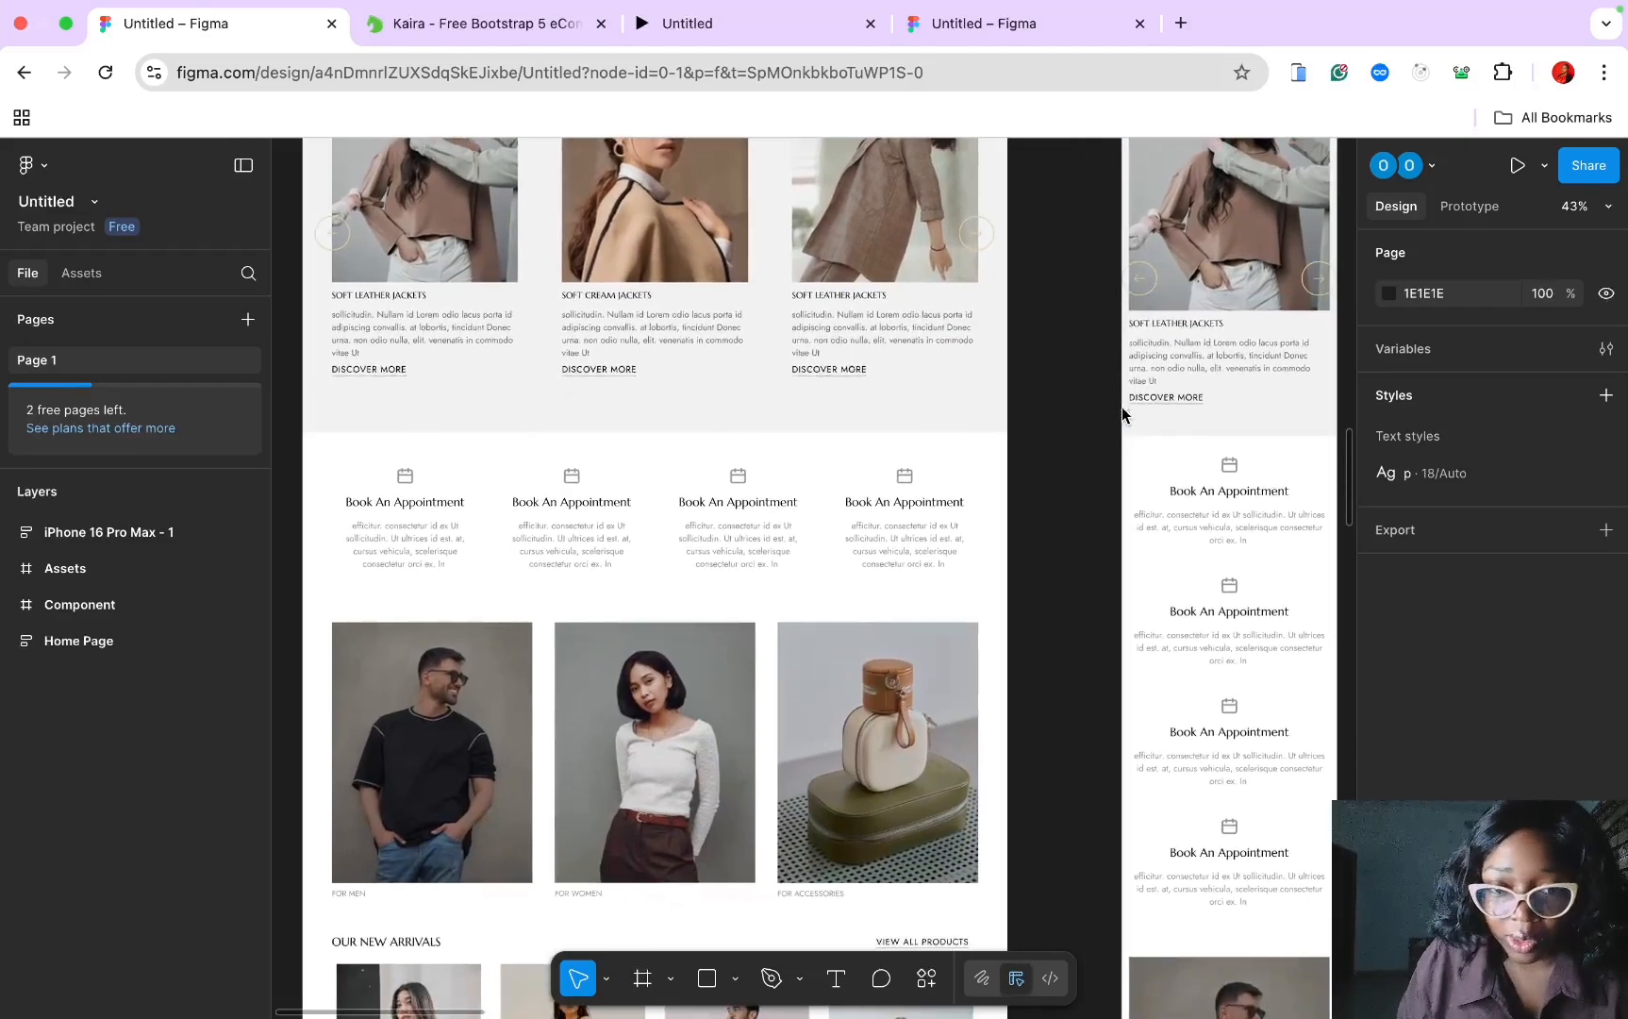
Step: Scroll through the upper sections of the Kaira Home Page frame
scroll(1122, 412, down, 10)
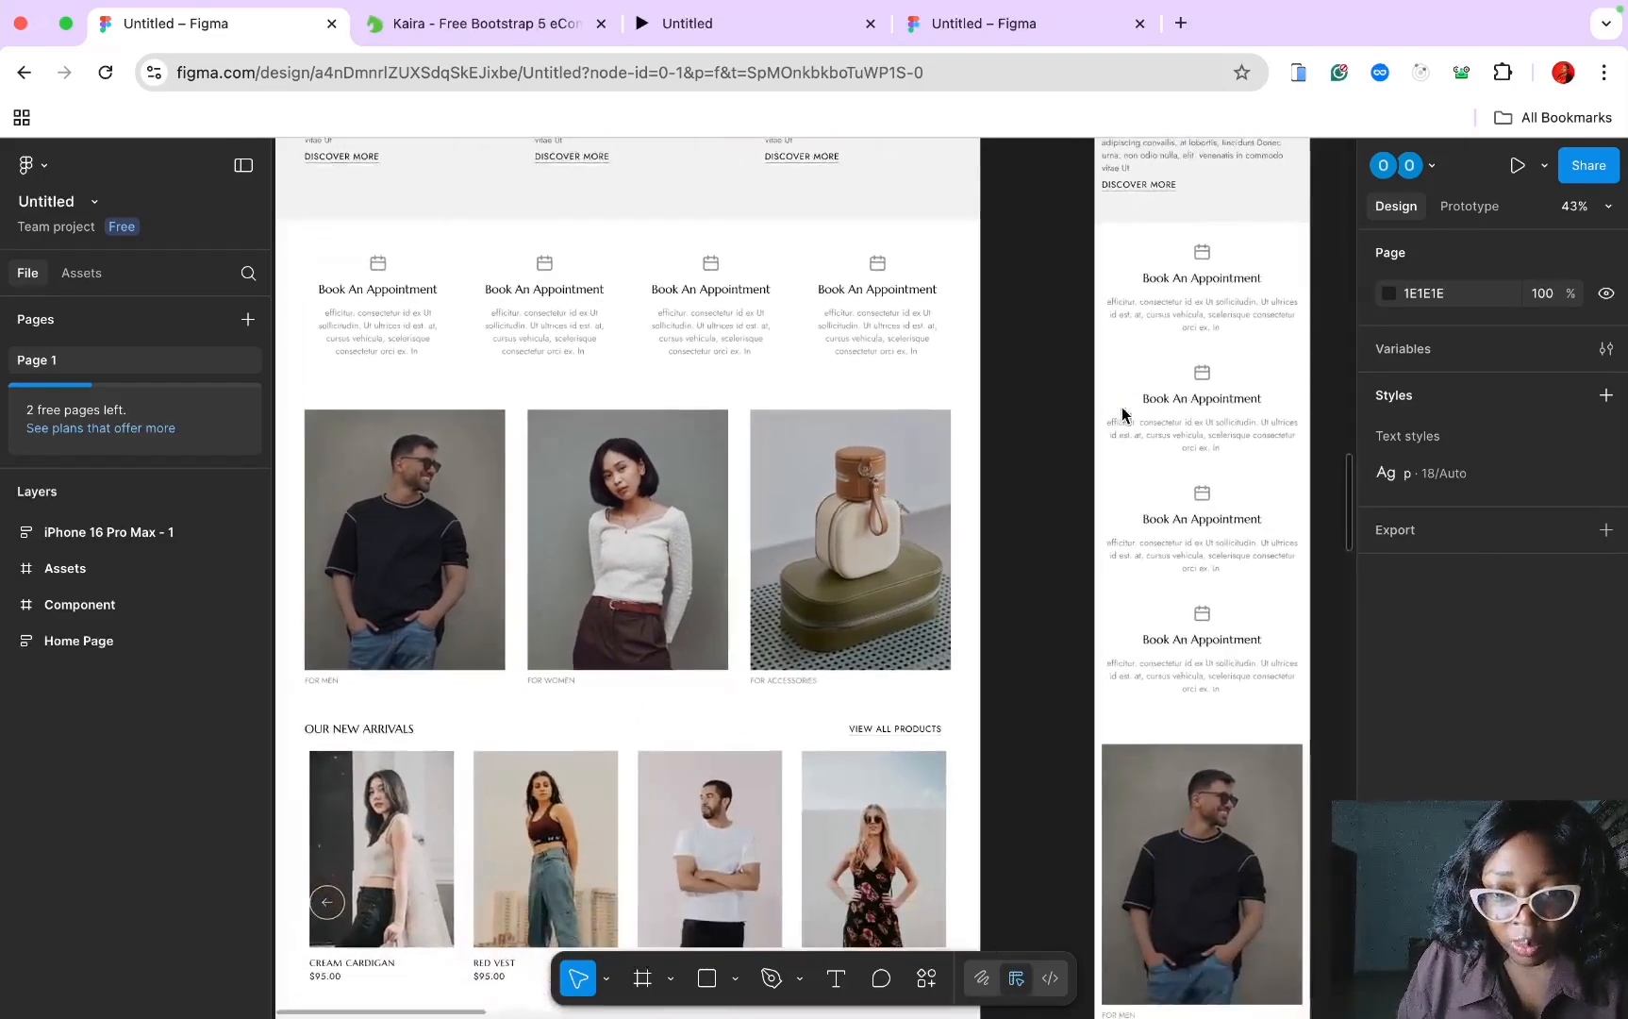
scroll(1121, 412, down, 5)
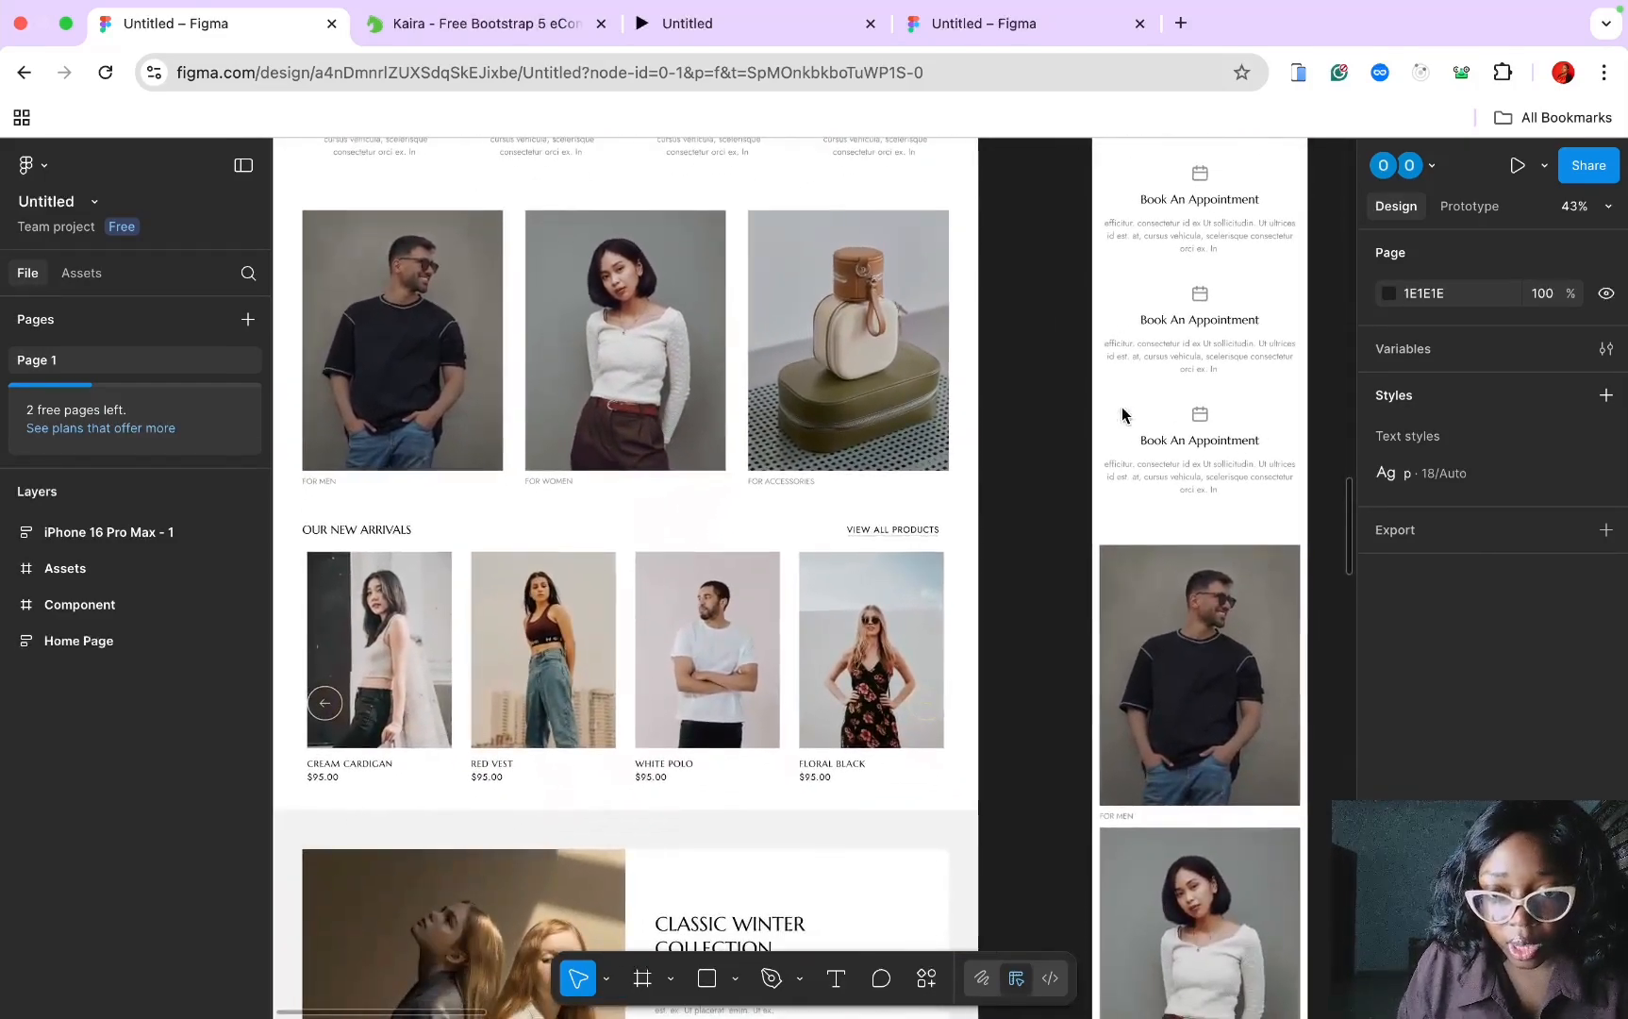
scroll(1122, 412, down, 14)
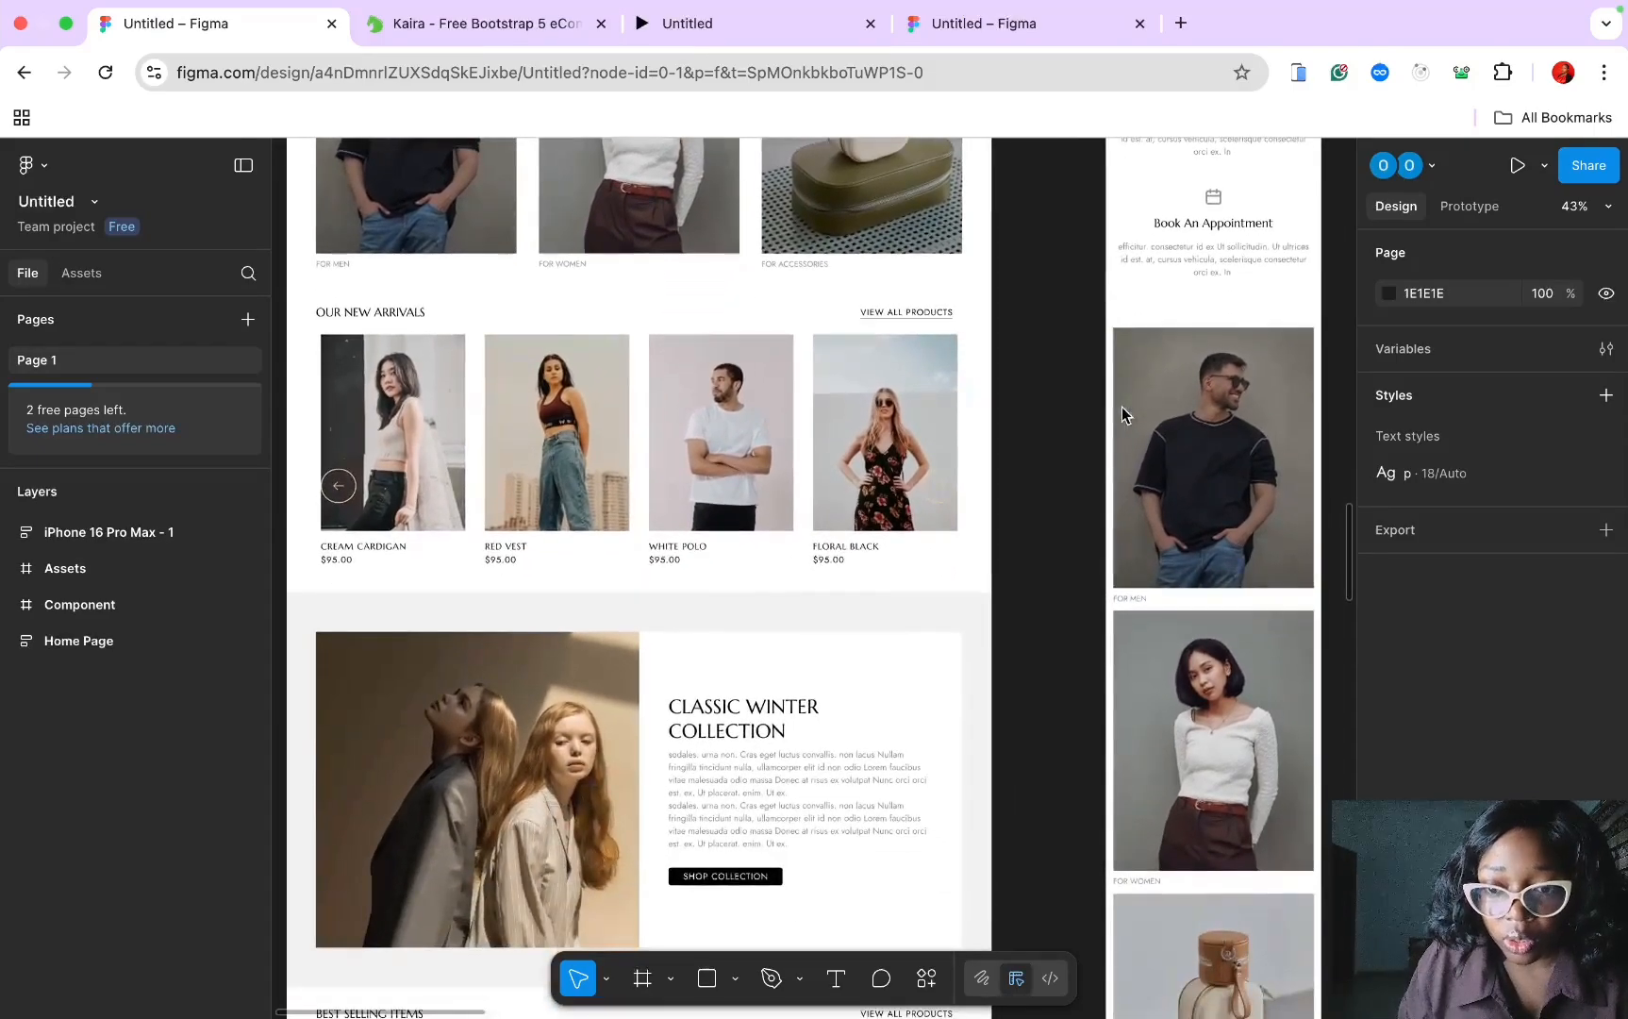
scroll(1122, 408, down, 15)
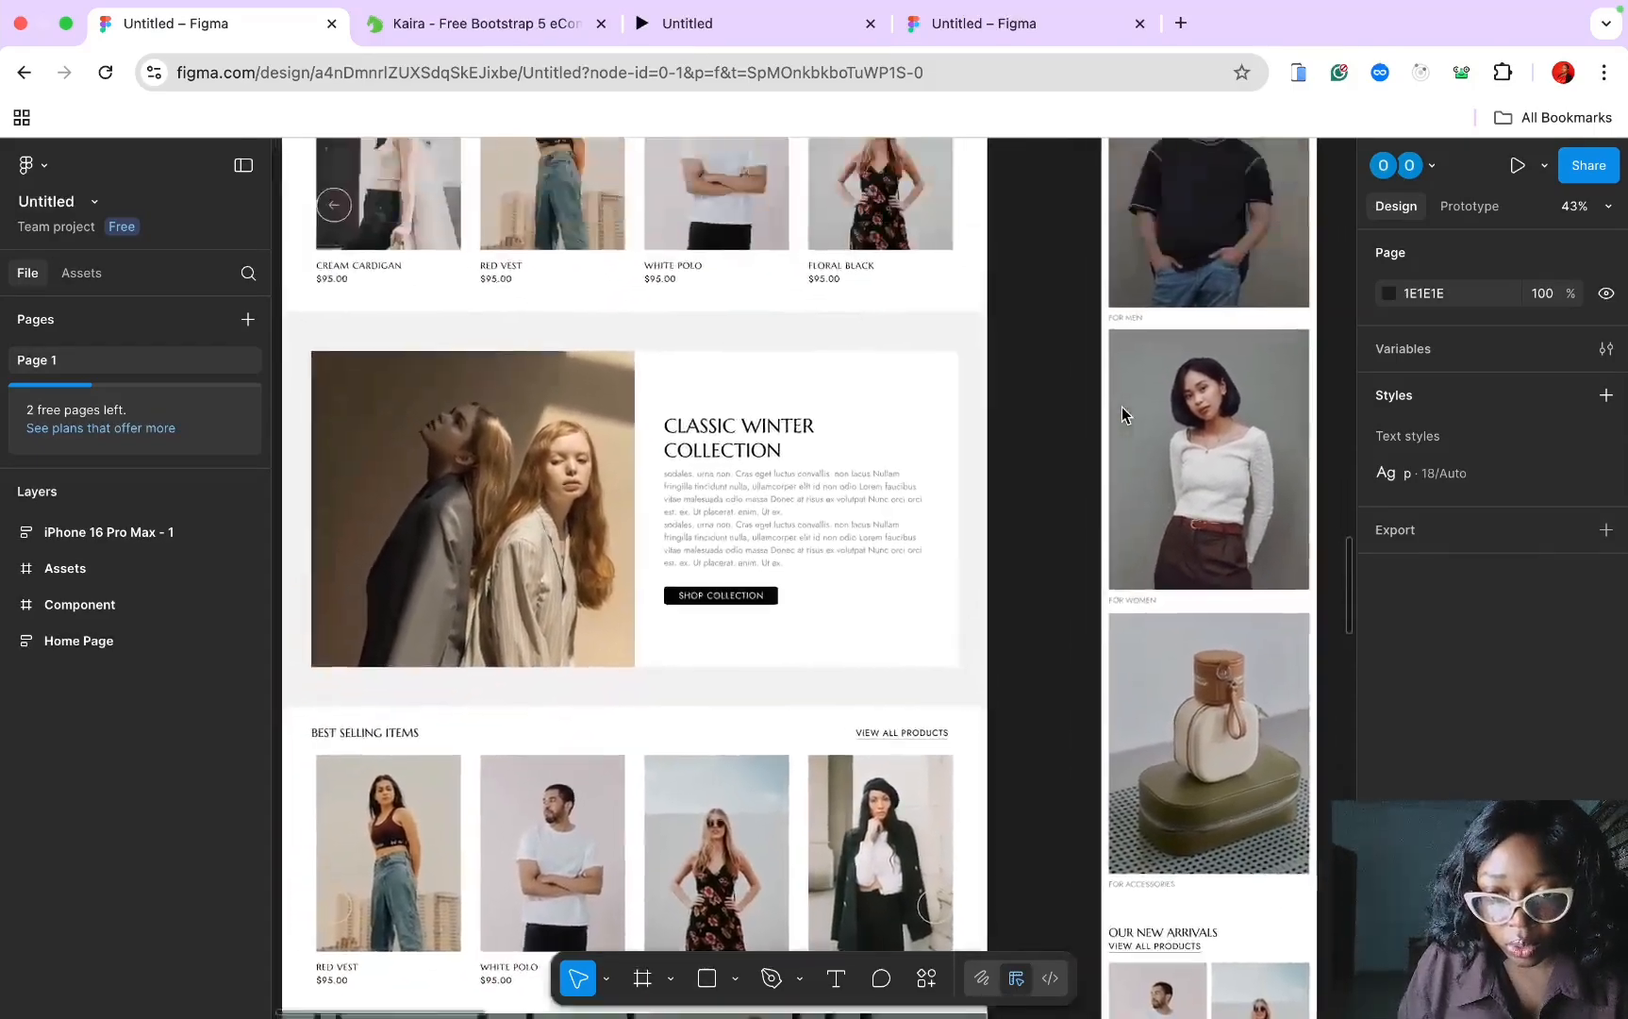
scroll(1122, 413, up, 20)
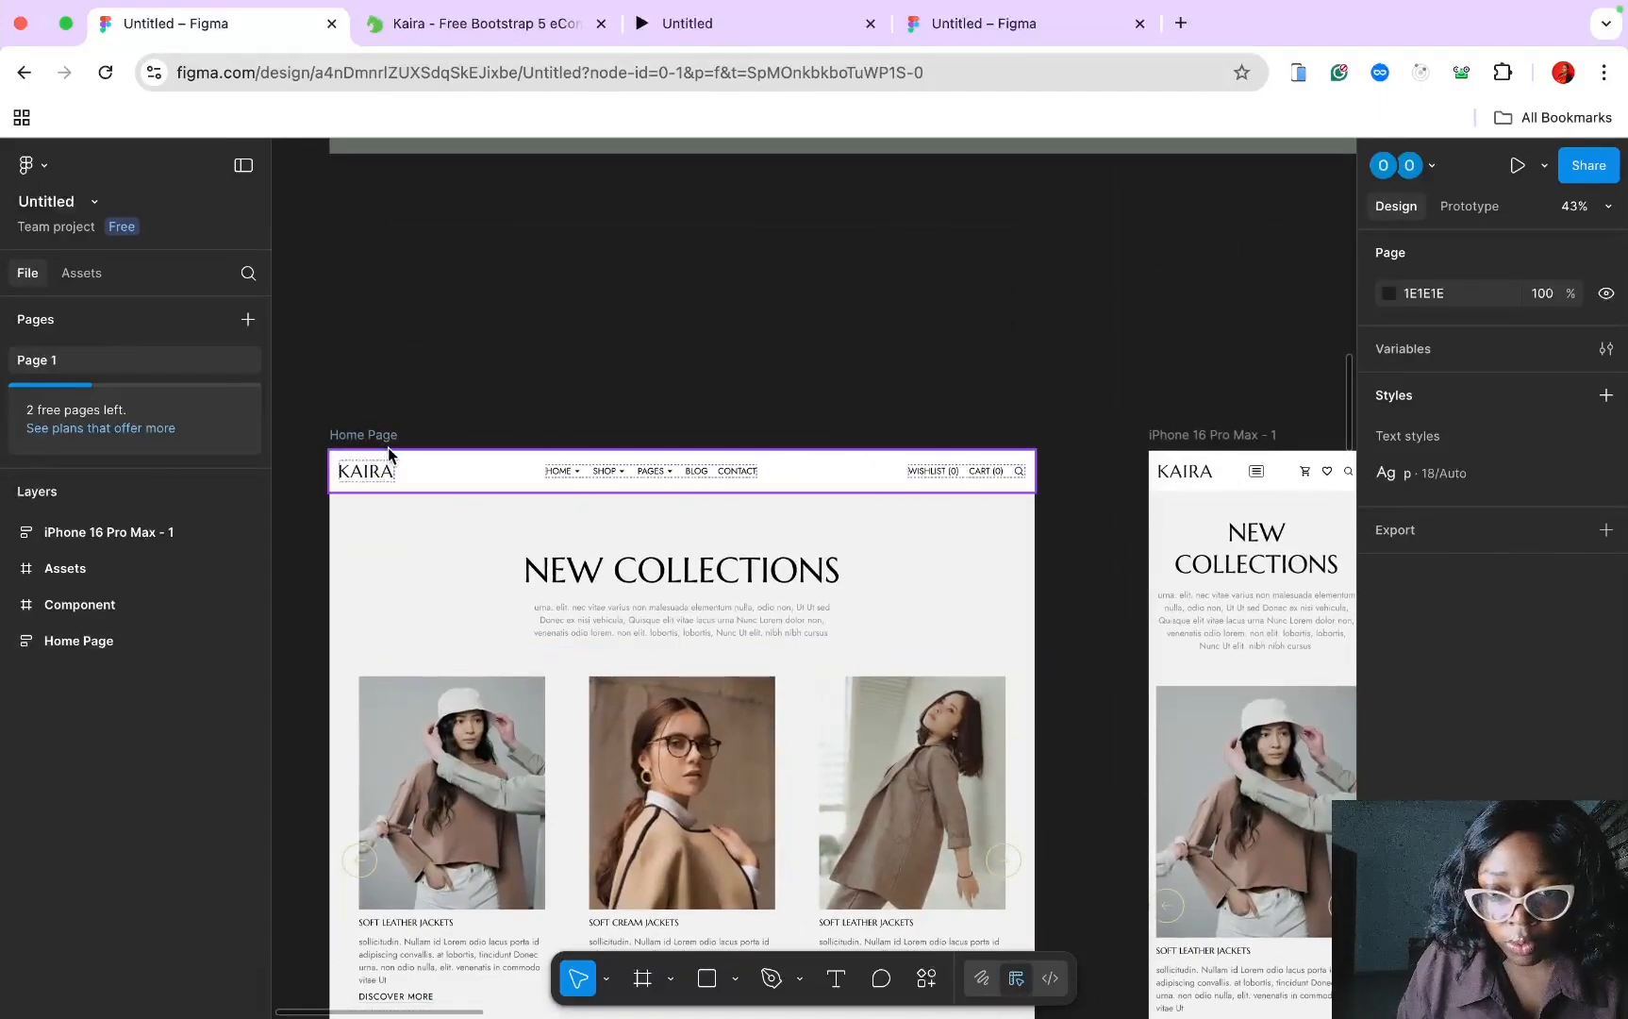
scroll(405, 433, right, 4)
scroll(405, 434, down, 2)
scroll(800, 464, down, 10)
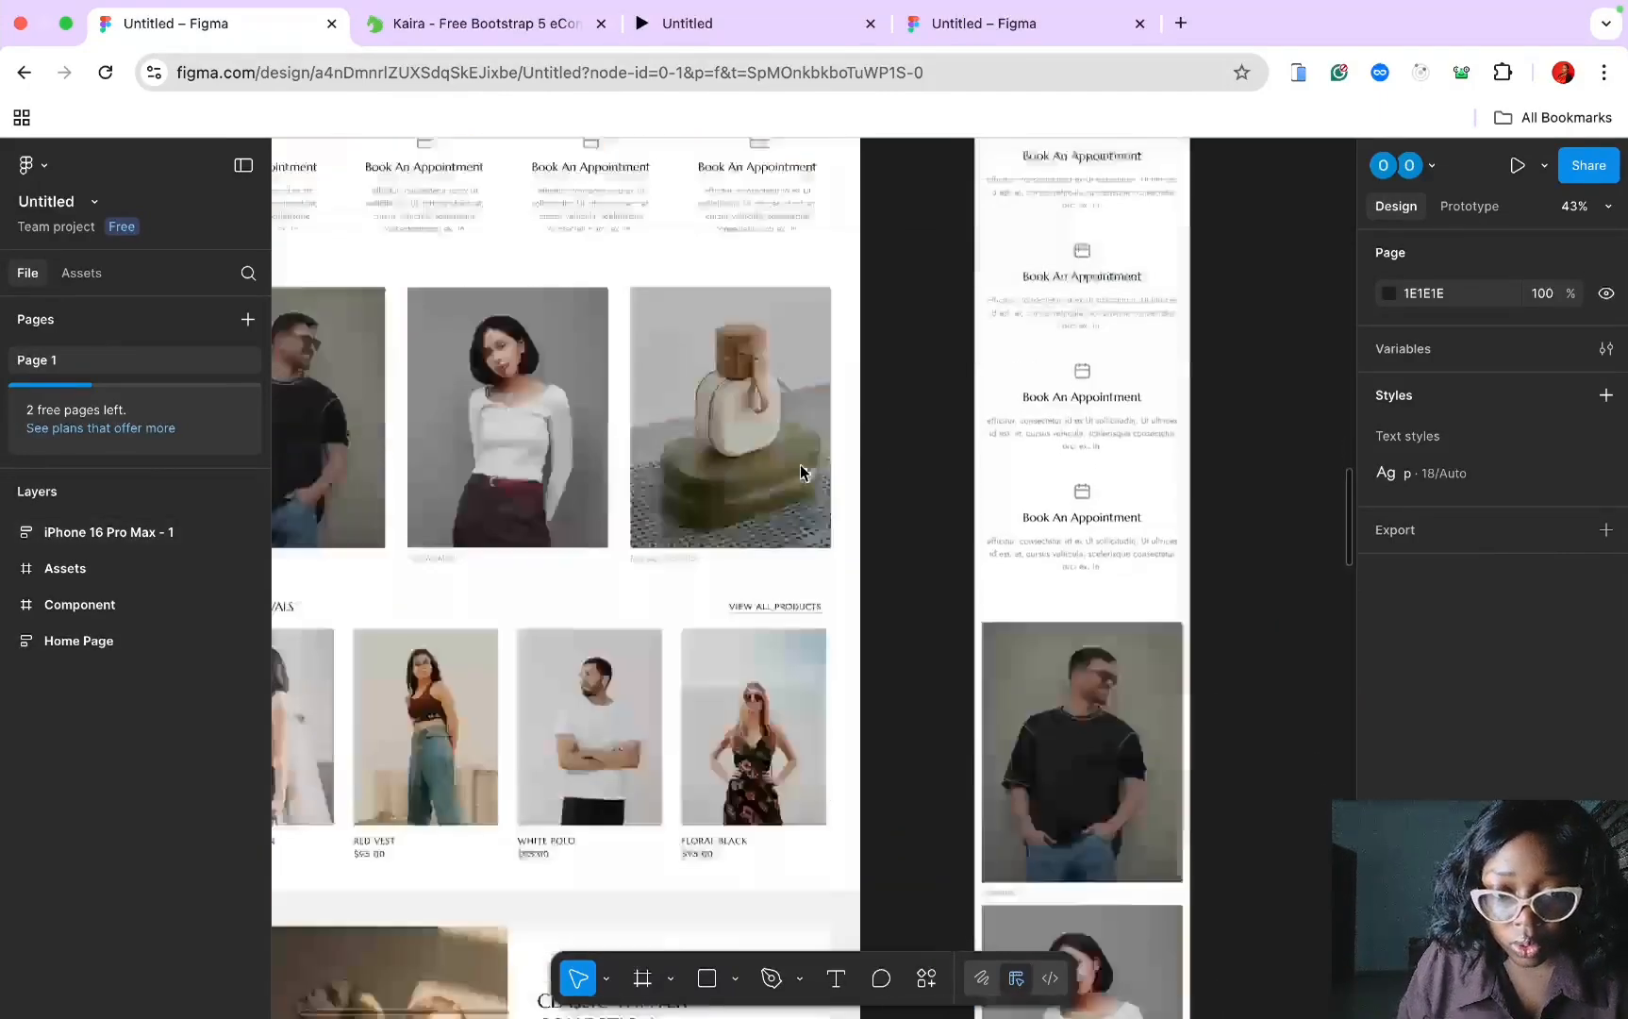
scroll(800, 471, up, 5)
scroll(800, 471, left, 2)
scroll(800, 467, down, 15)
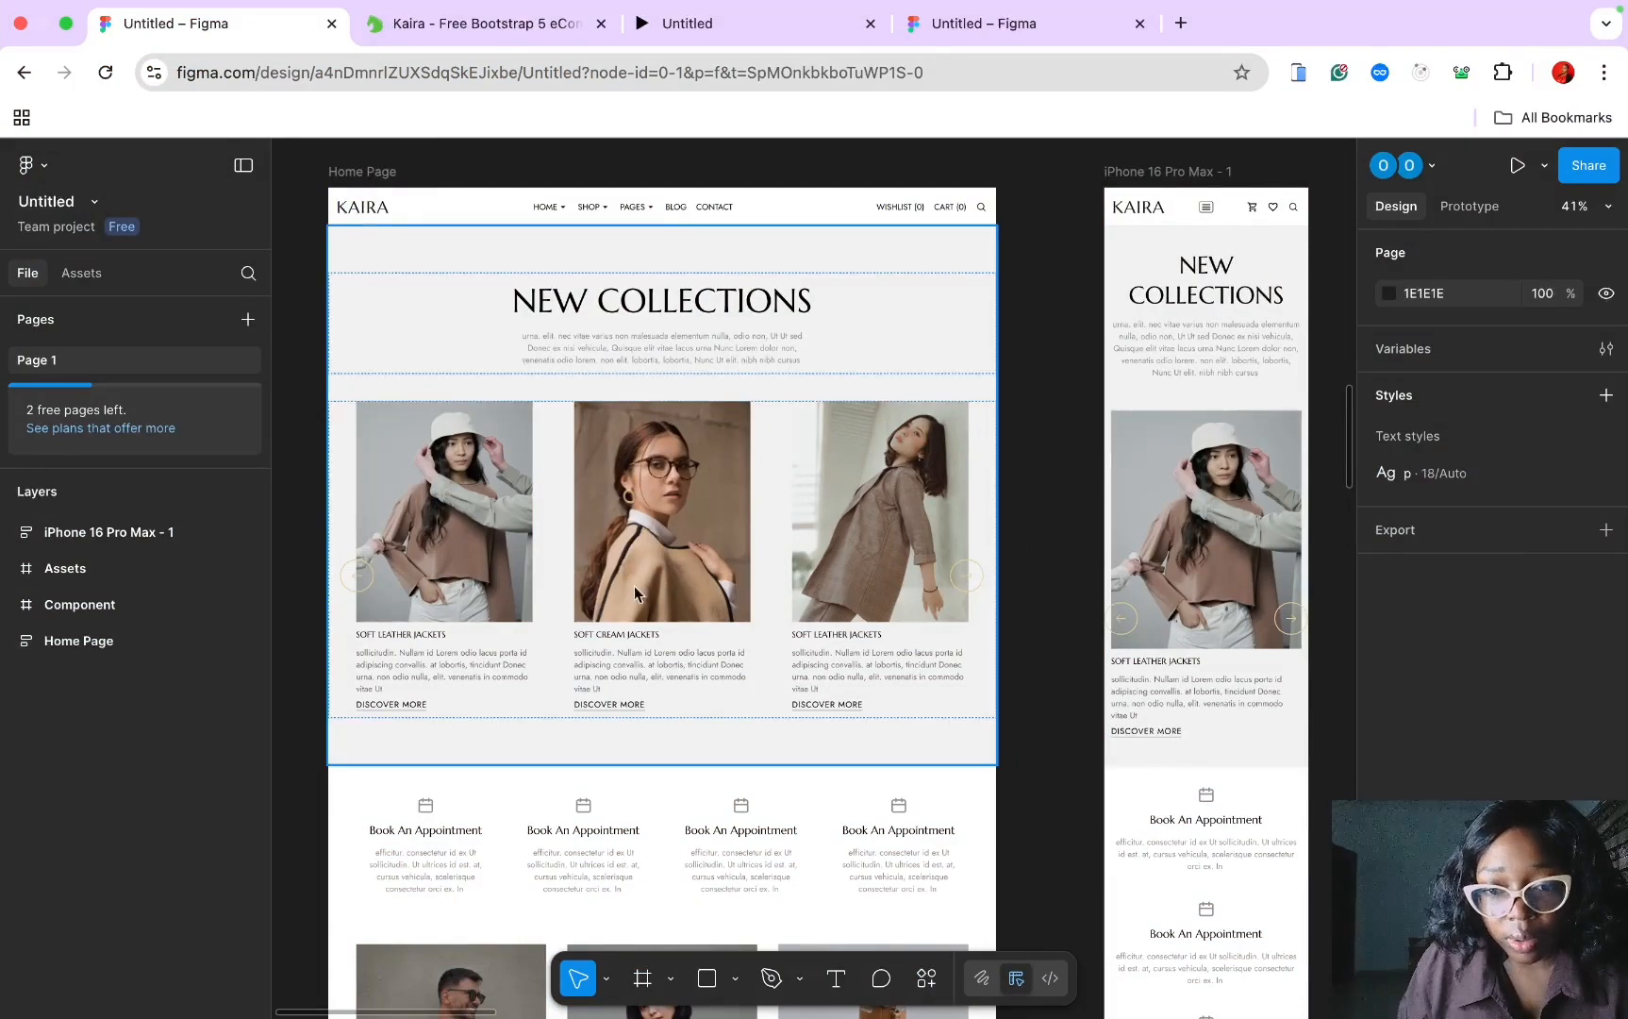
Step: Review the lower home page sections, then bring up the Kaira – Free Bootstrap 5 template page
scroll(634, 587, down, 5)
scroll(634, 591, down, 5)
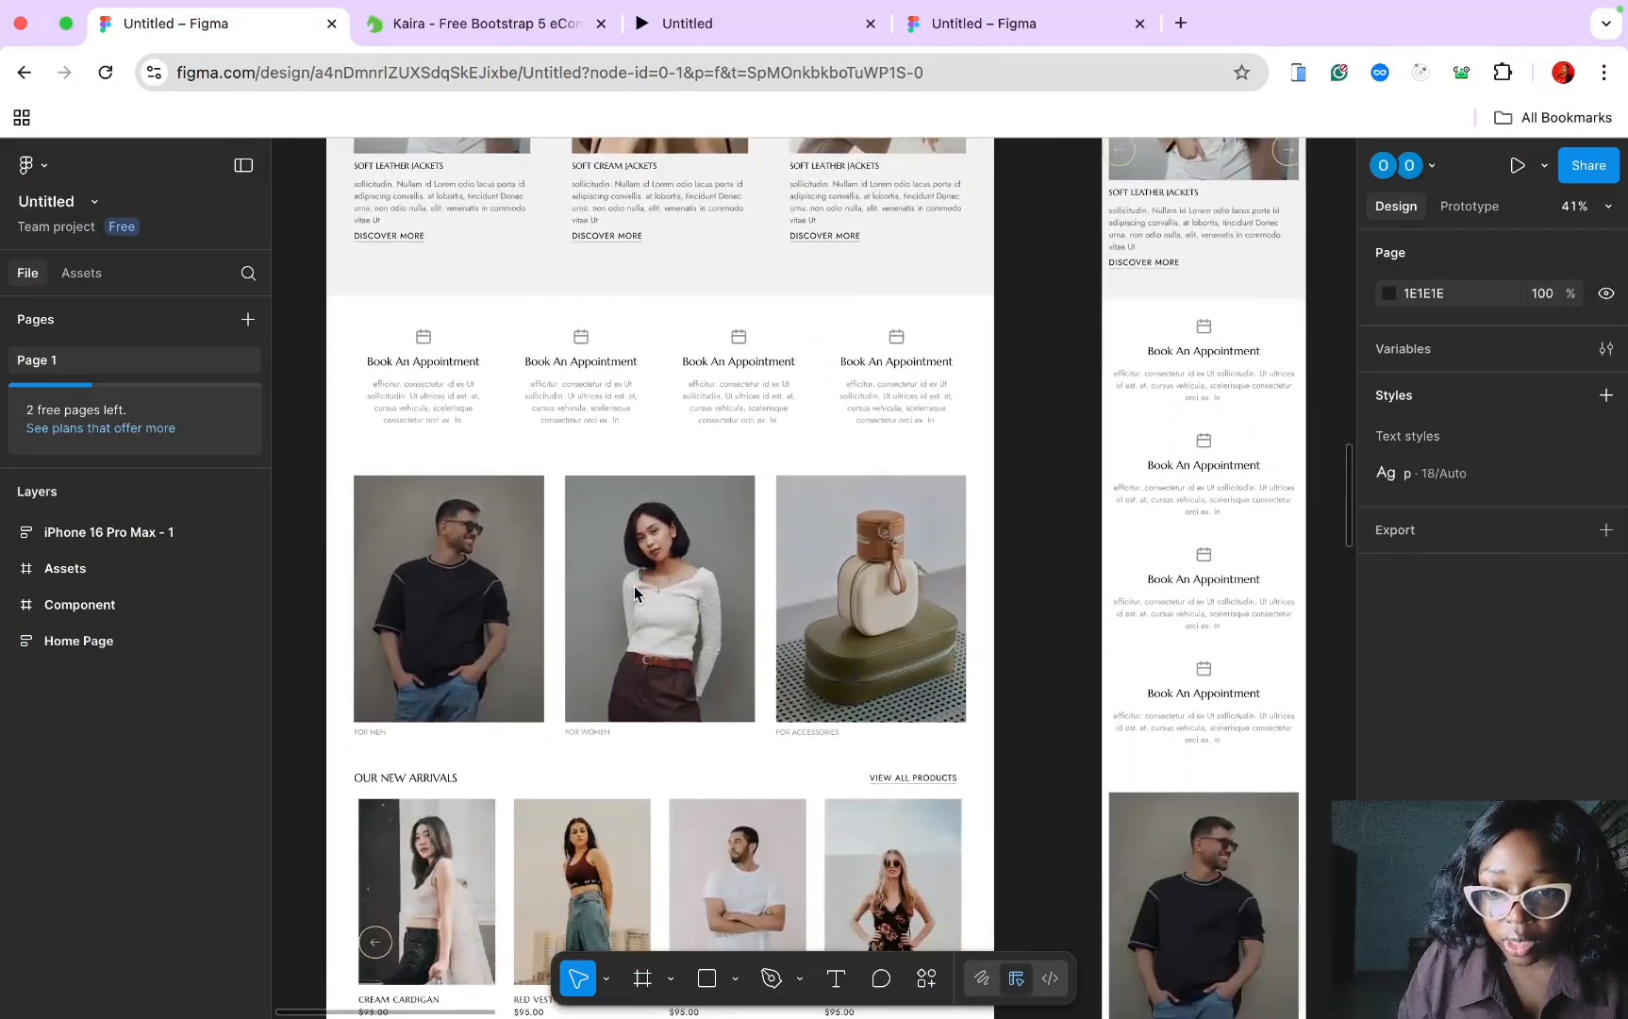
scroll(634, 586, down, 8)
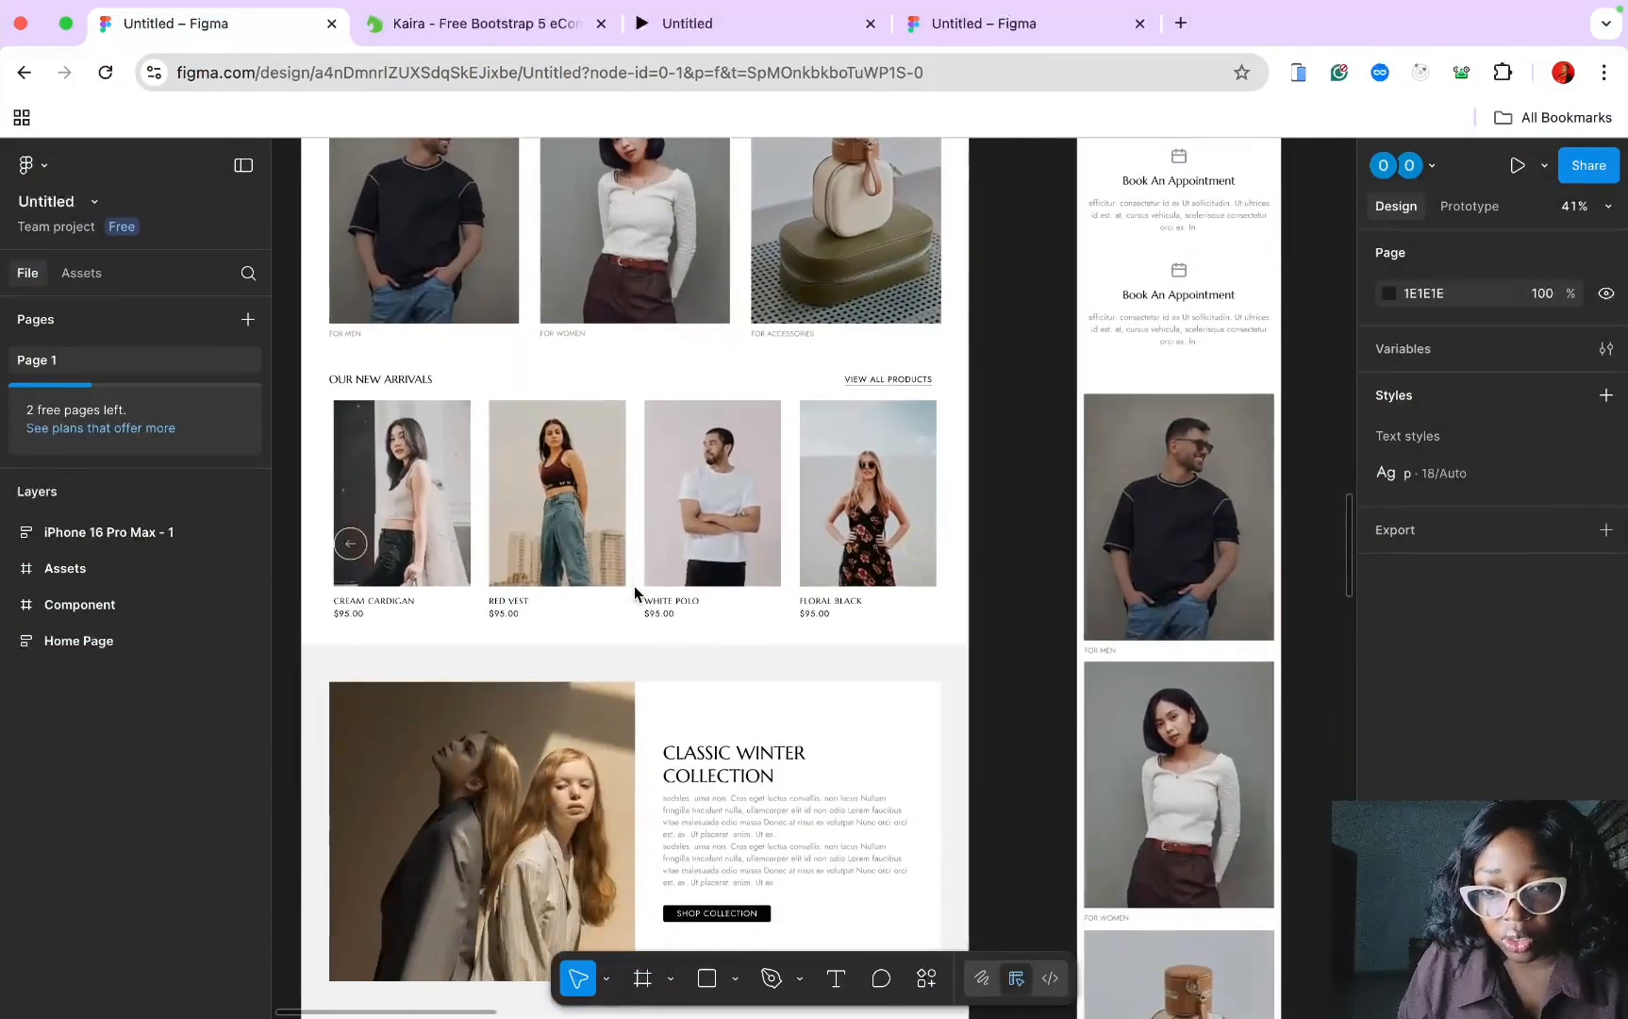
scroll(634, 593, down, 11)
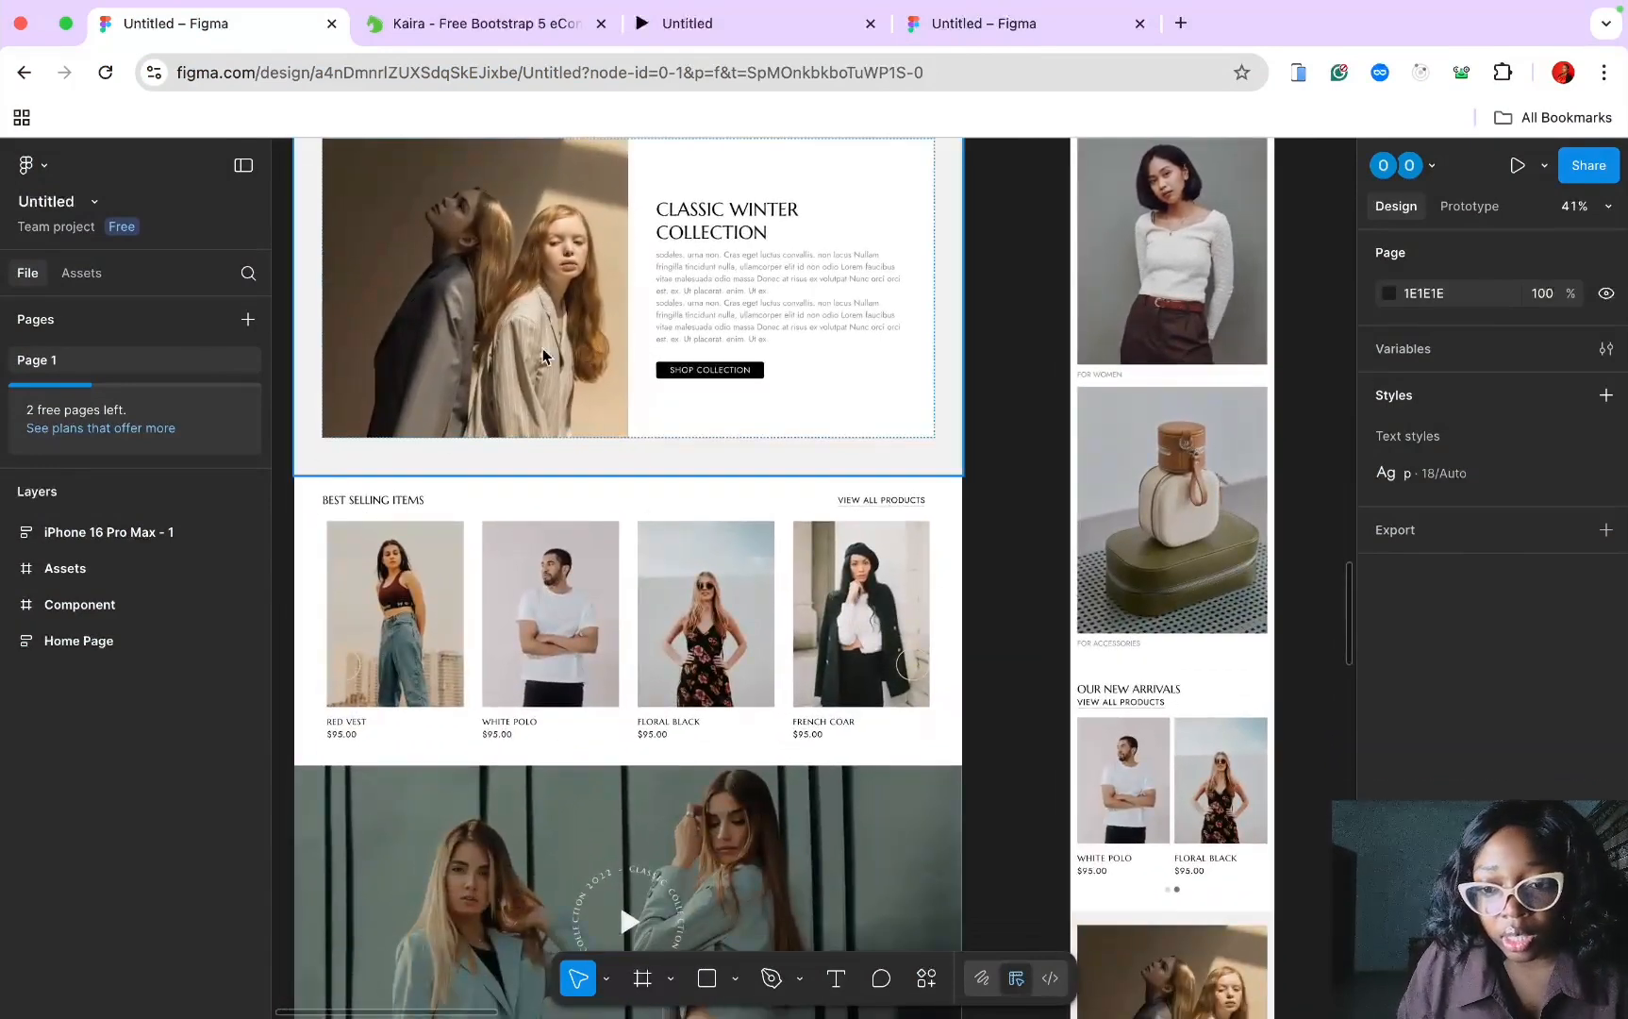
click(485, 33)
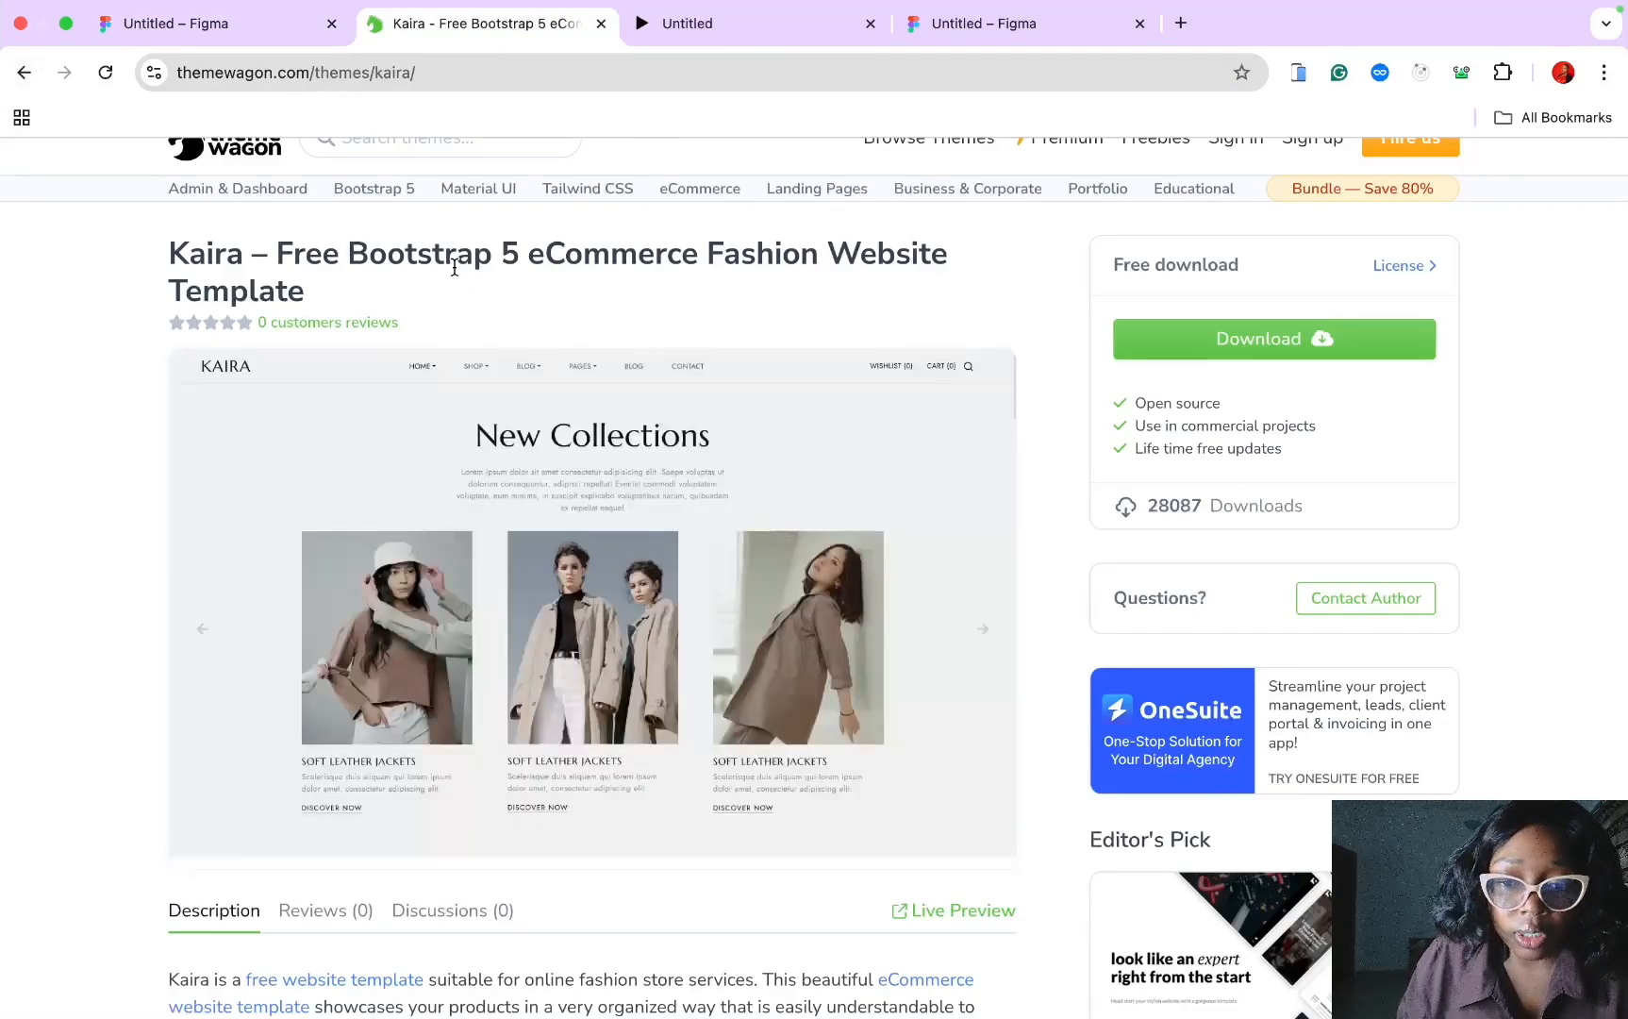
Step: Glance back at the Kaira home page design in Figma, then return to the Kaira template page
scroll(455, 268, down, 1)
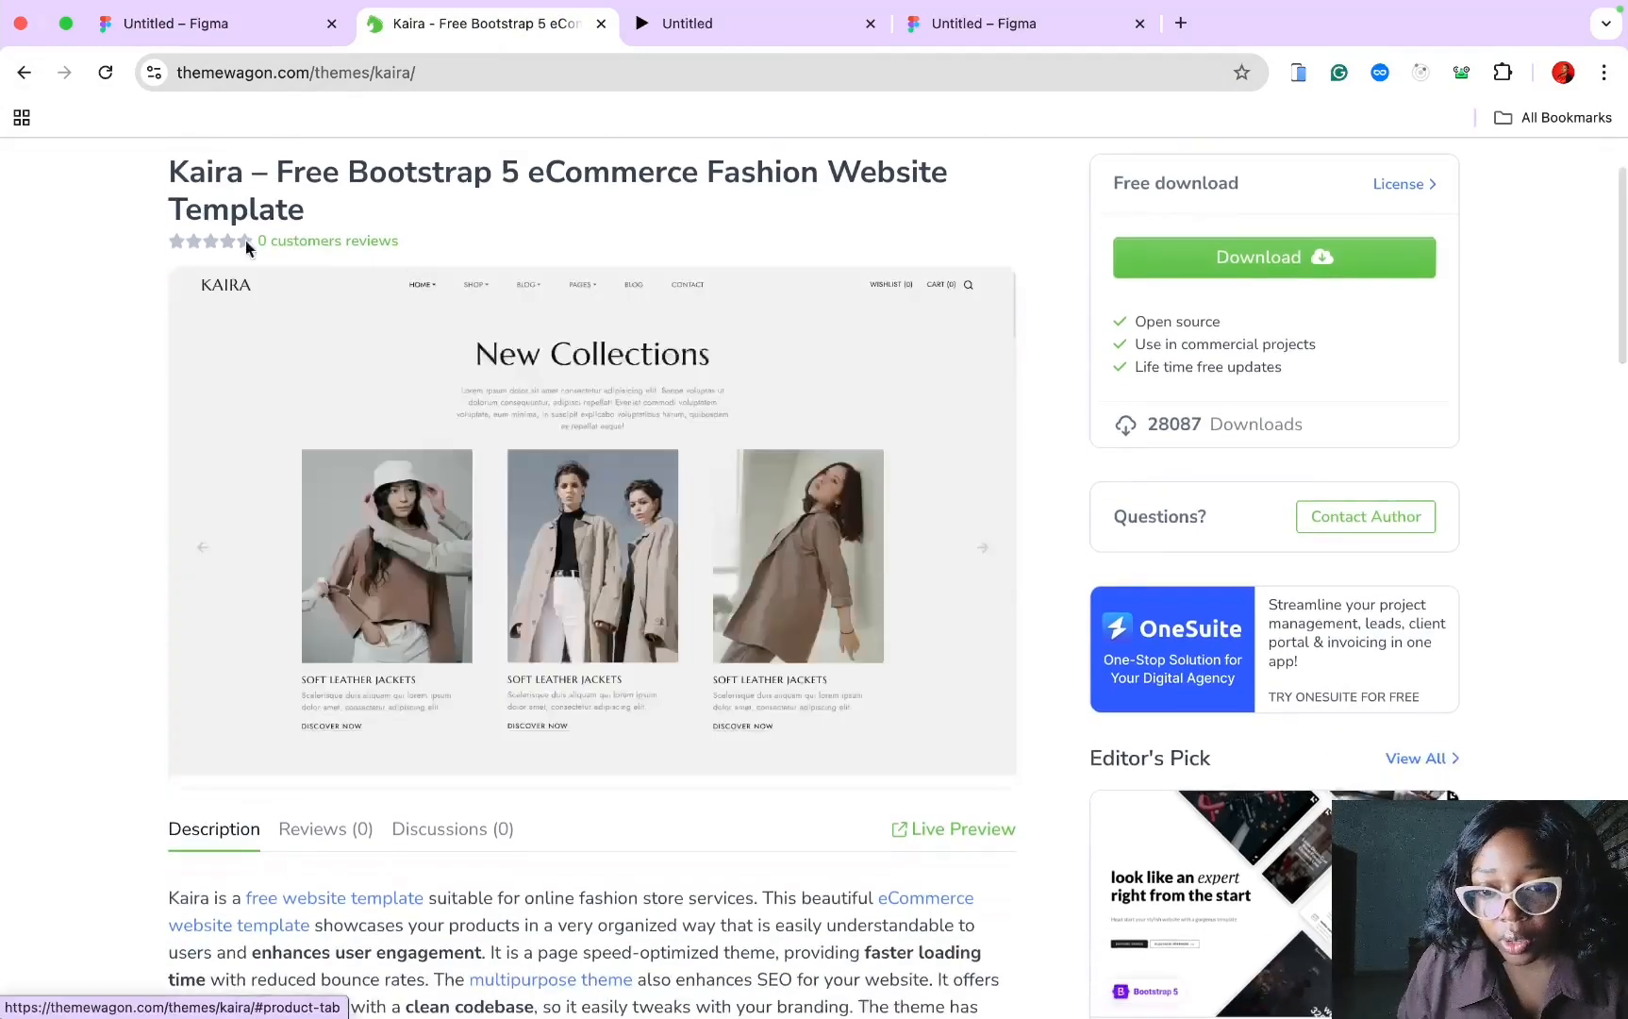
scroll(245, 198, up, 3)
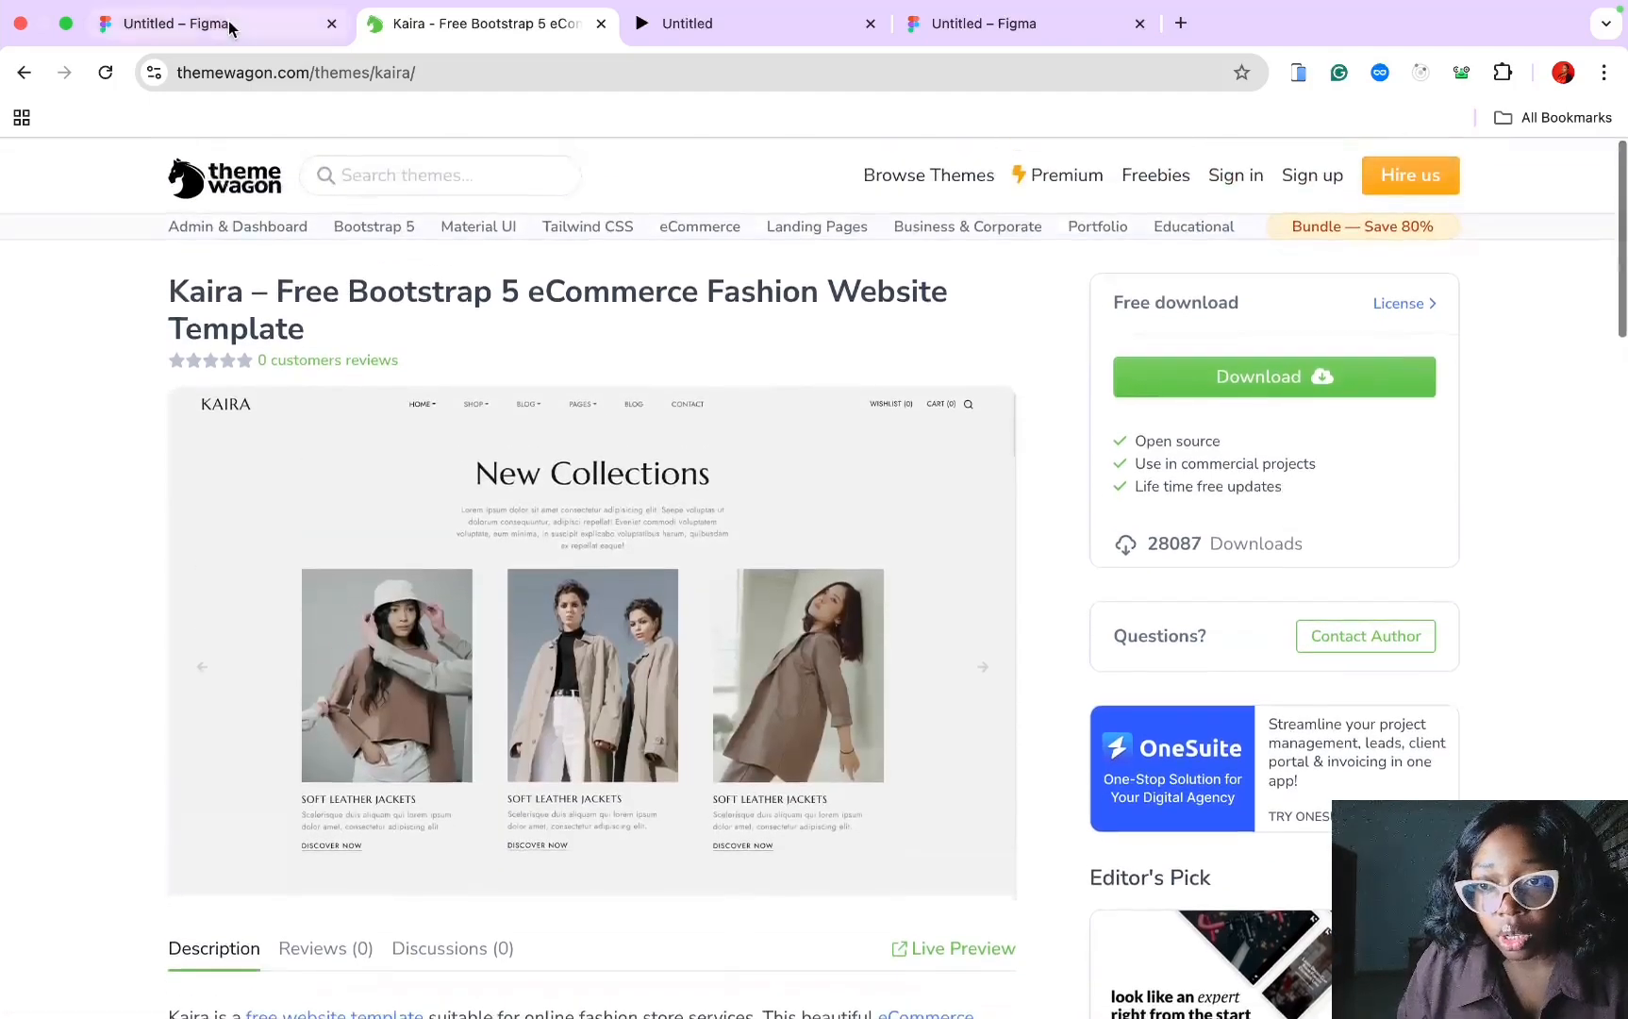
click(189, 22)
scroll(571, 649, up, 10)
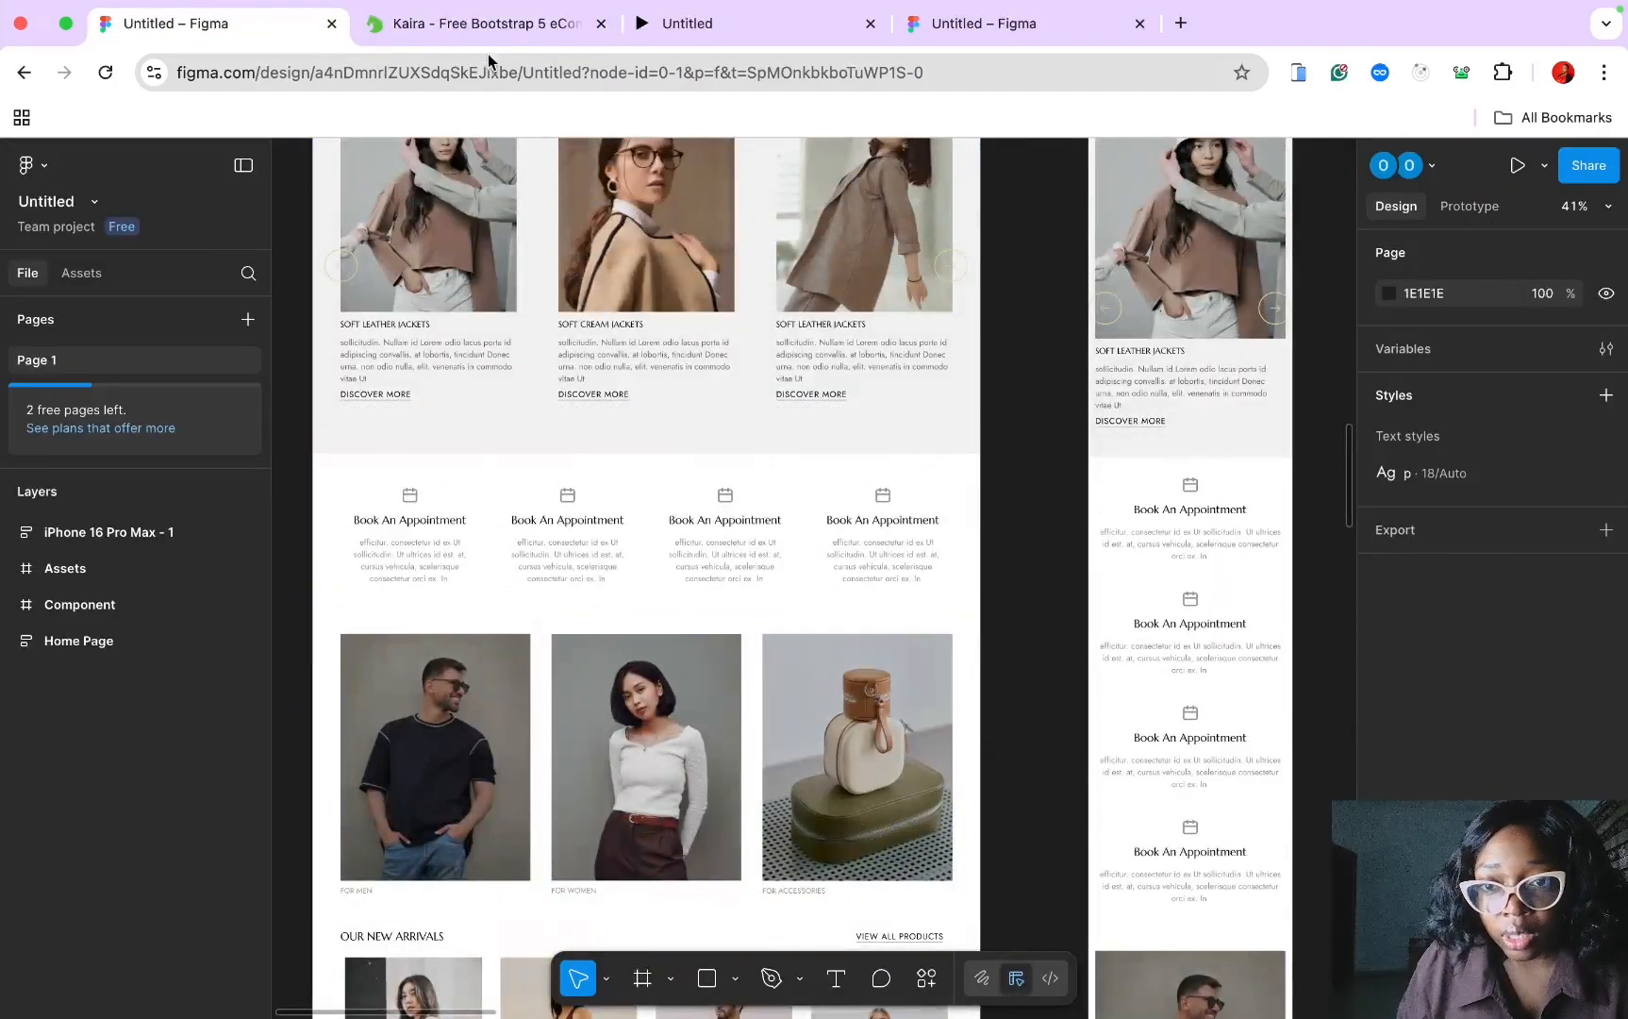
click(477, 24)
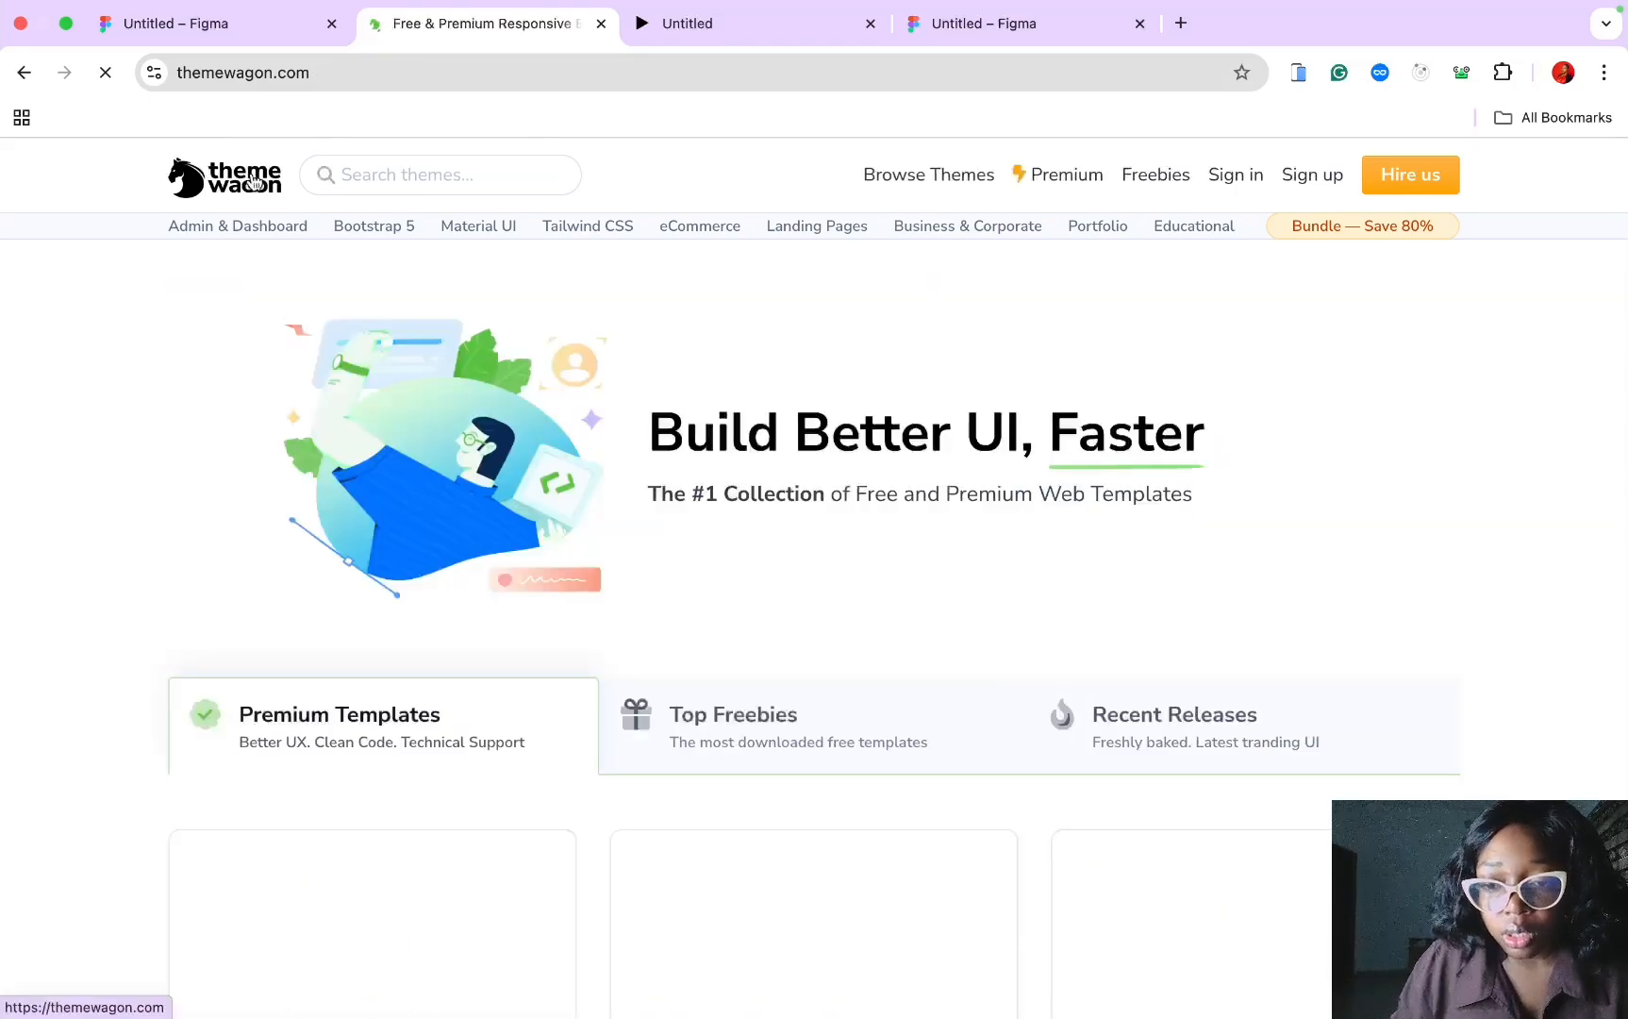
Step: Browse ThemeWagon's Bootstrap 5 template category listing
scroll(533, 563, down, 5)
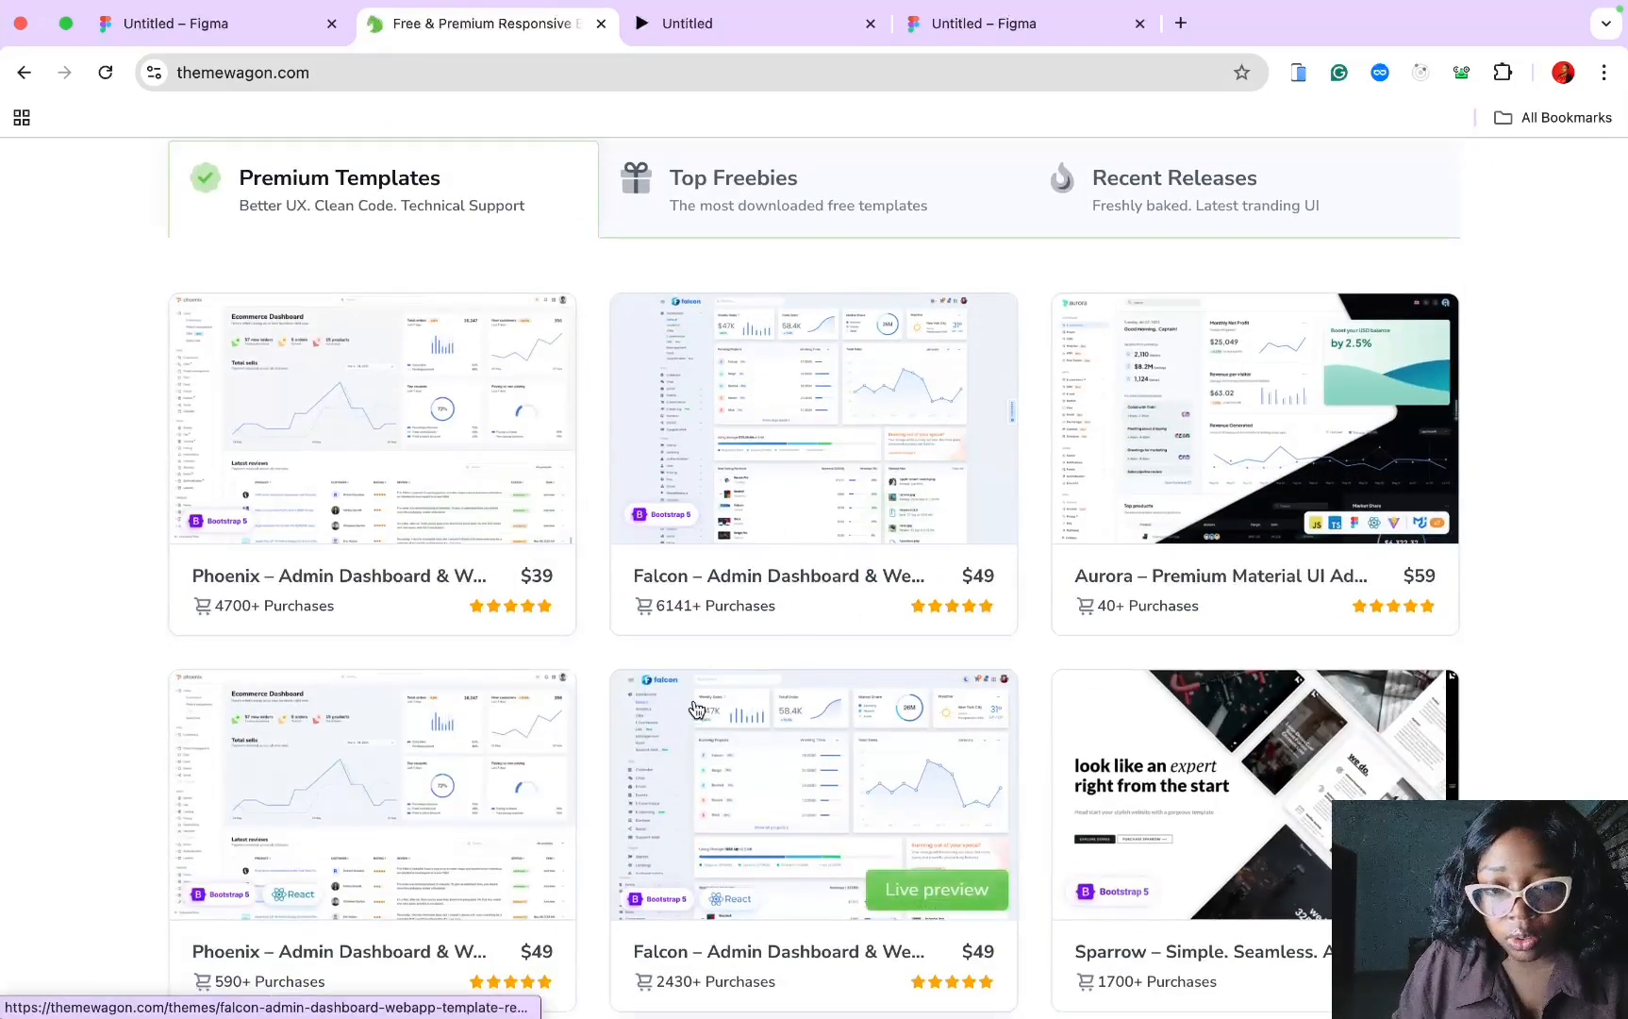
scroll(696, 709, down, 12)
scroll(693, 709, up, 15)
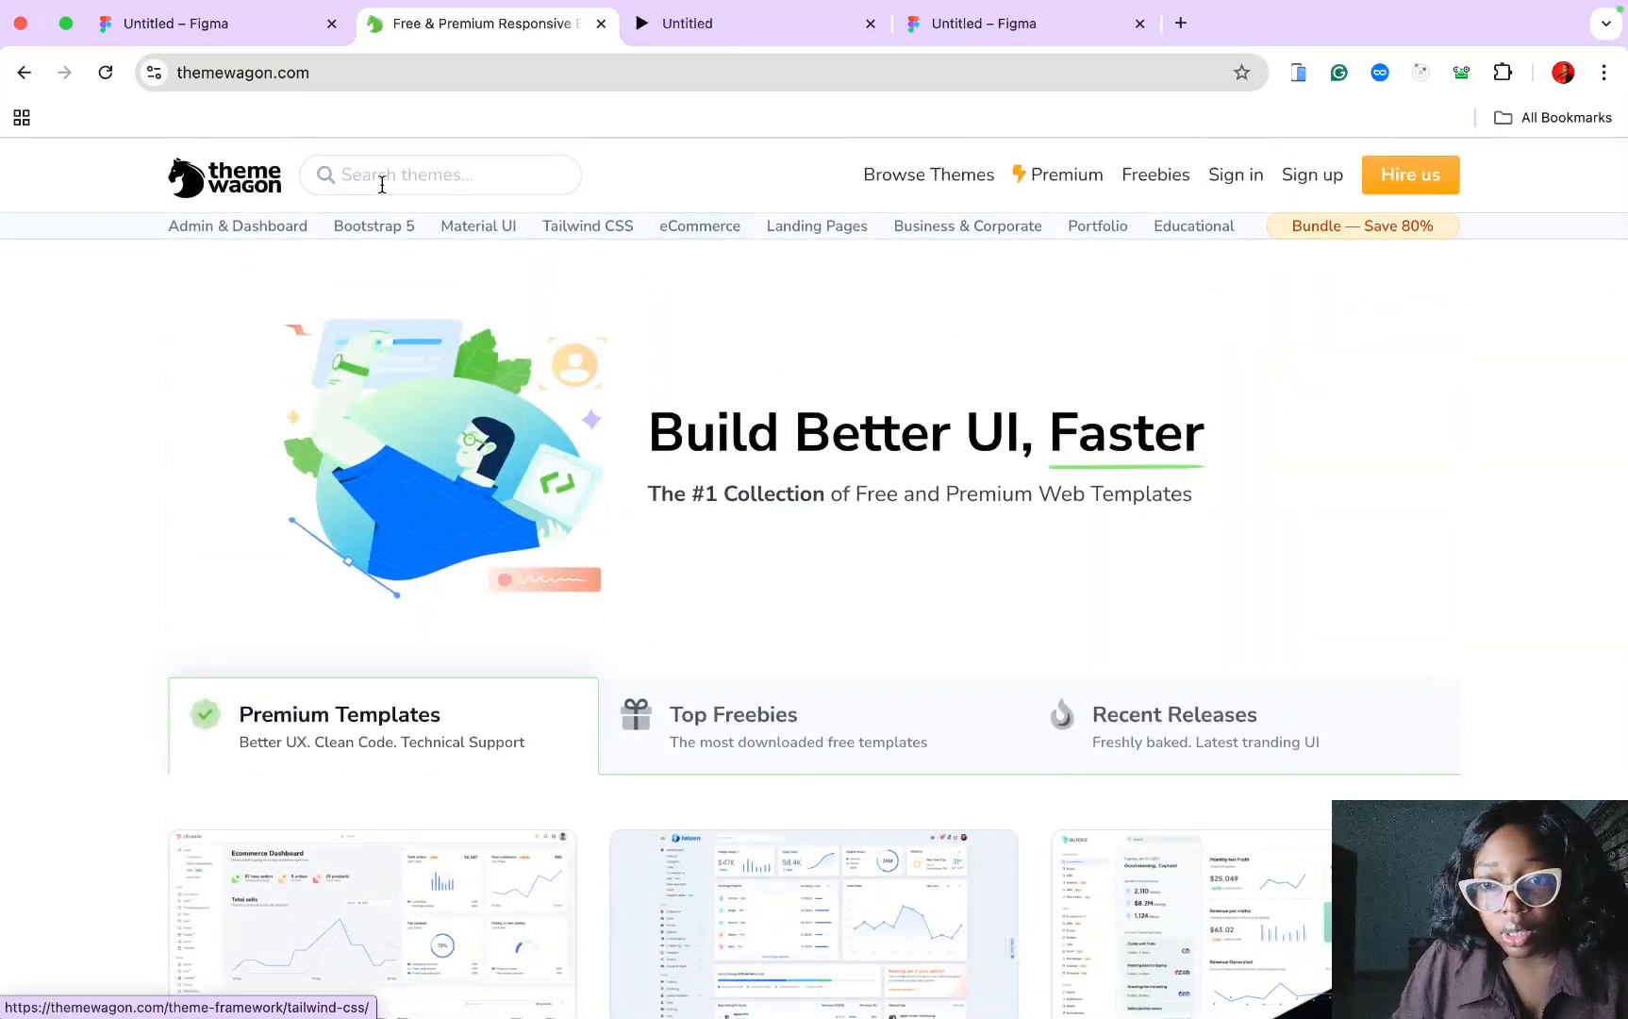
click(361, 230)
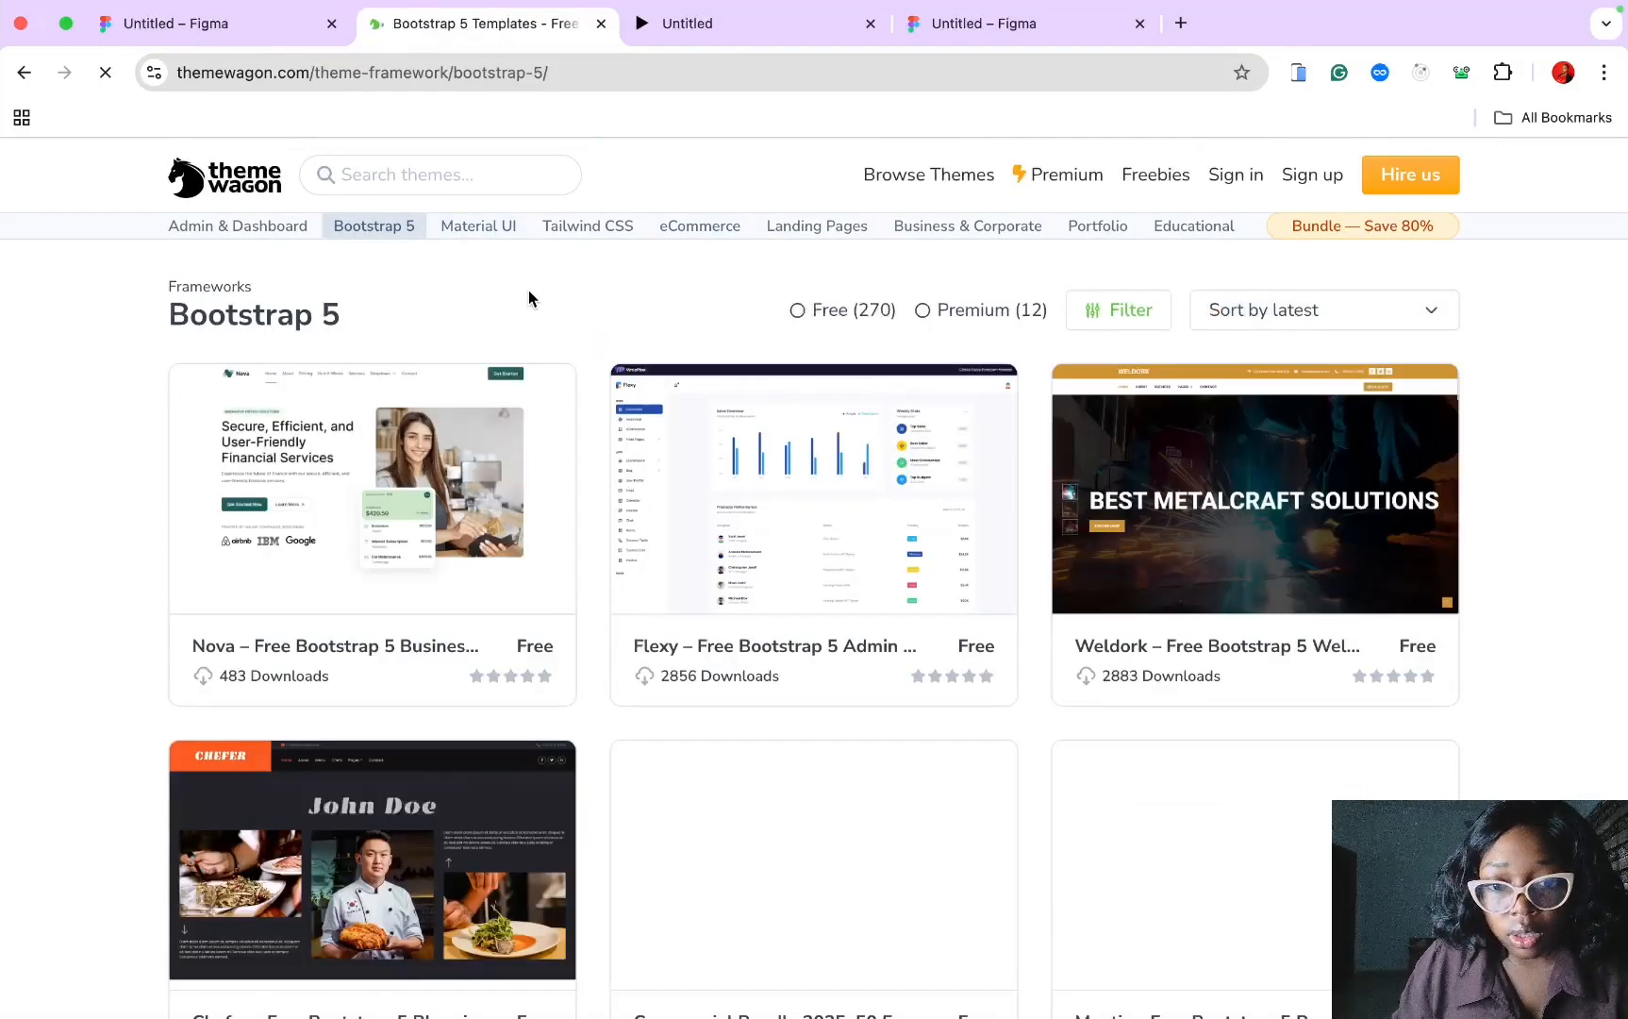
scroll(660, 547, down, 7)
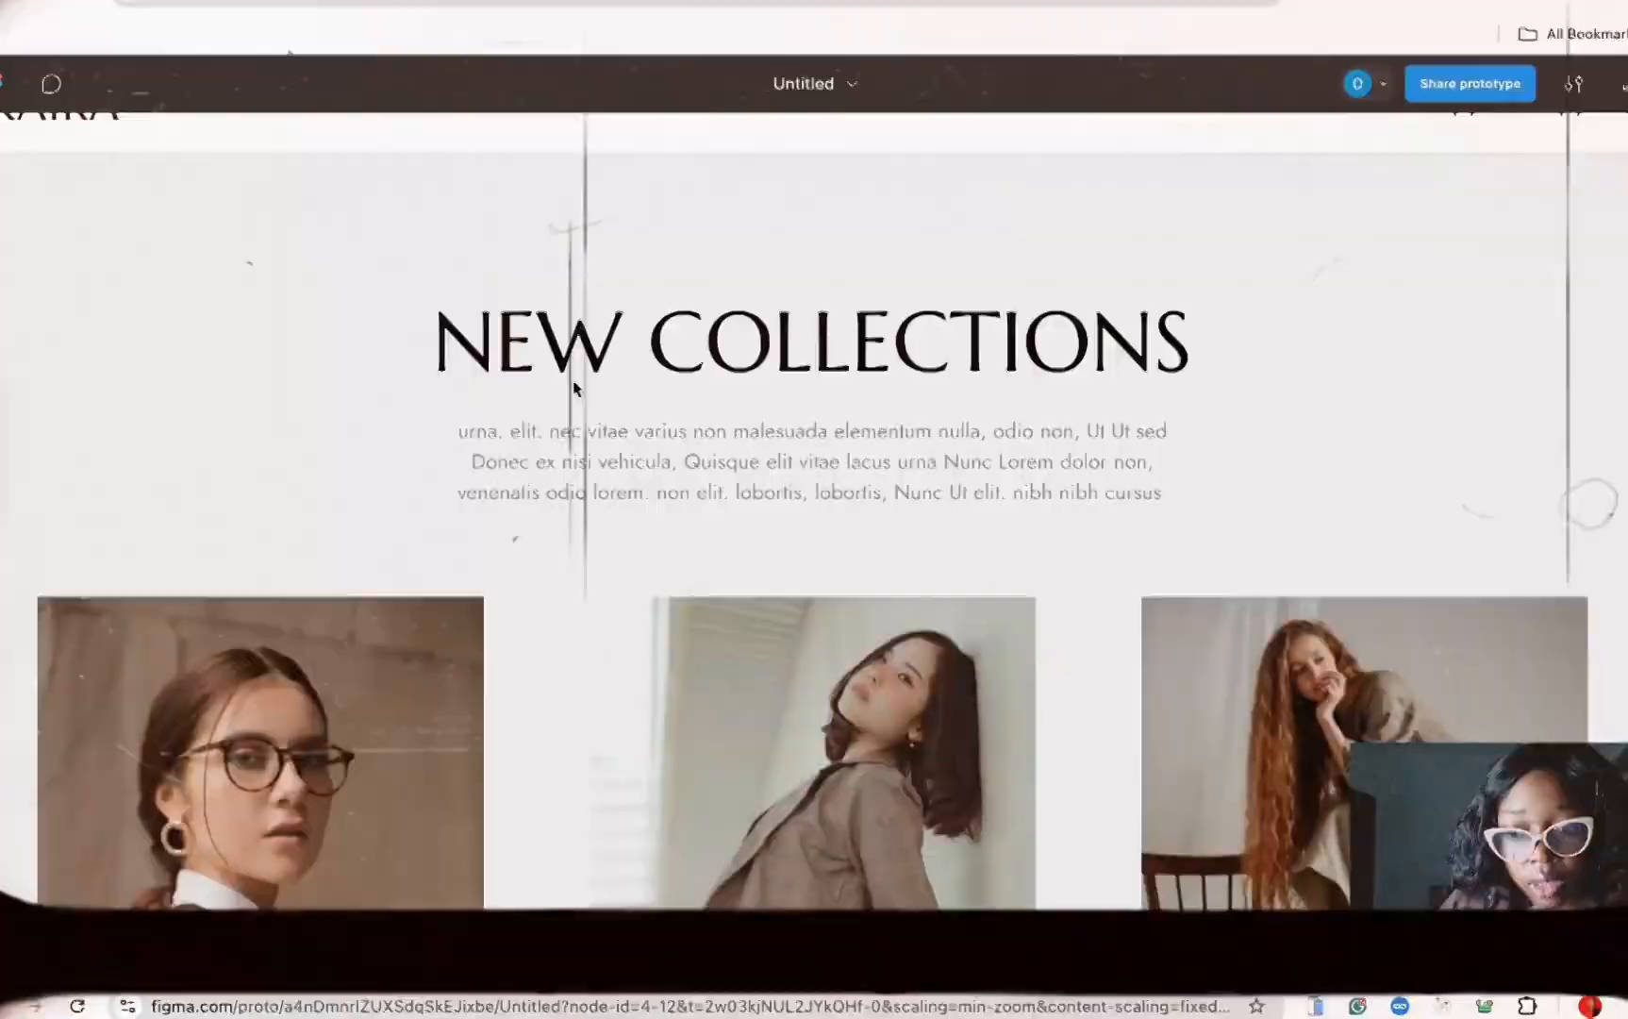
Step: Scroll the Kaira prototype and move the New Arrivals carousel back twice
scroll(583, 453, down, 15)
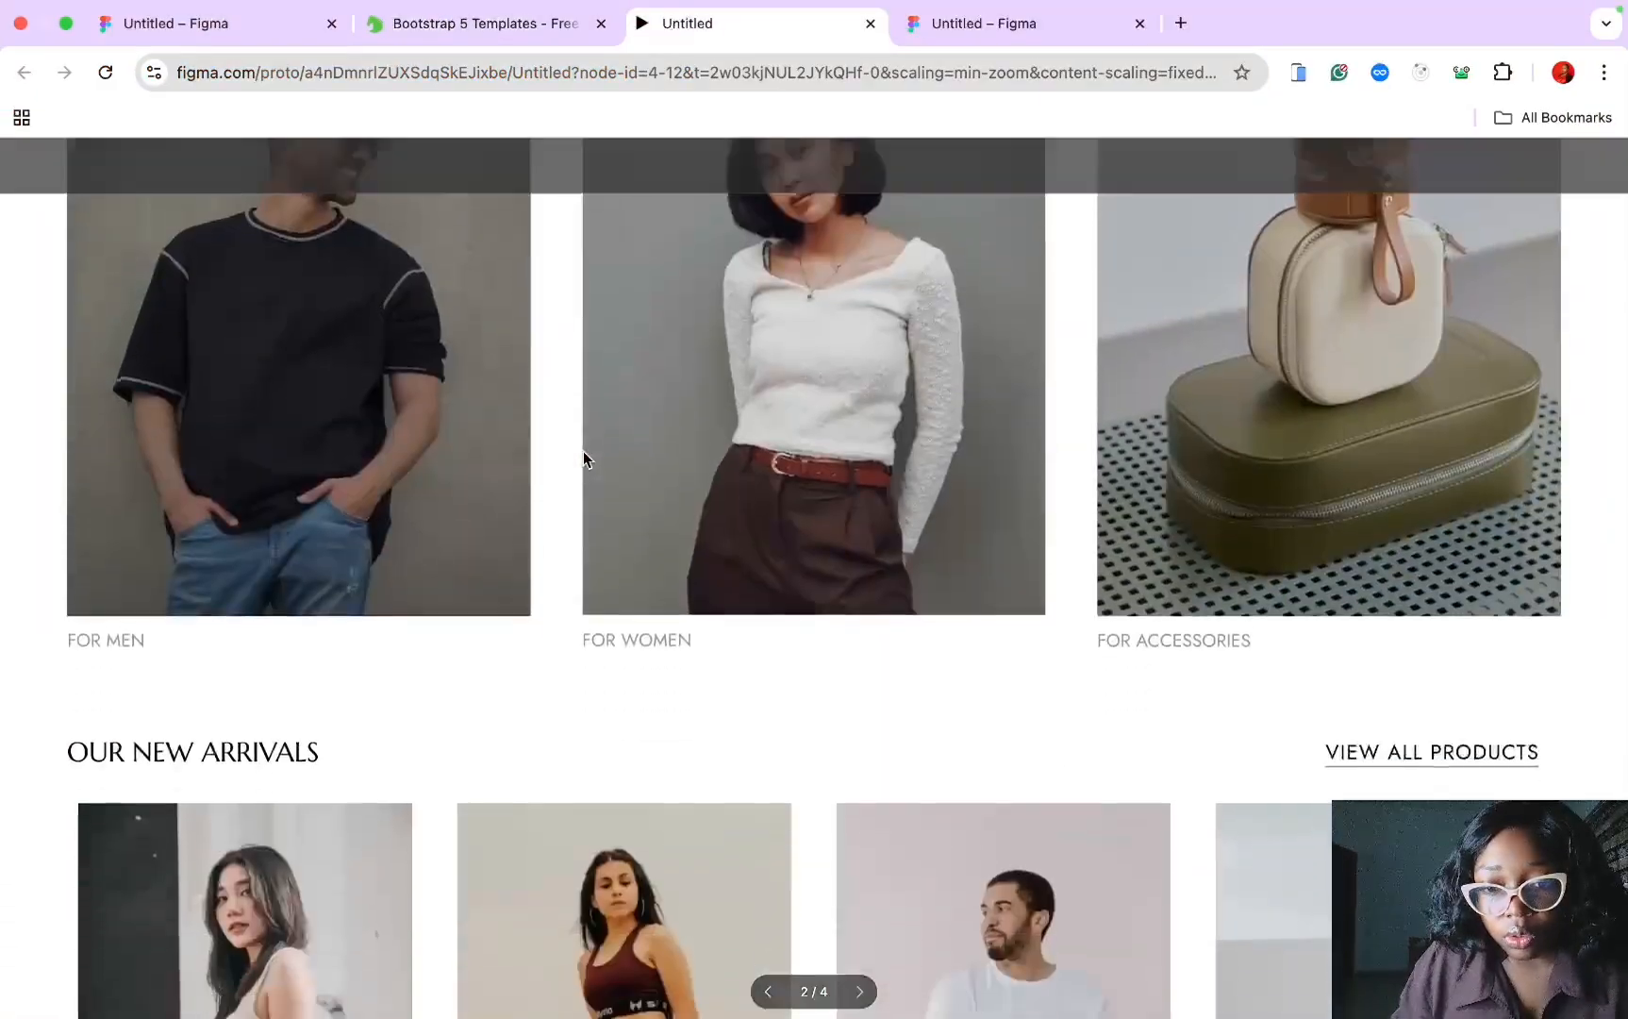
scroll(424, 405, down, 7)
click(120, 519)
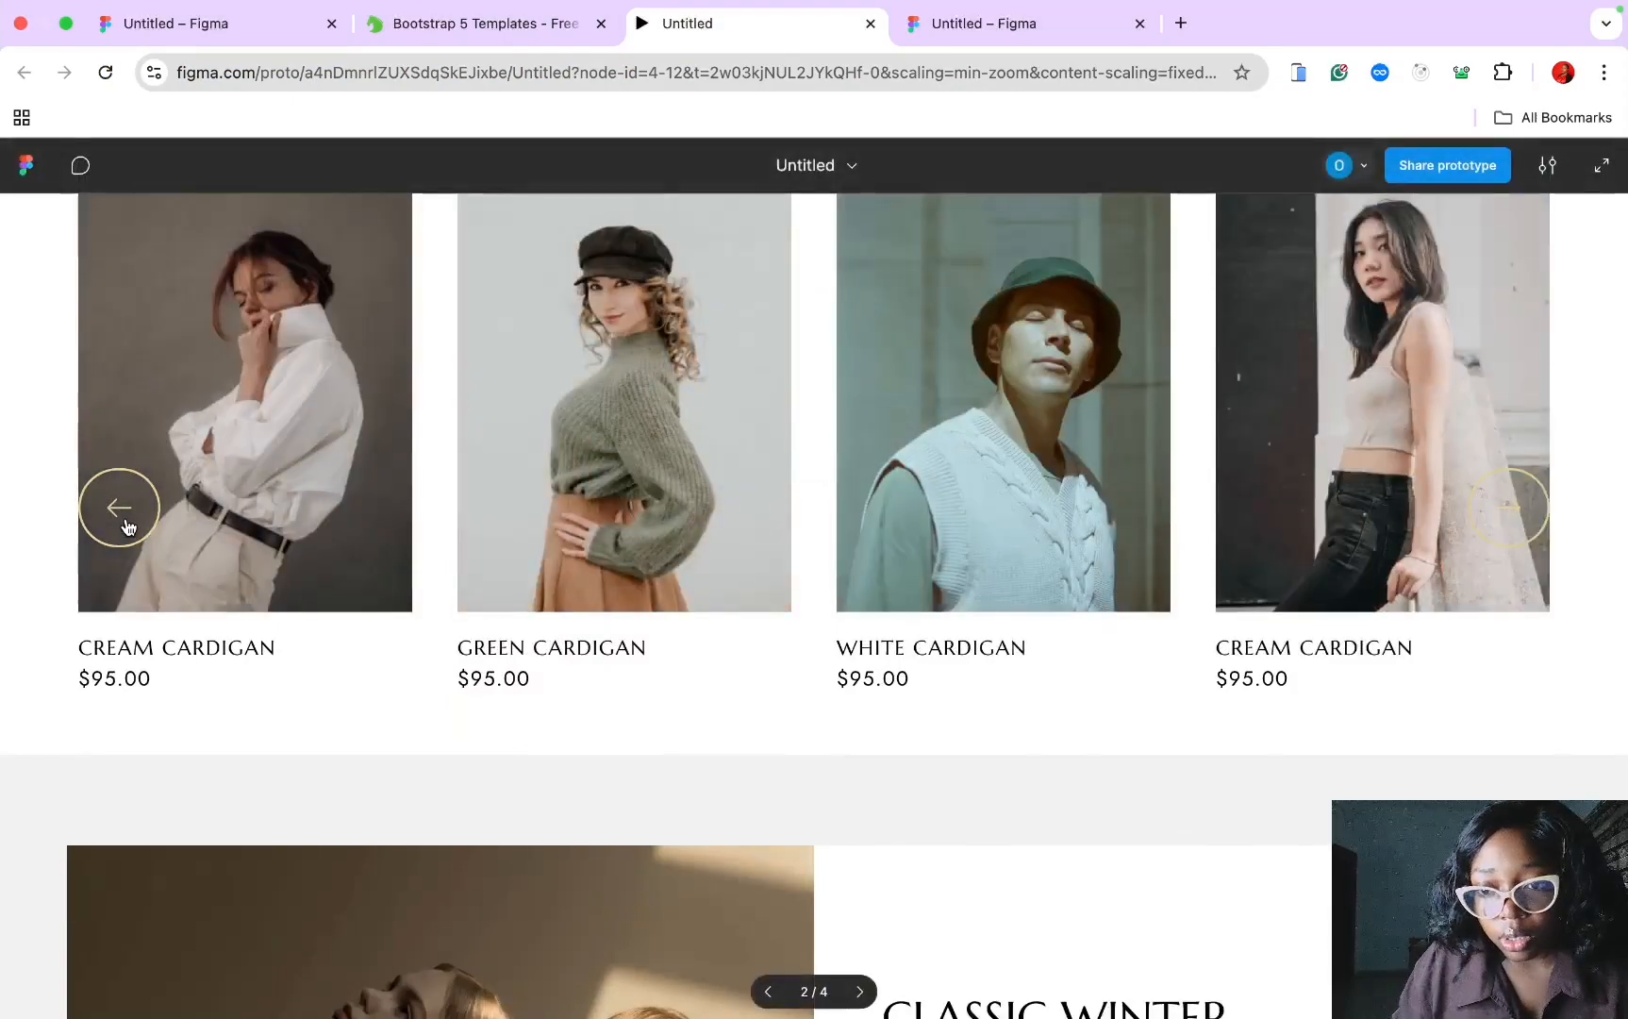
click(130, 525)
scroll(131, 526, down, 20)
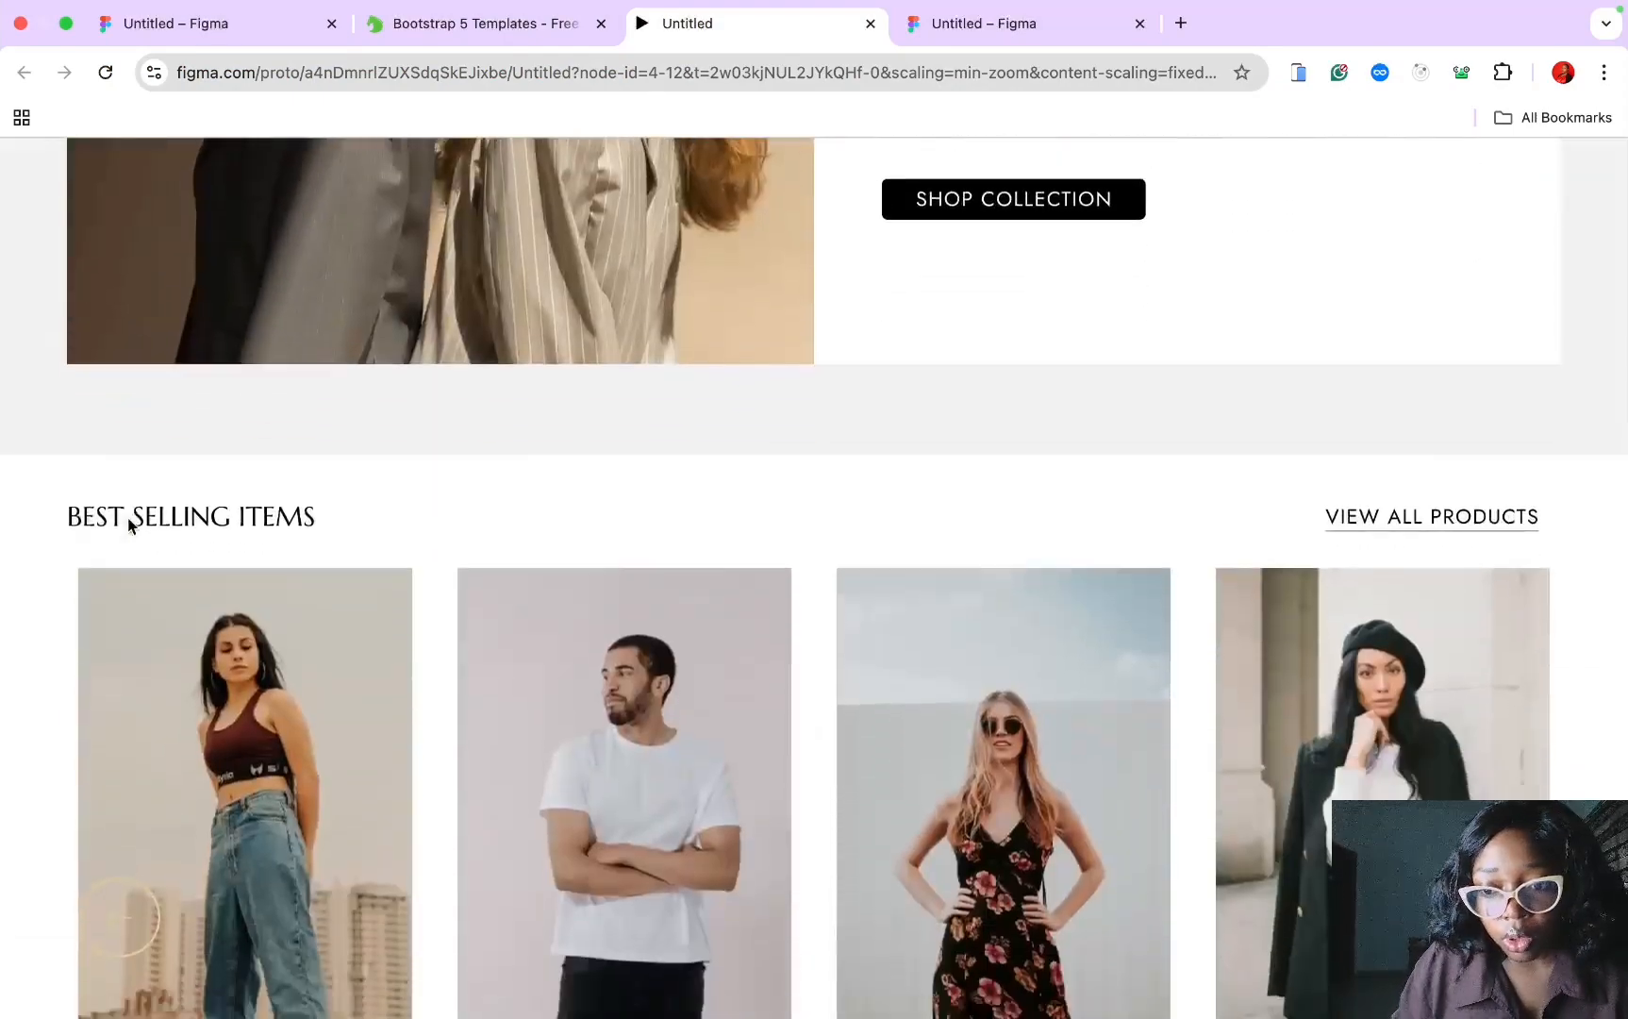
scroll(130, 525, up, 8)
scroll(850, 287, up, 6)
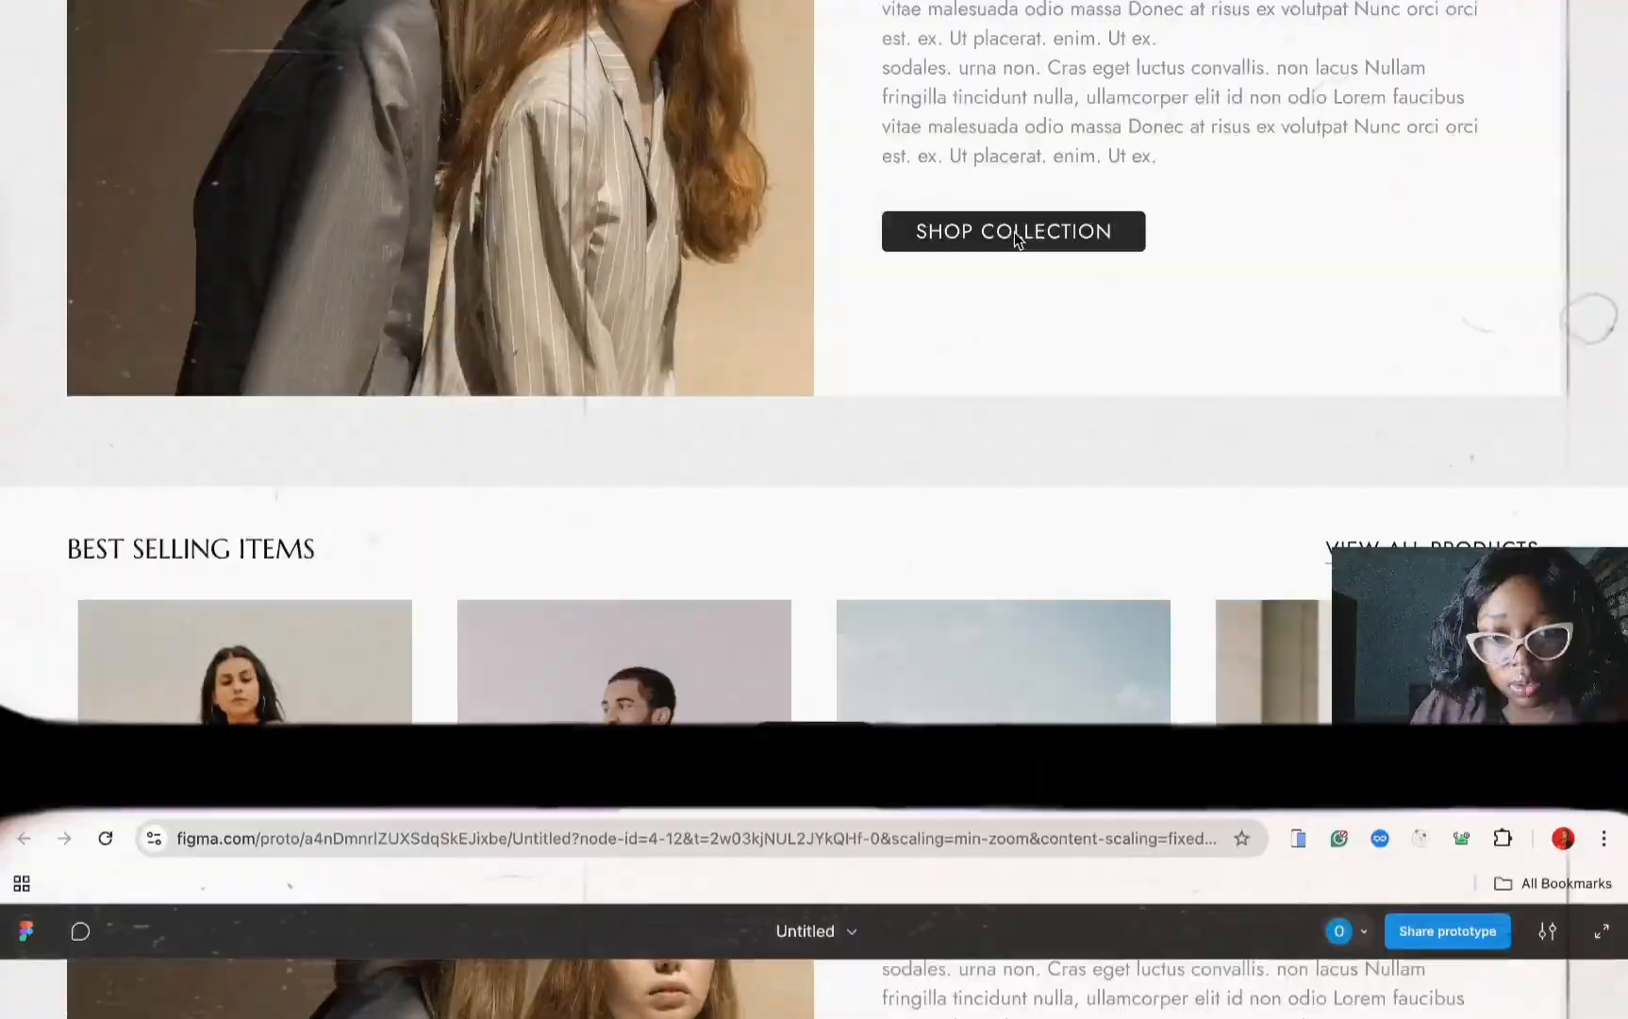
Step: Switch to the design file holding Frame 1's board of Kaira photos and logos
key(ctrl+Tab)
scroll(583, 365, up, 3)
scroll(584, 365, down, 5)
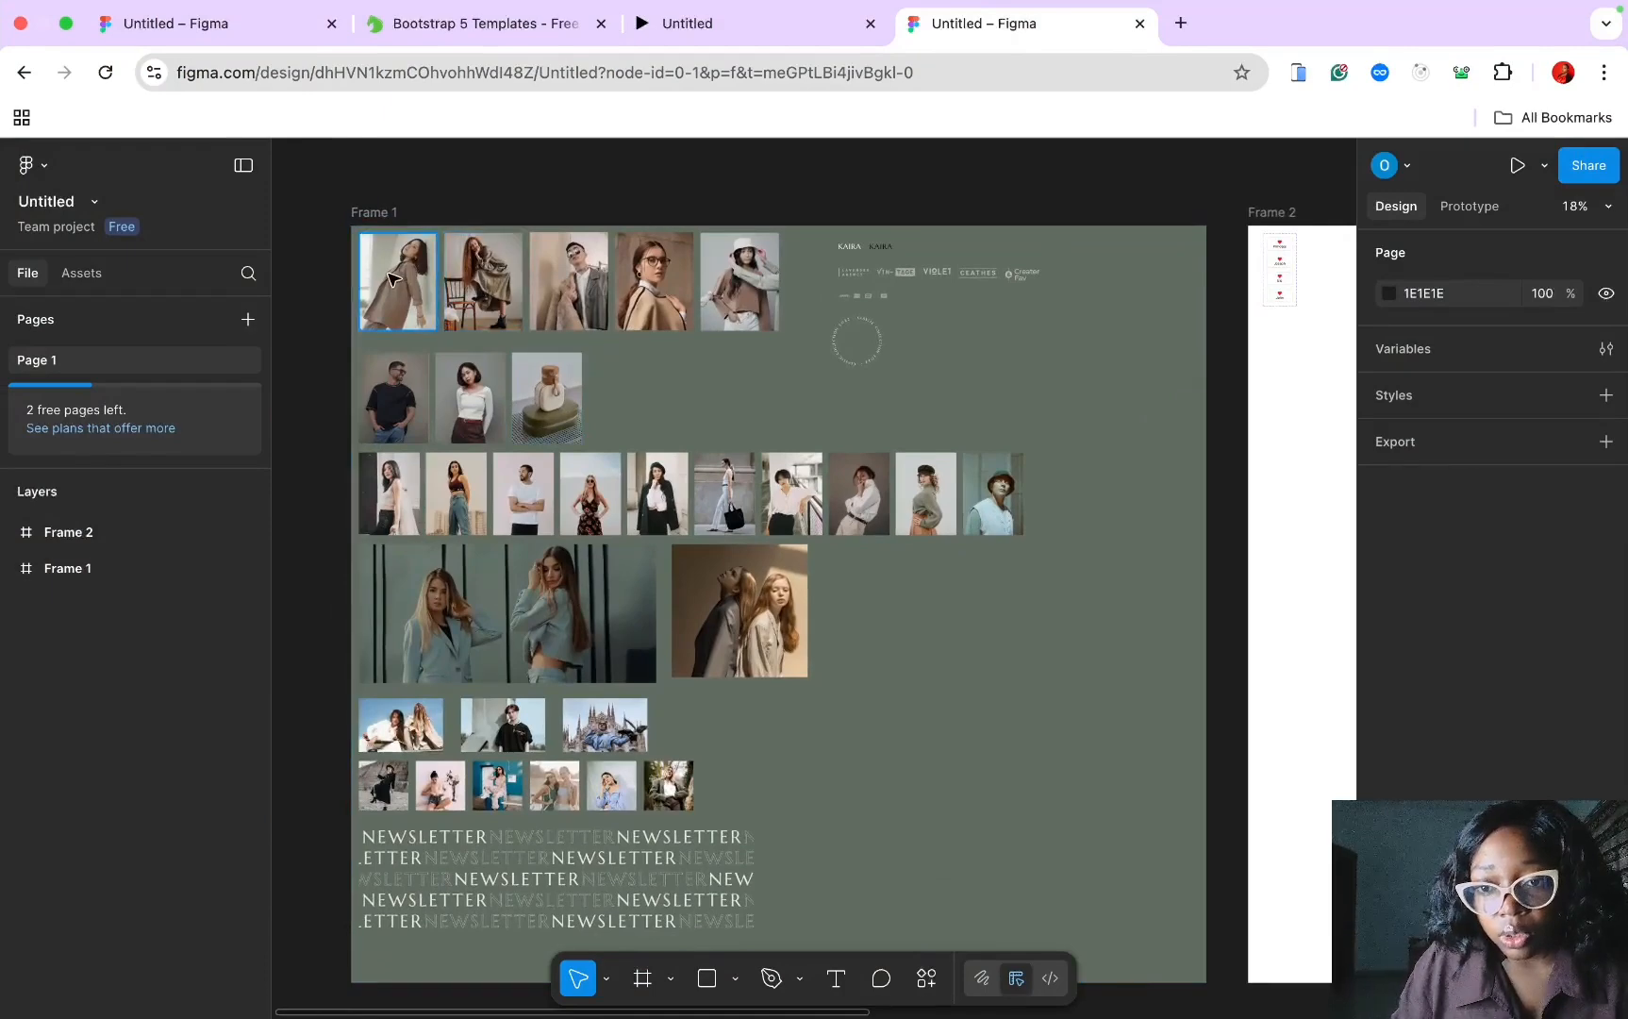
scroll(393, 279, up, 3)
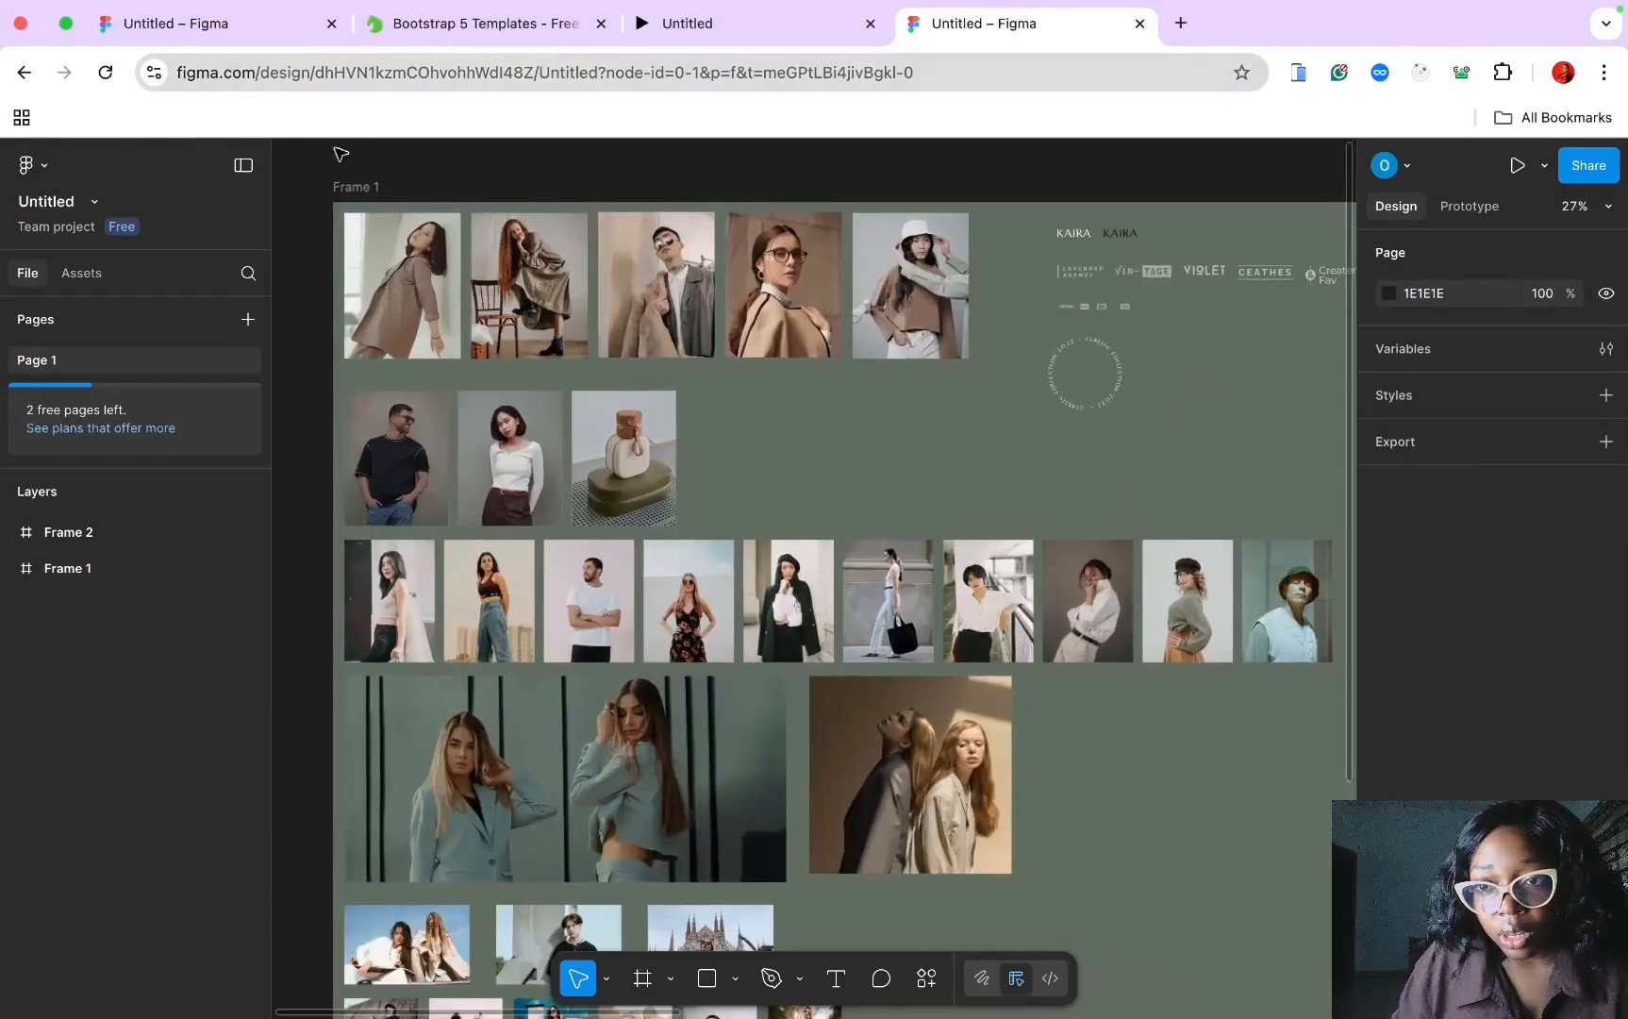
scroll(405, 274, down, 2)
scroll(406, 273, up, 2)
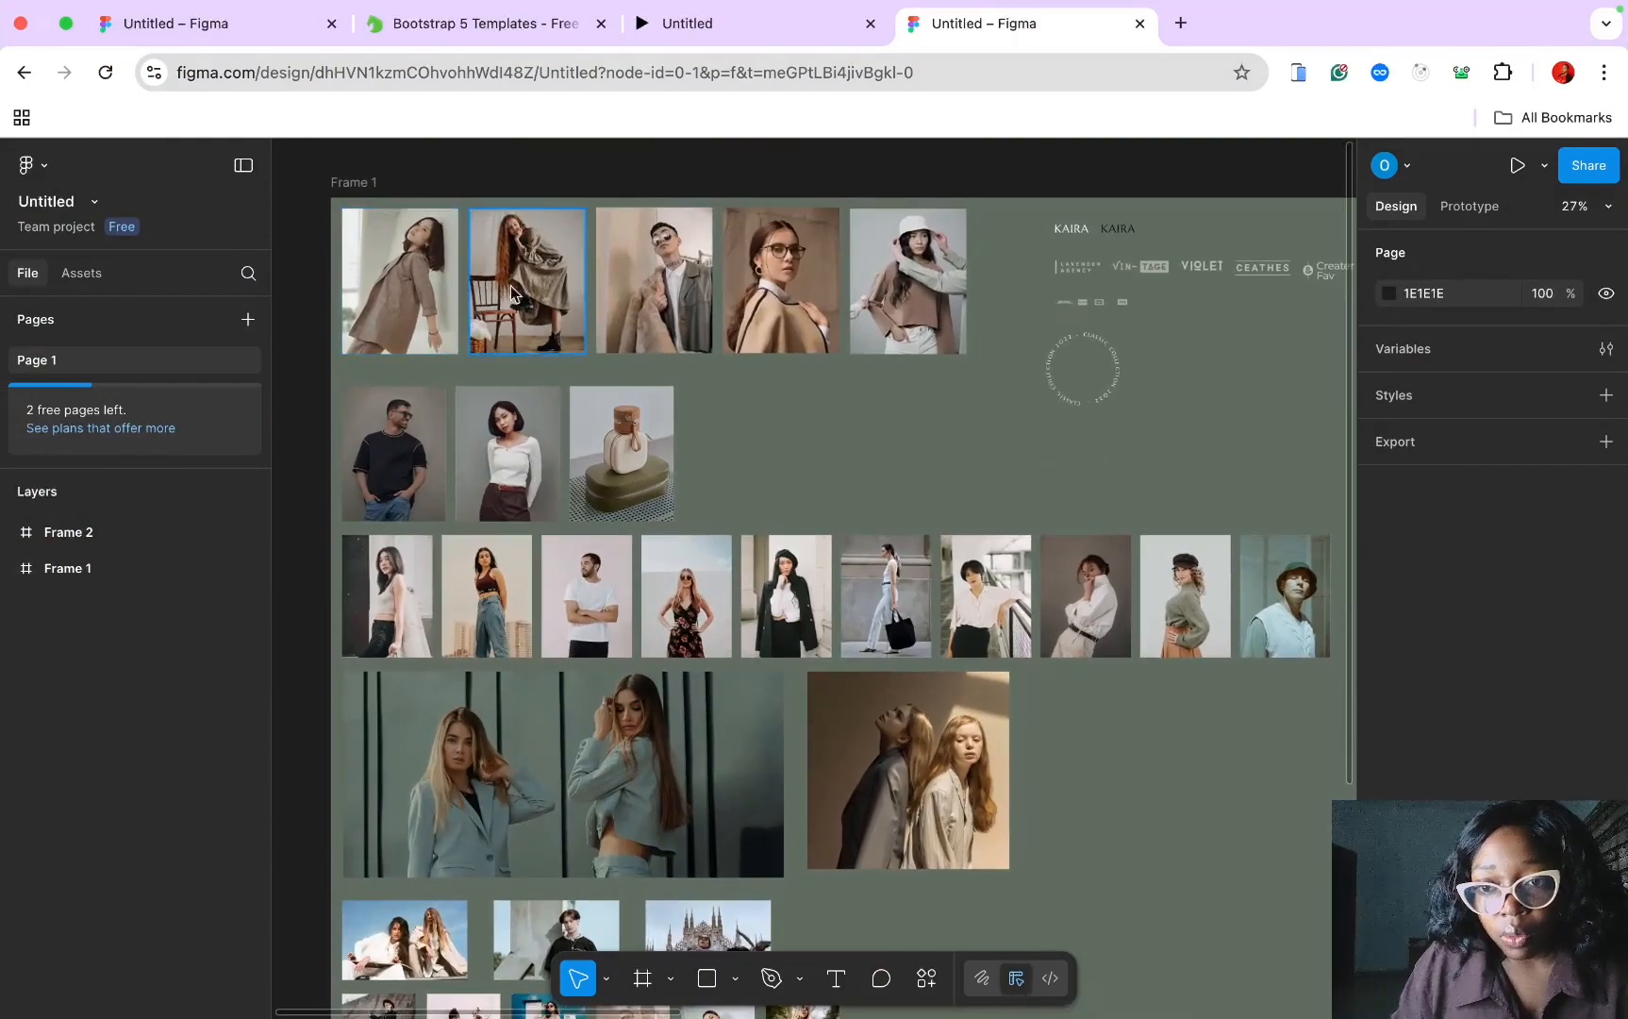
scroll(755, 425, down, 2)
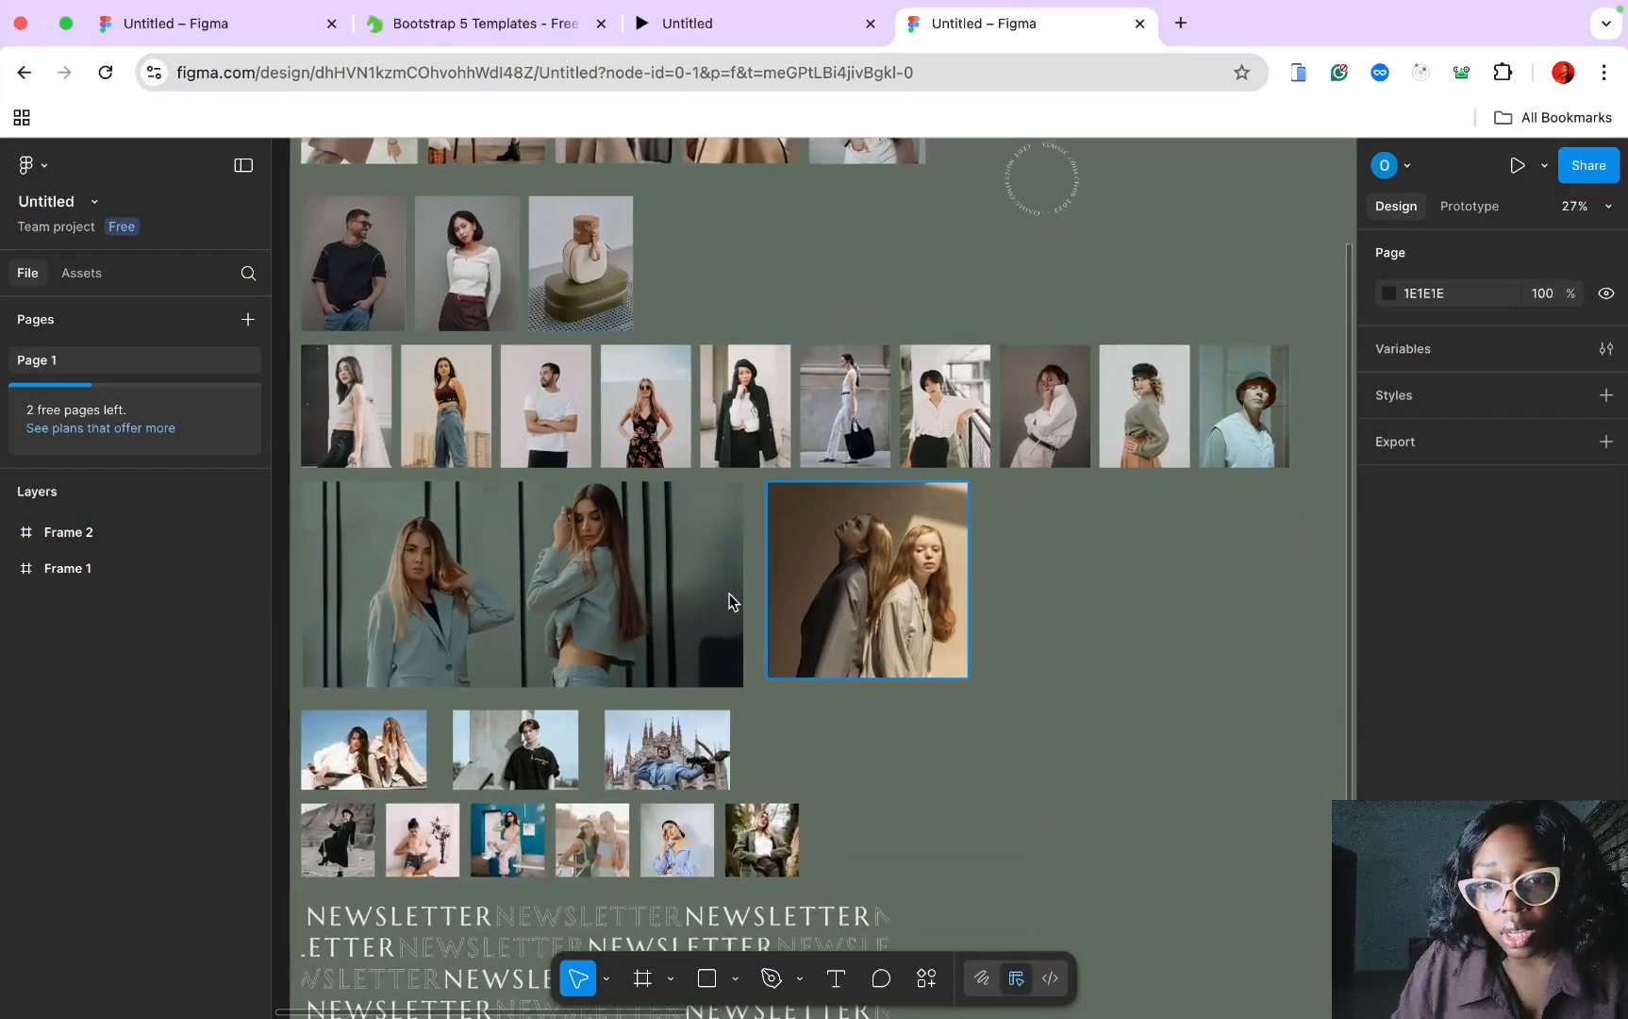
scroll(660, 576, down, 4)
scroll(652, 574, up, 8)
scroll(653, 575, right, 3)
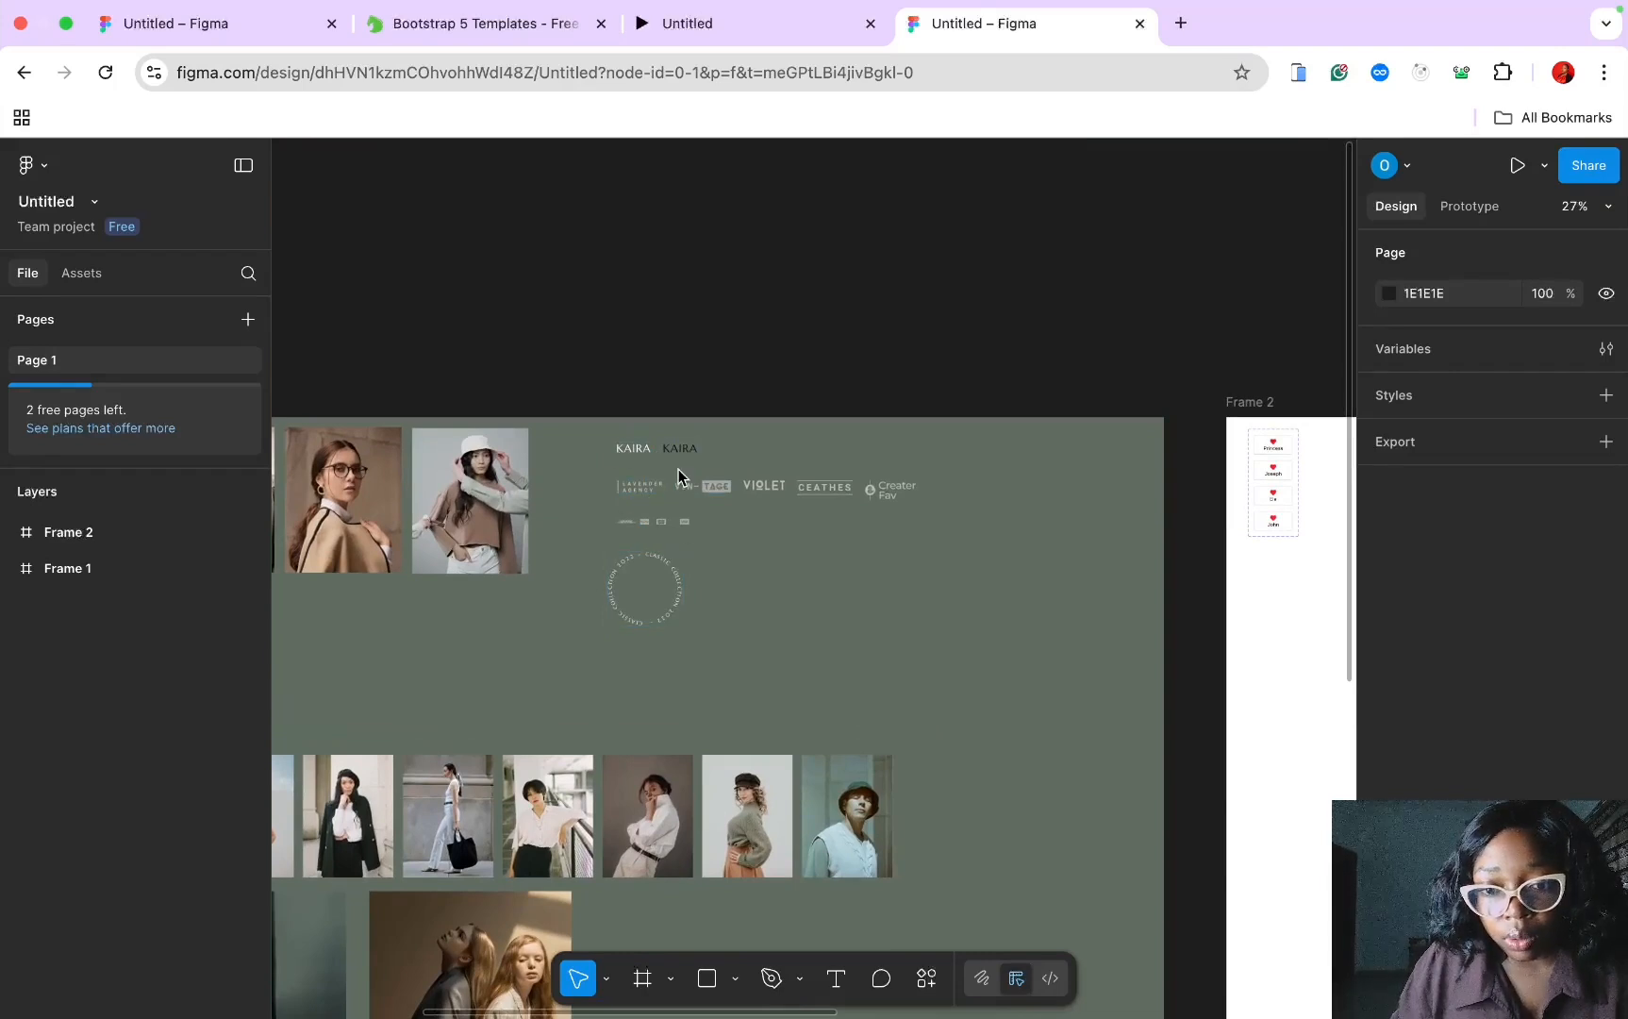
scroll(677, 468, up, 5)
scroll(678, 469, up, 4)
scroll(678, 469, down, 4)
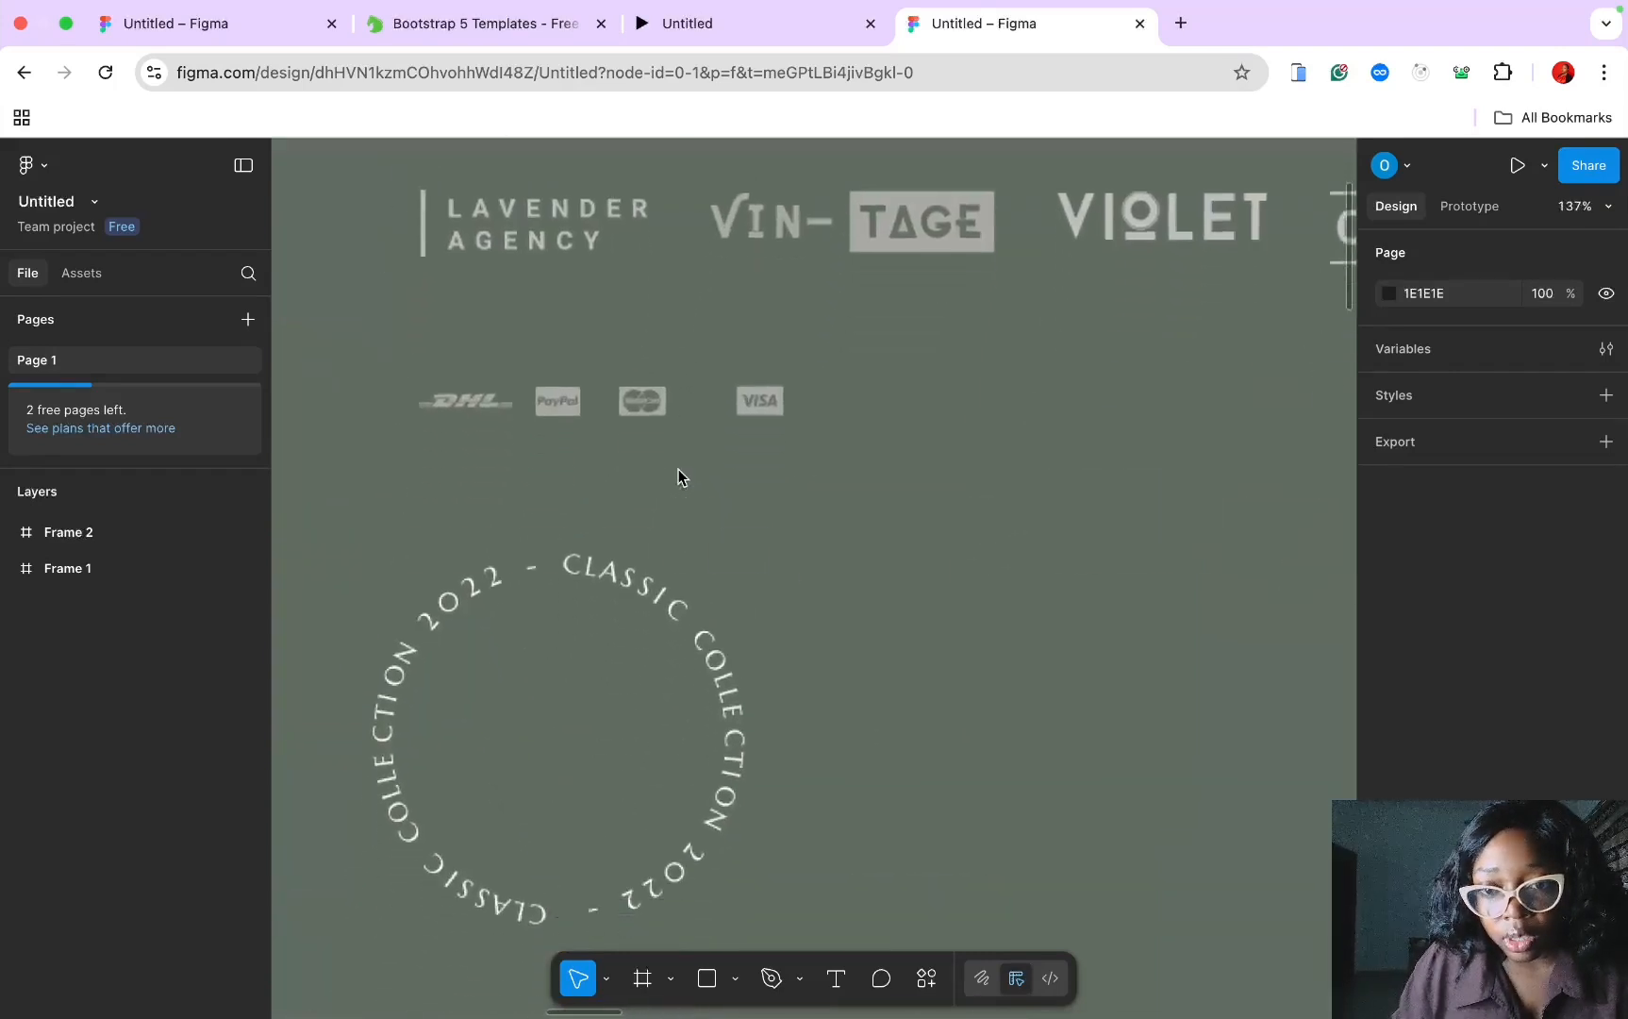
scroll(678, 470, down, 5)
scroll(689, 504, down, 2)
scroll(688, 510, left, 7)
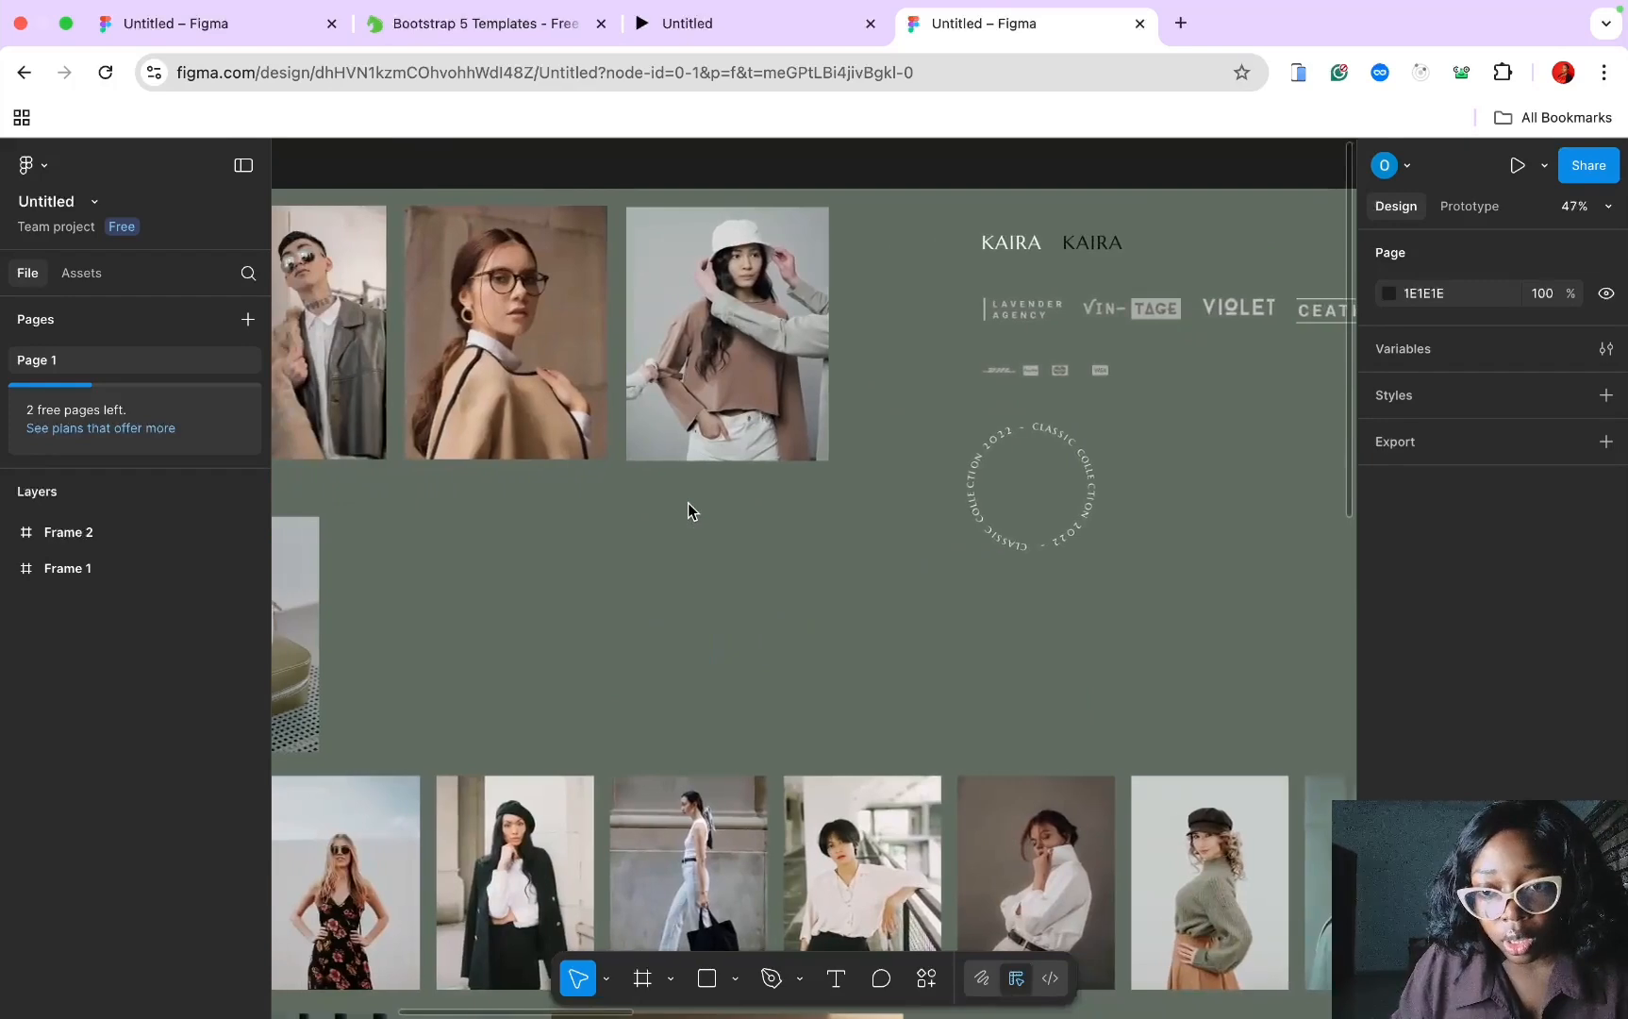
scroll(688, 504, down, 2)
scroll(759, 459, left, 4)
scroll(759, 454, down, 4)
scroll(758, 454, left, 3)
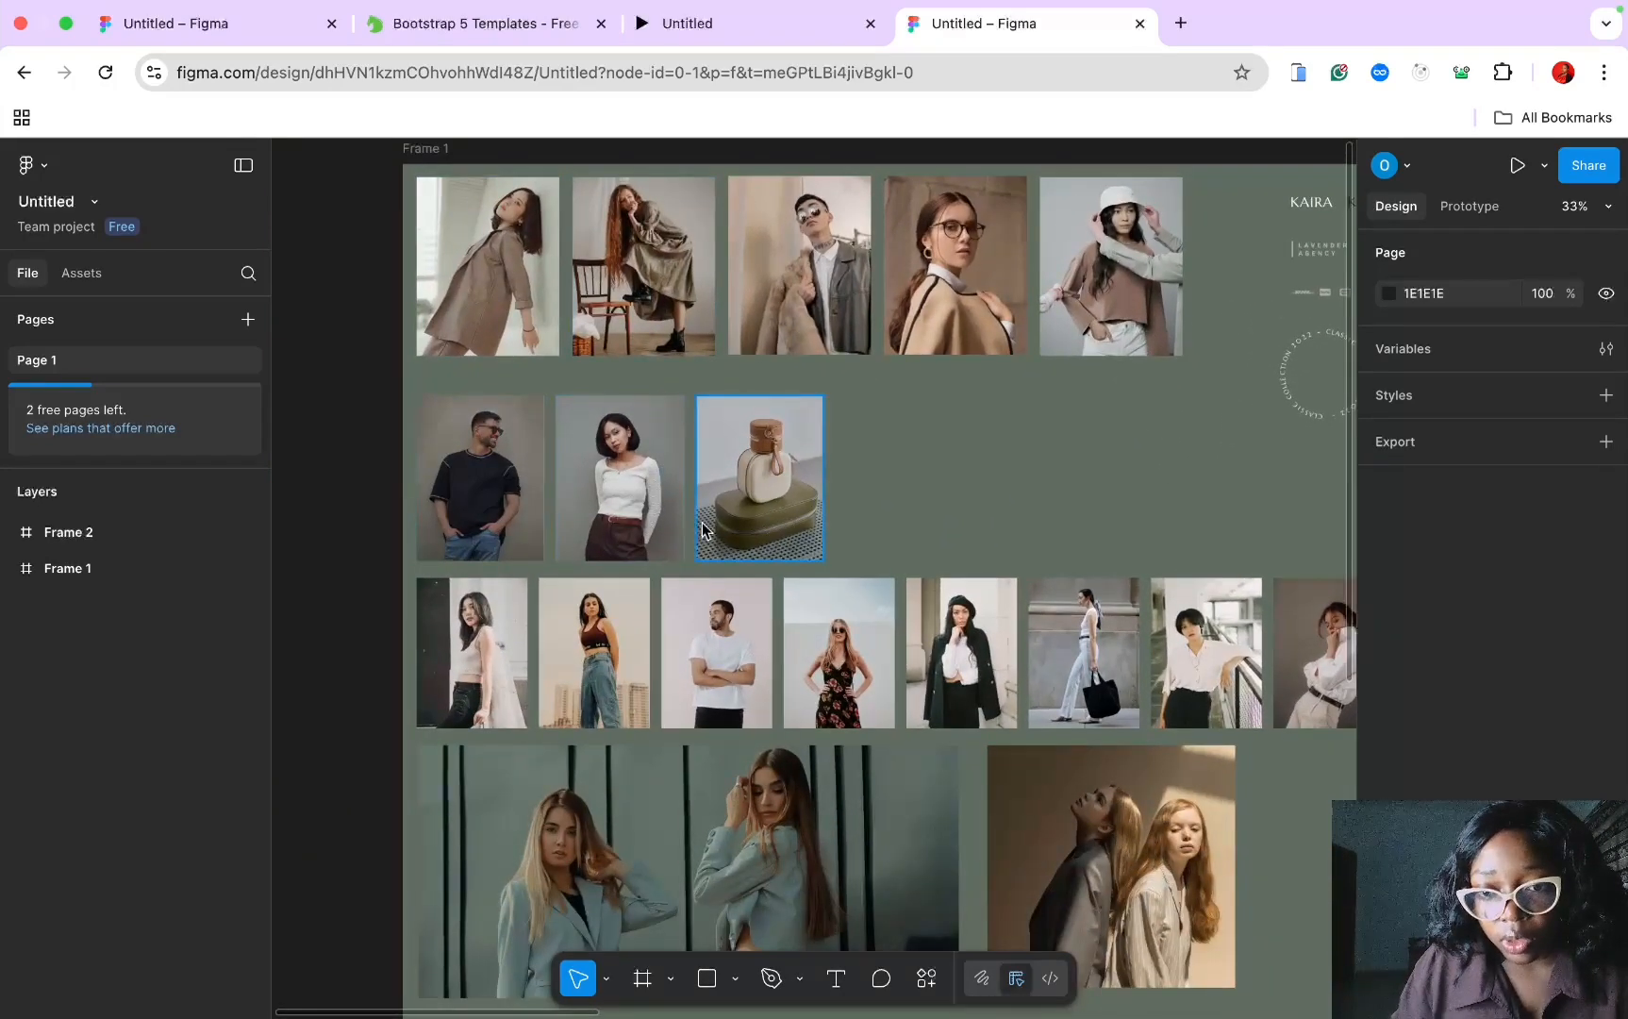
scroll(621, 458, right, 10)
scroll(619, 462, right, 5)
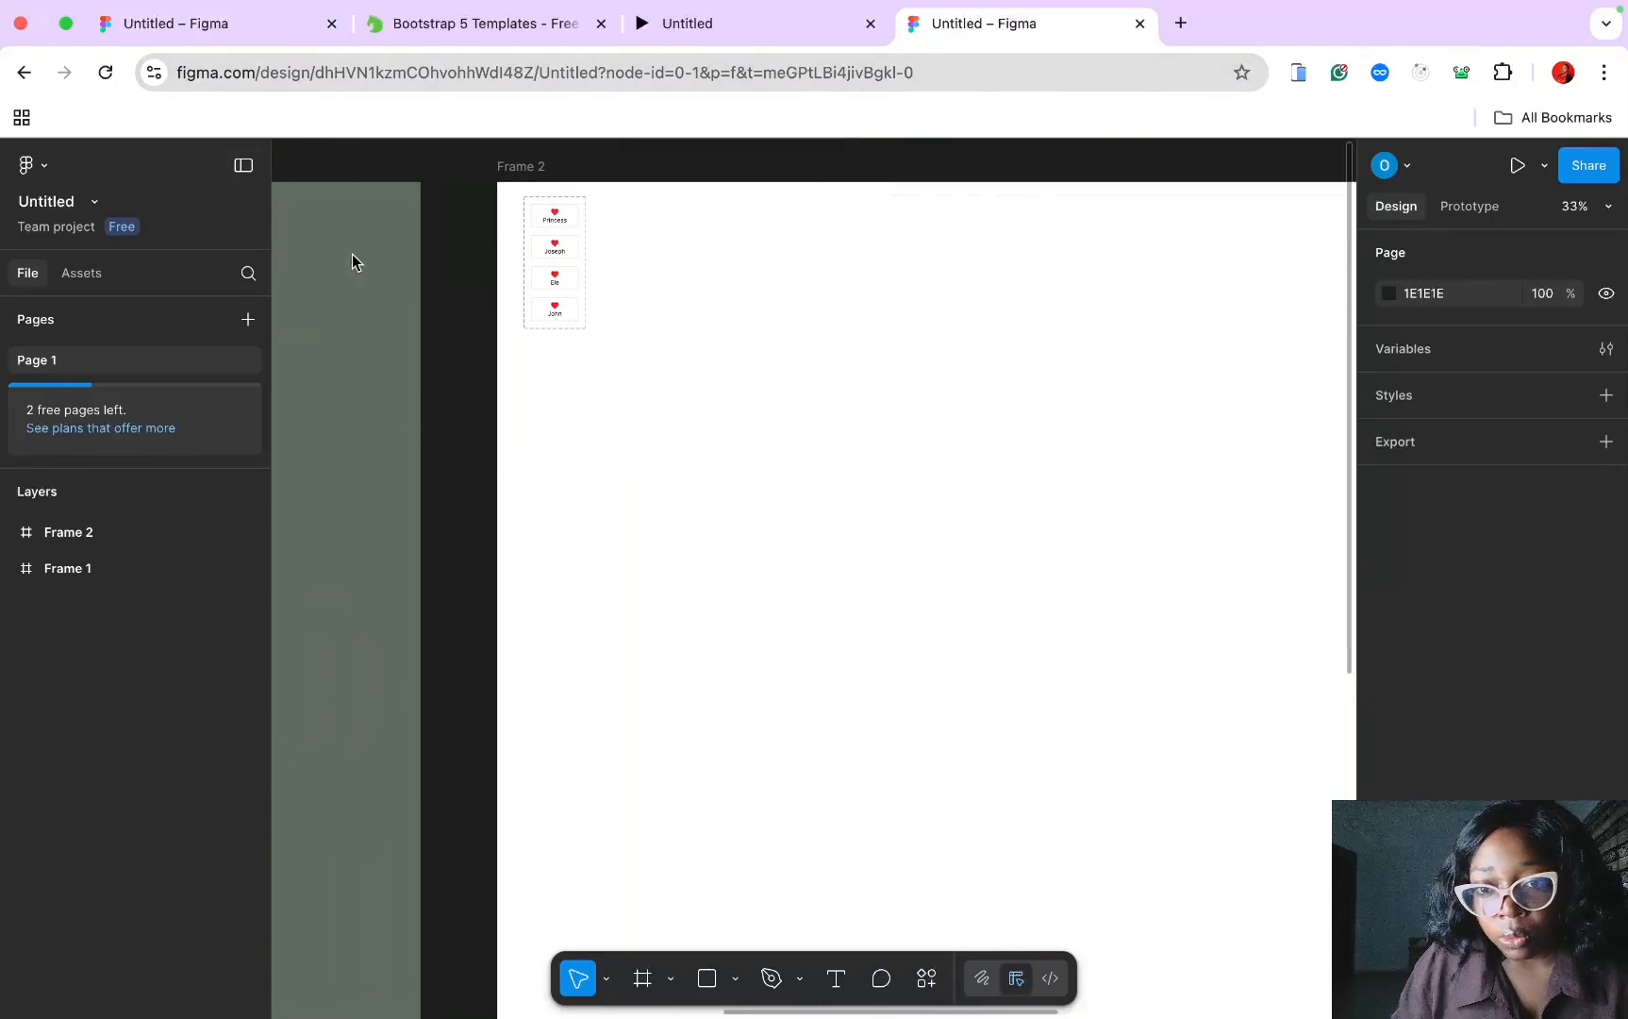
ctrl+scroll(493, 306, up, 5)
scroll(493, 306, up, 6)
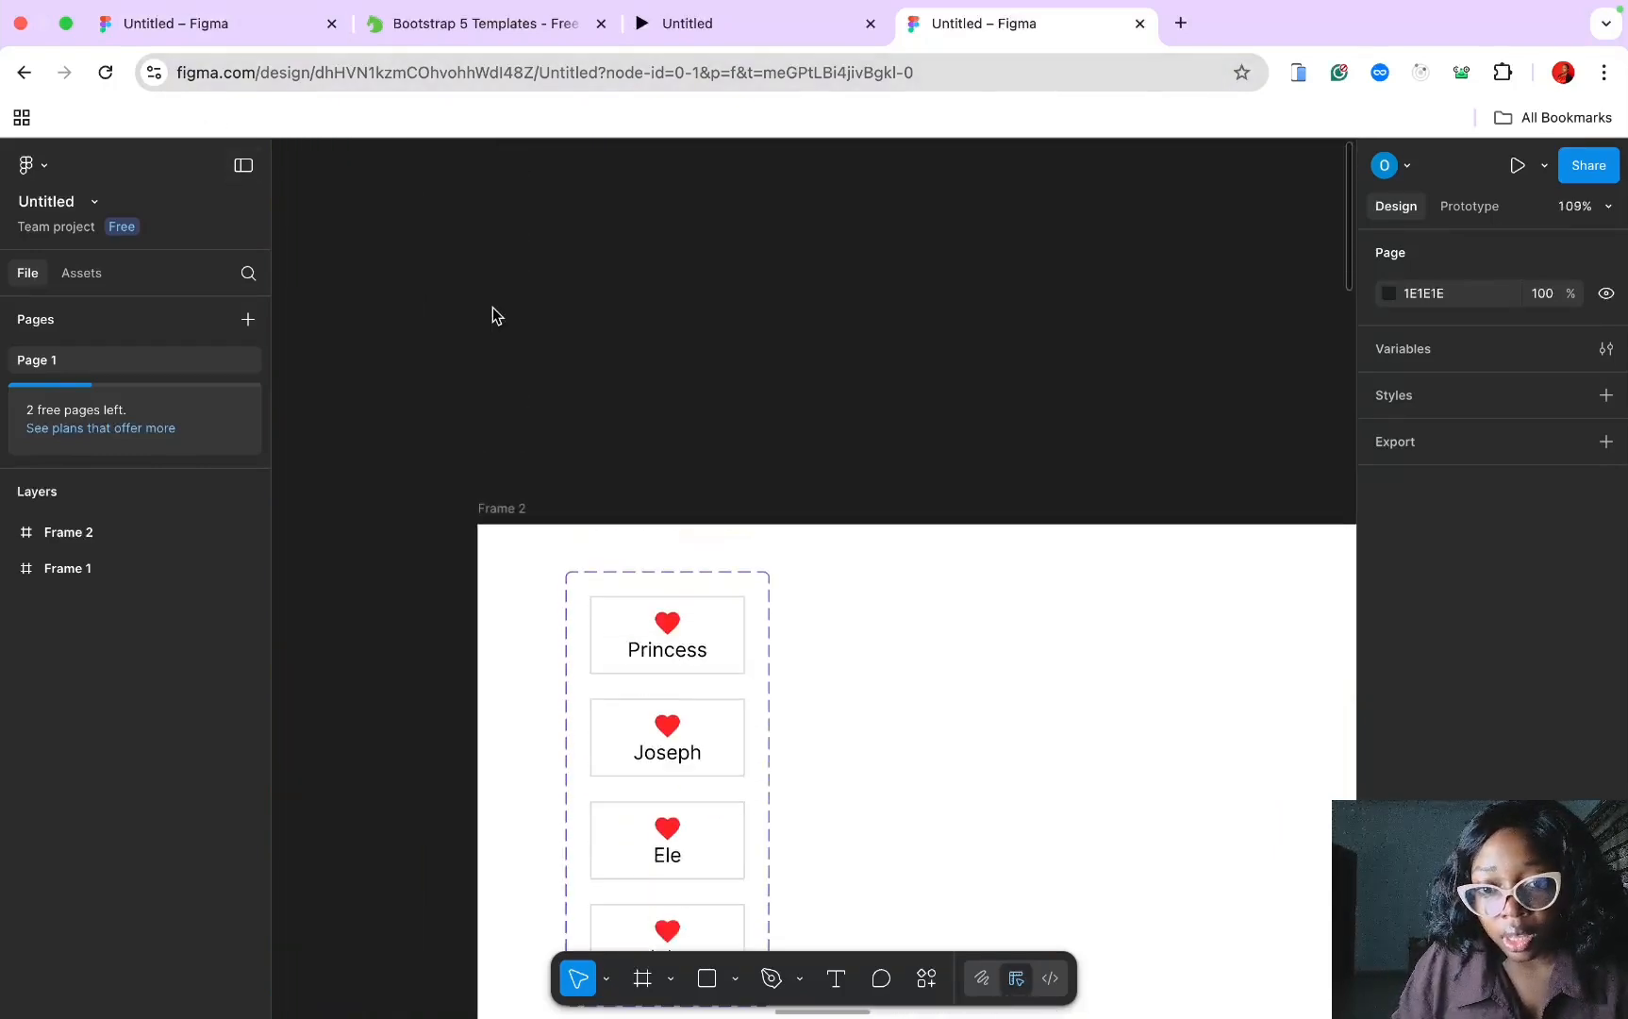
scroll(493, 307, down, 5)
Step: Add a fifth variant to the heart-card component set and label it Hero
click(503, 287)
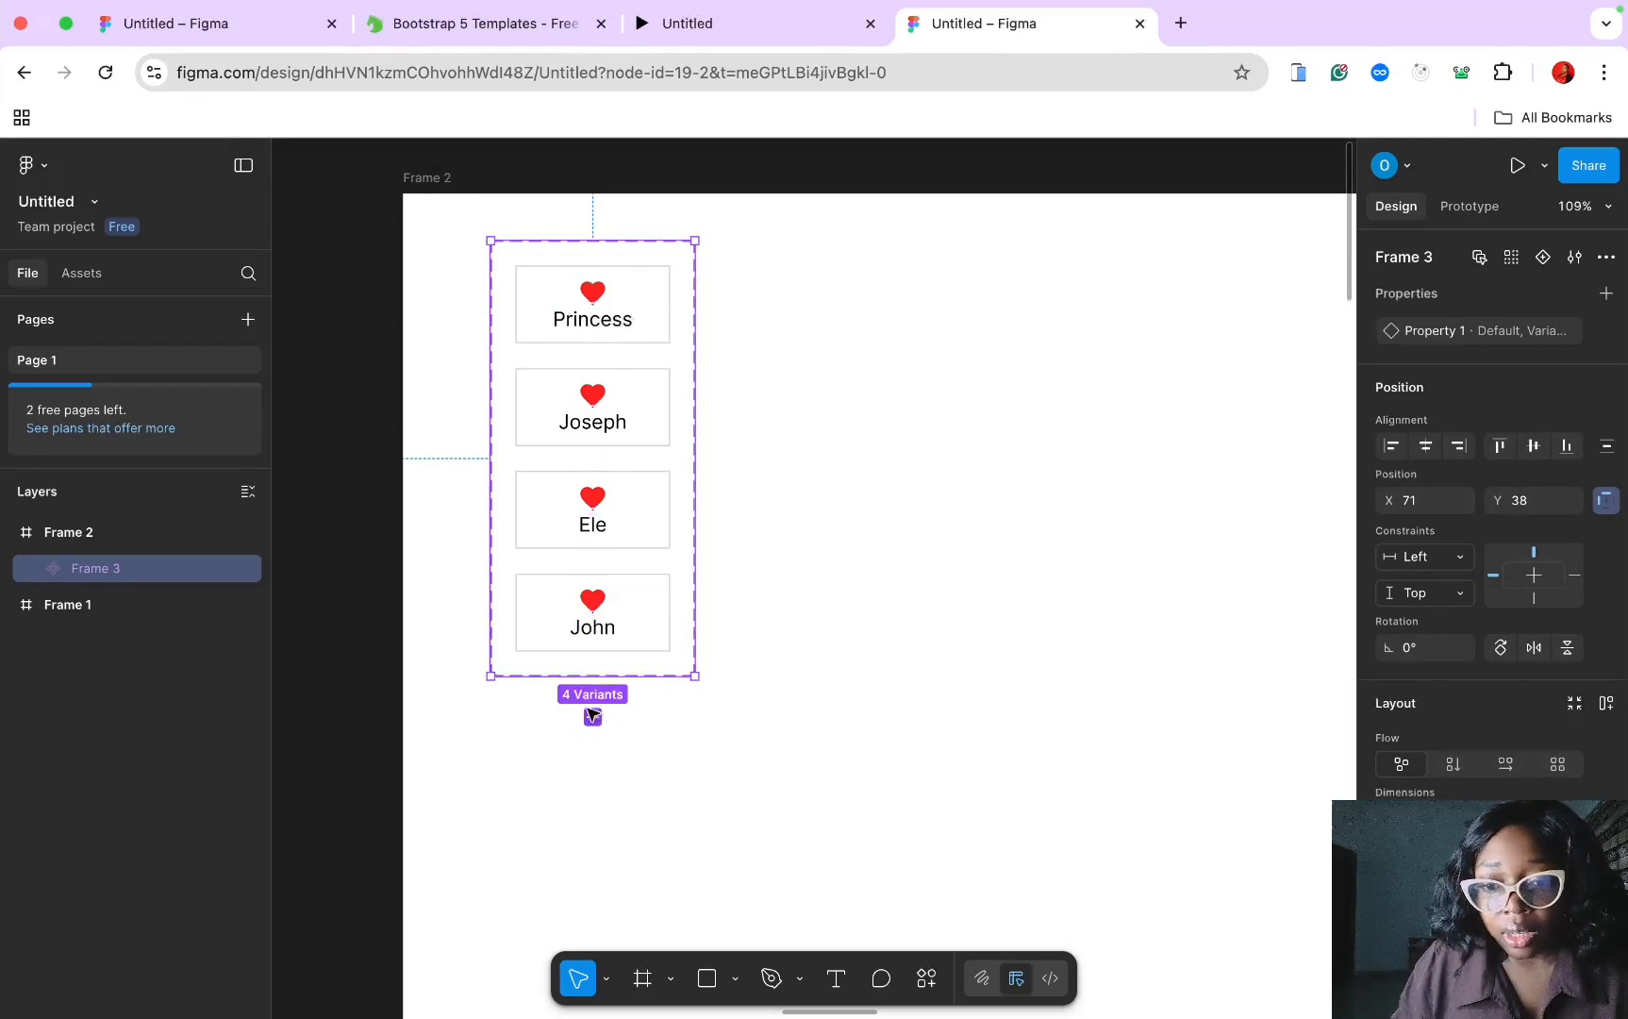
click(592, 718)
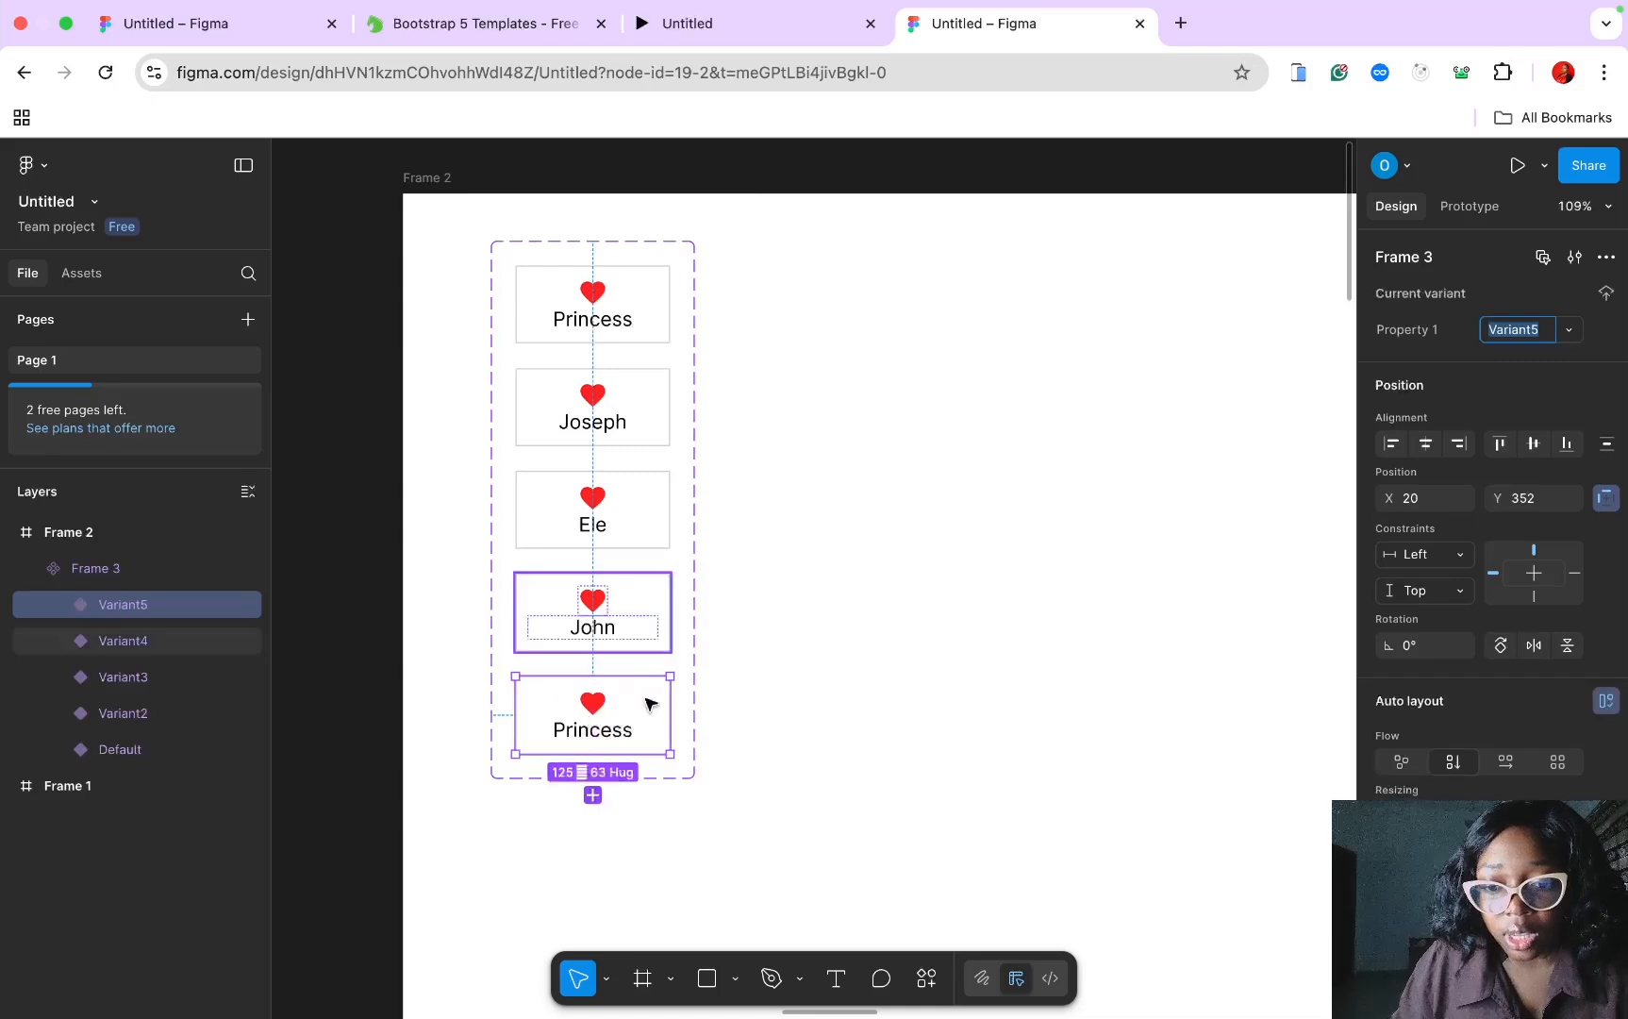
double_click(601, 732)
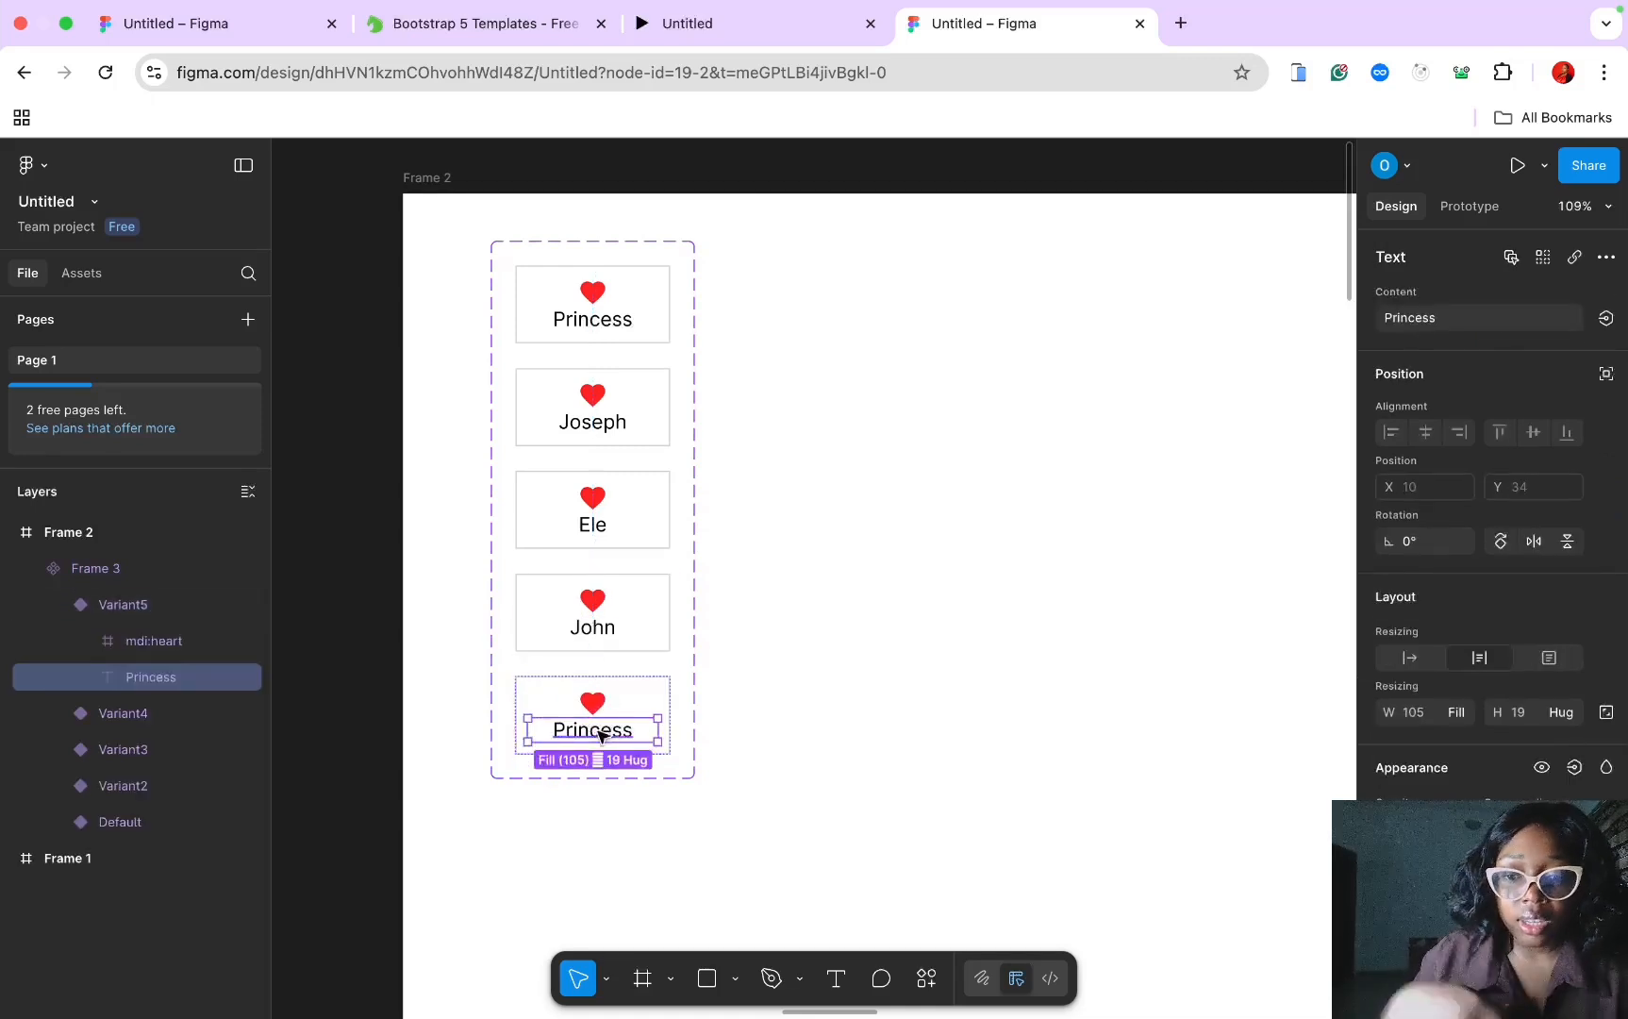
double_click(599, 733)
text(Herp)
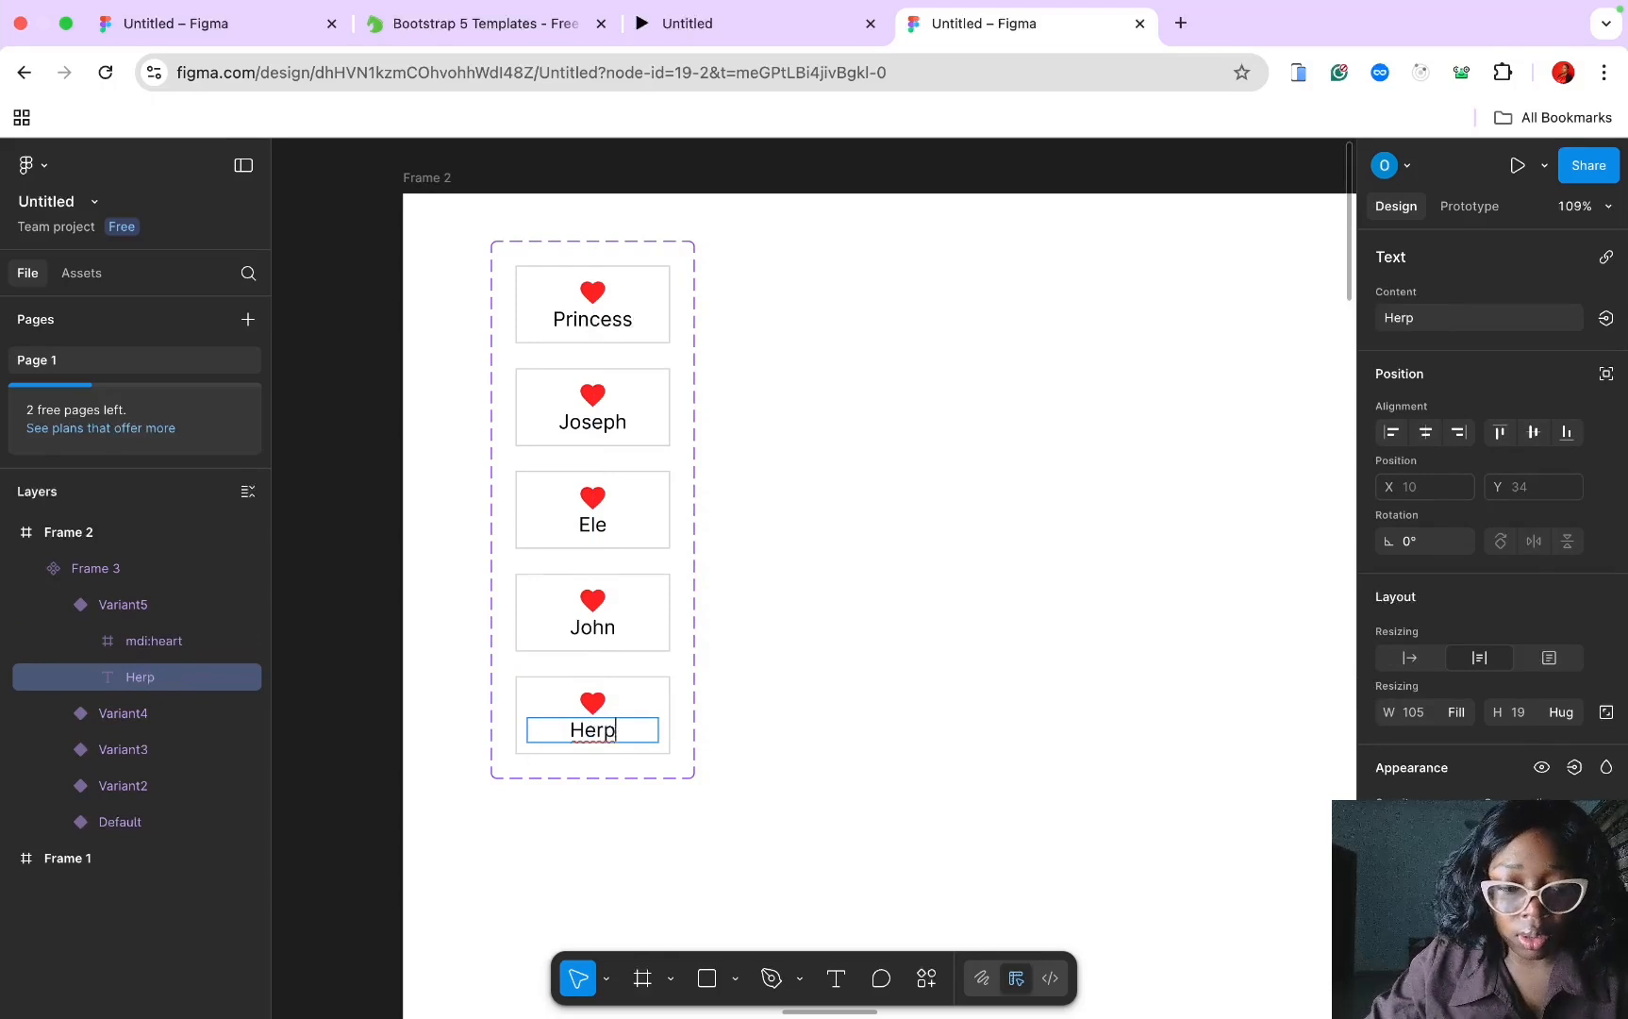
key(BackSpace)
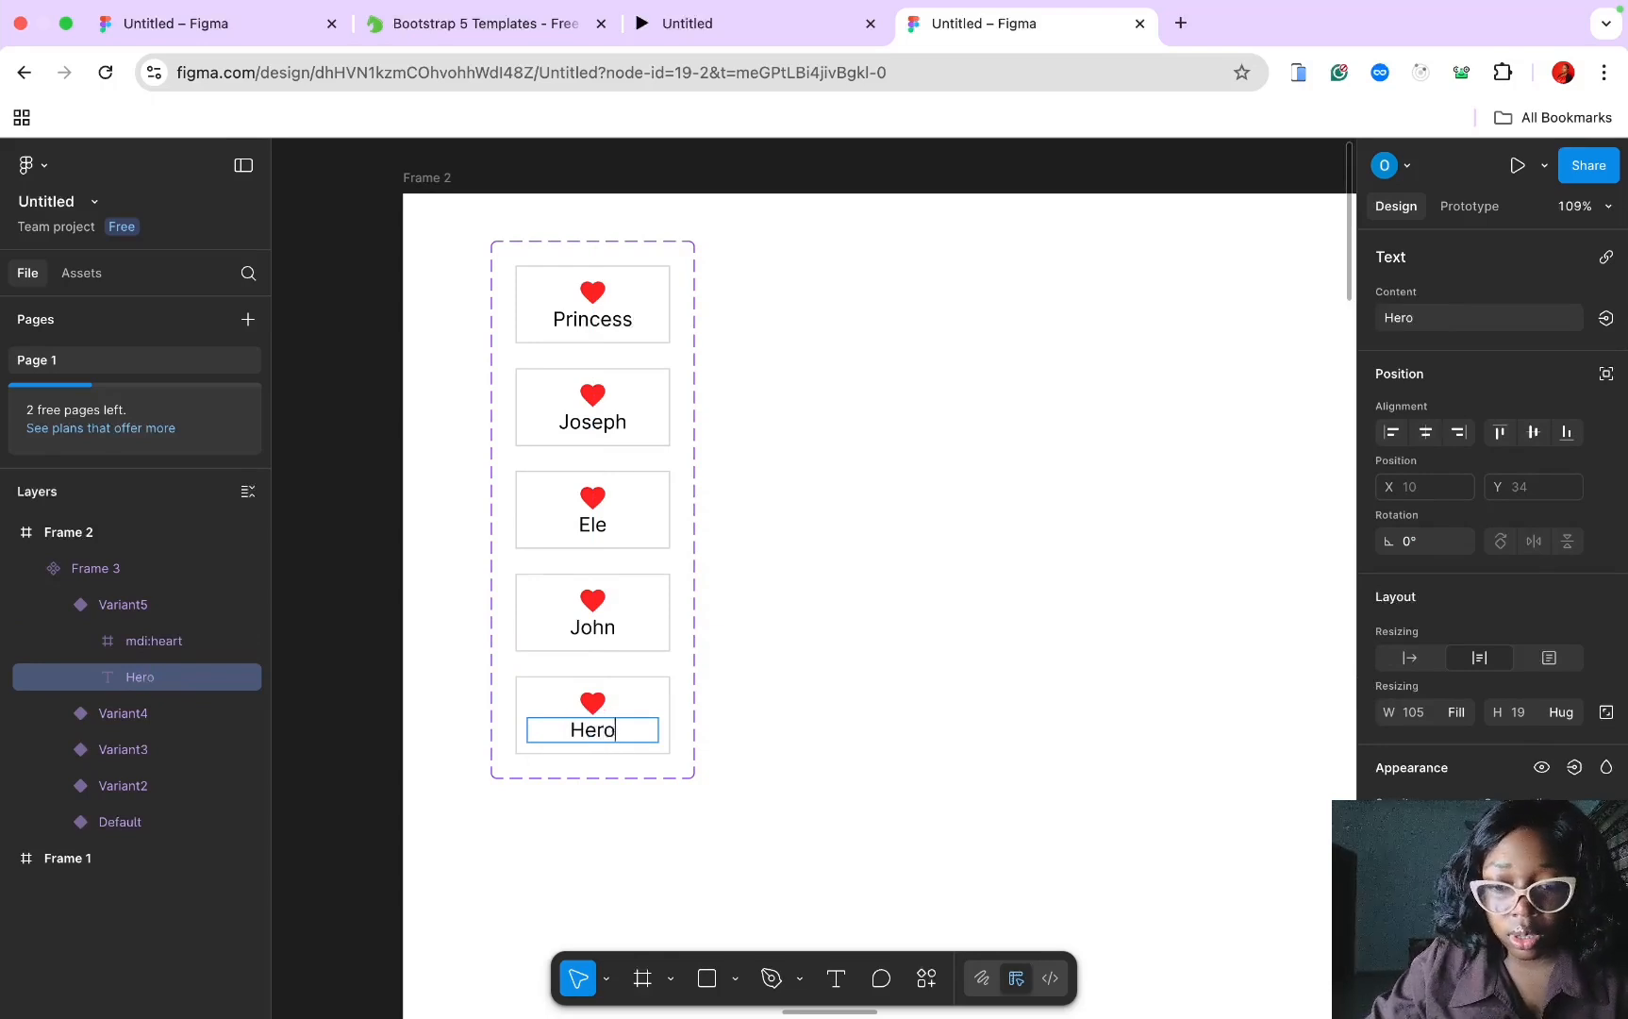
key(Escape)
click(817, 539)
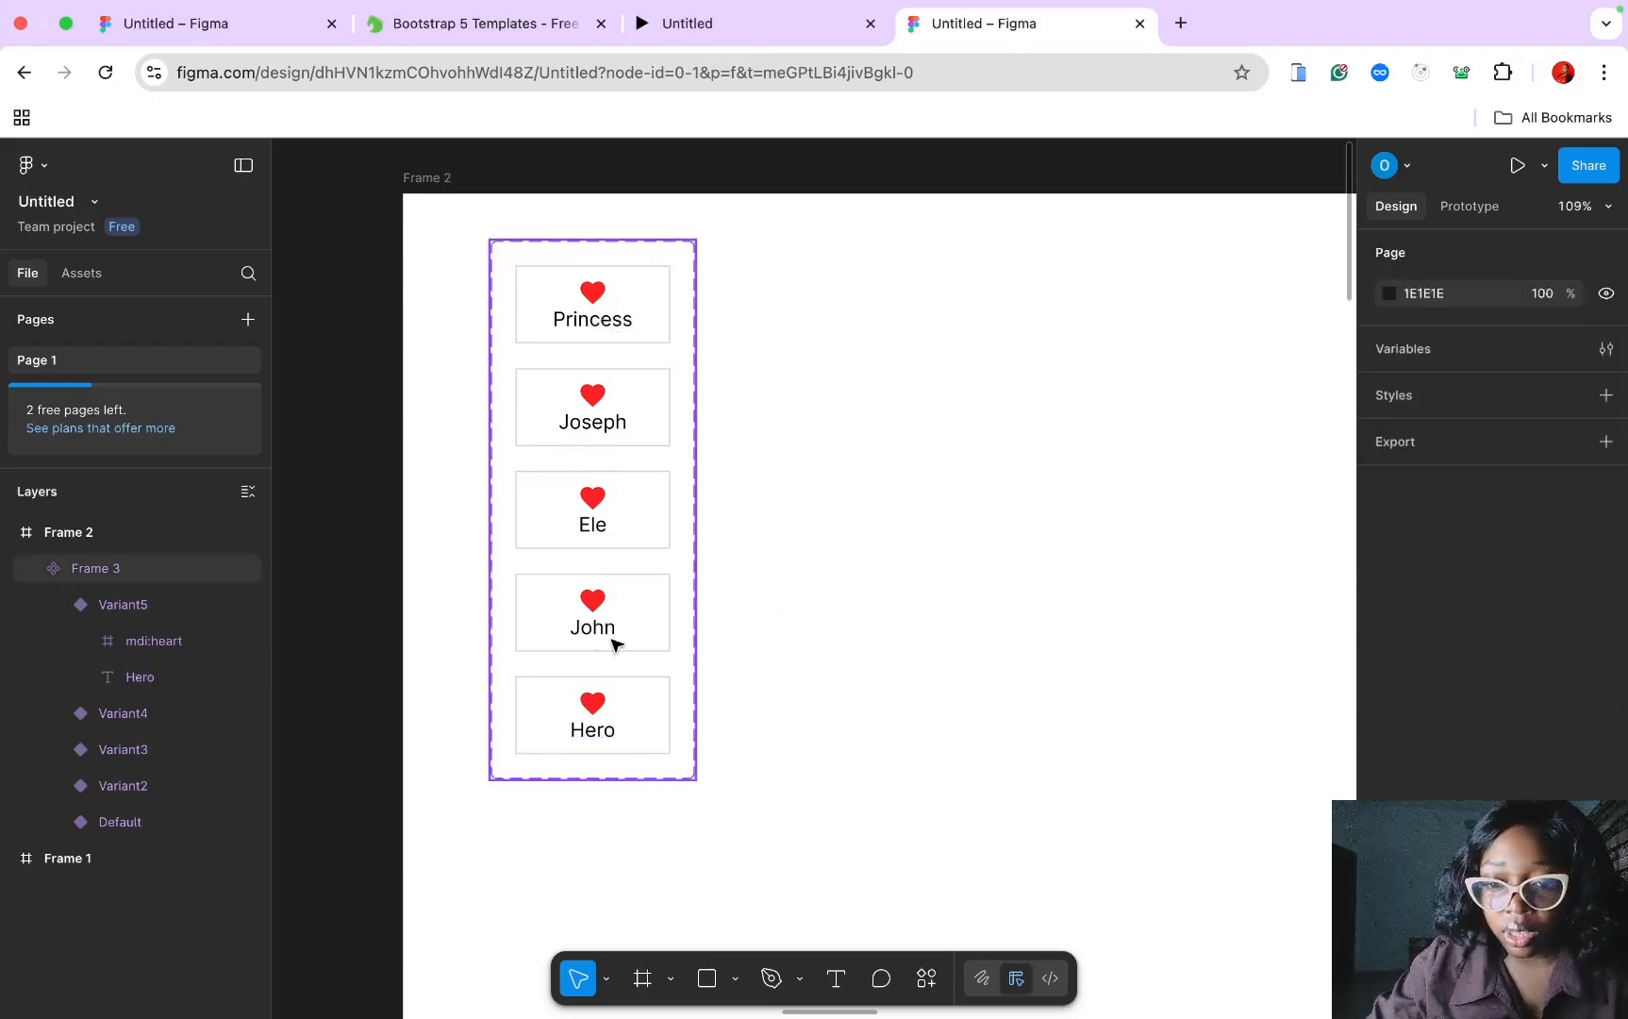
Step: Delete the Hero and John variants, leaving Princess, Joseph and Ele
click(616, 737)
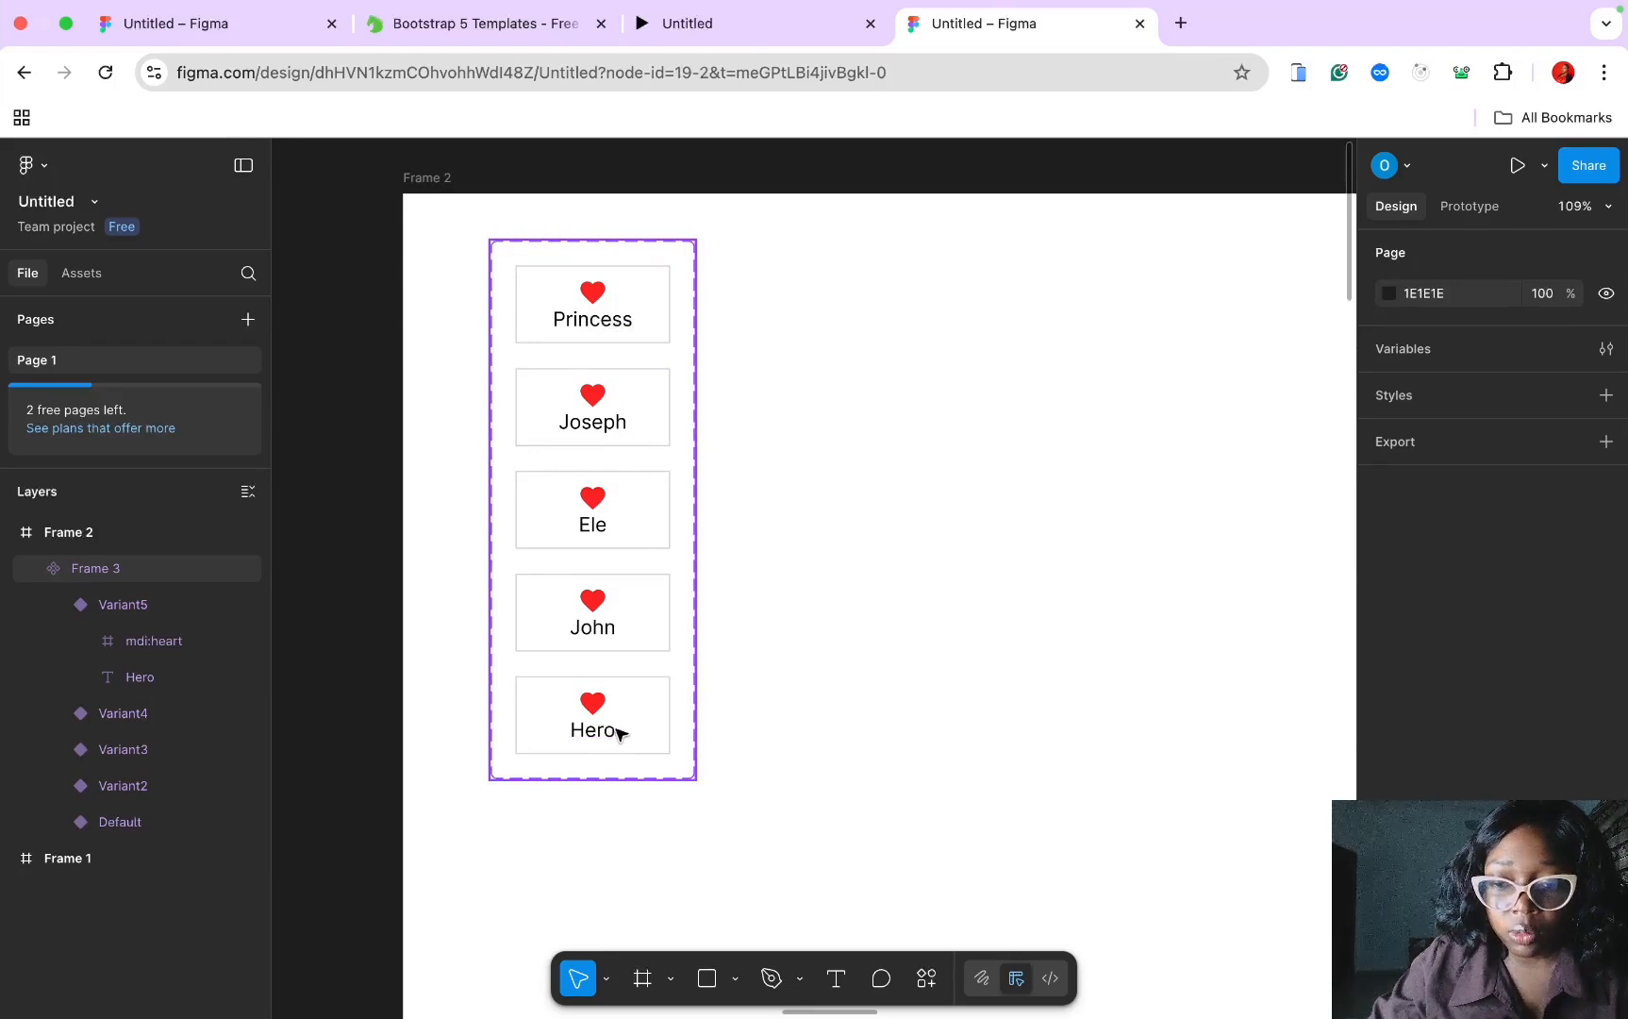
key(Delete)
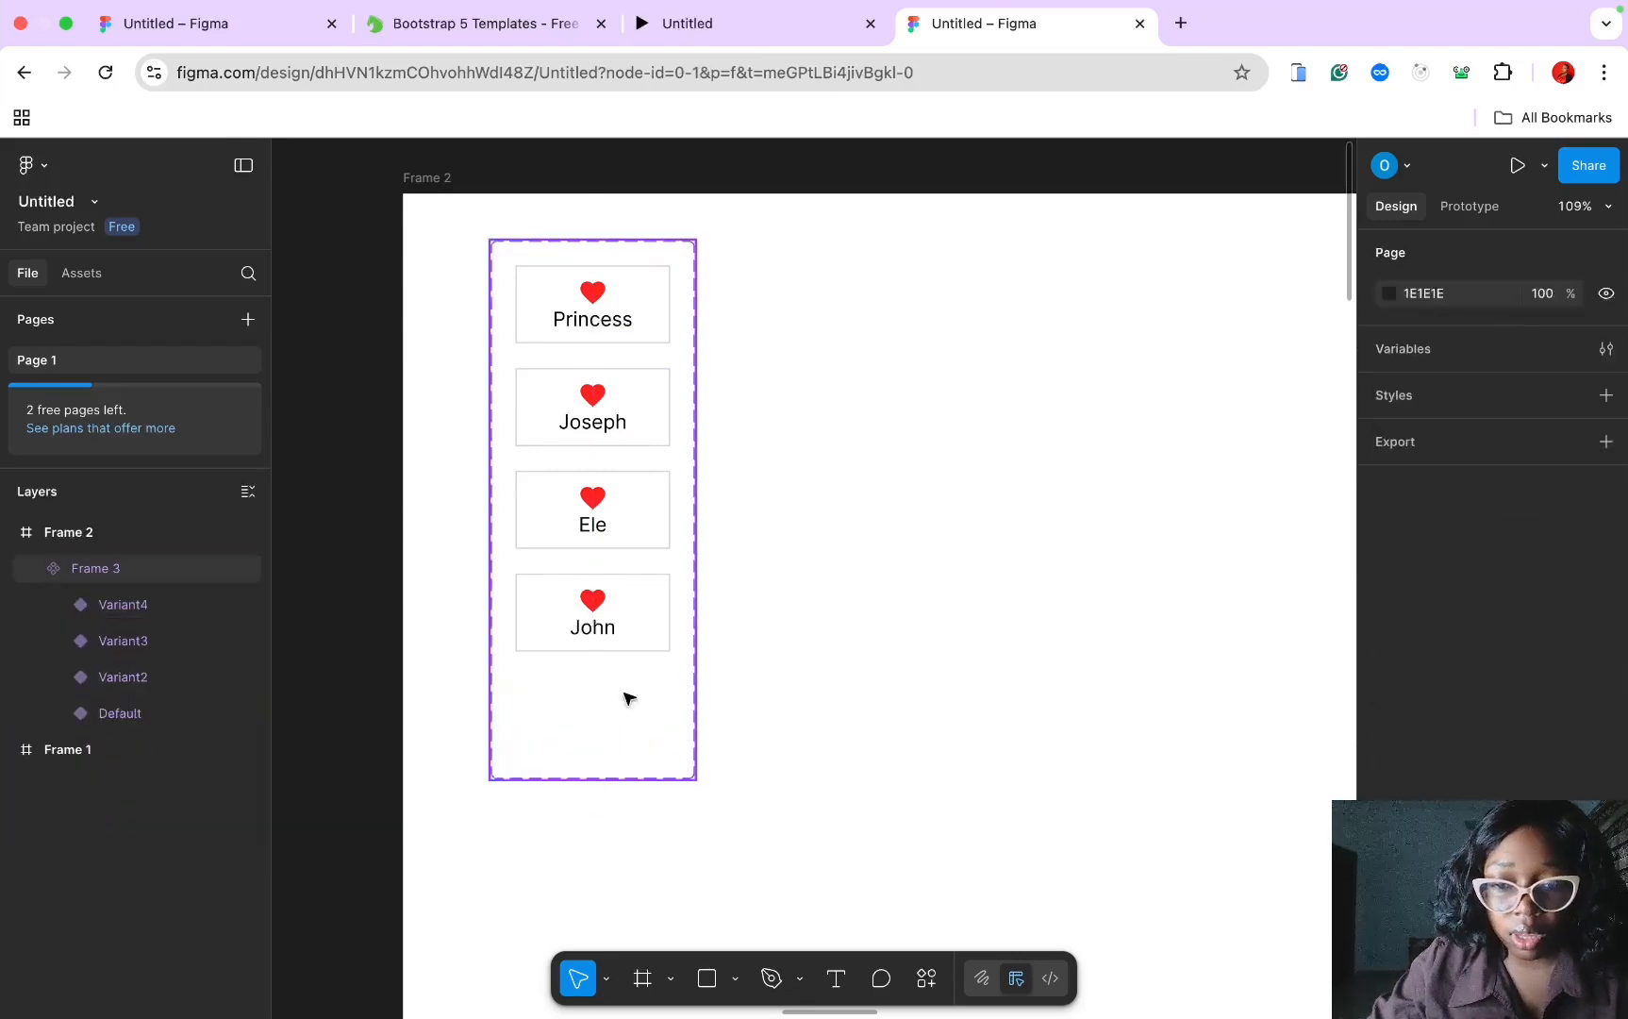
click(646, 594)
key(Delete)
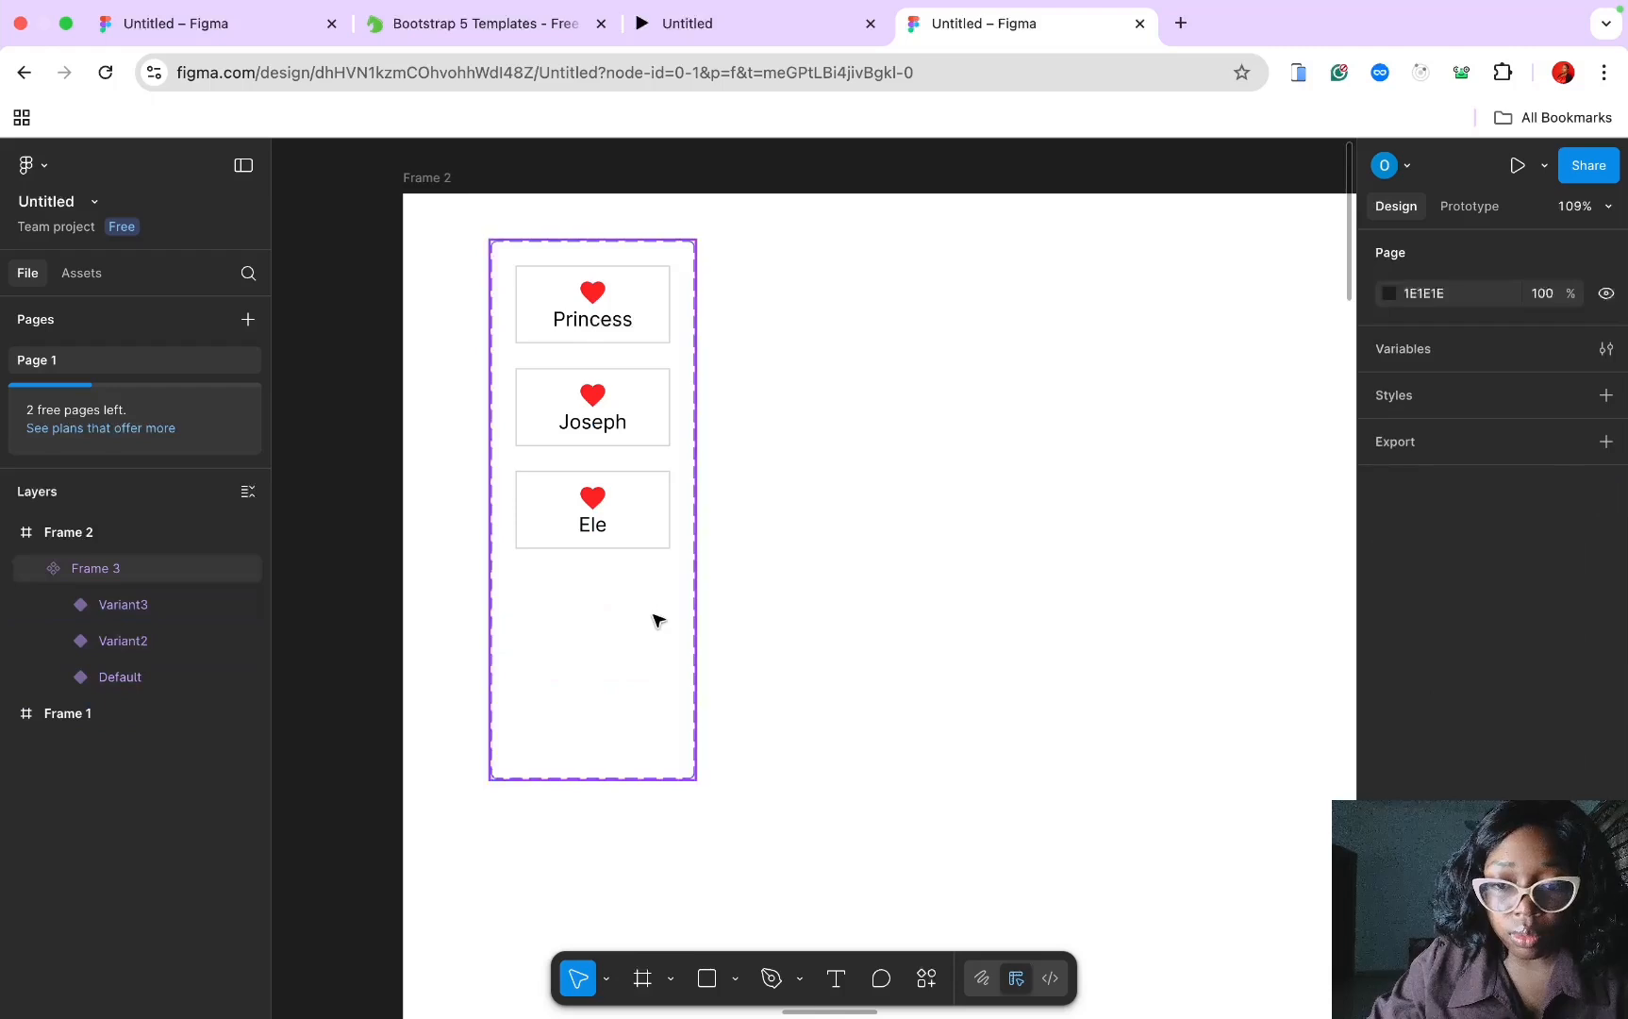
scroll(760, 633, down, 4)
scroll(735, 636, down, 5)
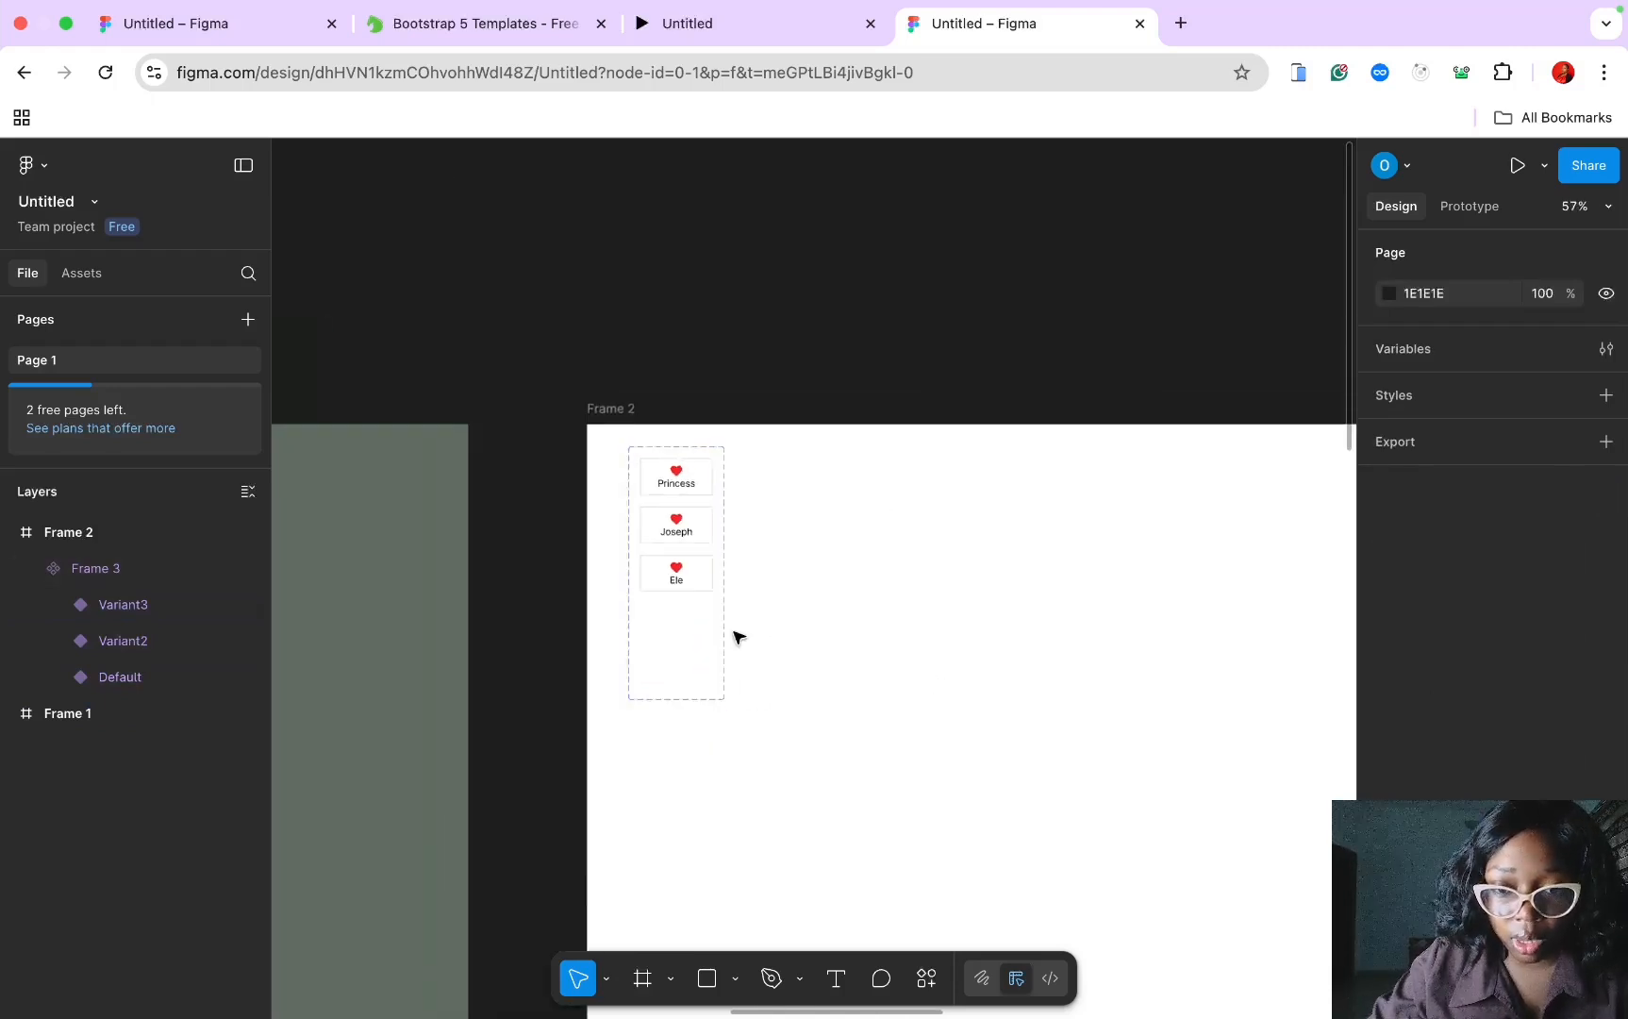
scroll(737, 636, down, 2)
scroll(737, 637, right, 3)
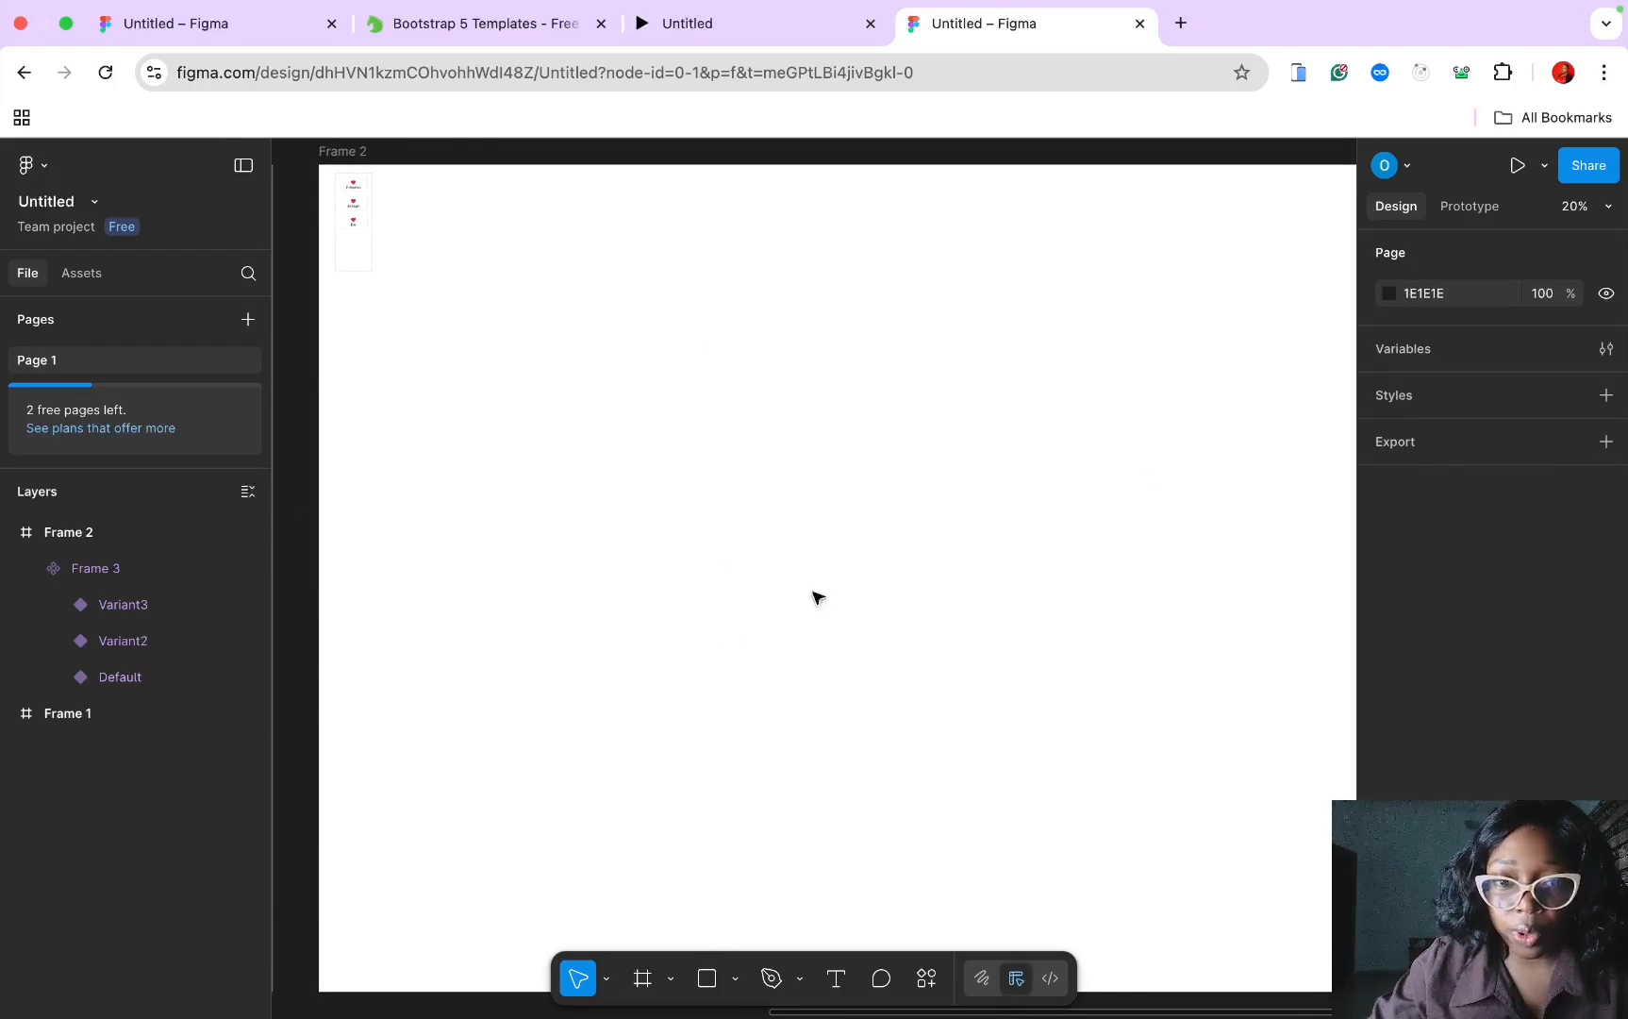
scroll(1054, 487, down, 5)
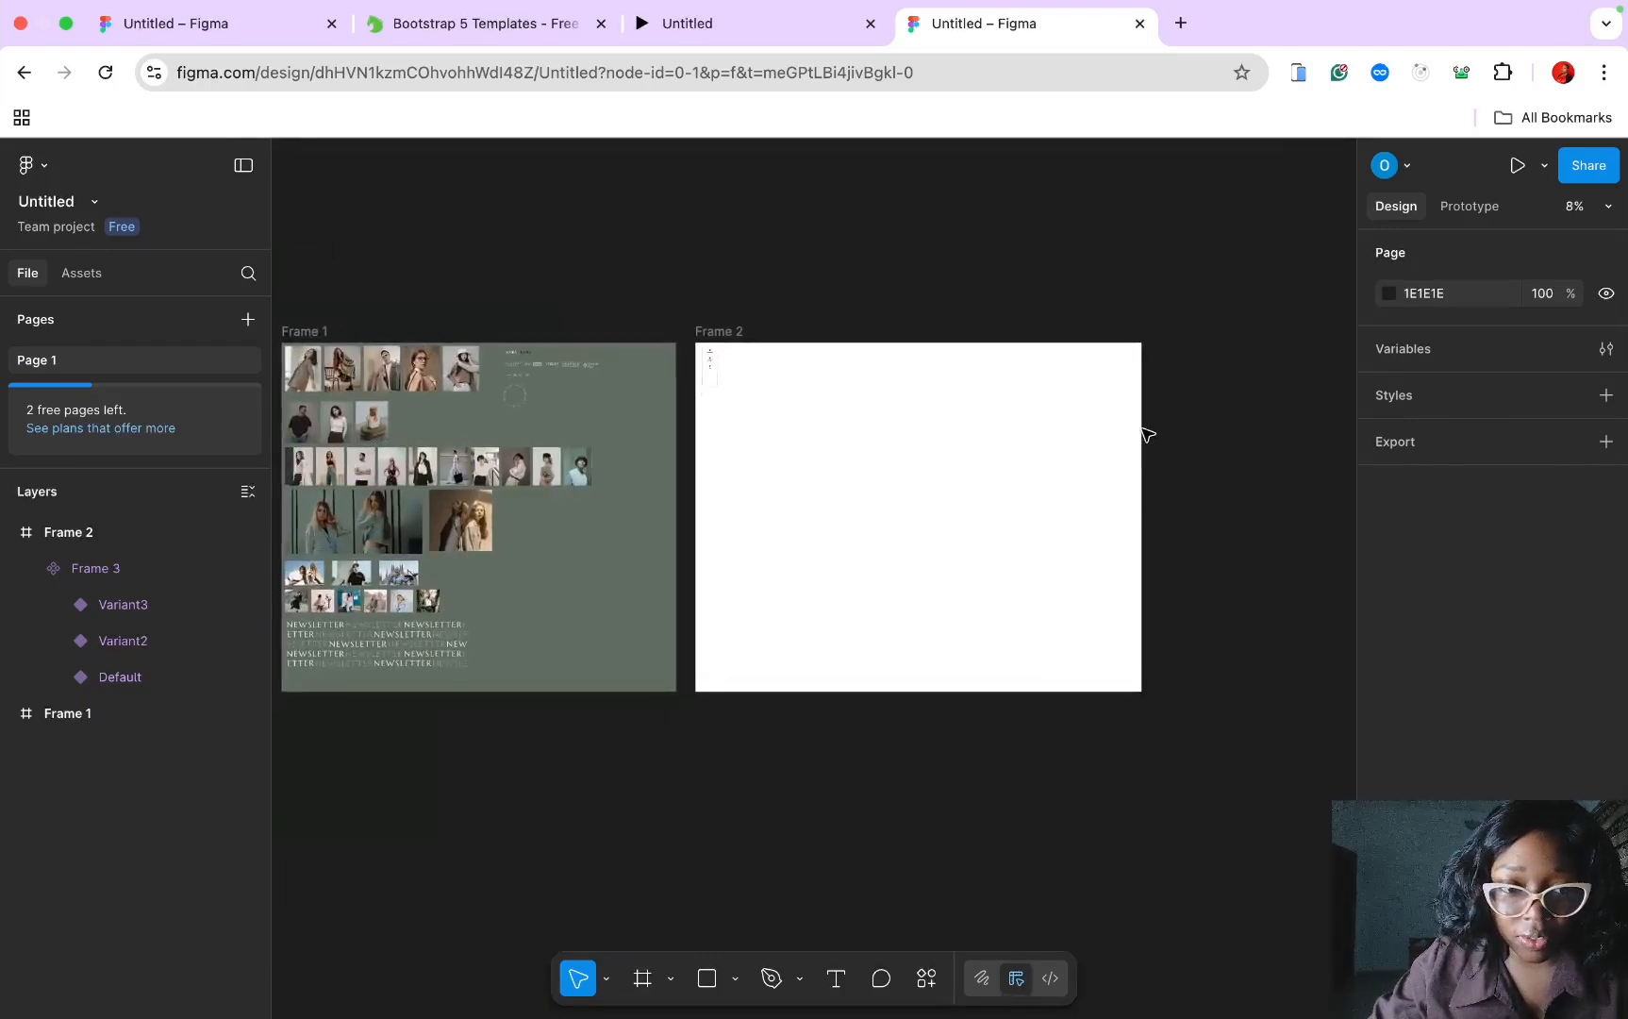
Step: Widen Frame 2 to 4814 × 3677 by dragging its right edge
click(748, 345)
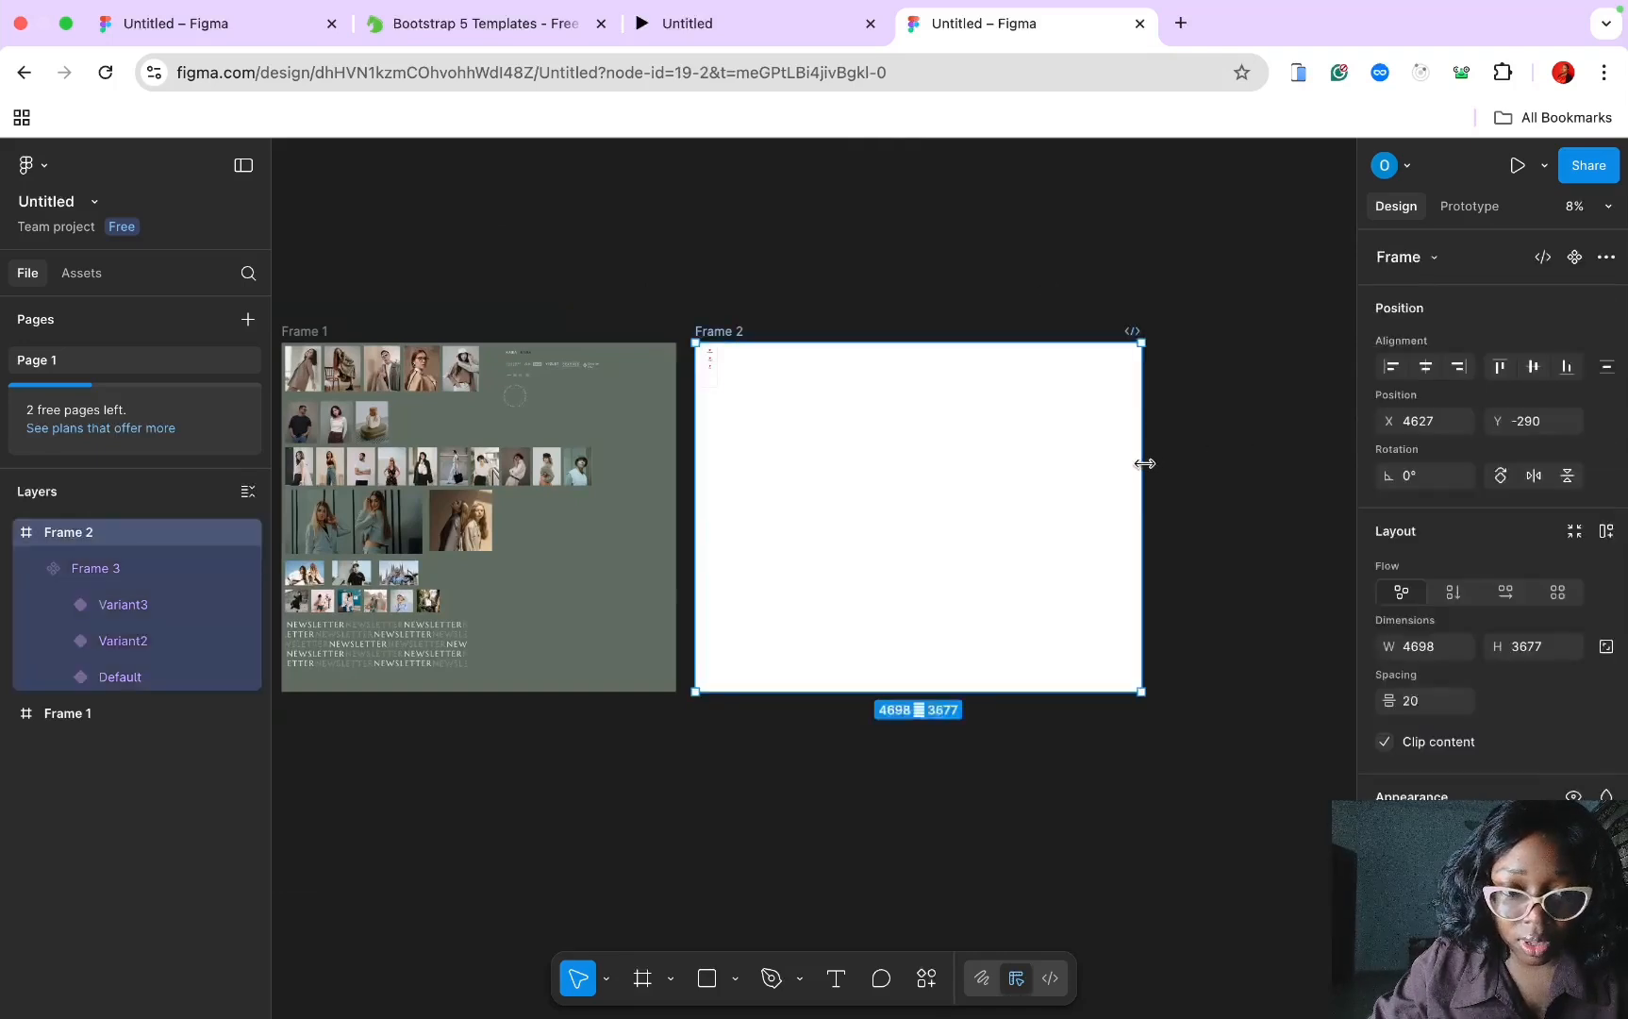
drag(1569, 422, 929, 491)
scroll(929, 490, left, 3)
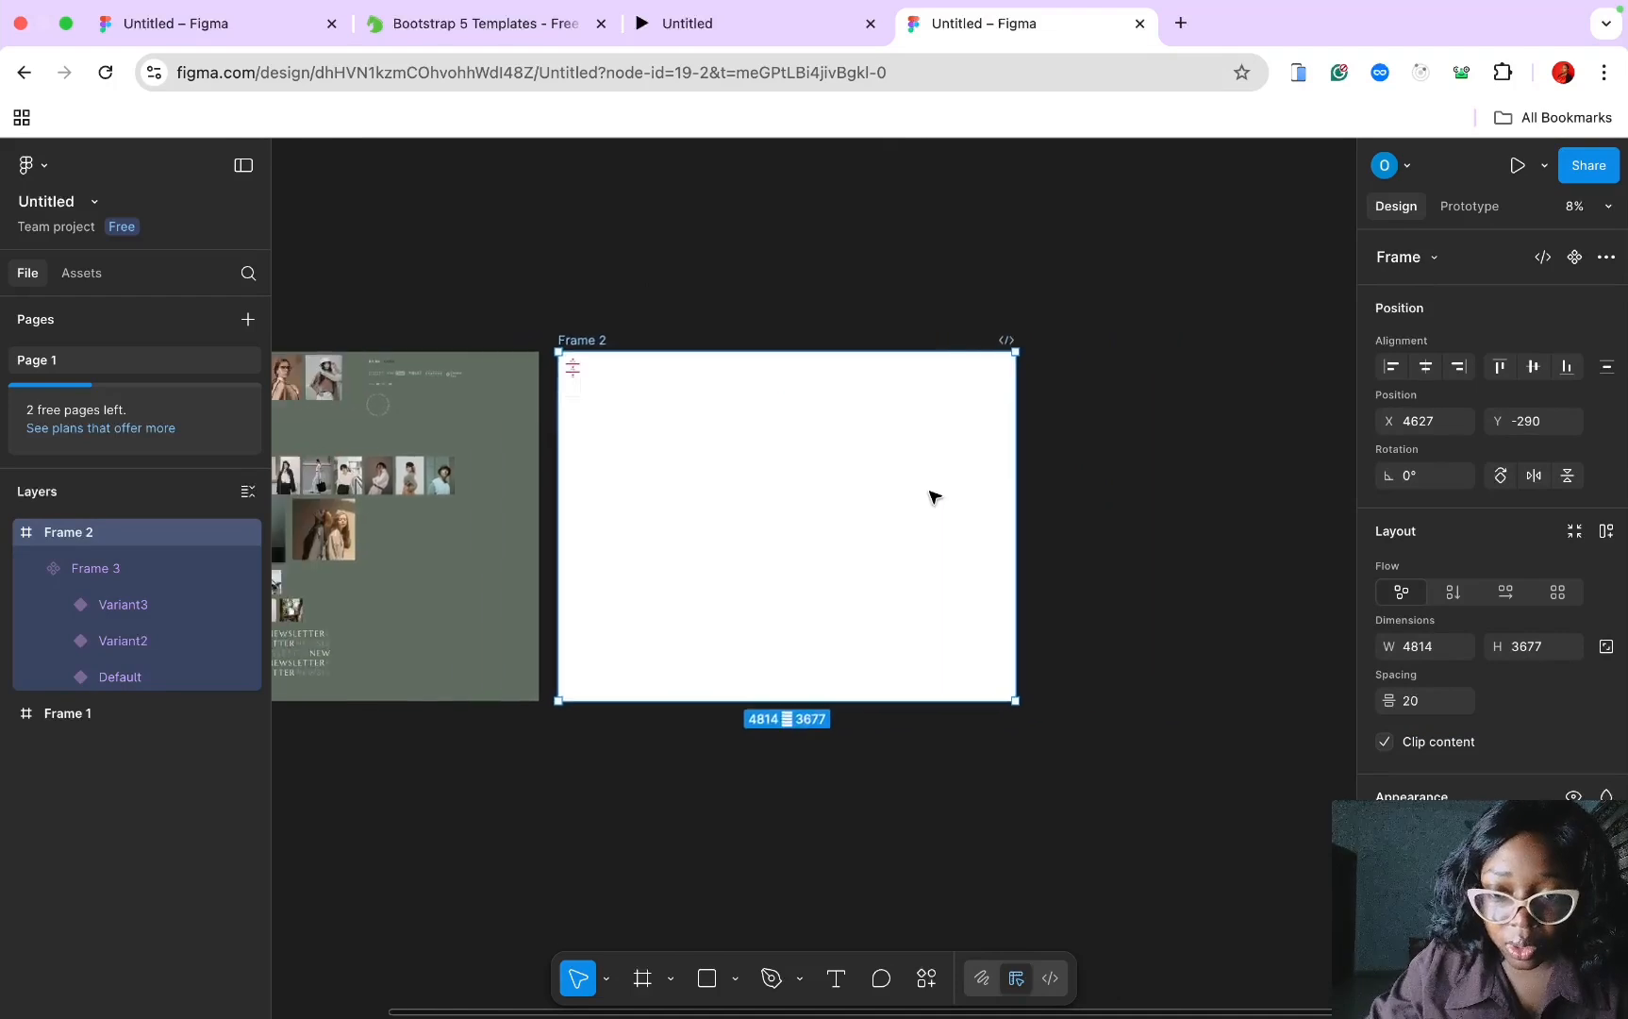
click(850, 544)
scroll(844, 545, up, 3)
scroll(842, 545, left, 4)
scroll(845, 546, down, 4)
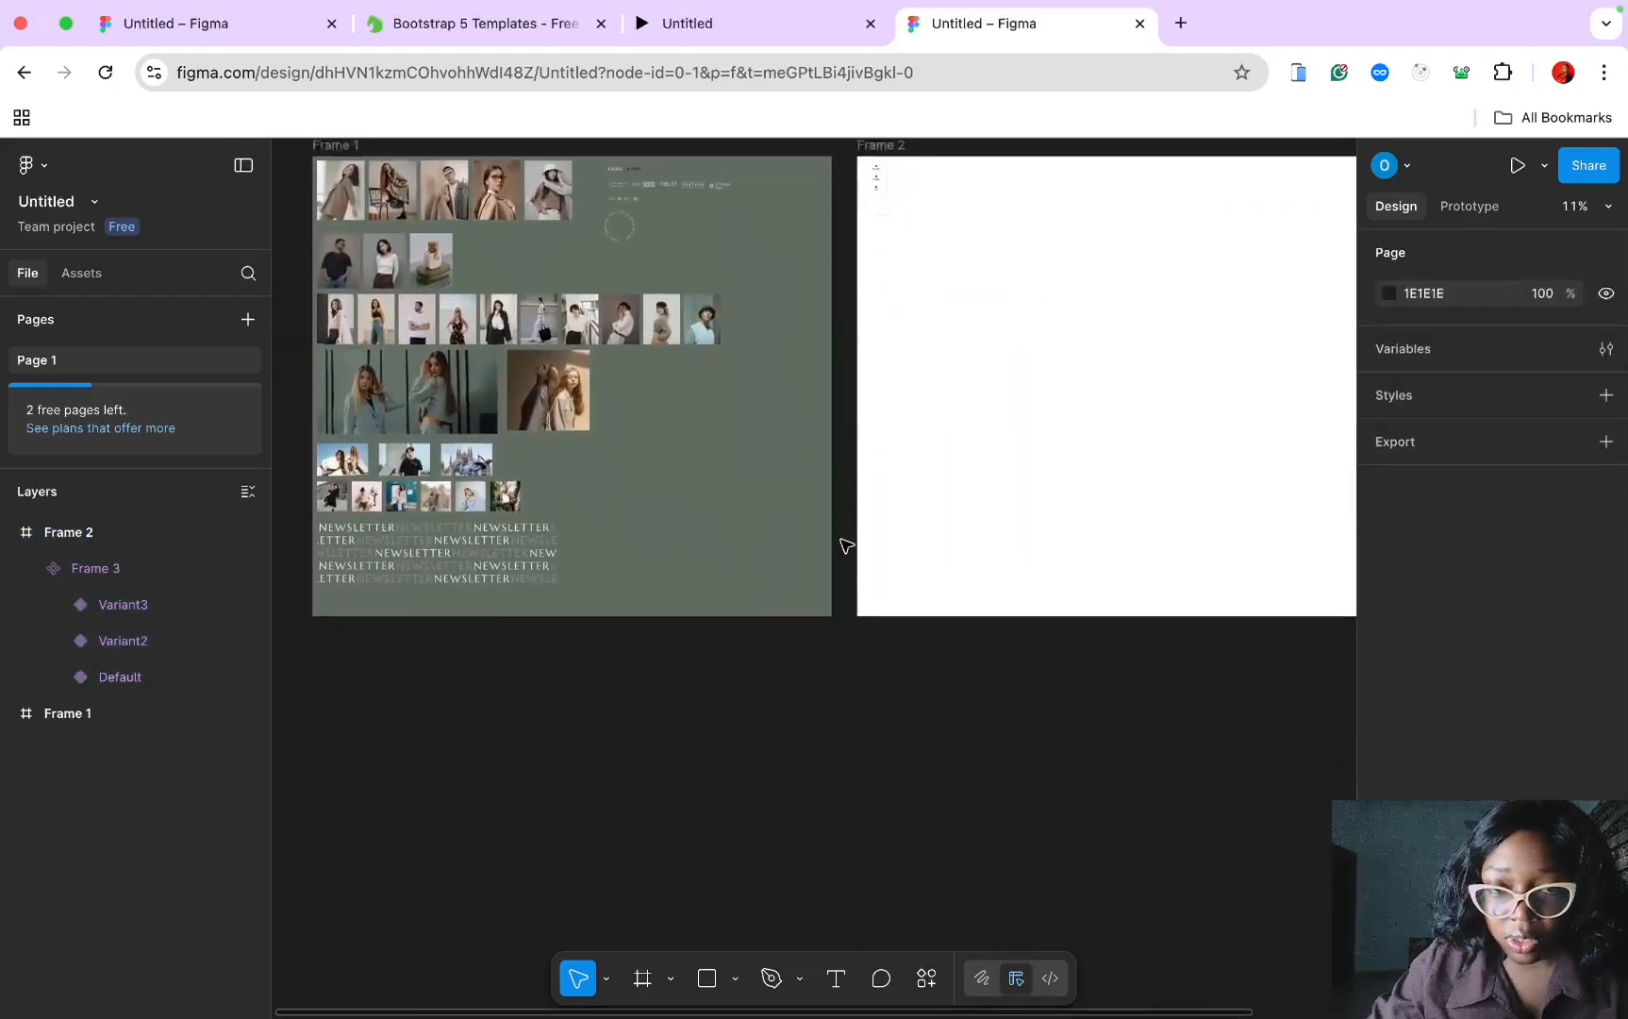
scroll(845, 545, down, 1)
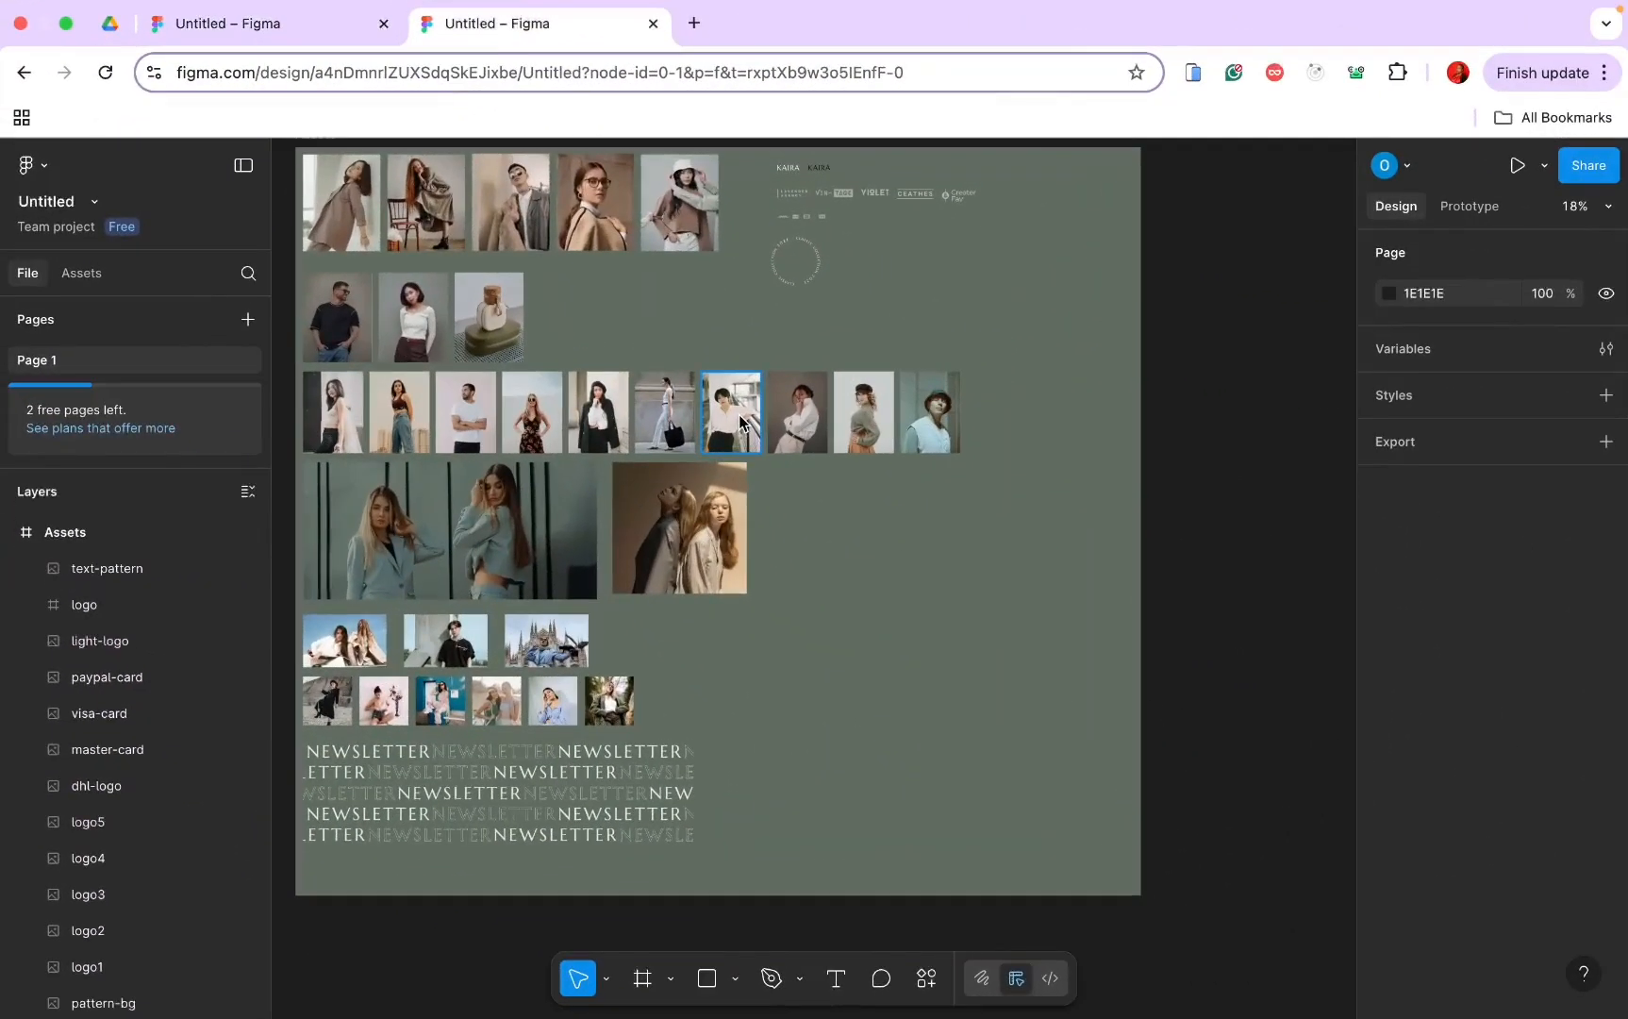
Step: Insert a 1440×1024 Desktop frame from the Frame presets
scroll(741, 422, down, 5)
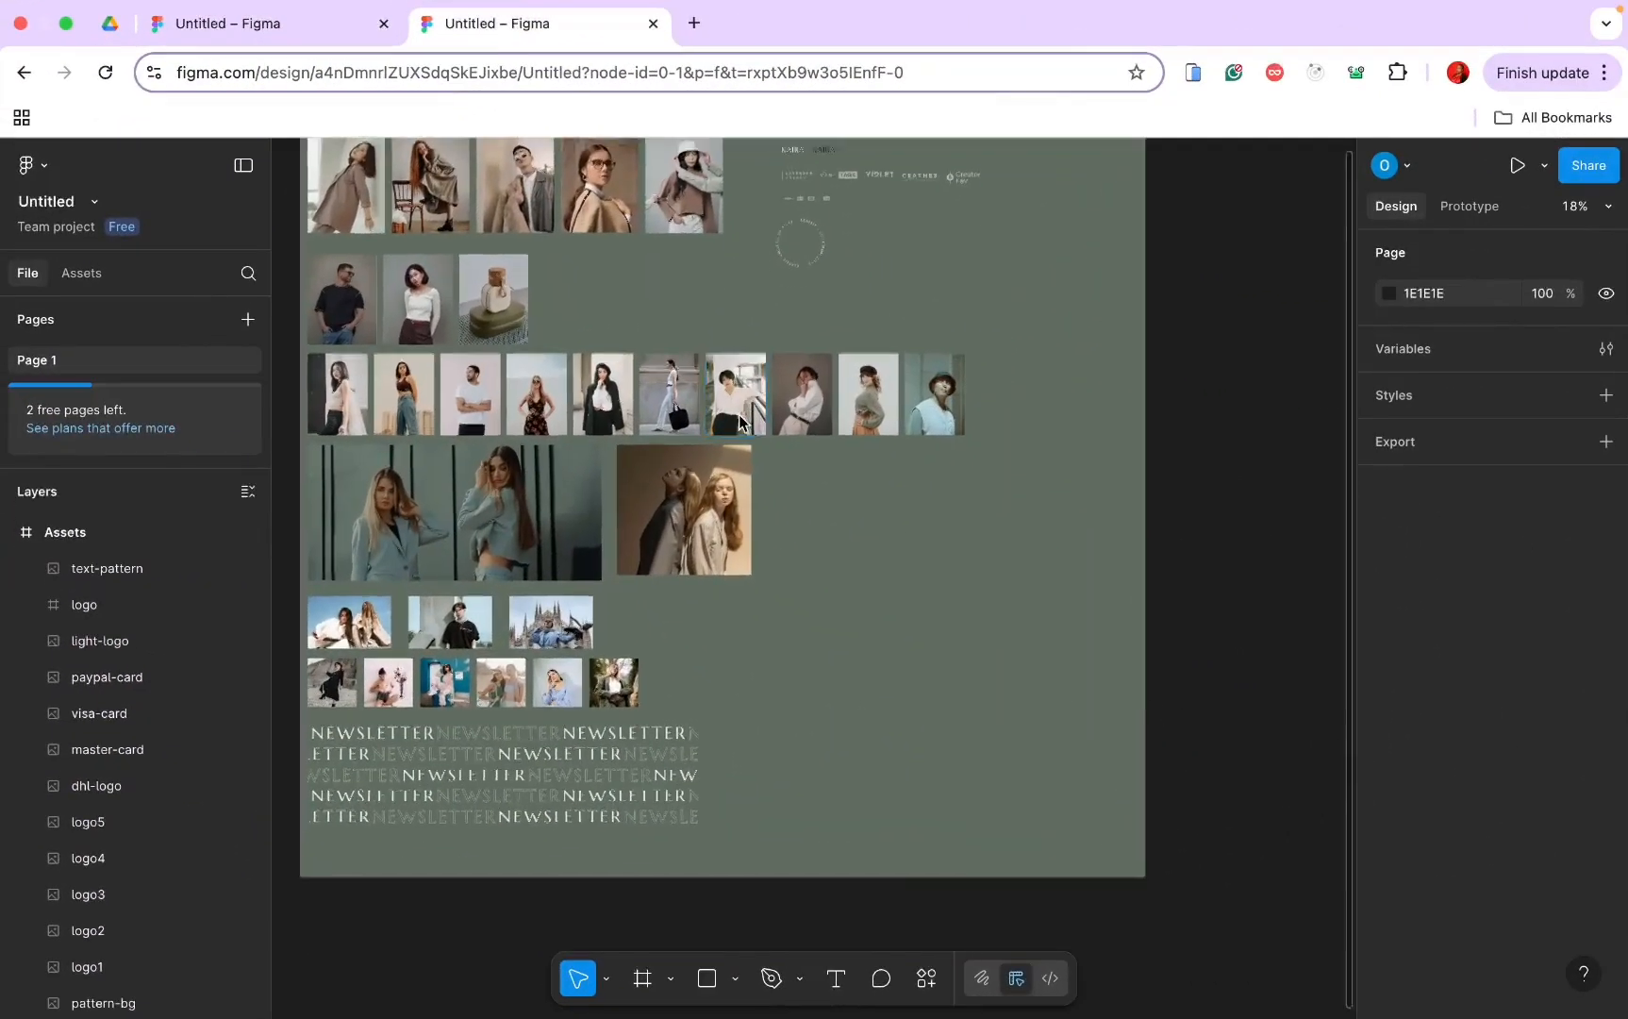
scroll(741, 422, left, 2)
click(647, 982)
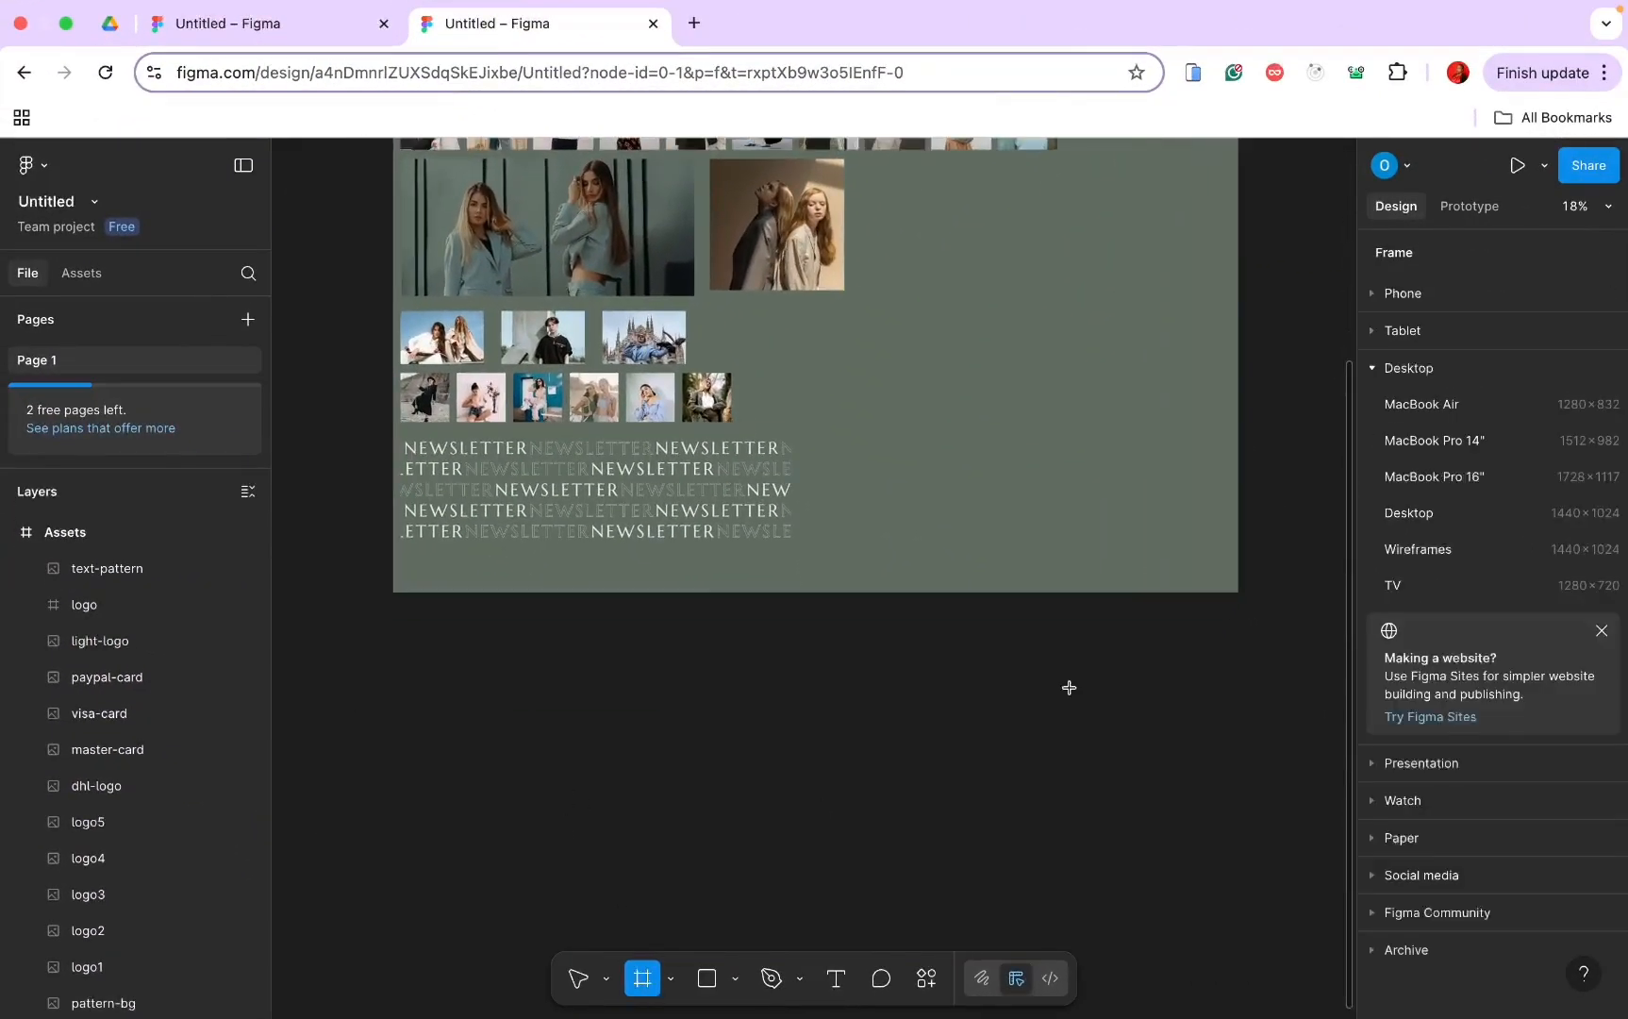
click(1413, 526)
Step: Move Desktop - 1 below the green Assets board to X 0, Y 4004
drag(1229, 571, 588, 716)
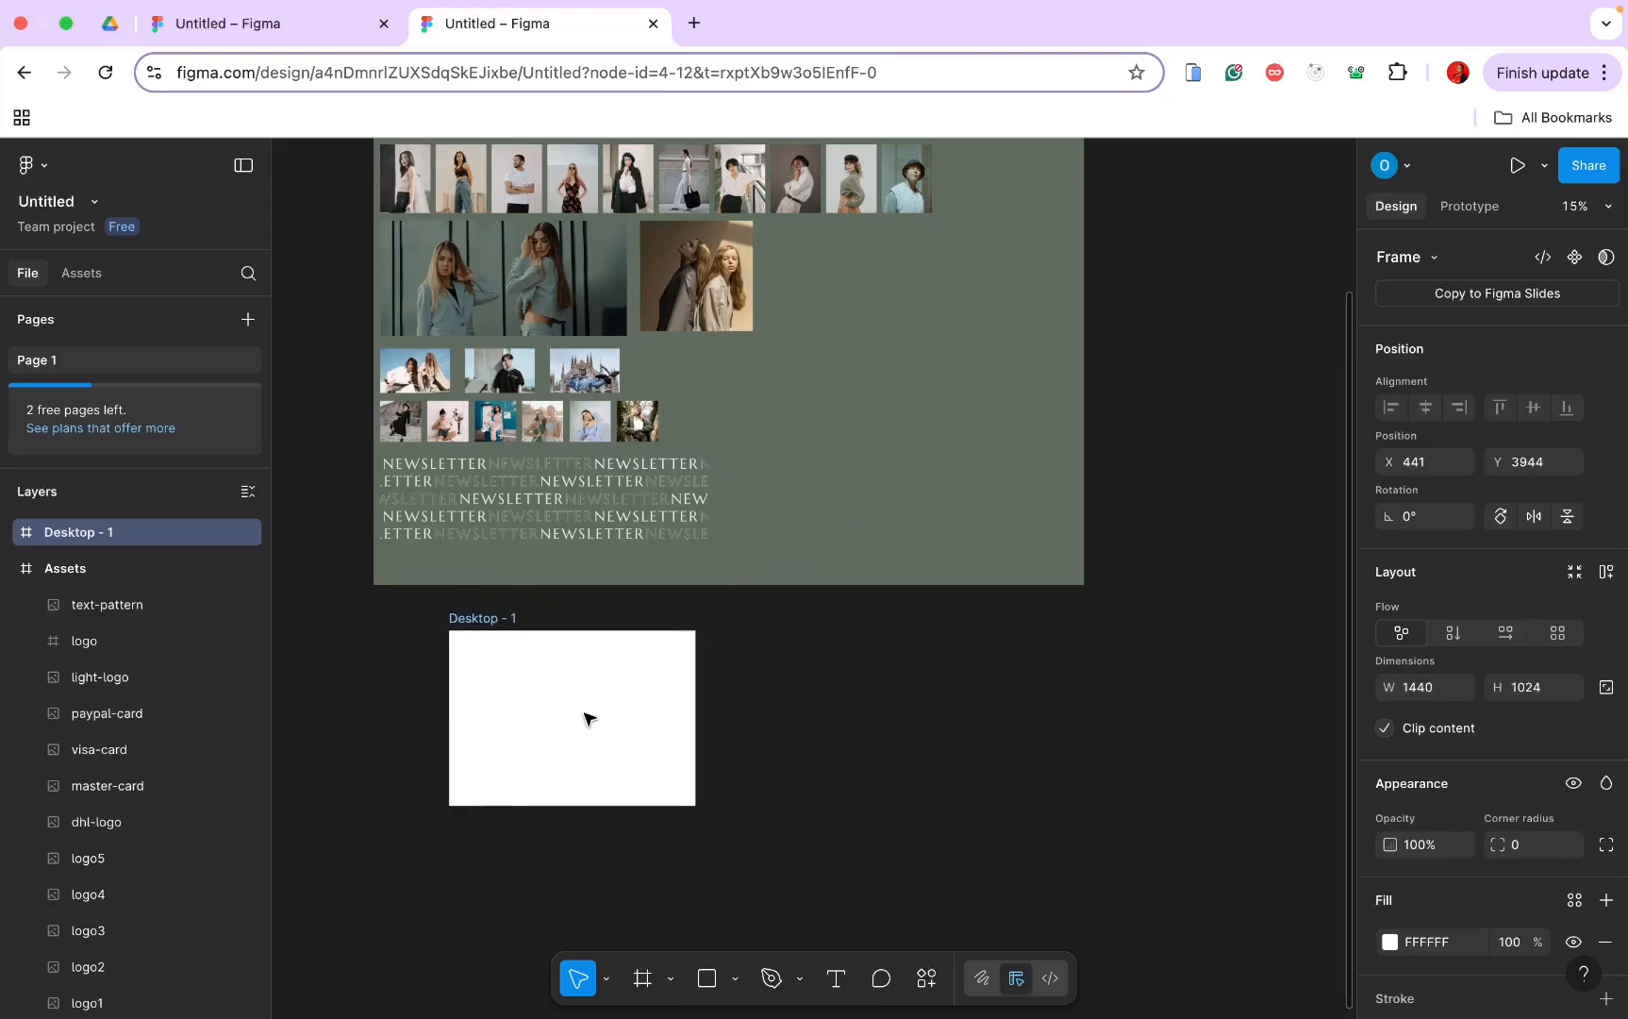
scroll(589, 719, down, 3)
scroll(590, 719, left, 2)
drag(628, 626, 570, 616)
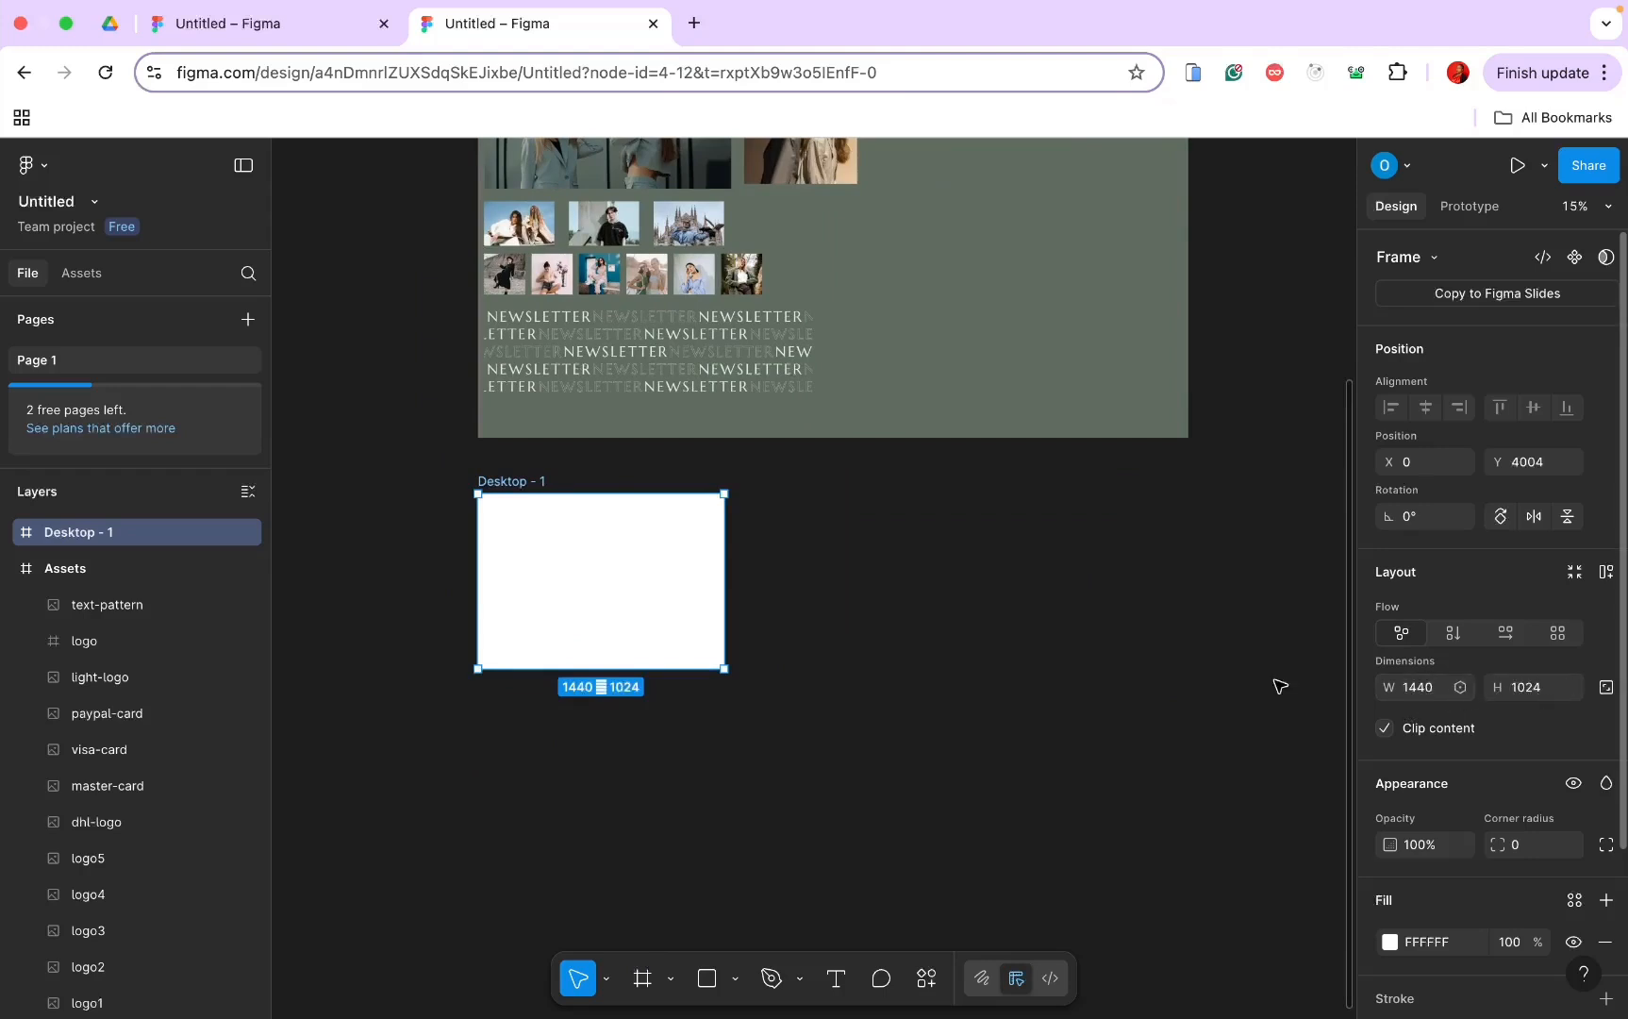
scroll(866, 642, up, 10)
scroll(866, 641, right, 5)
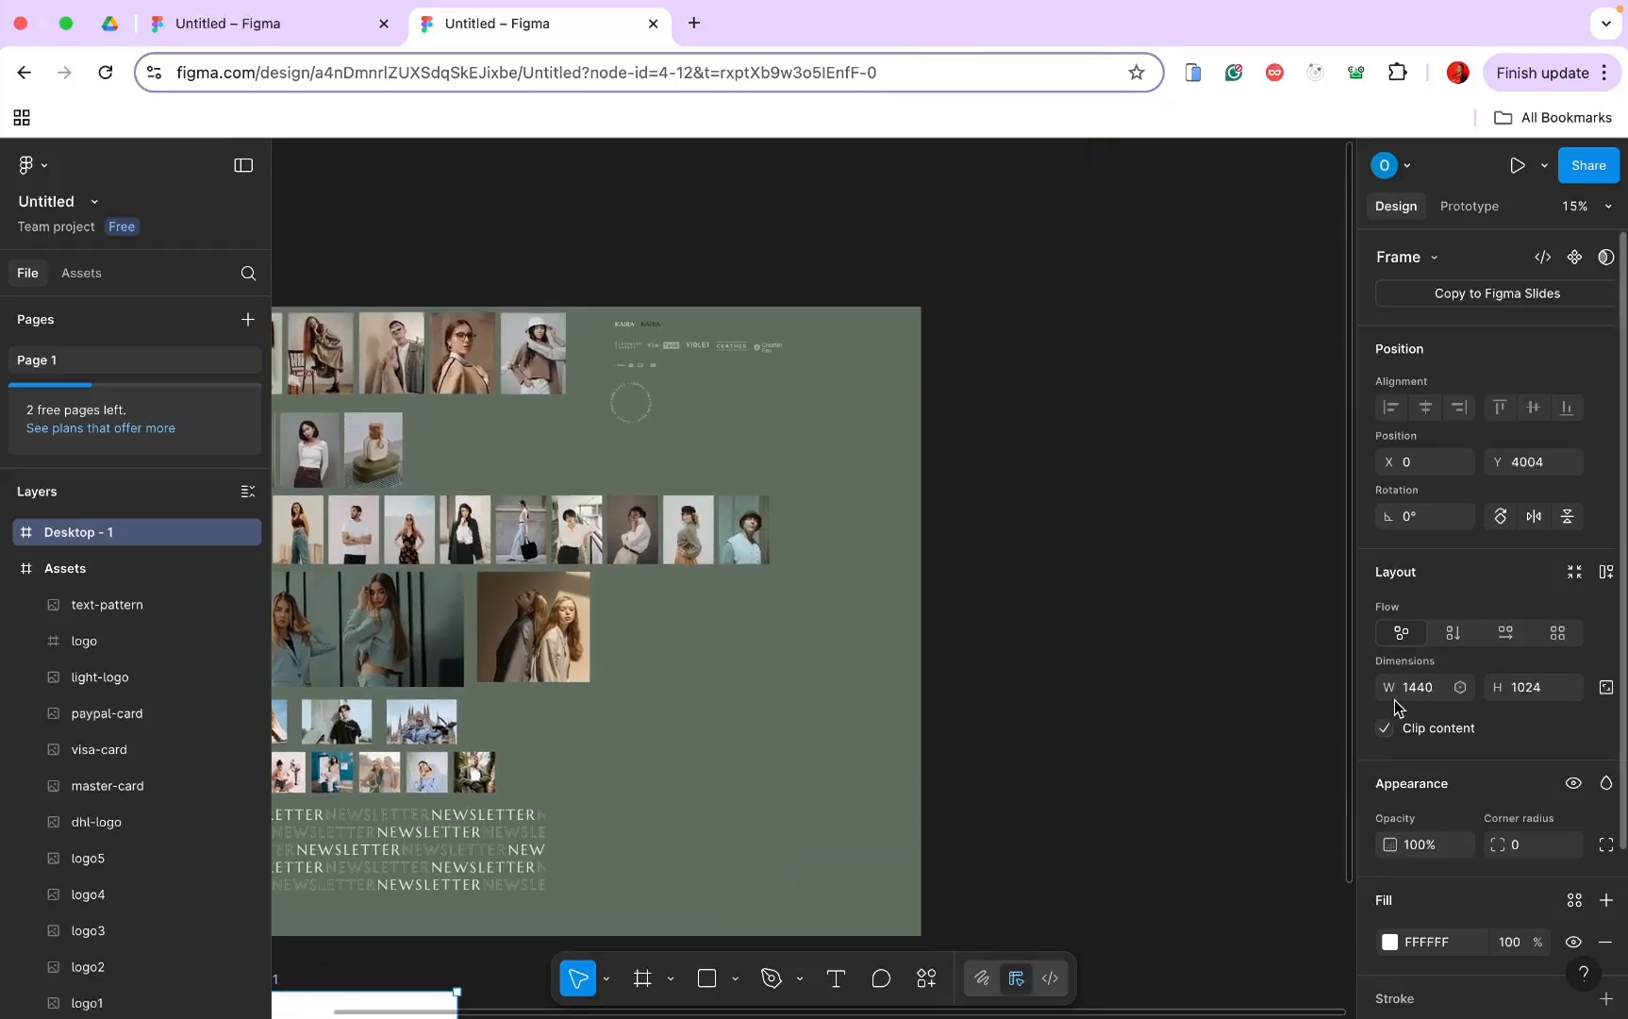
scroll(1095, 684, down, 2)
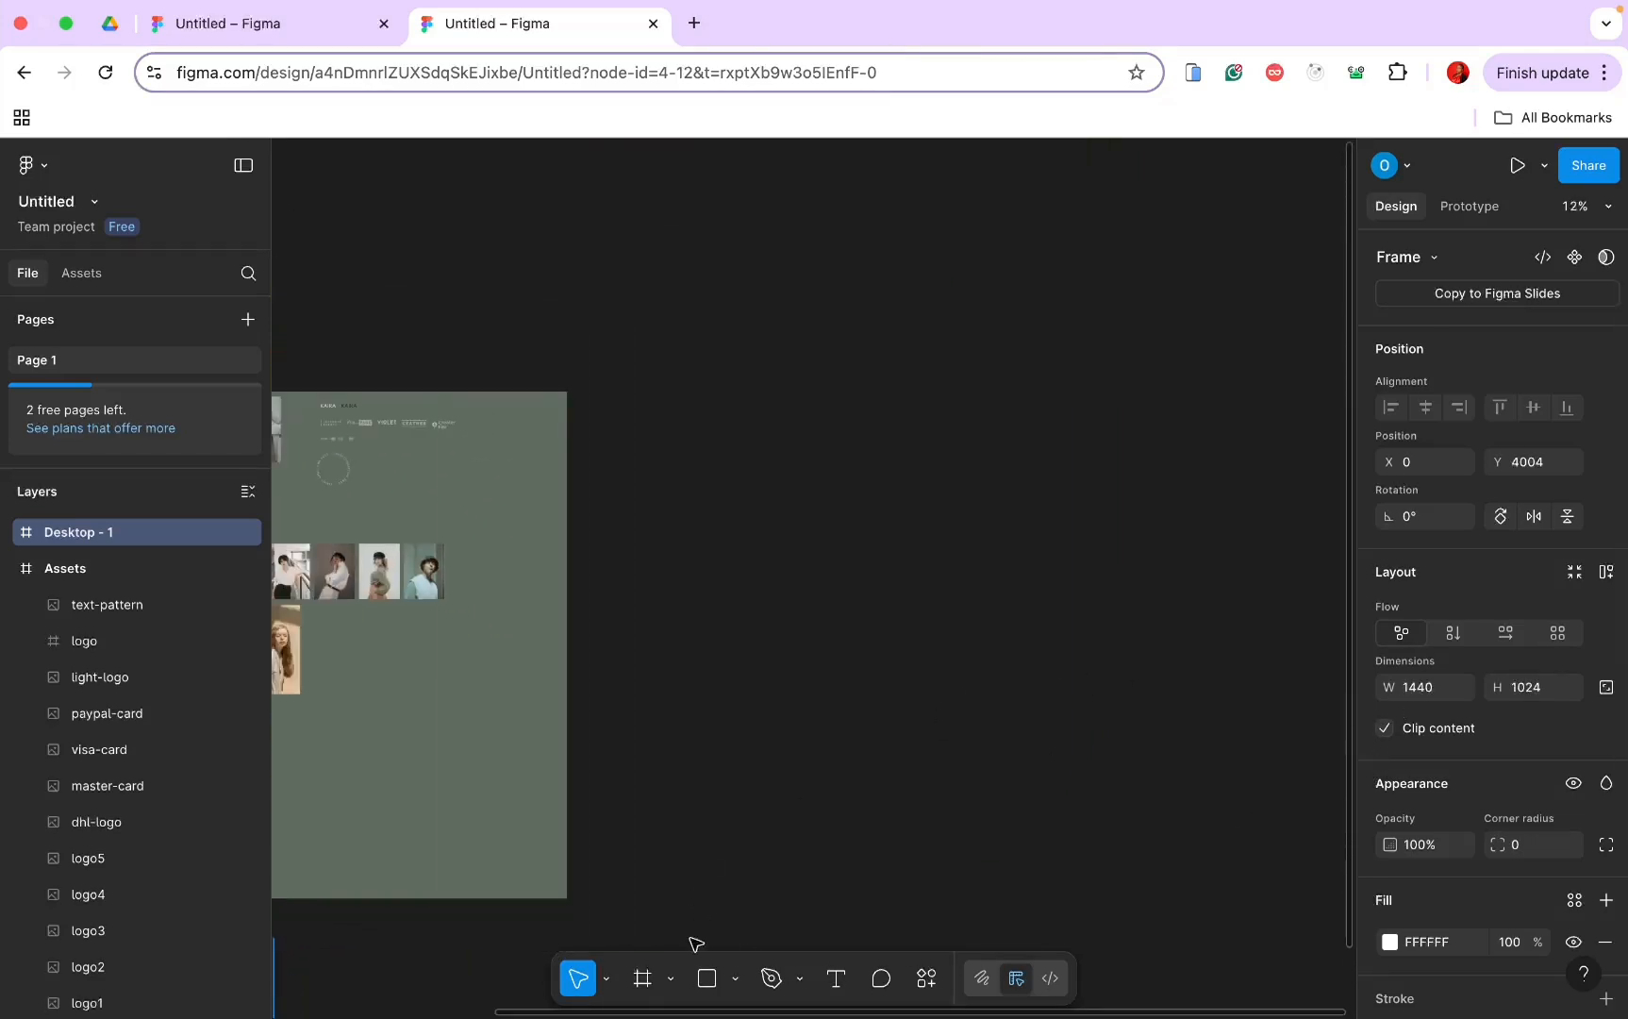
click(642, 979)
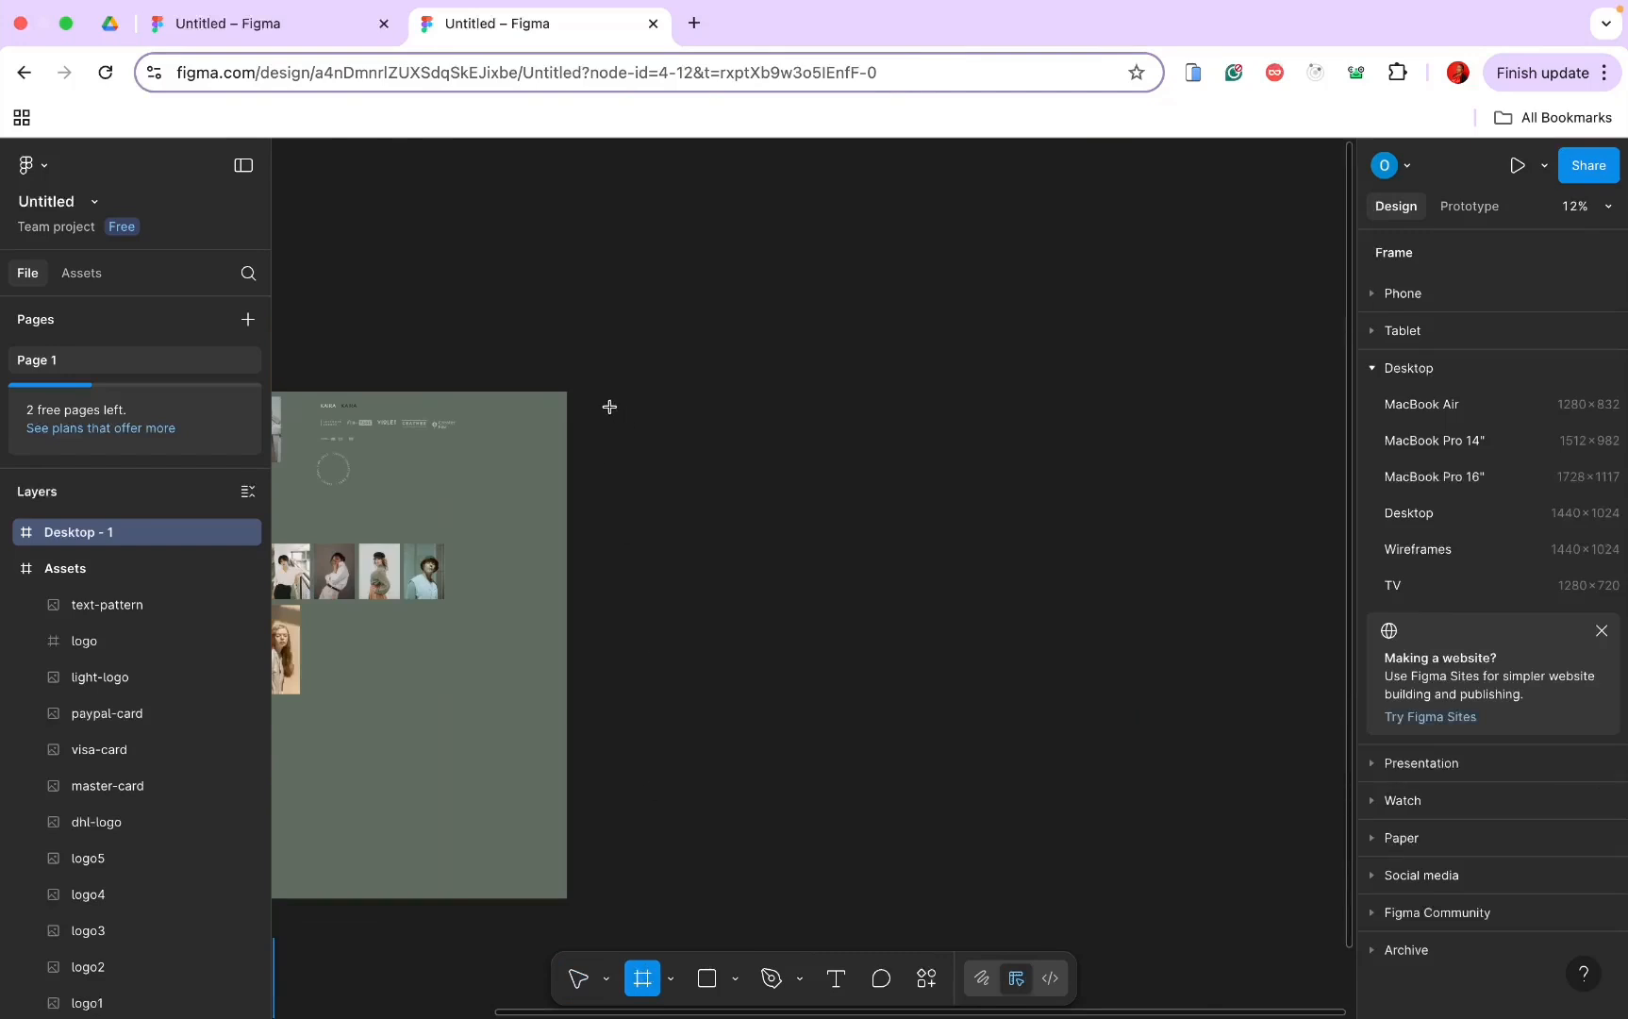
Step: Draw a large frame beside the green board, extend its top to Y 0, and name it Component
drag(610, 407, 1275, 898)
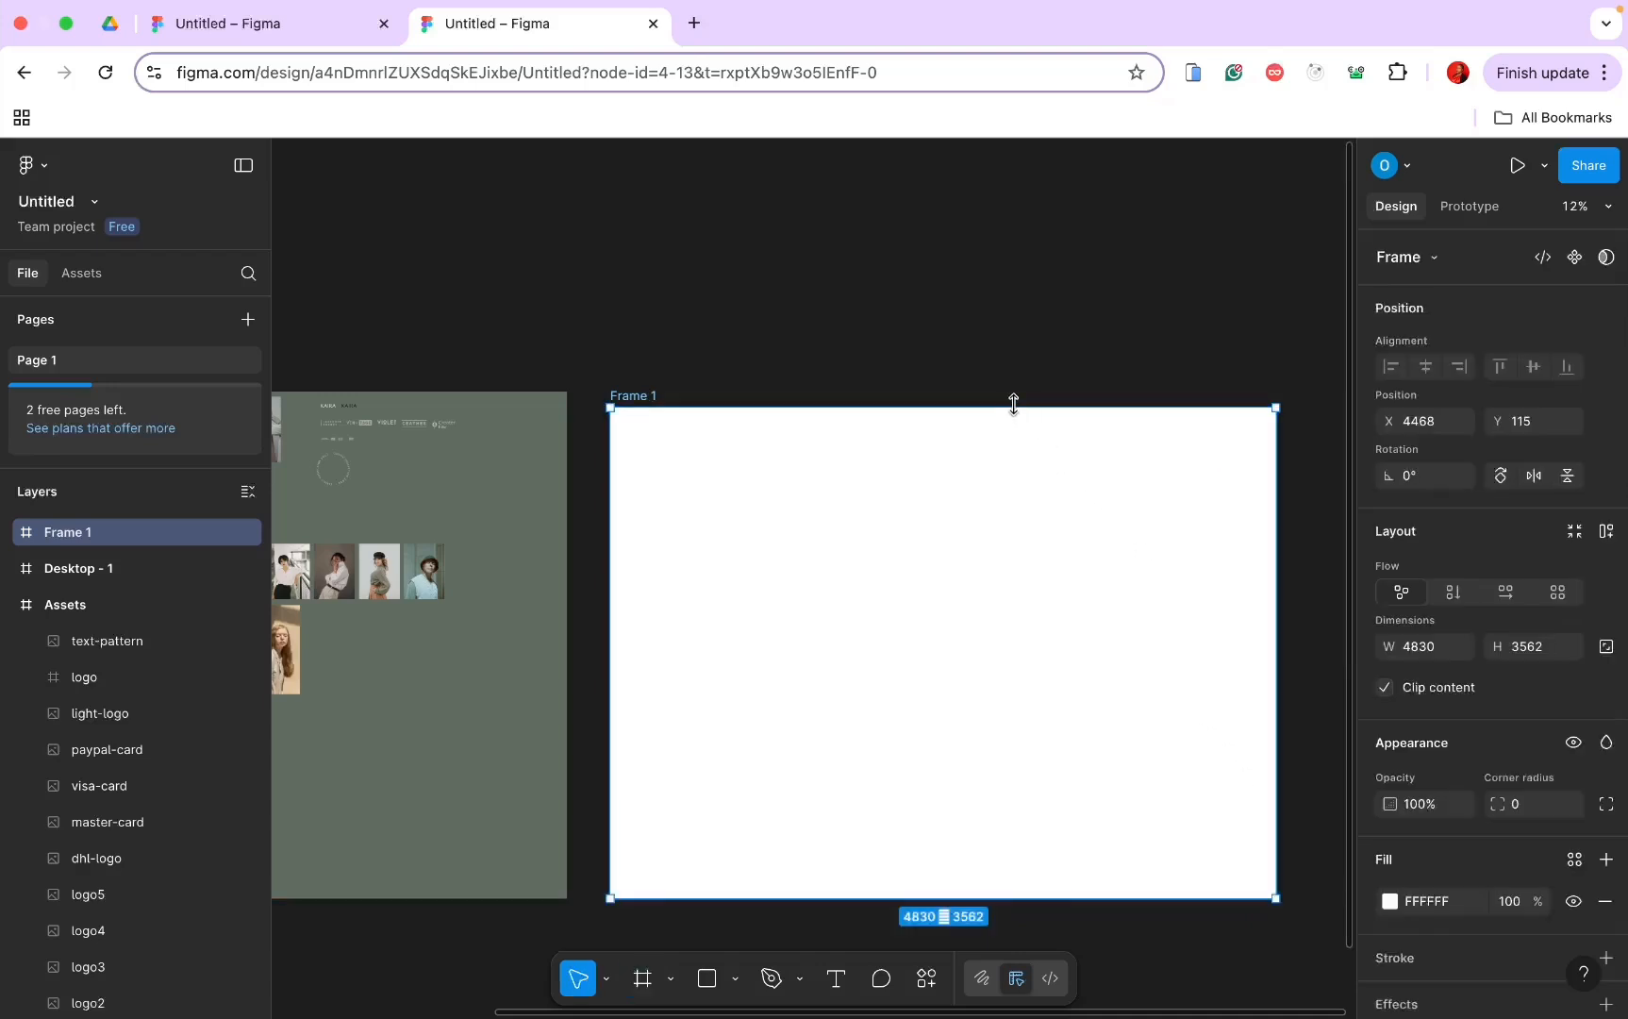
drag(1014, 404, 1014, 394)
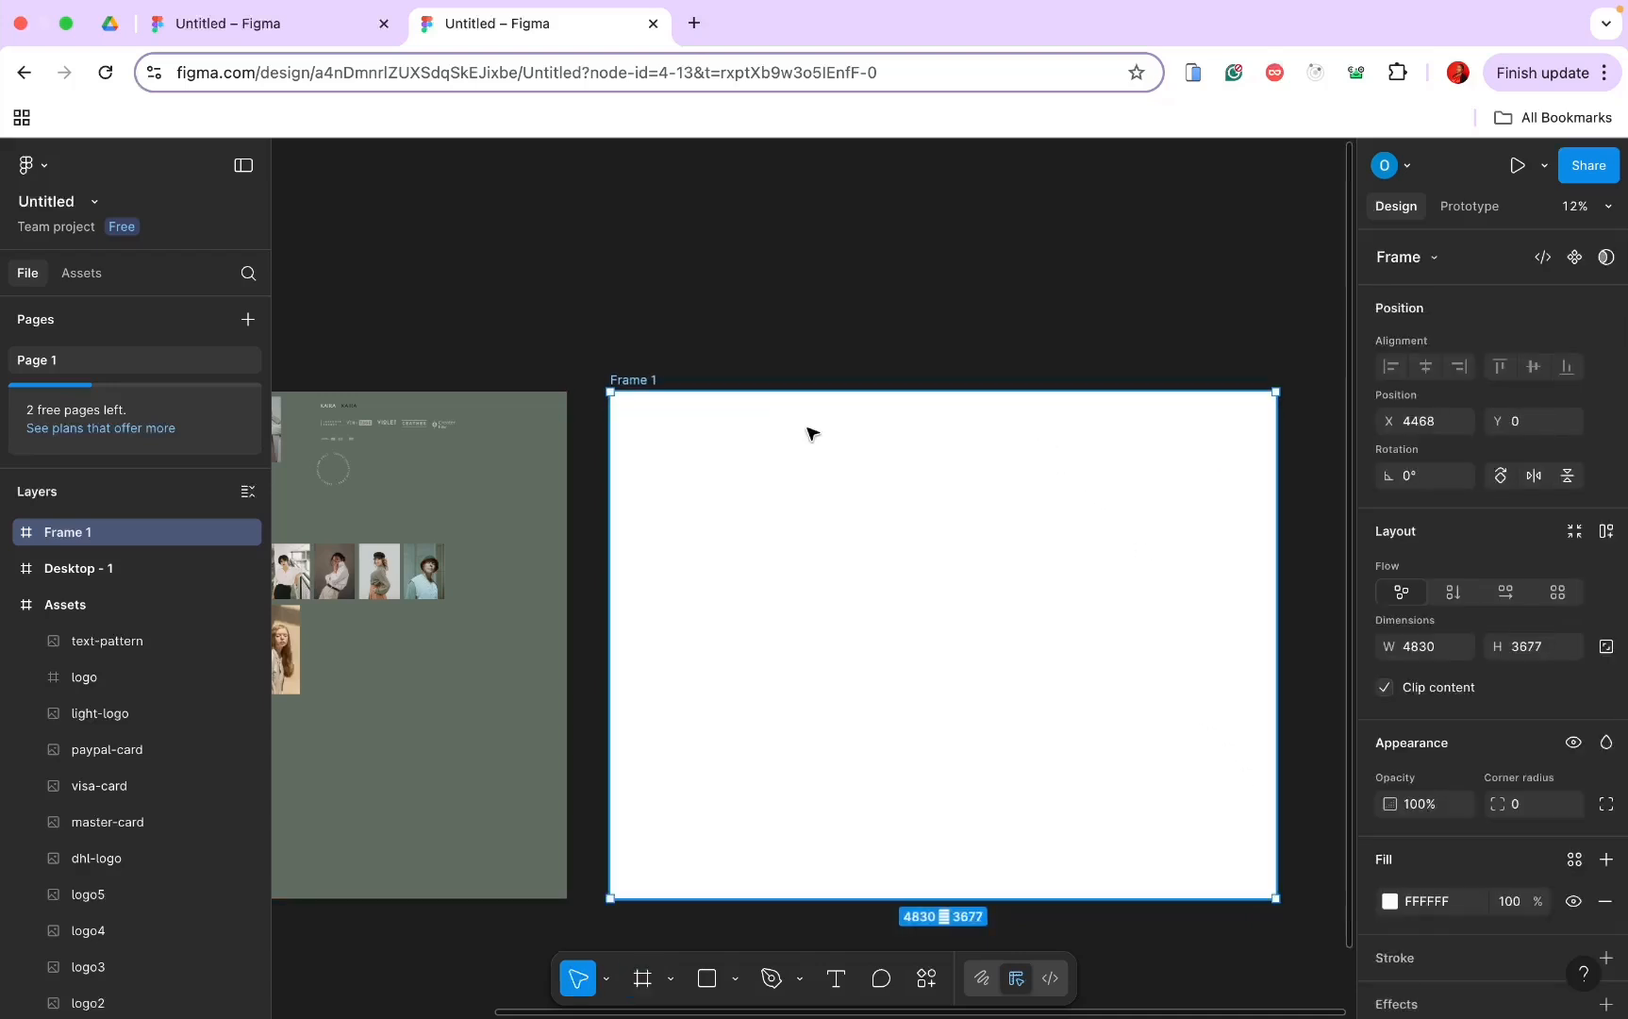
double_click(638, 379)
key(Caps_Lock)
text(omponent)
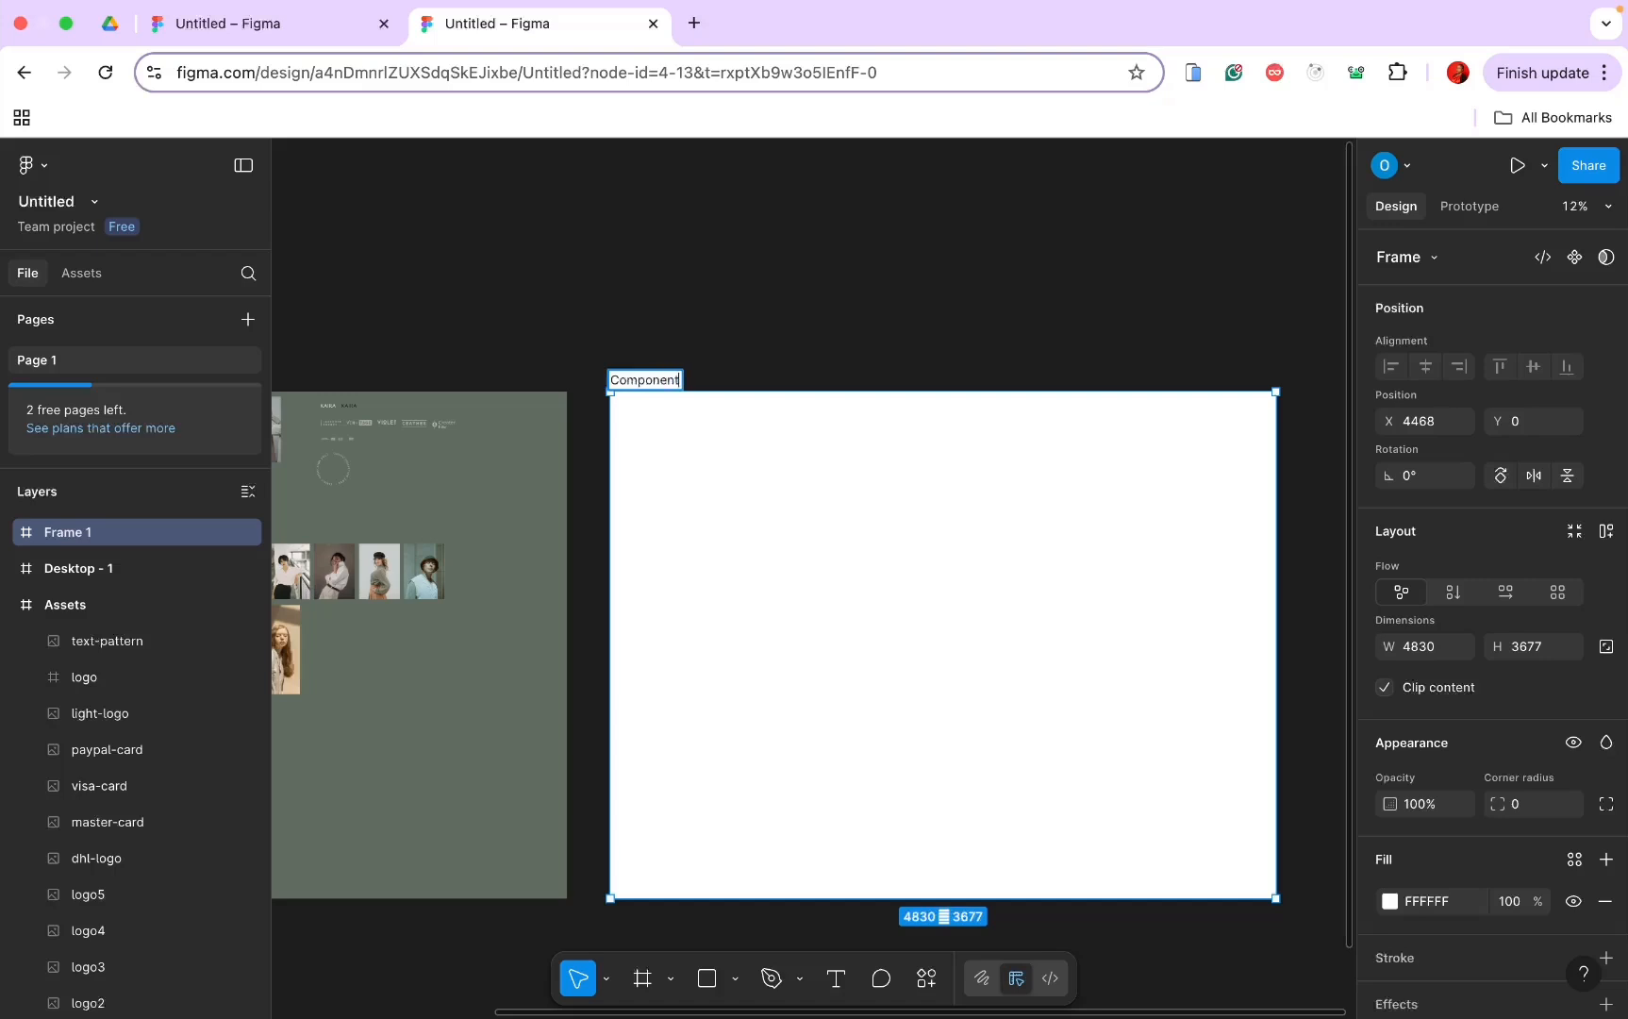
key(Return)
Step: Draw a 1443×58 bar near the top of the Component frame
scroll(581, 422, up, 5)
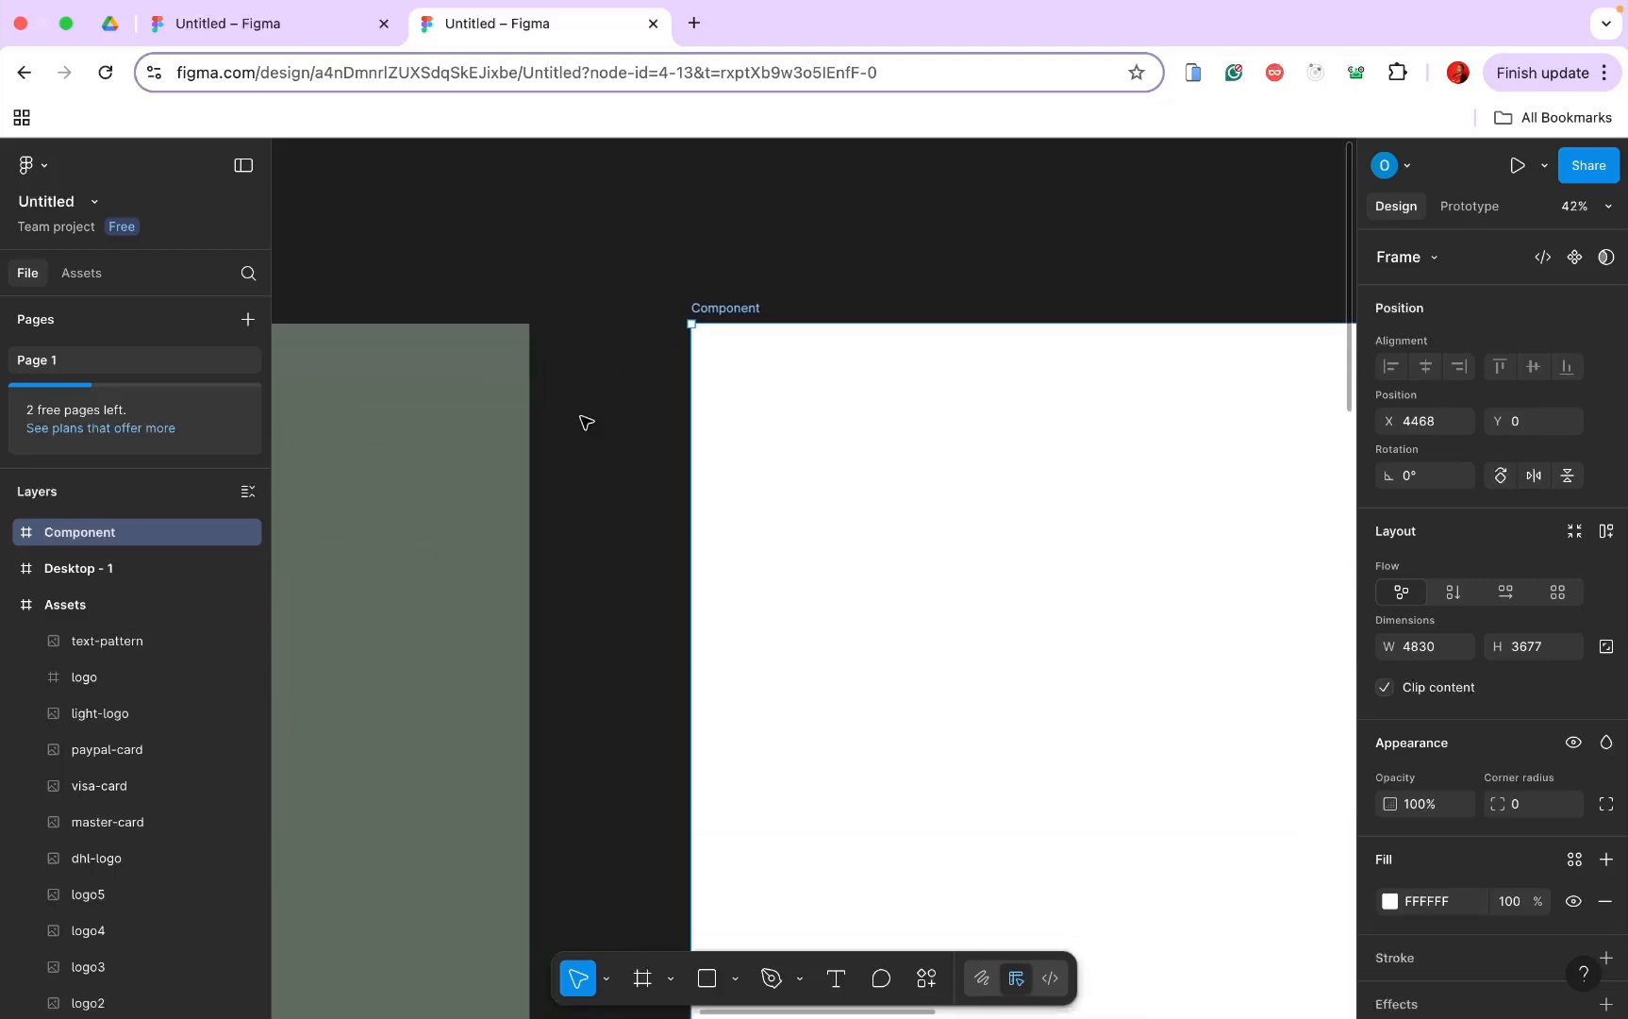
scroll(583, 421, right, 2)
scroll(583, 422, down, 1)
scroll(583, 421, left, 2)
scroll(583, 422, up, 1)
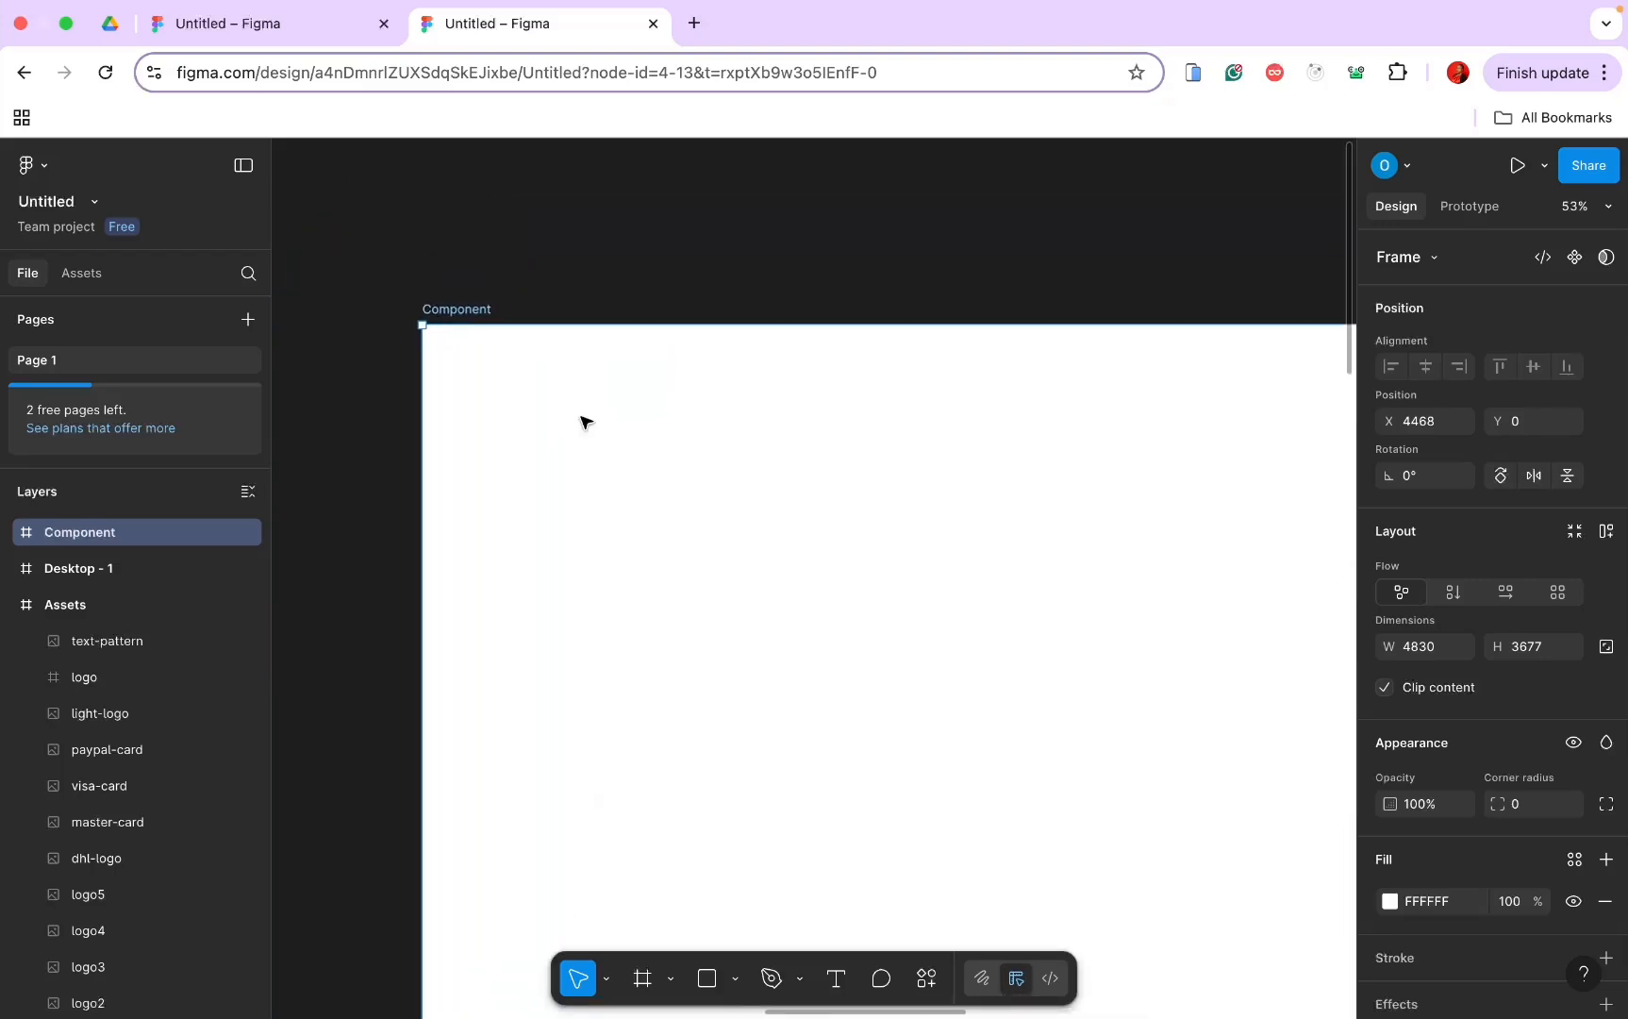
click(642, 978)
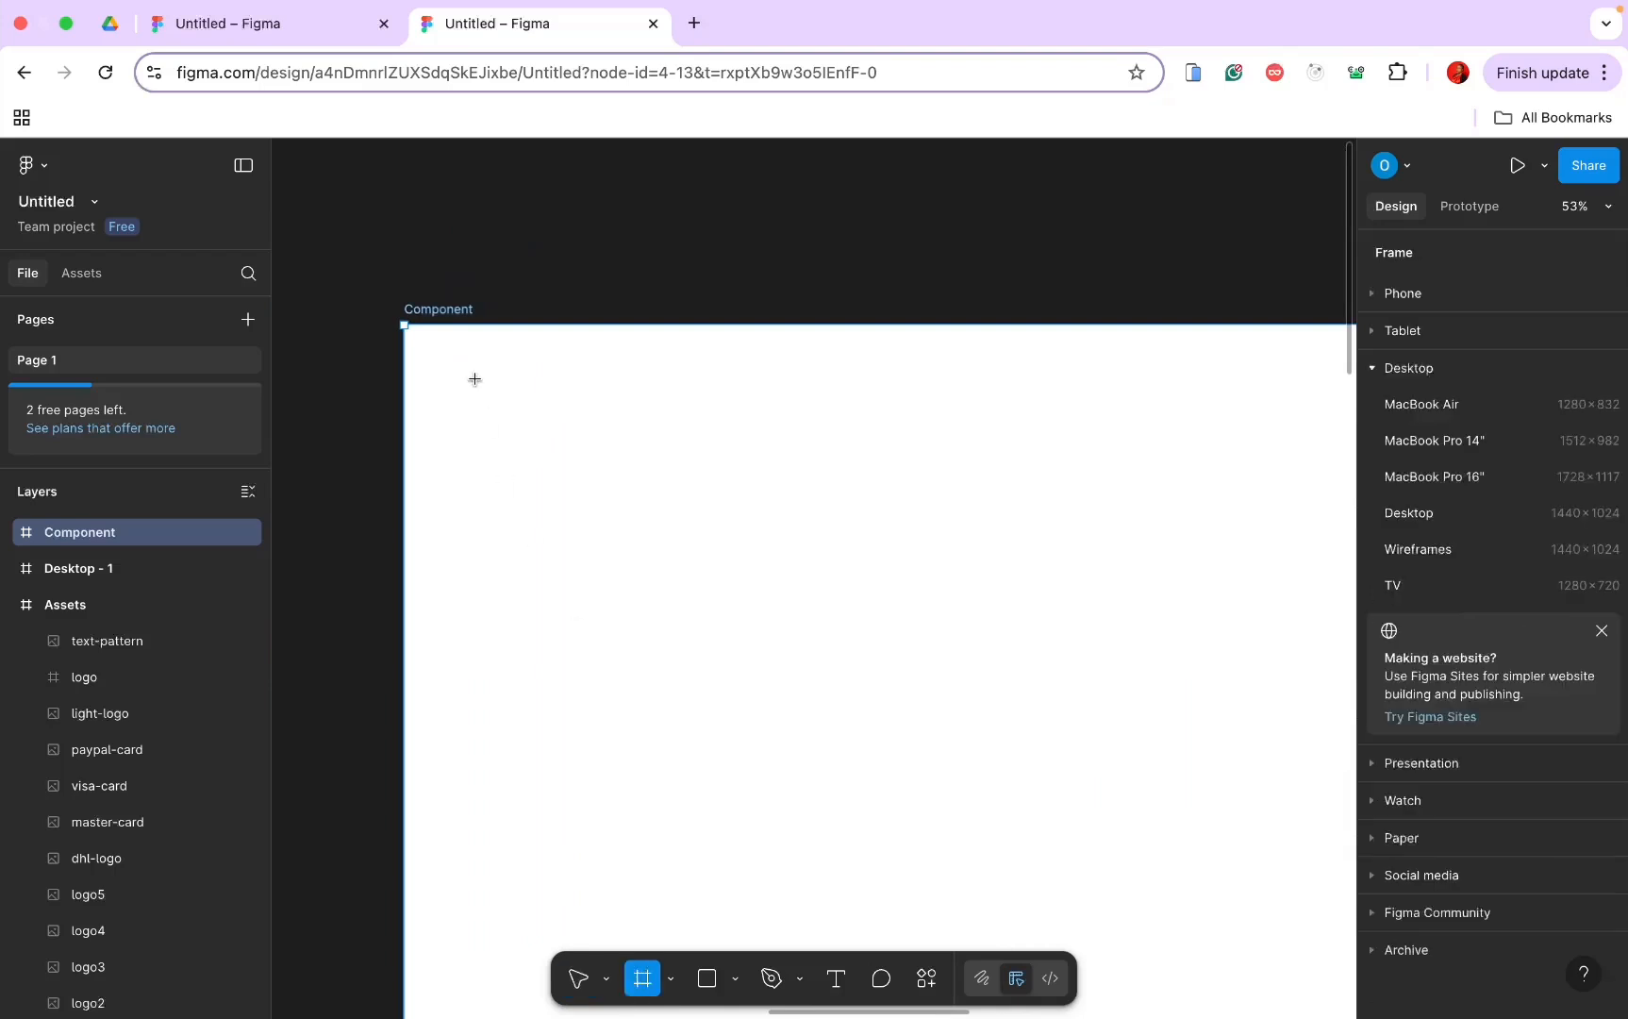
drag(451, 370, 1315, 405)
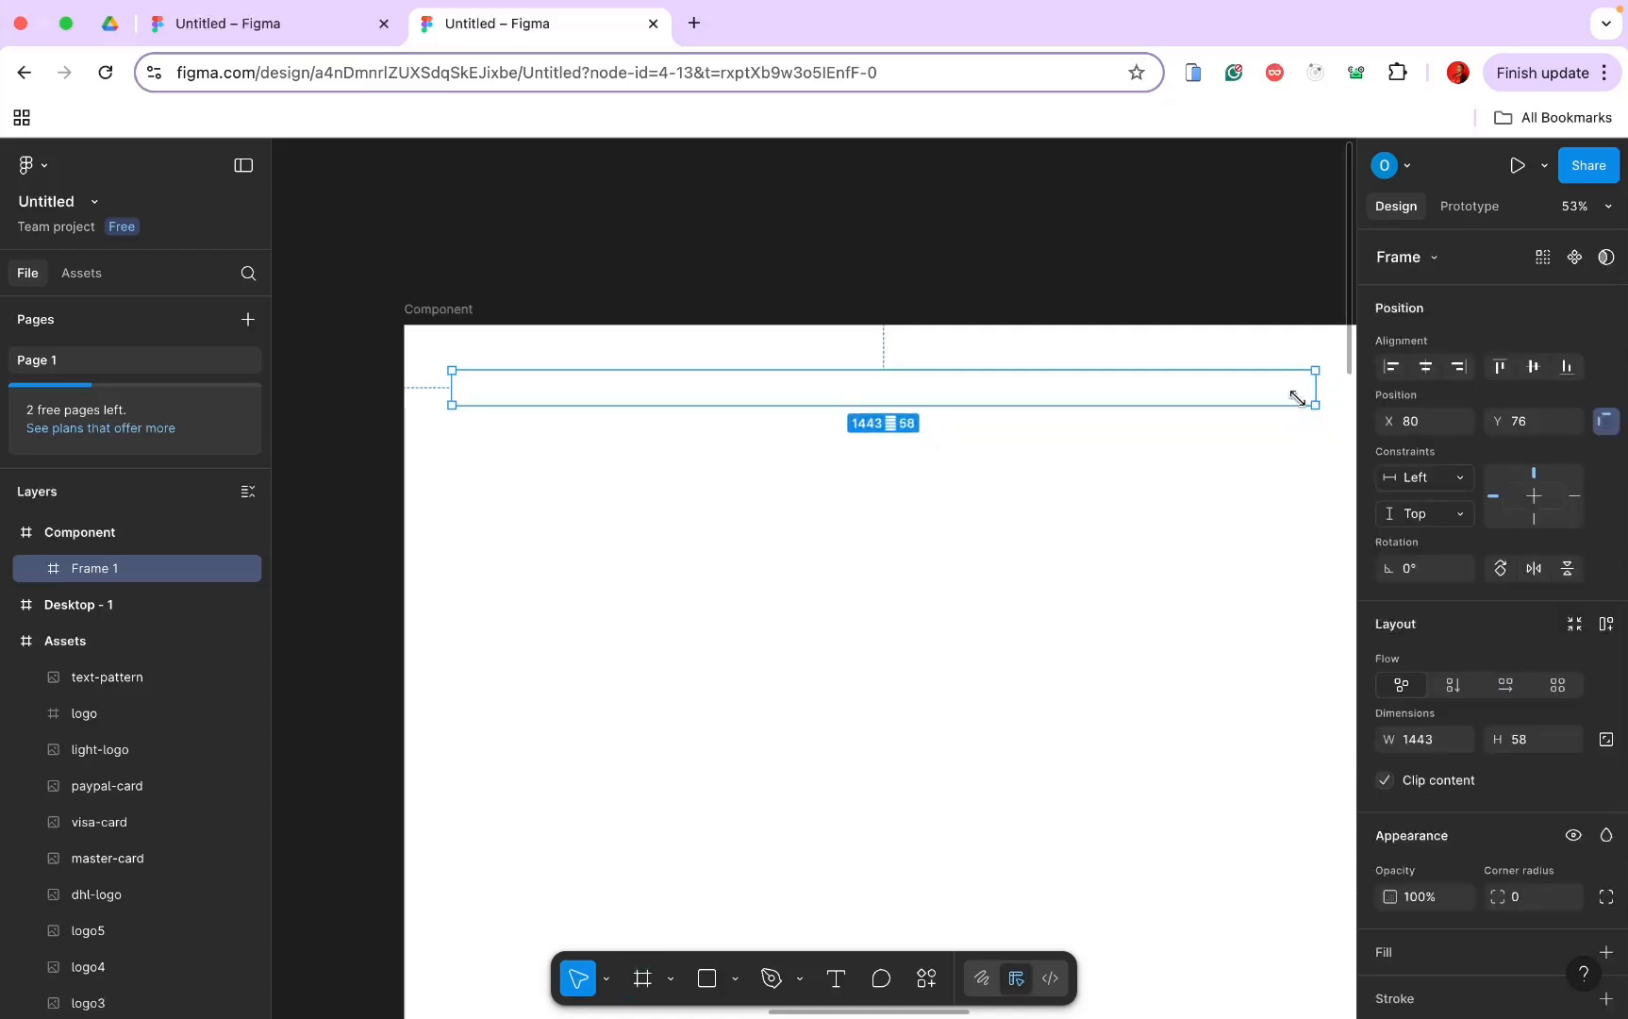
Step: Give the bar a 1-px black inside stroke
scroll(1465, 840, down, 3)
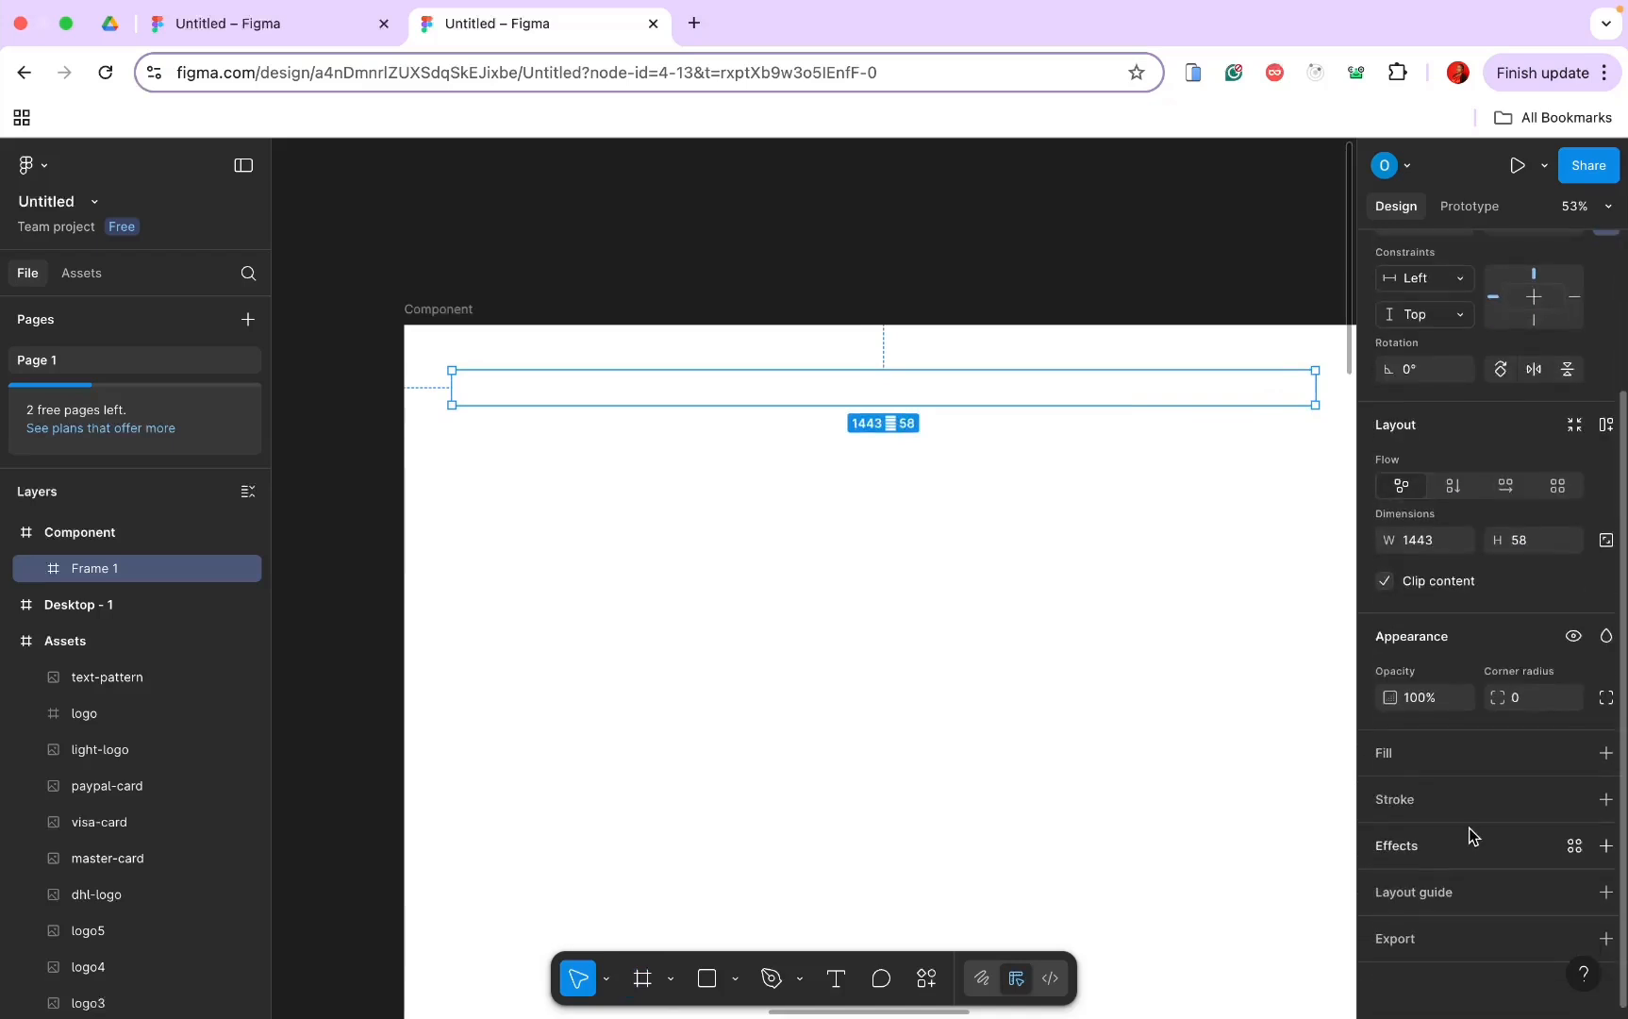
click(1606, 799)
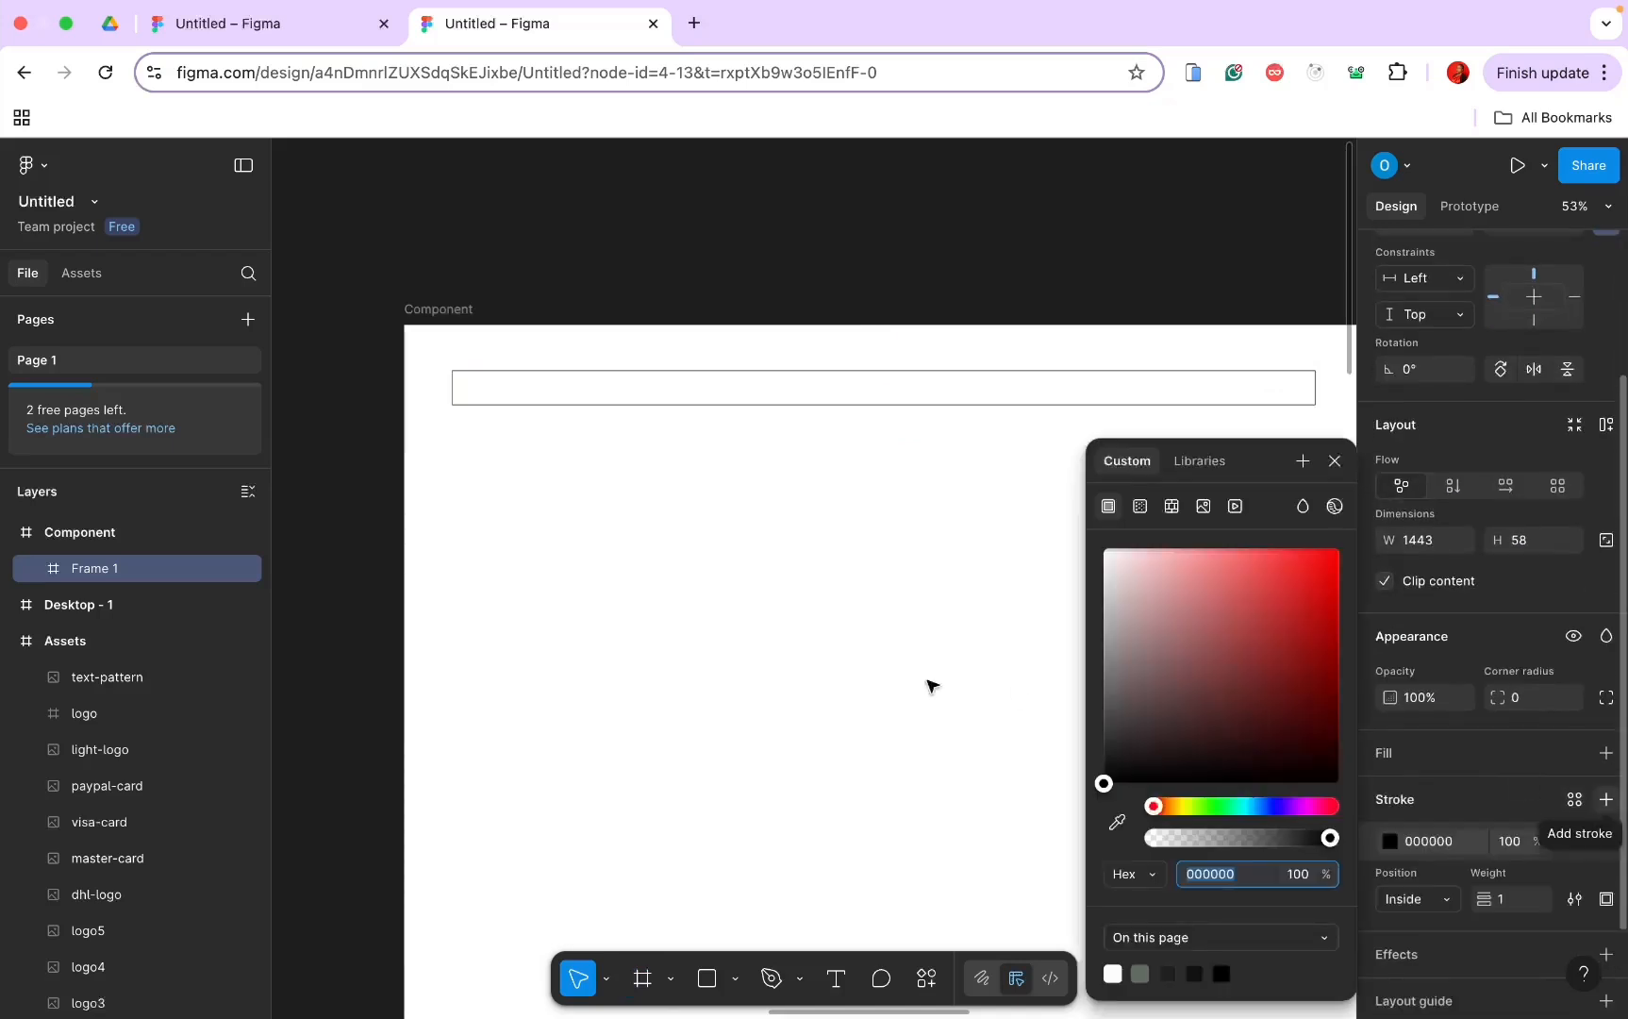
click(631, 468)
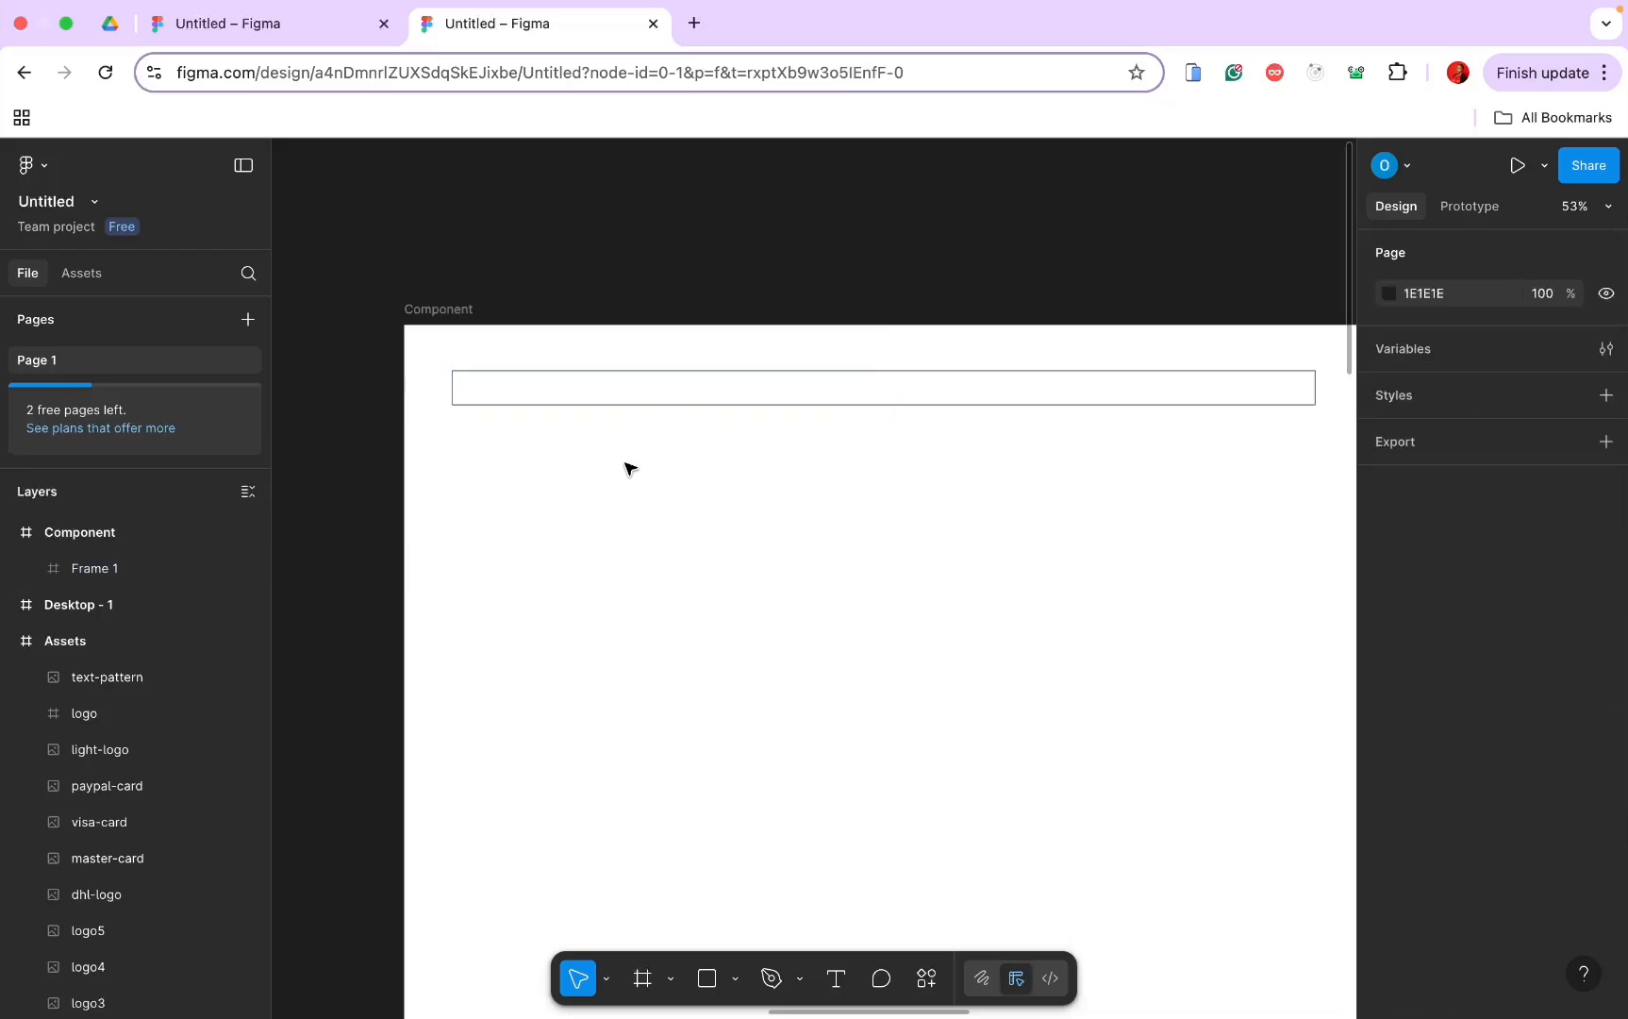
scroll(617, 408, down, 5)
scroll(617, 408, down, 4)
scroll(617, 408, left, 4)
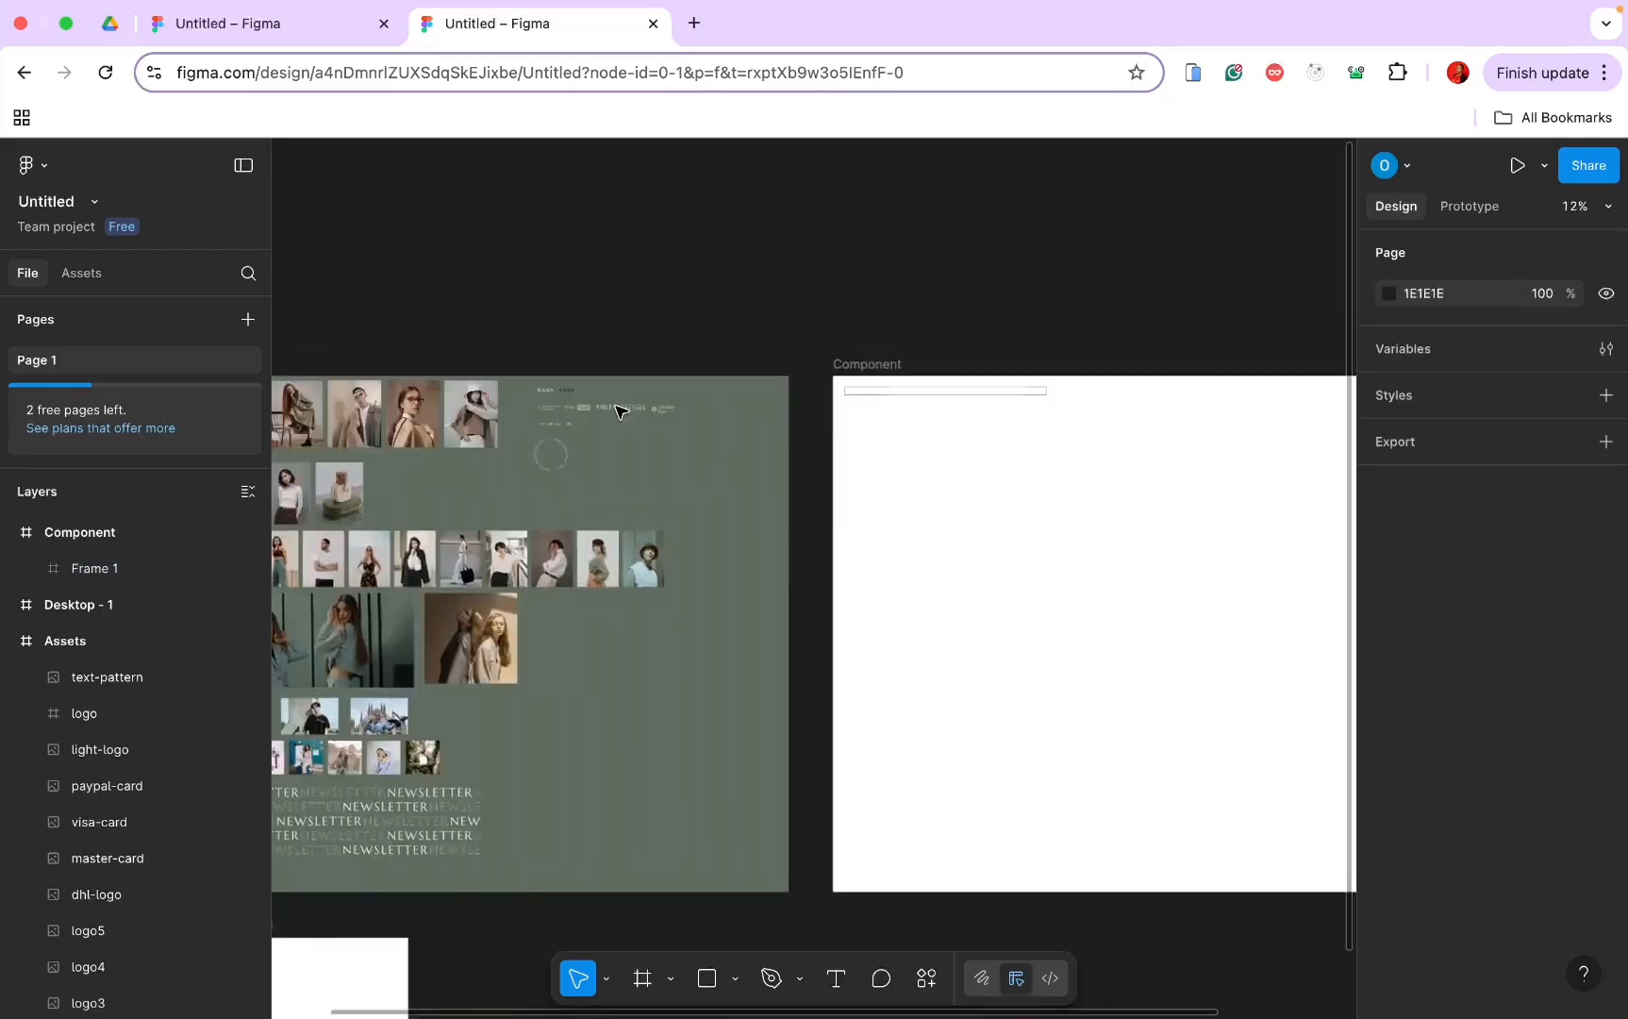
scroll(617, 407, up, 3)
Step: Copy the dark KAIRA logo from Assets and paste it into the outlined bar
scroll(781, 487, up, 3)
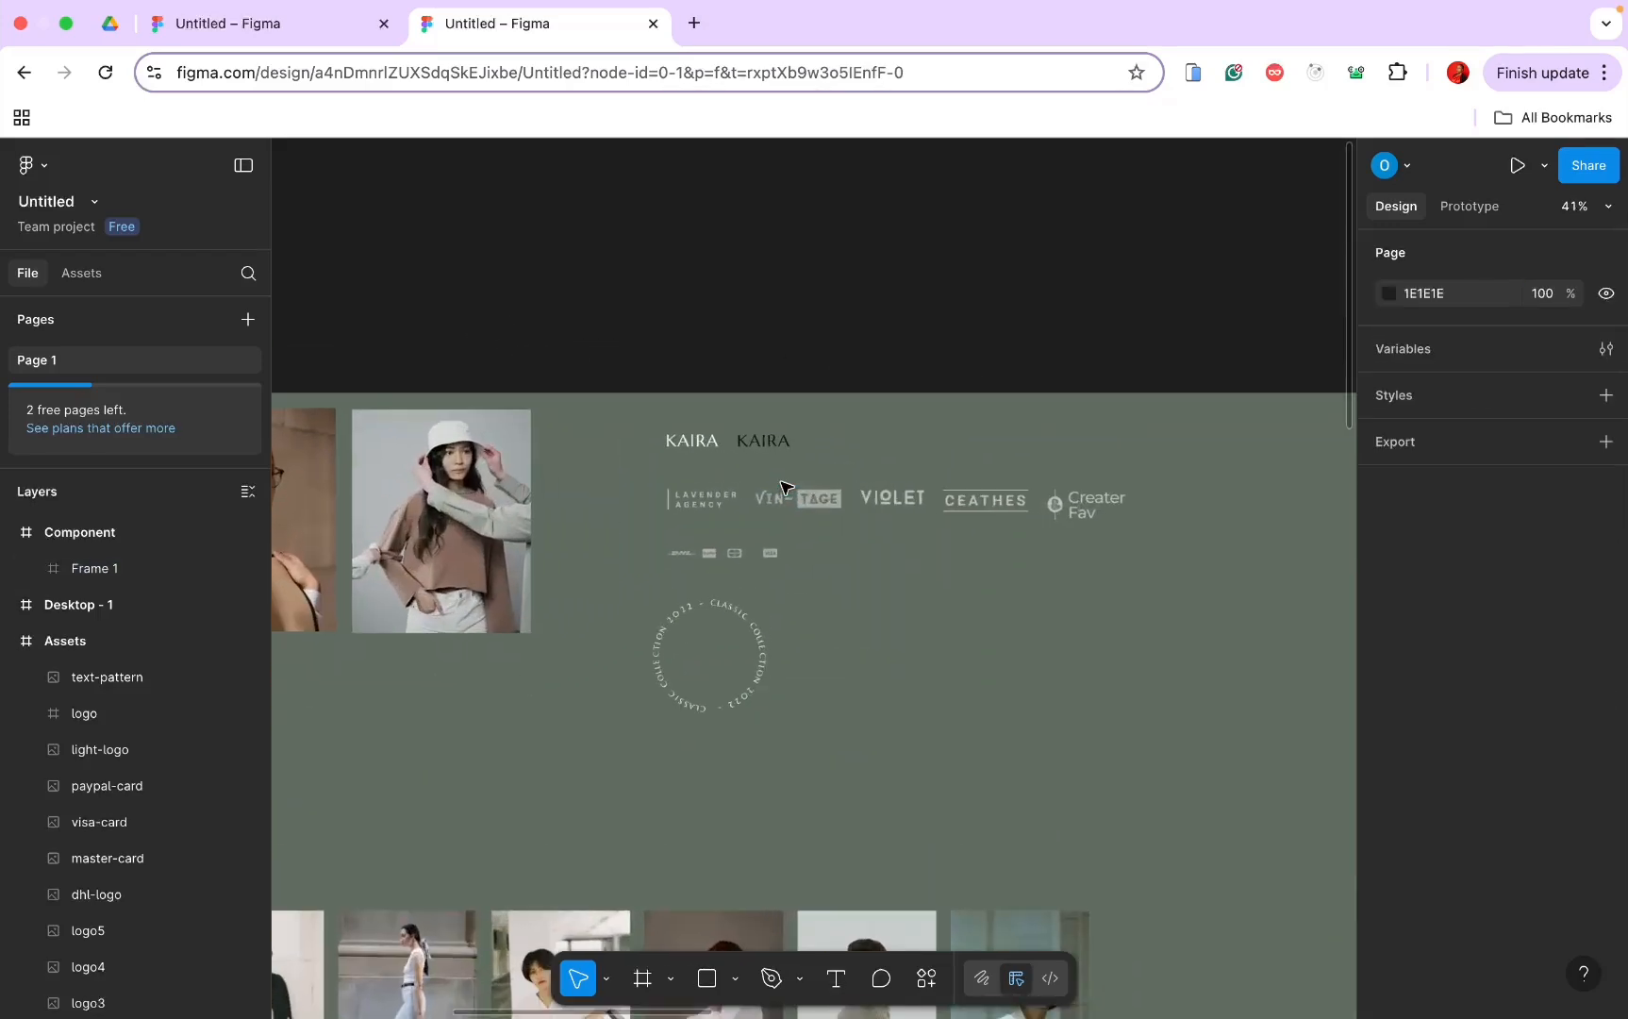
click(764, 441)
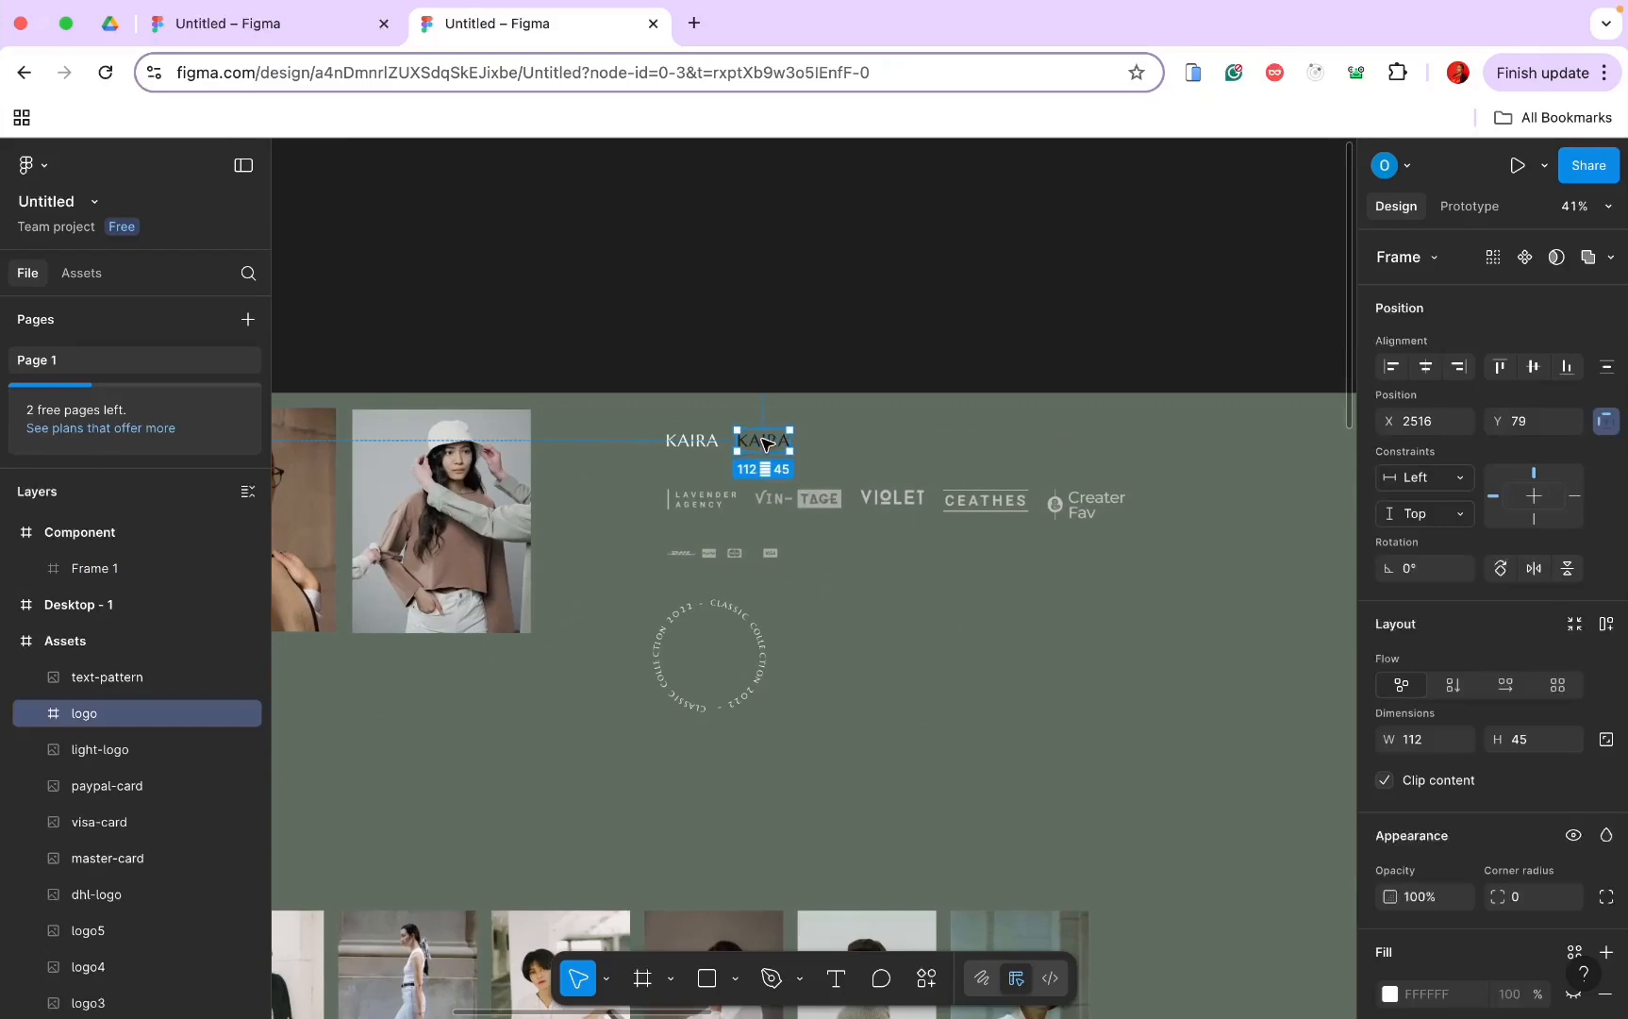
scroll(714, 545, down, 4)
scroll(714, 545, up, 3)
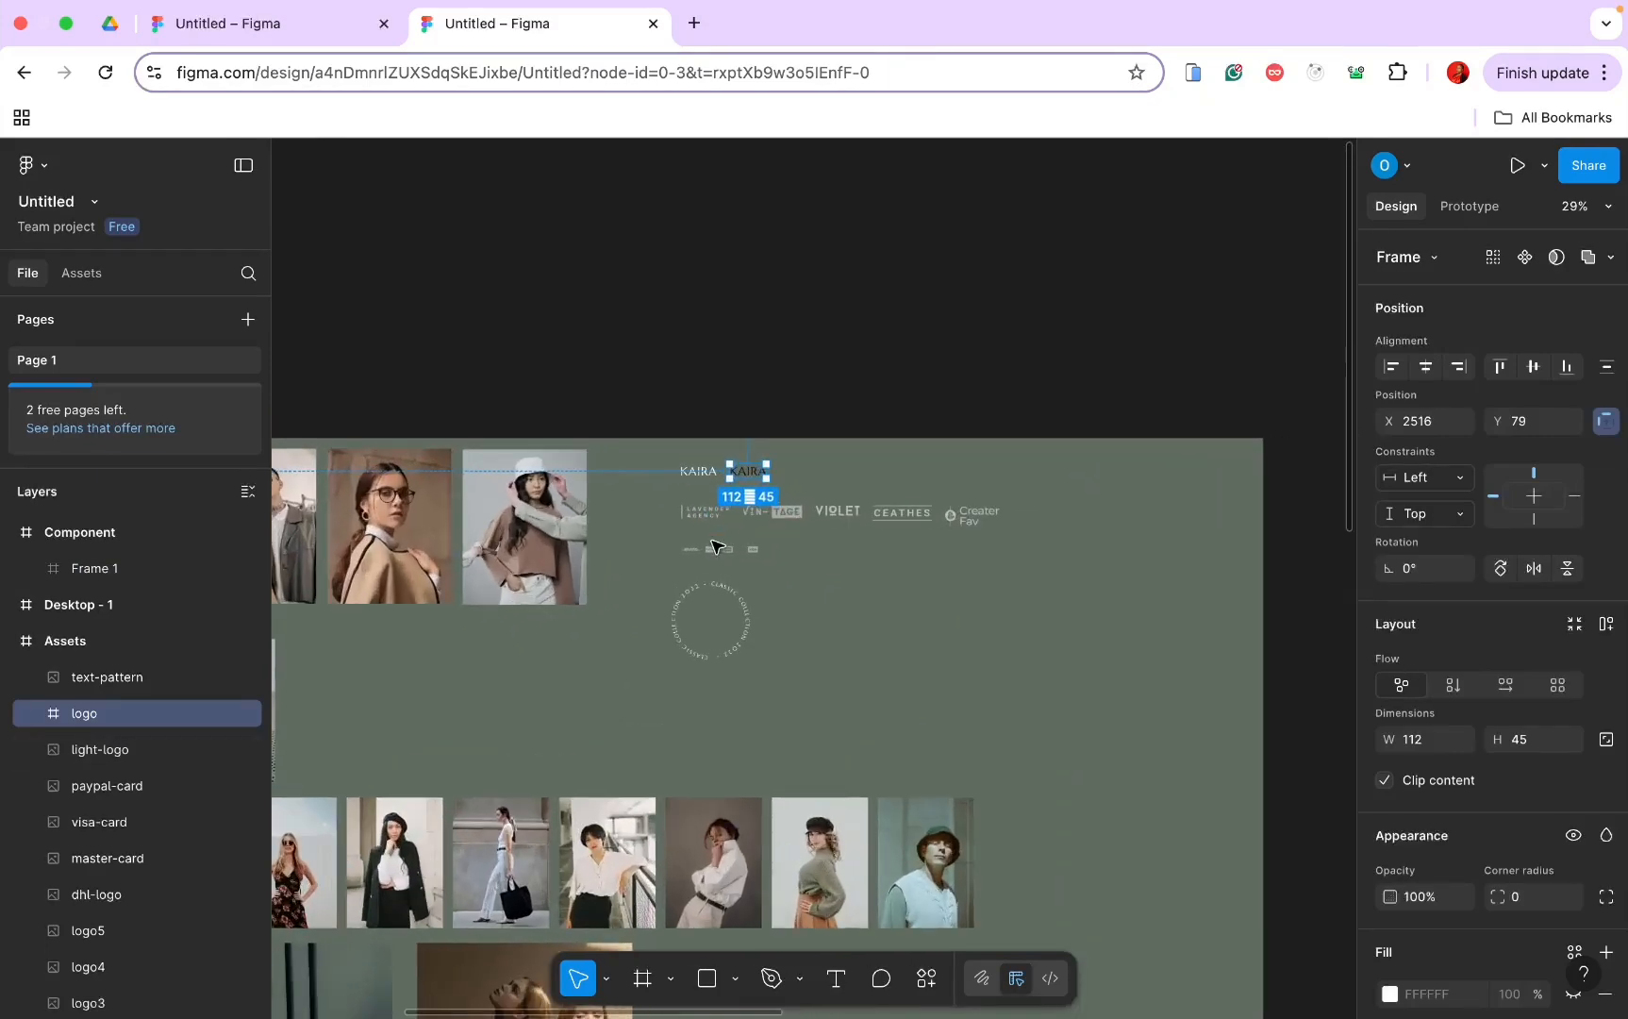
scroll(671, 498, up, 4)
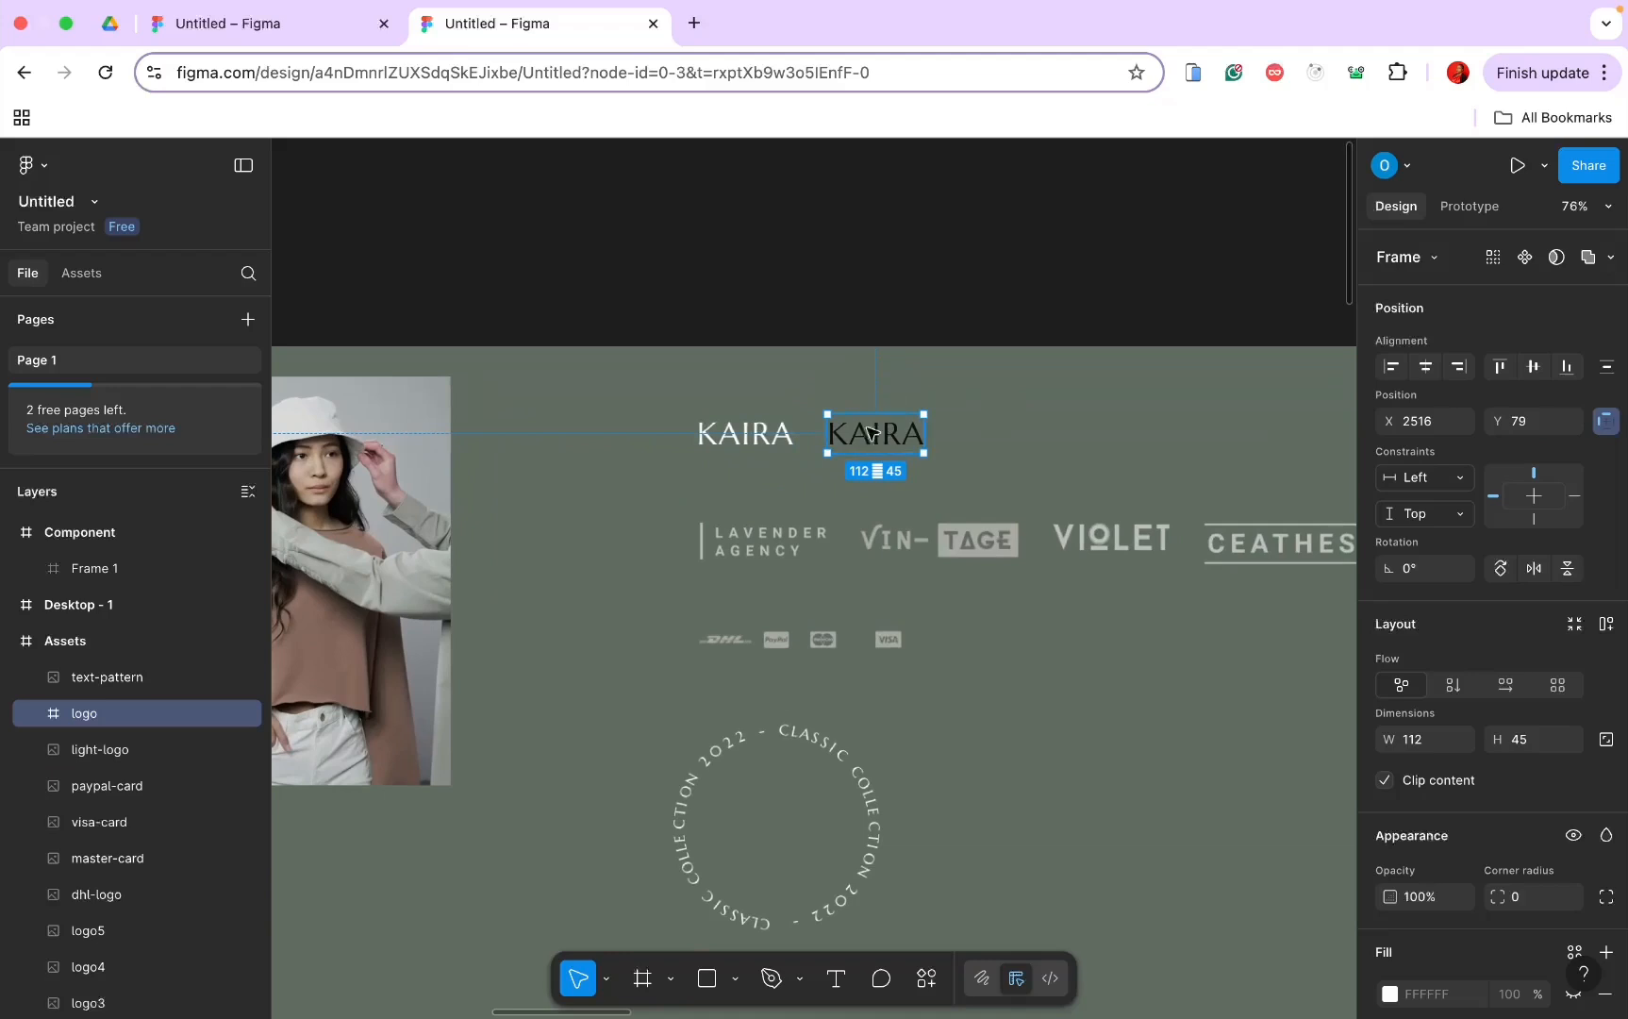
scroll(885, 450, down, 3)
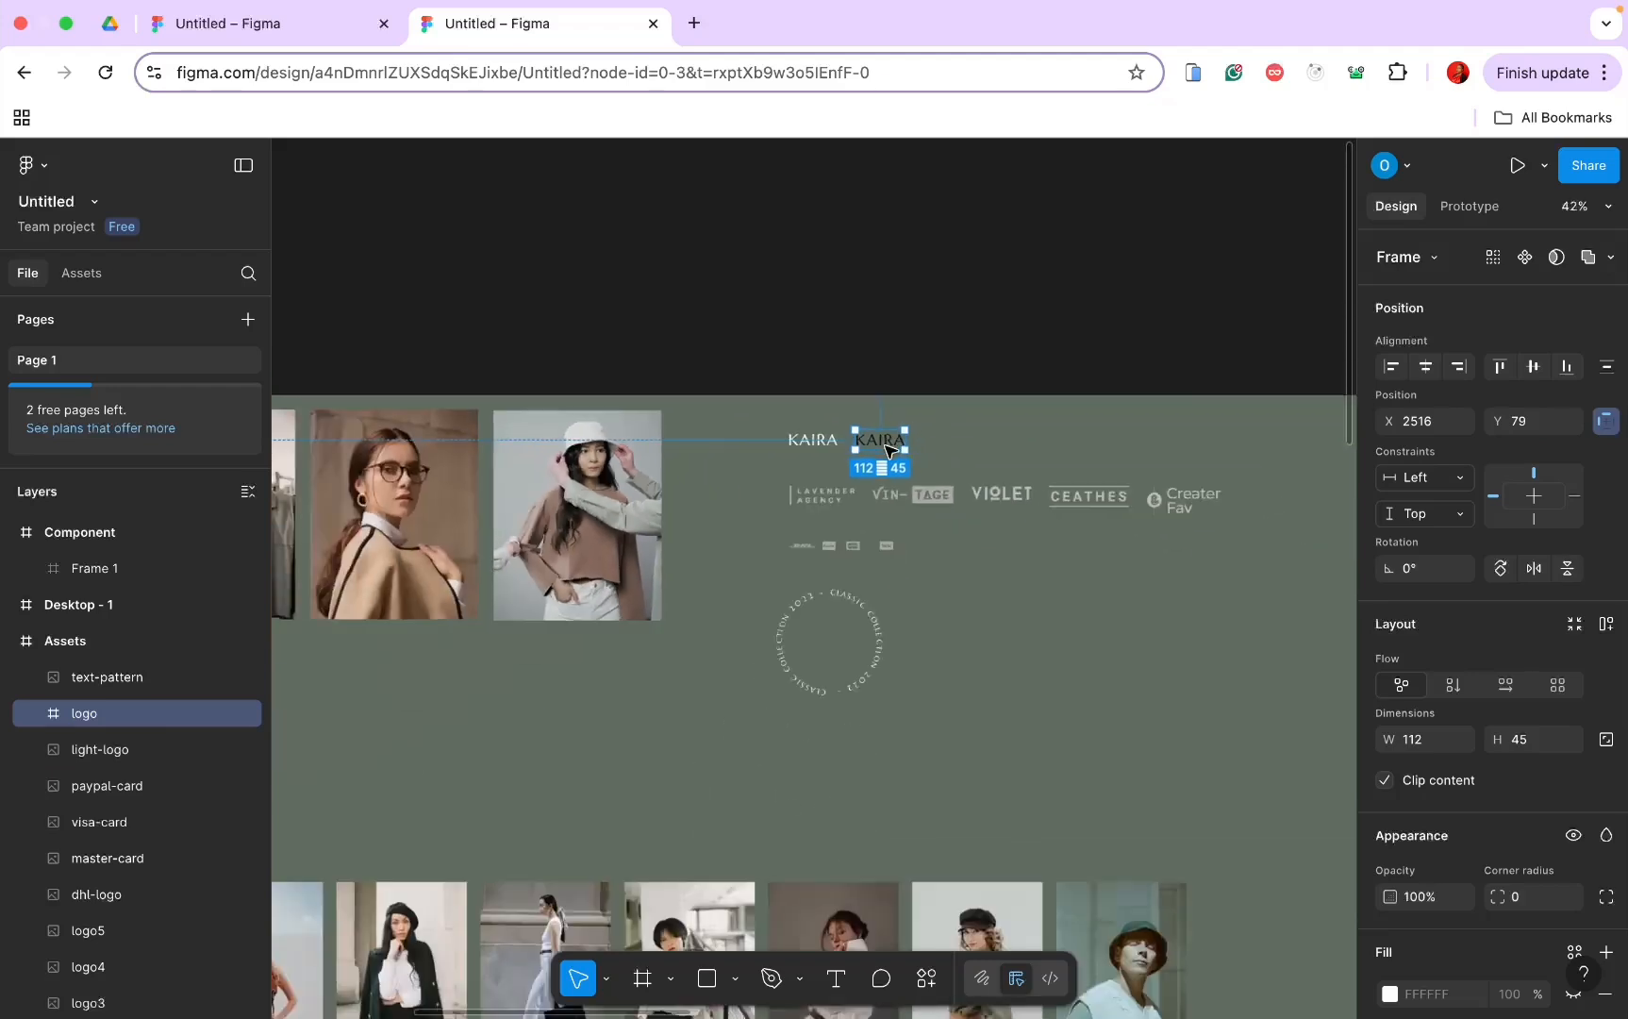
scroll(887, 450, right, 10)
scroll(886, 450, up, 5)
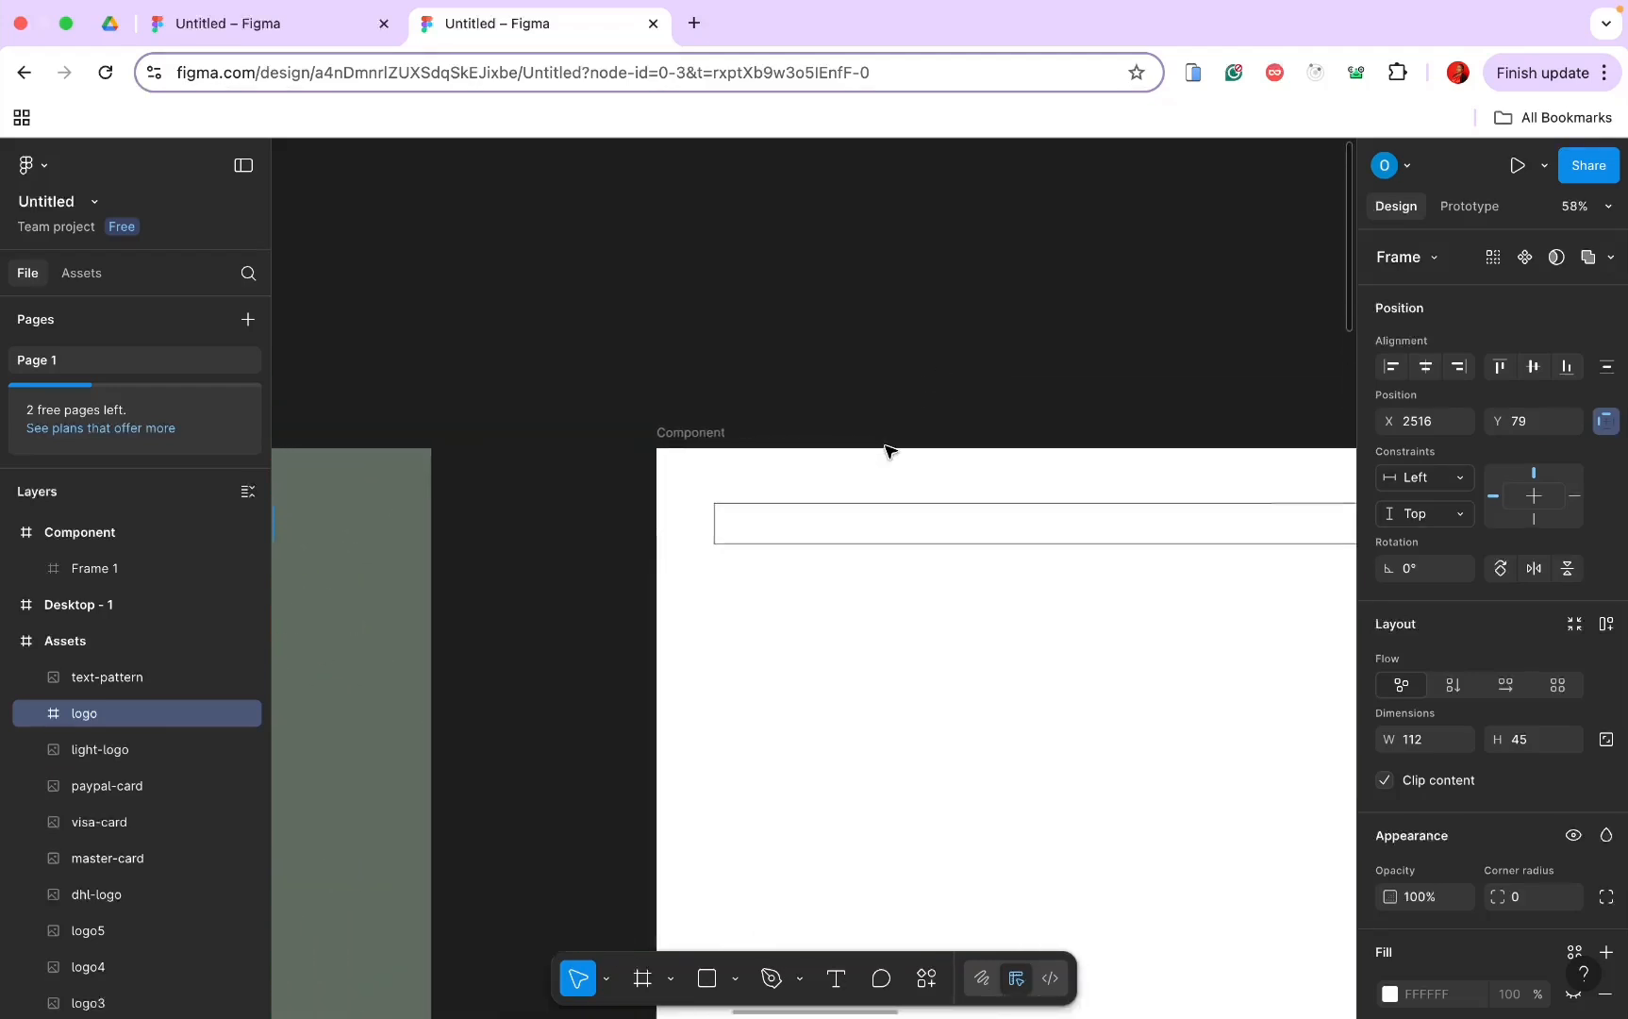
click(762, 383)
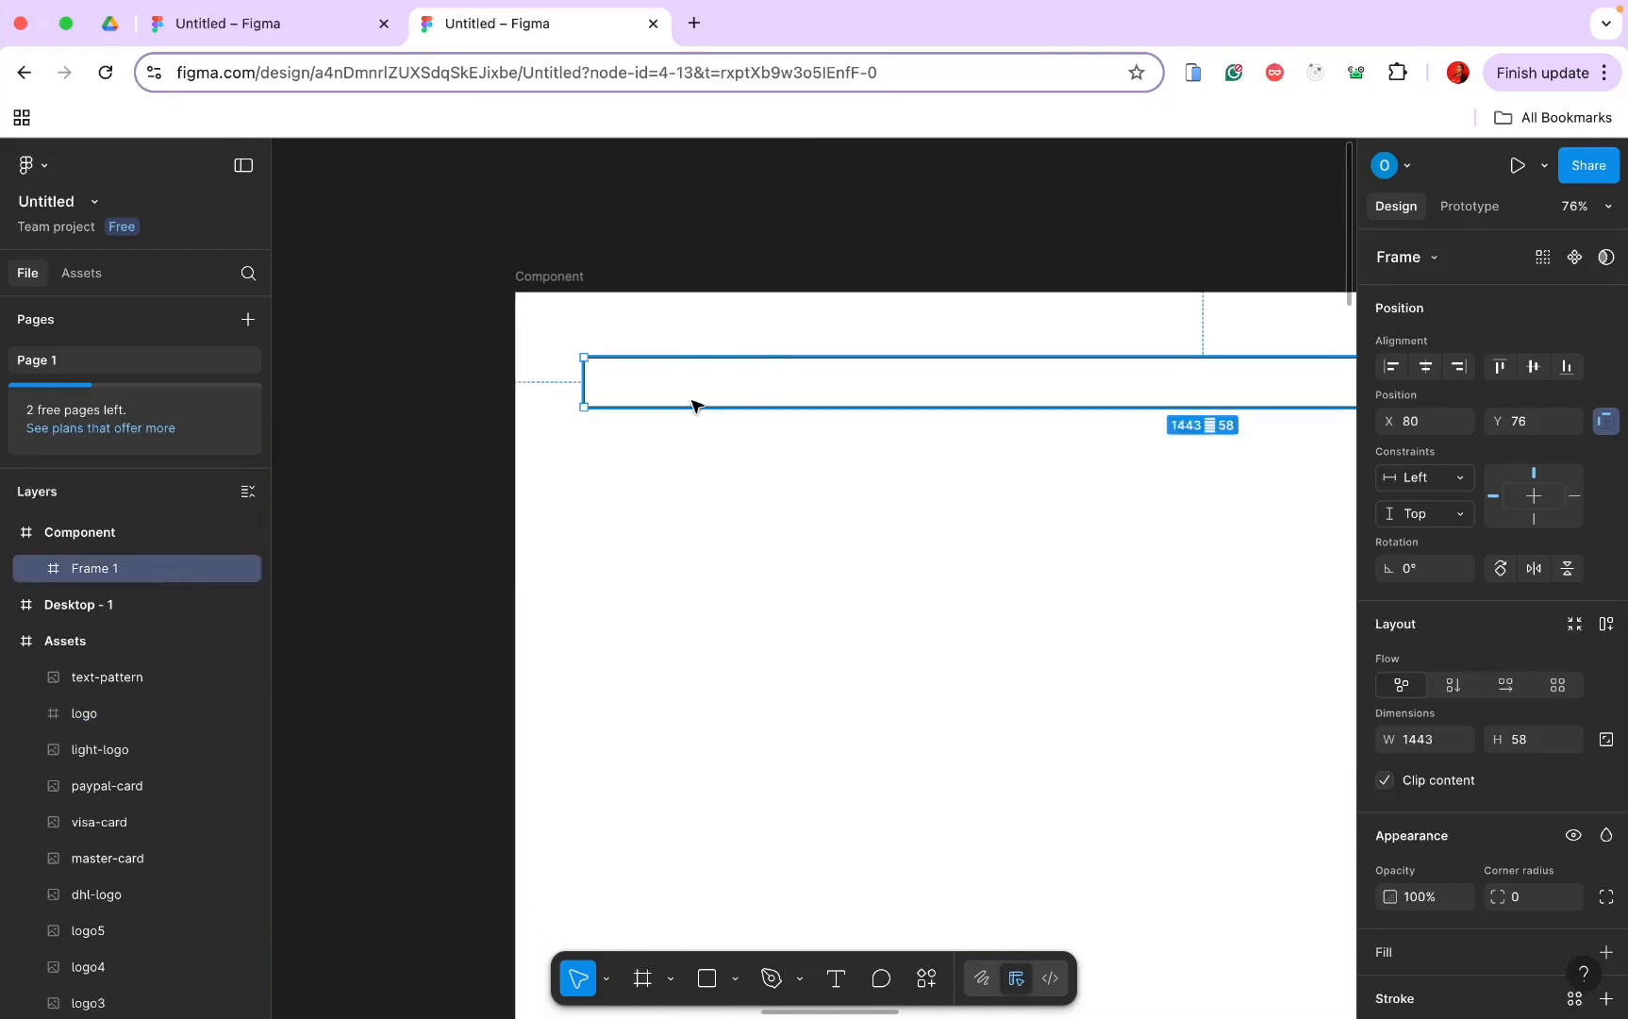
key(super+v)
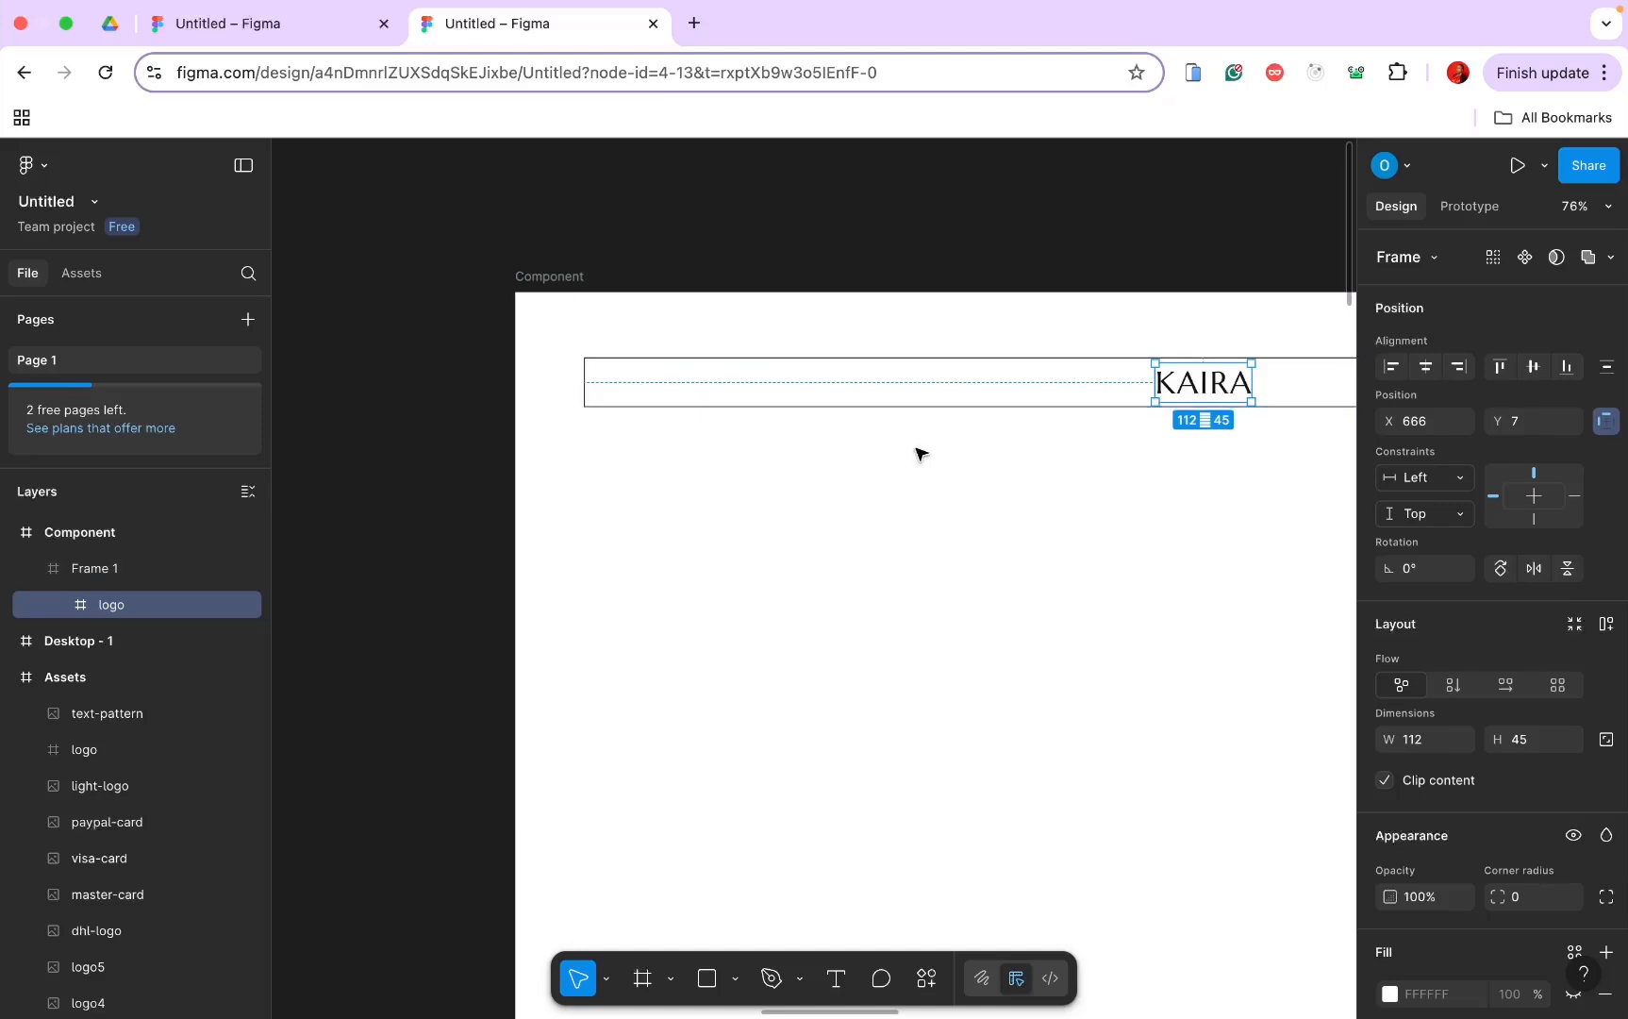
Step: Rename the bar's layer to Header
scroll(914, 458, down, 5)
scroll(1181, 418, down, 2)
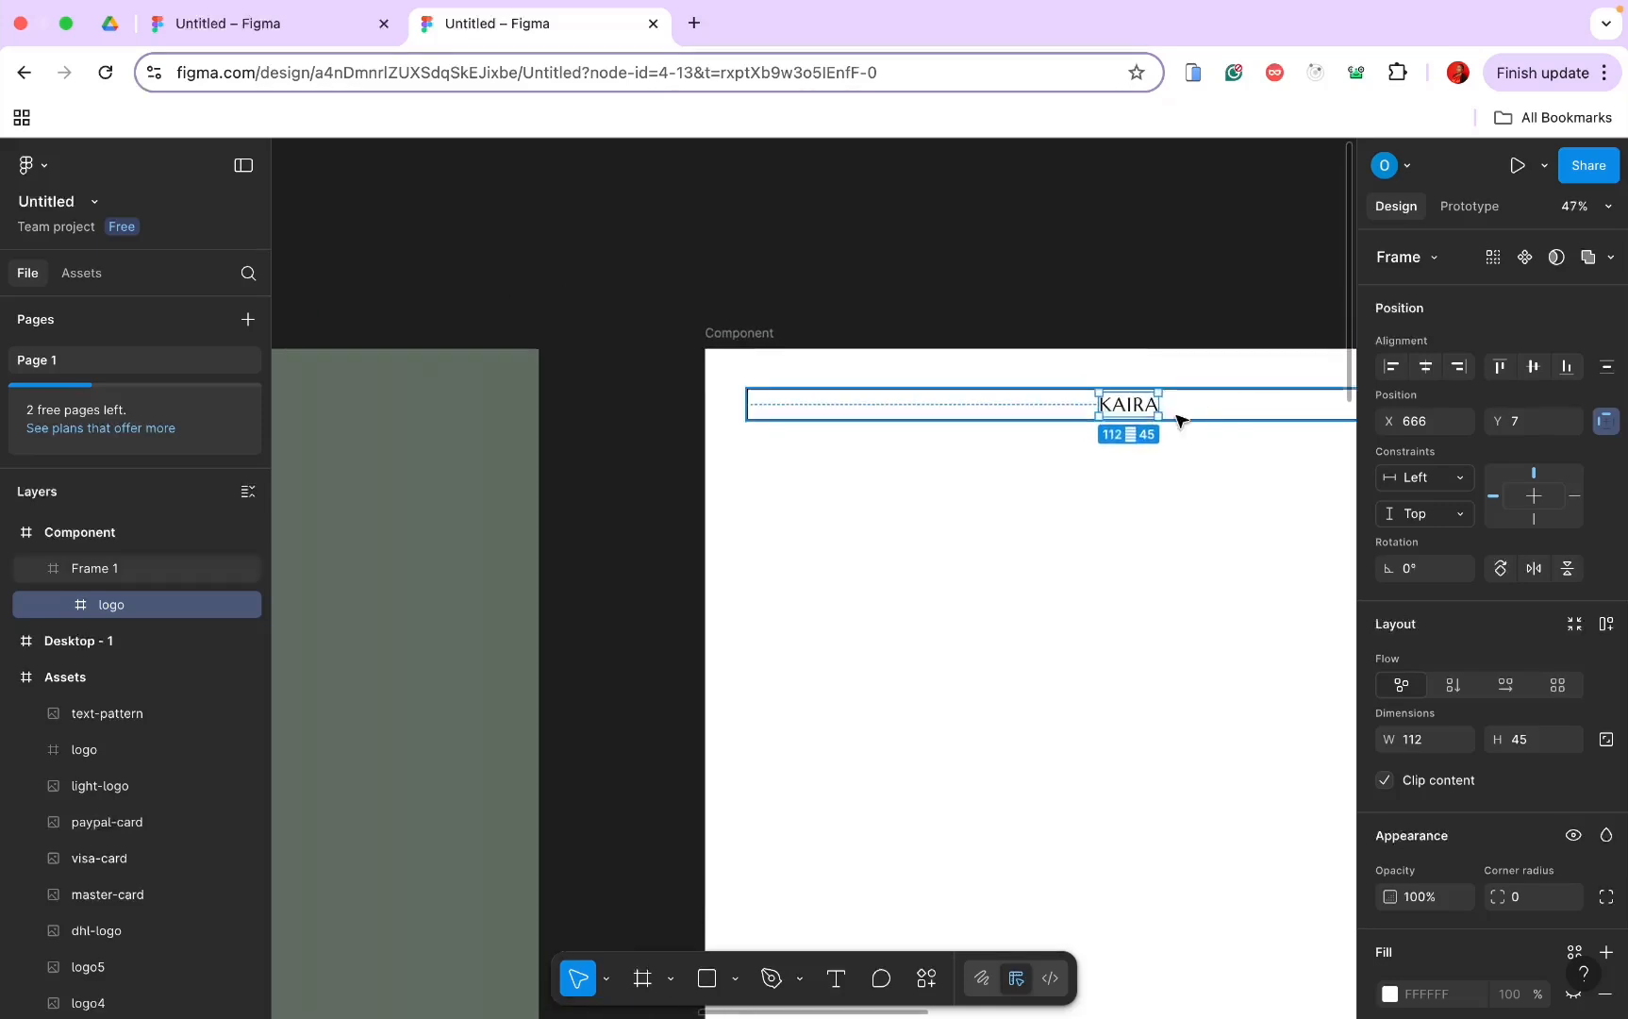
scroll(1107, 444, left, 3)
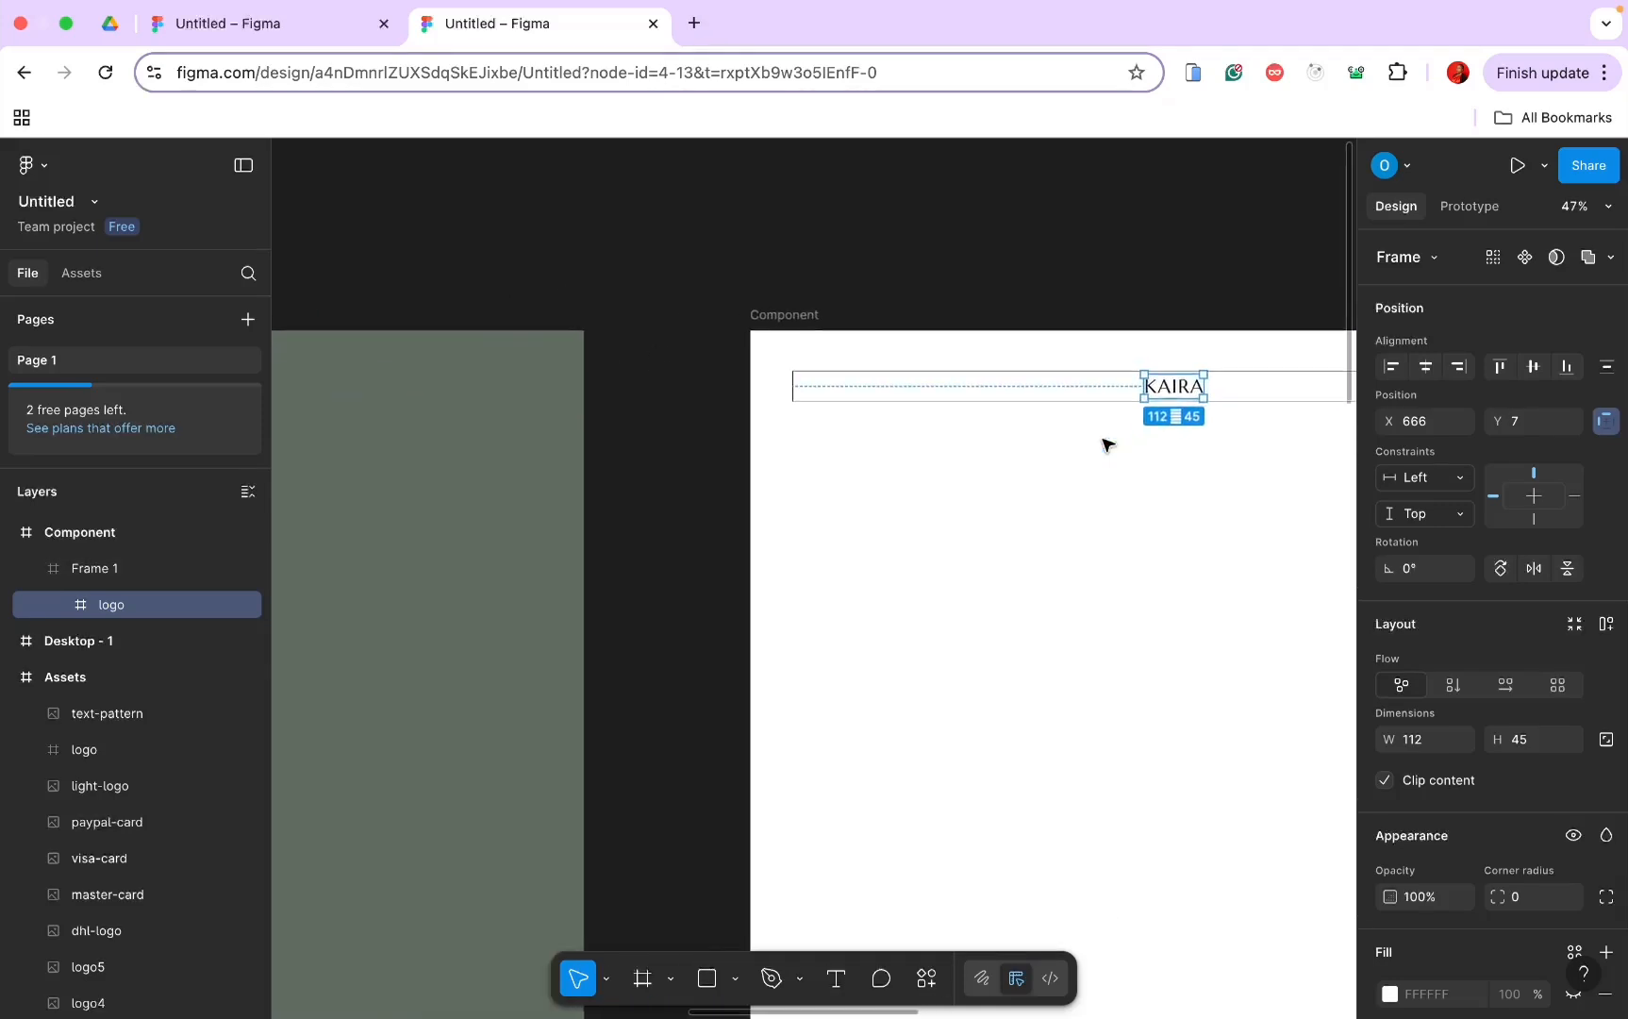
double_click(92, 568)
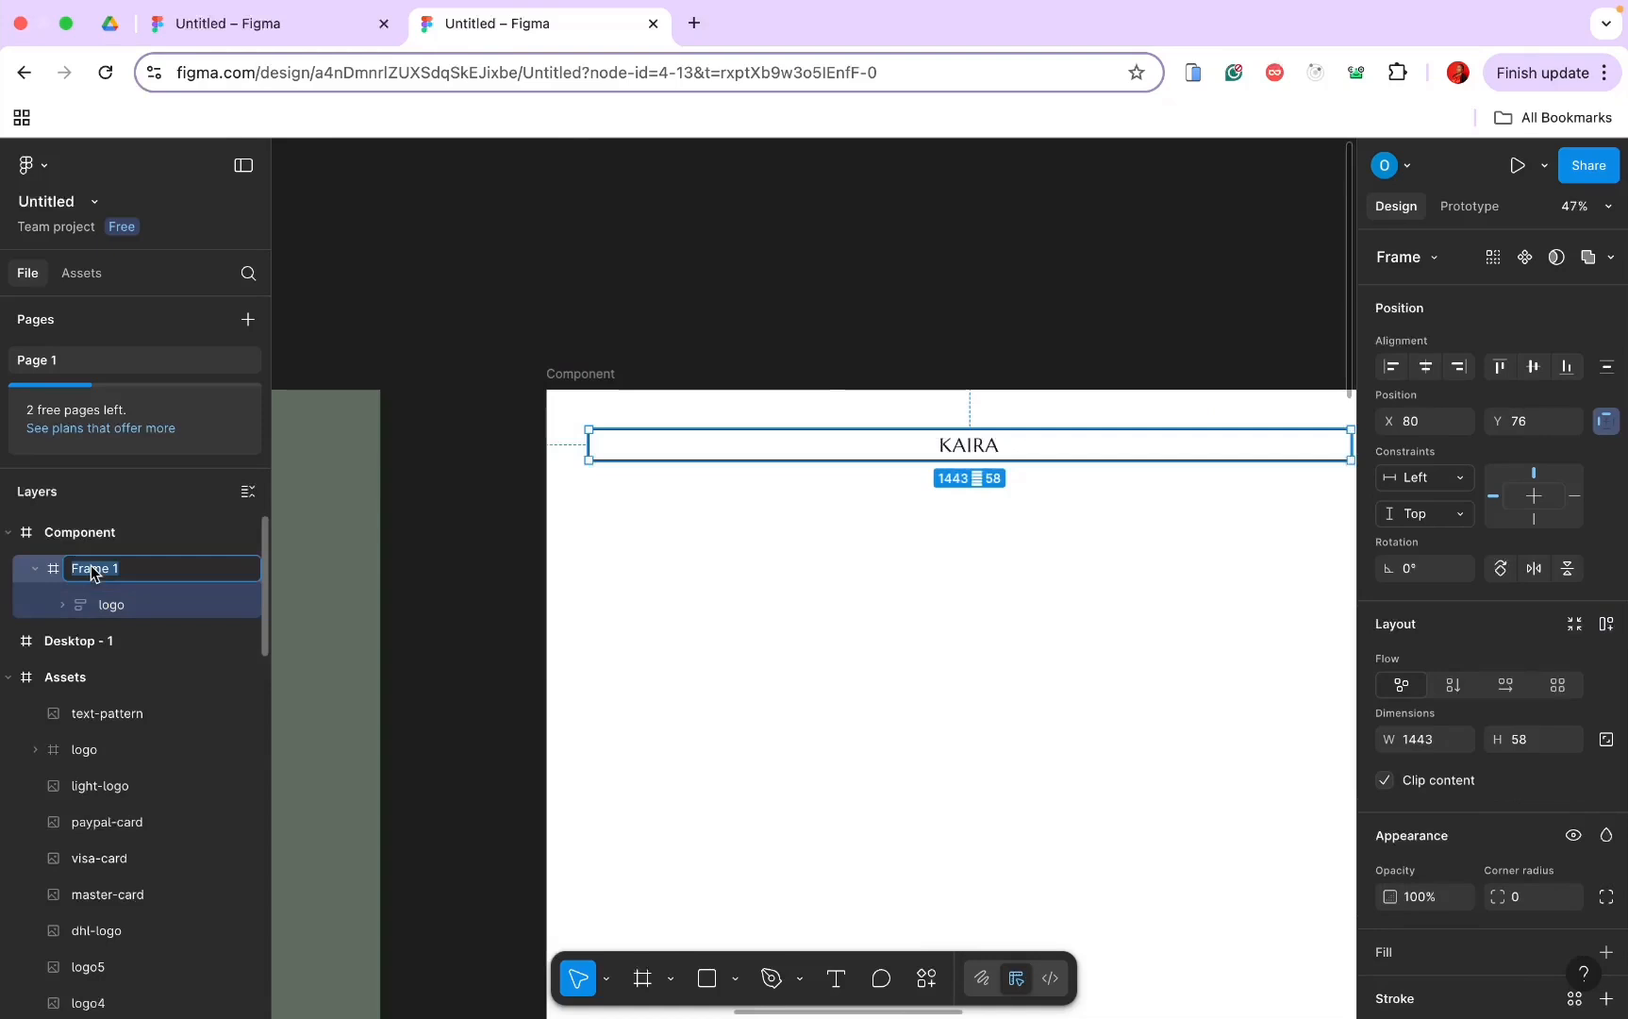
text(Header)
key(Return)
Step: Add a HOME text label in capitals below the header
click(667, 646)
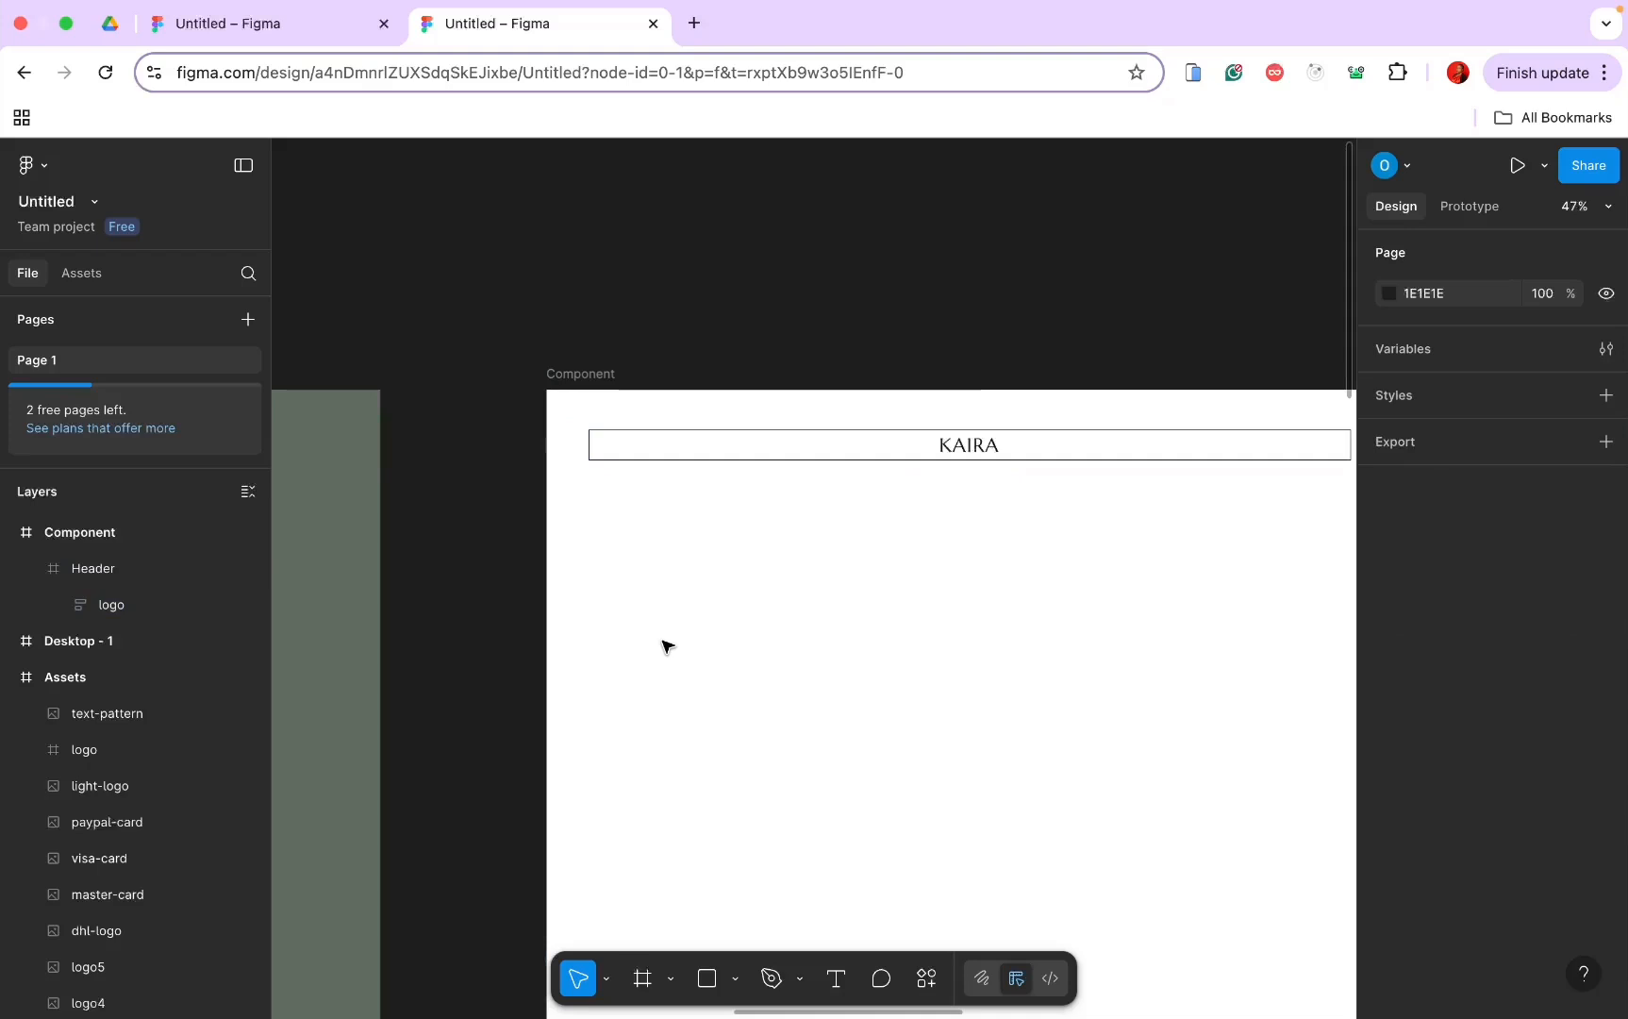
scroll(566, 613, up, 5)
scroll(566, 613, right, 3)
scroll(566, 613, up, 2)
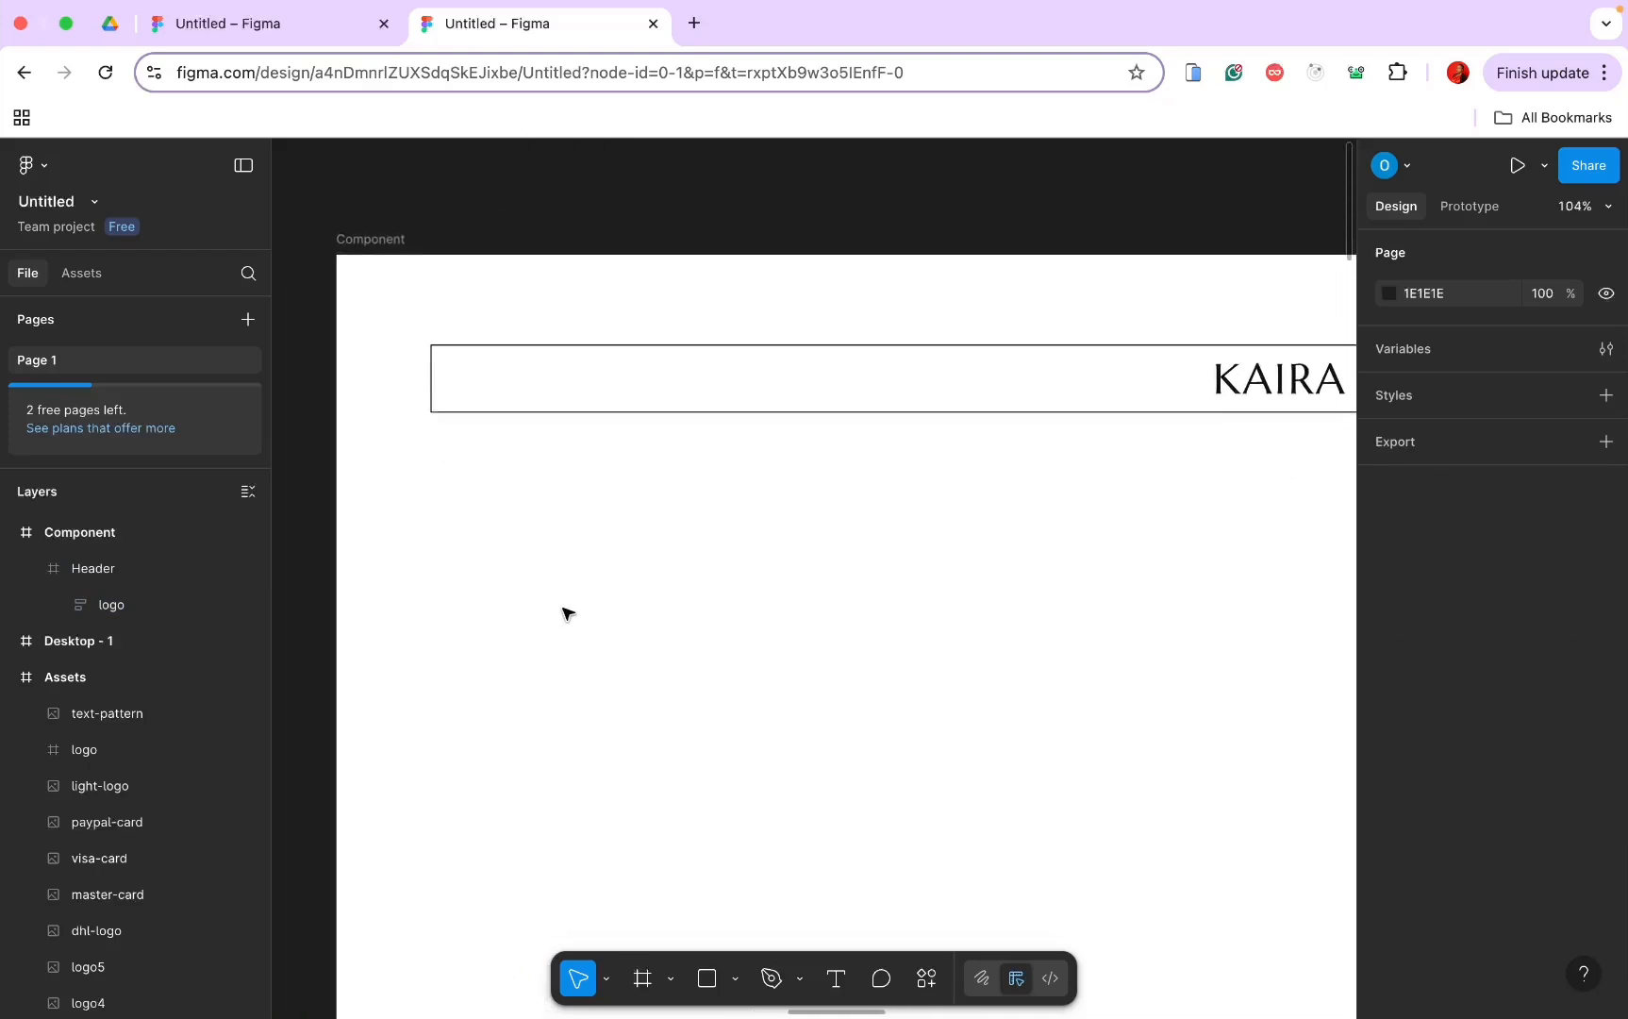
click(834, 988)
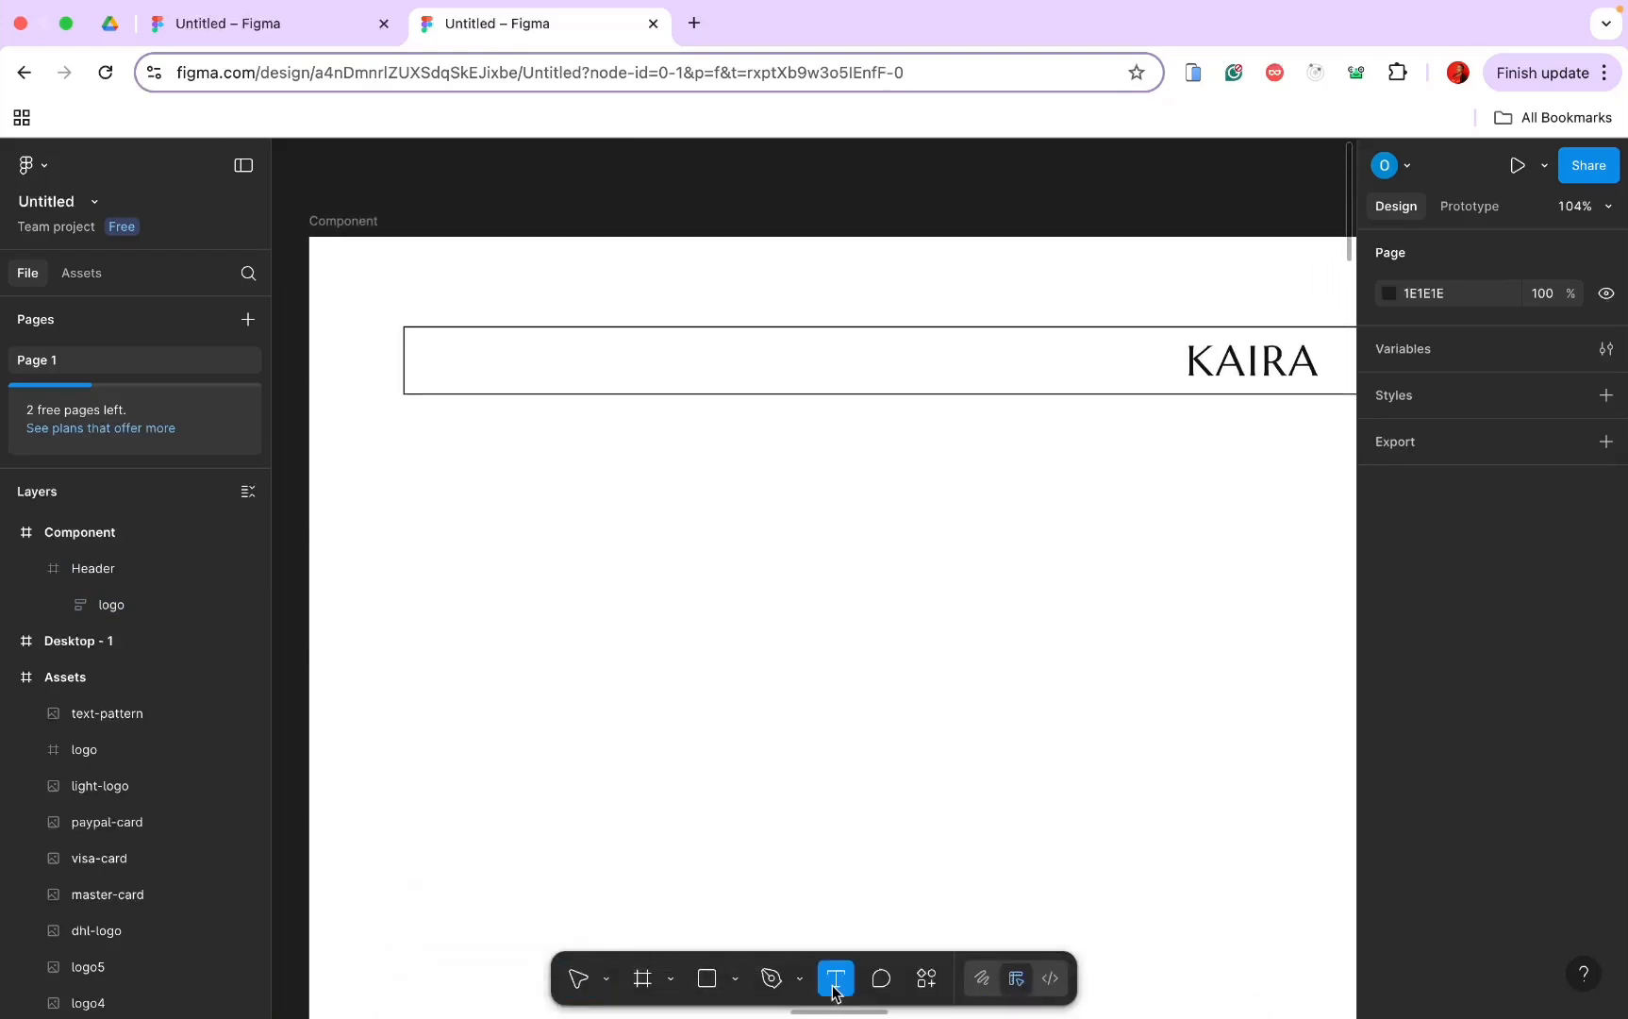
click(435, 510)
click(471, 515)
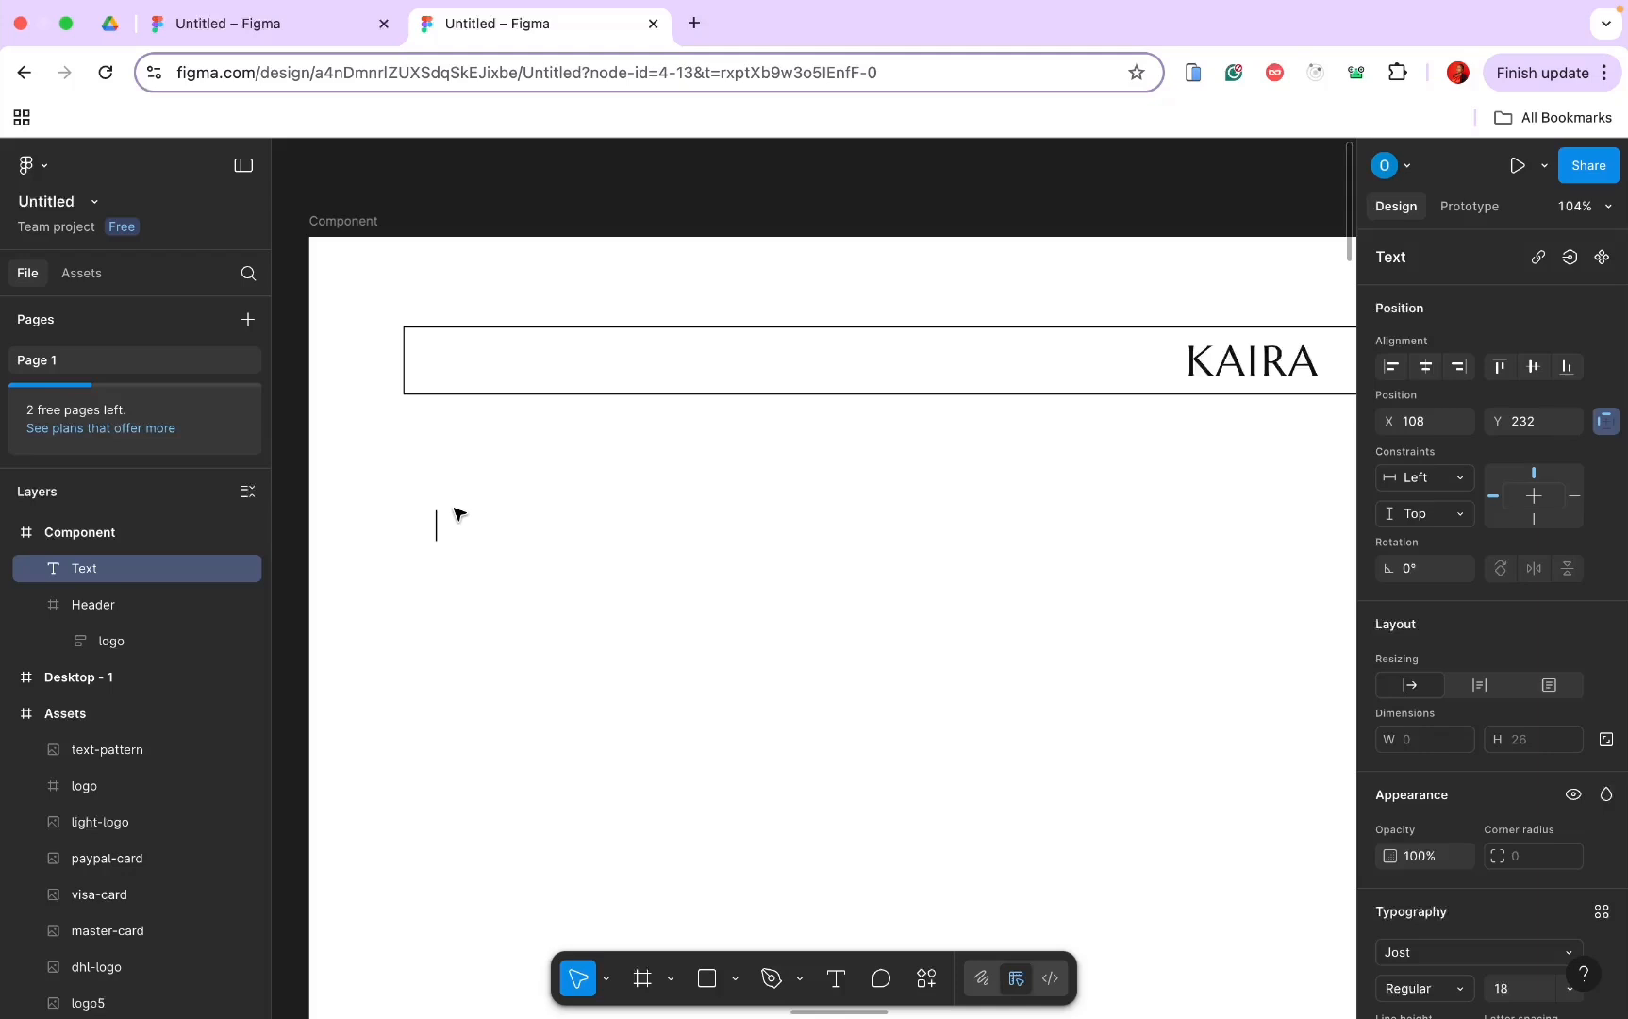
key(ctrl+t)
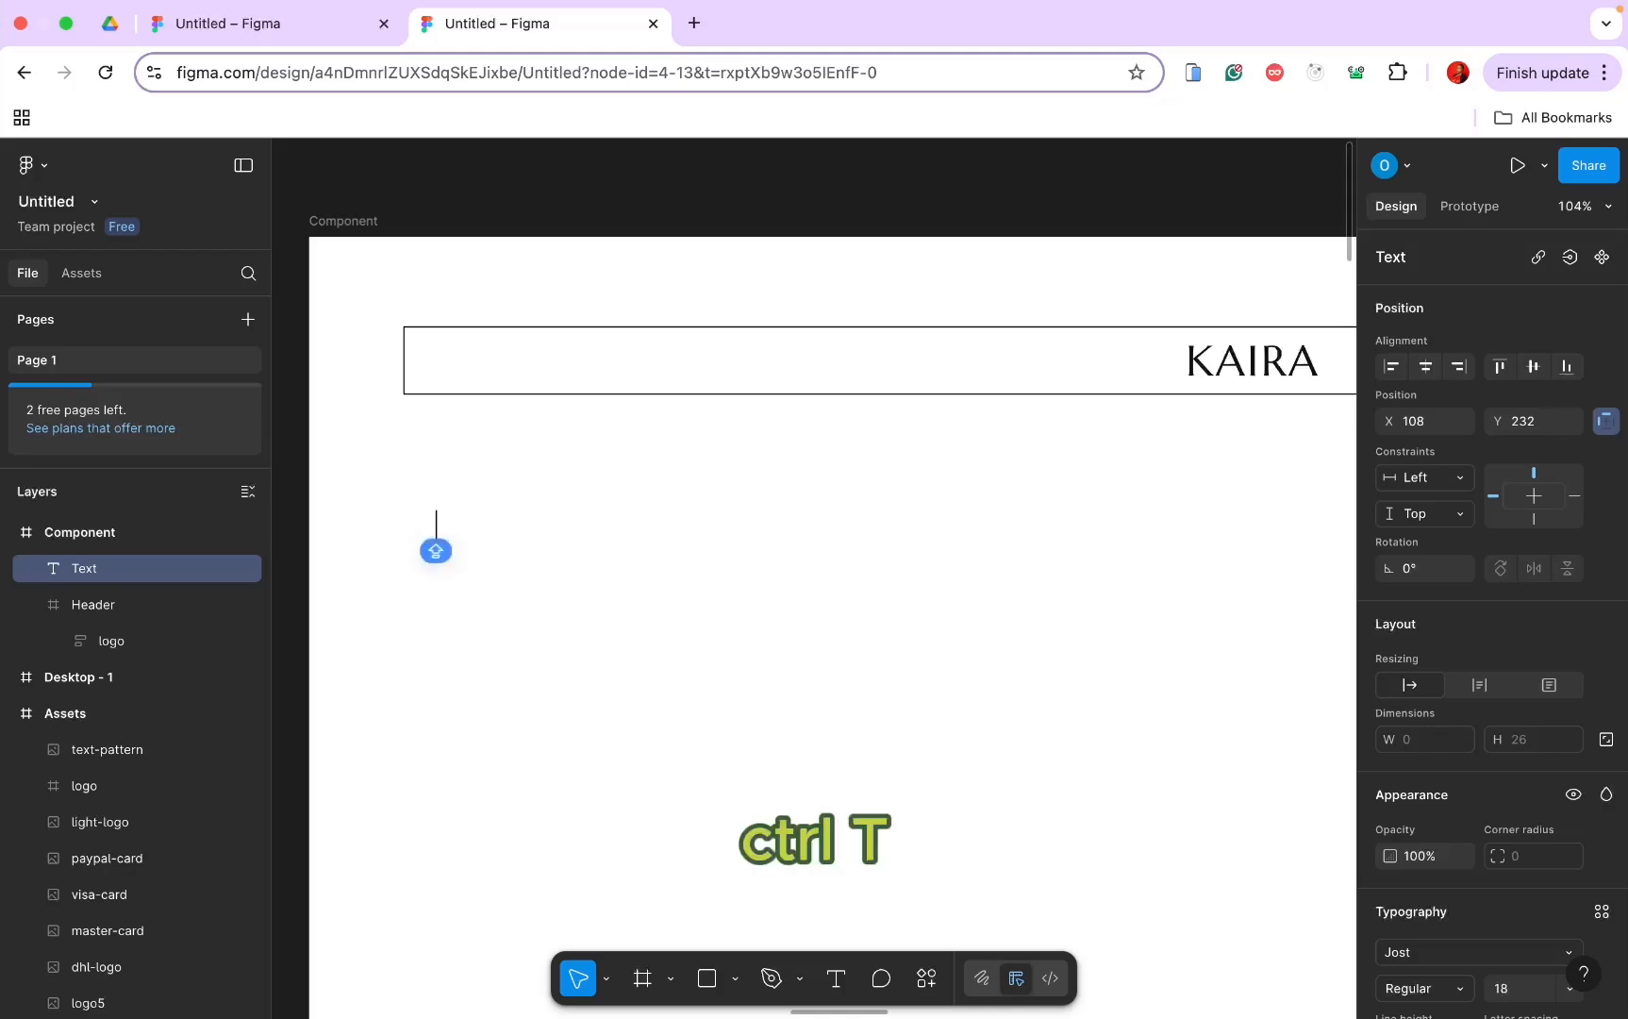
text(Home)
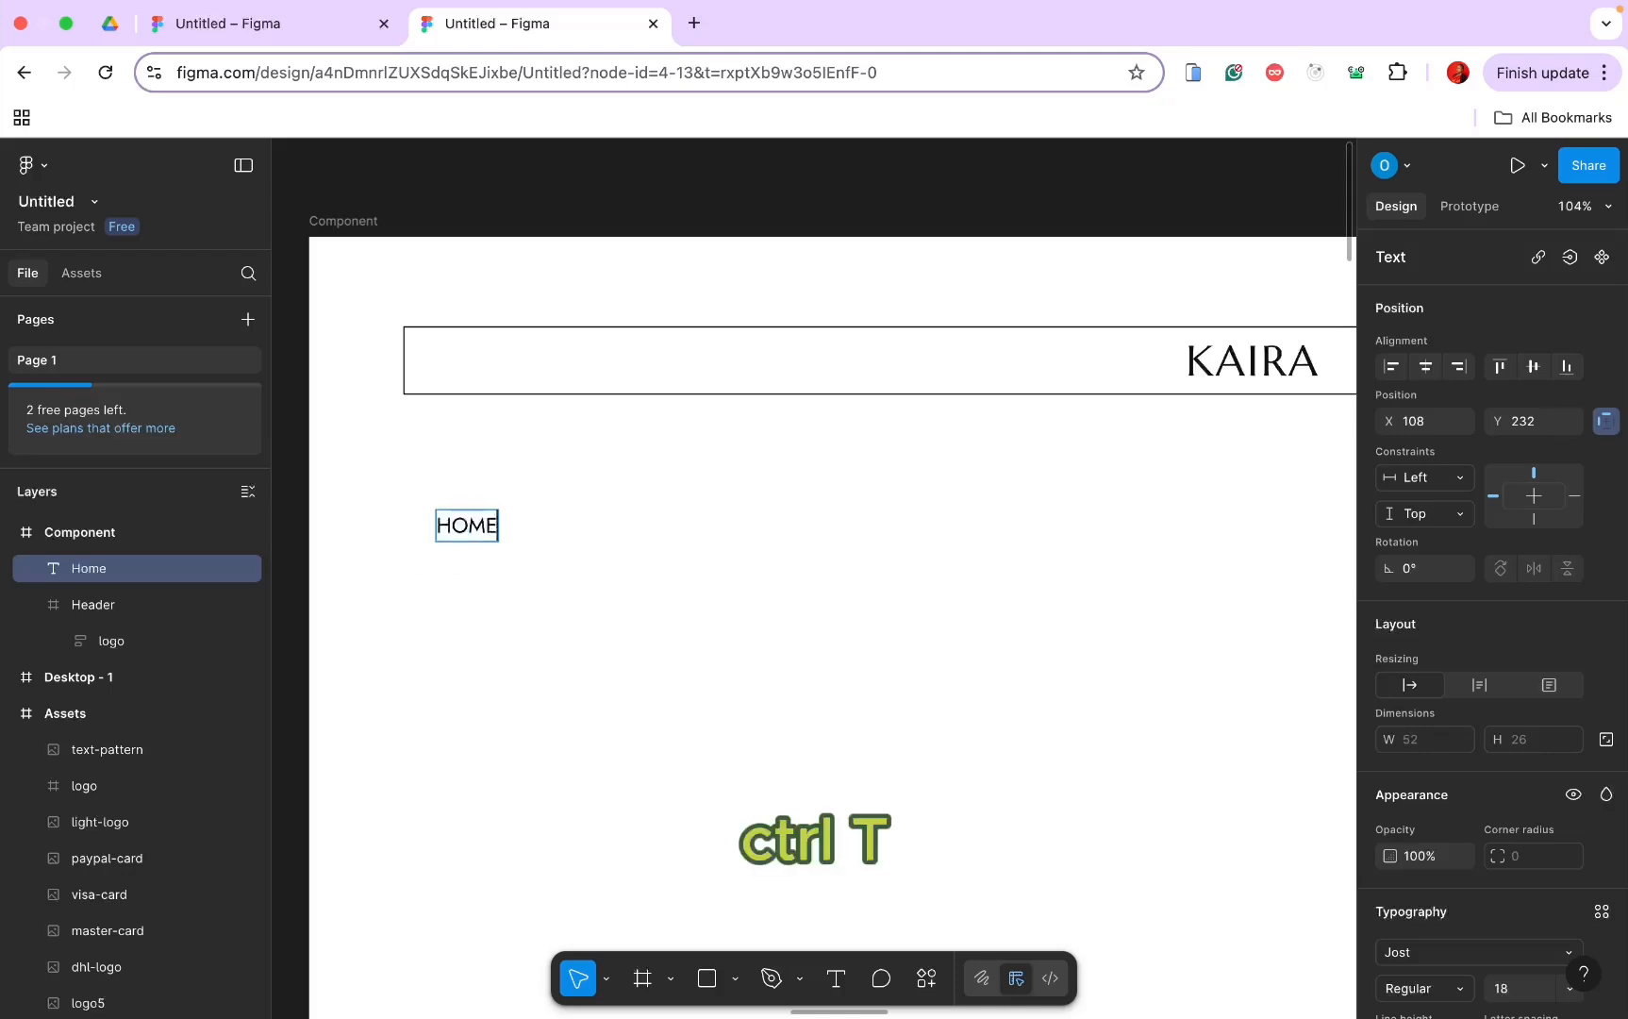
key(Escape)
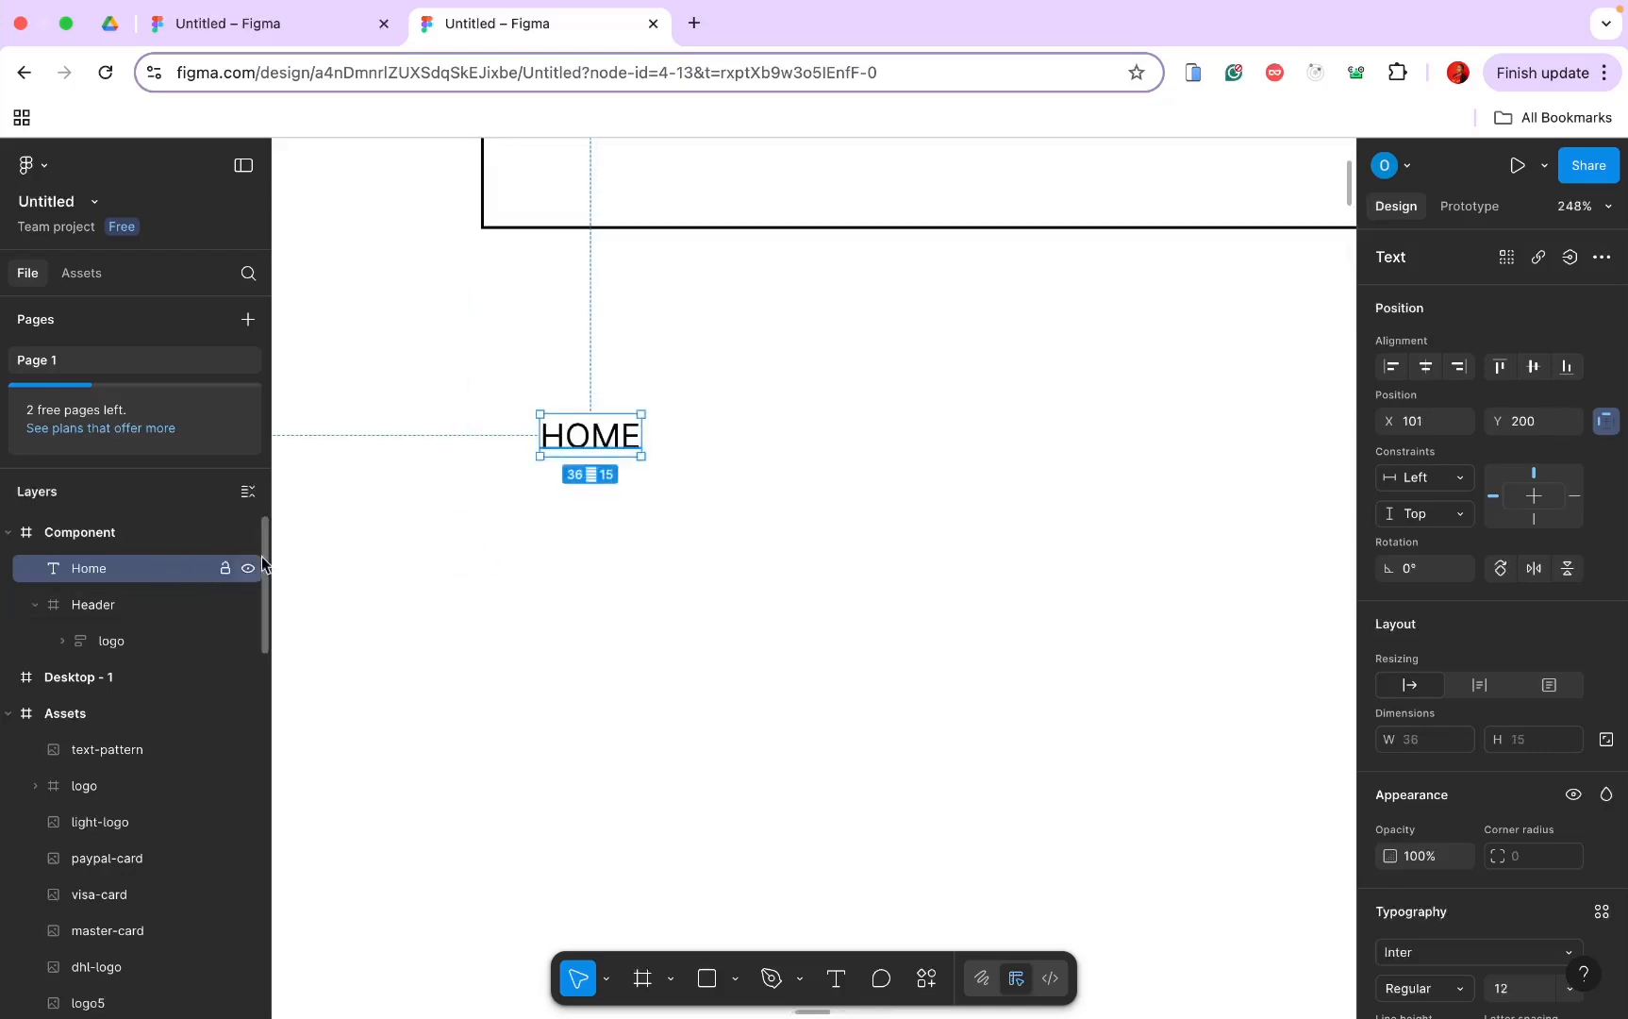
Step: Style HOME in Jost, size 18, Regular weight
scroll(1502, 846, down, 3)
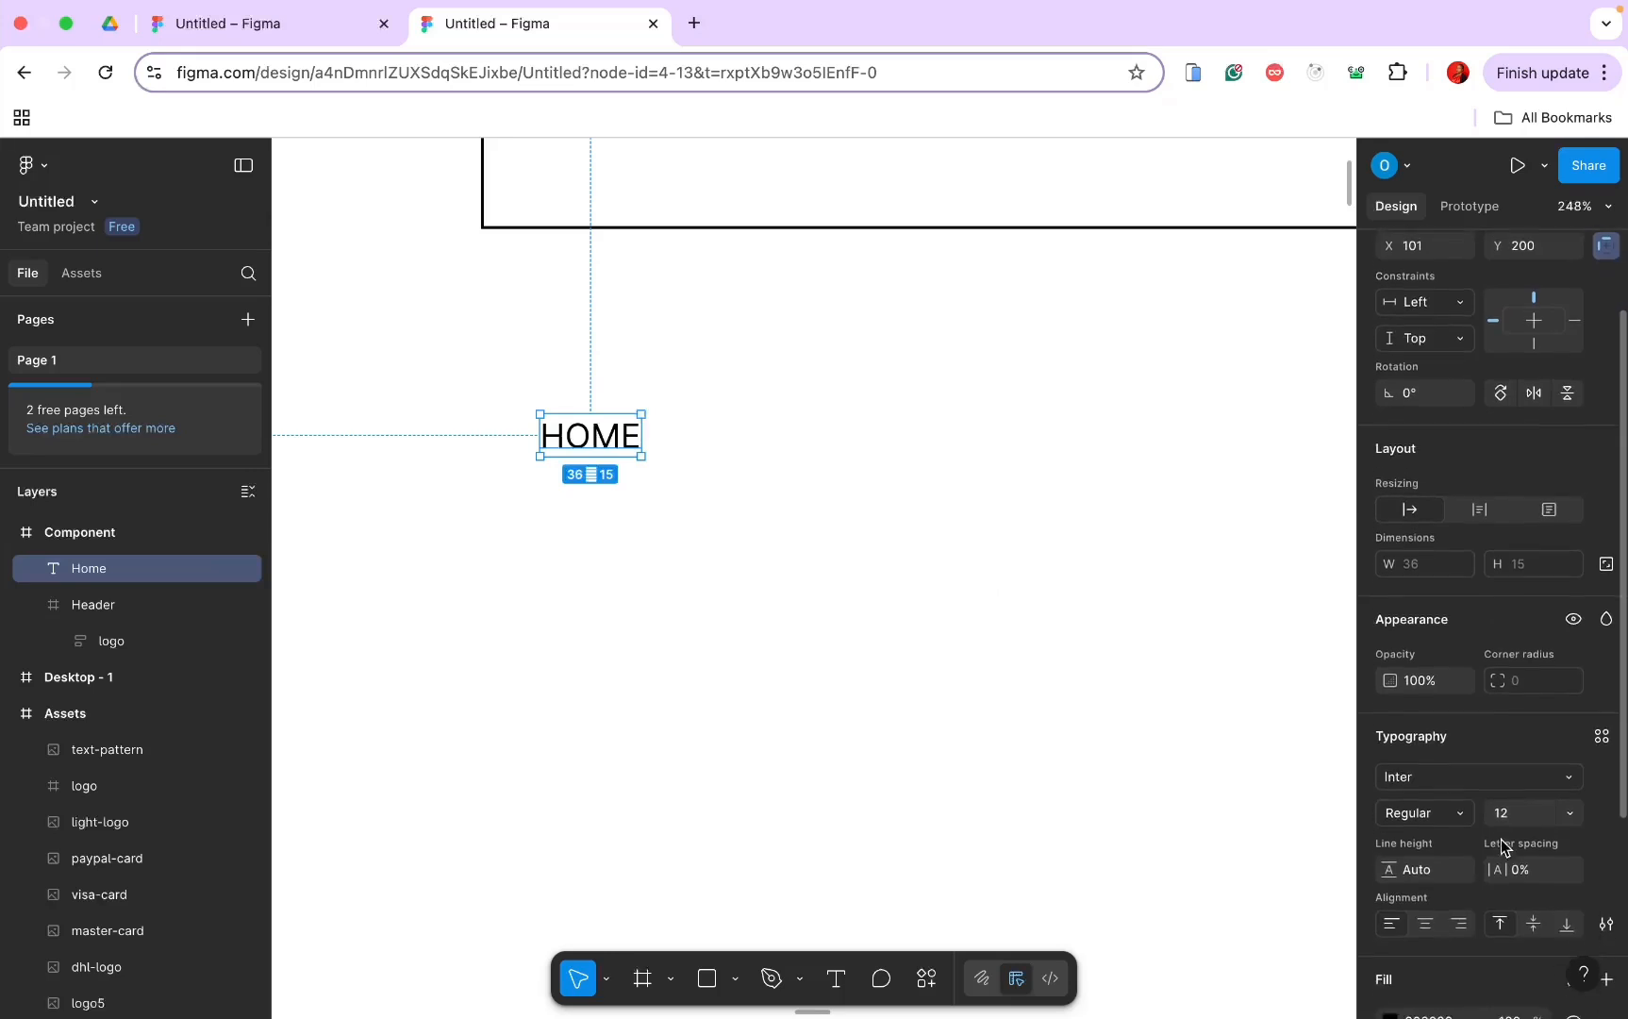
click(1467, 755)
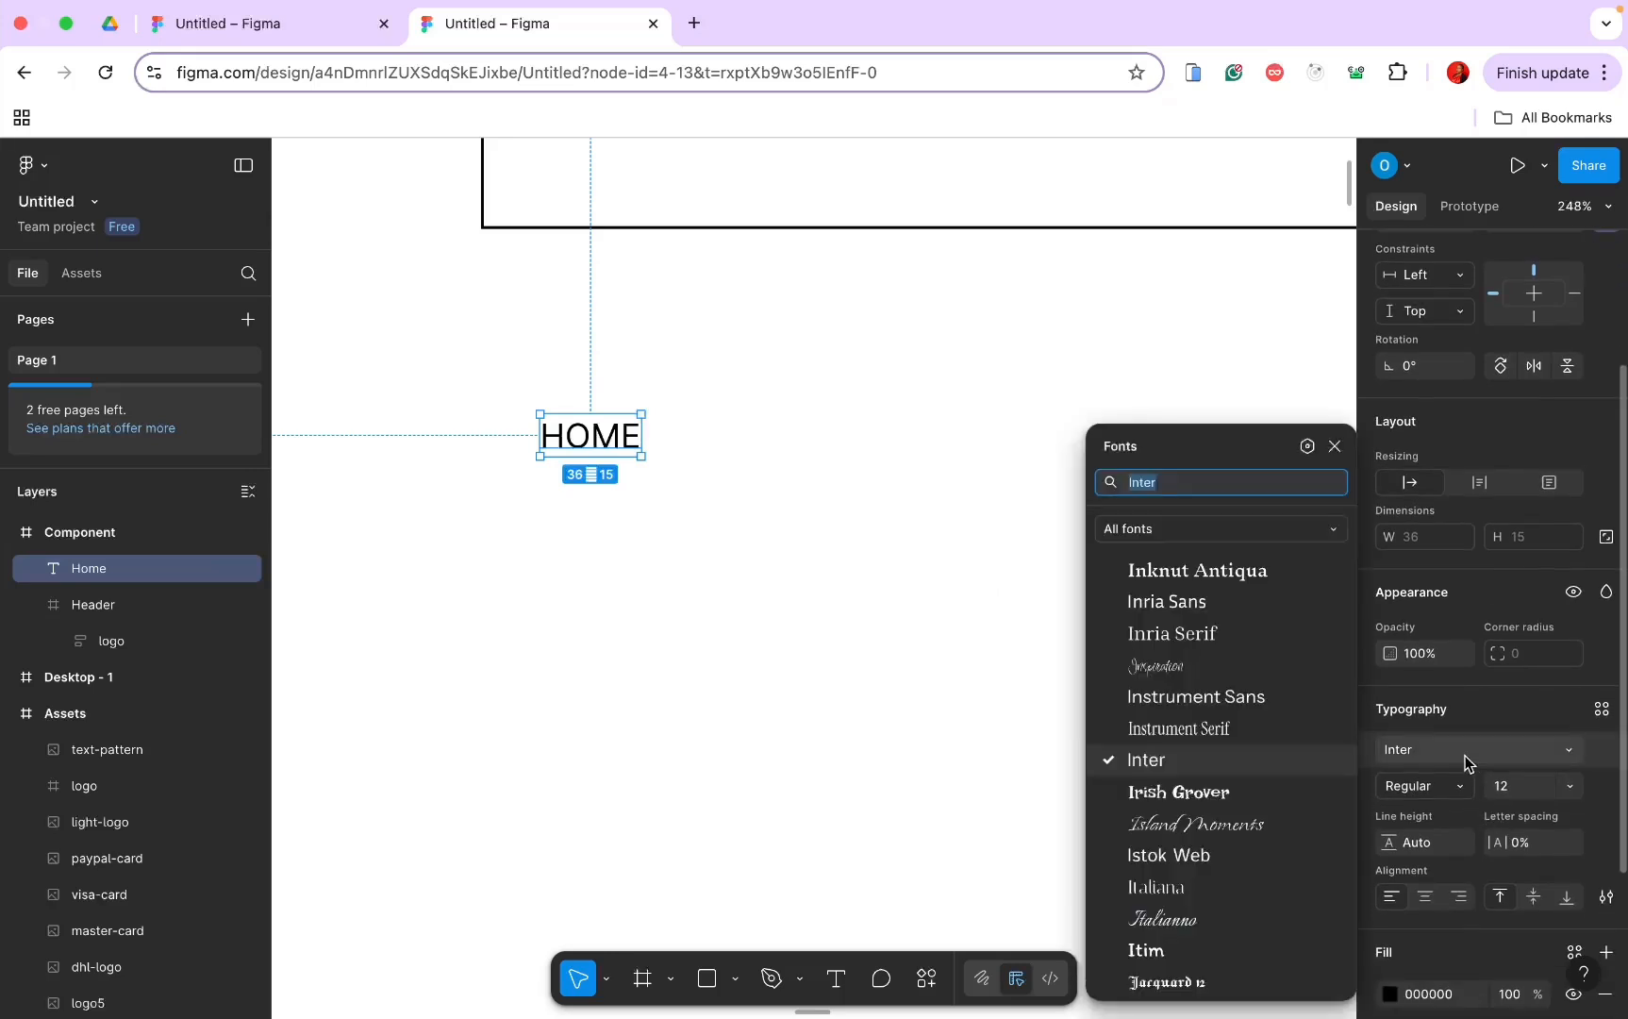
text(jost)
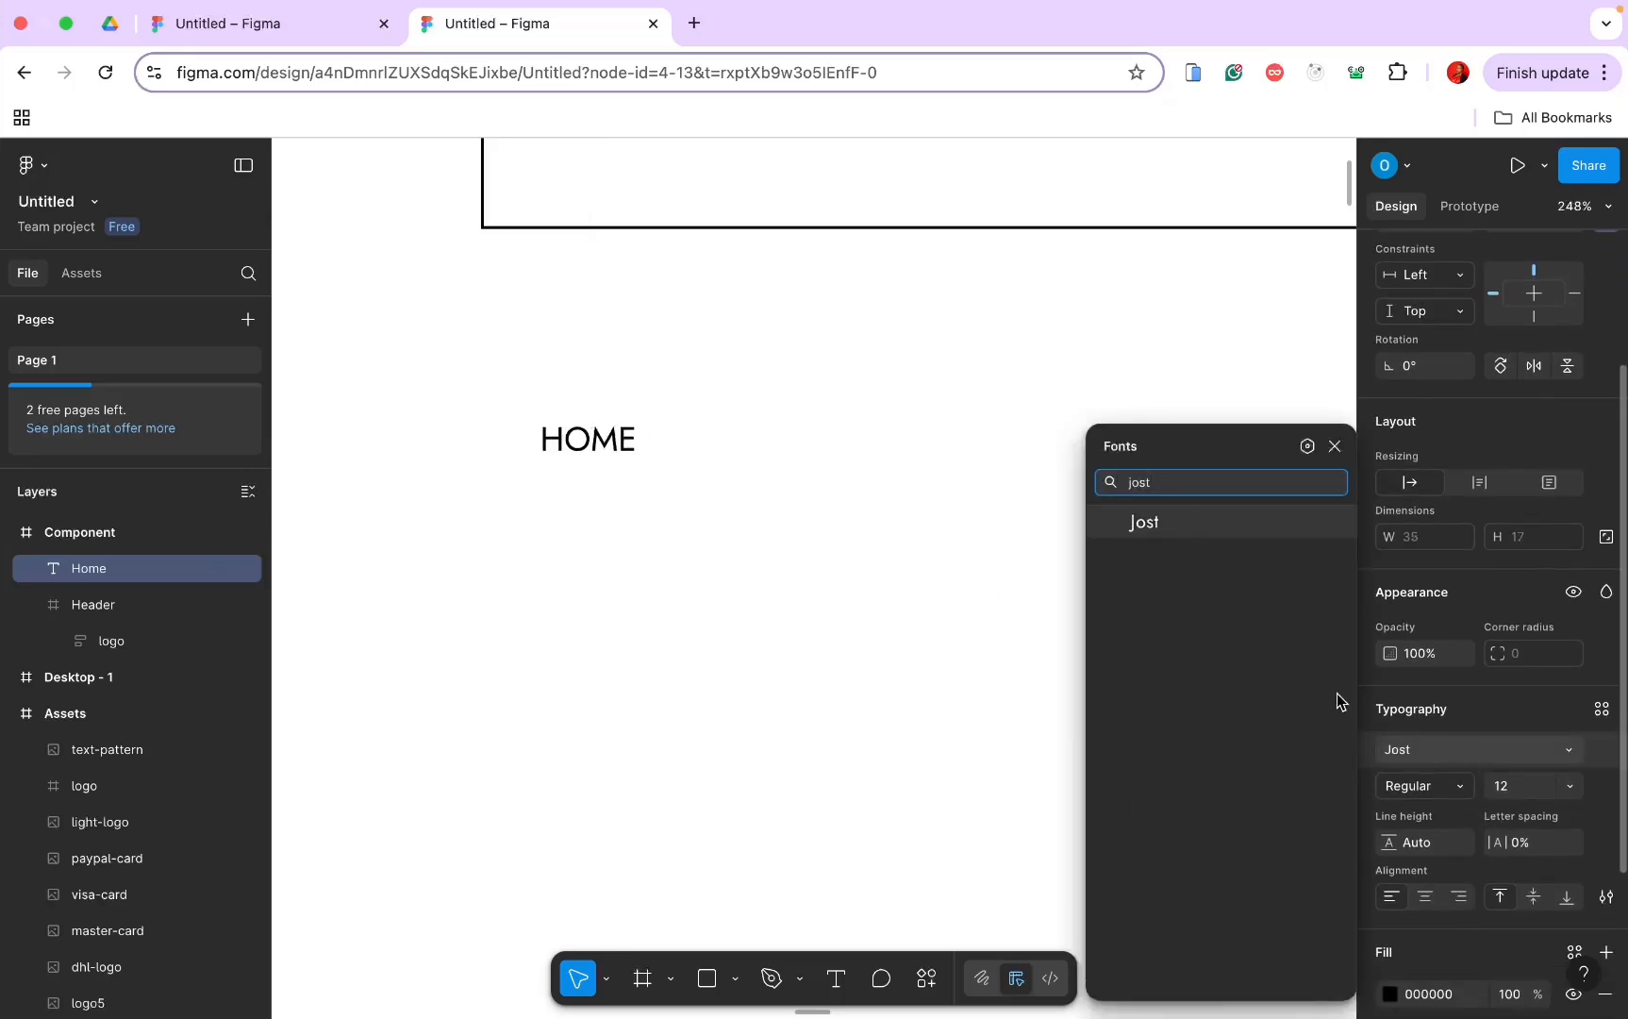
click(1231, 525)
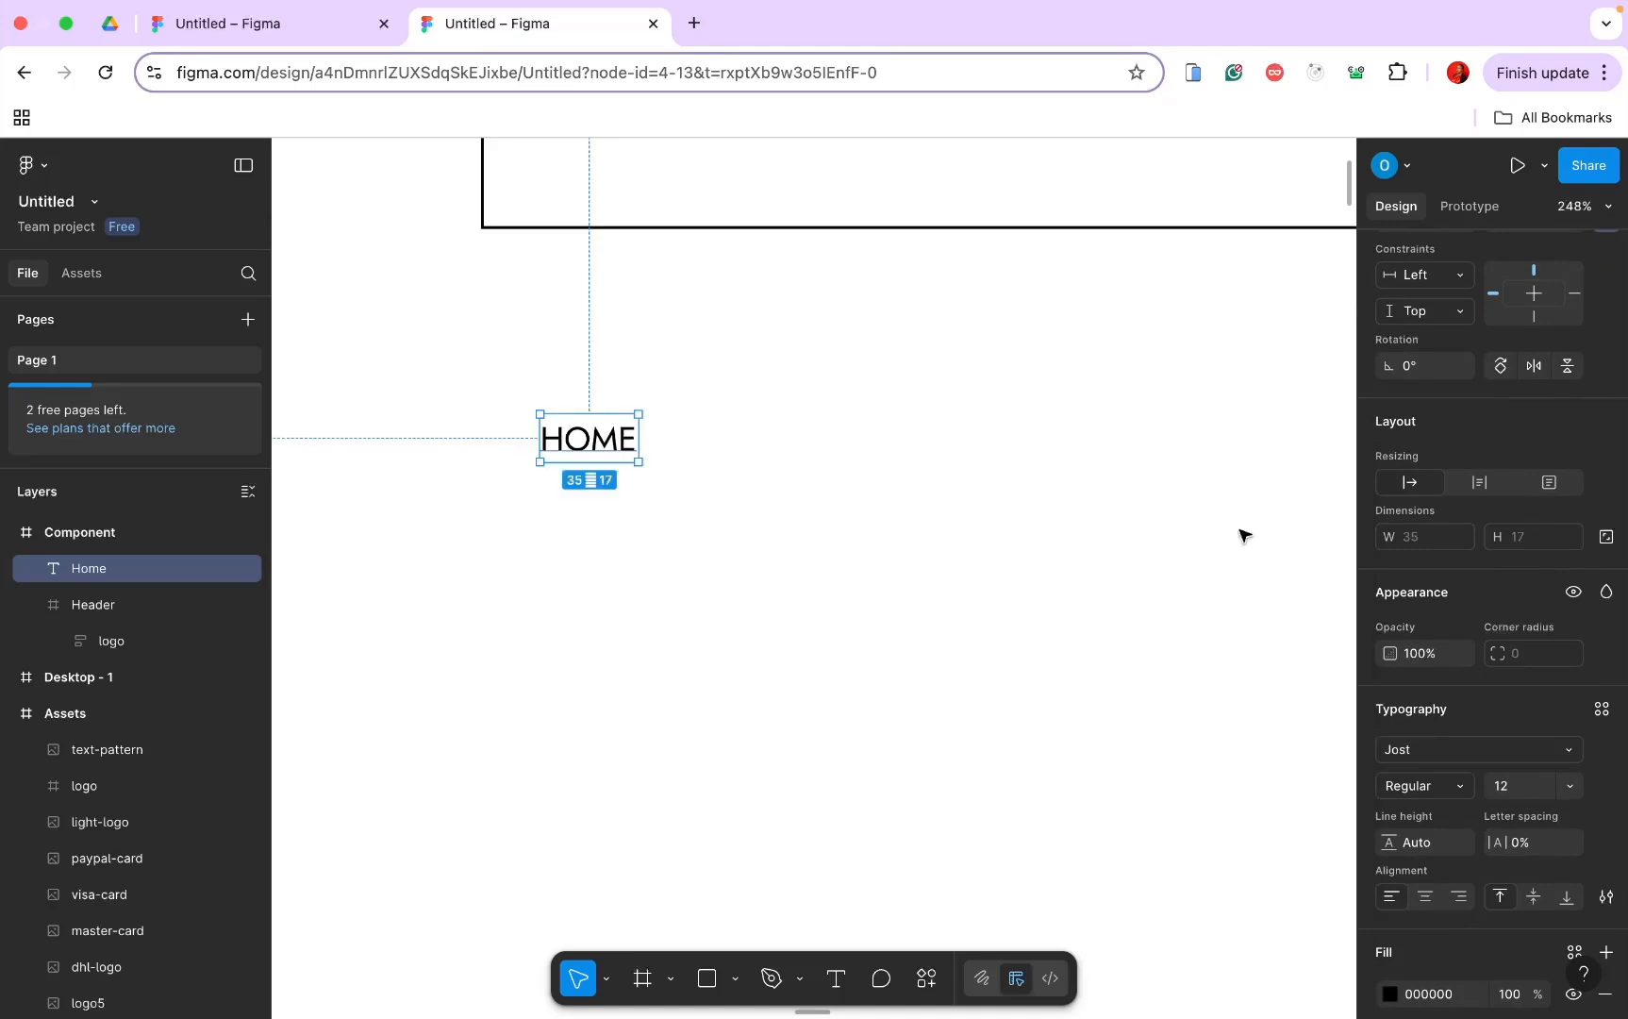
click(1507, 798)
text(18)
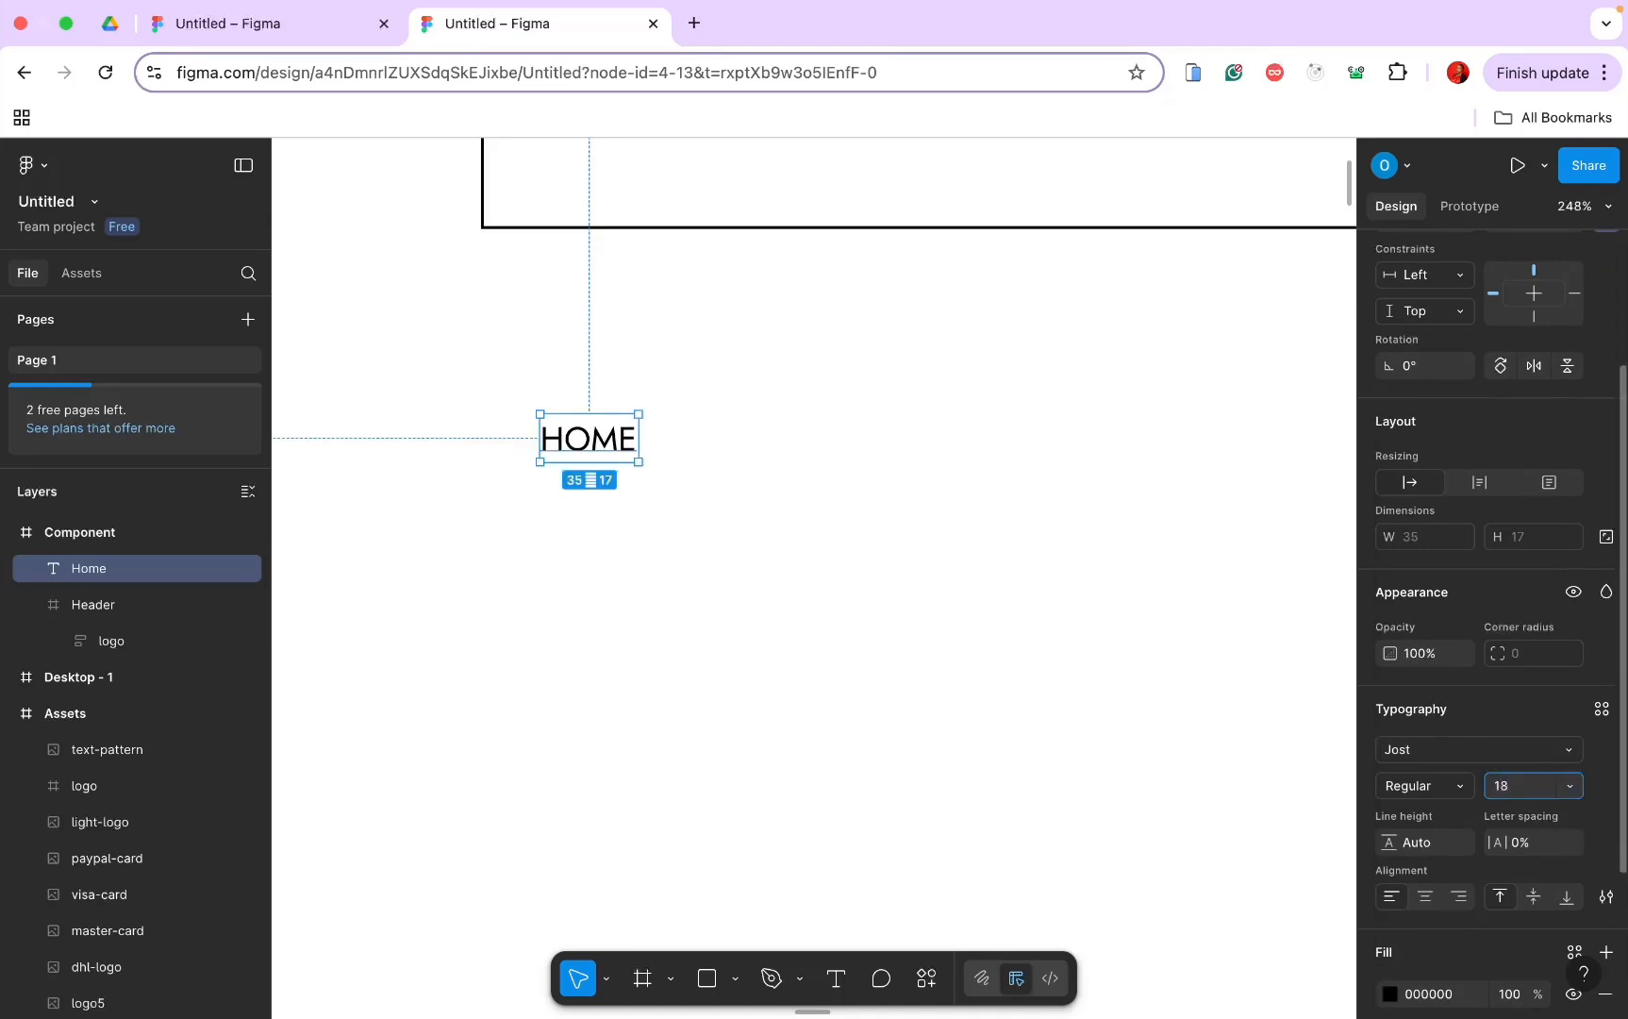
key(Return)
click(1447, 787)
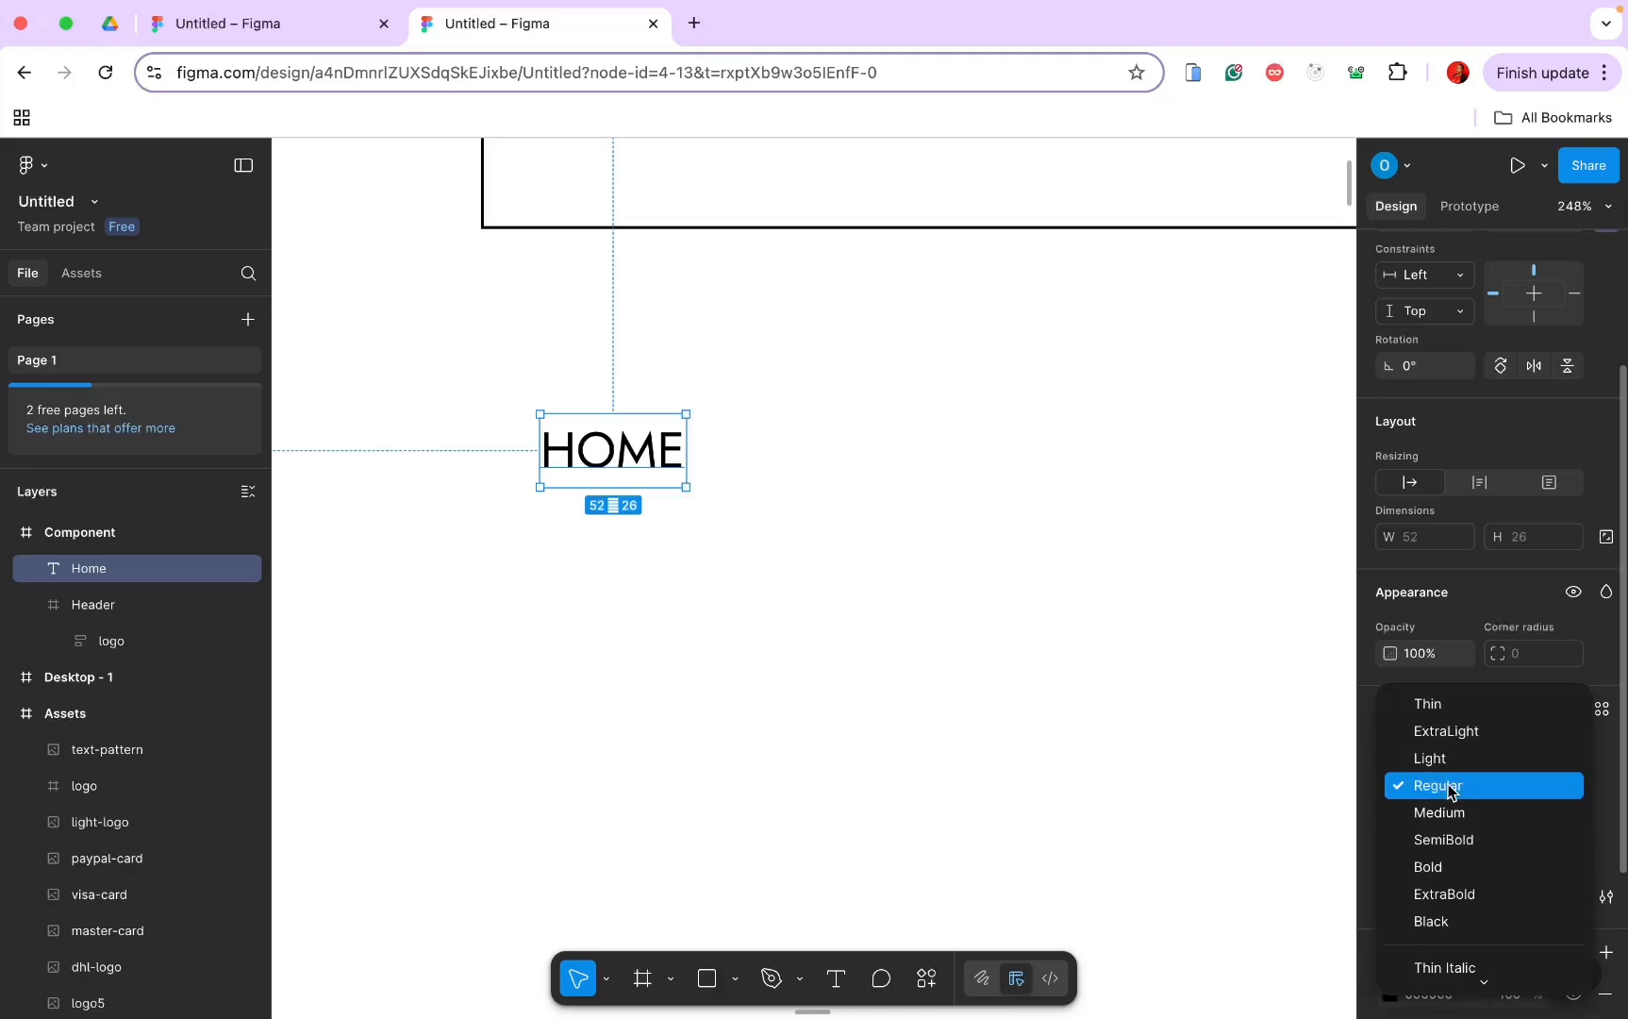
click(1449, 789)
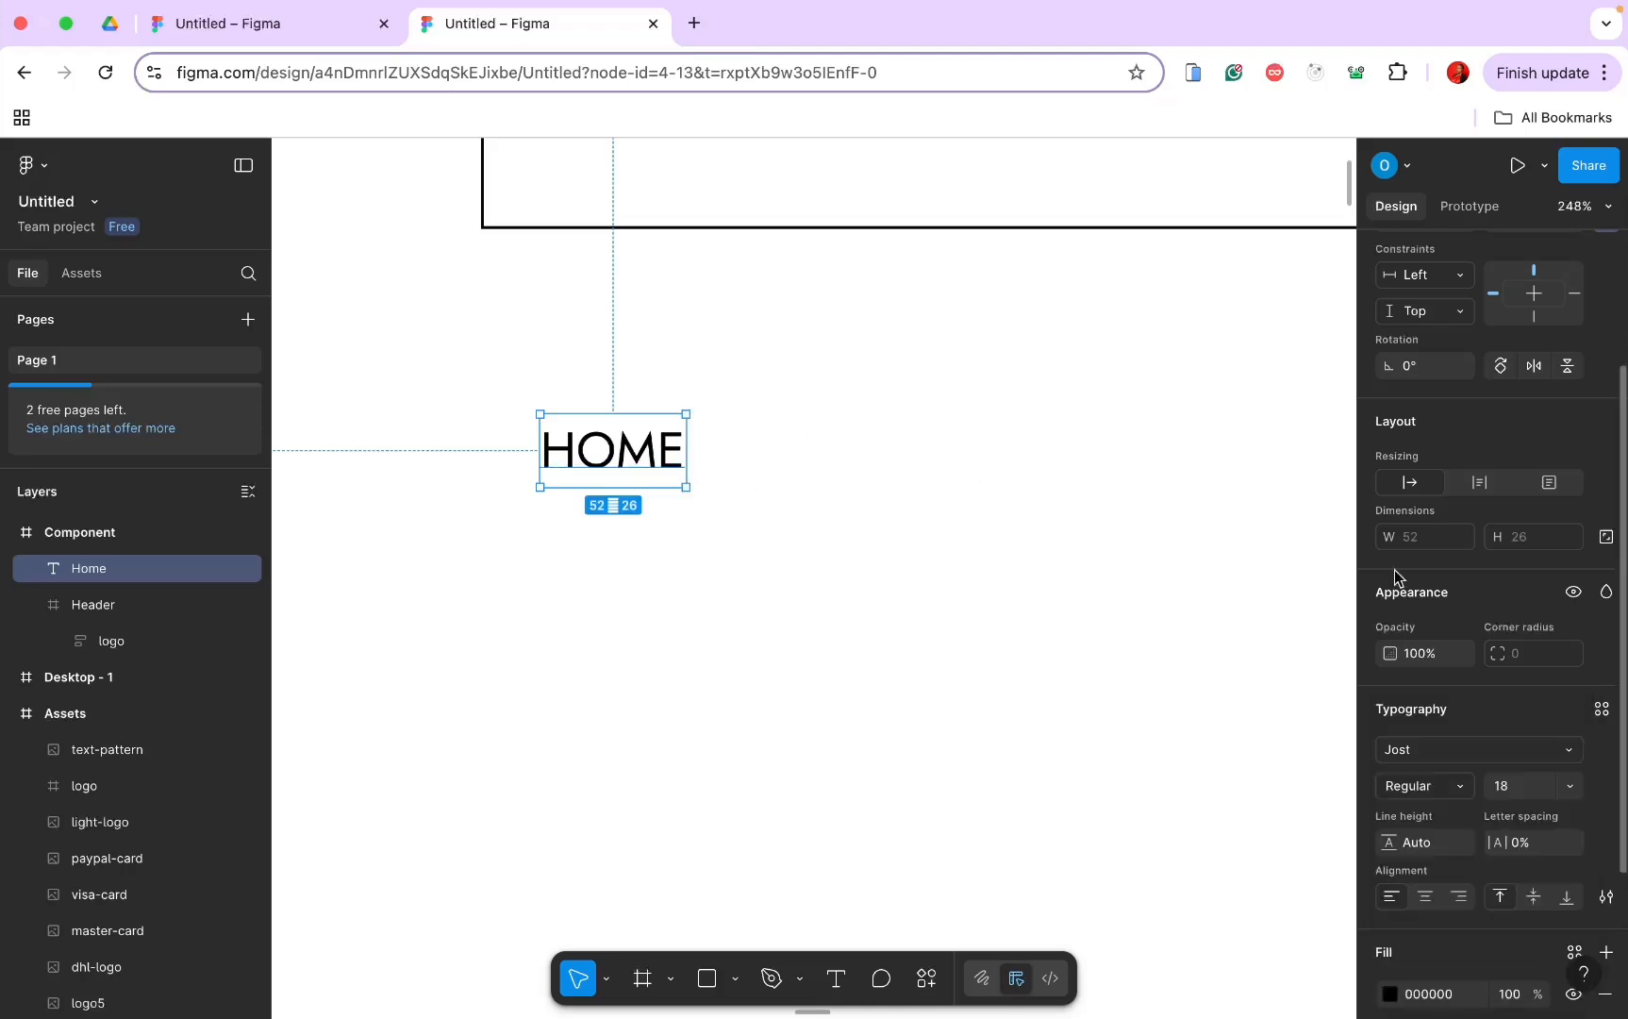
Step: Wrap HOME in an auto-layout frame with 0 gap, make it a component, and add Variant2
scroll(1455, 564, up, 1)
scroll(1455, 564, up, 4)
right_click(678, 405)
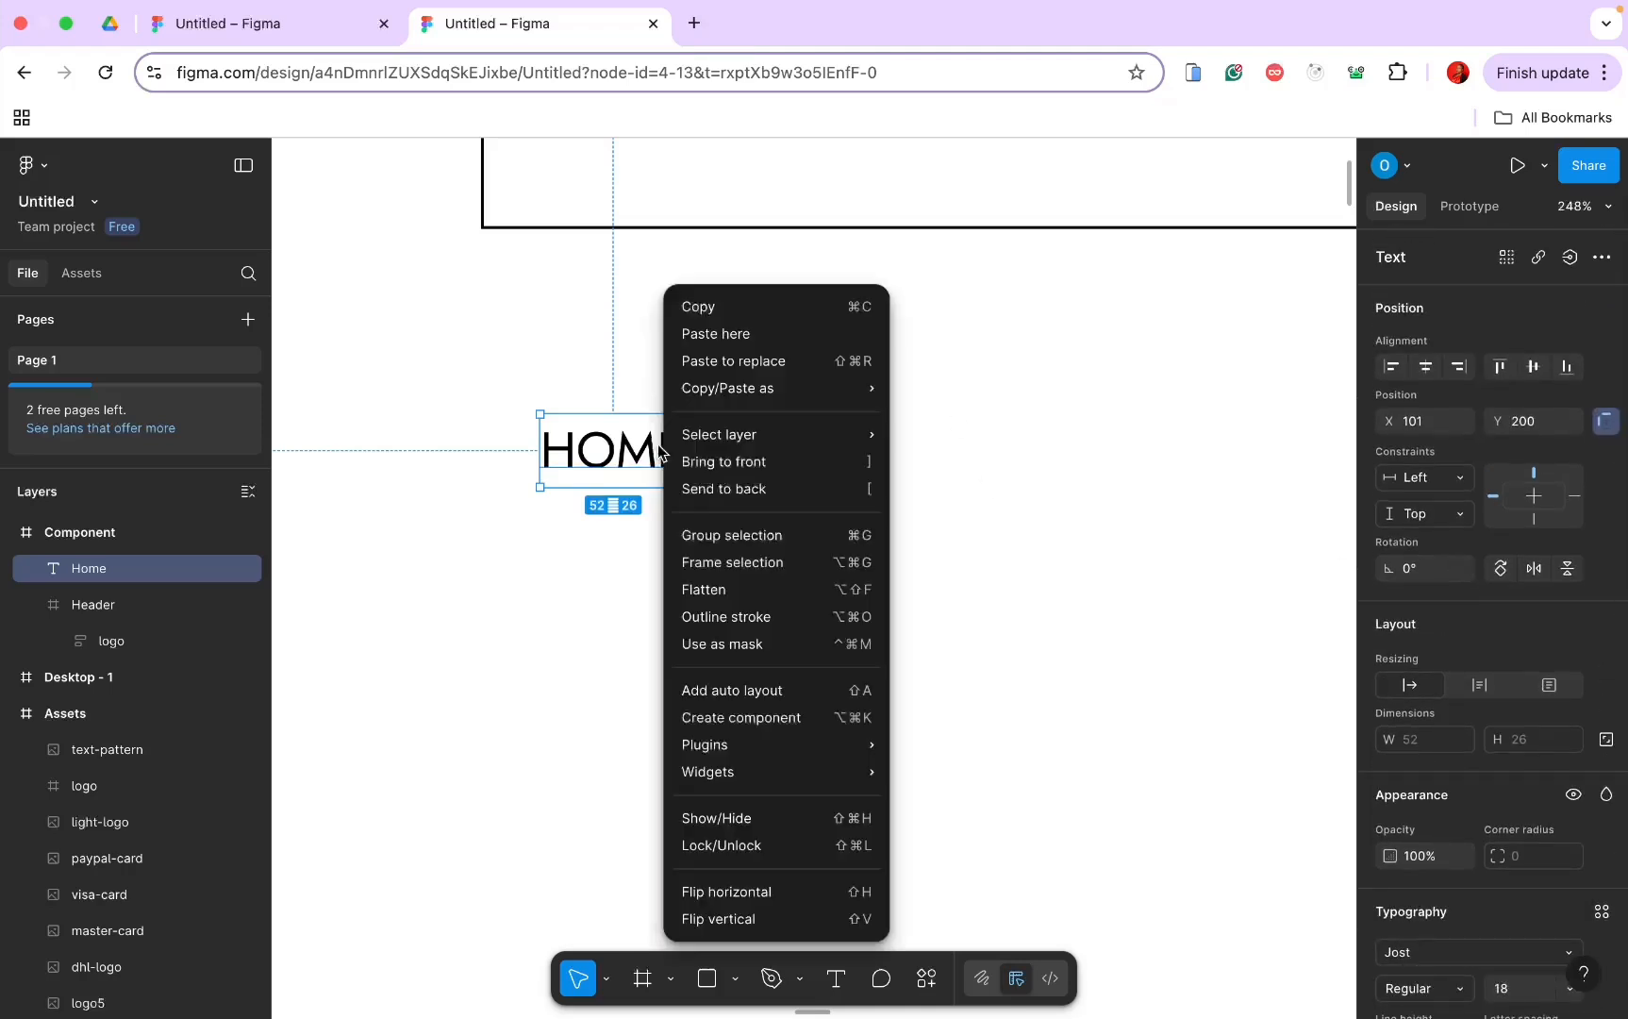
click(746, 563)
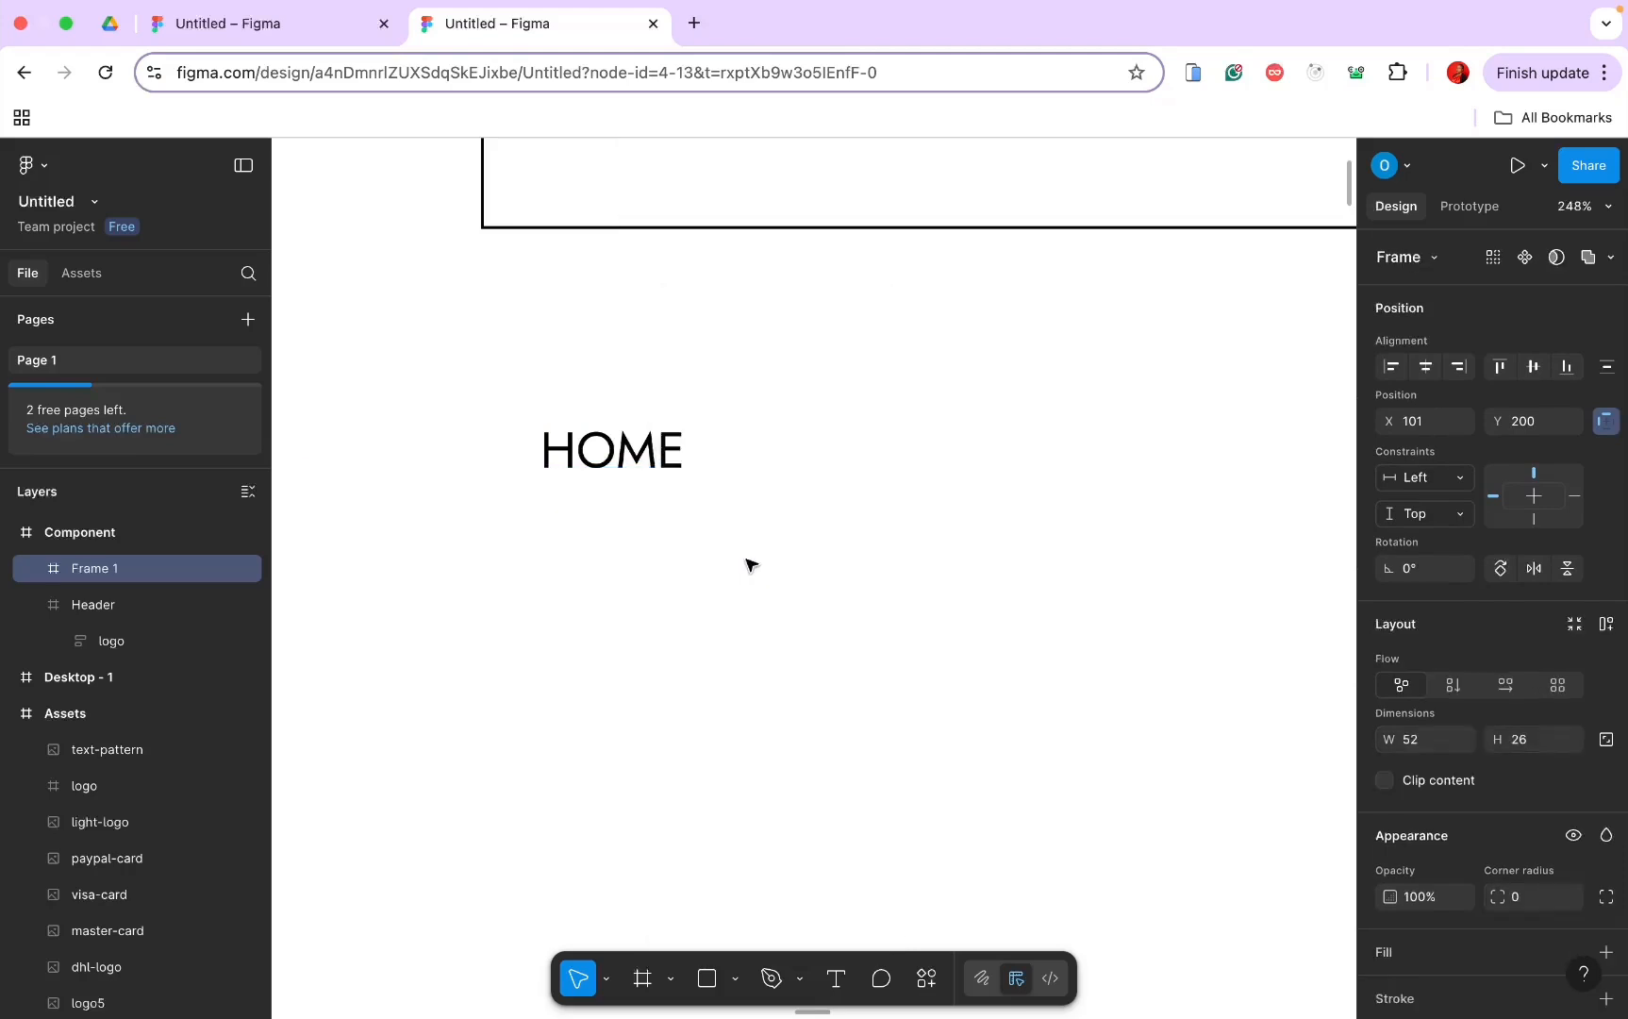
click(1605, 625)
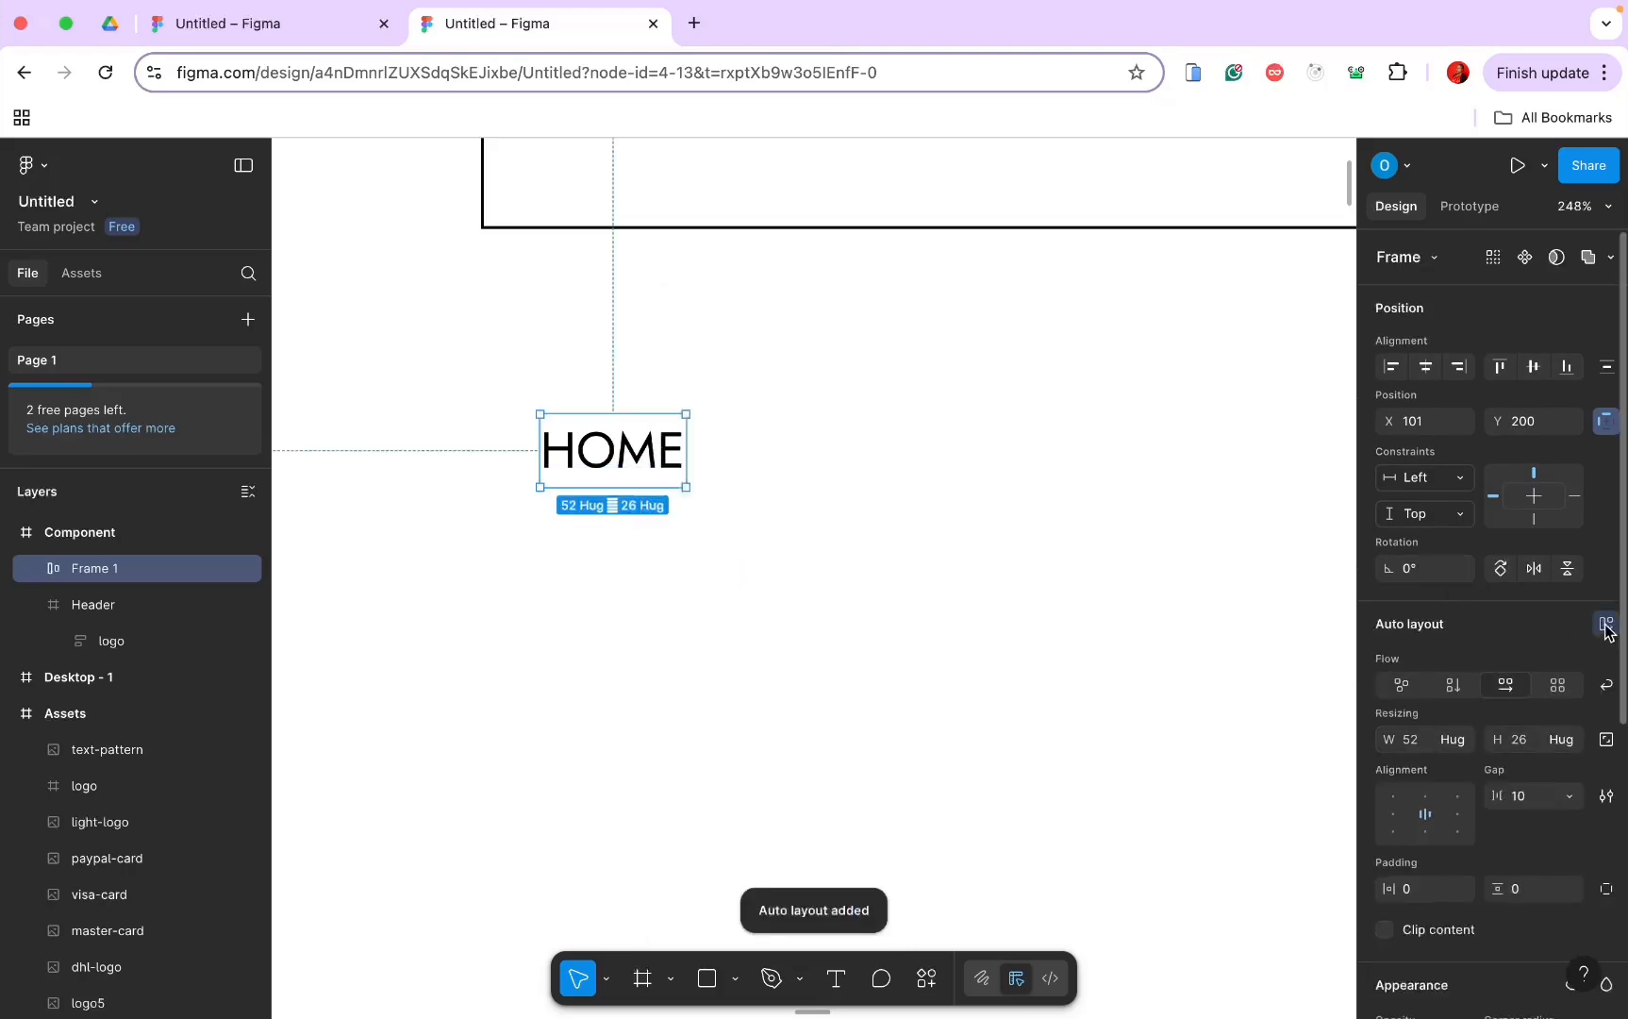
click(1513, 793)
text(0)
key(Return)
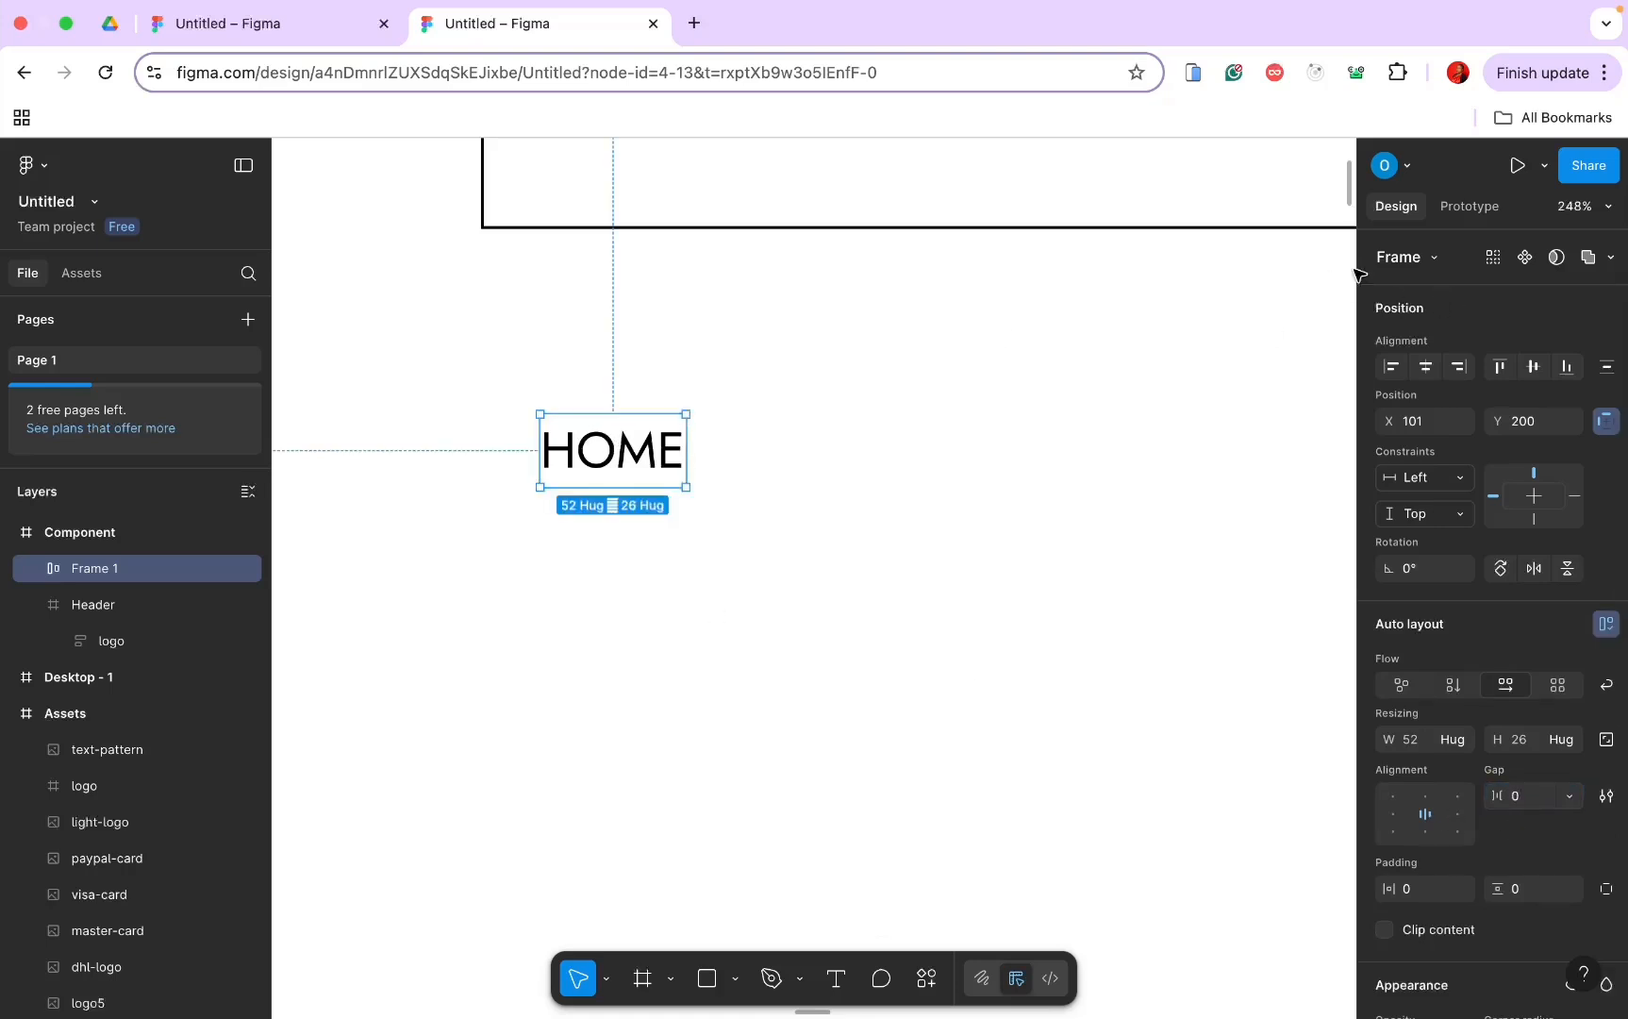
click(1522, 259)
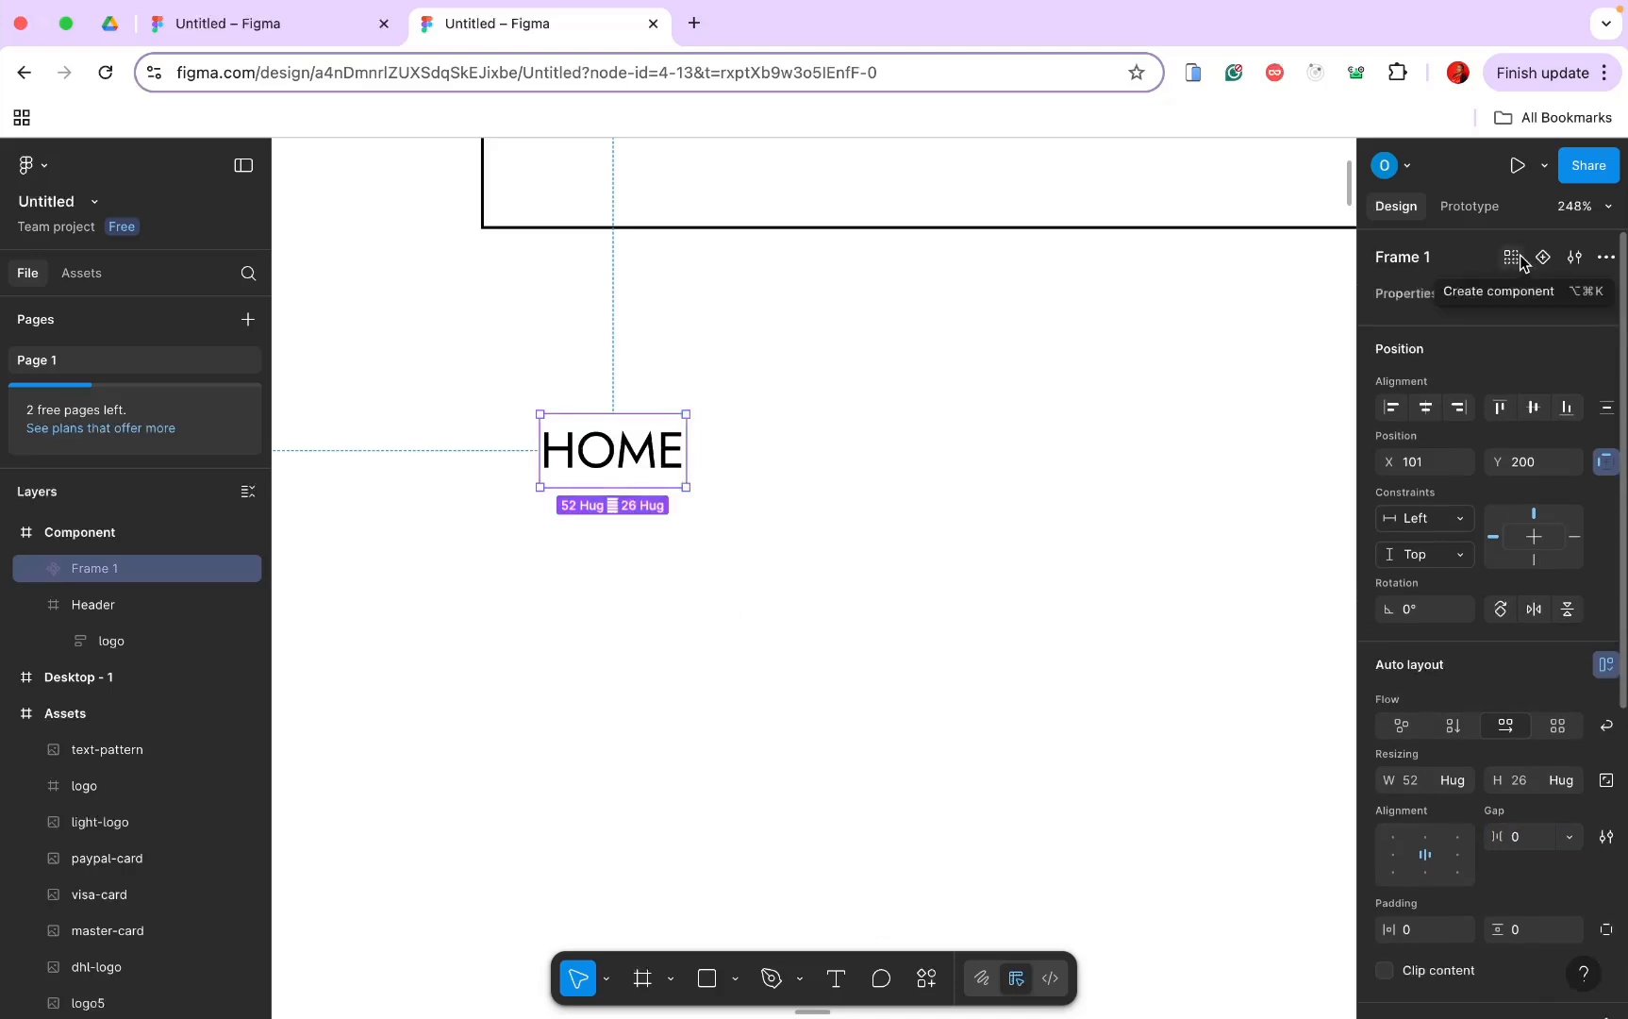
click(1541, 261)
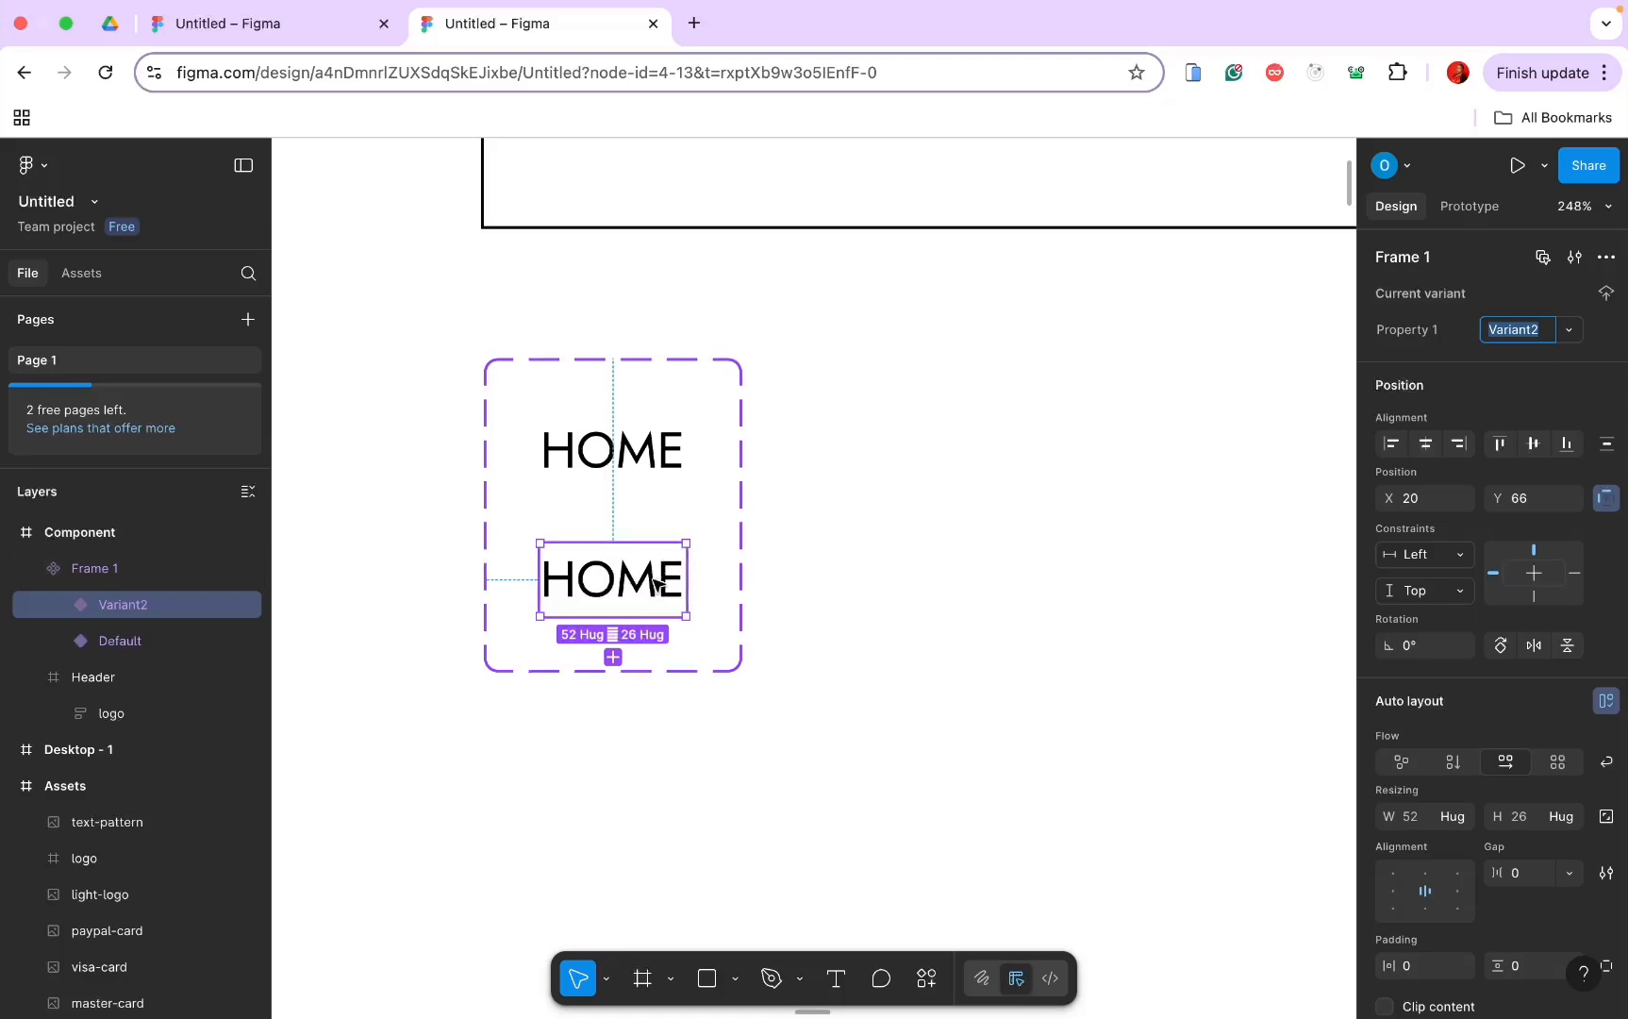
Step: Launch the Iconify plugin from quick actions and search for 'dropdown' icons
click(922, 980)
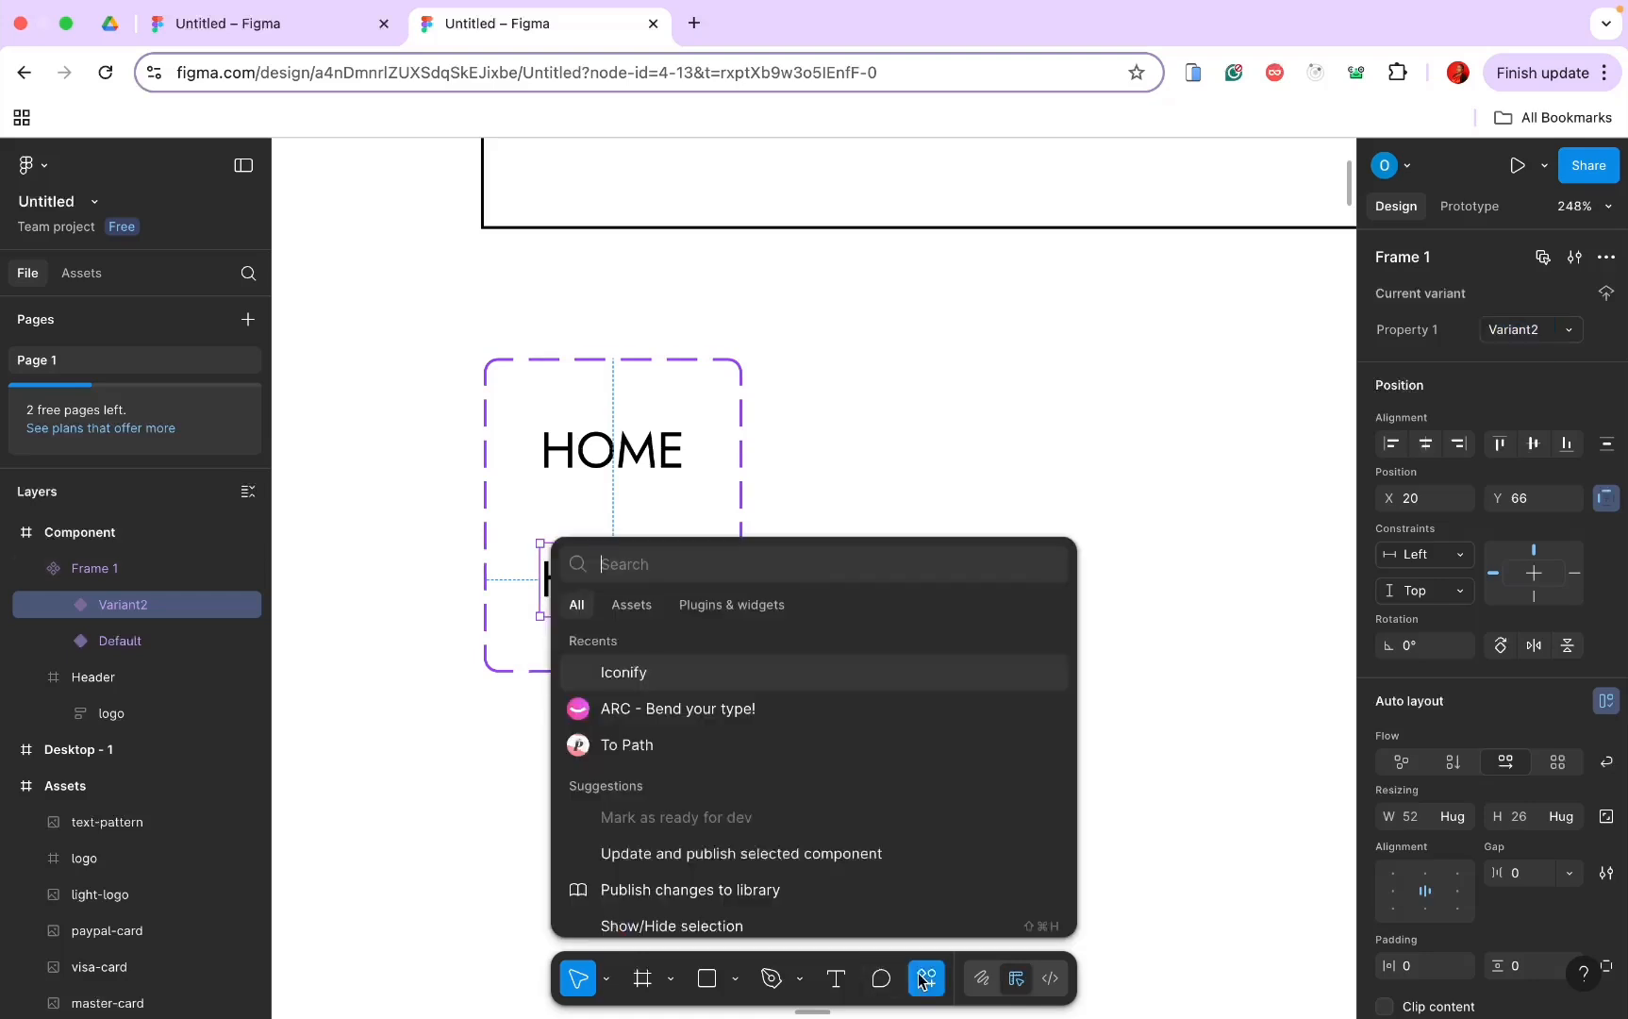
click(702, 674)
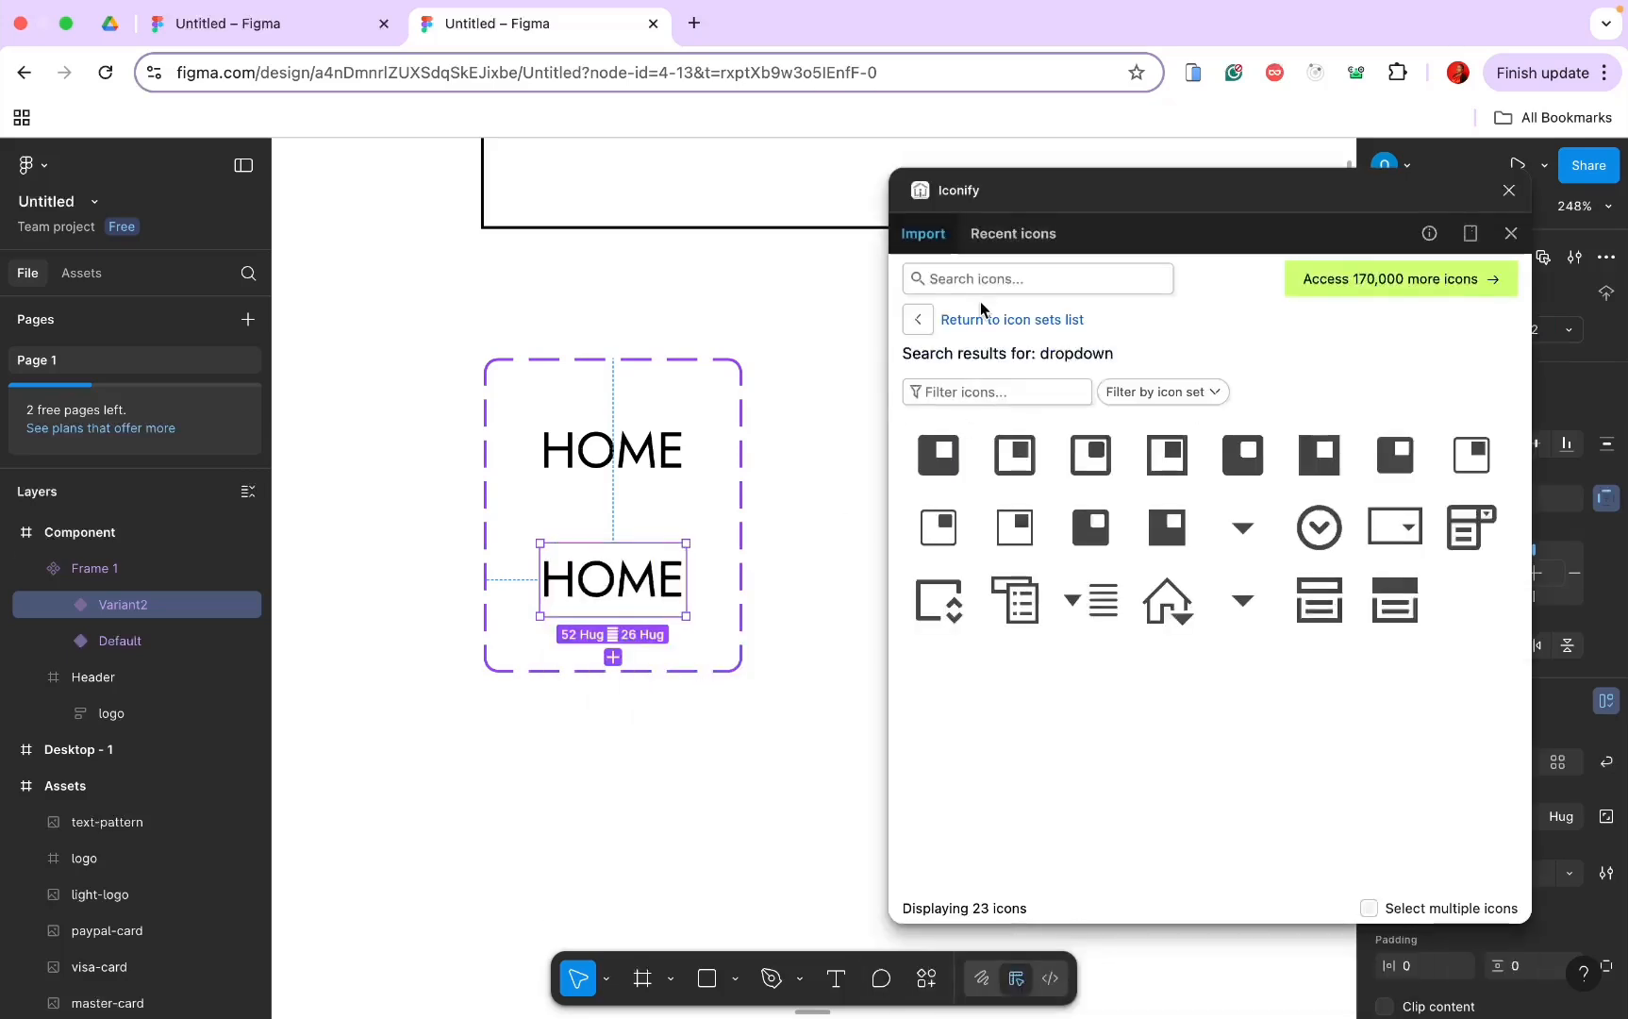
click(985, 272)
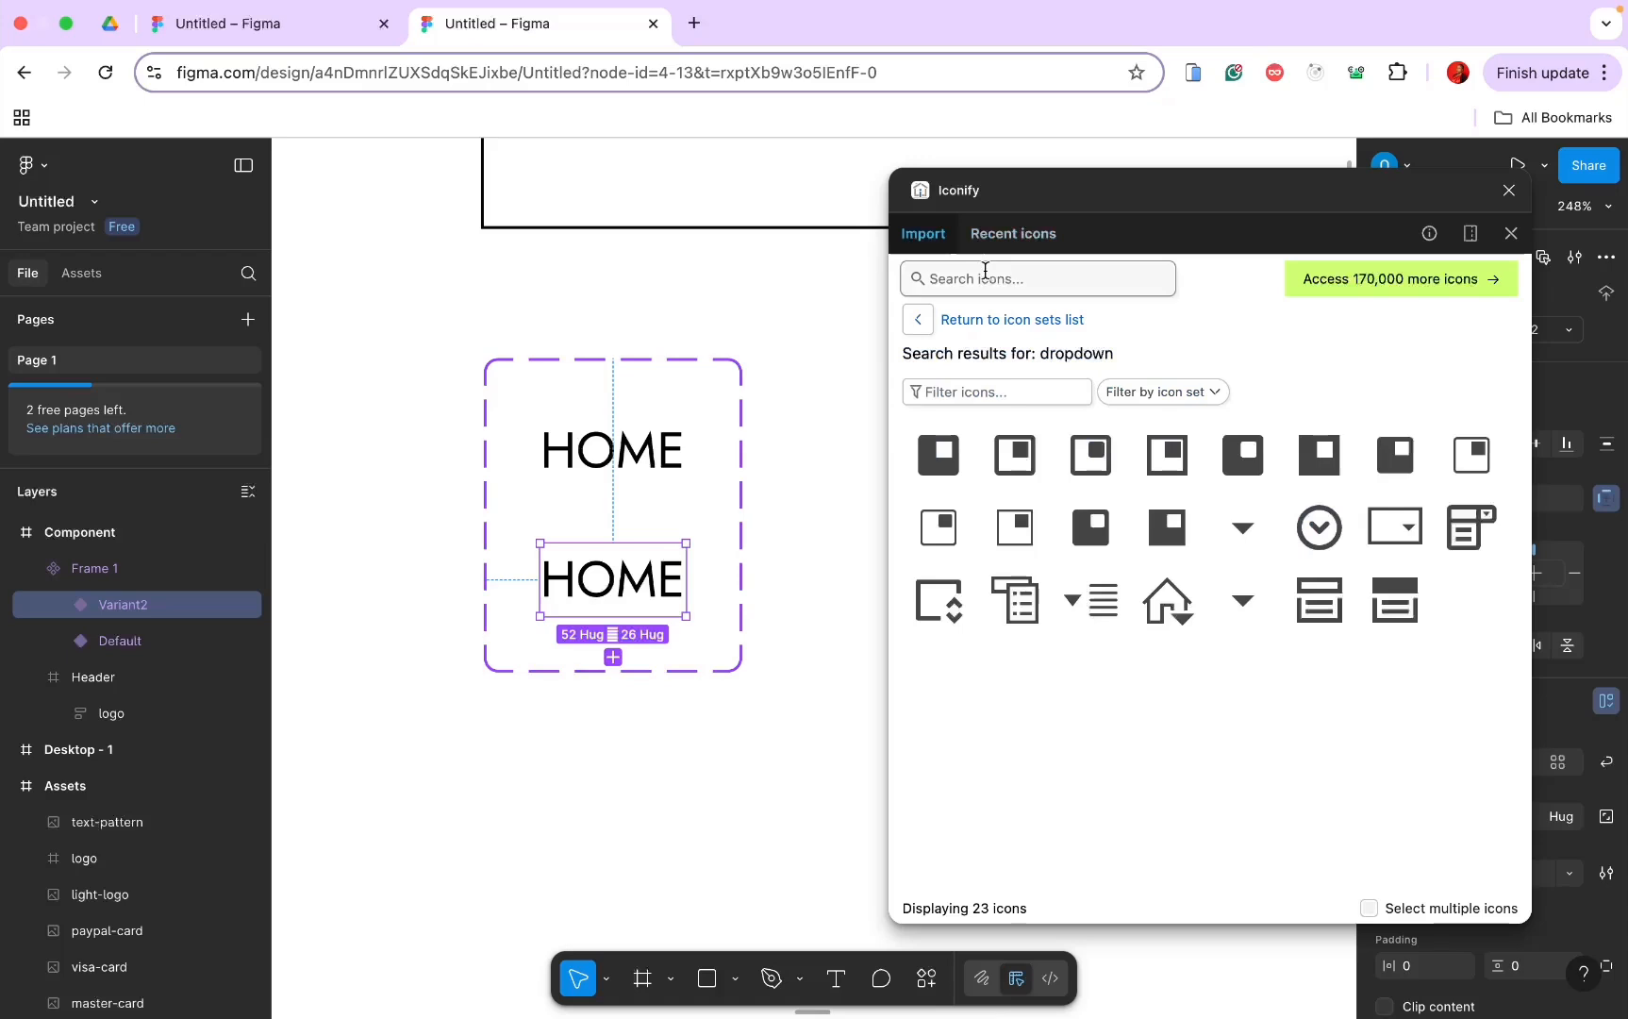
double_click(1039, 351)
key(ctrl+c)
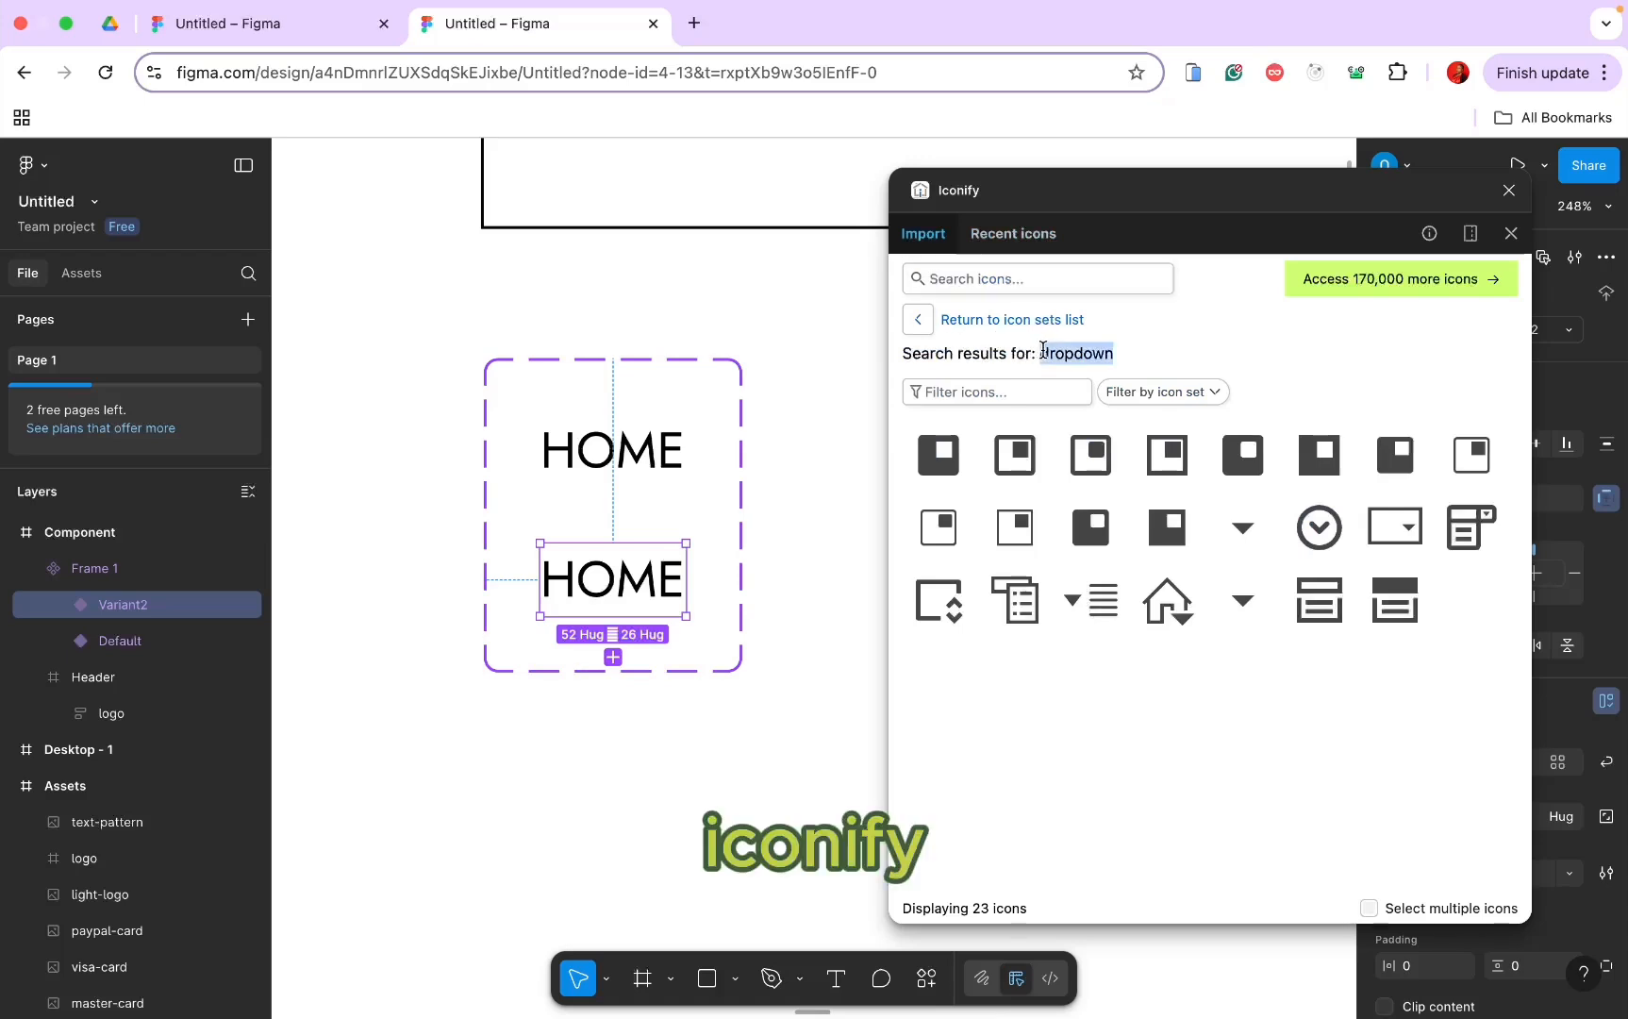
click(1005, 274)
key(ctrl+v)
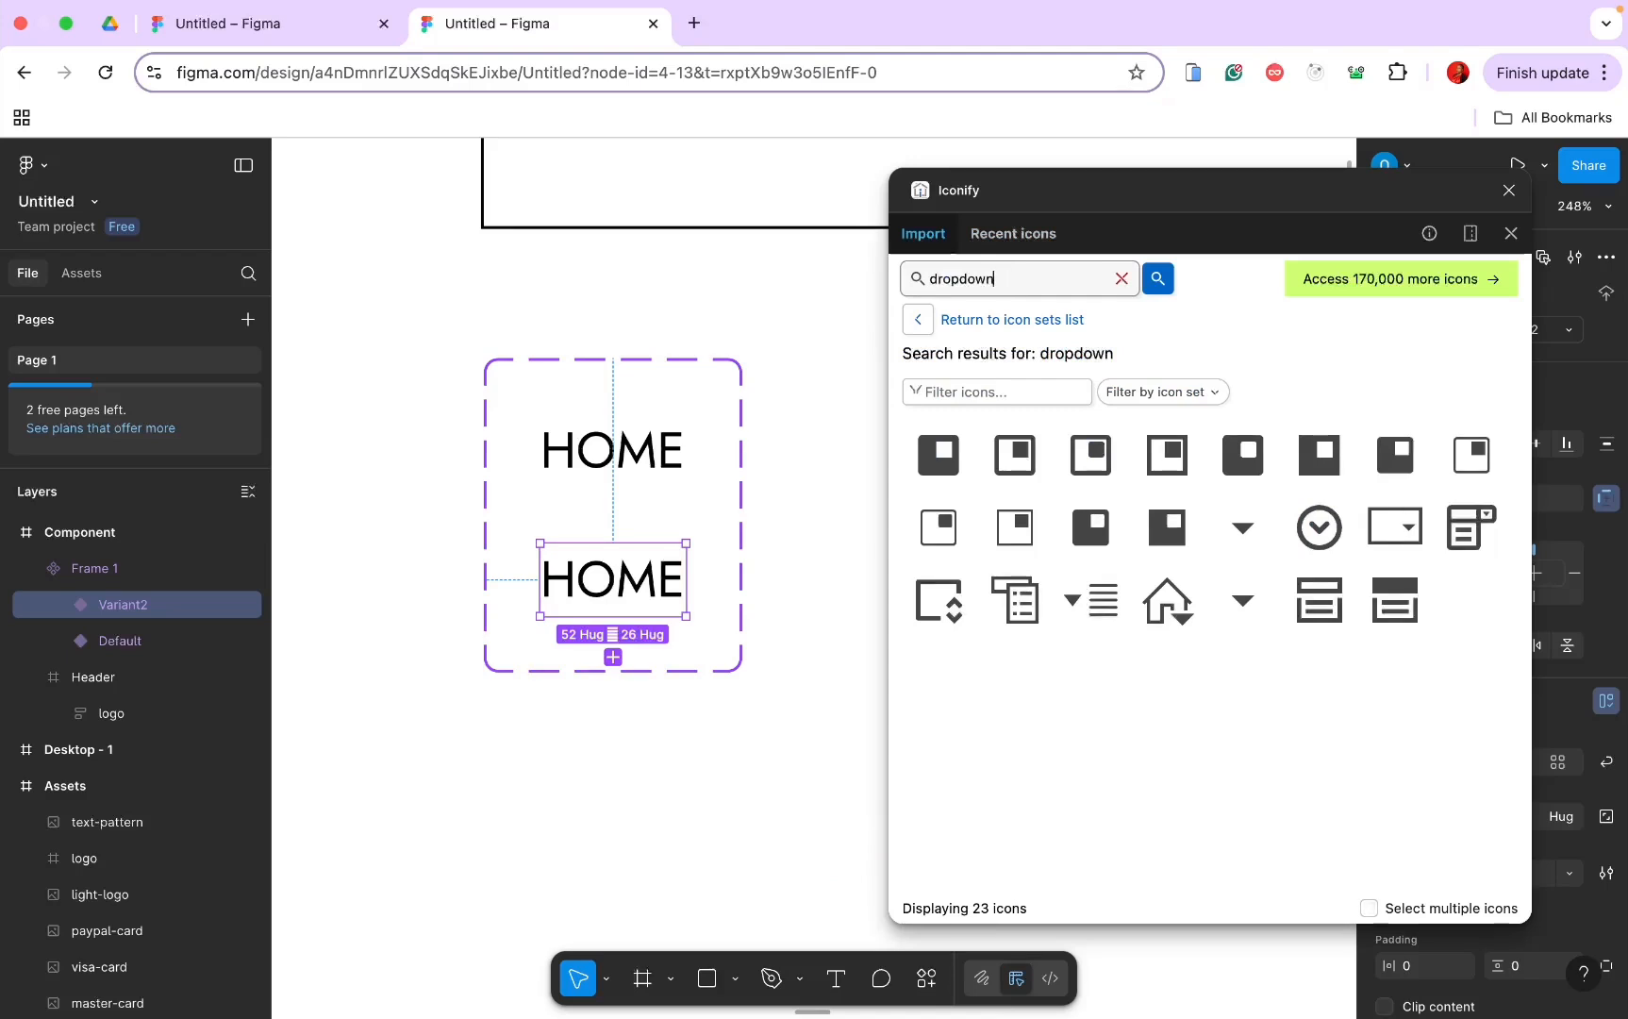
Step: Import the gridicons triangle icon as a 24 px frame into Variant2, then close Iconify
click(1245, 525)
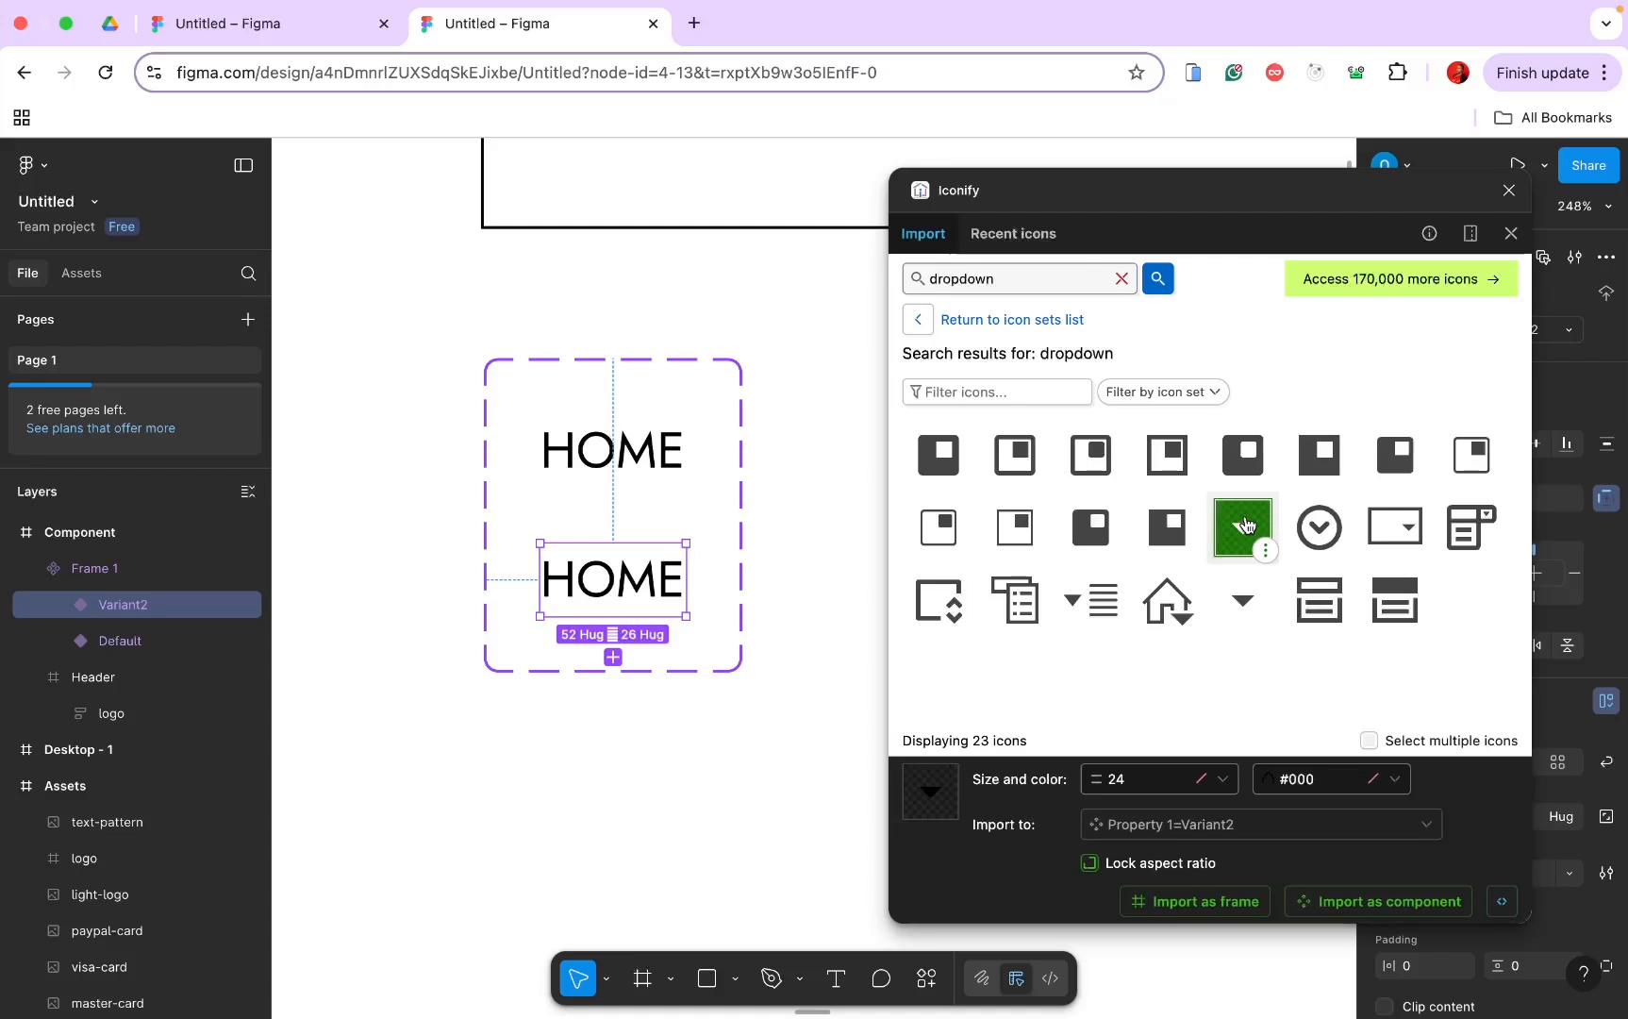
click(1143, 867)
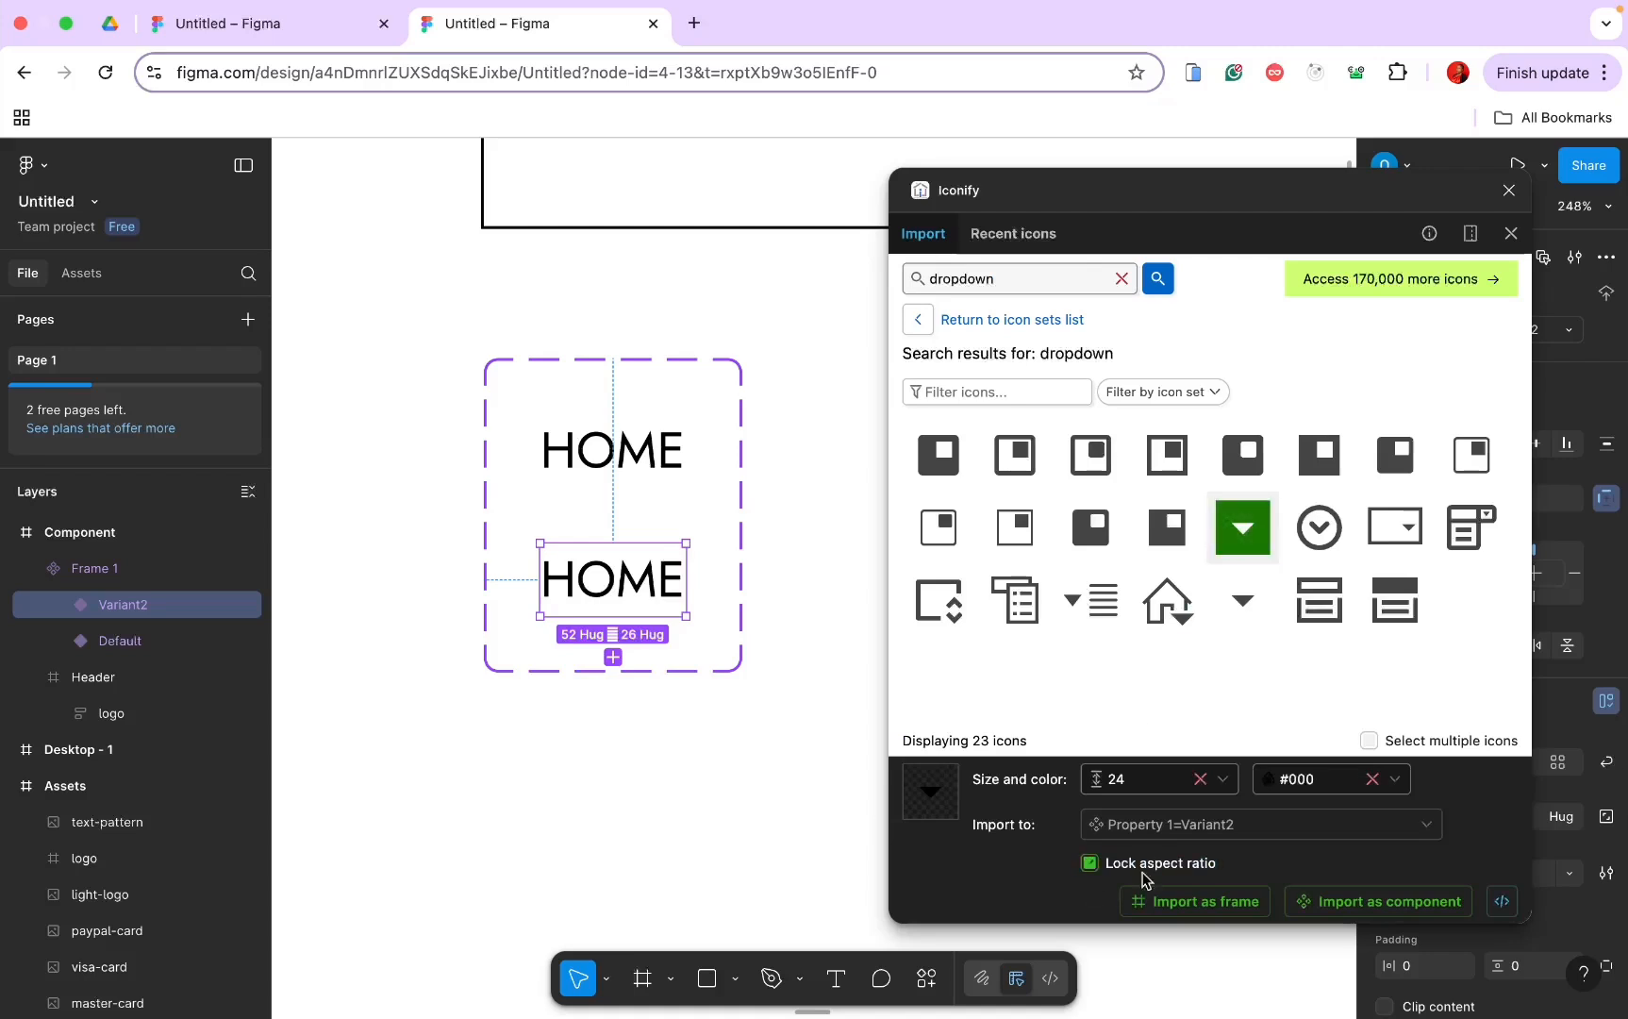
click(1188, 903)
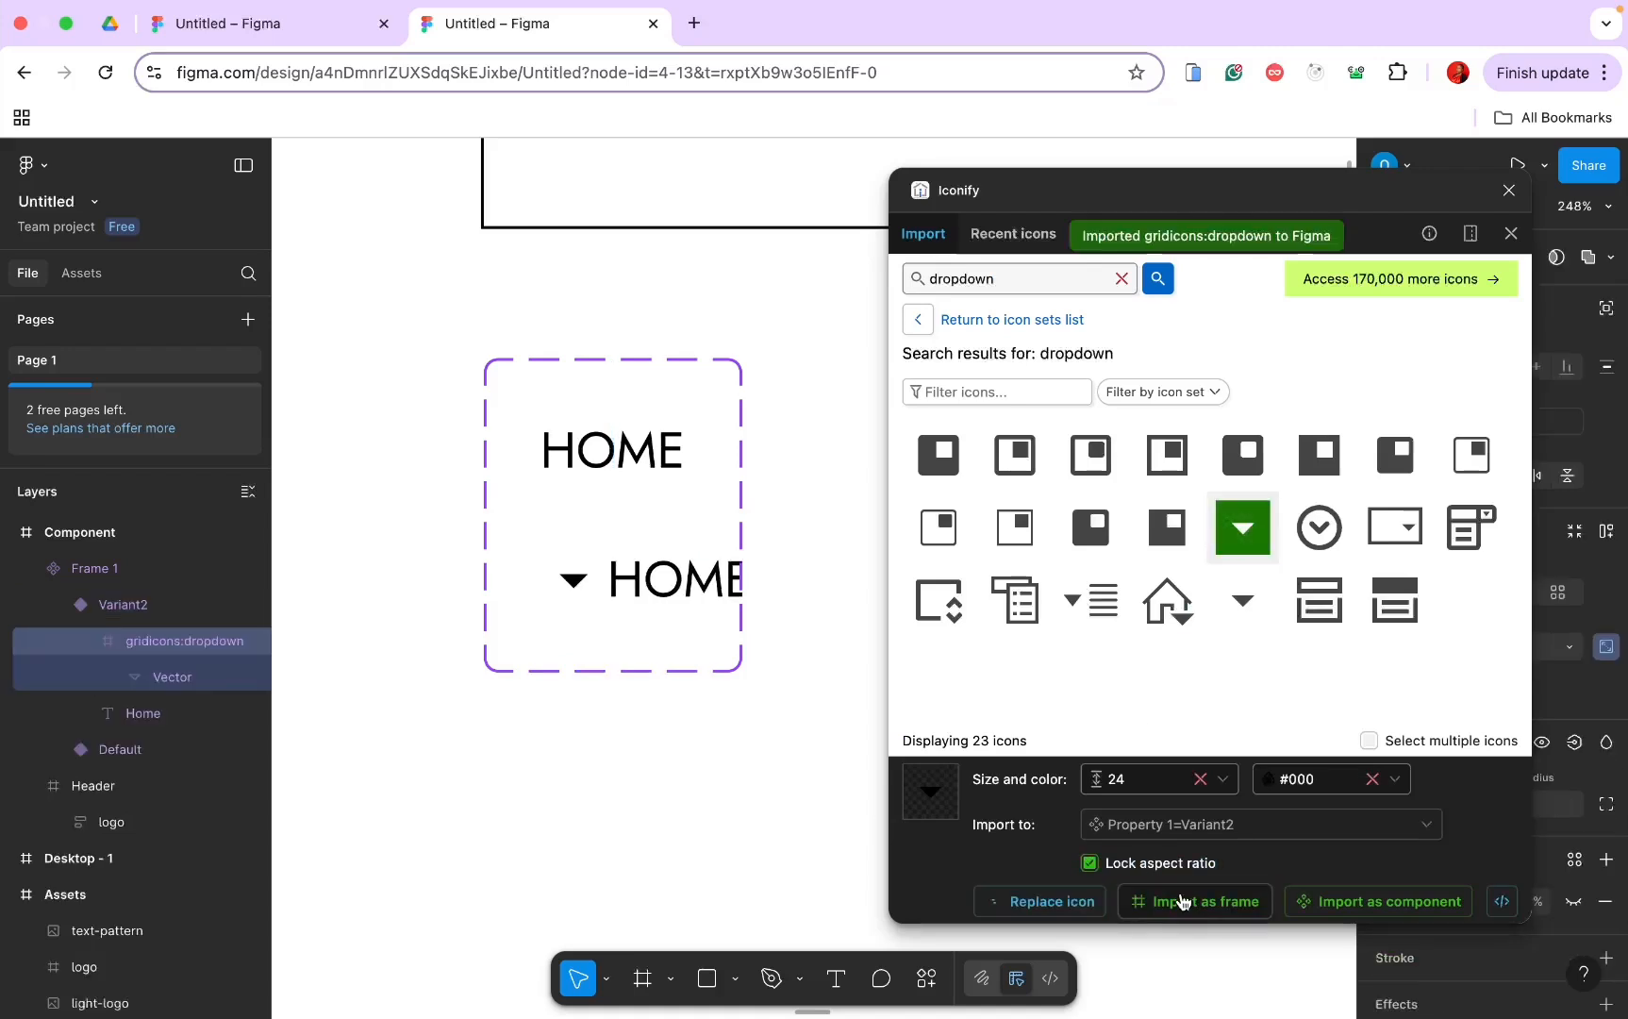
click(416, 638)
click(149, 603)
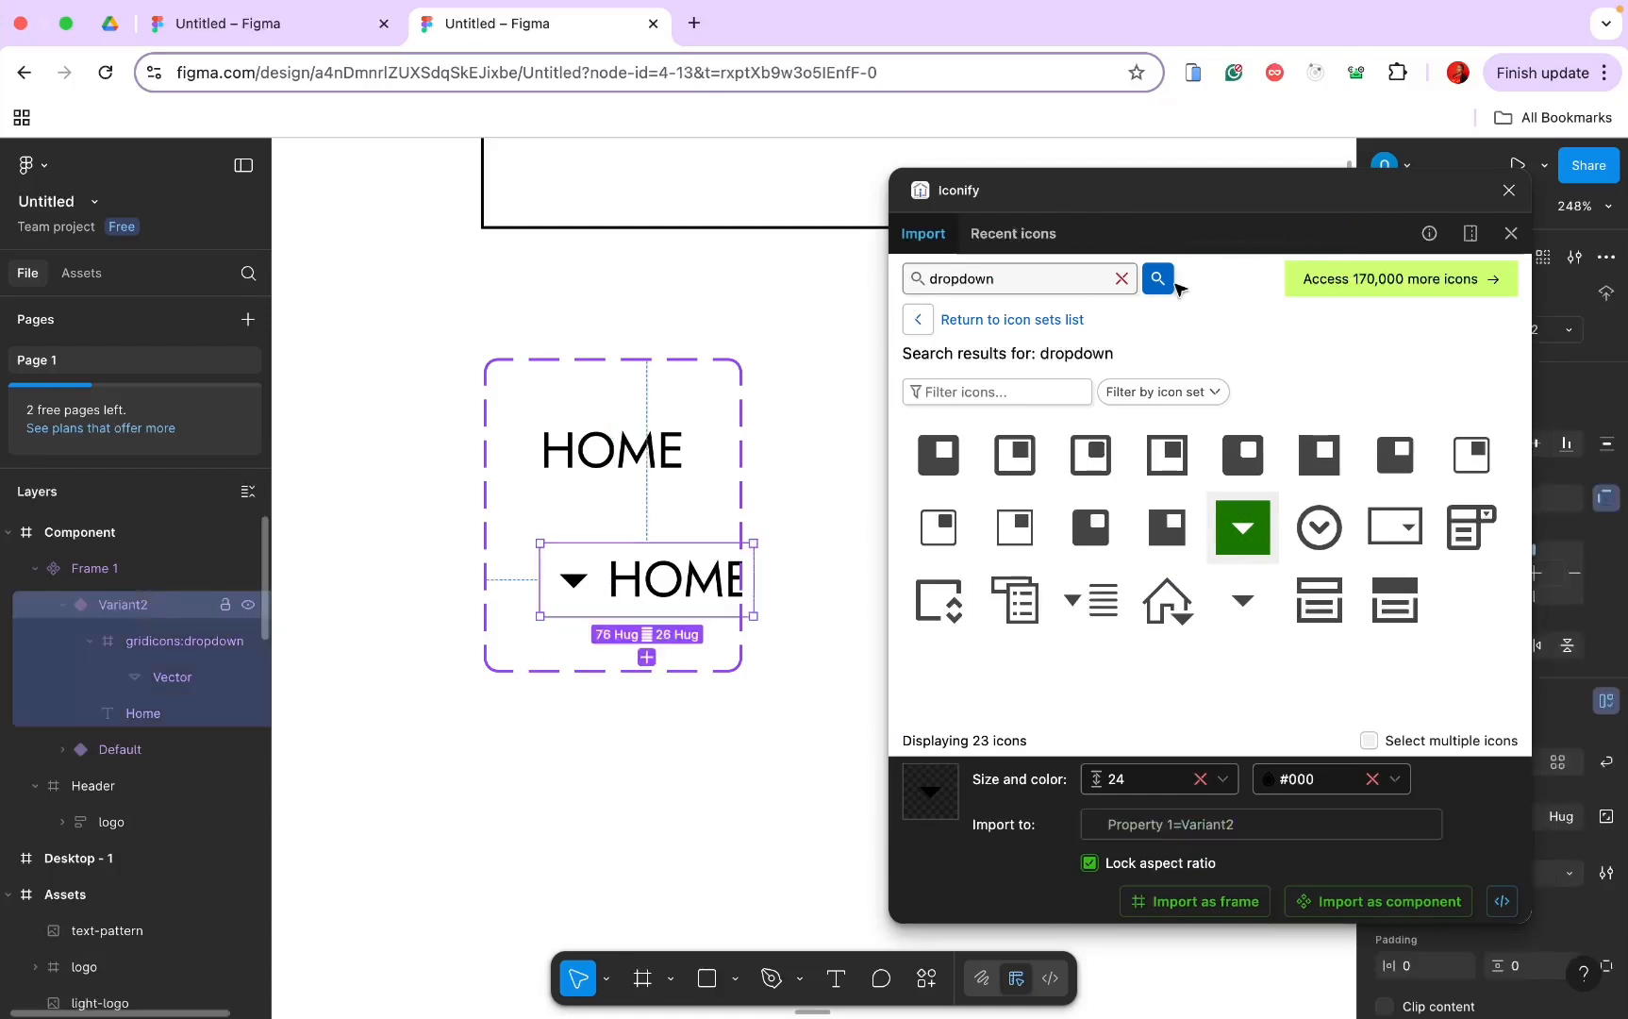
click(1510, 190)
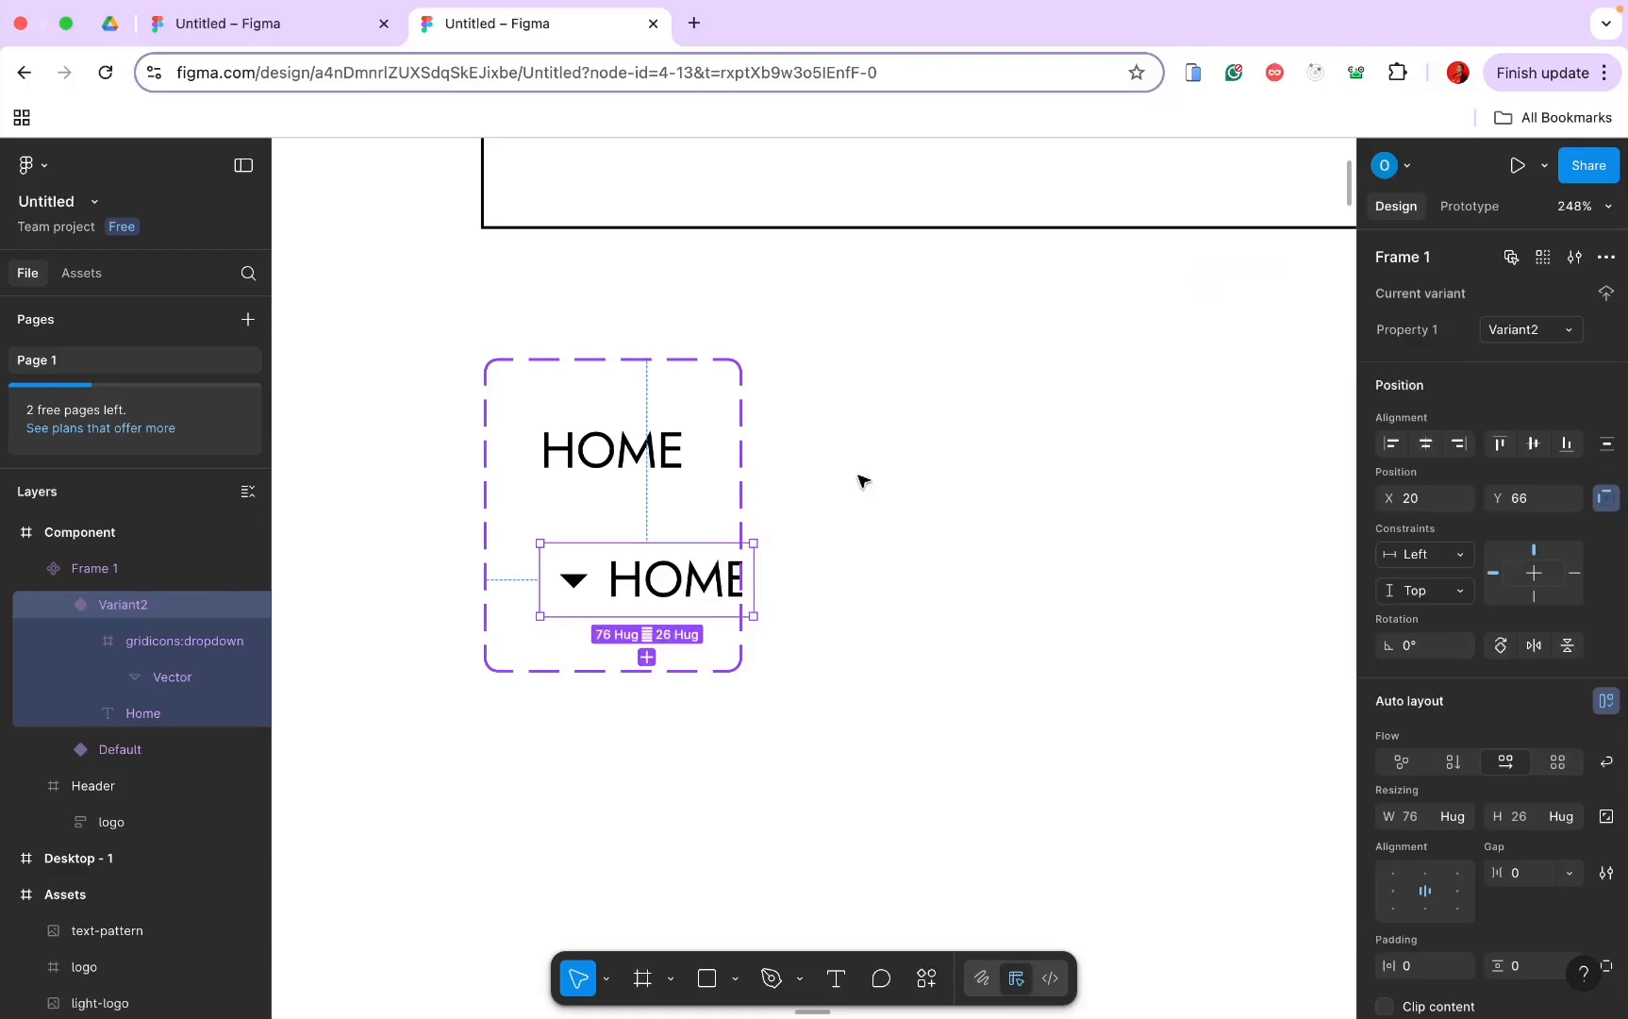
Step: Widen the HOME component set and move the dropdown icon to the right of HOME in Variant2
click(743, 454)
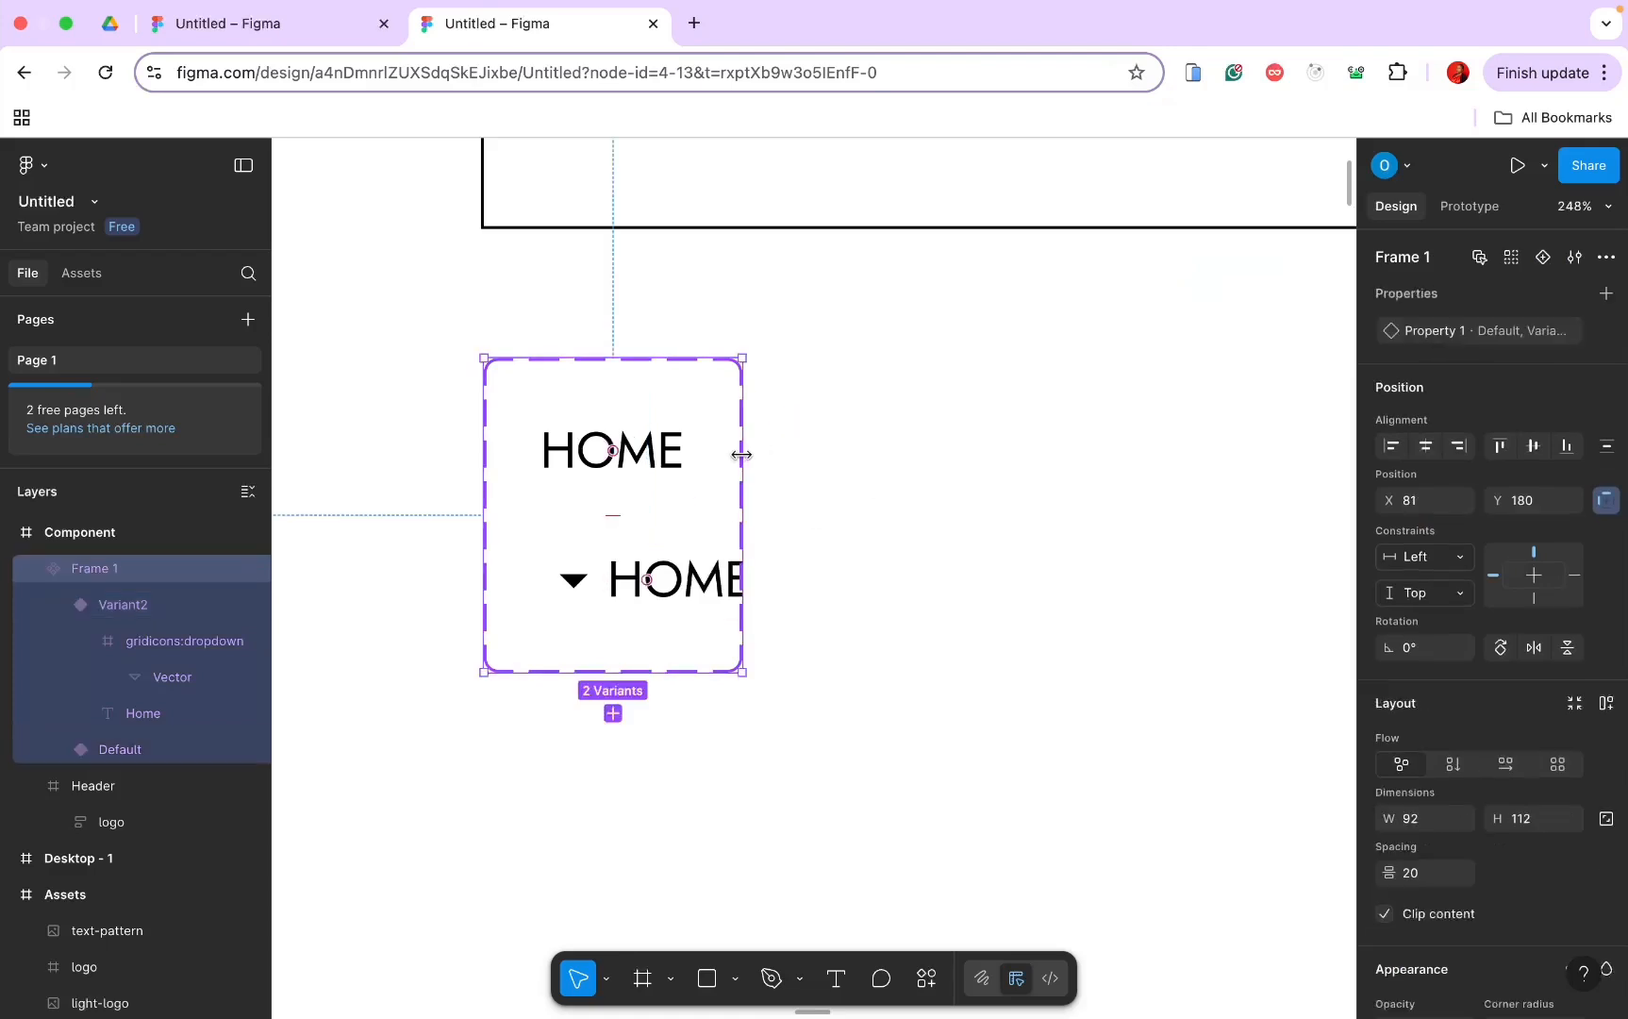
drag(741, 455, 858, 455)
click(657, 594)
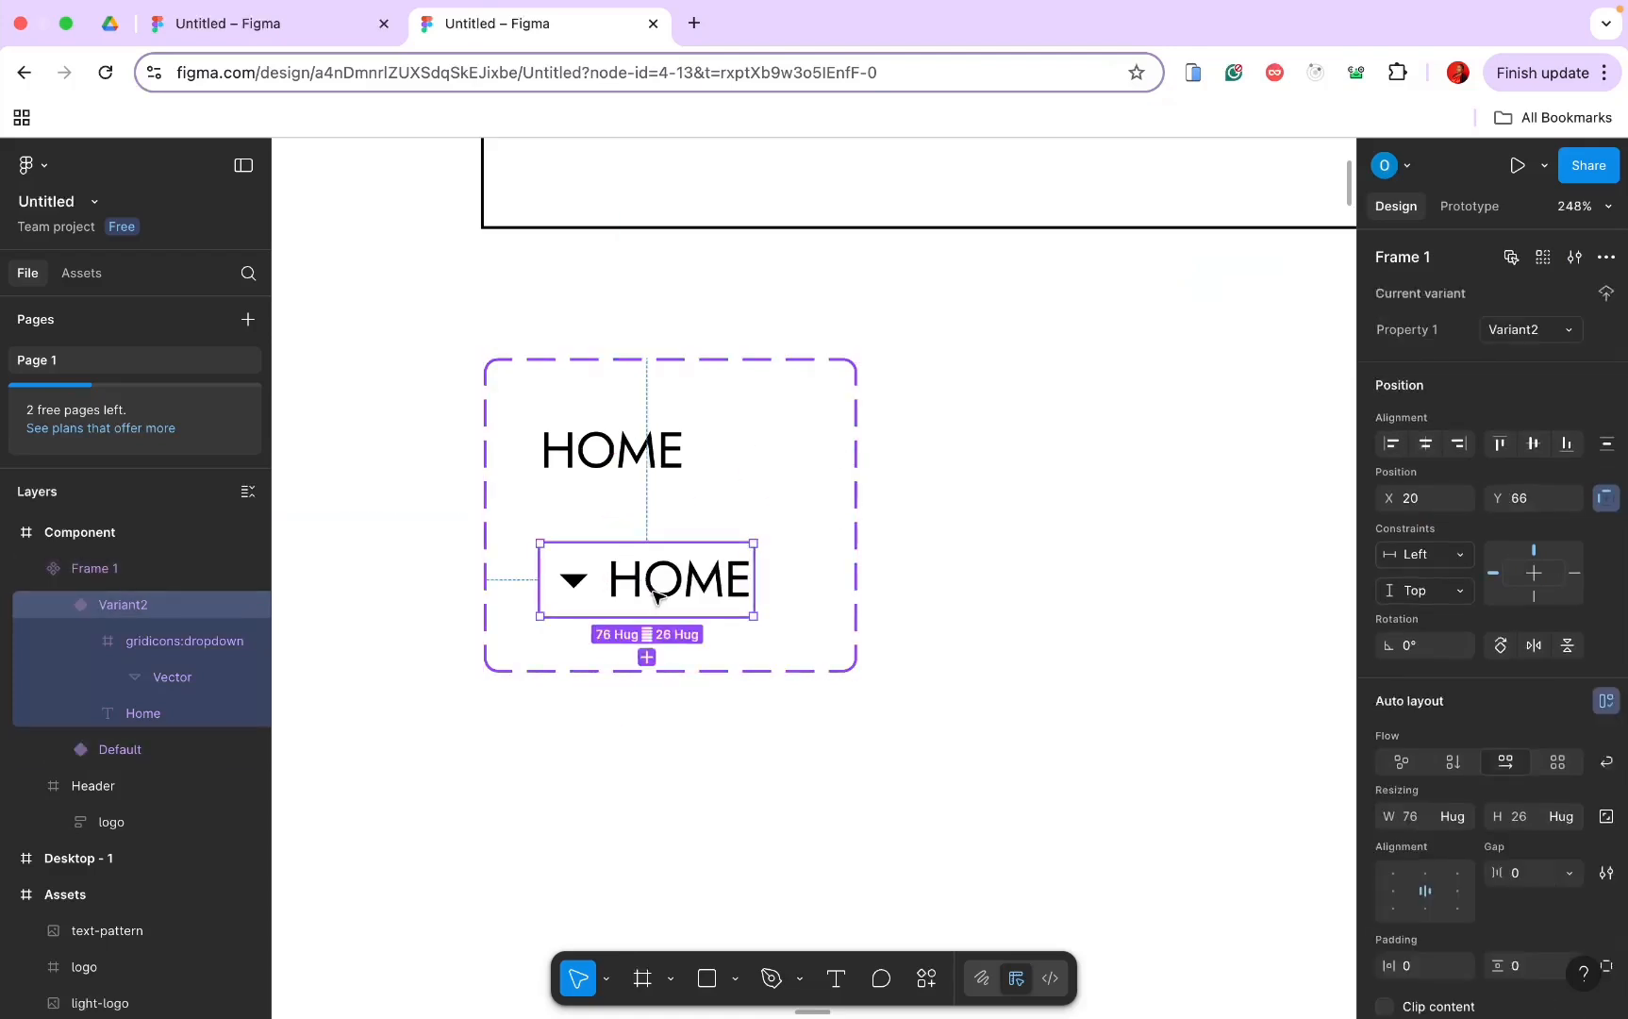
click(575, 580)
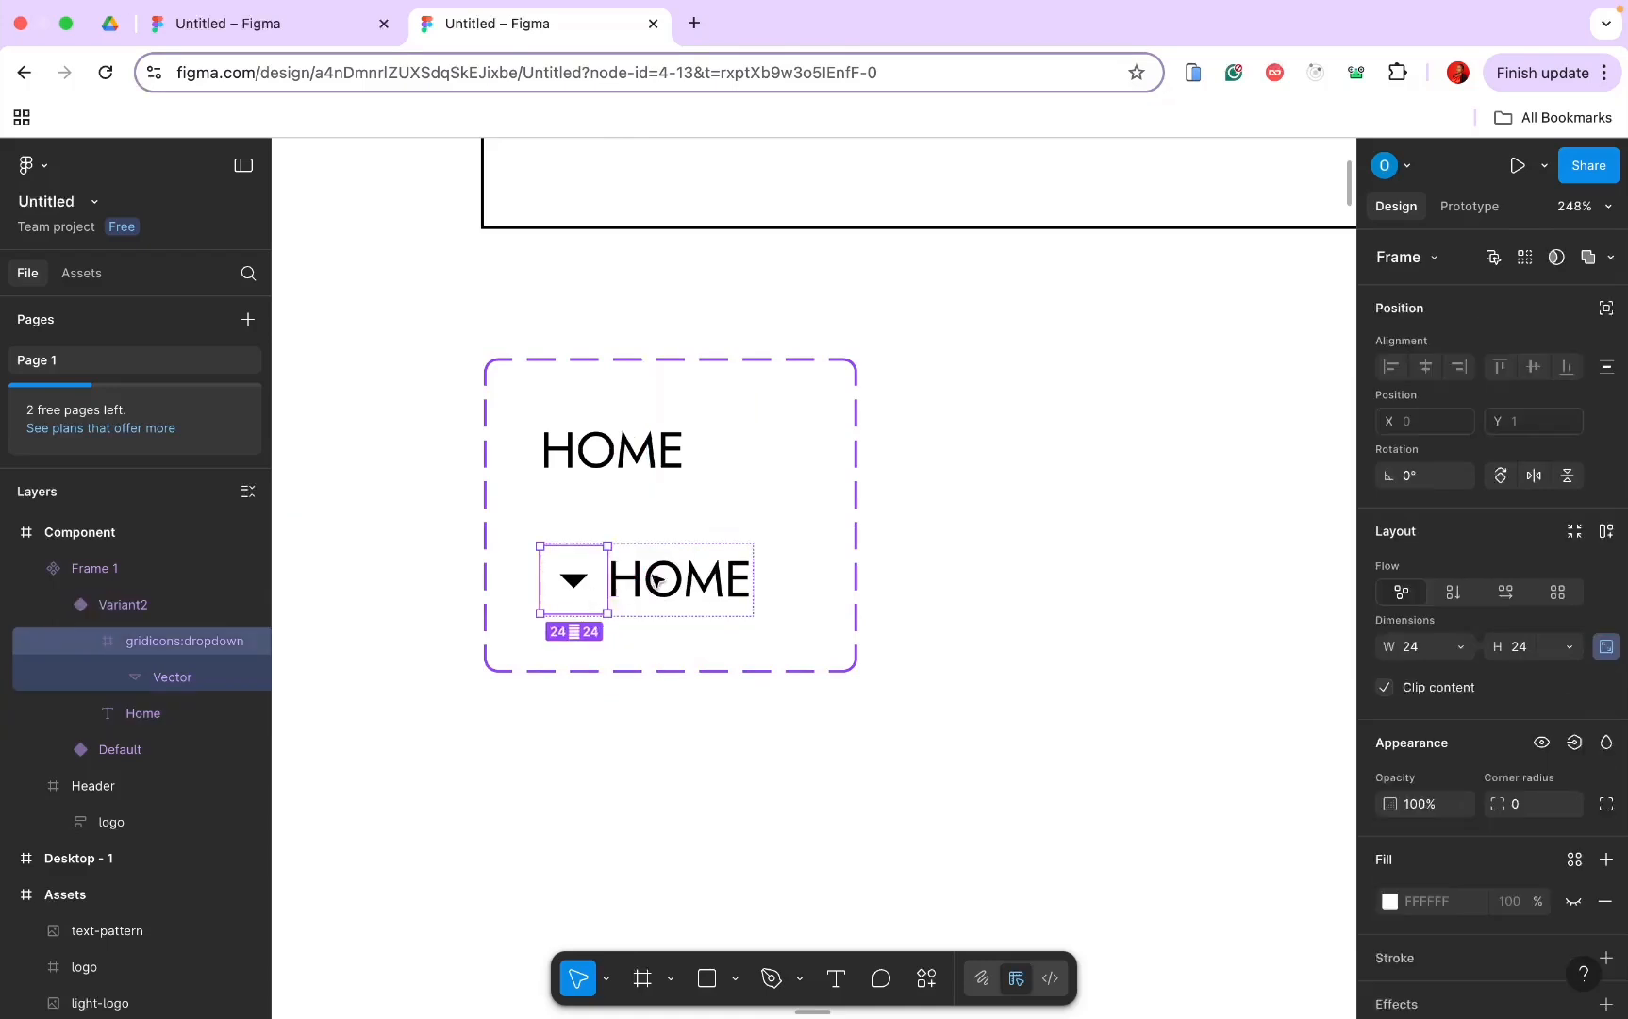
drag(574, 586, 678, 586)
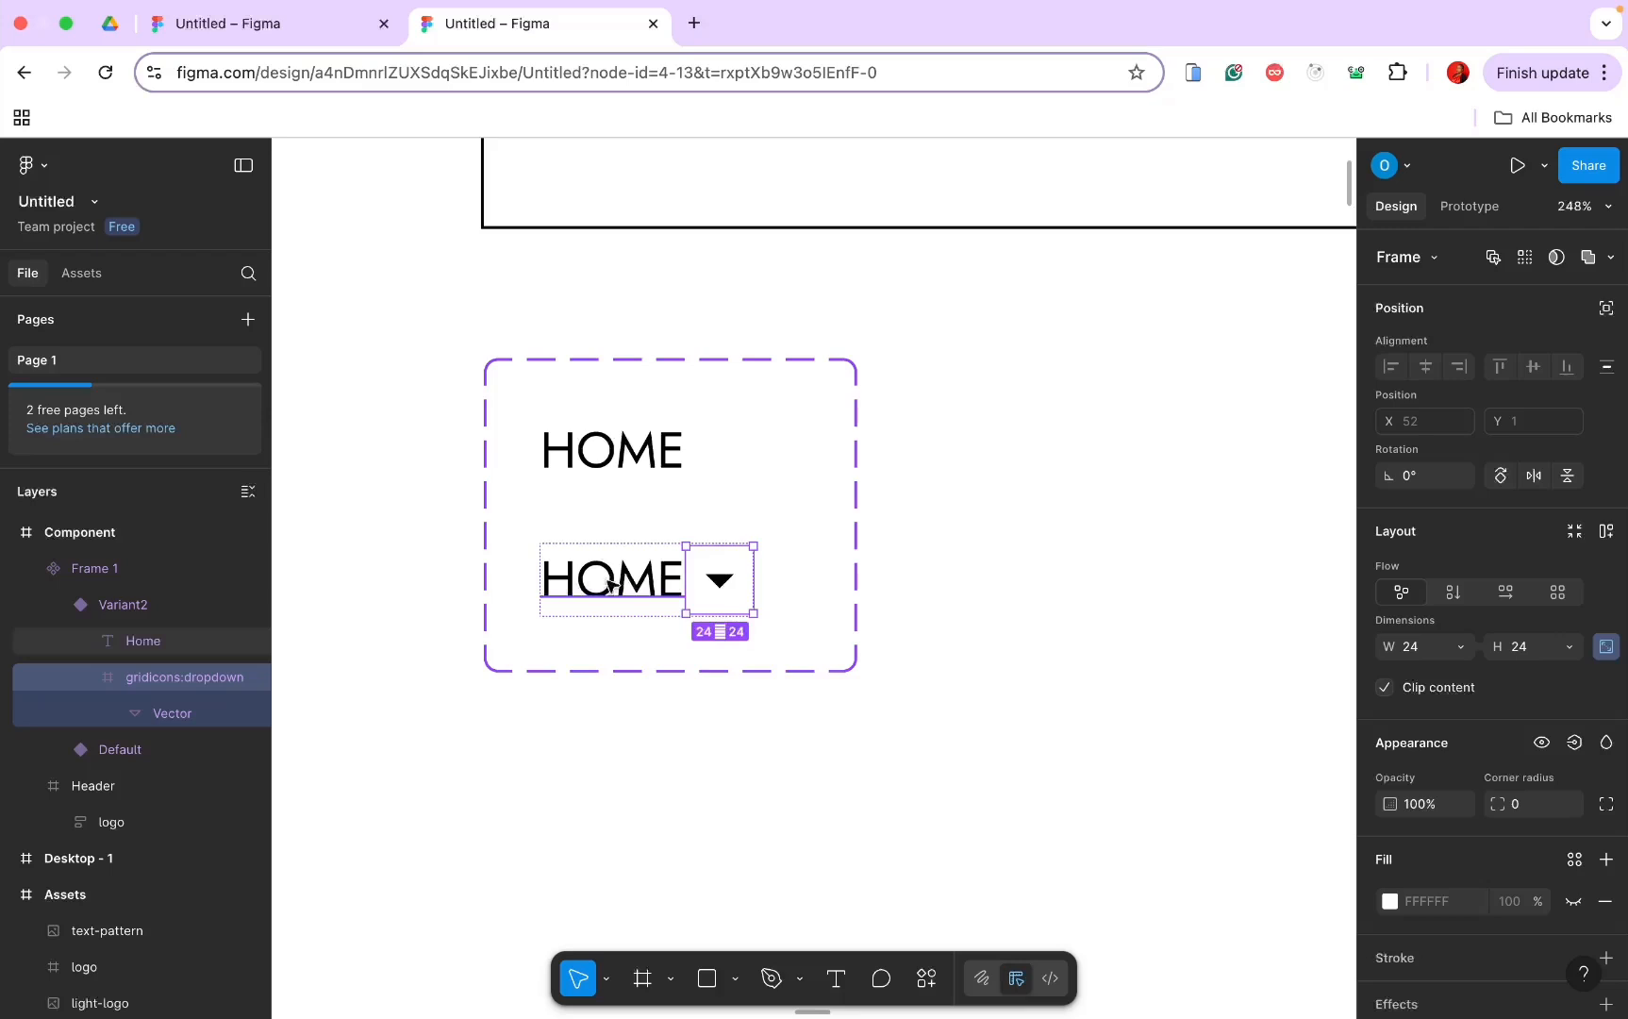
click(1031, 615)
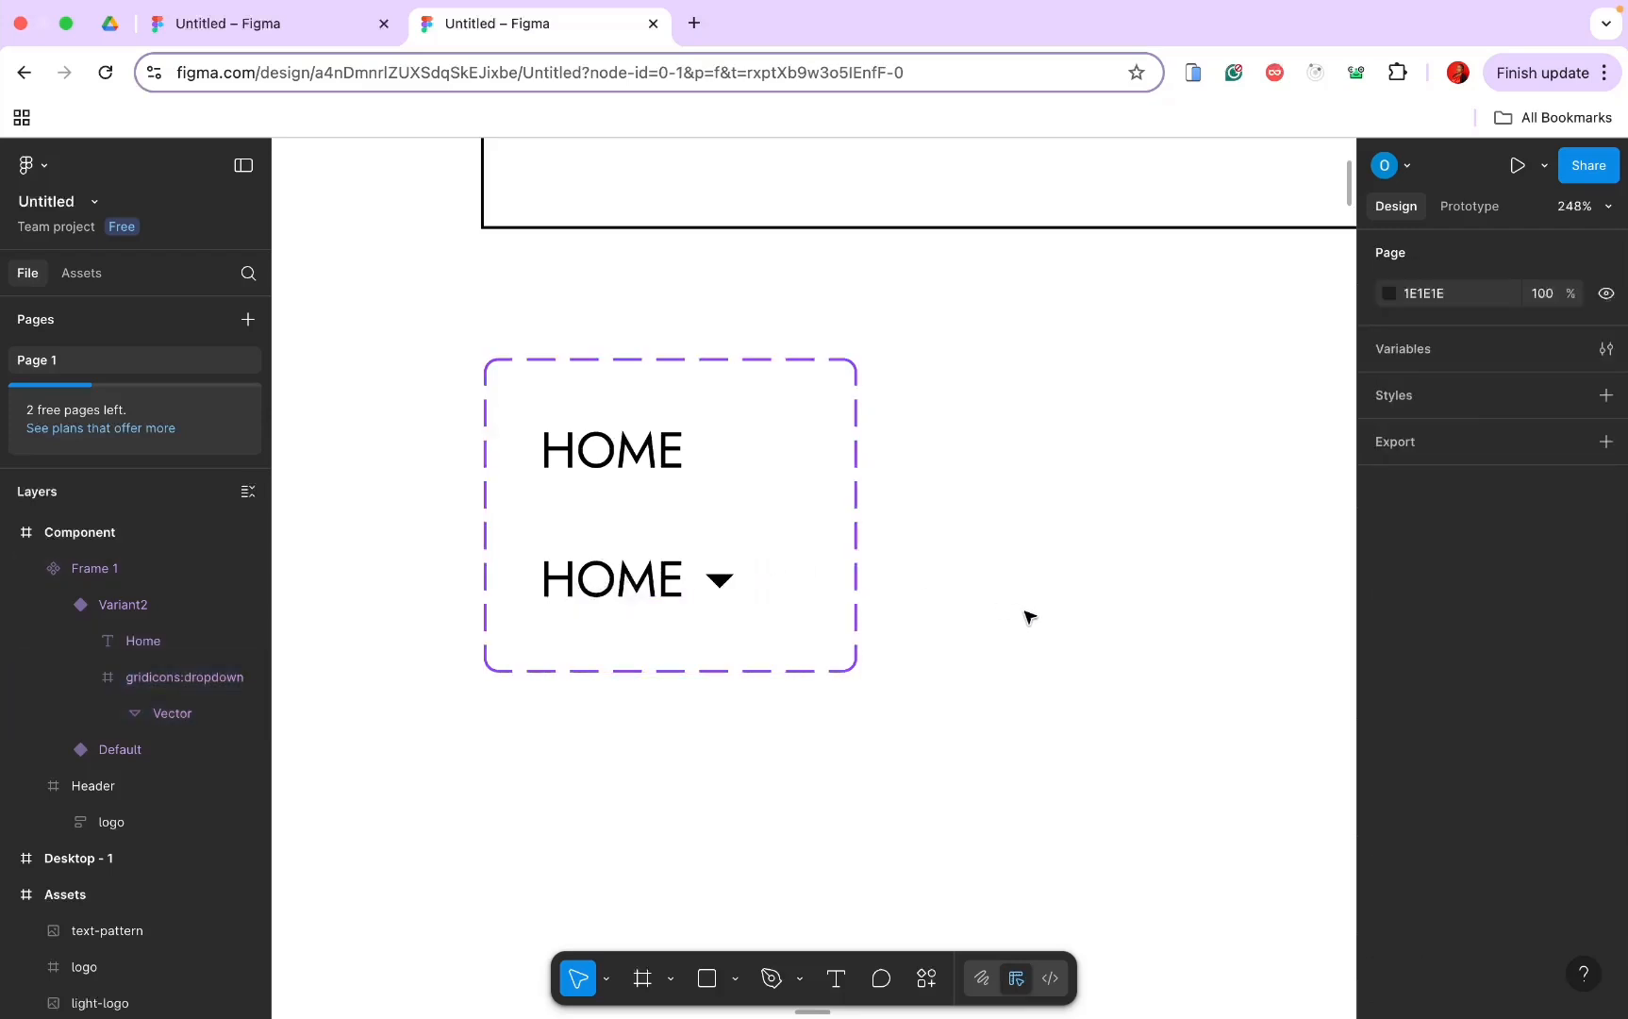
Step: Select the KAIRA Header frame and bring it into view above the component set
scroll(552, 526, down, 8)
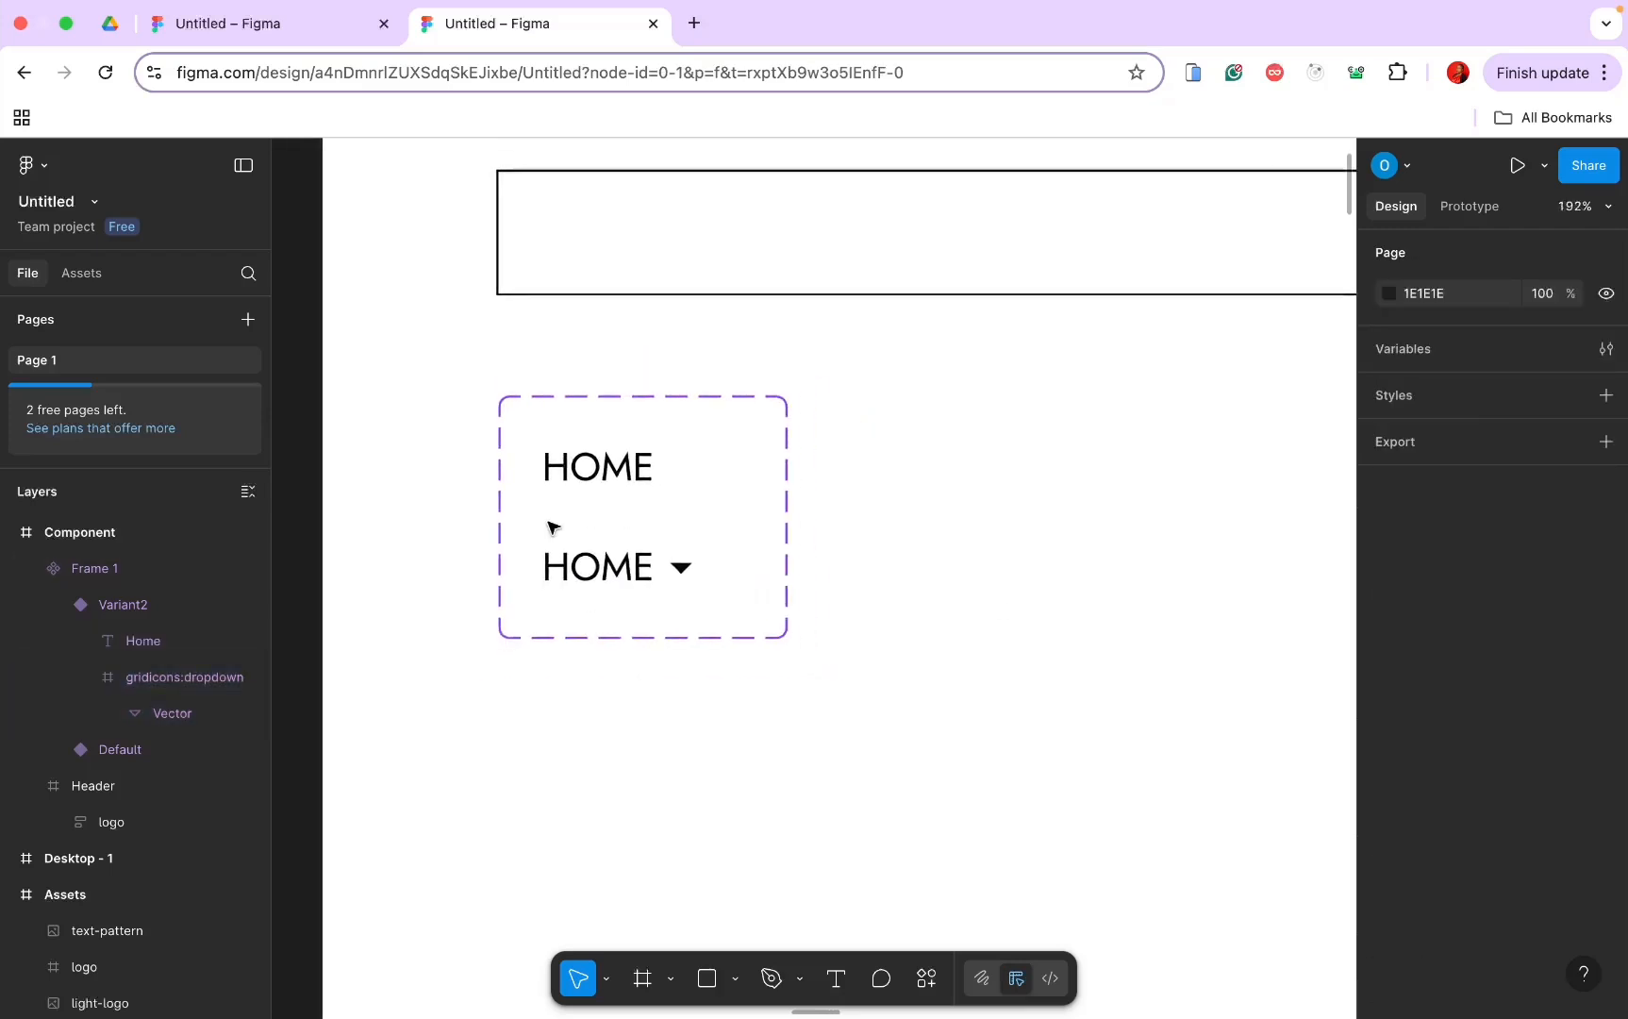
scroll(551, 526, down, 4)
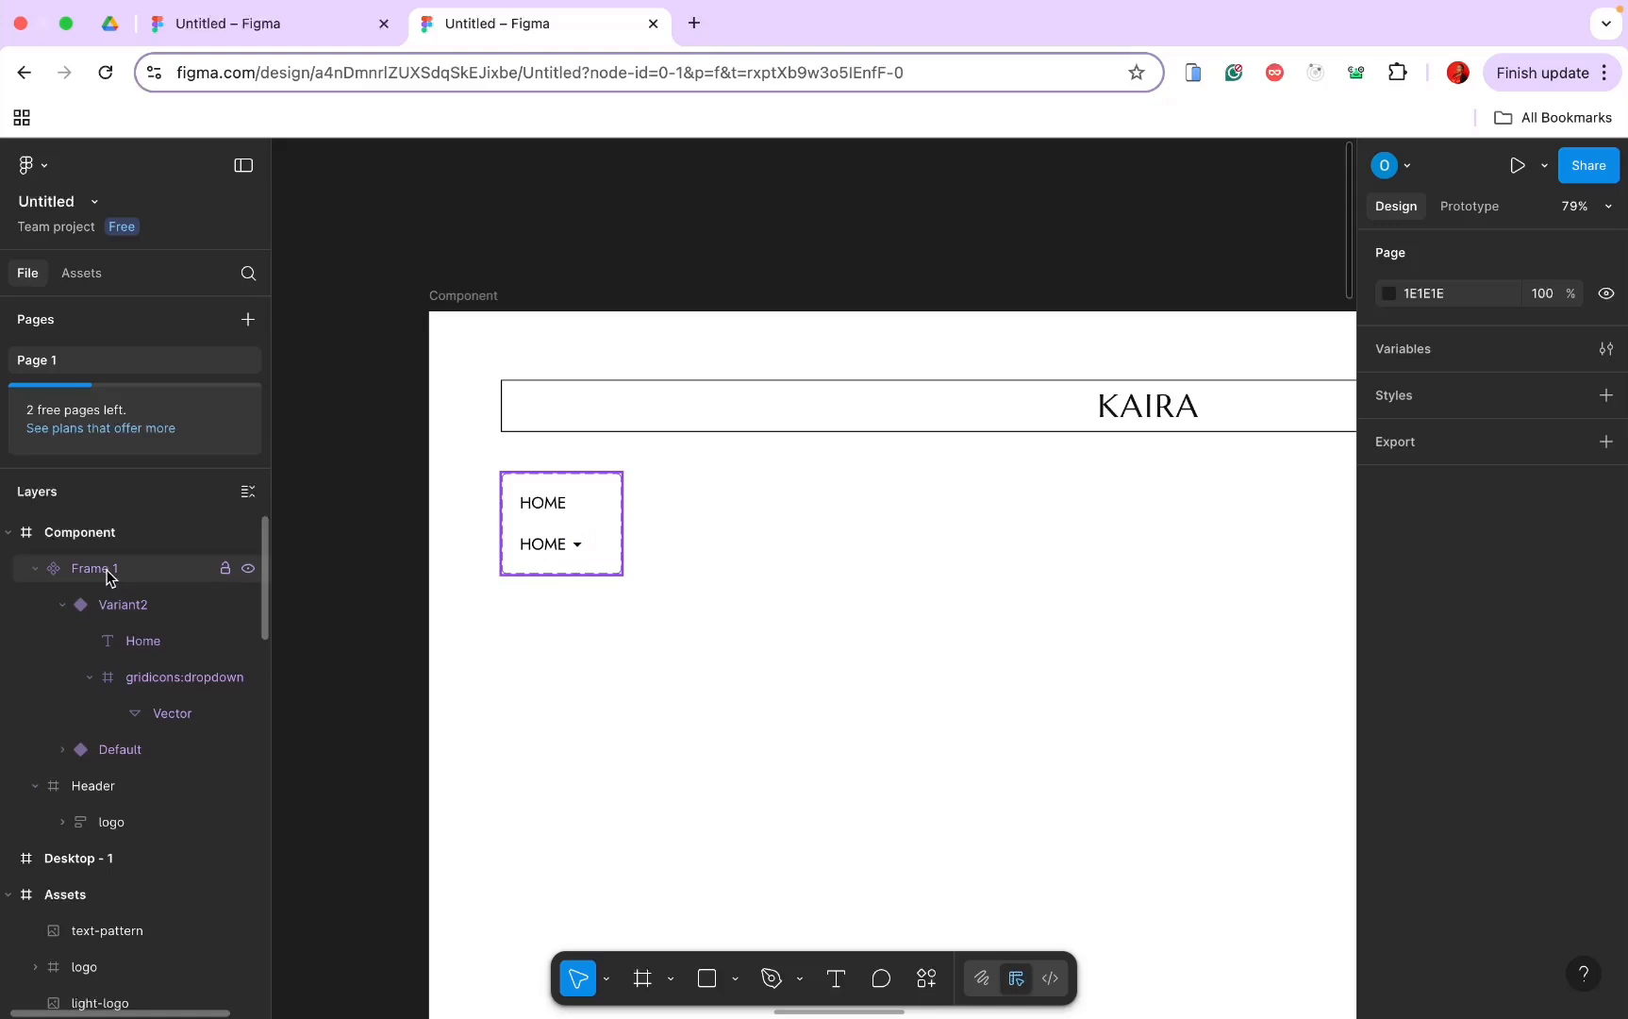
click(124, 786)
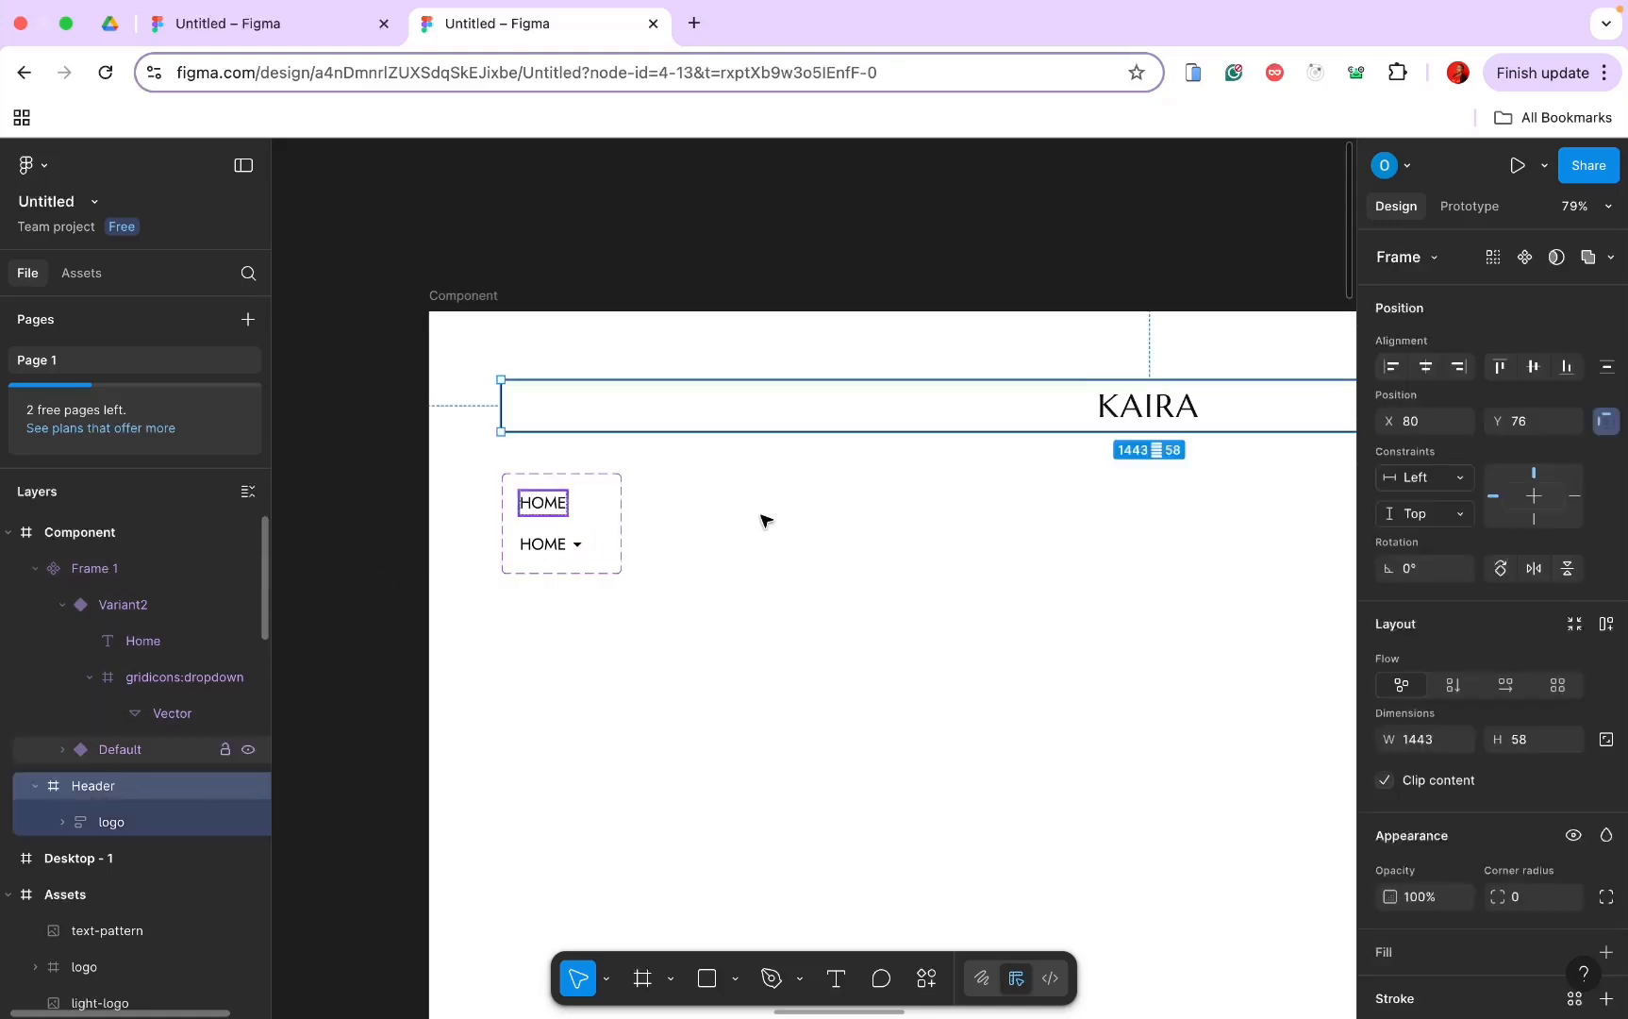
scroll(764, 519, right, 5)
scroll(764, 520, down, 3)
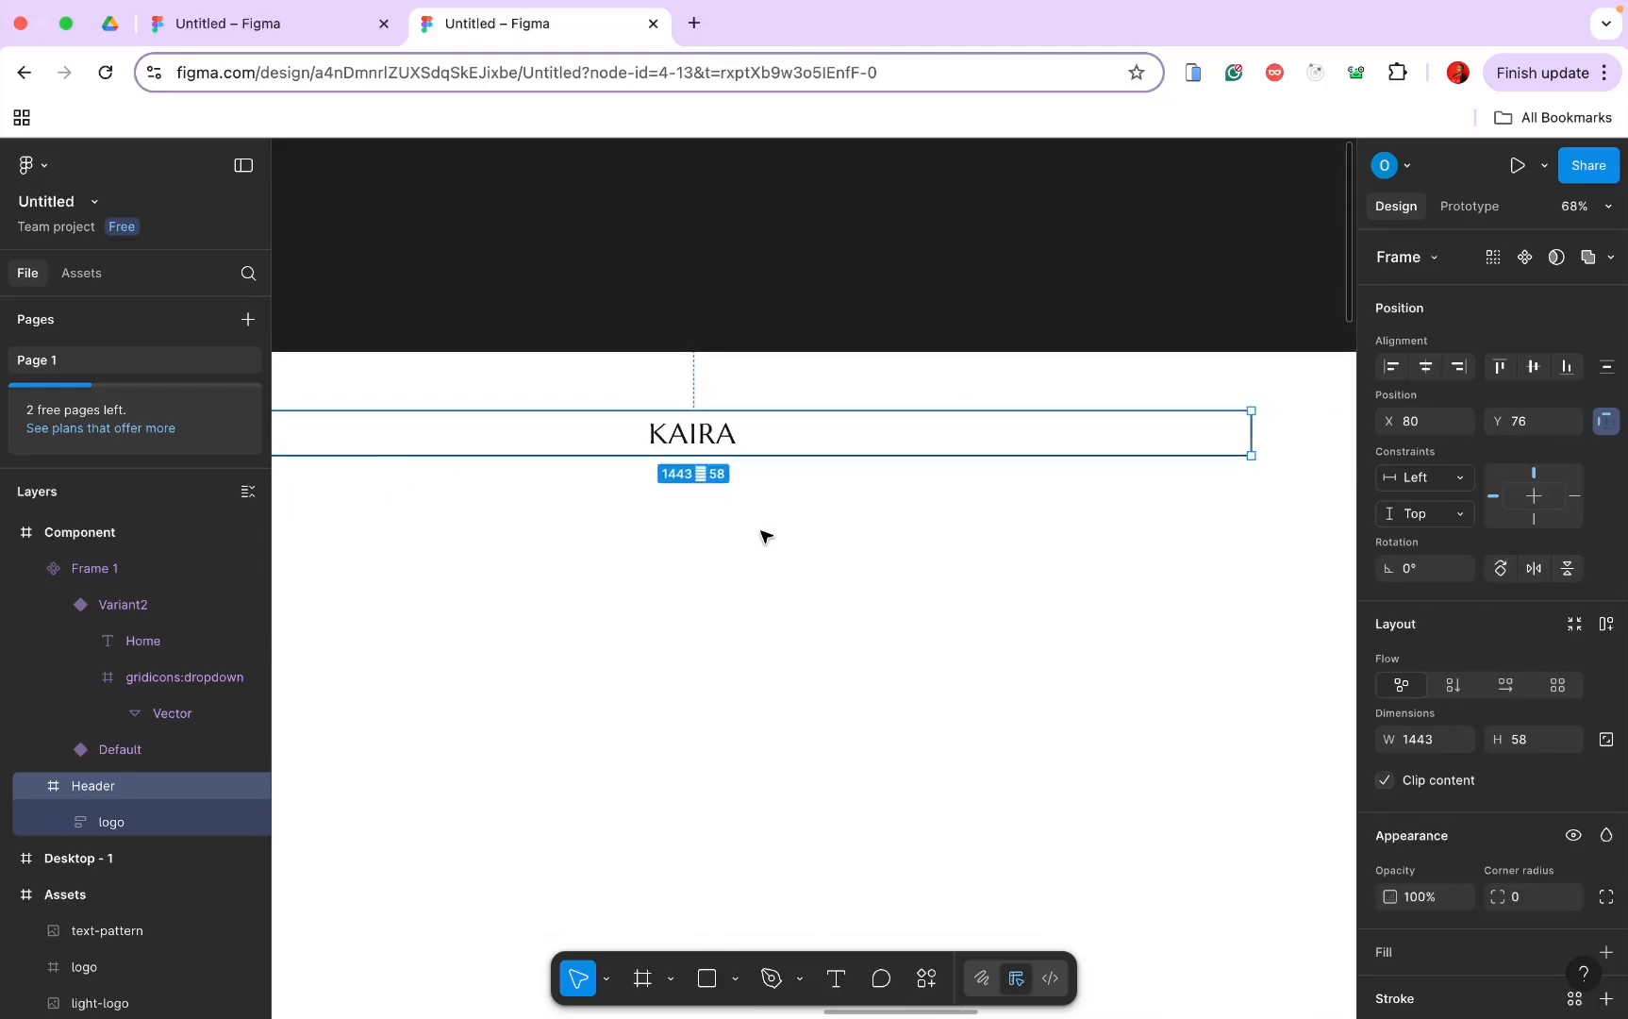
scroll(781, 539, left, 5)
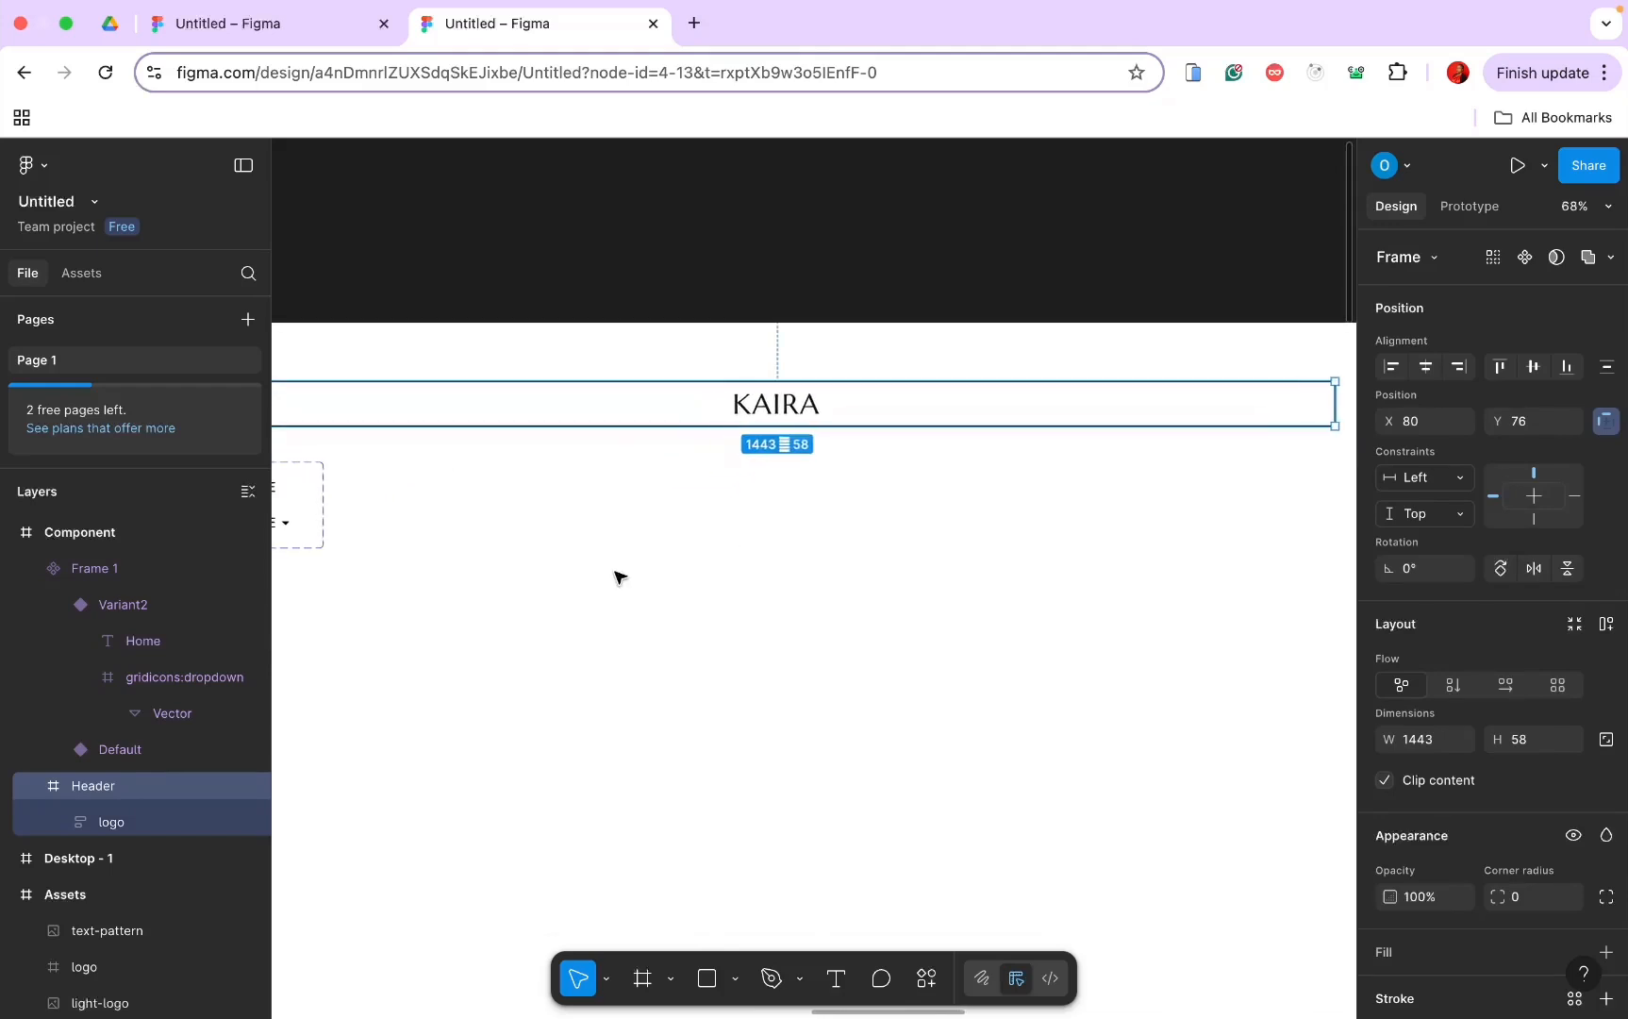
scroll(604, 544, right, 5)
scroll(603, 543, up, 3)
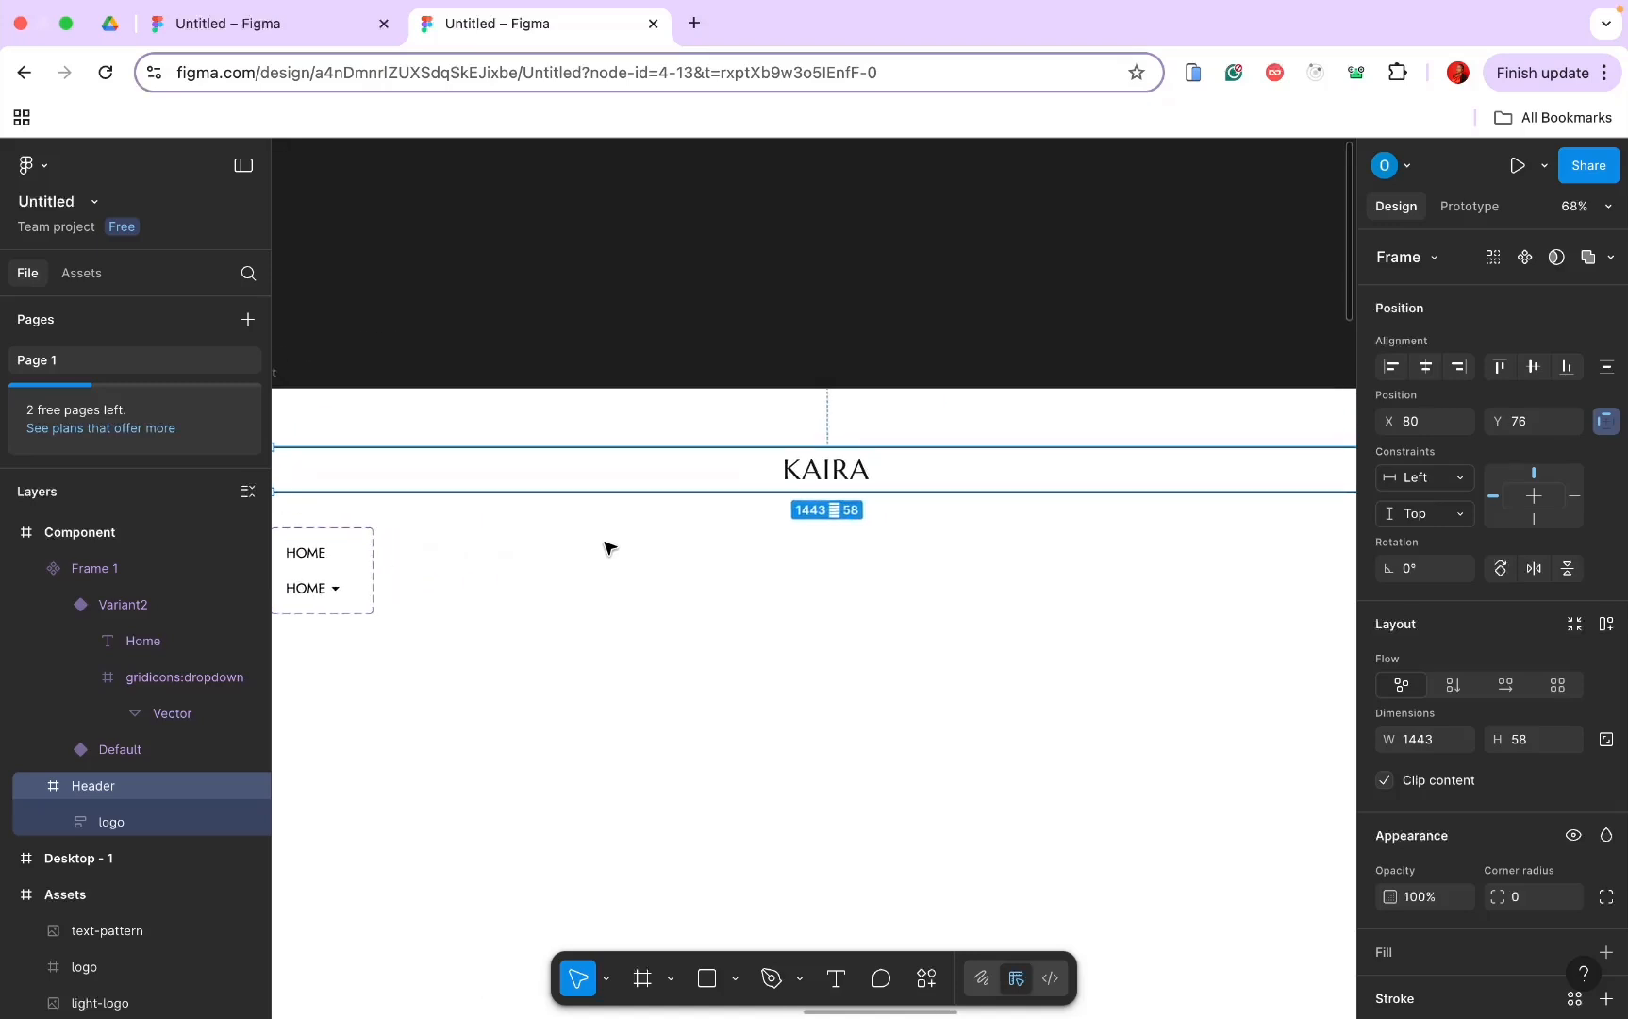
Step: Drag the HOME component from the file's Assets into the Header frame beside KAIRA
click(86, 276)
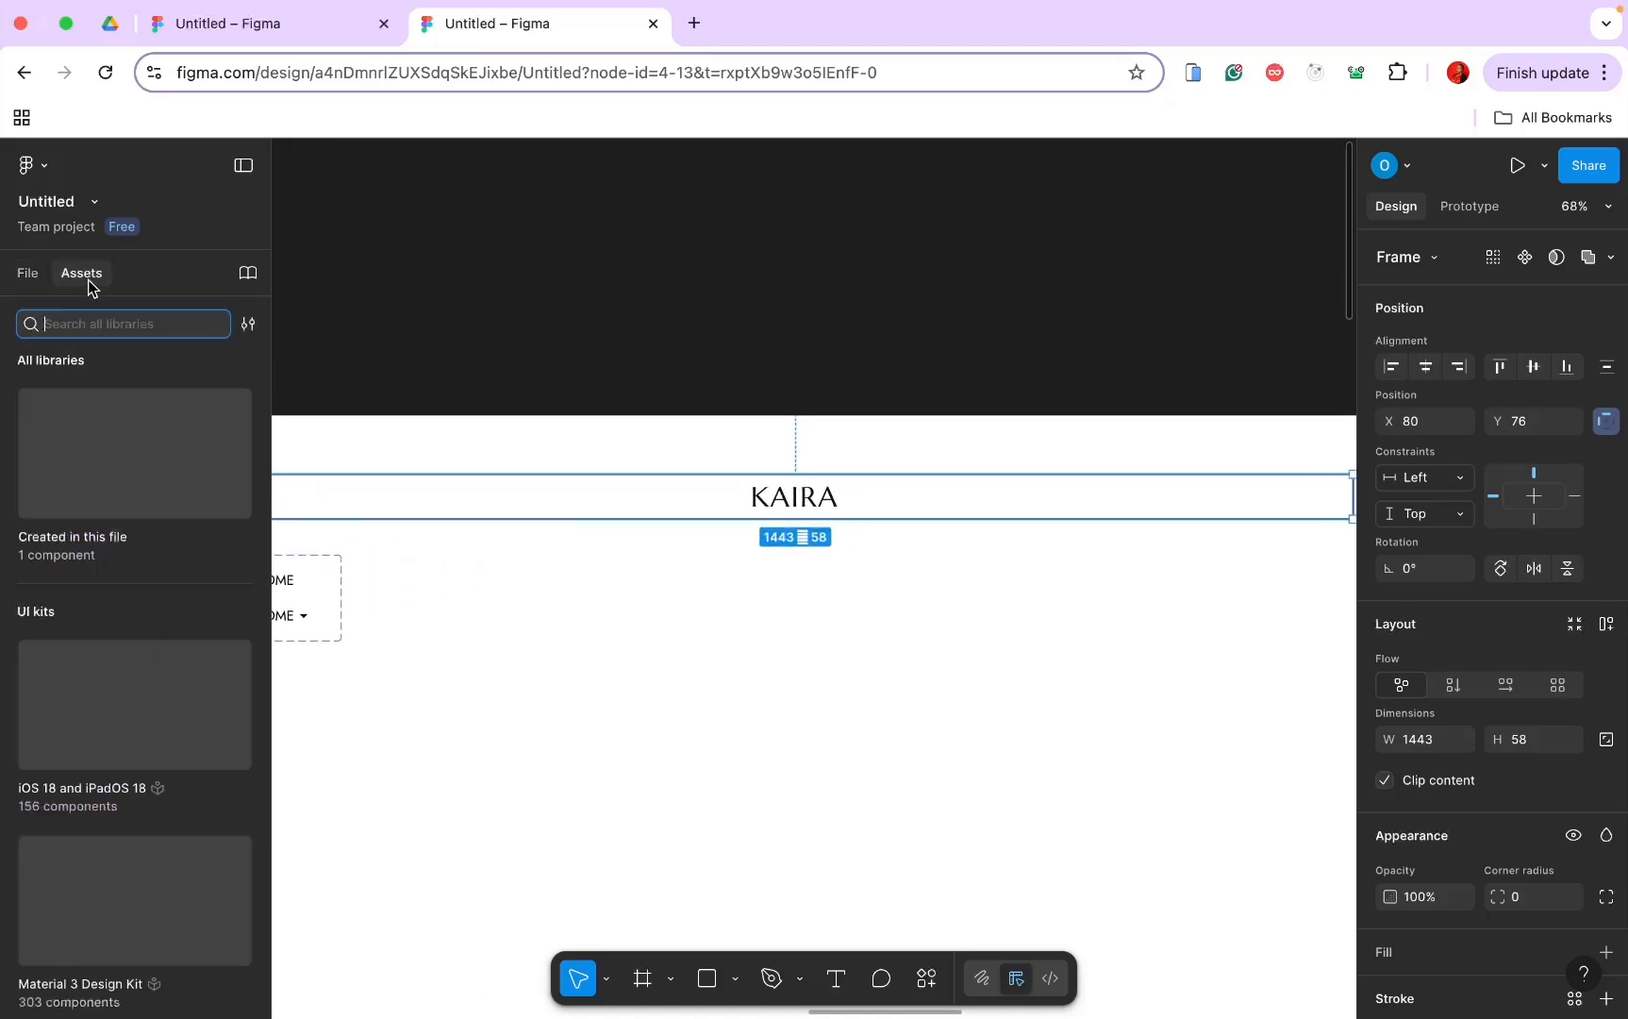
click(112, 547)
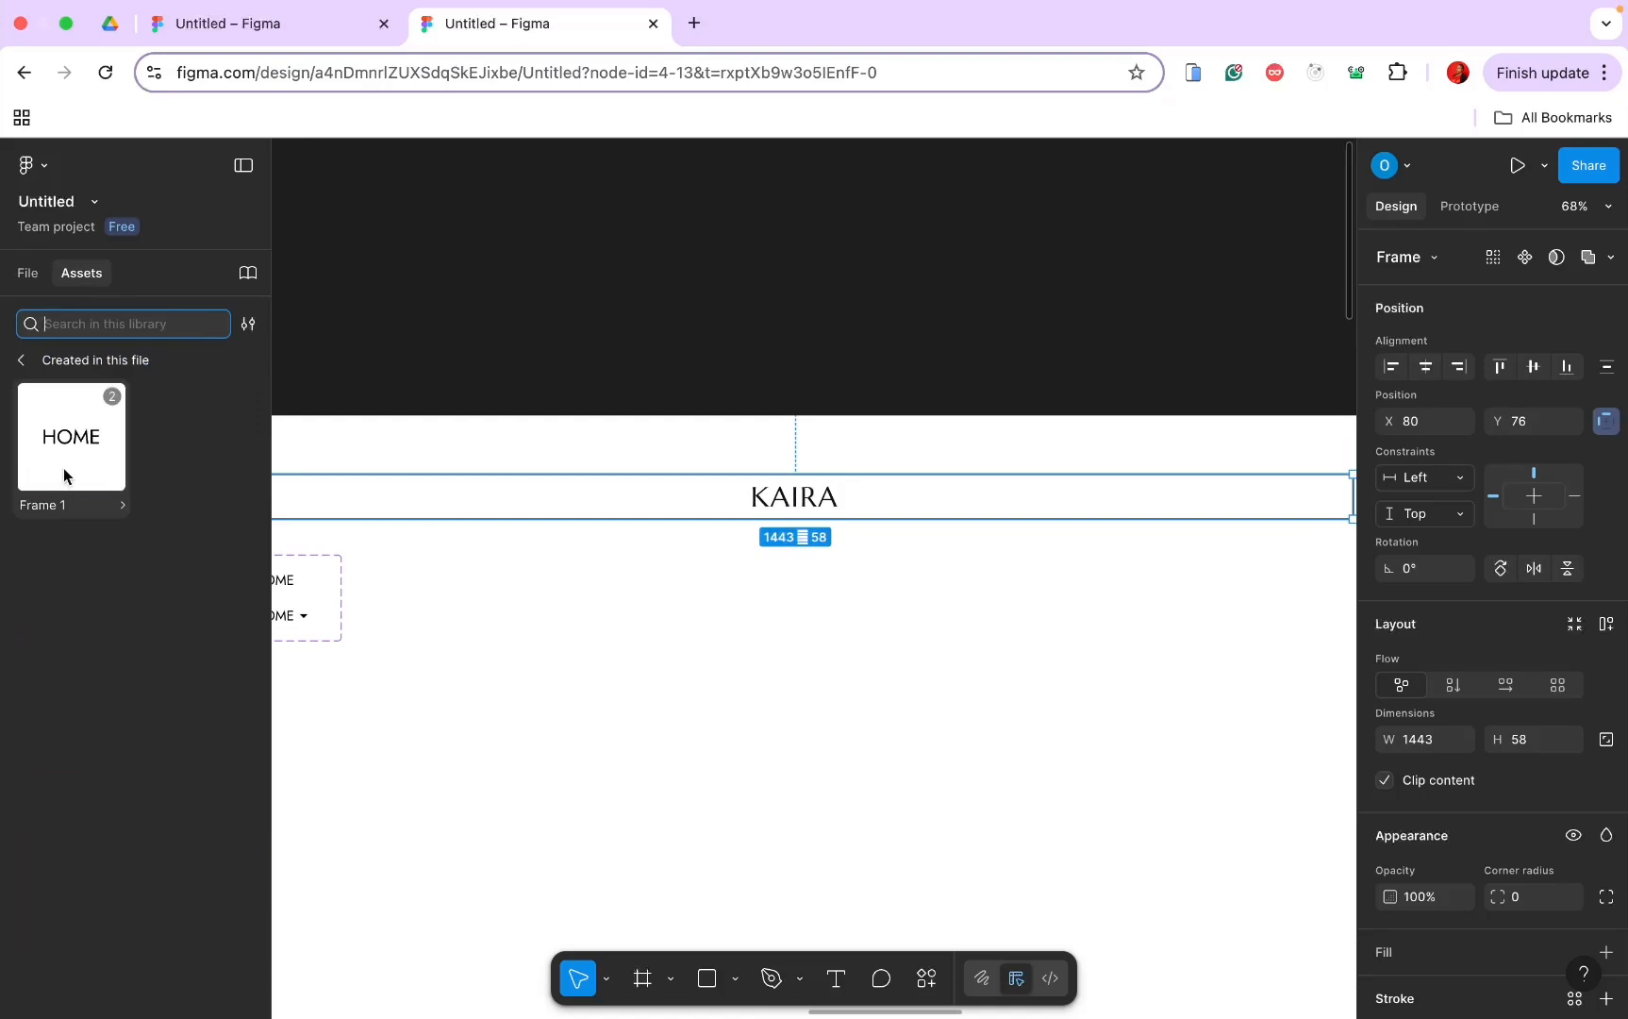
drag(64, 474, 877, 516)
scroll(727, 559, down, 5)
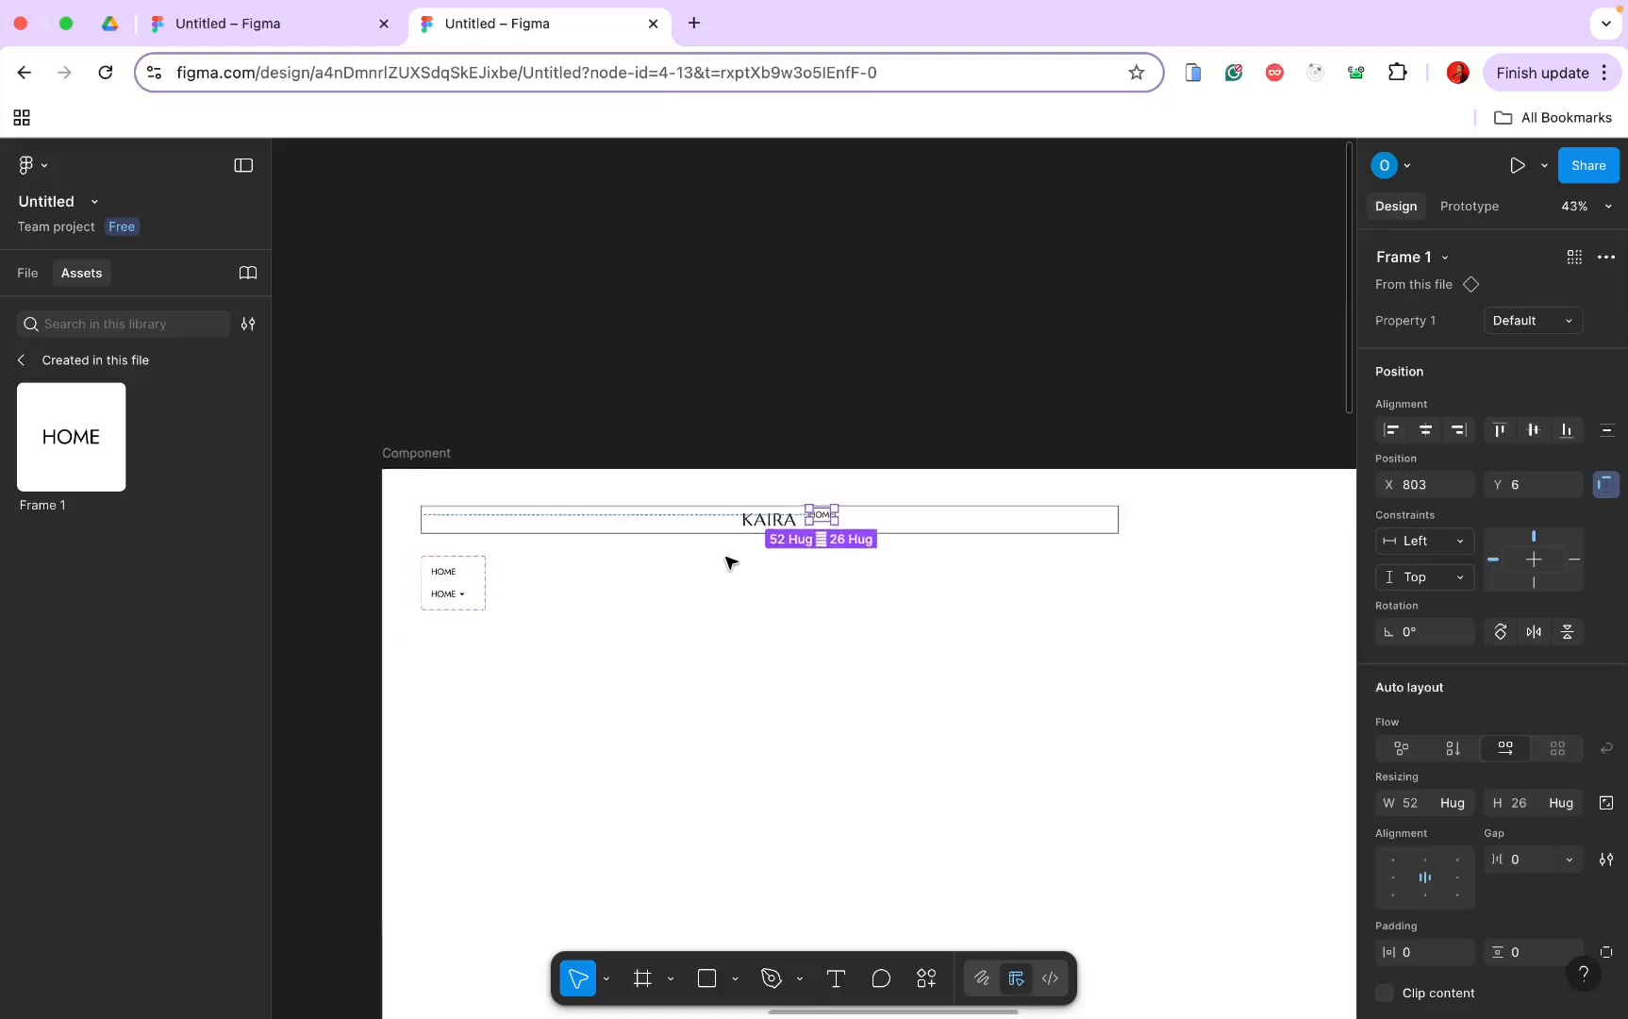
Step: Return to the File layer list and select the nav link component set
click(21, 361)
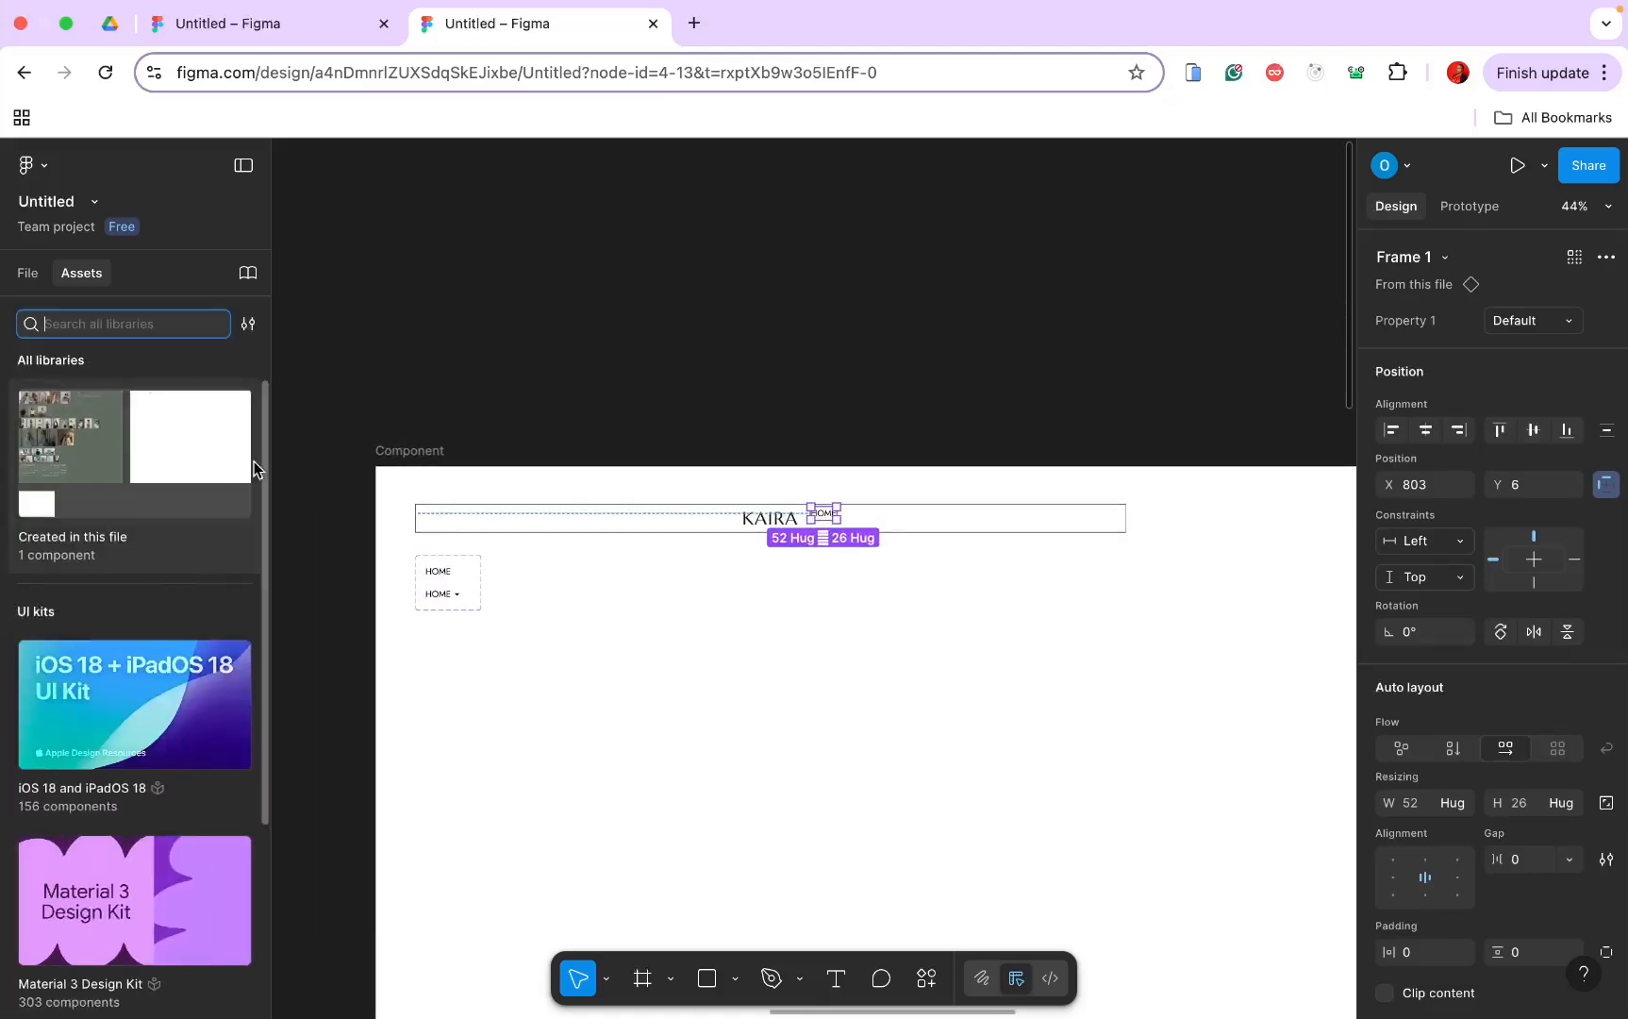
click(34, 279)
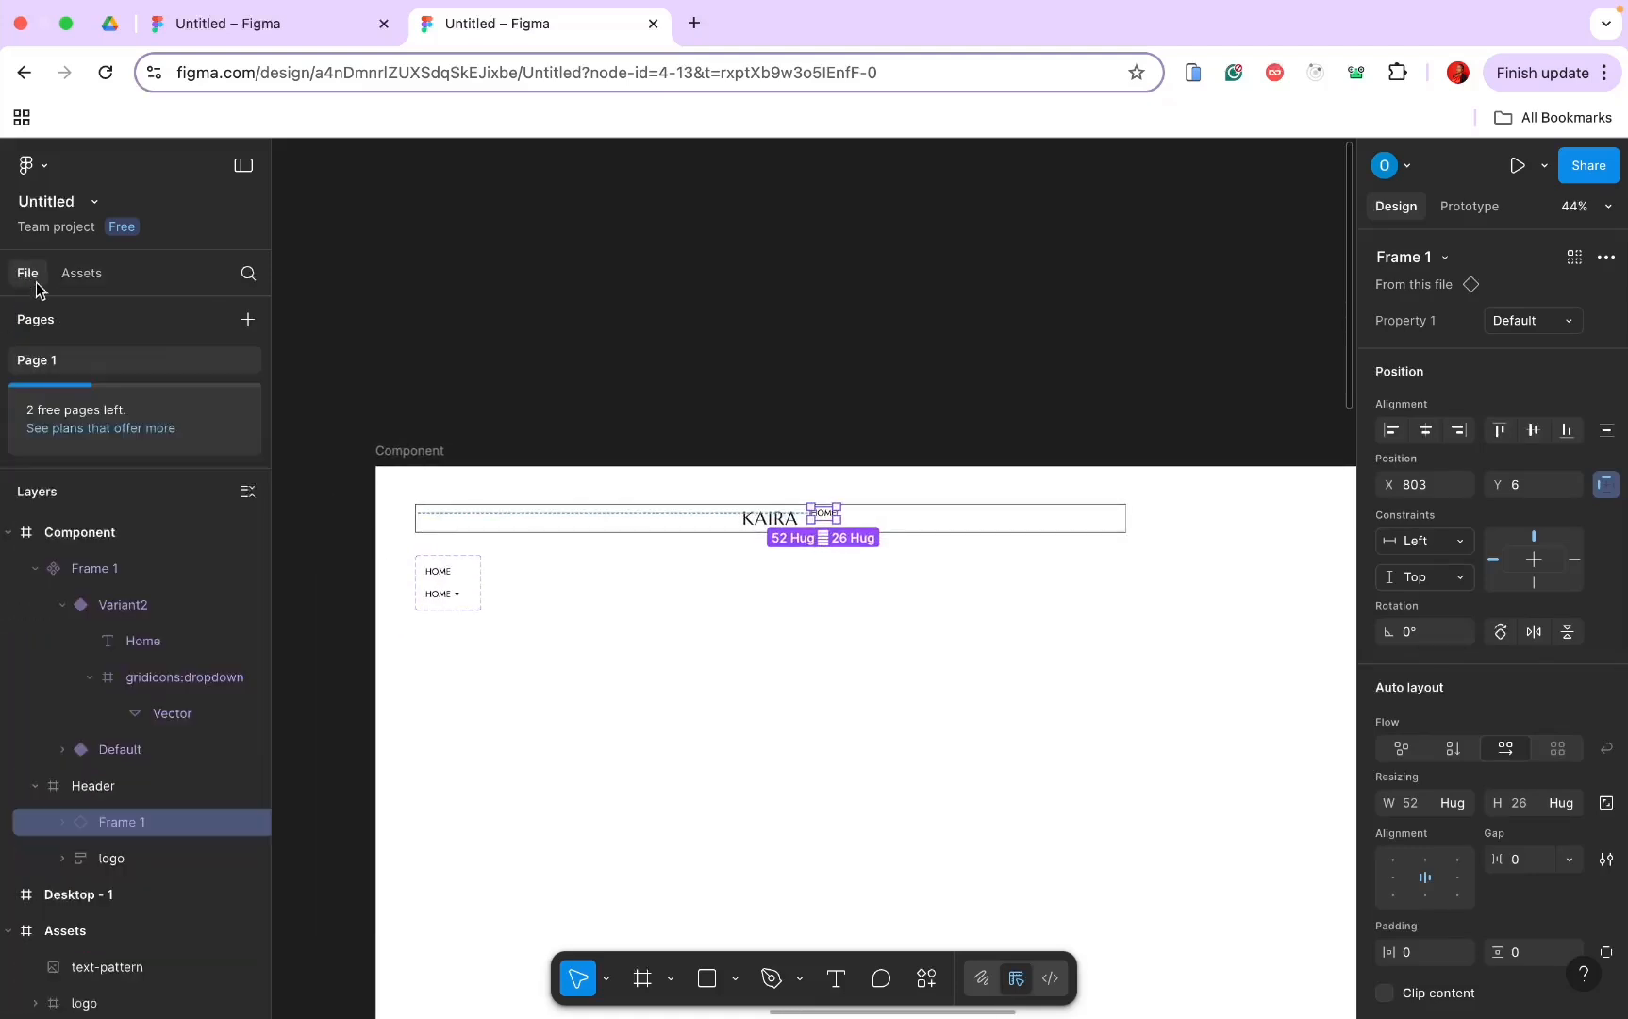
click(418, 600)
scroll(458, 609, up, 10)
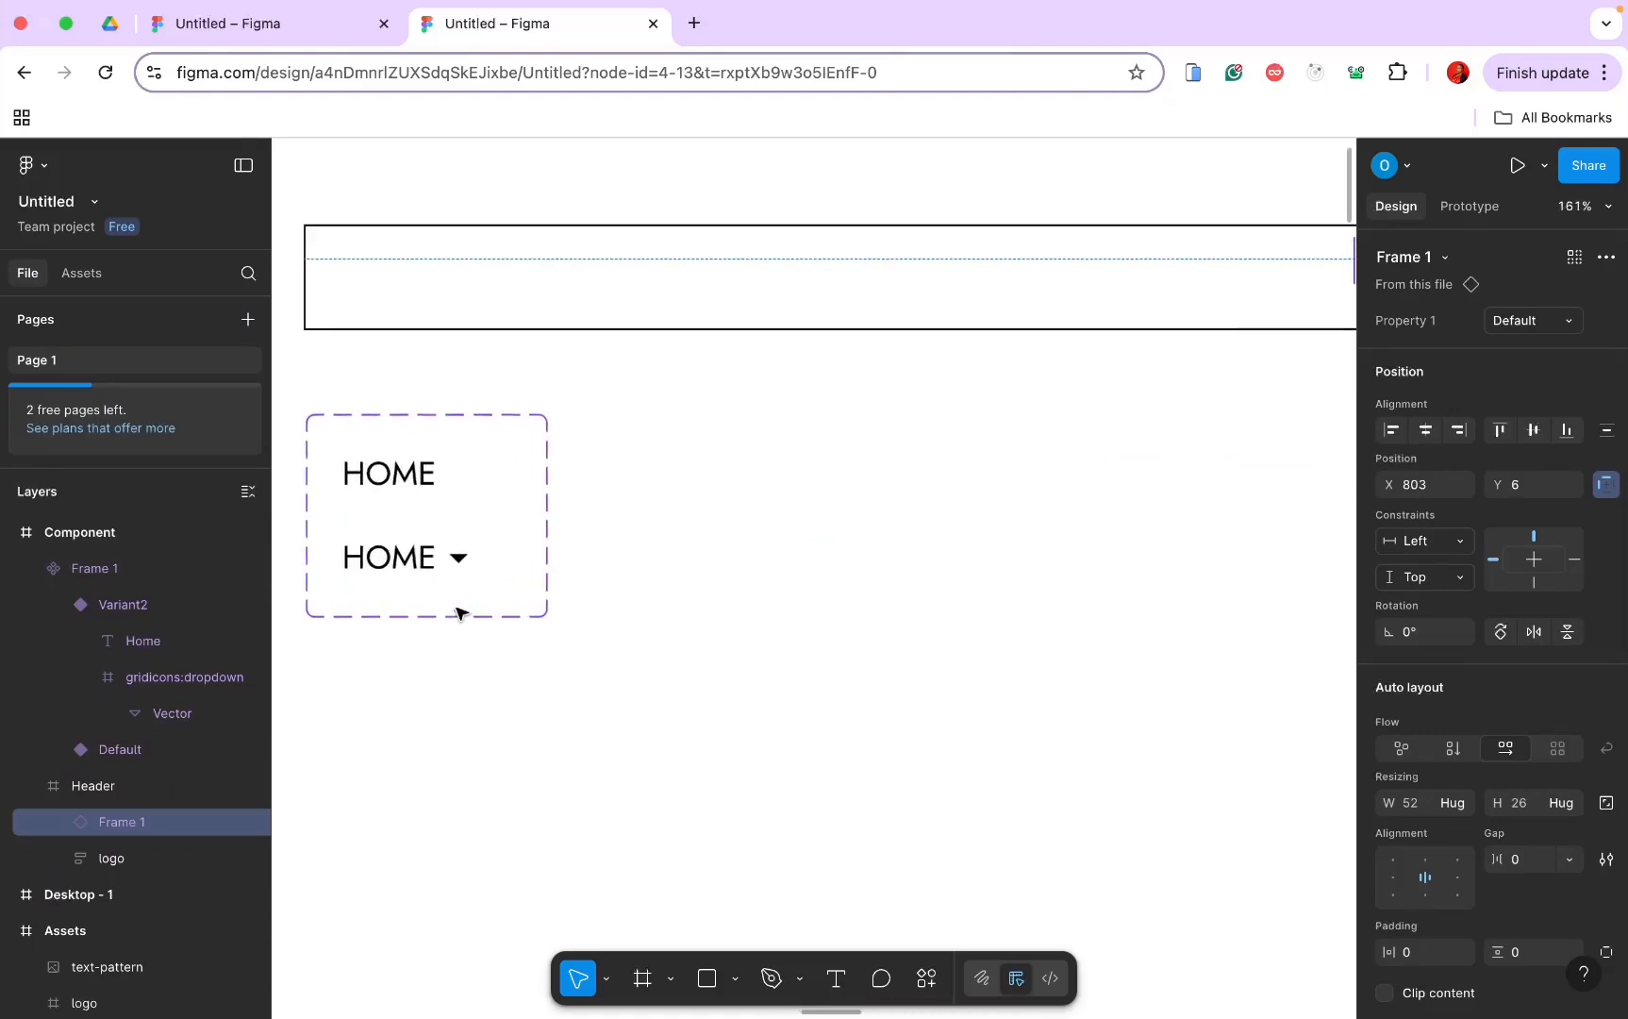
click(424, 487)
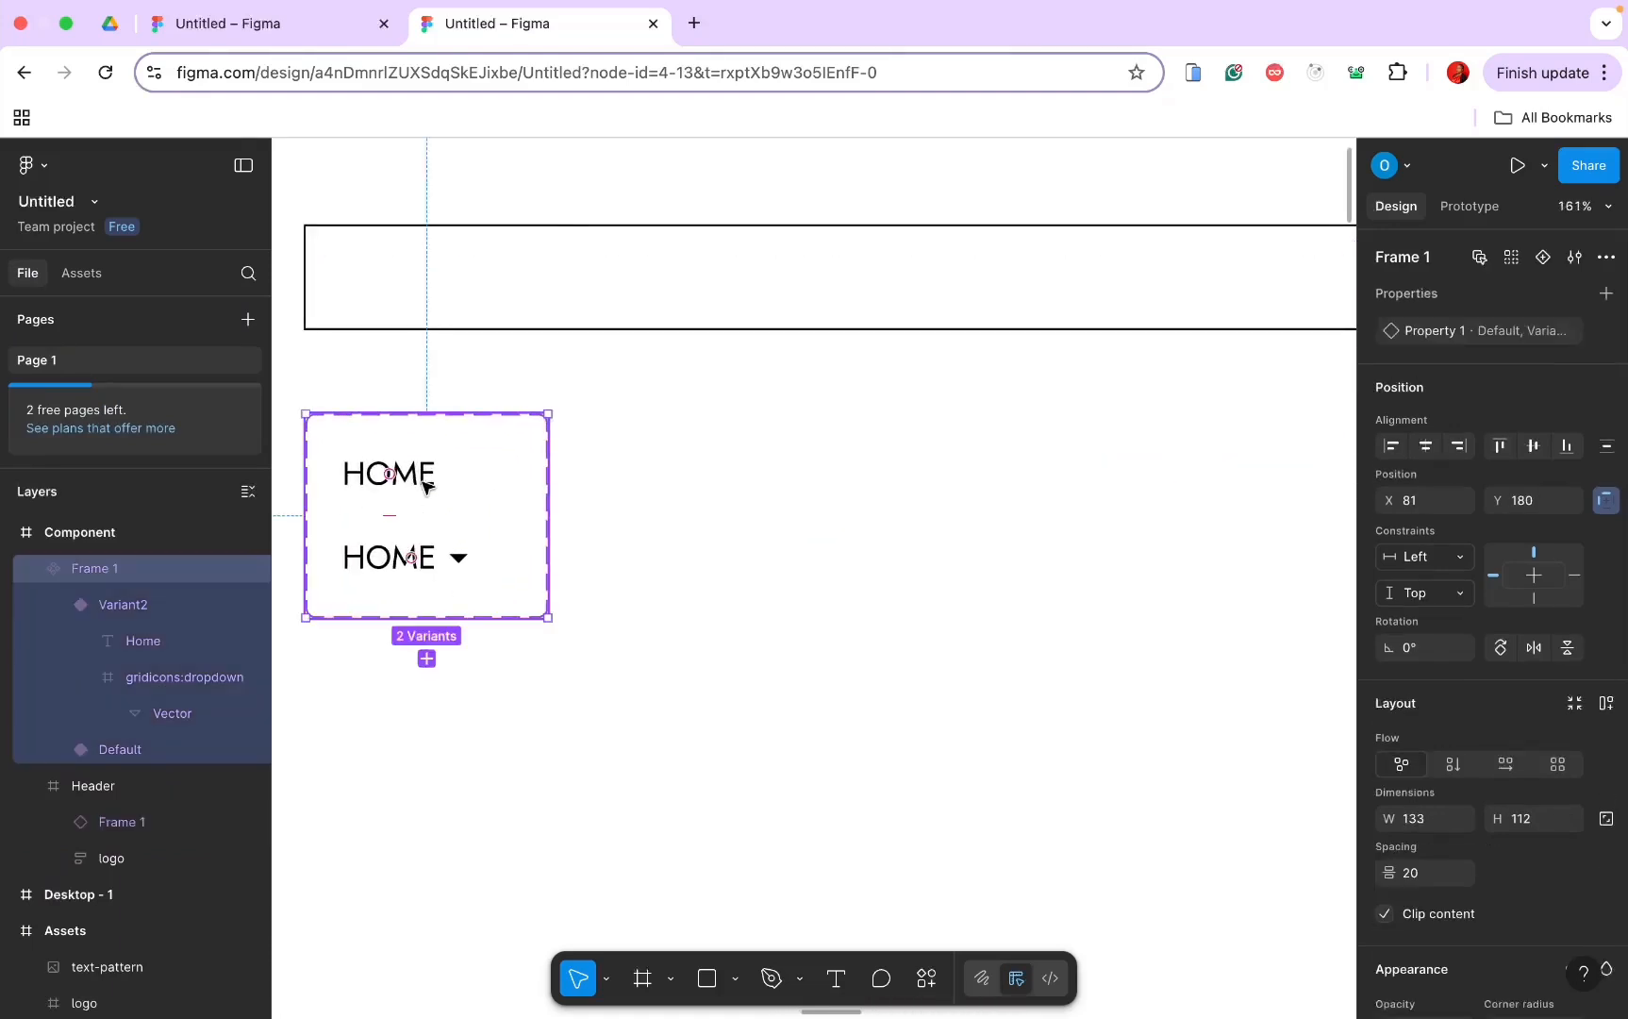
Step: Rename the HOME component set to 'NavLinks', then select the Header frame at 100% zoom
double_click(1404, 258)
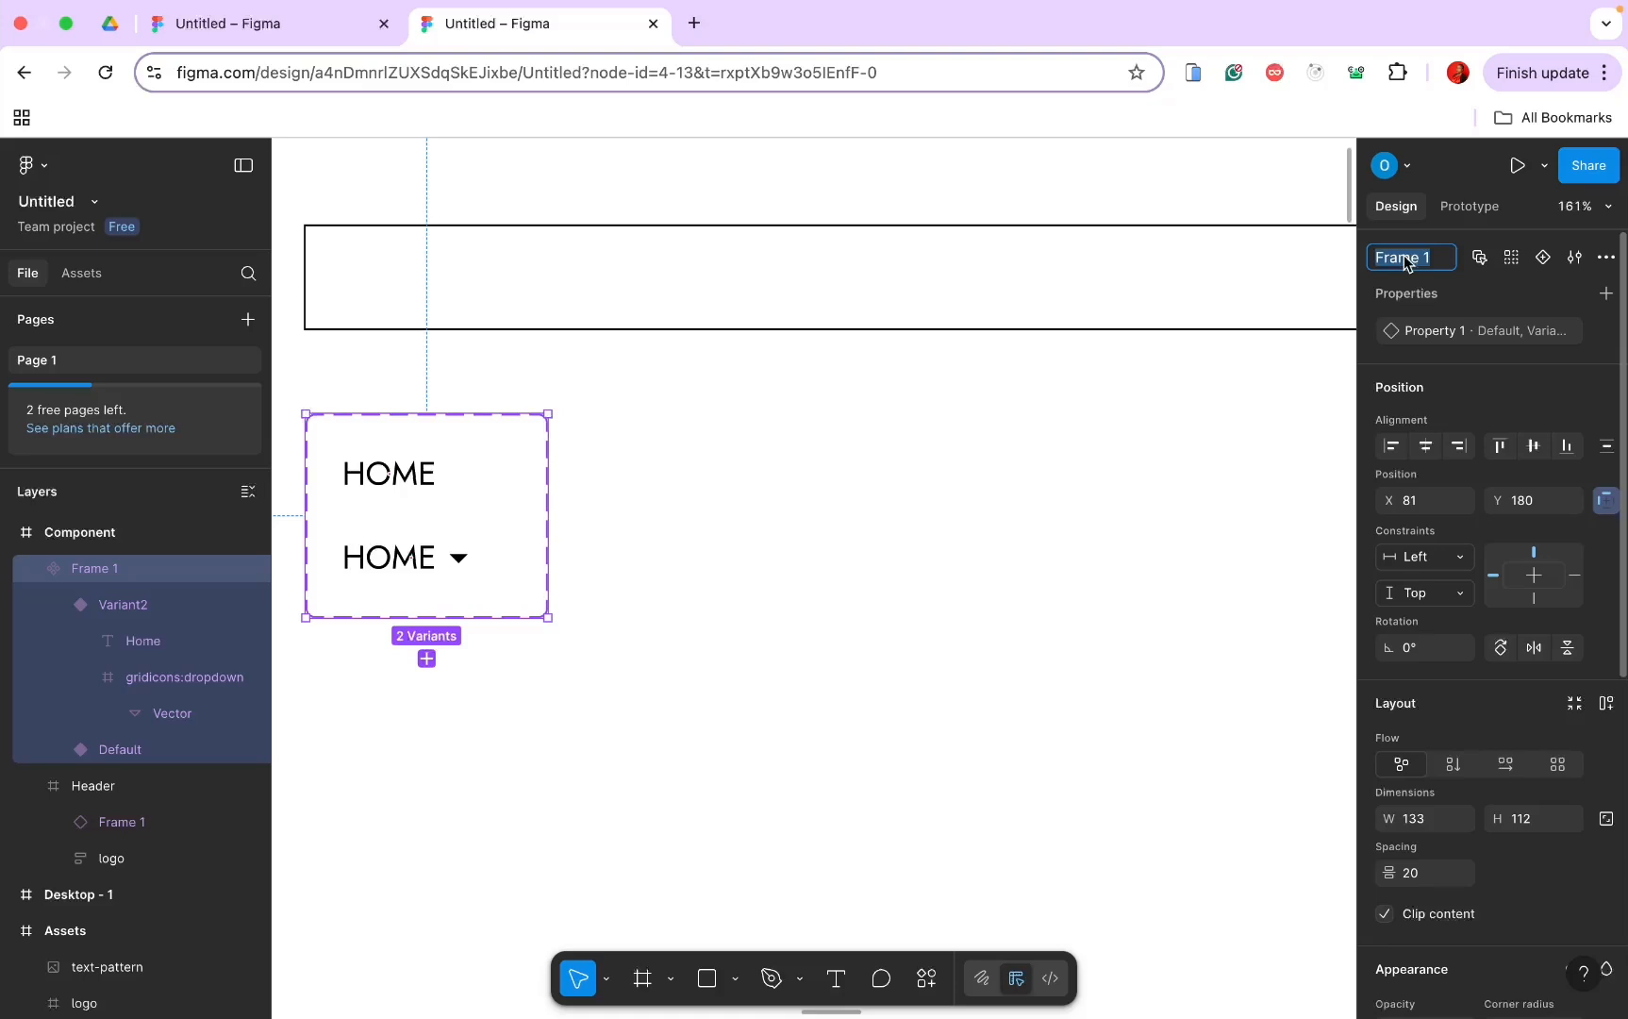
key(Caps_Lock)
text(NavLinks)
key(Return)
key(shift+0)
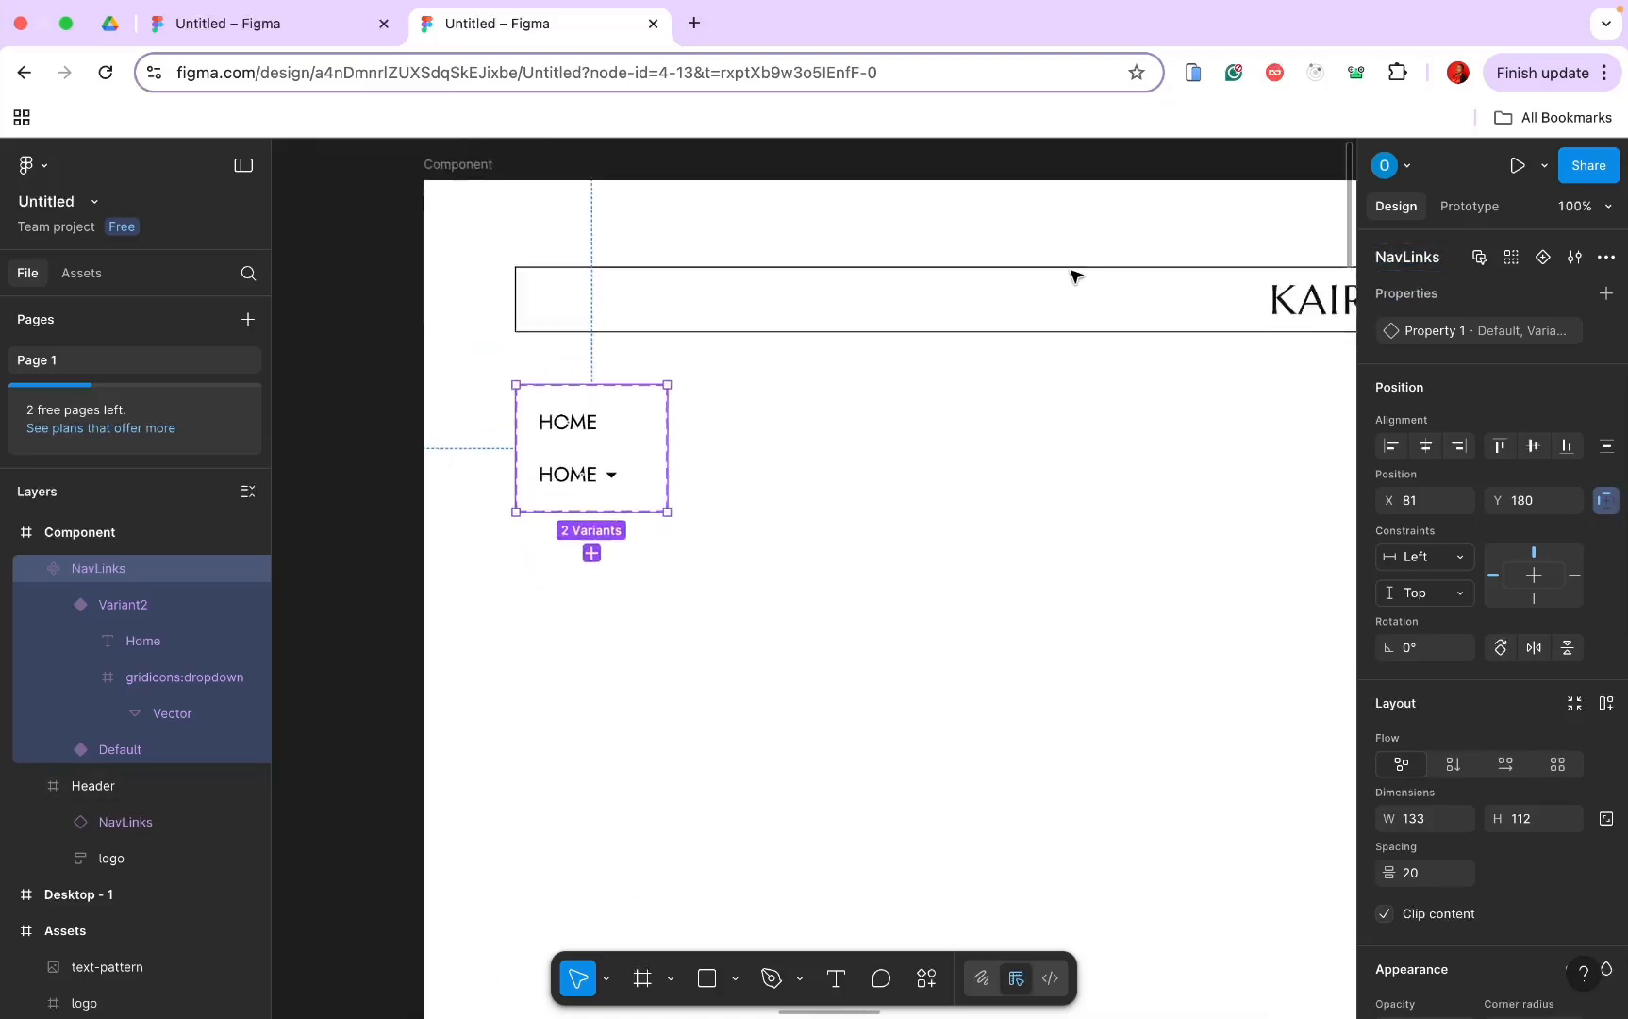
scroll(1071, 275, down, 5)
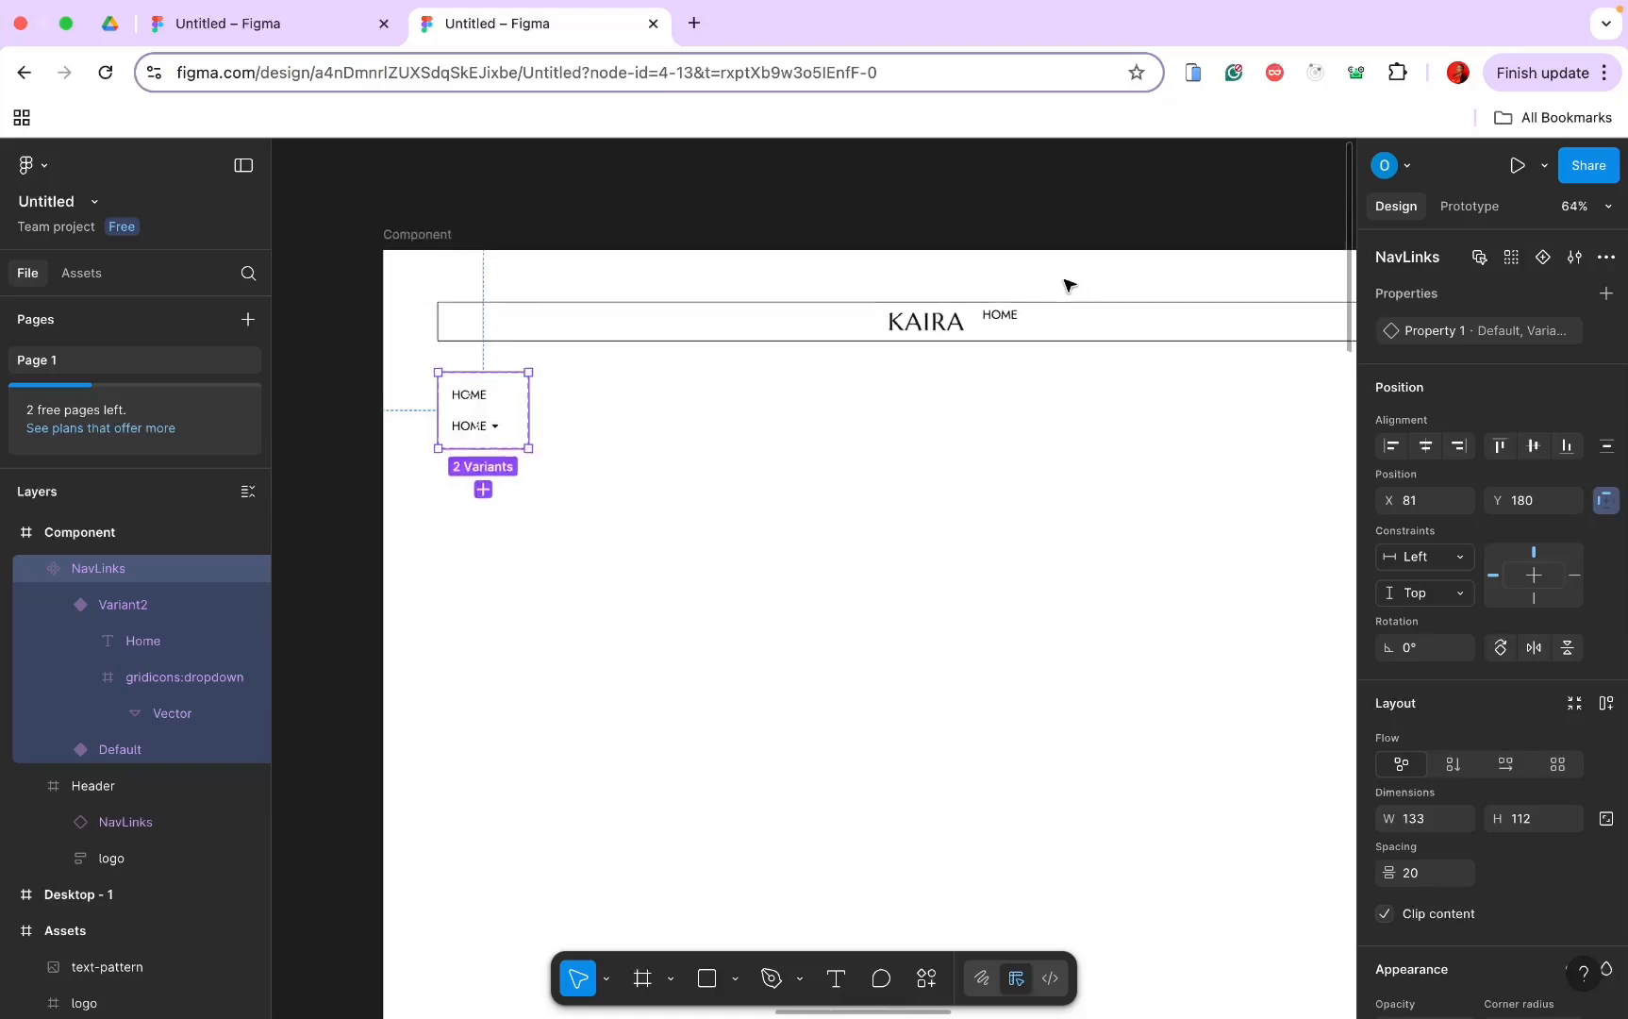
scroll(1069, 285, down, 2)
click(887, 317)
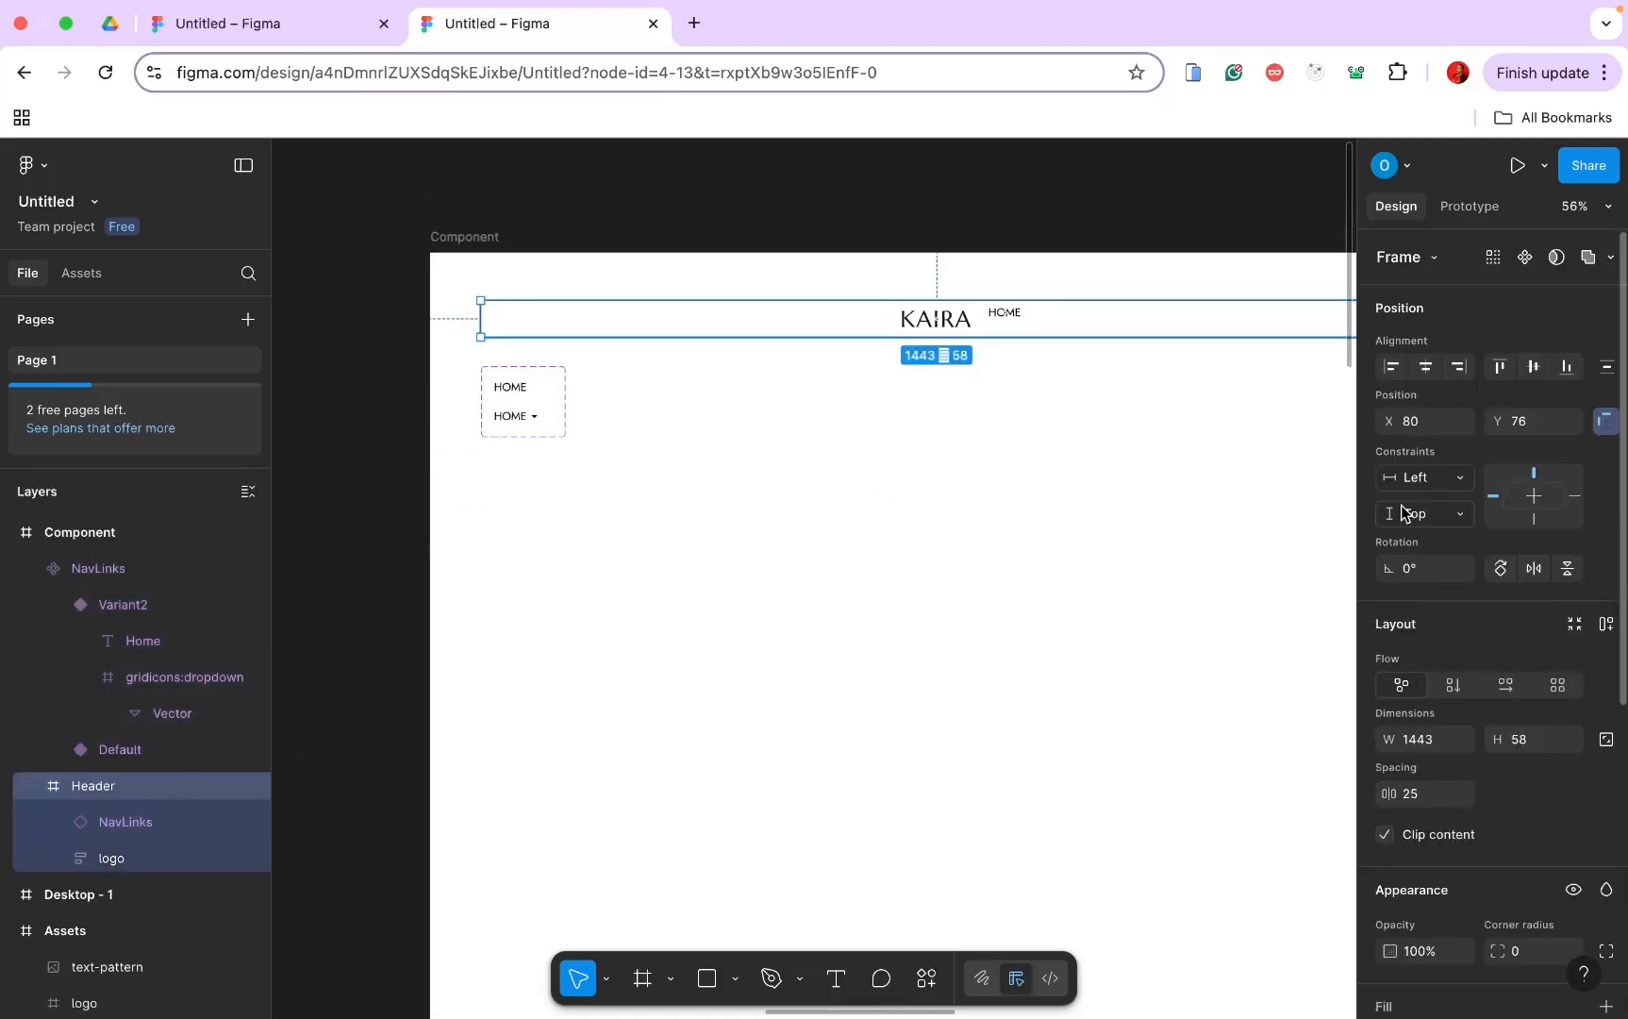
Step: Give the Header auto layout with Auto gap and 0 horizontal padding
click(1606, 624)
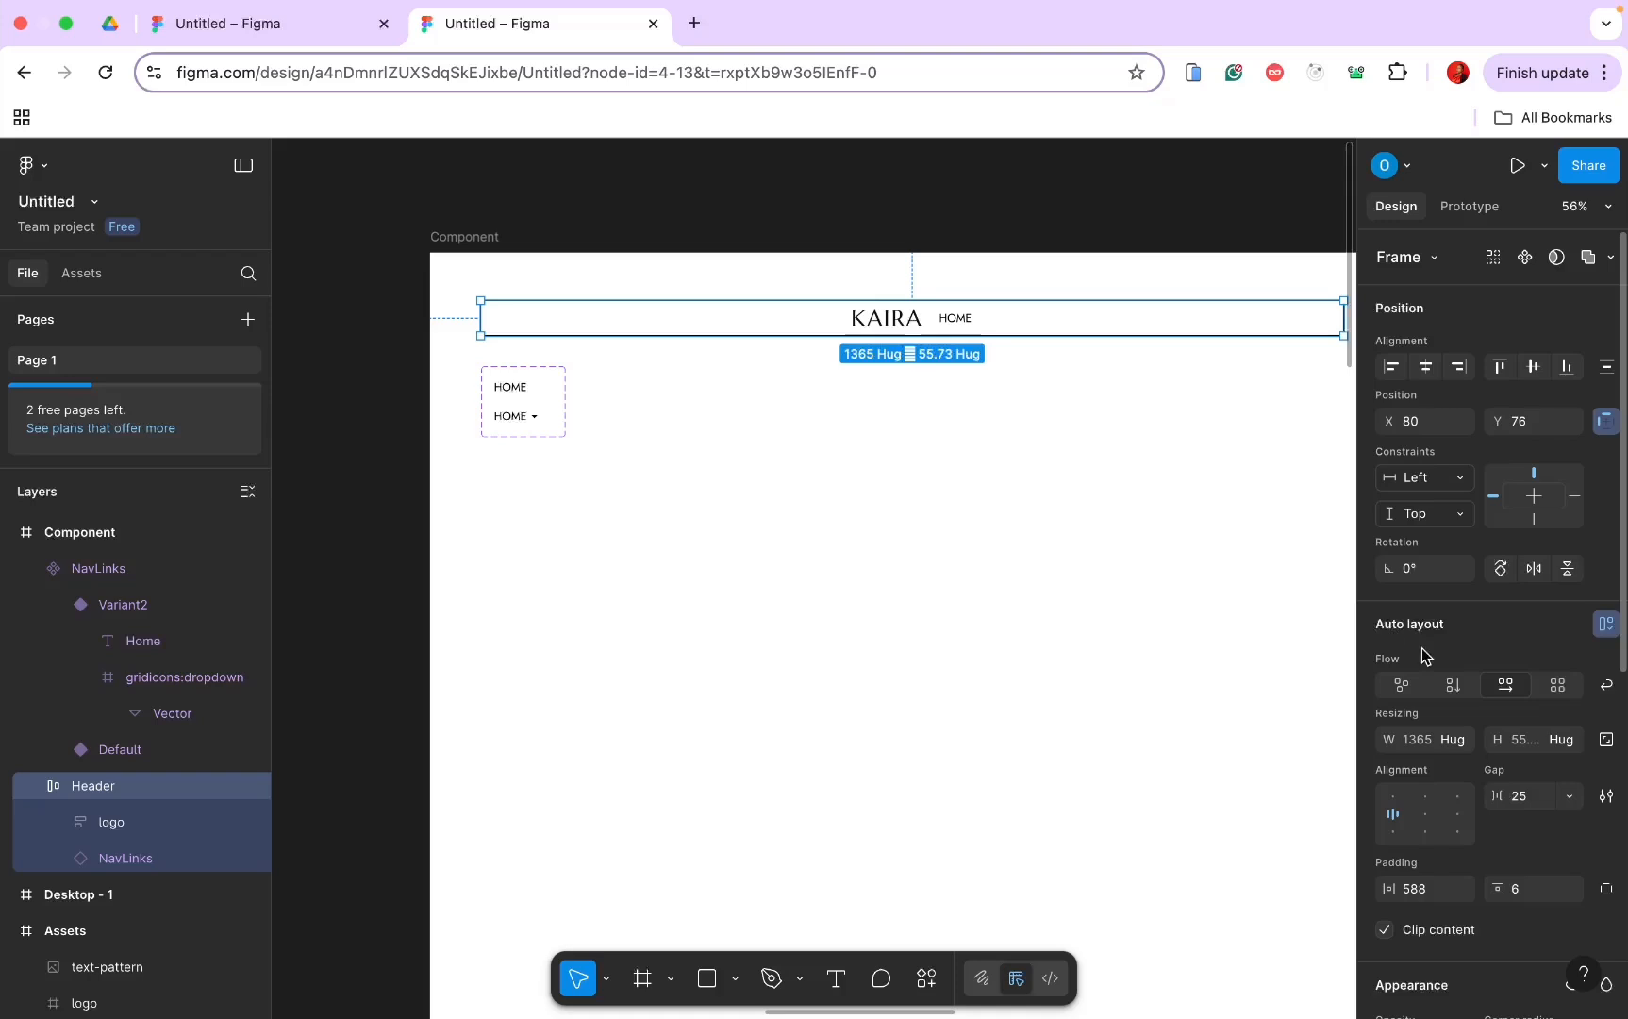
click(1570, 796)
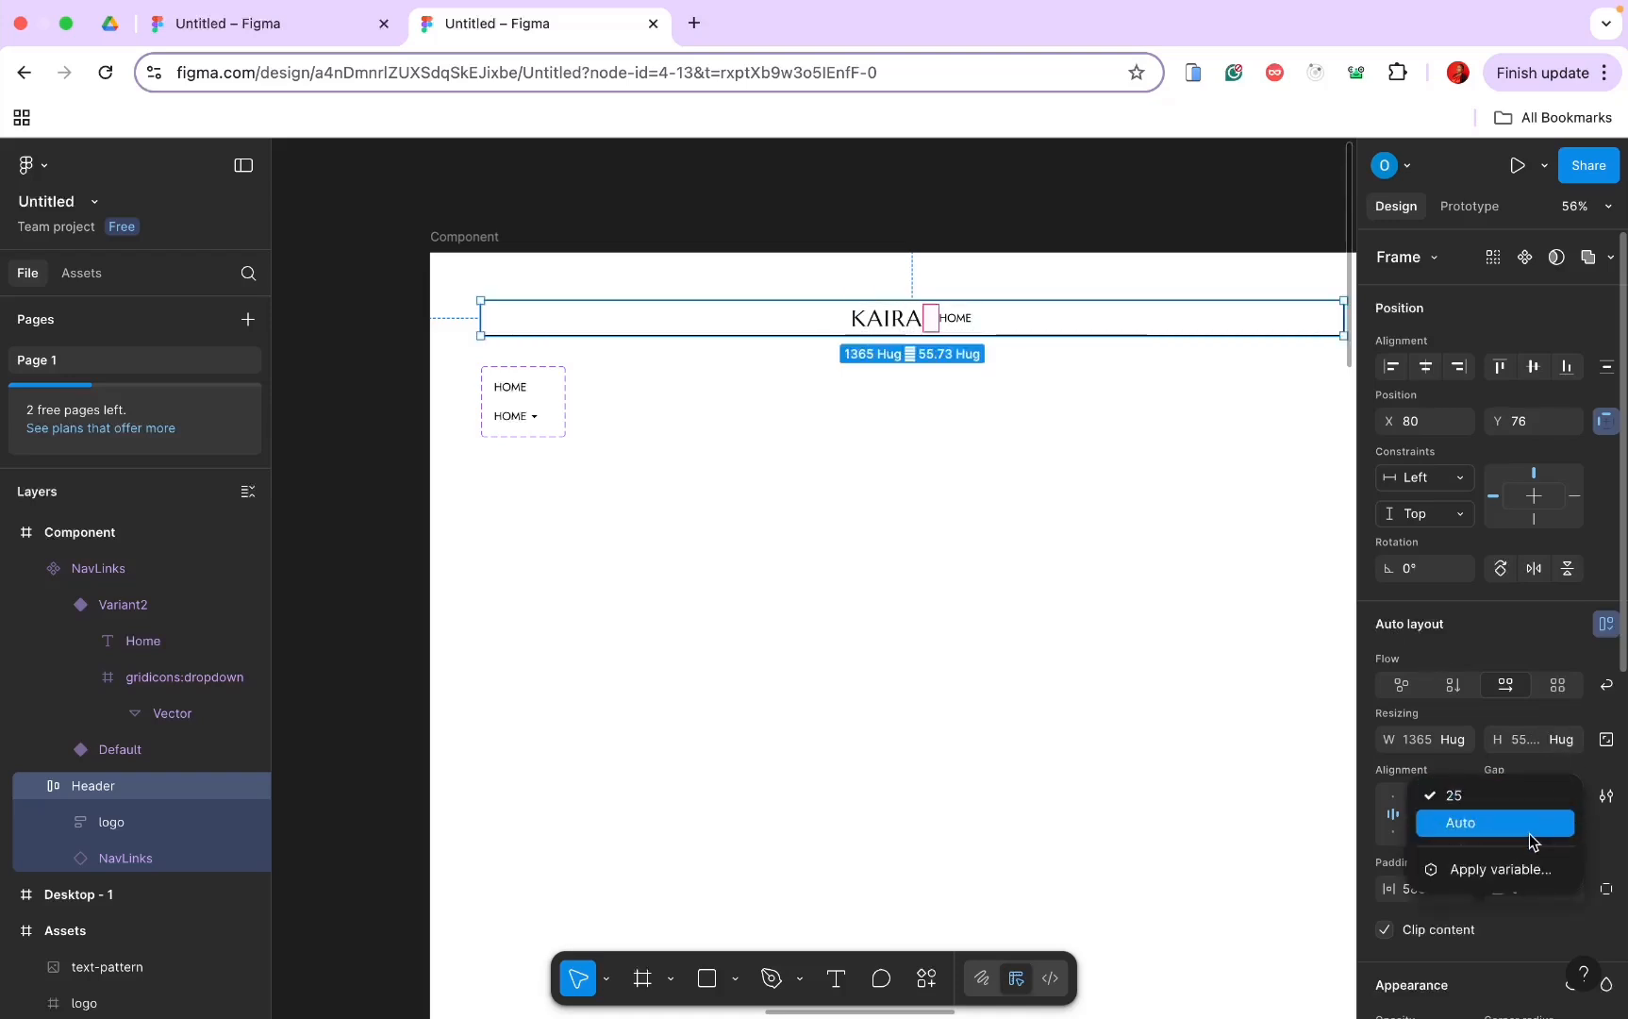
click(1507, 825)
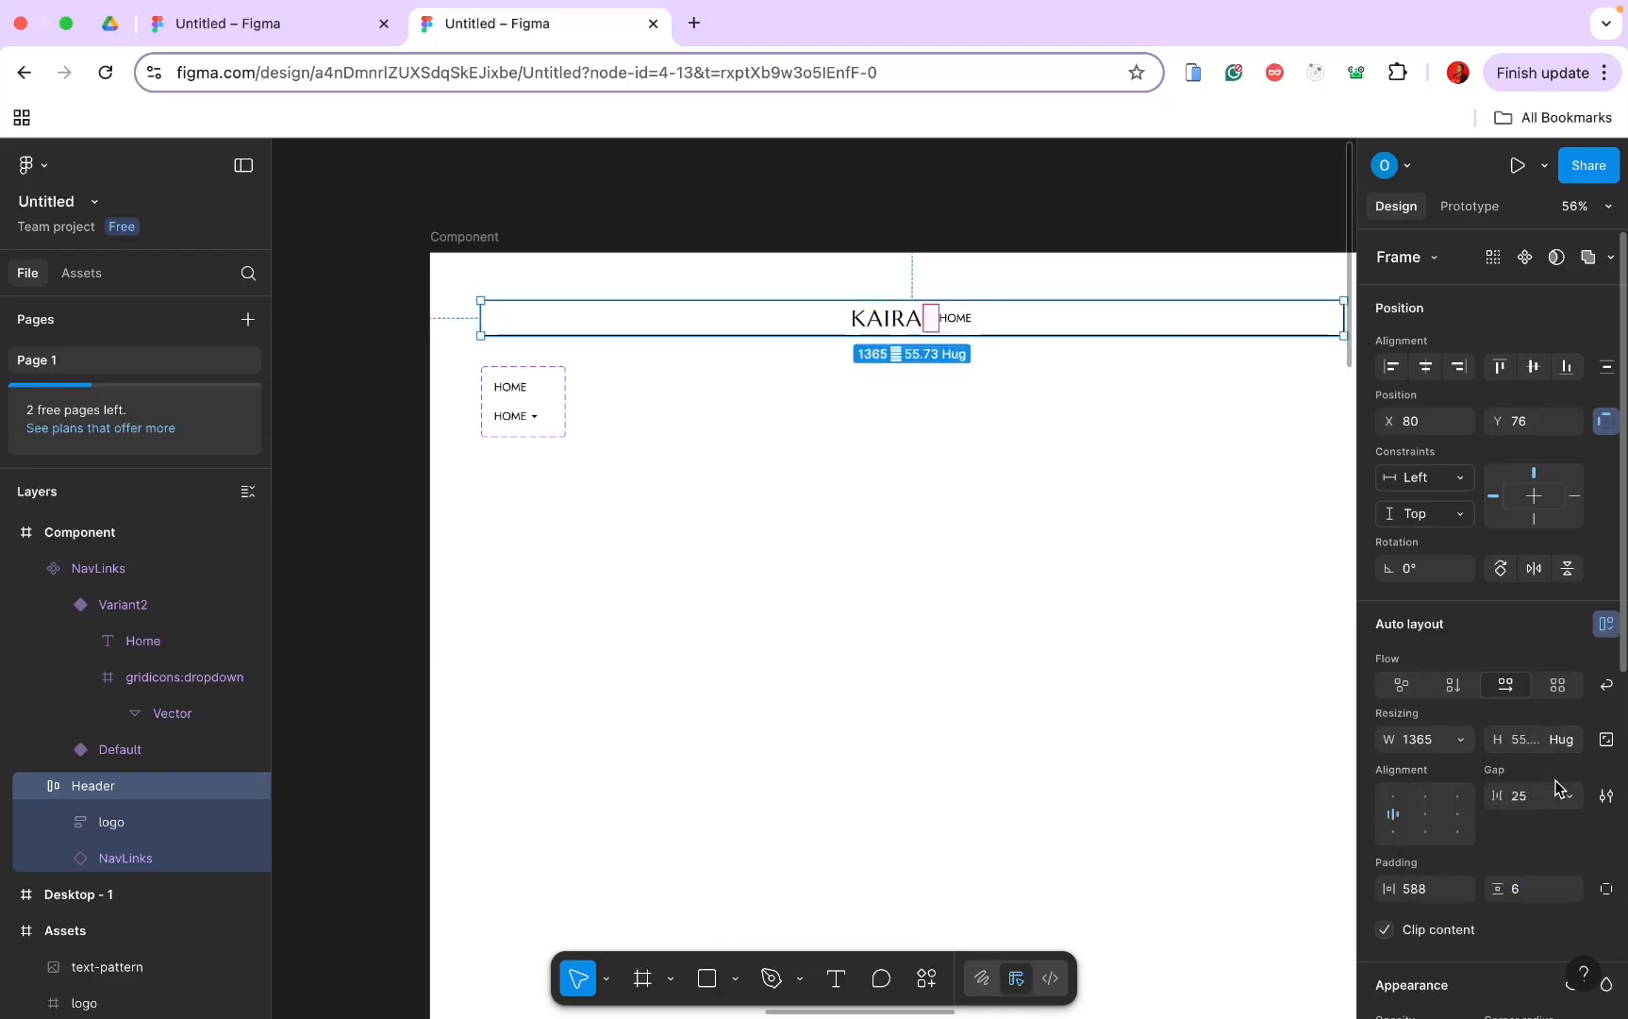
click(1415, 891)
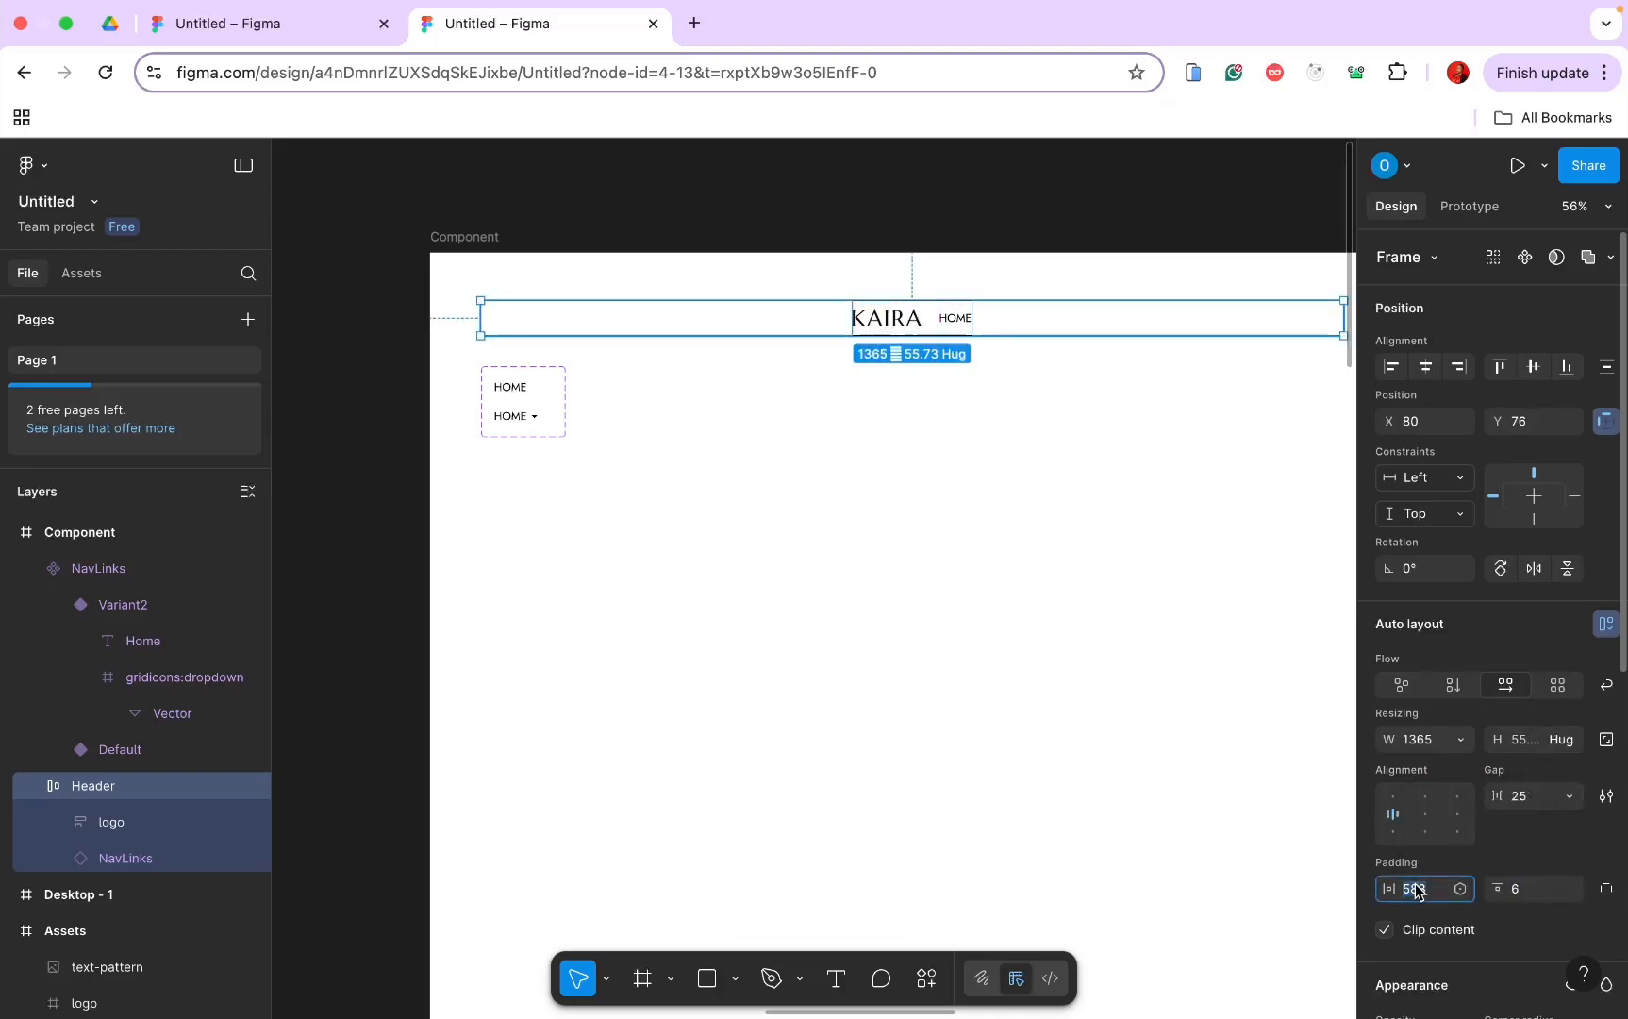
text(0)
key(Return)
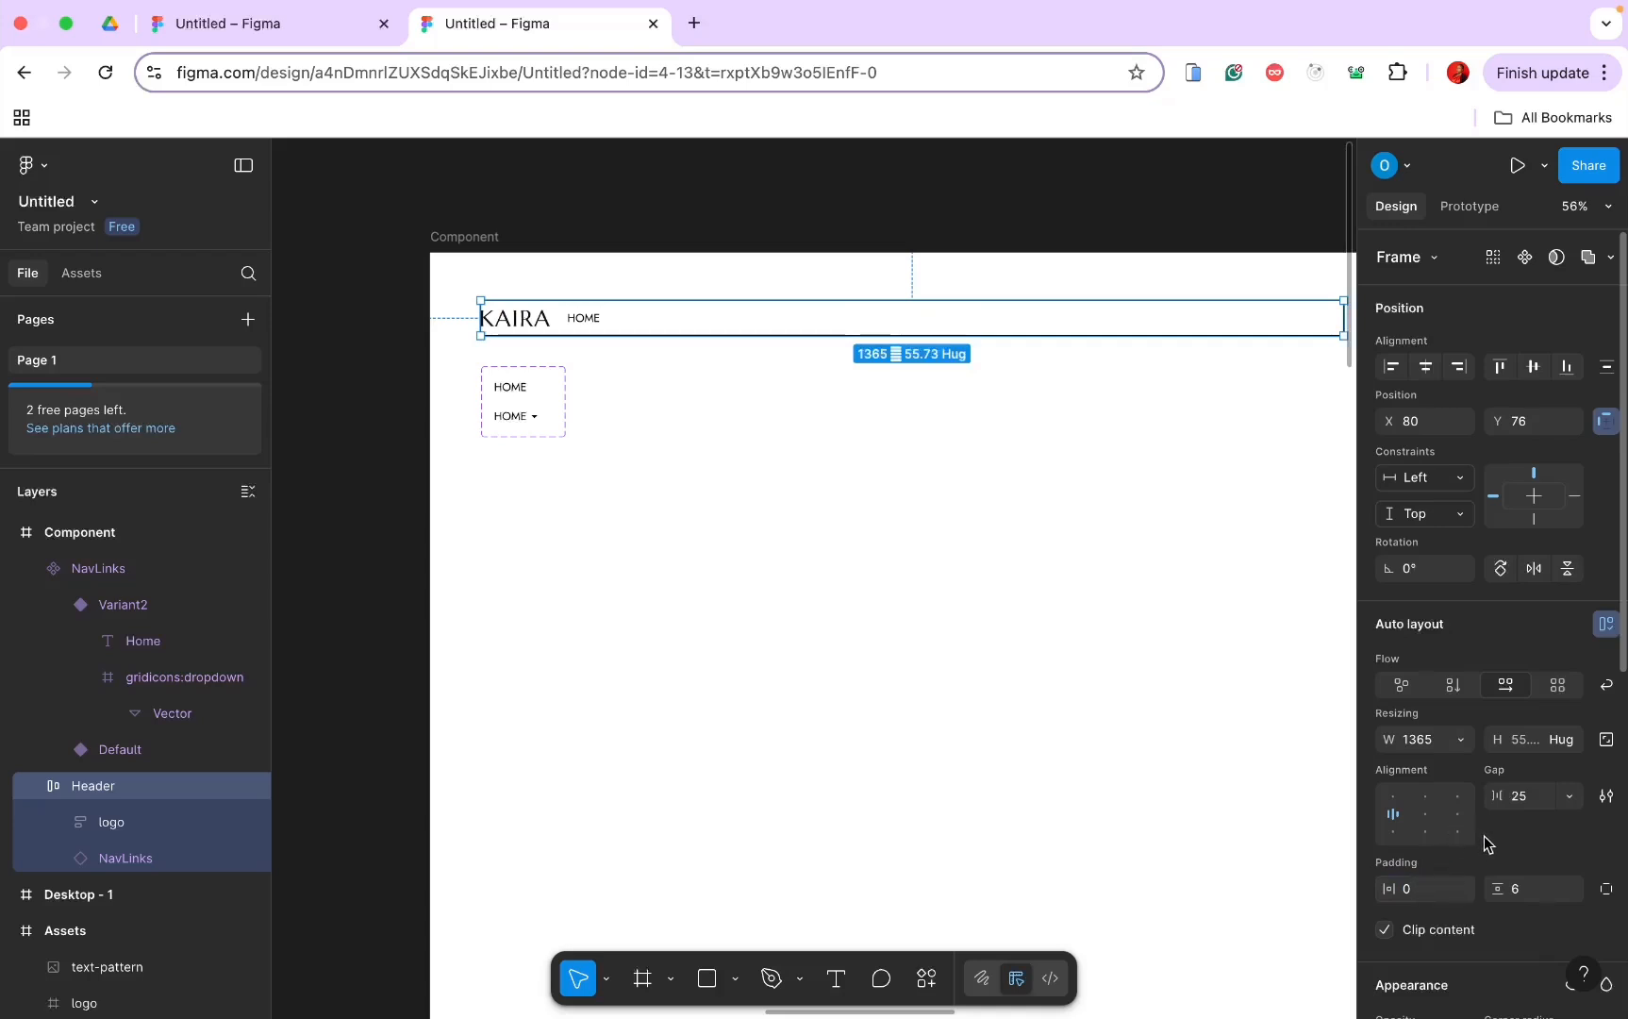
Step: Reapply Auto gap so KAIRA and HOME sit at opposite ends, then select the HOME link
click(1571, 796)
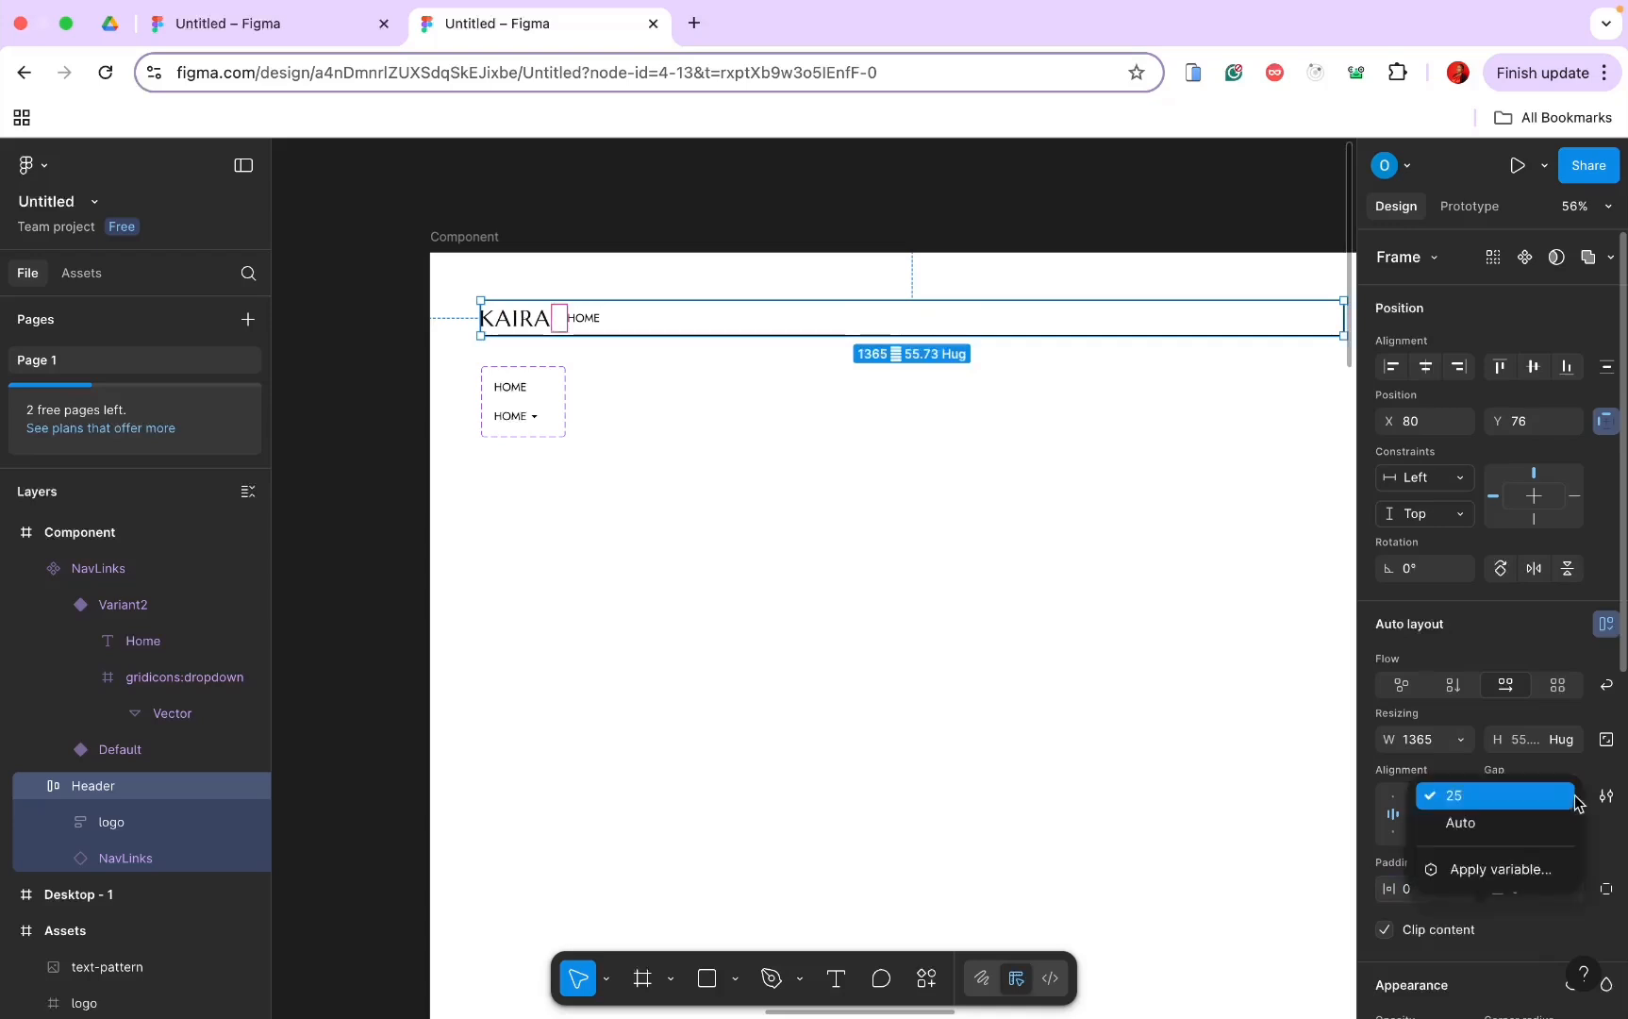
click(1543, 832)
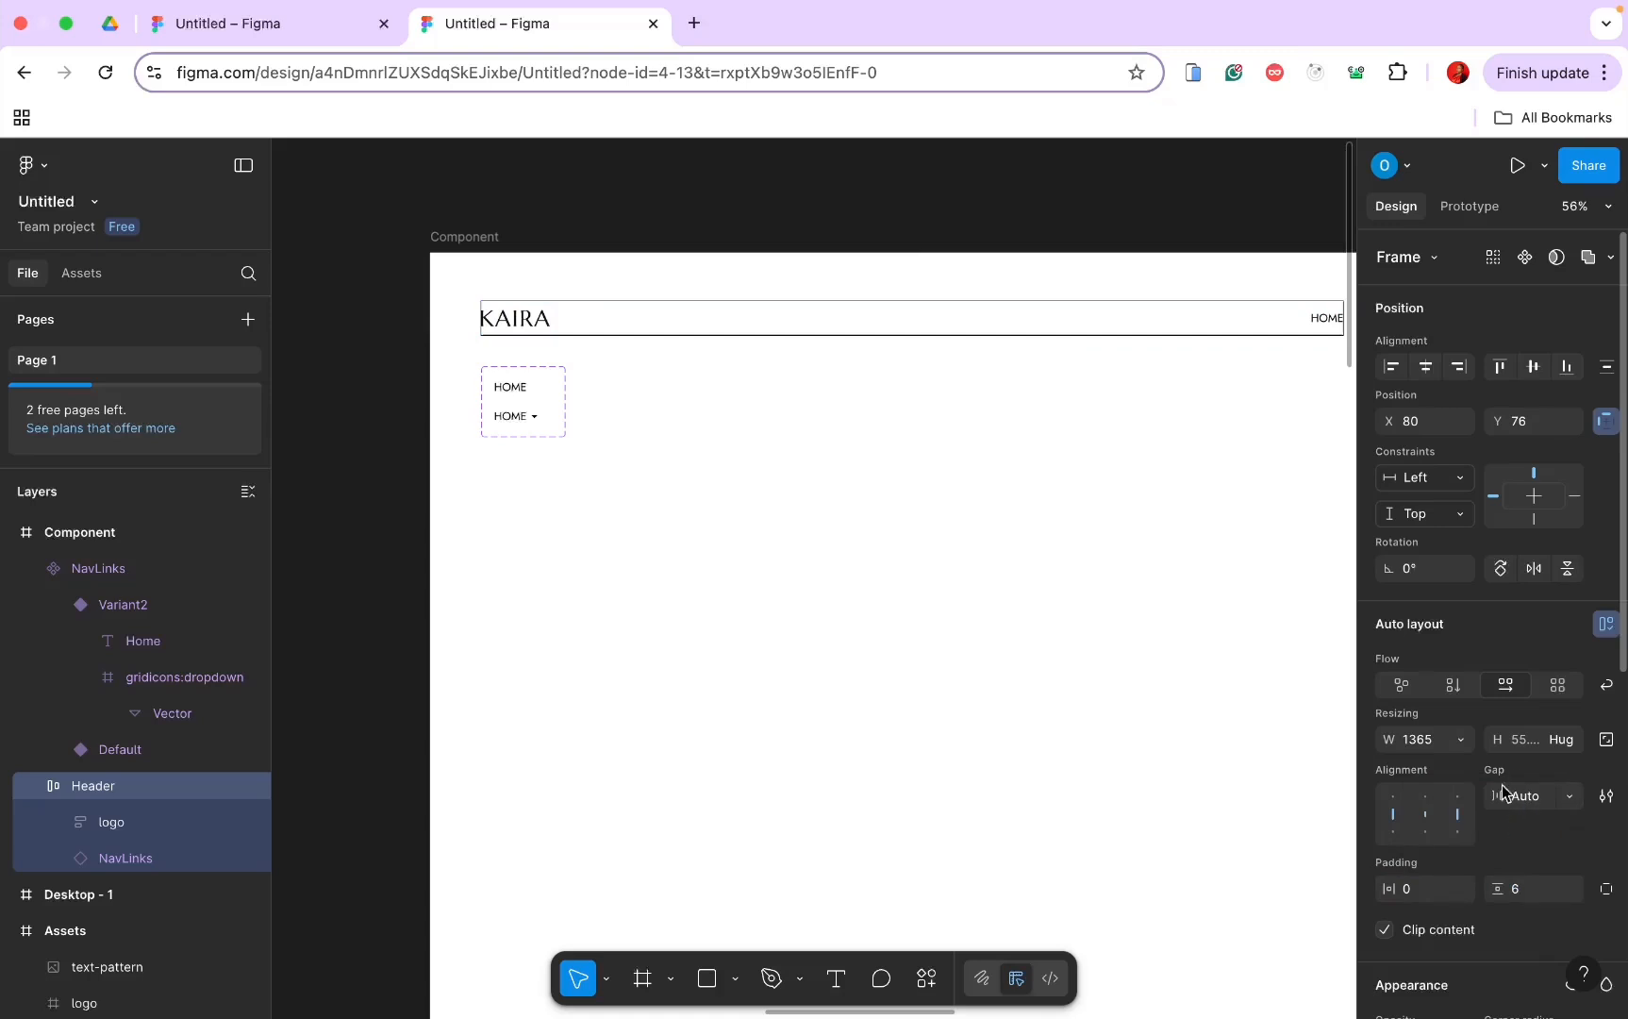
scroll(1017, 662, down, 3)
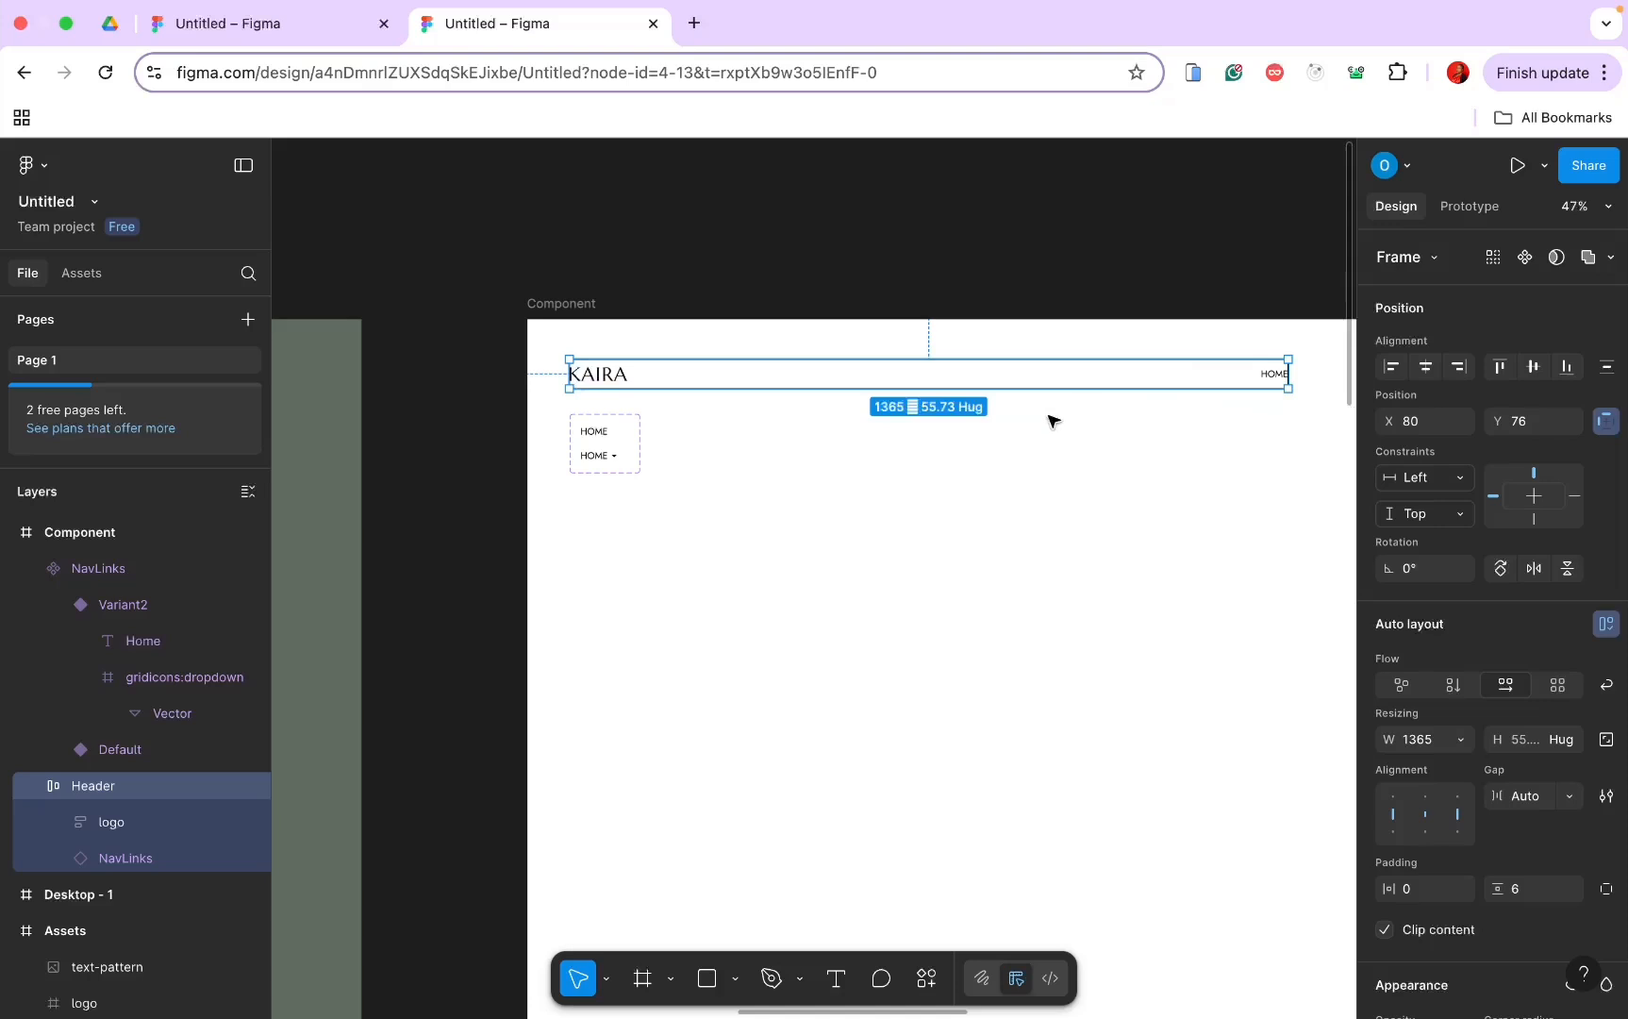
click(1139, 454)
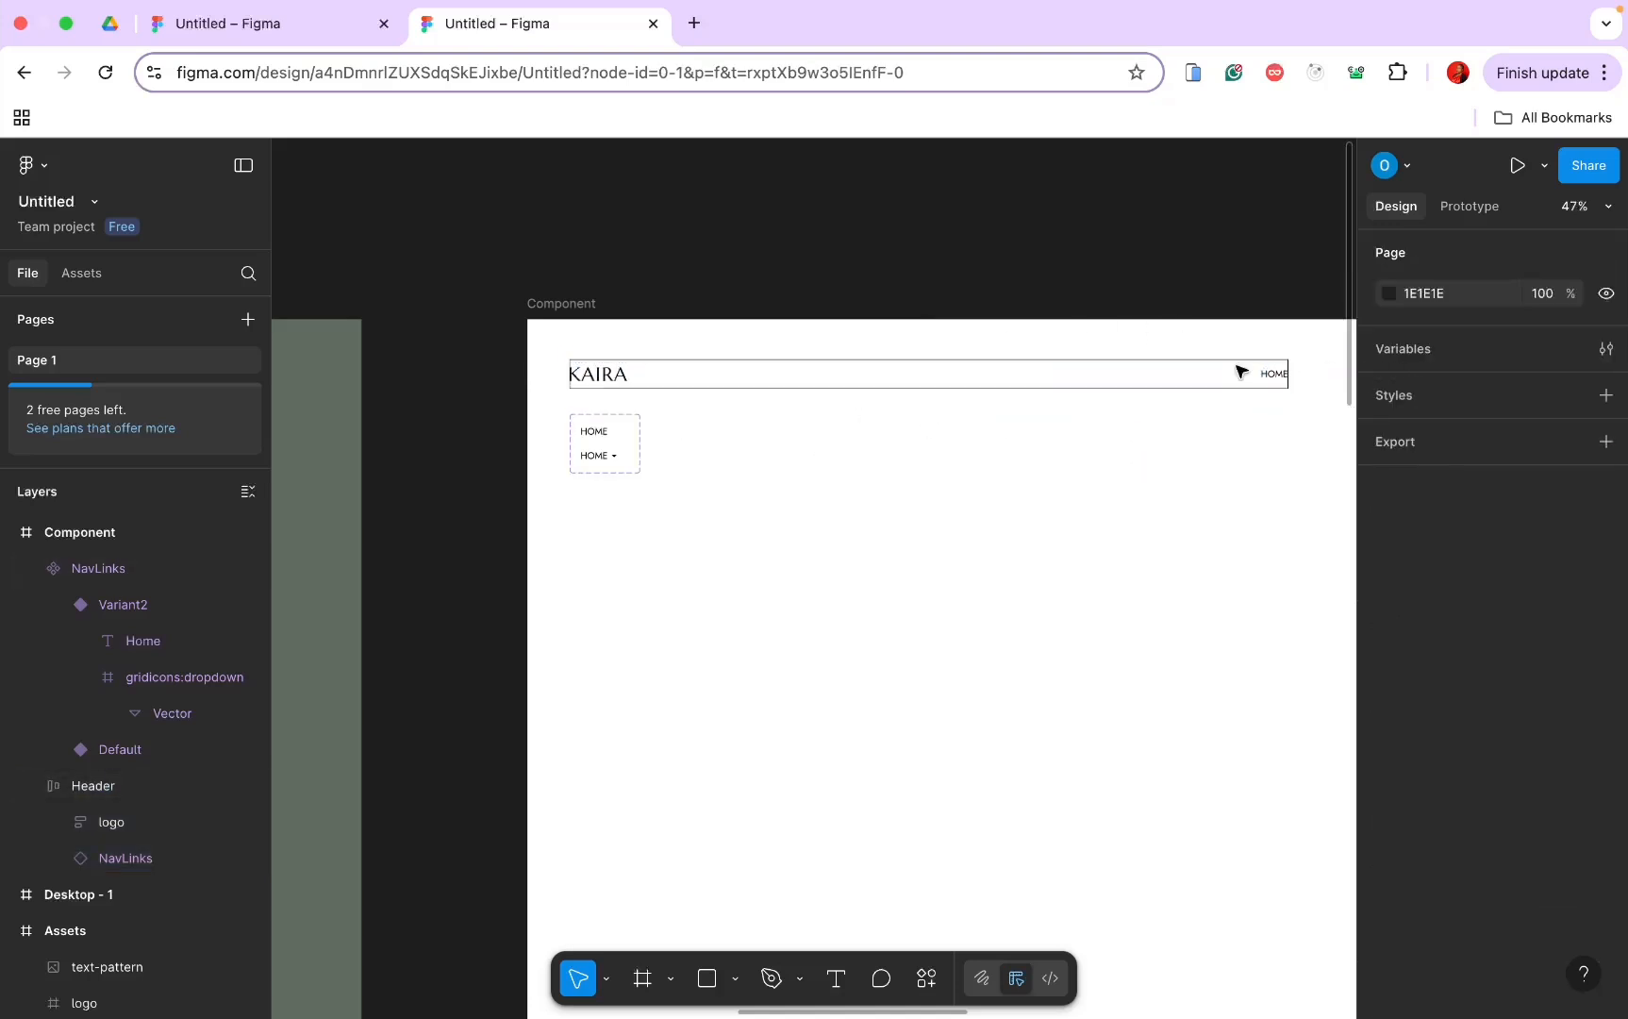
click(1279, 380)
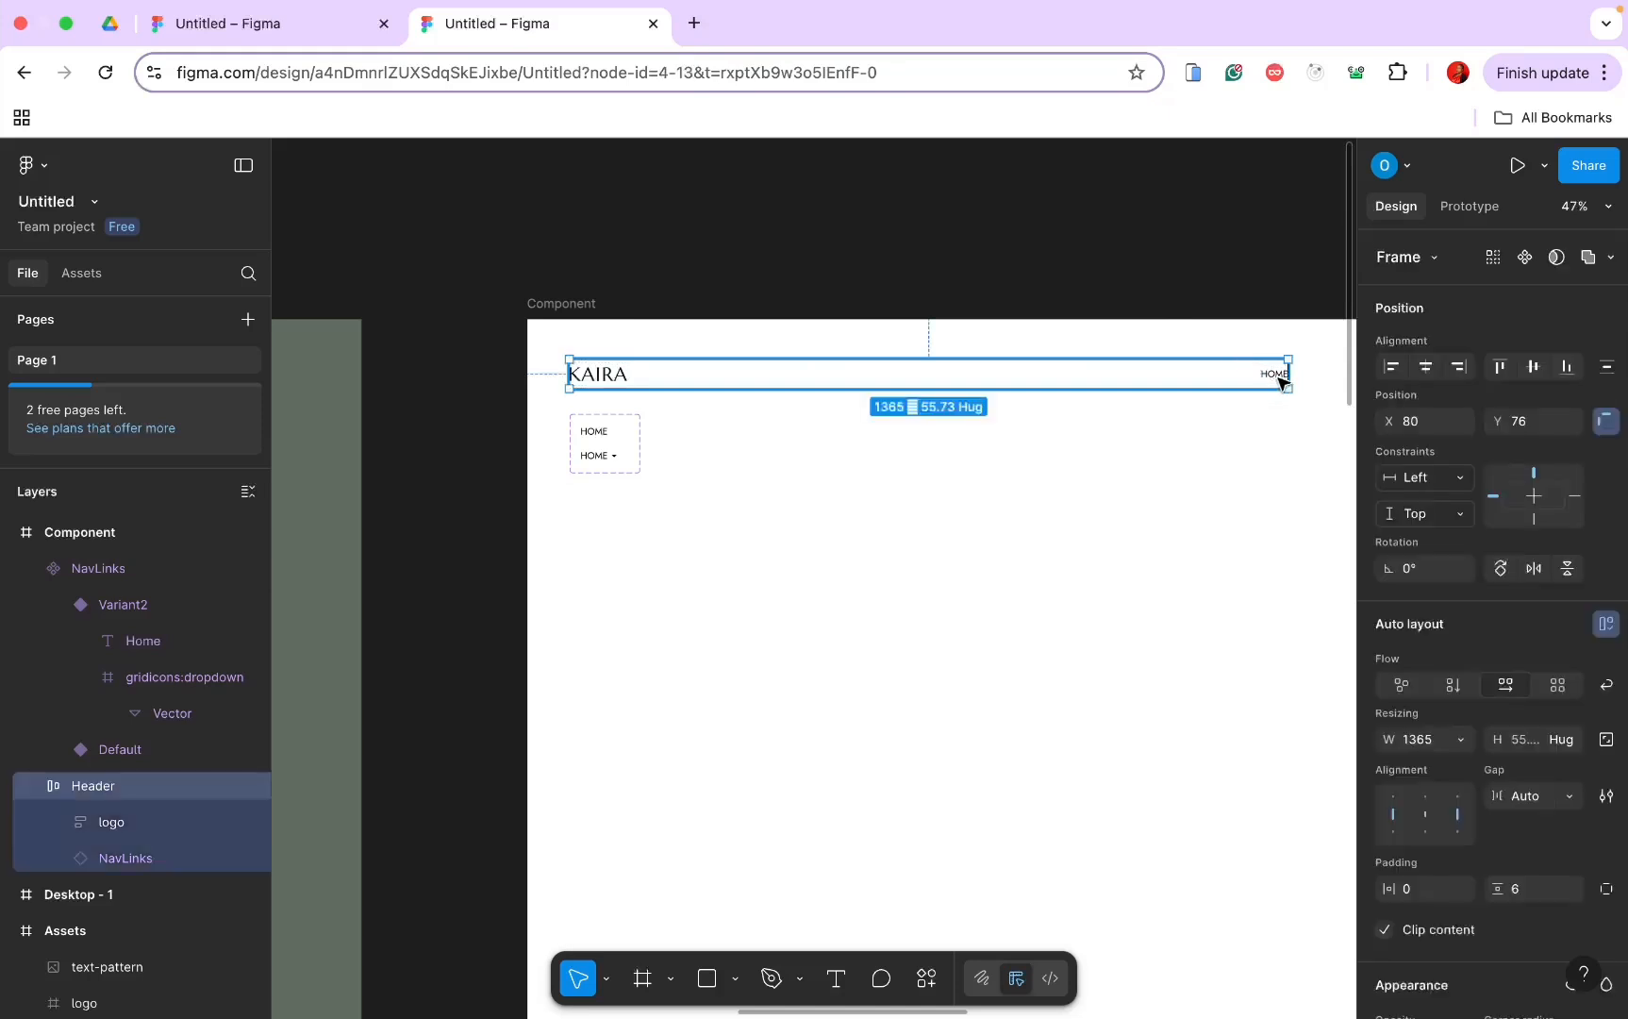
click(1279, 381)
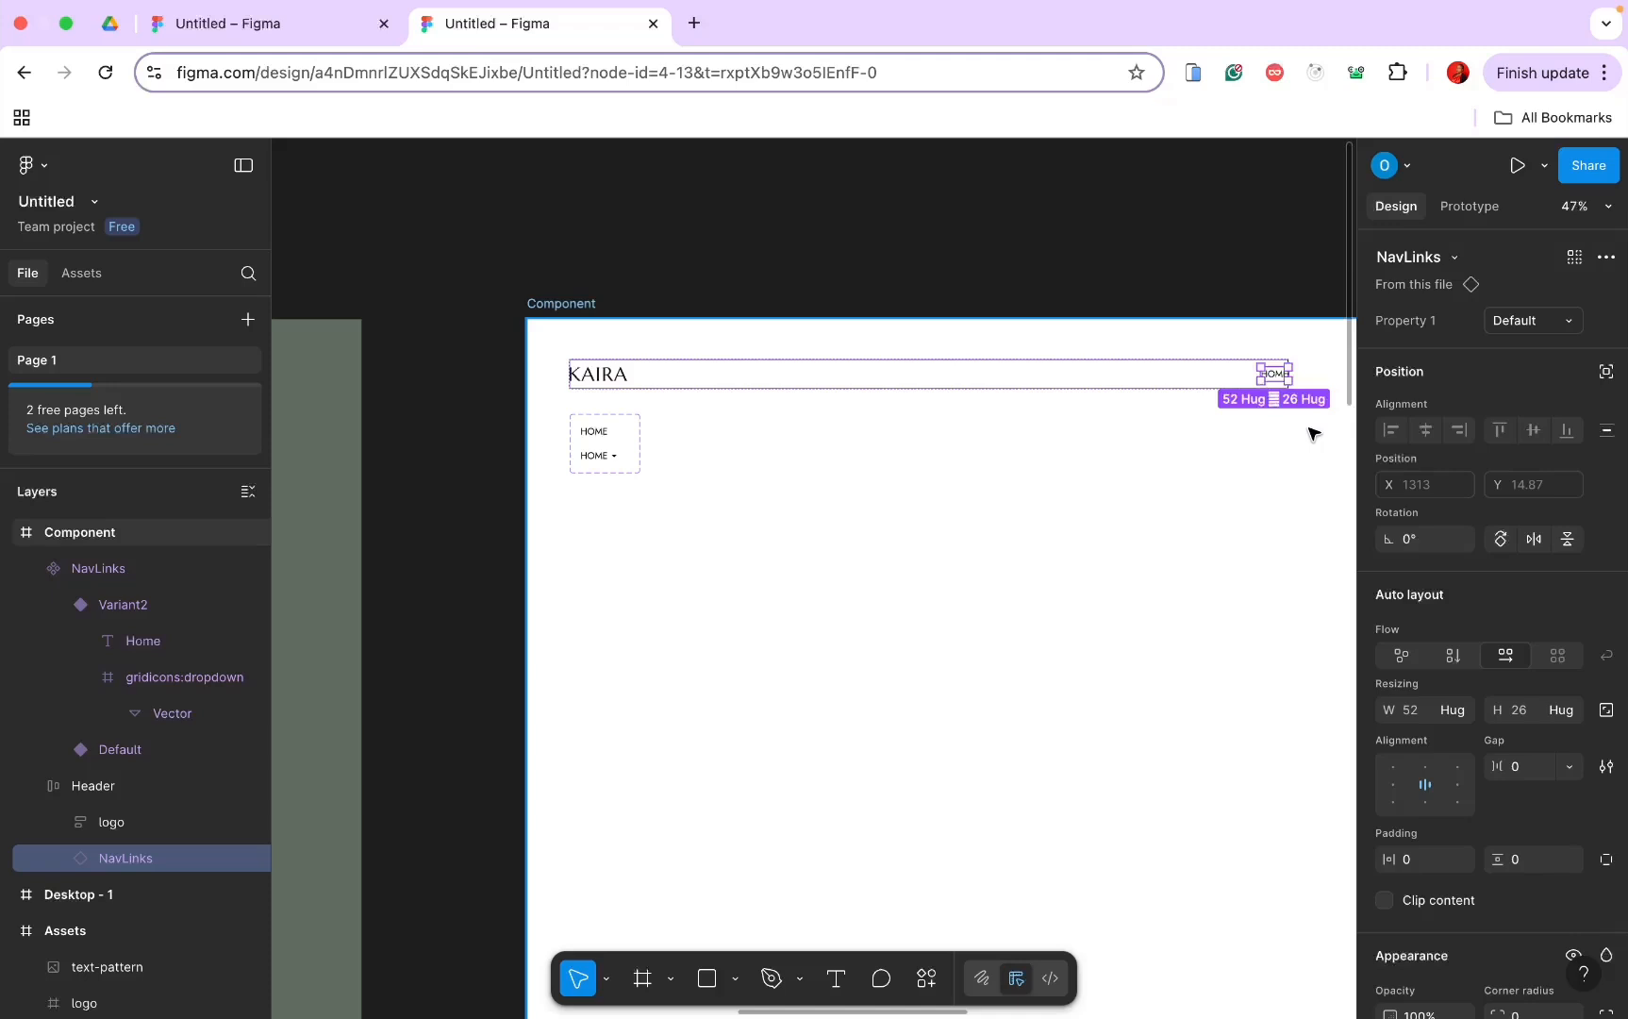
Step: Duplicate the NavLinks instance into five copies and wrap them in a new frame
key(ctrl+d)
key(ctrl+d)
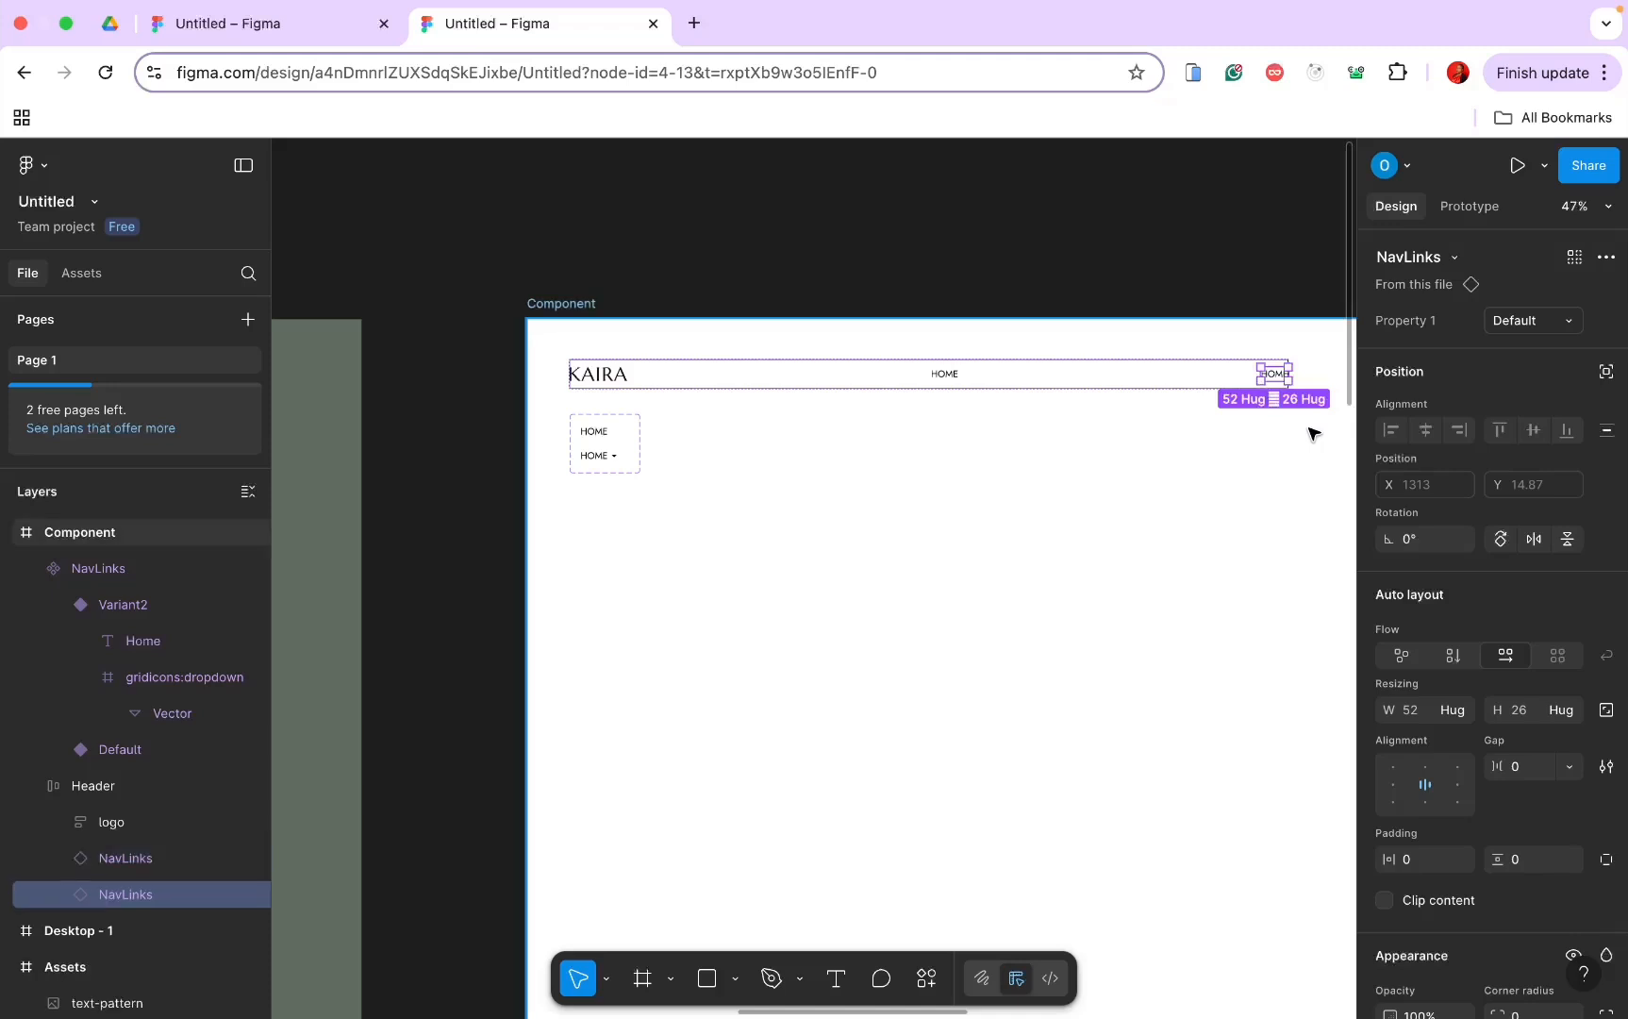
key(ctrl+d)
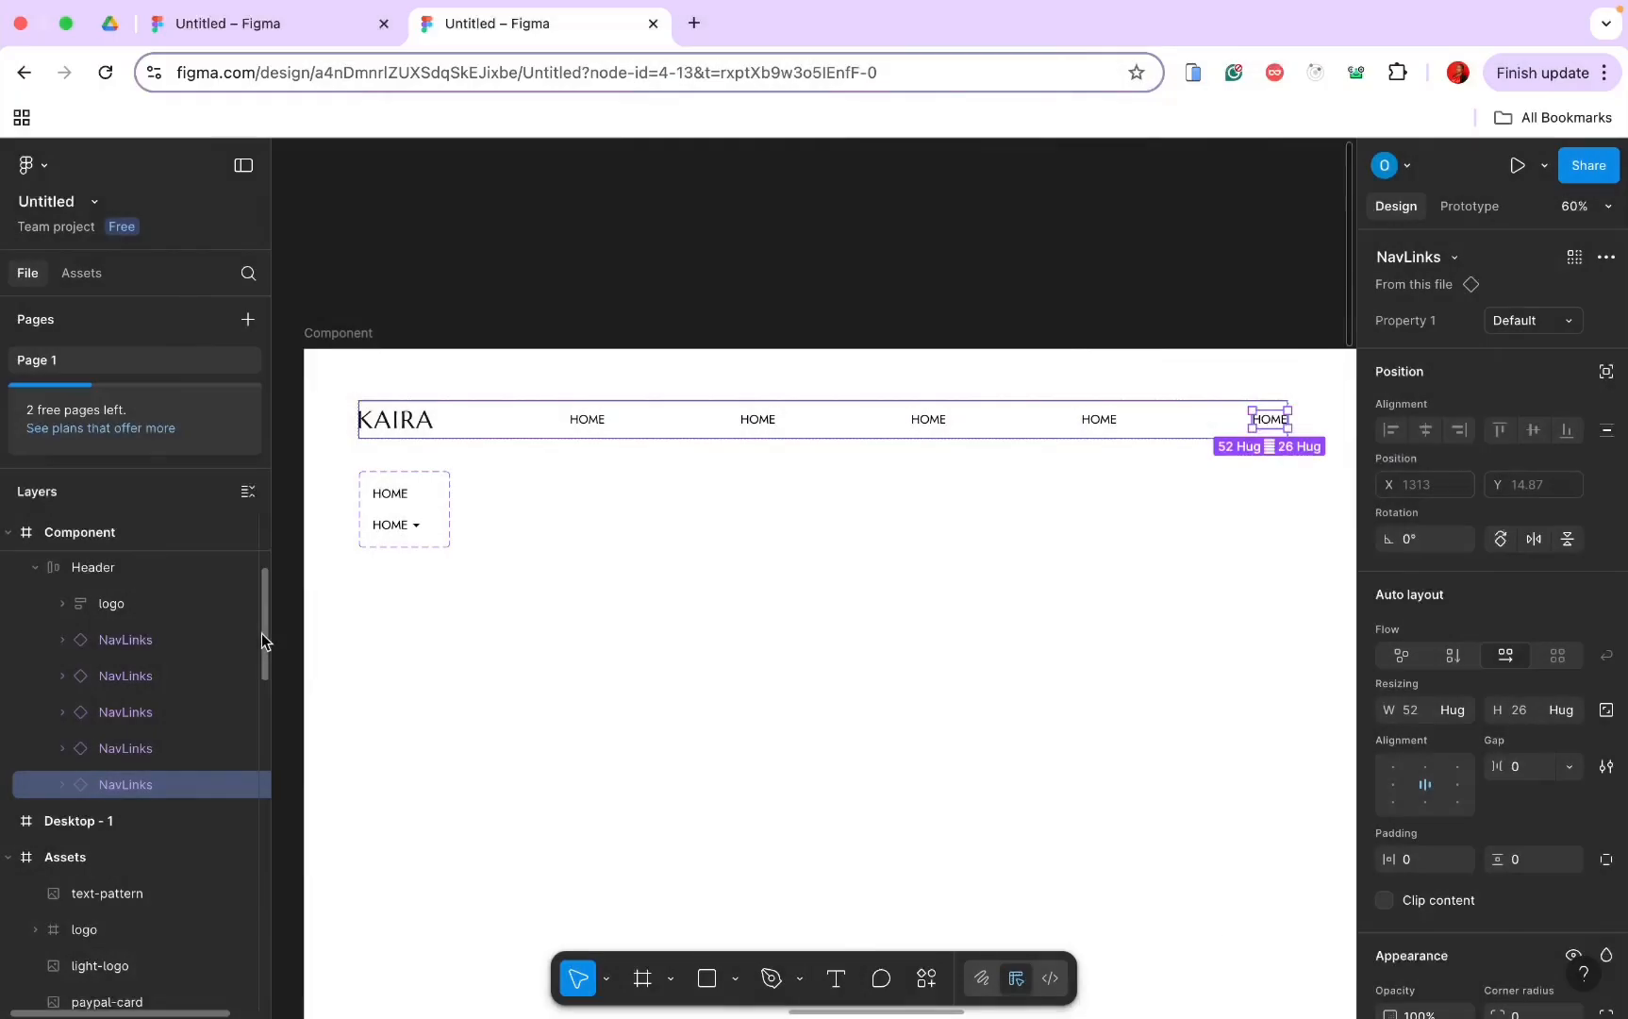
shift+click(152, 640)
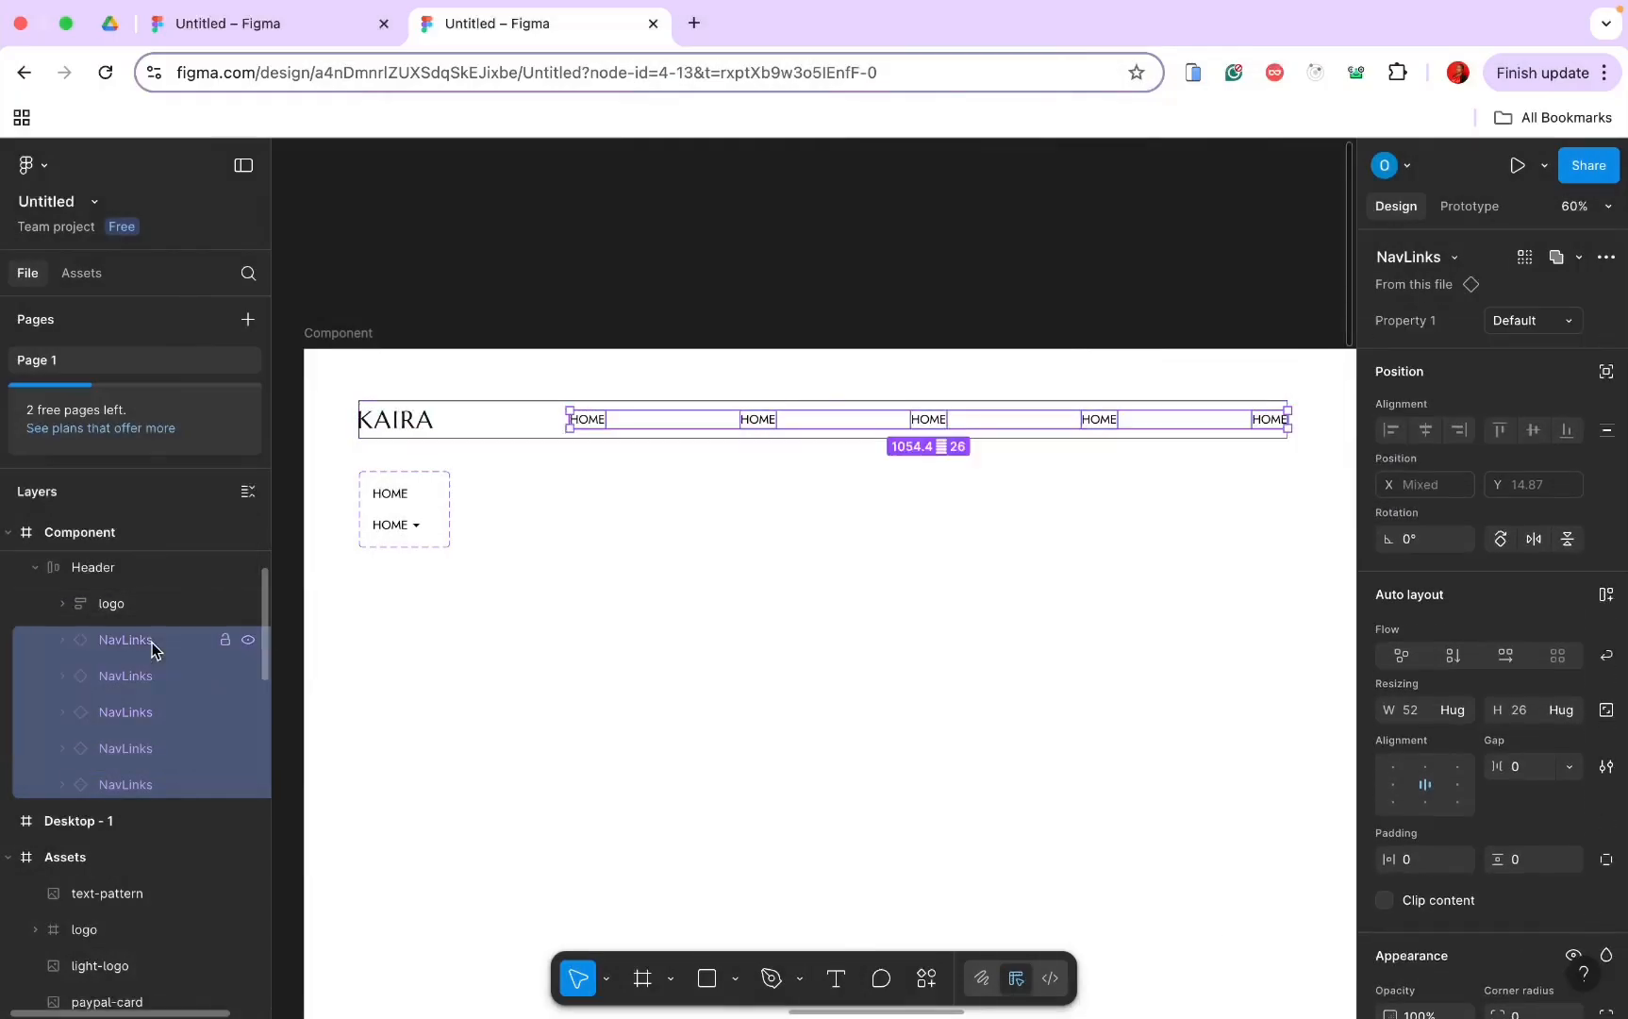
right_click(150, 670)
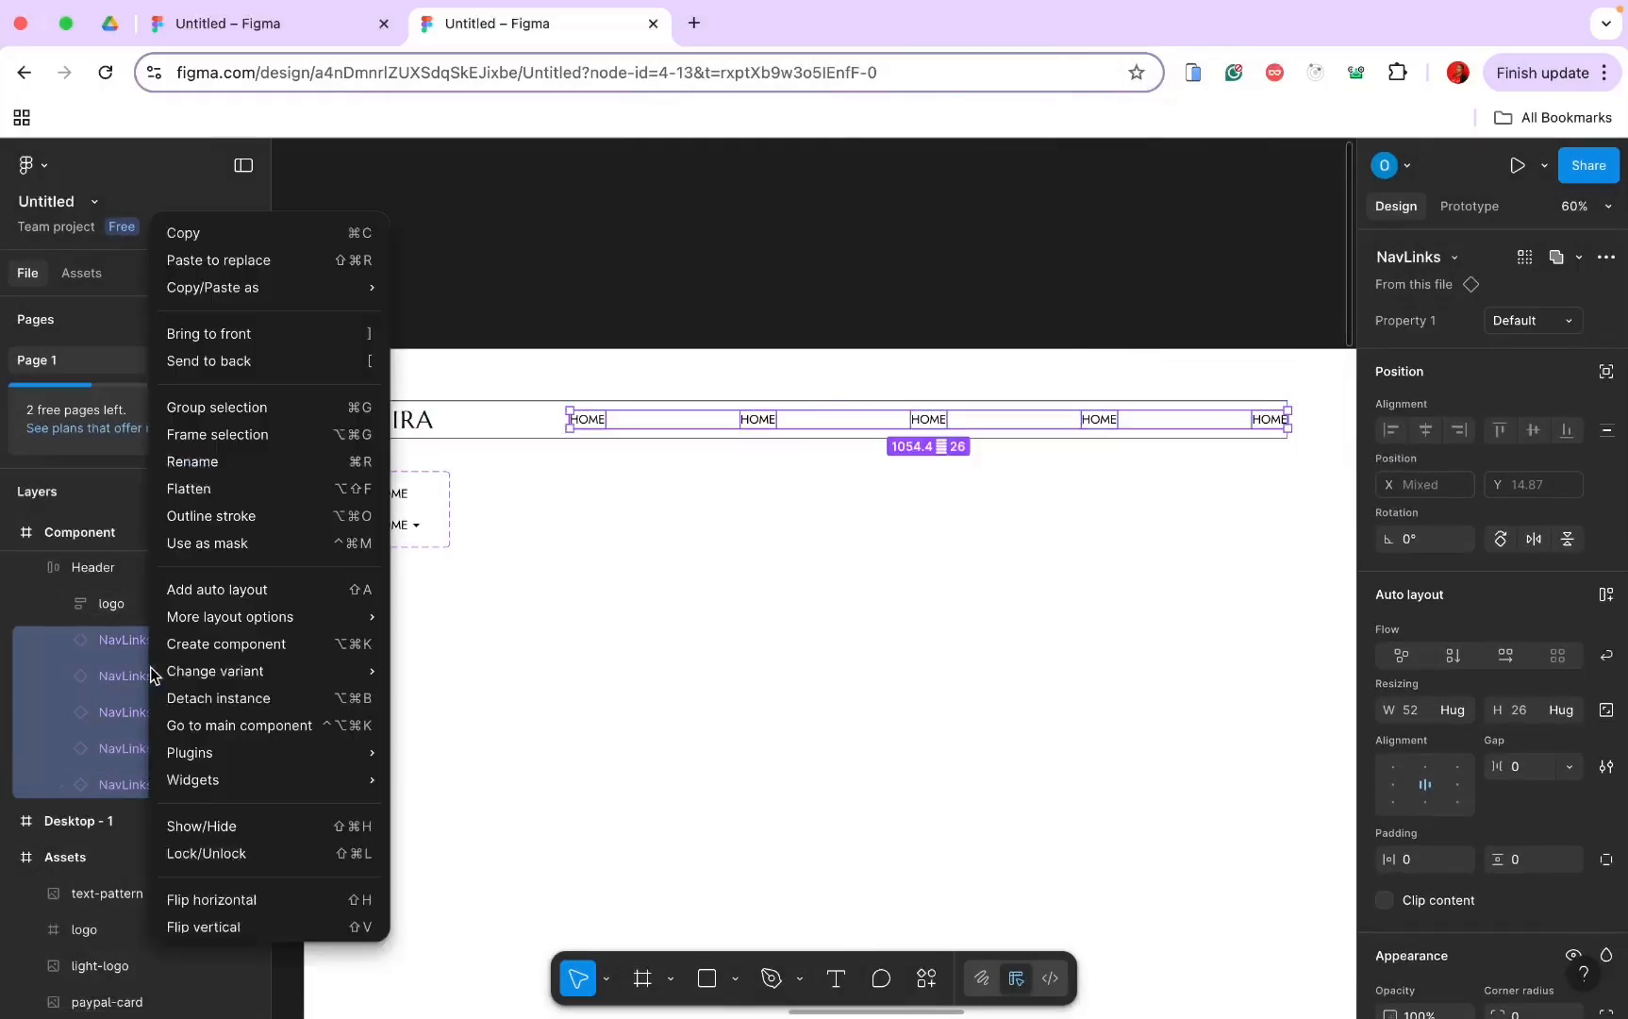
click(219, 435)
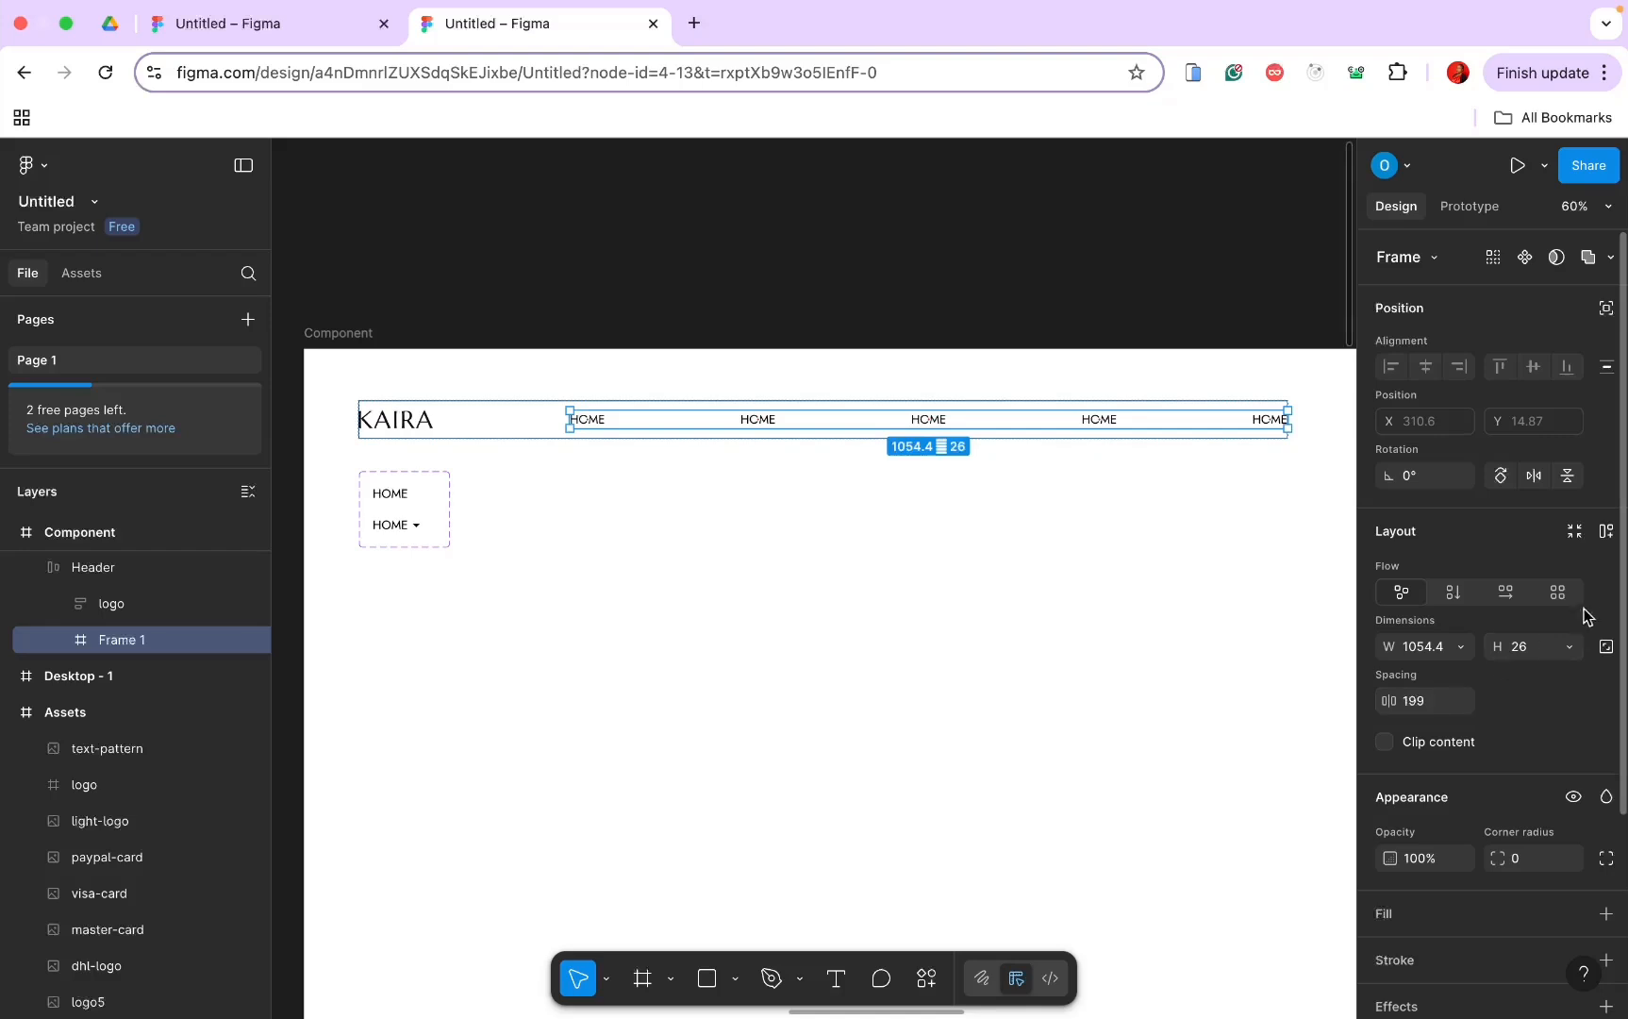
Step: Give the nav links frame auto layout with Auto gap and narrow it toward the header's right end
click(1604, 534)
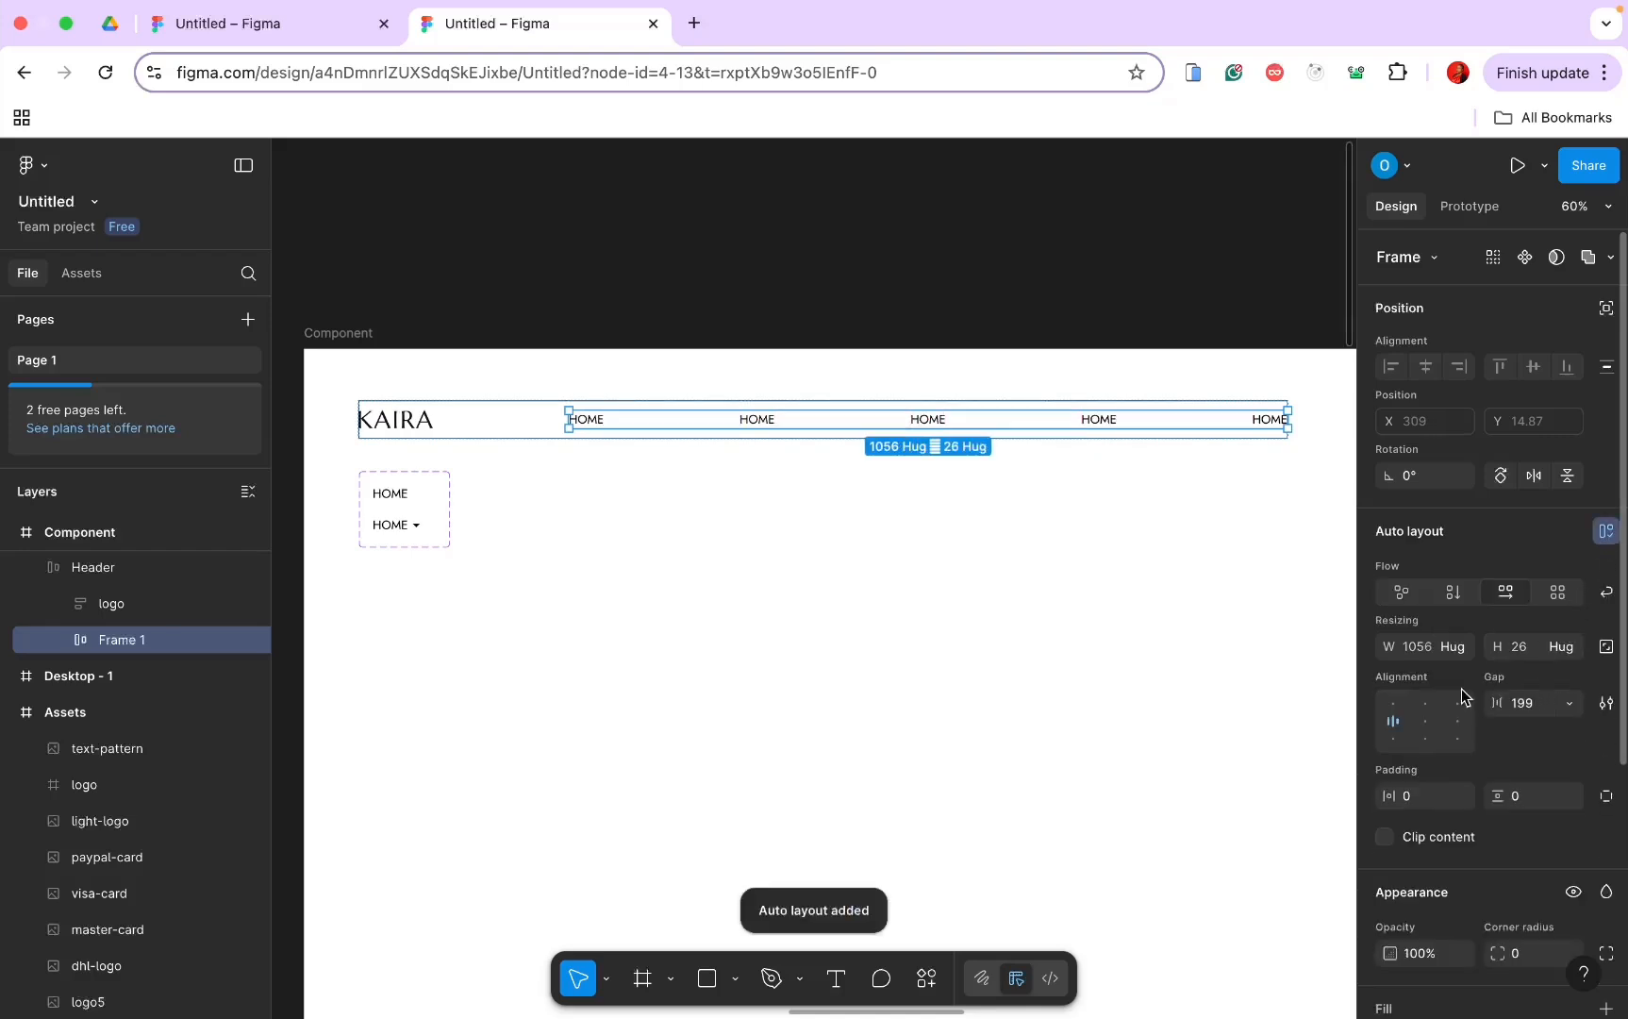
click(1571, 705)
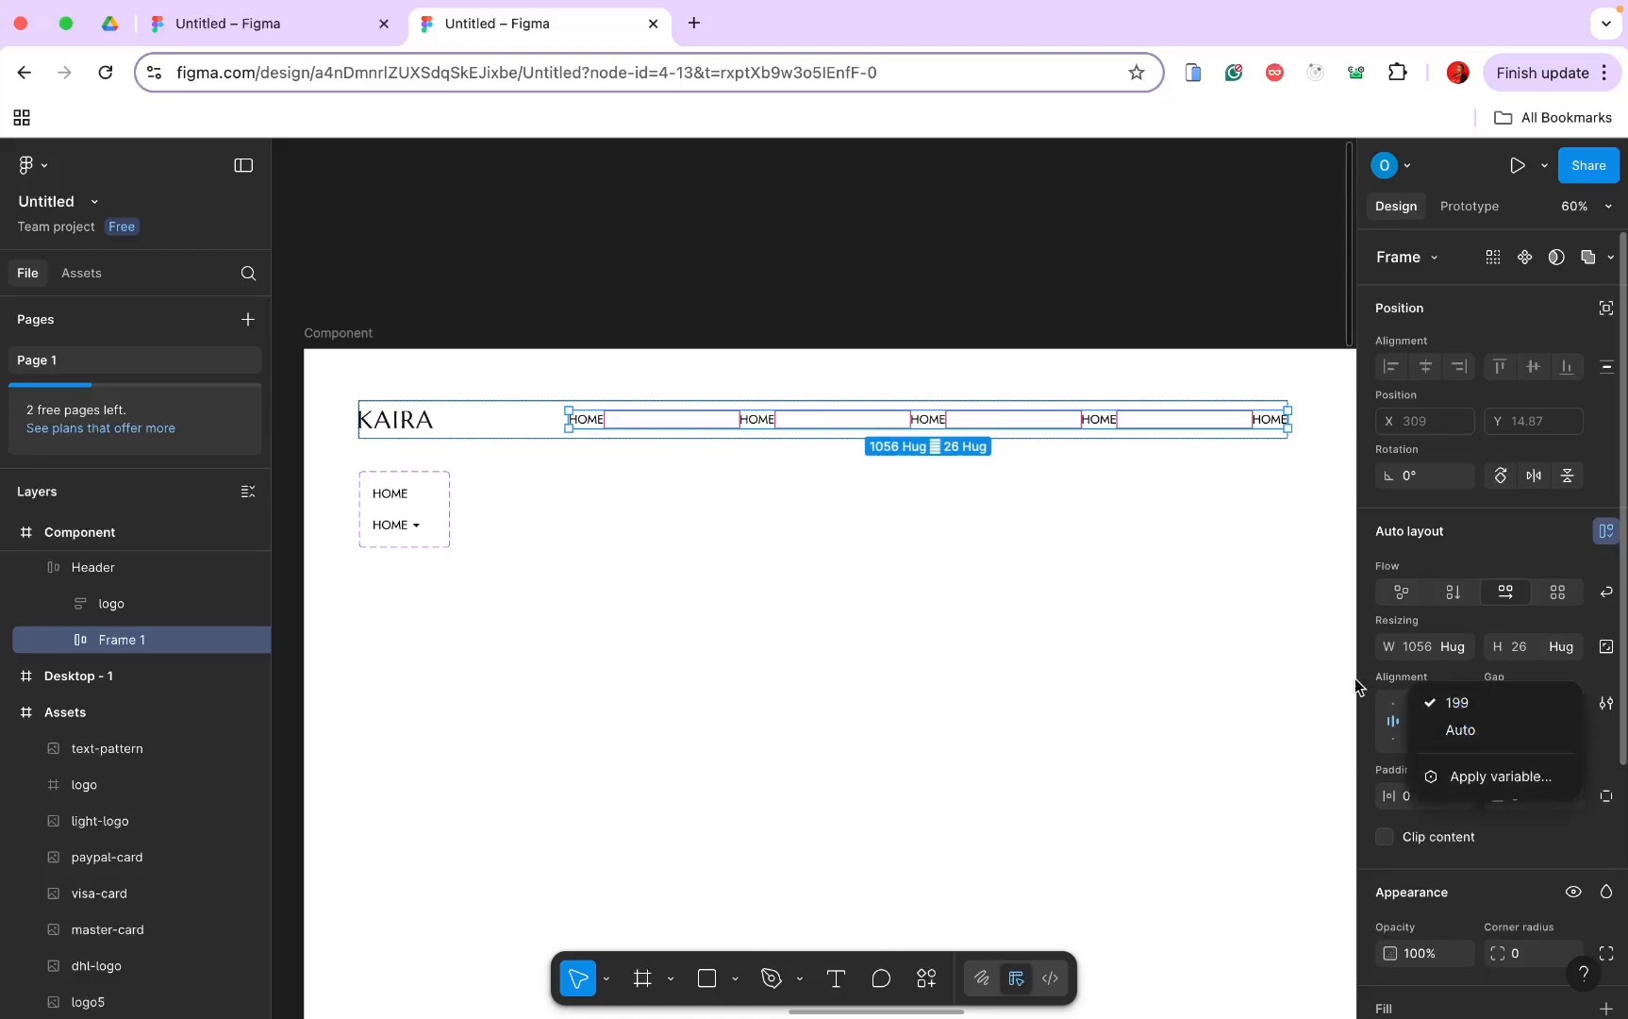
click(1472, 733)
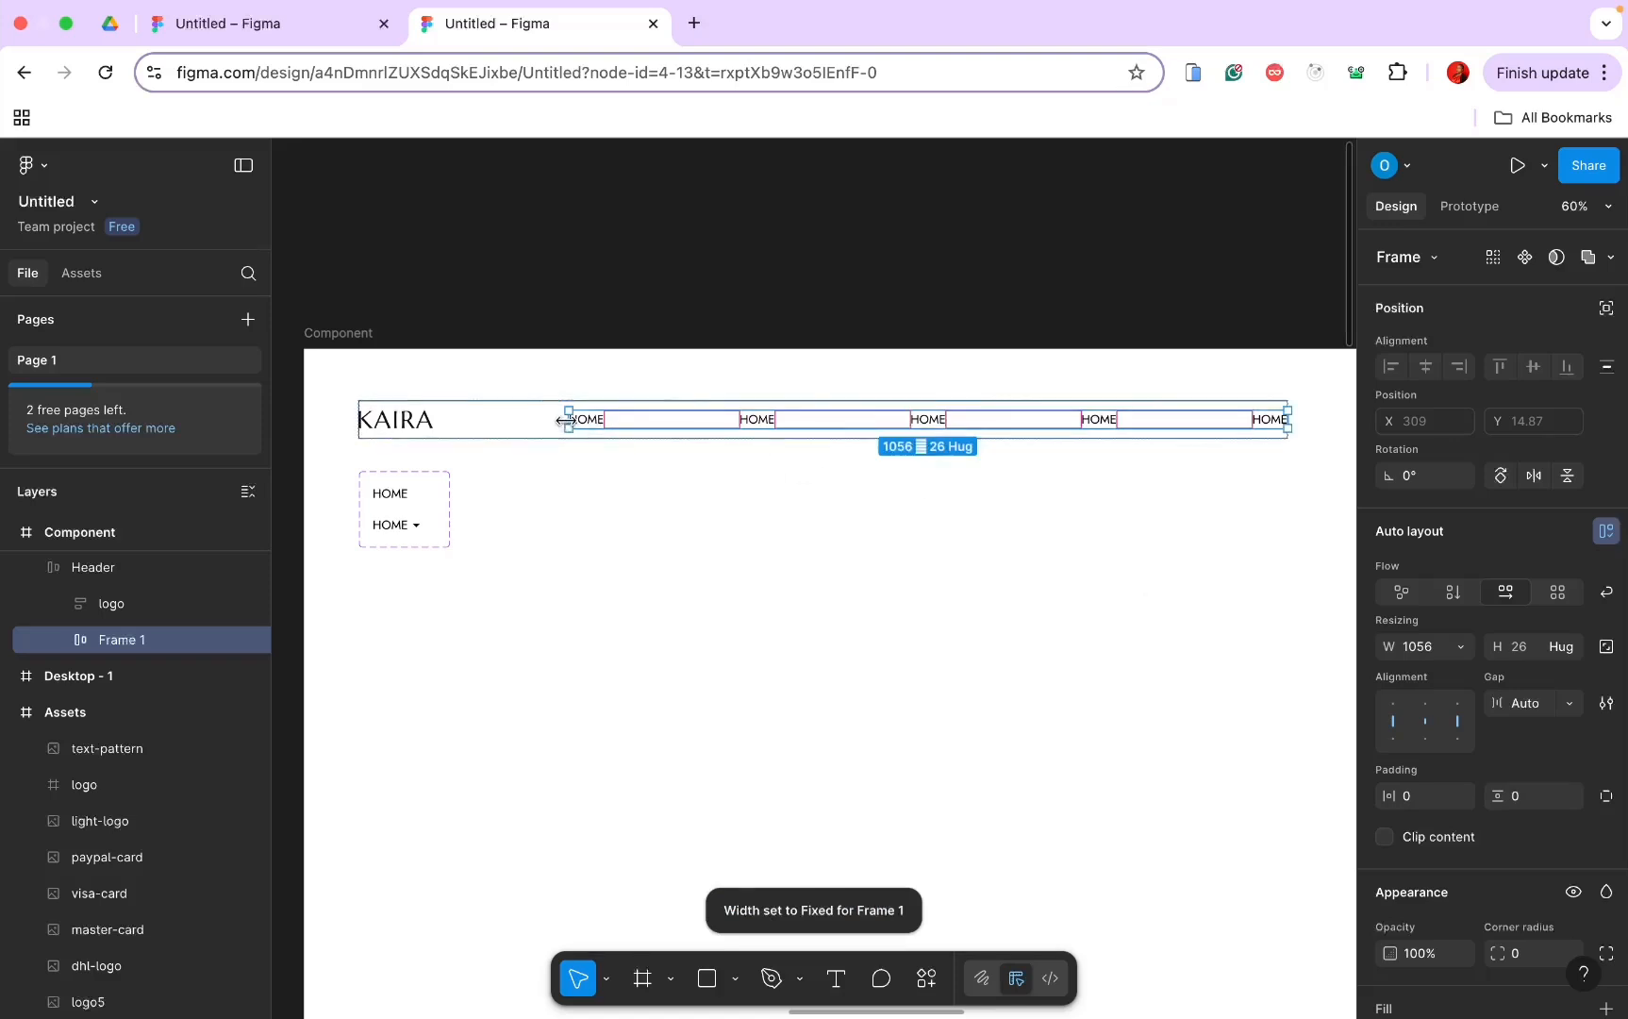
drag(567, 420, 1030, 423)
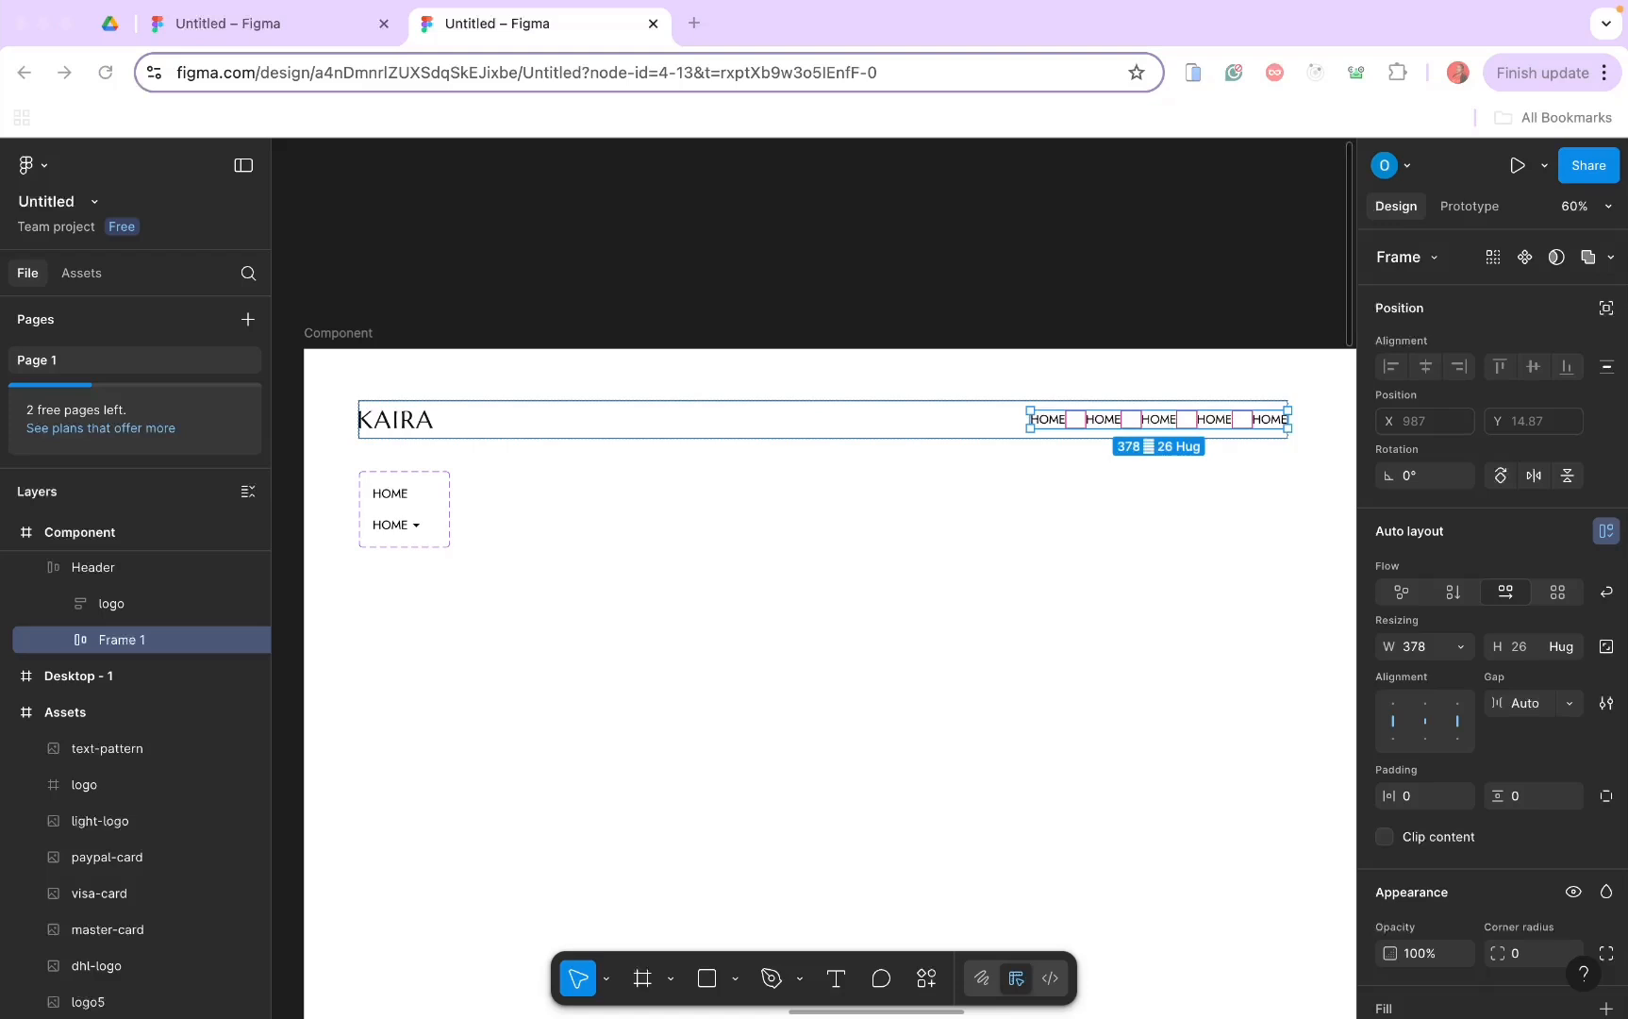
Step: Switch the first HOME nav link to Variant2 so it shows a dropdown arrow
scroll(1032, 351, right, 5)
scroll(1032, 351, down, 2)
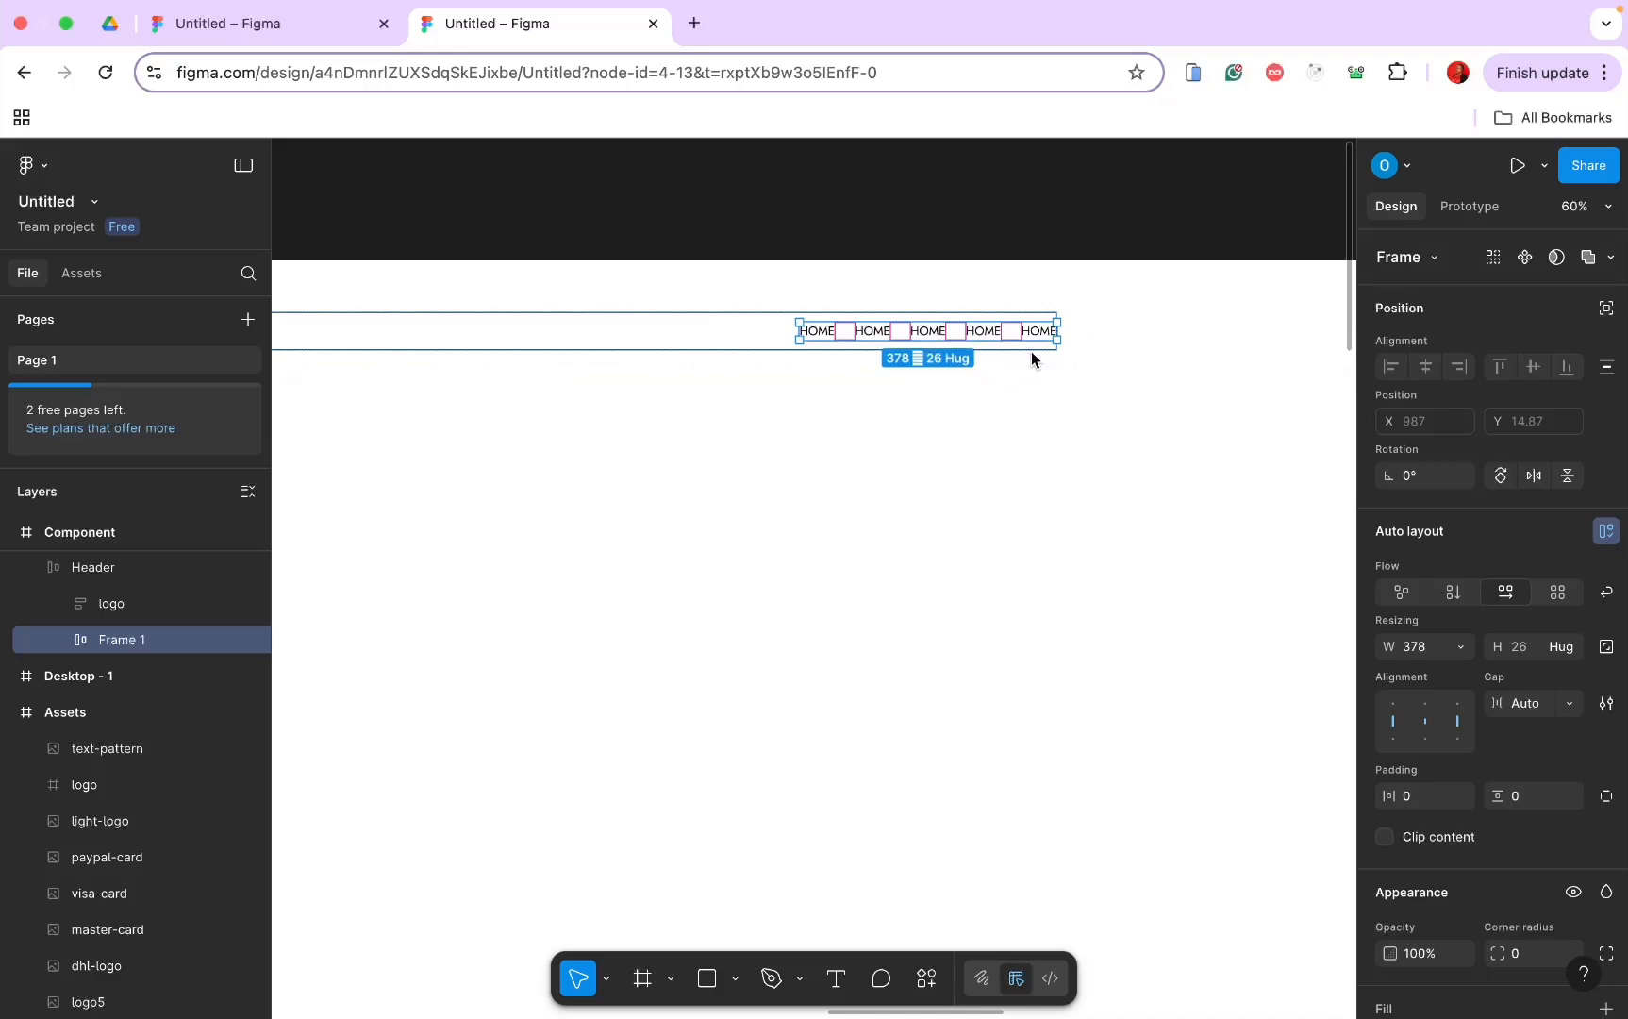
click(969, 418)
scroll(970, 418, up, 2)
scroll(970, 422, up, 5)
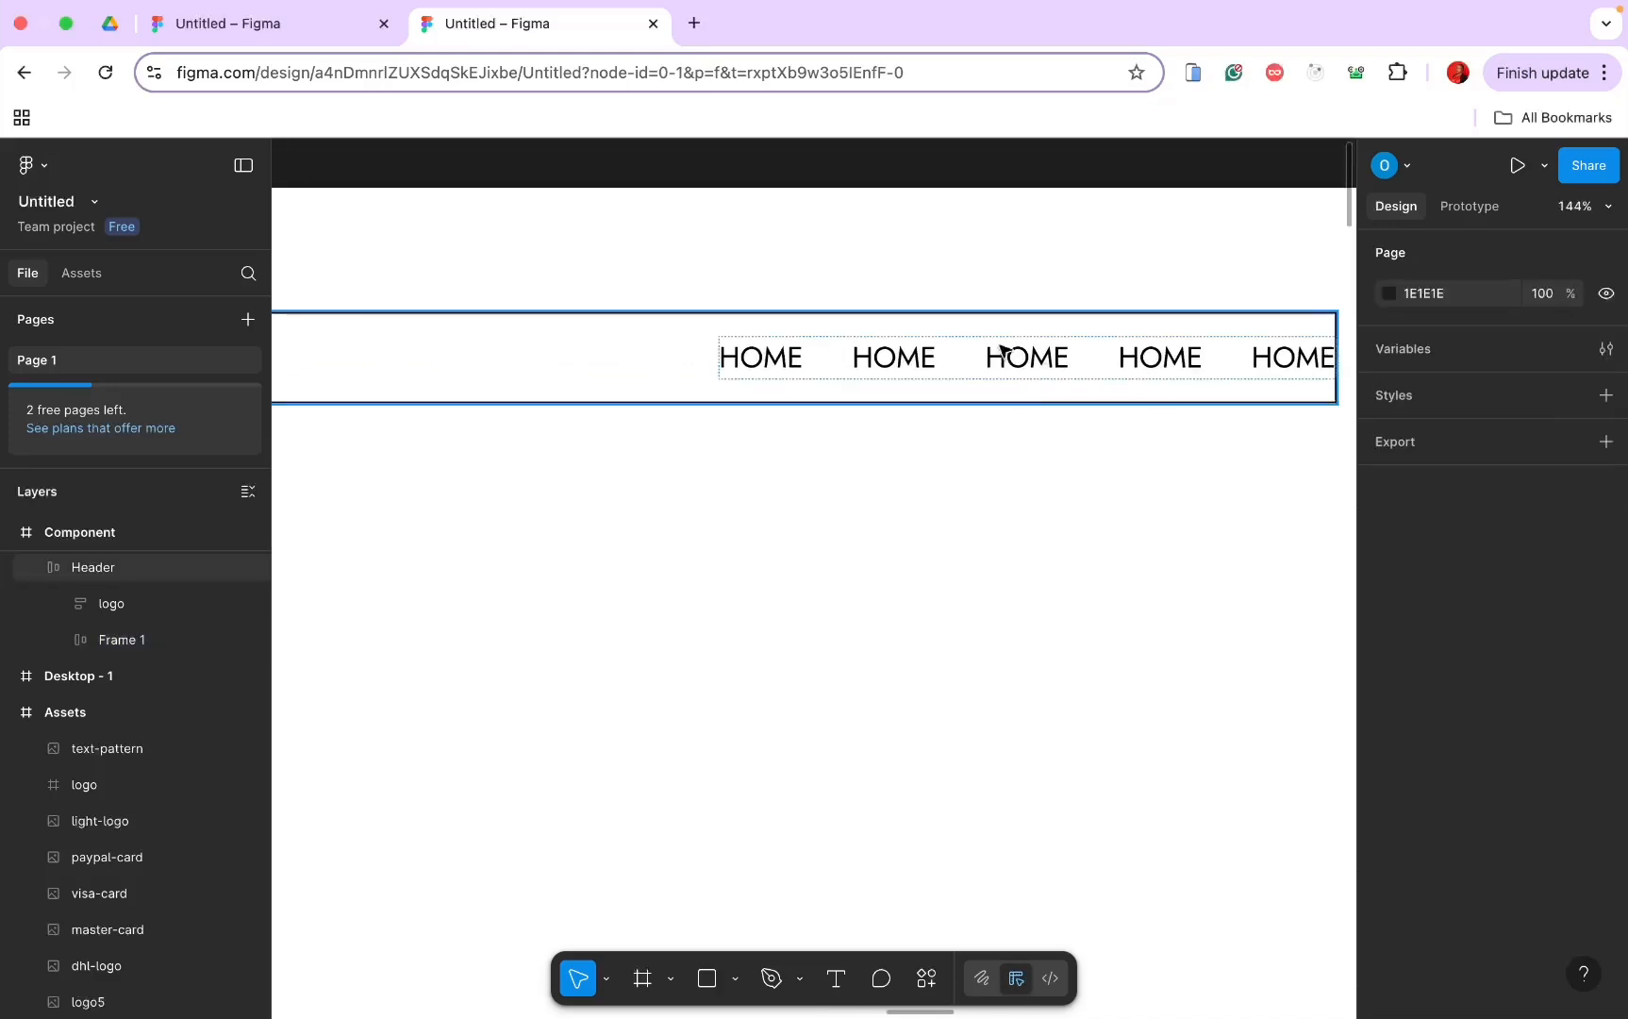
super+click(783, 370)
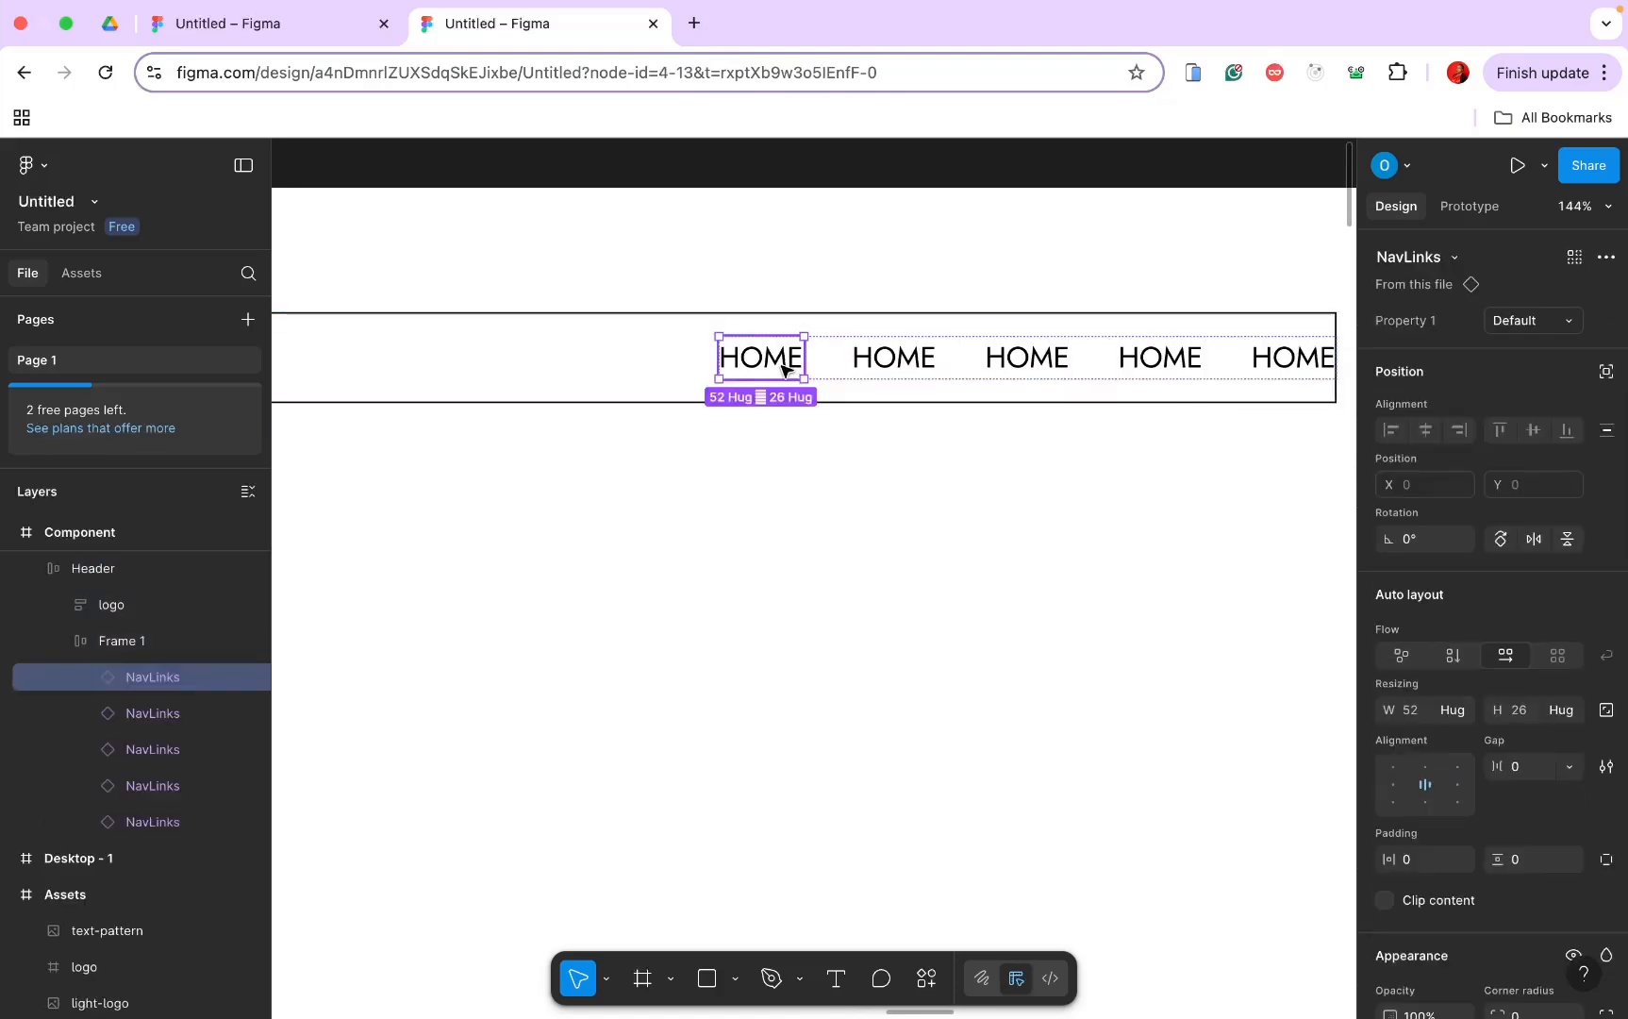
click(1570, 321)
click(1527, 346)
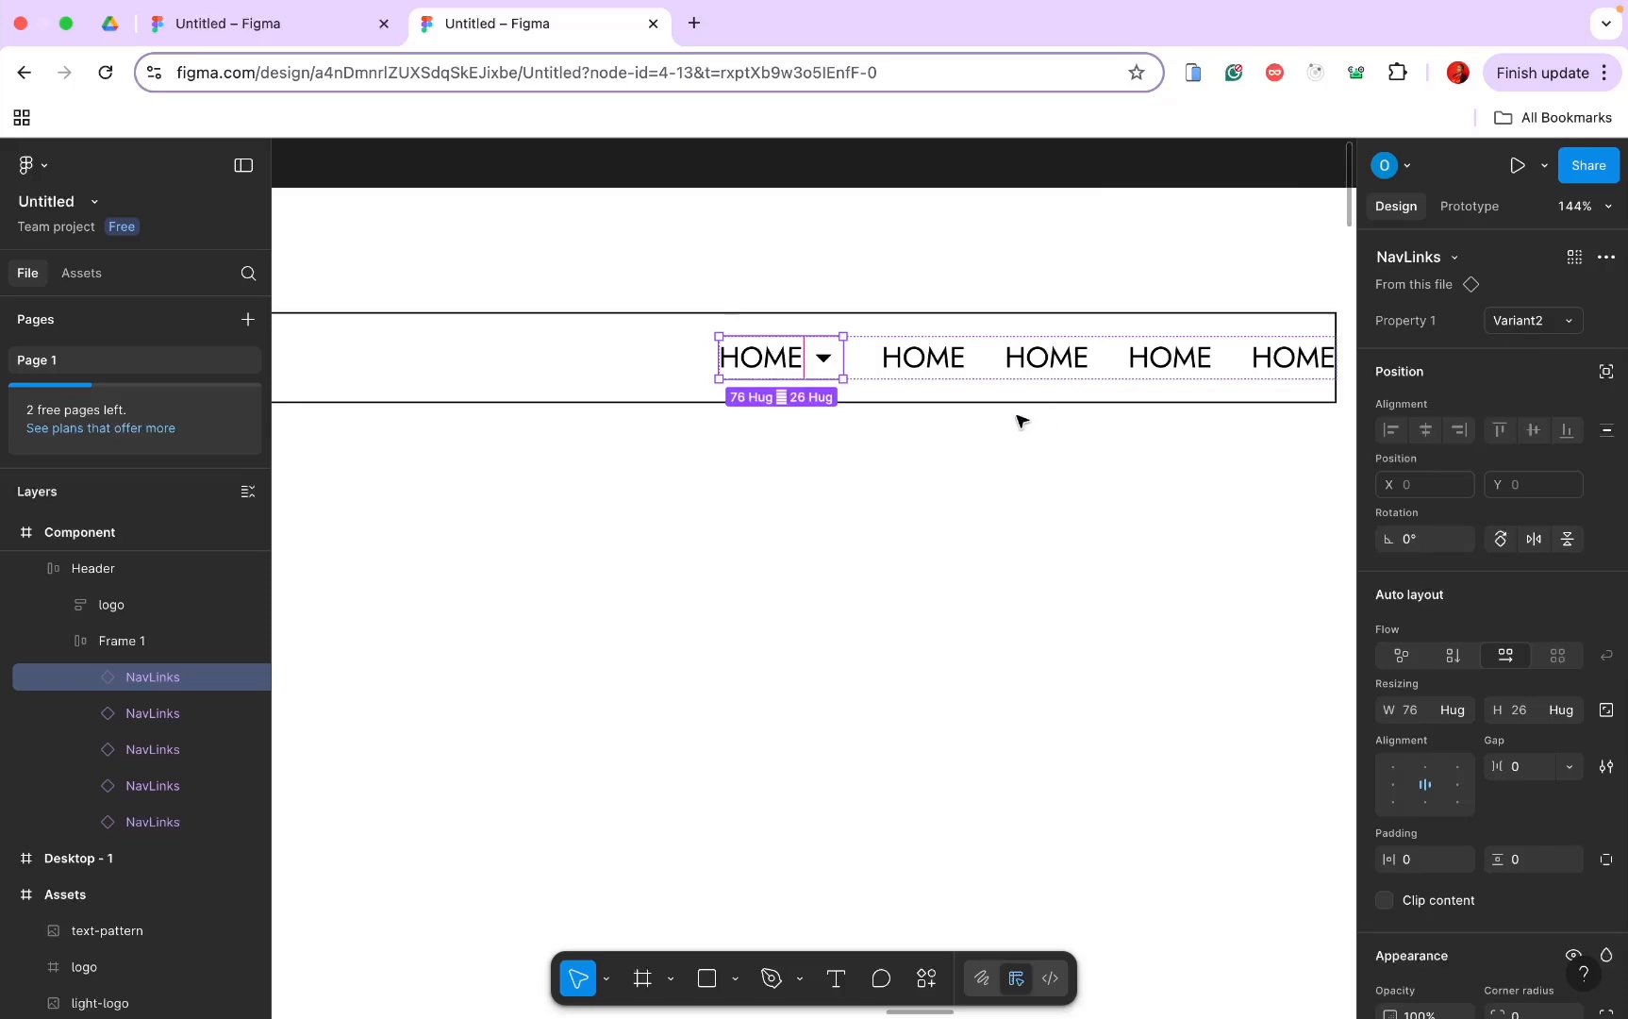
click(993, 483)
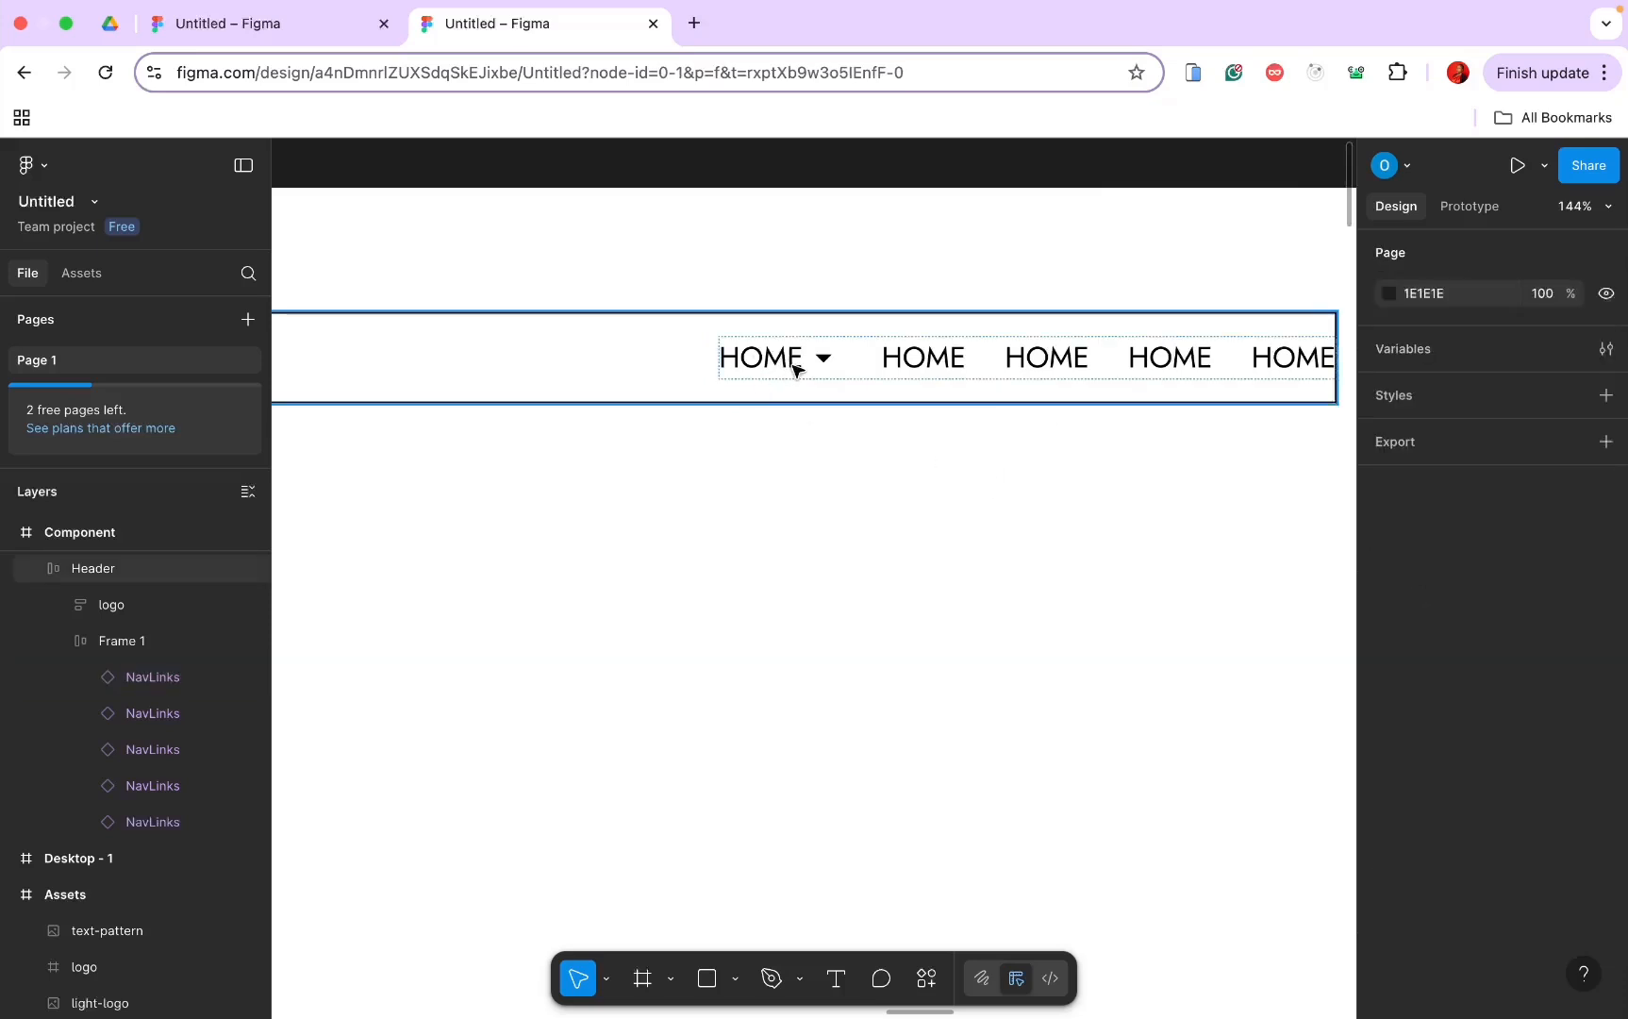
Step: Set the second nav link to Variant2 and relabel it SHOP
click(926, 356)
double_click(926, 356)
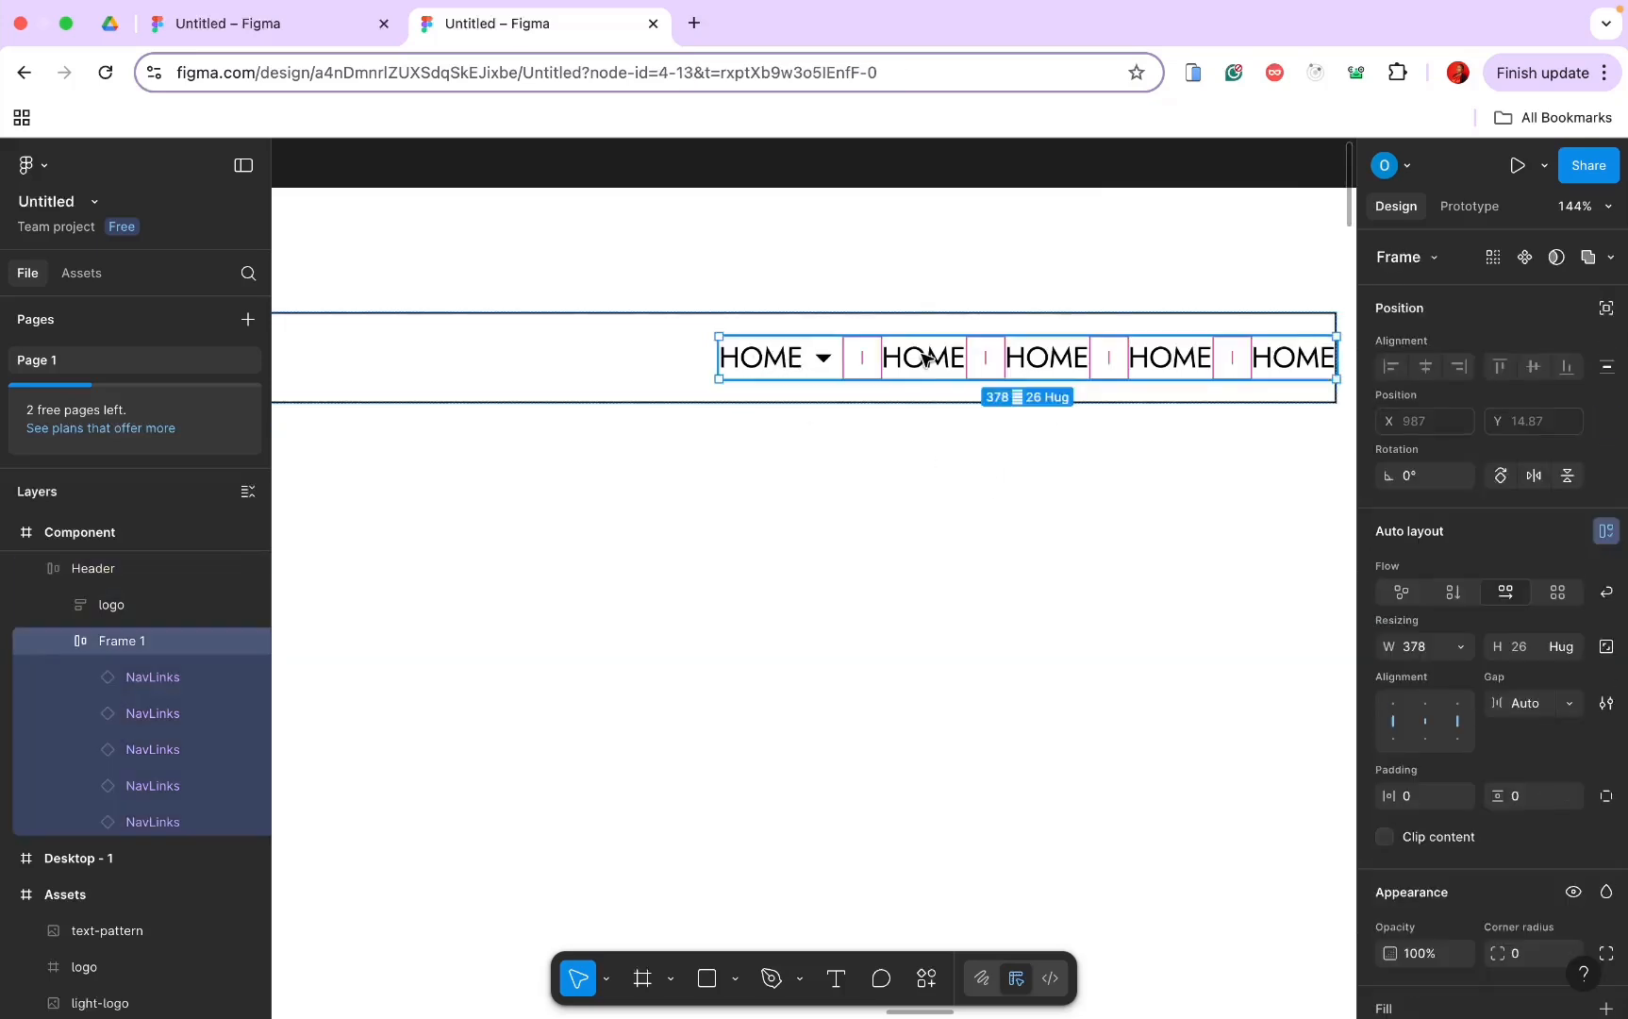
double_click(924, 357)
click(1572, 321)
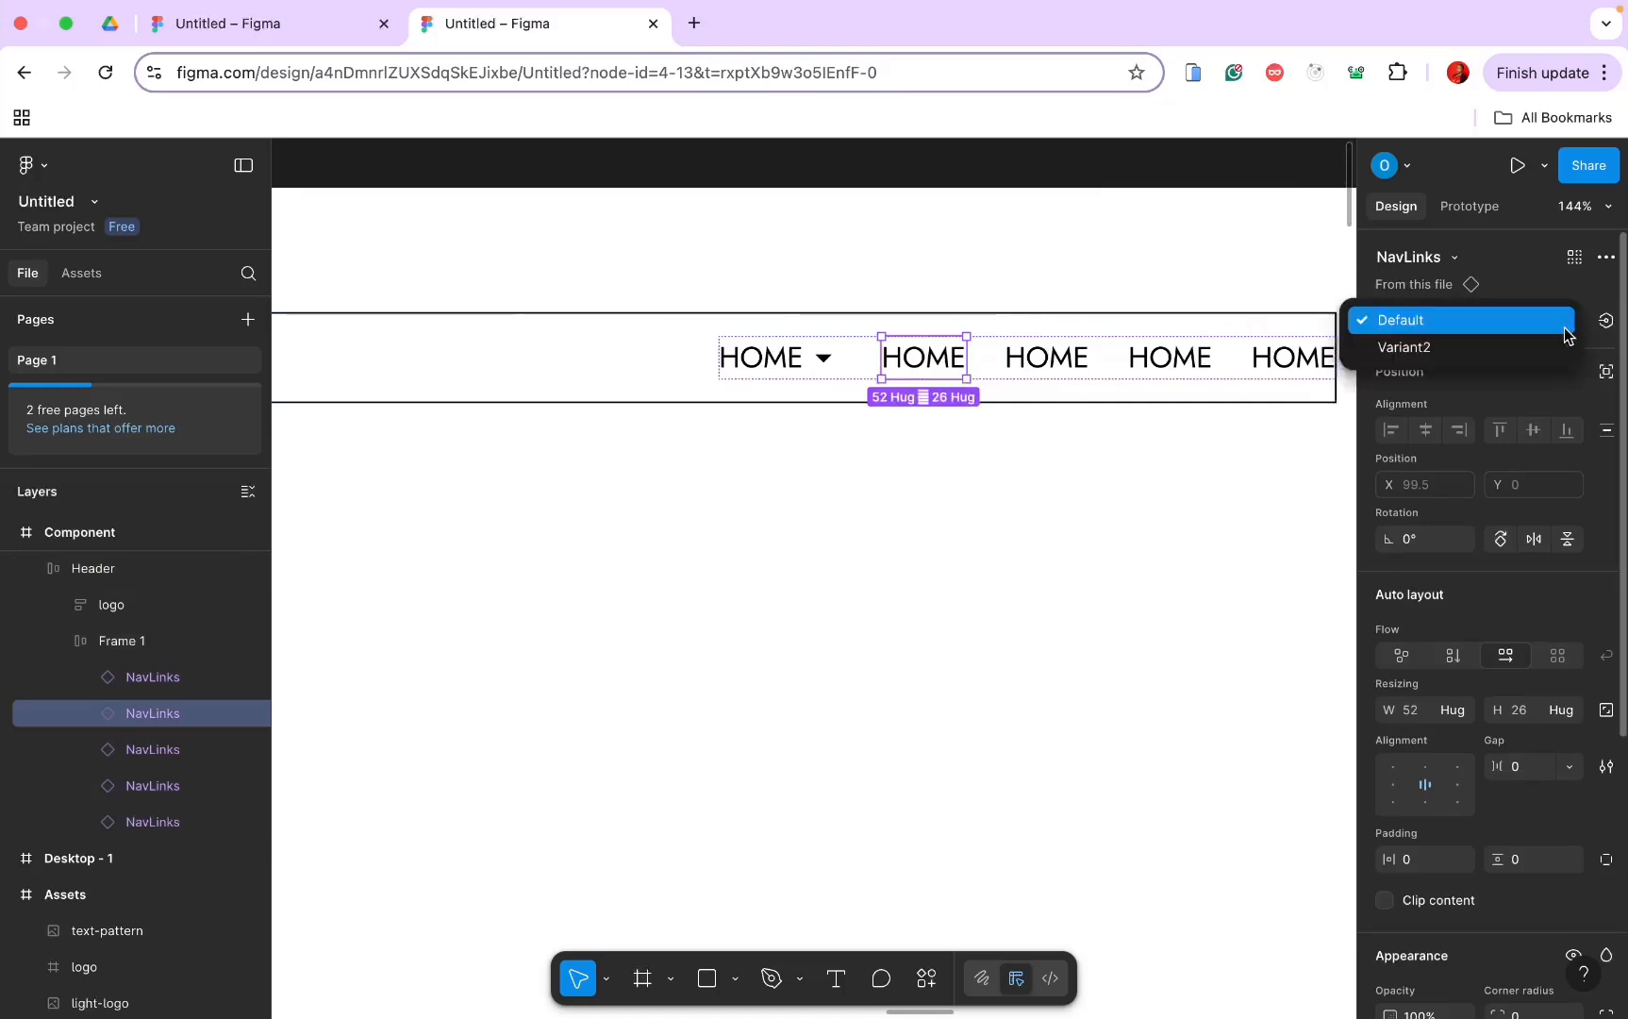
click(1523, 349)
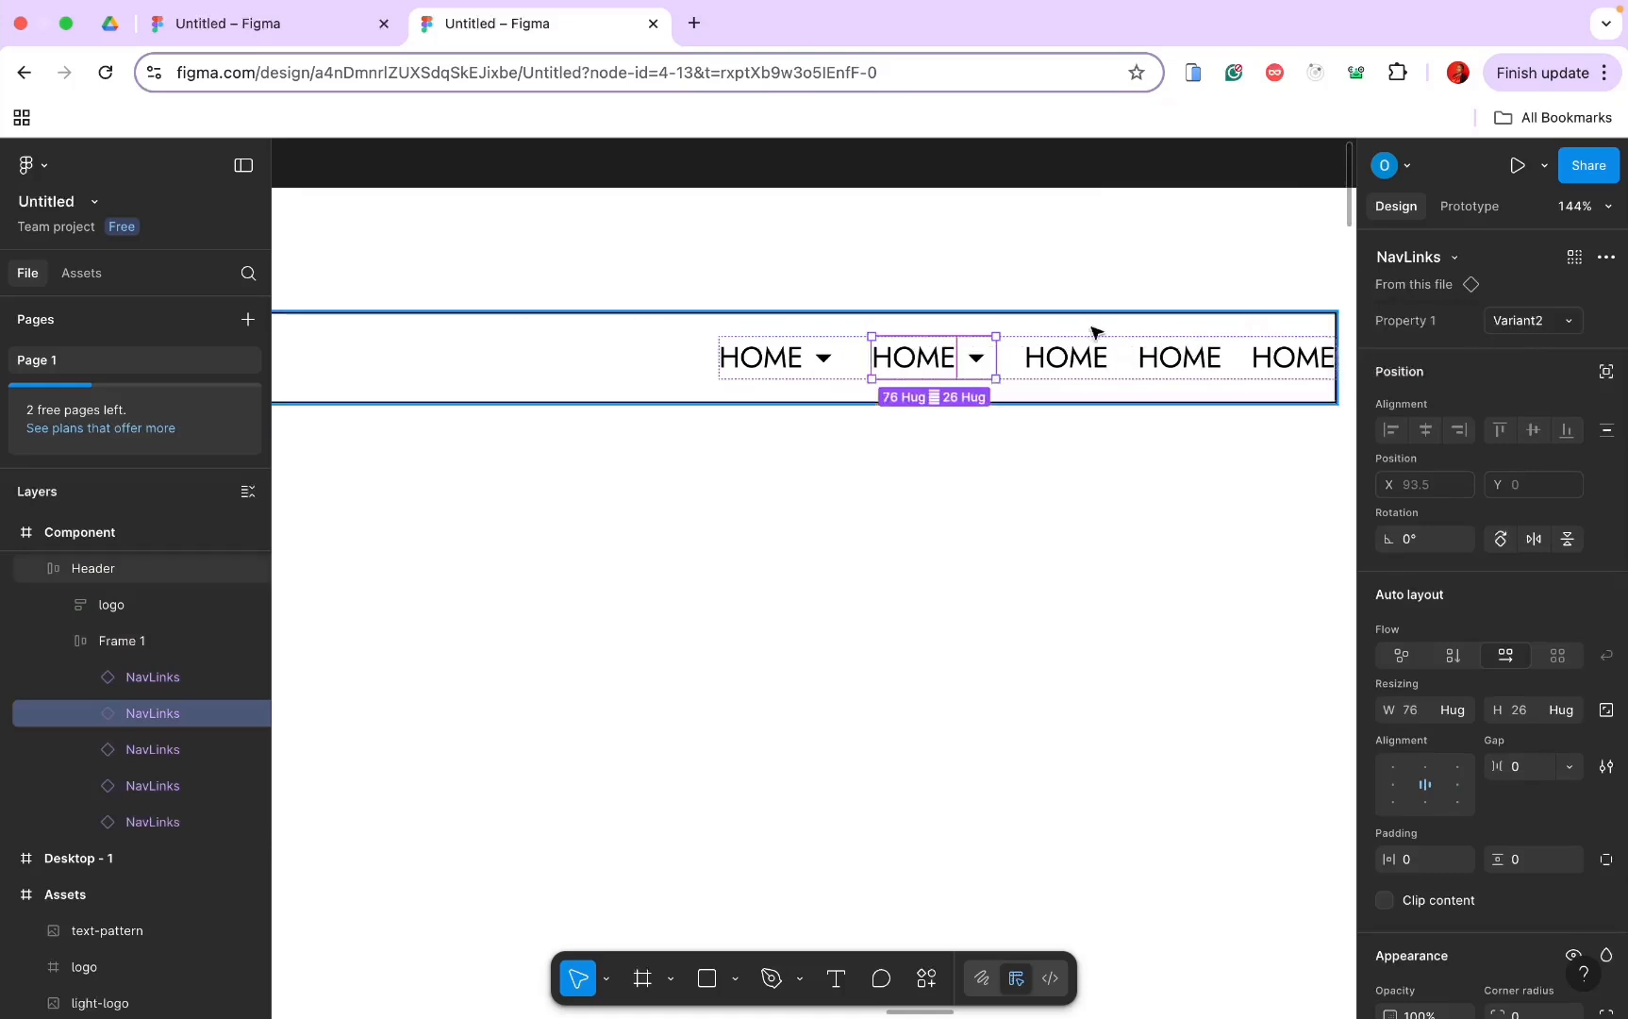
double_click(917, 364)
double_click(917, 365)
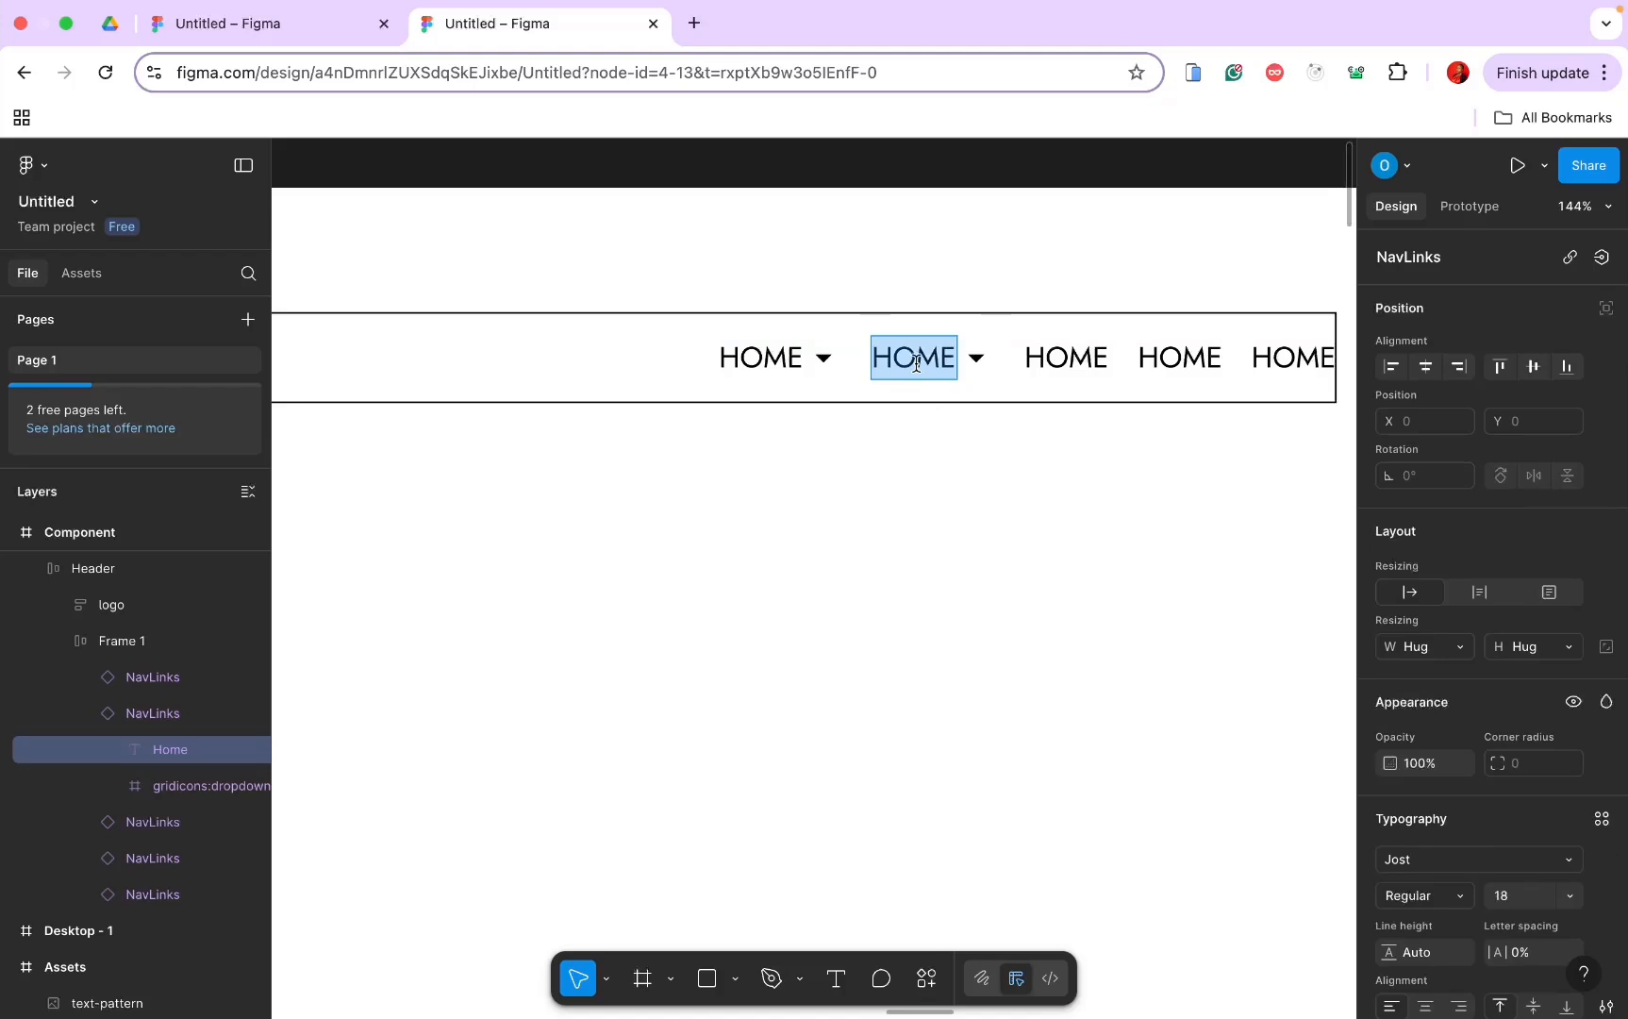
key(Caps_Lock)
text(SHOP)
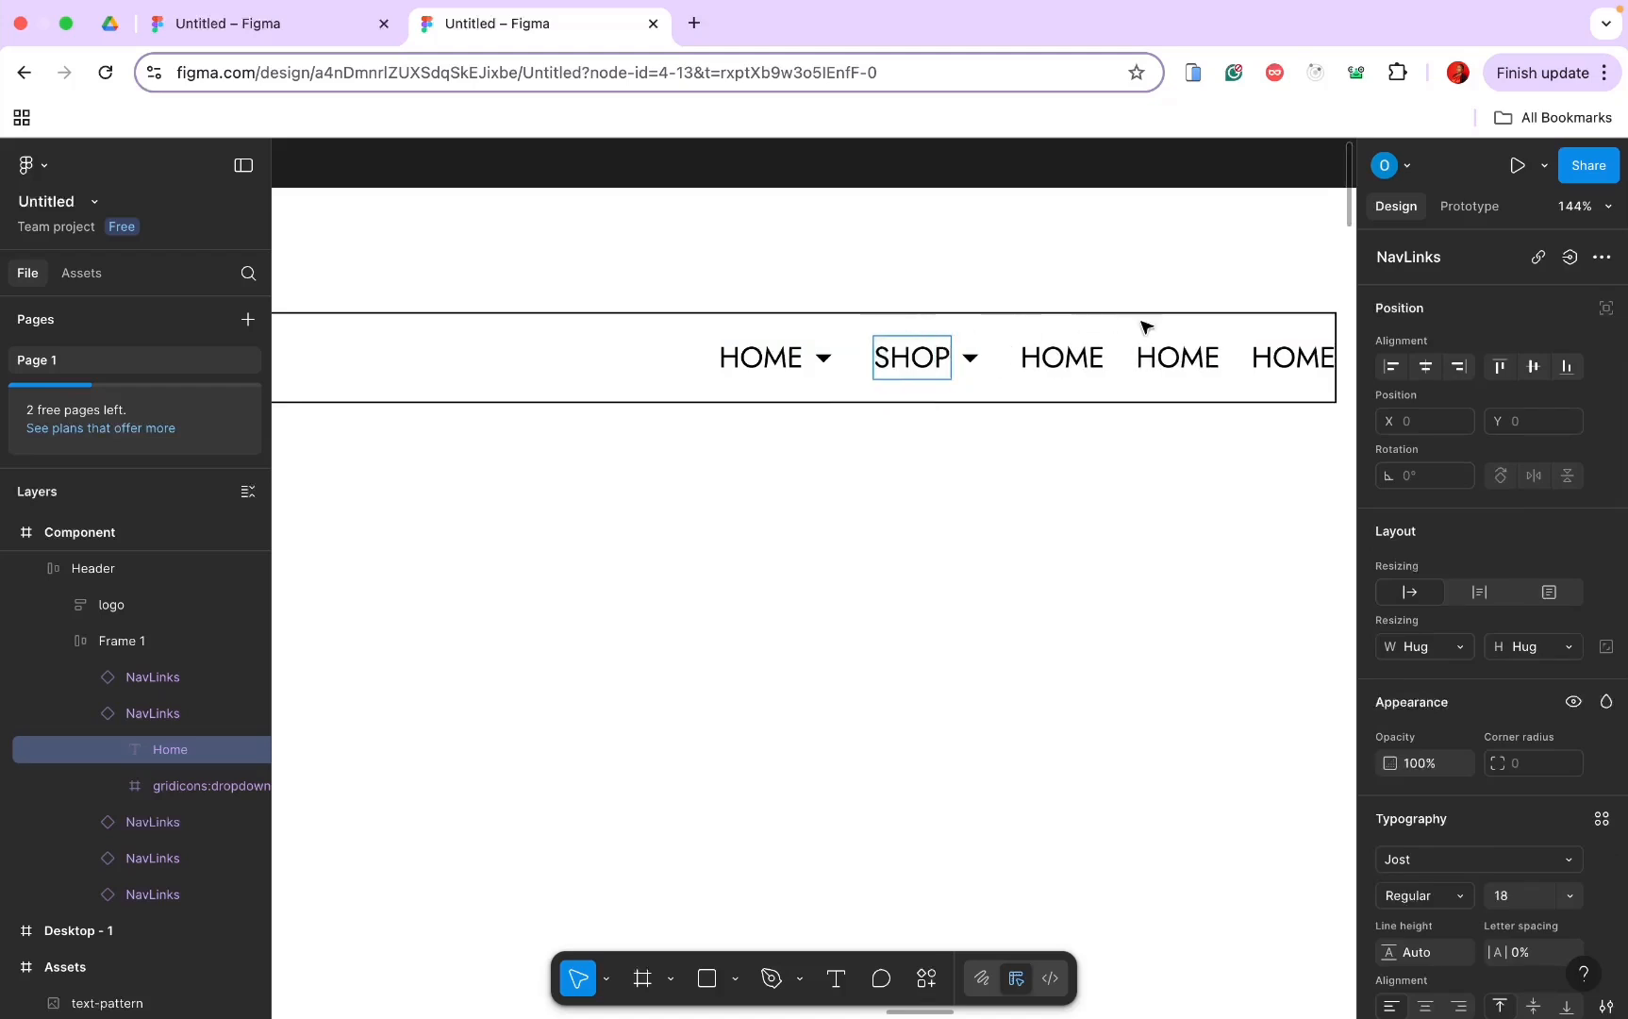
Step: Set the third nav link to Variant2 and relabel it PAGES
double_click(1084, 364)
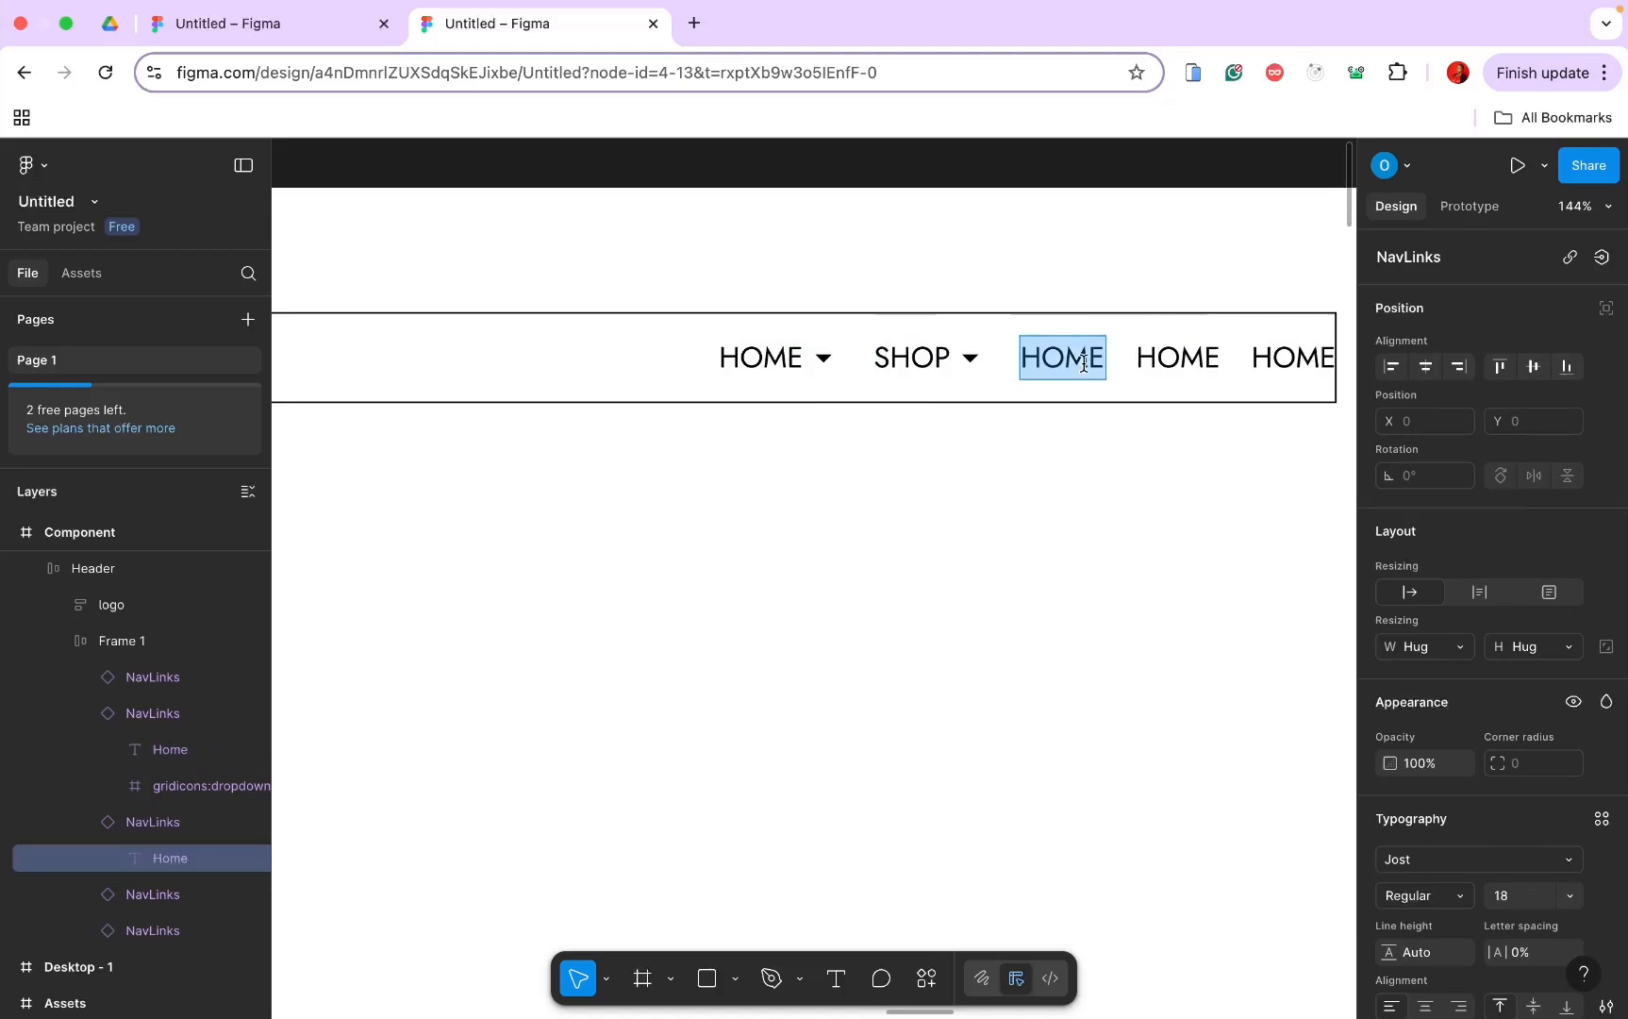
key(Escape)
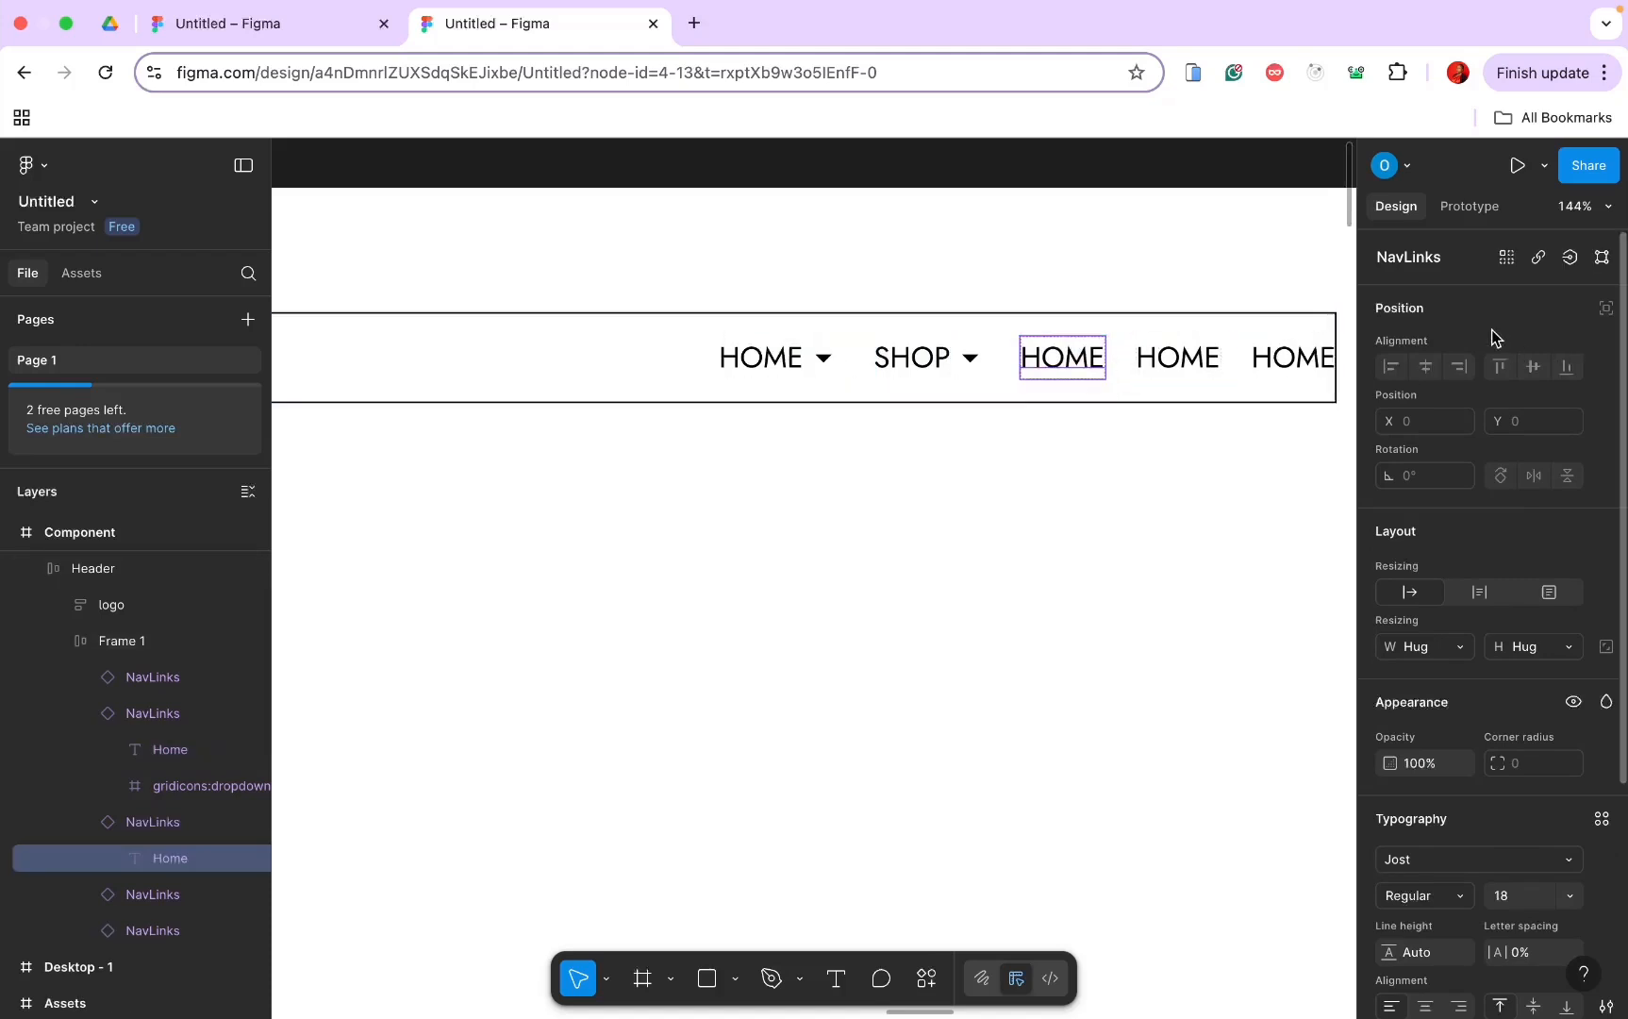
click(1116, 524)
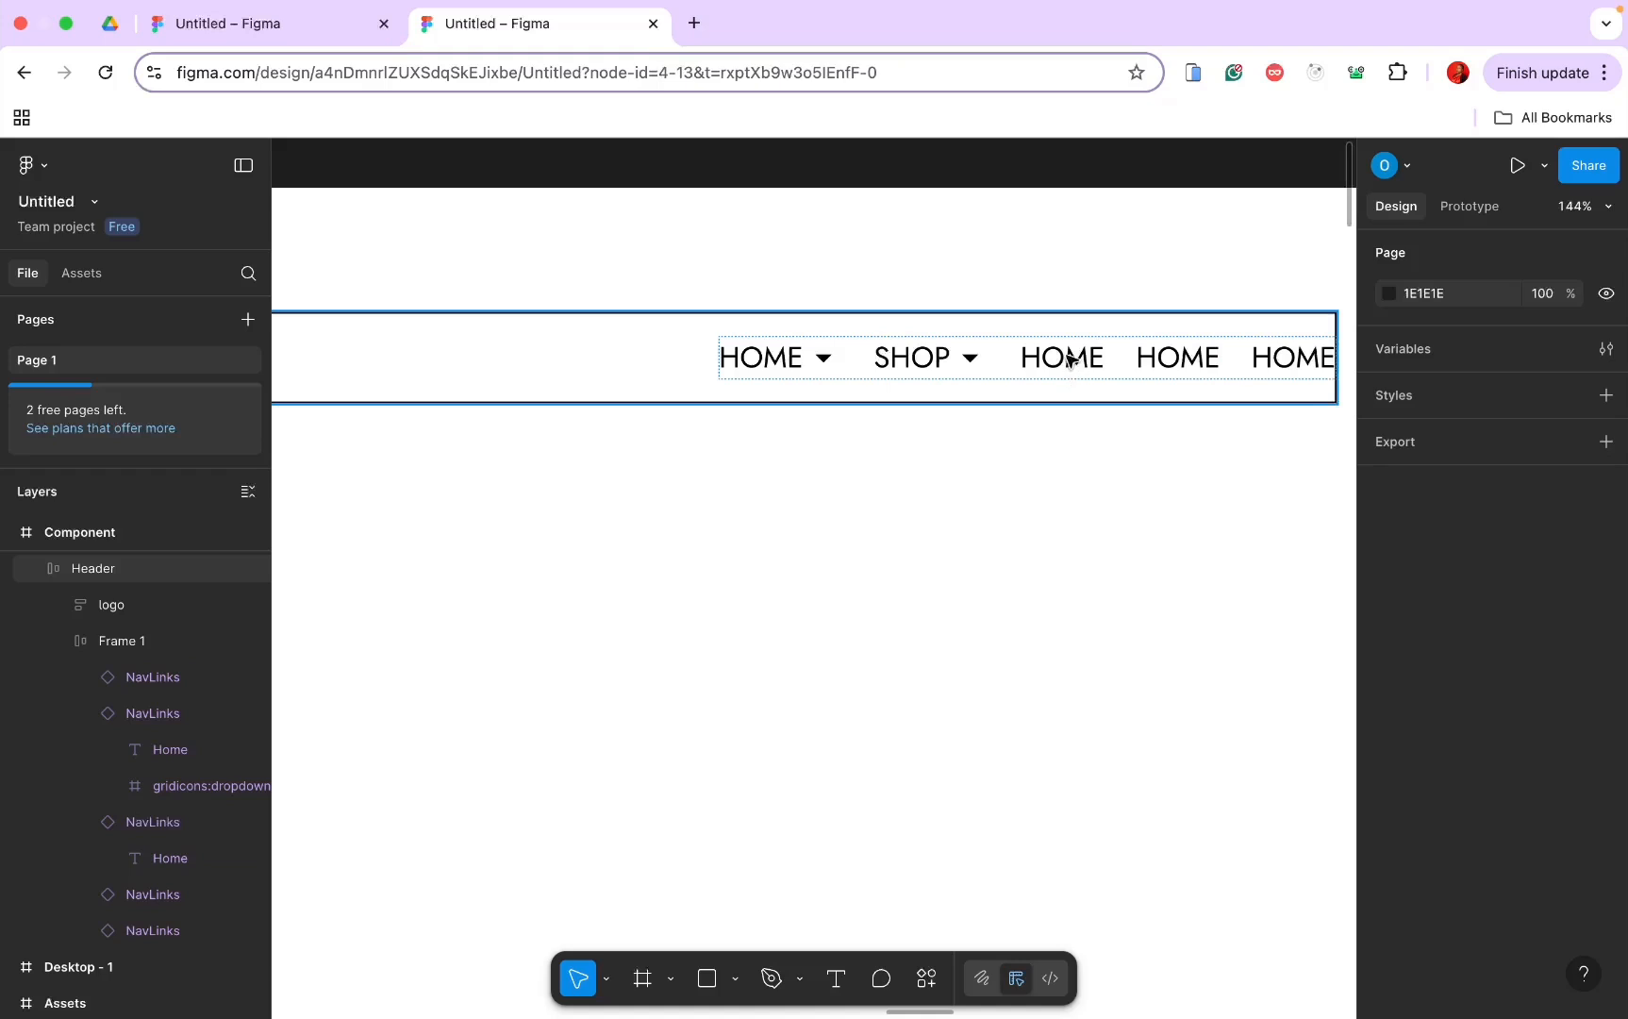
click(1069, 361)
double_click(1069, 362)
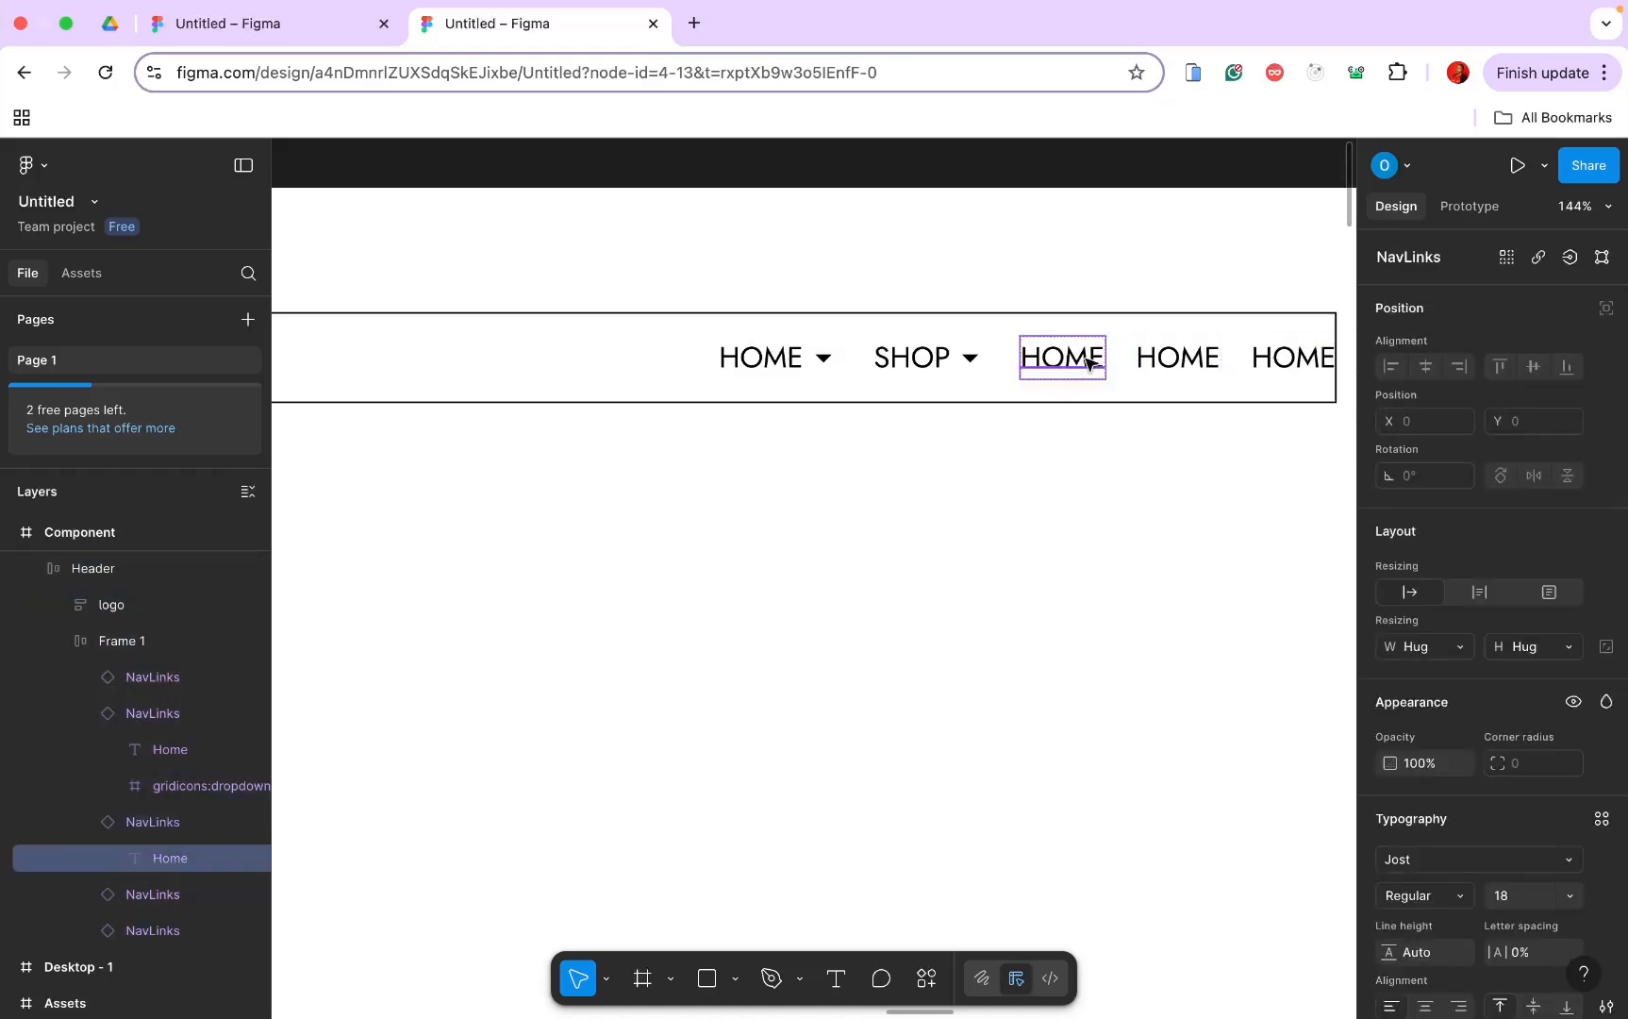
click(157, 825)
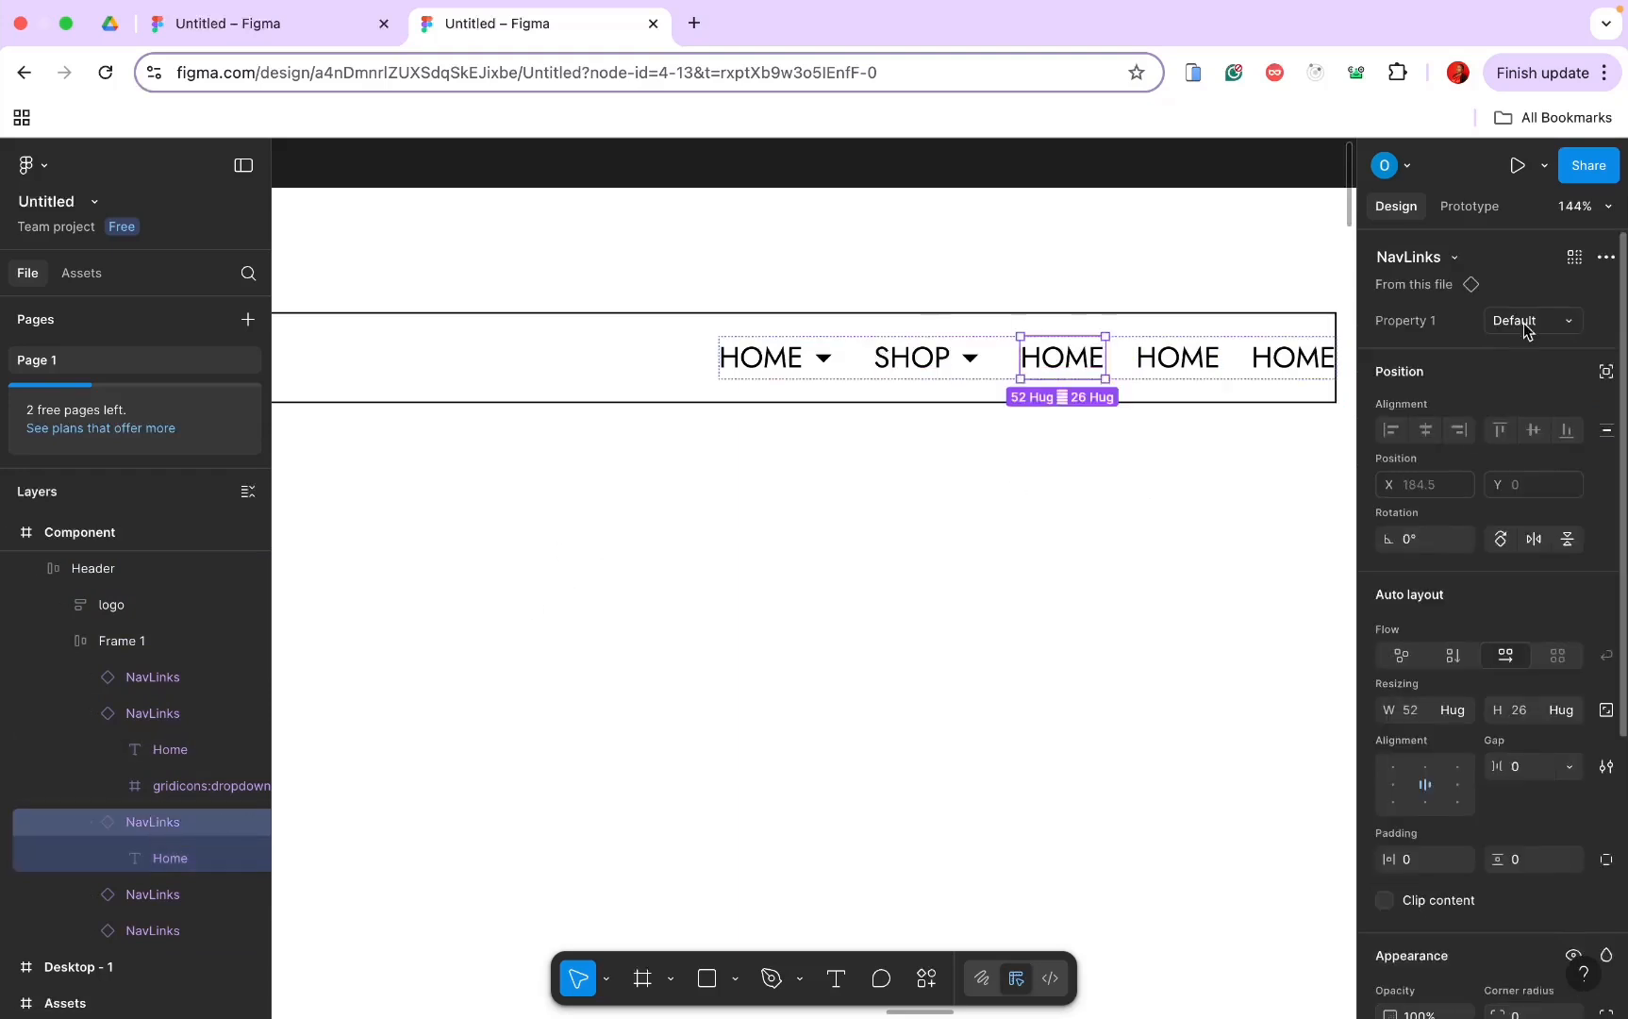
click(1563, 321)
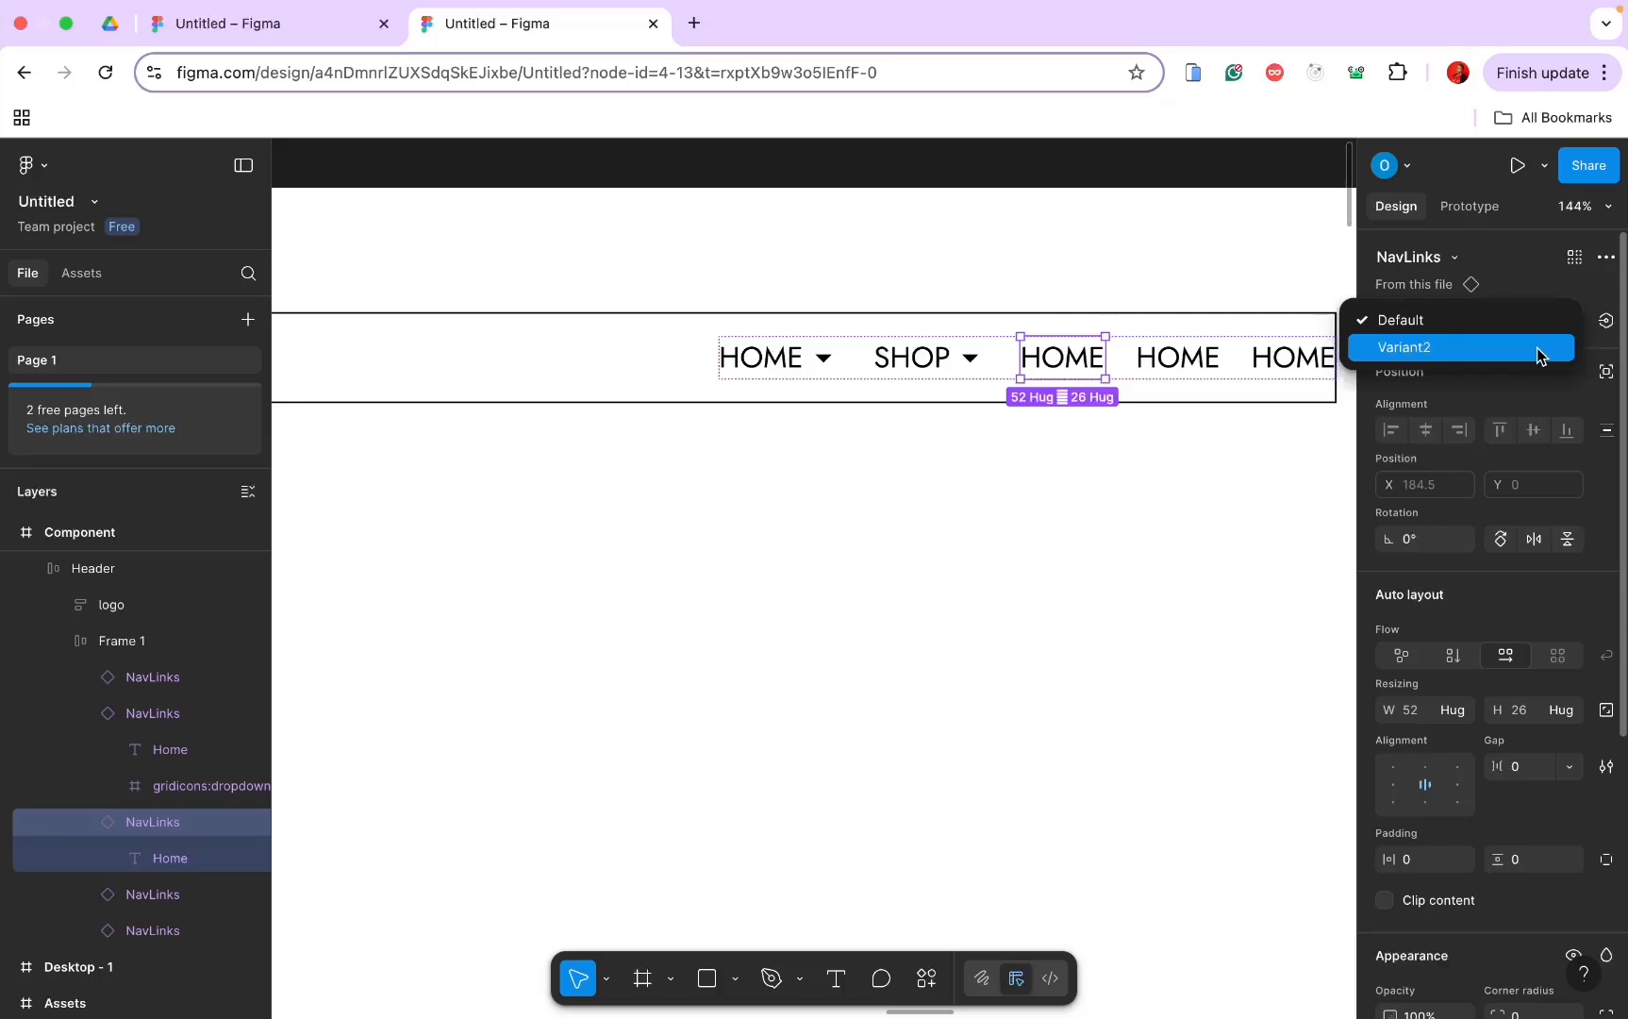
click(1539, 356)
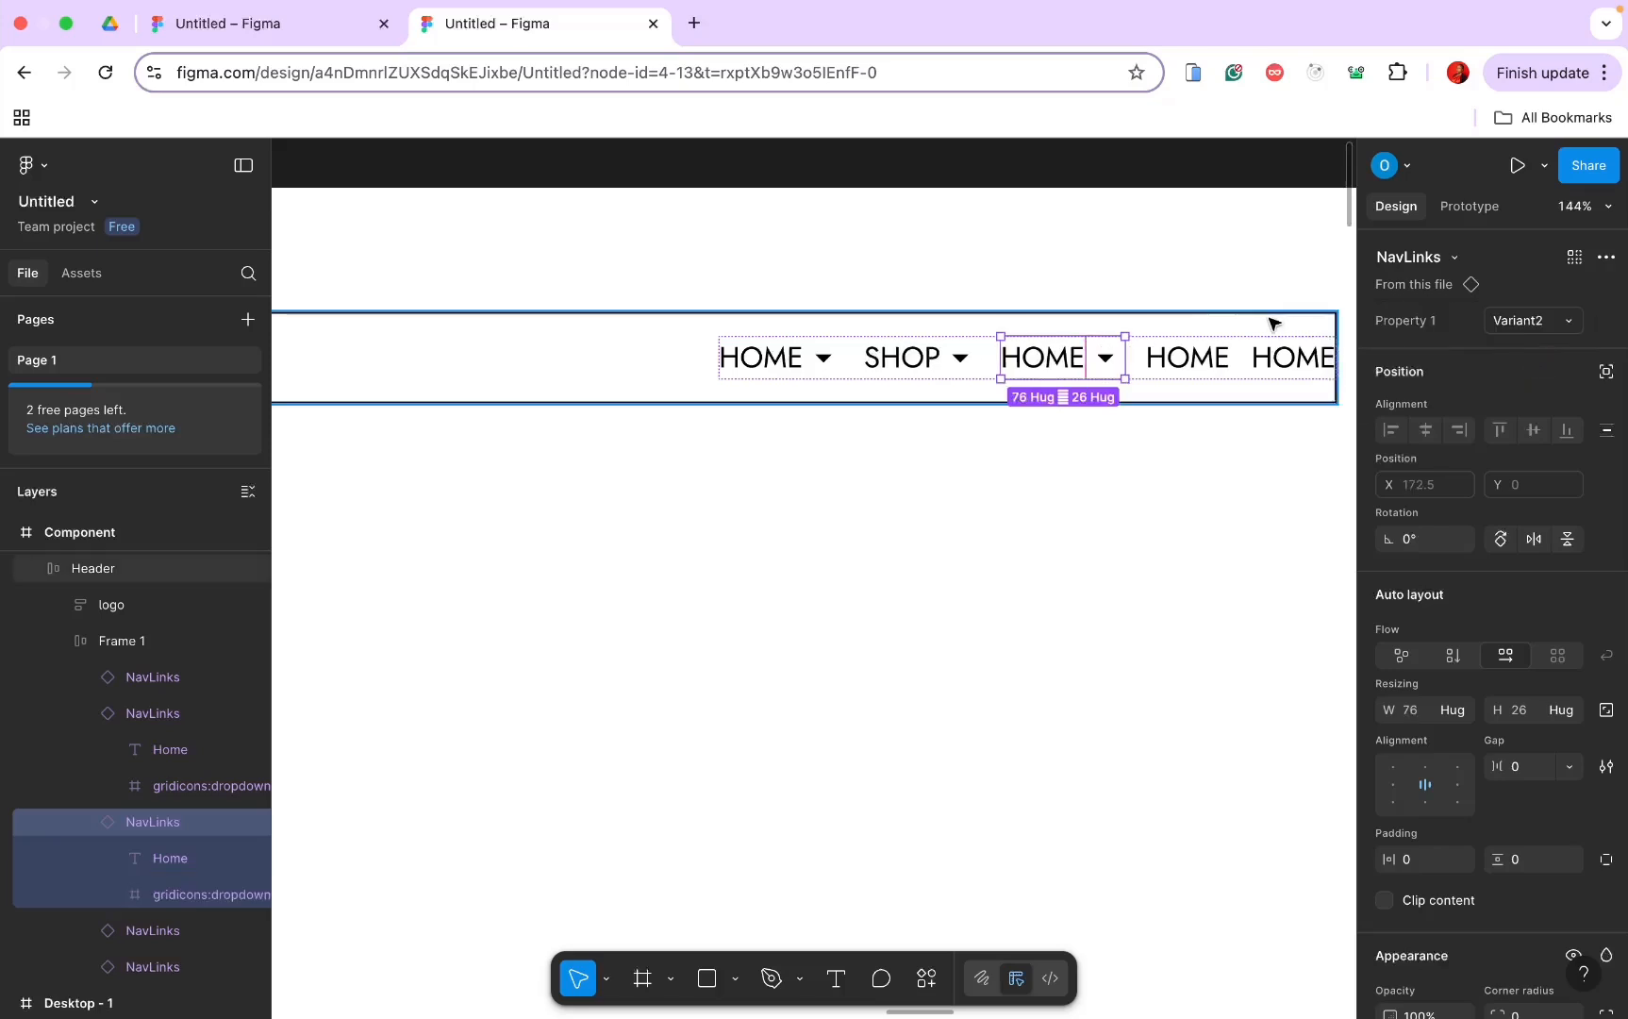
double_click(1052, 358)
double_click(1048, 363)
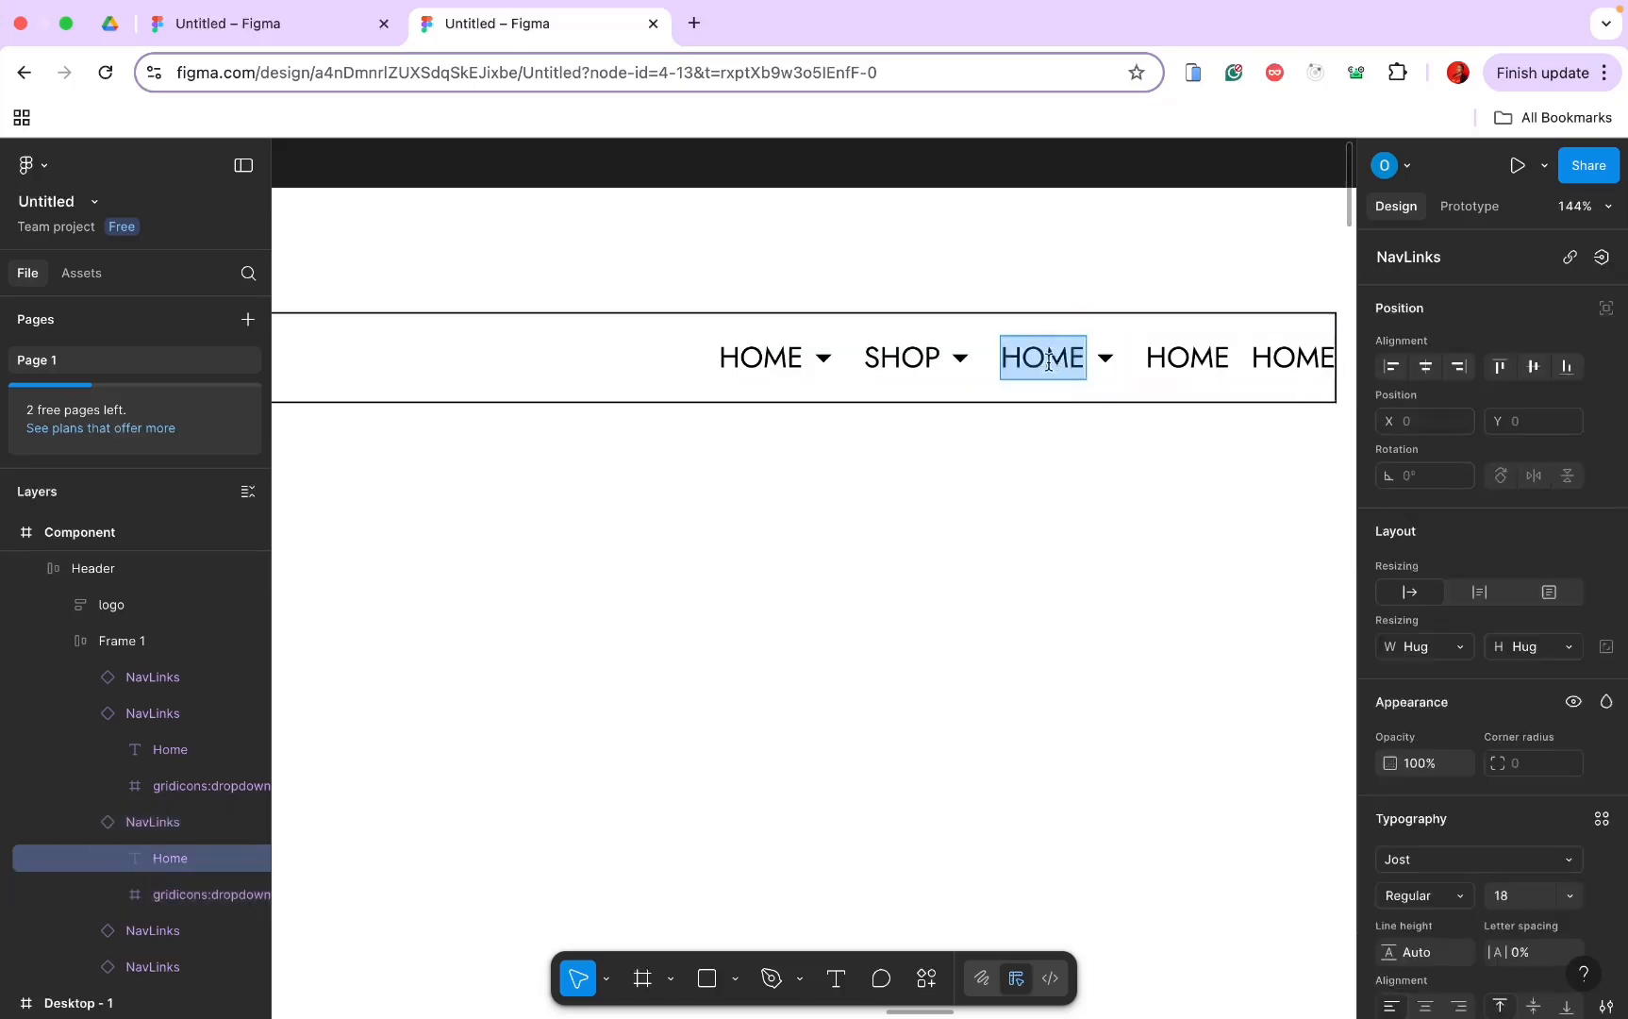
text(PA)
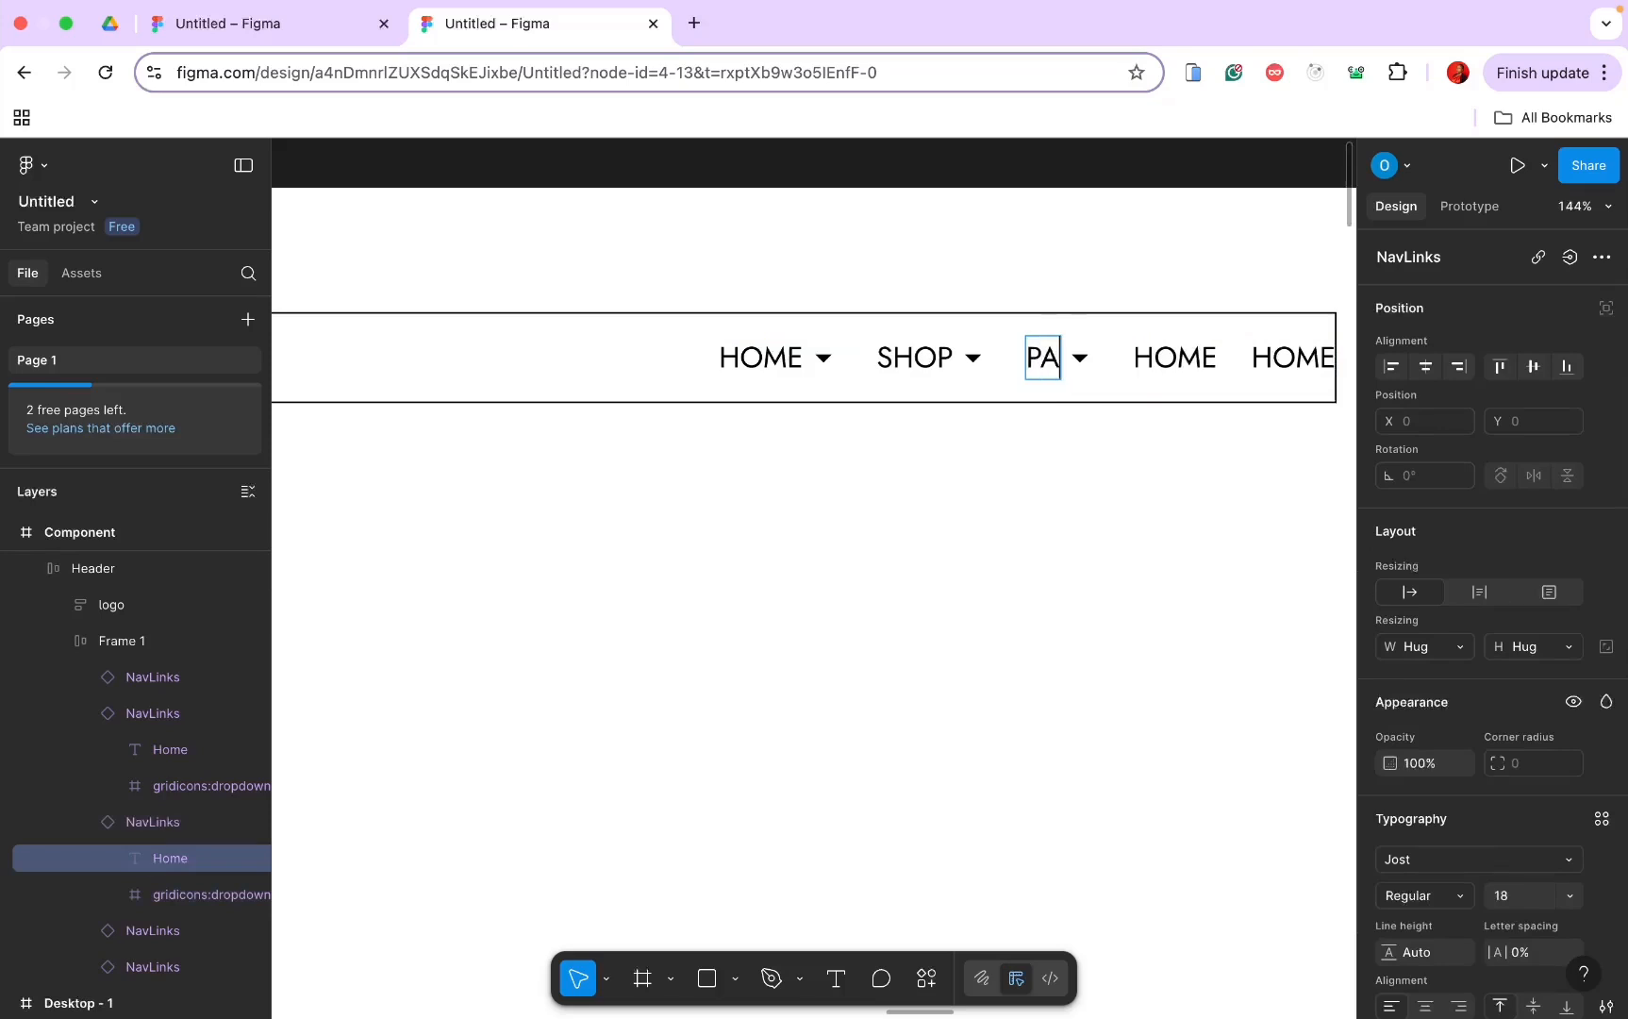
text(GES)
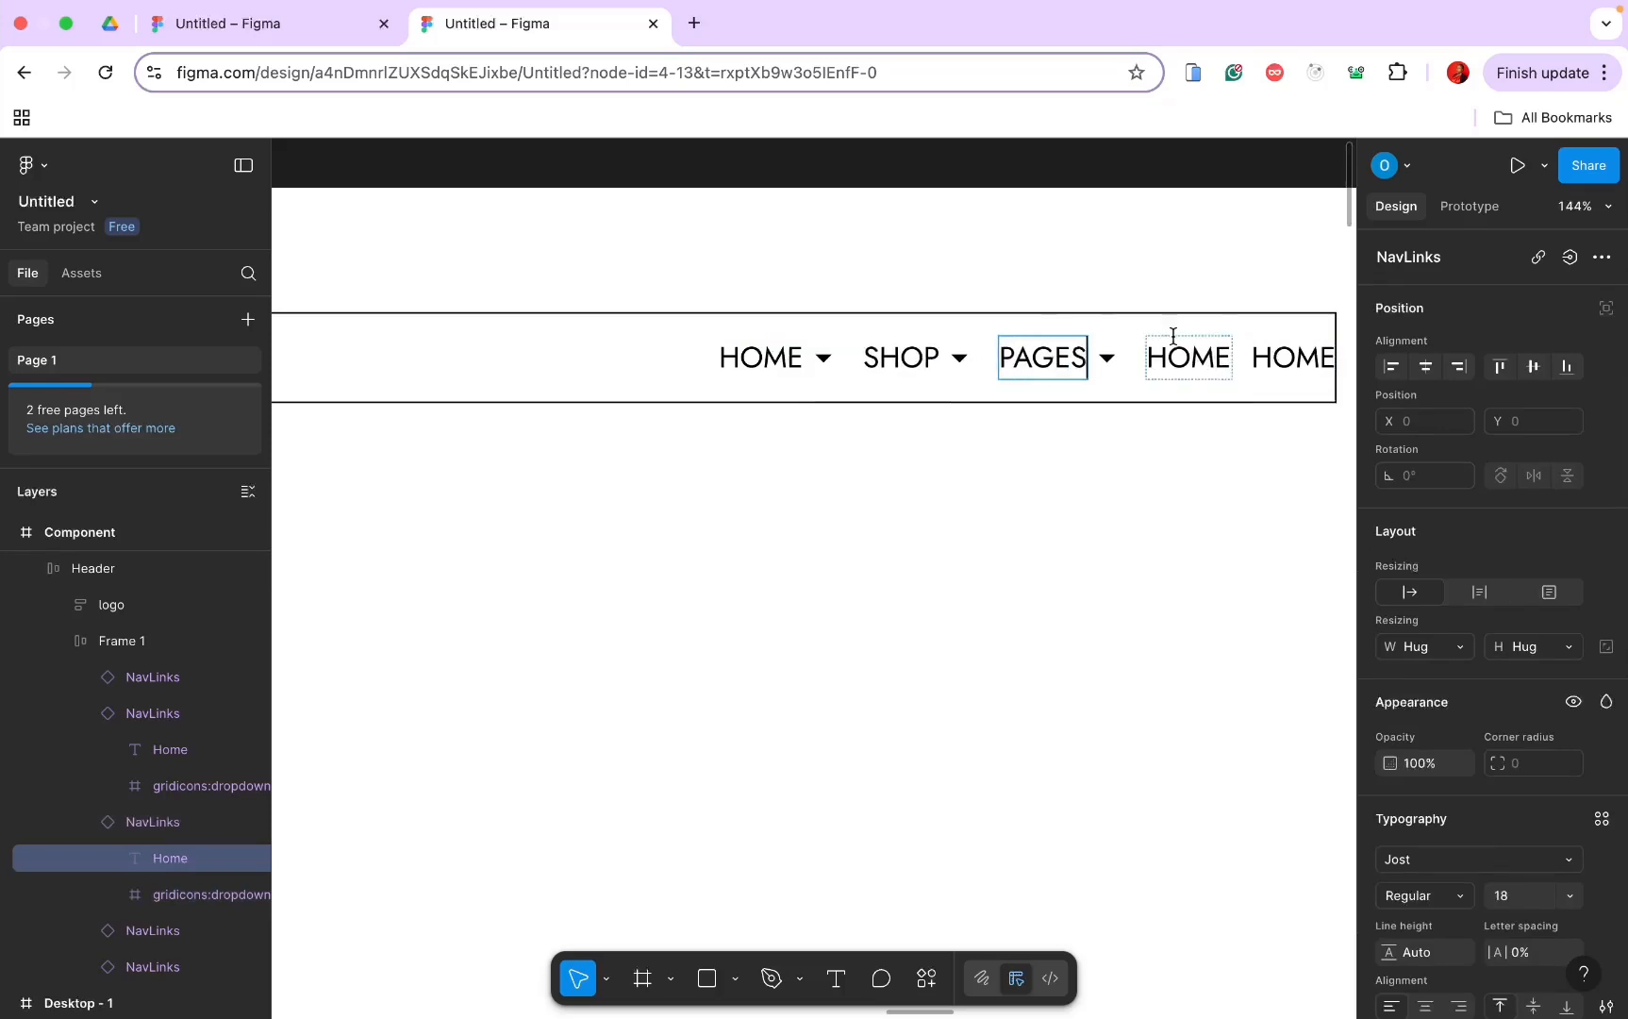
Step: Relabel the fourth and fifth nav links BLOG and CONTACT
double_click(1207, 365)
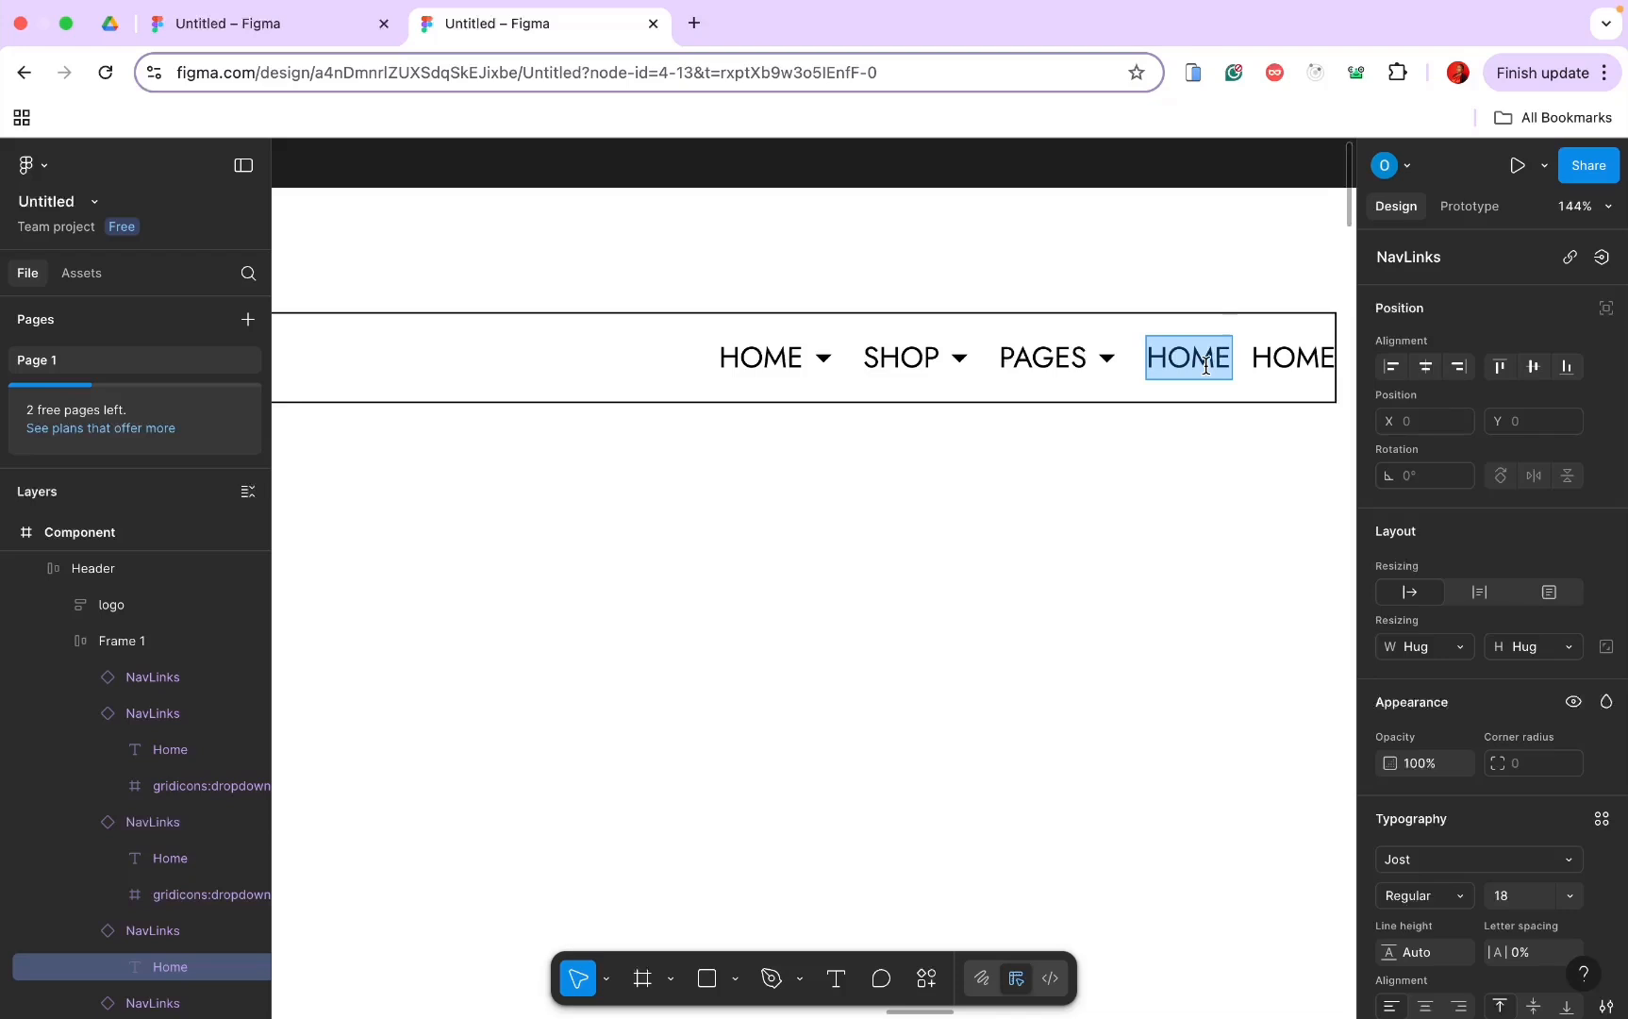
text(BLOG)
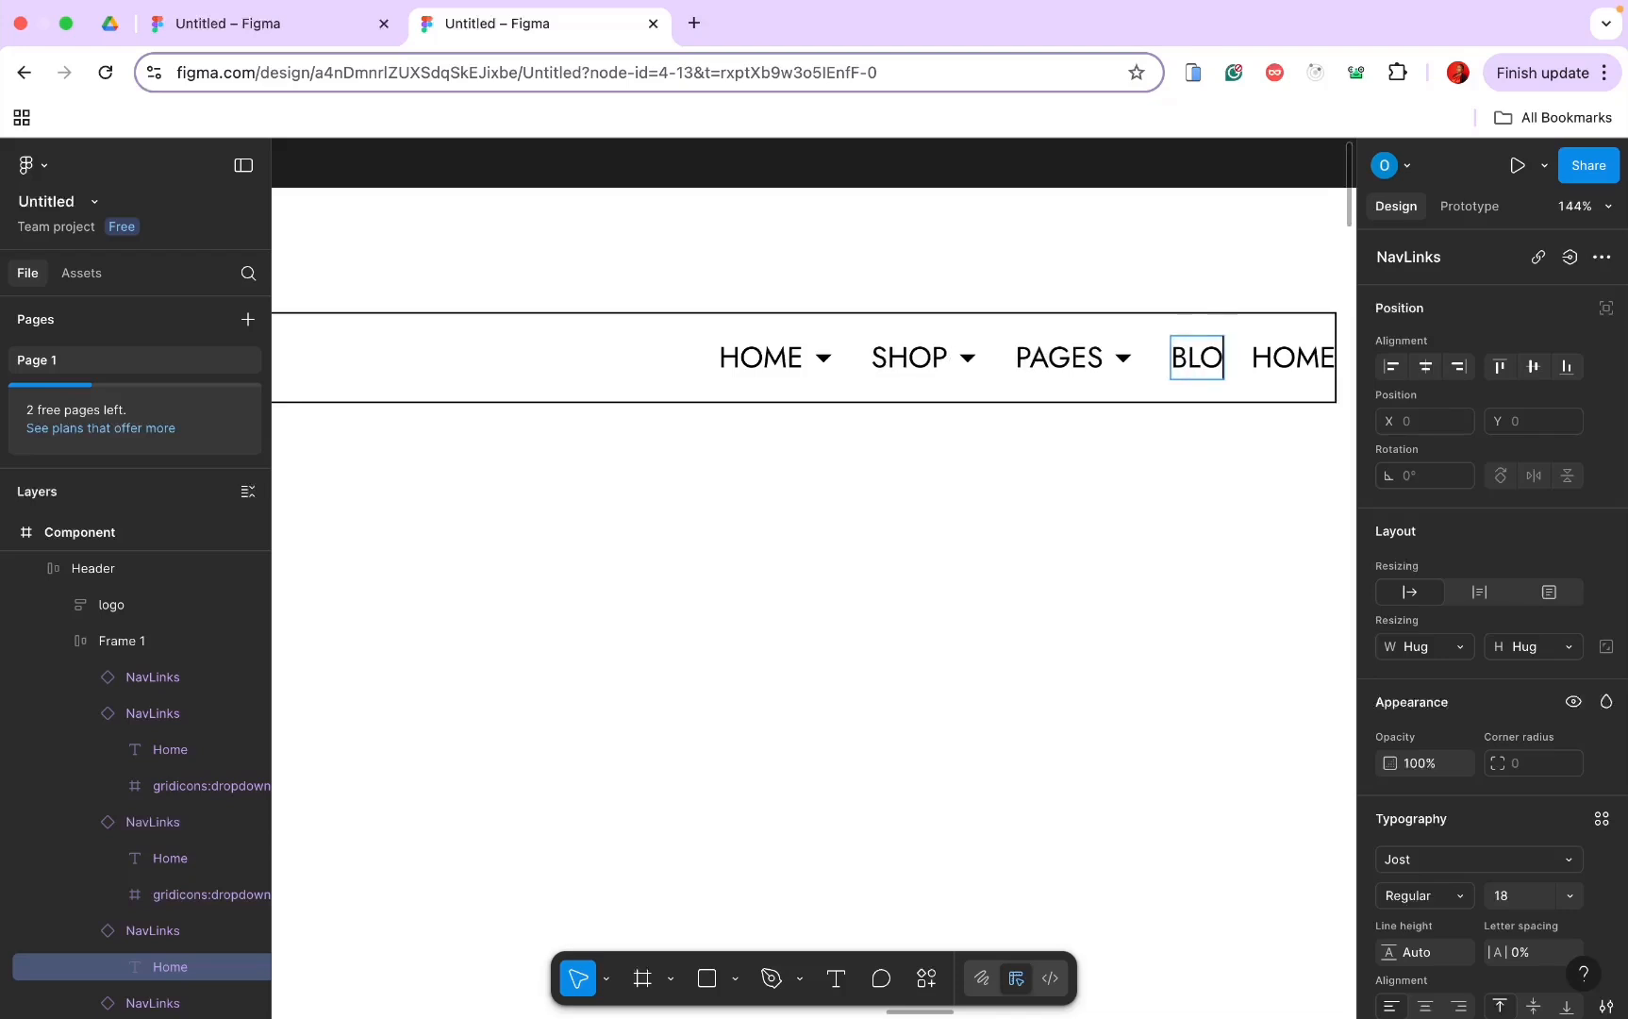
click(1296, 357)
double_click(1295, 357)
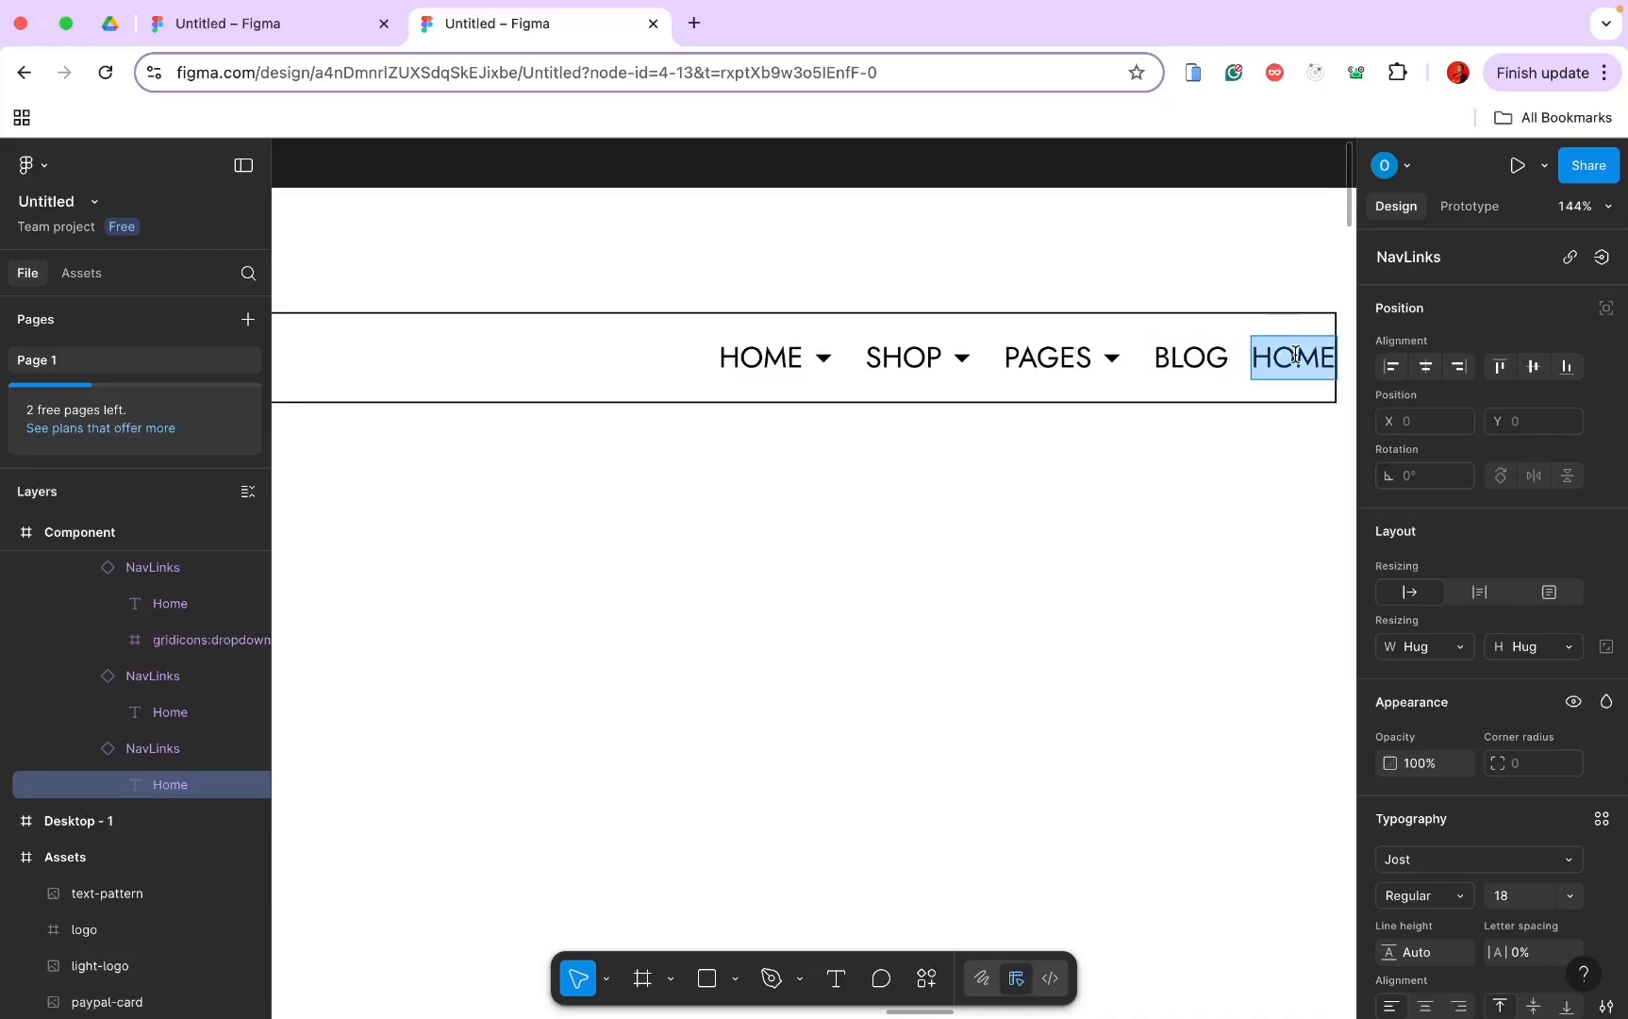
text(CONT)
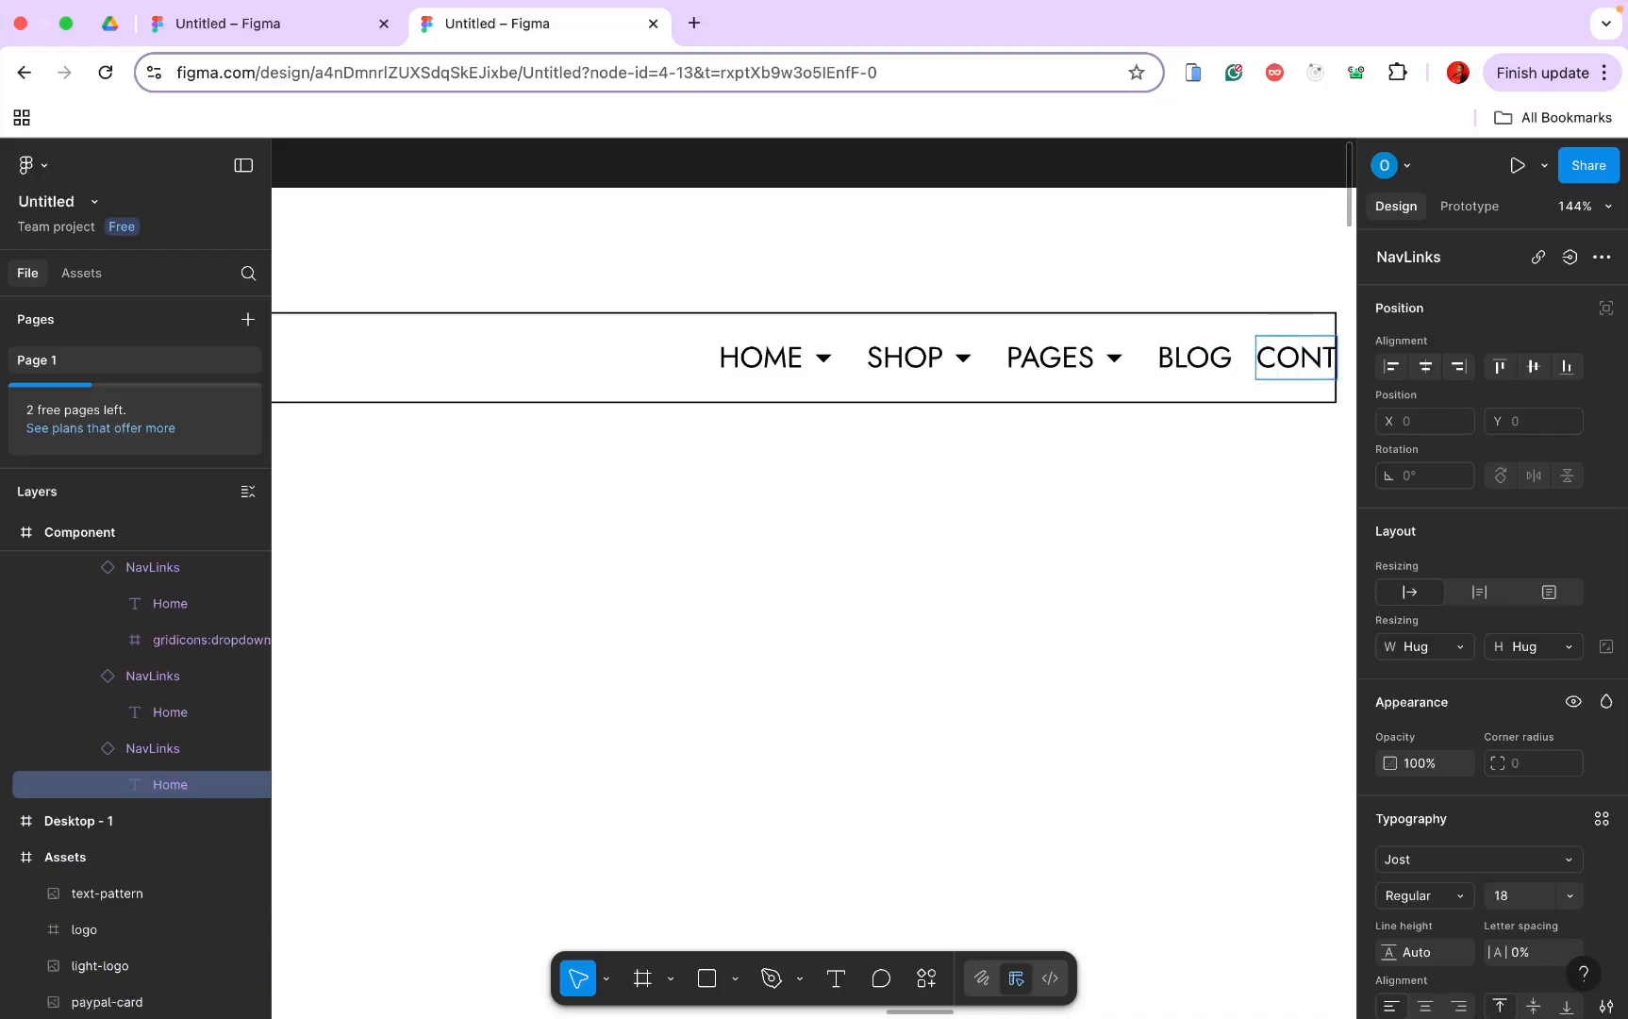
text(ACT)
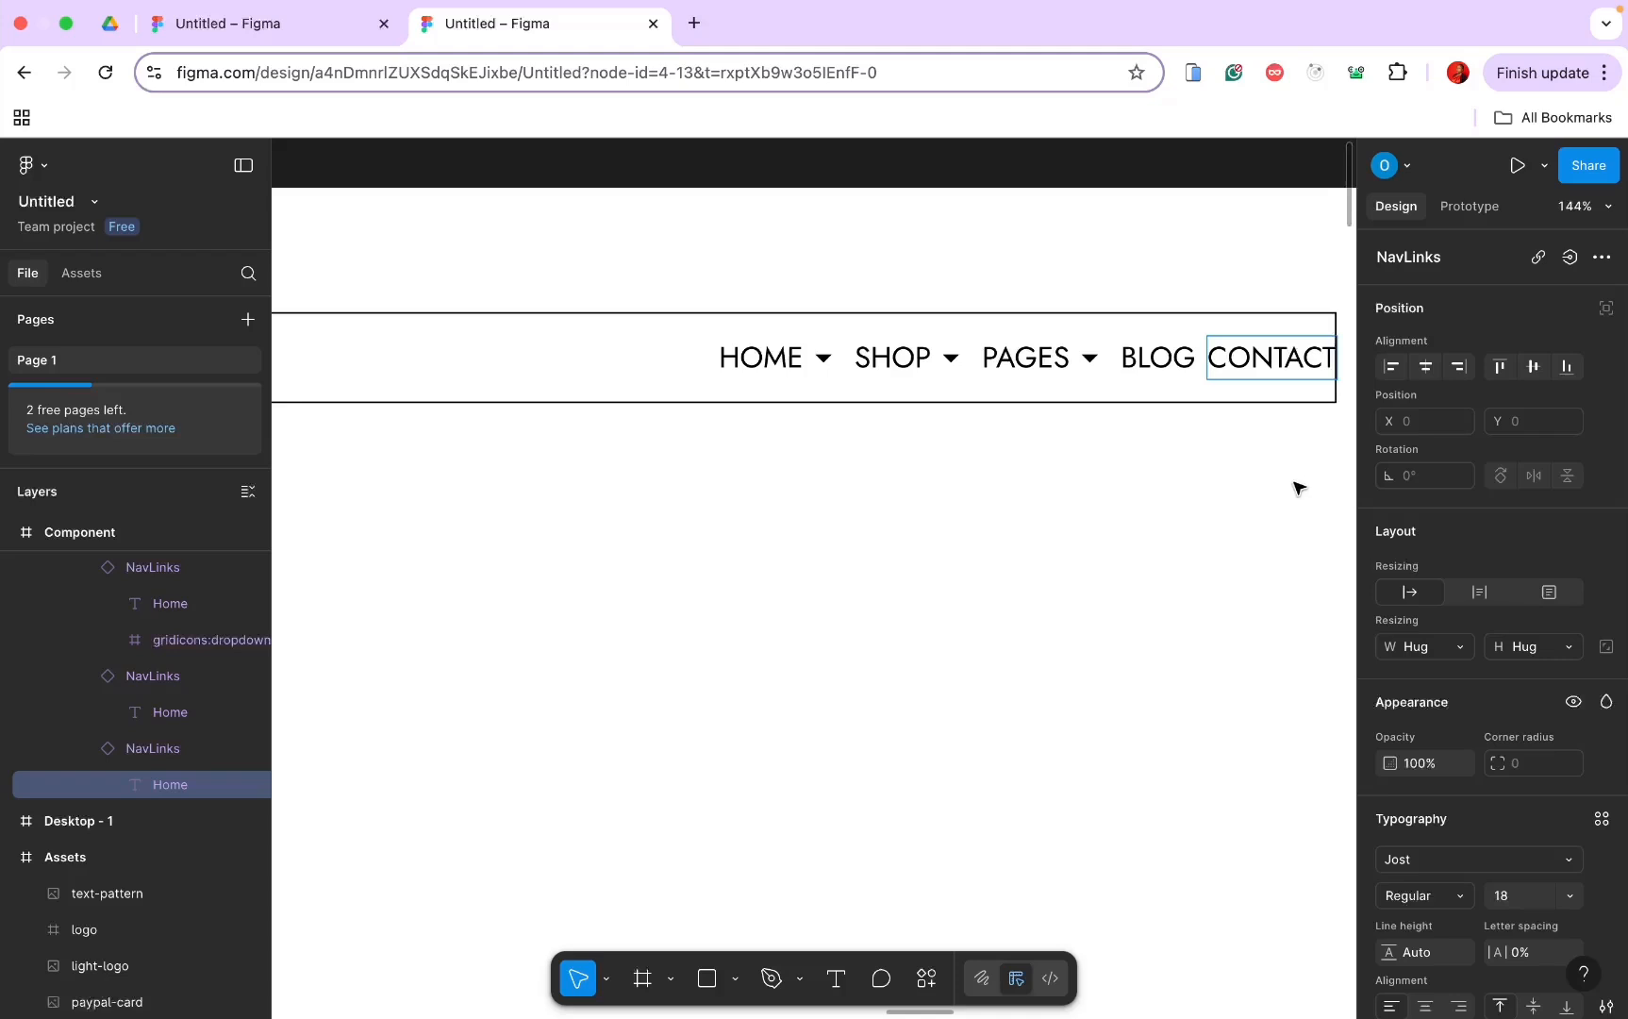
scroll(1094, 558, down, 5)
Step: Rename the nav links frame to 'NavLinks' and set its width to hug contents
click(961, 439)
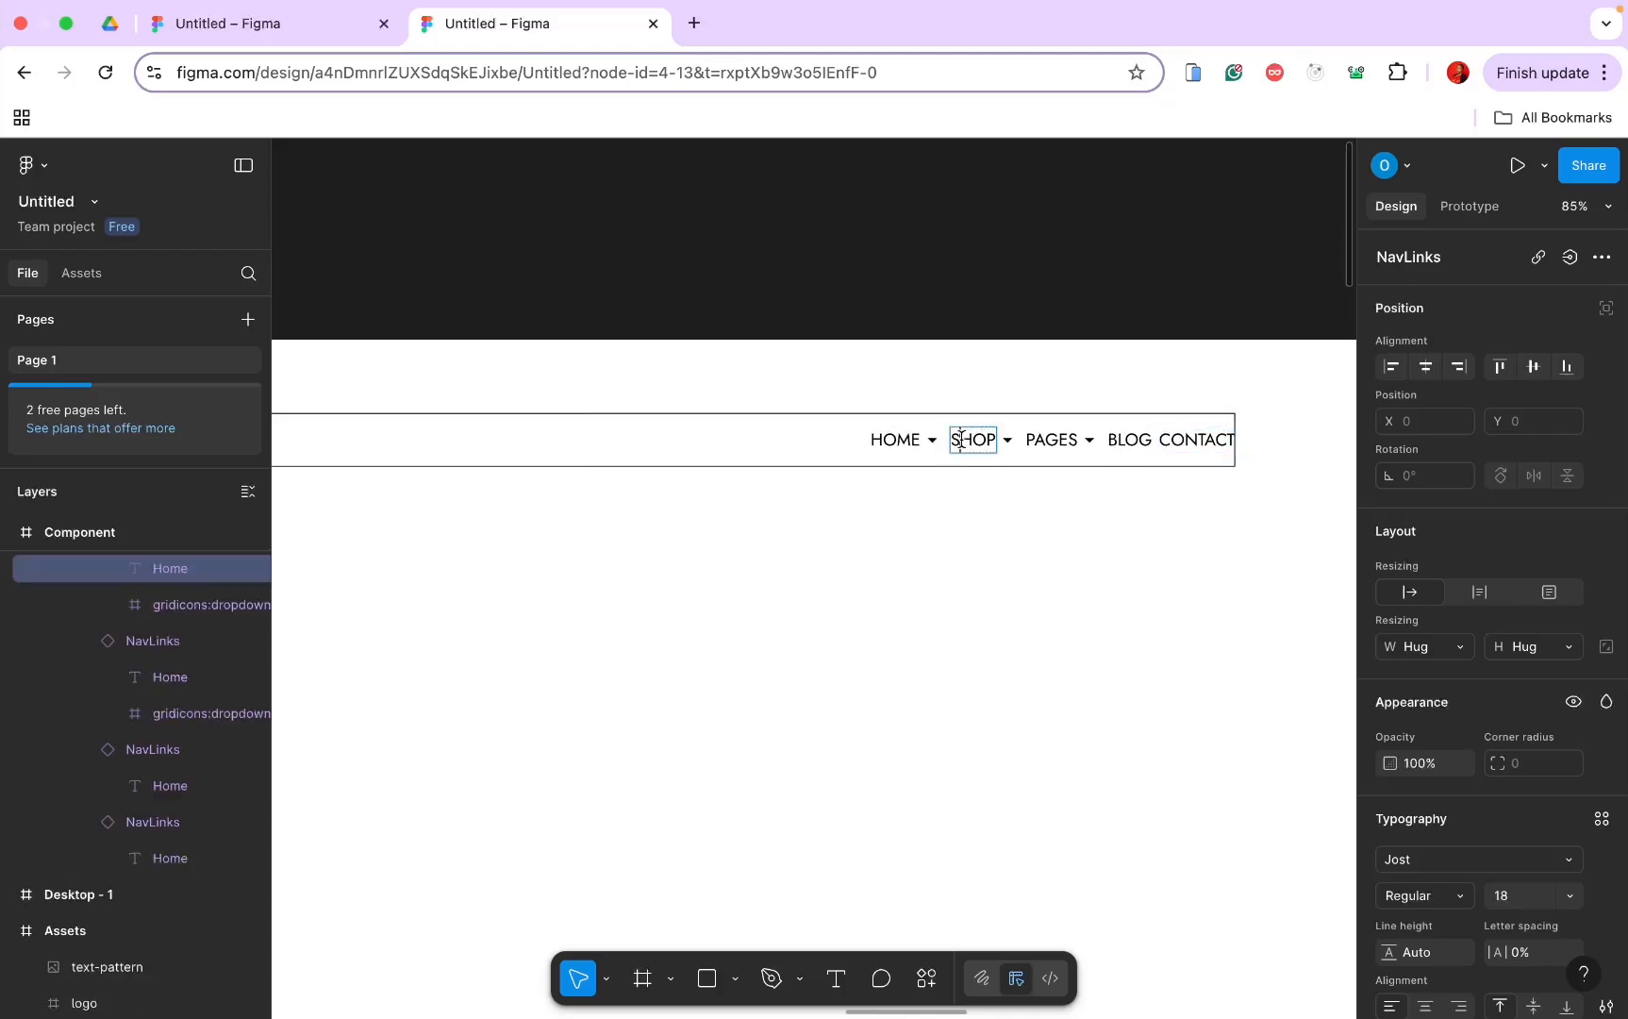
scroll(204, 701, up, 3)
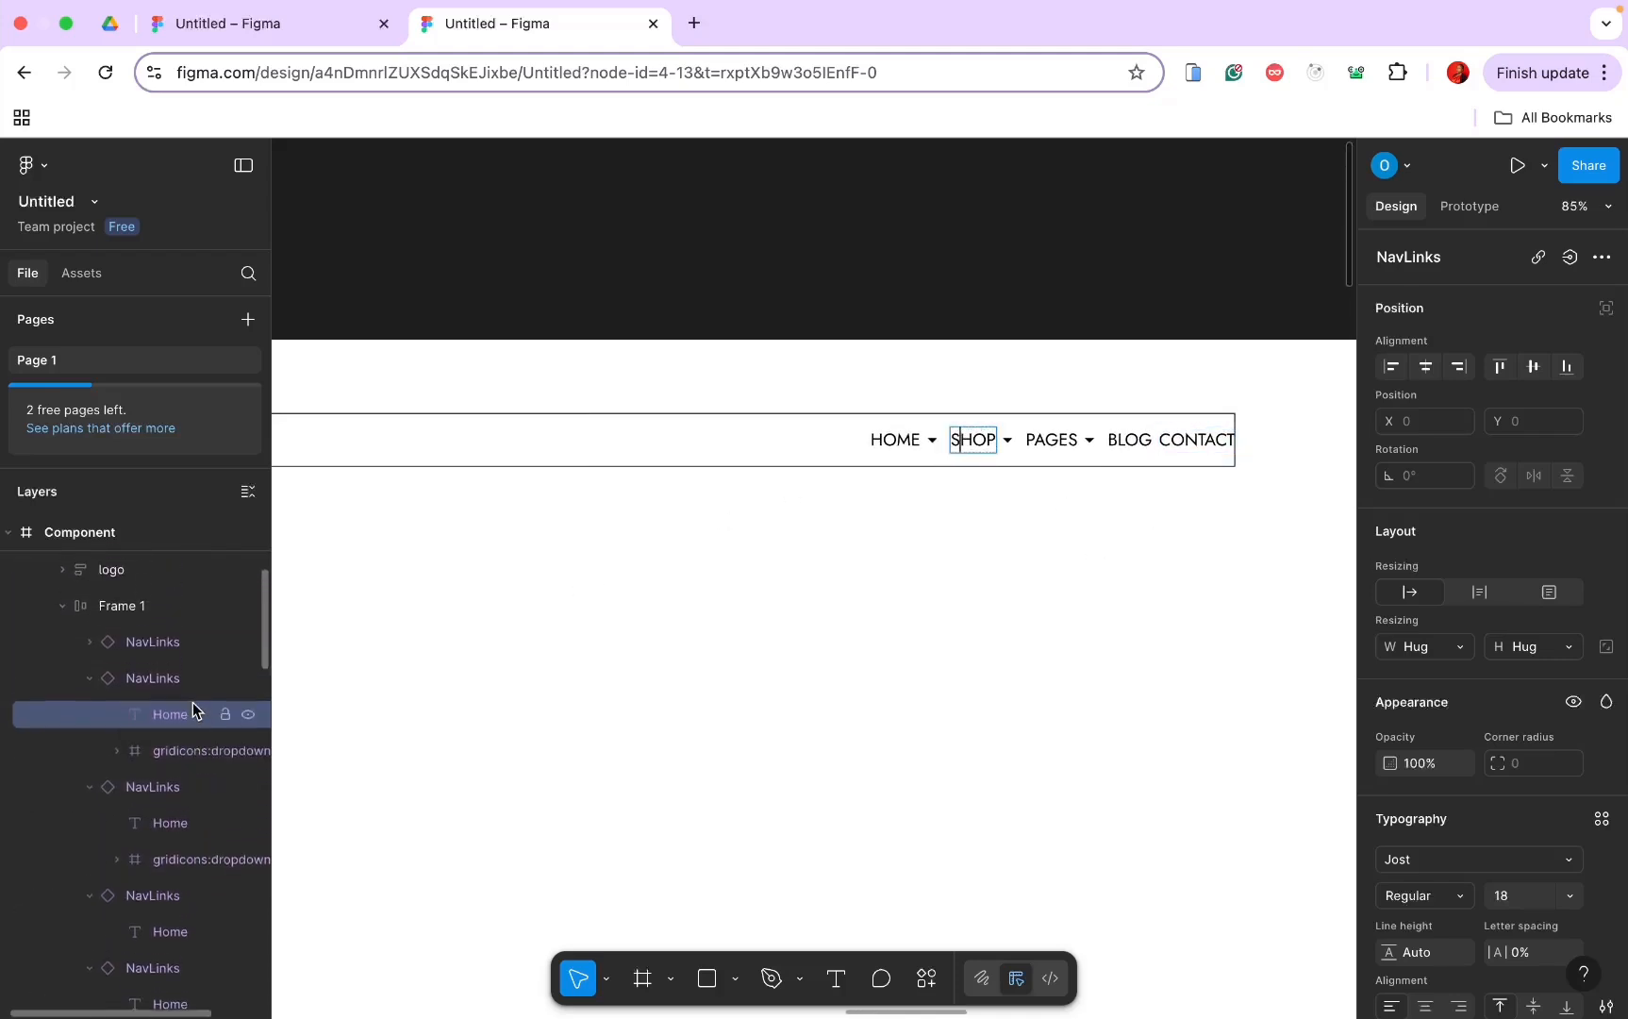
click(157, 615)
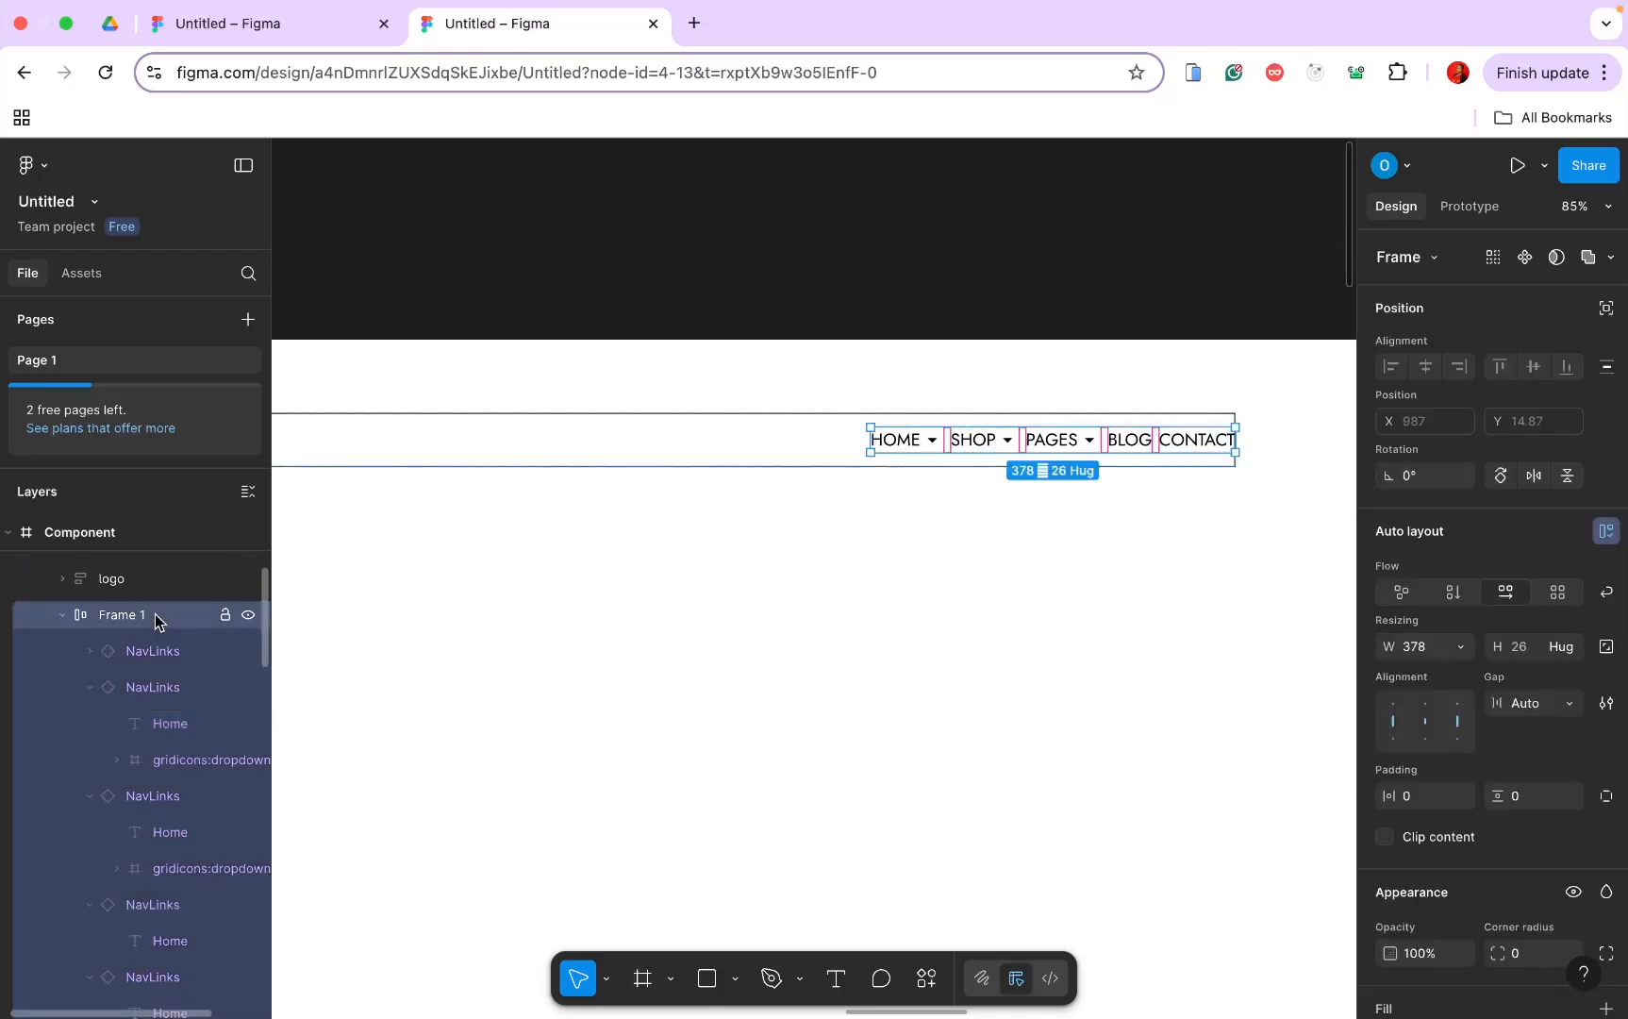
double_click(157, 615)
text(Nav)
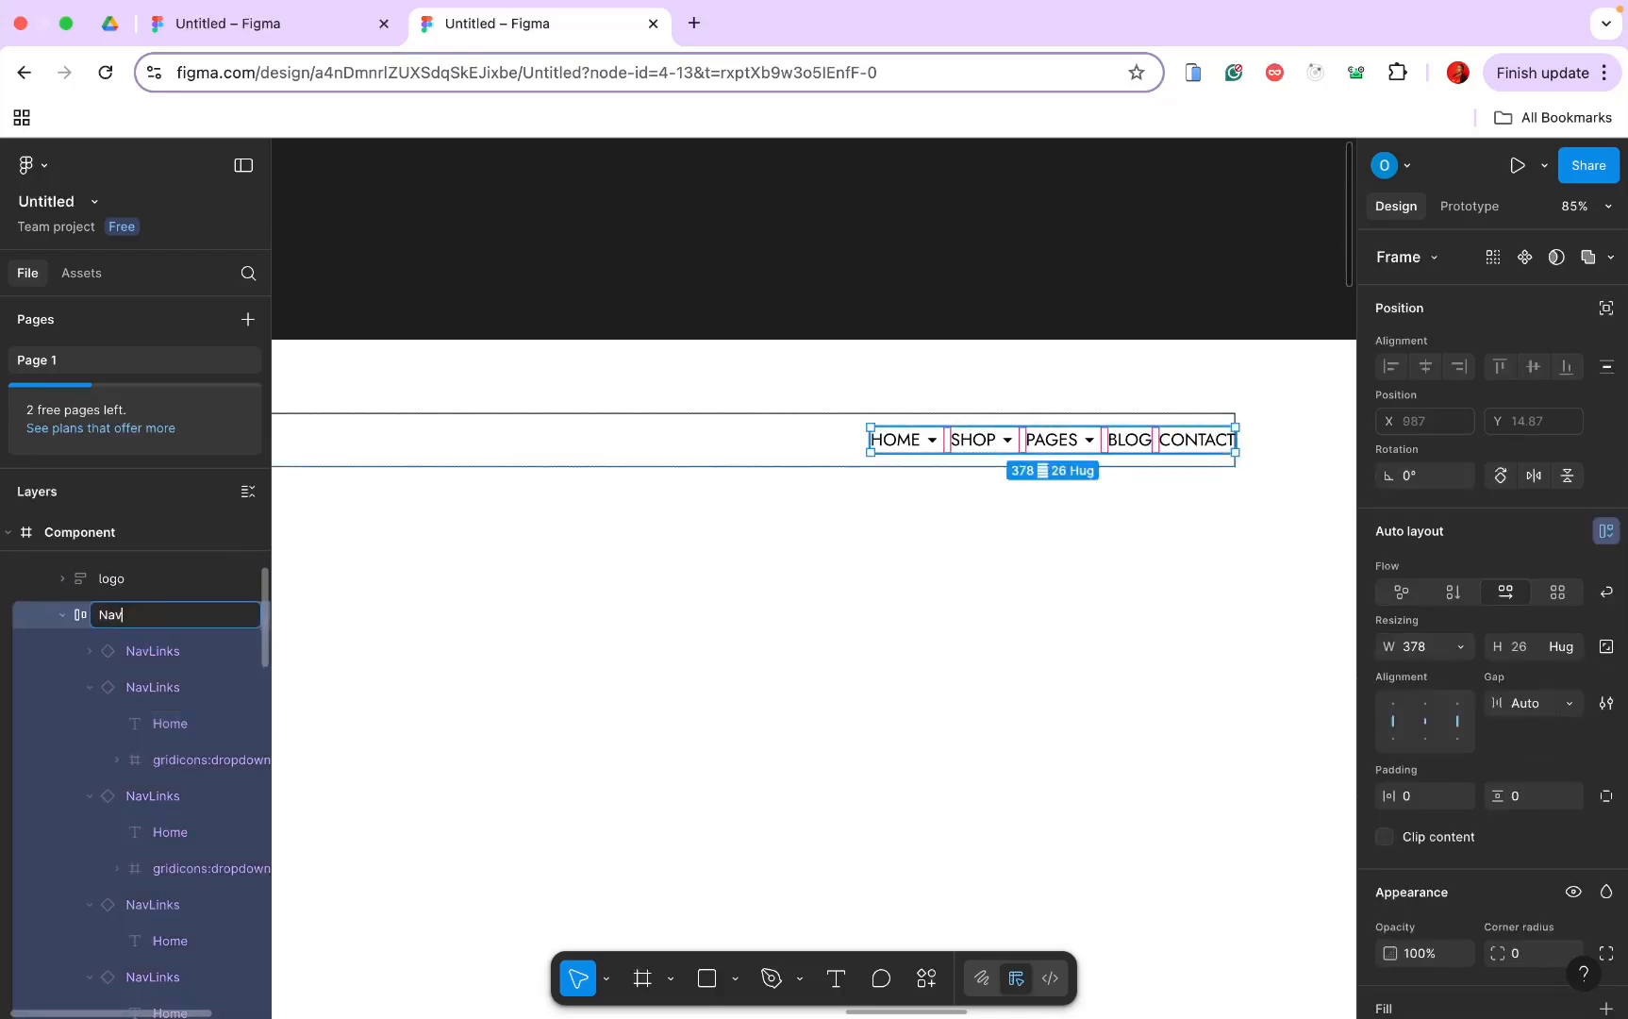
text(Links)
click(1460, 646)
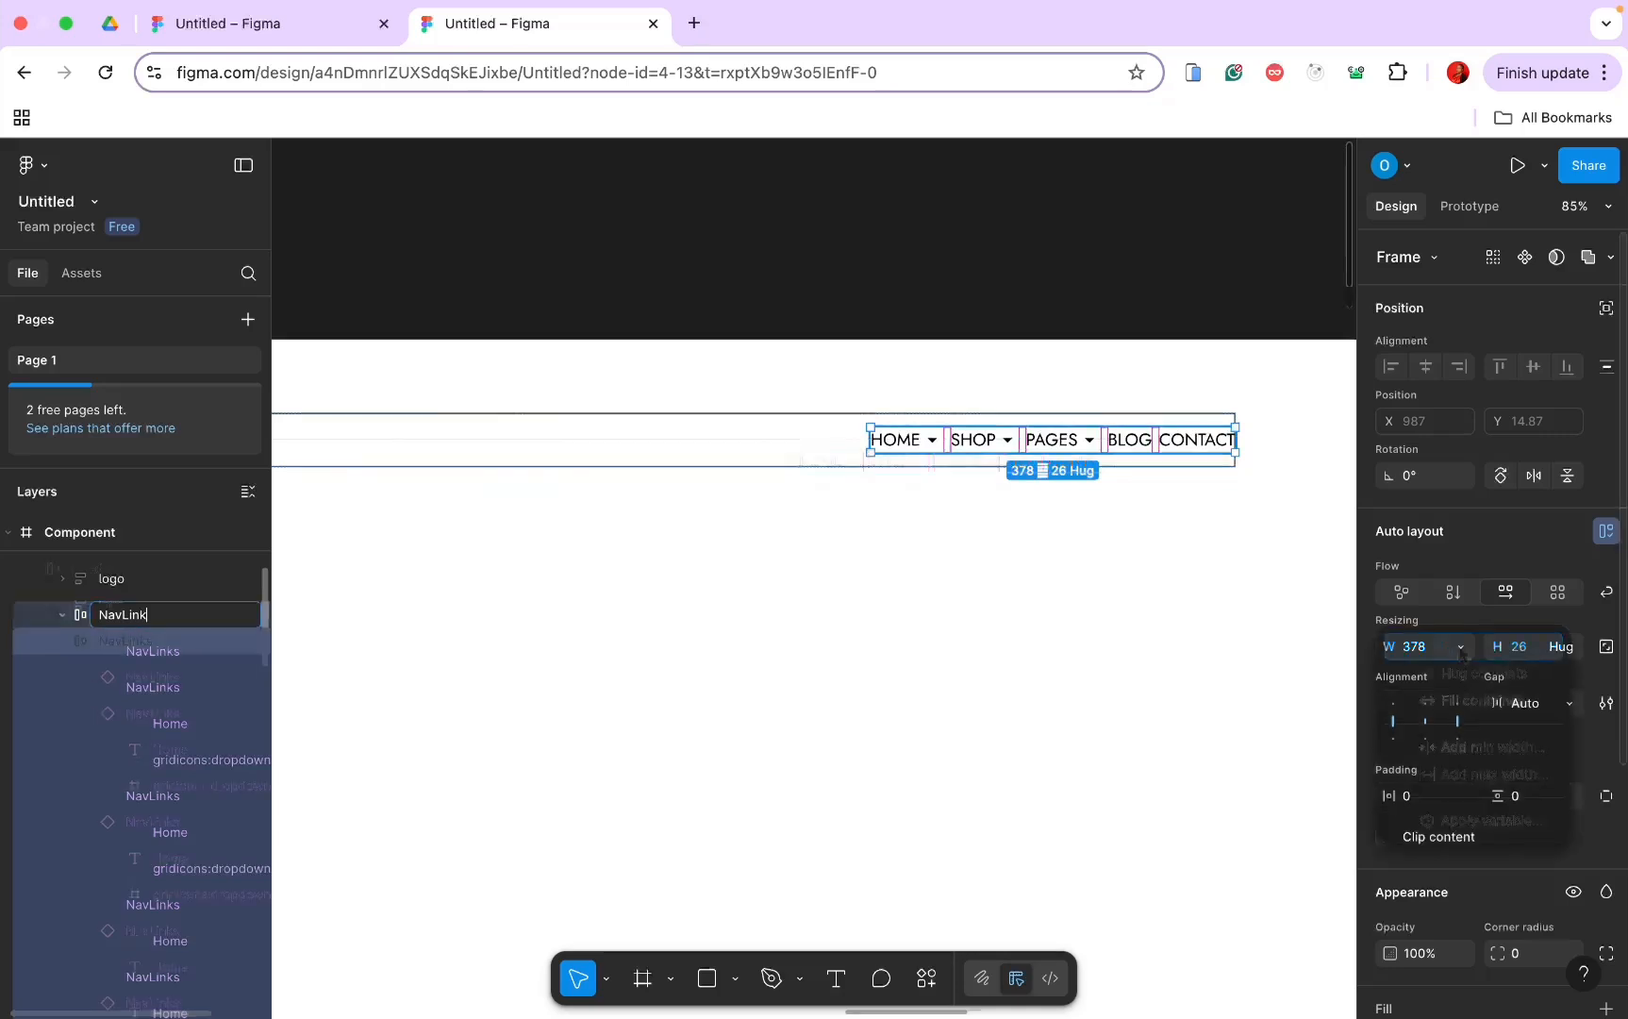
click(1458, 671)
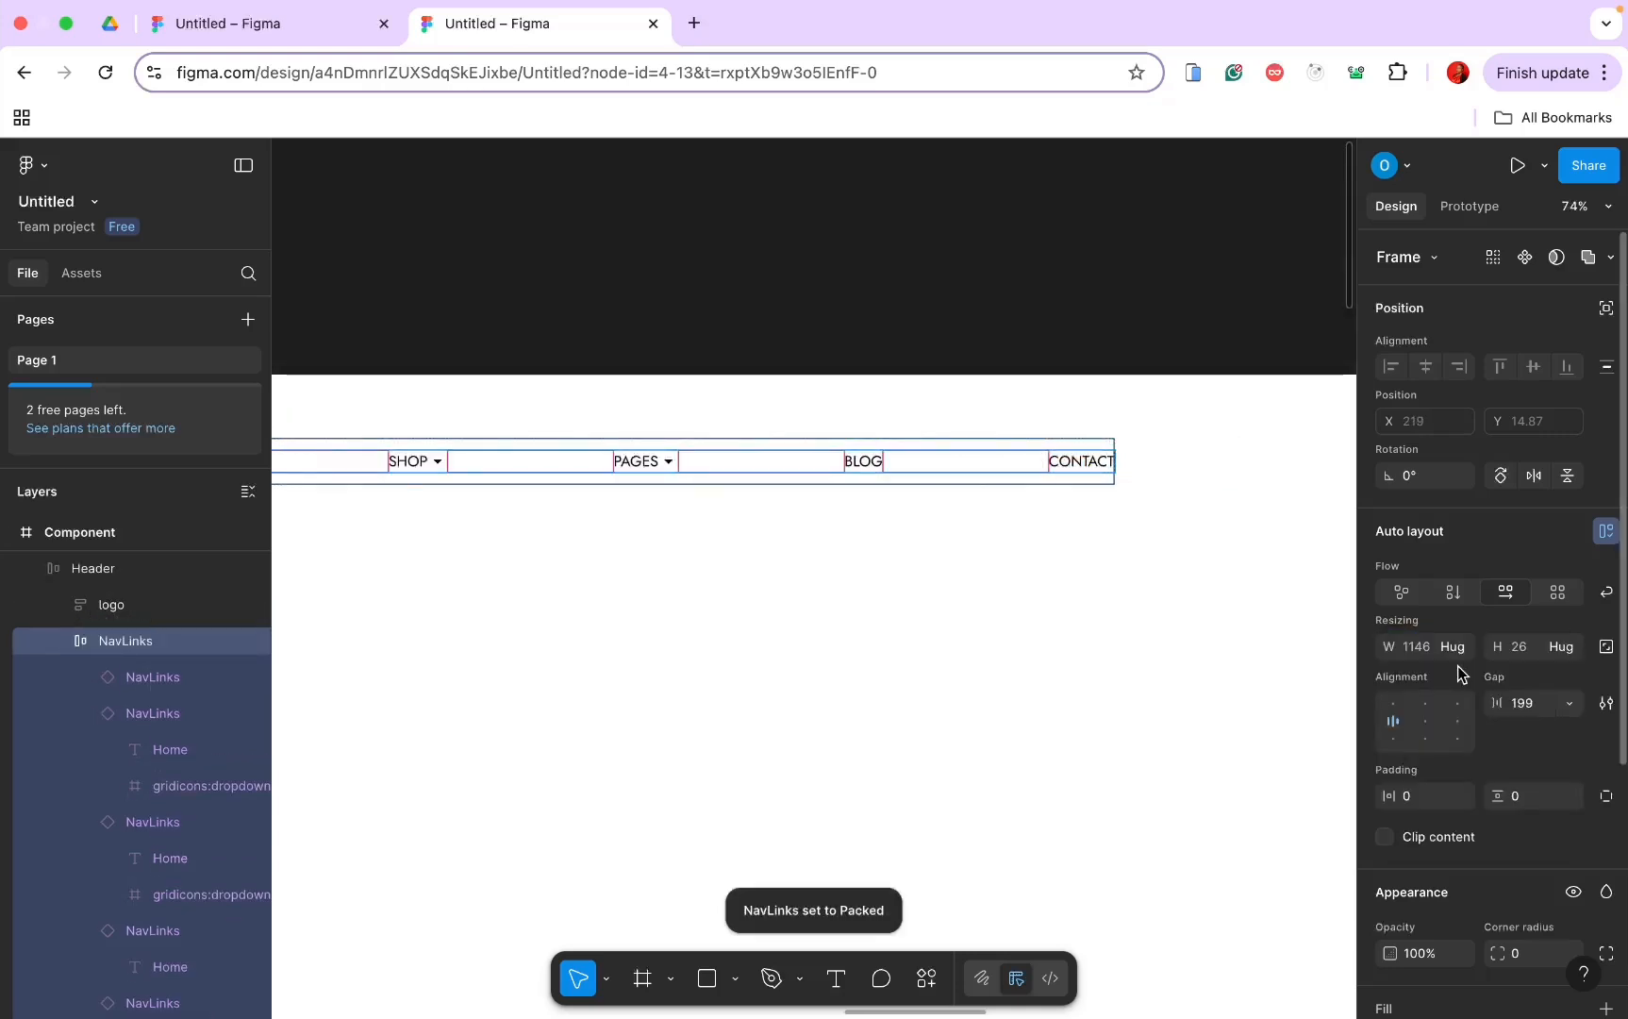
Step: Set the NavLinks gap to 20 and select the whole Header frame
scroll(992, 640, left, 3)
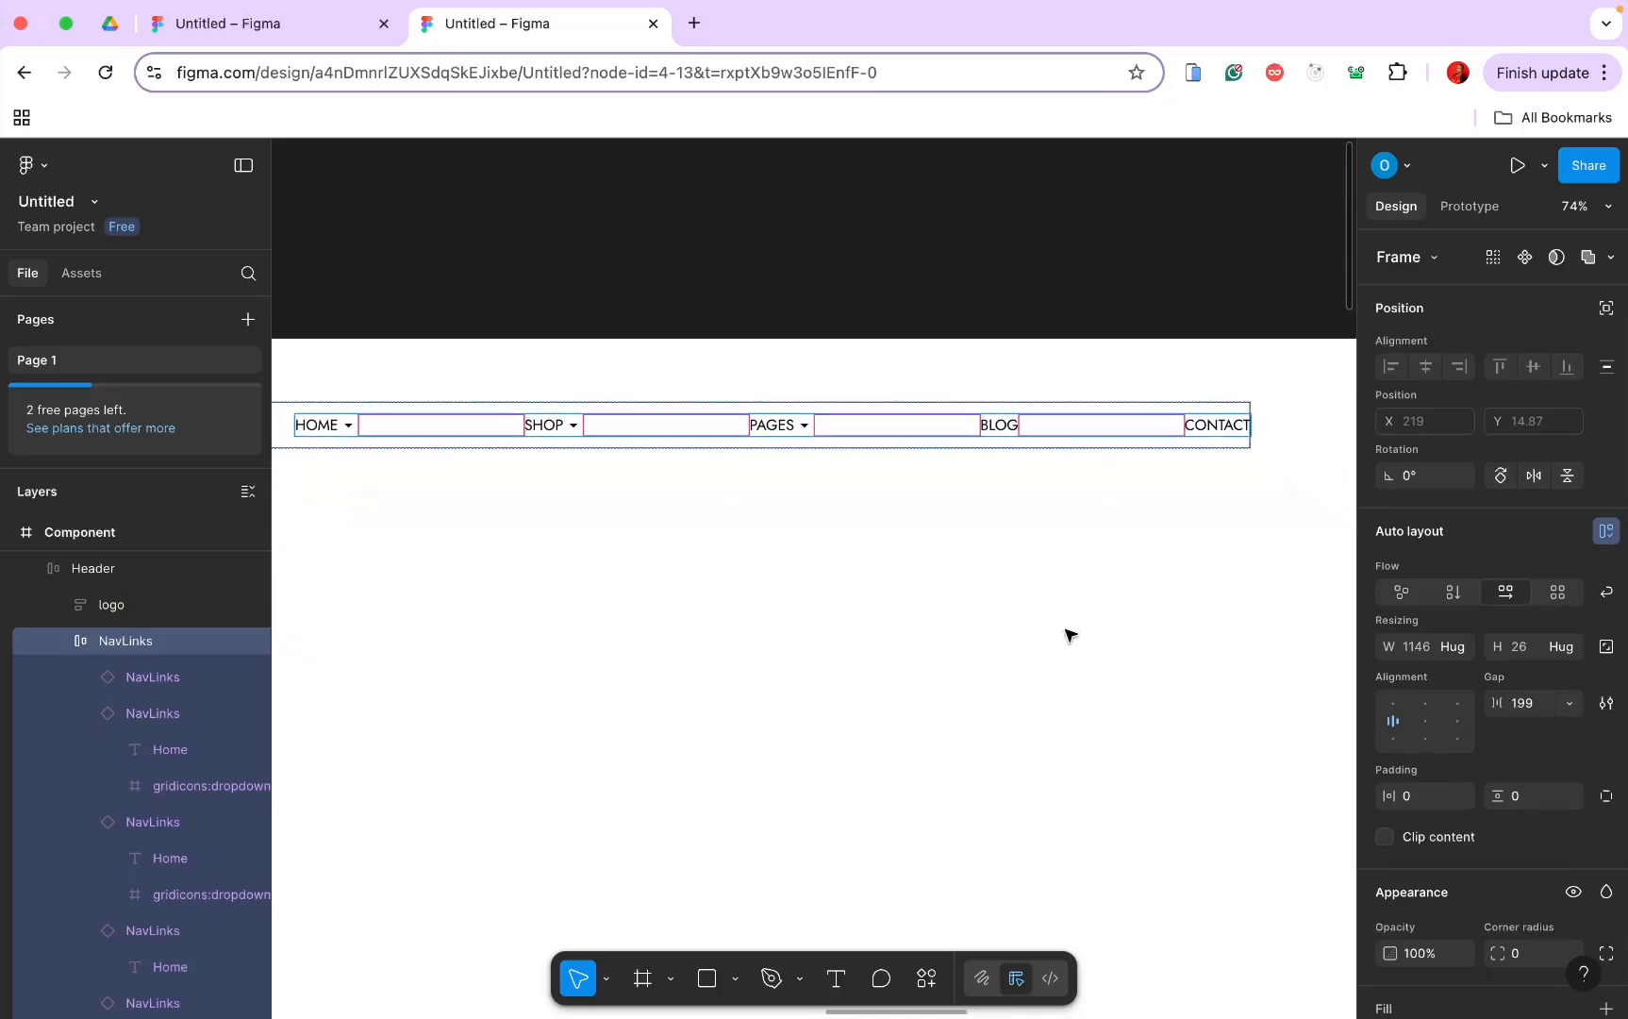
click(1529, 706)
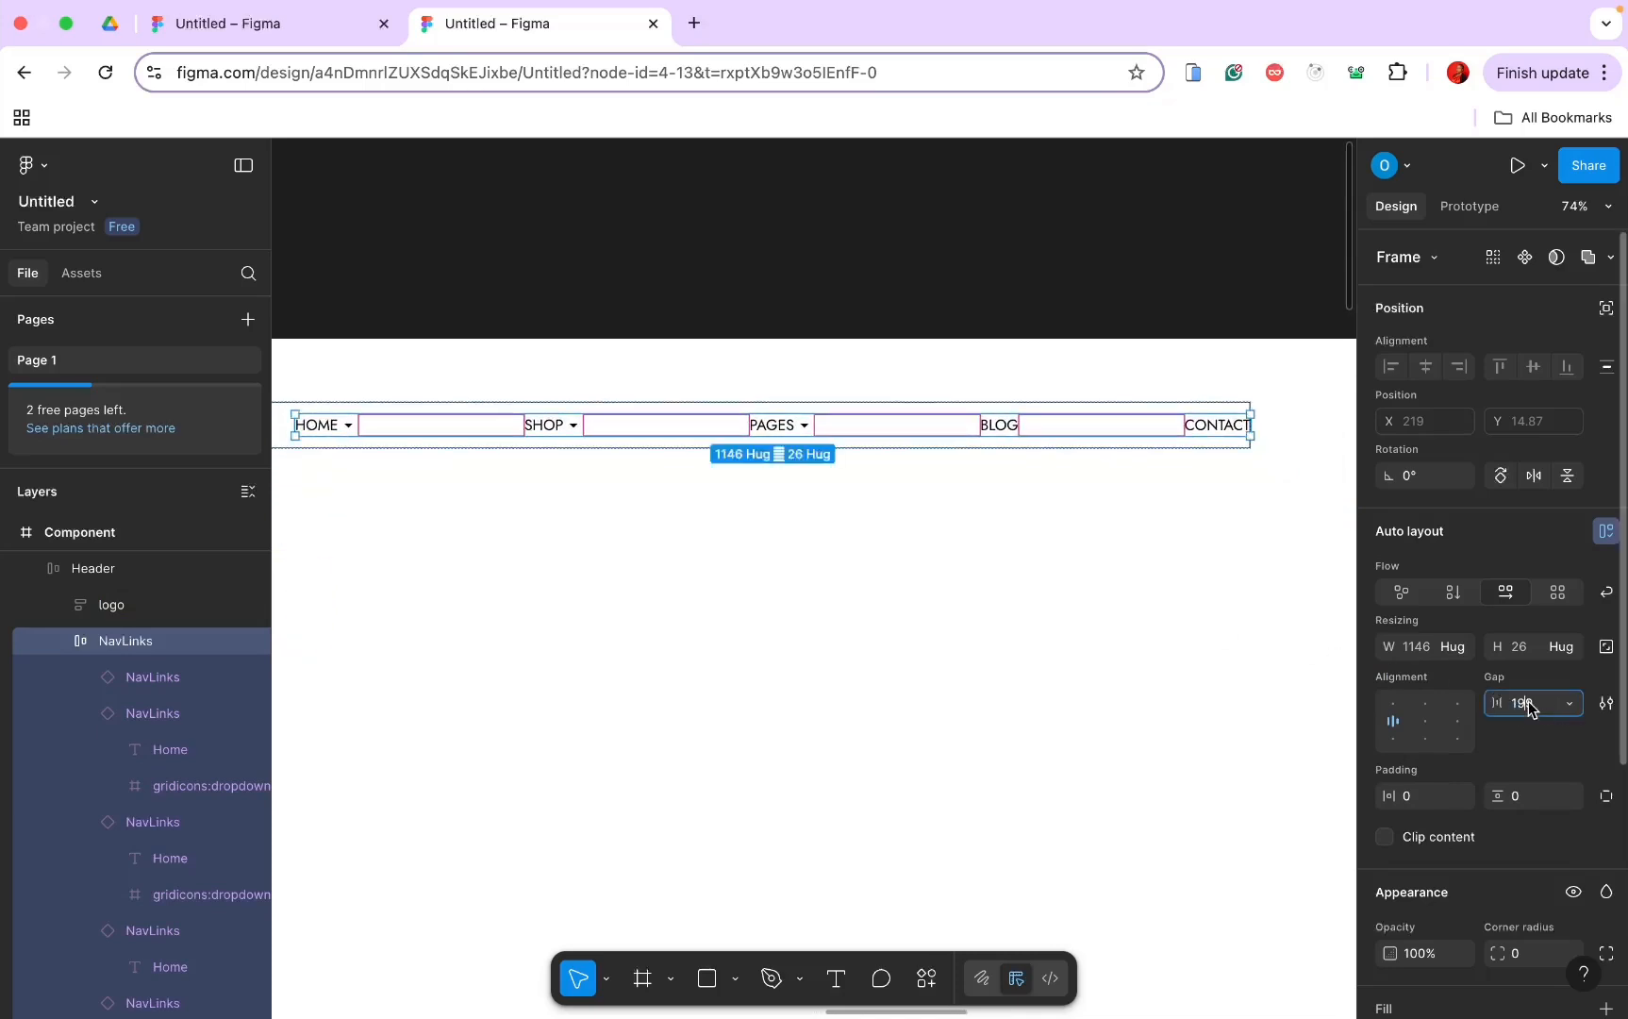
text(20)
key(Return)
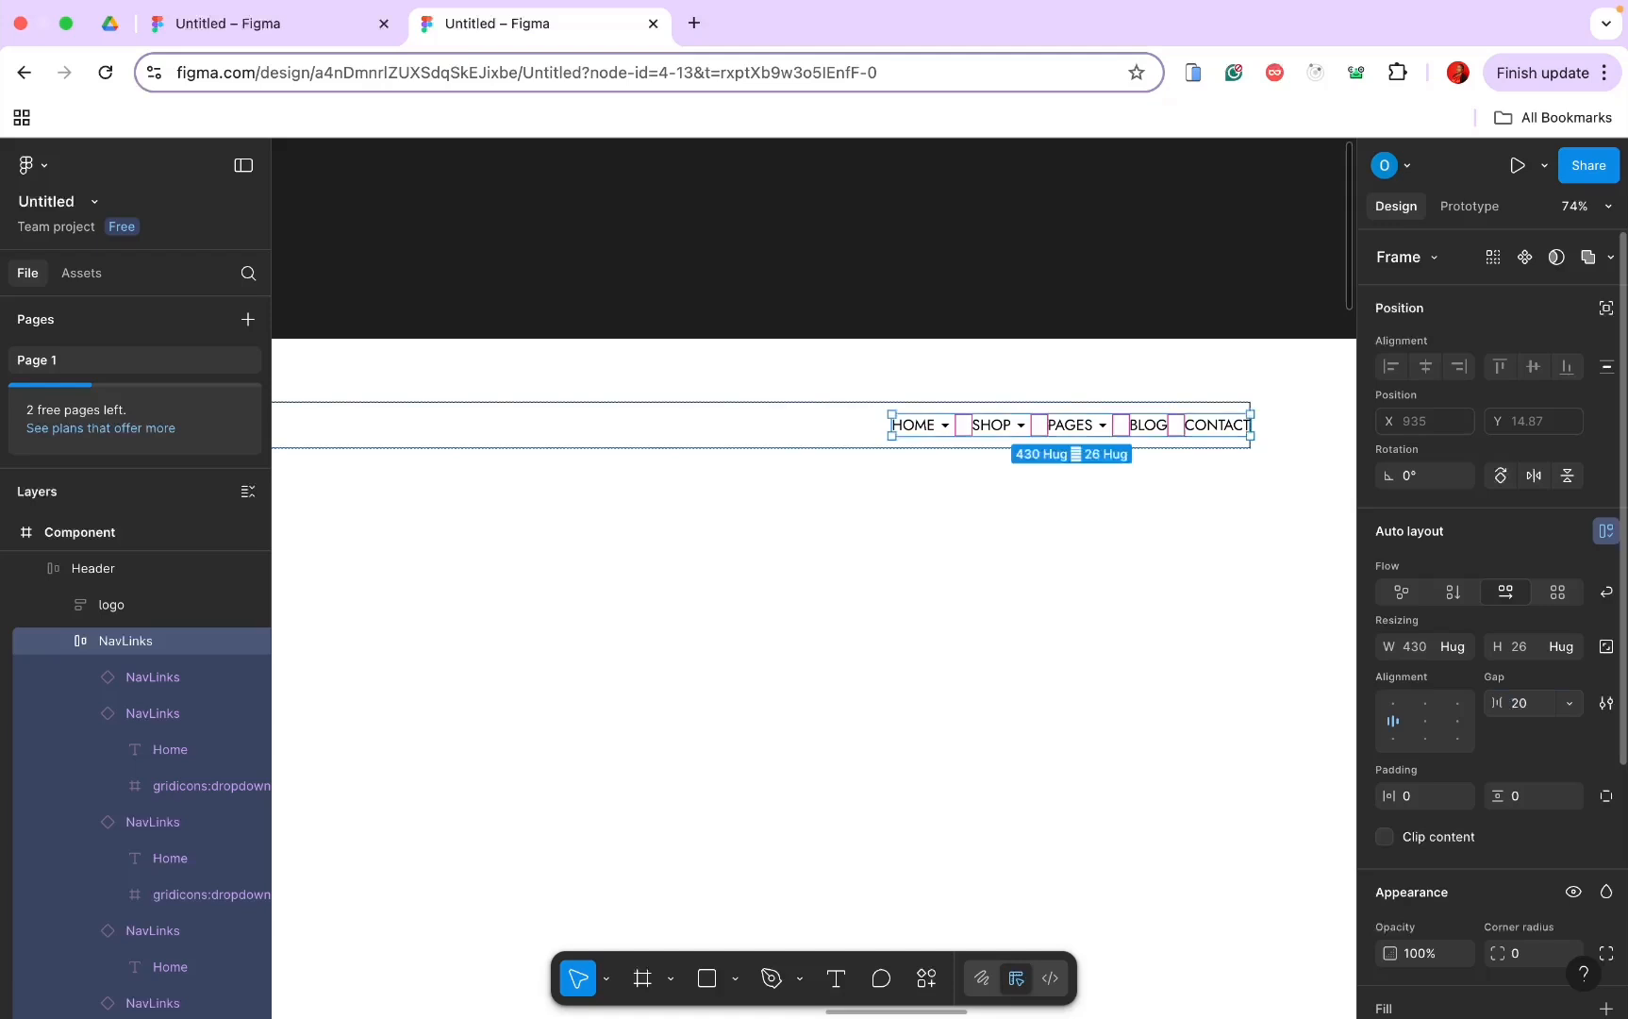
click(1177, 672)
scroll(1177, 671, down, 3)
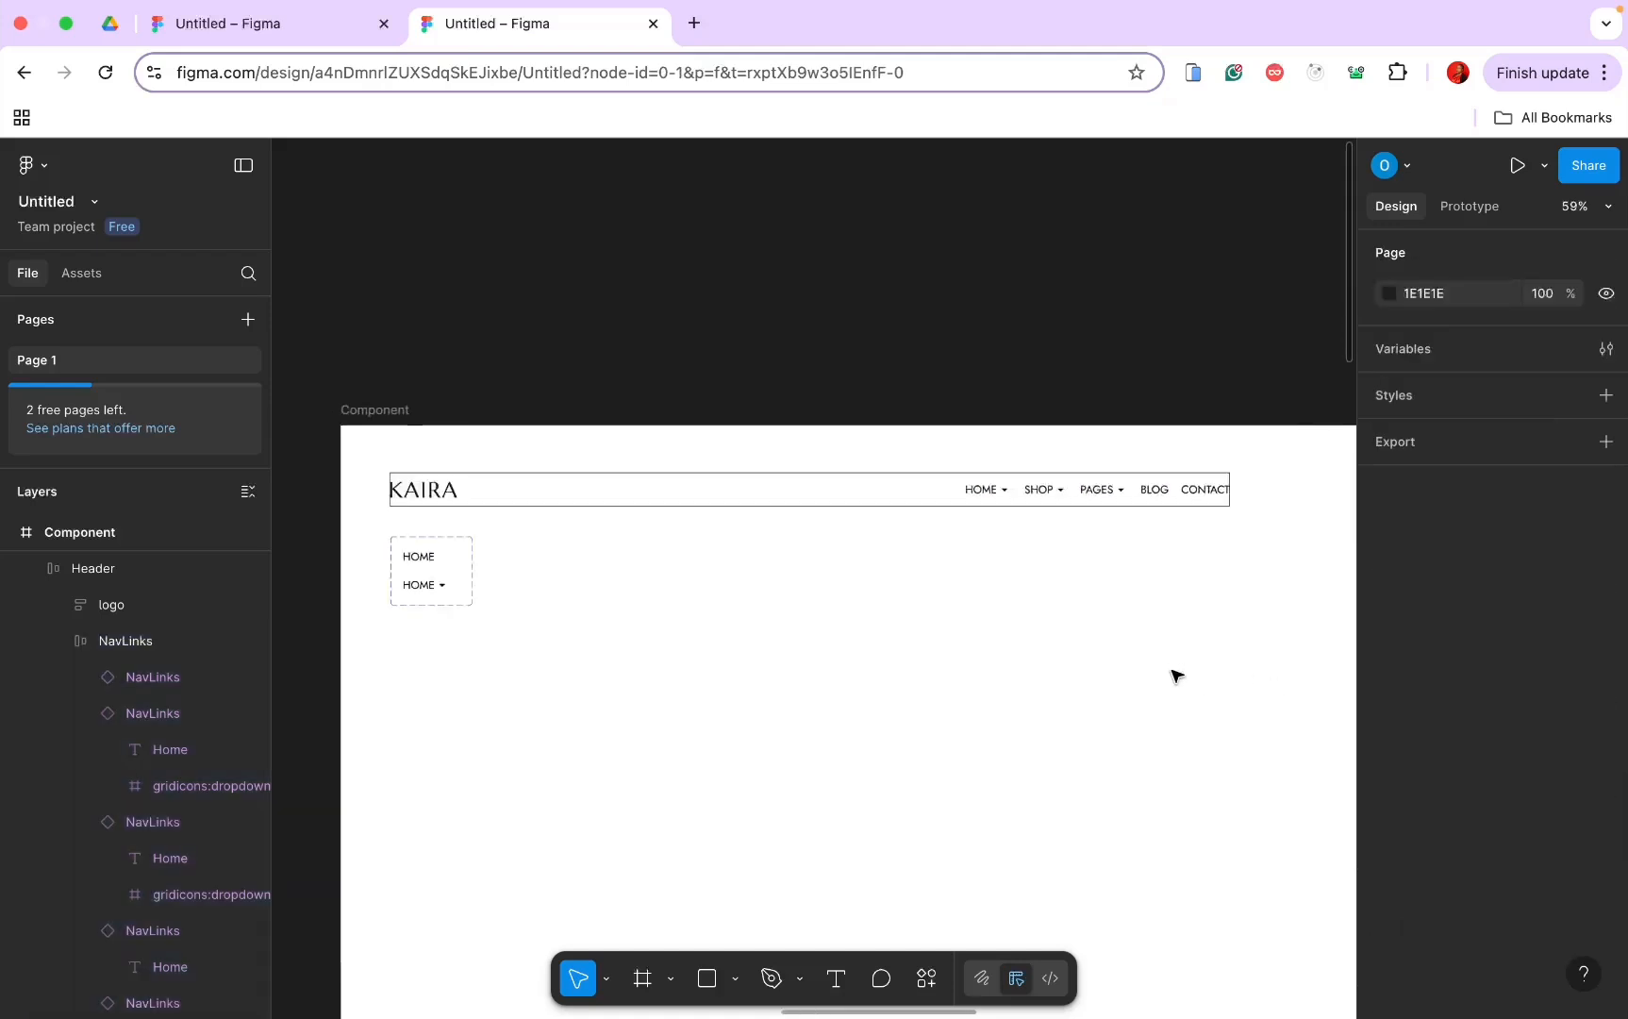
scroll(1169, 566, up, 1)
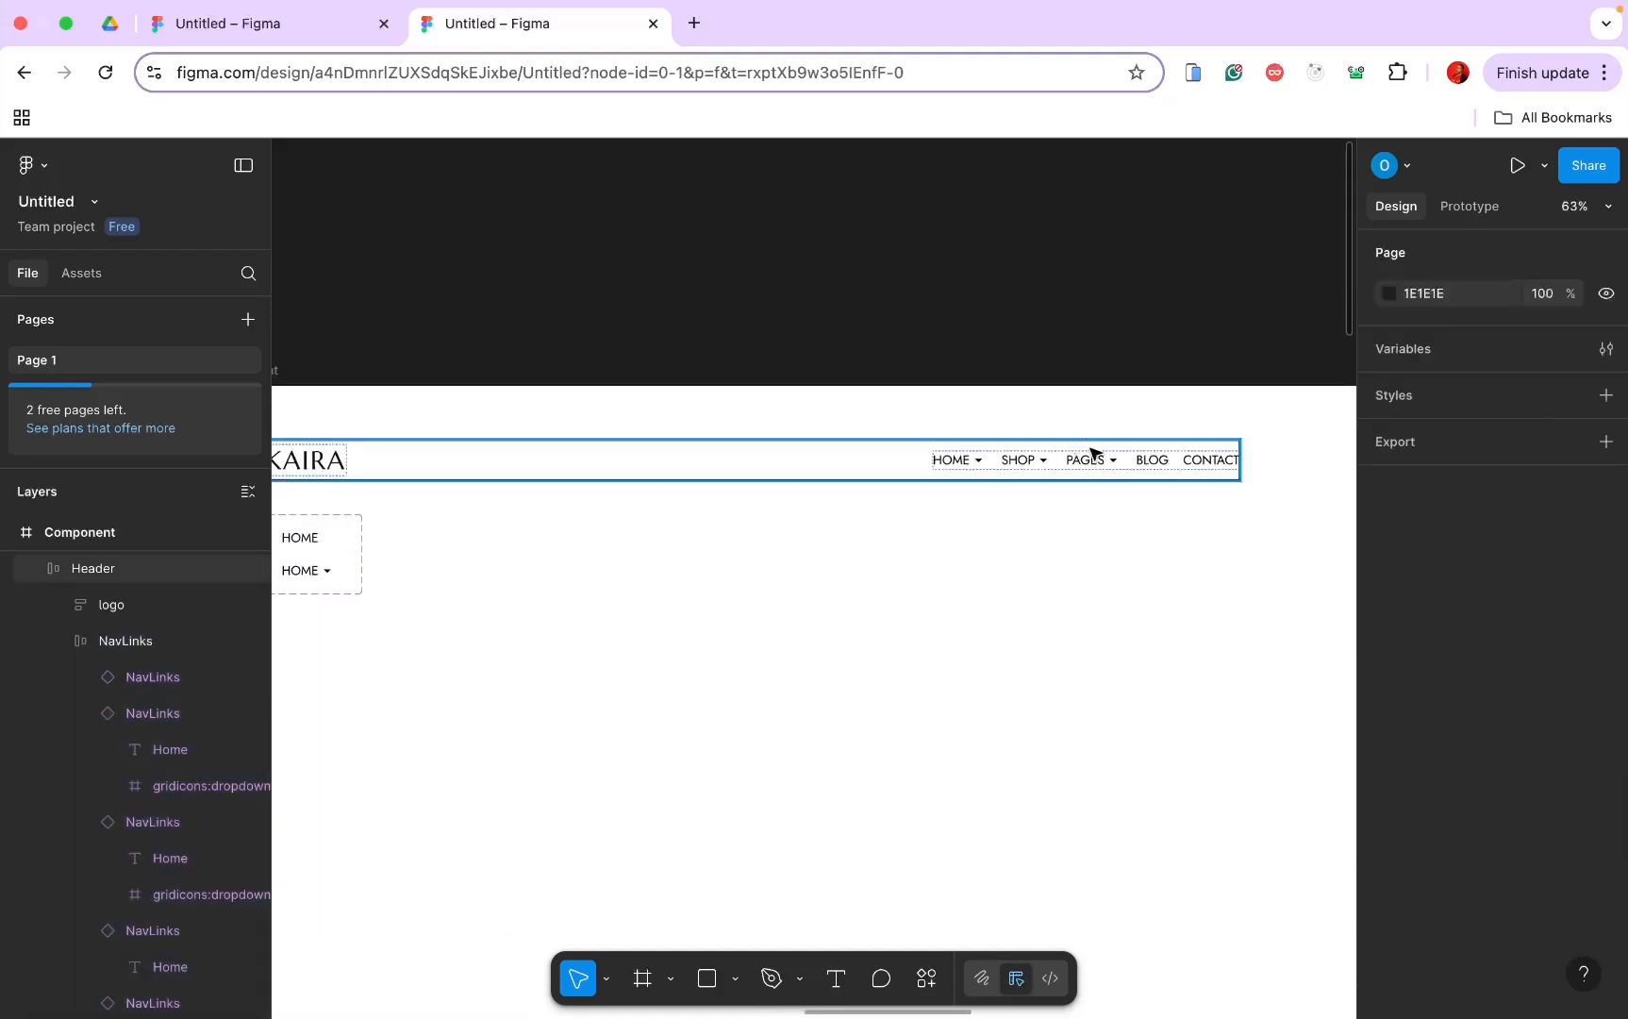
scroll(1093, 454, down, 3)
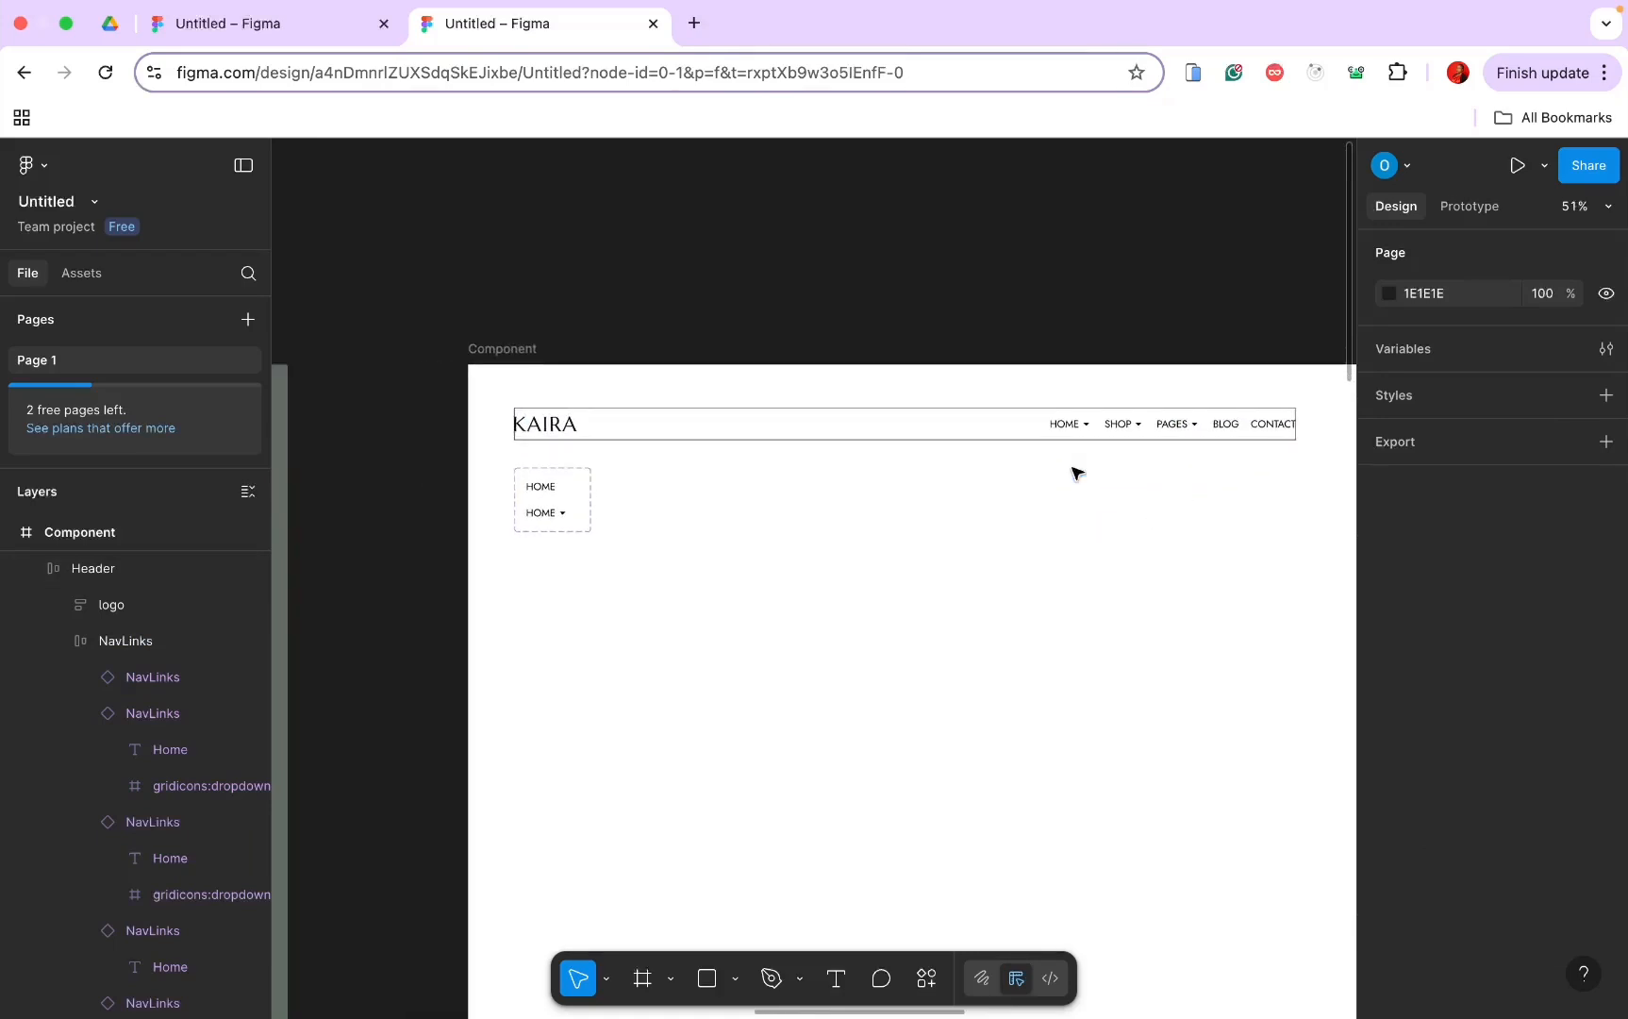
scroll(1077, 472, left, 2)
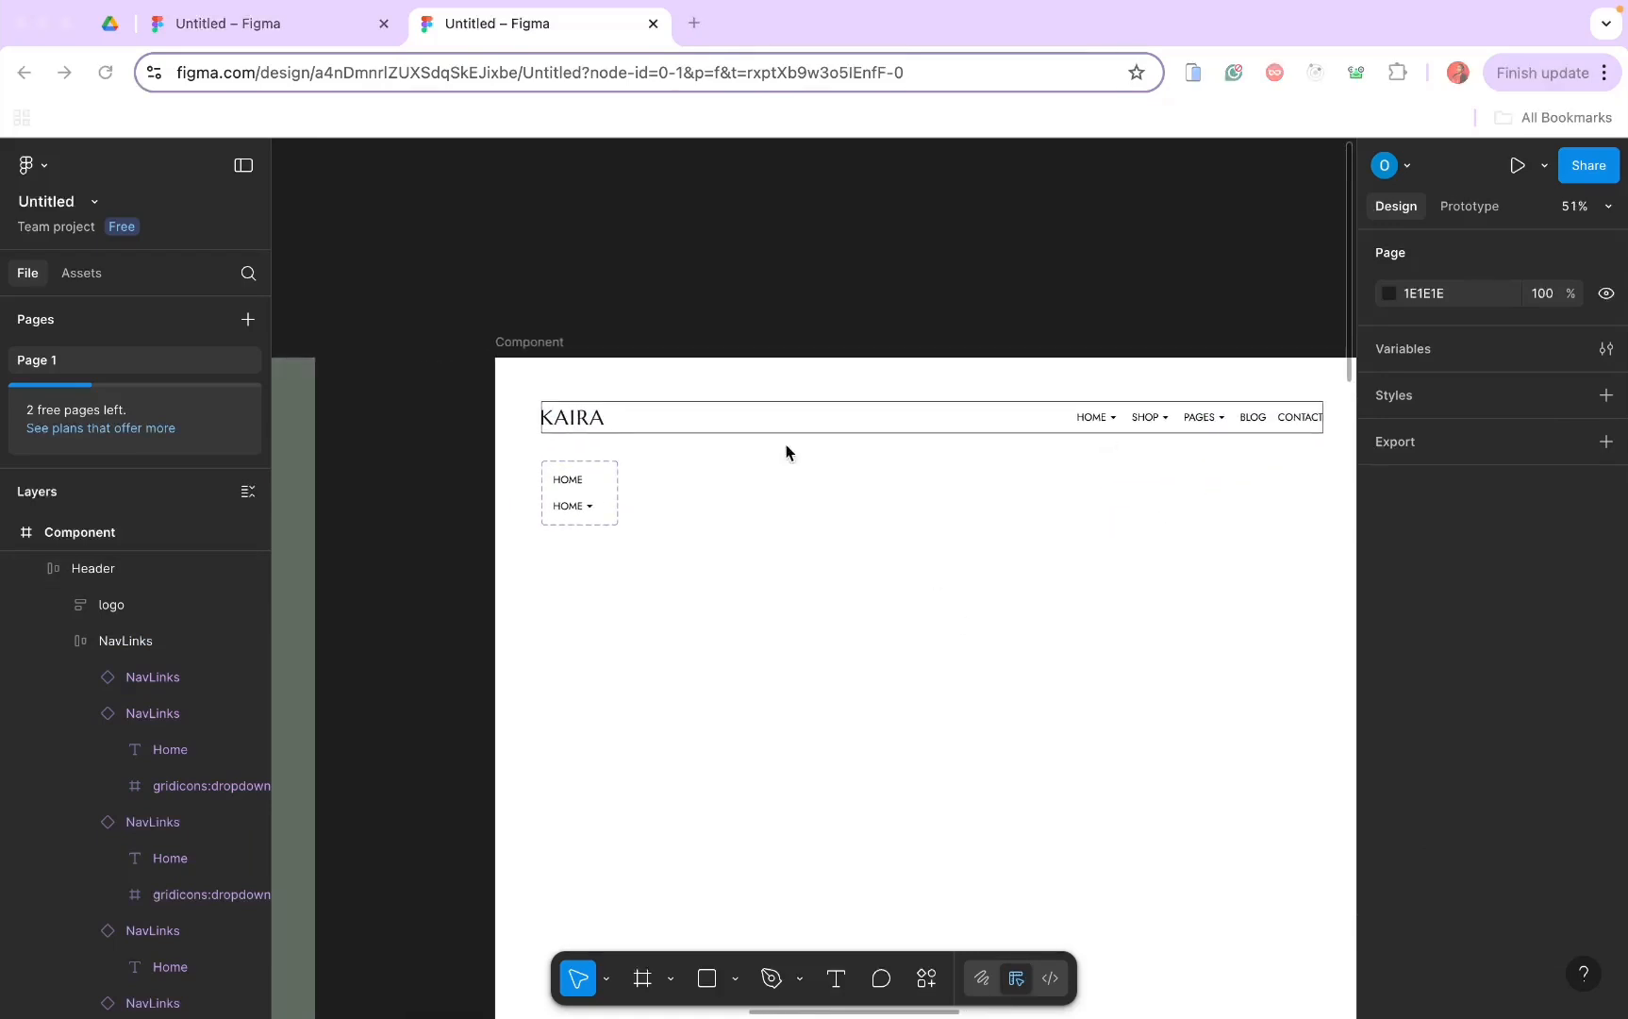
click(754, 412)
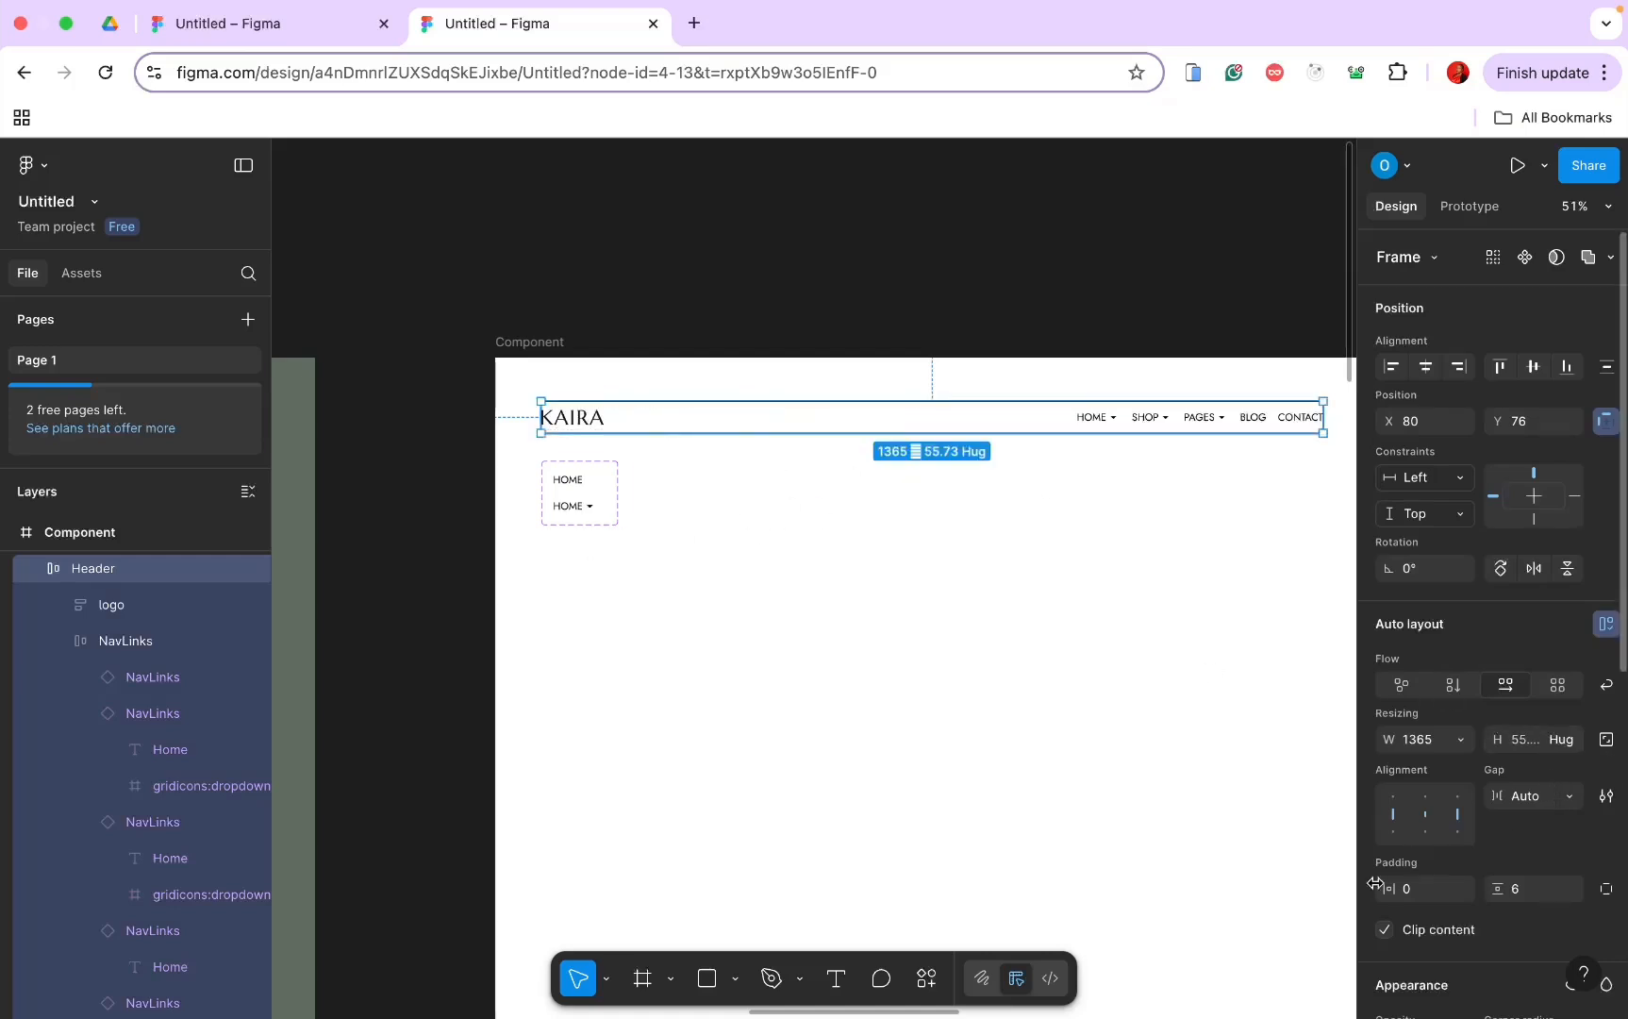
Step: Set the Header's horizontal and vertical padding to 20
click(1423, 889)
text(20)
key(Return)
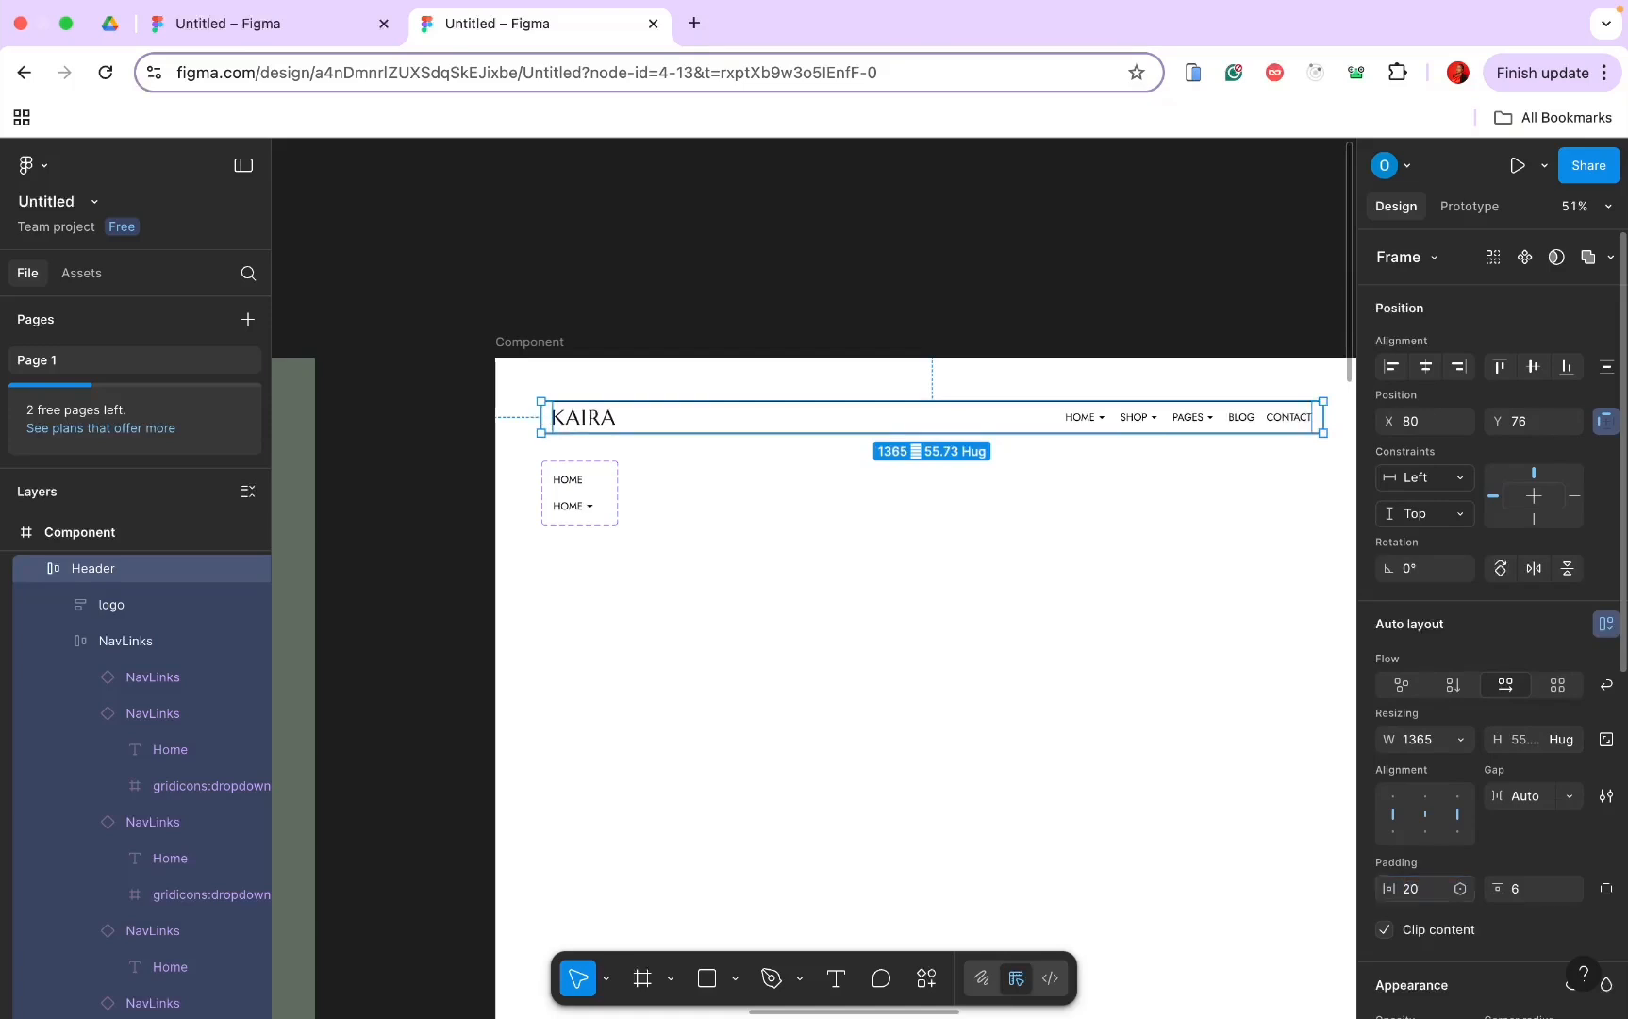
click(1524, 889)
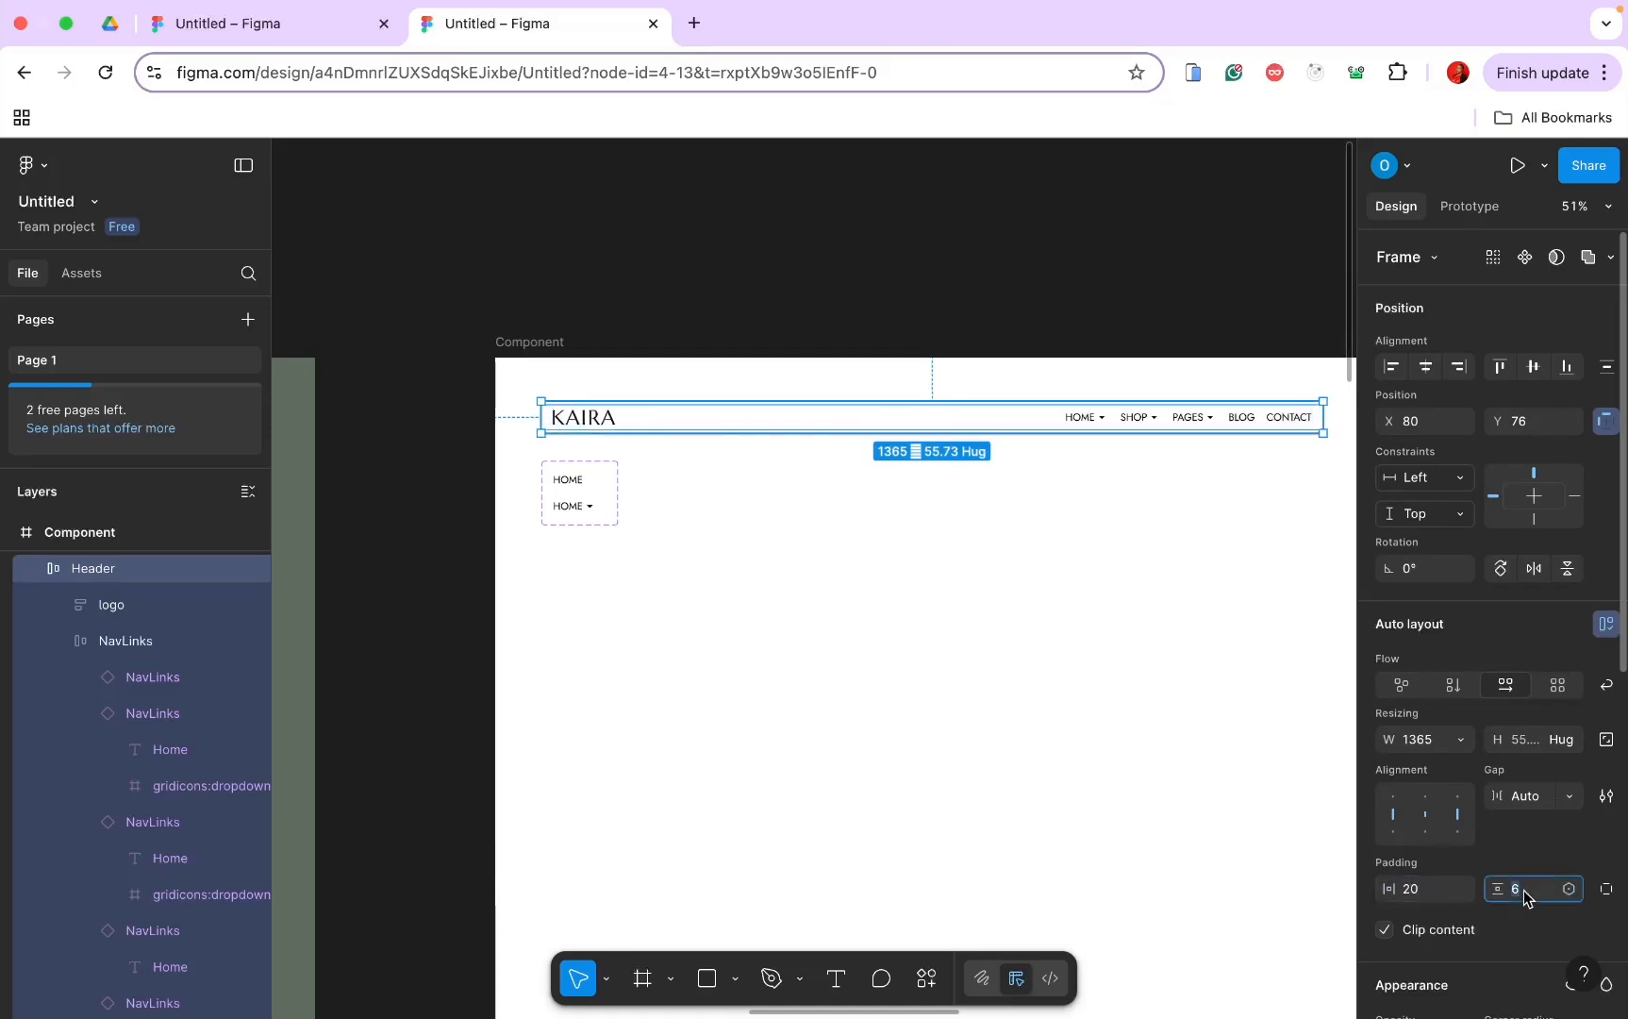
text(20)
key(Return)
Step: Draw a new Frame 1 inside the Header between the KAIRA logo and NavLinks
click(67, 643)
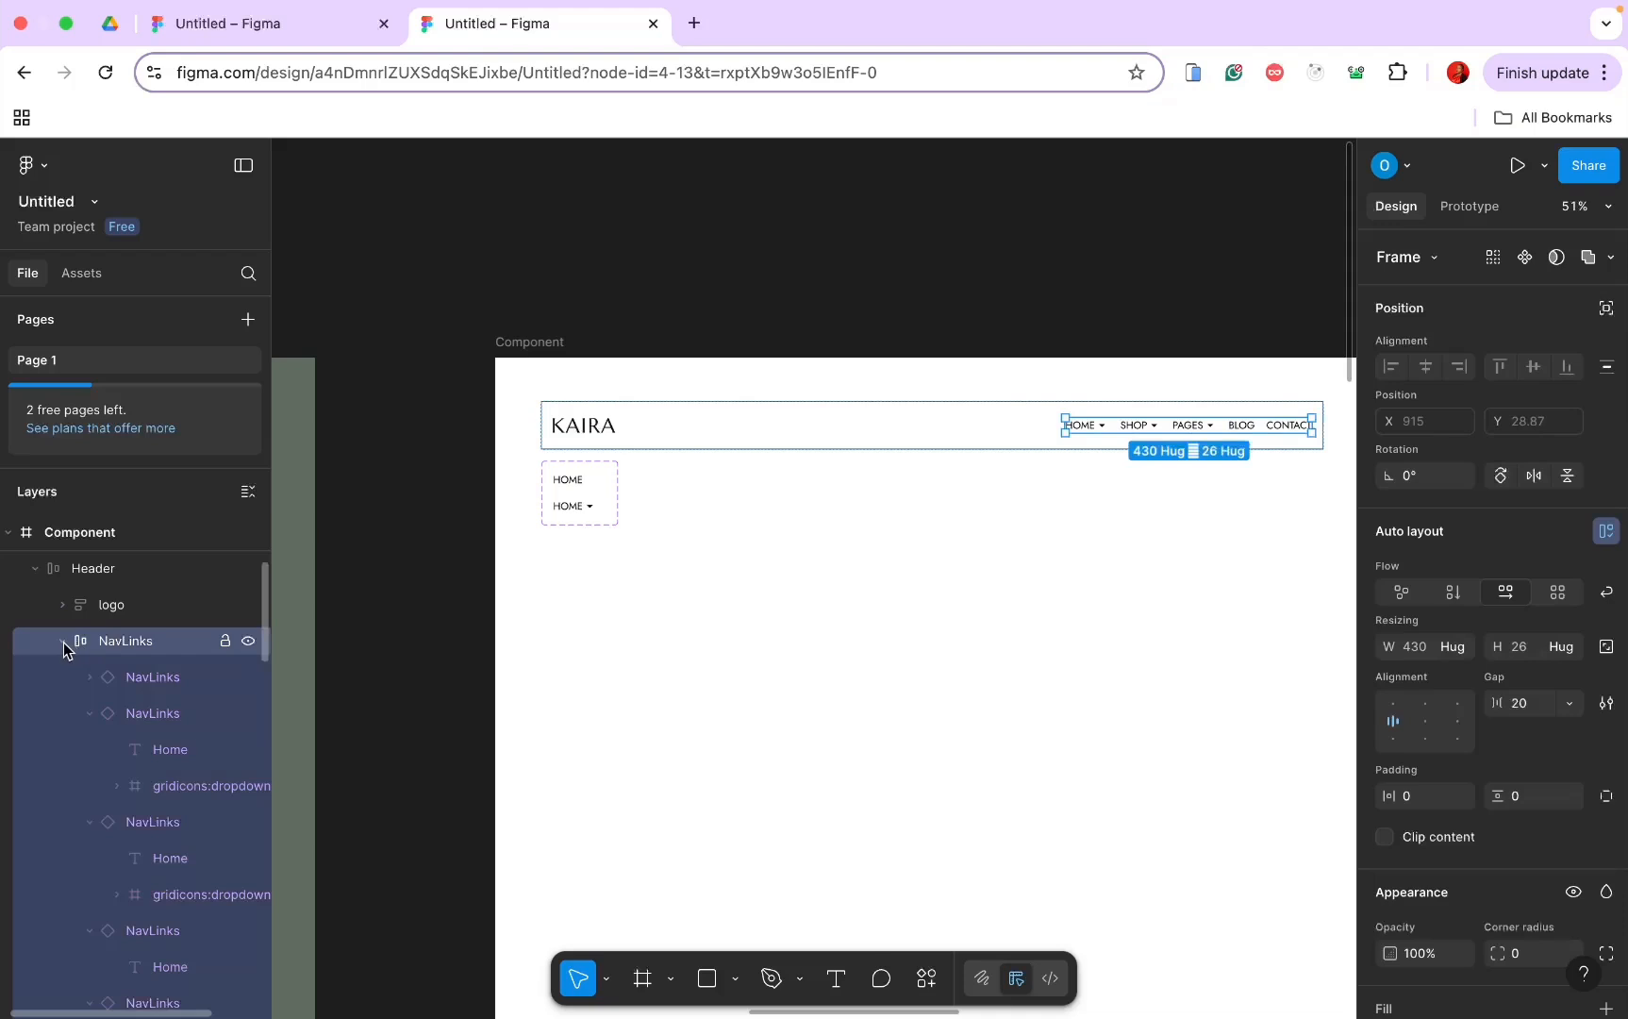
click(63, 642)
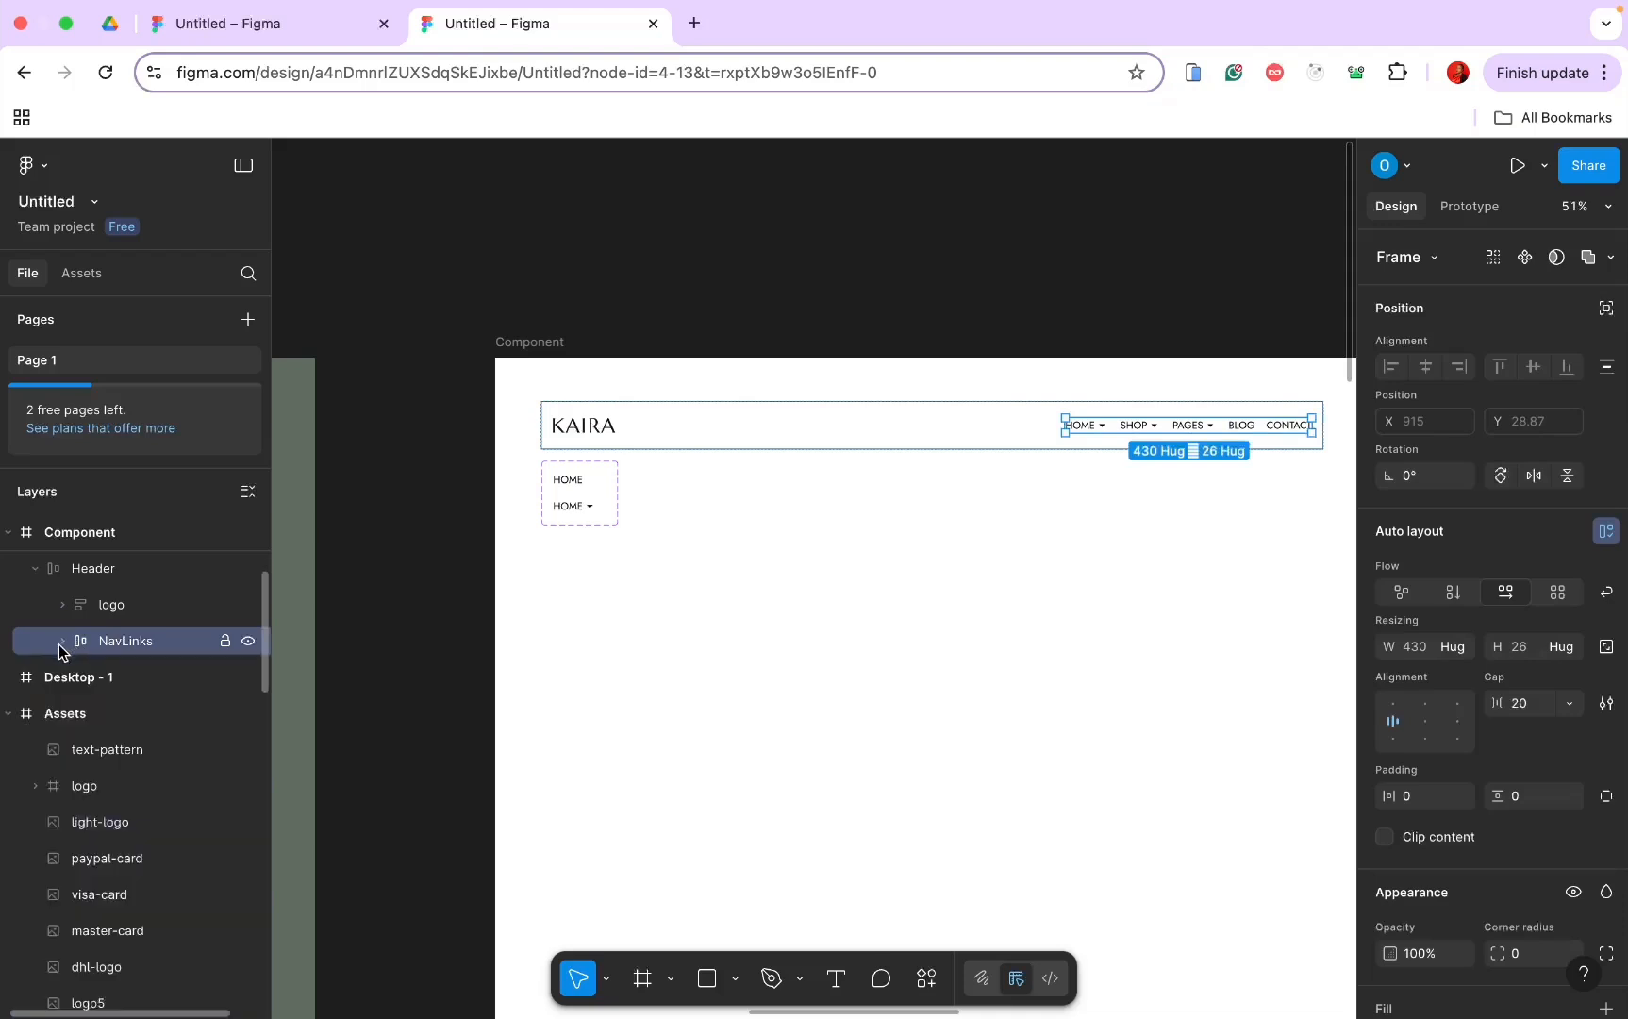
click(126, 576)
click(642, 978)
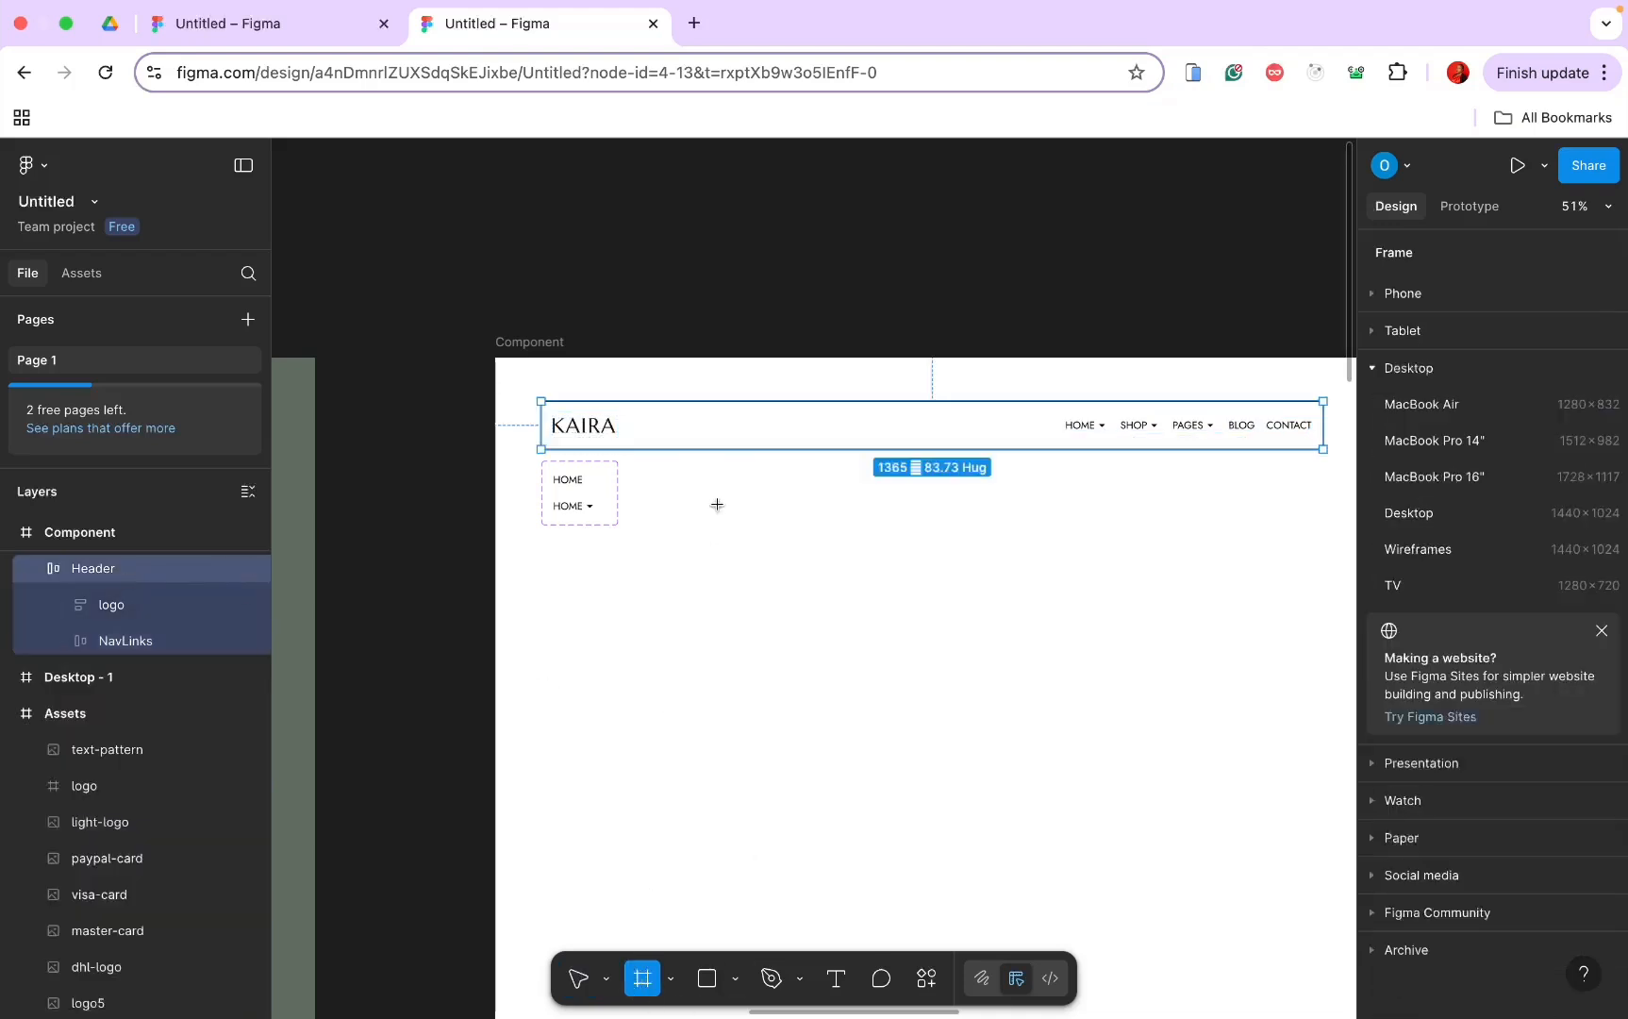
drag(694, 422, 892, 439)
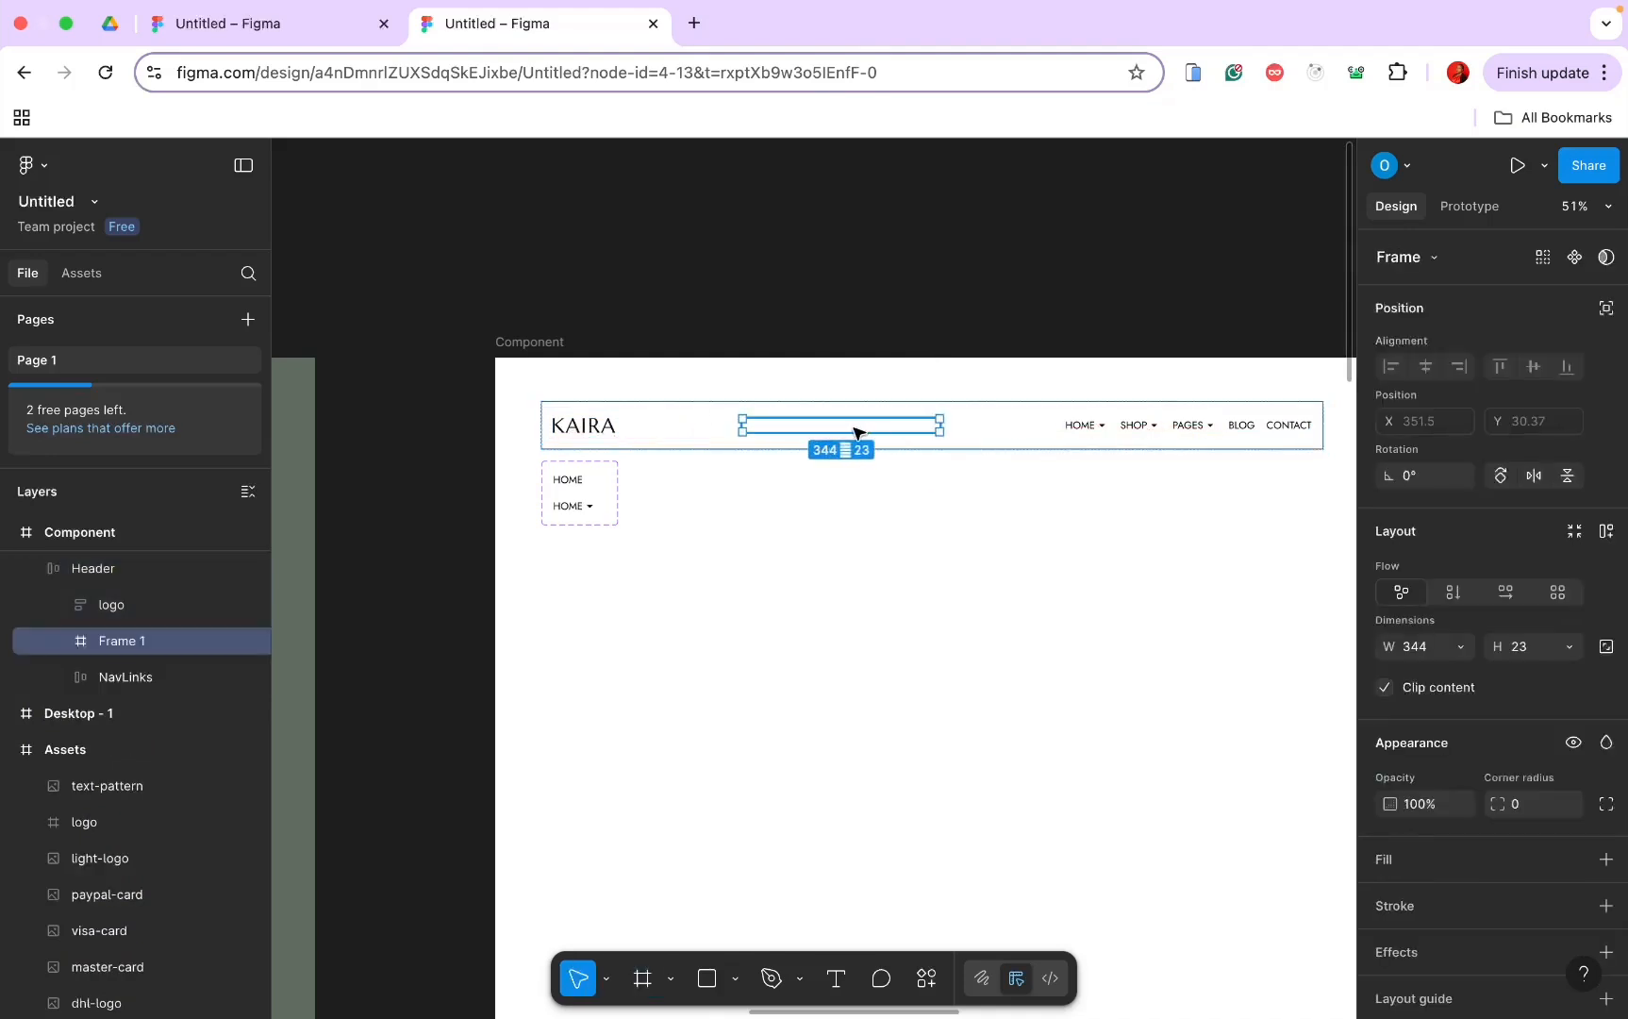
click(836, 978)
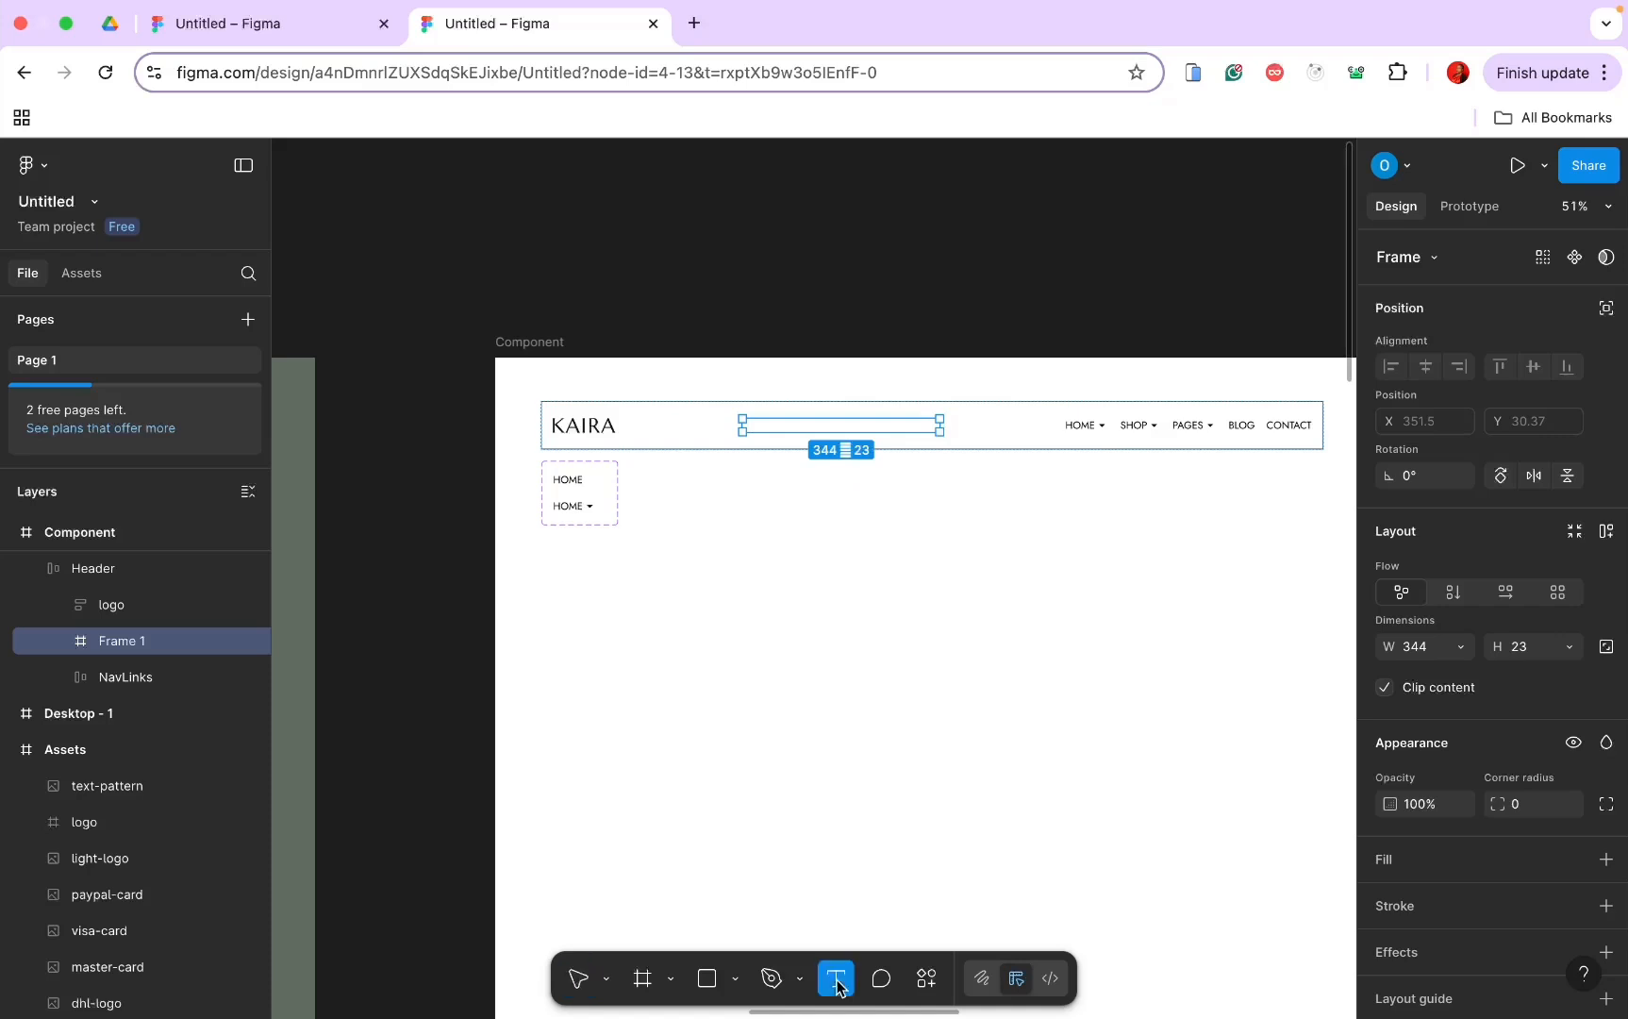
scroll(768, 674, up, 5)
Step: Type the text WishList (0) inside the new frame
click(759, 213)
key(Escape)
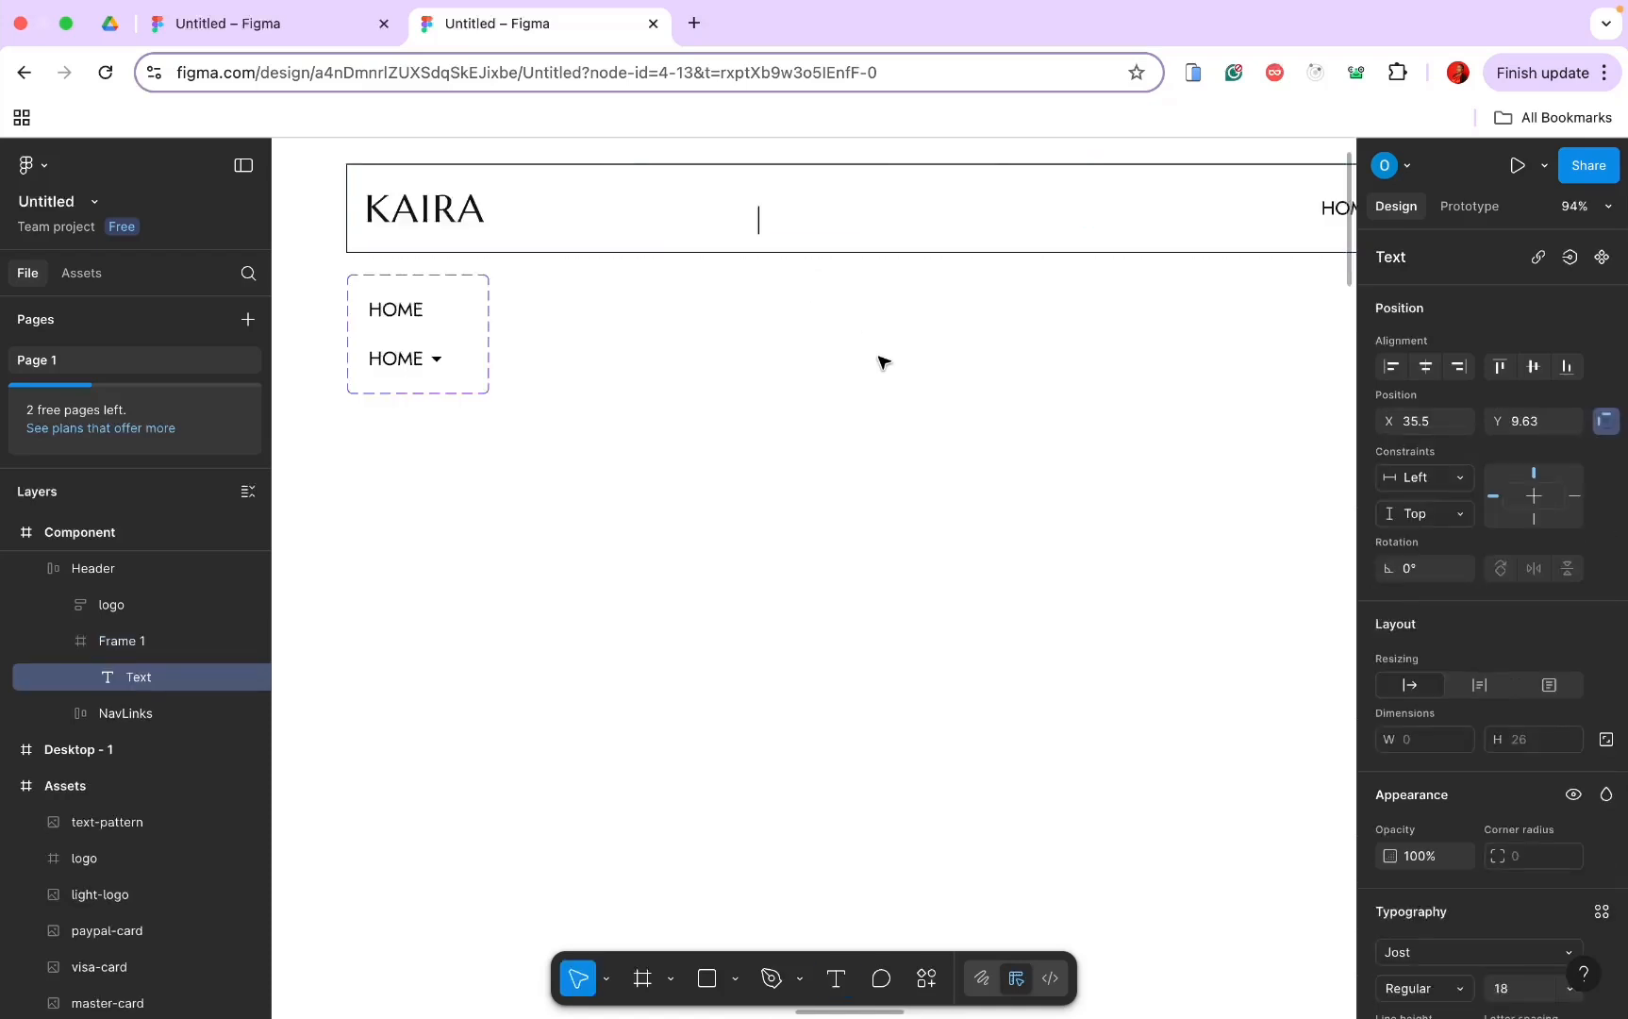
text(WishList)
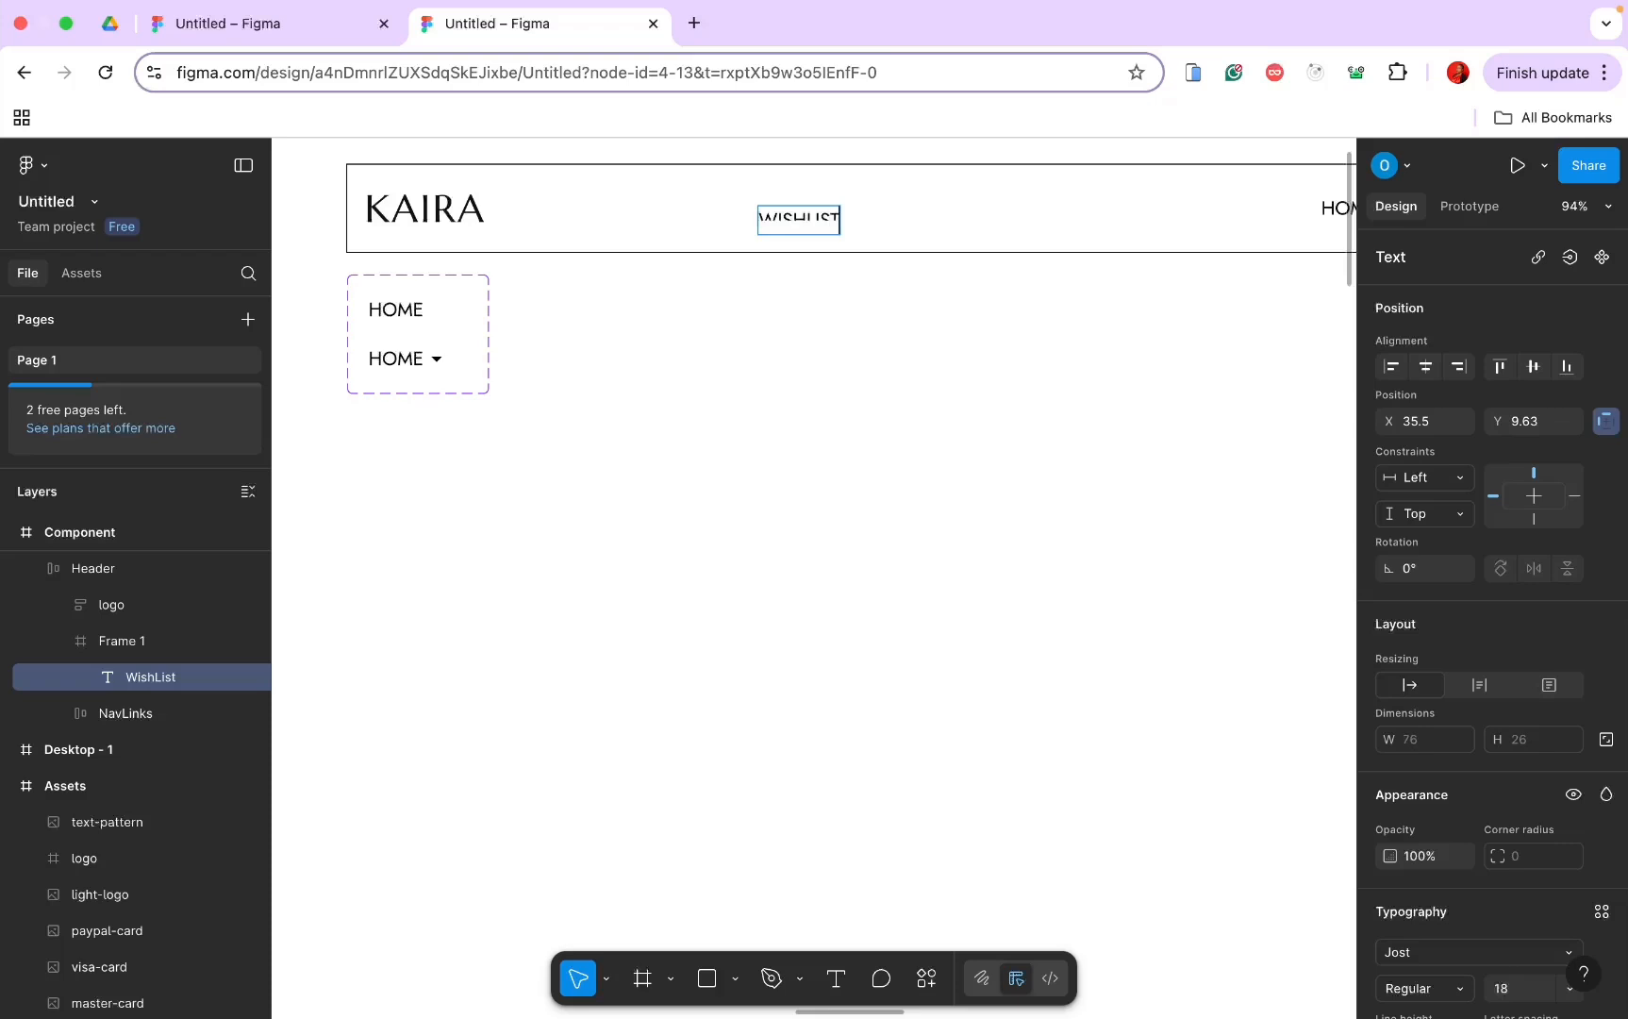
text( (0)
text())
key(Escape)
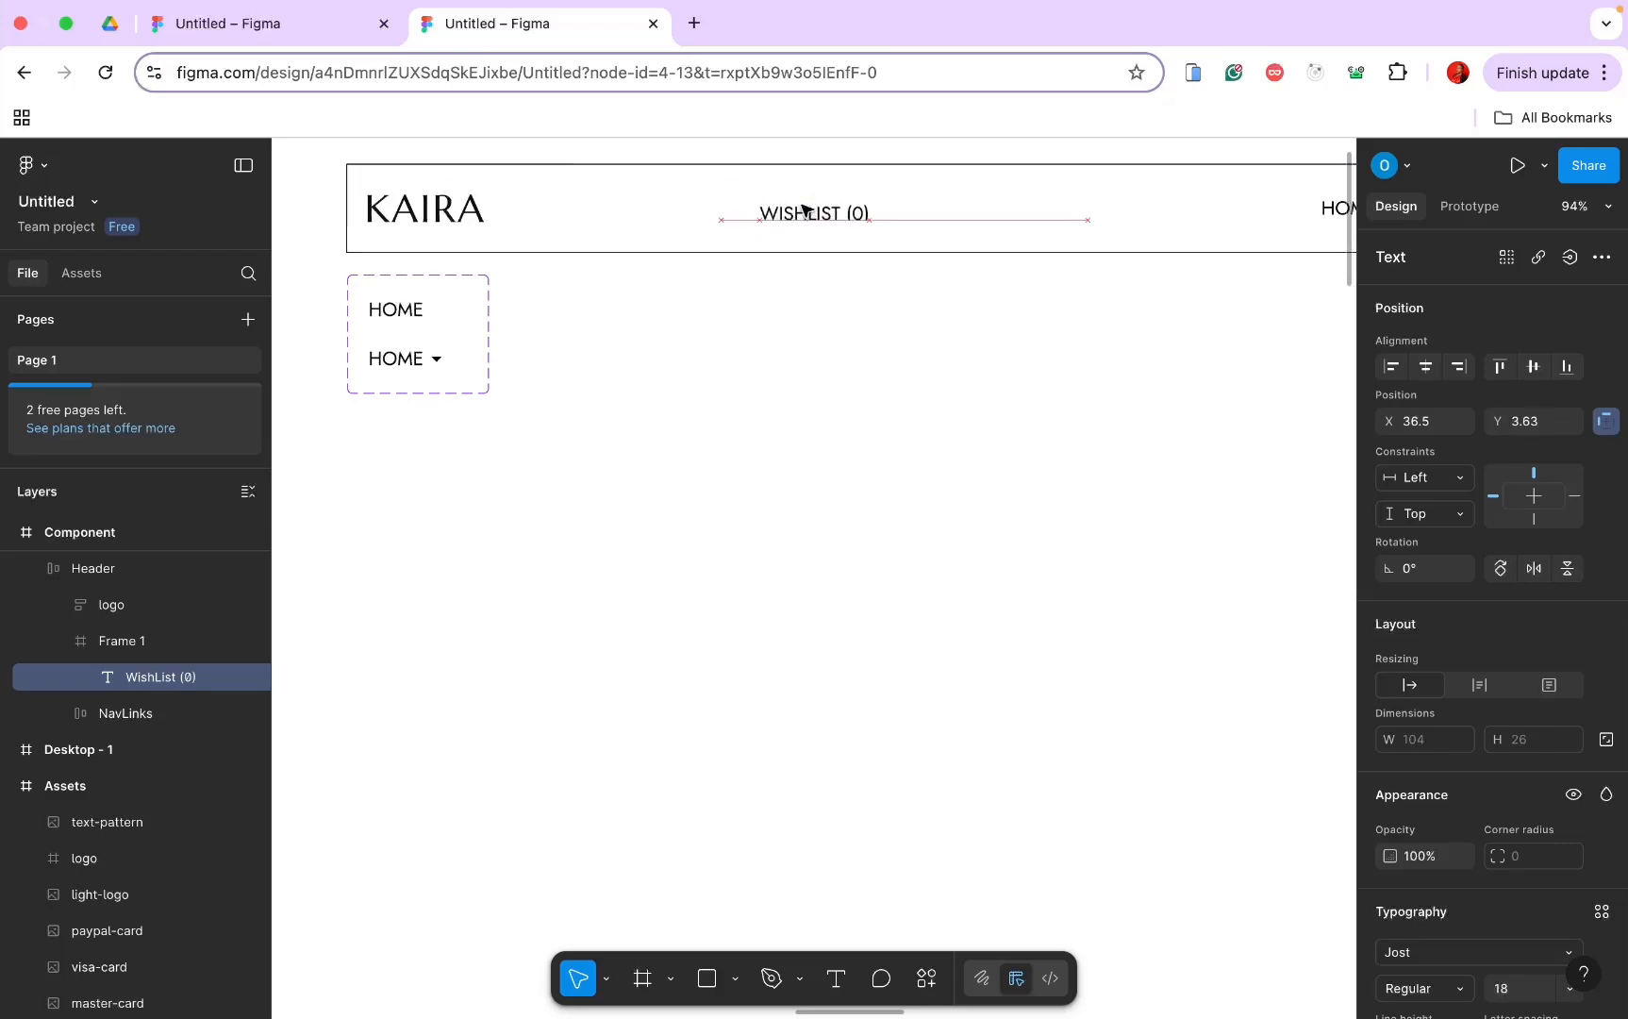
Step: Add auto layout to the frame holding the WISHLIST (0) text
click(895, 216)
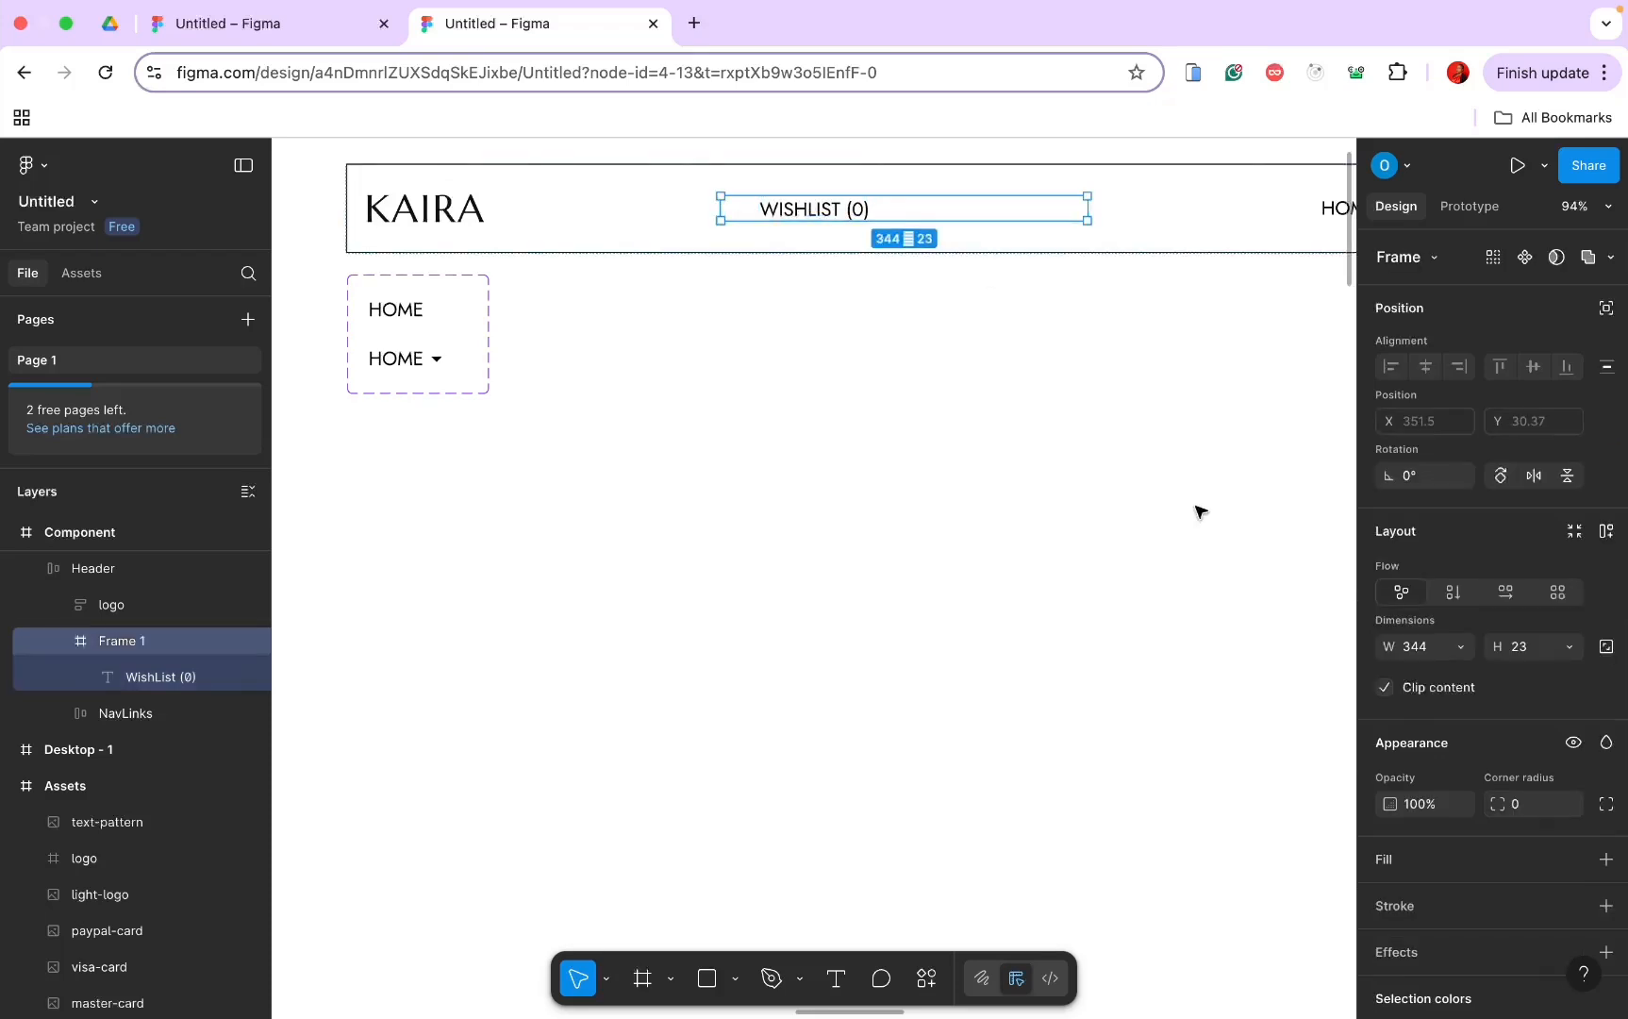
click(1568, 647)
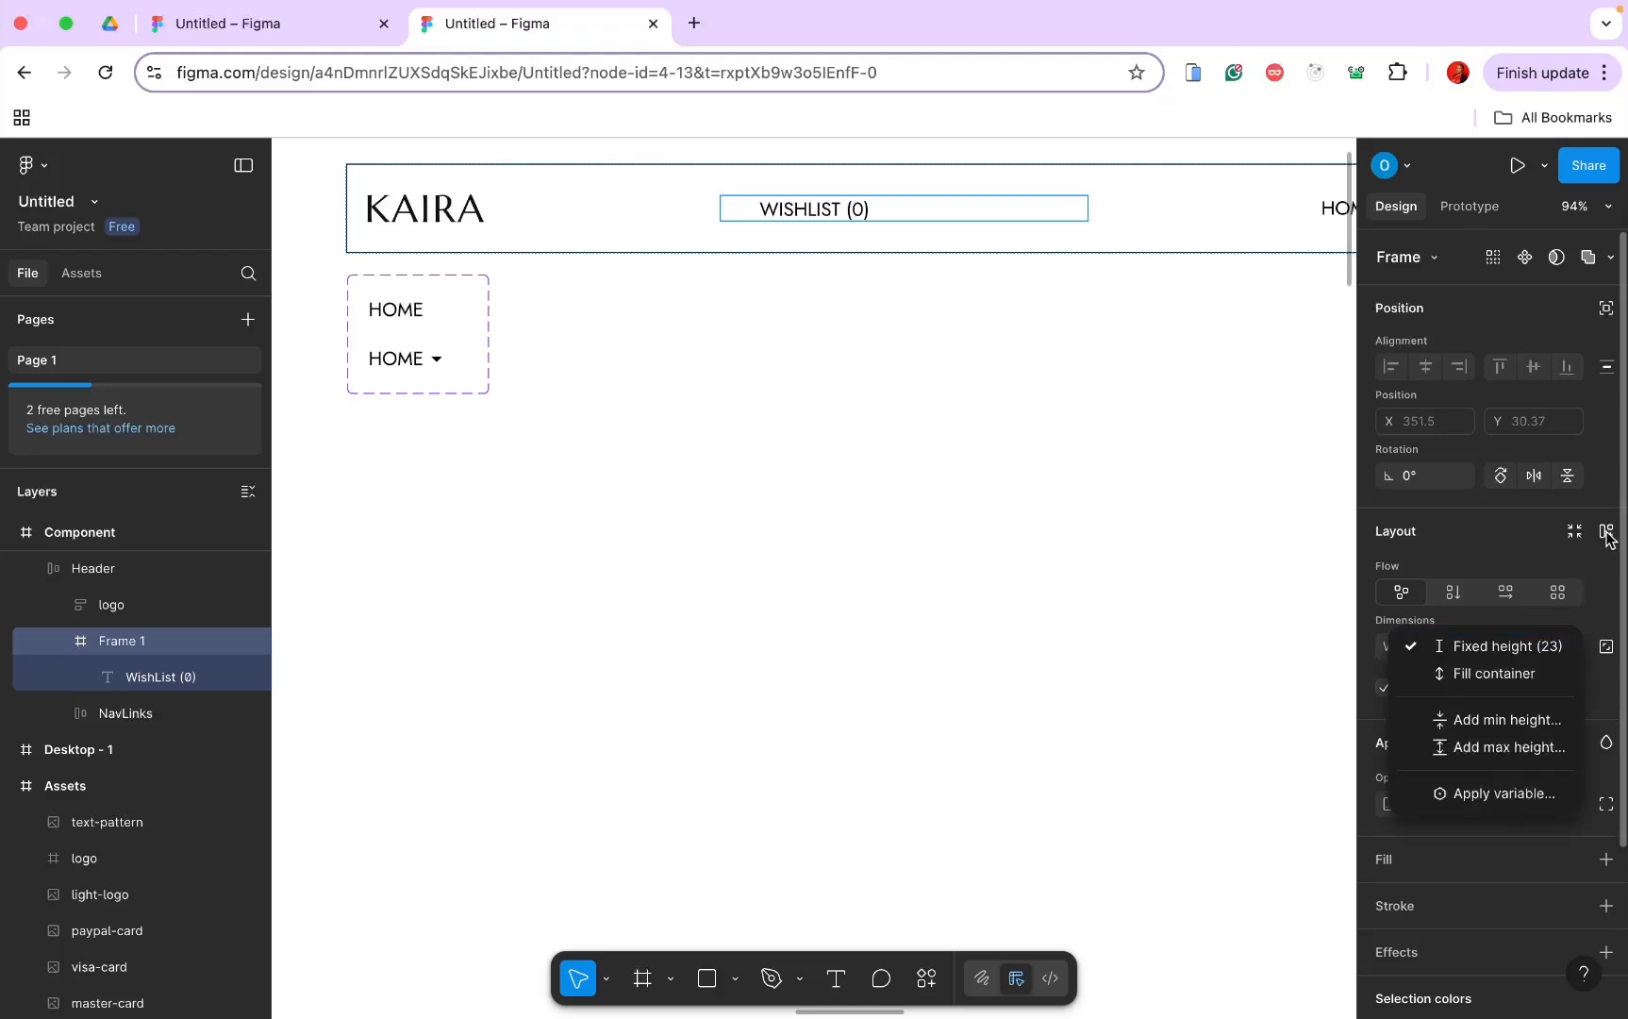
click(1607, 533)
click(1569, 648)
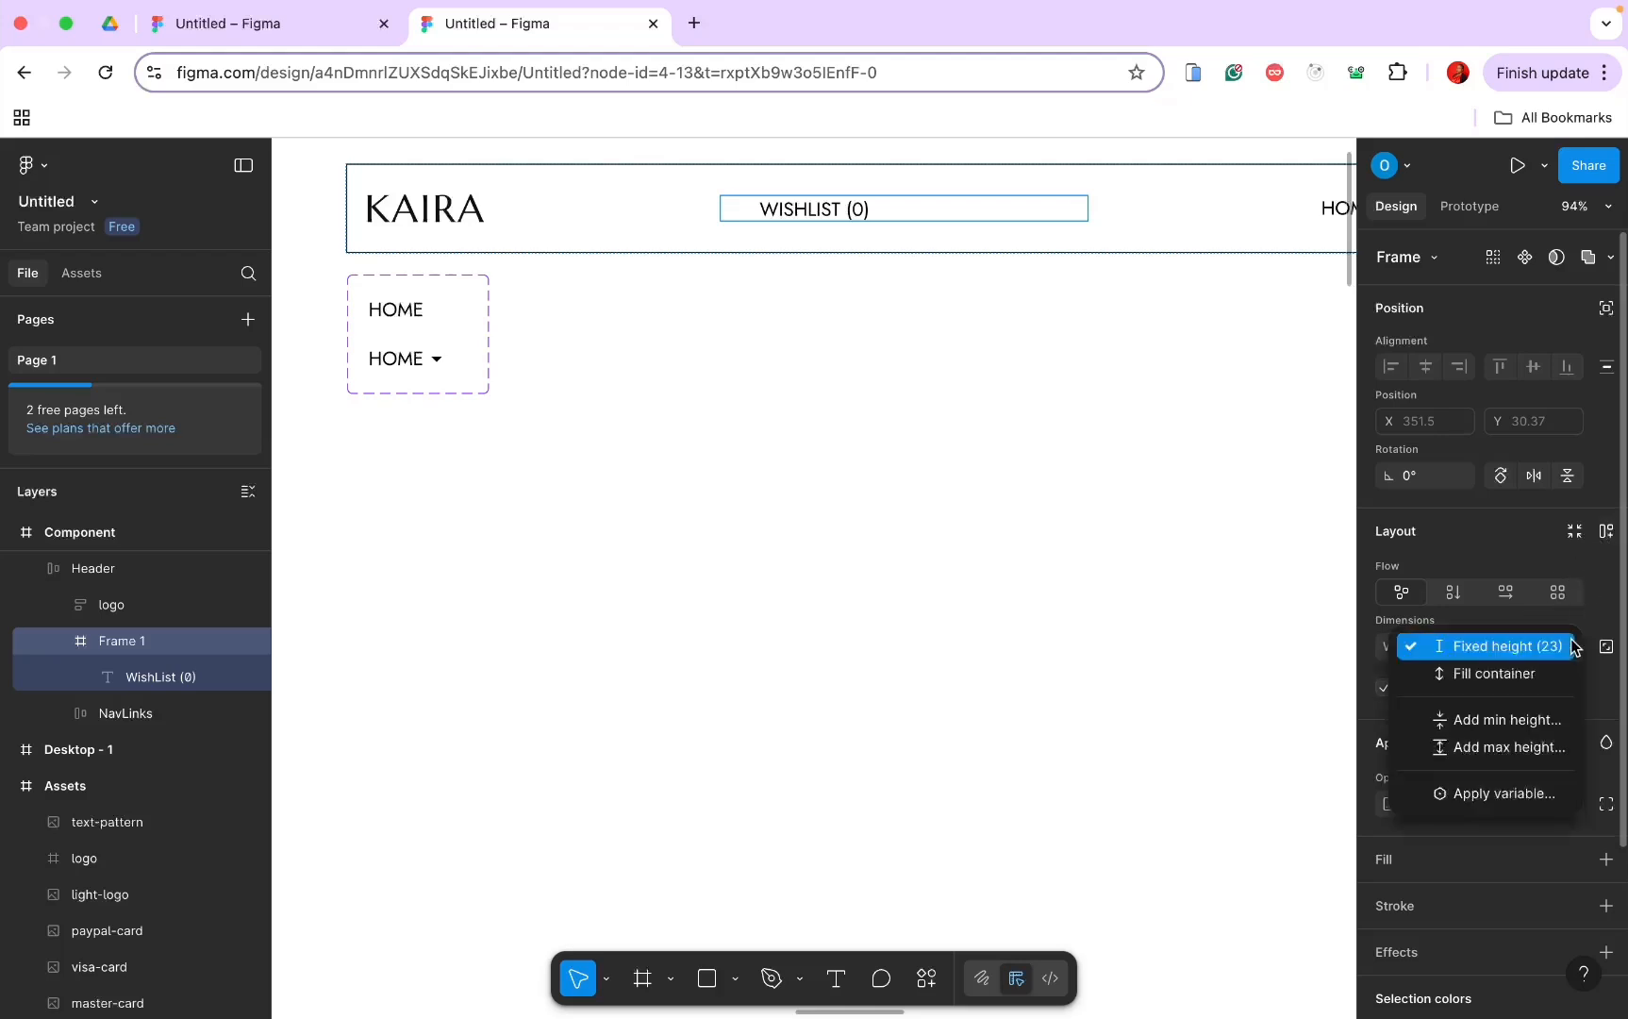
click(1598, 536)
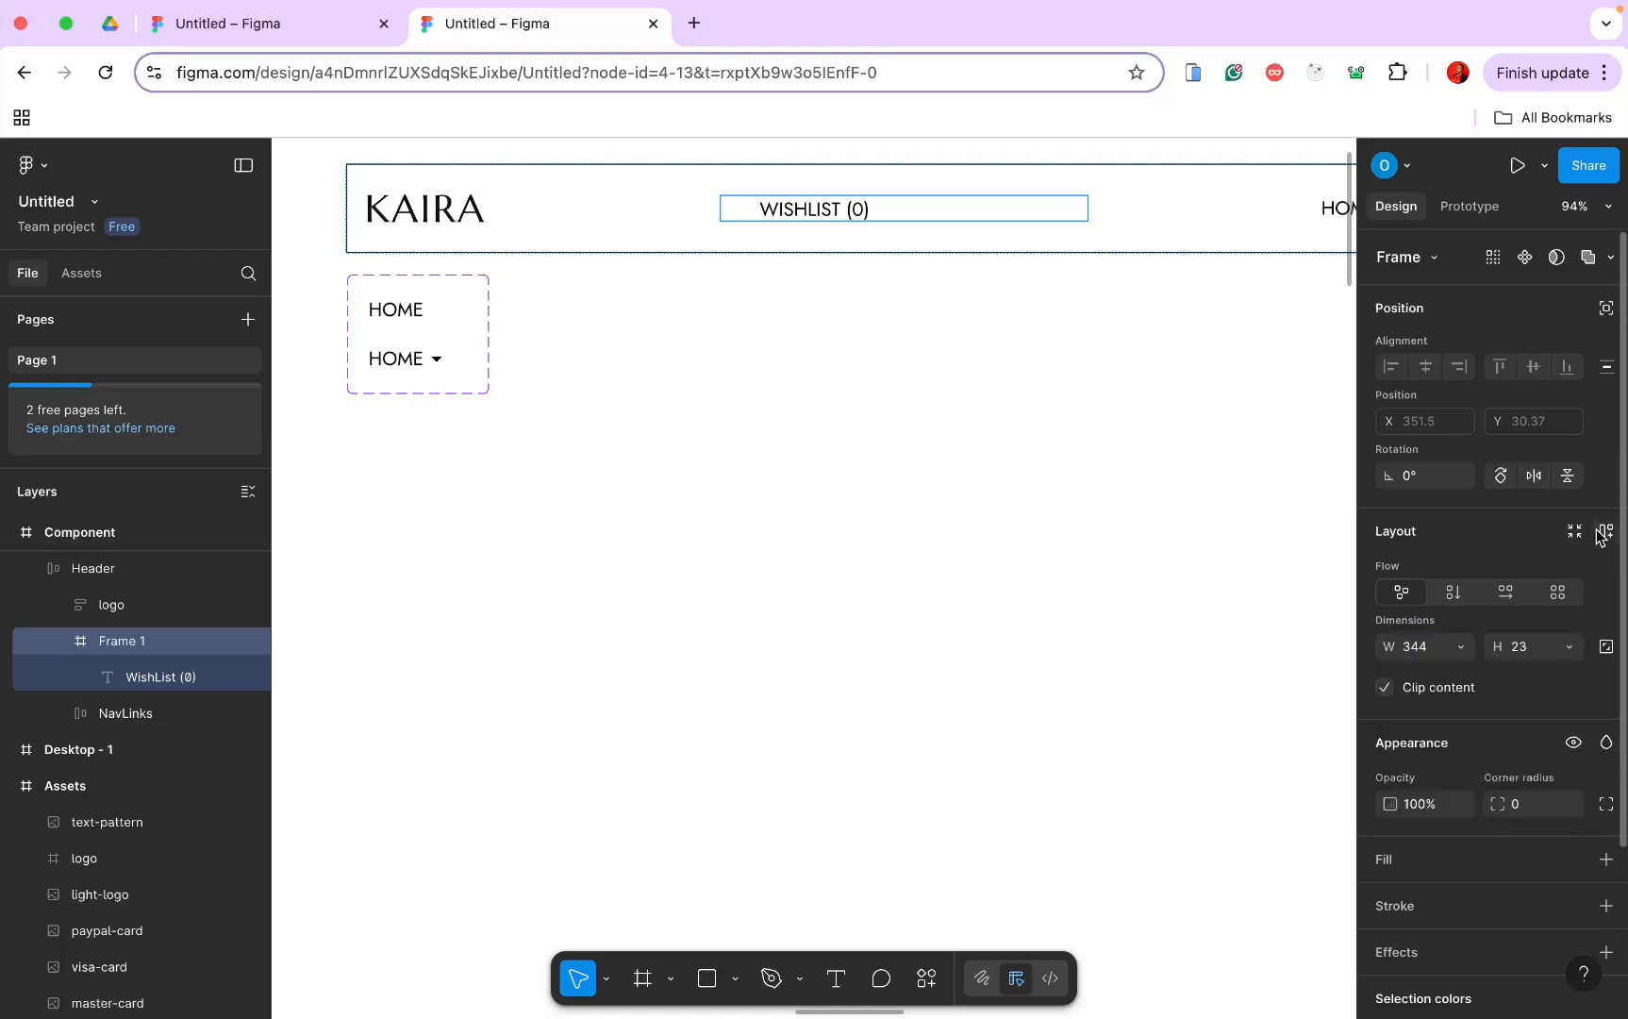
click(1604, 532)
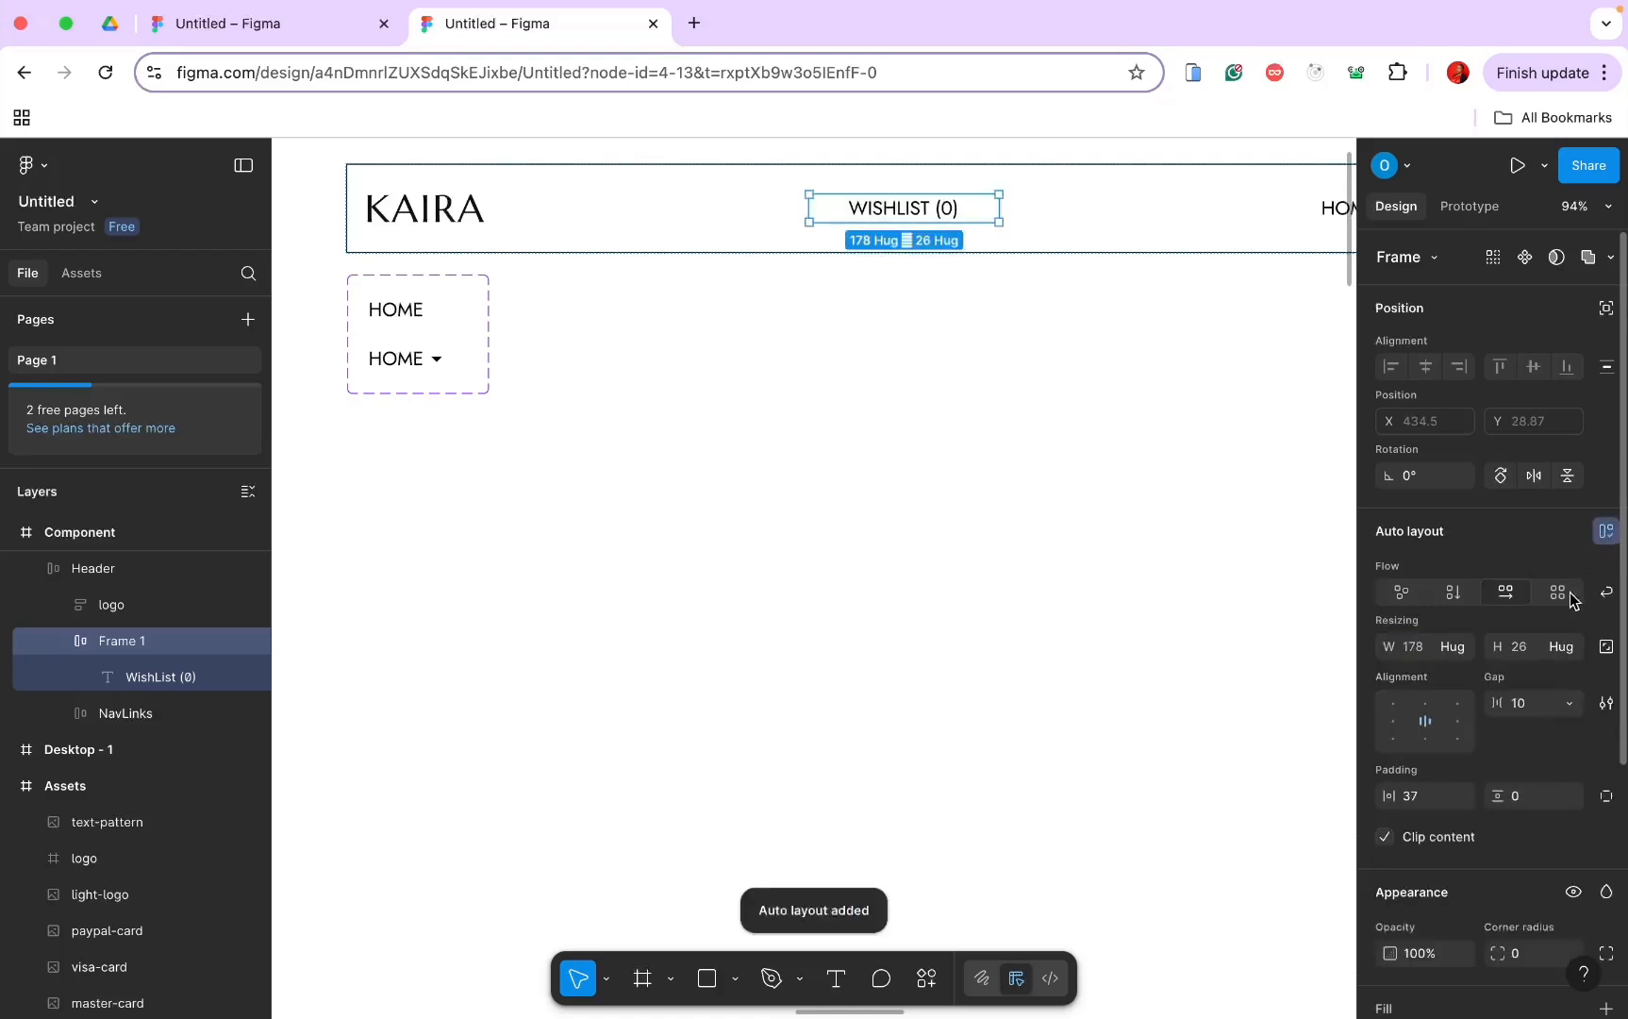
Step: Duplicate the WISHLIST (0) text and retype the copy as CART (0)
double_click(956, 211)
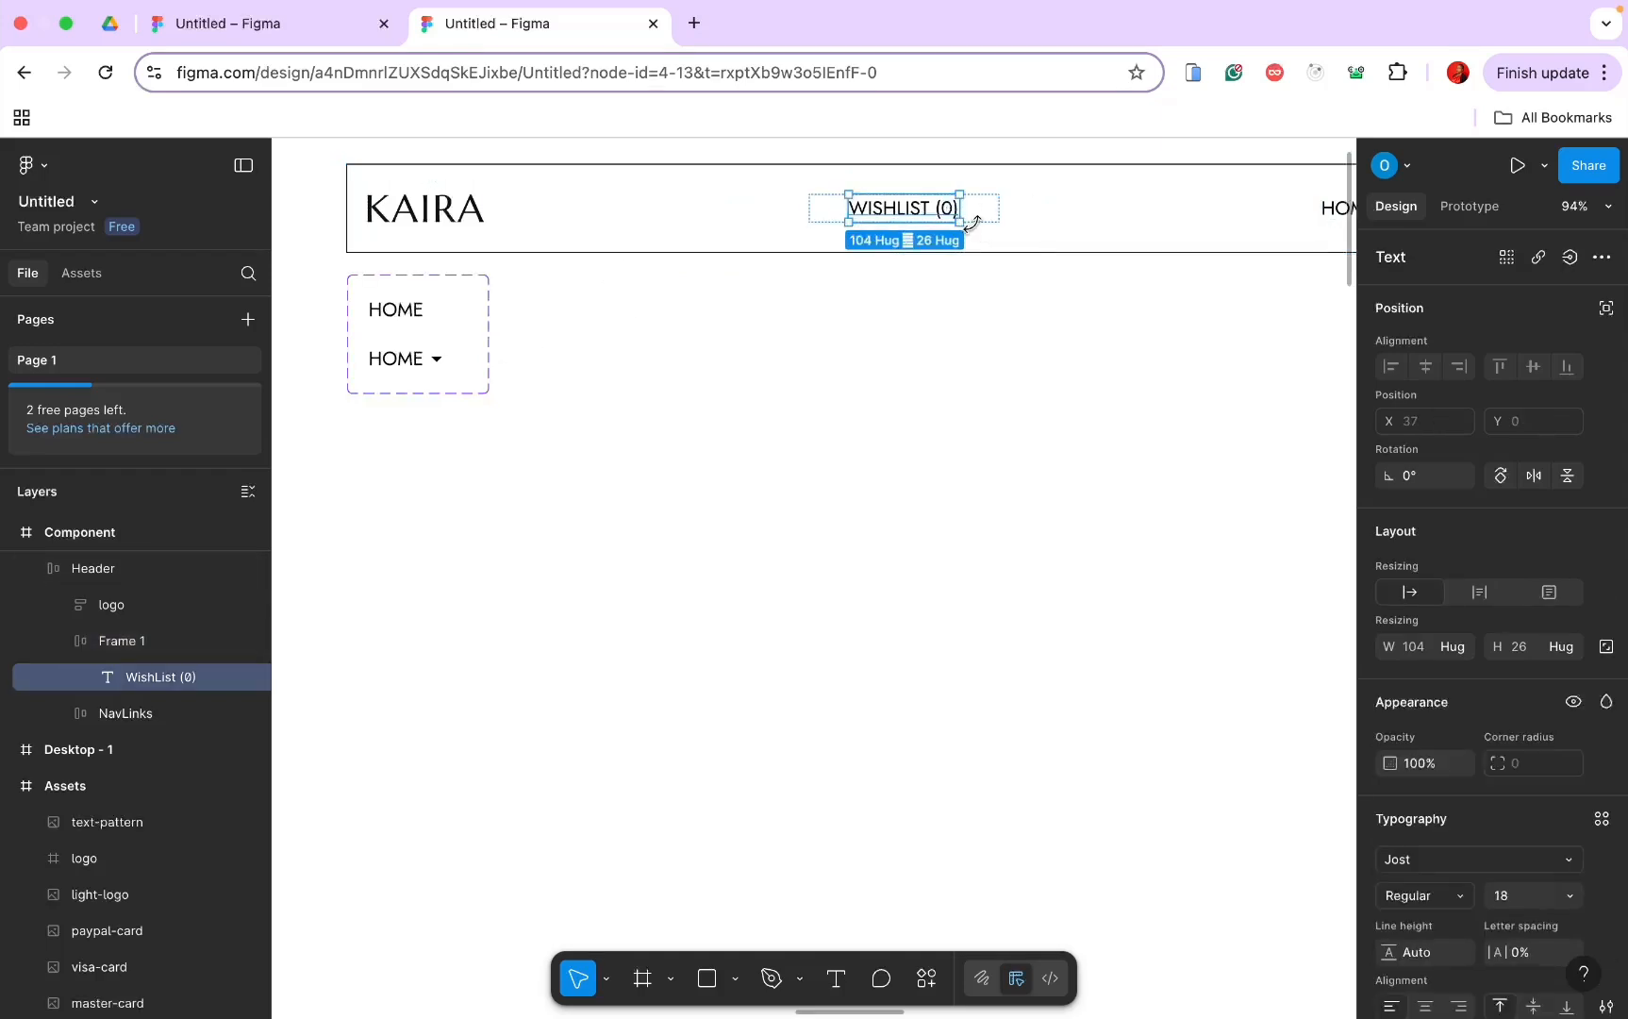
key(super+d)
double_click(963, 207)
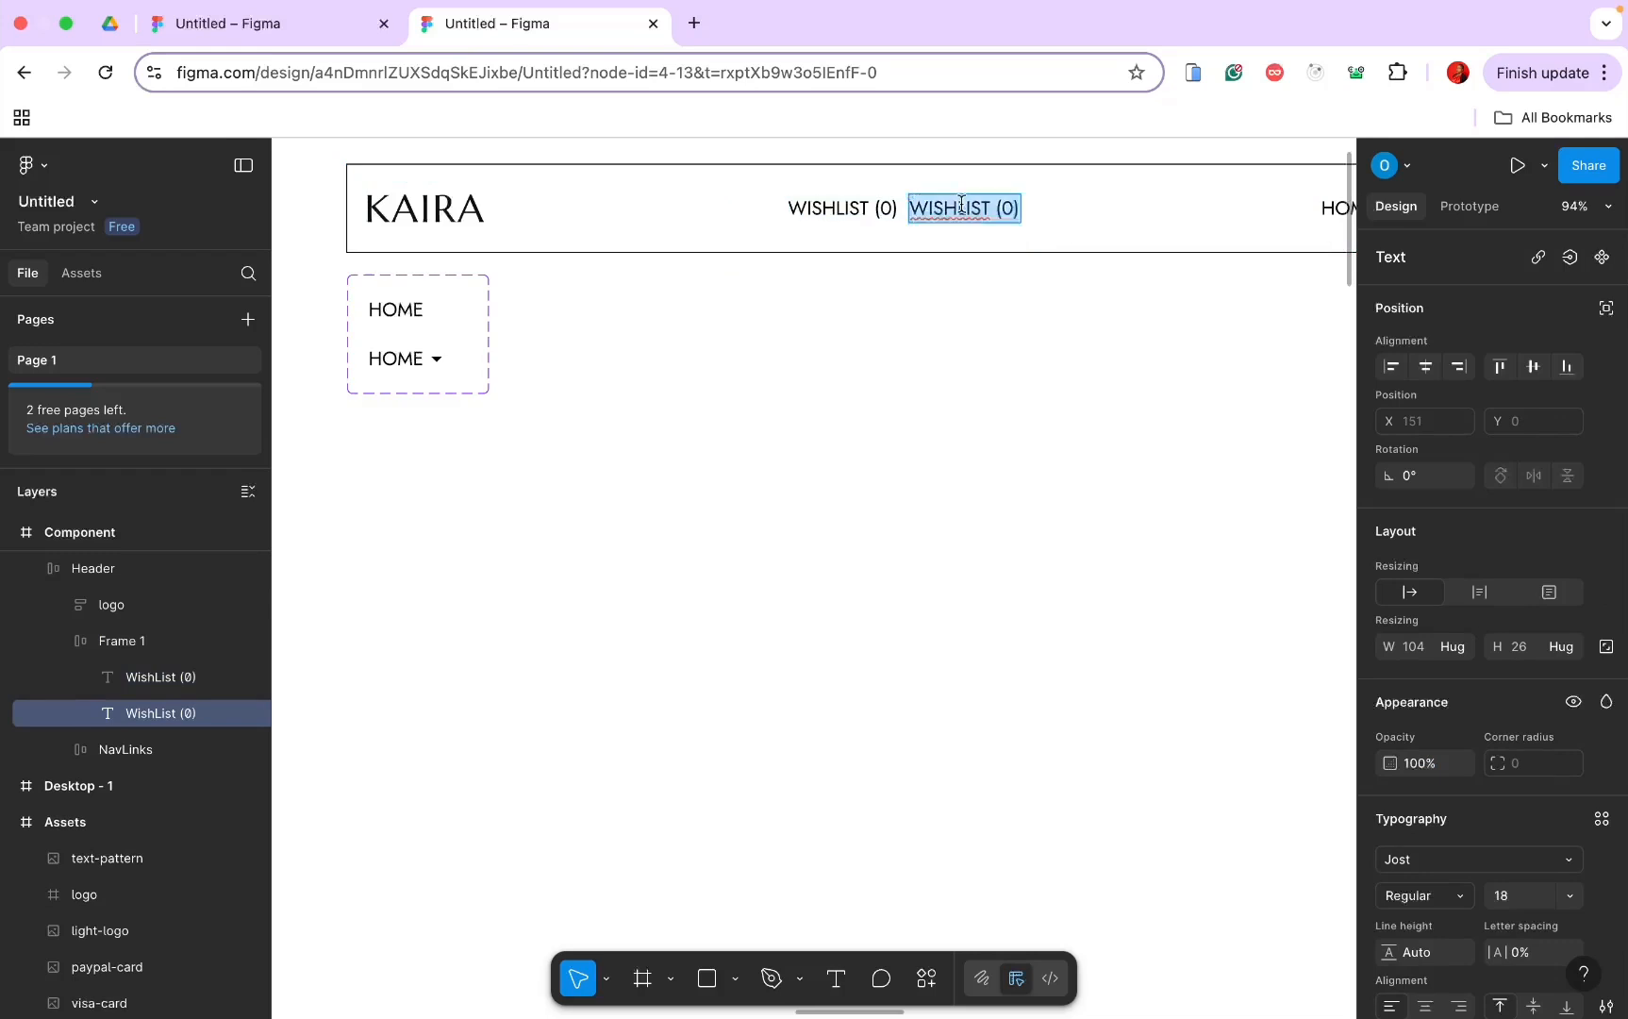
click(960, 206)
double_click(961, 205)
text(Cart)
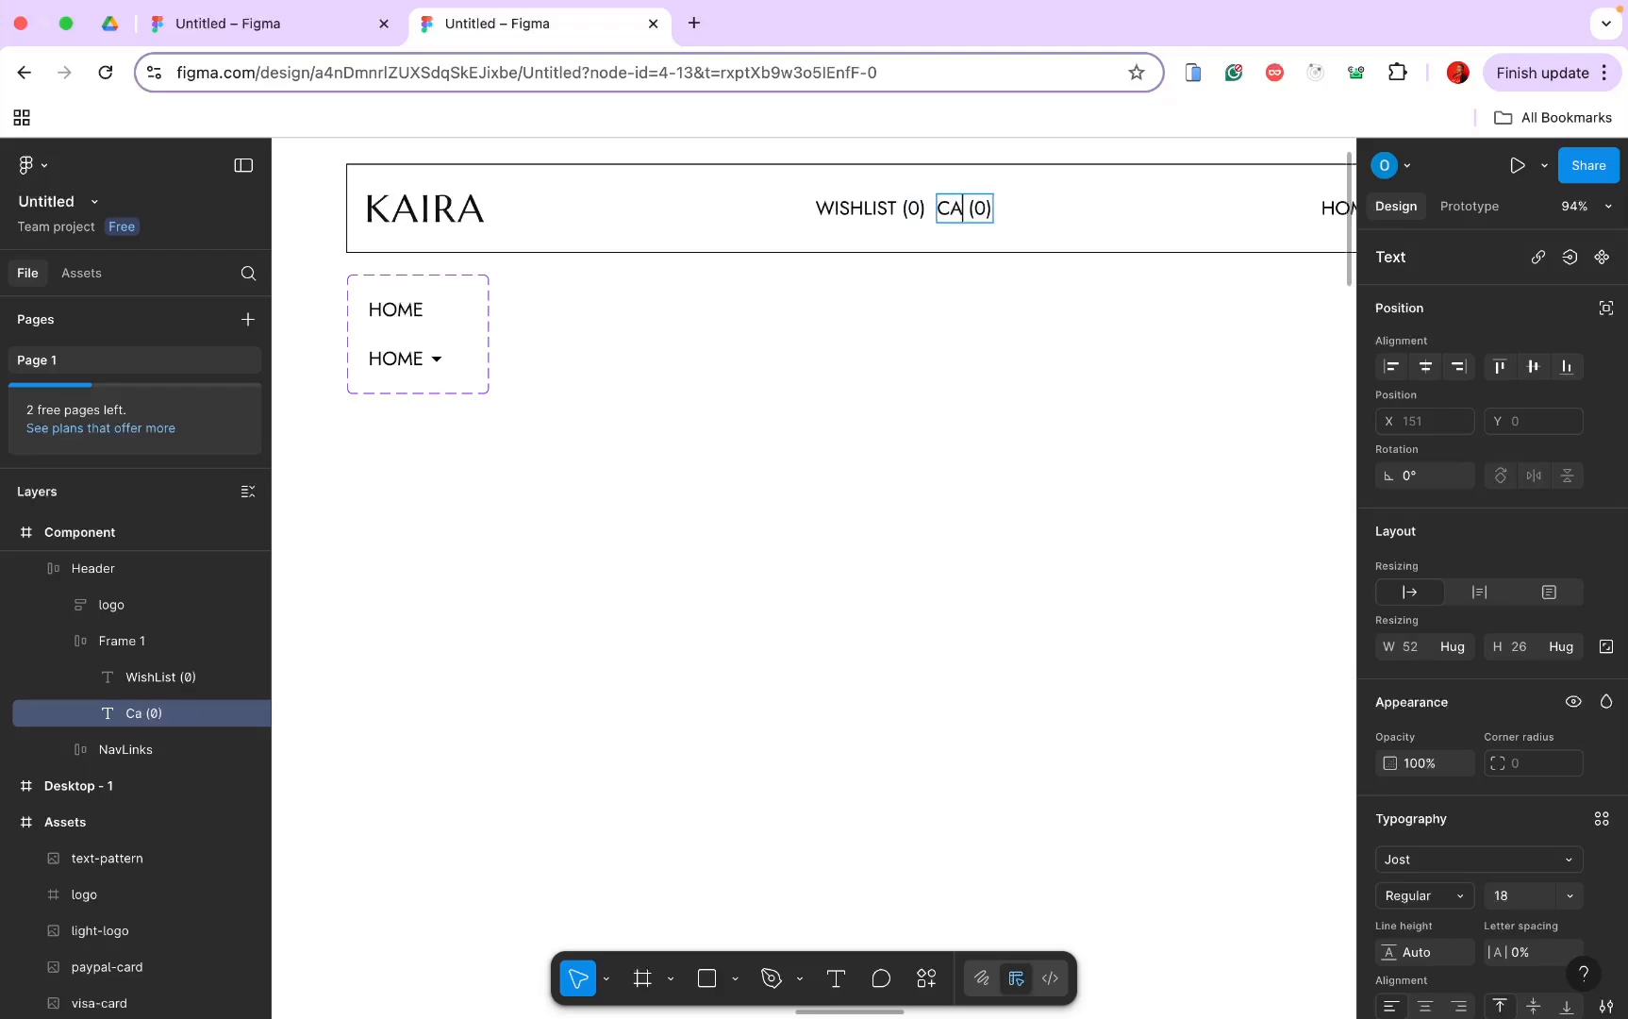
key(Escape)
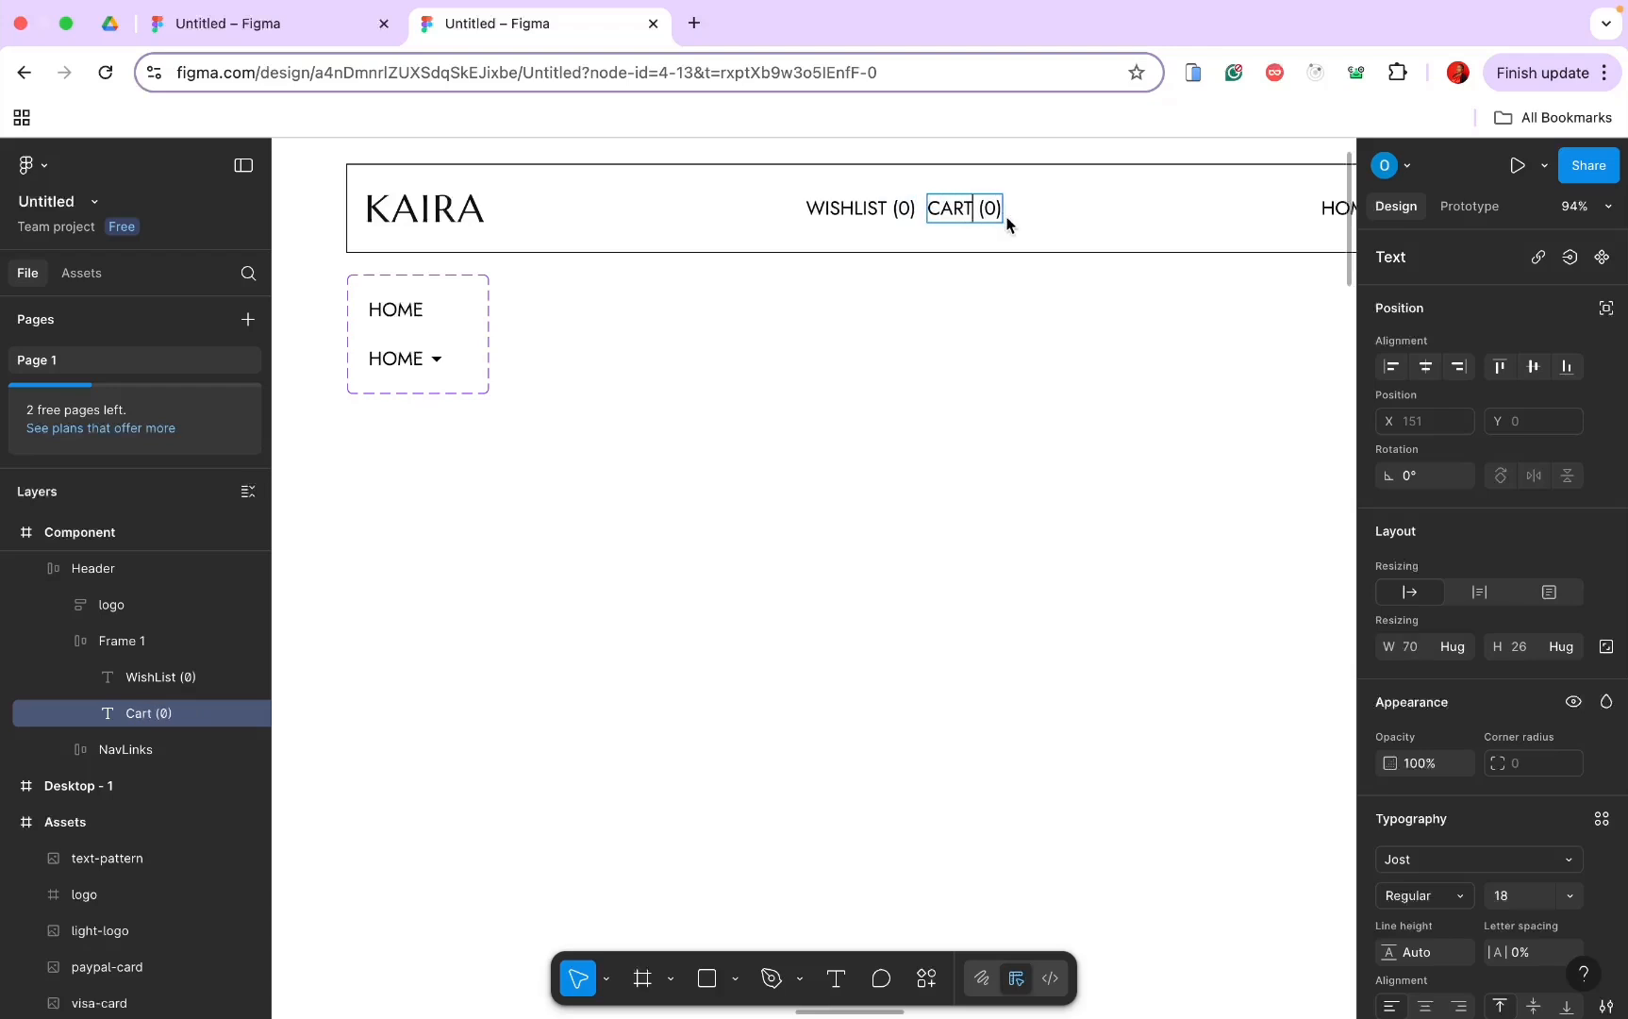
click(1037, 210)
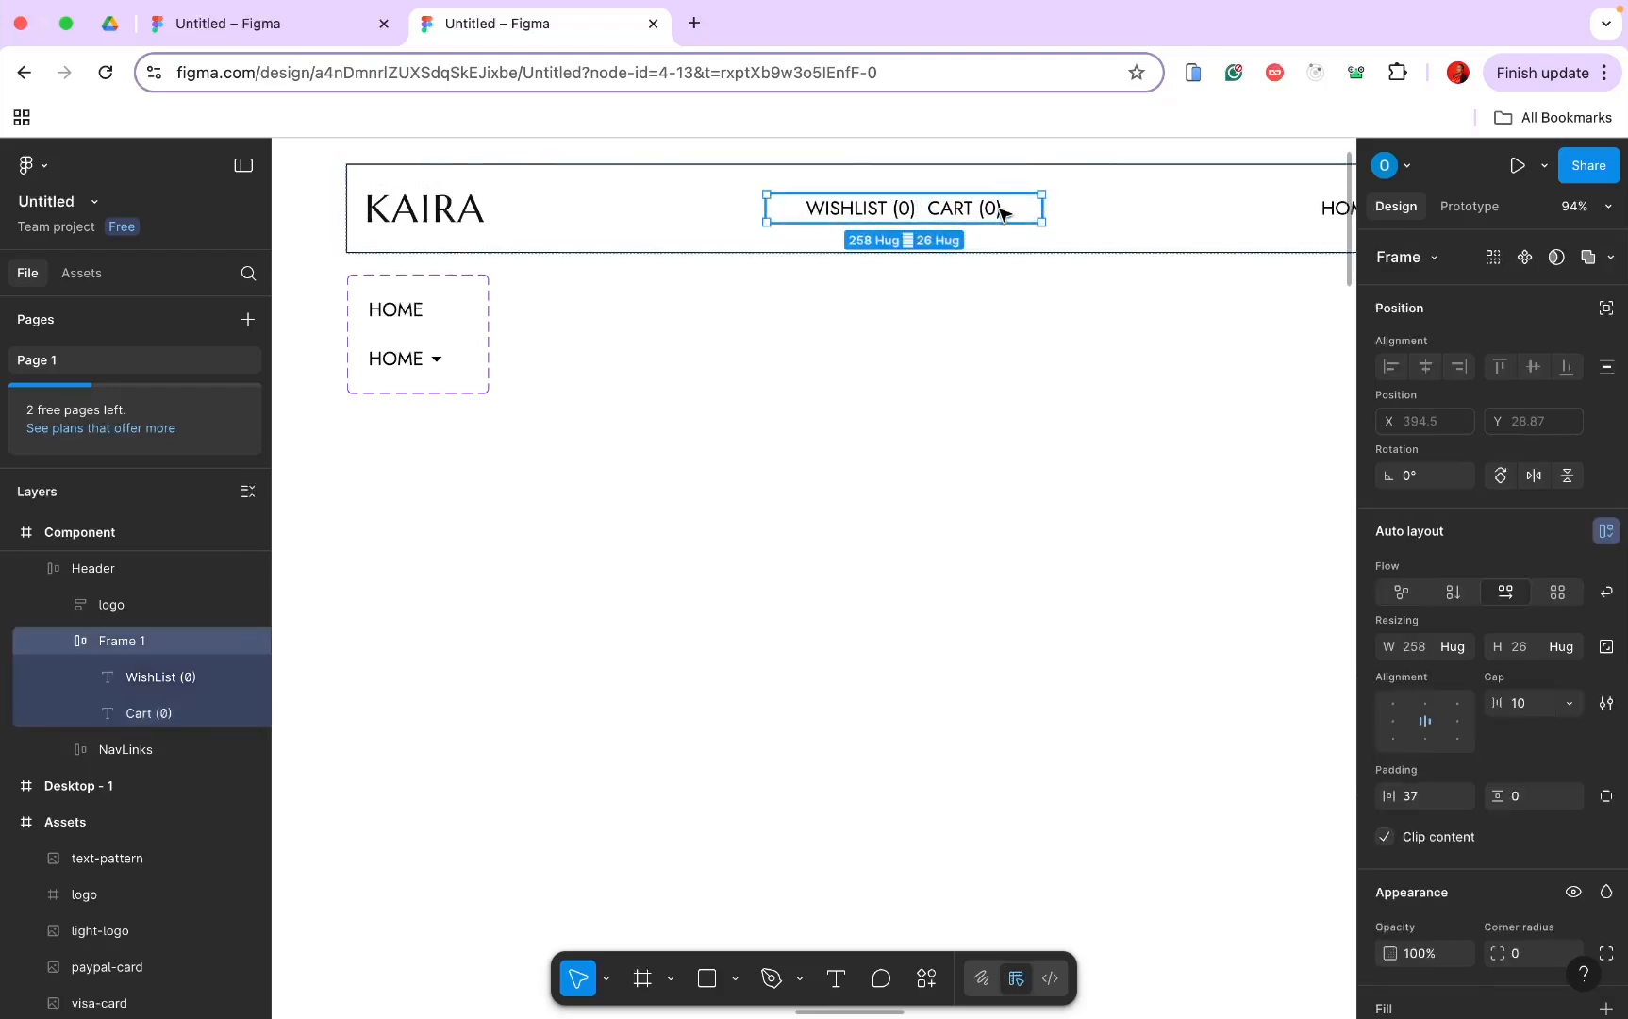
Step: Run the Iconify plugin and search its icons for 'search'
click(926, 978)
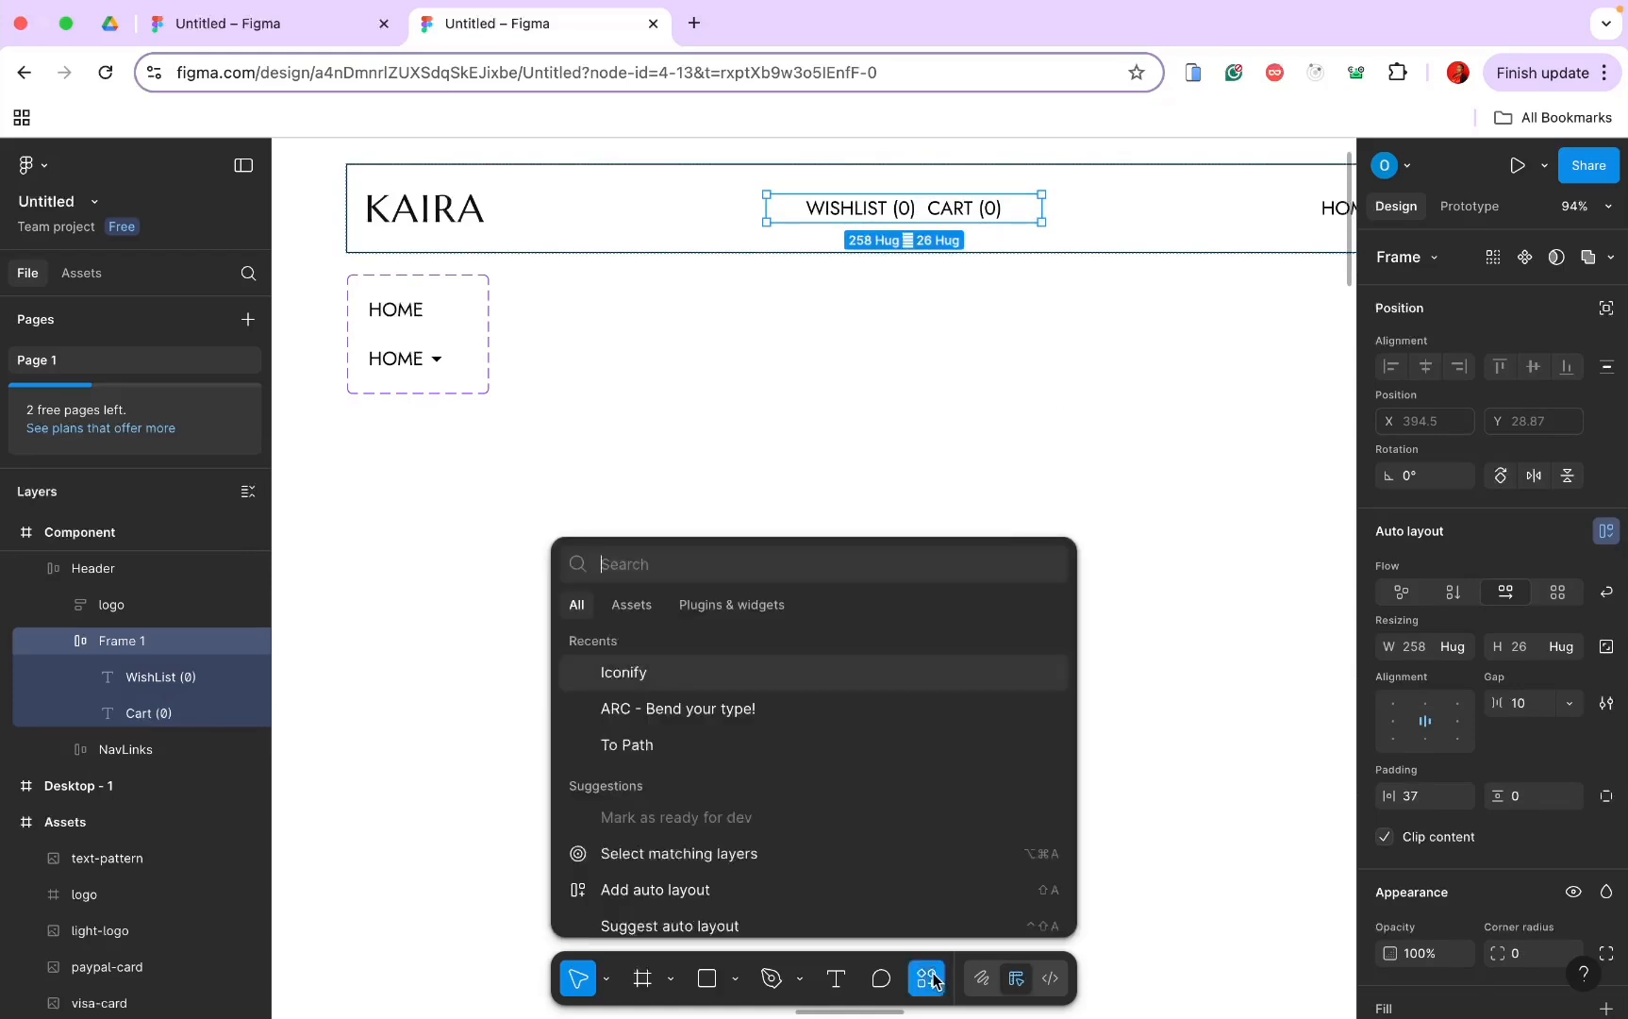
click(766, 678)
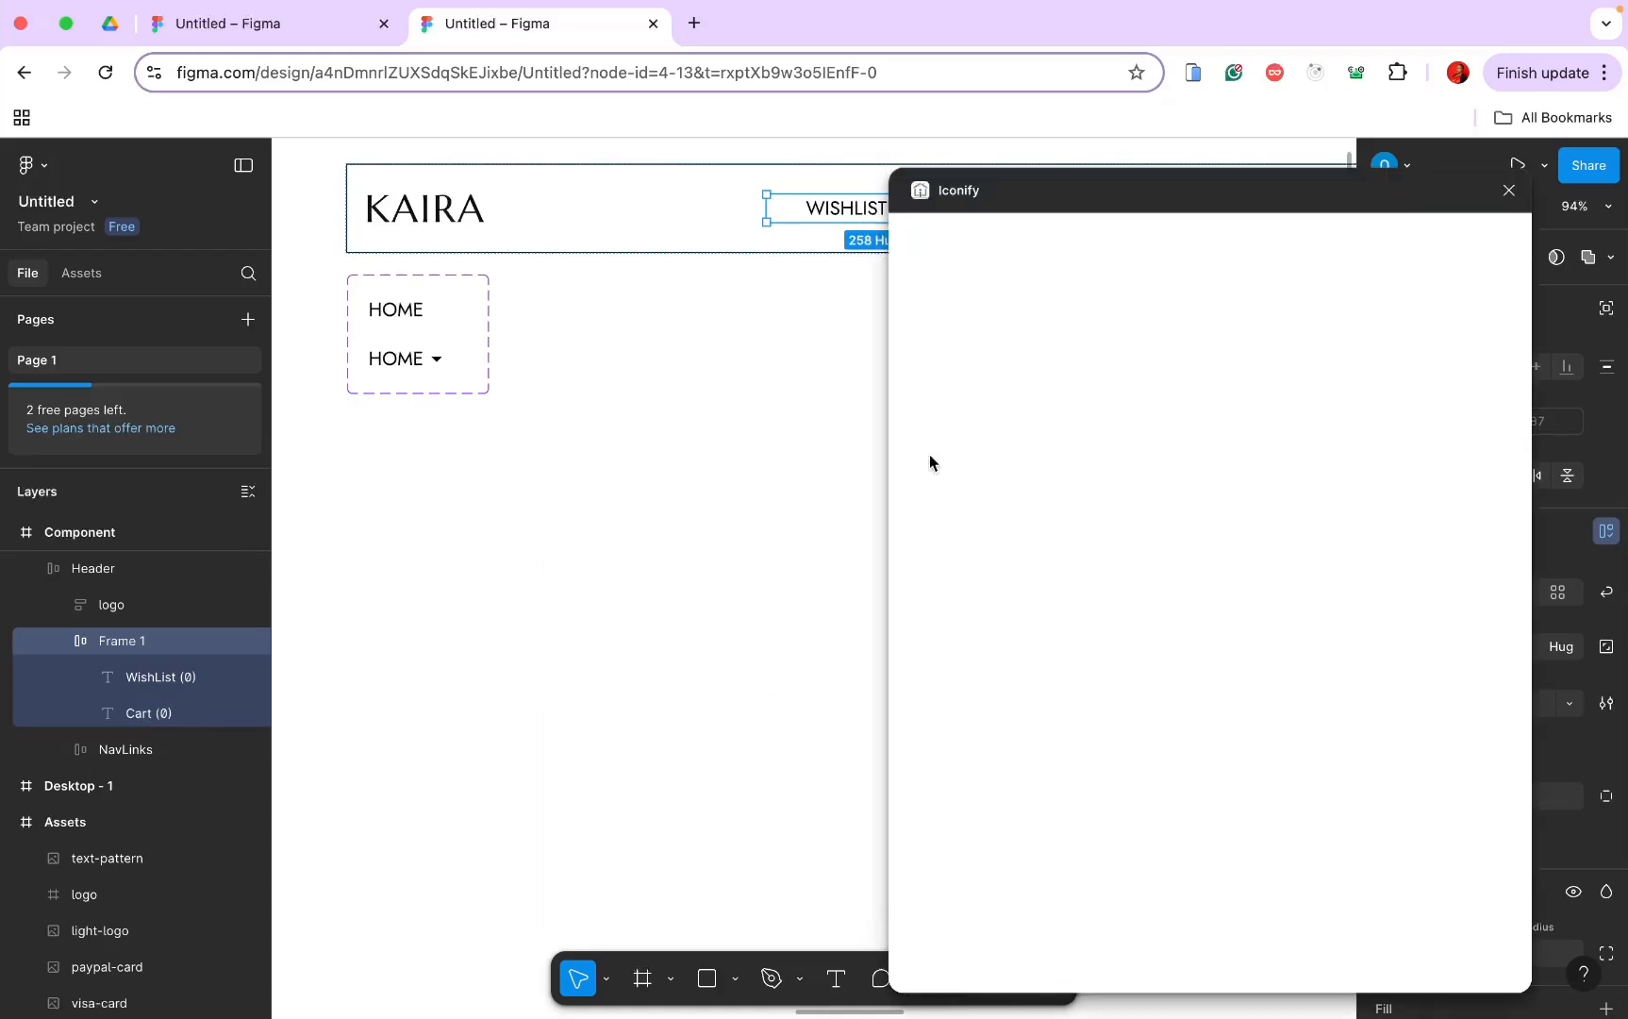
click(1051, 291)
text(s)
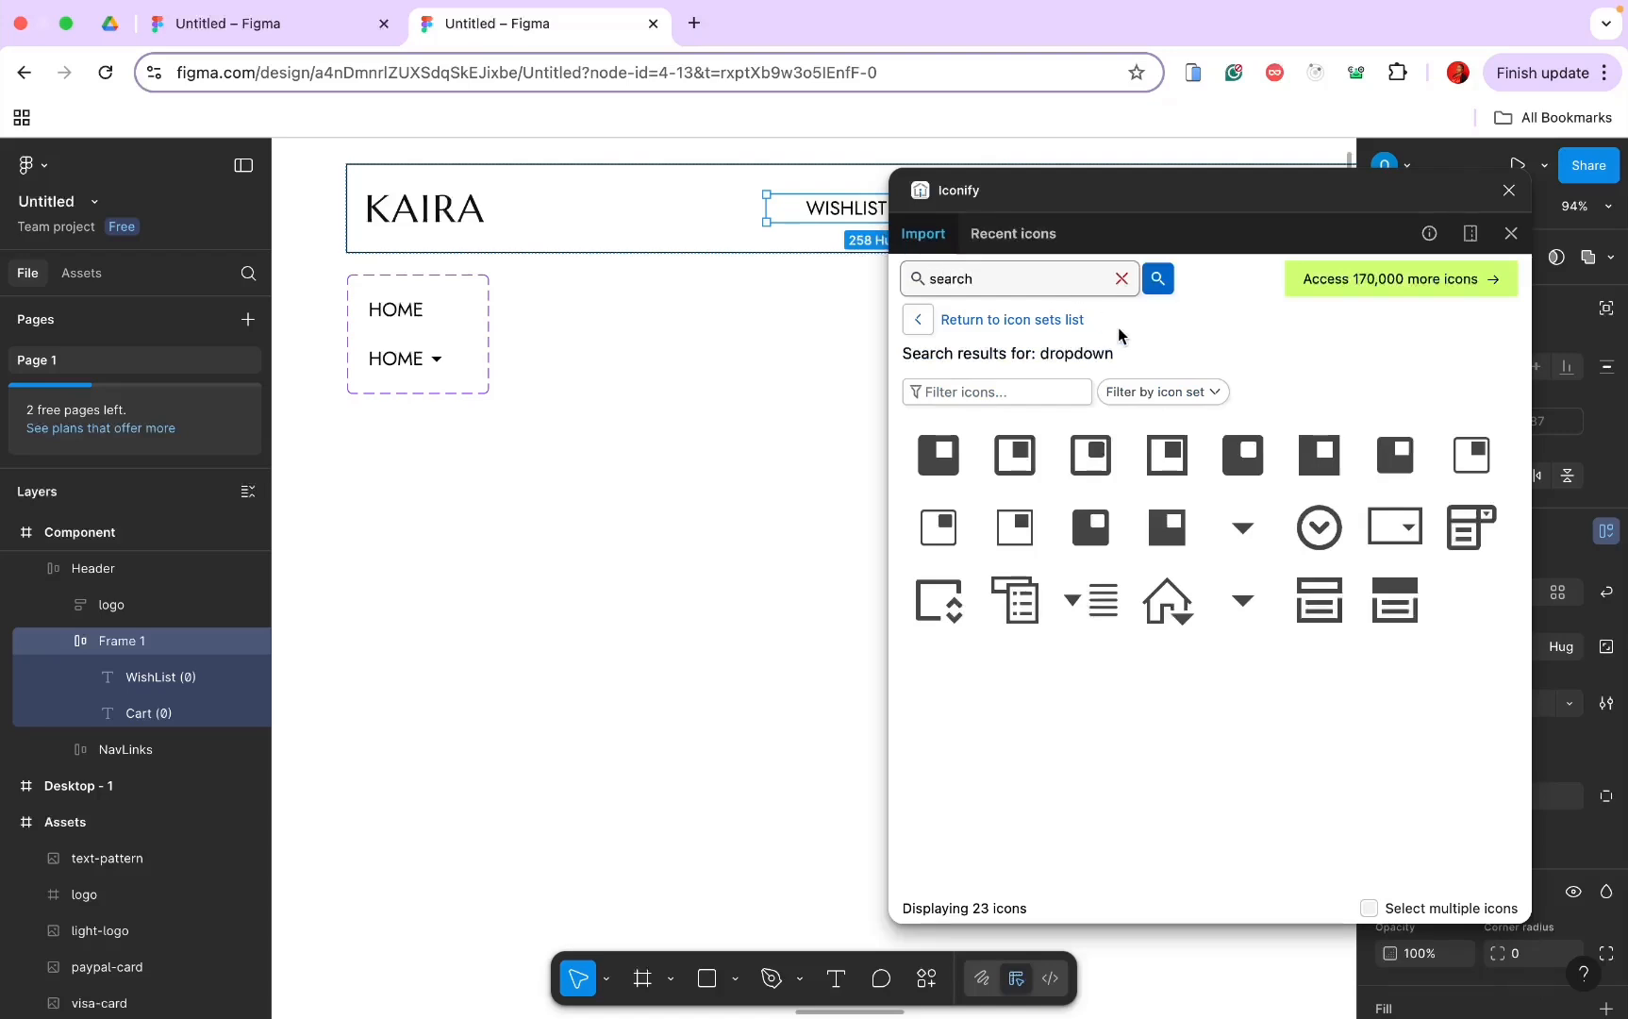
text(earch)
key(Return)
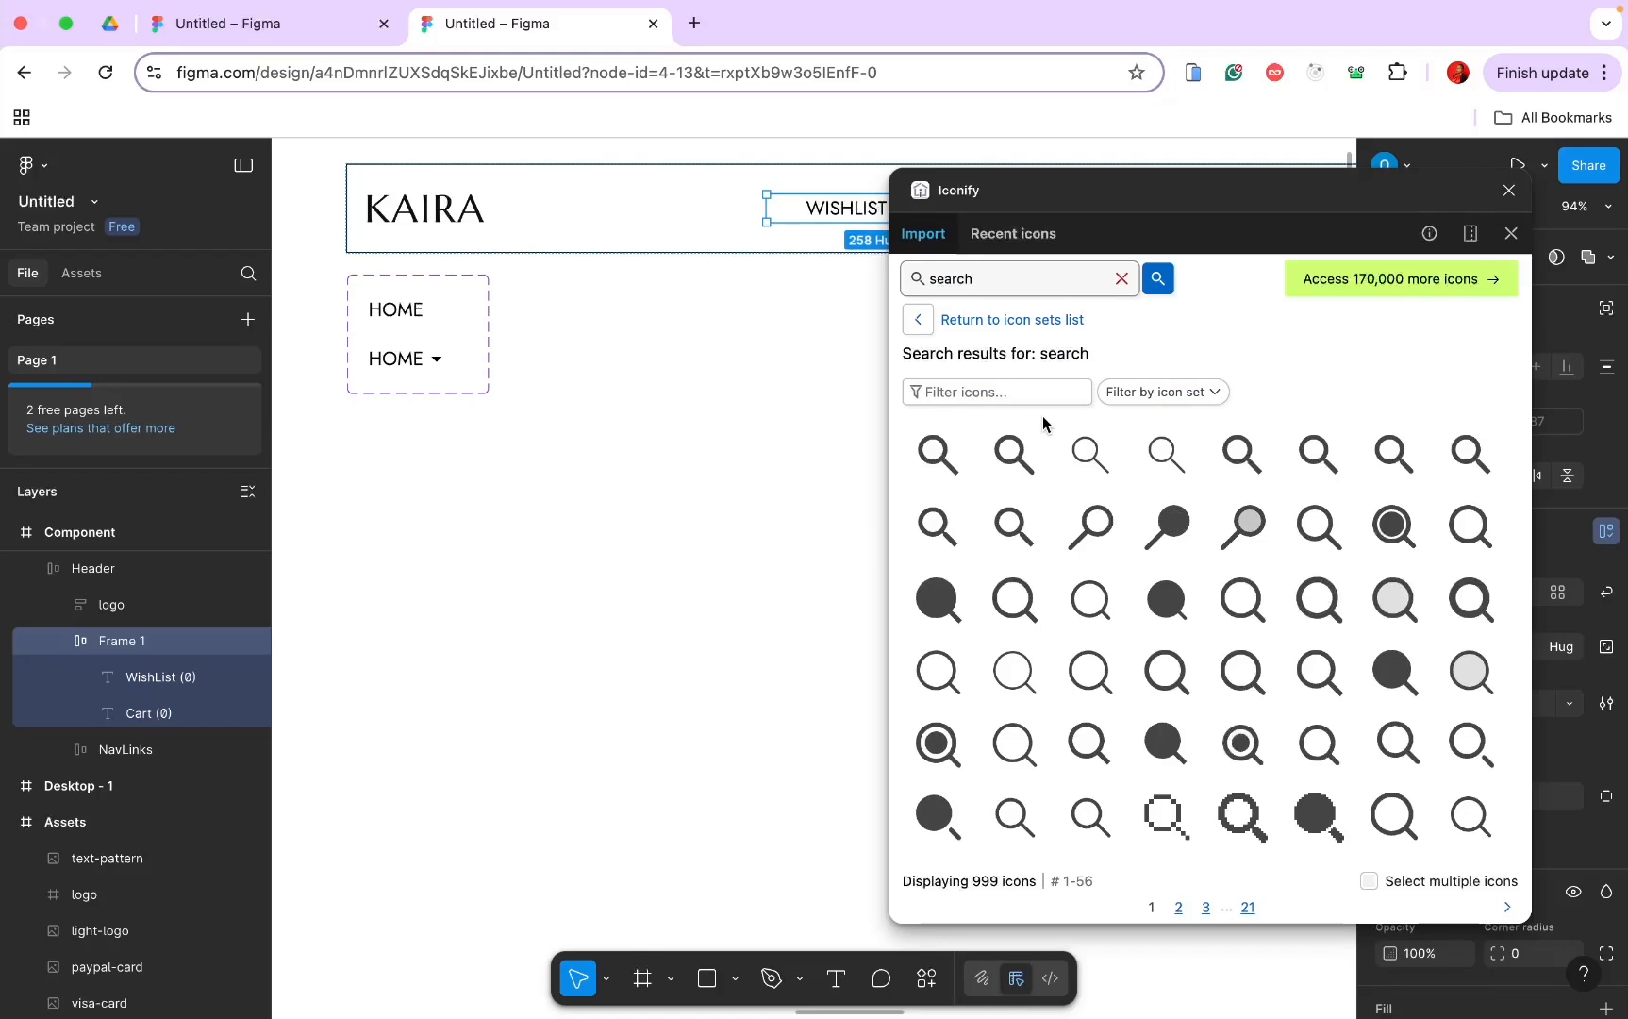
Step: Import an outlined magnifier icon into Frame 1, then close the Iconify plugin
scroll(1032, 522, down, 1)
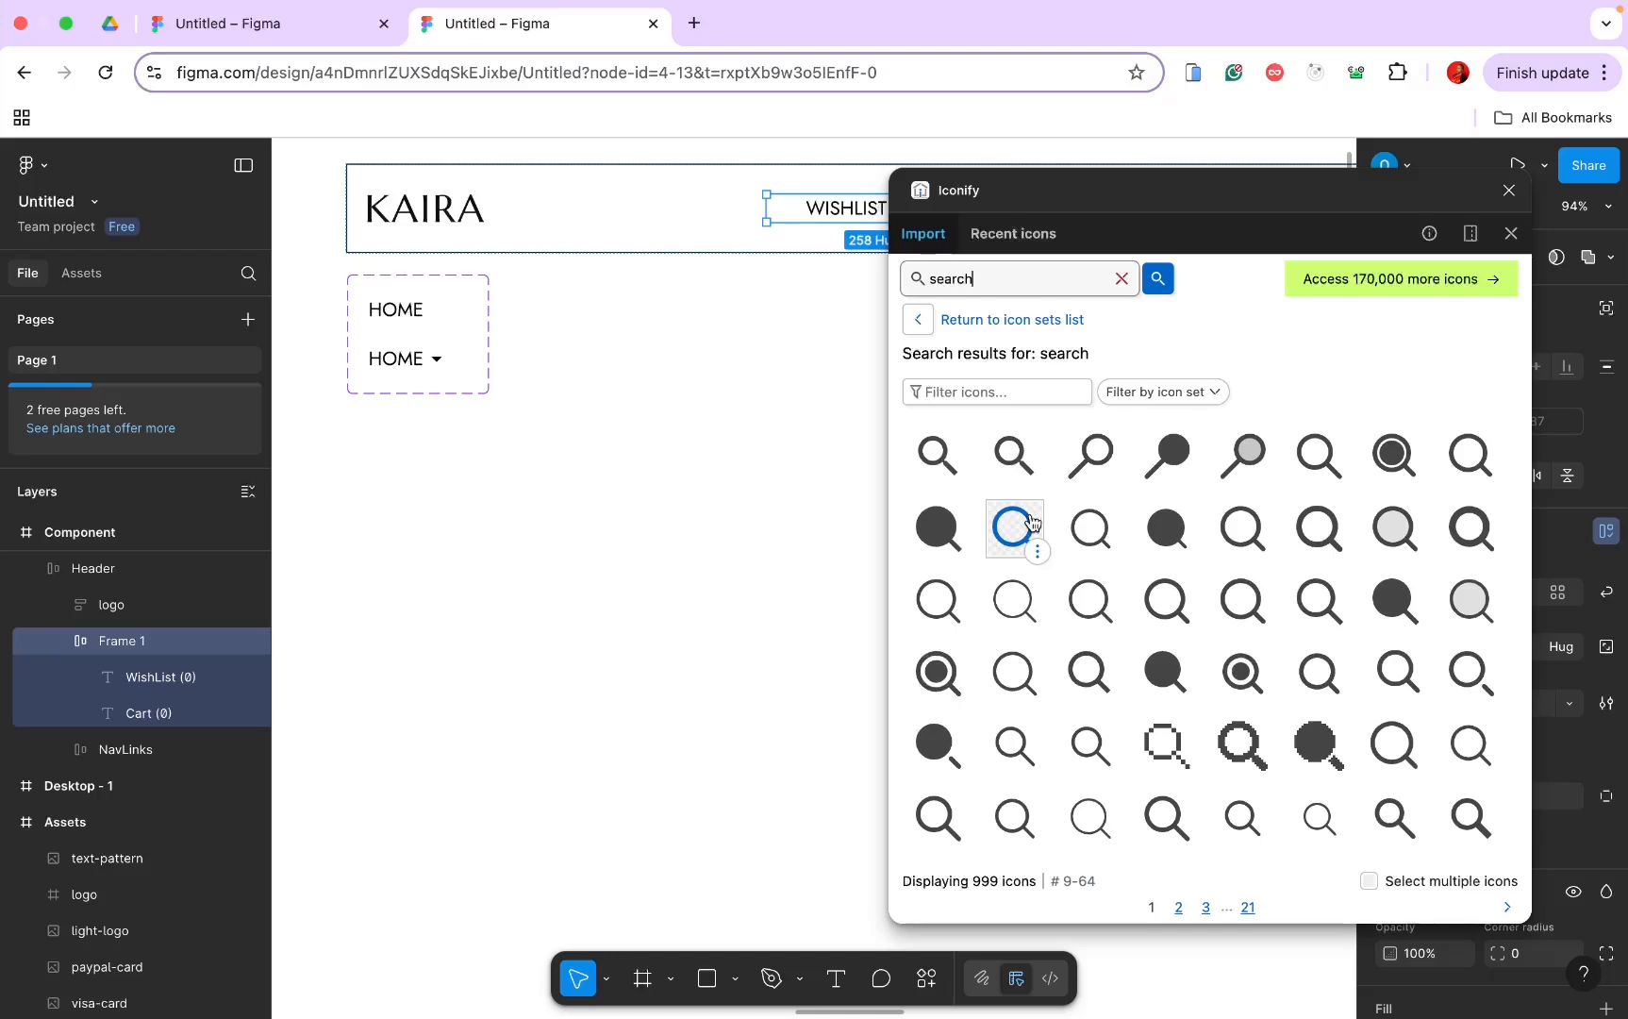
scroll(1032, 522, down, 1)
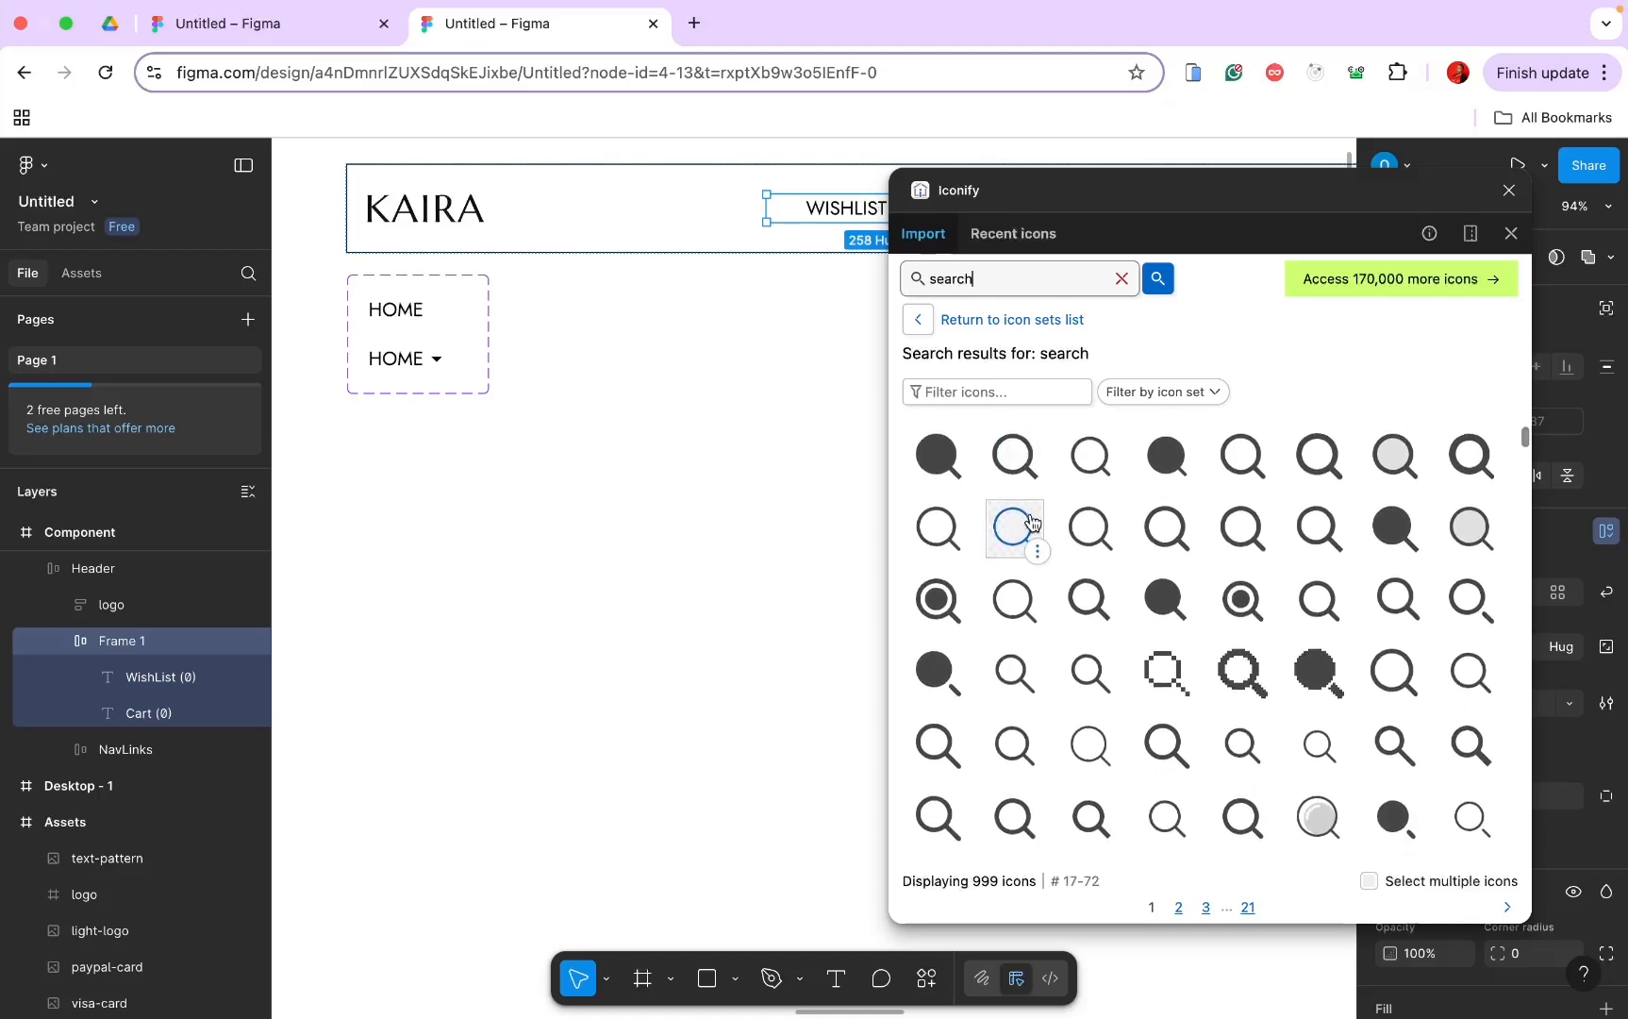
scroll(1032, 521, down, 1)
click(1022, 704)
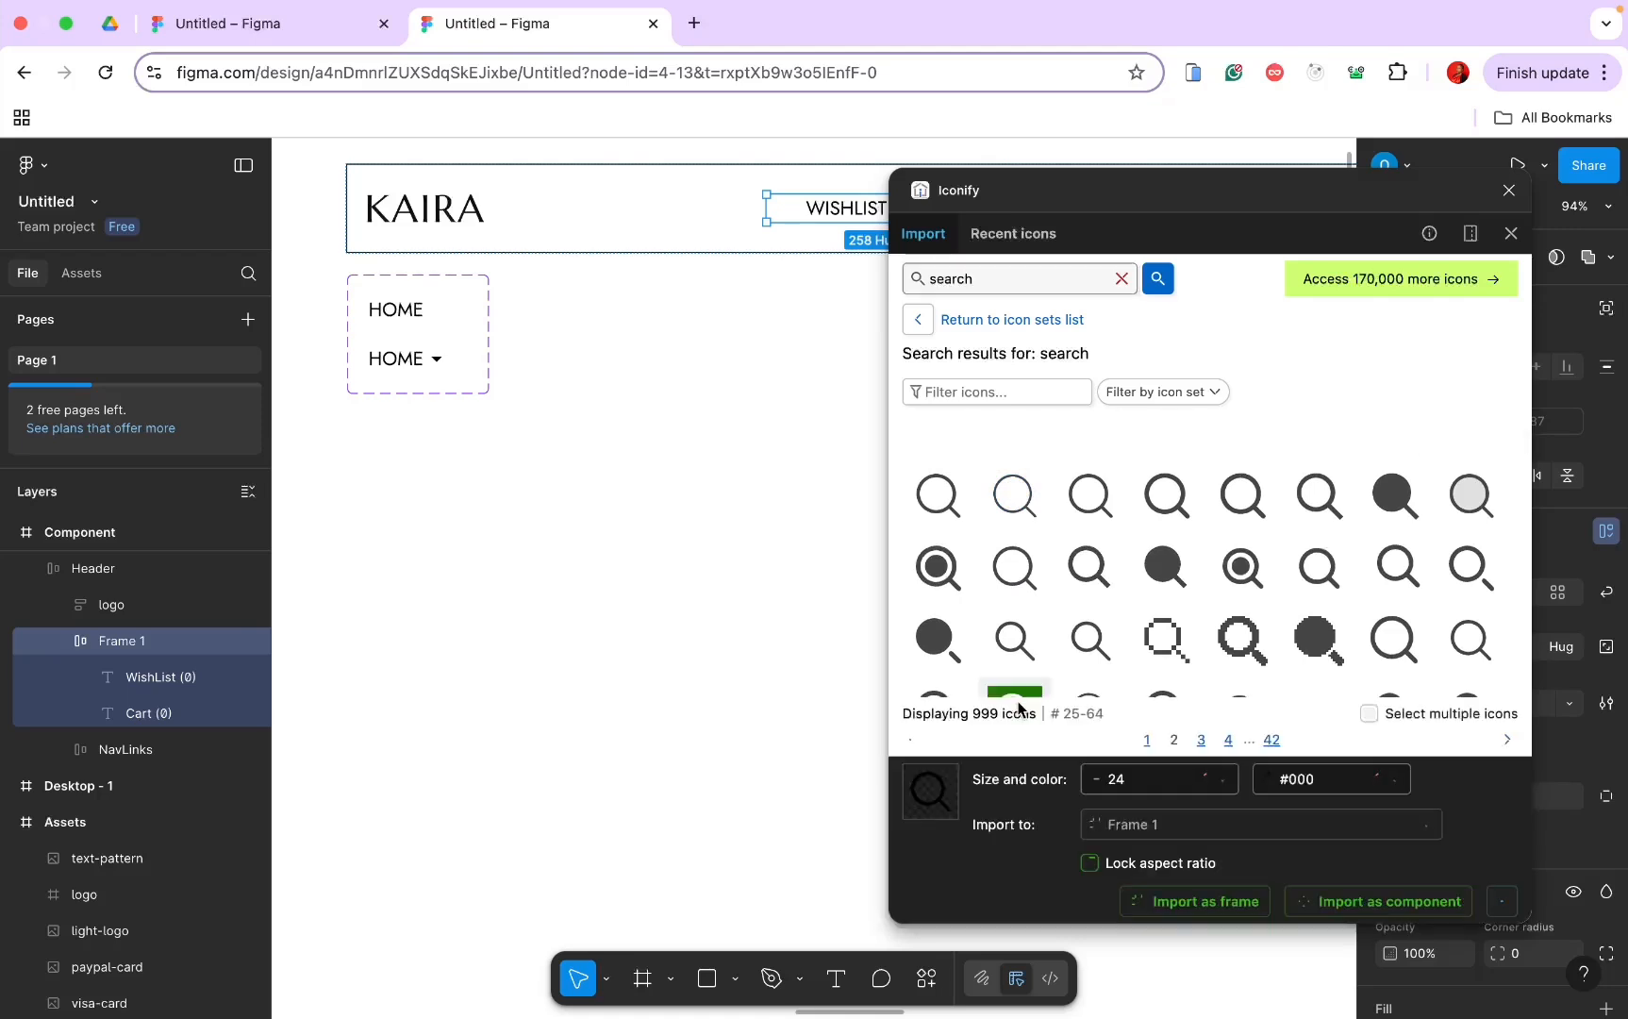
click(1197, 903)
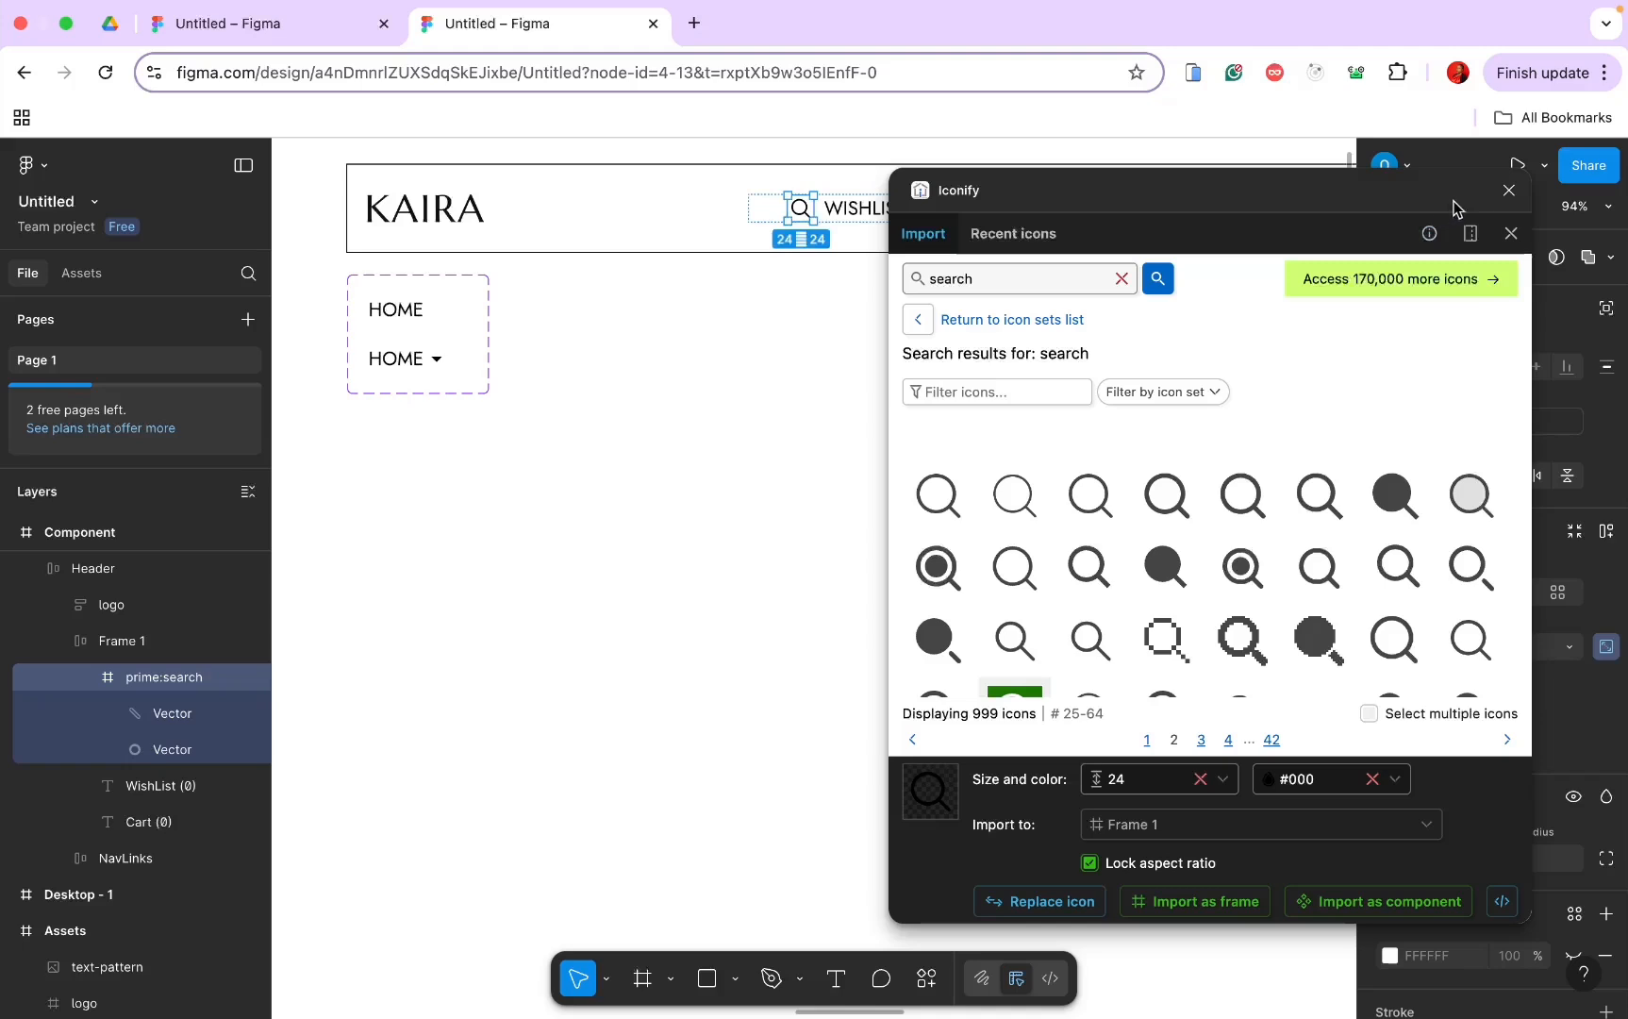
click(1509, 191)
click(1047, 215)
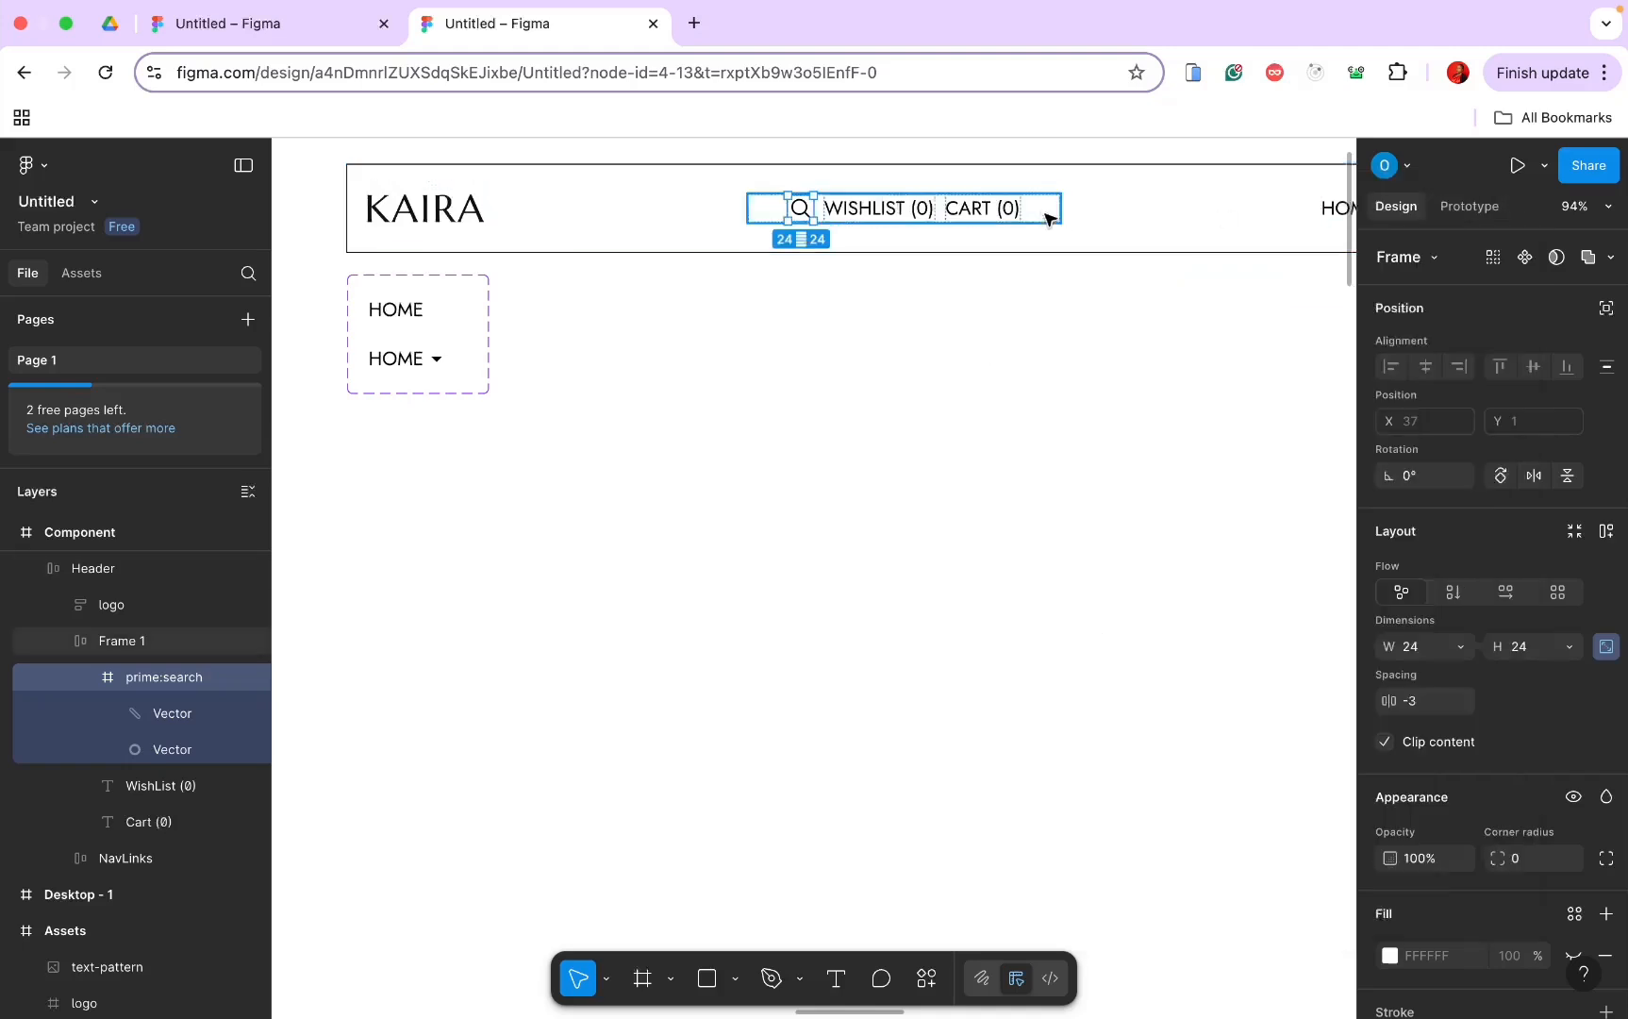
Step: Set the WISHLIST/CART frame's item gap to 20 and its side padding to 0
mouse_move(1498, 704)
mouse_down()
mouse_move(1519, 706)
mouse_move(1502, 705)
mouse_up()
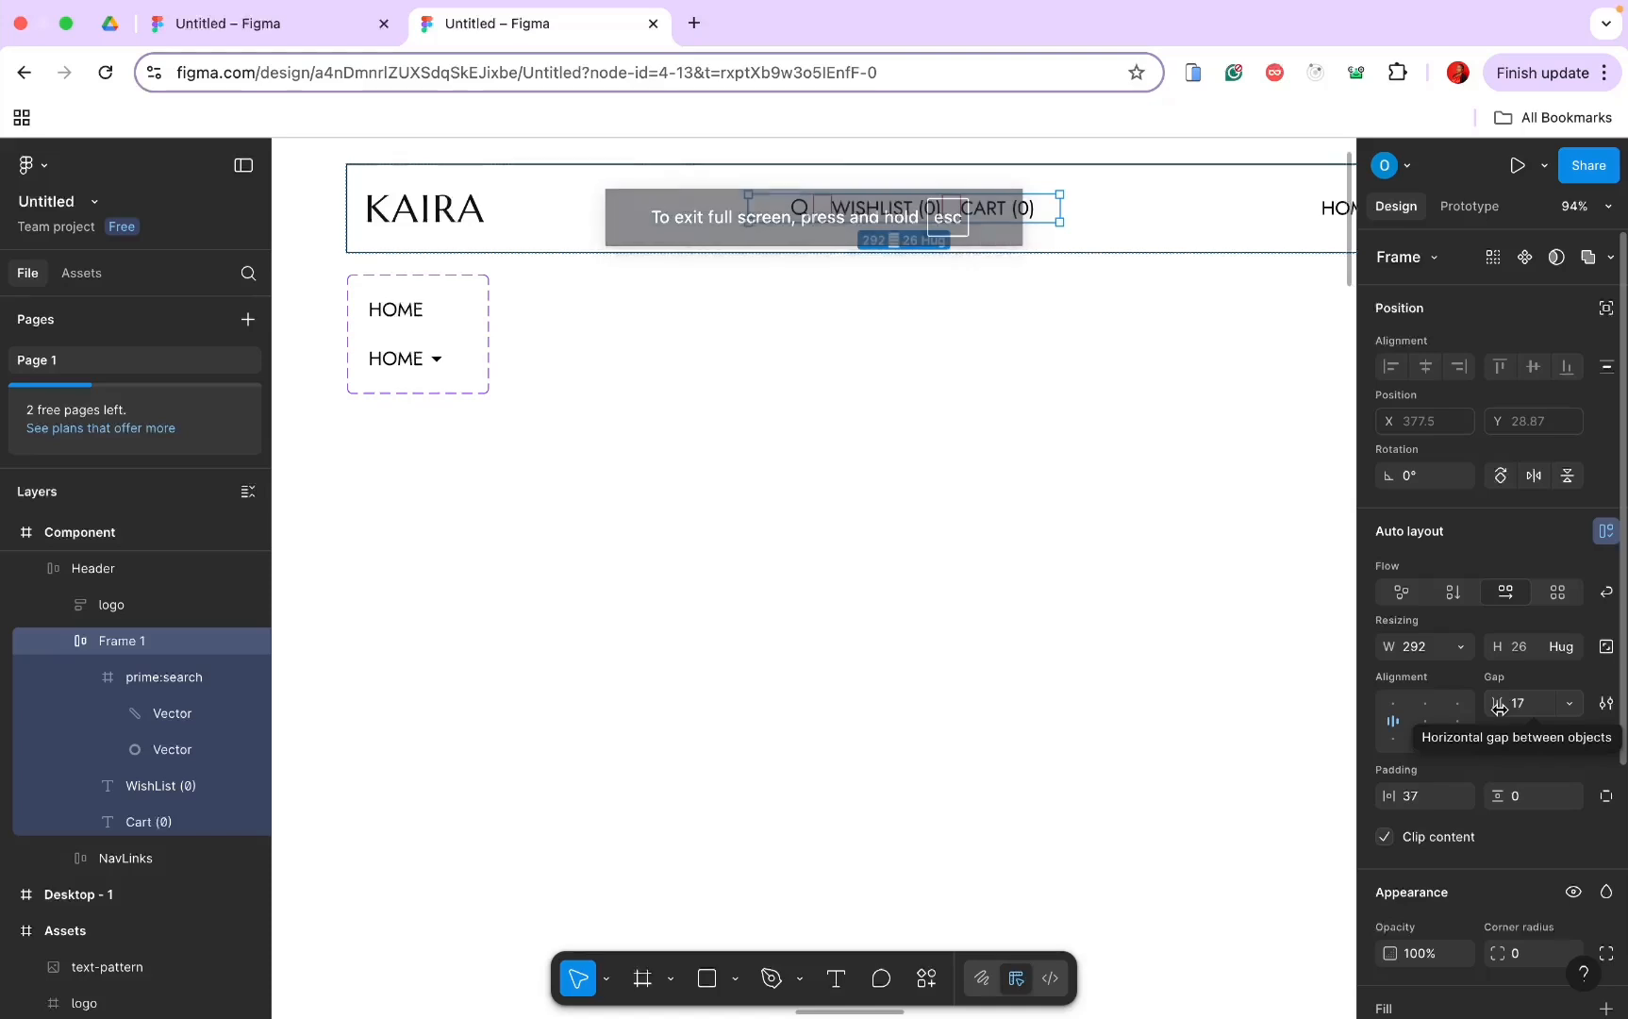
drag(1499, 706, 1506, 705)
click(1415, 800)
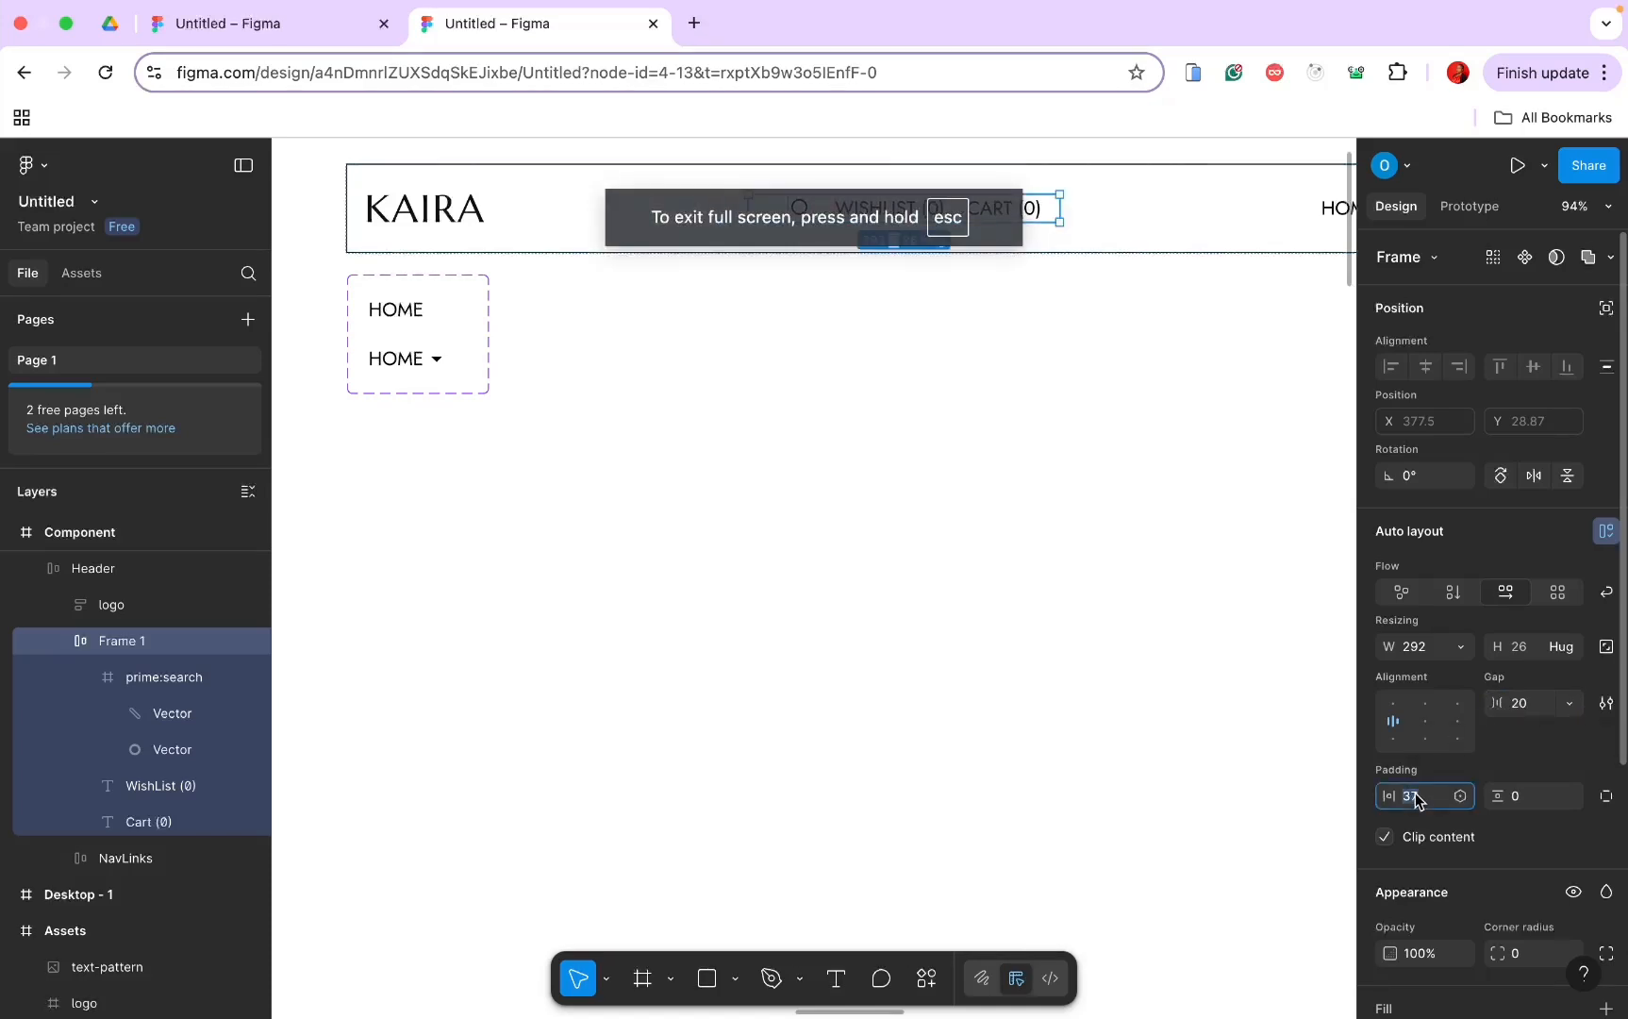
key(Return)
click(1062, 506)
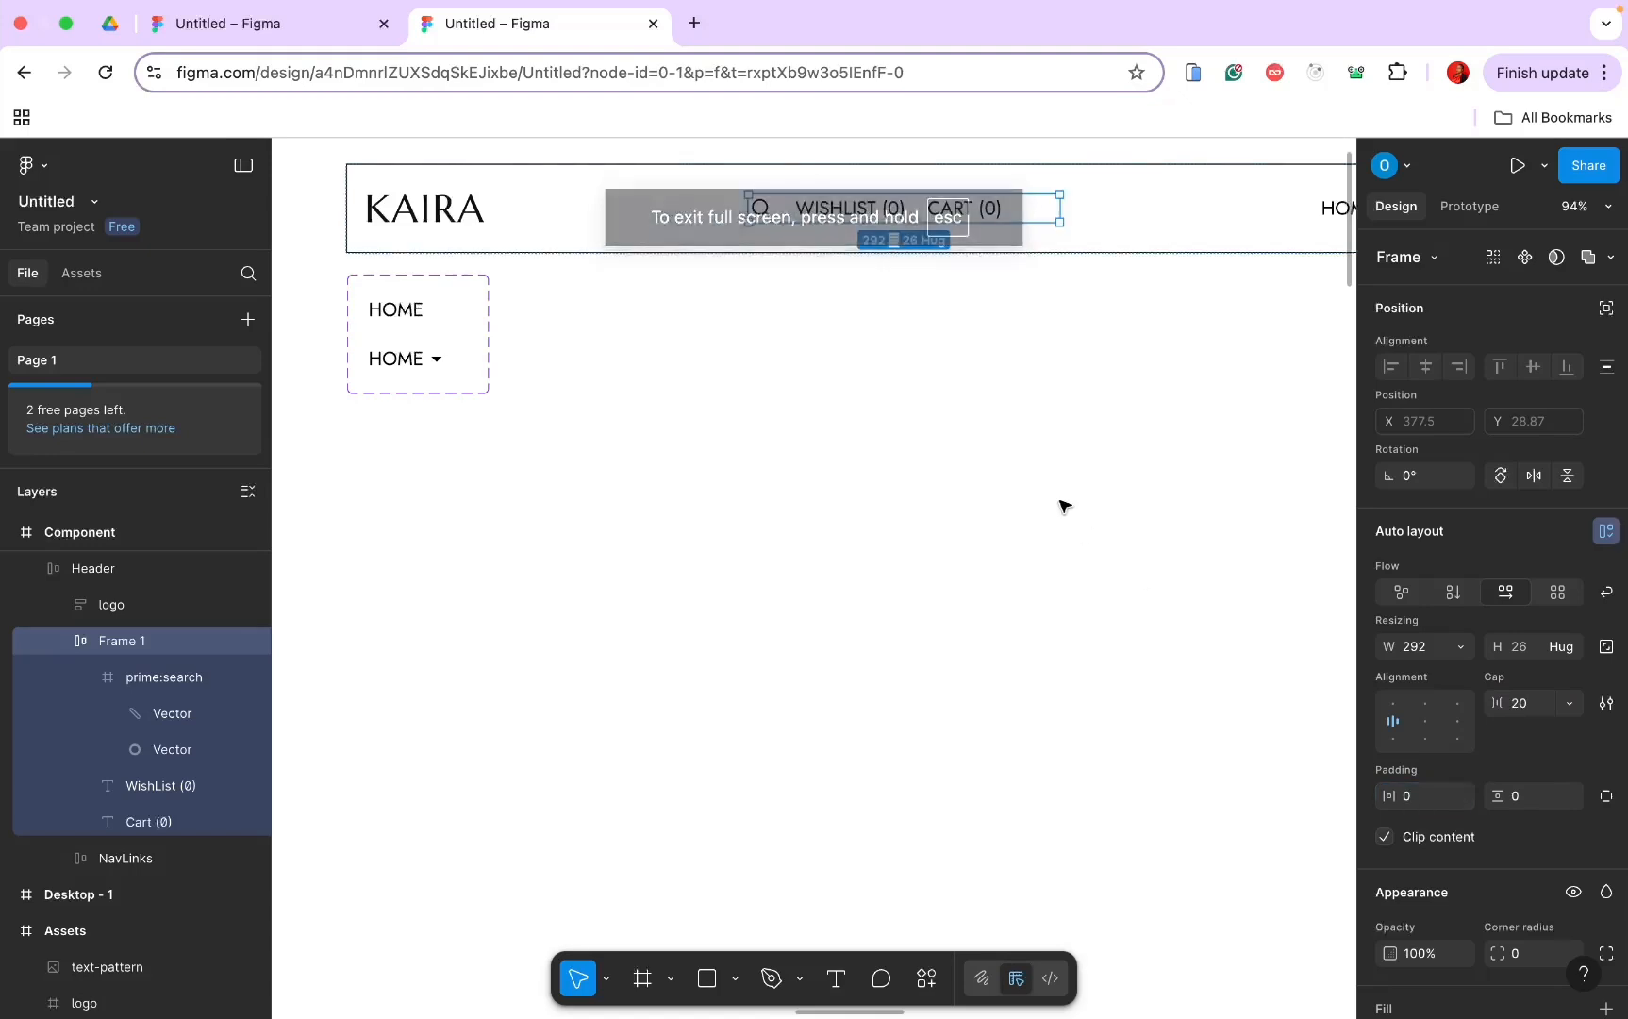
Step: Move the search icon after CART (0) and make the group's width Hug contents
click(829, 208)
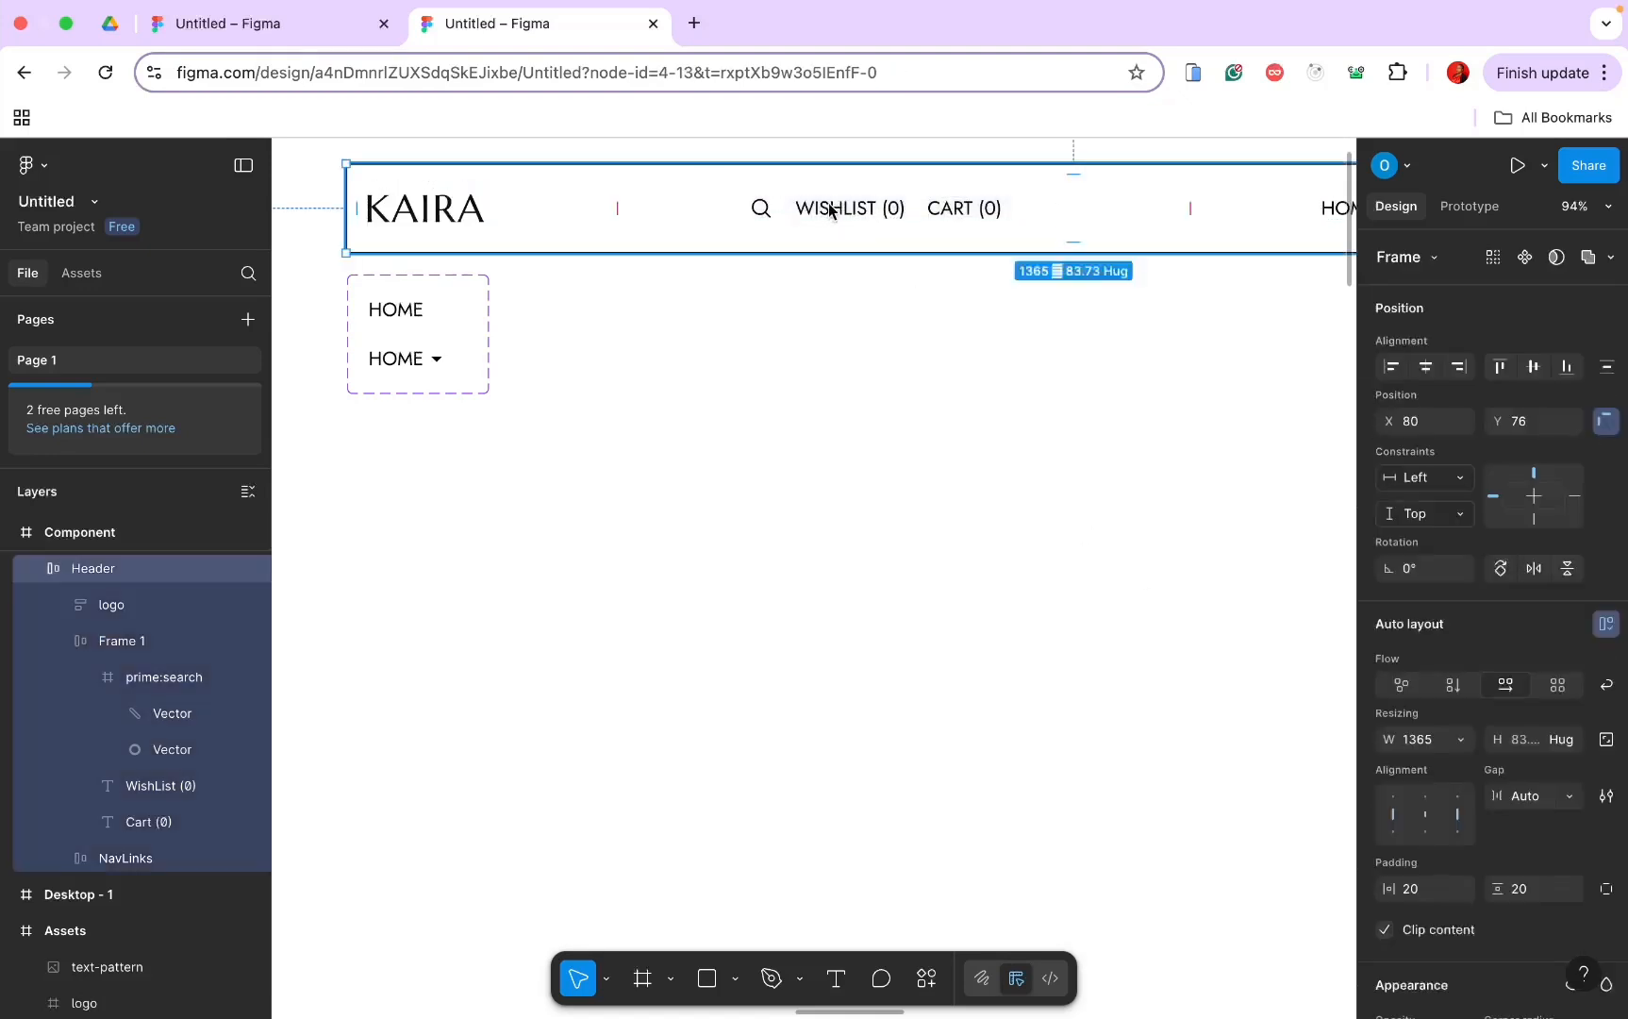
click(829, 209)
double_click(761, 215)
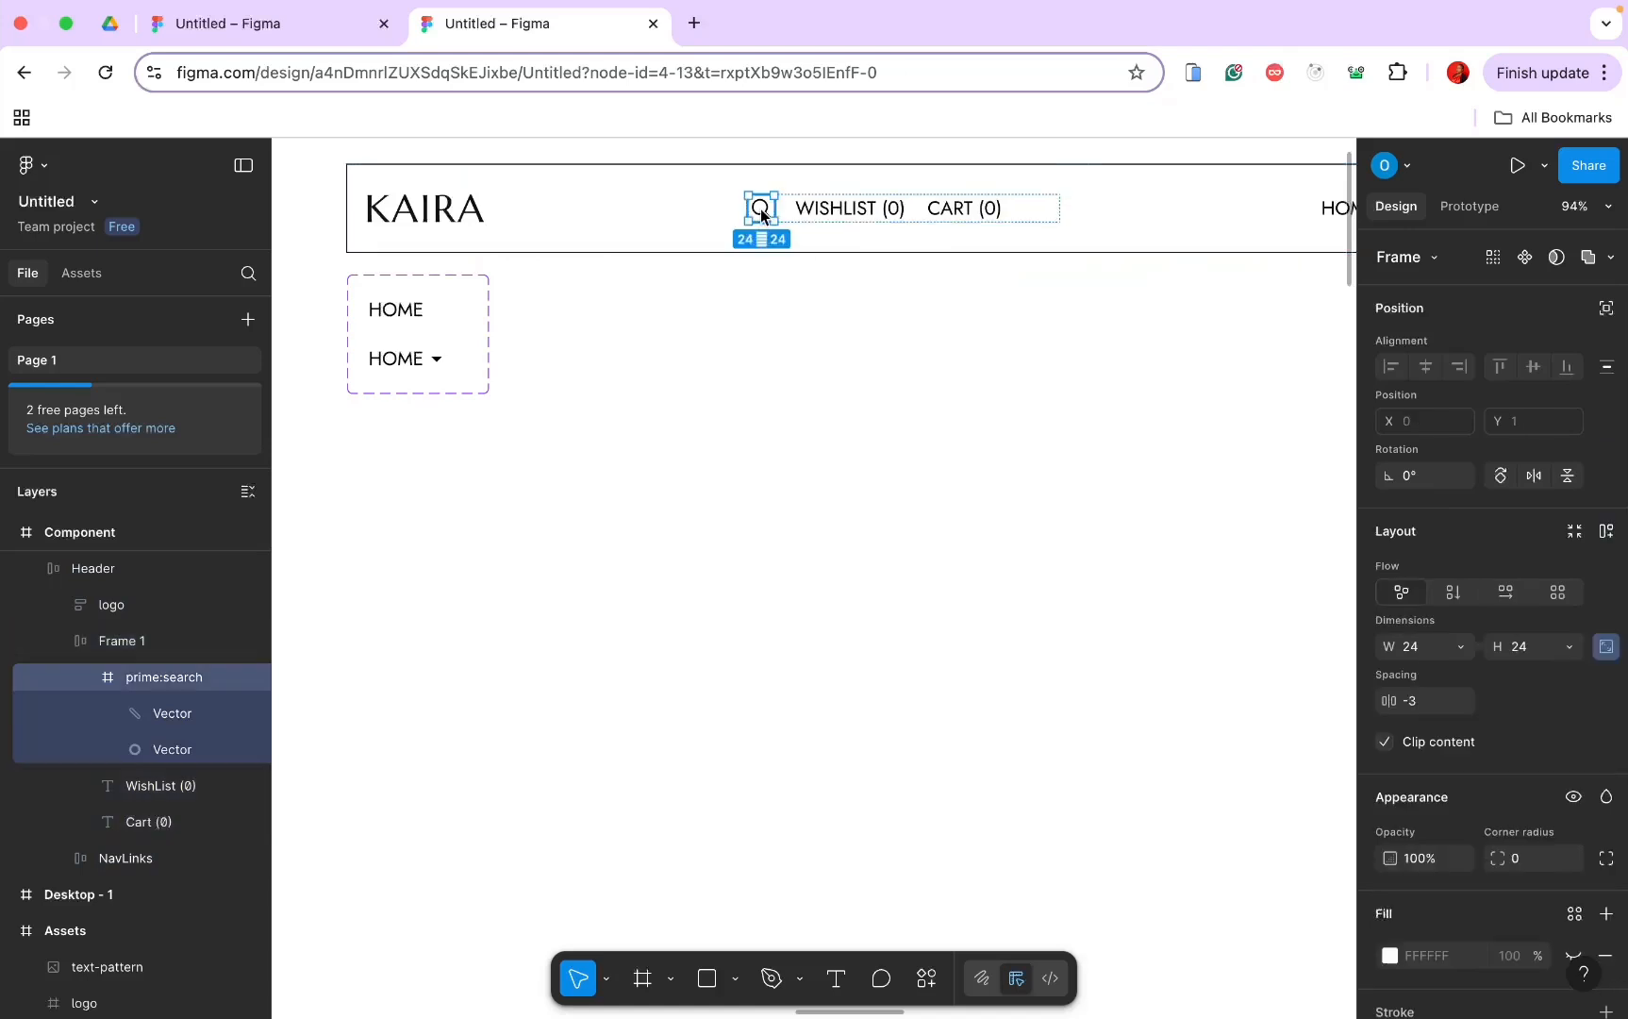
drag(762, 215, 976, 218)
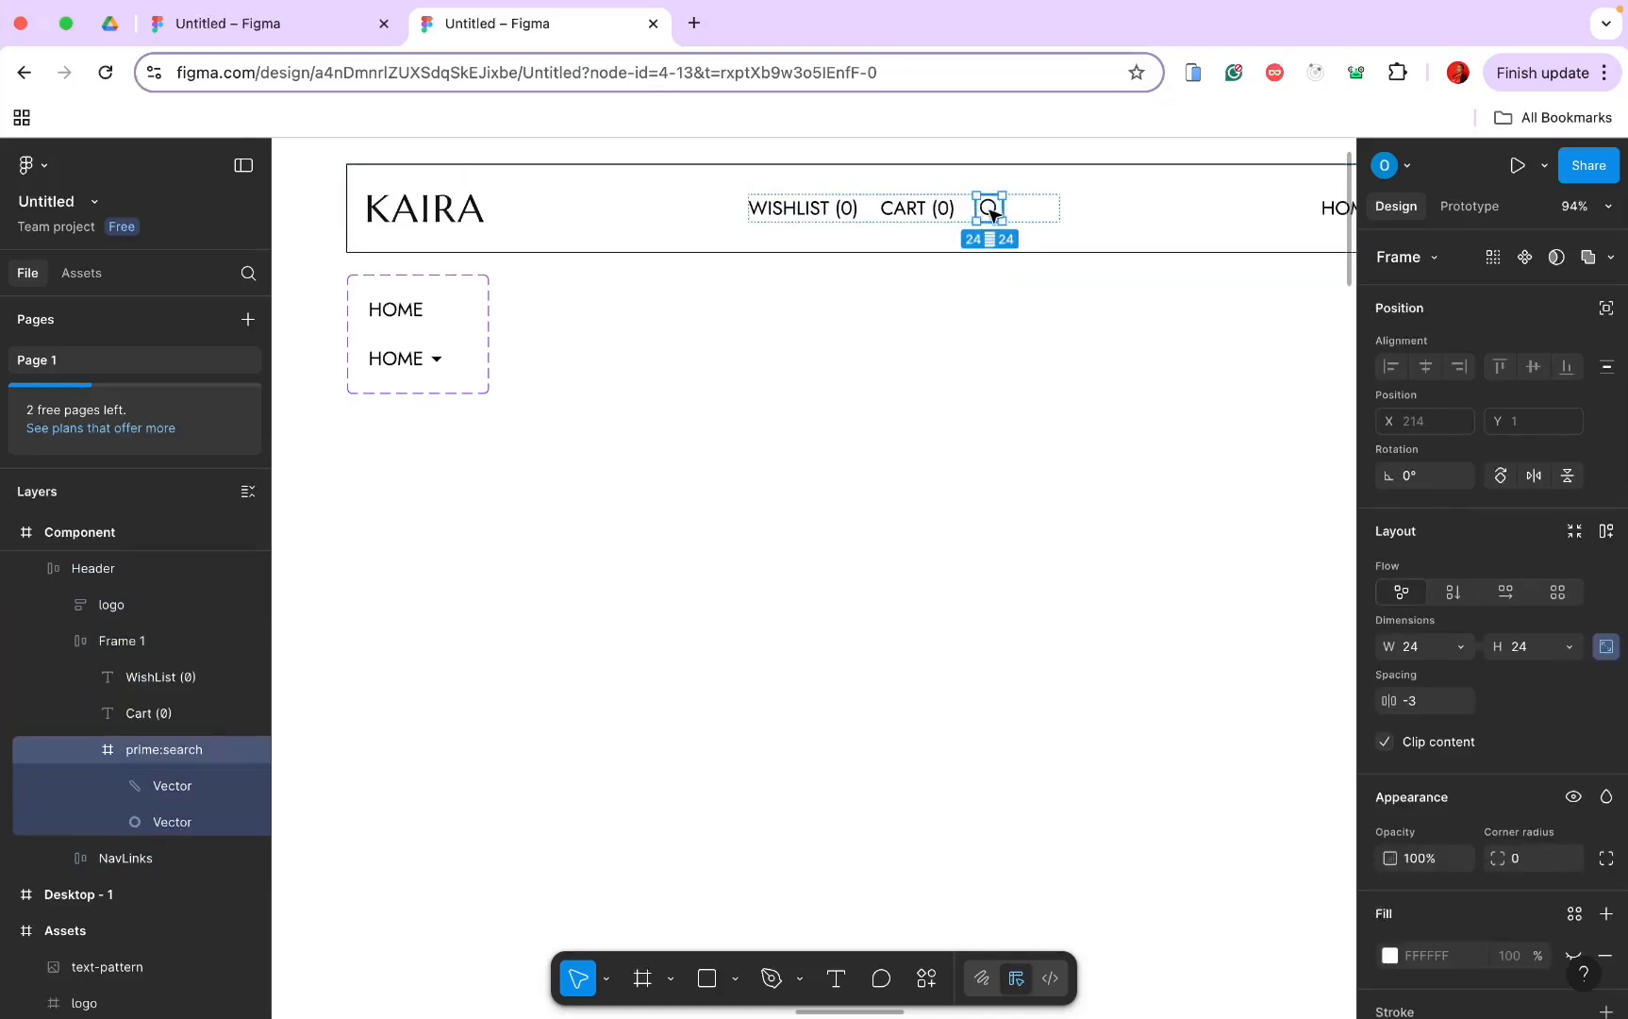
click(1050, 211)
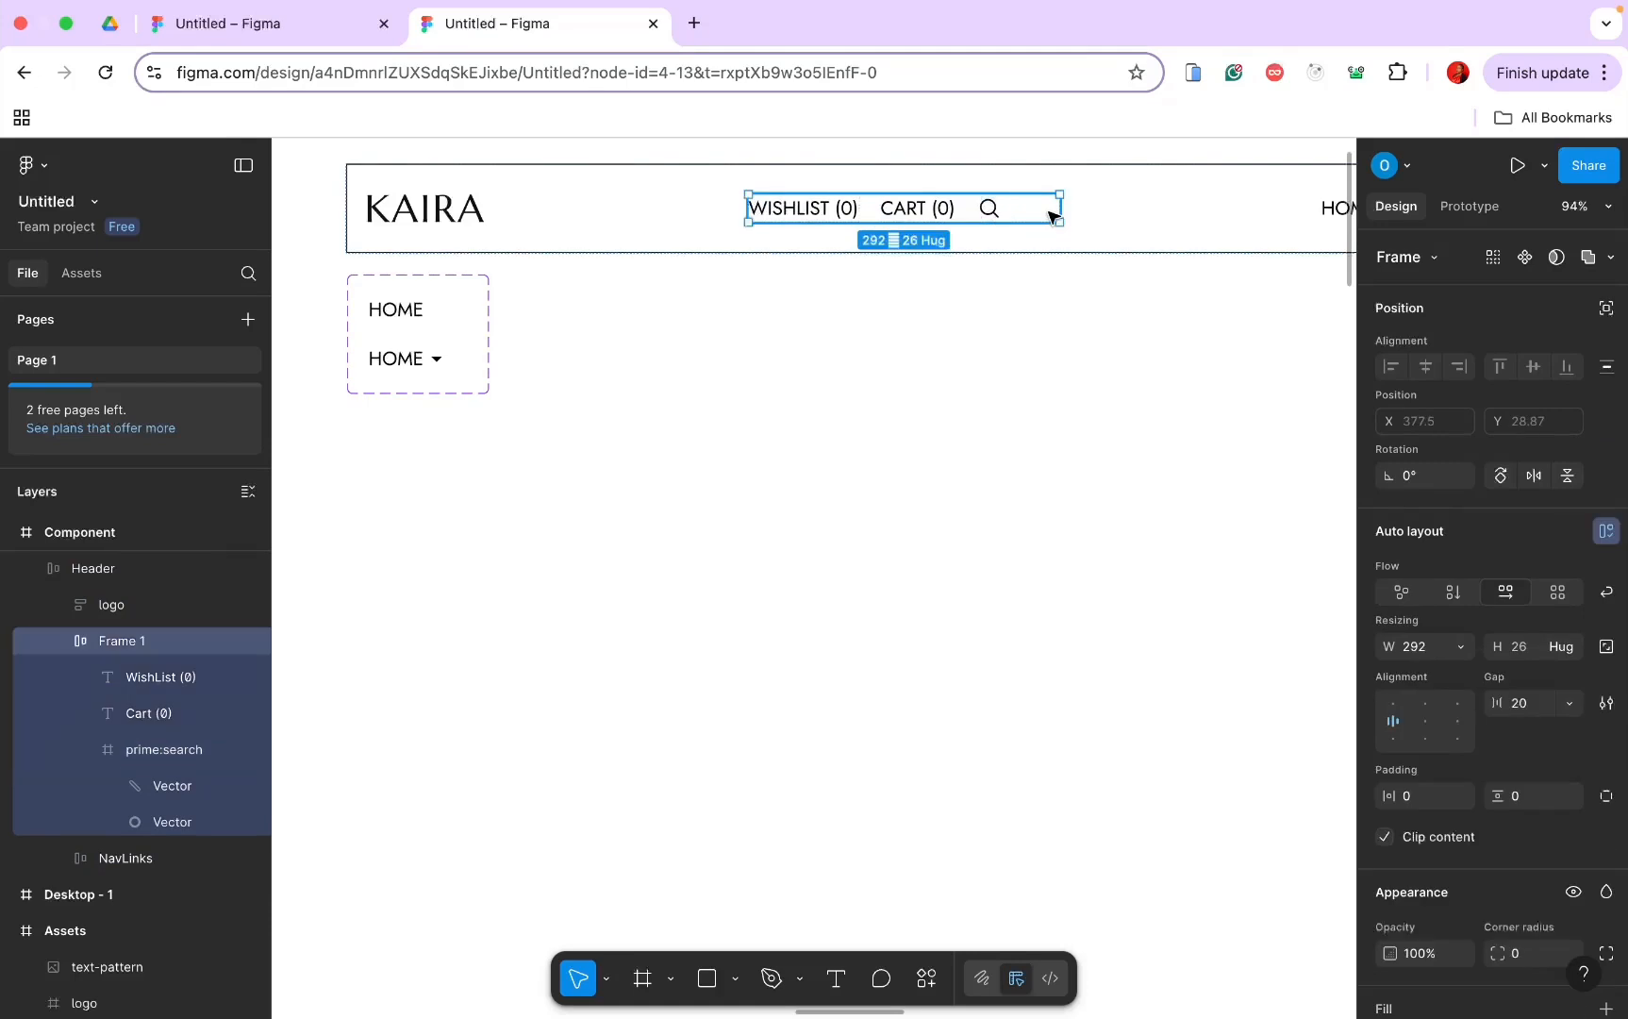
click(1457, 644)
click(1463, 675)
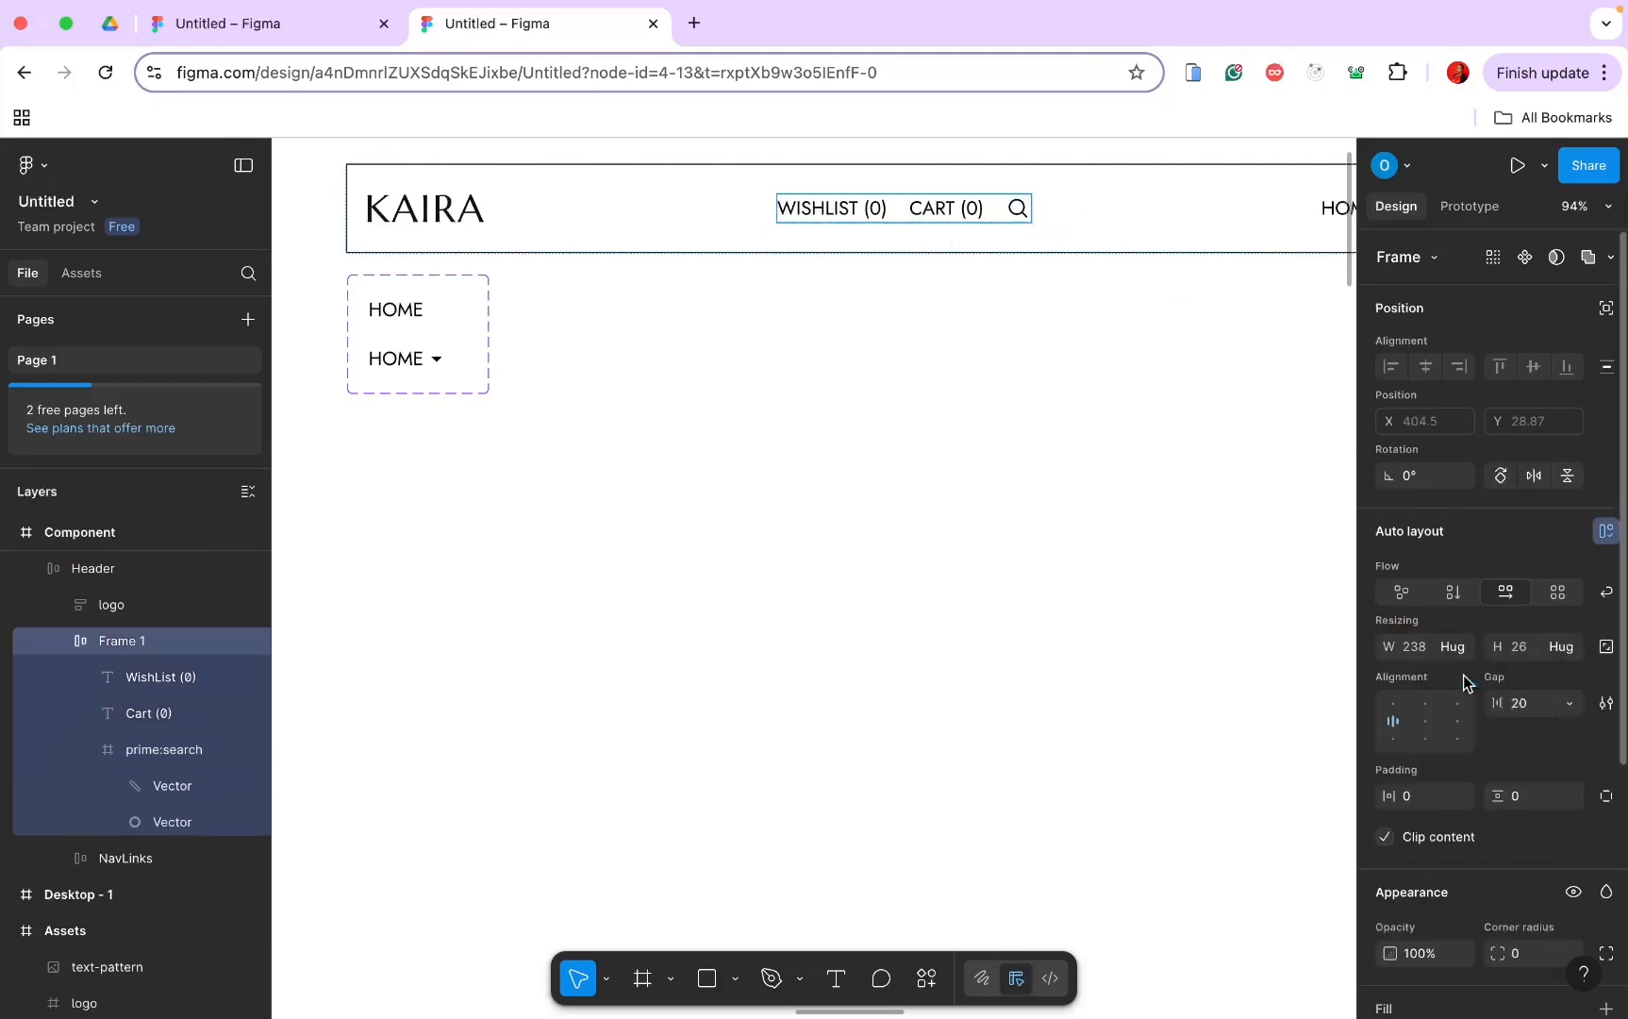
scroll(1242, 623, down, 5)
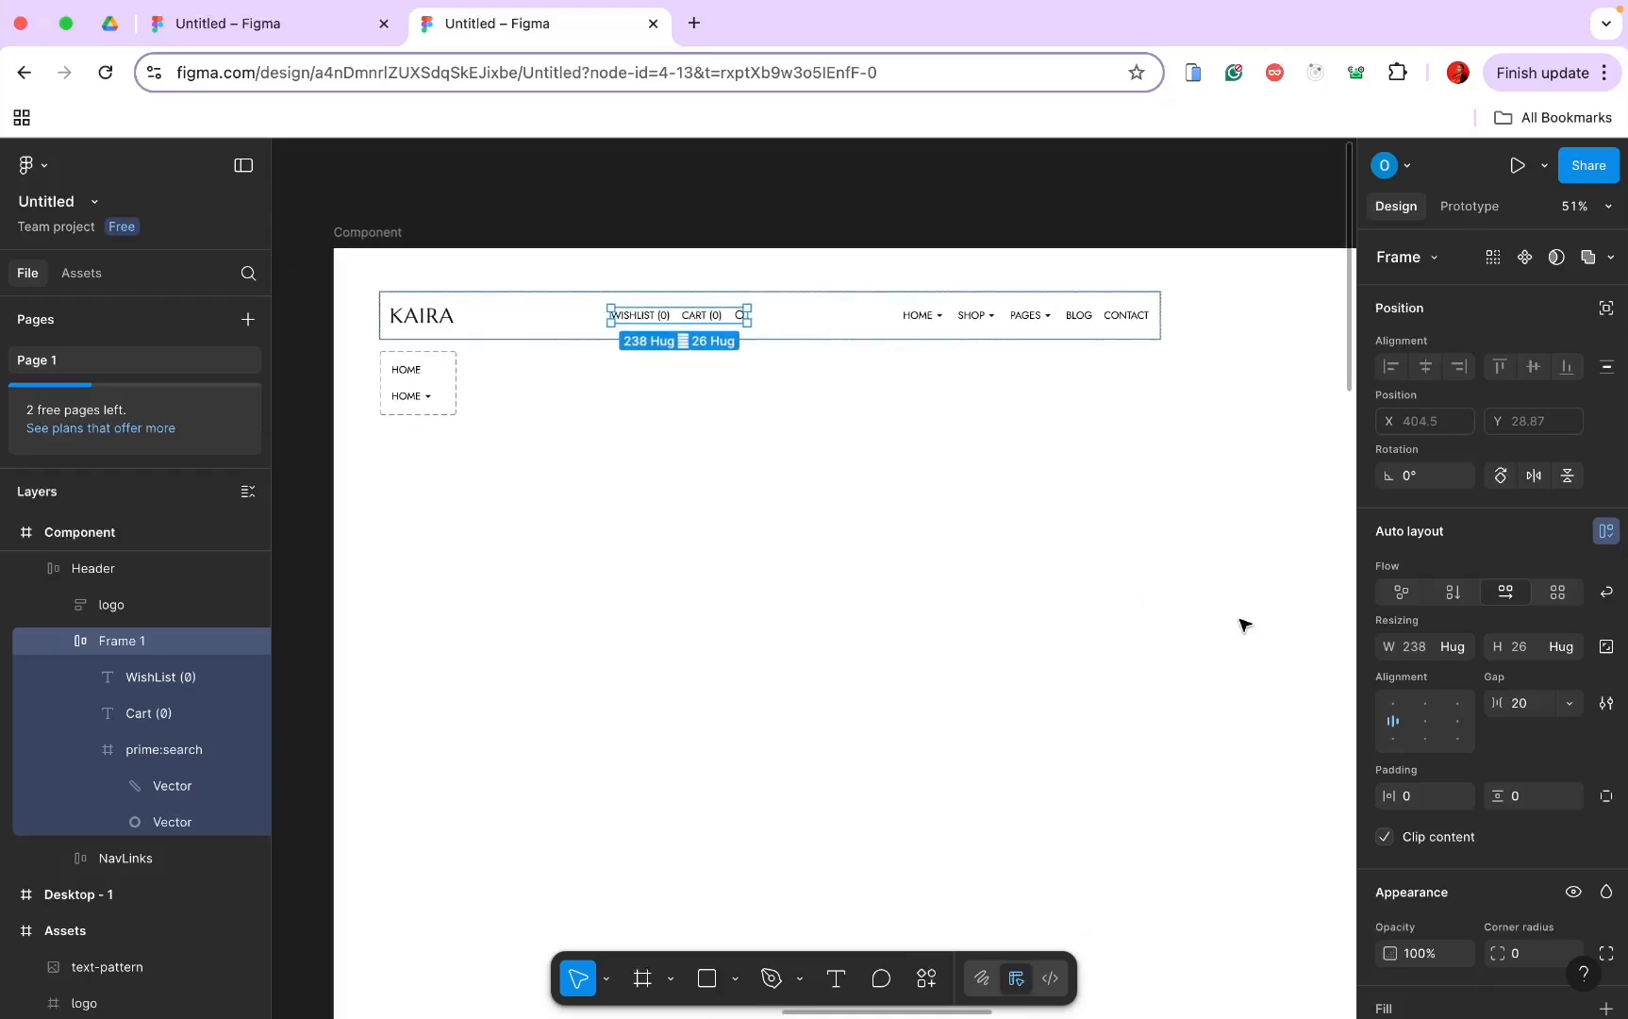
click(887, 462)
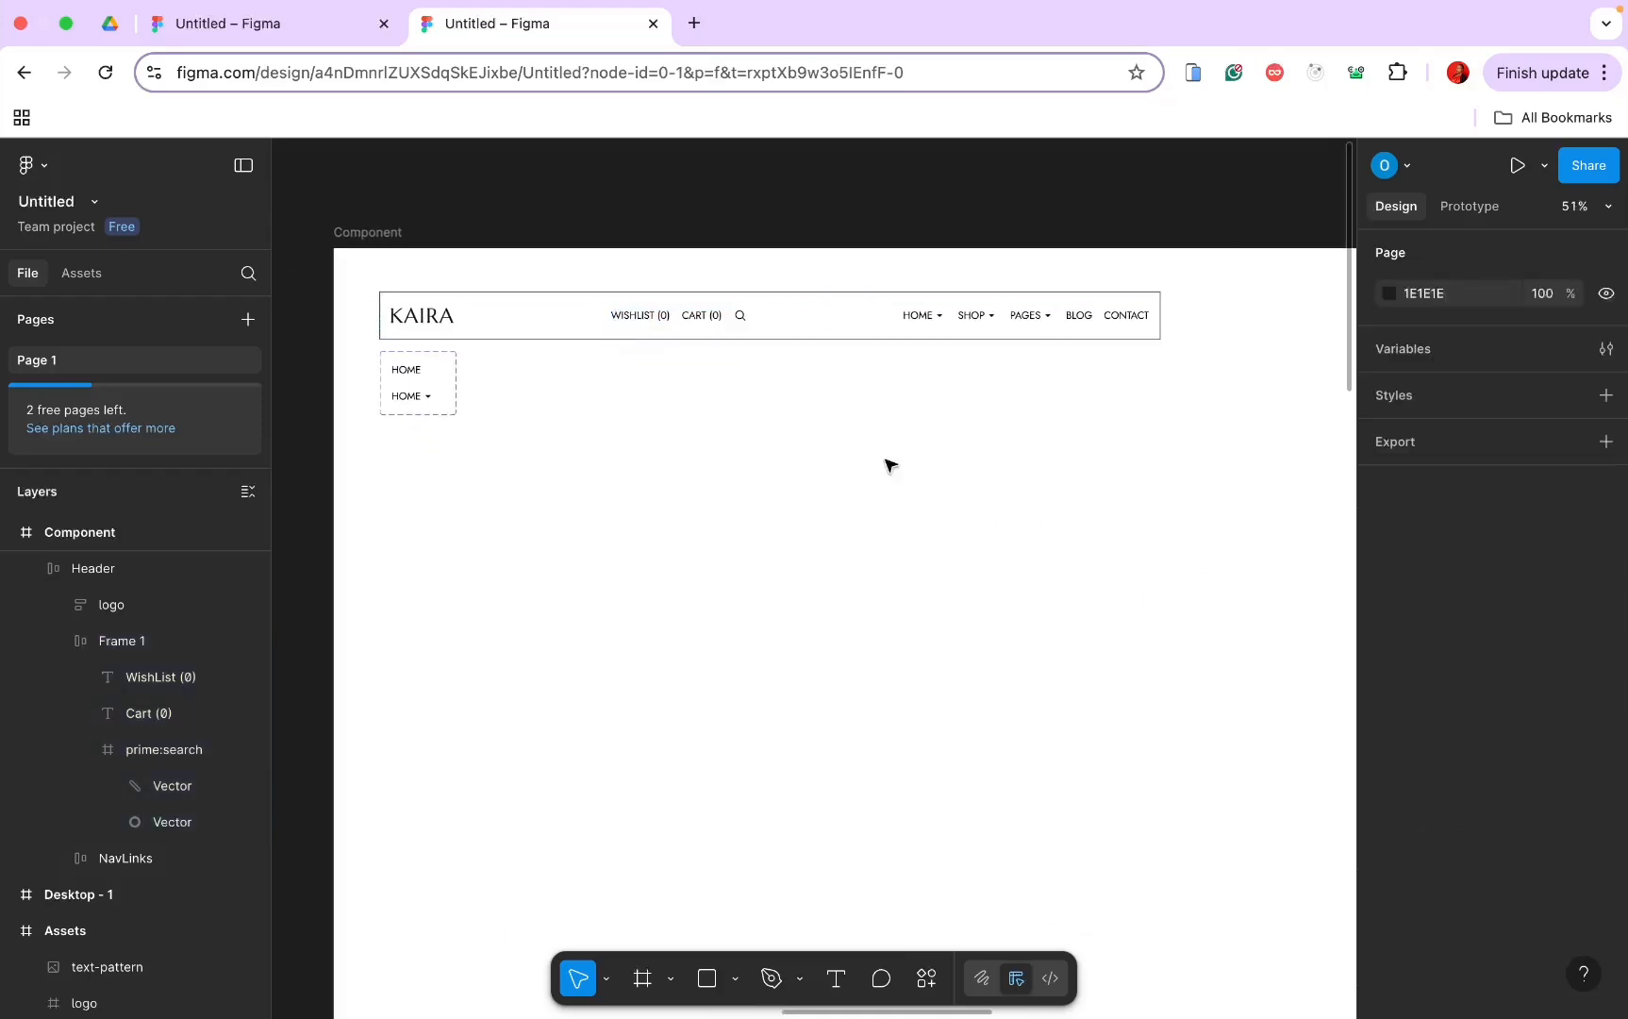
Step: Move the WISHLIST/CART/search group to the header's right end and place the HOME dropdown beside the header
click(661, 321)
click(660, 321)
click(742, 371)
click(712, 319)
drag(712, 320, 1035, 326)
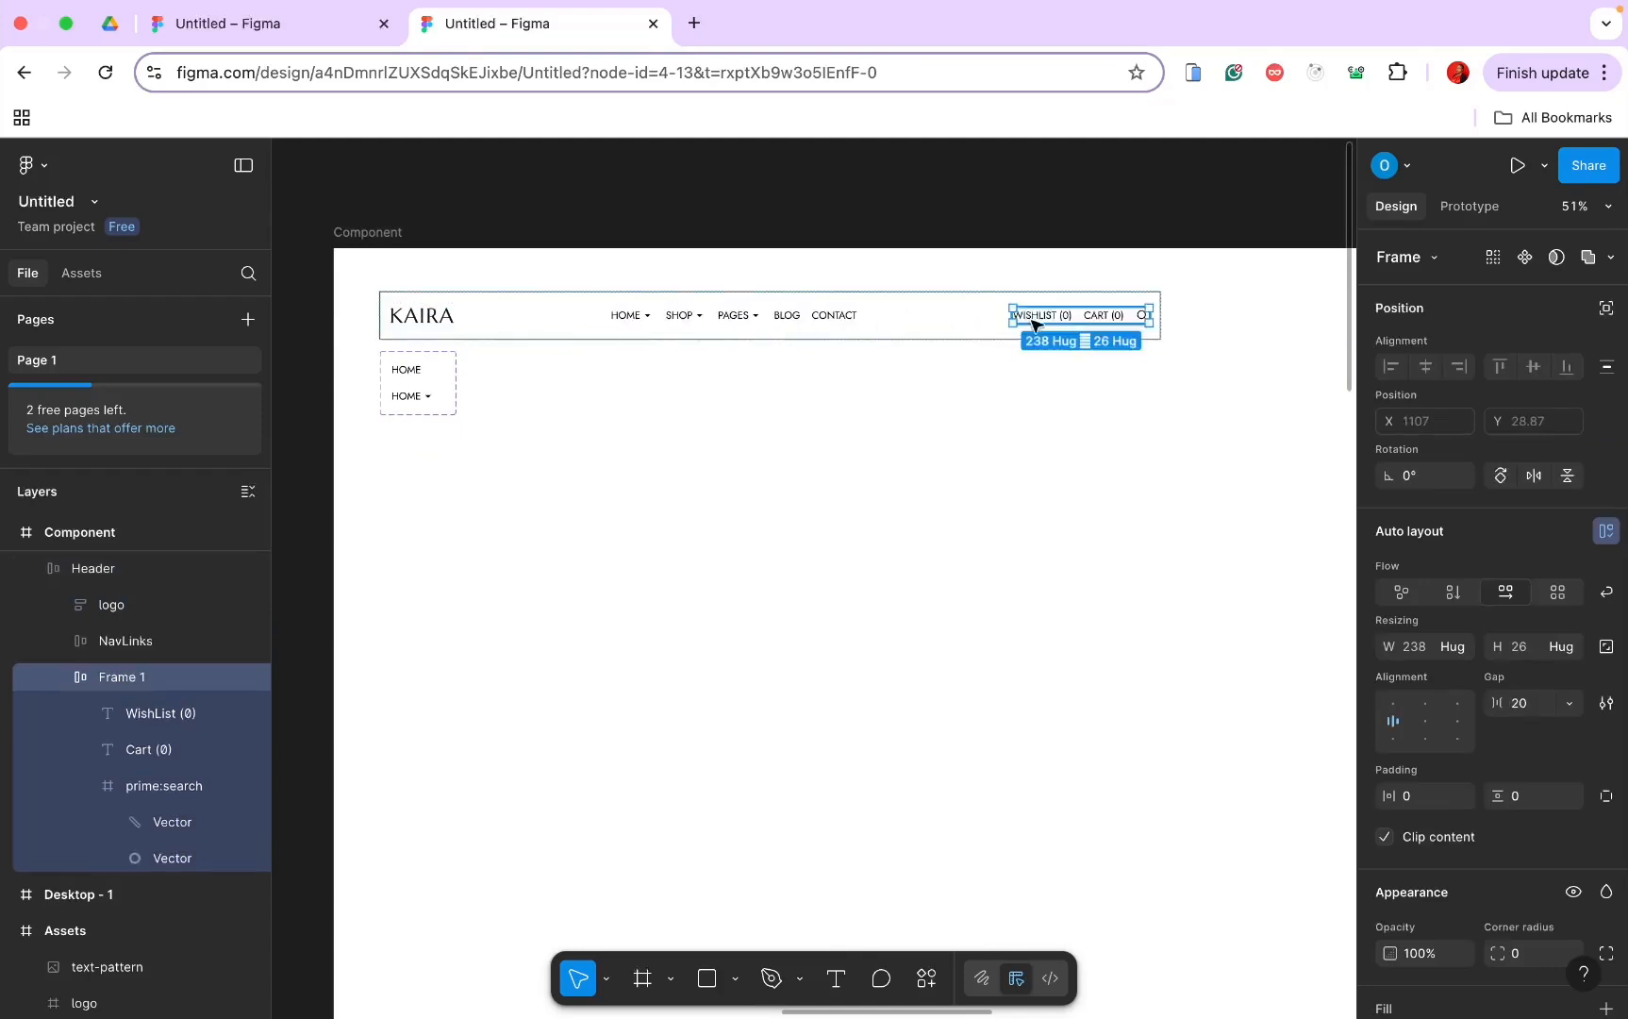
click(1010, 419)
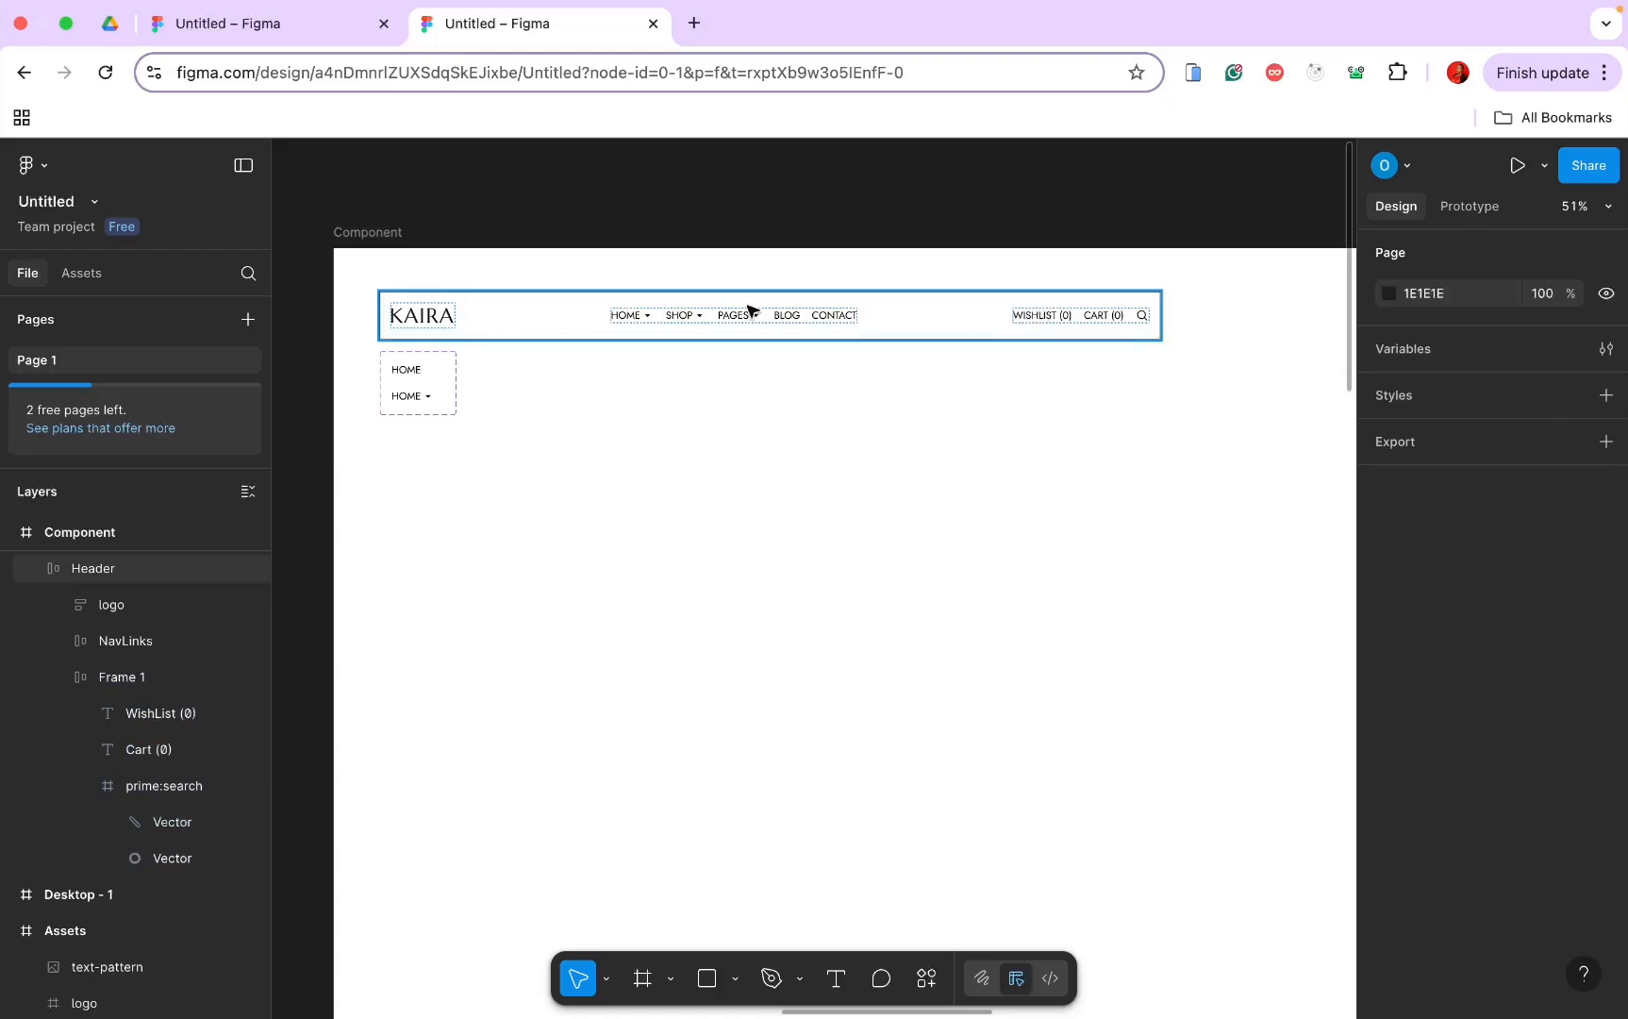
scroll(422, 386, down, 5)
drag(422, 386, 907, 356)
Step: Make the KAIRA Header frame a component and add a second variant, Variant2
click(645, 359)
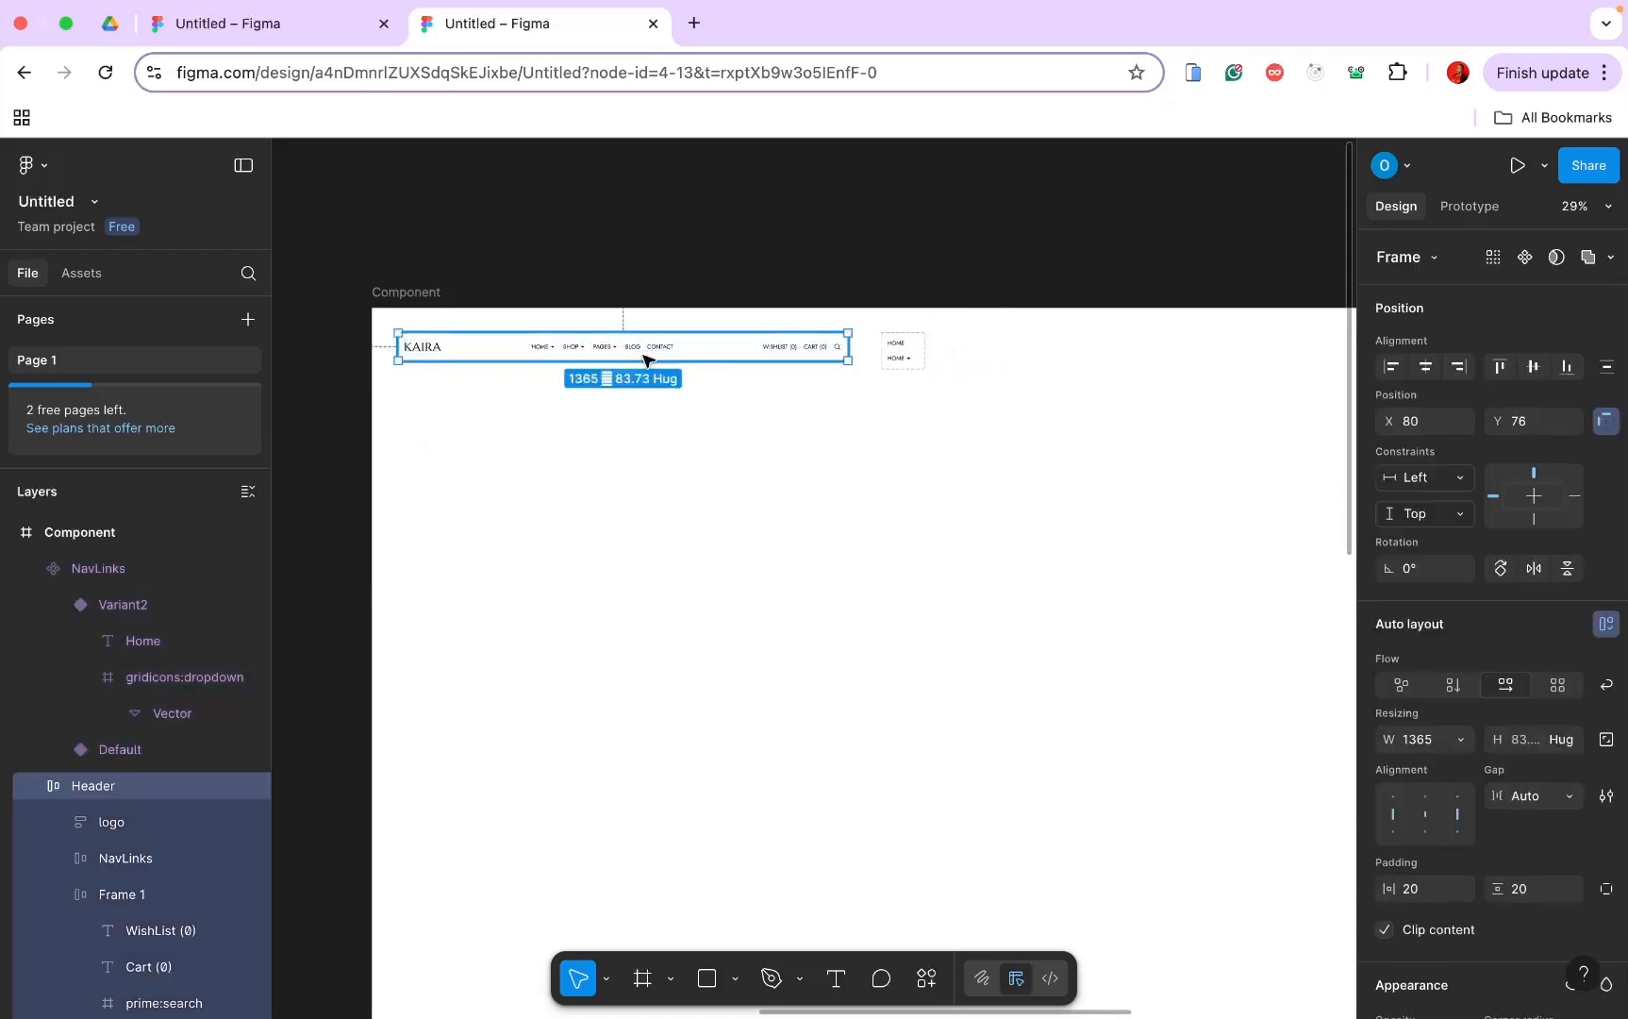
click(1521, 268)
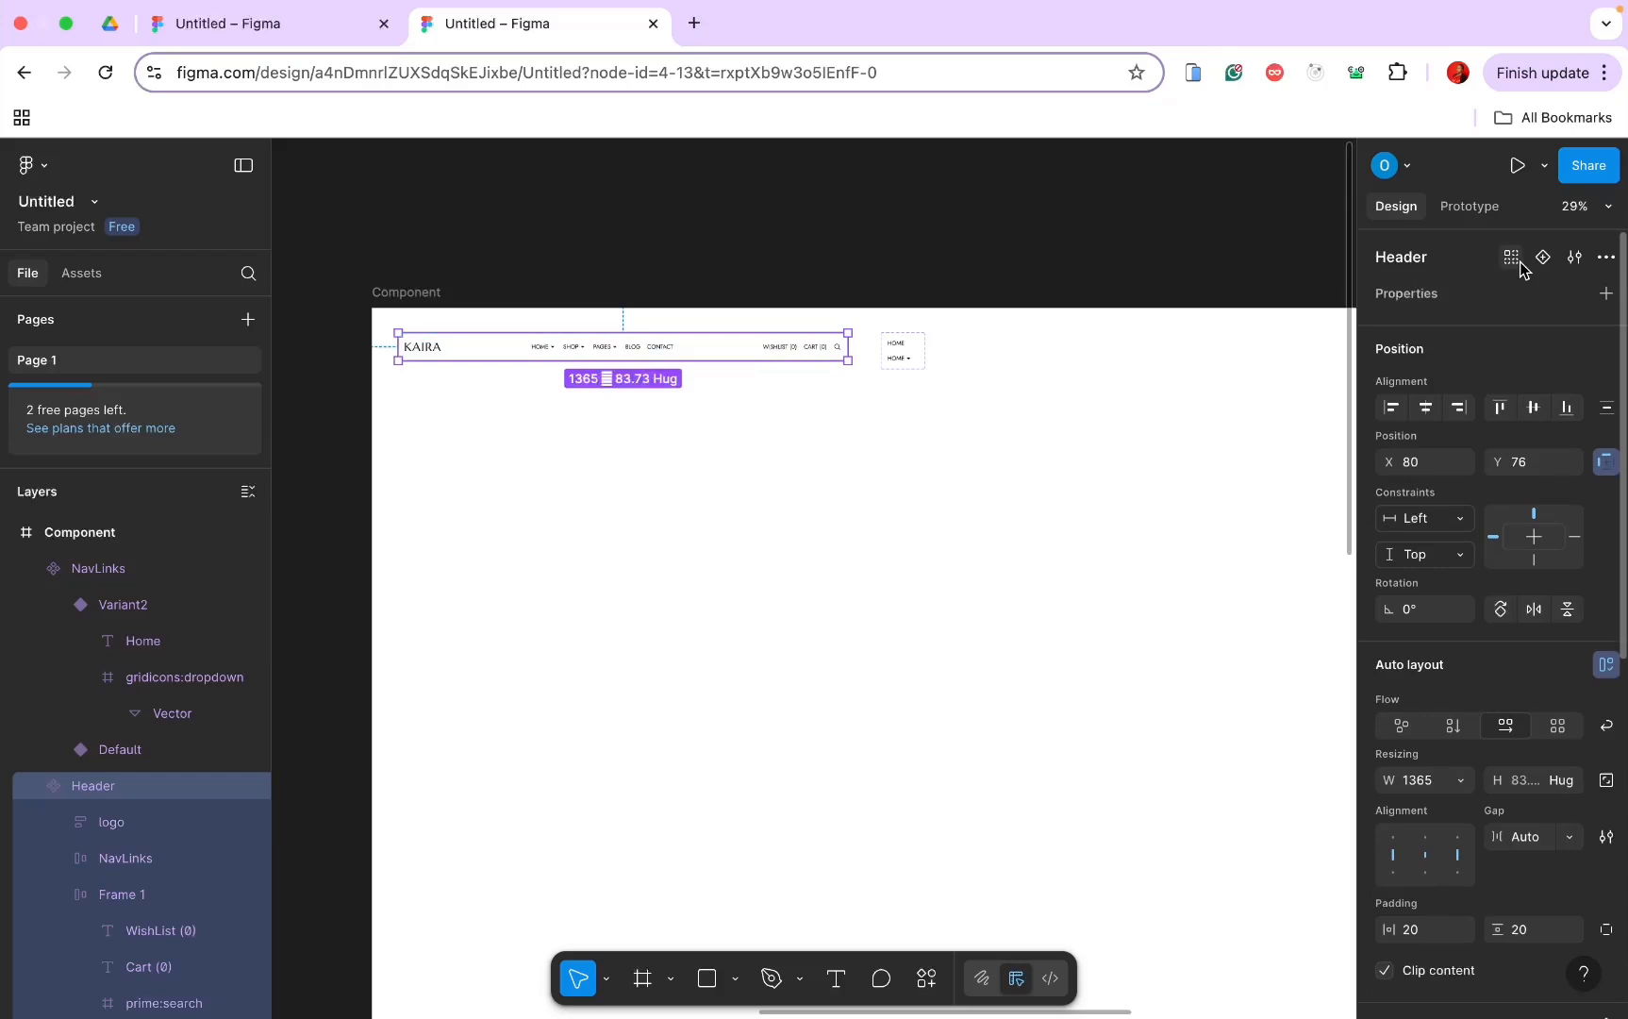
click(1543, 260)
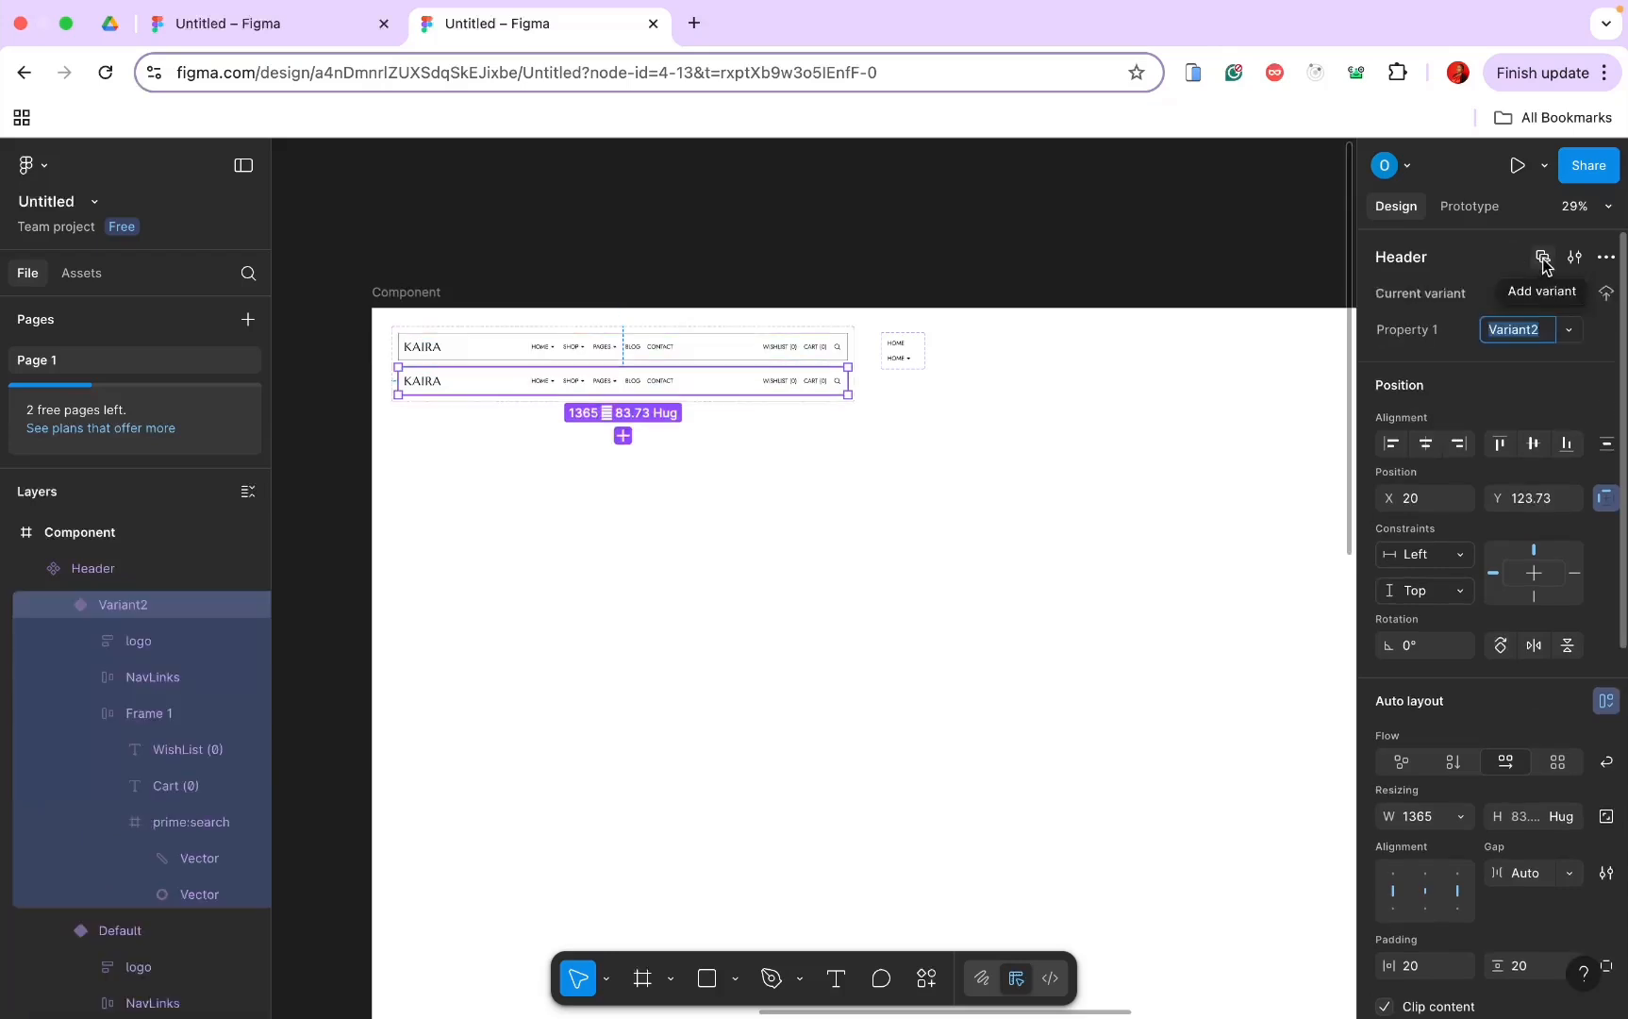
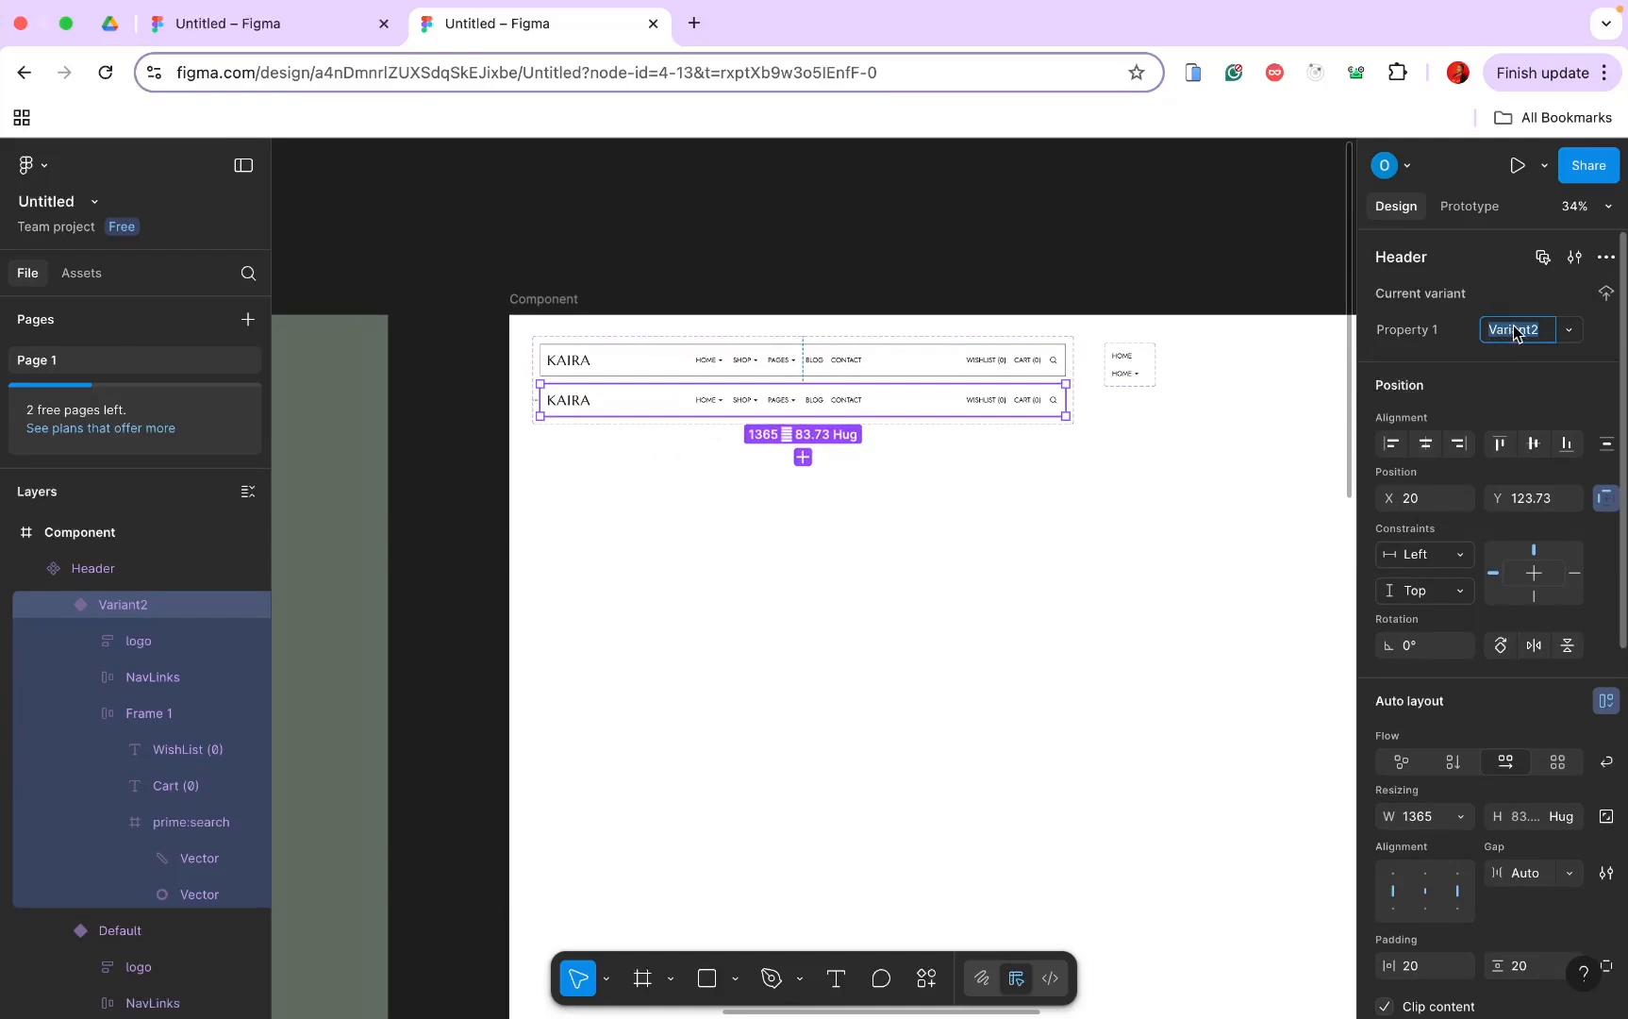
Step: Name the second variant 'mobile view' and delete its NavLinks
text(m)
text(obile view)
key(Return)
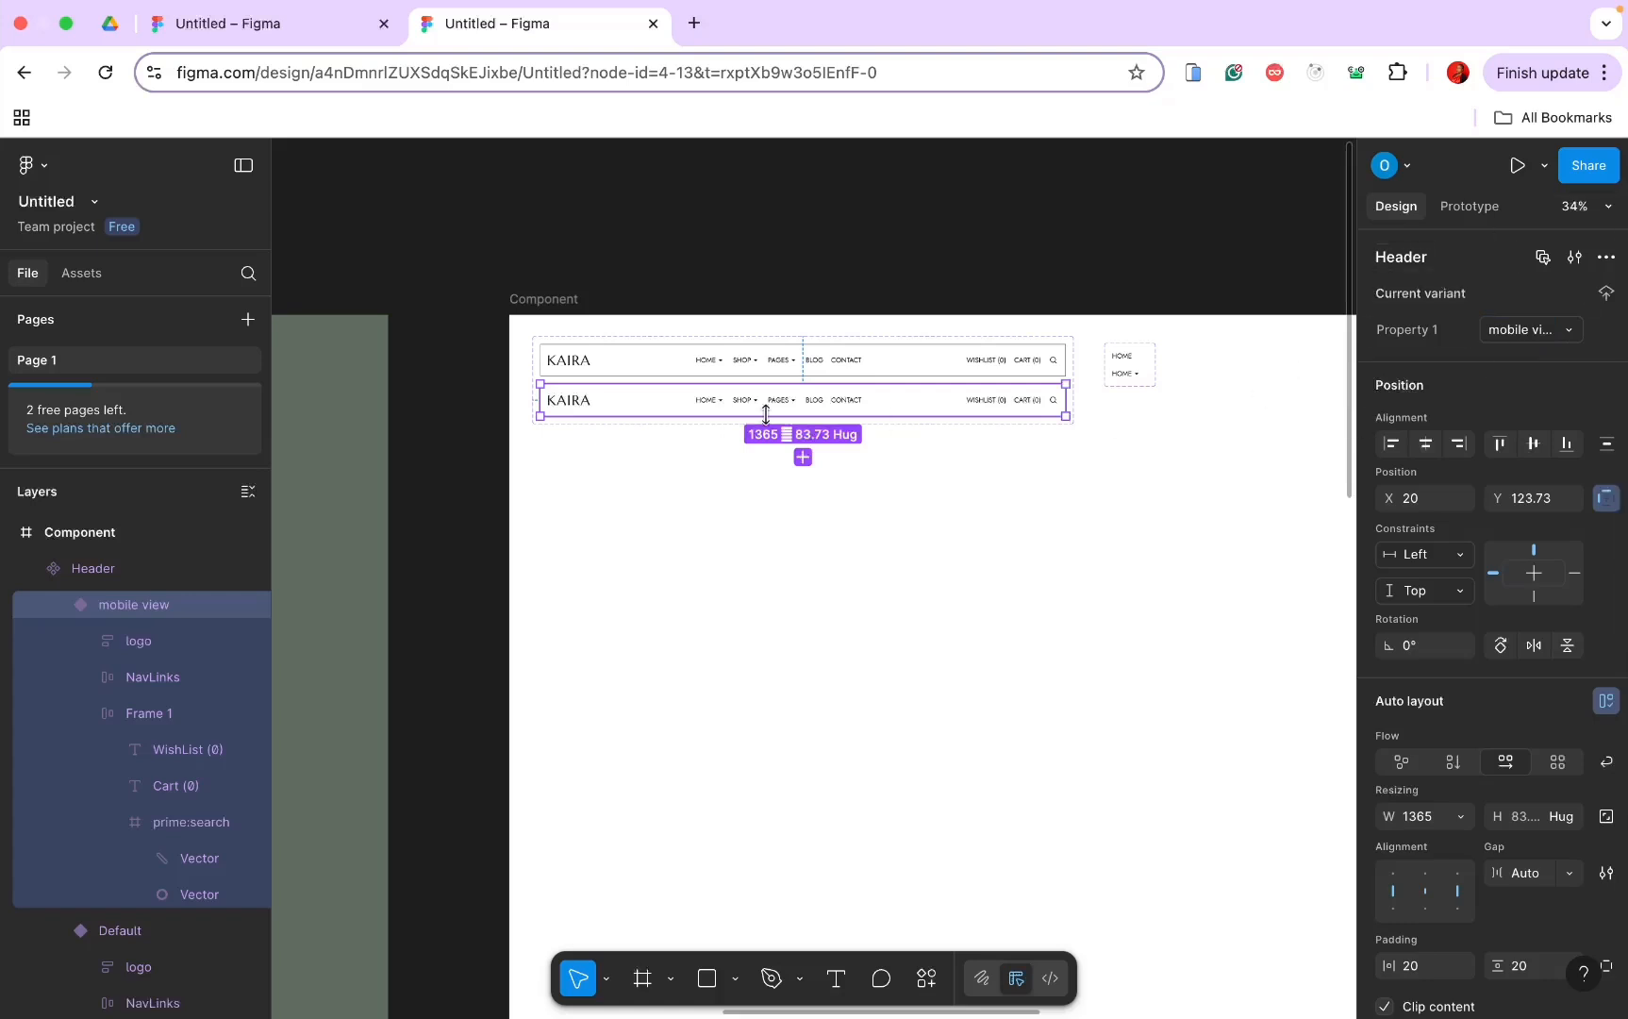
scroll(766, 413, up, 5)
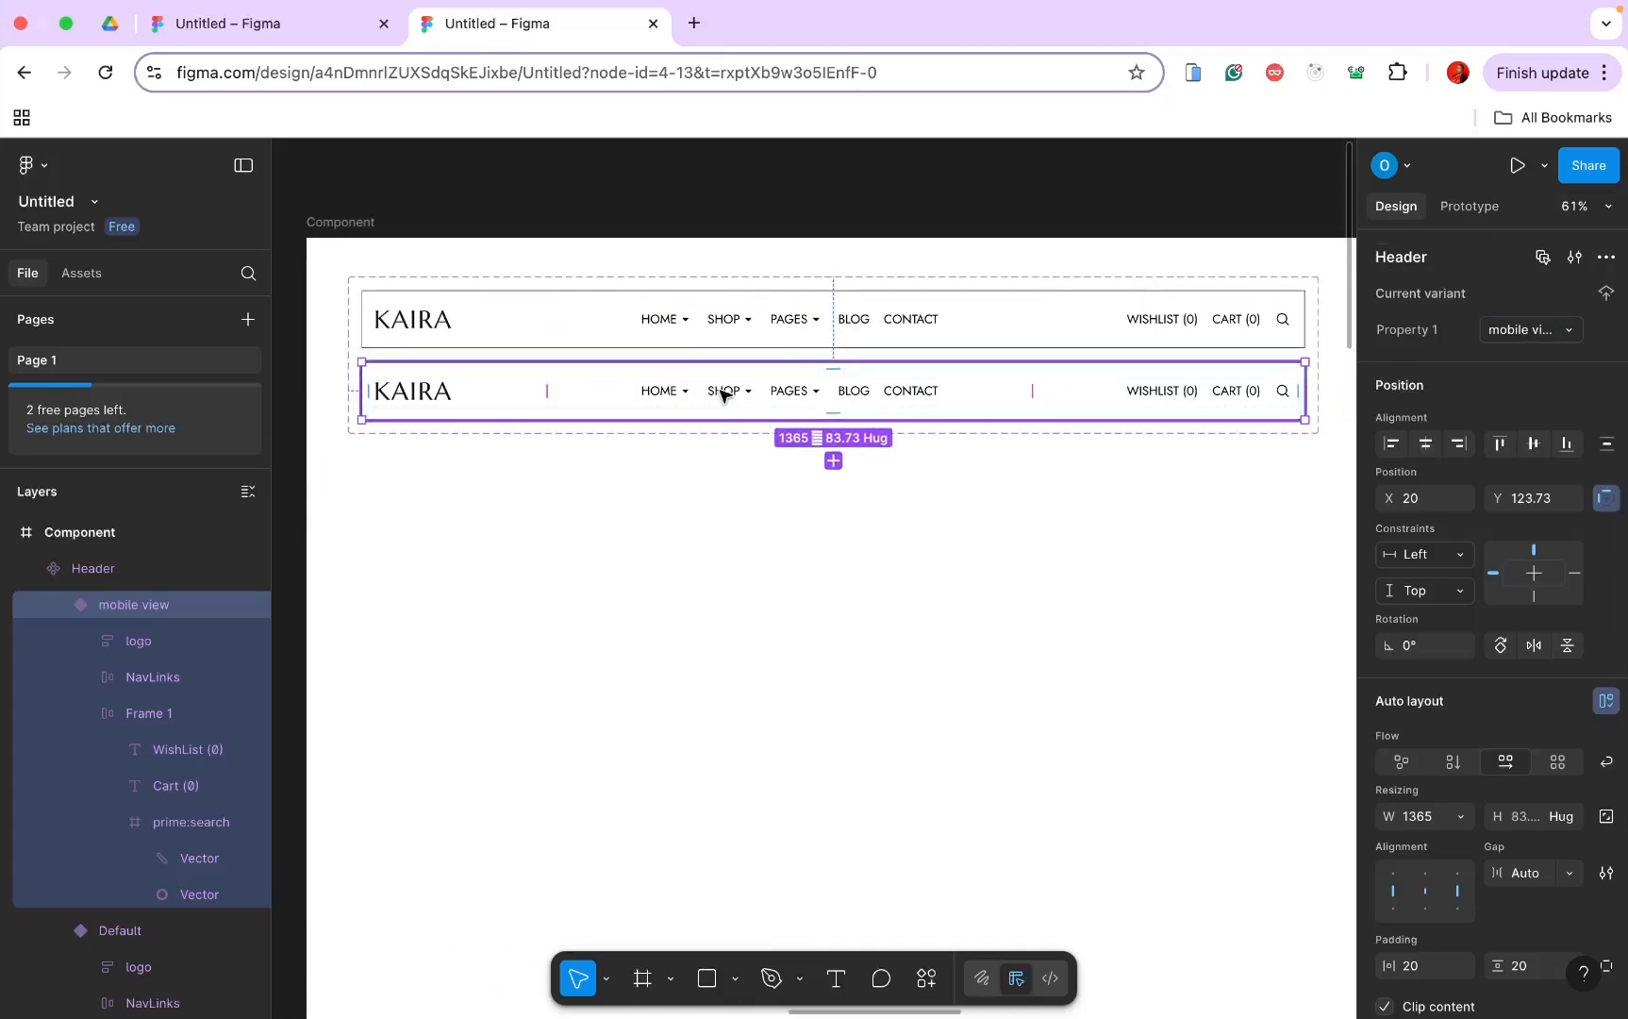
double_click(724, 393)
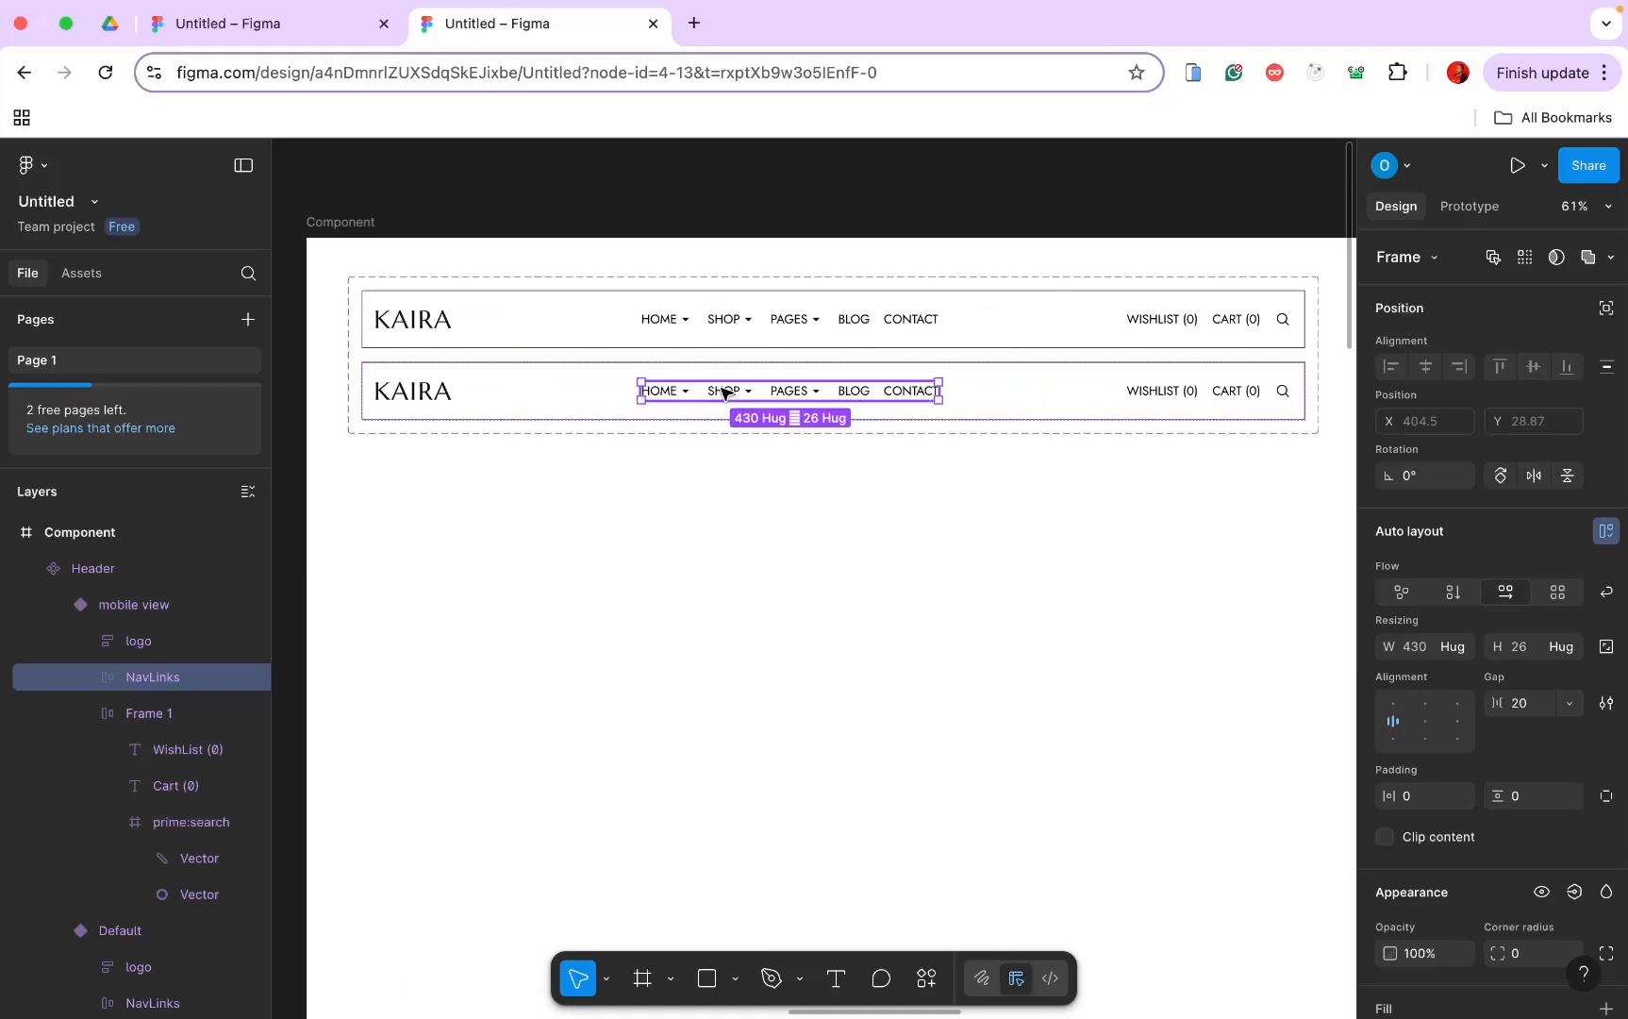
key(Delete)
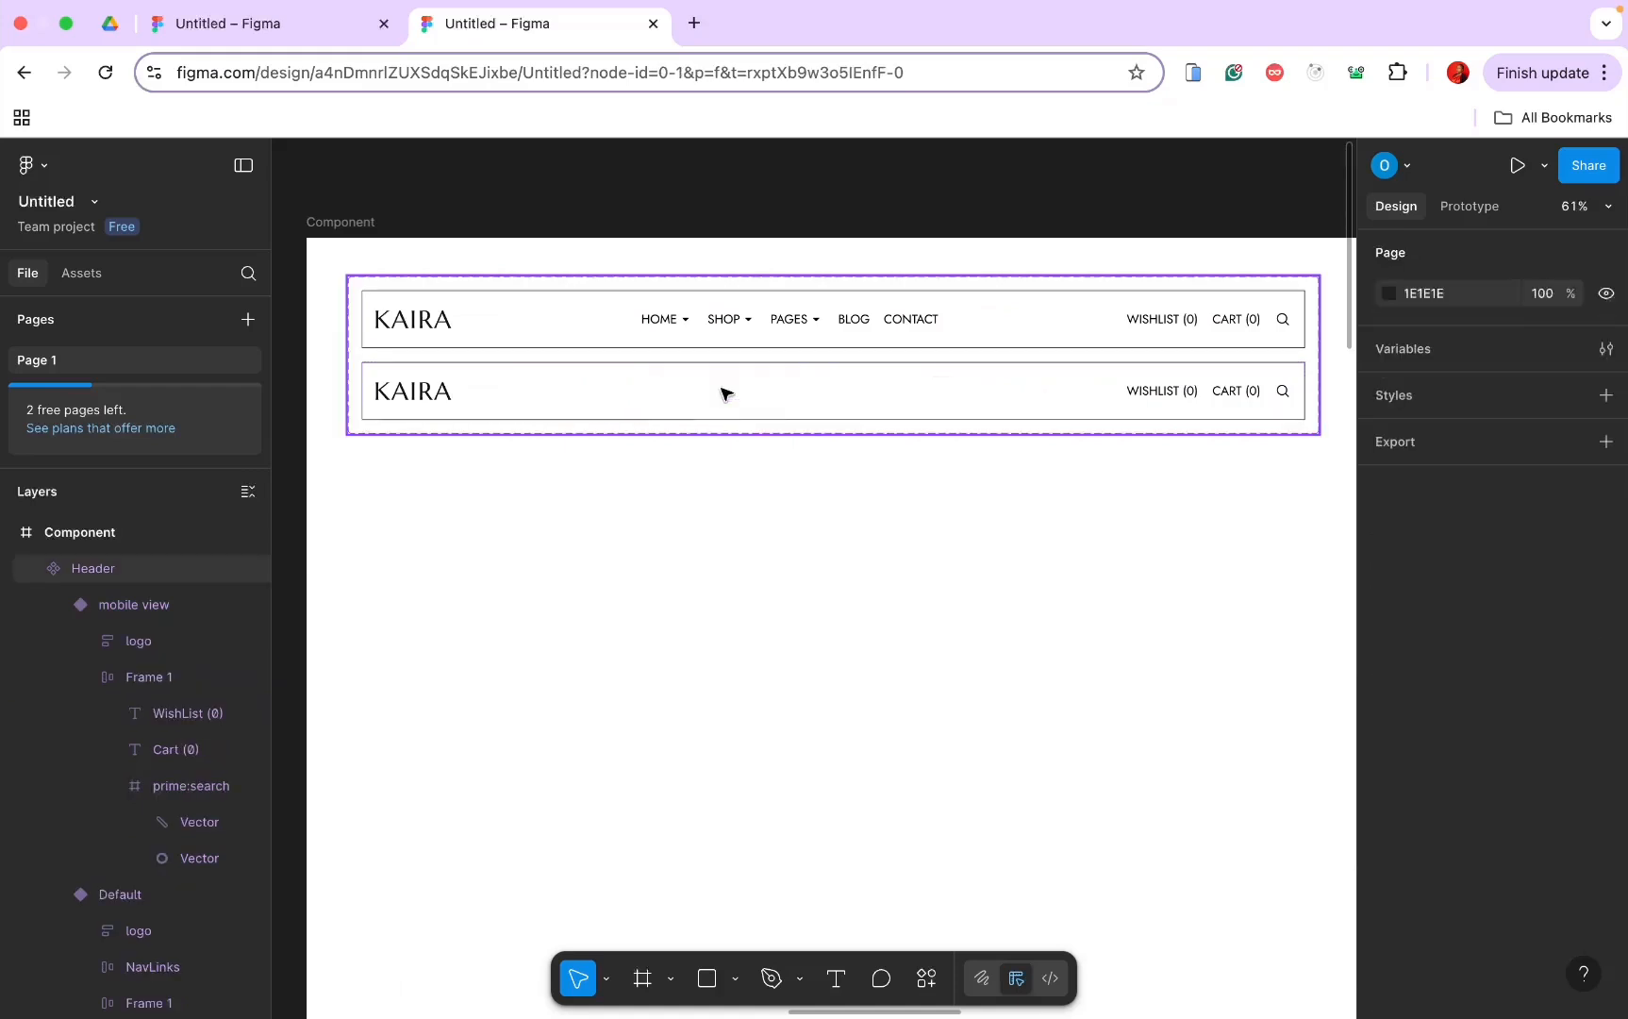
Step: Narrow the mobile variant to 481 wide and delete the WISHLIST and CART texts
click(1300, 407)
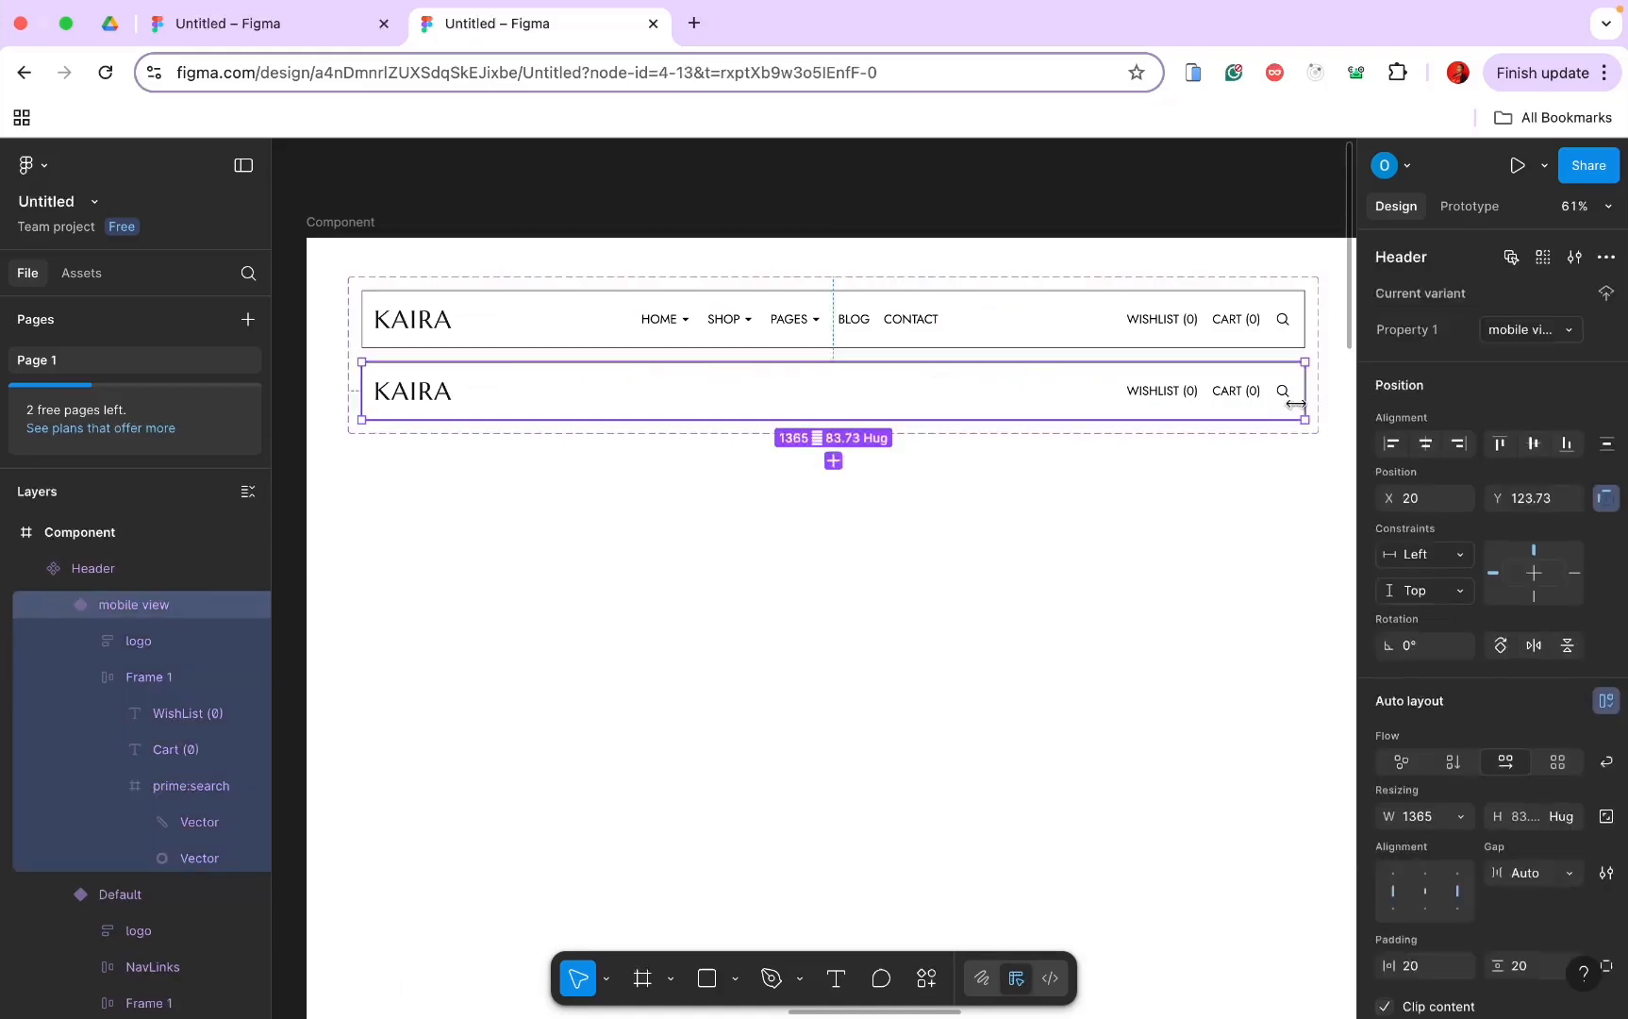
drag(1304, 398, 695, 387)
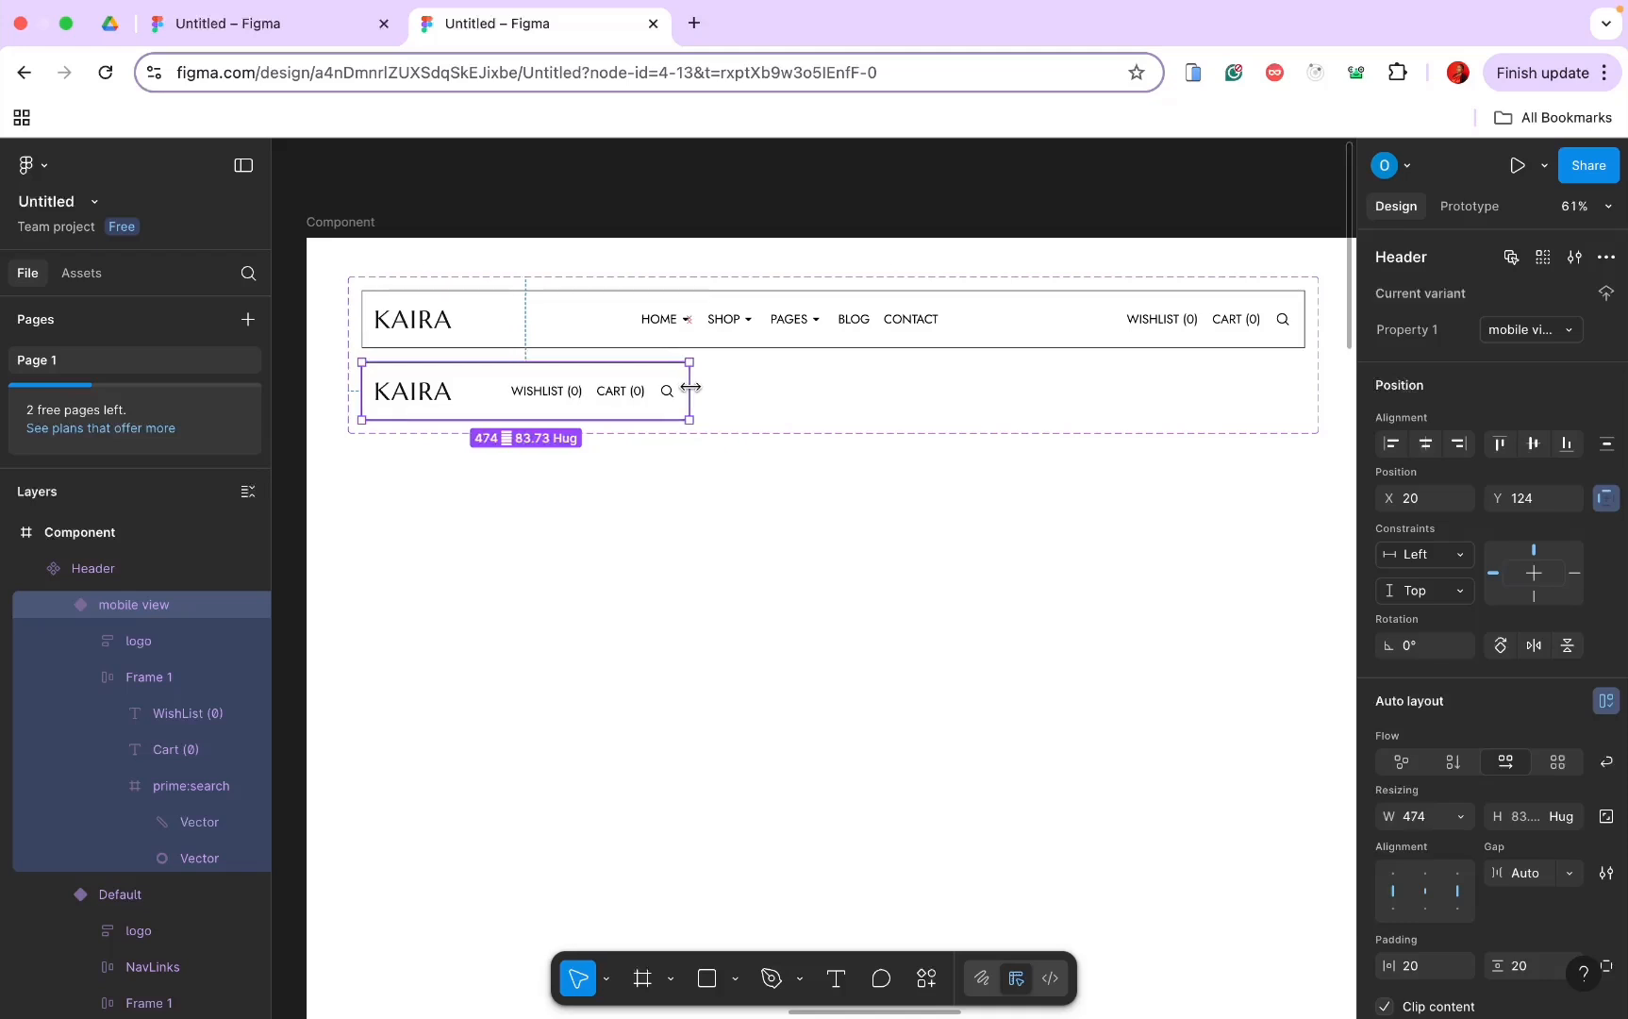
click(558, 392)
click(557, 392)
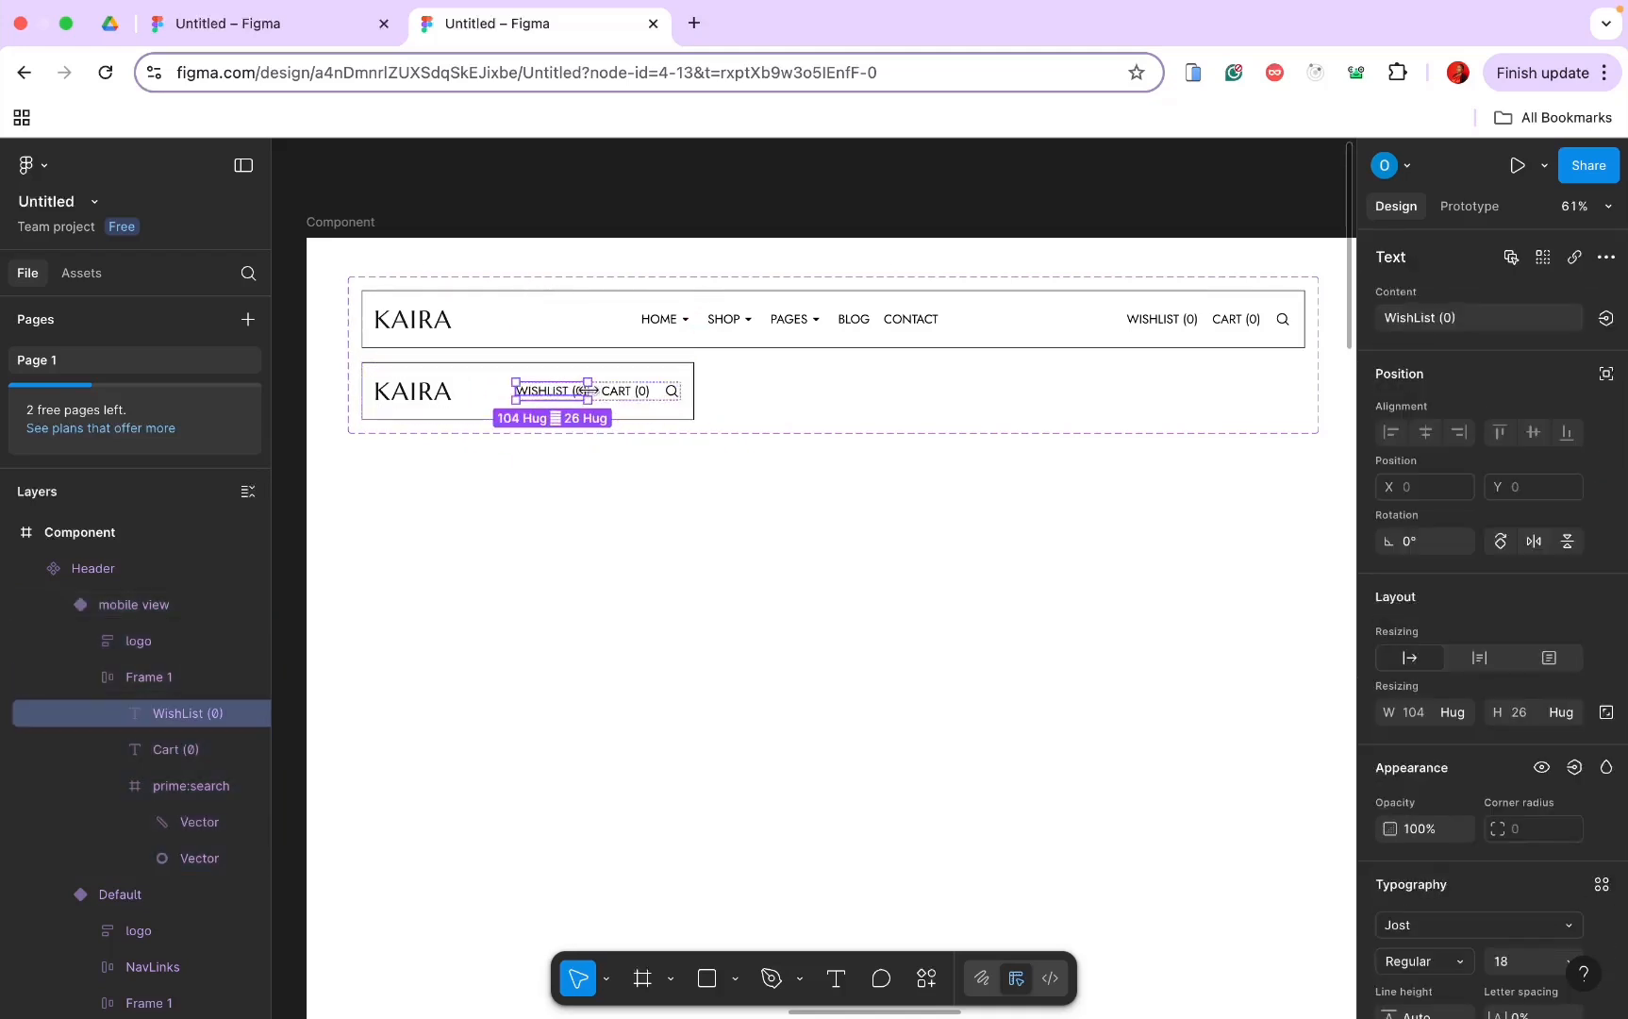
shift+click(644, 396)
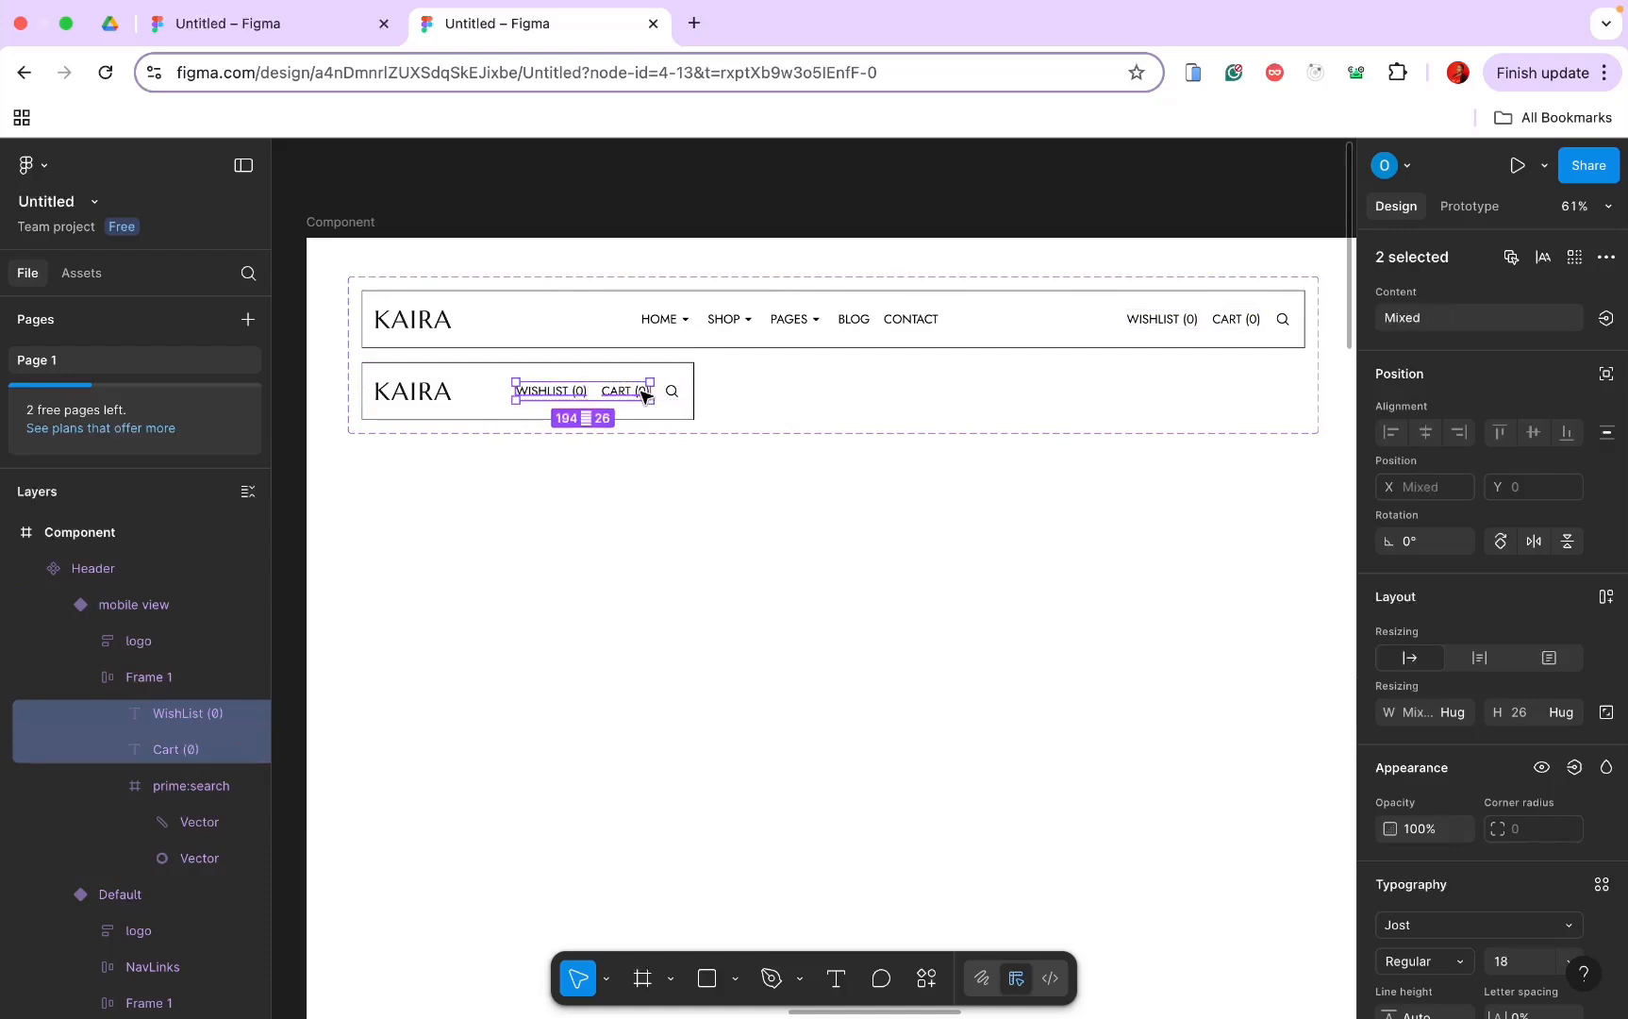
key(BackSpace)
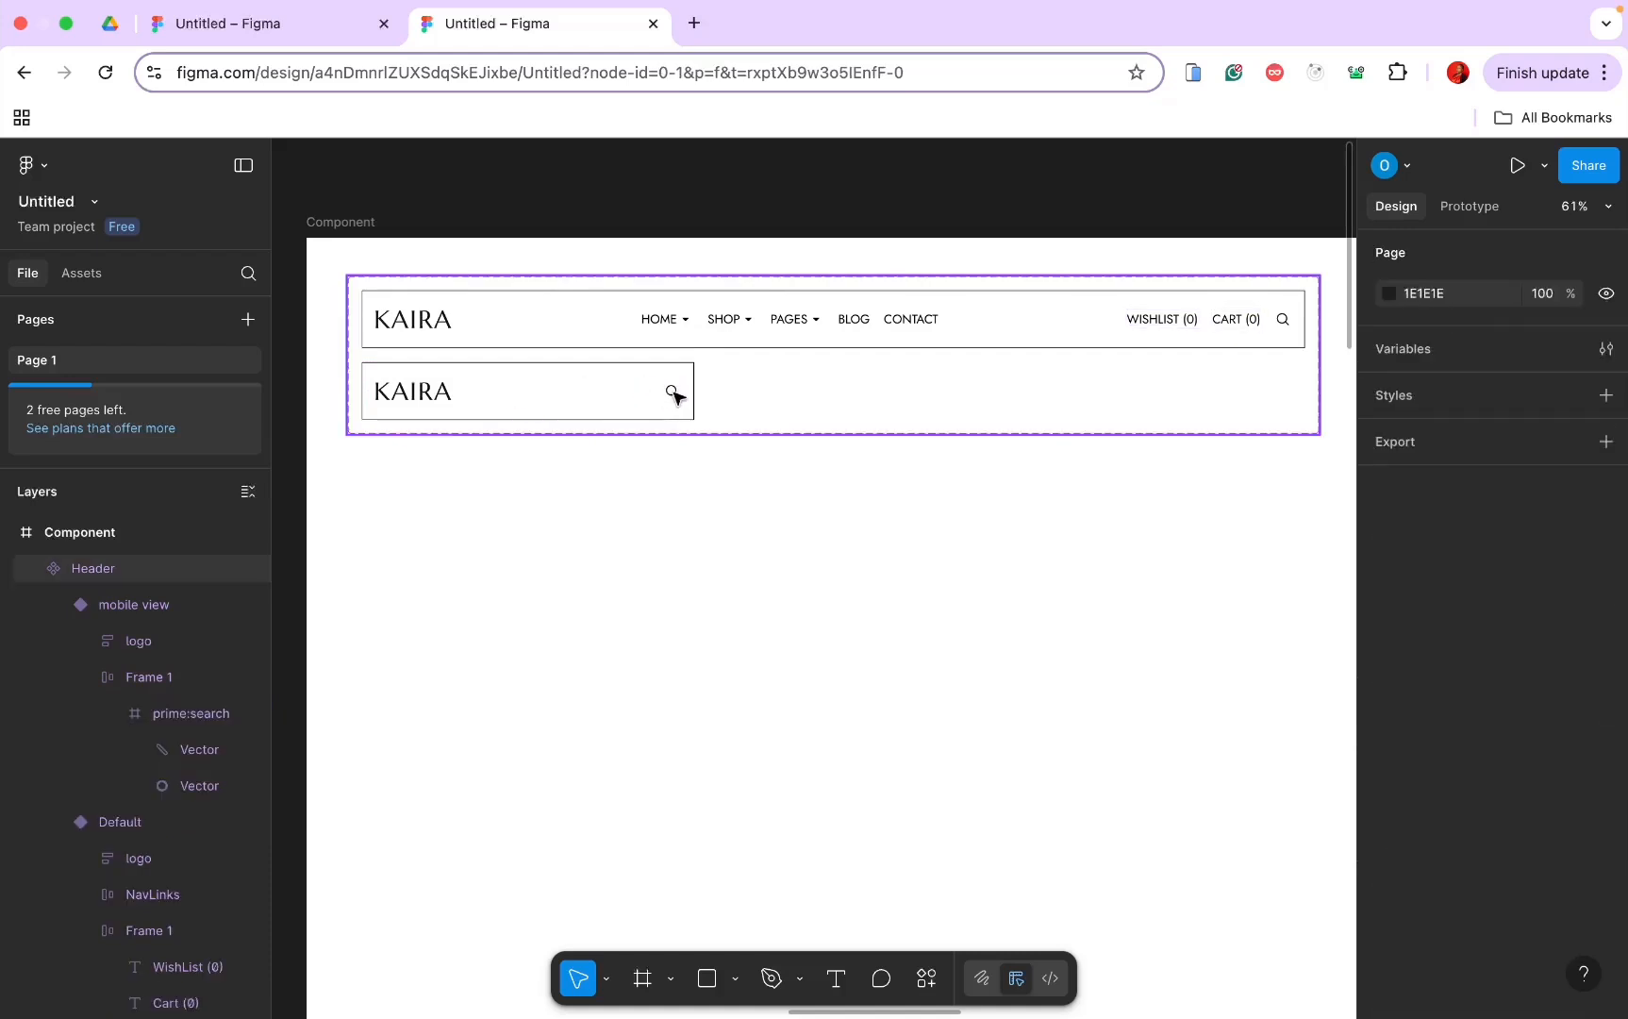
click(676, 397)
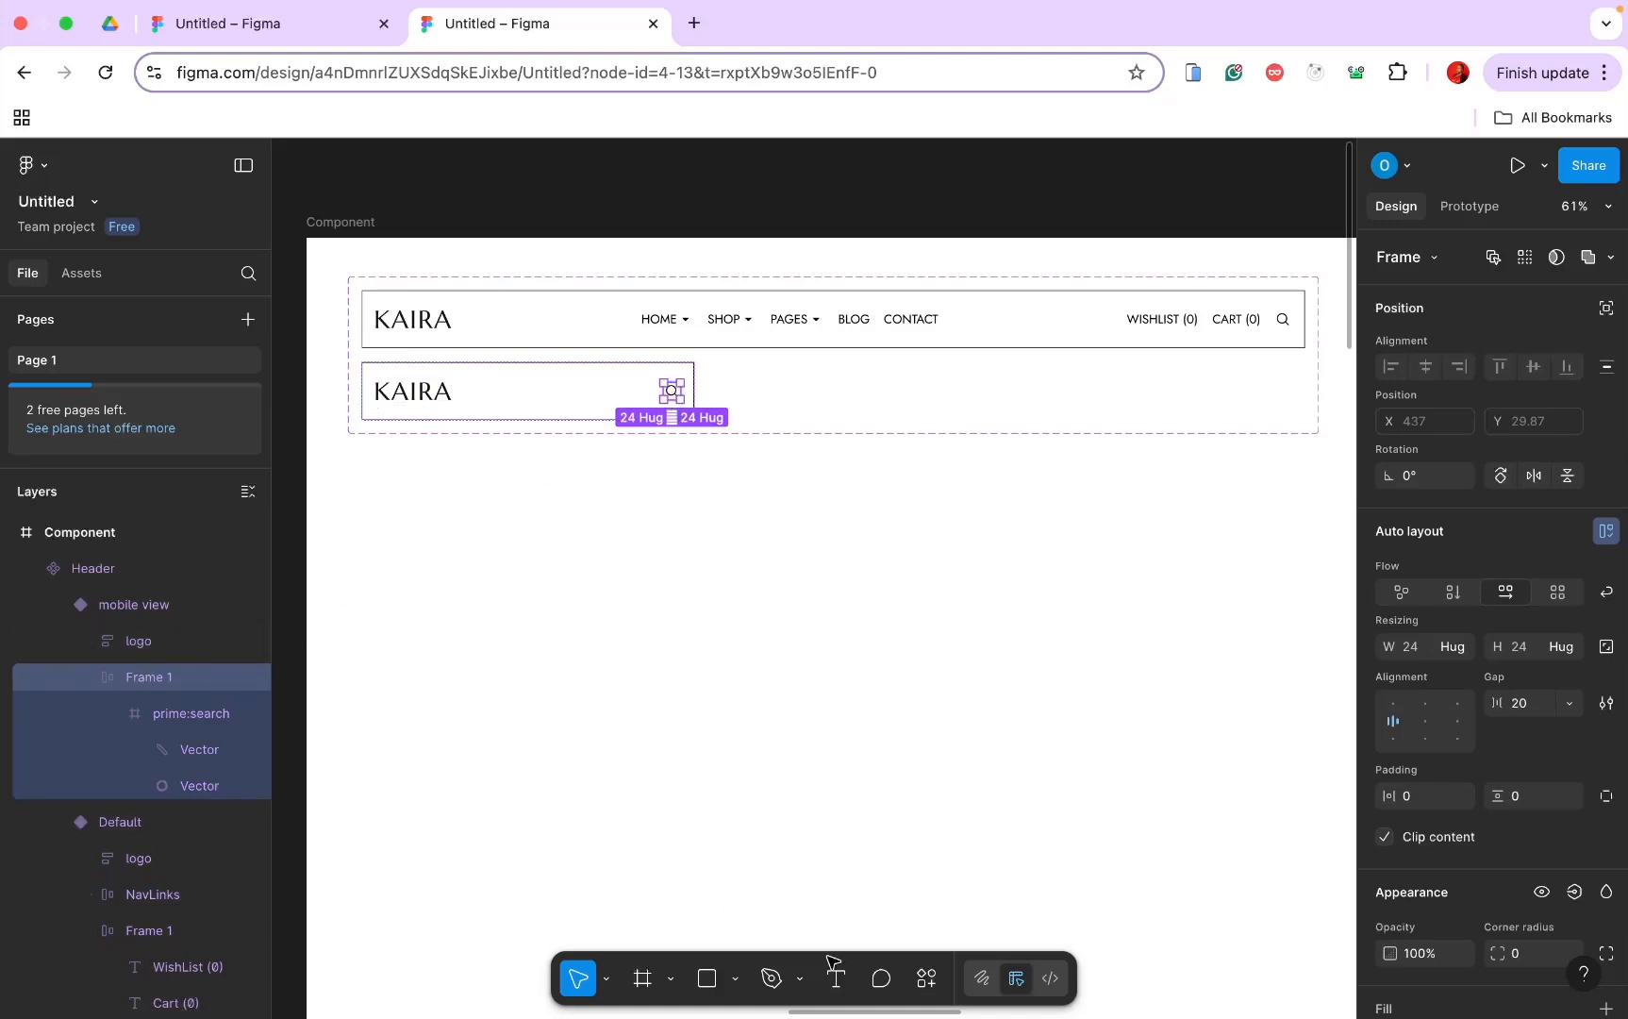
Step: Import the outlined cart icon from Iconify into the search icon's frame
click(927, 981)
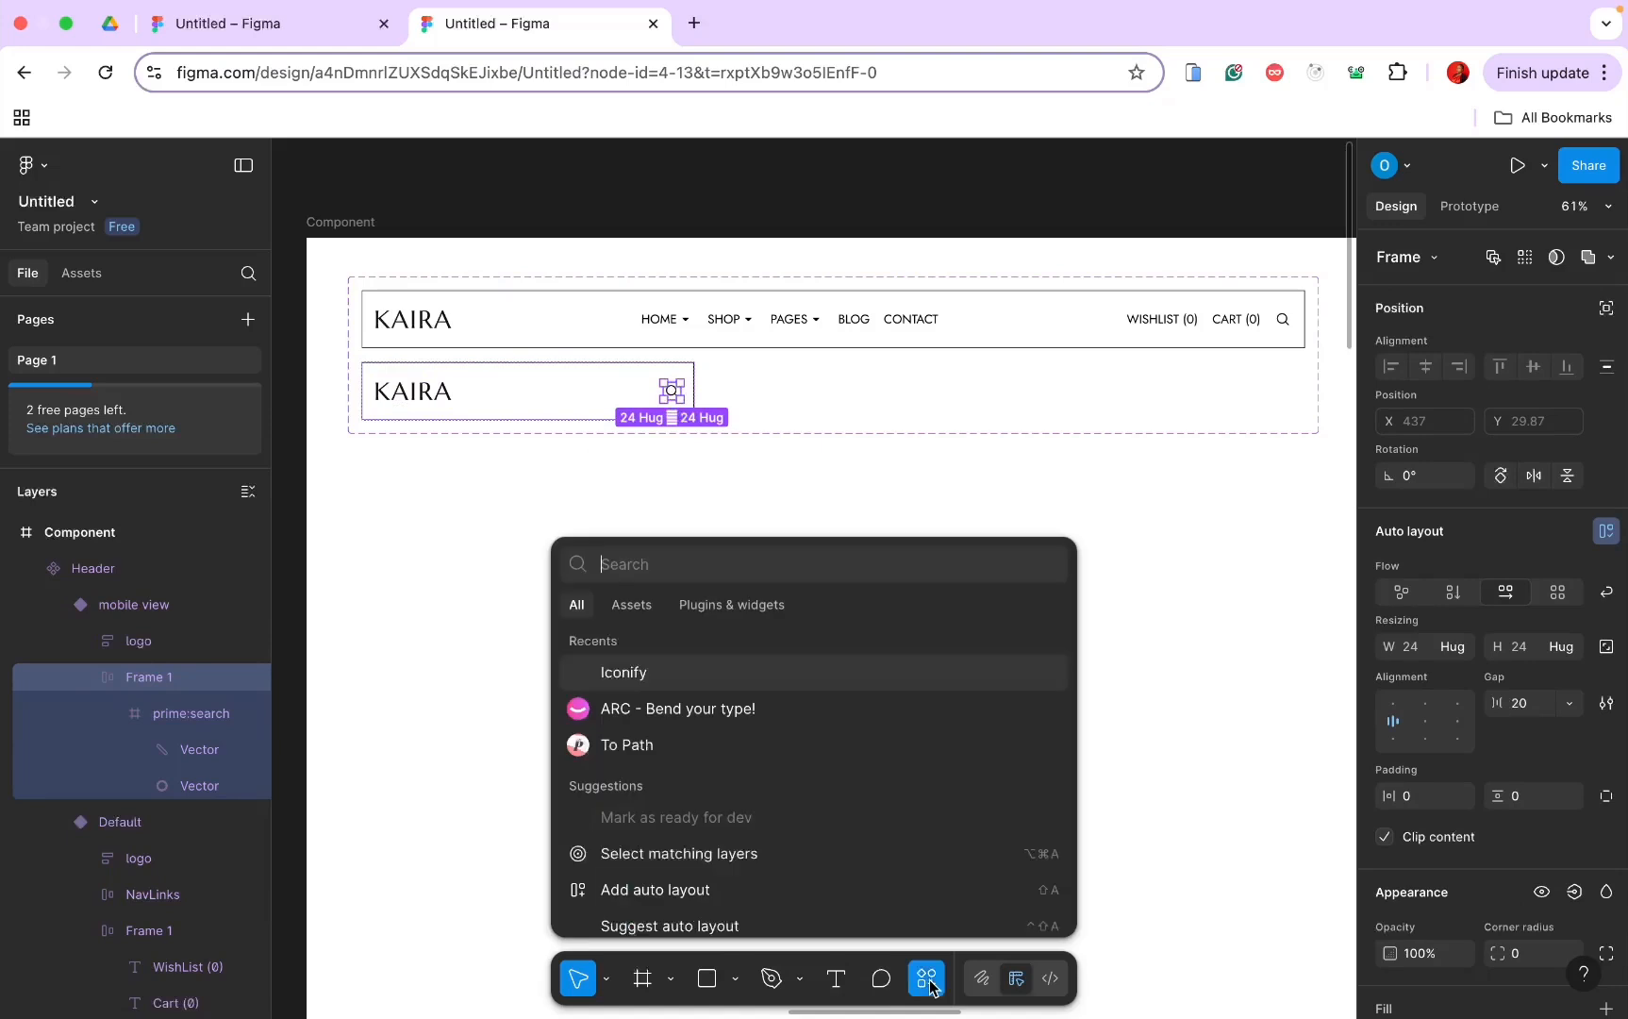
click(839, 666)
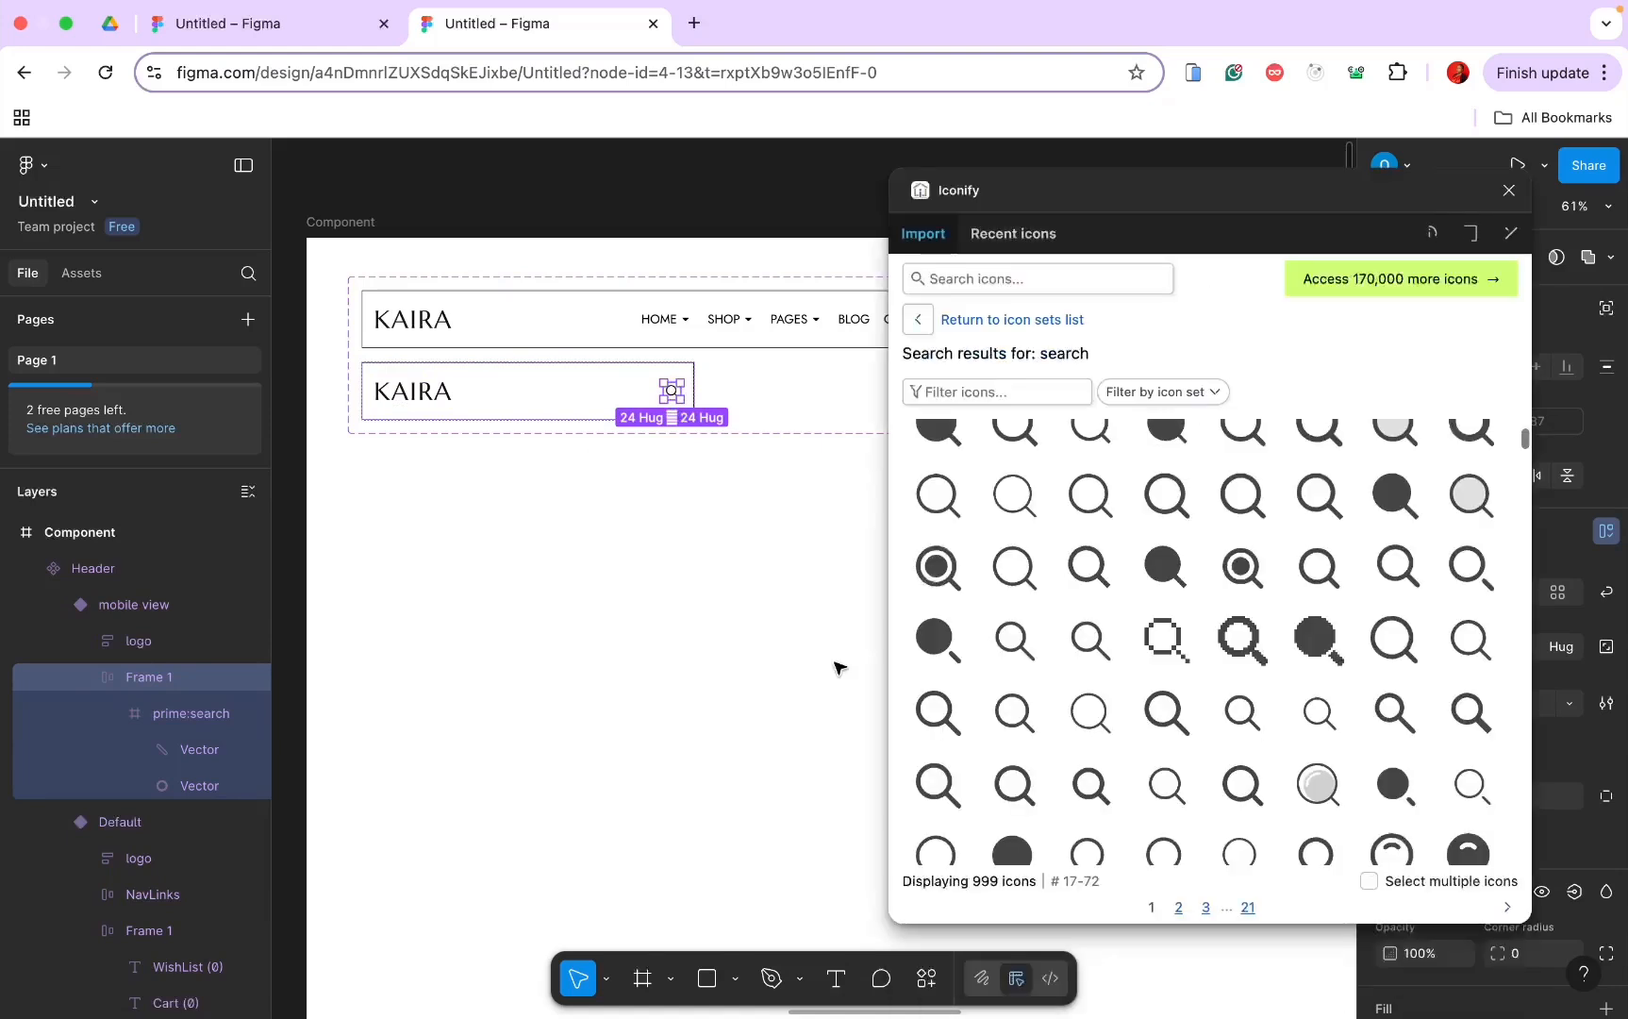
click(956, 276)
text(ca)
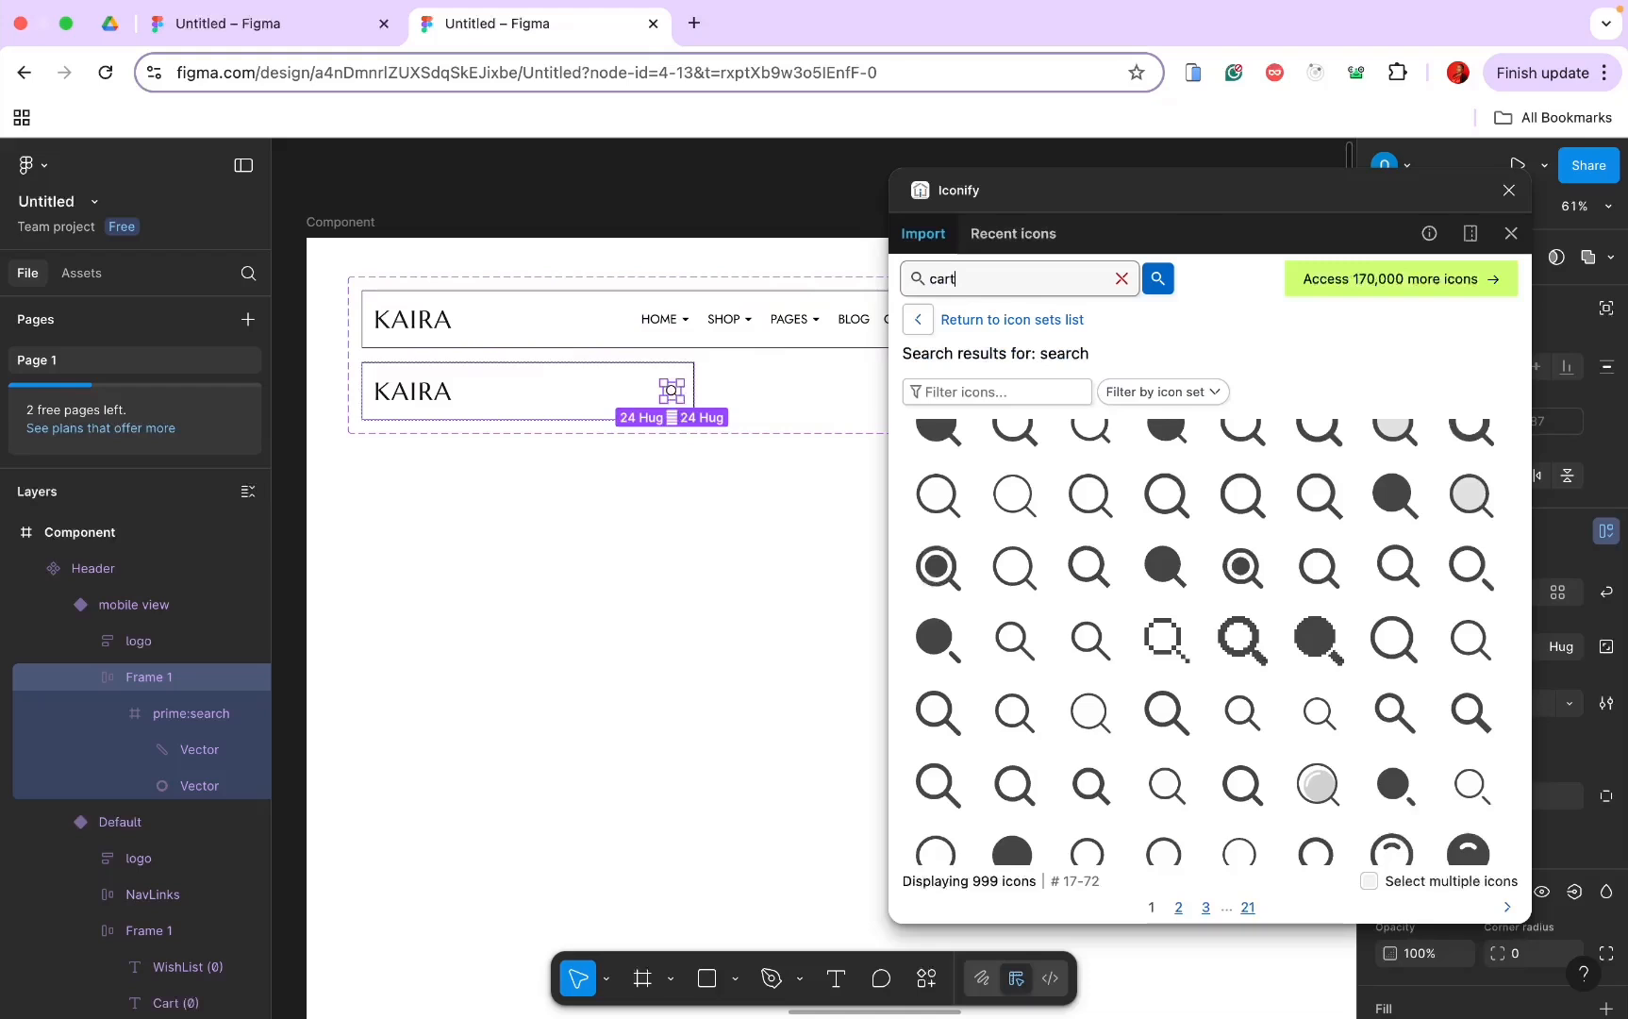
text(rt)
key(Return)
click(1021, 458)
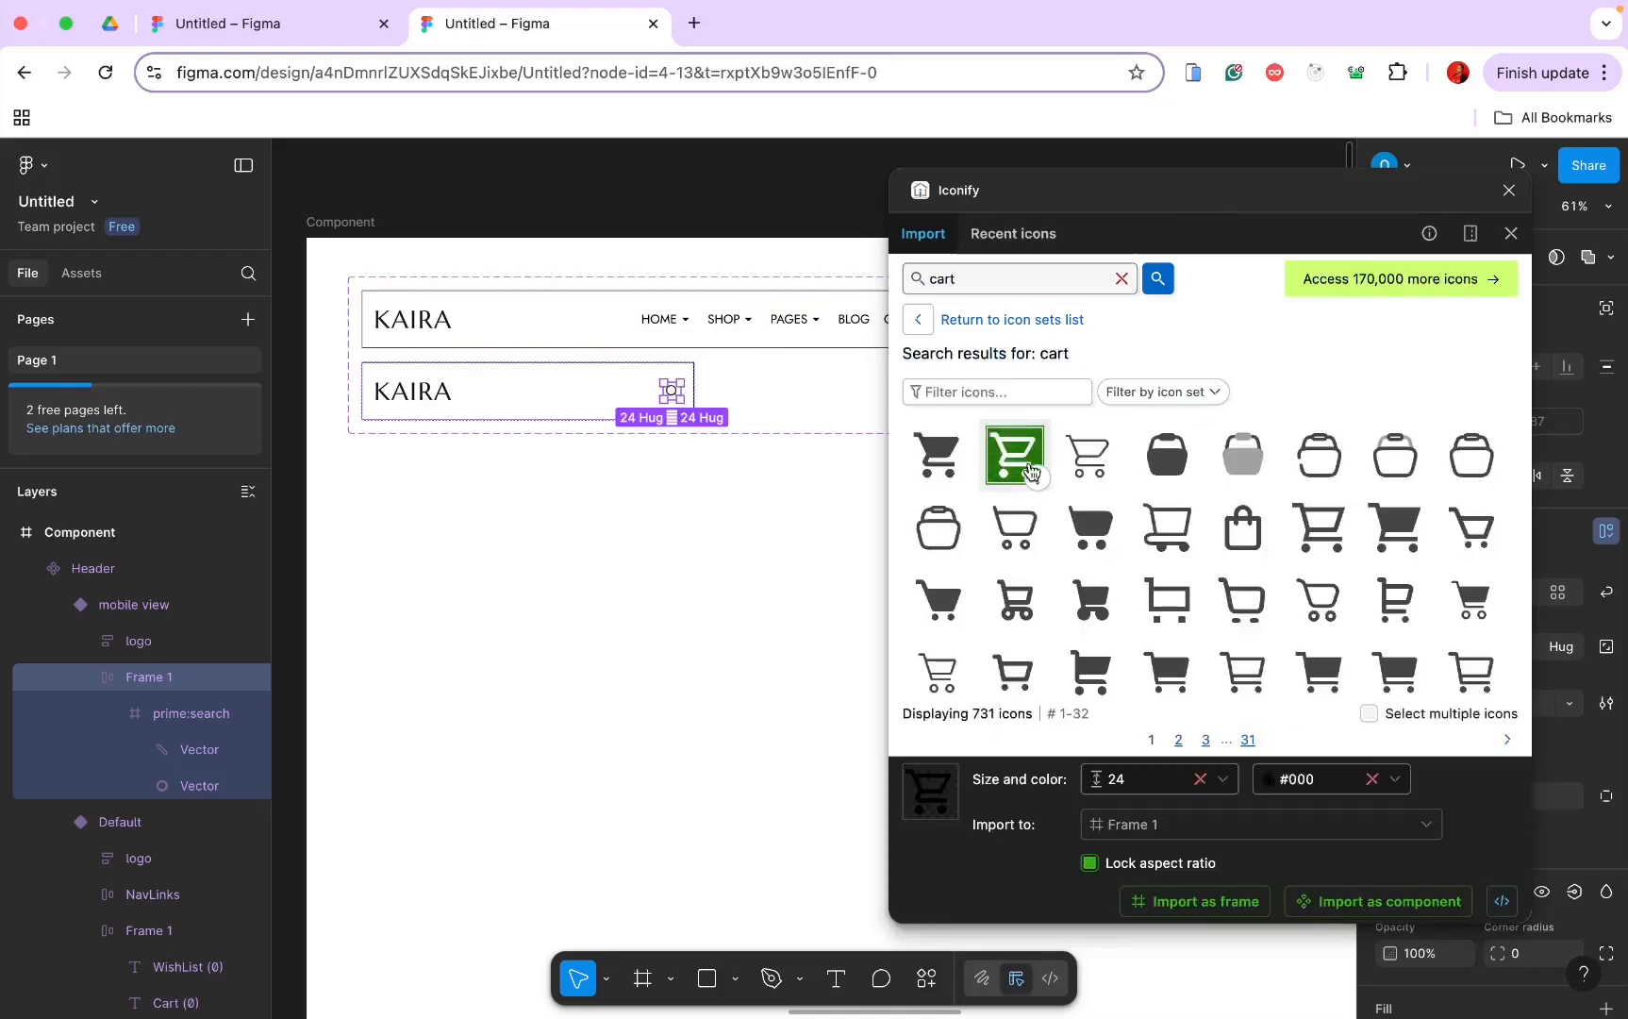
click(1188, 904)
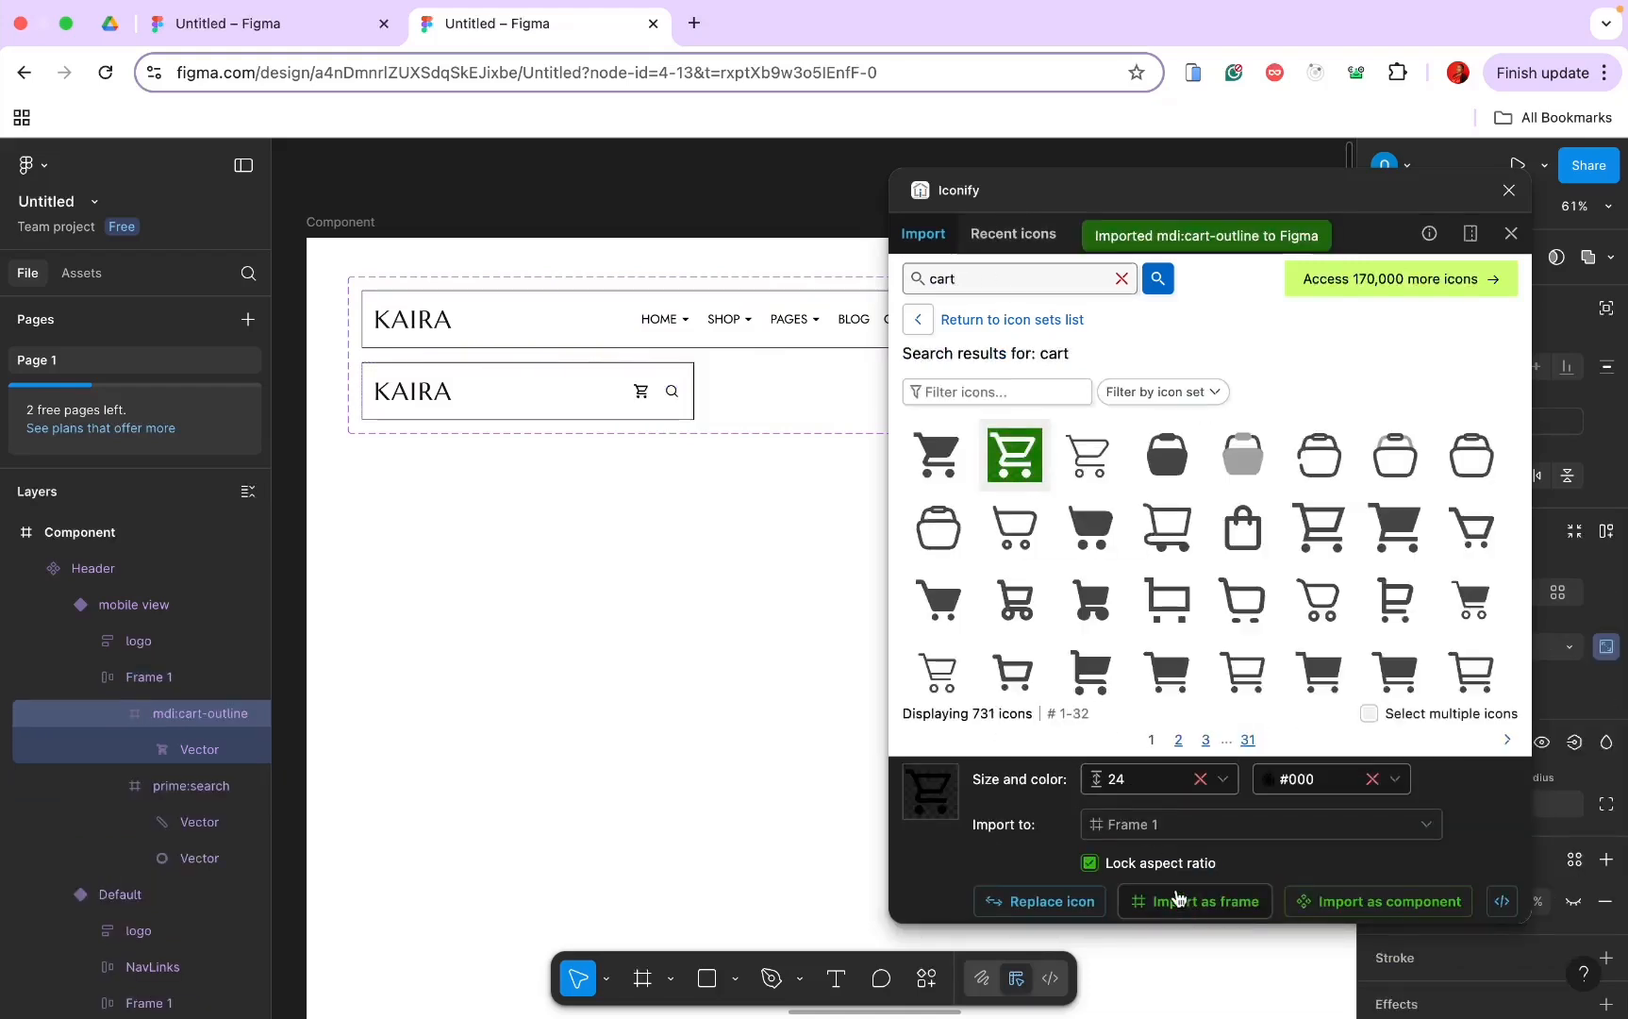
Step: Import the outlined heart icon into the same frame
double_click(948, 273)
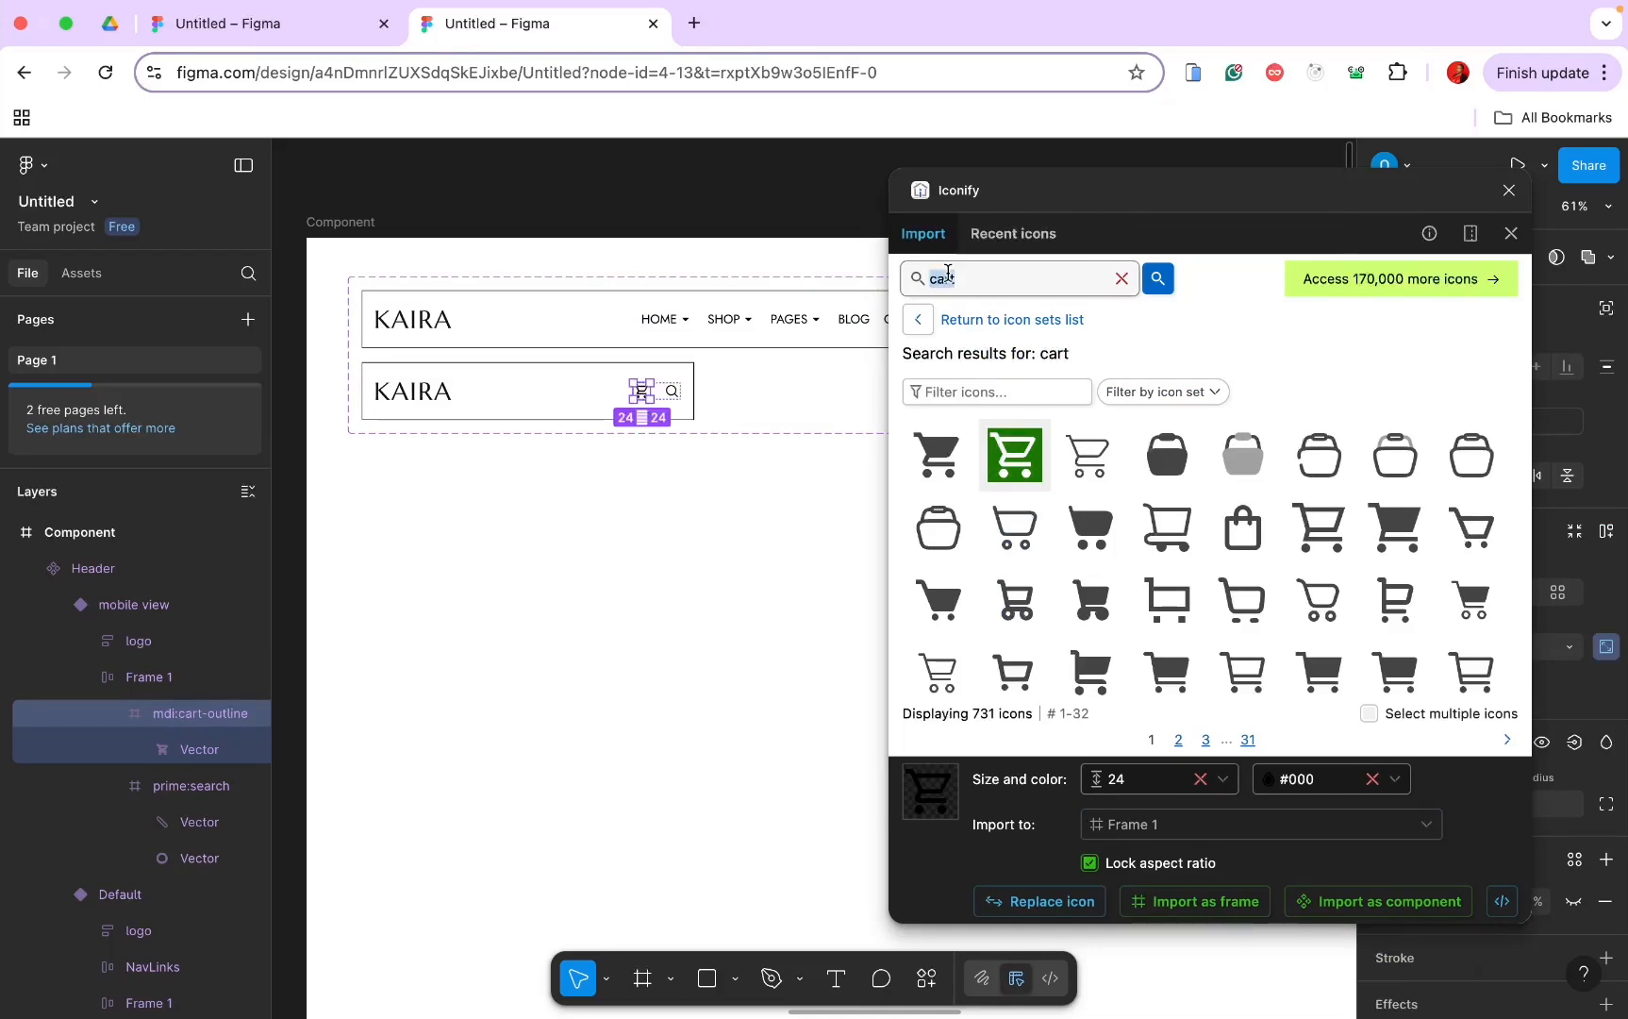
text(he)
key(Return)
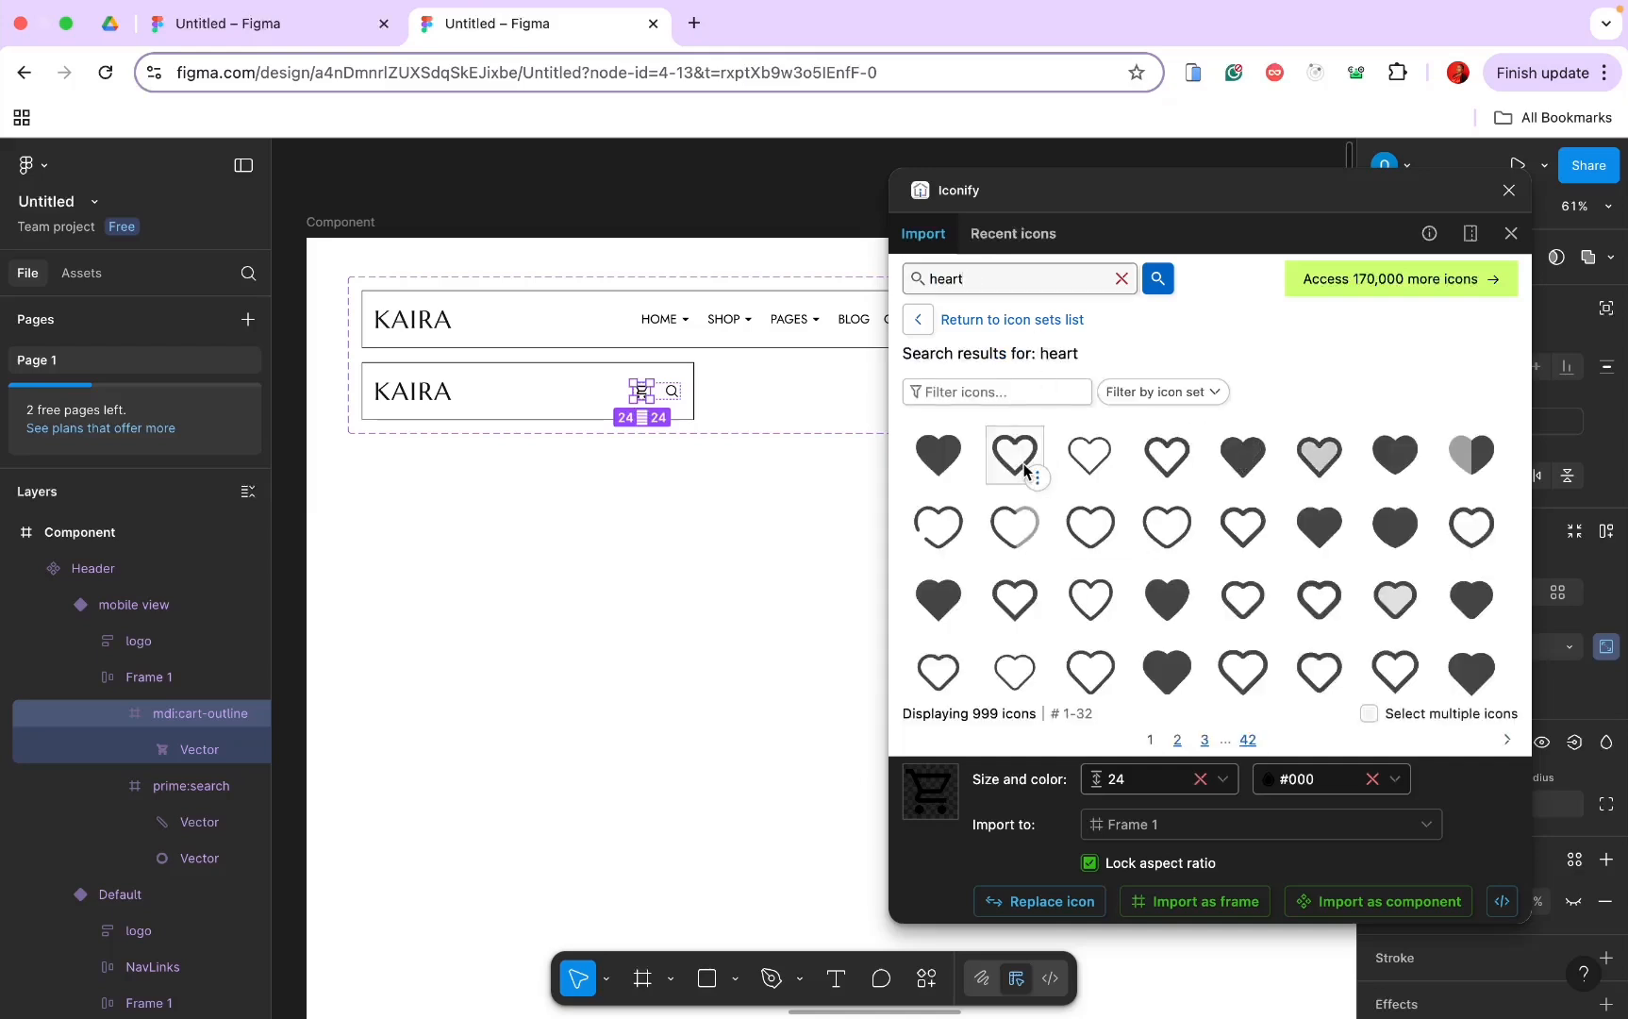
click(1012, 469)
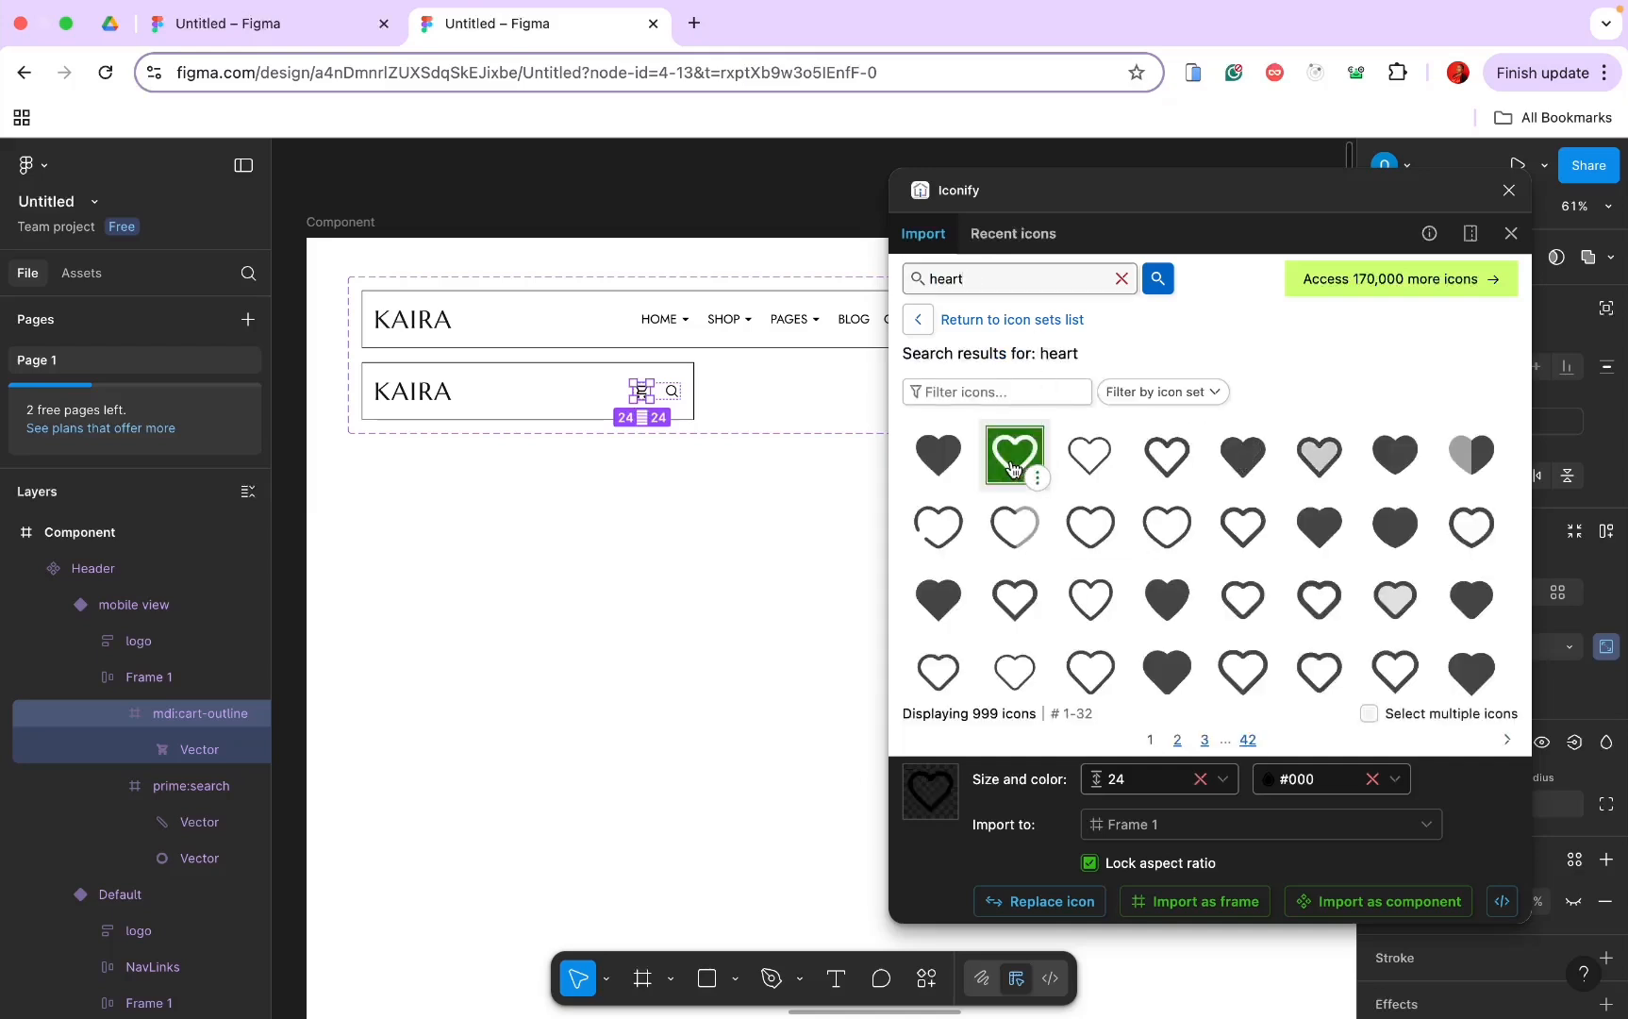
click(1160, 902)
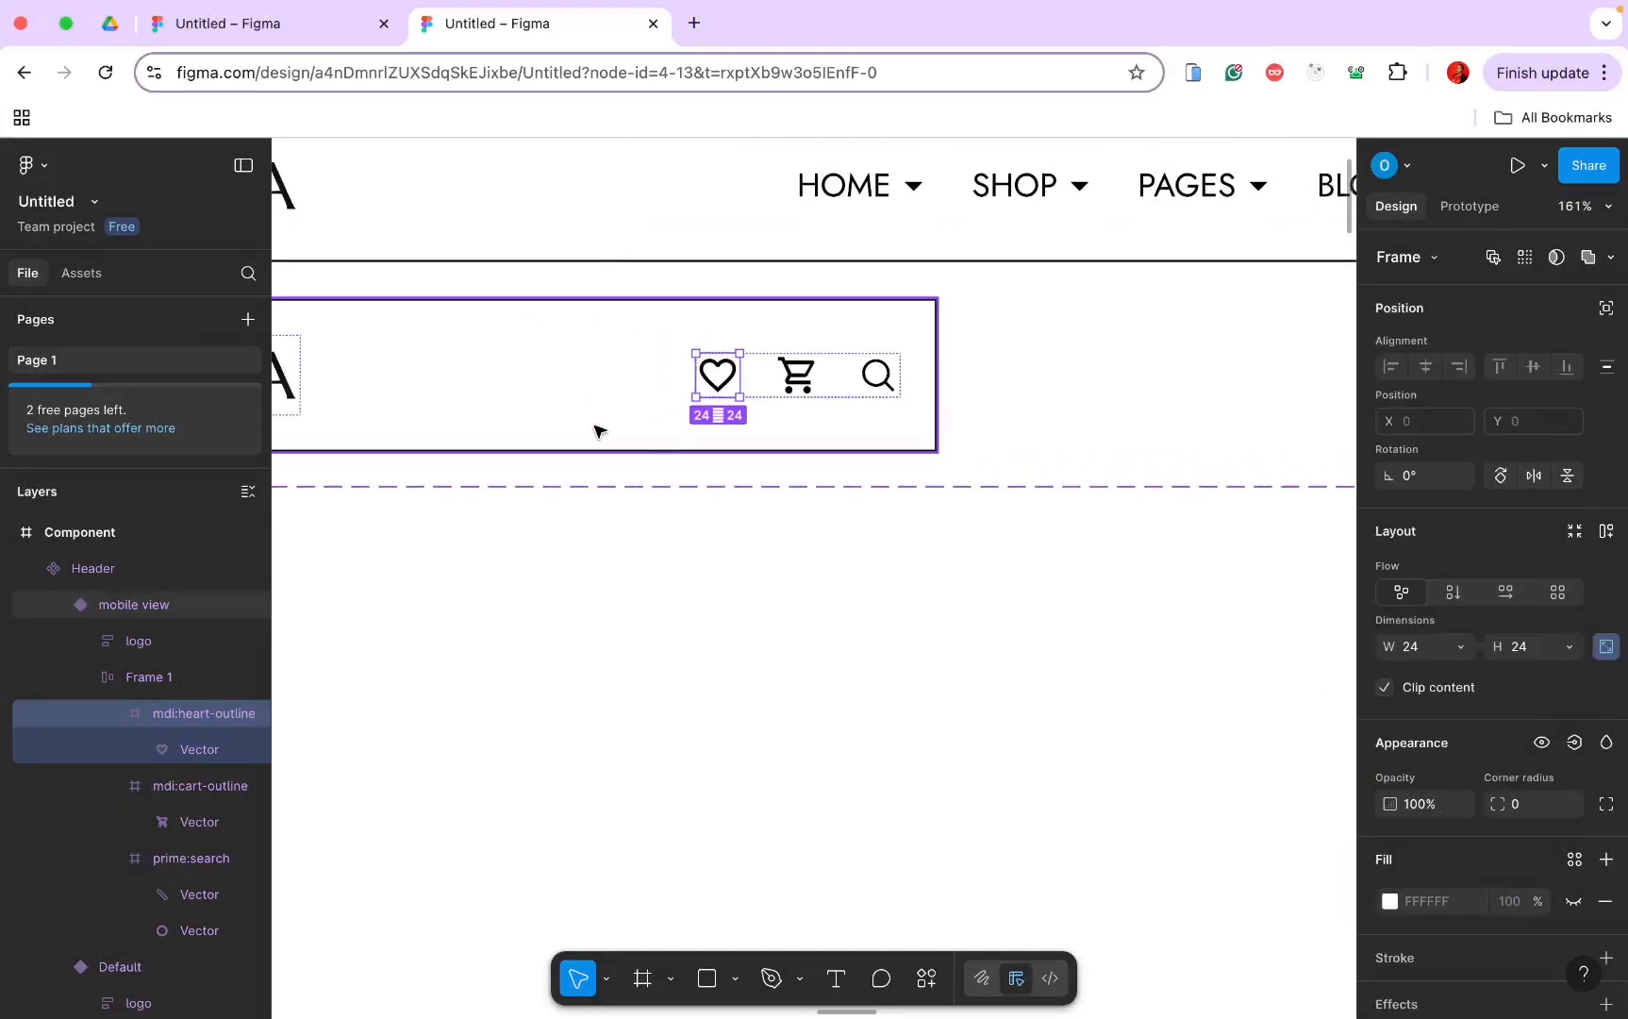
Step: Reorder the icons so cart comes first, followed by heart and search
scroll(598, 432, left, 2)
scroll(598, 431, down, 1)
click(858, 344)
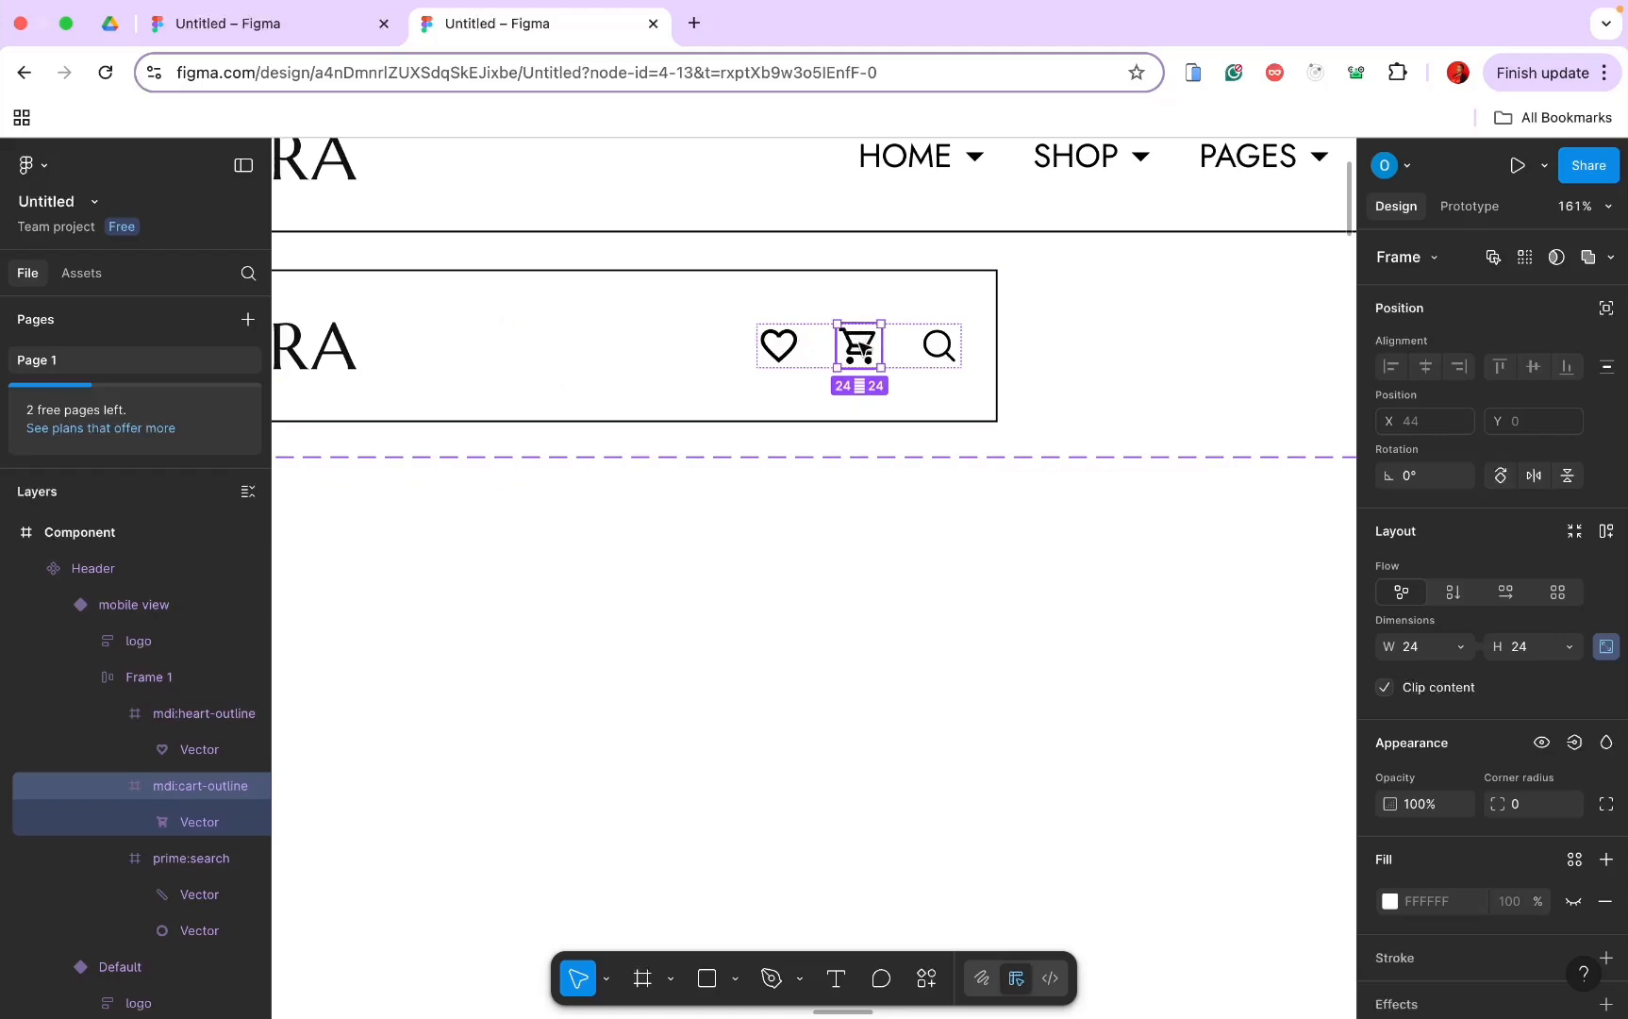
drag(860, 349, 764, 363)
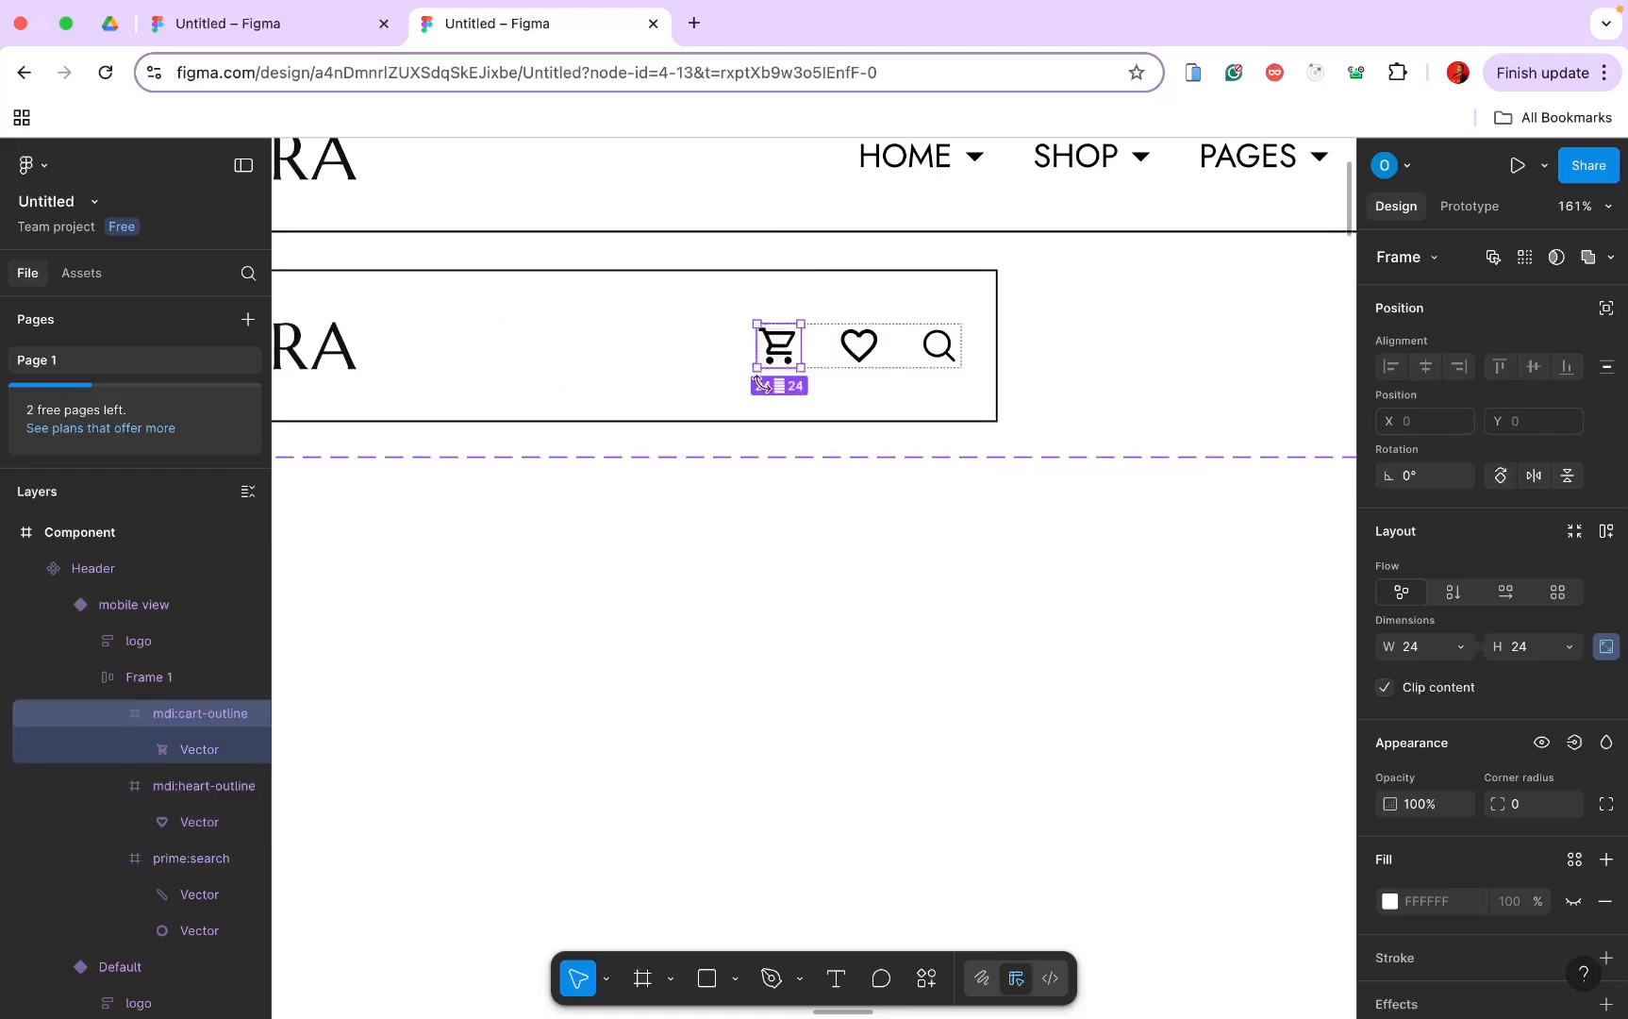
scroll(762, 382, down, 3)
click(885, 480)
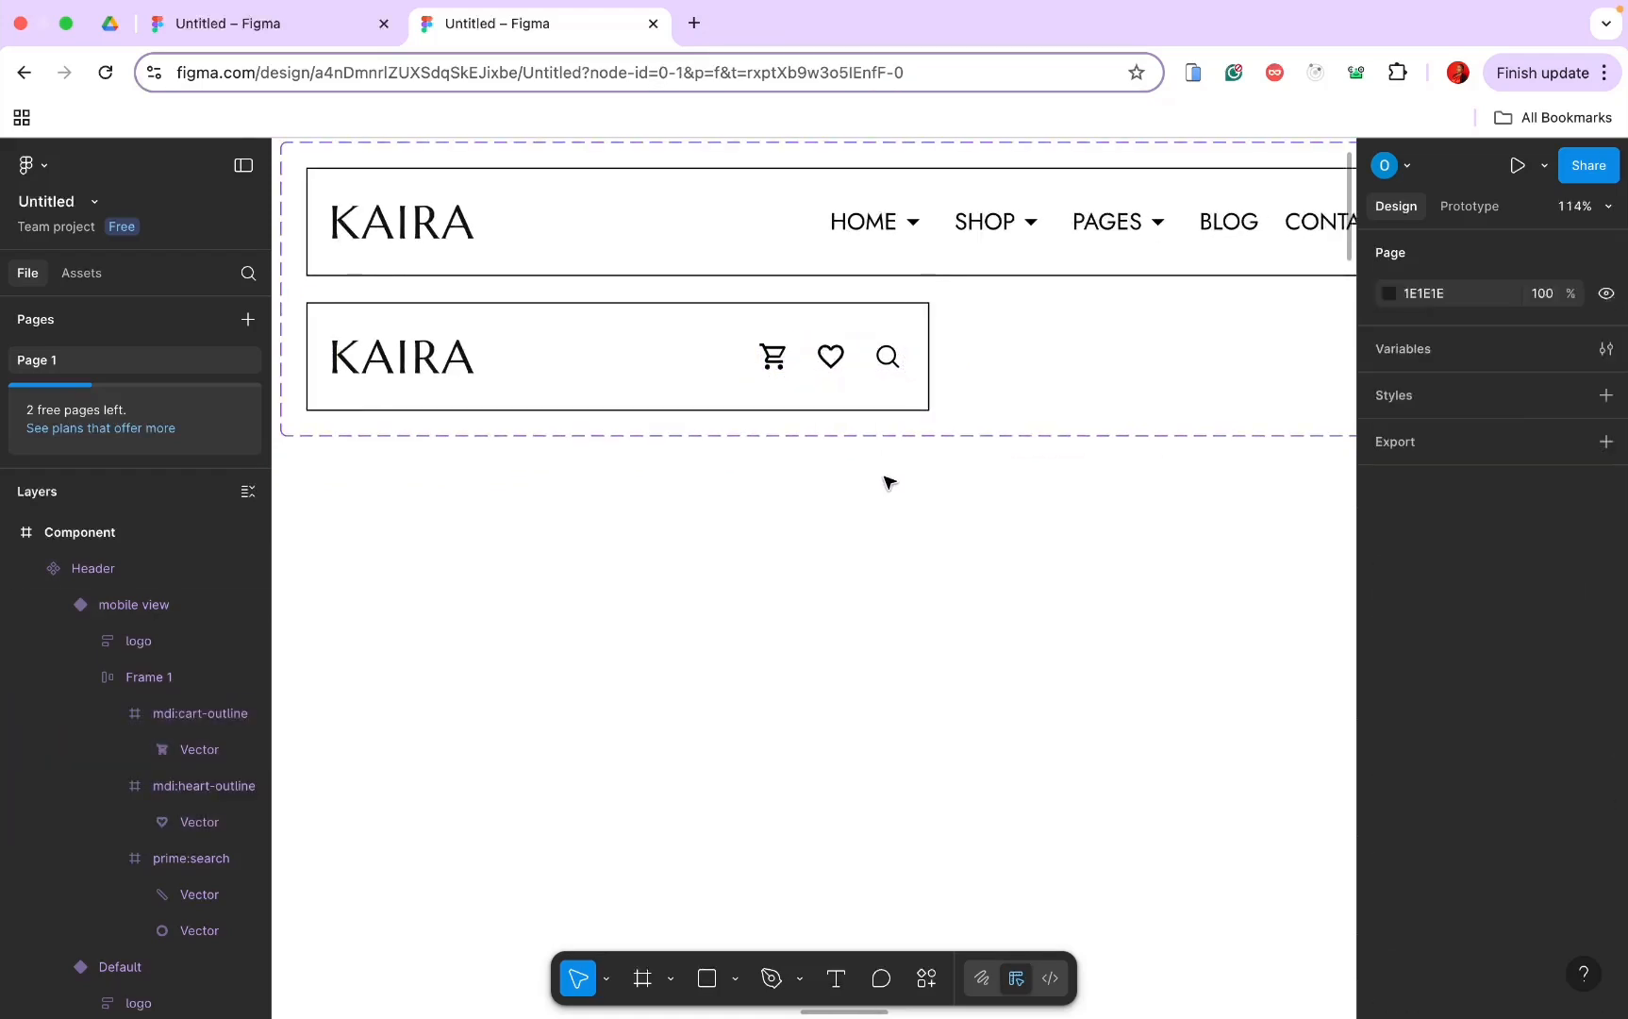
scroll(886, 481, left, 2)
scroll(713, 468, left, 3)
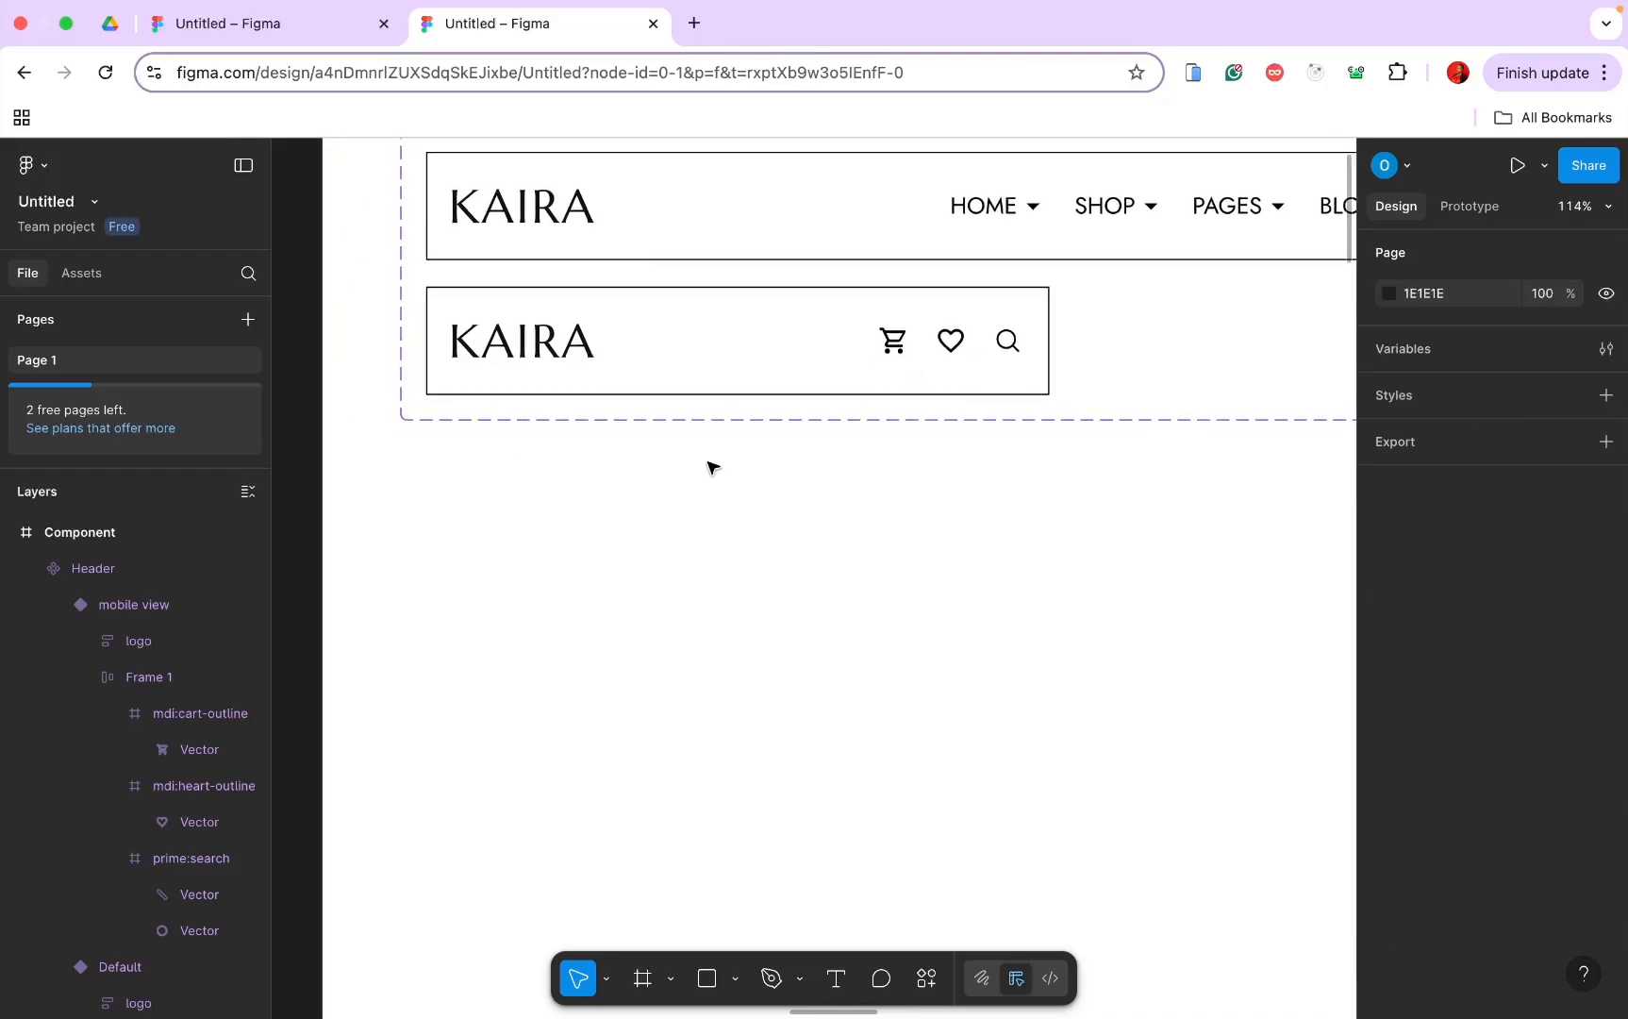
click(630, 288)
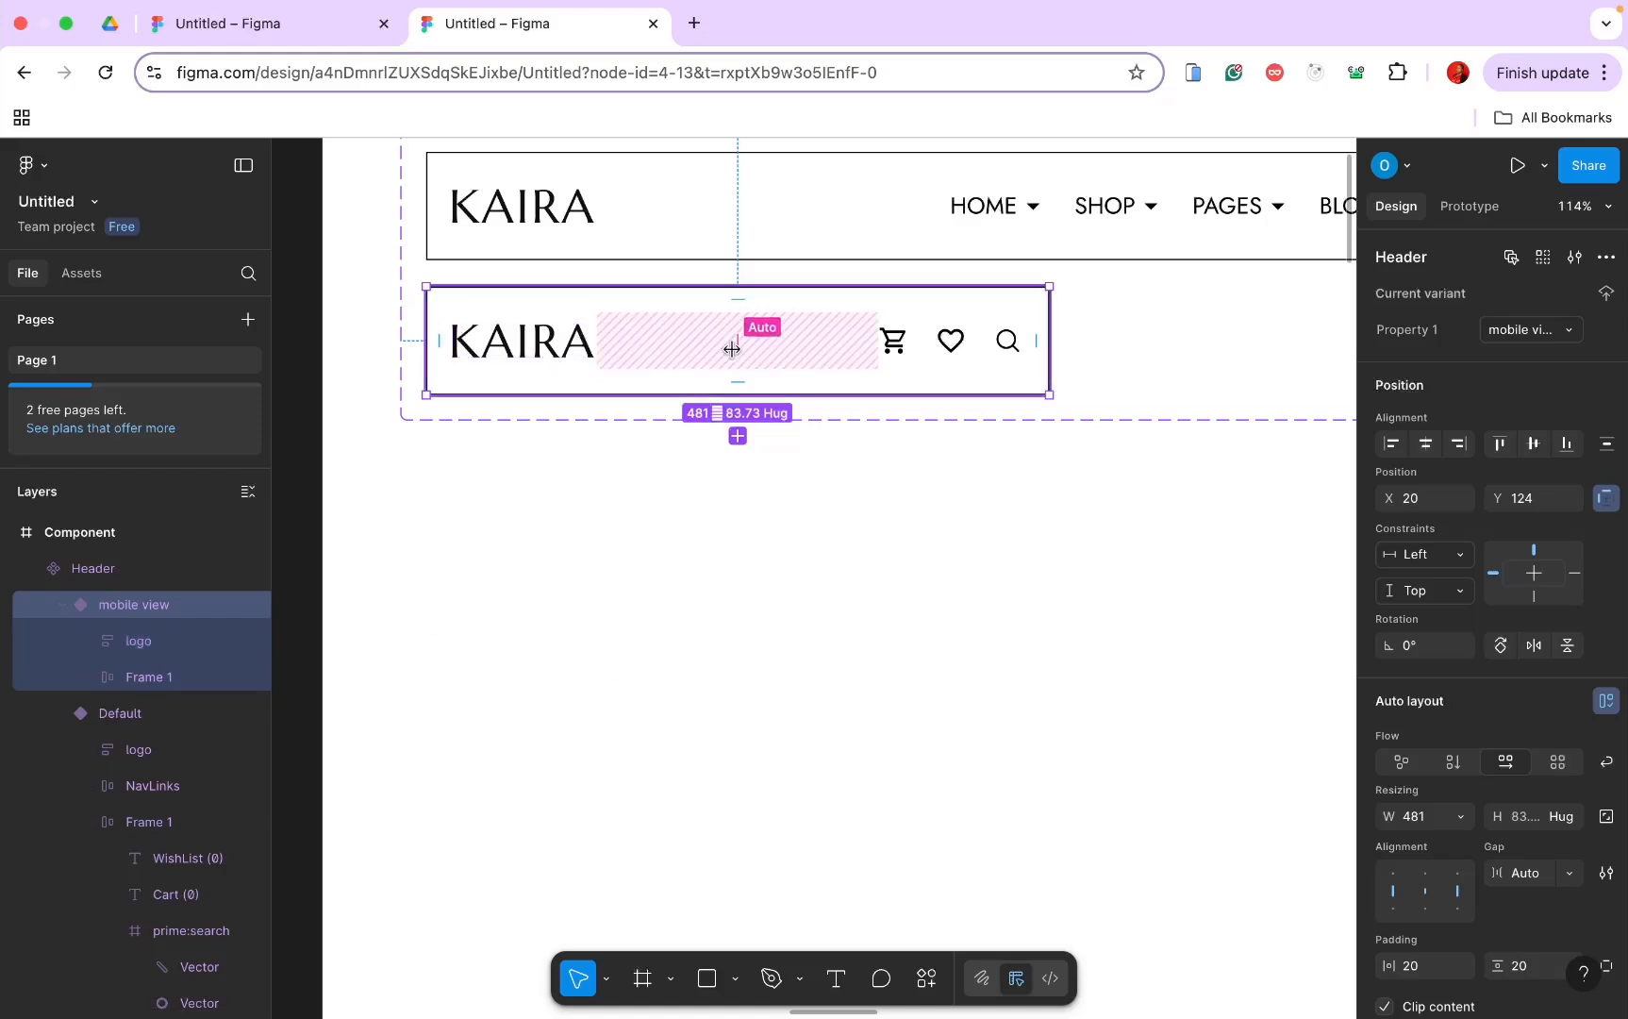
scroll(737, 439, down, 5)
scroll(735, 436, up, 3)
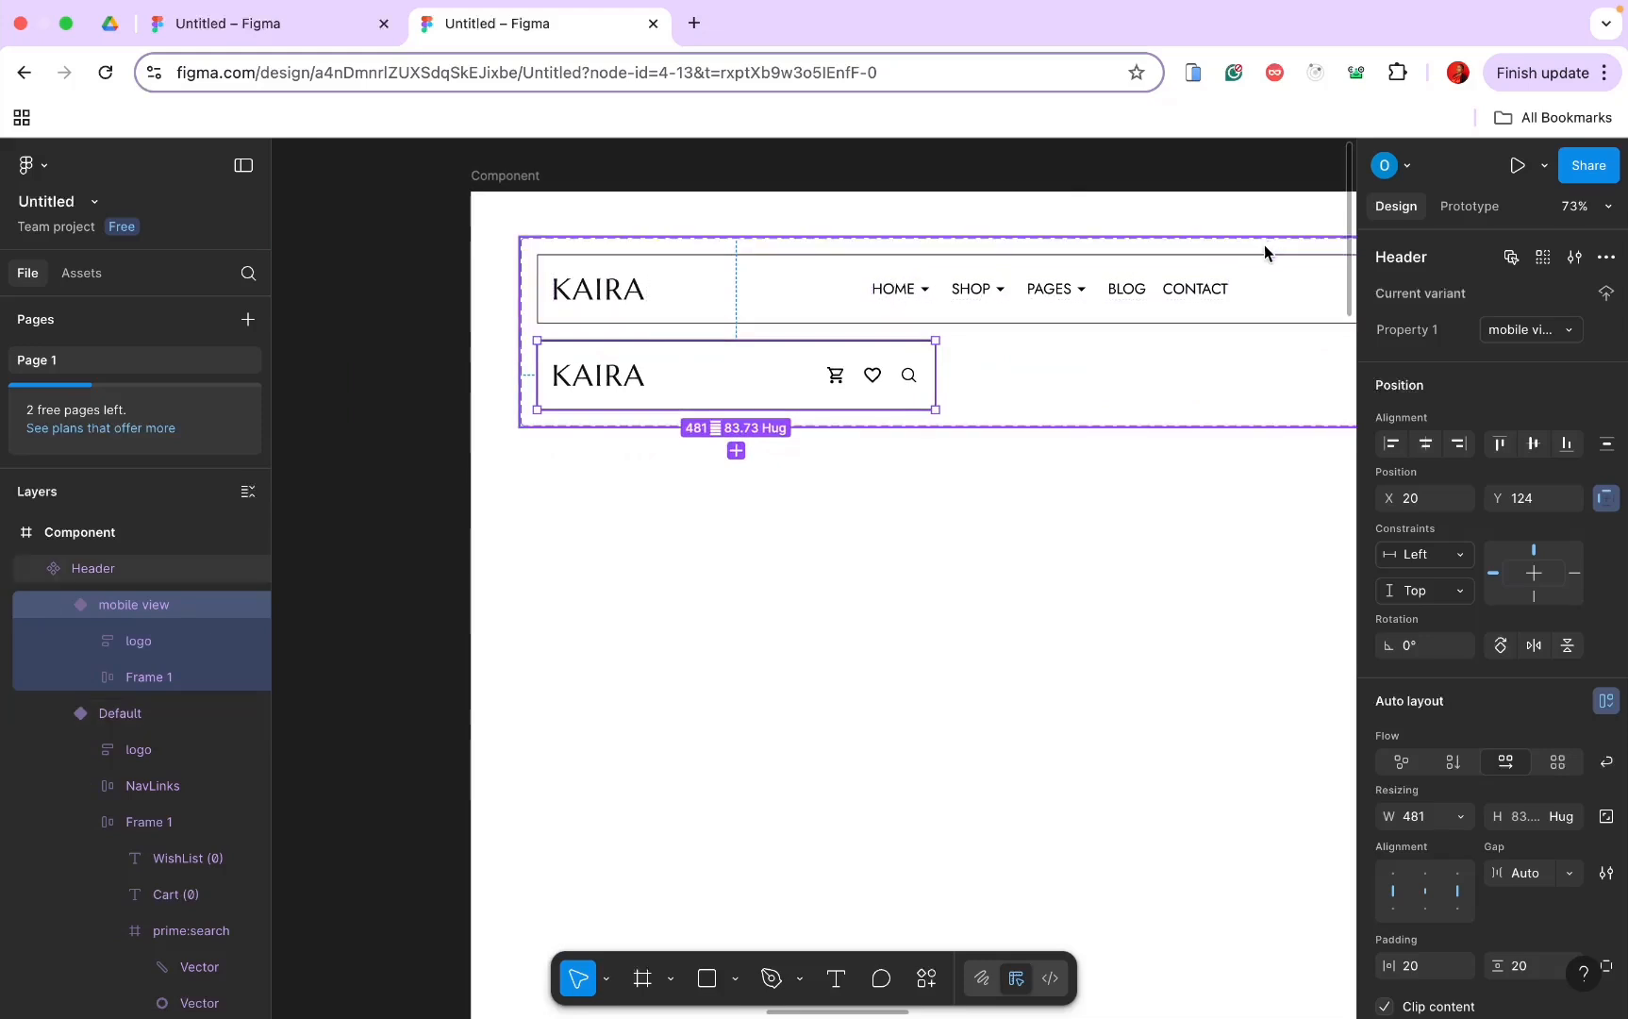
click(926, 978)
Step: Import a rounded menu icon from Iconify into the mobile view header
text(i)
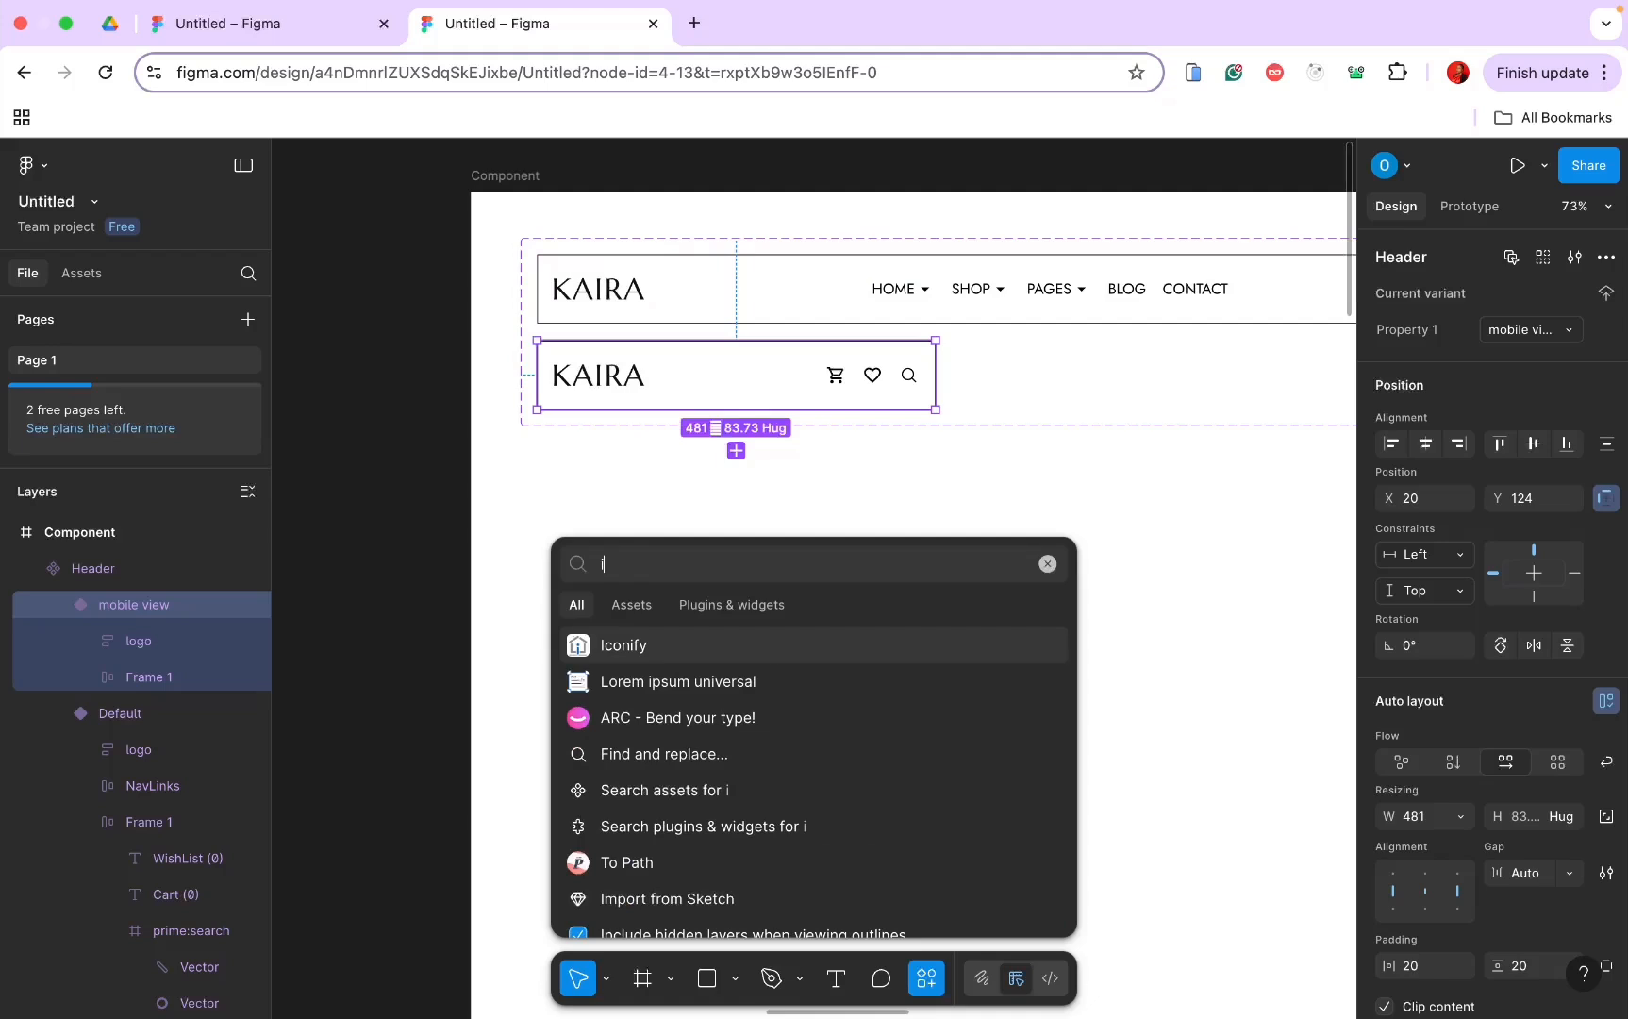
click(724, 651)
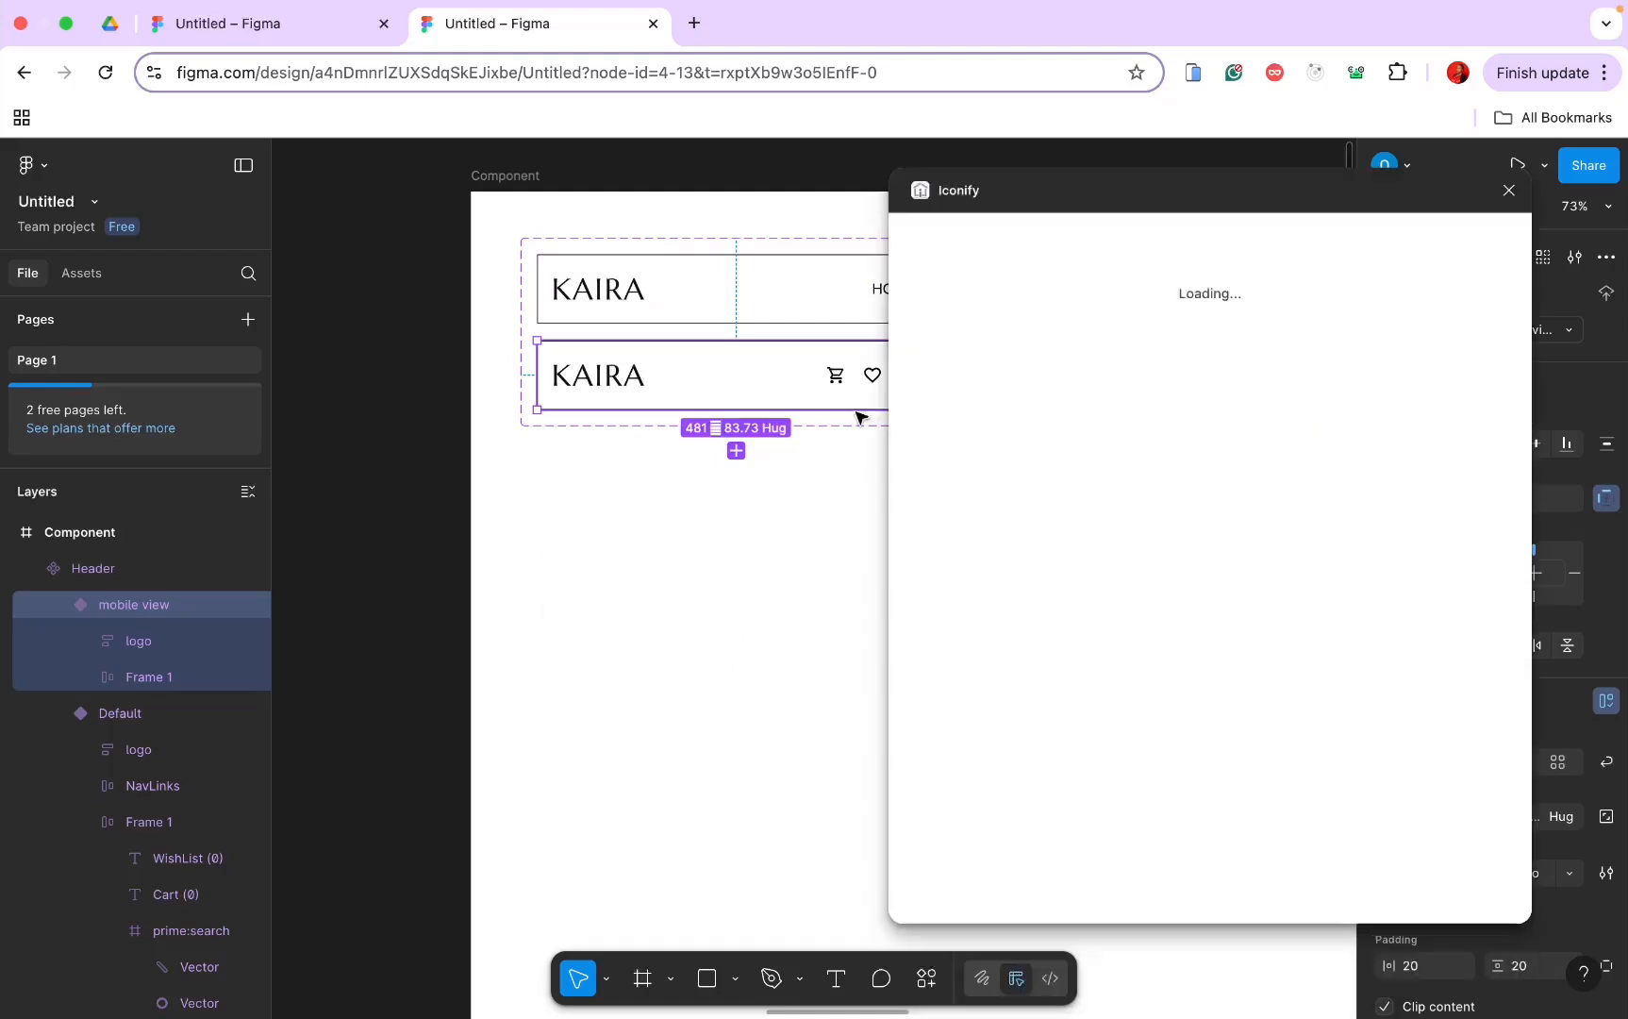
click(1079, 279)
click(1079, 280)
text(menu)
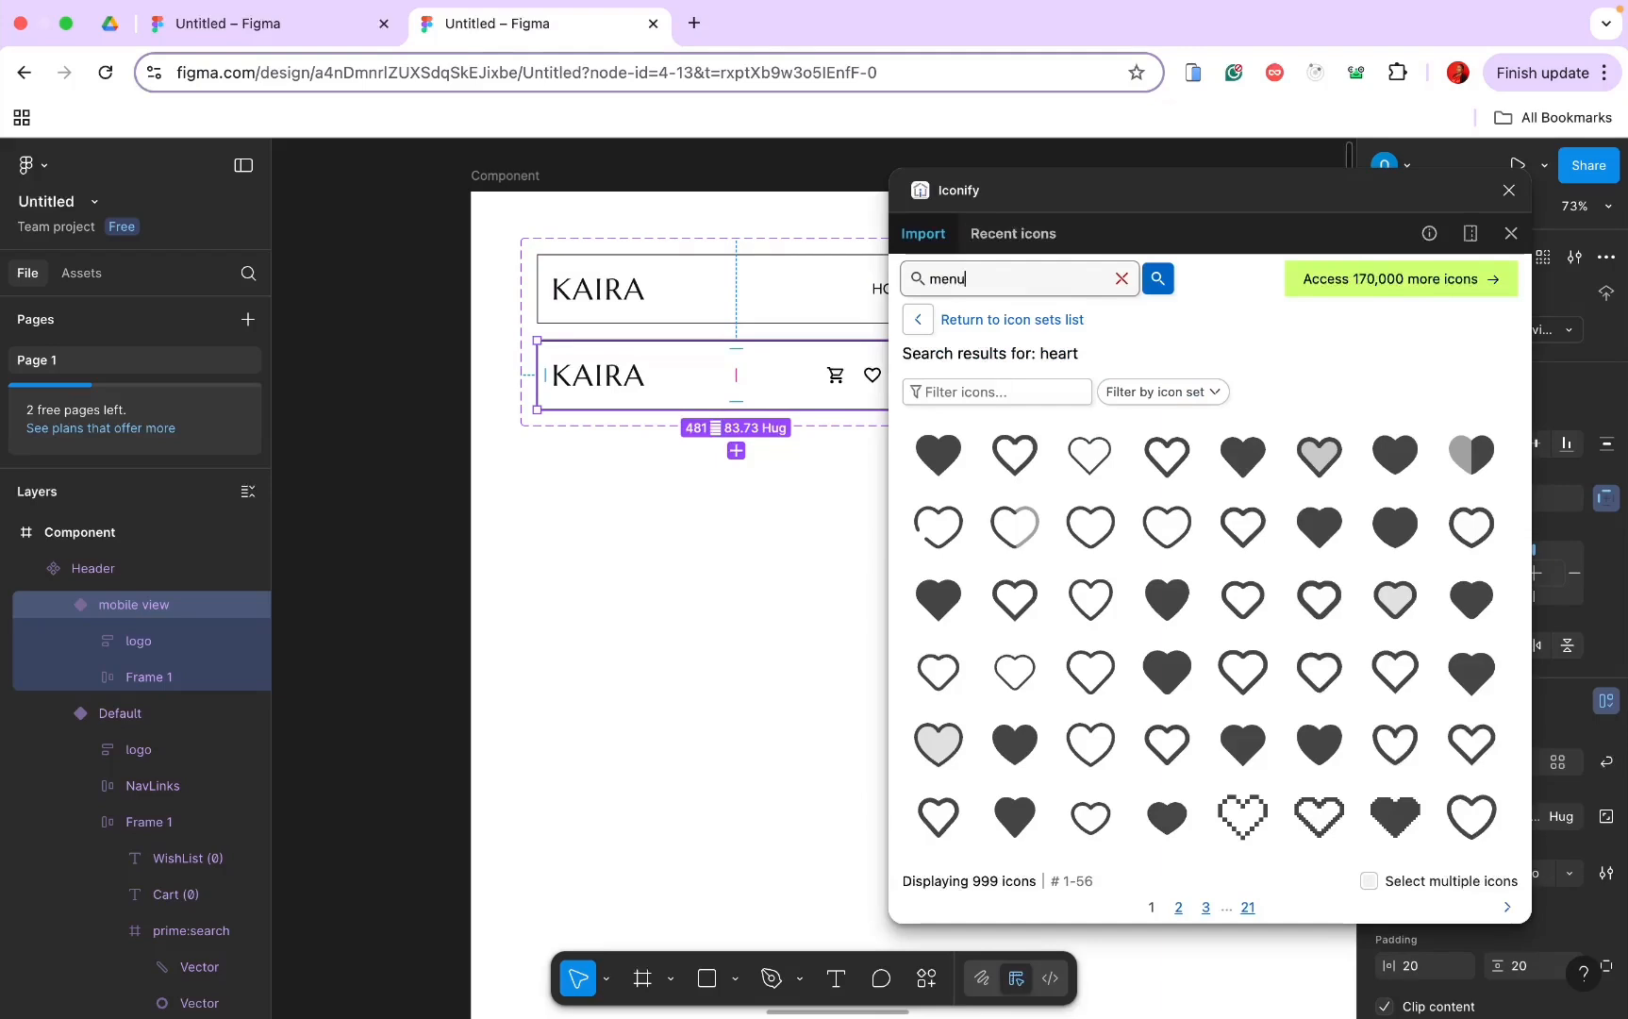
key(Return)
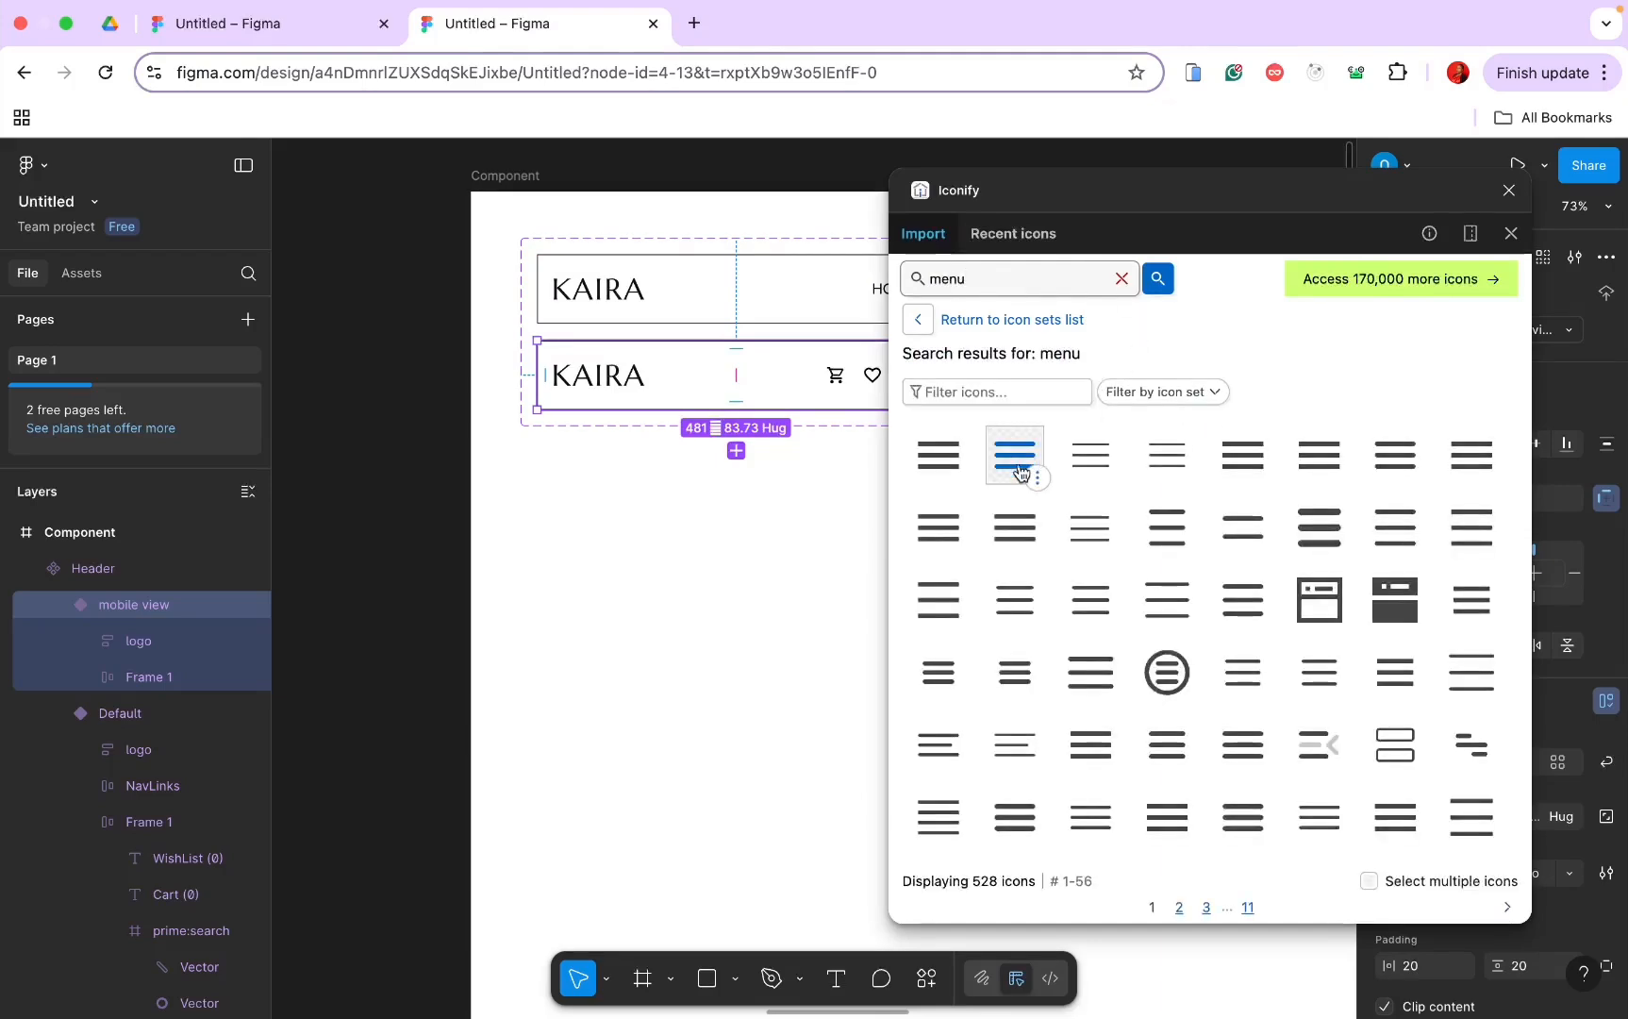
scroll(1020, 475, up, 5)
scroll(1019, 480, up, 3)
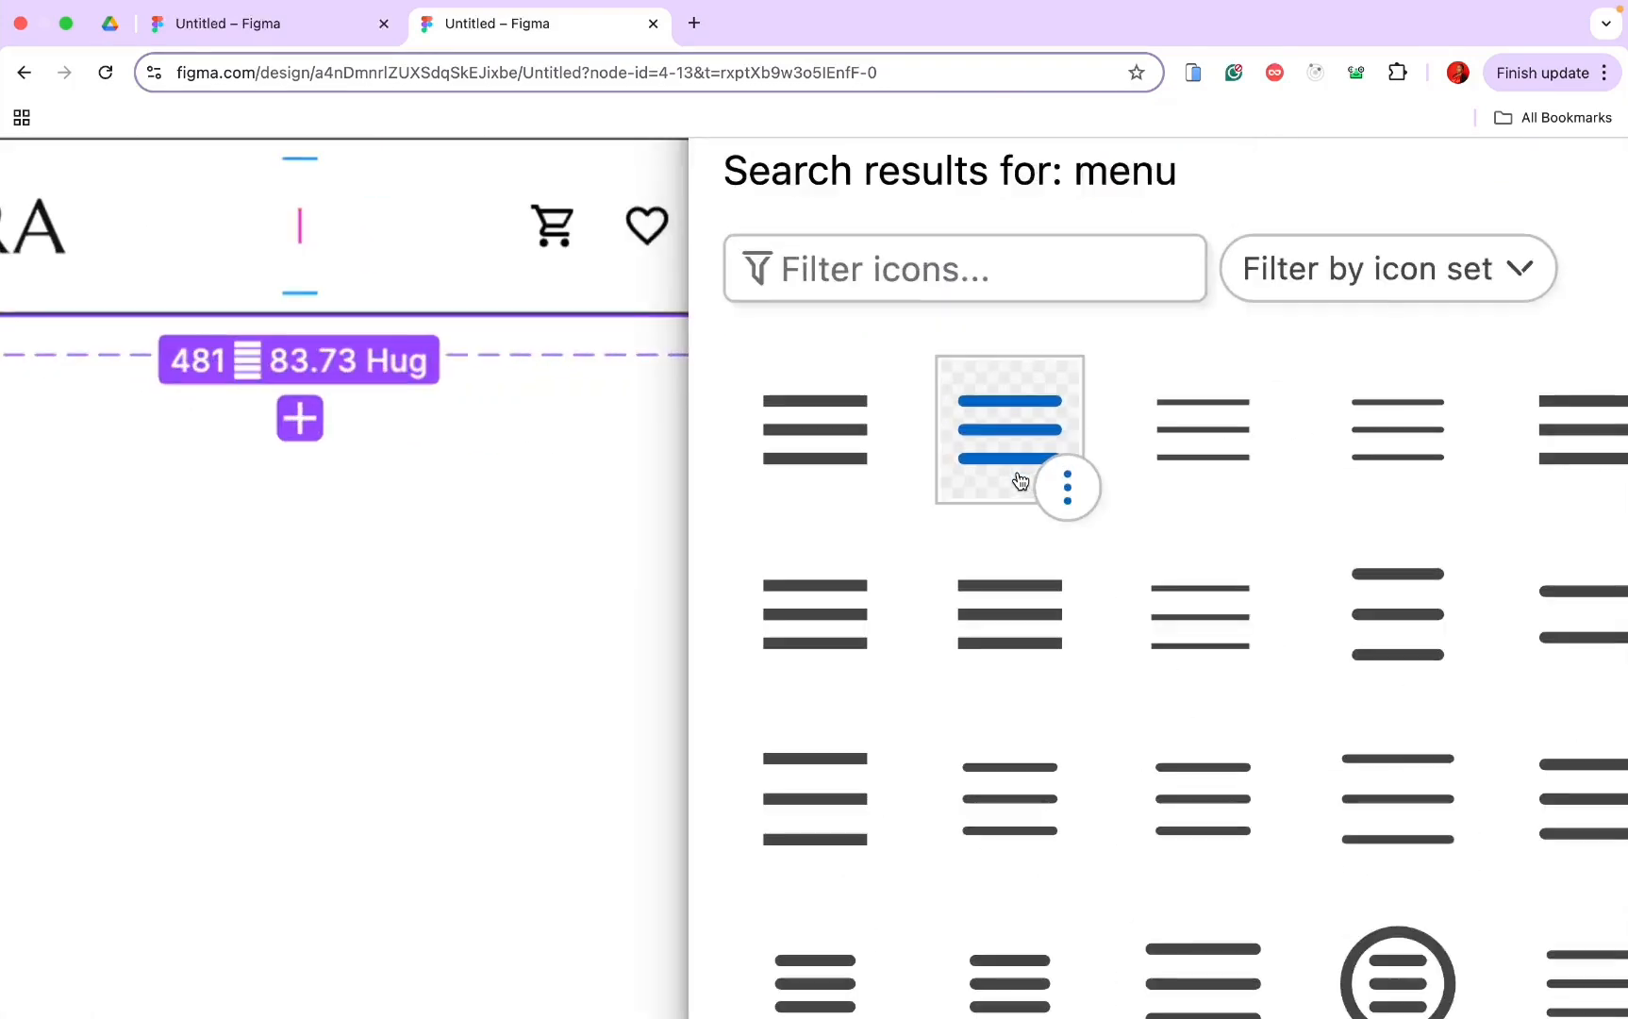
click(1000, 434)
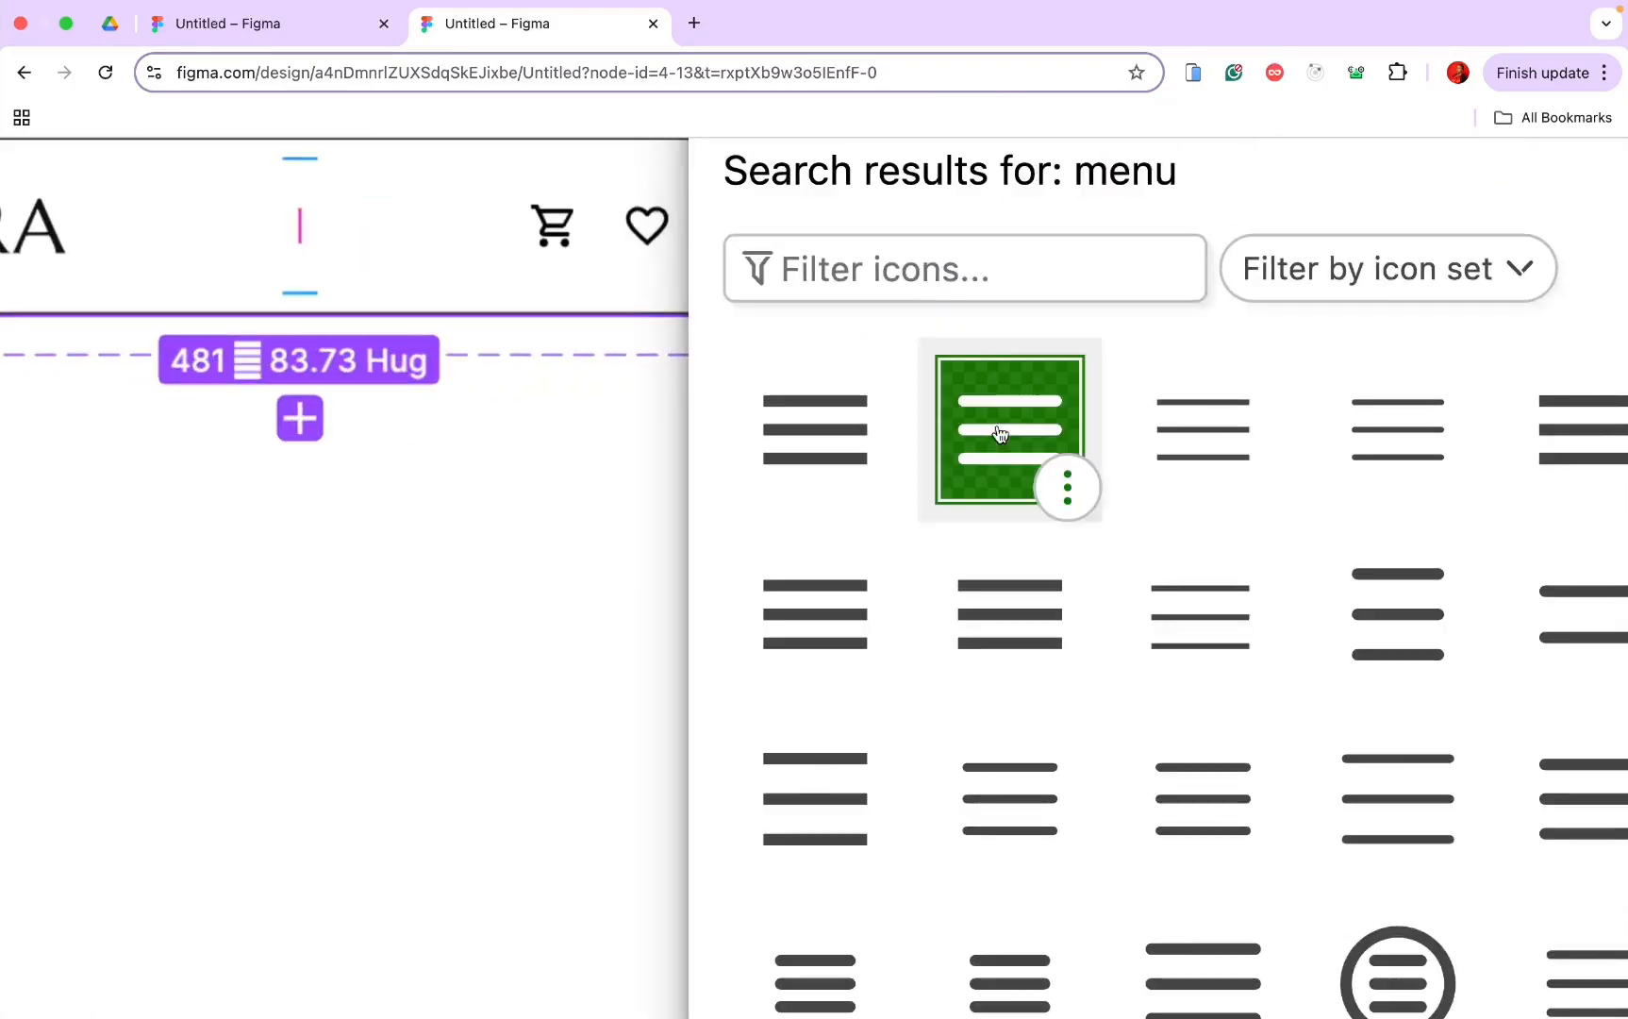
scroll(1000, 434, down, 8)
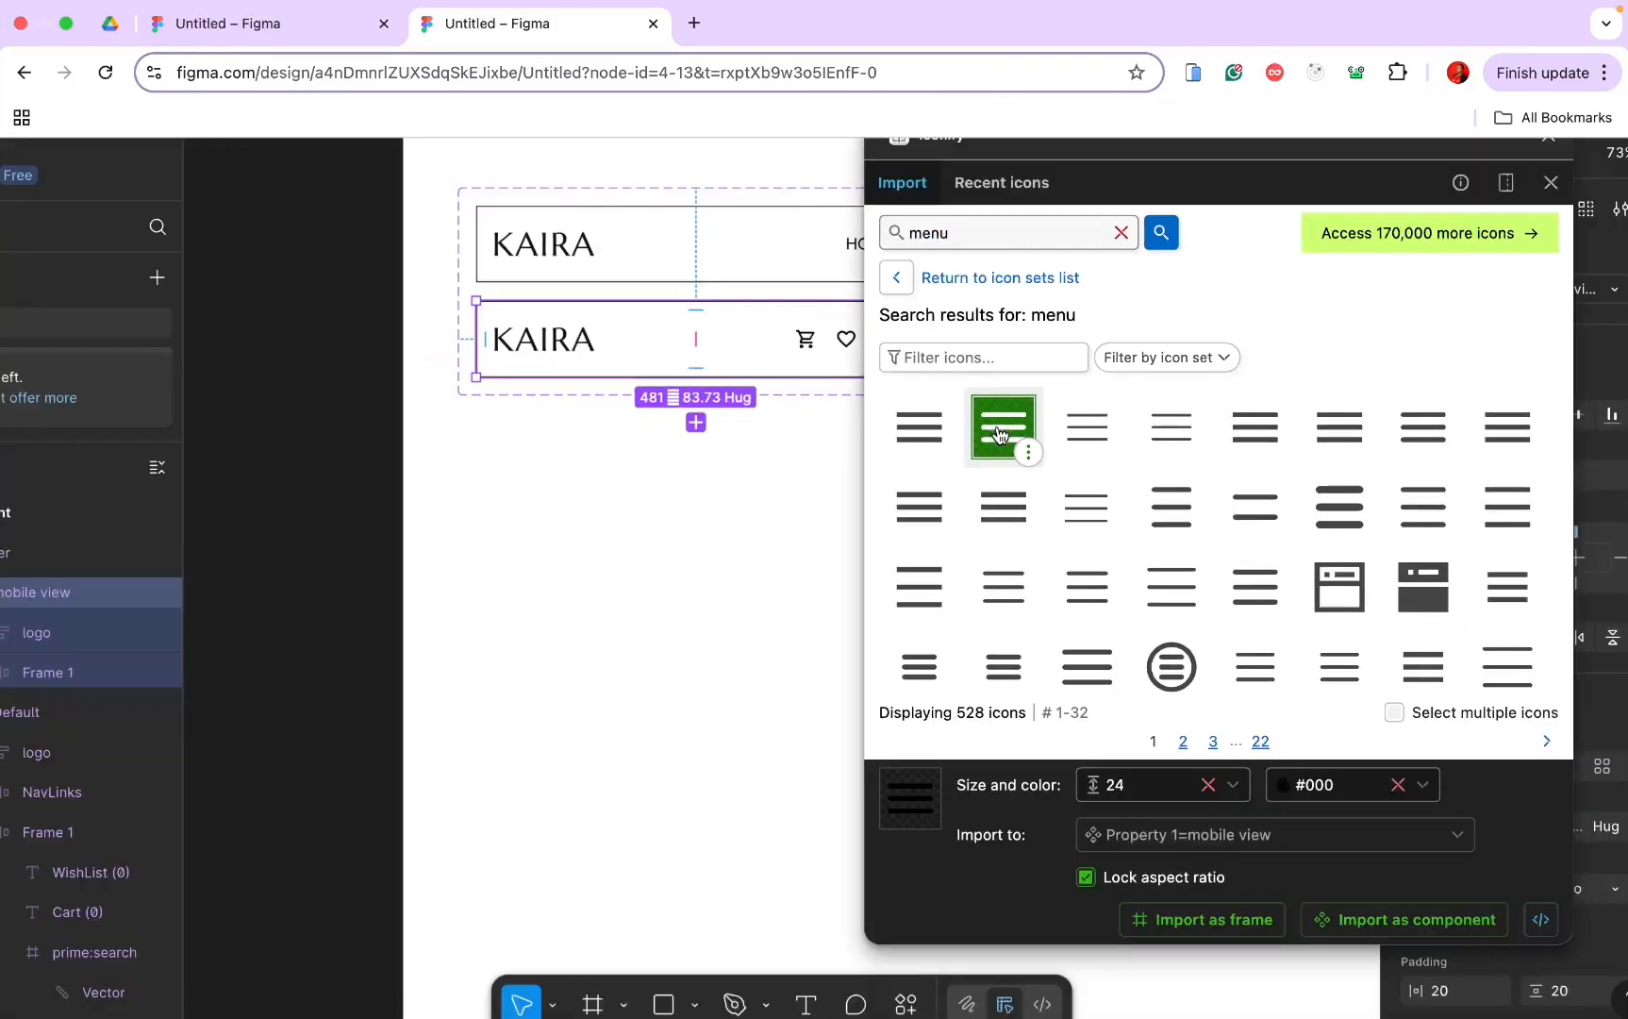
click(1166, 920)
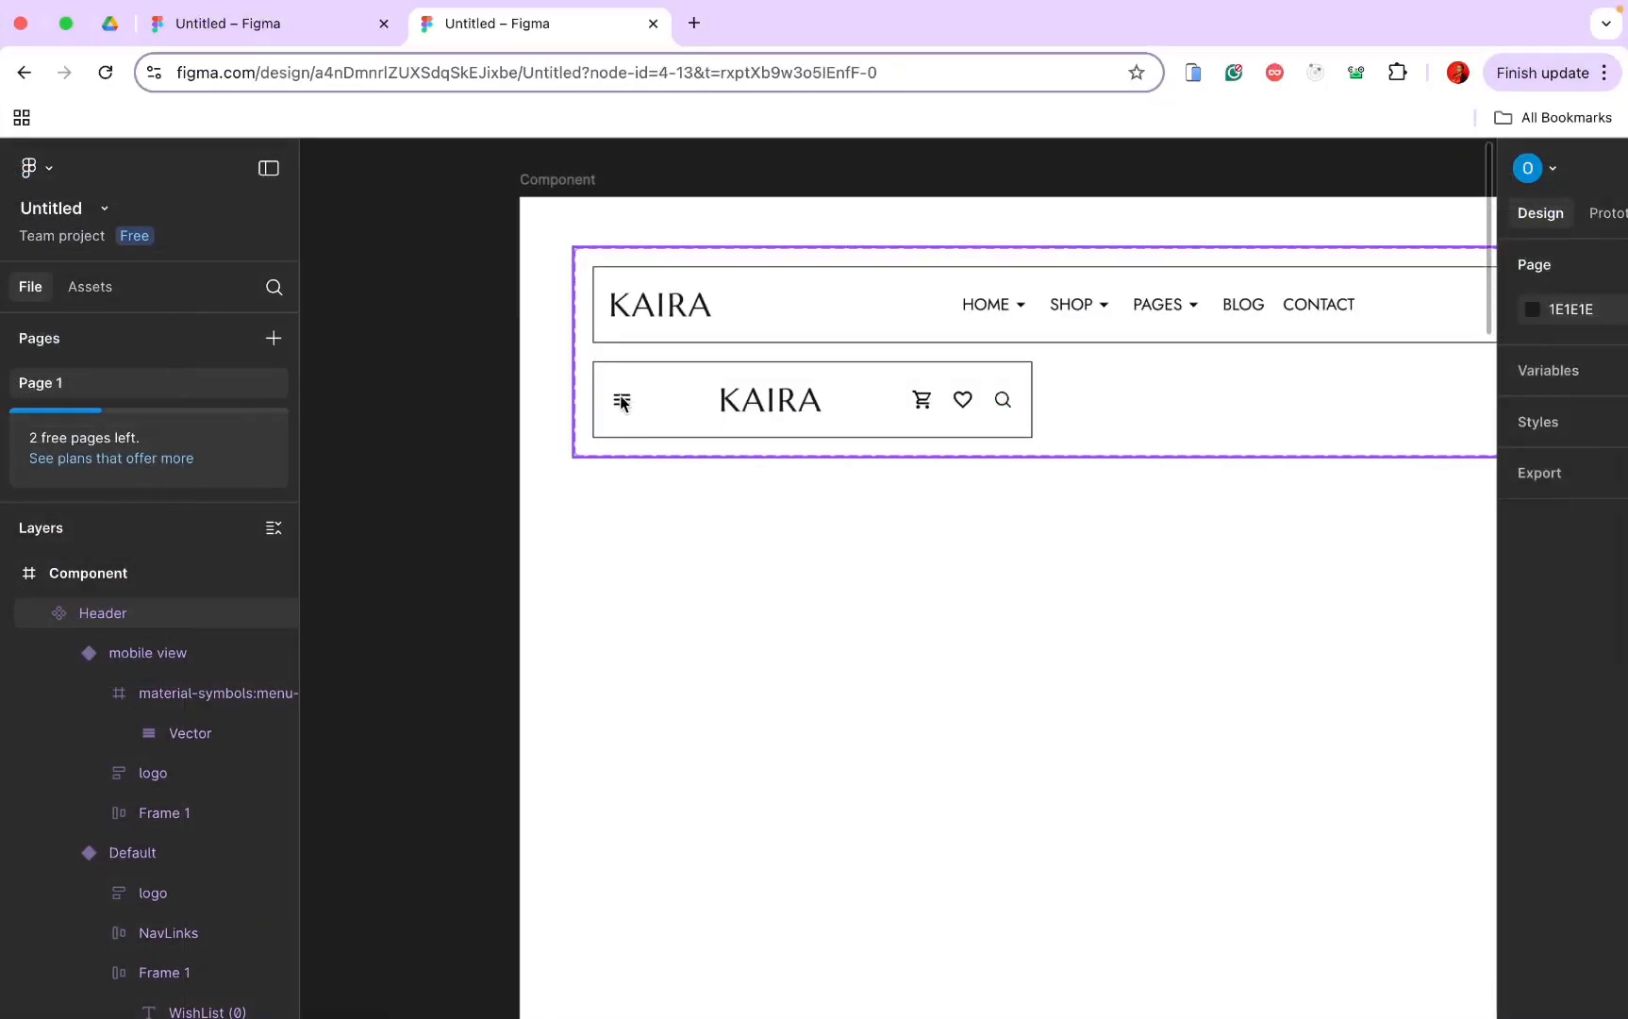
Step: Move the menu icon to the right of the KAIRA logo
click(622, 402)
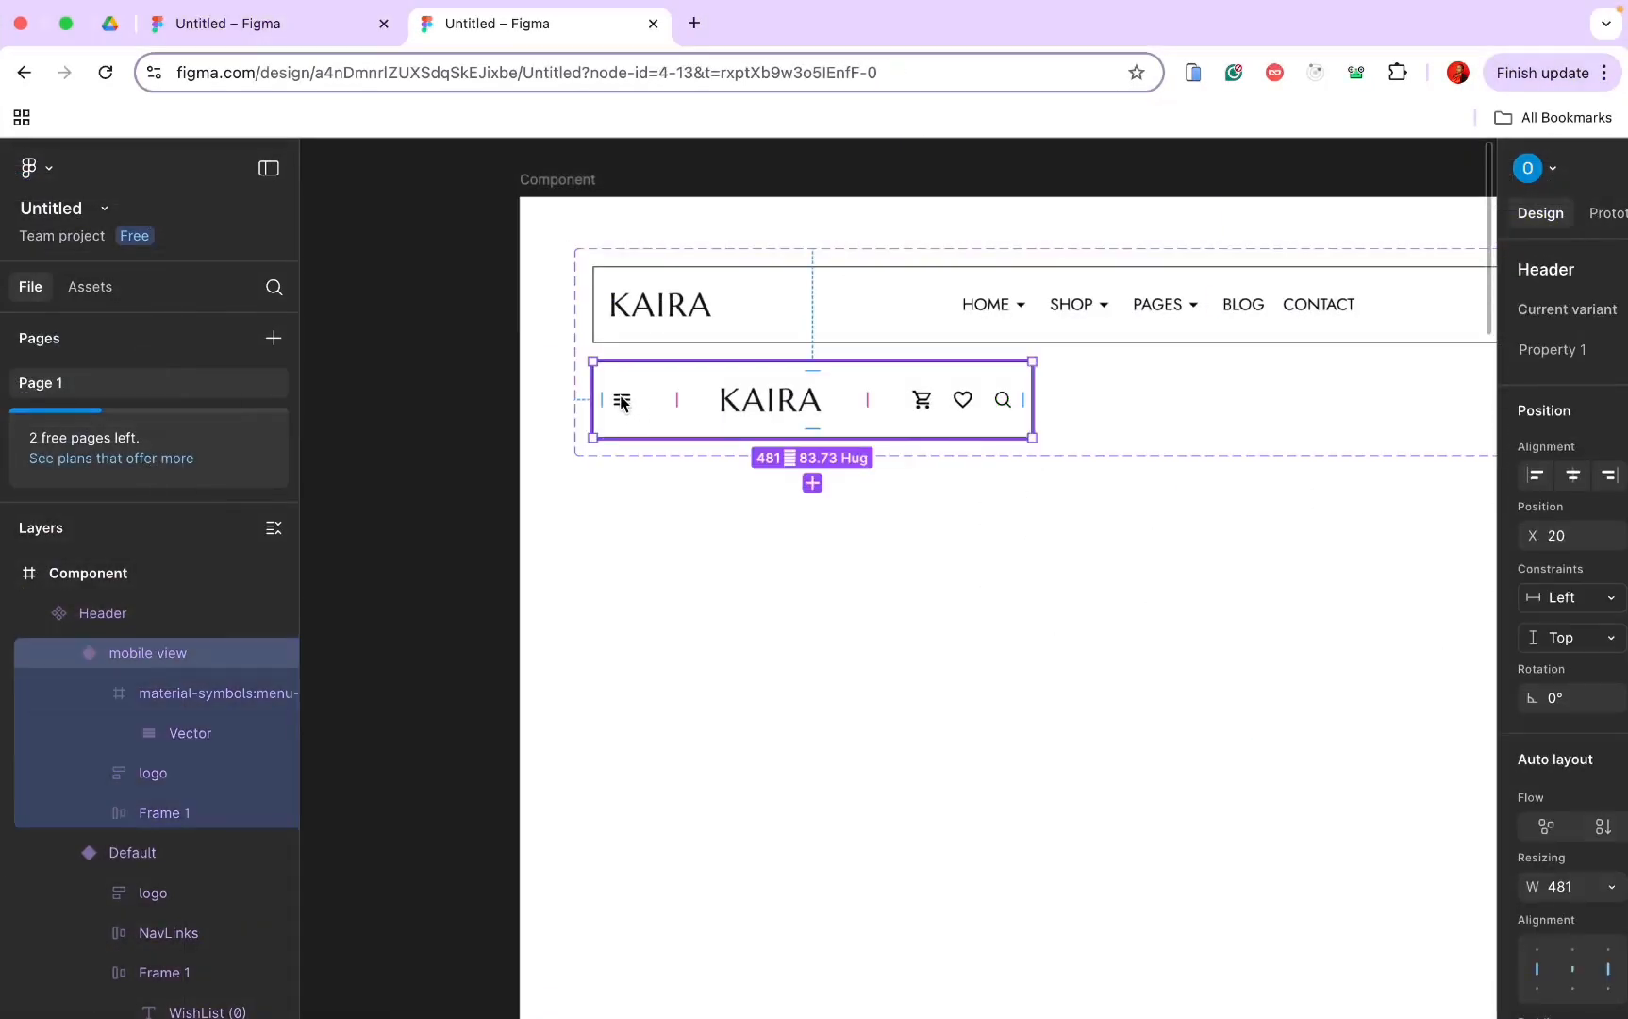
click(621, 401)
drag(633, 403, 824, 405)
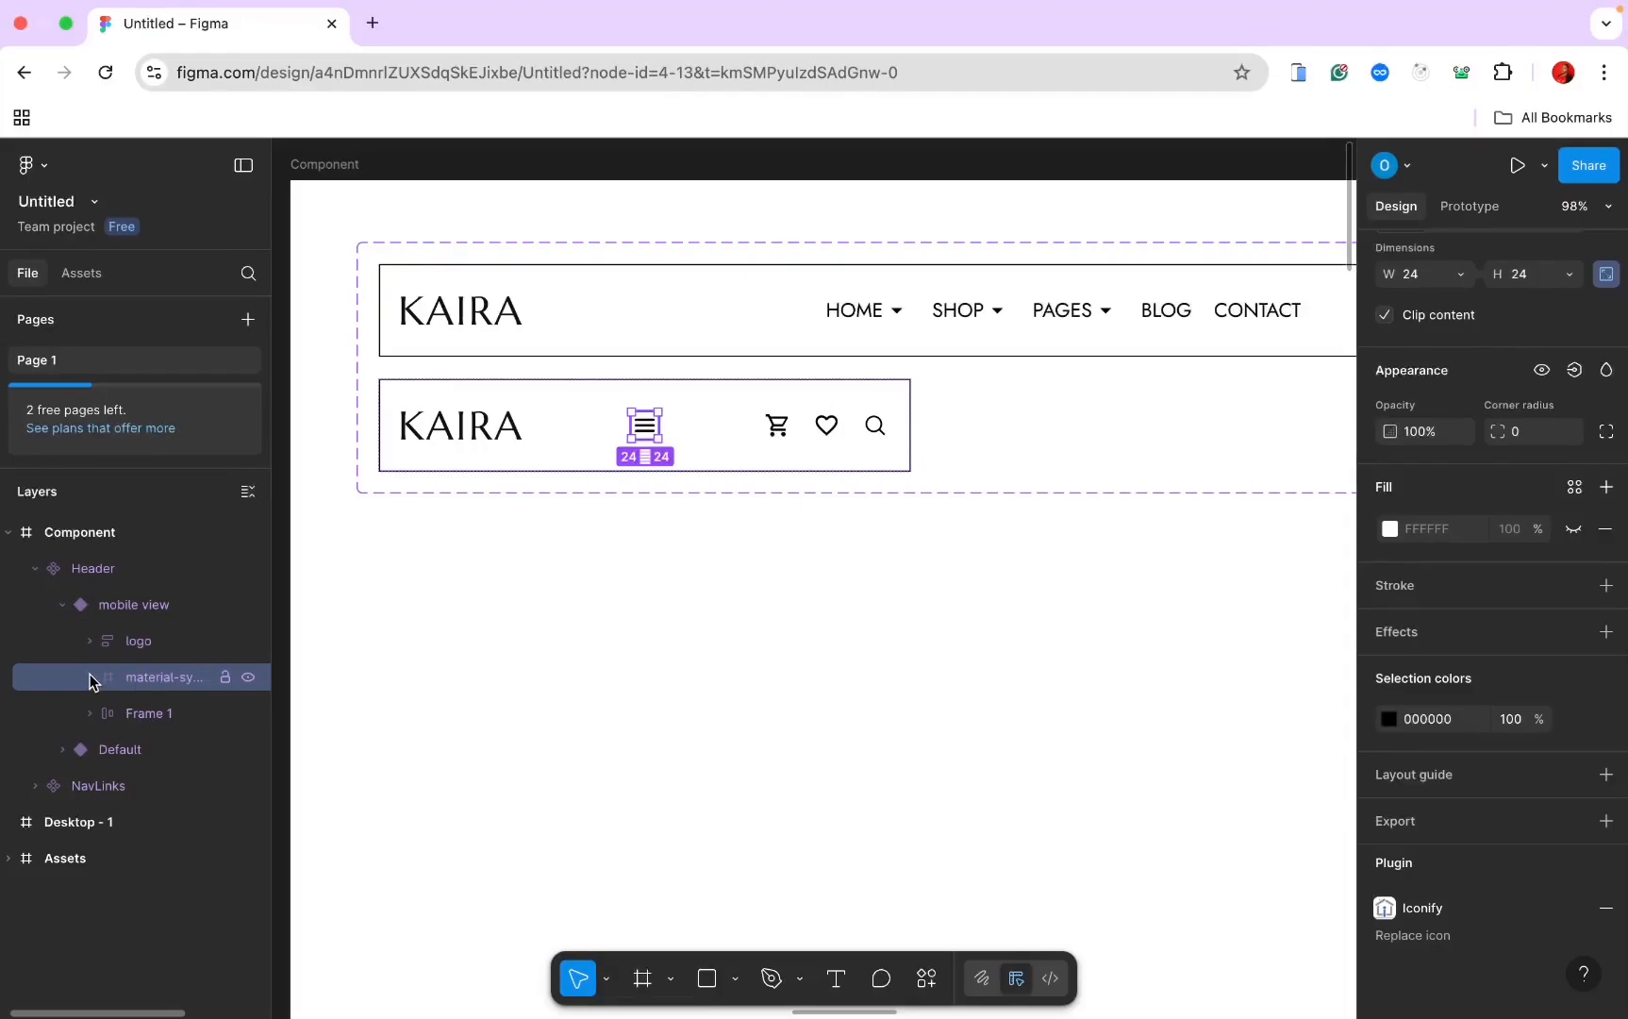
Step: Give the menu icon a black stroke and auto layout, with aspect ratio unlocked
click(89, 676)
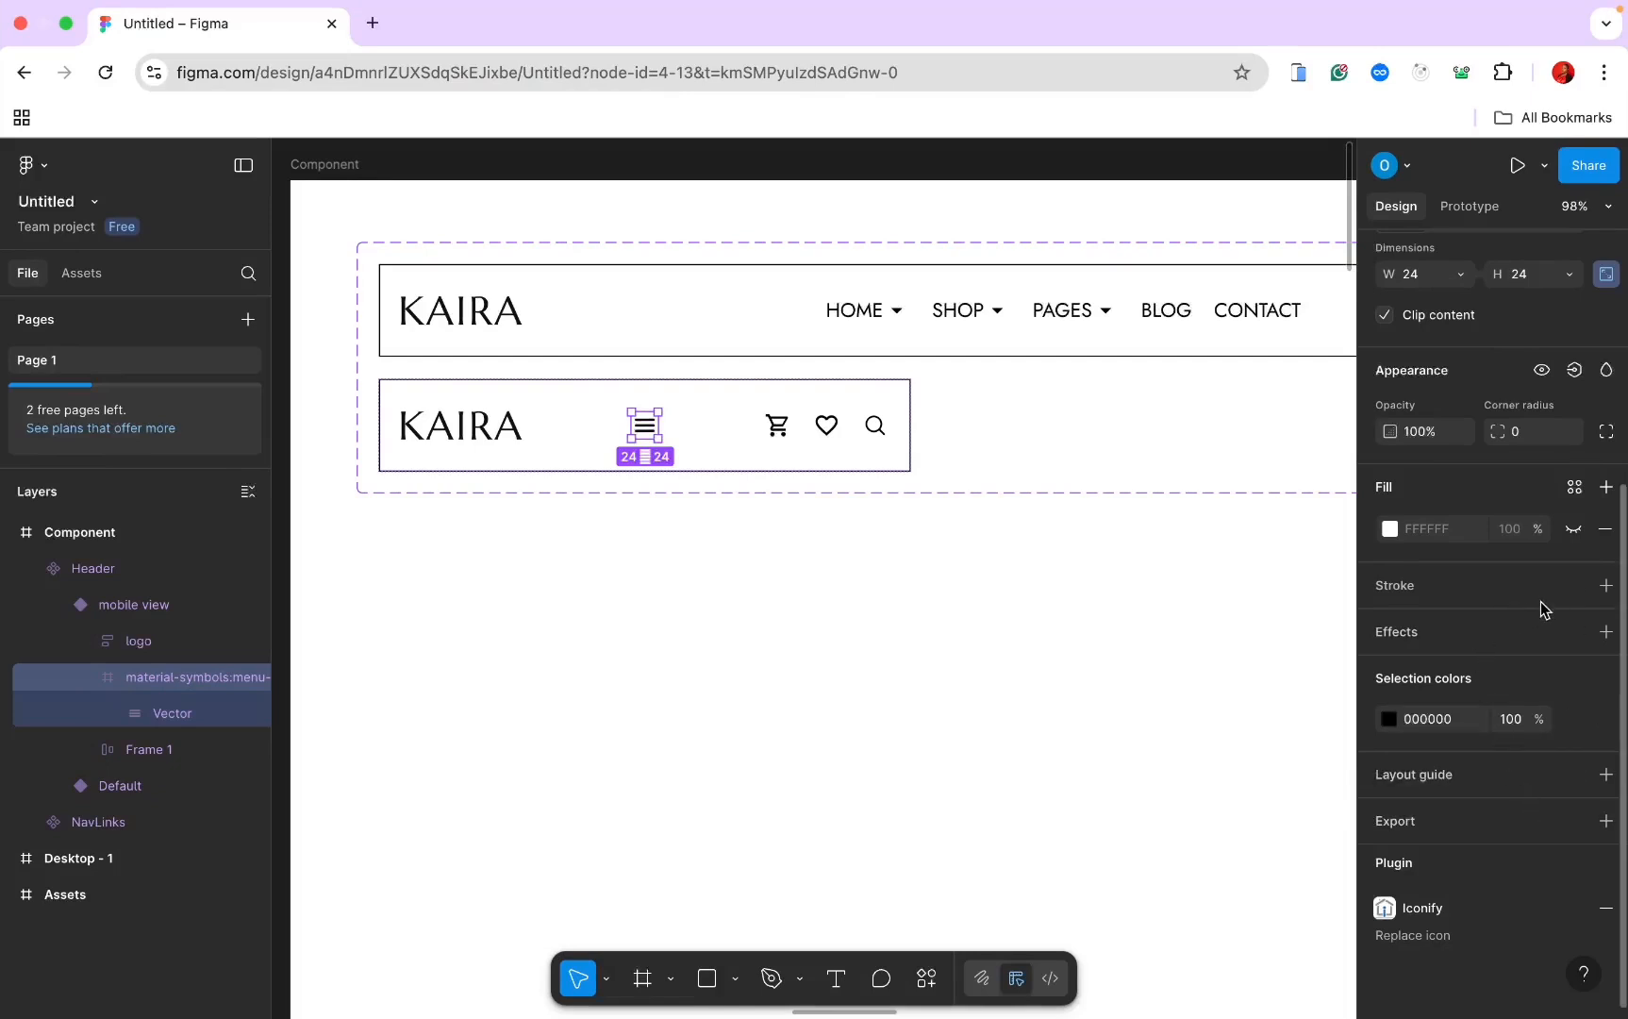
click(1606, 586)
scroll(1607, 528, up, 3)
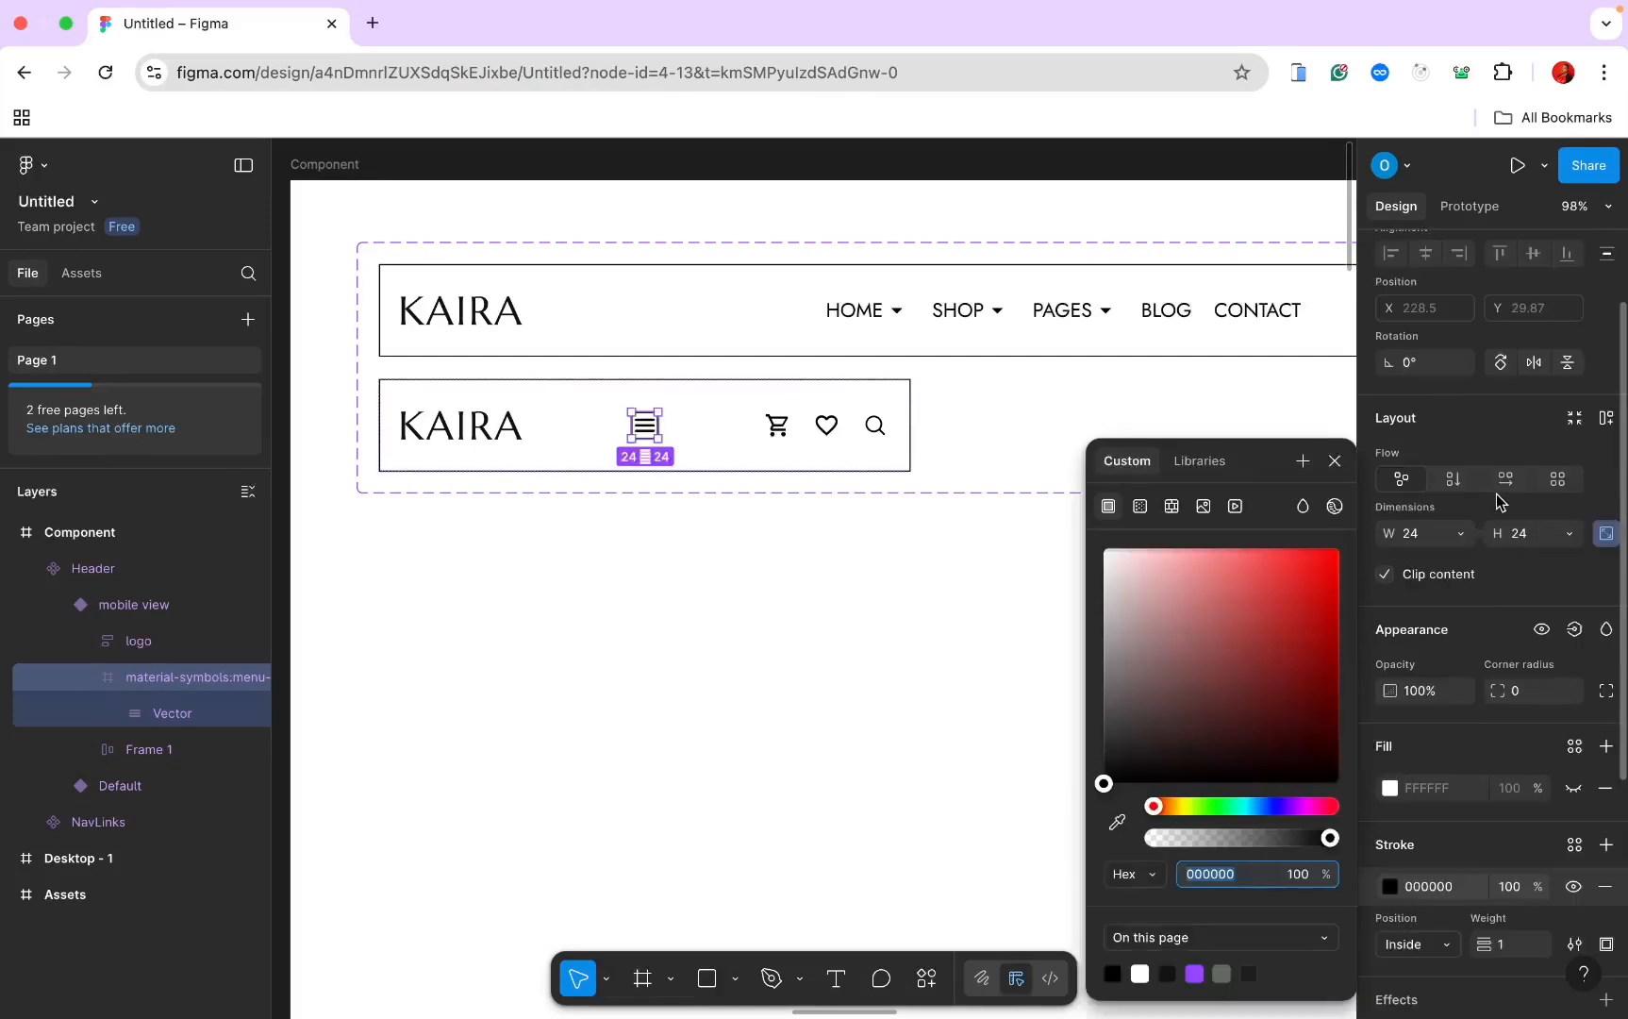
key(Escape)
click(1607, 418)
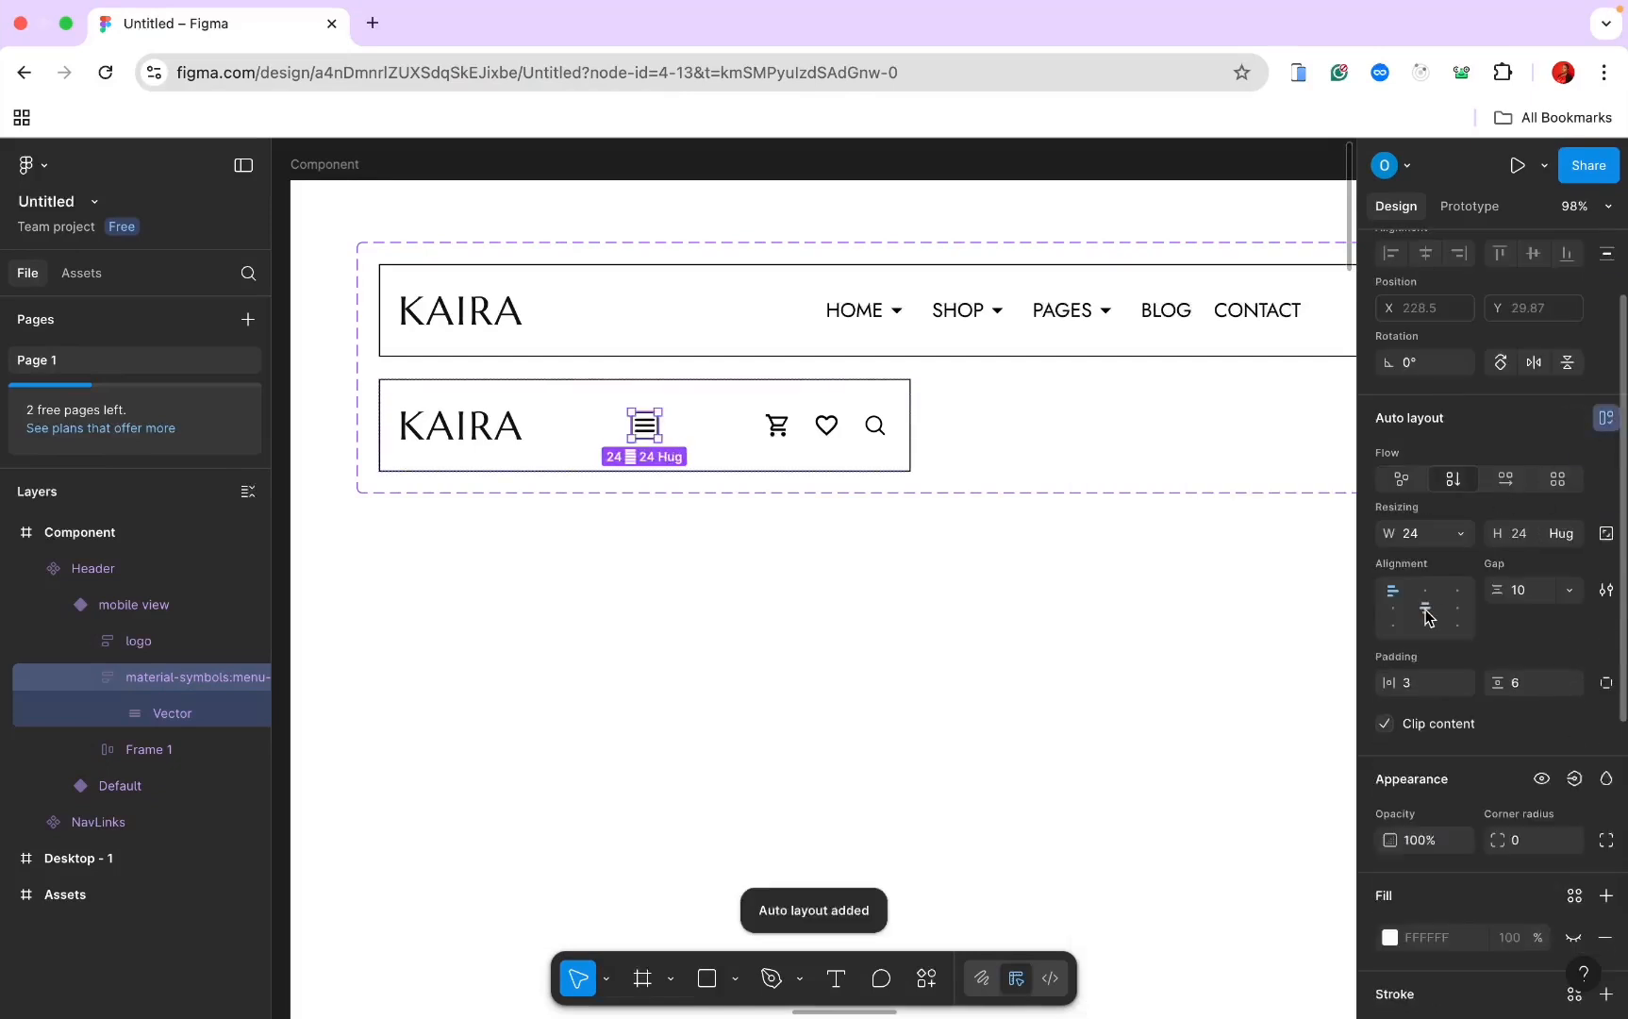
key(shift+l)
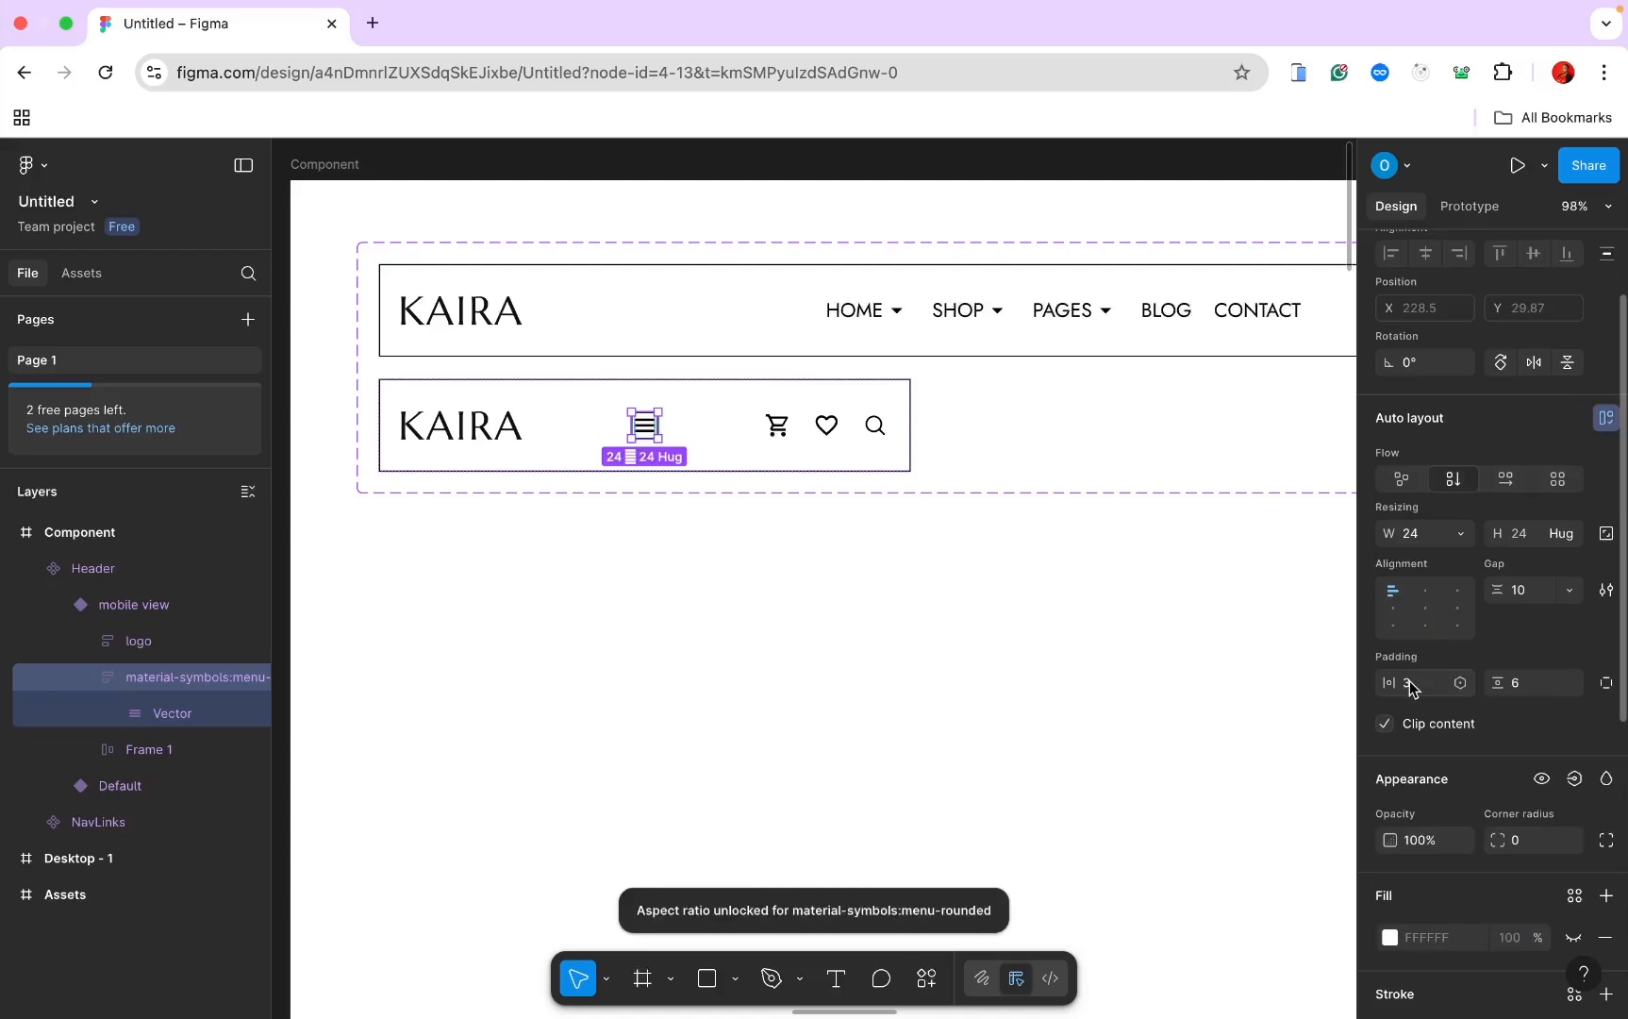
Step: Set the menu icon frame to width 30, centred content and corner radius 4
click(1410, 680)
click(1413, 536)
text(3)
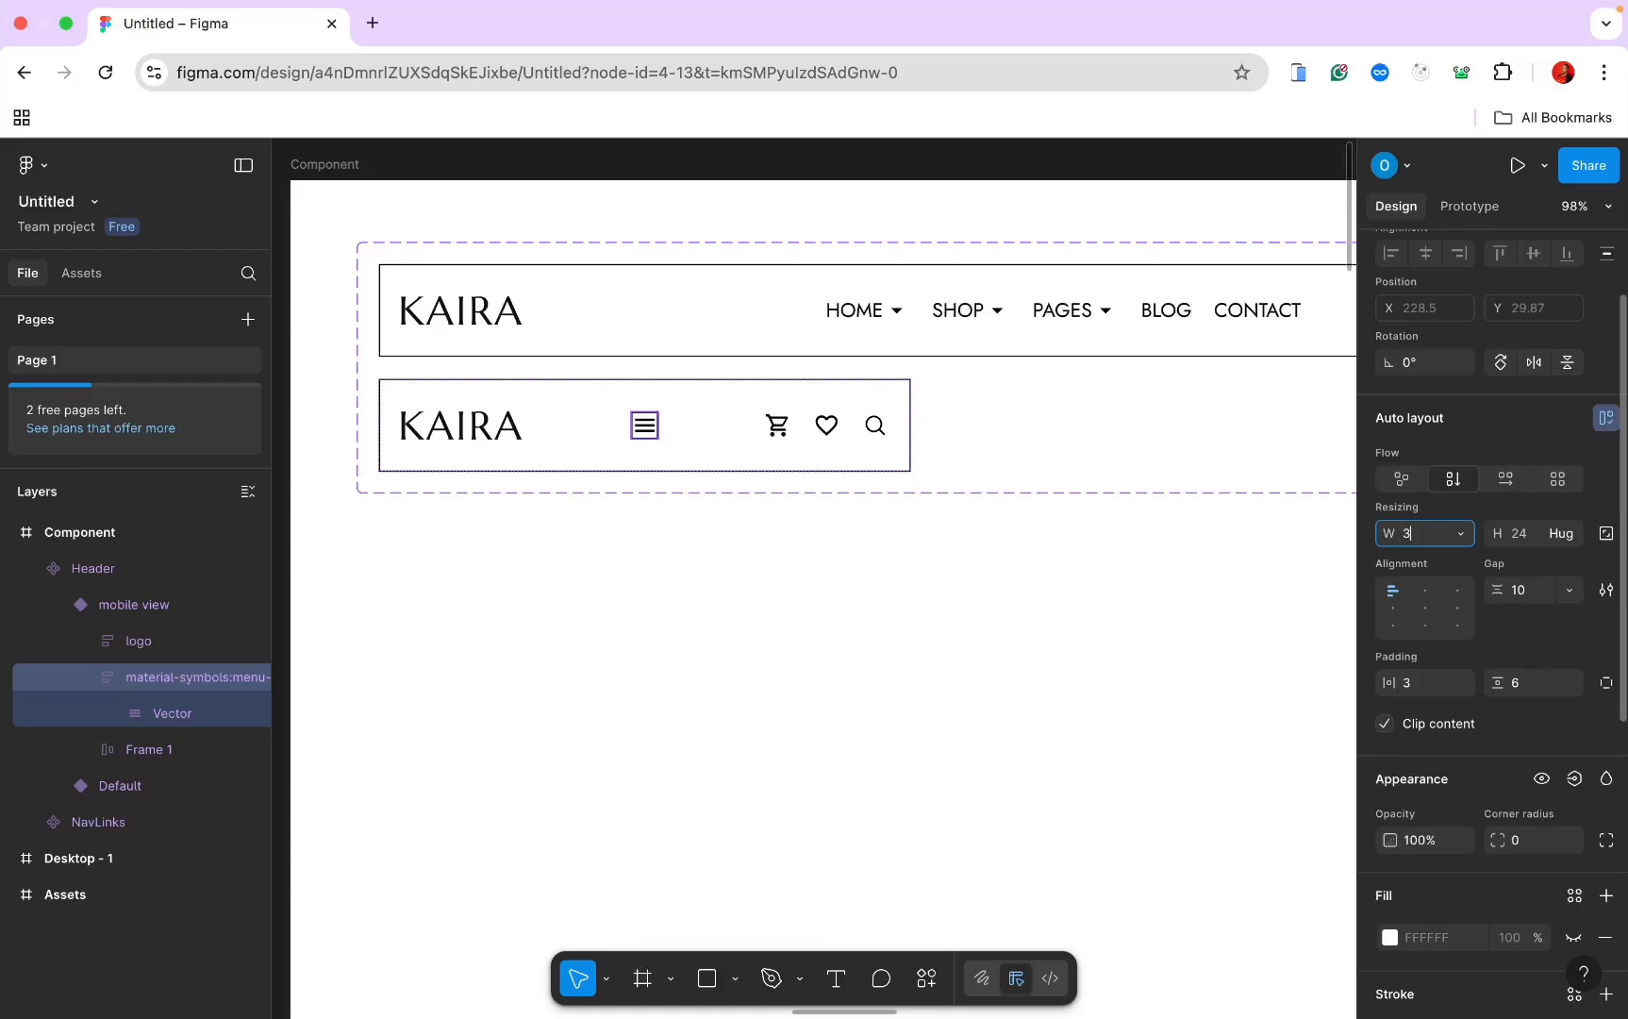
text(0)
key(Return)
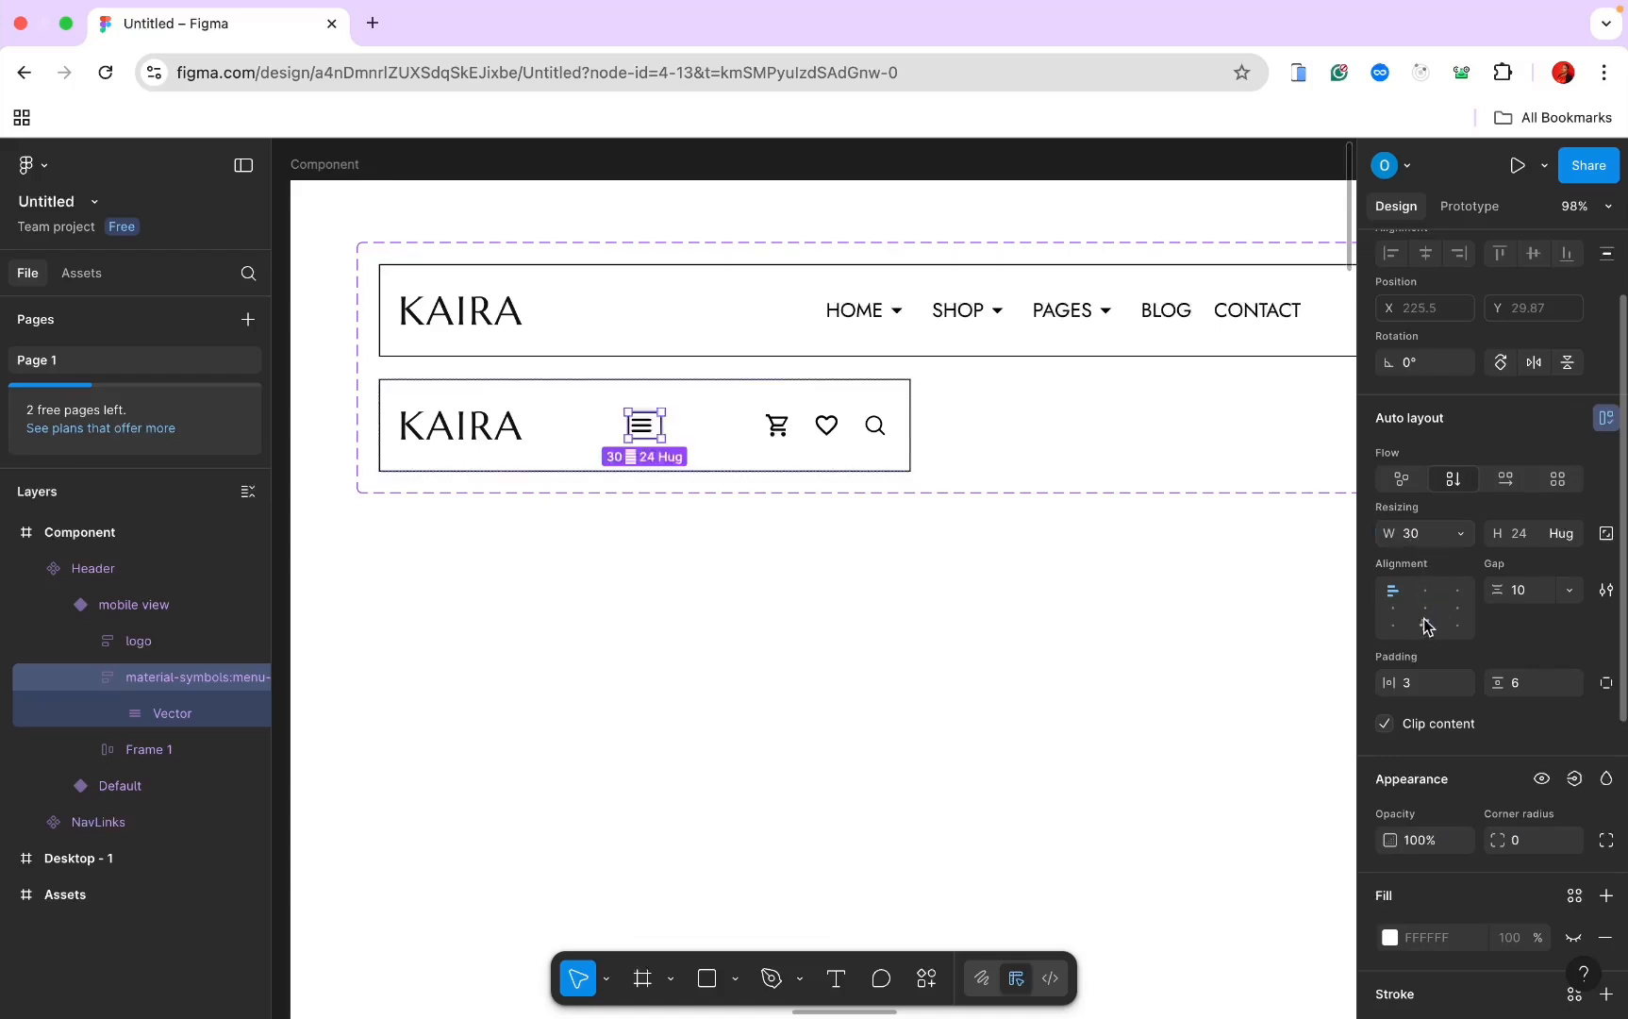
click(1428, 611)
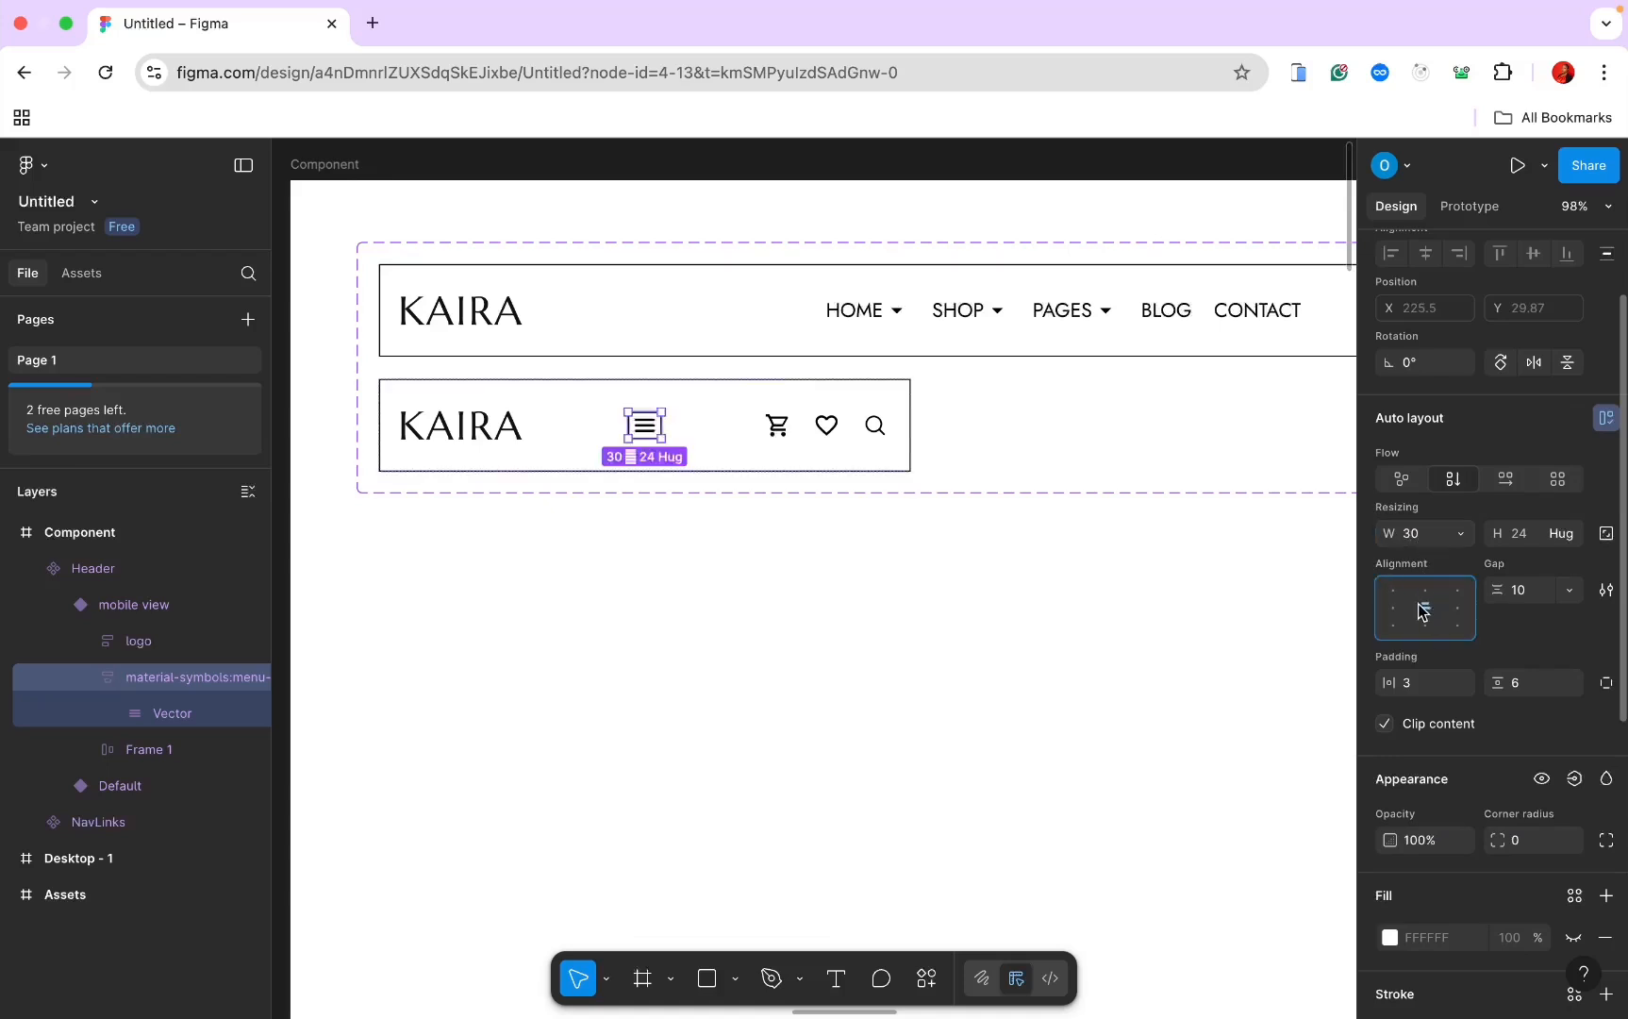
scroll(1494, 781, down, 2)
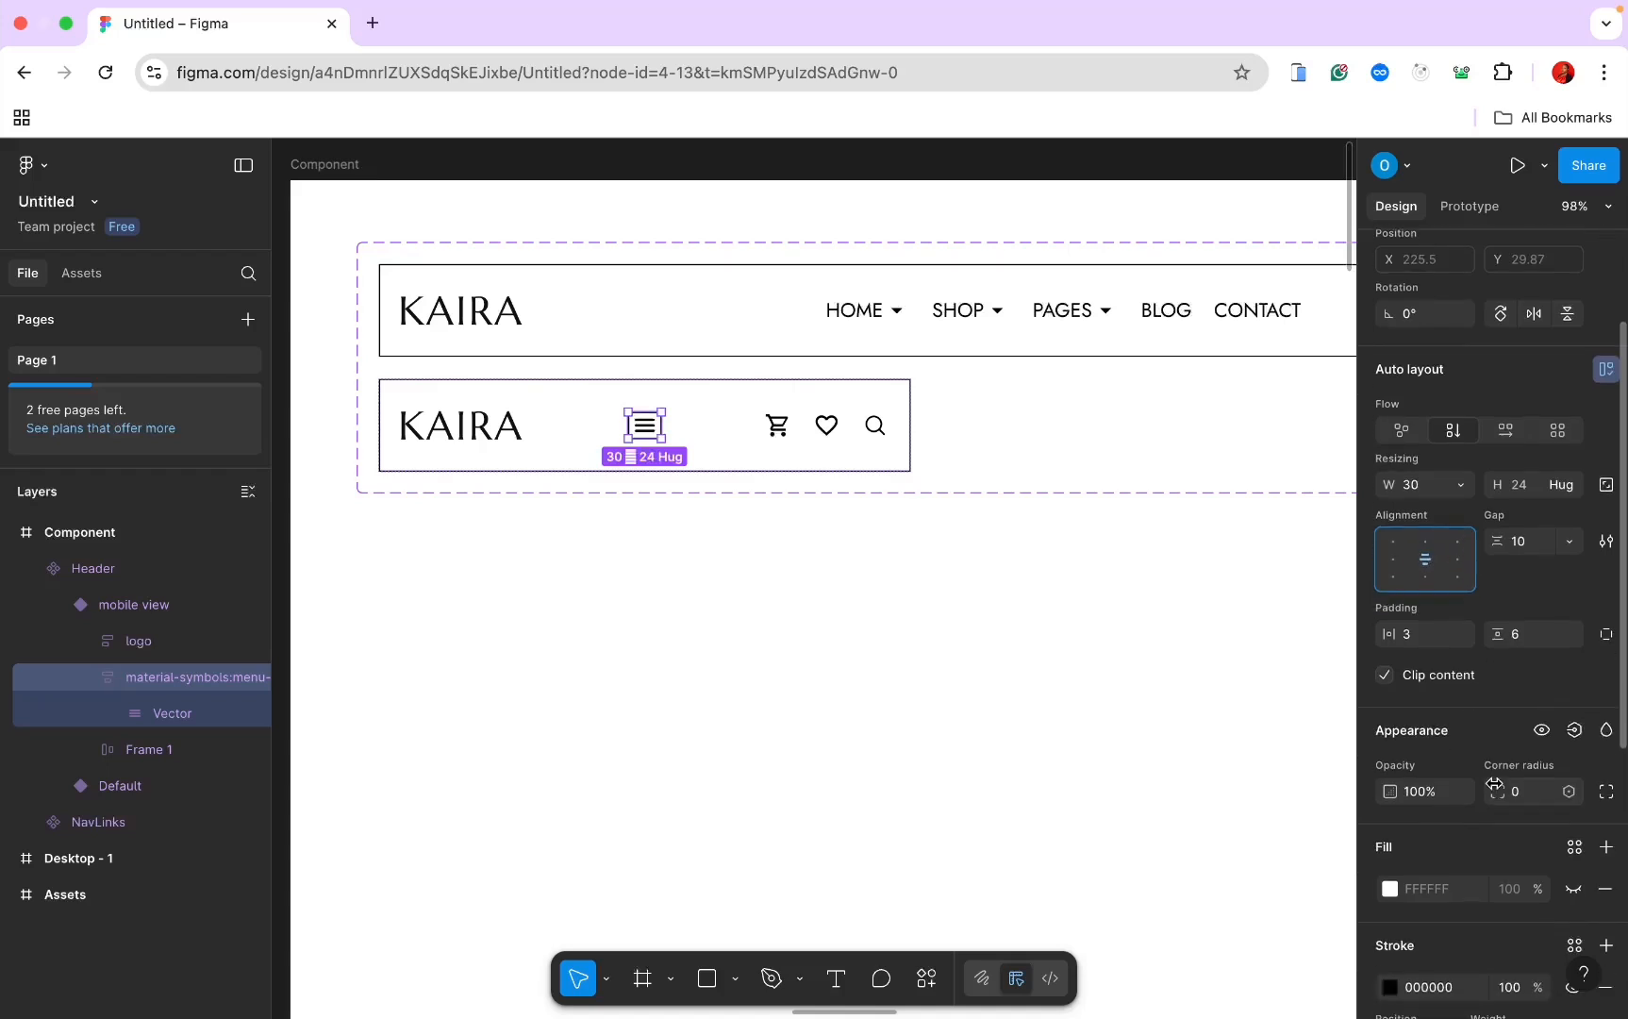
click(1522, 770)
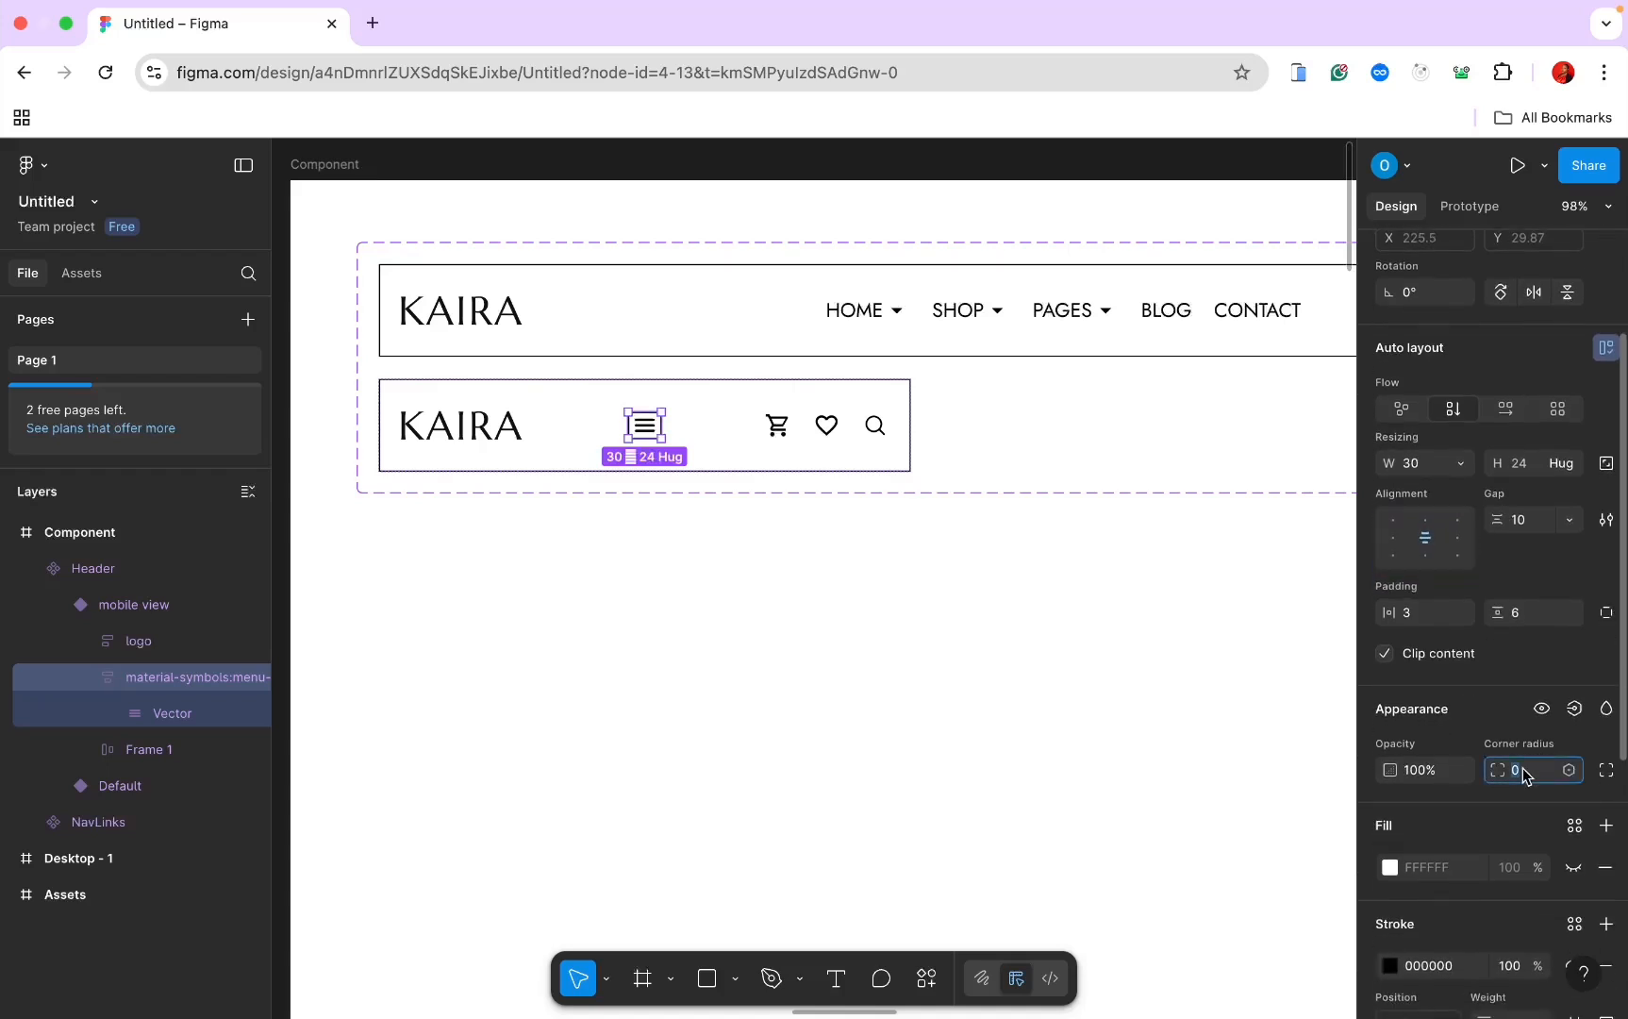
text(4)
key(Return)
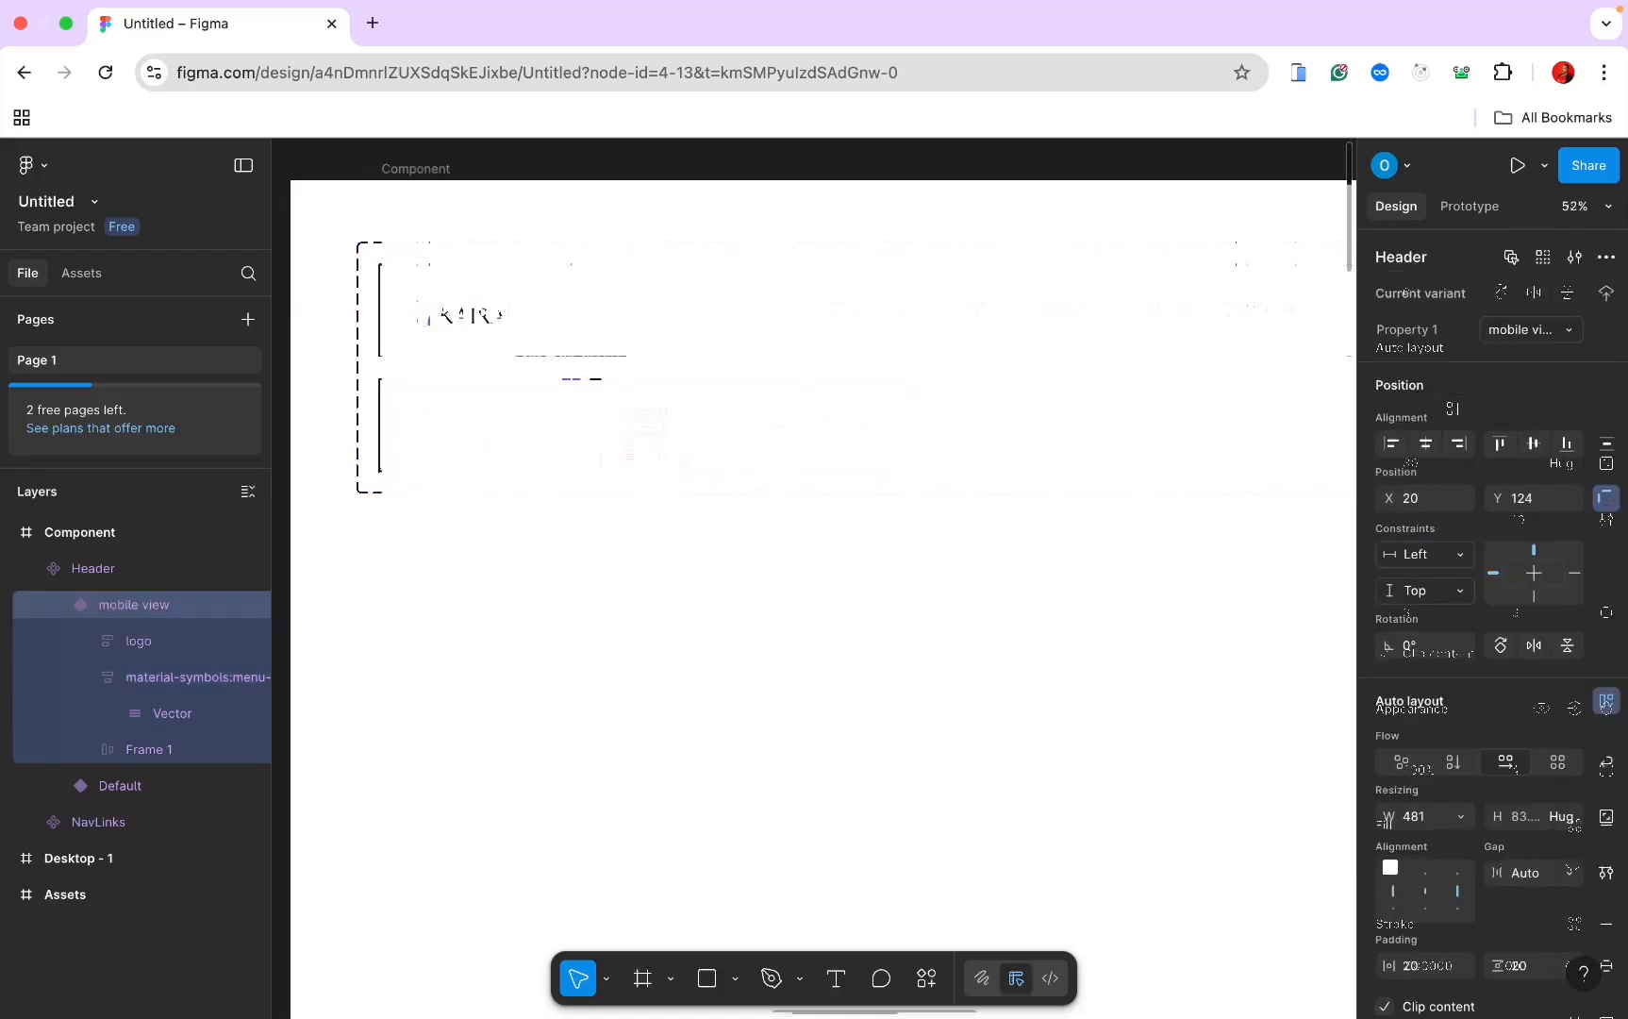
Step: Add a third header variant, Variant3, and stretch it to about 509 tall
click(571, 385)
scroll(940, 446, up, 5)
scroll(944, 452, down, 4)
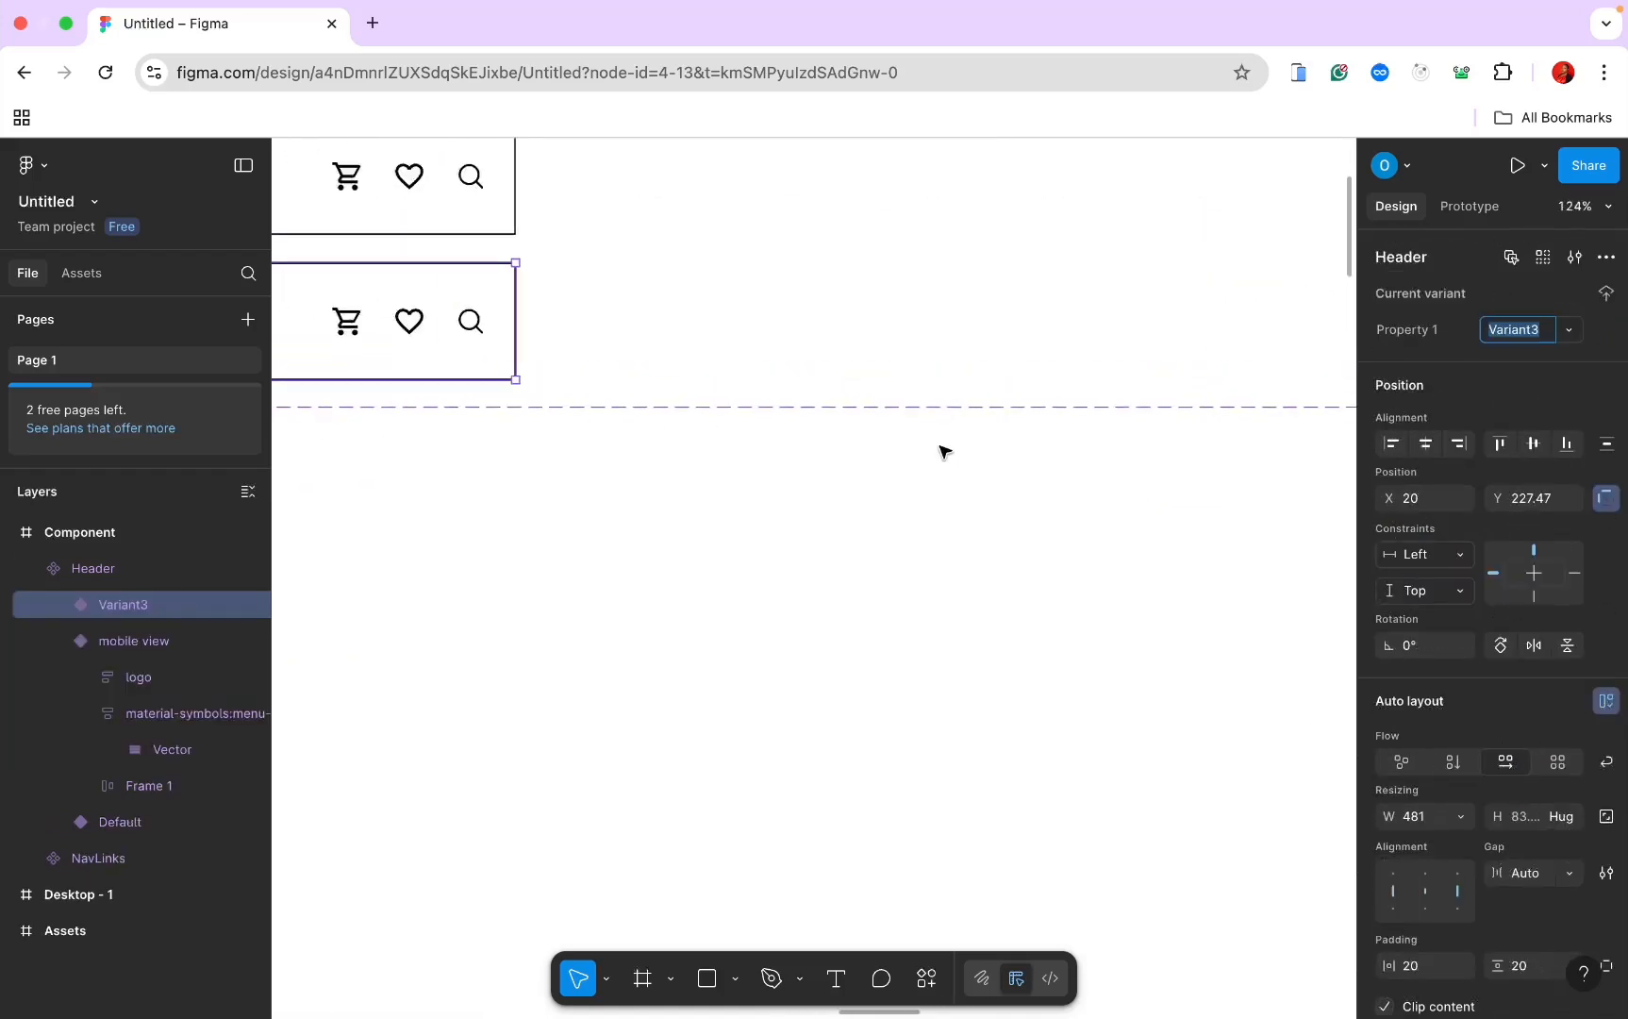
scroll(991, 471, up, 1)
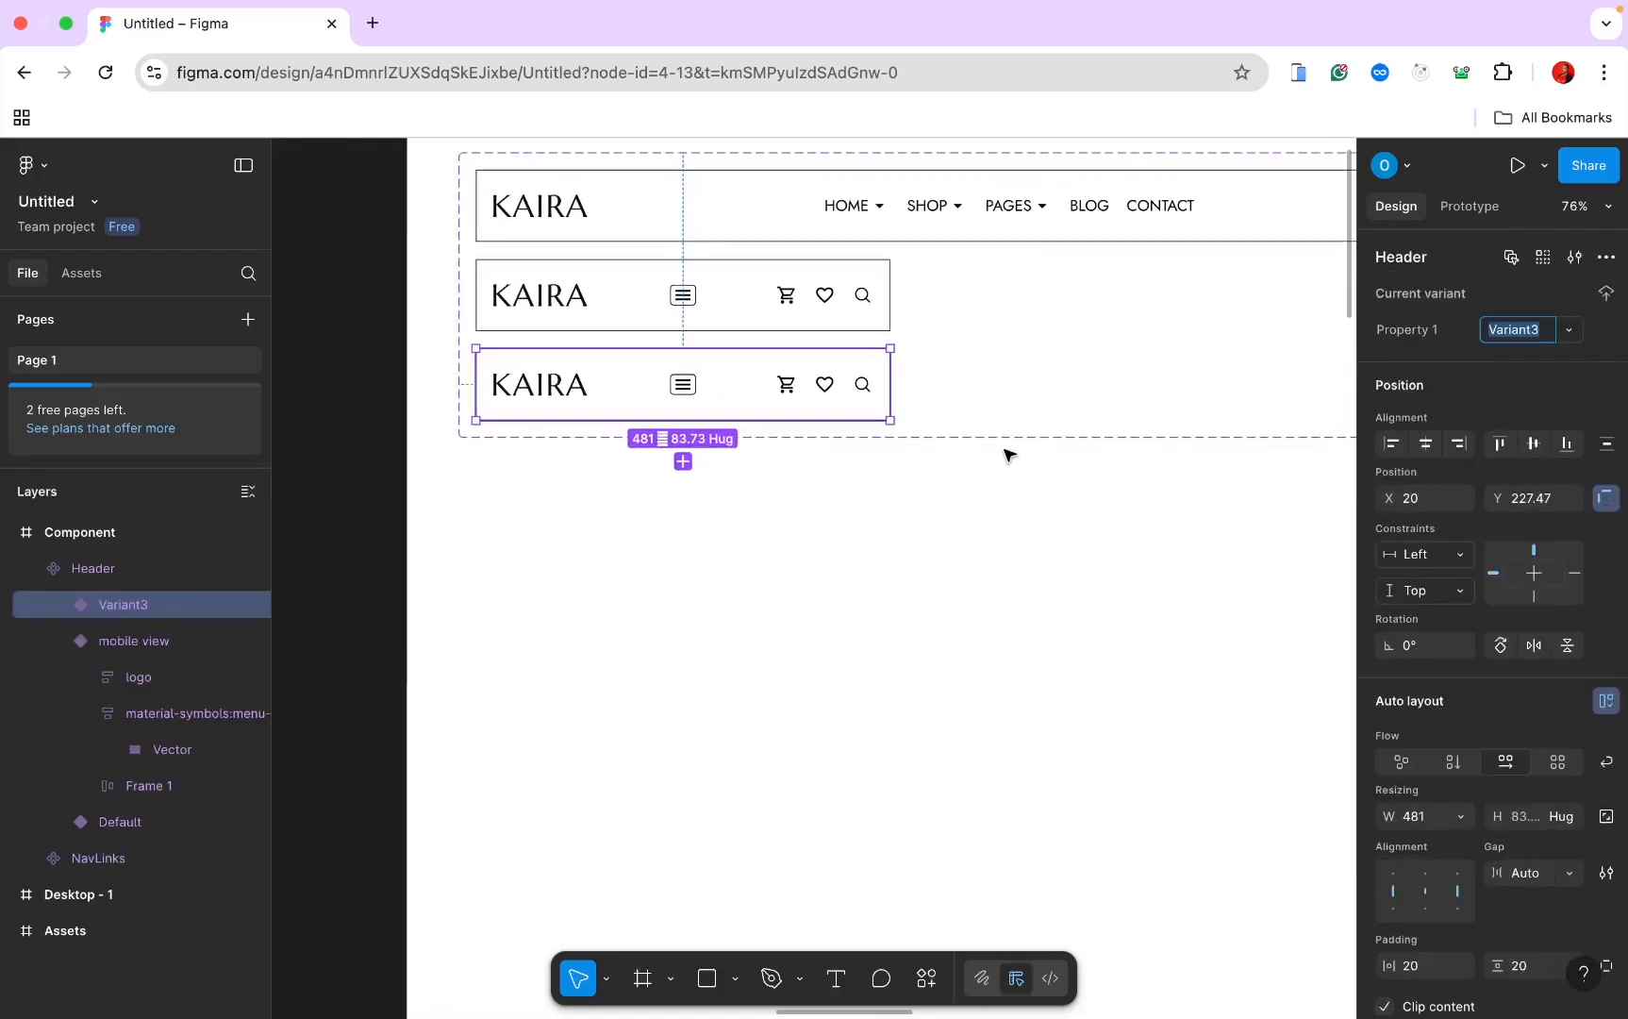
click(1008, 437)
drag(1009, 438, 1006, 848)
click(694, 419)
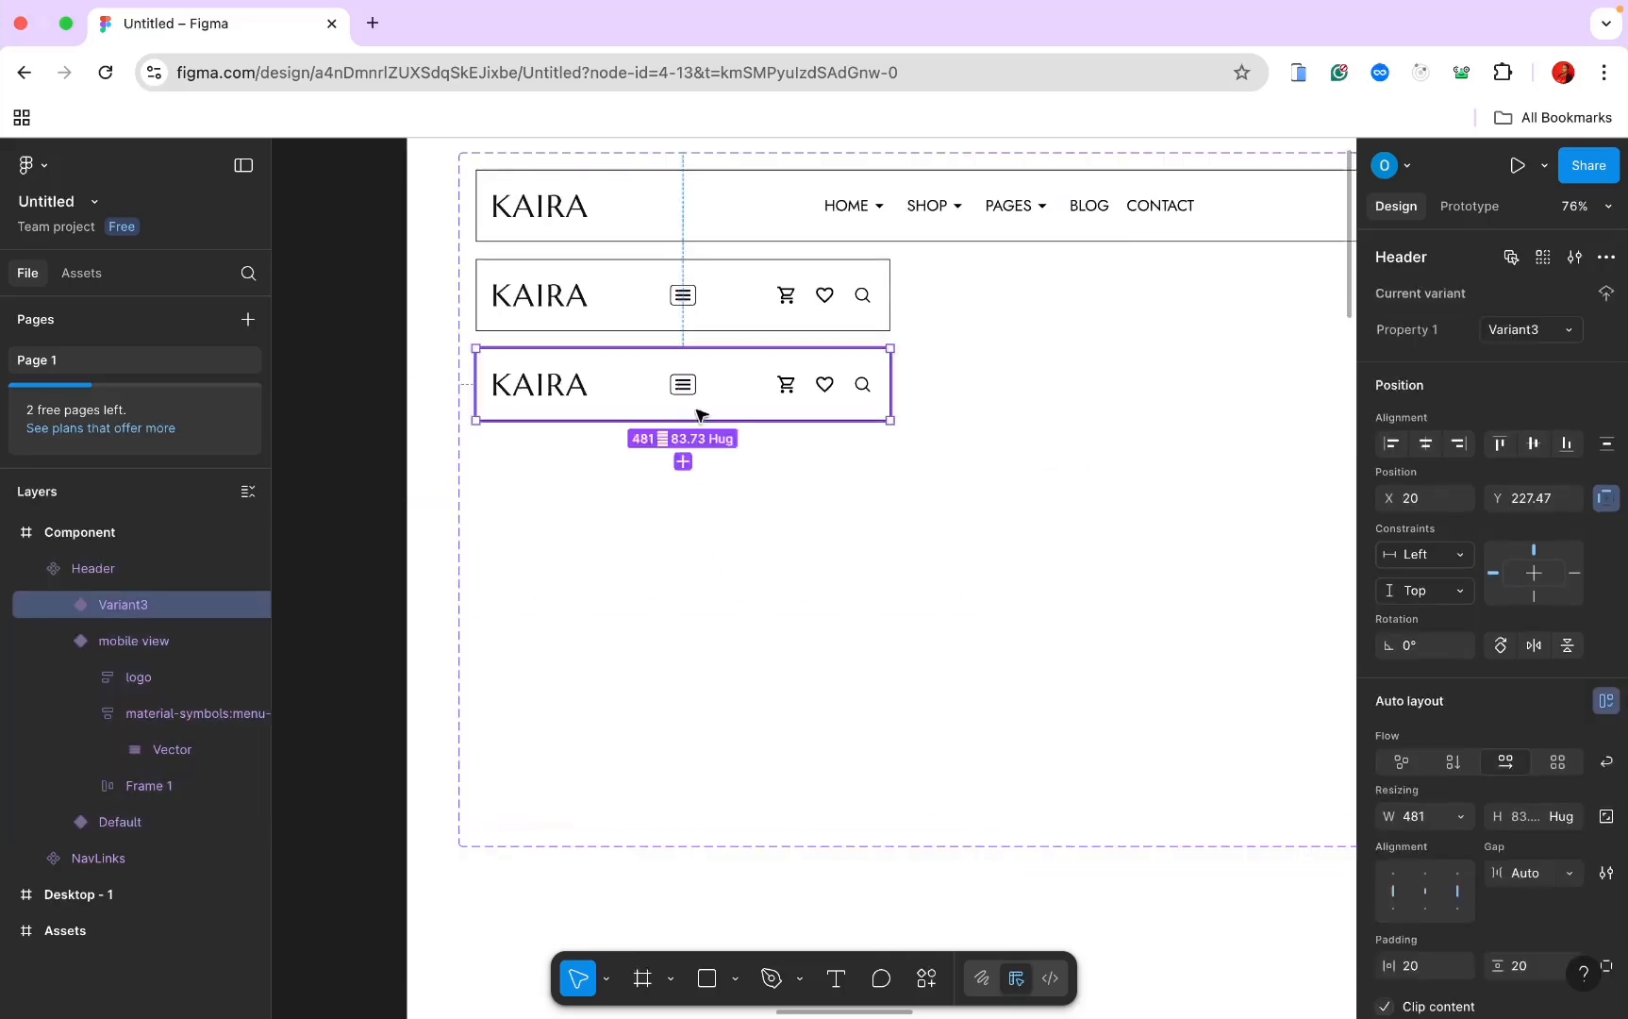
drag(694, 420, 688, 786)
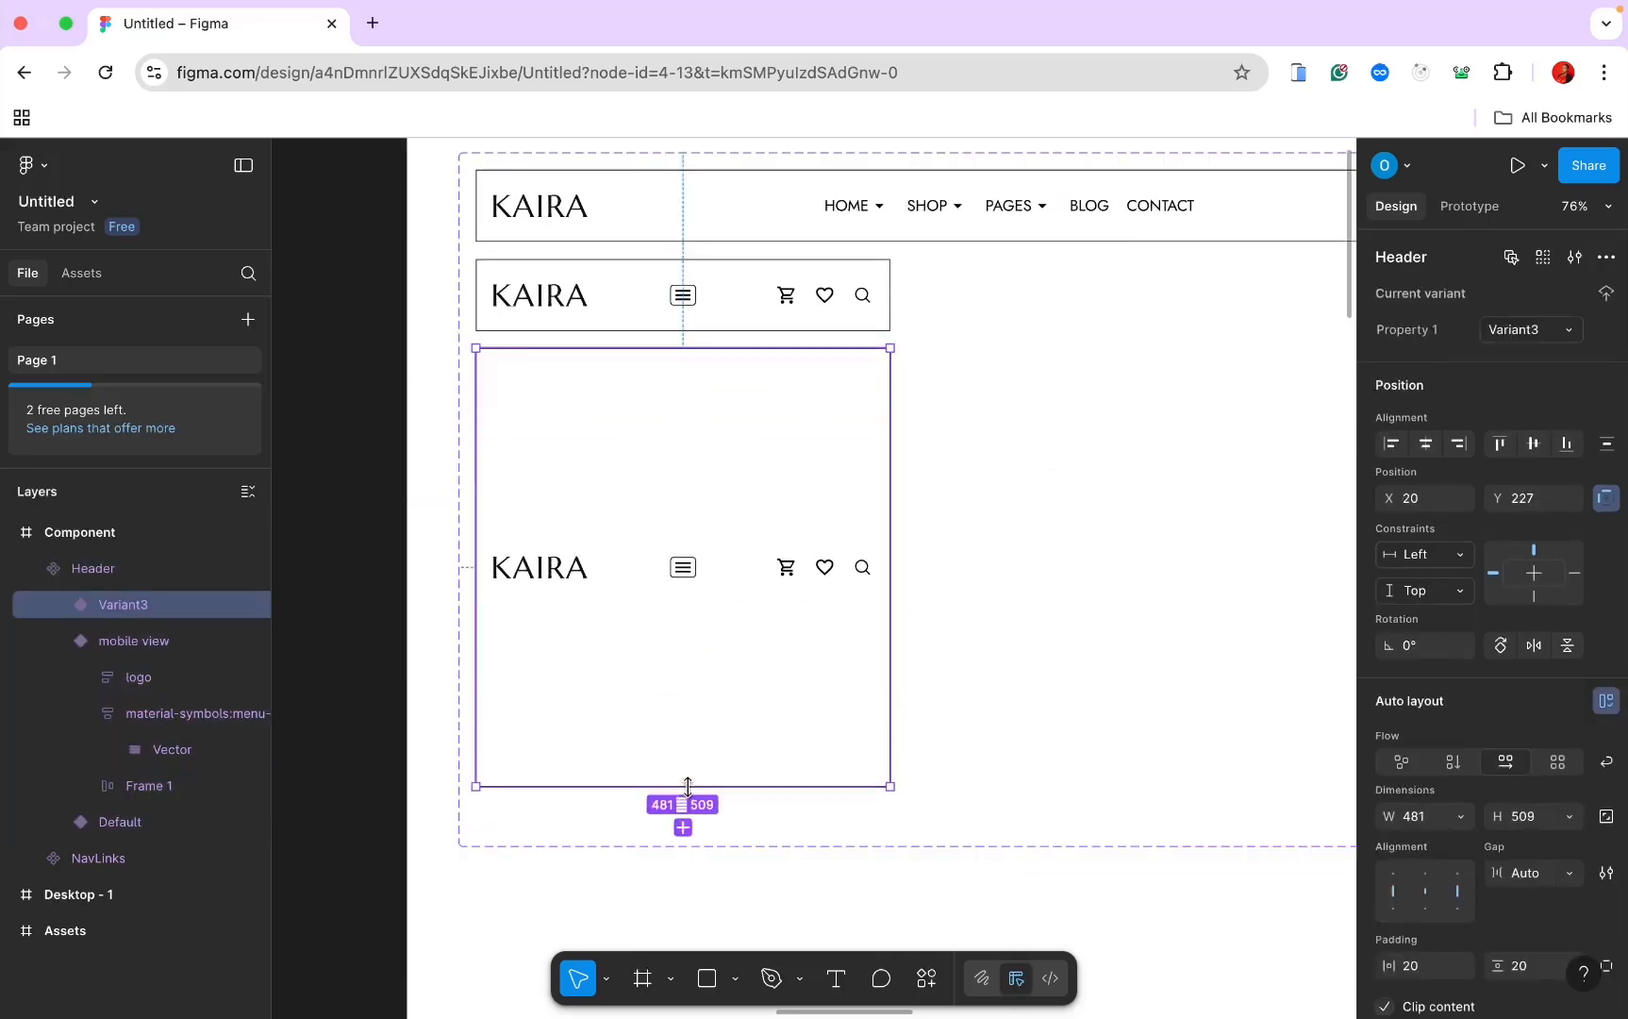
Step: Wrap Variant3's contents in a new frame named Header, aligned to the top
double_click(787, 570)
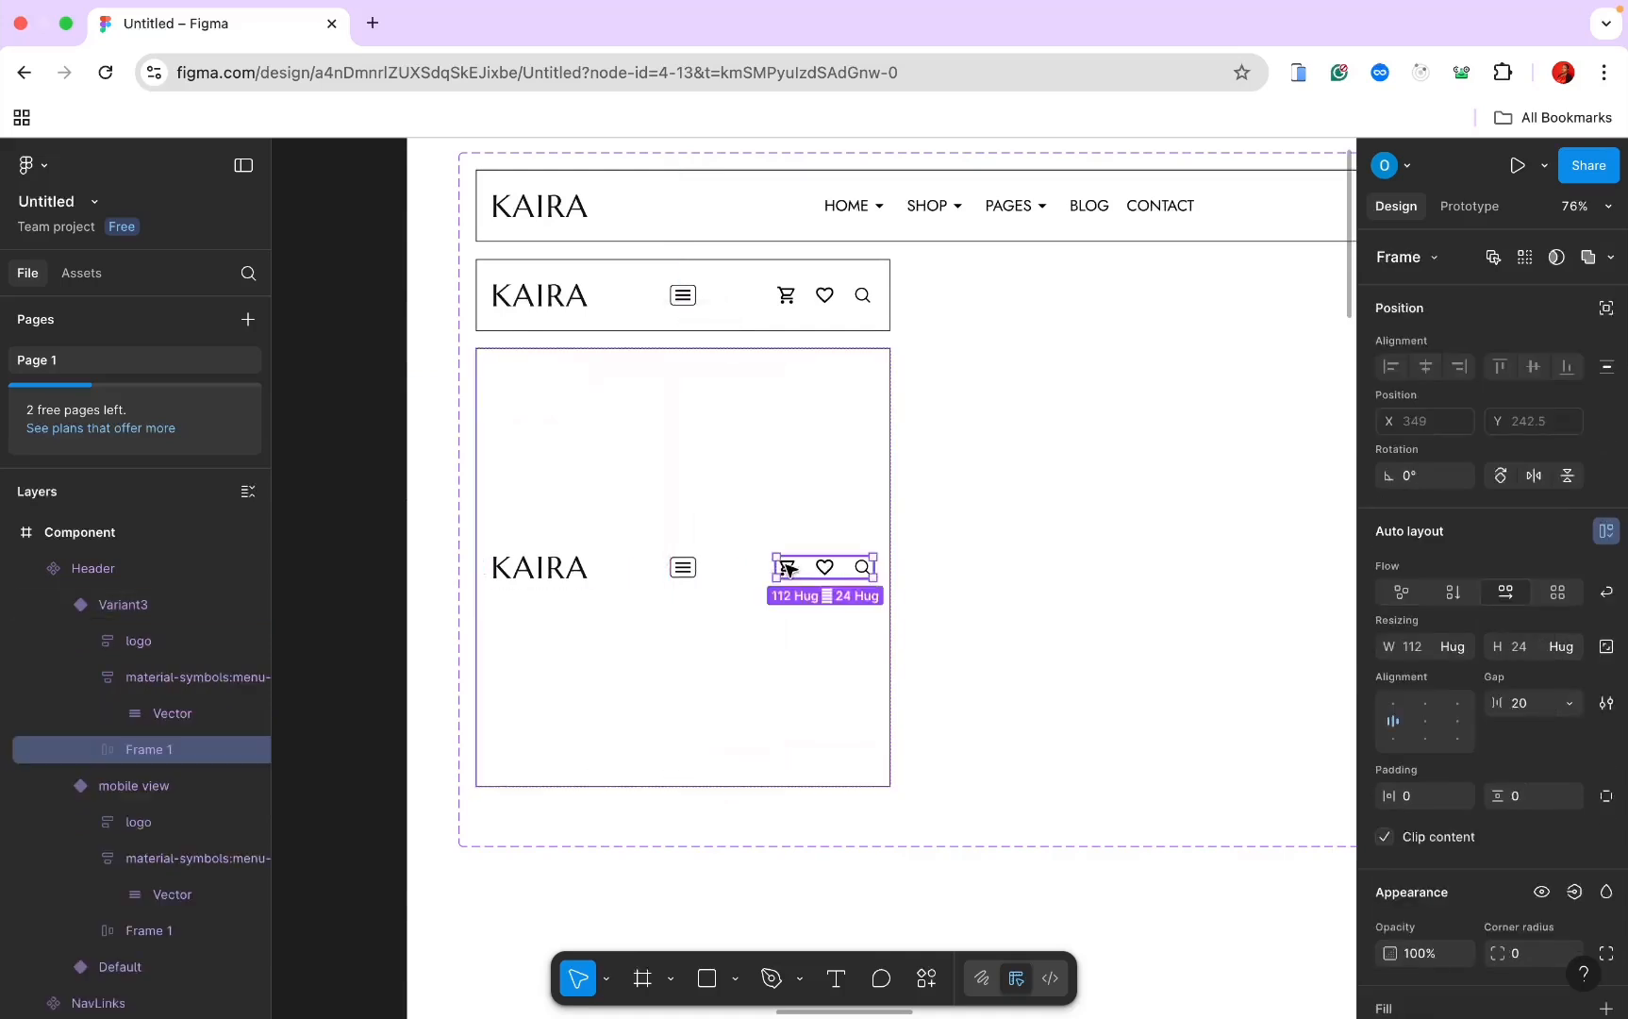
key(super+a)
right_click(626, 581)
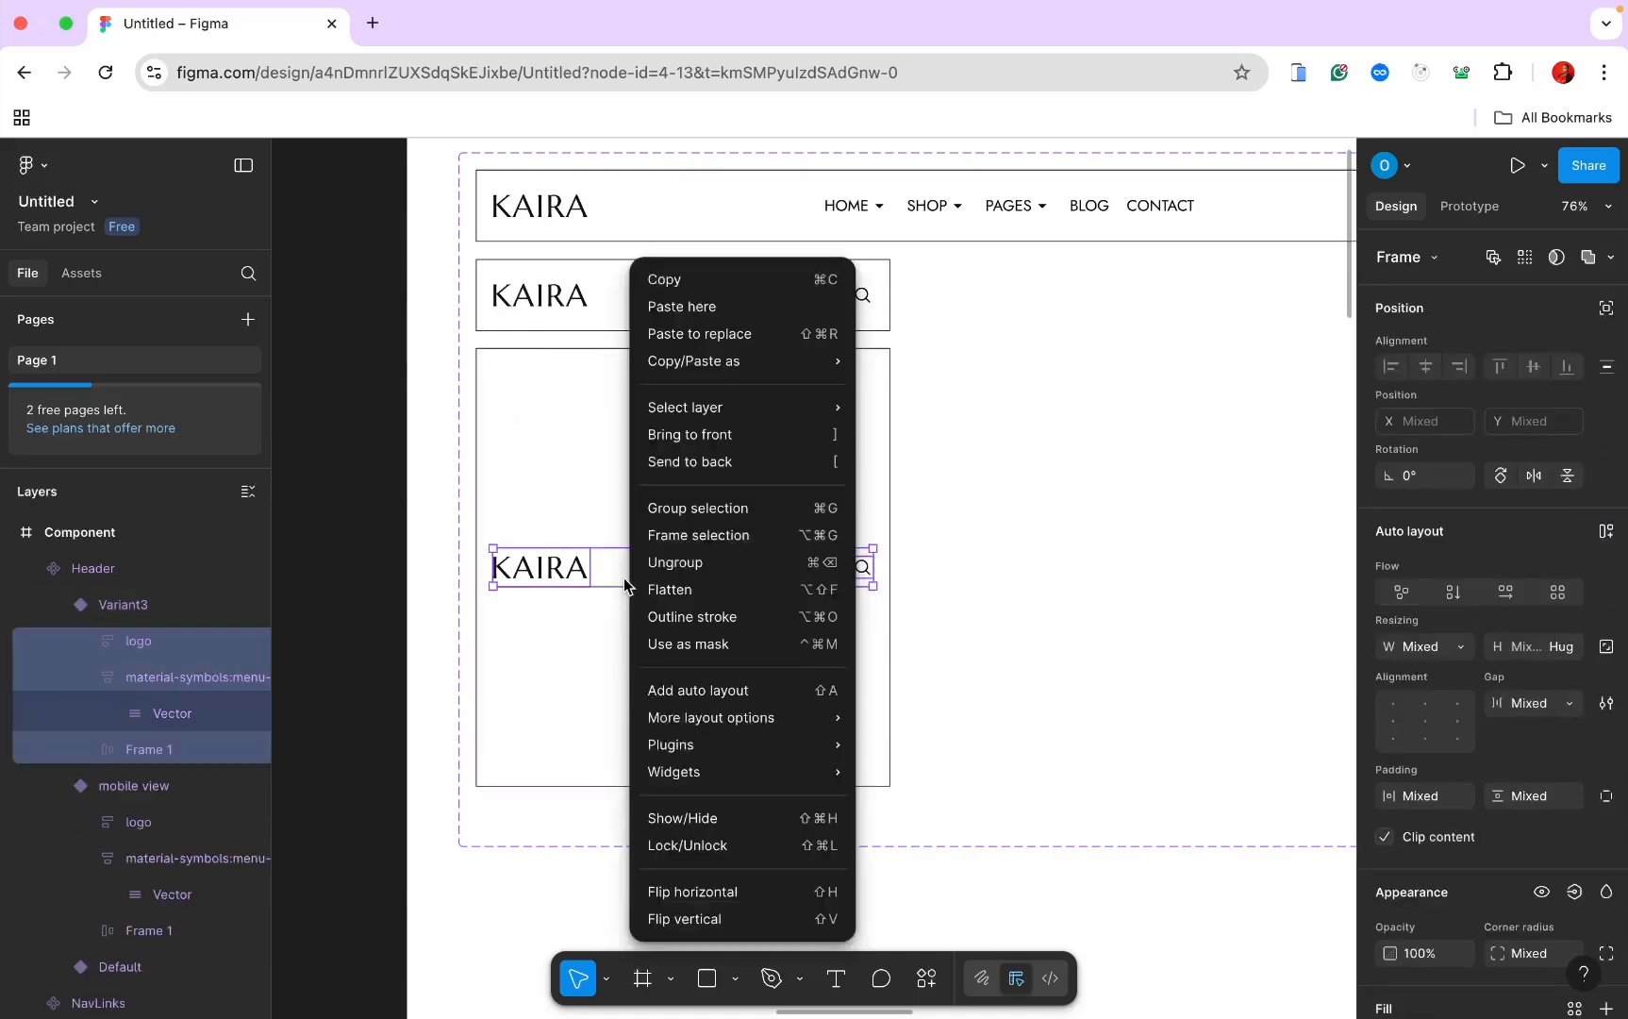
click(678, 542)
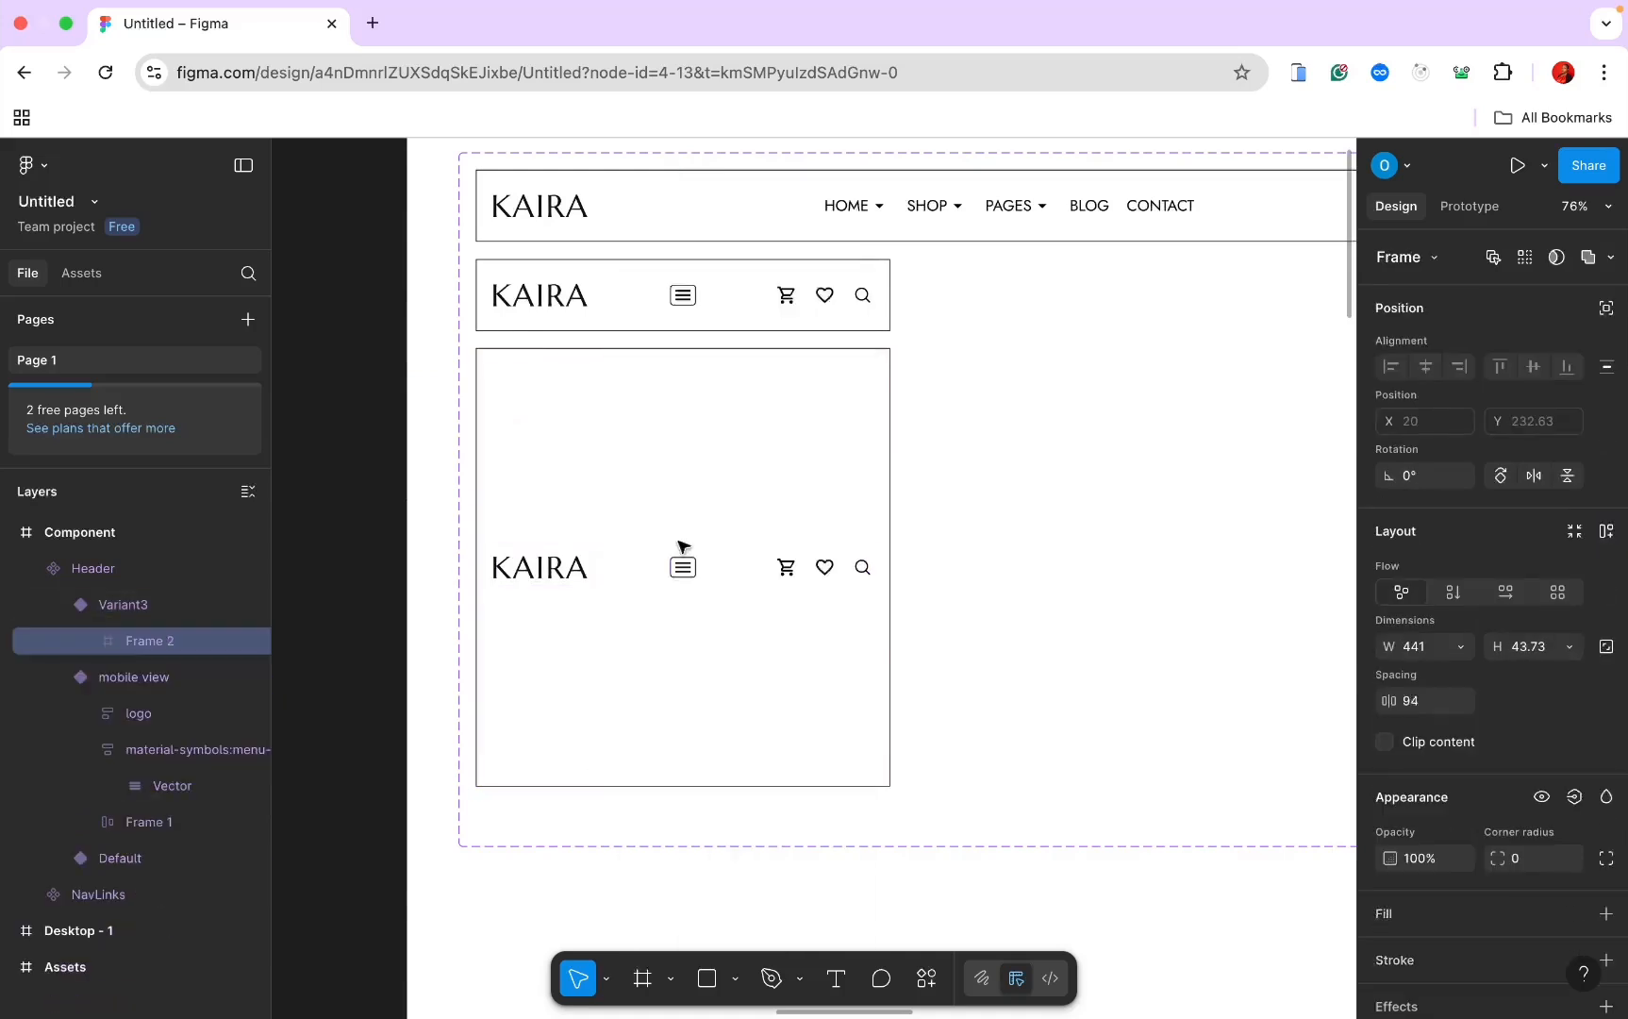
double_click(133, 642)
text(H)
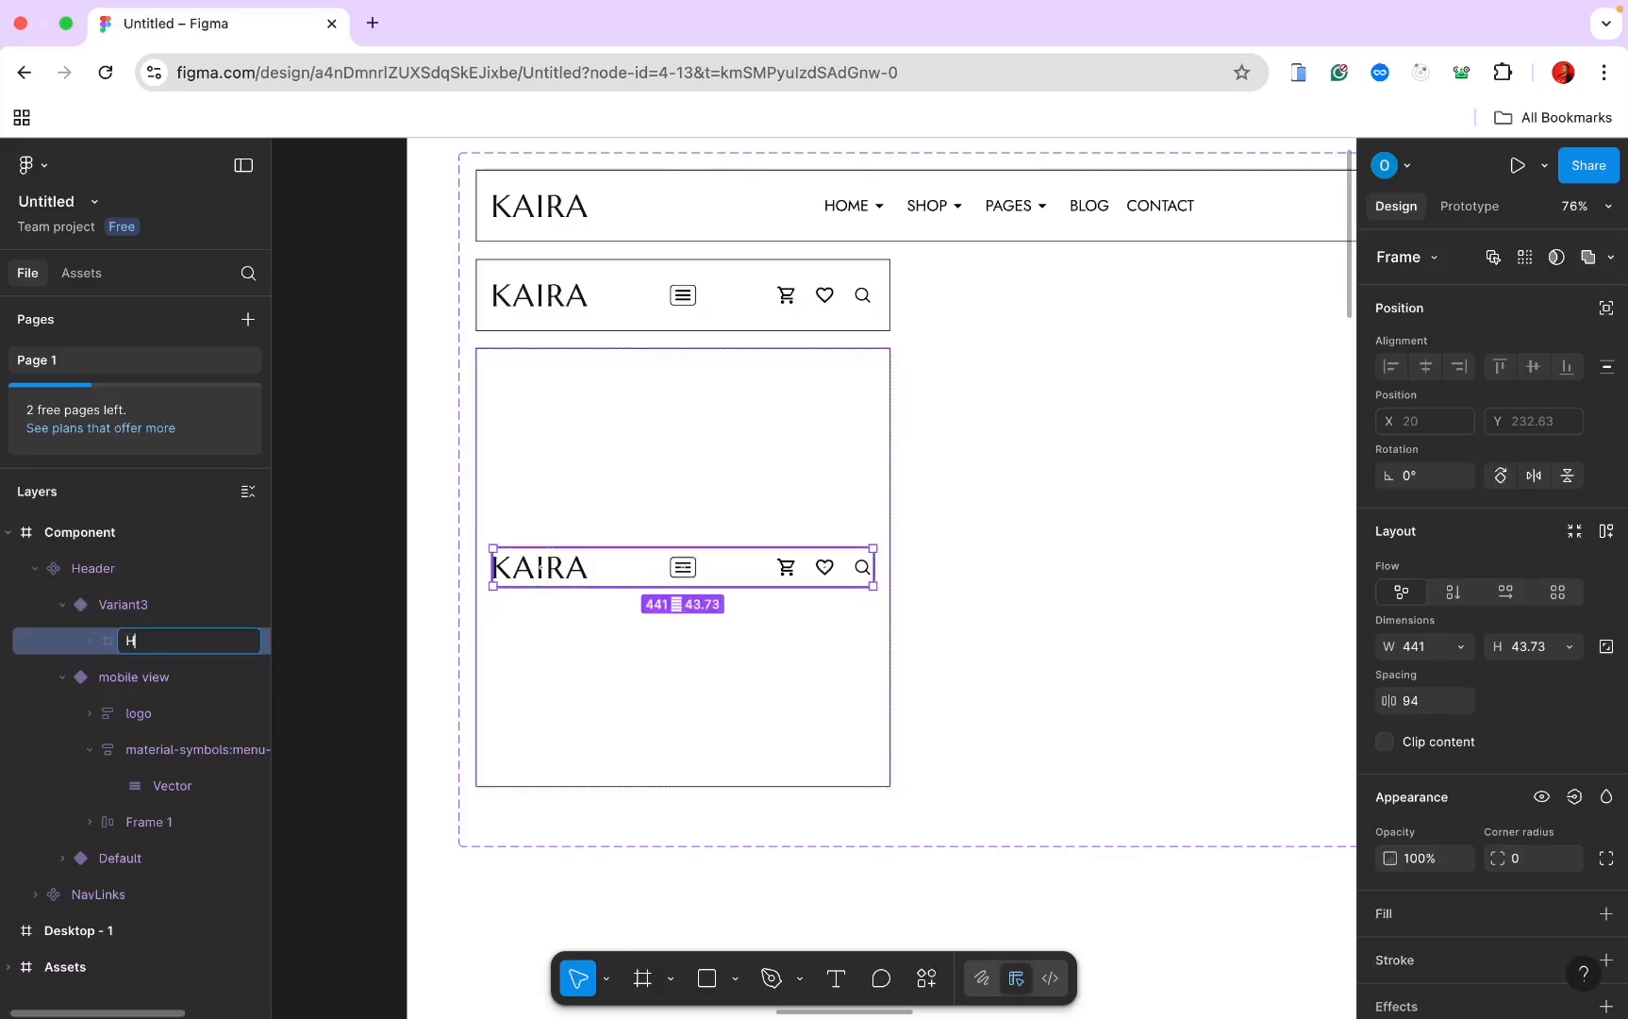
text(eader)
key(Return)
key(Escape)
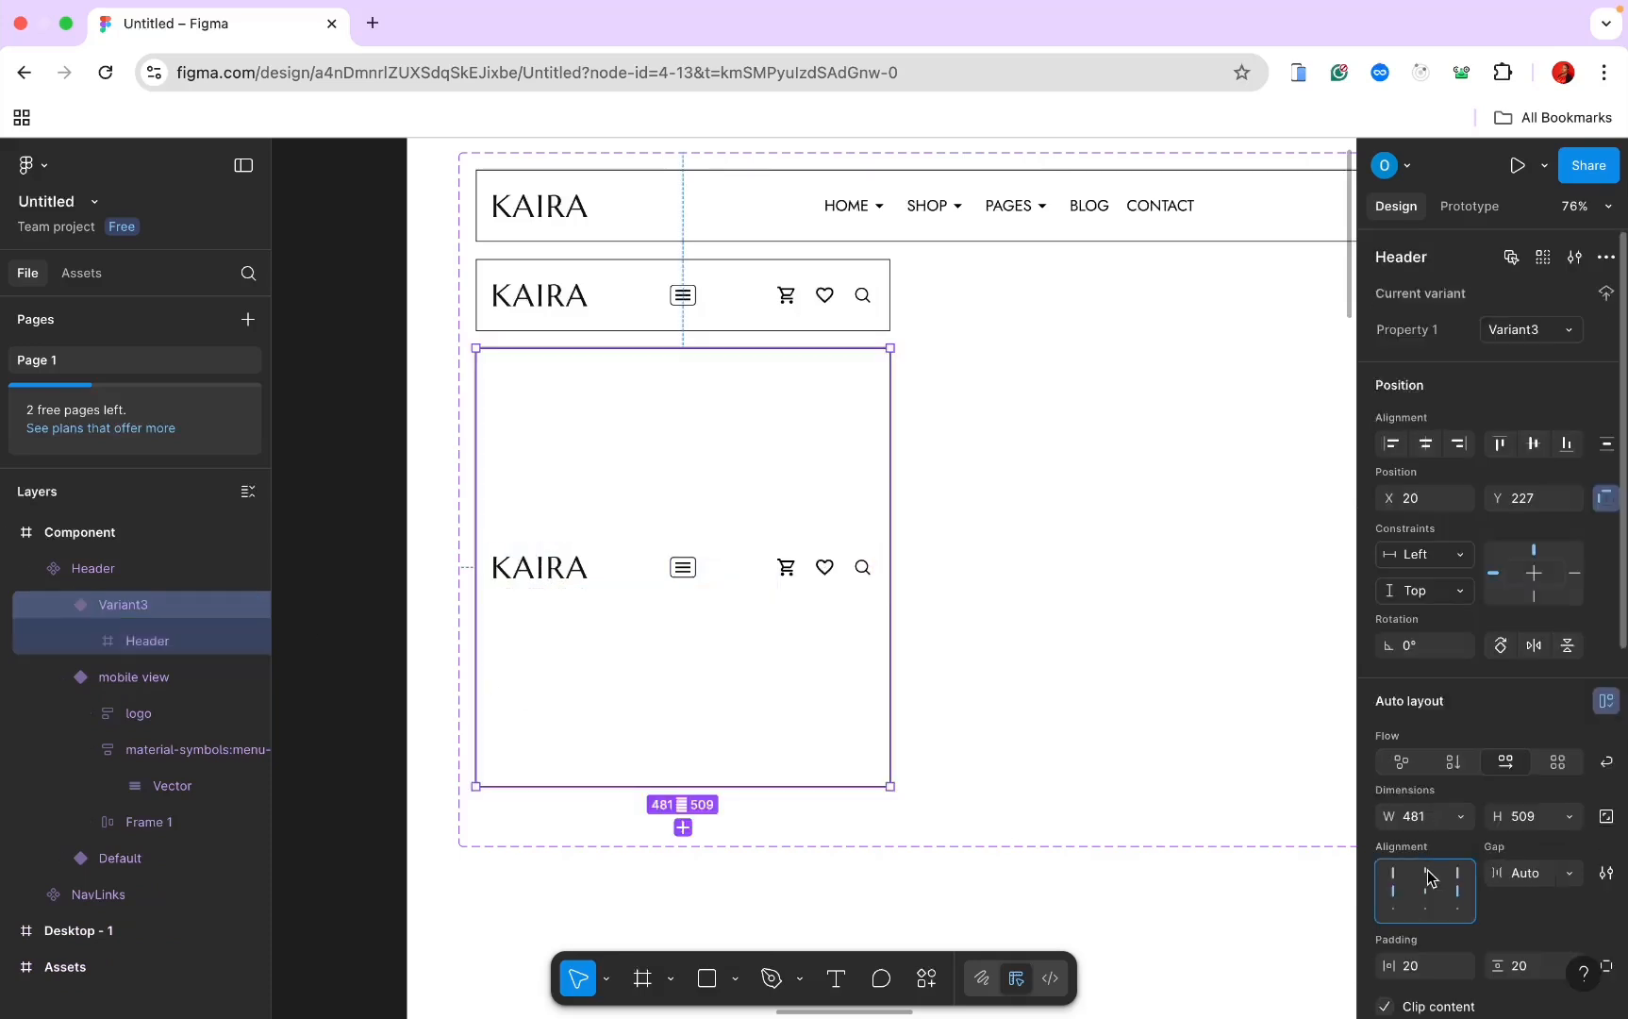
click(1429, 877)
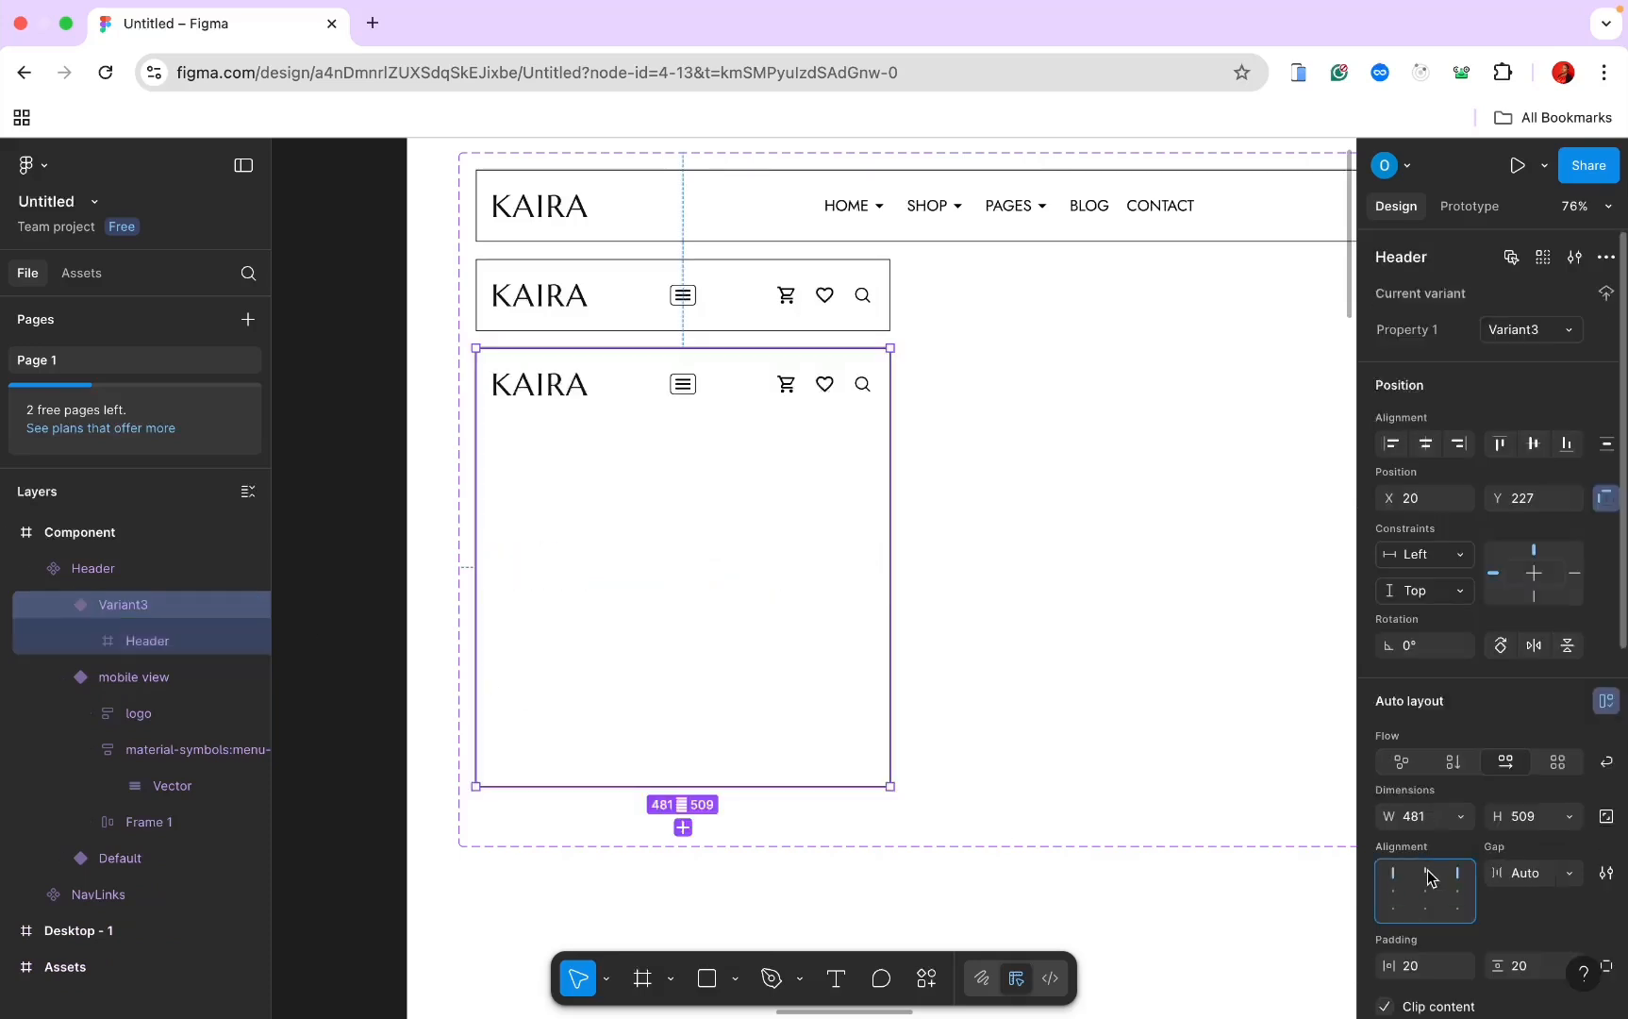
Step: Delete the menu, cart, heart and search icons, leaving only the KAIRA logo
click(689, 396)
click(689, 396)
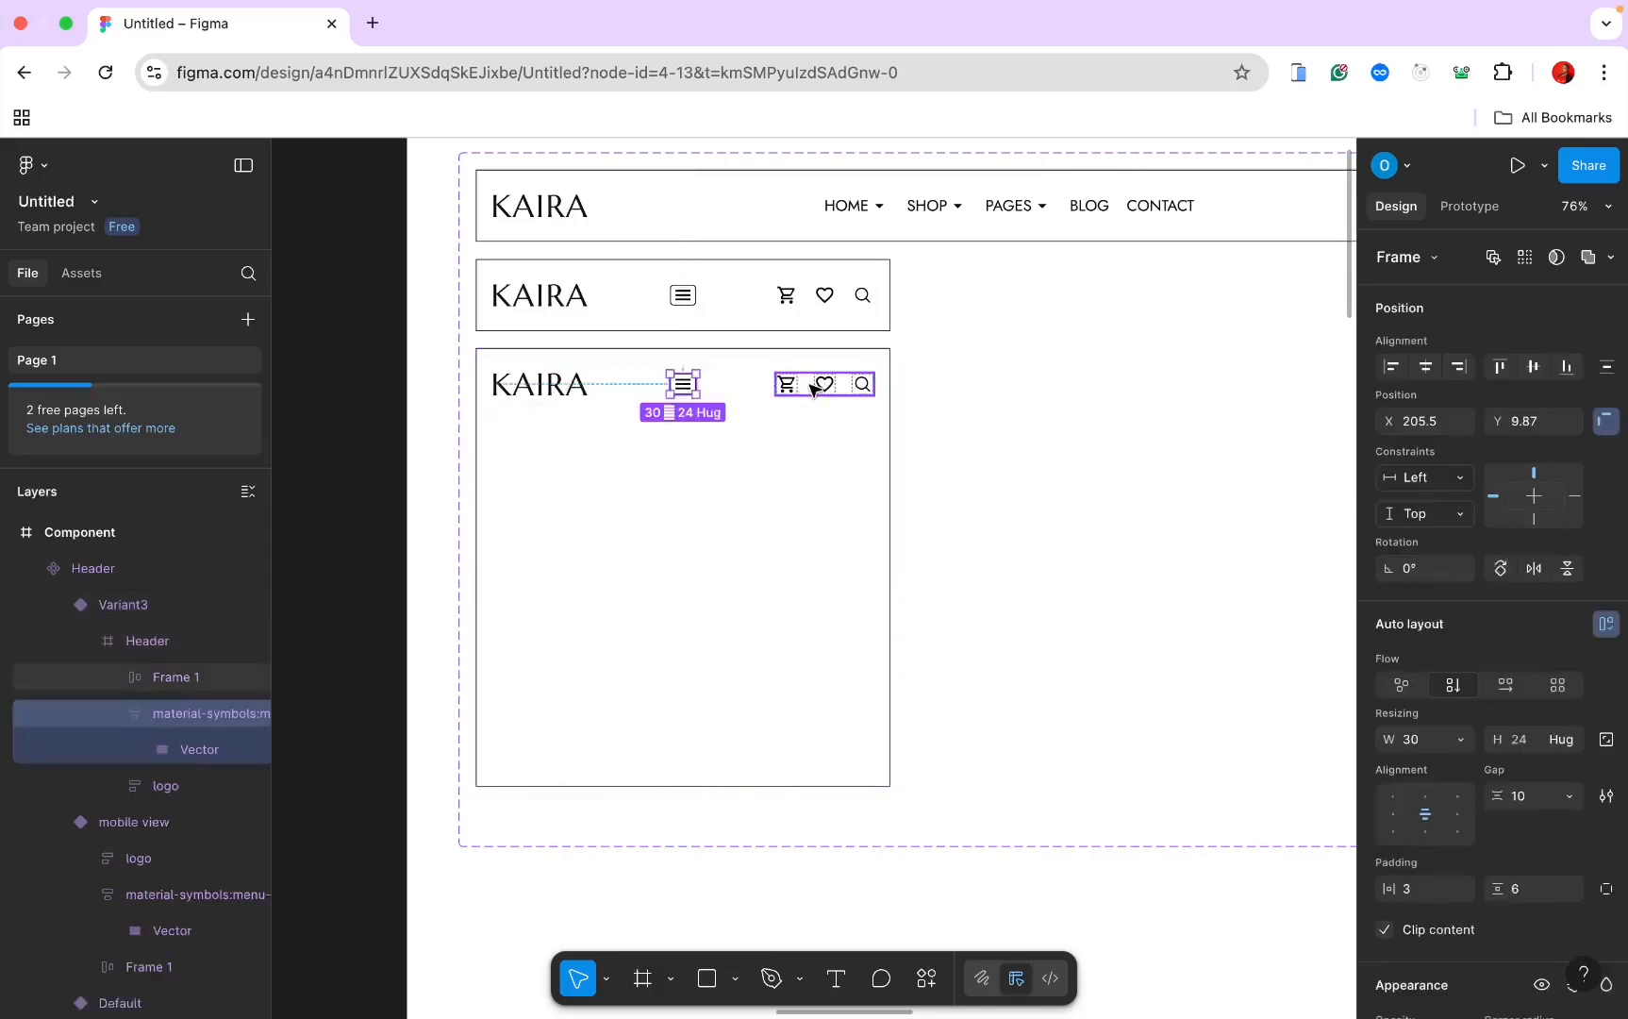
shift+click(797, 391)
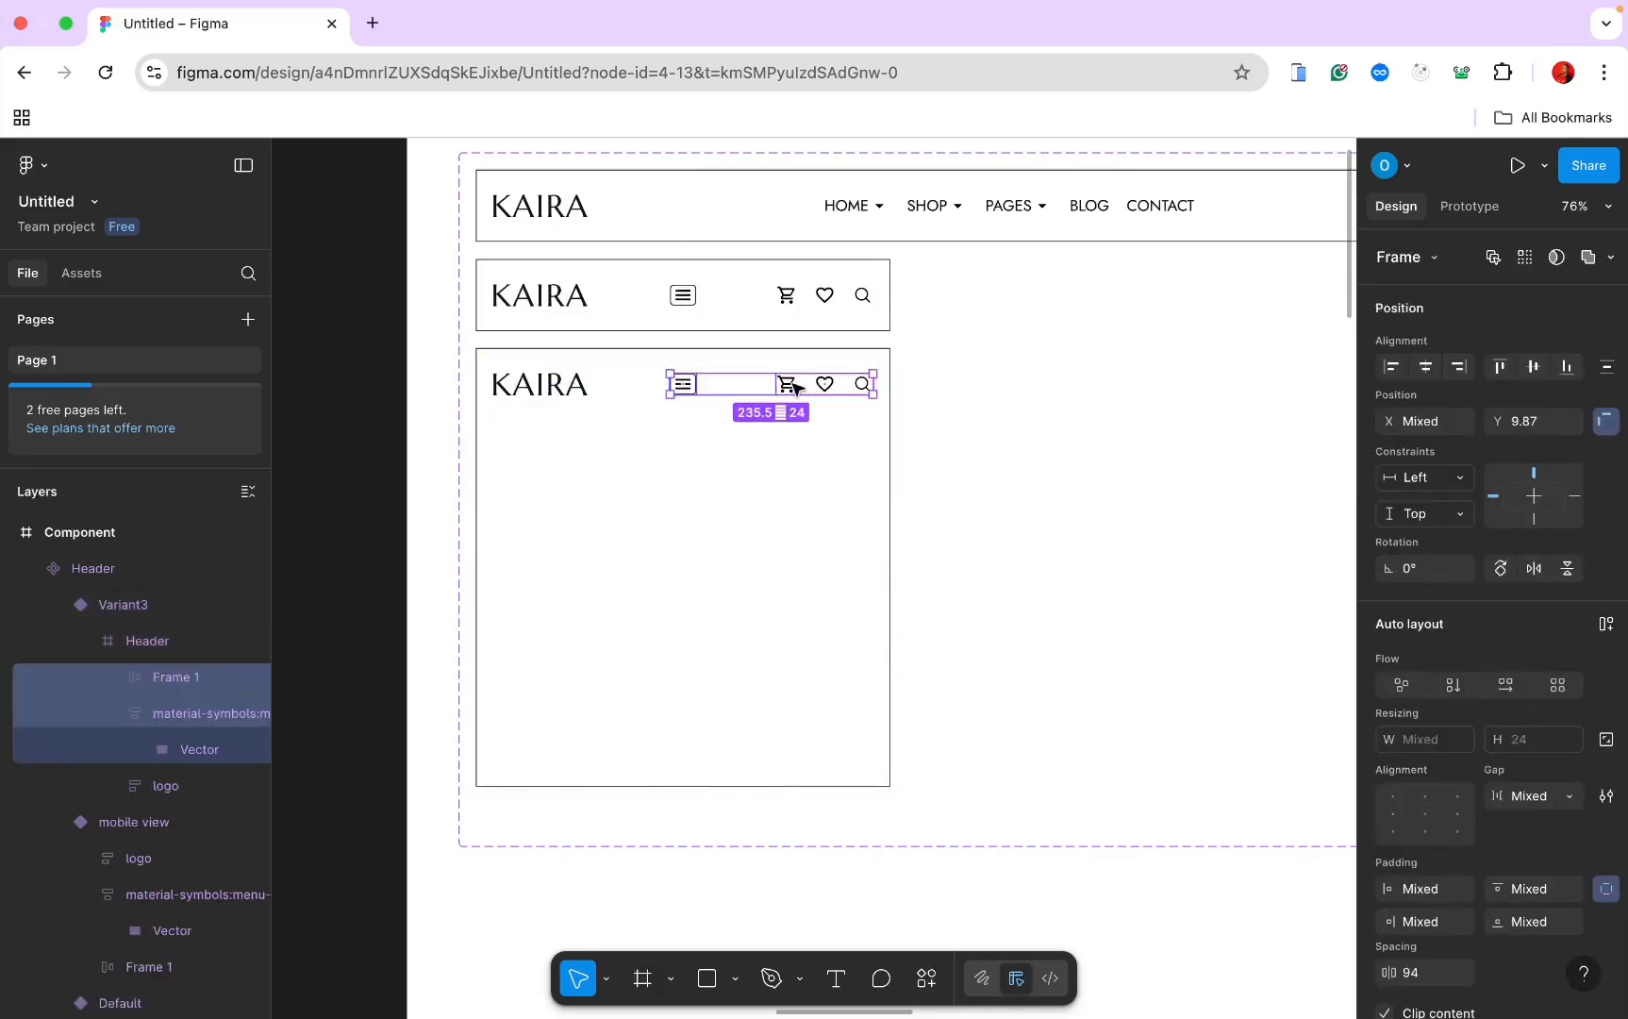
key(Delete)
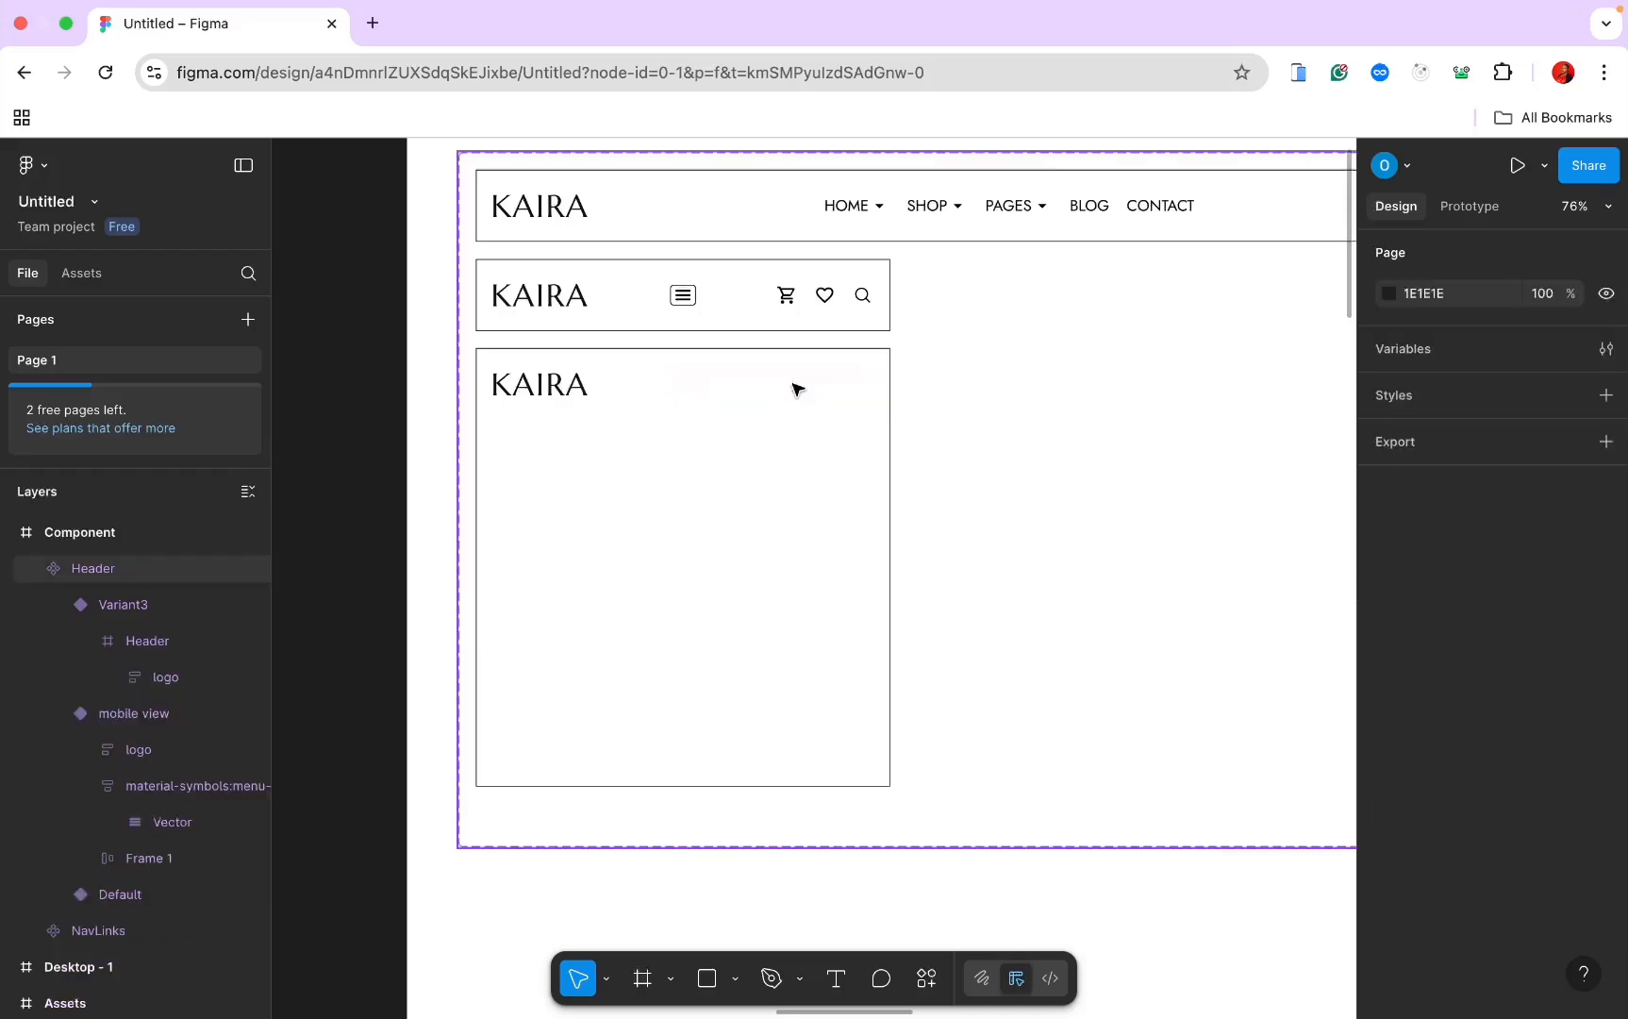
click(554, 382)
double_click(553, 382)
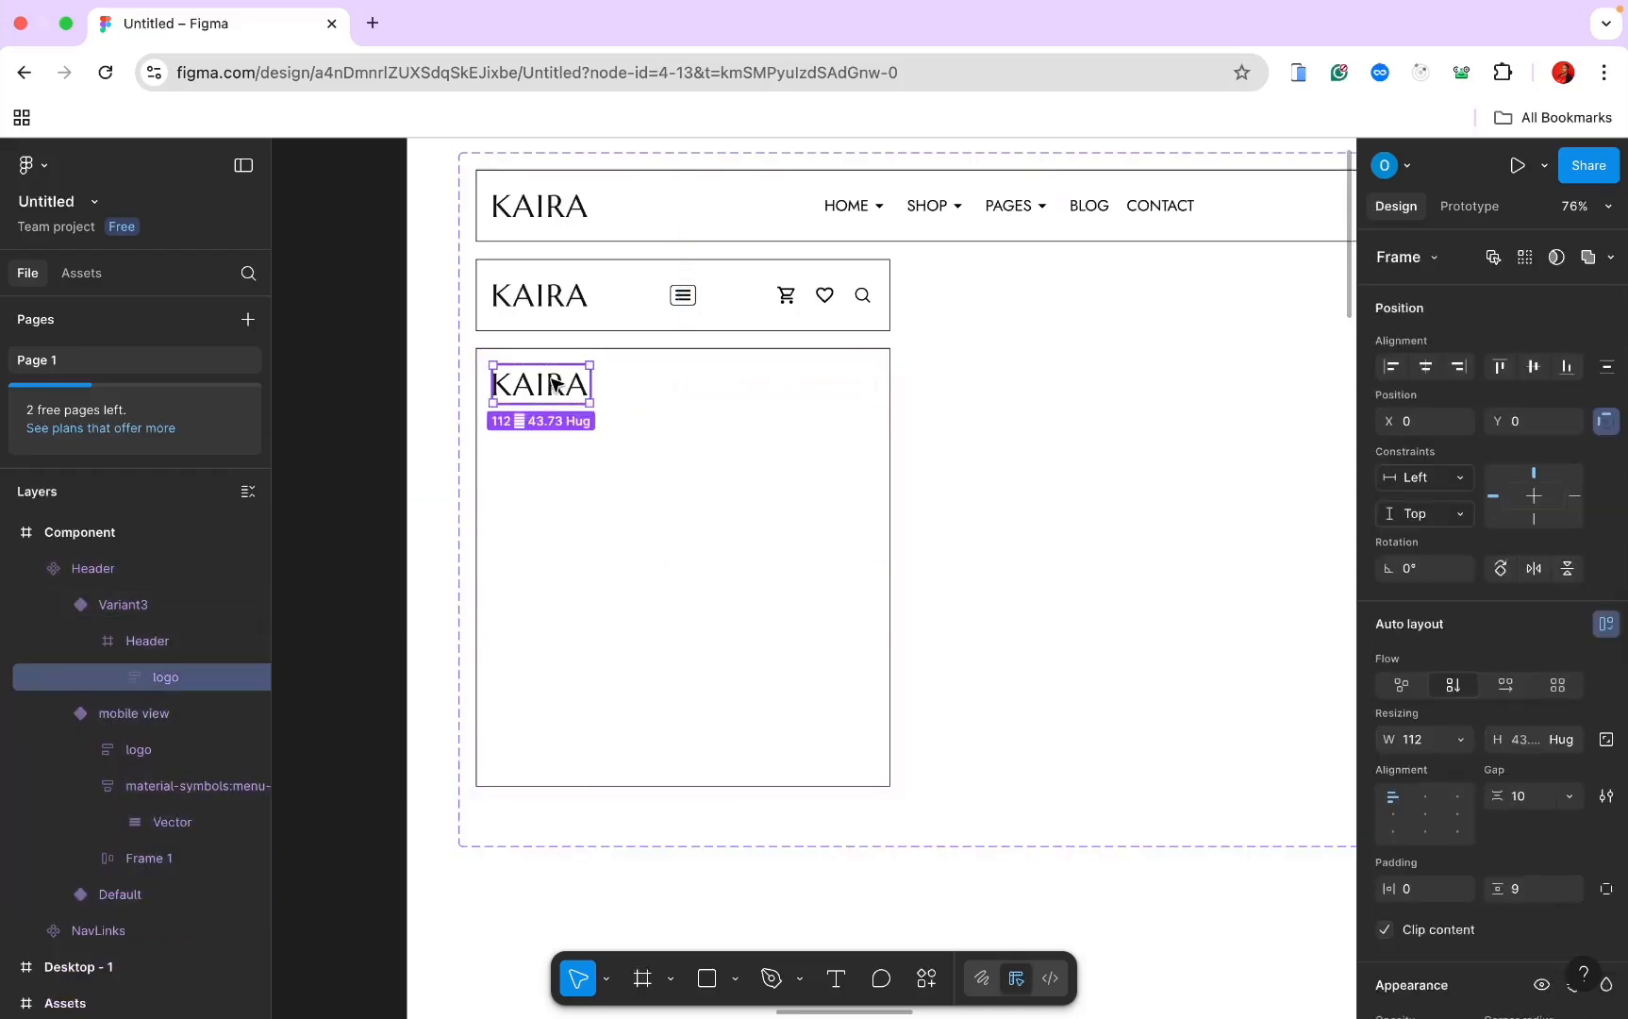
click(166, 649)
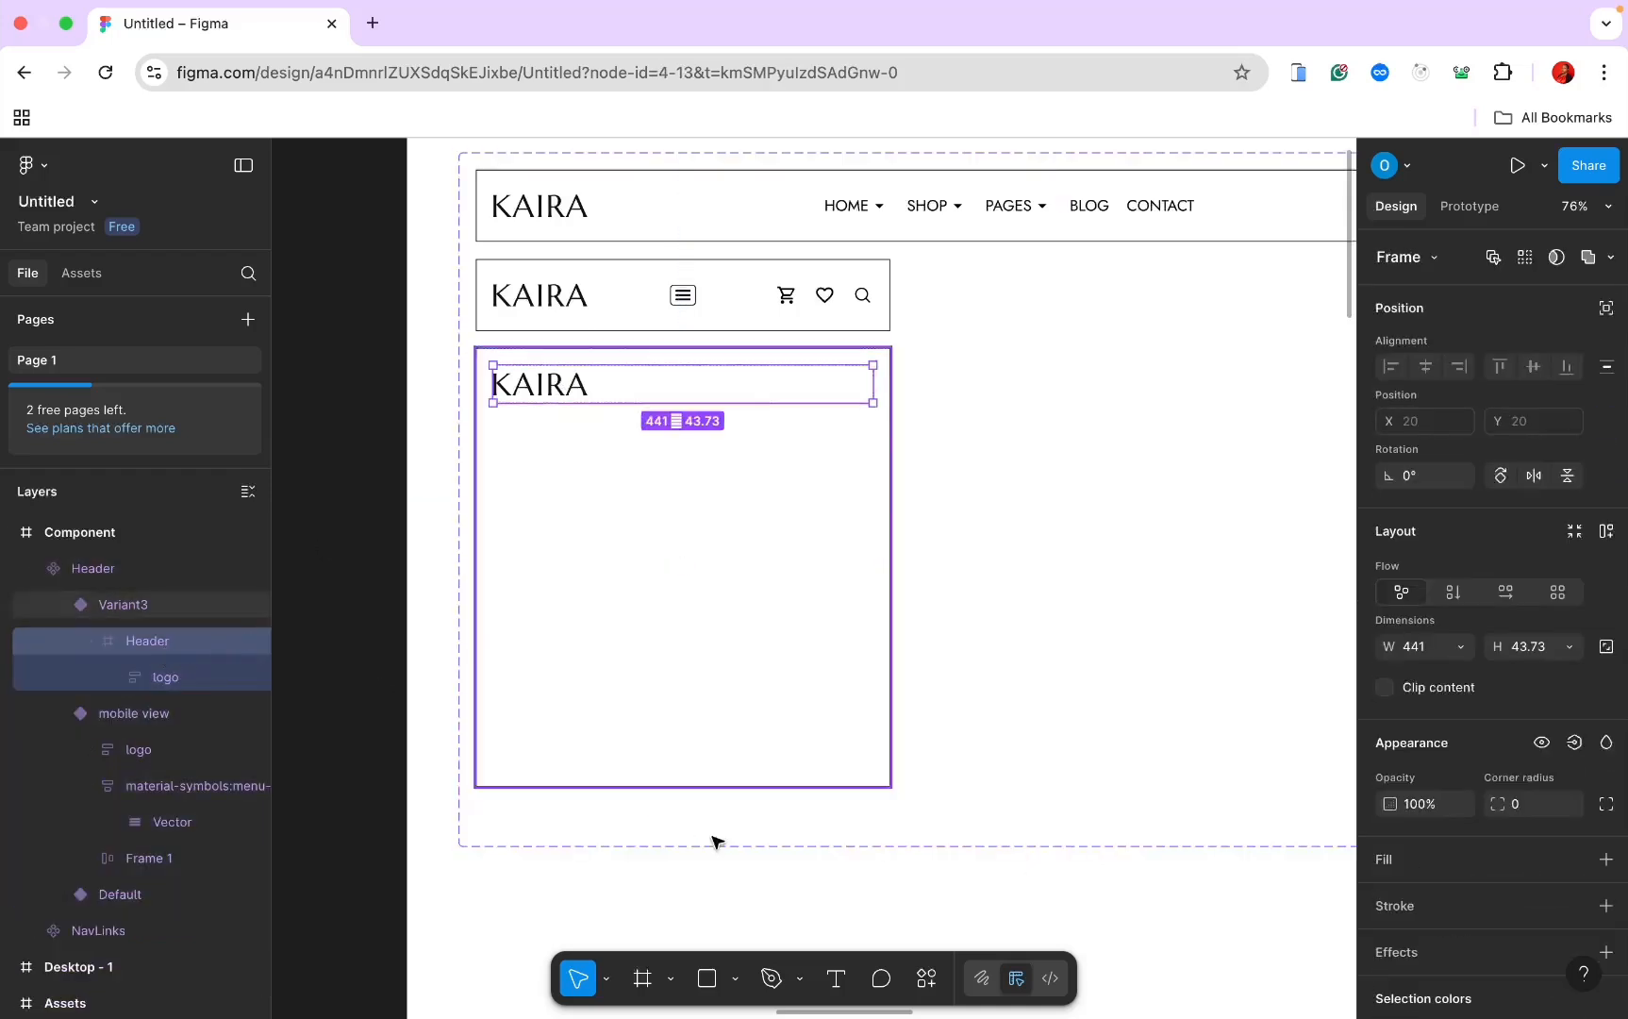
click(926, 978)
Step: Import the stash:times × icon from Iconify into Variant3's Header frame and close the plugin
click(781, 673)
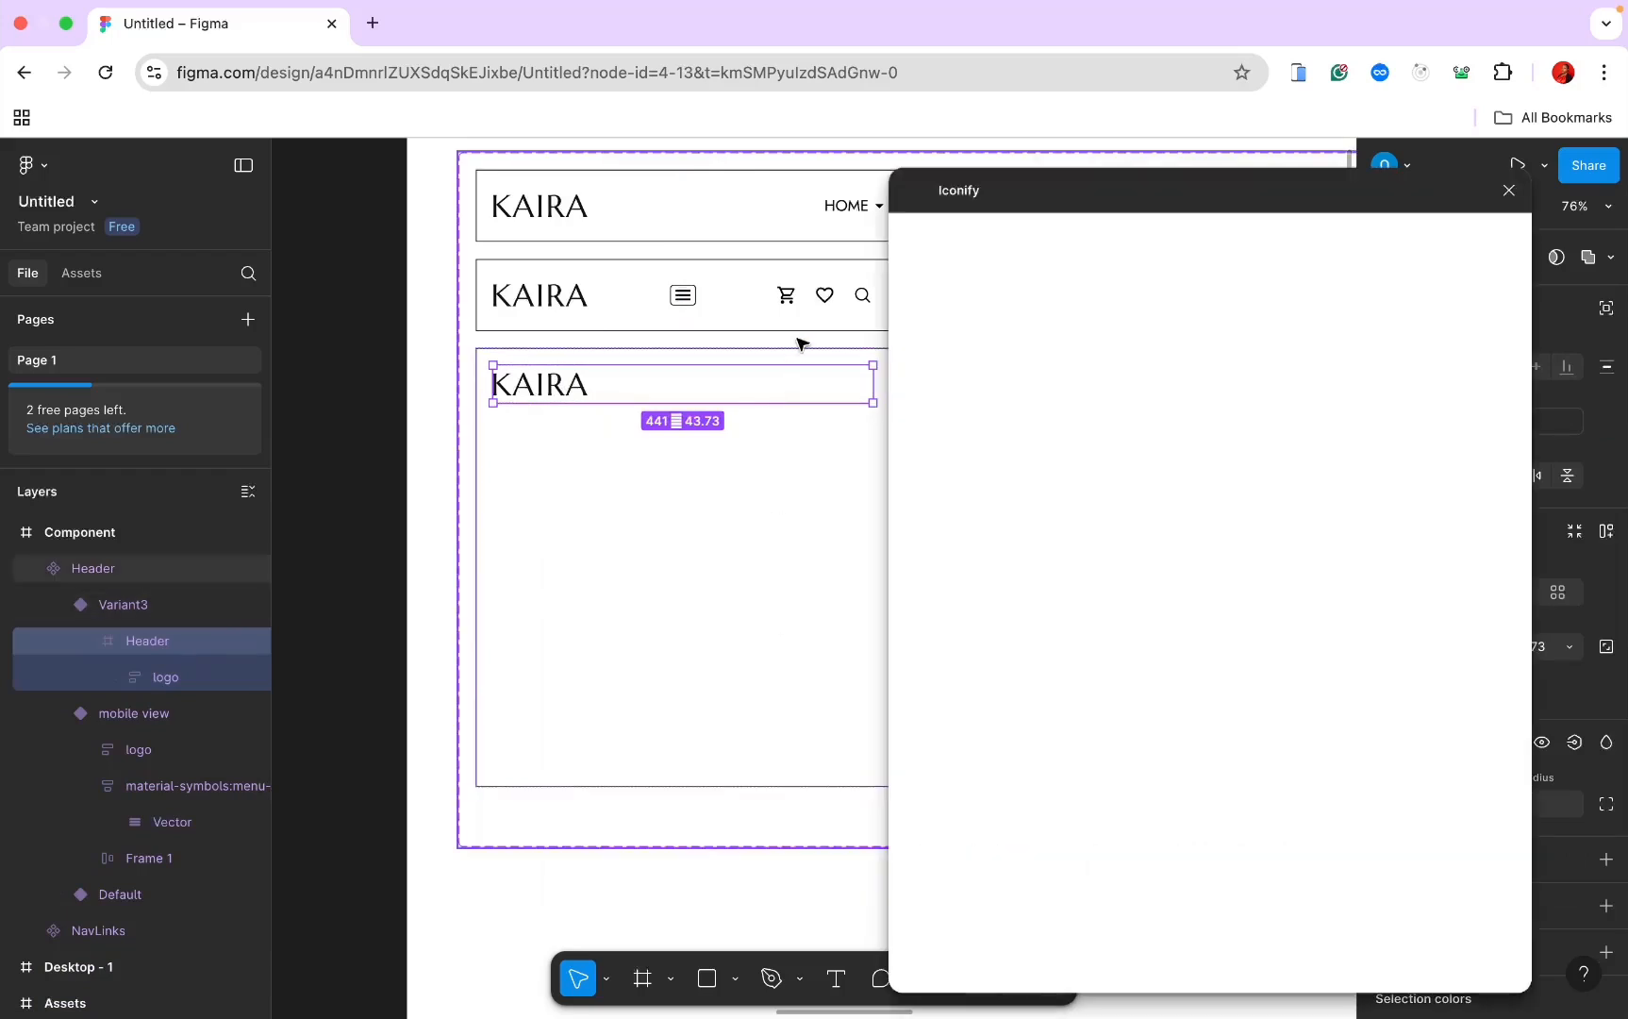
click(984, 276)
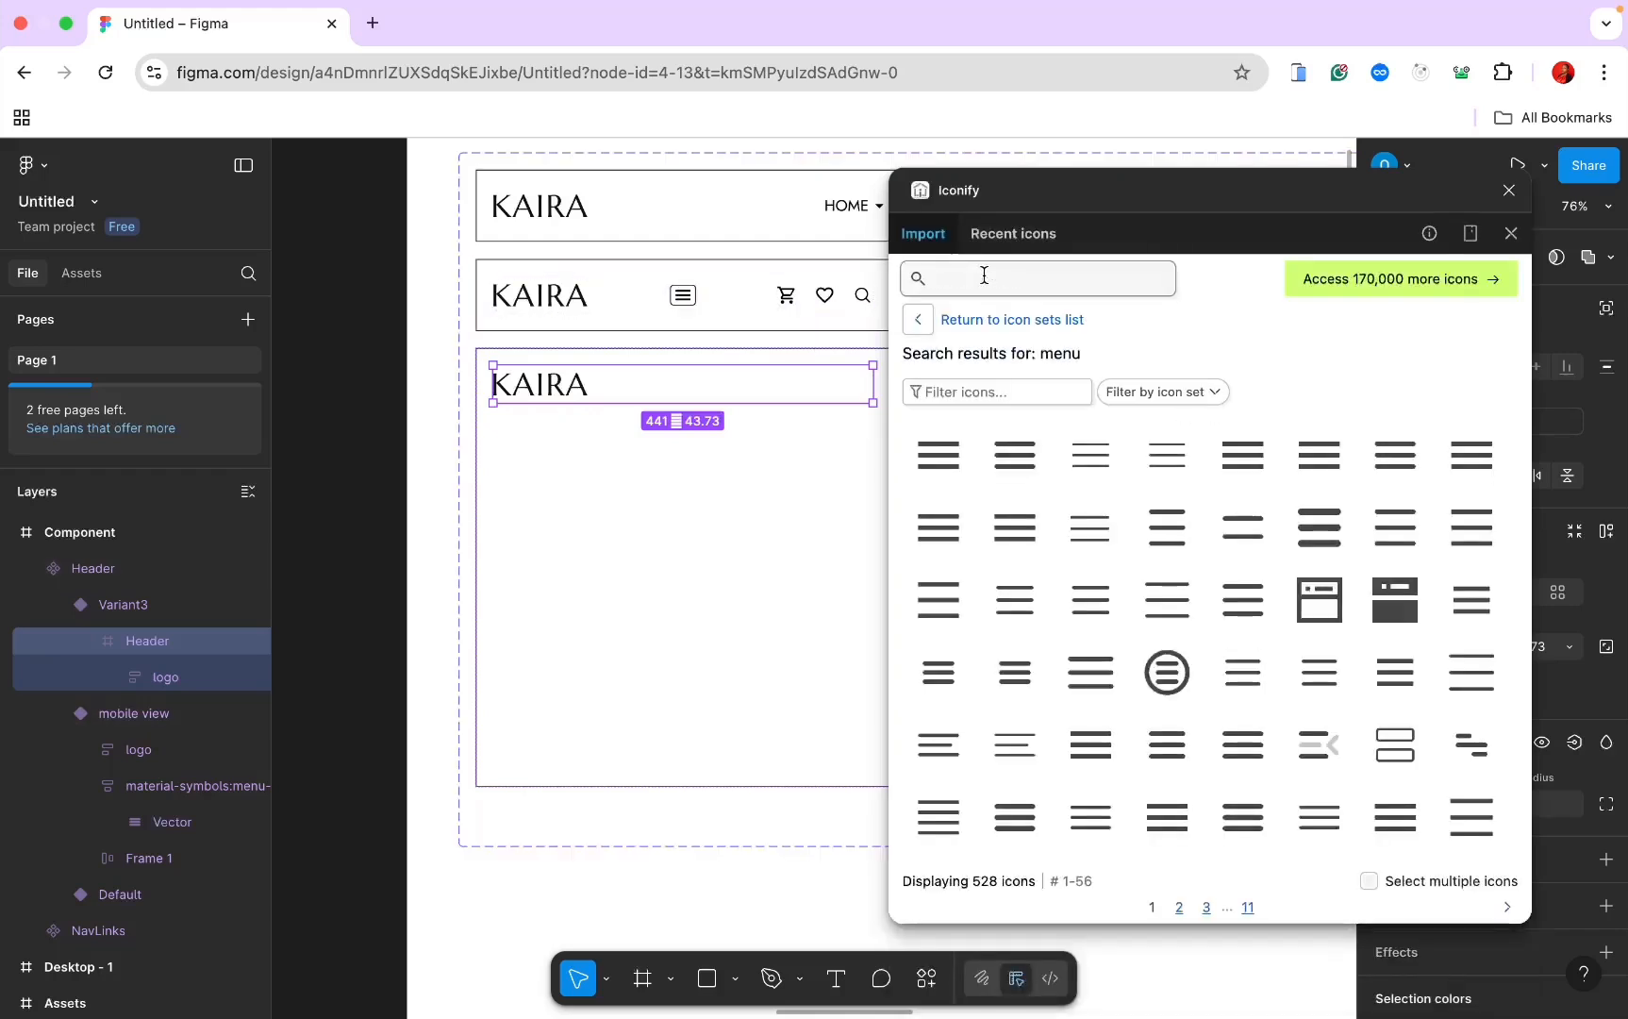
text(times)
key(Return)
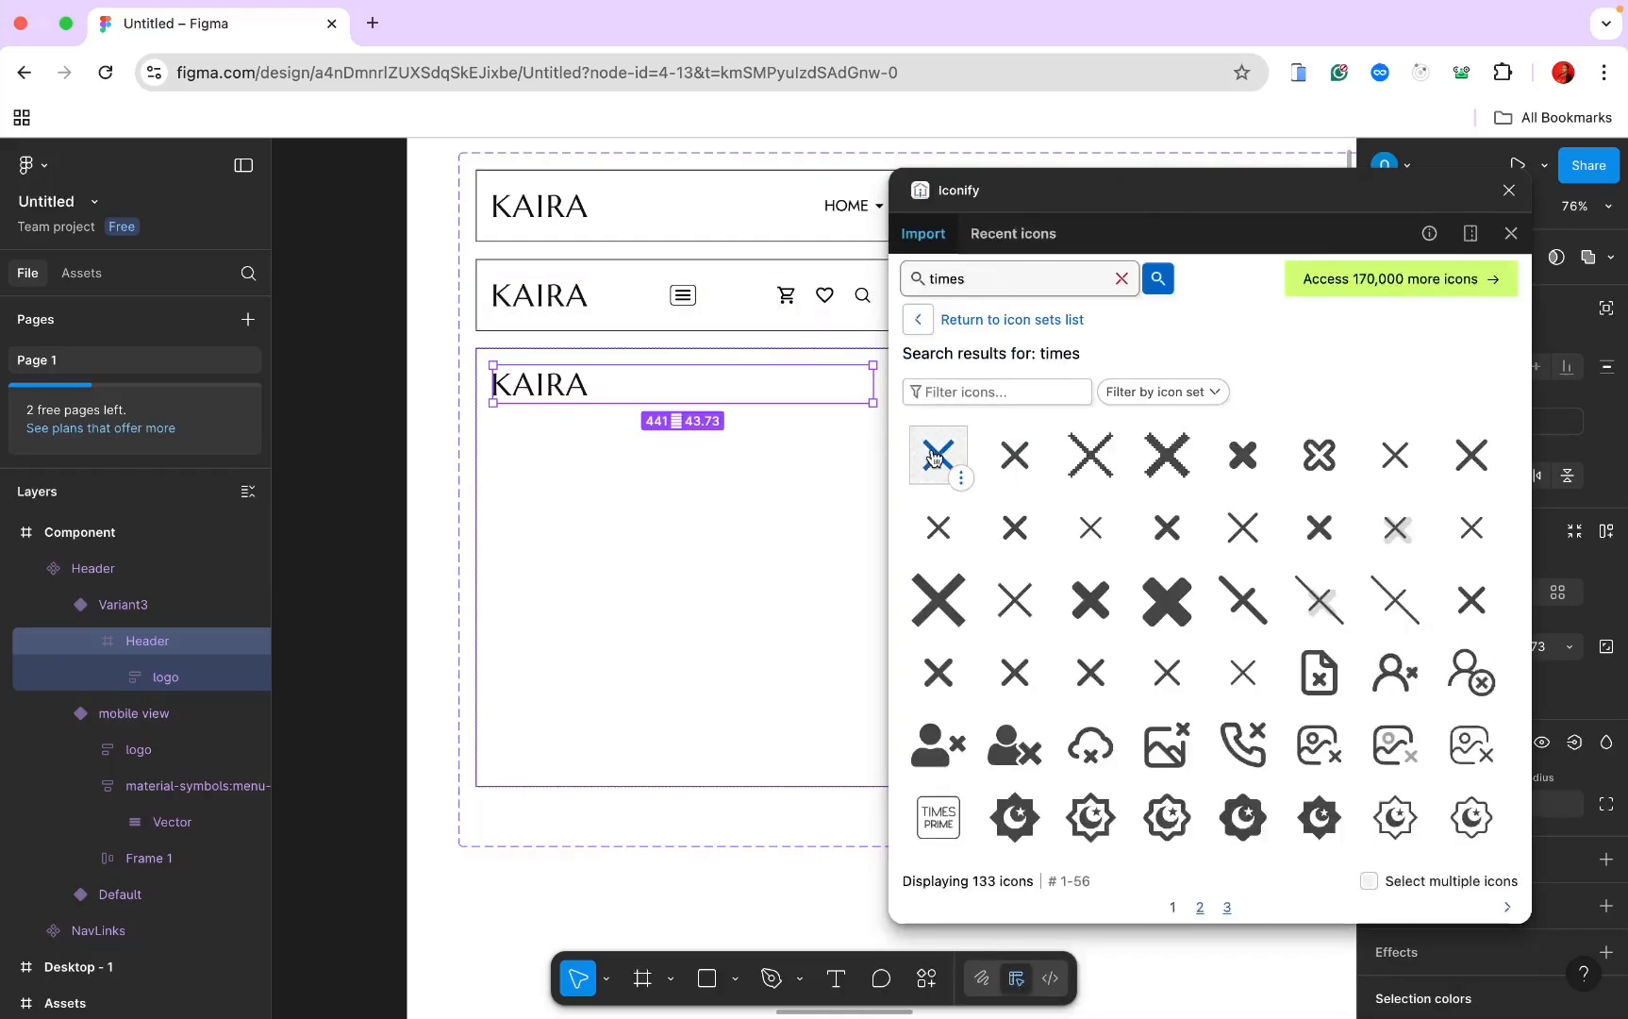
click(937, 527)
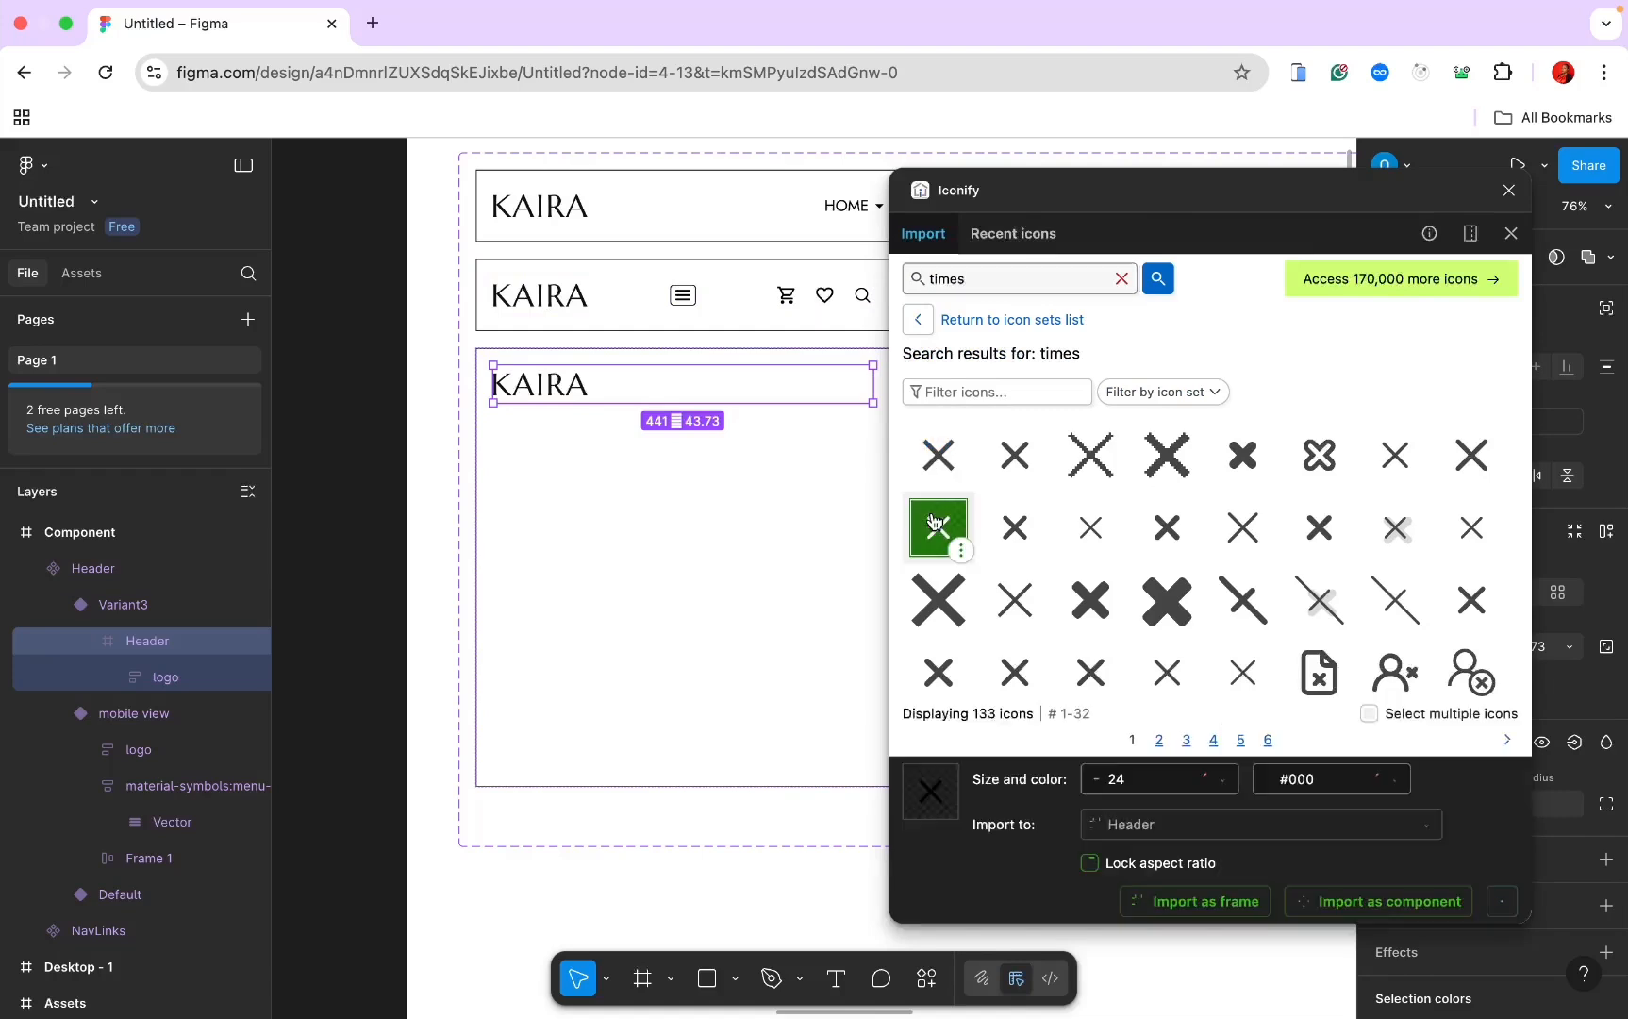
click(1192, 903)
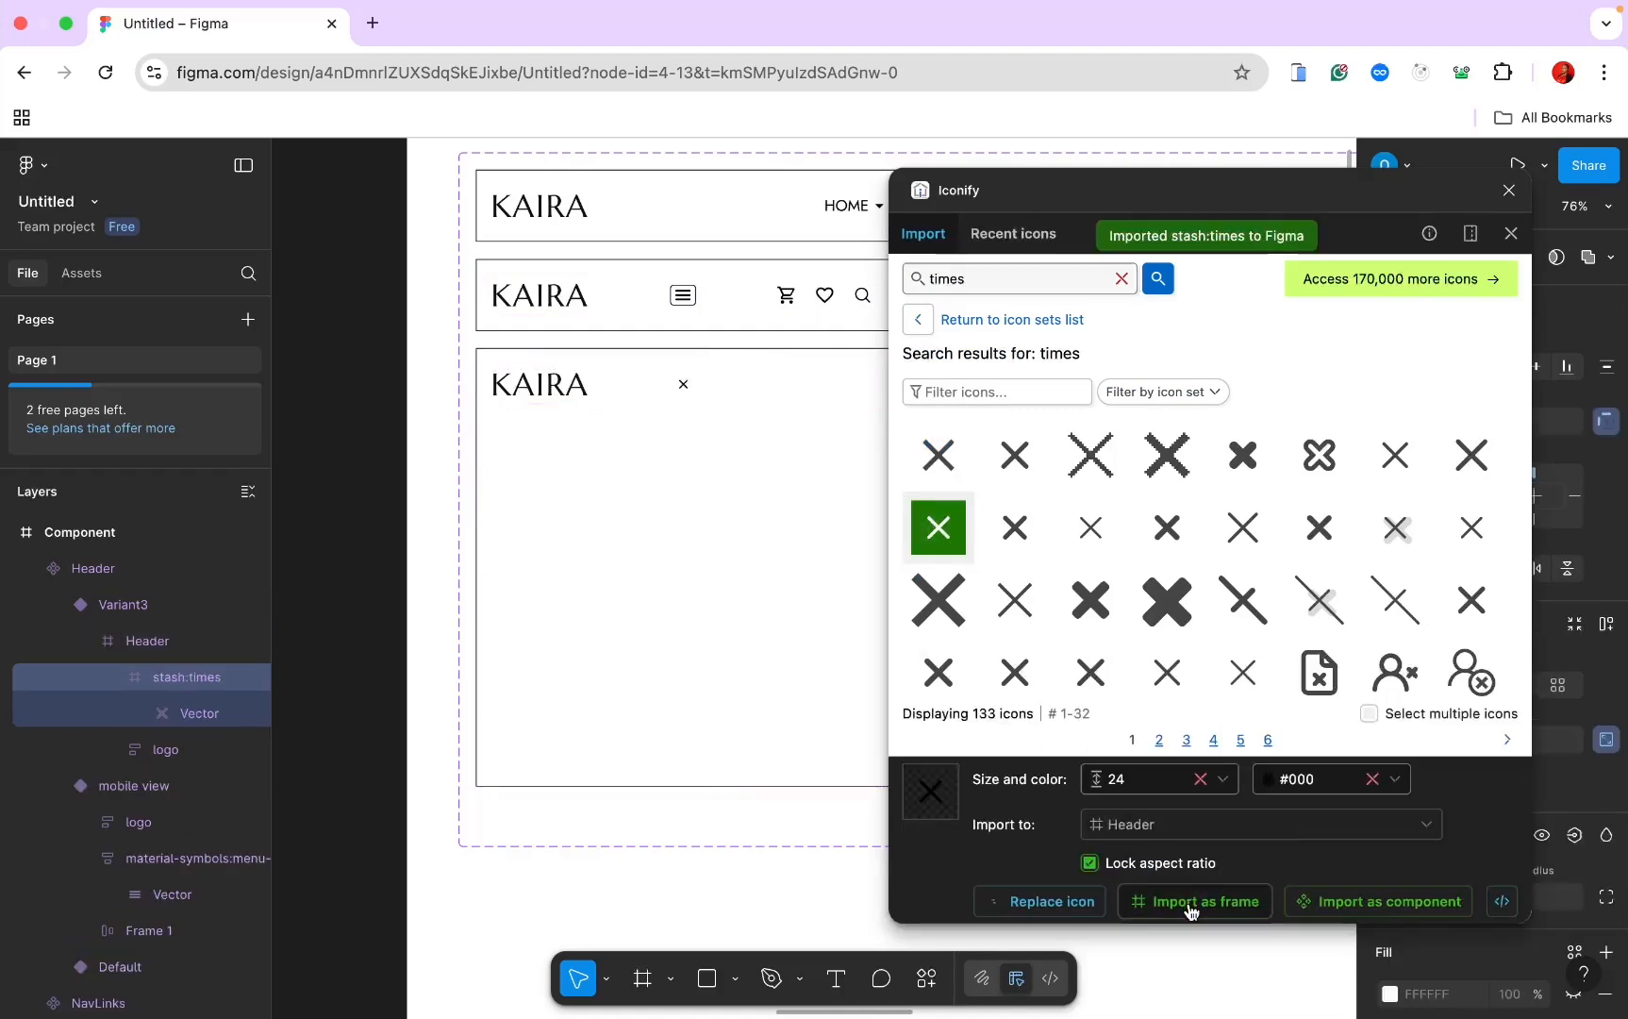
click(714, 599)
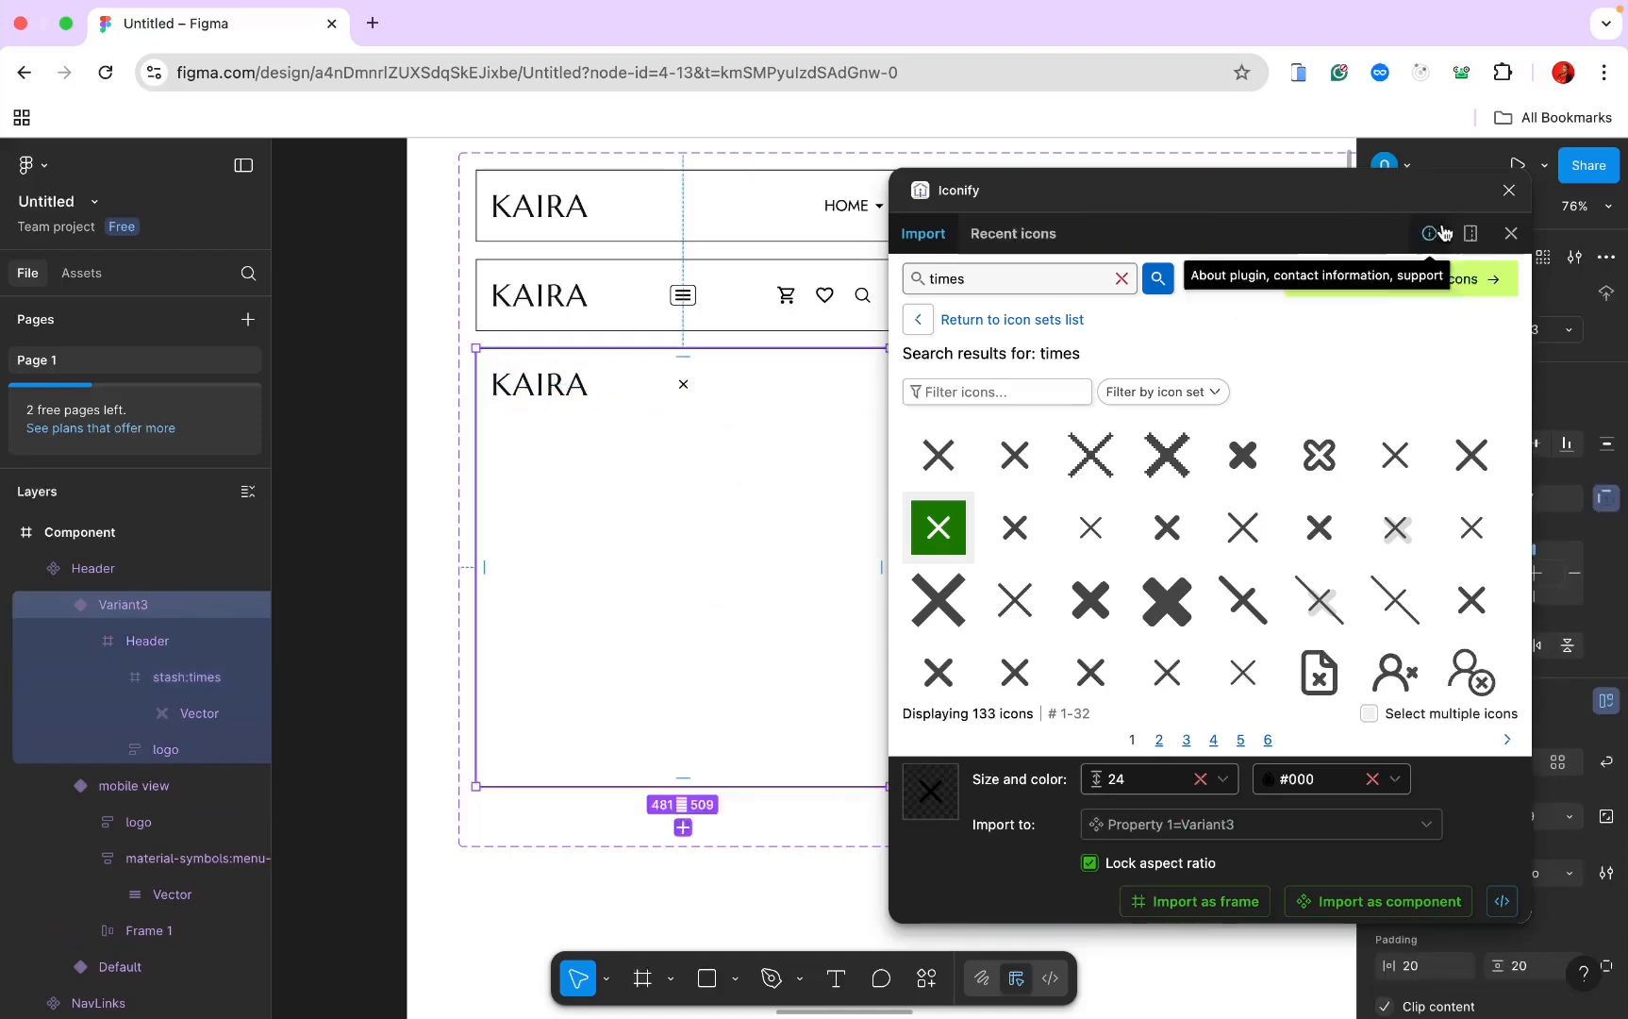
click(1509, 190)
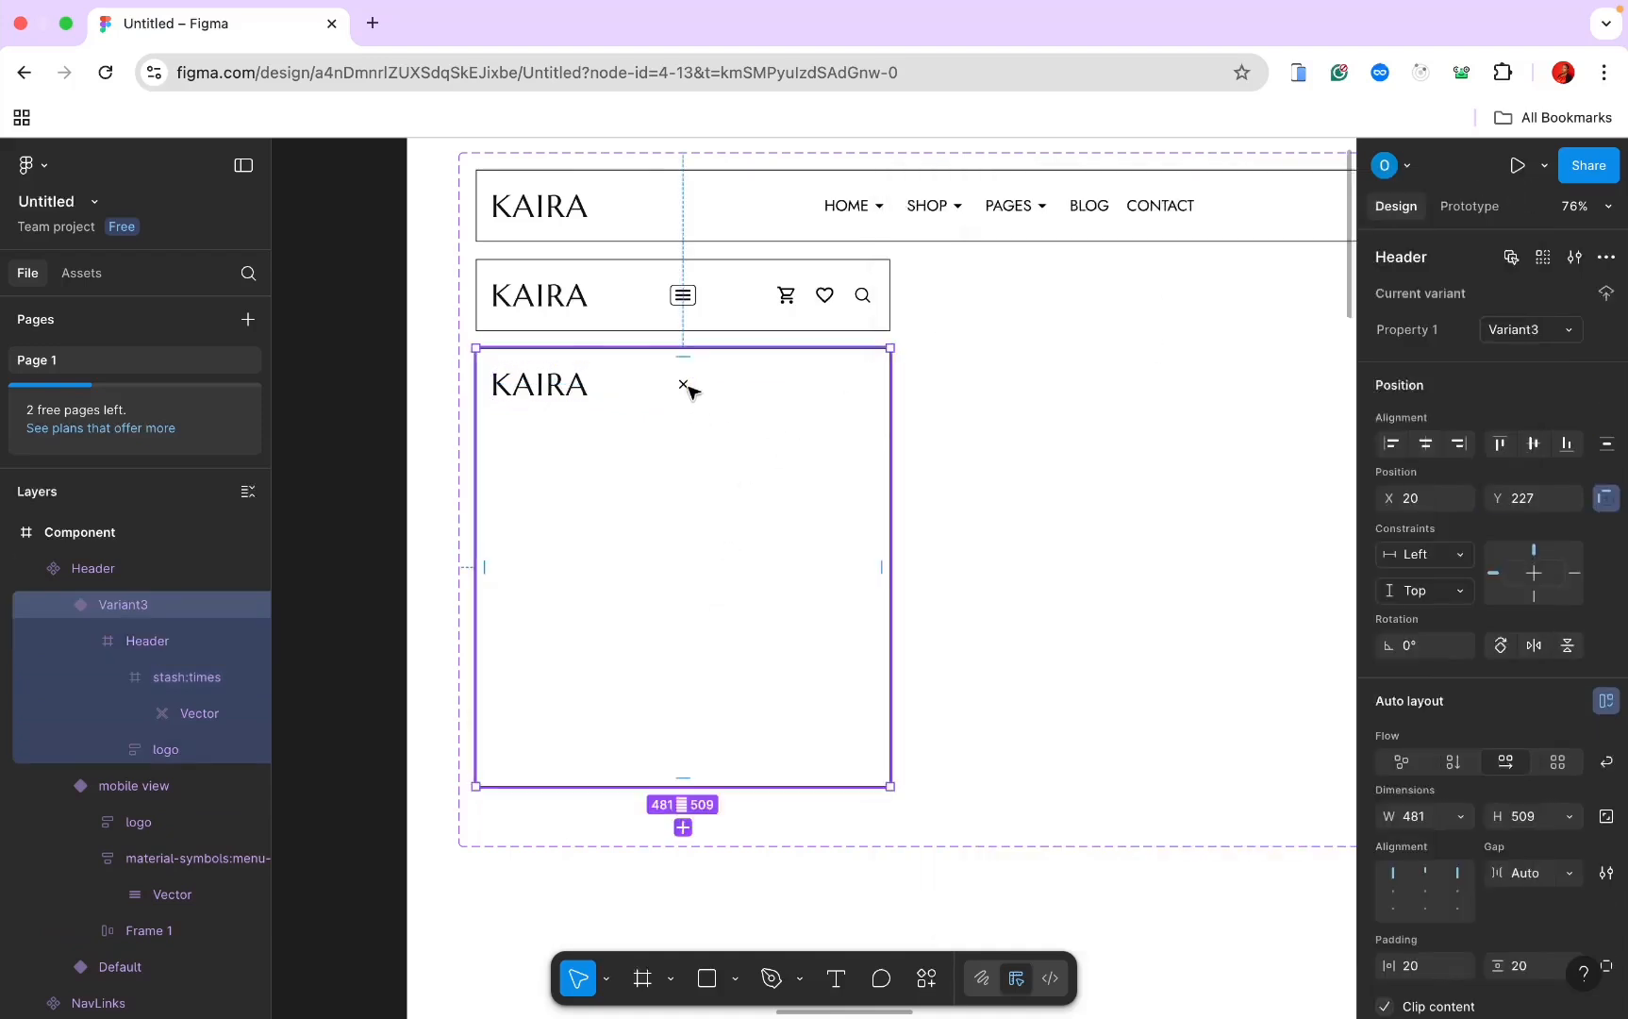
click(689, 389)
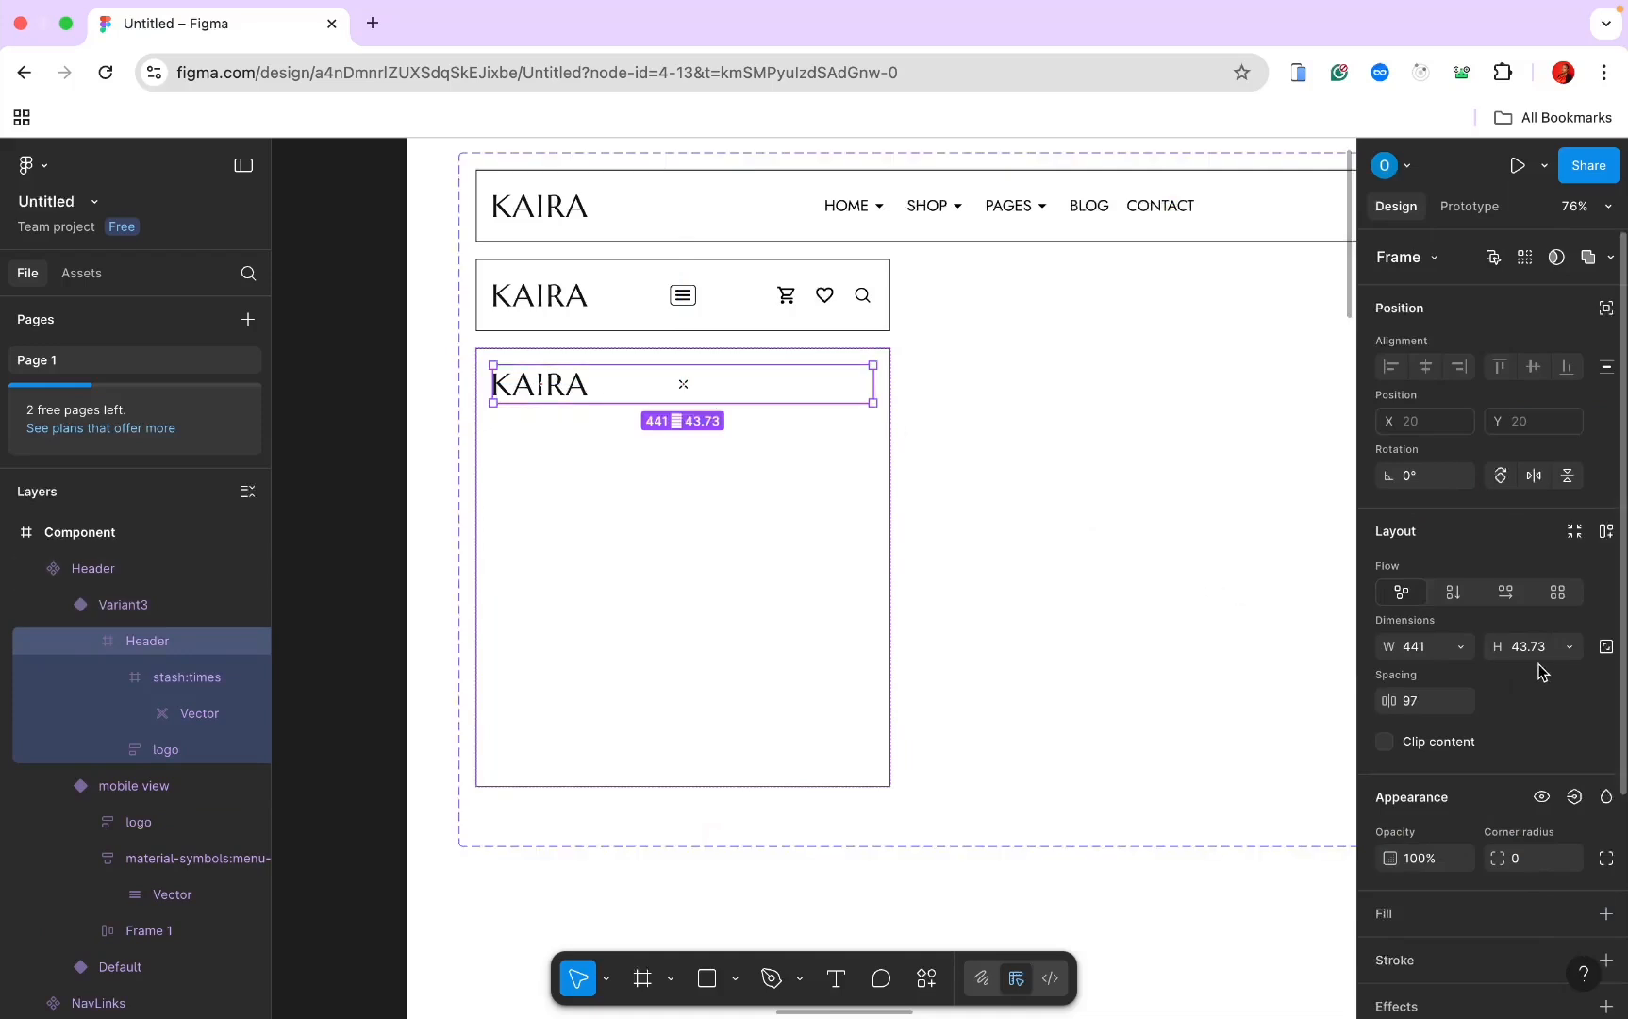
Step: Give Variant3's header row horizontal auto layout with Fill container width (441)
click(1509, 592)
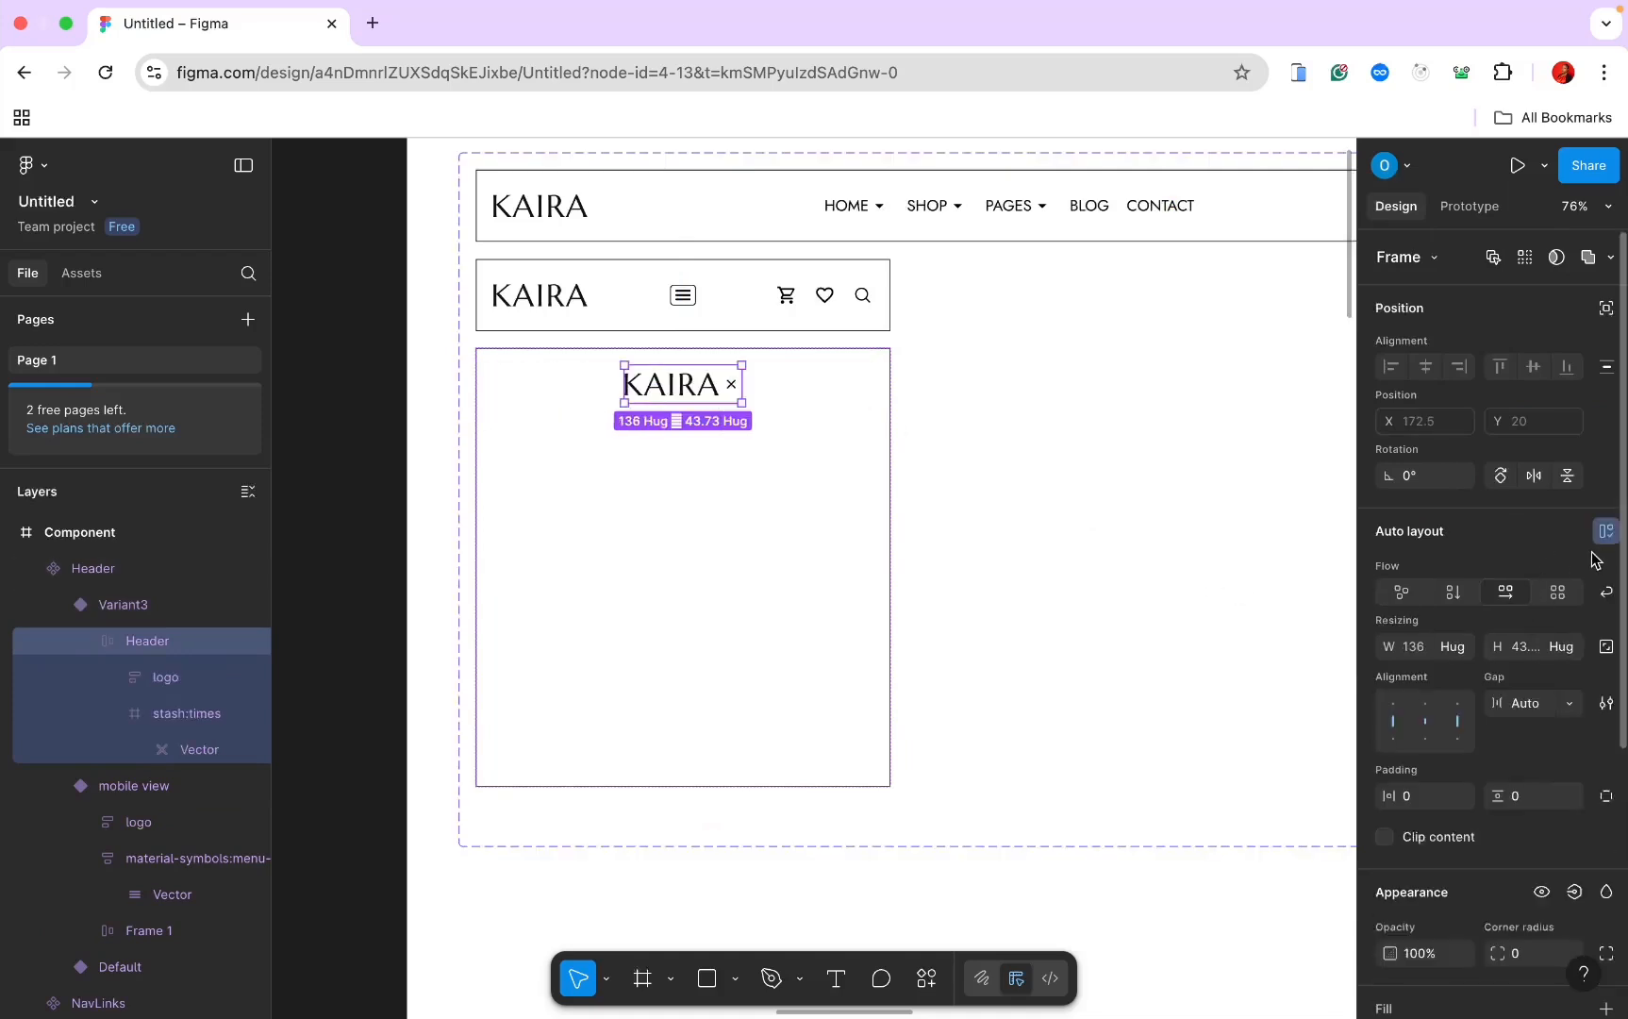
click(1465, 650)
click(1467, 676)
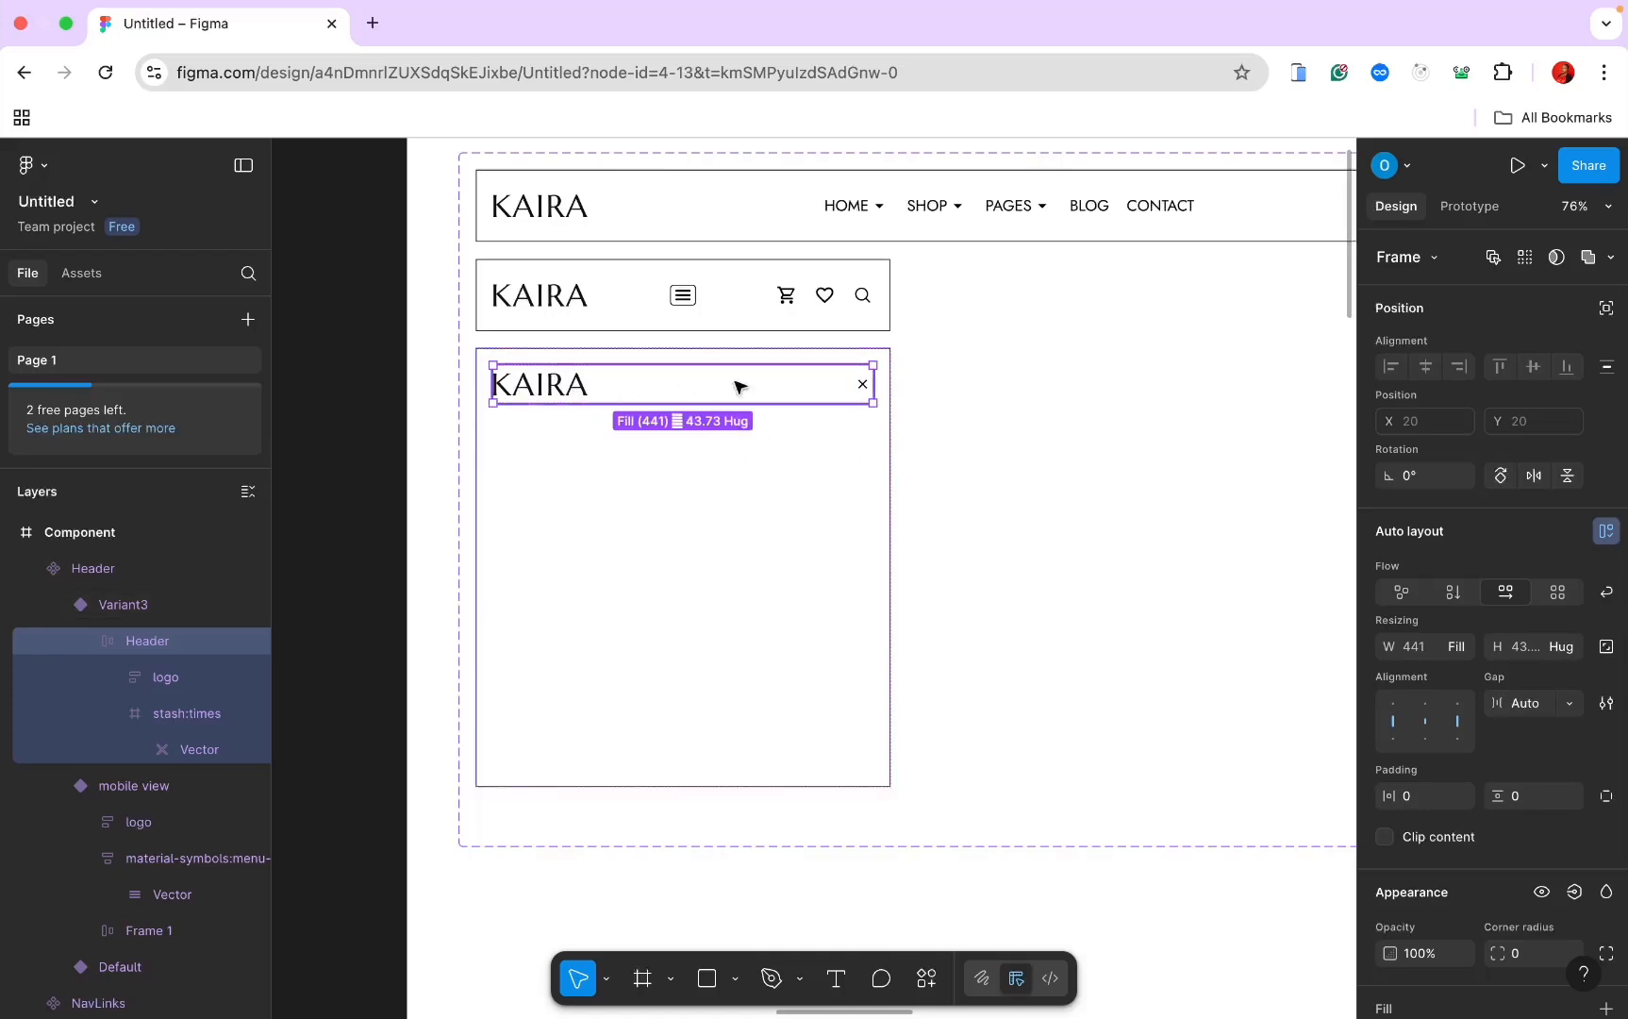
click(689, 518)
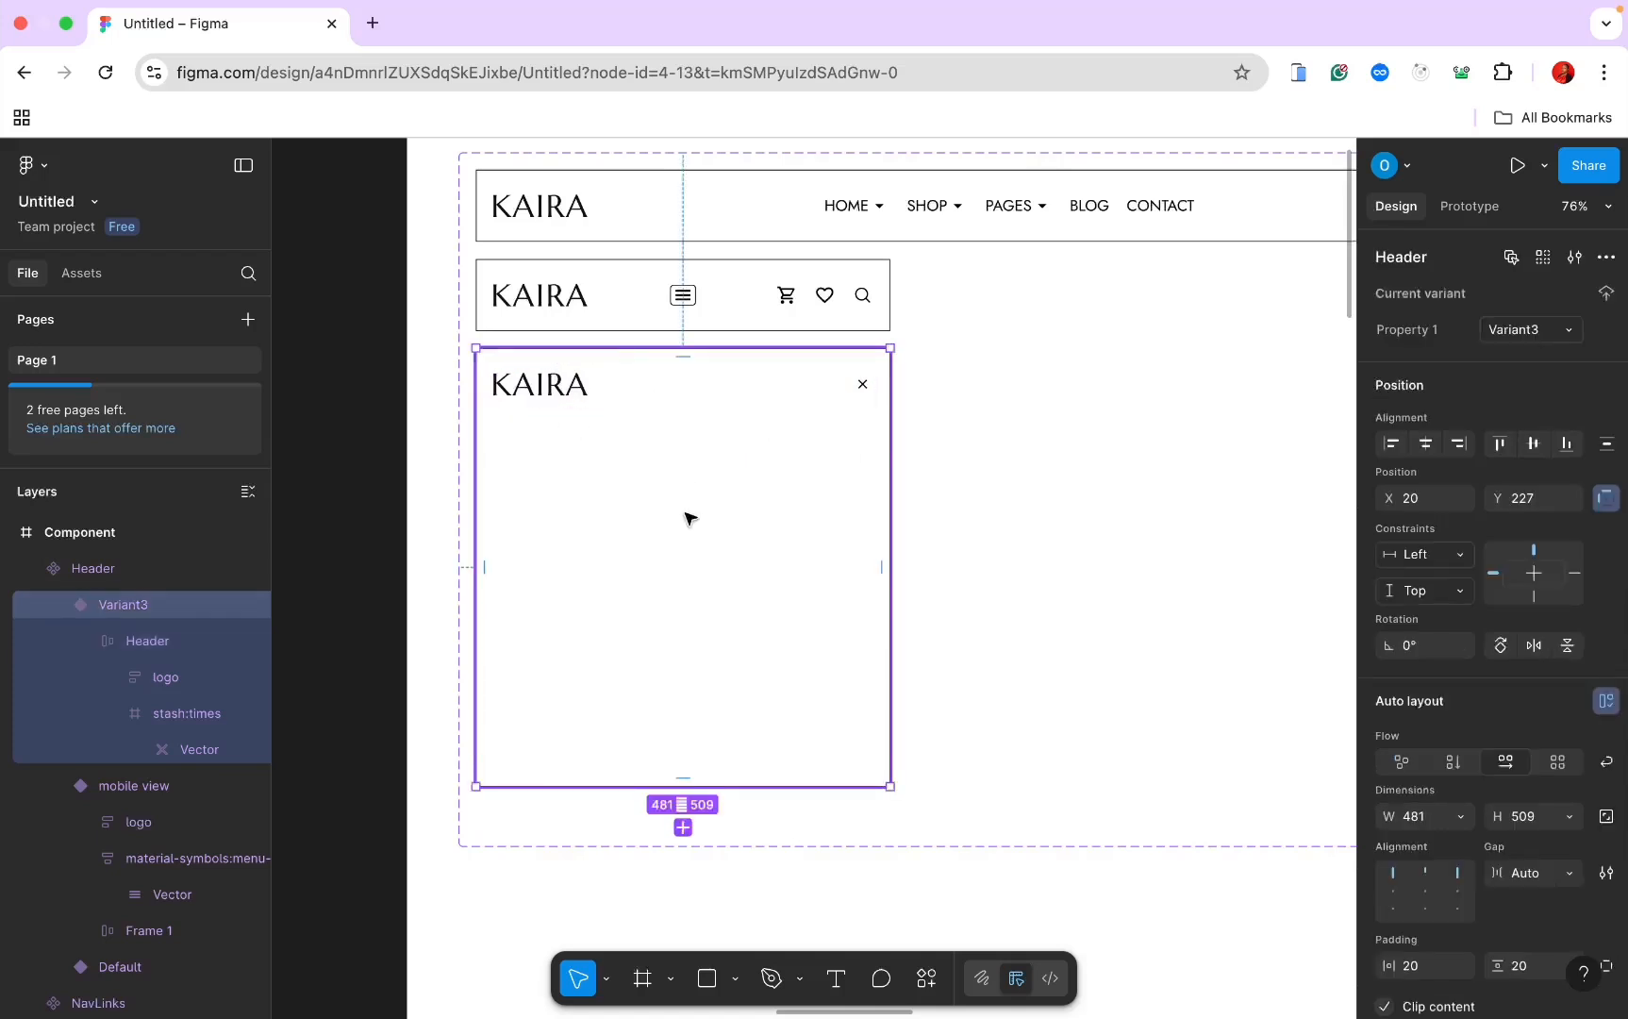
Step: Paste the Default variant's NavLinks into Variant3 and stack its contents vertically
click(882, 211)
click(882, 211)
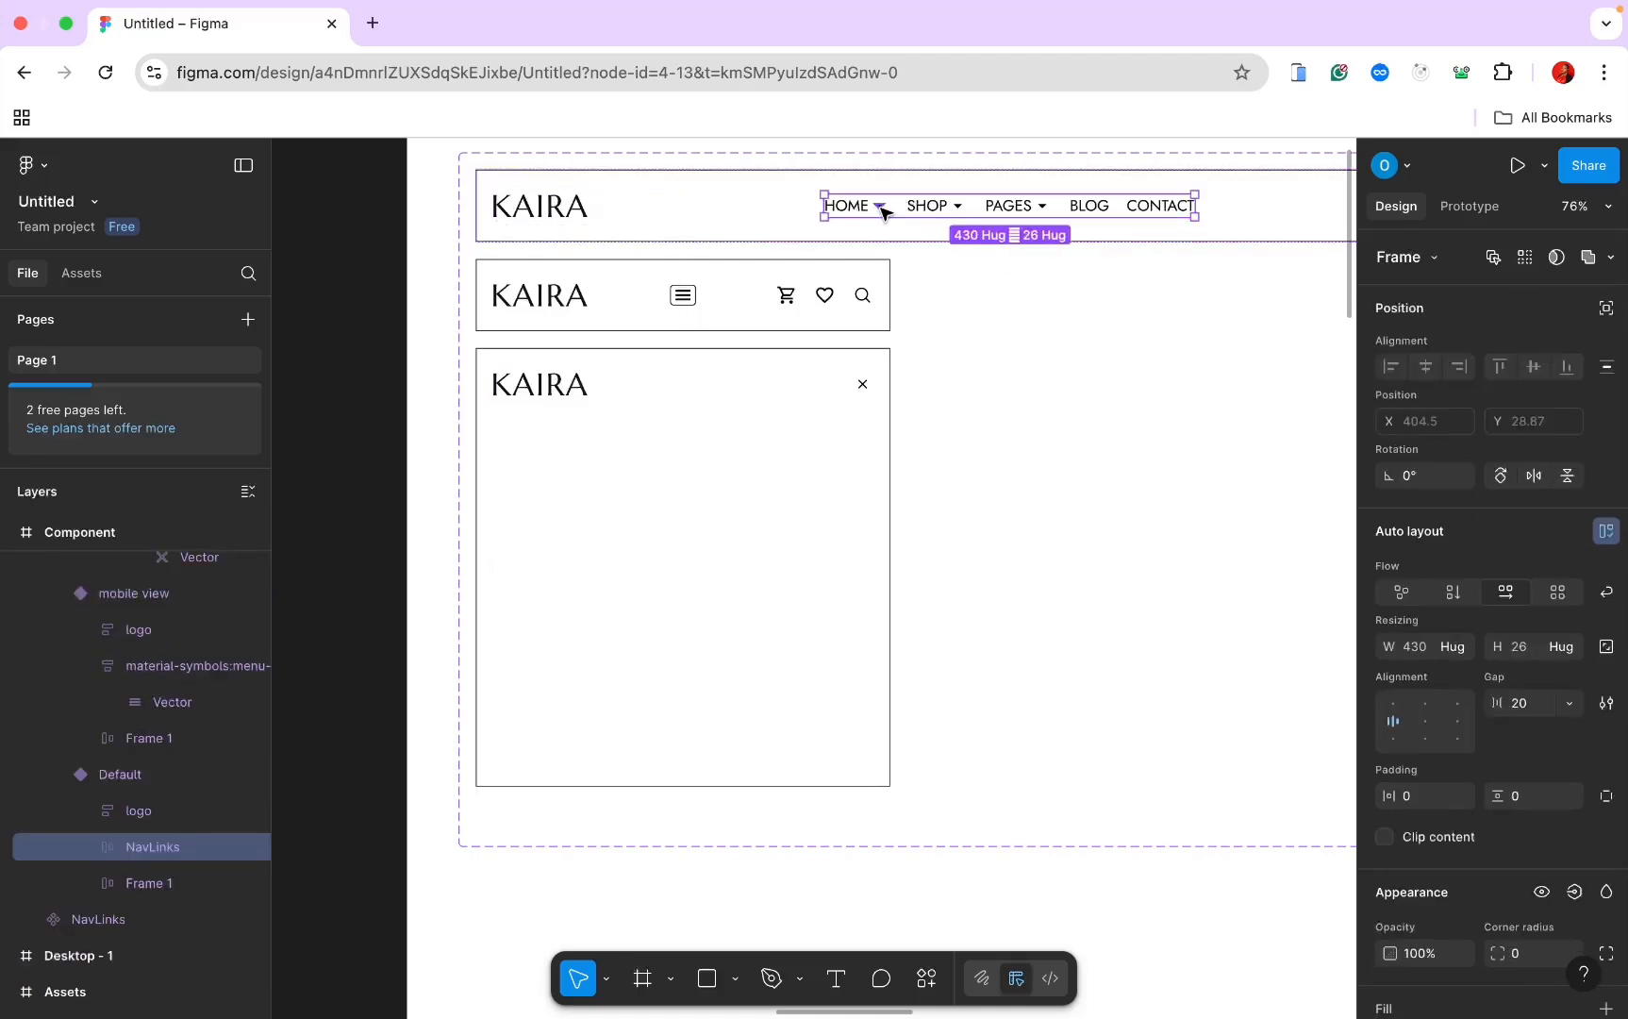
click(596, 355)
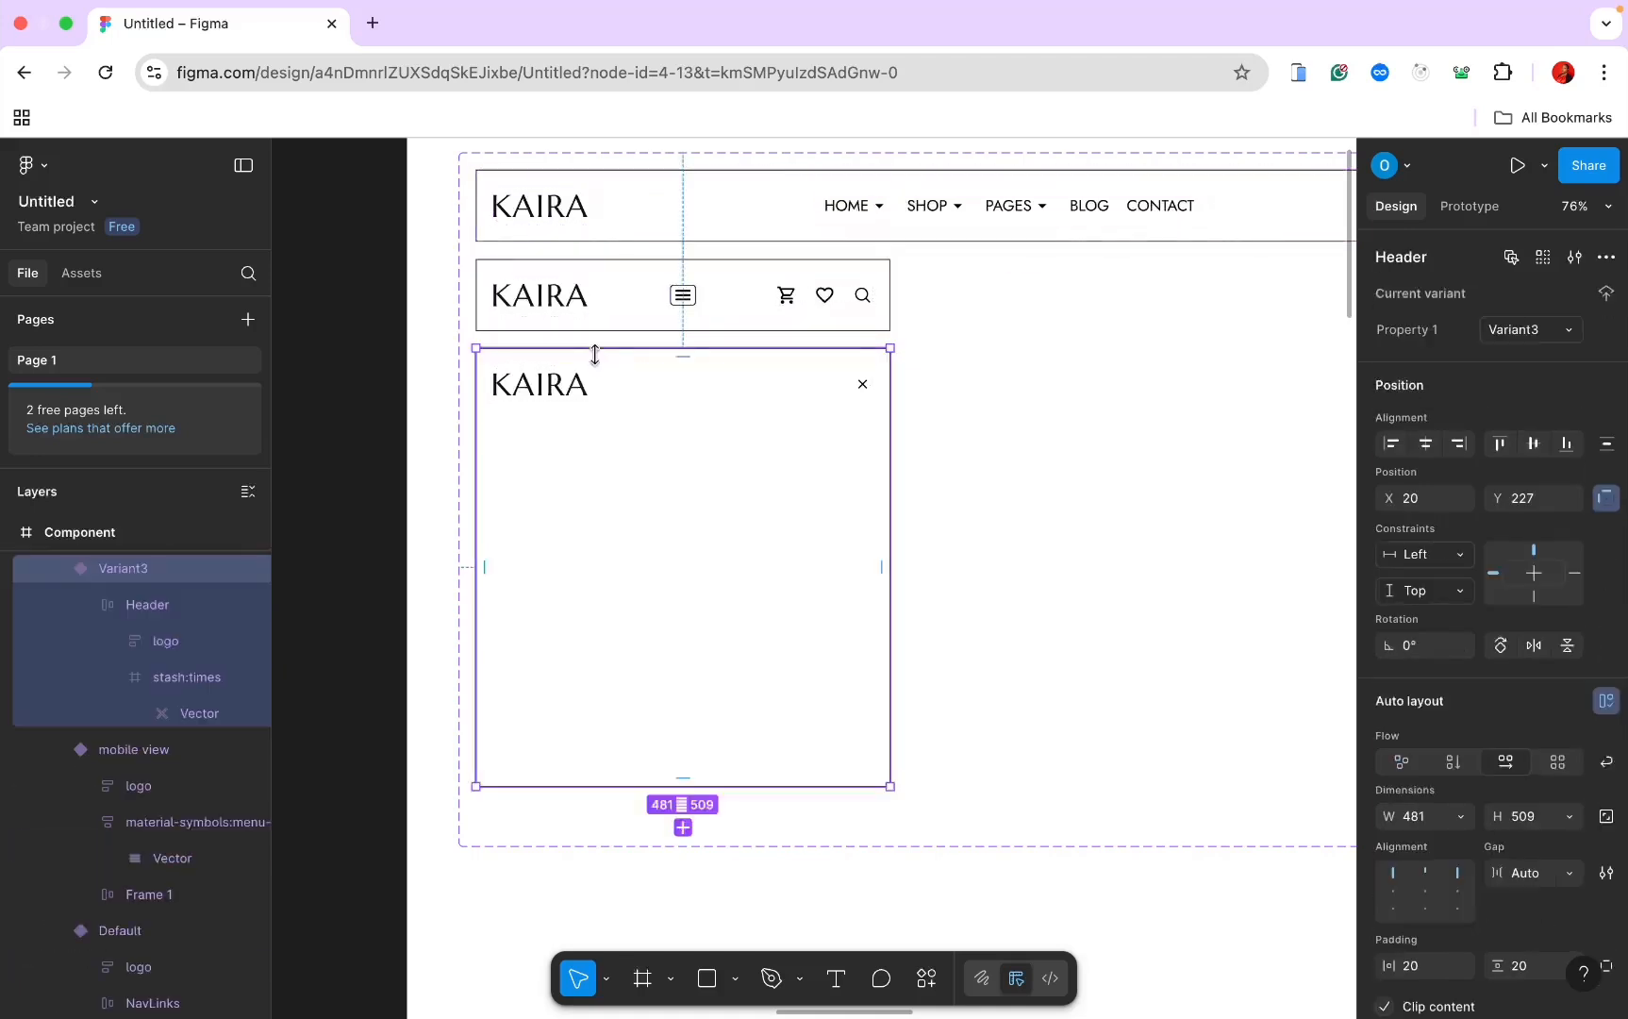
key(ctrl+v)
key(Escape)
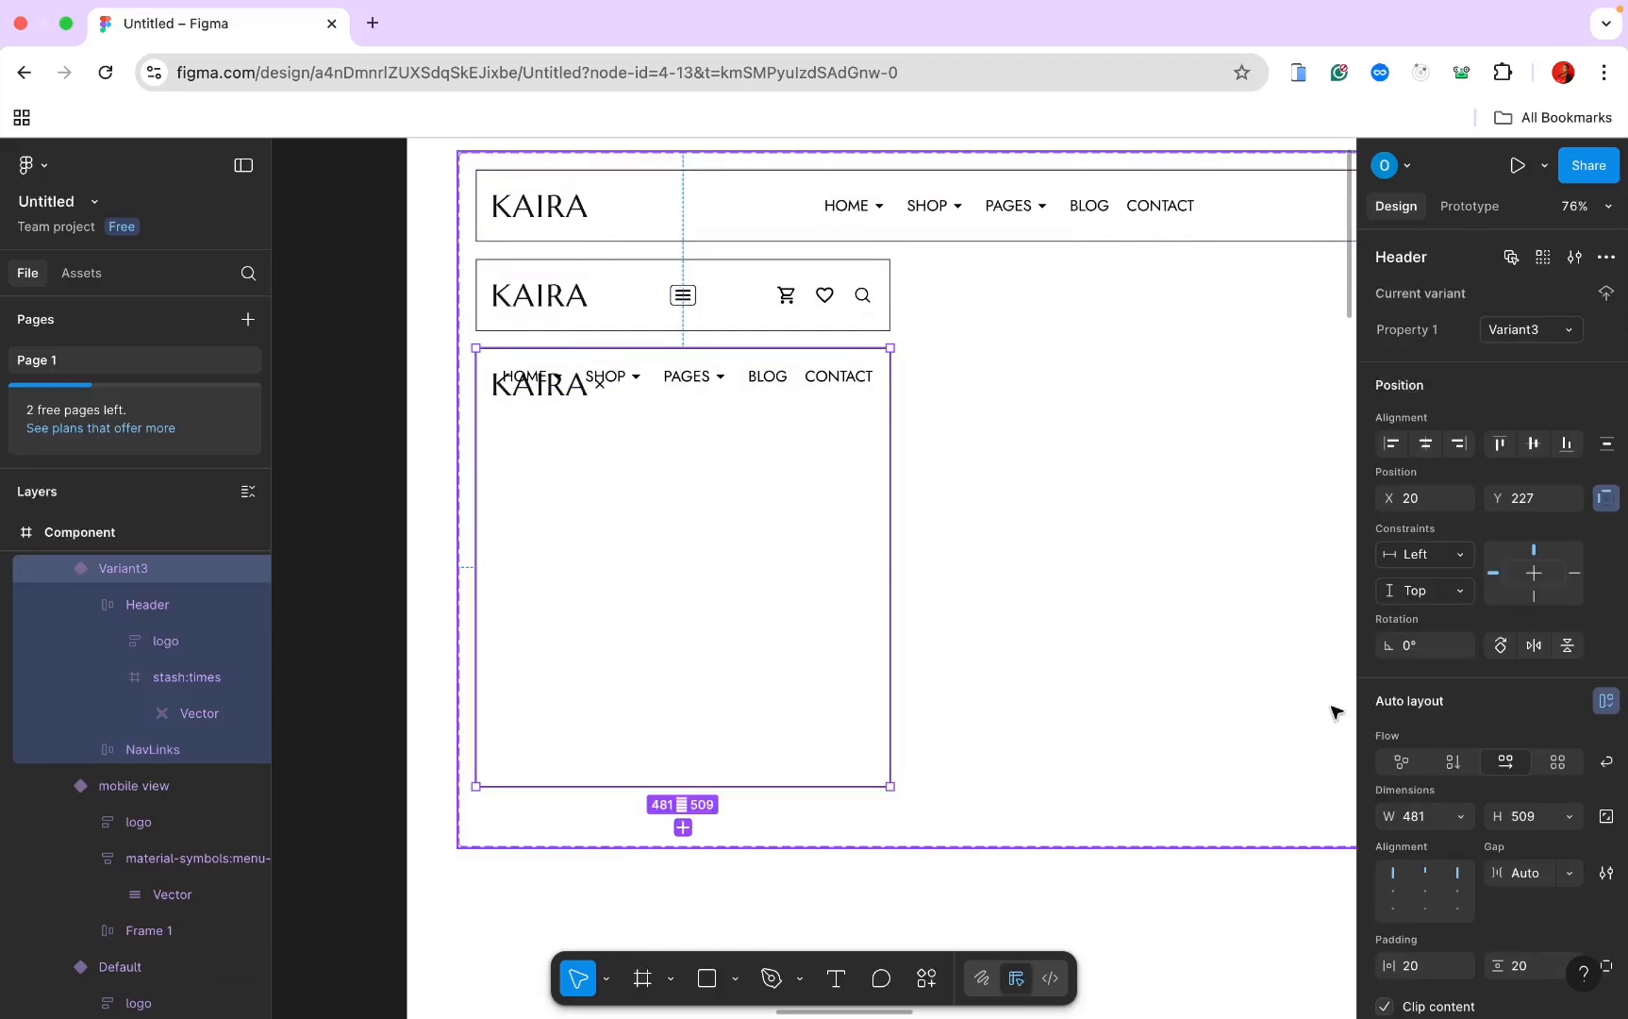
click(1454, 762)
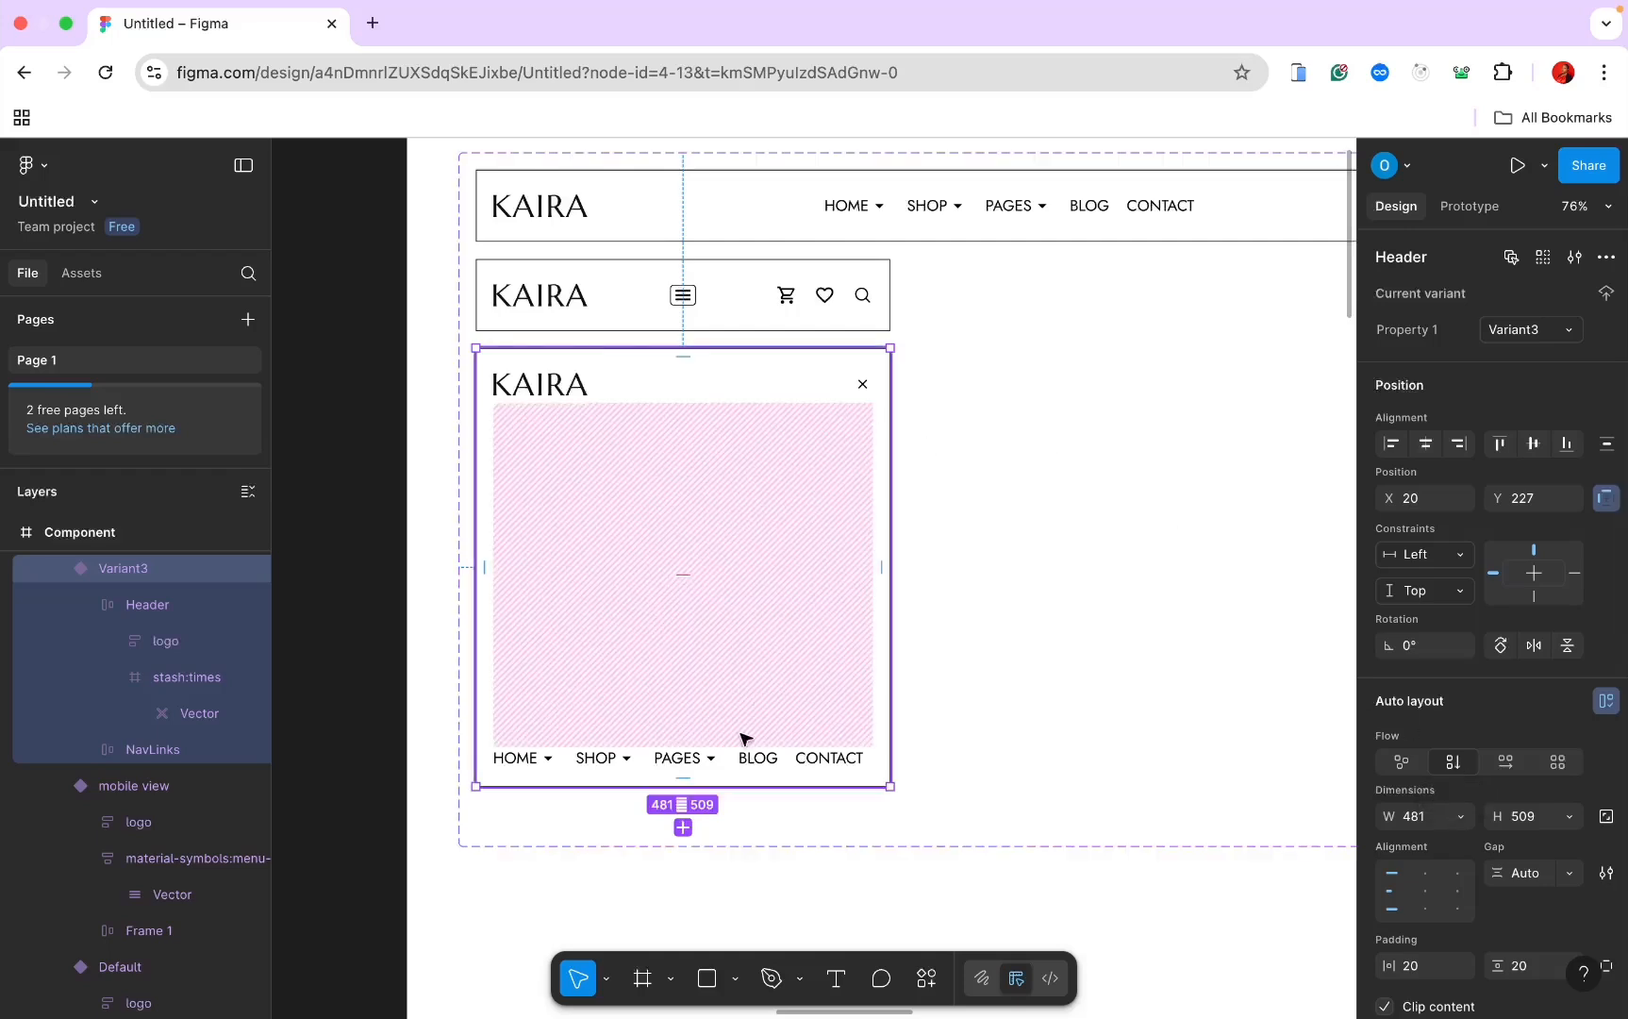
Step: Stack HOME, SHOP, PAGES, BLOG, CONTACT vertically and shrink Variant3 to fit the menu
click(707, 766)
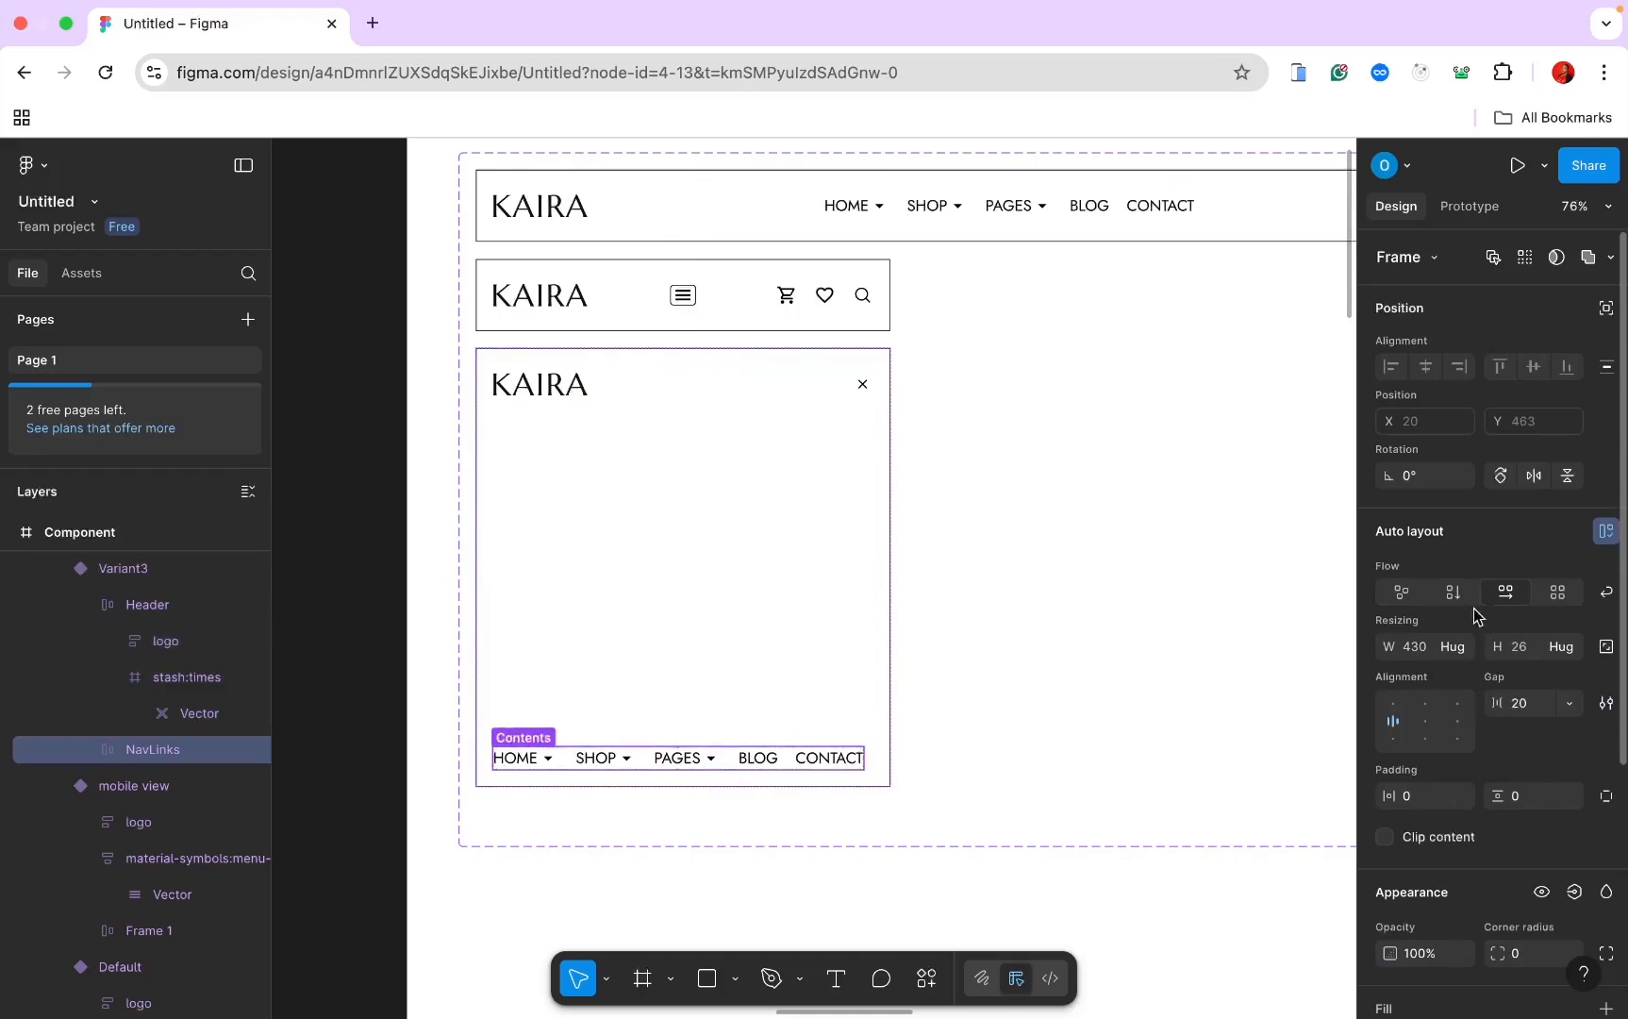
click(1454, 592)
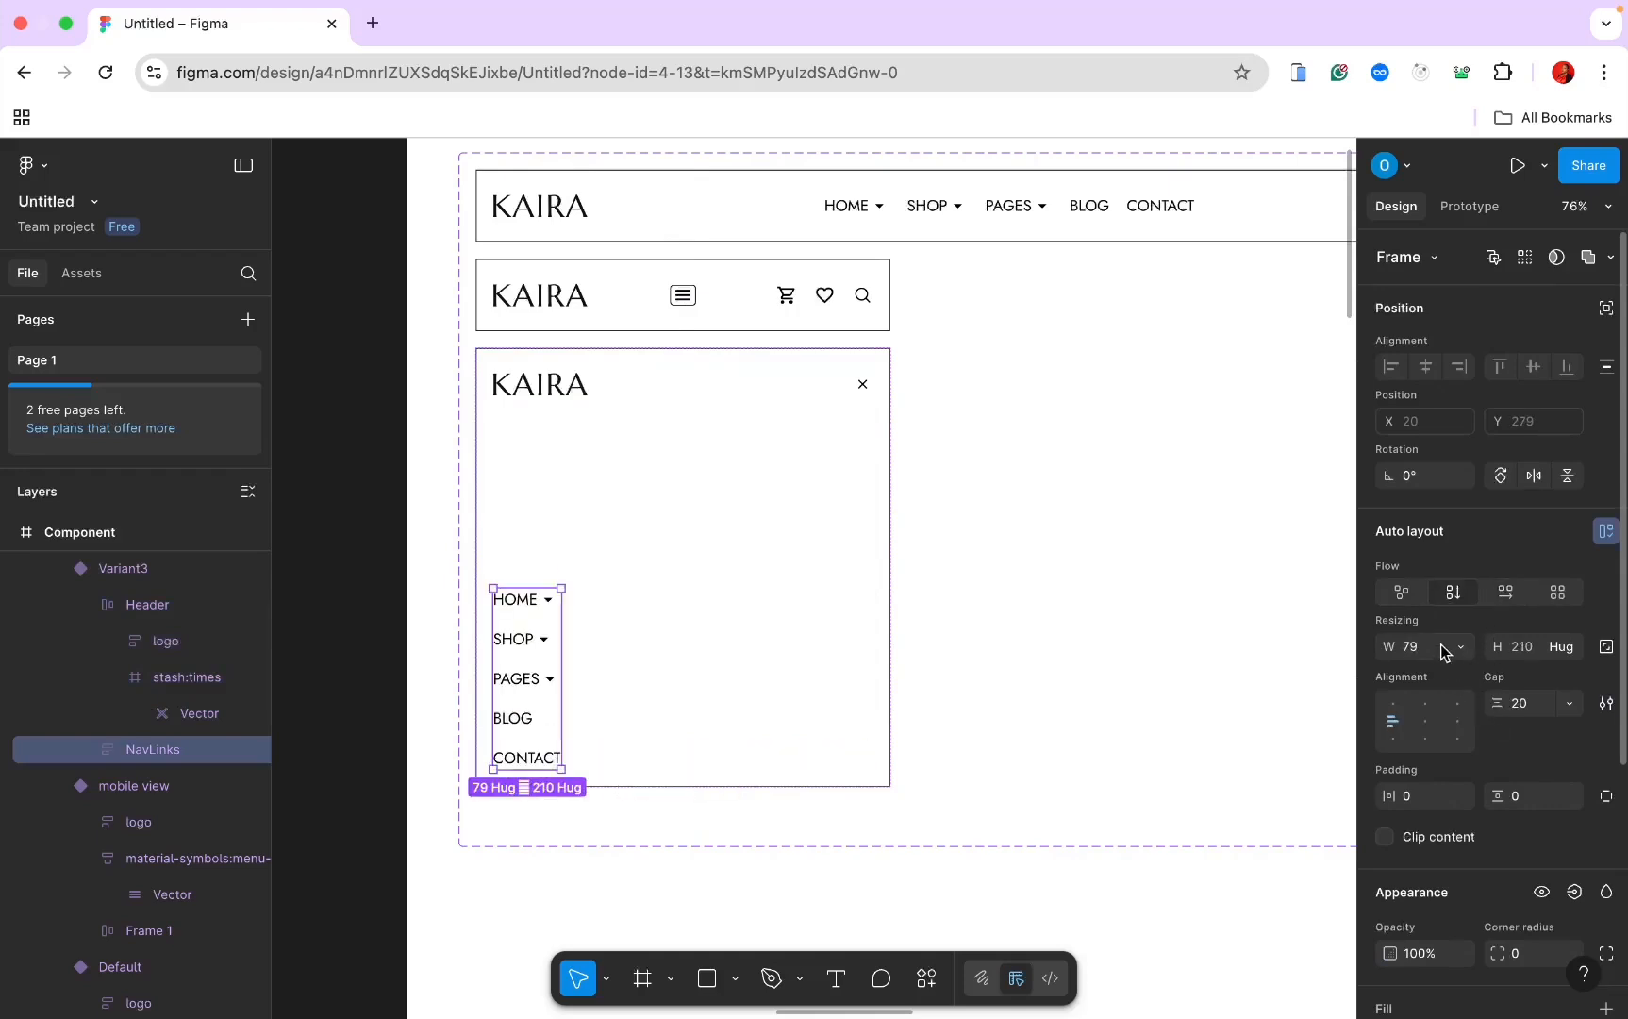
click(777, 788)
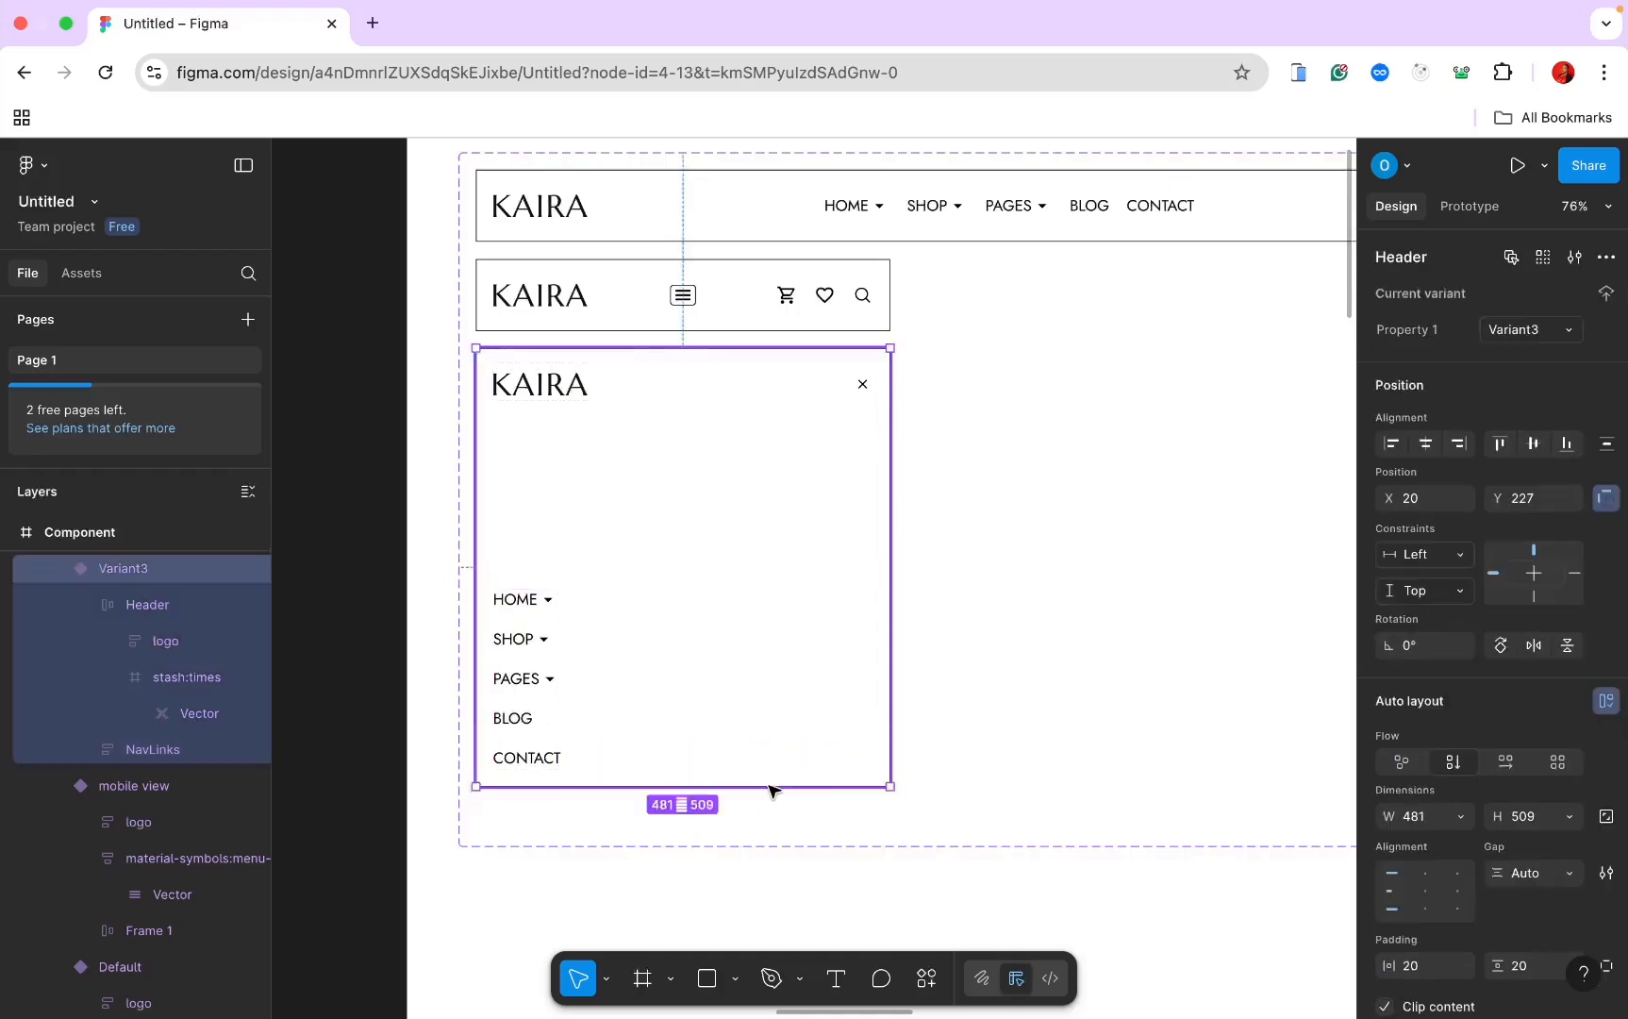
drag(771, 786, 779, 627)
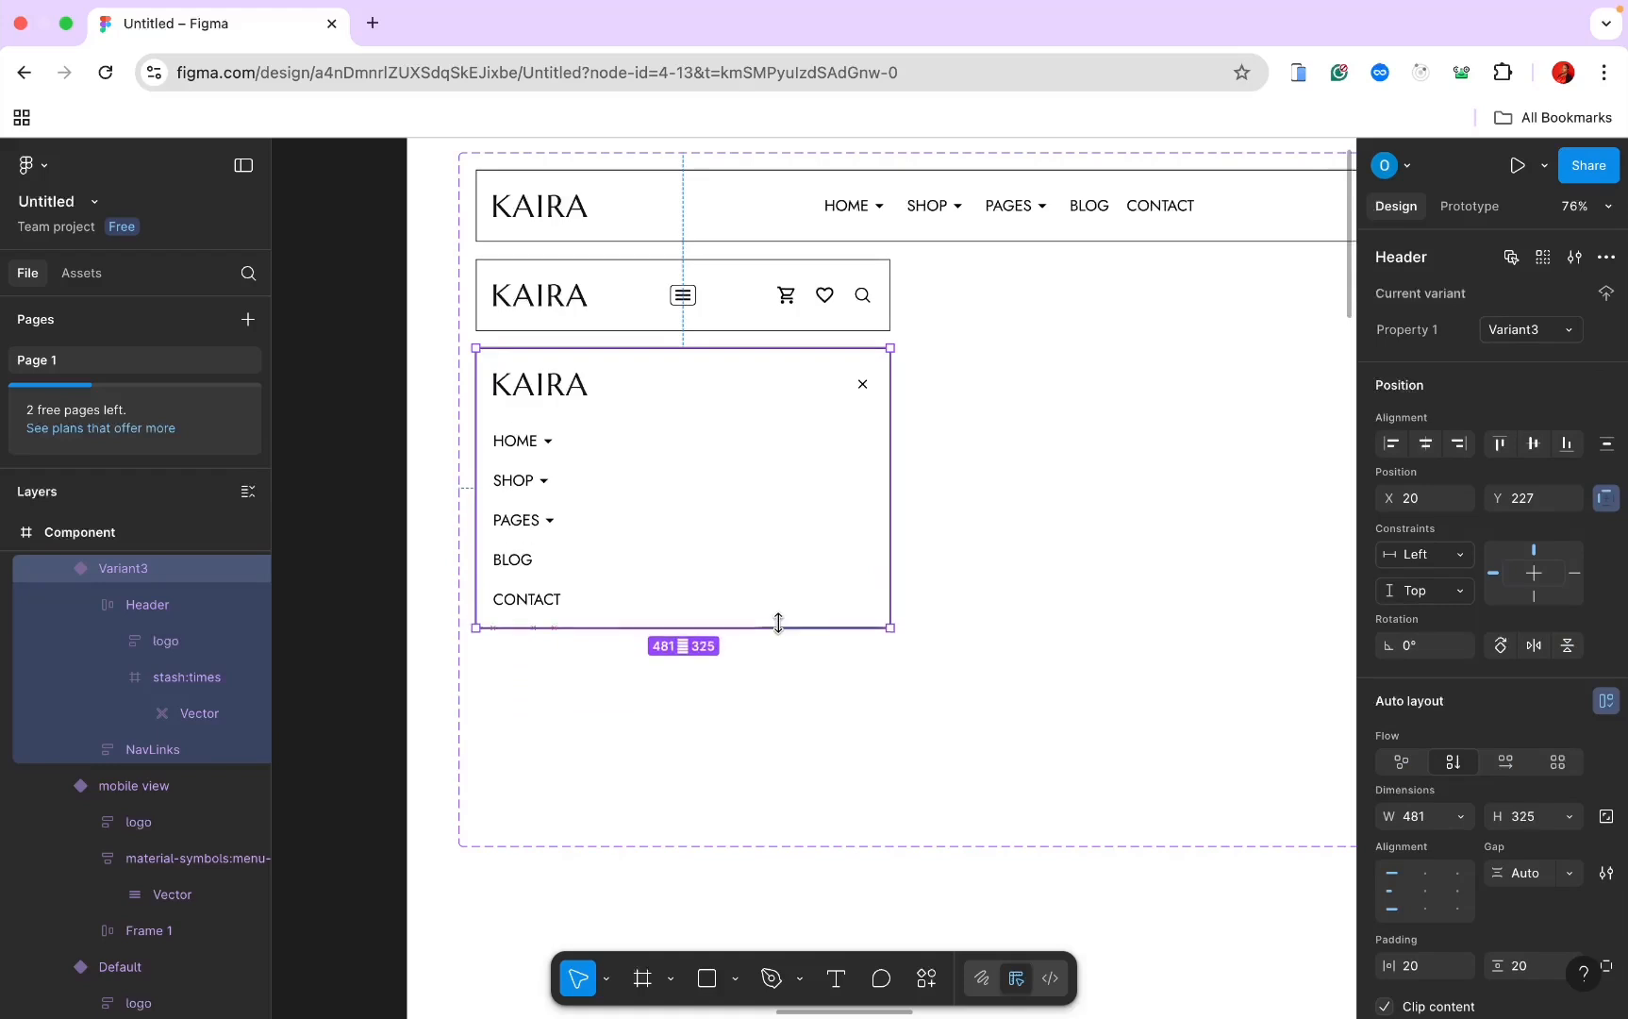
Step: Review the Header component set, then move down to the empty 1440×1024 Desktop - 1 frame
click(989, 617)
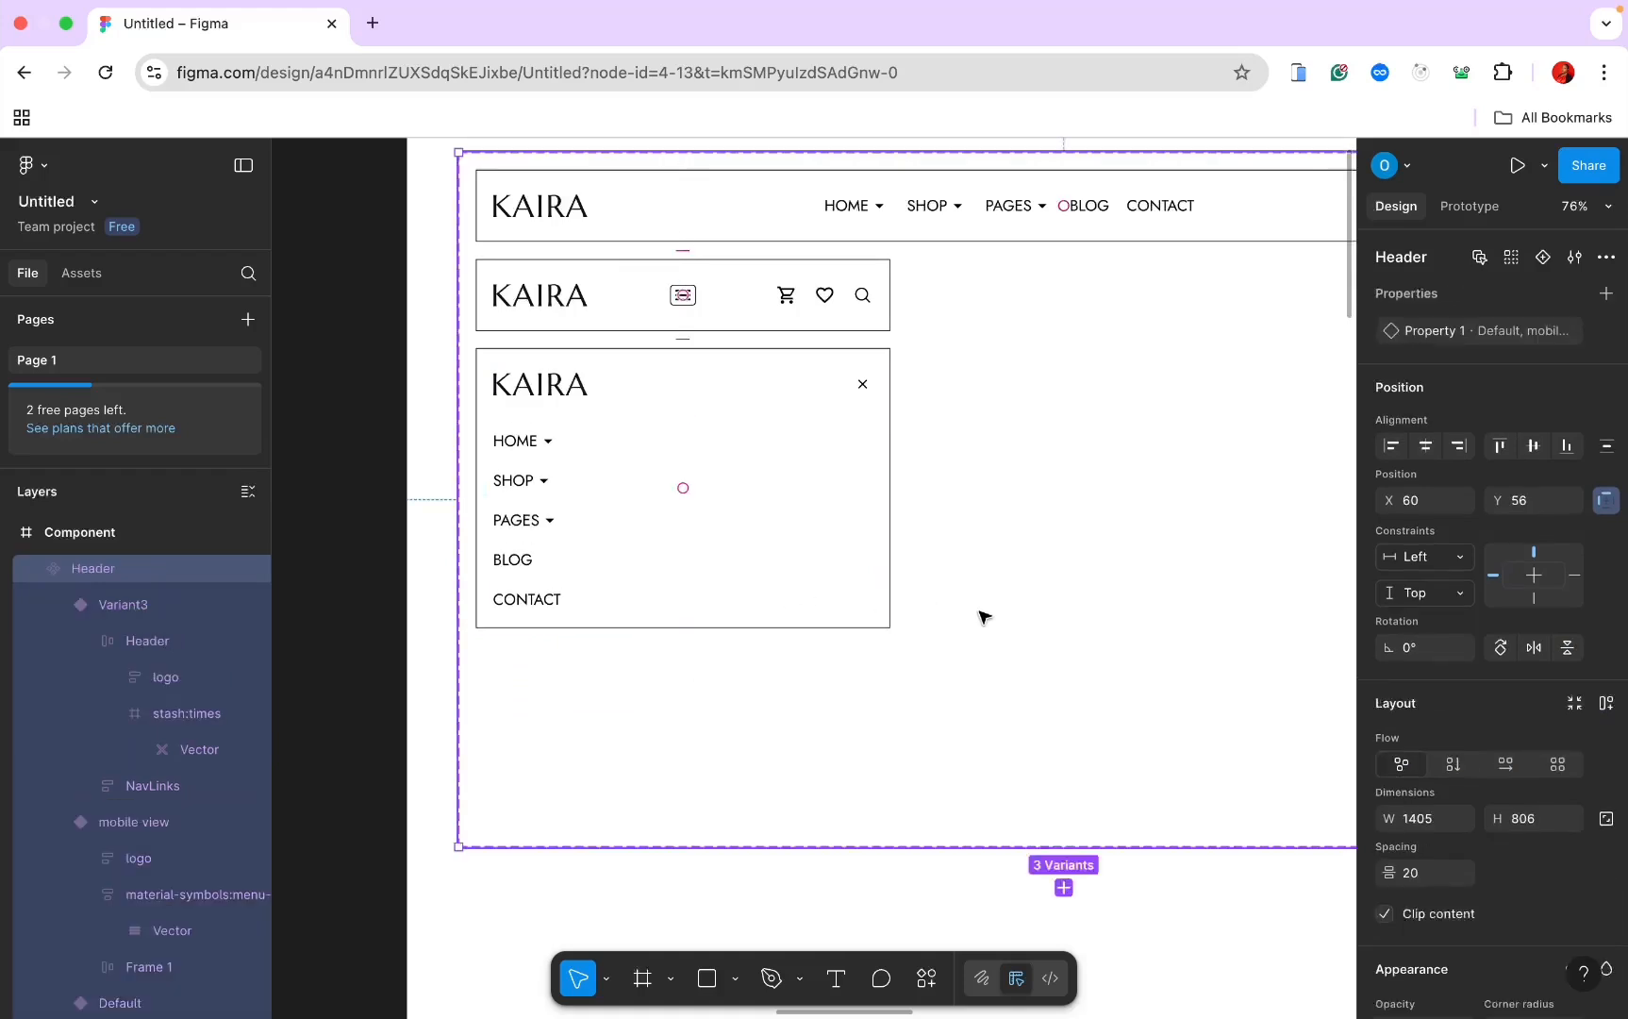
click(771, 392)
click(773, 393)
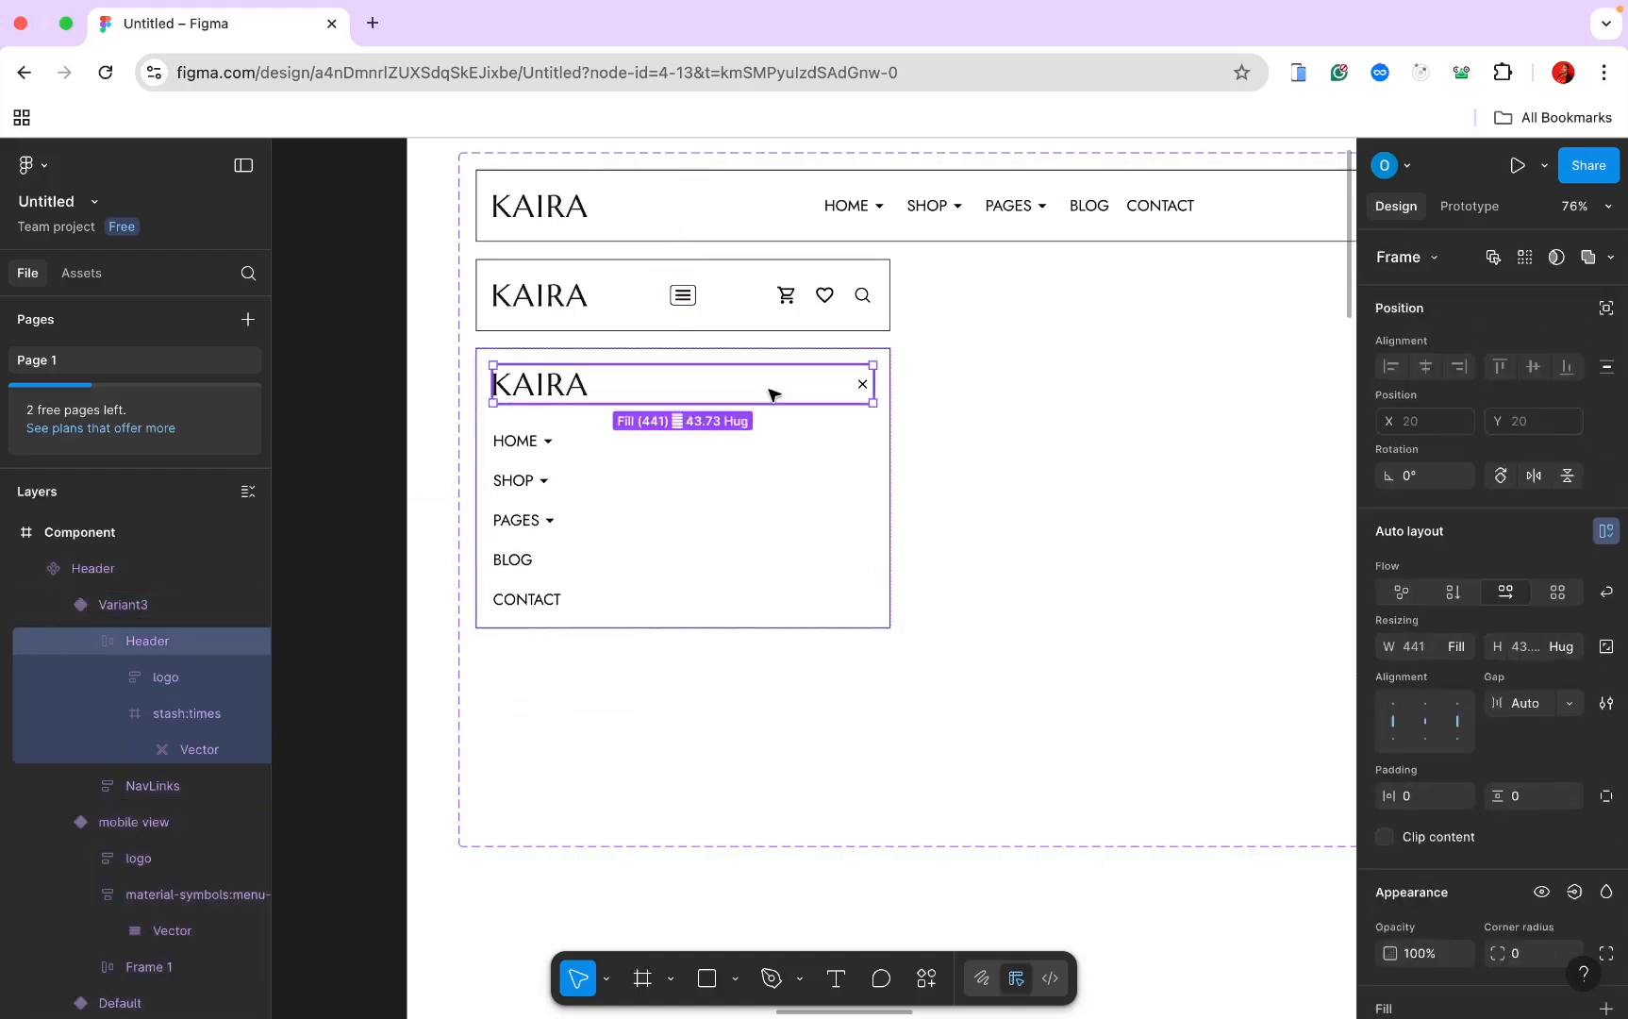
click(1255, 653)
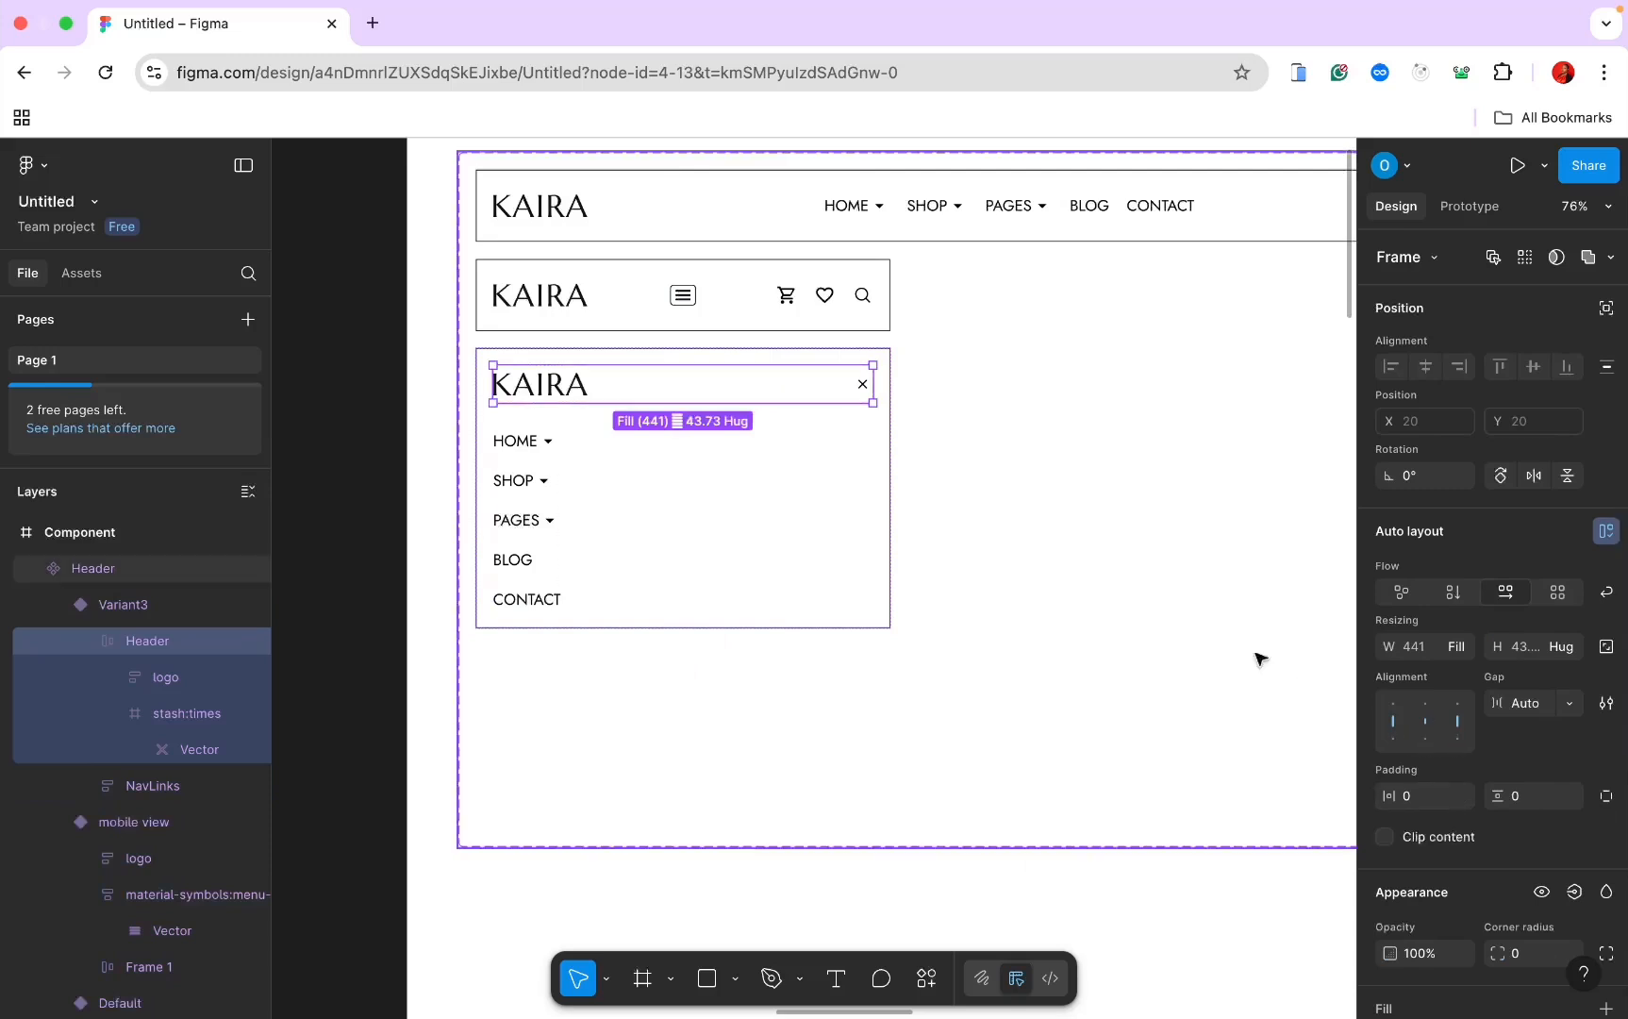
scroll(1239, 647, down, 5)
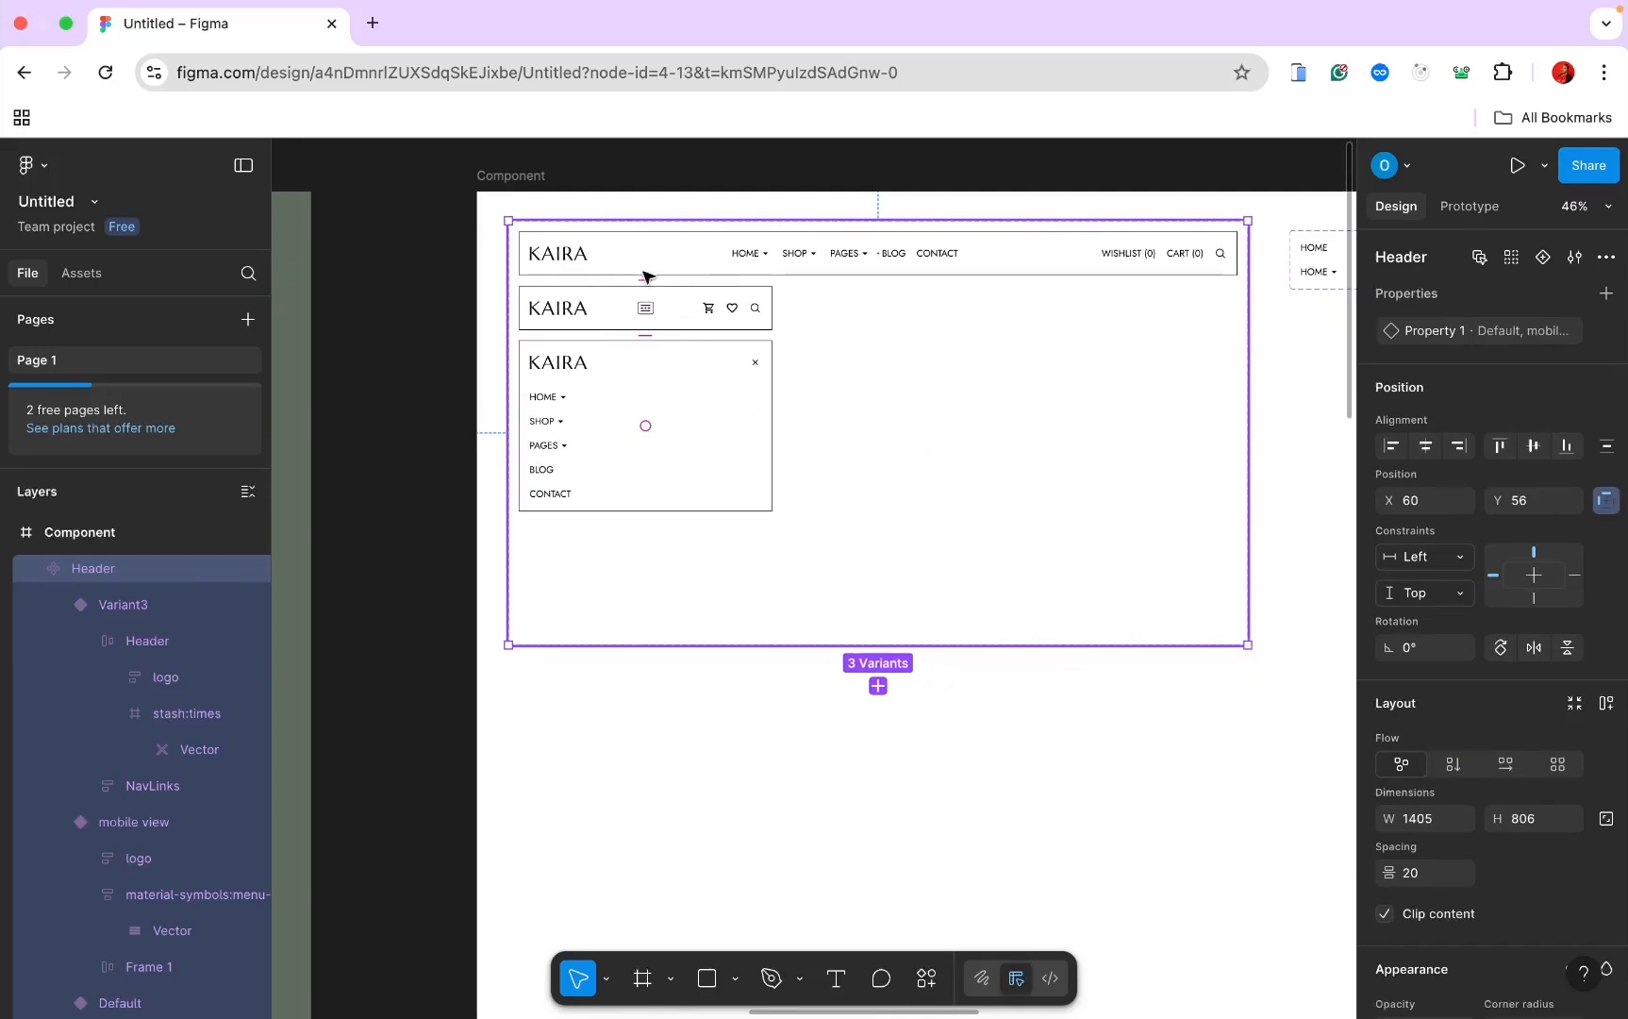
click(493, 425)
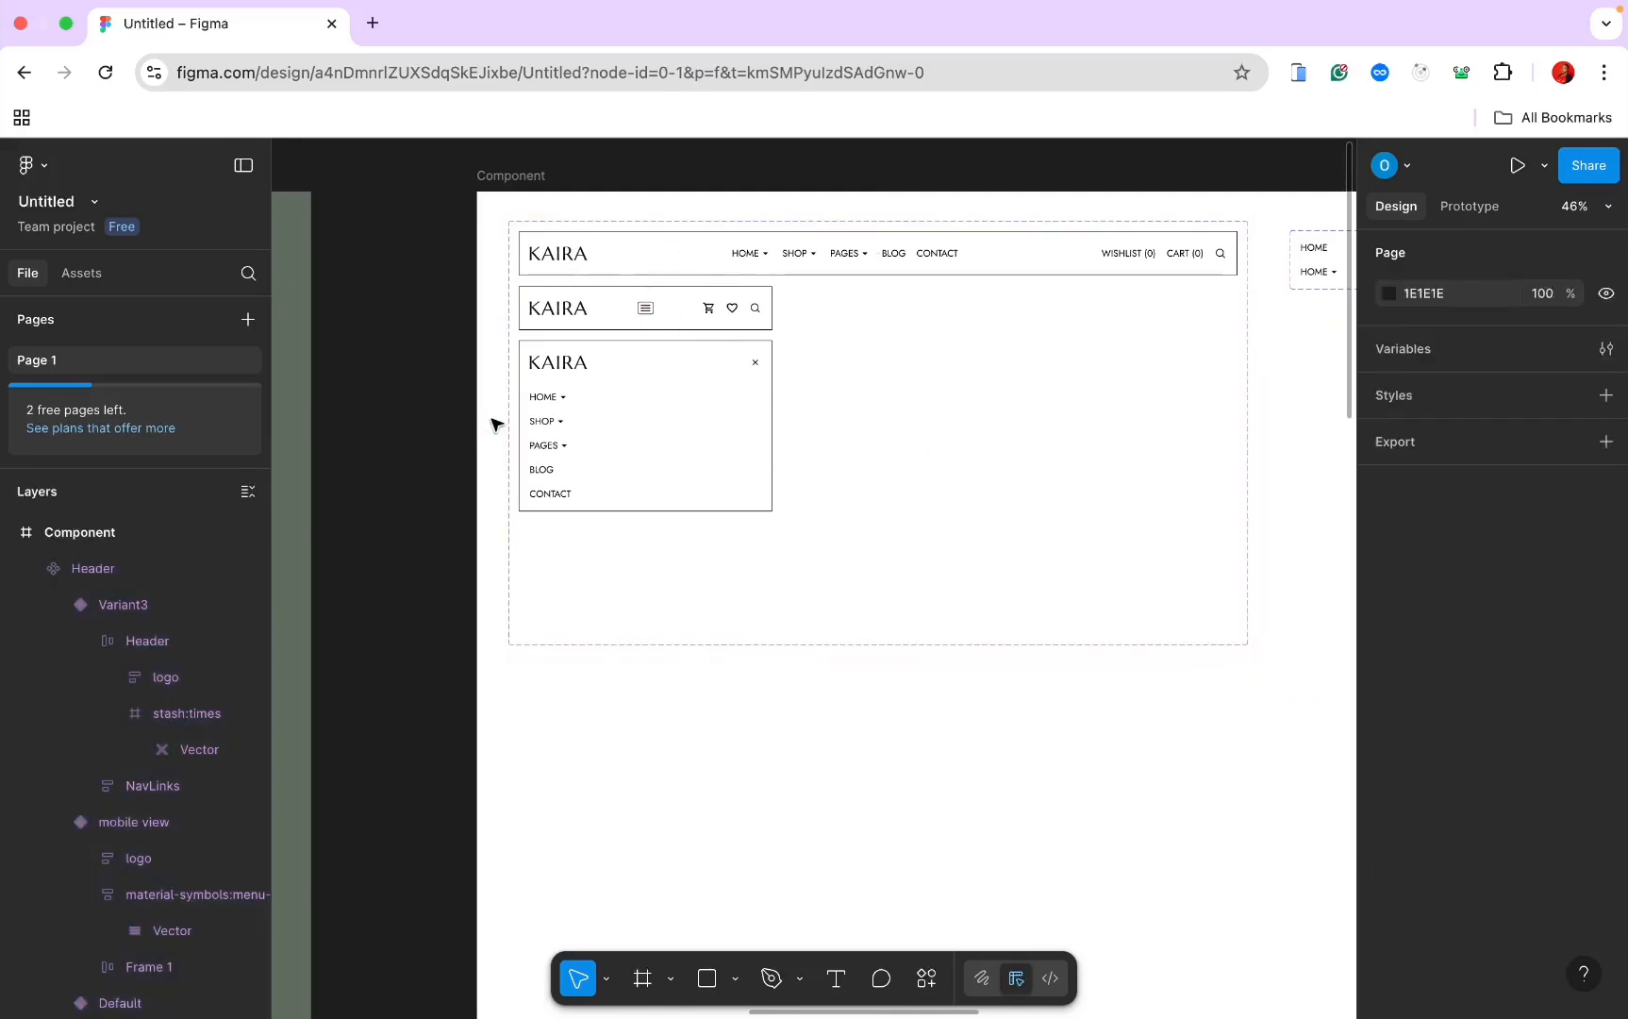
scroll(640, 392, down, 6)
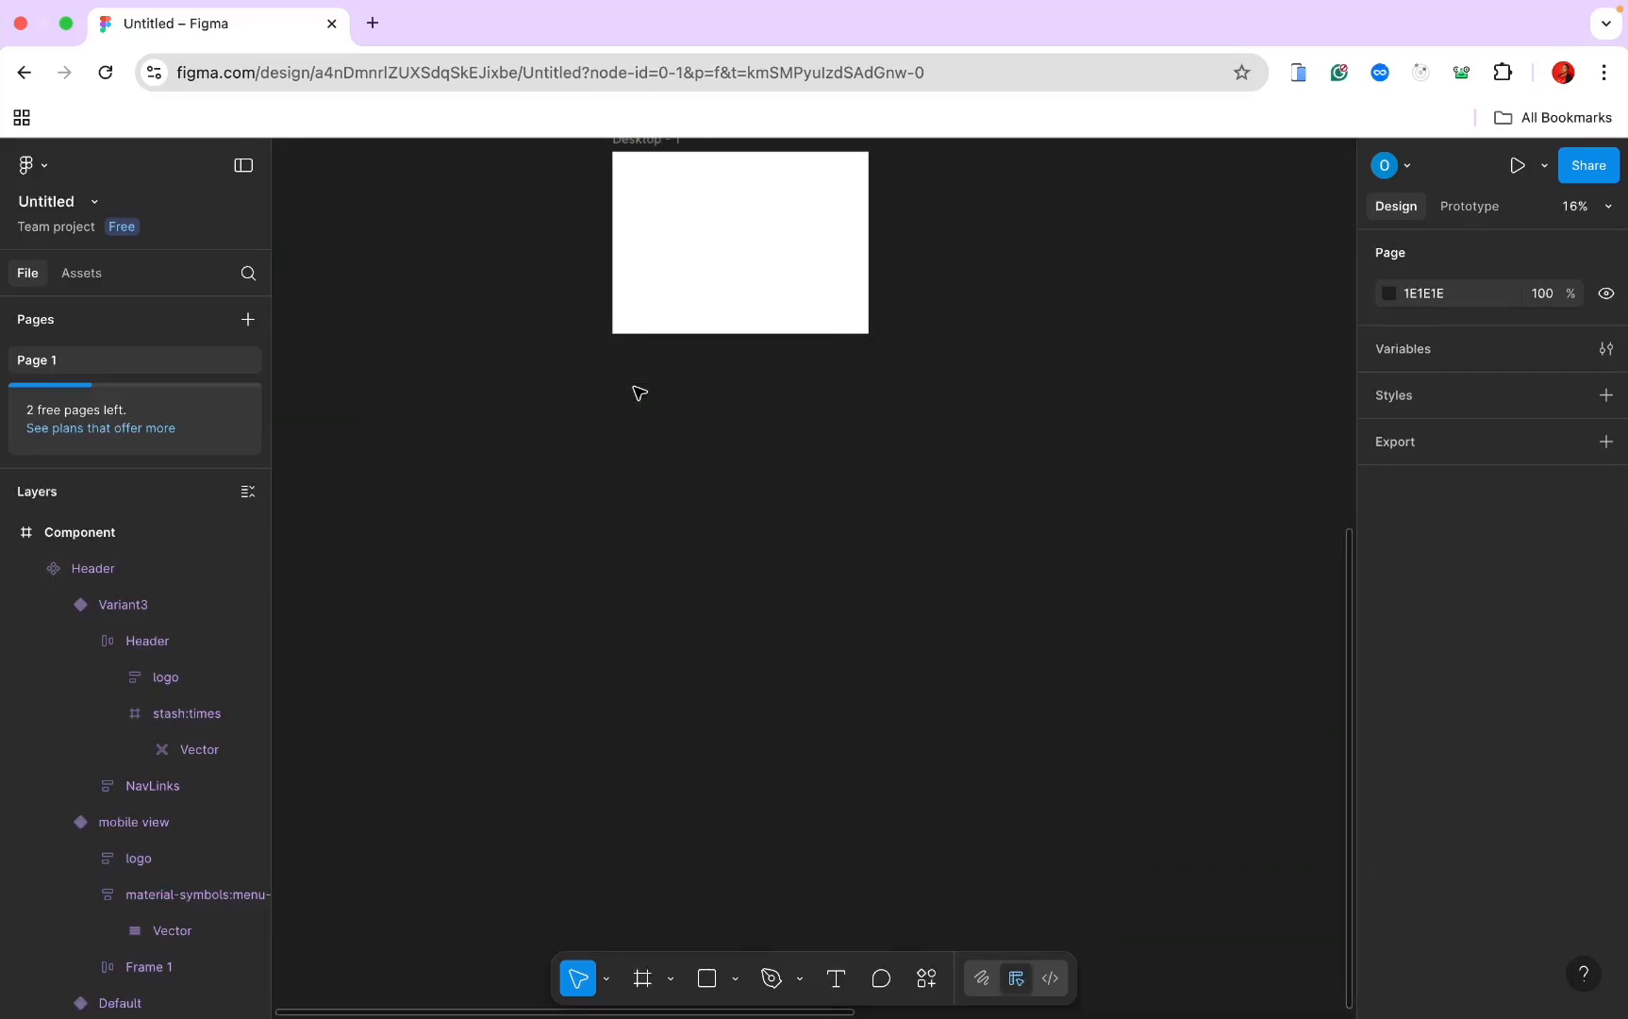
scroll(632, 387, up, 4)
Step: Insert a Header component instance from the file's own components into Desktop - 1
click(615, 426)
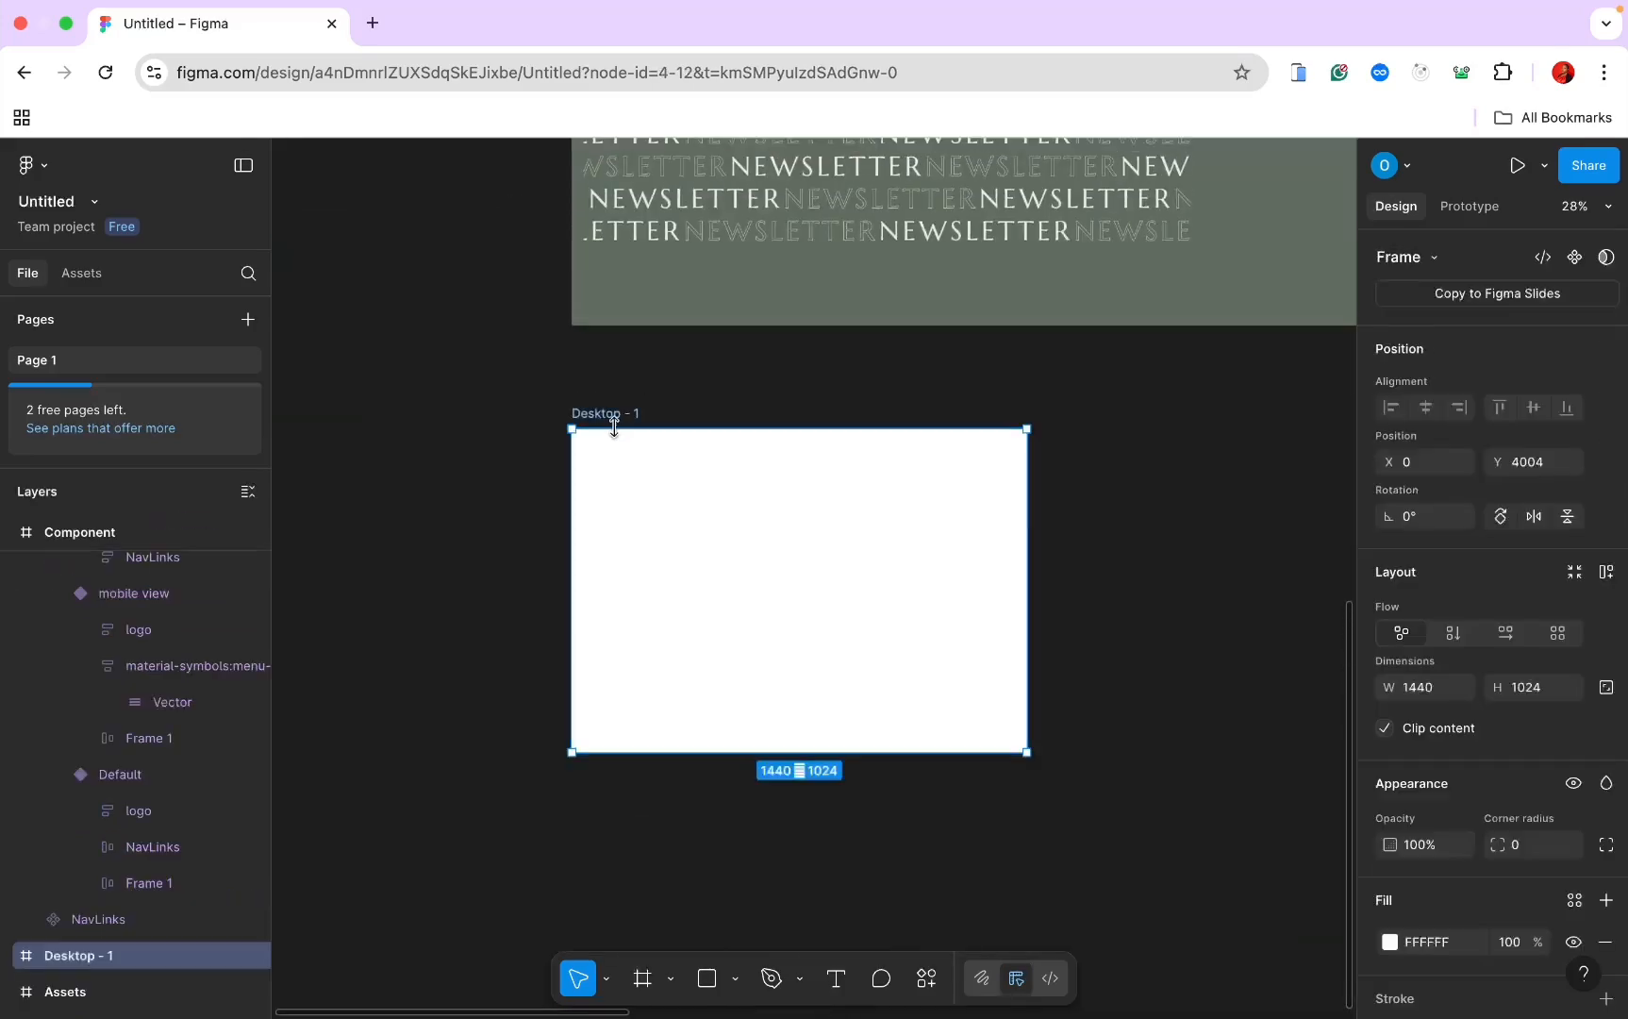
click(96, 273)
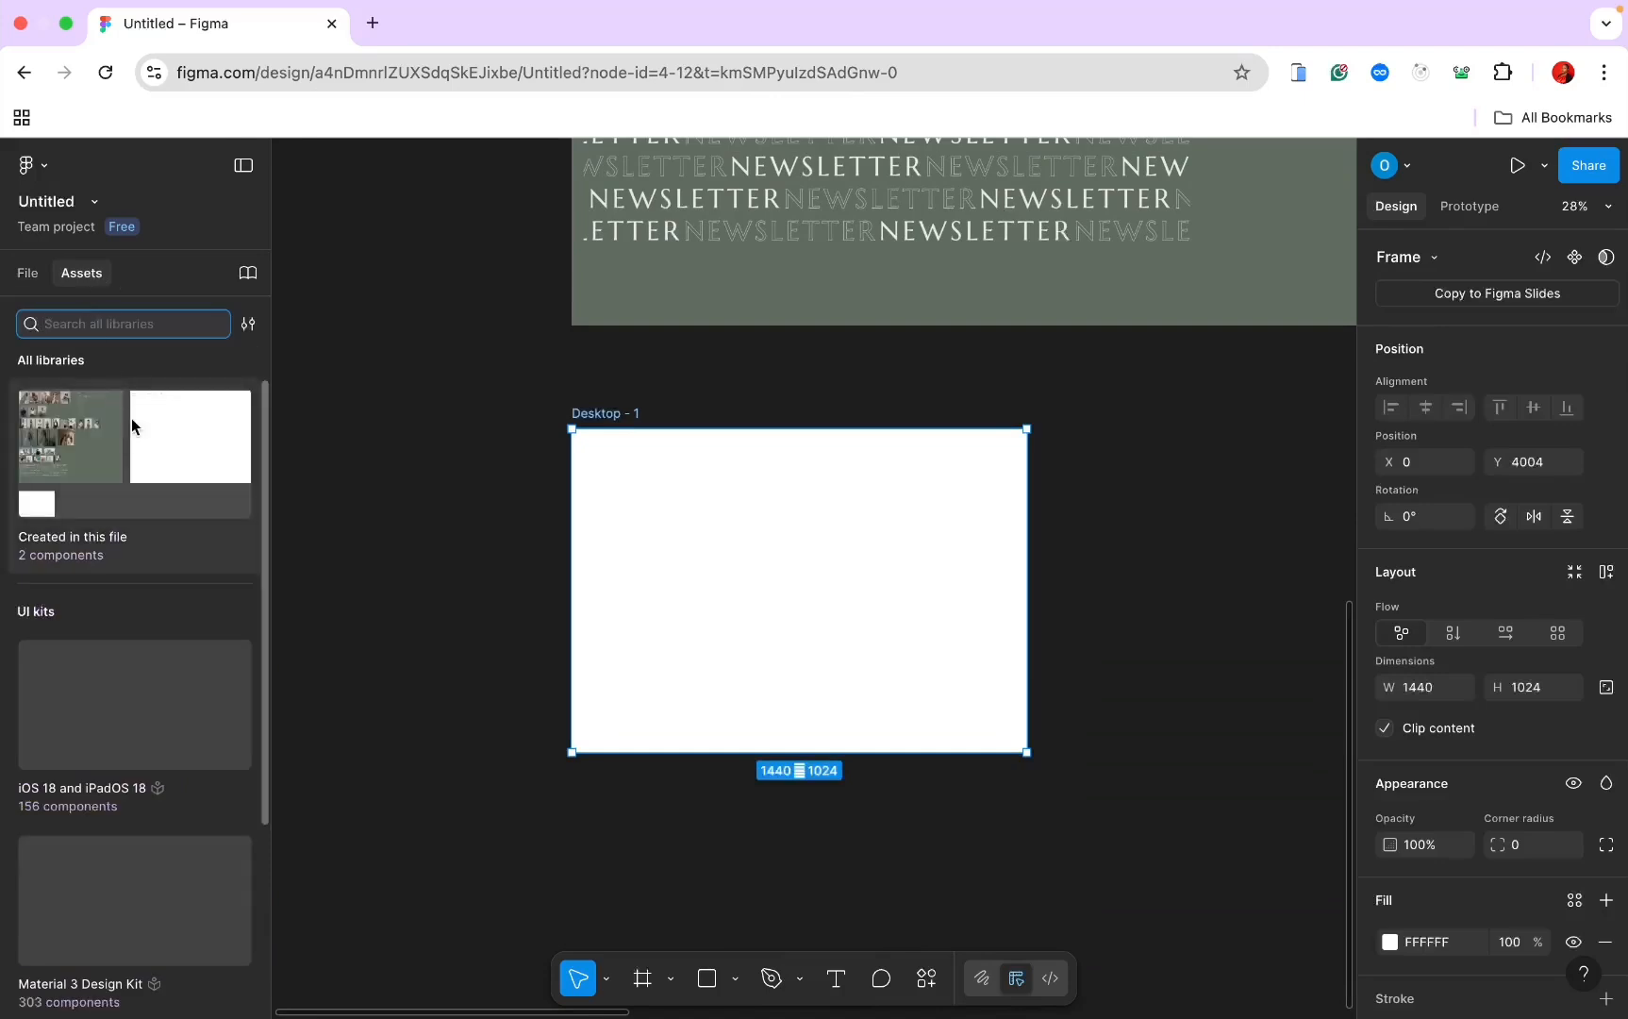
click(137, 482)
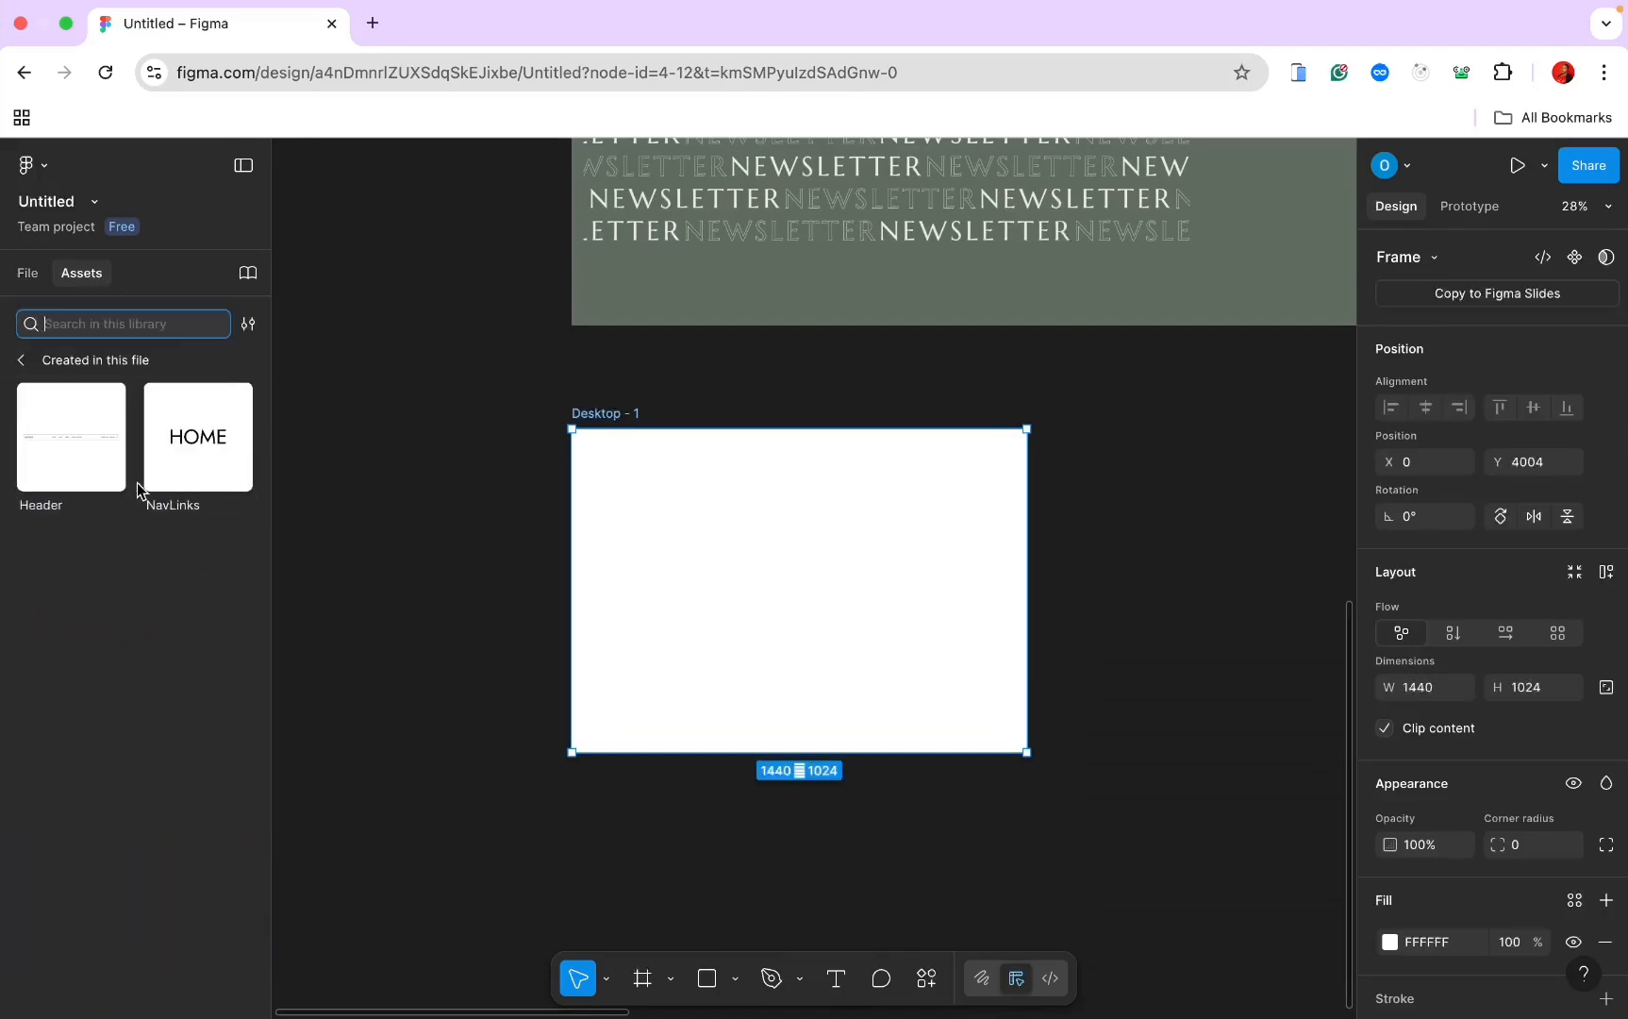
click(62, 450)
click(460, 620)
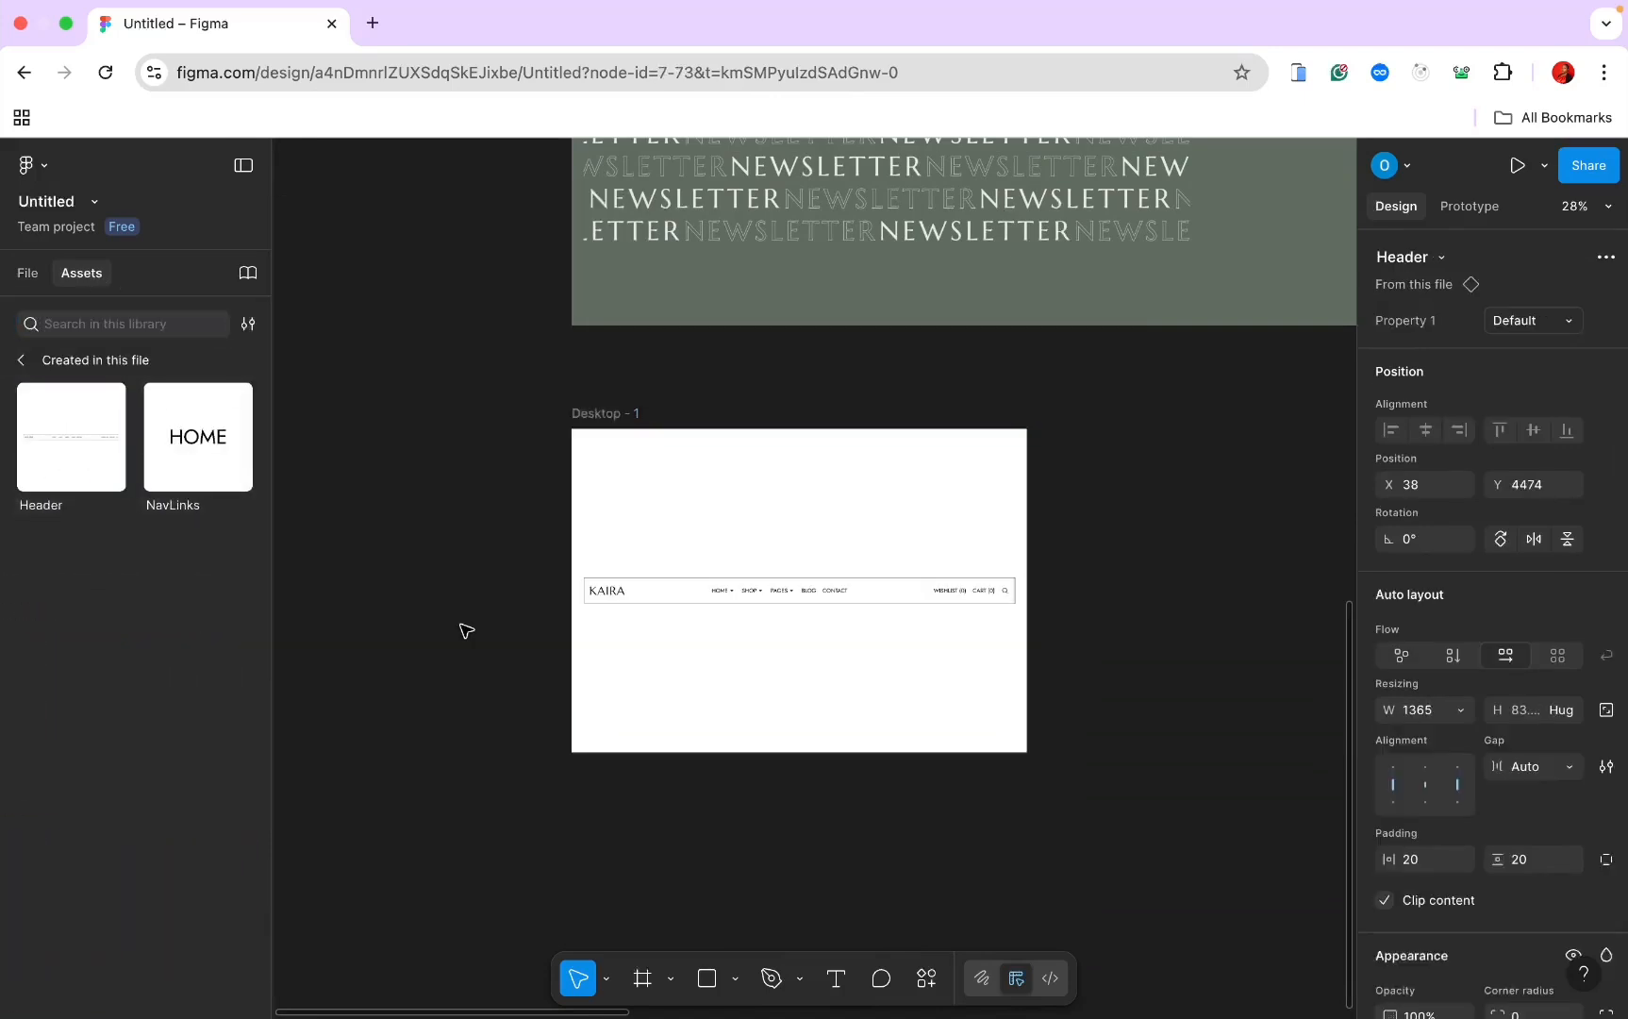
Step: Give Desktop - 1 a vertical auto layout and select the Header instance layer
click(601, 413)
scroll(1460, 670, down, 1)
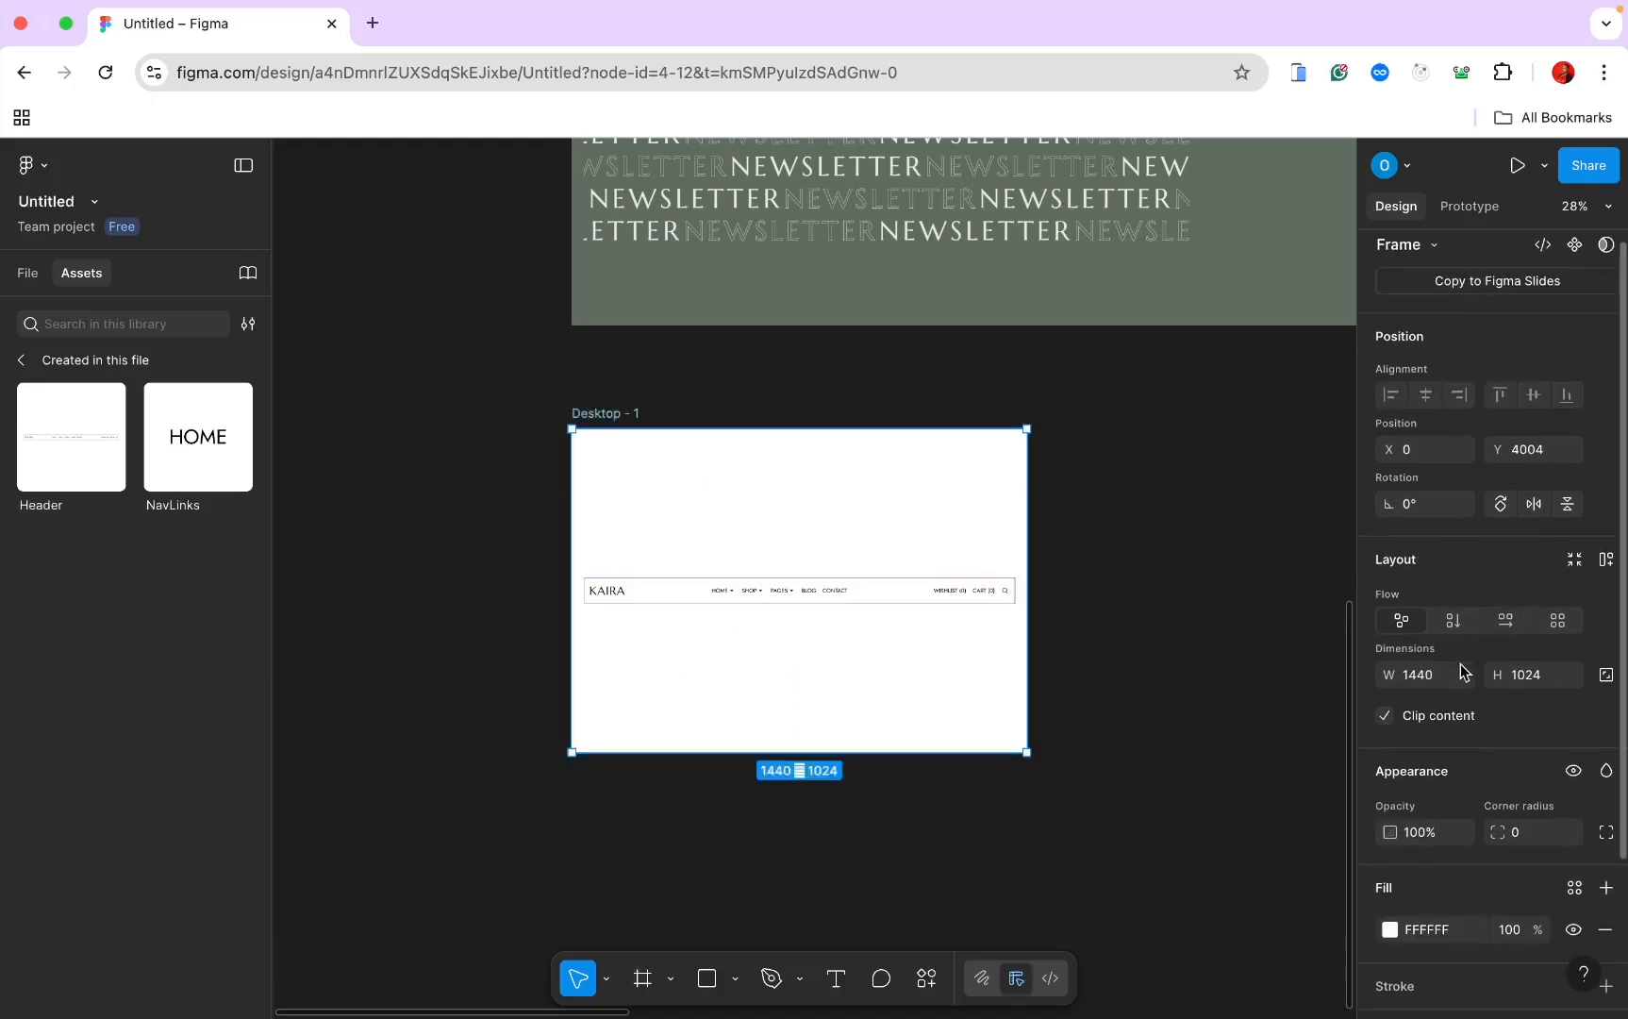
click(1453, 623)
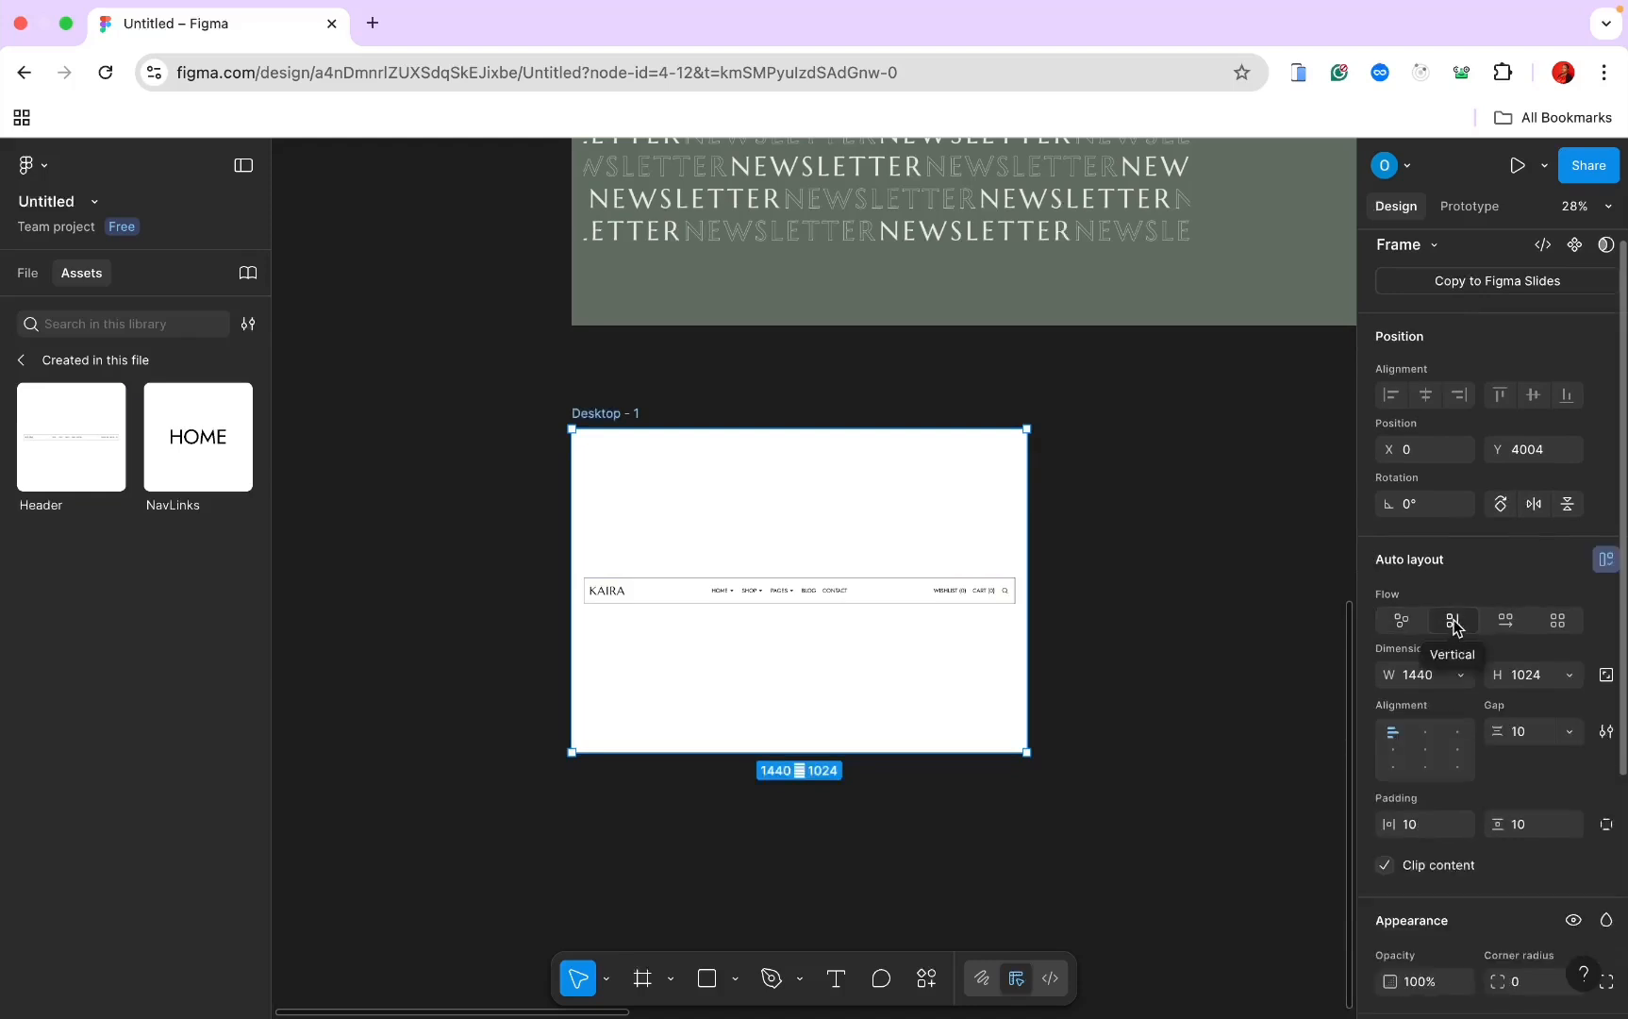
click(27, 272)
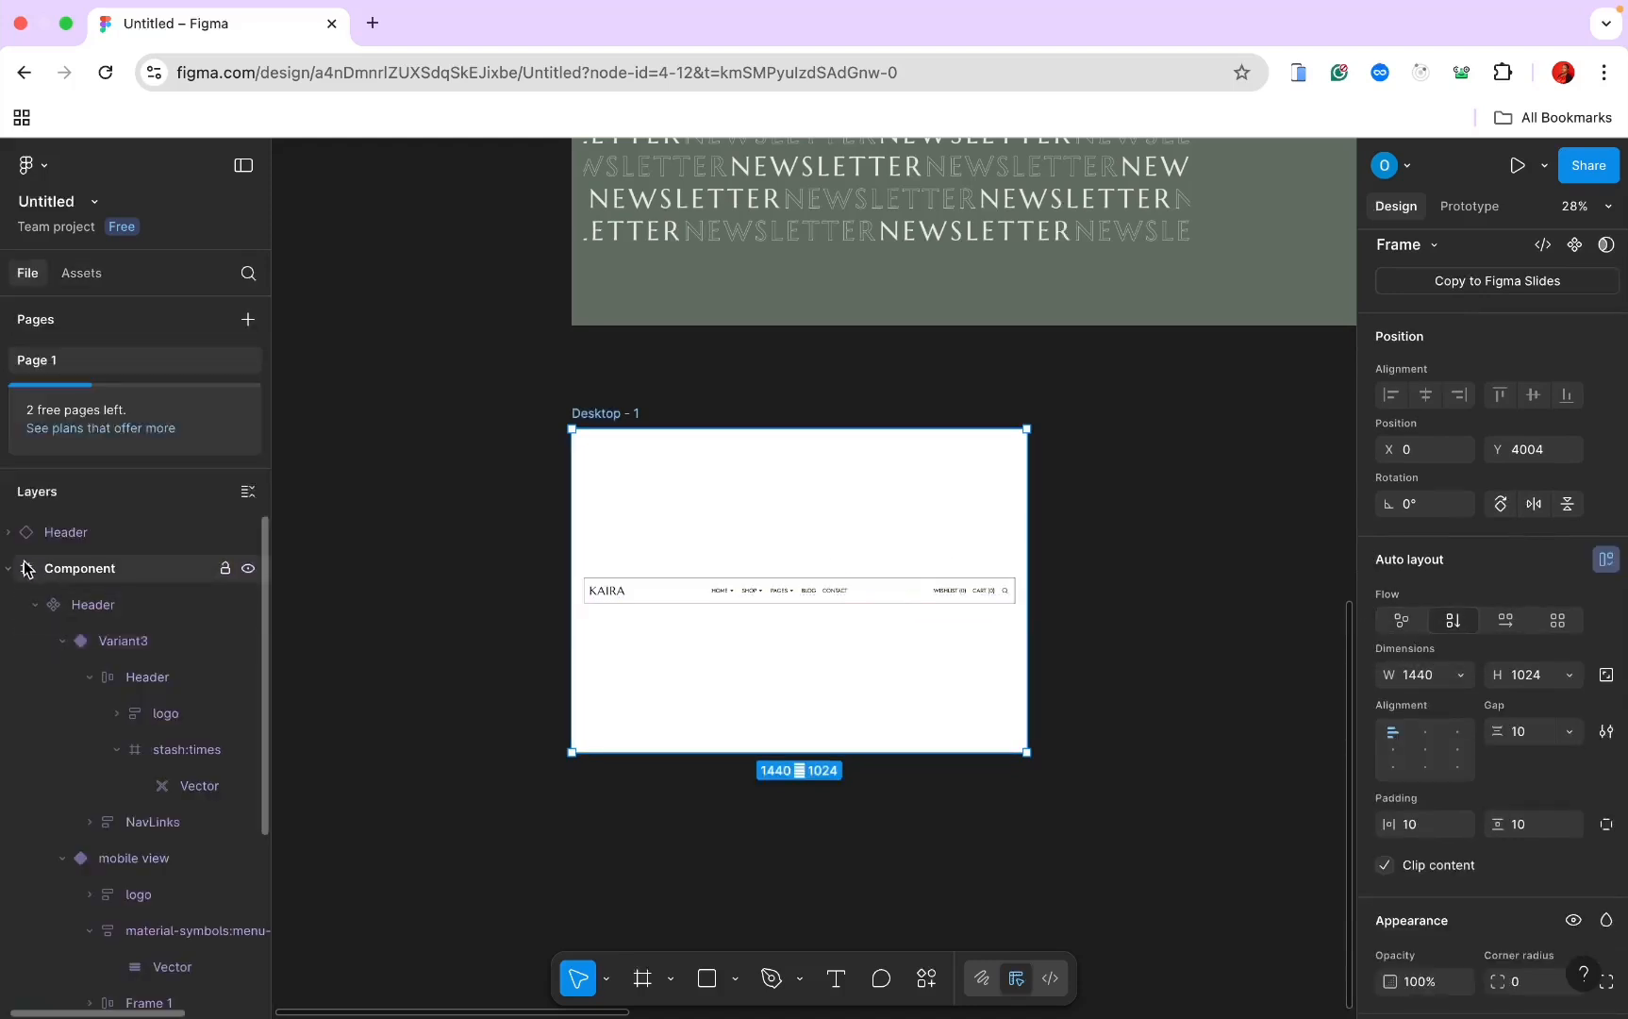
click(9, 569)
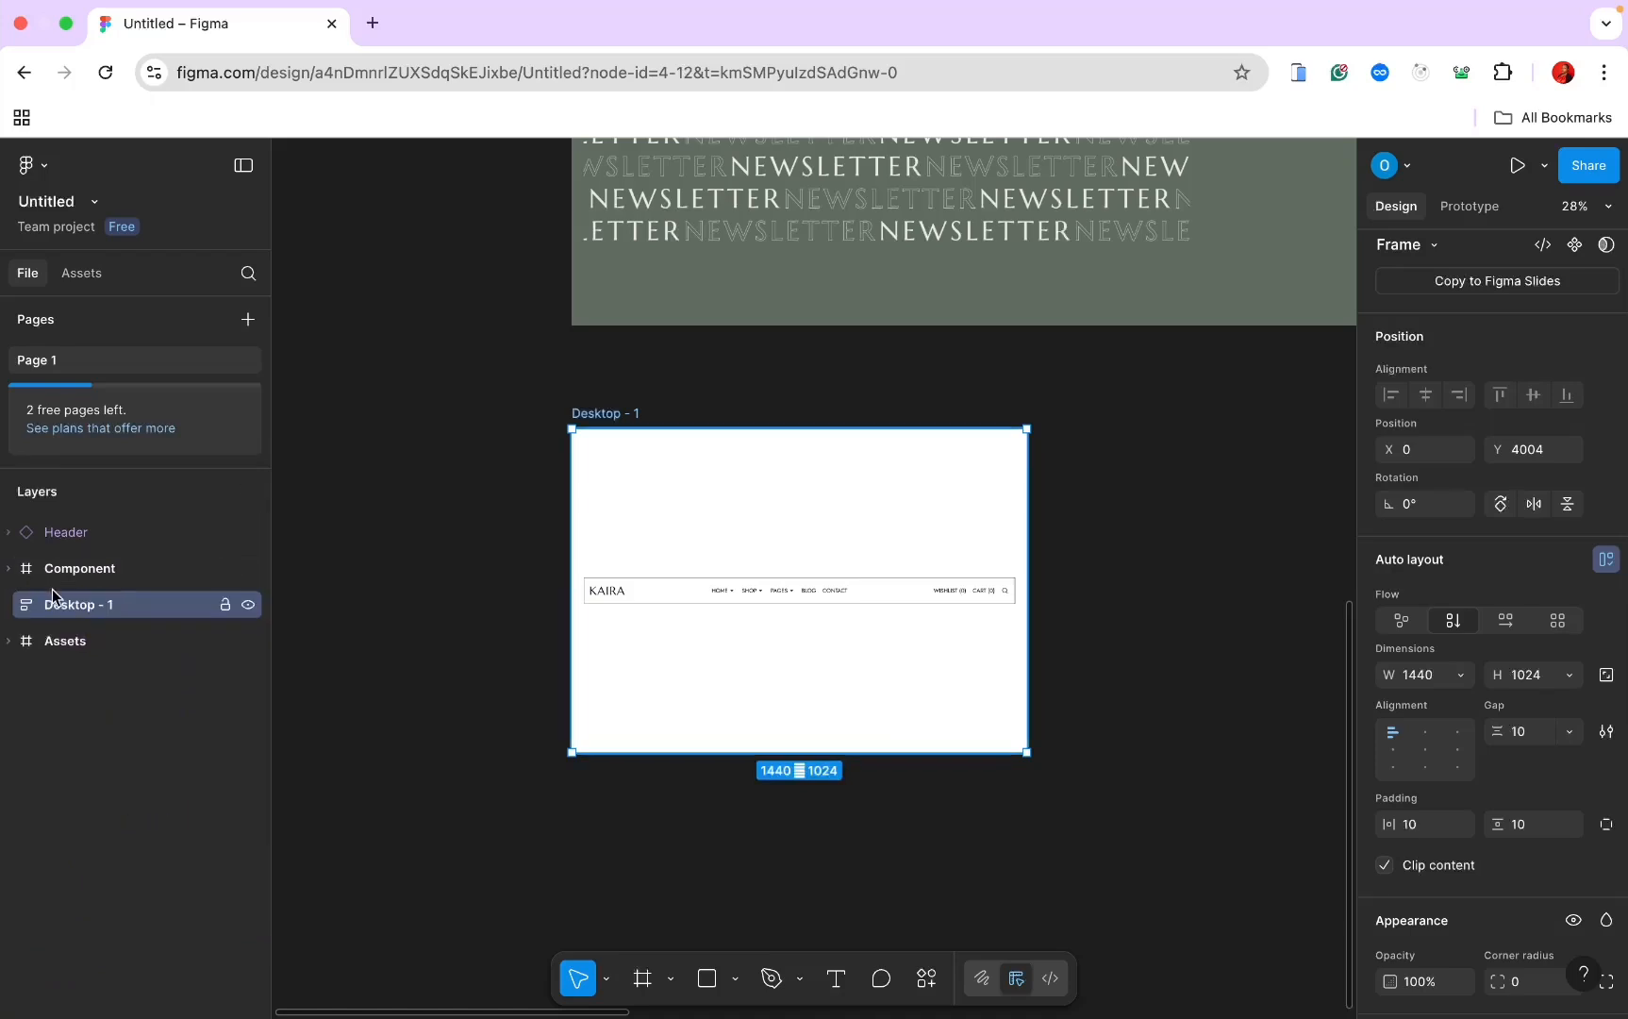
click(47, 538)
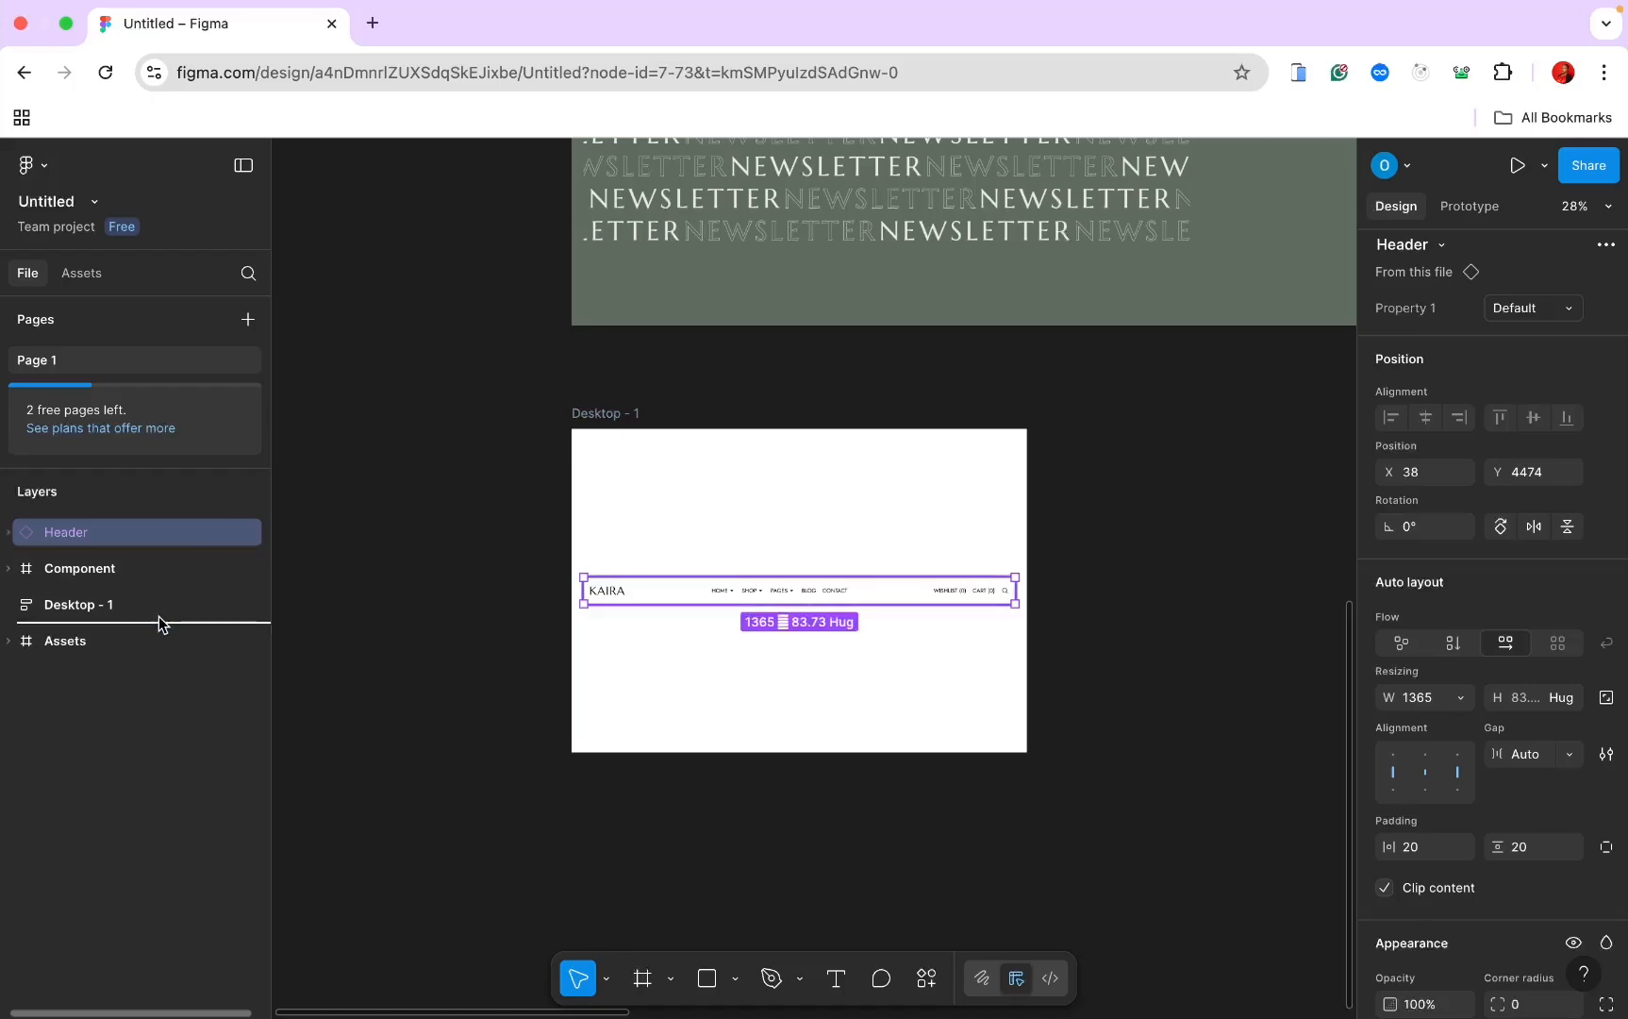
Step: Nest the Header inside the Desktop - 1 frame and move Assets to the top of the layers
drag(141, 532, 160, 606)
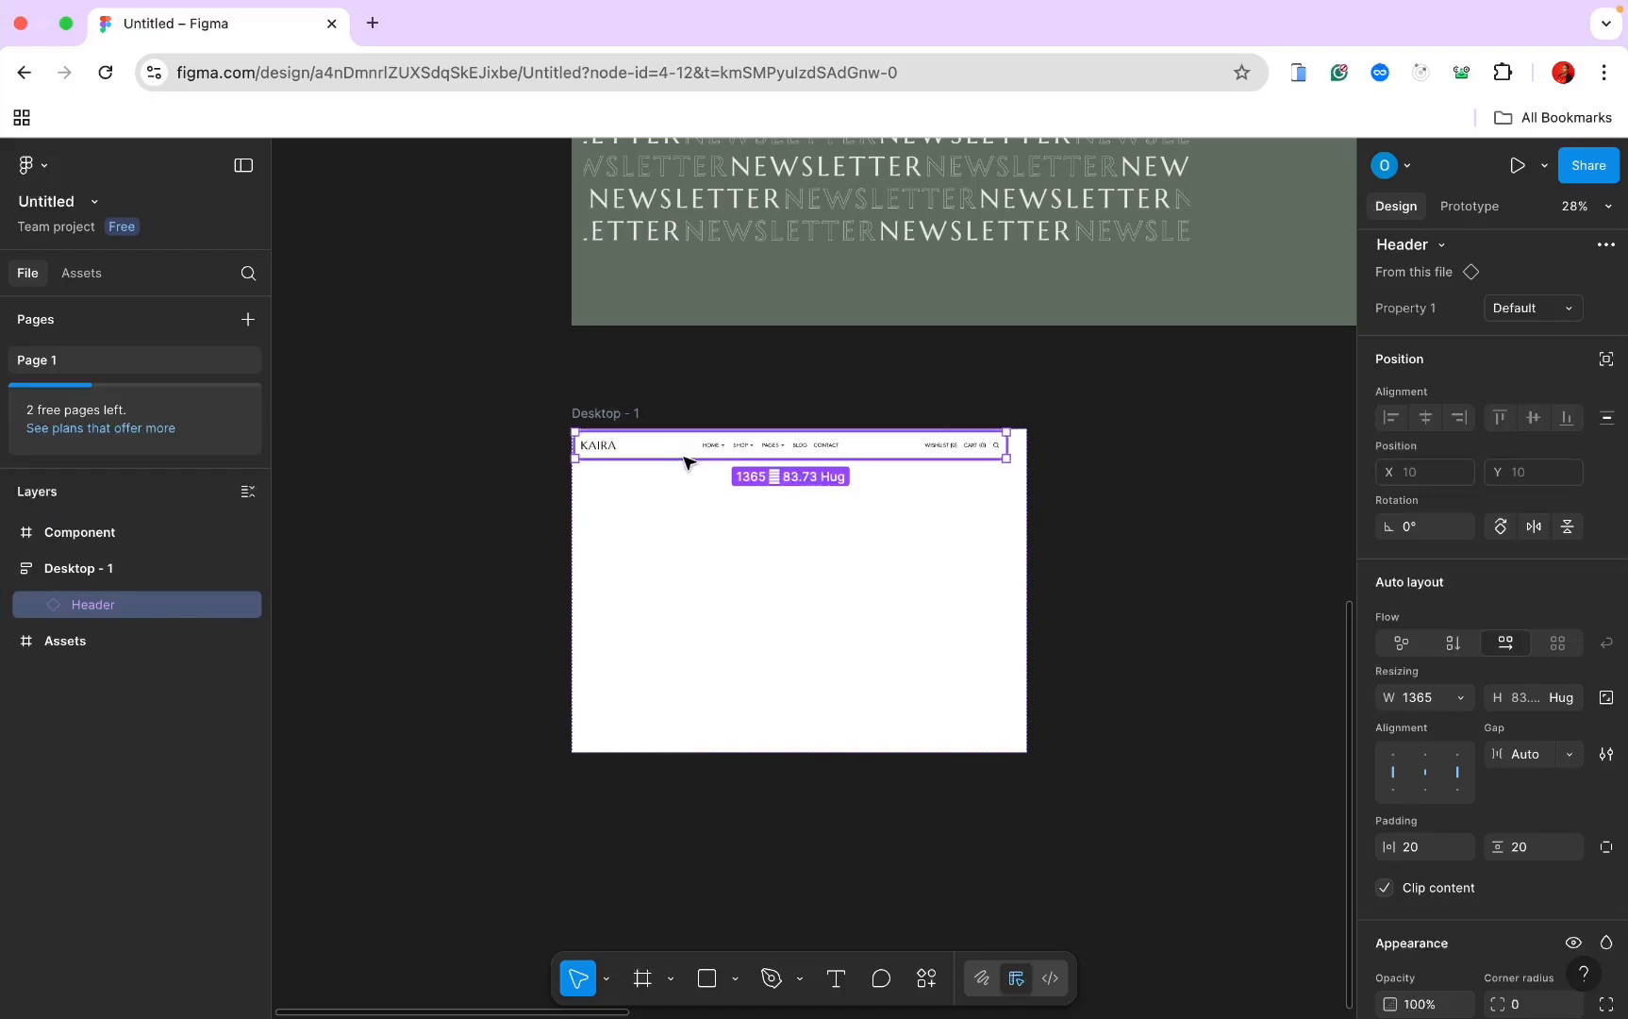
scroll(595, 411, up, 3)
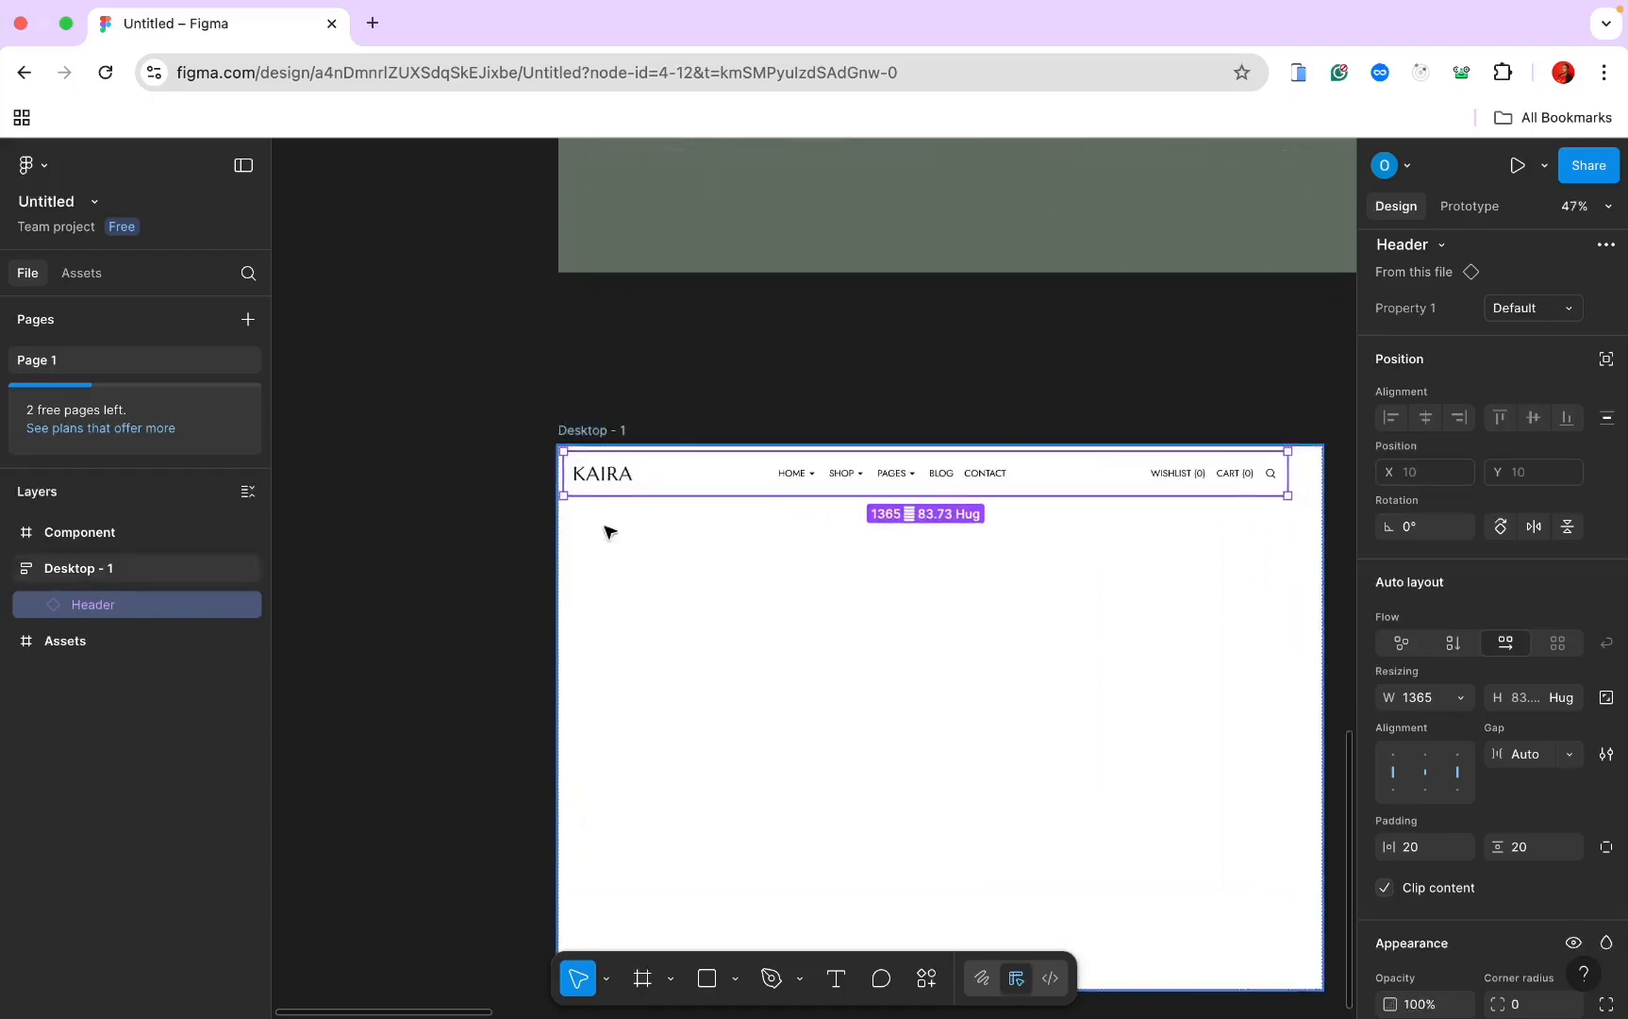
click(65, 641)
drag(65, 645, 72, 512)
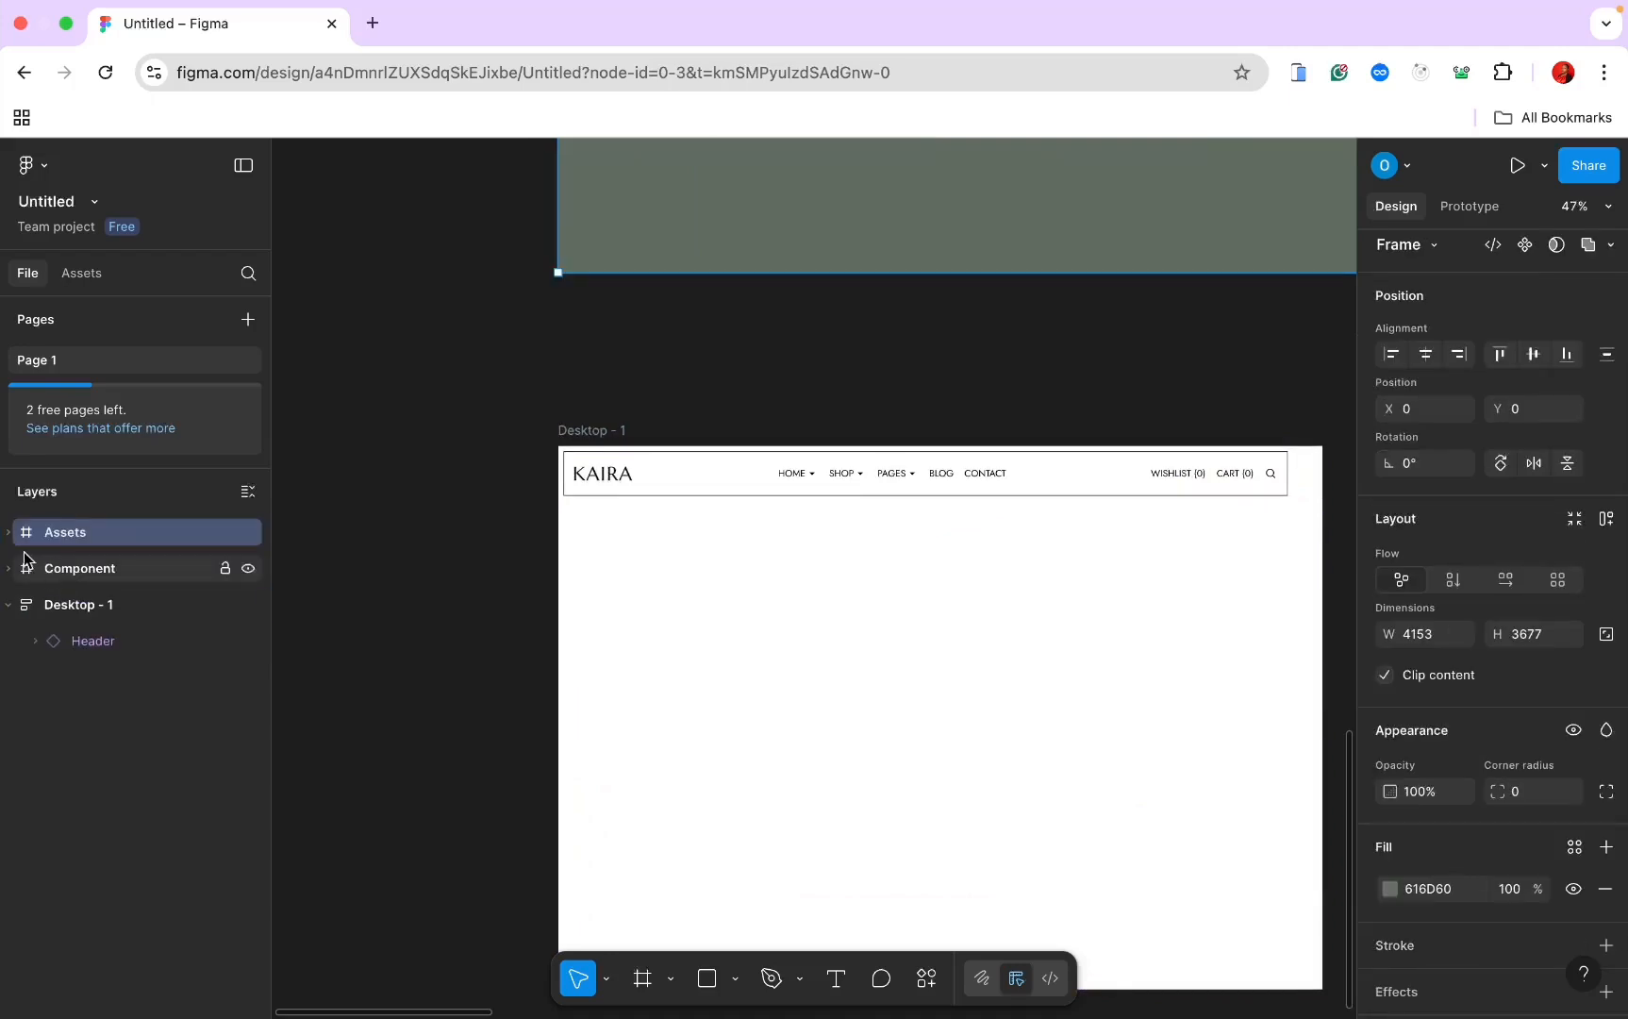
Step: Rename the Desktop - 1 frame to 'Home Page'
click(78, 609)
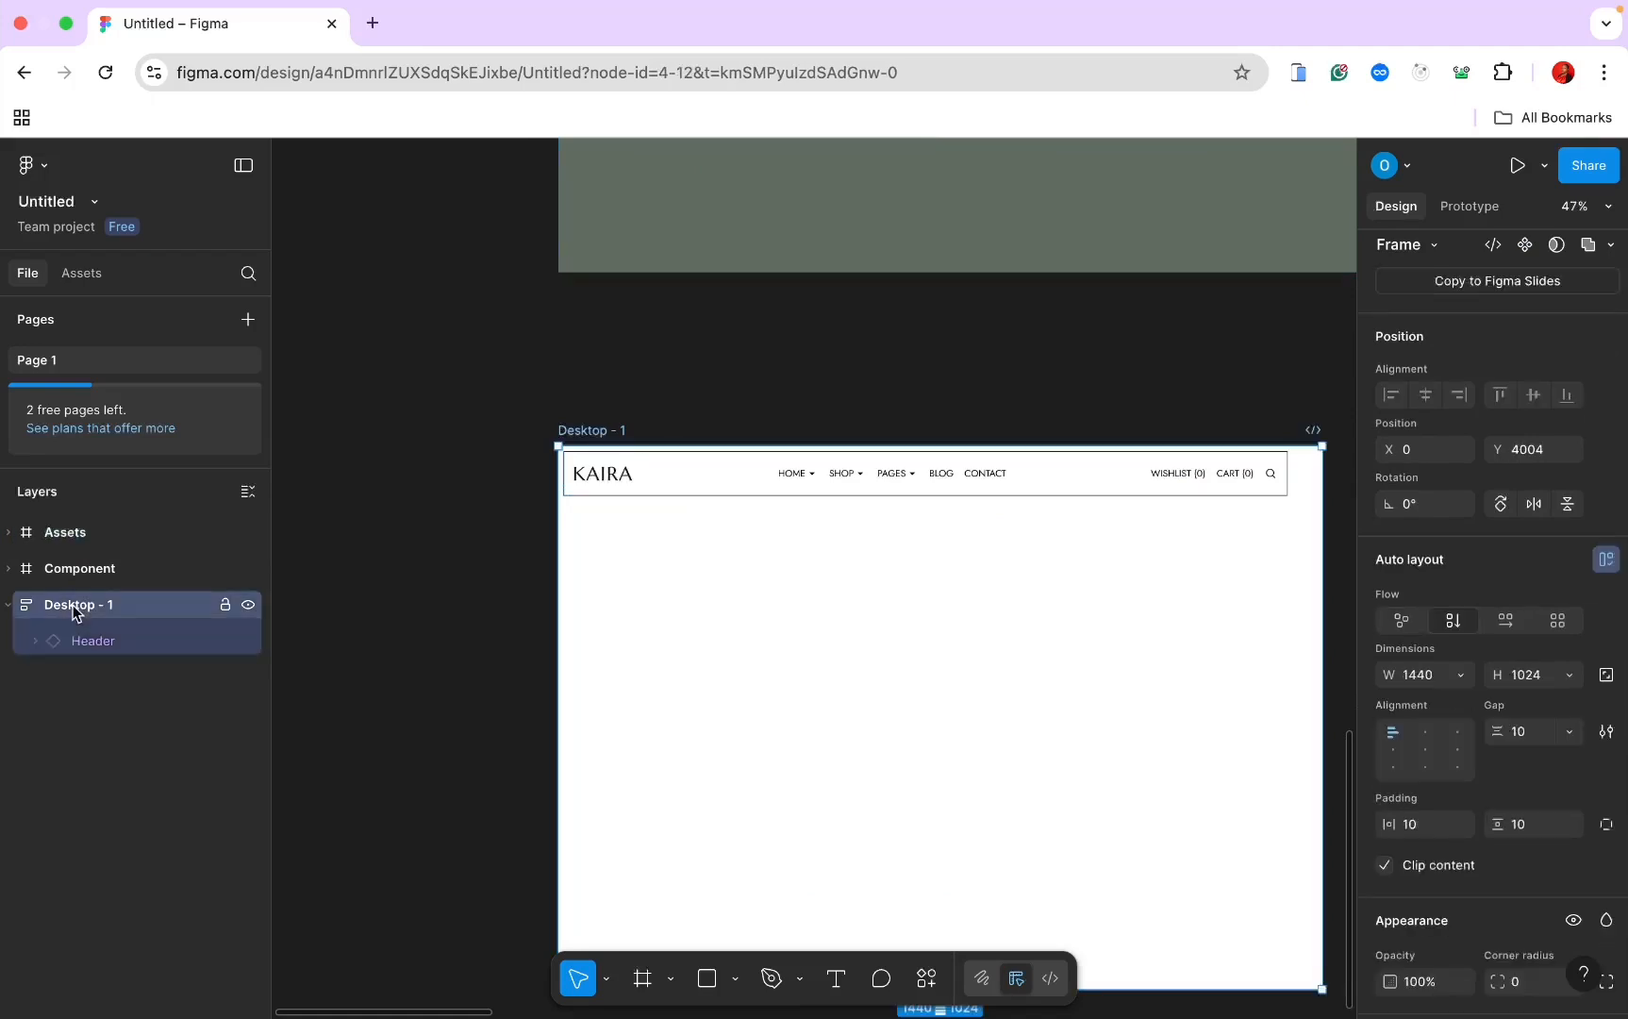
double_click(599, 429)
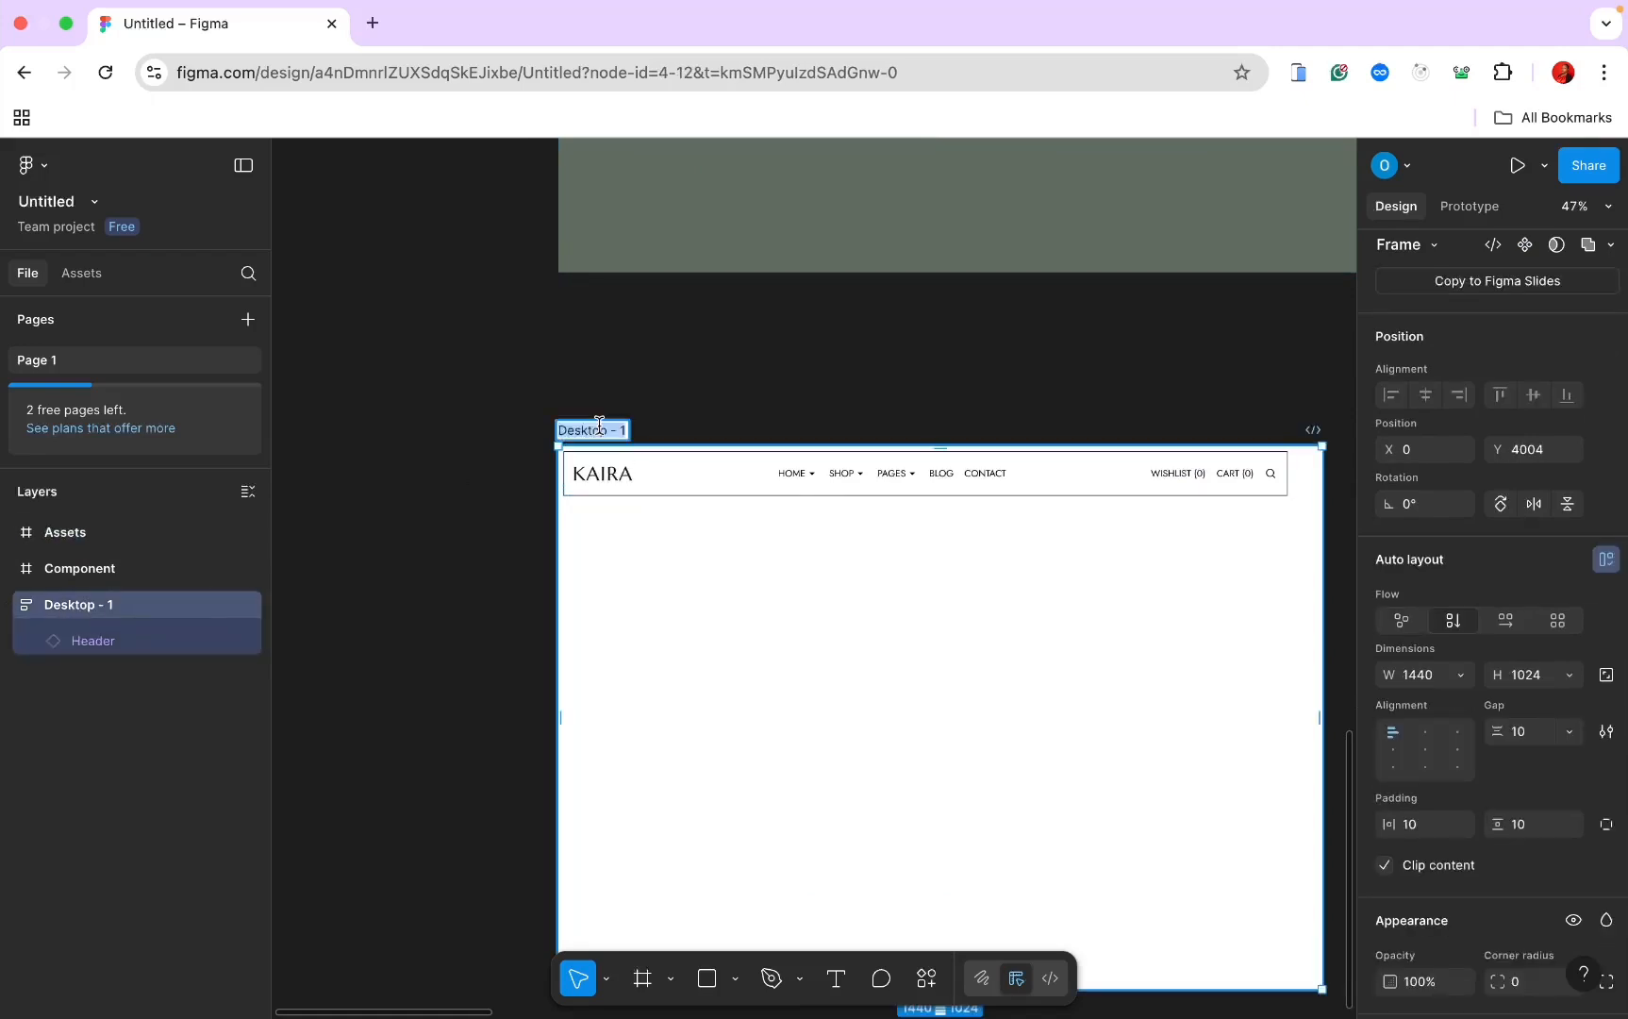
text(Hom)
text(e )
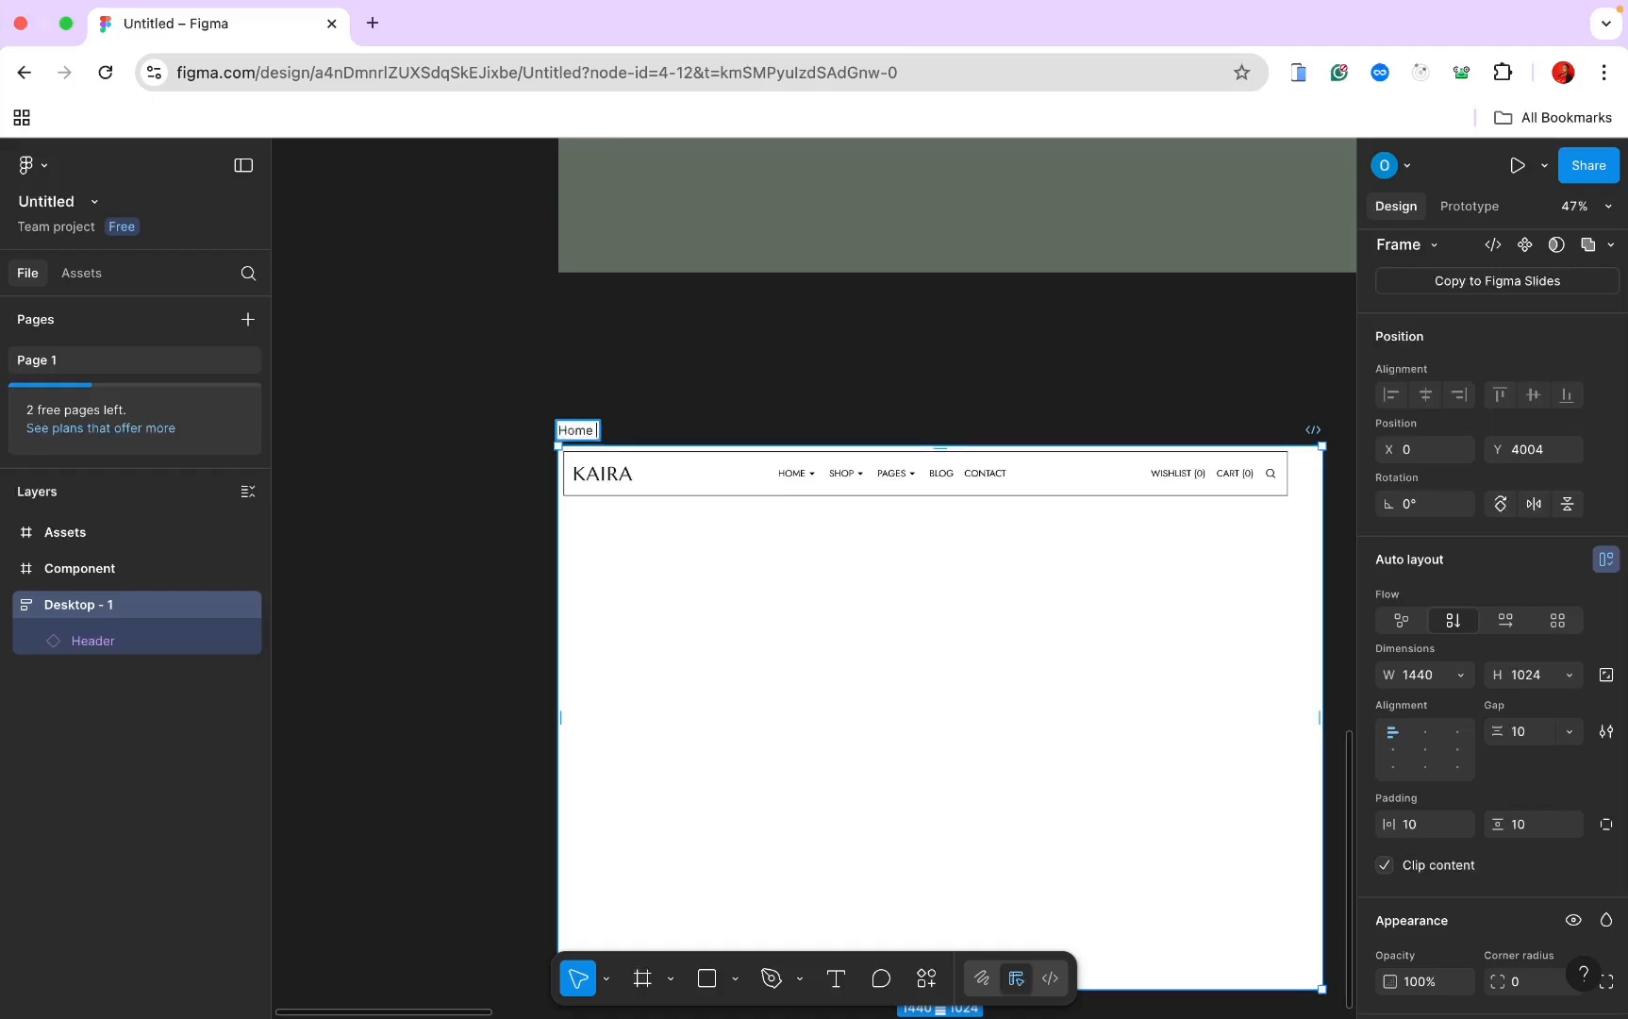
text(Page)
key(Return)
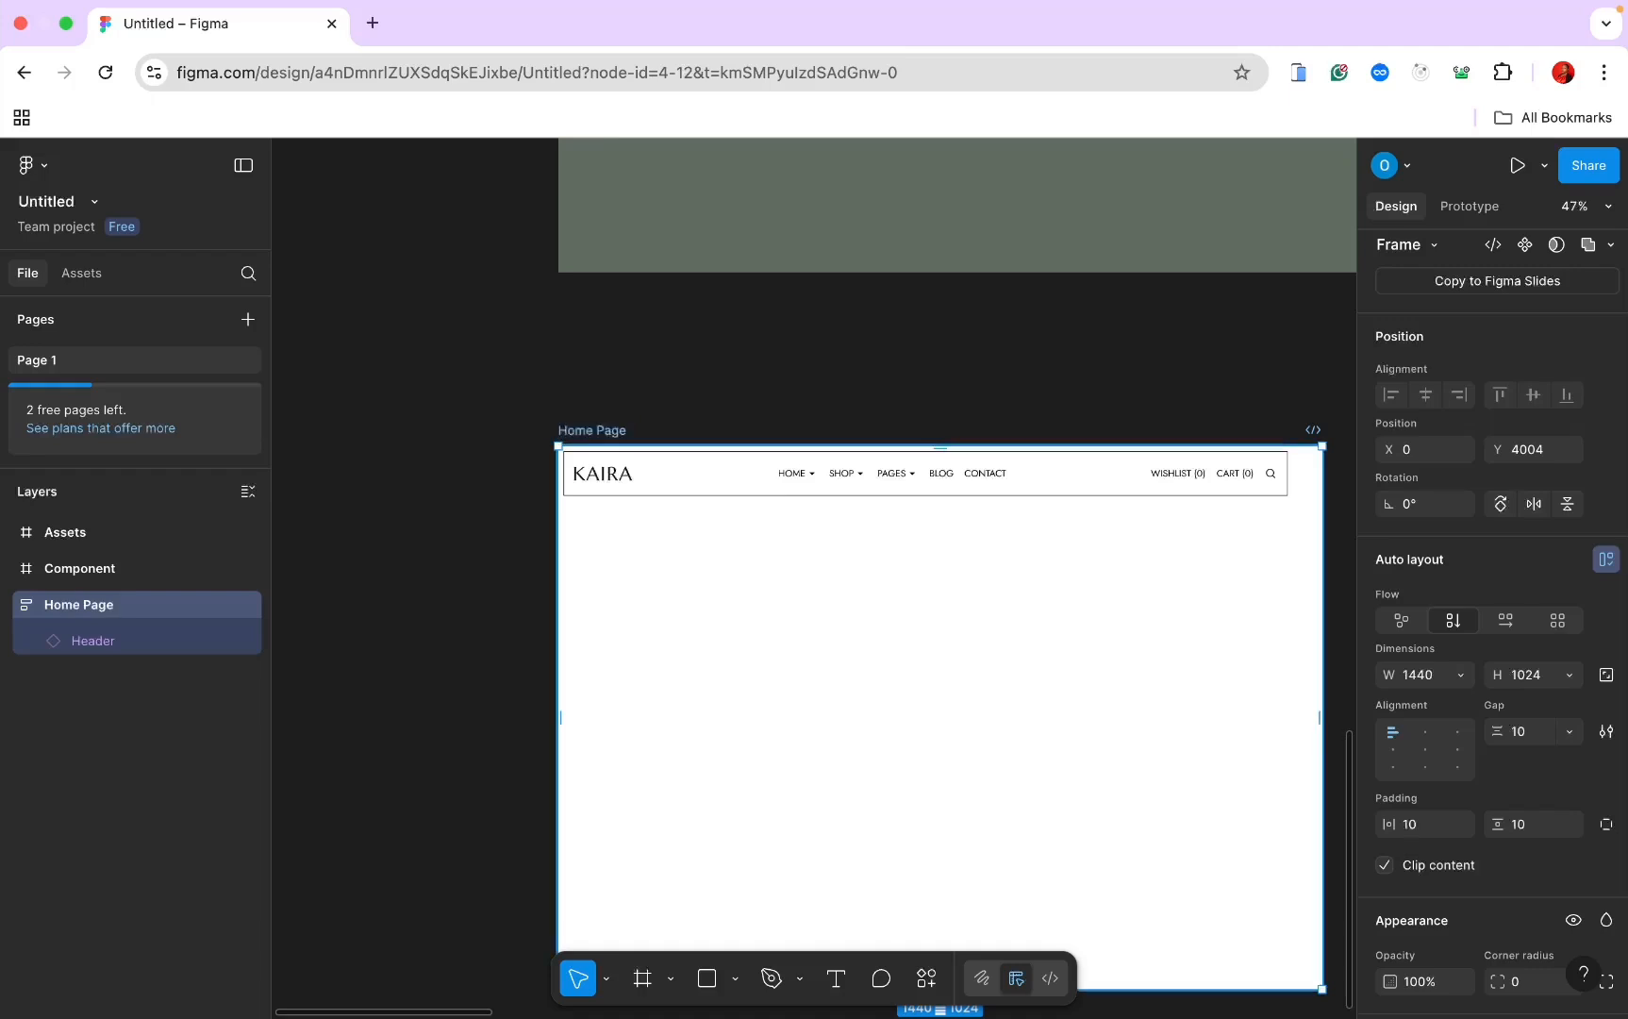
scroll(468, 622, down, 1)
scroll(467, 623, right, 1)
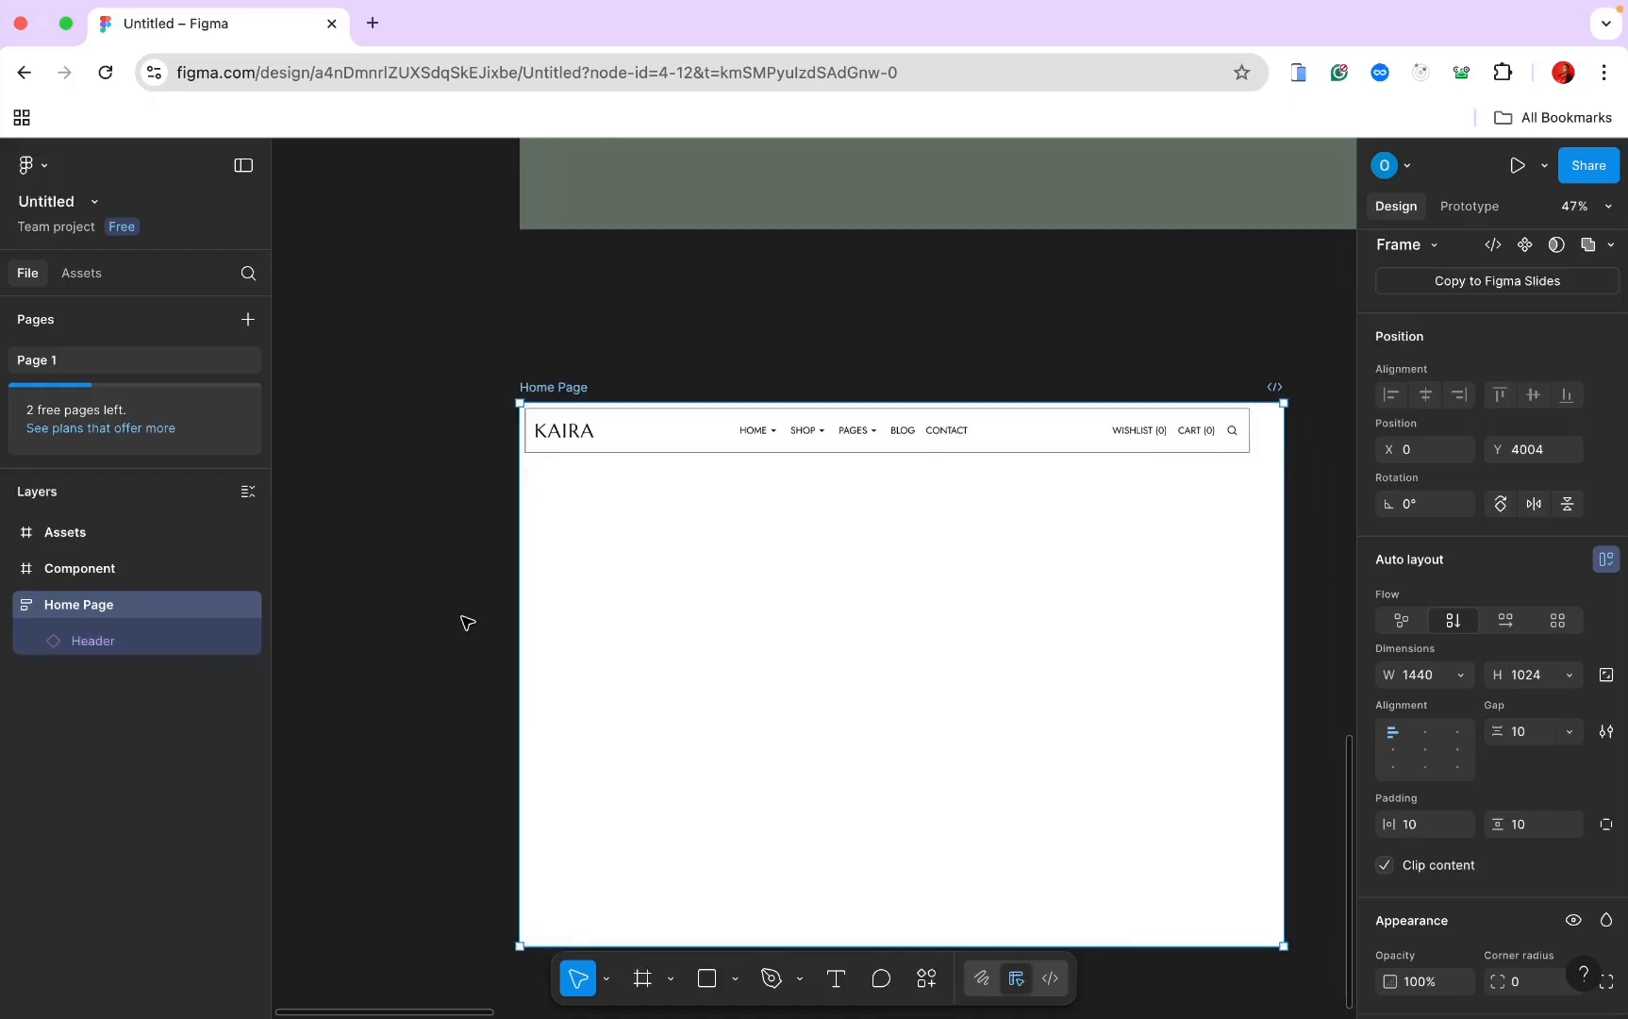
Step: Set the Header's width to Fill container so it spans 1420 across Home Page
click(613, 437)
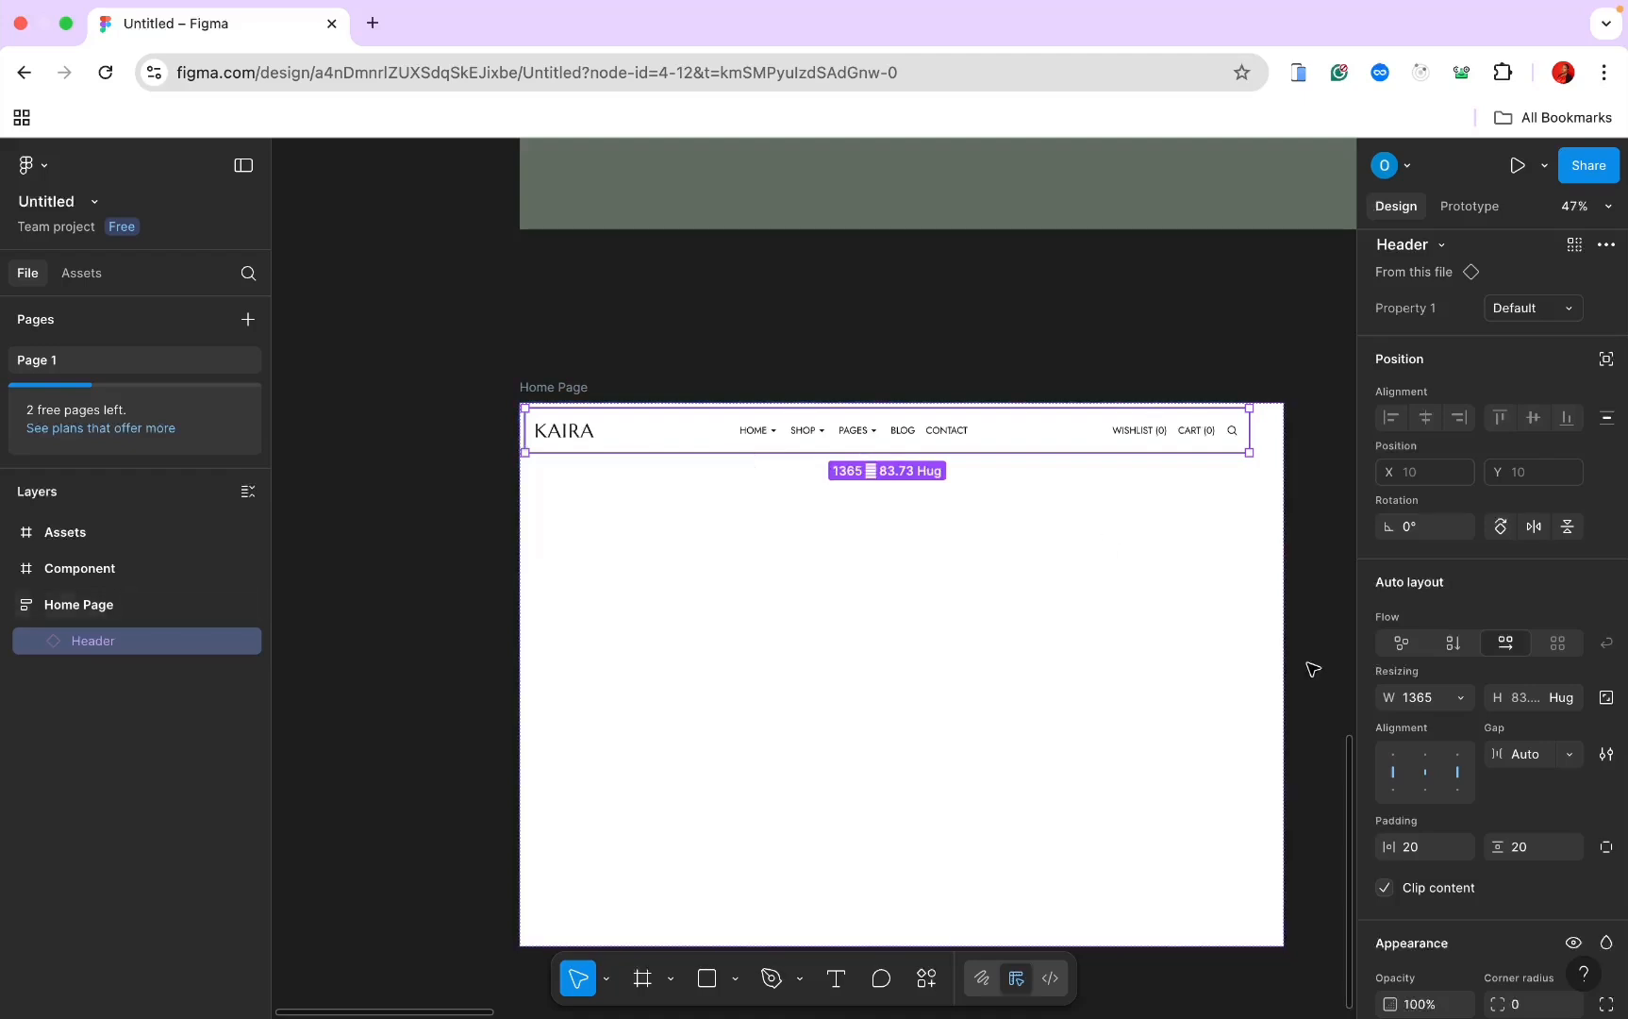
click(1464, 699)
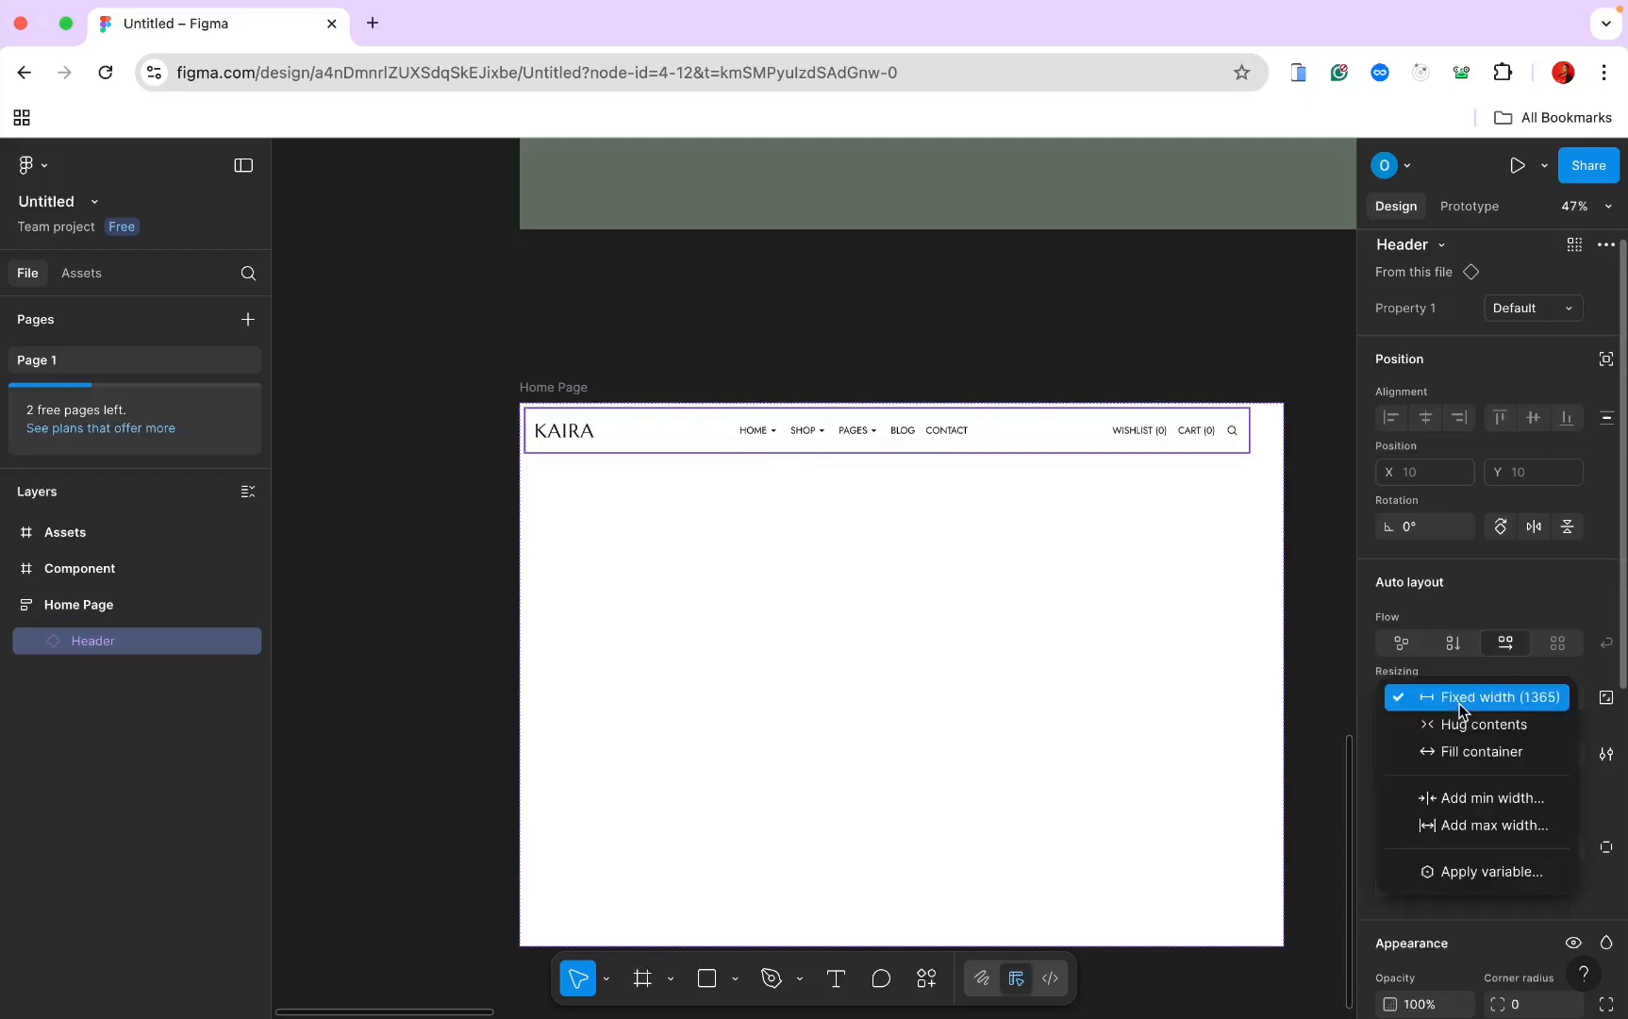
click(1459, 751)
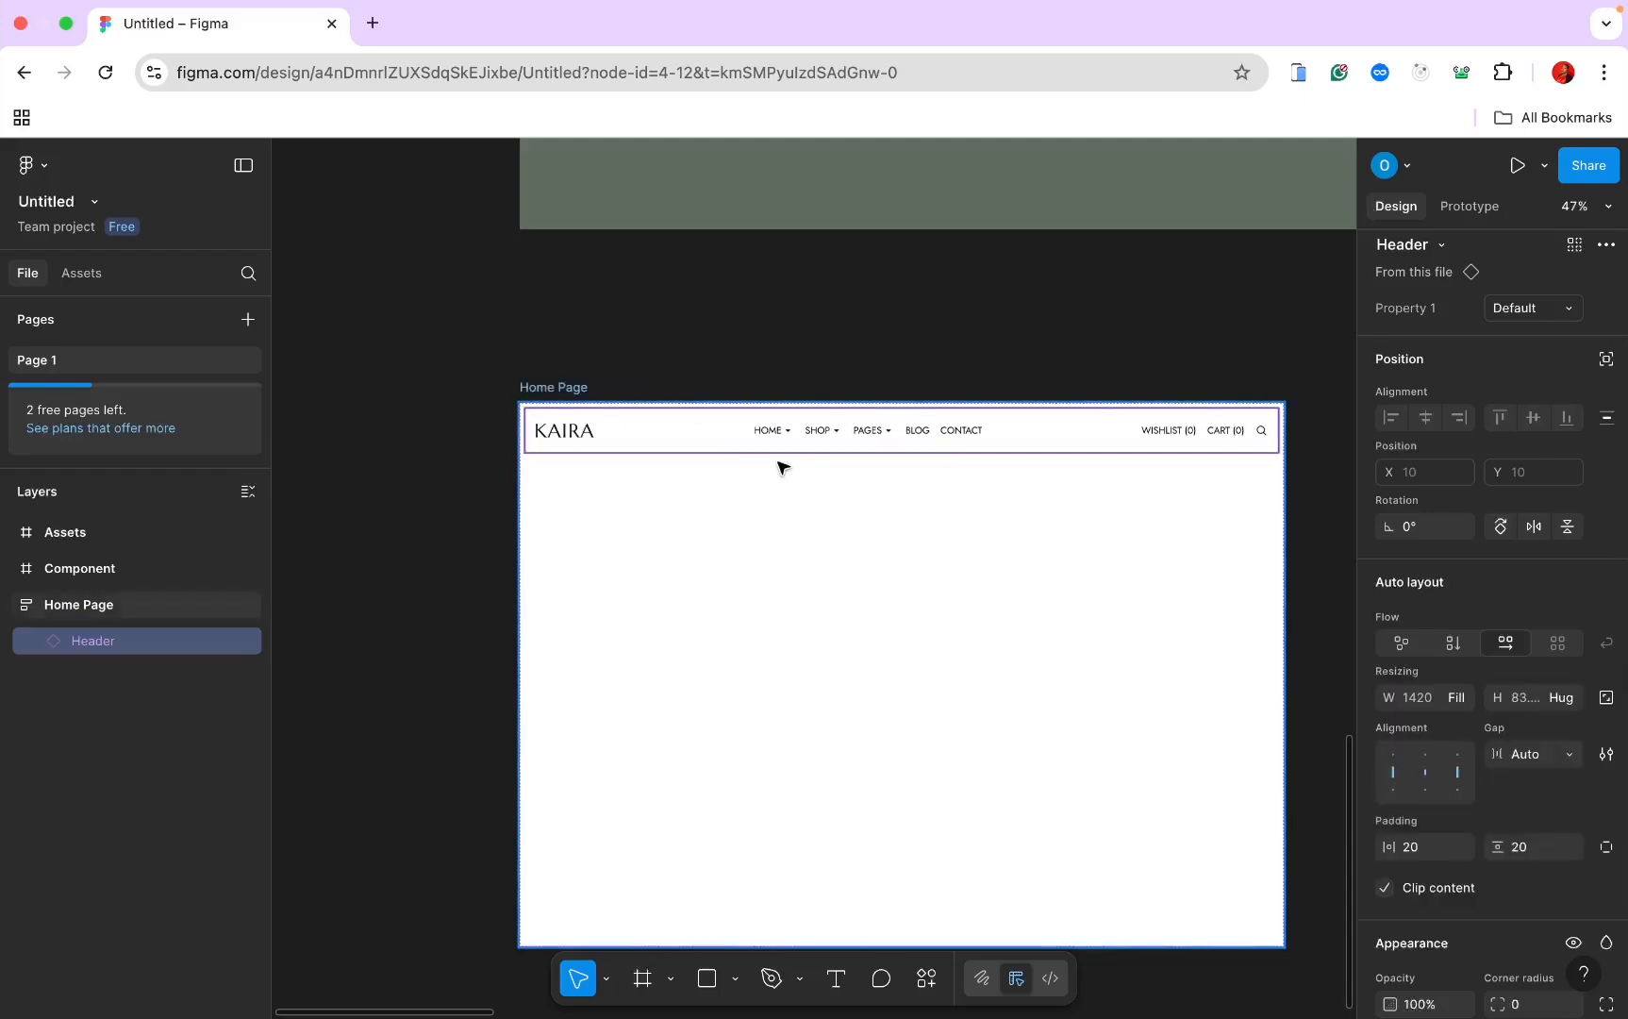
scroll(773, 451, up, 5)
scroll(773, 451, left, 5)
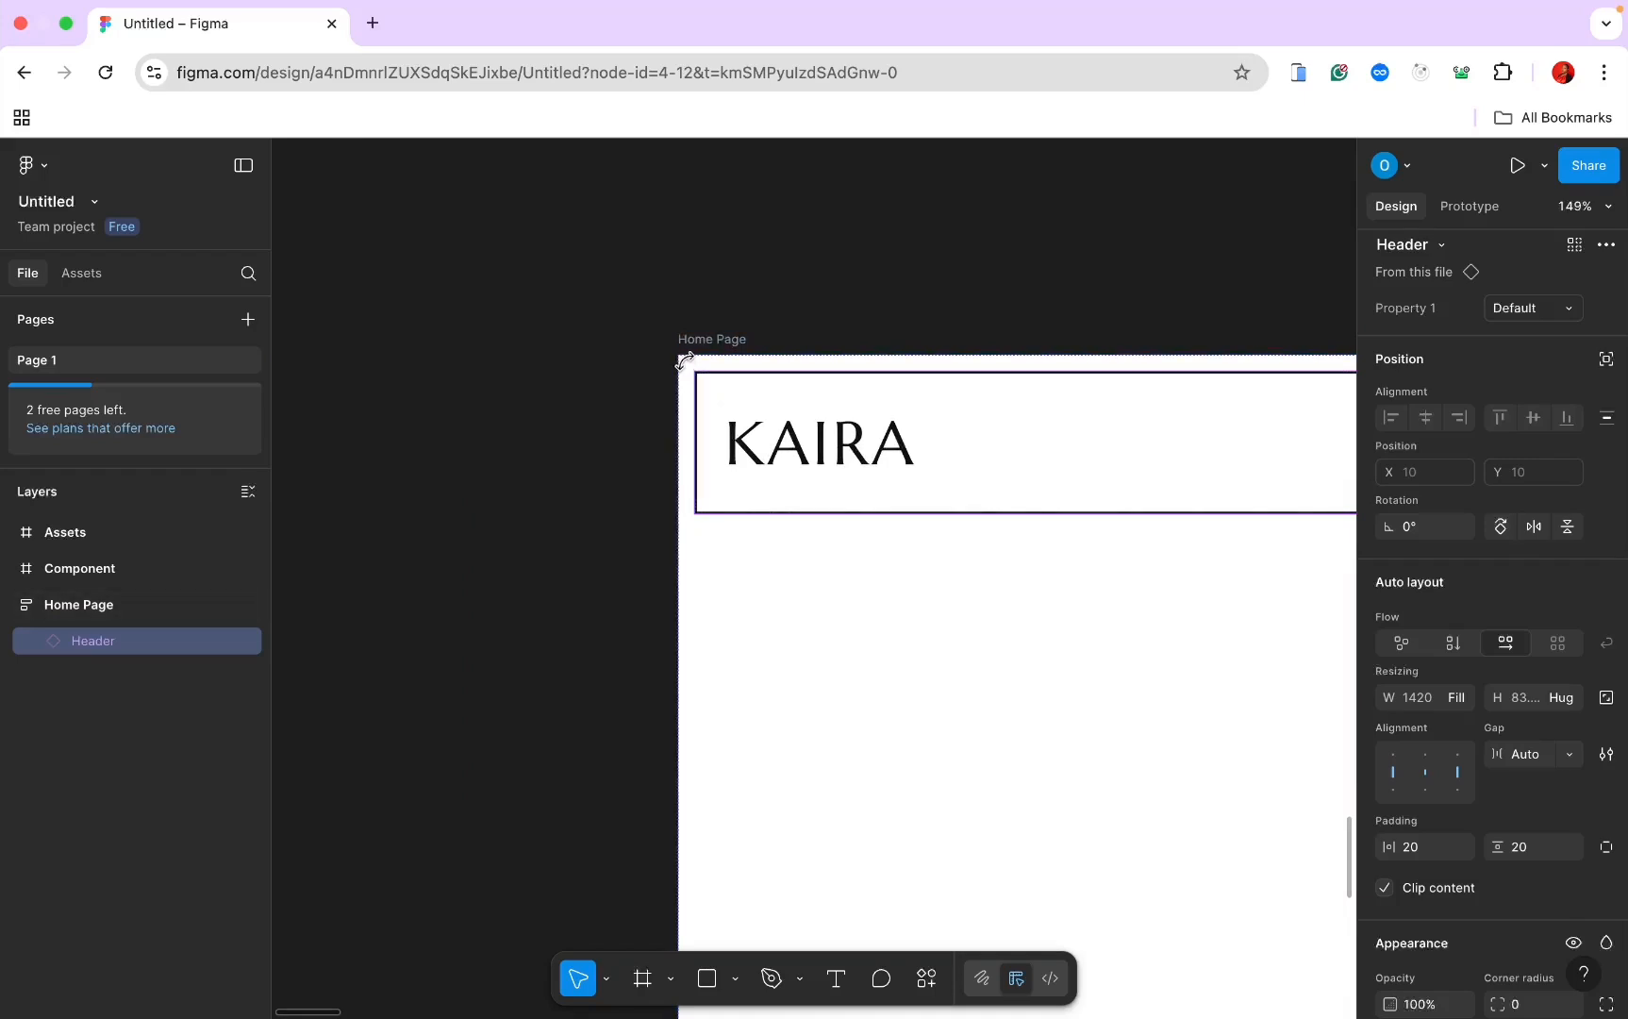
click(706, 340)
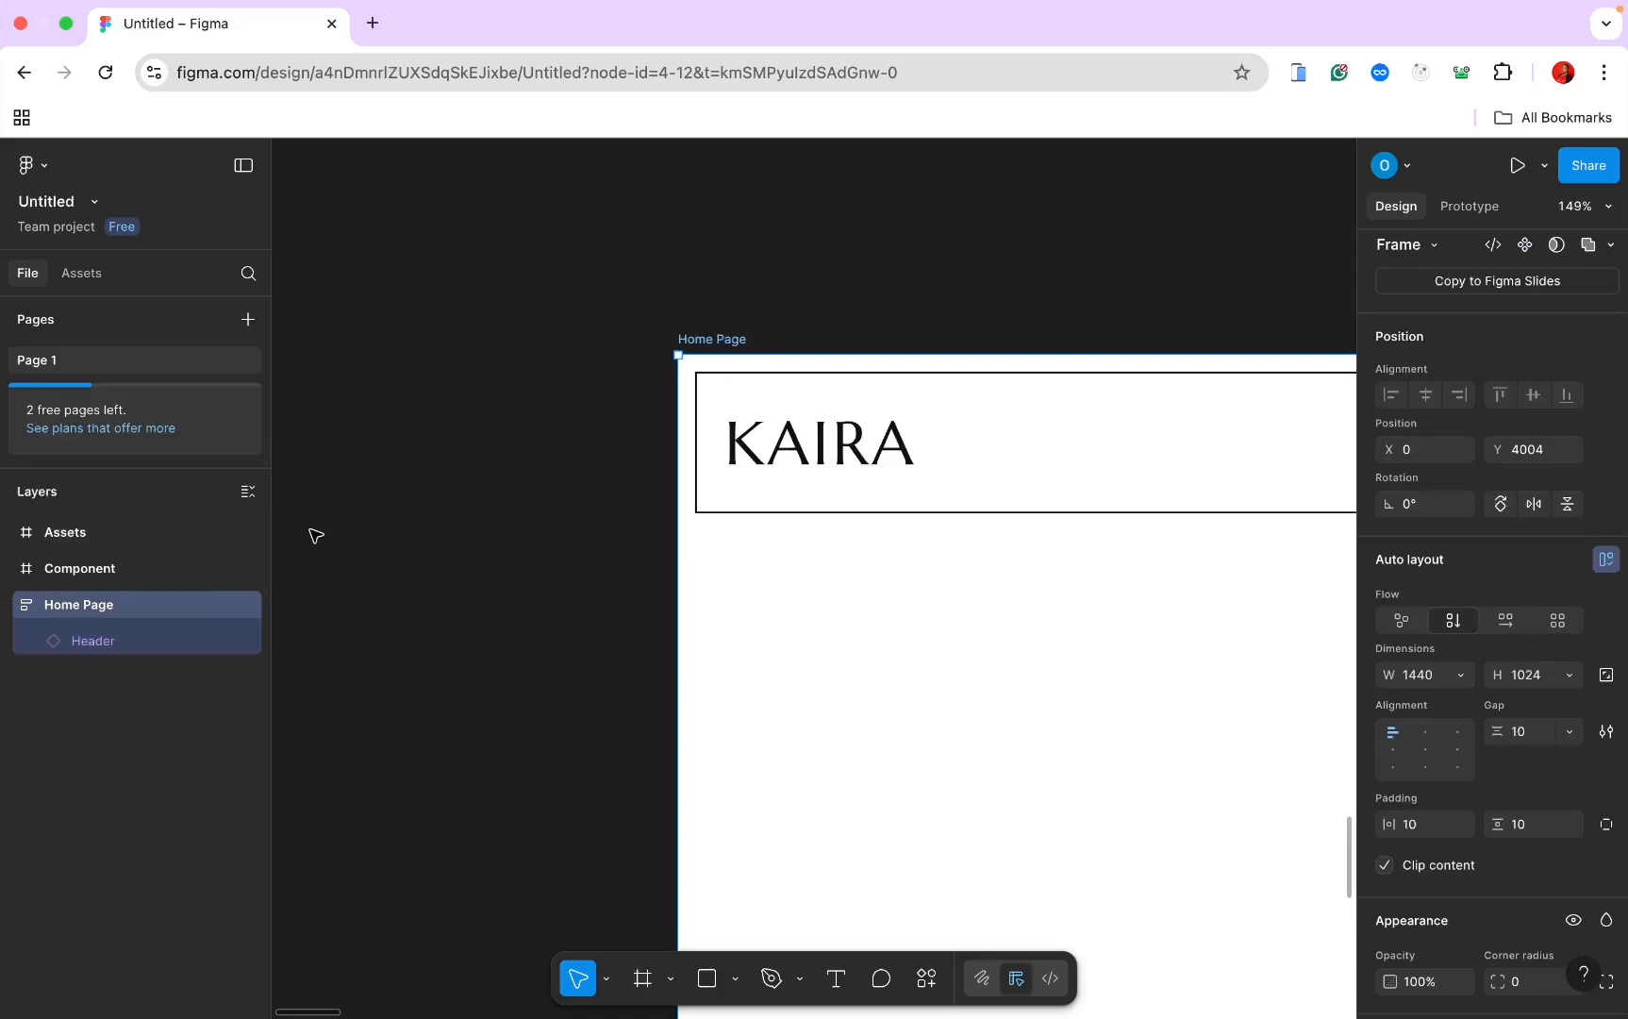
Step: Set Home Page's horizontal padding, vertical padding and auto layout gap all to 0
scroll(316, 536, down, 2)
scroll(316, 535, right, 2)
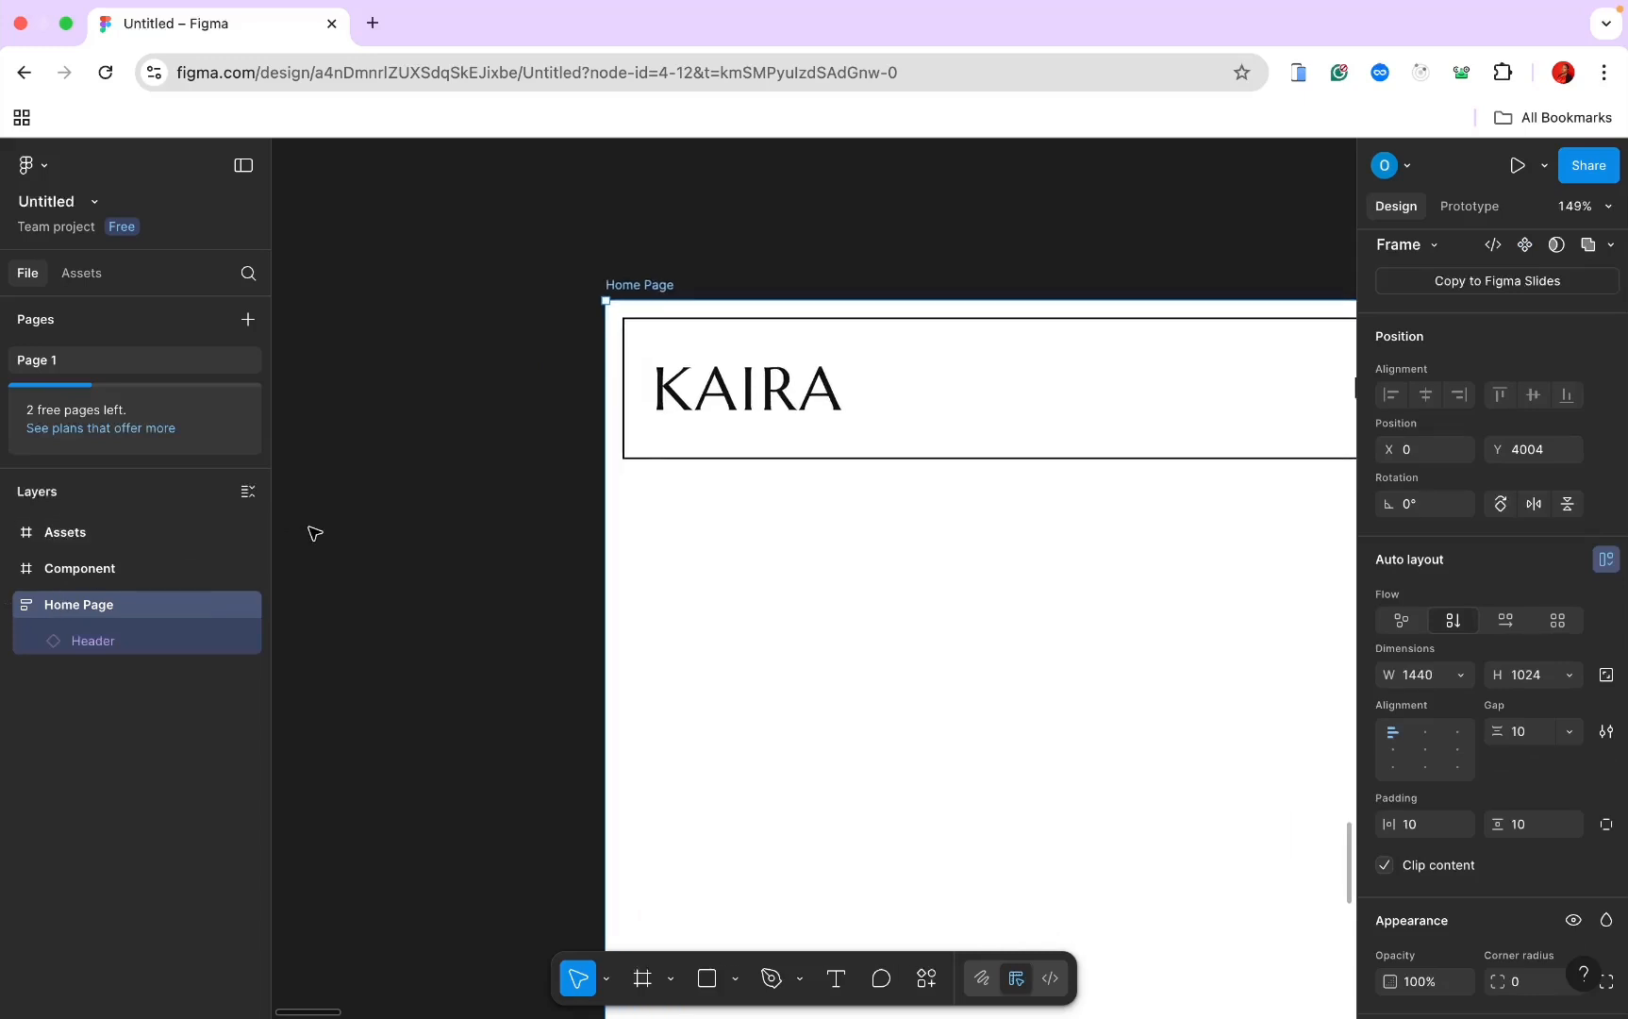
click(1417, 826)
key(Return)
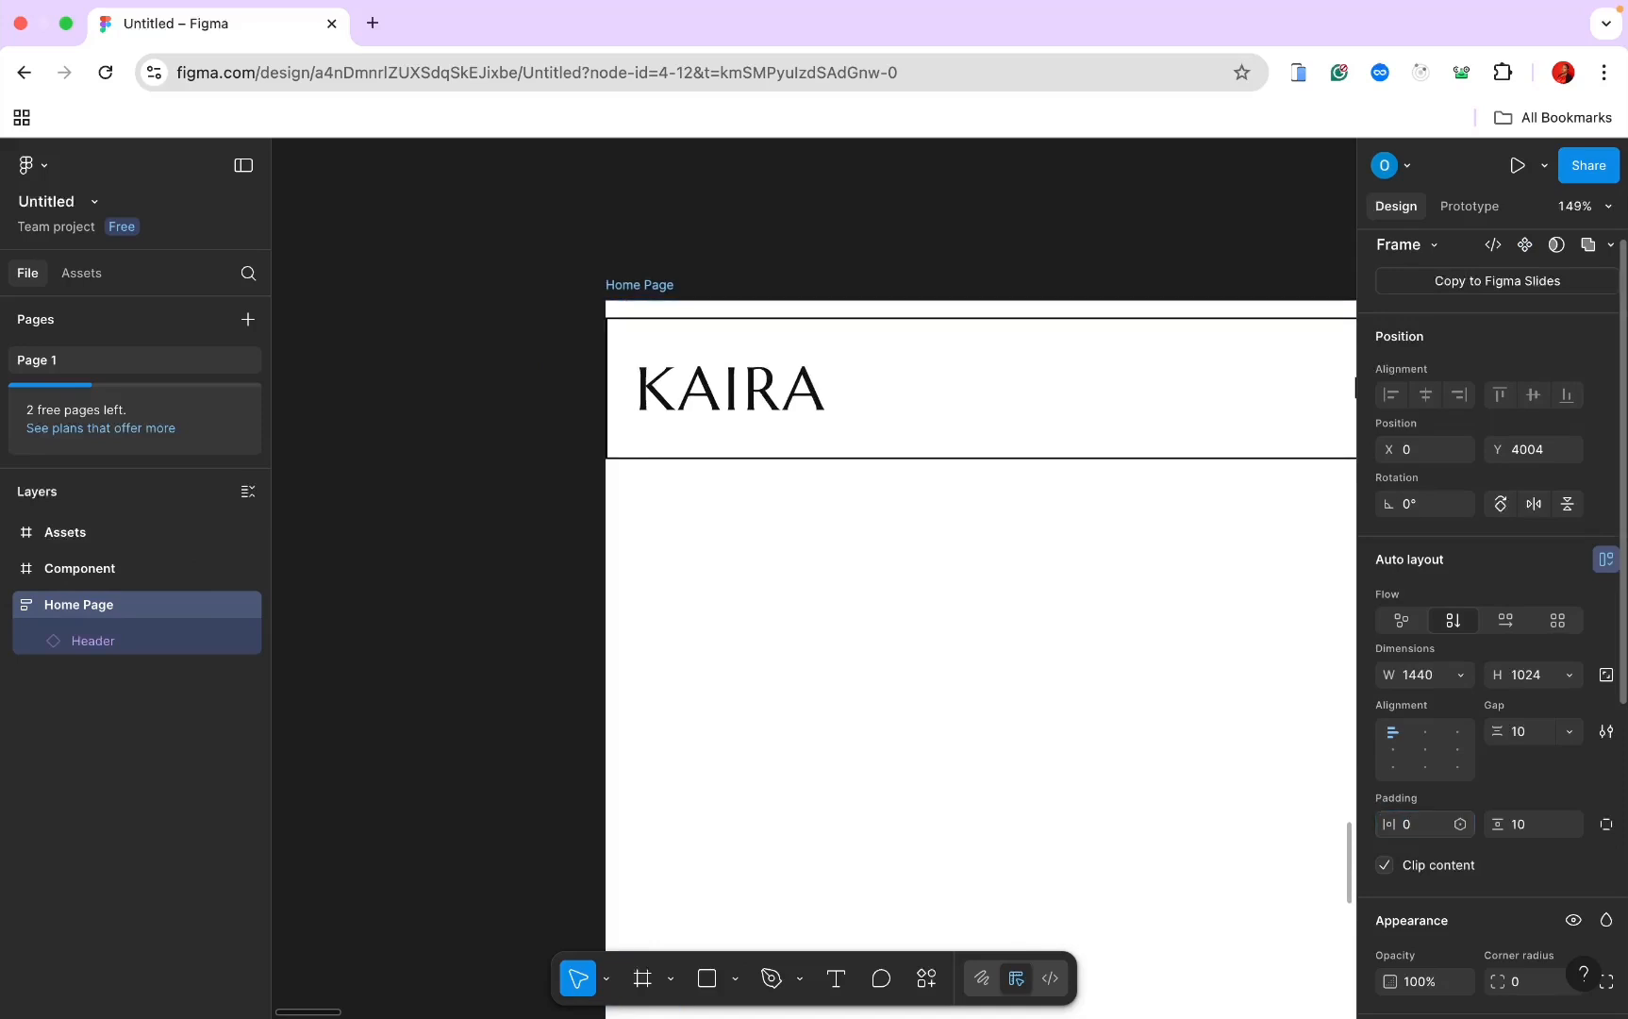
click(1535, 840)
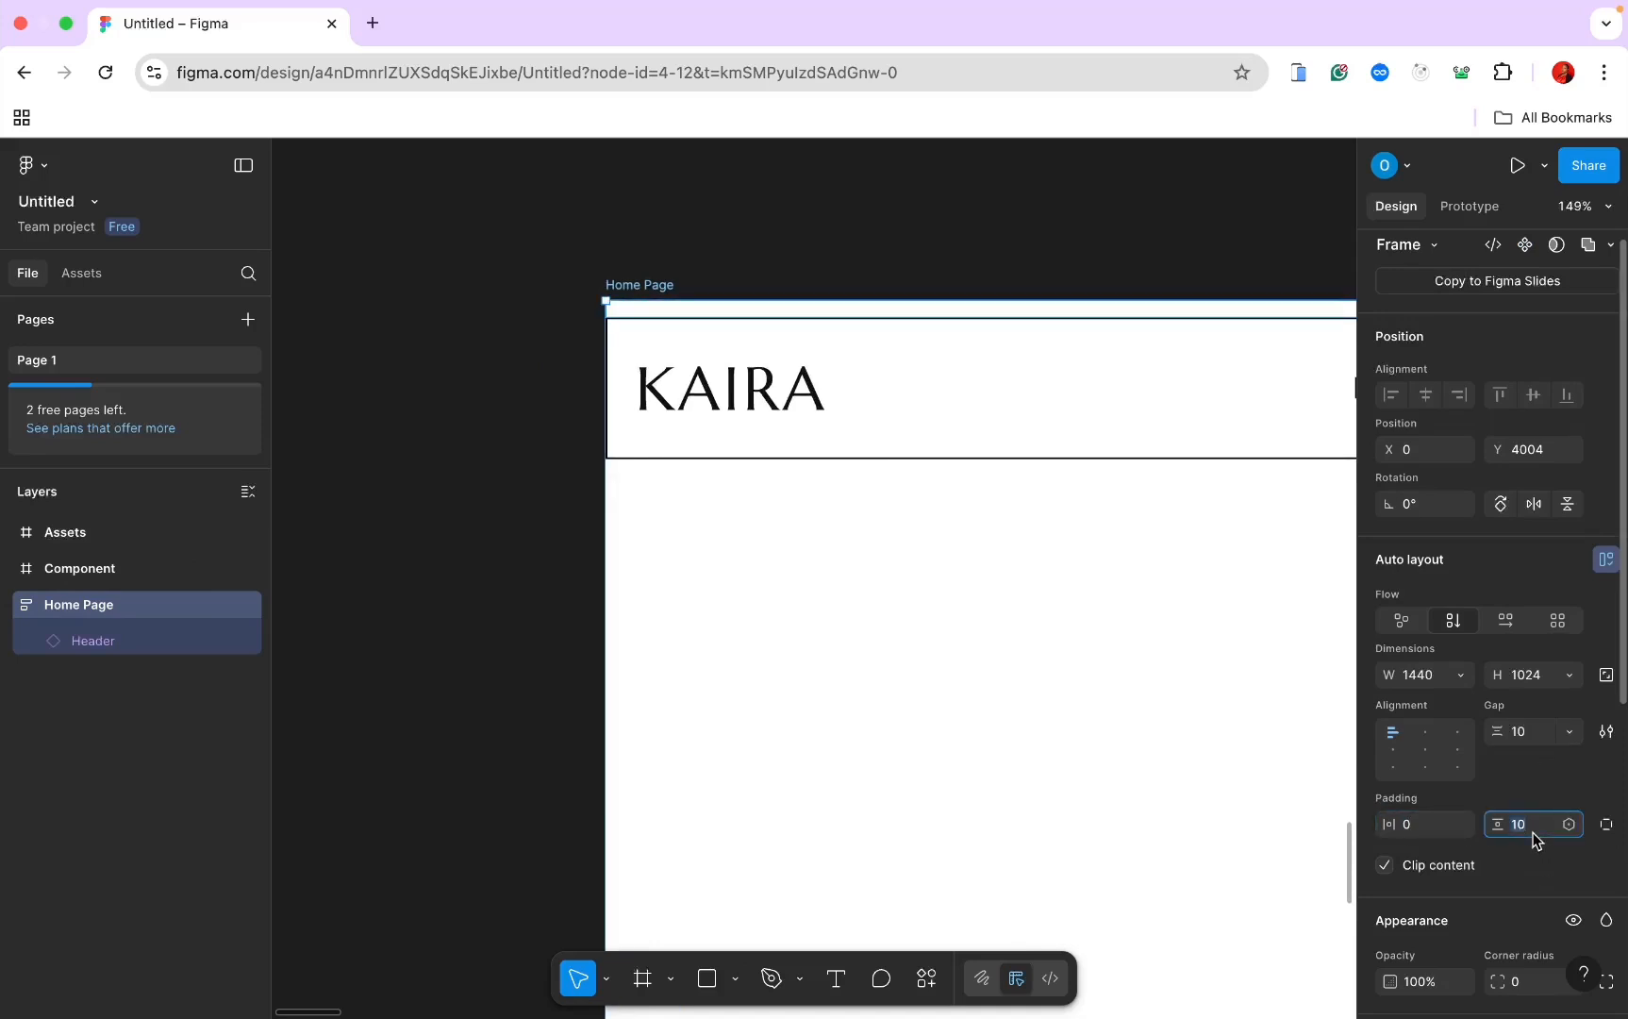
key(Return)
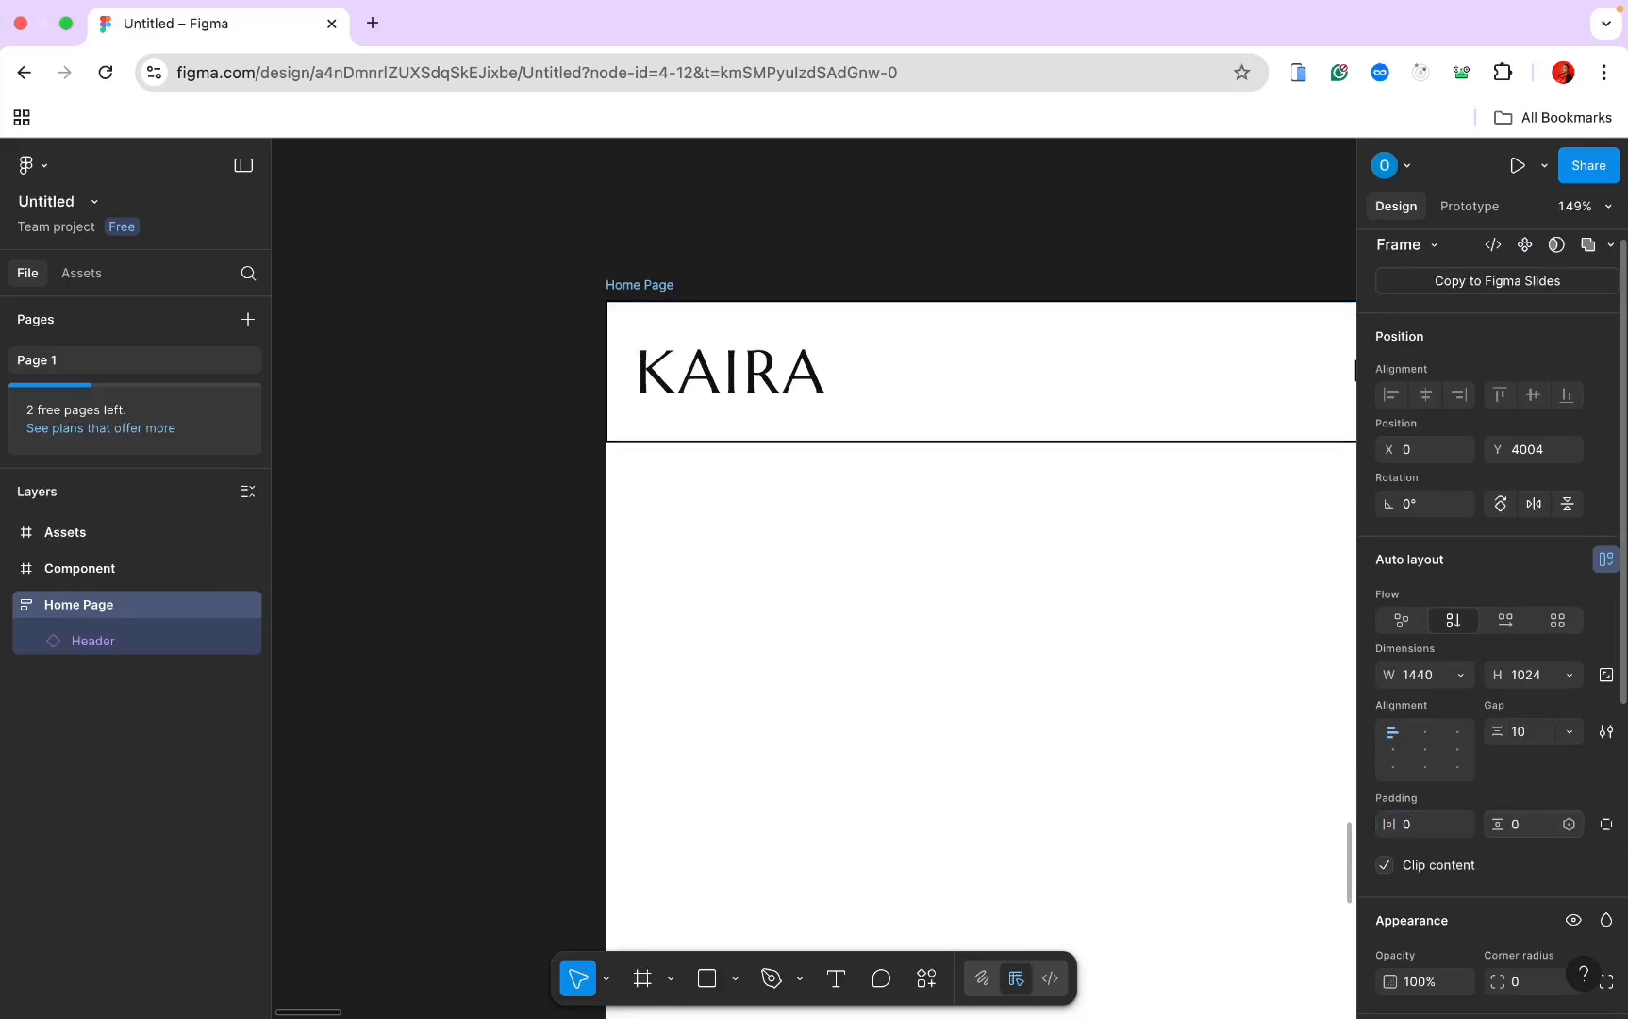
click(1528, 732)
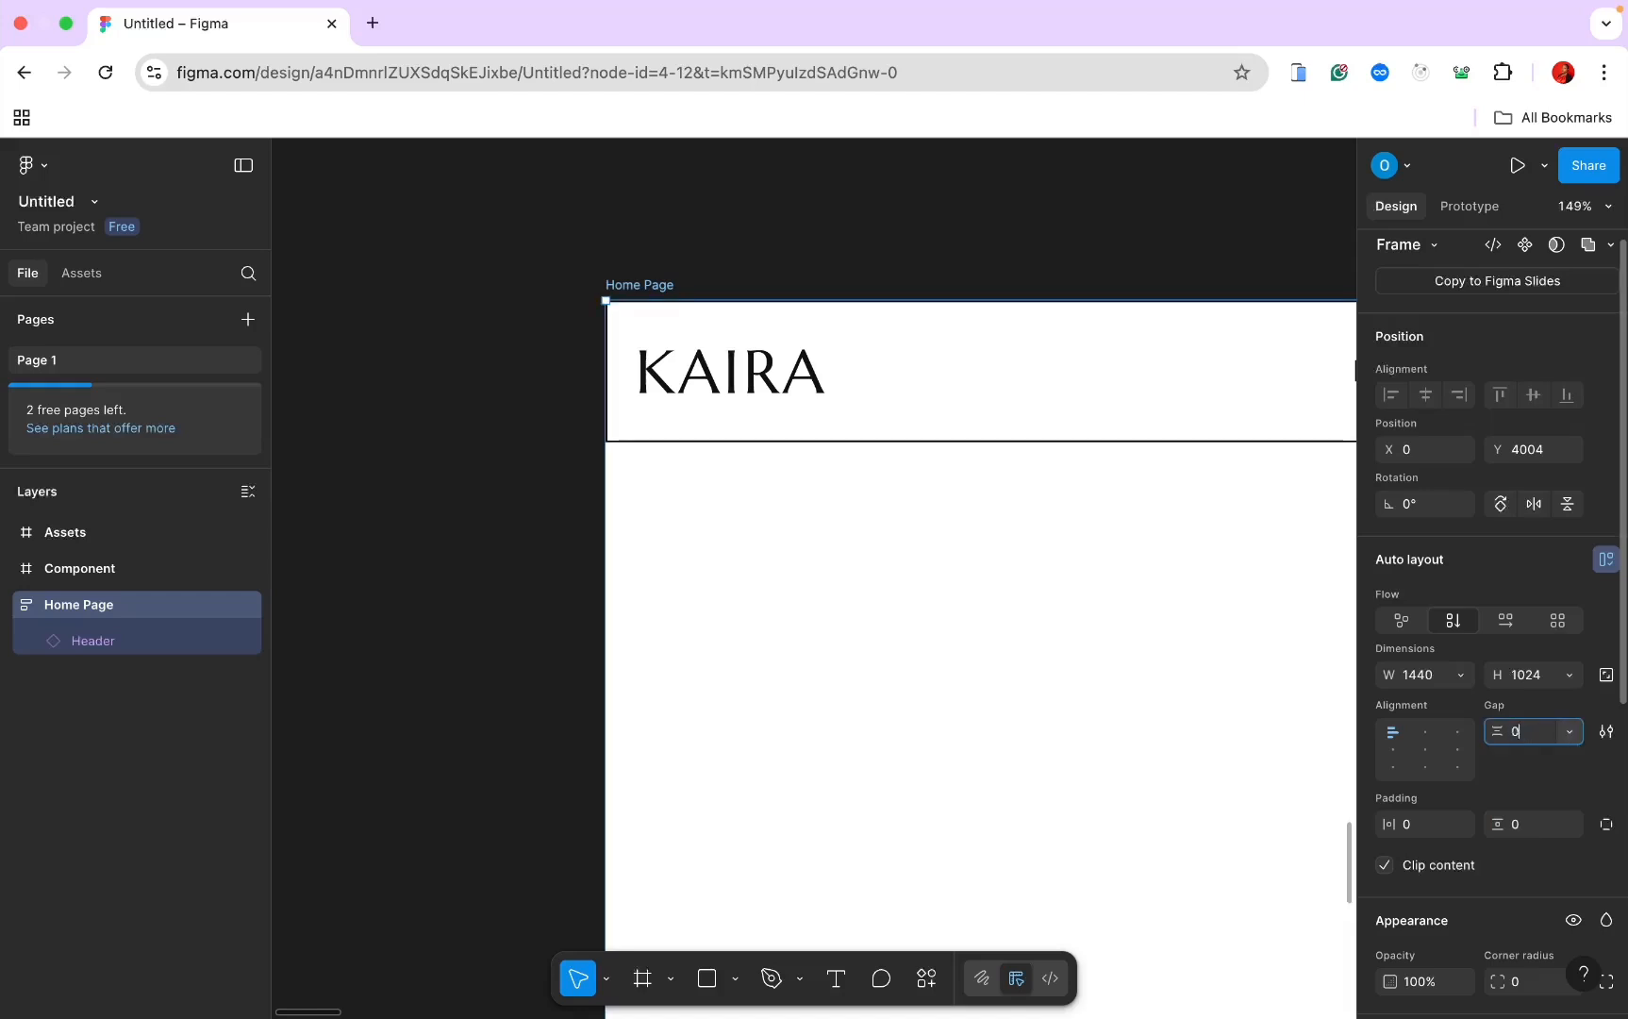
key(Return)
scroll(983, 785, down, 5)
scroll(981, 791, down, 2)
scroll(981, 790, right, 3)
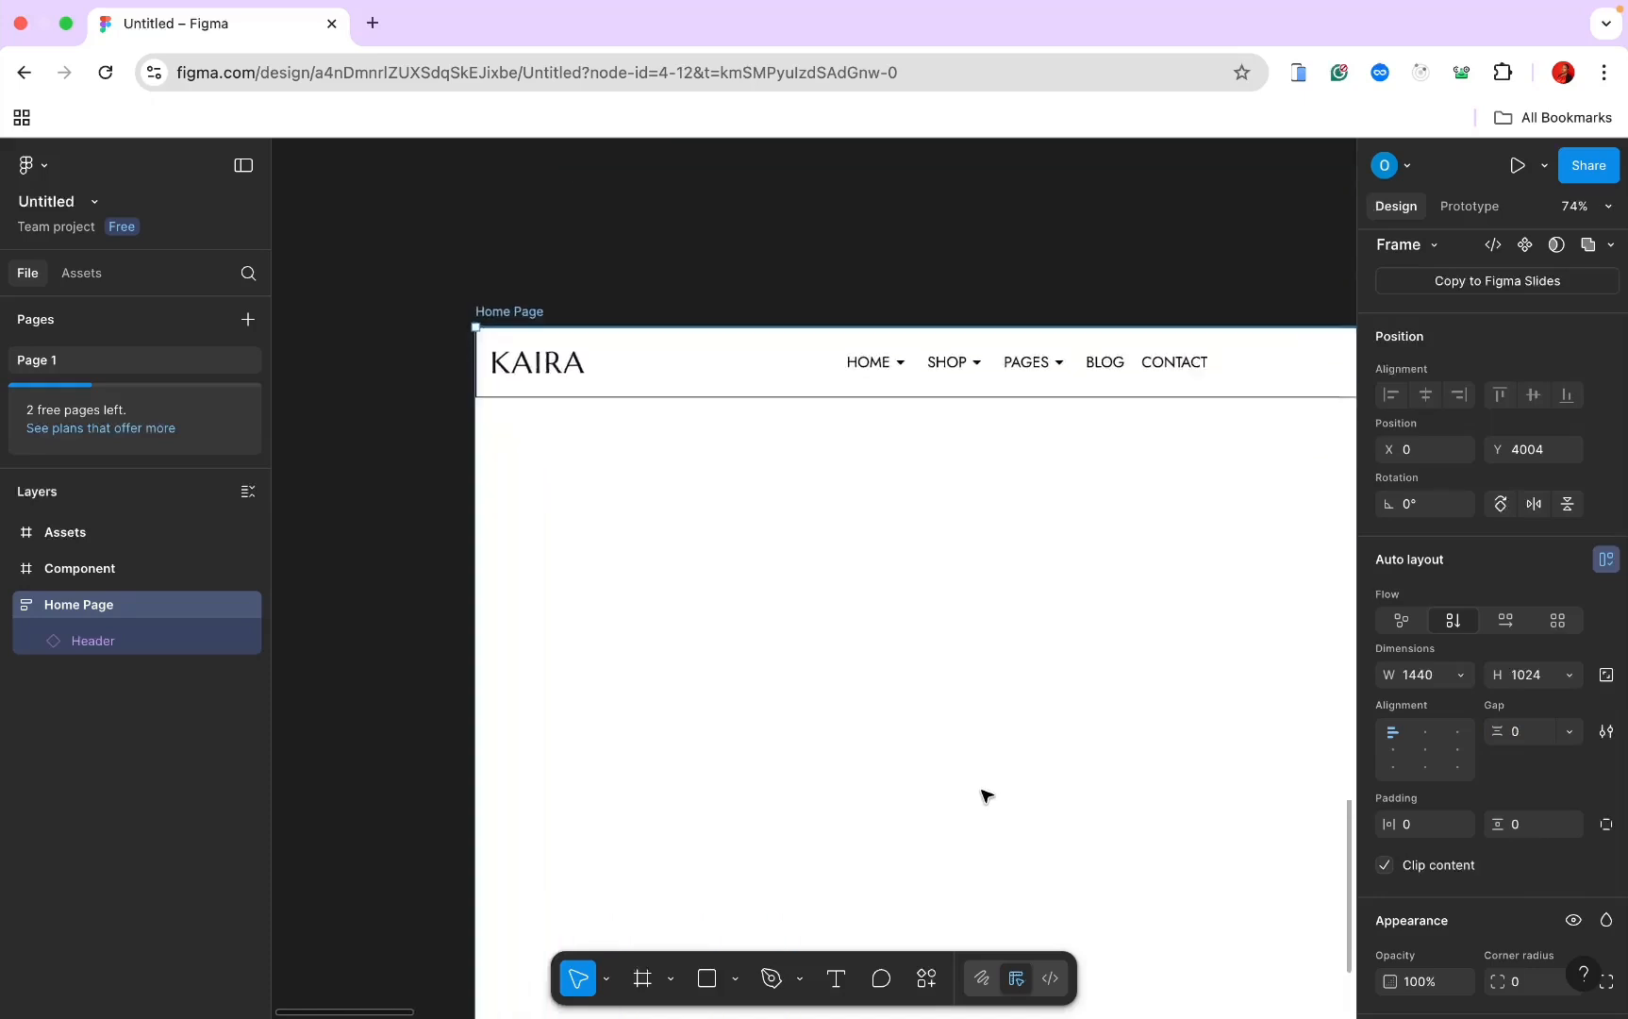
scroll(983, 797, down, 3)
scroll(981, 803, down, 2)
scroll(981, 803, right, 2)
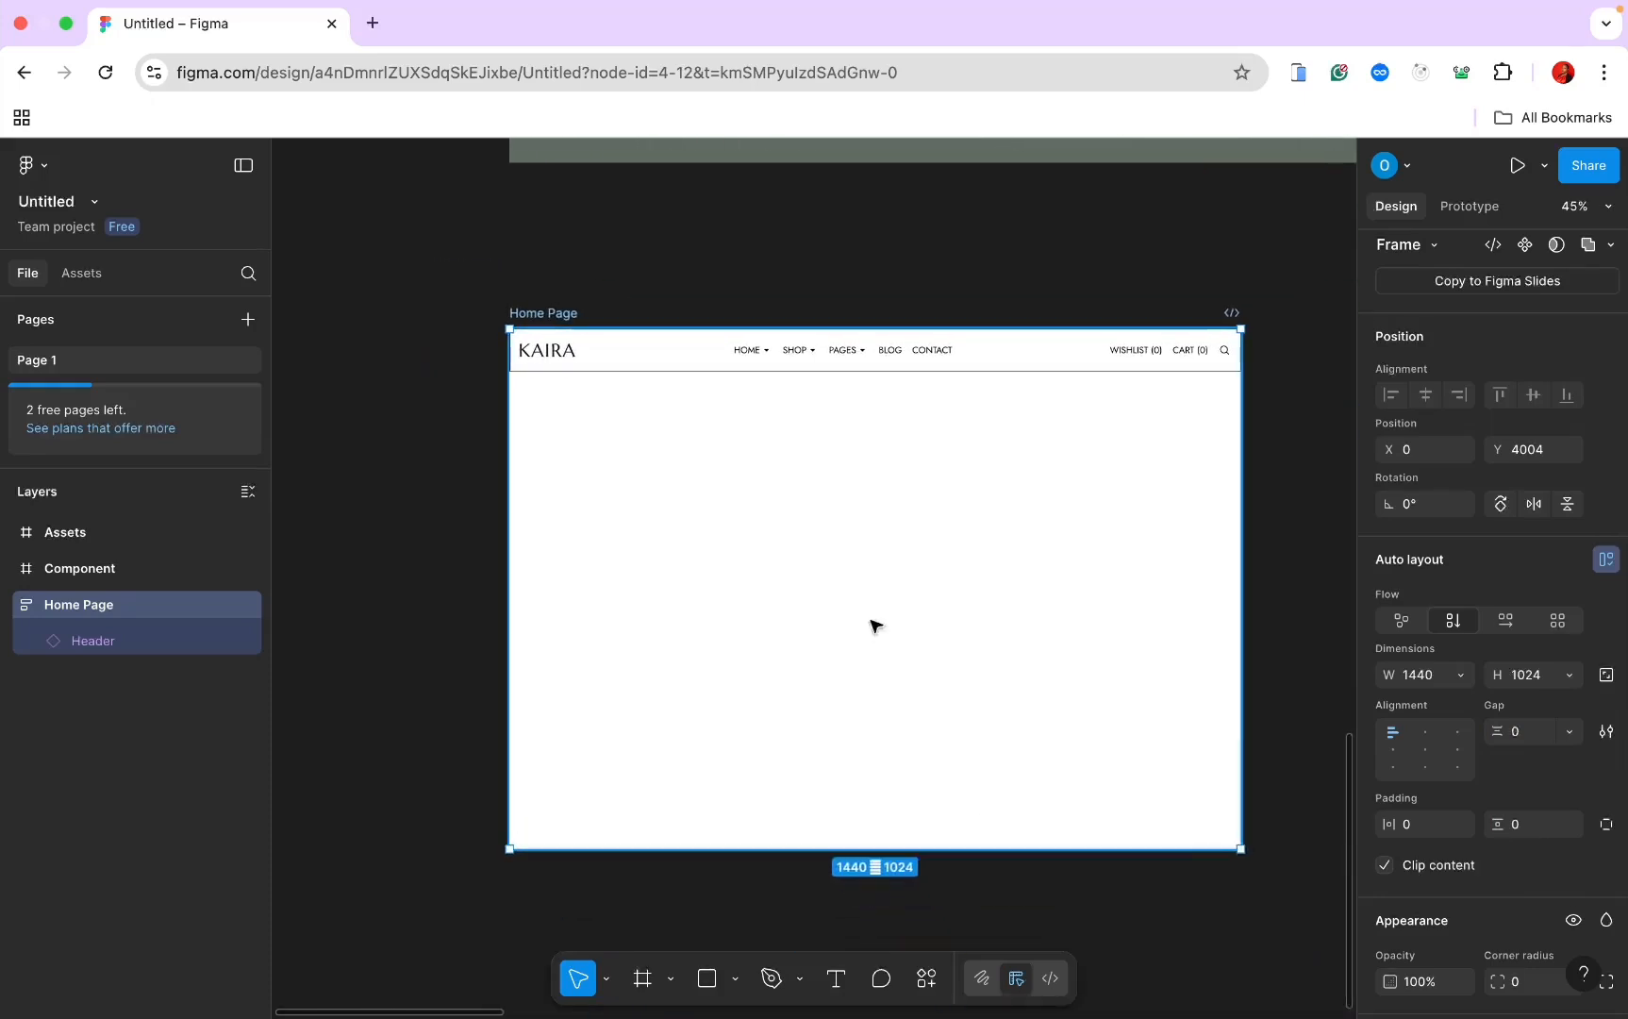
Step: Remove the black outline stroke from the full-width Header instance
click(823, 372)
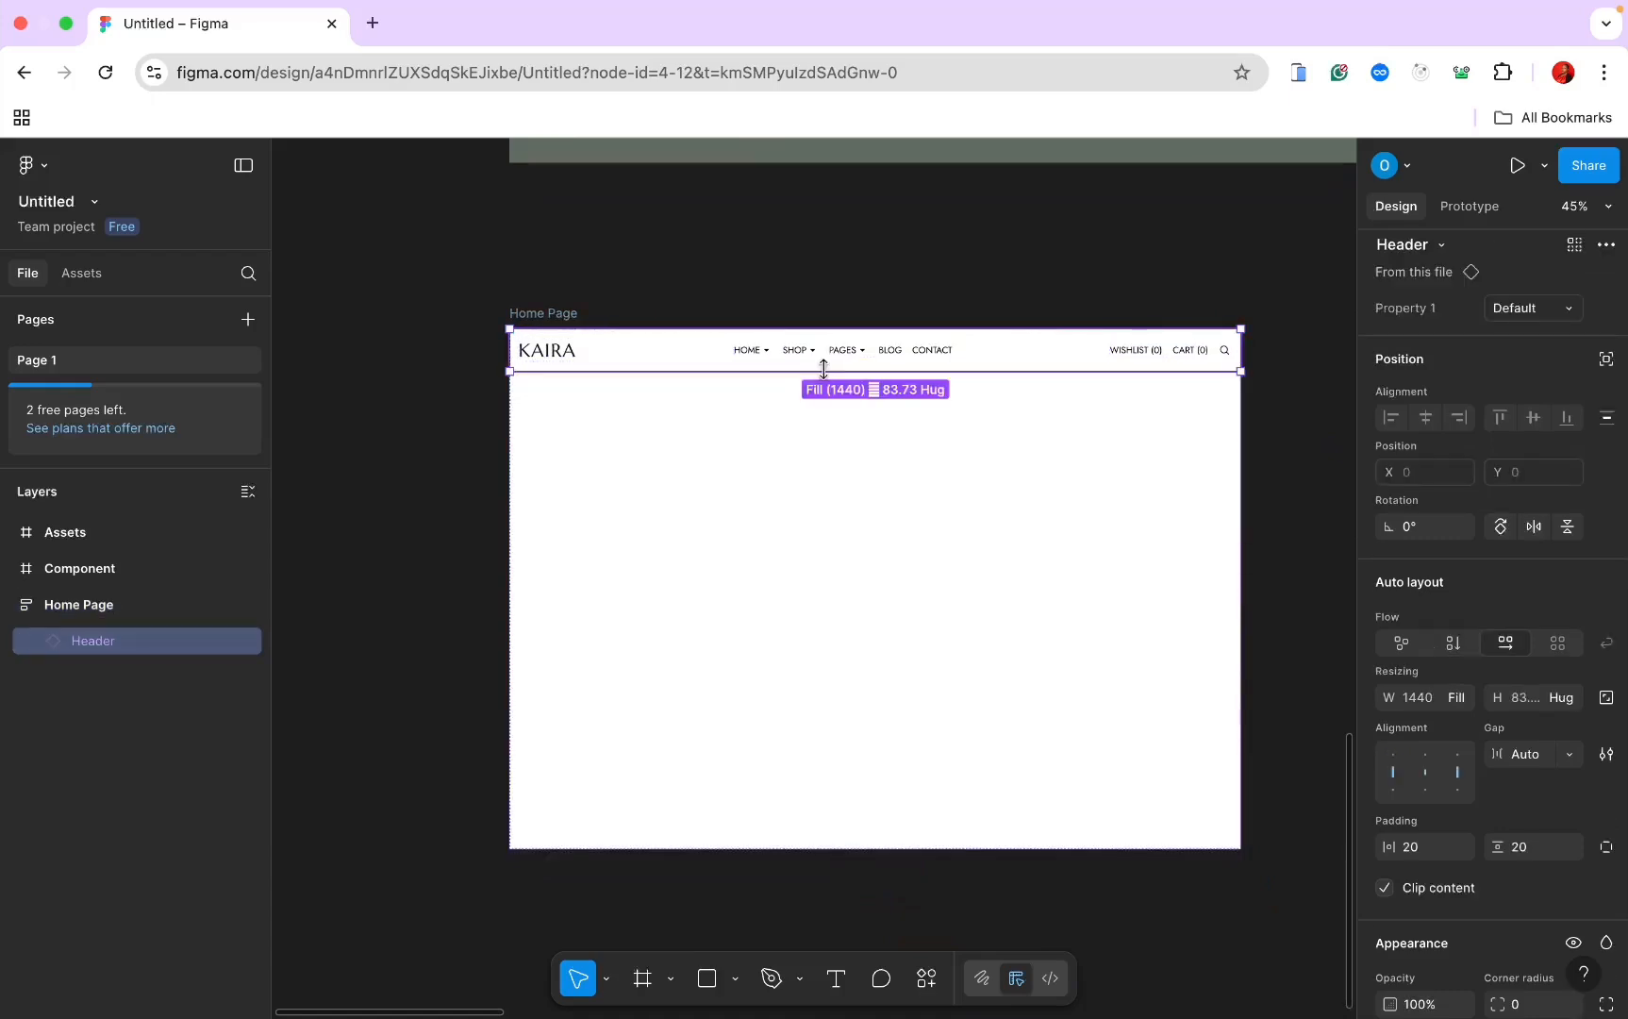
scroll(824, 370, down, 3)
scroll(825, 368, right, 5)
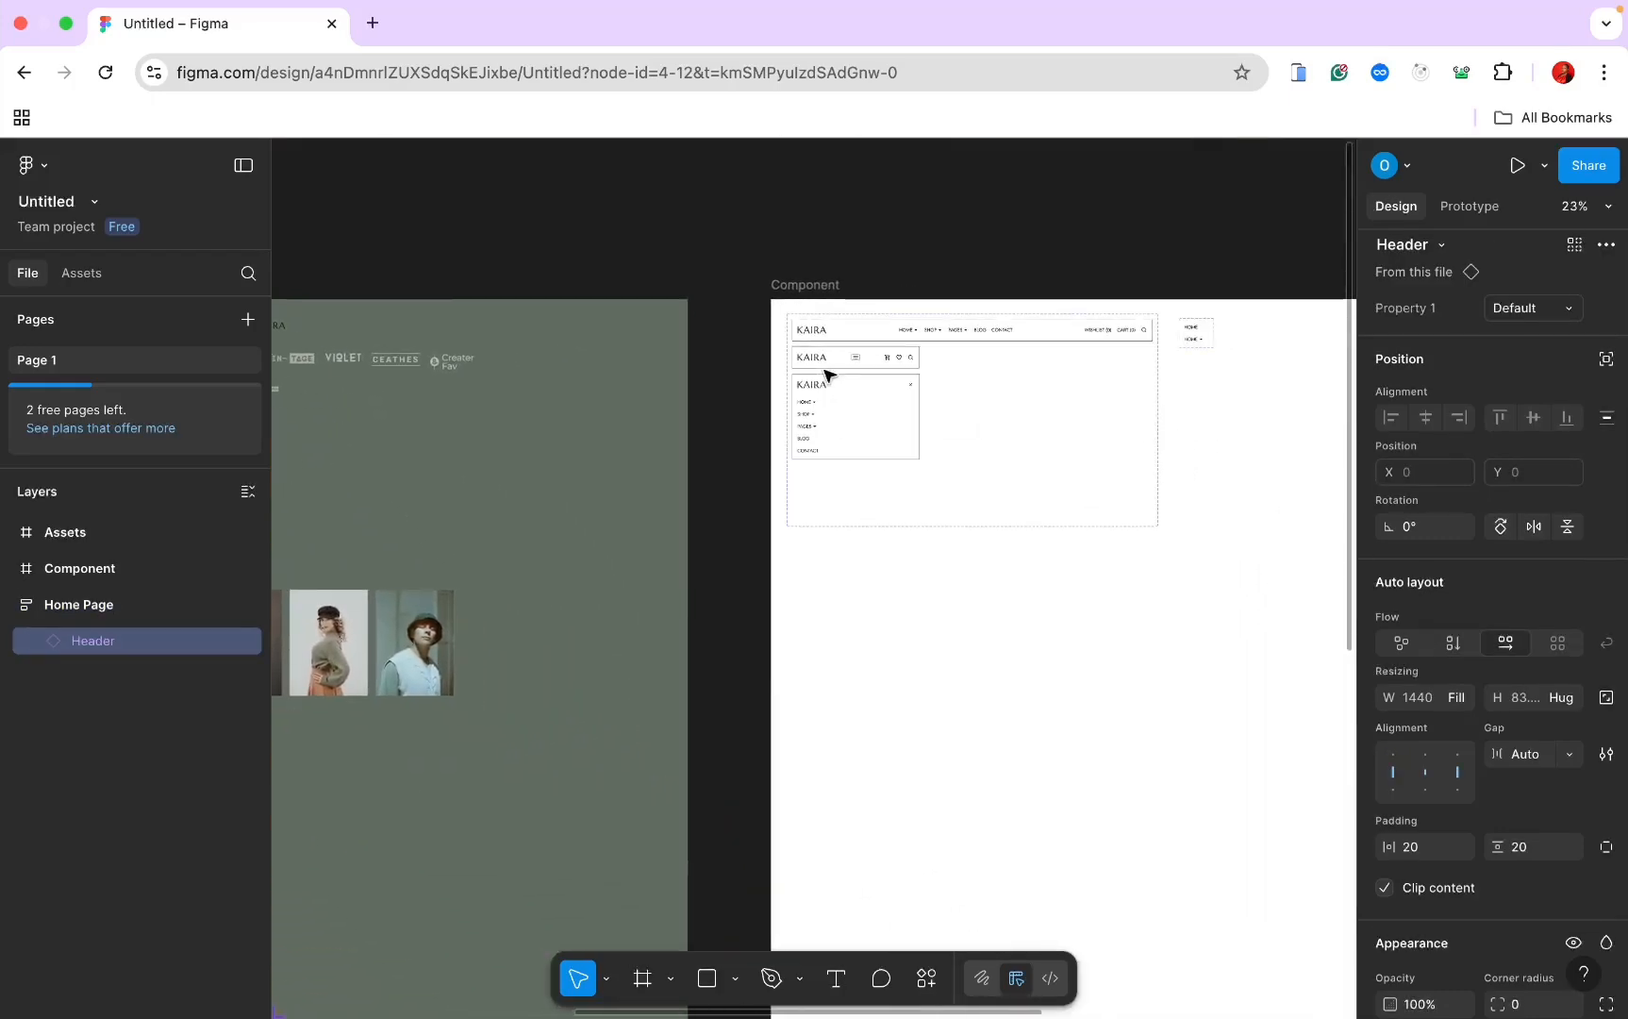
scroll(883, 354, left, 8)
scroll(882, 354, down, 5)
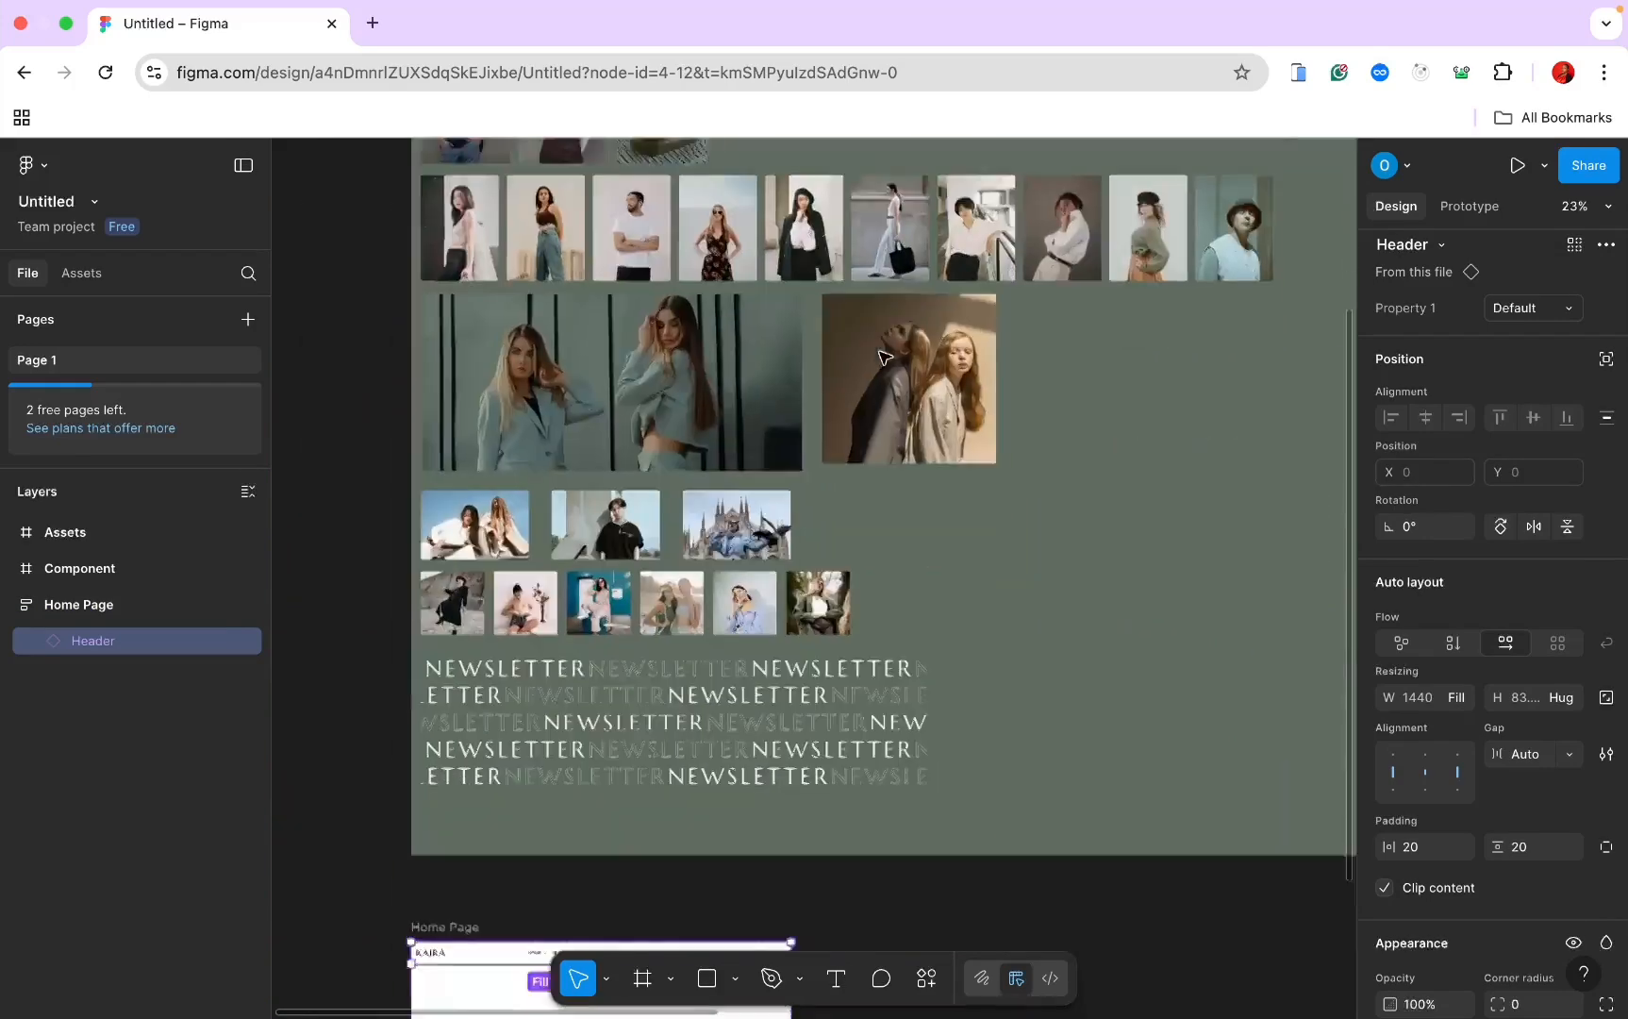
scroll(883, 356, down, 5)
scroll(883, 356, up, 10)
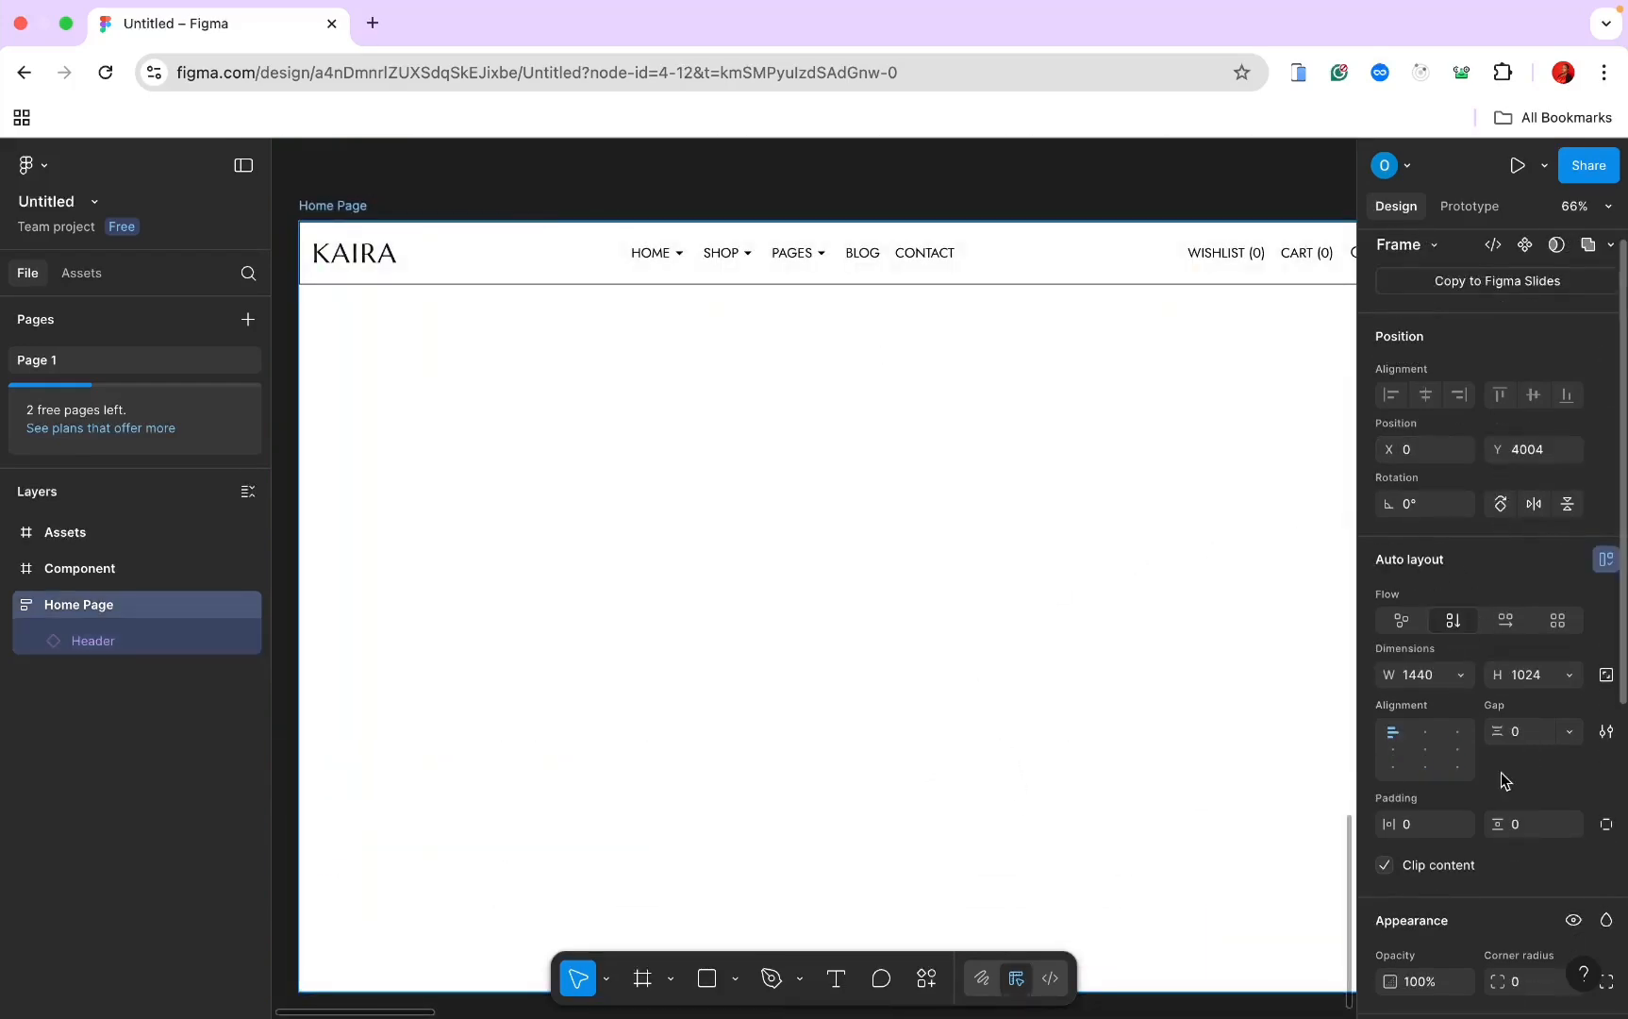
scroll(1509, 821, down, 4)
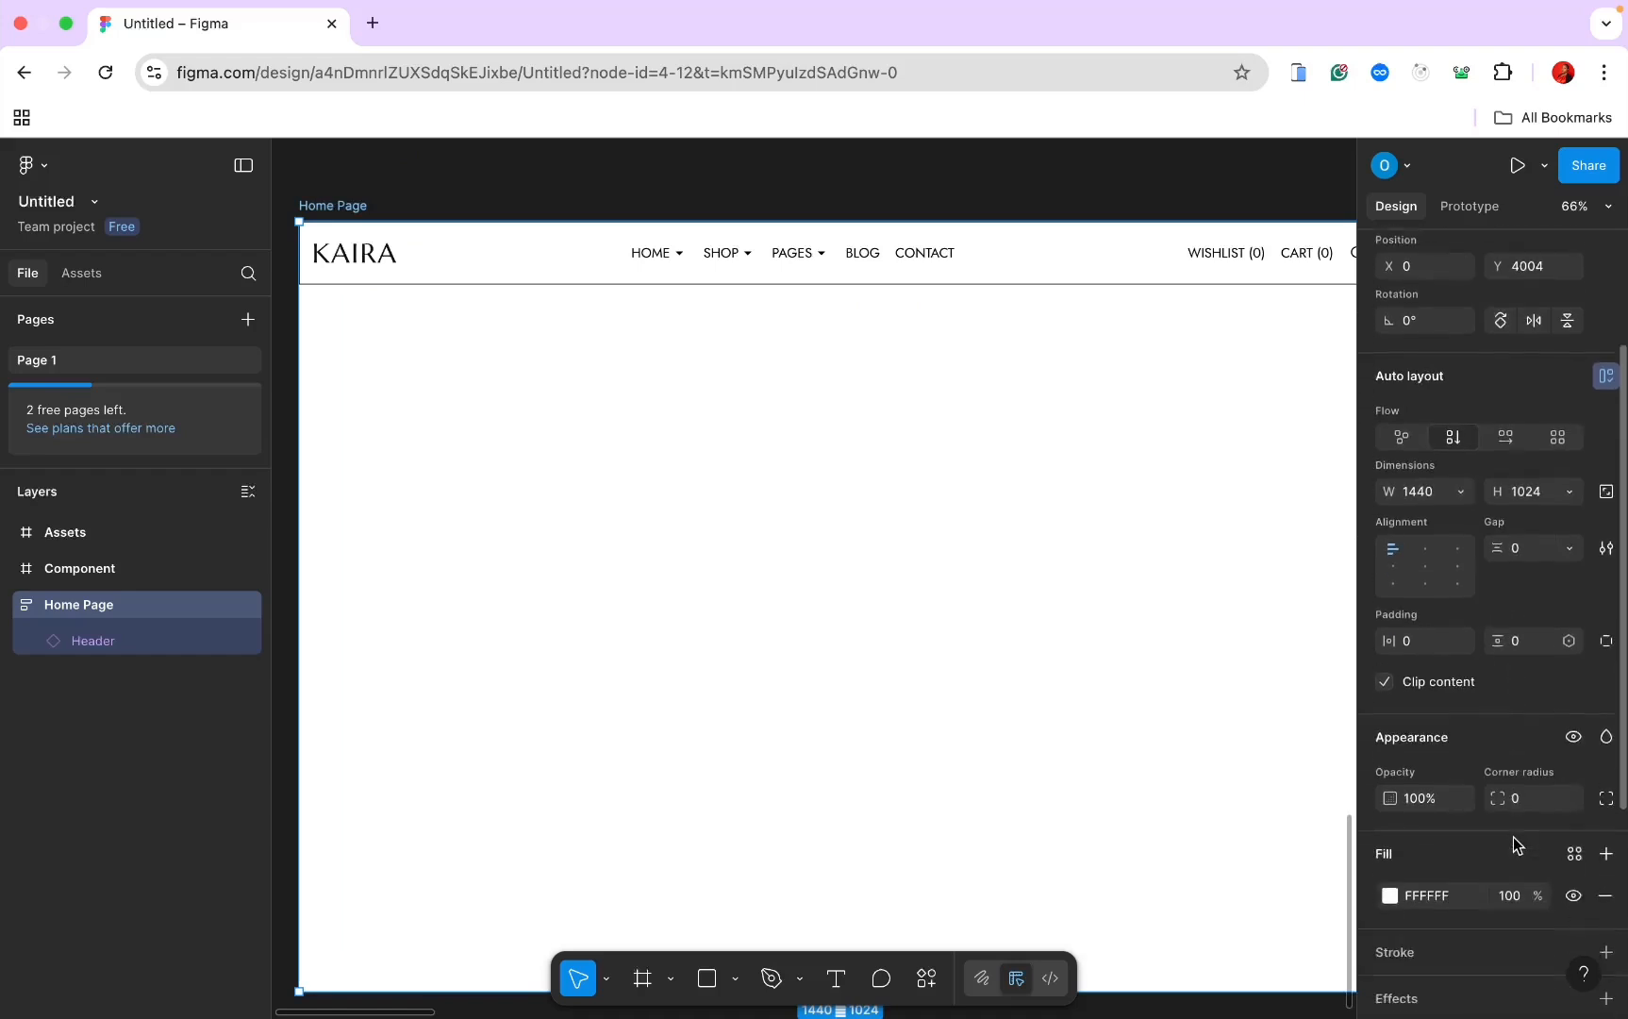
scroll(1514, 837, down, 5)
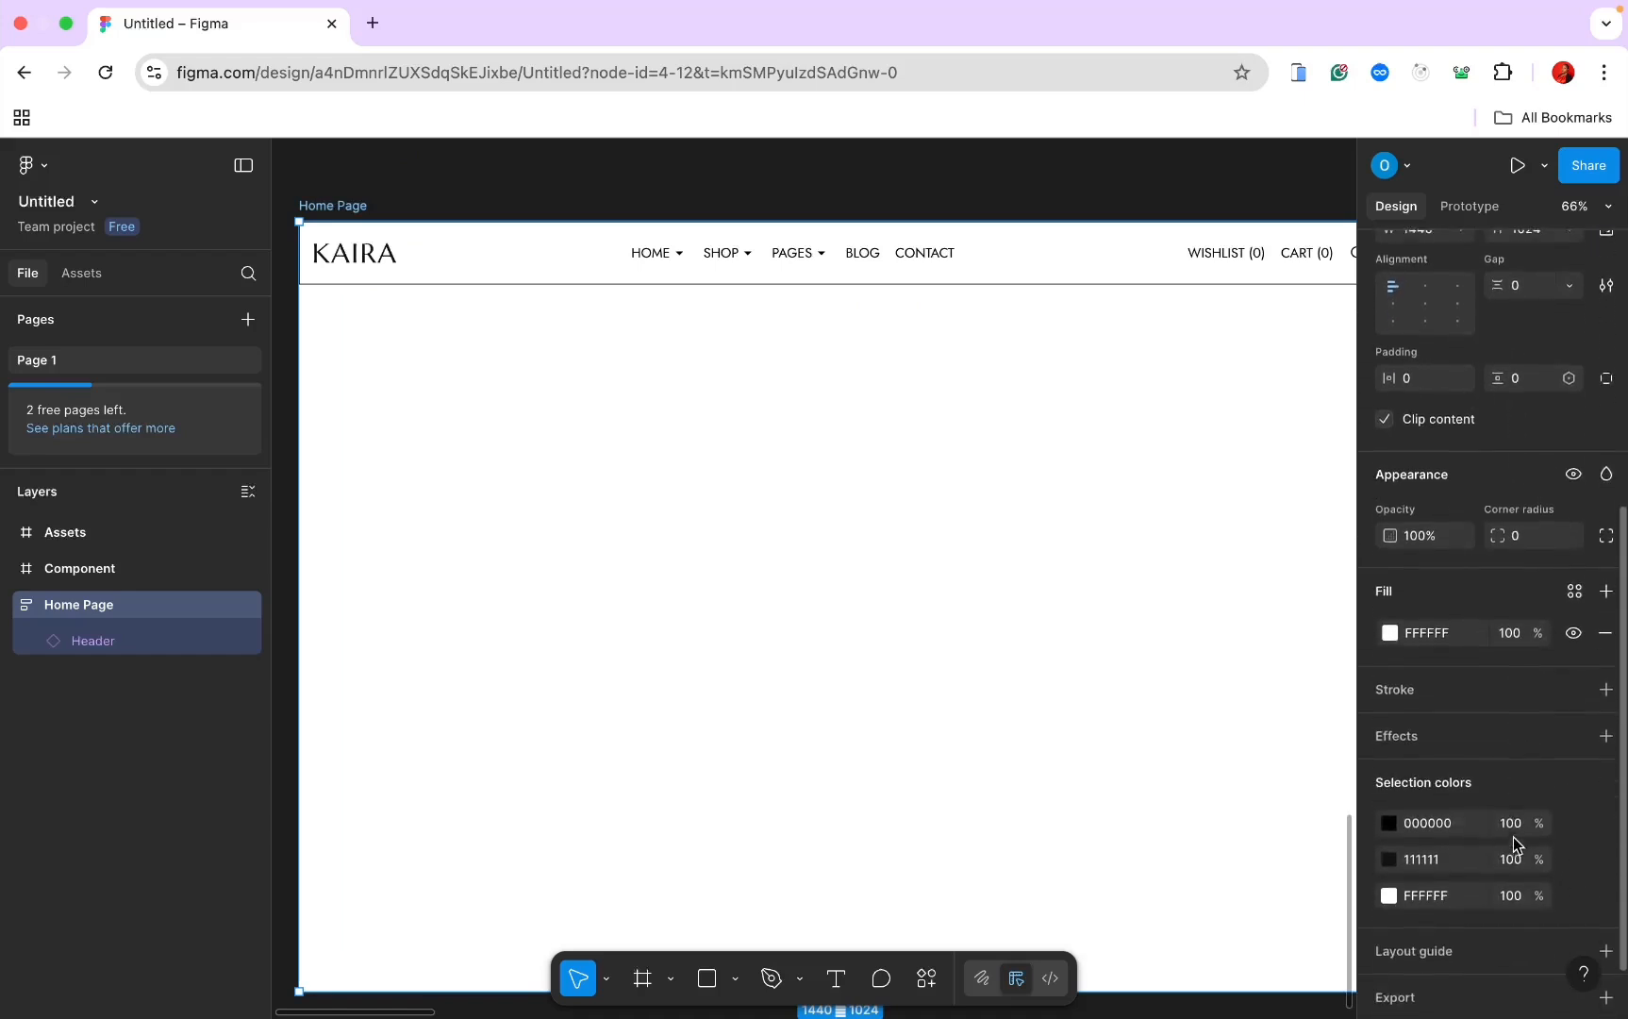
click(198, 627)
scroll(1372, 776, down, 1)
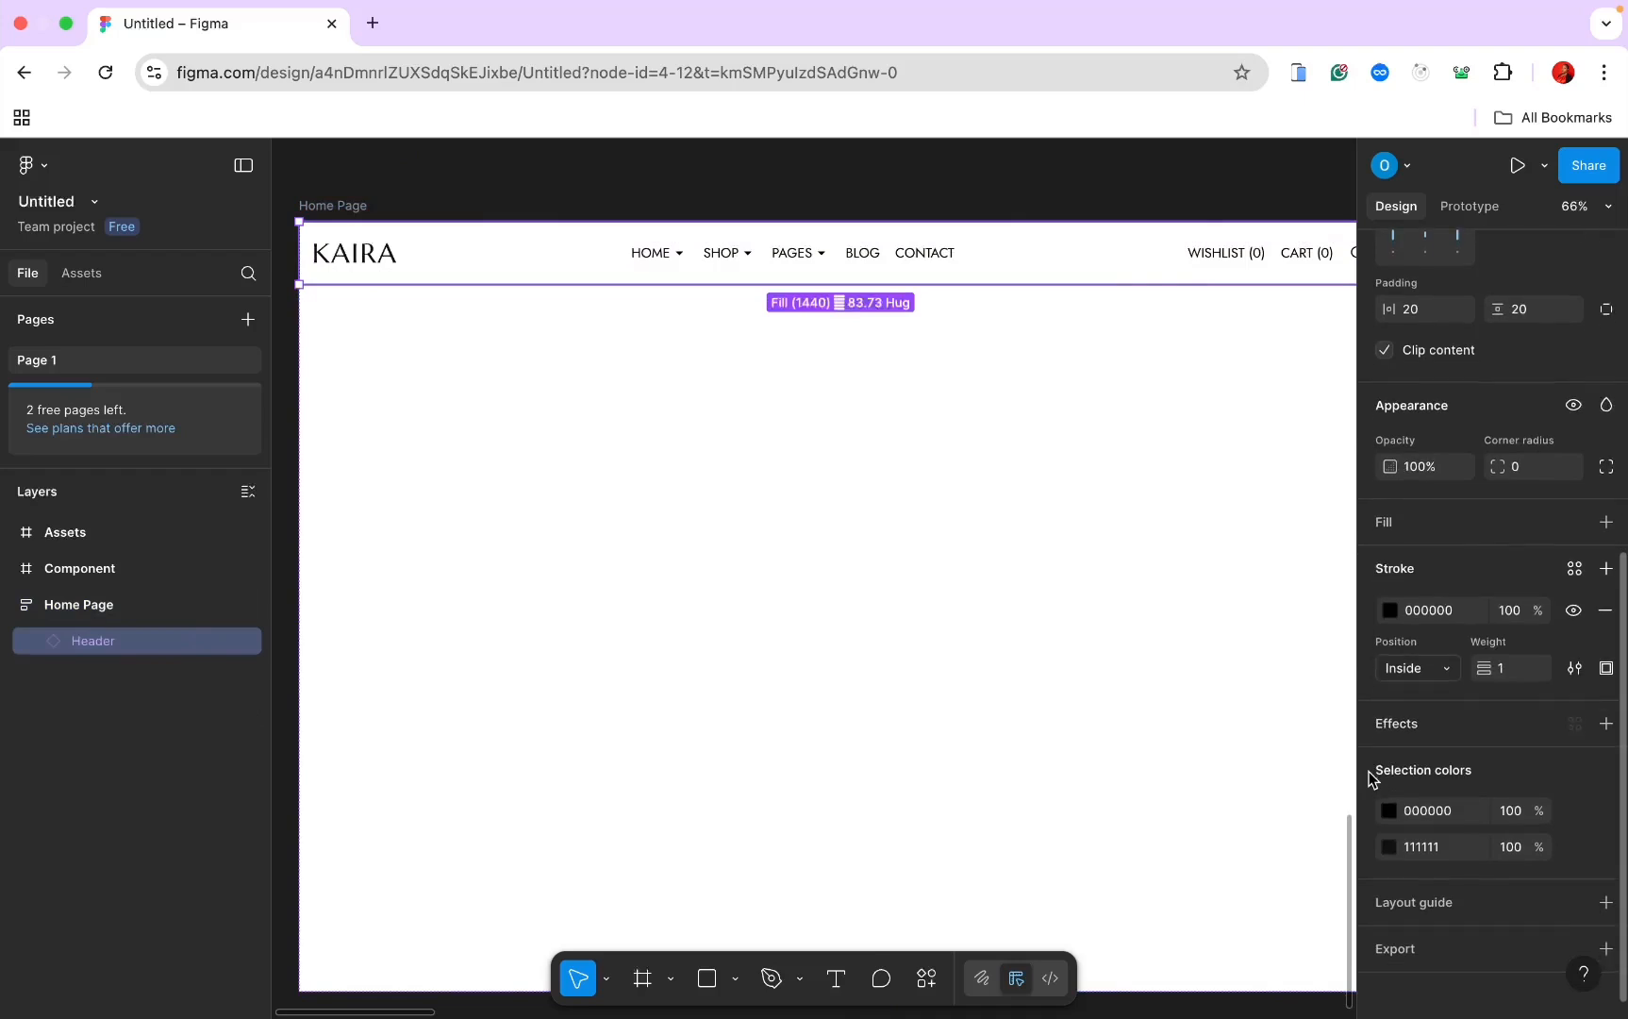
scroll(1372, 779, down, 1)
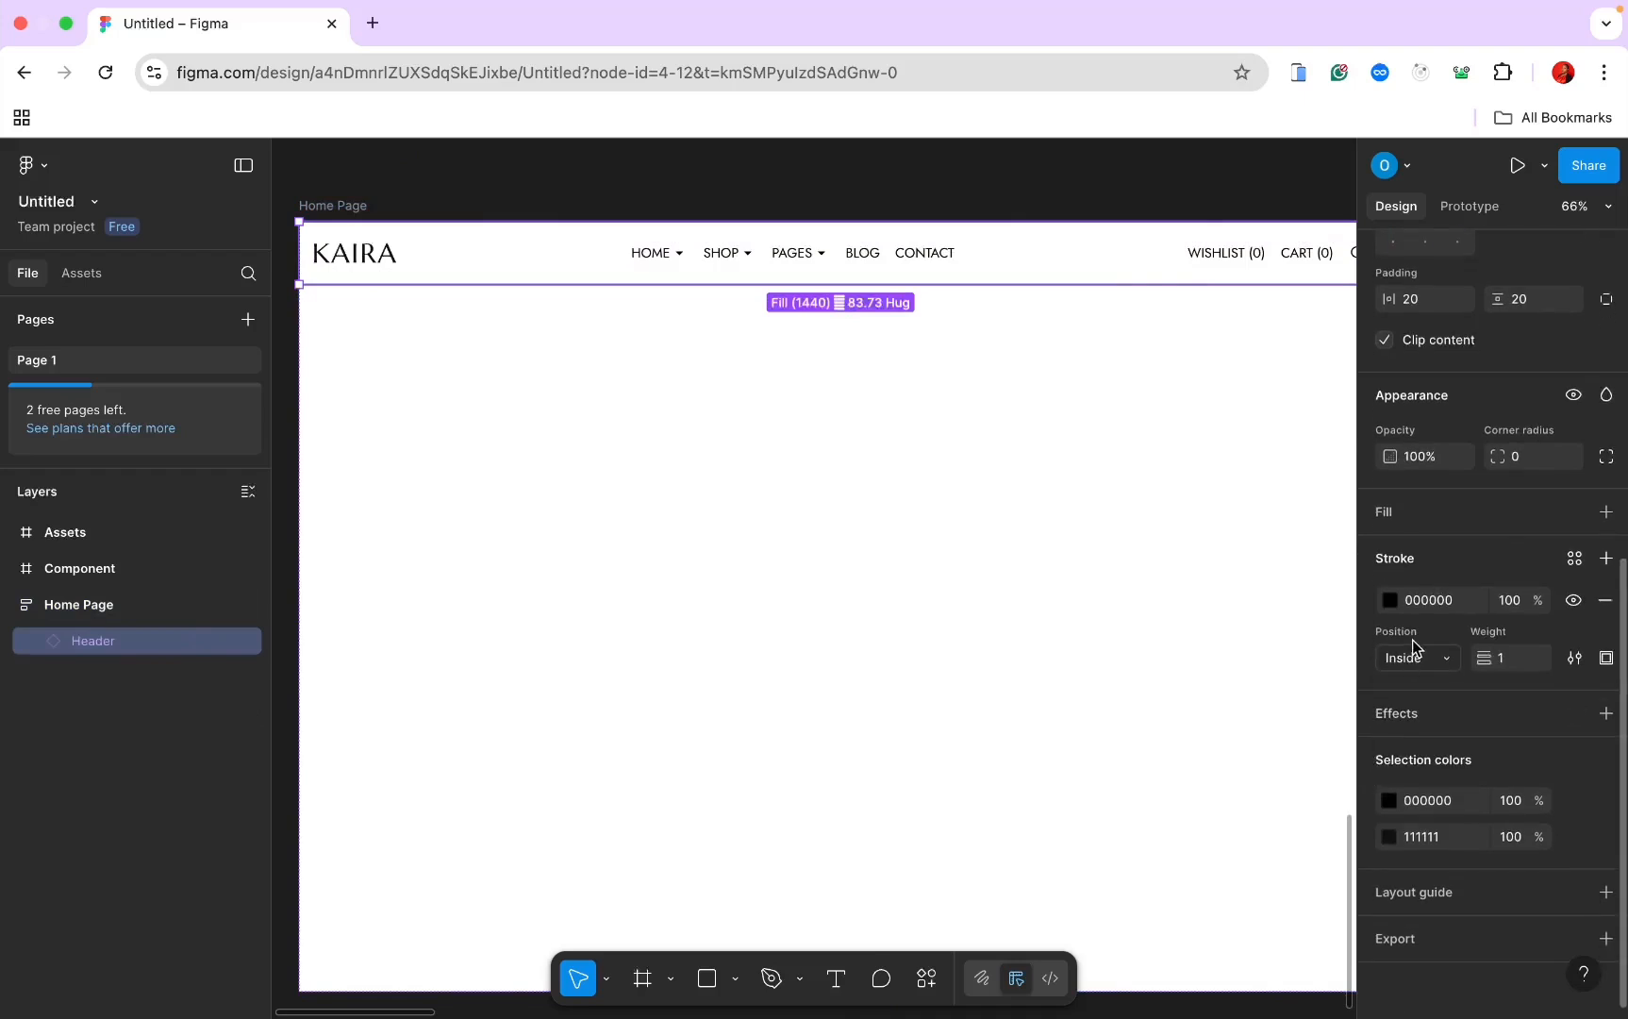
click(1606, 602)
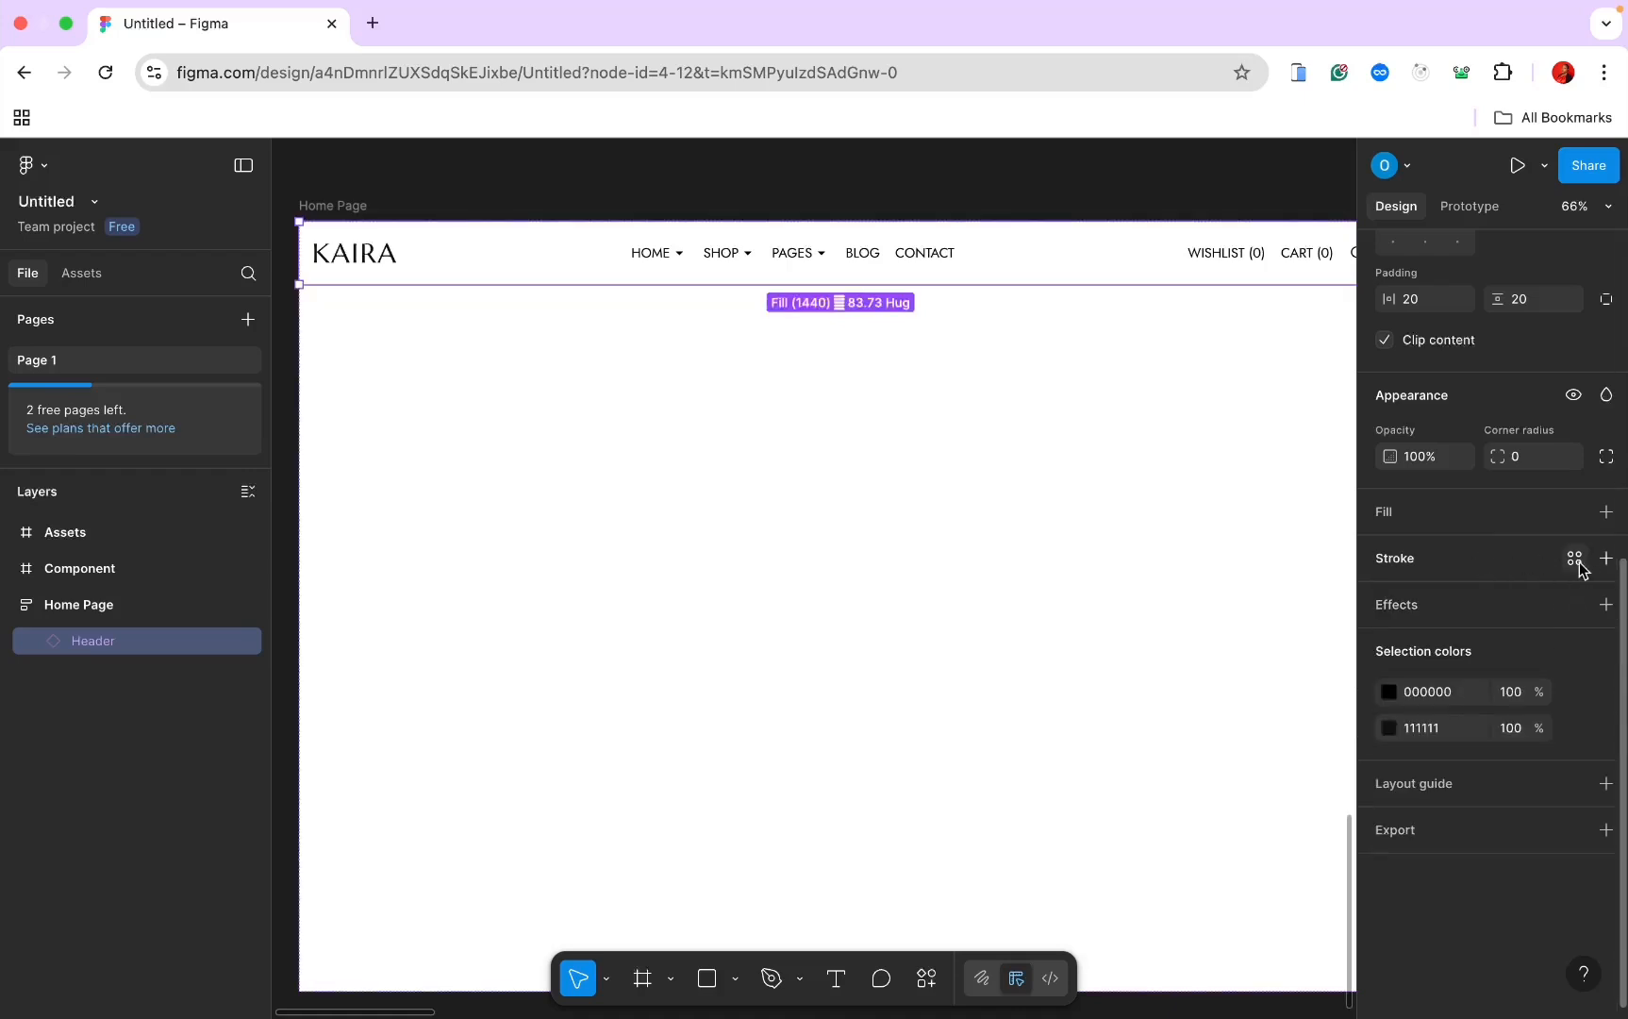
Step: Add a 1-px black inside stroke to the Header, applied to its bottom edge only
click(1607, 559)
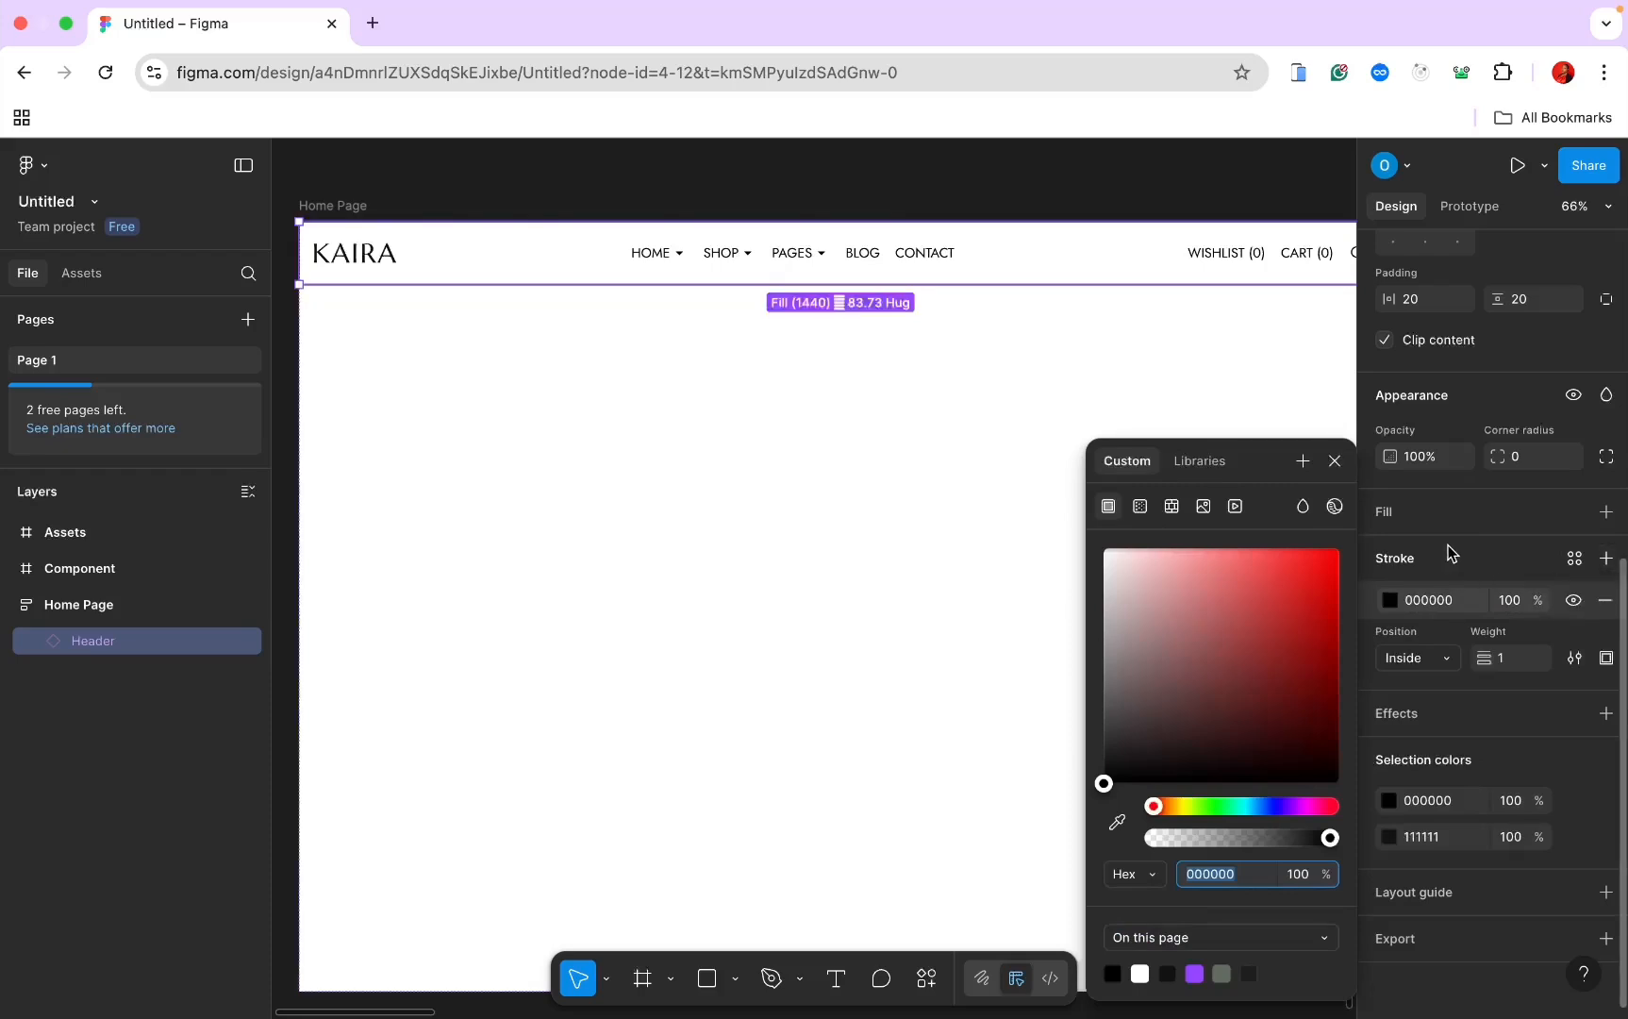
click(1608, 660)
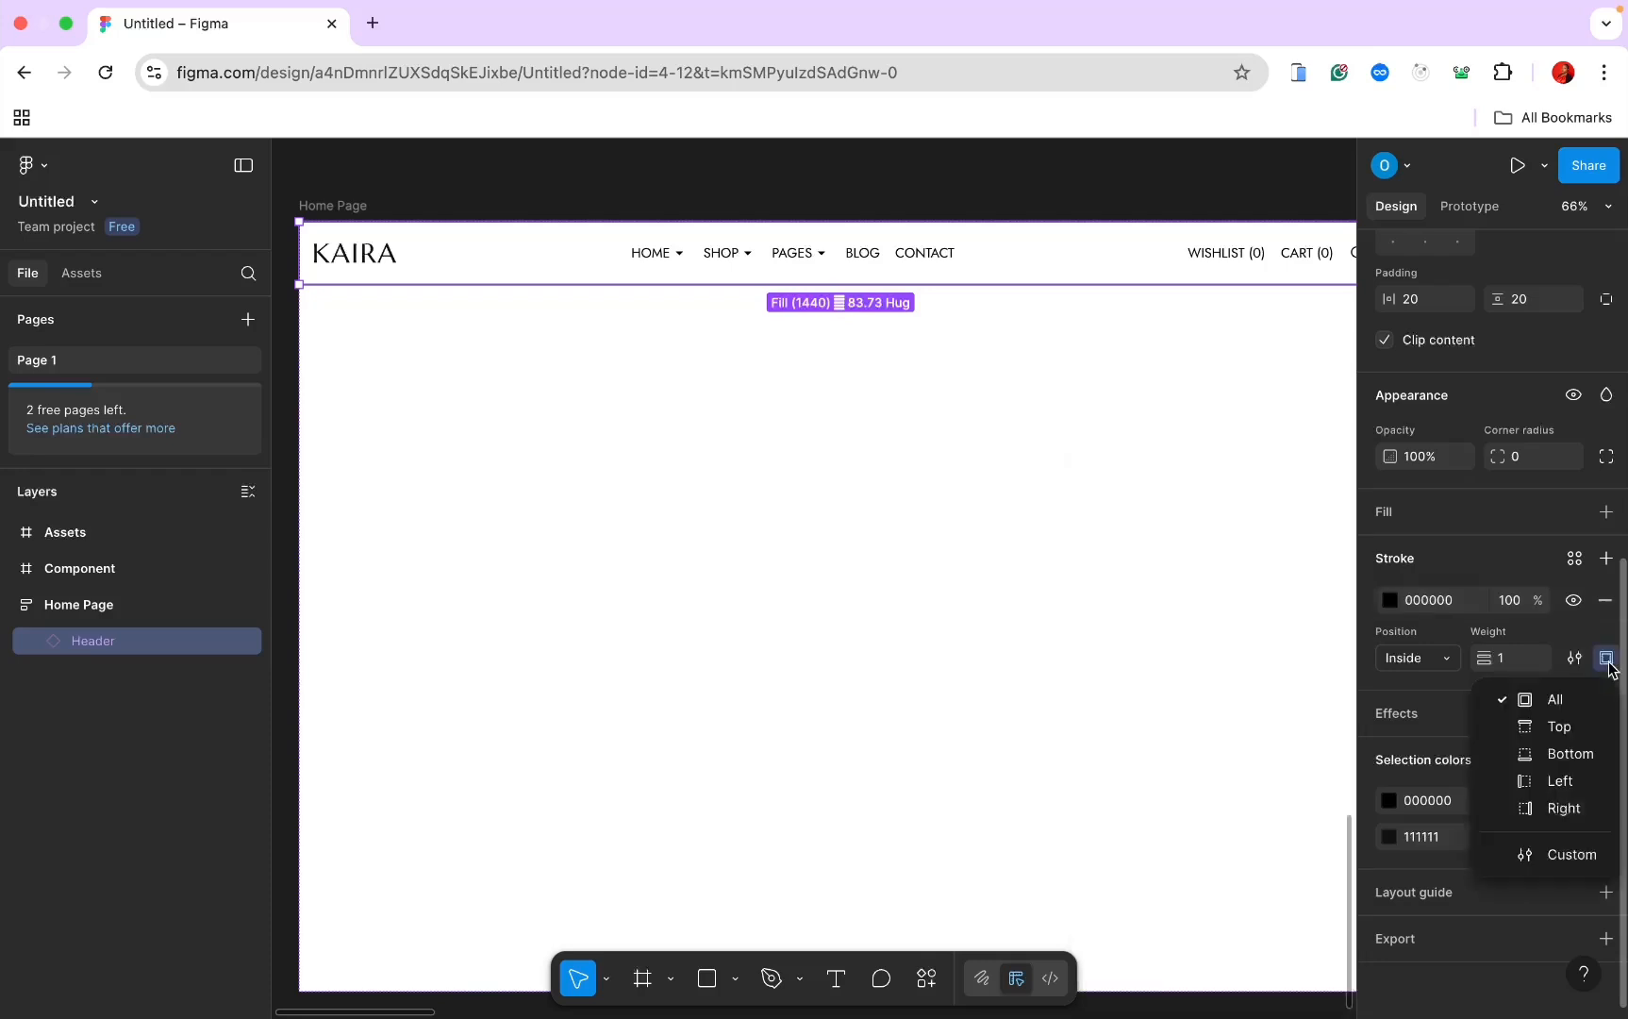
click(1574, 755)
scroll(1065, 610, down, 5)
scroll(1066, 615, up, 10)
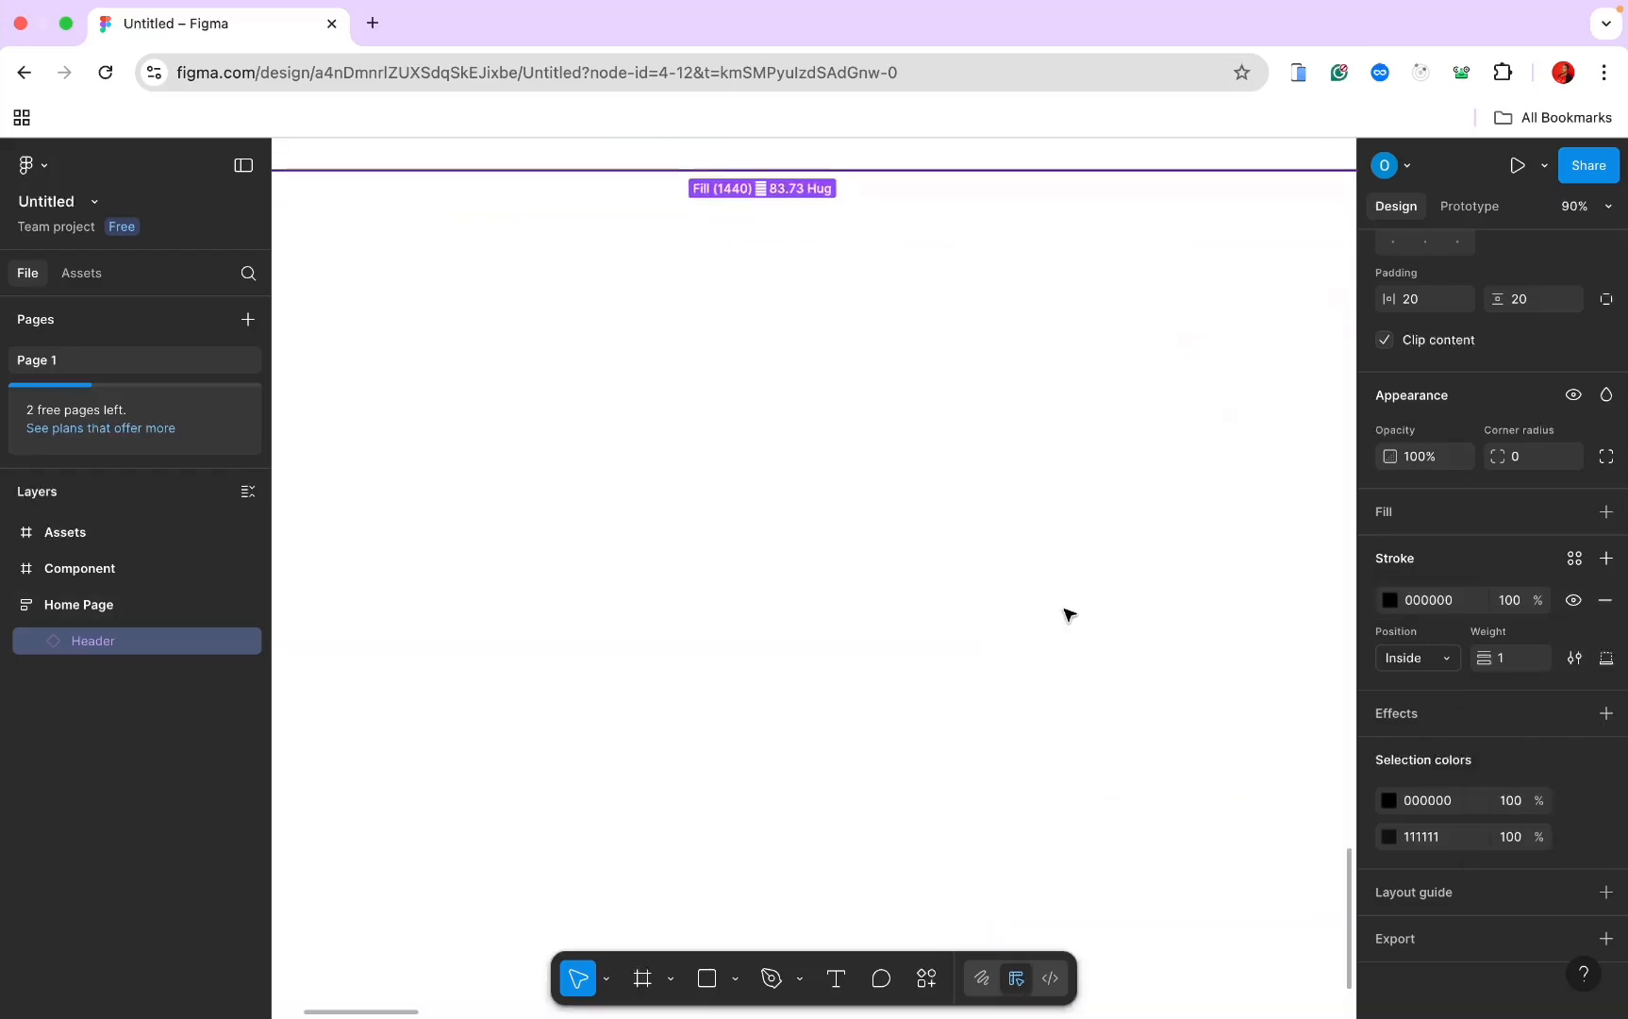
scroll(1065, 611, left, 7)
scroll(1065, 611, up, 3)
click(1065, 611)
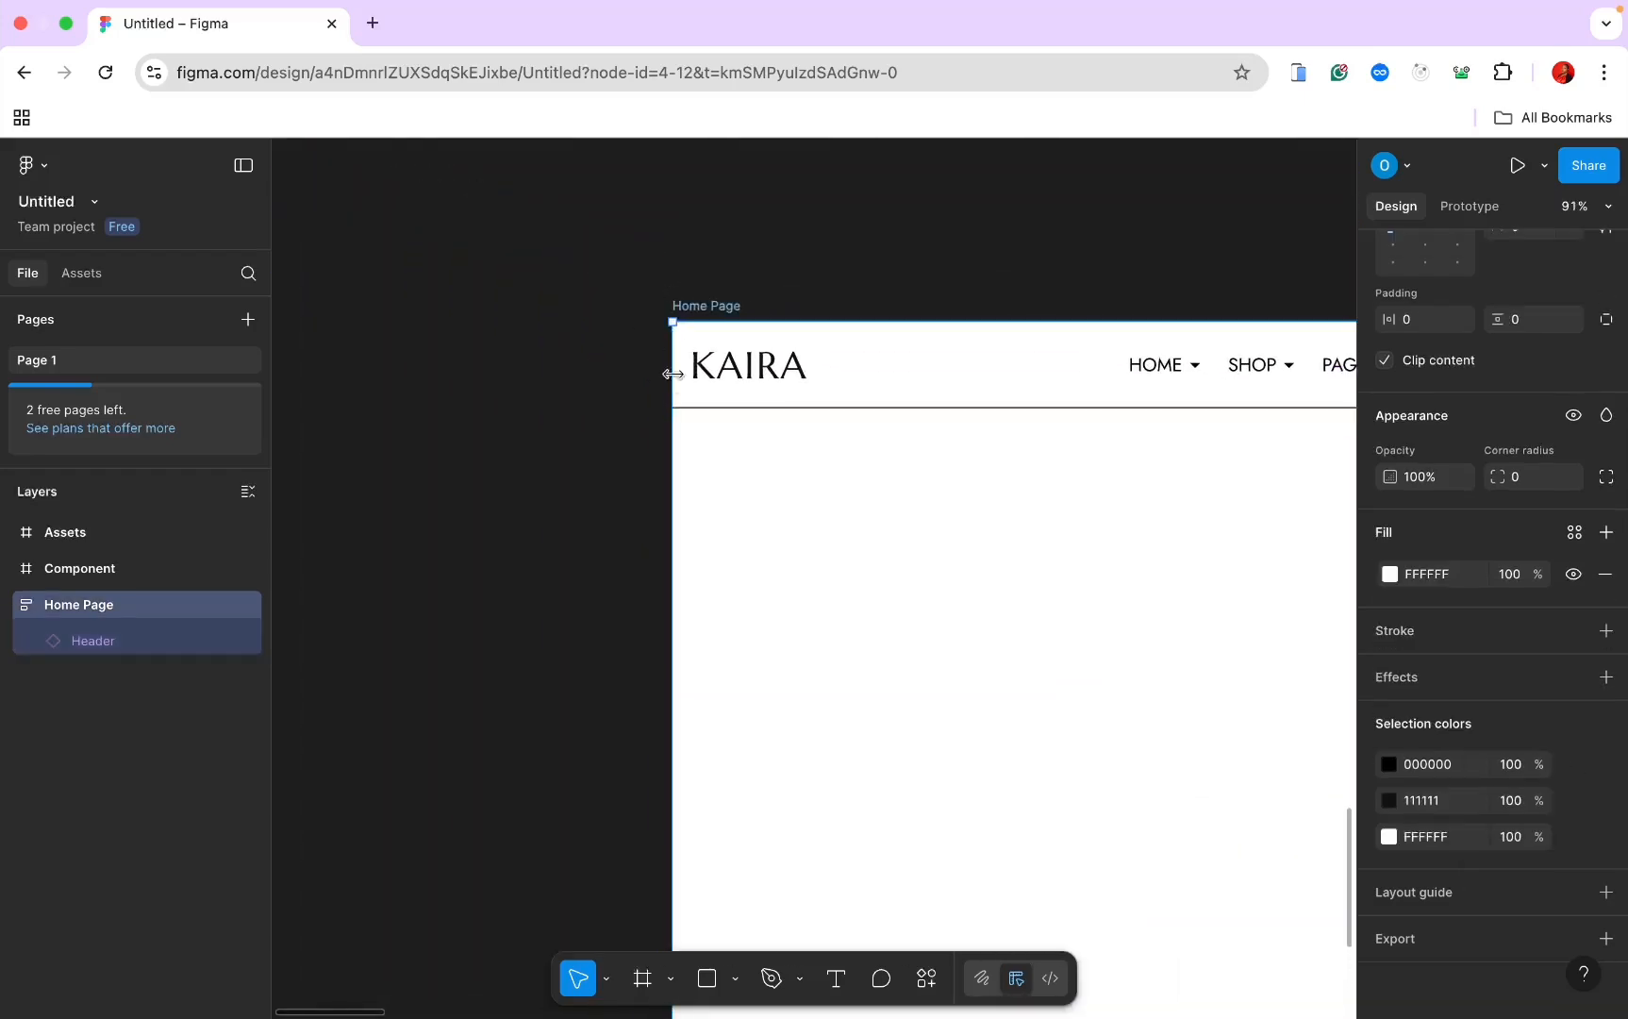
click(631, 442)
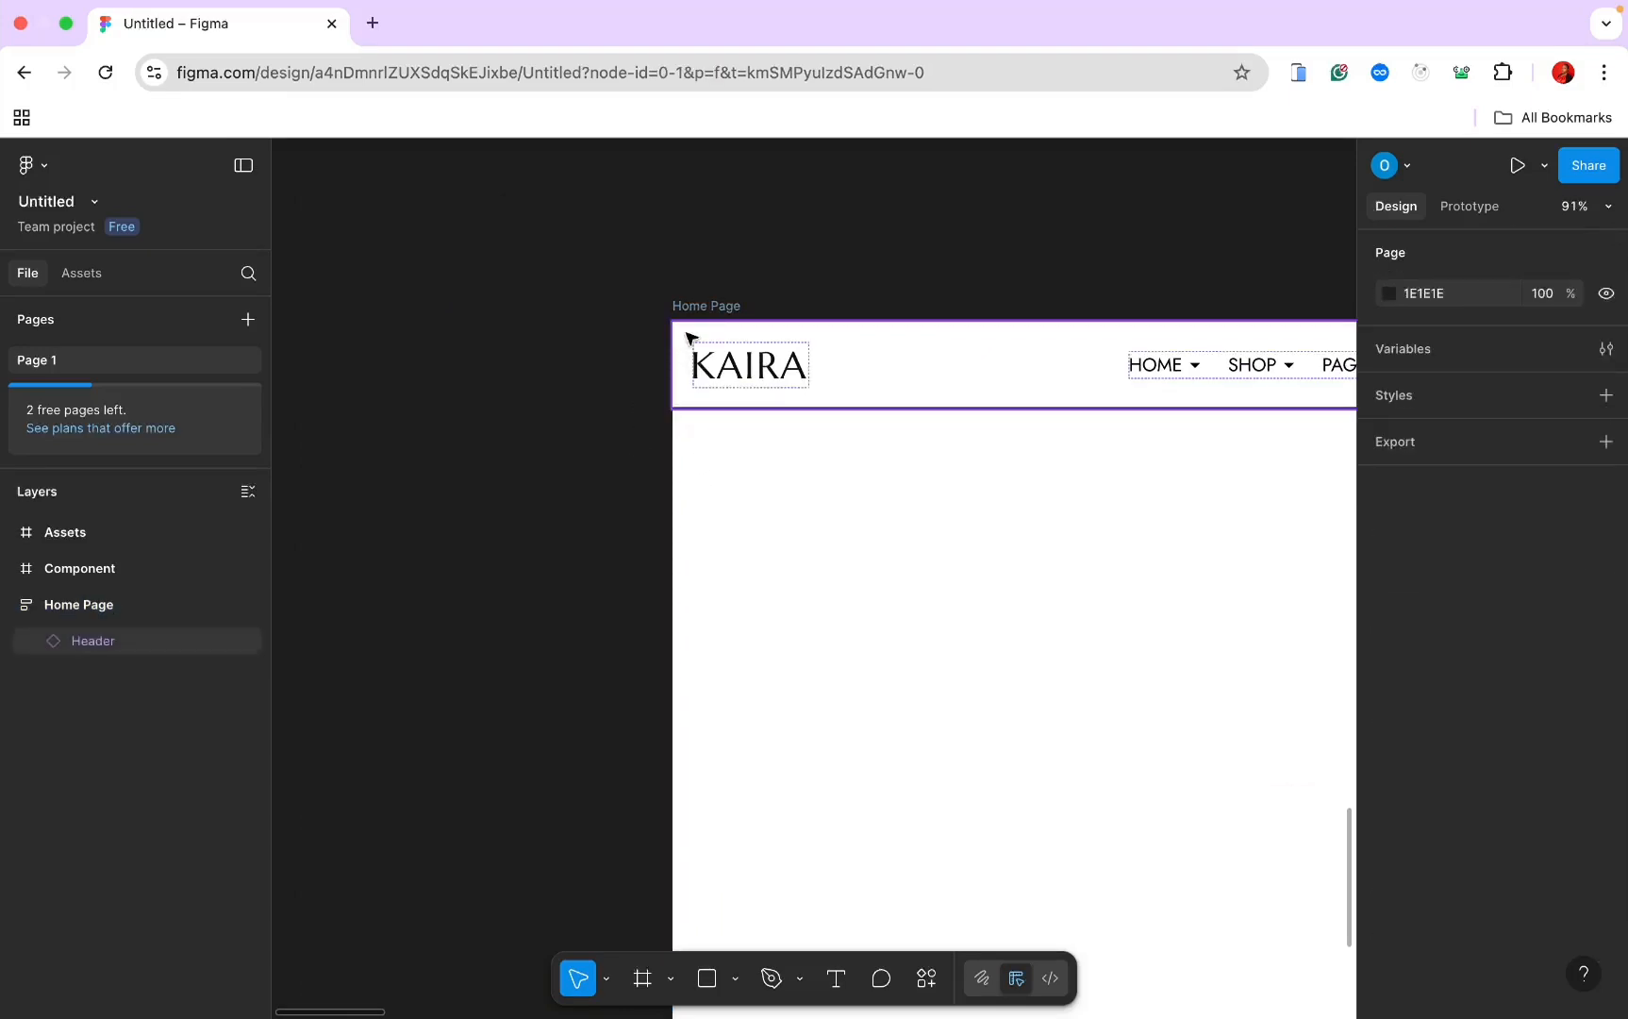
scroll(714, 326, down, 1)
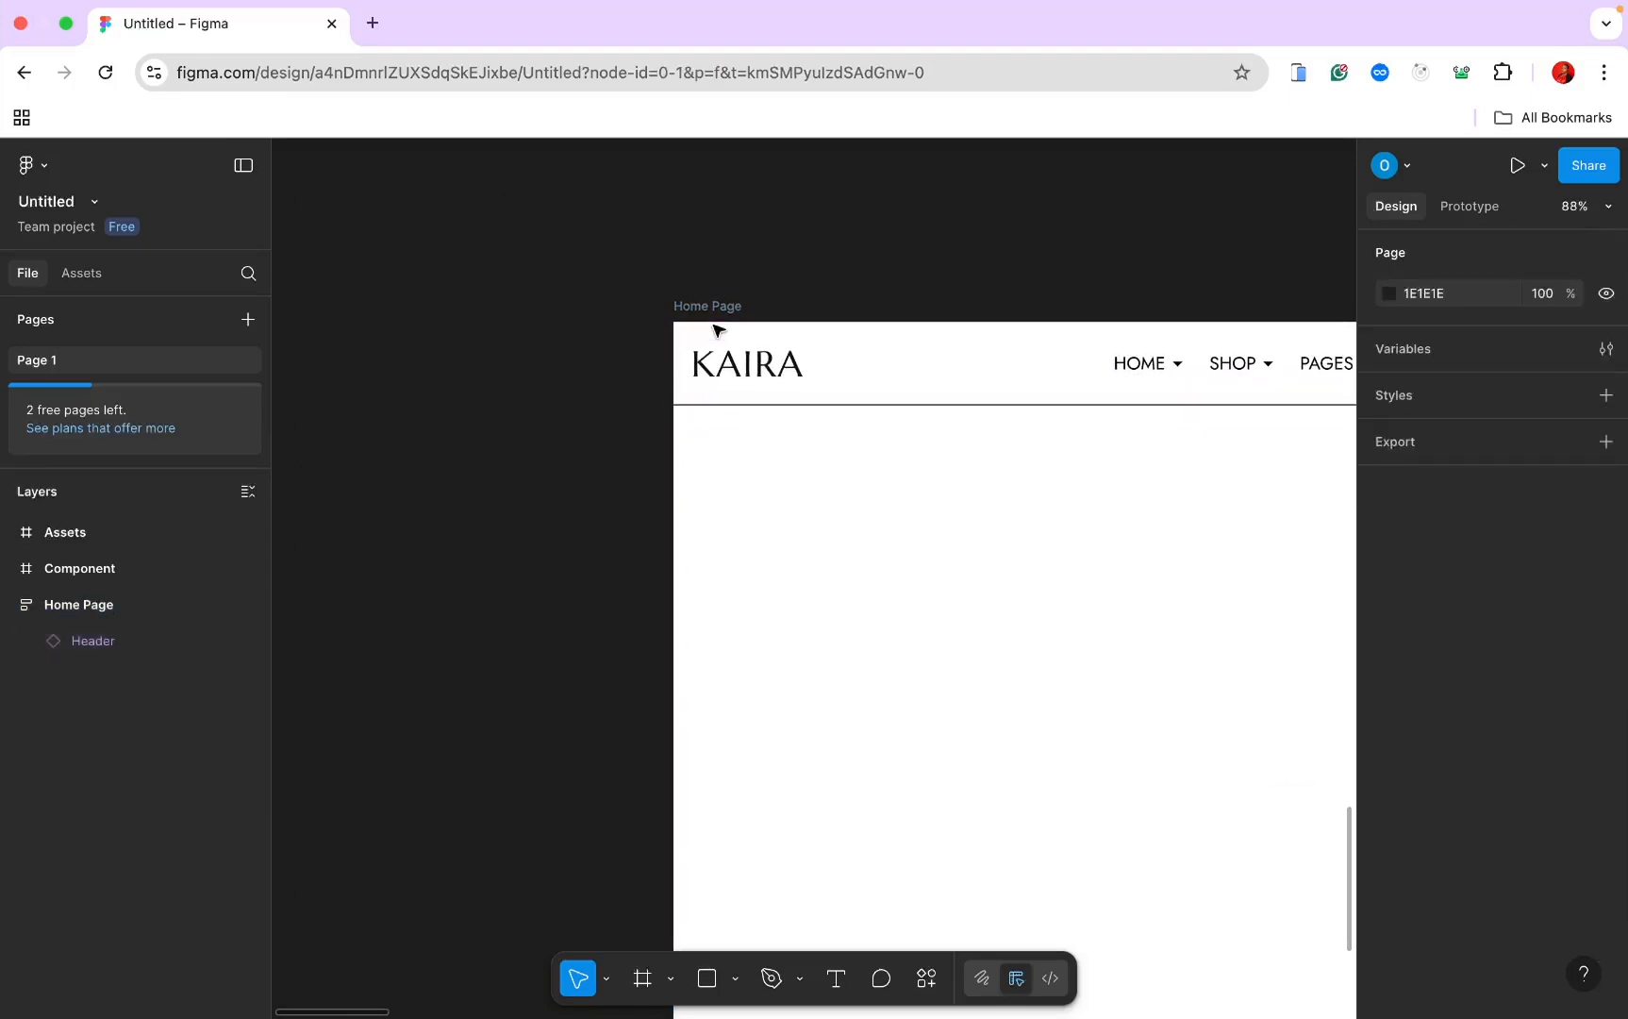
click(817, 407)
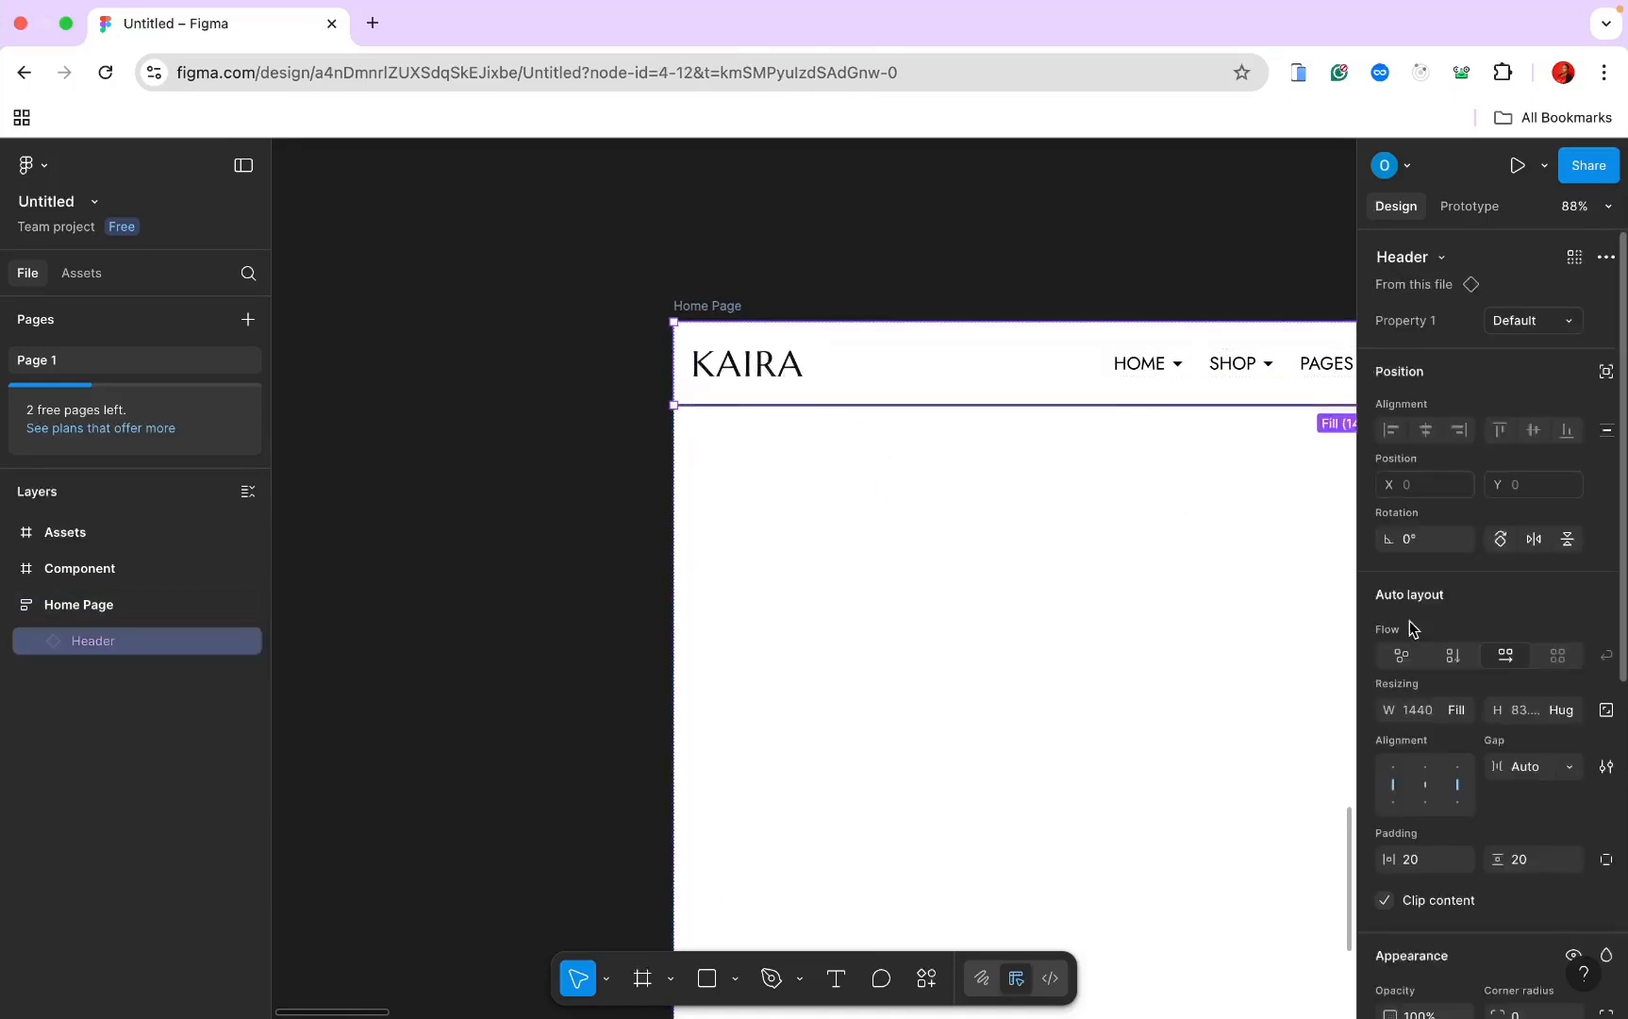
scroll(1411, 625, down, 3)
scroll(1410, 622, down, 5)
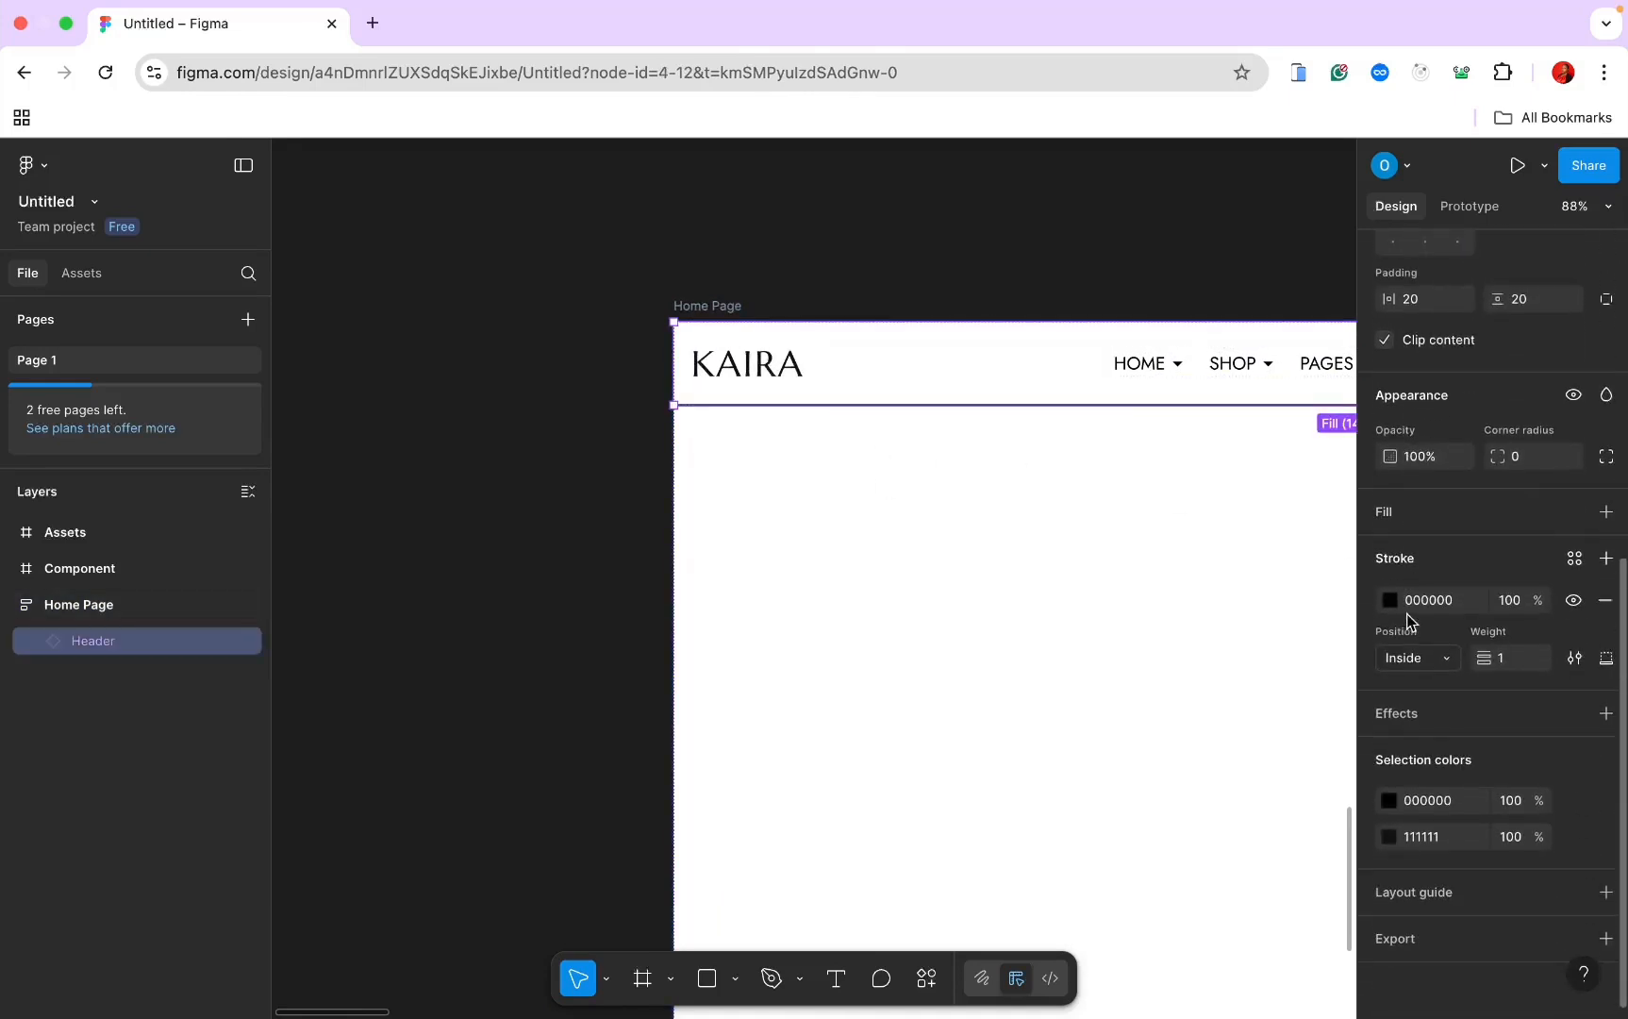
Step: Change the Header's bottom stroke colour to grey 8F8F8F
click(1395, 602)
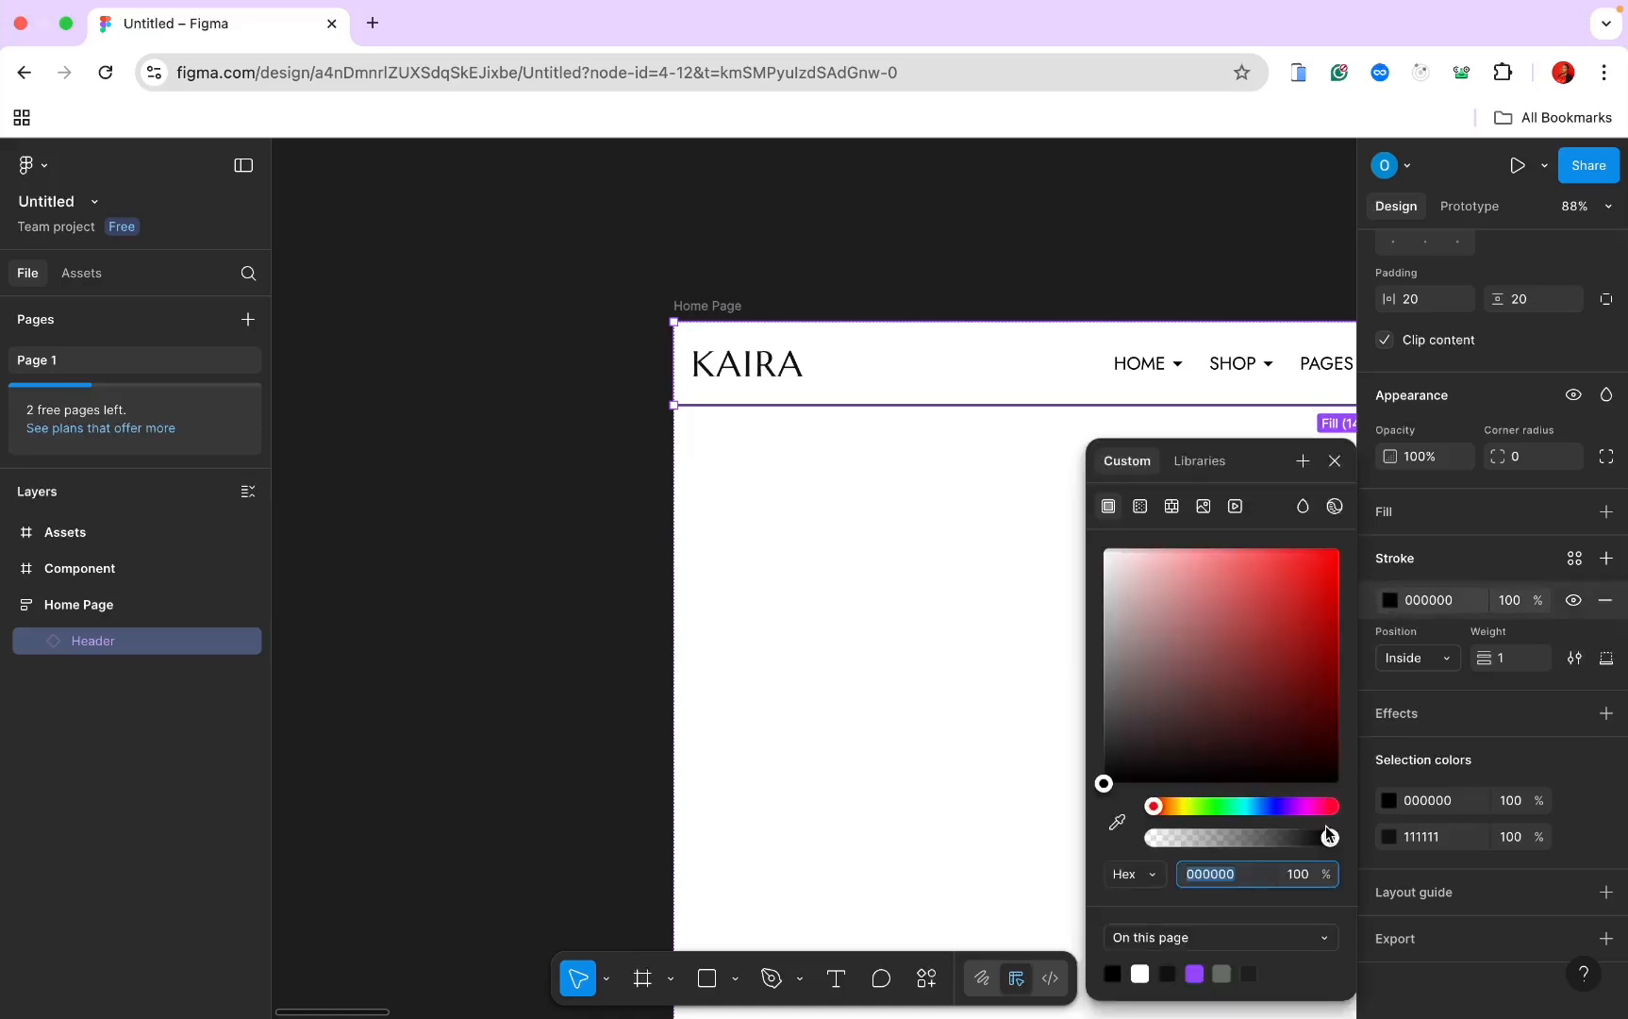
click(1443, 605)
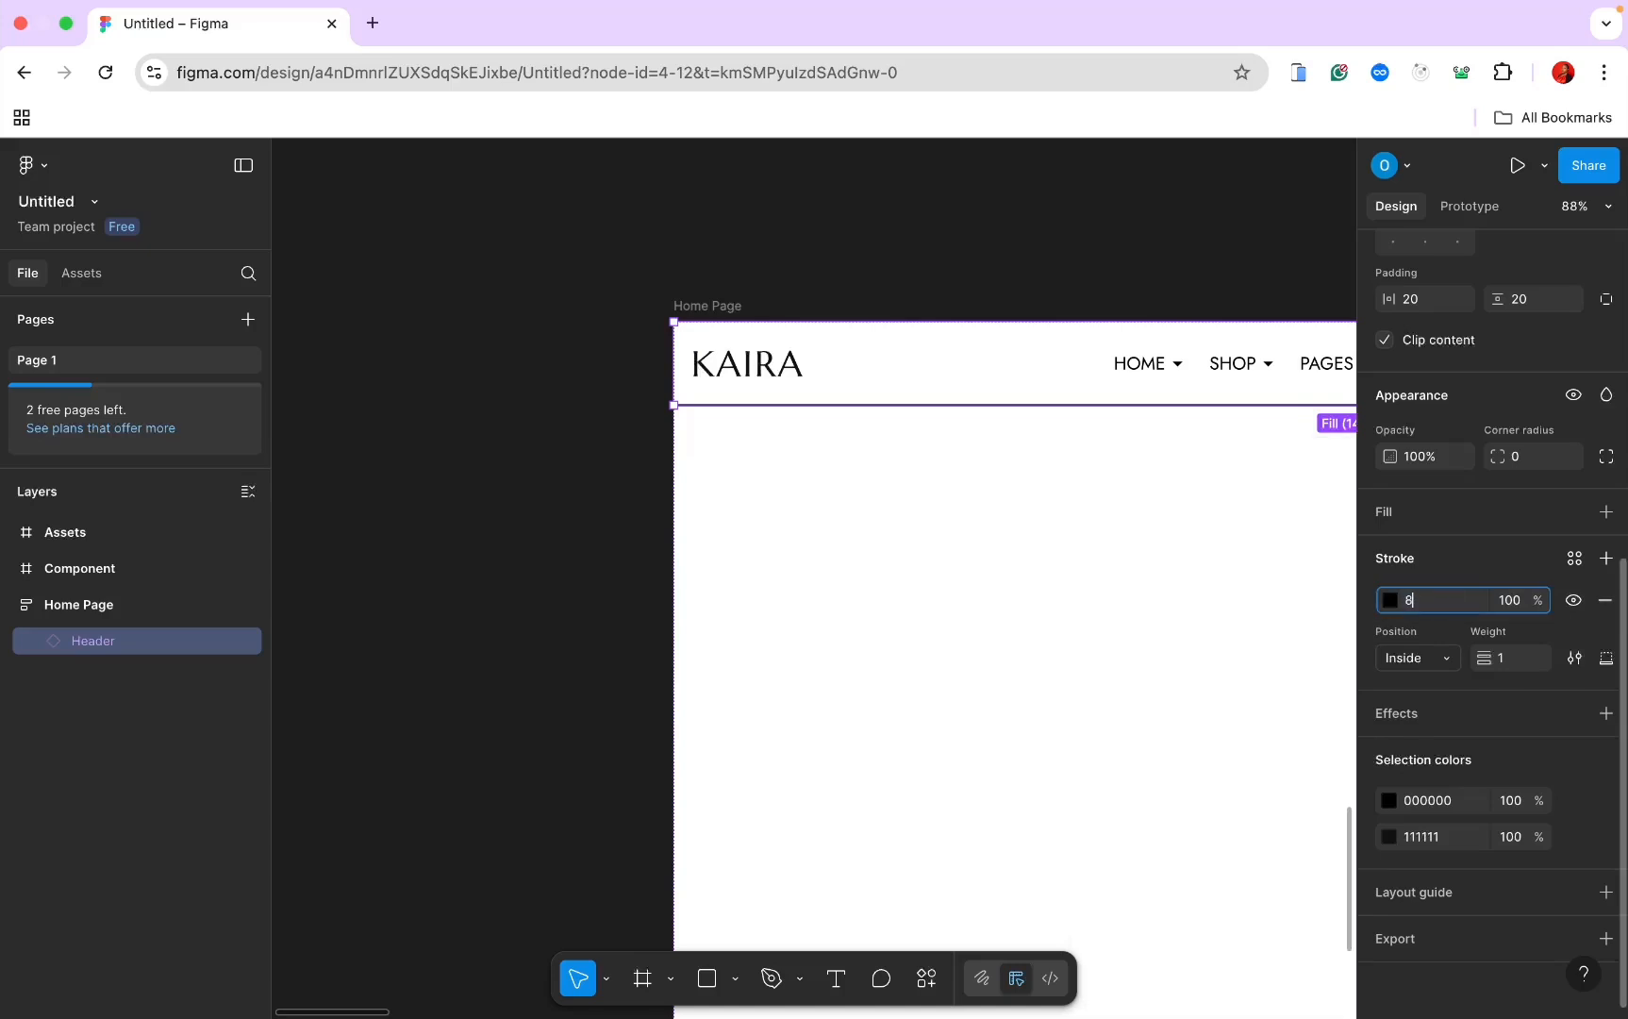
key(Return)
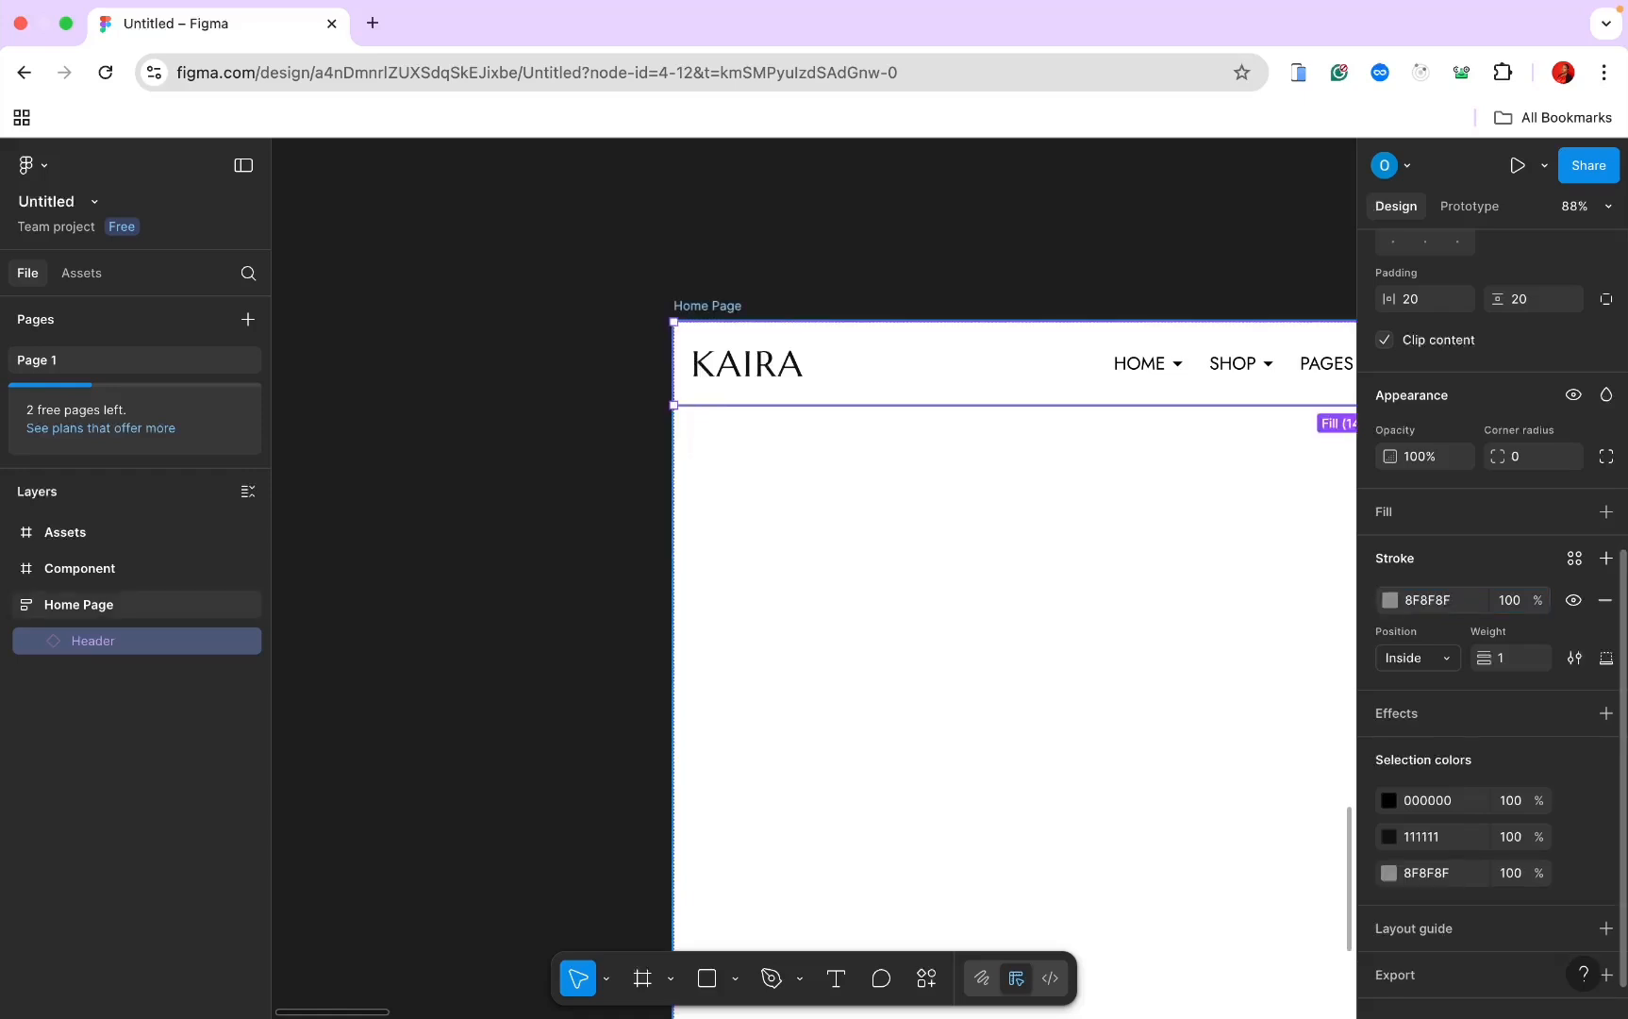
Step: Lower the Header stroke's opacity to 30%
click(1142, 515)
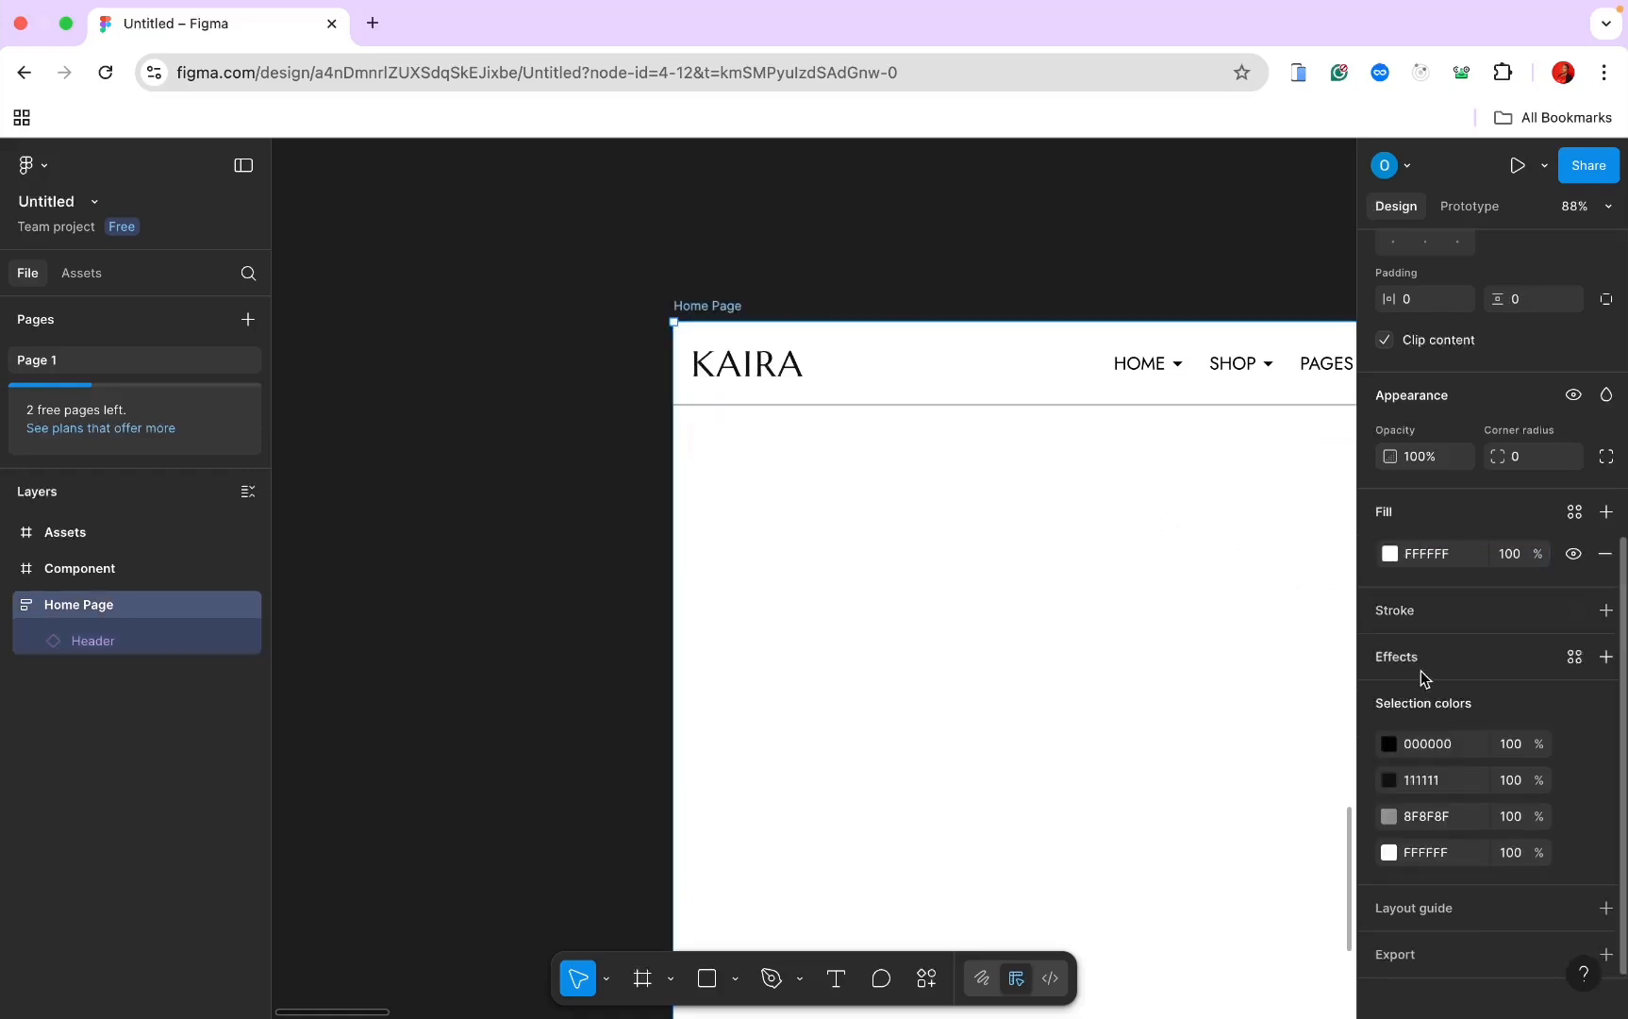
scroll(1440, 676, up, 3)
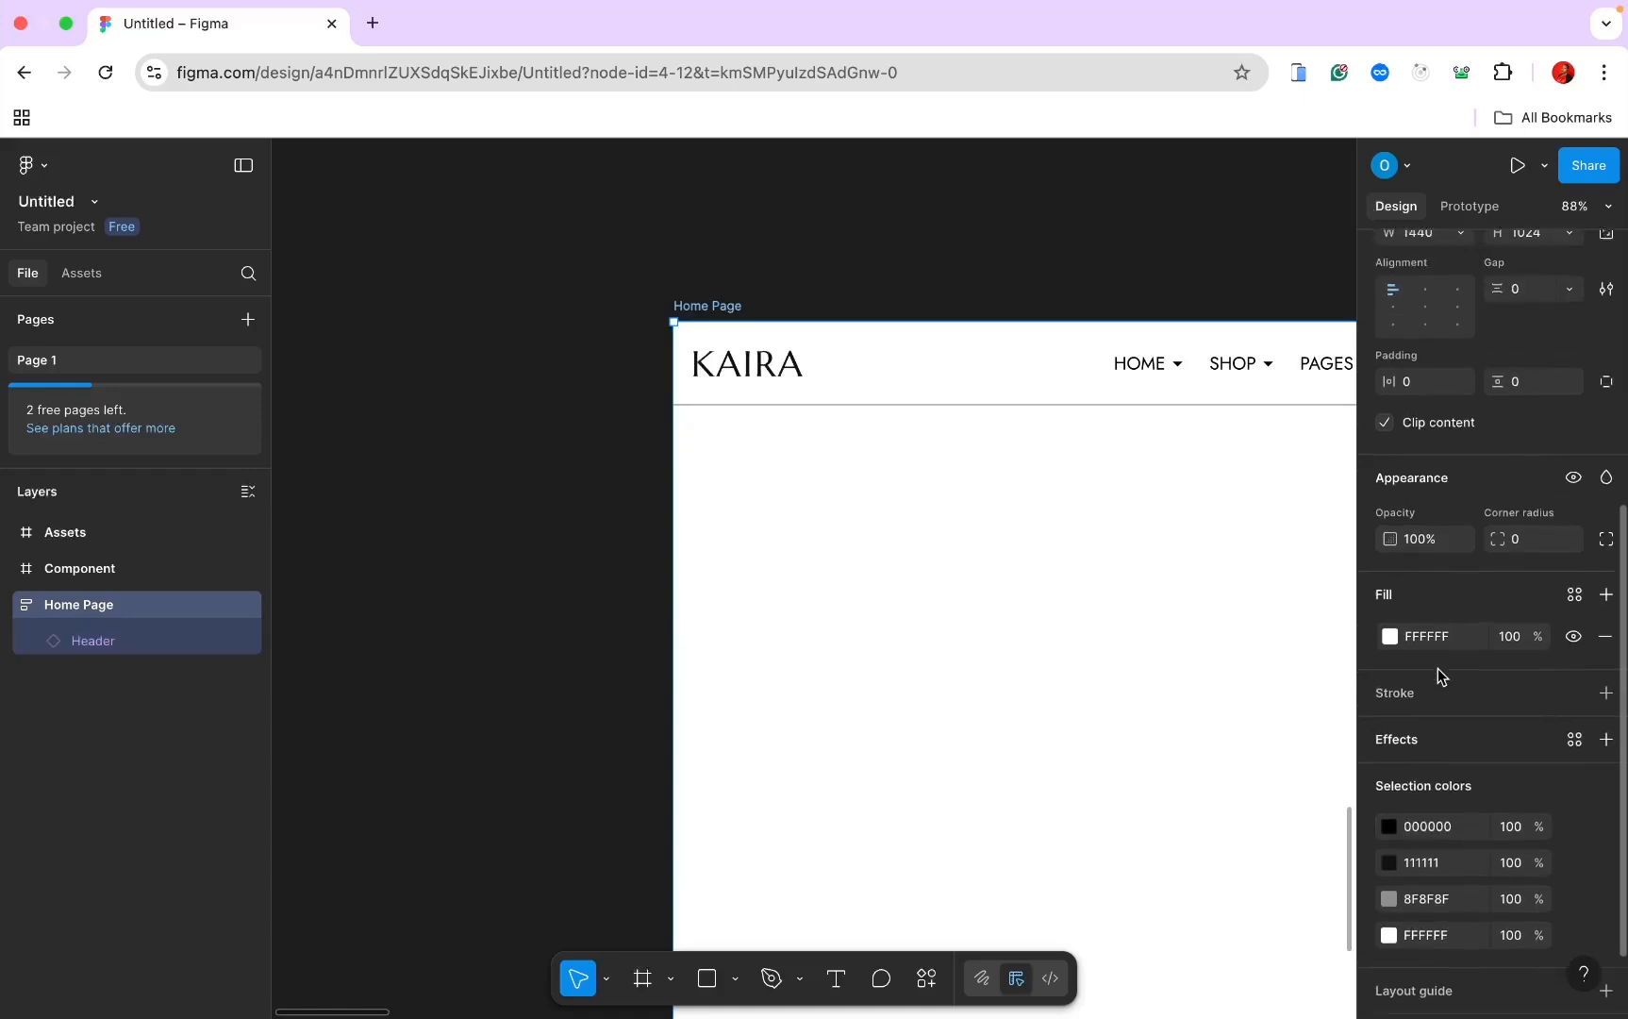
click(1047, 406)
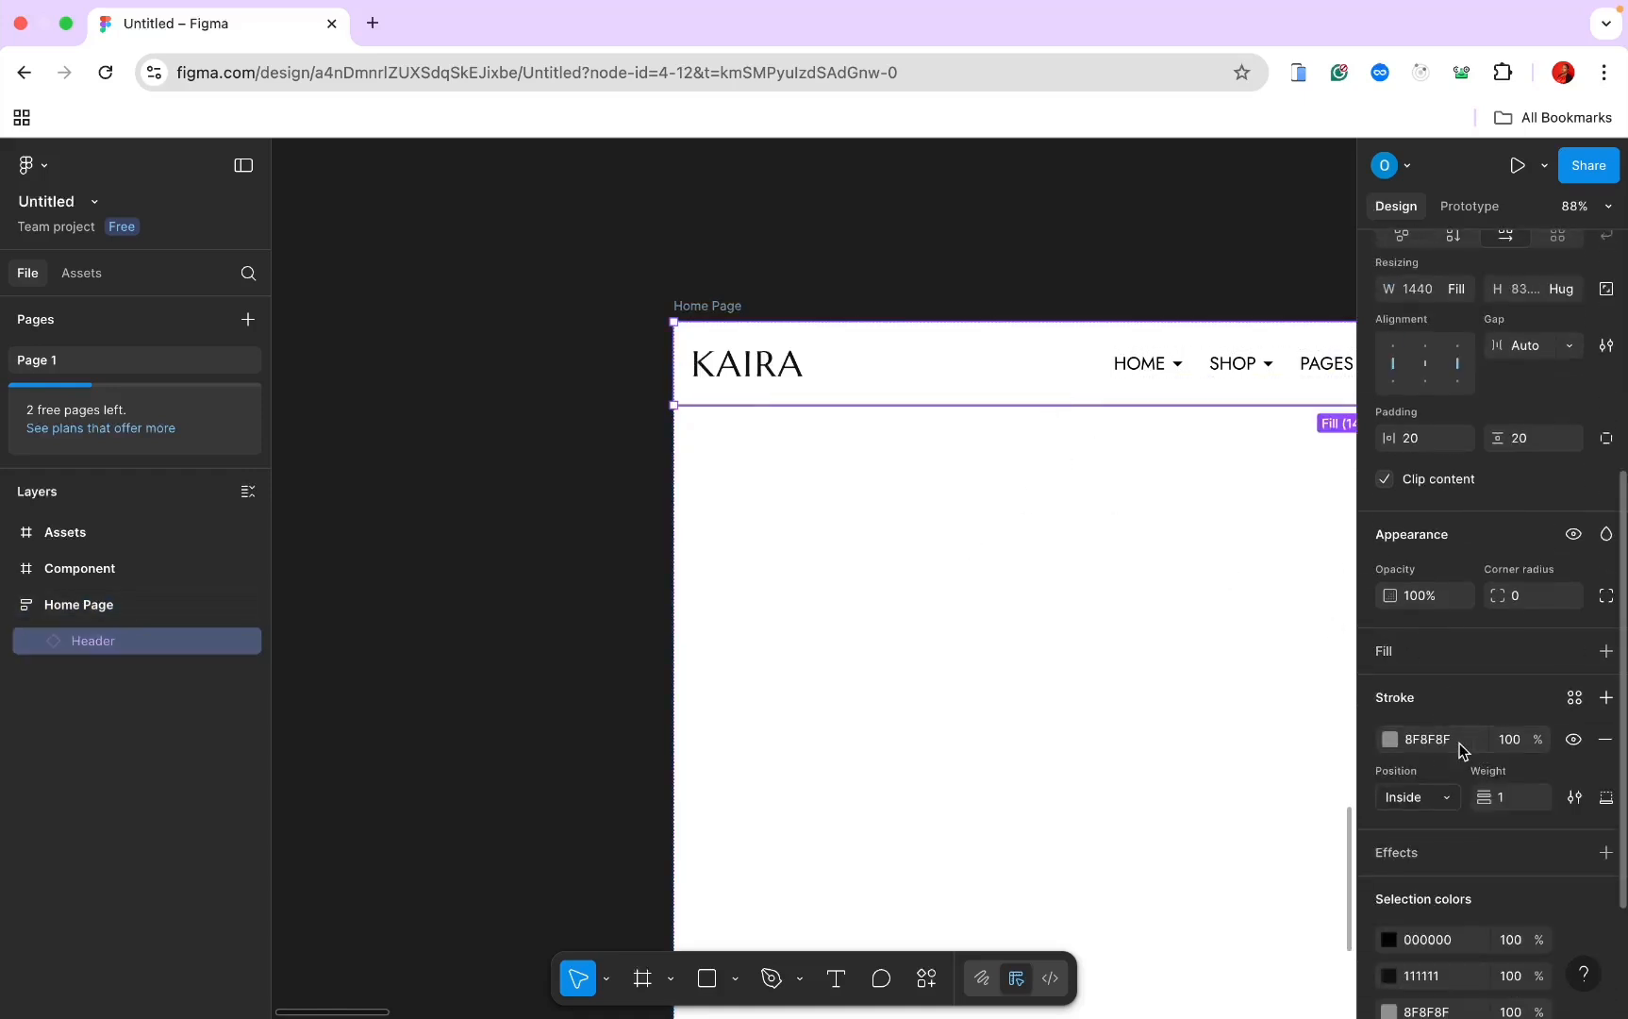
click(1390, 740)
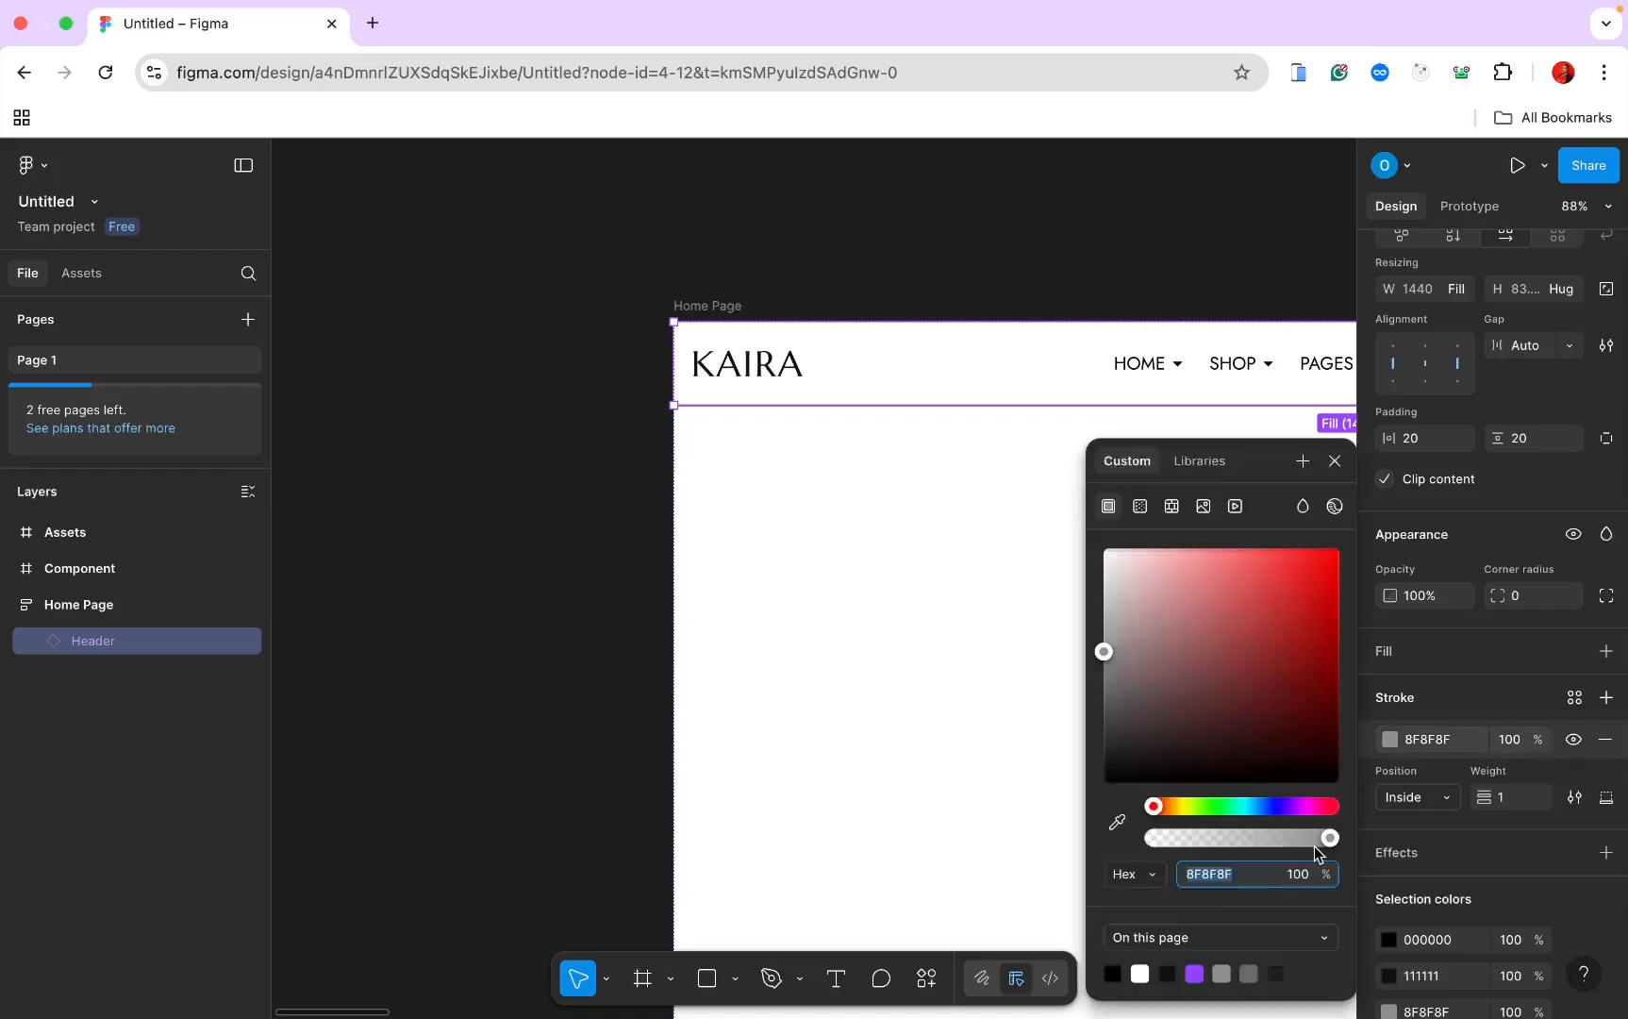
drag(1317, 842, 1210, 846)
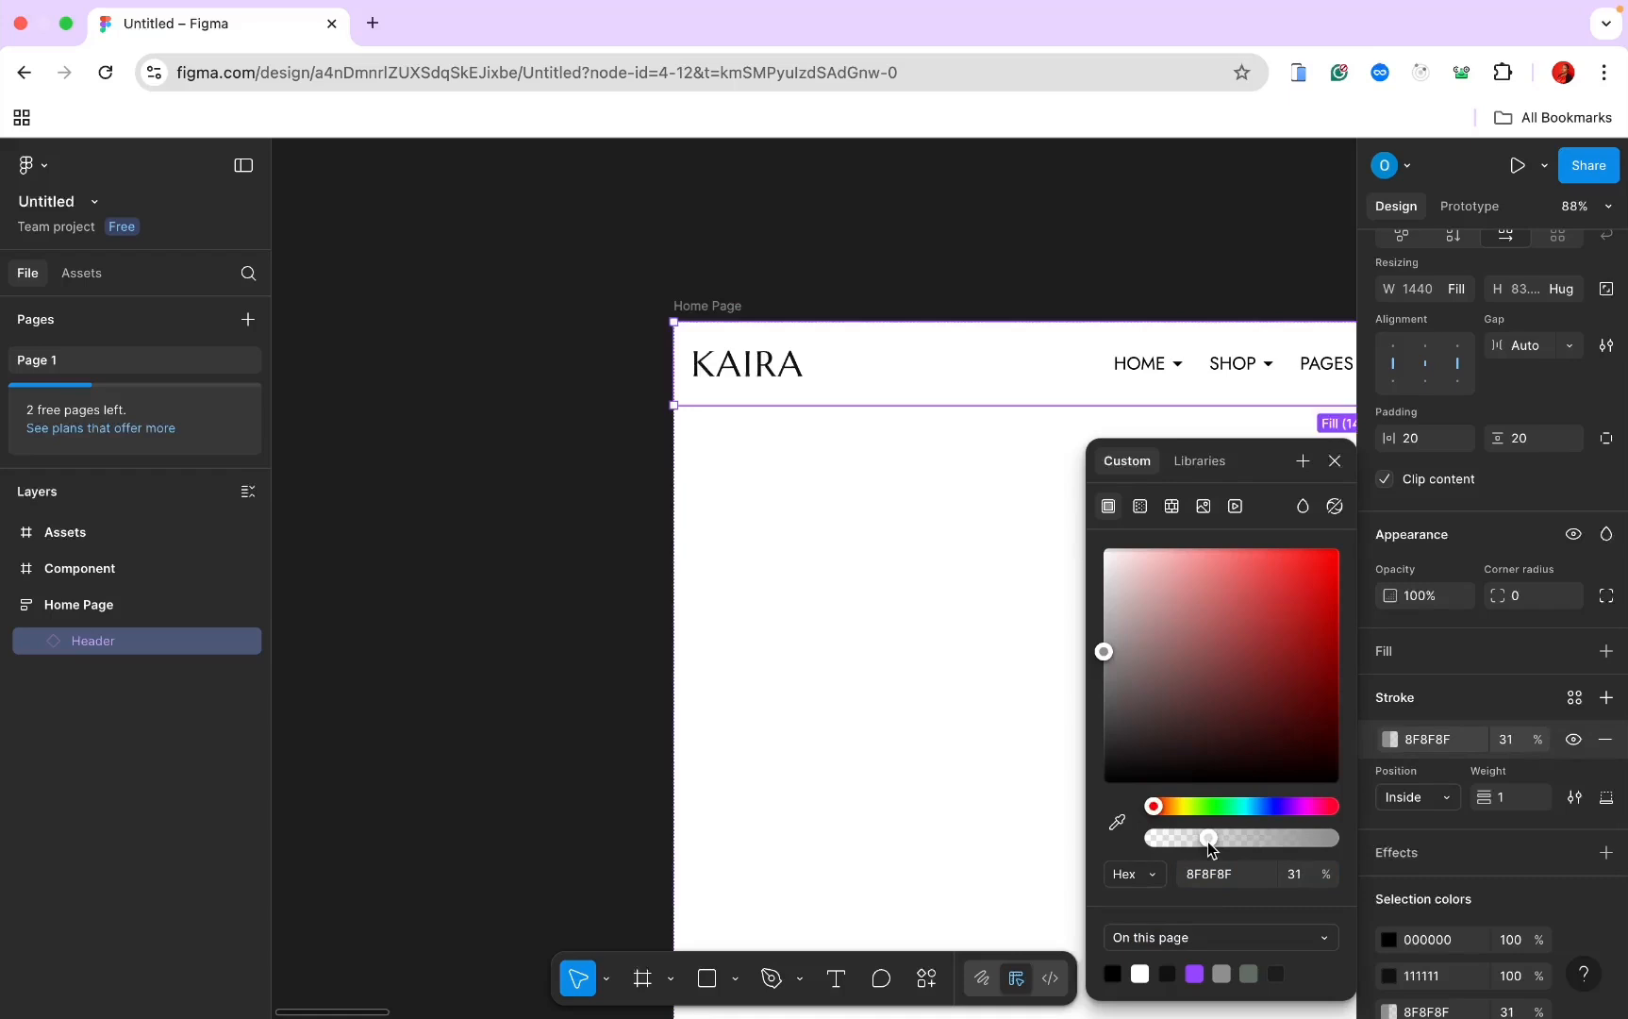
drag(1211, 846, 1207, 847)
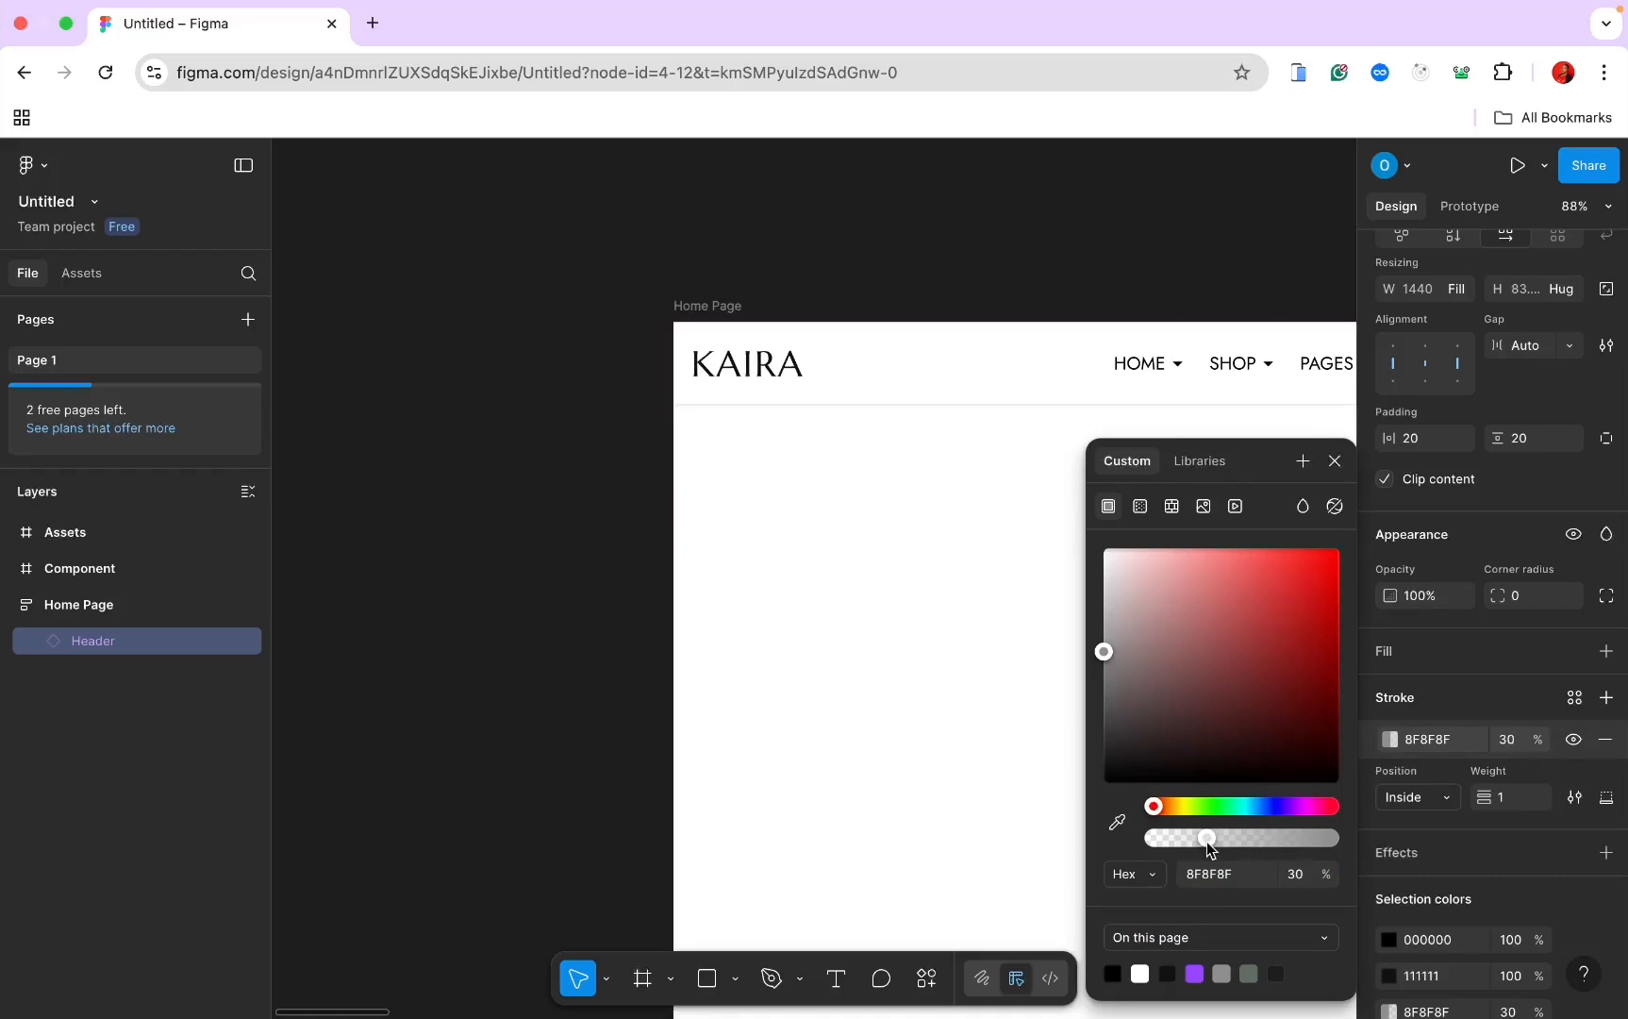
click(919, 651)
scroll(909, 675, down, 3)
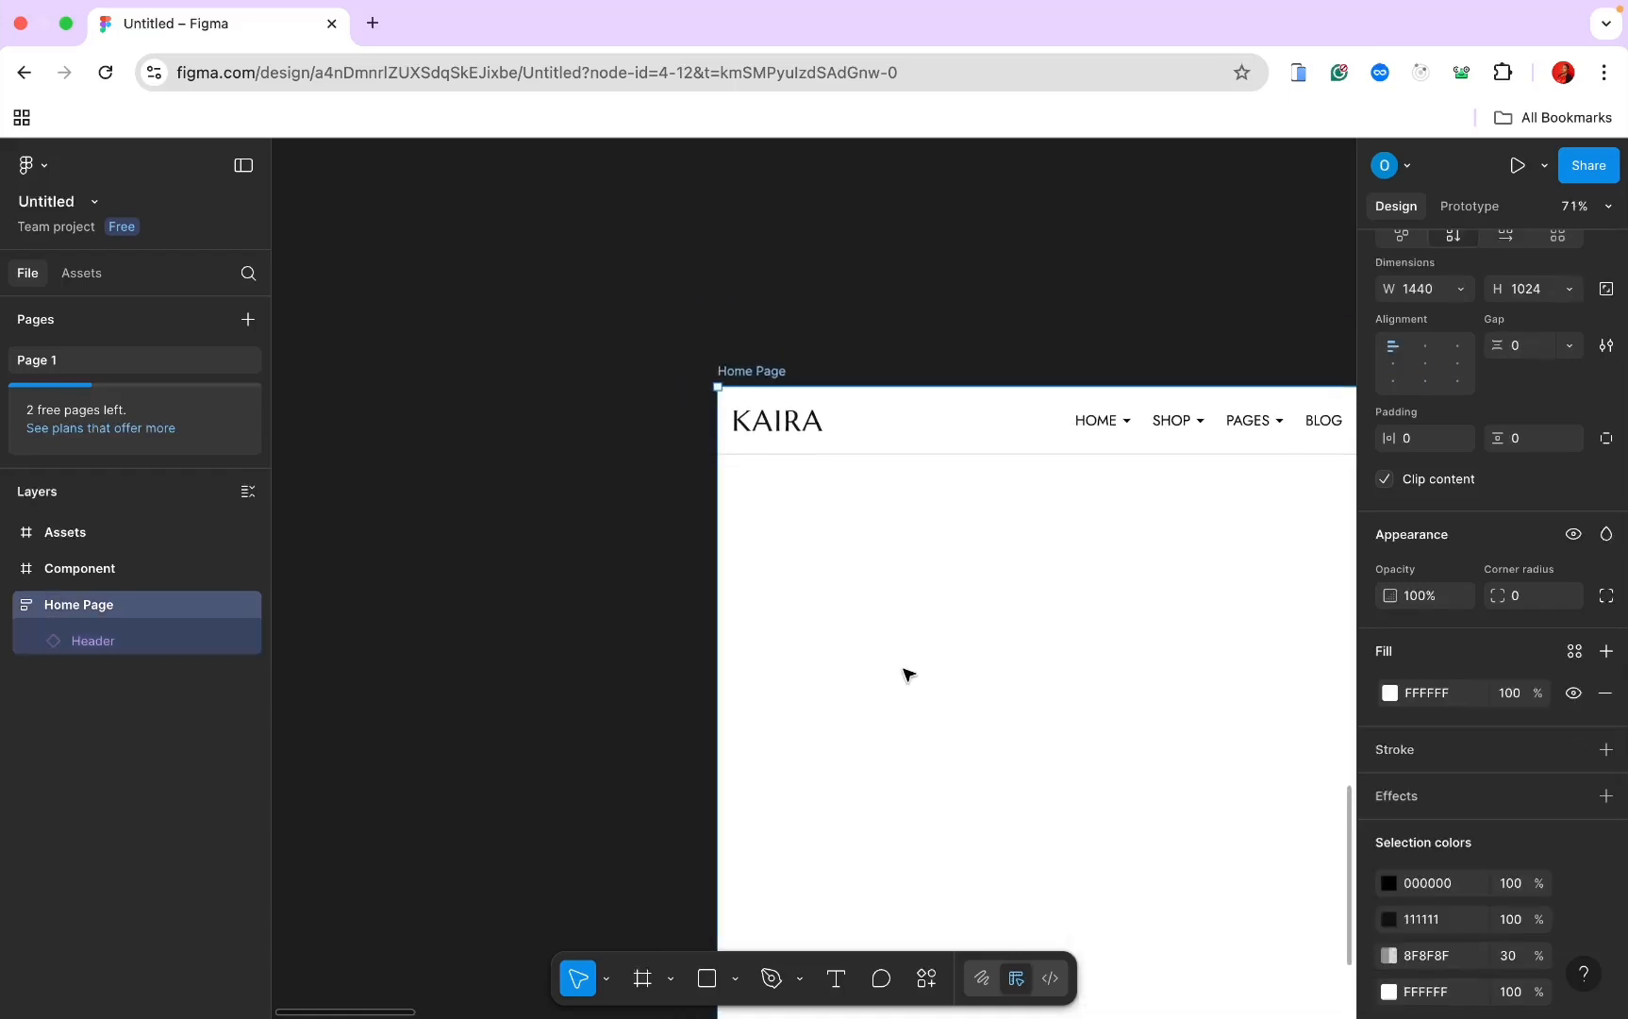
scroll(908, 675, right, 5)
scroll(904, 674, up, 2)
scroll(902, 686, down, 4)
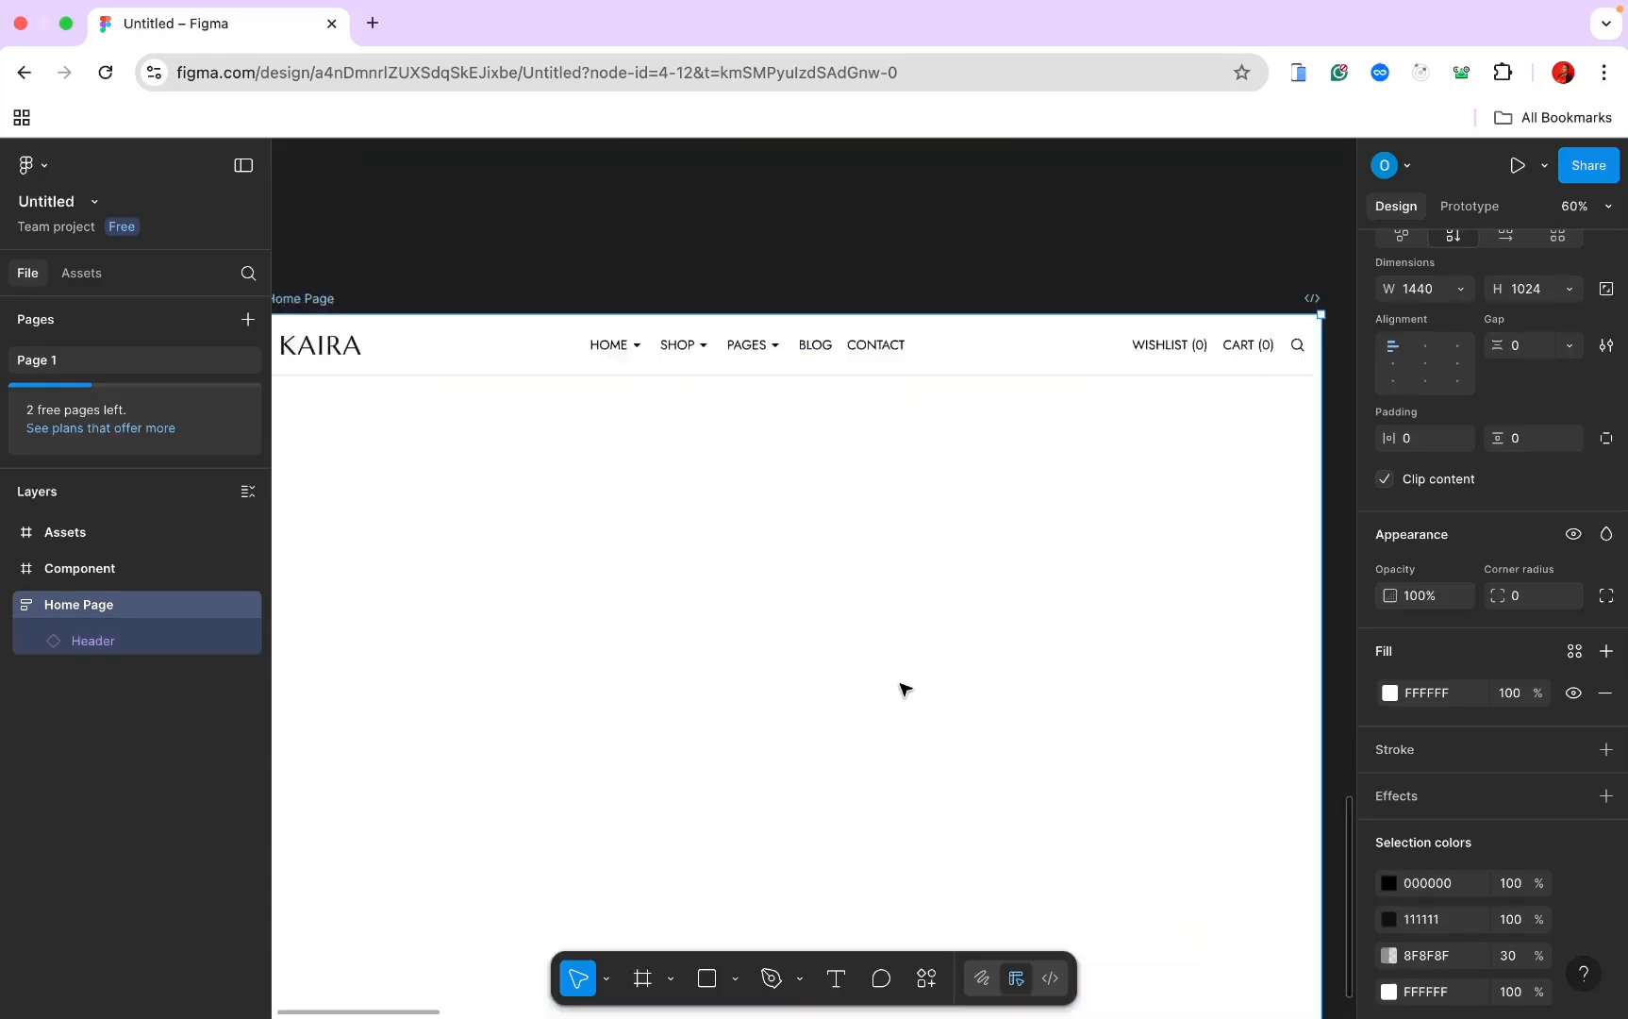
scroll(902, 686, up, 4)
scroll(904, 688, left, 3)
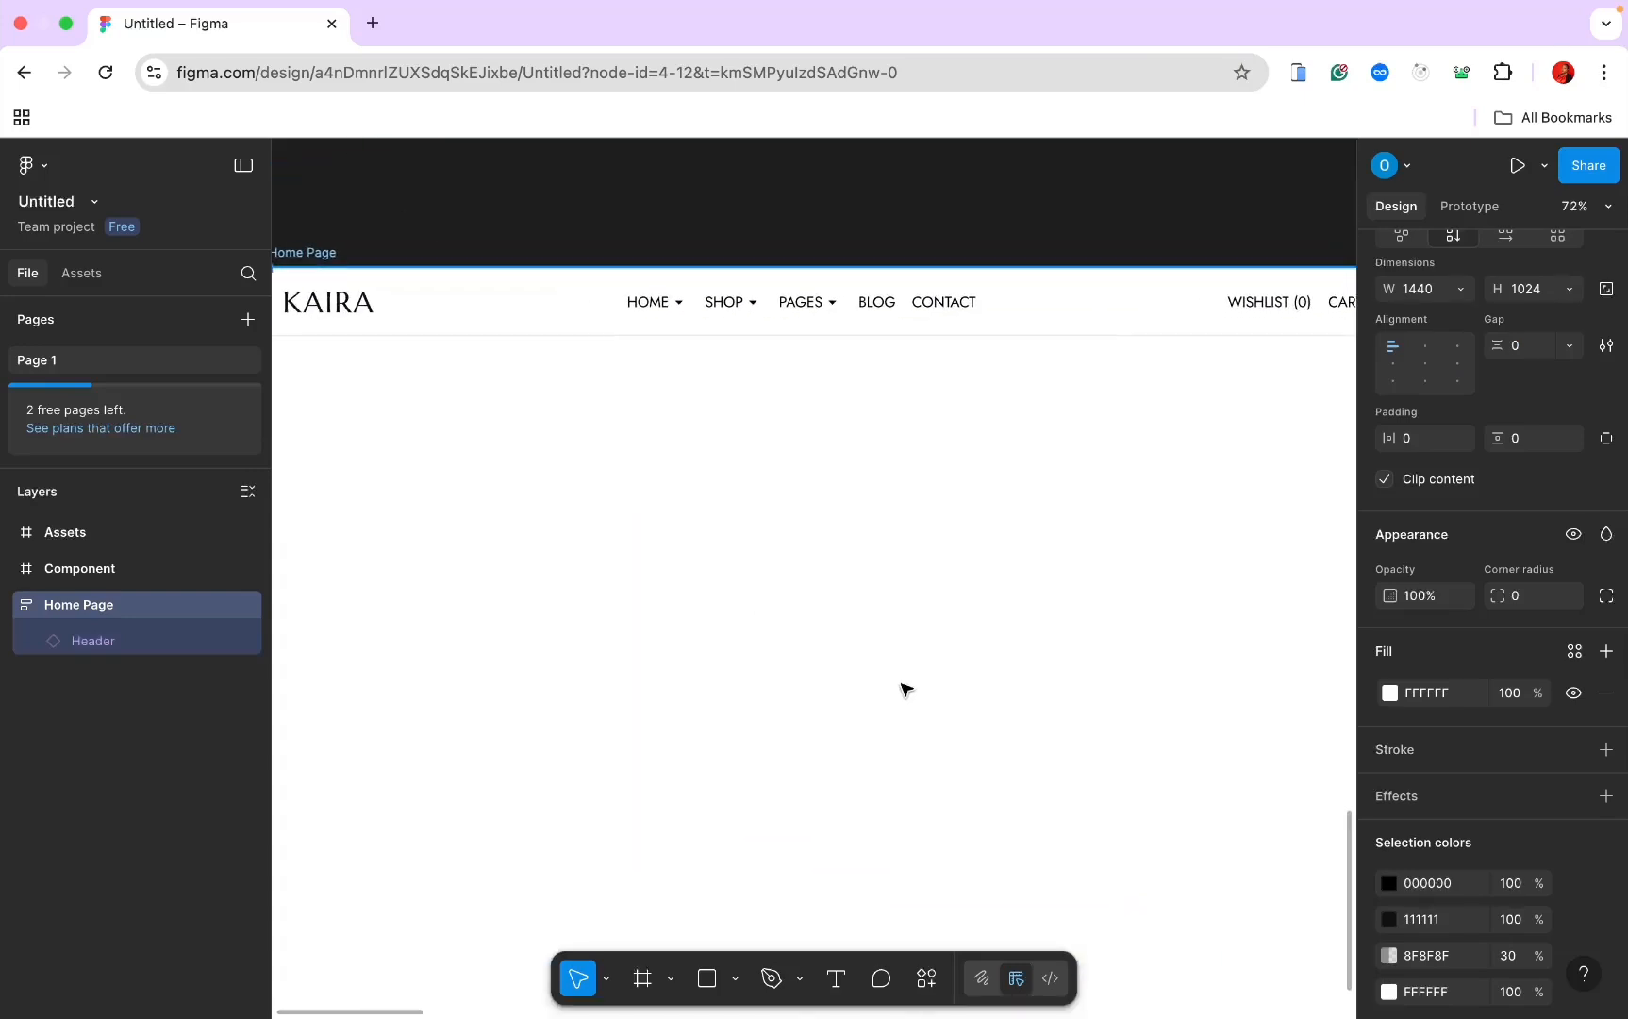
click(737, 235)
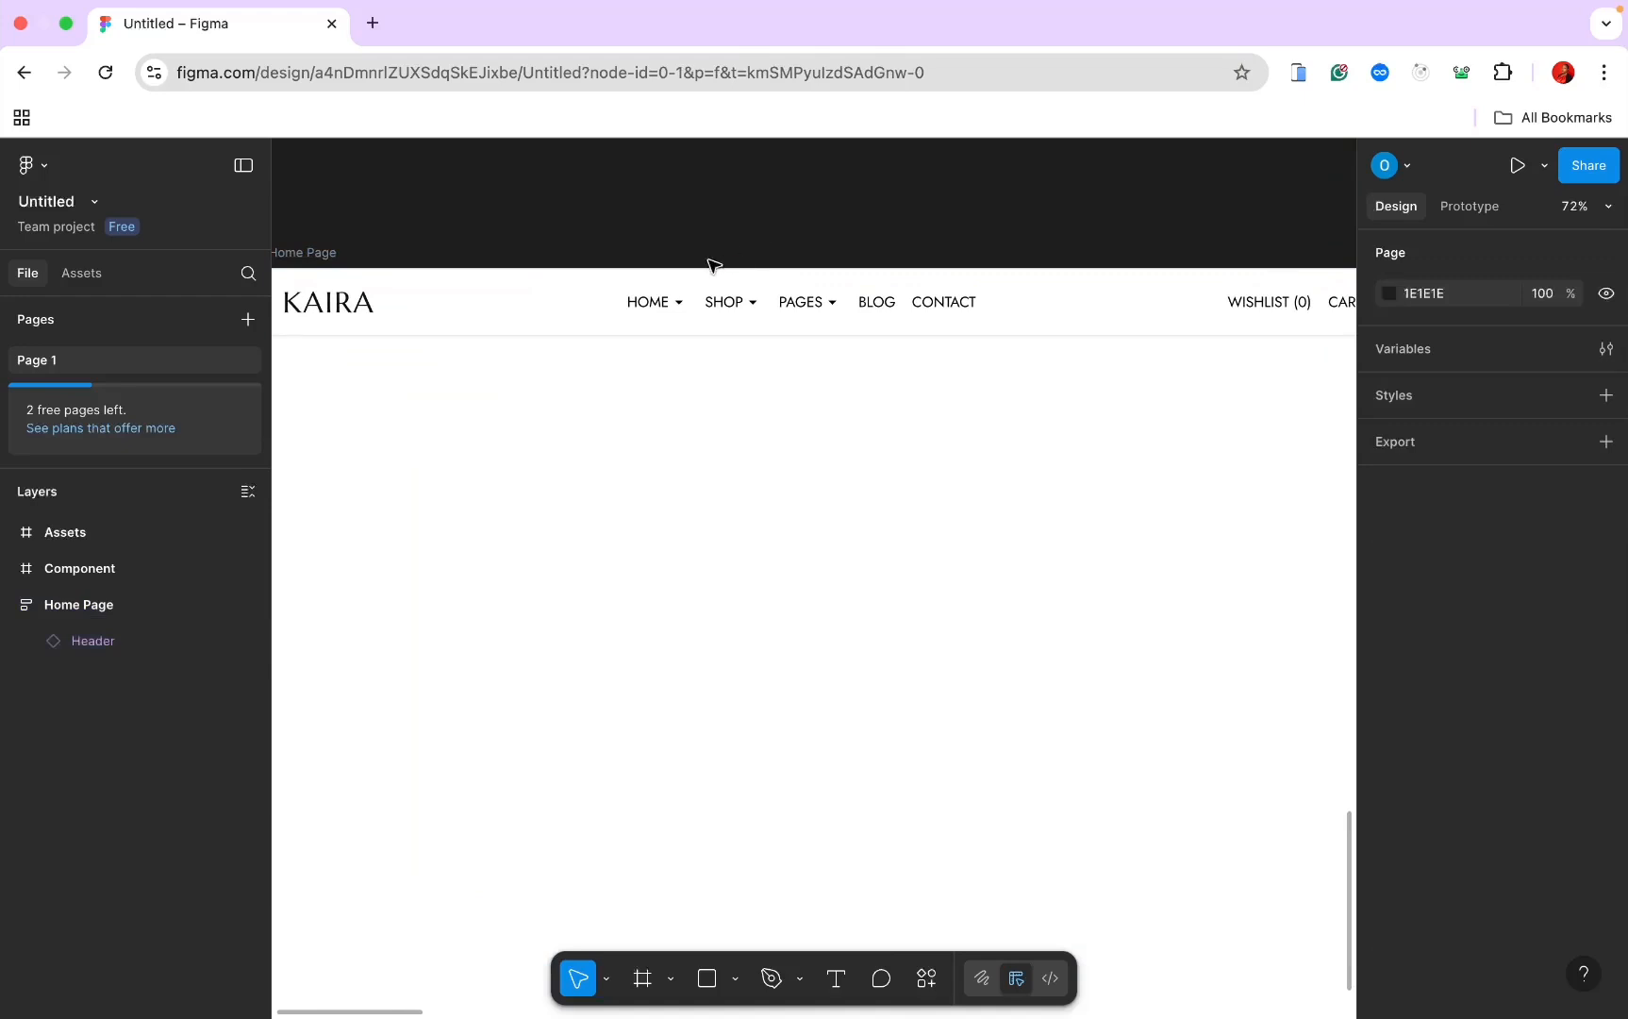
scroll(817, 450, down, 1)
Step: Draw a new frame below the header in Home Page and name it 'Hero'
key(super+Tab)
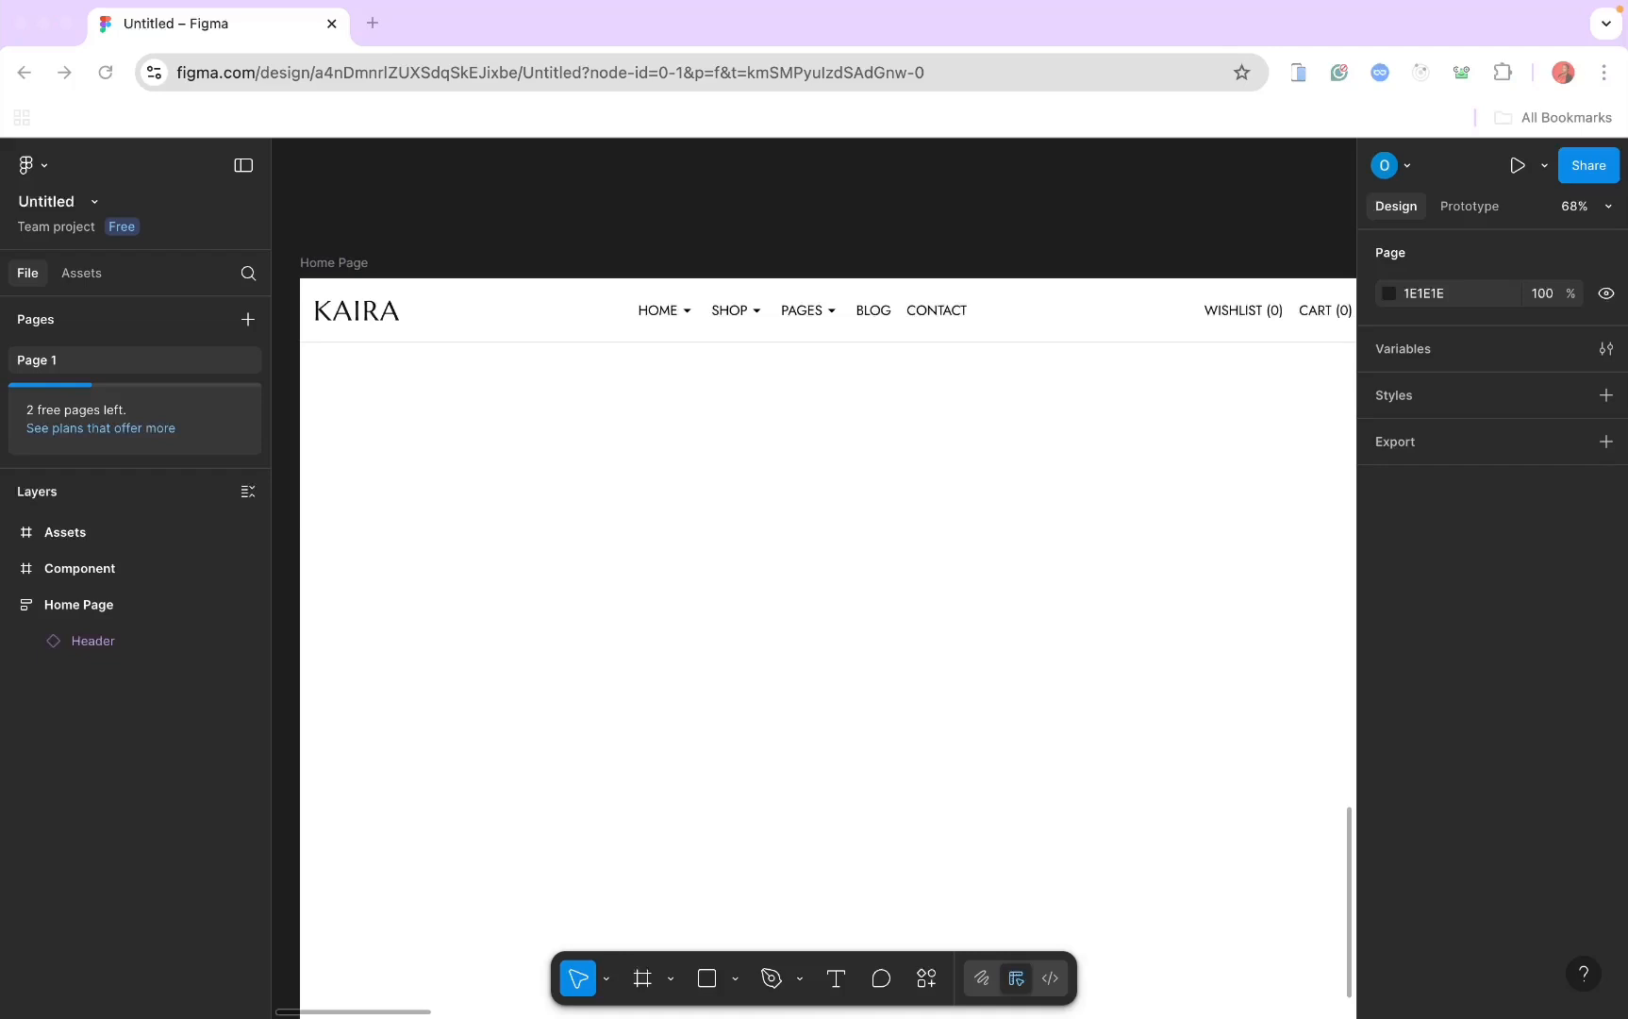
click(96, 613)
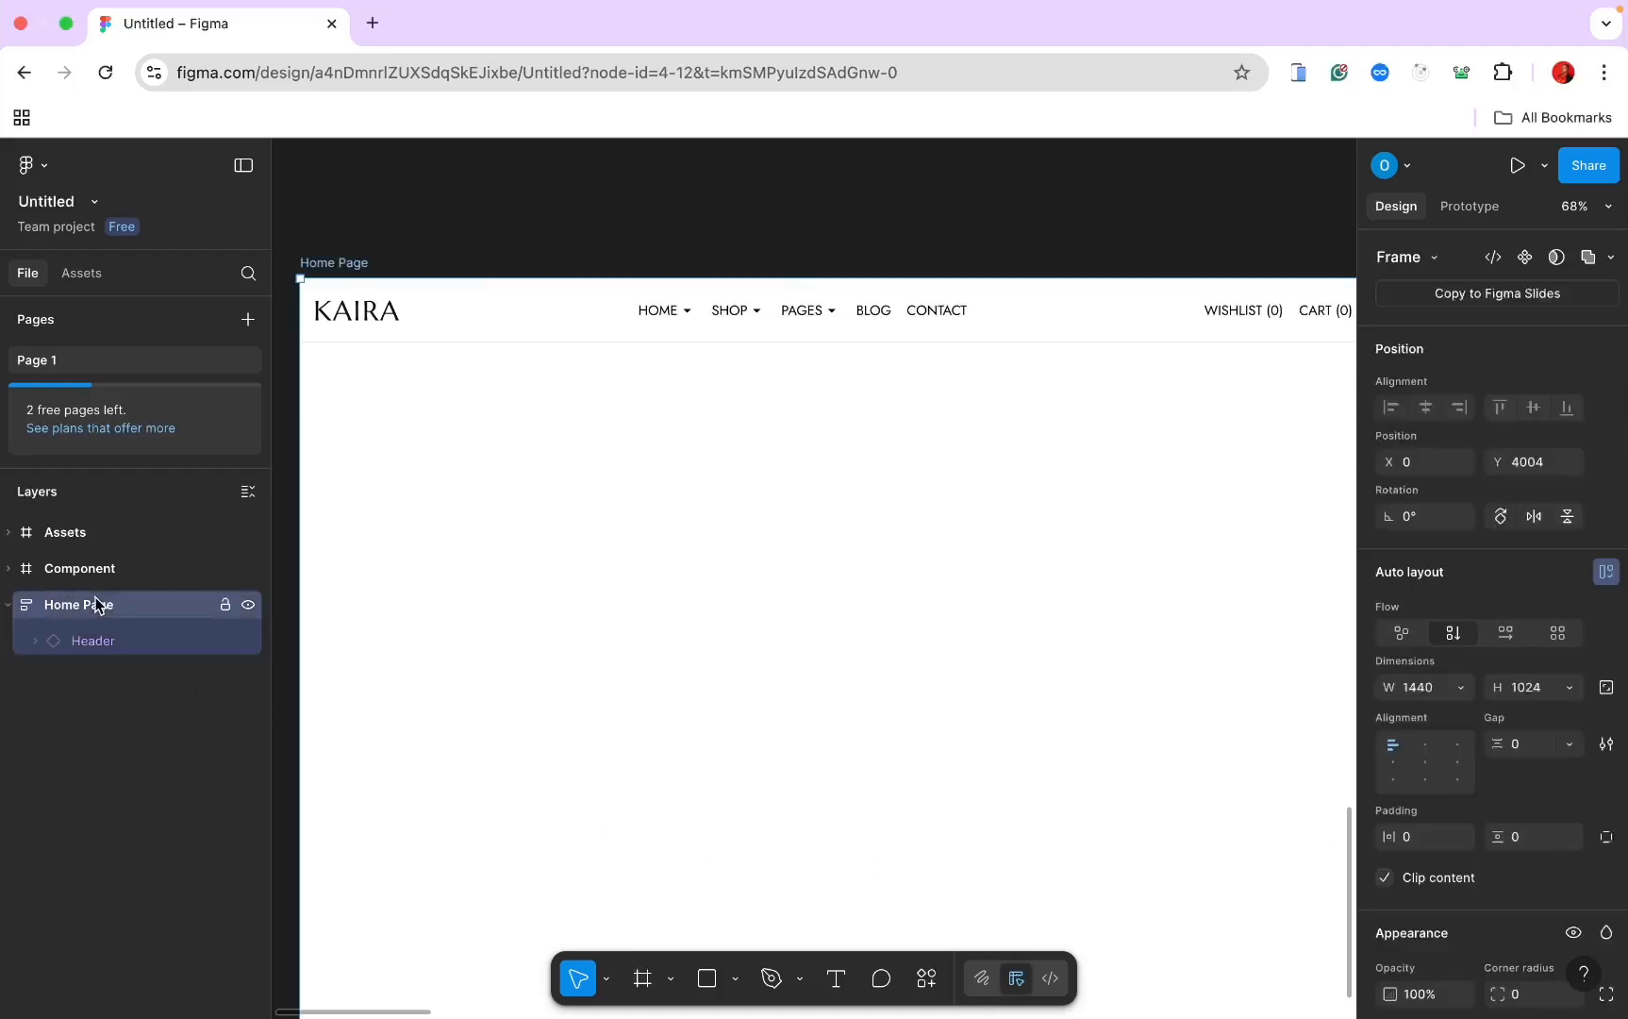
click(635, 984)
drag(365, 421, 1178, 669)
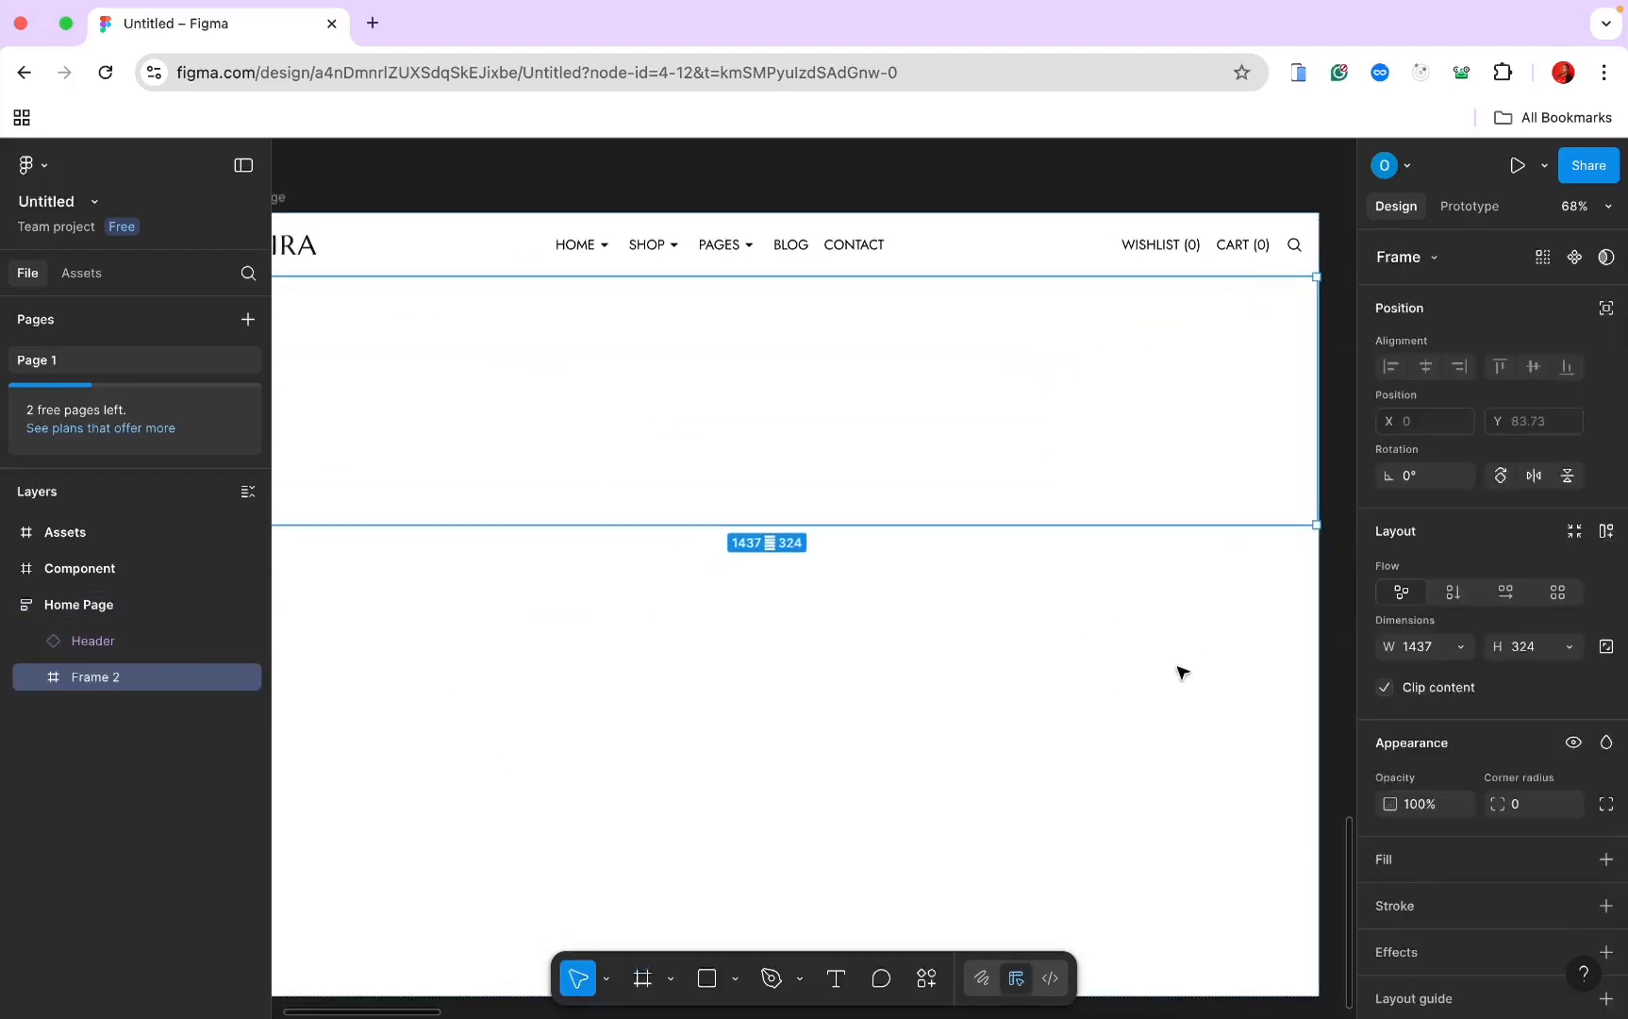
double_click(88, 675)
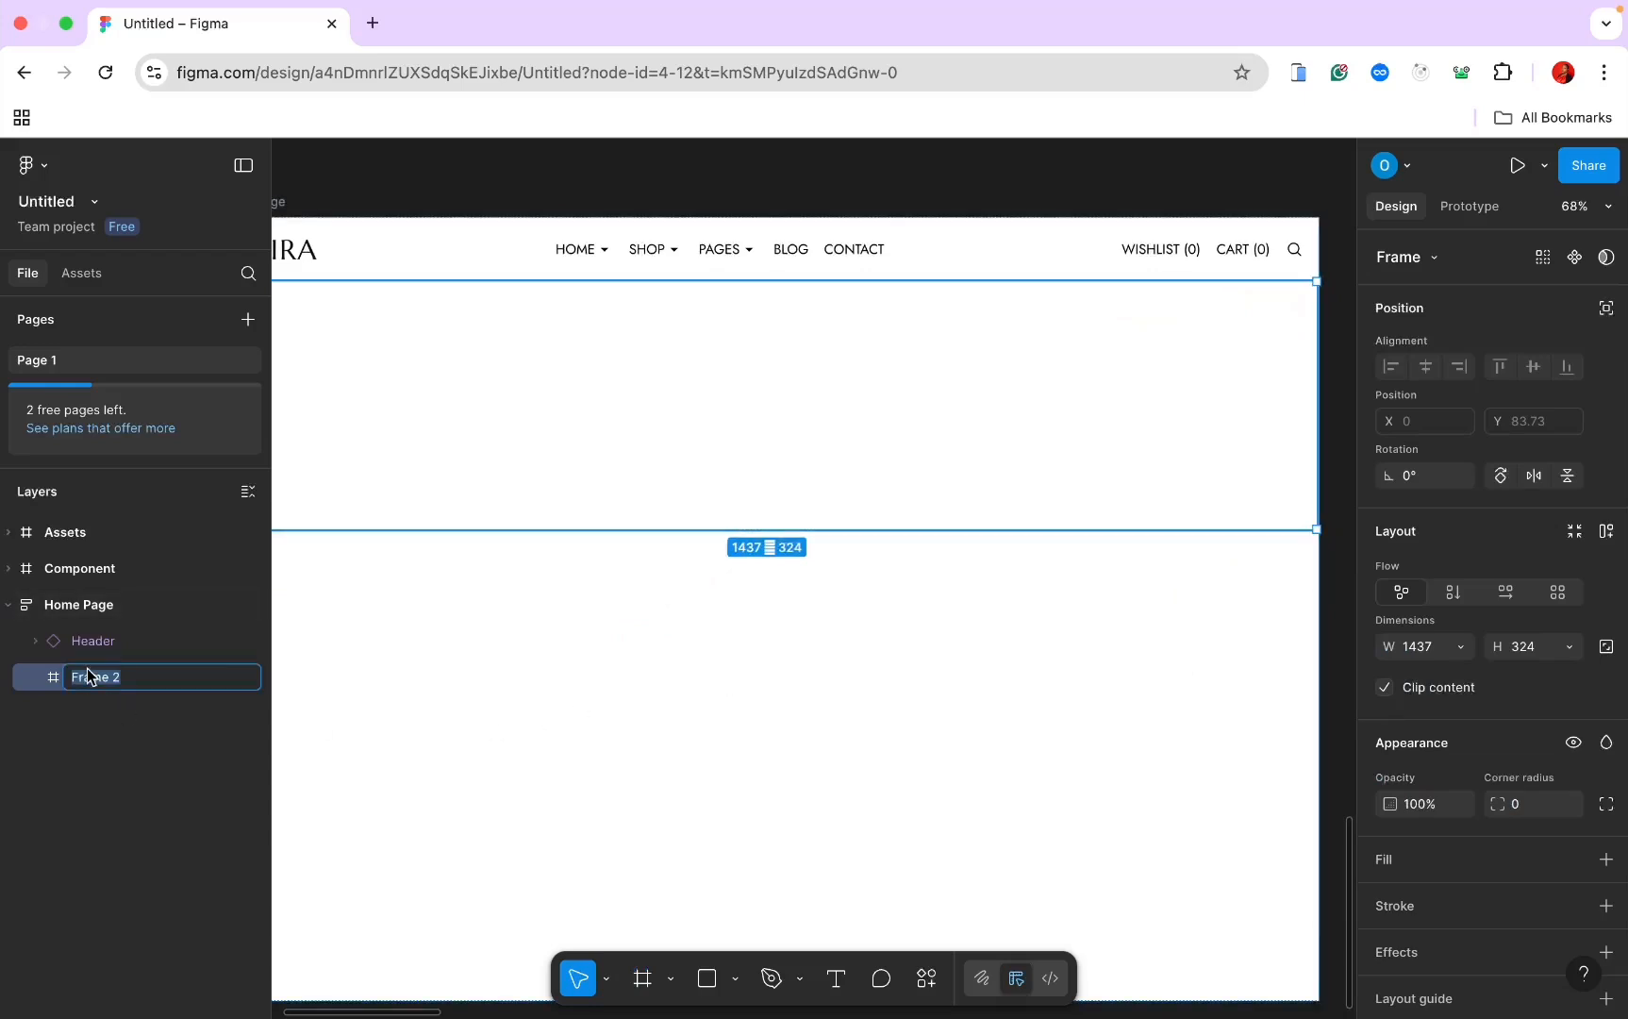
text(Hero)
key(Return)
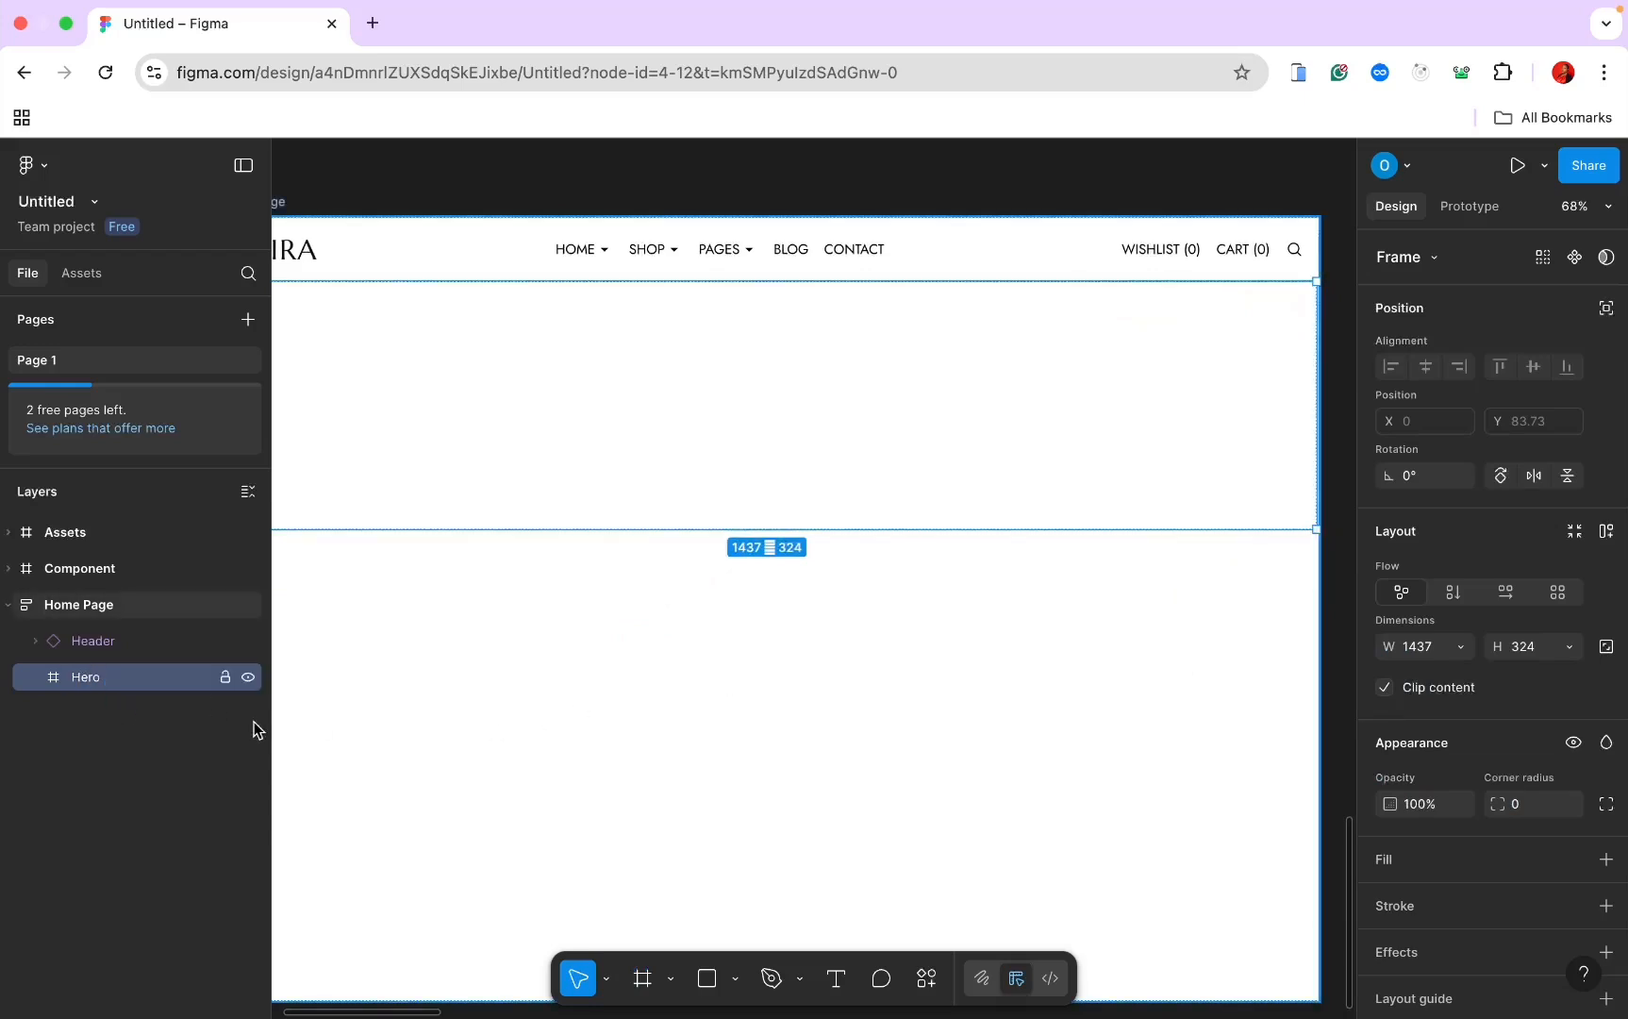
Step: Give Hero vertical auto layout with width set to Fill container (1440)
scroll(328, 807, up, 2)
scroll(328, 808, left, 3)
scroll(326, 808, down, 4)
scroll(331, 815, down, 2)
scroll(331, 815, right, 1)
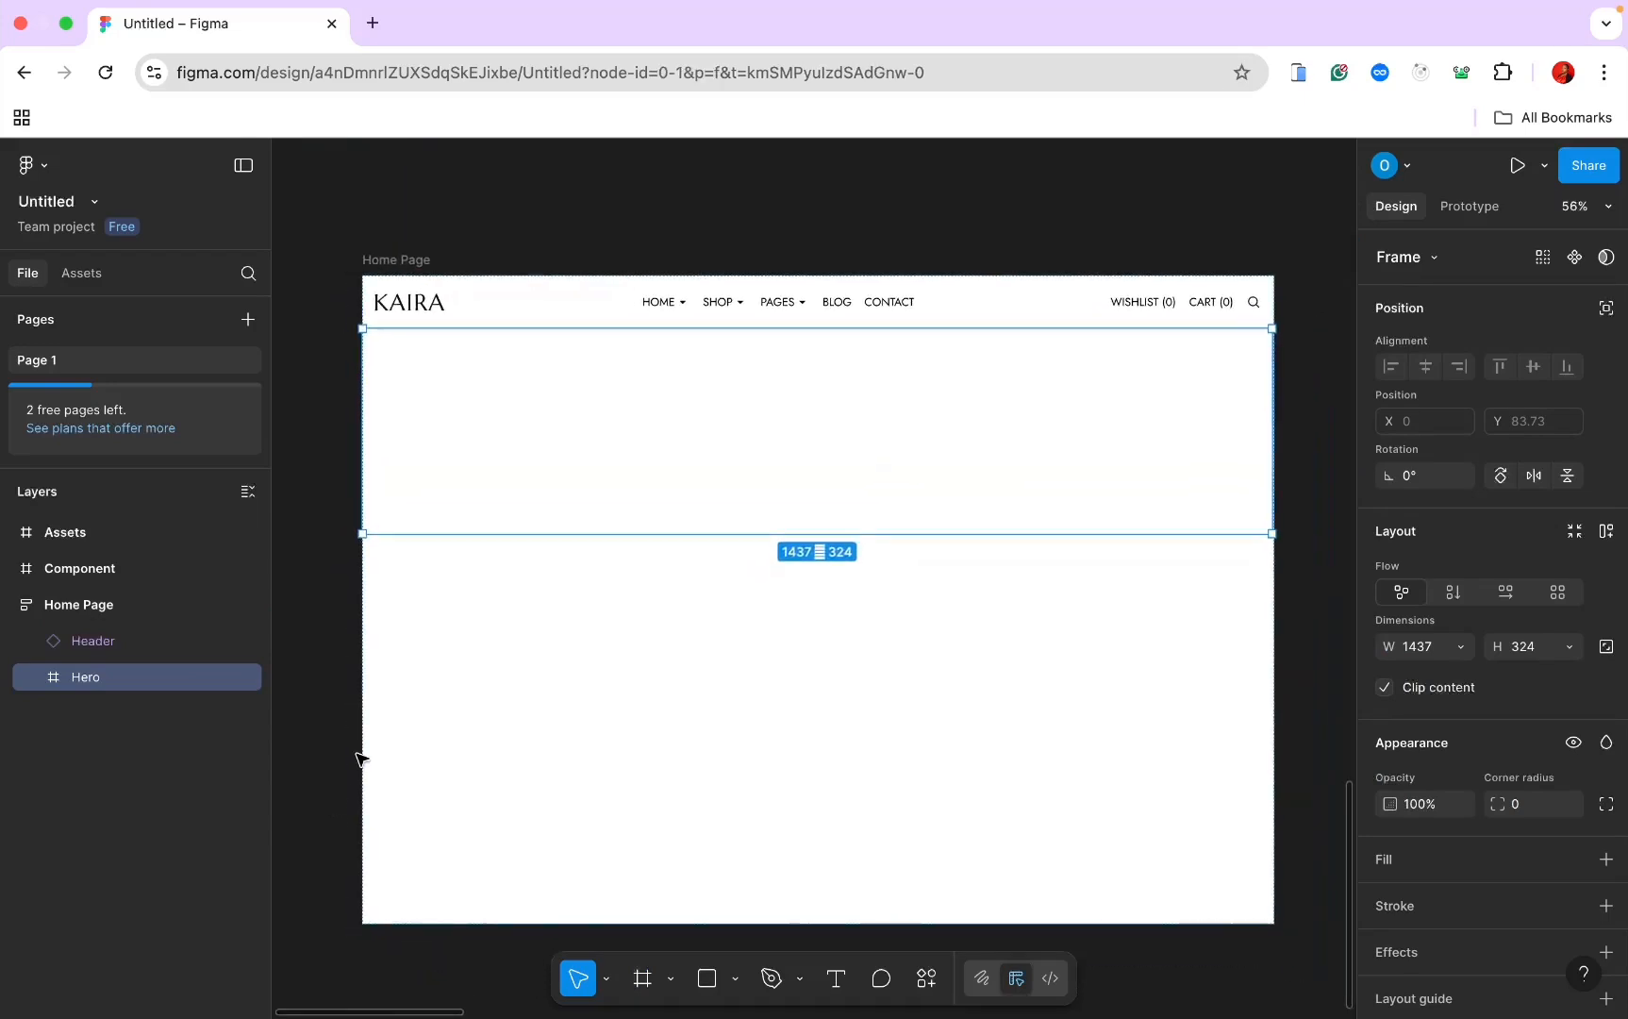
click(358, 760)
click(738, 451)
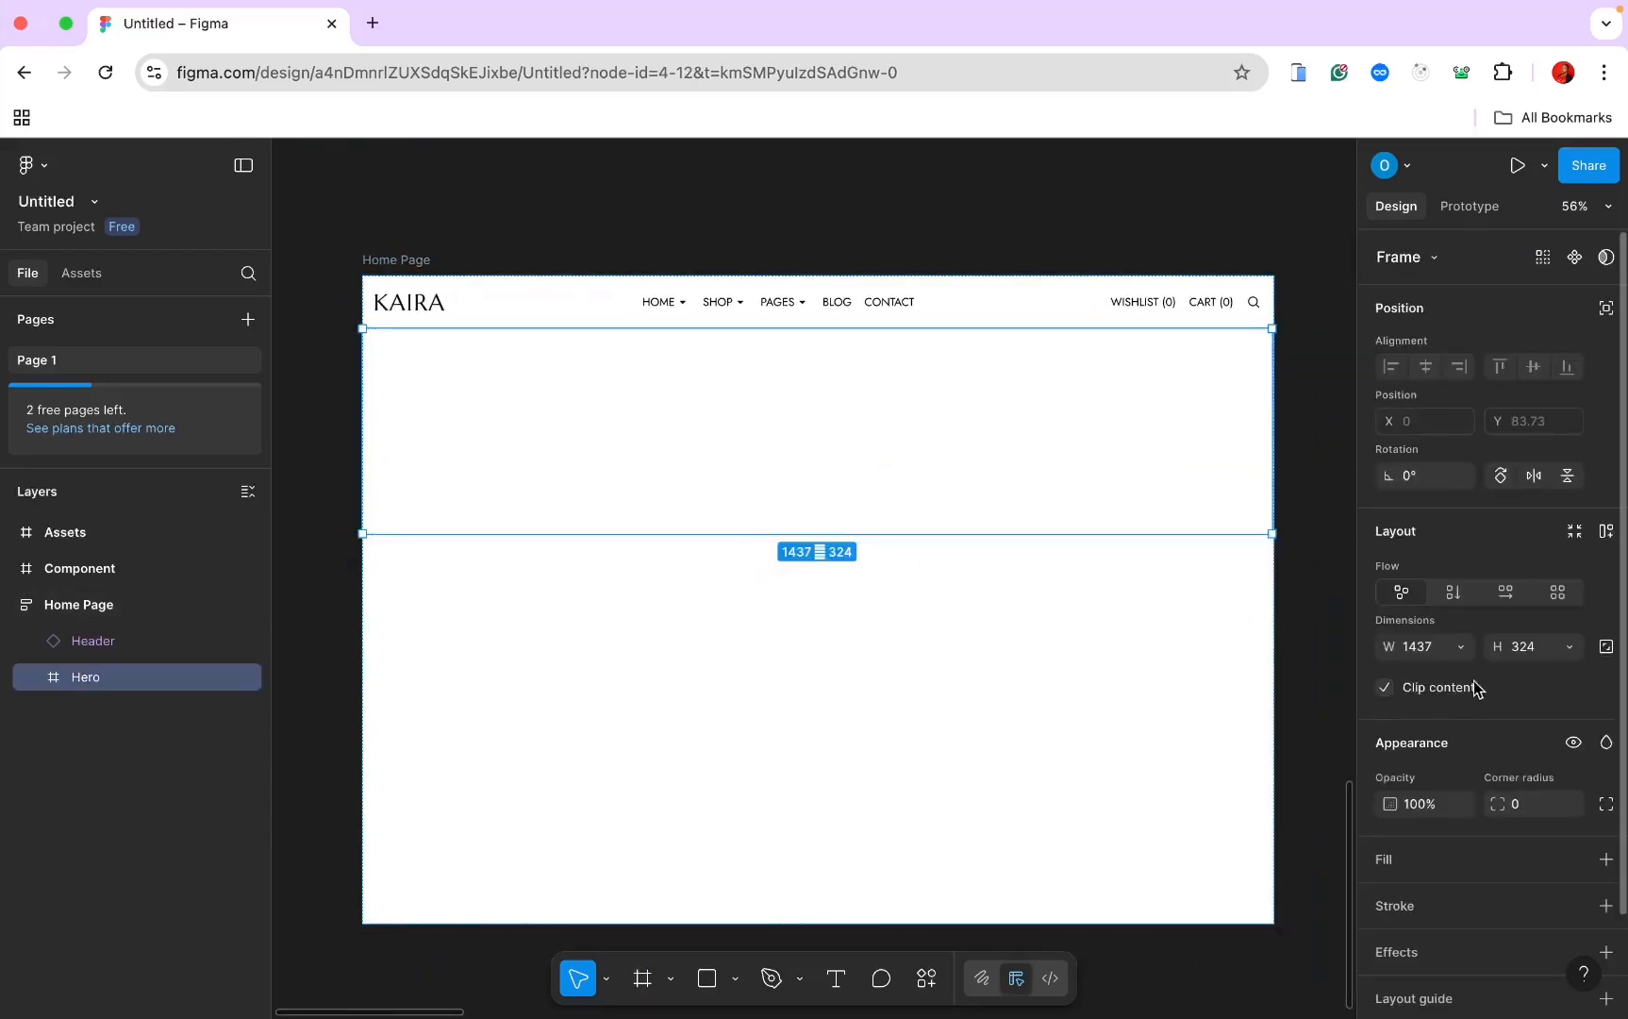
click(1506, 594)
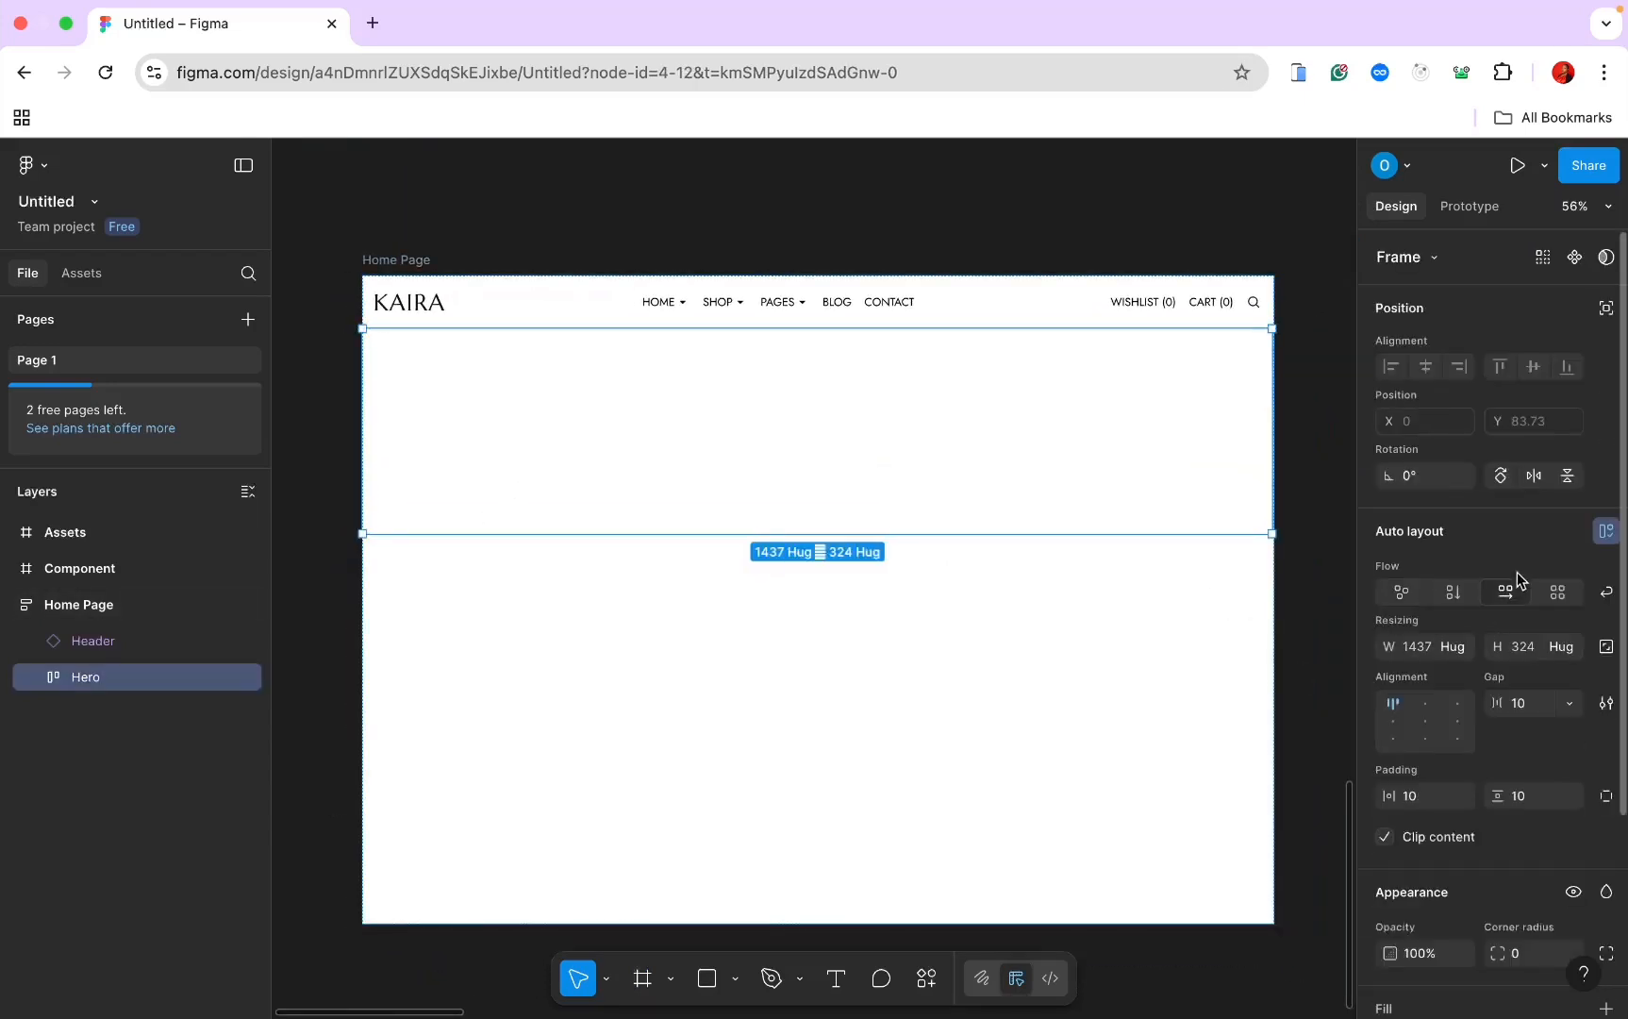
click(1453, 596)
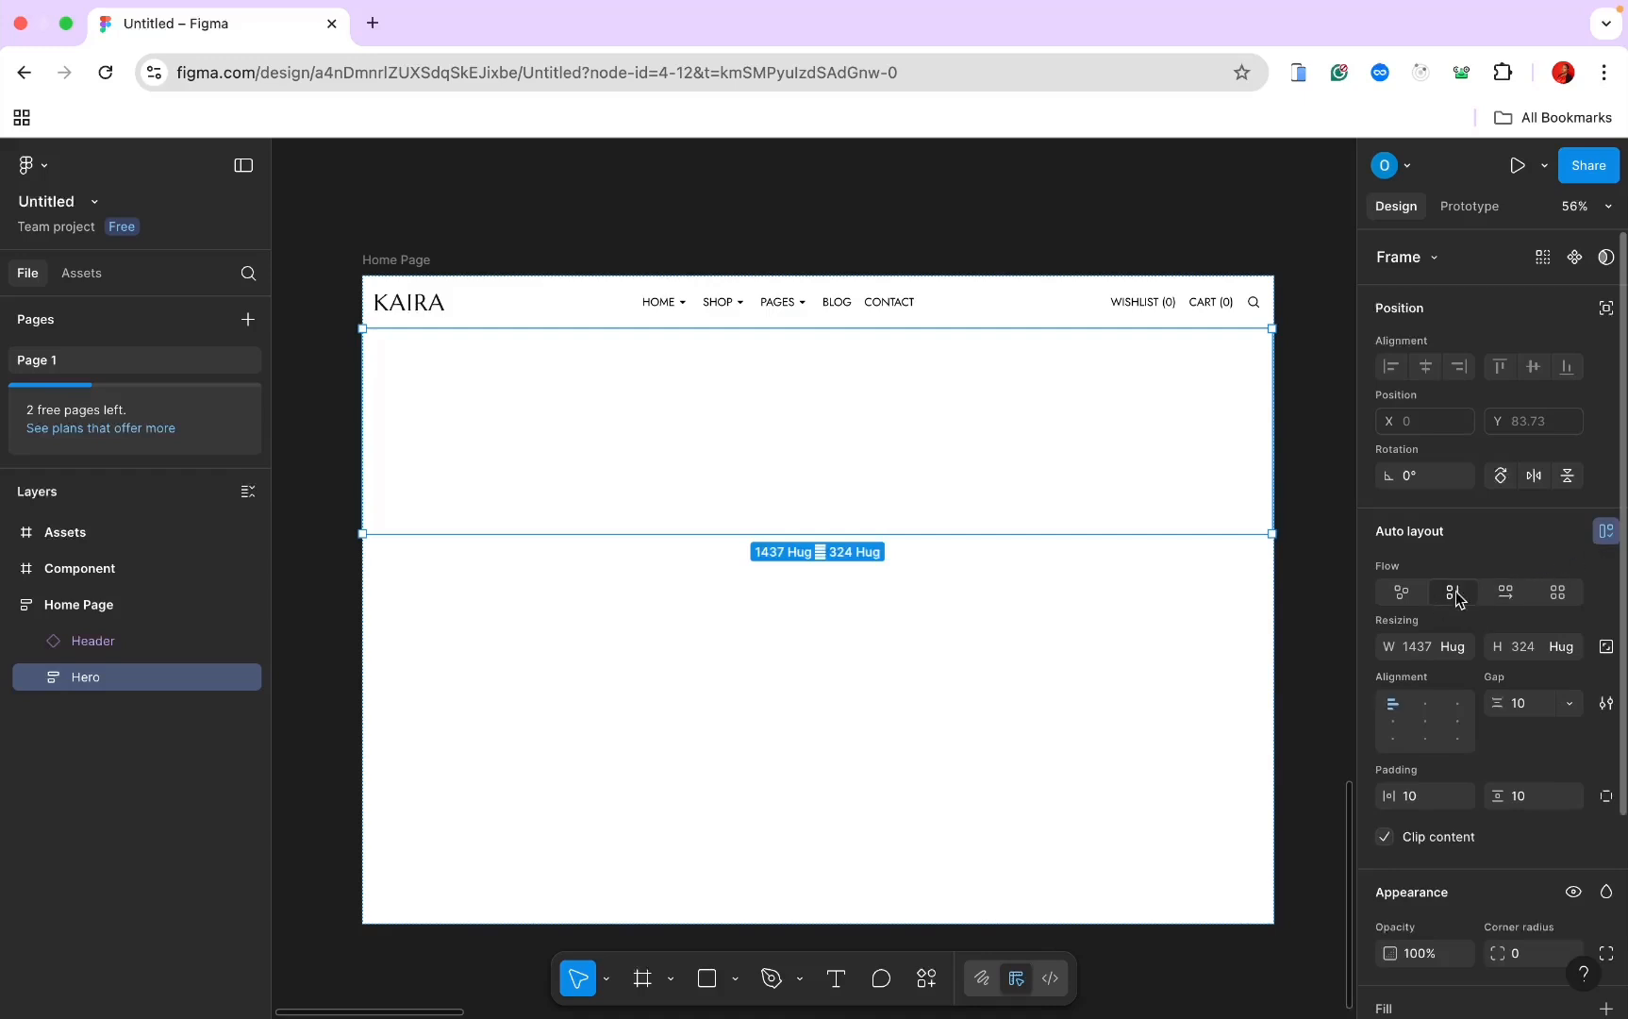
click(1461, 641)
click(1460, 673)
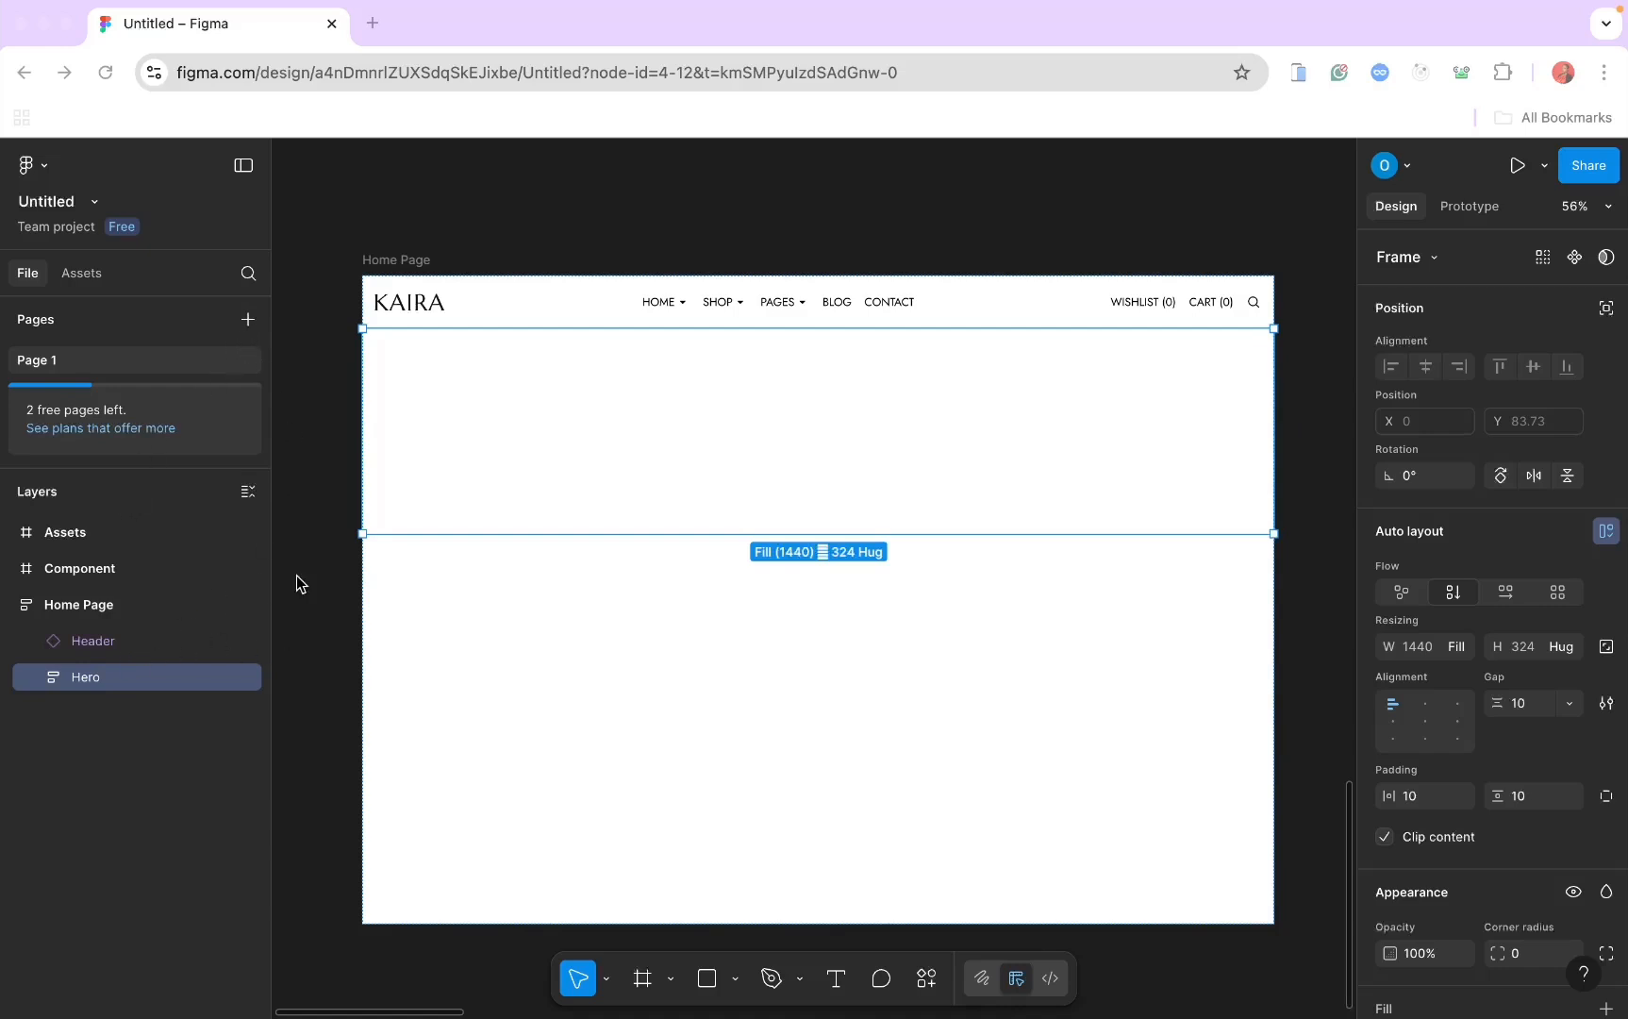
Step: Add Frame 2 inside Hero, make Hero taller, and give Frame 2 a black stroke
click(645, 981)
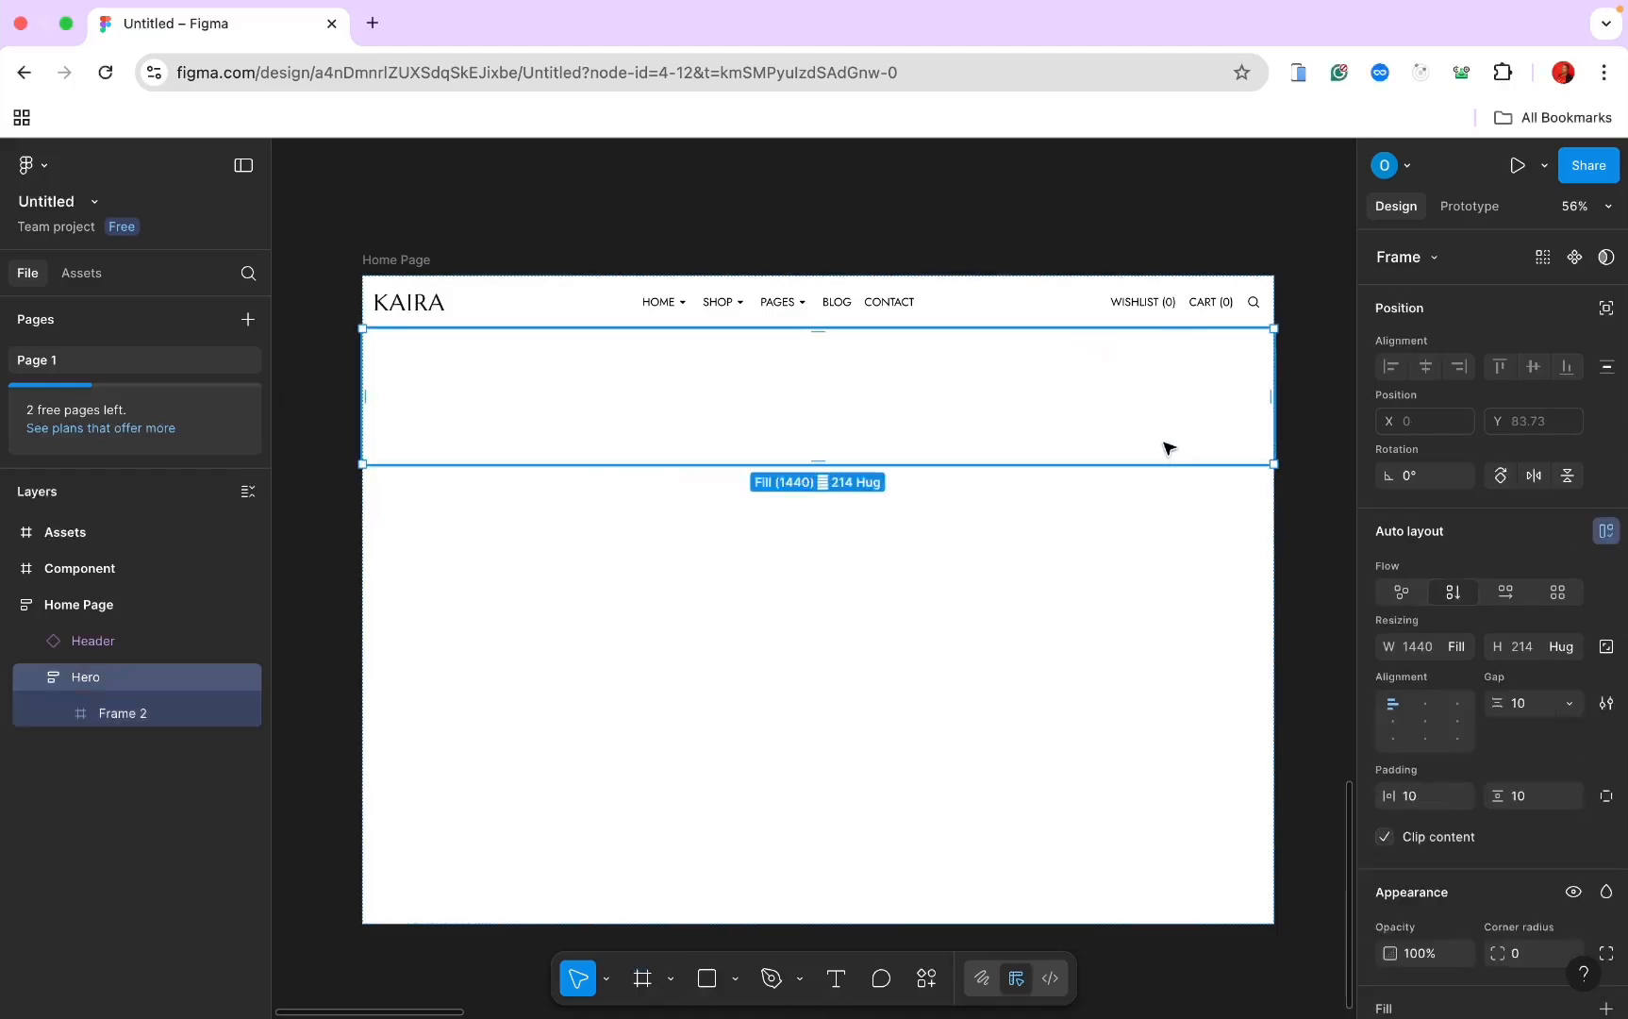
drag(1163, 469, 1159, 559)
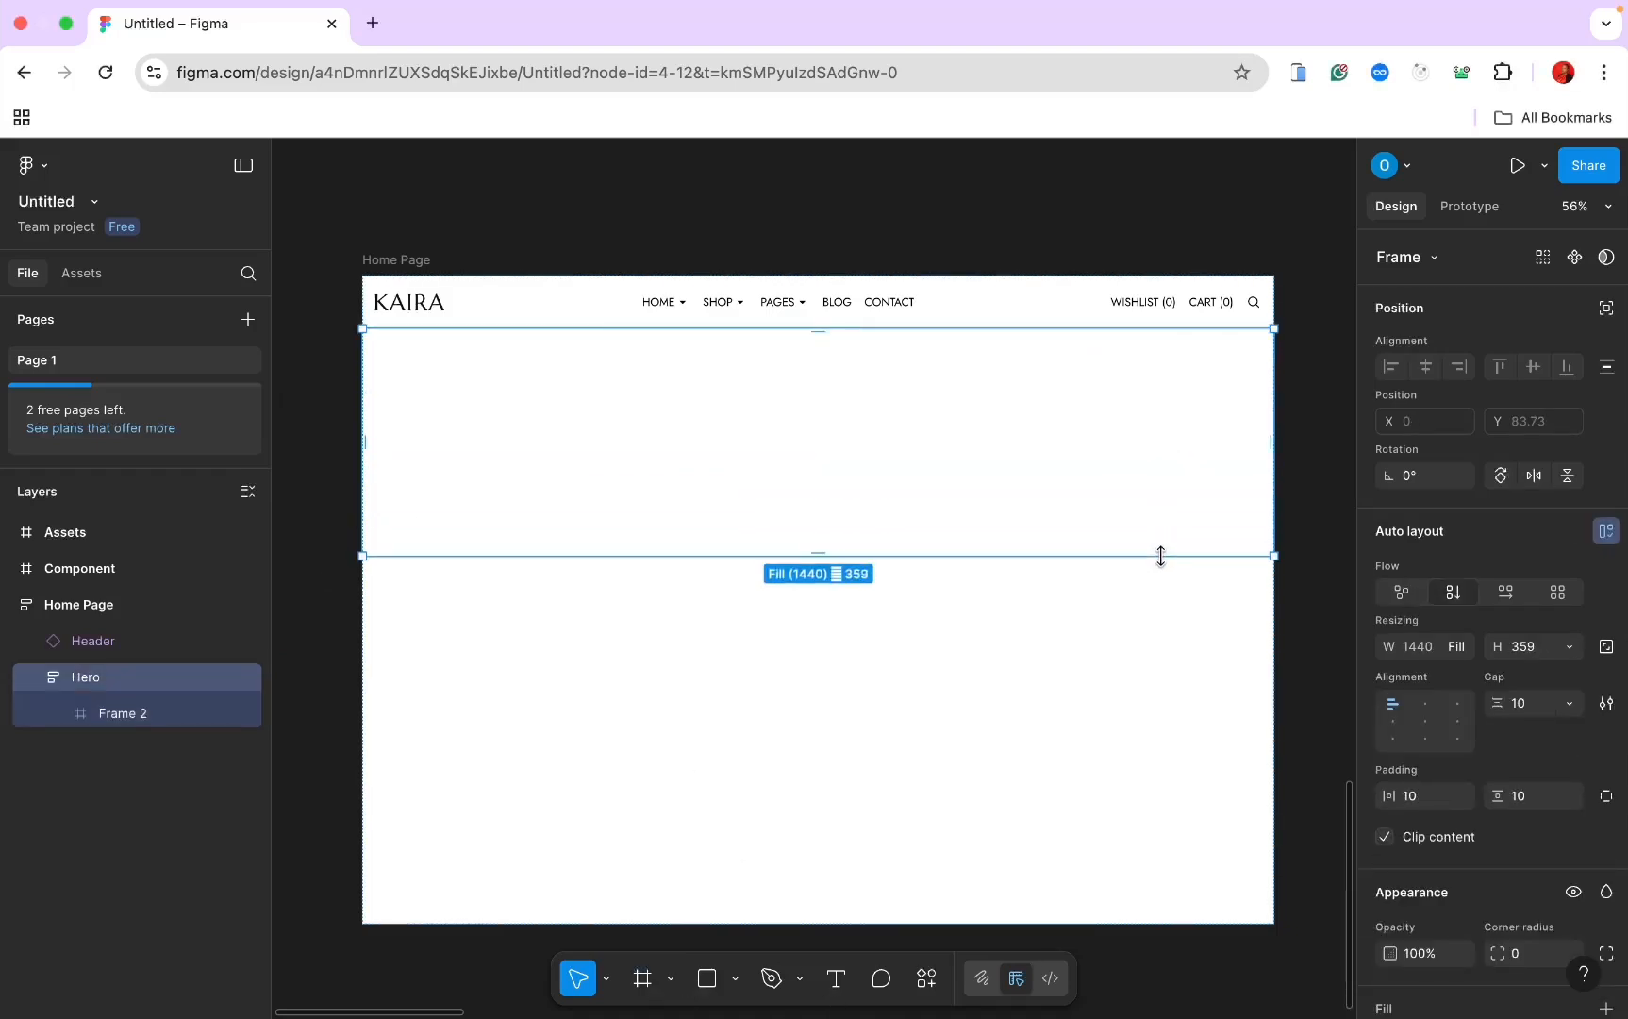
click(110, 713)
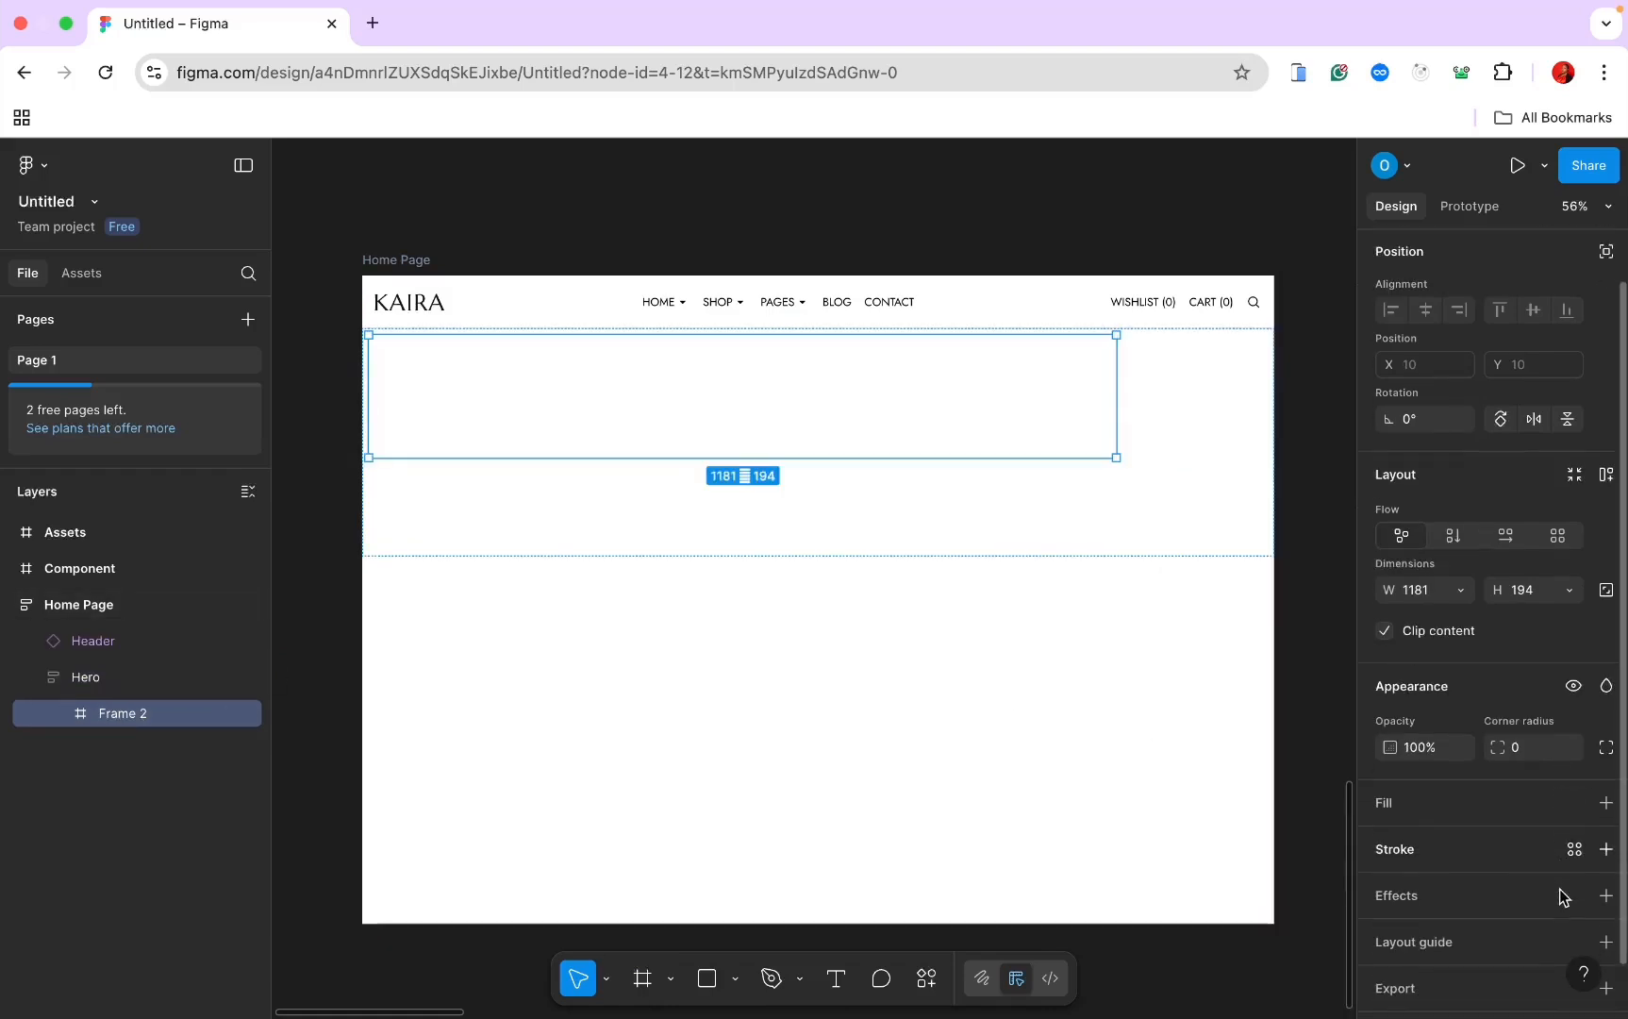
click(1607, 849)
click(883, 606)
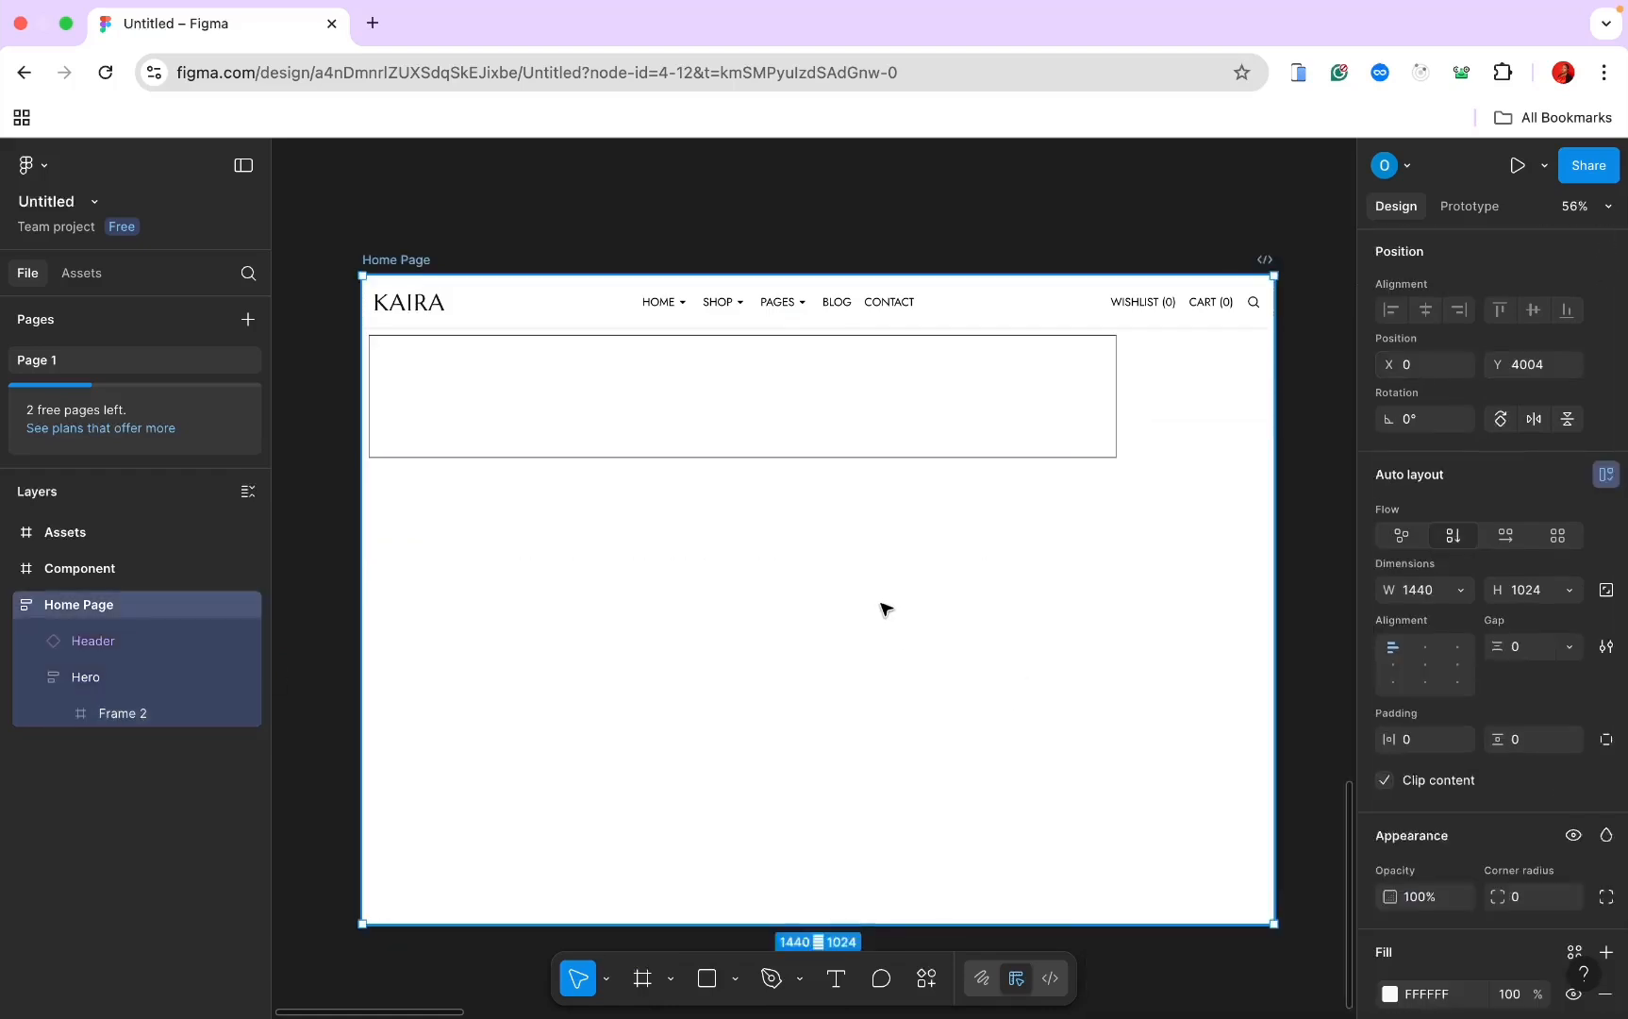
Step: Set Frame 2's width to Fill container across Hero
click(865, 443)
click(865, 443)
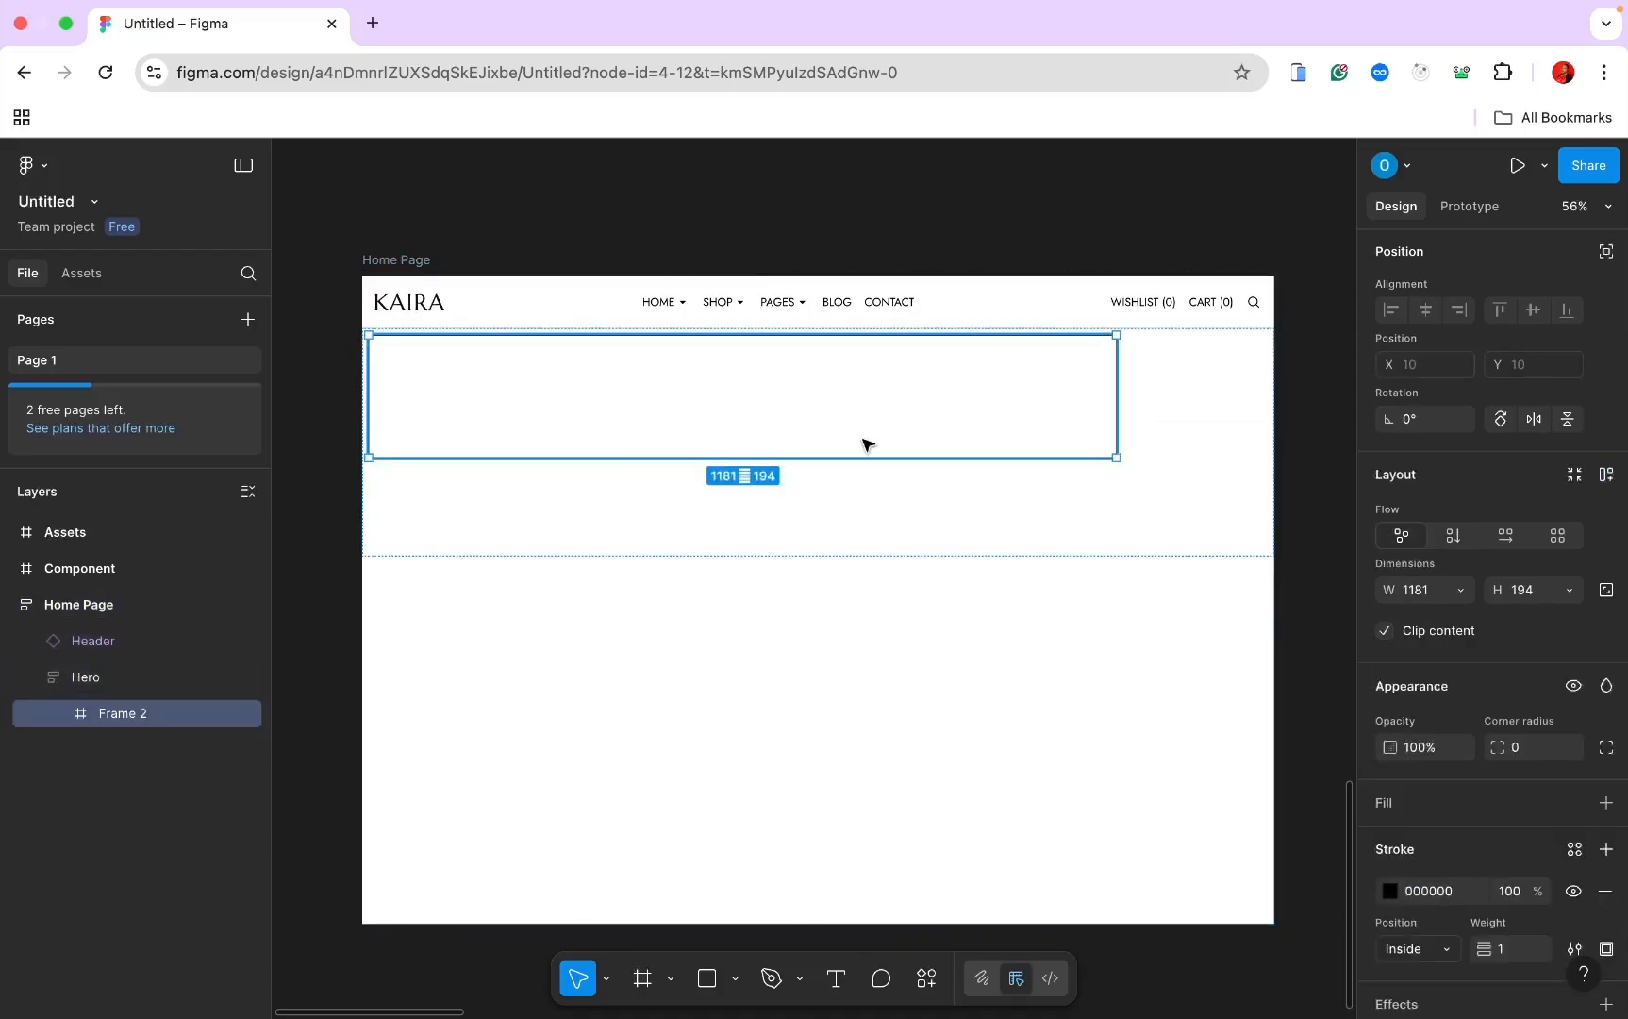
click(1464, 593)
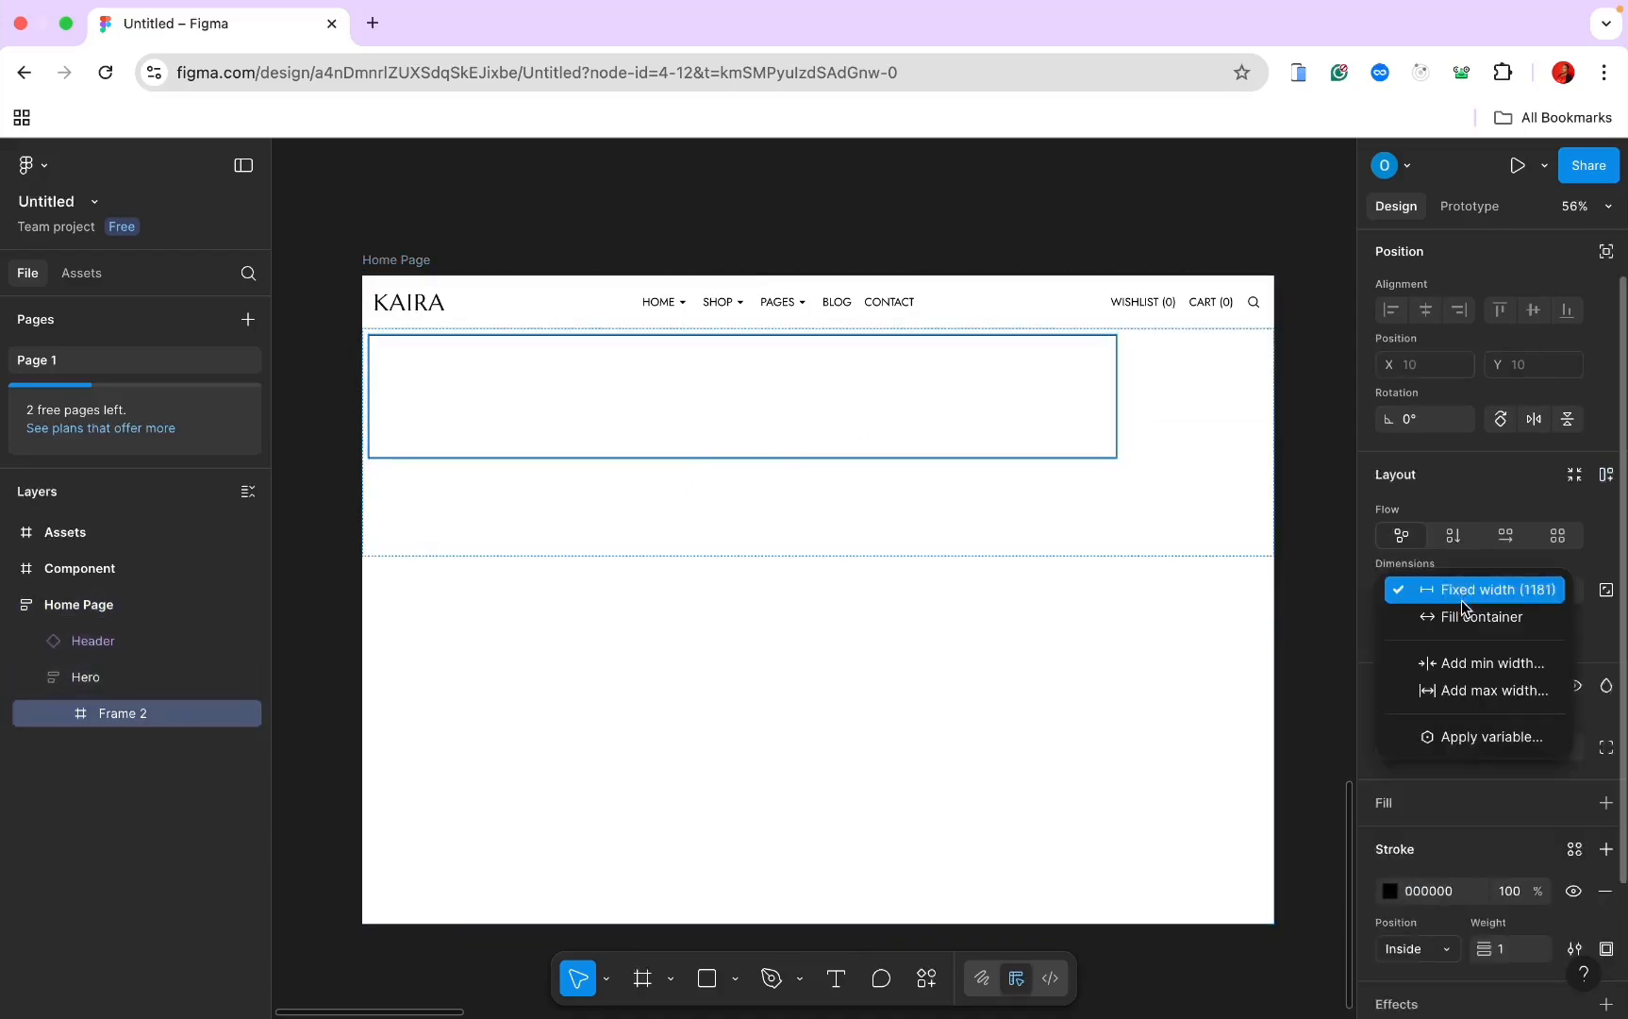
click(1462, 617)
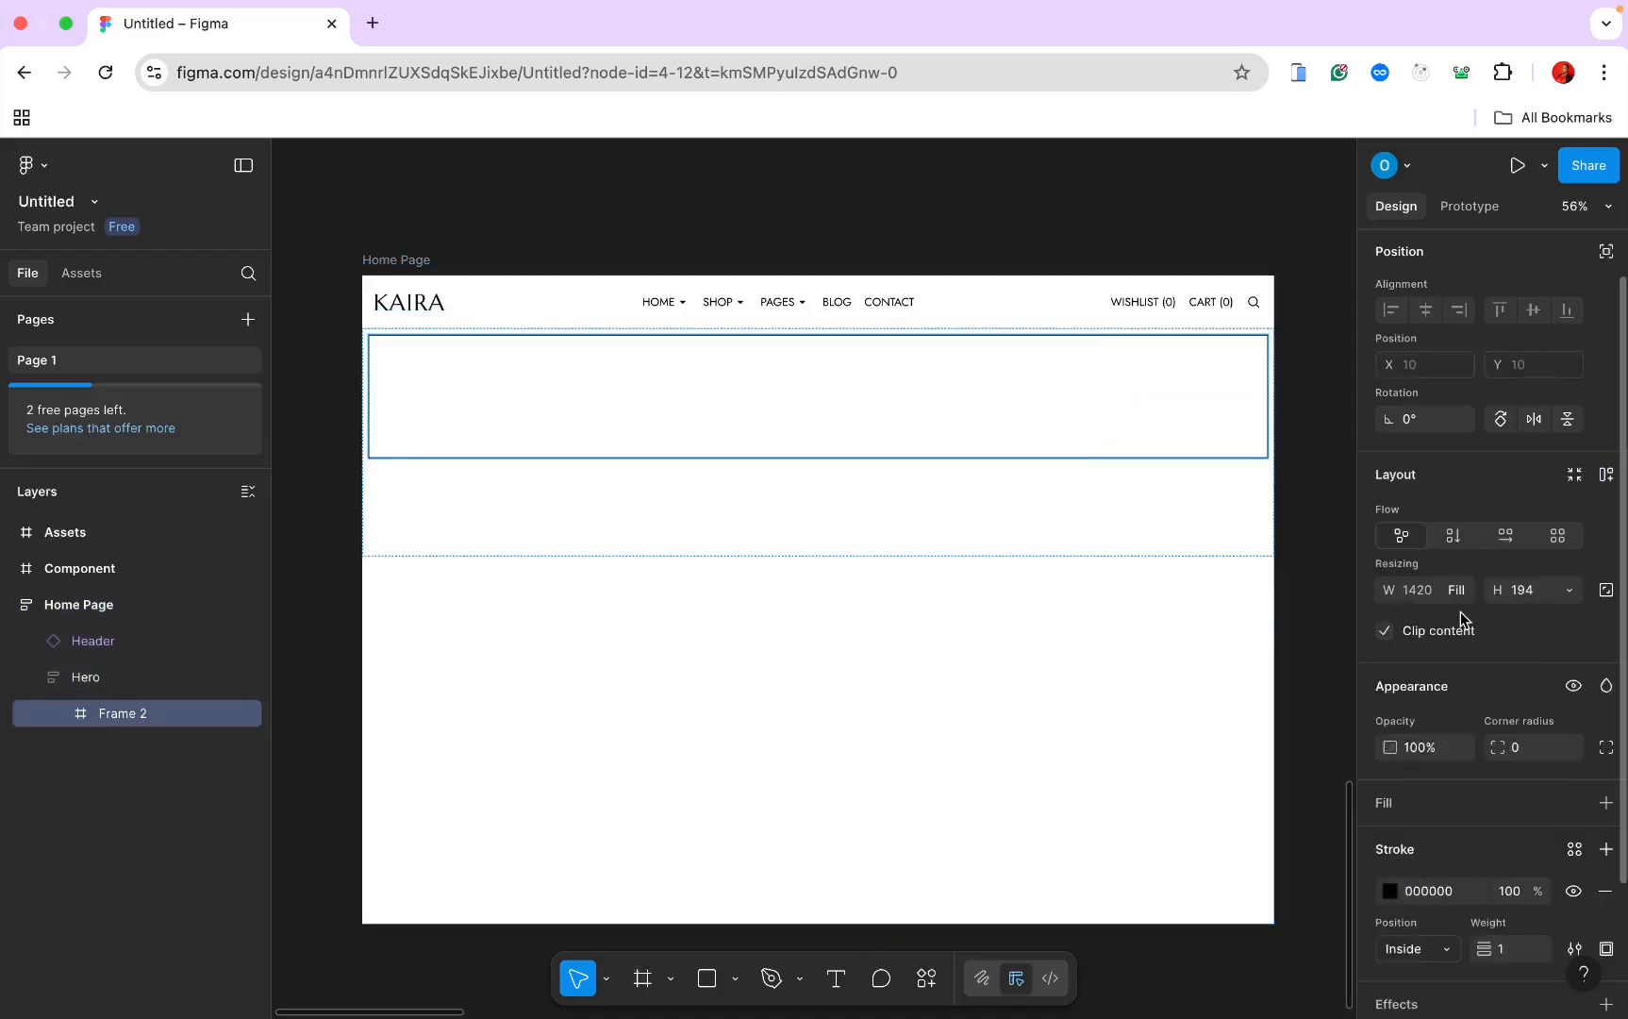
Step: Set Hero's horizontal padding, vertical padding and gap to 0
click(1218, 551)
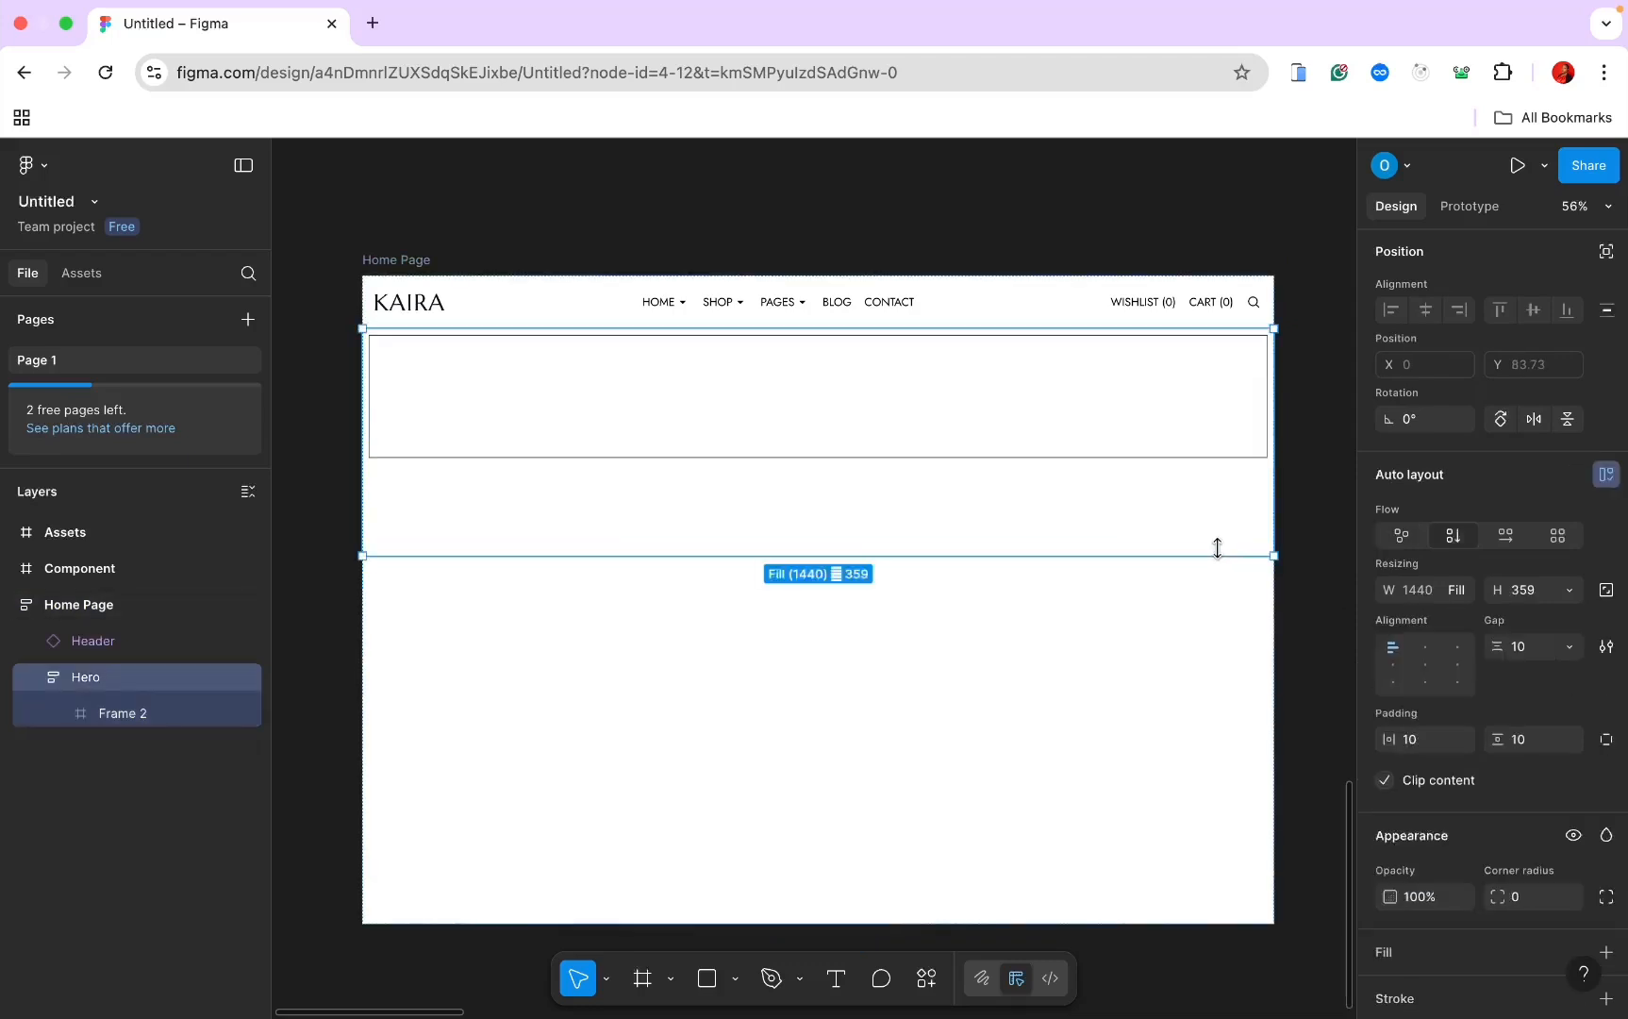
click(1417, 741)
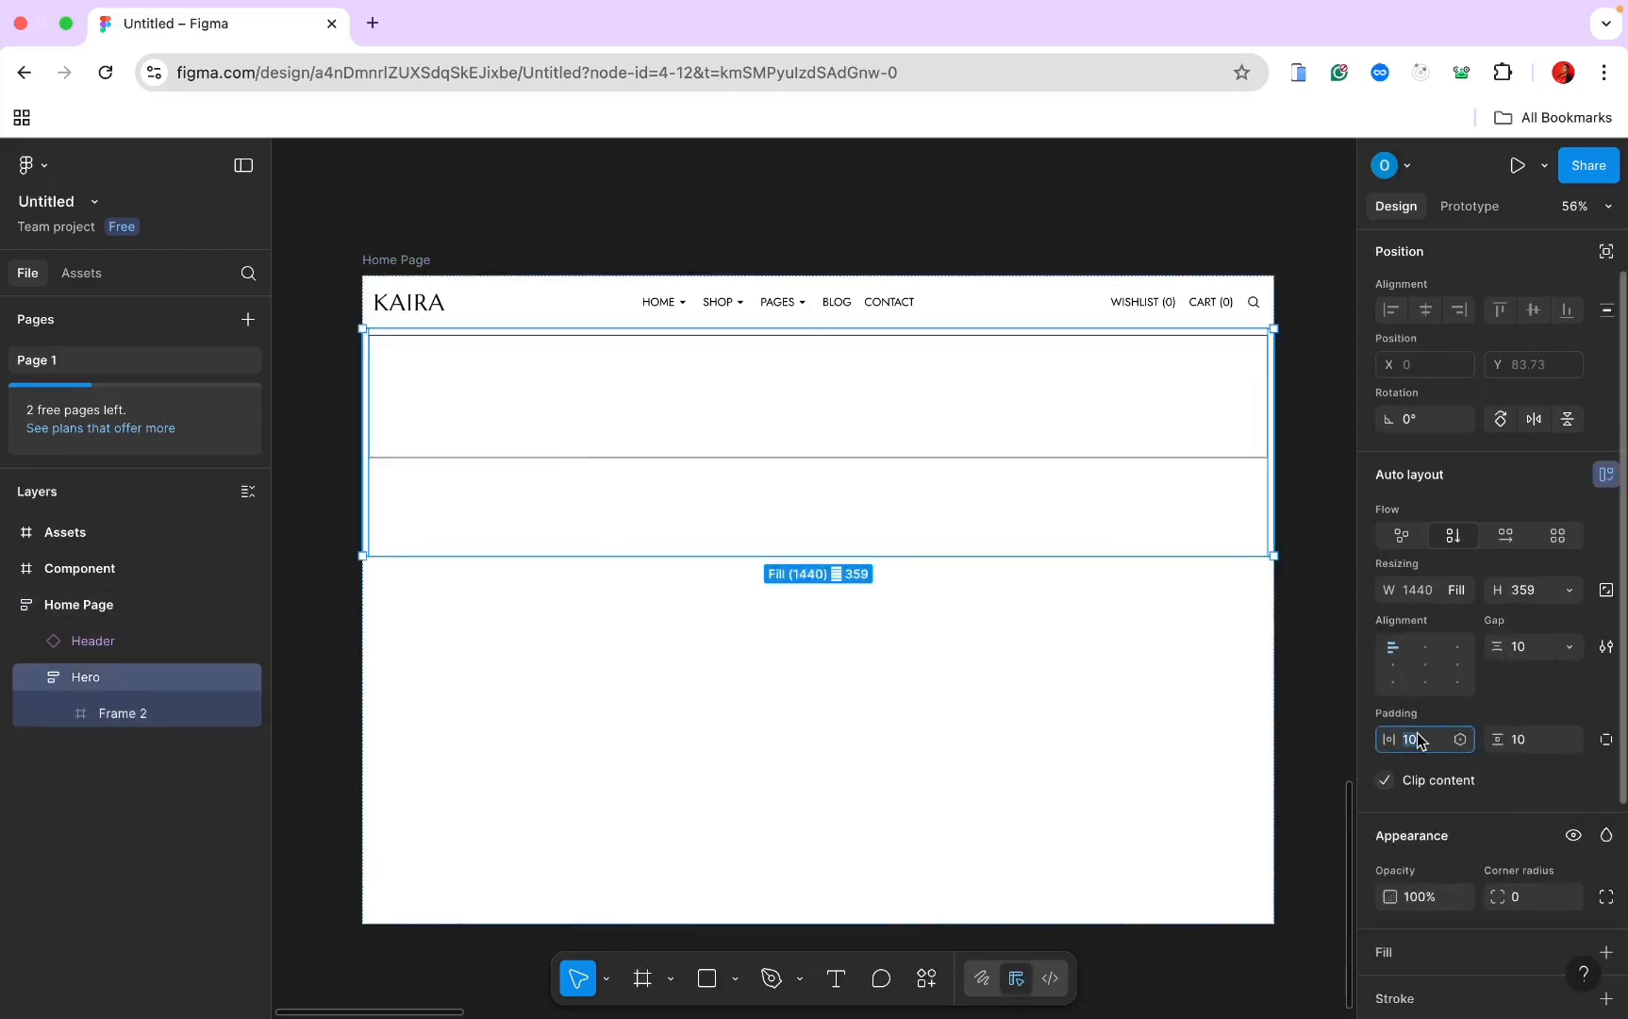
key(Return)
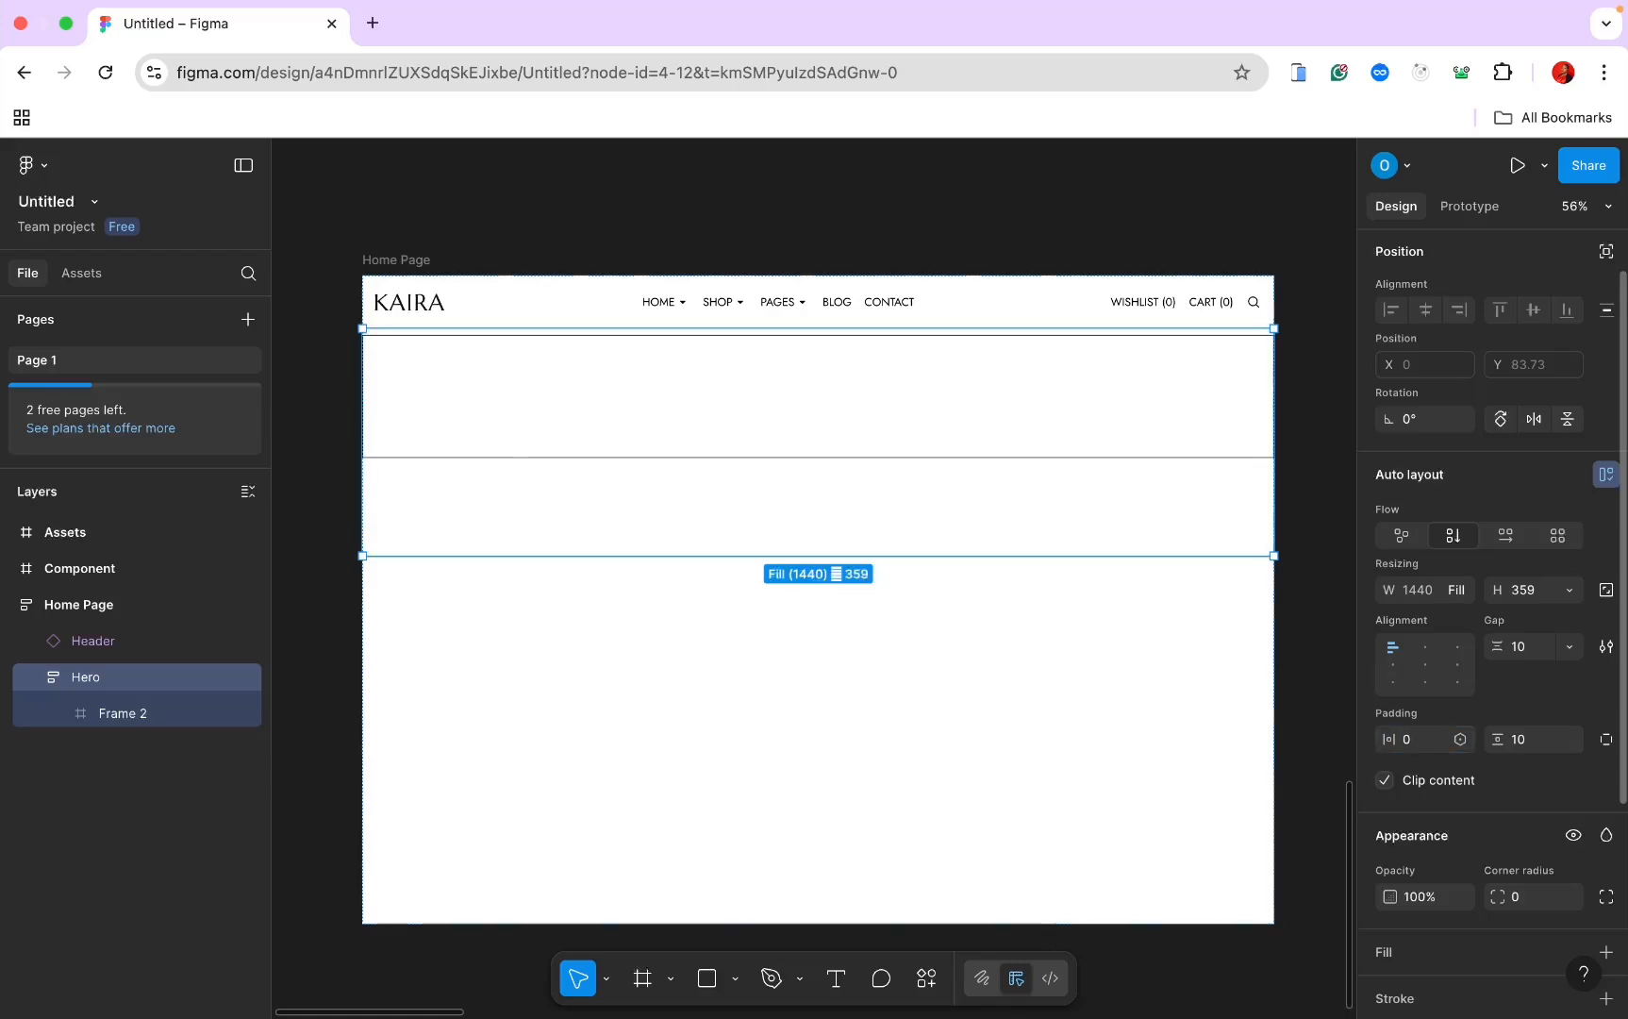
click(1519, 745)
text(0)
key(Return)
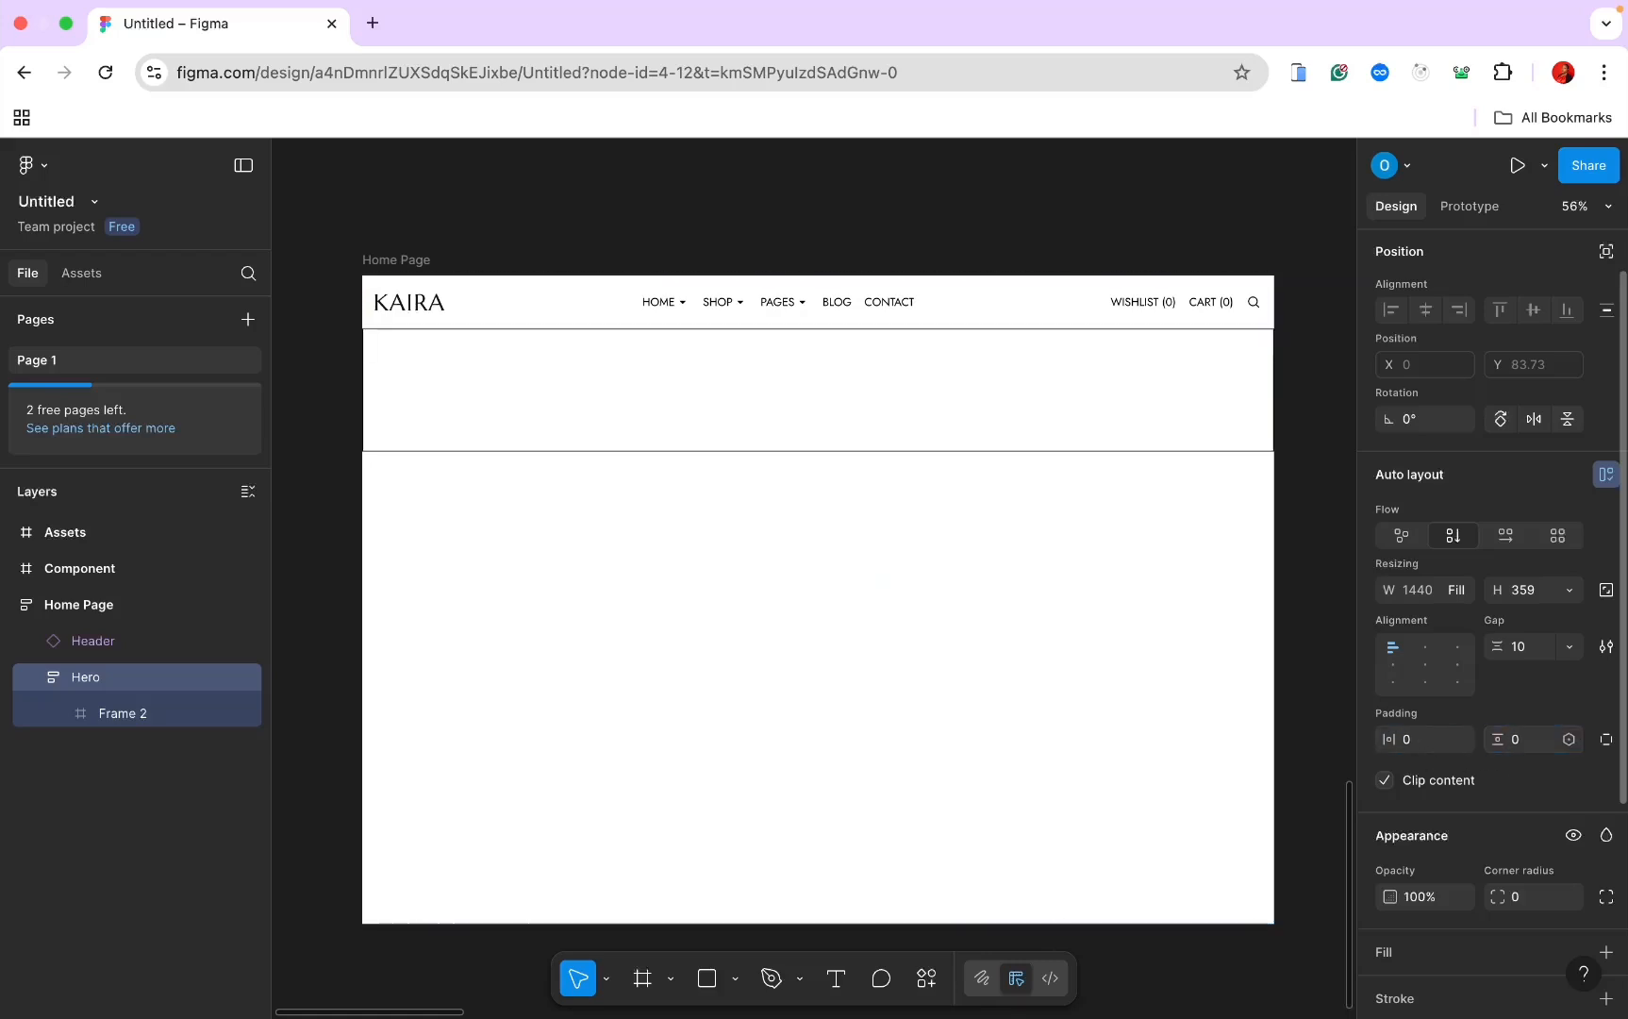
click(1527, 650)
text(0)
key(Return)
key(Return)
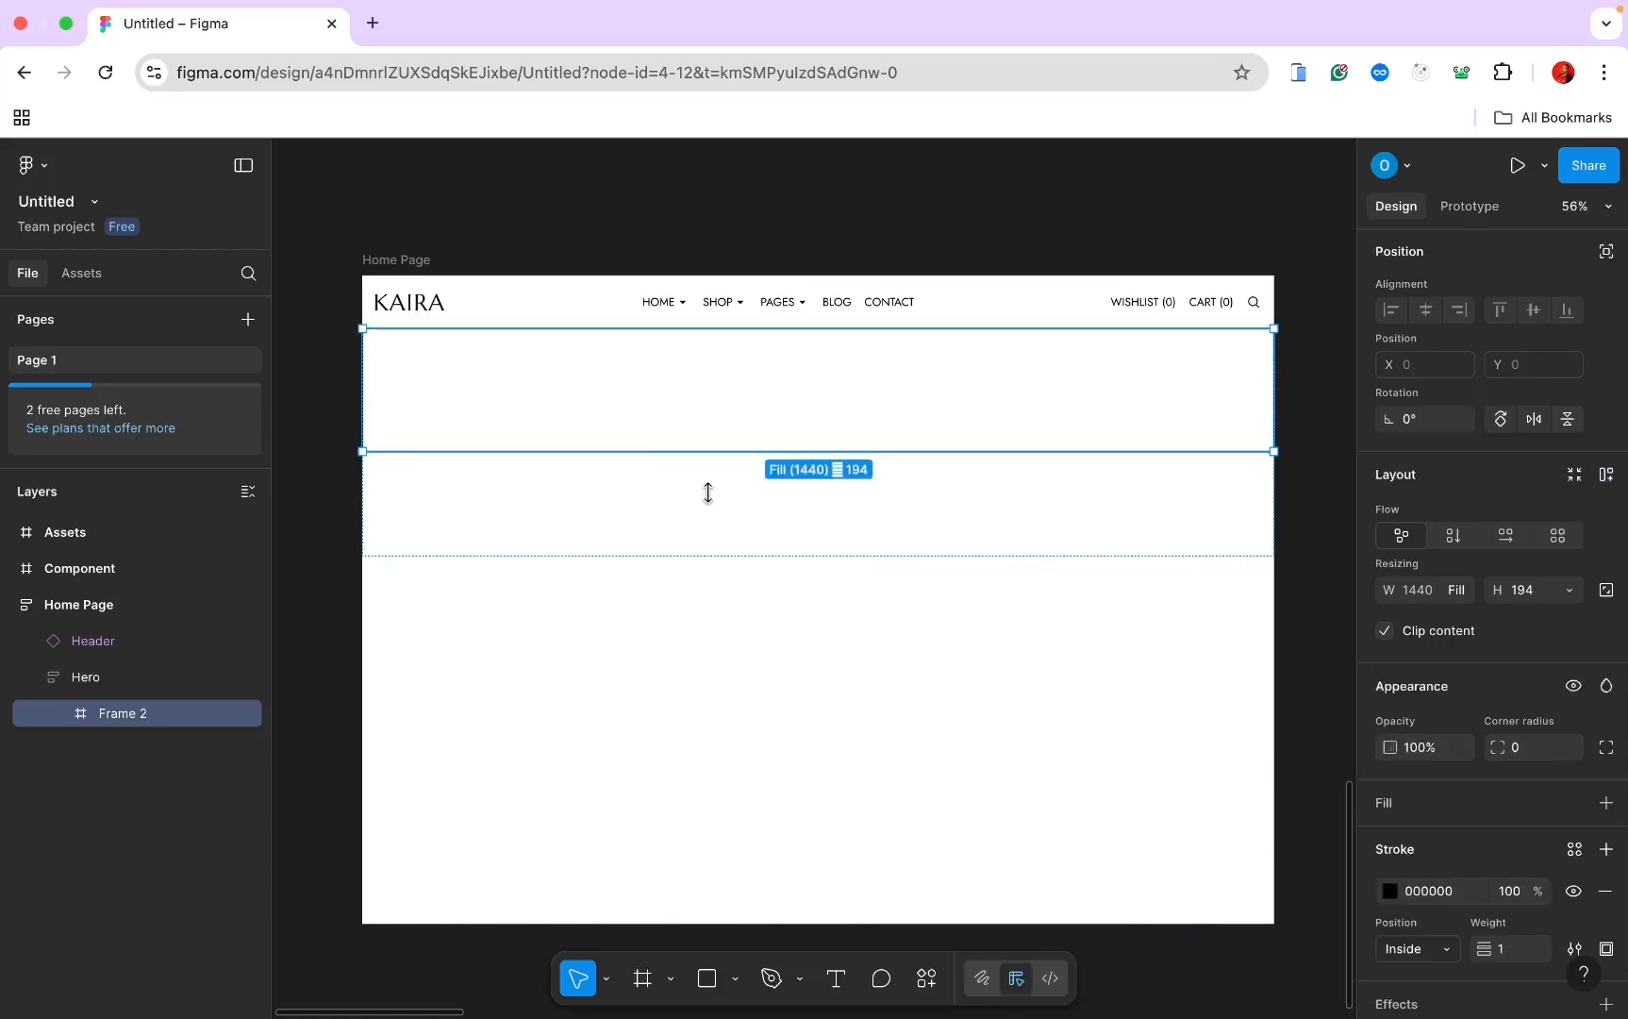
click(835, 982)
Step: Type the heading 'New Collections' inside Frame 2
click(643, 385)
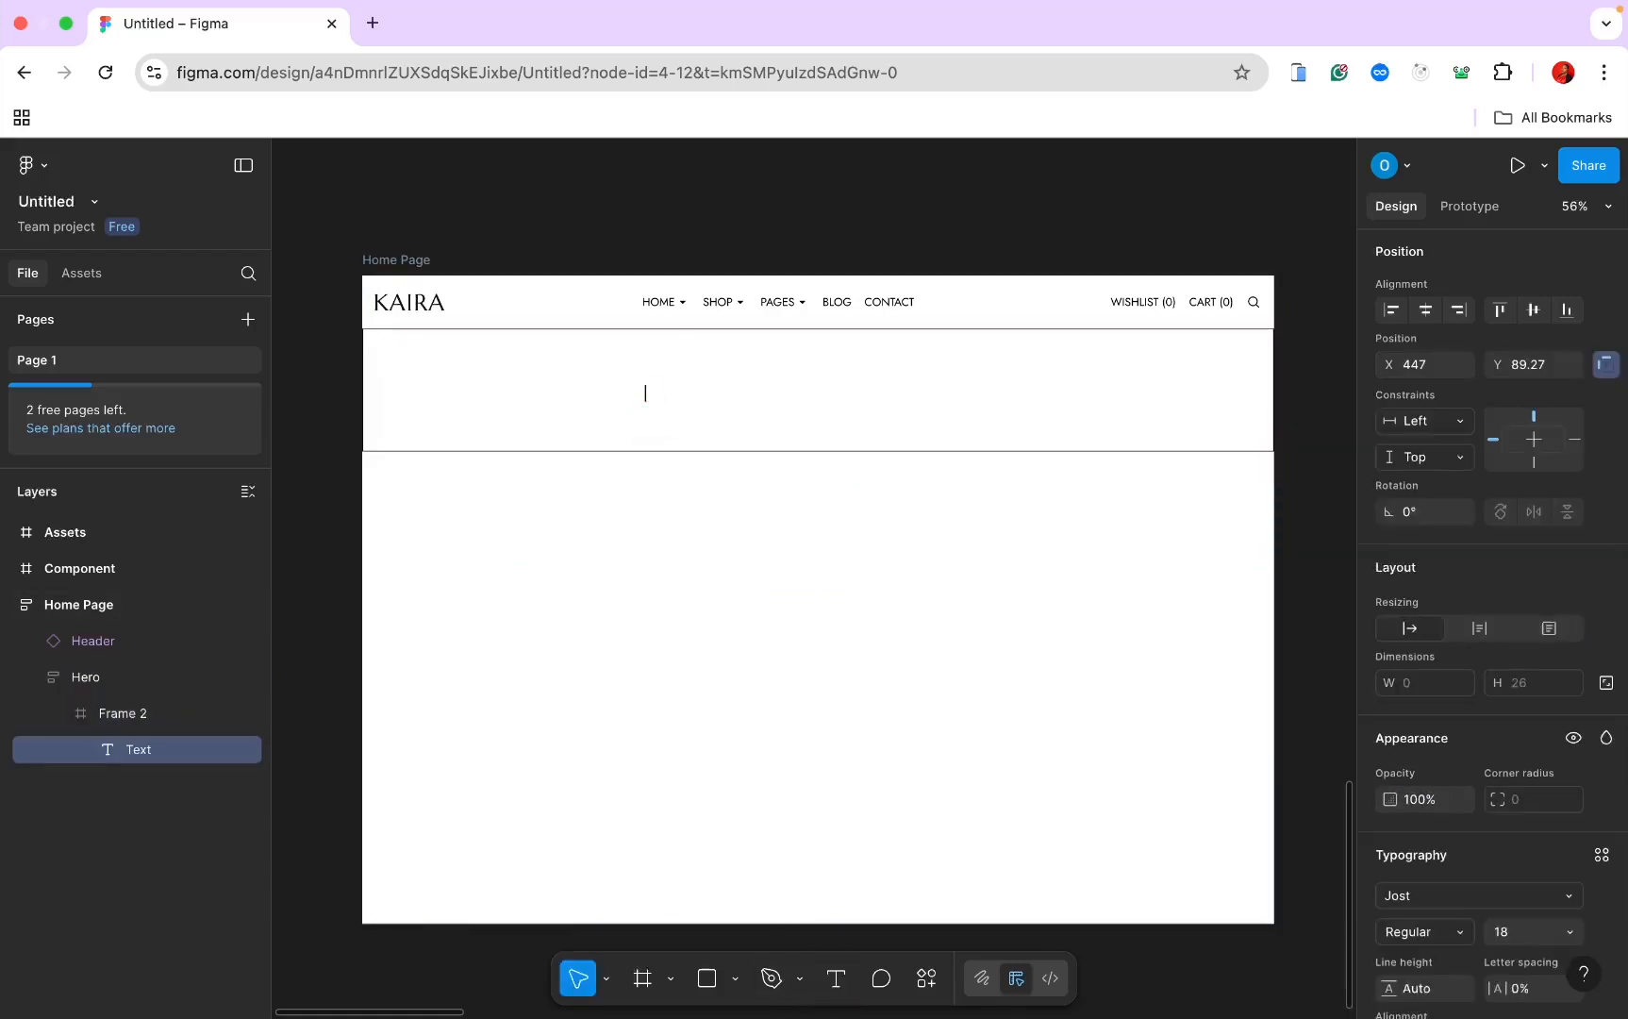
text(New Collections)
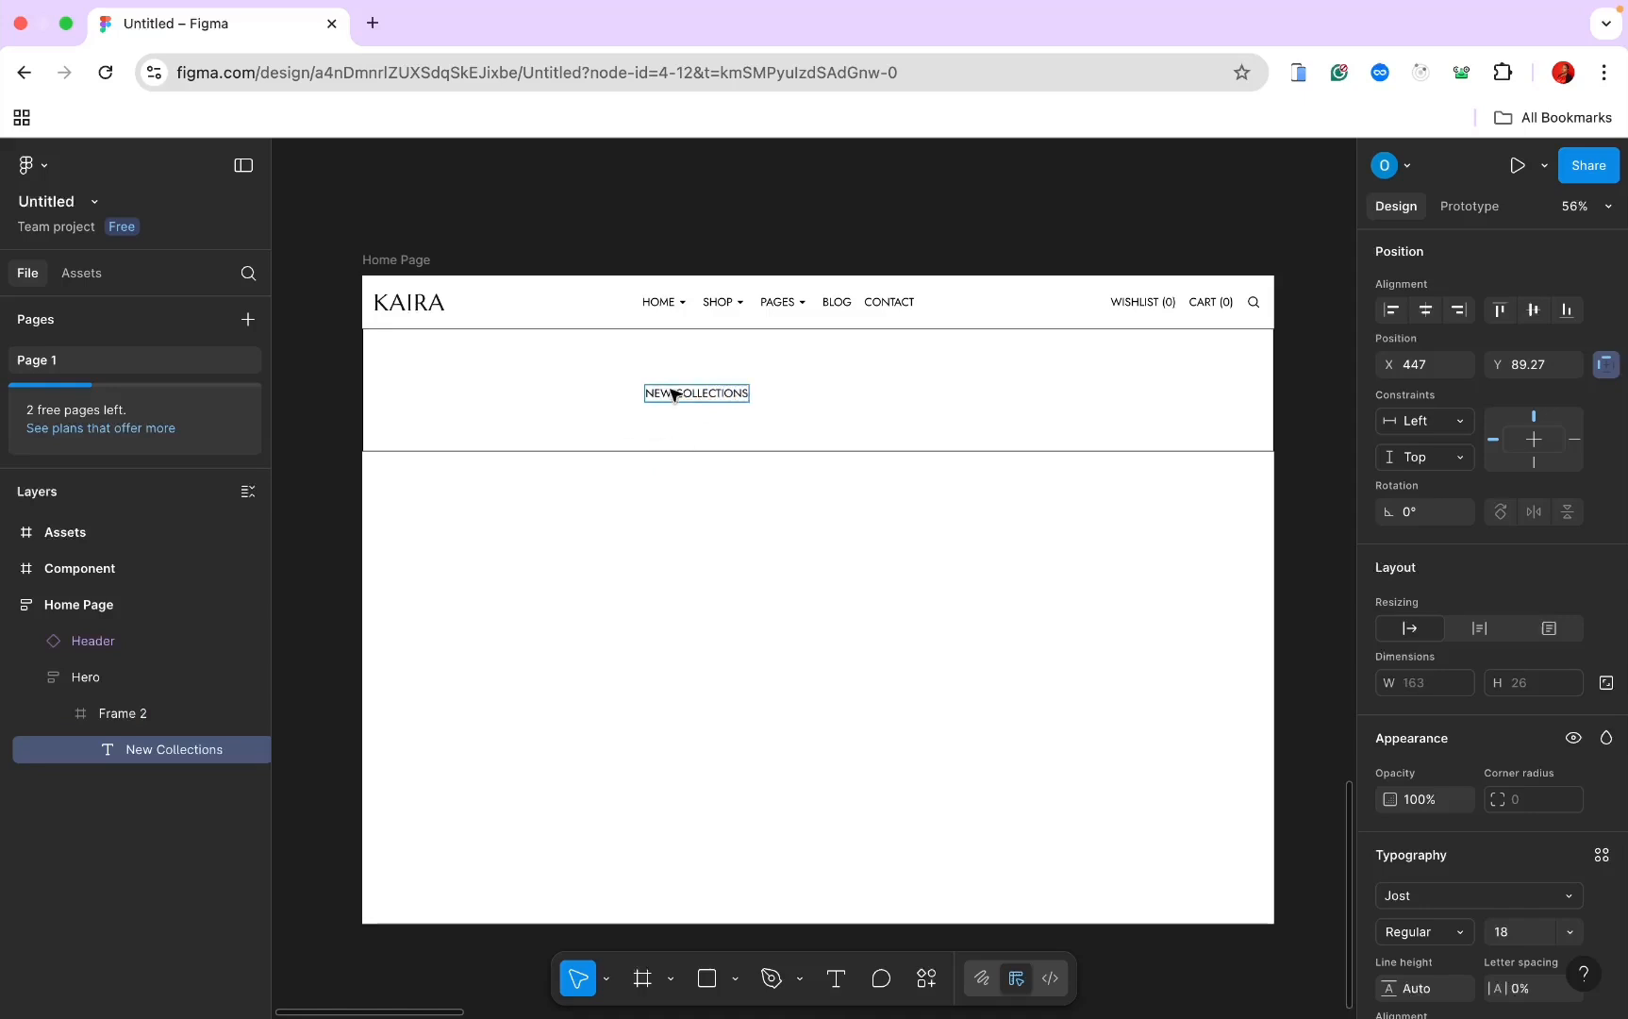
key(Escape)
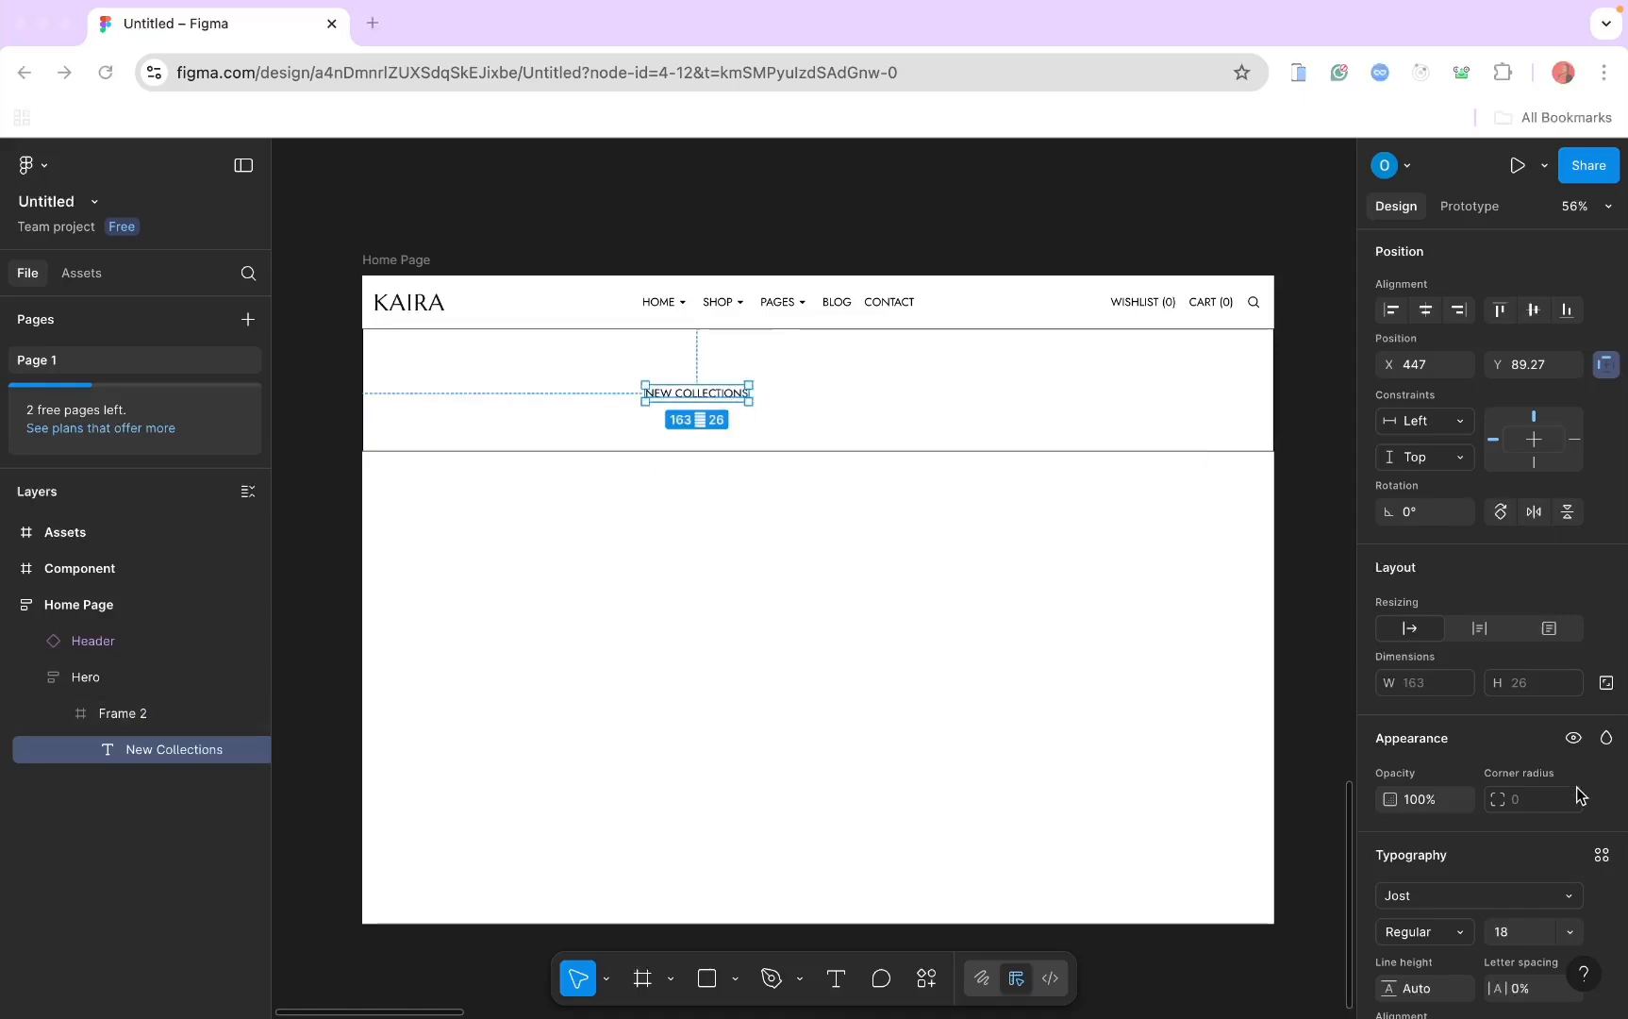
Step: Set the heading in Marcellus Regular at font size 72
scroll(1580, 793, down, 4)
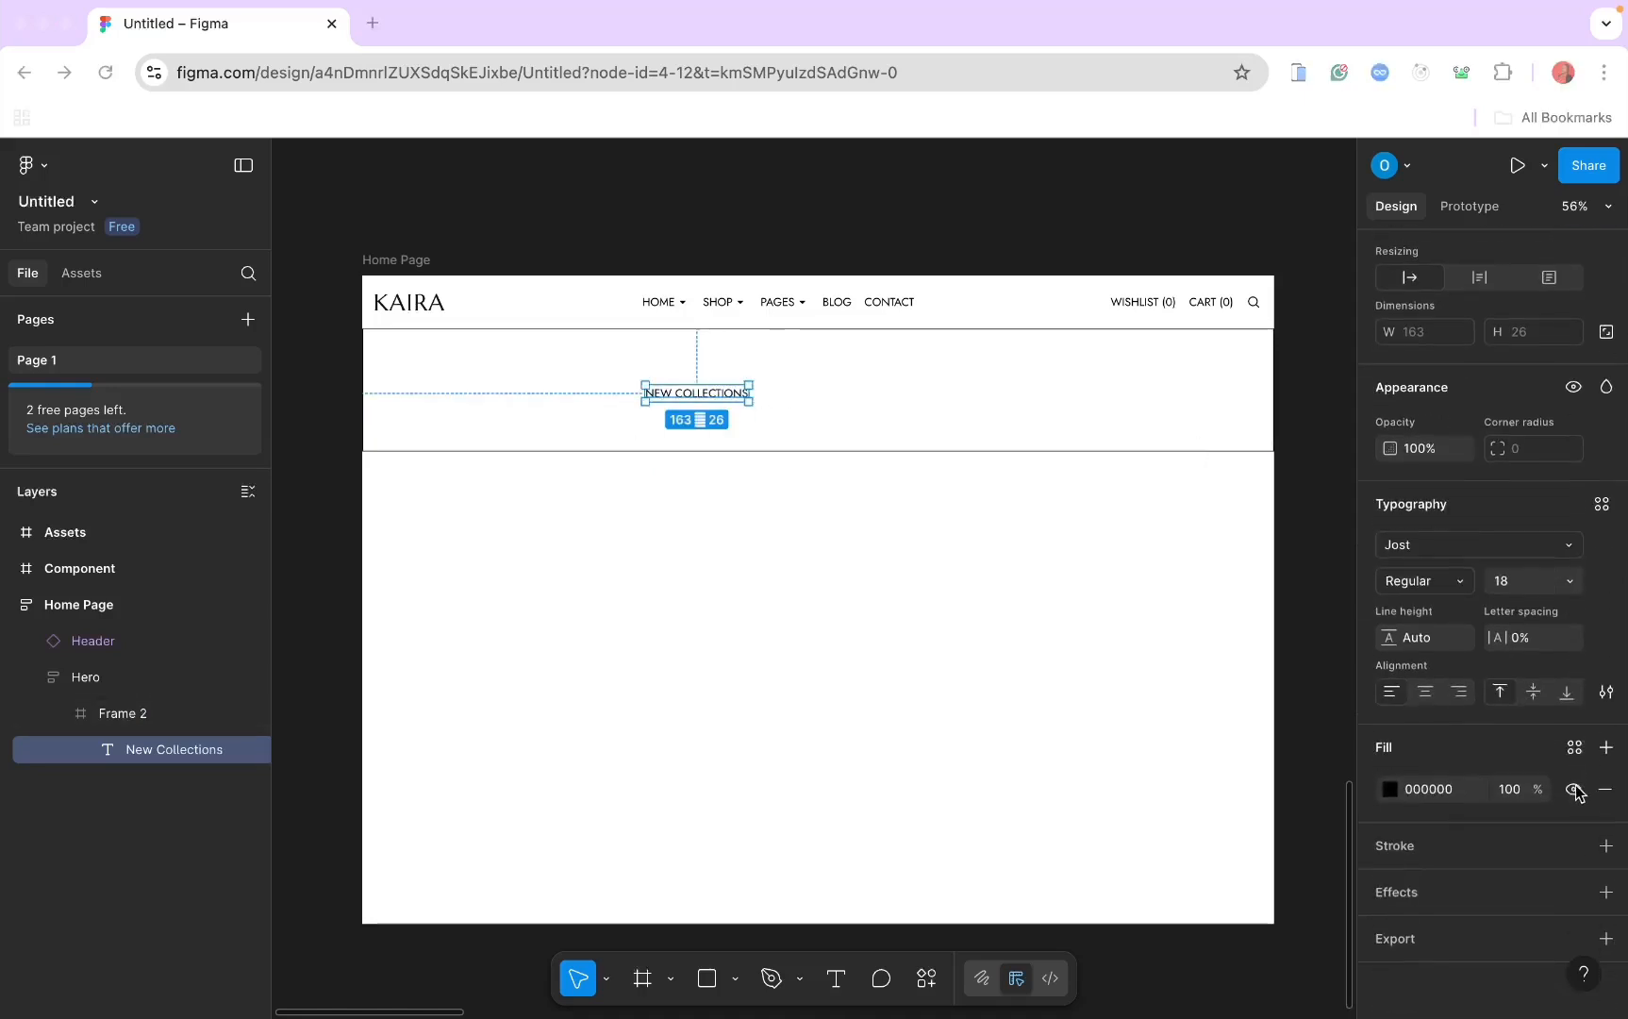
click(1467, 547)
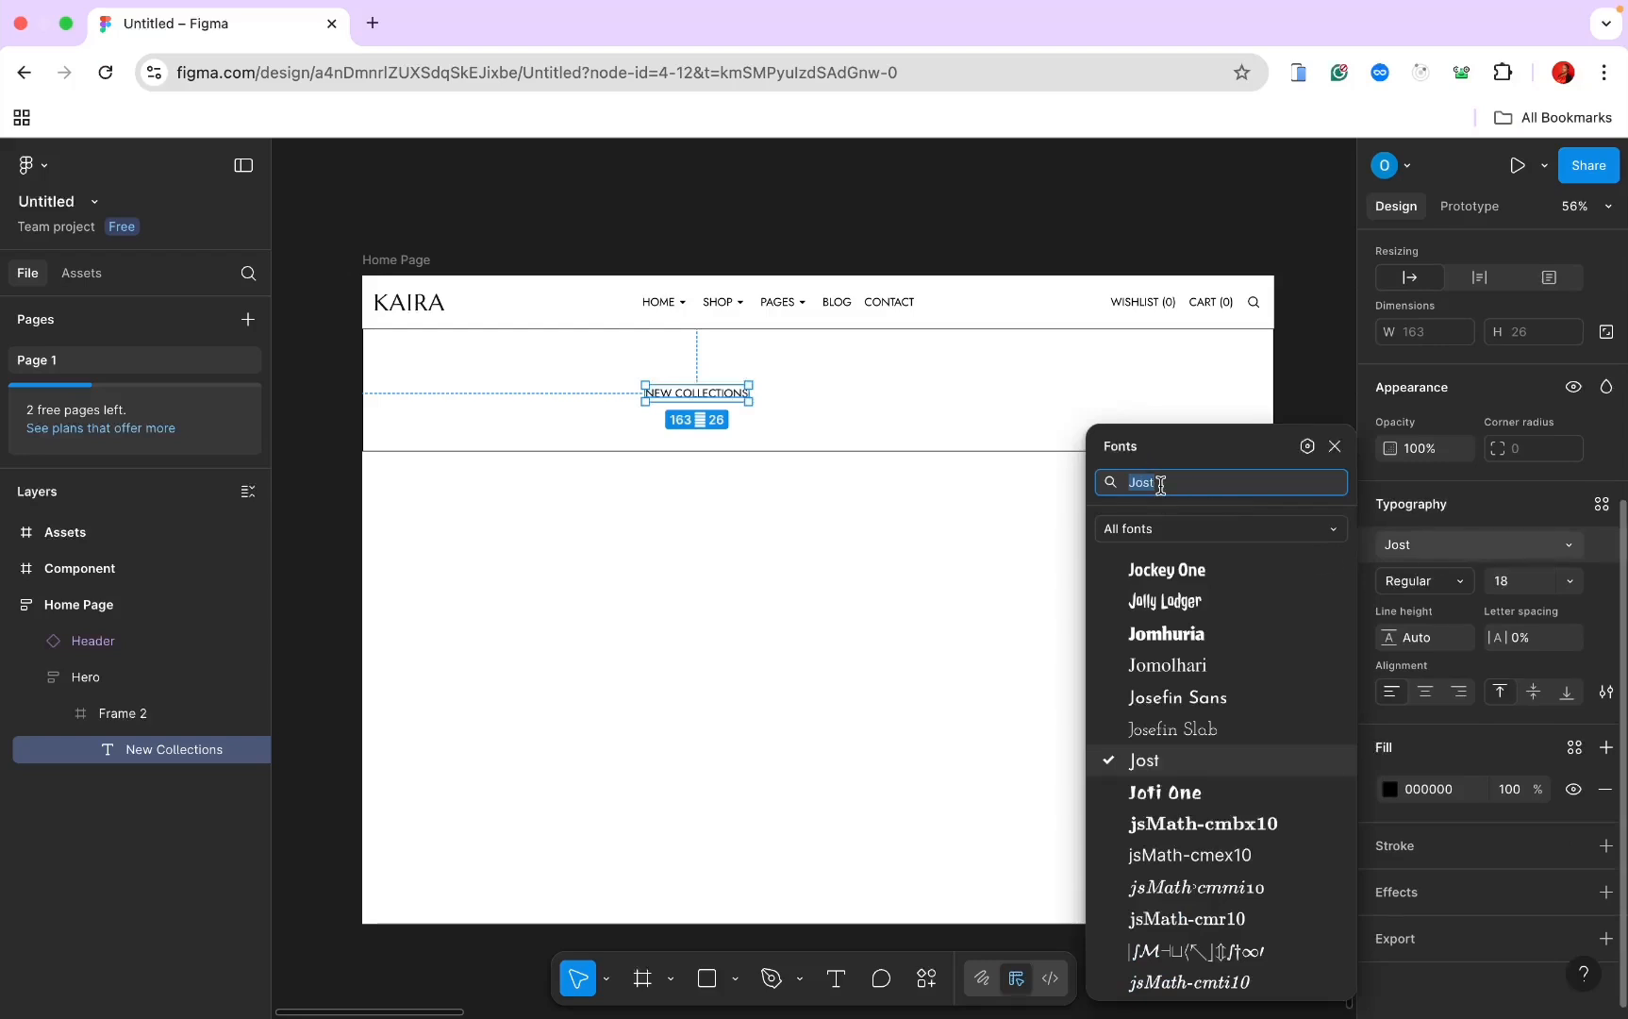
text(M)
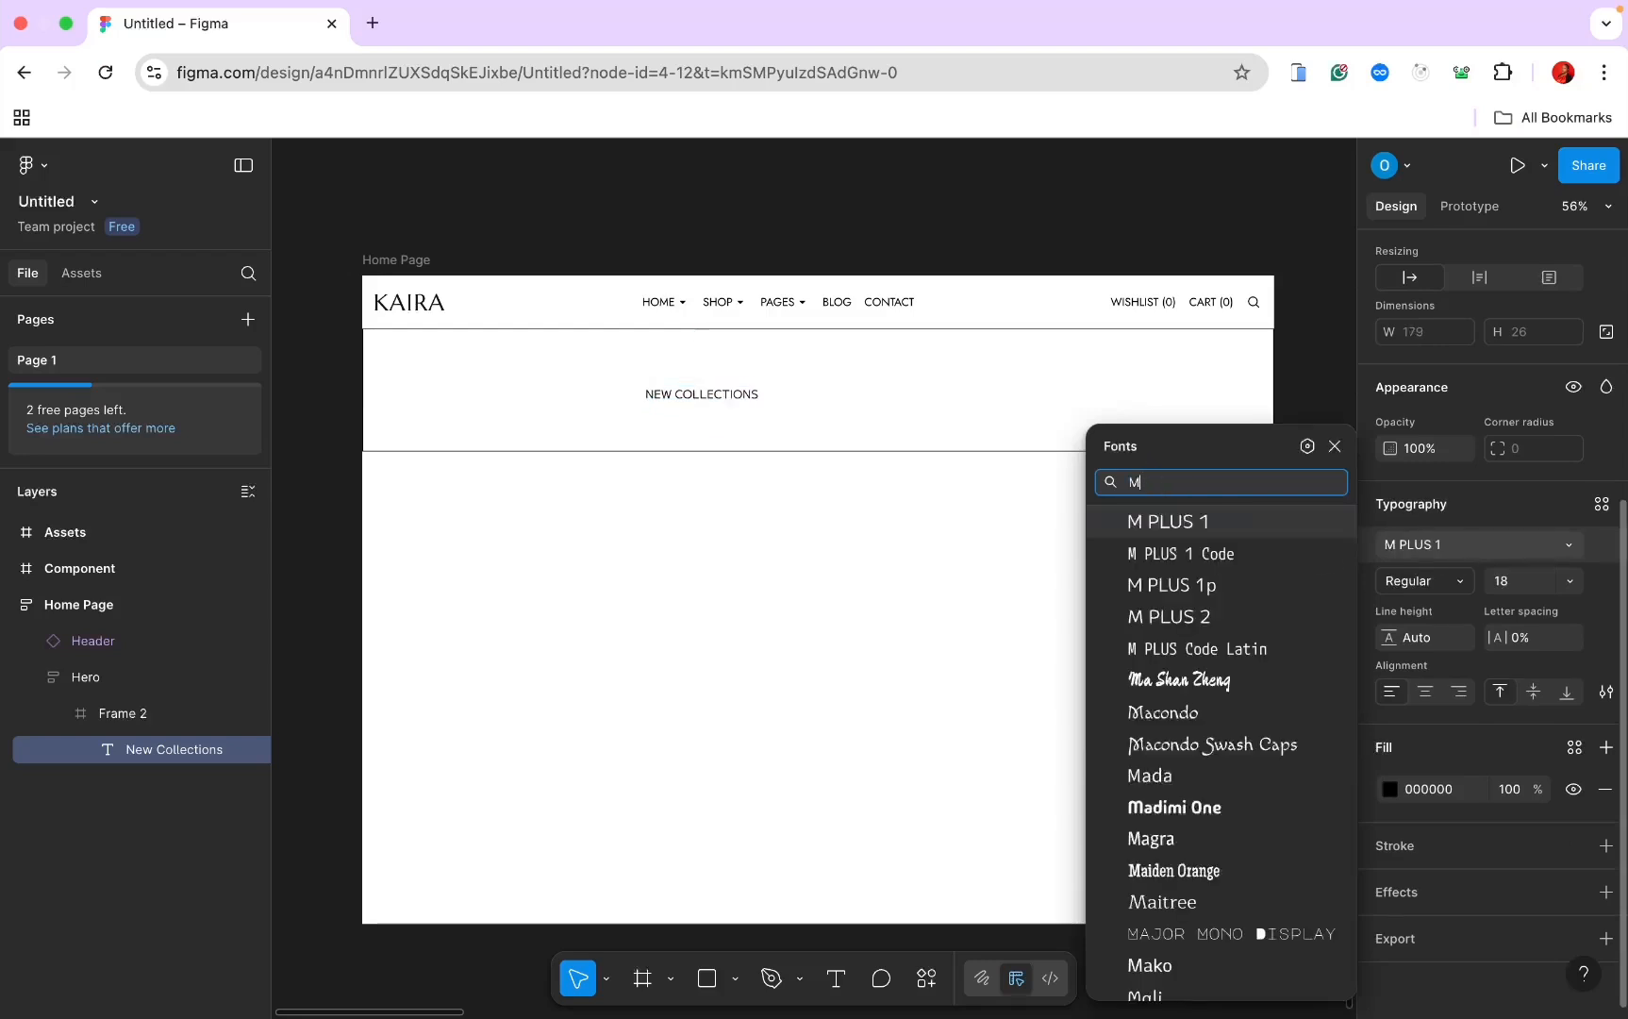
text(er)
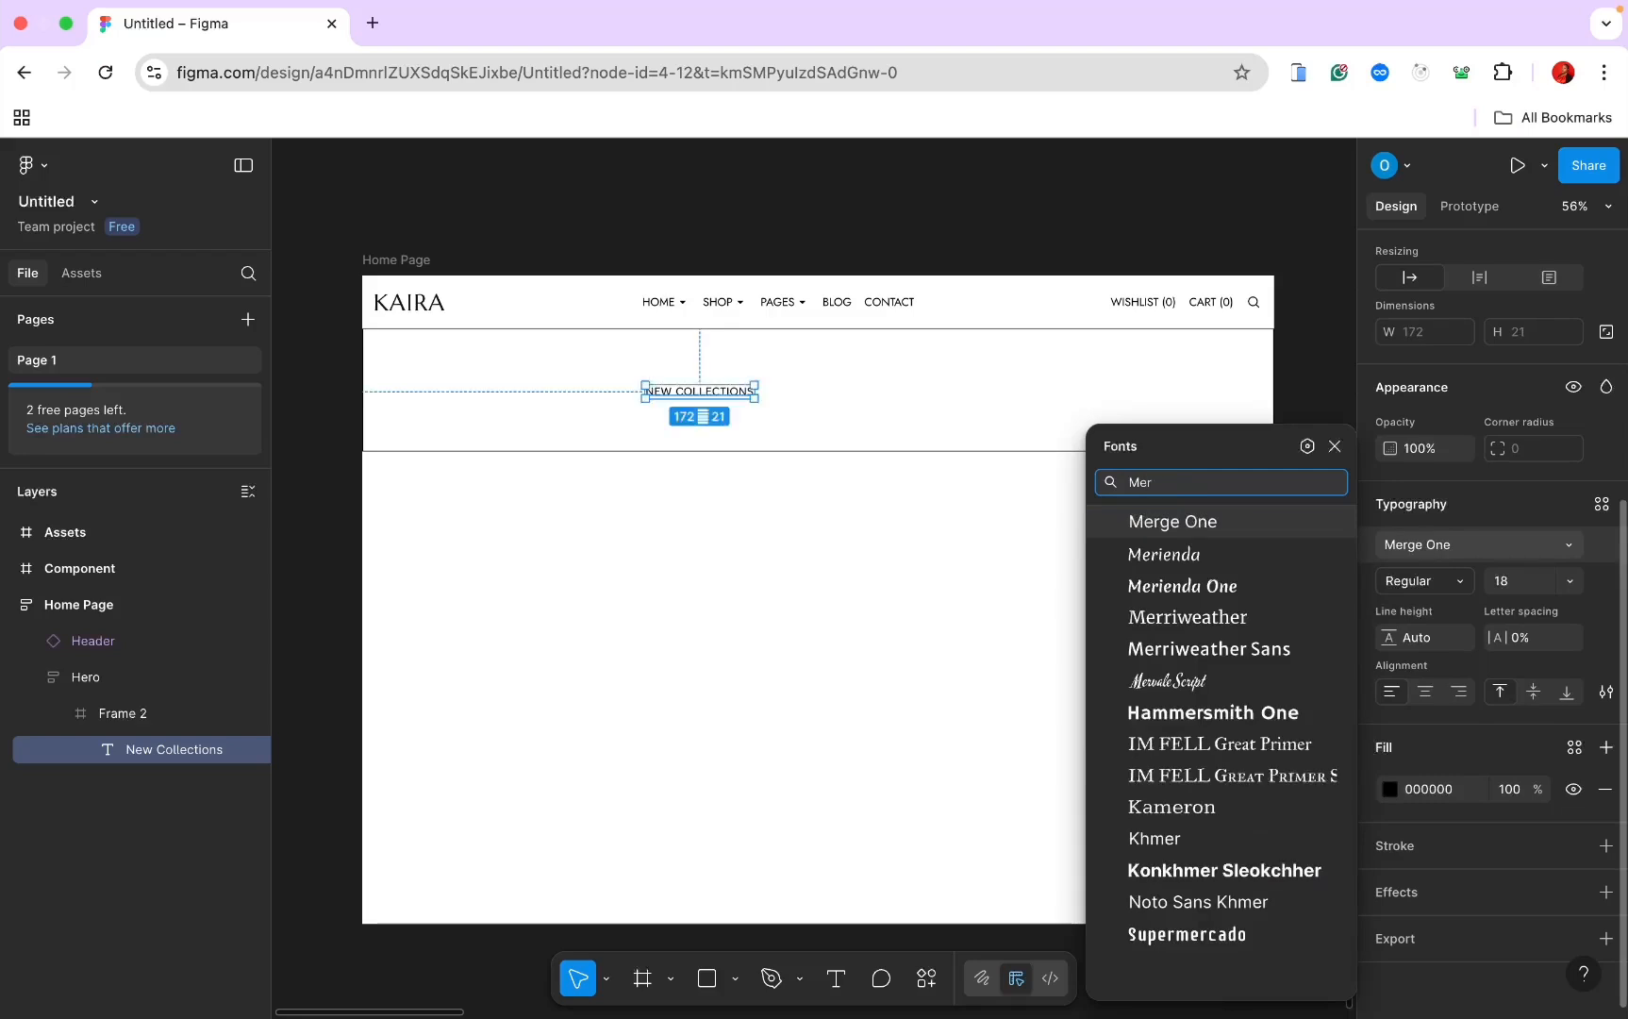
key(BackSpace)
key(BackSpace)
text(ar)
click(1205, 524)
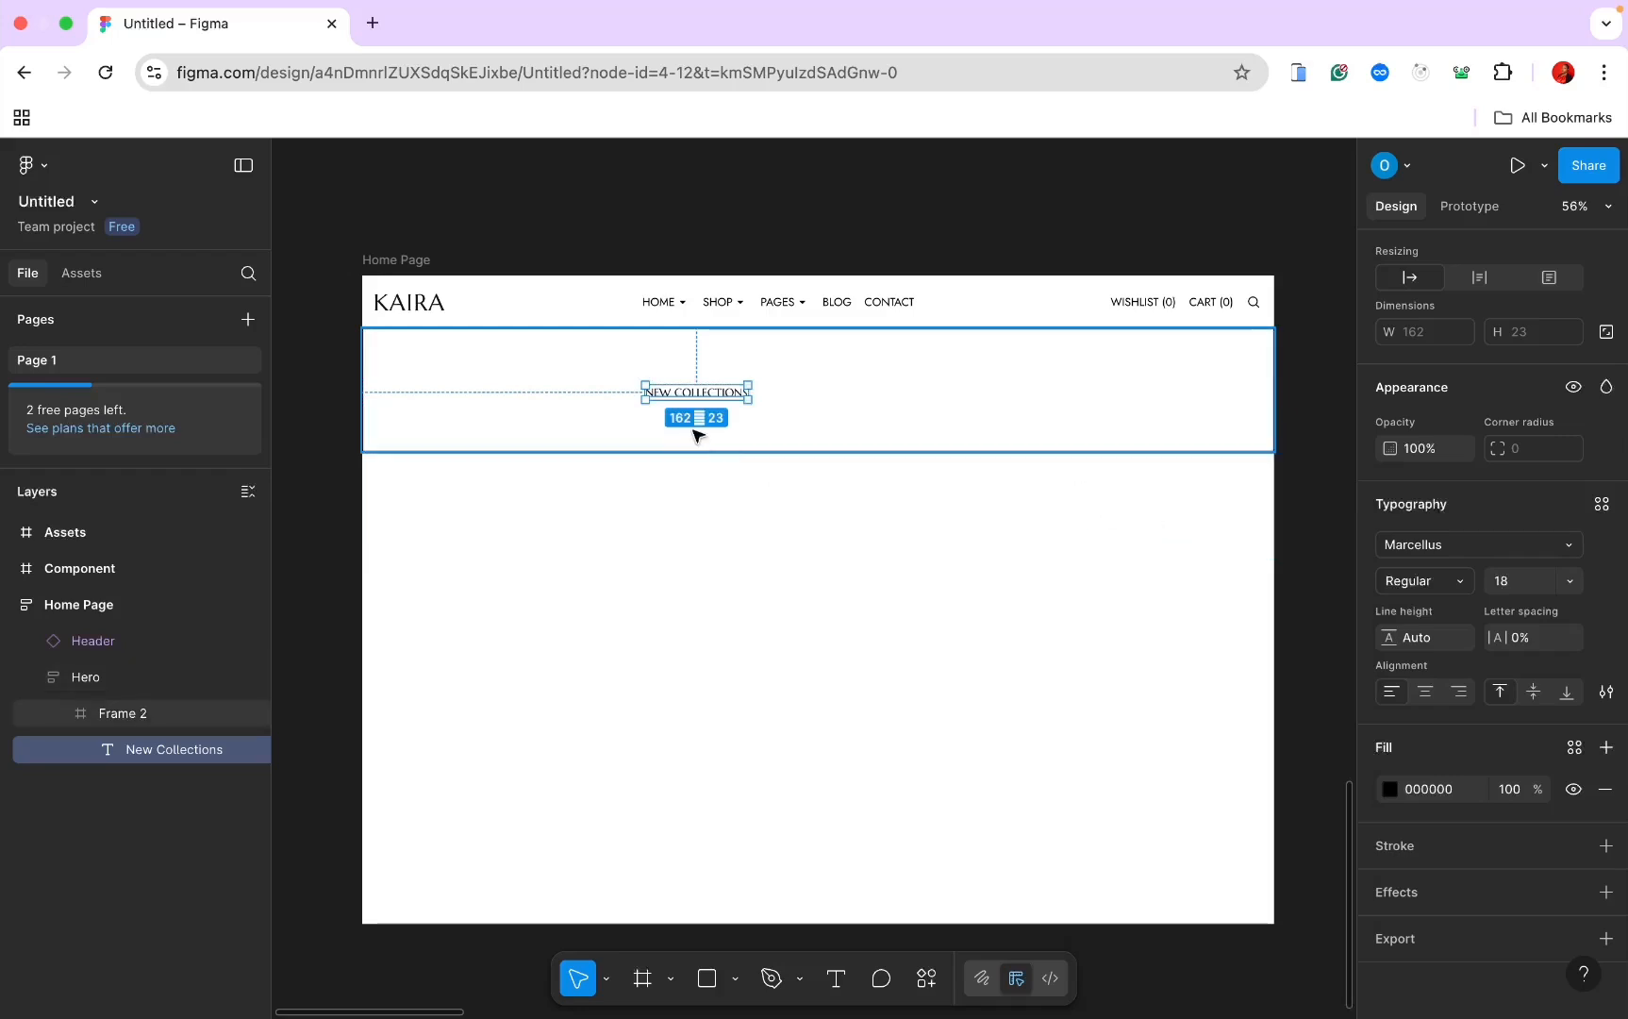
scroll(695, 430, up, 5)
scroll(658, 370, down, 5)
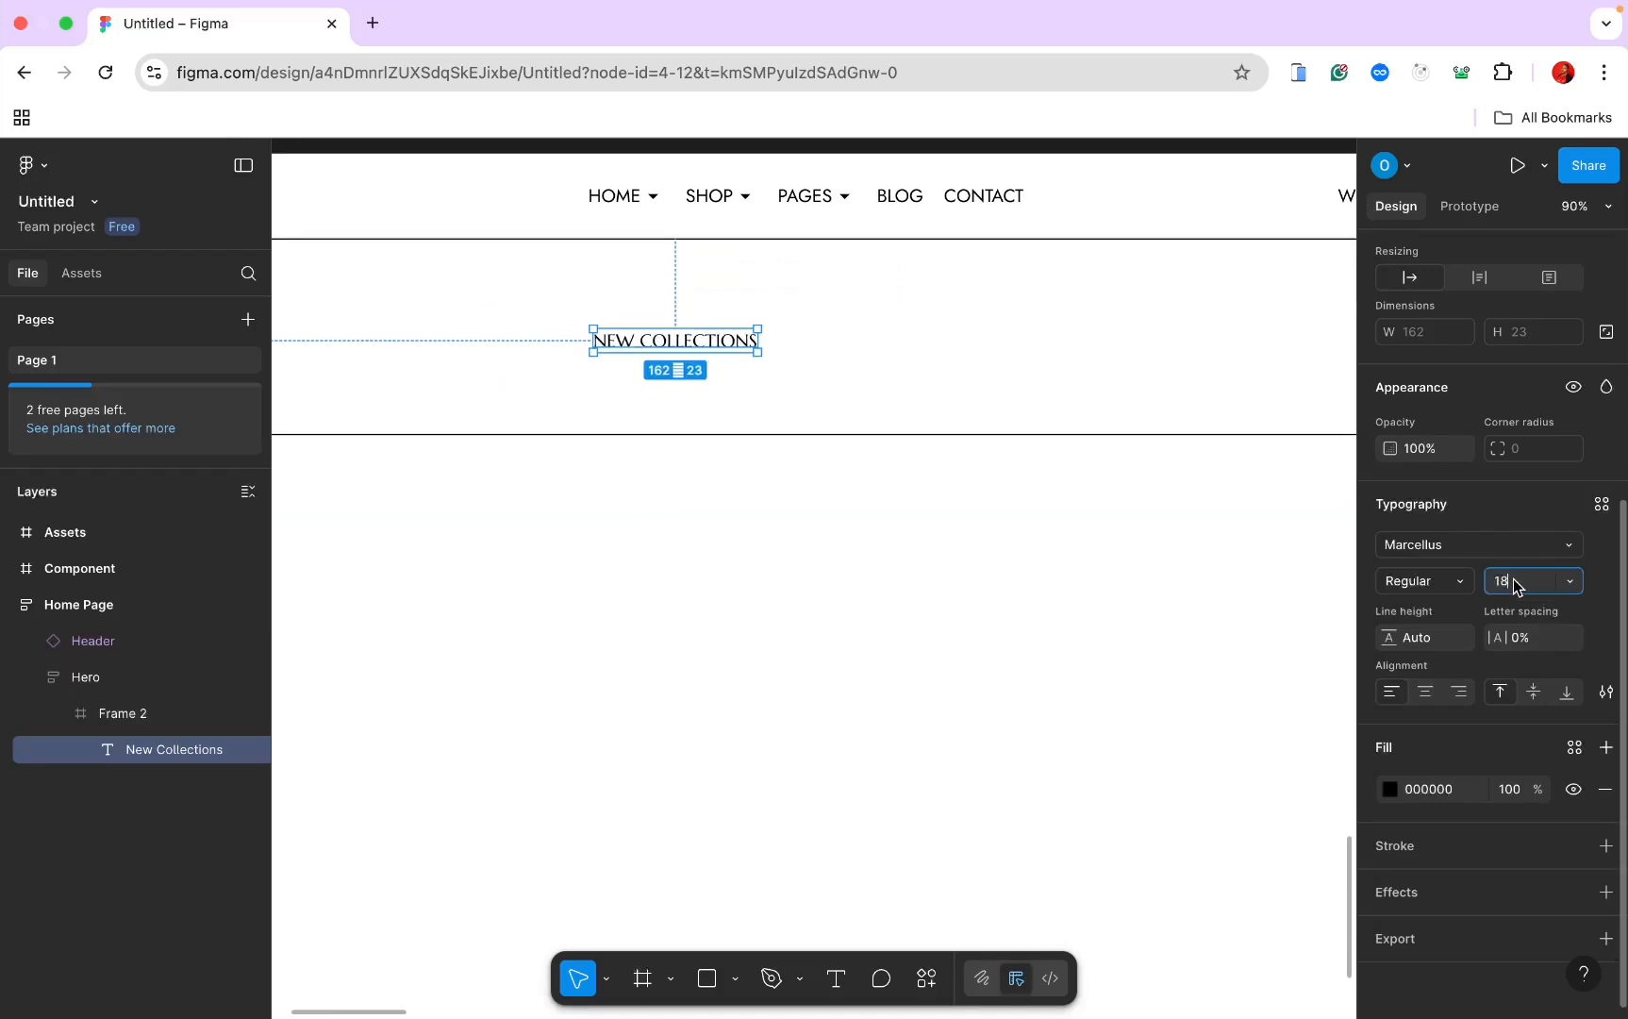
text(72)
key(Return)
scroll(1132, 543, down, 3)
scroll(1227, 557, down, 1)
click(1424, 580)
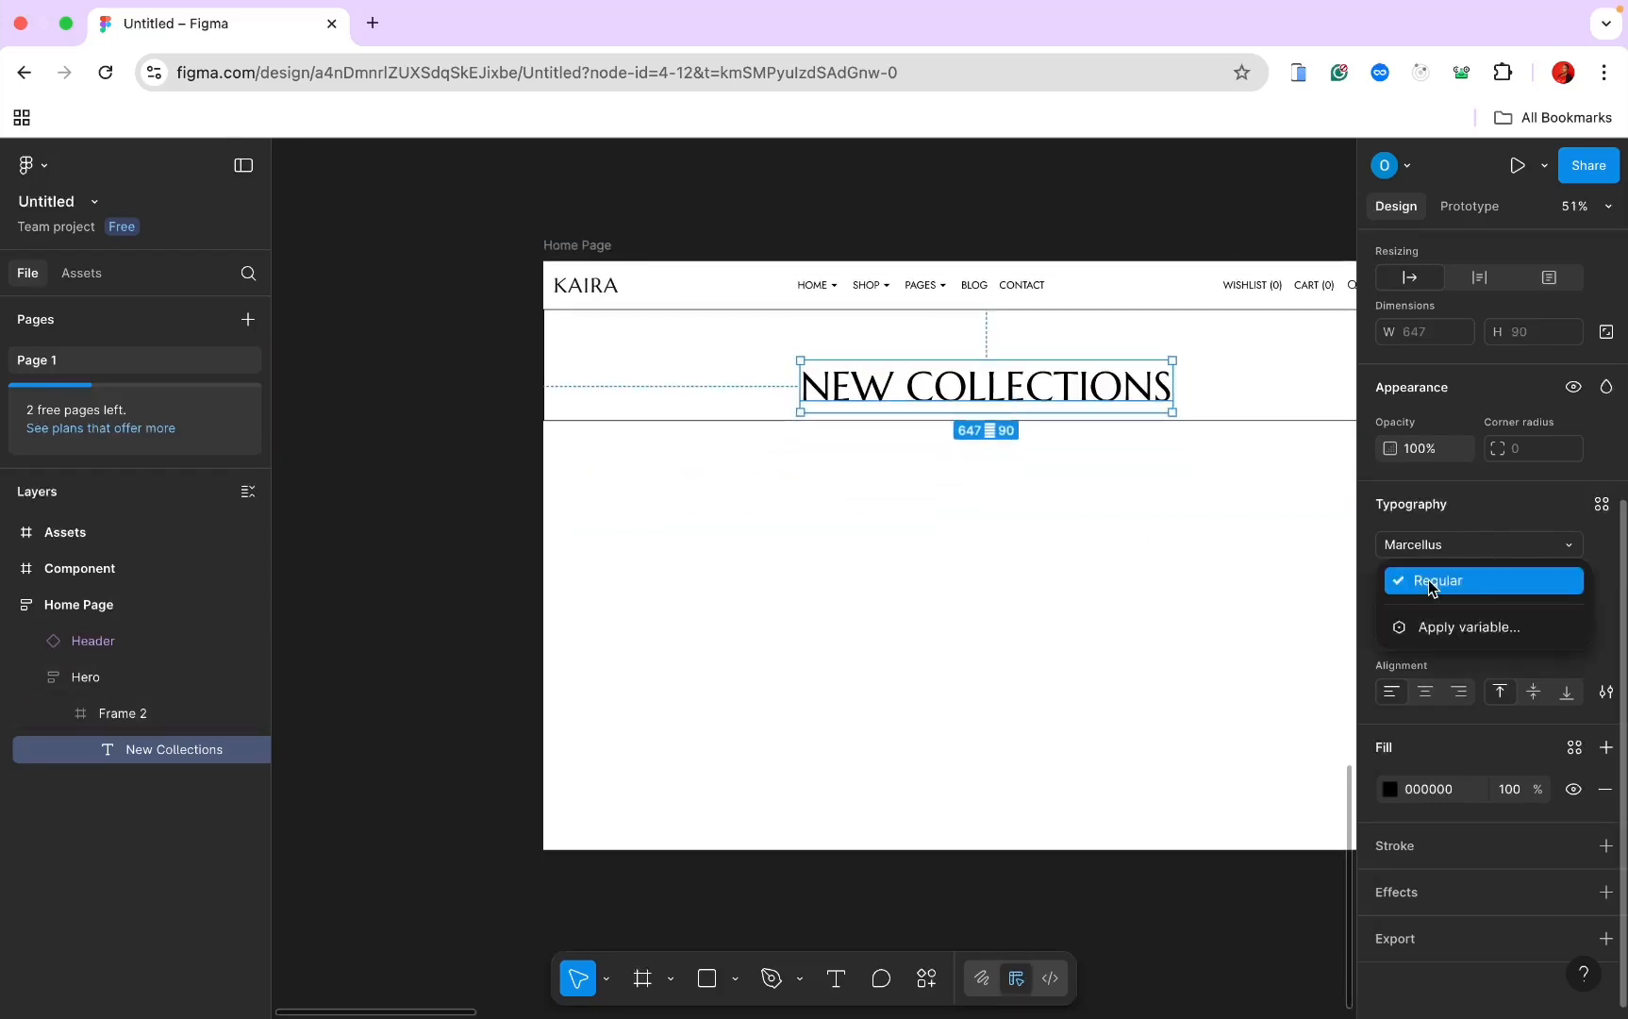
click(1428, 579)
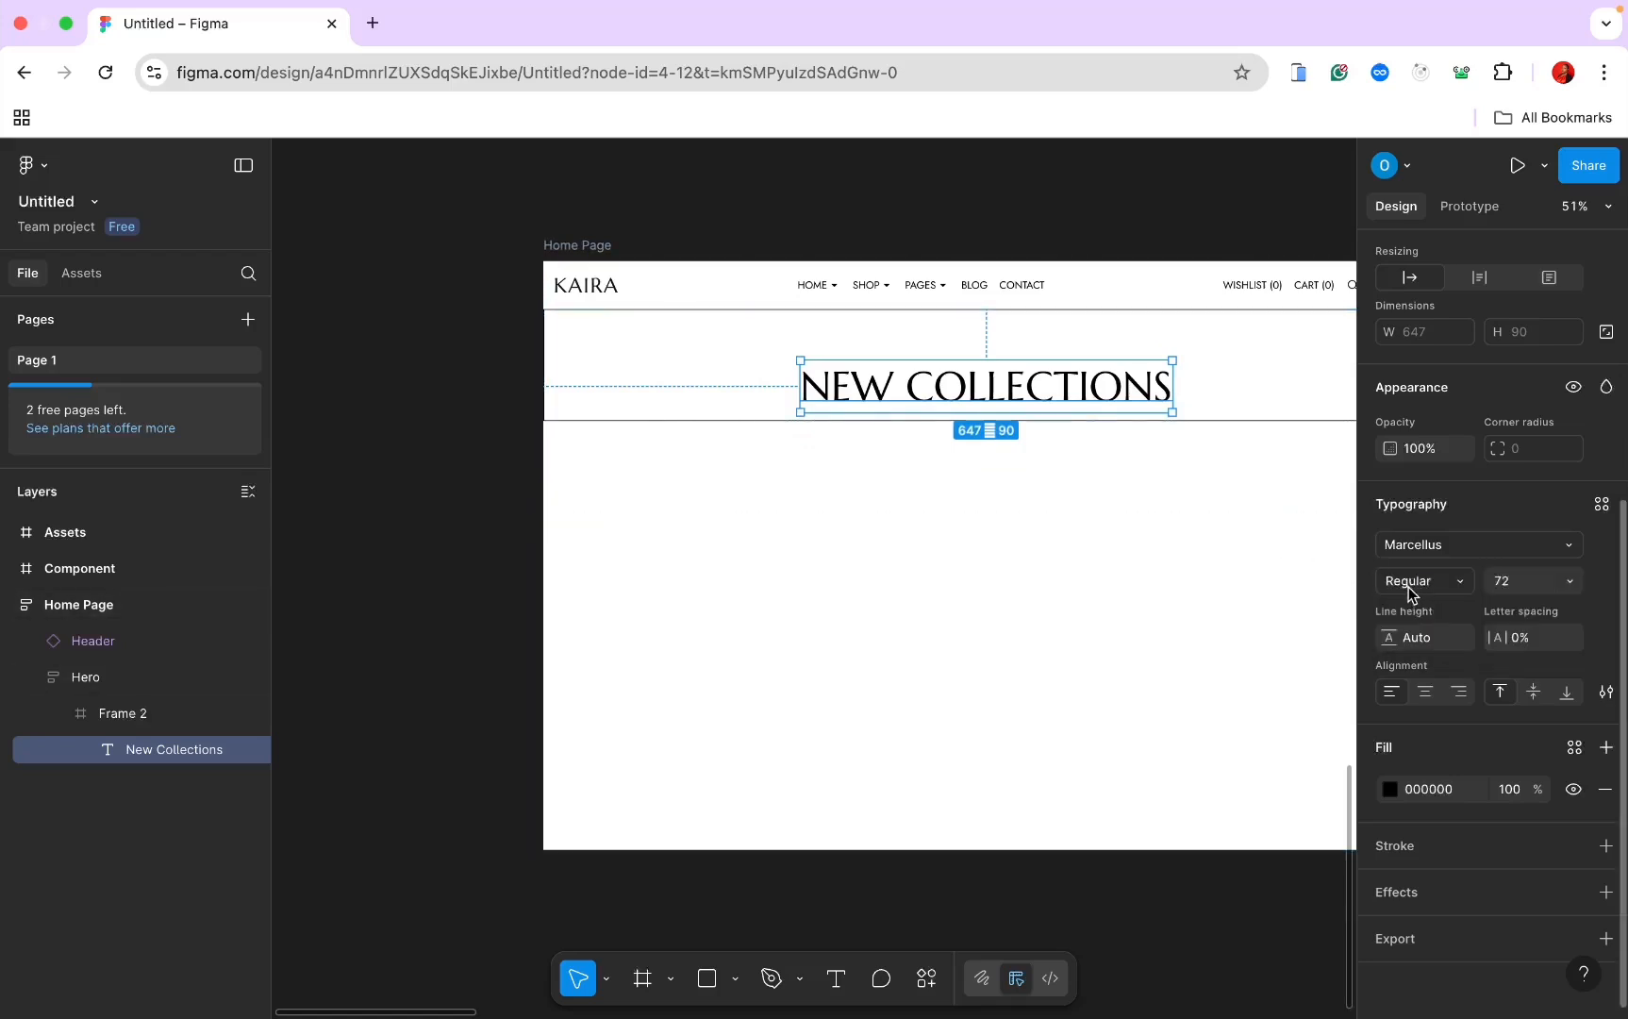
key(Escape)
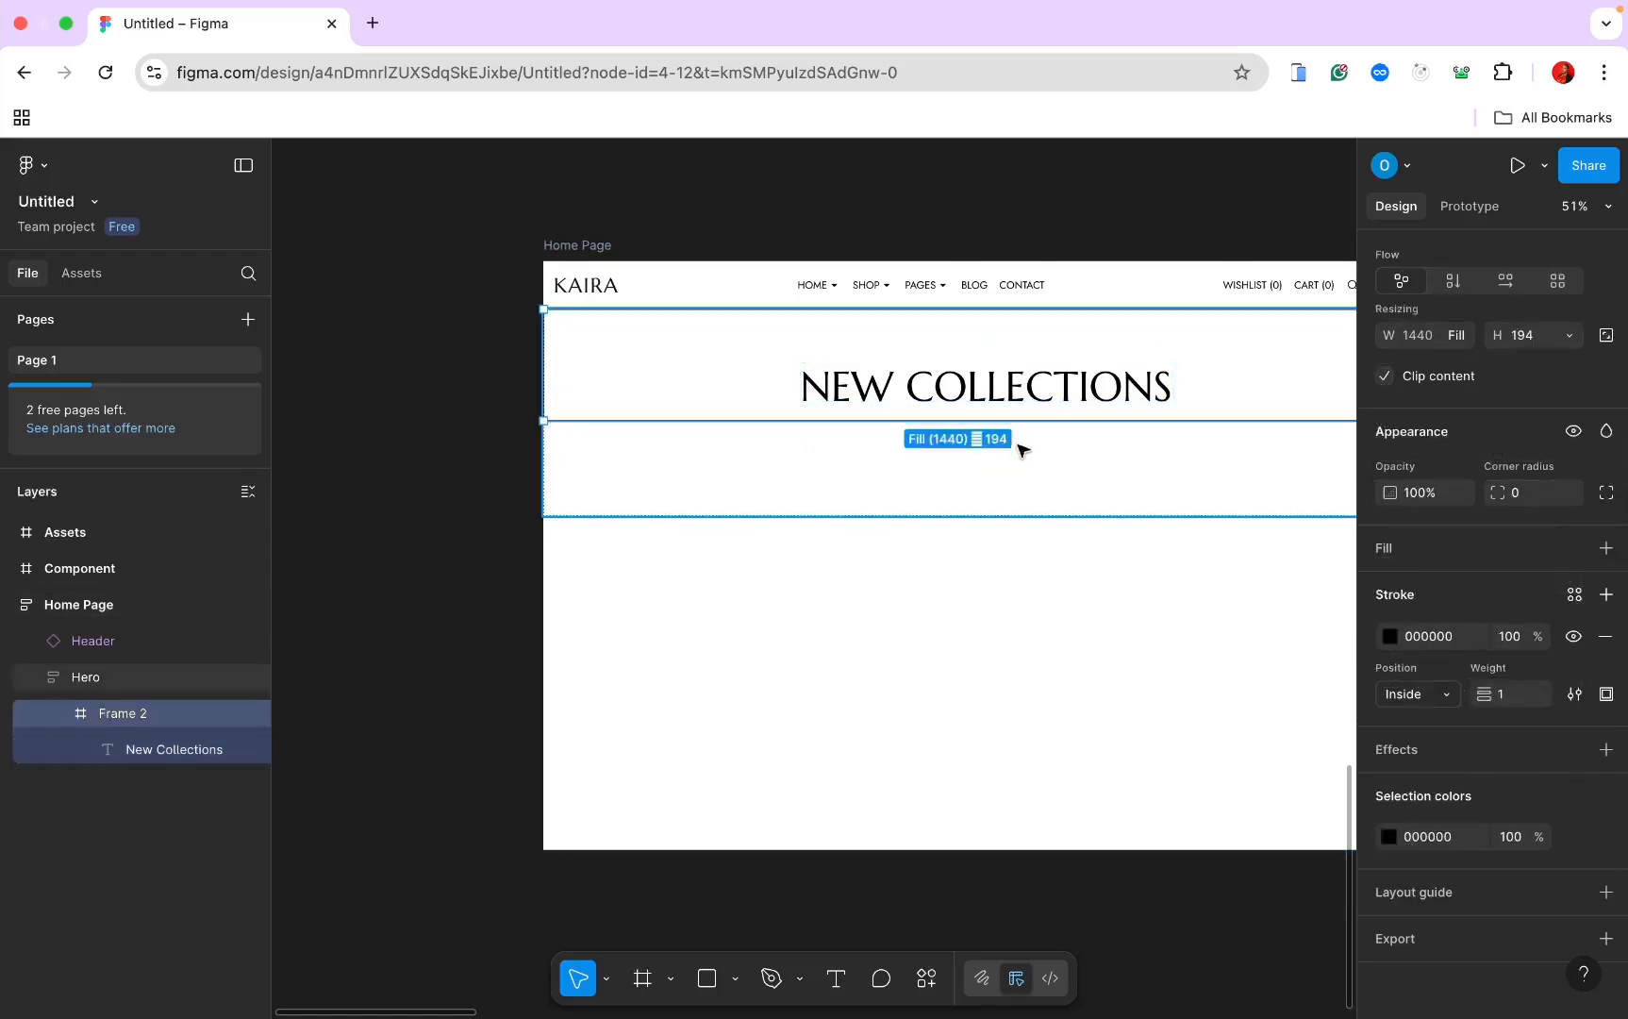
Step: Start a new text layer below the heading and set its font to Jost
click(835, 985)
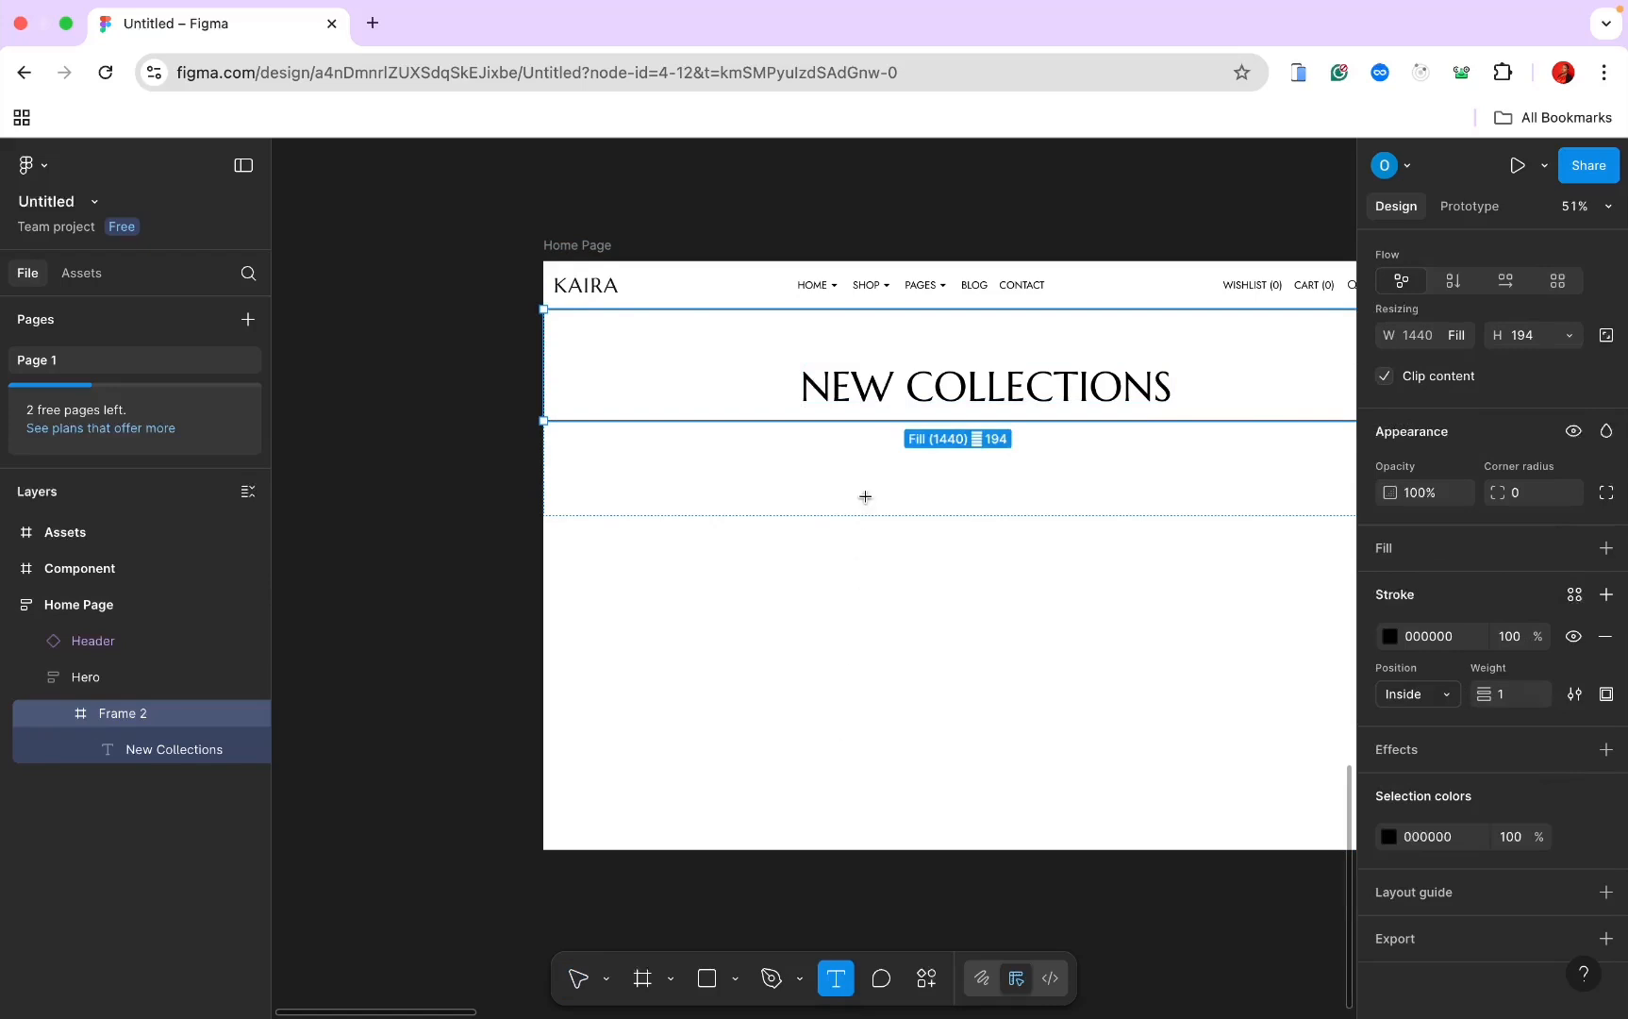
click(894, 336)
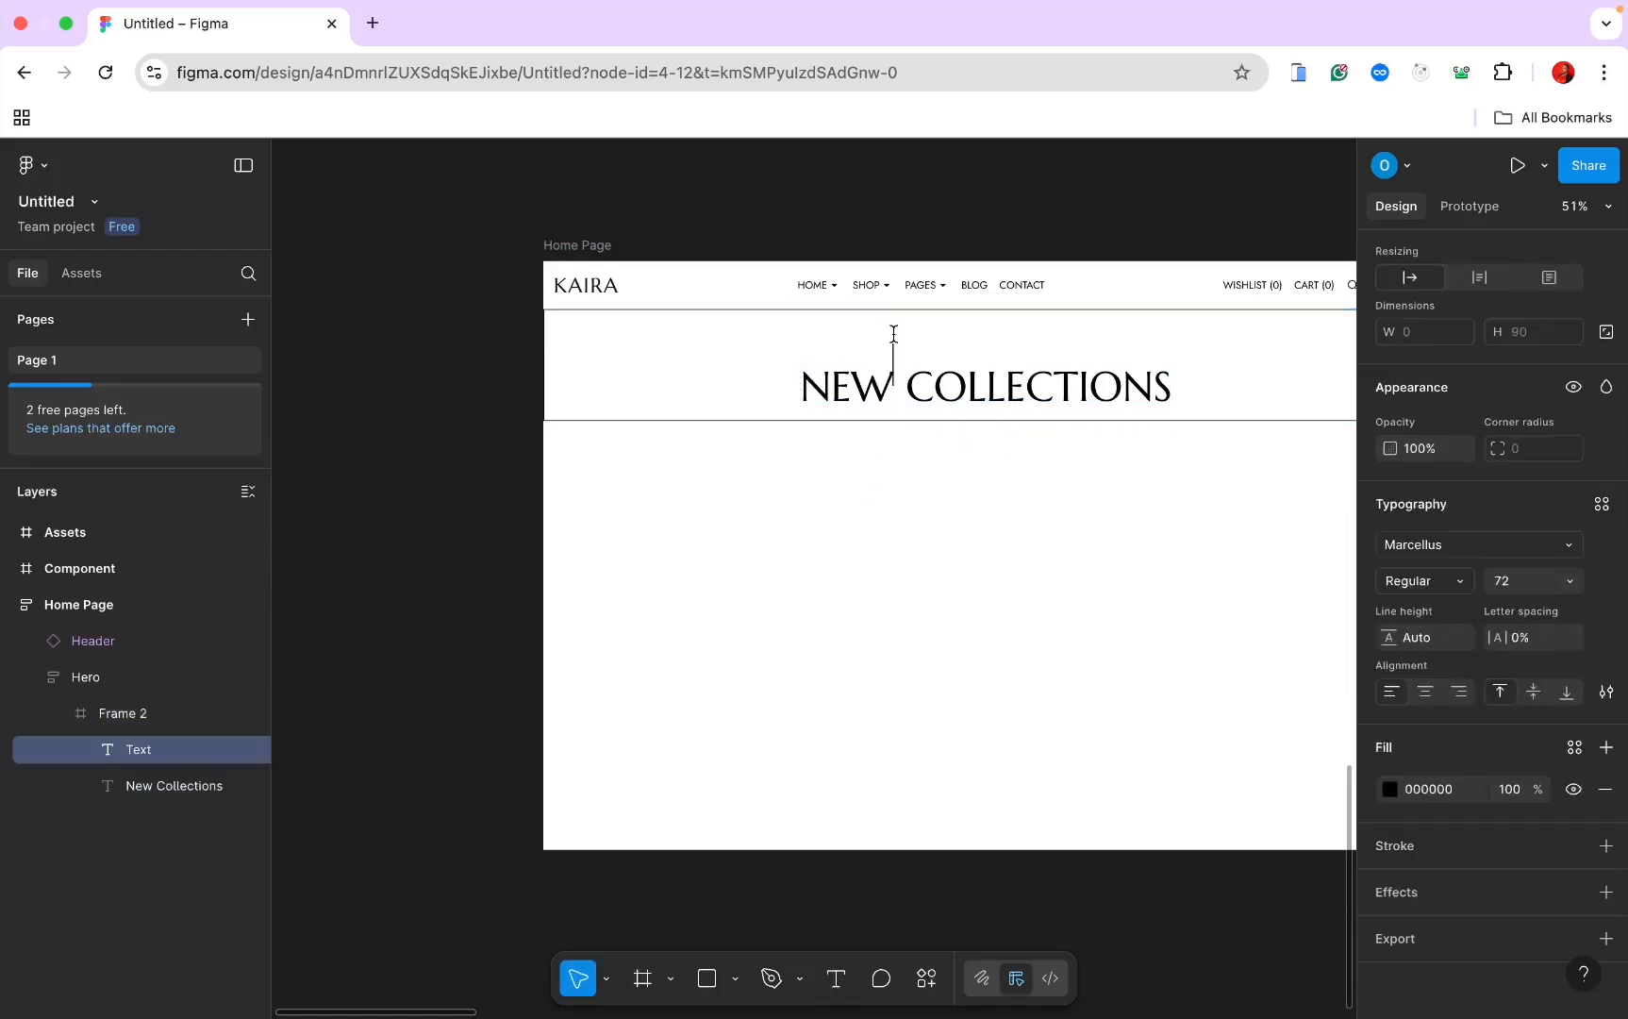
click(1453, 547)
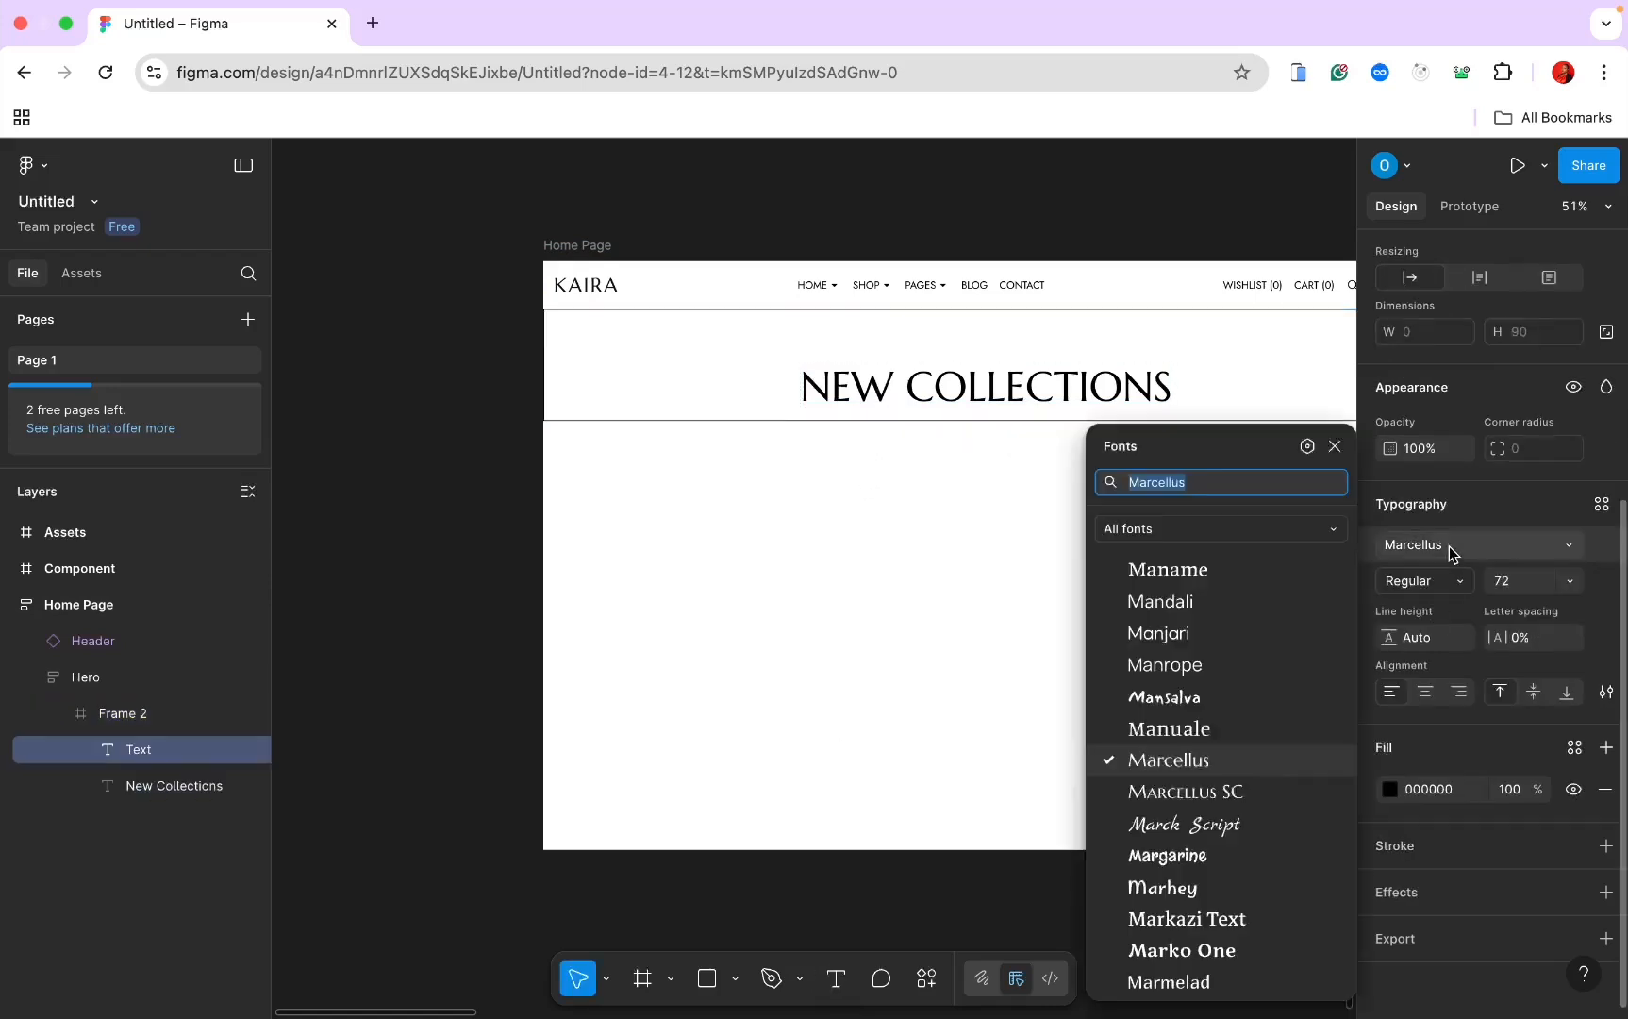
text(jost)
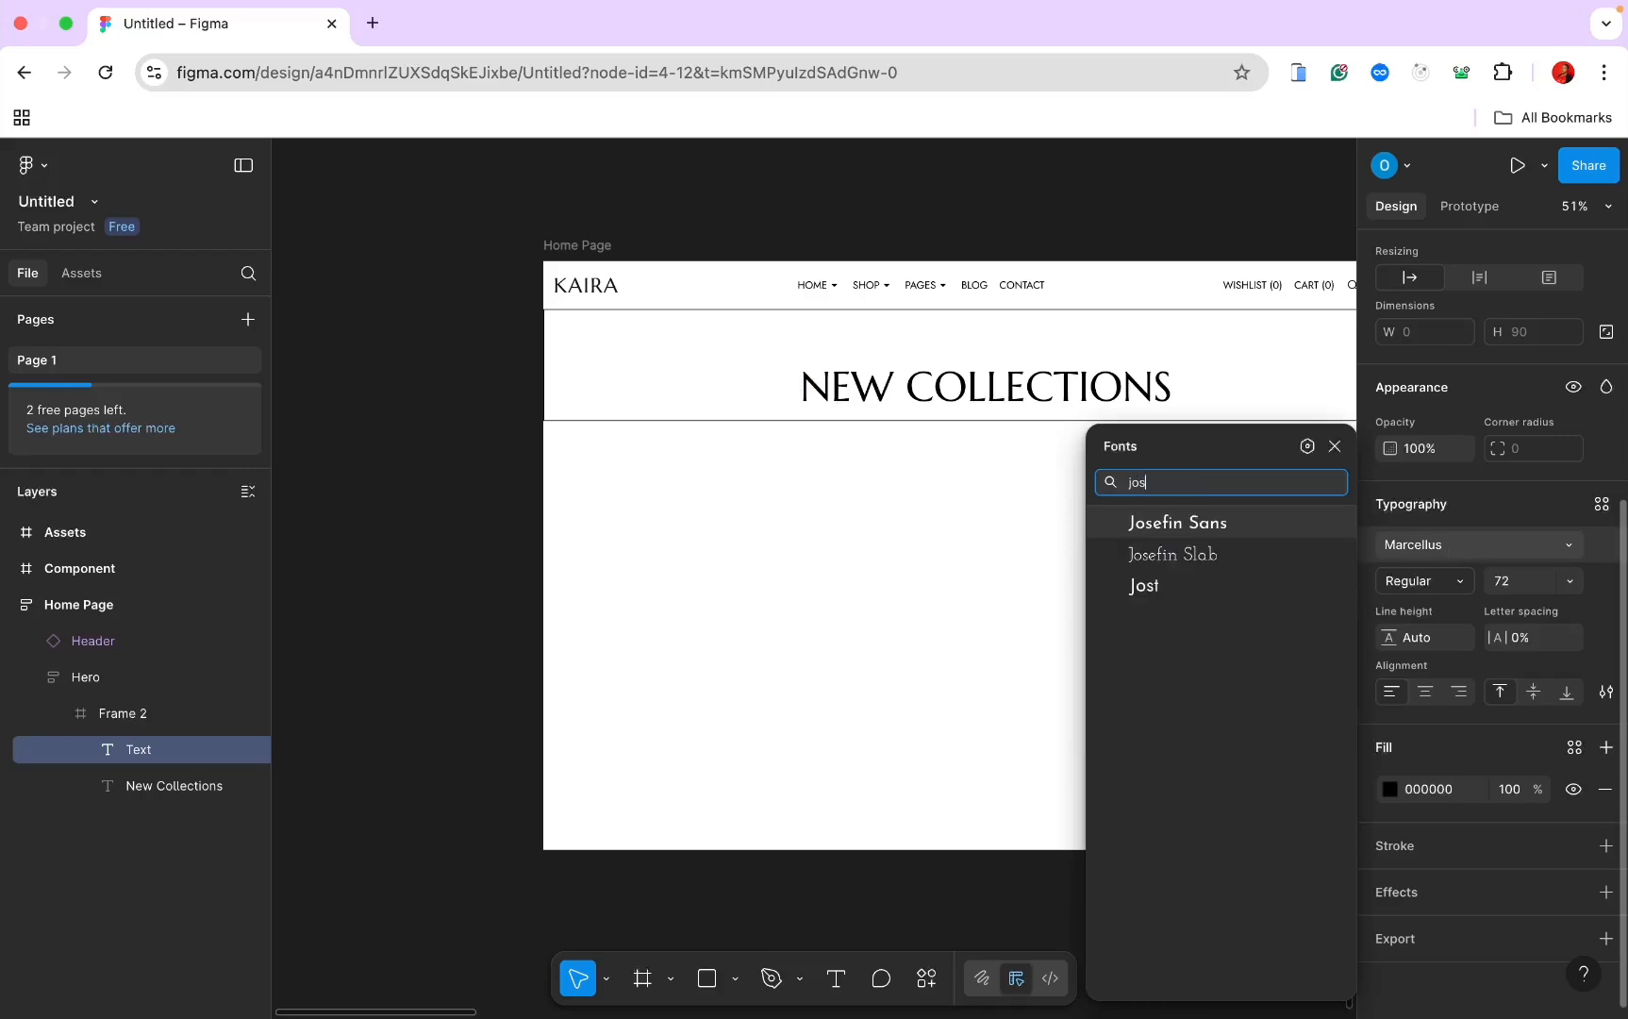
key(Return)
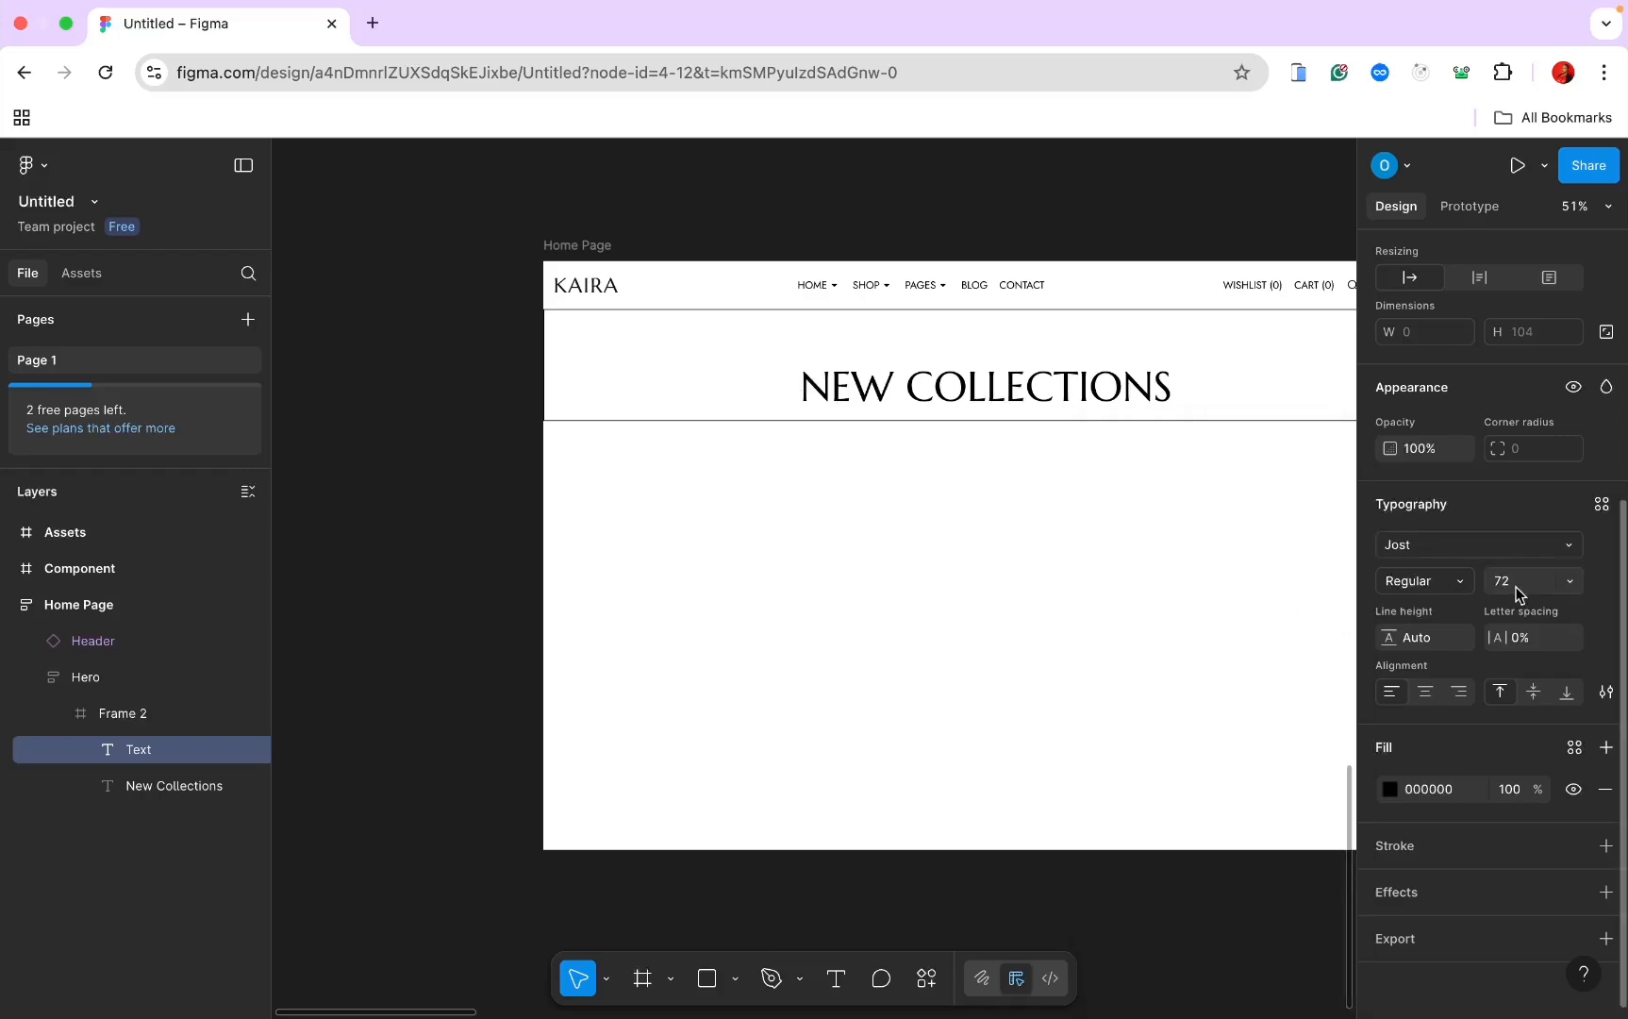
Step: Generate English lorem ipsum text, medium length with 3 paragraphs, using the Lorem ipsum universal plugin
key(super+k)
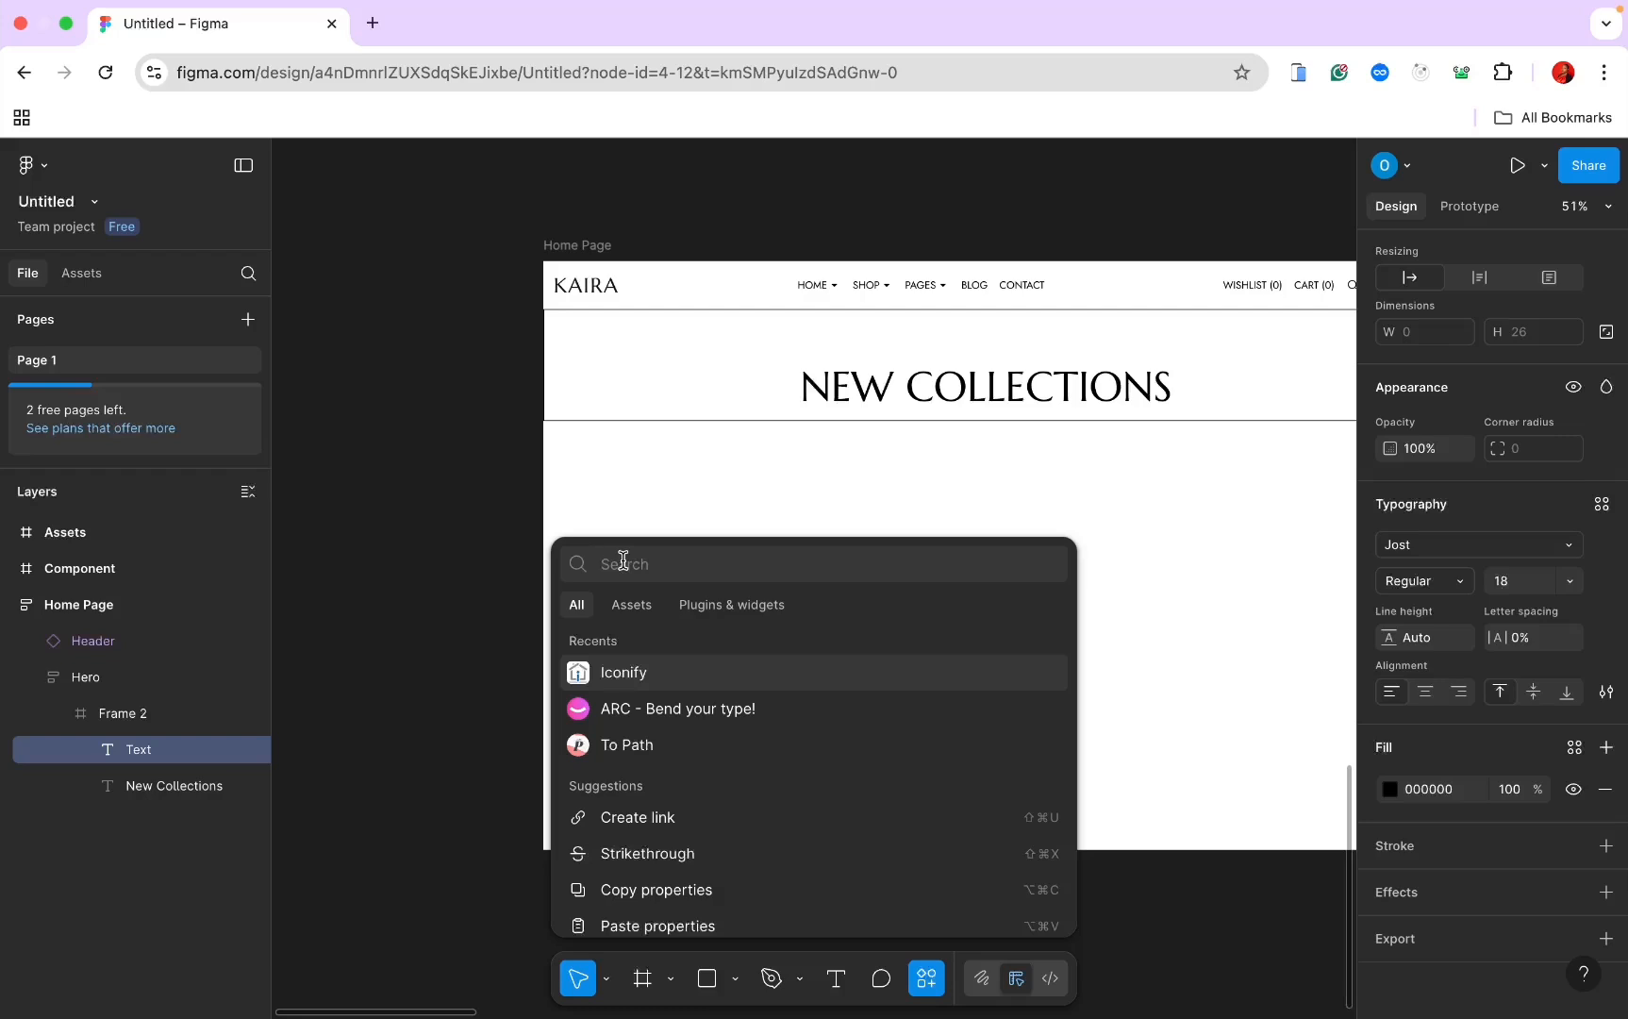
text(lo)
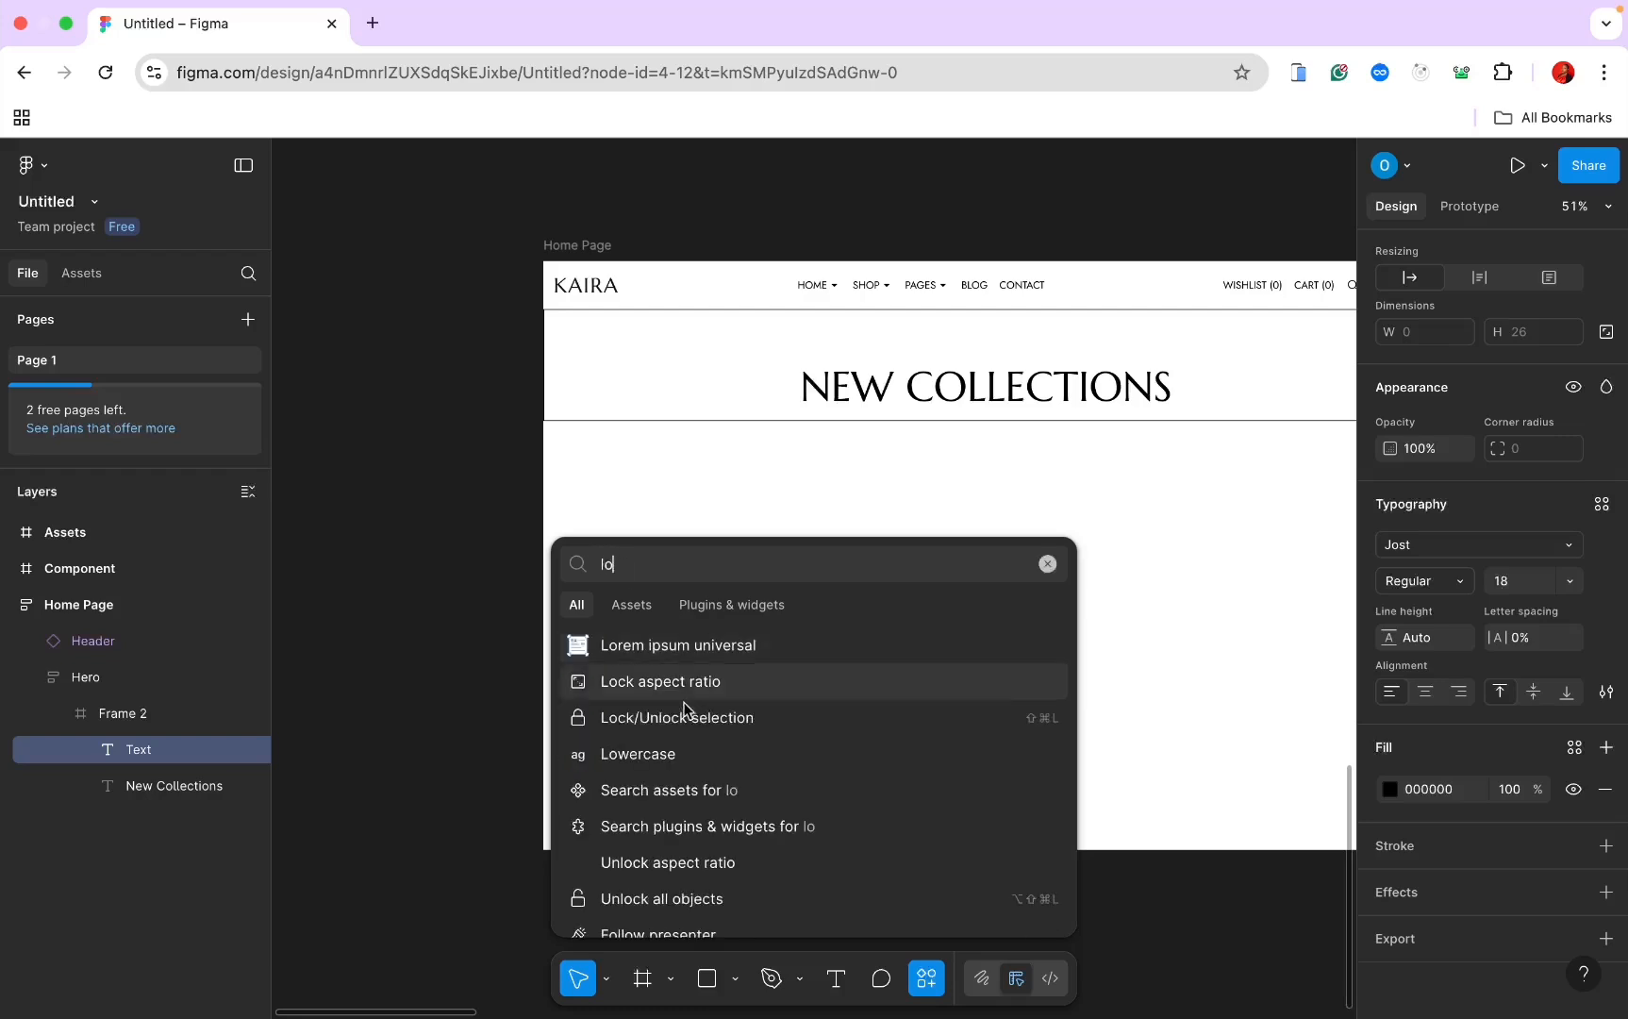
click(713, 644)
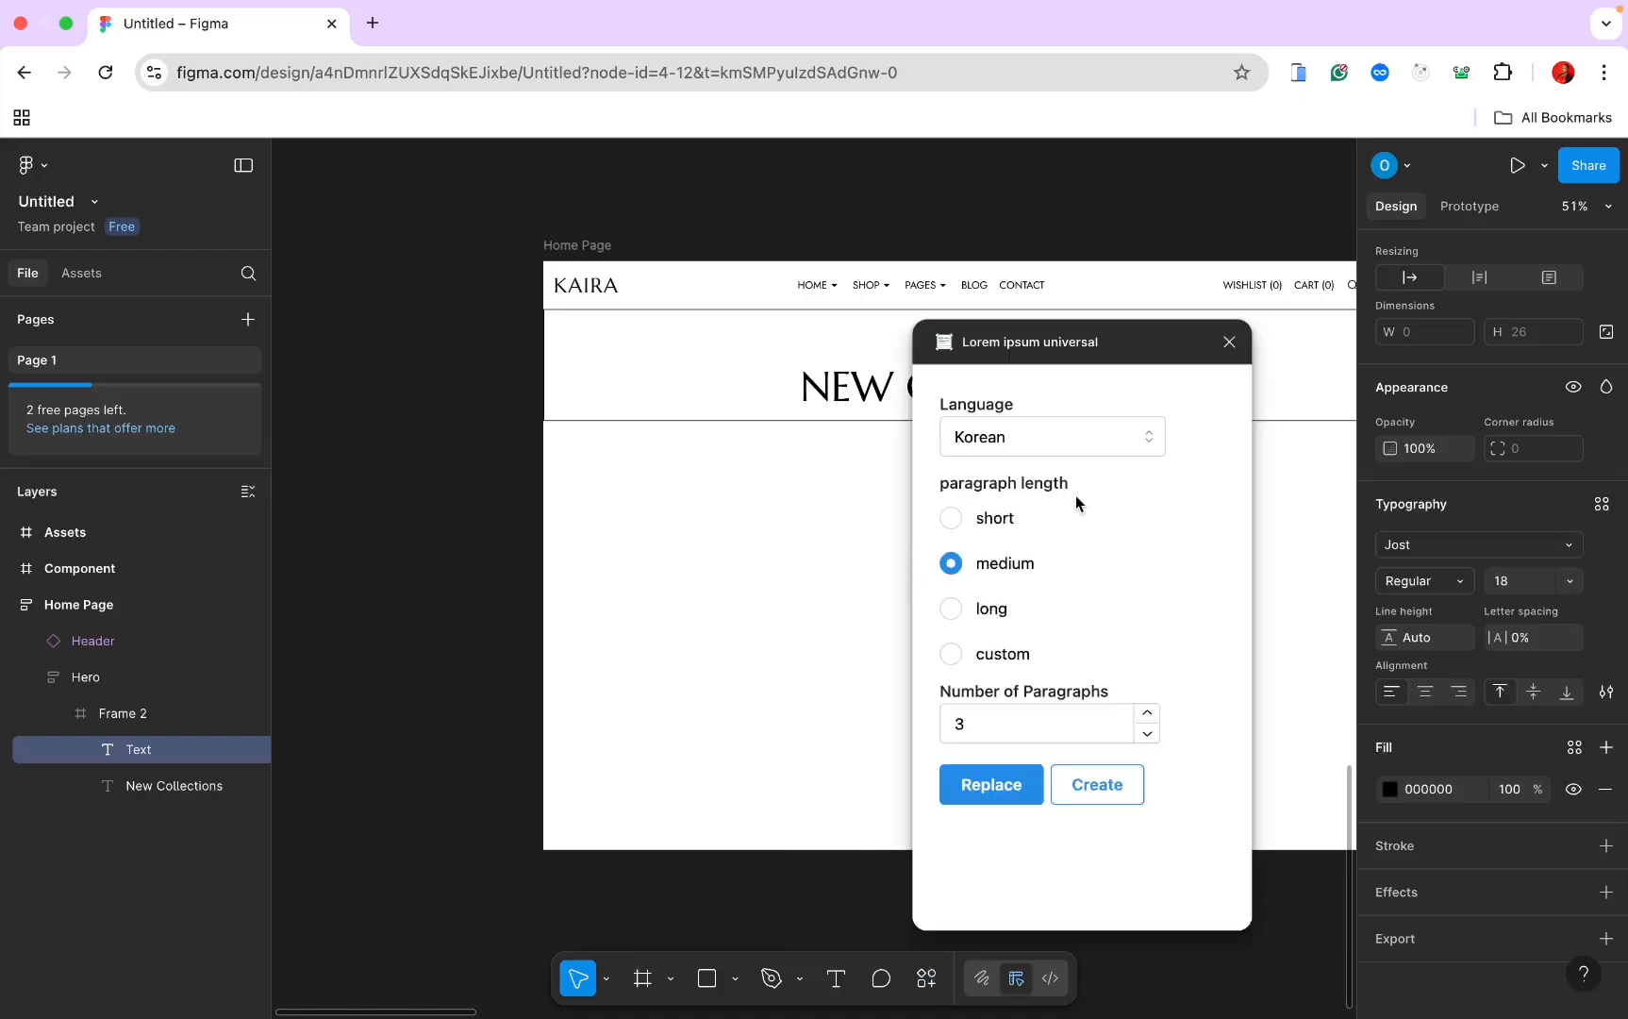
click(1052, 452)
click(1041, 537)
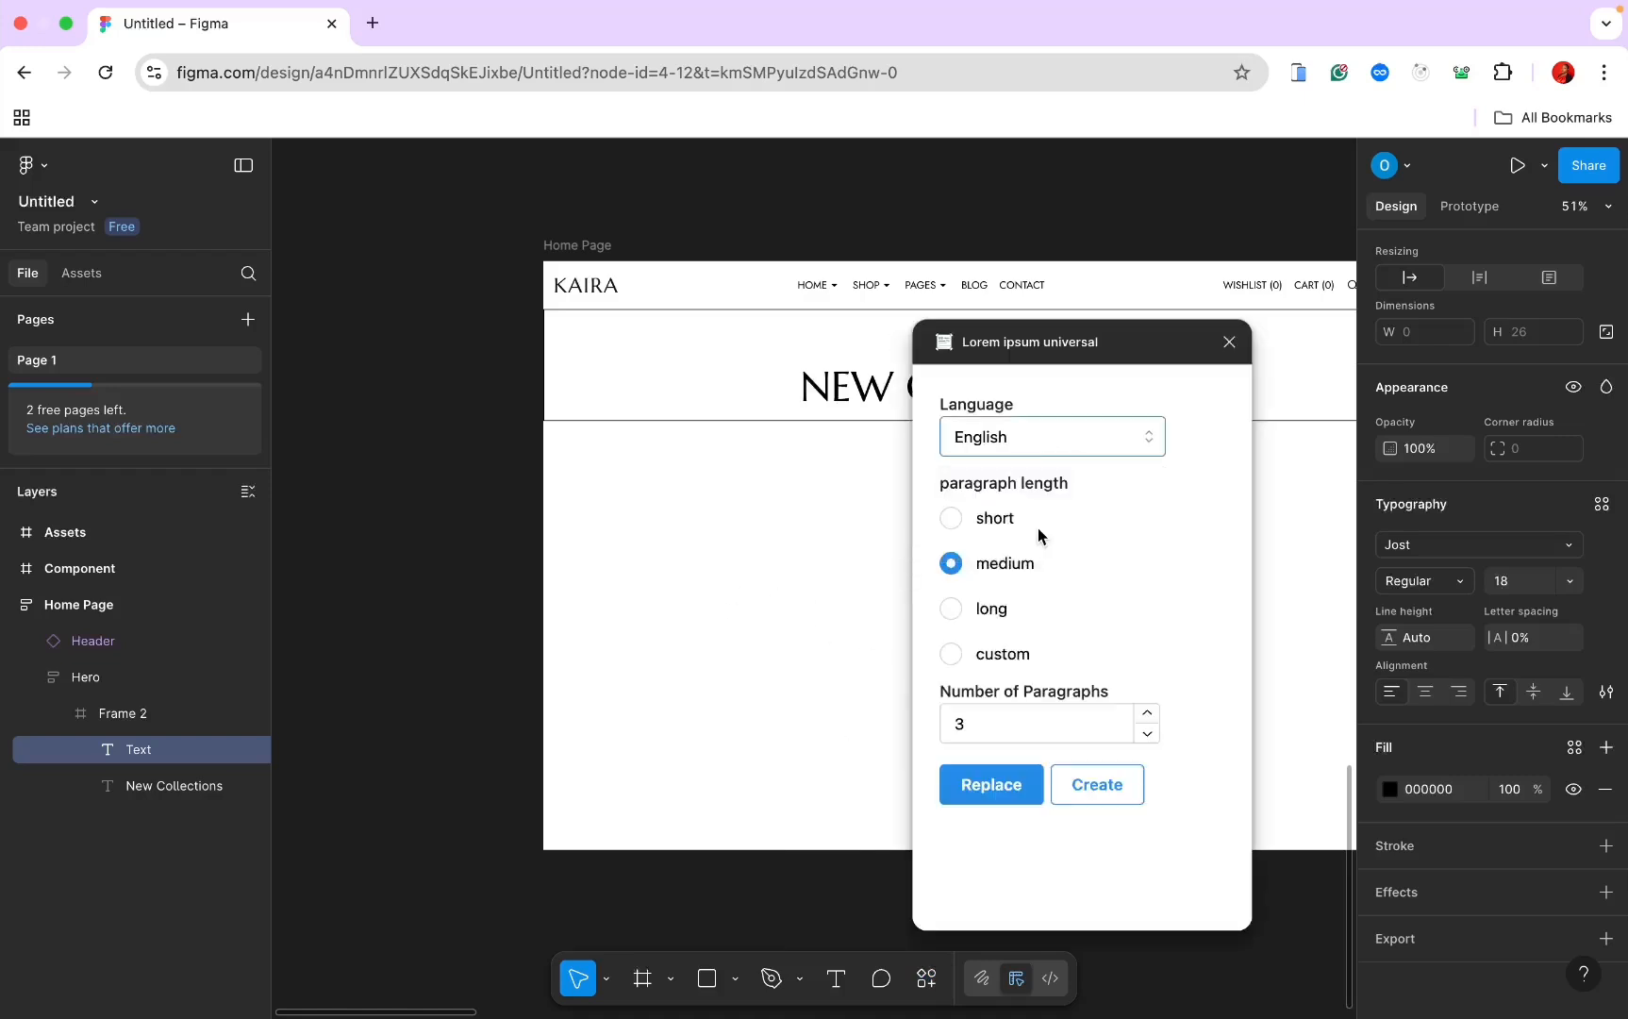
click(963, 724)
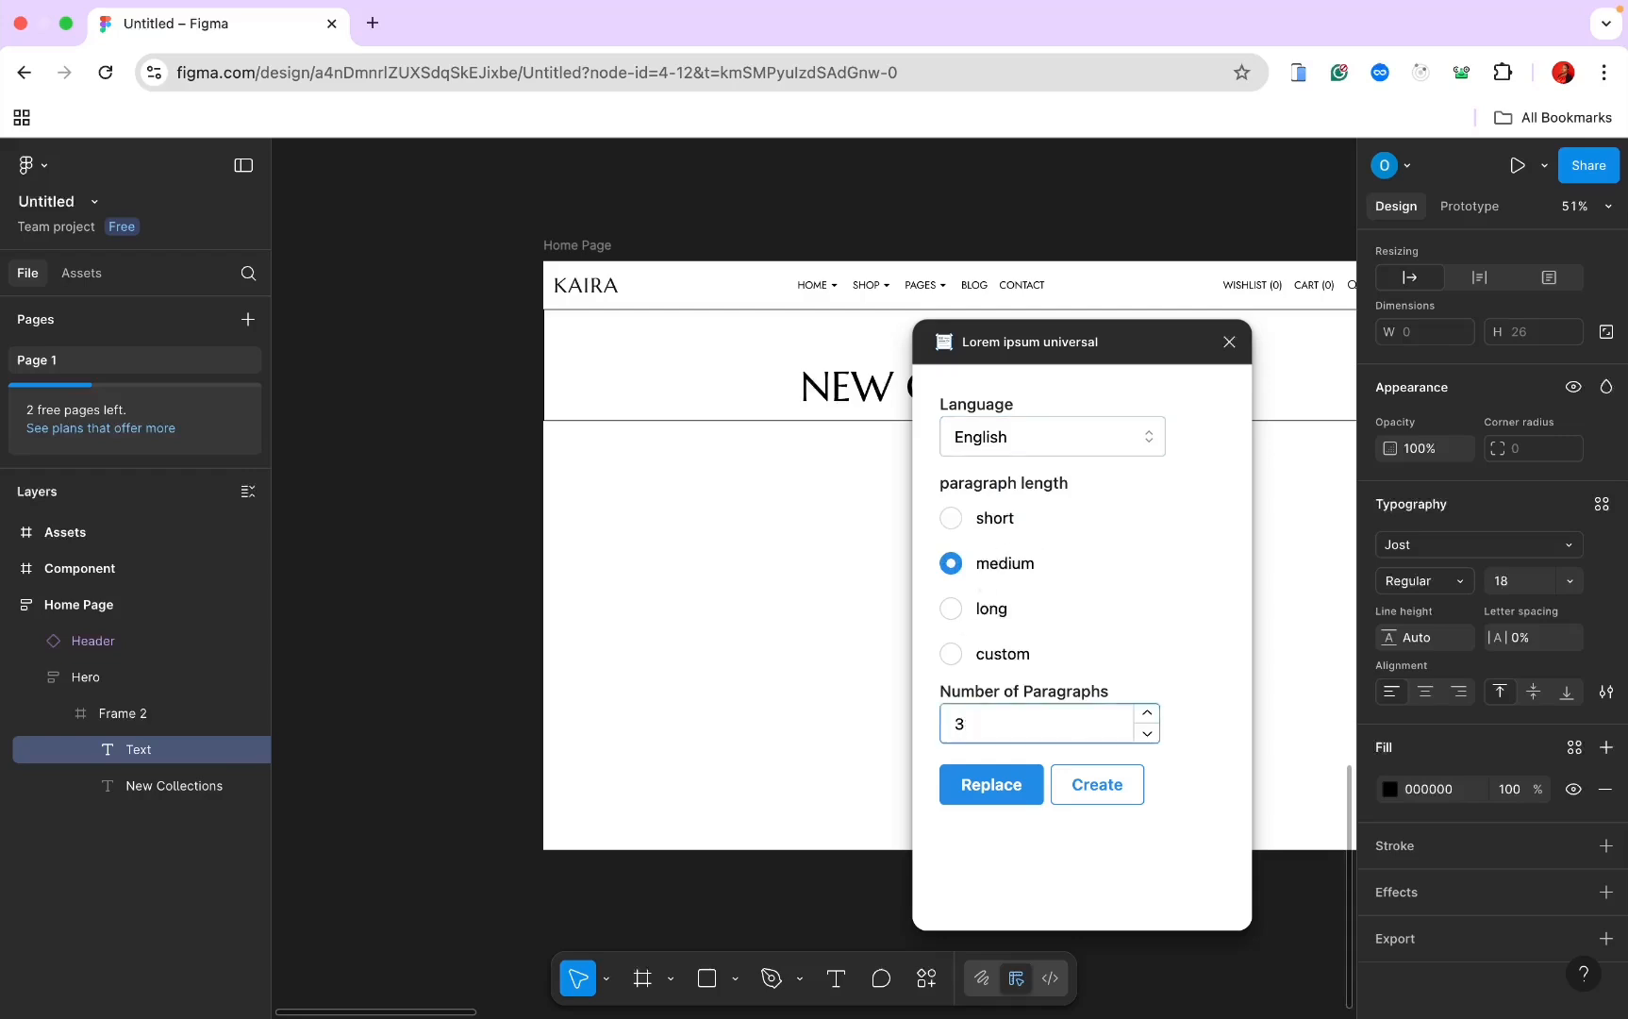
click(1114, 797)
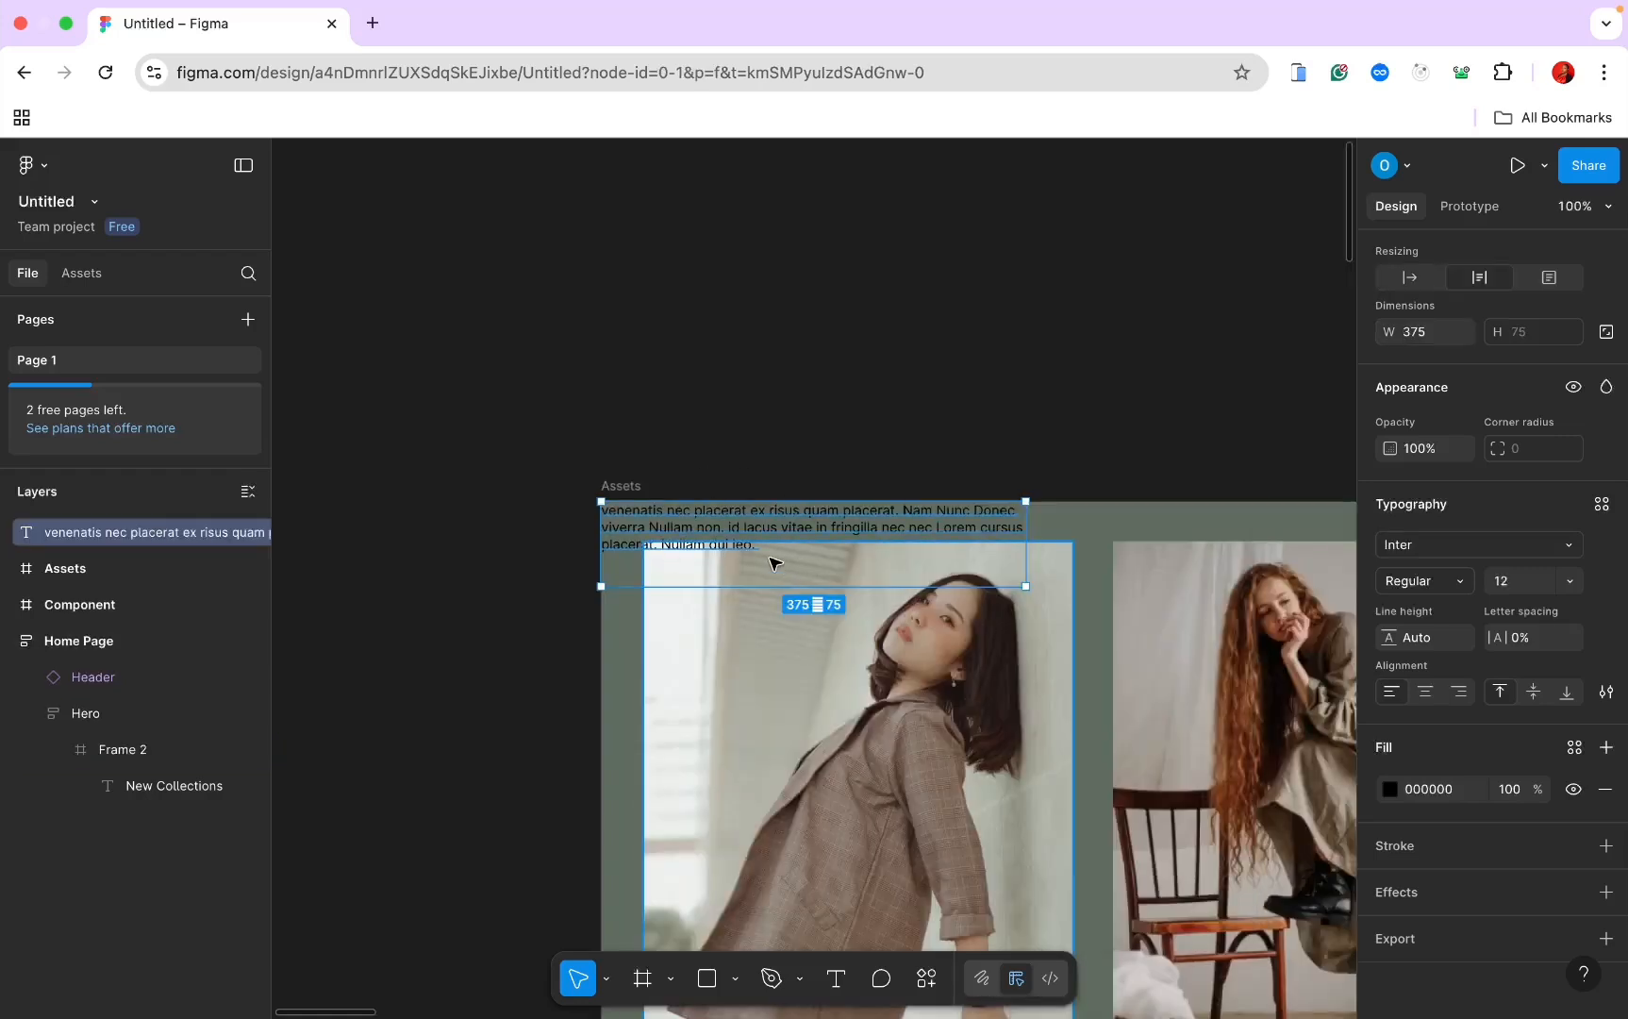
Step: Move the lorem text layer into Frame 2 in the Hero section
key(super+x)
scroll(769, 557, down, 4)
scroll(769, 558, down, 8)
scroll(769, 557, up, 2)
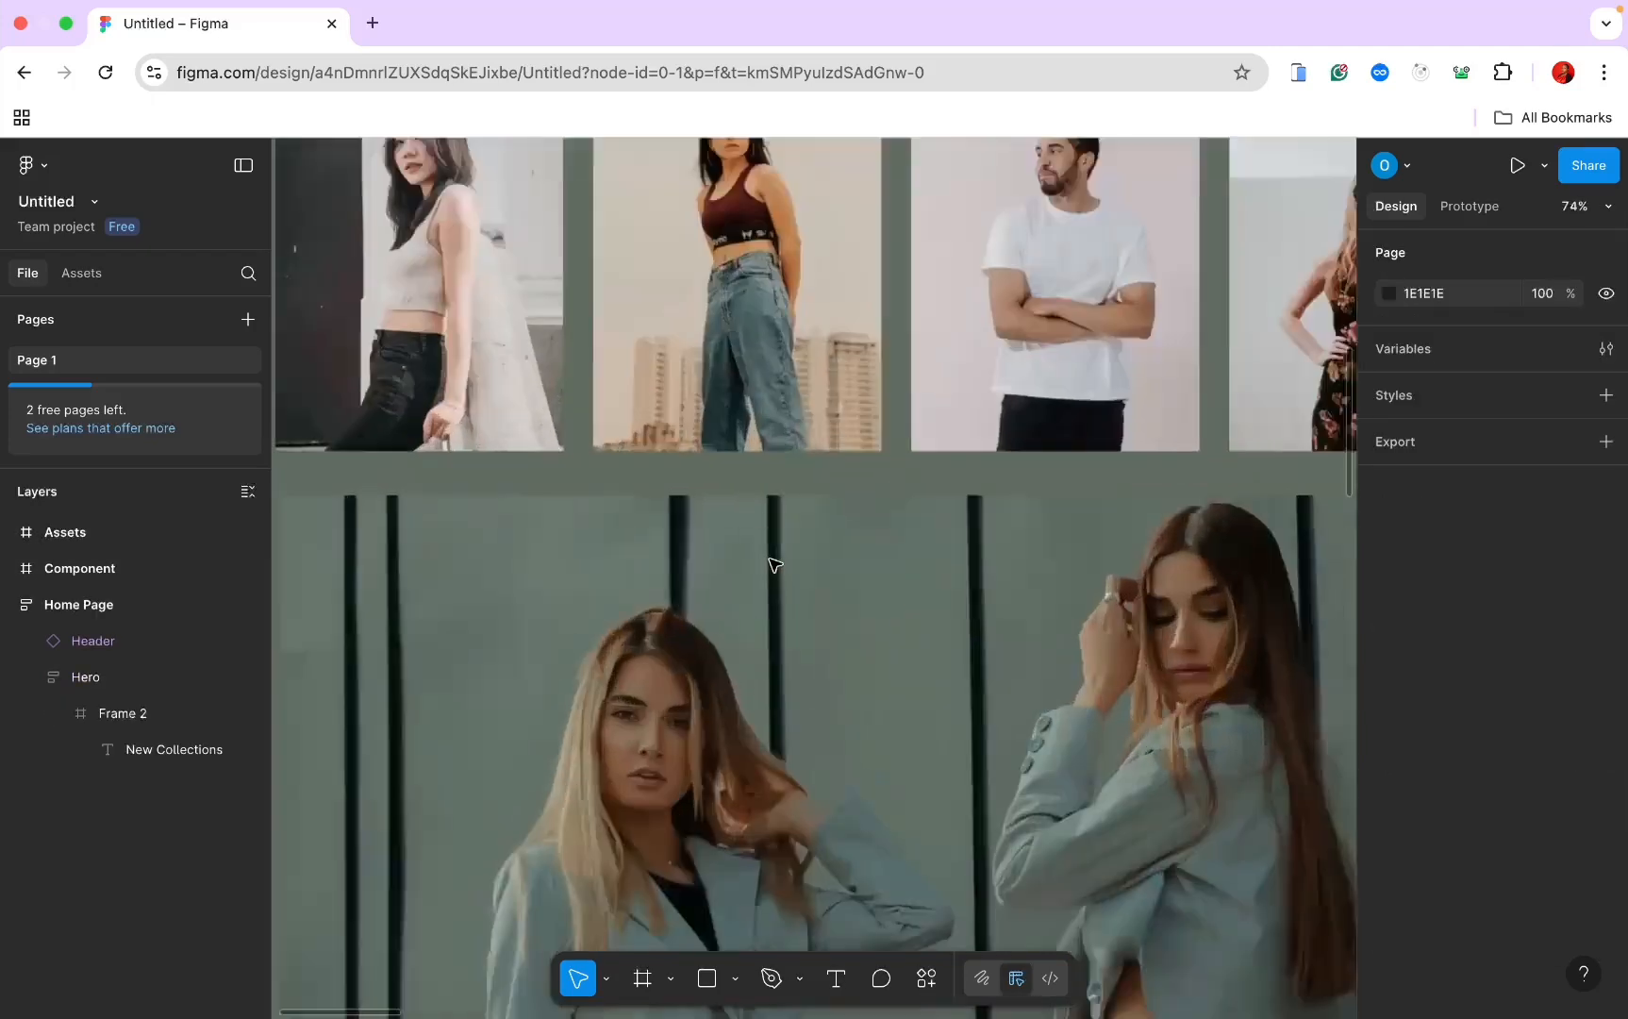
scroll(772, 562, up, 3)
scroll(770, 611, down, 8)
scroll(771, 611, down, 5)
scroll(772, 612, up, 5)
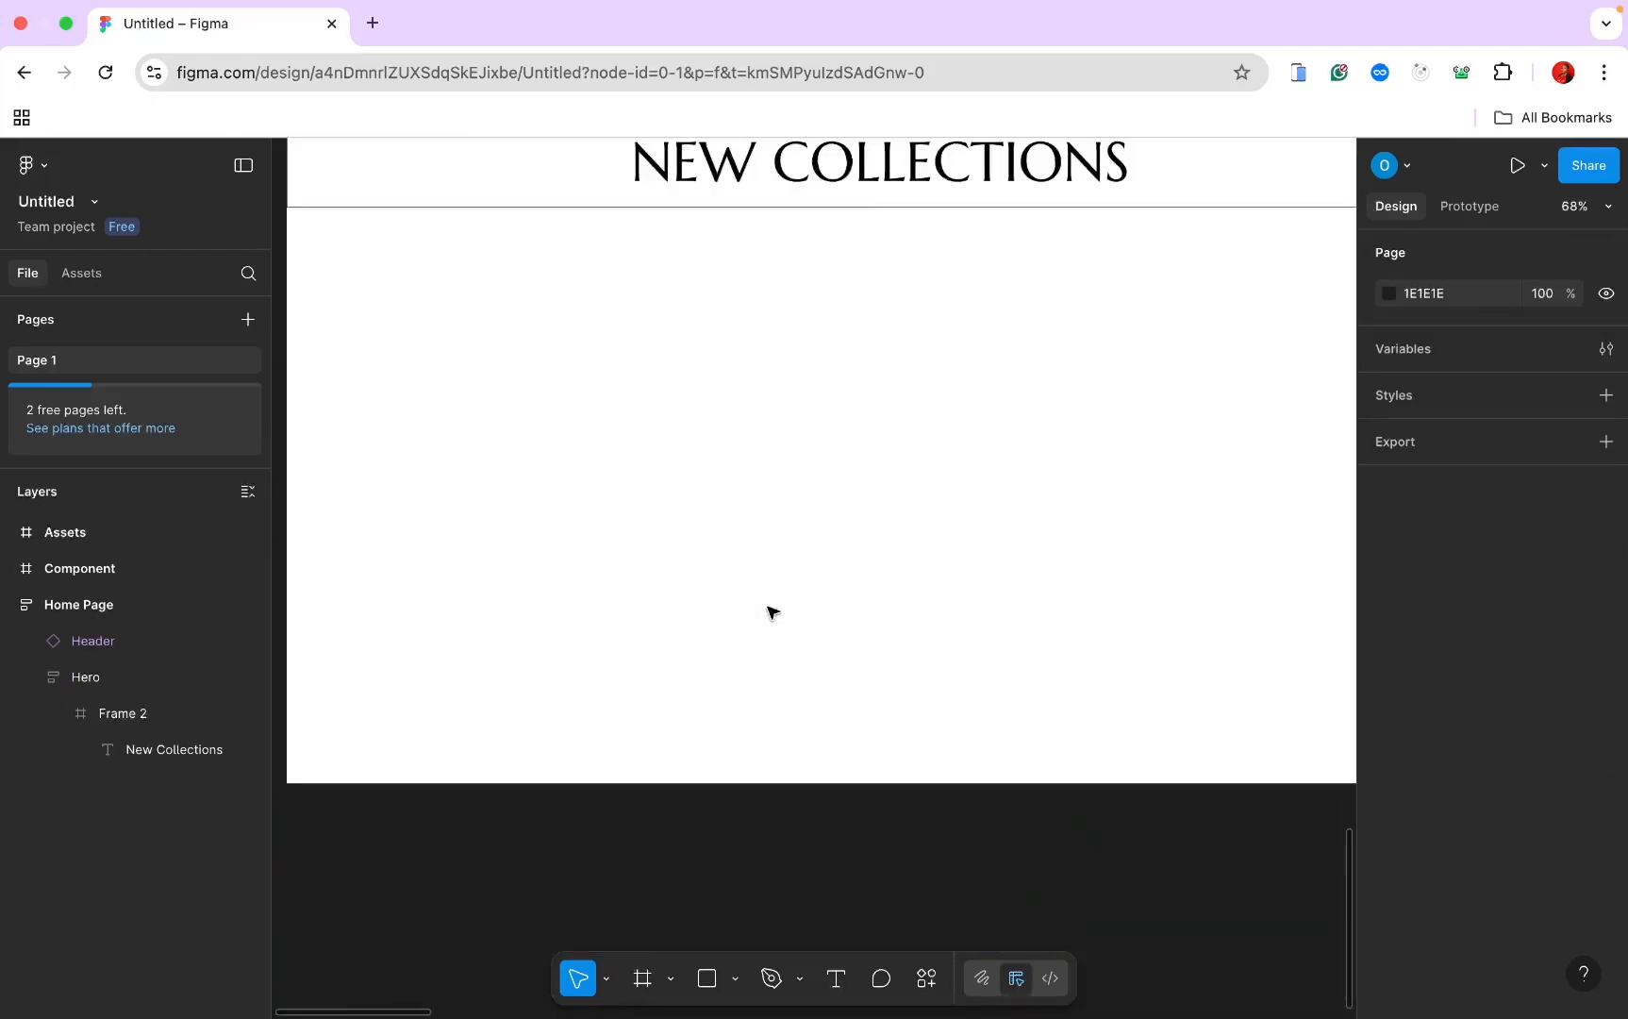
scroll(772, 612, up, 3)
click(742, 340)
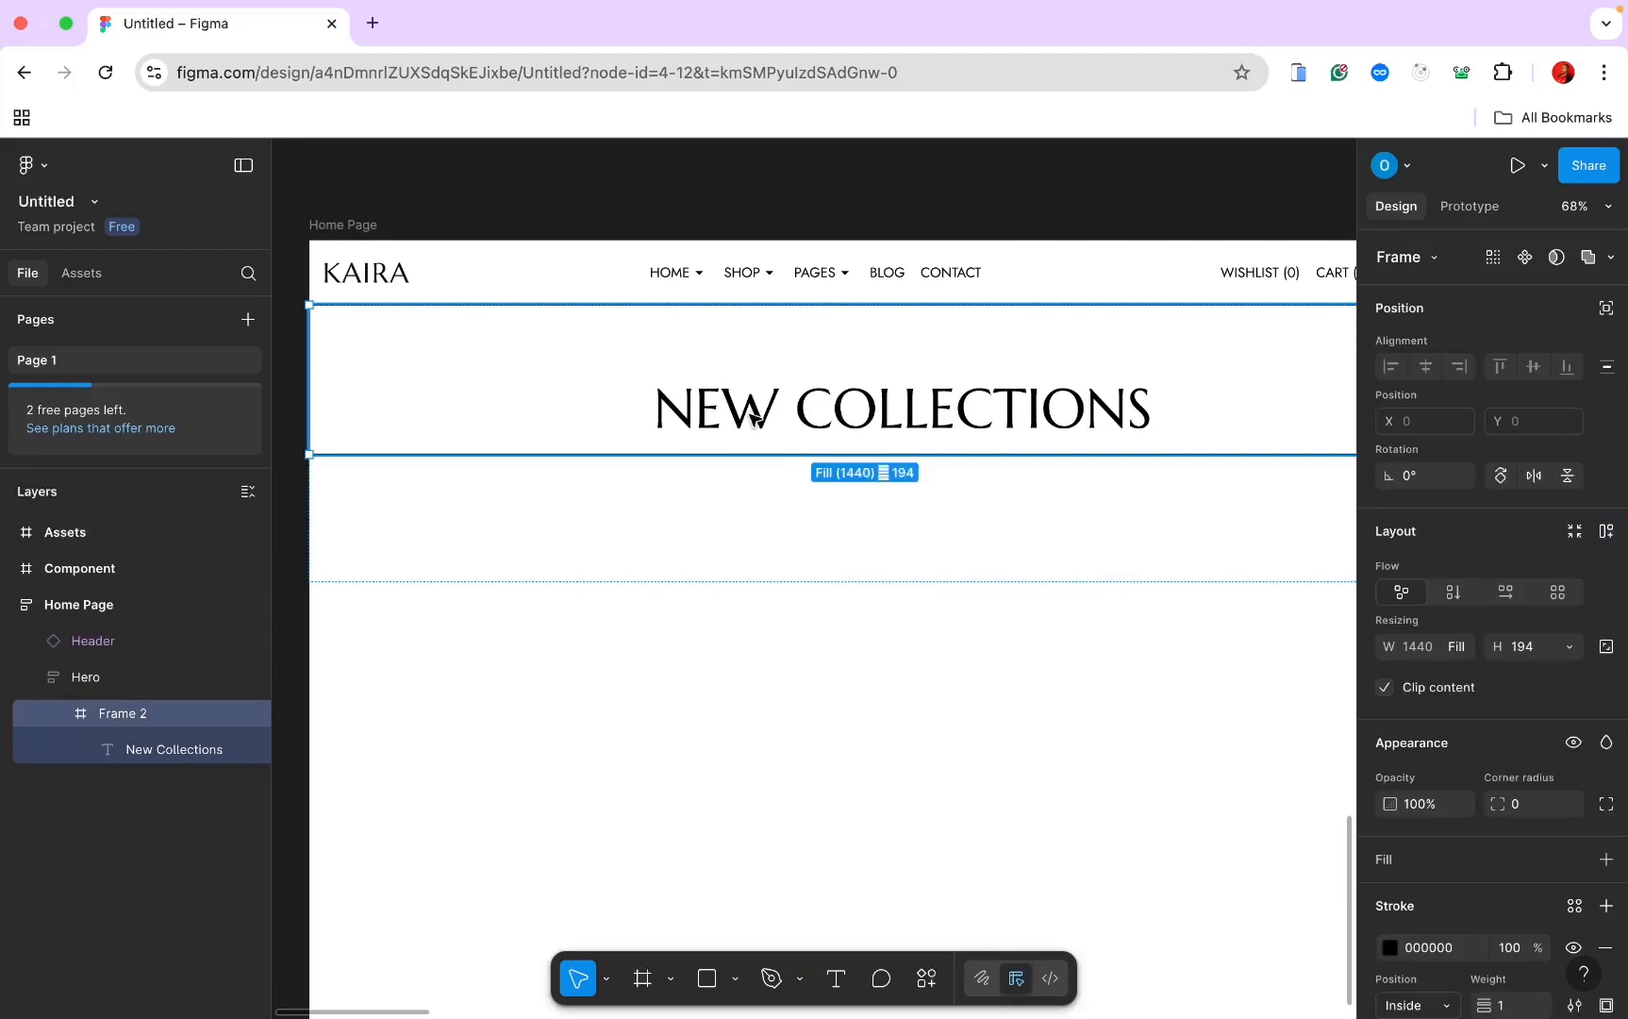
key(super+v)
Step: Give Frame 2 vertical, centre-aligned auto layout with NEW COLLECTIONS above the paragraph
click(156, 714)
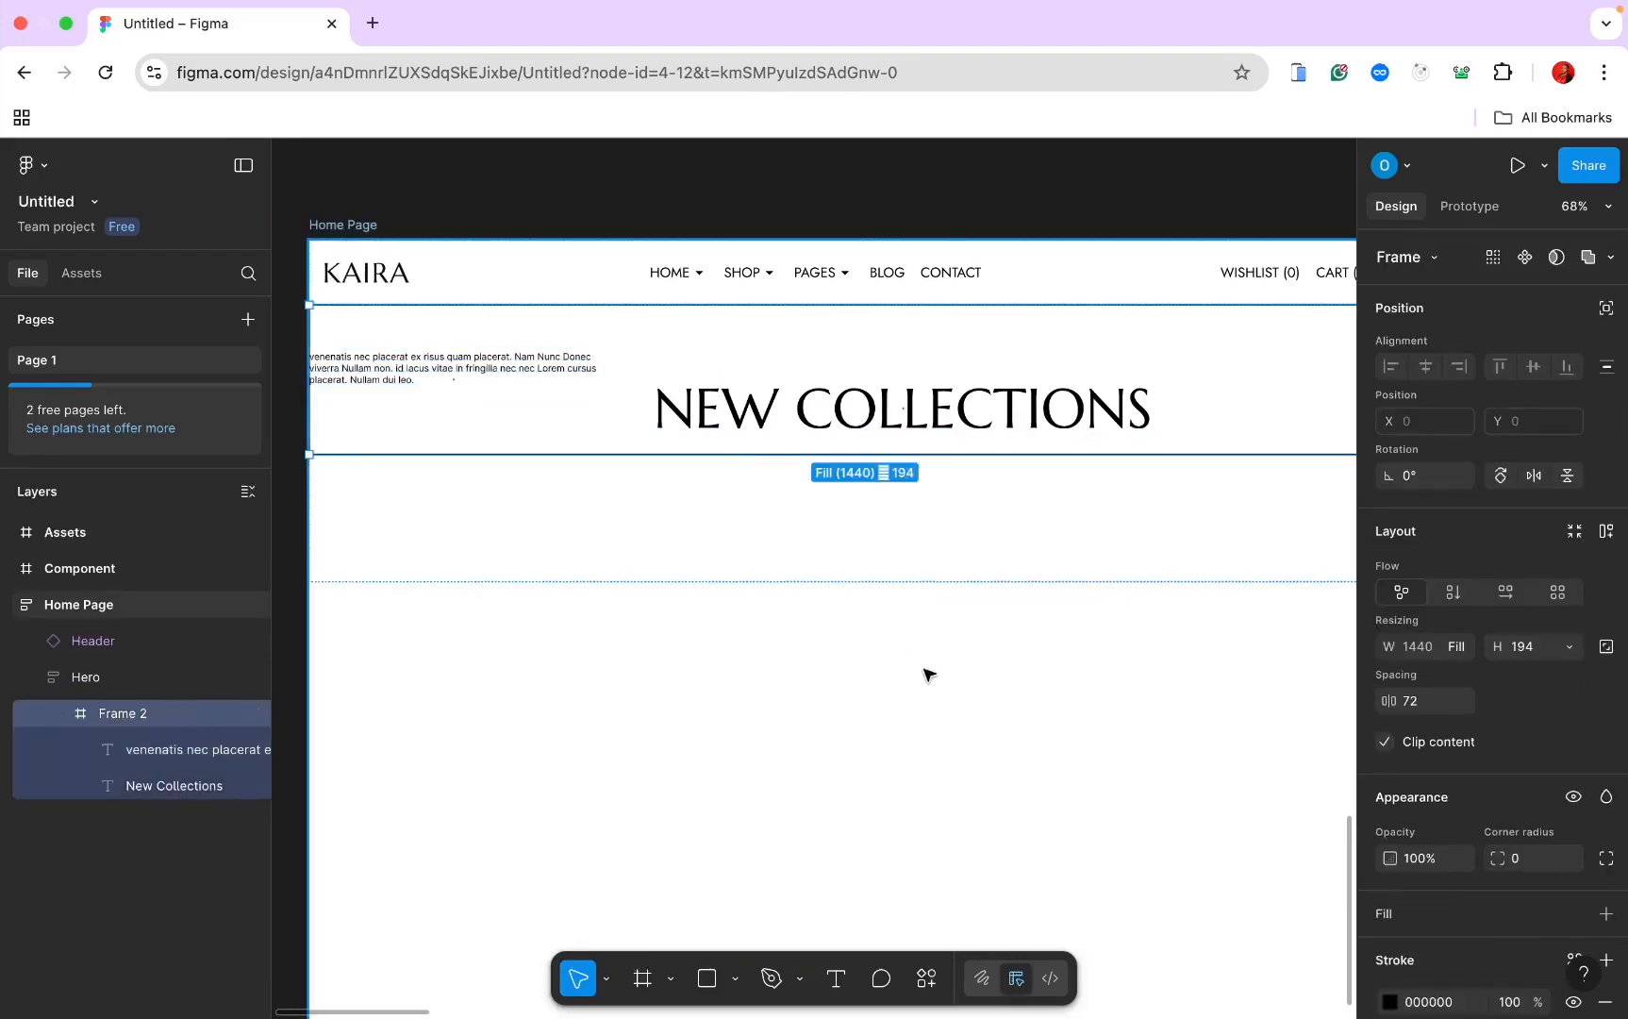
click(1454, 592)
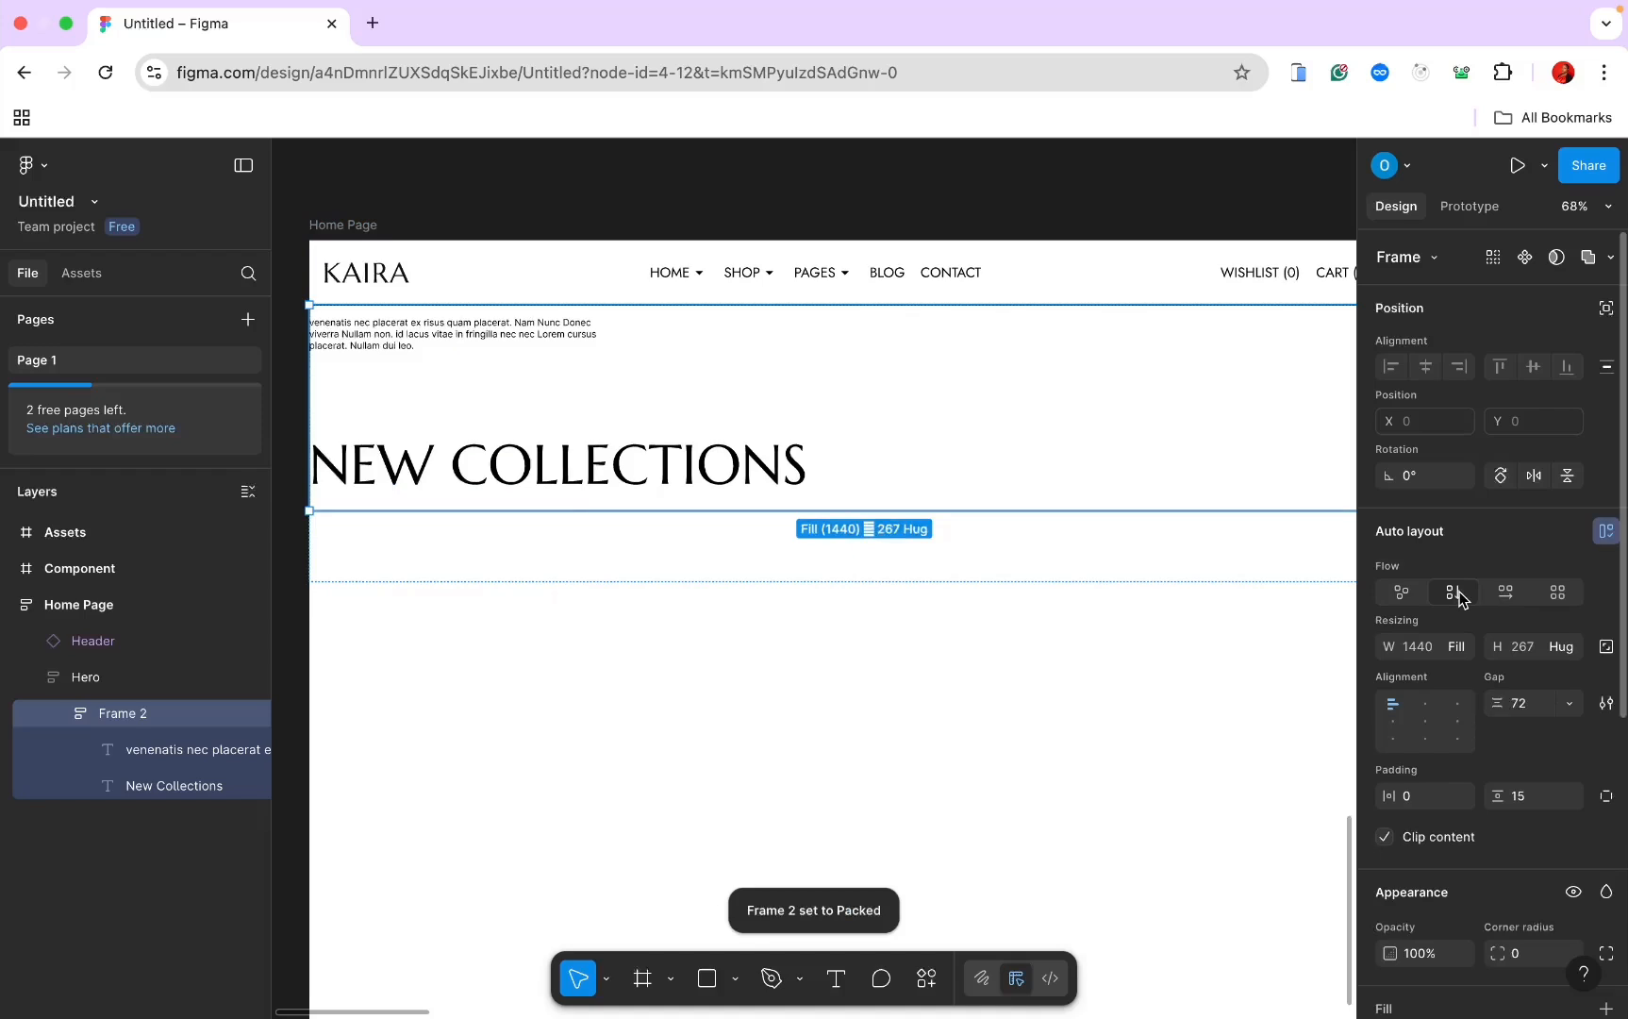
click(1426, 728)
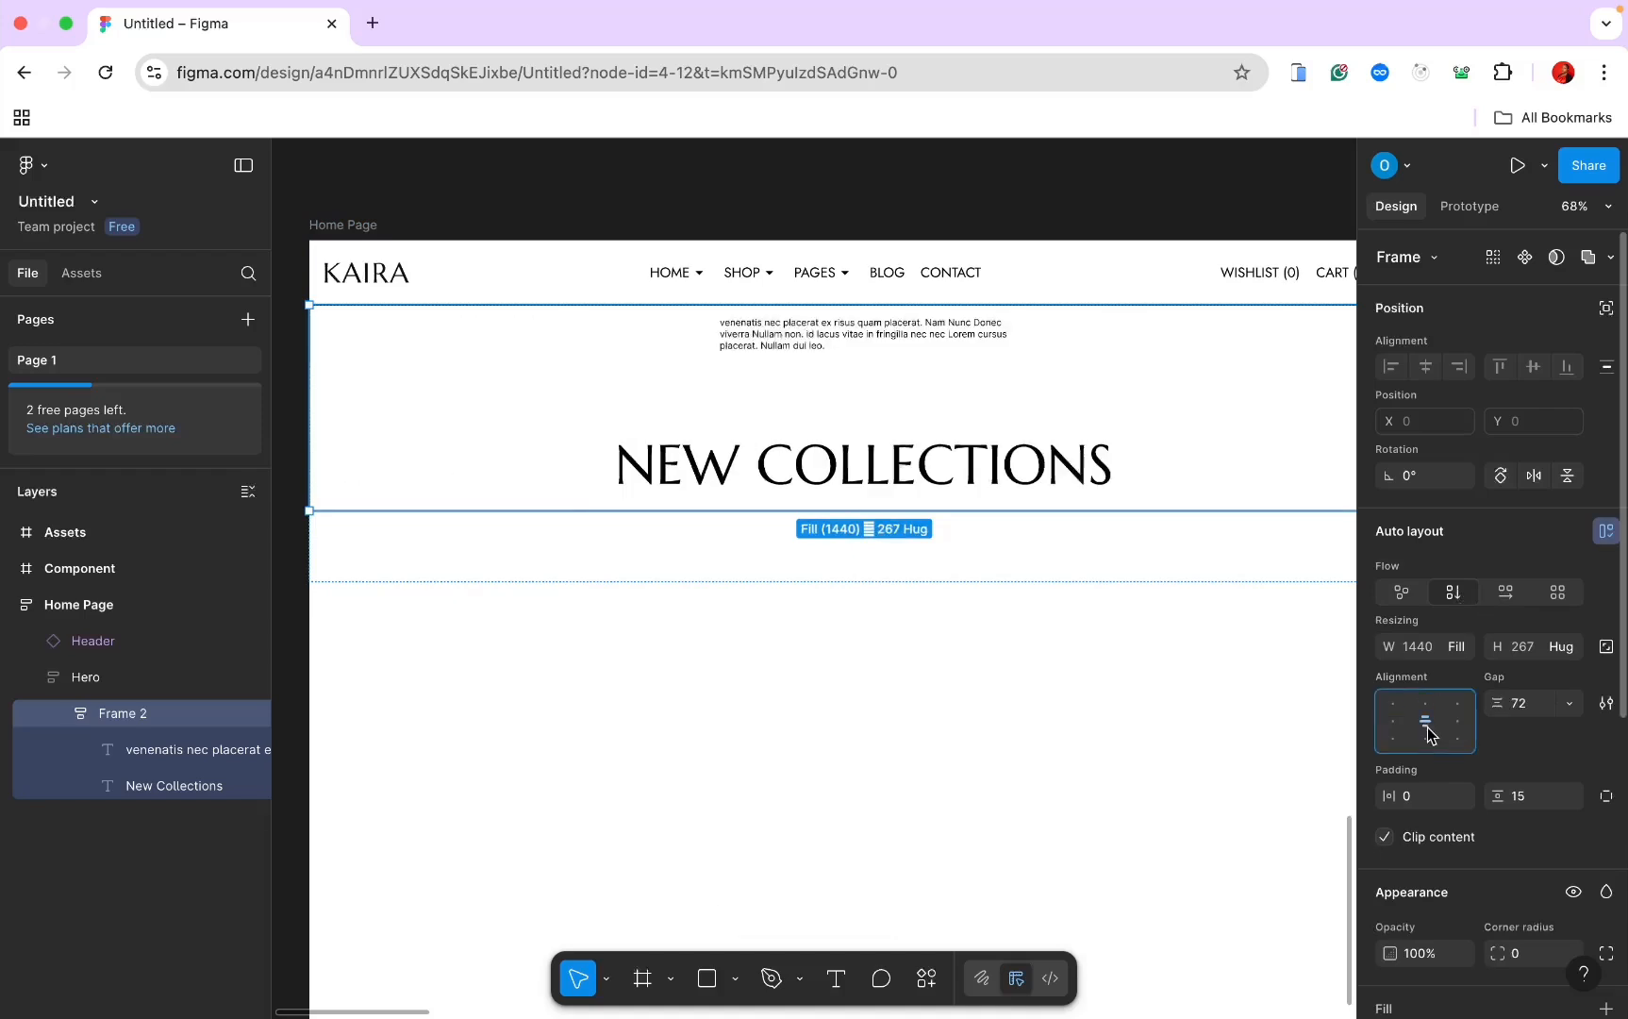
scroll(1429, 734, down, 2)
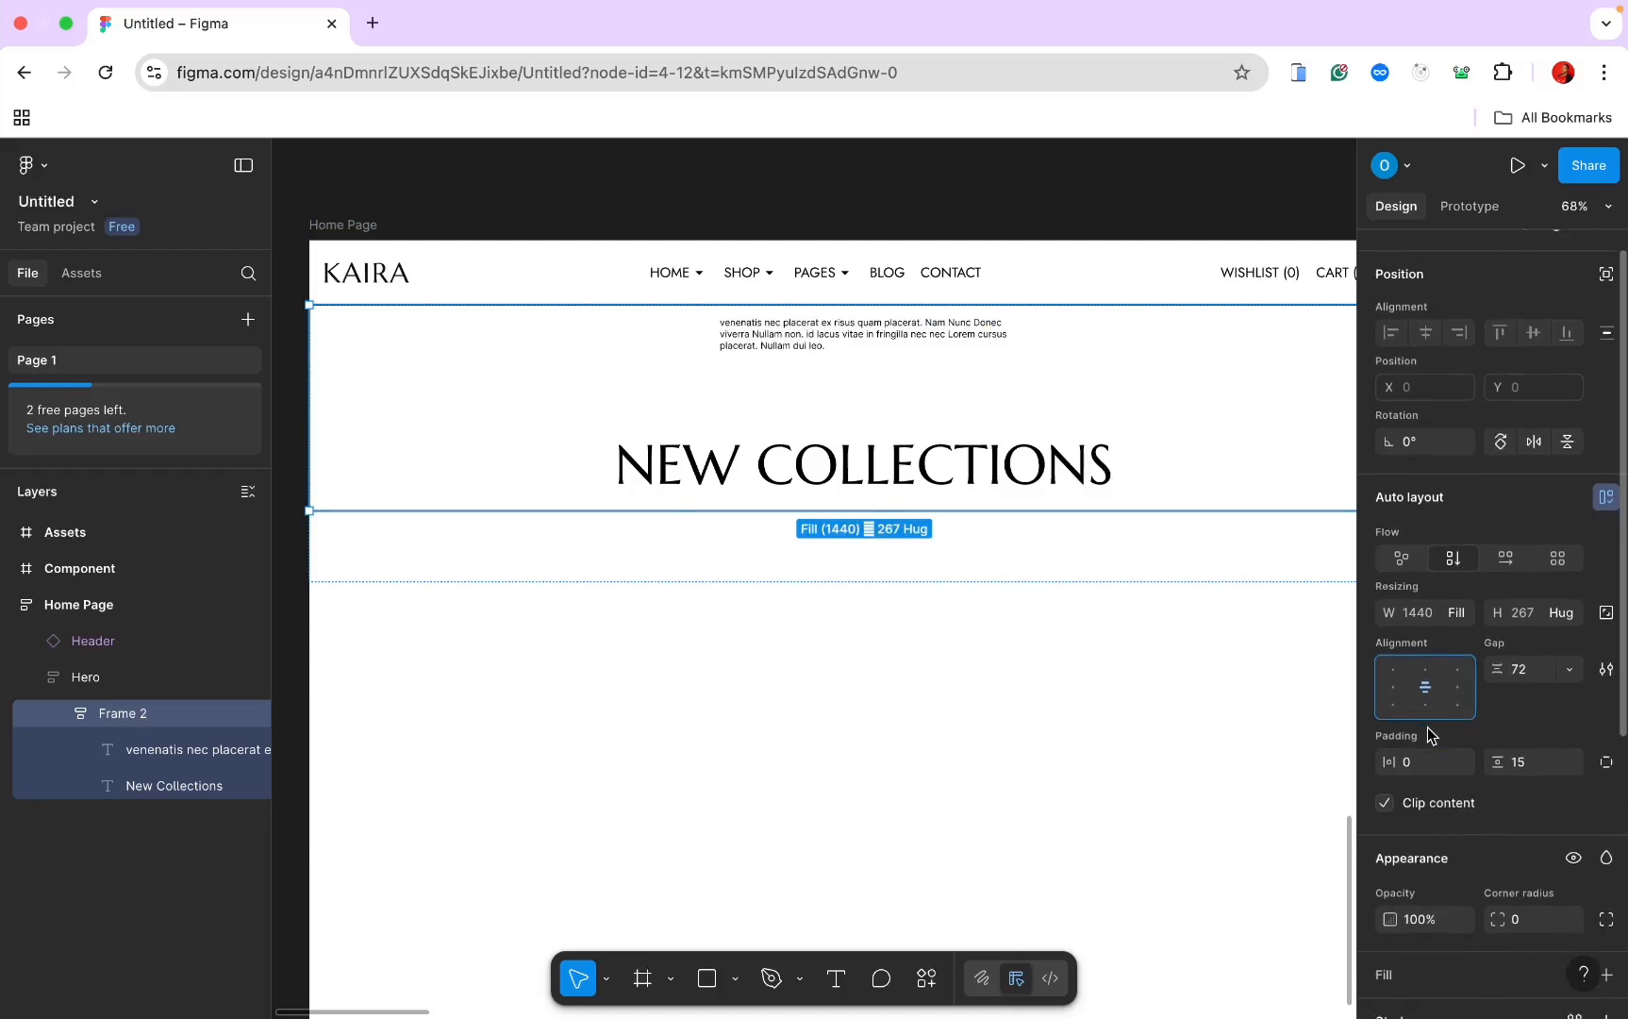
drag(929, 469, 930, 349)
Step: Set Frame 2's gap between heading and paragraph to 18
key(Escape)
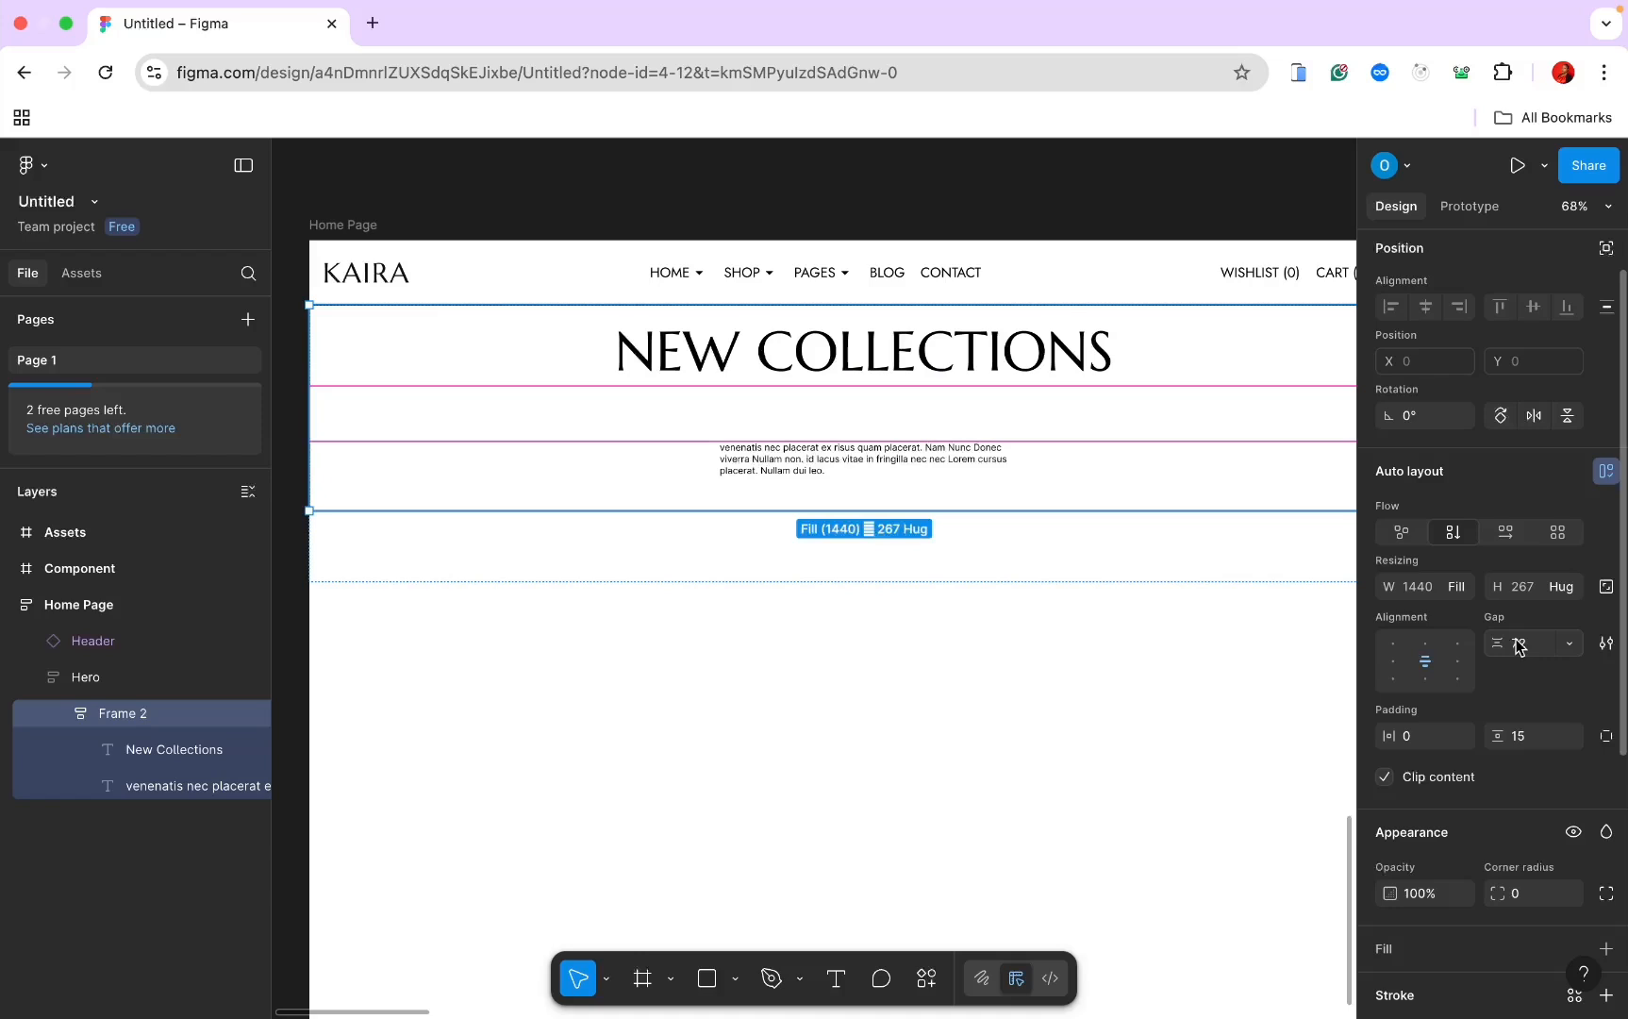
click(1519, 647)
key(Return)
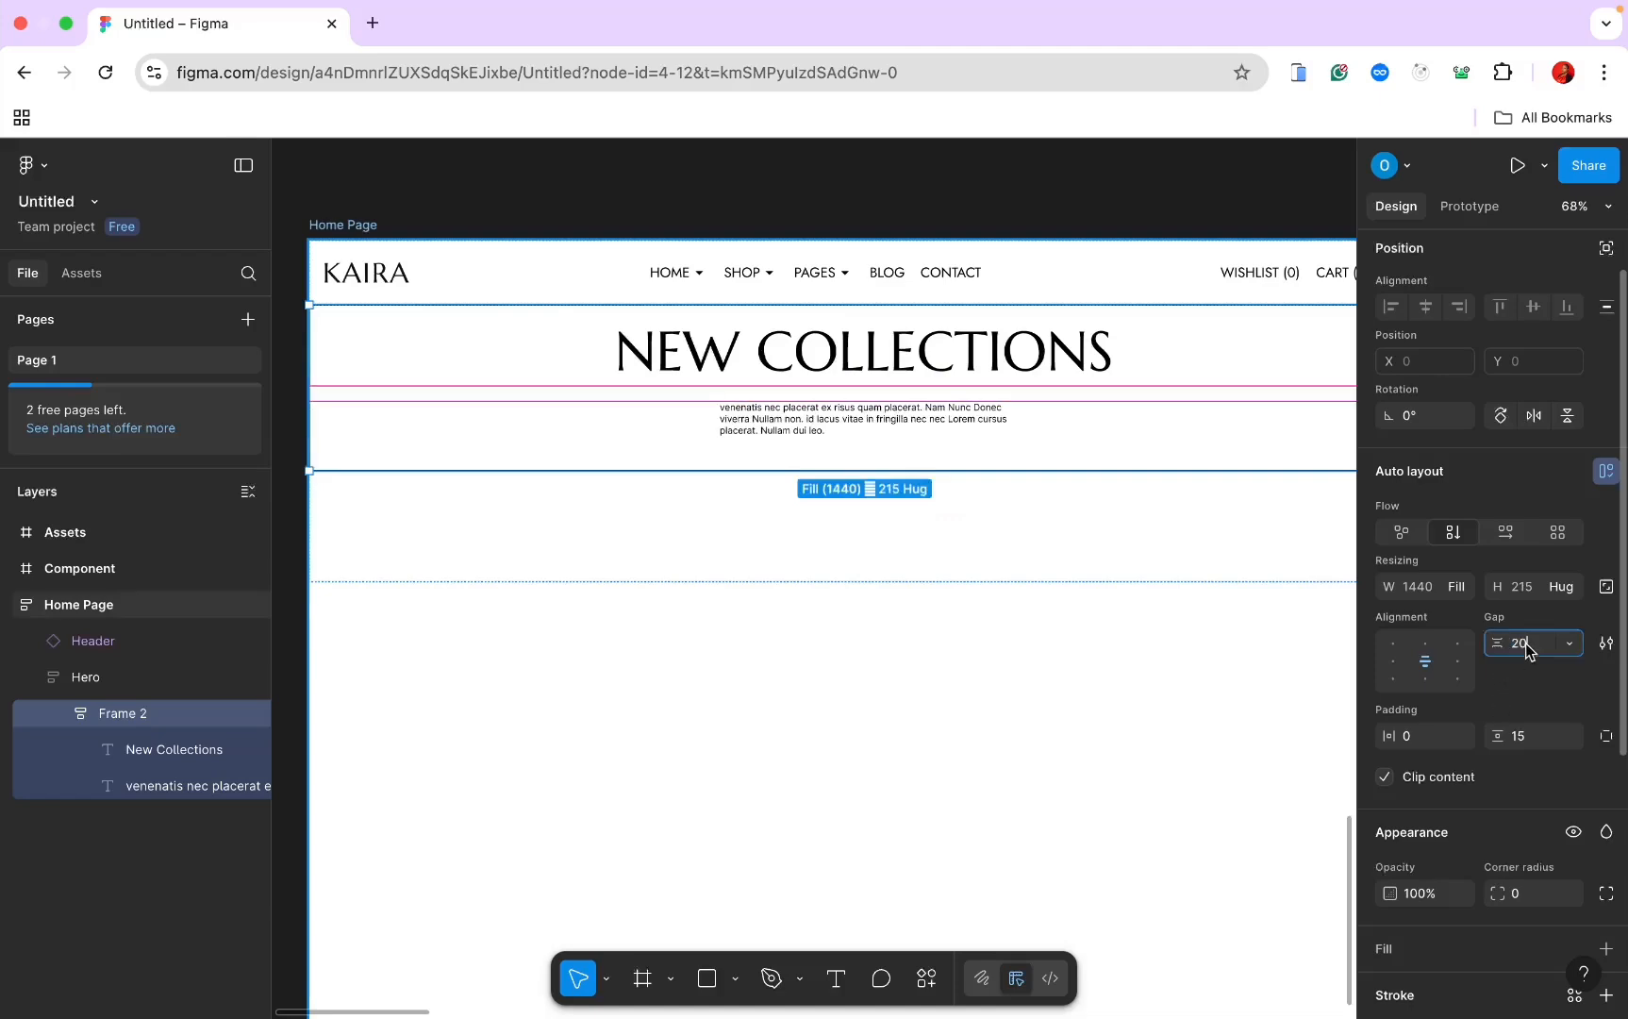
text(18)
click(794, 437)
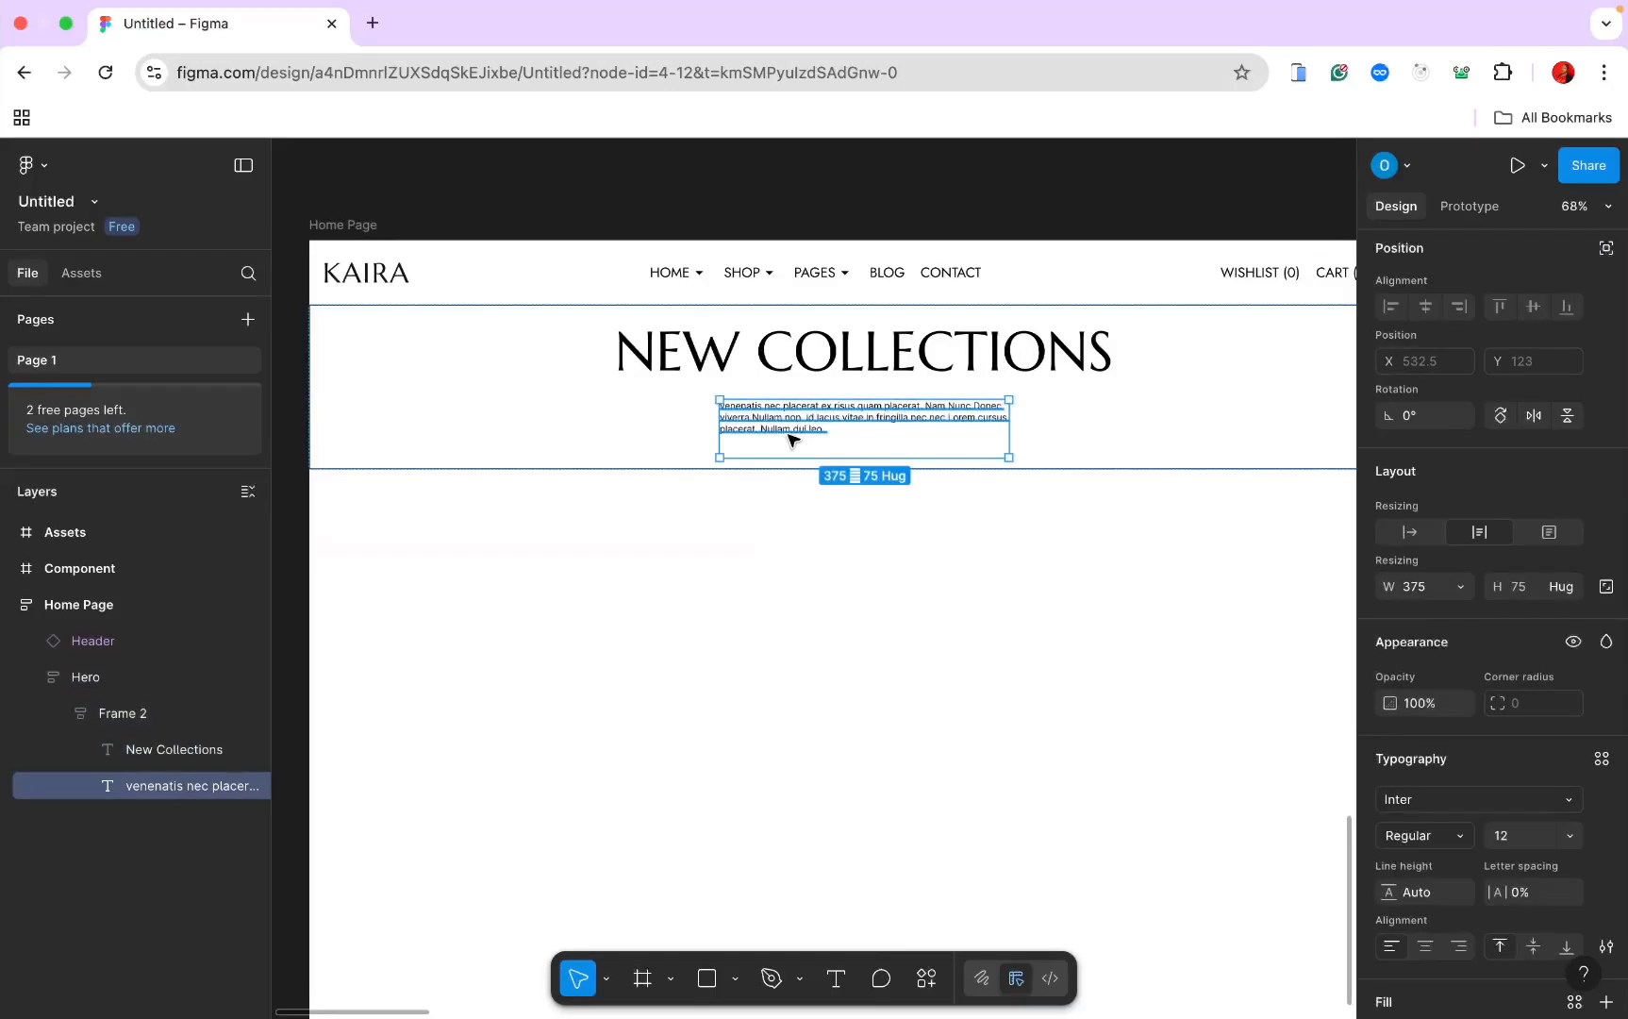
Step: Set the paragraph font to Jost at size 18
click(1424, 795)
key(BackSpace)
text(jost)
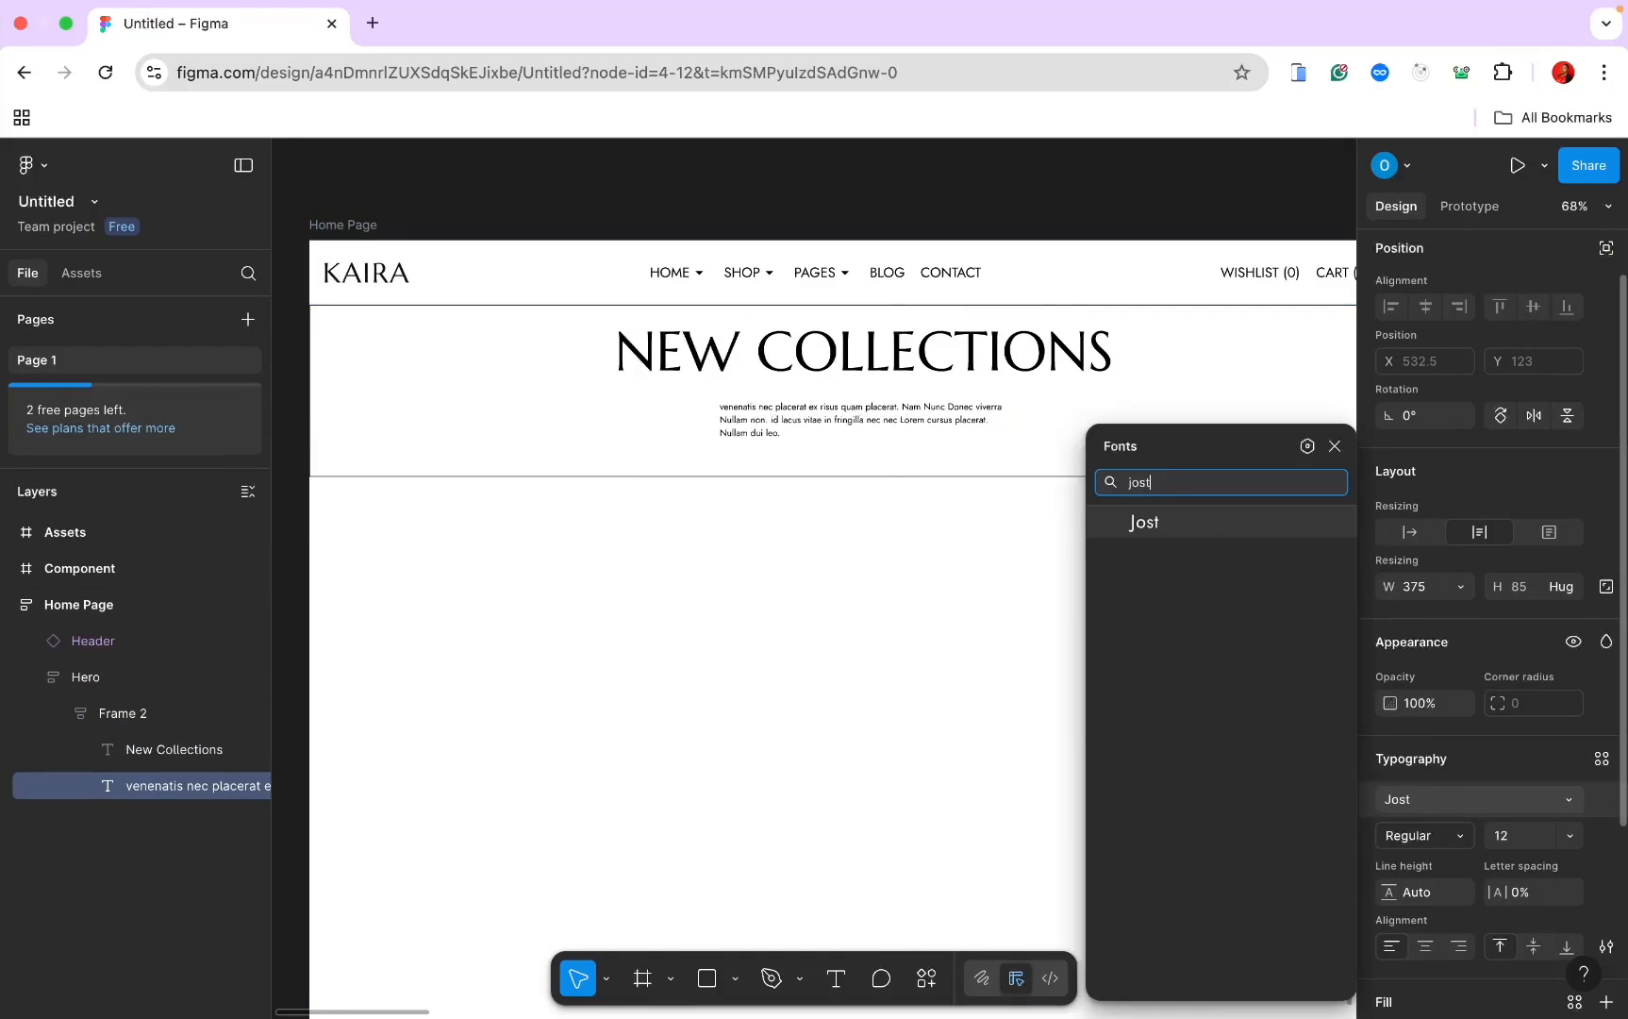
key(Return)
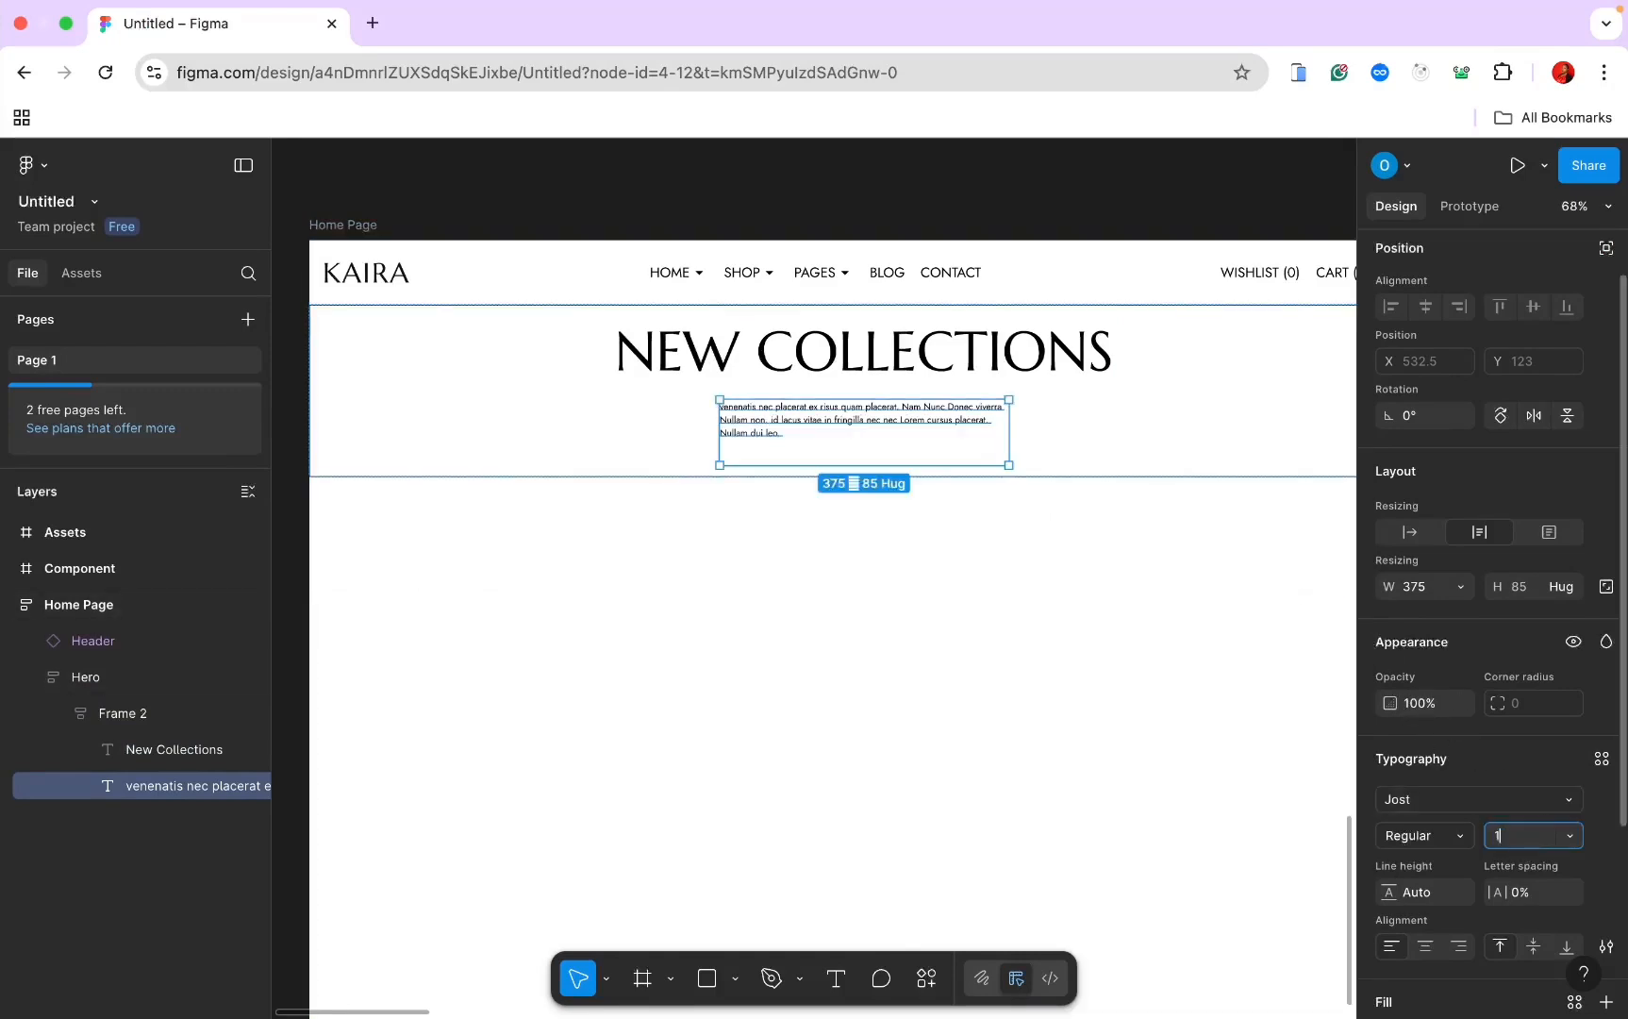
text(18)
key(Return)
Step: Try Title case in type settings and widen the paragraph box to about 646
click(1606, 946)
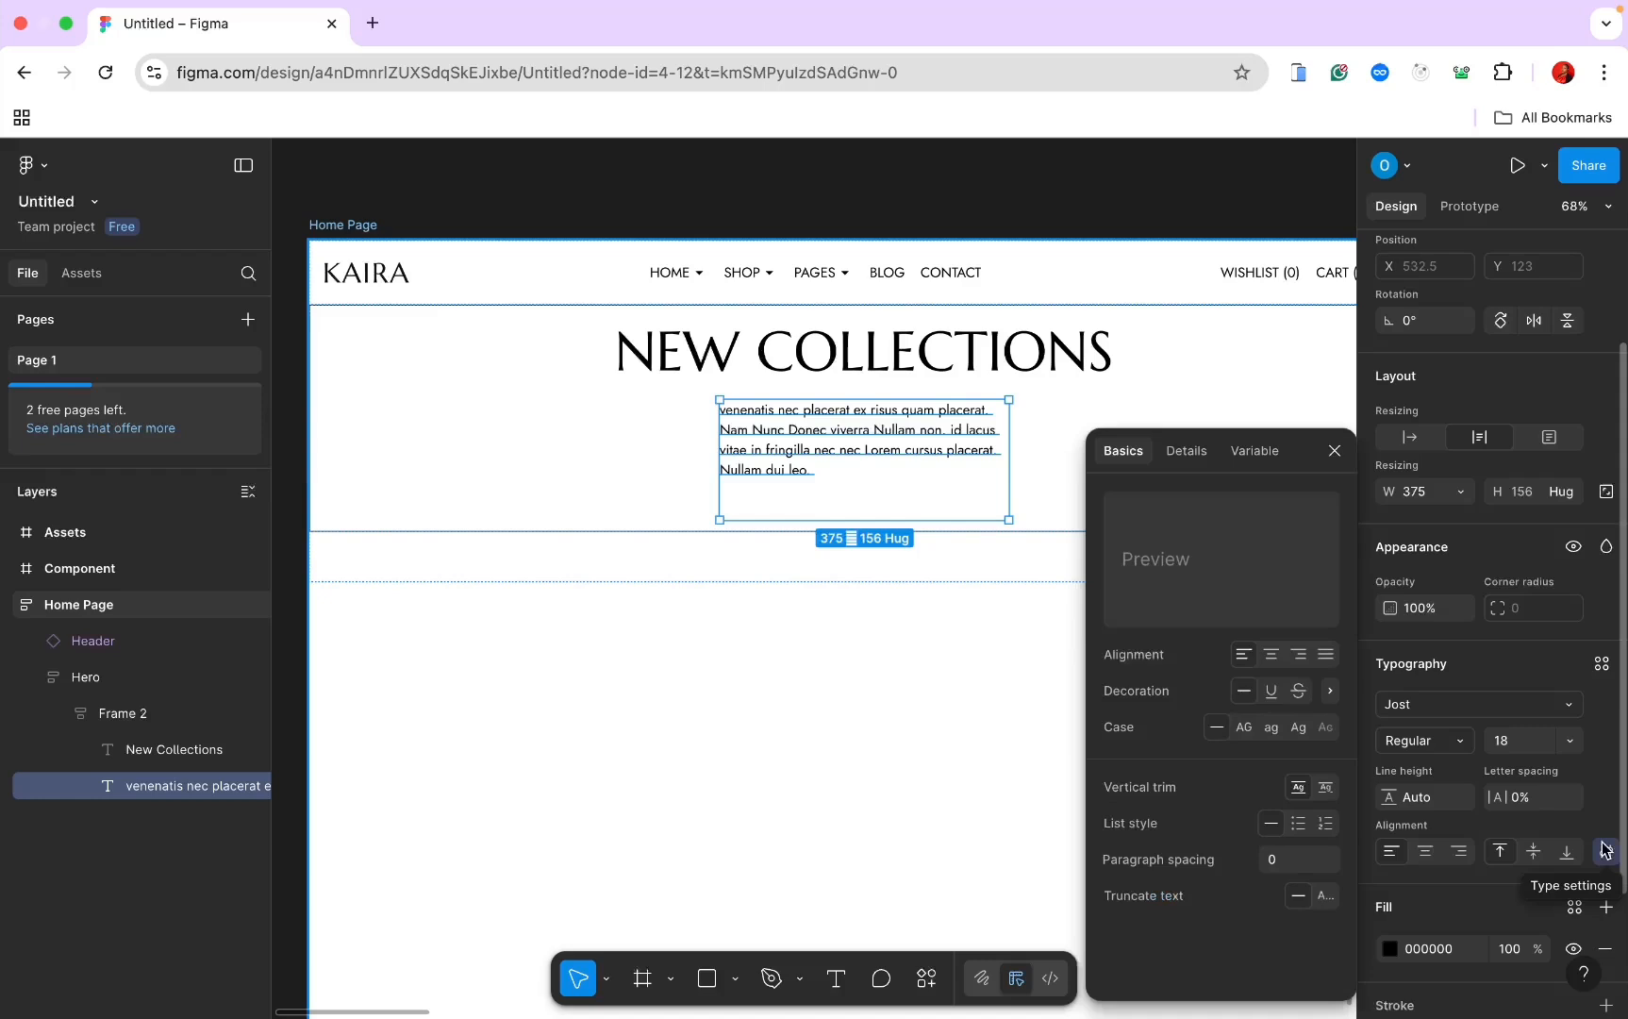
click(1301, 730)
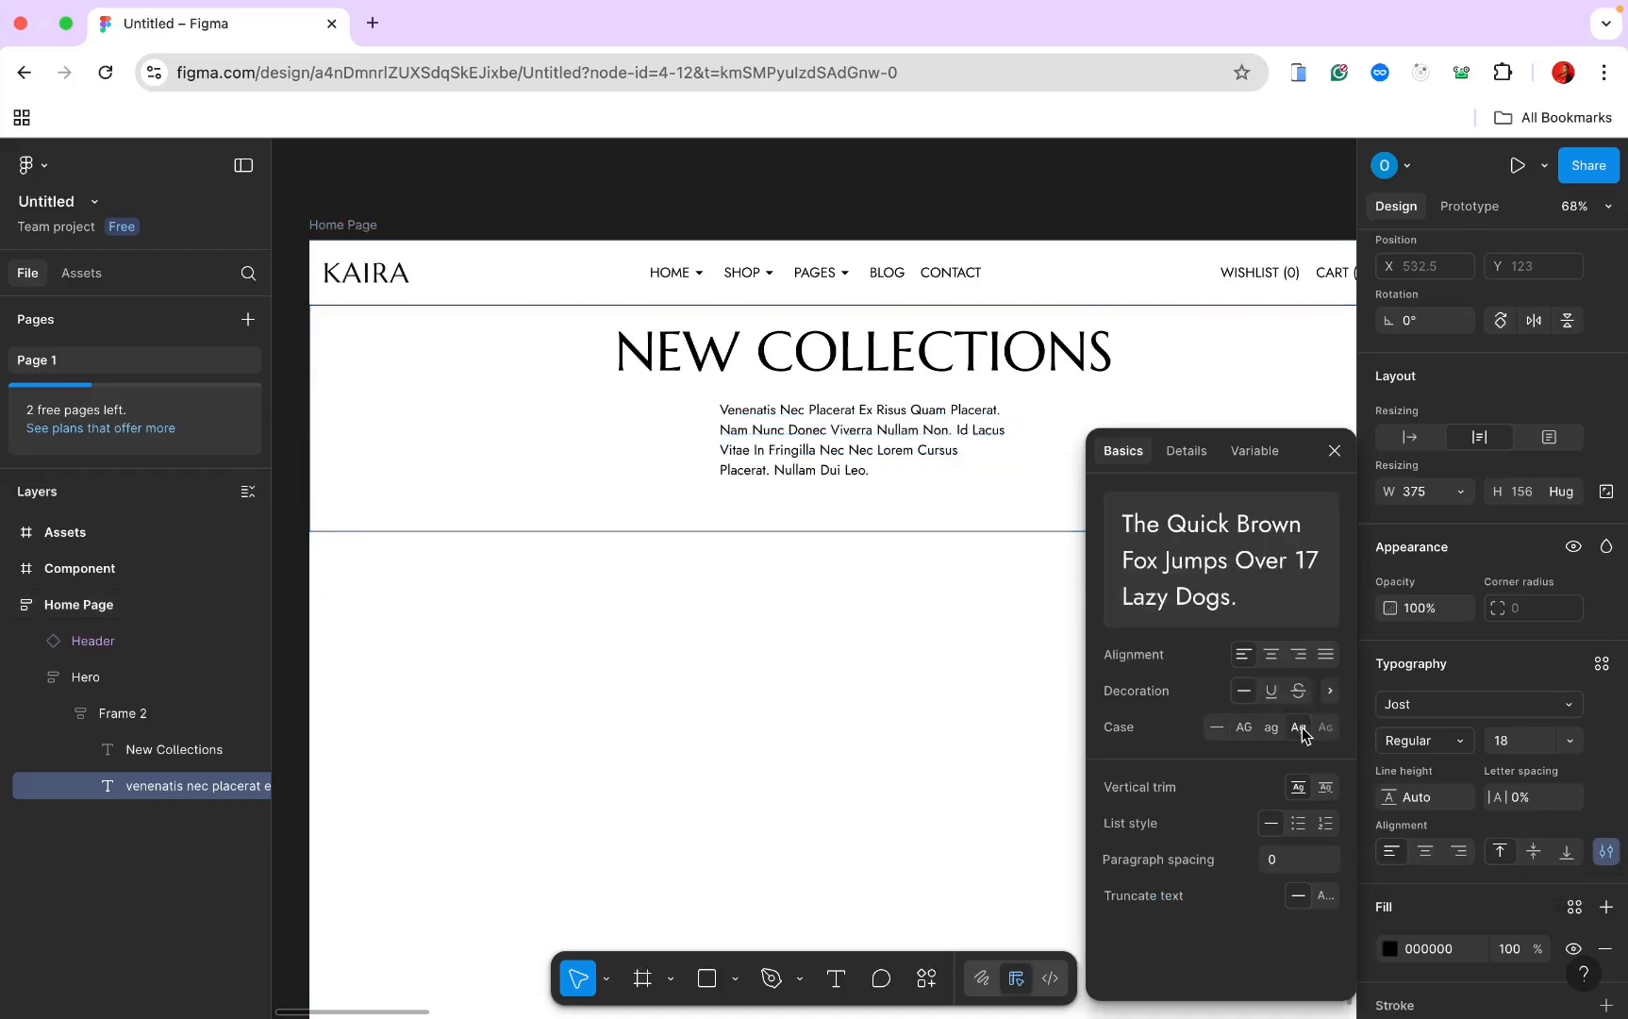
drag(1006, 442, 1110, 441)
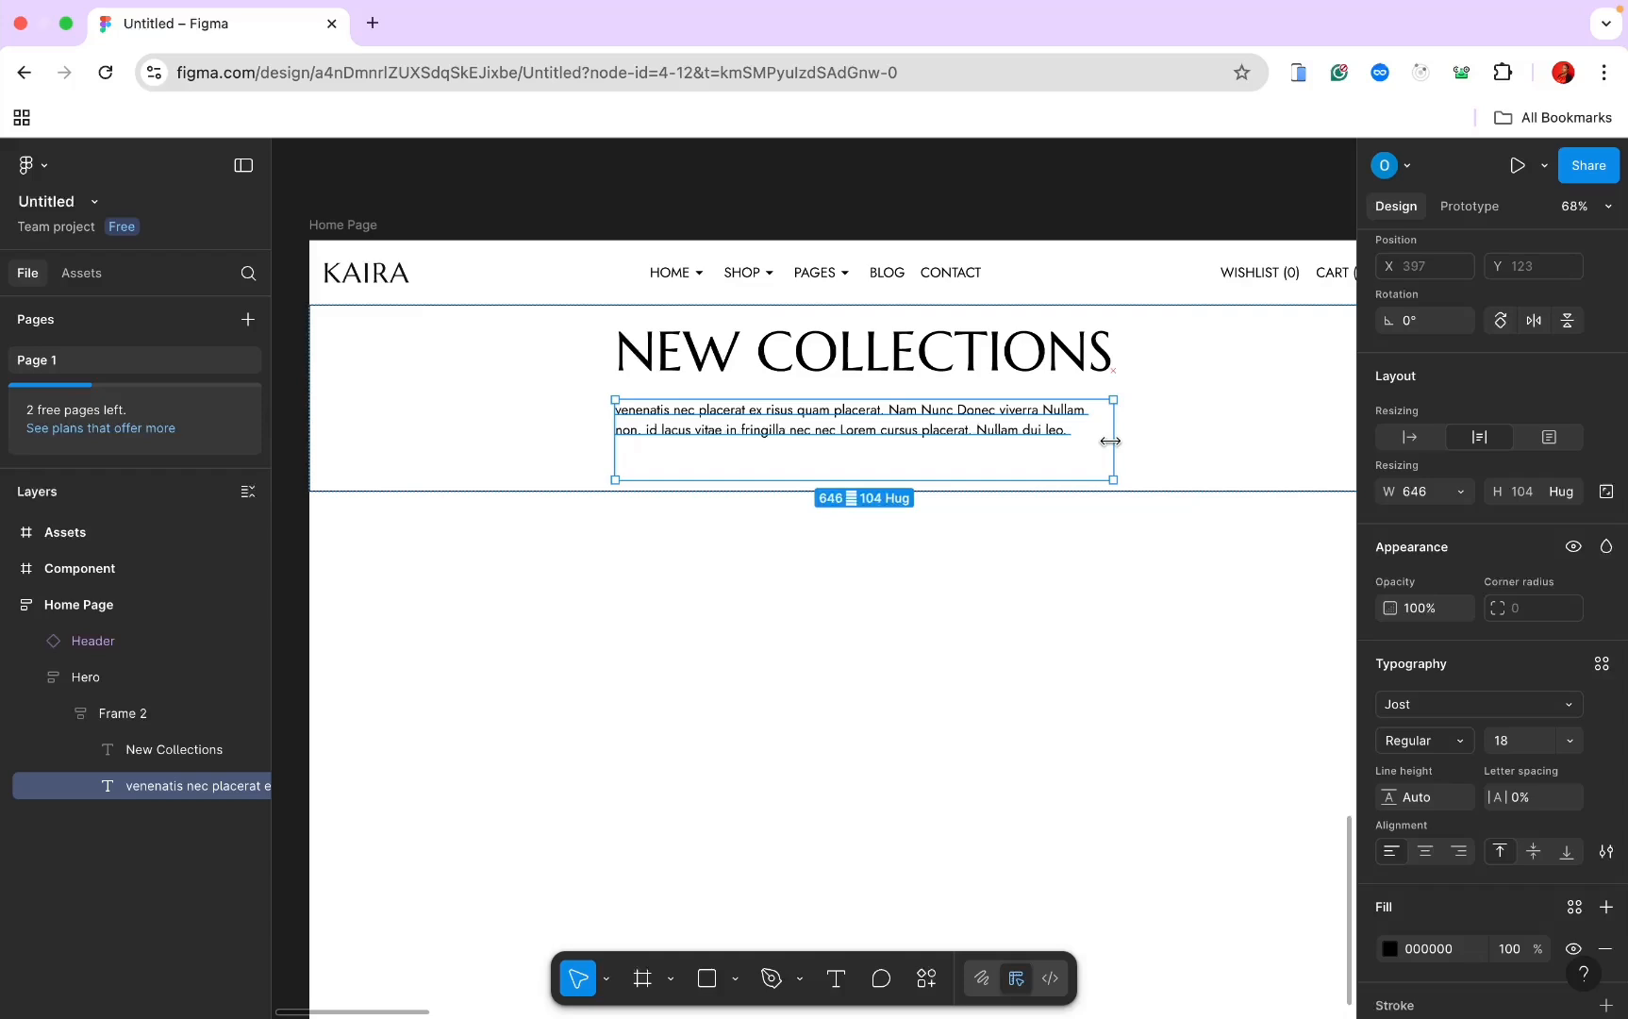
double_click(881, 421)
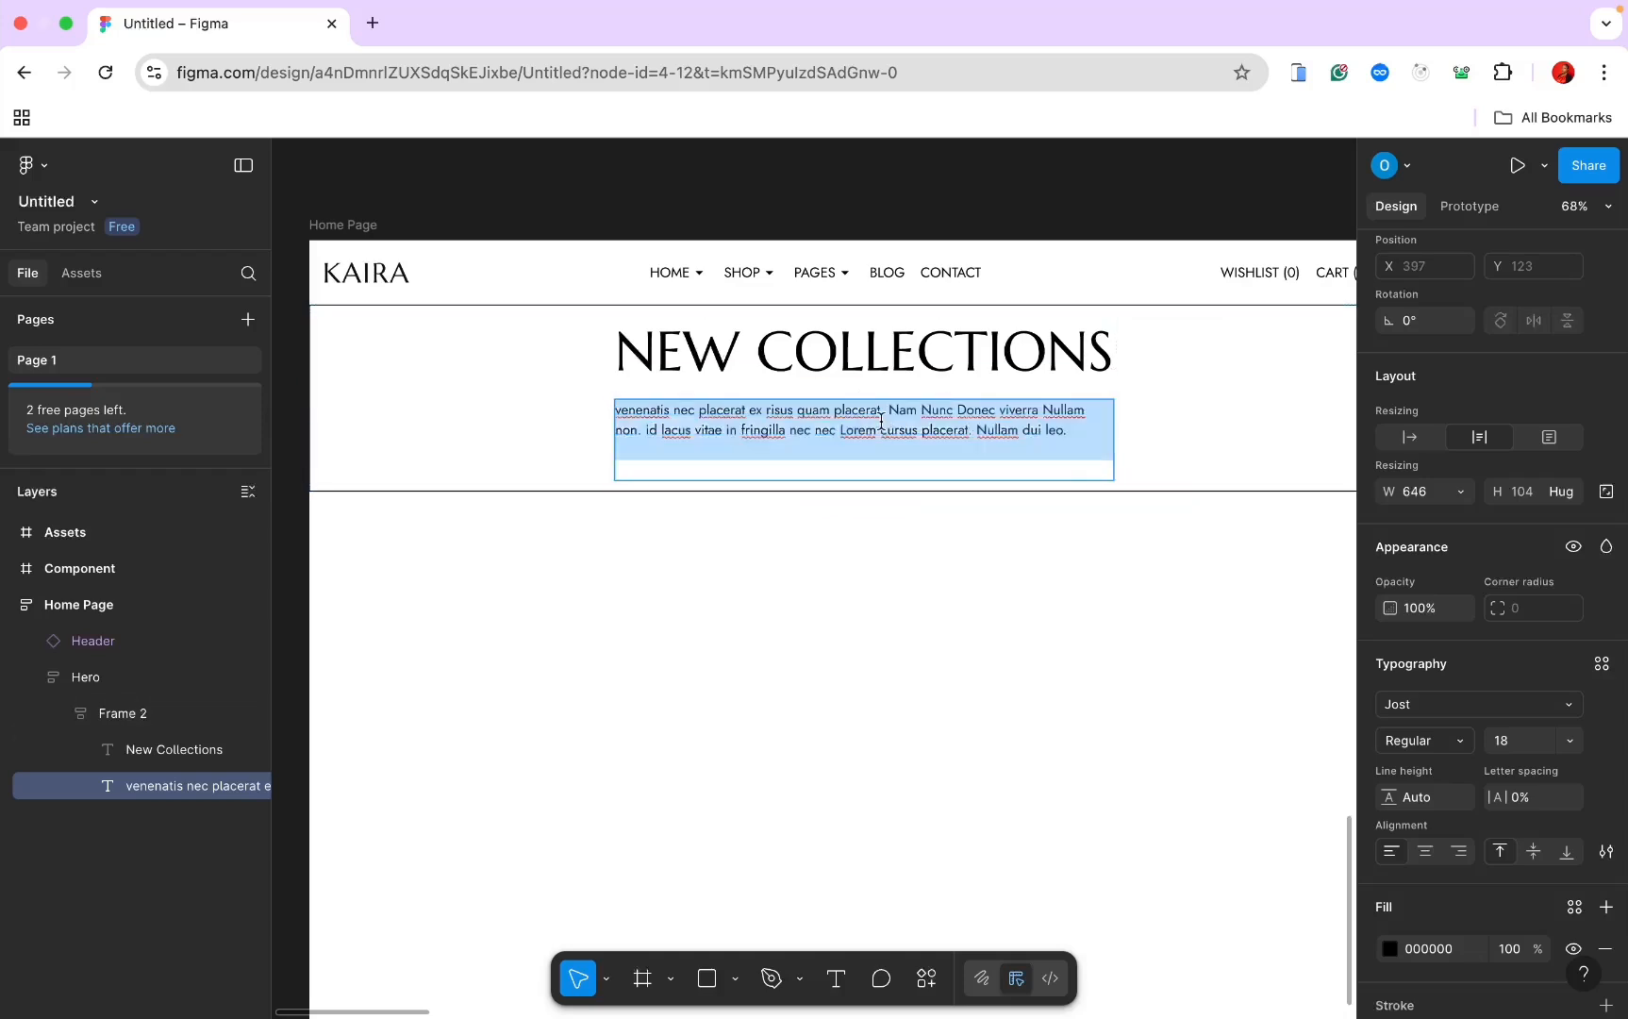
click(965, 433)
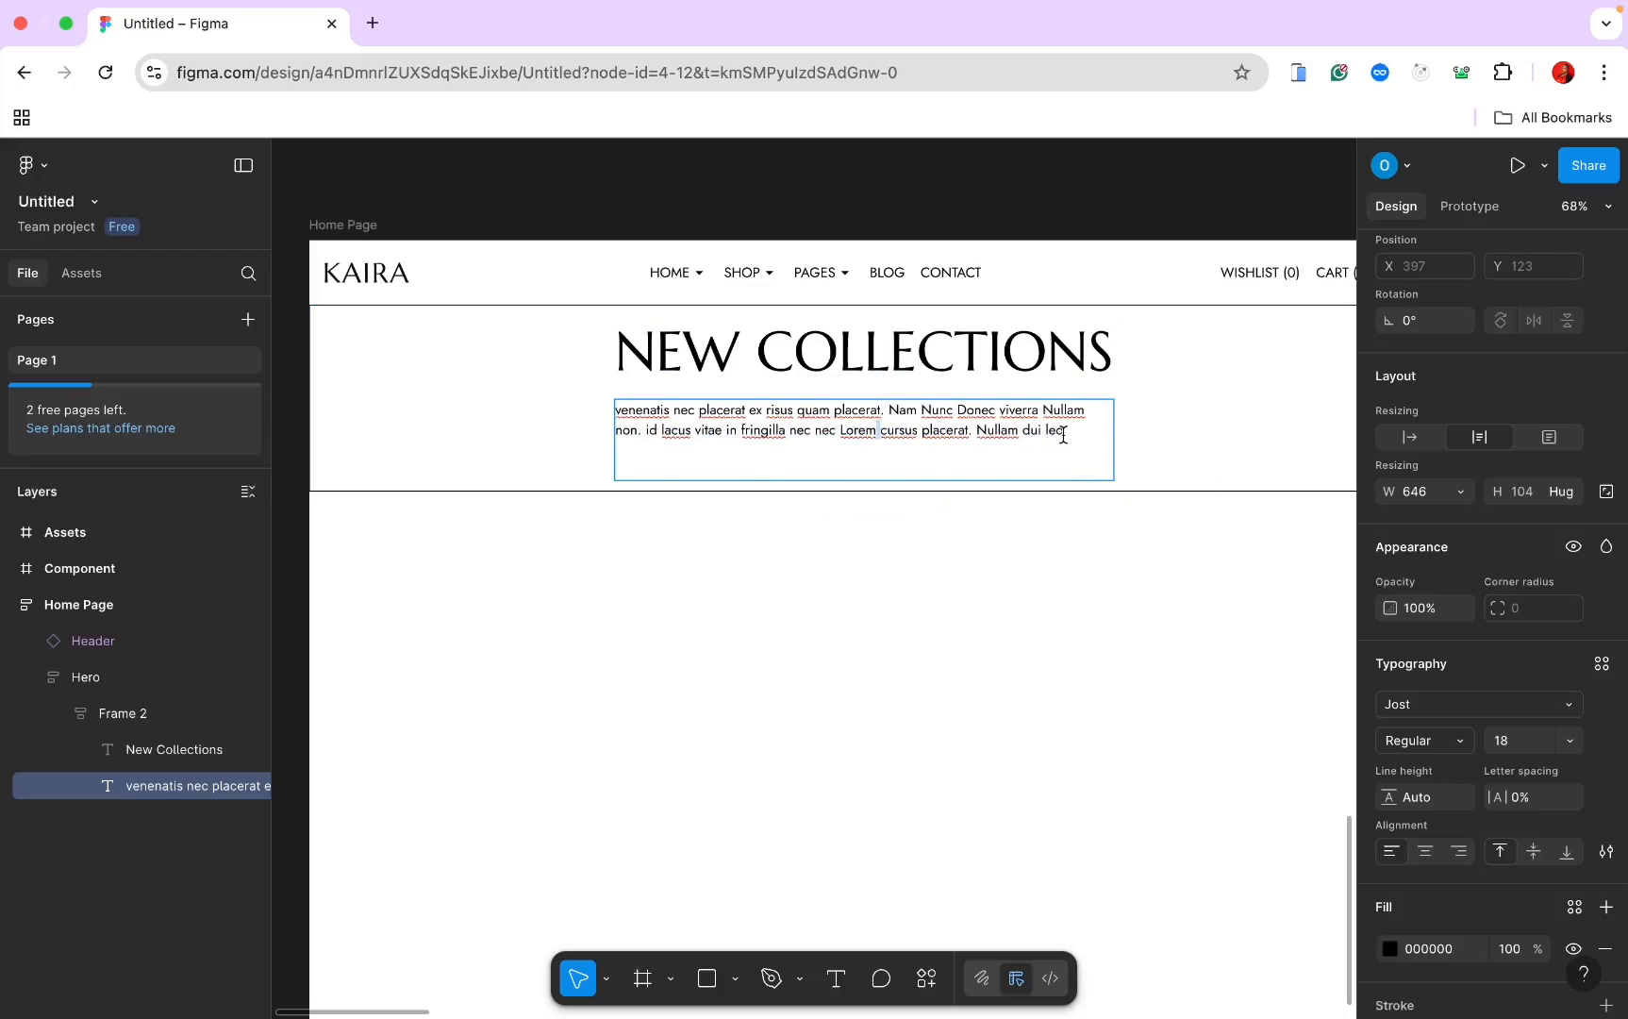
Step: Replace the paragraph text with one long English lorem ipsum paragraph via Lorem ipsum universal
drag(1065, 431, 616, 416)
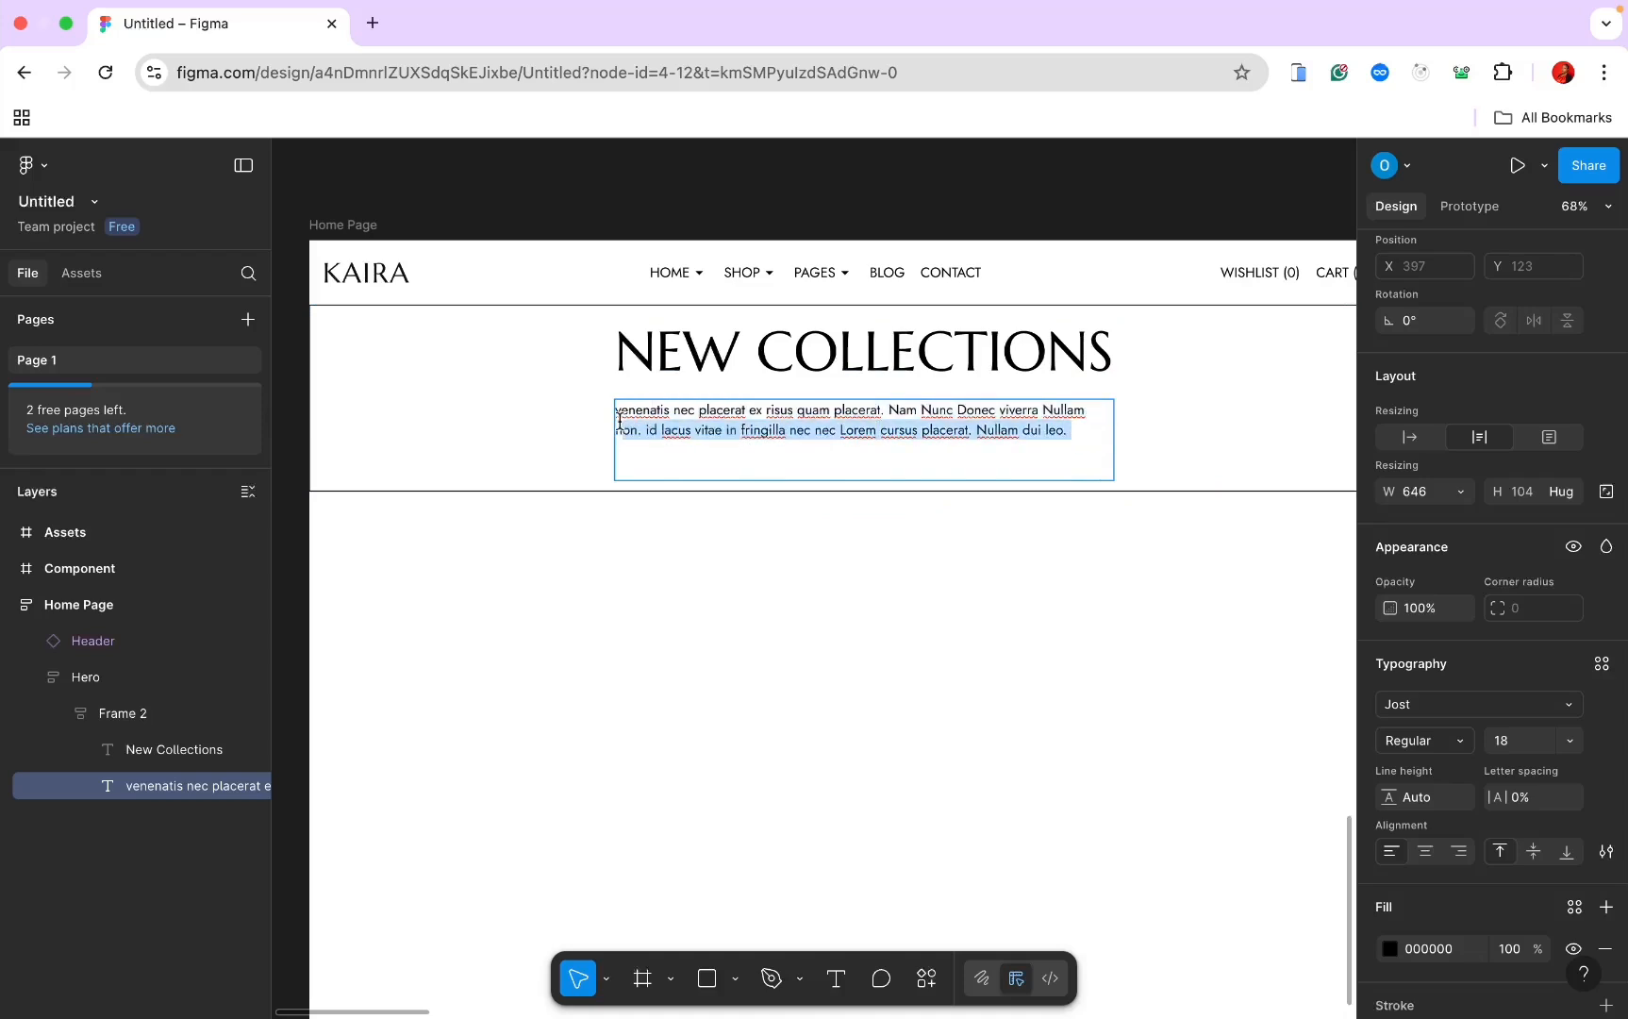
click(931, 978)
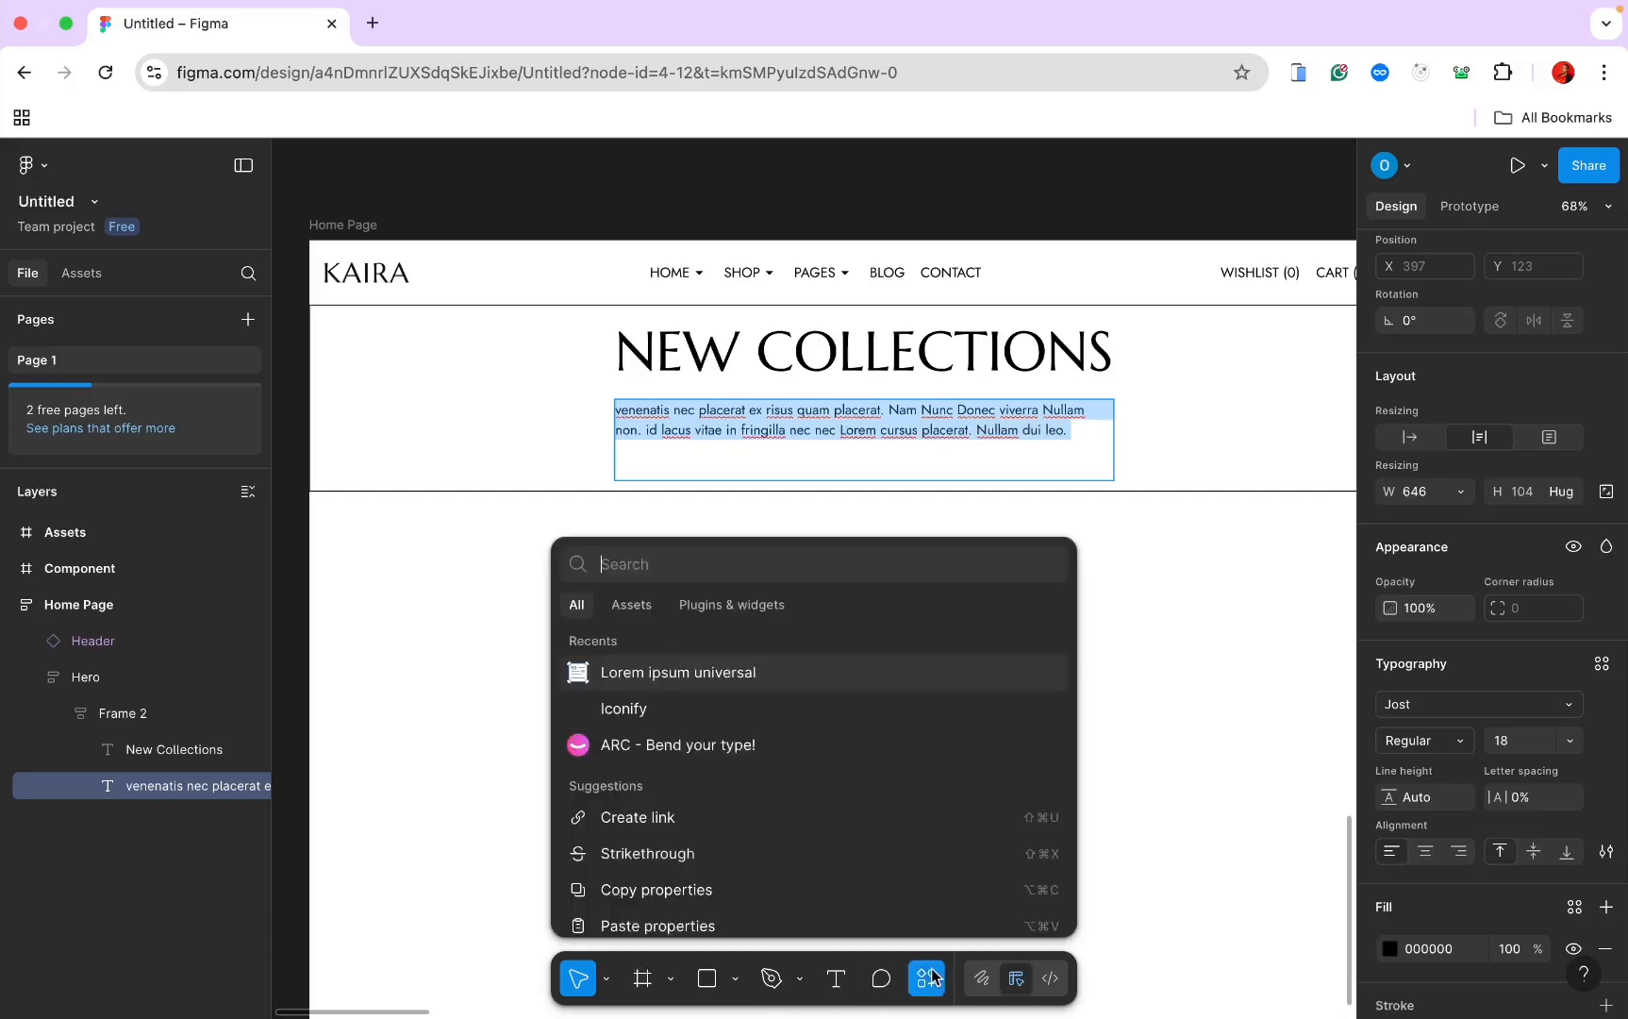
click(806, 678)
click(1064, 444)
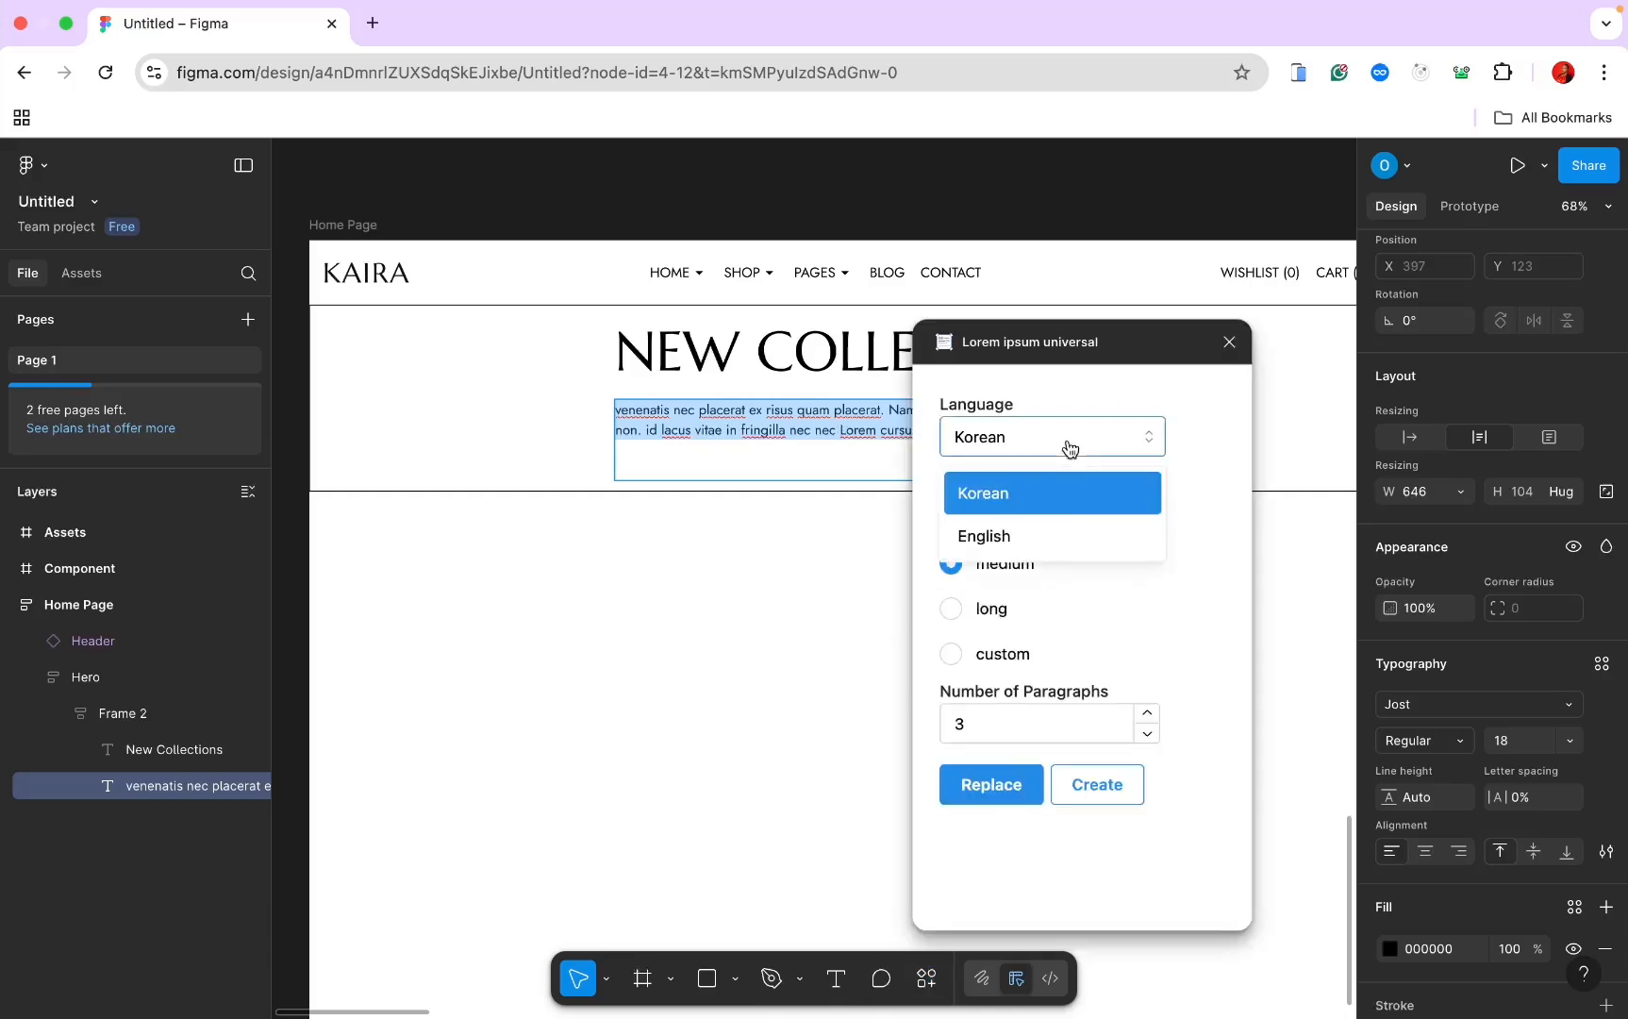
click(1052, 526)
click(973, 609)
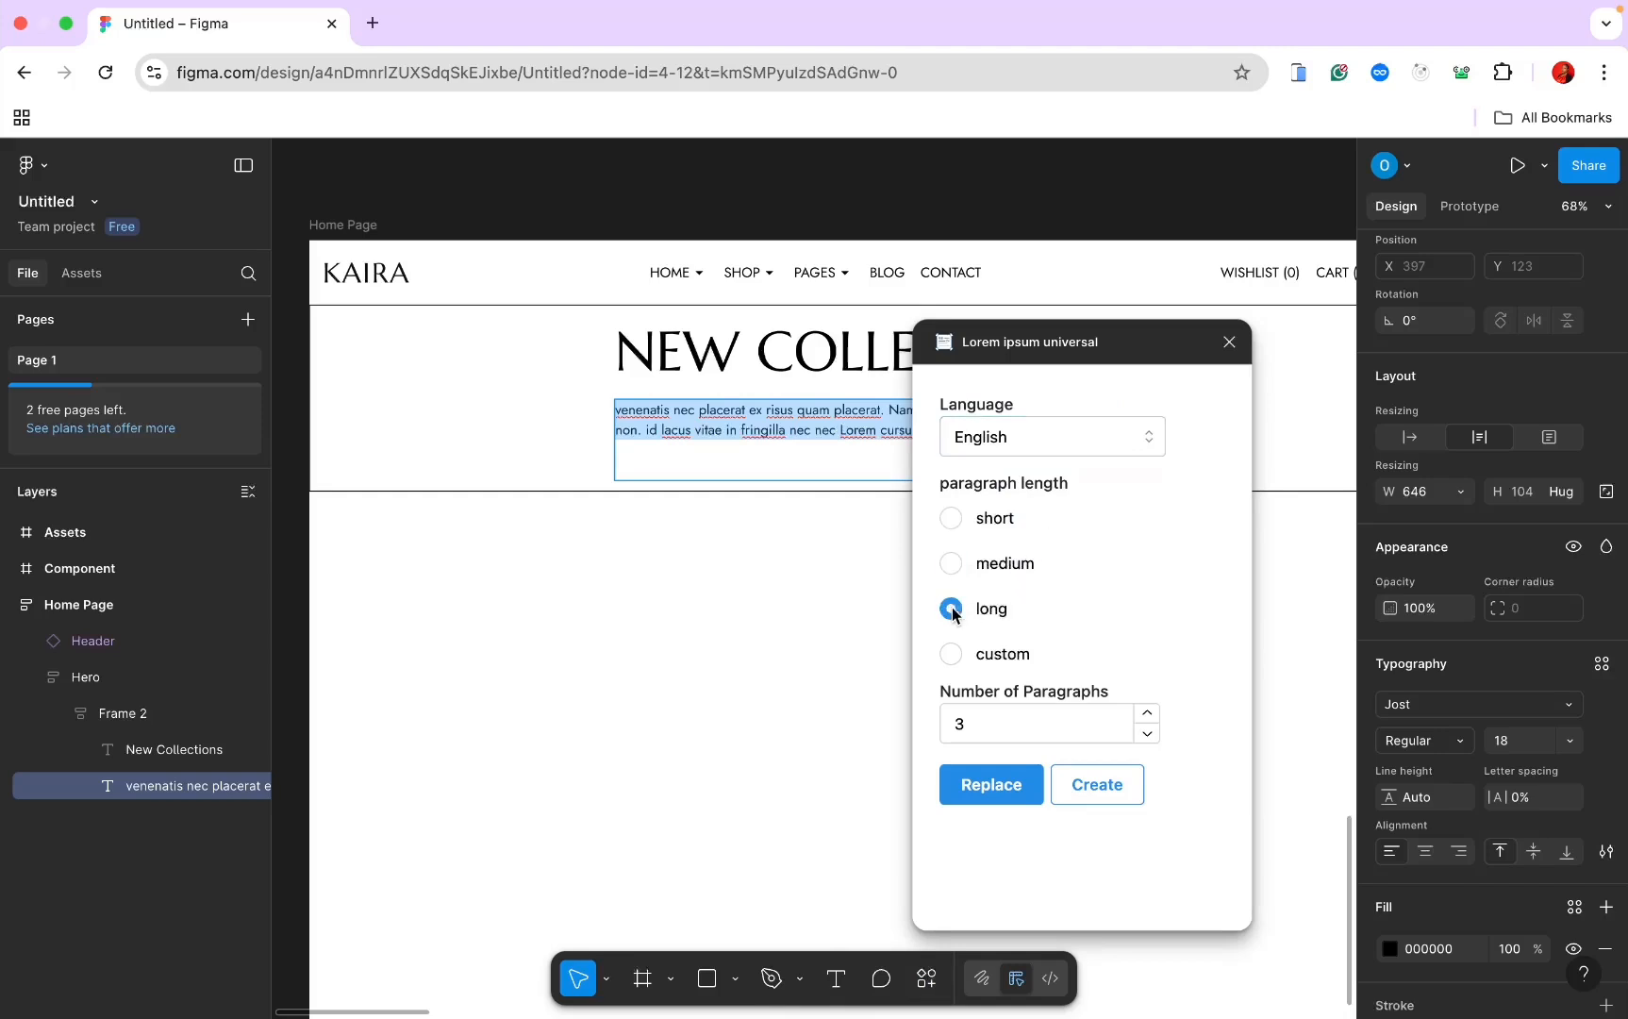
click(961, 719)
double_click(959, 723)
text(1)
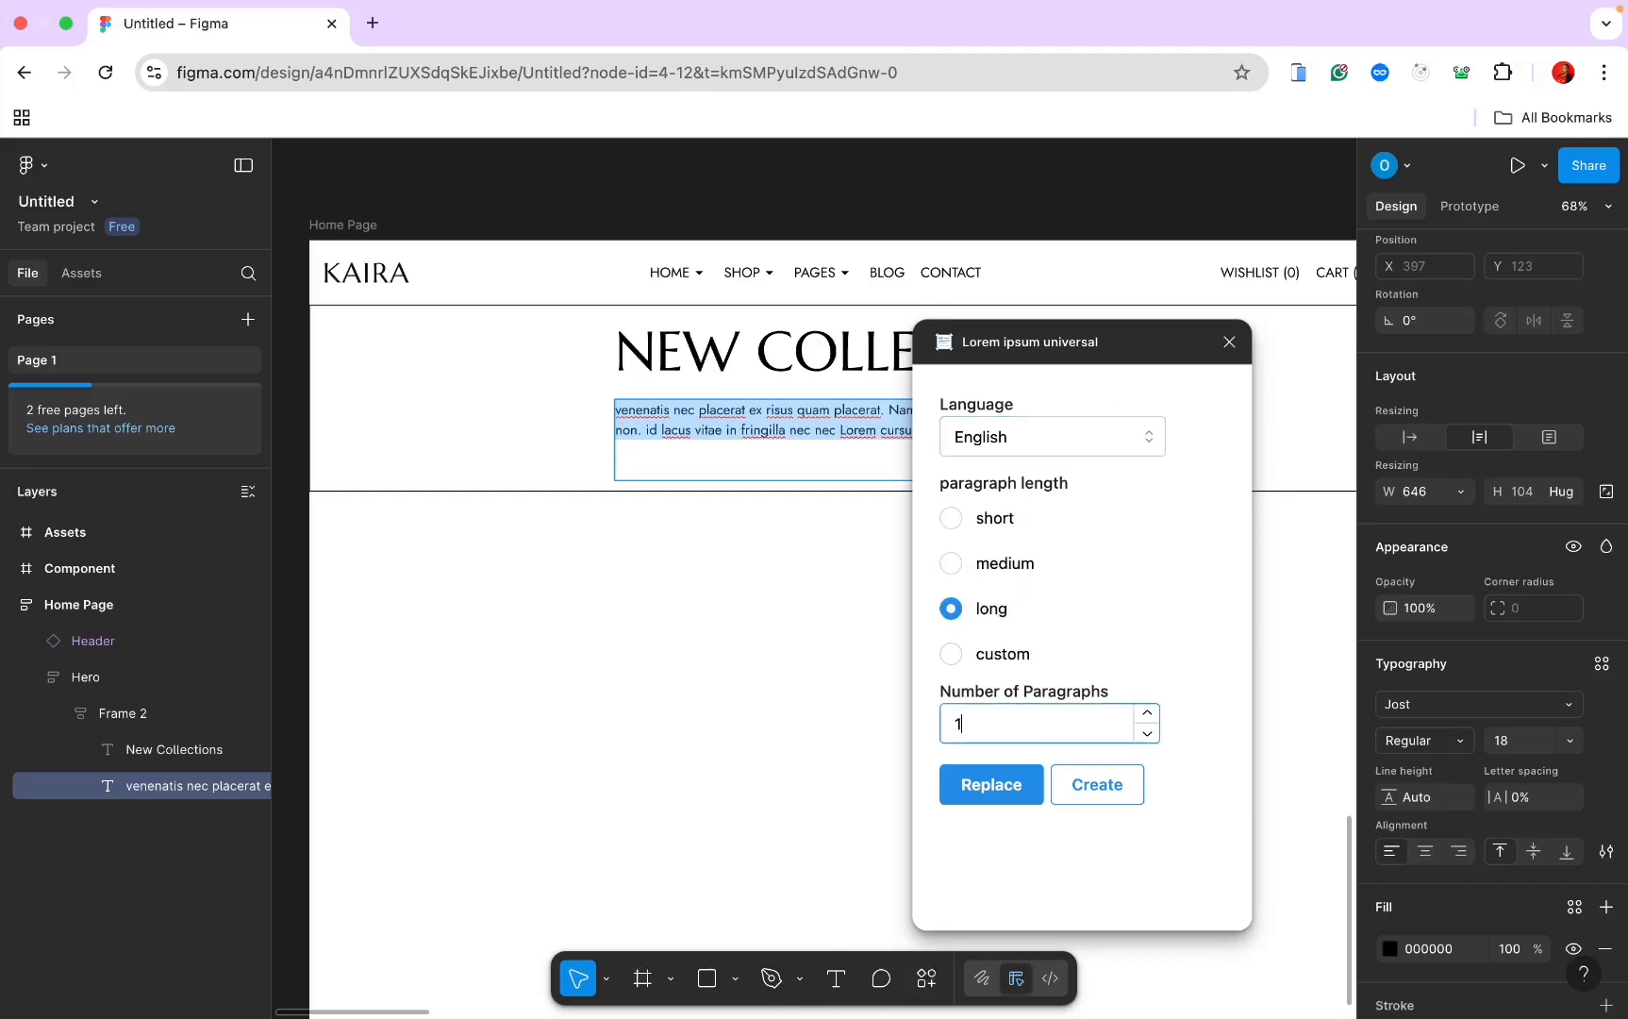
click(988, 782)
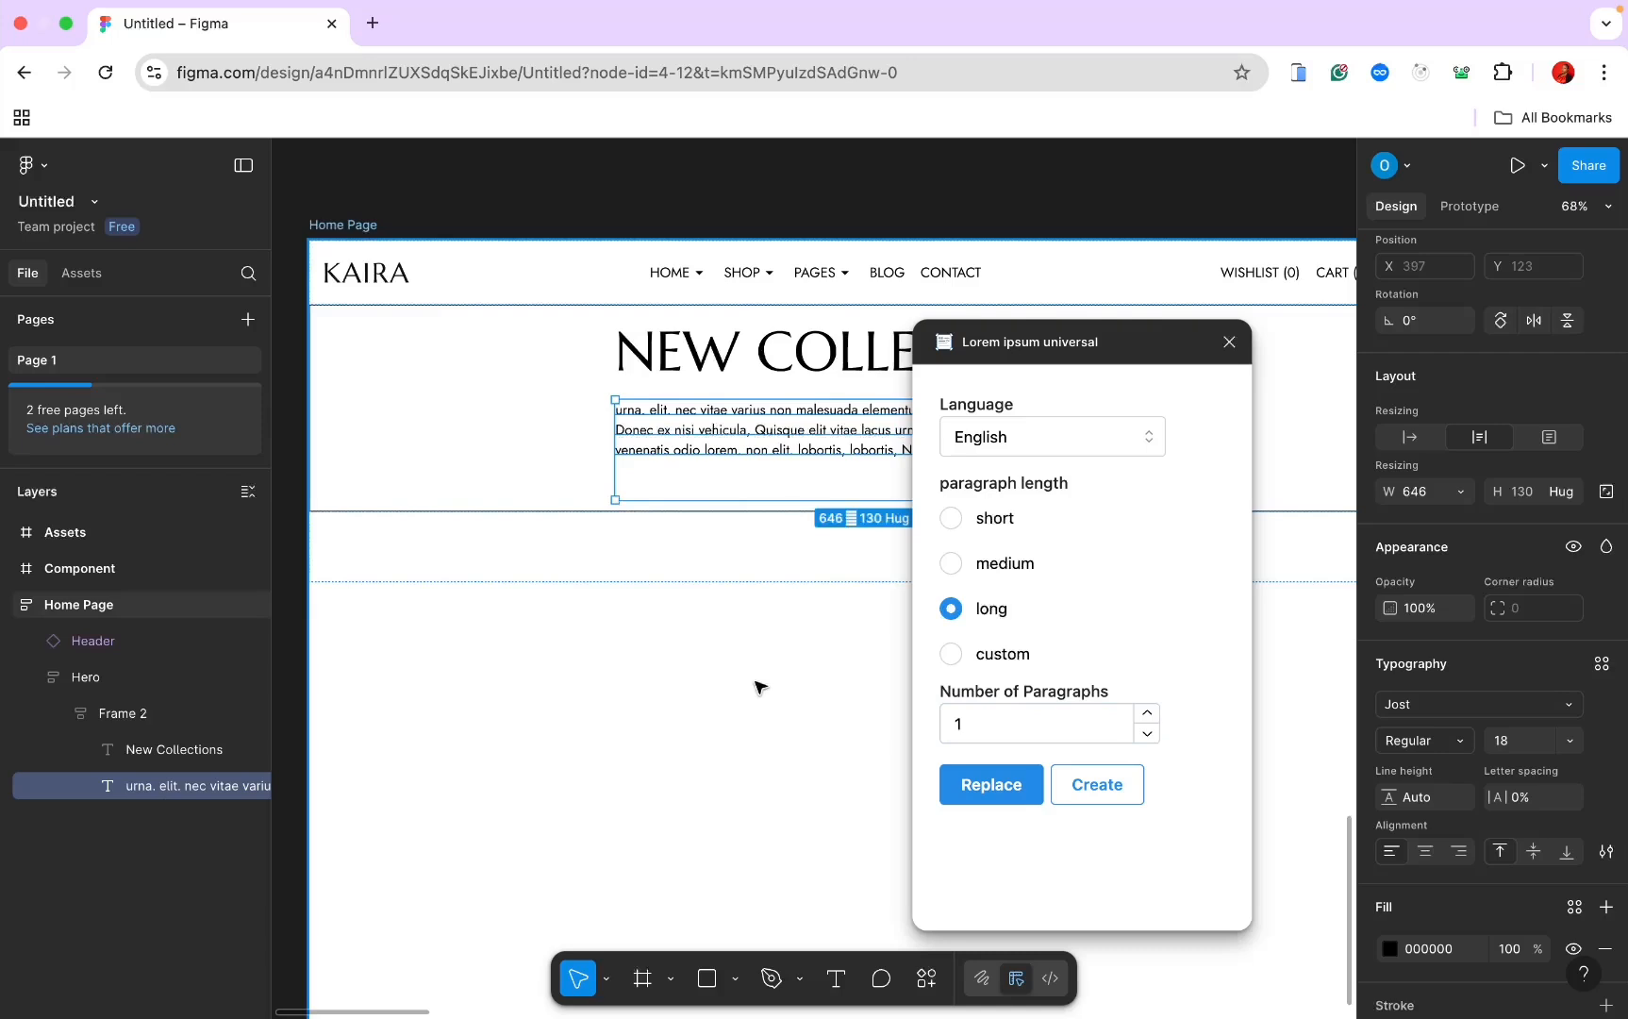
click(1229, 344)
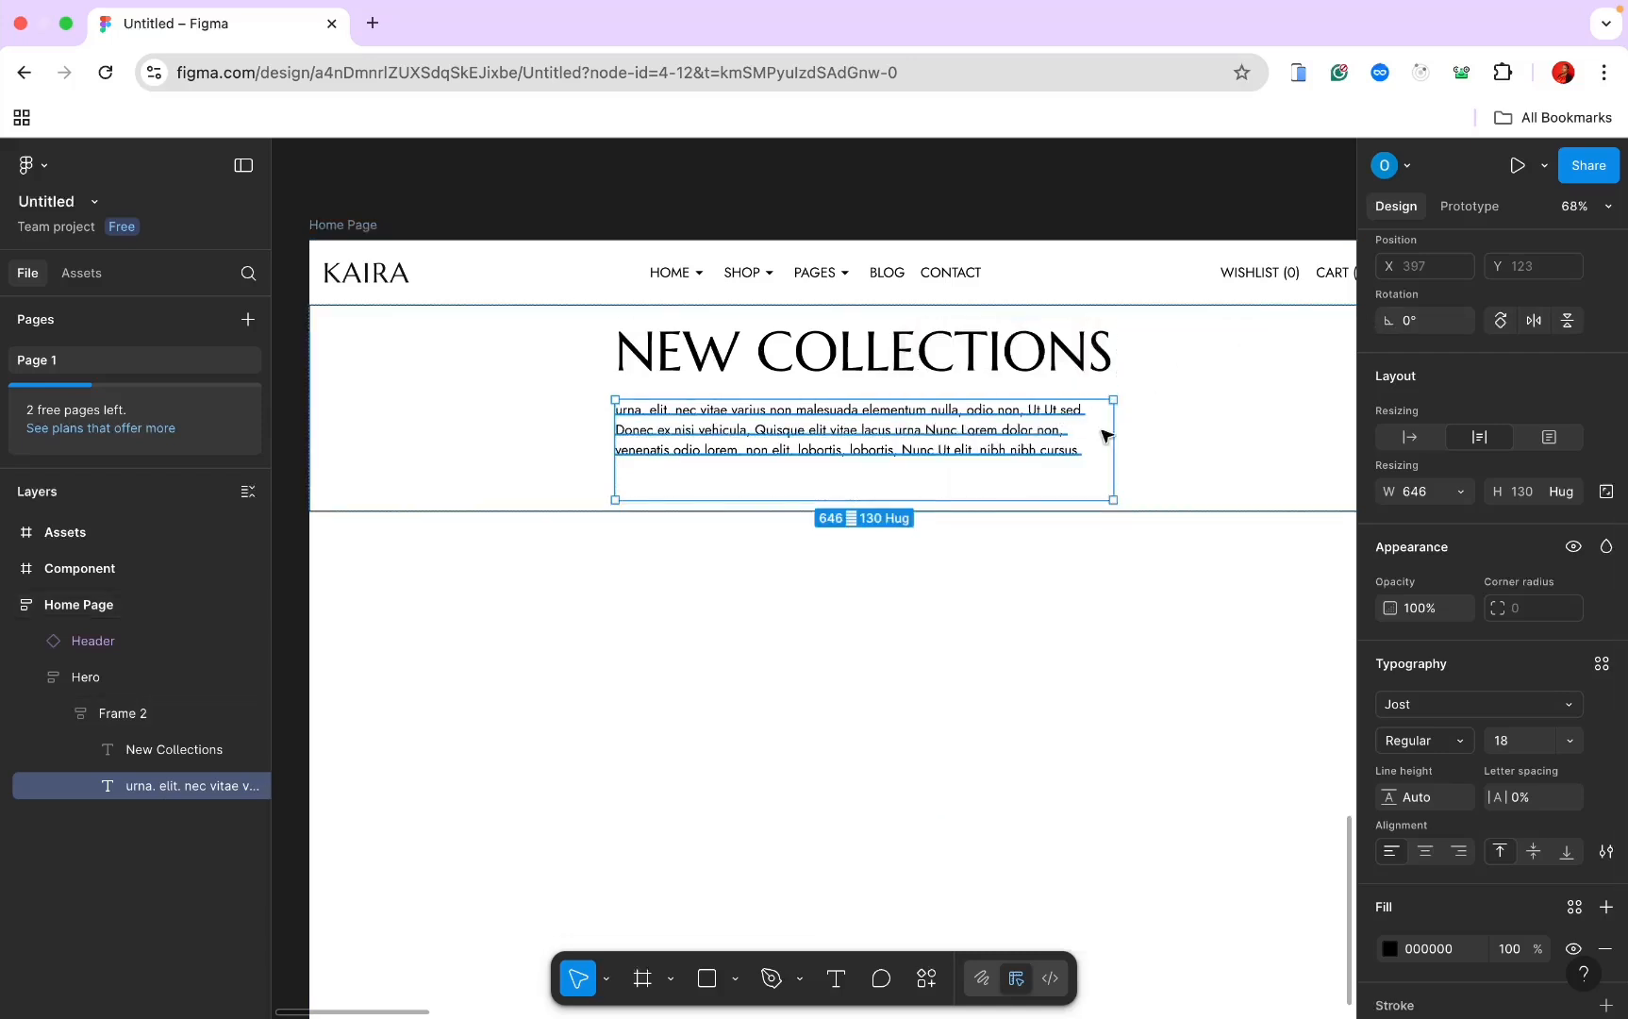
Step: Centre-align the paragraph text and shorten its box to height 79
click(1427, 852)
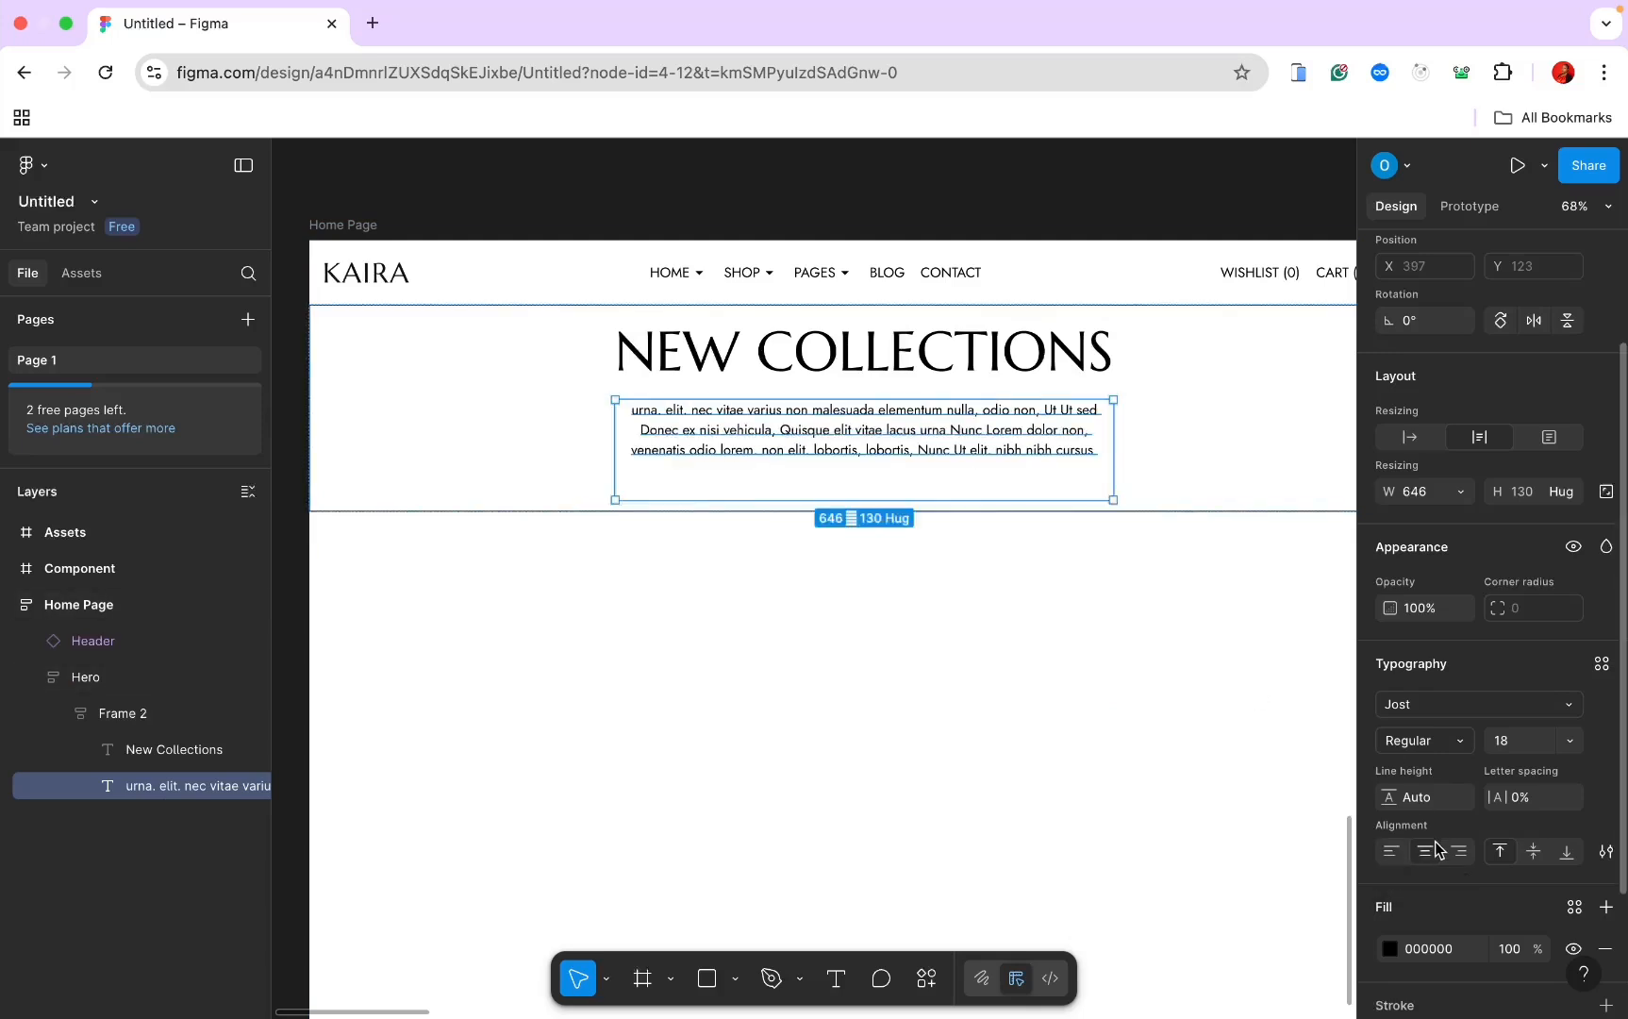
scroll(1467, 590, up, 2)
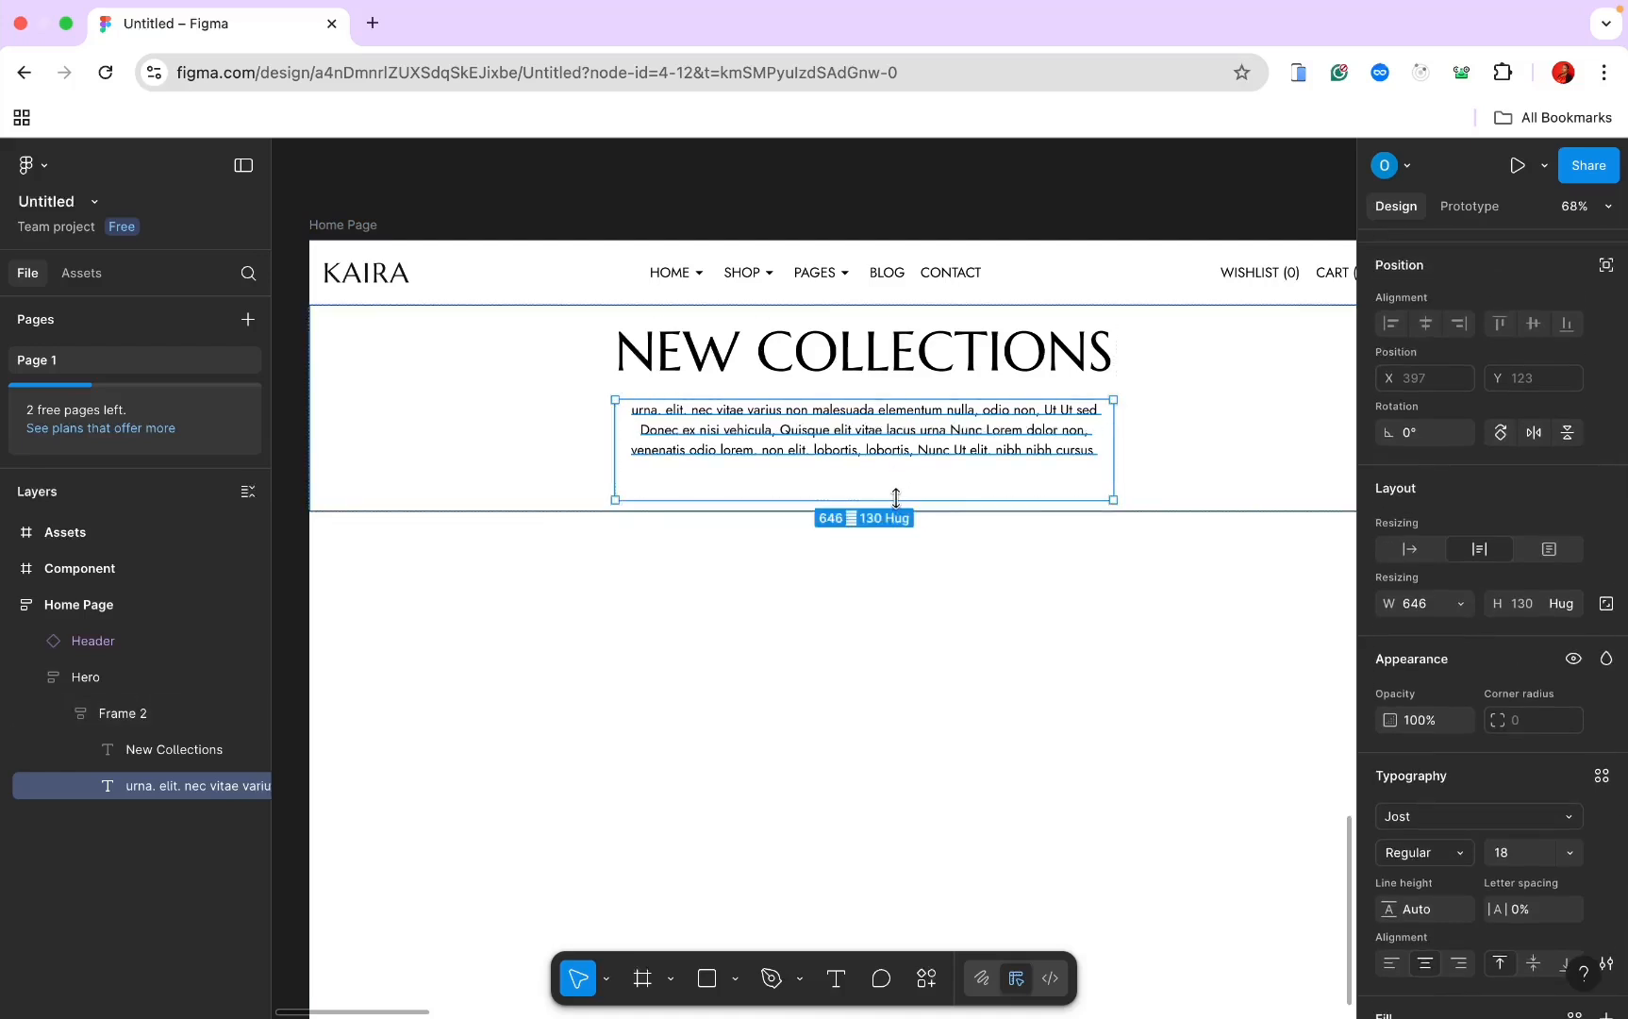
drag(896, 497, 896, 460)
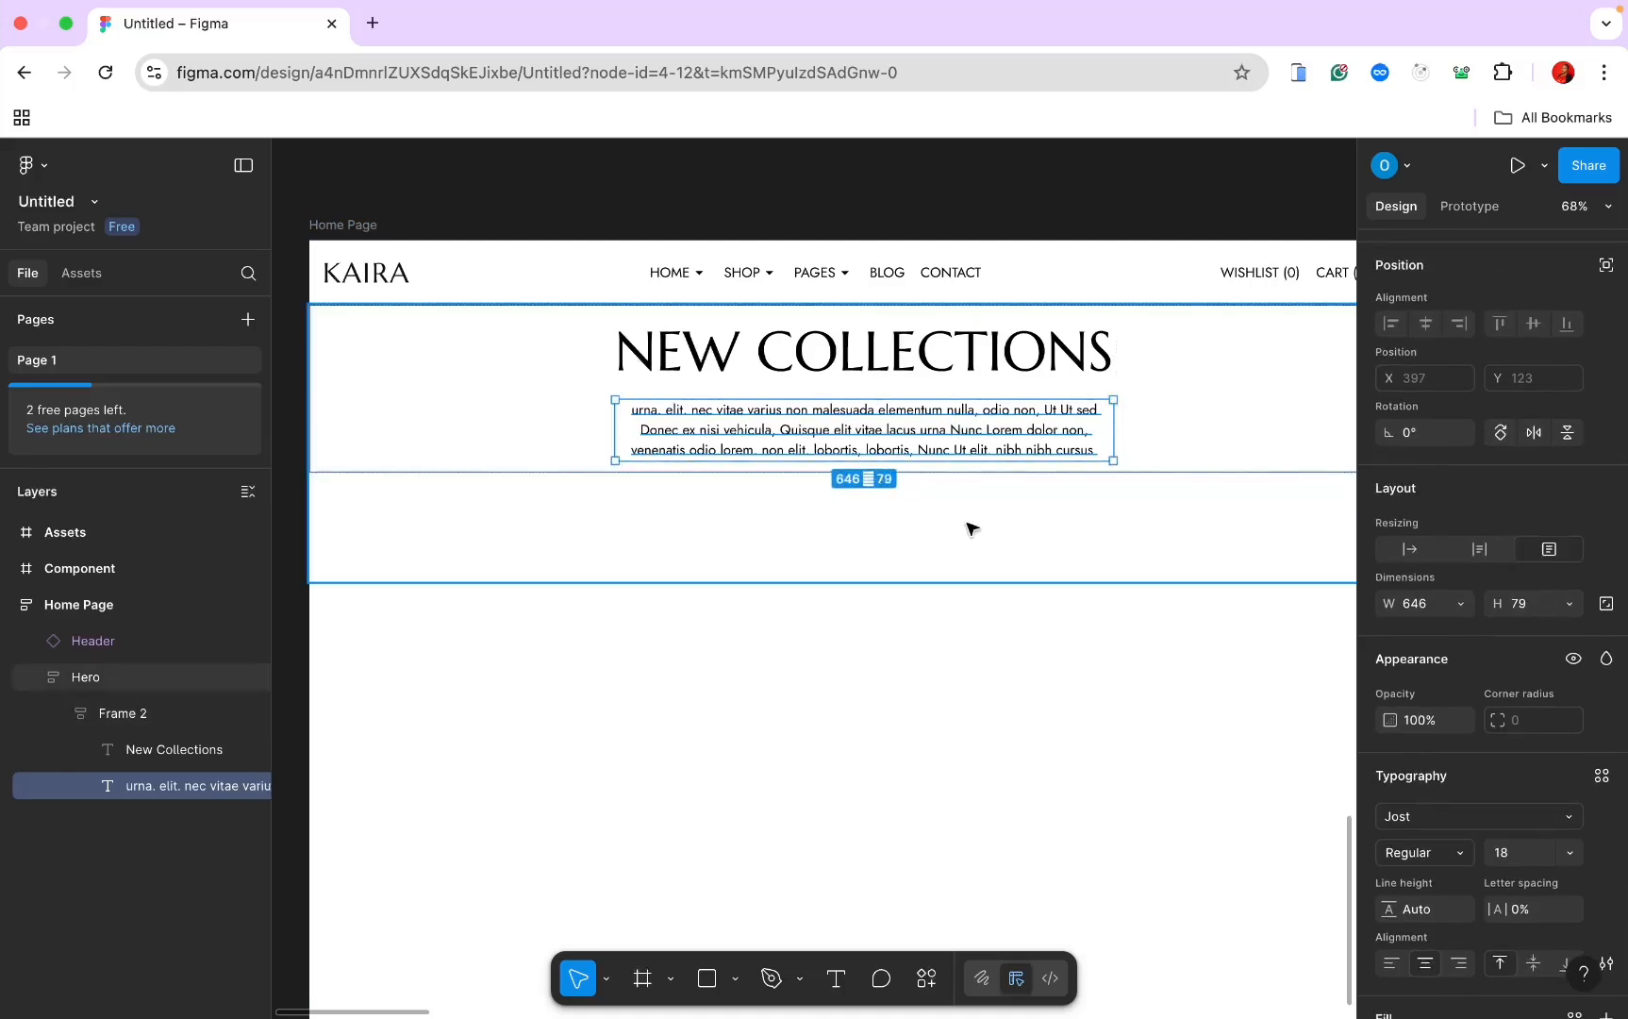
click(971, 528)
Step: Rename Hero's inner frame holding the heading and paragraph to 'Heading'
scroll(1007, 619, down, 2)
scroll(1006, 619, up, 3)
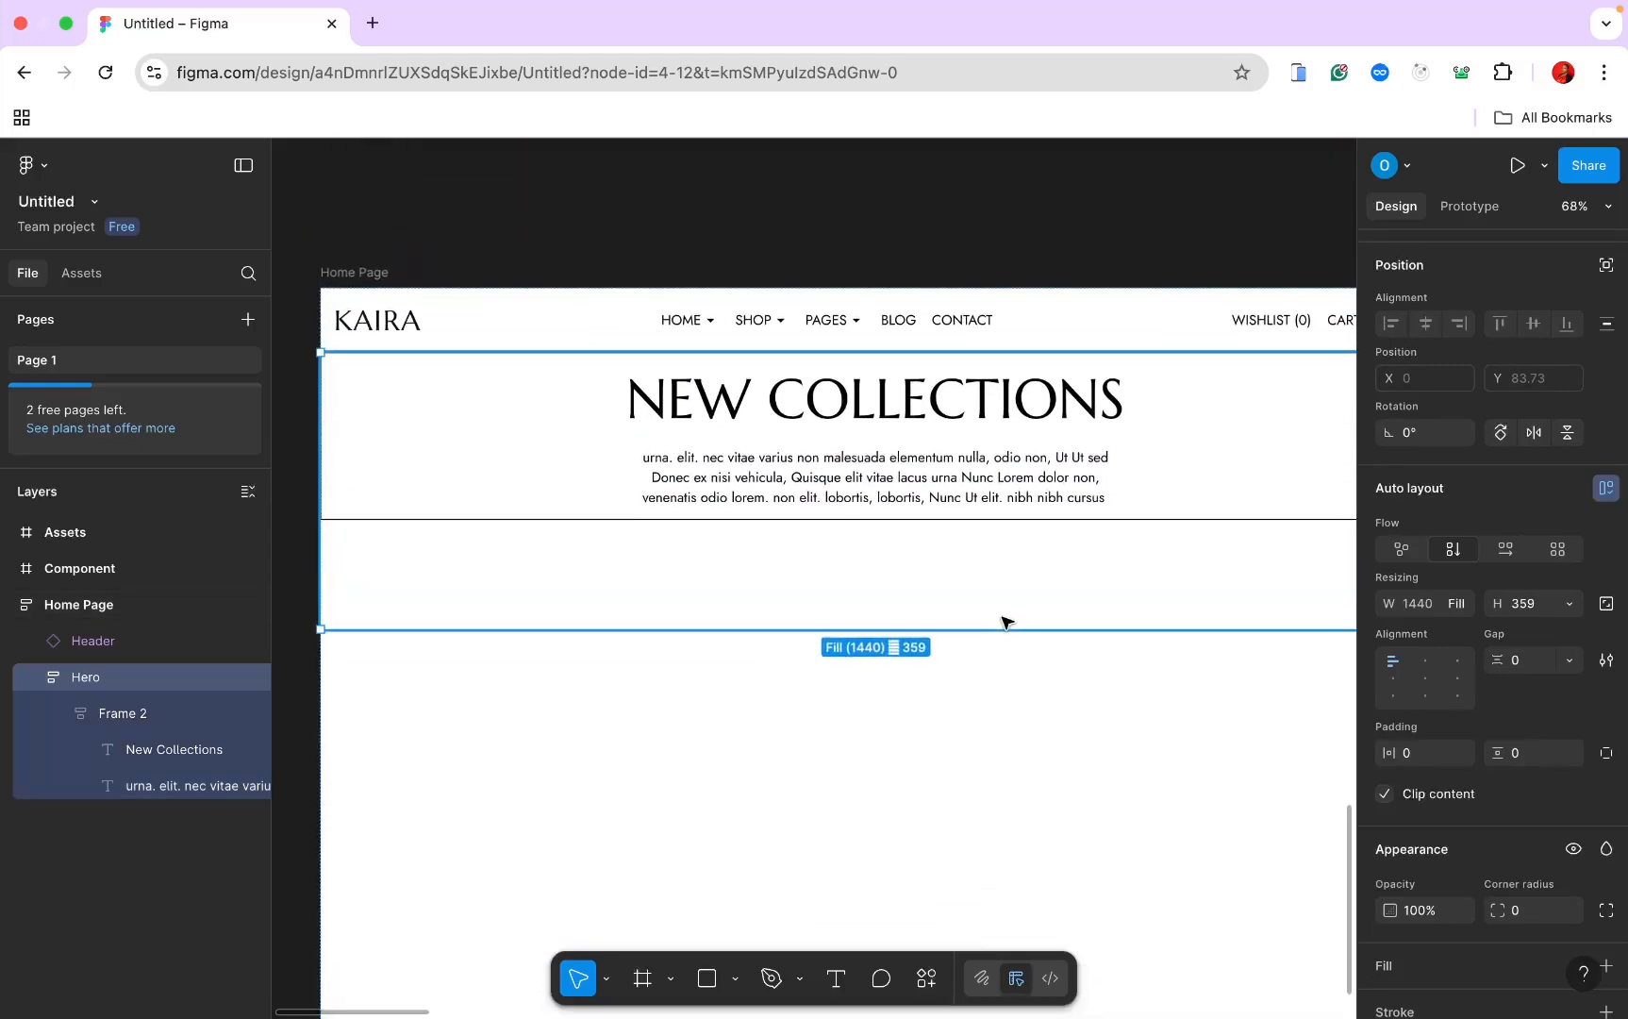
scroll(1007, 619, down, 3)
scroll(956, 588, down, 3)
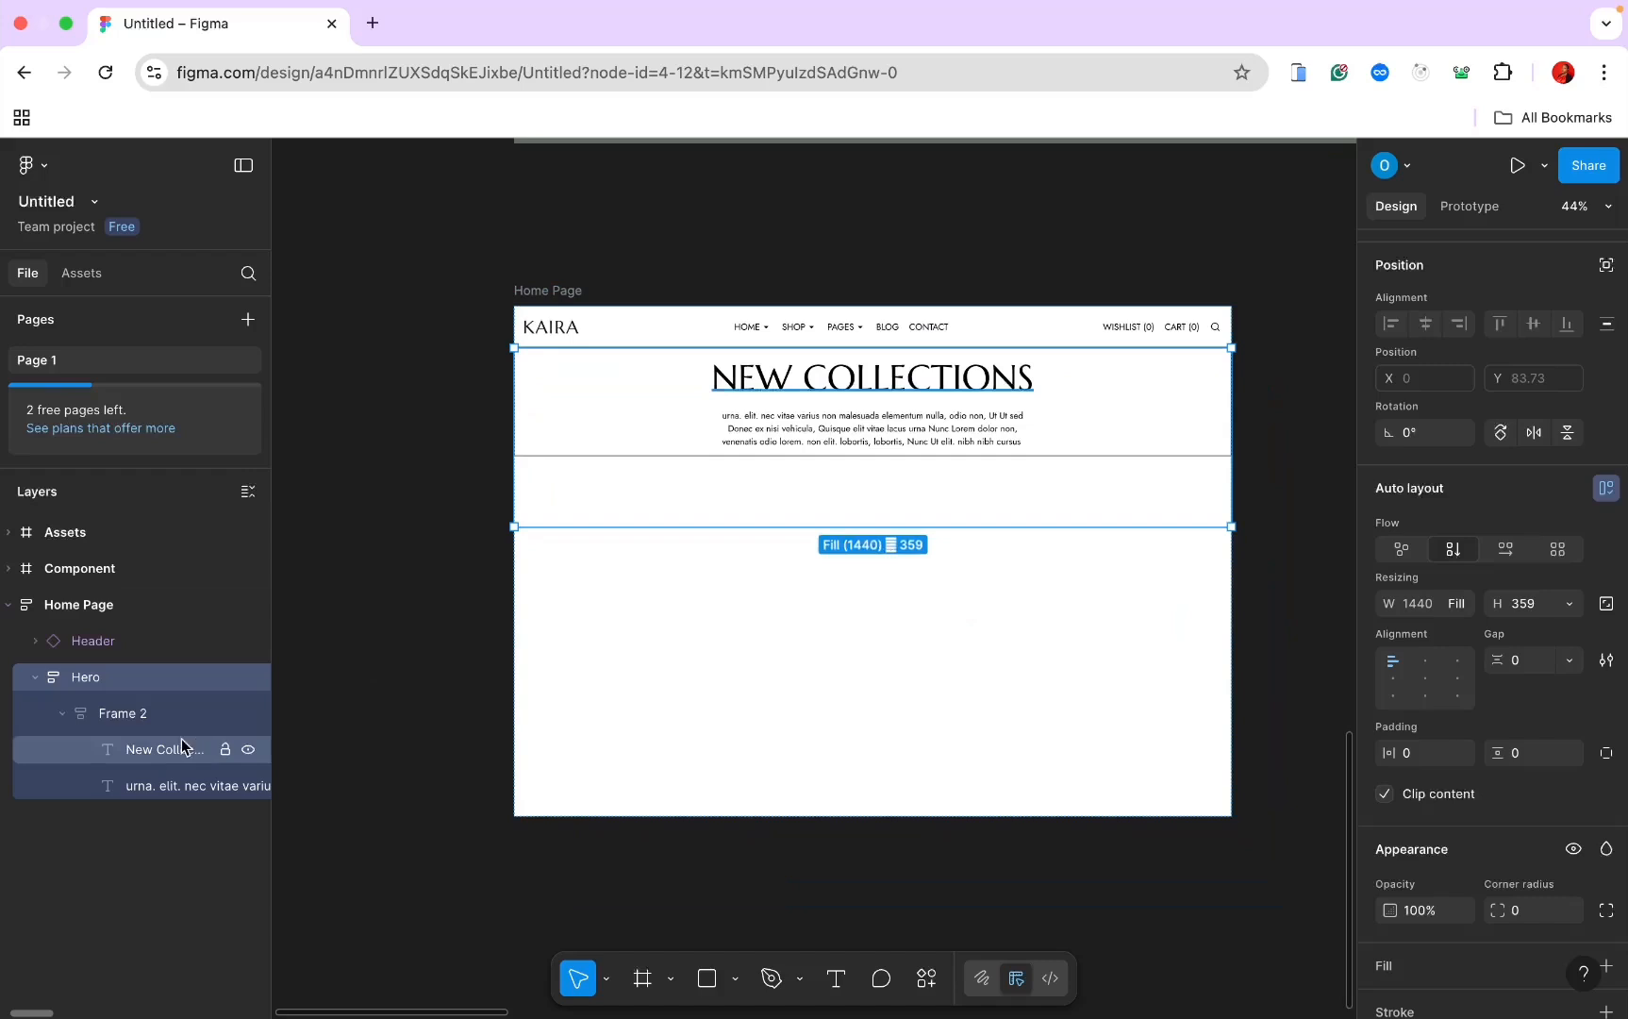
click(152, 723)
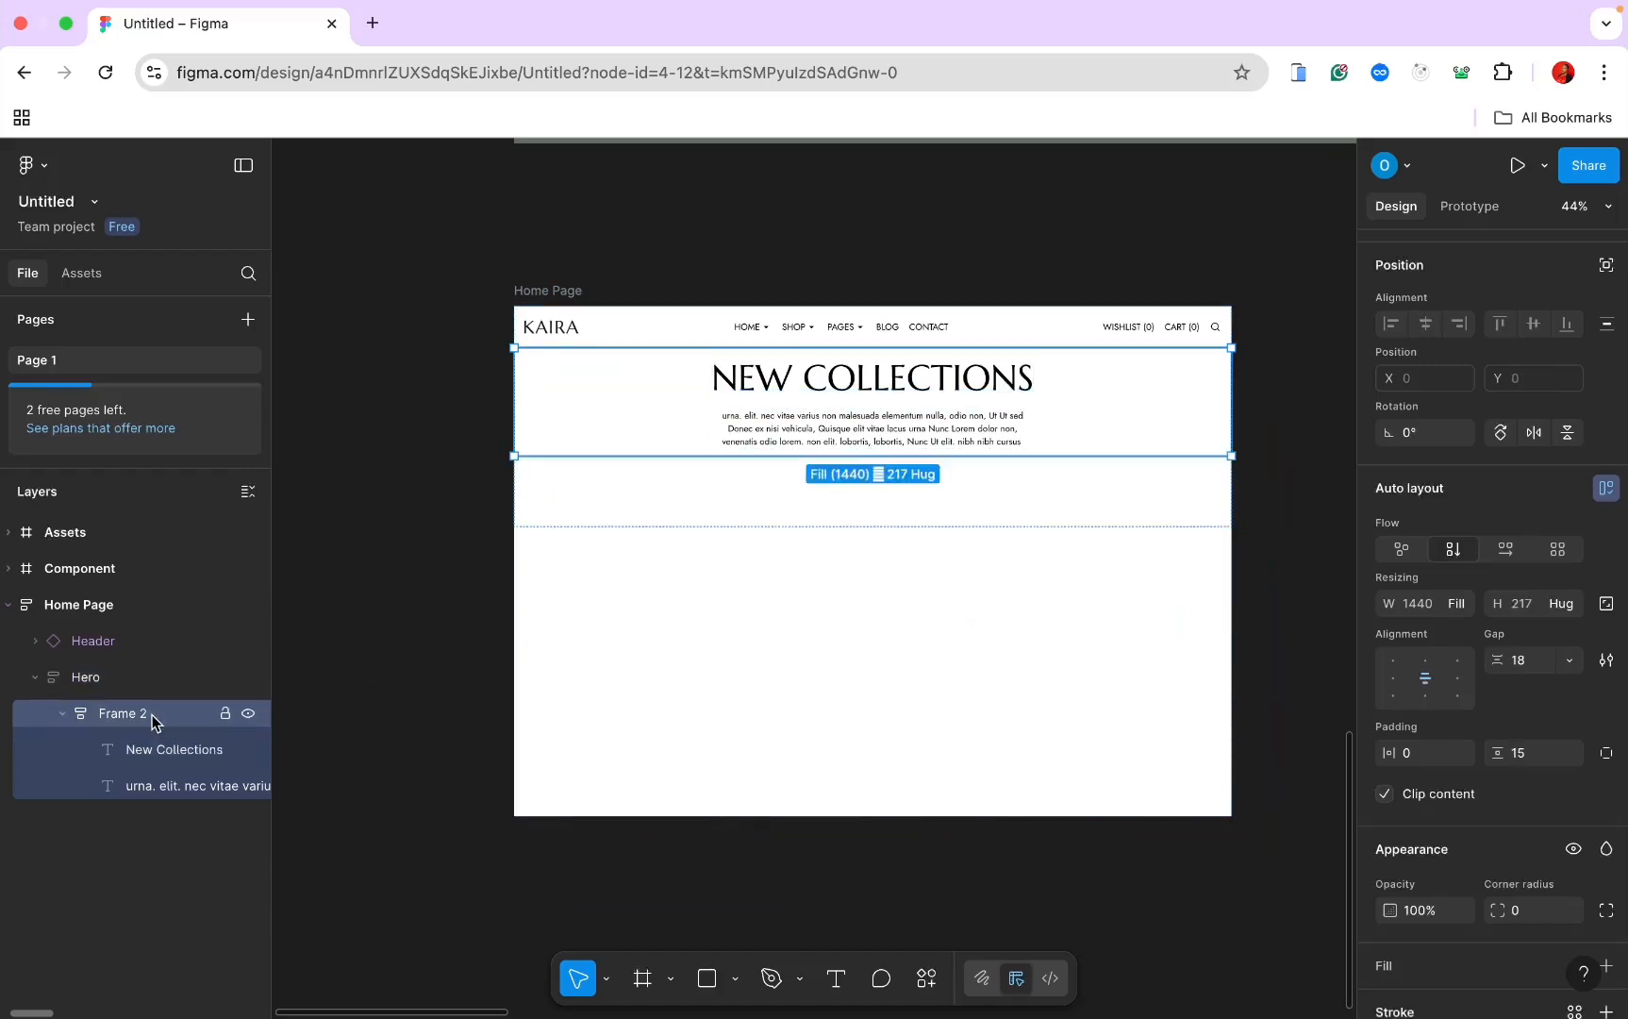
click(143, 686)
click(61, 713)
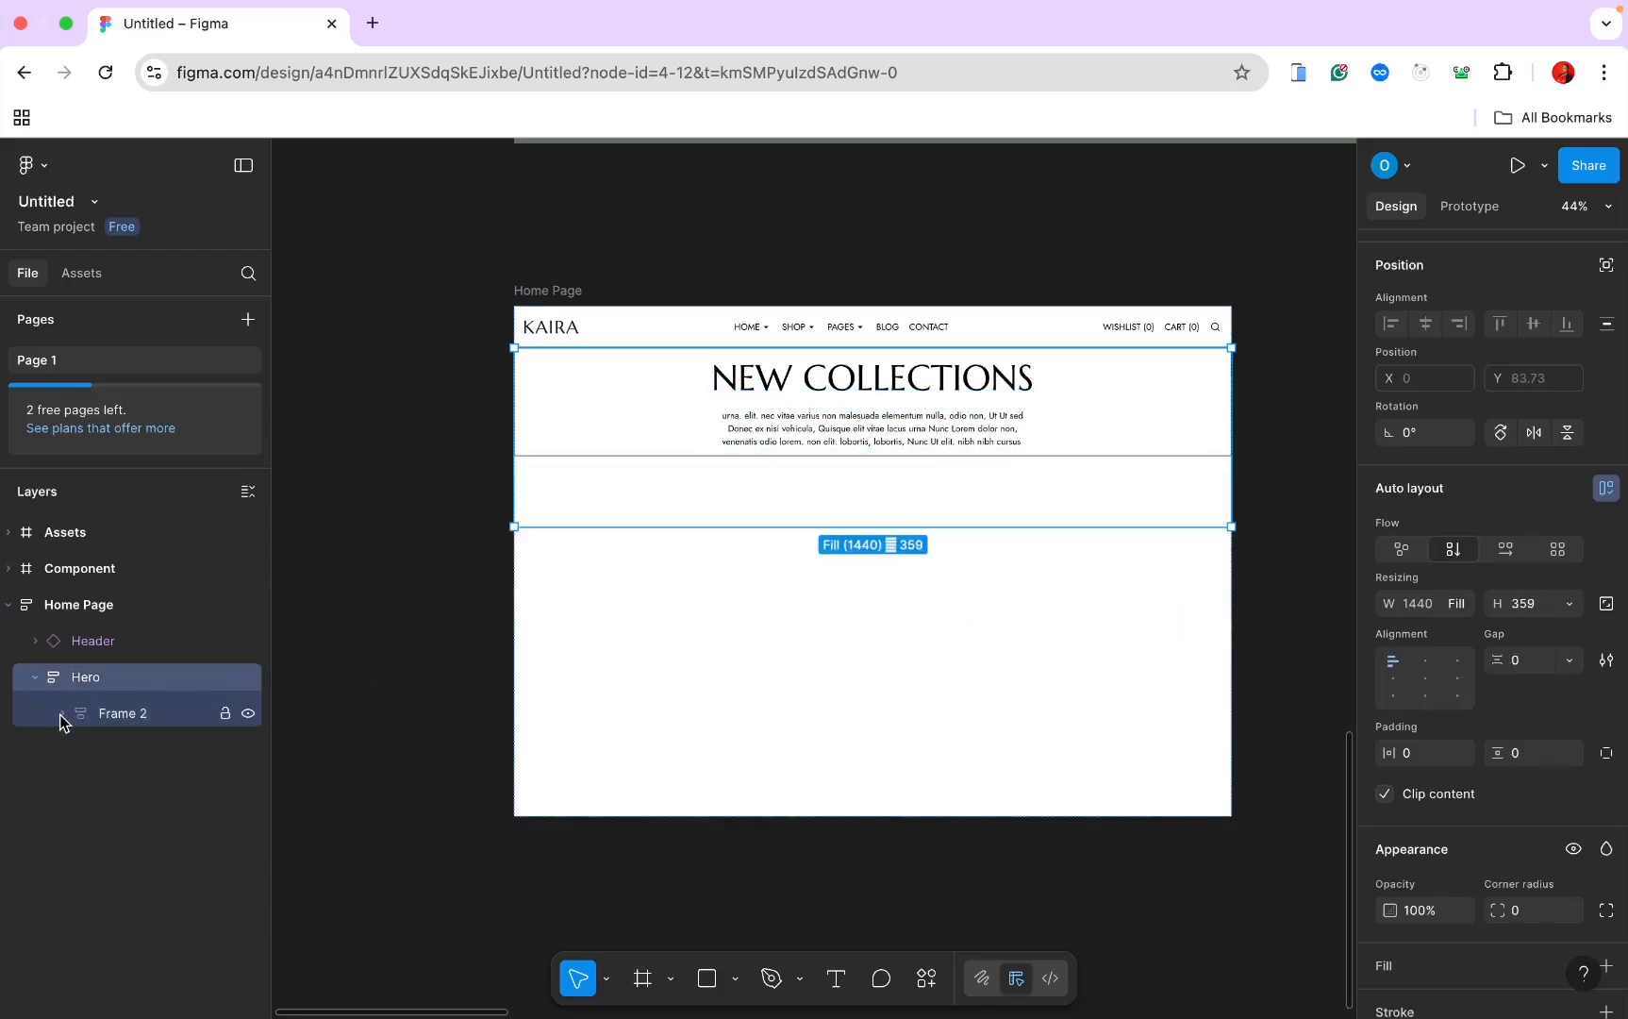
double_click(159, 713)
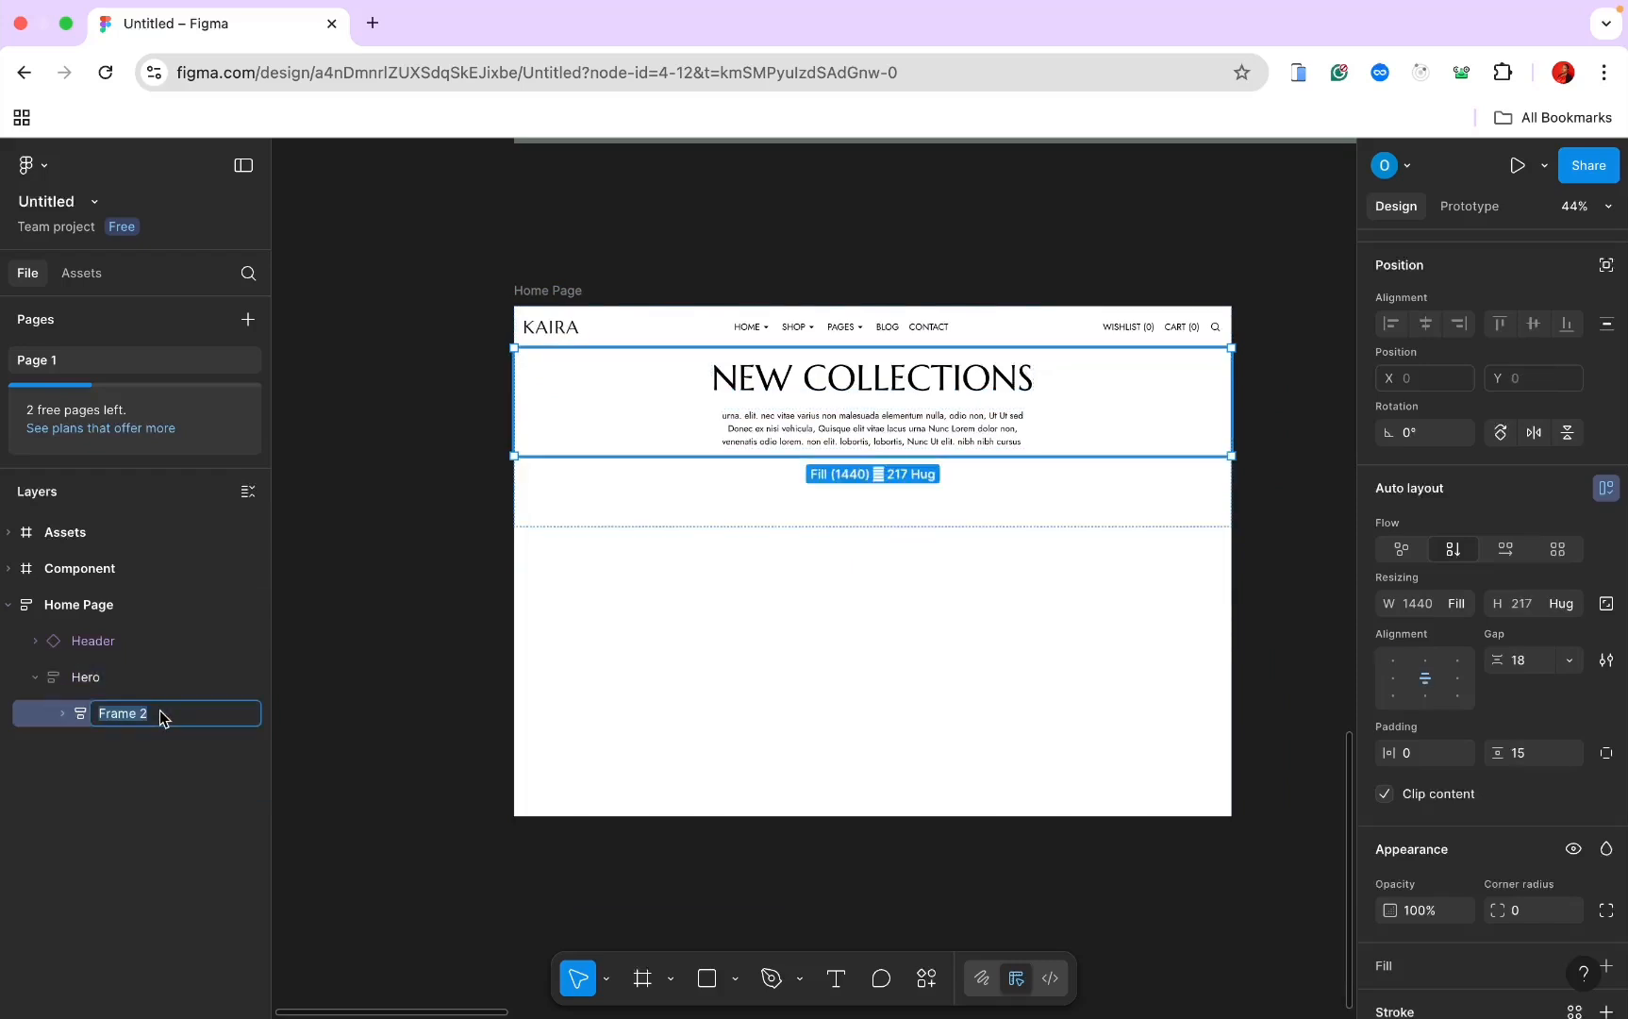
text(Heading)
key(Return)
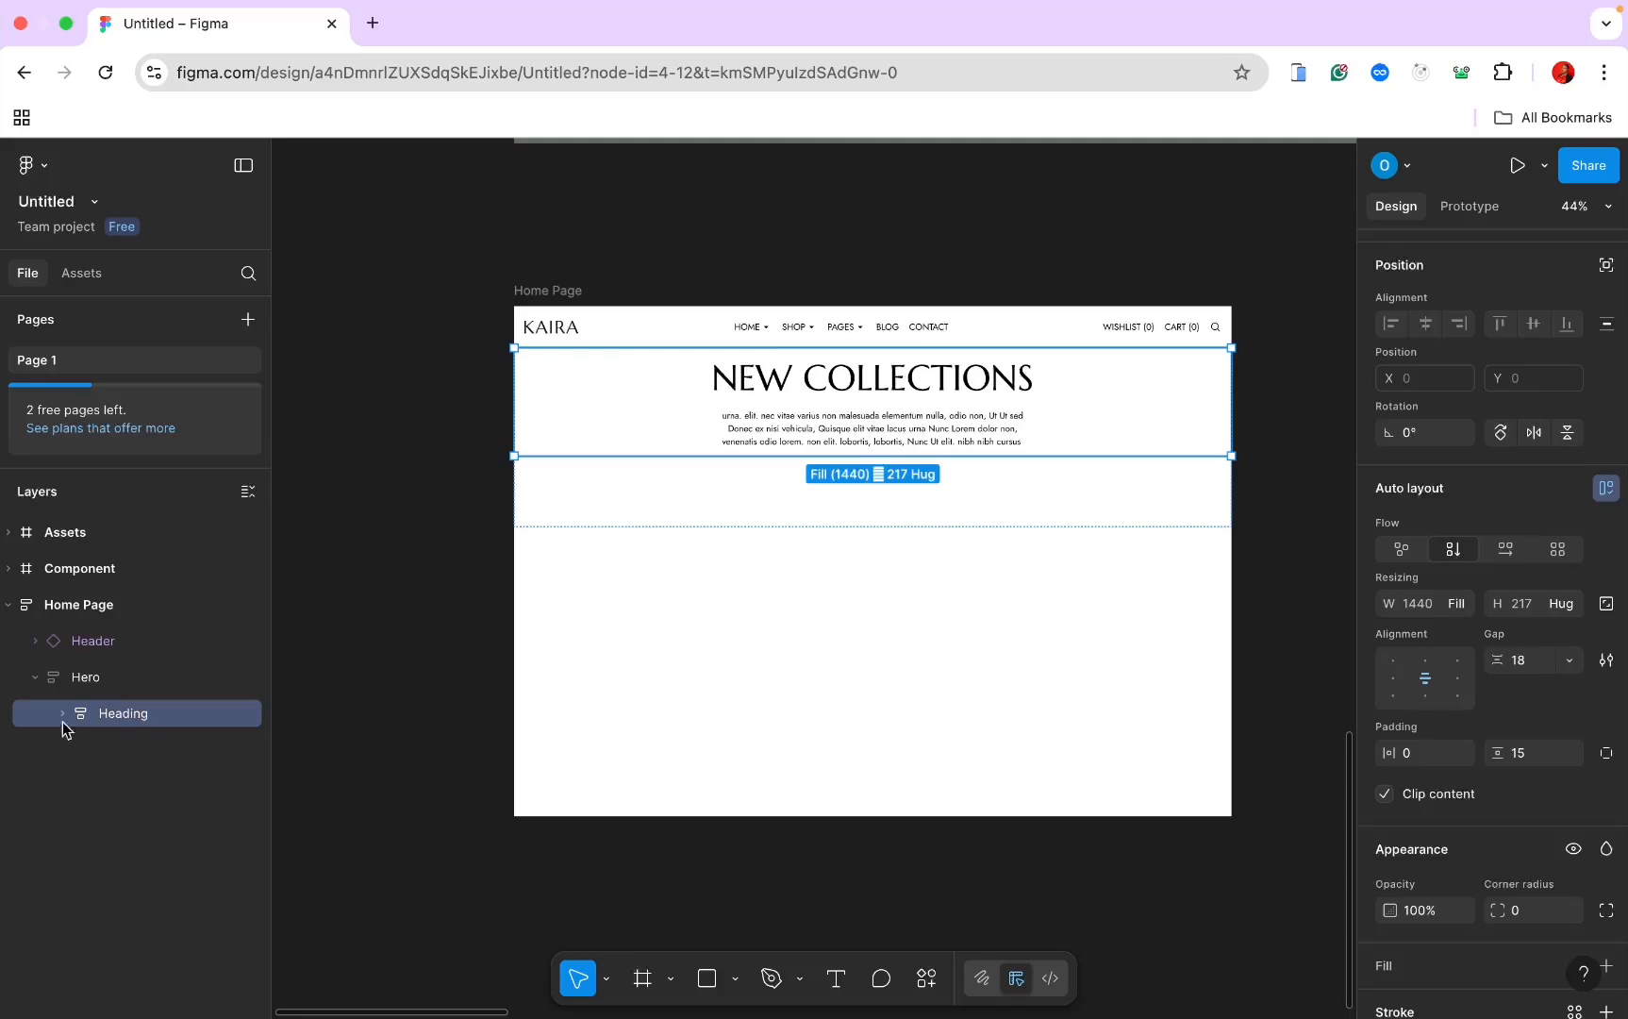
click(87, 681)
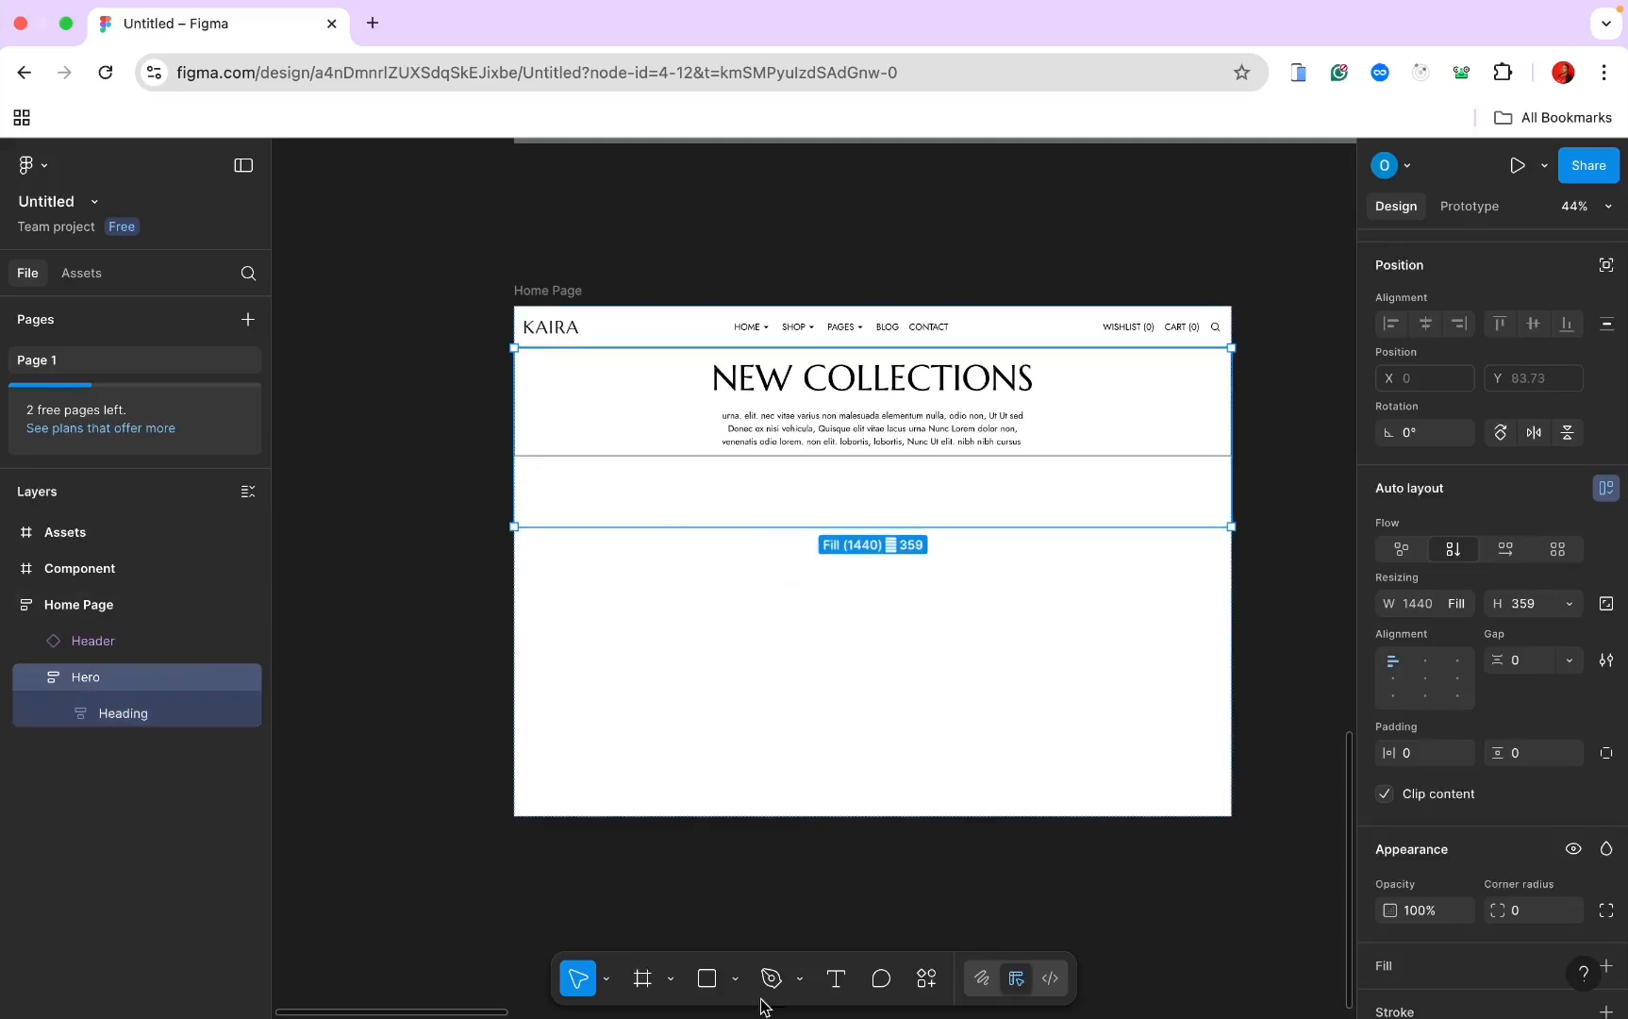
Step: Draw a new frame inside Hero below Heading and set its width to Fill container
click(642, 986)
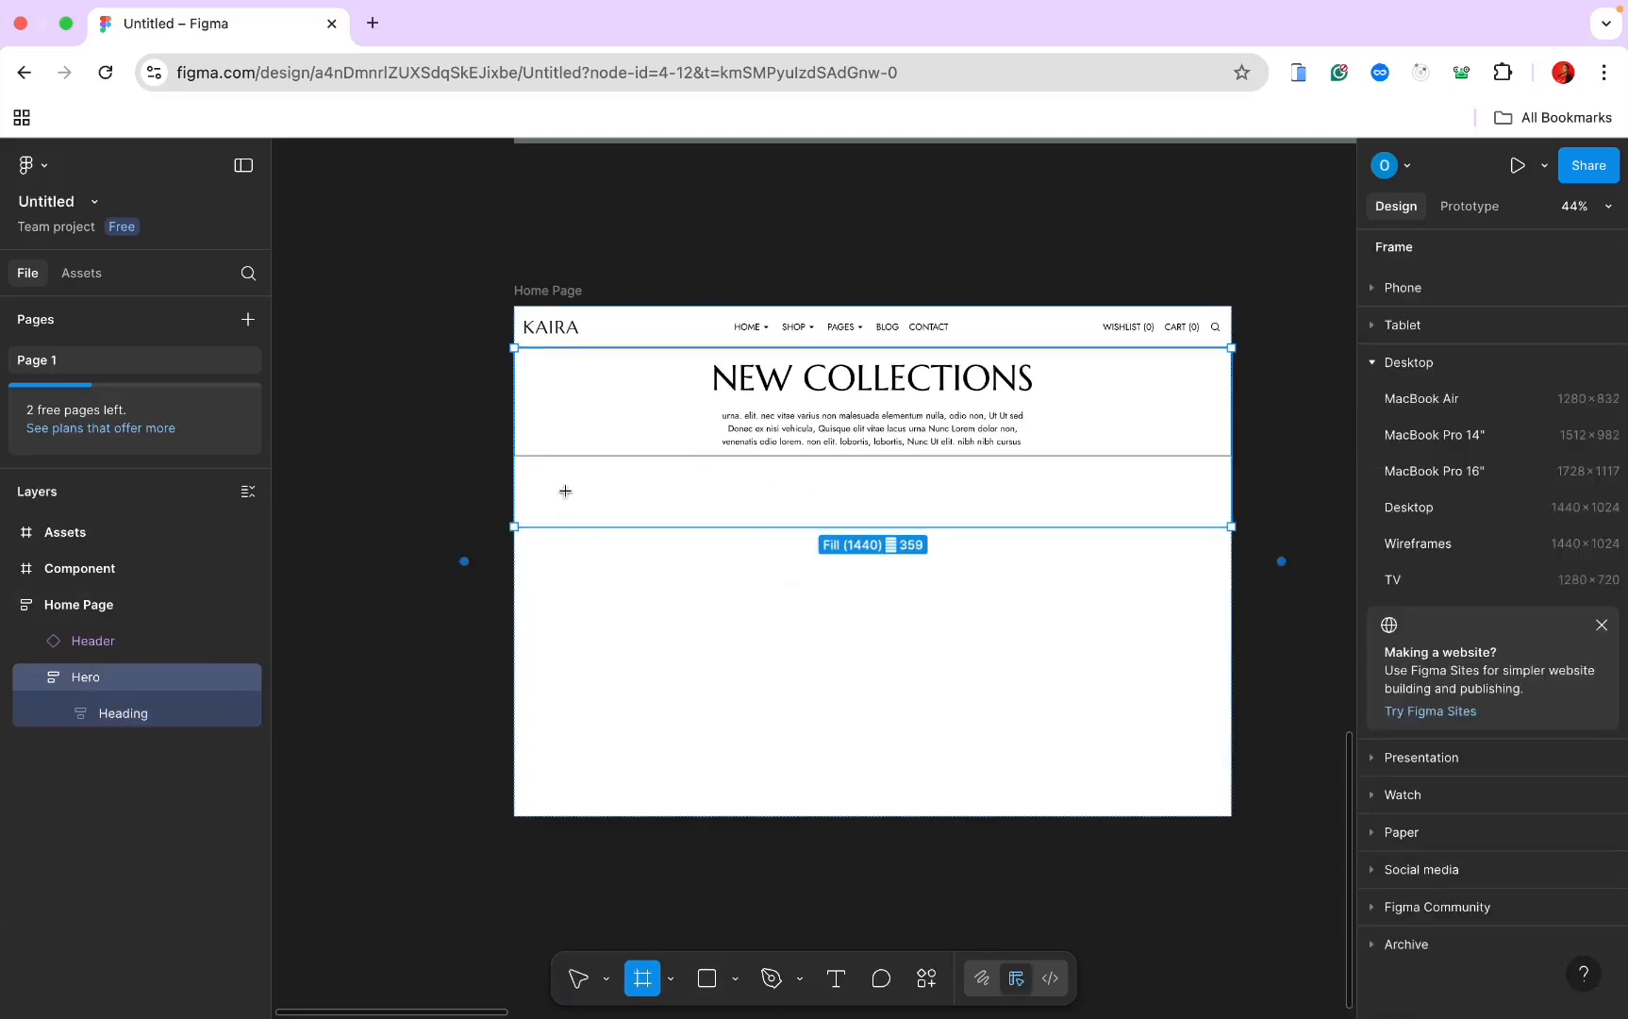
drag(565, 491, 1099, 543)
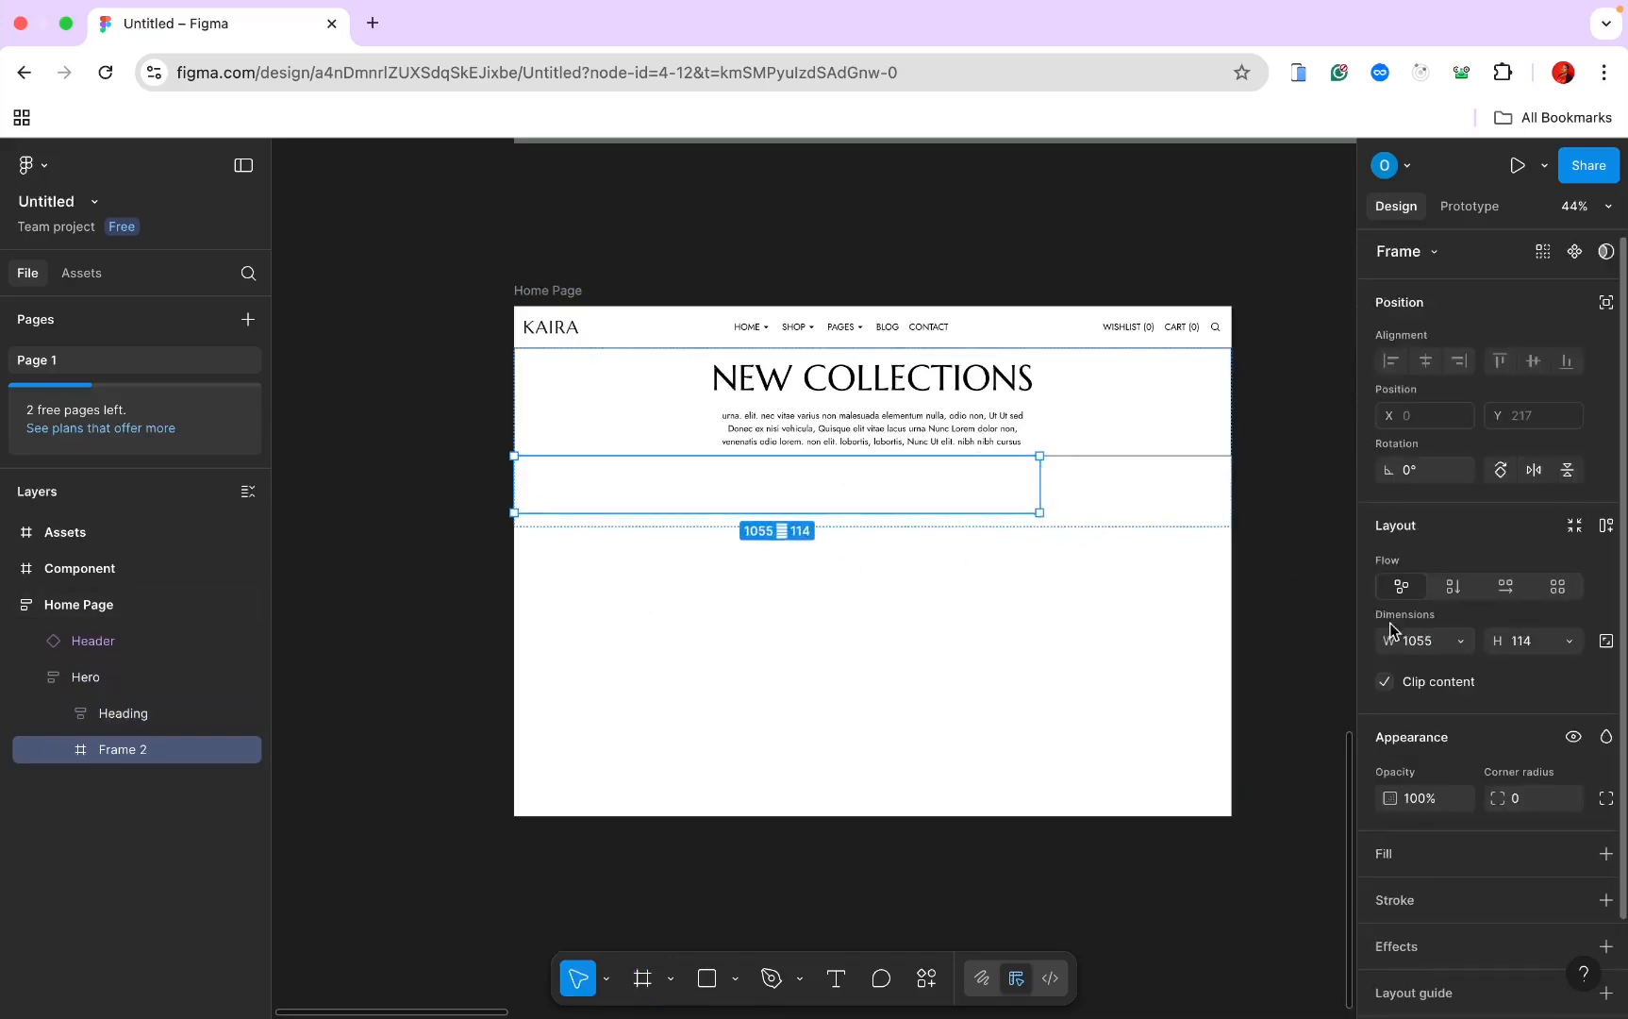
click(1460, 641)
click(1460, 668)
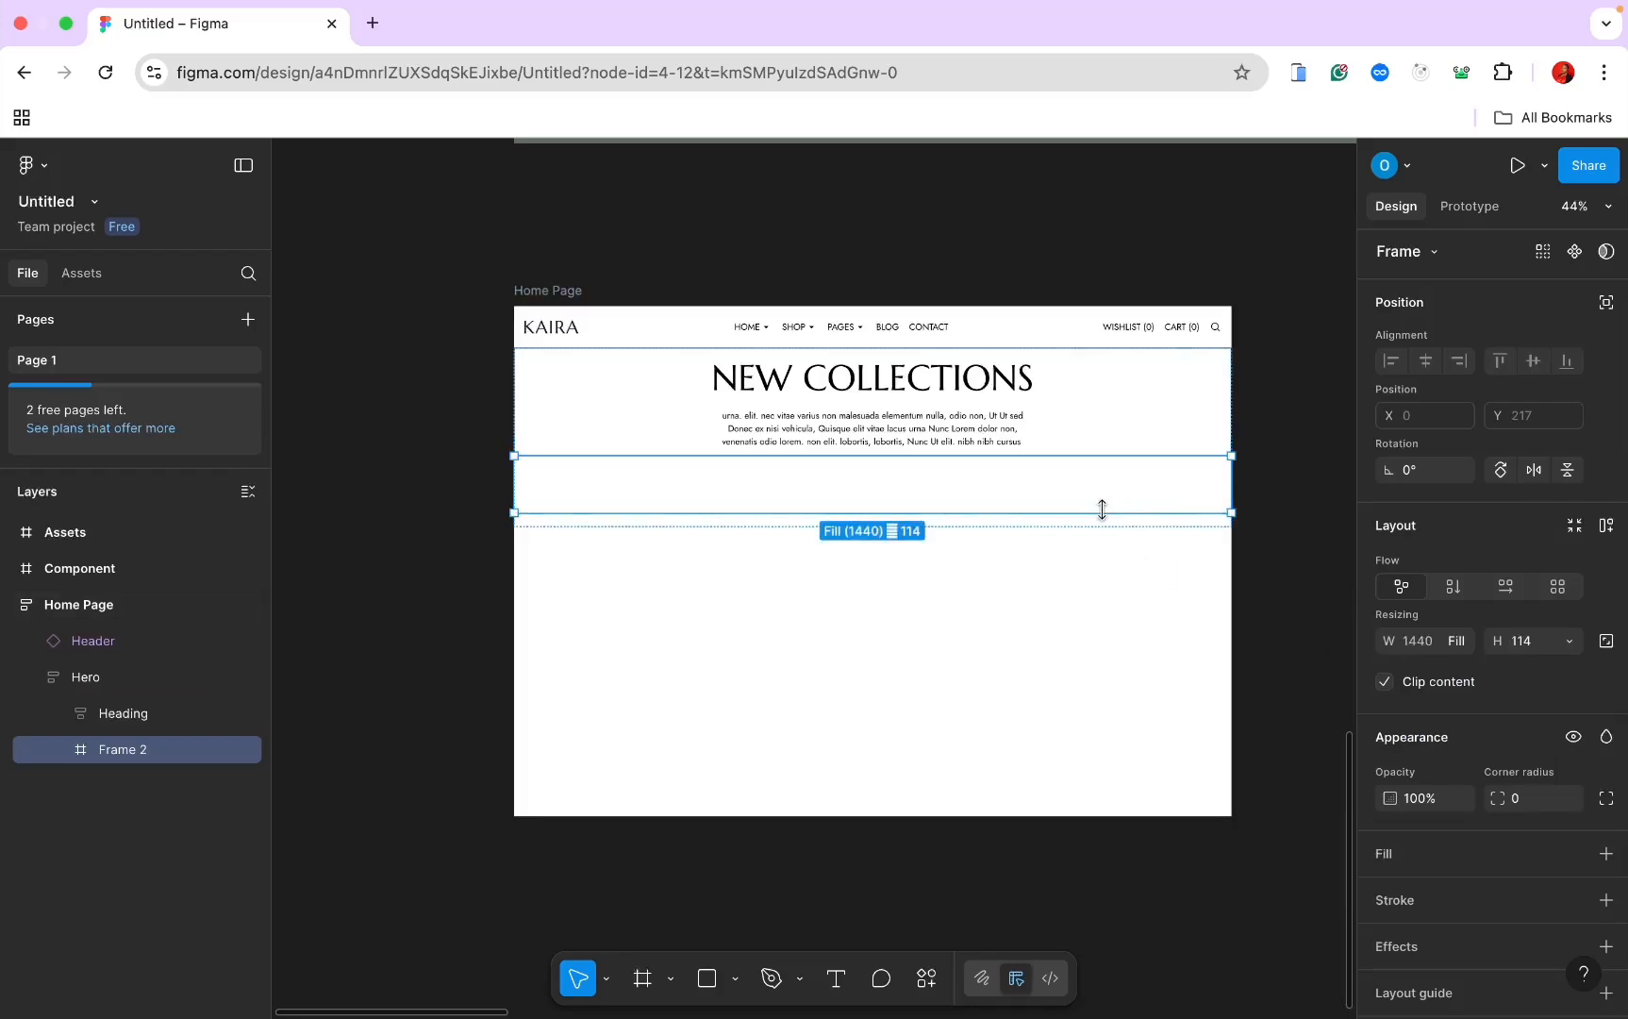
drag(1102, 510, 989, 609)
Step: Drag banner-image-6 from the Assets frame into the Component frame
scroll(949, 516, right, 3)
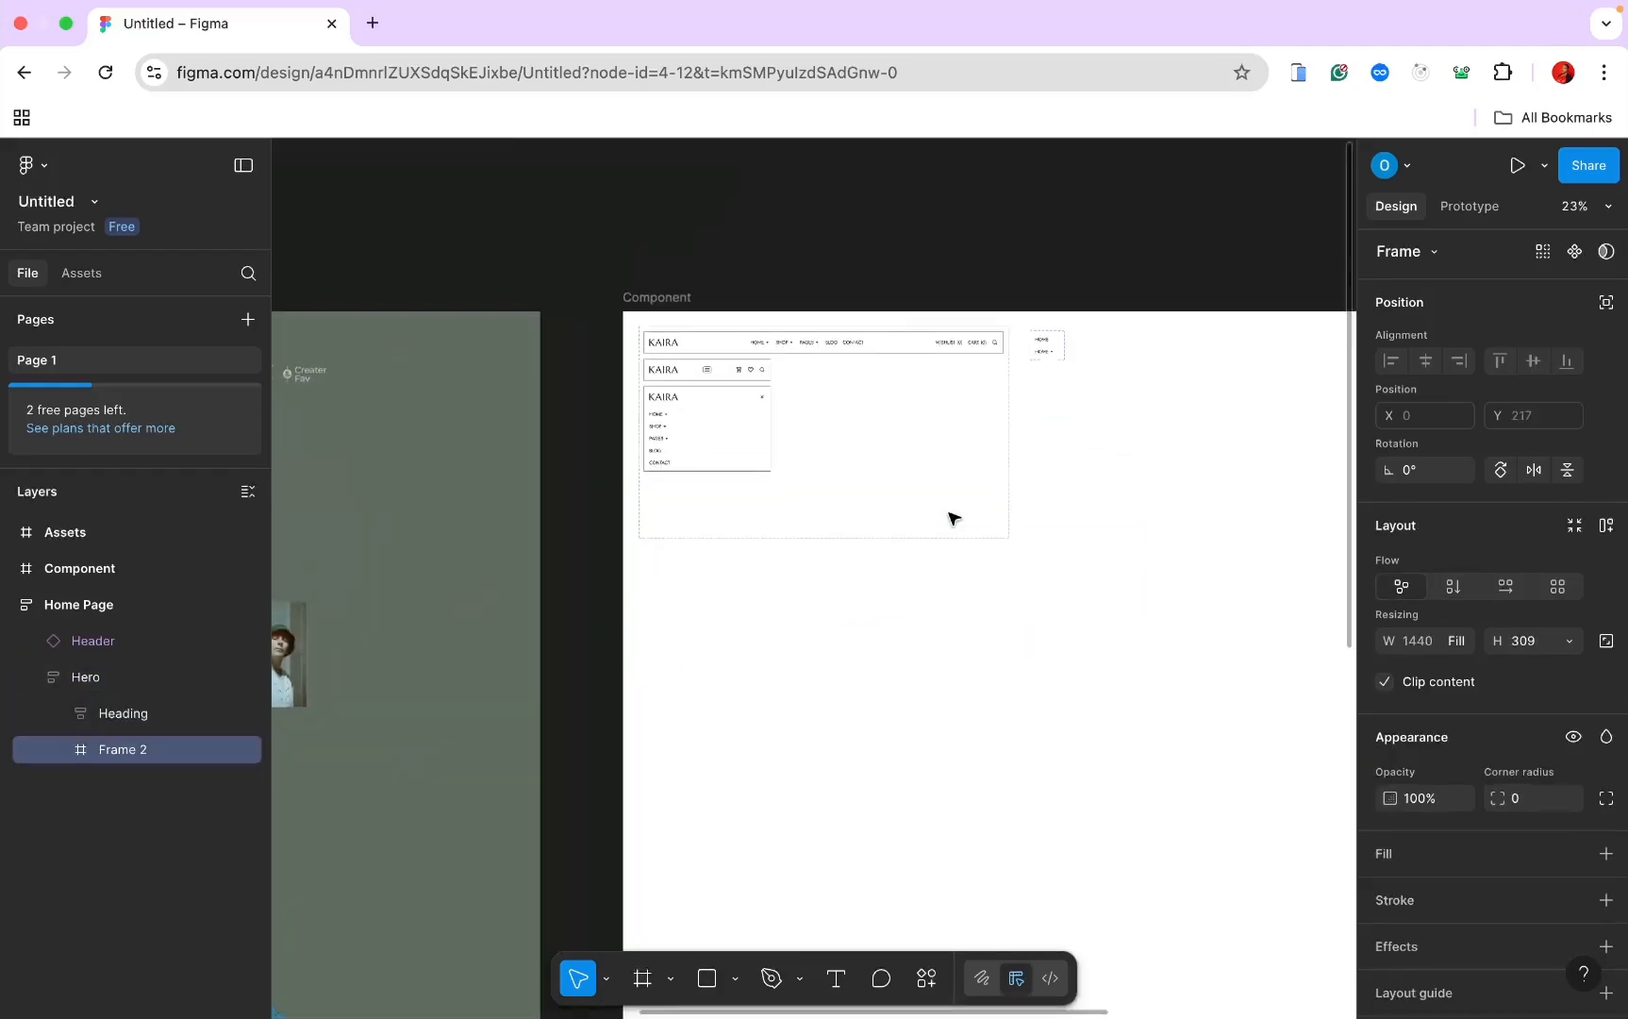
scroll(949, 516, down, 2)
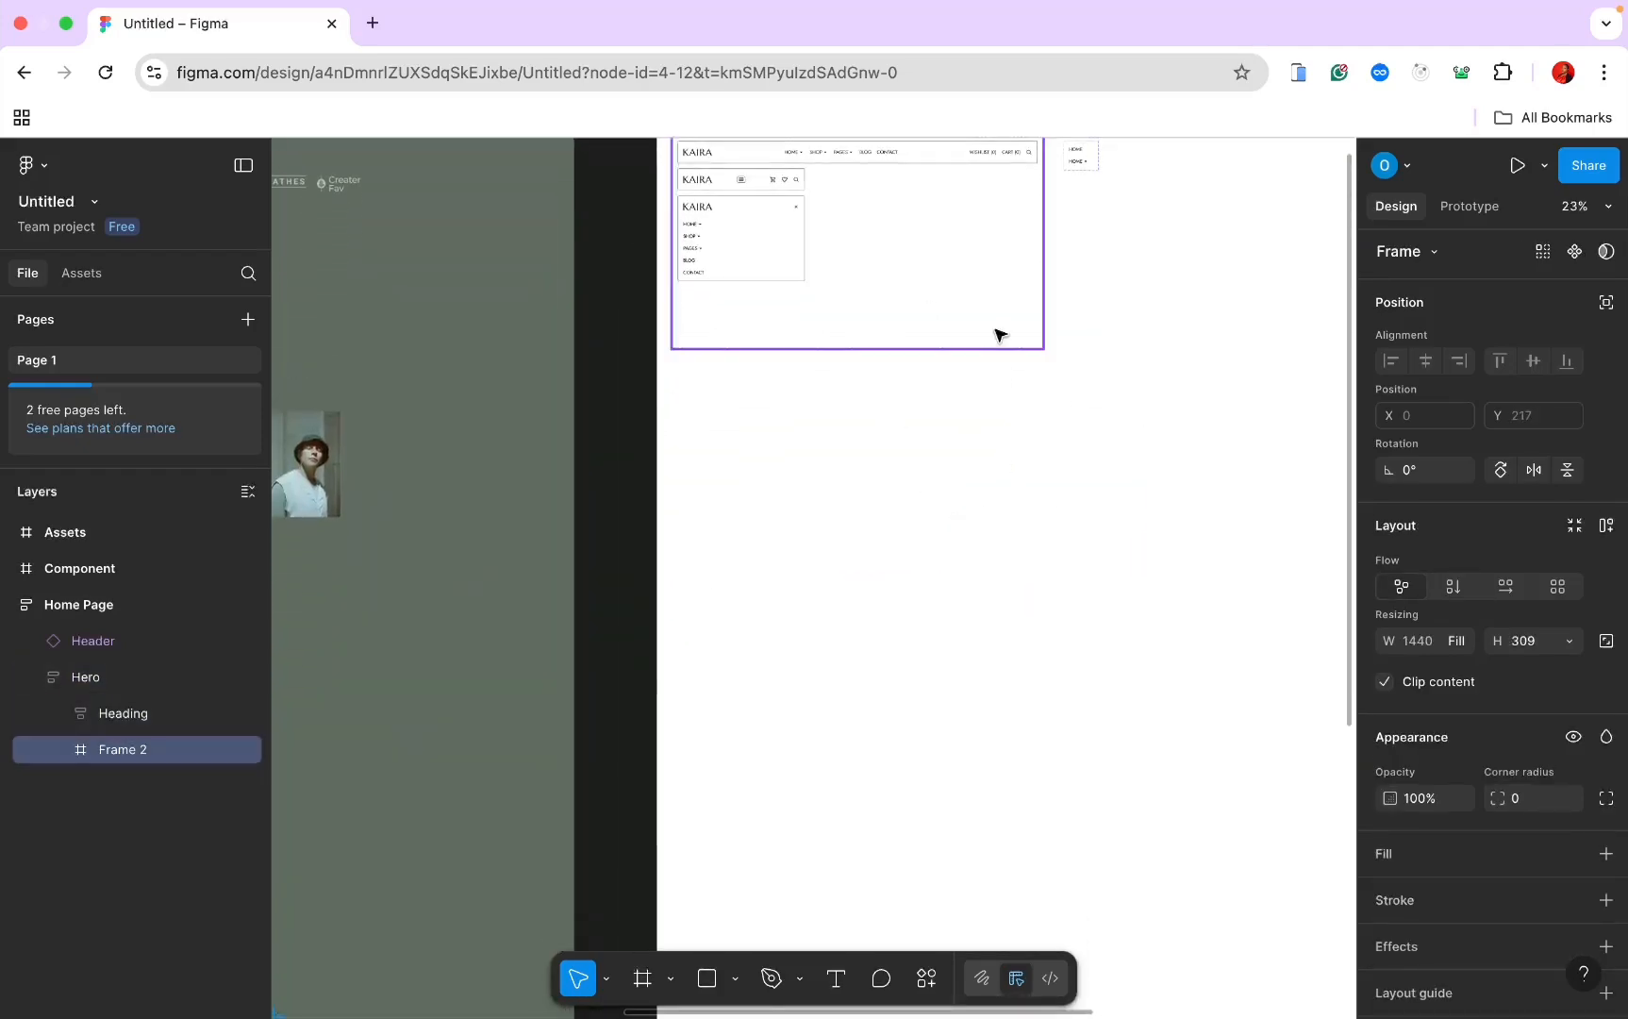
scroll(916, 527, left, 10)
scroll(916, 528, up, 8)
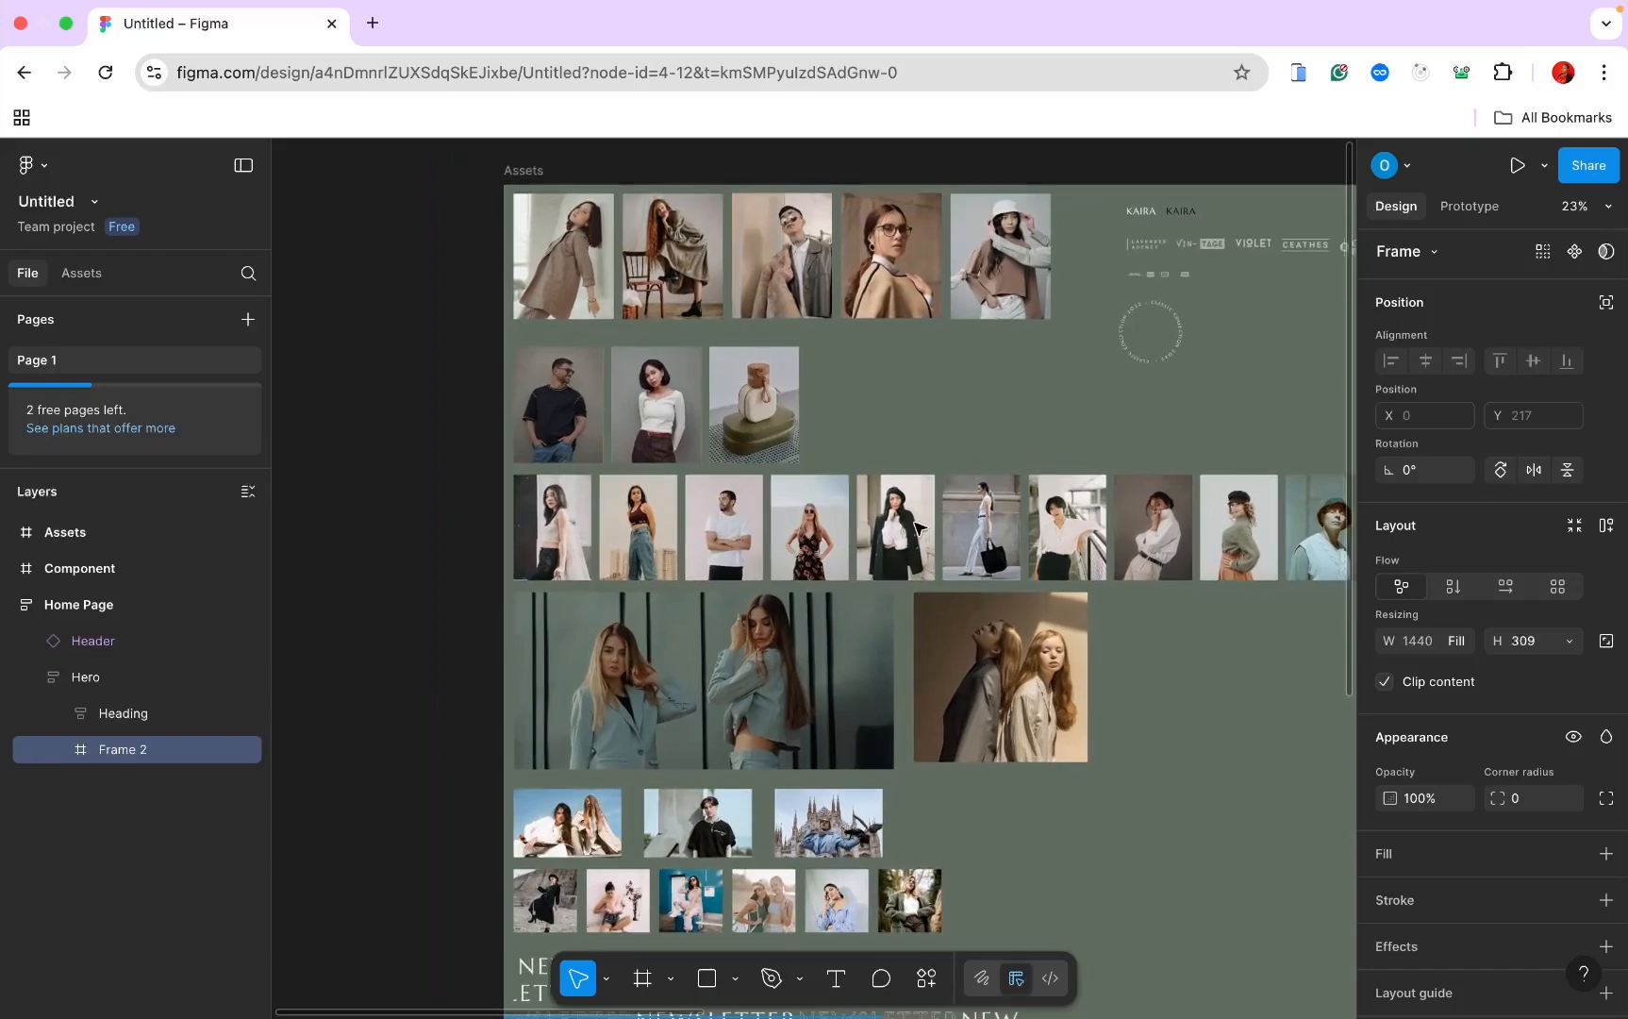
scroll(904, 391, up, 2)
scroll(904, 391, left, 1)
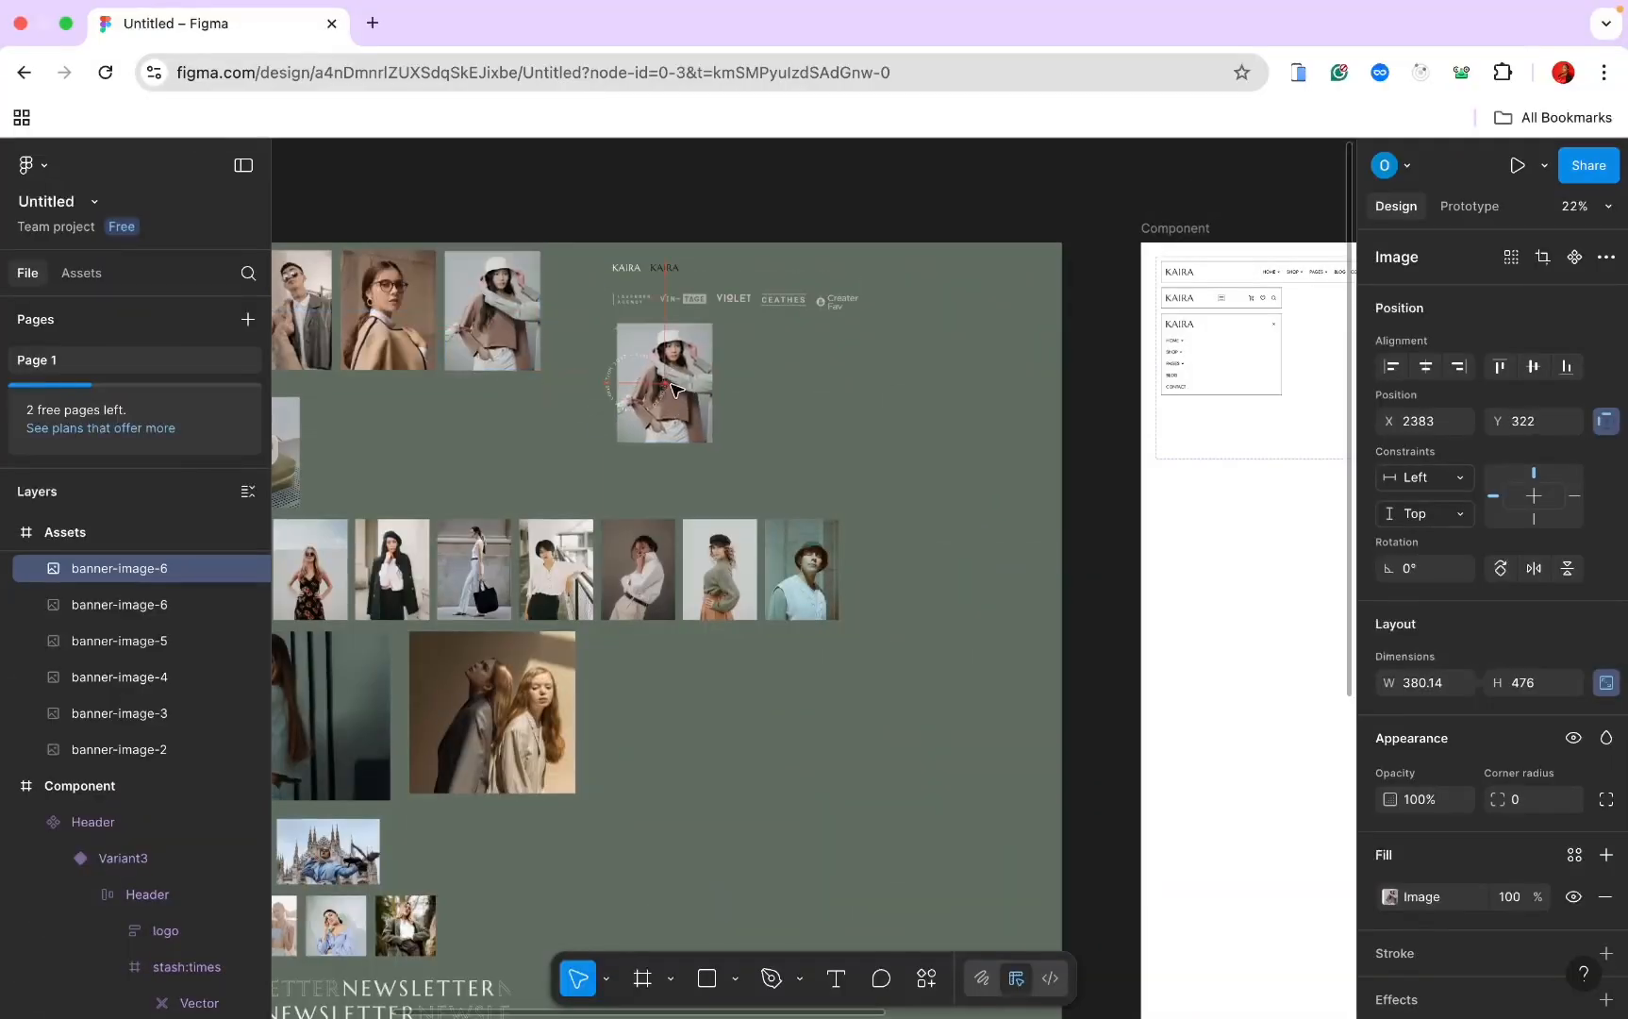
drag(668, 387, 1281, 610)
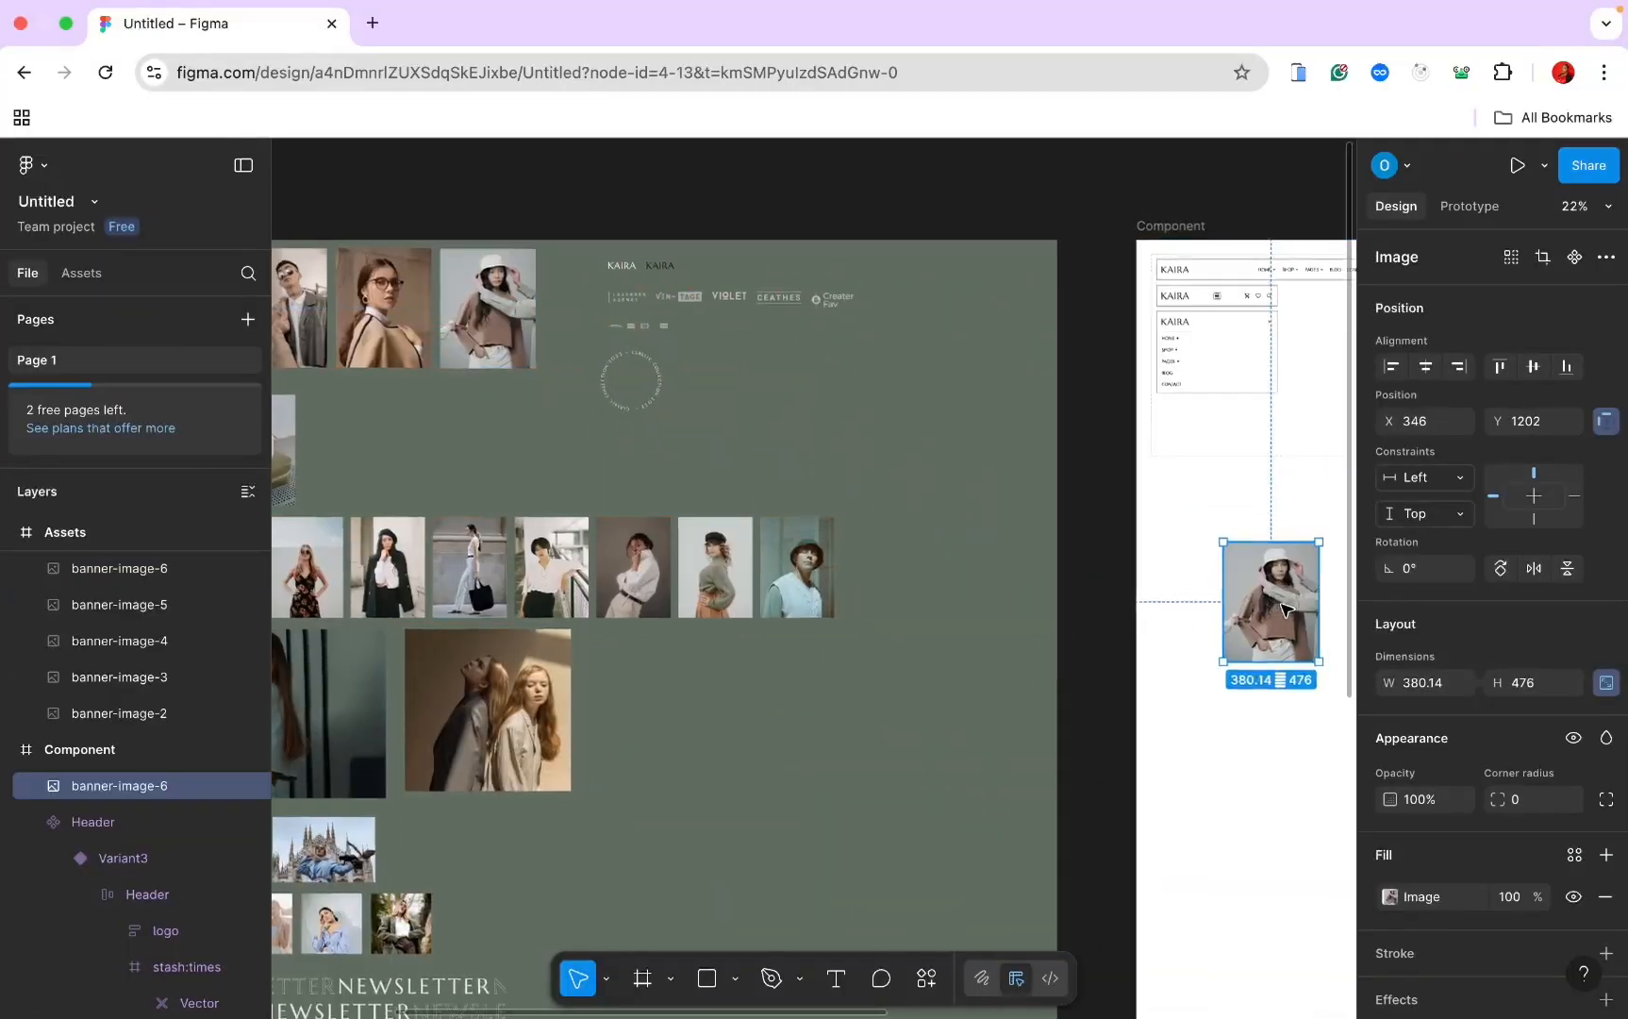
scroll(1265, 602, right, 4)
scroll(1265, 602, down, 2)
scroll(1265, 602, left, 1)
scroll(1265, 601, up, 3)
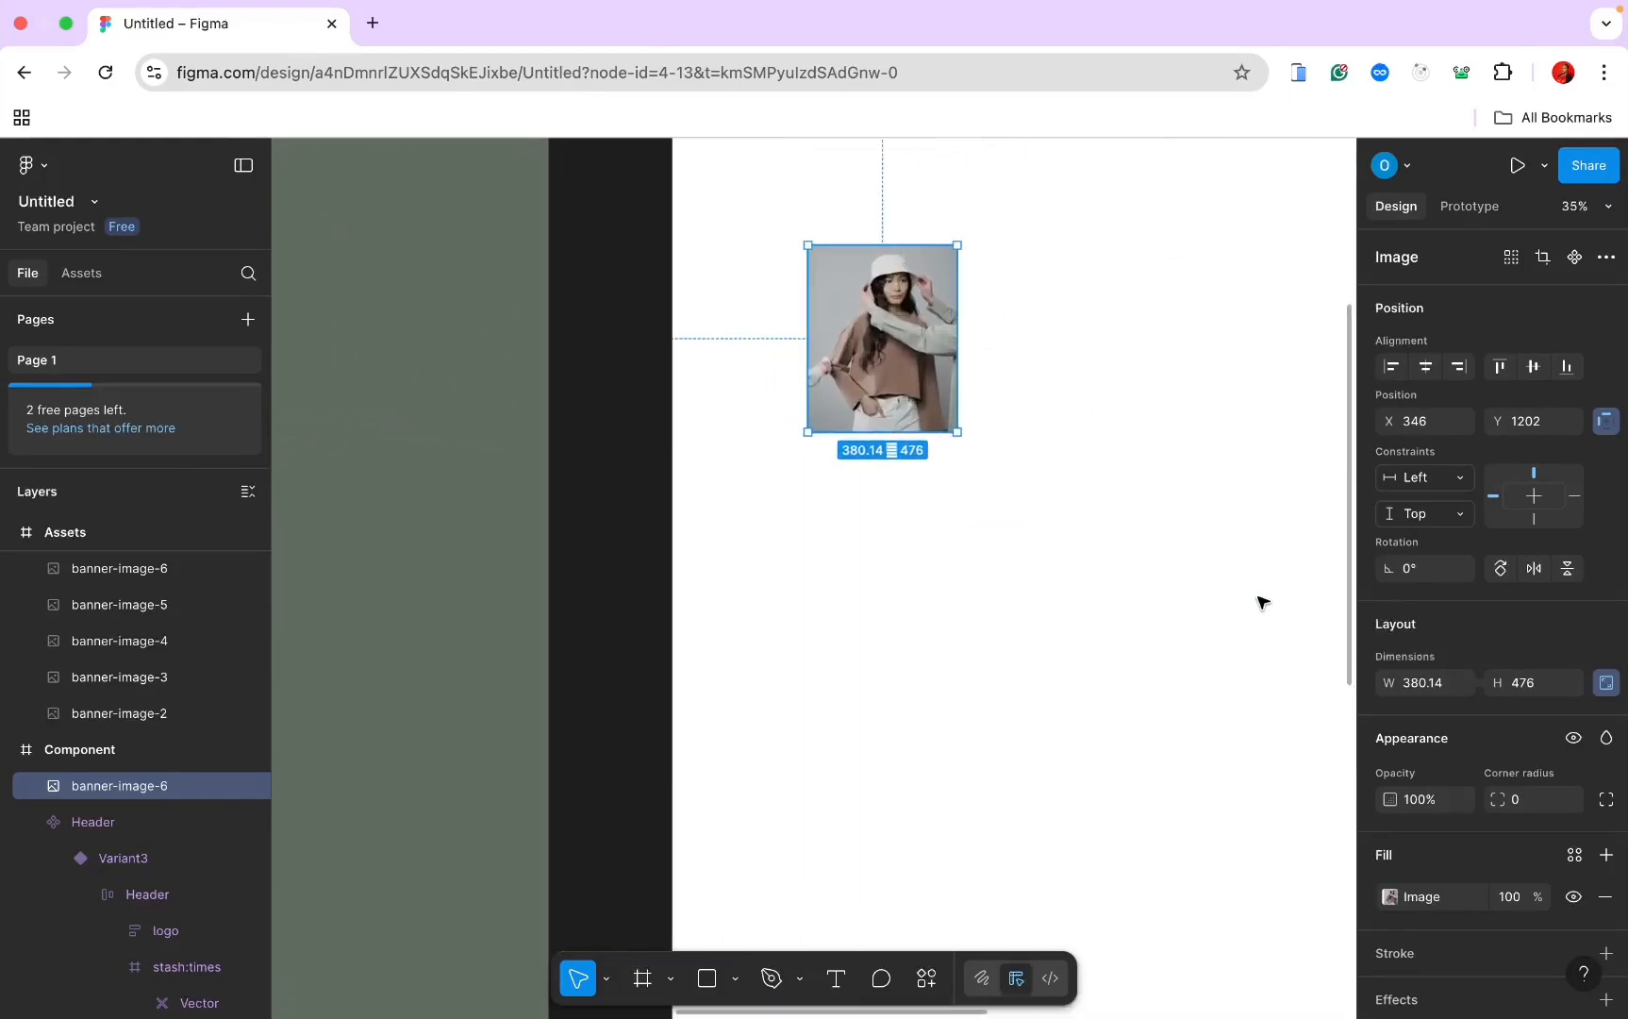
click(643, 981)
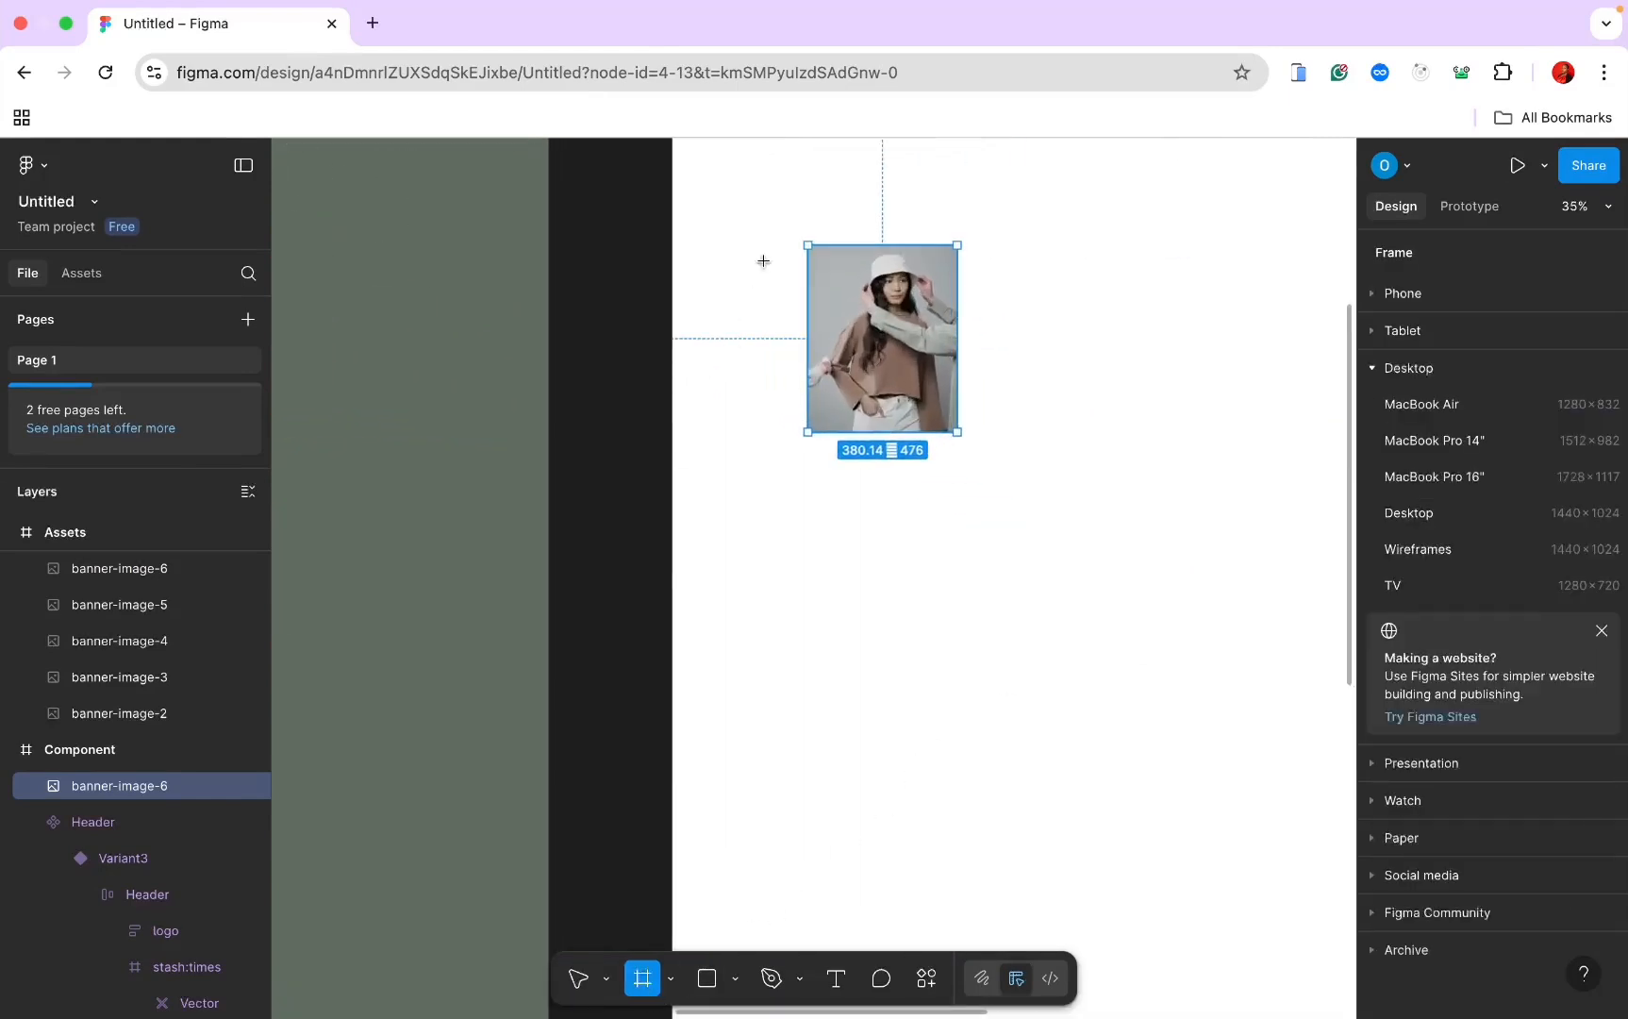
Step: Wrap banner-image-6 in a new frame with vertical auto layout
drag(762, 226, 1143, 545)
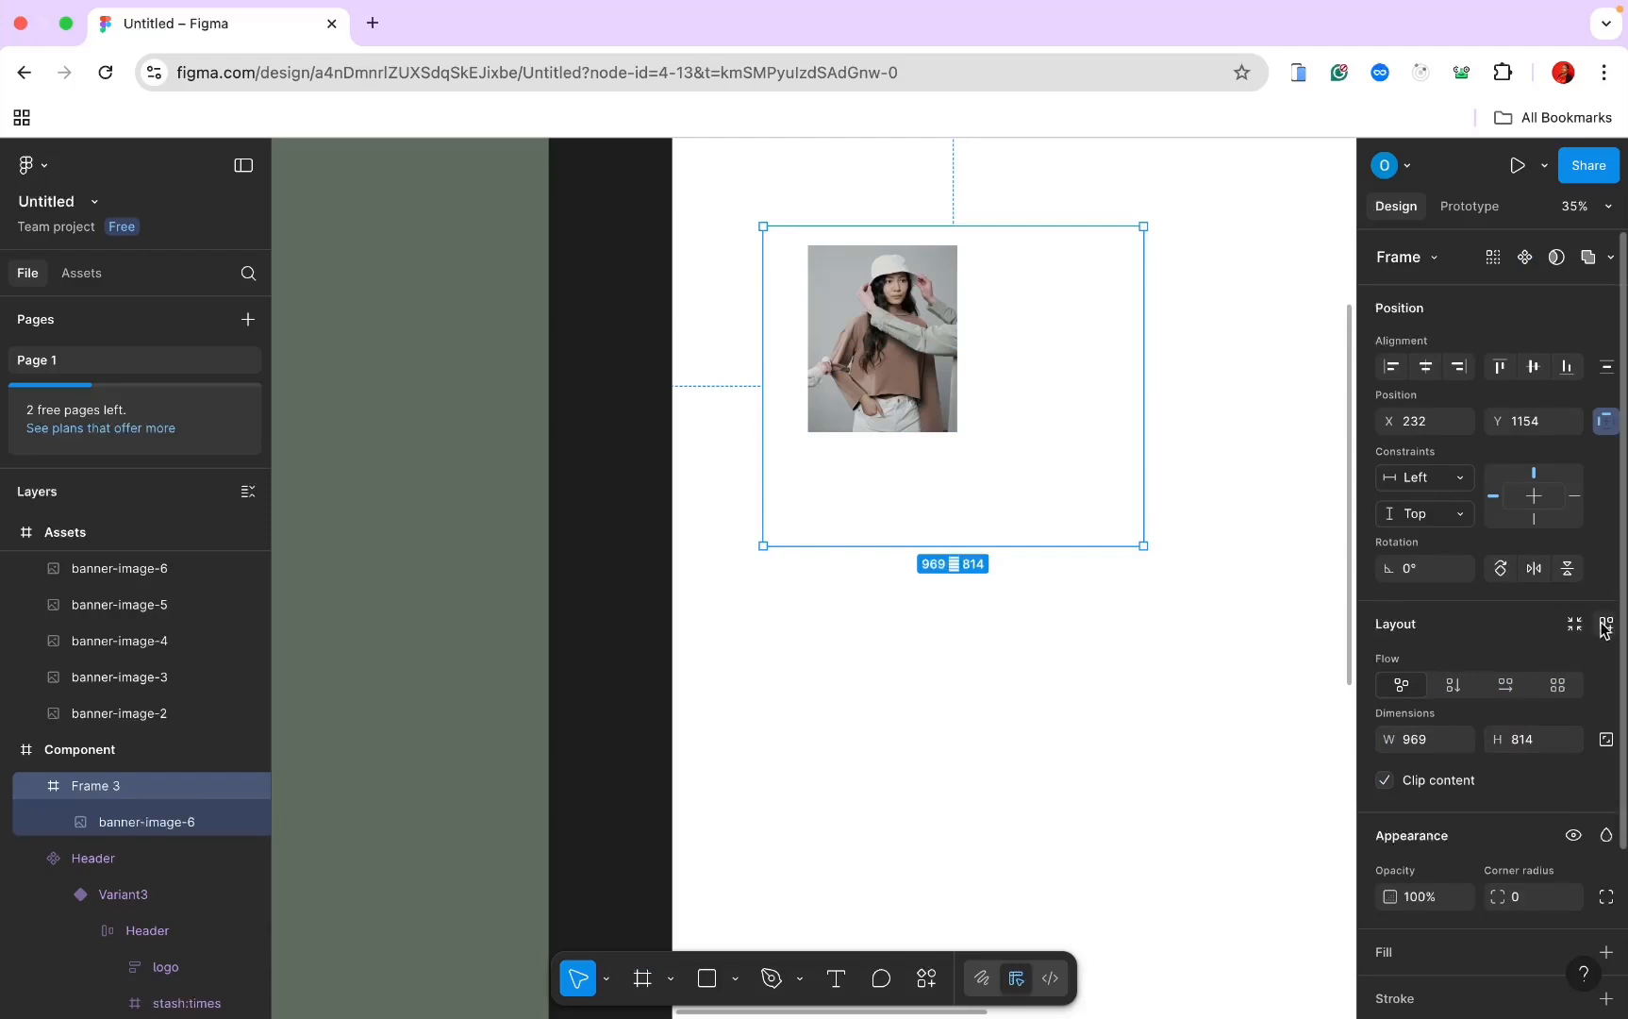
click(1453, 684)
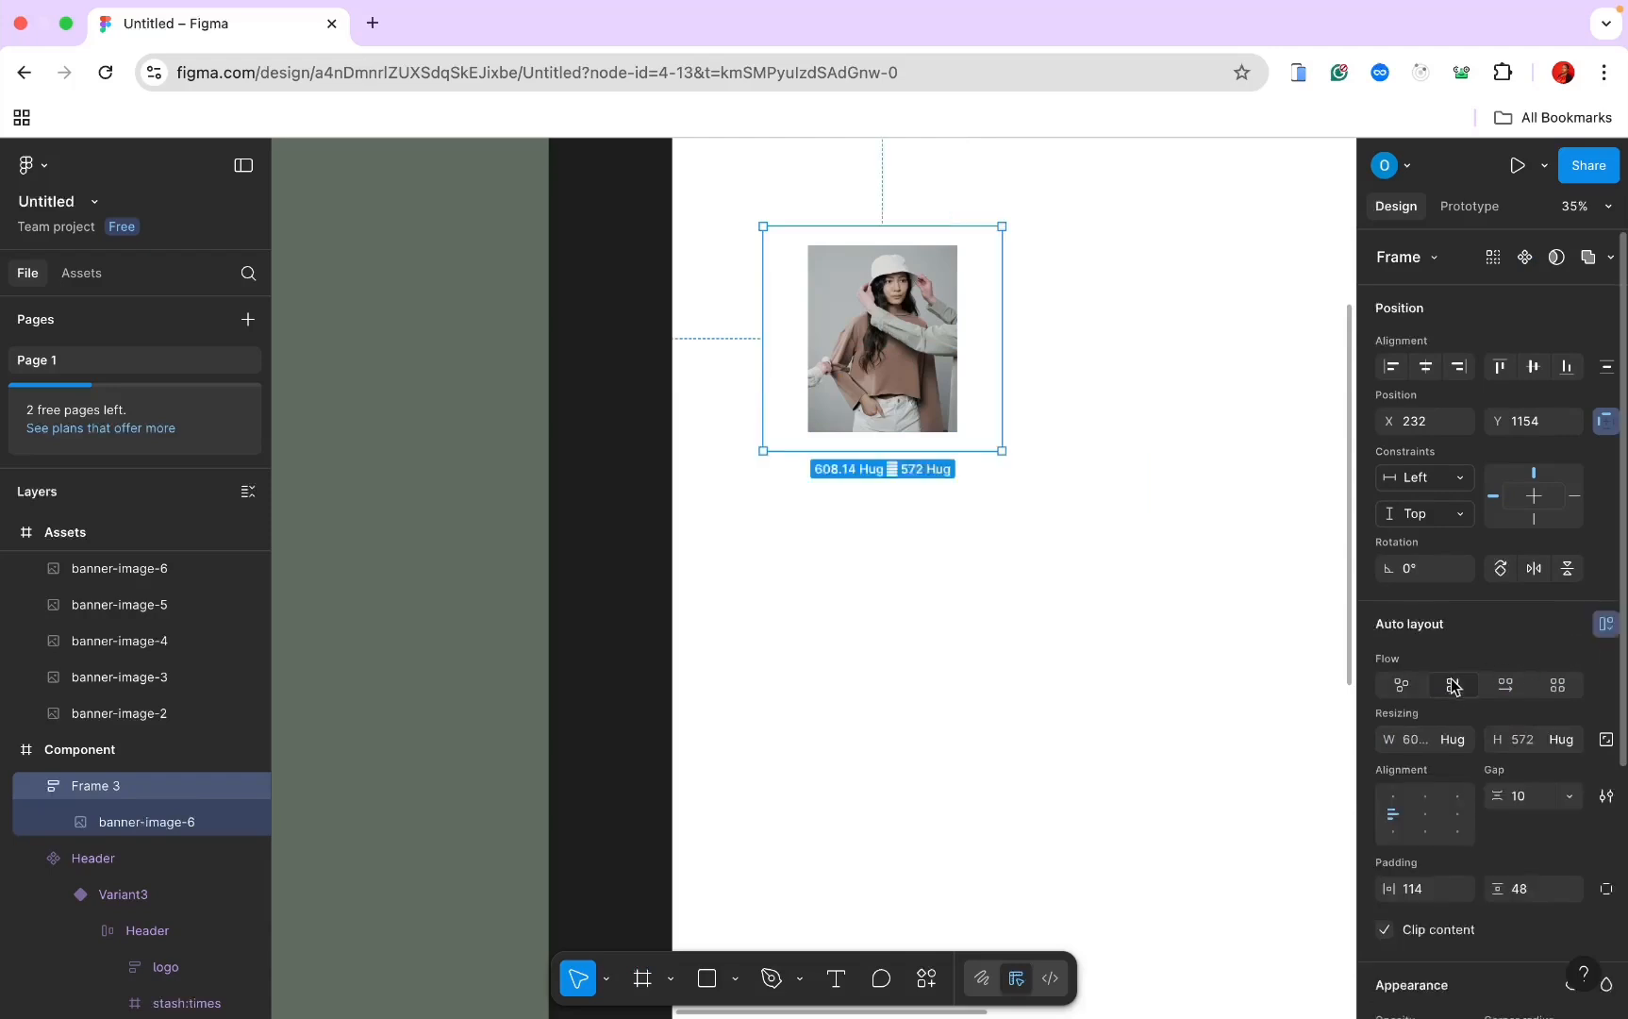
click(1459, 741)
click(1459, 741)
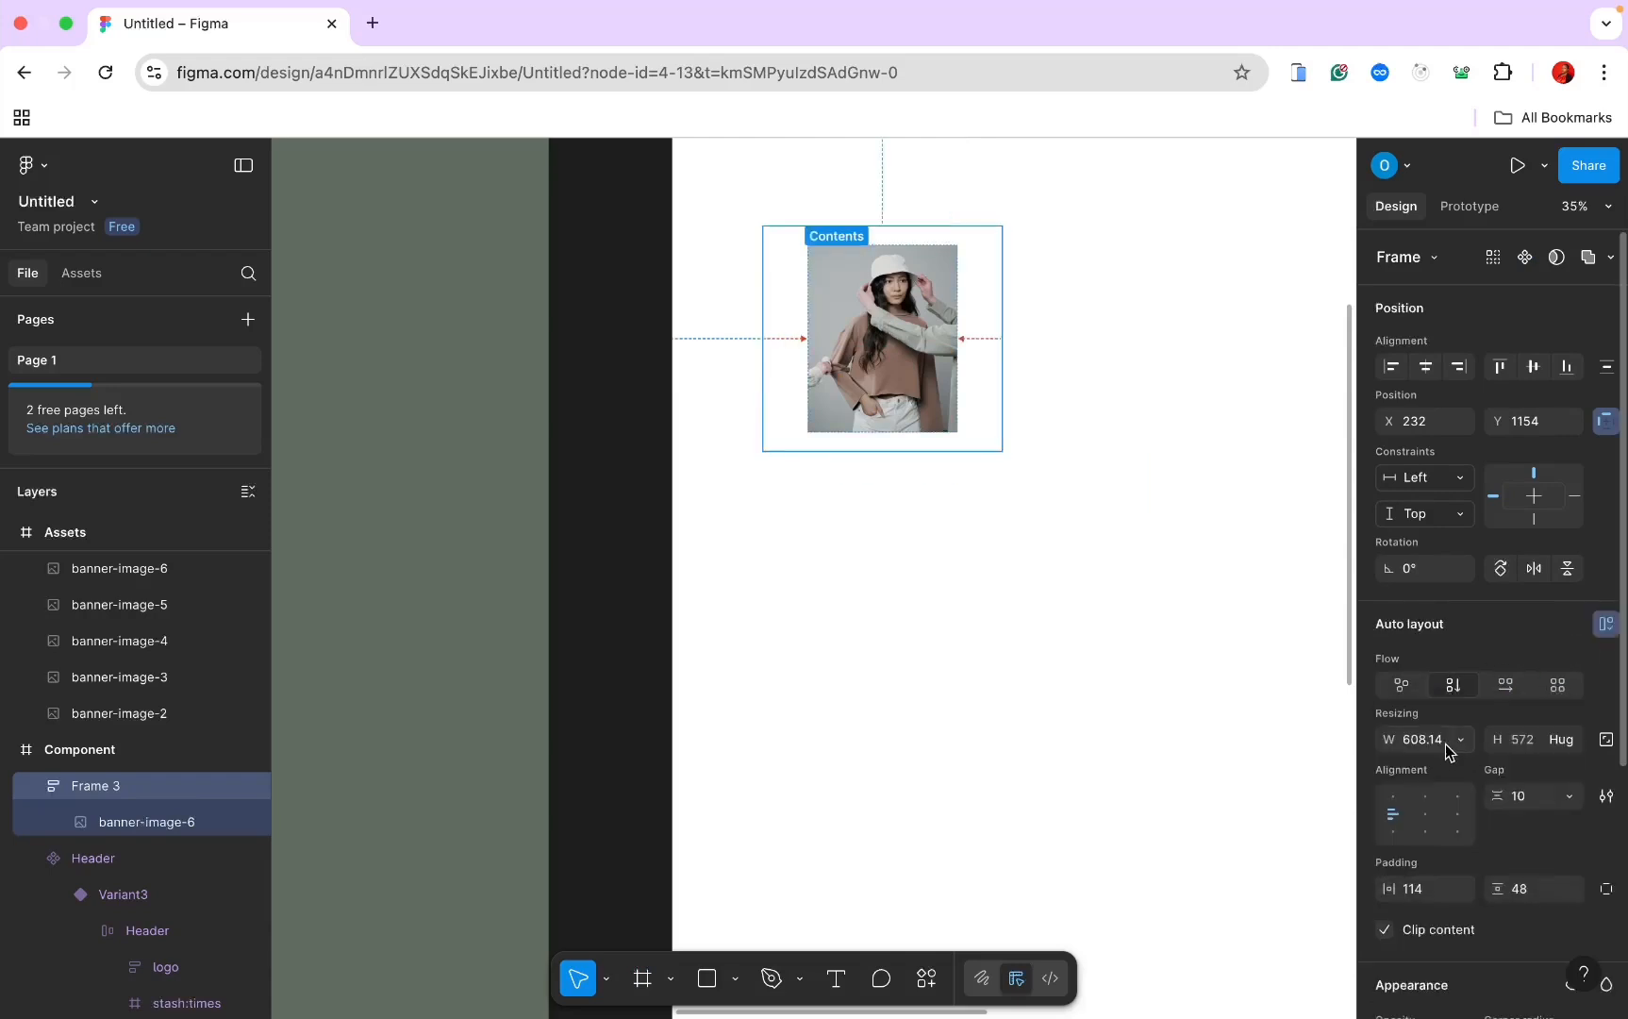
scroll(1445, 745, down, 2)
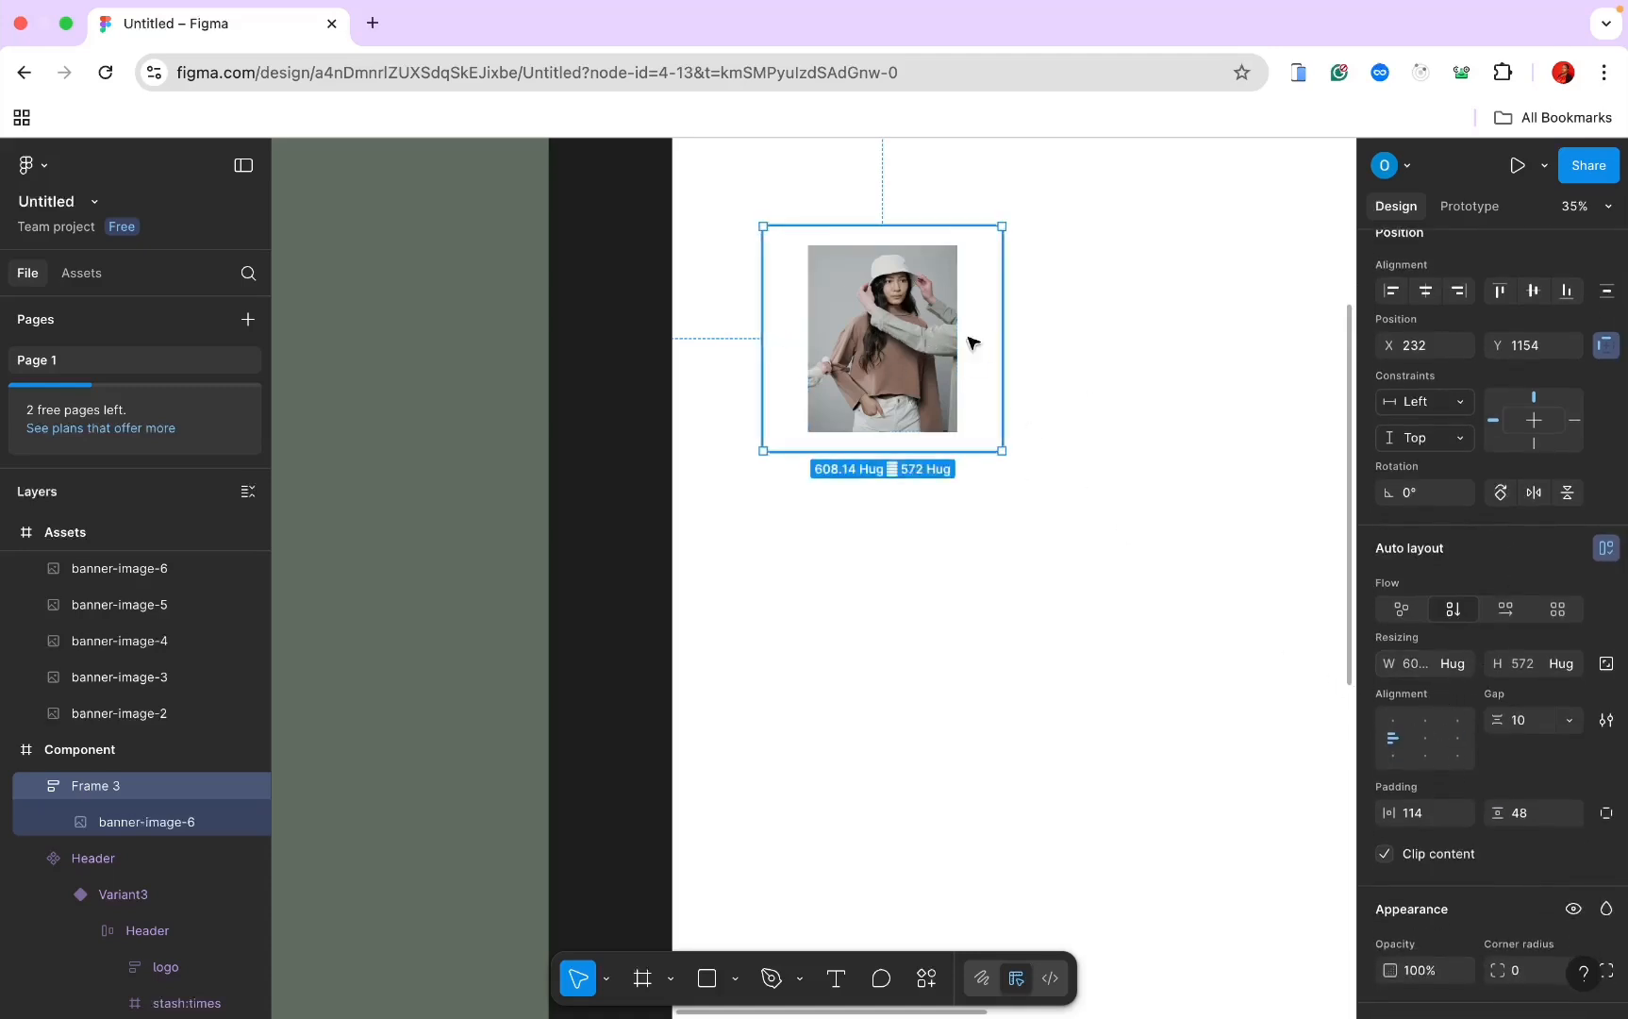
Step: Set Frame 3's horizontal padding, vertical padding and gap all to 0
click(1419, 814)
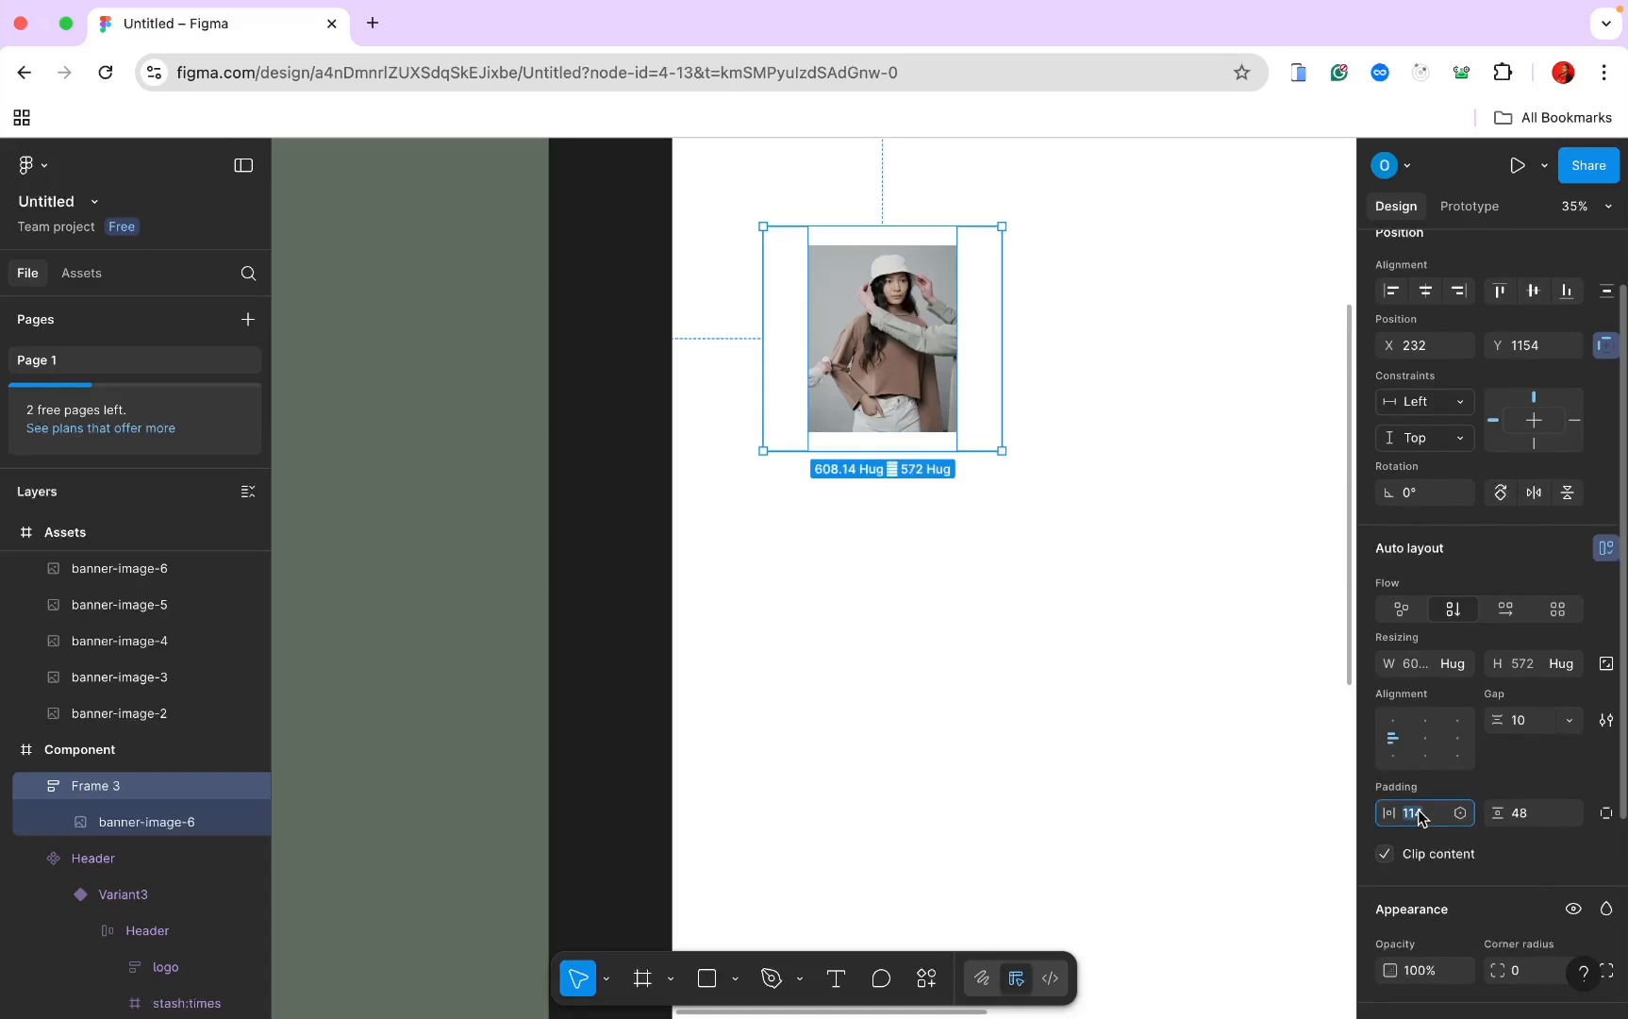
text(0)
key(Return)
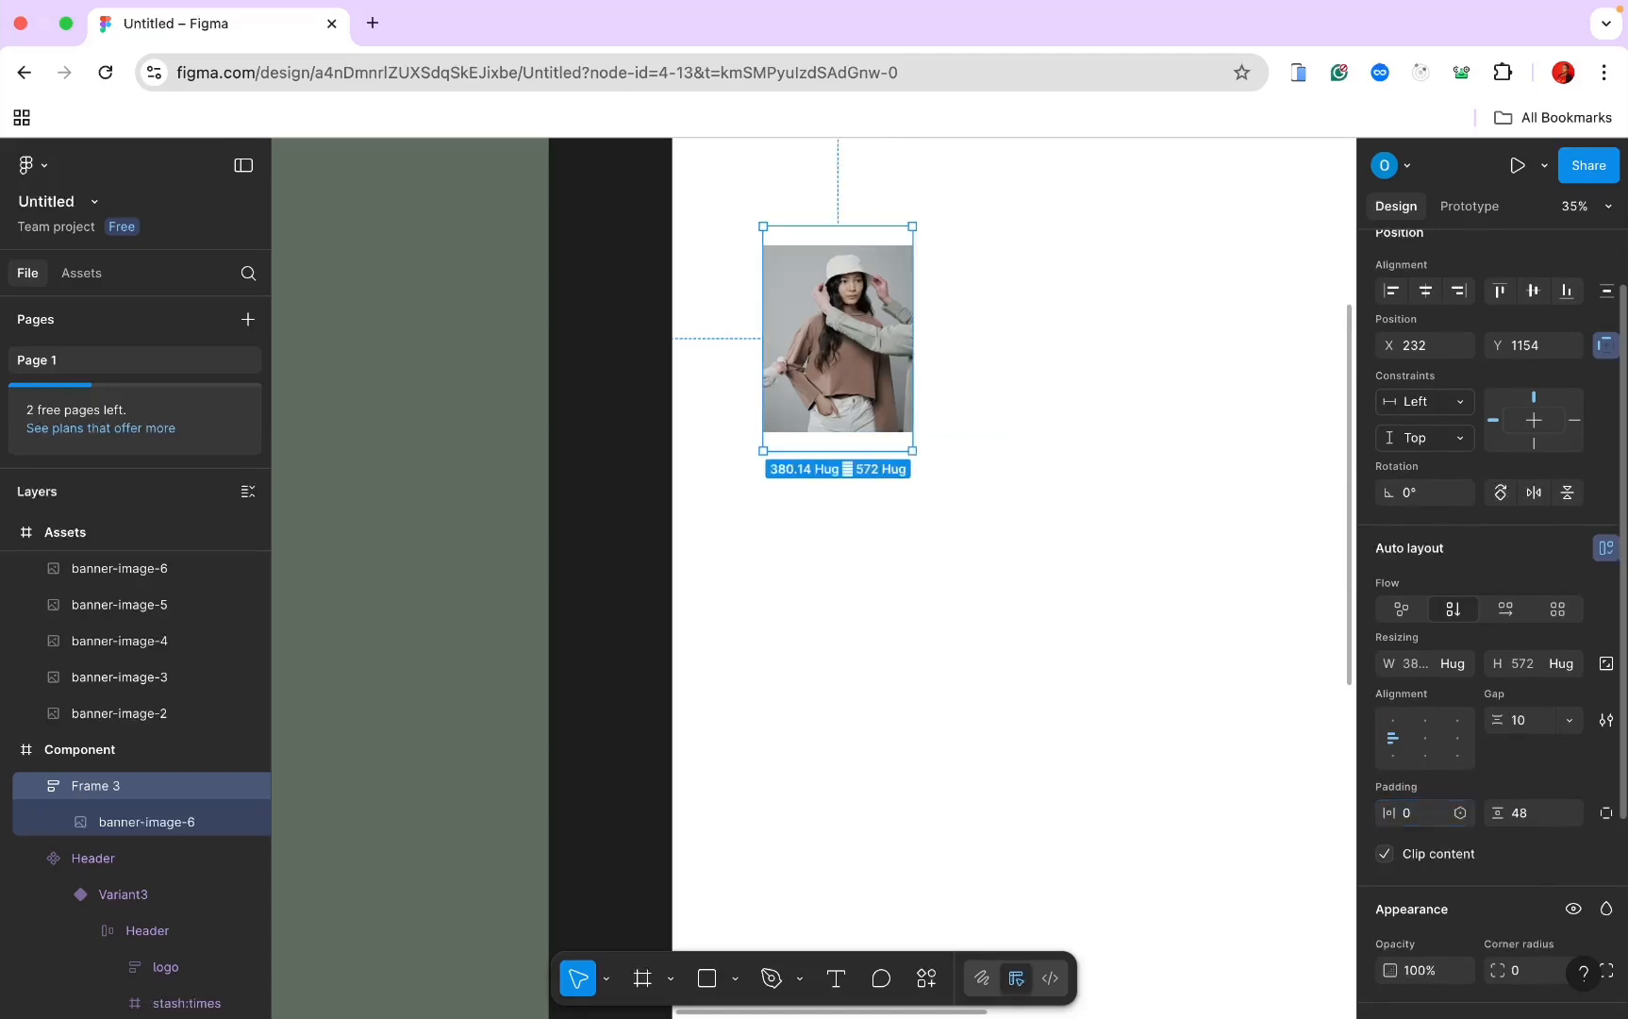
click(1520, 817)
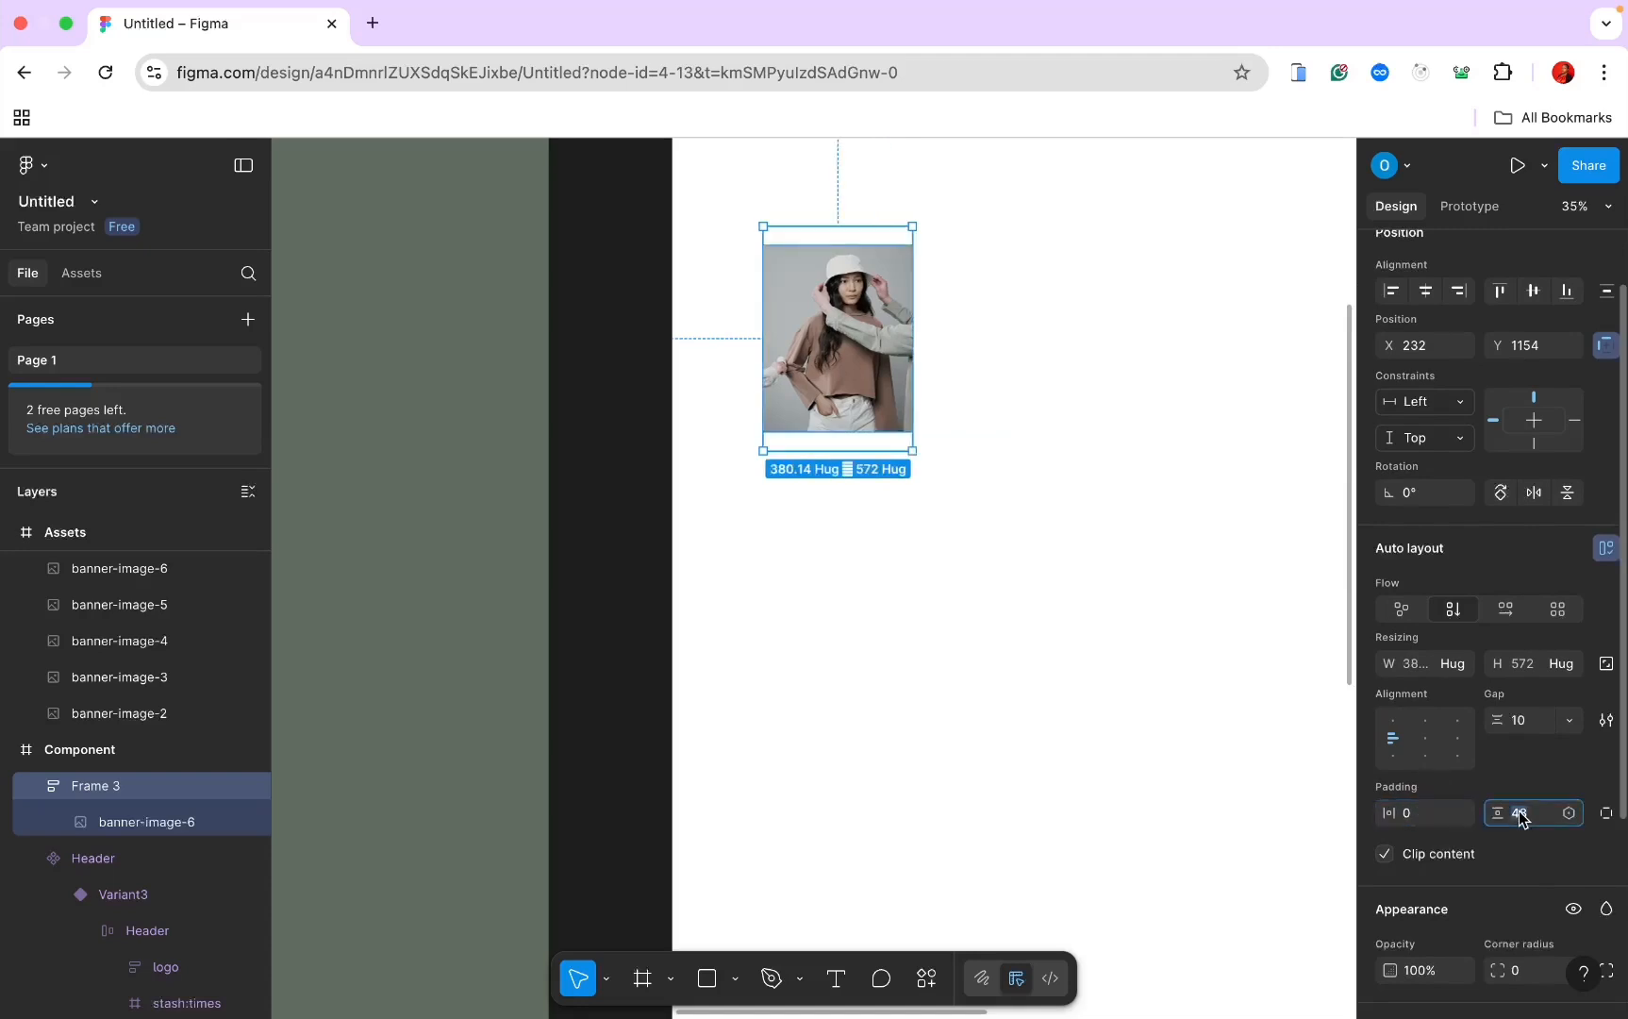
key(Return)
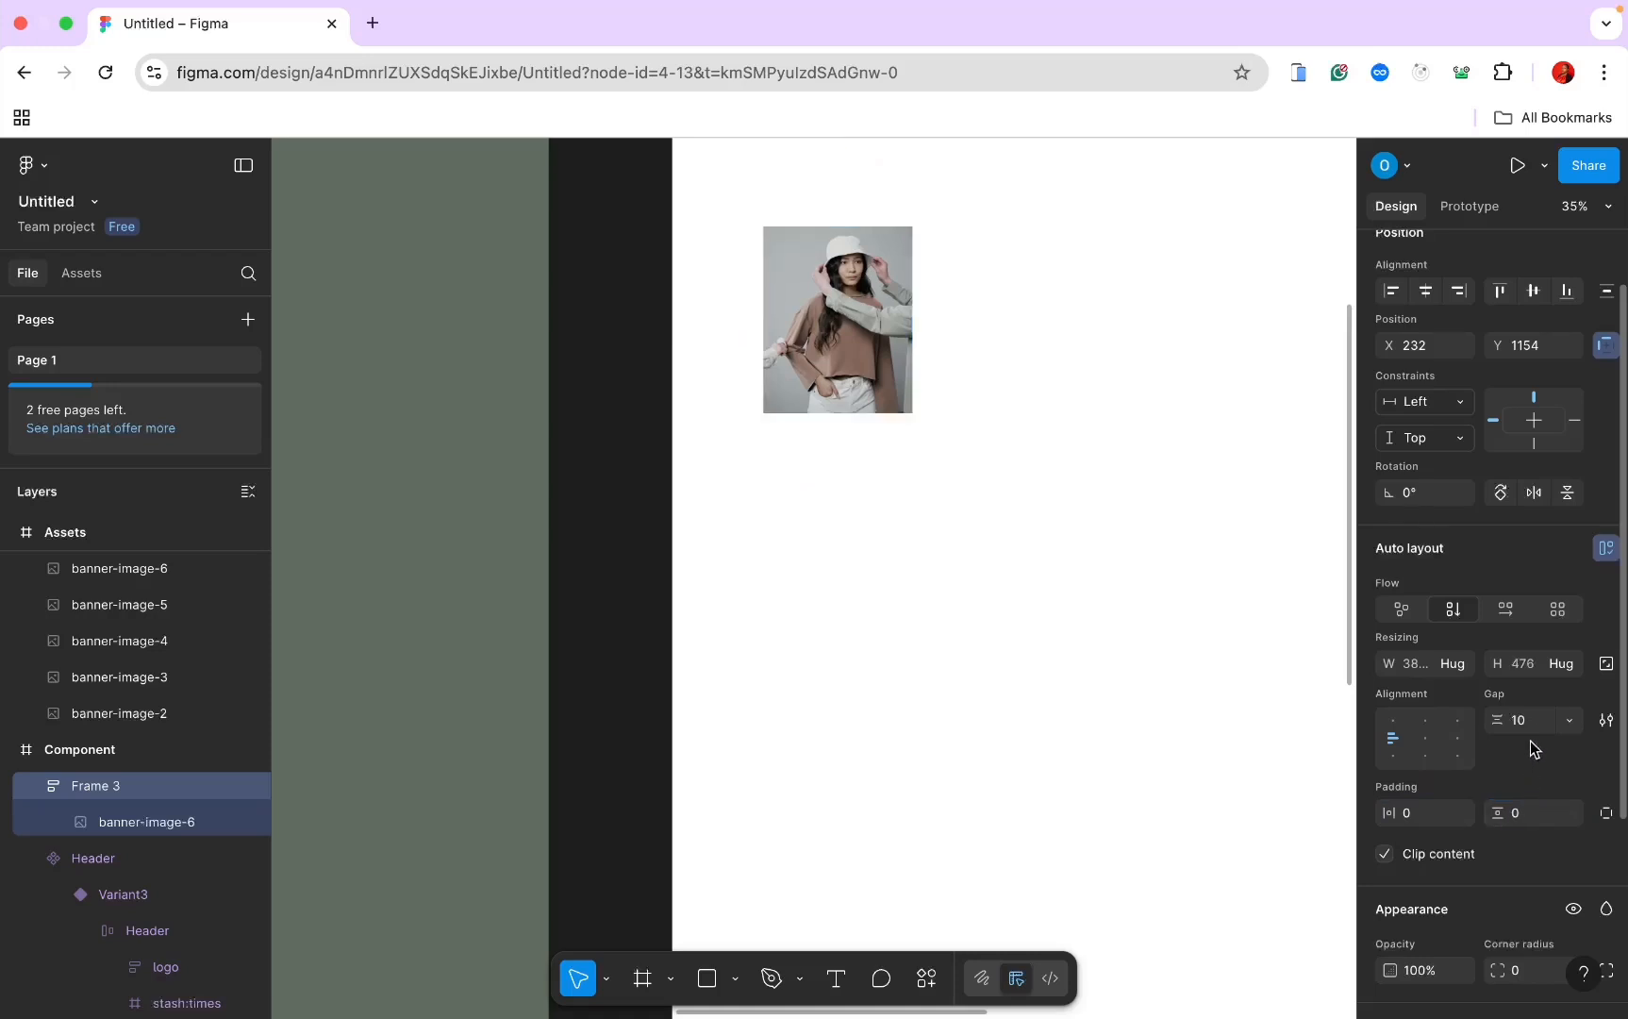
click(1525, 720)
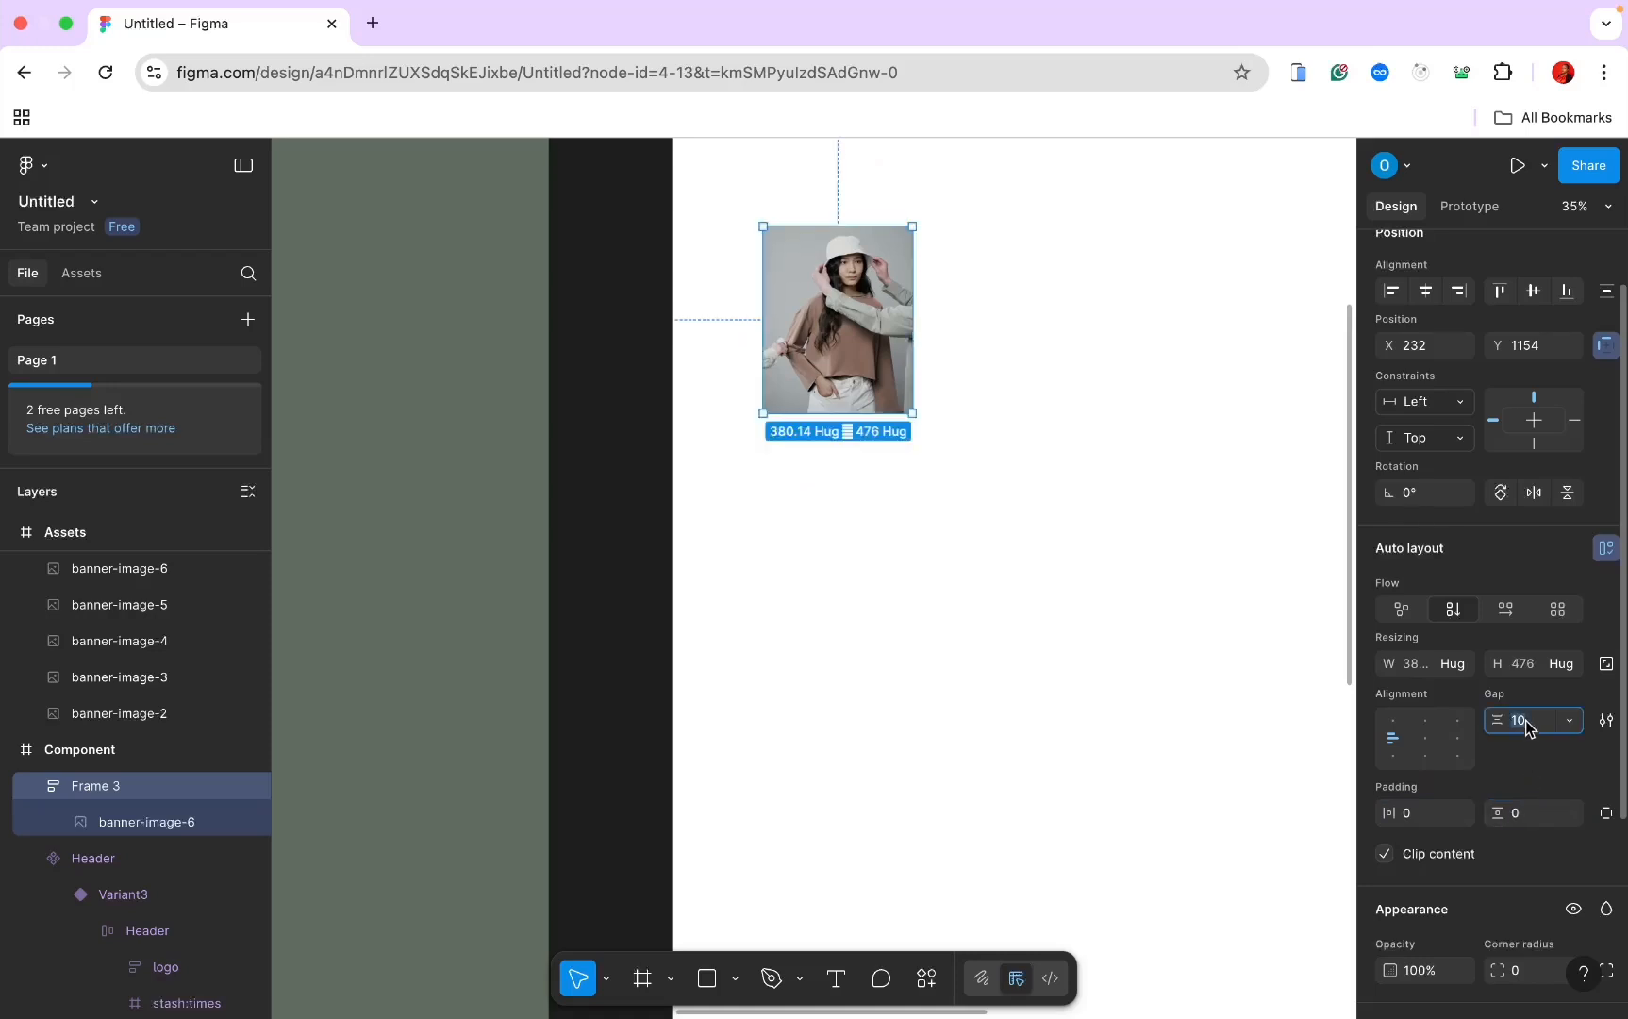
text(0)
key(Return)
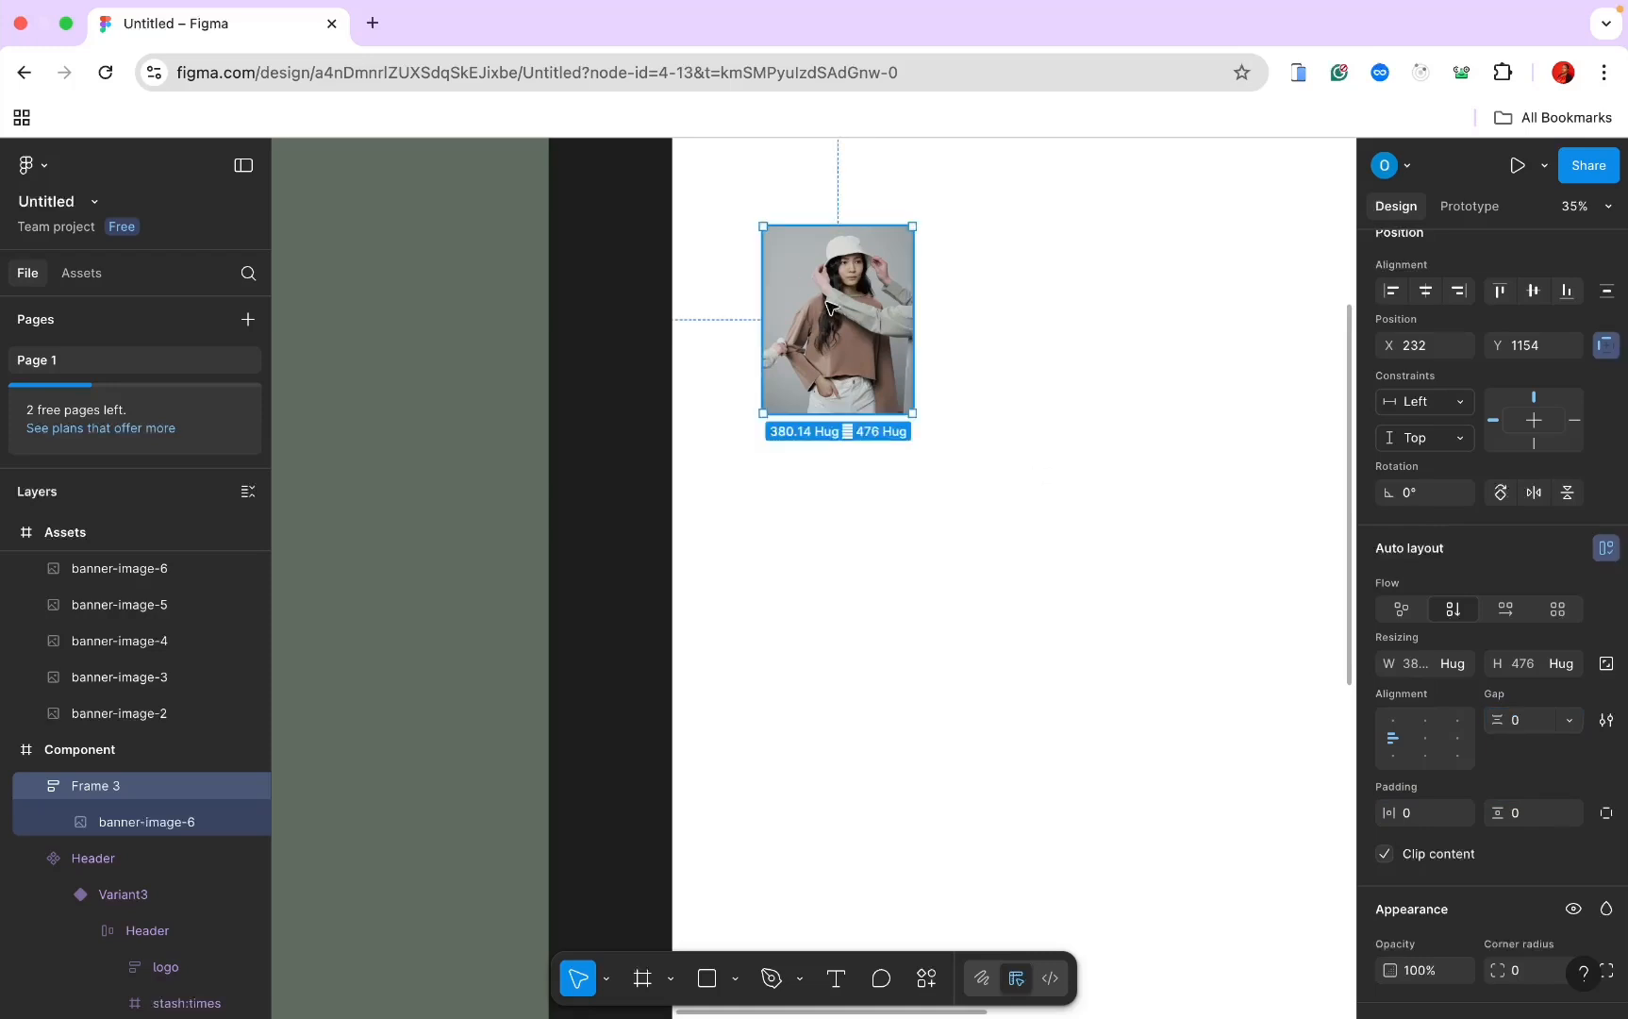
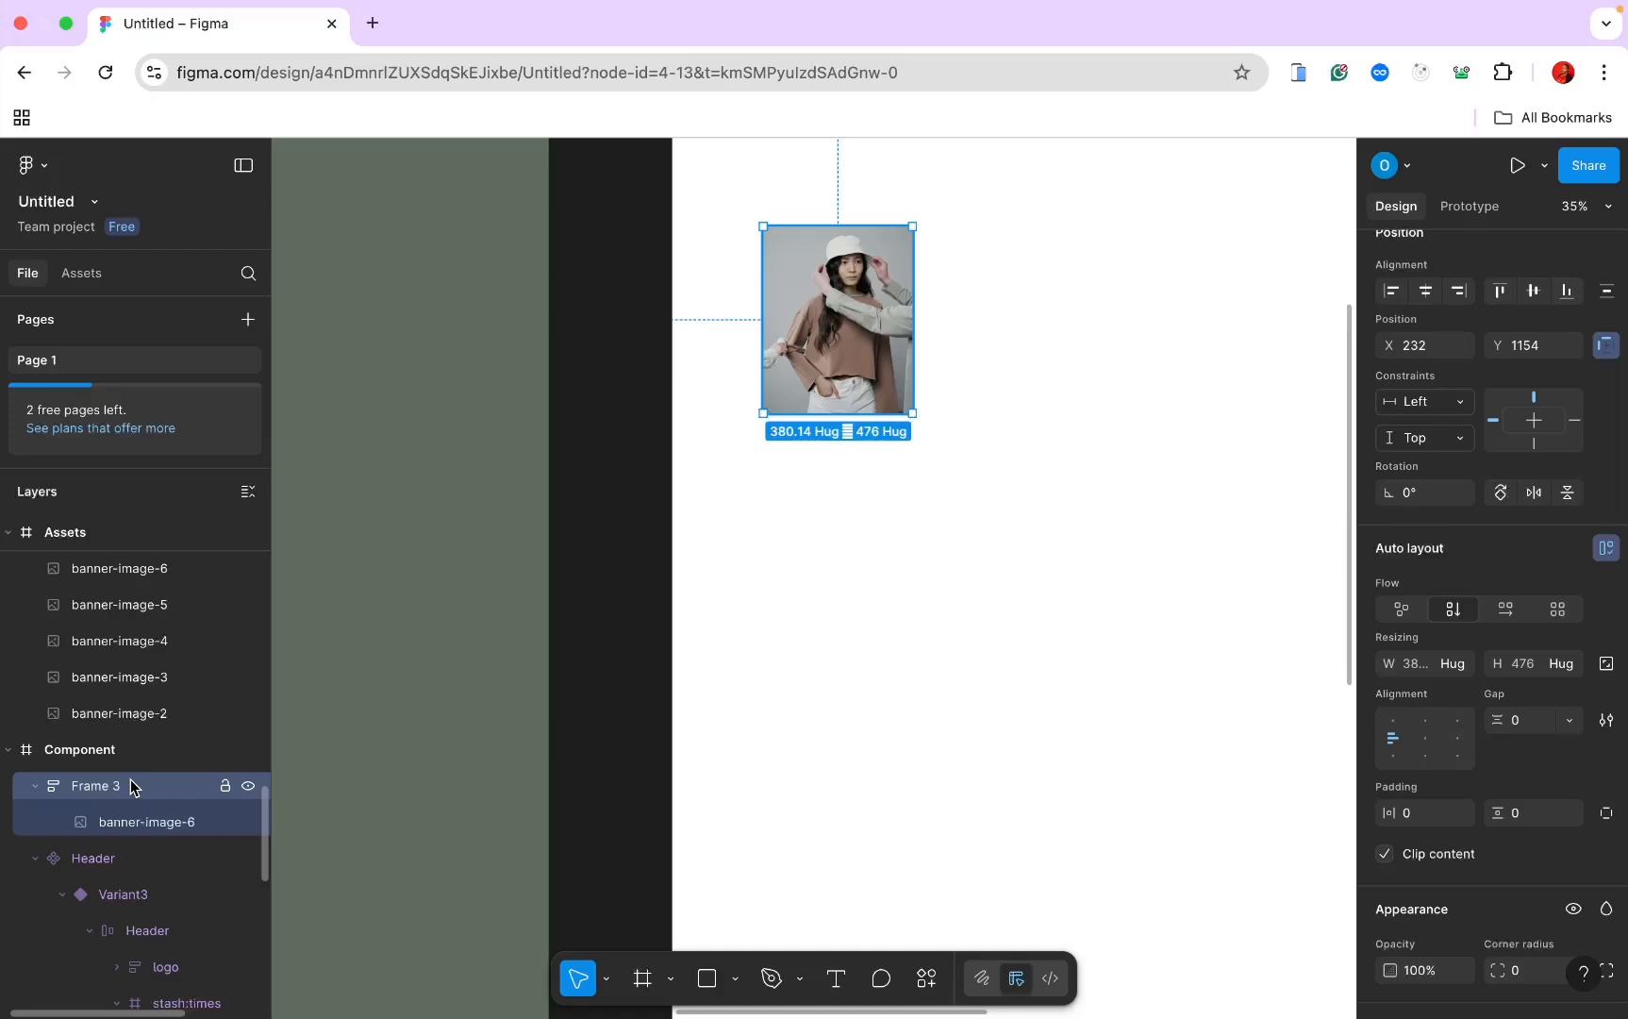
Step: Add the caption 'SOFT LEATHER JACKETS' below banner-image-6 in Frame 3
click(835, 979)
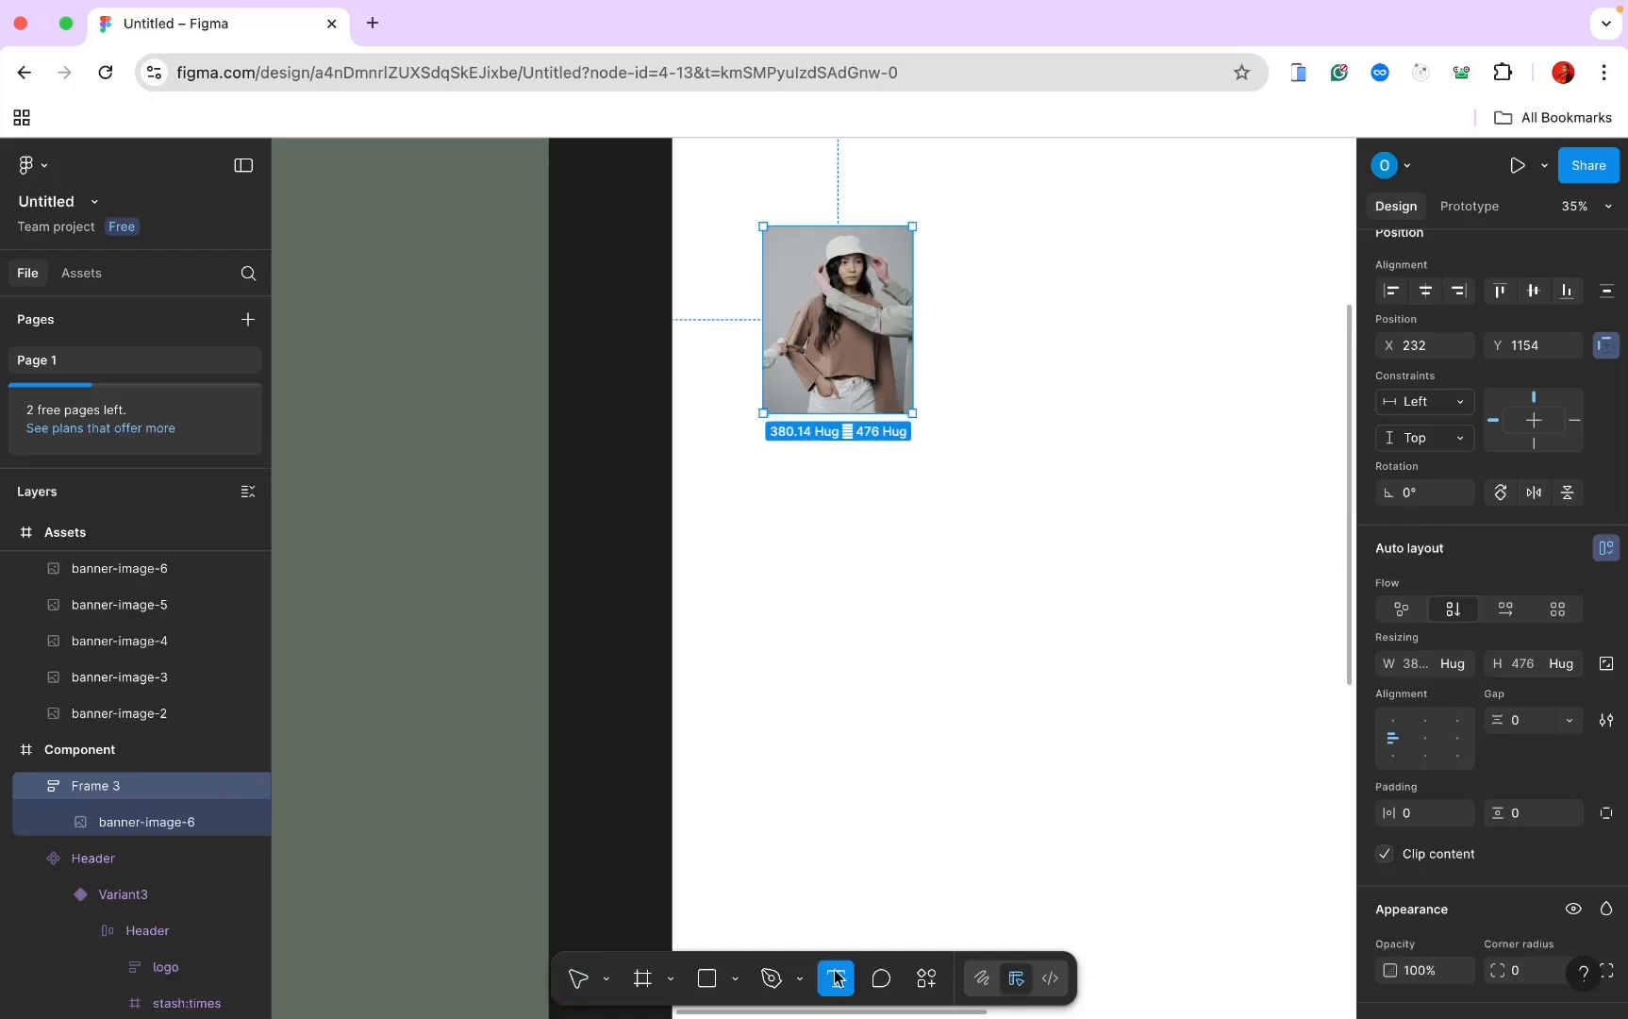
click(805, 403)
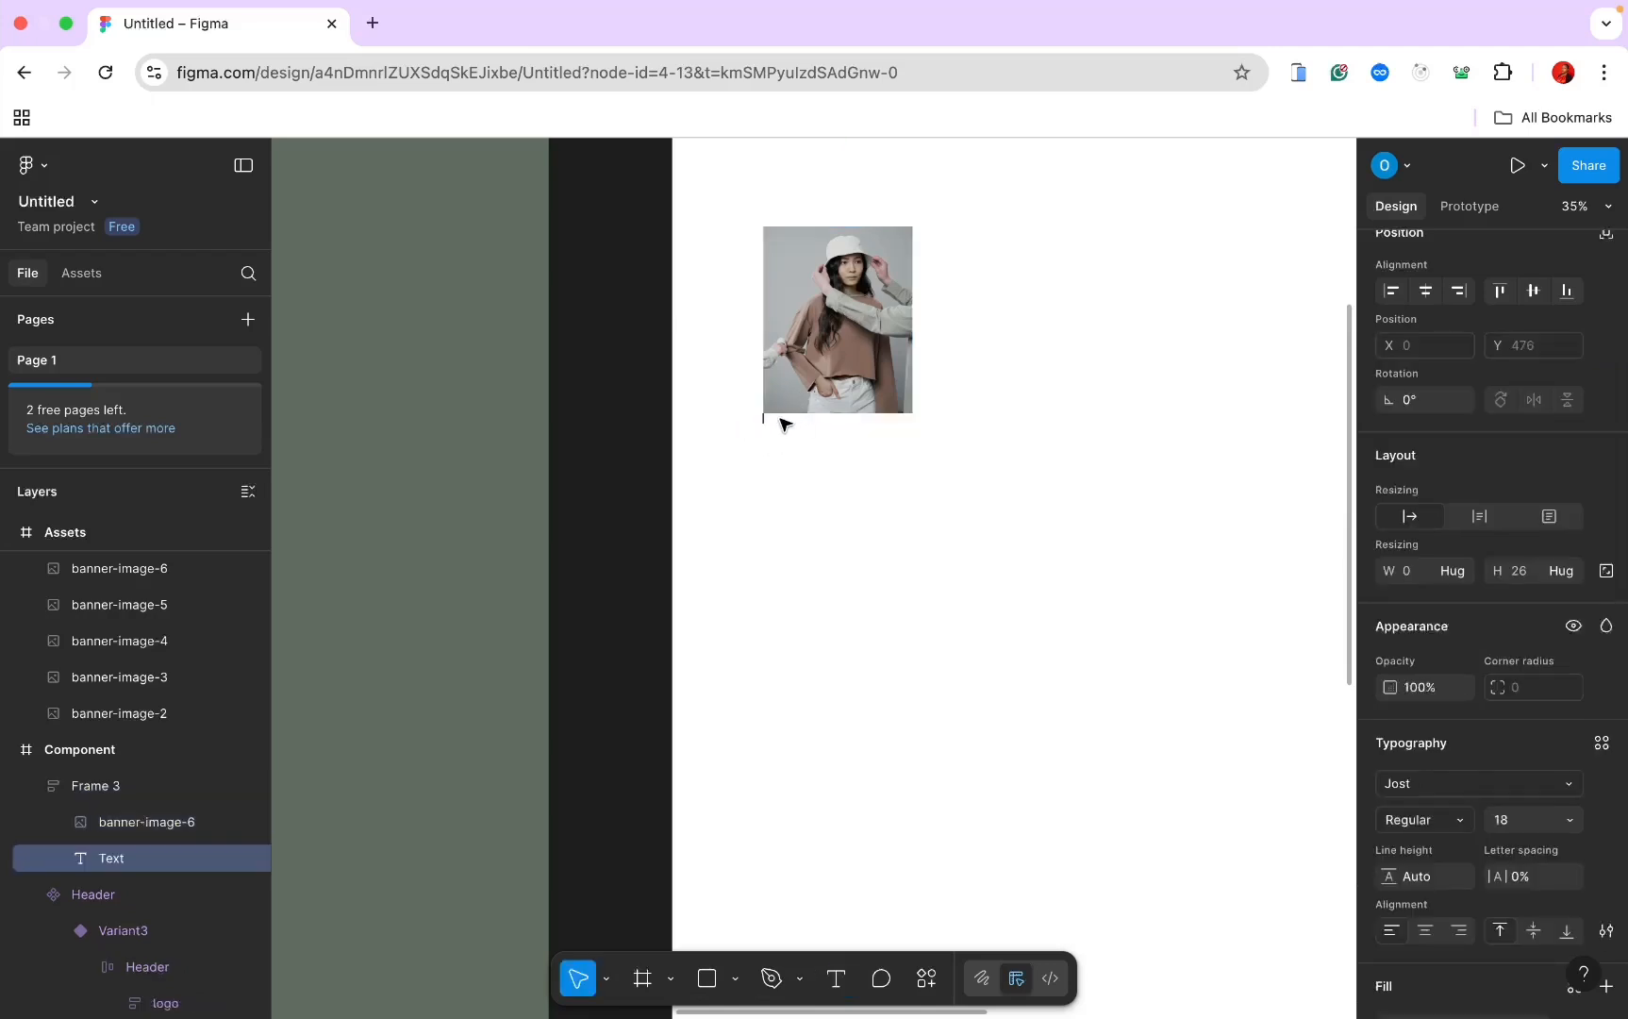
key(Caps_Lock)
text(So)
scroll(770, 413, up, 5)
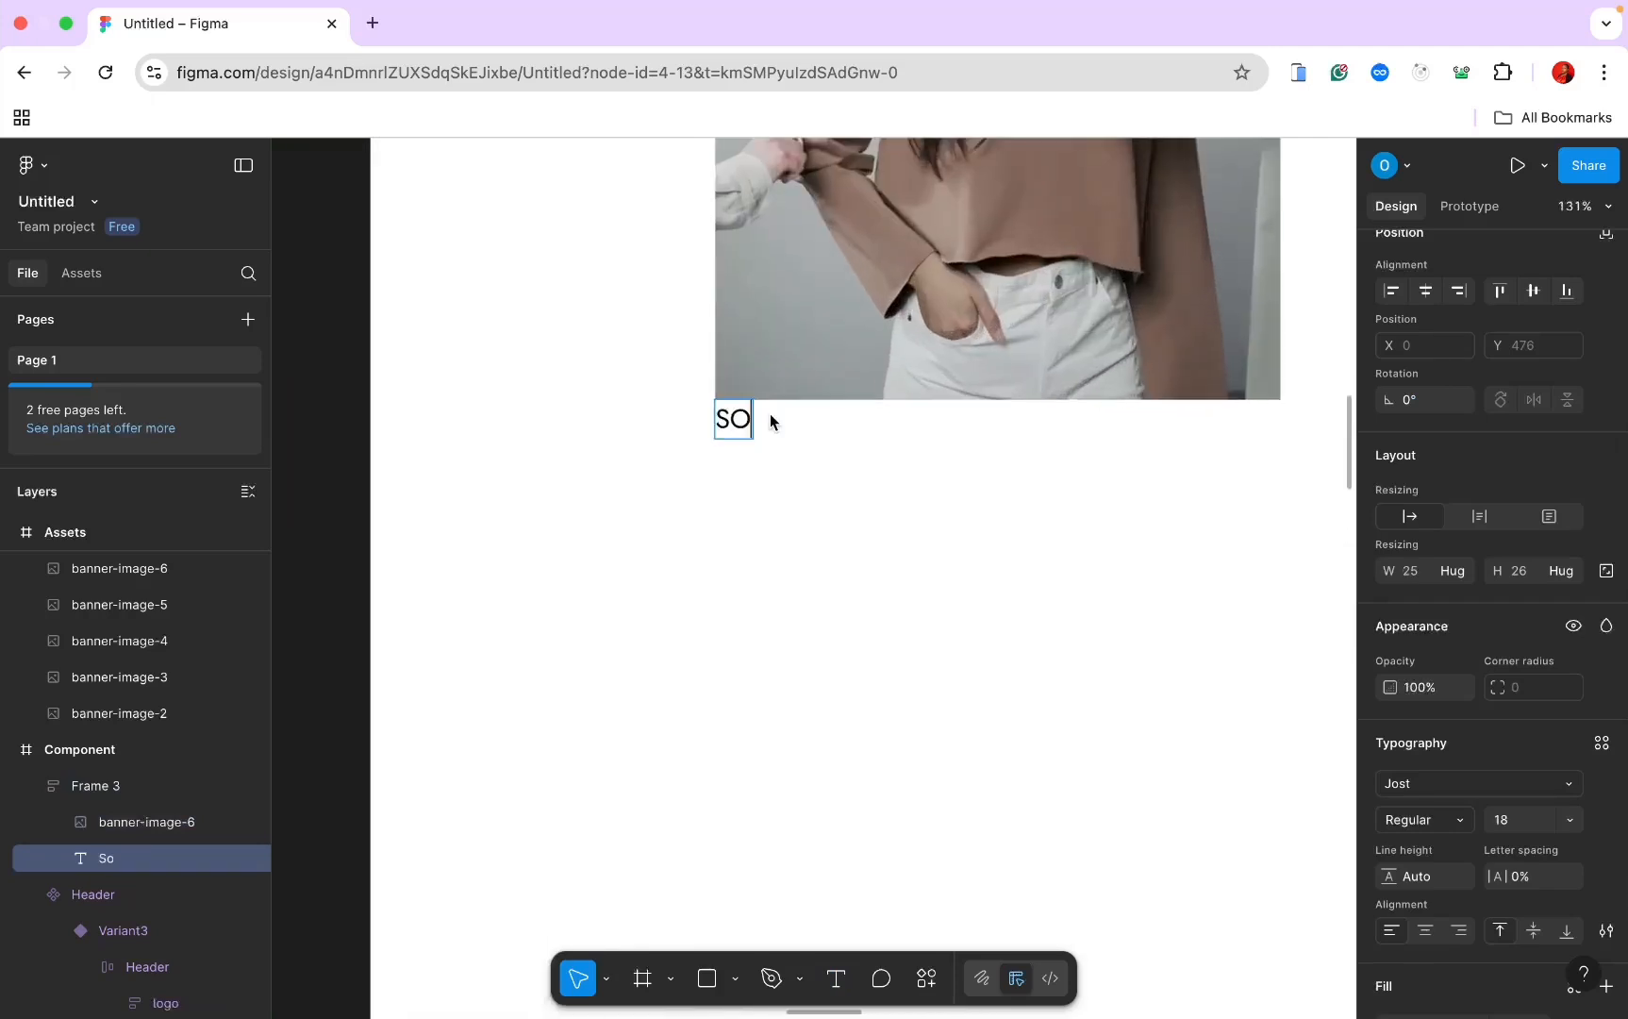
text(ft leather Jac)
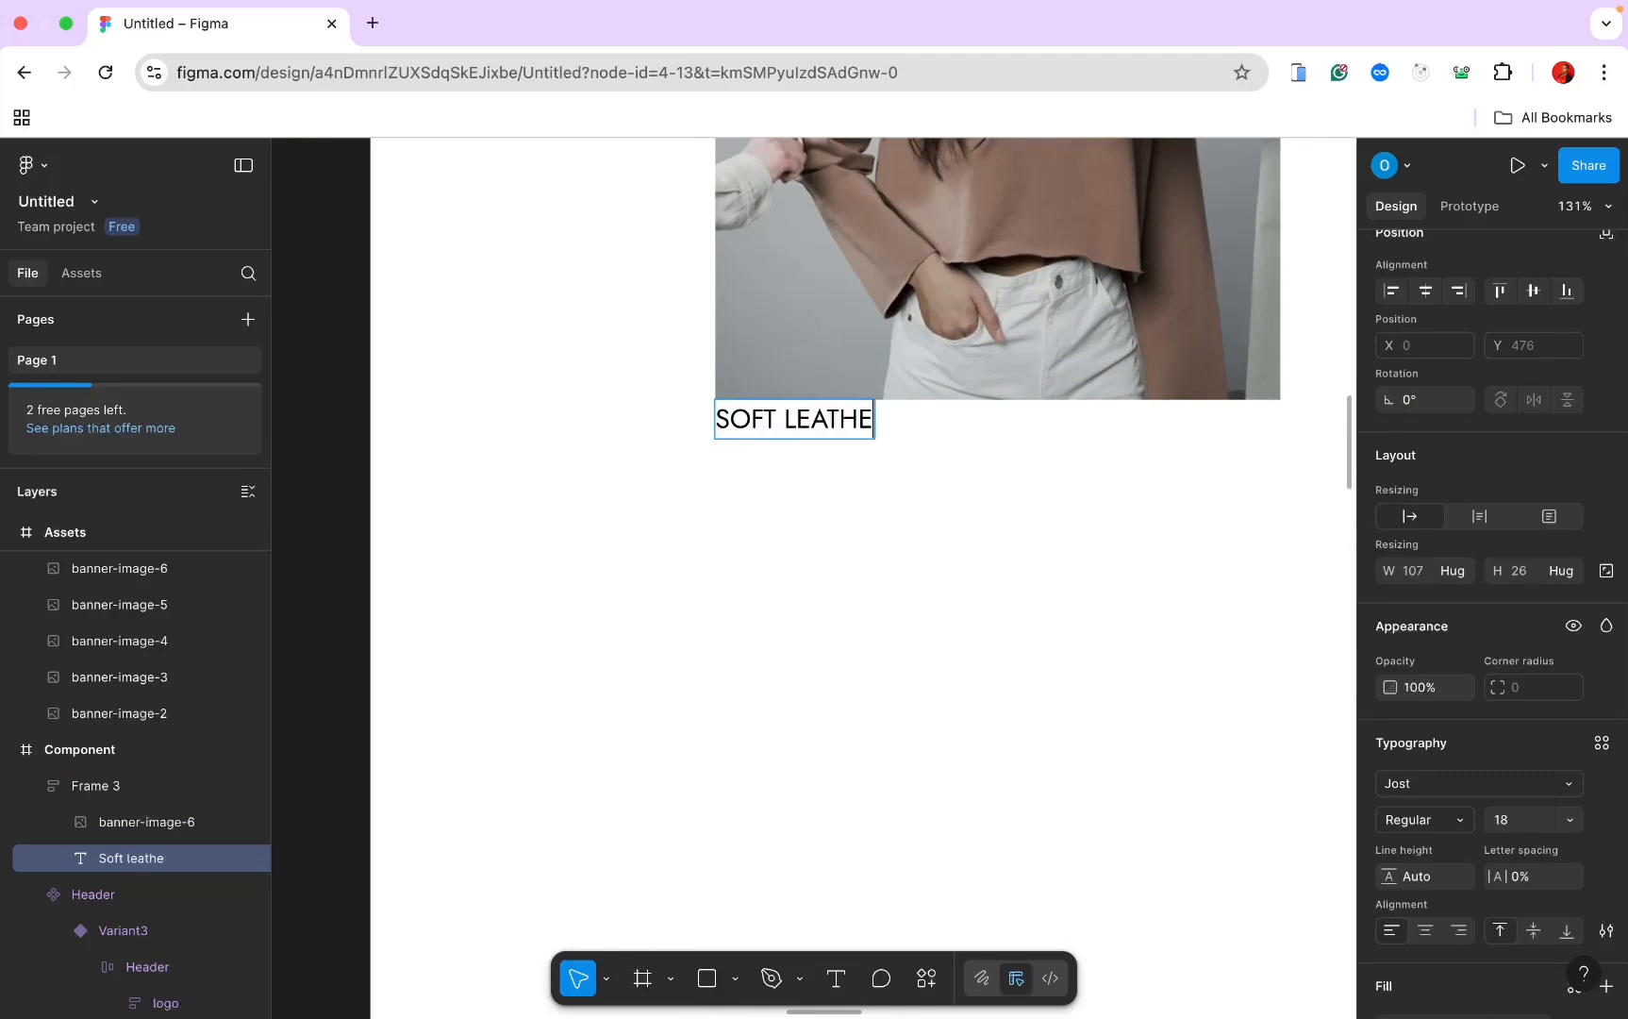
text(kets)
key(Escape)
scroll(990, 468, down, 2)
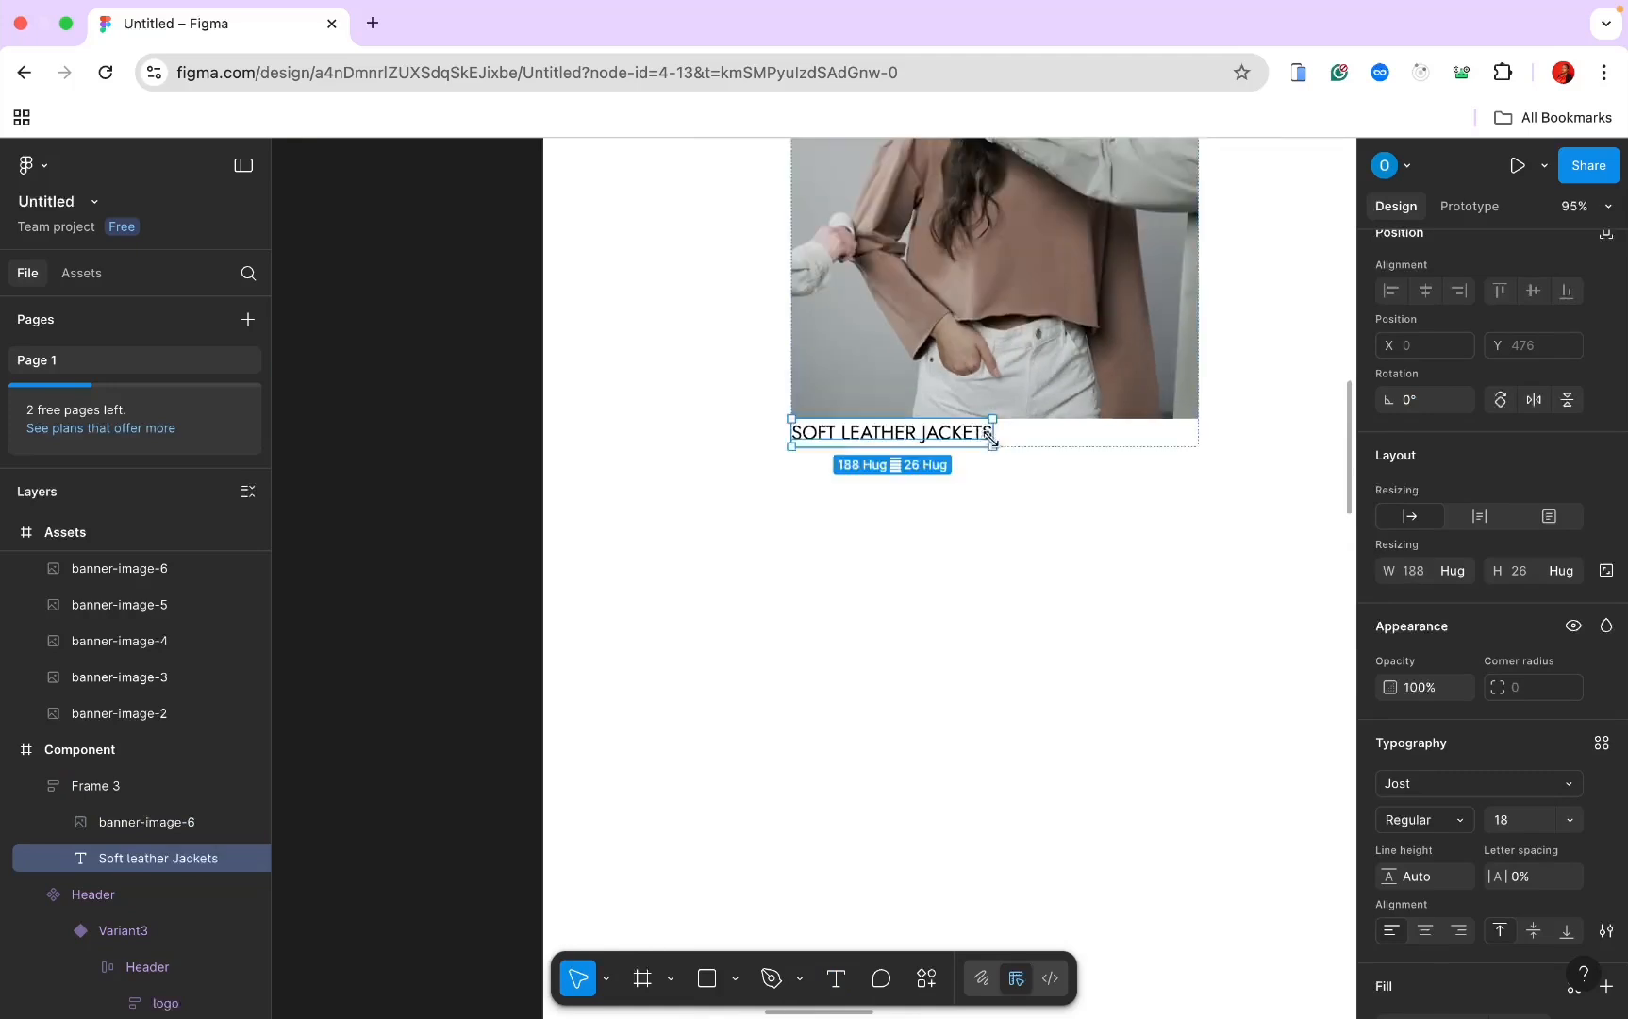
double_click(972, 436)
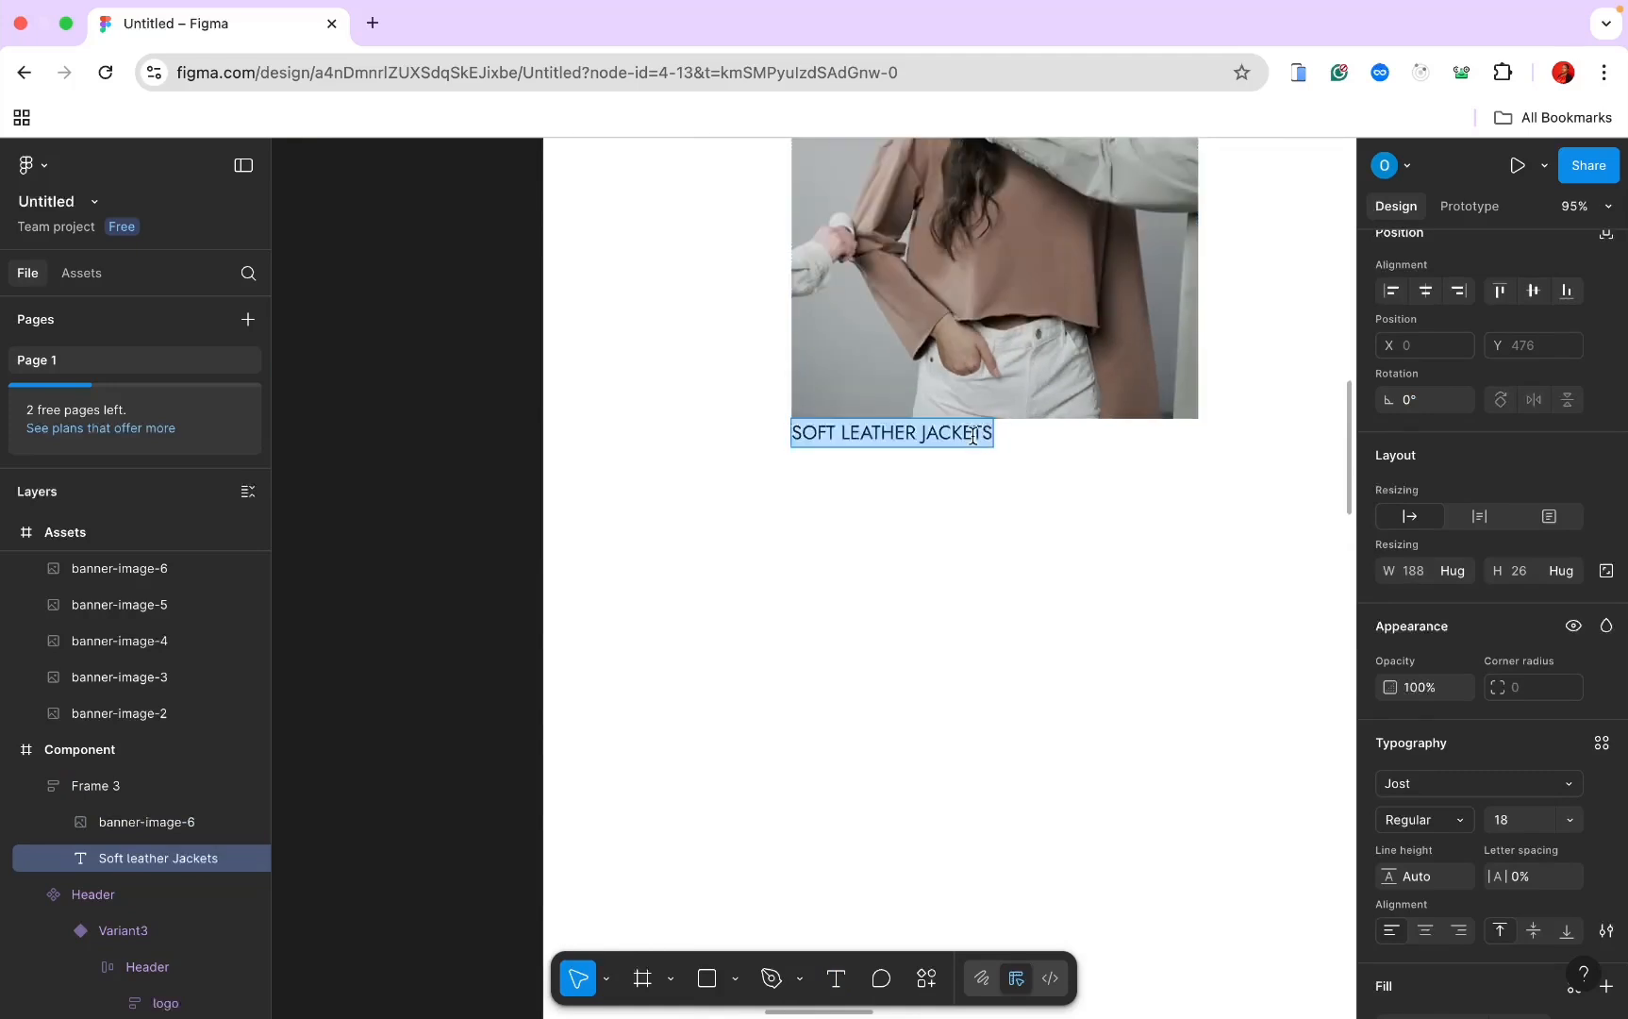
Step: Set the caption font to Marcellus
click(201, 859)
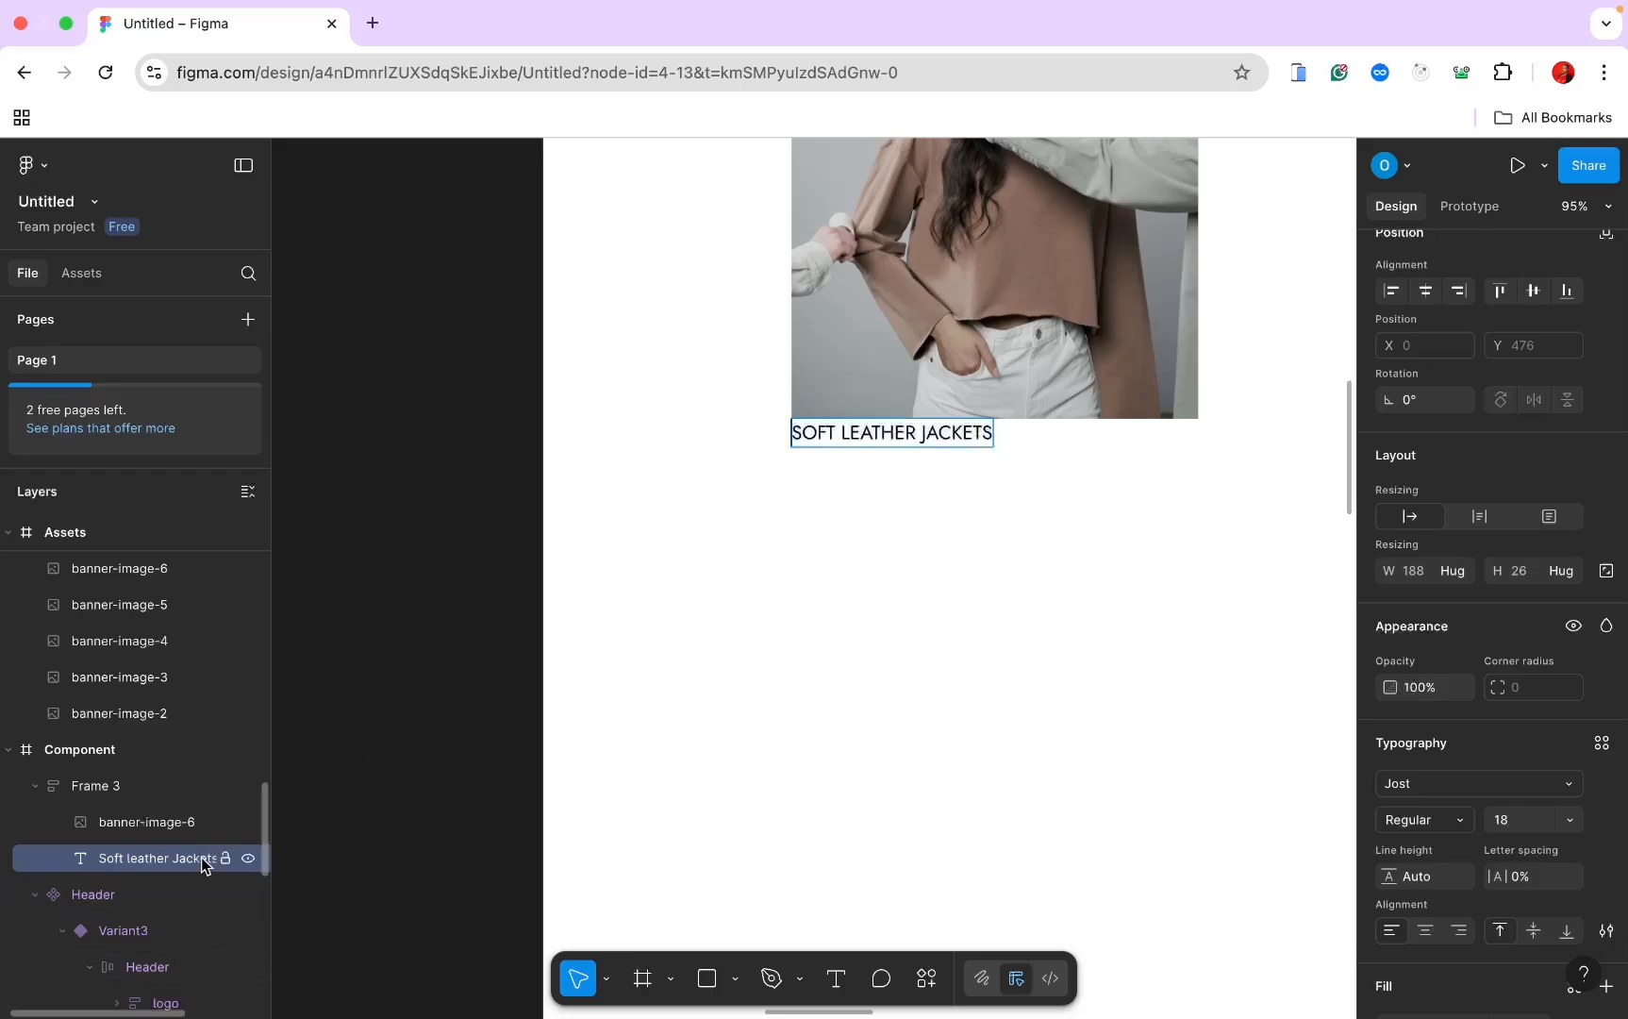
click(1514, 785)
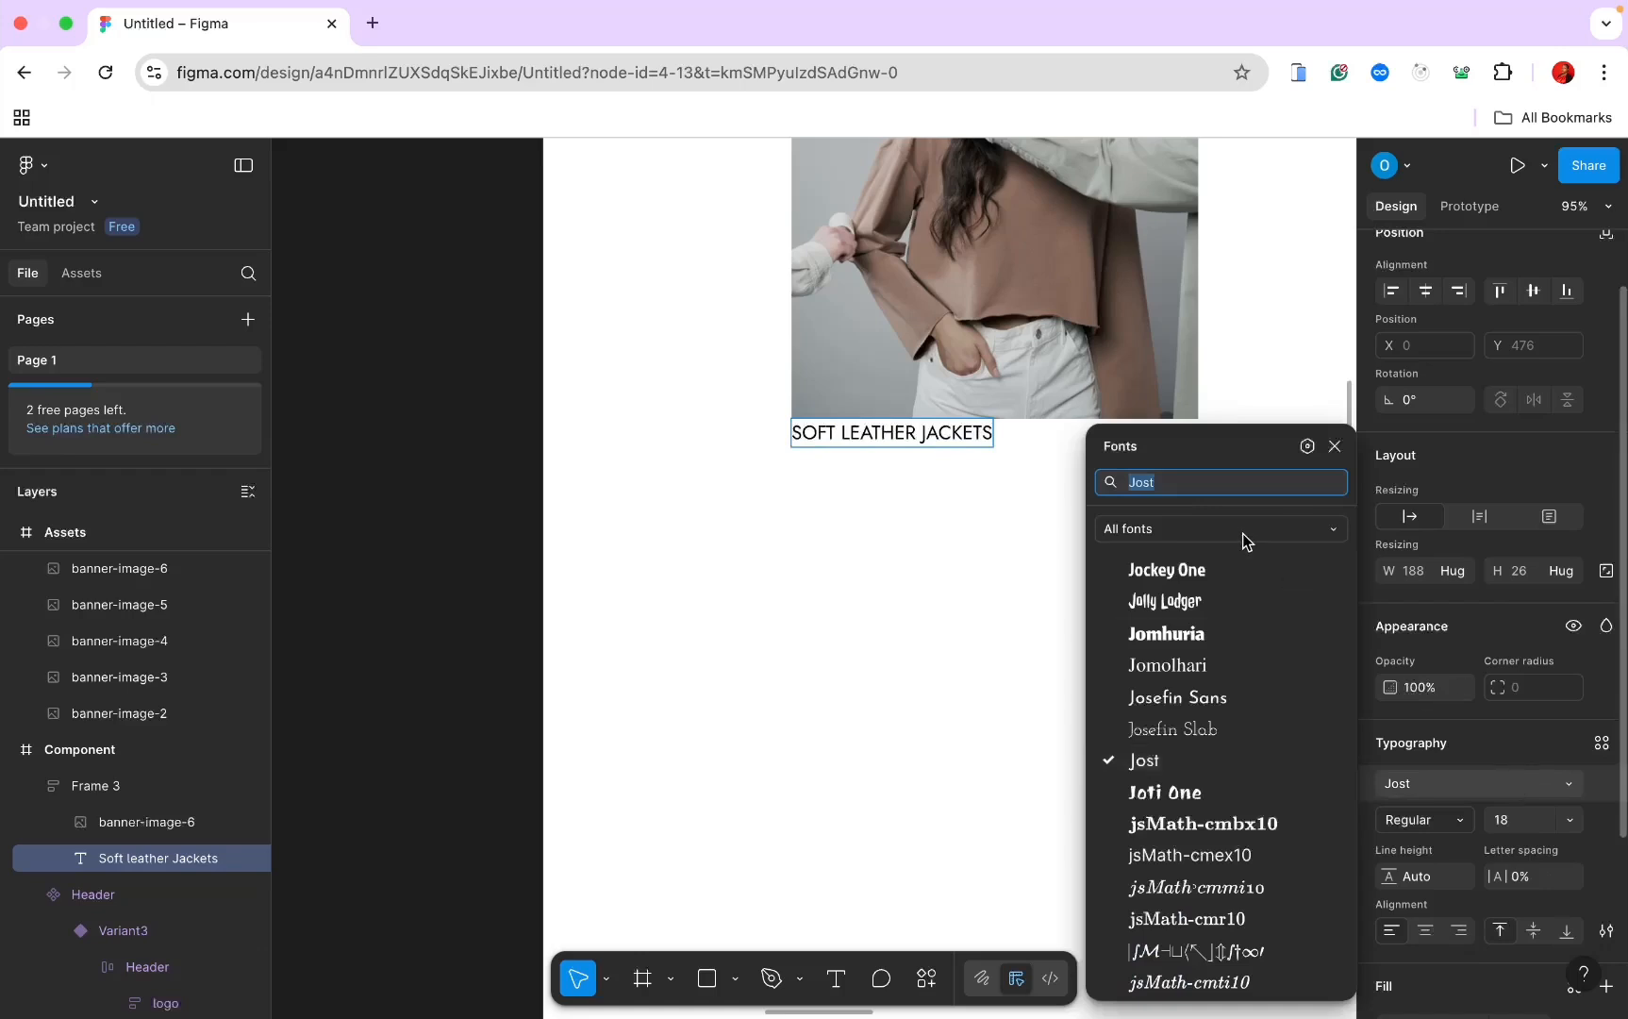
text(ma)
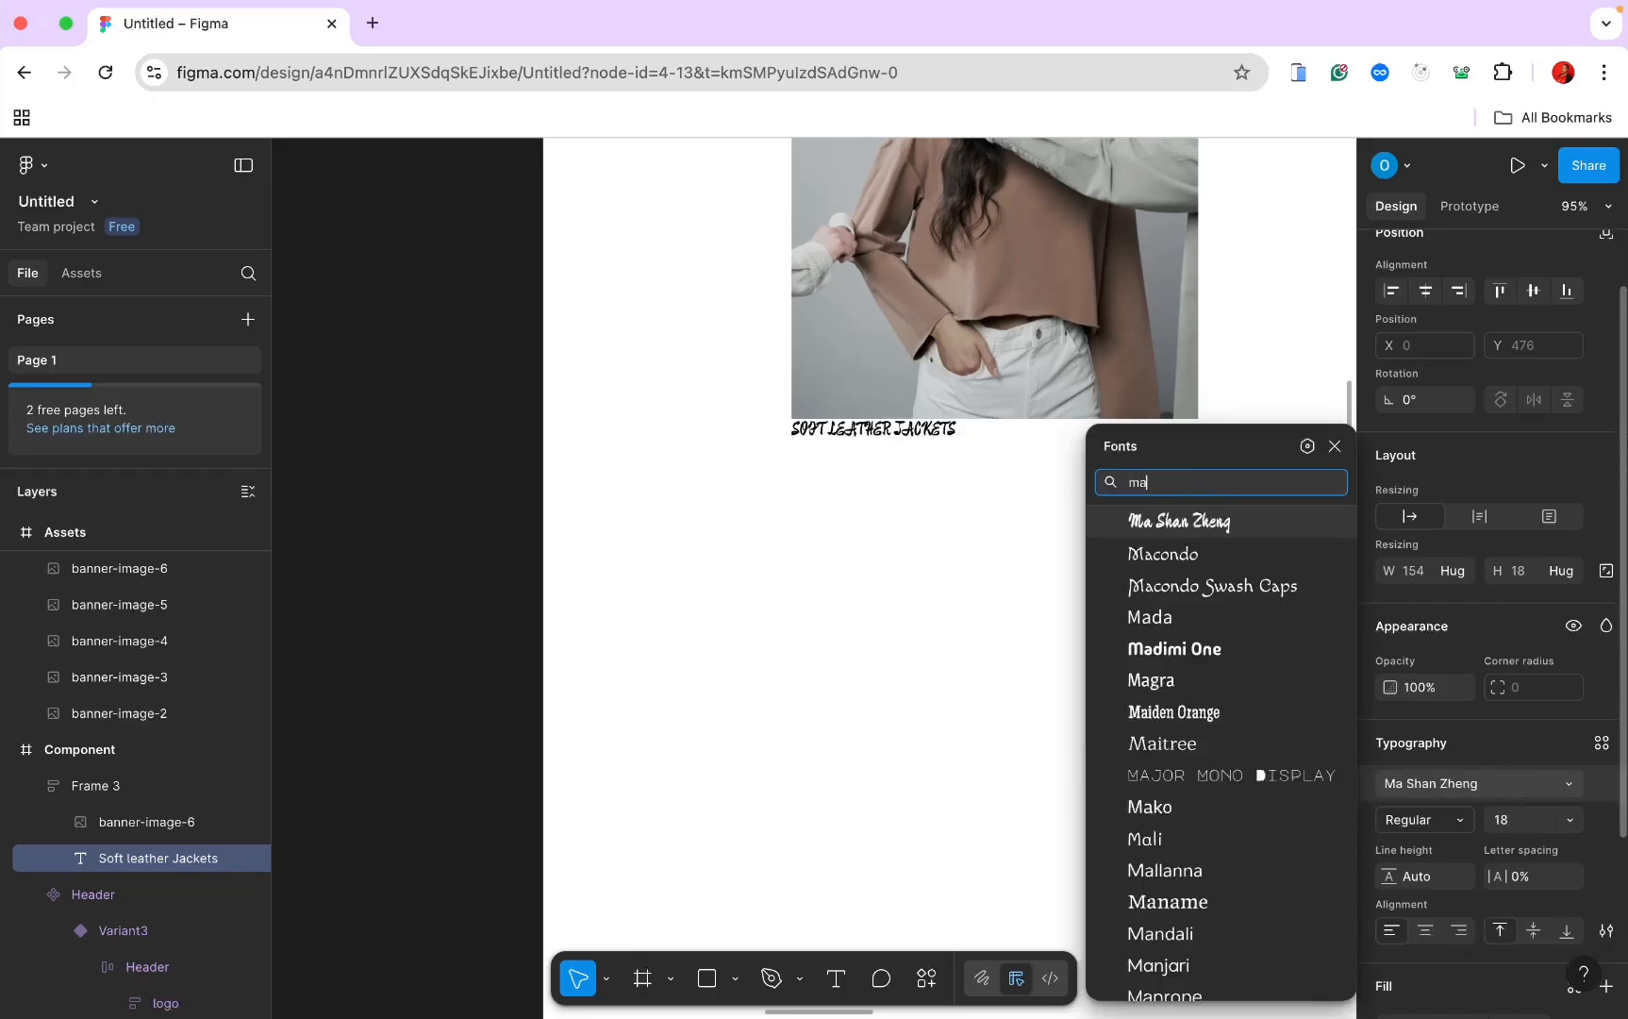
text(r)
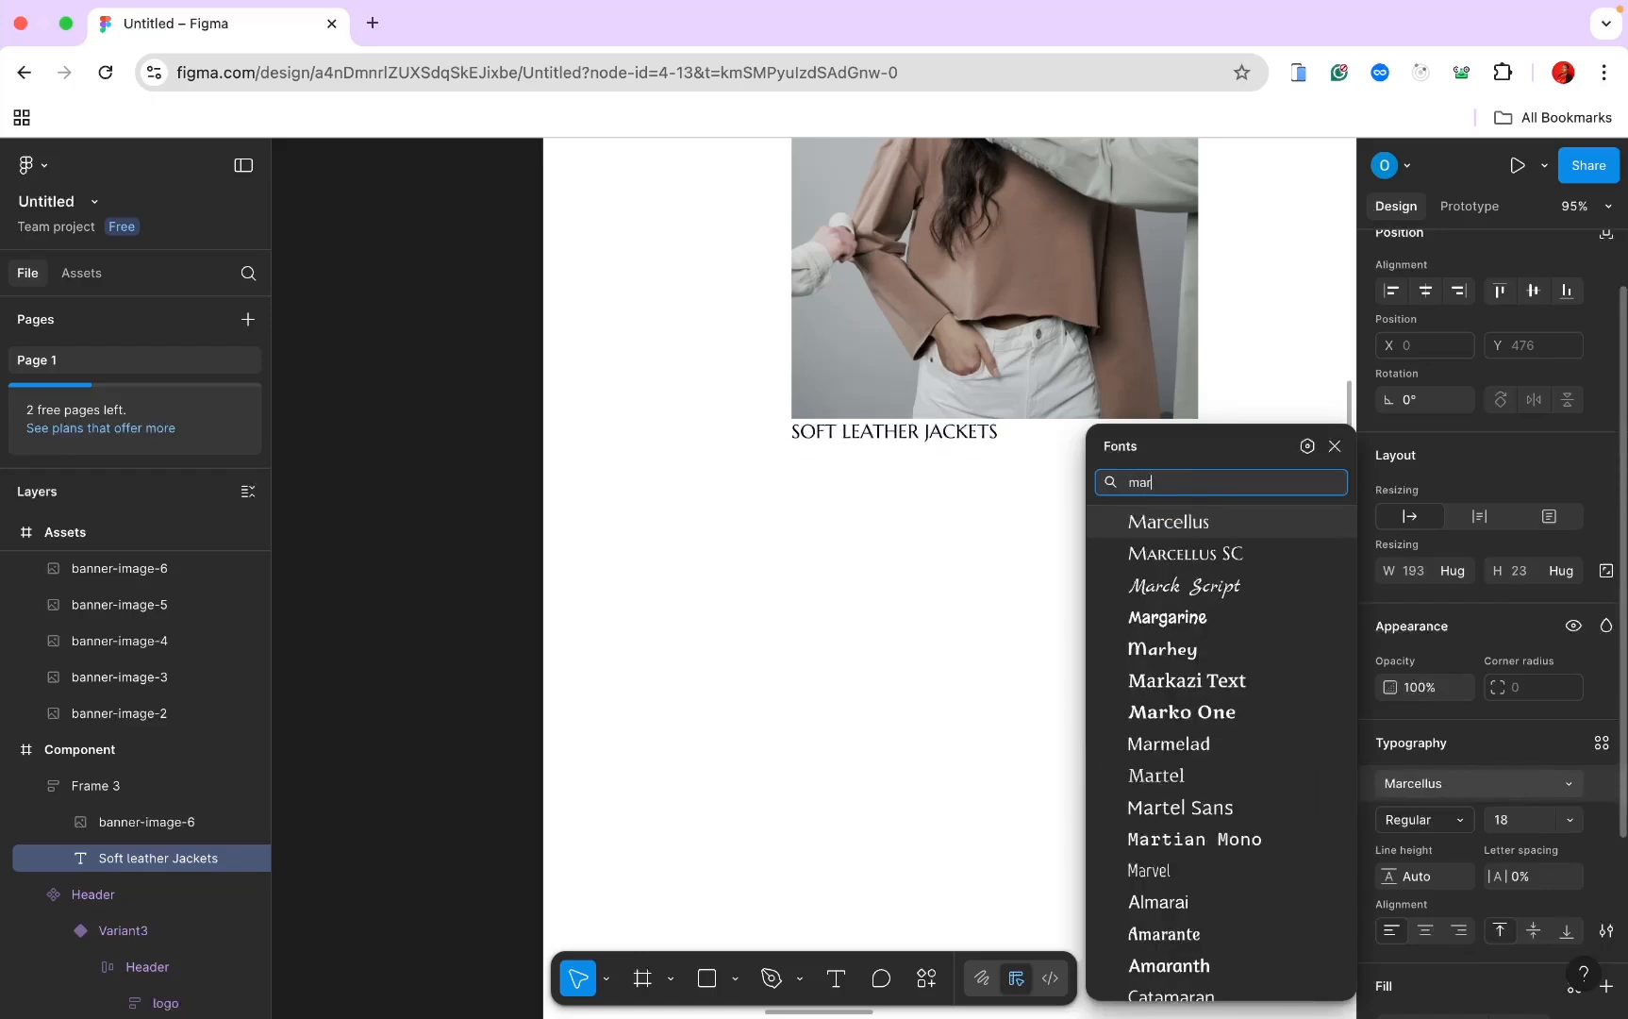
click(1179, 524)
scroll(1177, 531, up, 3)
scroll(1177, 531, right, 2)
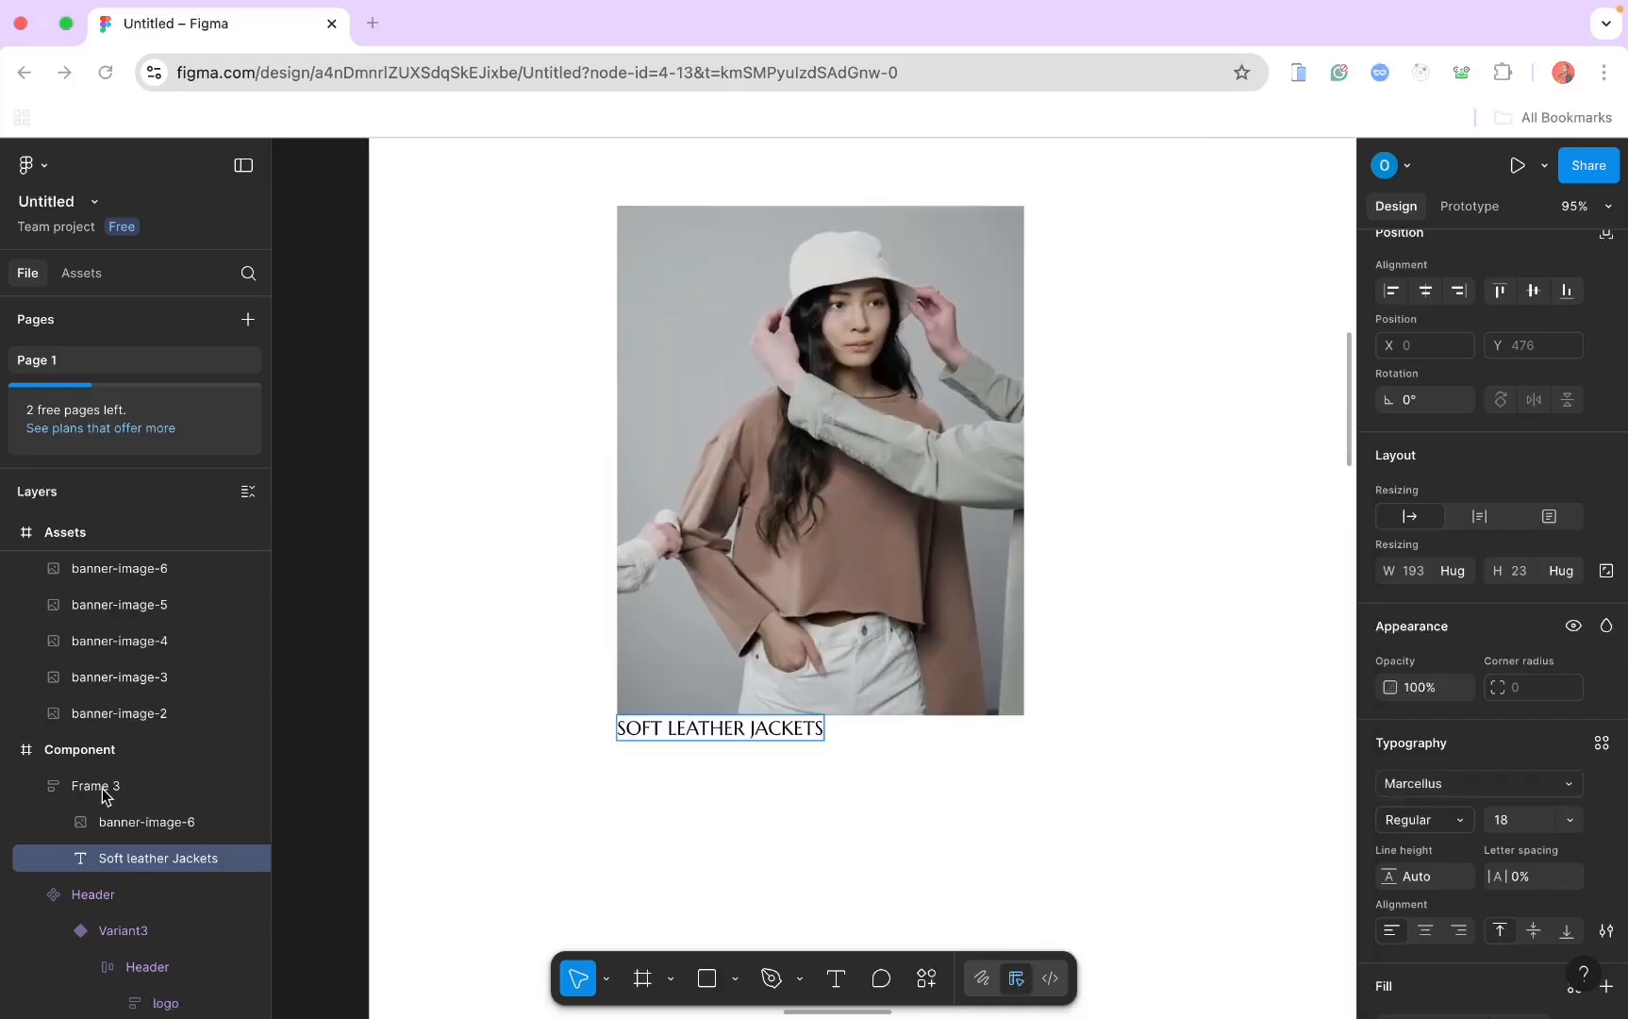
Step: Give Frame 3 a thin black outline stroke
click(104, 786)
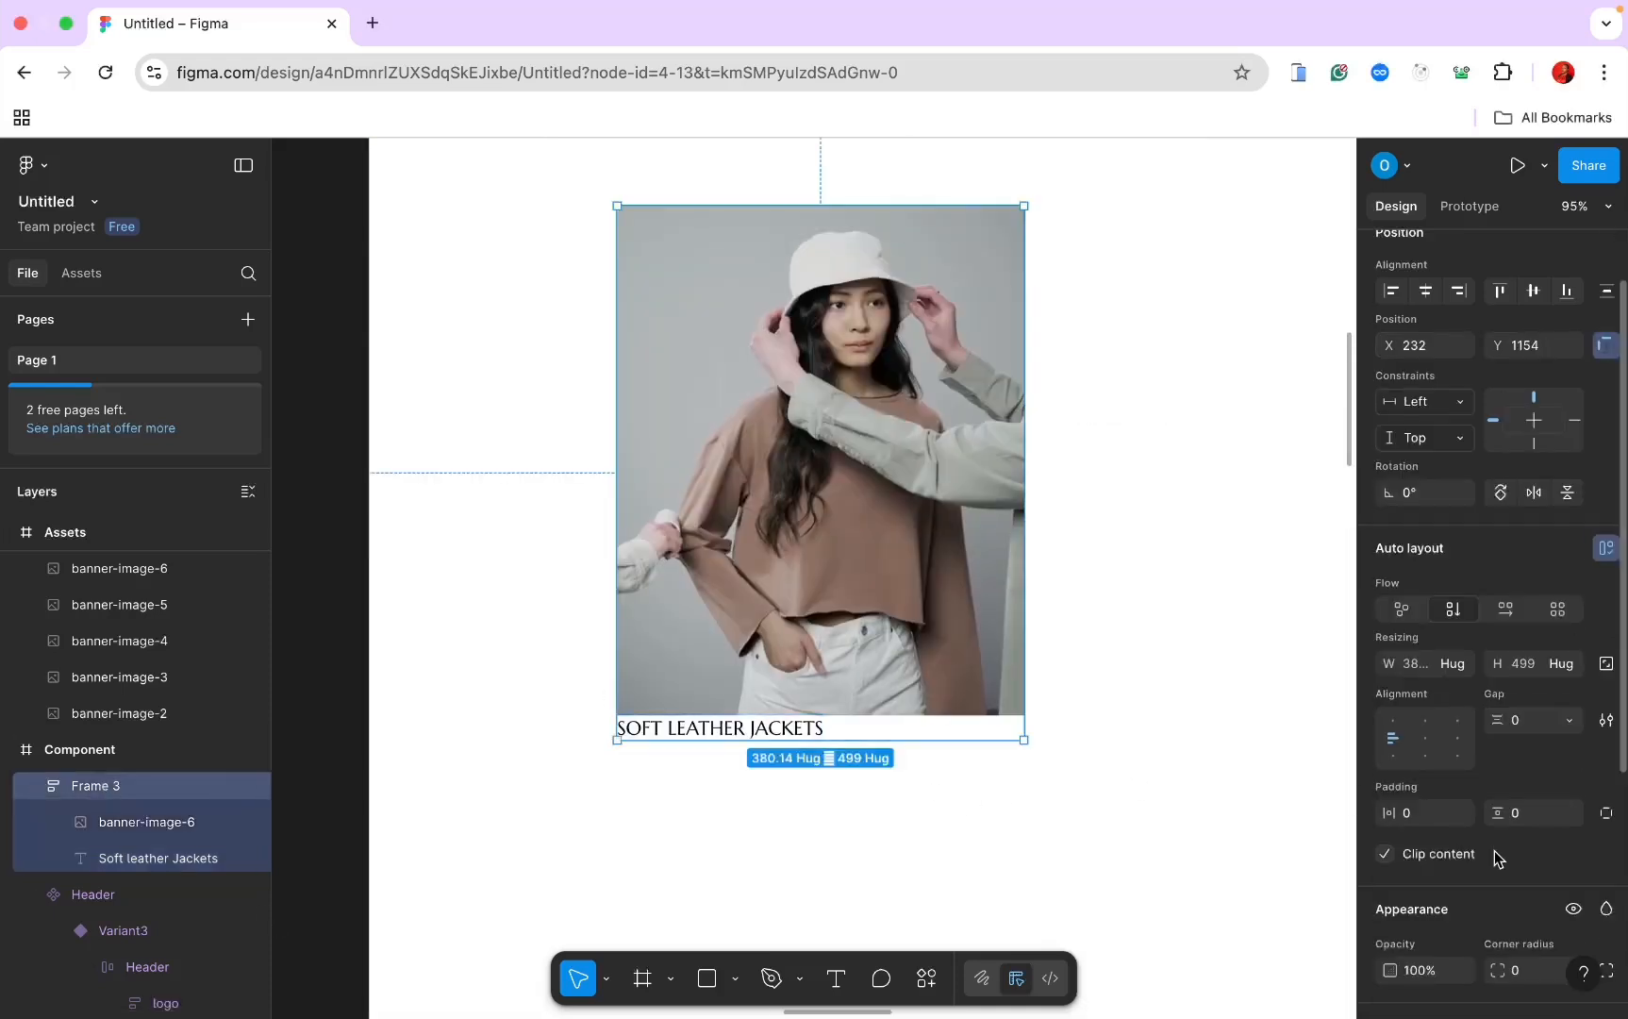
scroll(1494, 850, down, 4)
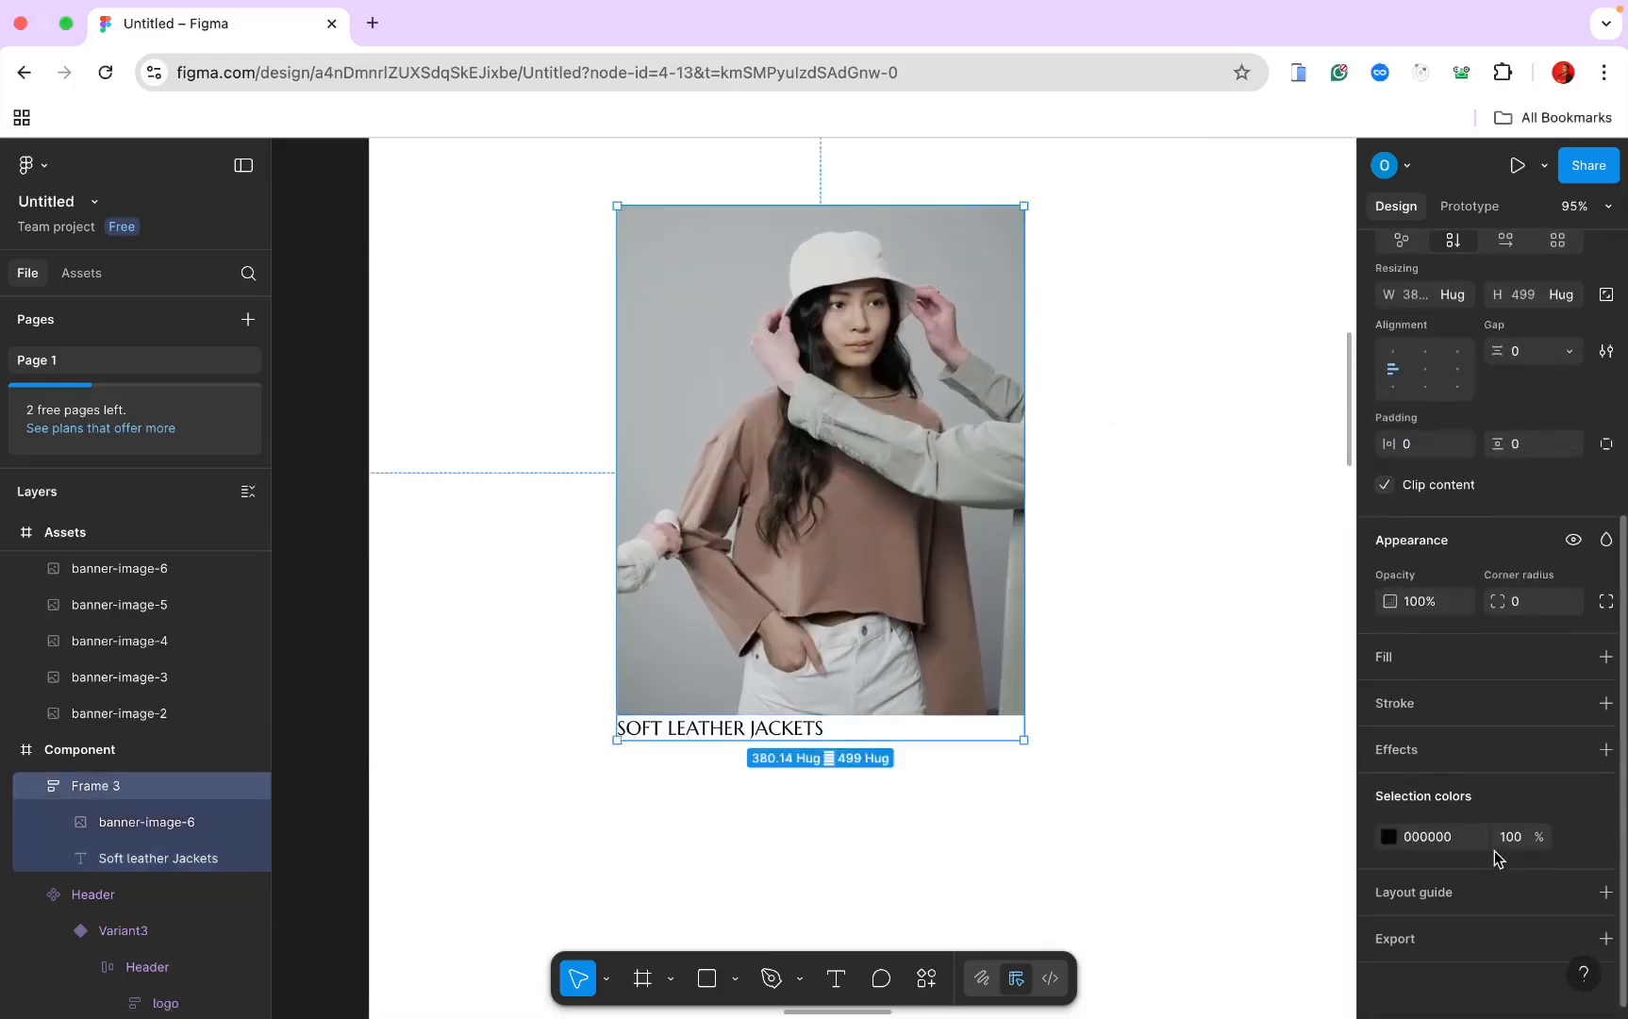
click(1606, 703)
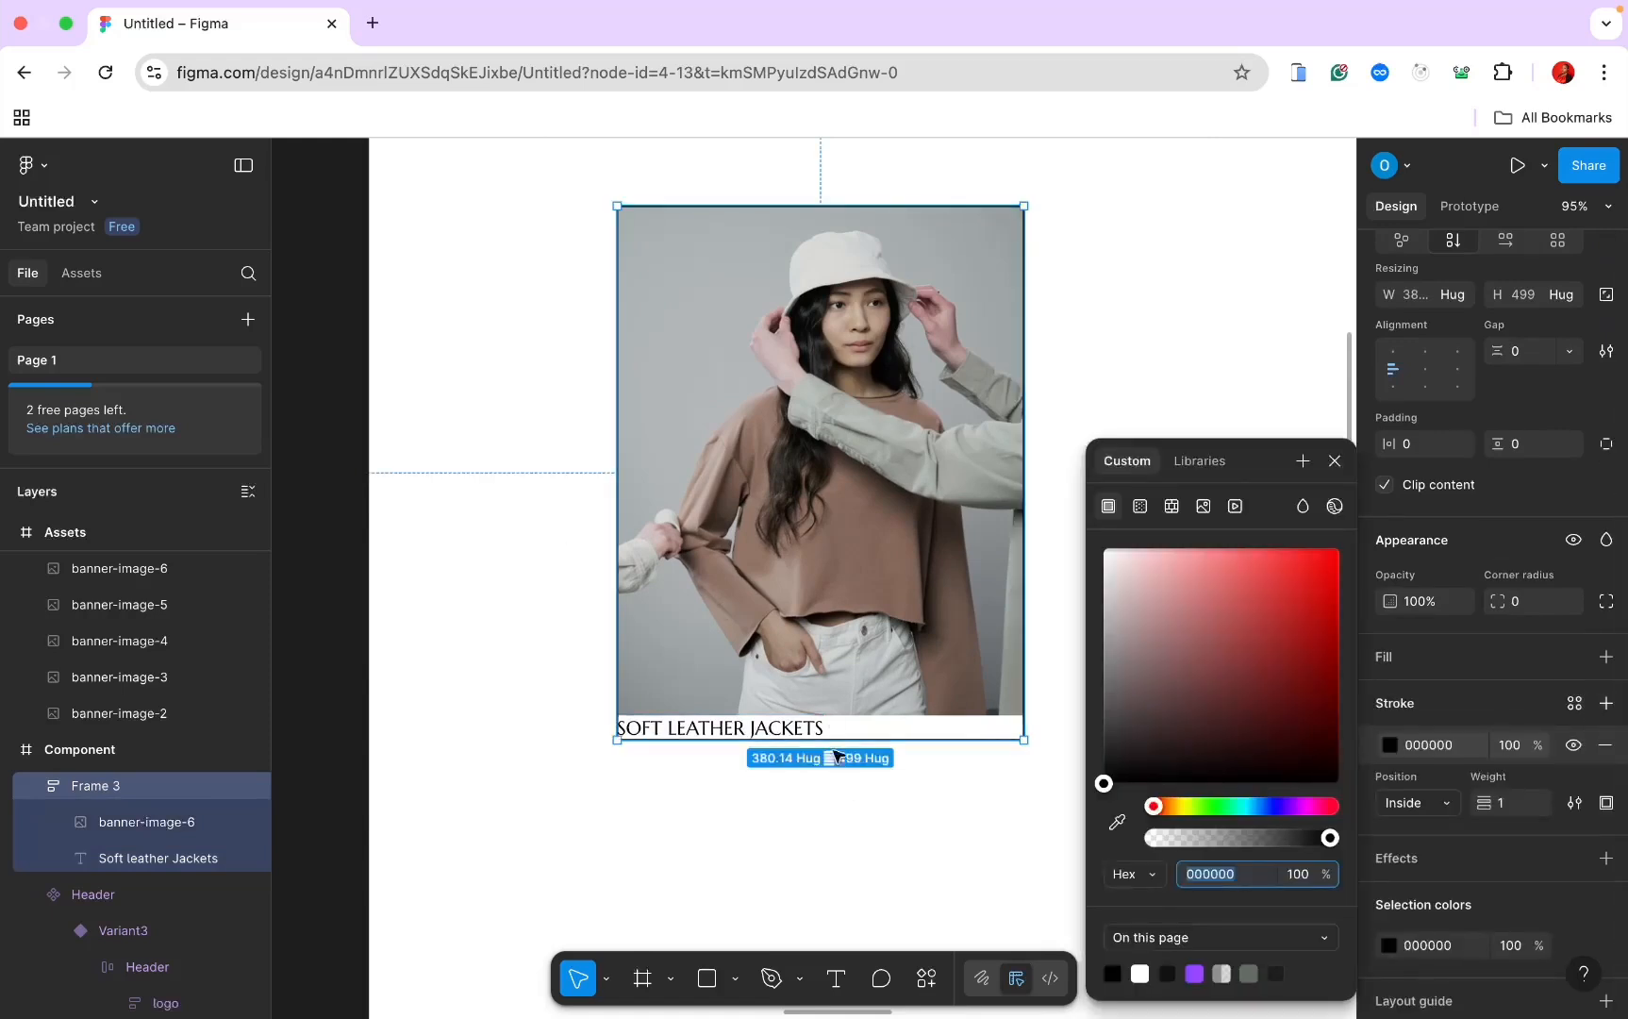
click(148, 821)
click(153, 786)
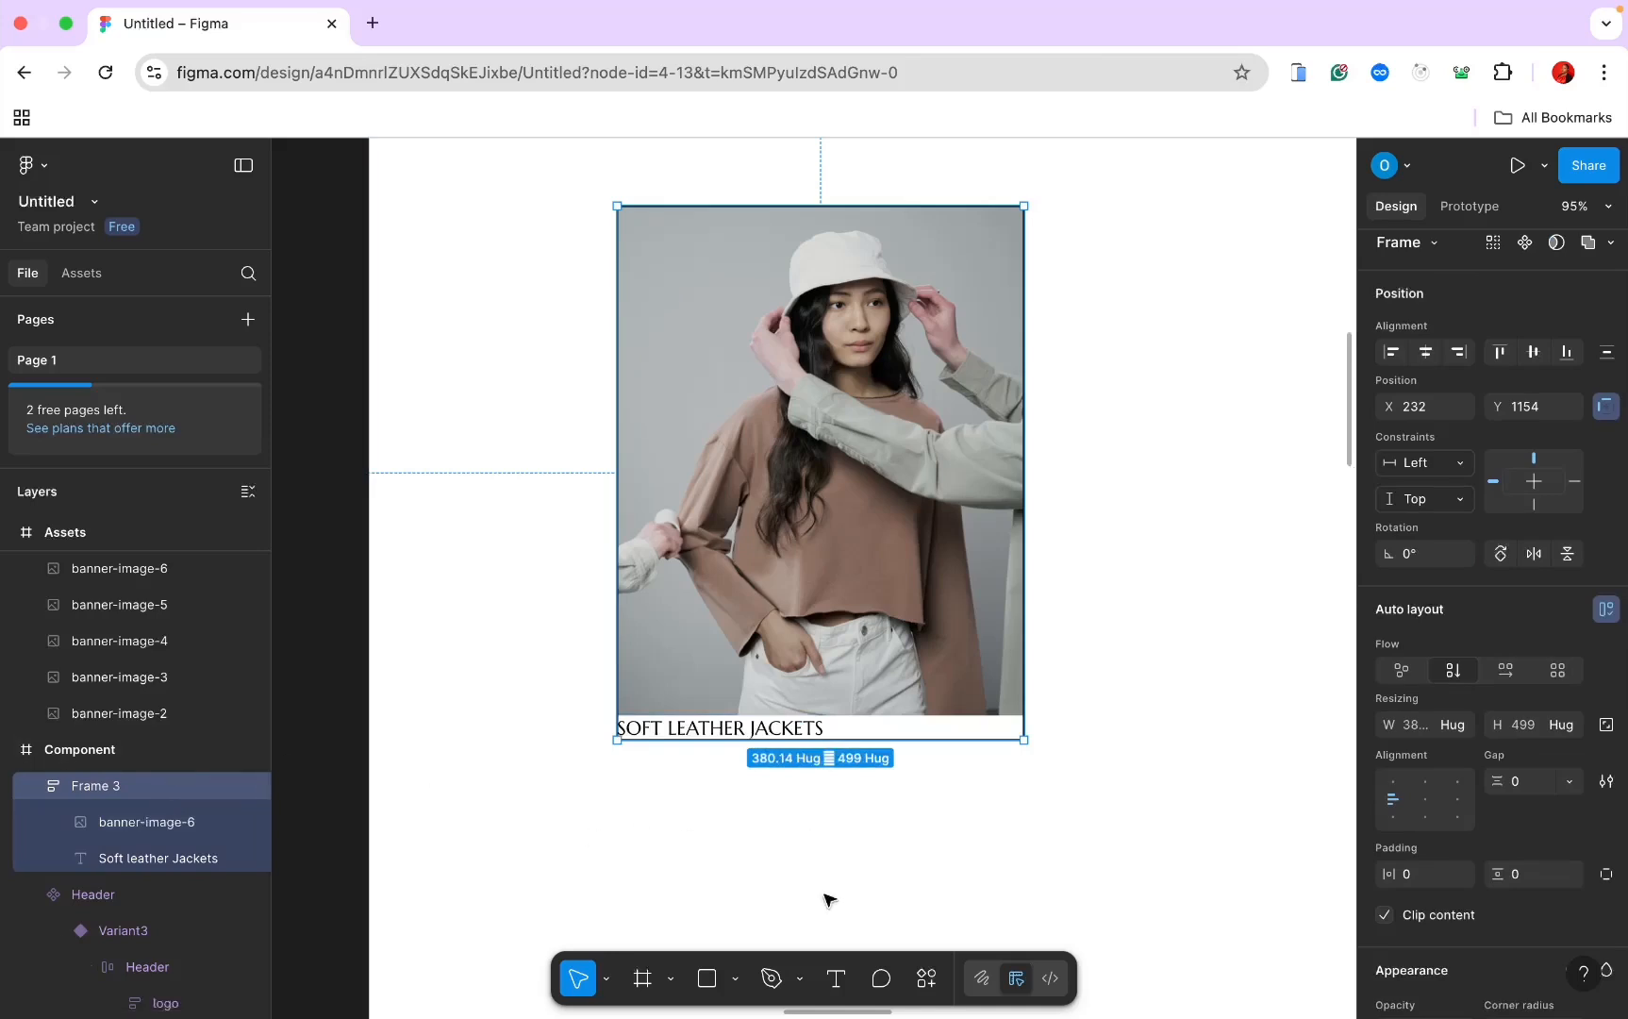
Step: Generate one English lorem ipsum paragraph with the Lorem ipsum universal plugin
click(838, 991)
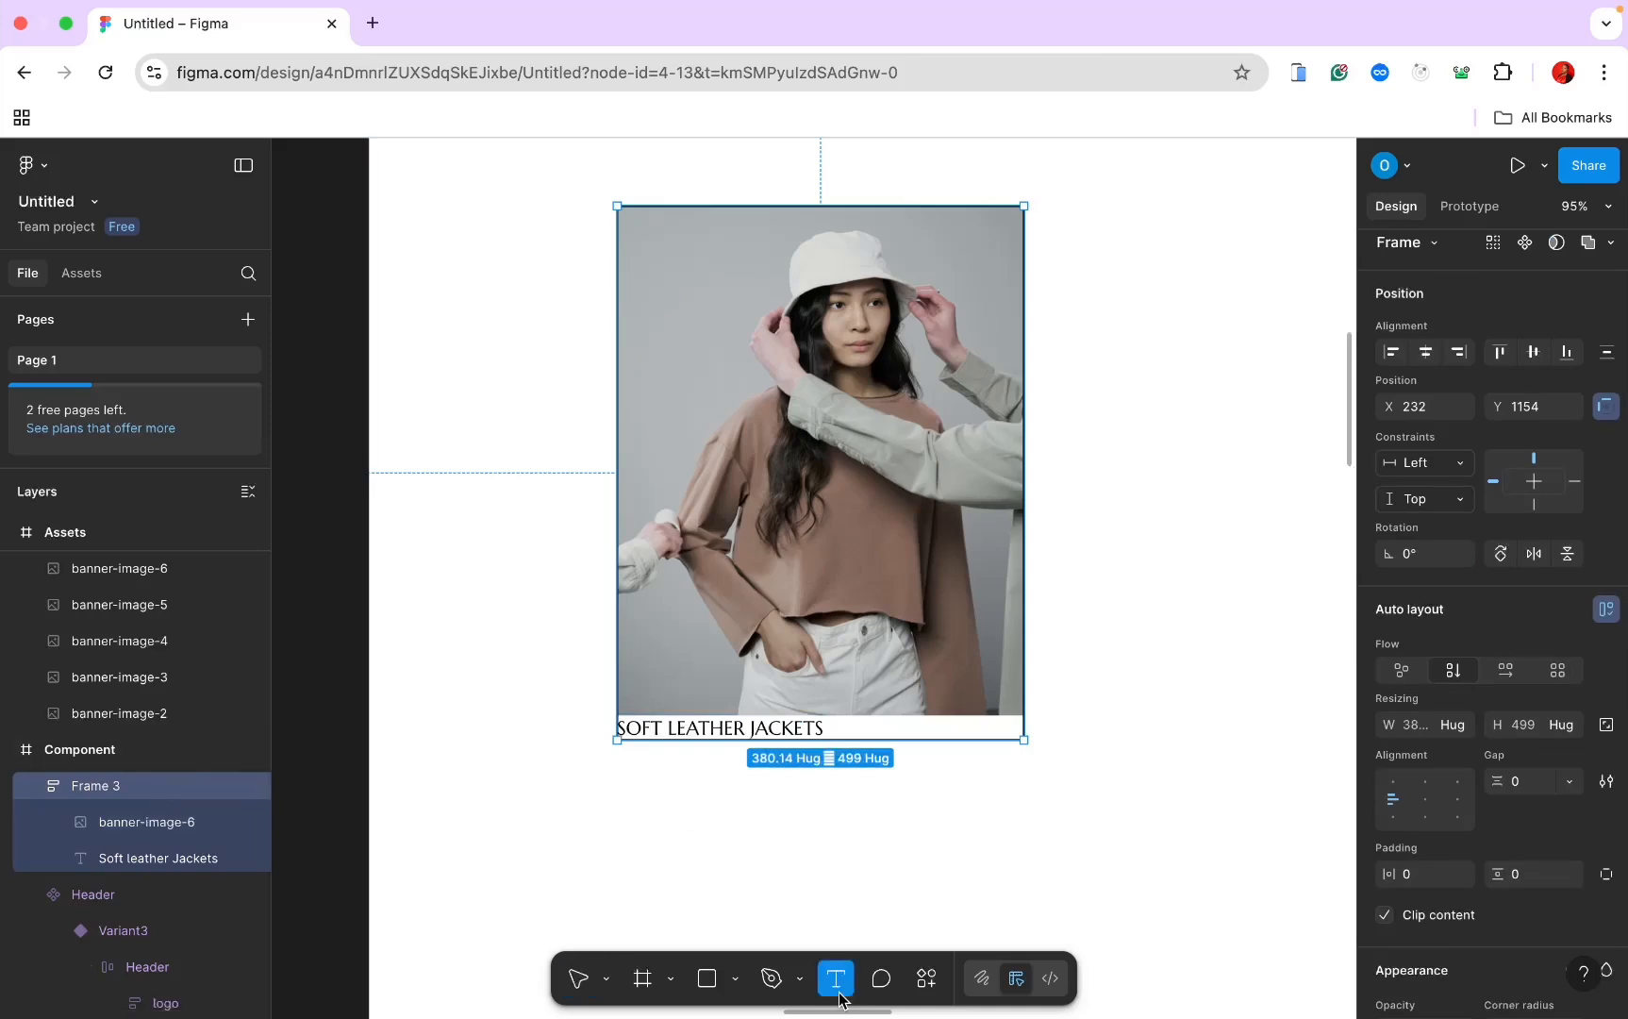
click(876, 732)
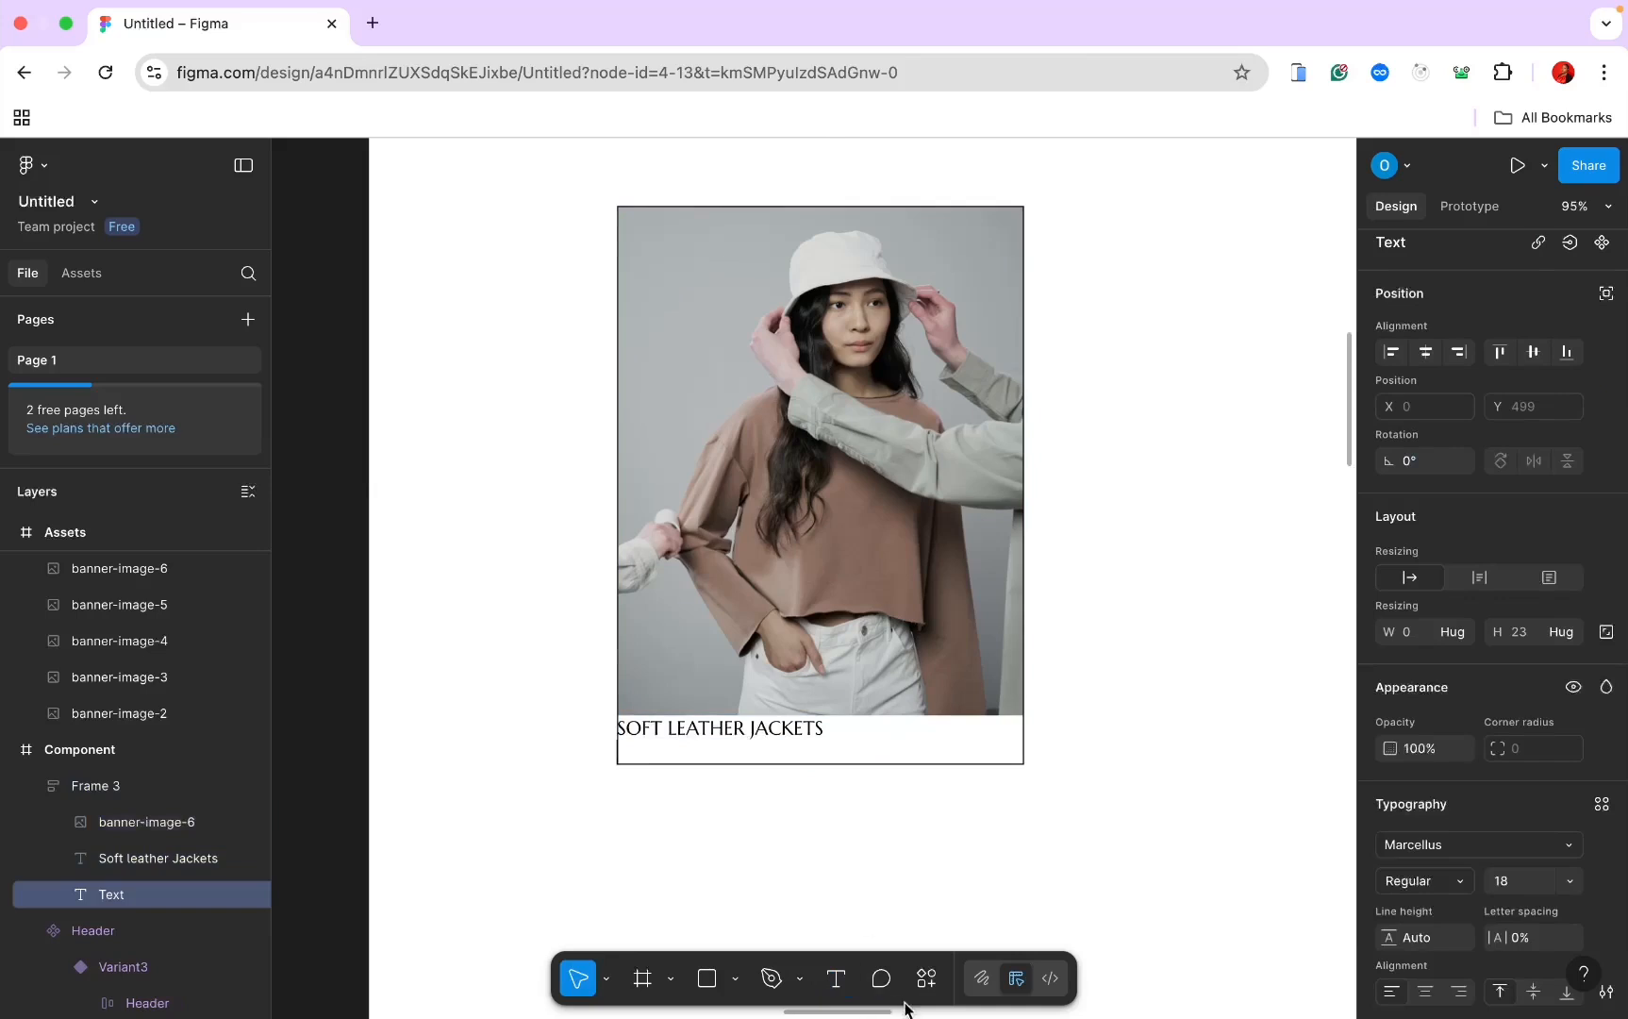
click(927, 978)
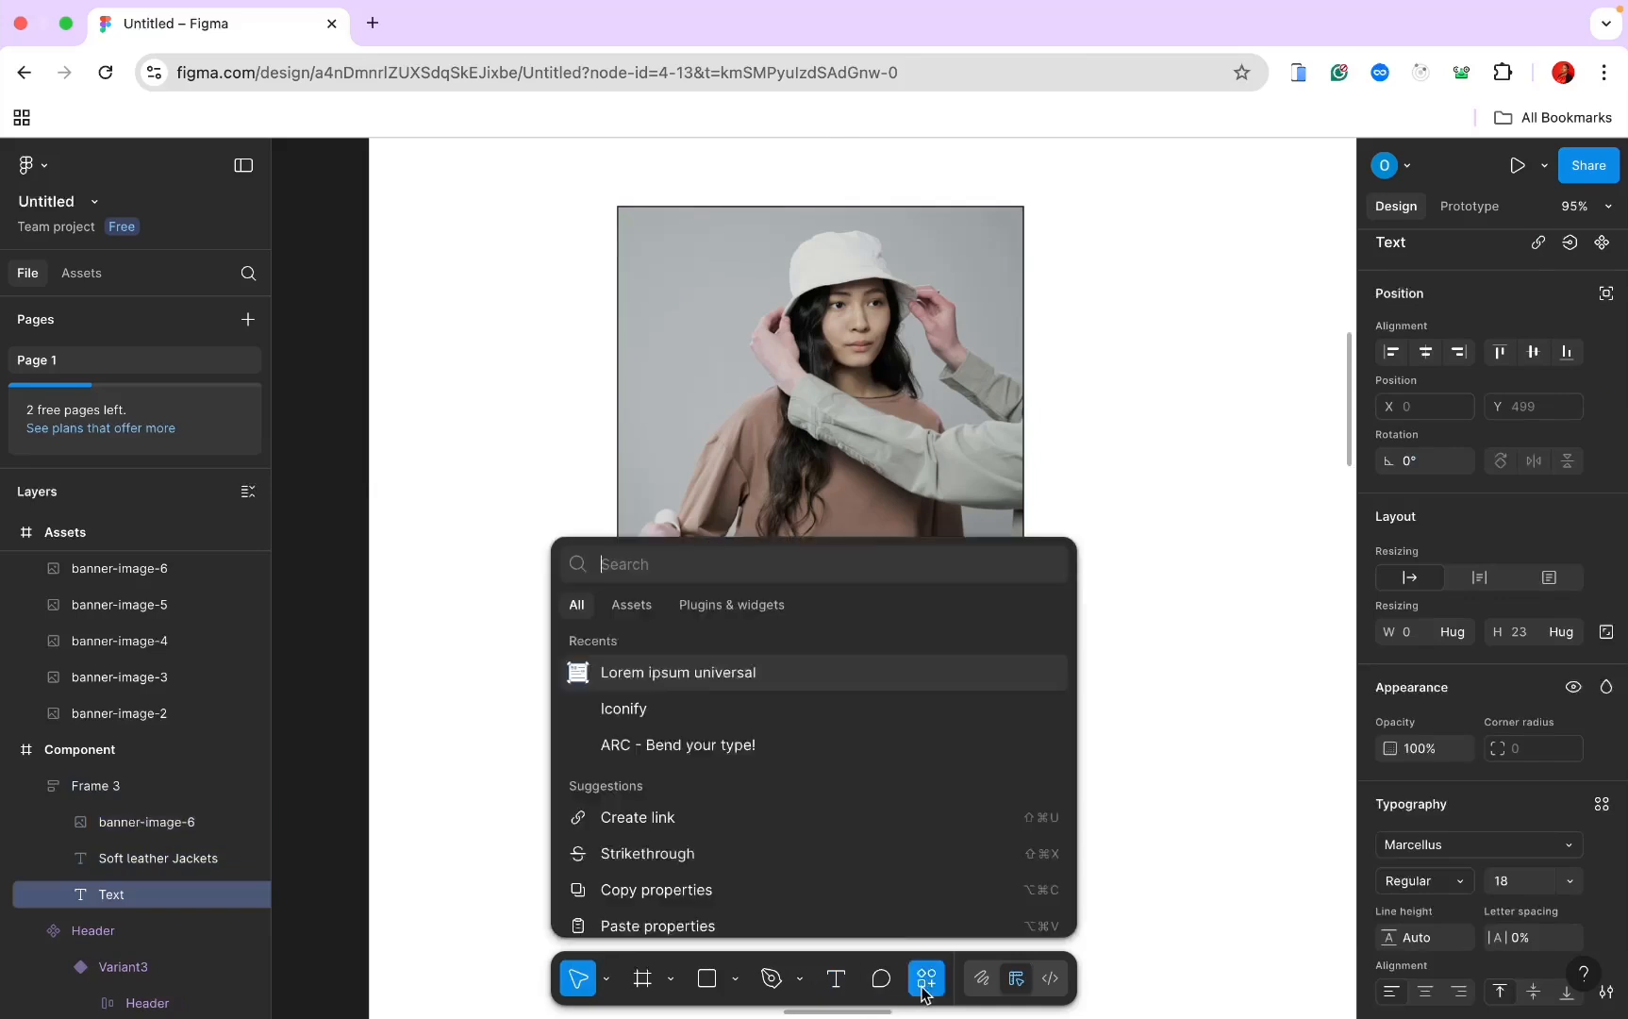
click(779, 671)
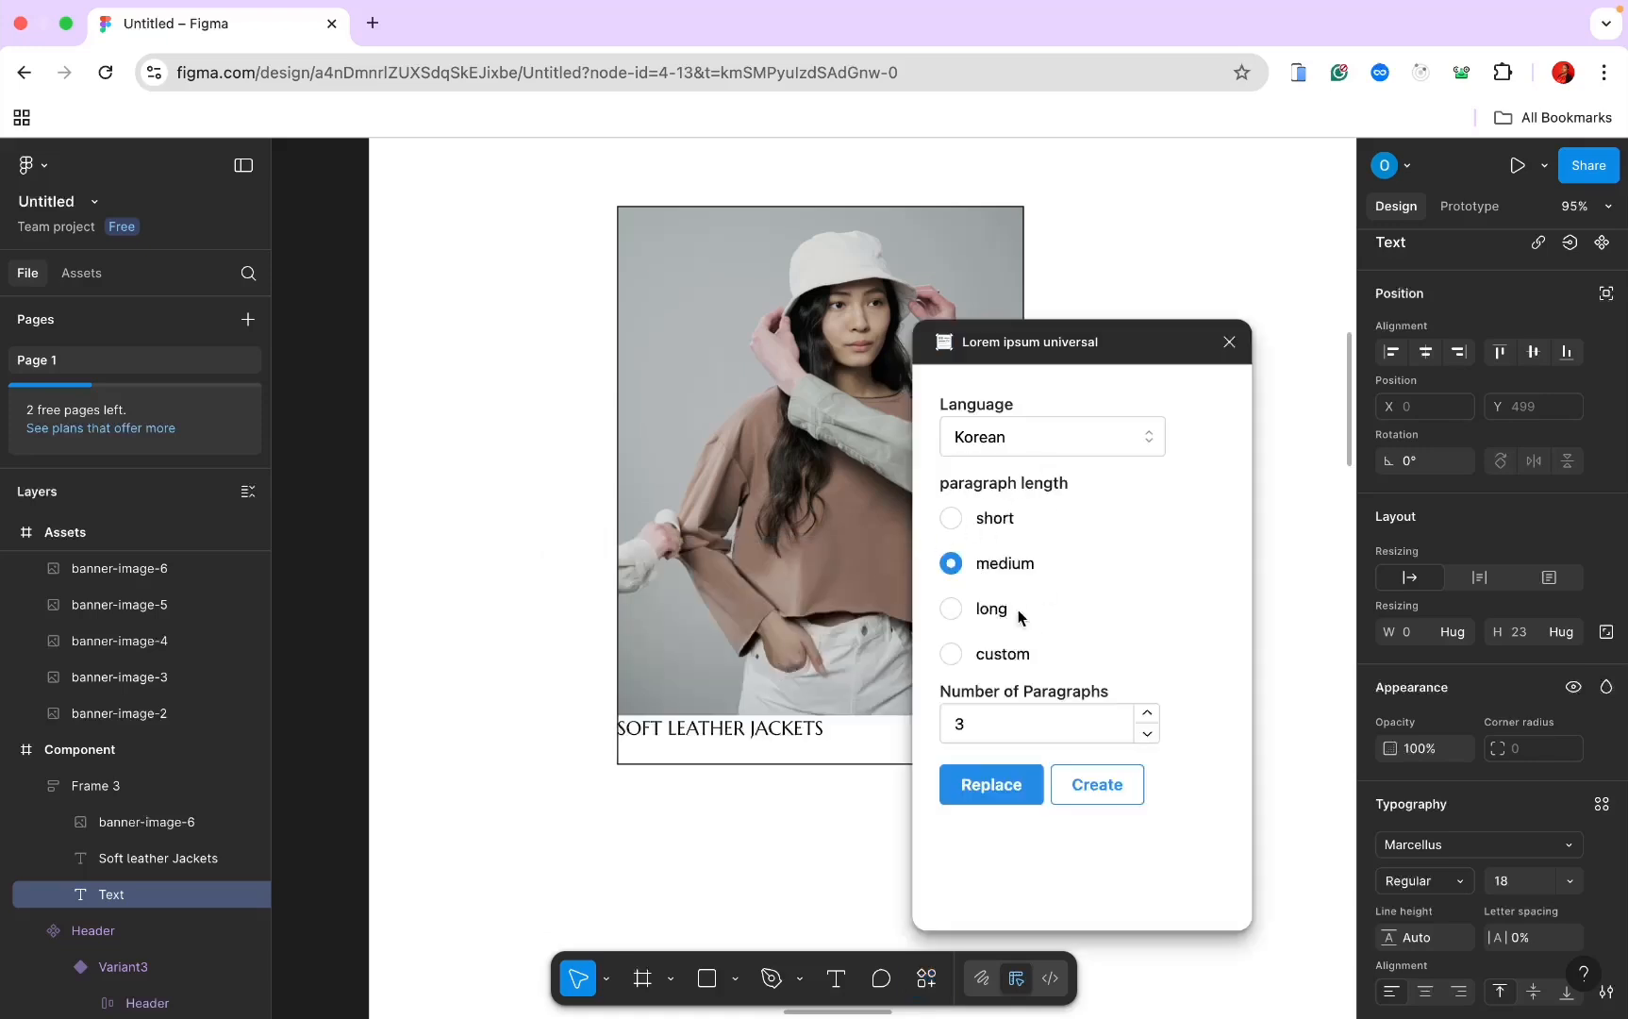
click(996, 708)
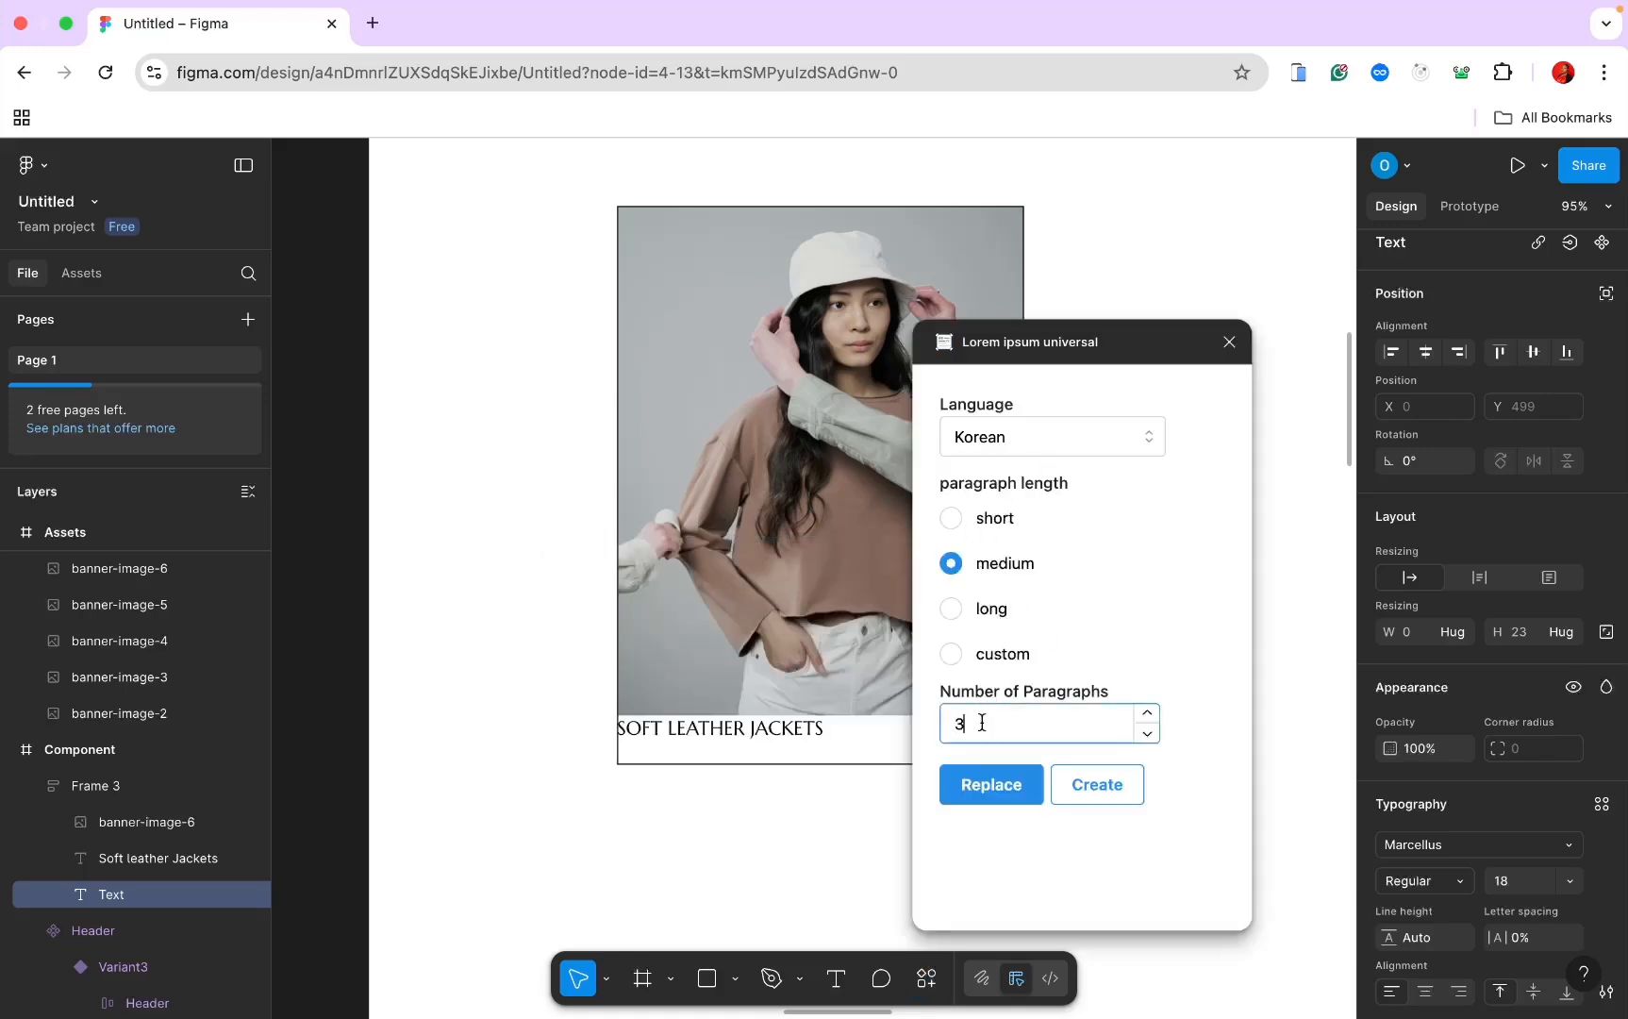
key(BackSpace)
text(1)
click(1032, 435)
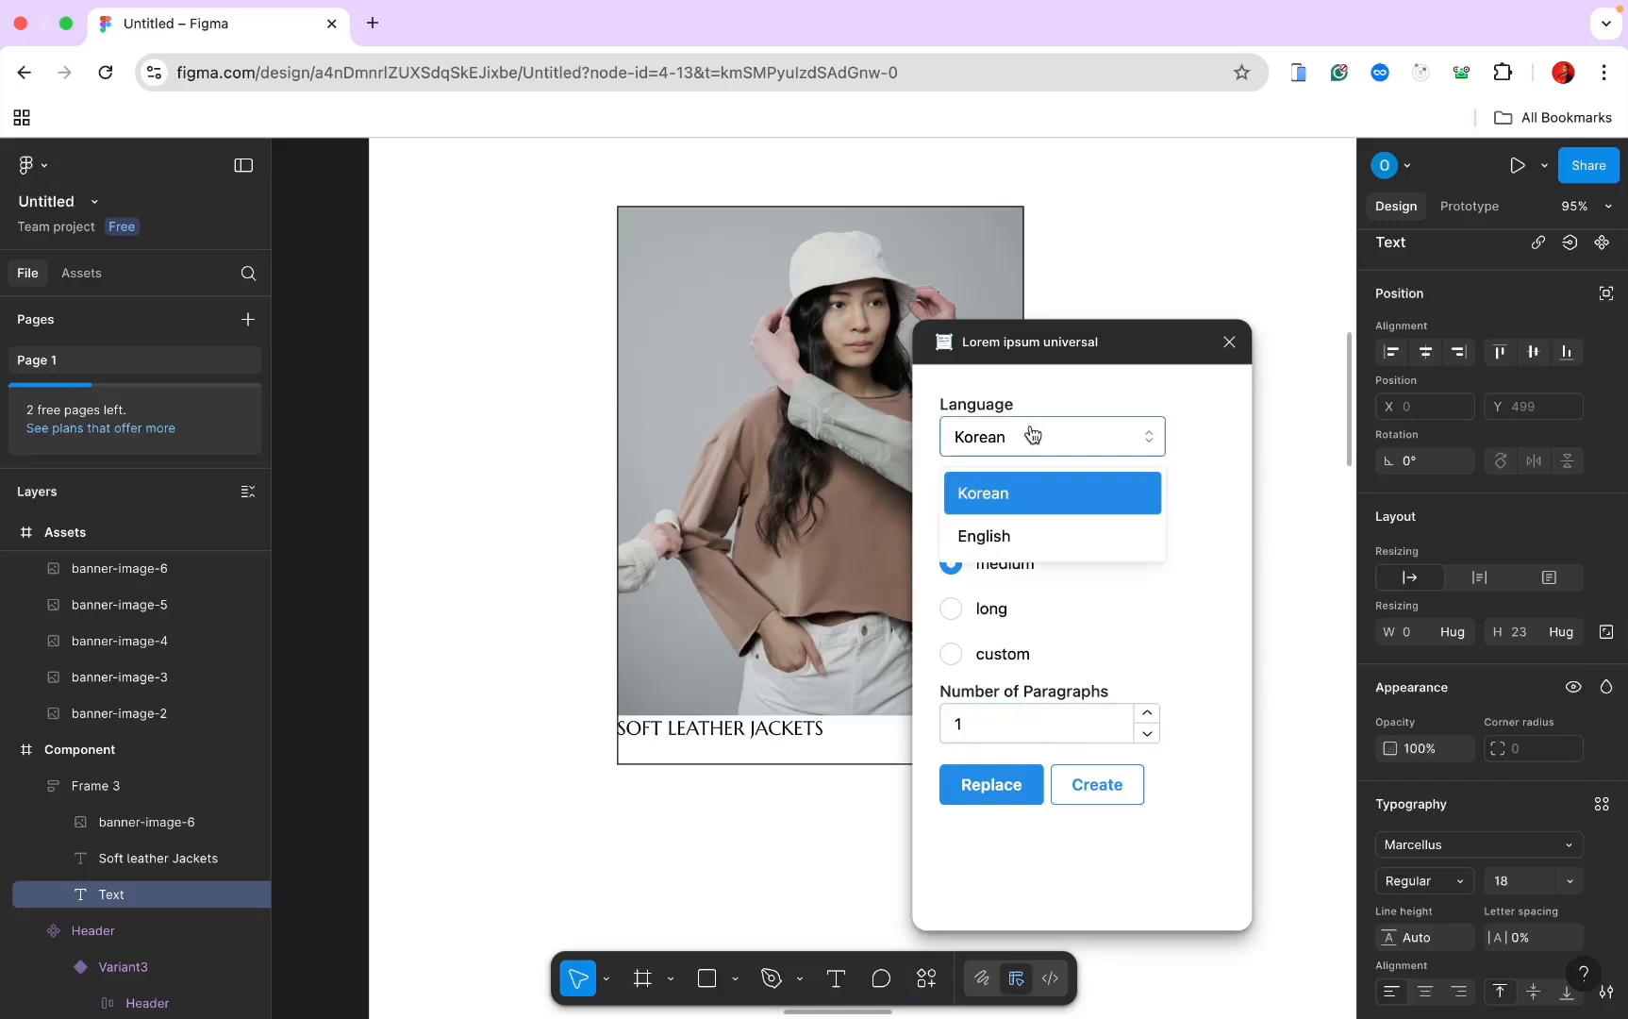
click(1025, 524)
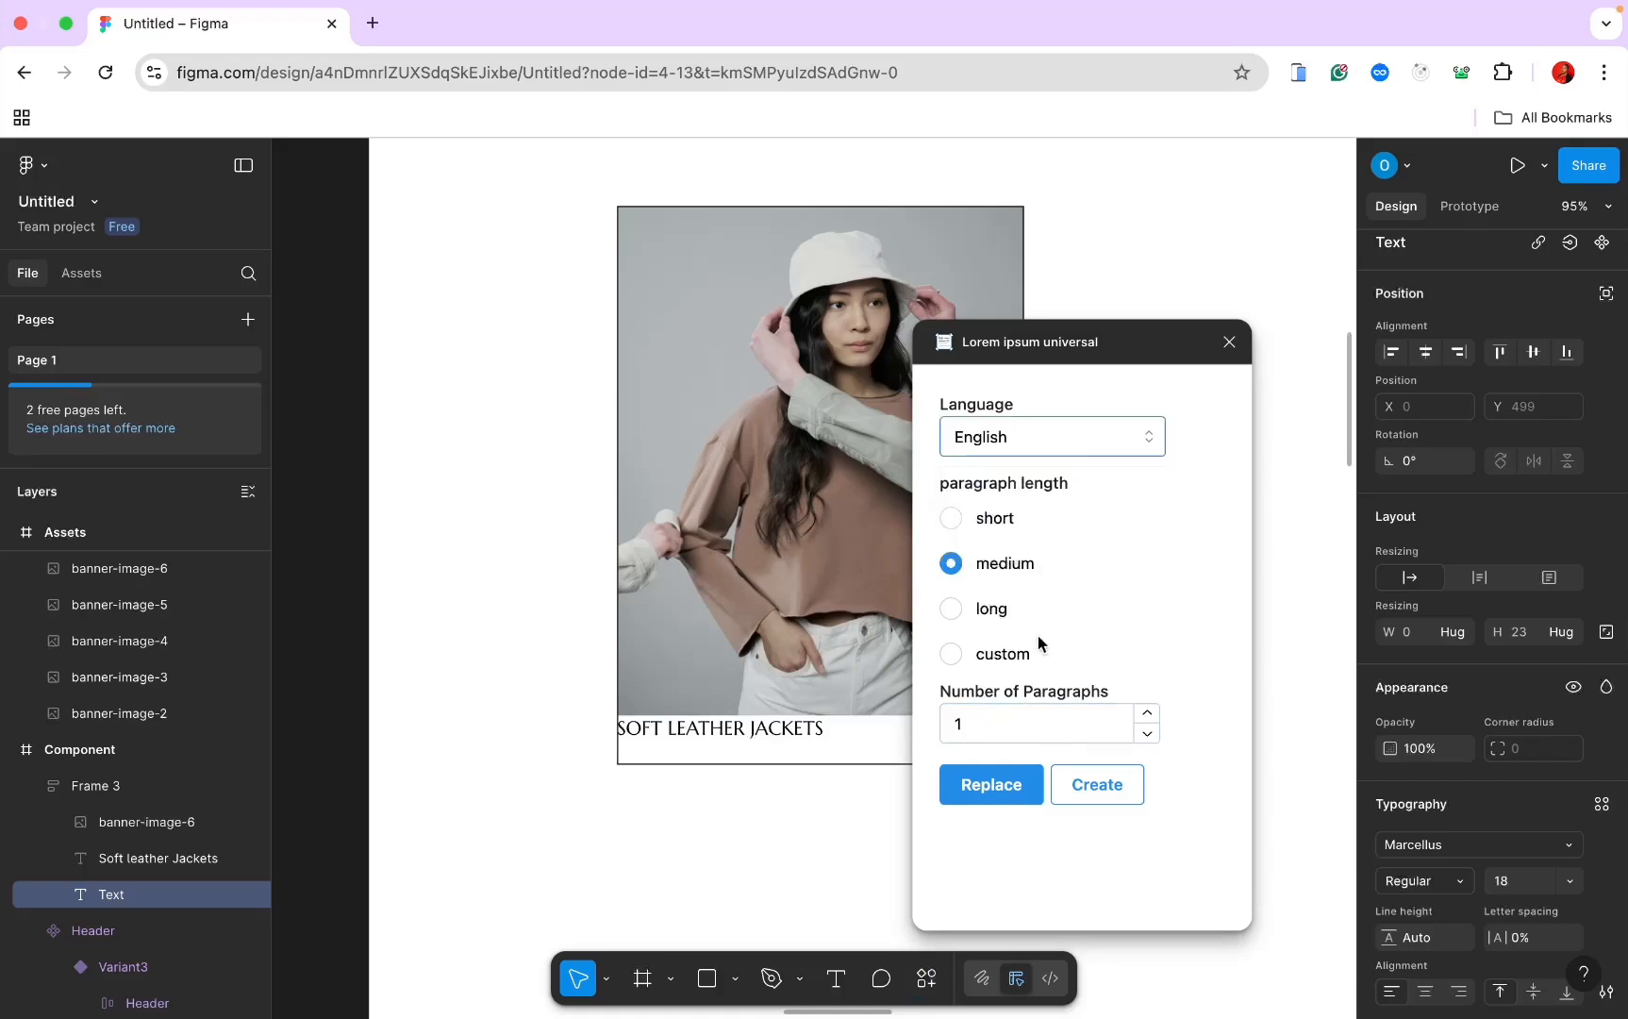
click(1114, 798)
click(1224, 342)
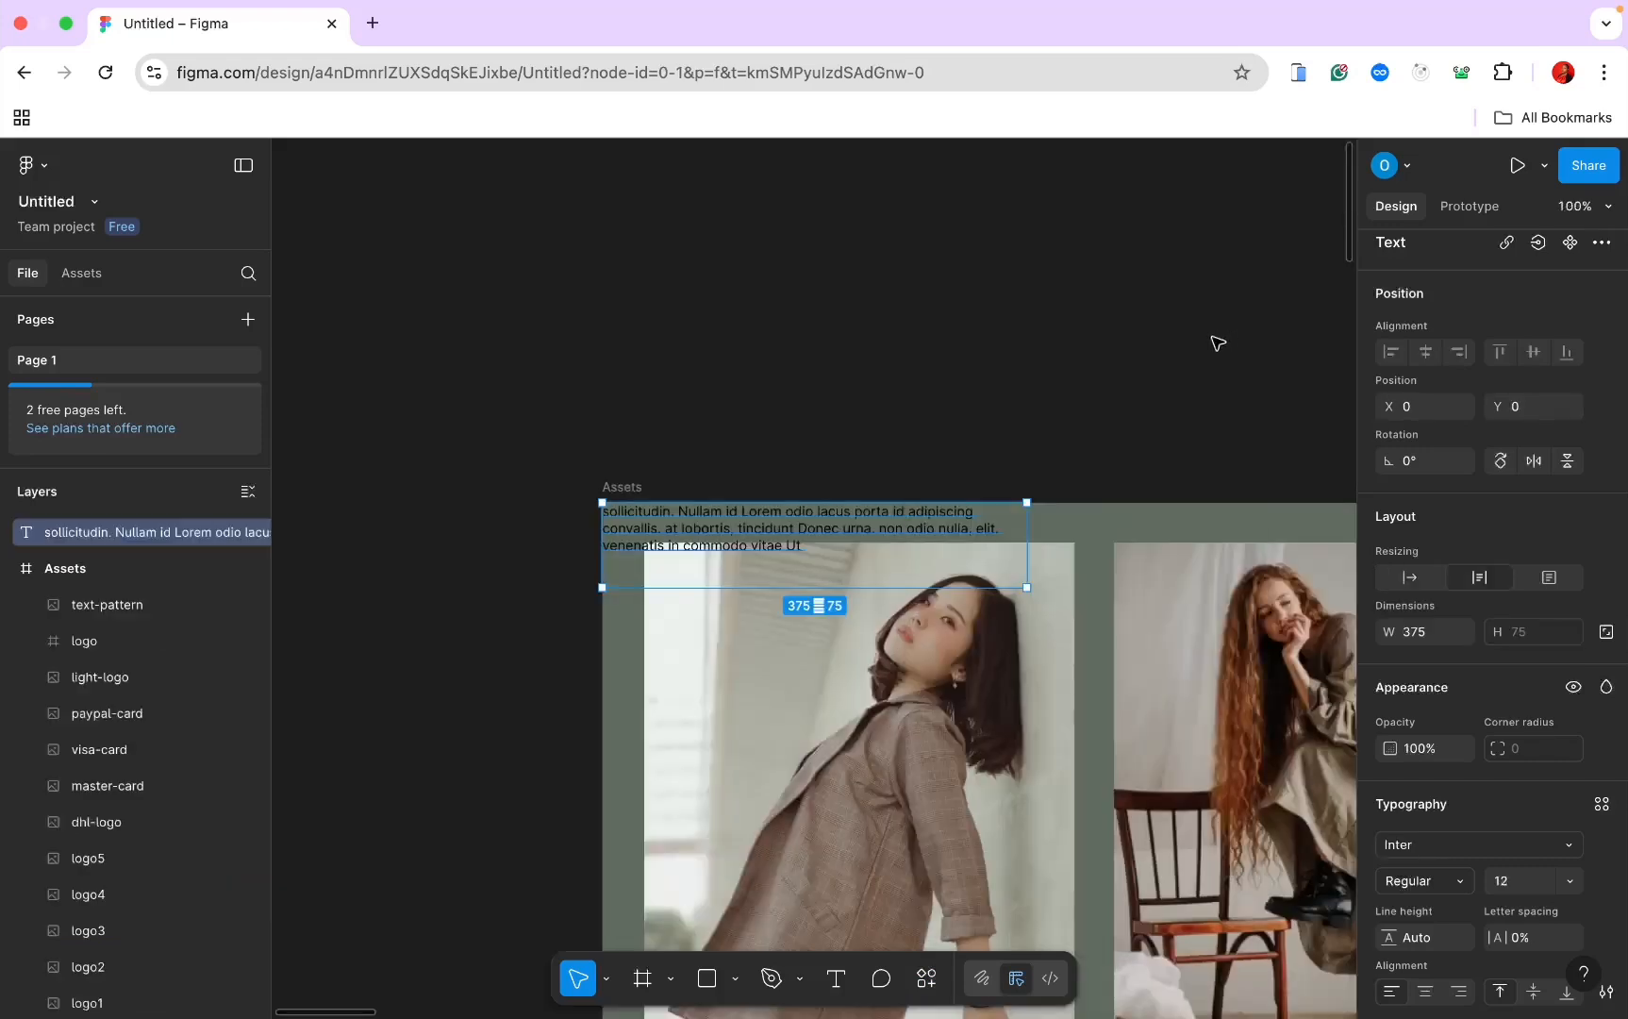
Step: Move the paragraph into Frame 3 under the caption and set its height to 60
key(BackSpace)
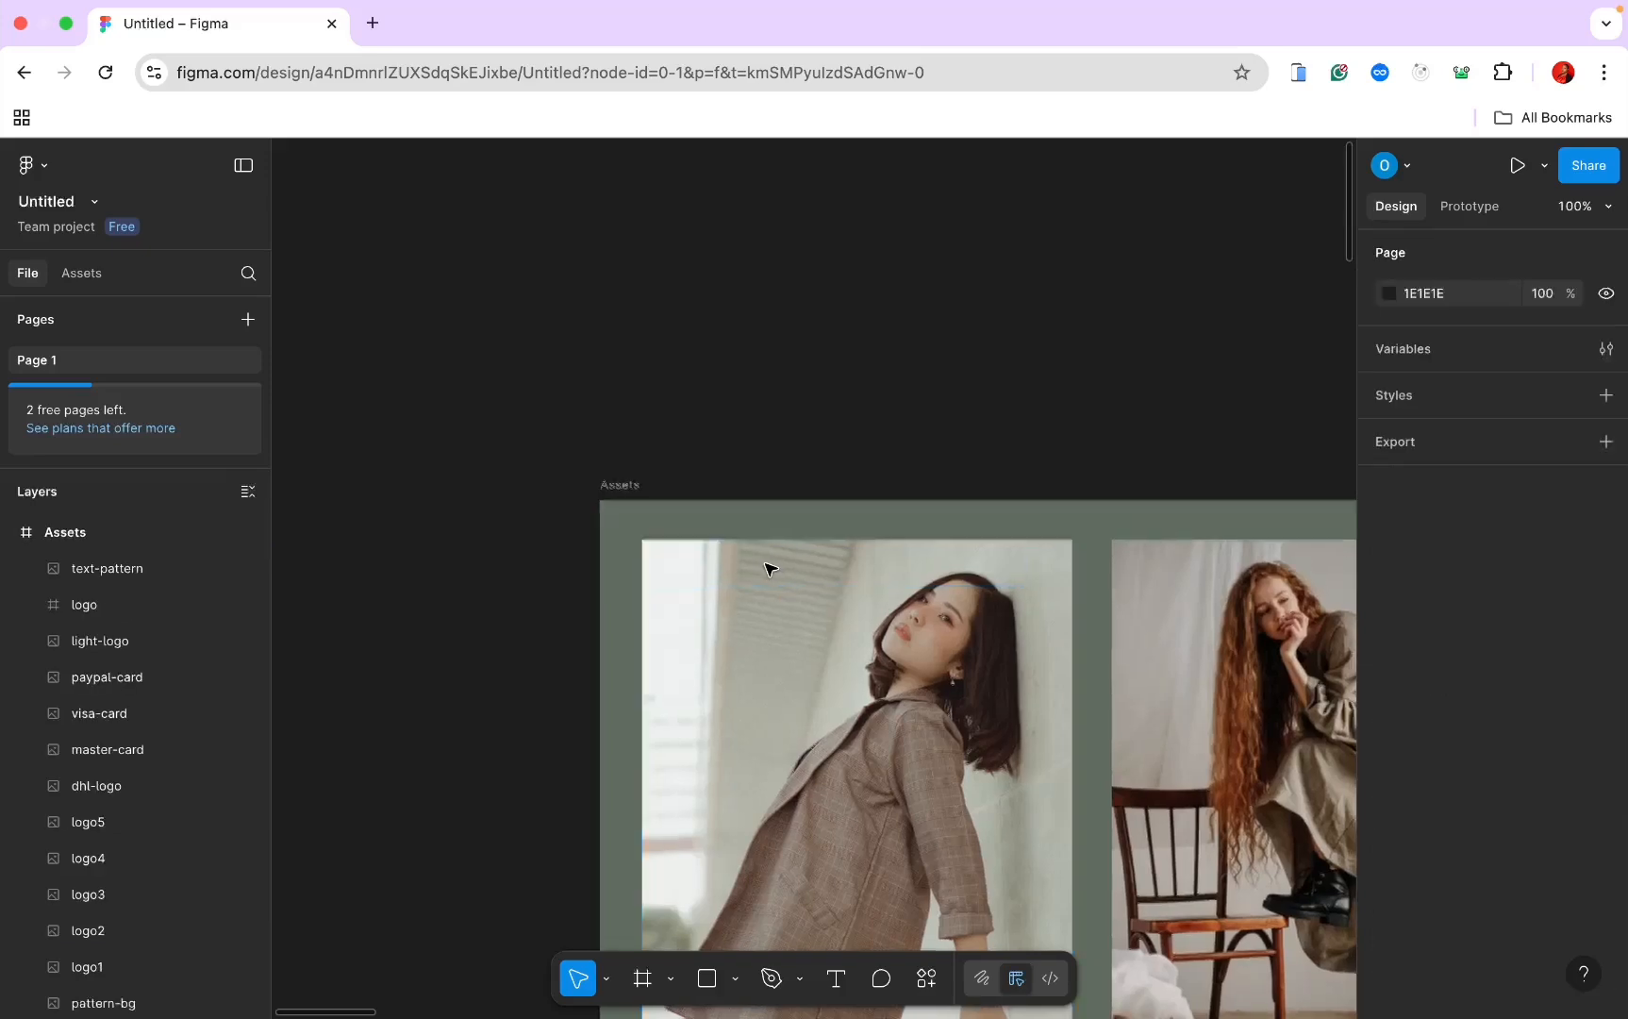
scroll(766, 581, down, 10)
scroll(766, 583, right, 8)
scroll(764, 581, down, 2)
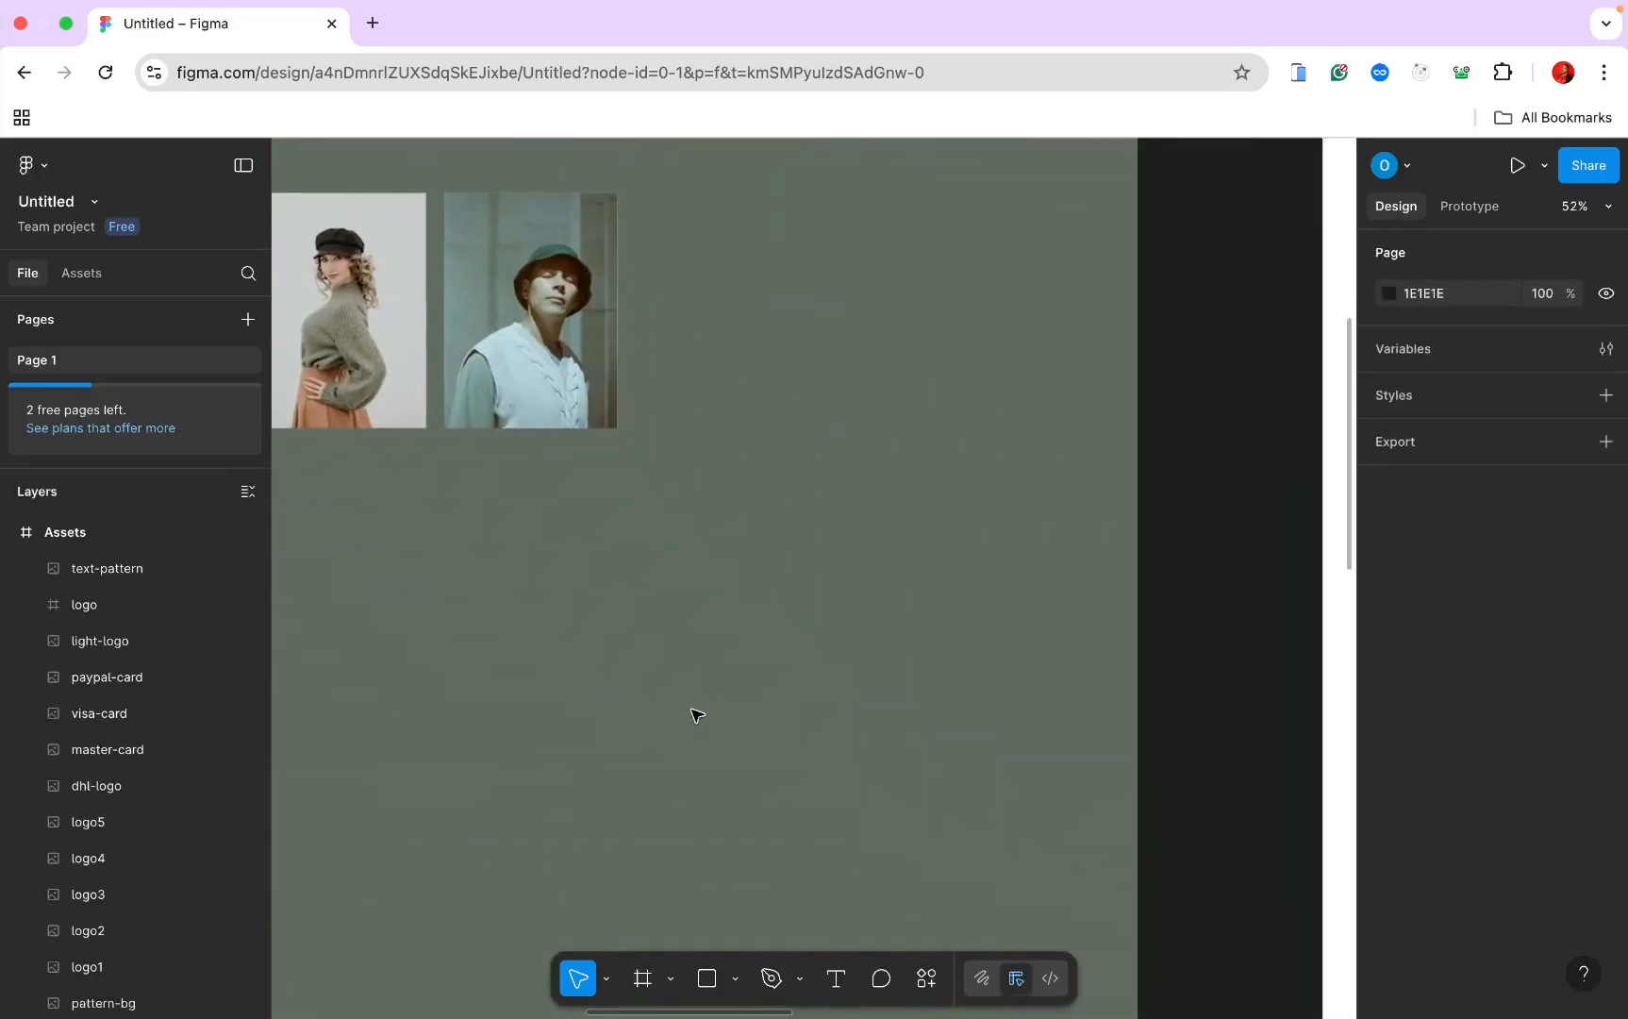
scroll(694, 714, down, 5)
scroll(691, 717, right, 6)
scroll(690, 717, up, 8)
scroll(694, 722, up, 6)
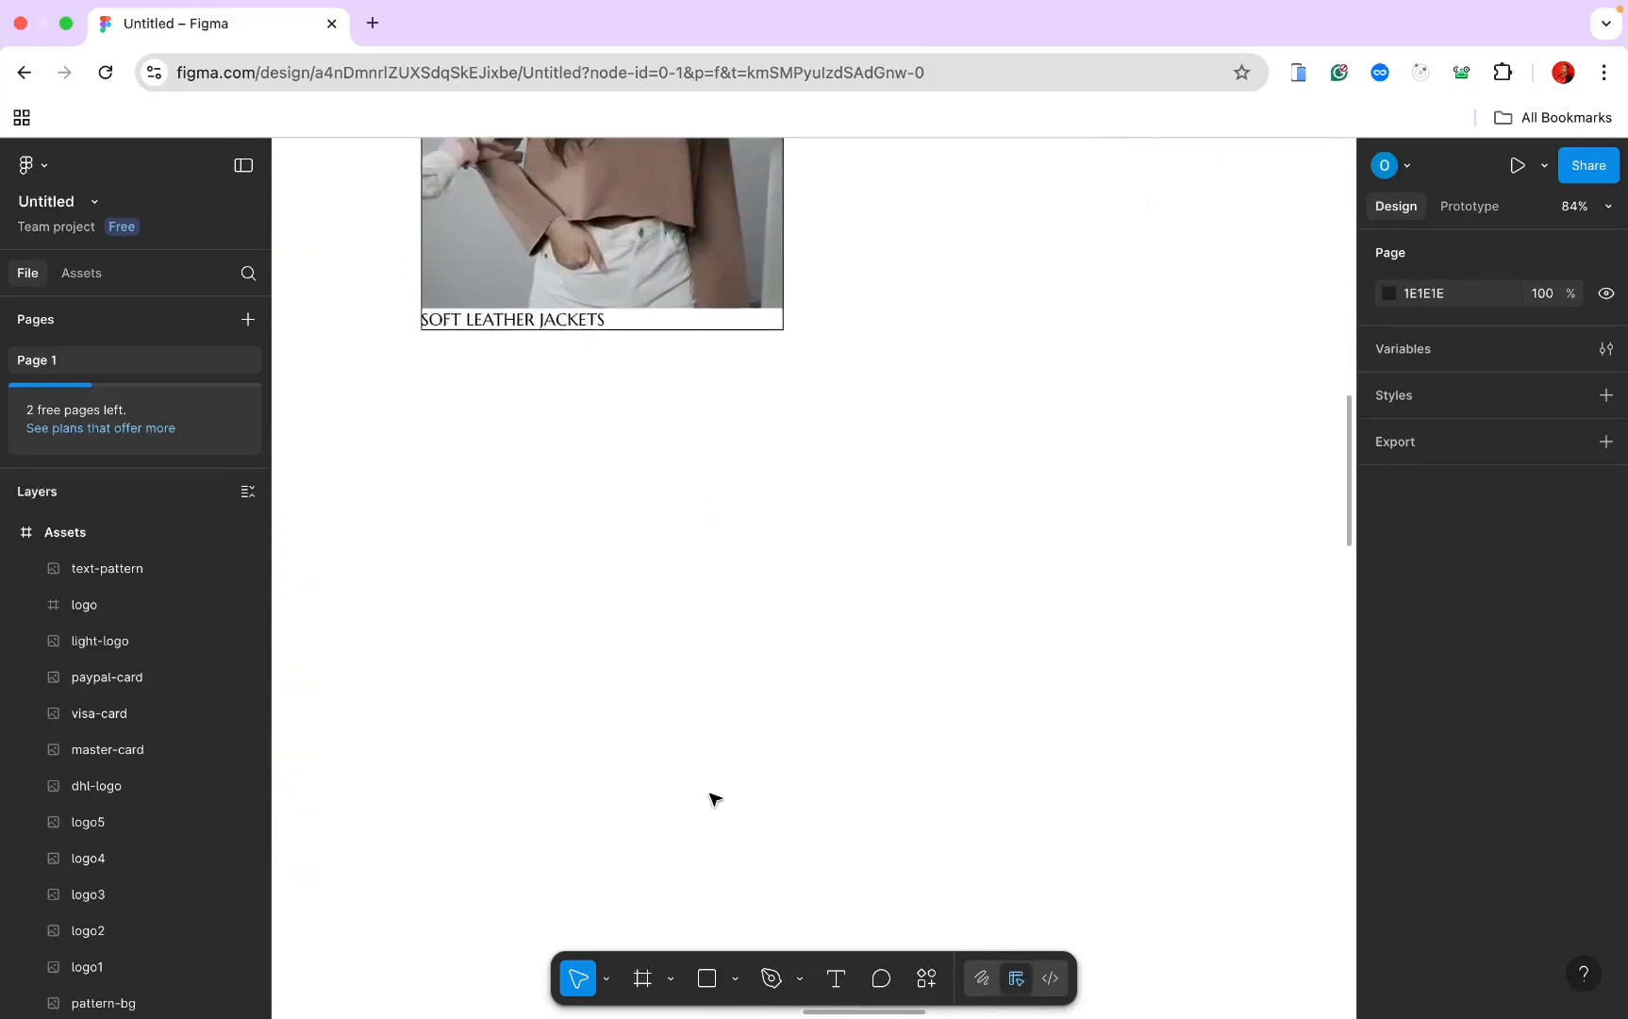
click(779, 577)
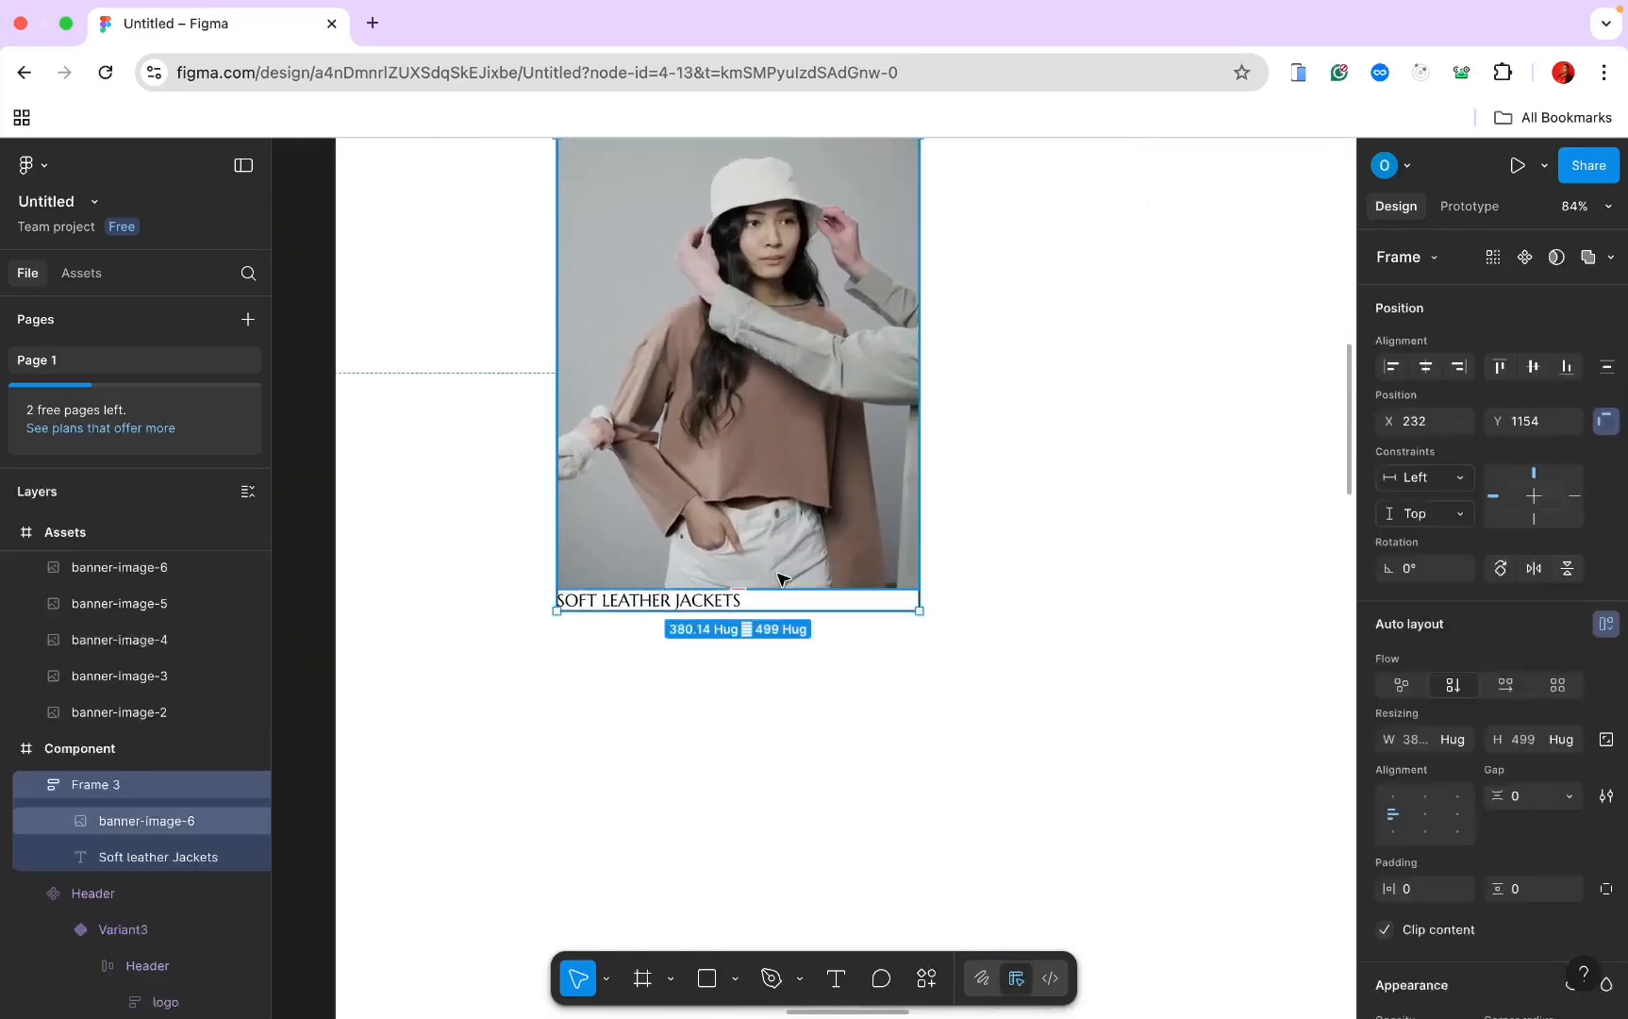
key(ctrl+v)
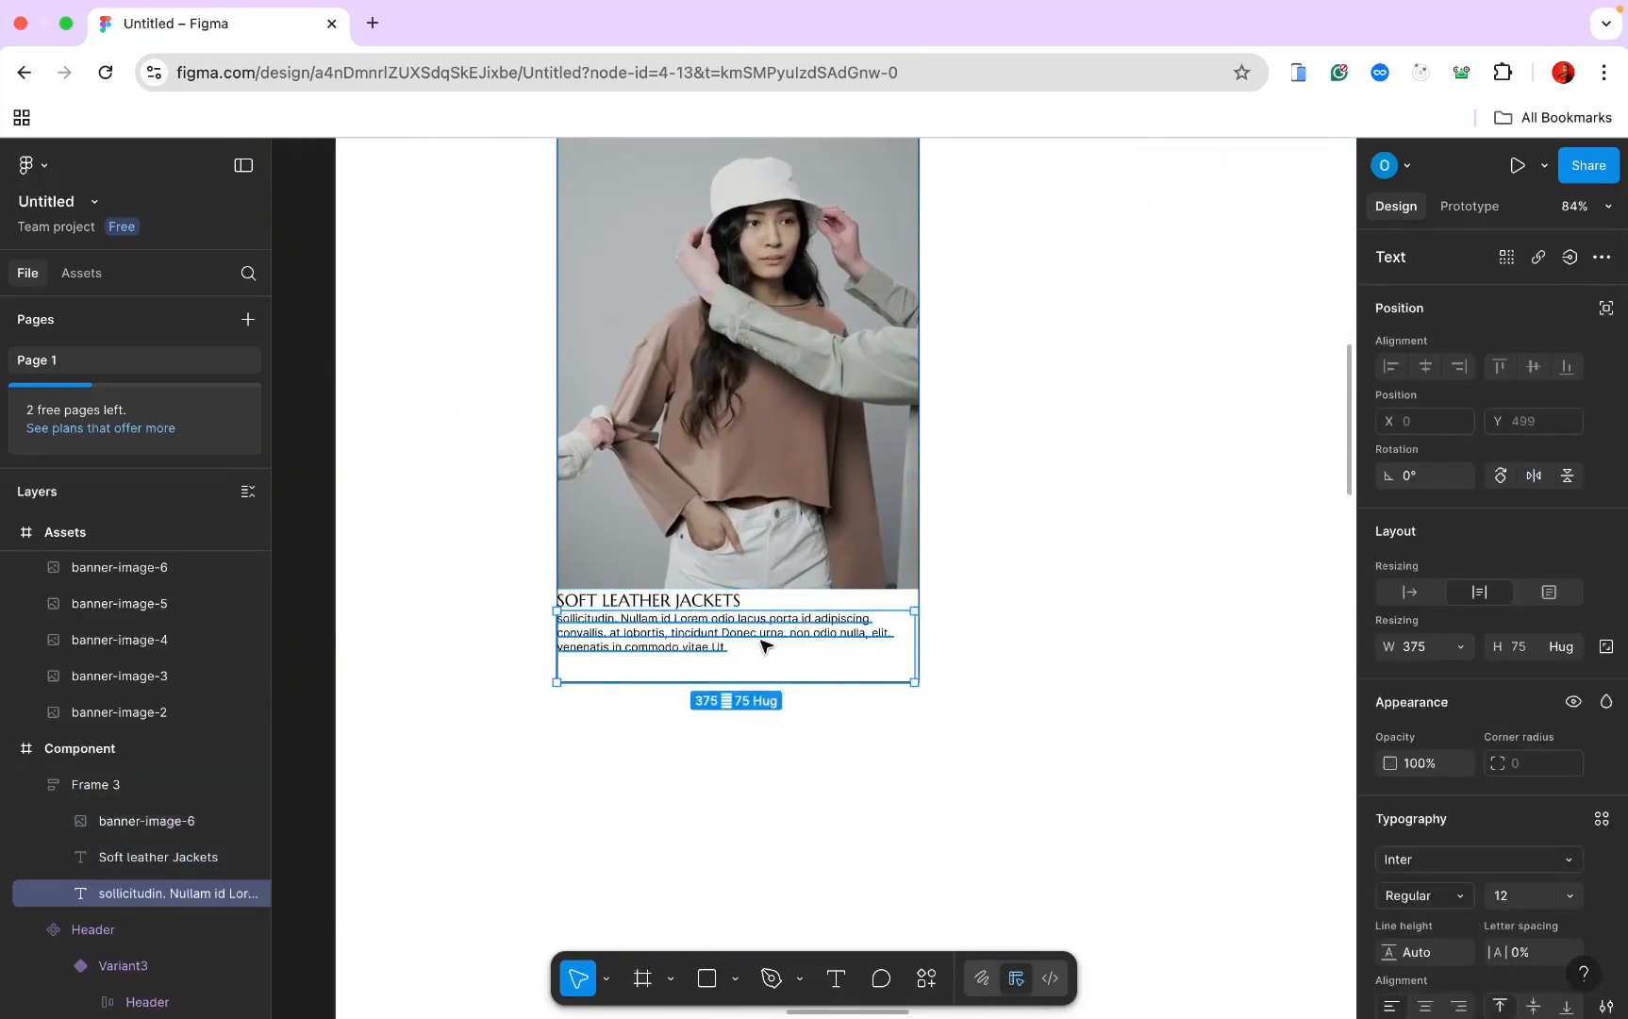
drag(760, 682, 760, 665)
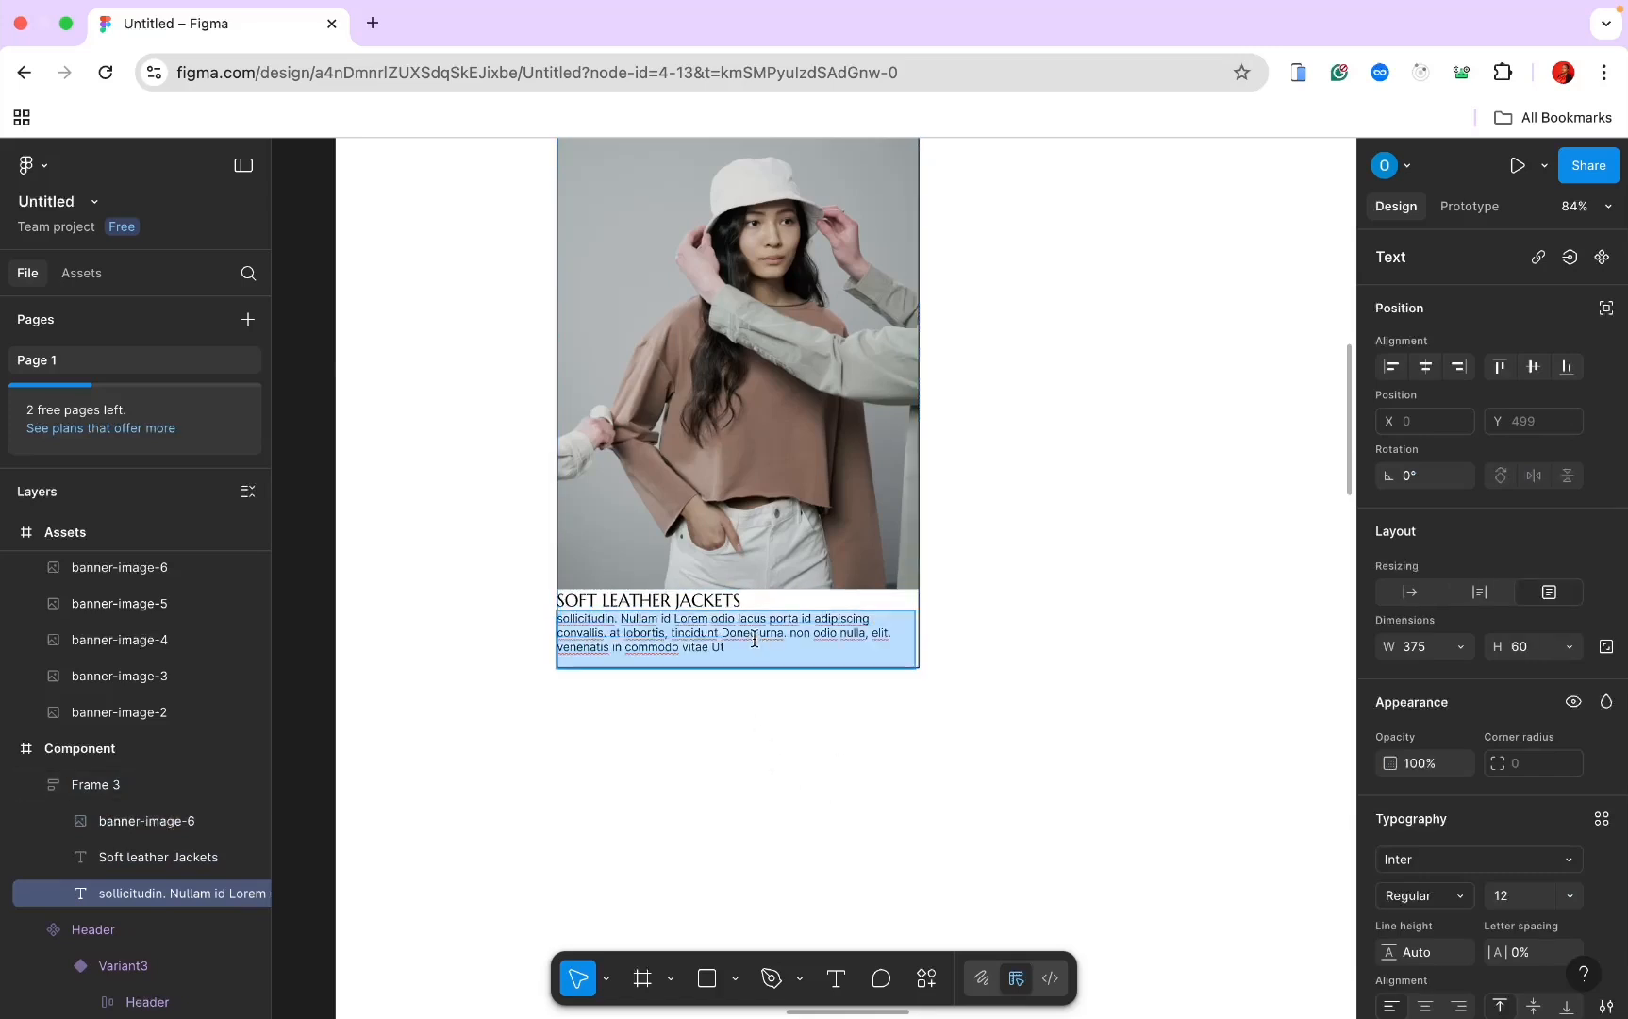
scroll(789, 738, up, 3)
Step: Set the lorem ipsum paragraph to Jost size 18 in grey #686868
click(1454, 862)
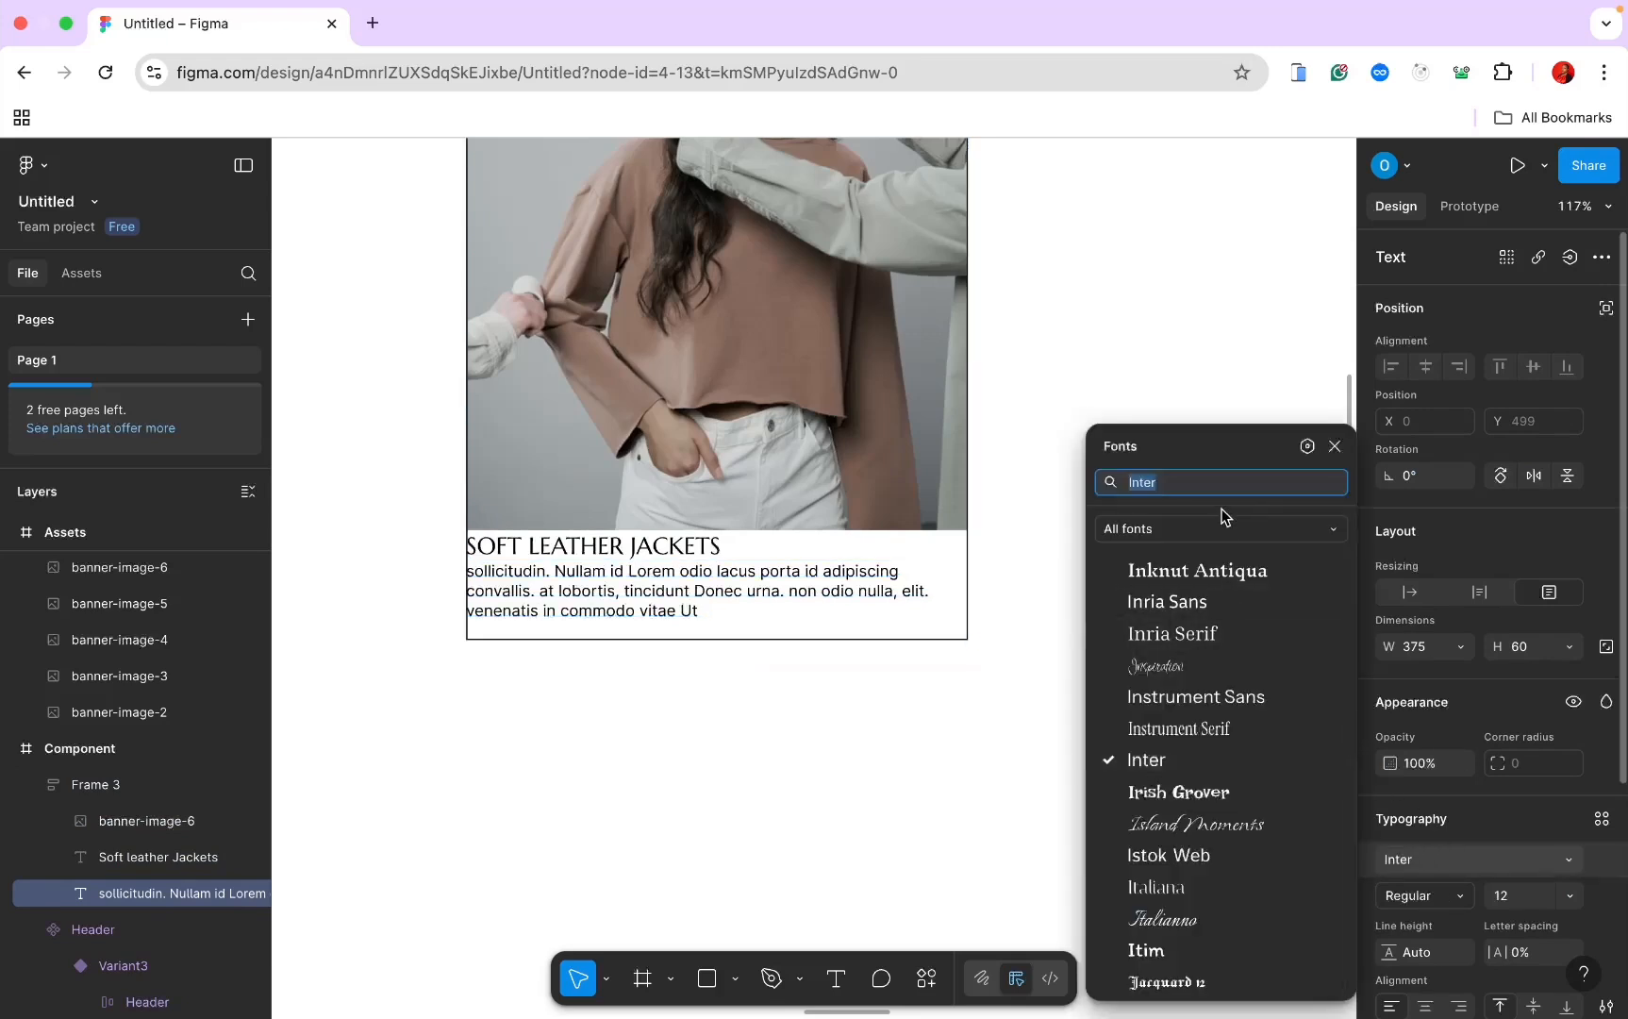
text(jost)
key(Return)
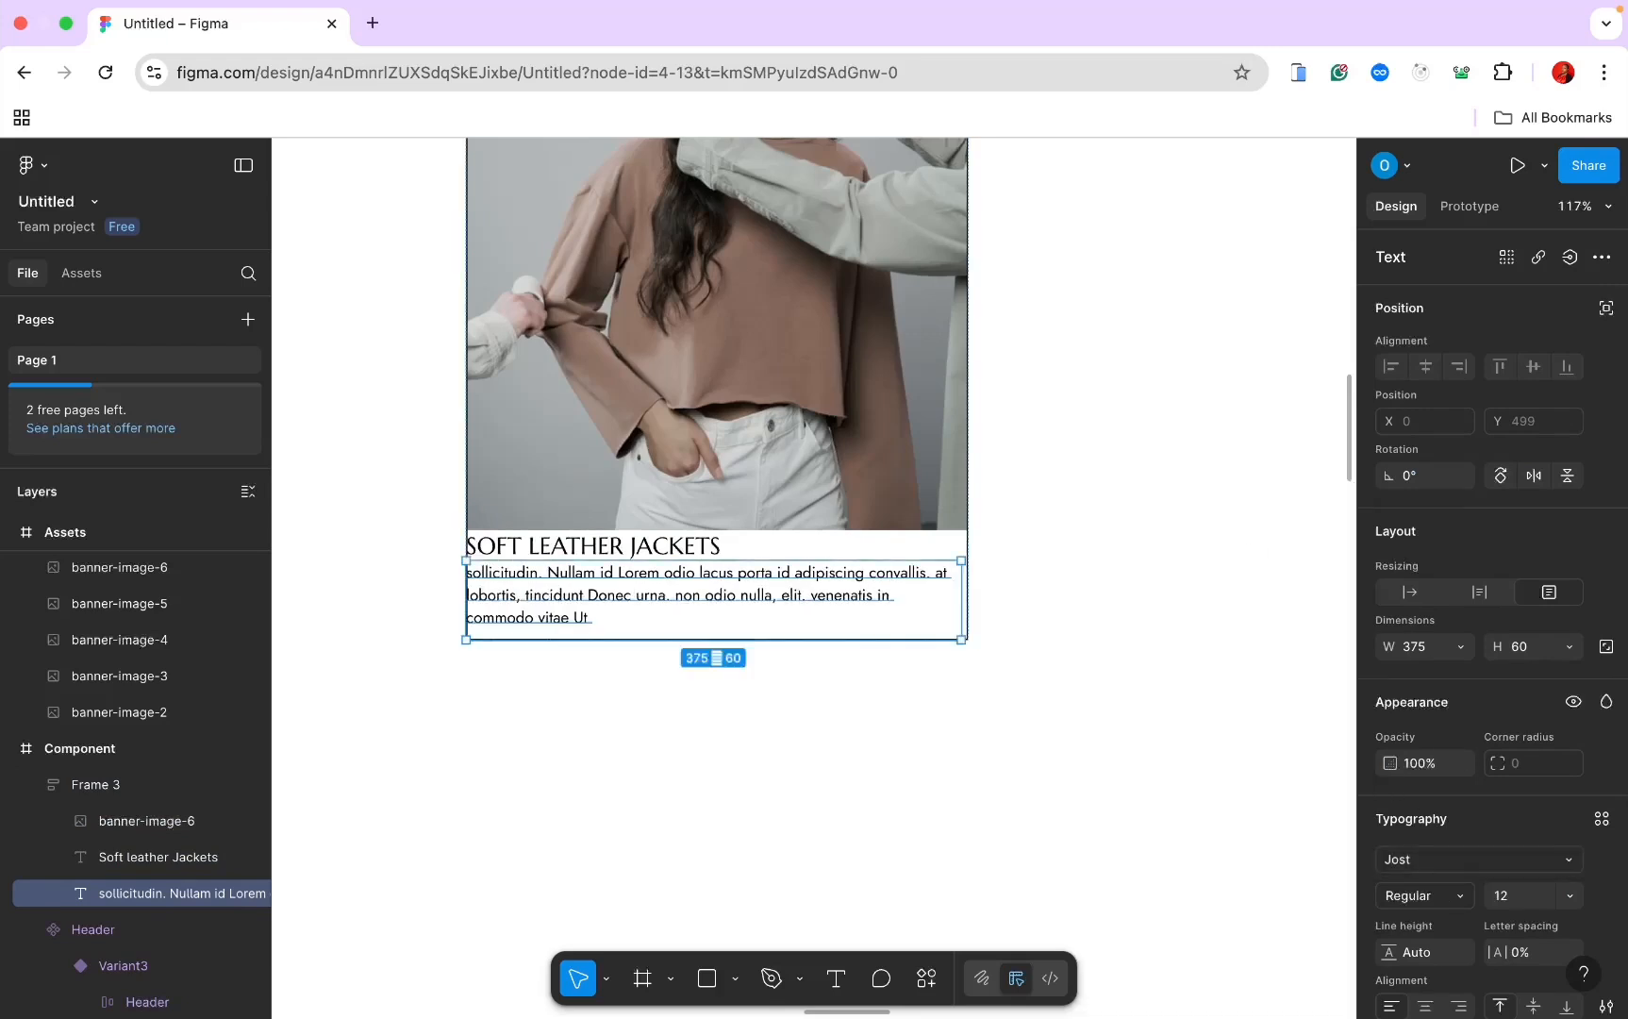
click(1512, 897)
text(1)
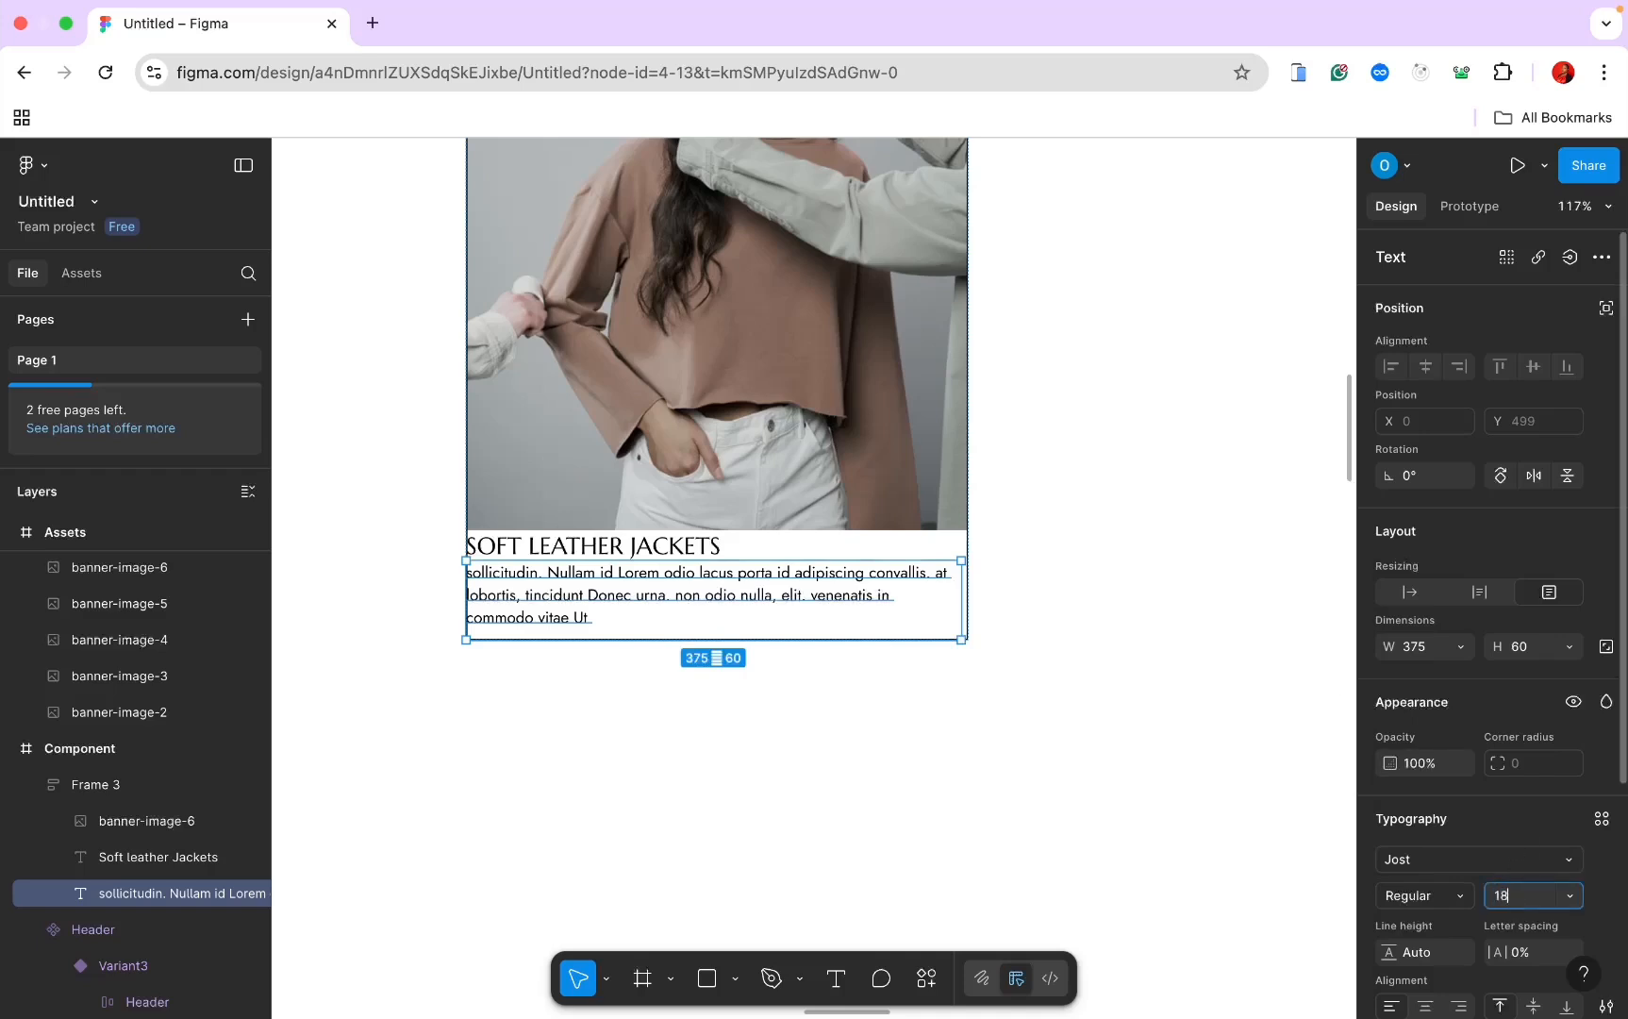
key(Return)
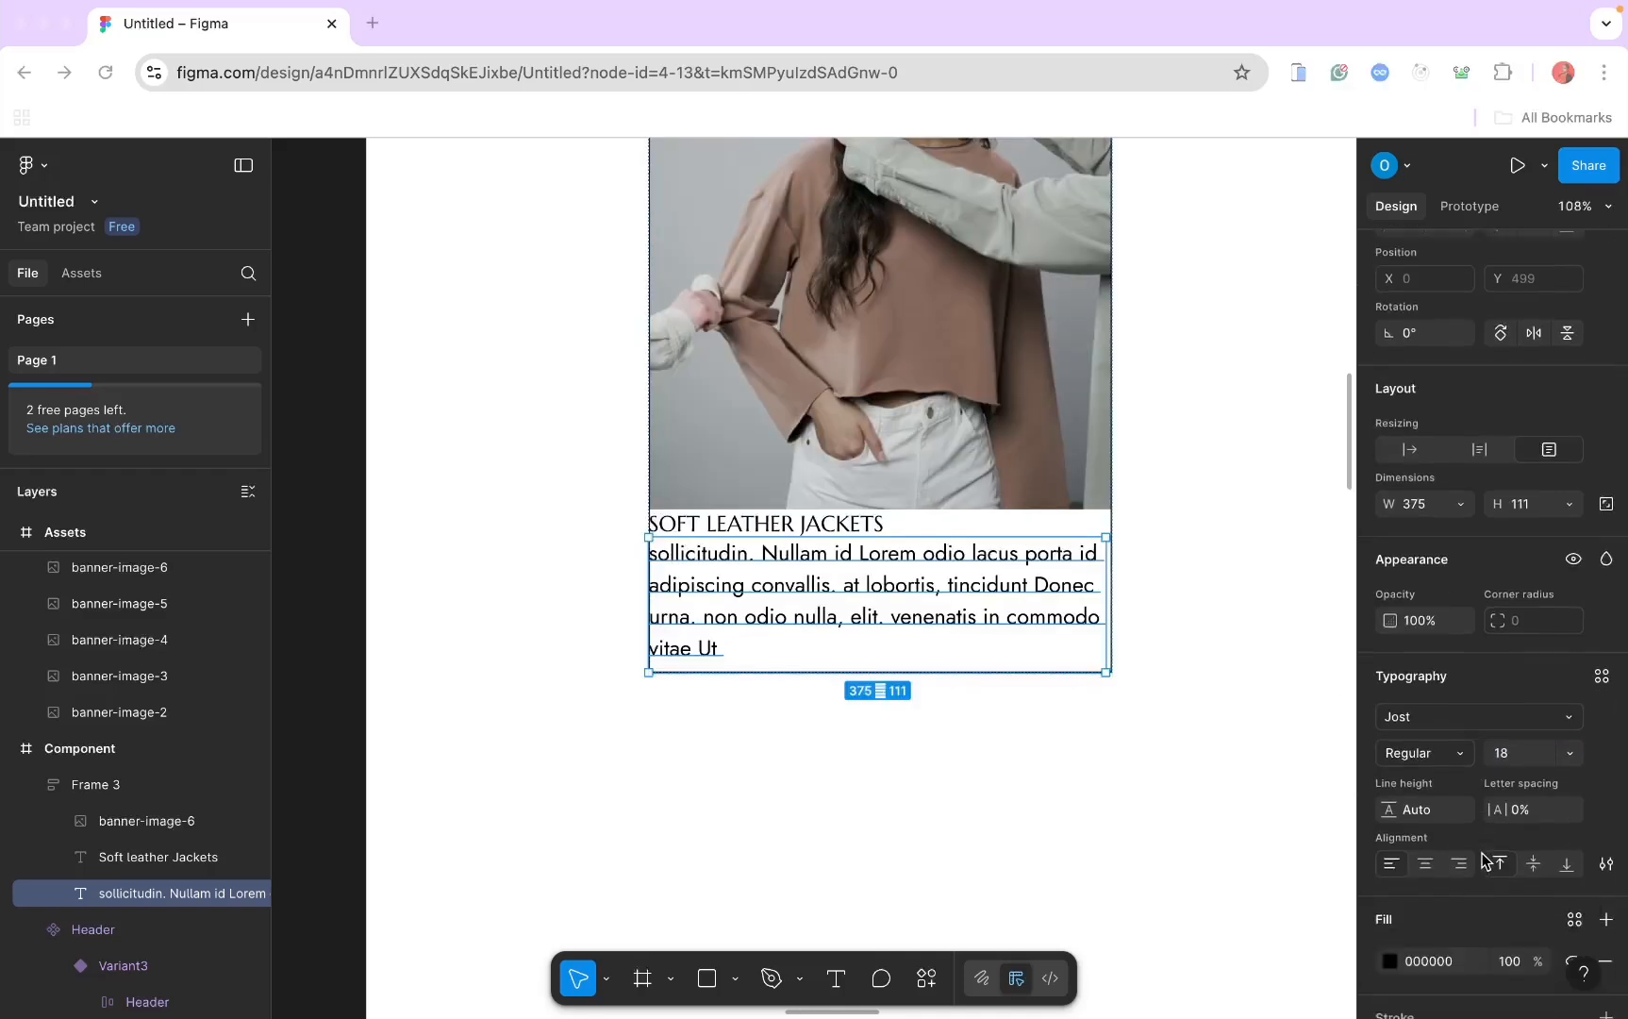
scroll(1483, 858, down, 3)
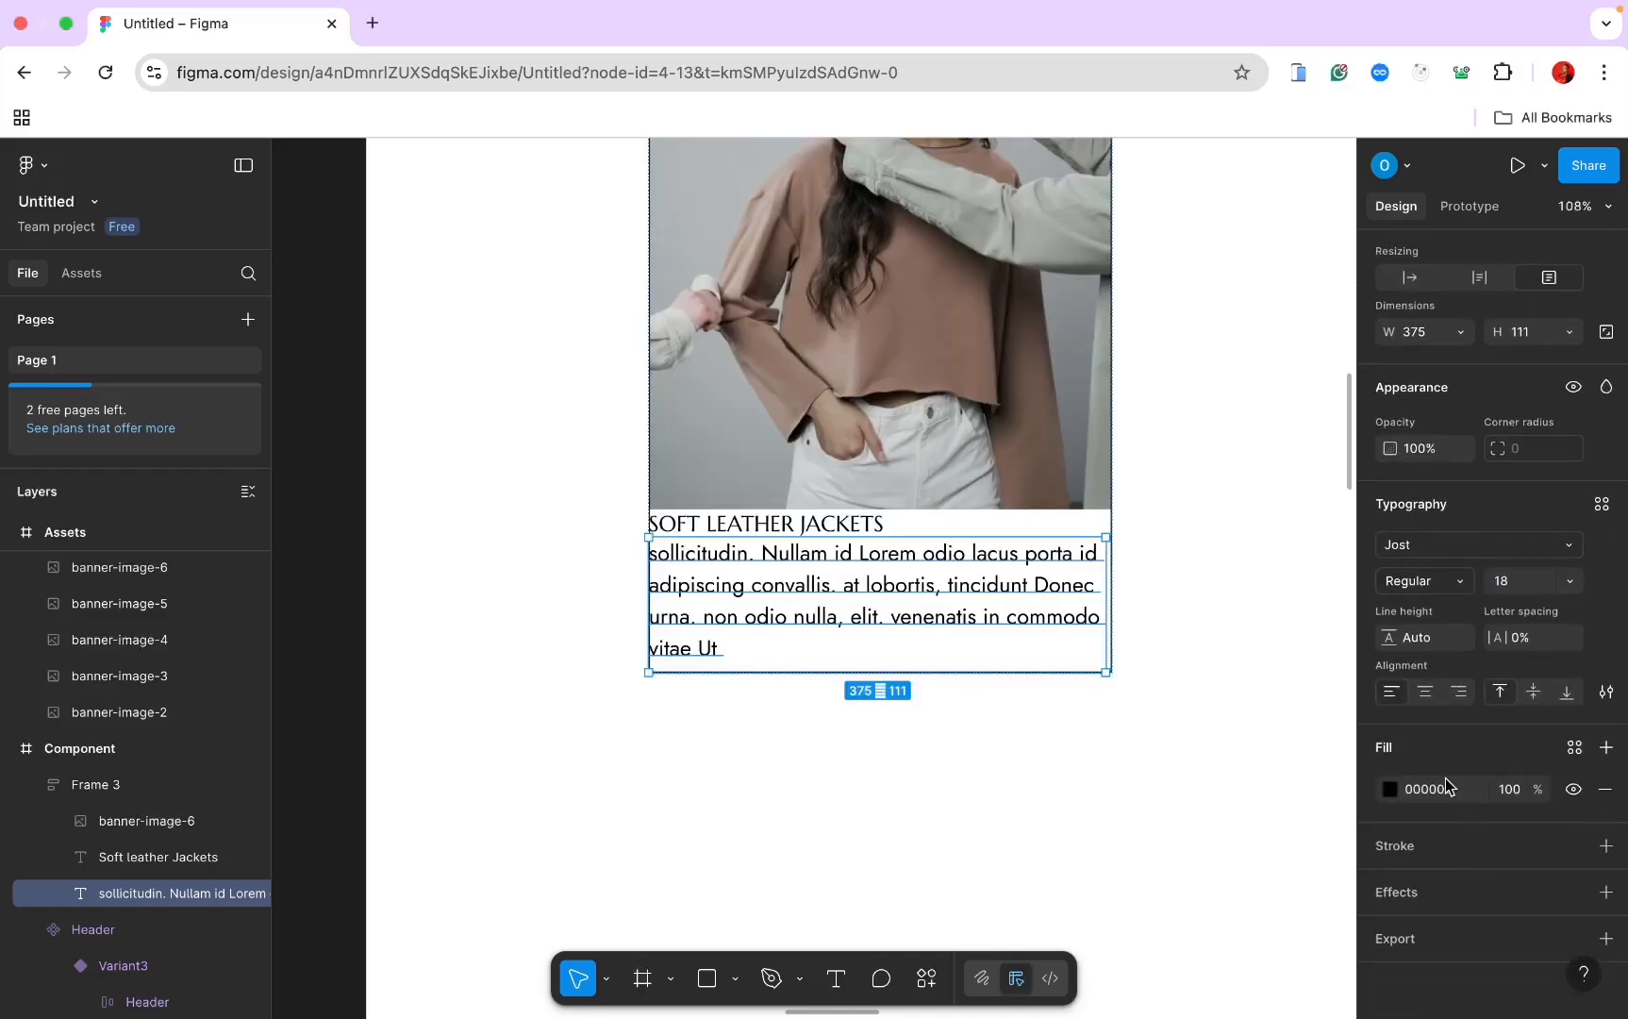
click(1448, 793)
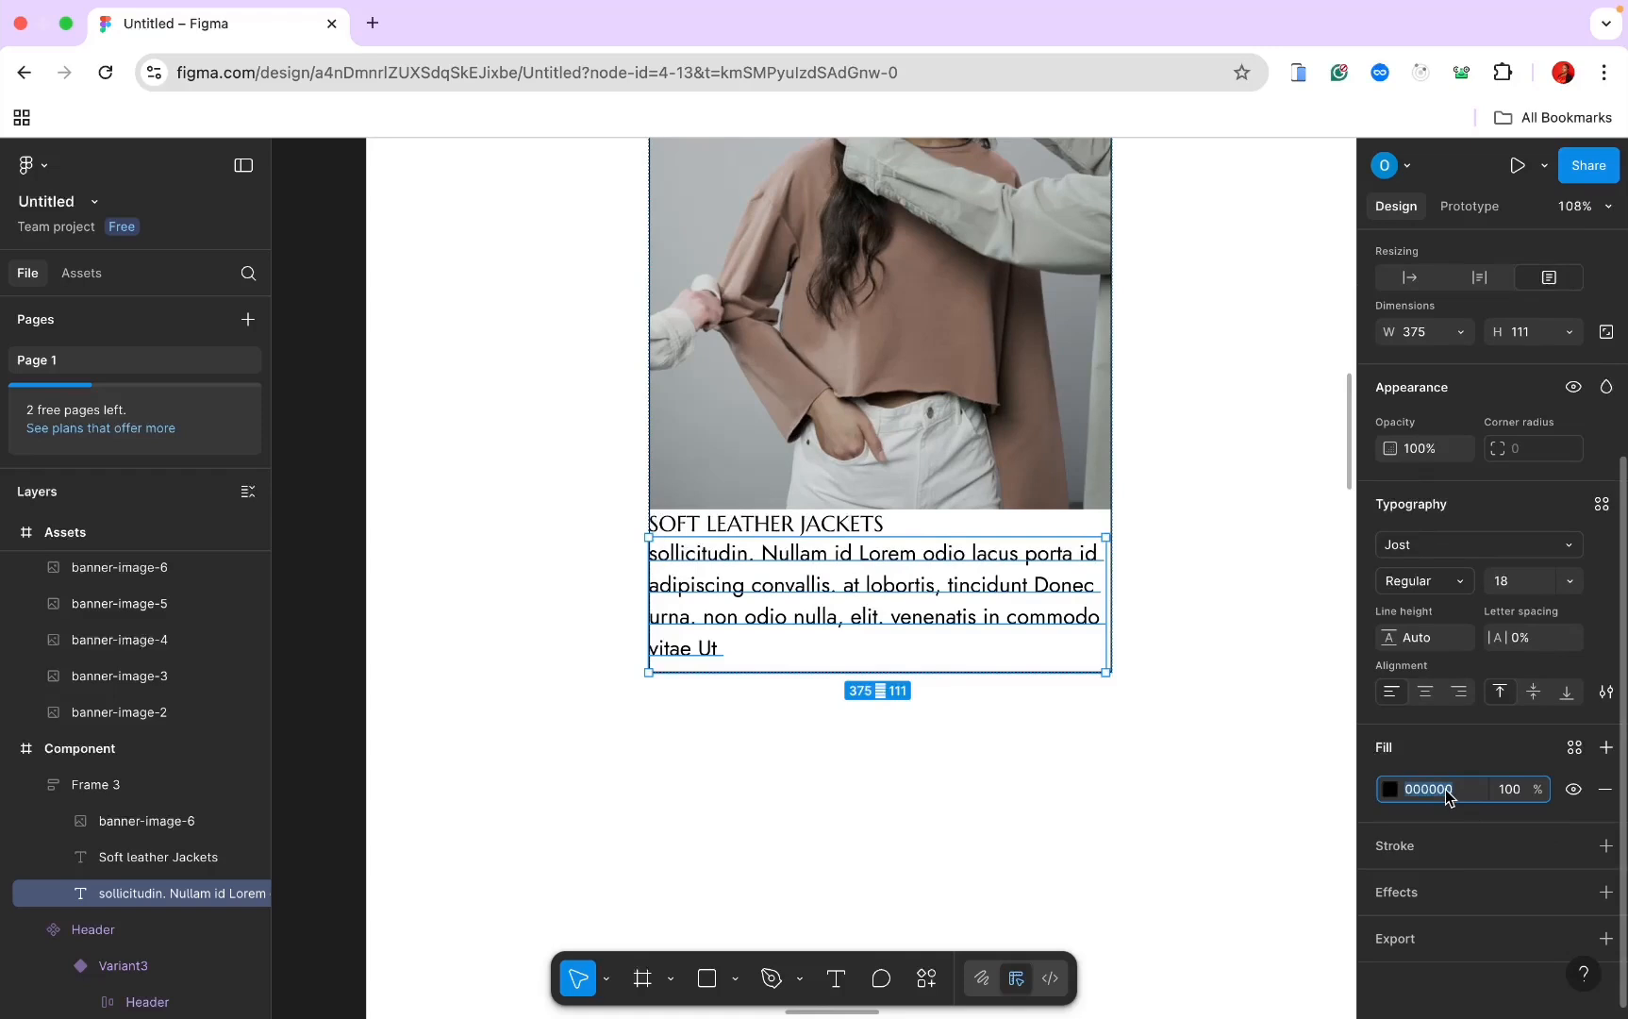
text(68)
key(Return)
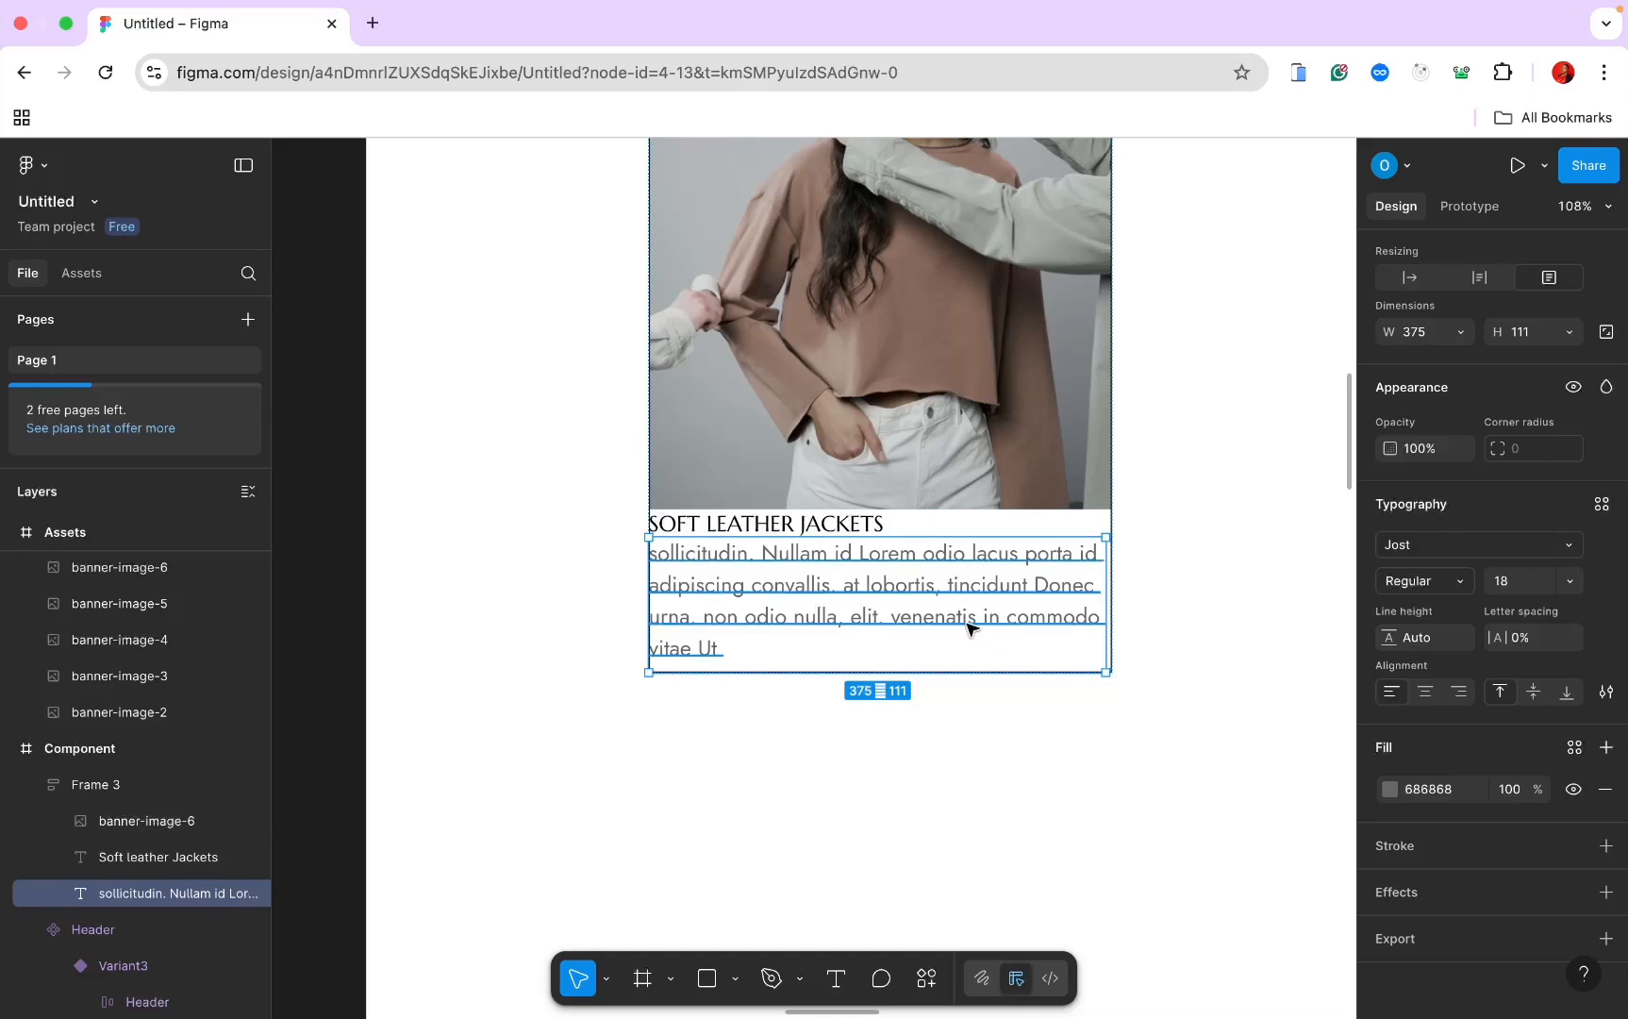
shift+click(832, 527)
Step: Wrap caption and paragraph in Frame 4: vertical auto layout, gap 15, vertical padding 15
right_click(891, 596)
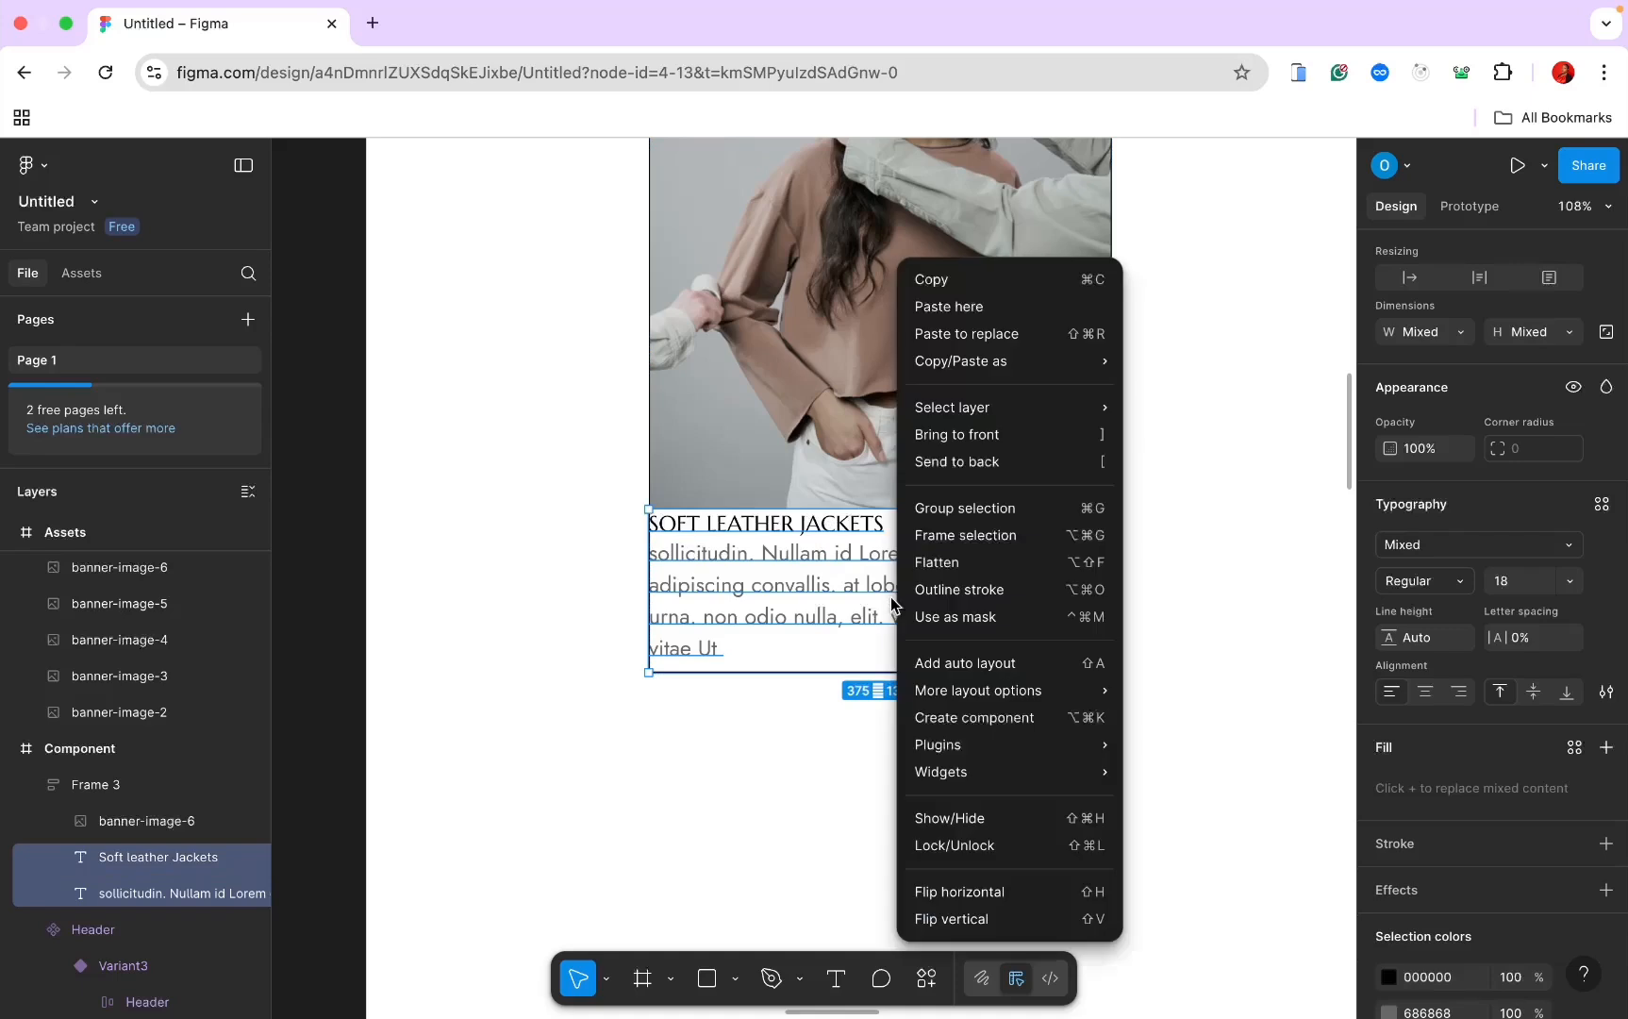
click(971, 534)
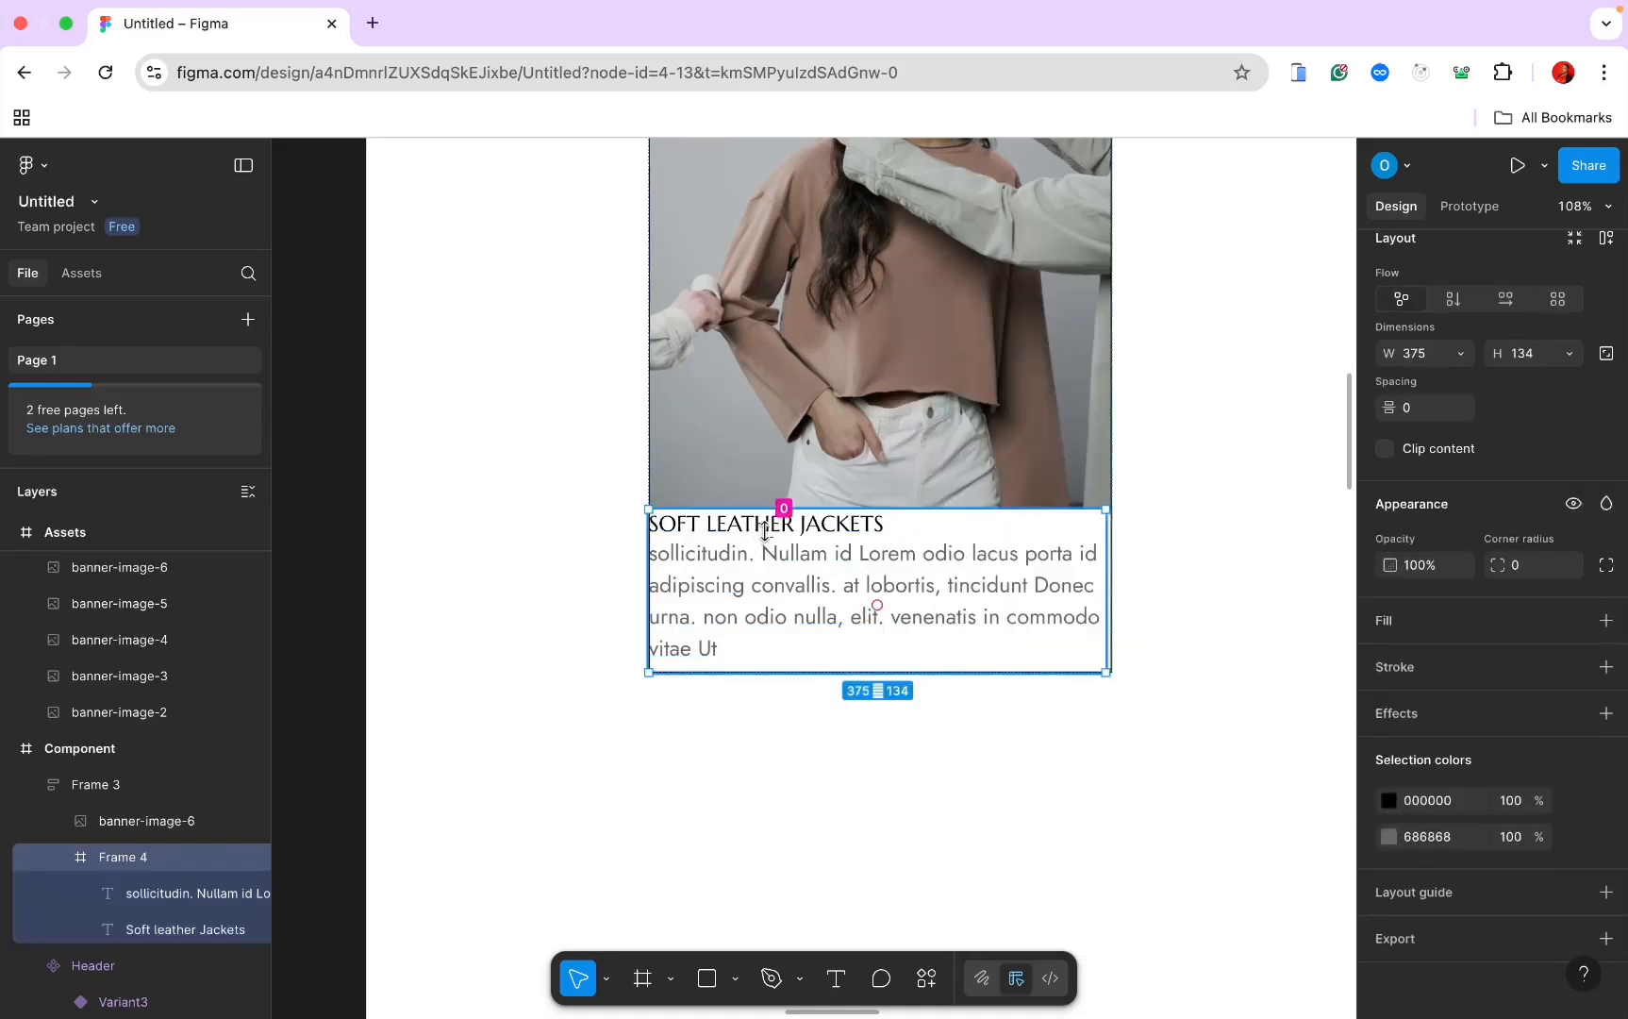
drag(765, 531, 769, 544)
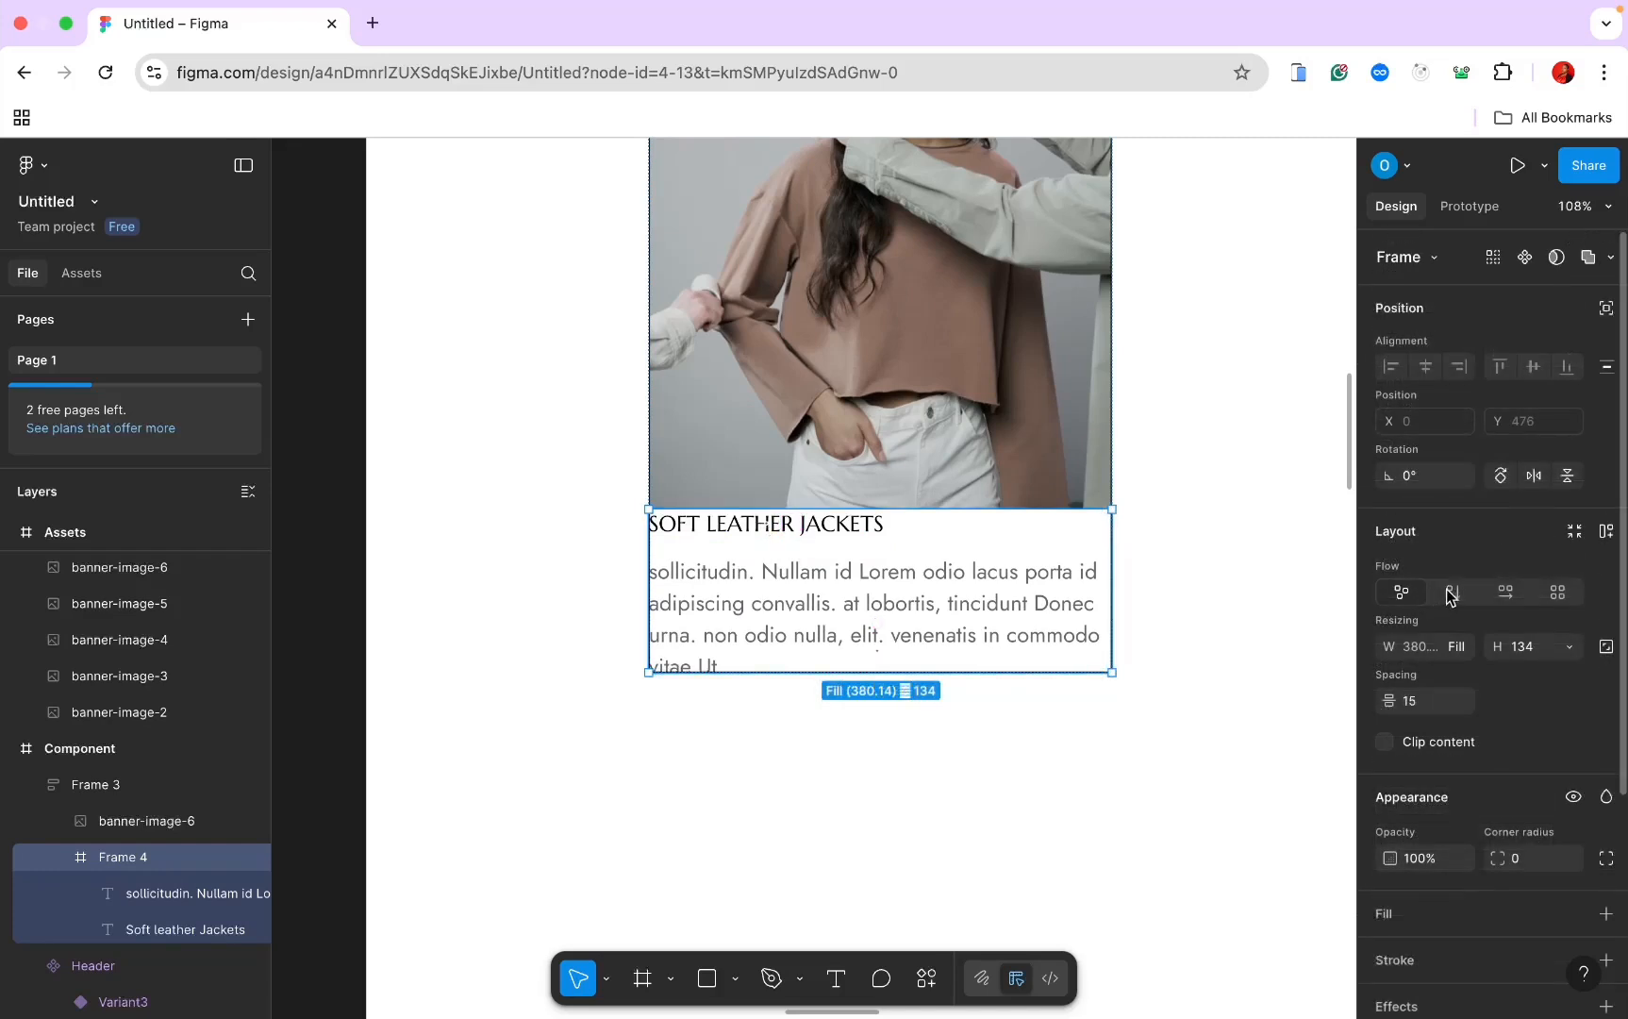
click(1451, 592)
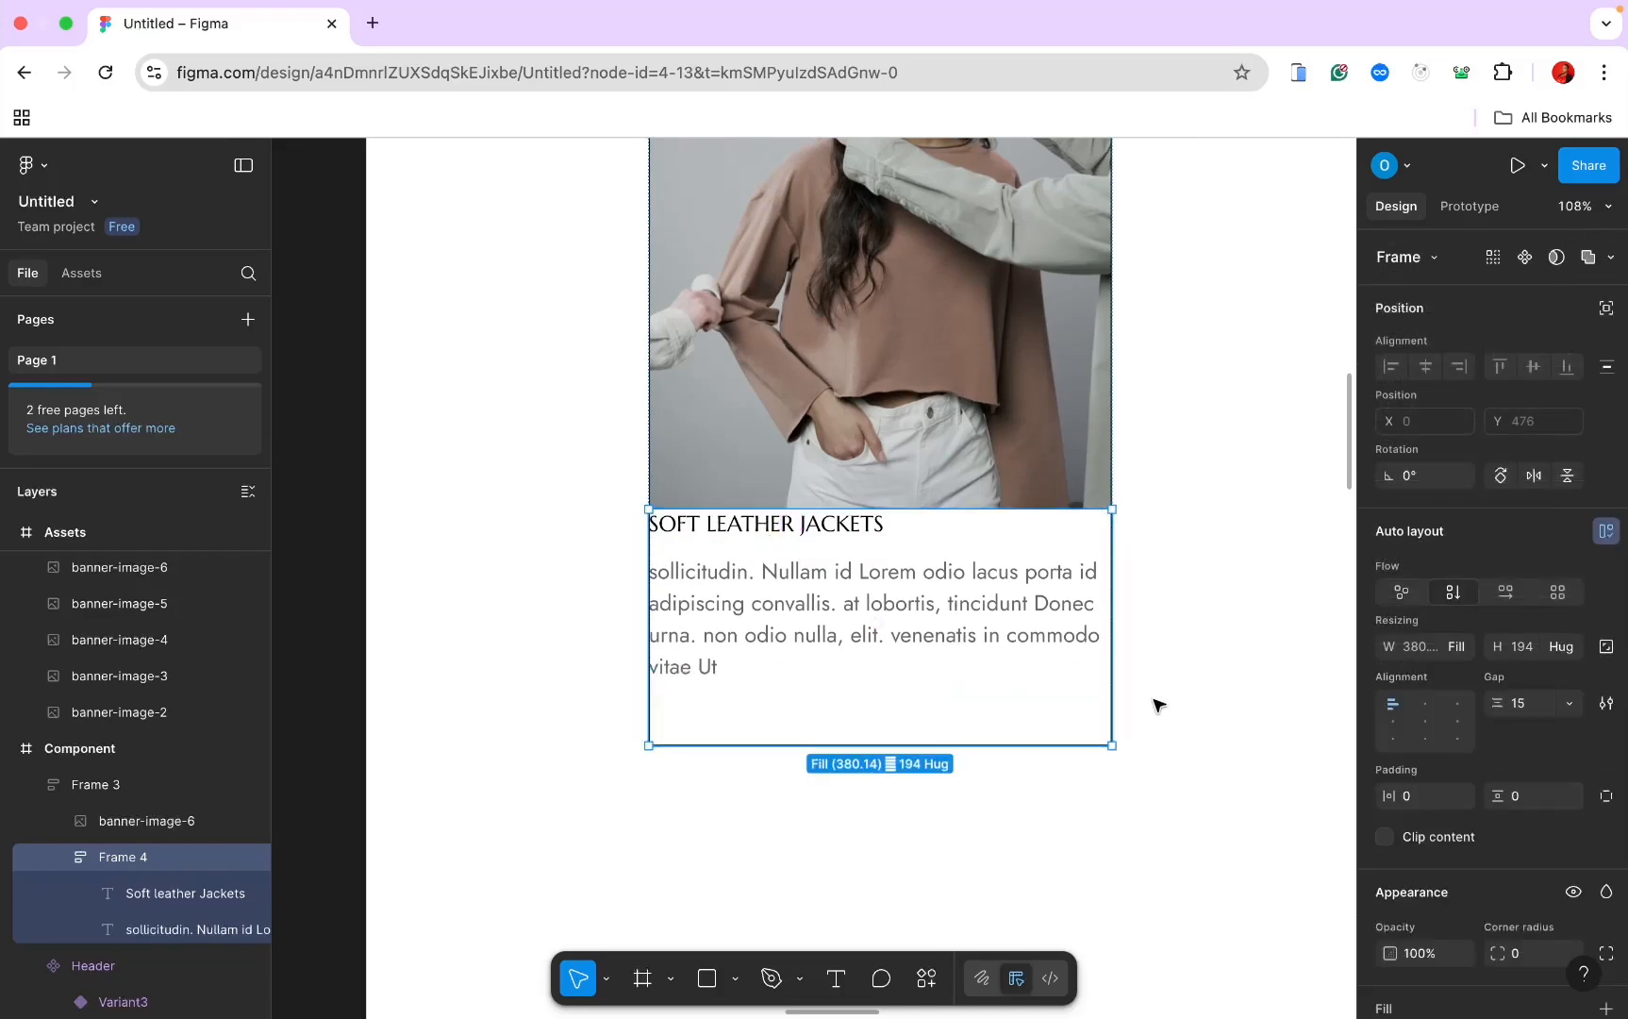
click(1514, 798)
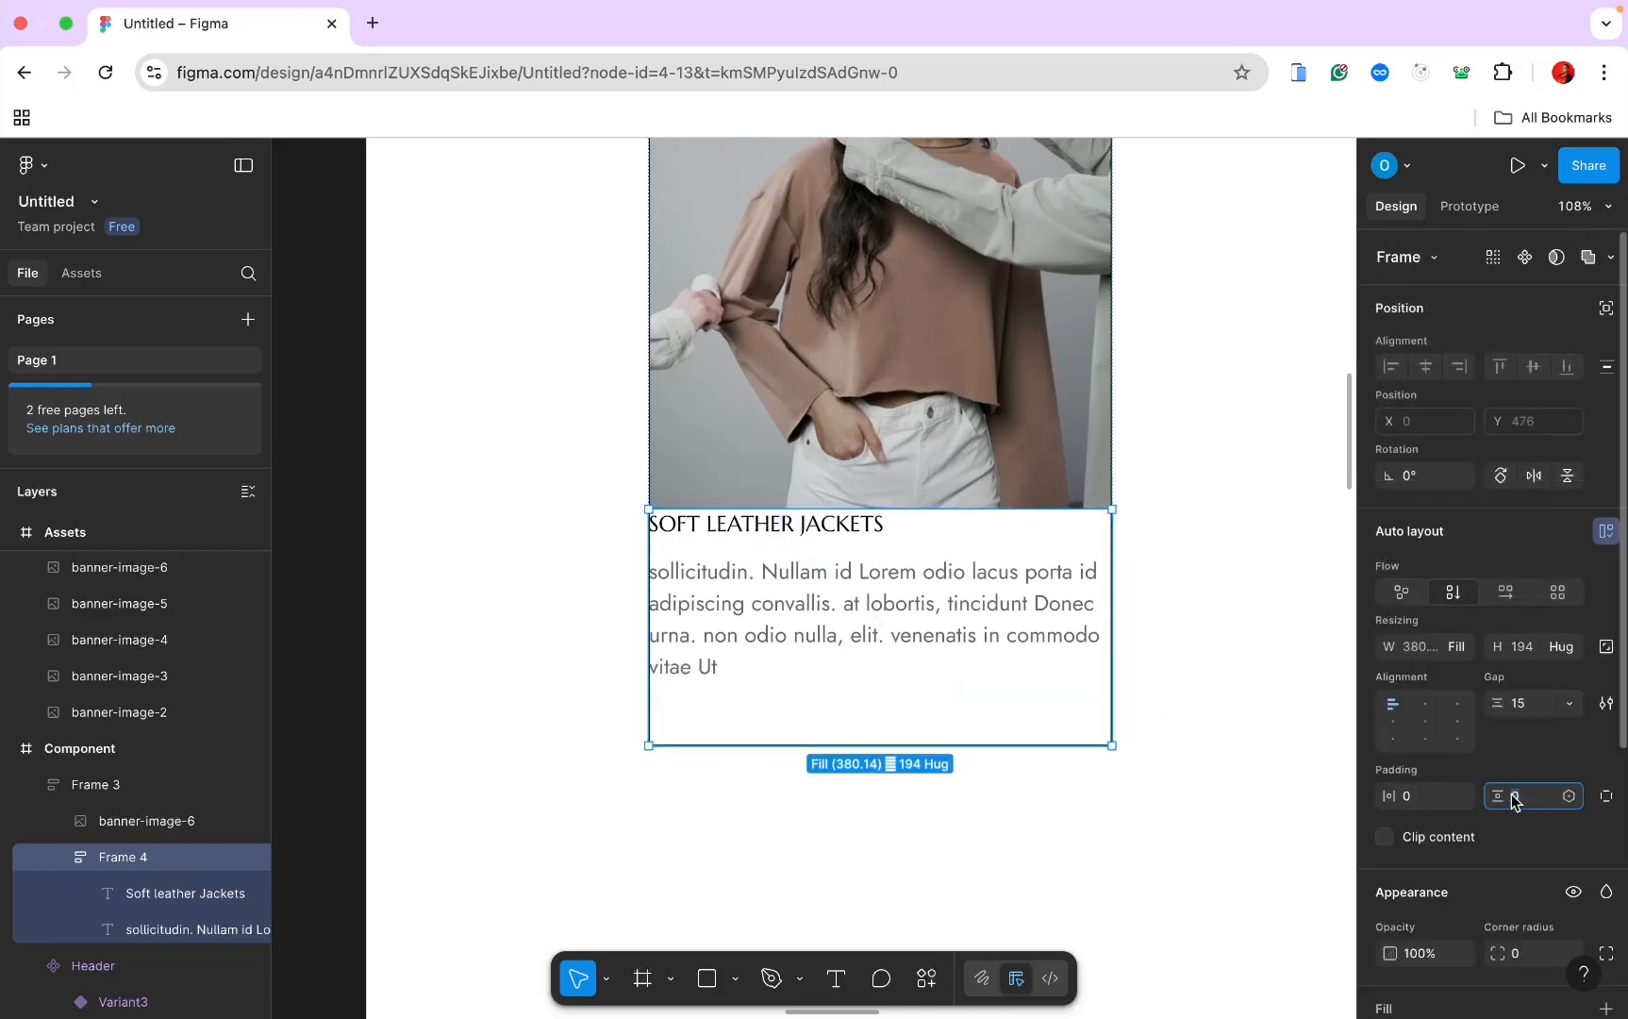
key(Return)
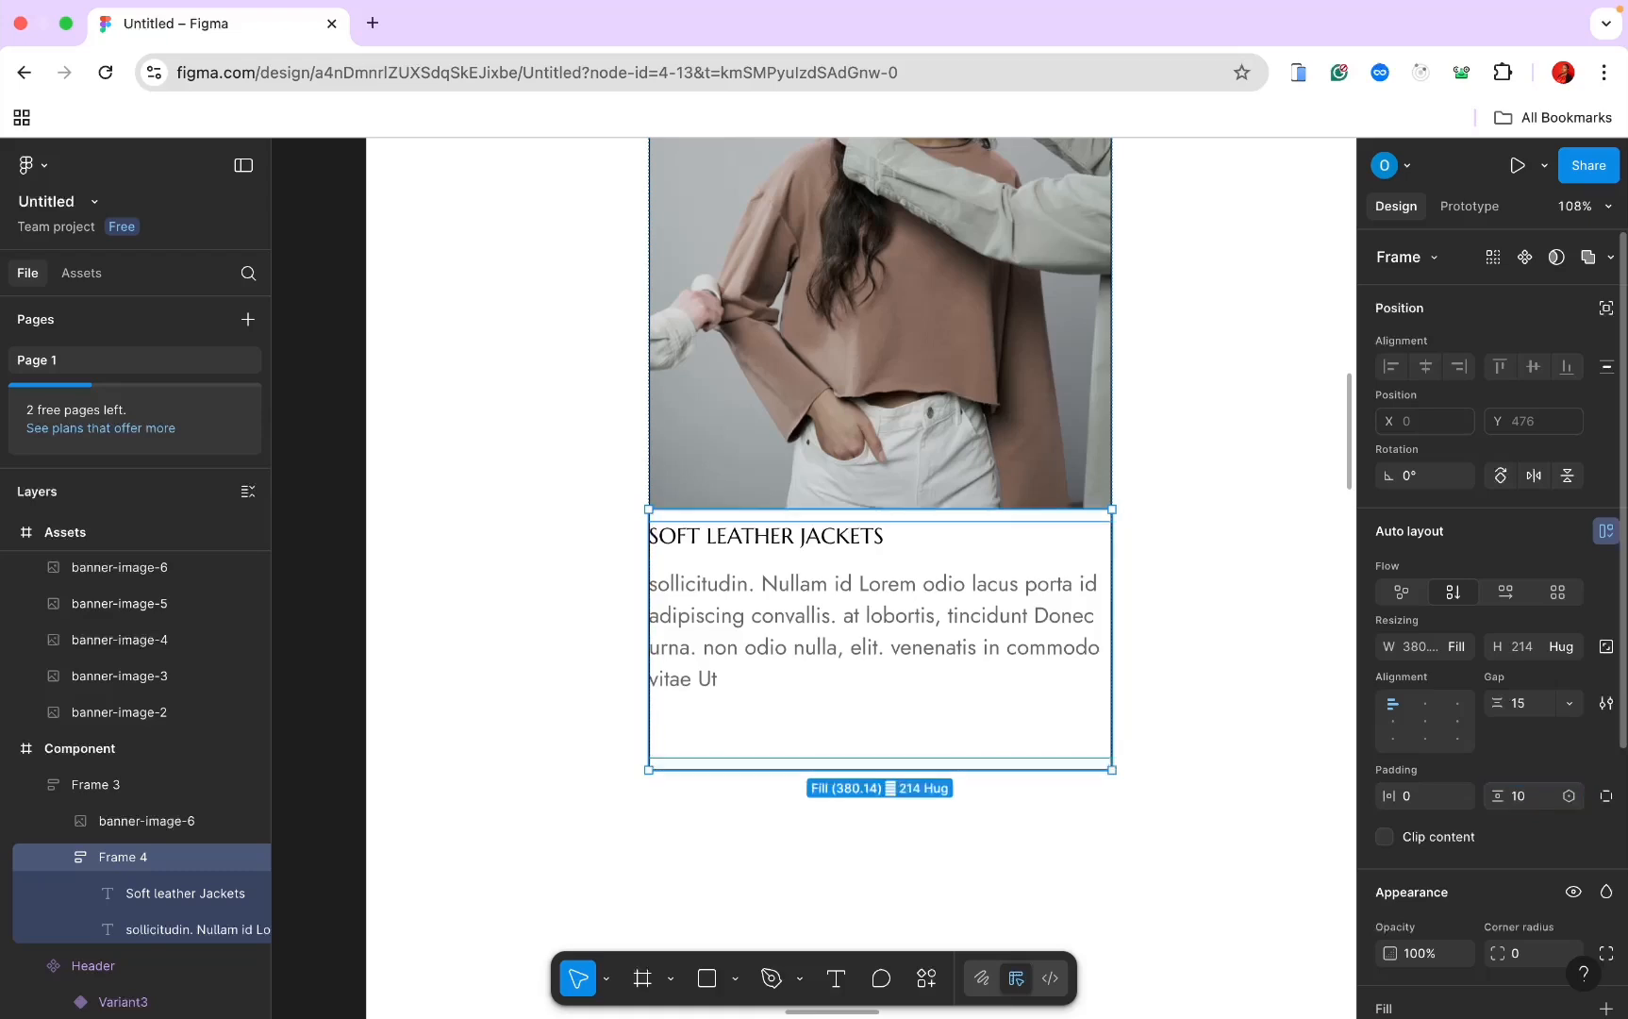
click(1516, 795)
text(15)
key(Return)
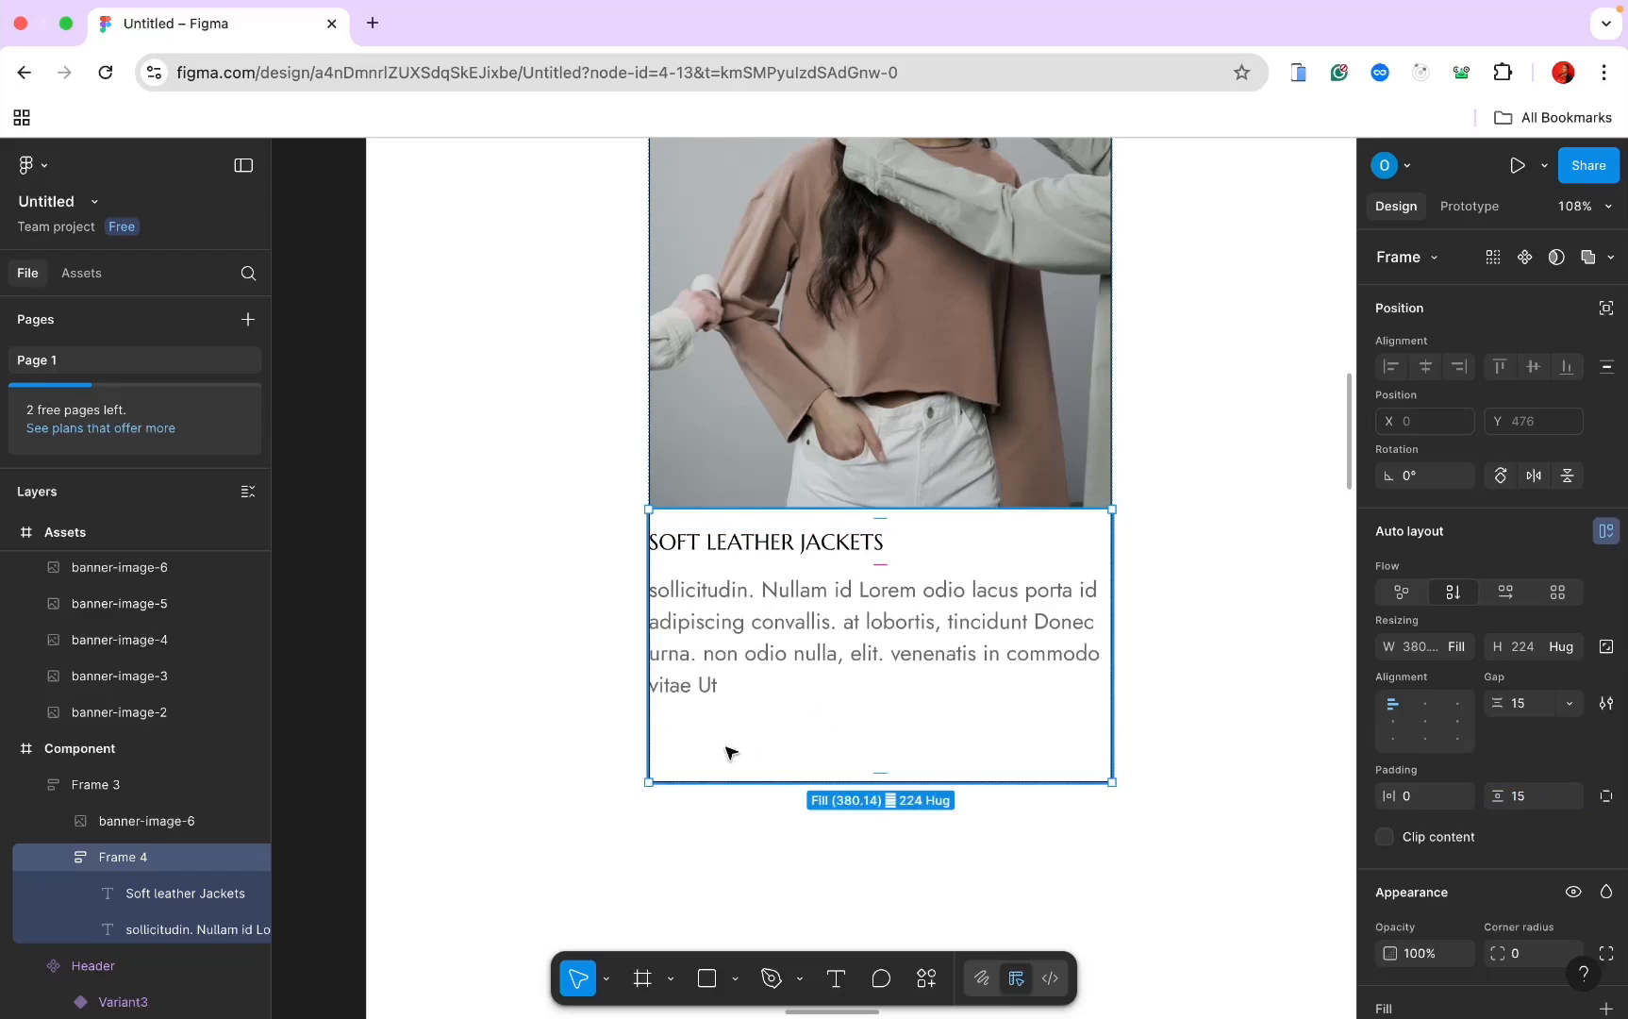
scroll(737, 766, down, 4)
click(865, 687)
Step: Add a 'Button' text layer below the HOME component and wrap it in its own frame
scroll(865, 687, up, 3)
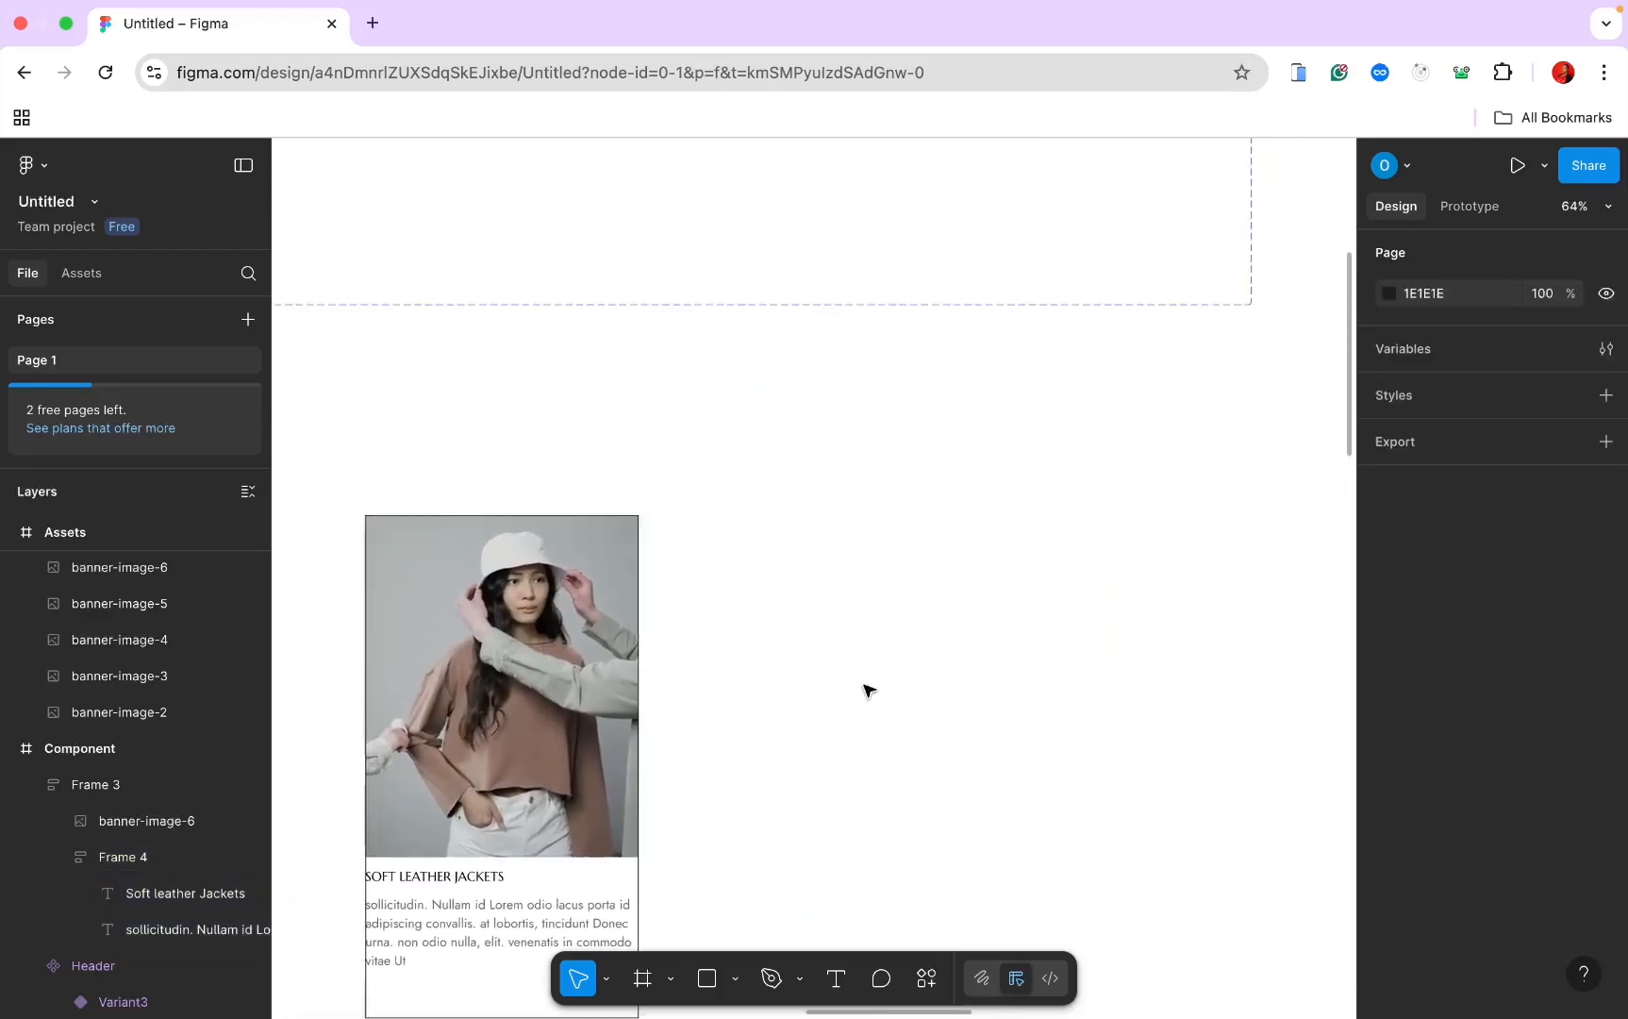
scroll(861, 731, down, 2)
scroll(857, 741, up, 6)
scroll(858, 735, down, 3)
scroll(857, 735, up, 6)
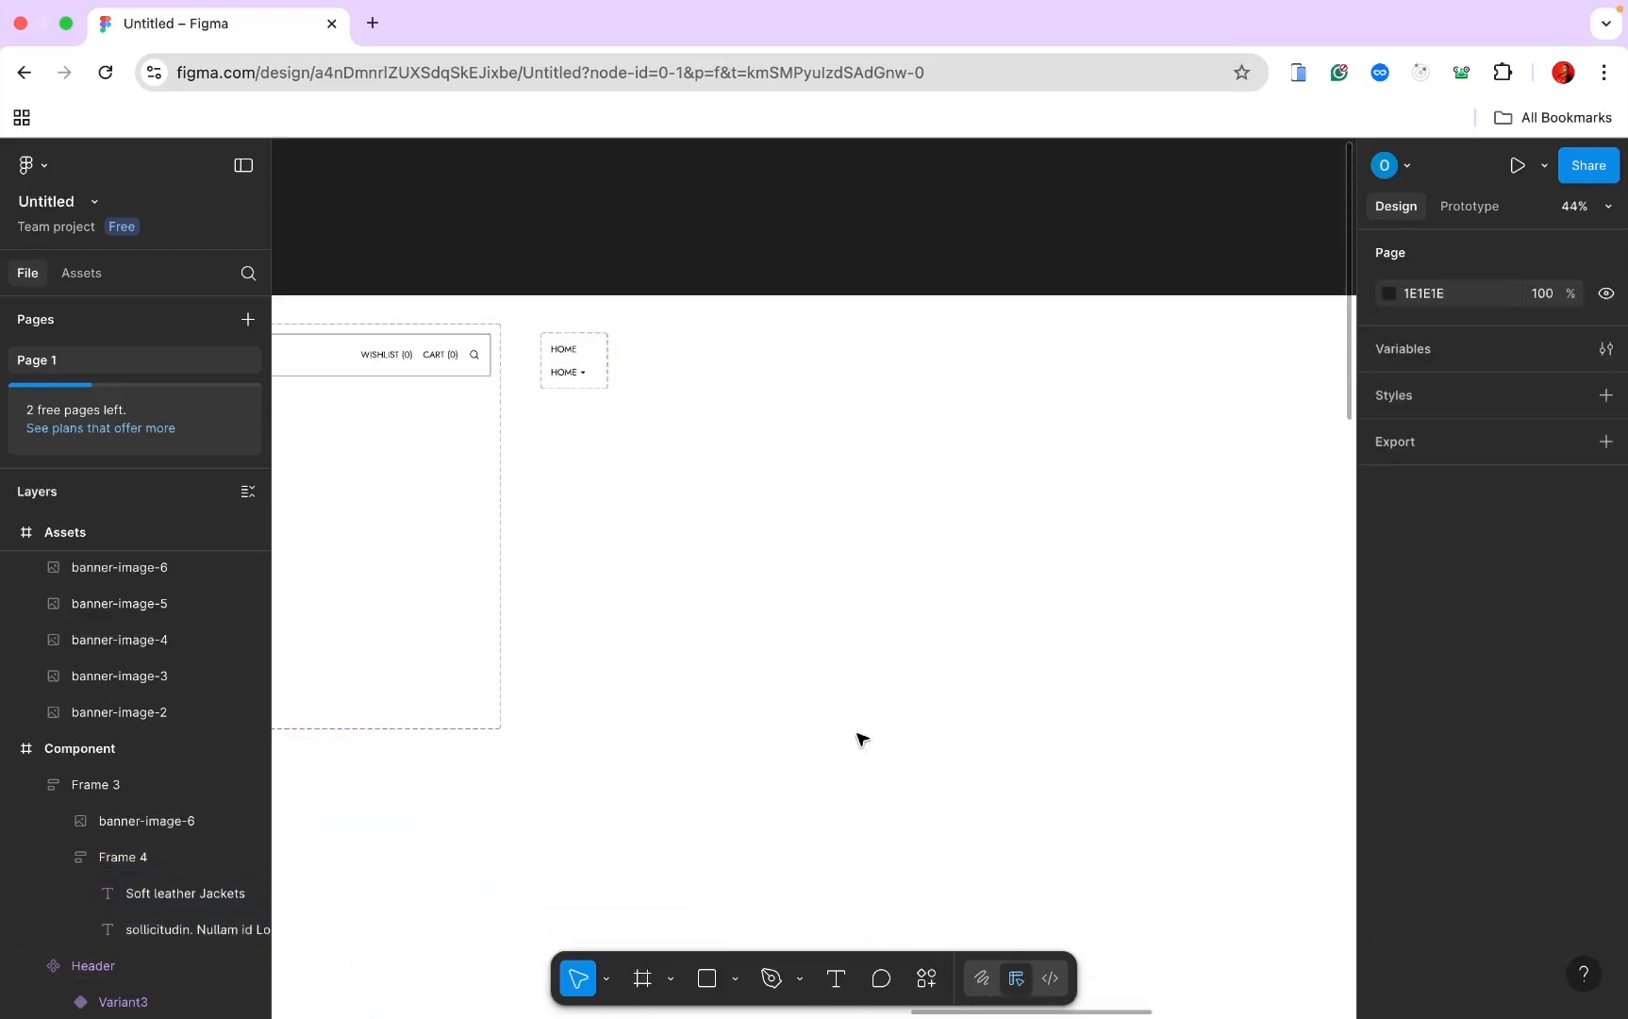
scroll(861, 738, up, 1)
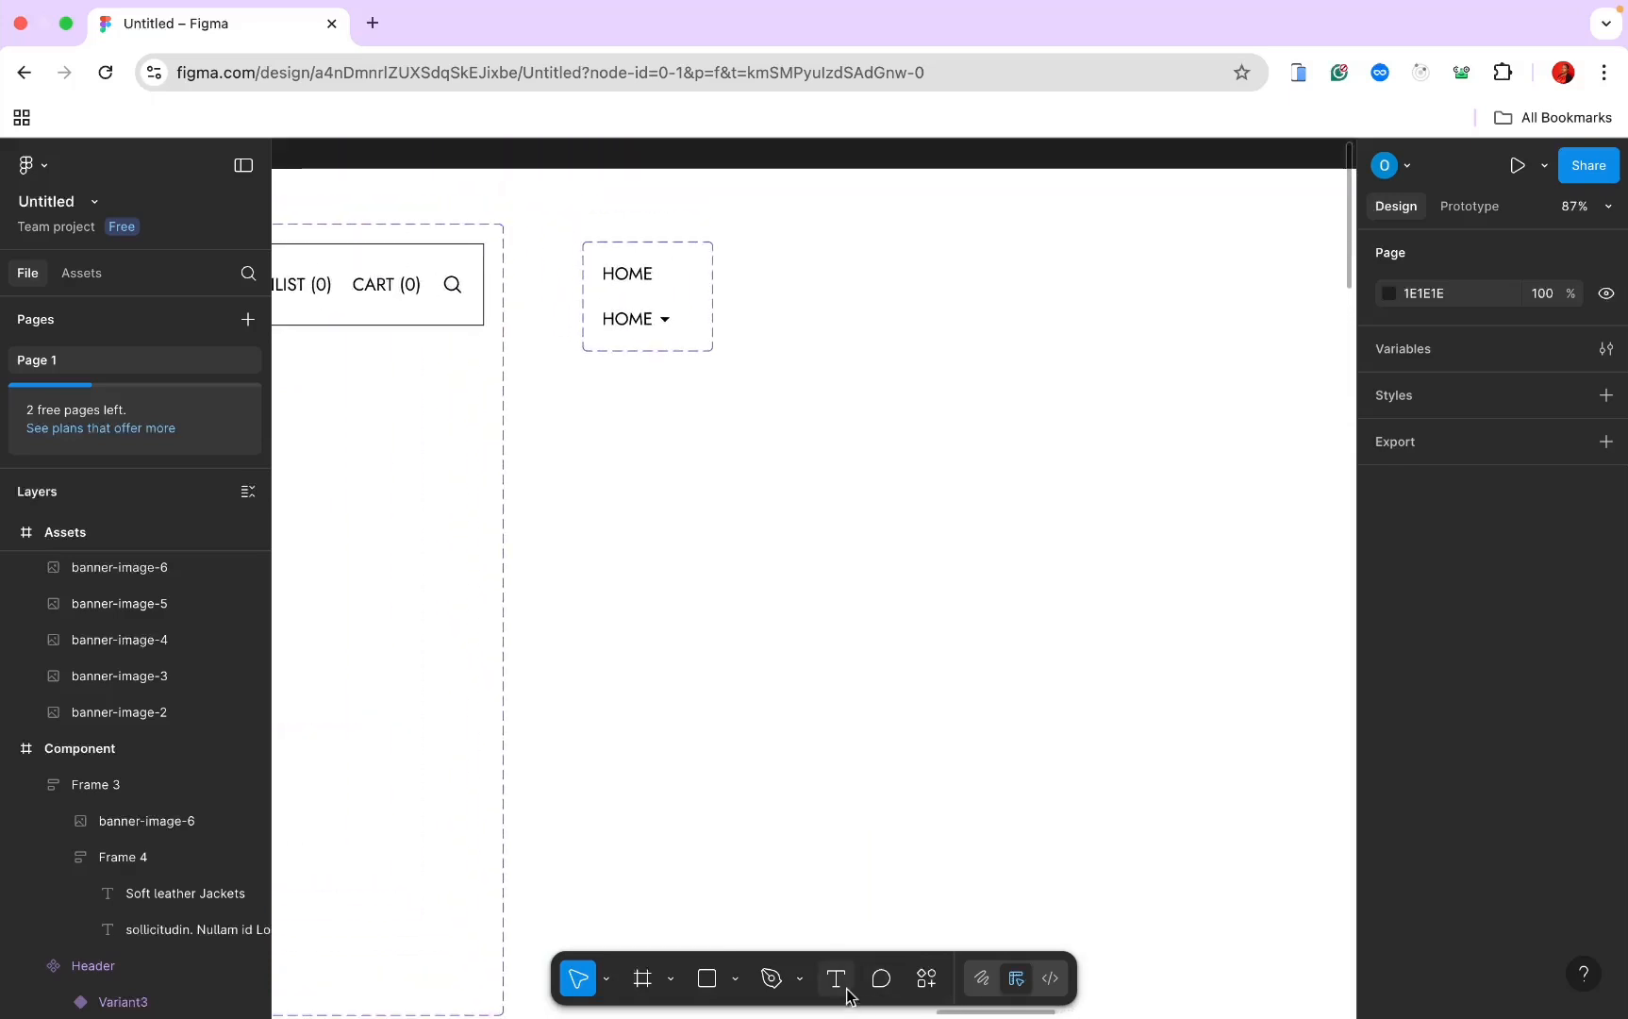
click(836, 978)
click(618, 428)
text(Butto)
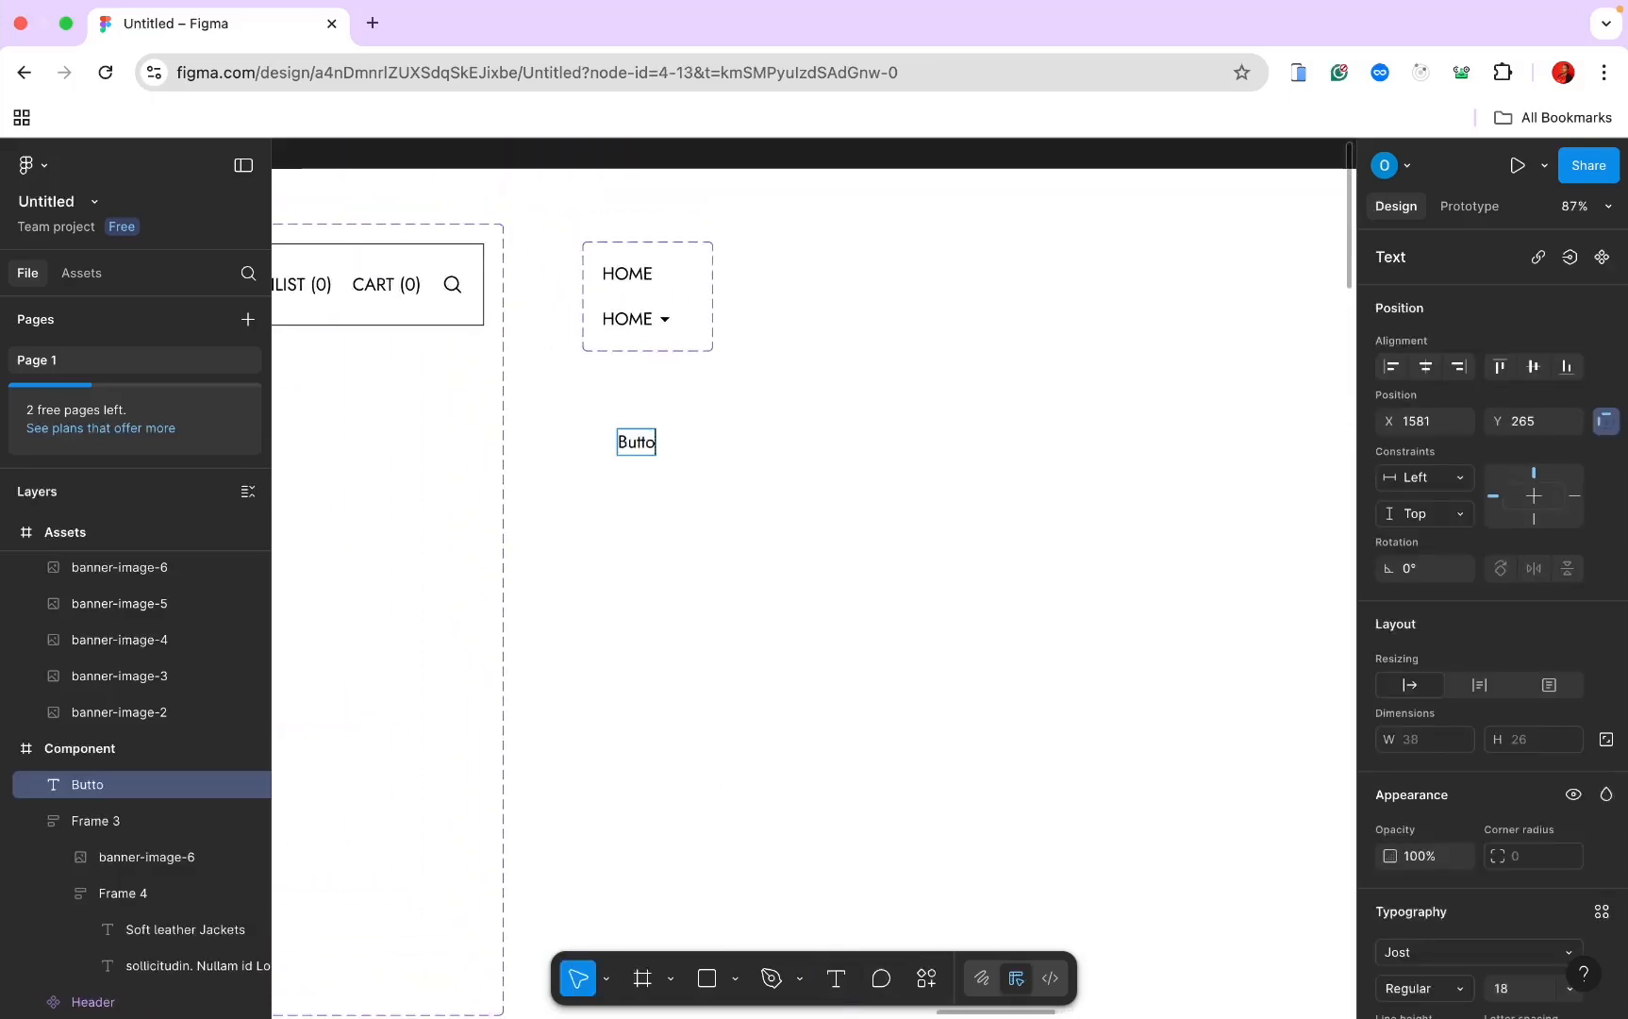
text(n)
key(Escape)
scroll(793, 429, up, 3)
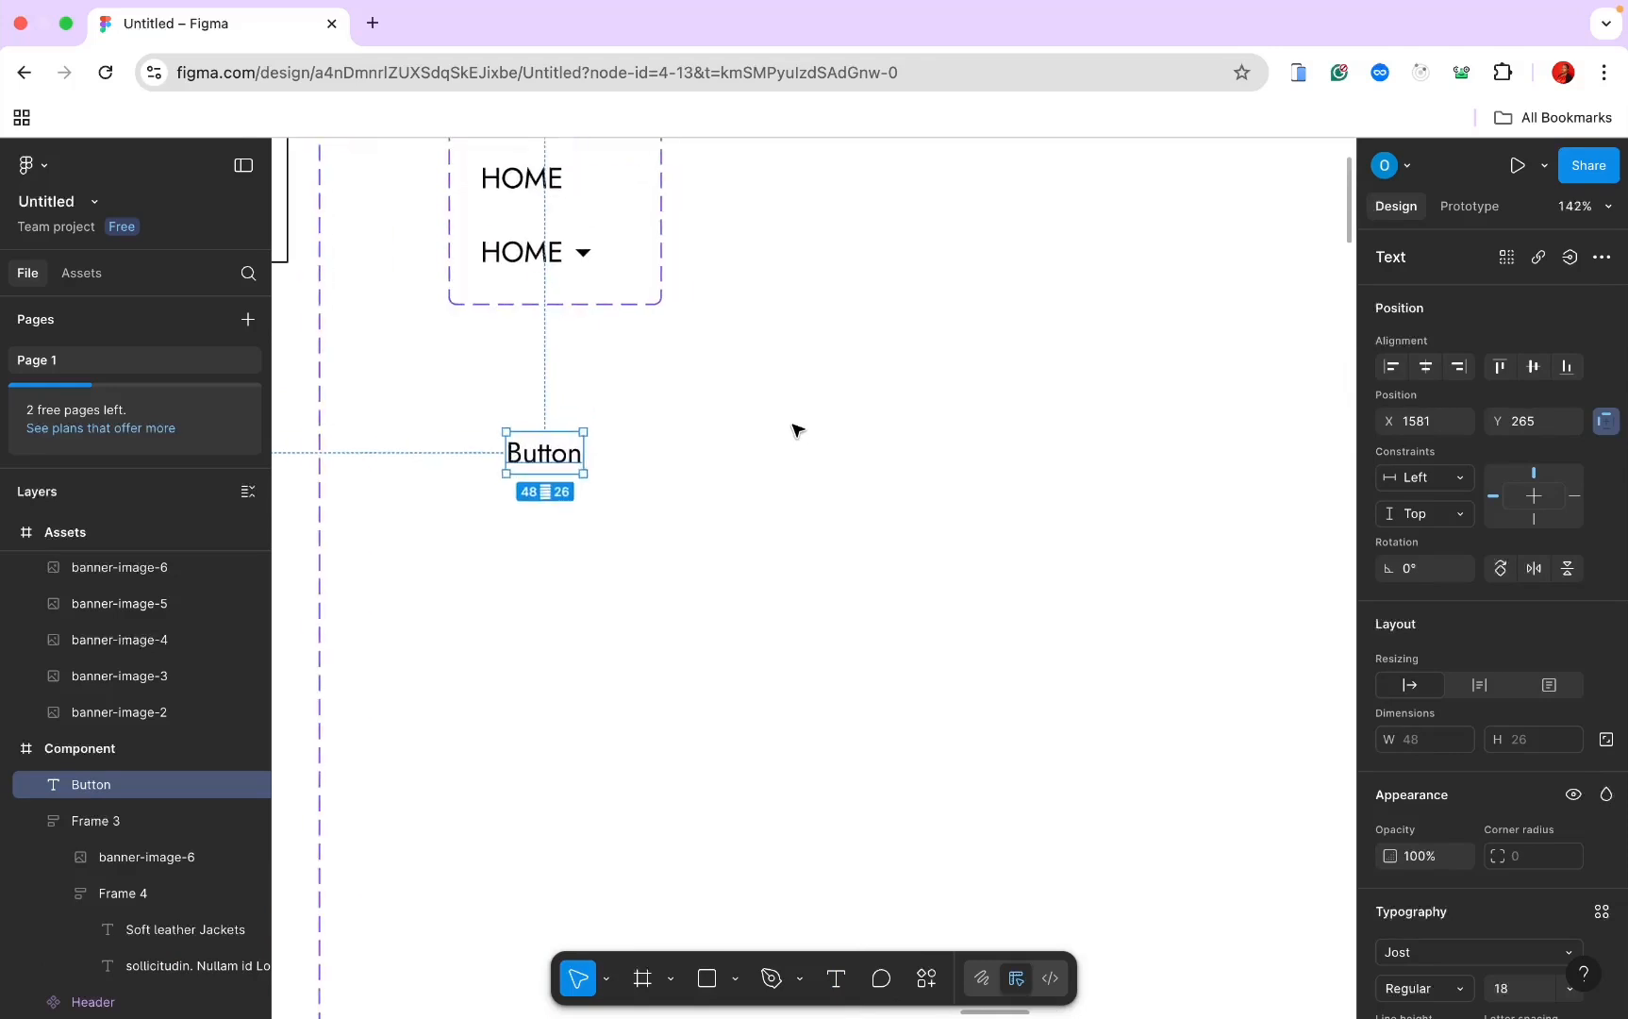
scroll(1540, 747, down, 5)
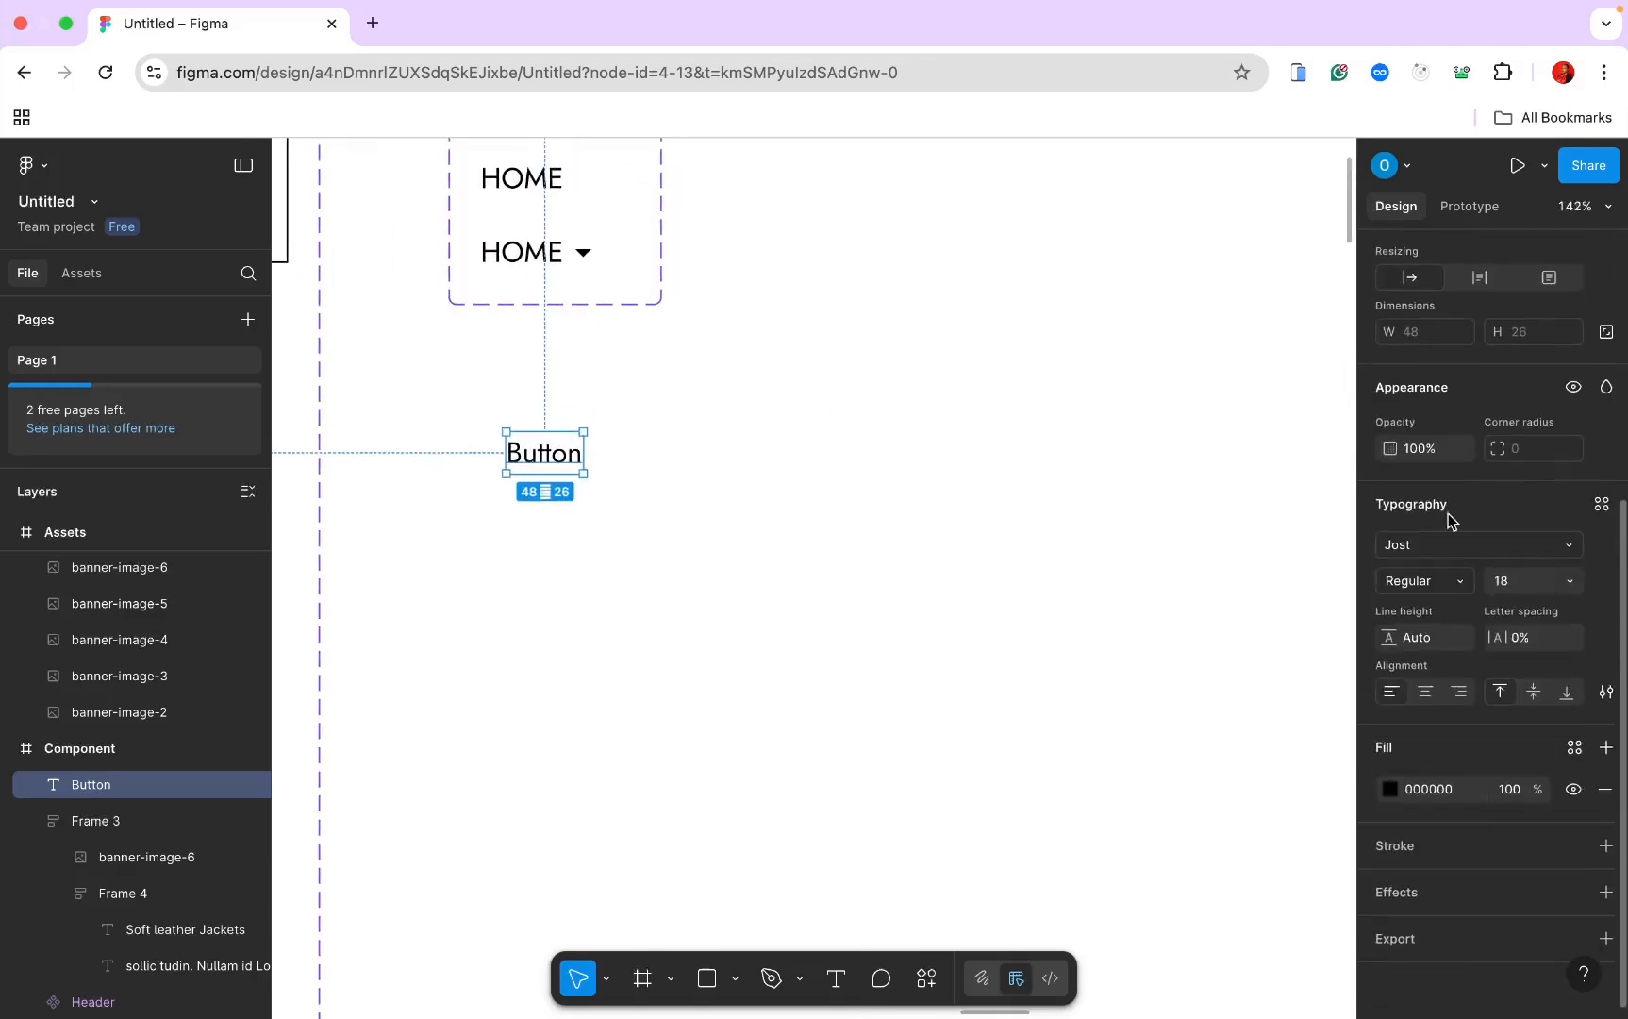
scroll(952, 611, left, 5)
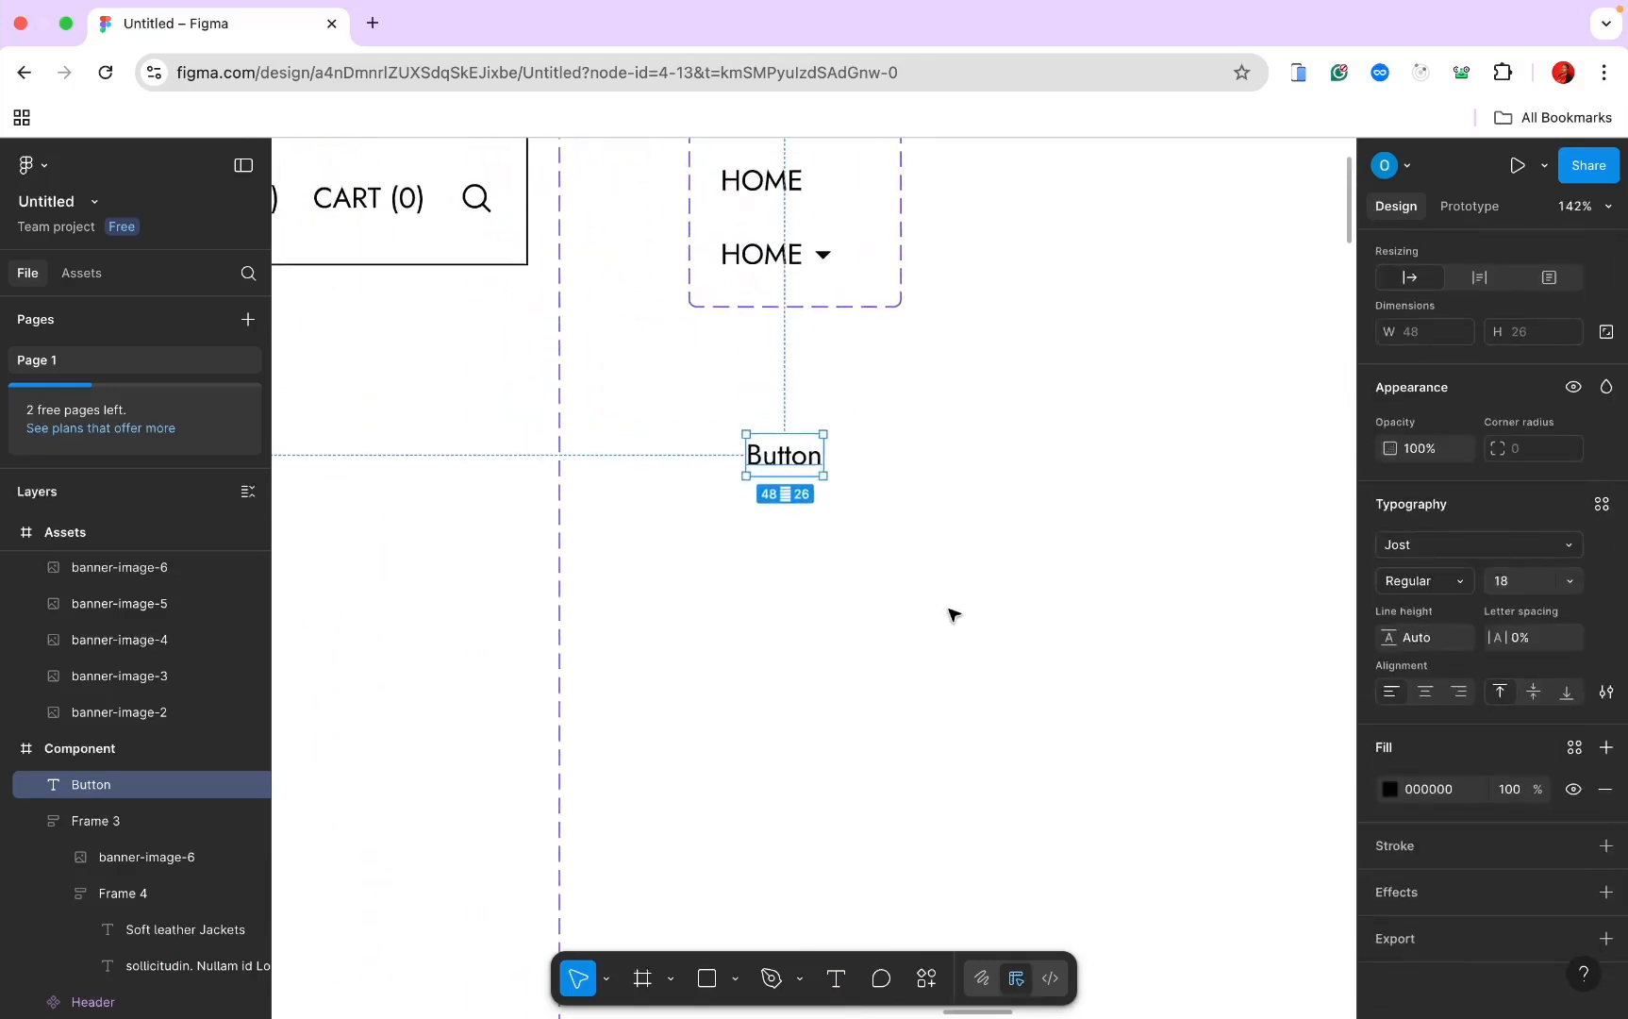
right_click(779, 474)
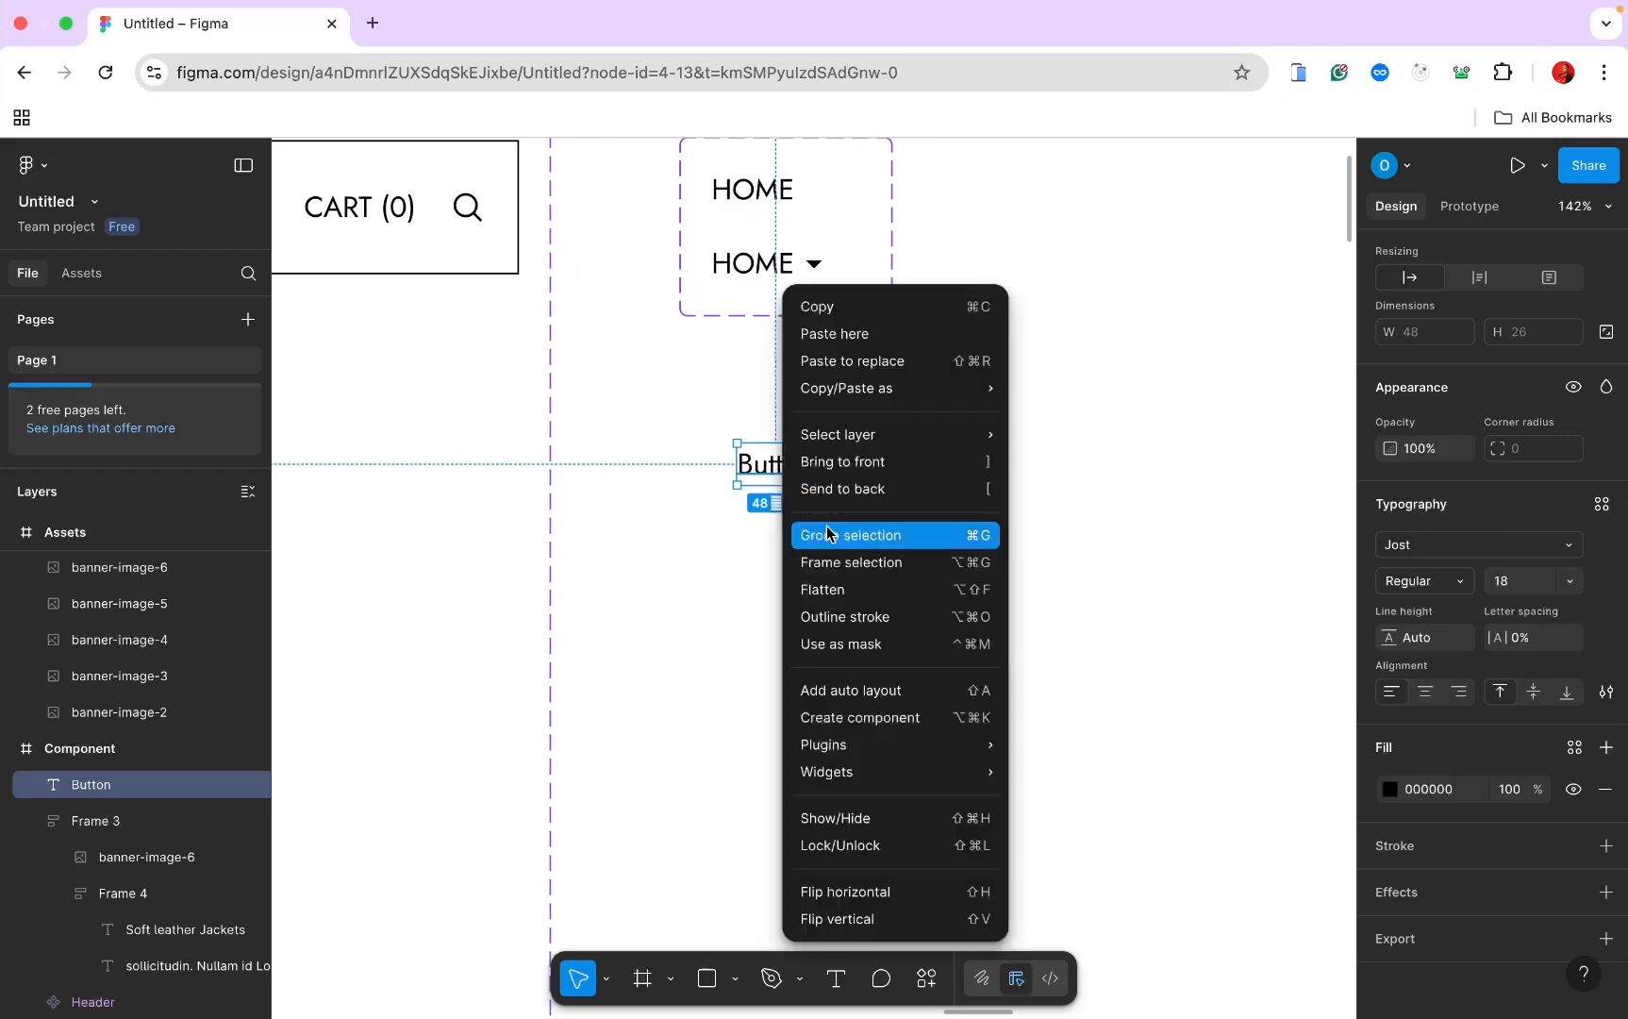
click(843, 565)
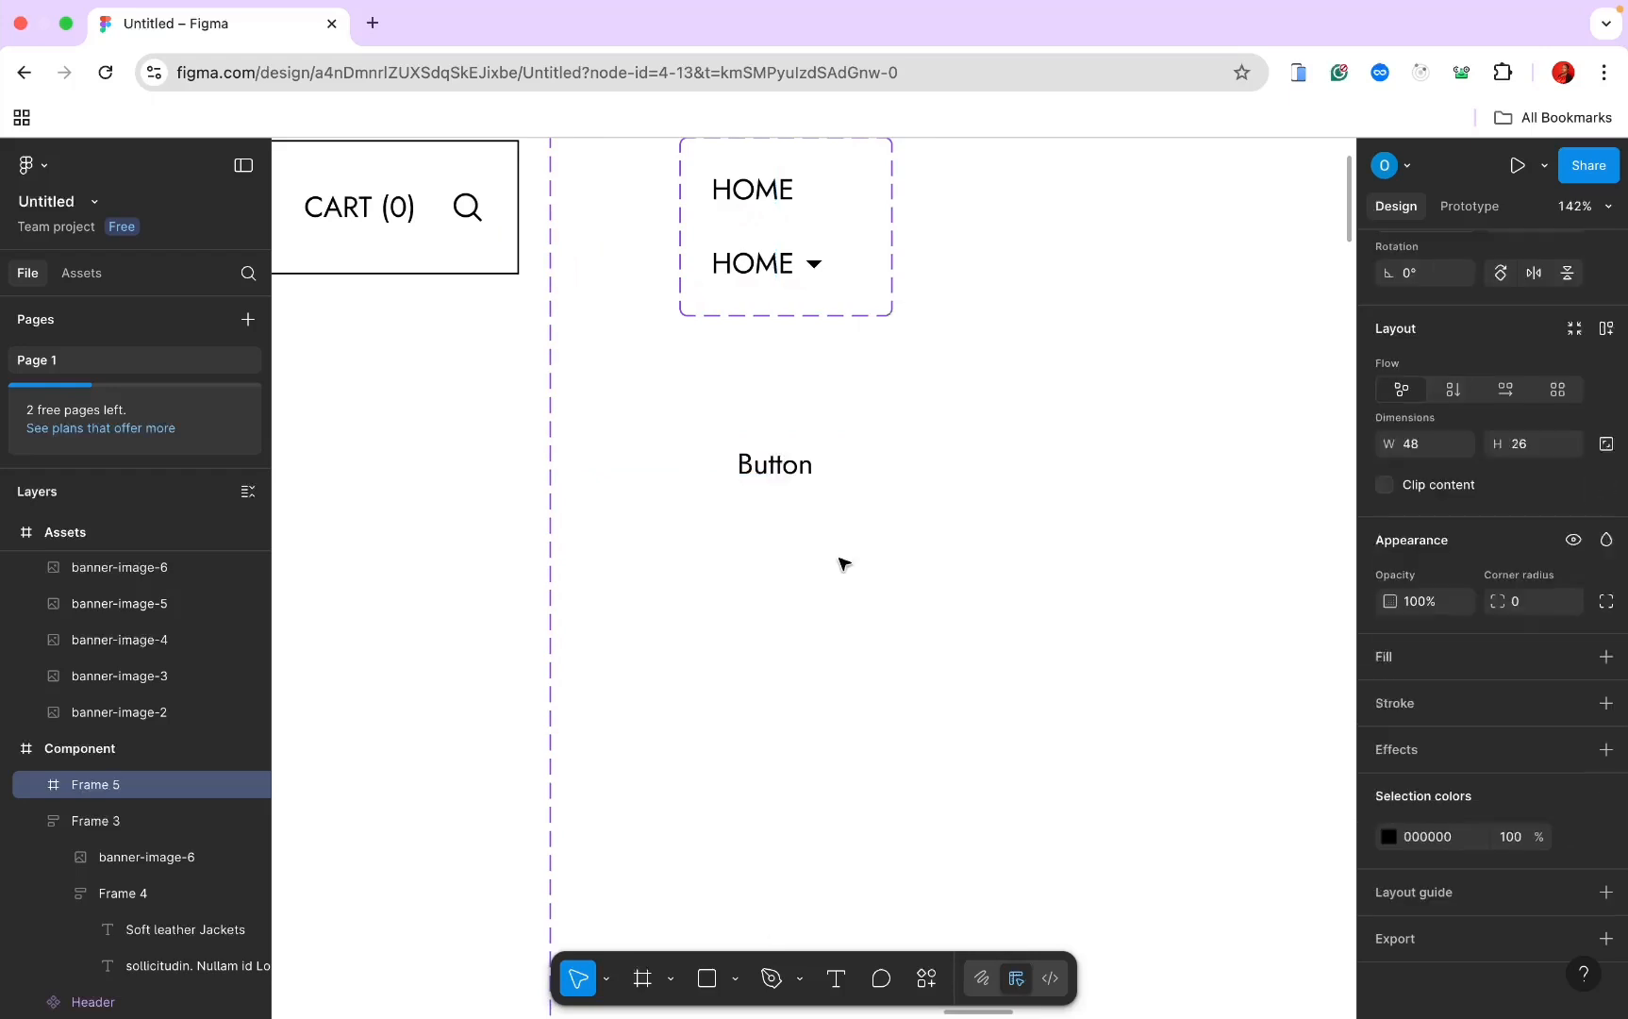
Step: Give the Button frame a bottom-only stroke in grey #8F8F8F
double_click(781, 470)
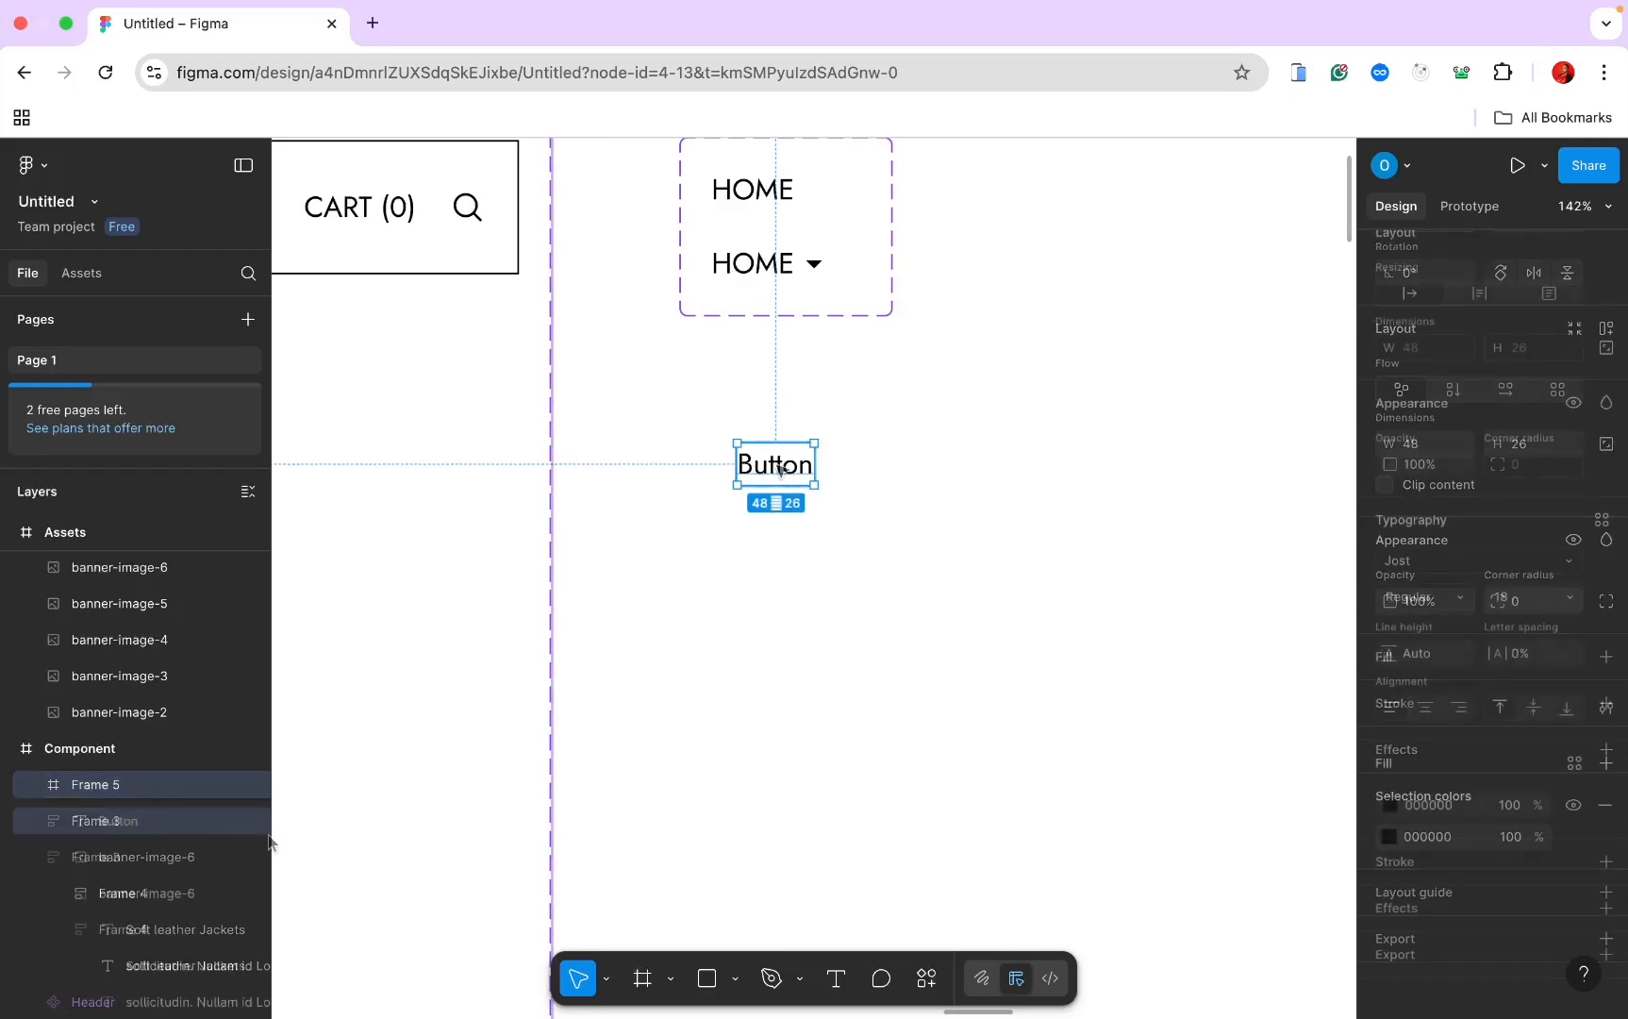
click(106, 786)
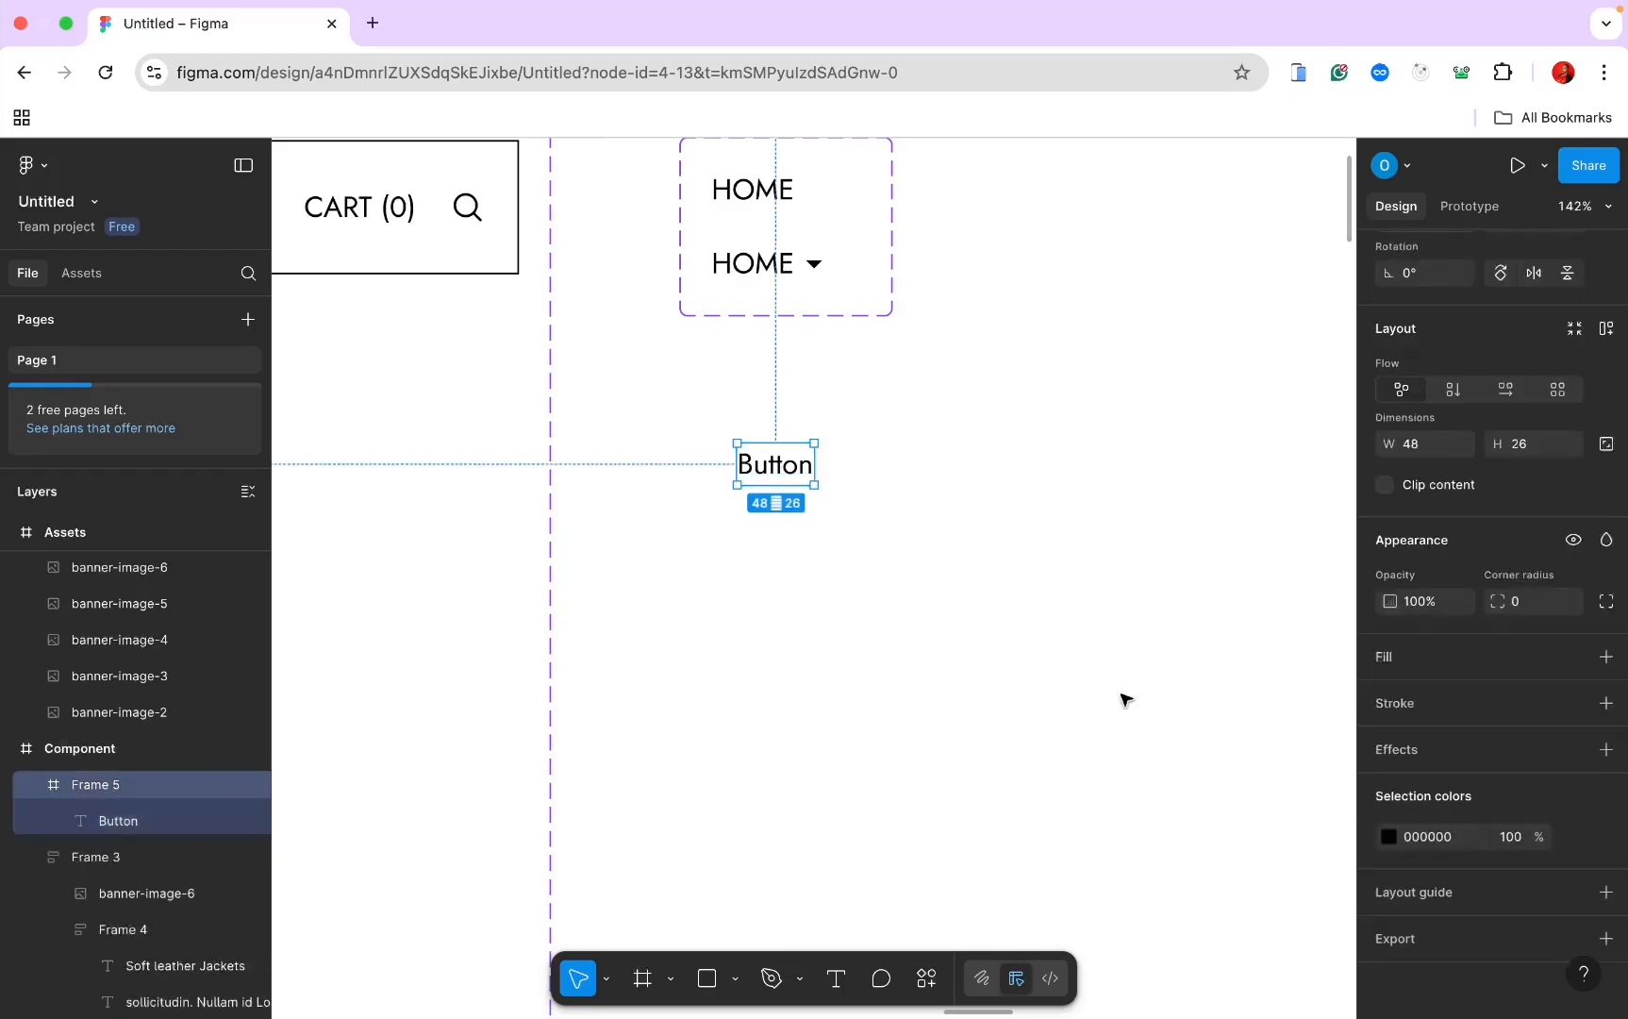
click(1606, 703)
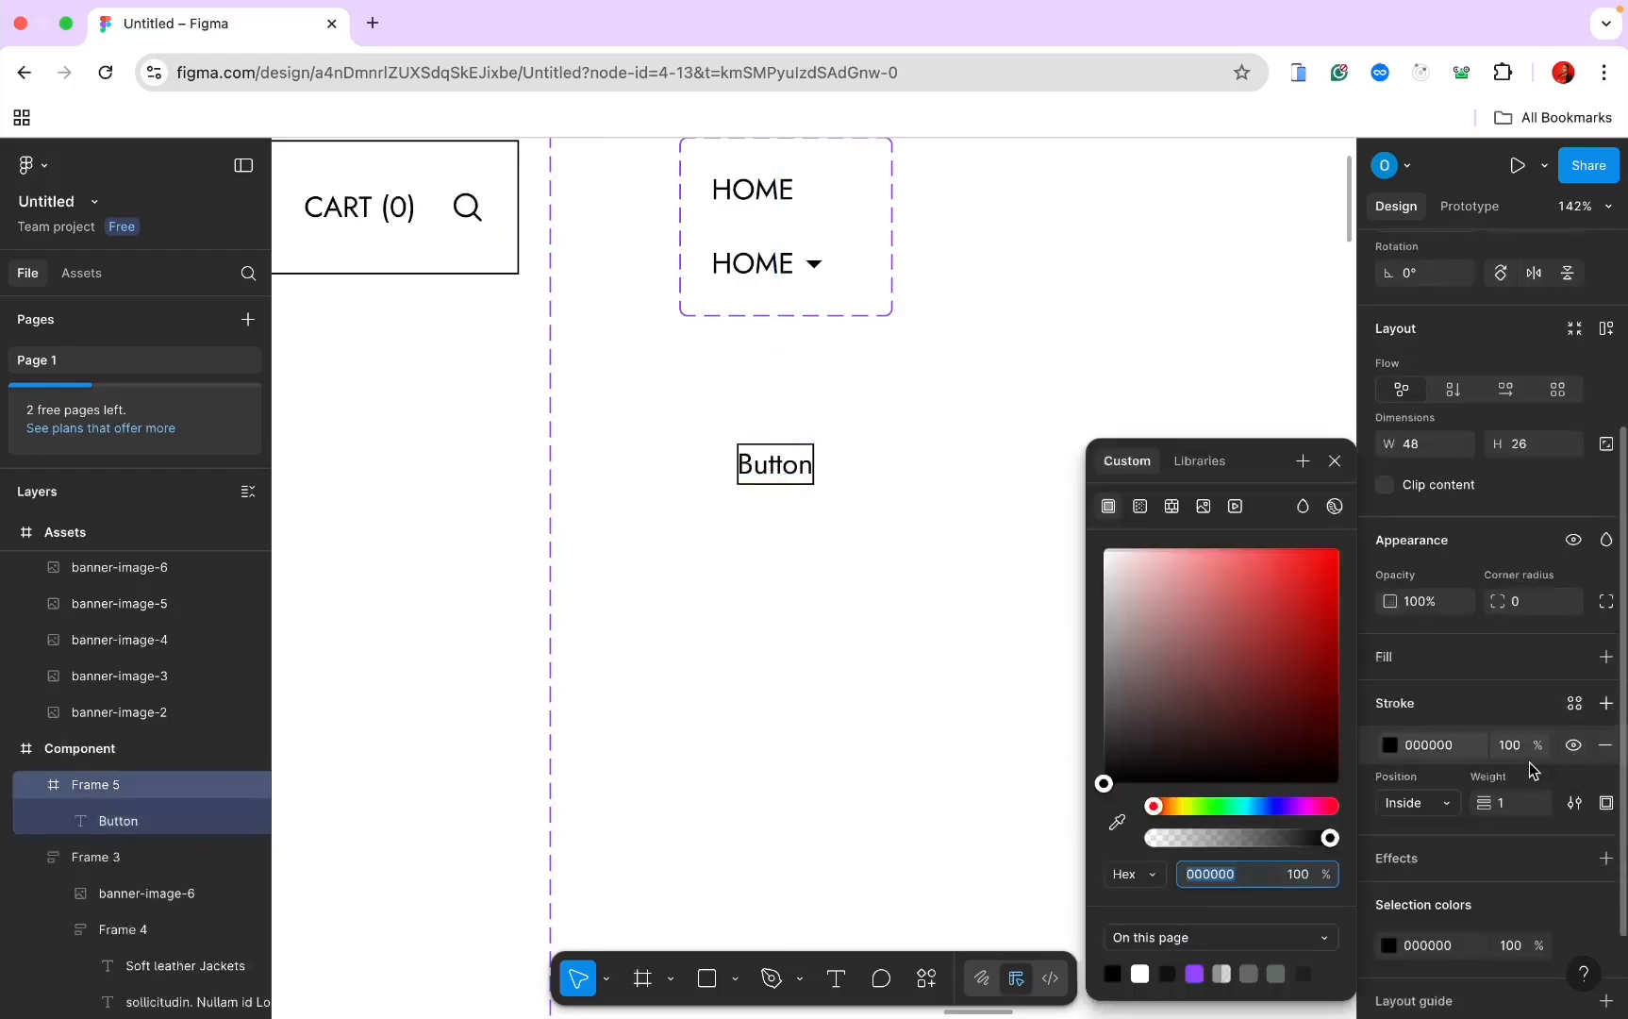
click(1605, 802)
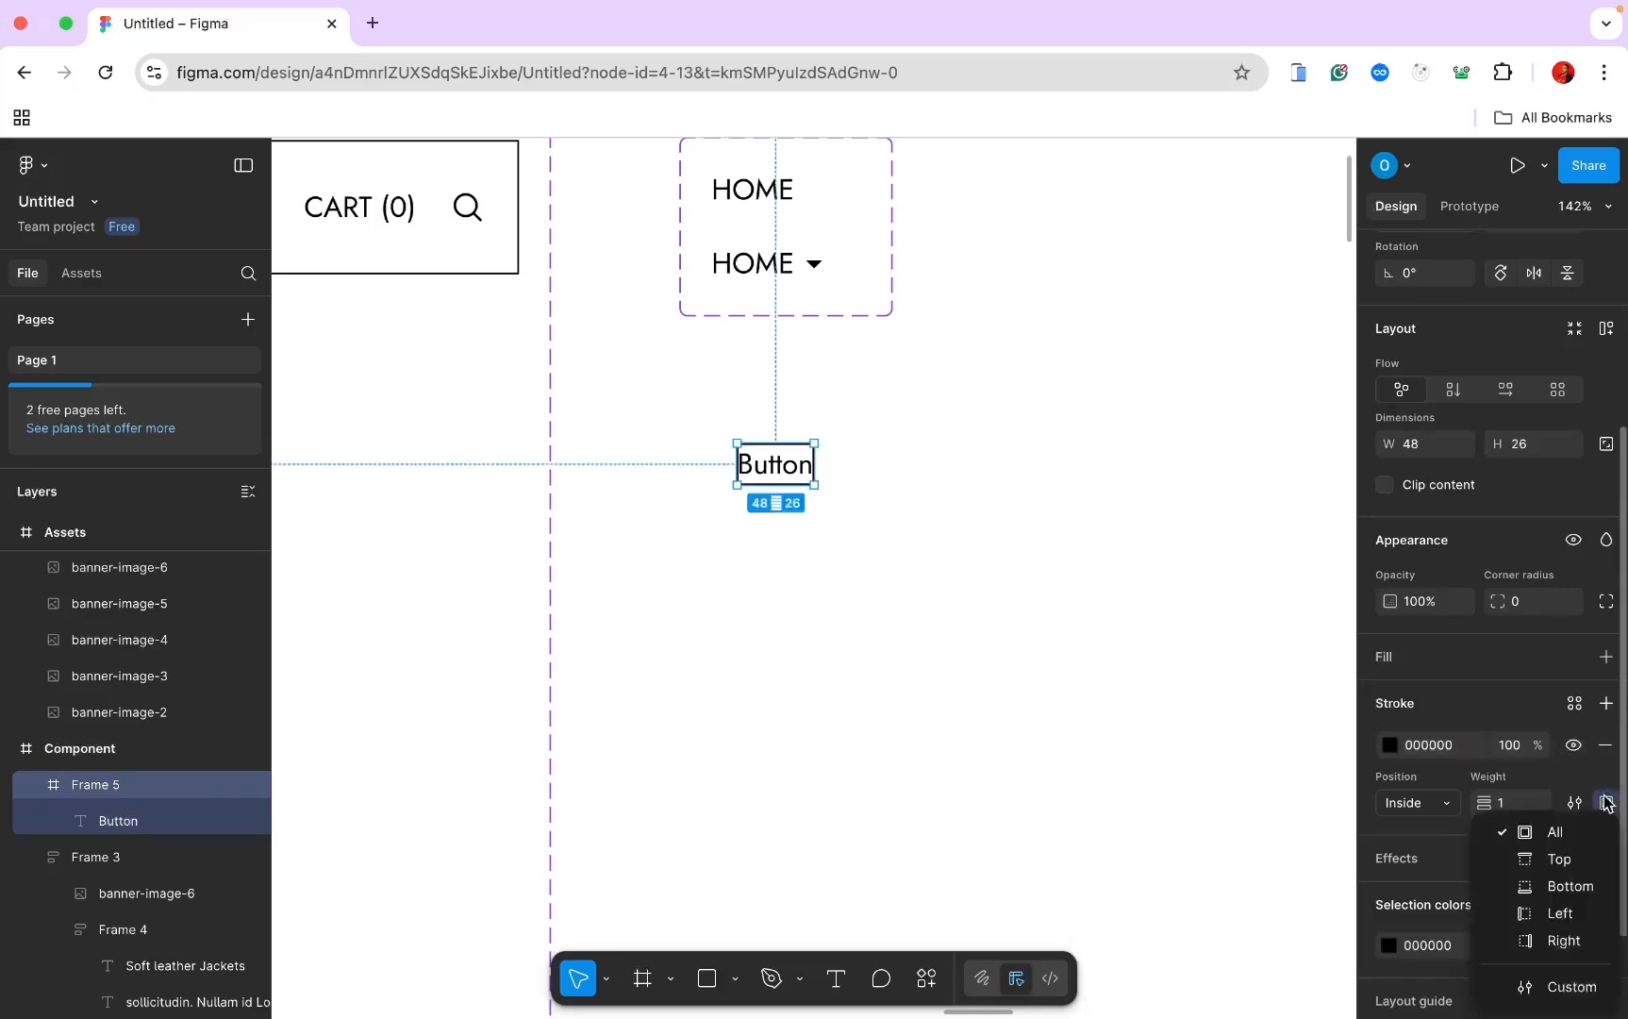
click(1559, 884)
scroll(1440, 913, down, 1)
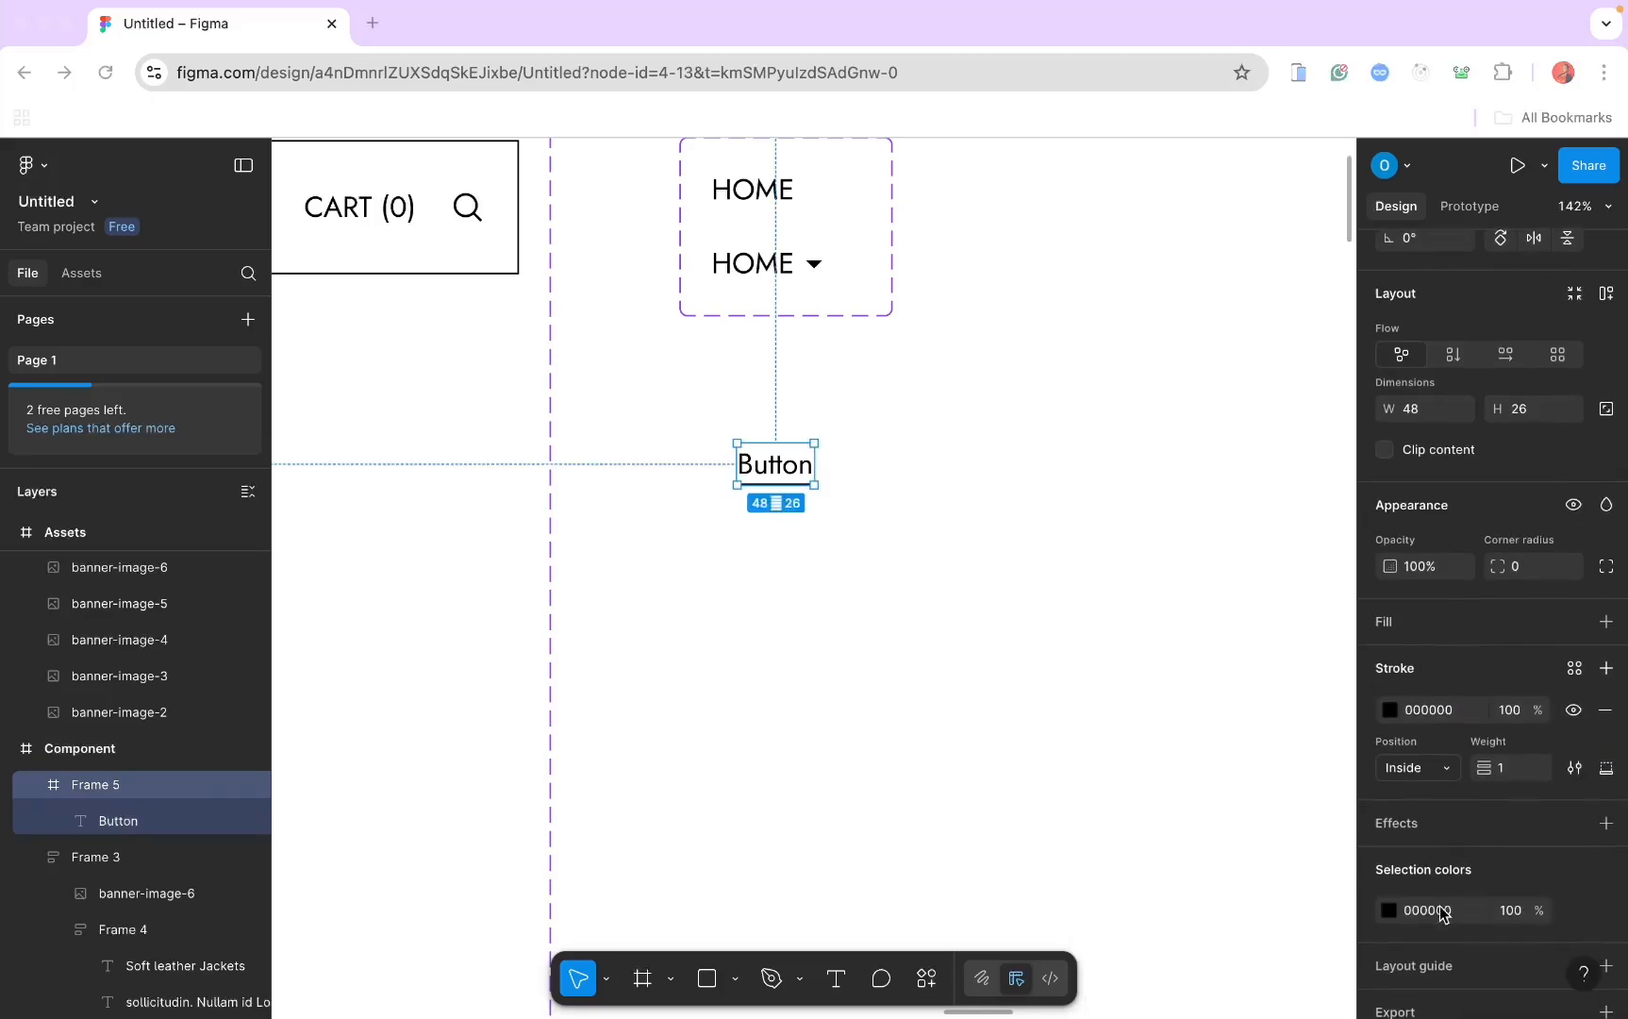
click(1435, 713)
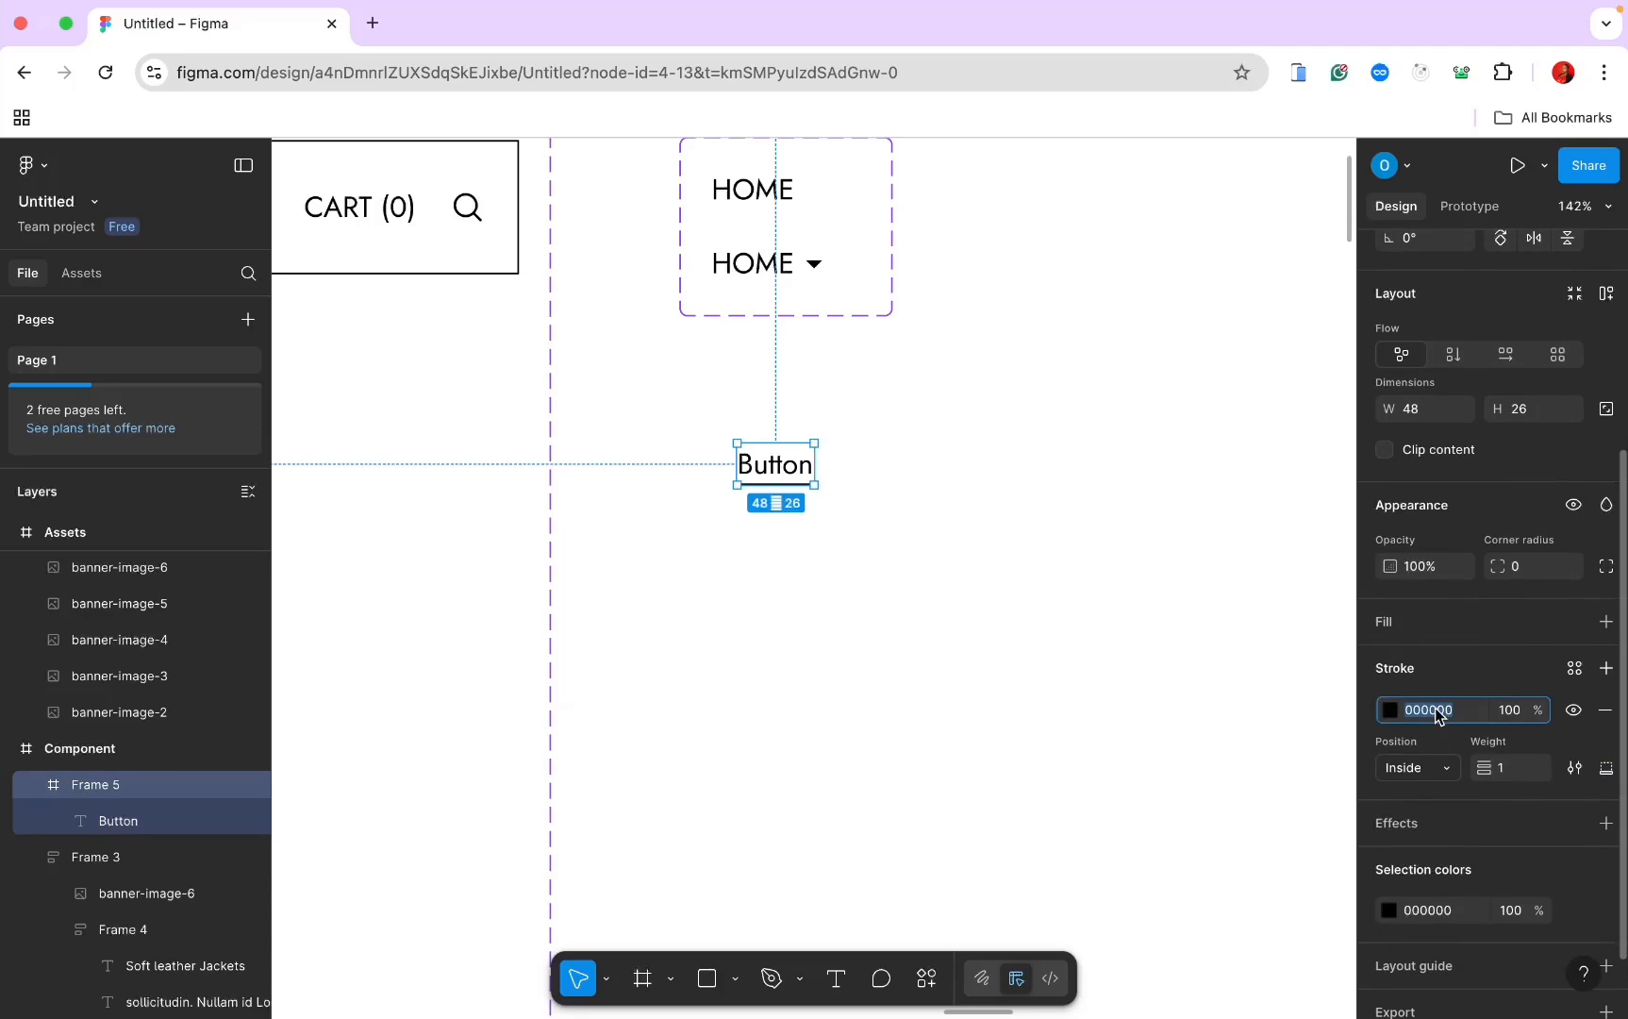
text(8f)
key(Return)
Step: Make the Button text uppercase and apply auto layout to its frame
double_click(775, 464)
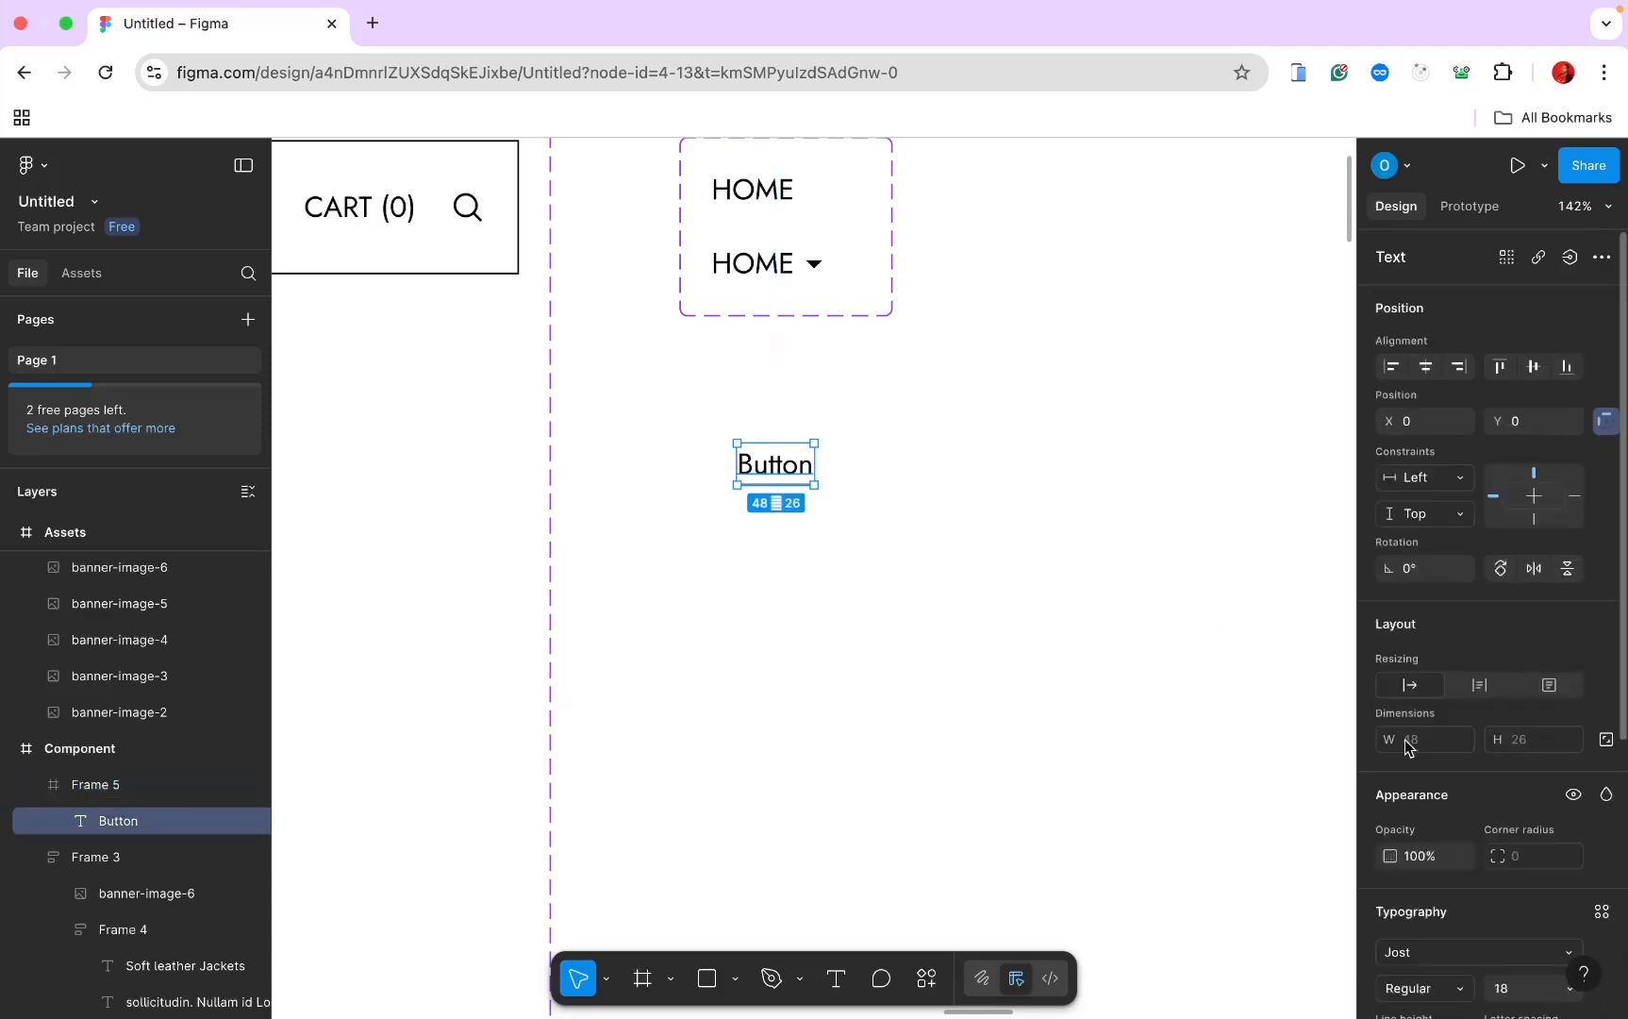
scroll(1606, 860, down, 5)
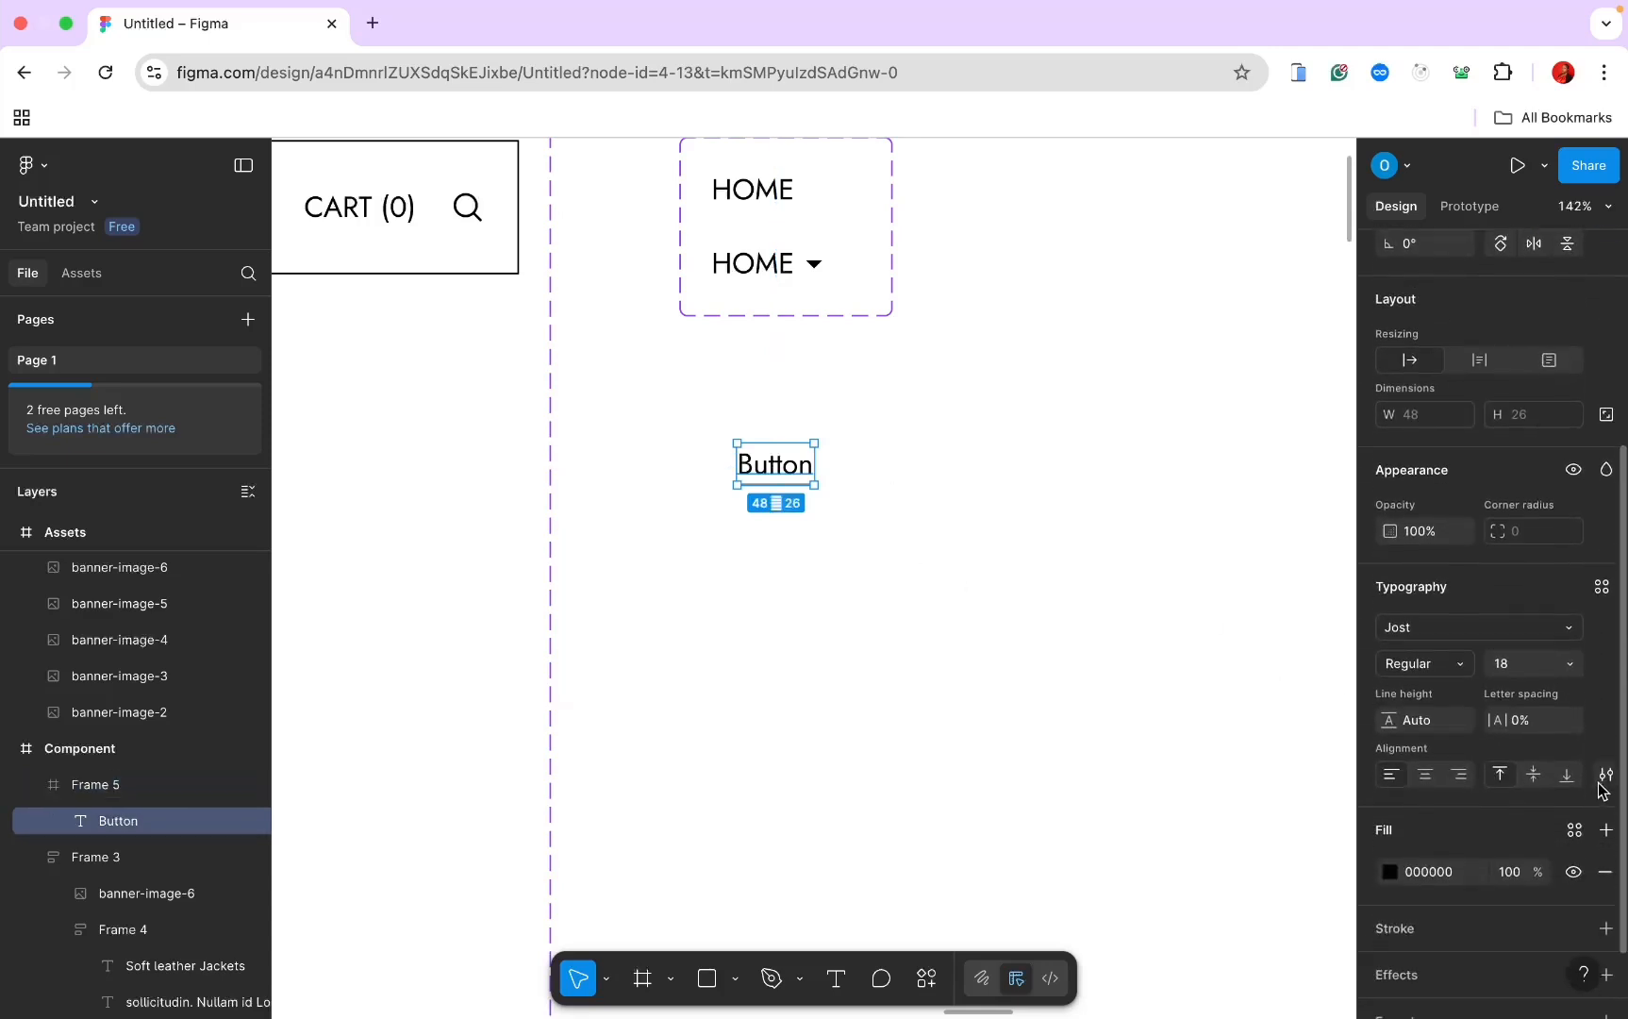
click(1605, 775)
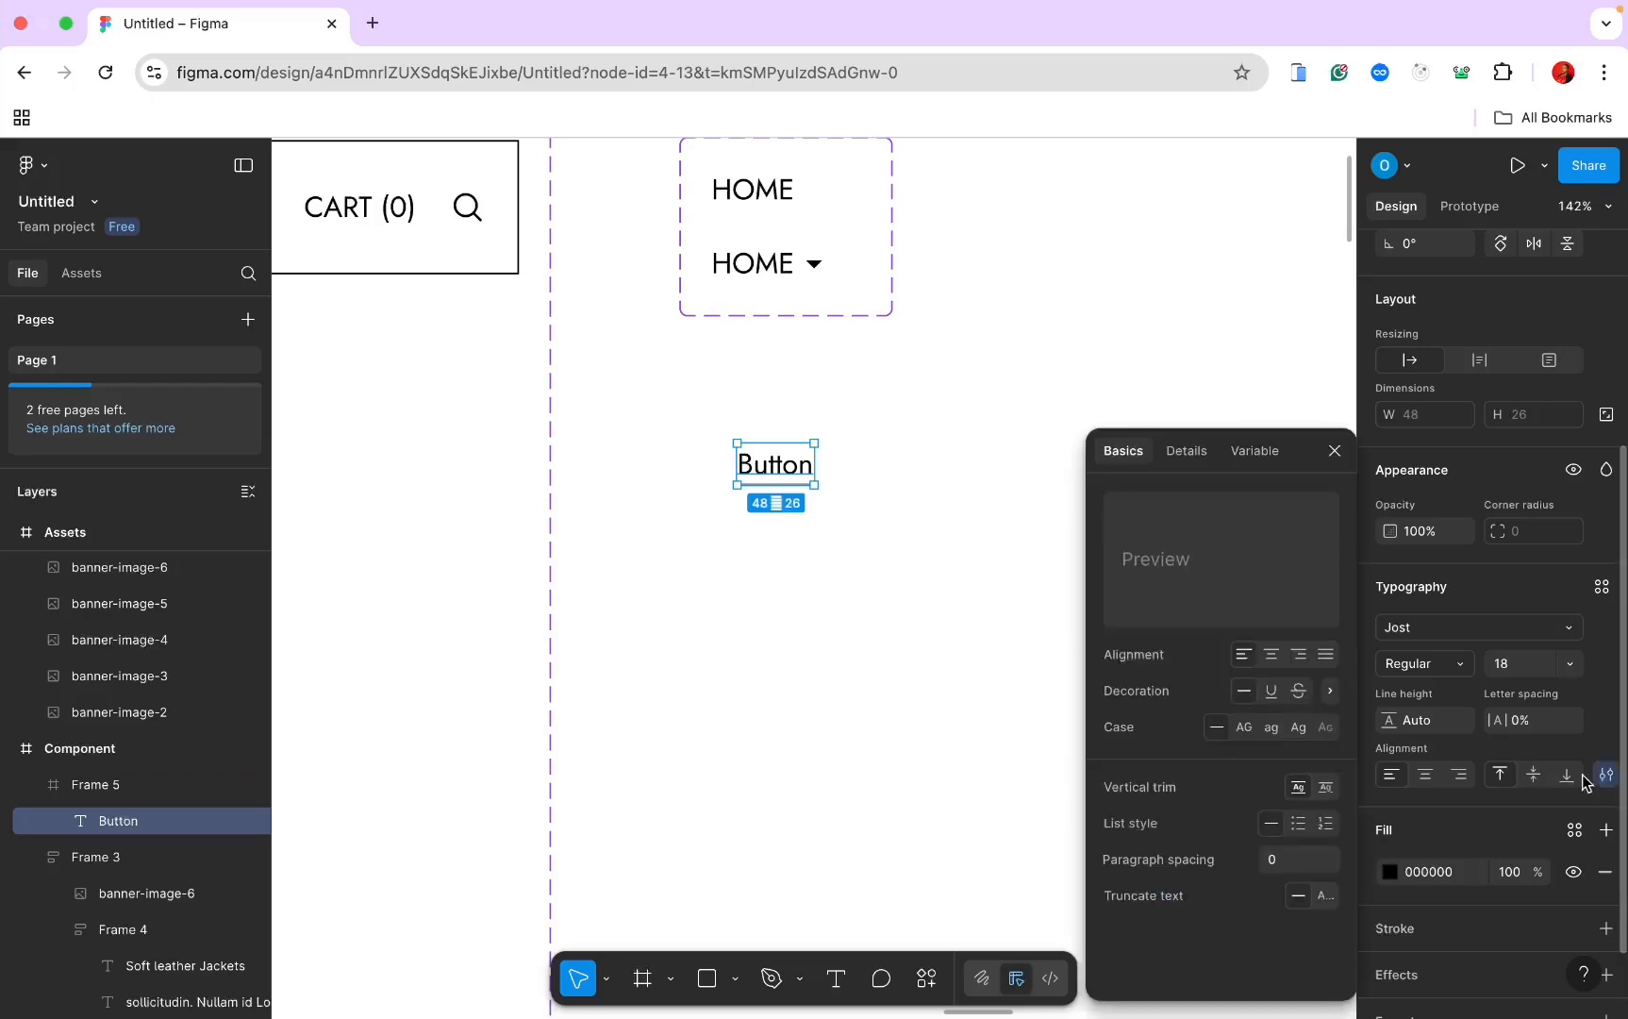
click(1246, 728)
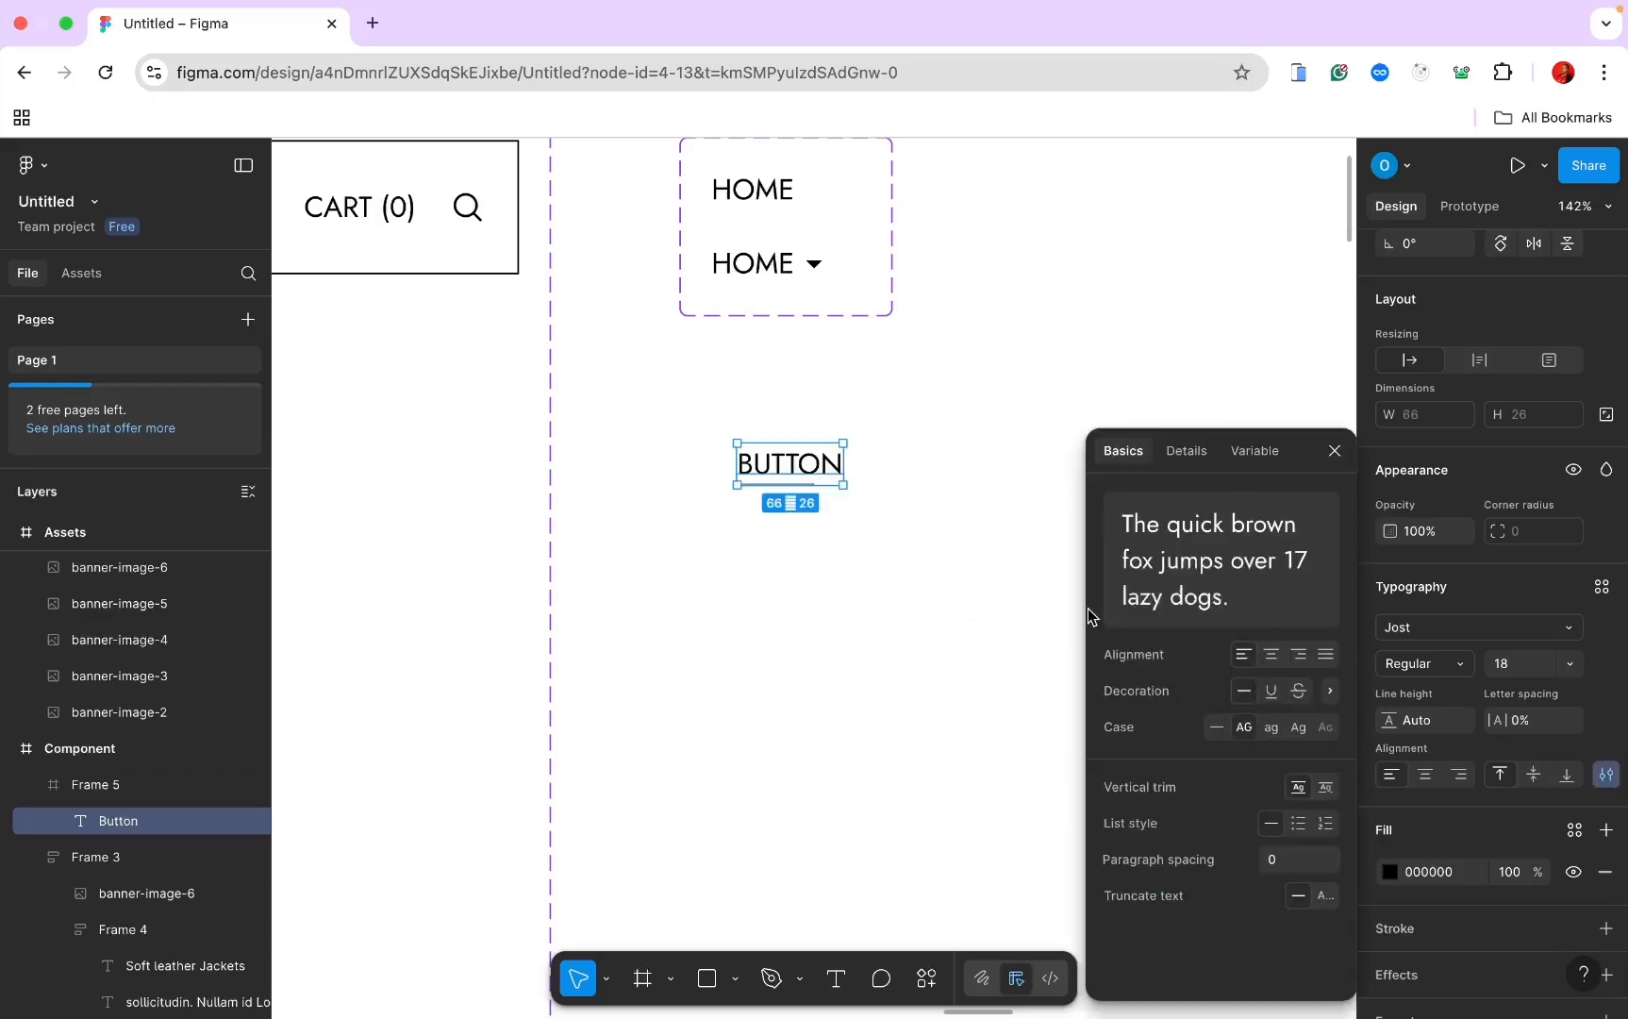
click(792, 502)
click(800, 472)
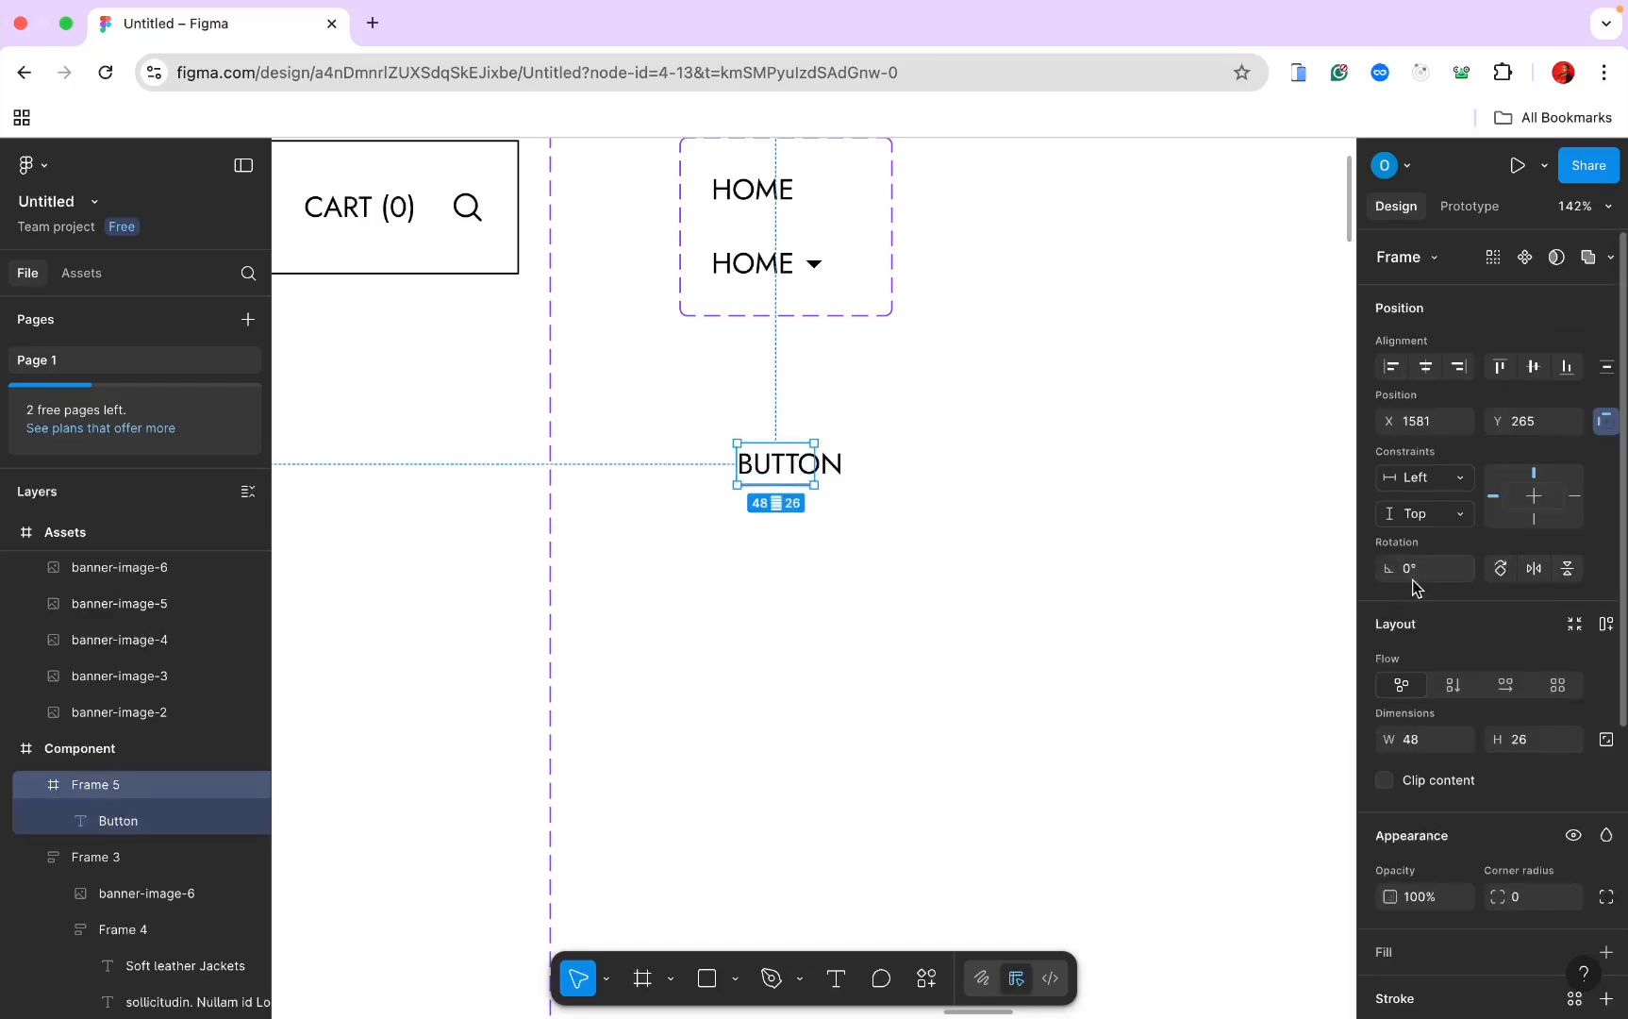
click(1605, 624)
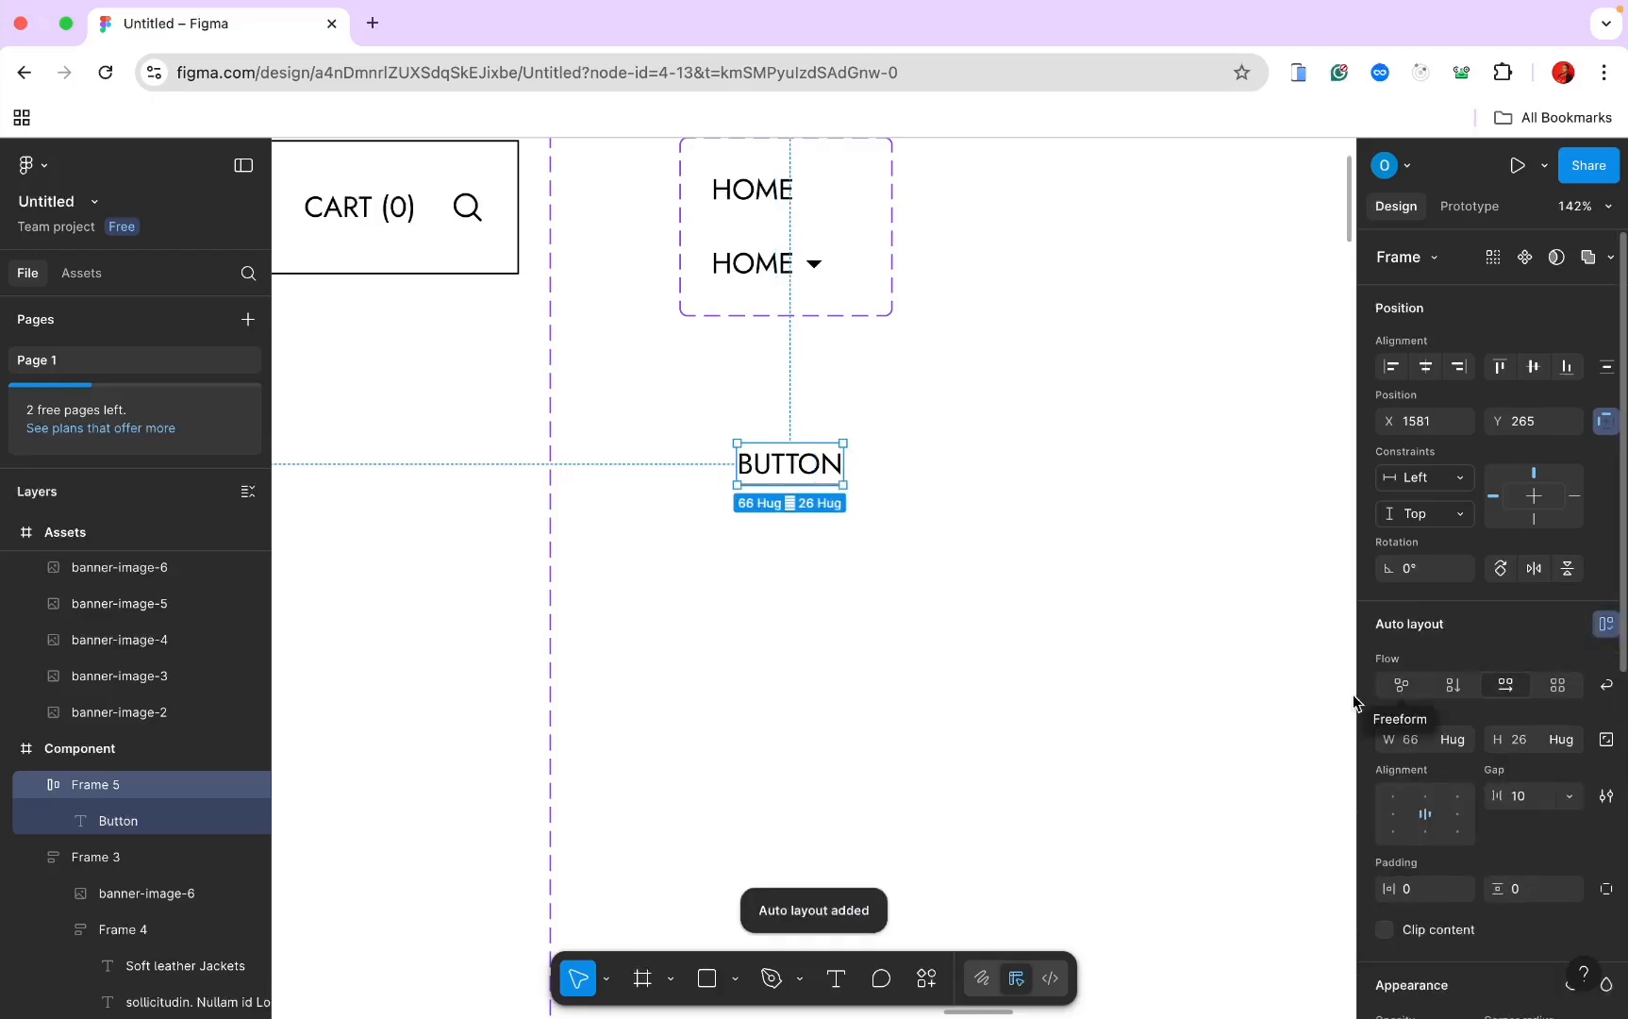
click(955, 491)
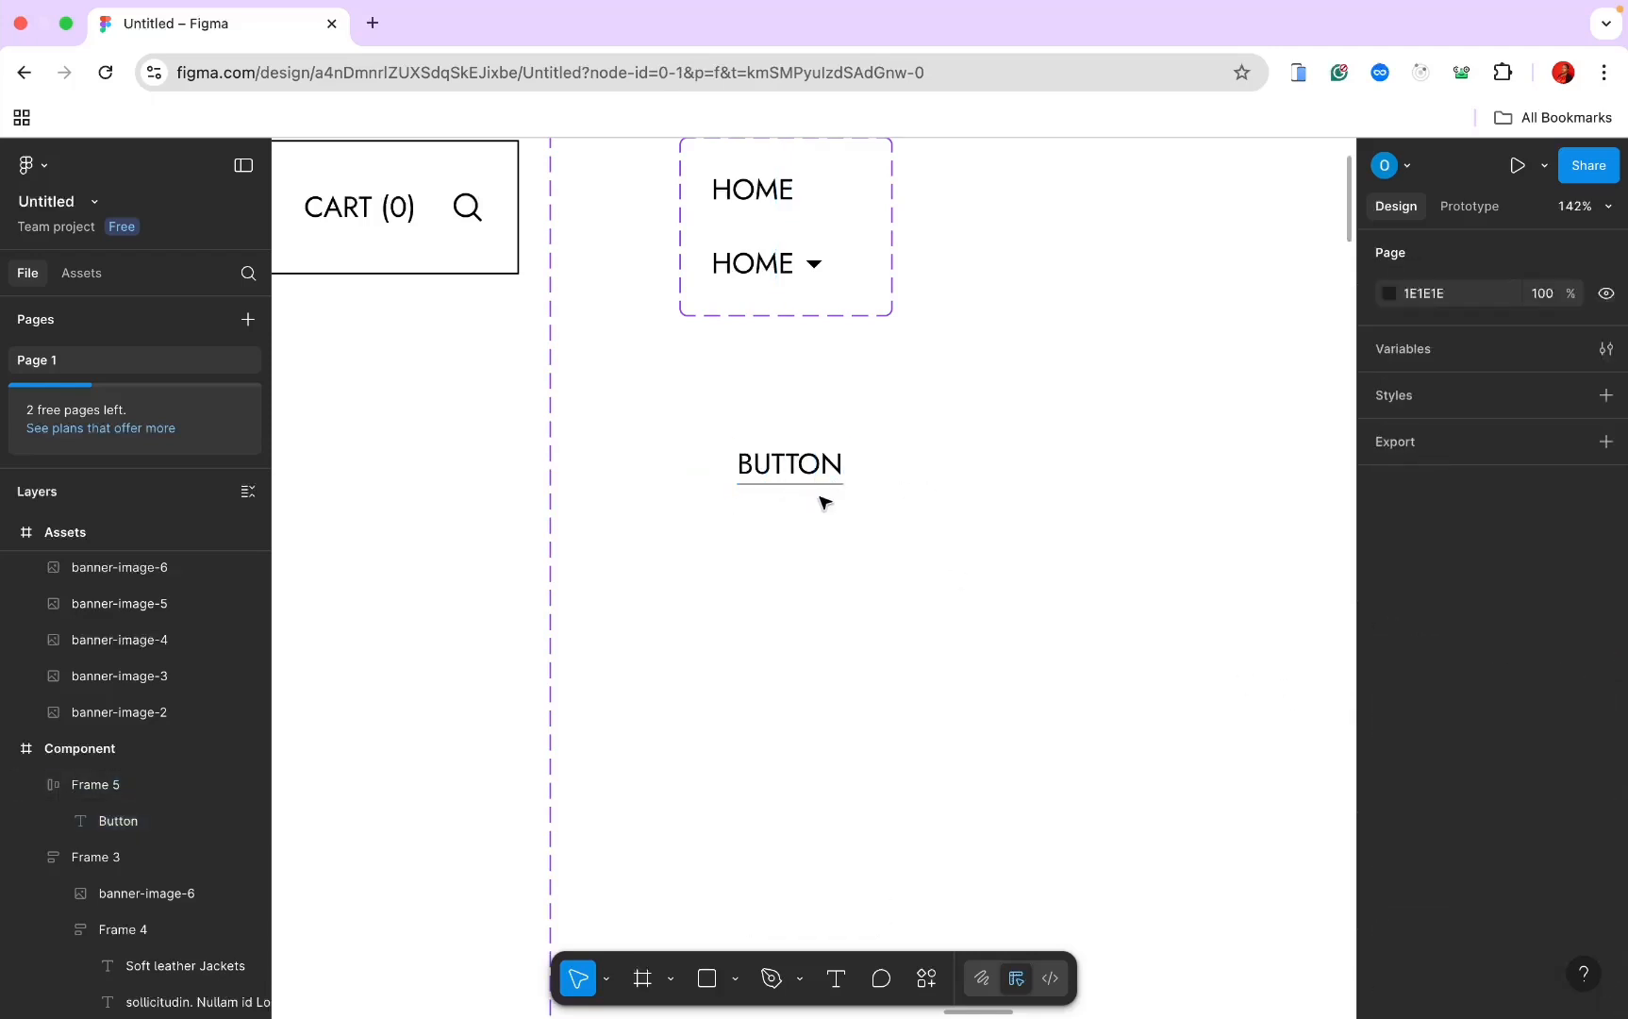
Step: Set the BUTTON text's letter spacing to 6%
scroll(830, 508, up, 5)
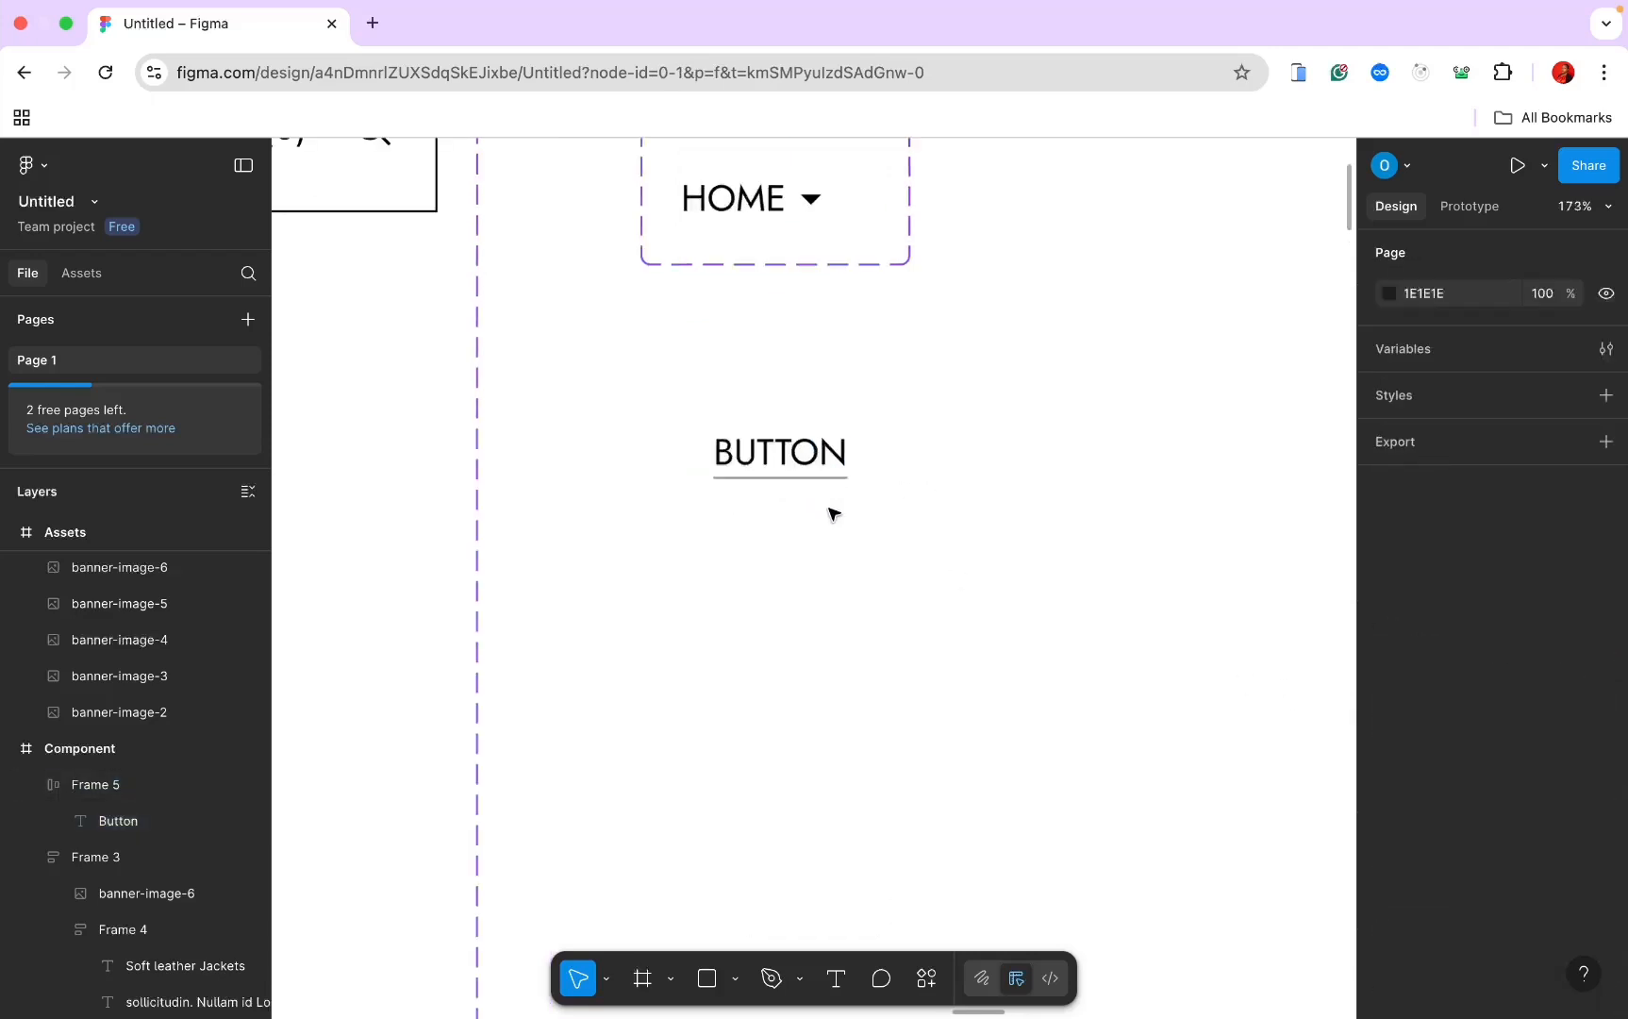
scroll(791, 472, down, 3)
double_click(788, 452)
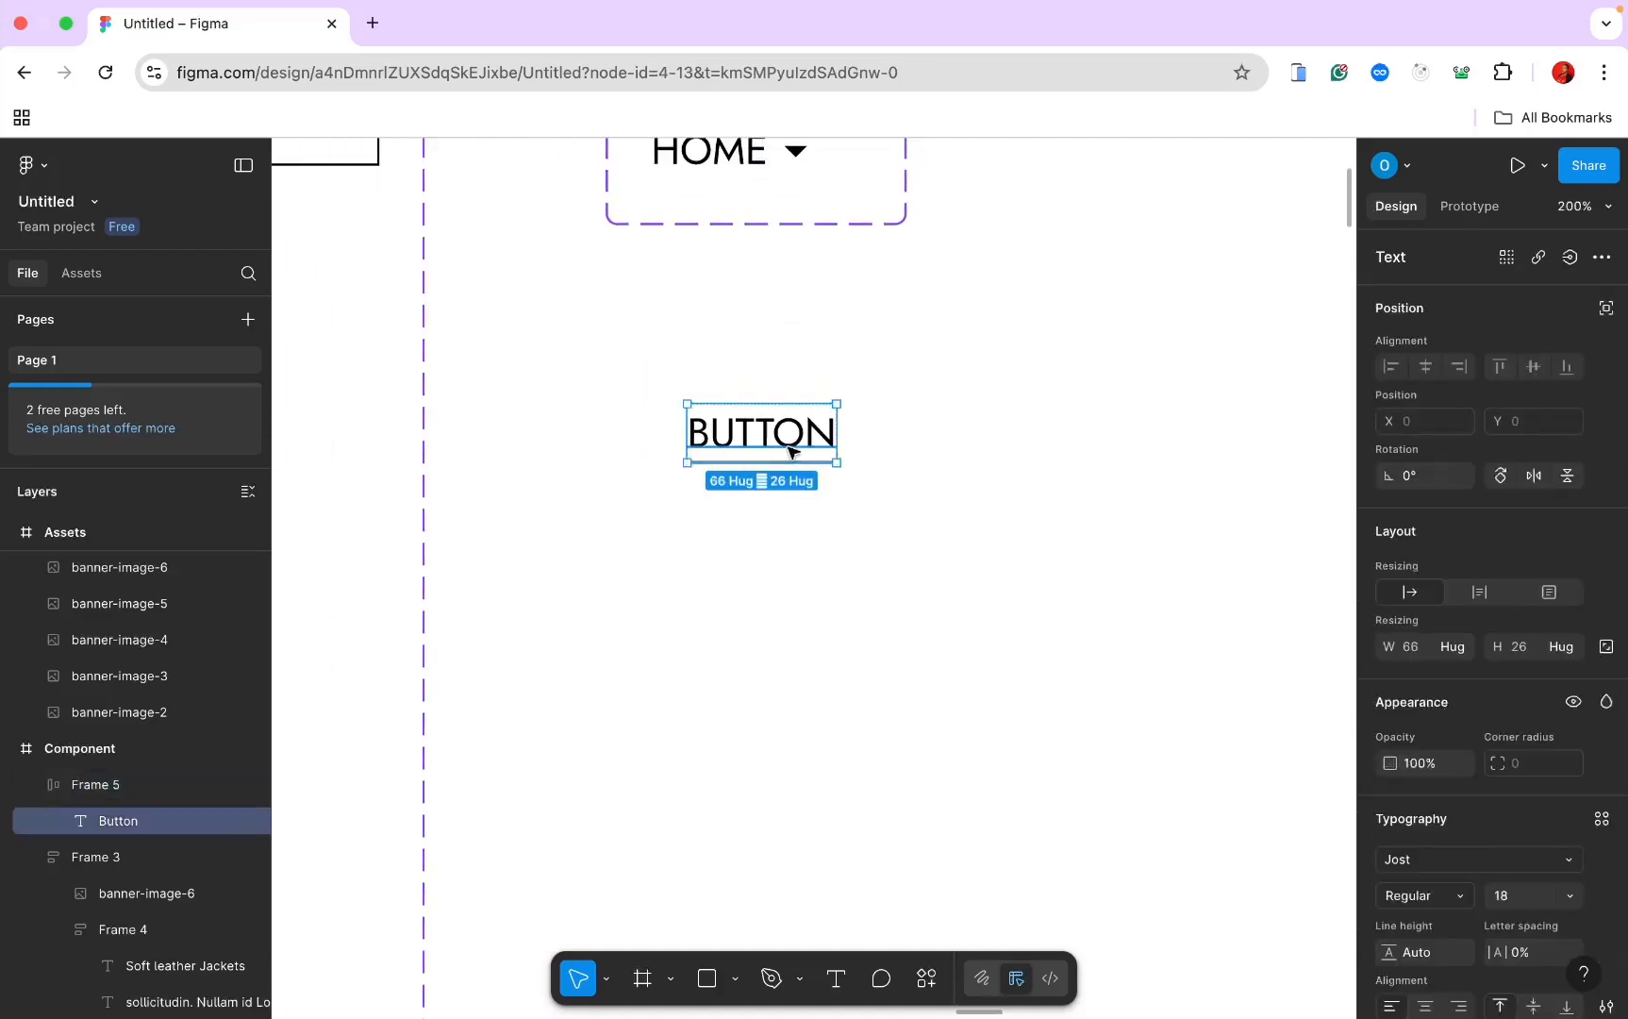
scroll(1515, 783, down, 3)
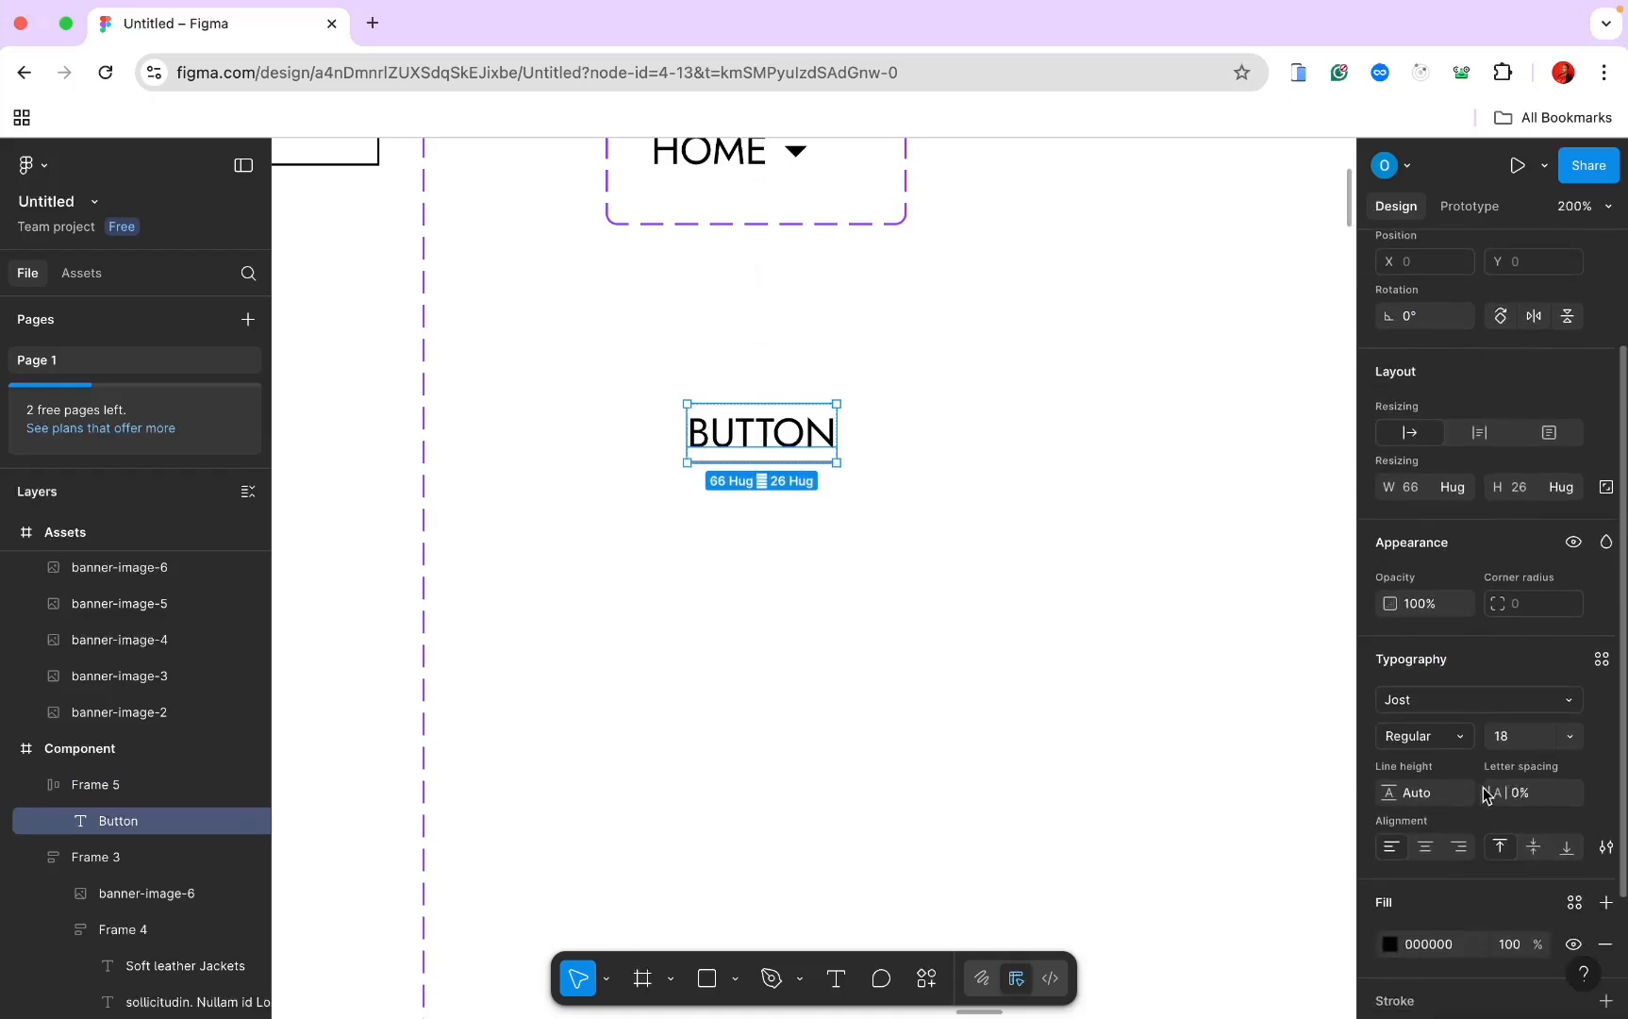
drag(1500, 791, 1533, 797)
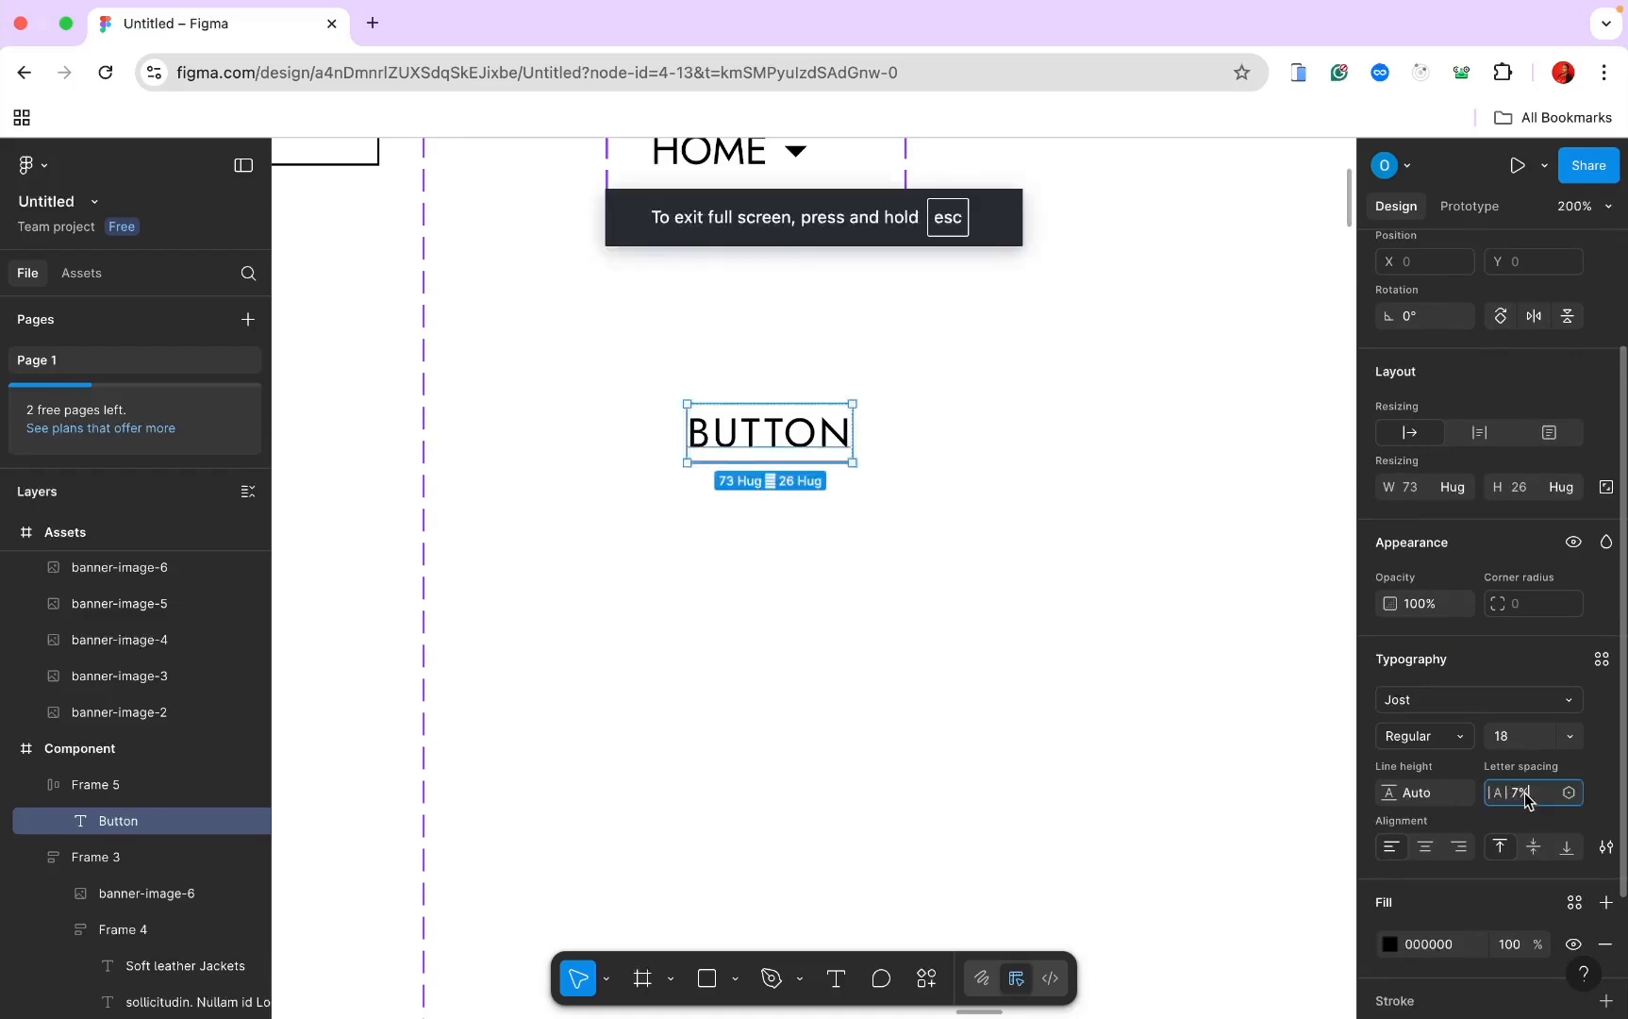
click(1524, 793)
text(6)
key(Return)
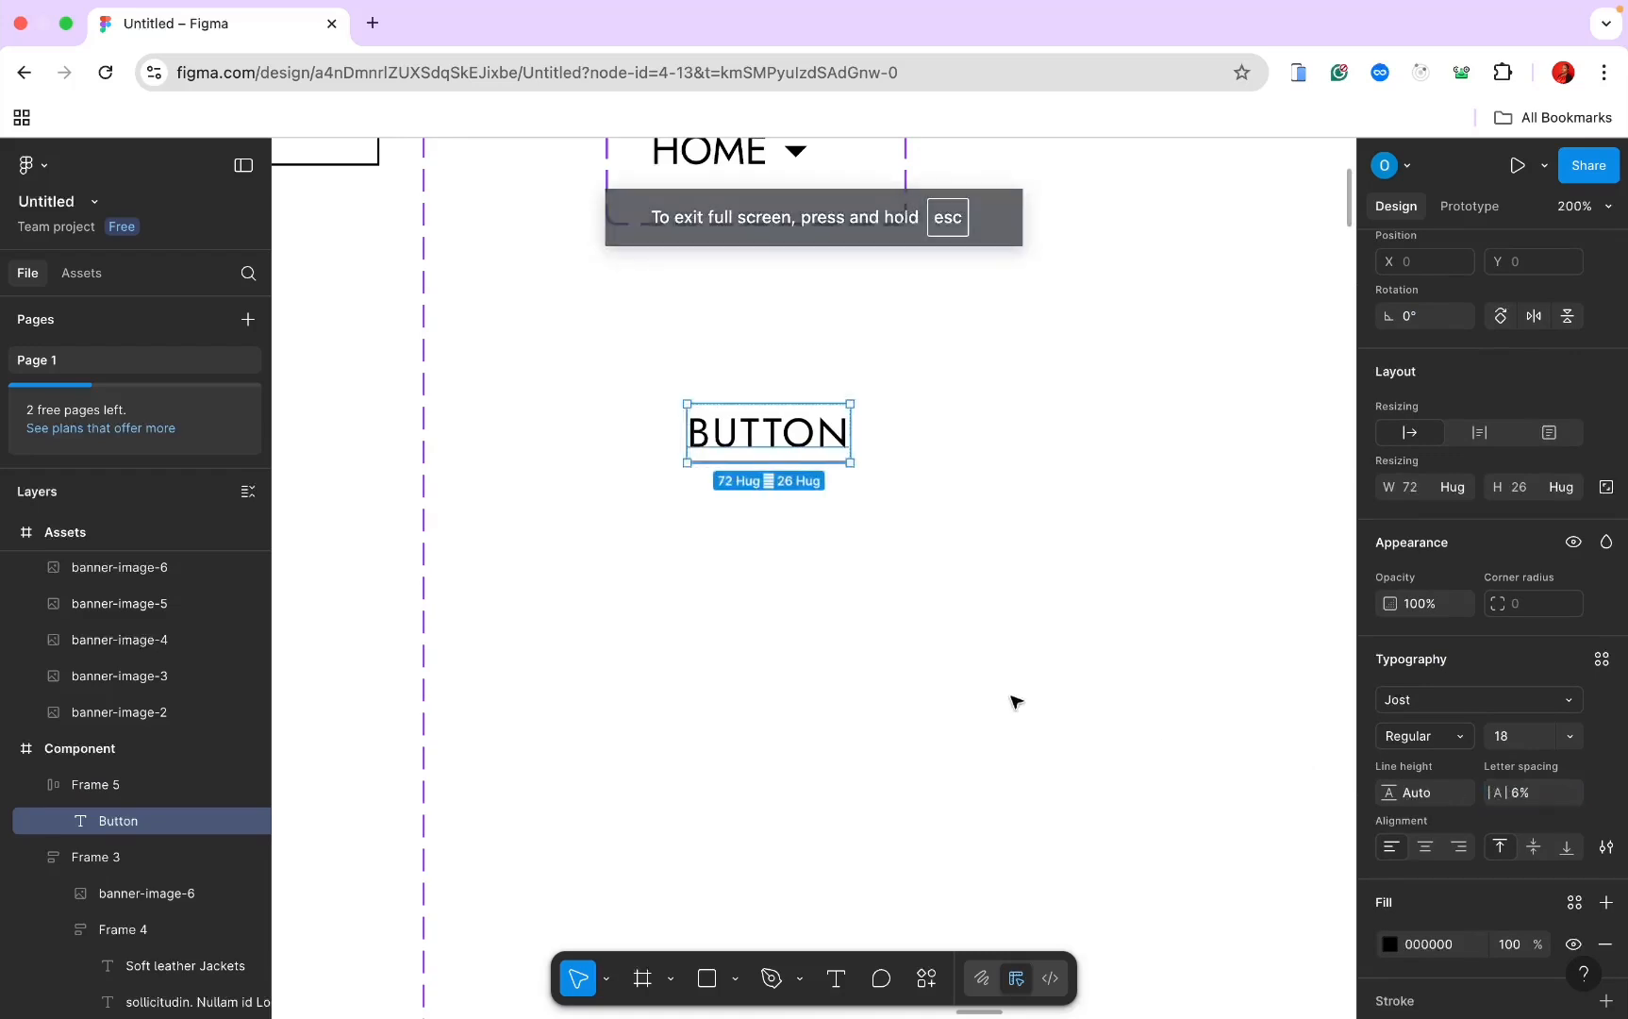
click(1014, 702)
scroll(1007, 698, down, 2)
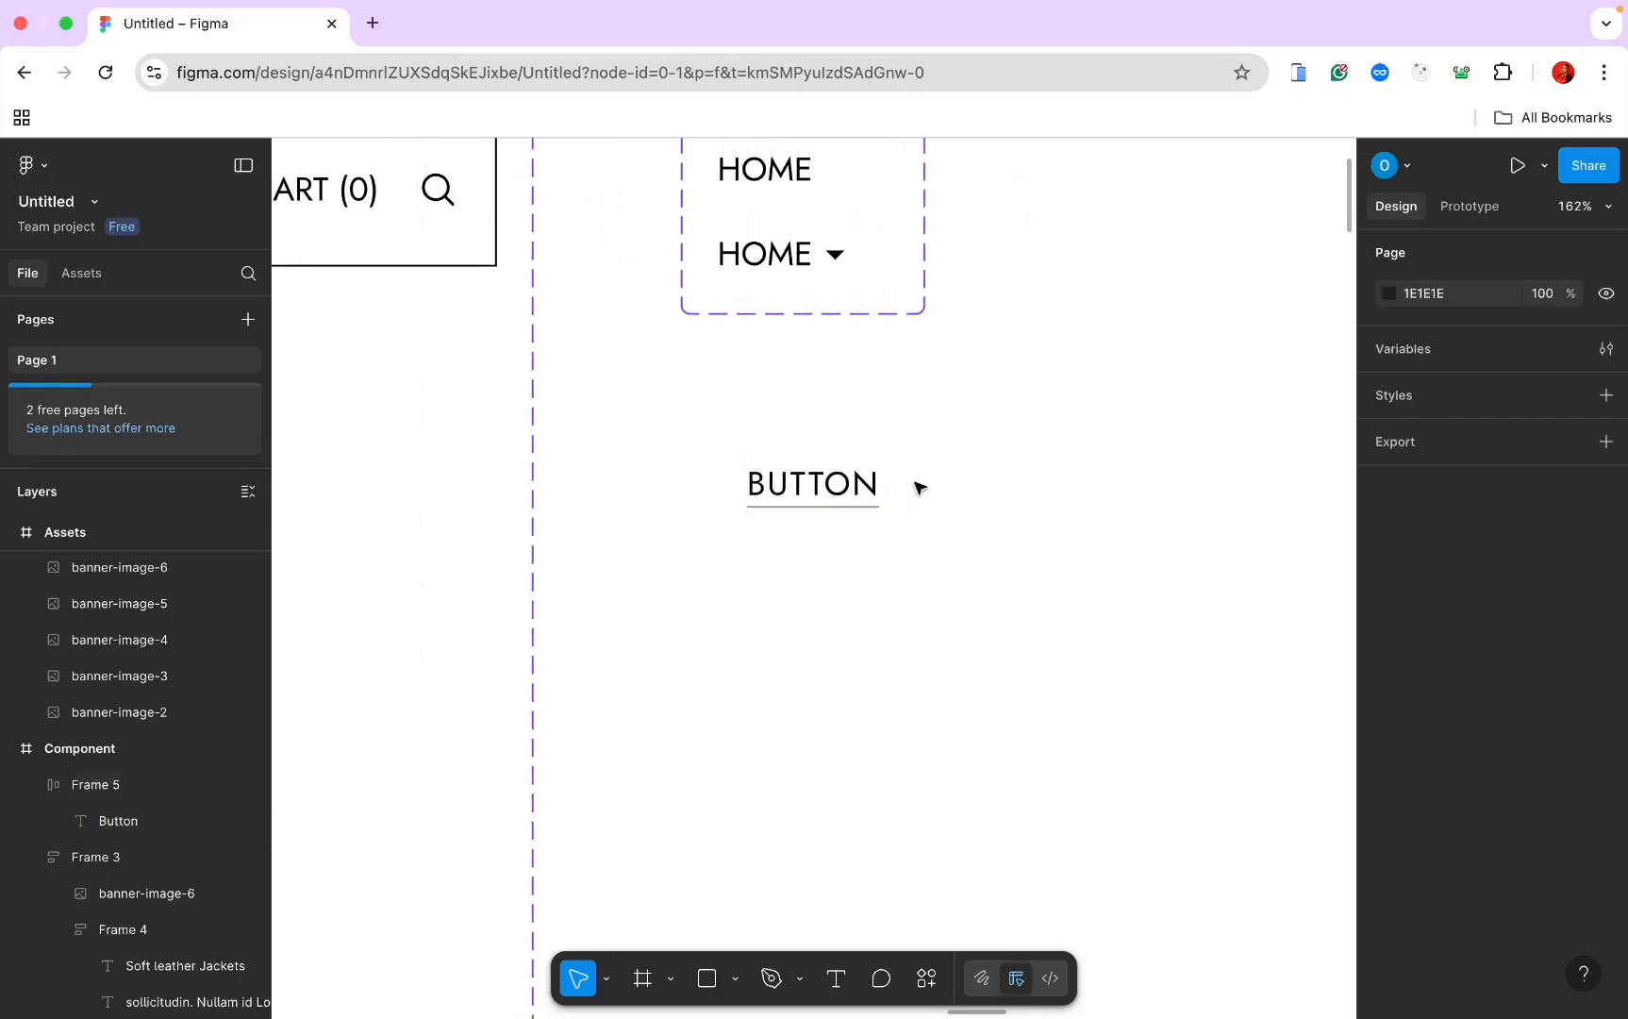
Step: Turn the BUTTON frame into a component and add a second variant
click(866, 484)
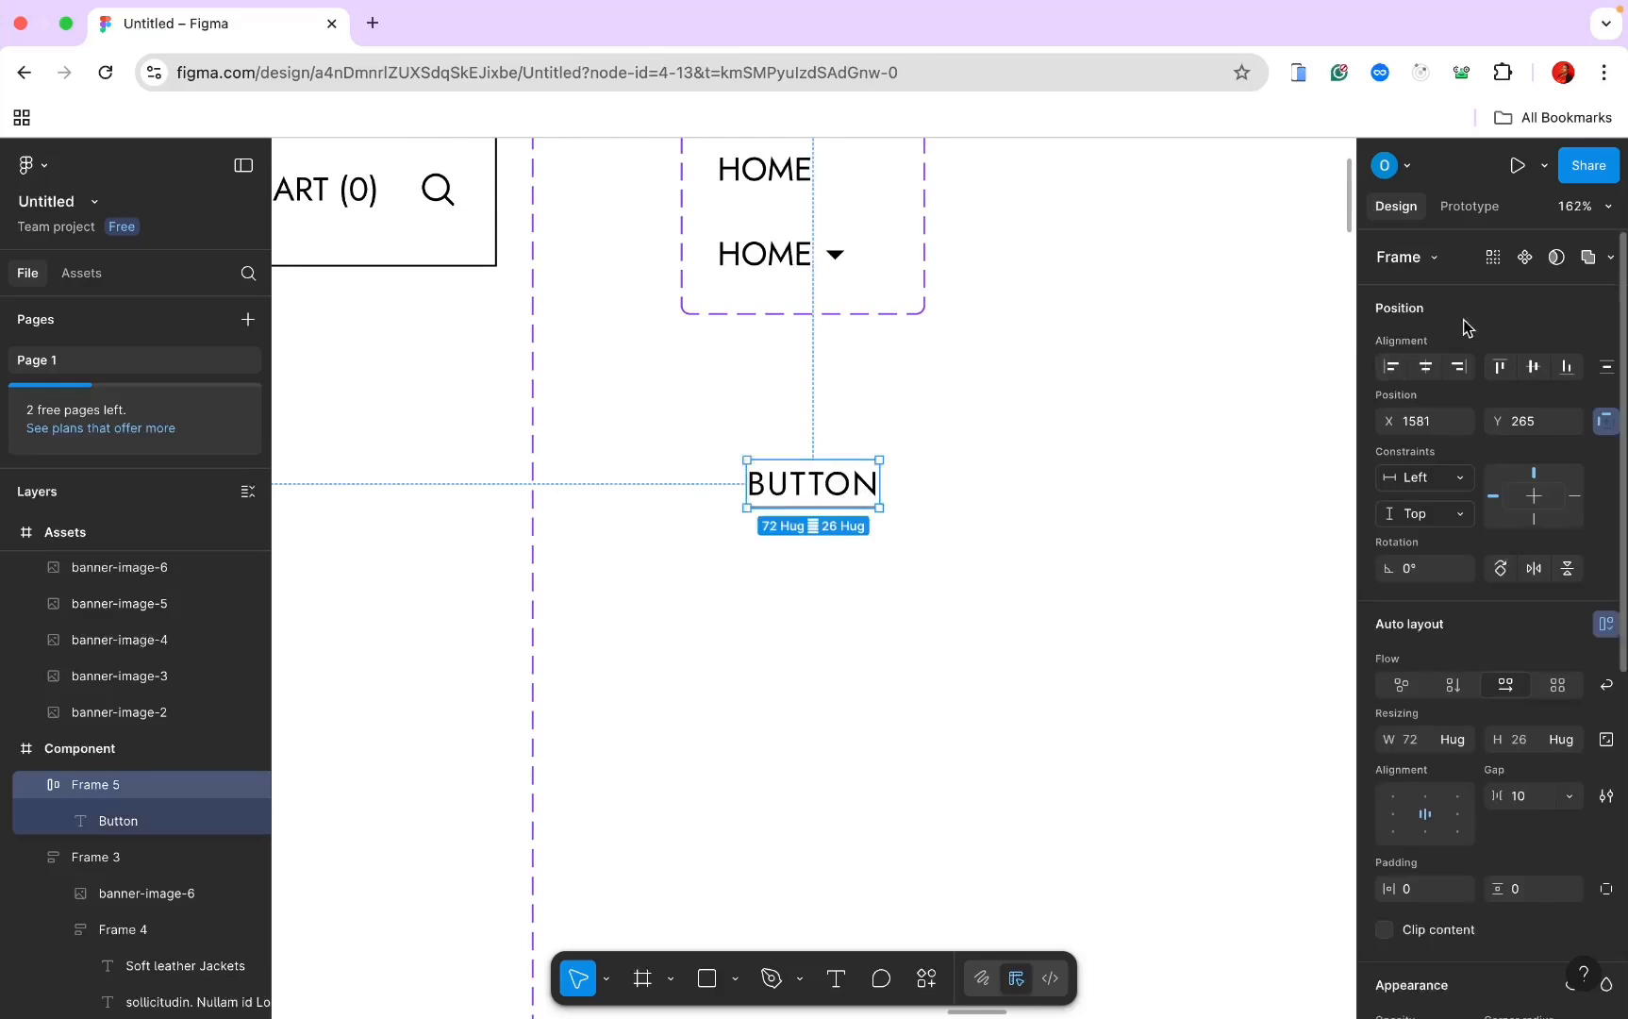
click(1526, 258)
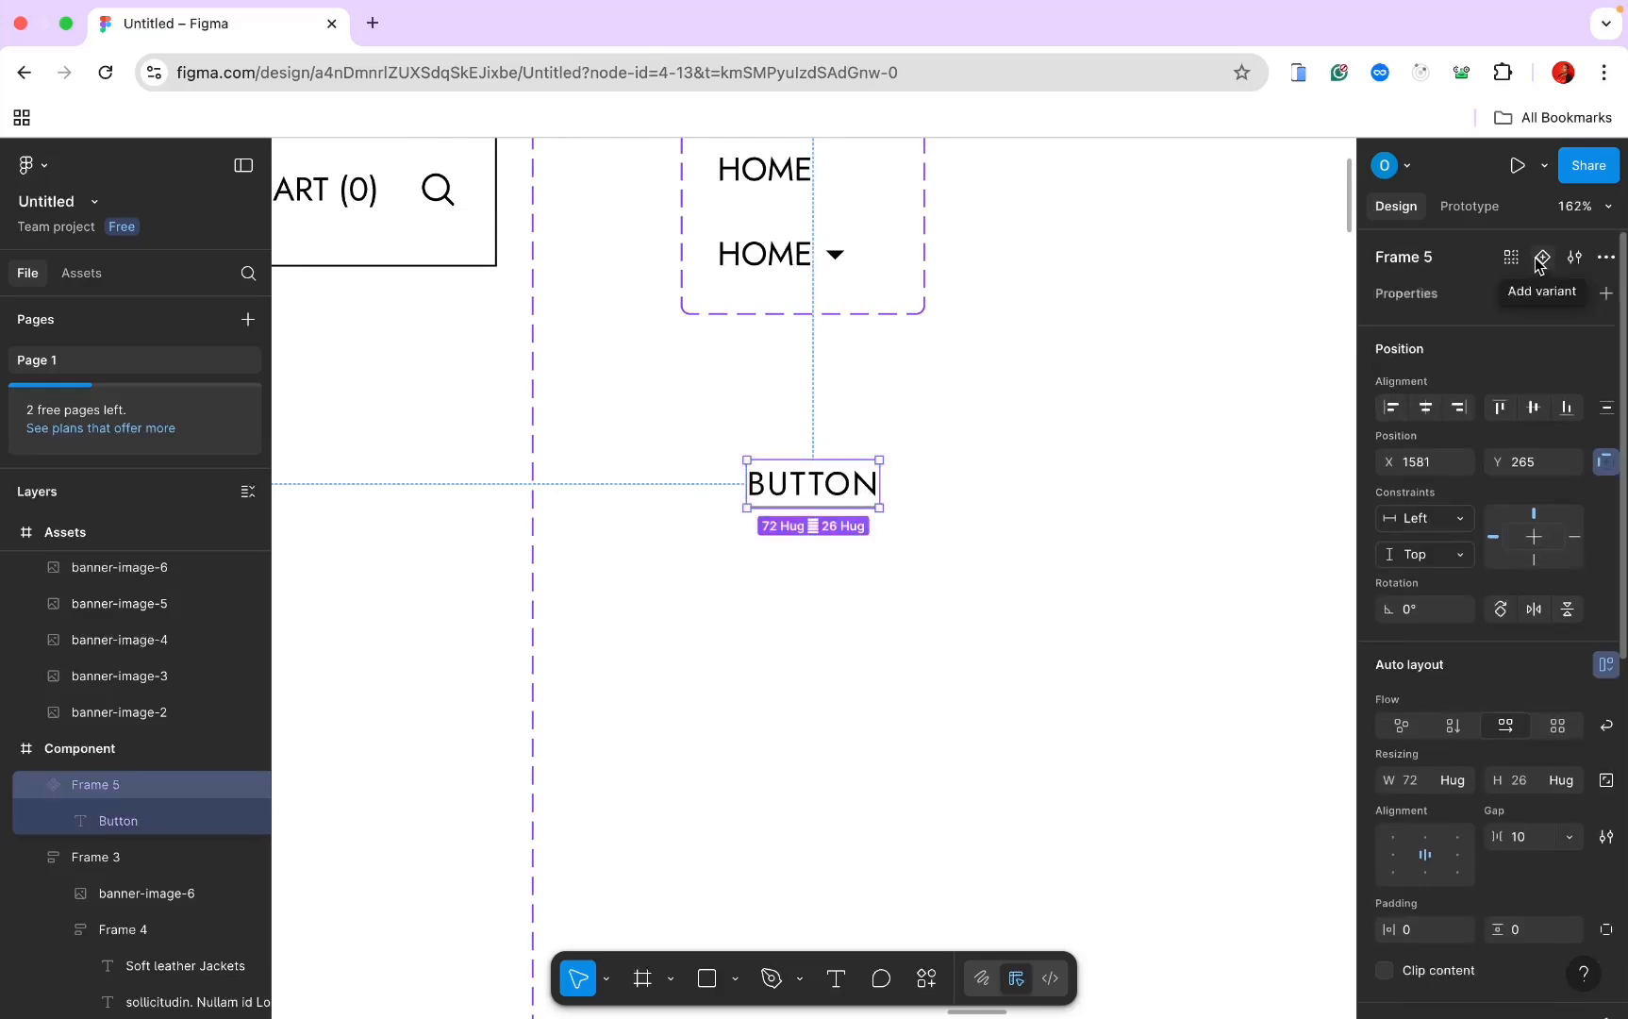
click(1543, 256)
scroll(1149, 529, up, 2)
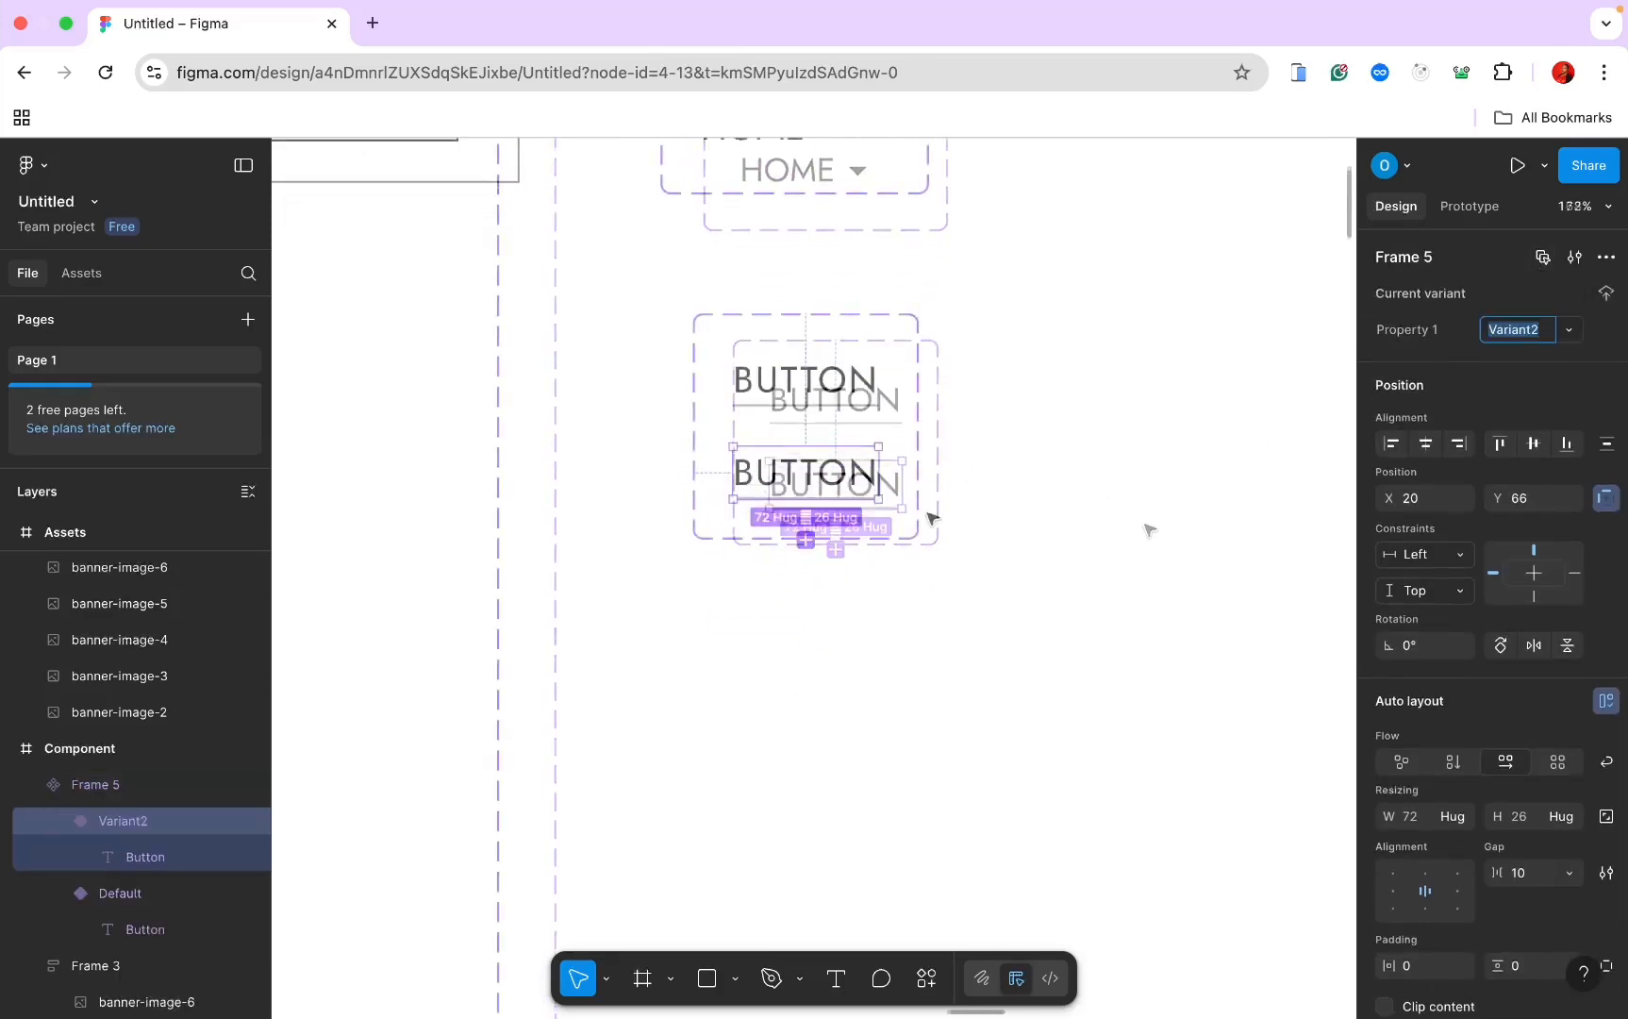
scroll(1500, 788, down, 8)
scroll(1500, 788, down, 1)
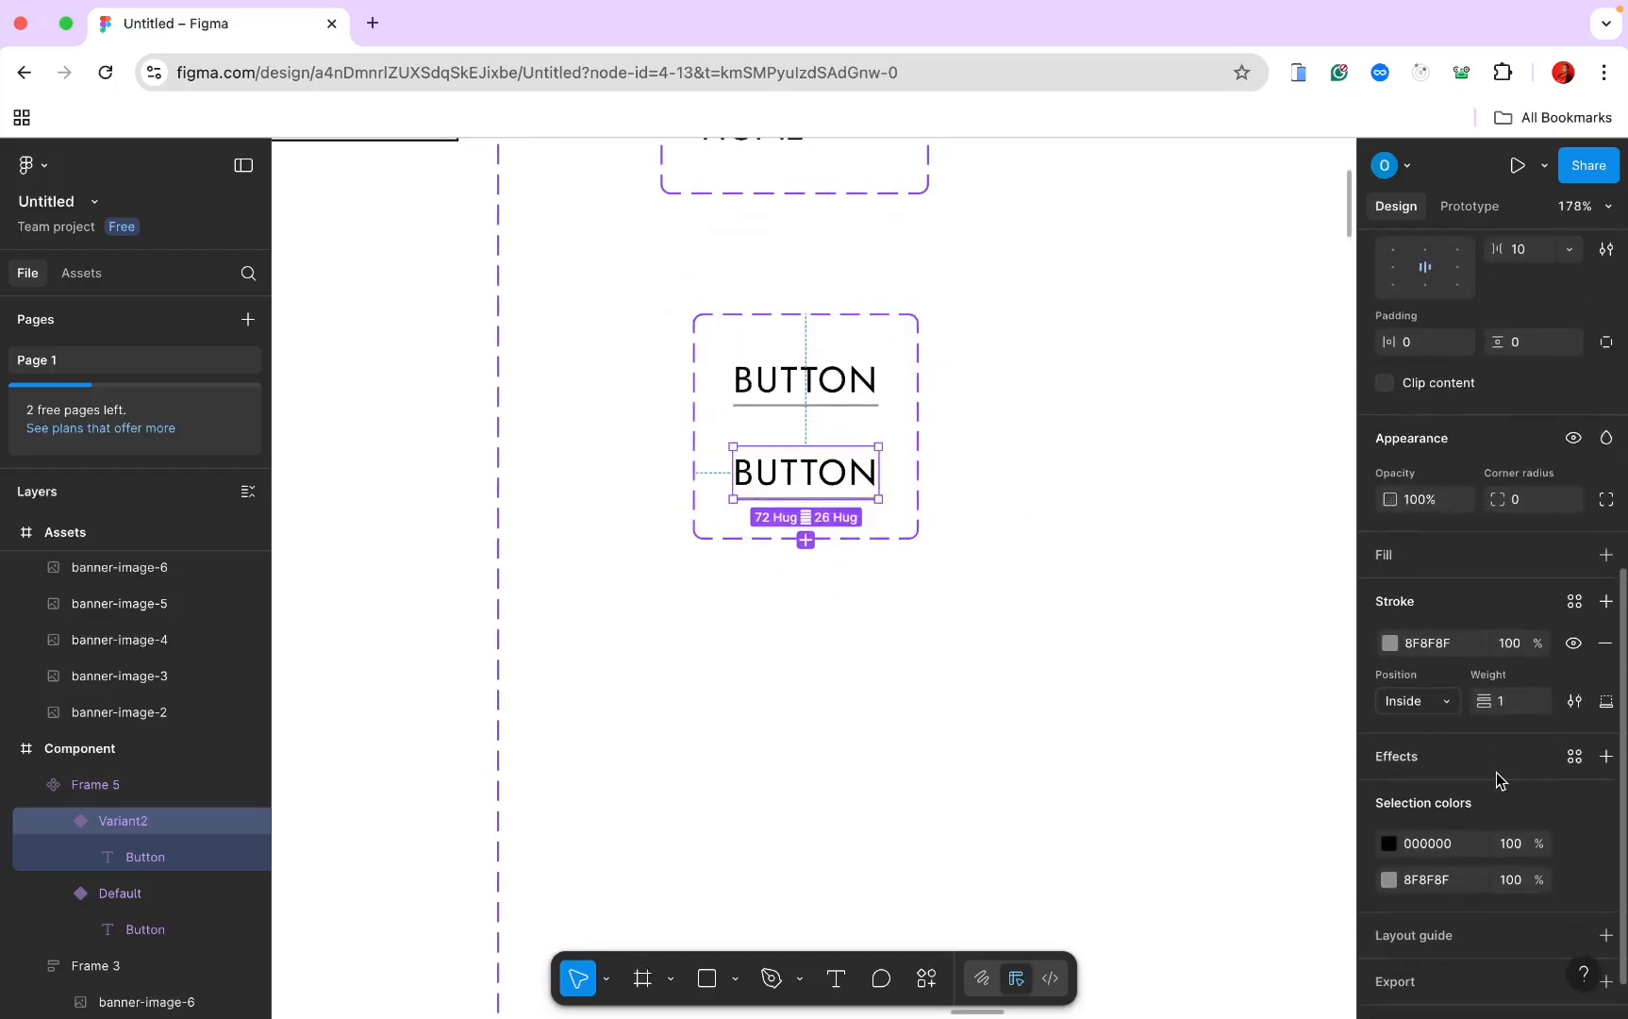
Step: Style Variant2 with no stroke, a black 000000 fill and white FFFFFF text
click(1606, 642)
click(1607, 555)
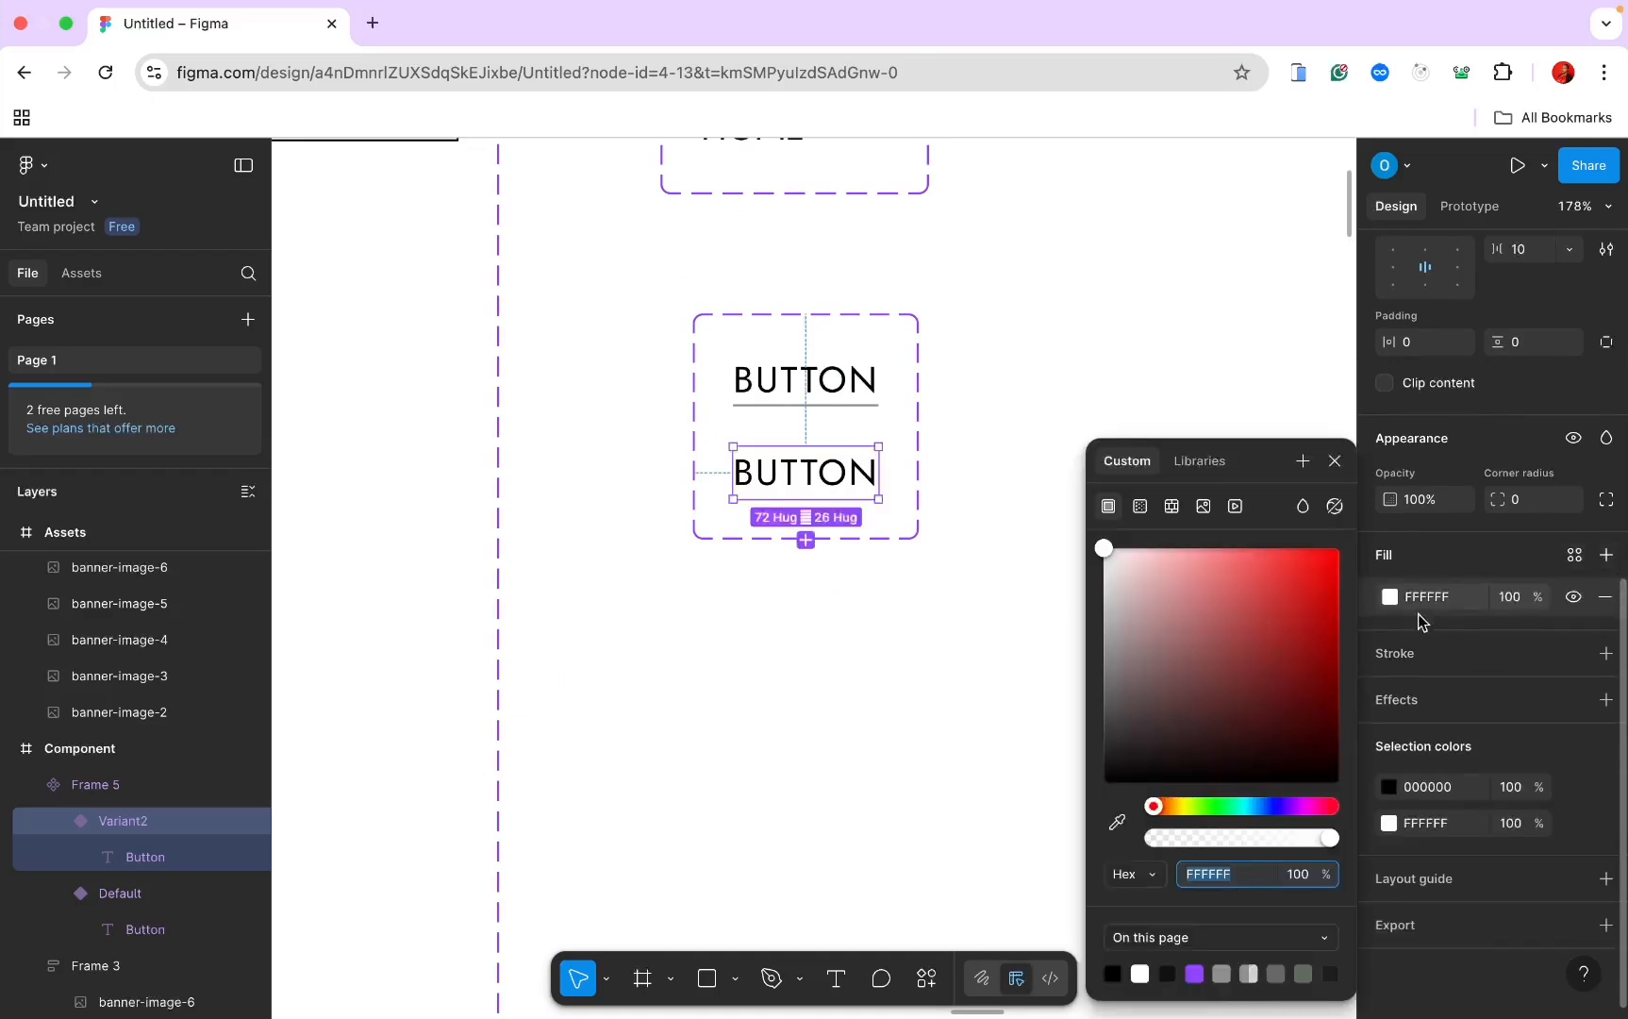
click(1116, 972)
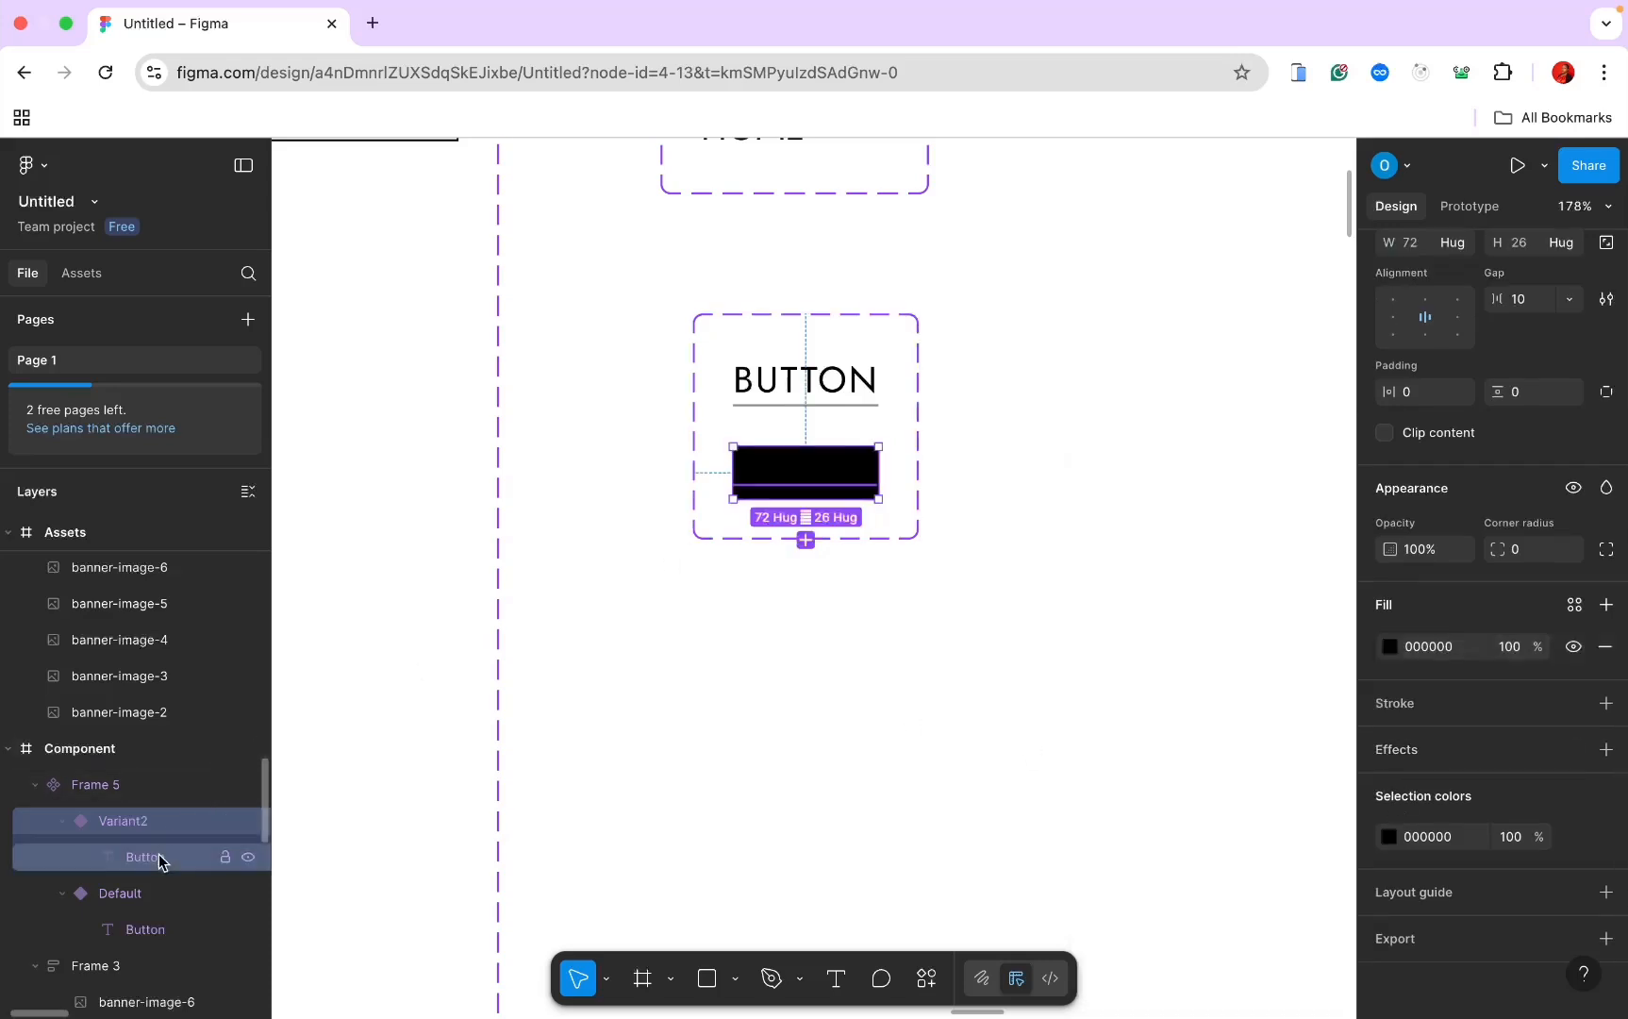
click(160, 857)
click(1394, 789)
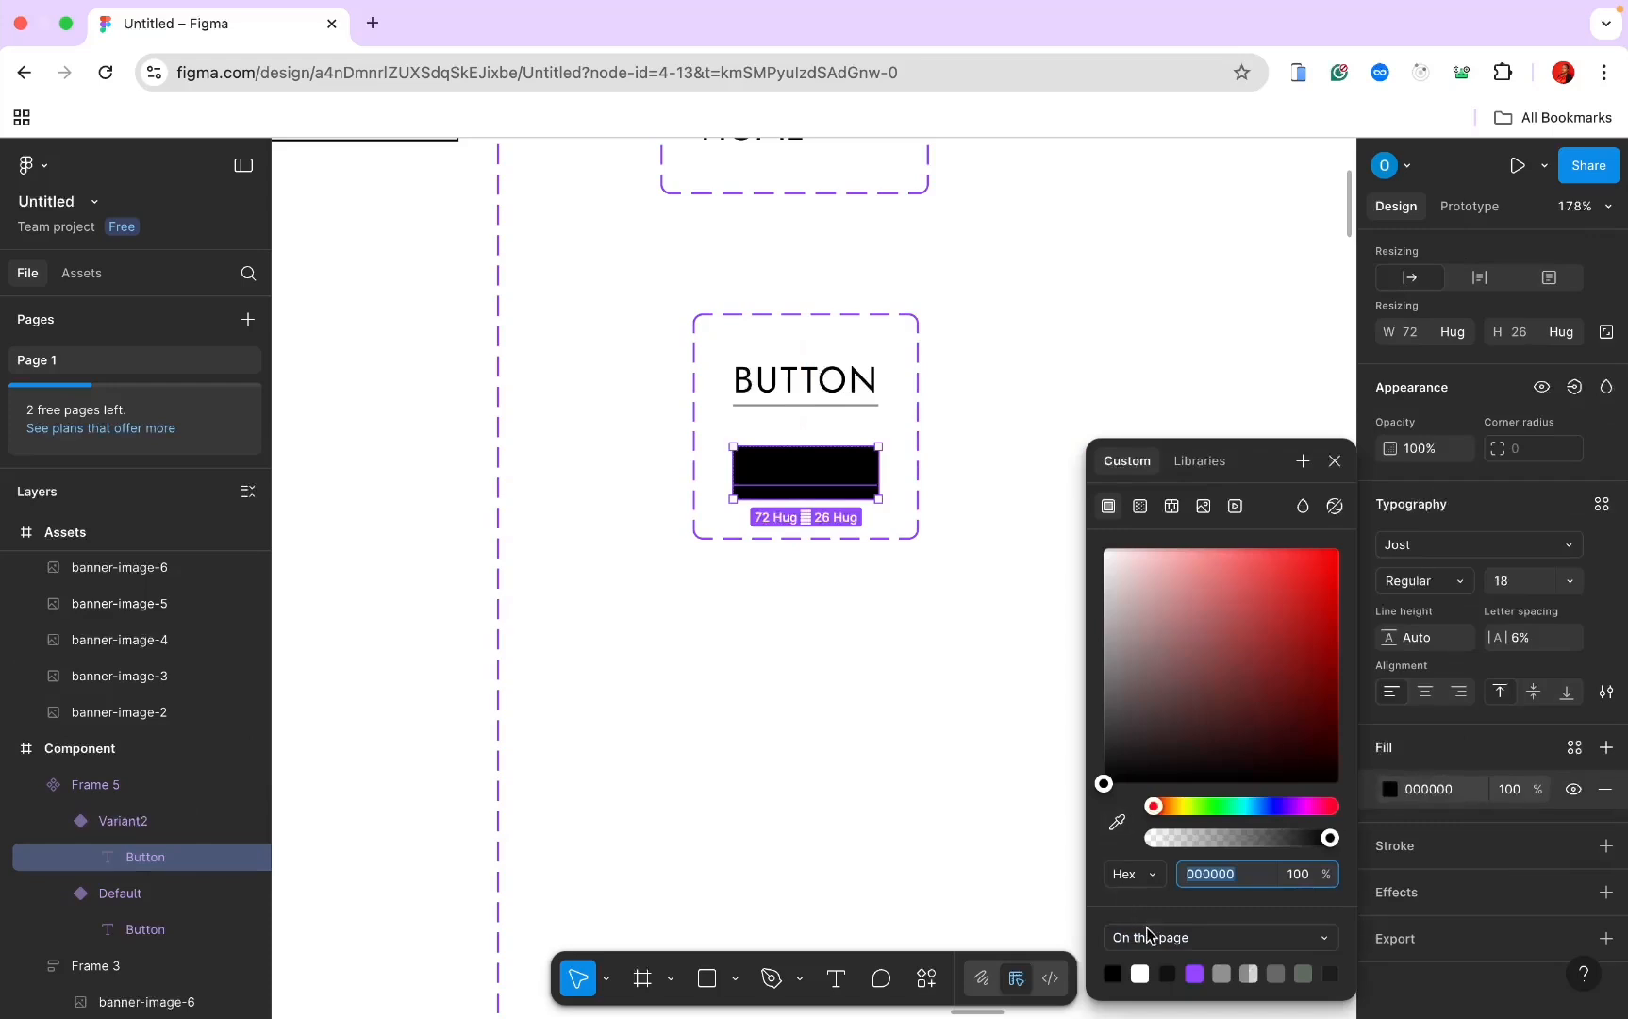
click(1143, 969)
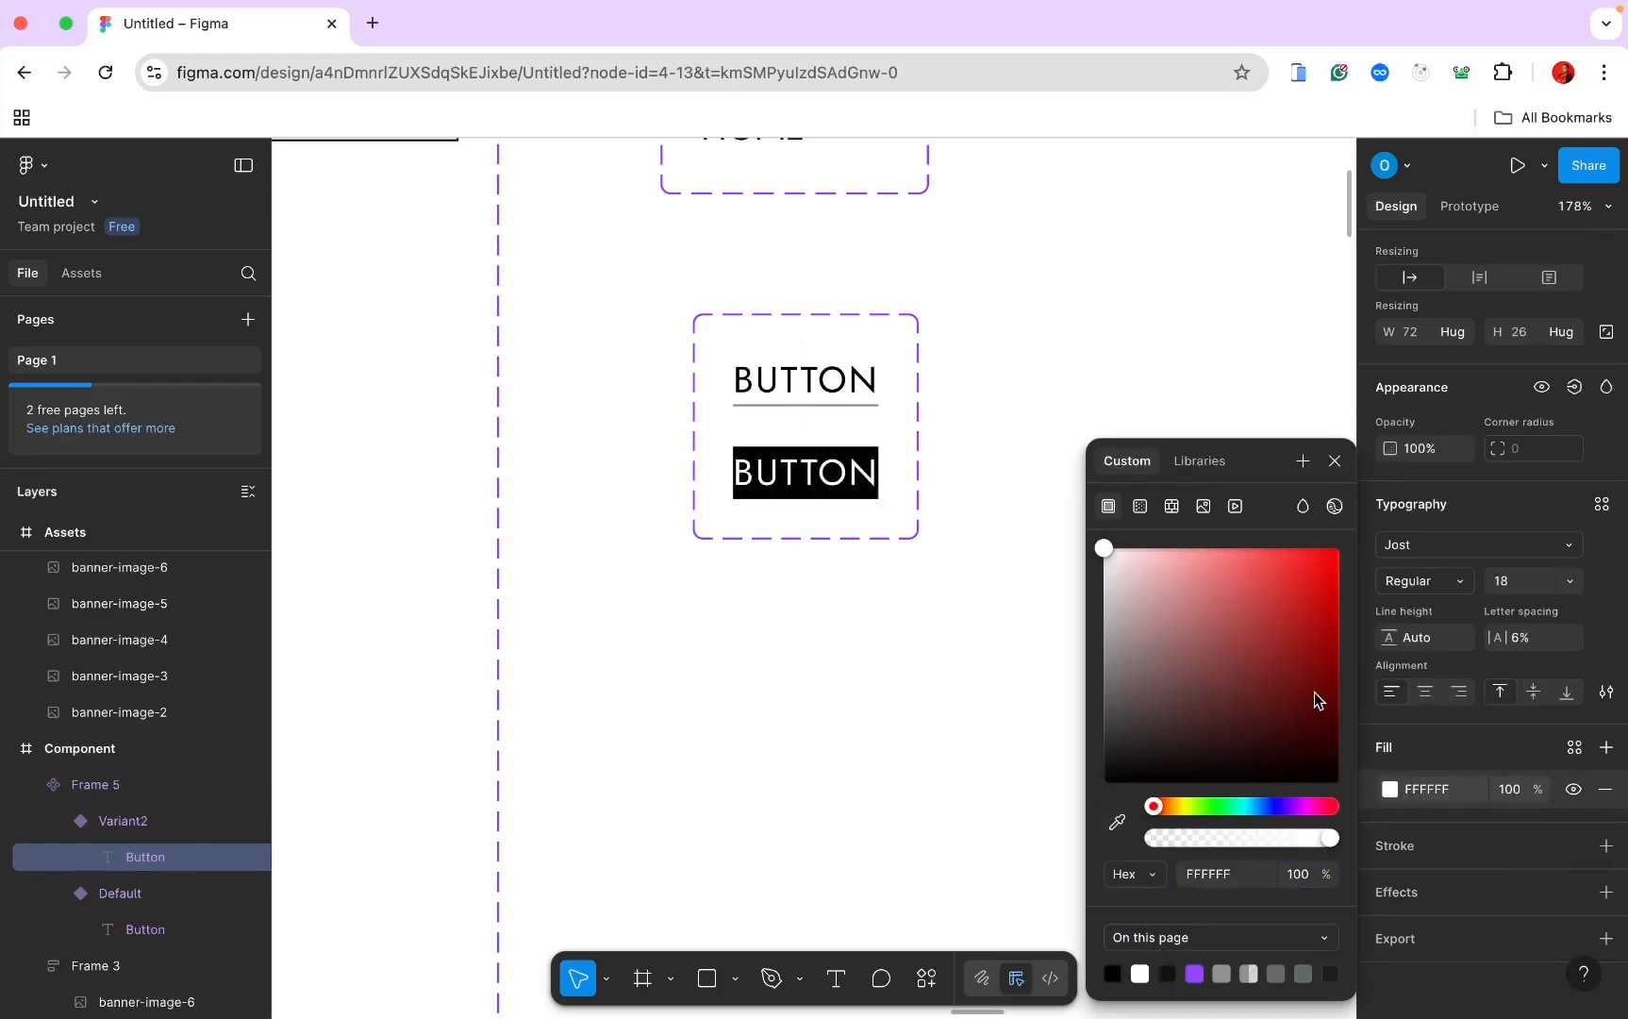
click(1156, 378)
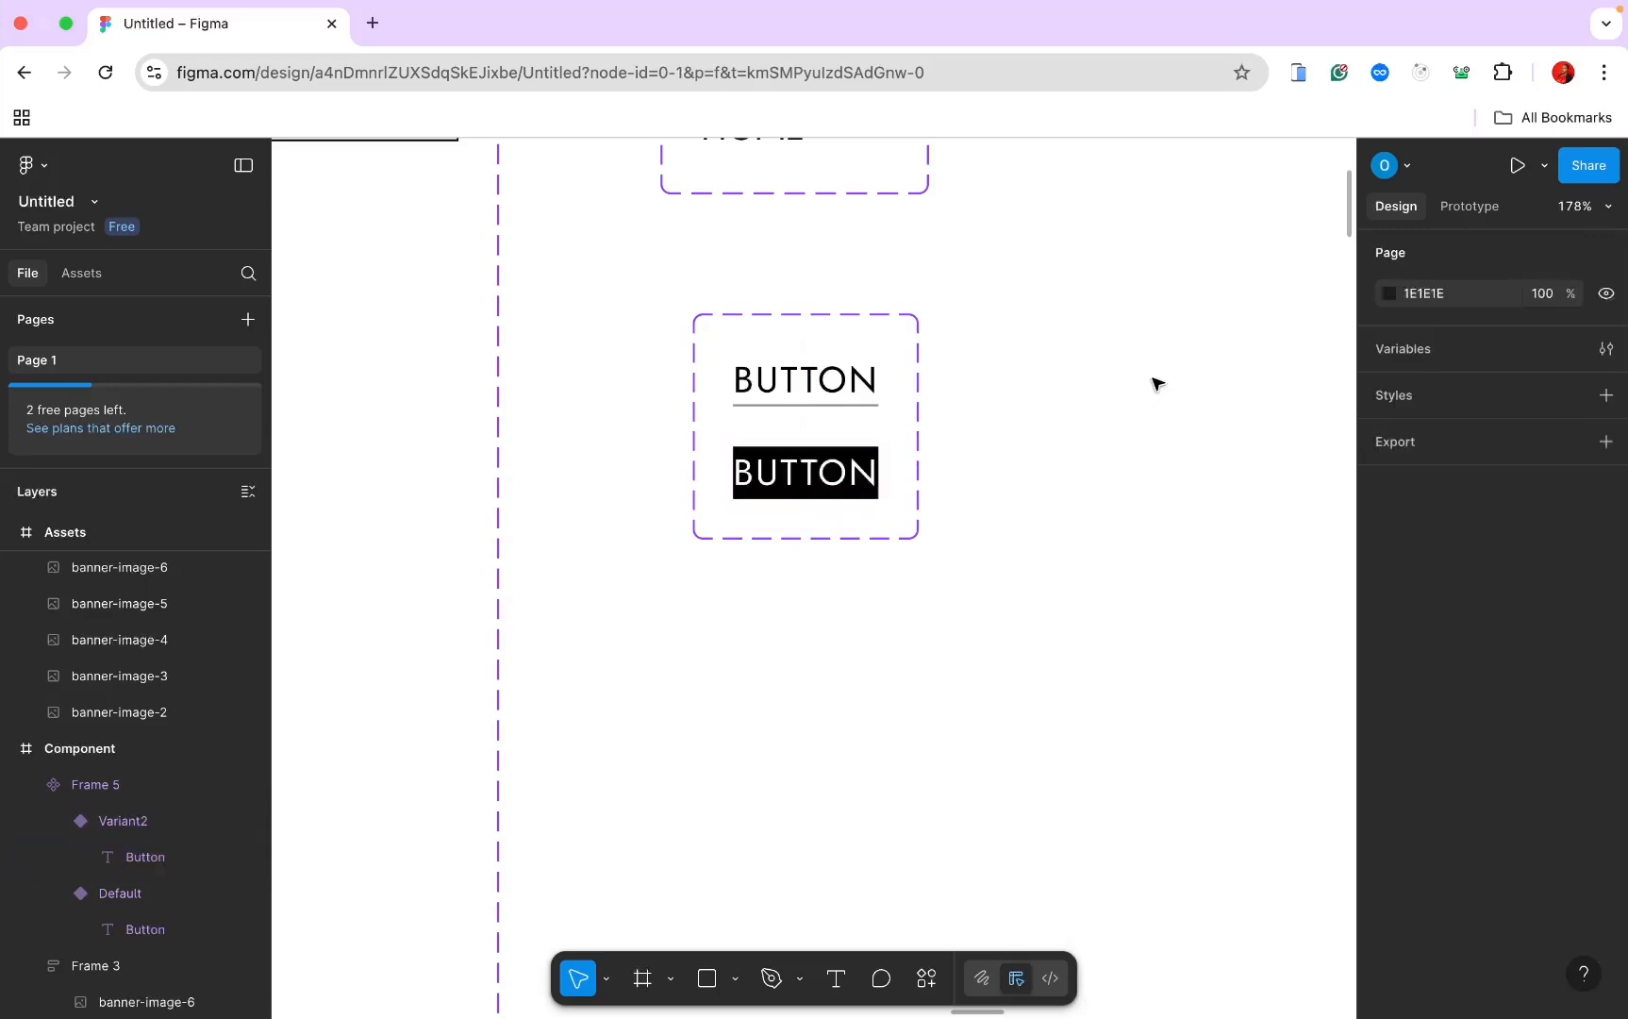
click(855, 477)
Step: Give the black button 12 horizontal padding, 5 vertical padding and a 5 corner radius
scroll(1450, 766, down, 2)
scroll(1450, 766, down, 2)
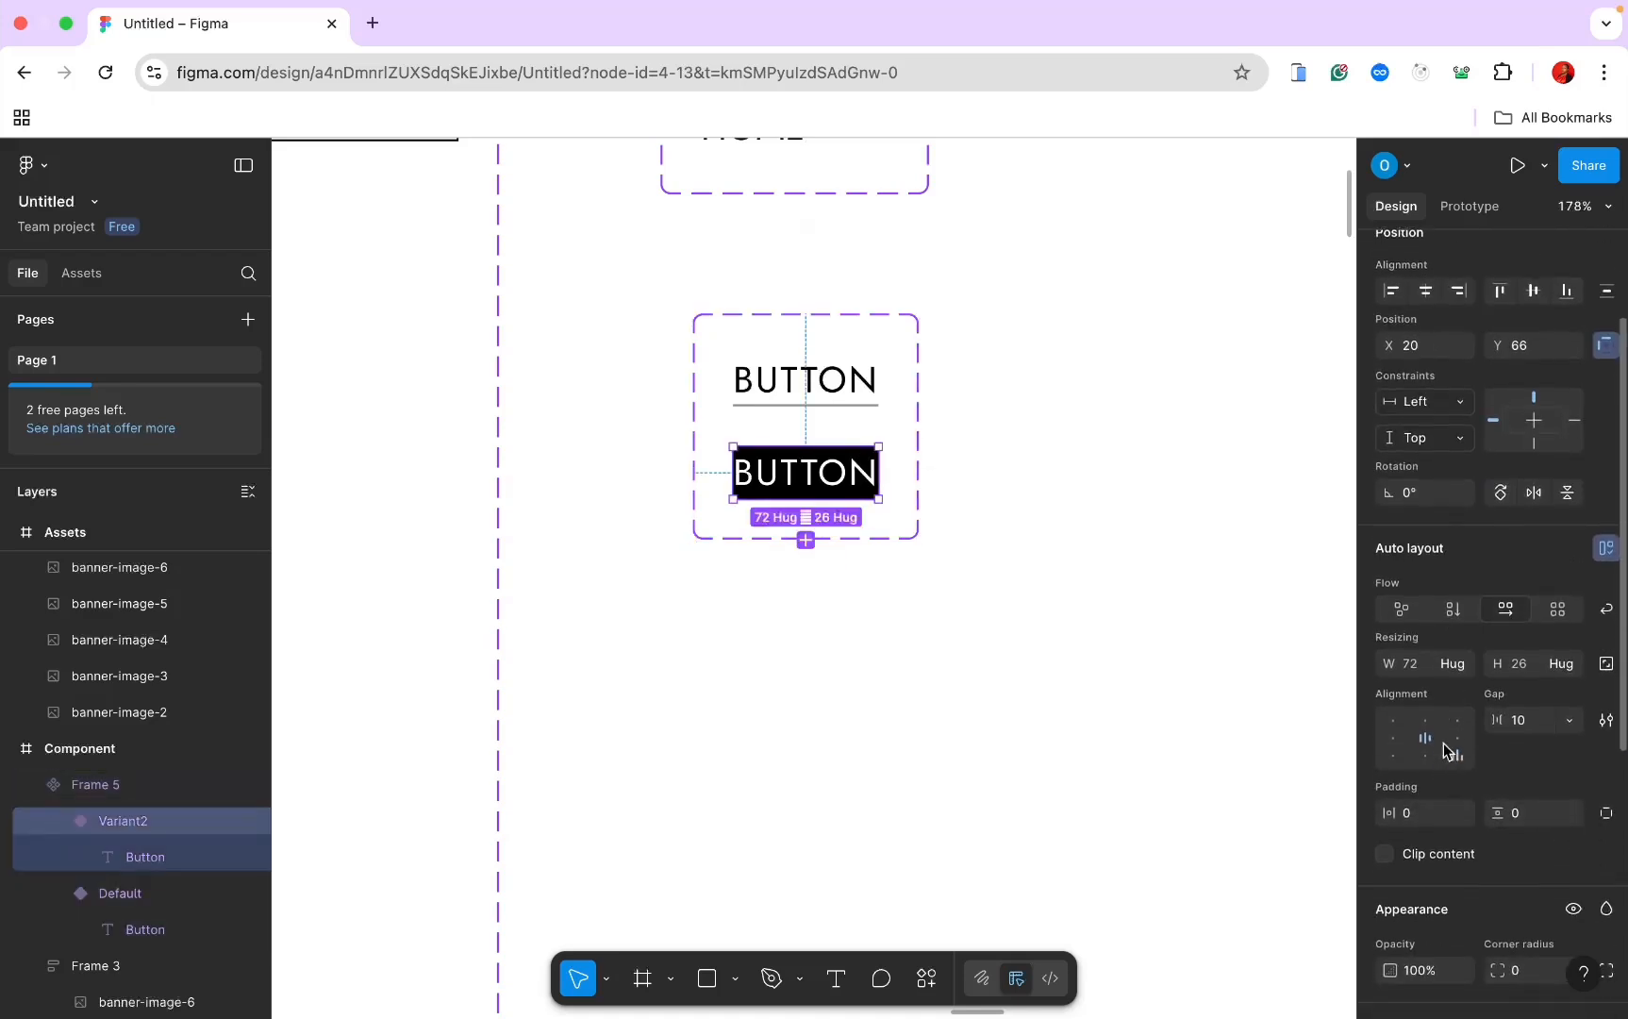
click(1409, 813)
text(1)
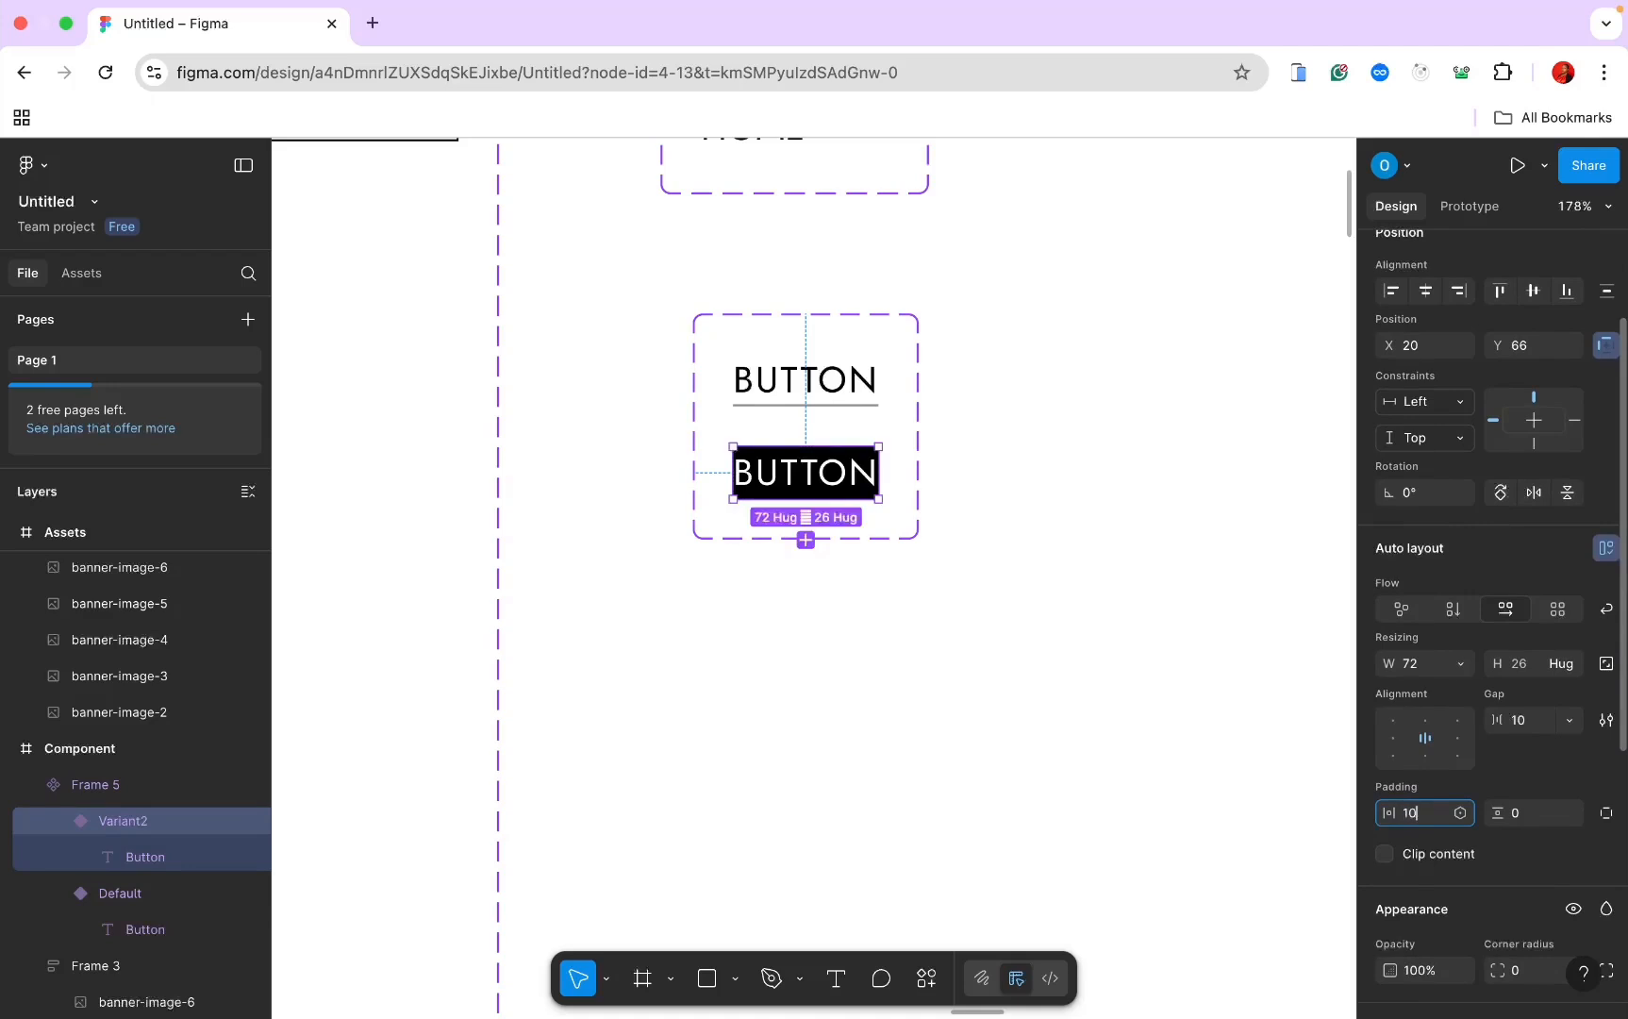
key(Return)
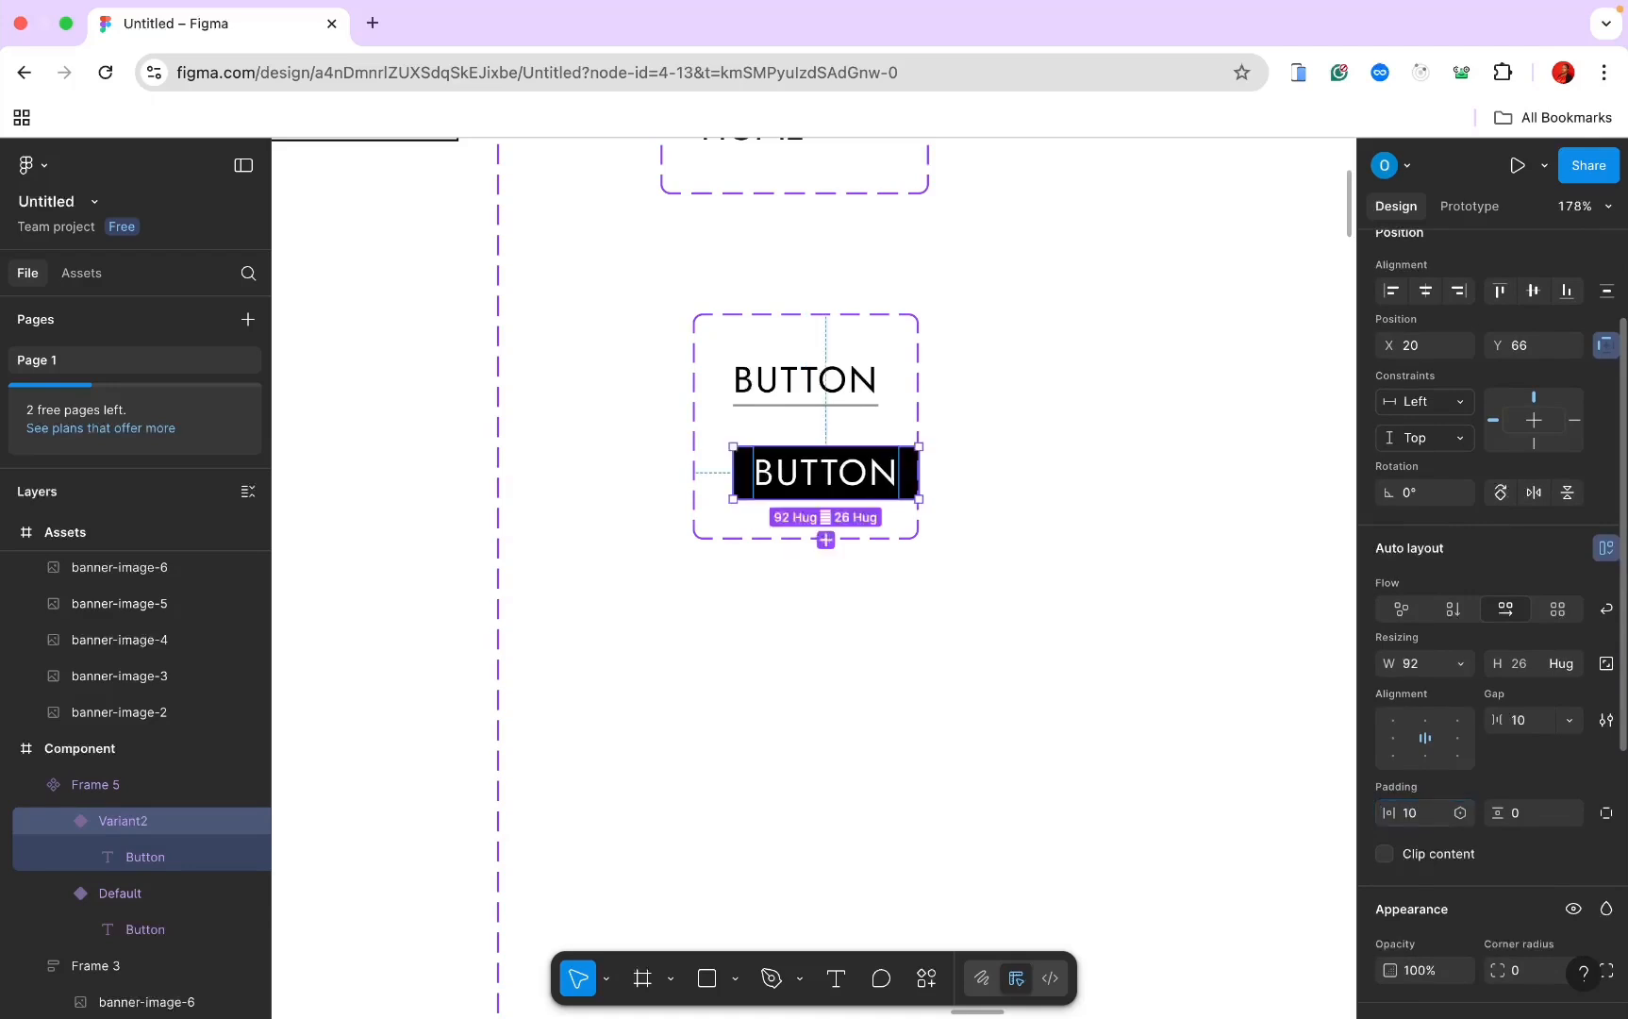
click(1523, 813)
text(5)
key(Return)
scroll(1528, 764, down, 2)
click(1412, 742)
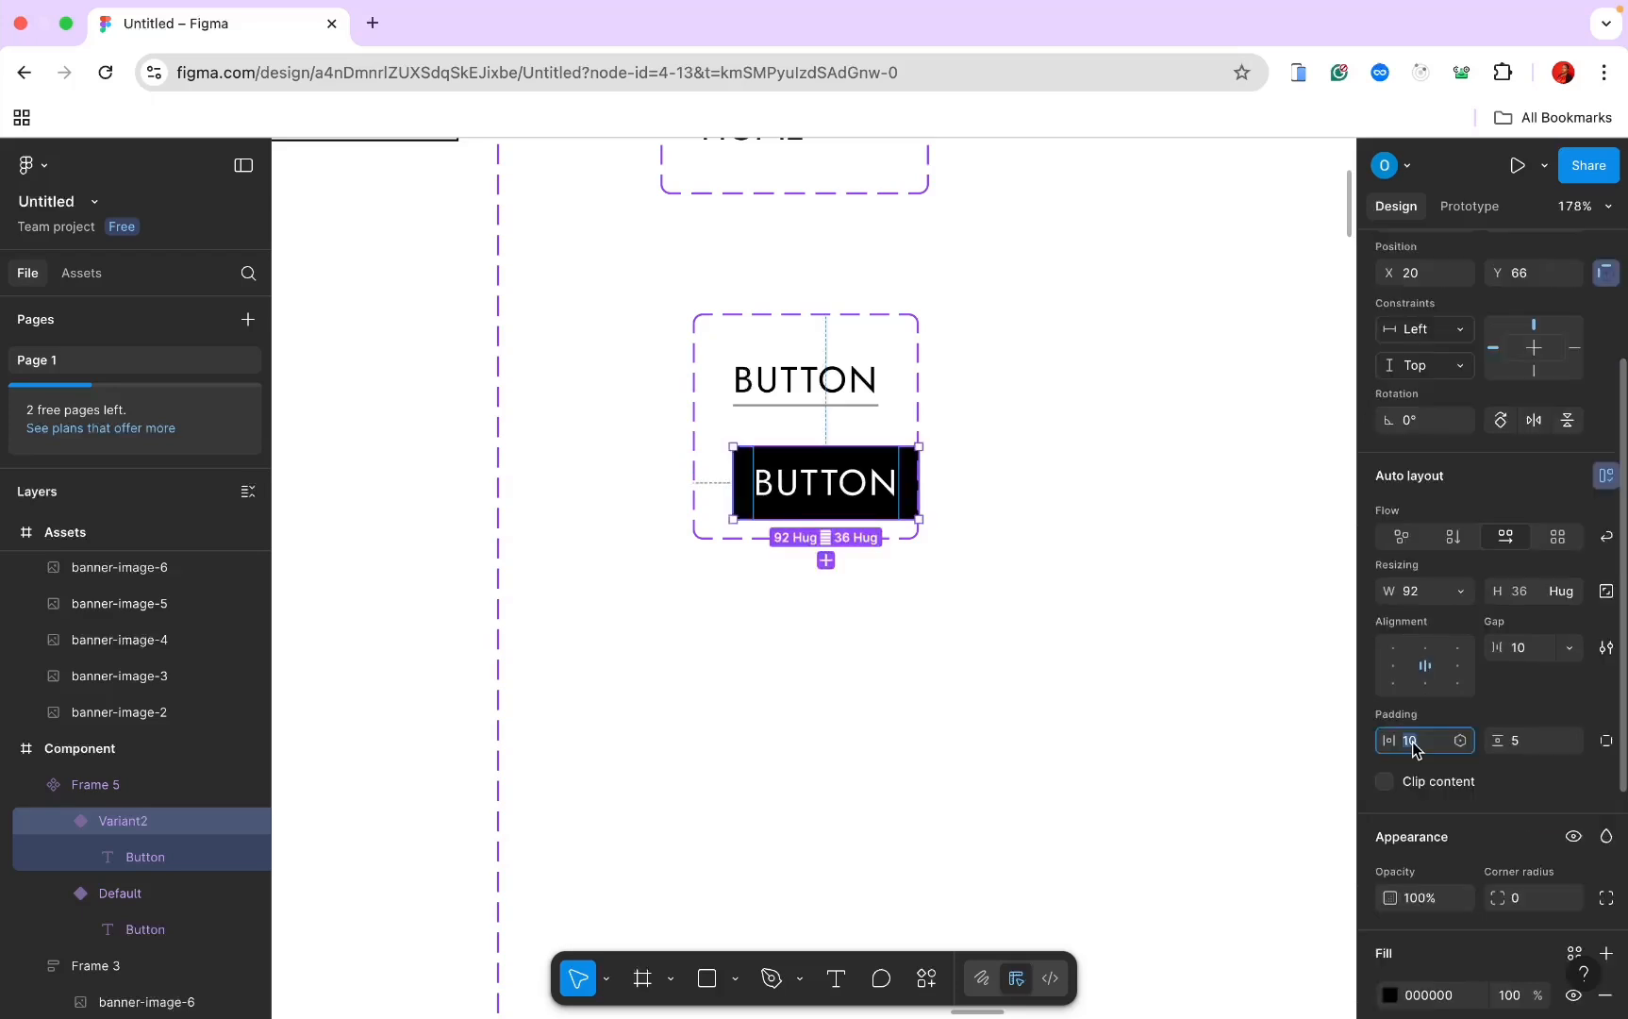
key(Return)
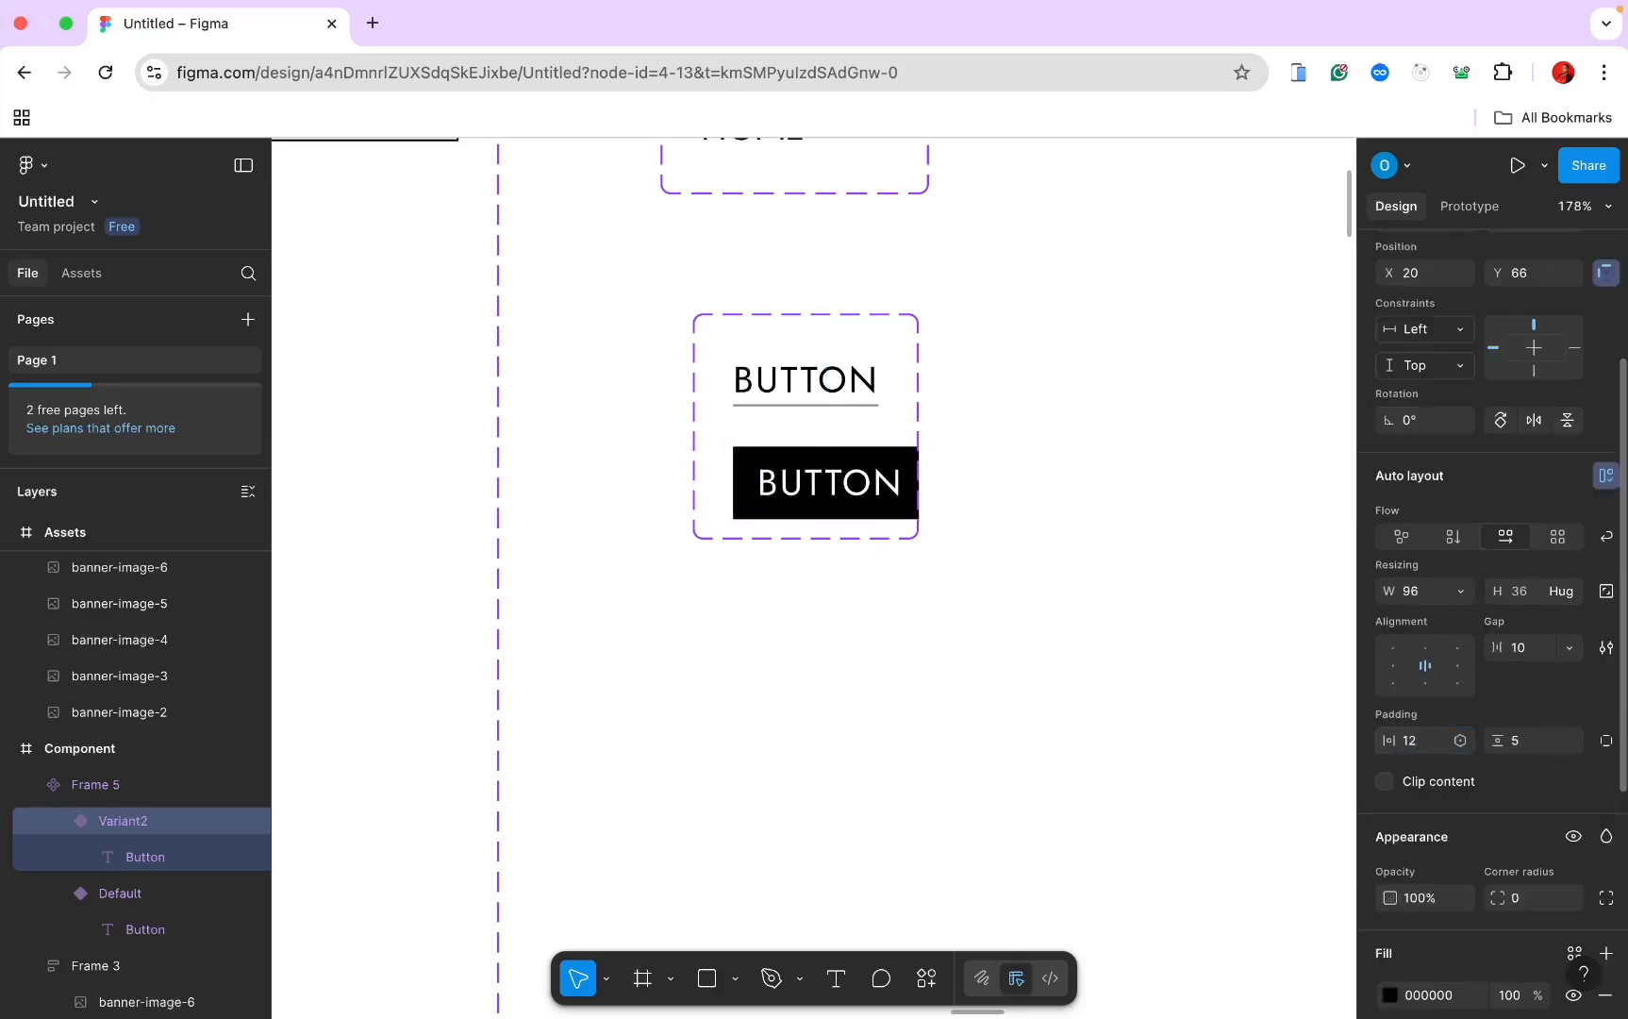
click(1516, 901)
text(5)
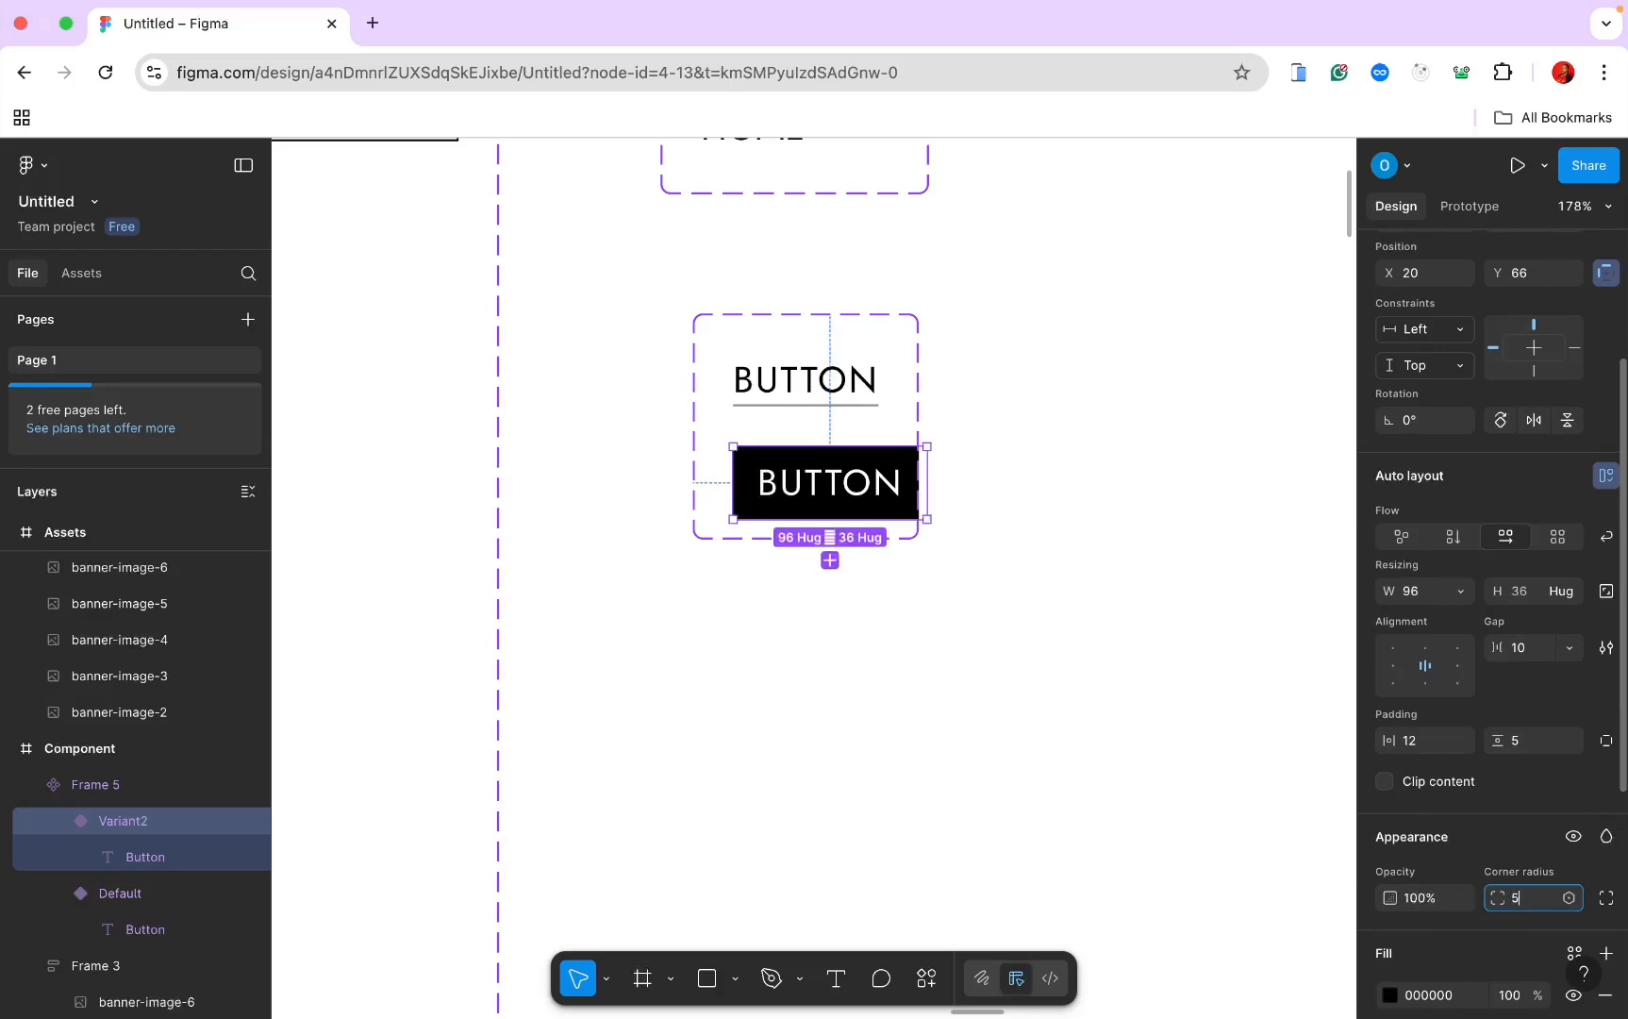
key(Return)
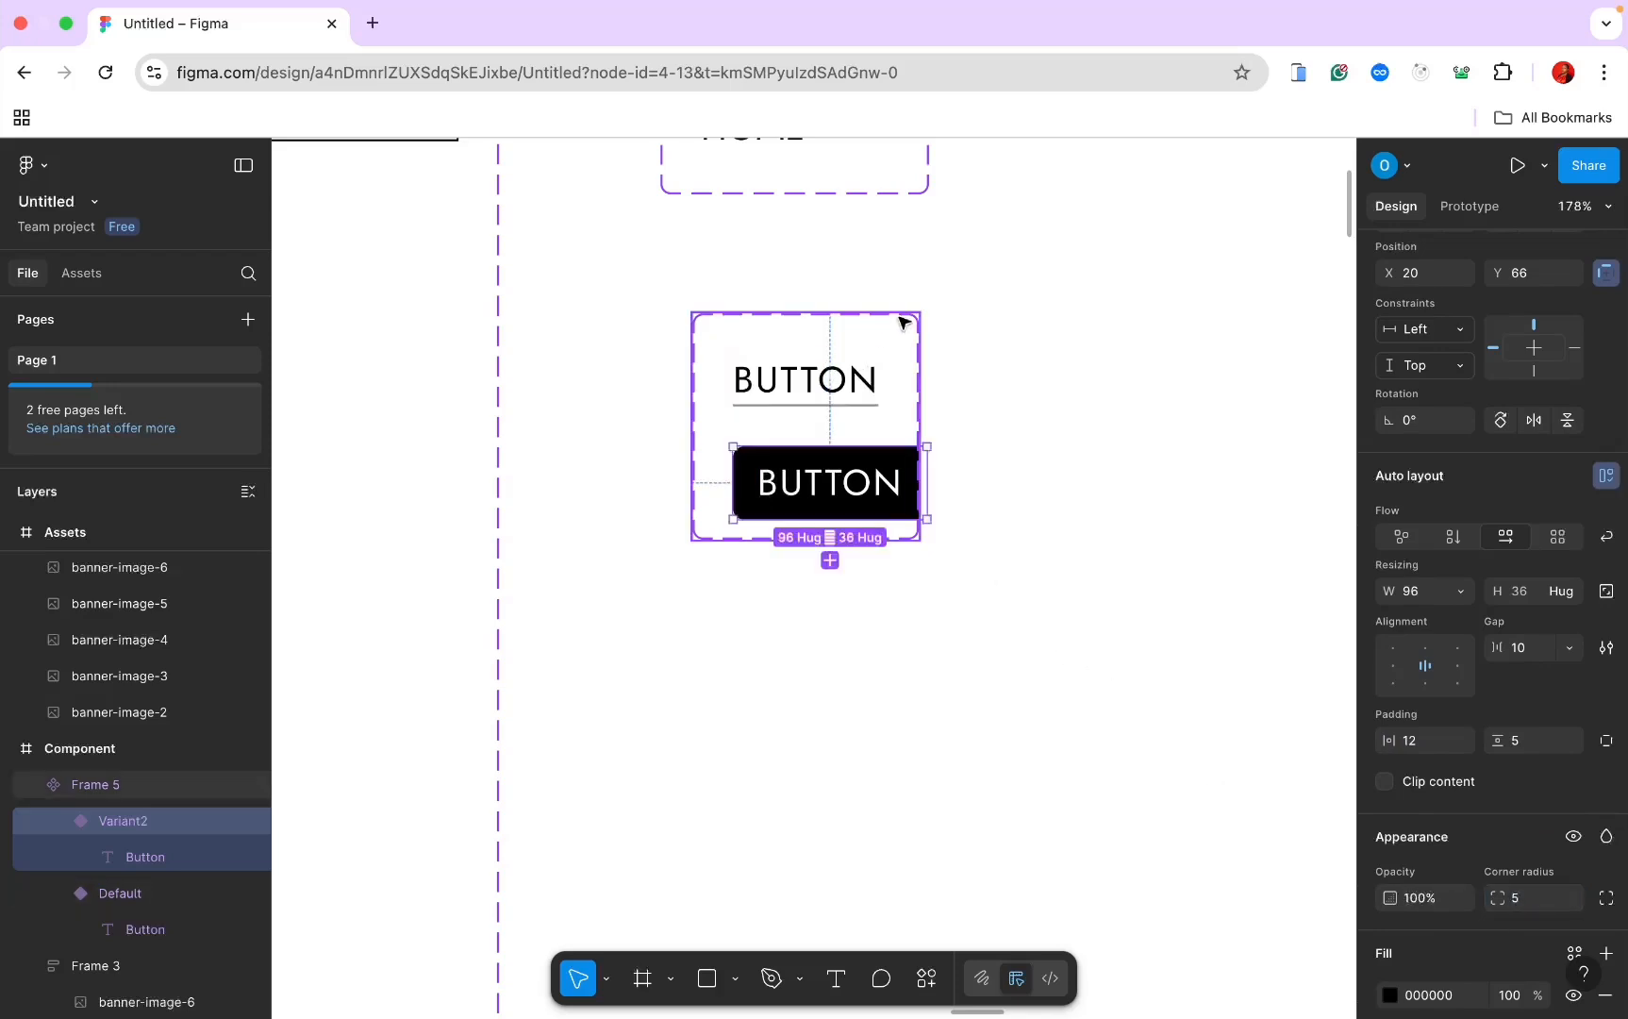
Step: Widen the two-variant button component set to 153
click(907, 319)
drag(932, 370, 1062, 368)
click(917, 348)
drag(915, 348, 1003, 349)
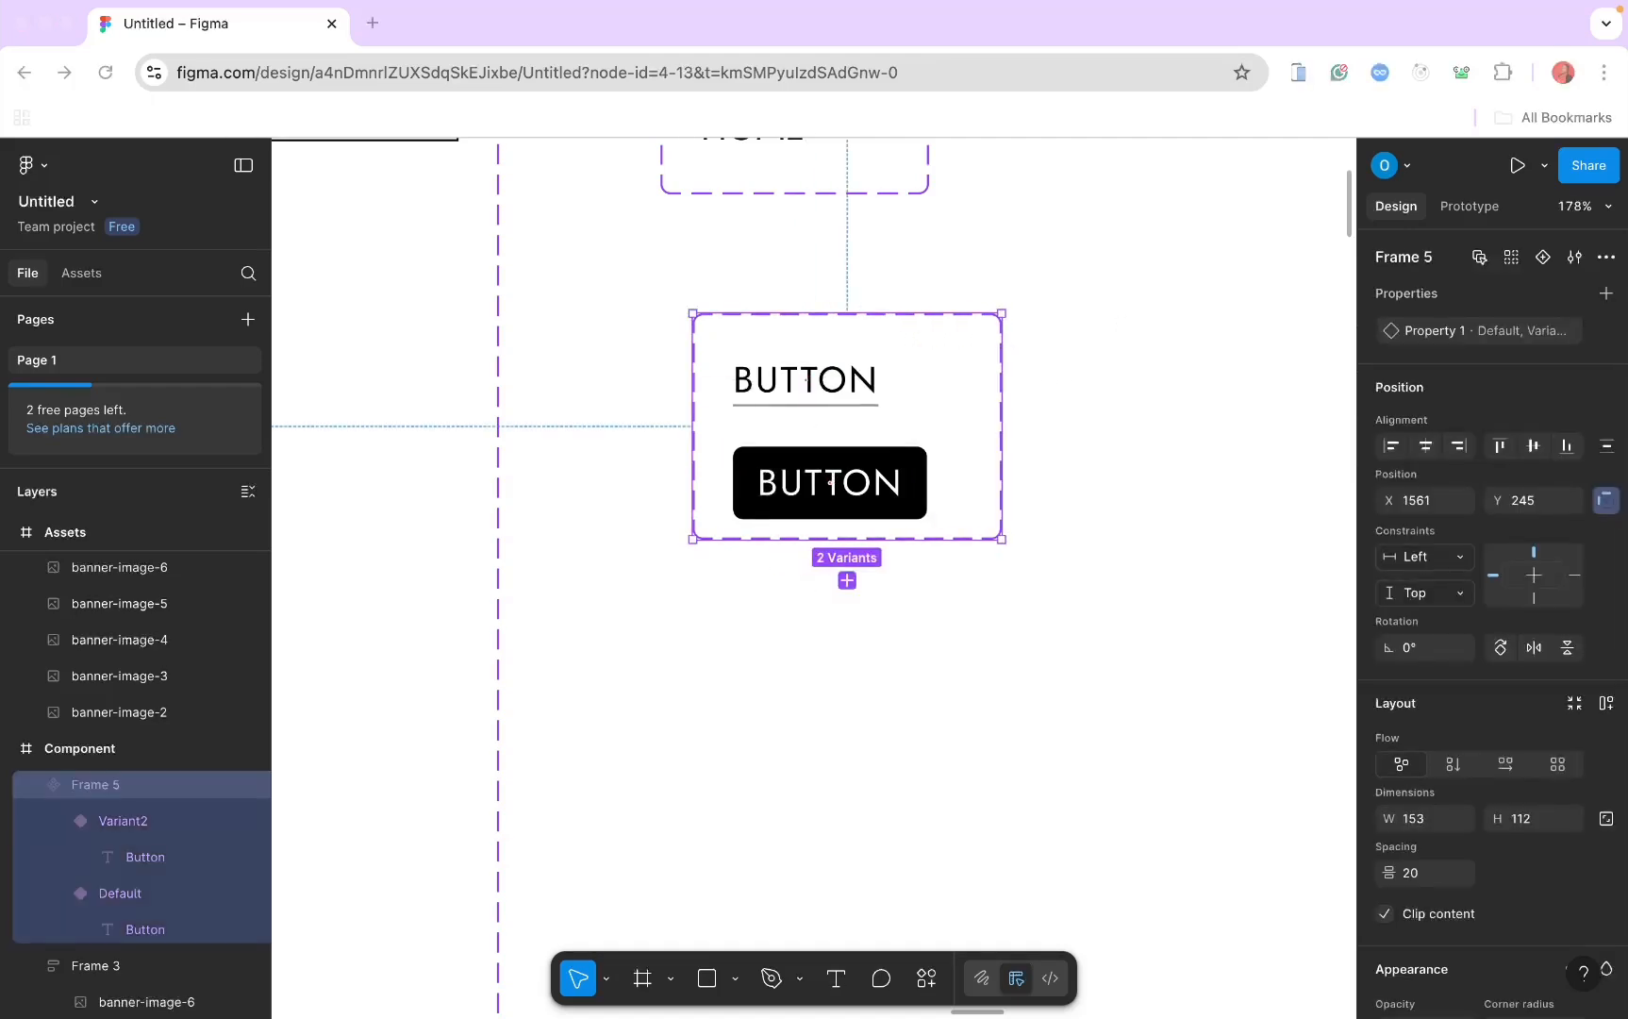
Step: Increase the black button variant's horizontal padding to 30
click(852, 492)
scroll(1472, 990, down, 2)
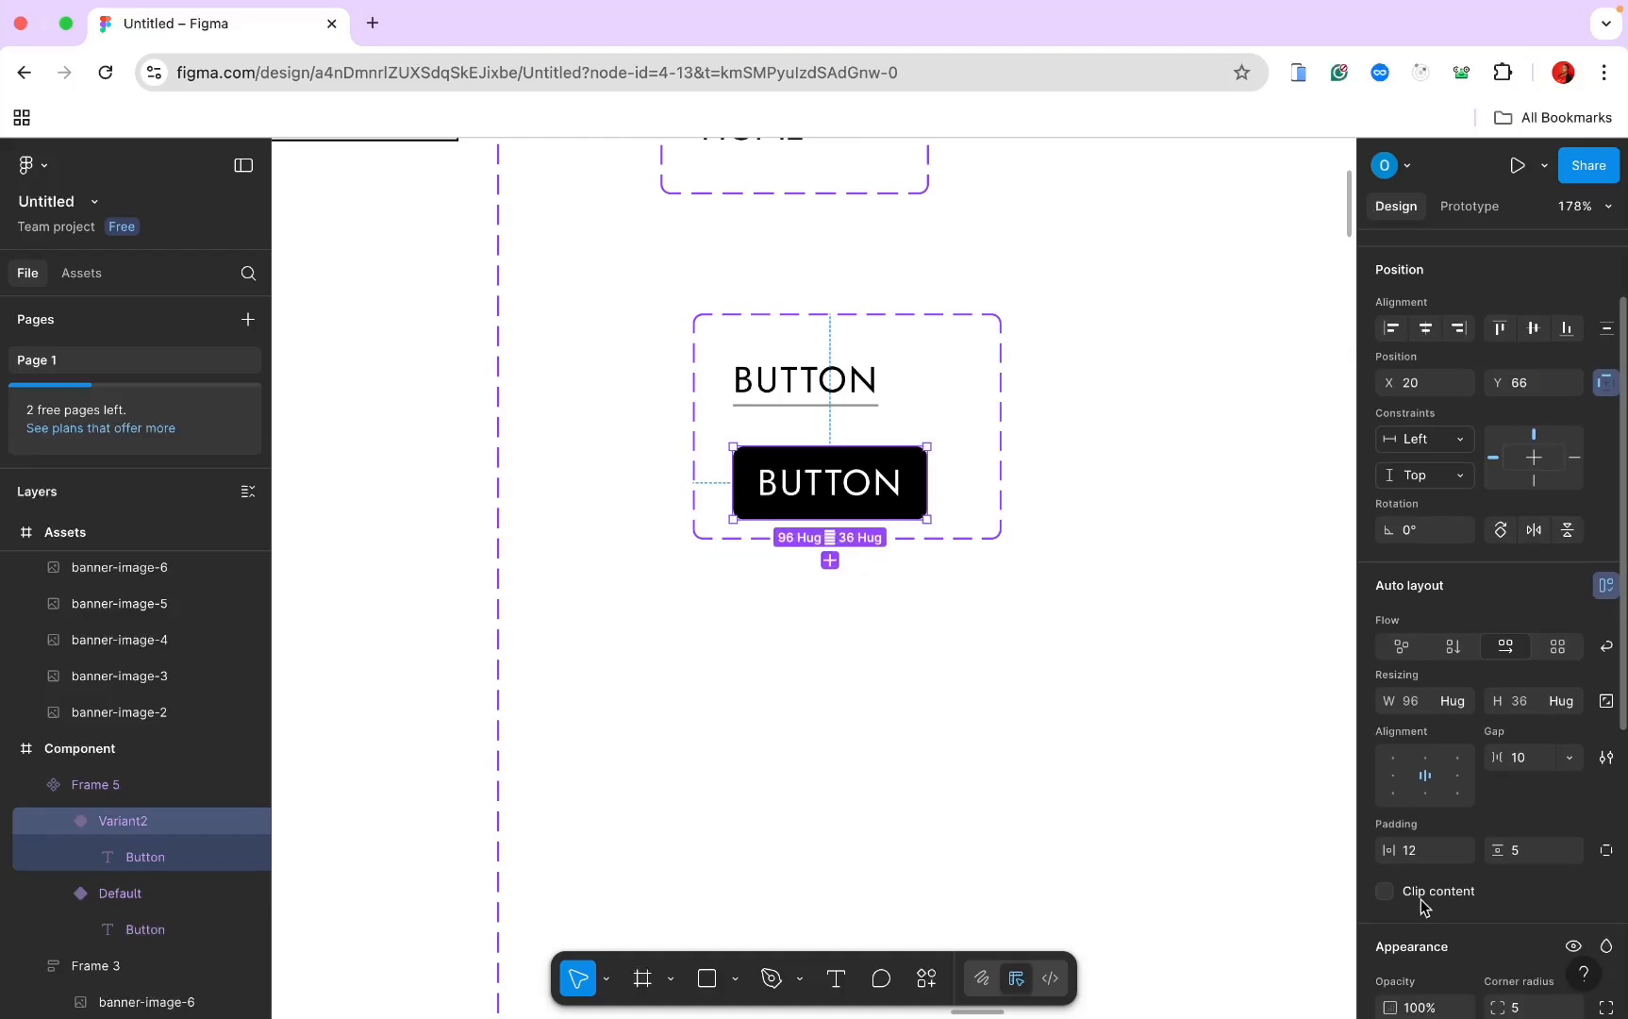
click(1412, 852)
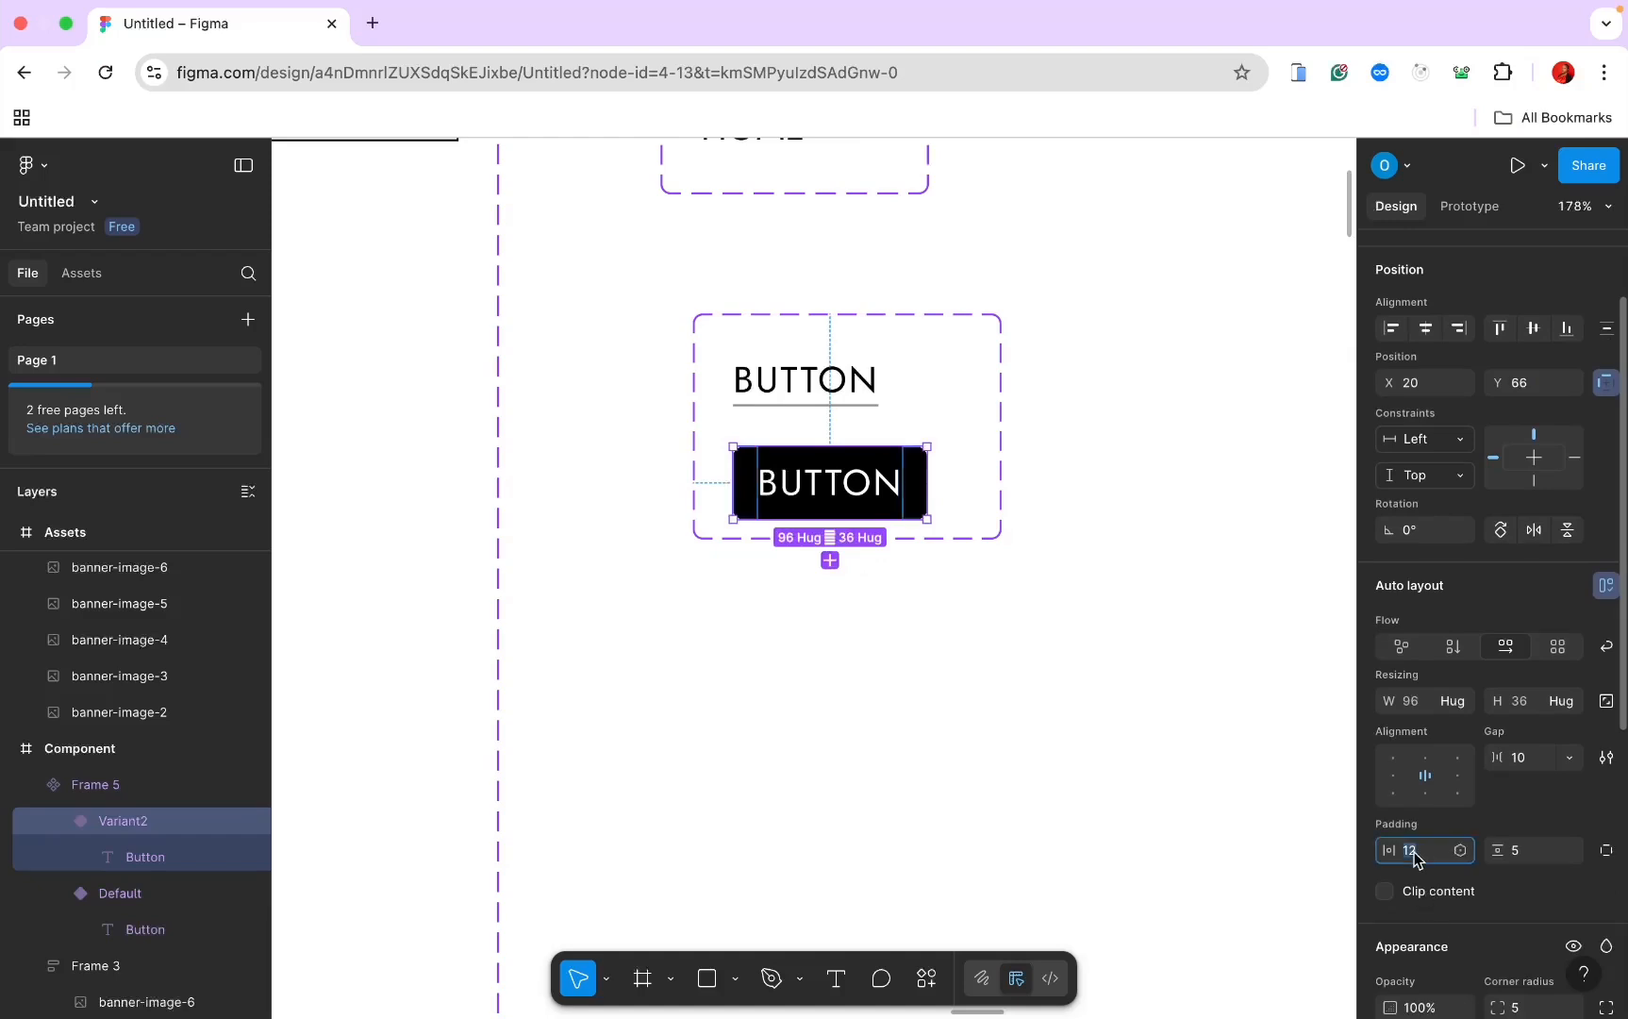
text(30)
key(Return)
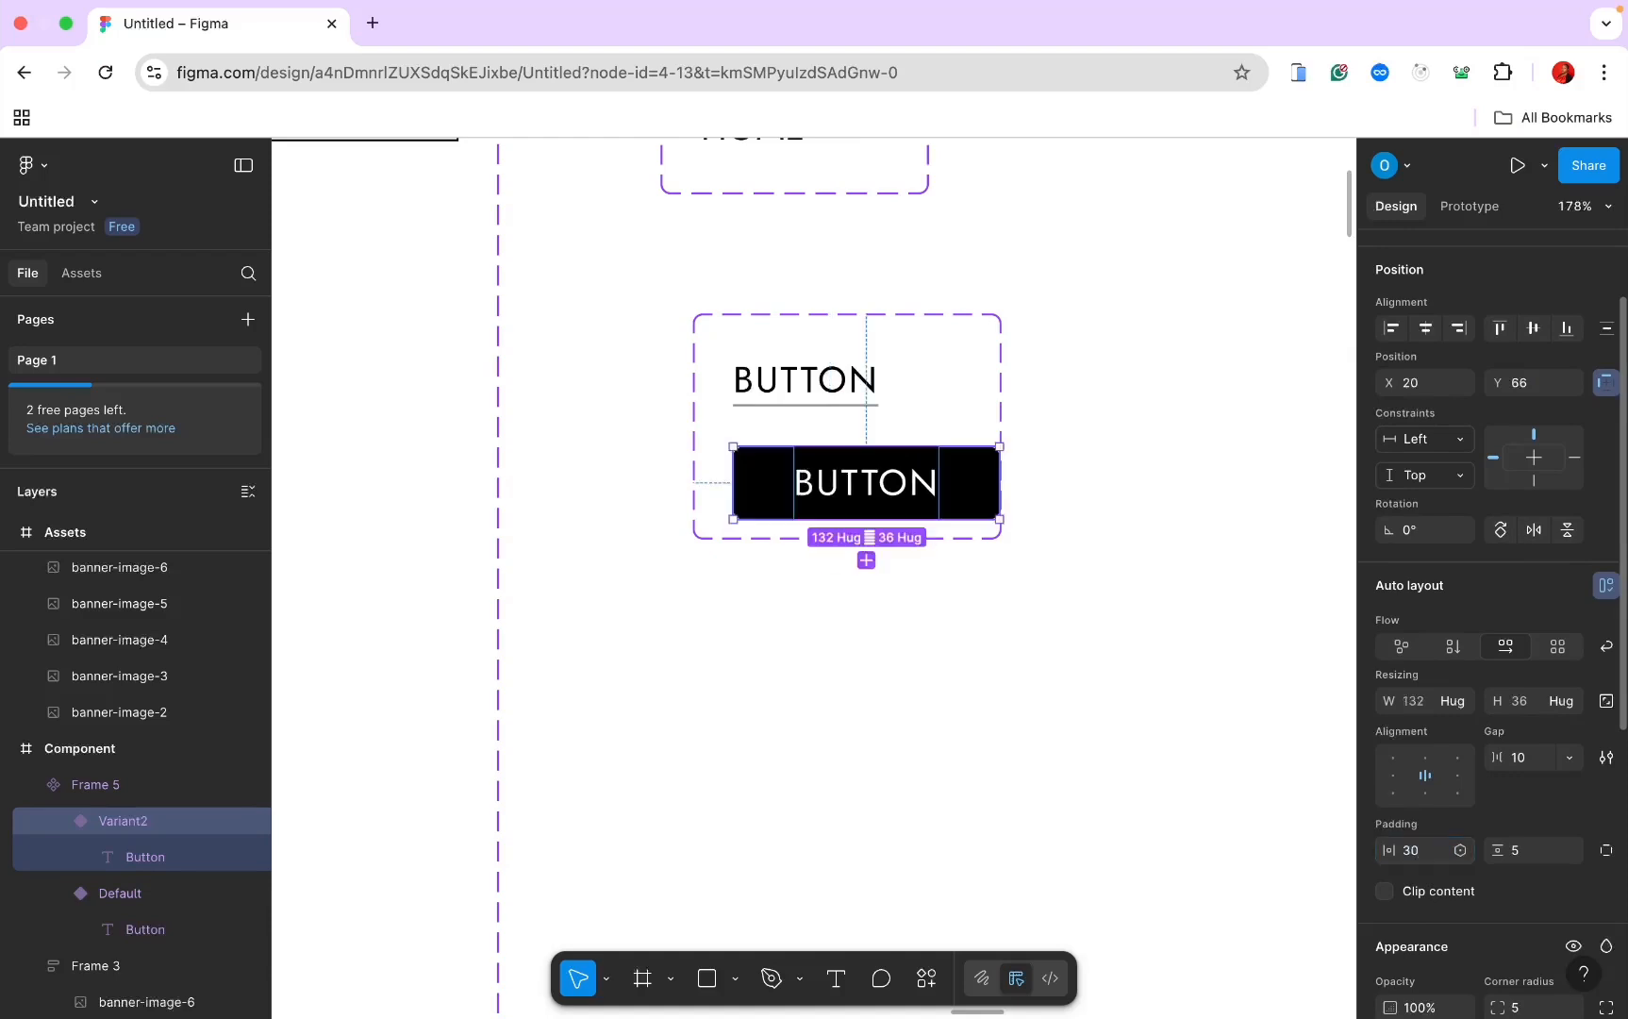
Step: Widen the component set to fit the wider button and add a third variant, Variant3
click(996, 342)
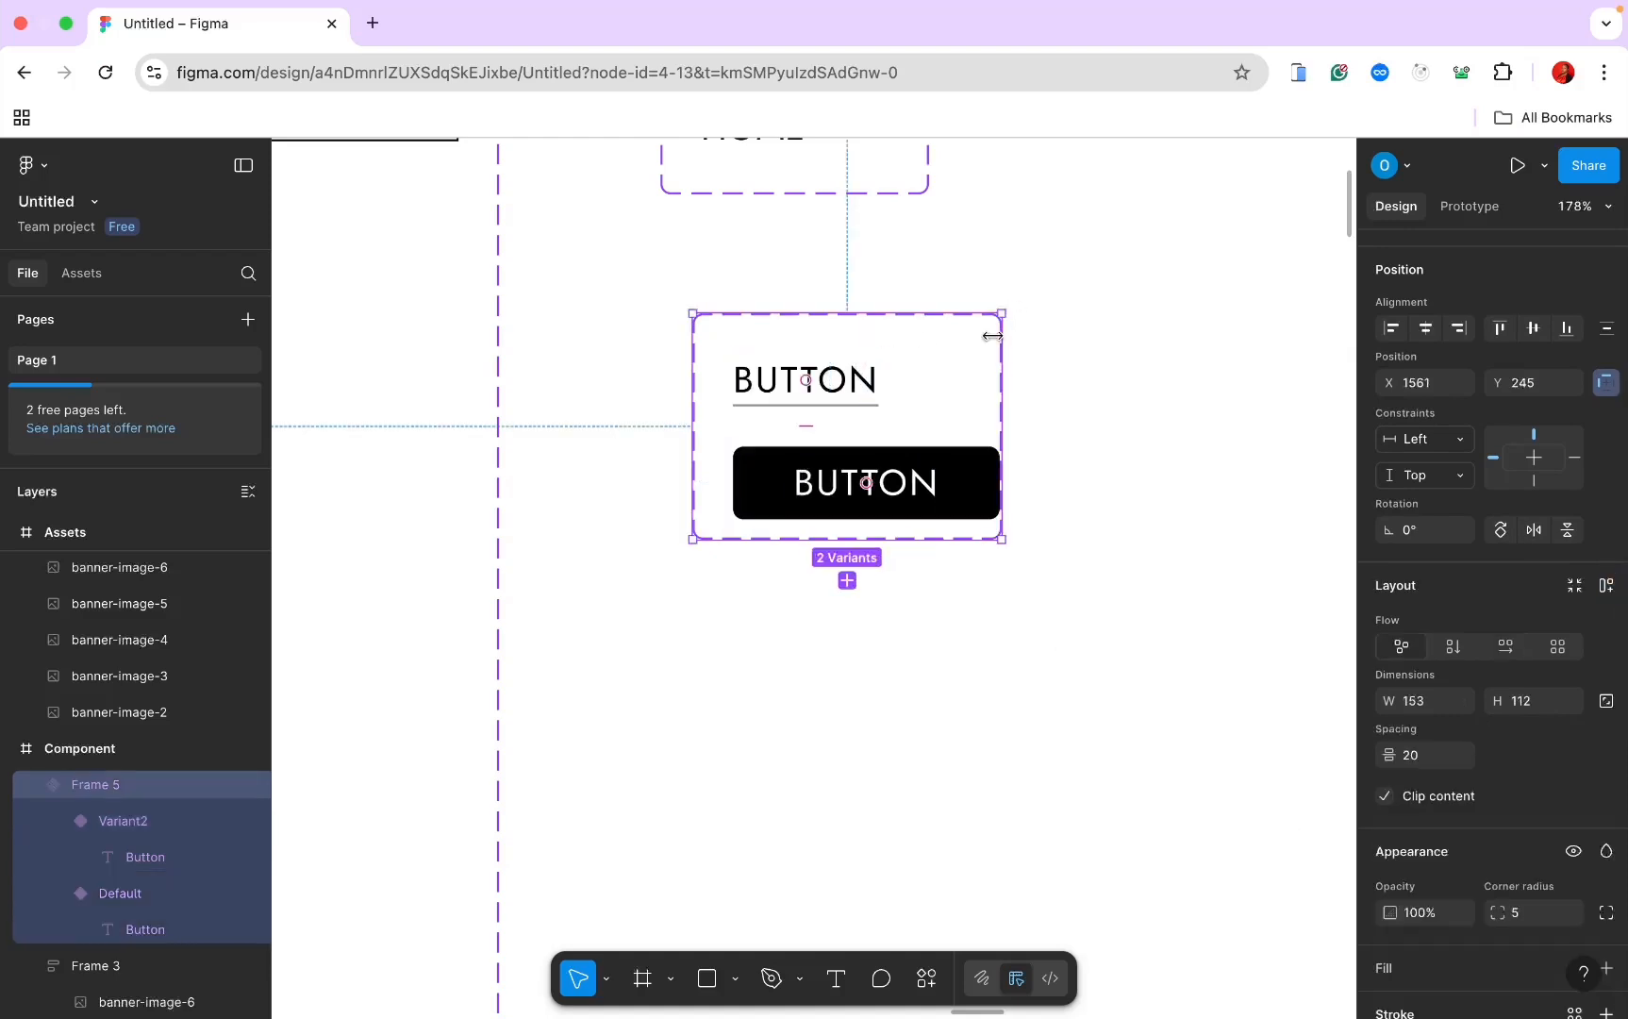
drag(1000, 328, 1059, 322)
click(970, 493)
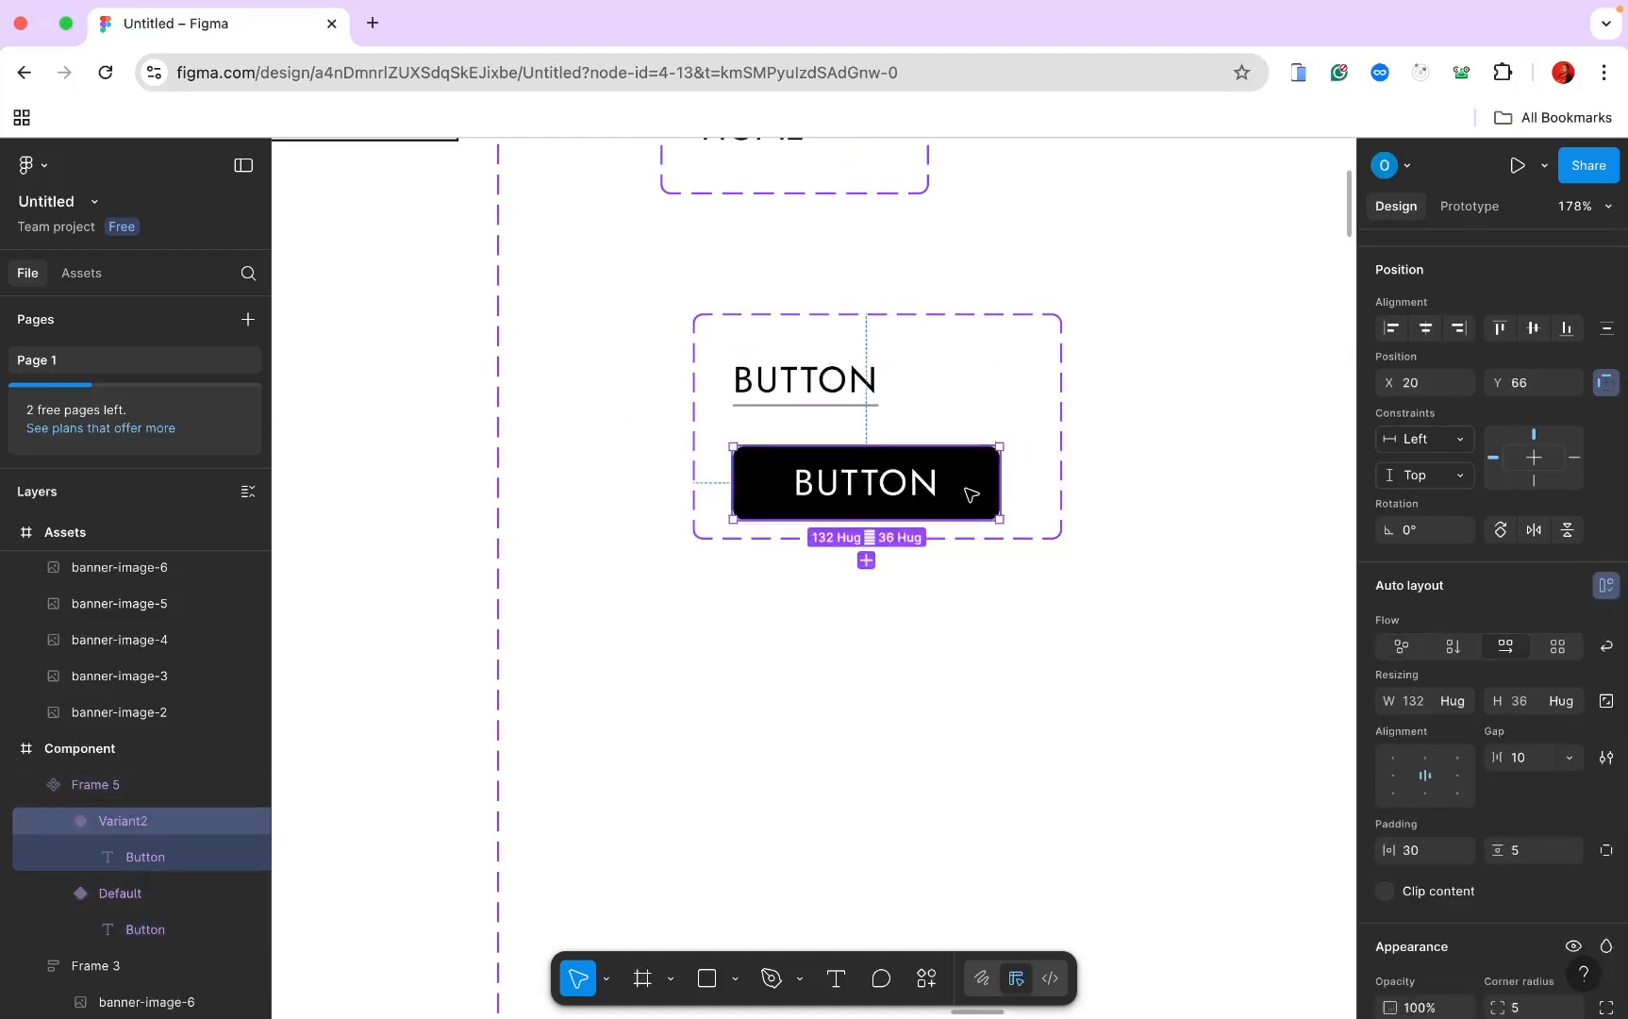
click(863, 560)
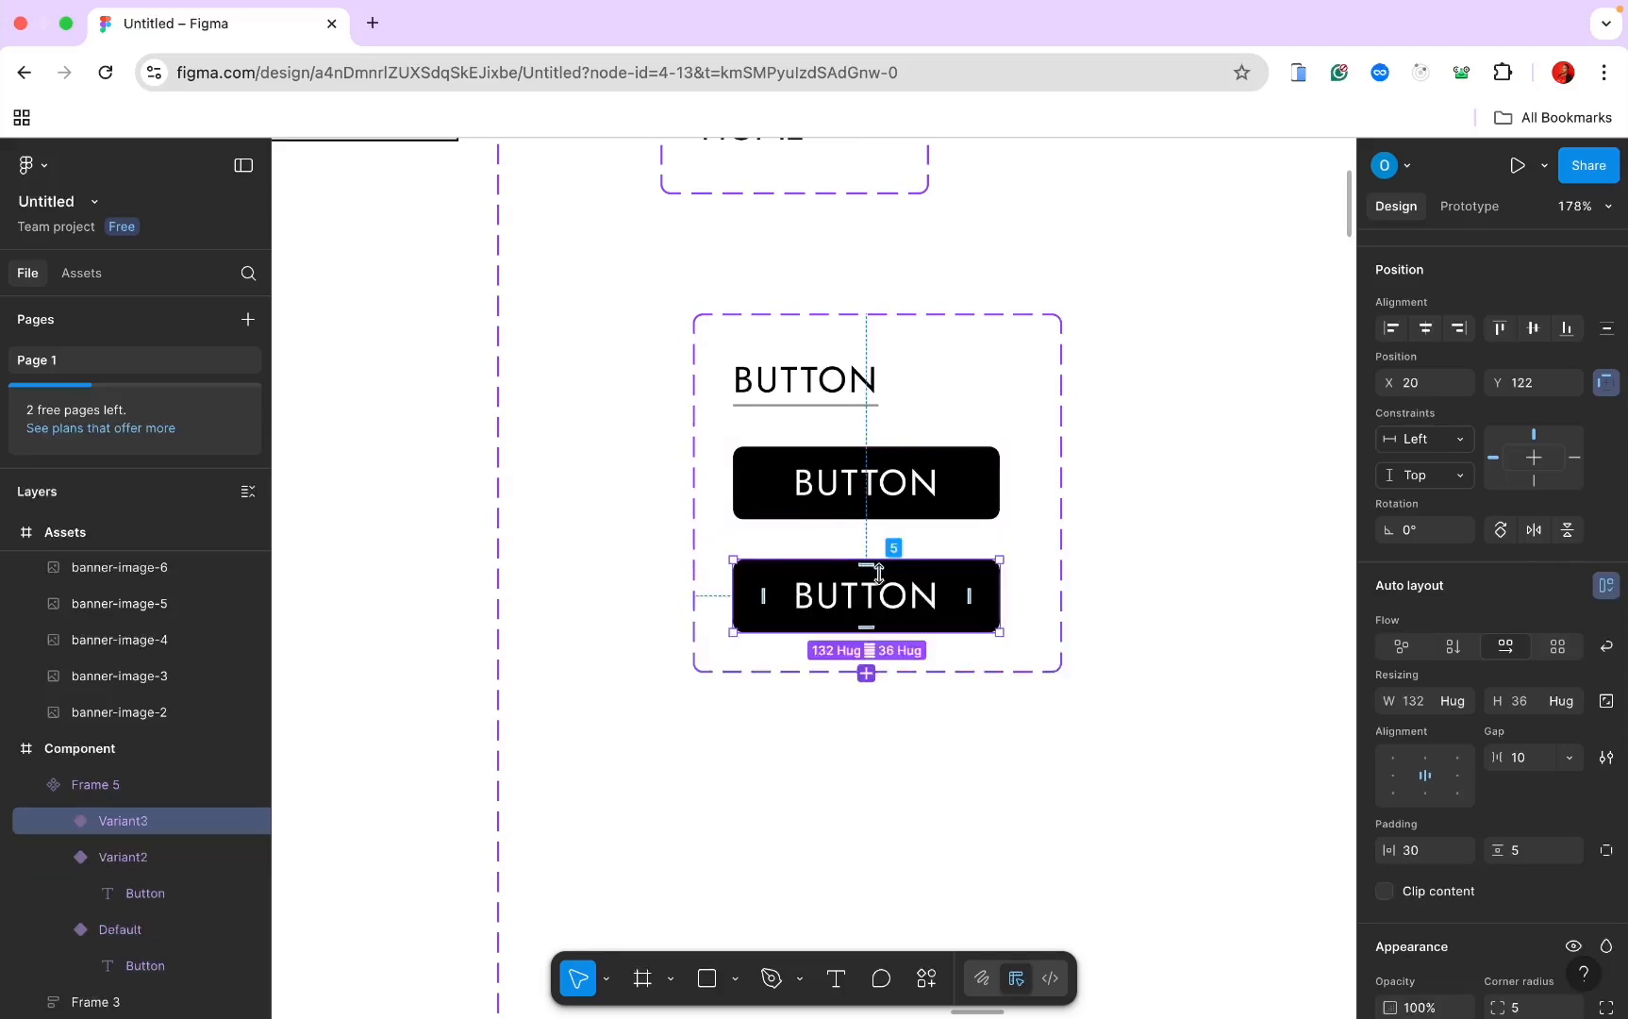
scroll(1385, 755, down, 3)
Step: Set Variant3's black 000000 fill opacity to 90%
scroll(1385, 755, down, 2)
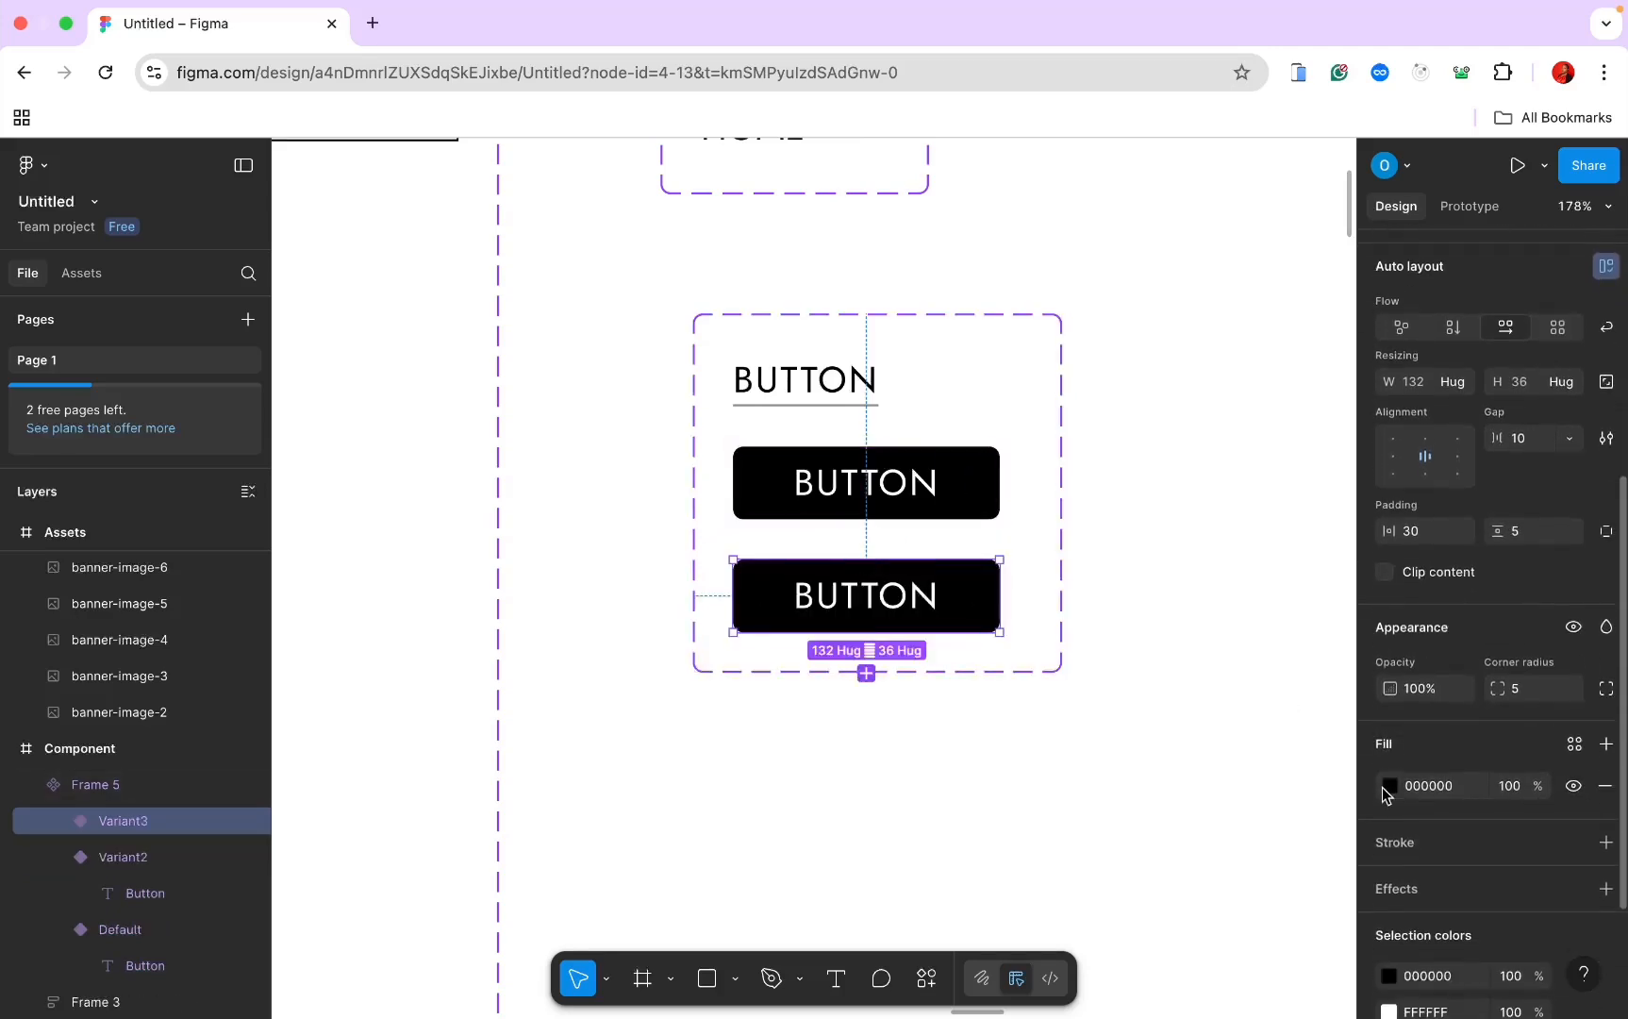
click(1389, 786)
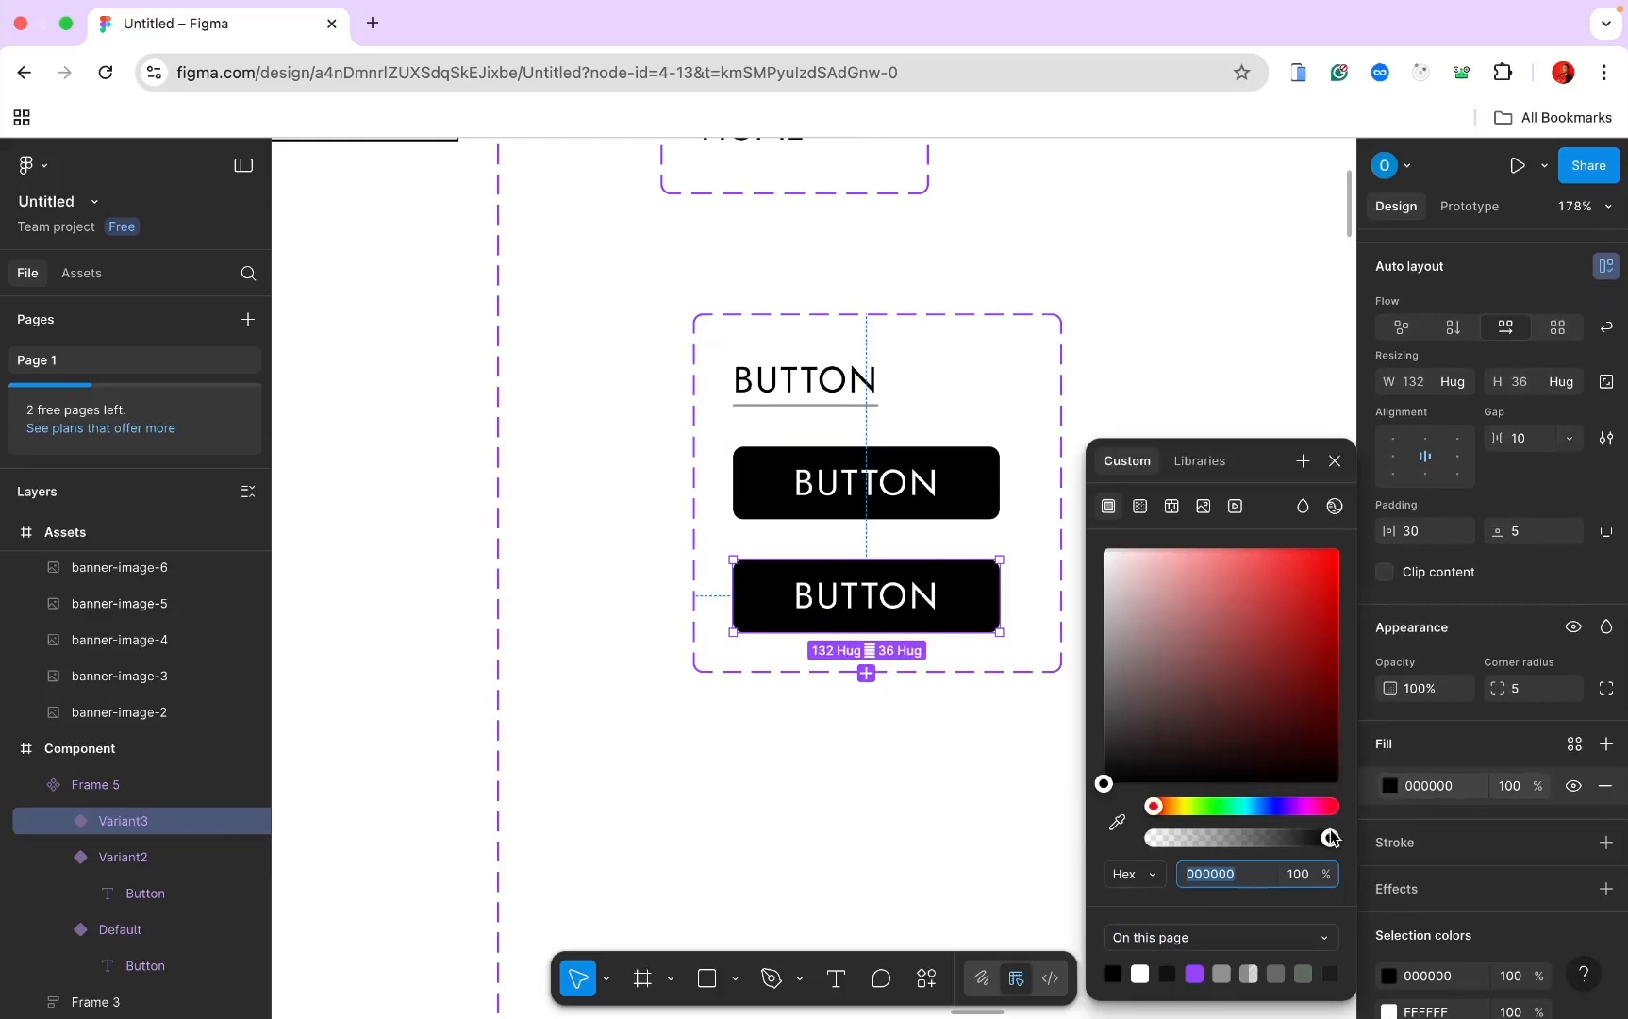
drag(1331, 838, 1295, 838)
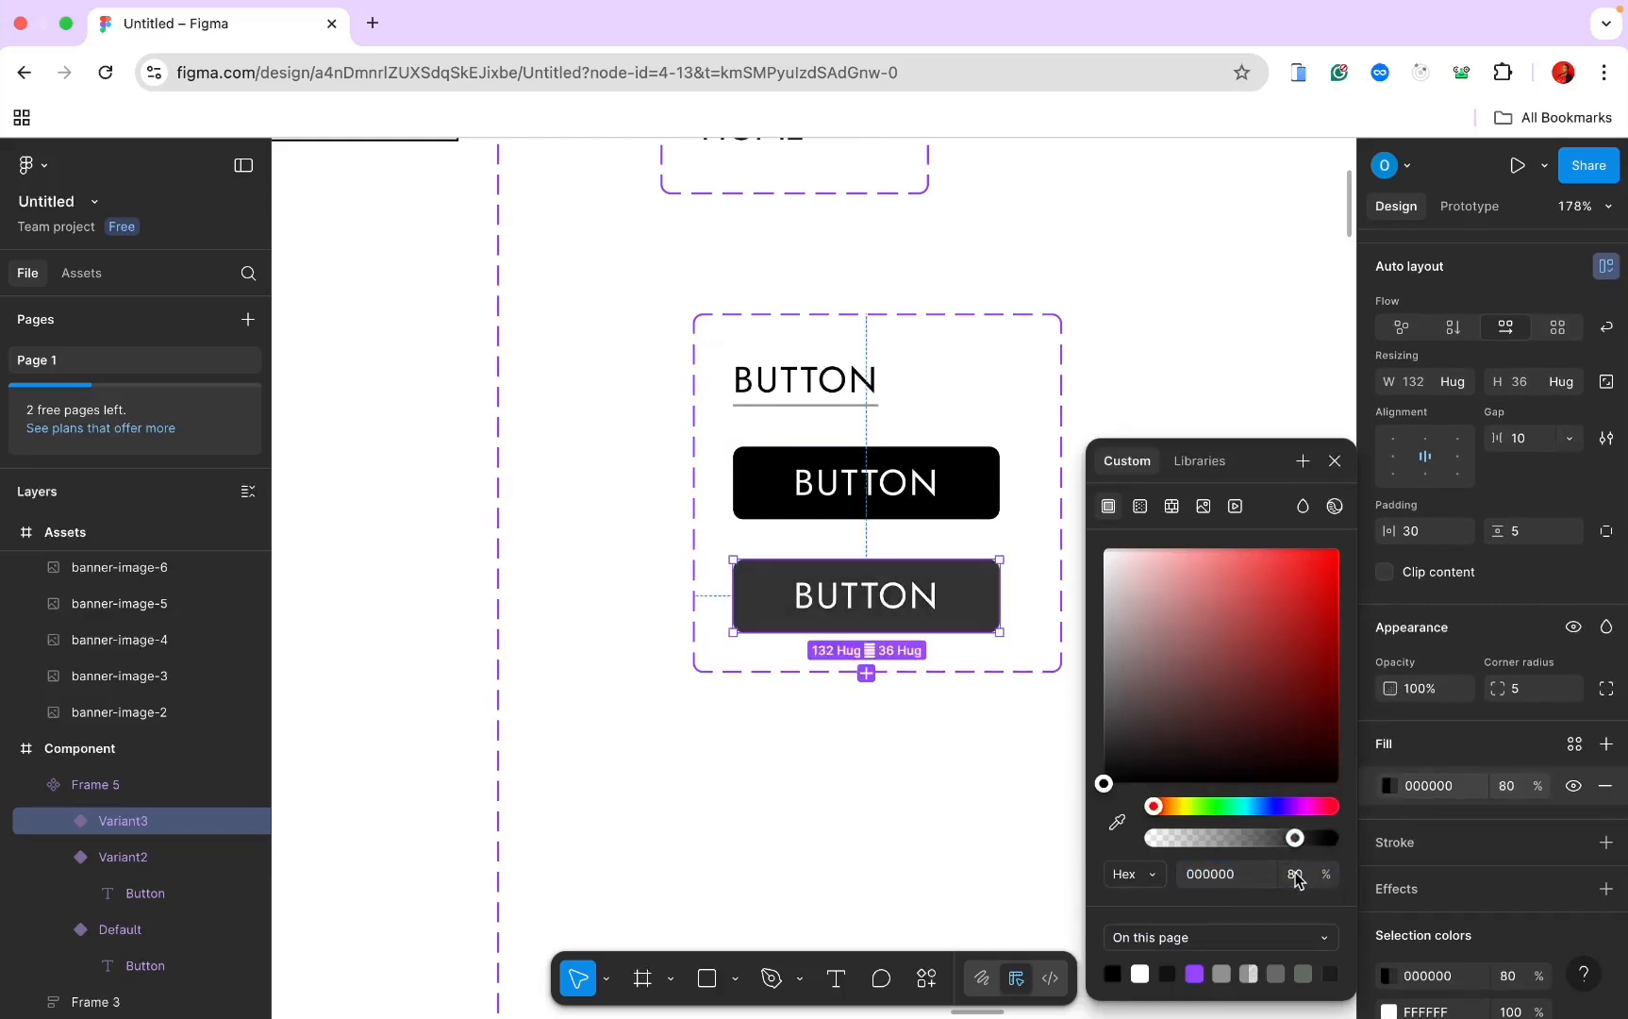
click(1295, 877)
key(Return)
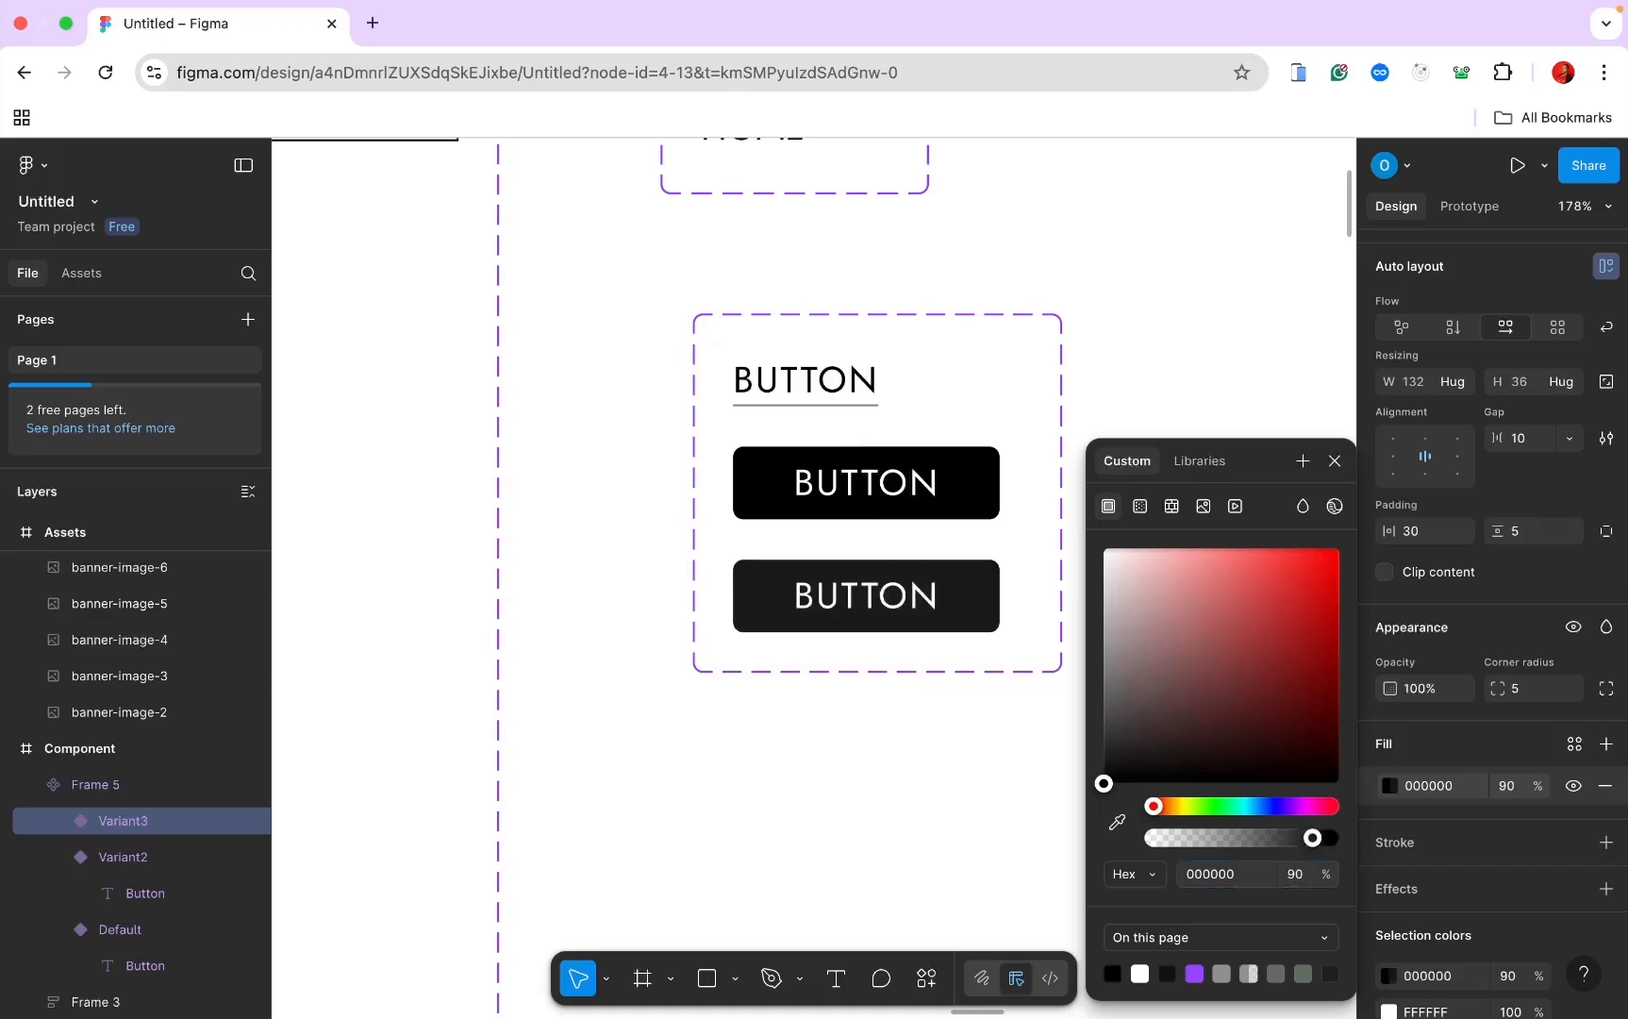
click(1293, 879)
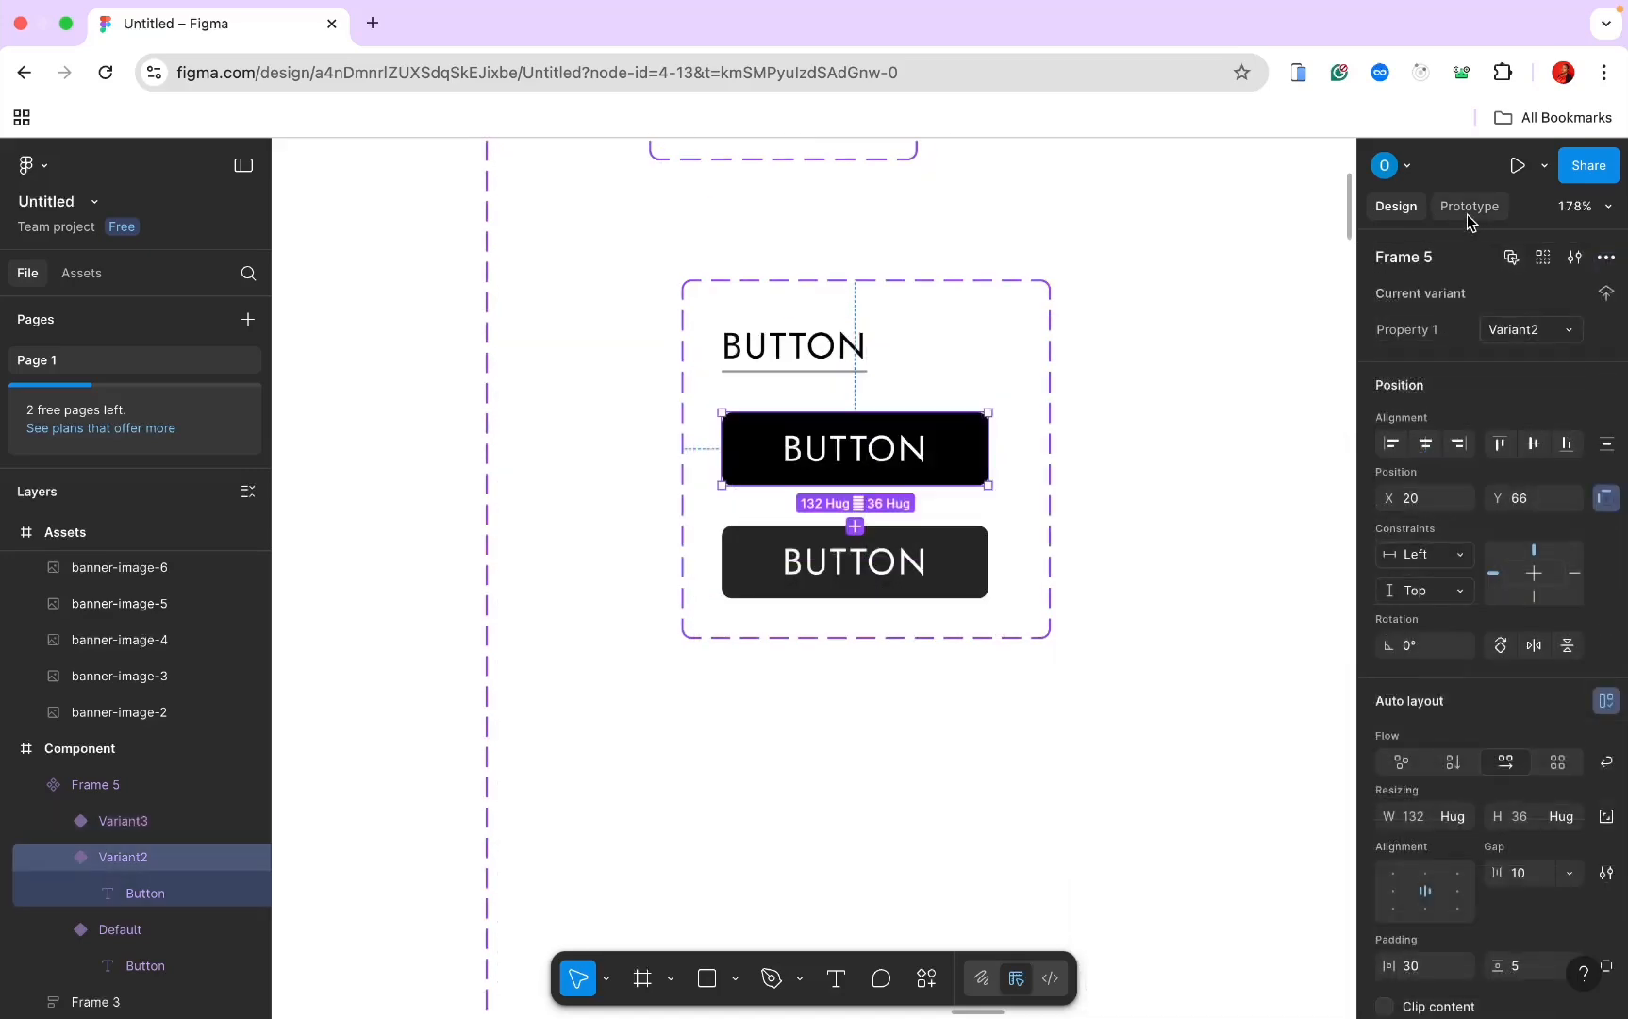
Step: Link Variant2 to Variant3 on hover using Smart animate, Ease out and 800ms duration
click(1468, 209)
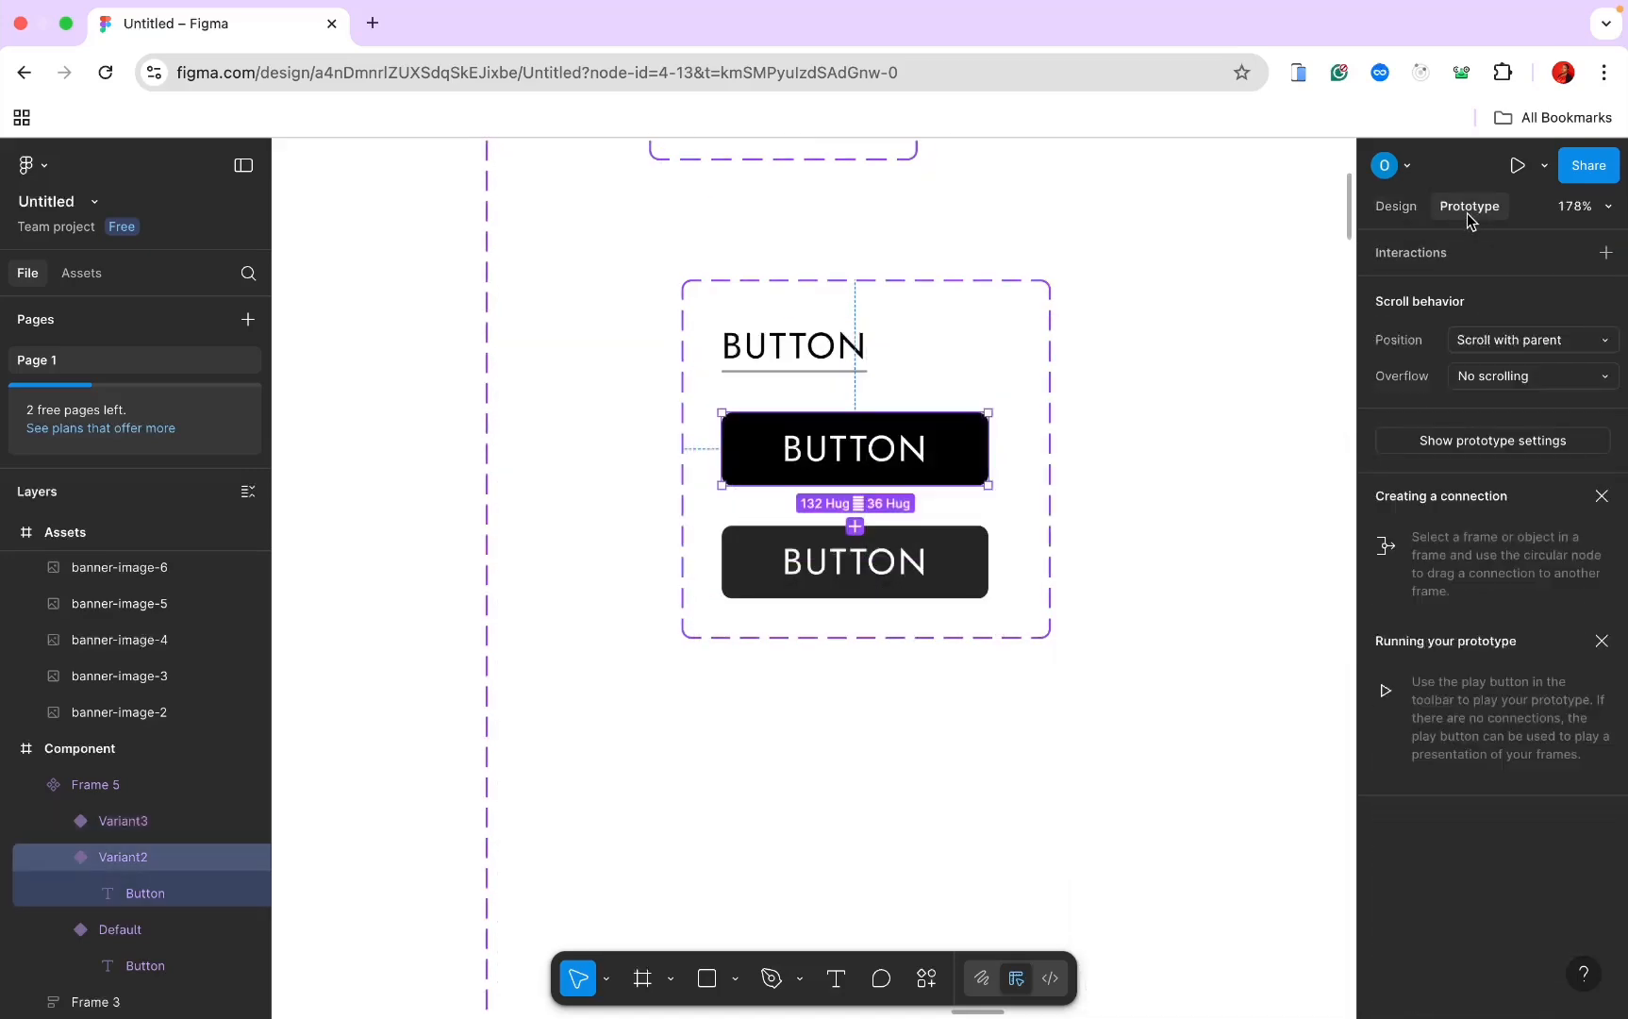
drag(854, 485, 852, 543)
click(882, 635)
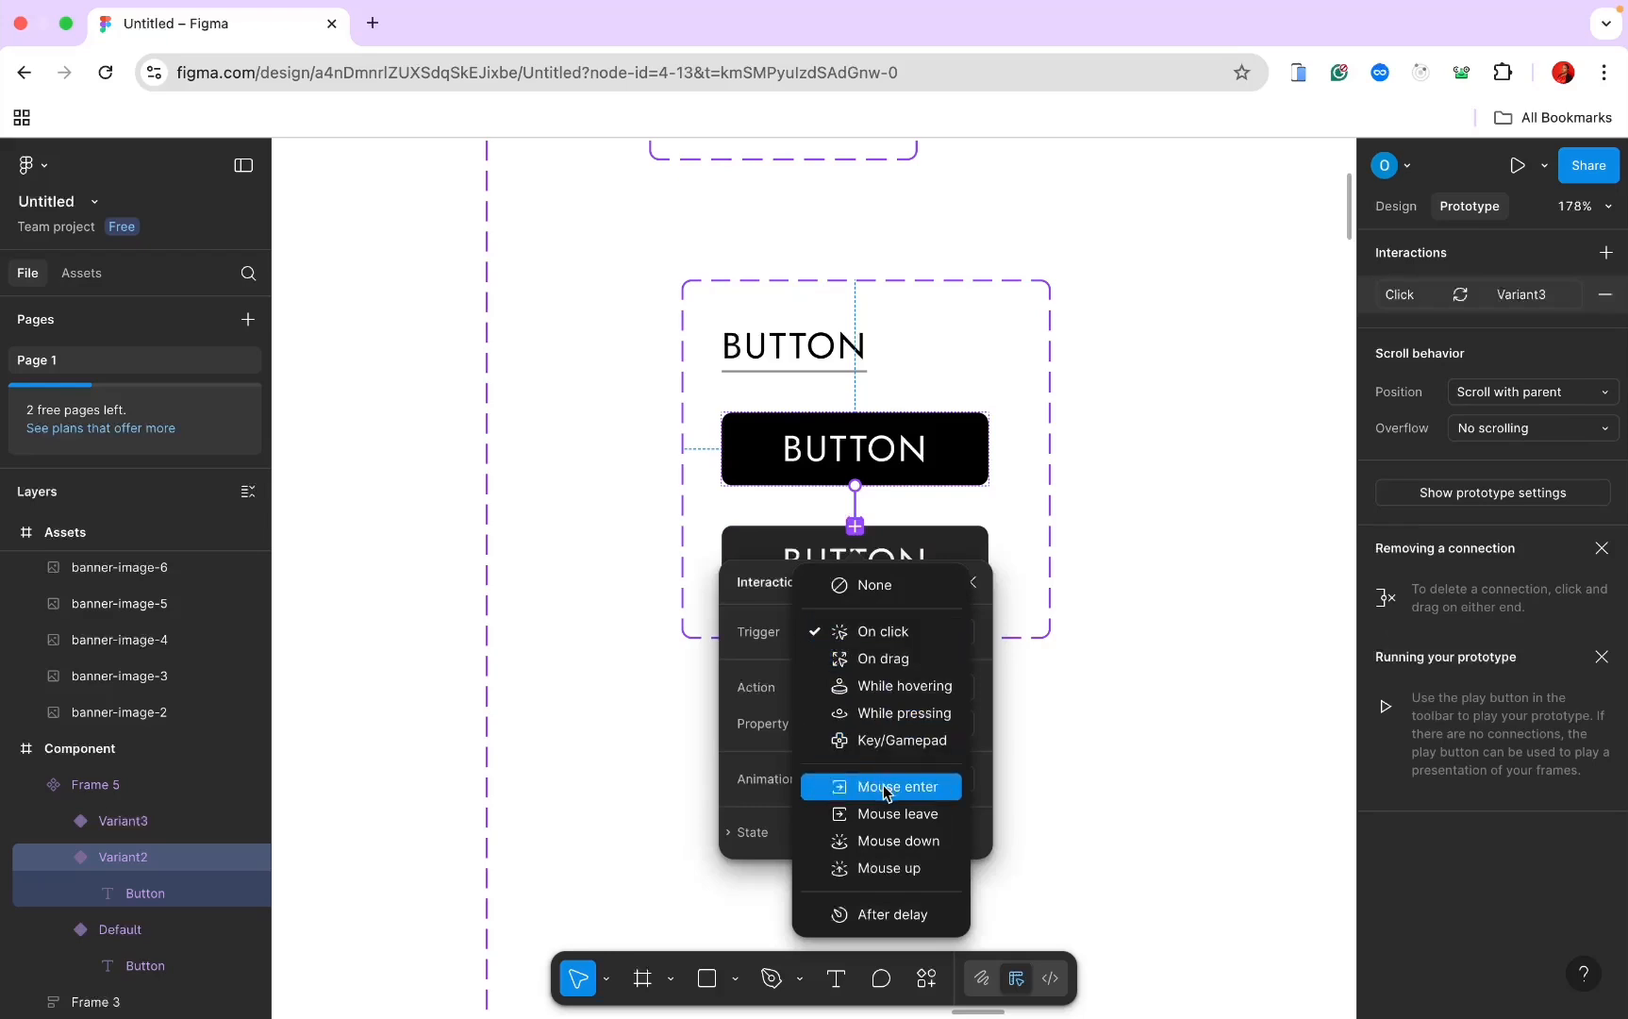
click(894, 694)
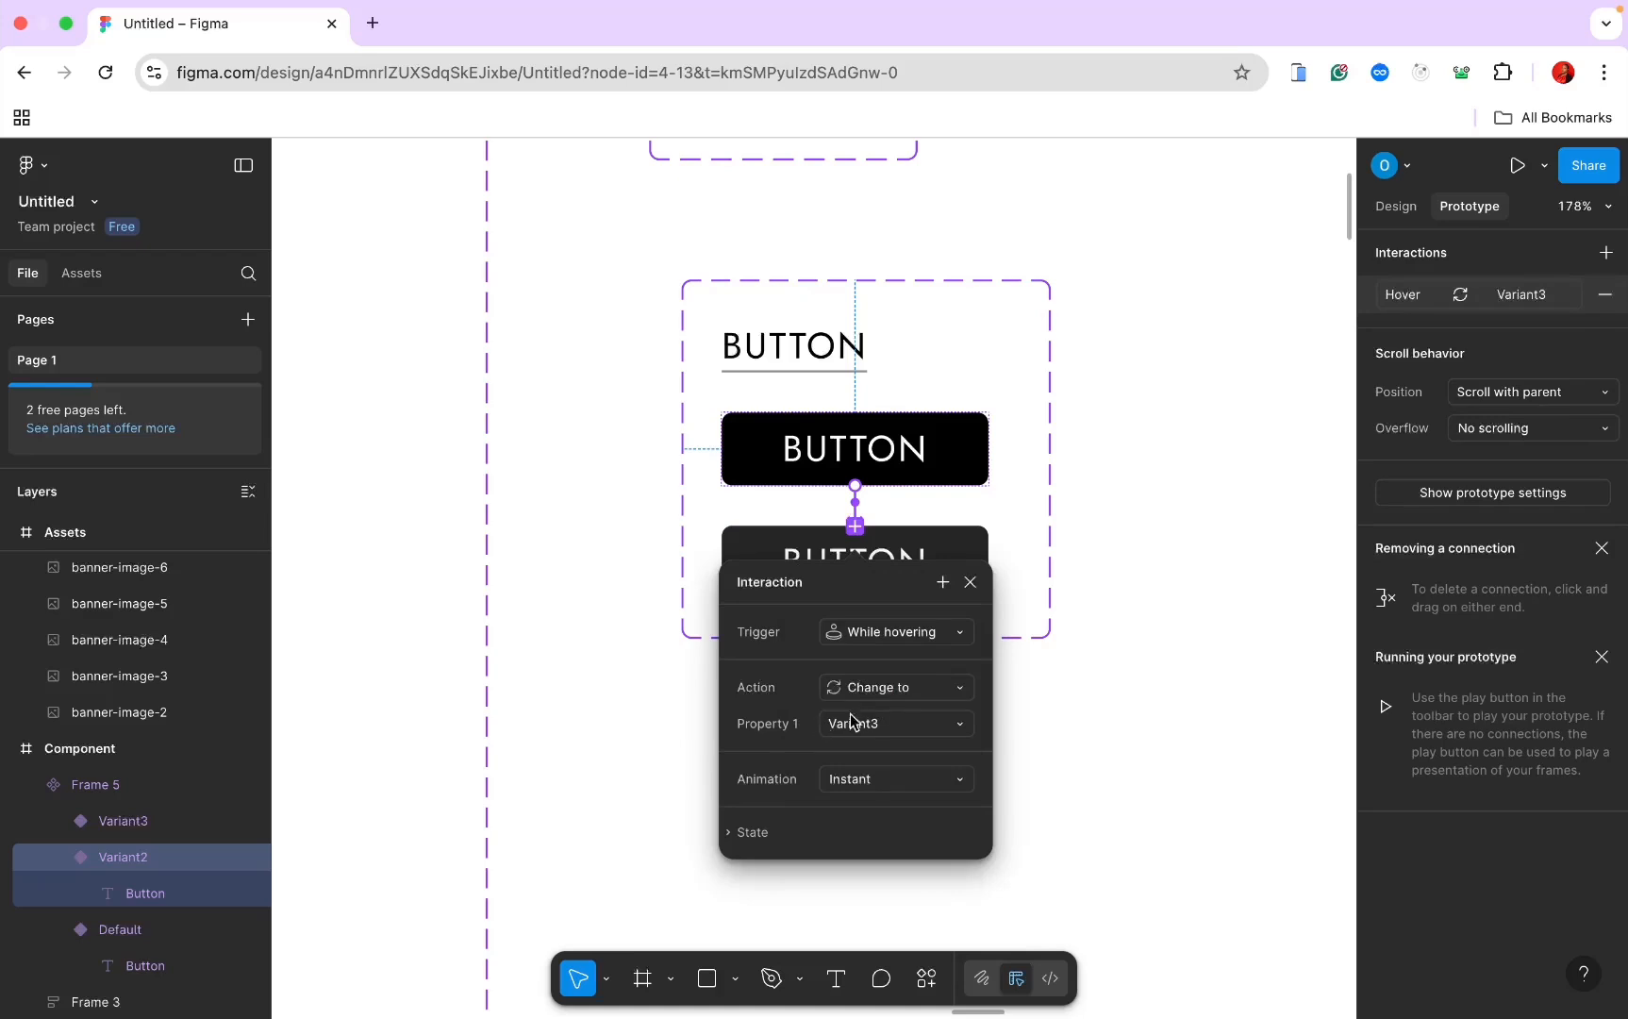
click(894, 781)
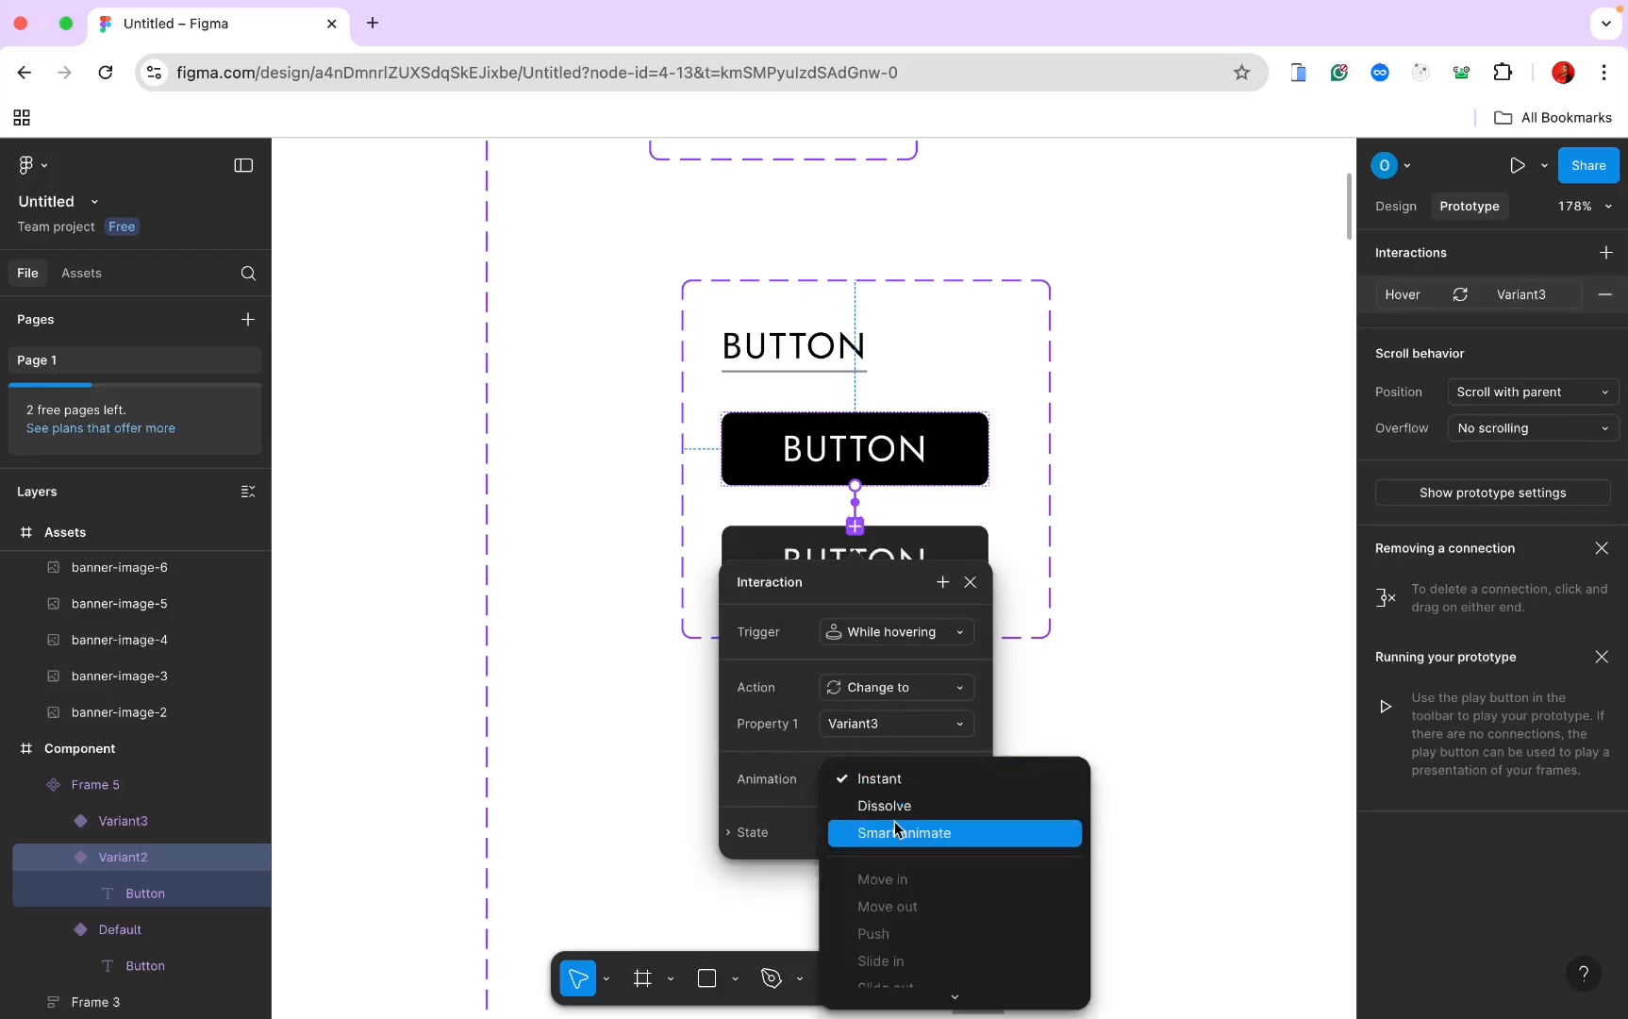
click(894, 832)
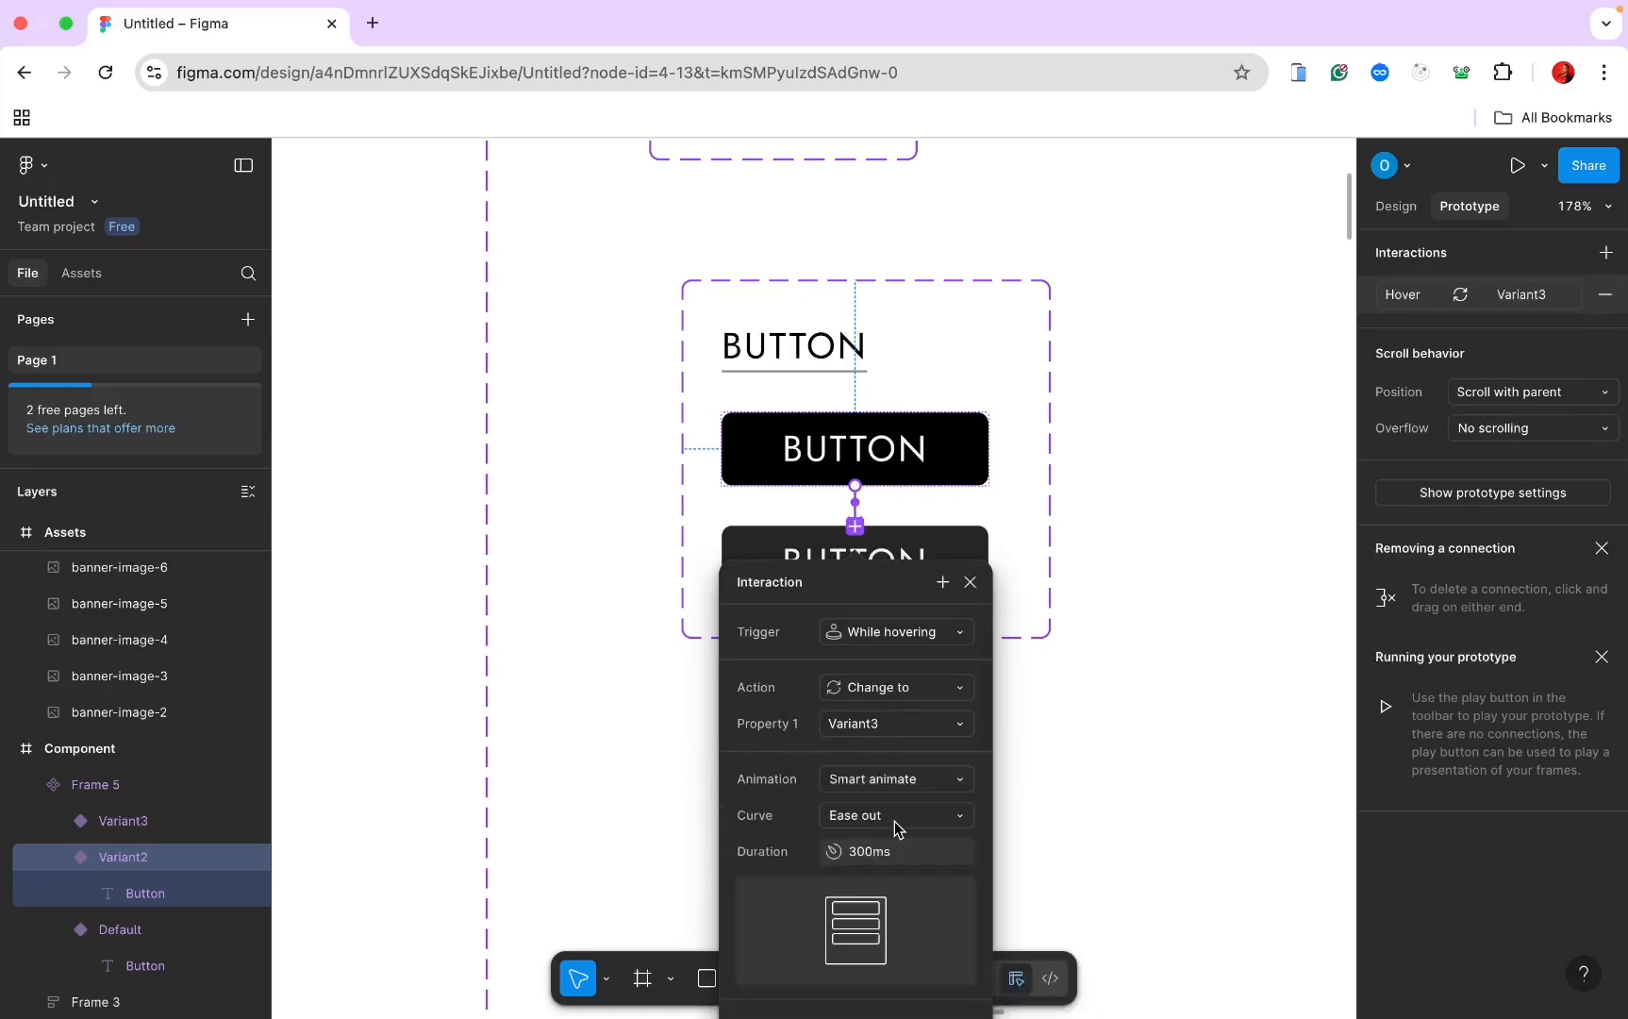
click(899, 817)
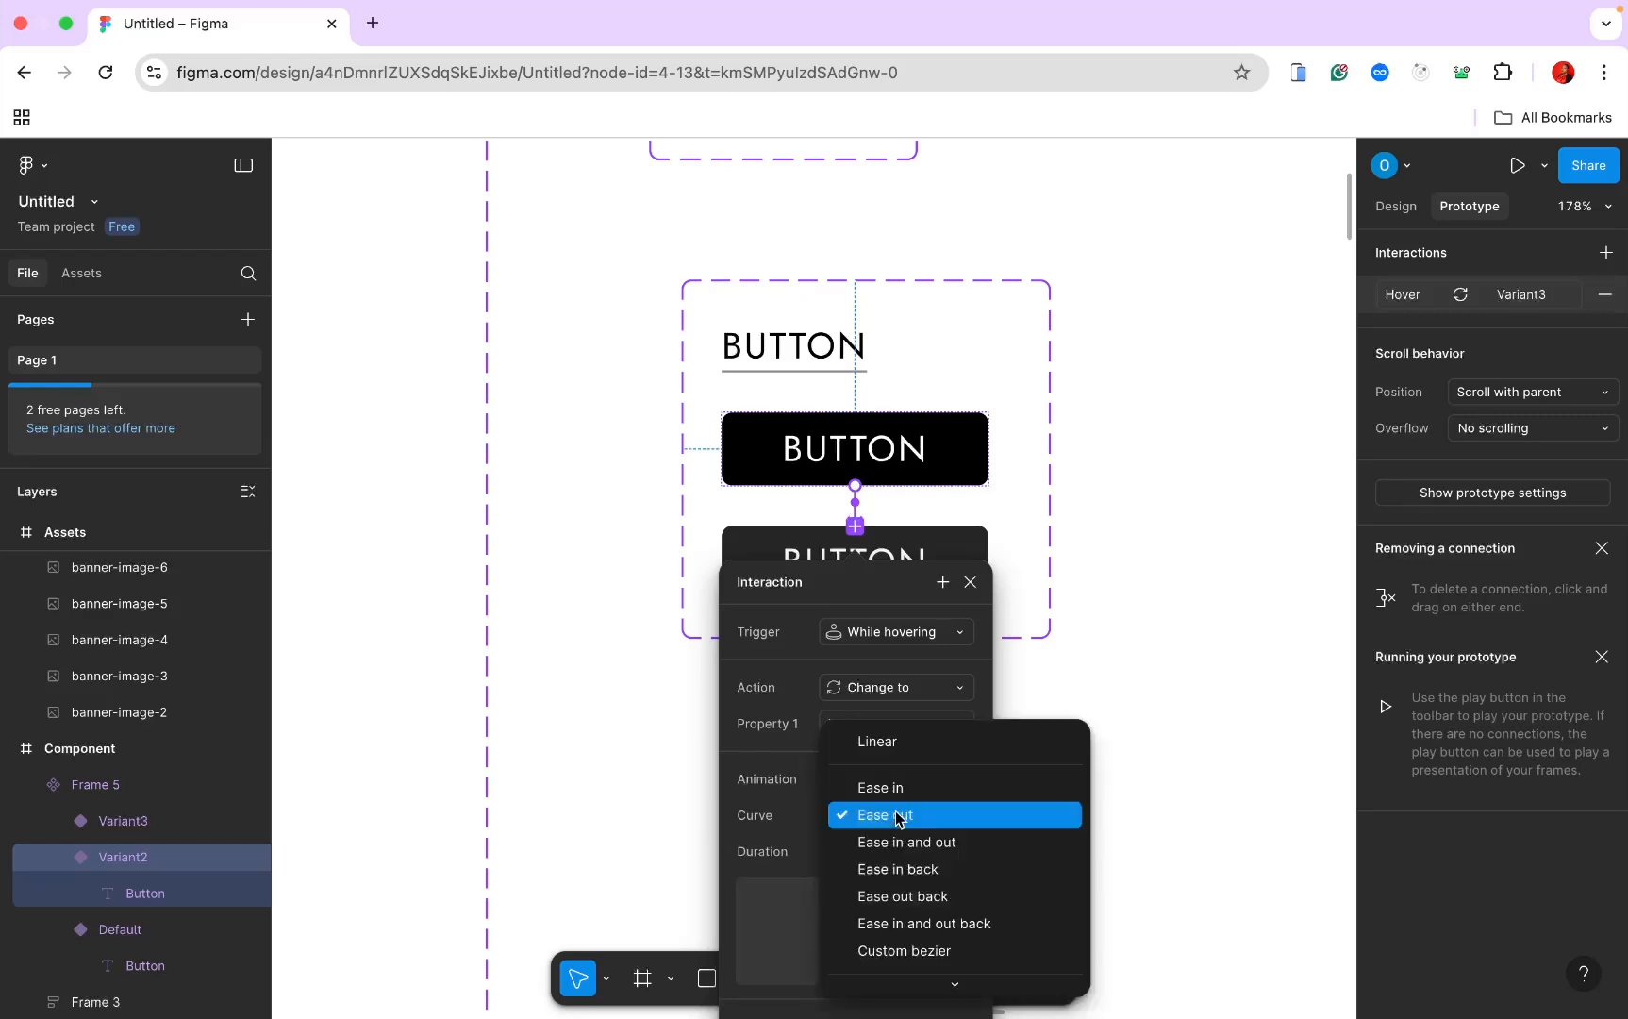
click(899, 817)
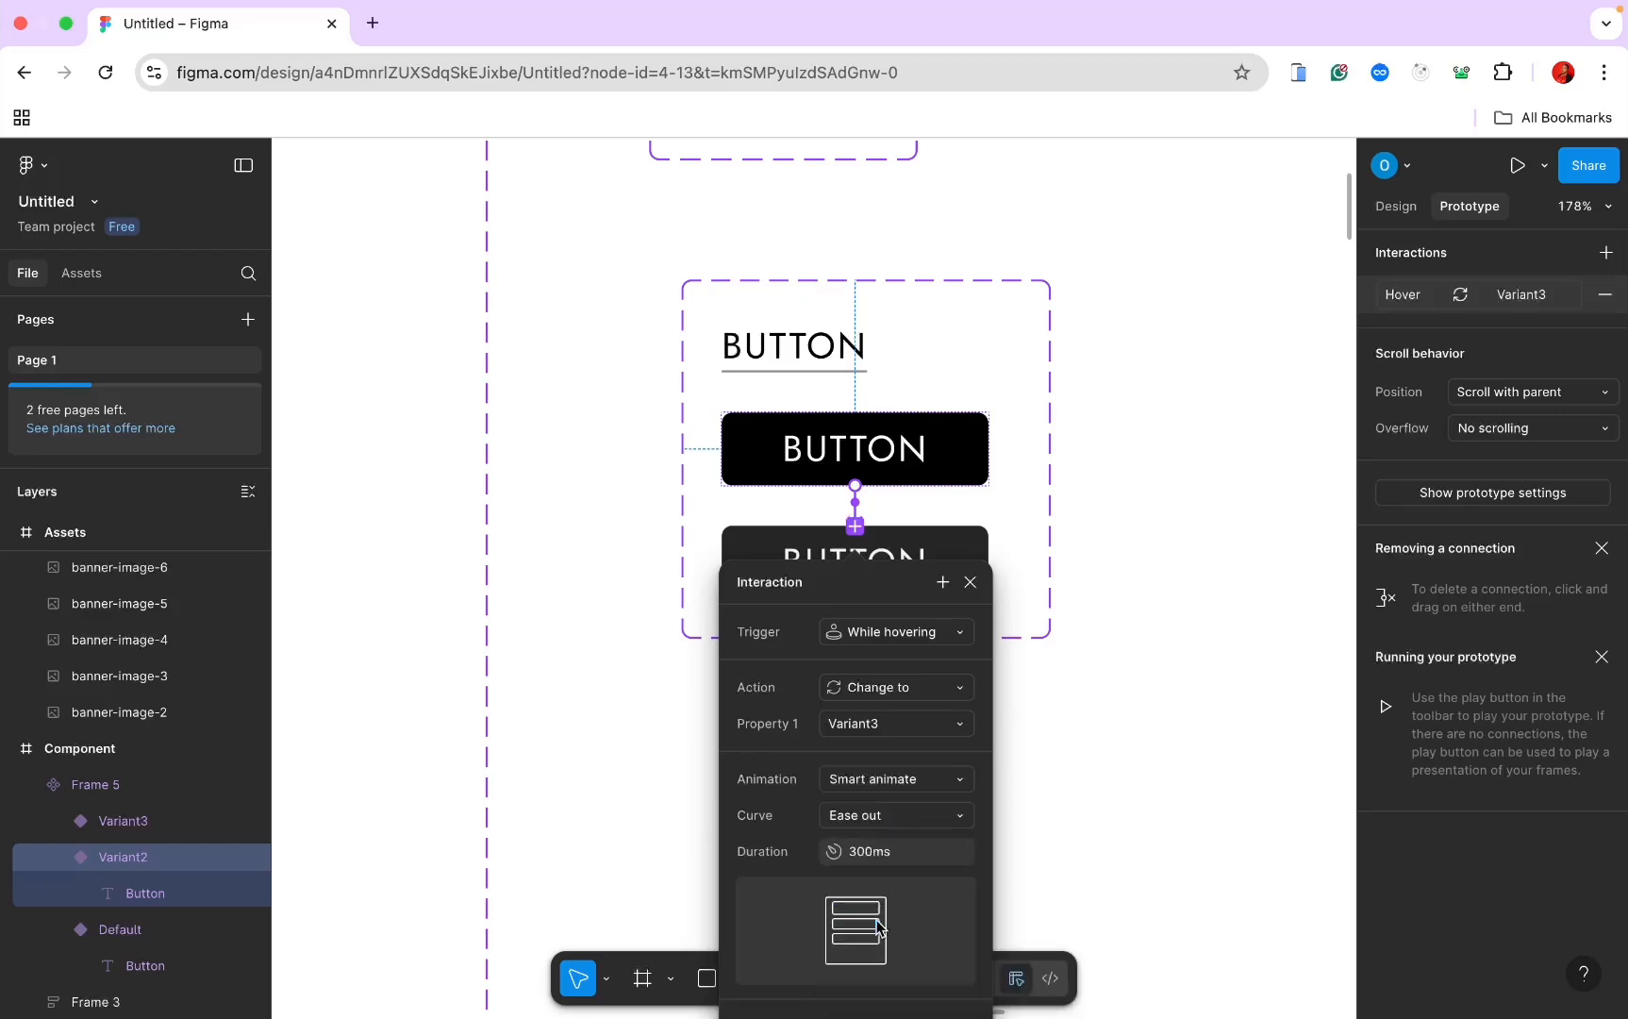
click(864, 860)
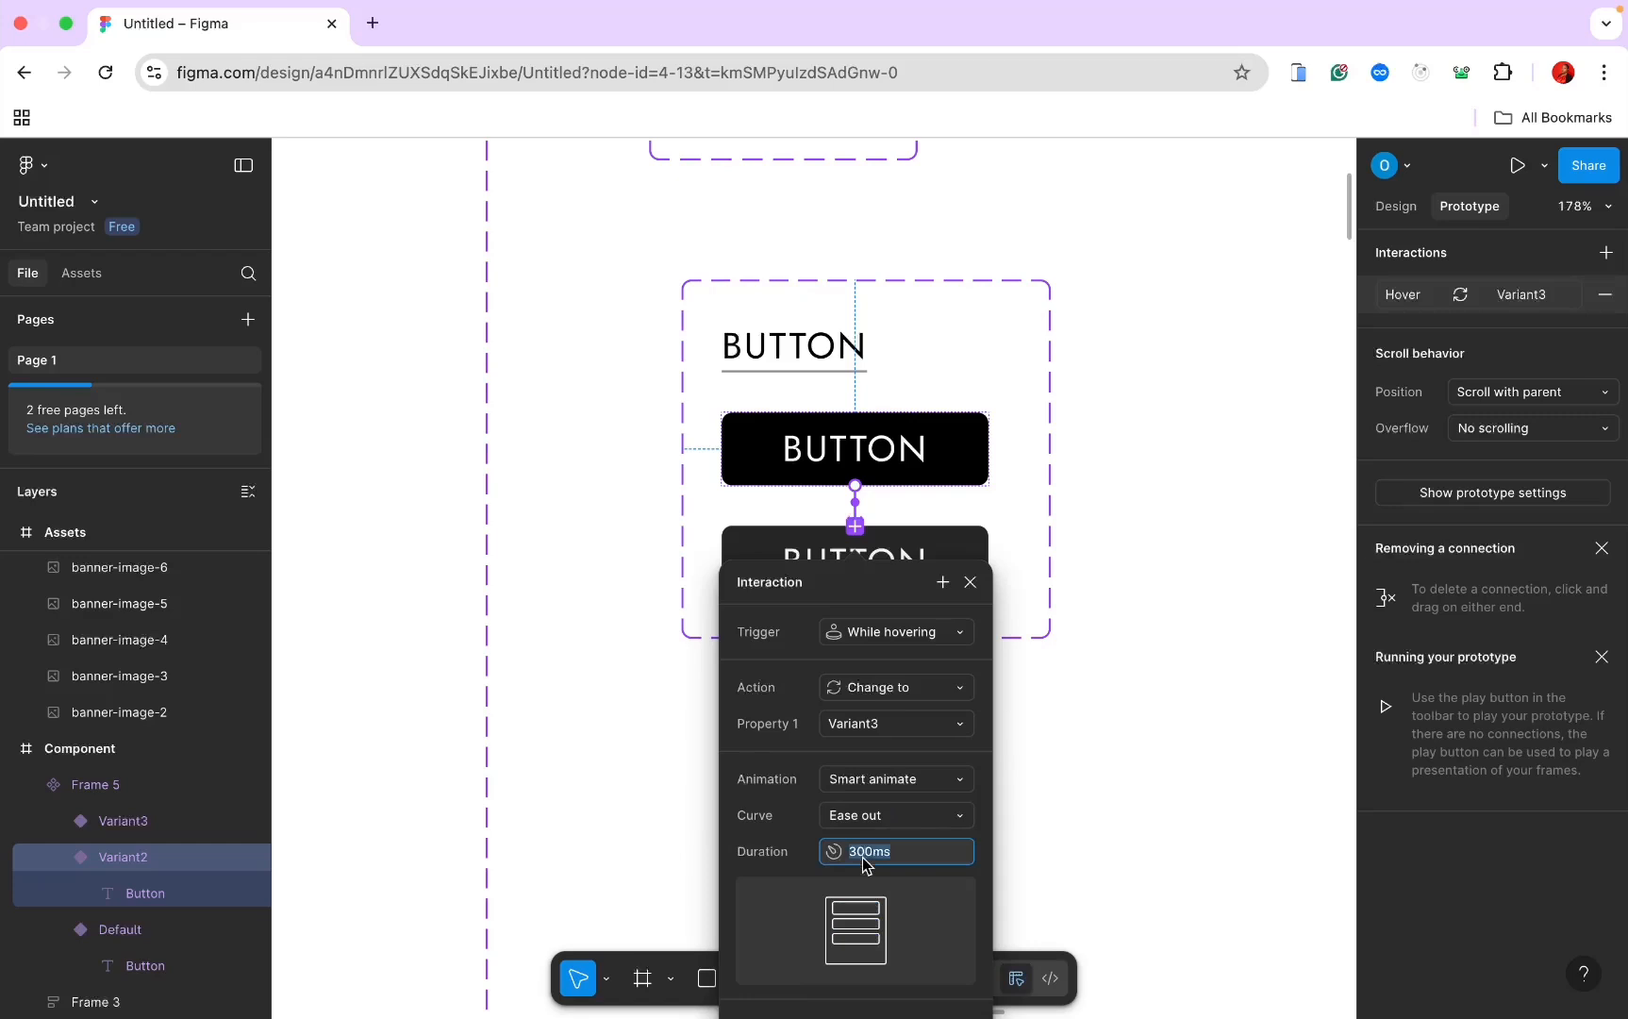
text(800)
key(Return)
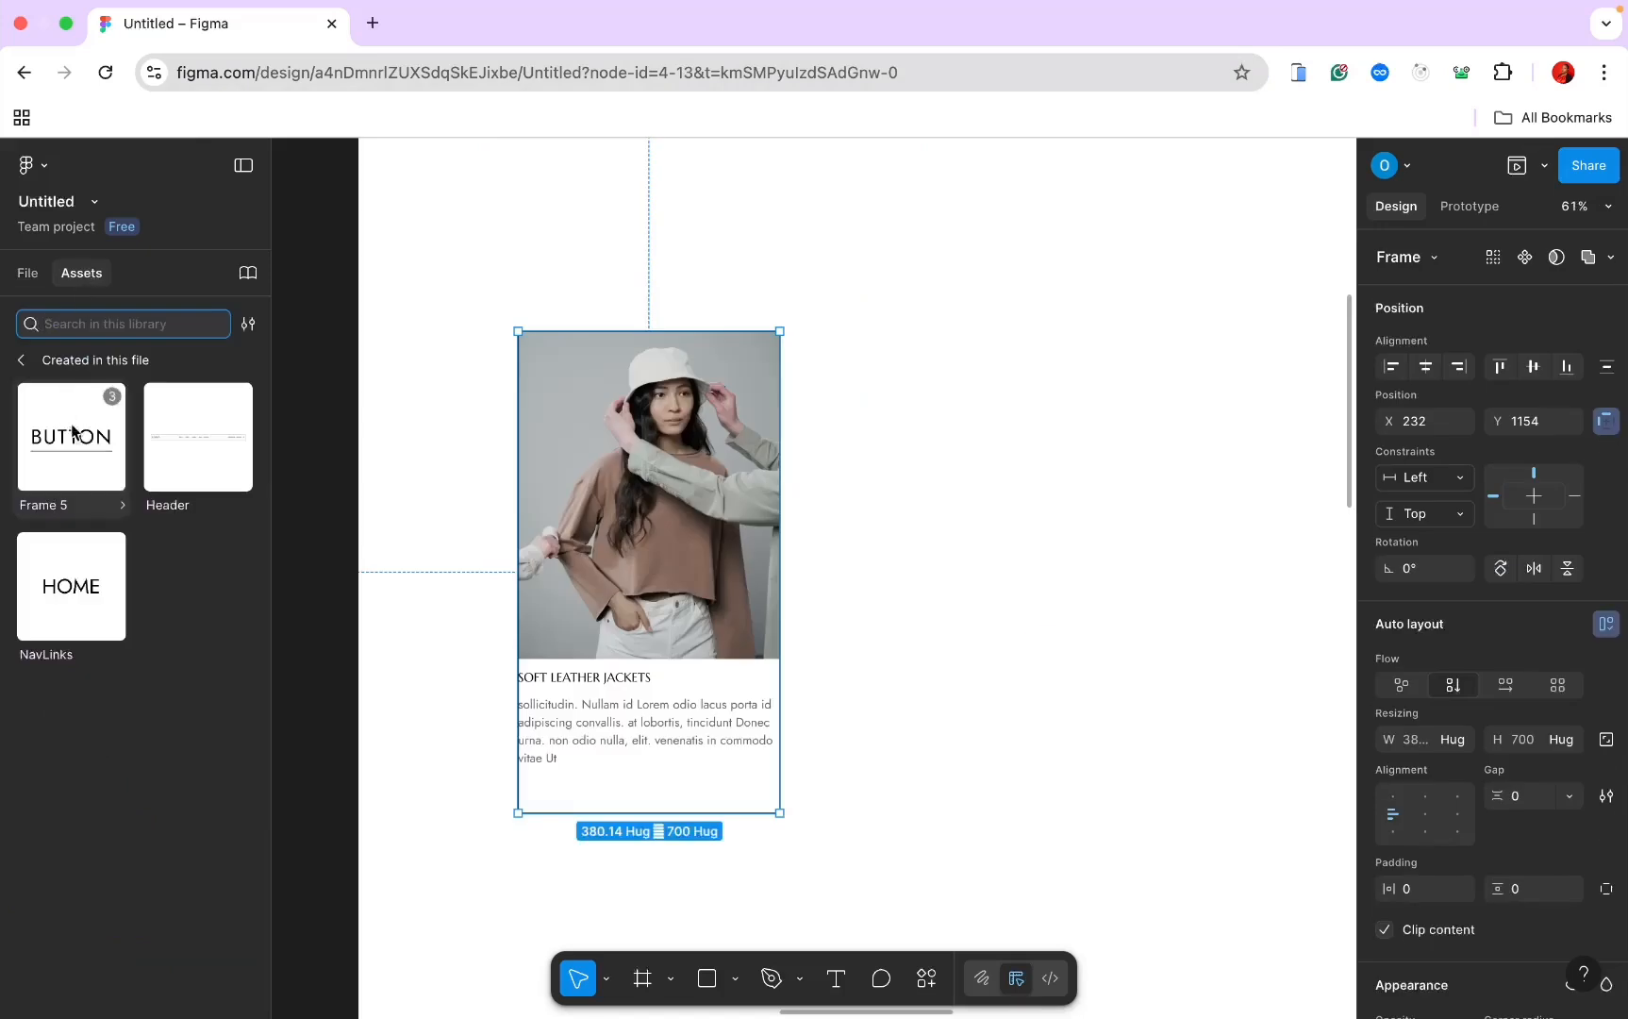
Step: Insert a Frame 5 button instance and place it in the card below the text
click(83, 453)
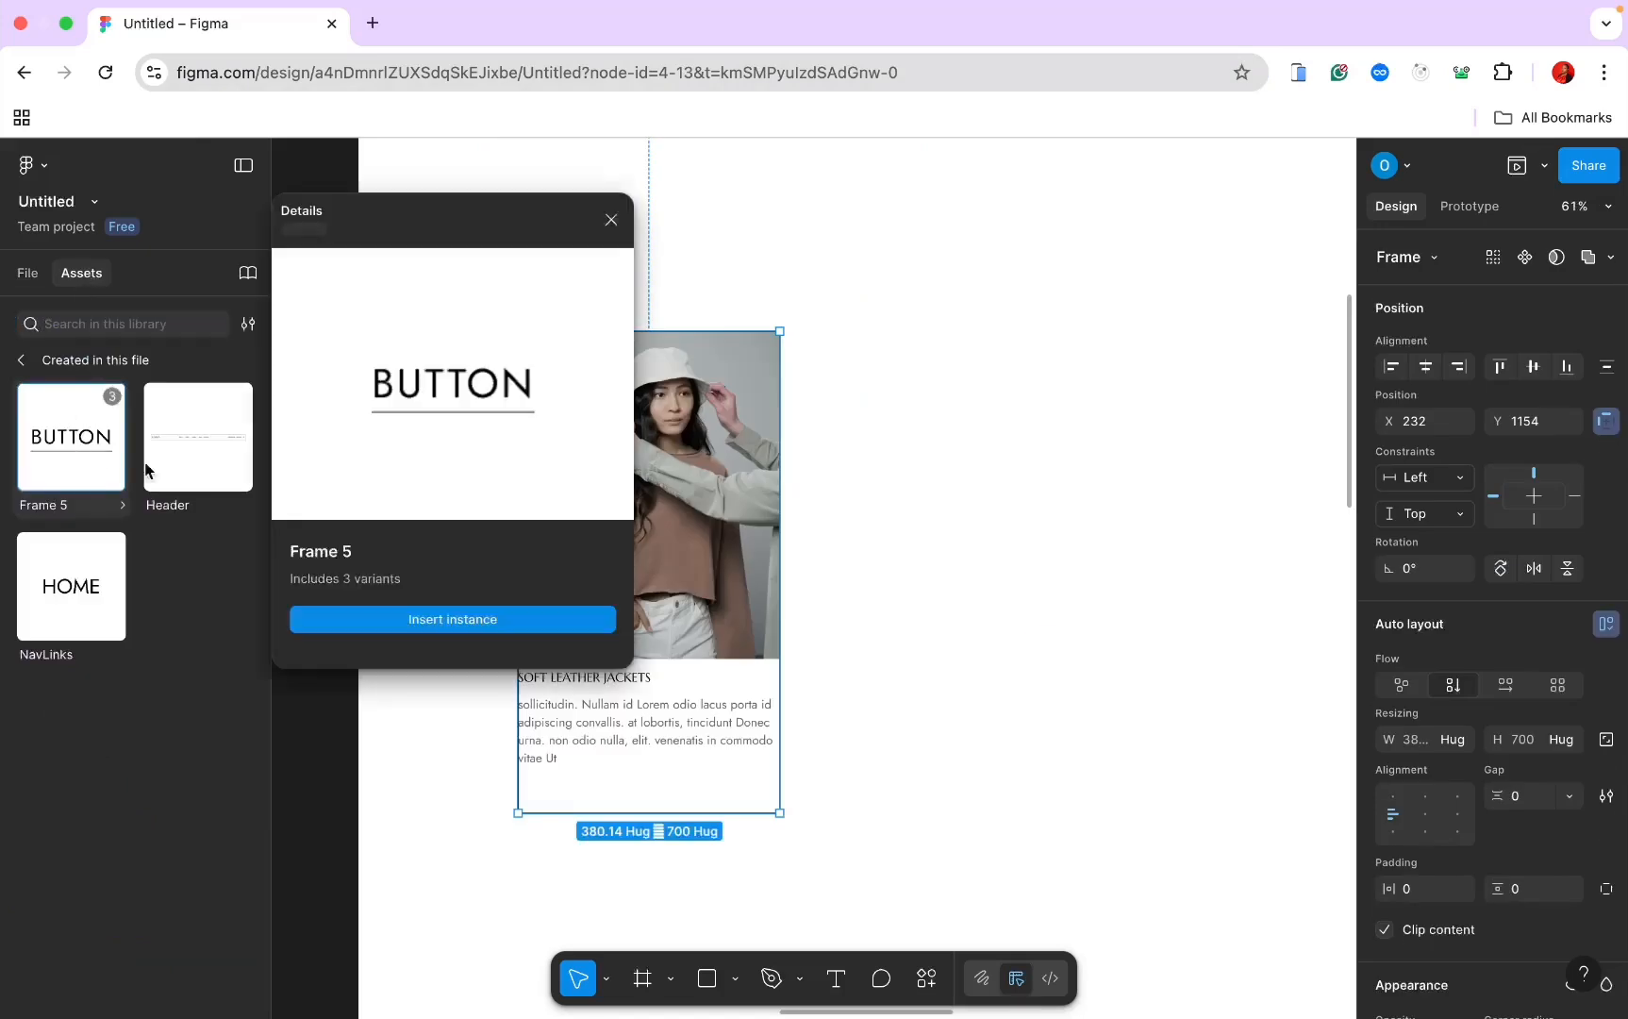
click(406, 622)
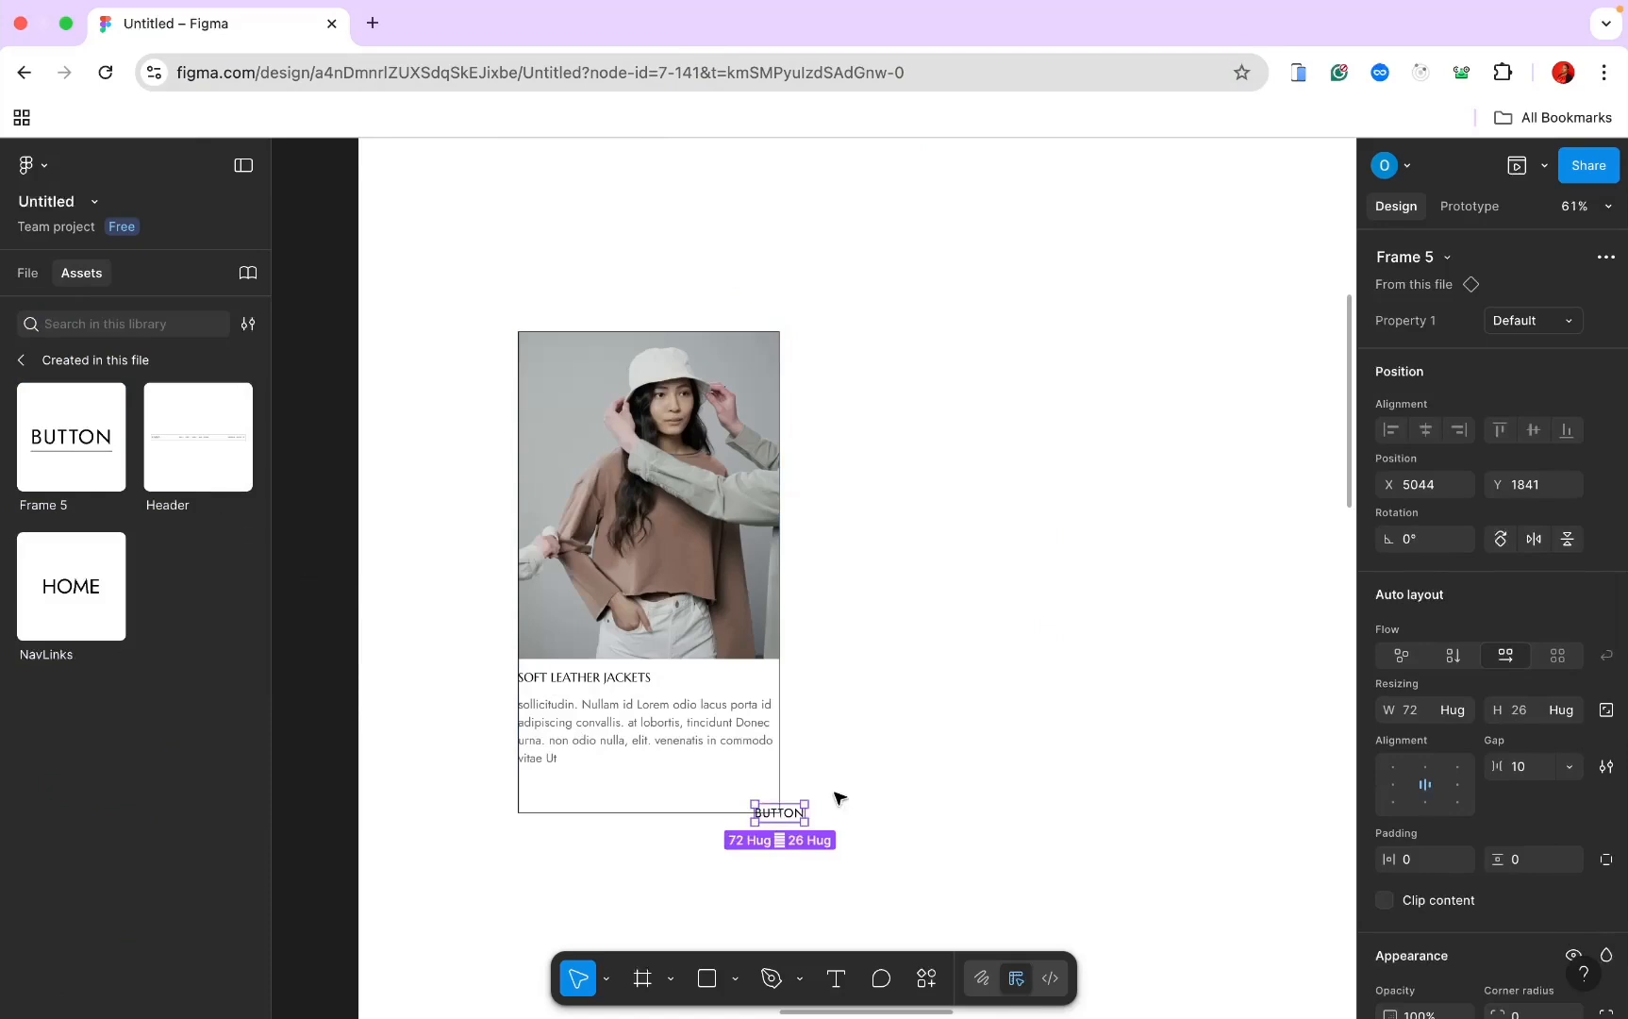
drag(772, 817, 556, 792)
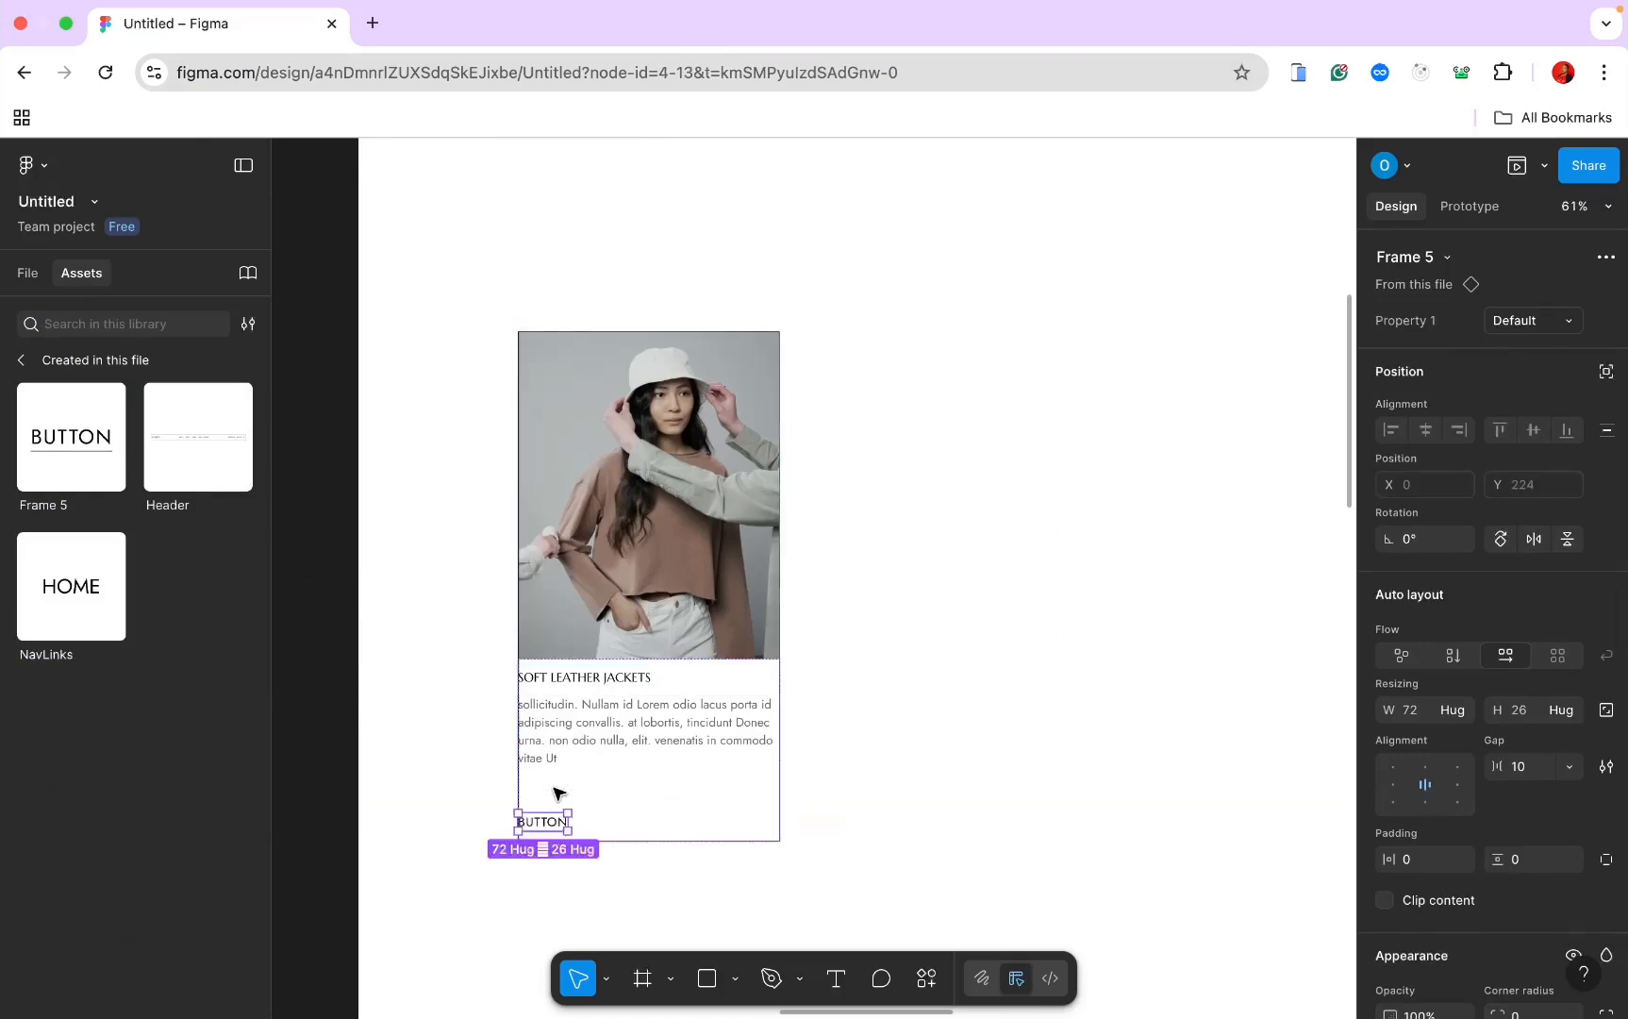
Step: Shorten the SOFT LEATHER JACKETS paragraph box to a height of 97
click(604, 783)
click(604, 735)
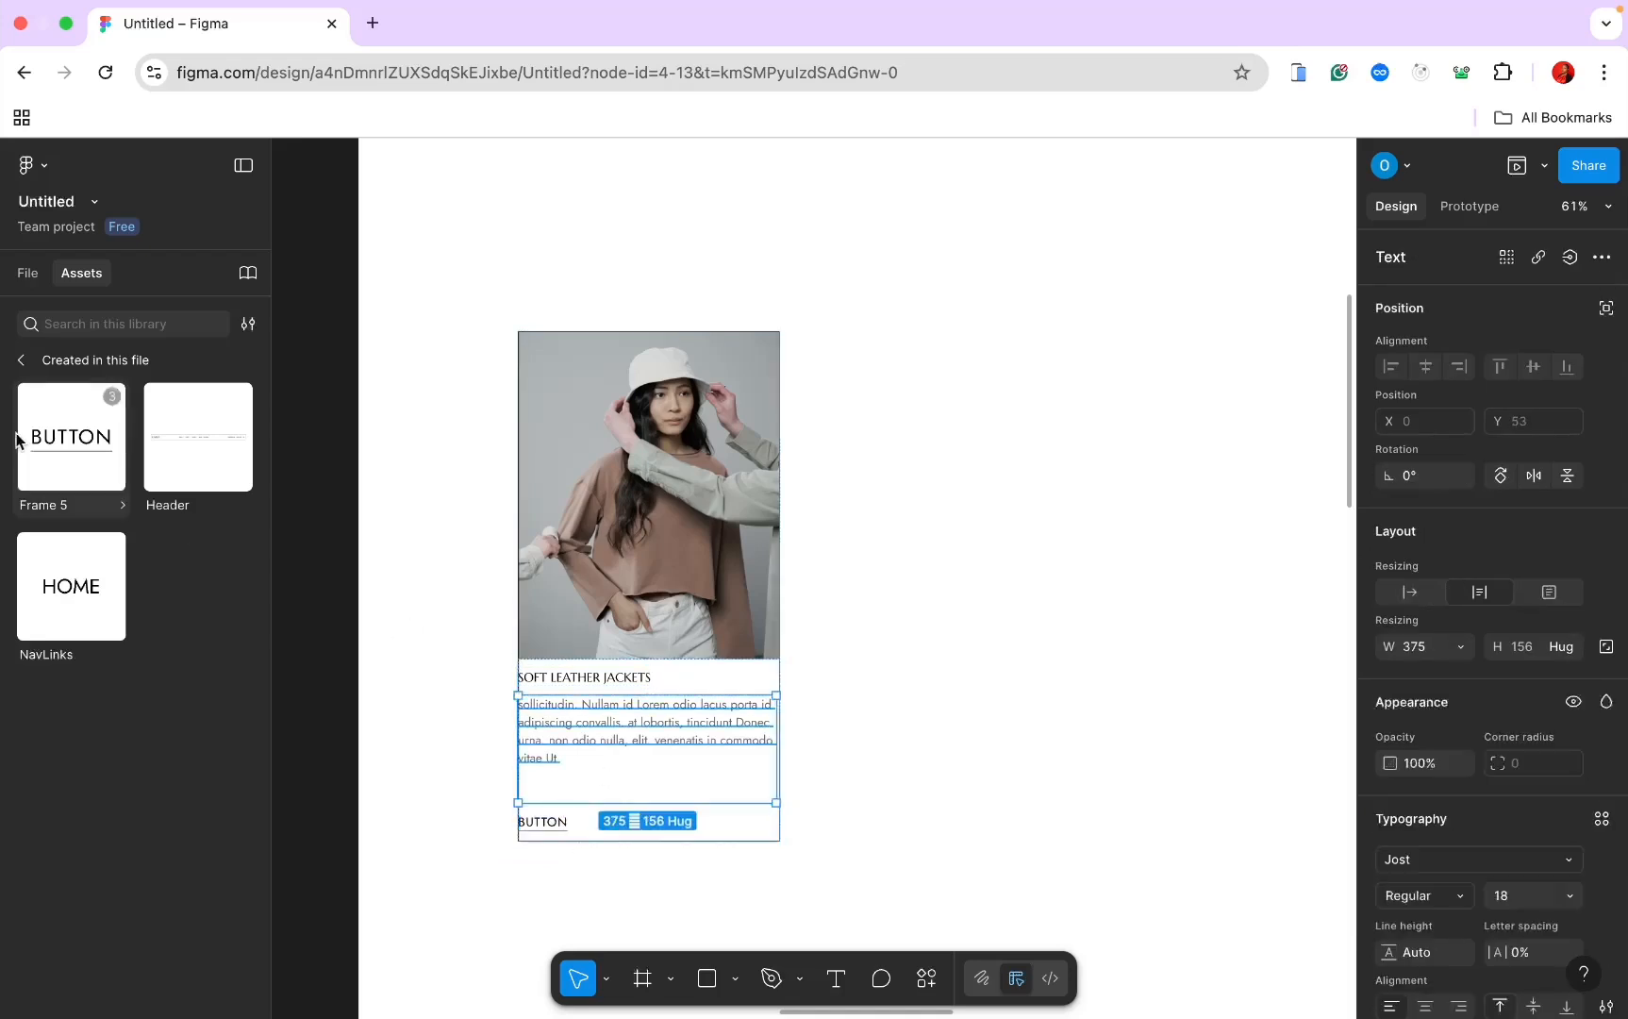
click(28, 273)
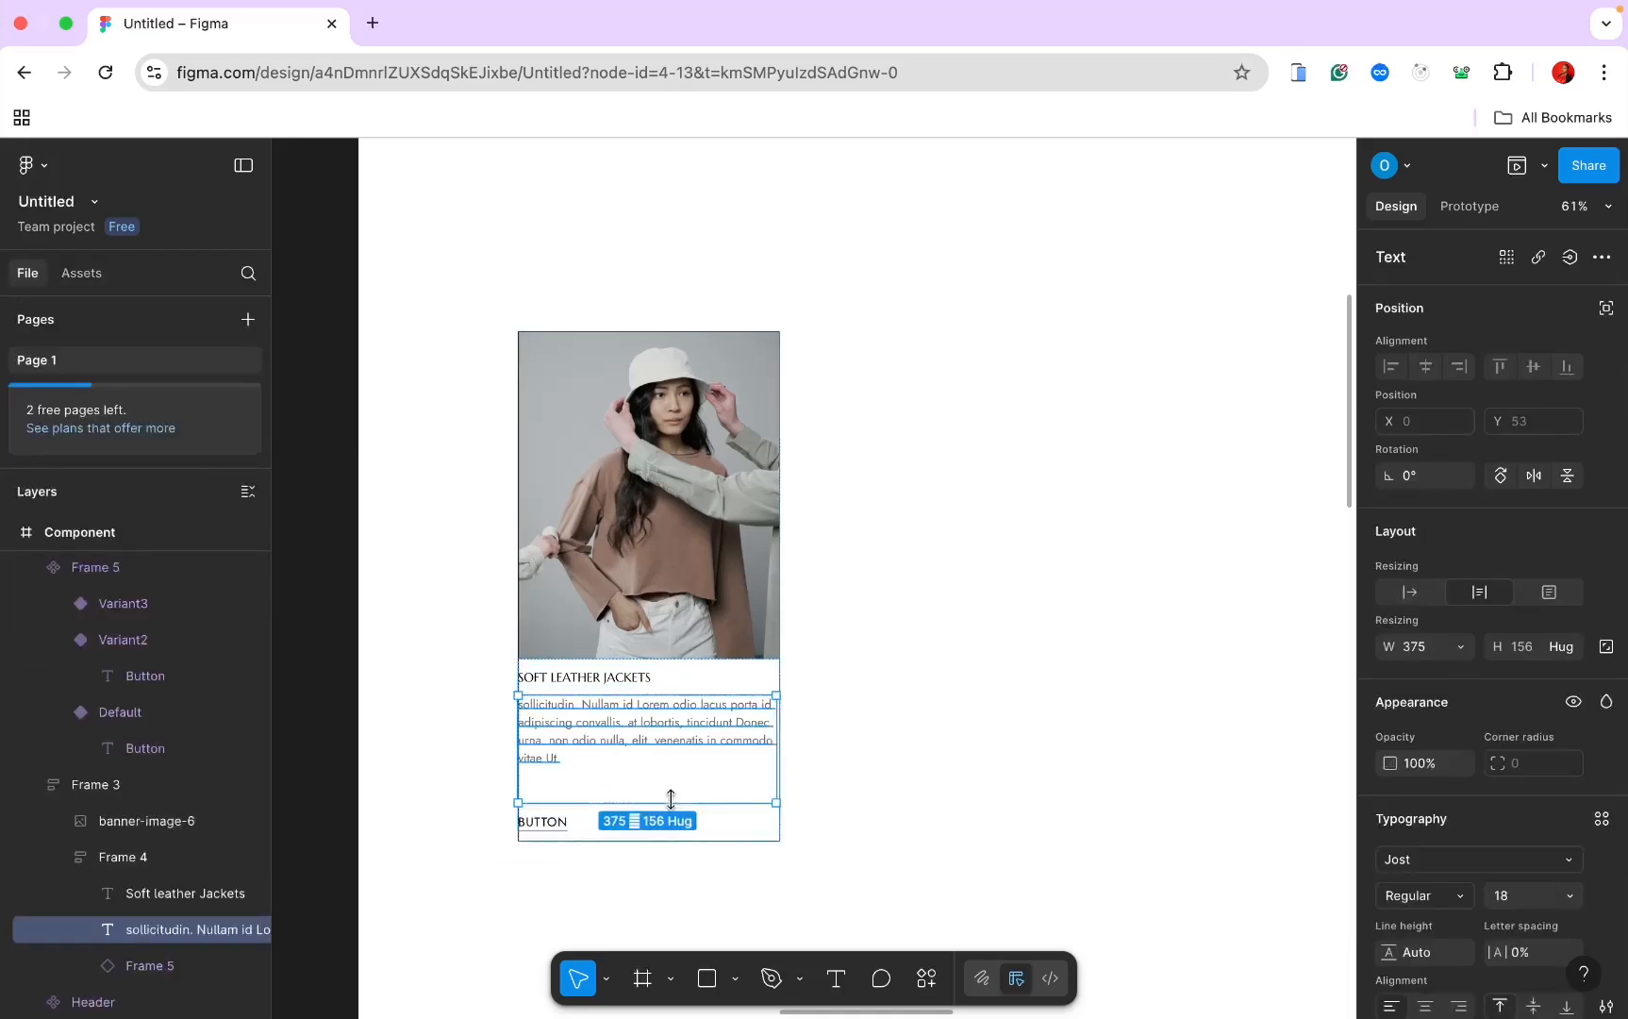
drag(671, 800, 669, 760)
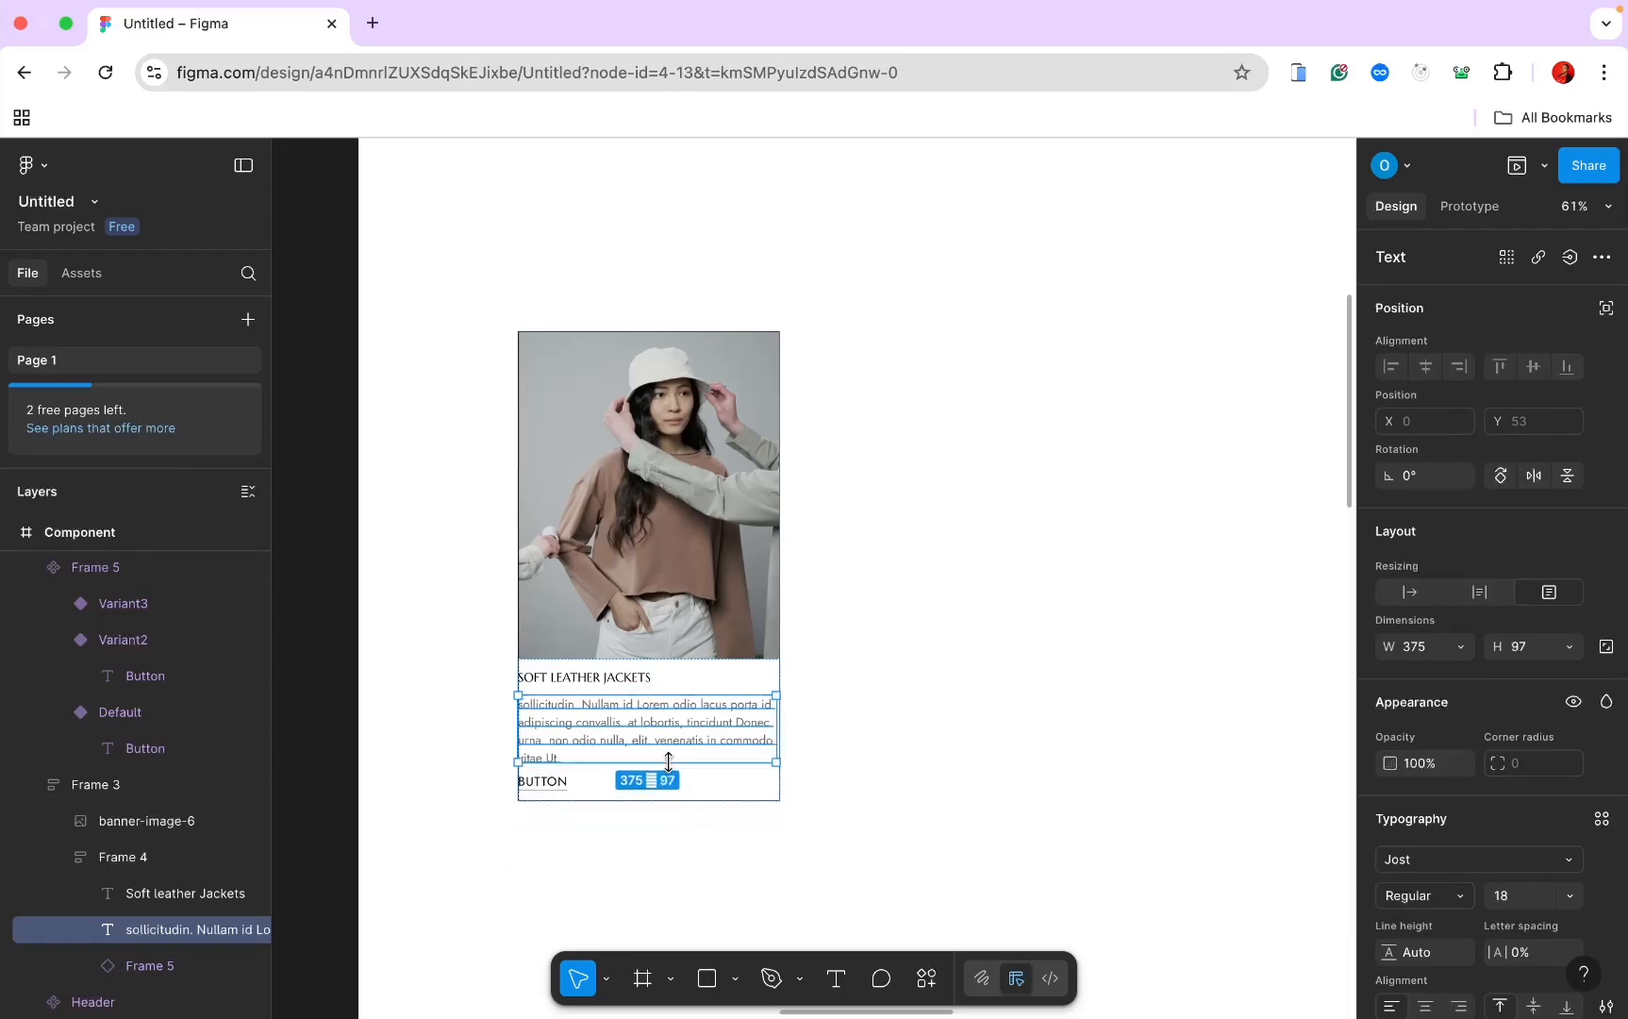
key(shift+2)
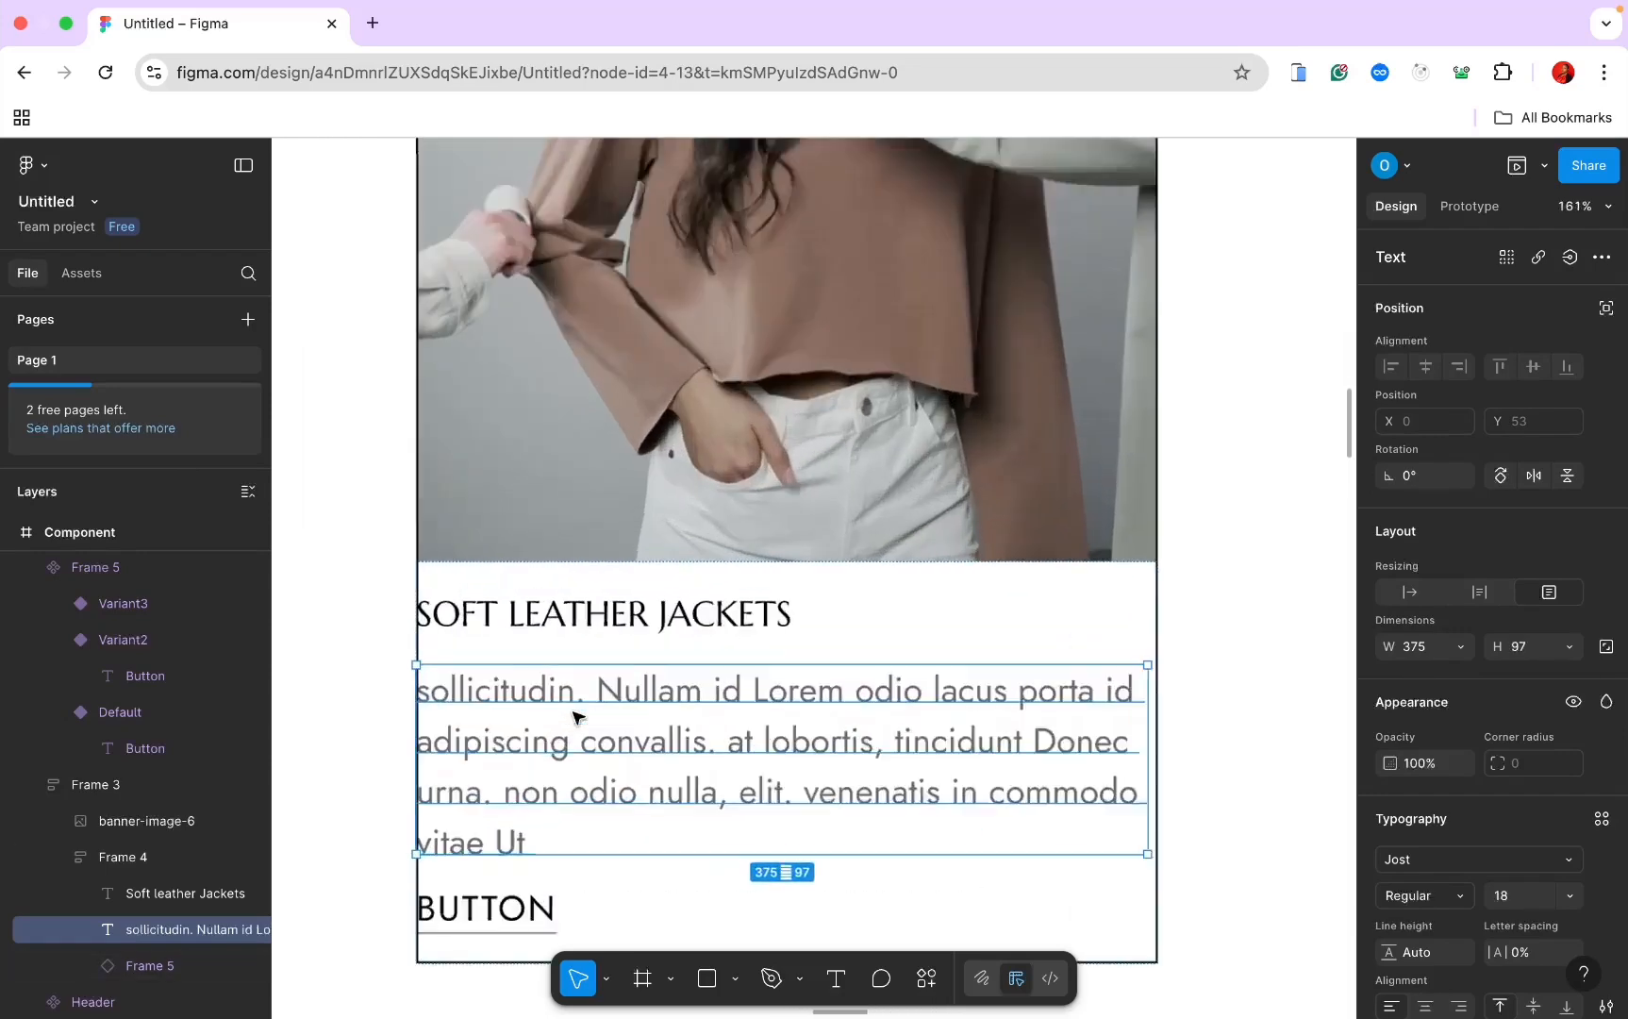
scroll(578, 717, down, 5)
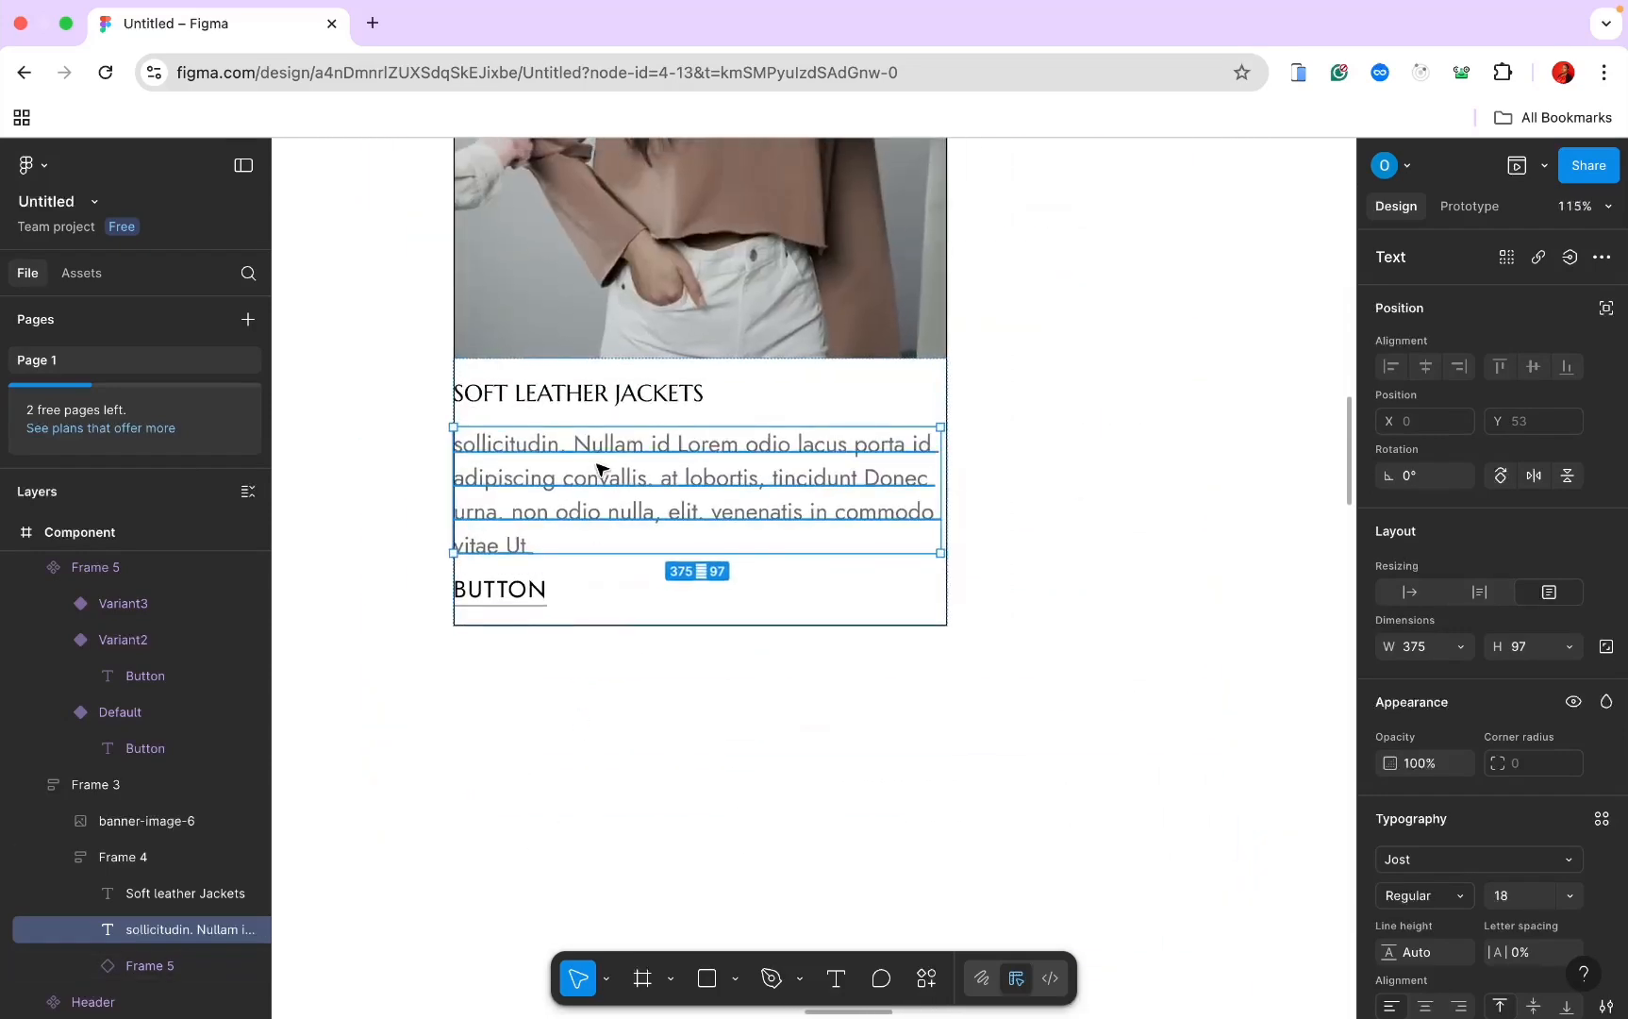
click(525, 589)
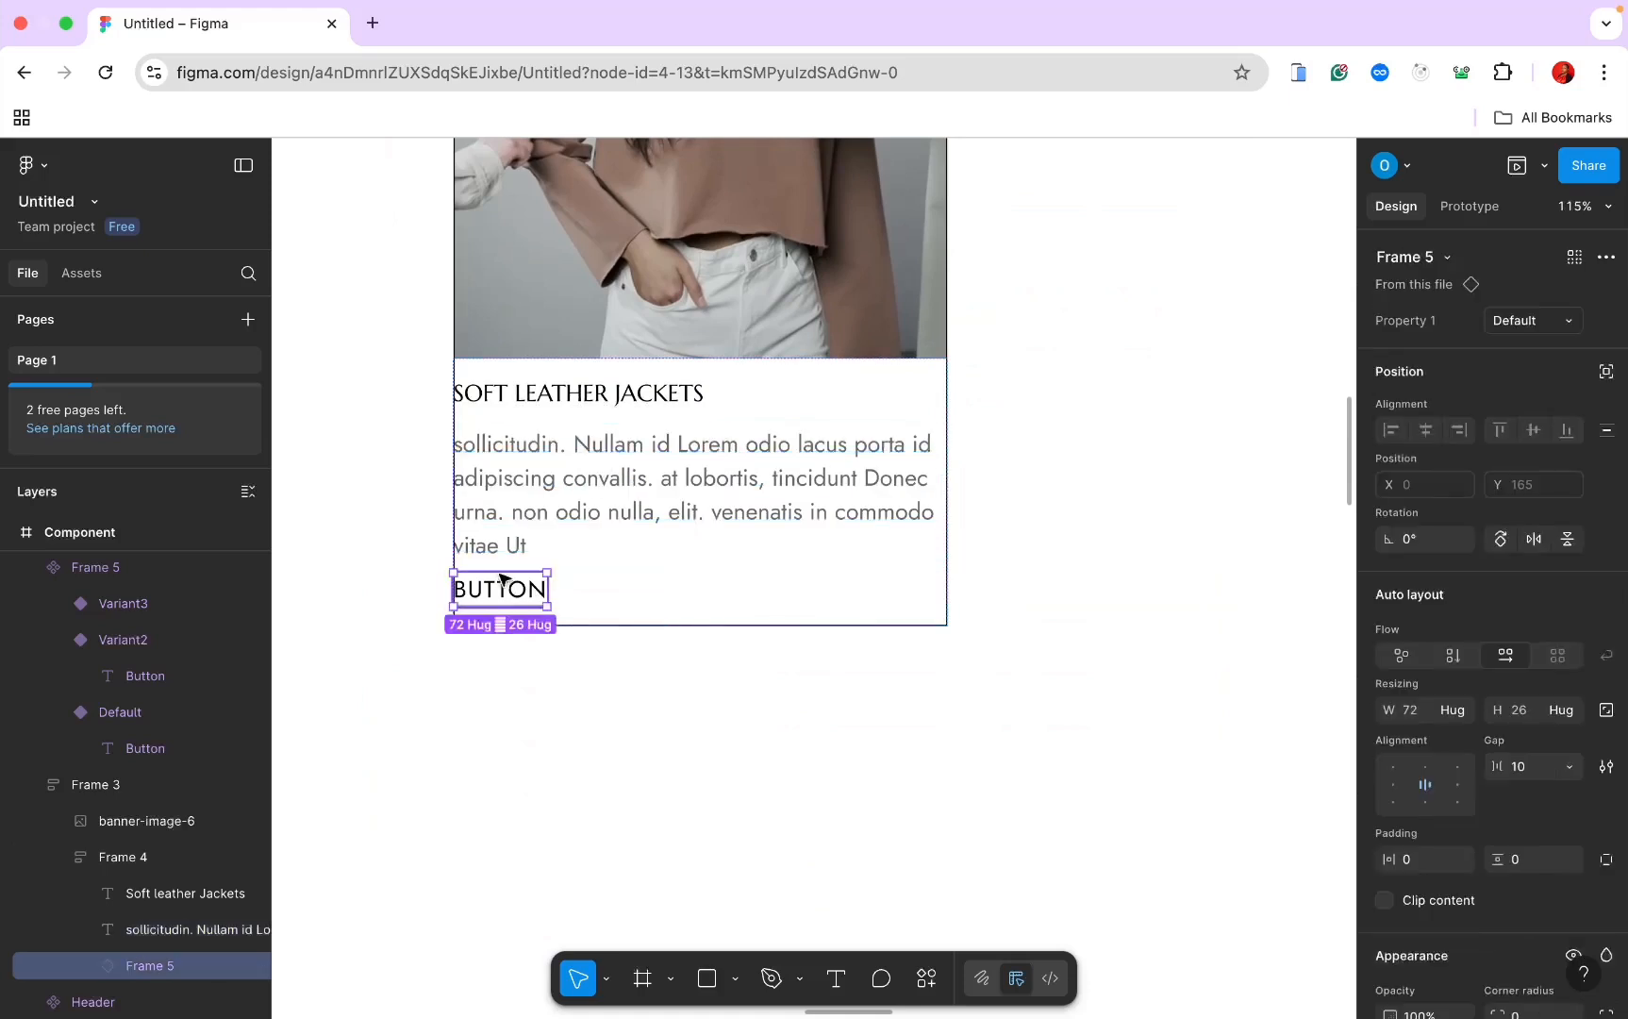
Step: Switch the card's button instance to Variant2 and relabel it DISCOVER MORE
click(1566, 323)
click(1520, 346)
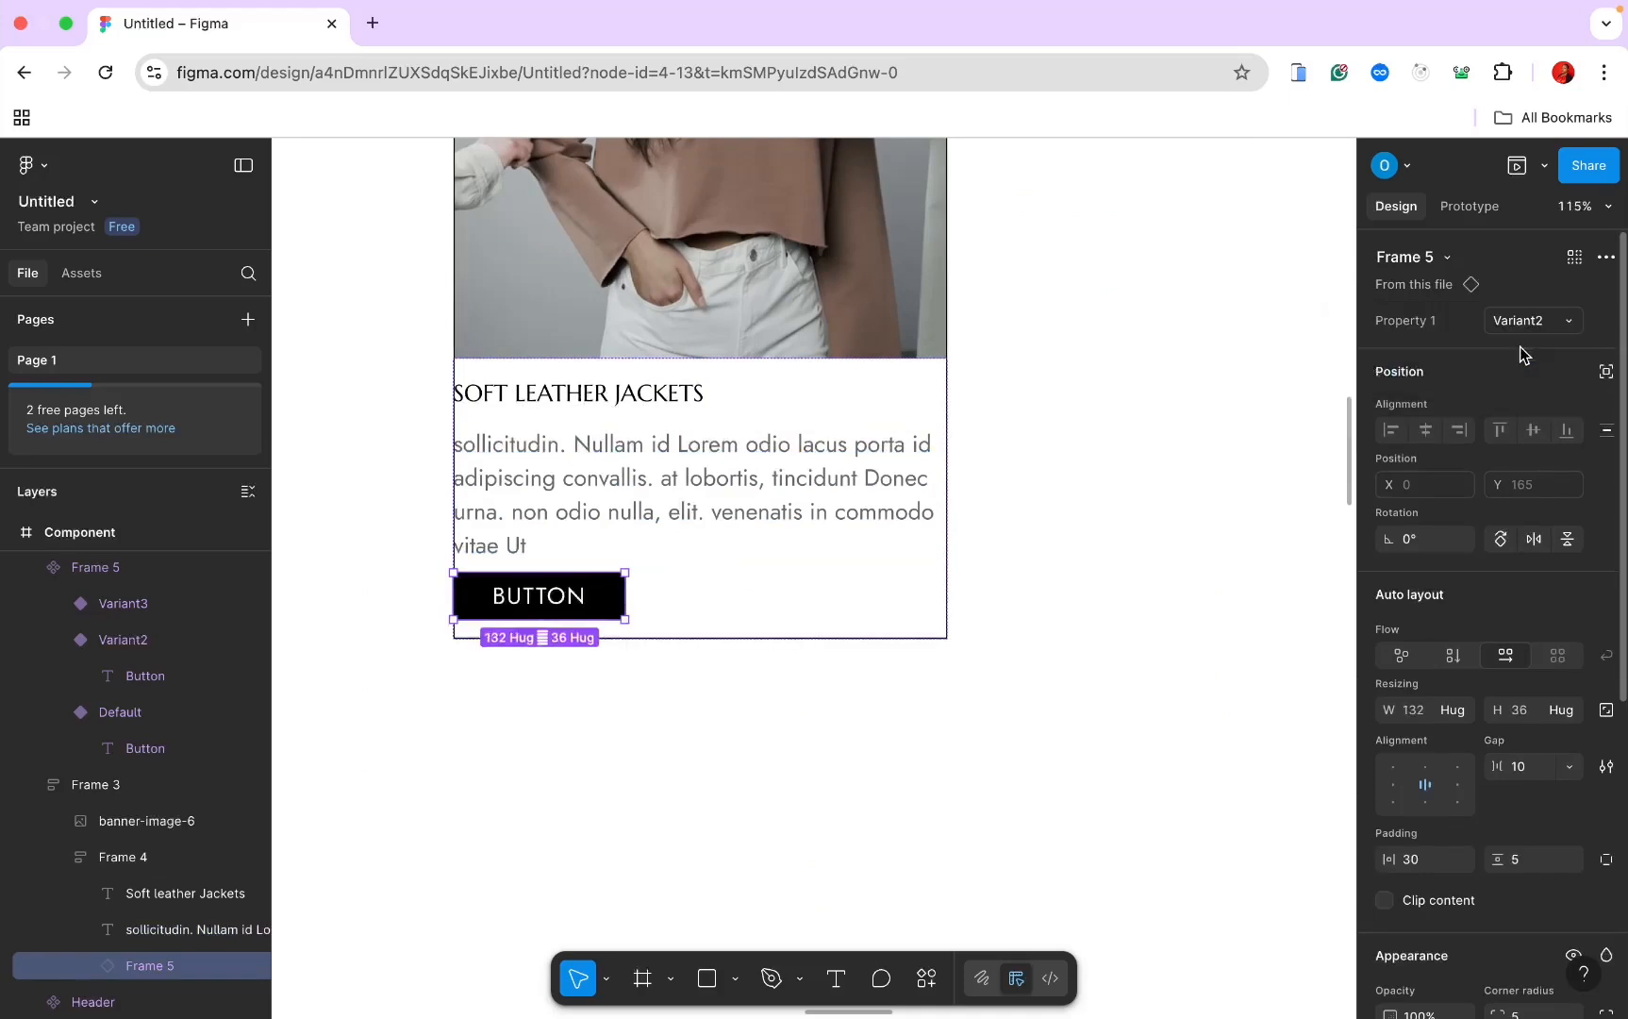
click(525, 592)
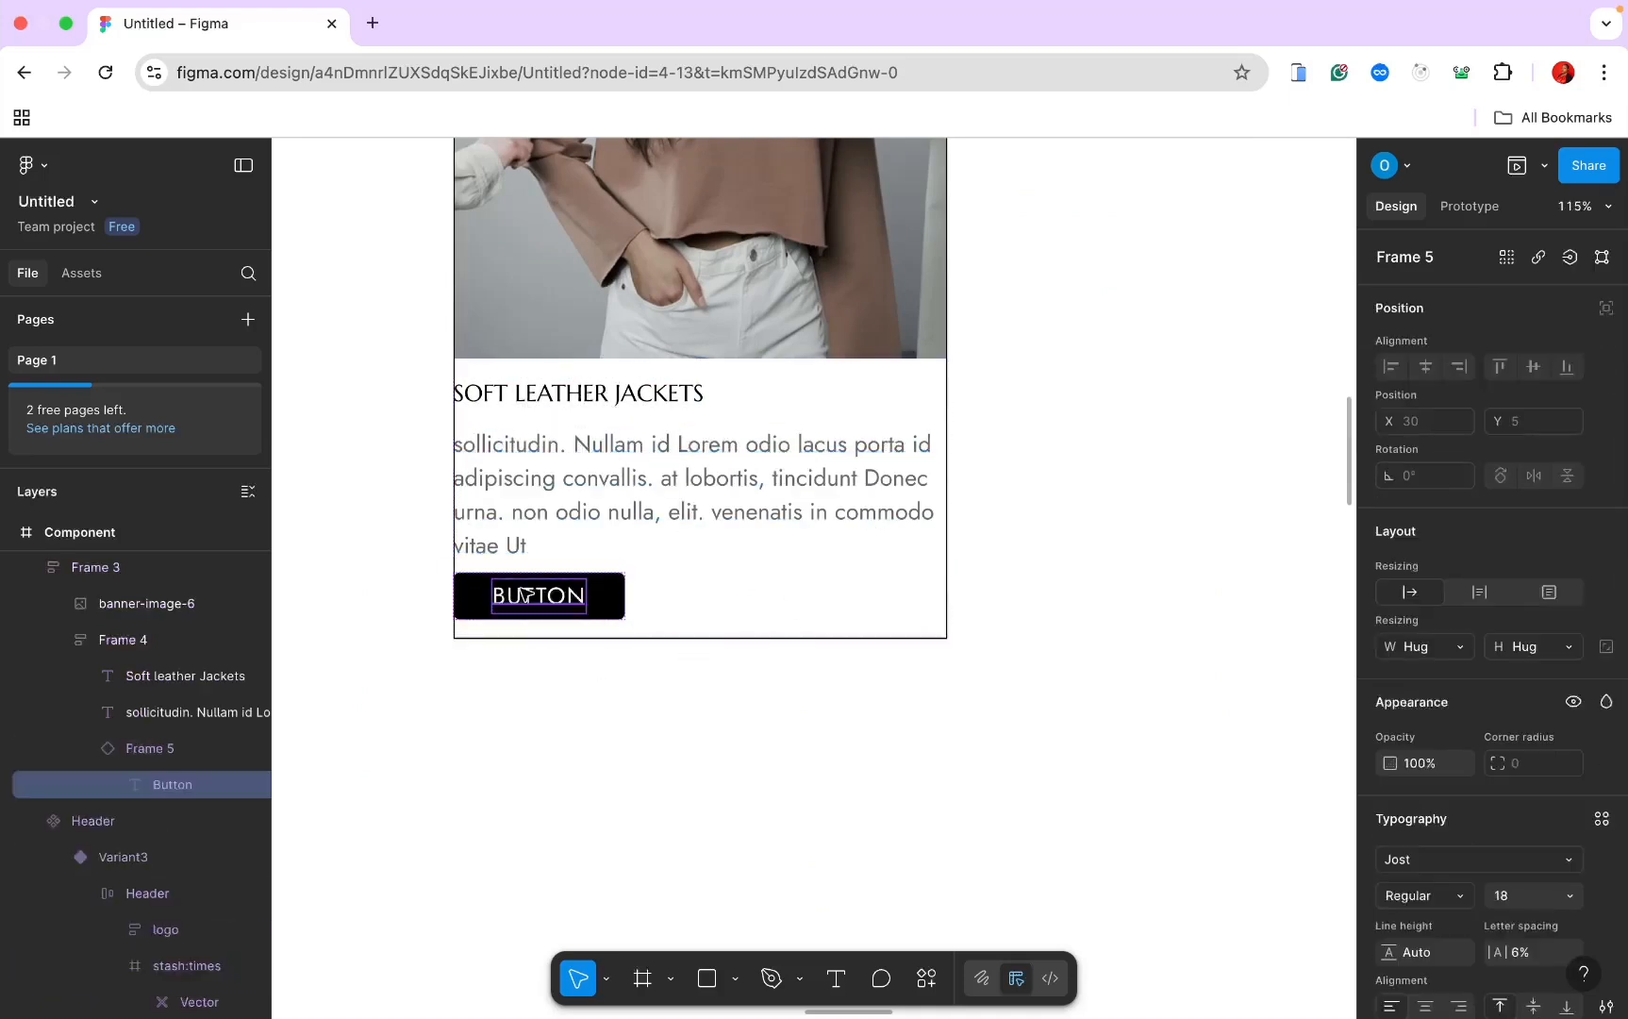
double_click(523, 592)
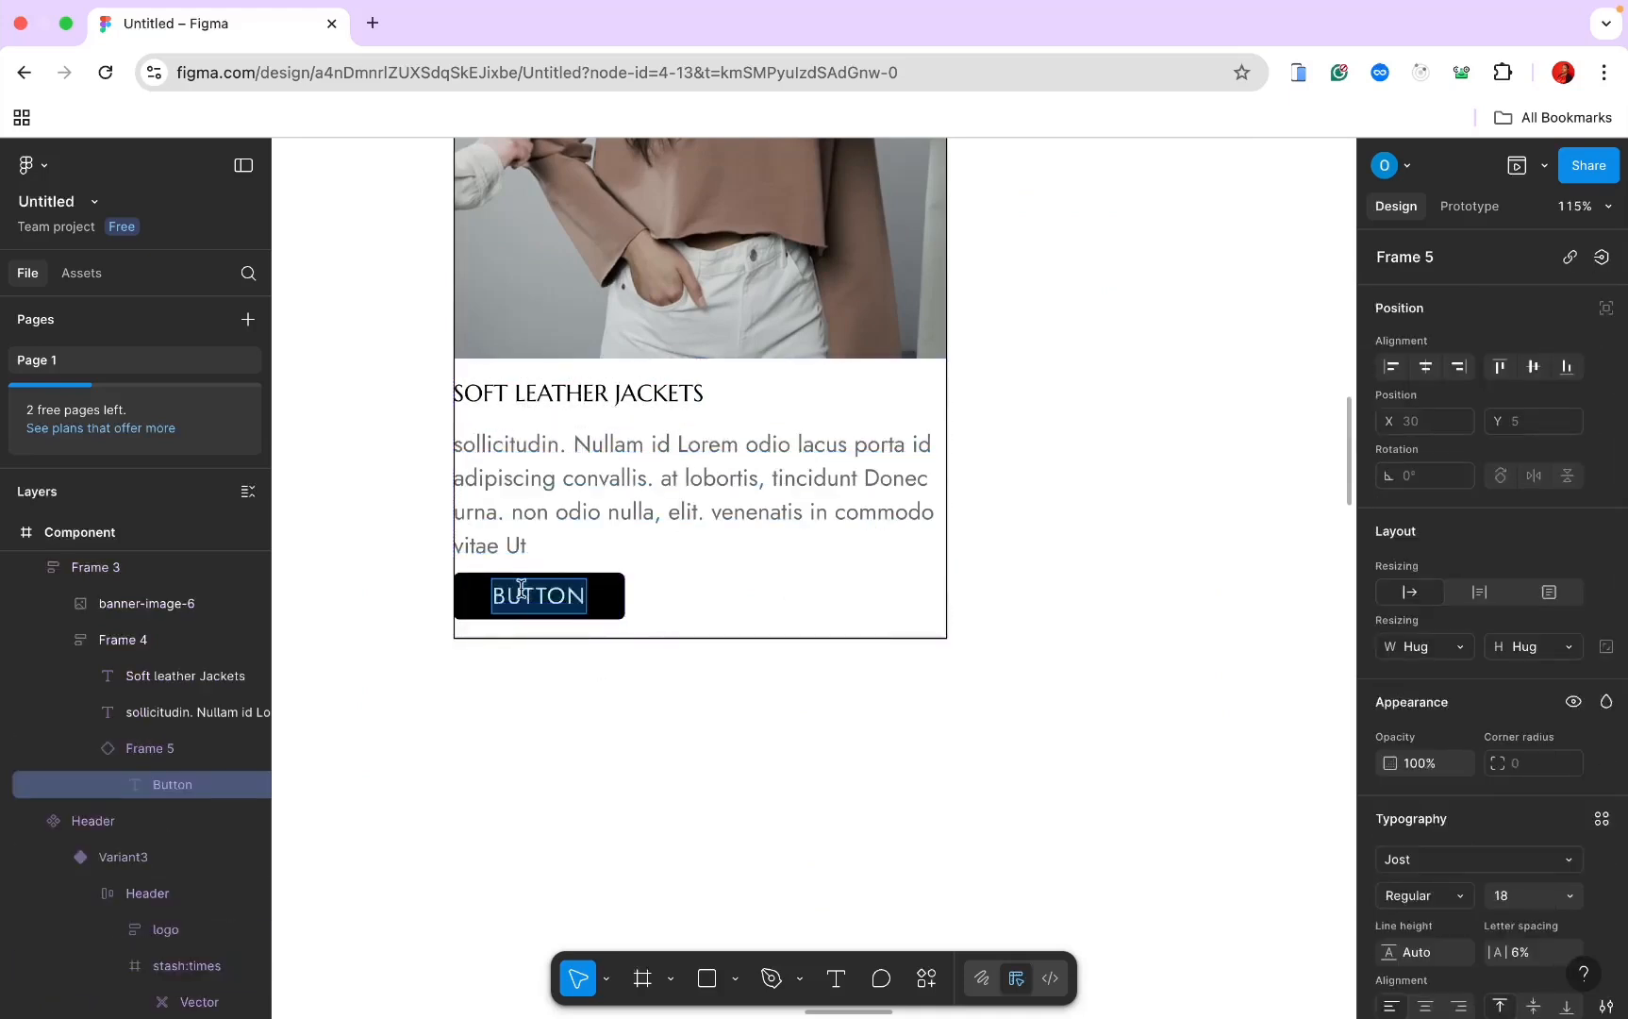
text(DISCO)
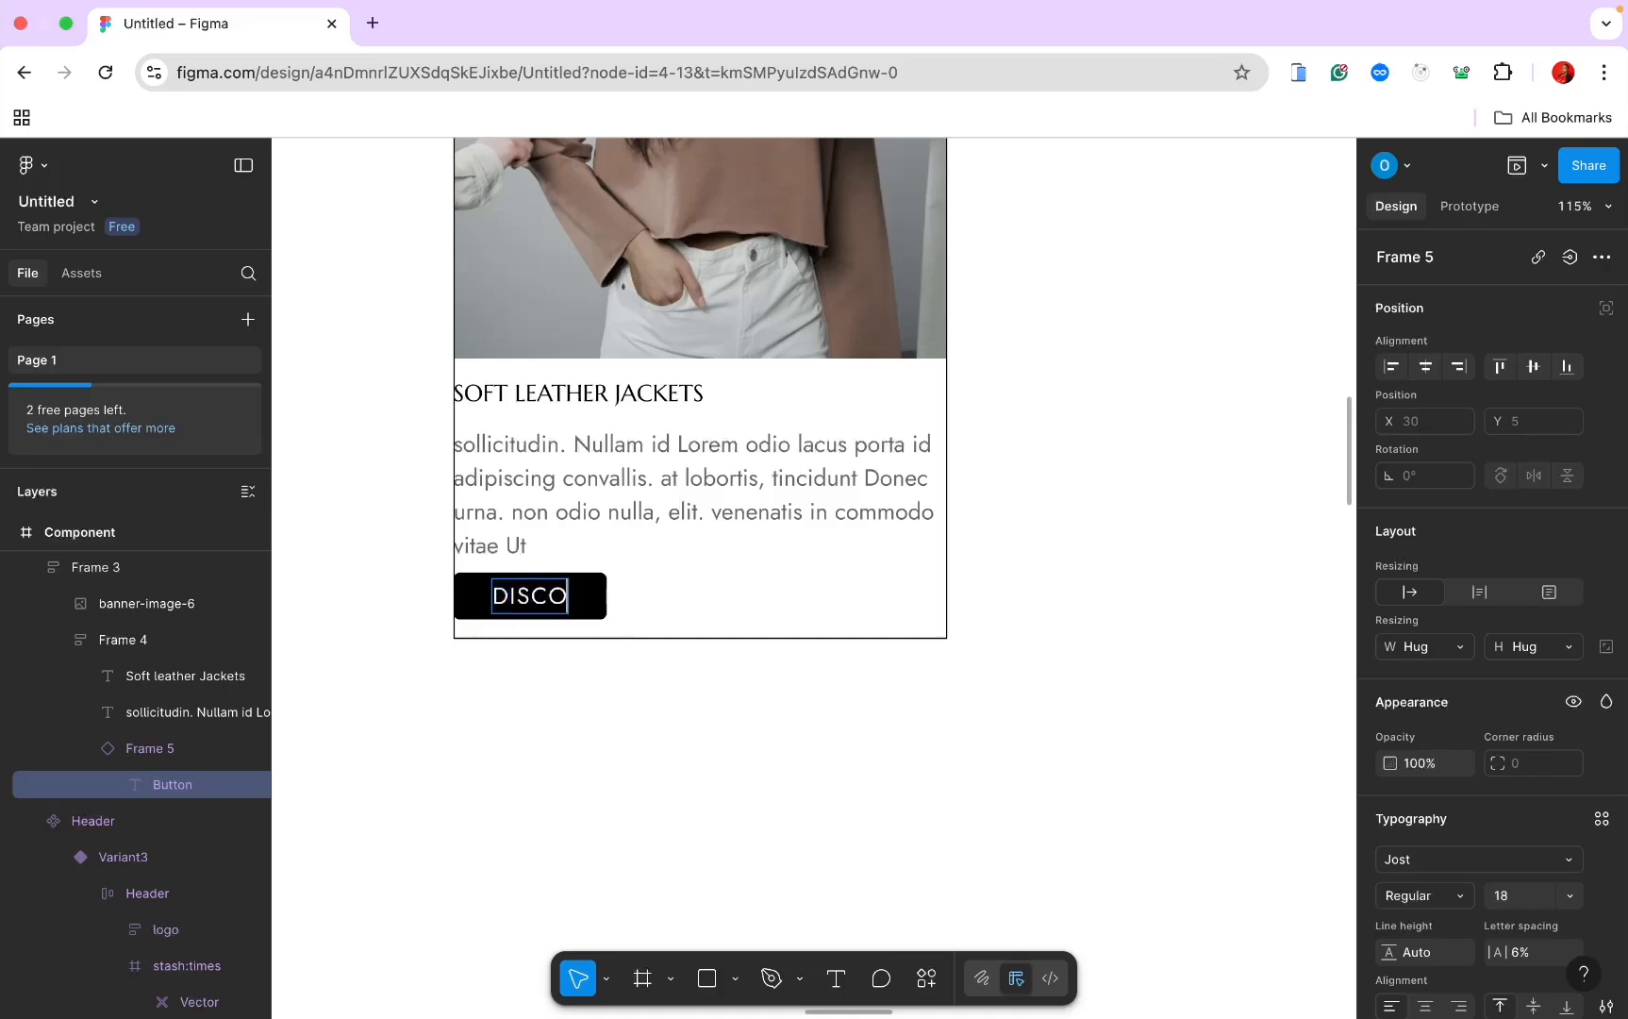
text(VER N)
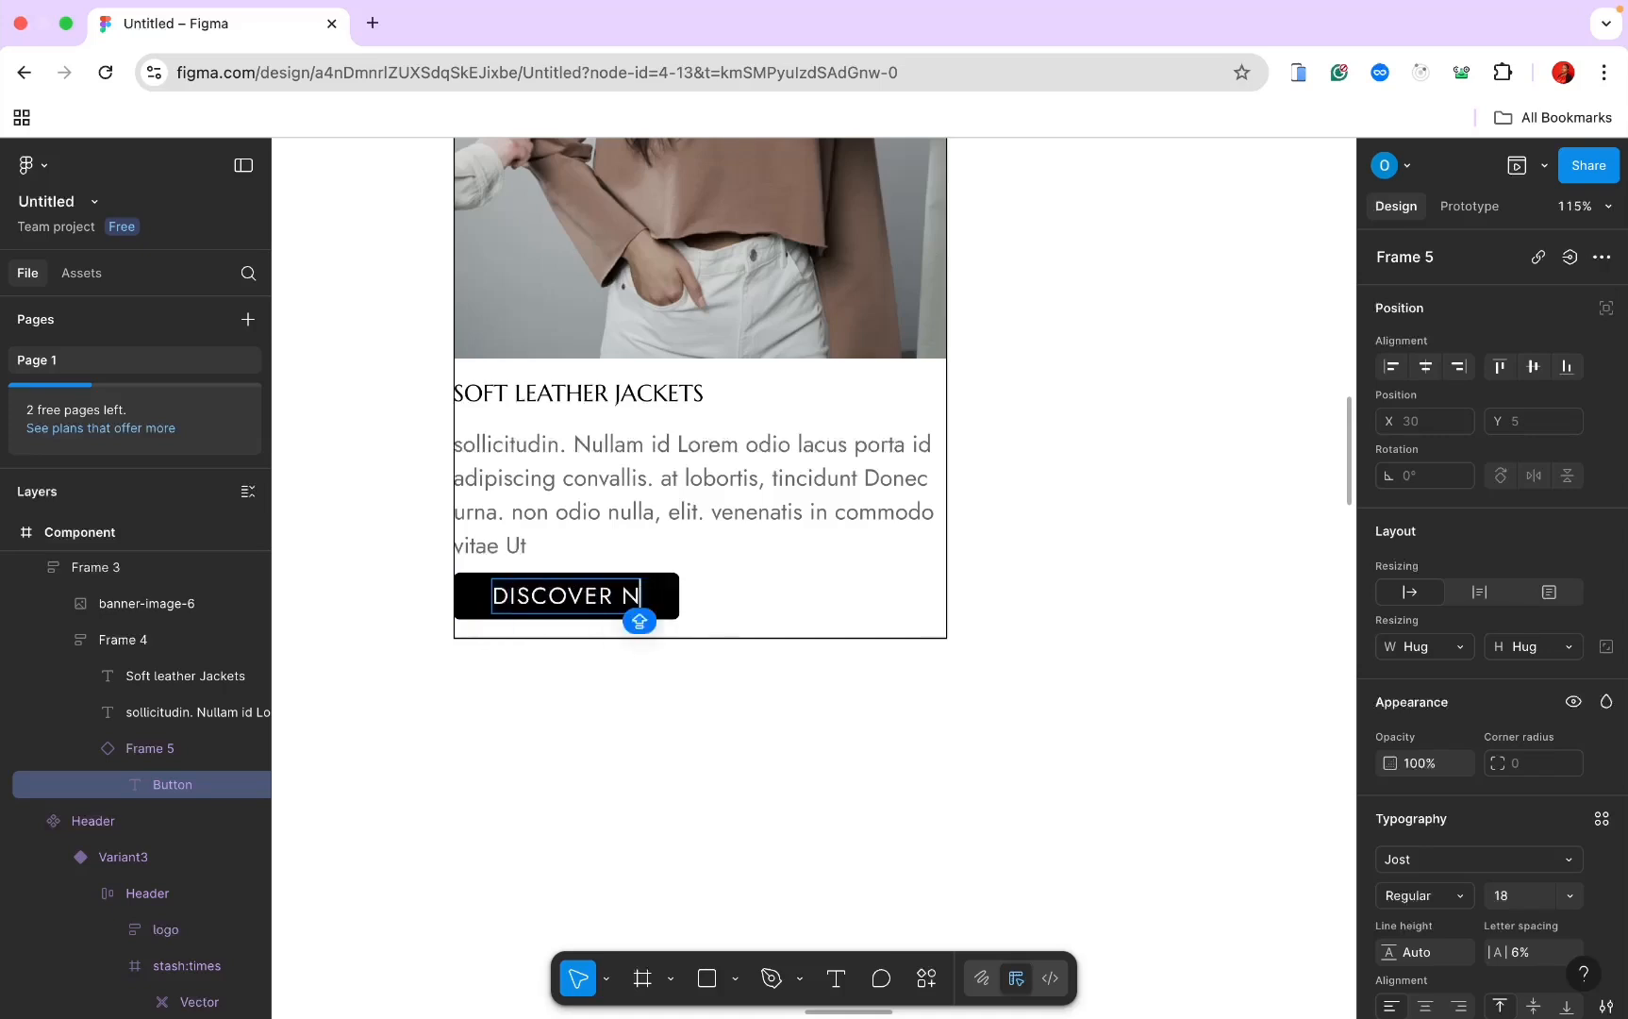
text(OW)
key(BackSpace)
key(BackSpace)
key(BackSpace)
text(MORE)
click(872, 544)
scroll(873, 654, left, 1)
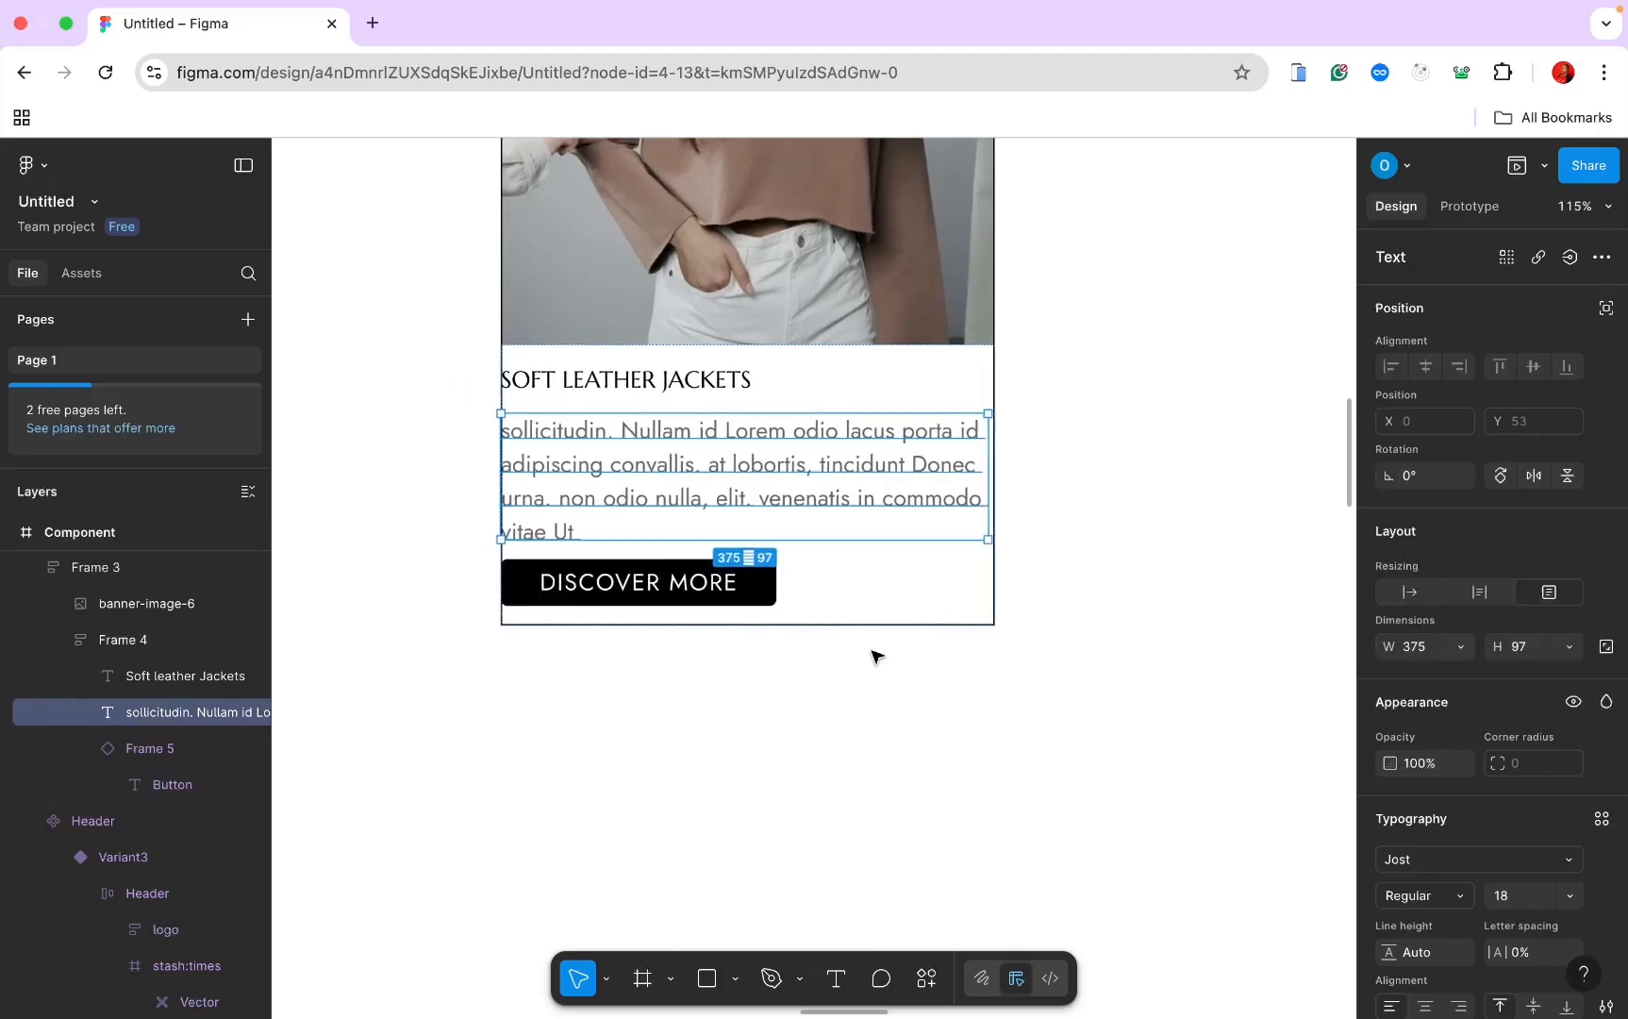
scroll(875, 655, down, 2)
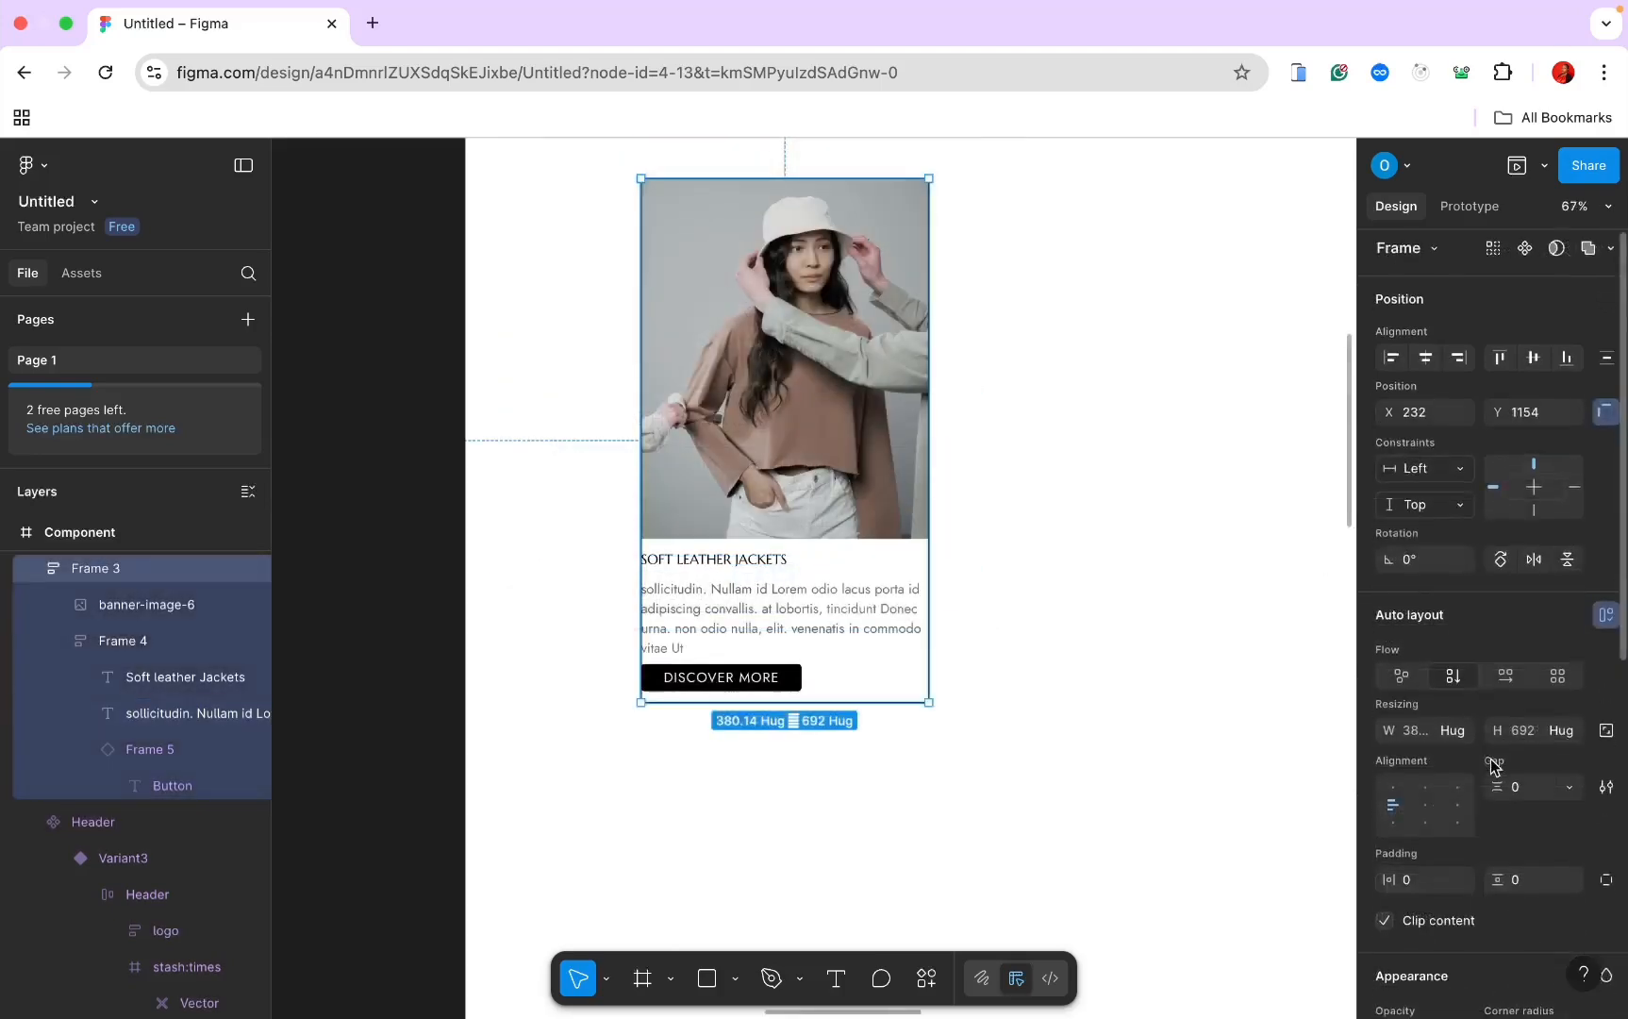
Step: Remove the outline stroke from the card frame
scroll(1493, 761, down, 3)
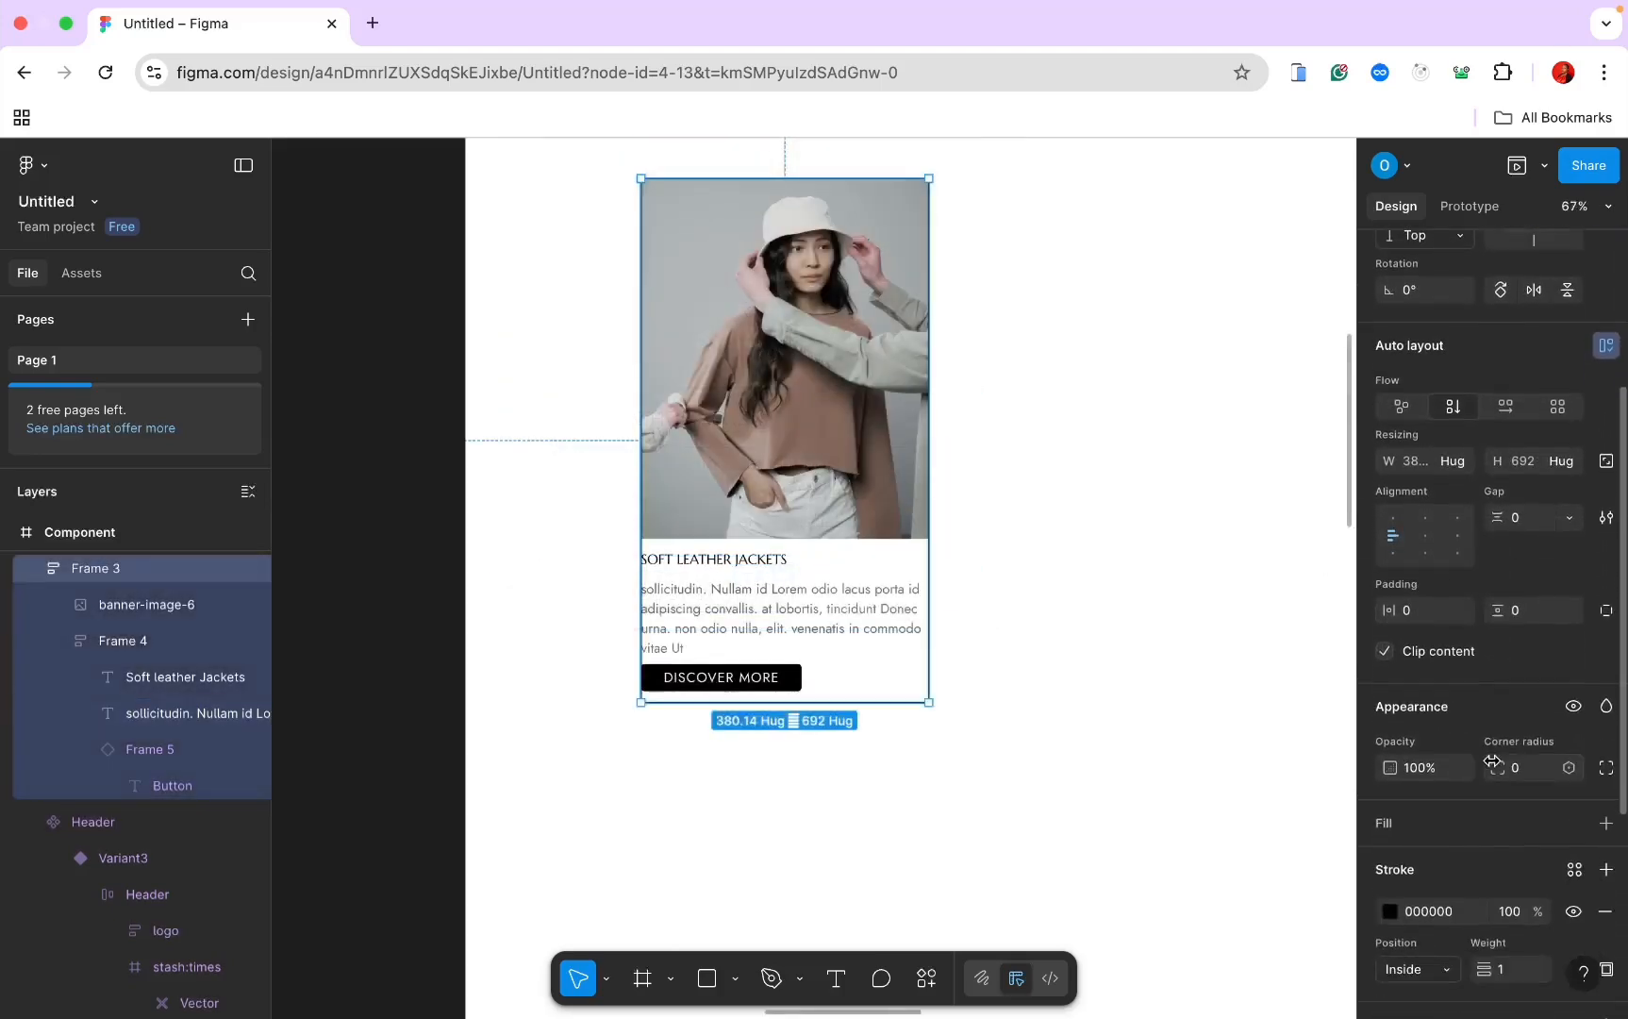
scroll(1535, 903, down, 1)
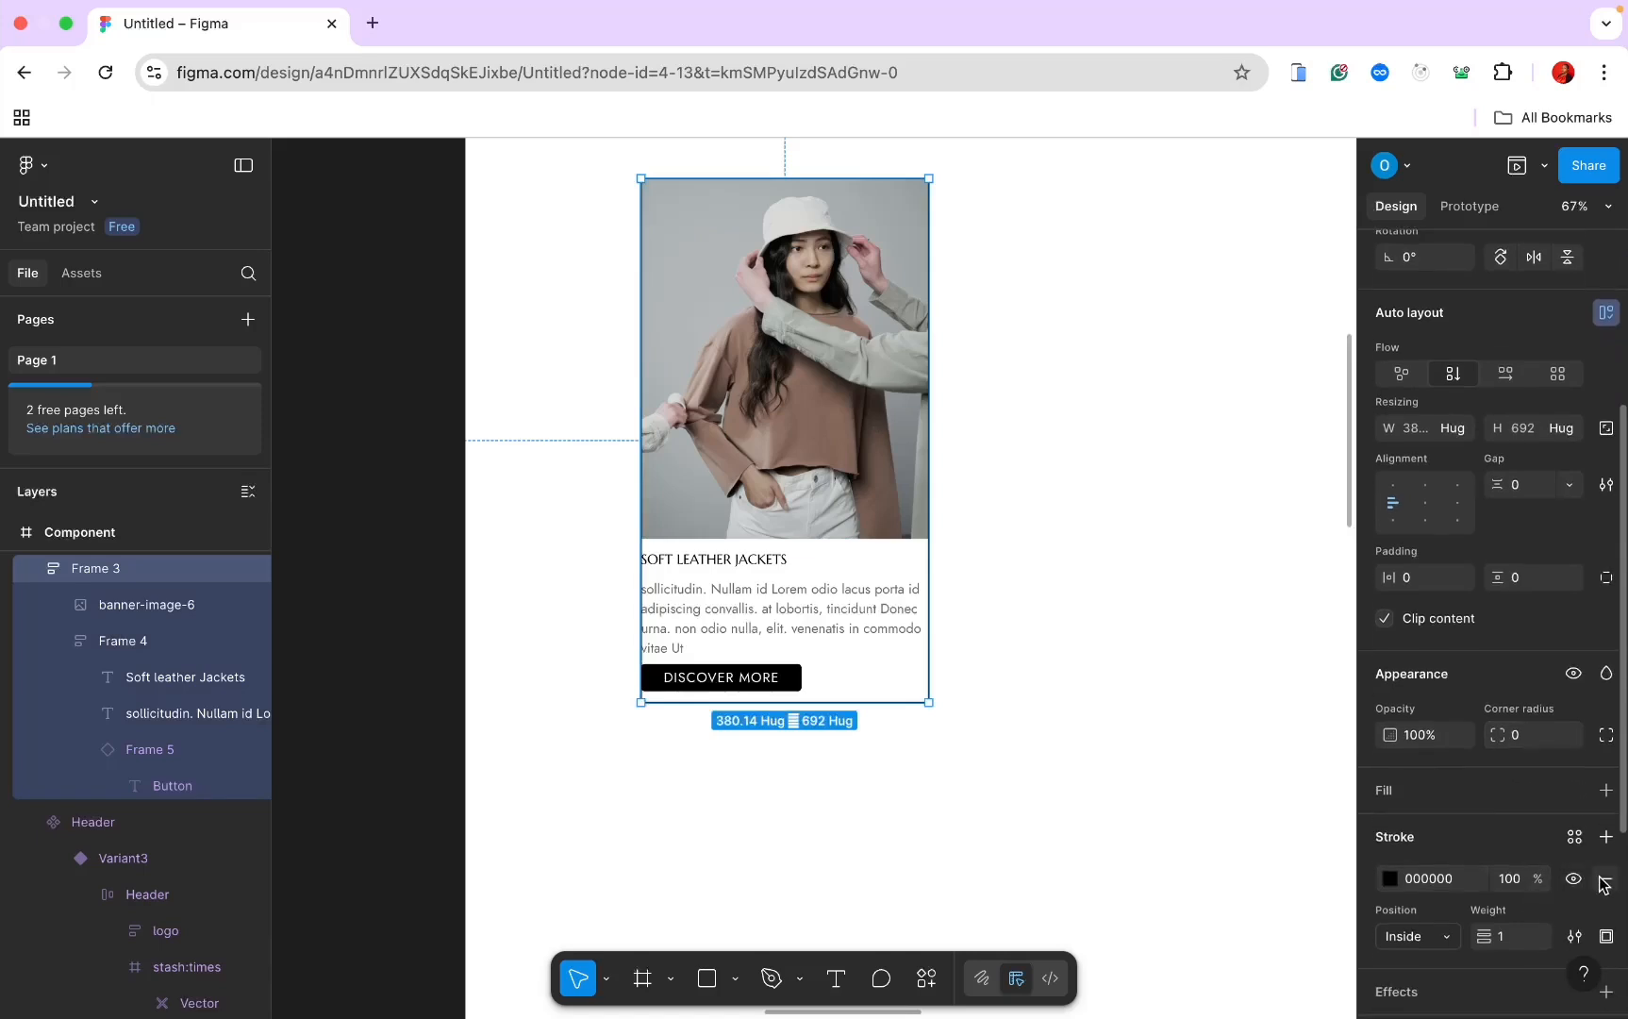
click(1604, 878)
click(717, 674)
click(1014, 514)
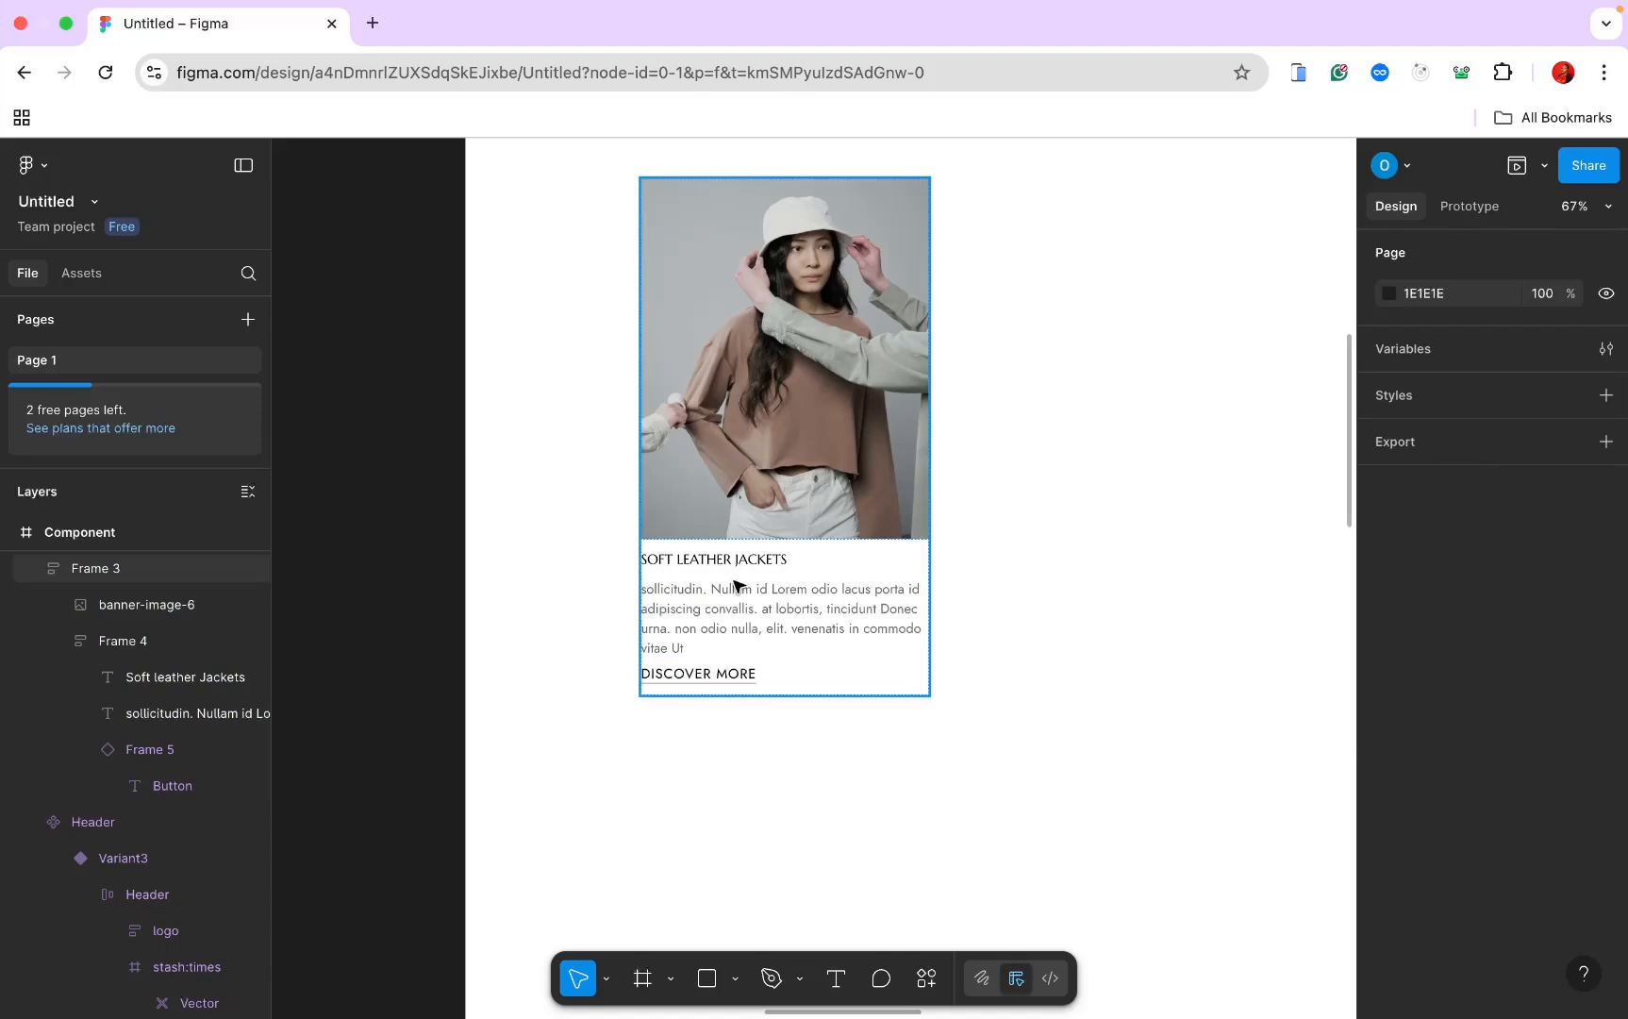
Step: Make the card a component with a second variant and name it Hero card
scroll(742, 613, down, 2)
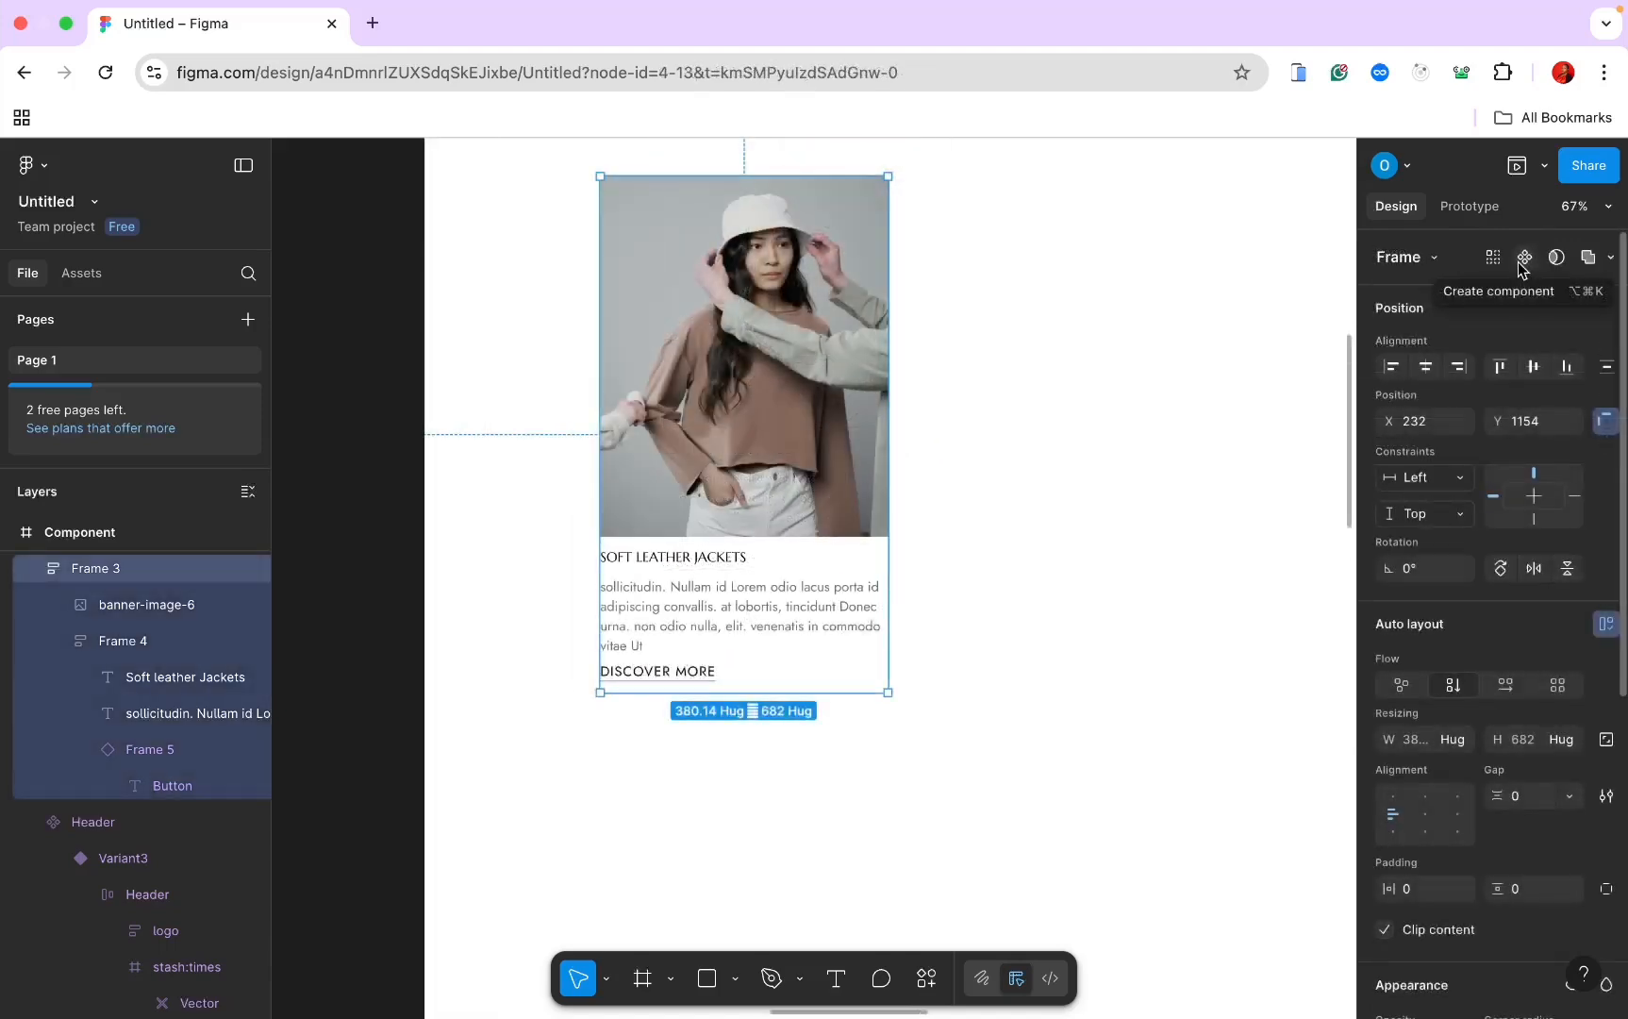
click(1522, 258)
click(1542, 258)
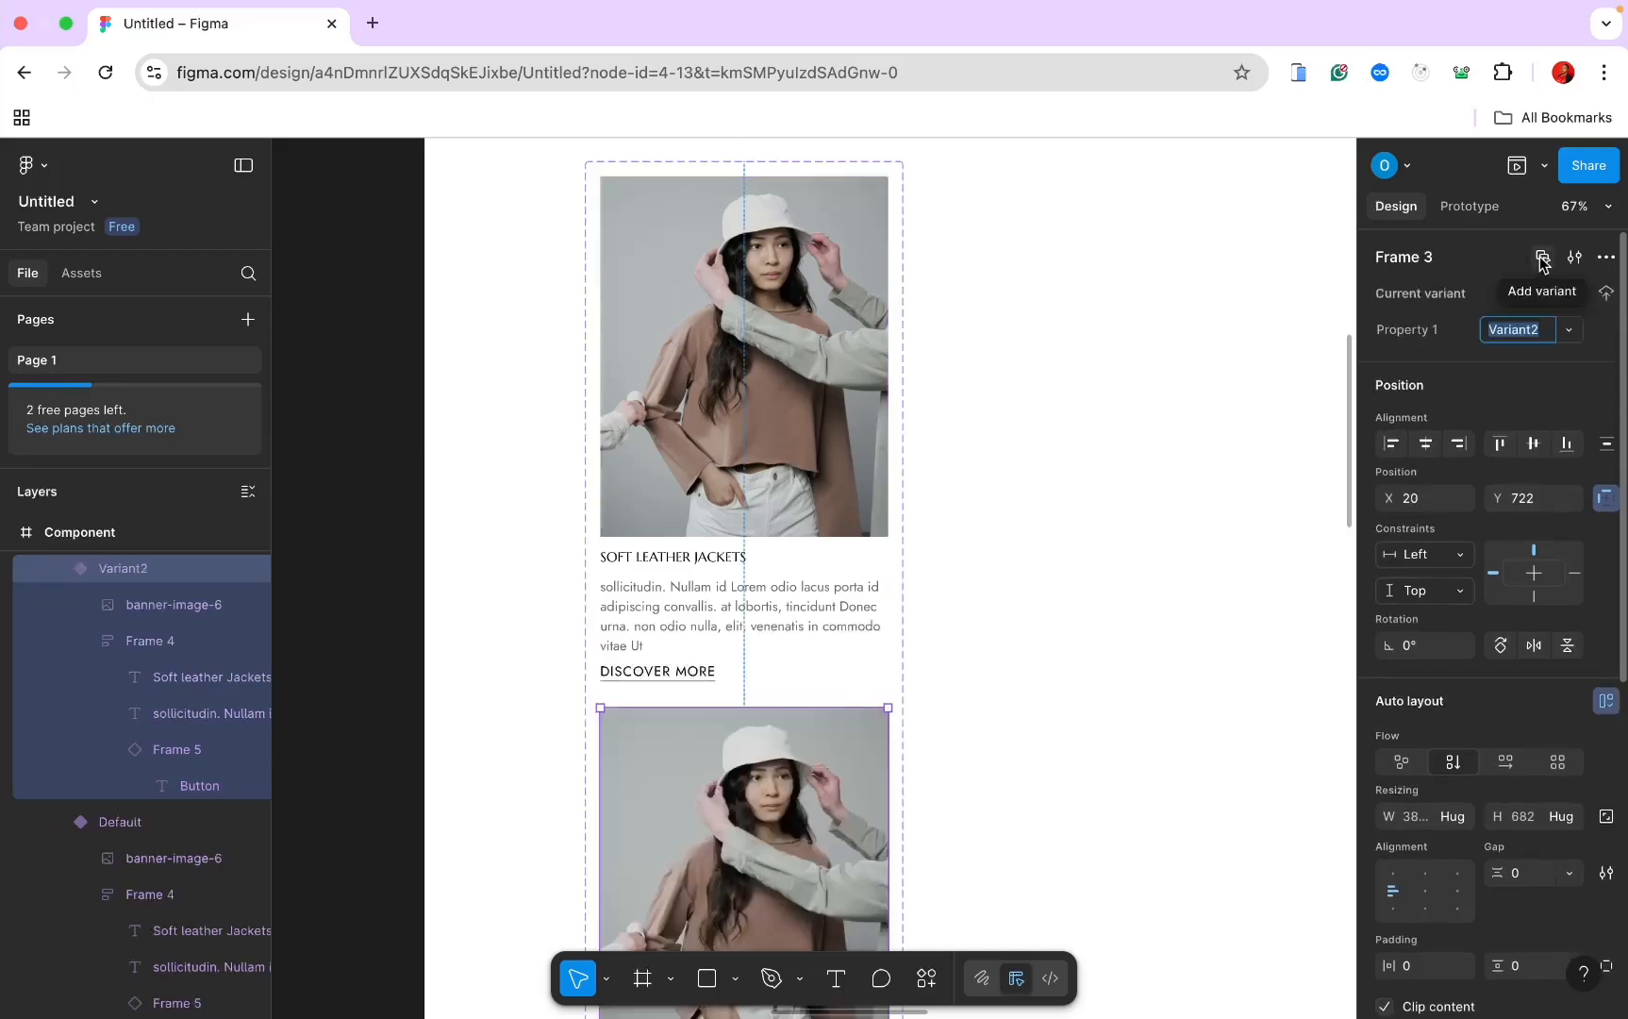
double_click(1409, 264)
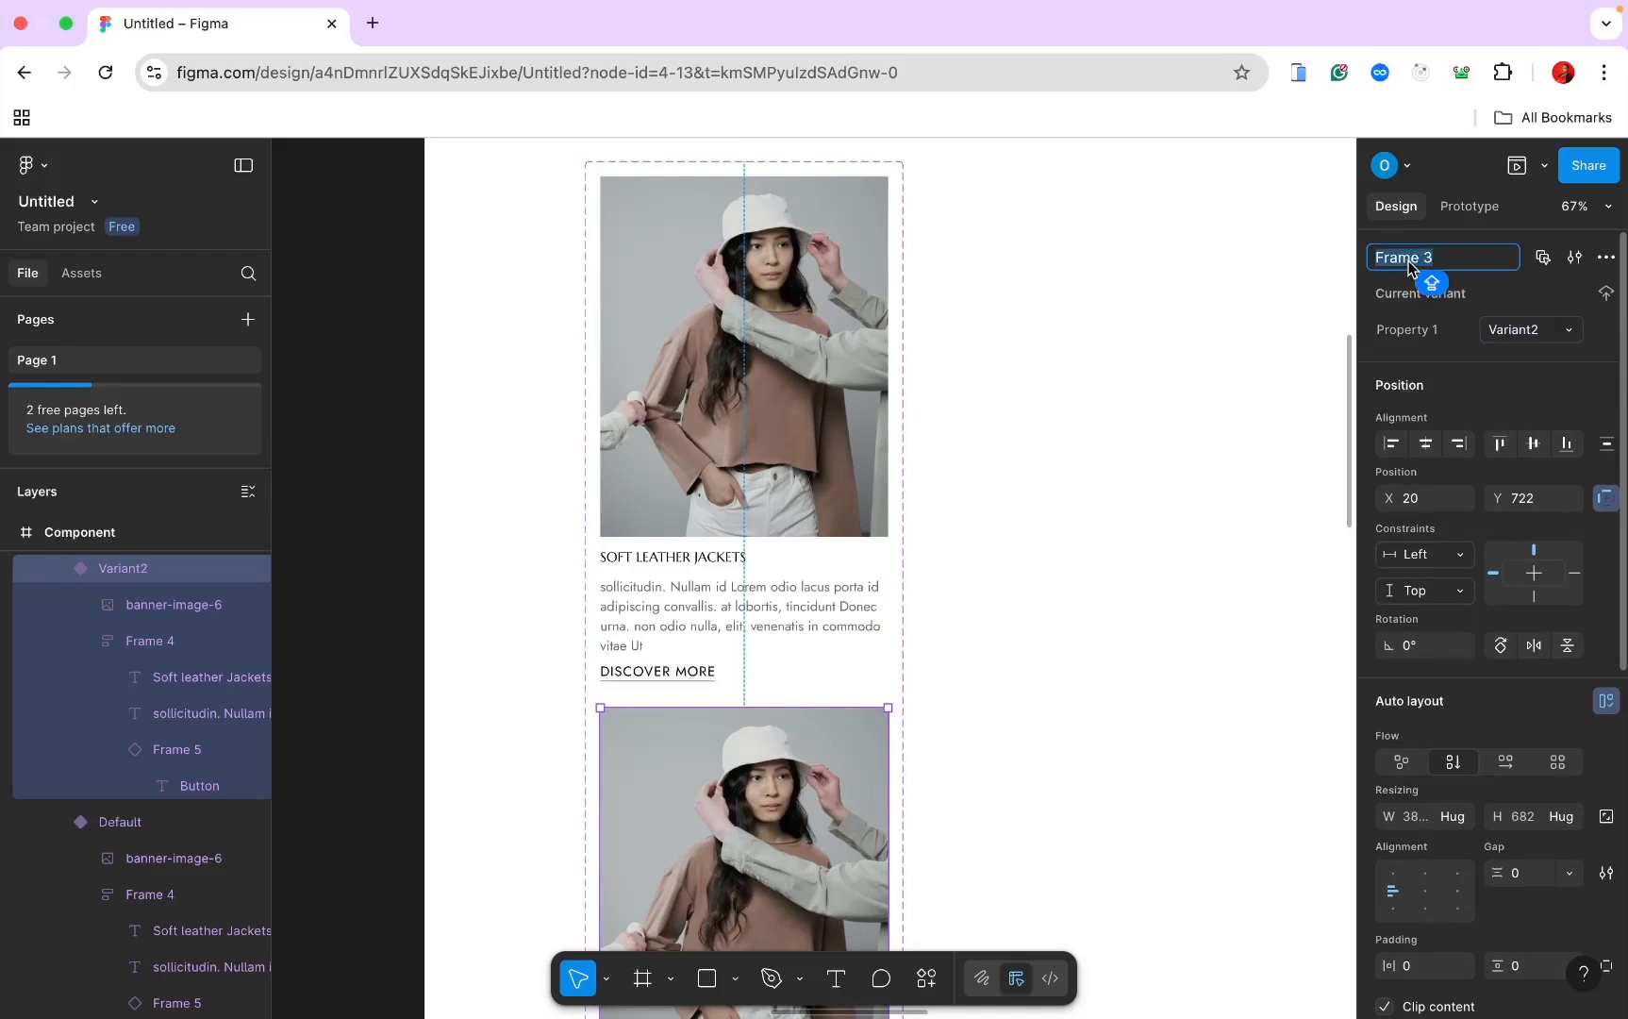
text(Hero card)
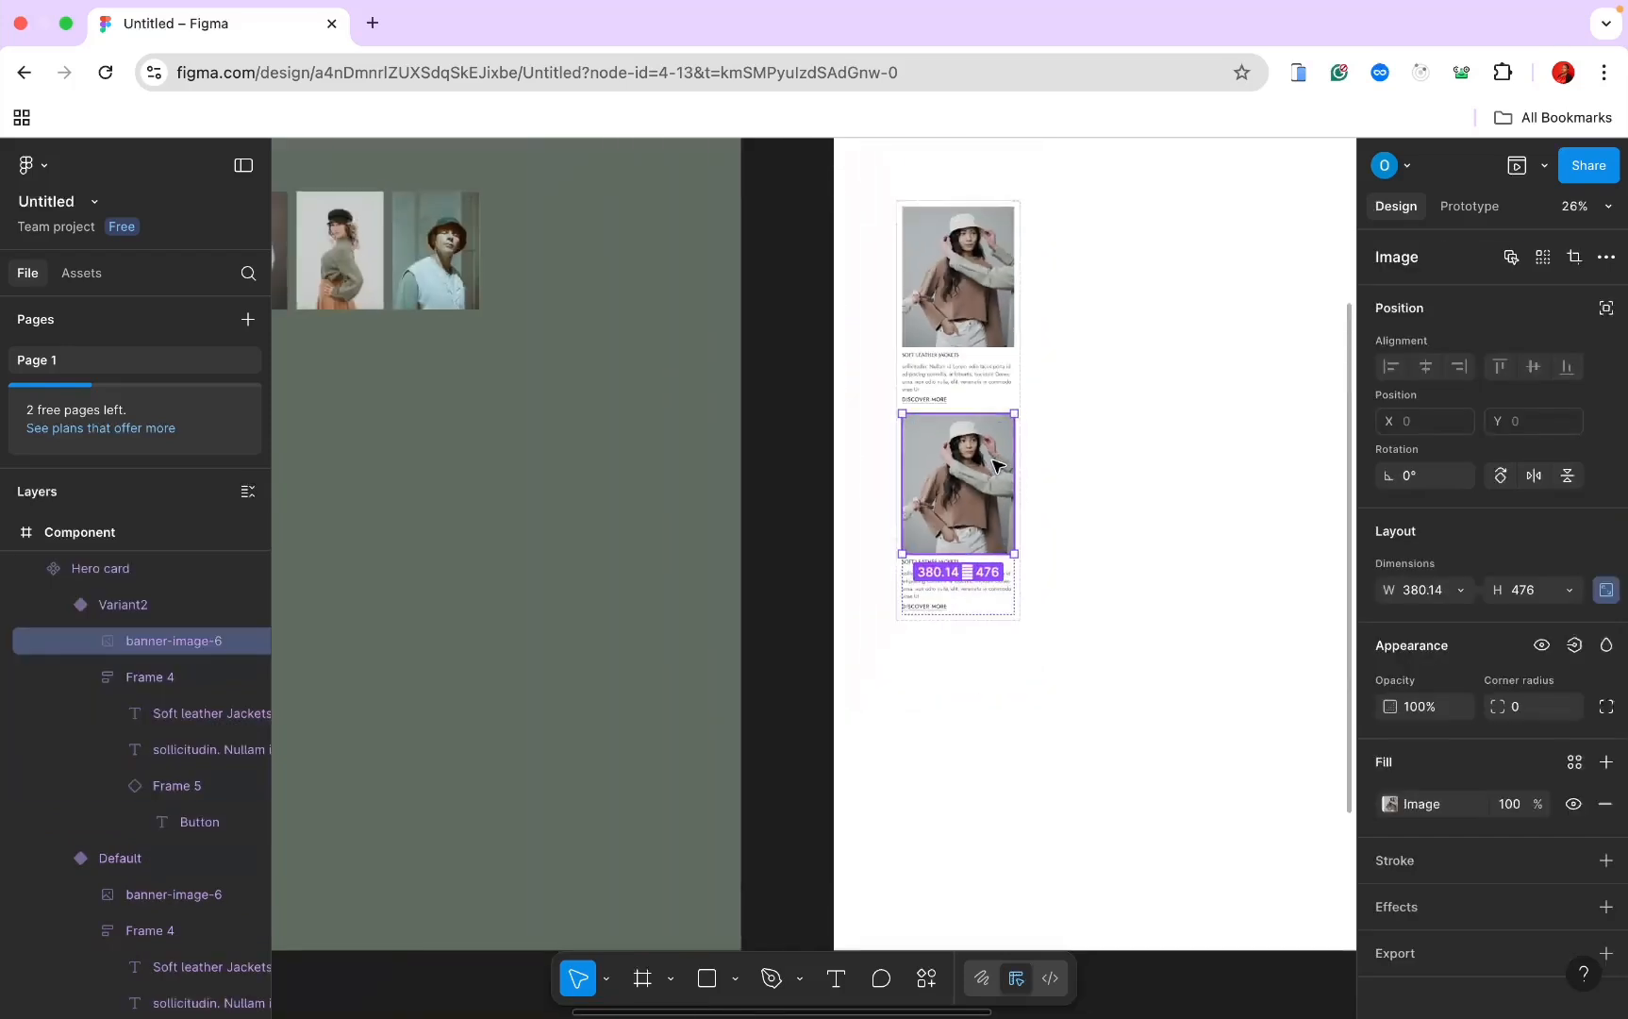
Step: Duplicate the banner-image-5 photo and try placing it in a card variant, then undo
scroll(994, 460, left, 8)
scroll(999, 465, up, 5)
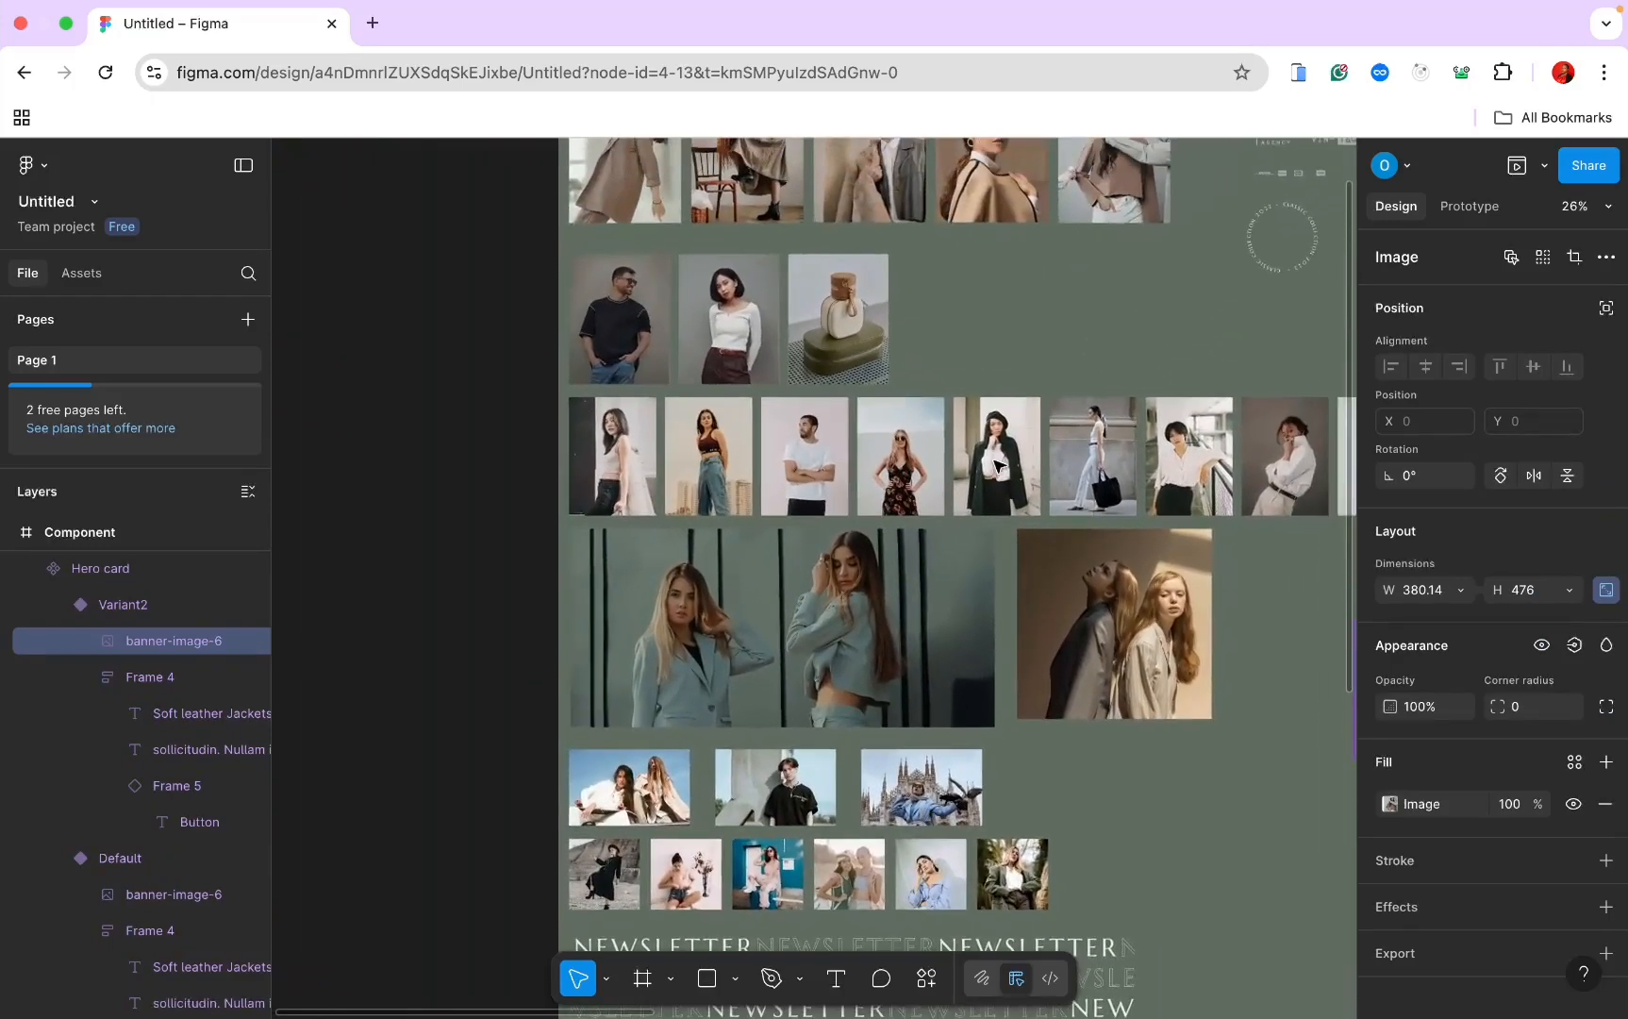
scroll(999, 465, right, 4)
click(795, 324)
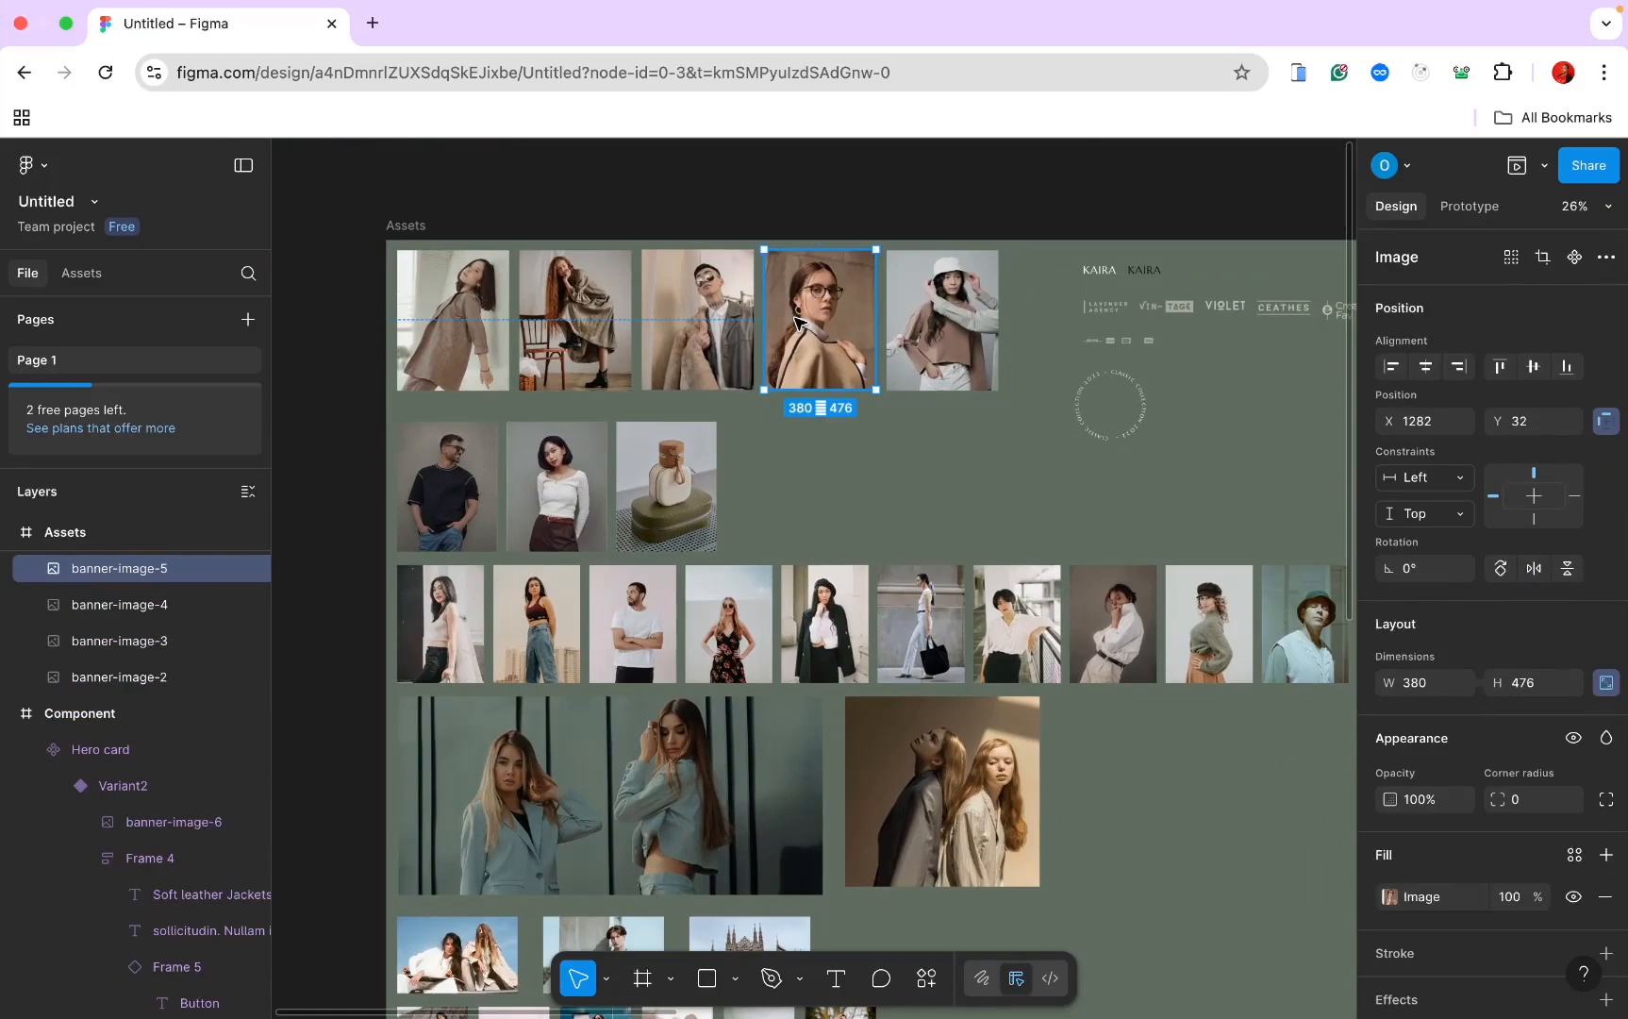
key(ctrl+d)
scroll(795, 324, down, 5)
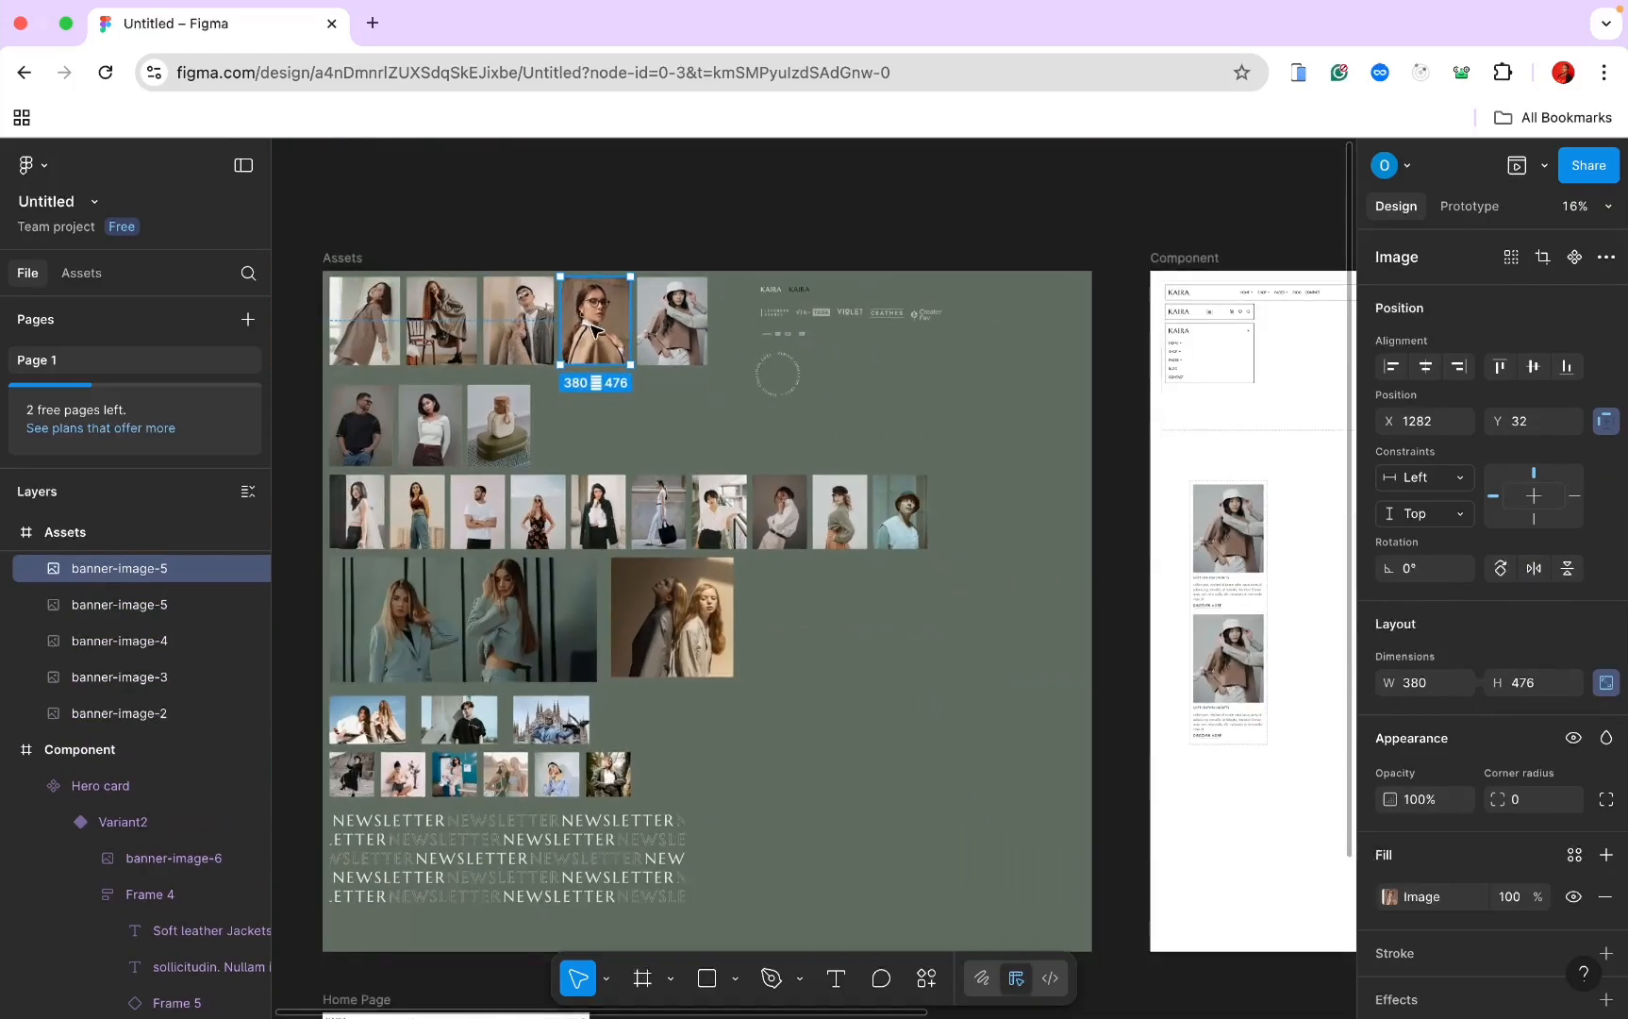
drag(595, 329, 1306, 594)
scroll(1324, 632, right, 3)
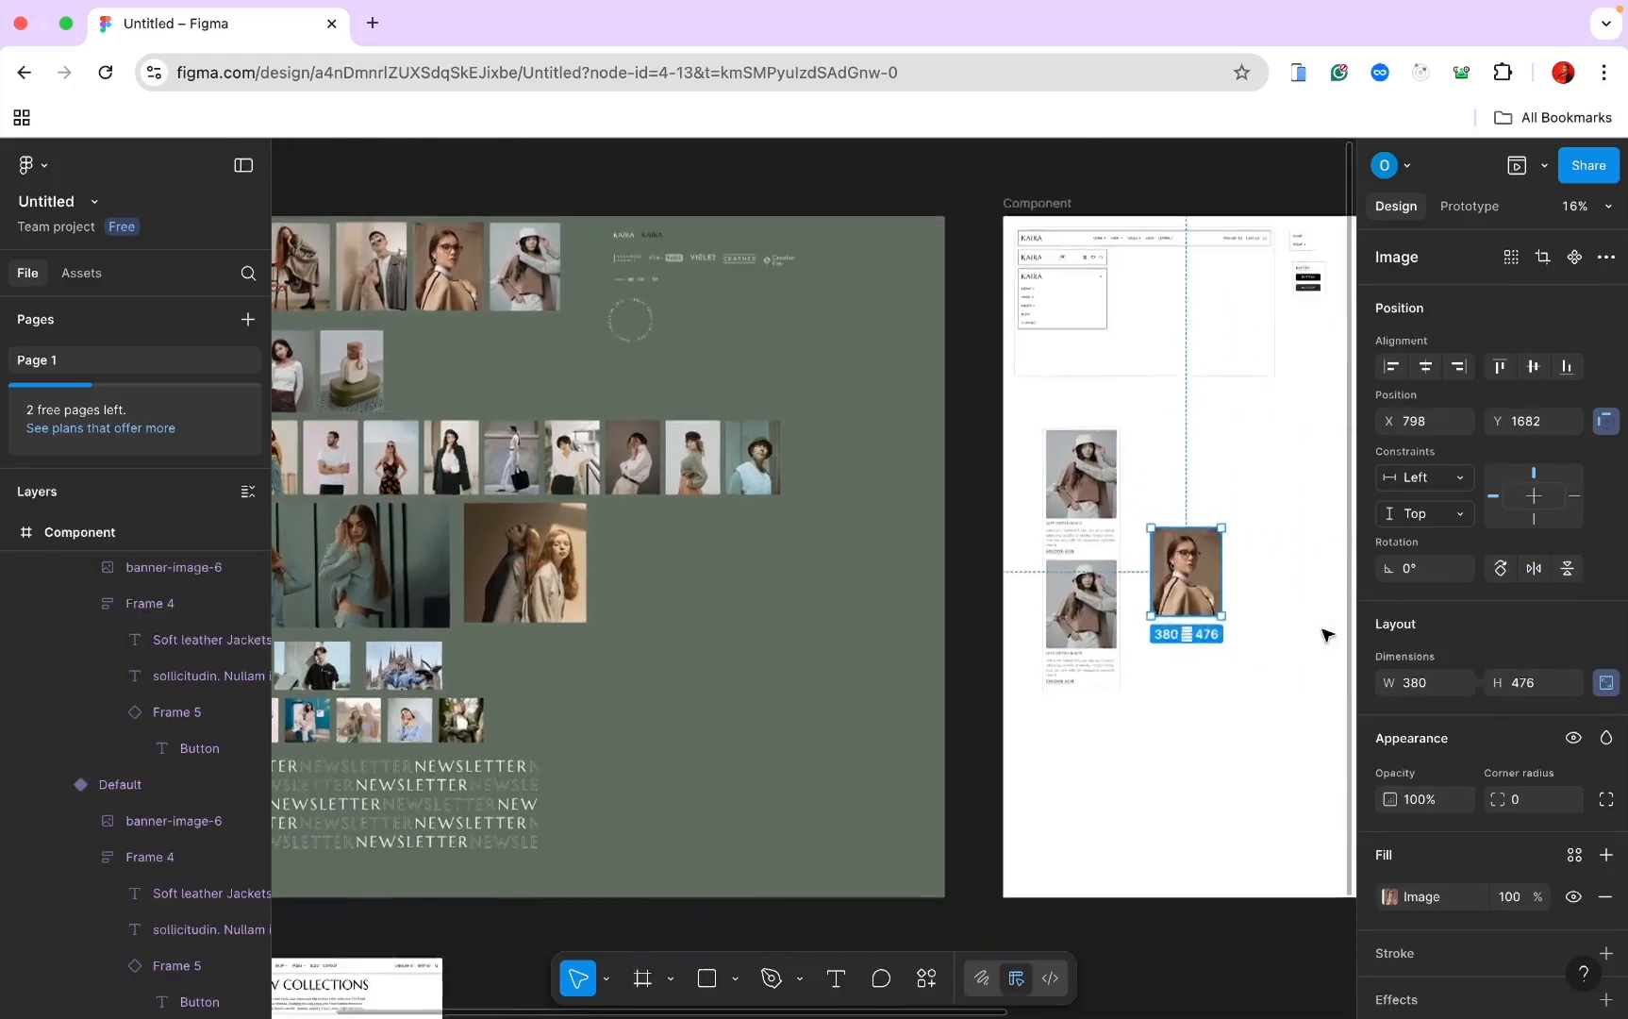
scroll(1309, 539, up, 5)
scroll(1312, 541, up, 5)
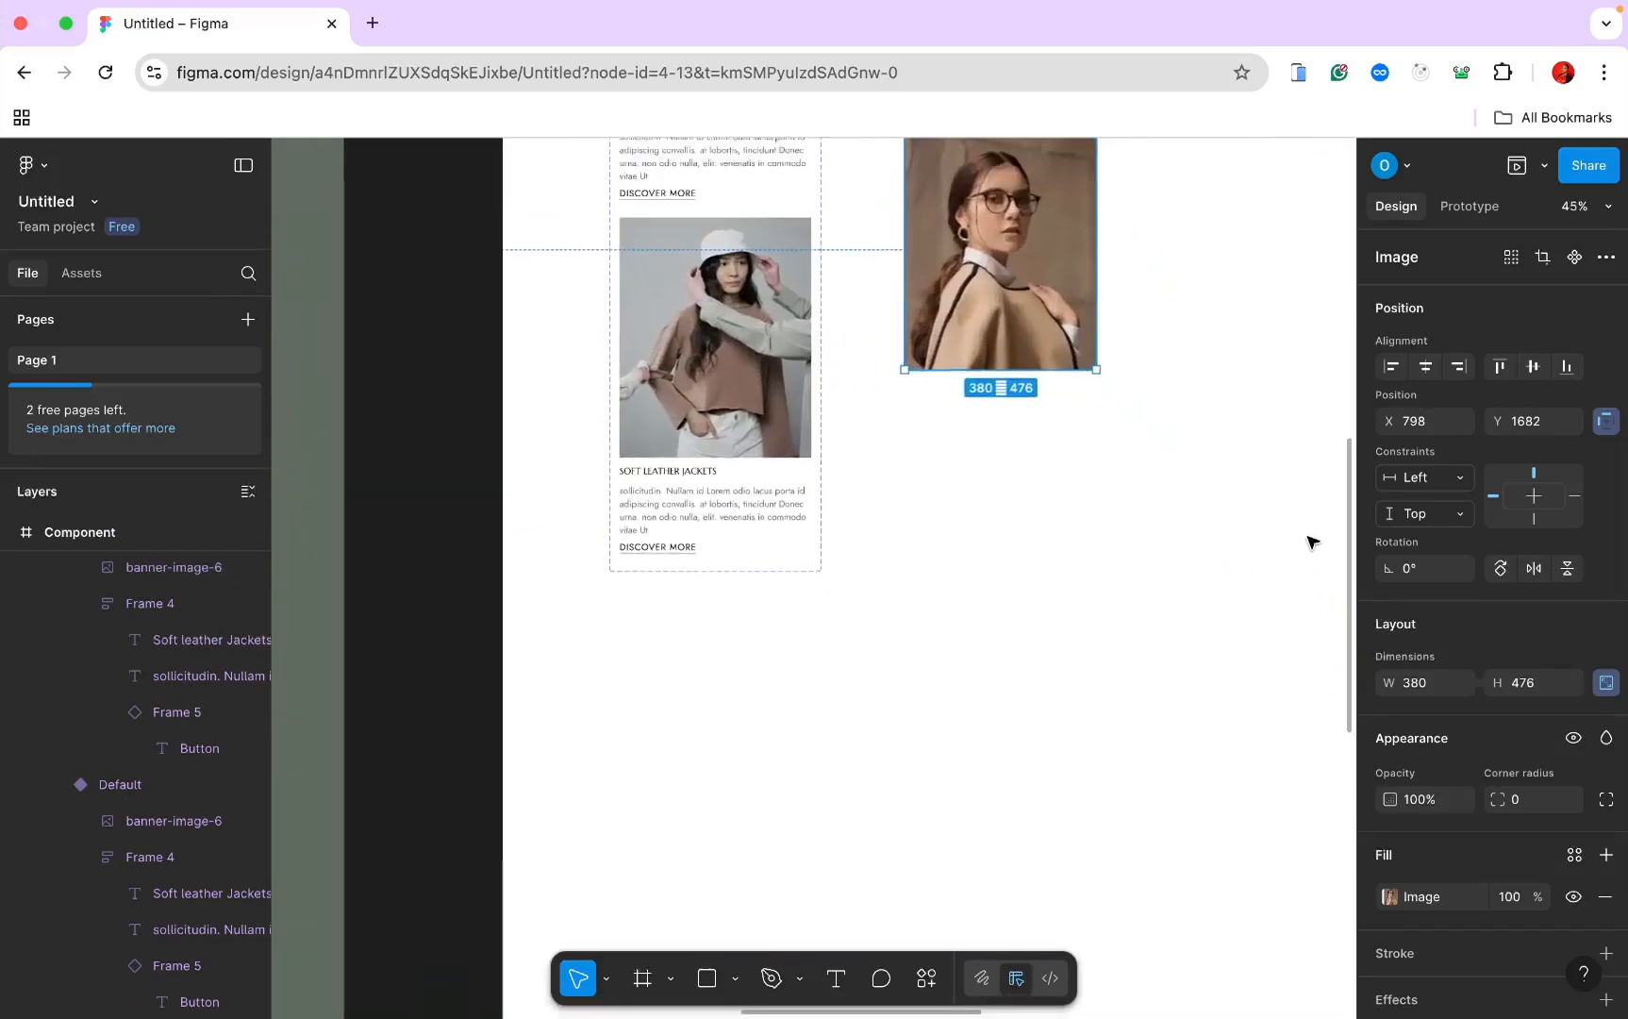
scroll(1250, 498, left, 2)
drag(1113, 430, 831, 479)
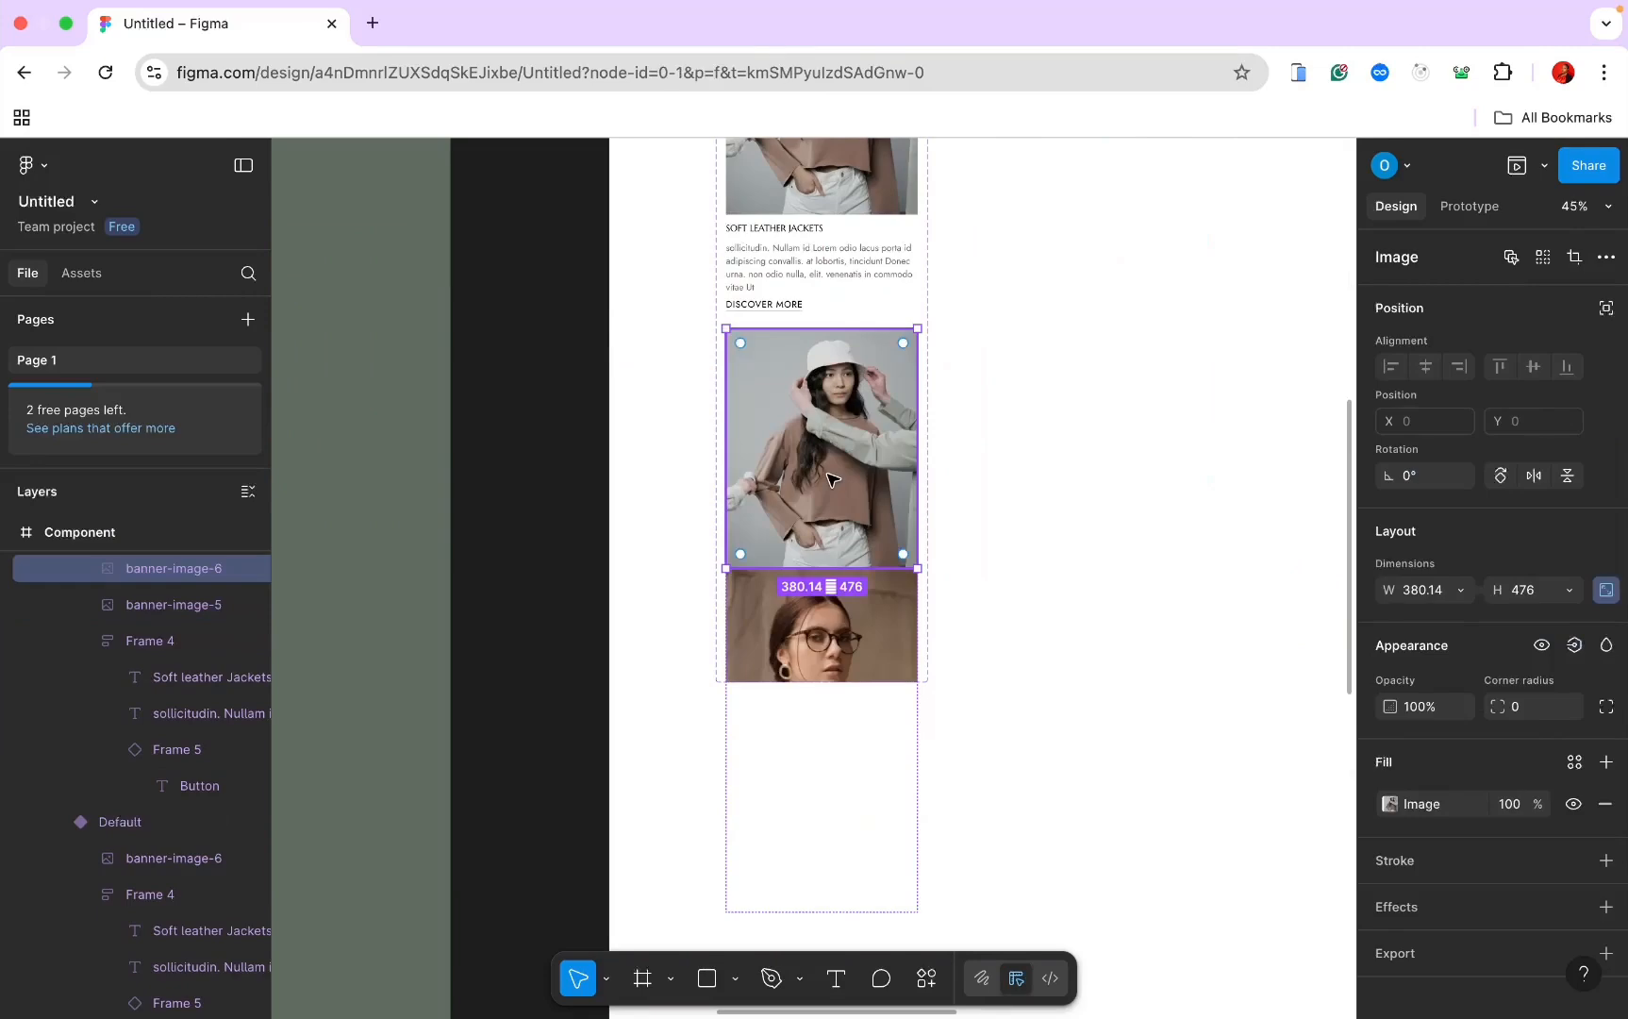
key(ctrl+z)
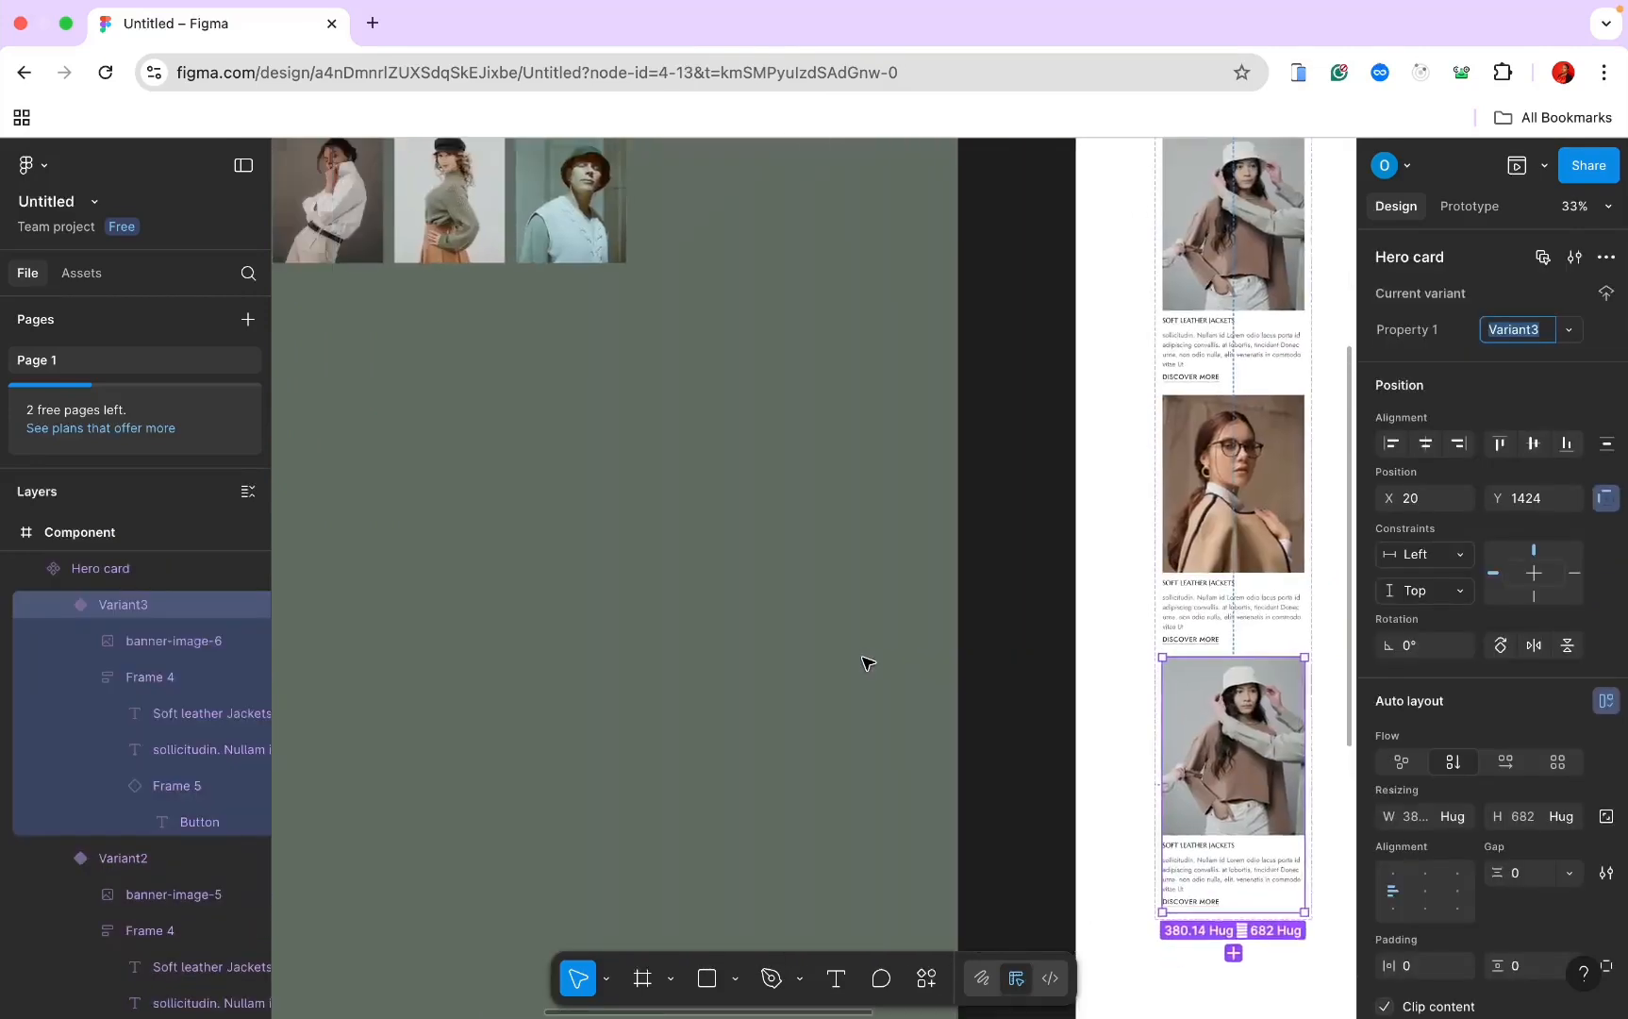
Step: Replace the Variant3 card's banner image with the copied banner-image-2 photo
scroll(866, 660, up, 15)
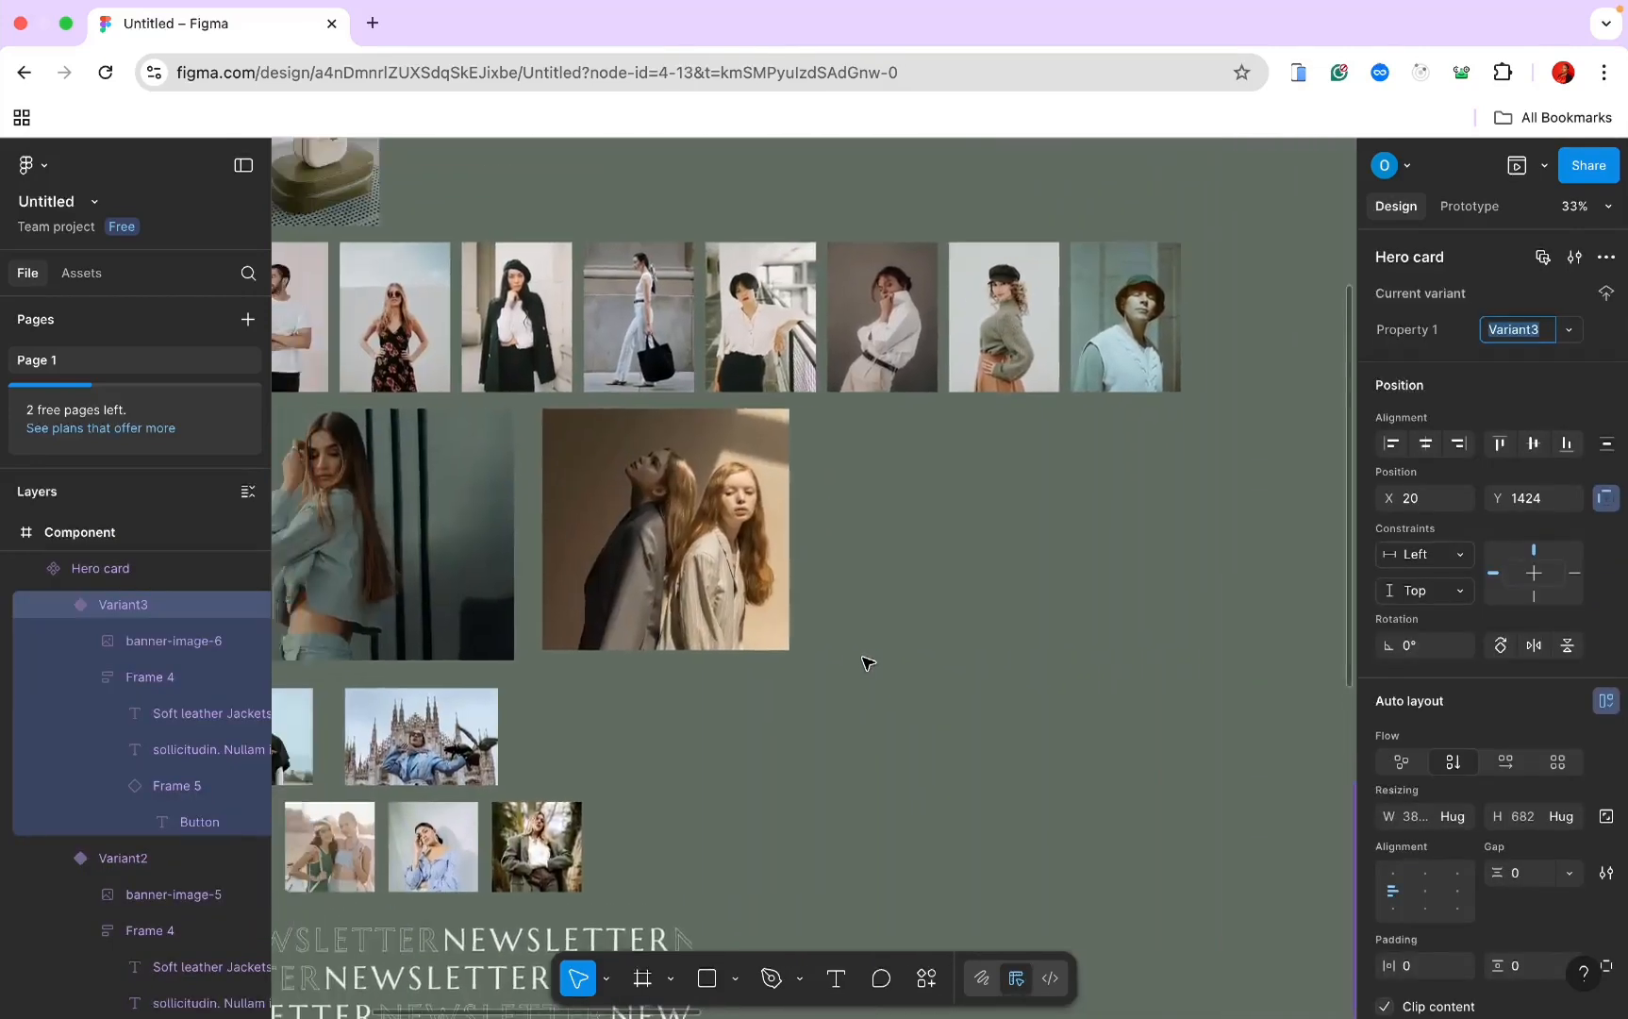
scroll(835, 622, left, 4)
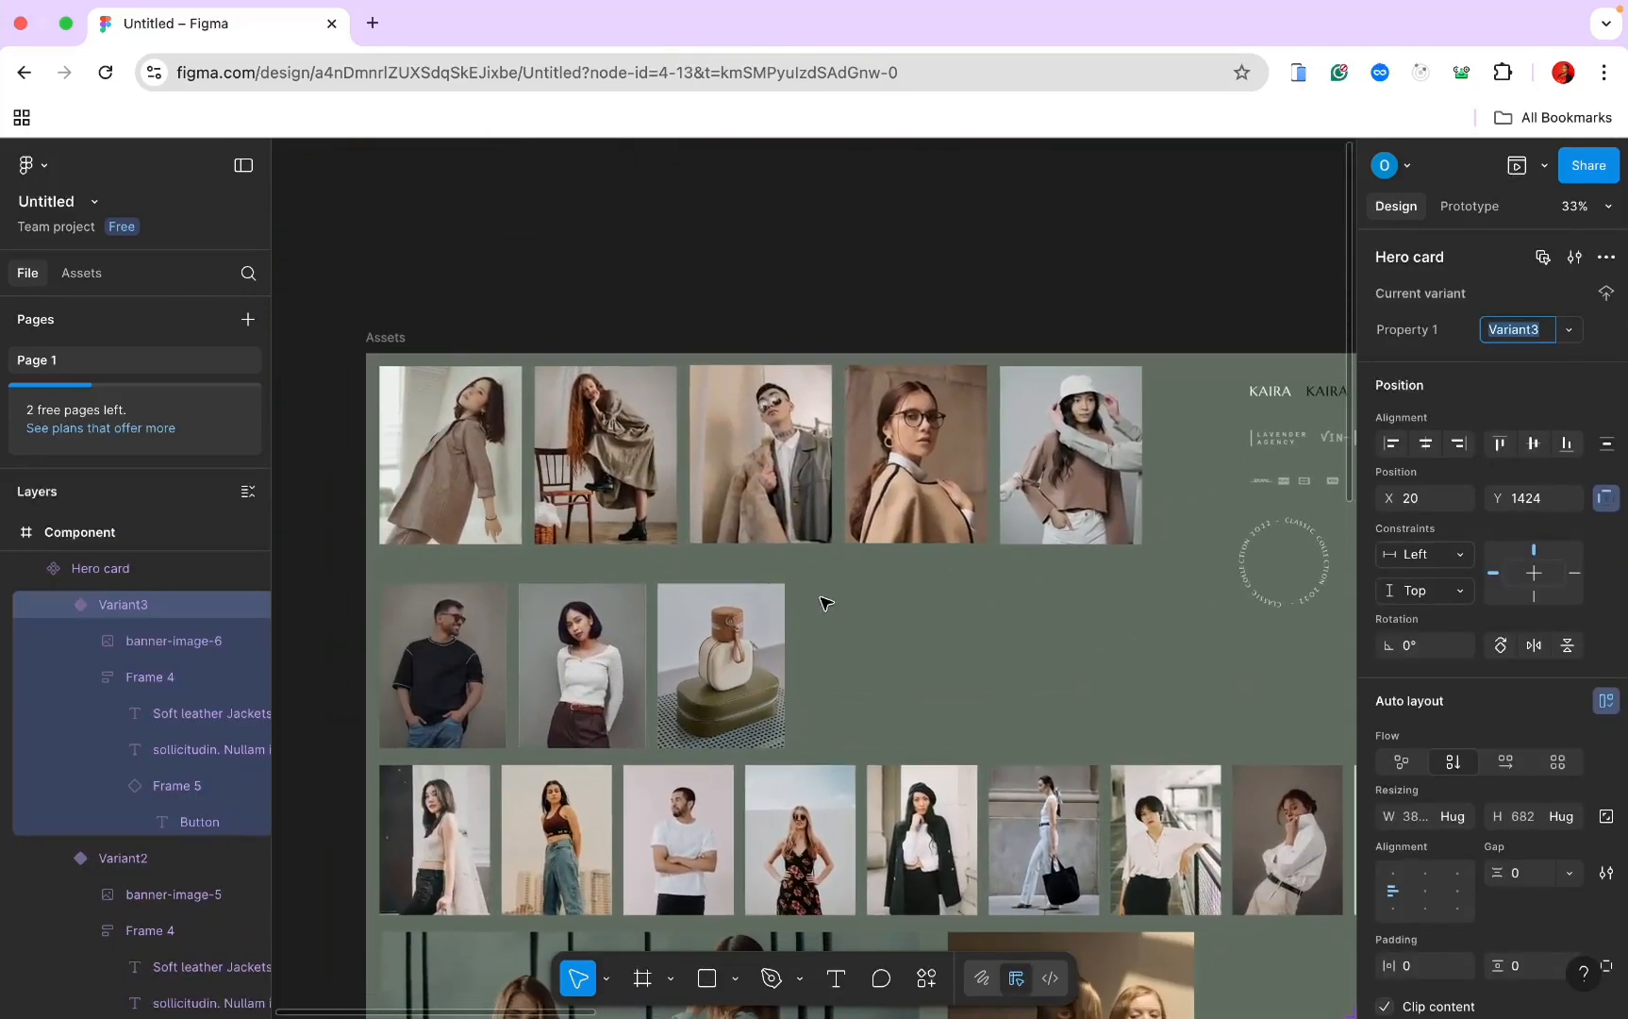
double_click(525, 500)
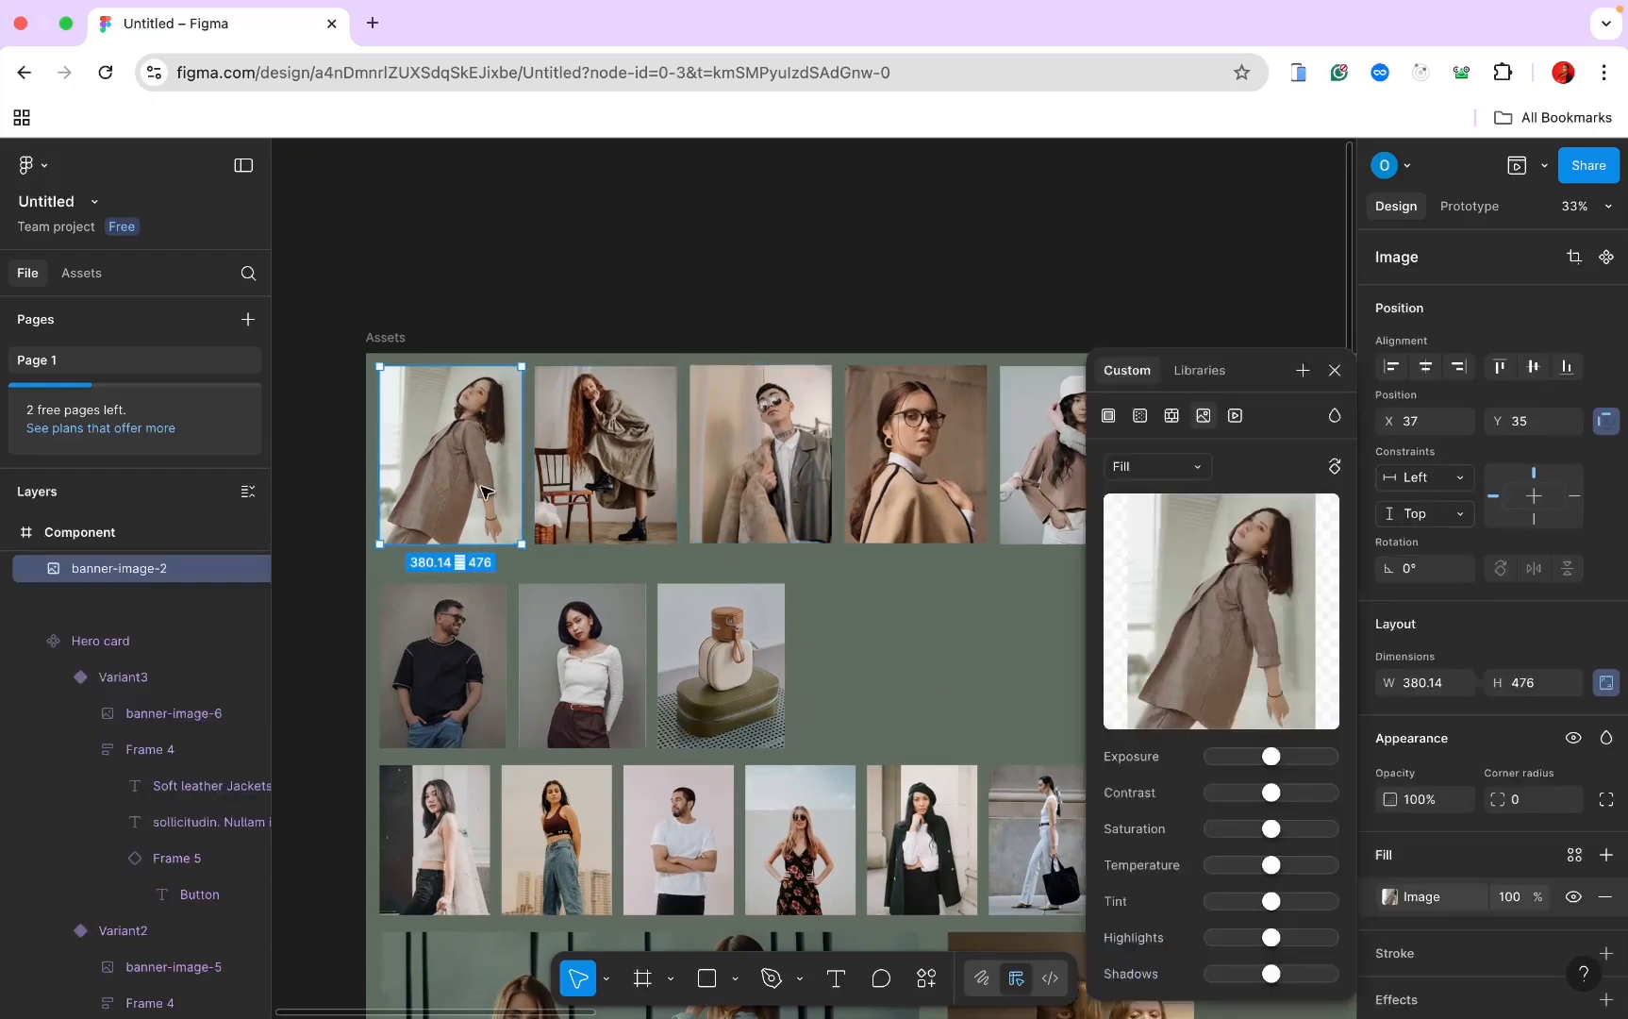
right_click(526, 502)
key(Escape)
scroll(527, 503, down, 10)
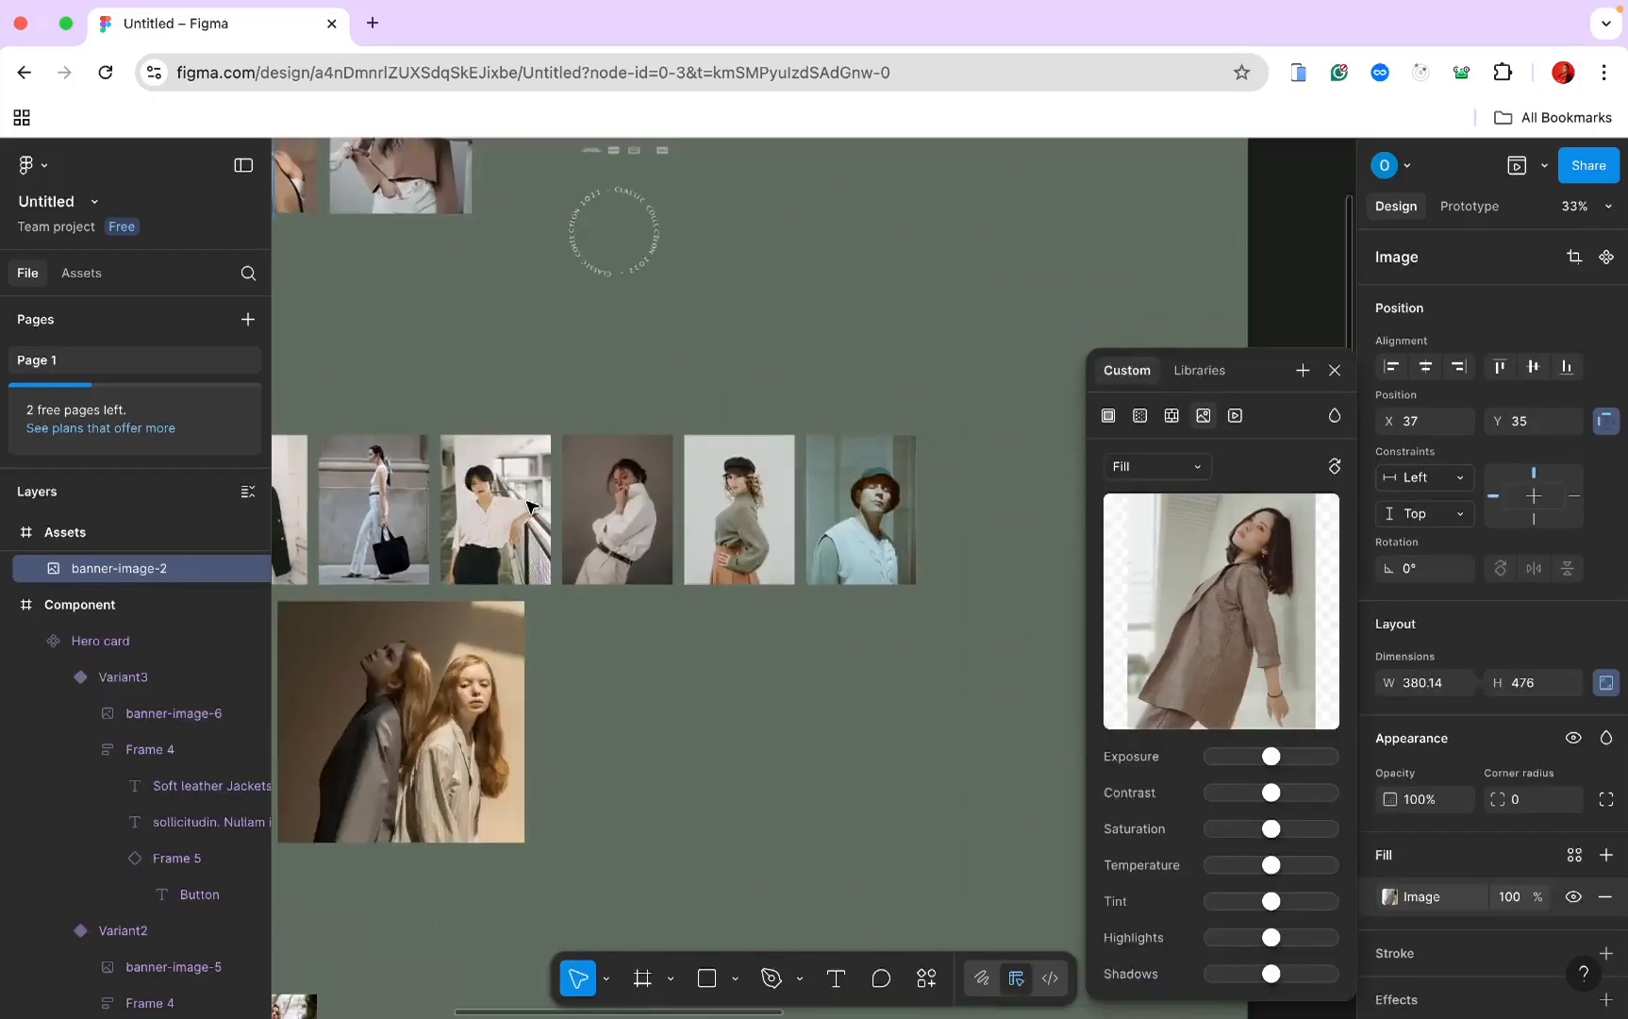
scroll(528, 505, down, 4)
scroll(529, 505, down, 6)
scroll(525, 505, up, 6)
scroll(529, 510, up, 5)
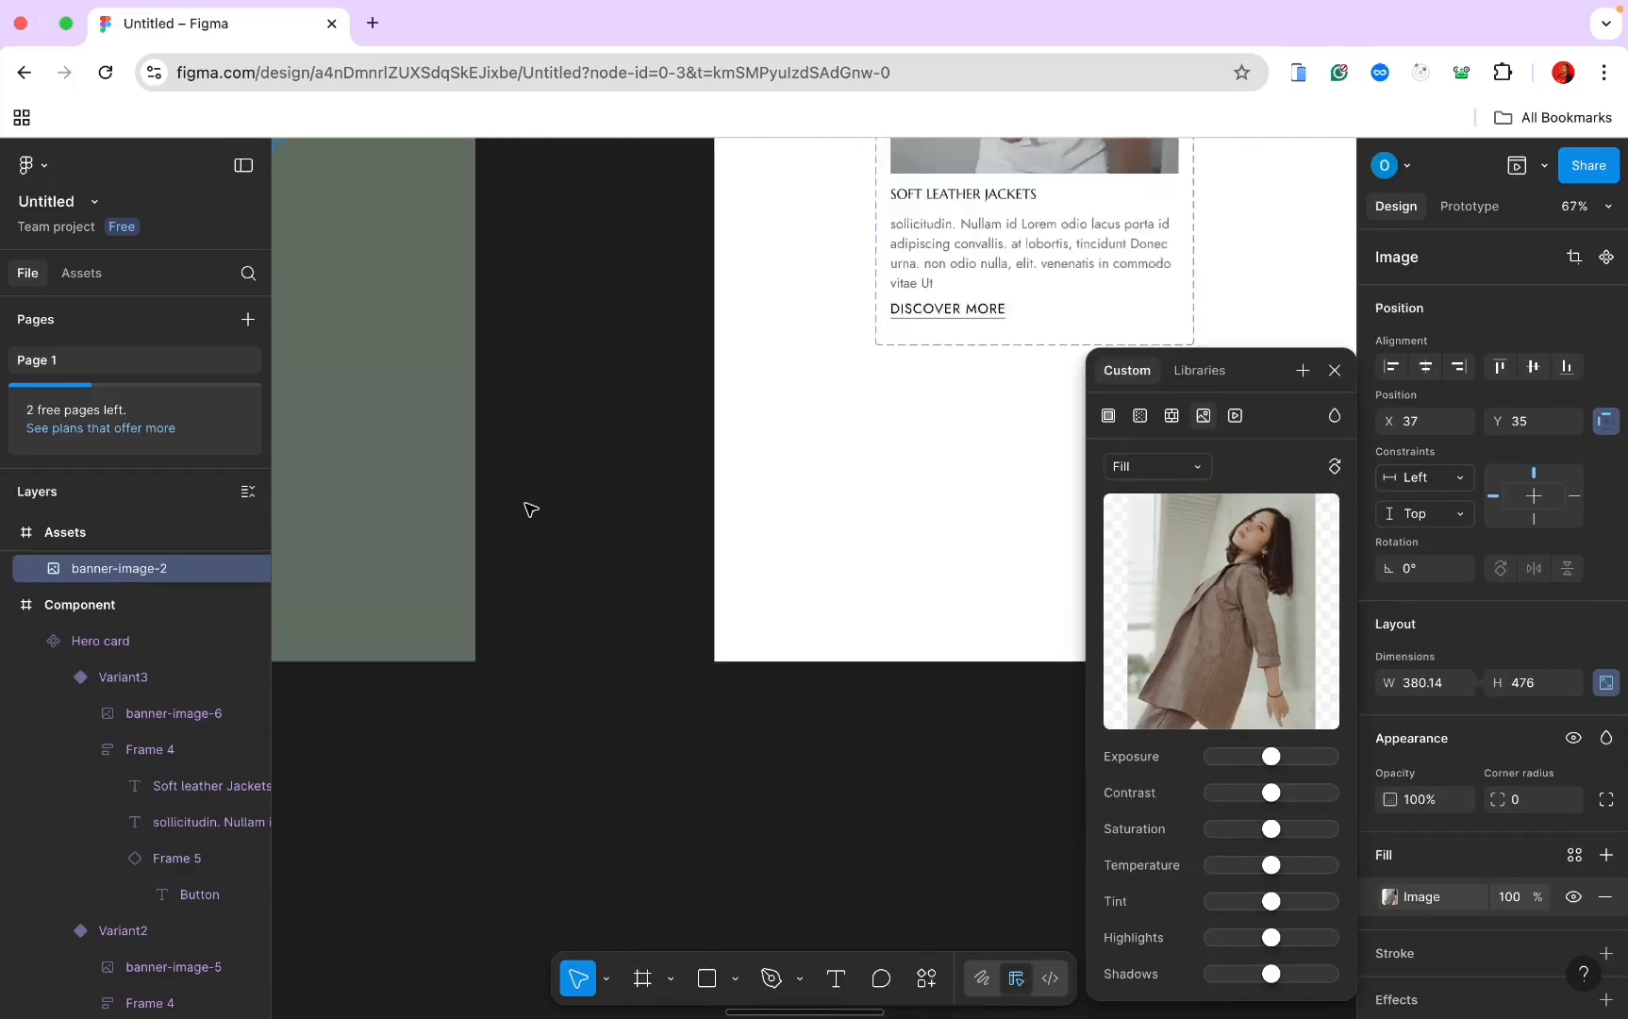
scroll(529, 509, up, 3)
click(800, 349)
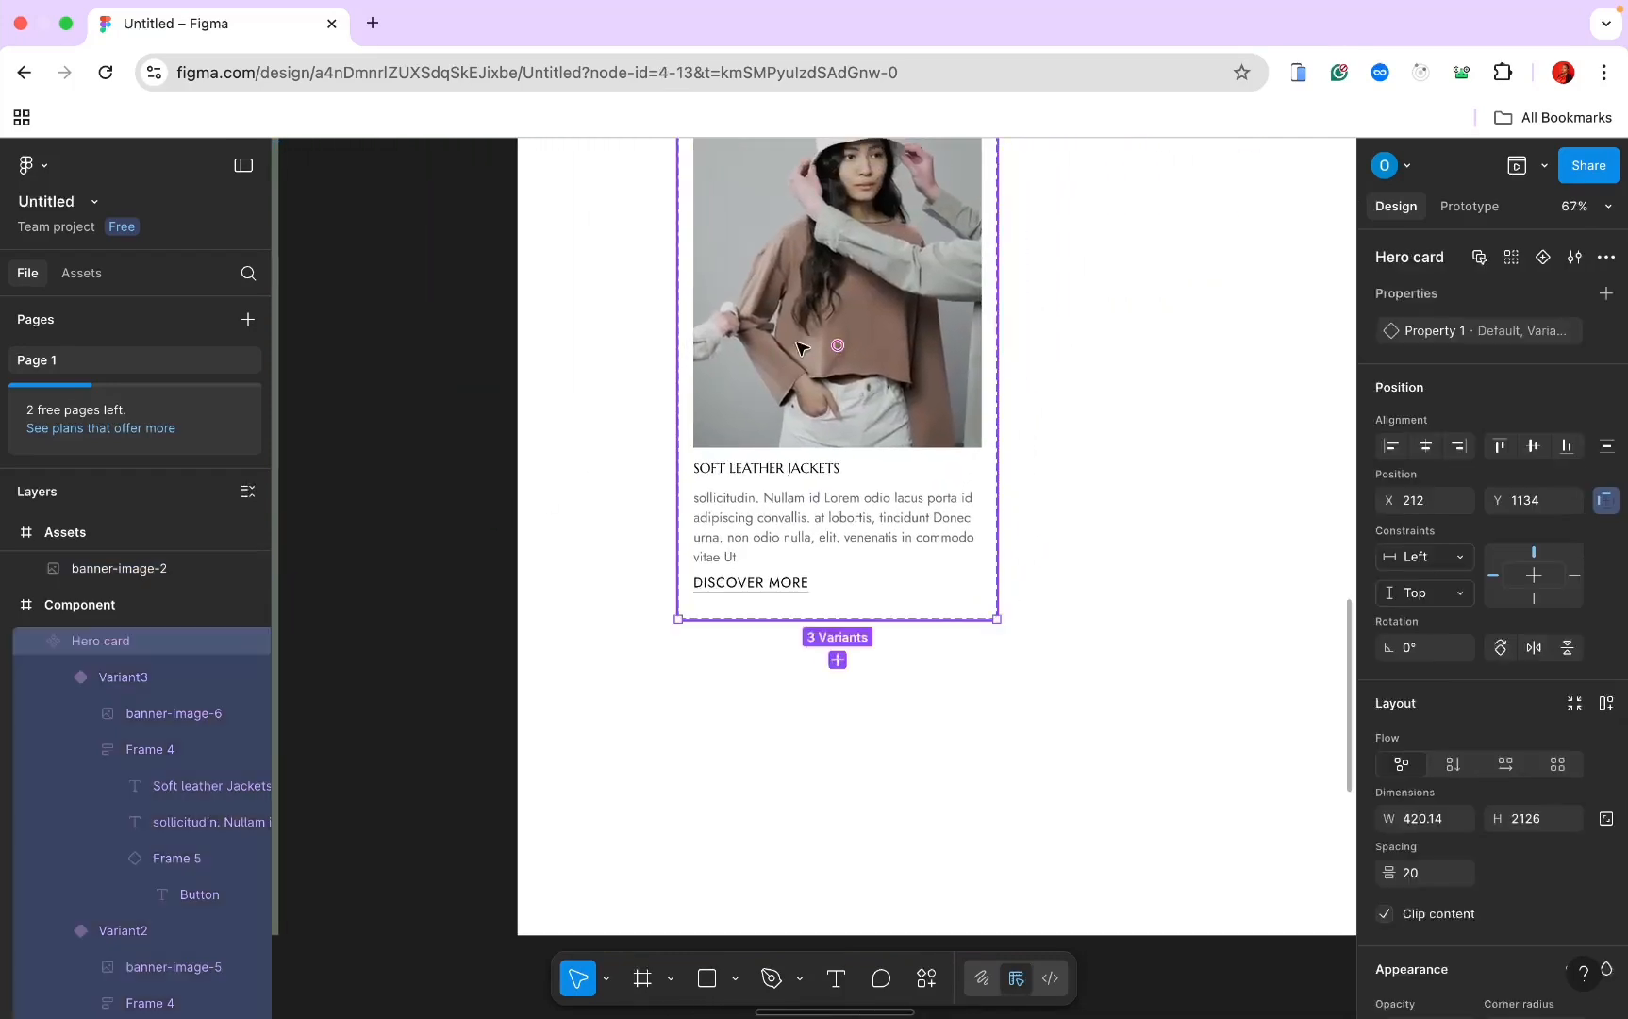
click(800, 349)
click(800, 349)
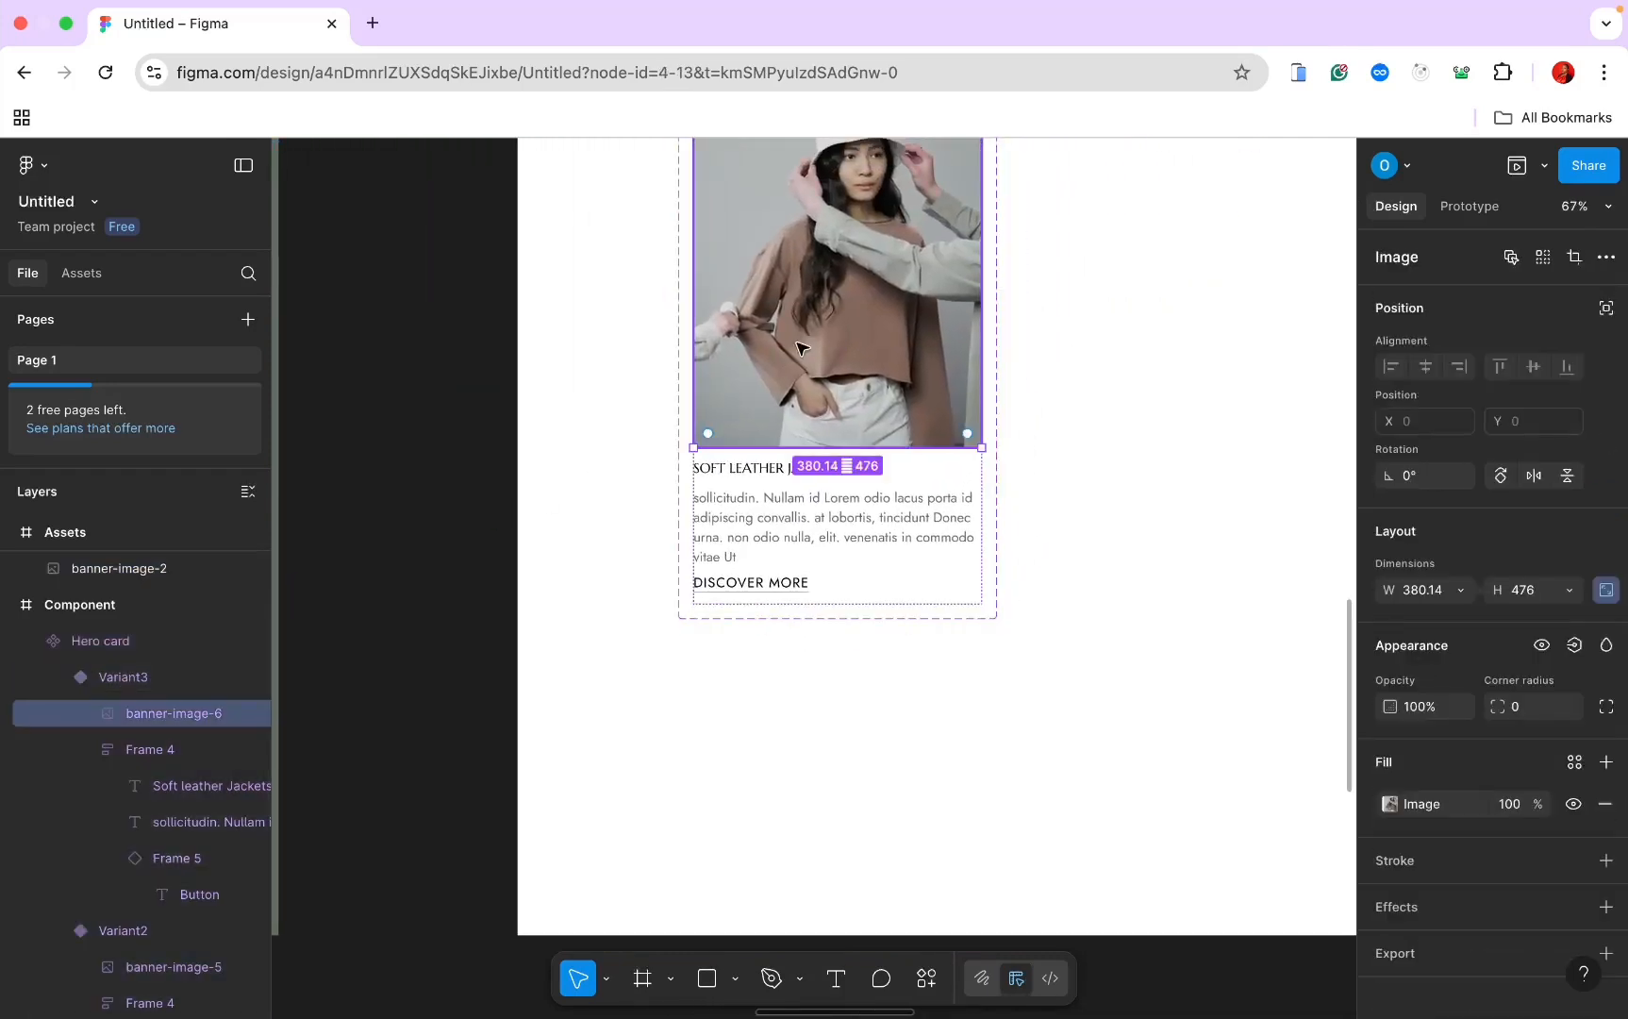
right_click(800, 349)
click(874, 387)
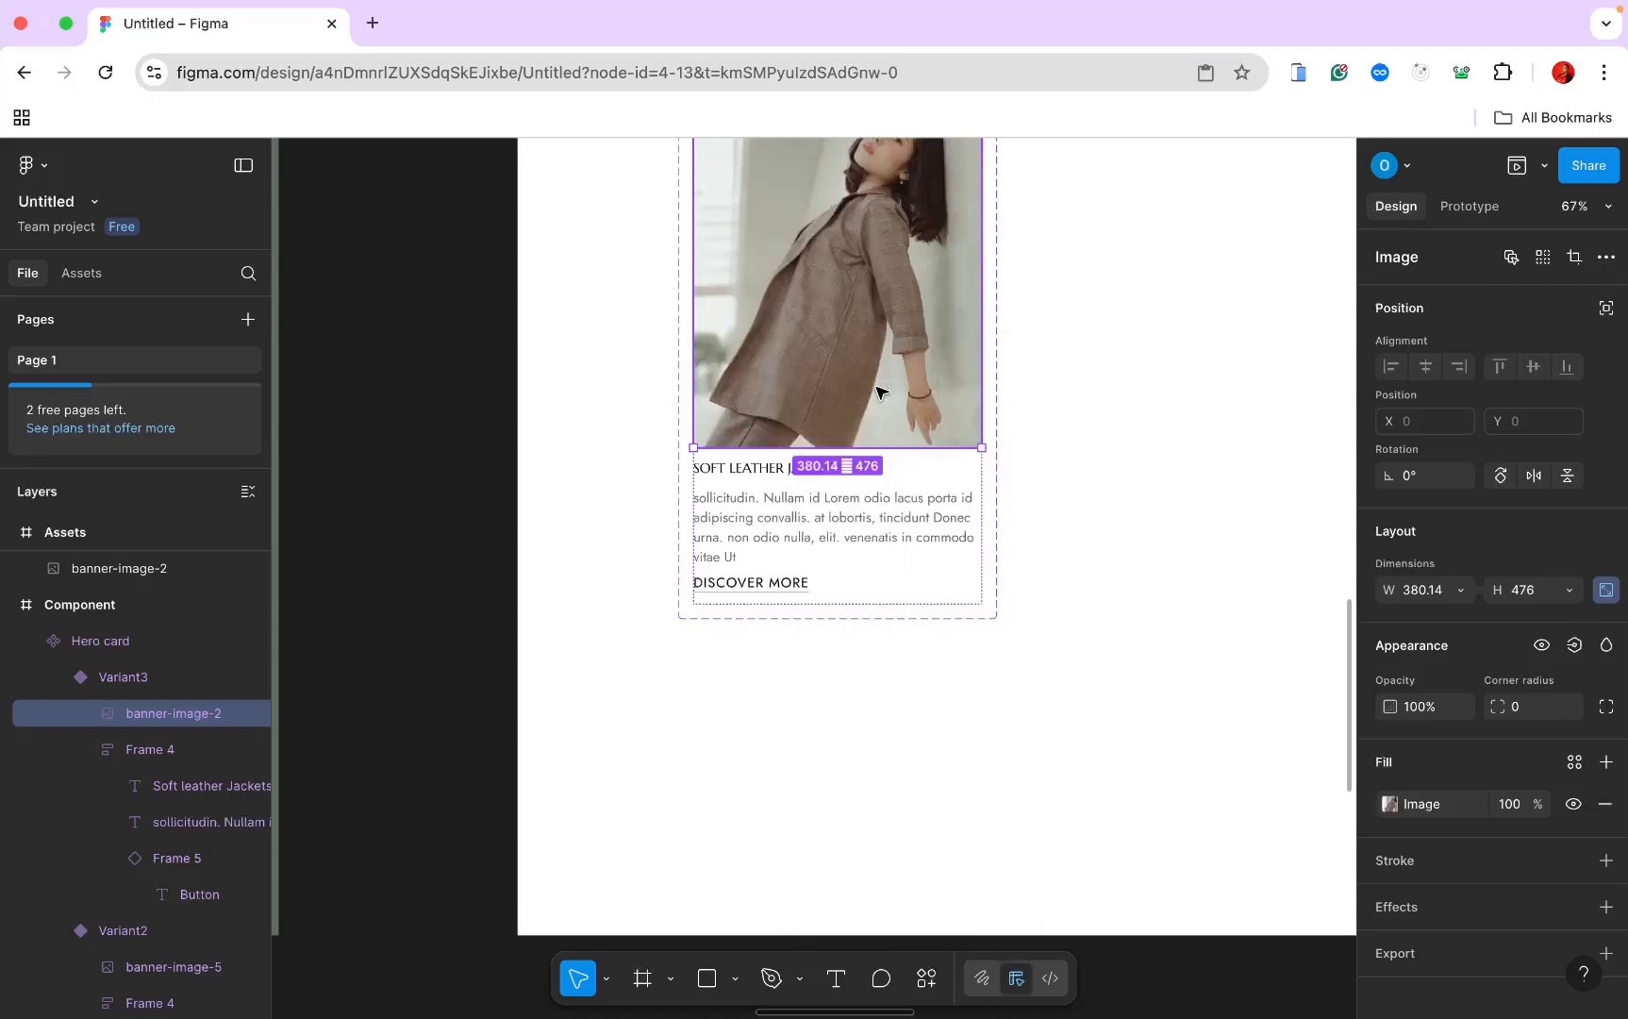
Step: Paste the copied photo and copy the chair photo banner-image-3
scroll(875, 387, up, 2)
scroll(879, 390, down, 5)
scroll(879, 390, left, 10)
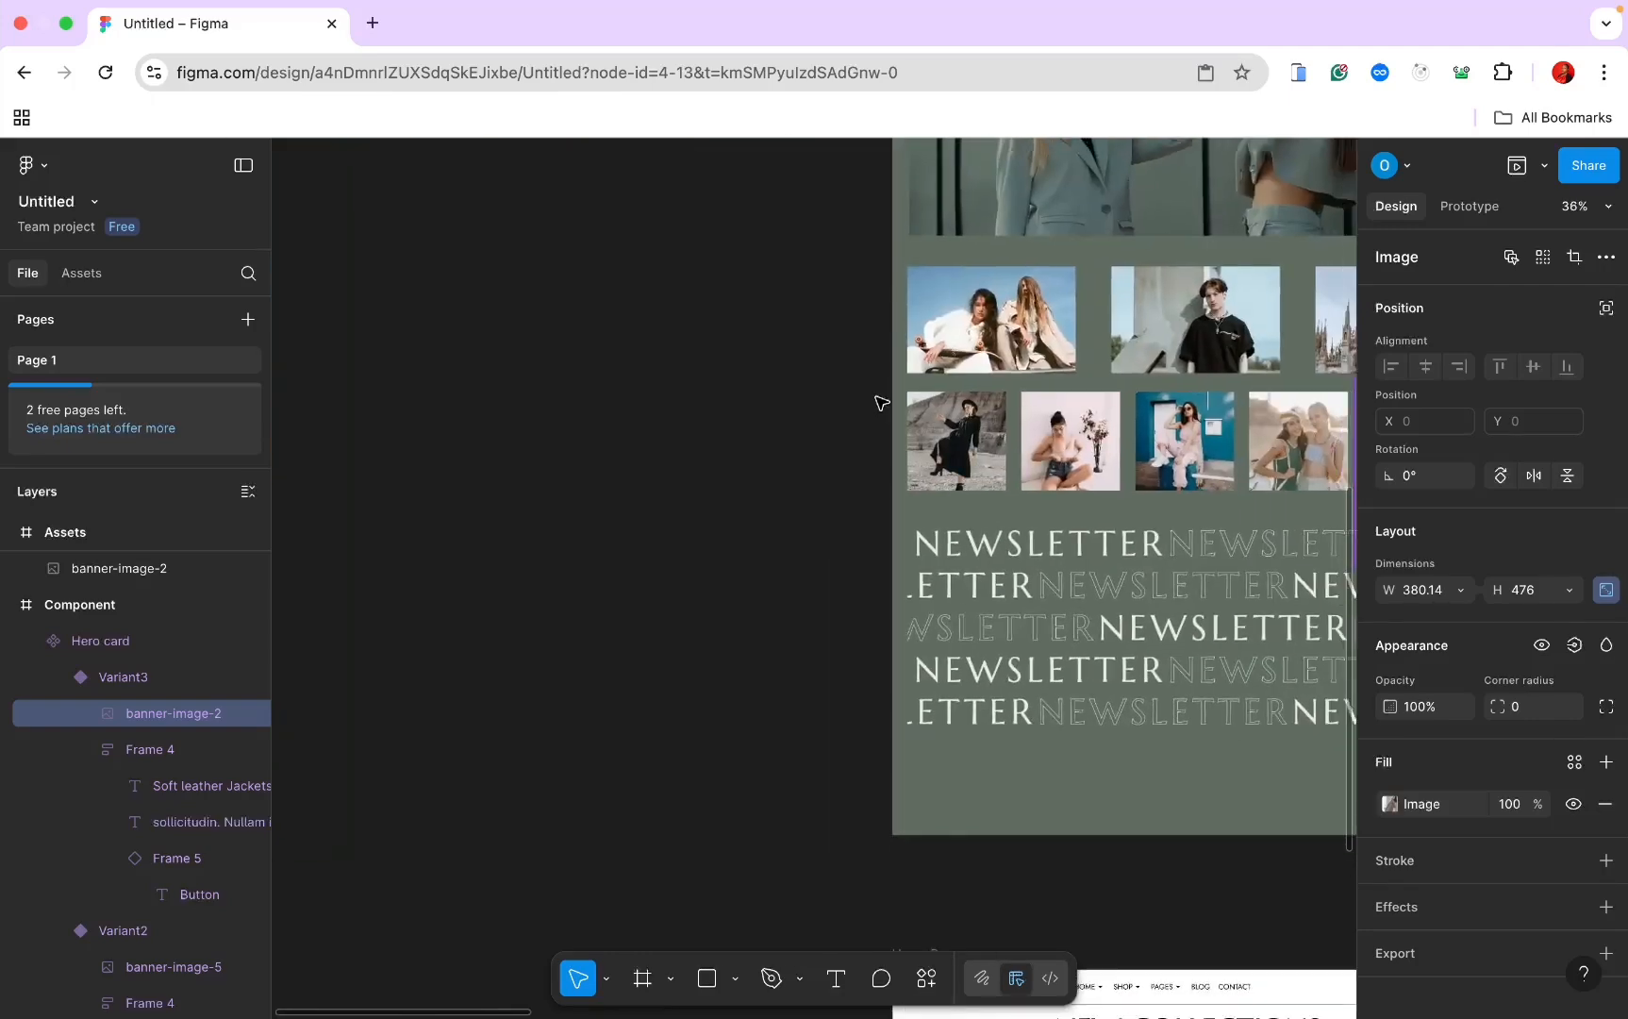
scroll(880, 404, up, 10)
scroll(879, 404, left, 5)
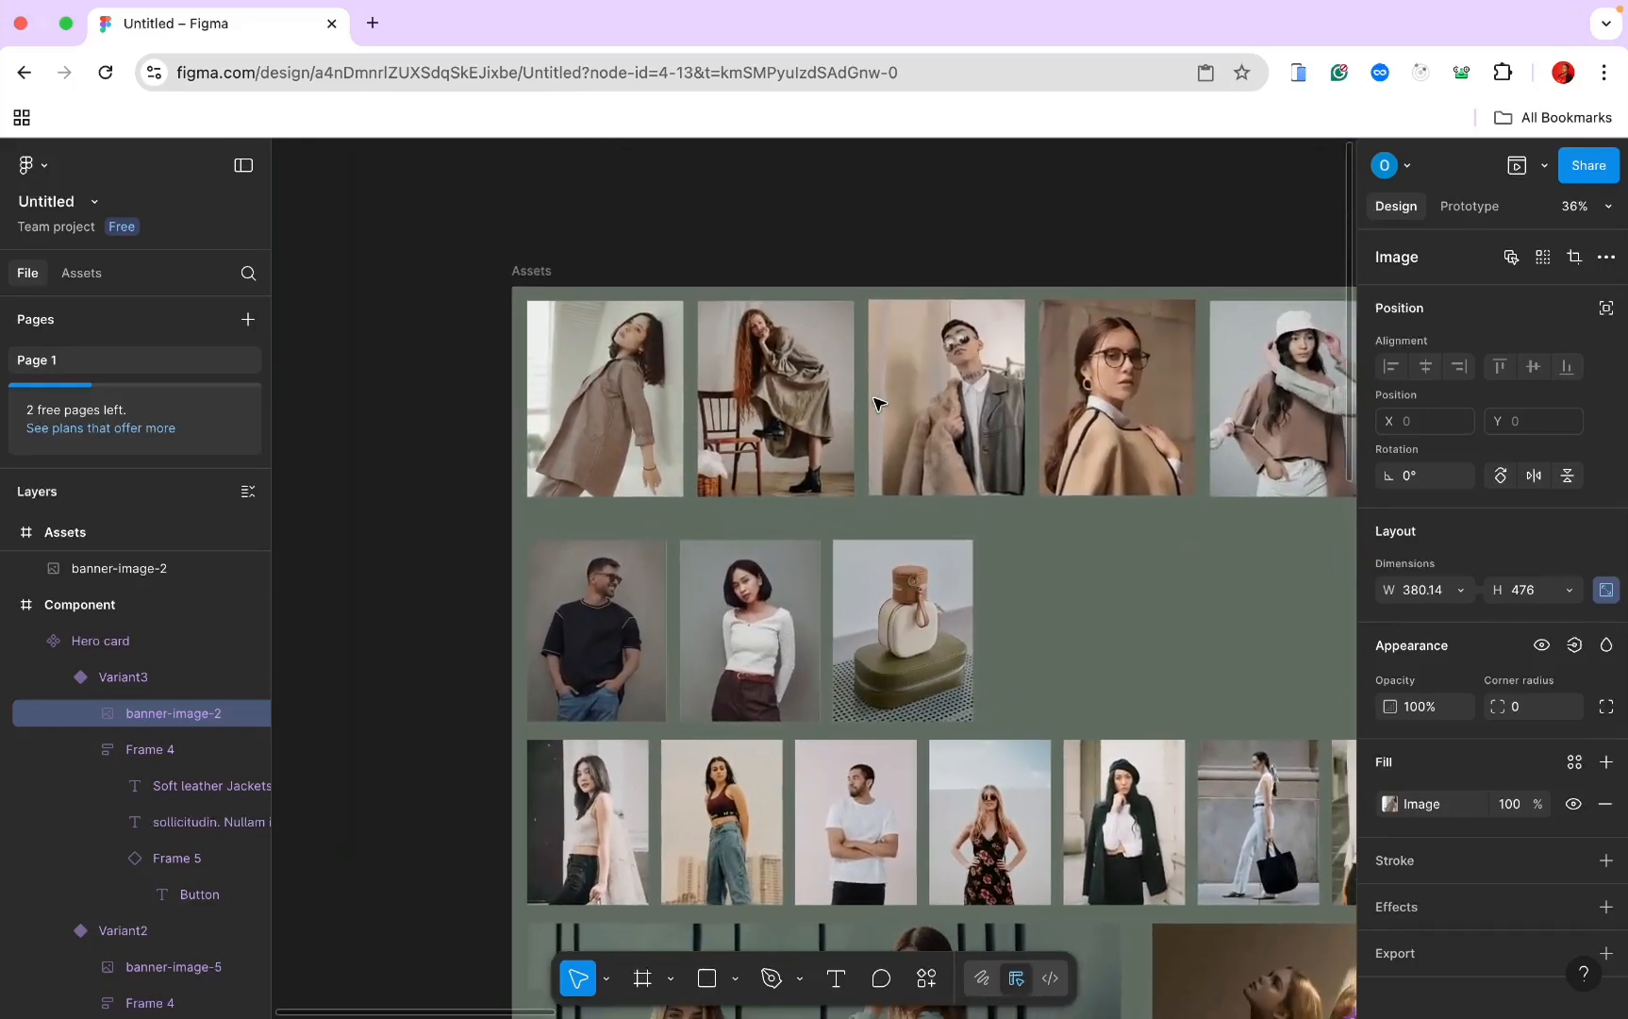
key(super+v)
right_click(827, 294)
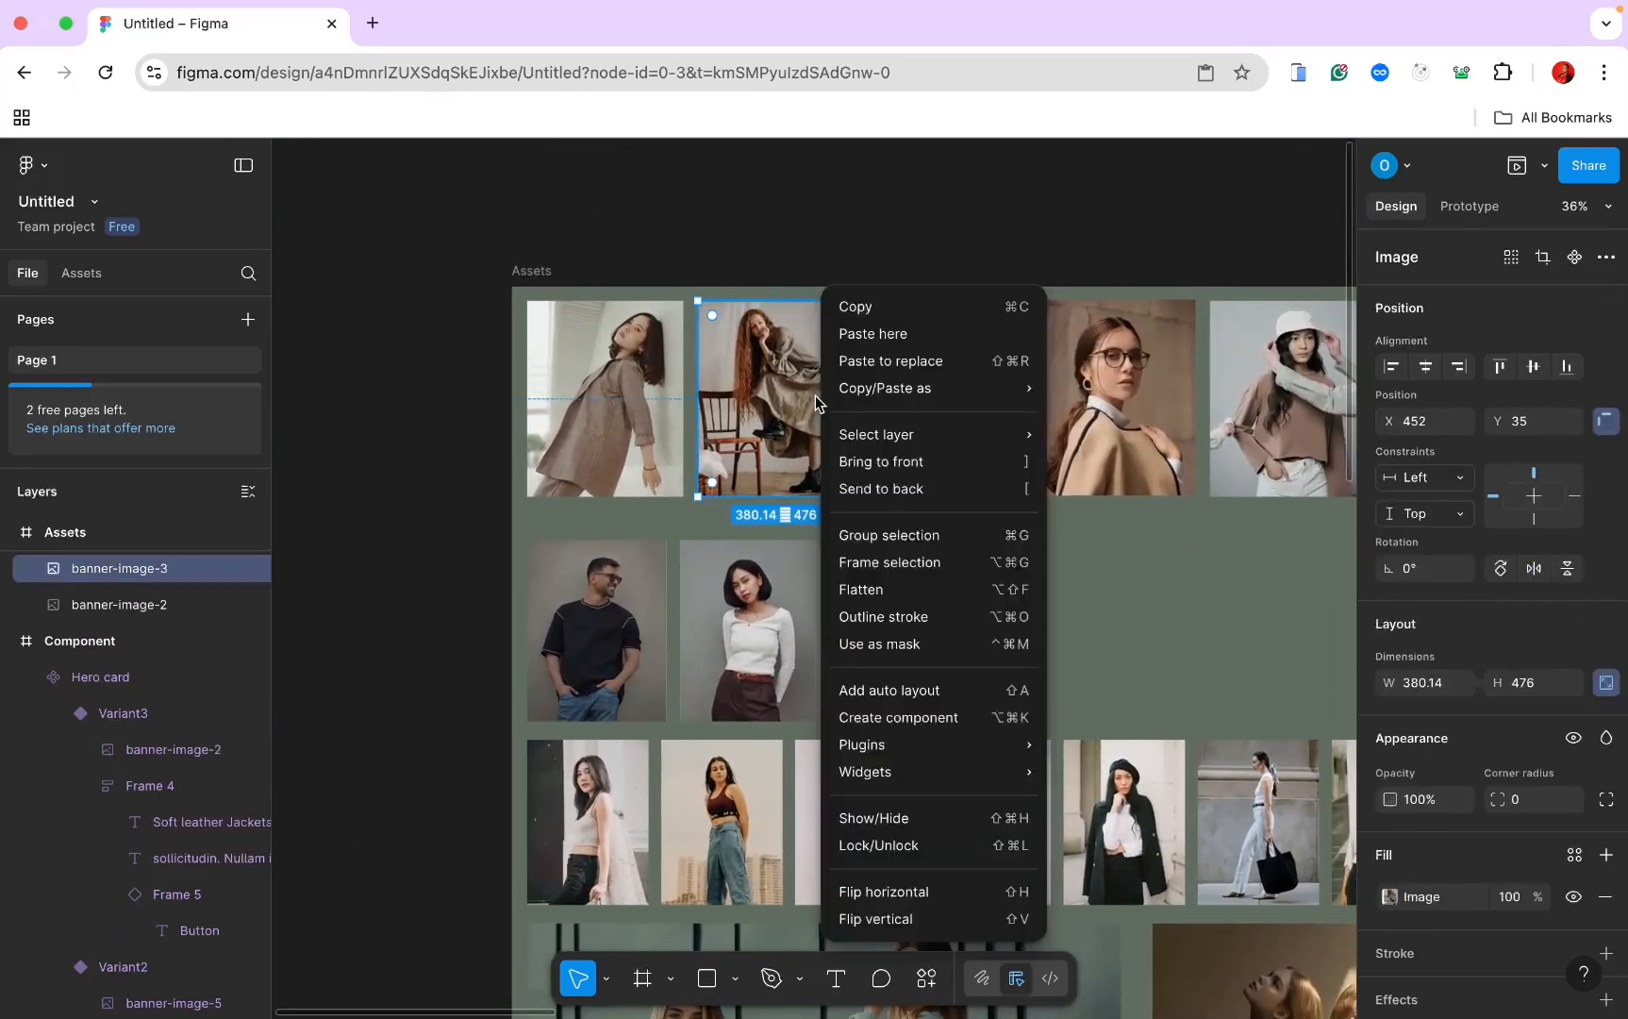
click(864, 327)
Step: Add a fifth variant to the Hero card component set
scroll(873, 320, right, 10)
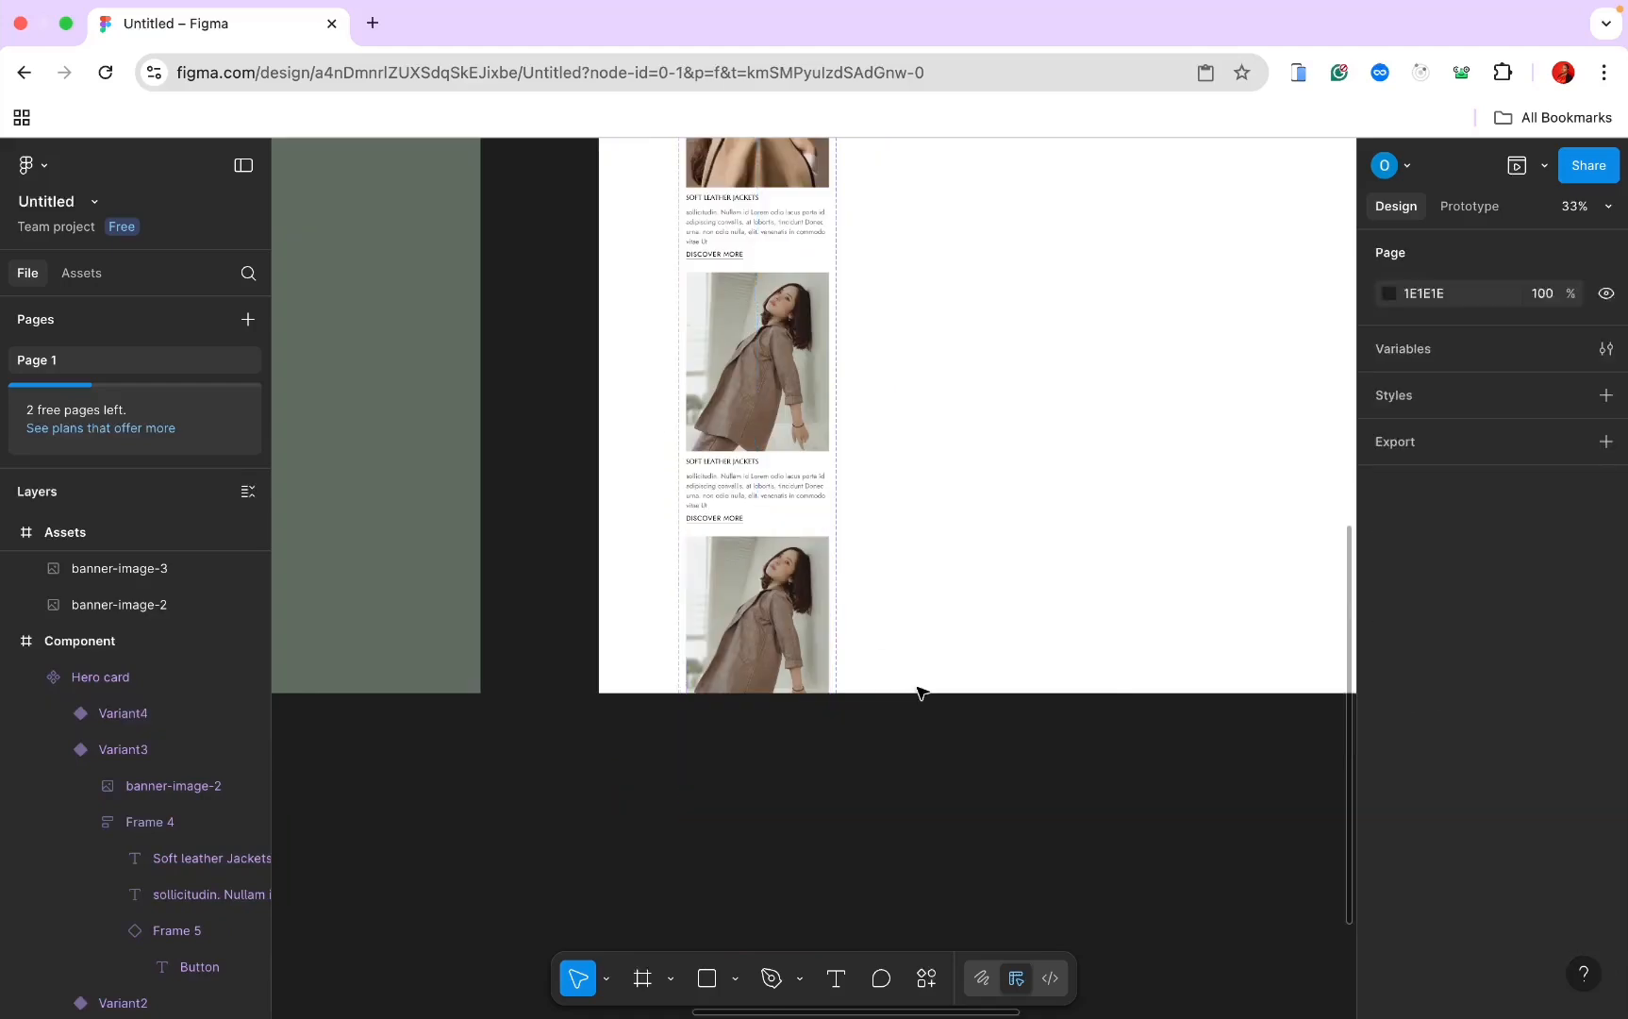
click(816, 694)
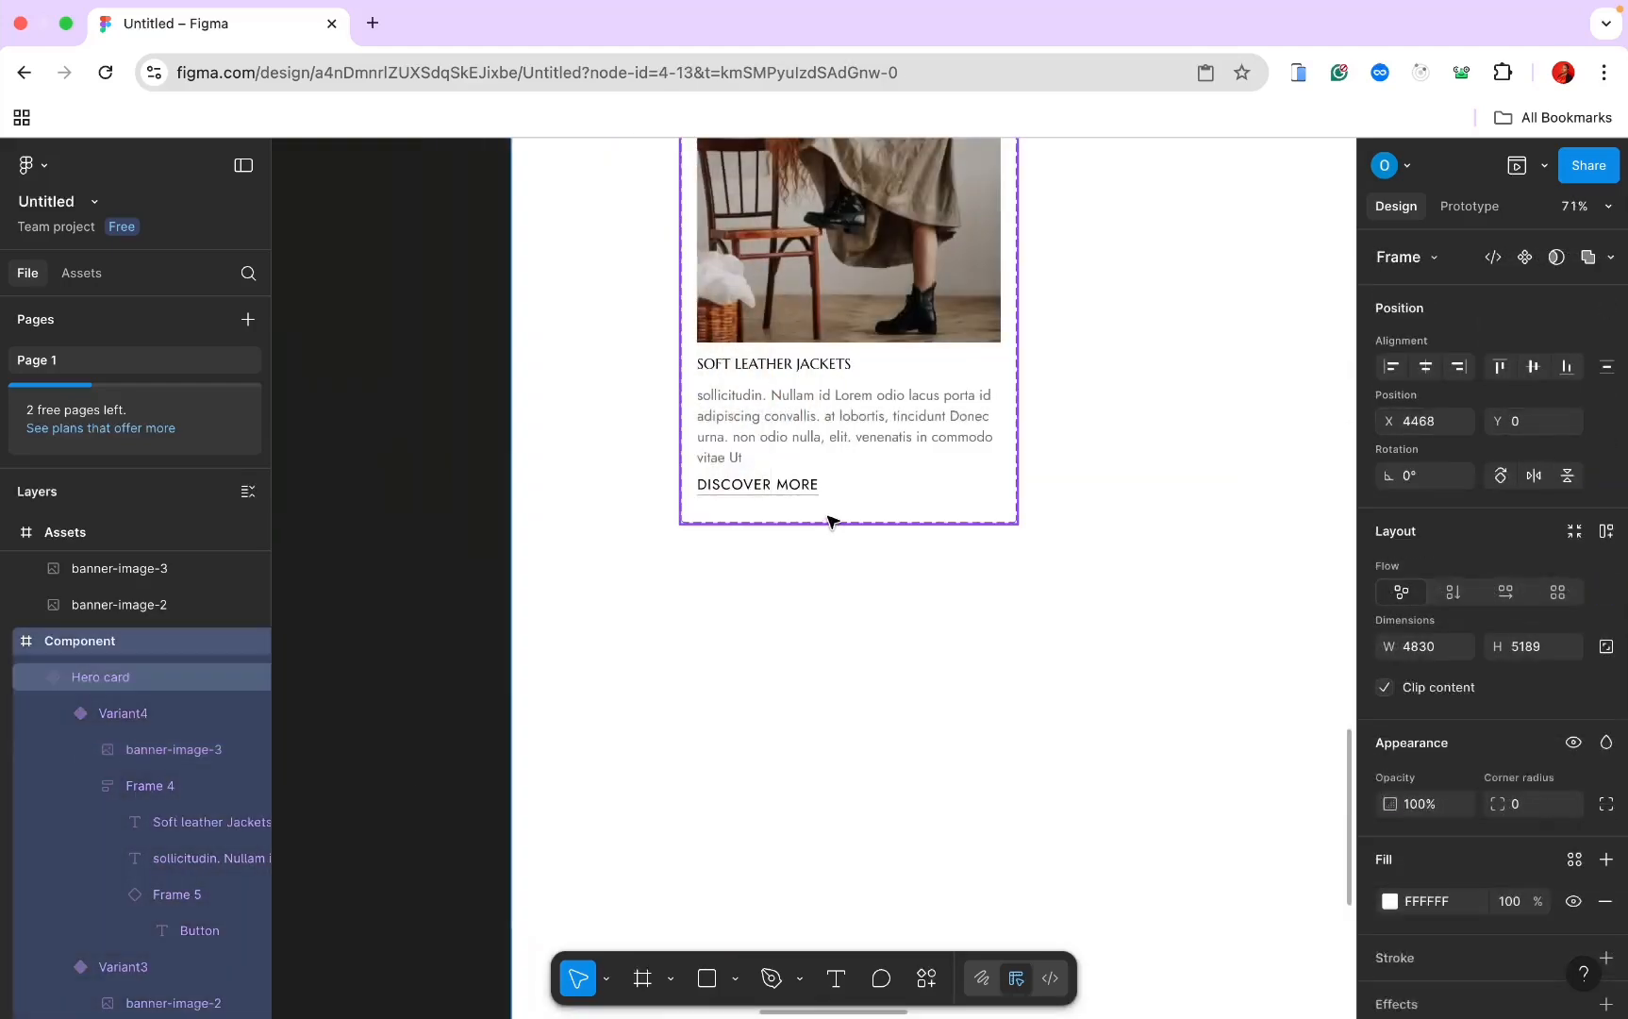
click(830, 520)
scroll(812, 556, up, 1)
click(836, 591)
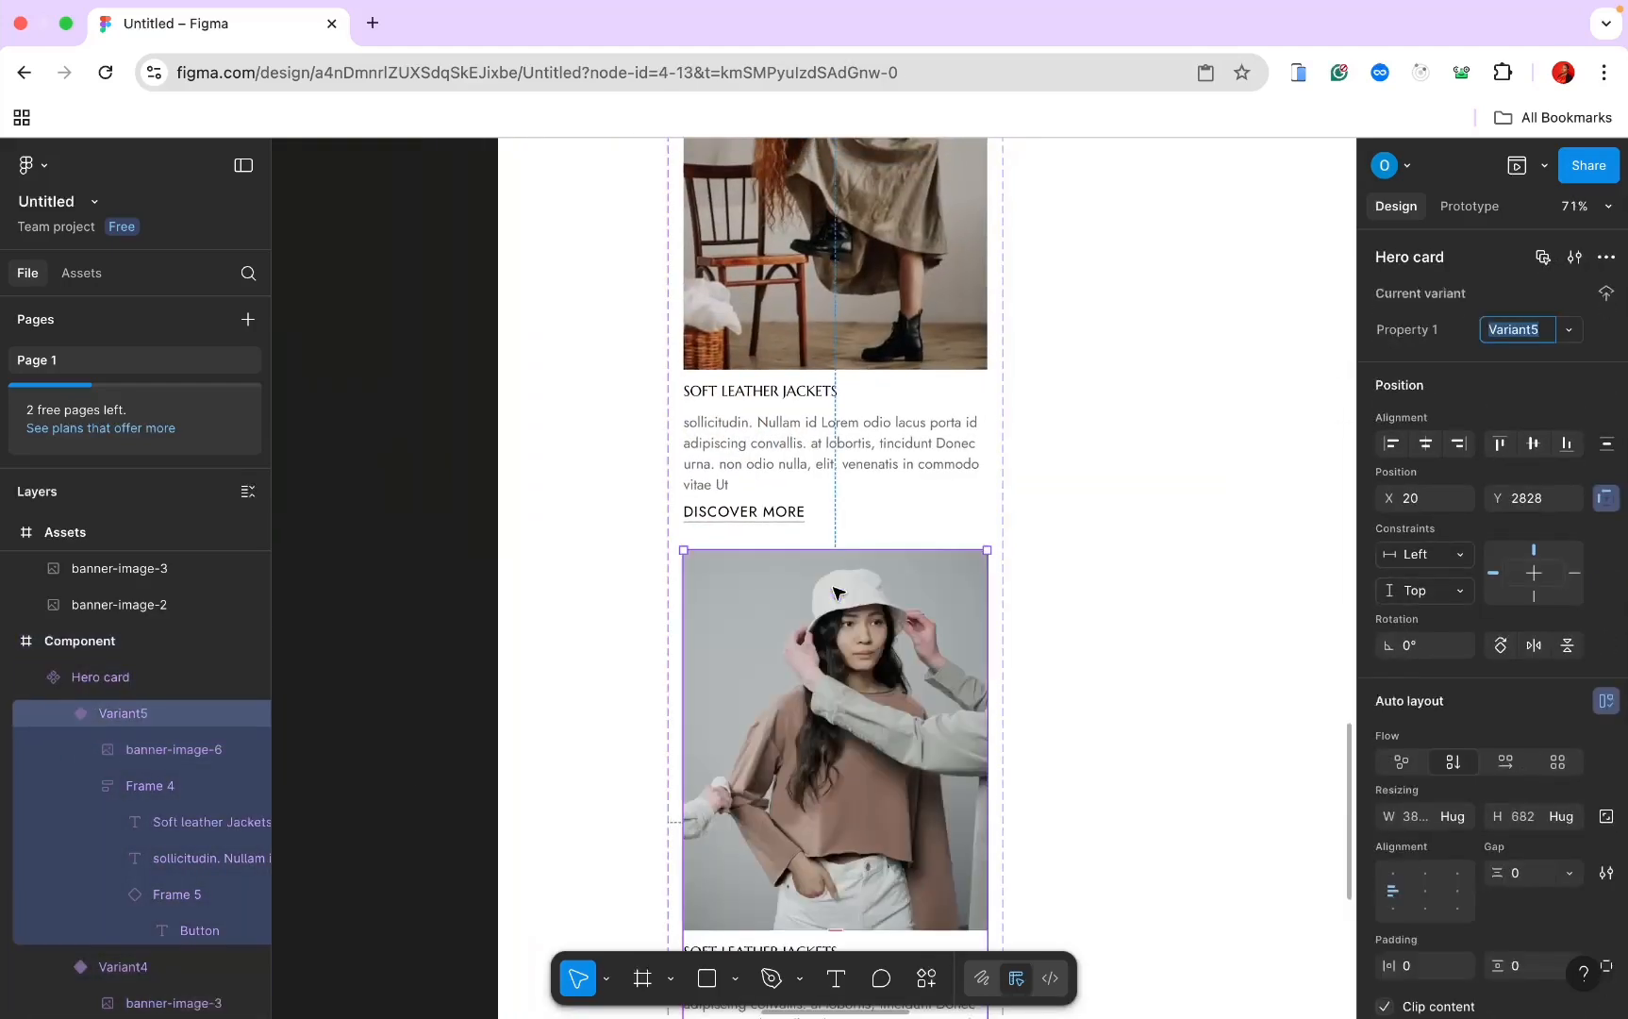
Step: Copy the banner-image-4 photo from Assets
scroll(832, 608, down, 10)
scroll(830, 619, up, 3)
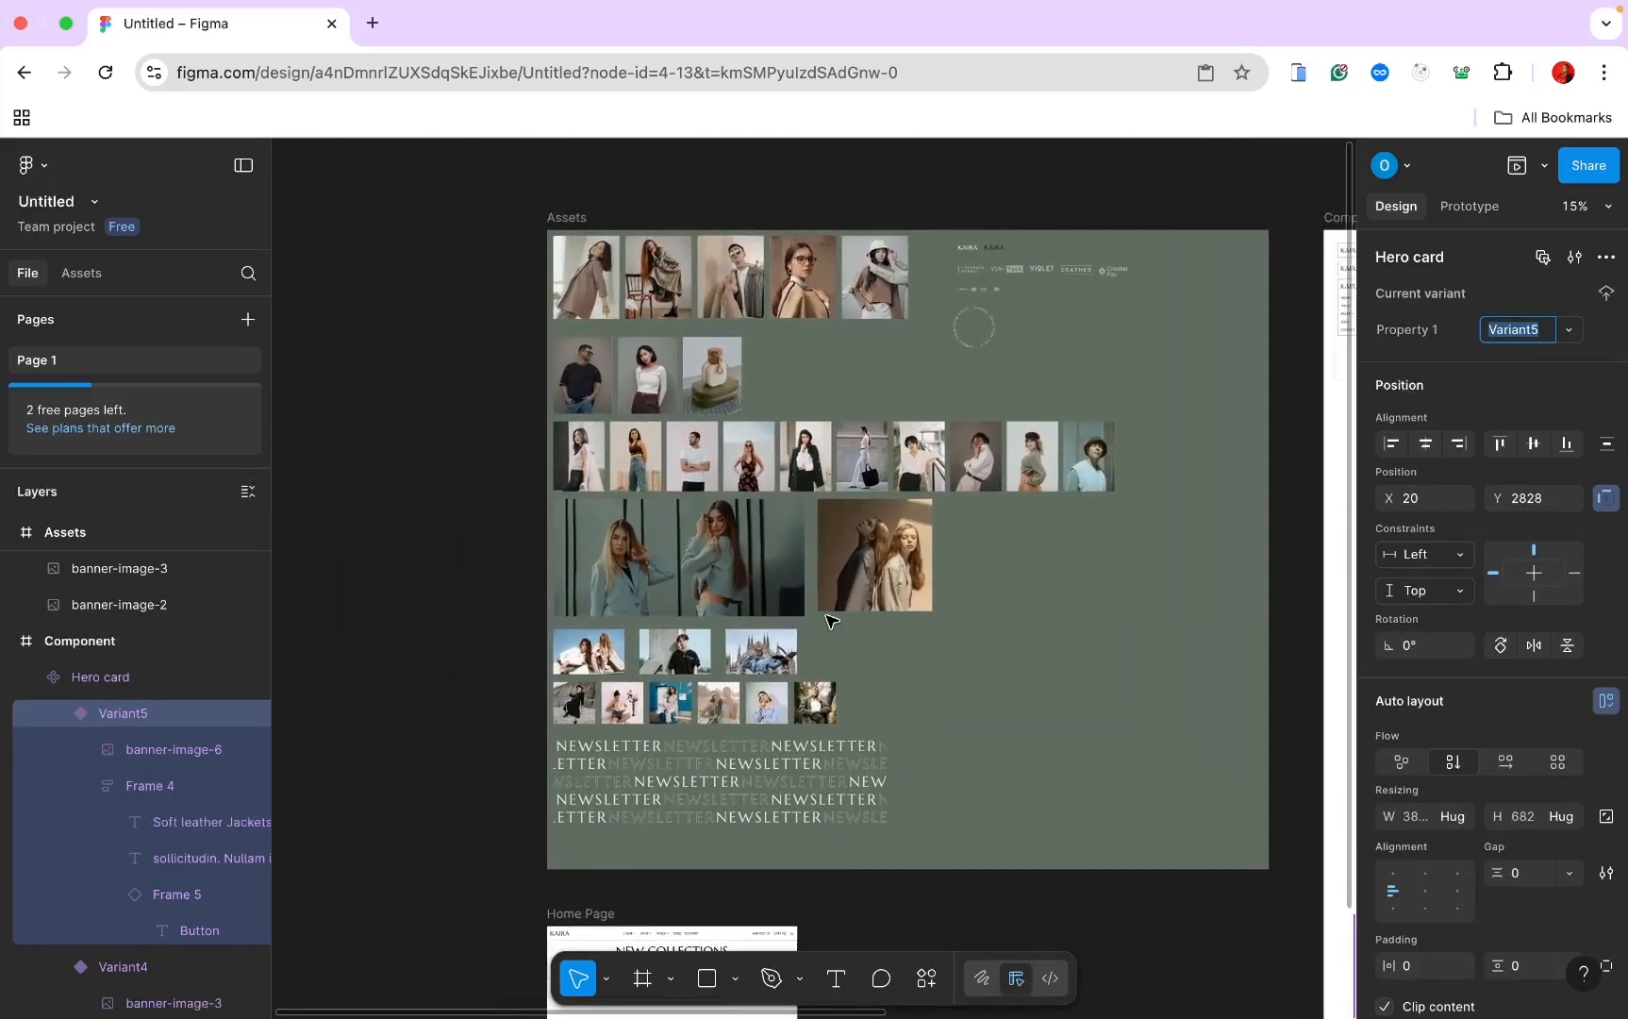
click(726, 335)
right_click(726, 335)
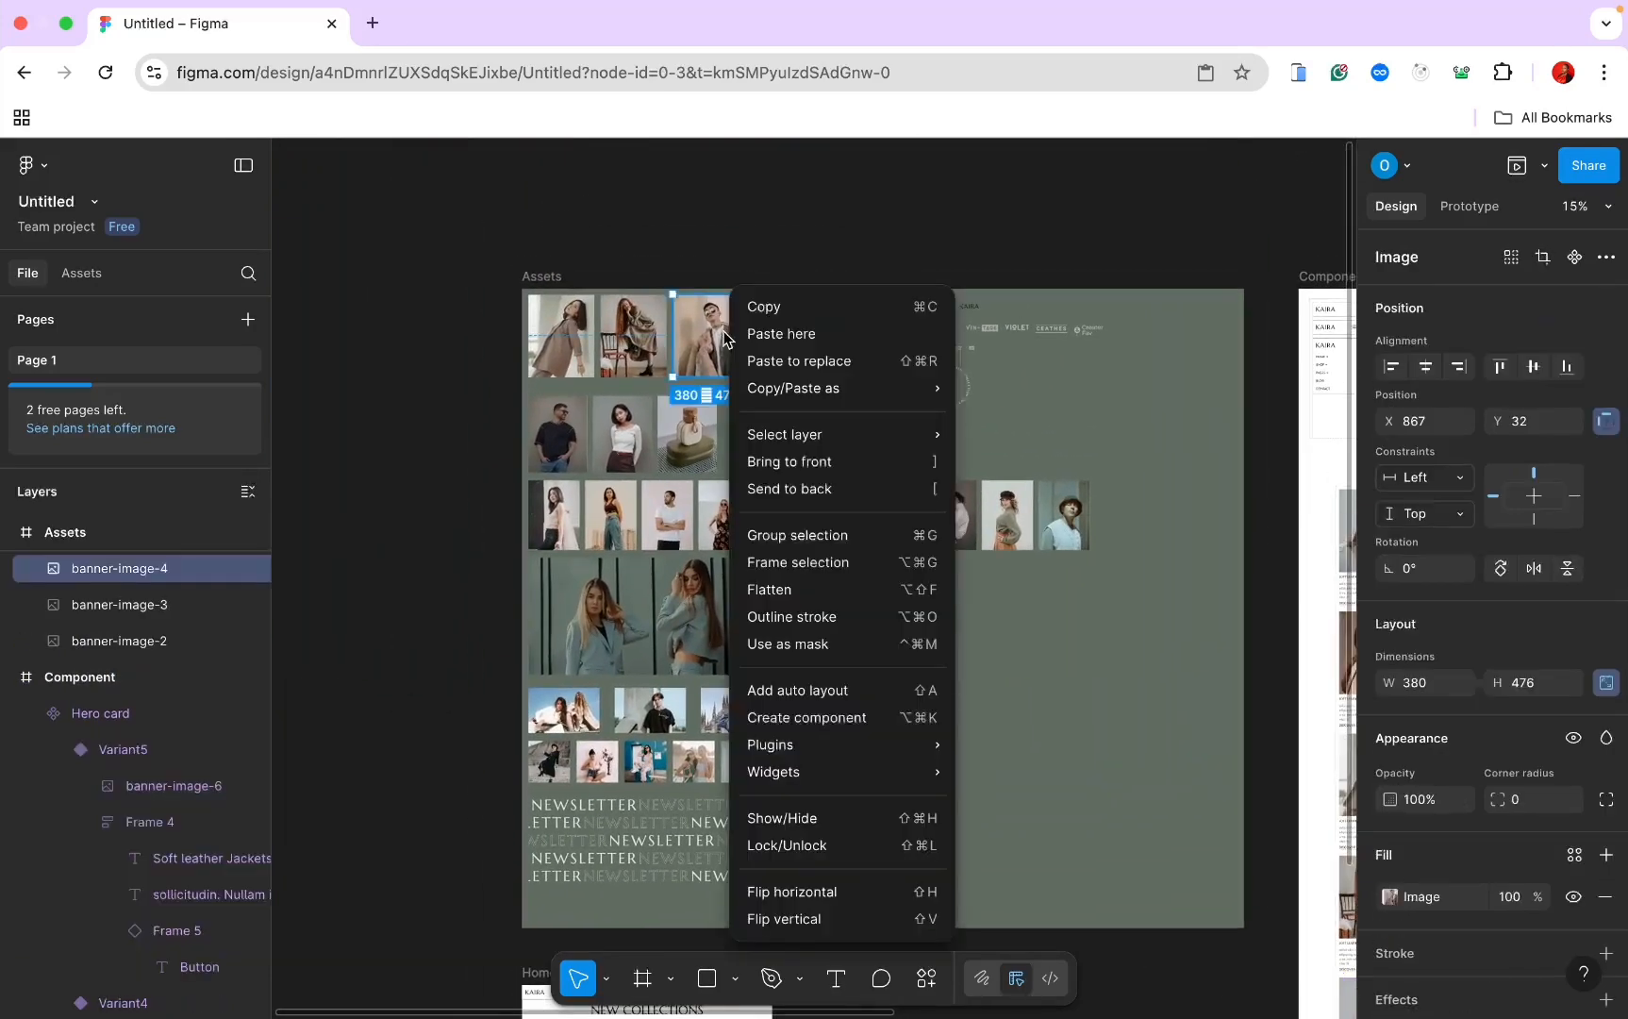
click(776, 303)
scroll(781, 298, right, 6)
scroll(781, 298, down, 4)
scroll(783, 302, up, 5)
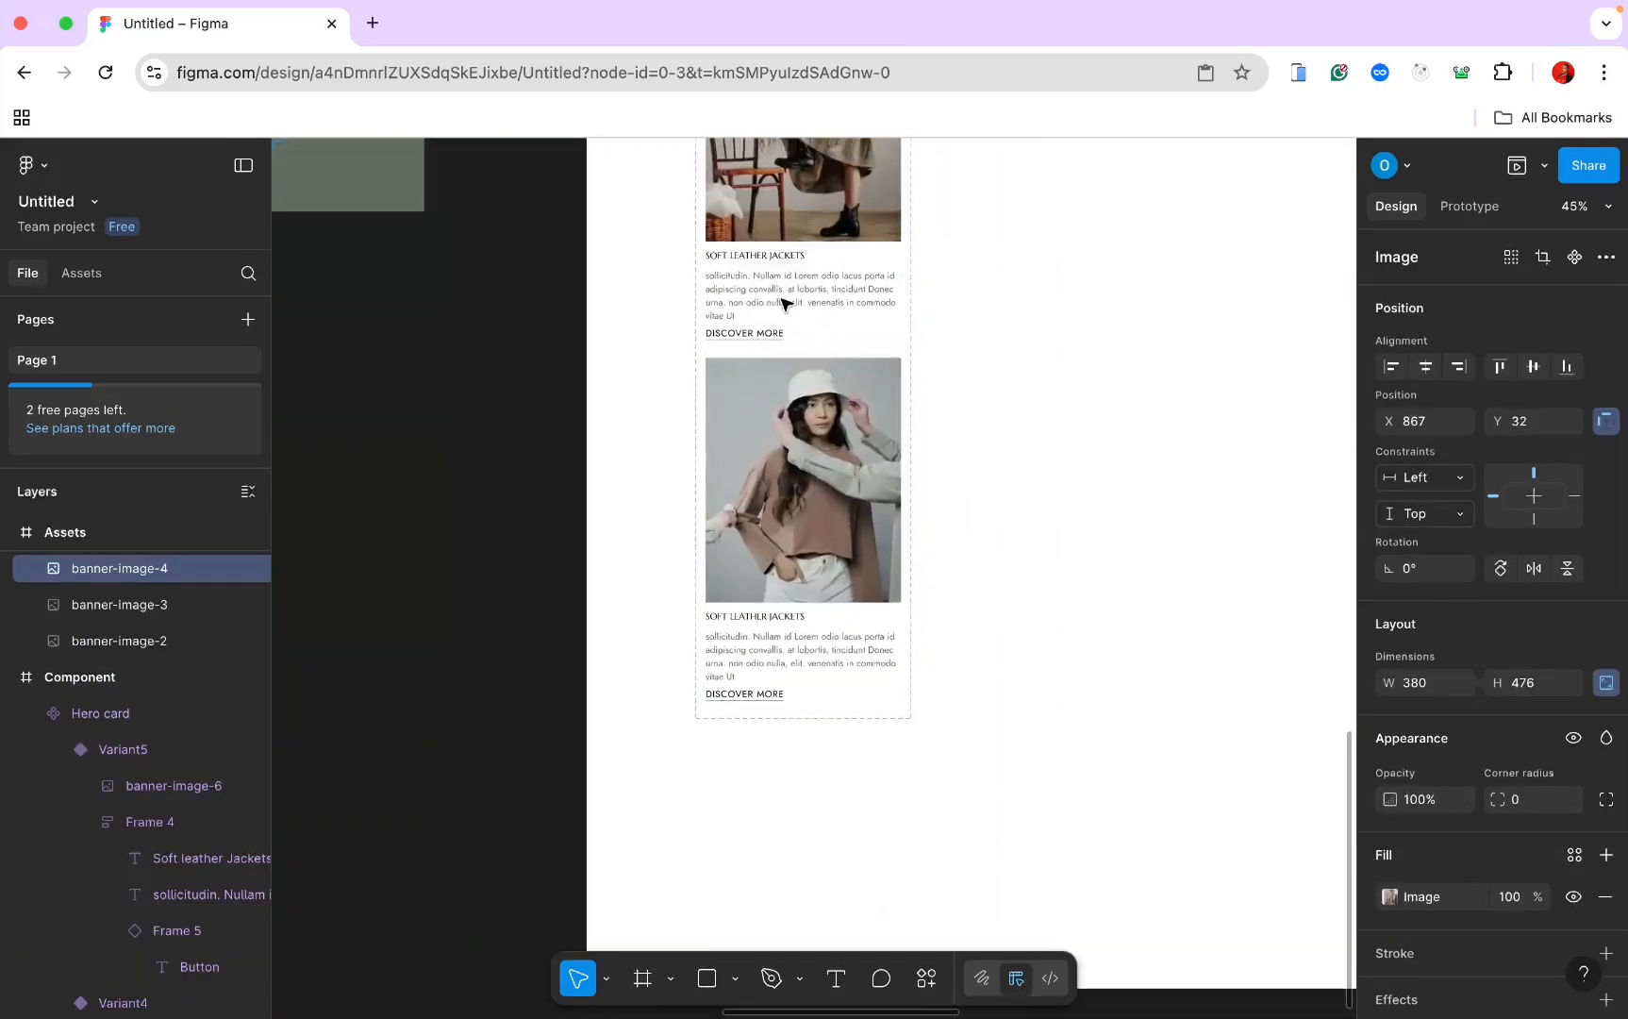
Step: Replace the Variant5 card's banner image with banner-image-4
double_click(800, 452)
right_click(800, 457)
click(873, 385)
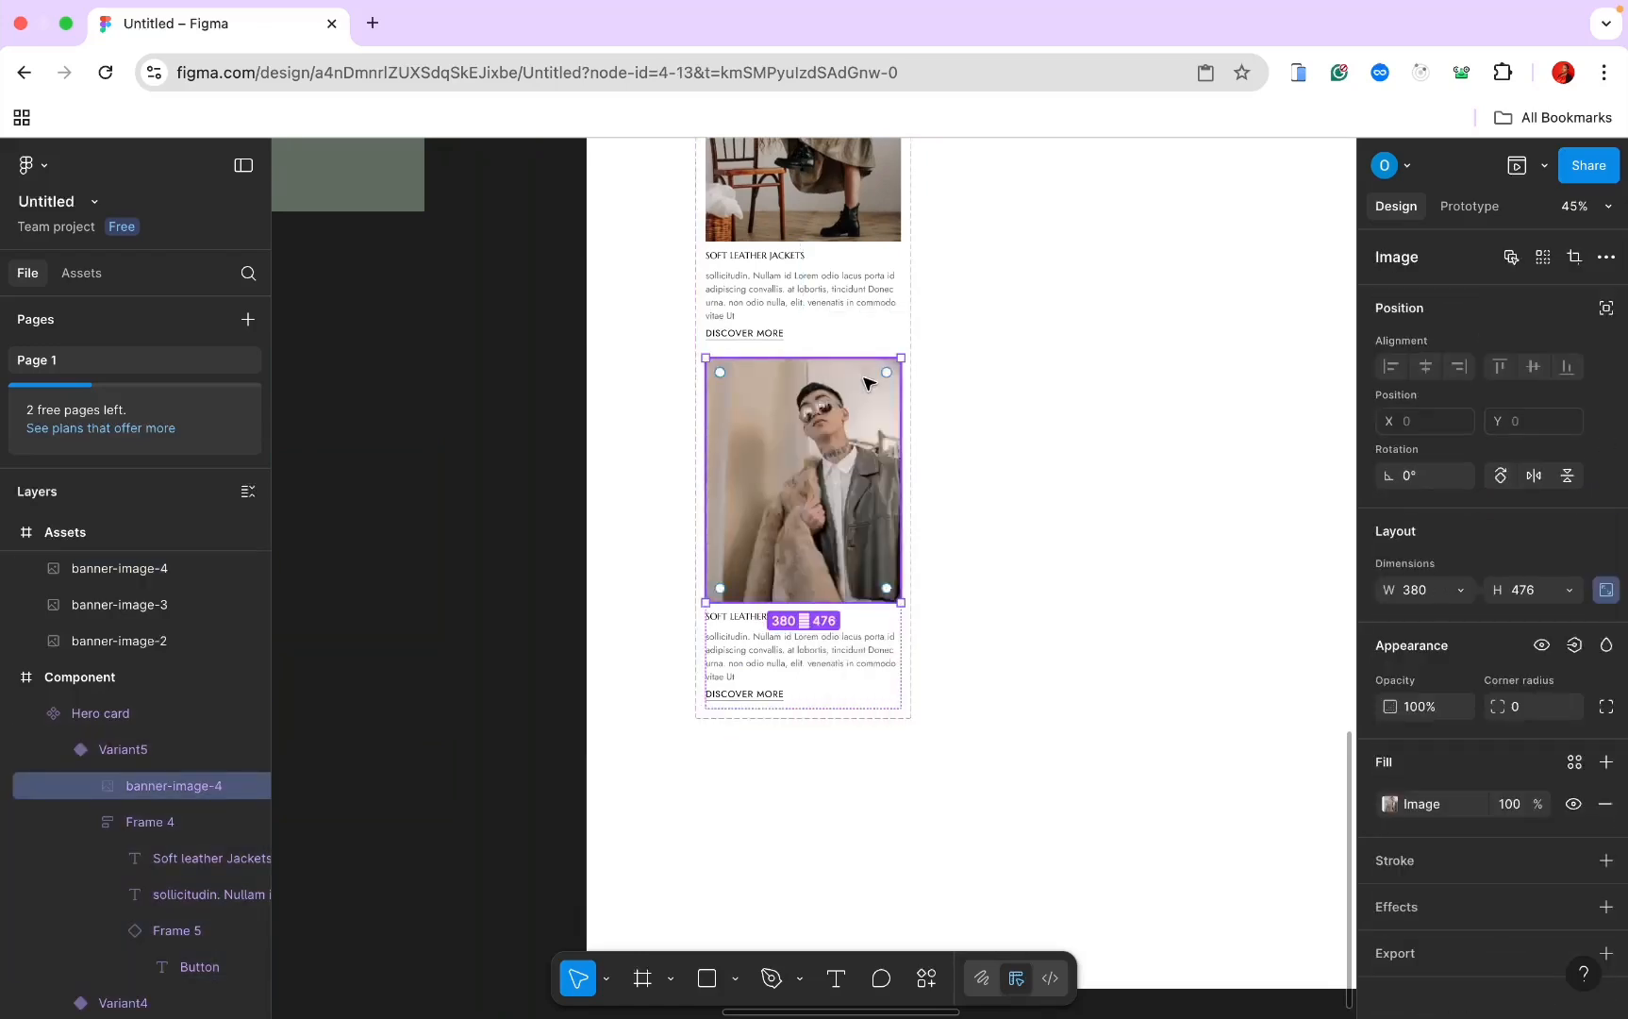
scroll(866, 403, down, 5)
scroll(866, 403, down, 5)
scroll(842, 527, up, 10)
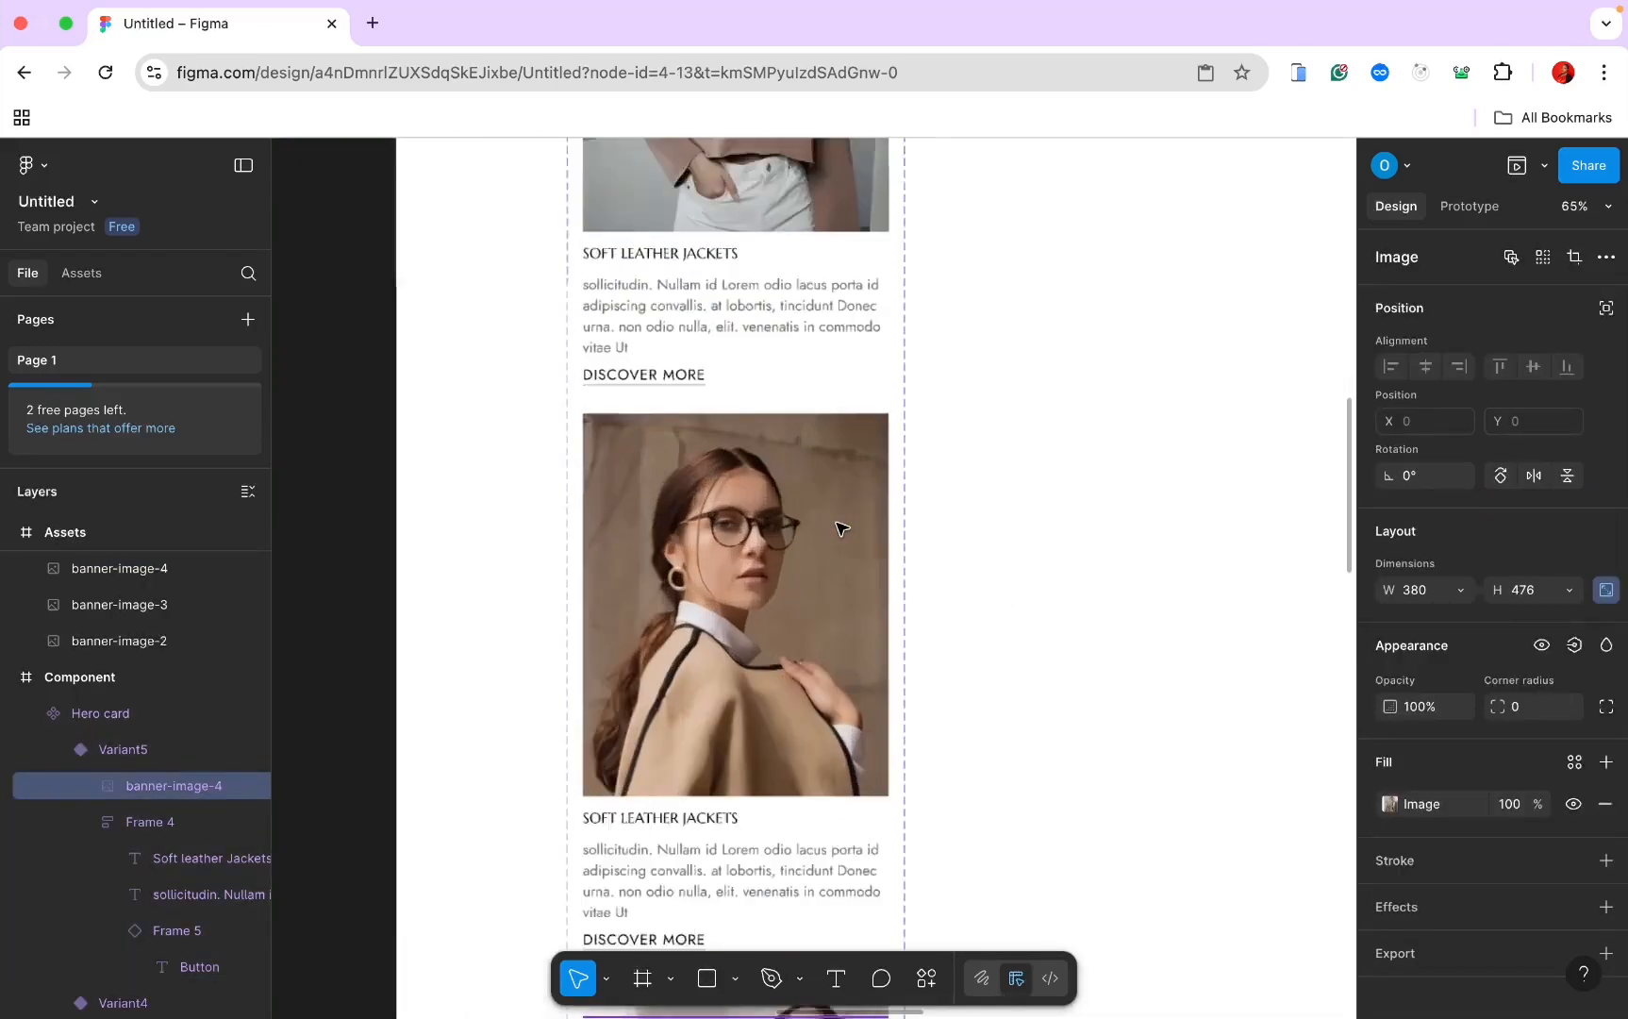
scroll(840, 527, down, 3)
scroll(837, 527, down, 5)
scroll(839, 527, up, 4)
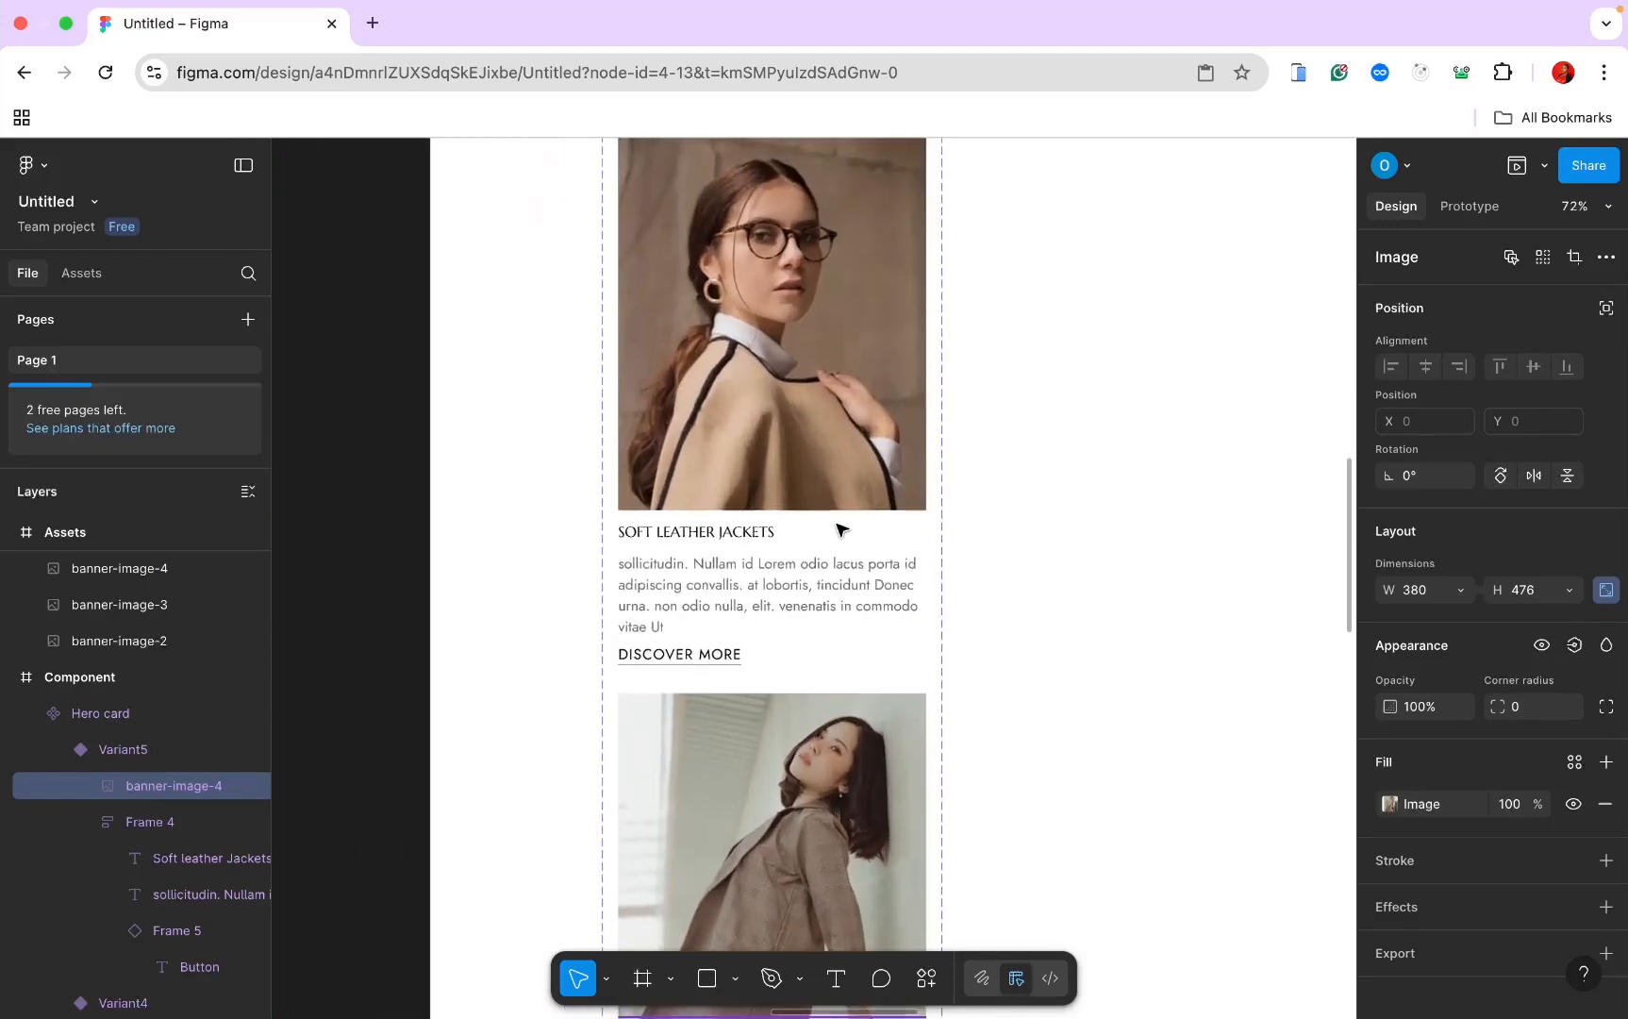
Step: Change the second variant's title from Soft Leather Jackets to Soft Cream Jackets
click(727, 543)
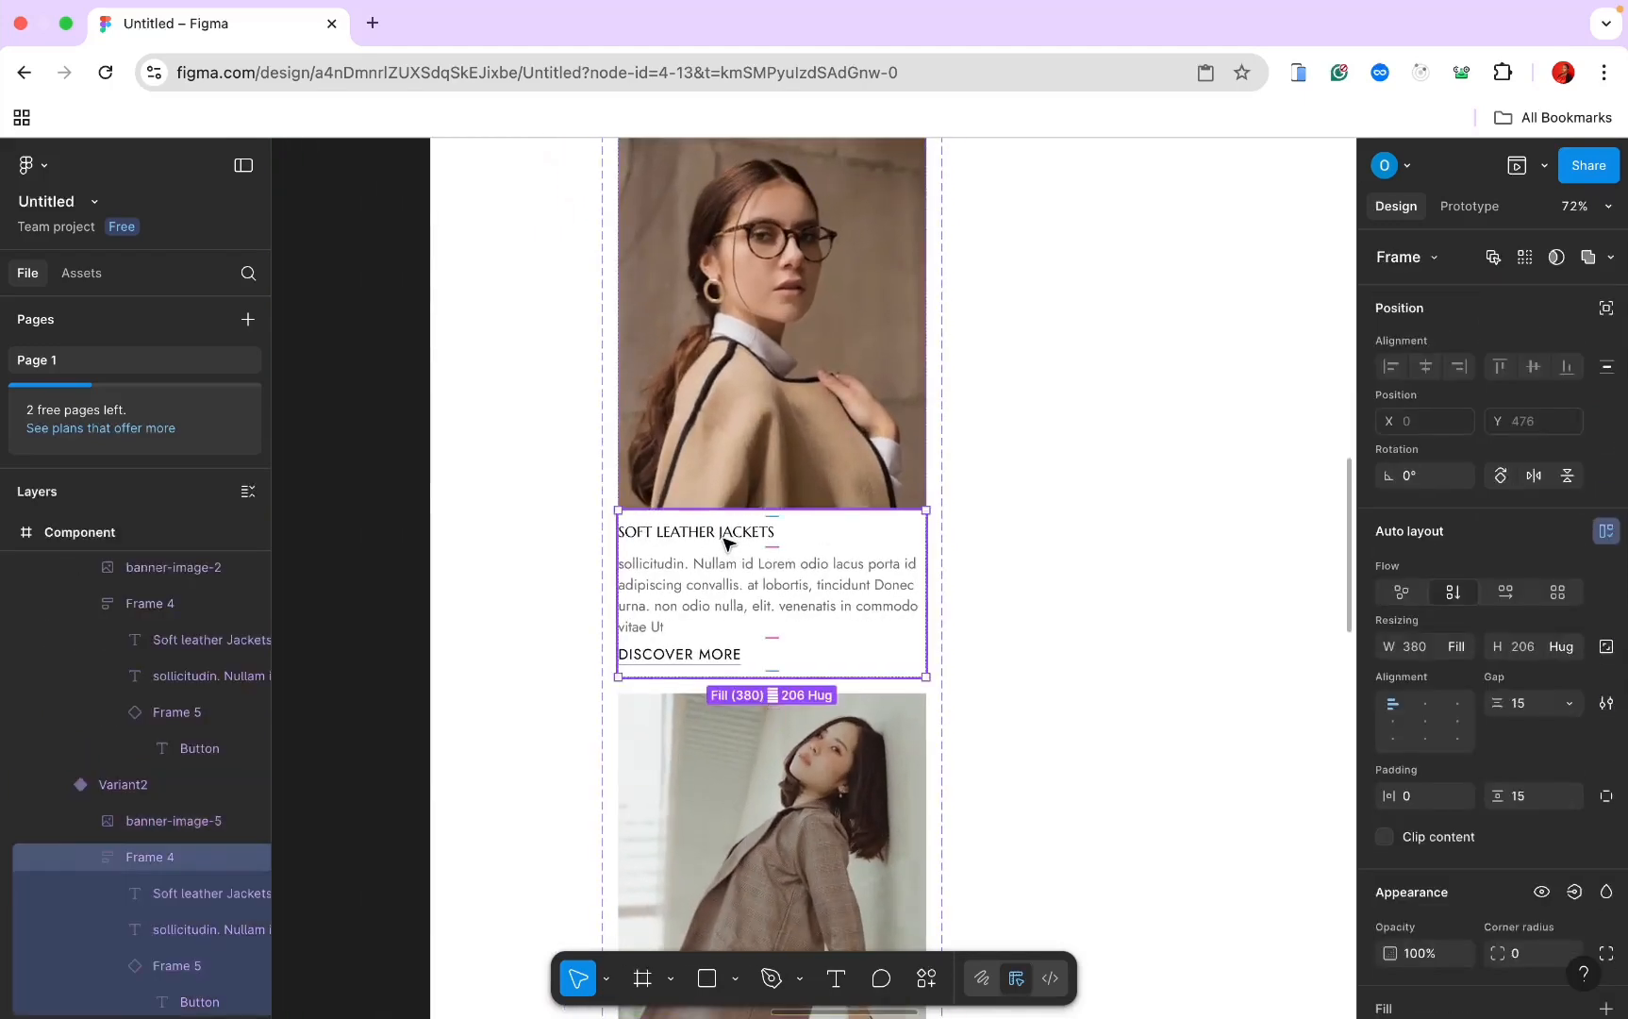
double_click(729, 535)
double_click(688, 536)
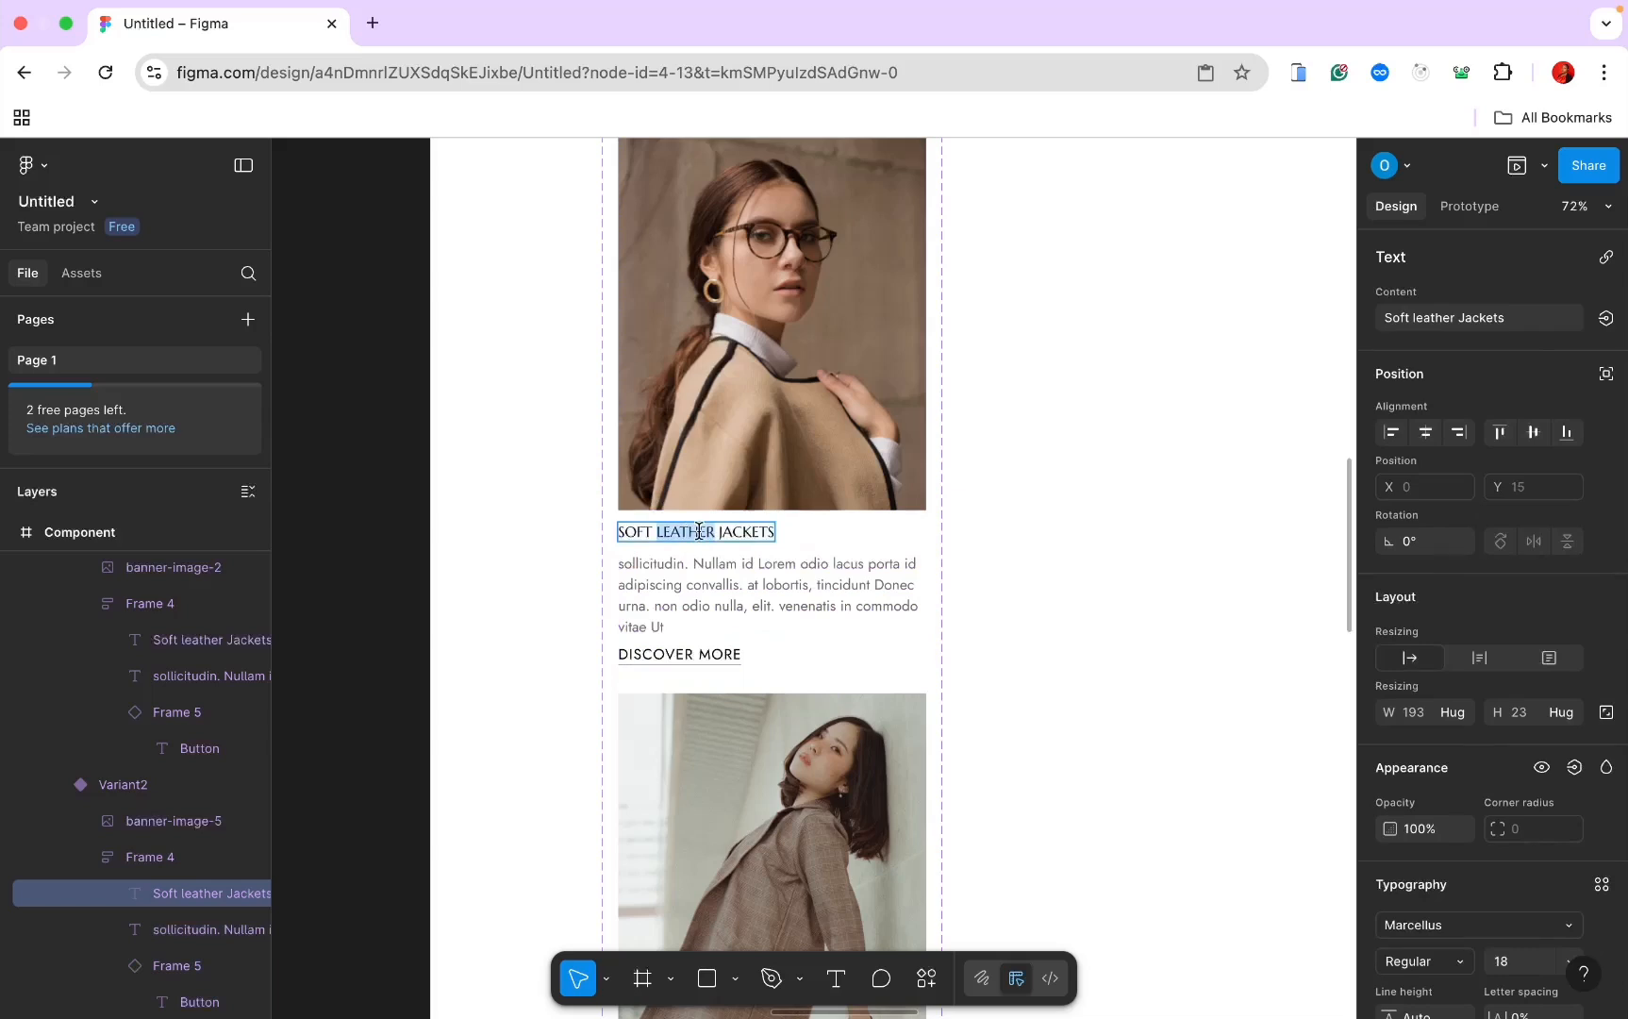
text(C)
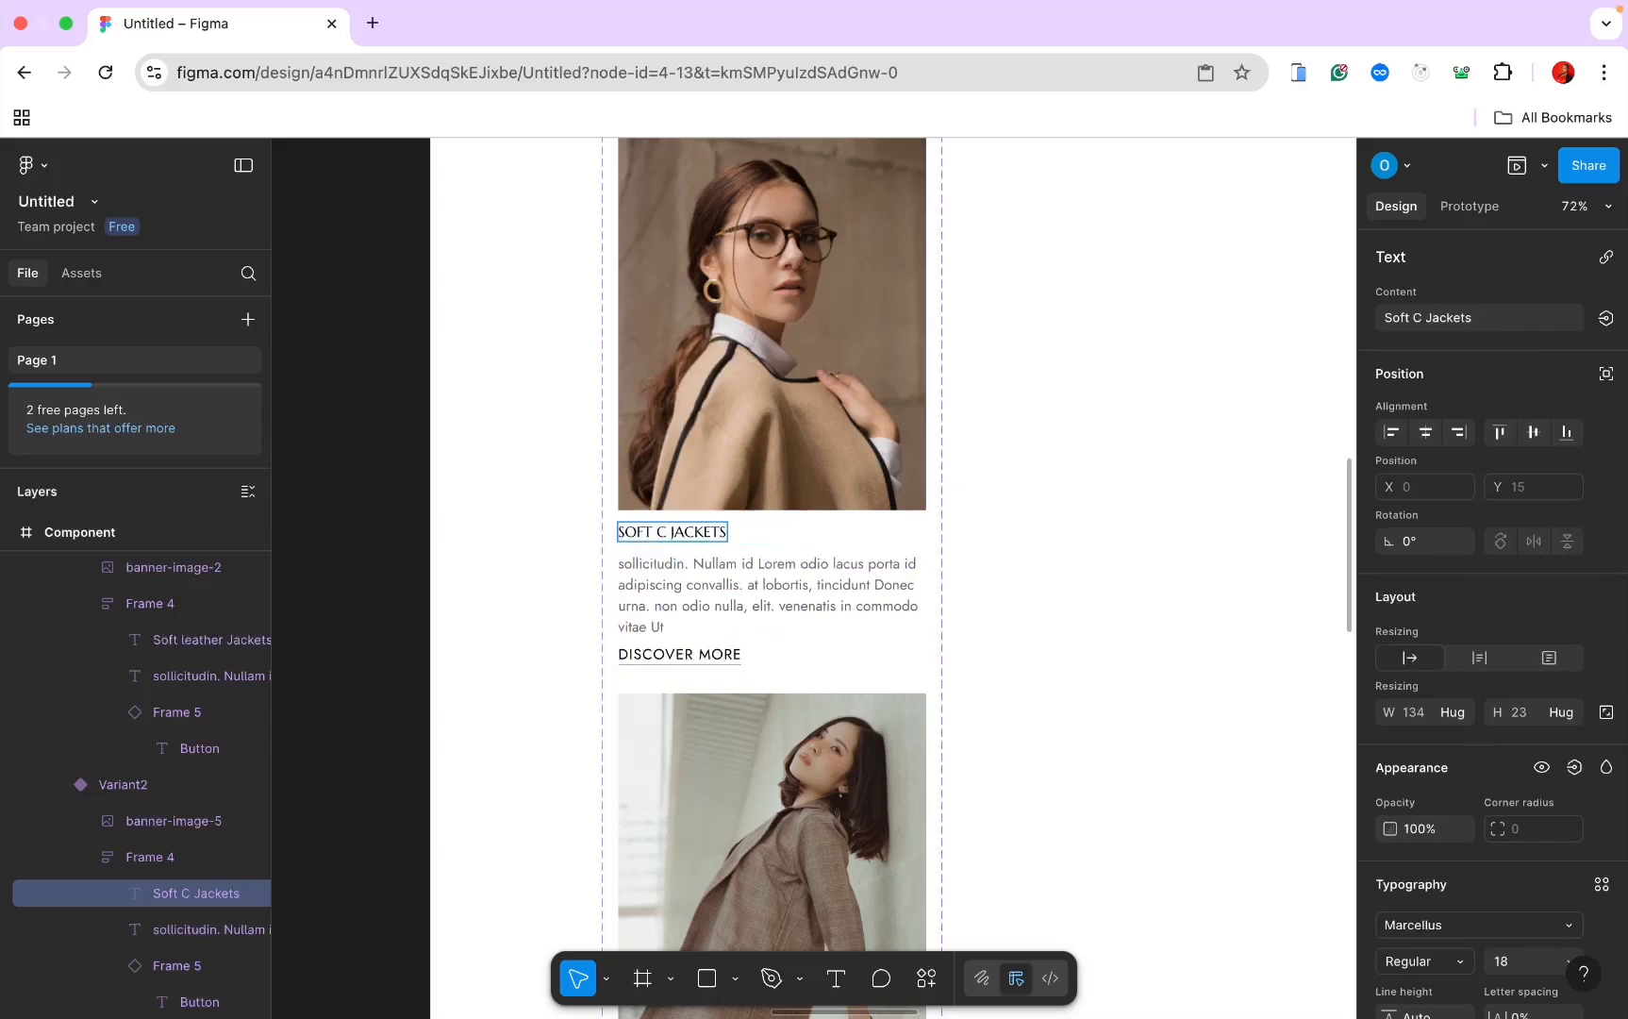
text(ream)
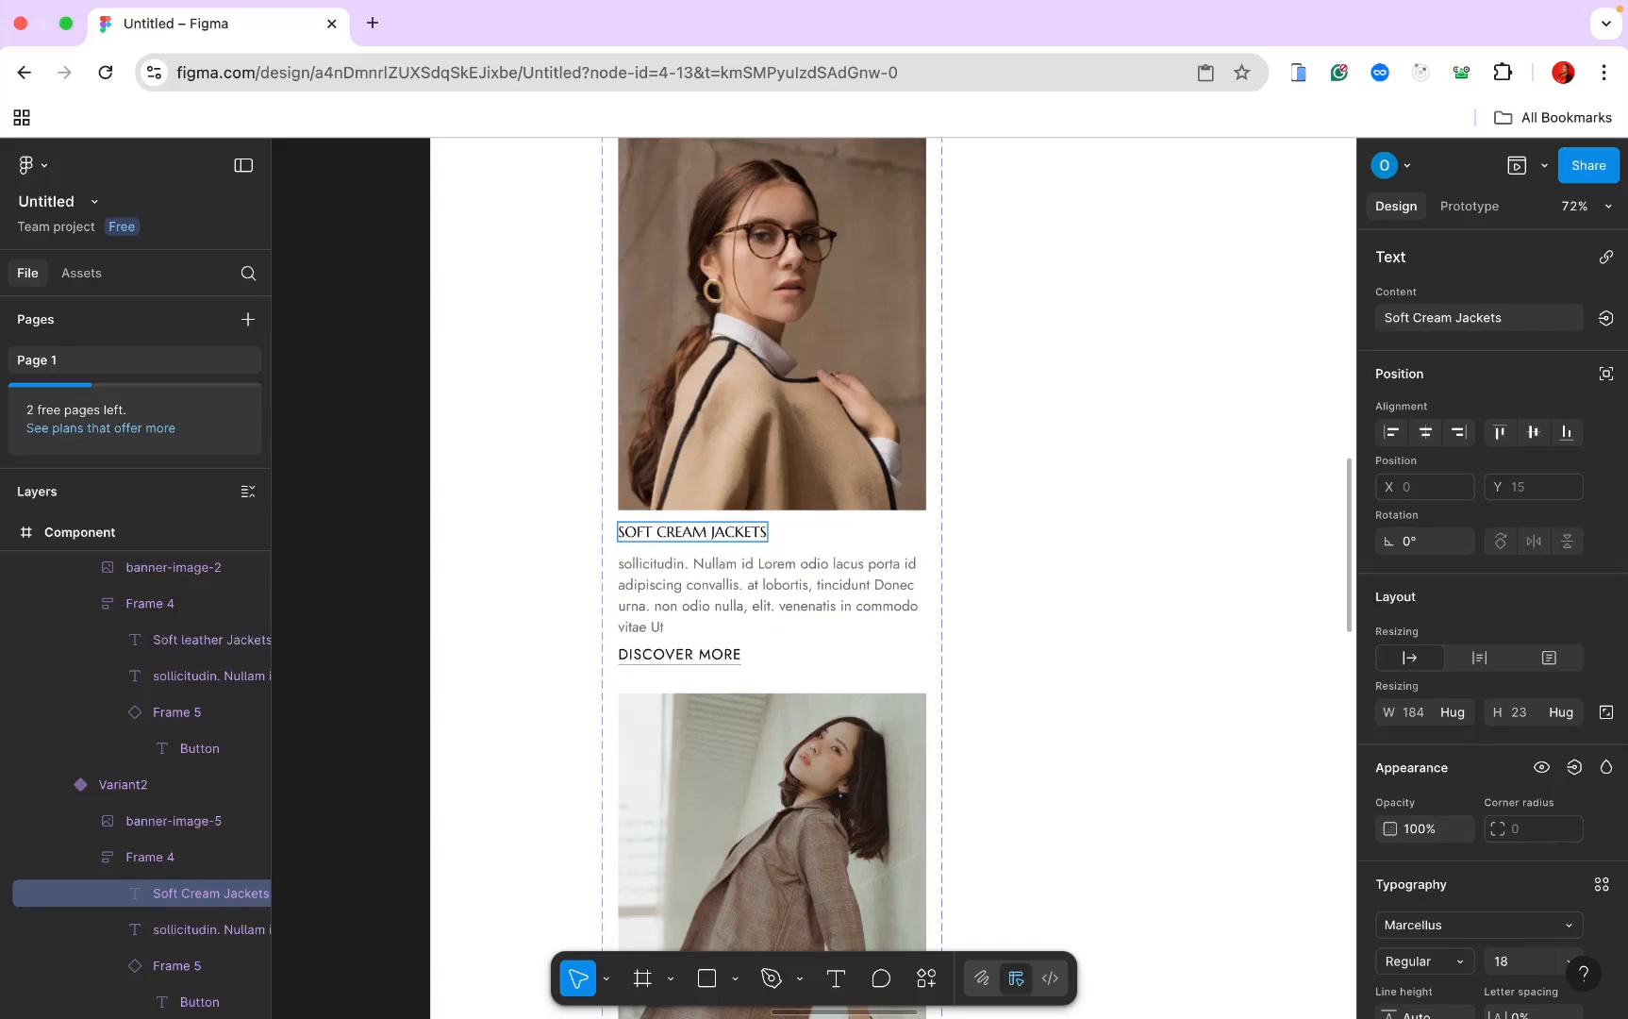
key(Escape)
Step: Deselect the title and navigate the canvas to the Home Page's New Collections hero
scroll(952, 622, down, 10)
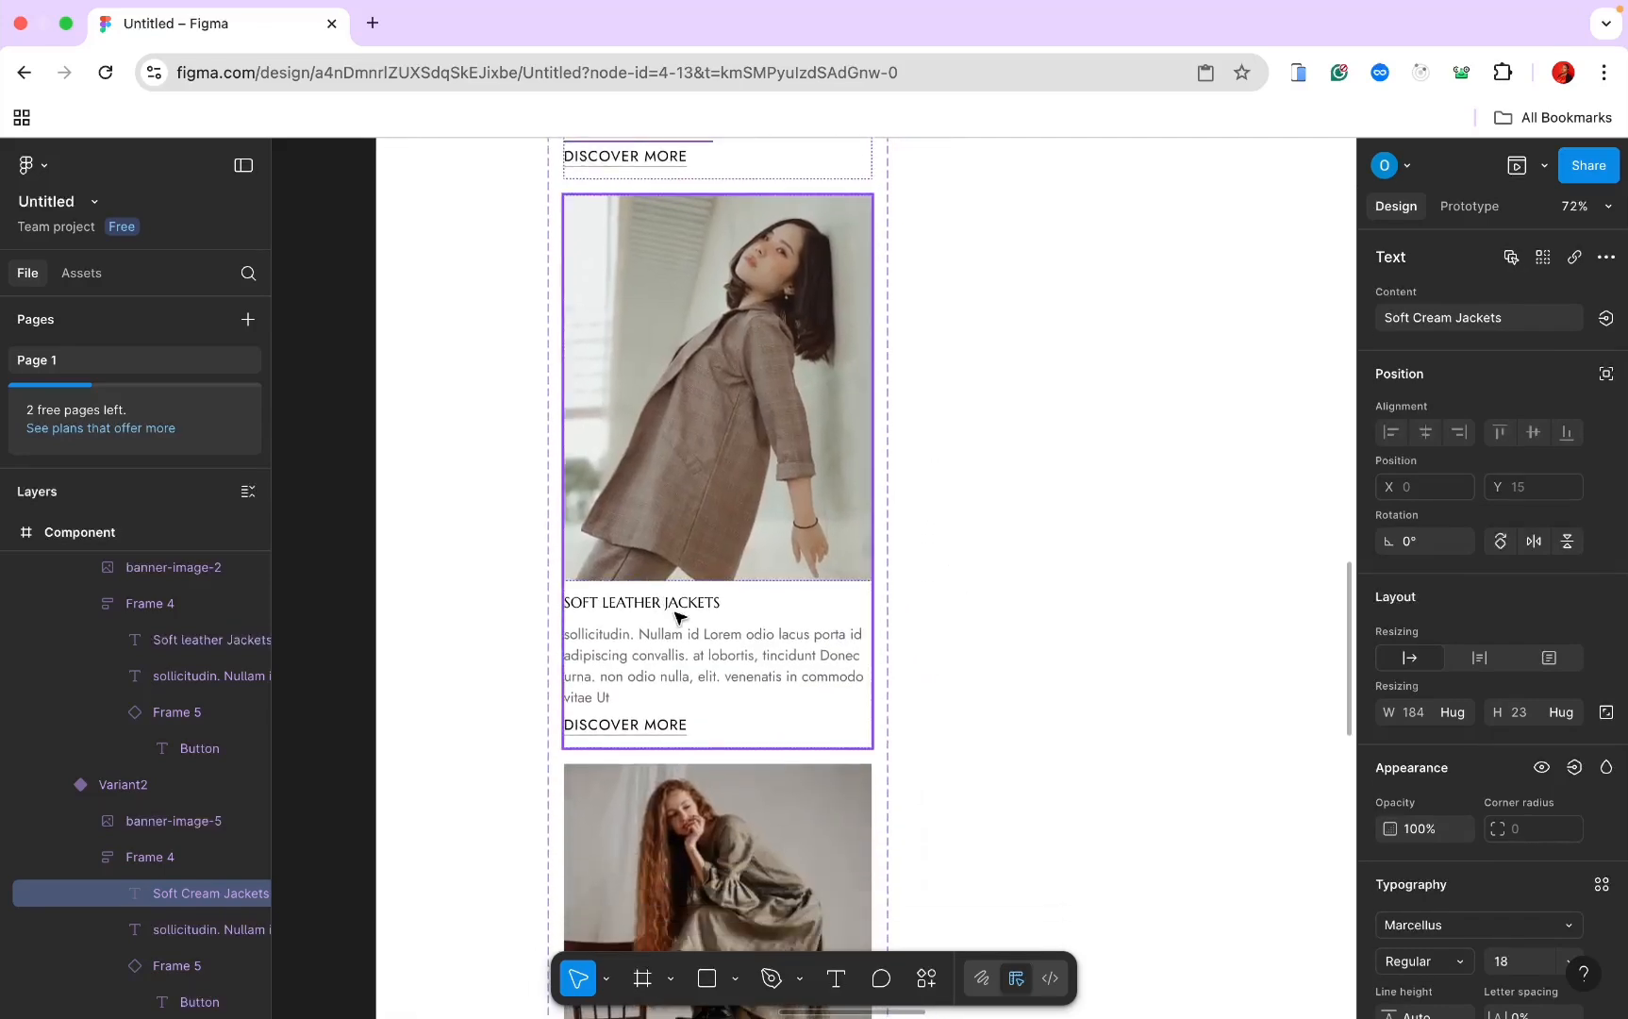
scroll(677, 617, down, 10)
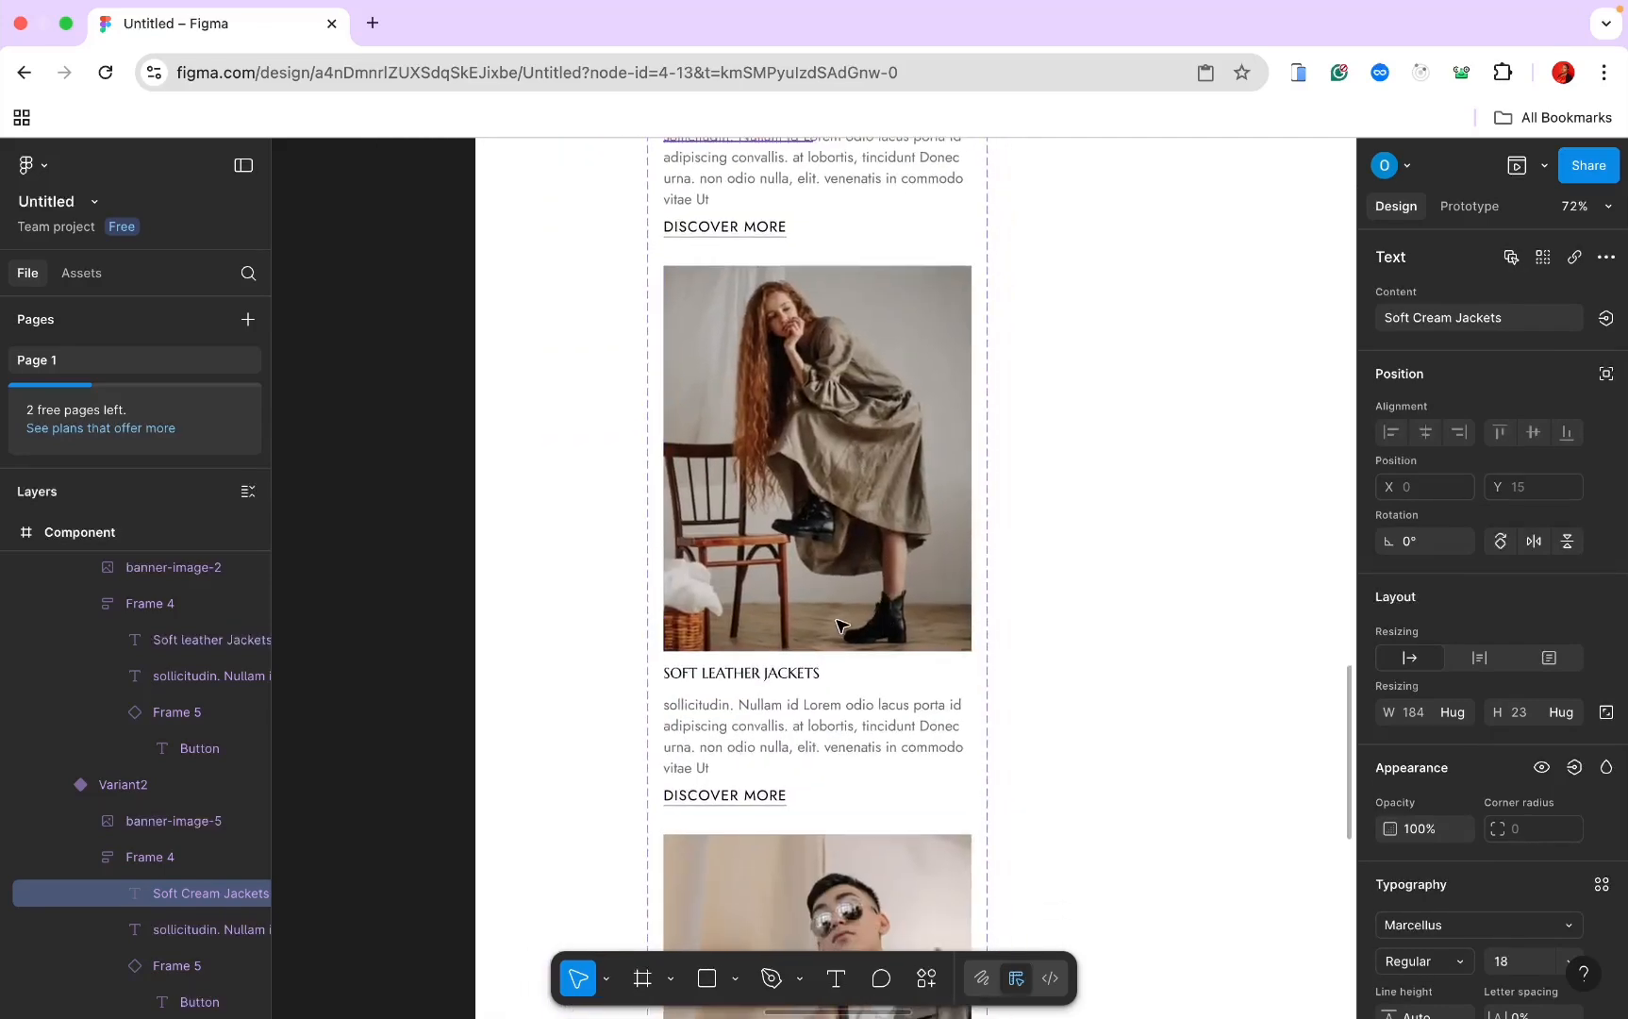
scroll(840, 626, down, 10)
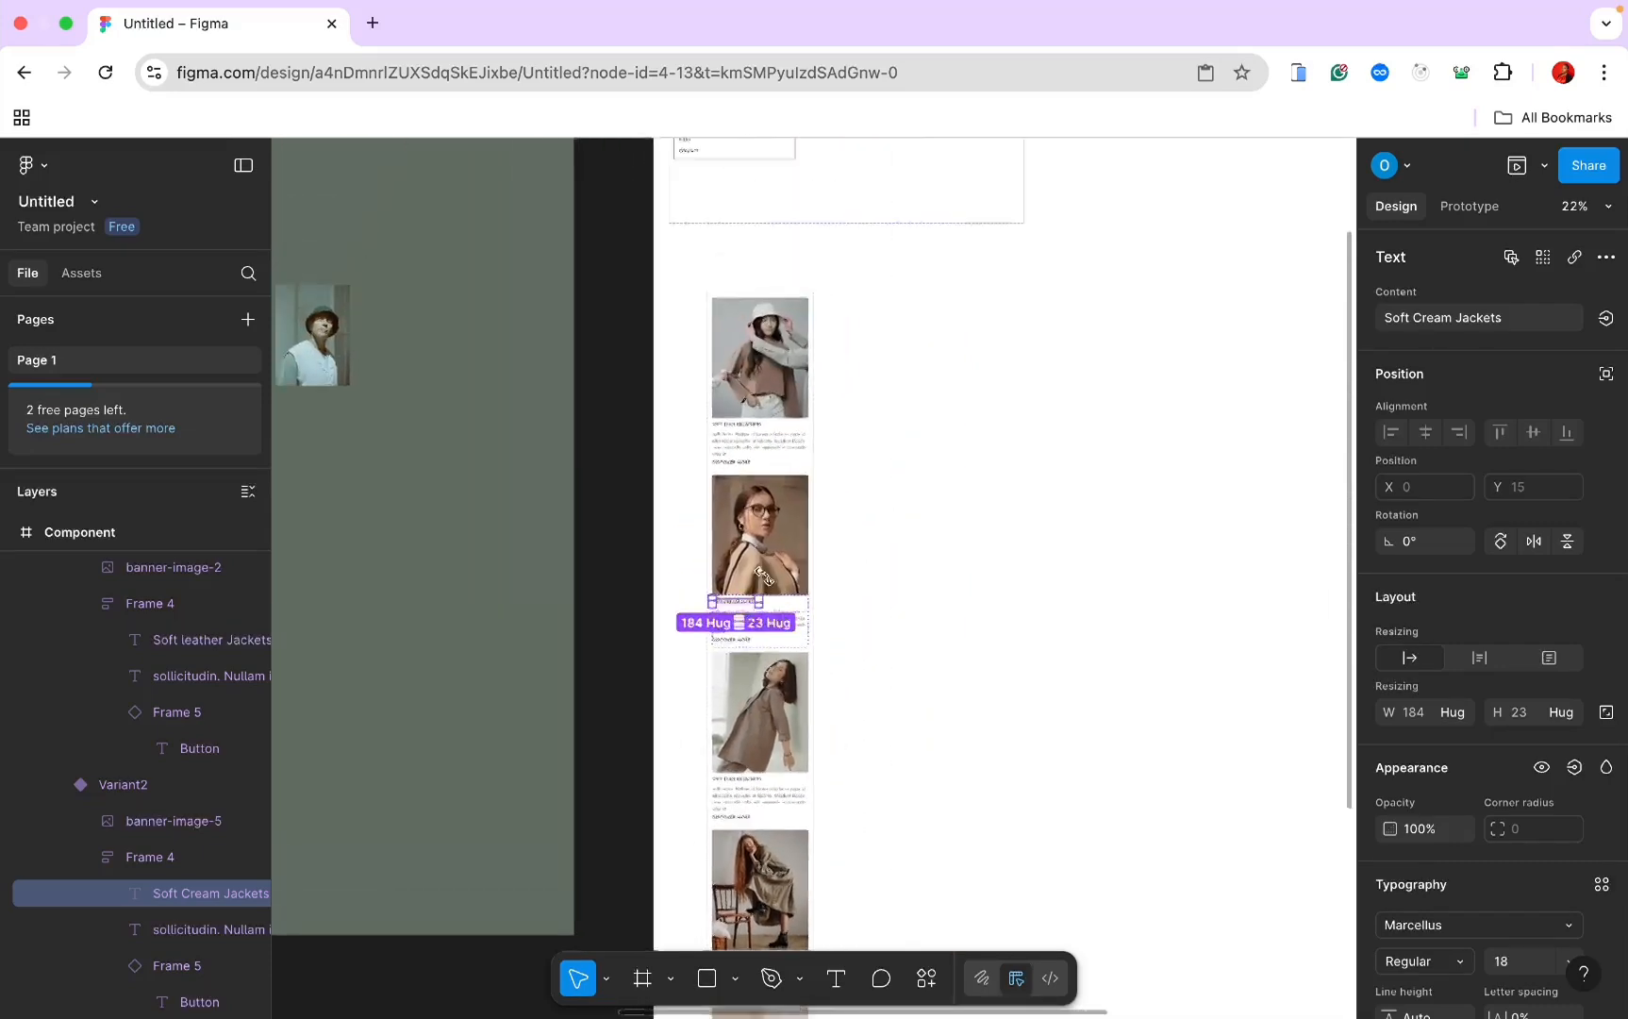
scroll(759, 580, down, 5)
scroll(756, 582, up, 8)
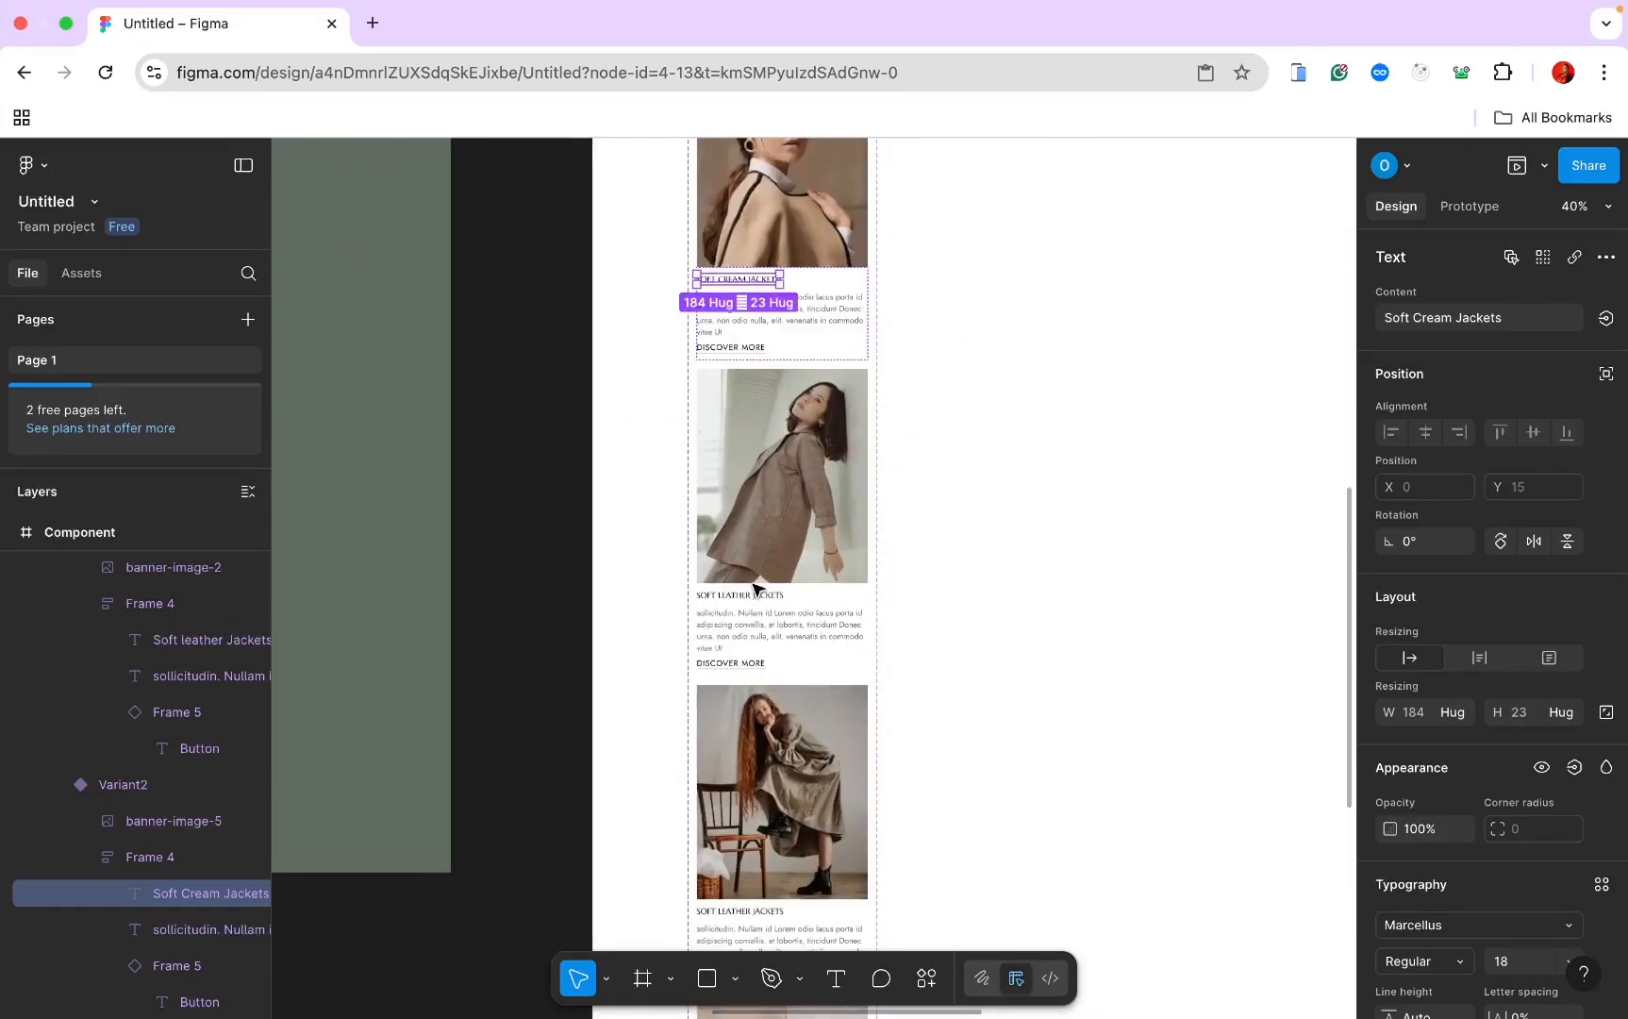
scroll(756, 588, up, 5)
scroll(772, 492, down, 5)
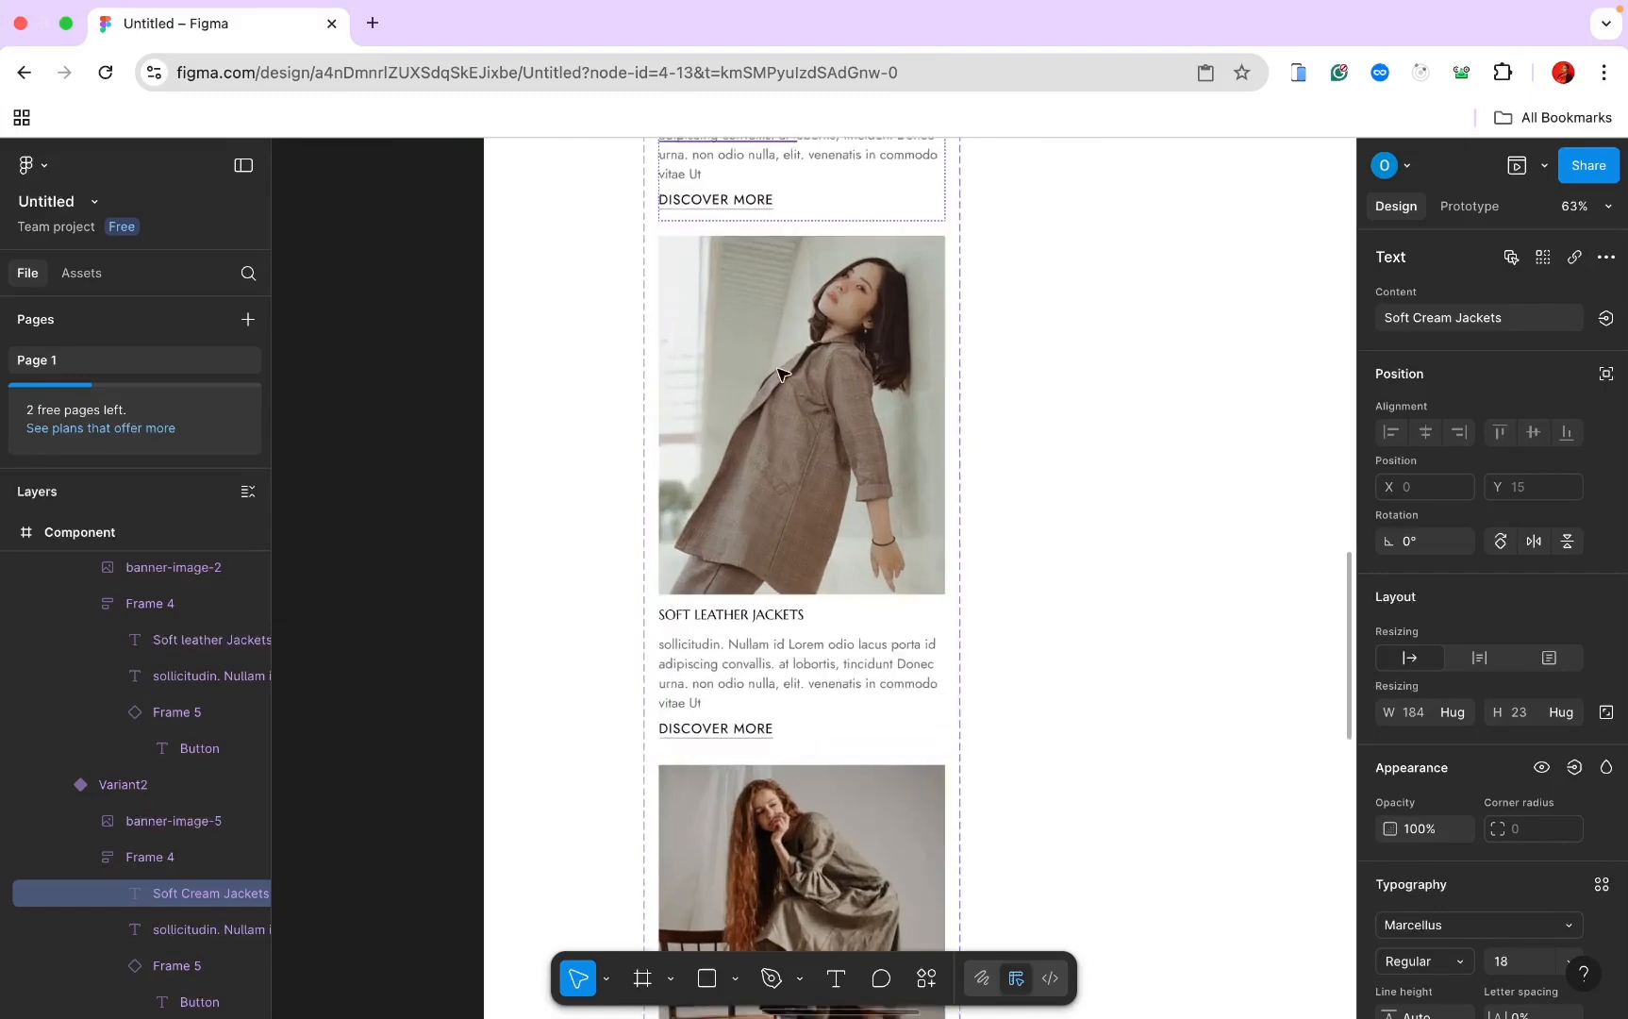
scroll(771, 492, up, 10)
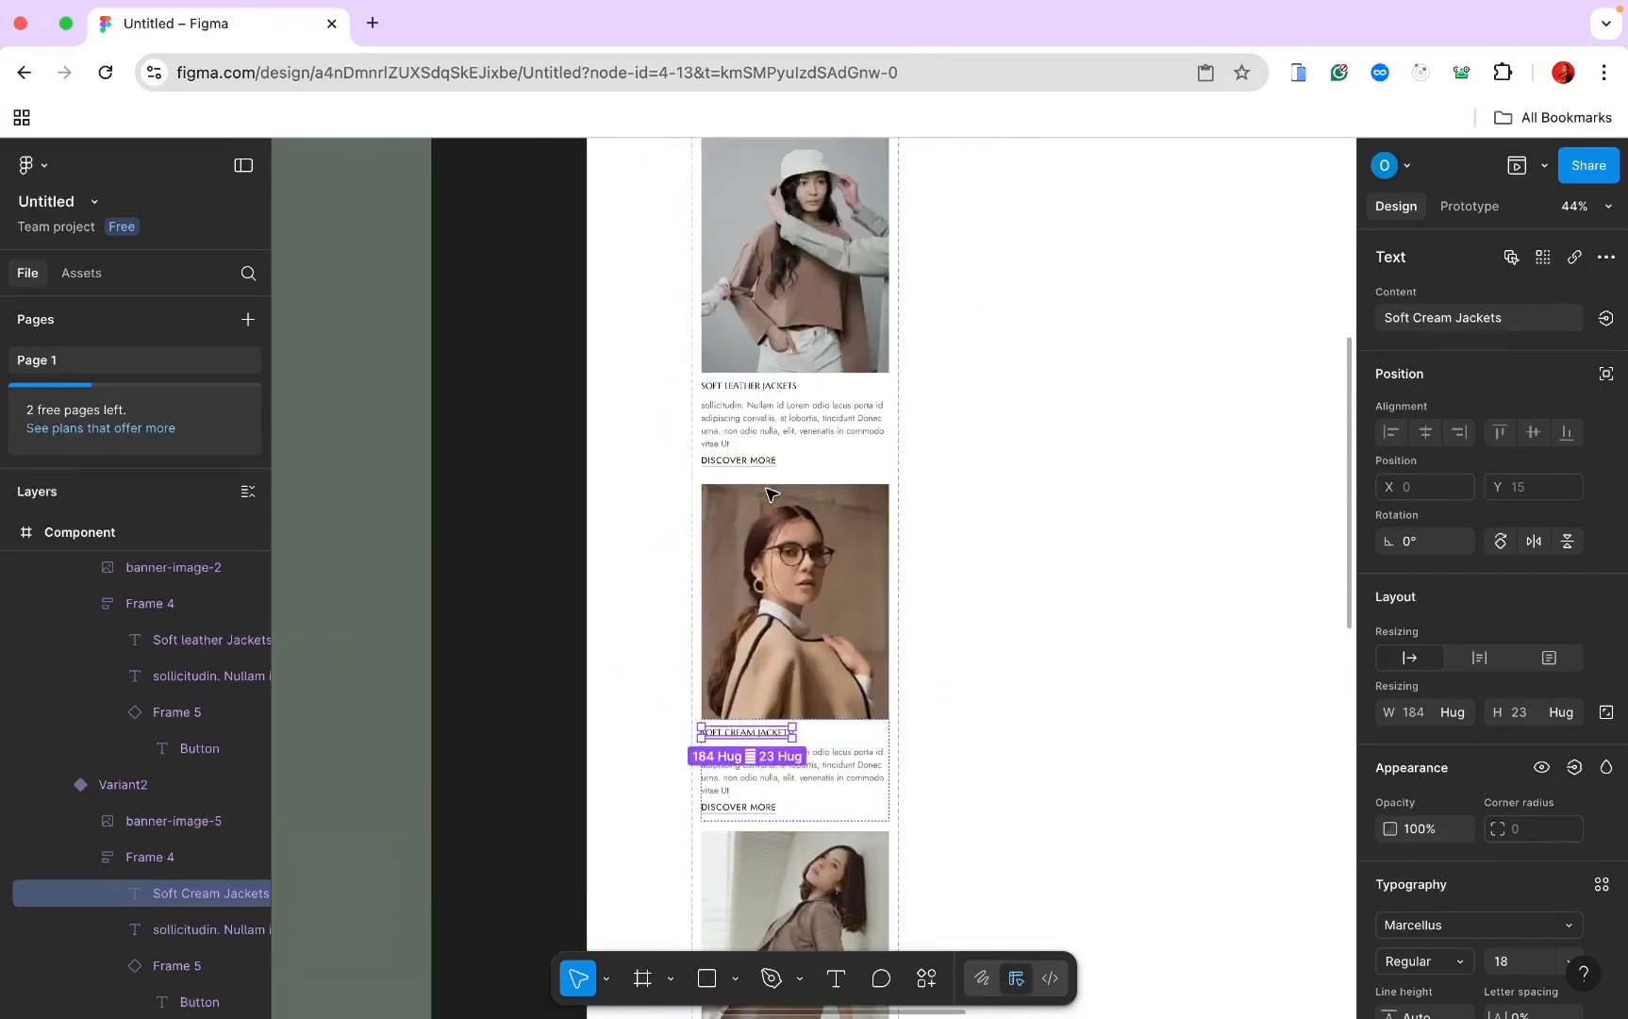
scroll(771, 492, down, 5)
scroll(769, 490, down, 2)
scroll(765, 489, up, 3)
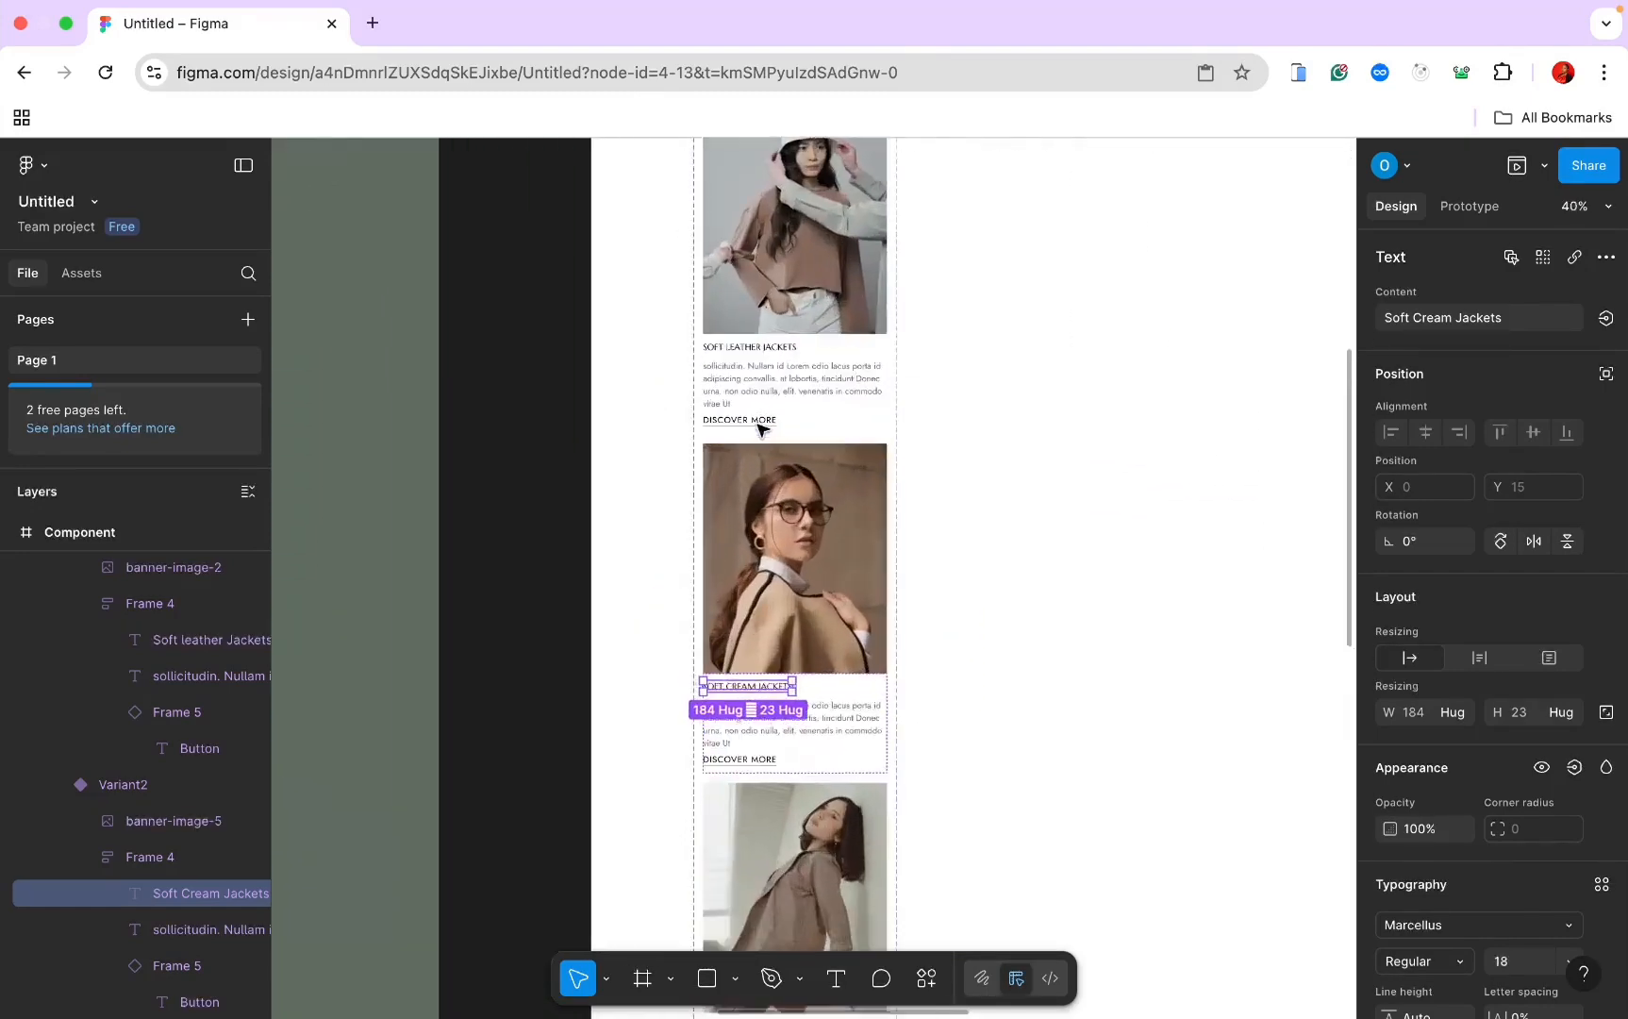
scroll(779, 887, down, 3)
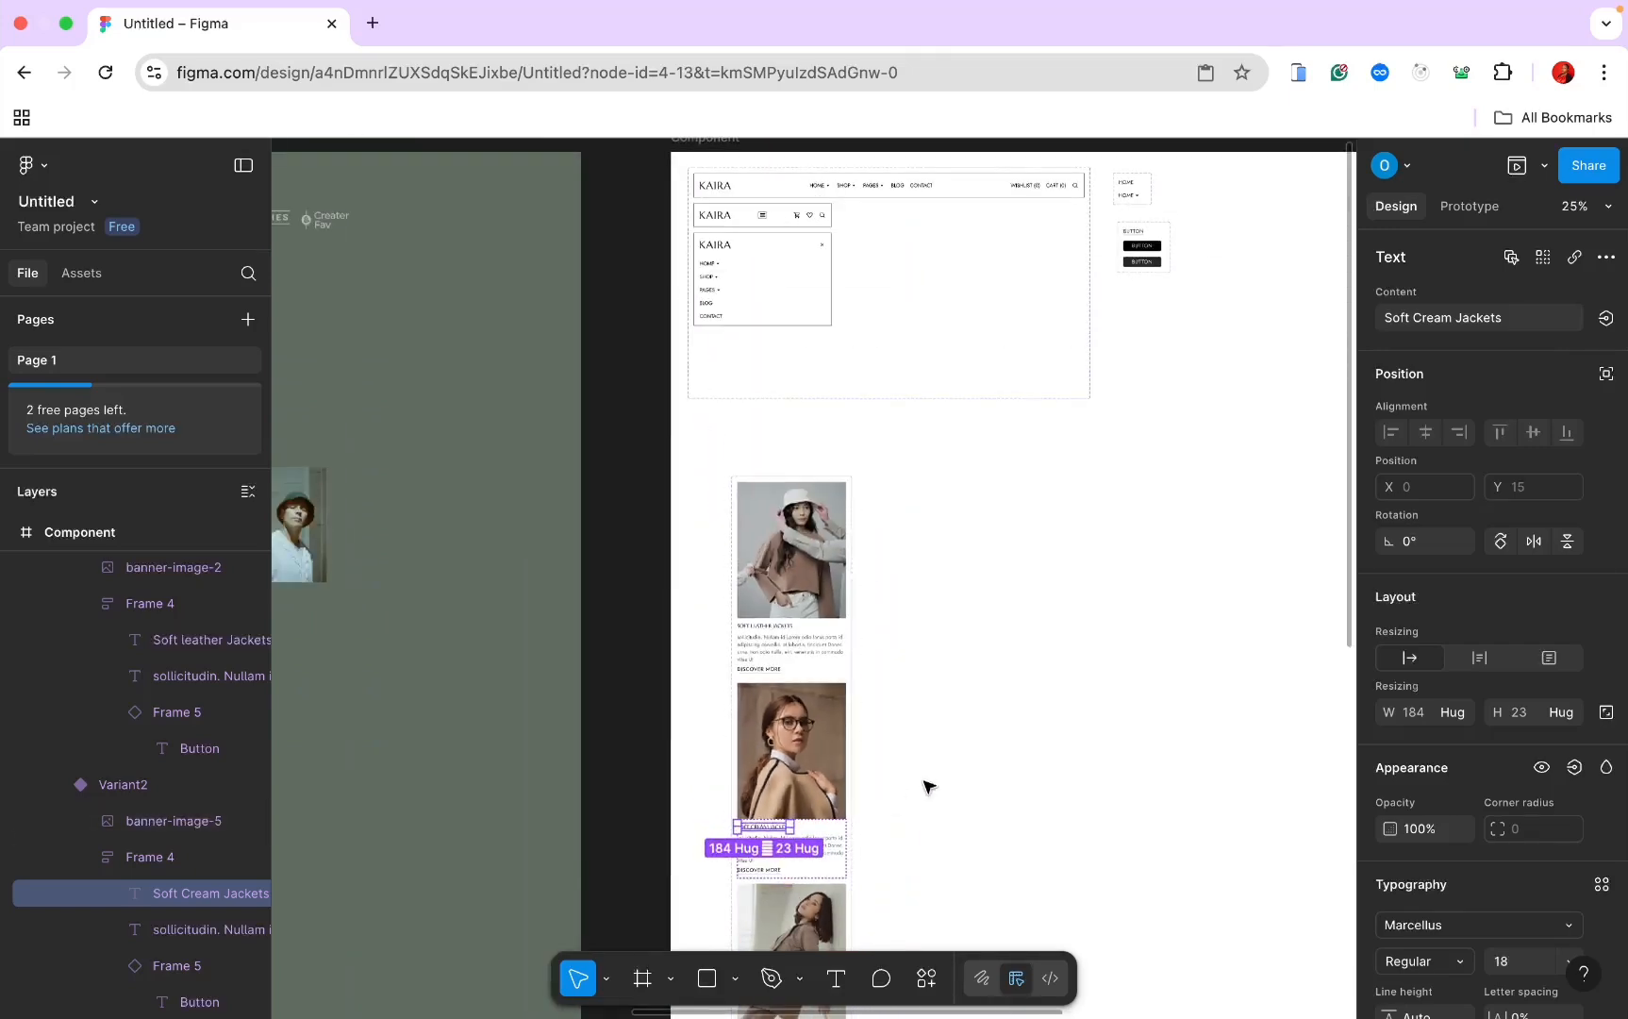
click(952, 774)
scroll(948, 745, down, 2)
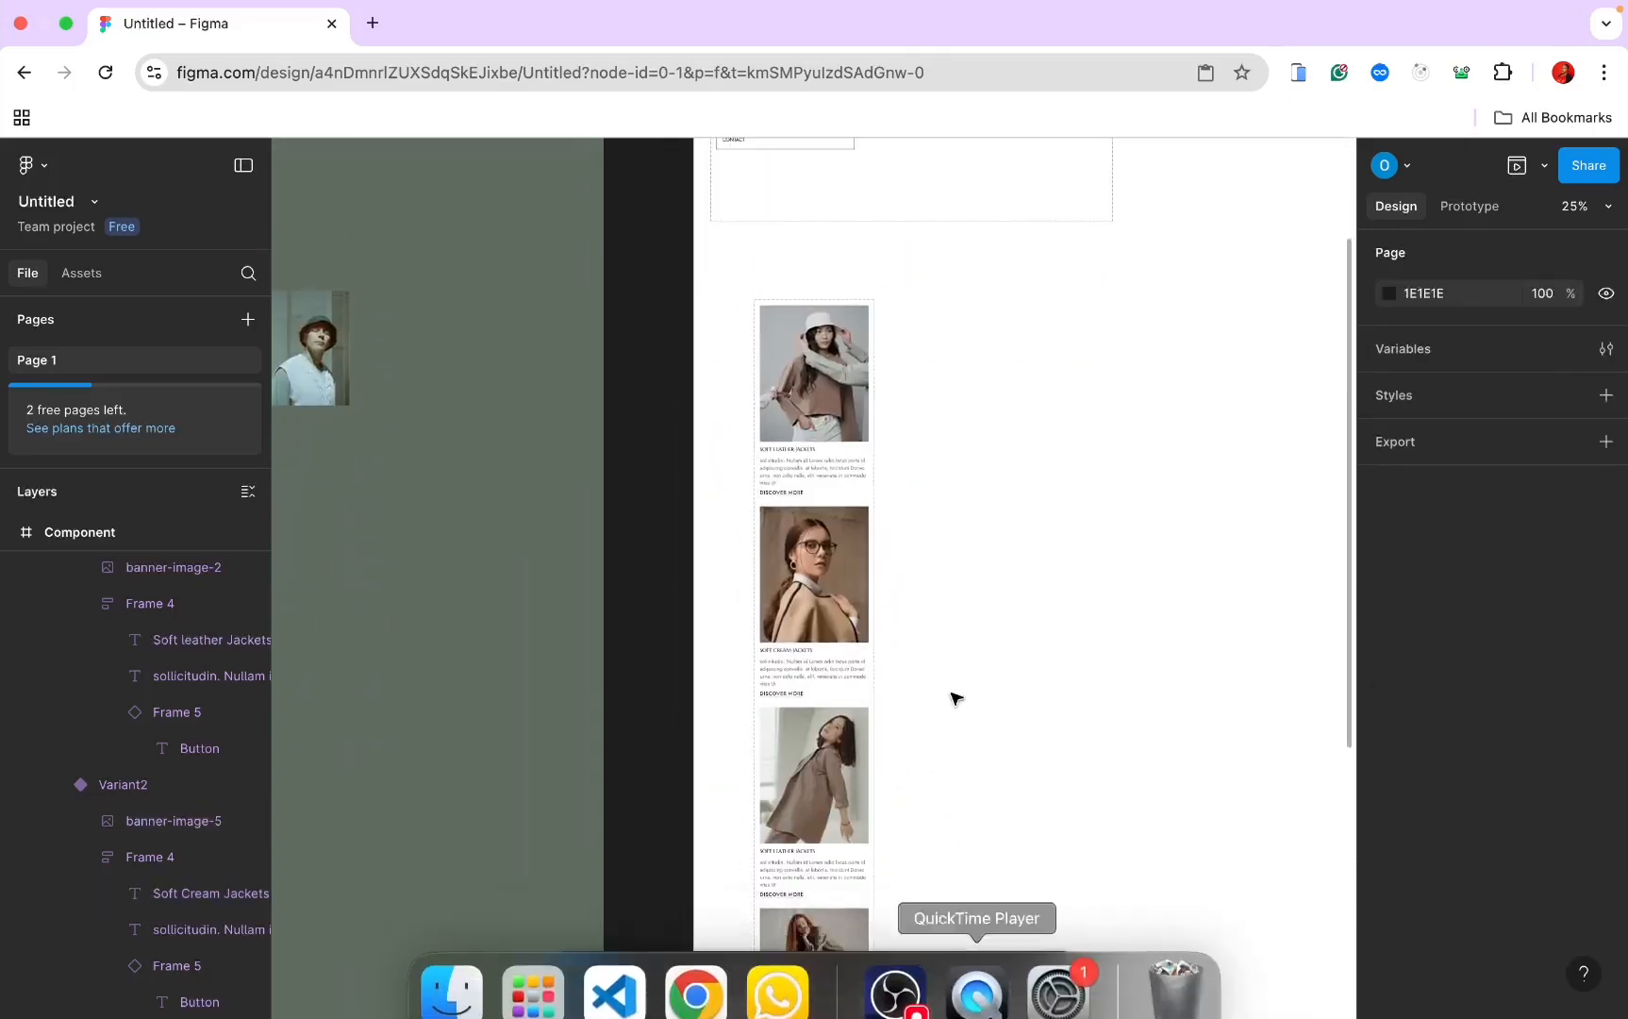
scroll(951, 669, left, 4)
scroll(949, 668, down, 5)
scroll(949, 669, left, 3)
scroll(950, 674, up, 10)
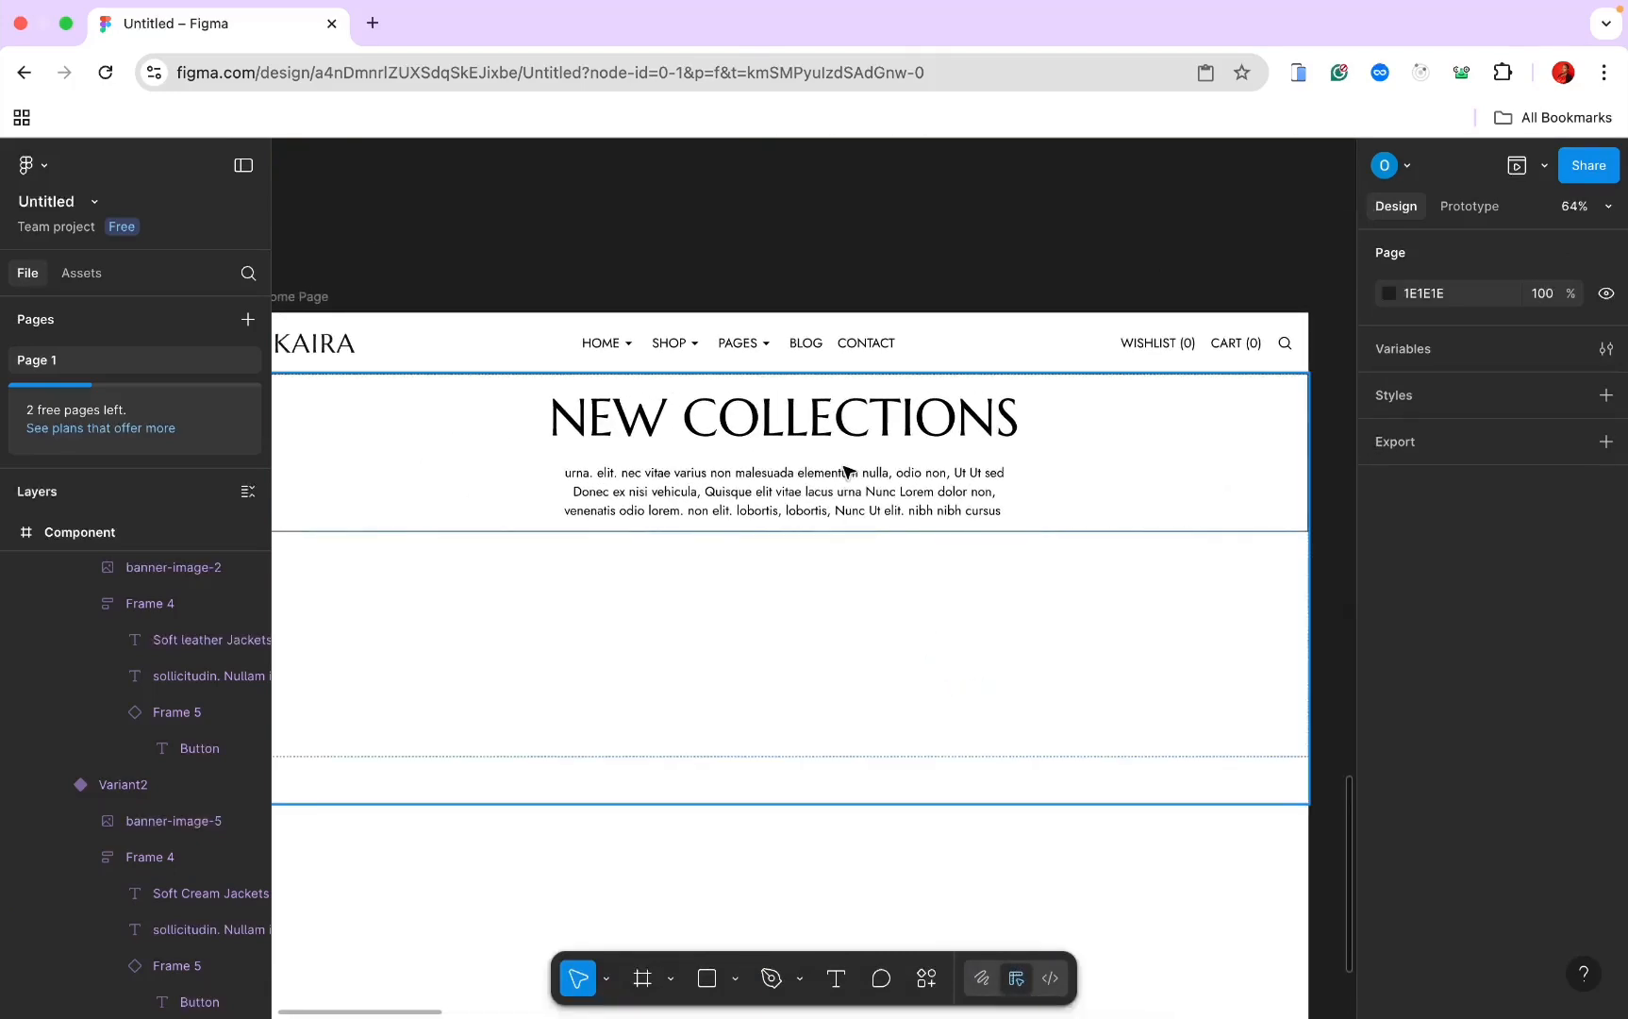
Step: Drag a Hero card from Assets into the empty frame below New Collections
click(846, 472)
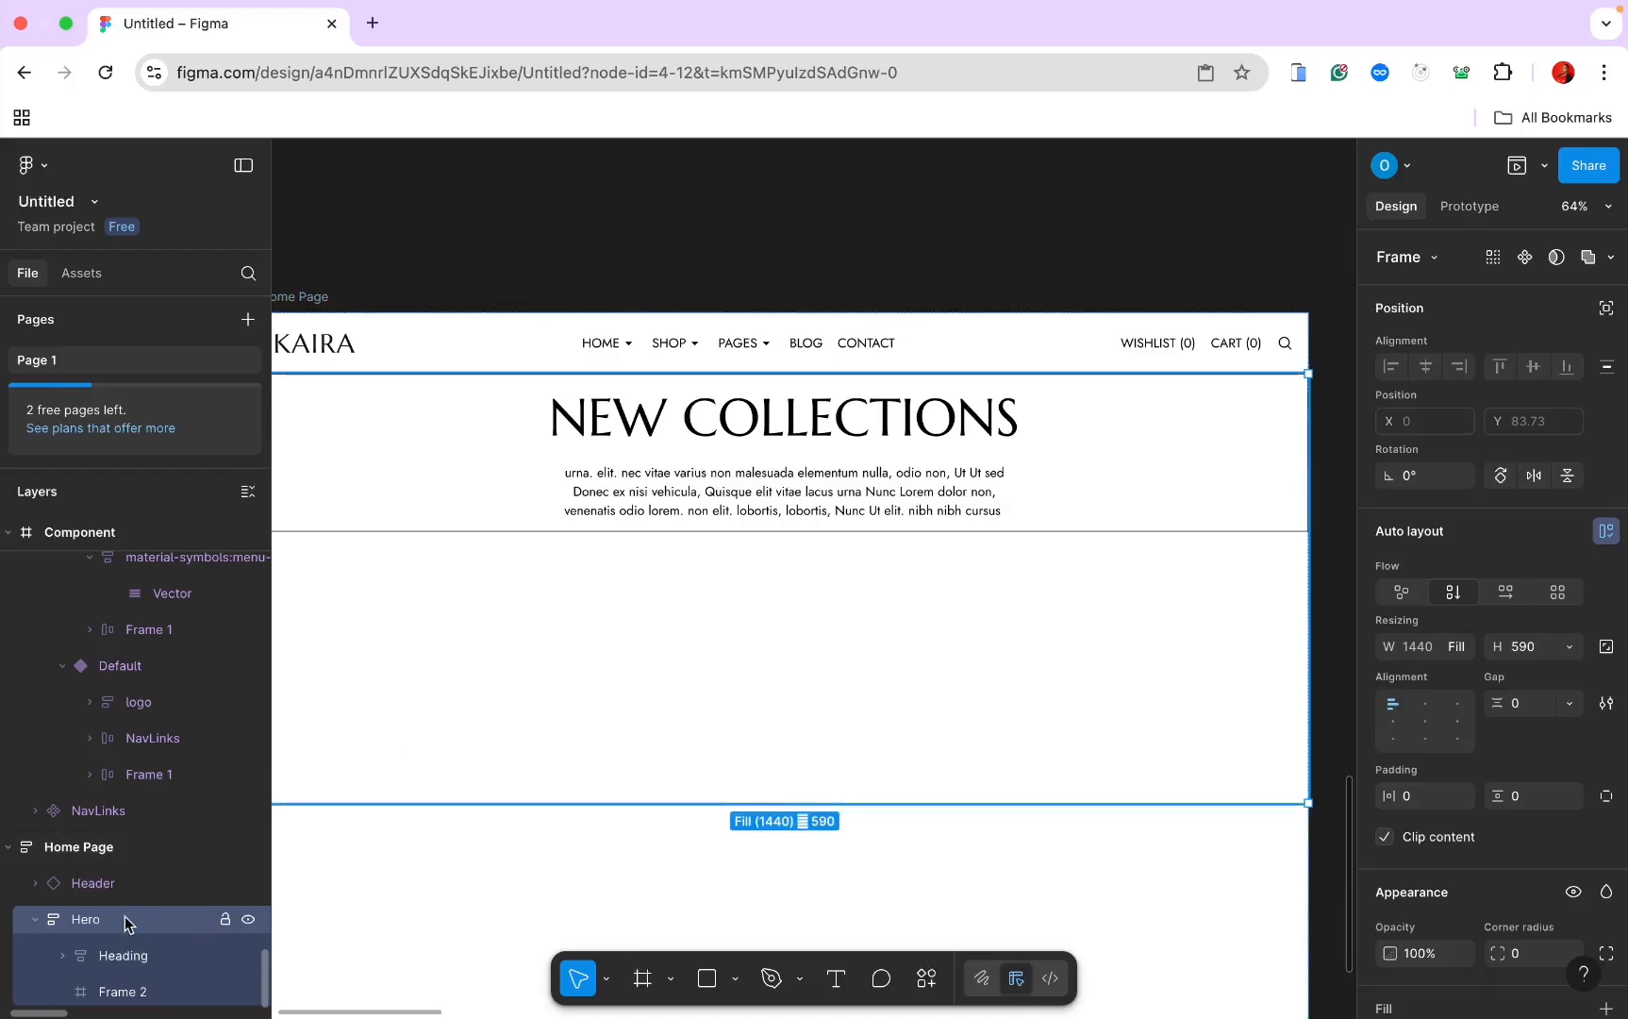
click(128, 991)
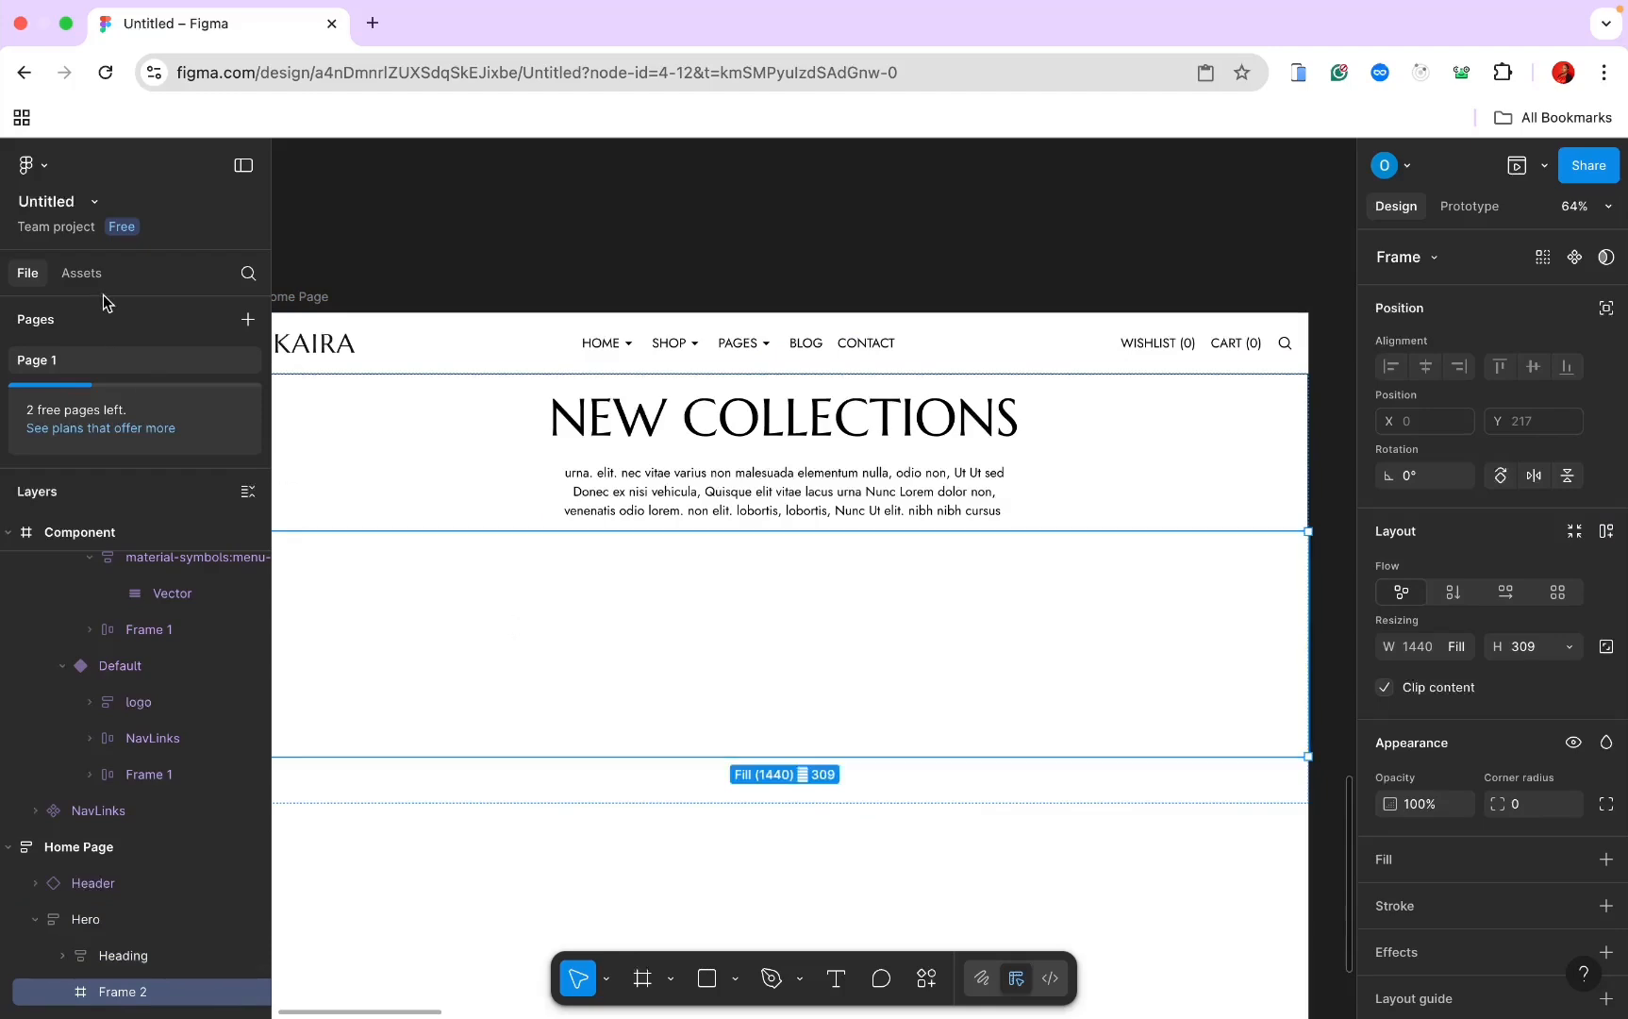
click(81, 273)
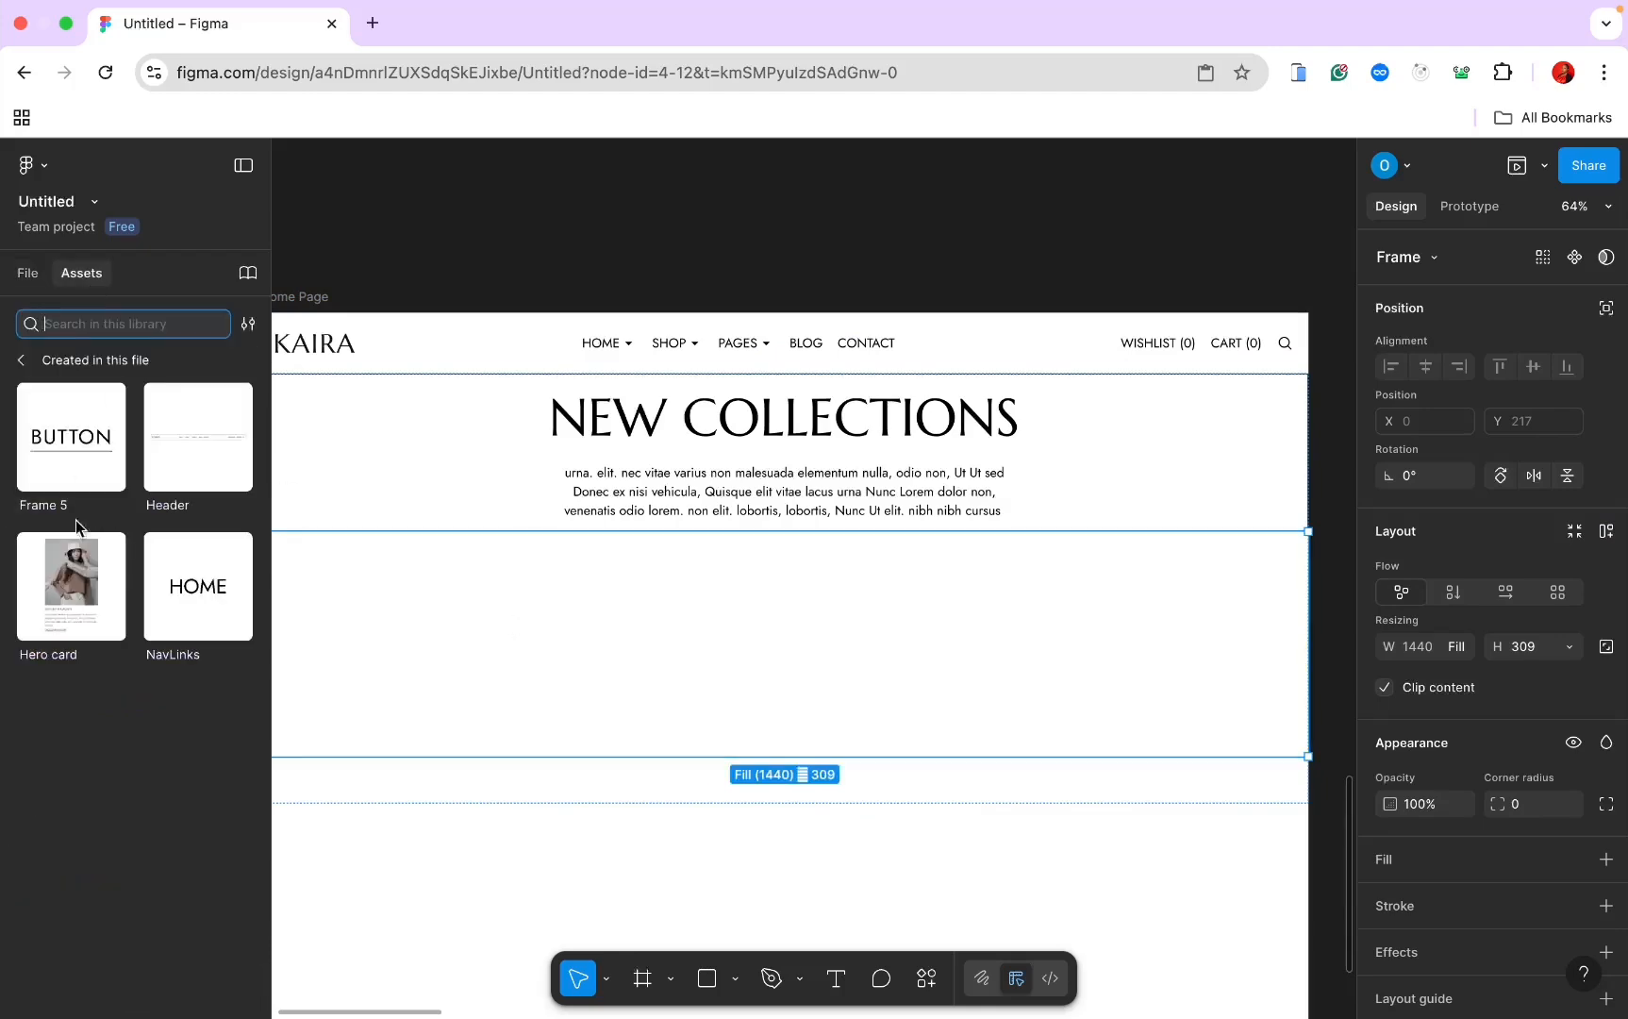
drag(70, 585, 559, 627)
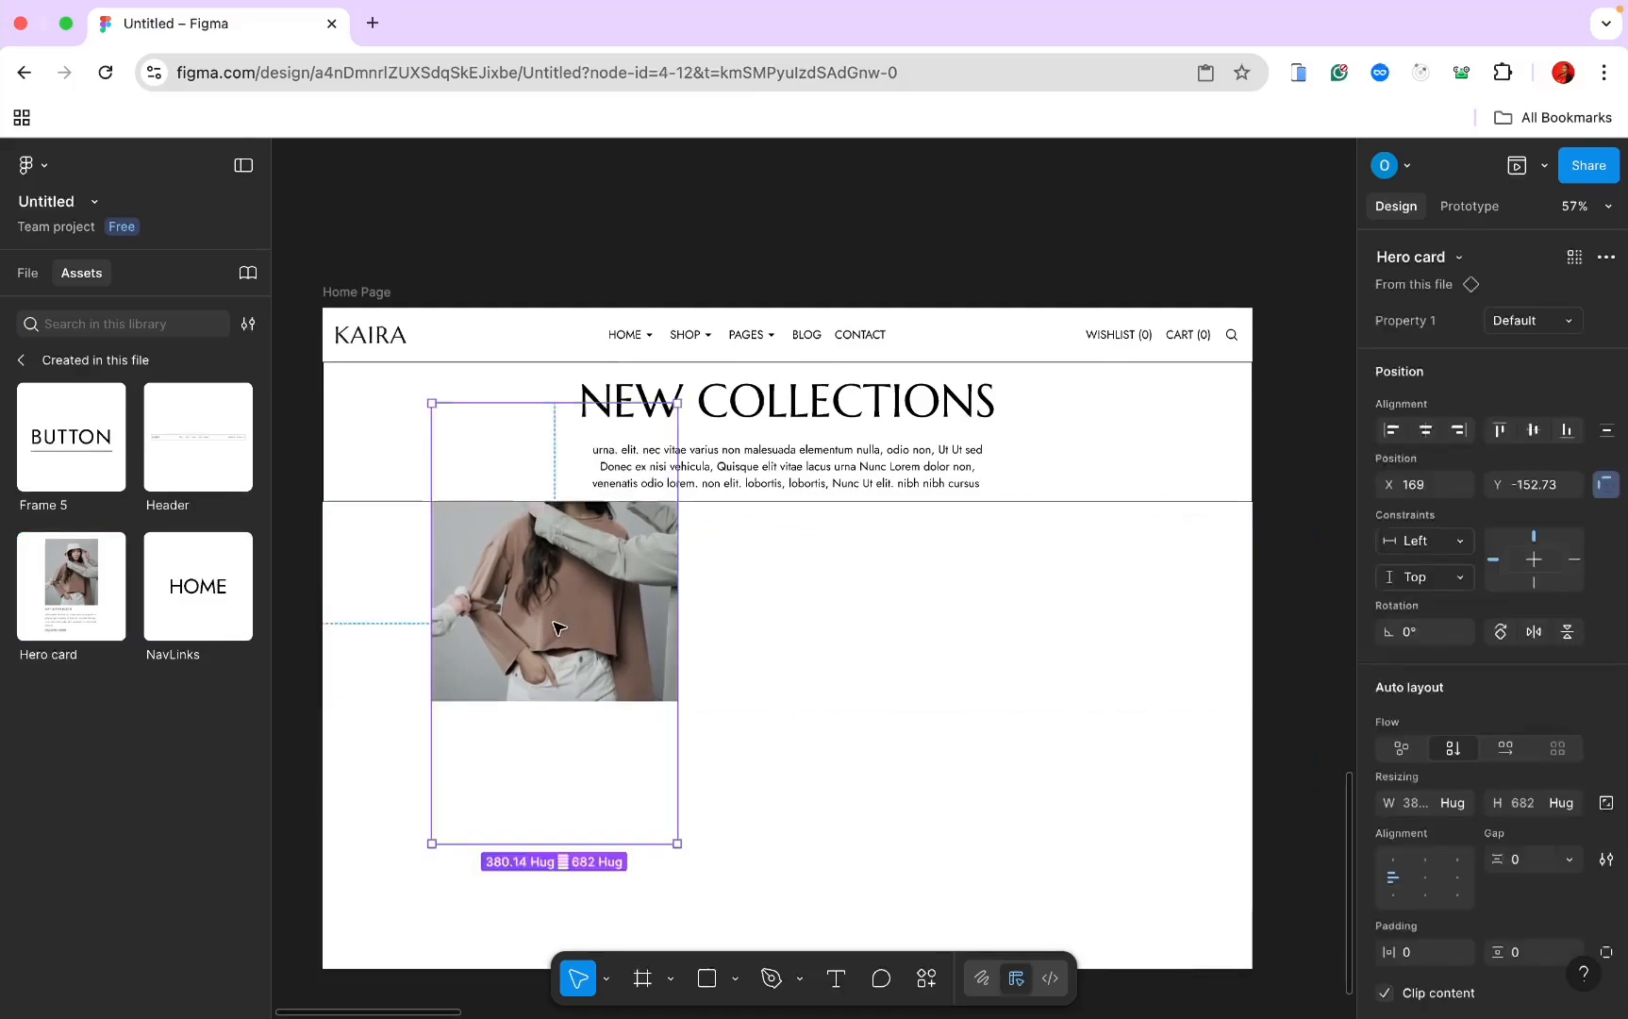
Step: Give Frame 2 wrap auto layout and set the Hero section height to Hug contents
click(717, 597)
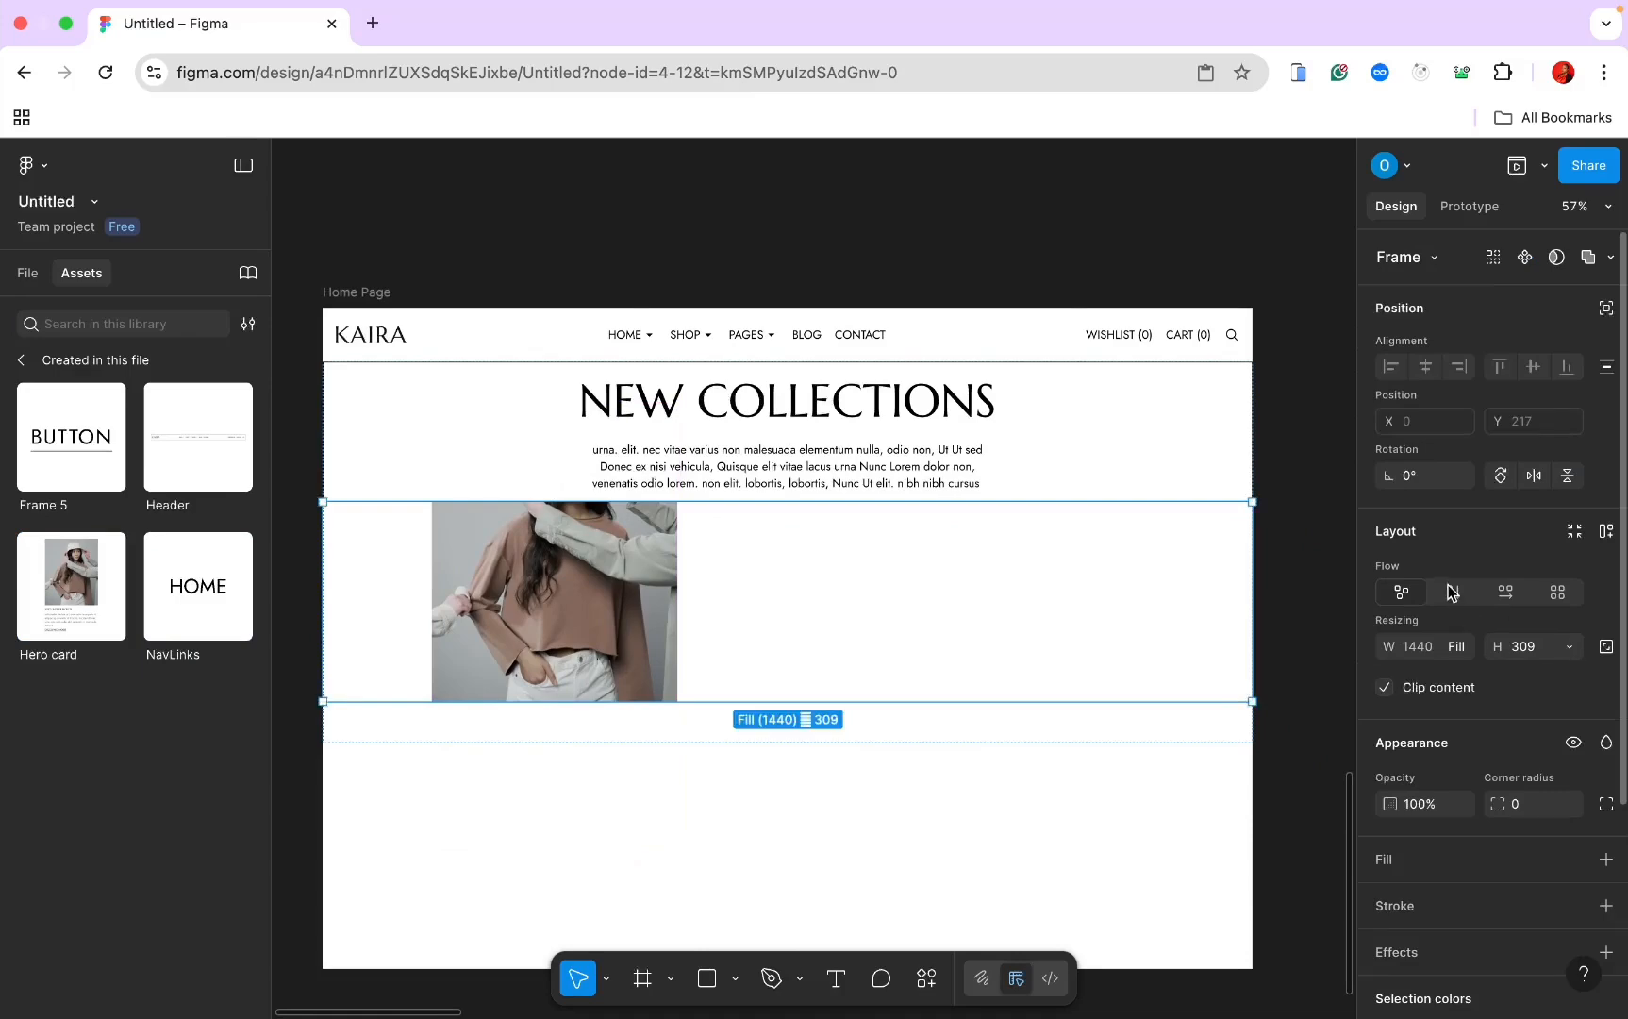
click(1506, 595)
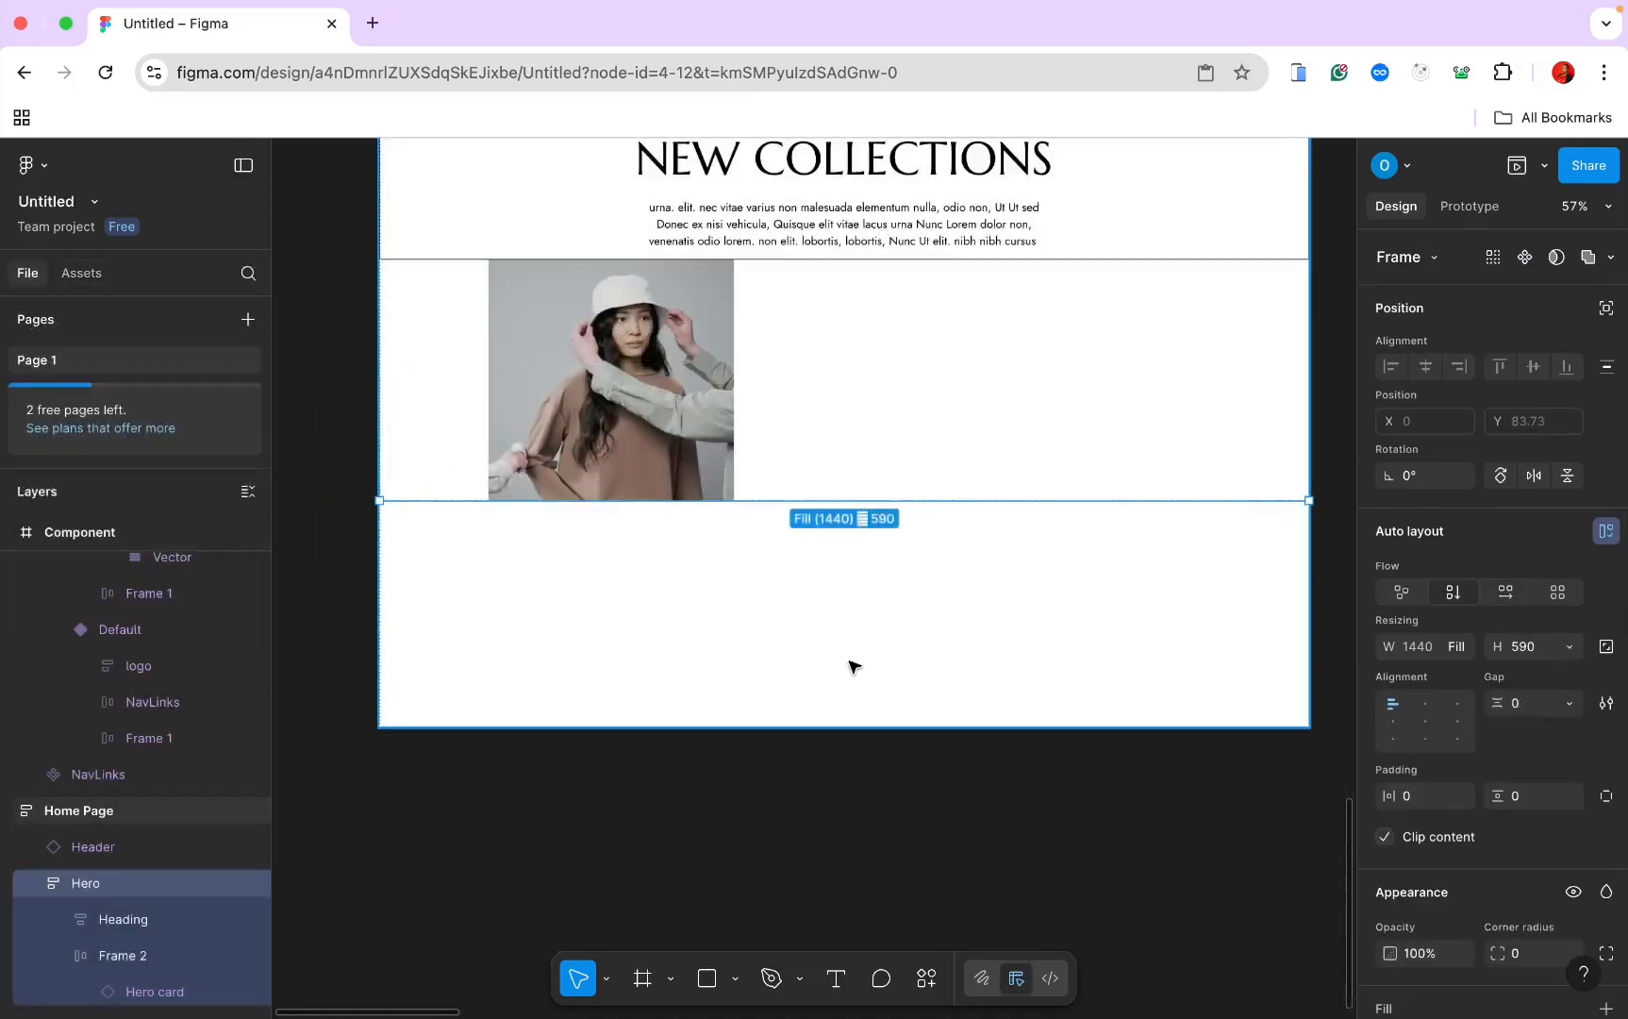
scroll(850, 663, up, 2)
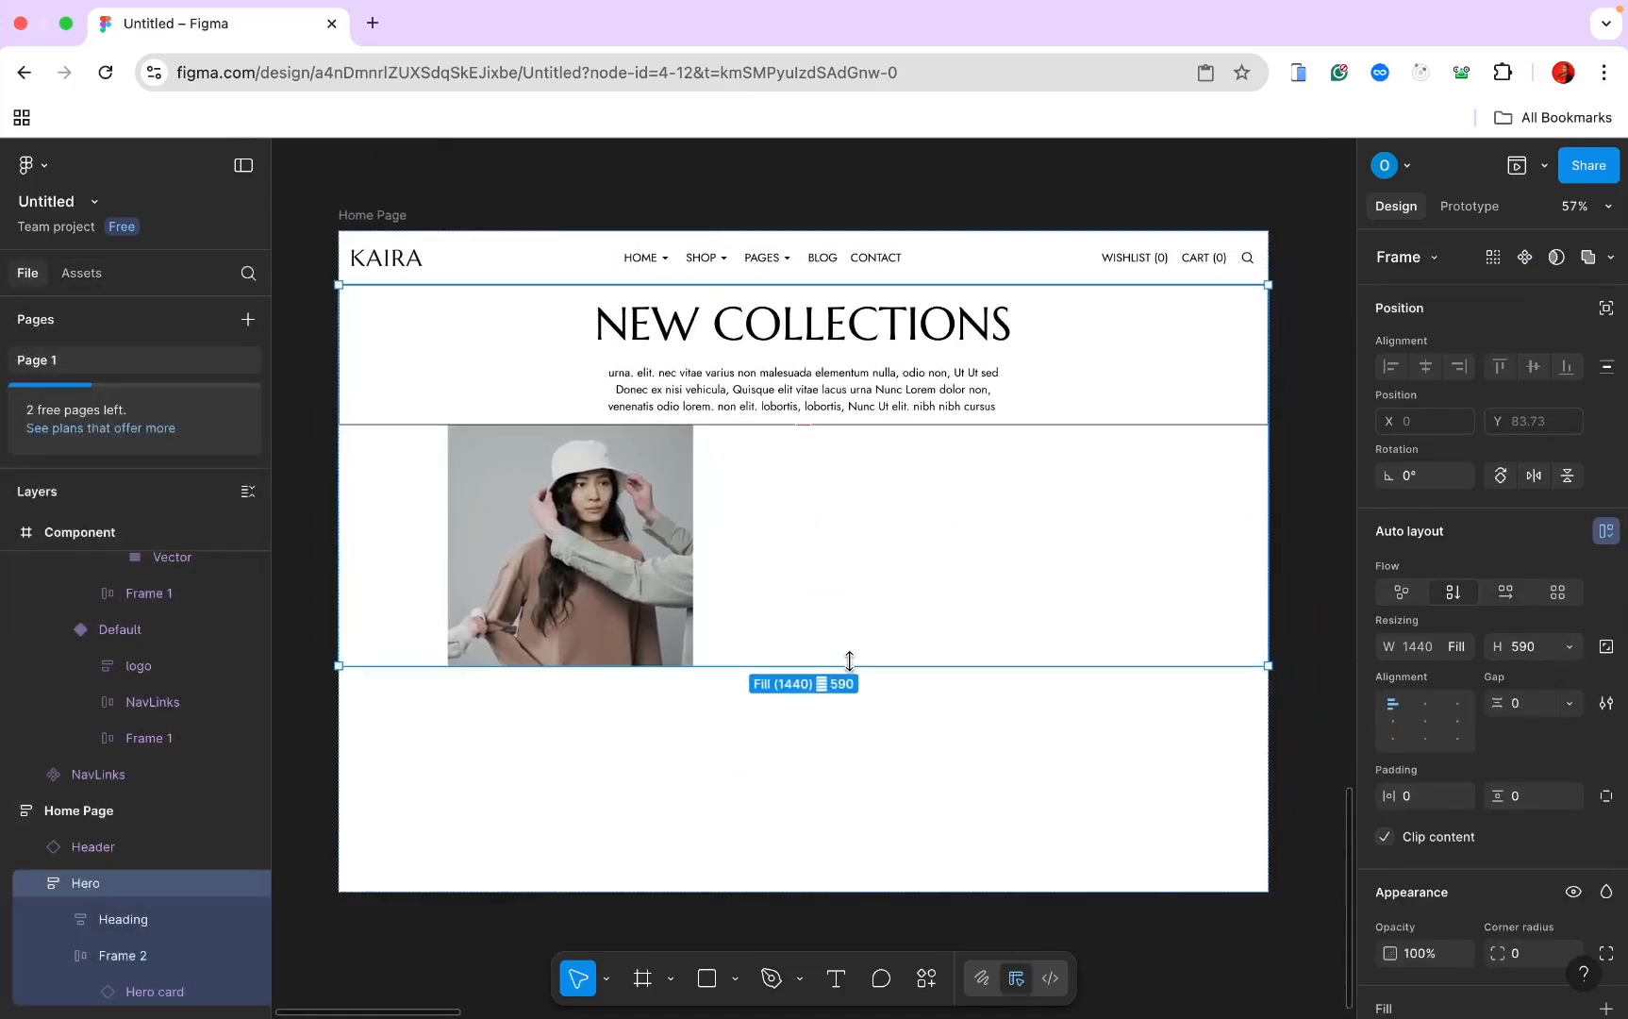
click(1569, 648)
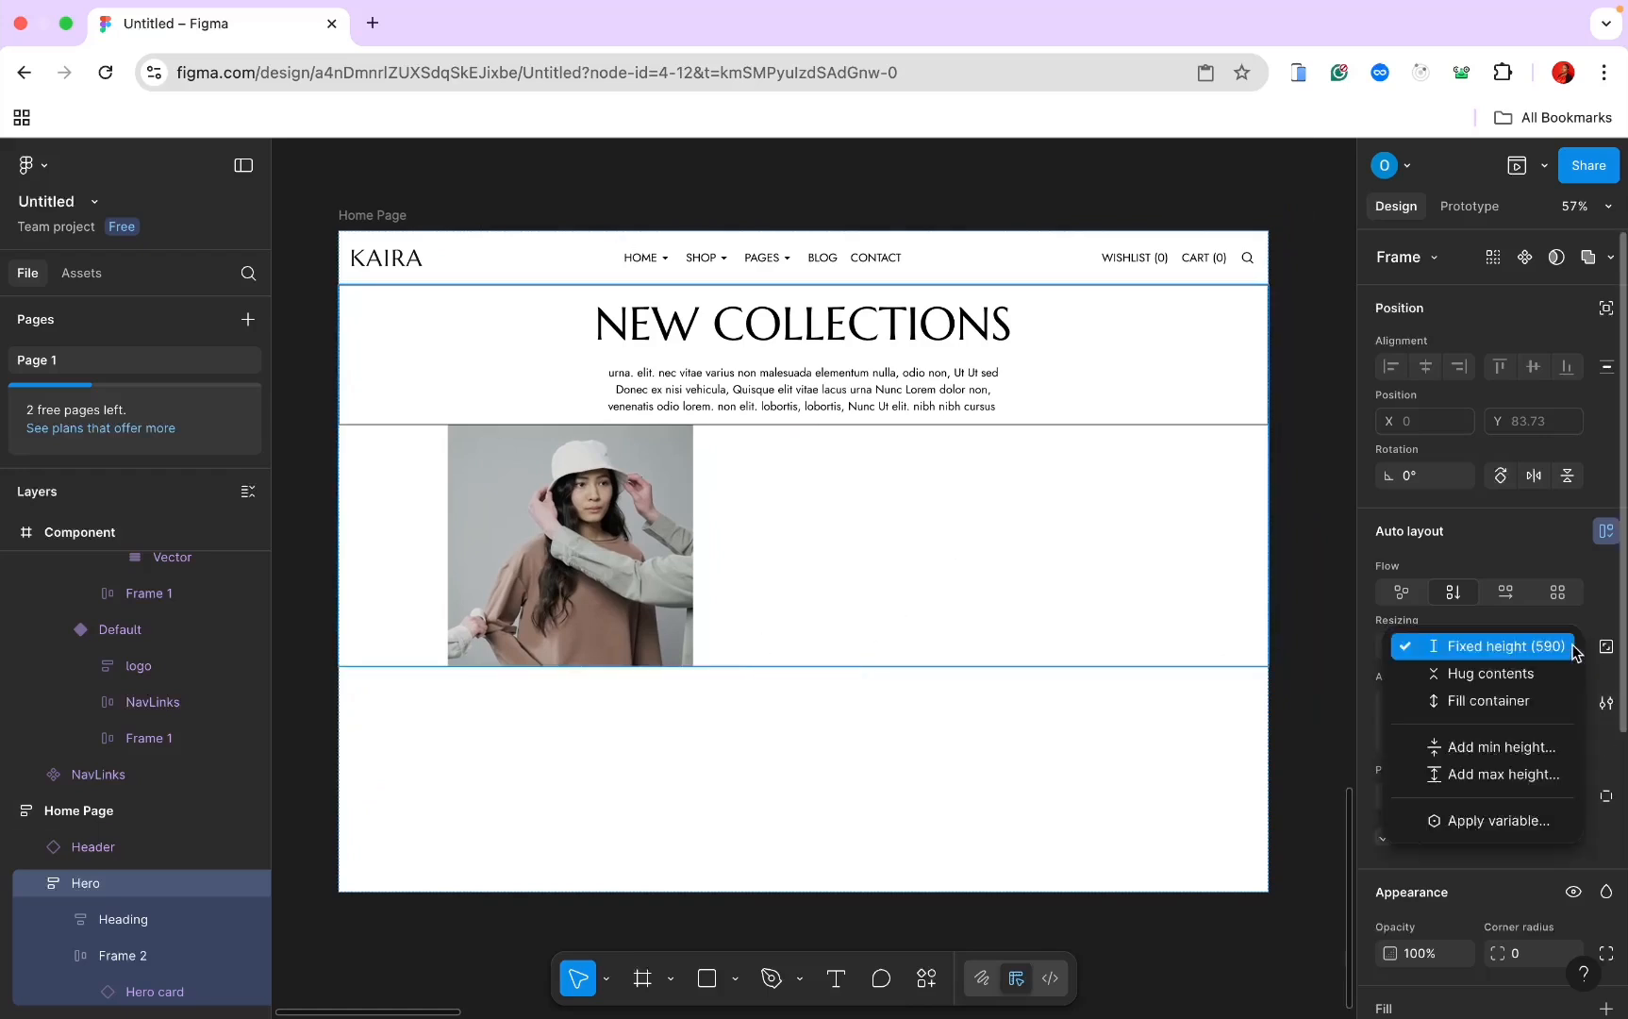
click(1508, 673)
scroll(1123, 730, down, 2)
scroll(1123, 730, left, 2)
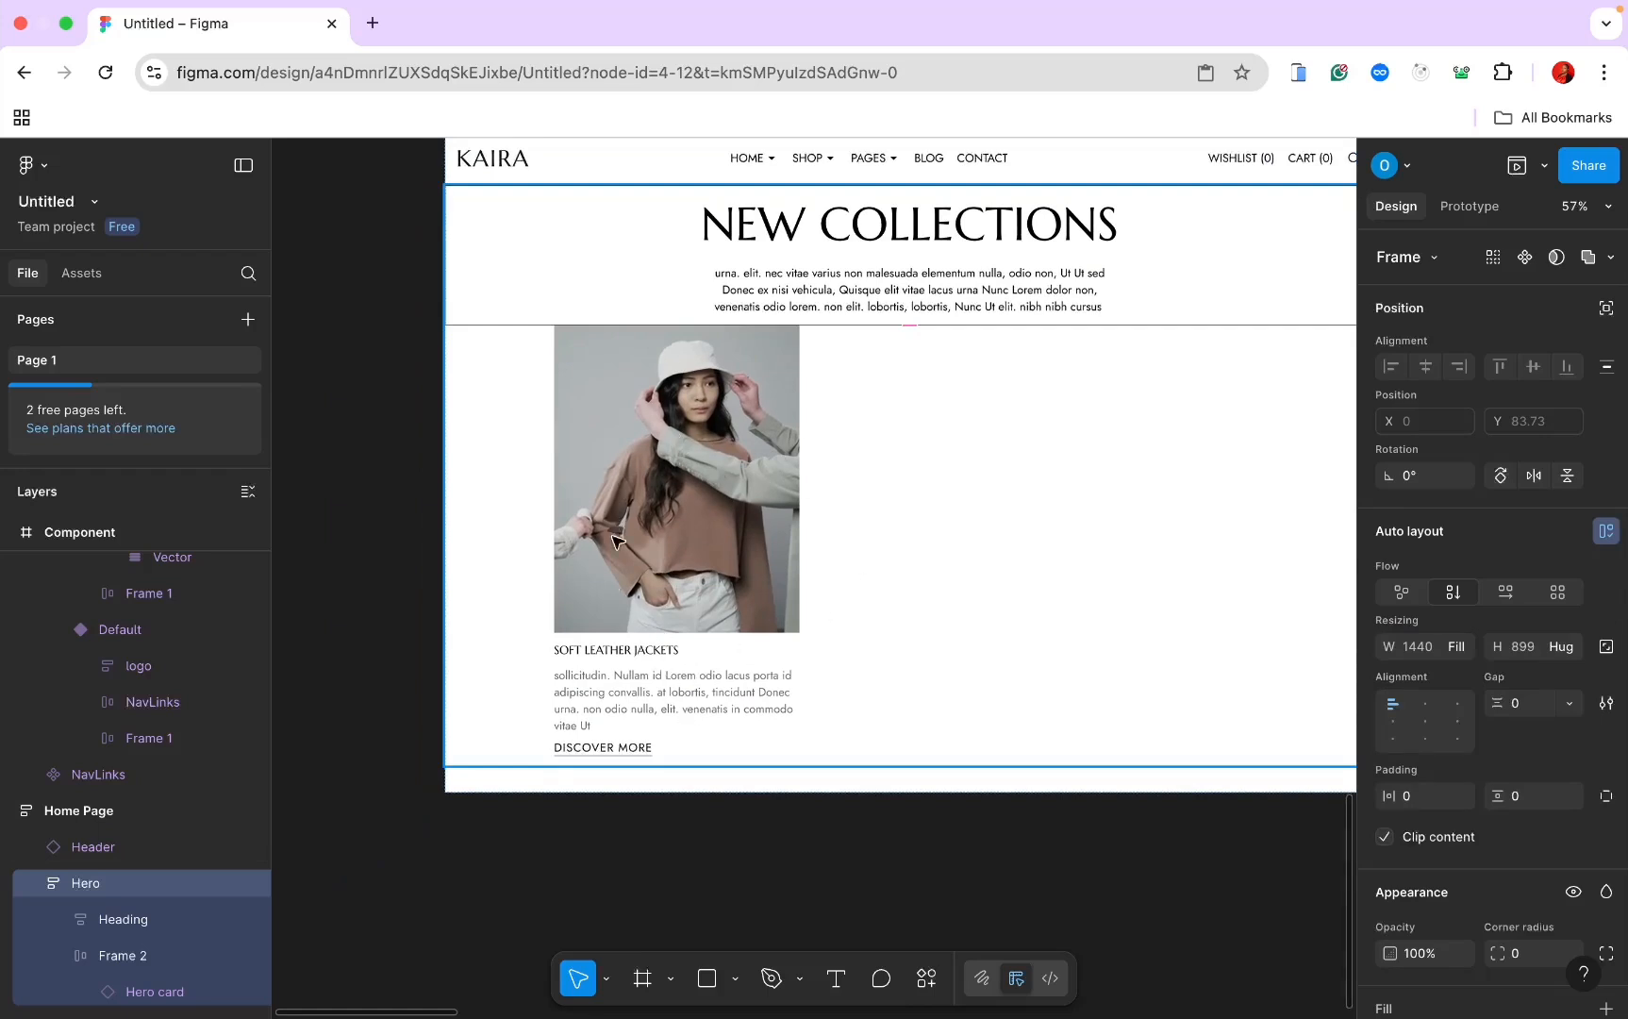
Step: Duplicate the Hero card twice so three cards sit in the row
click(686, 514)
click(686, 514)
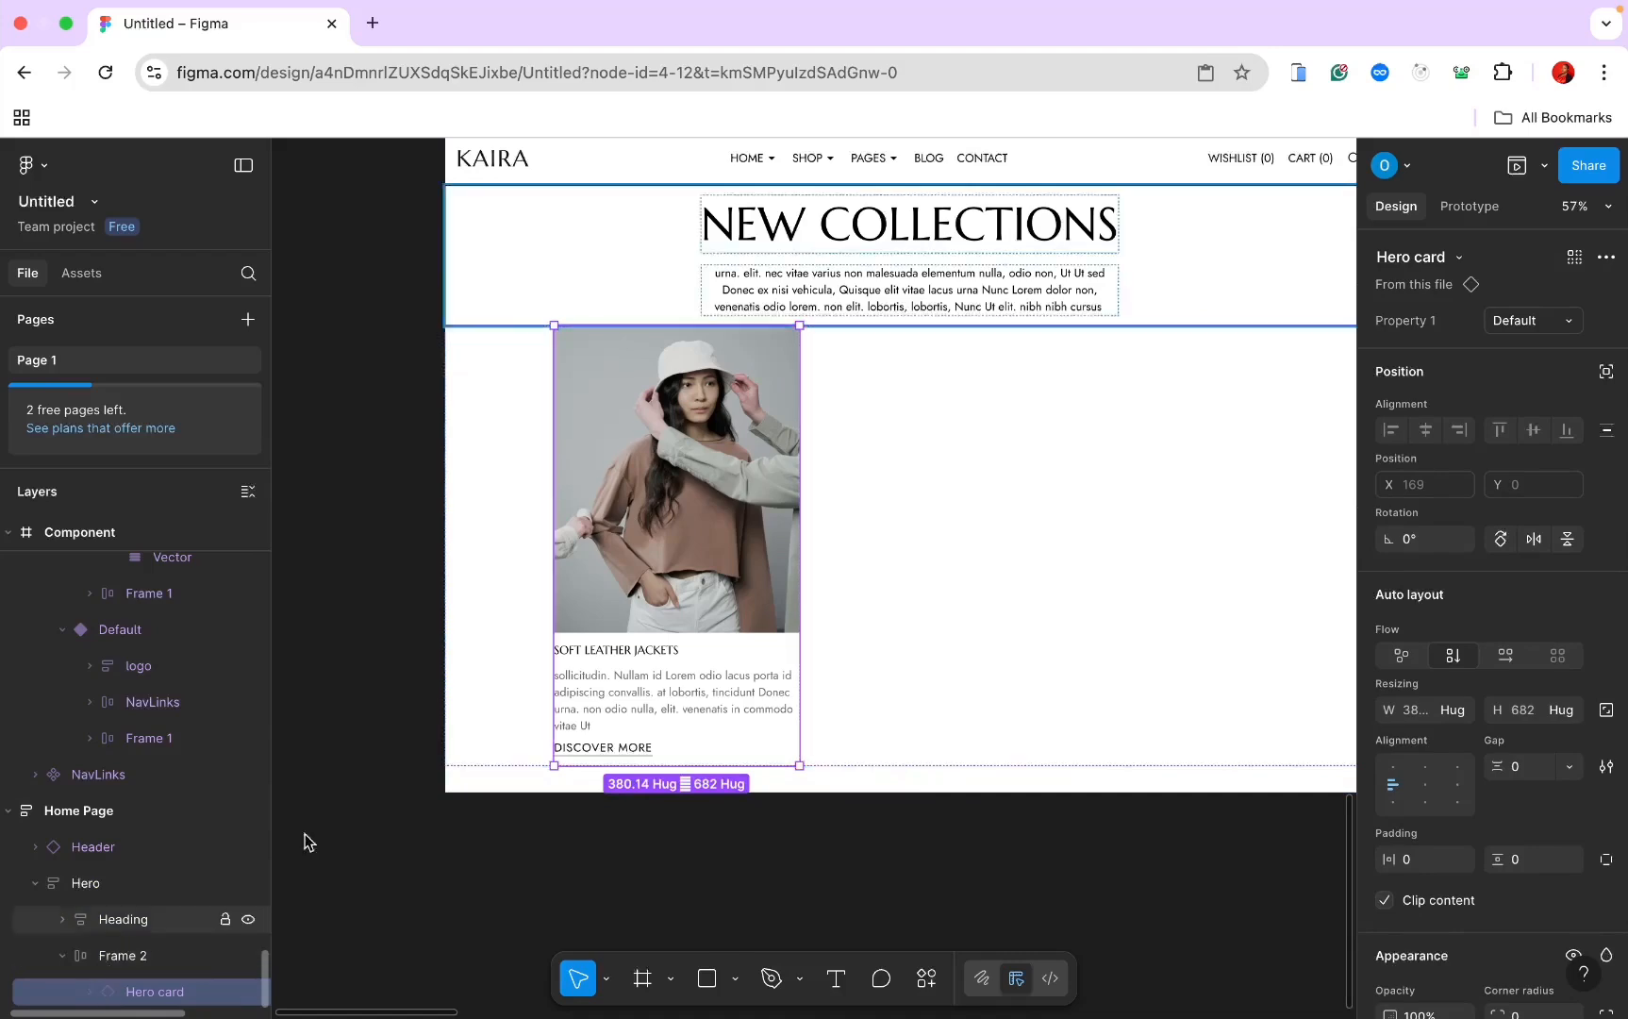
key(super+d)
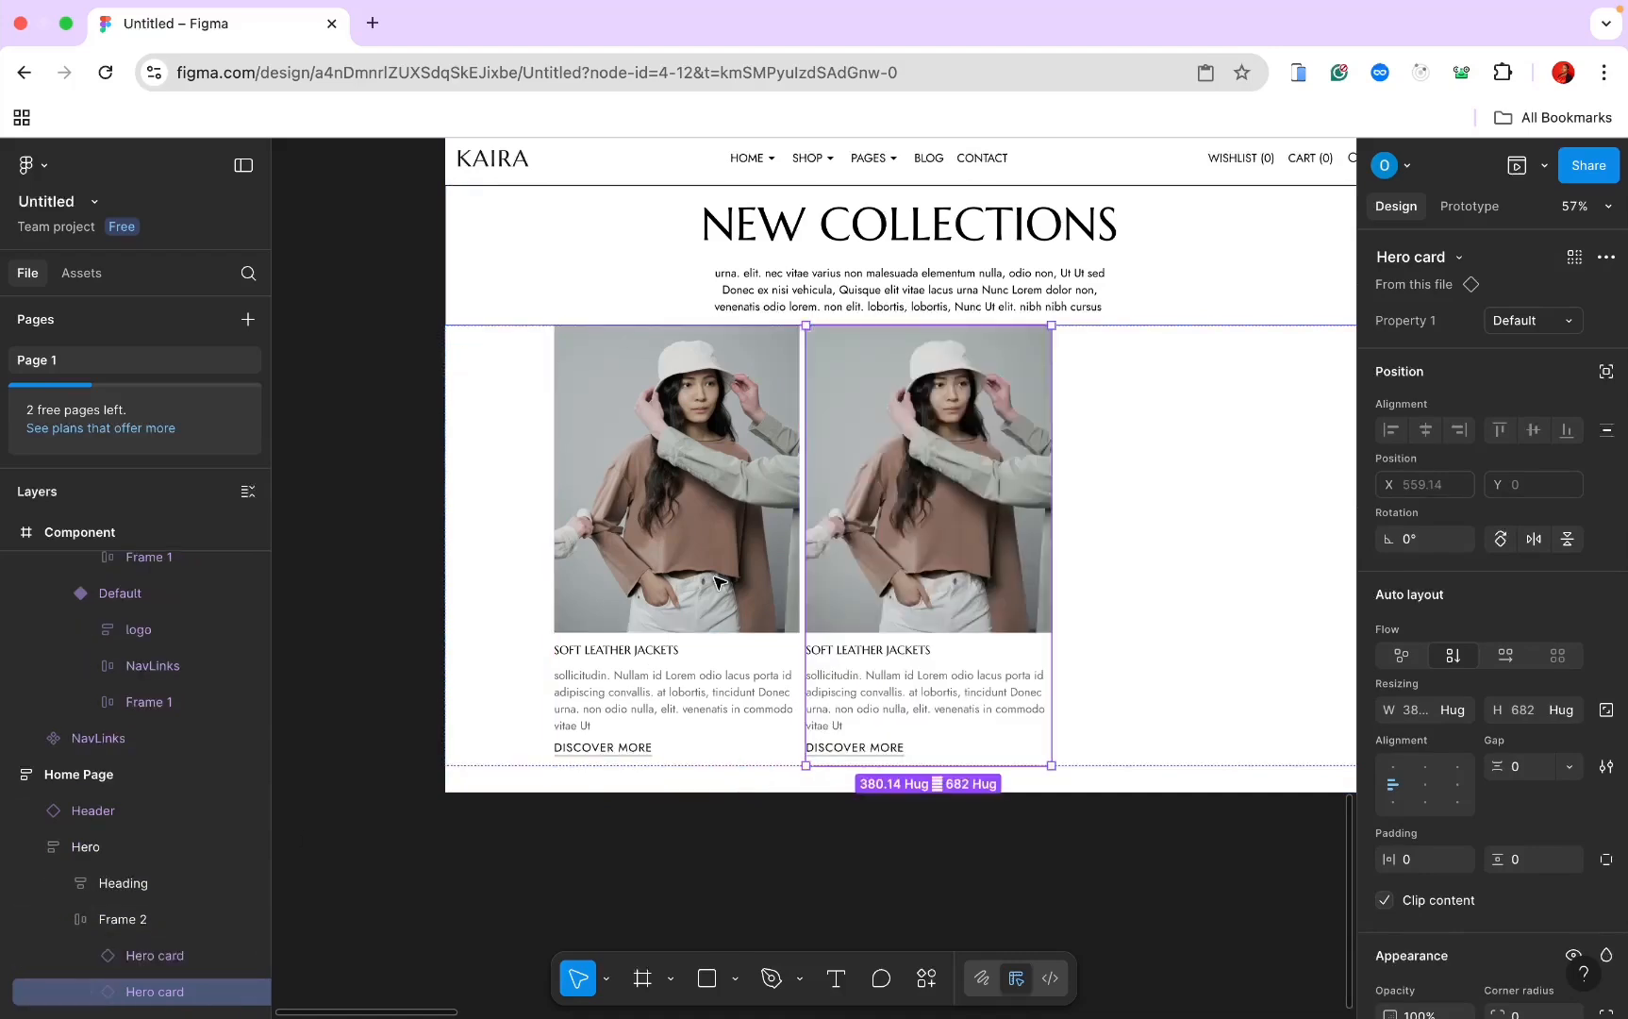
key(super+d)
scroll(441, 720, down, 2)
scroll(440, 720, right, 2)
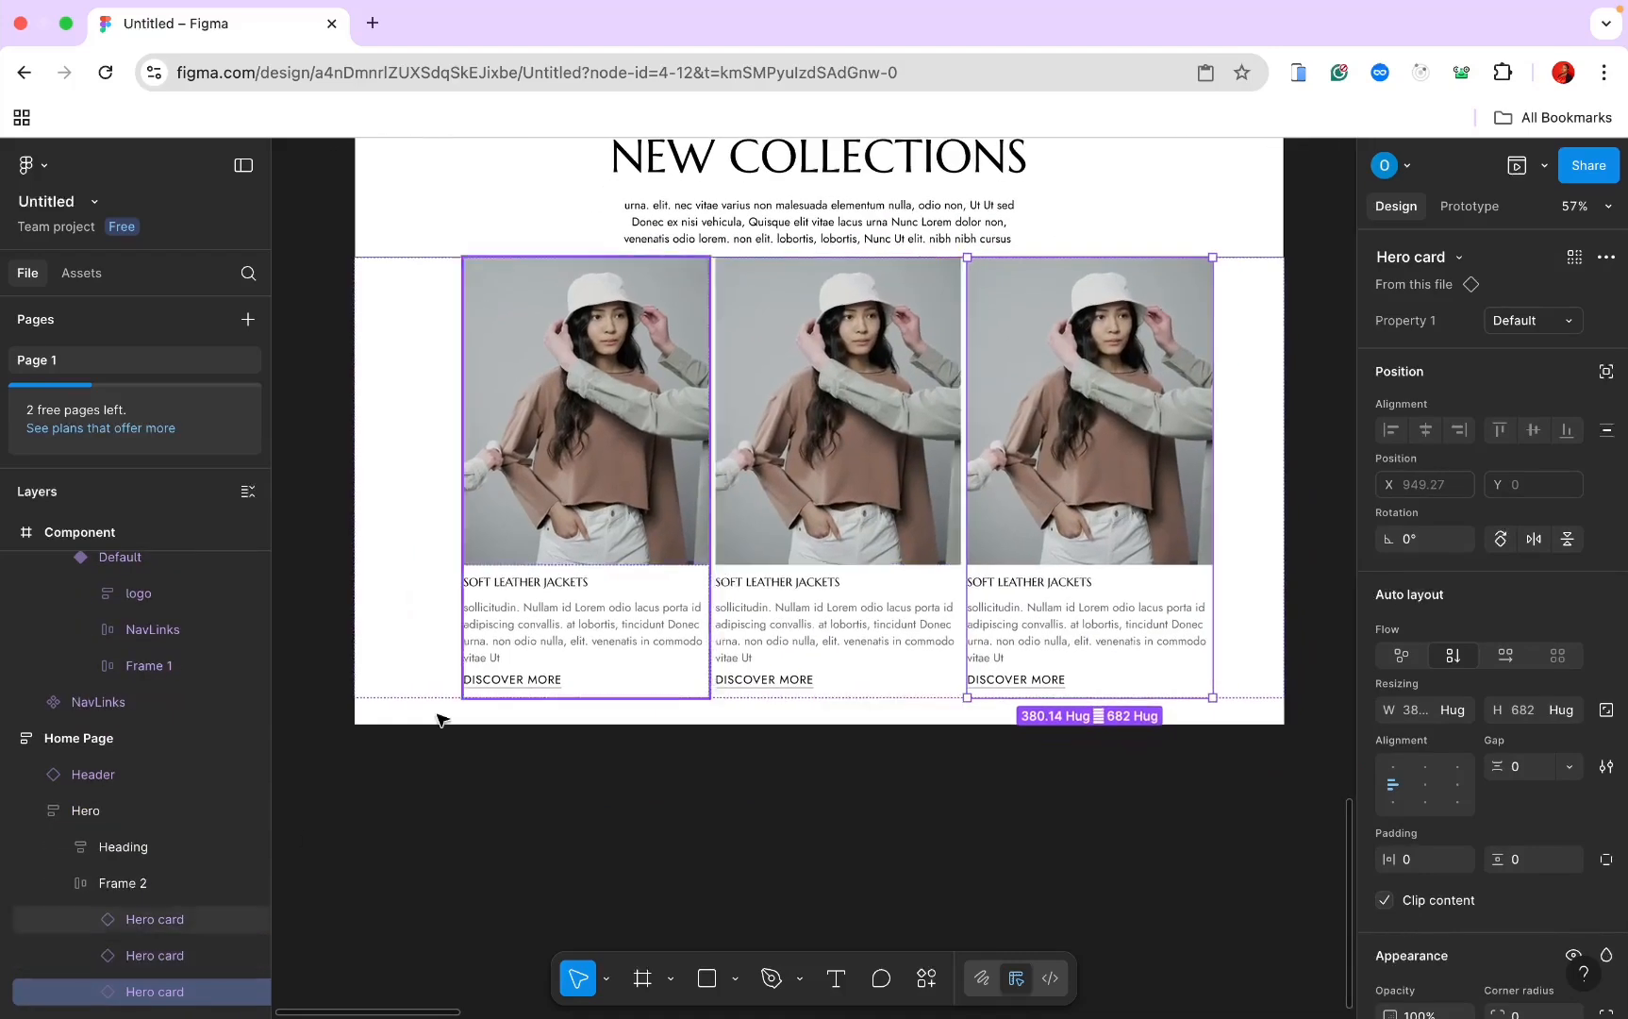
Step: Set the card row to auto spacing with 60 horizontal padding
click(160, 887)
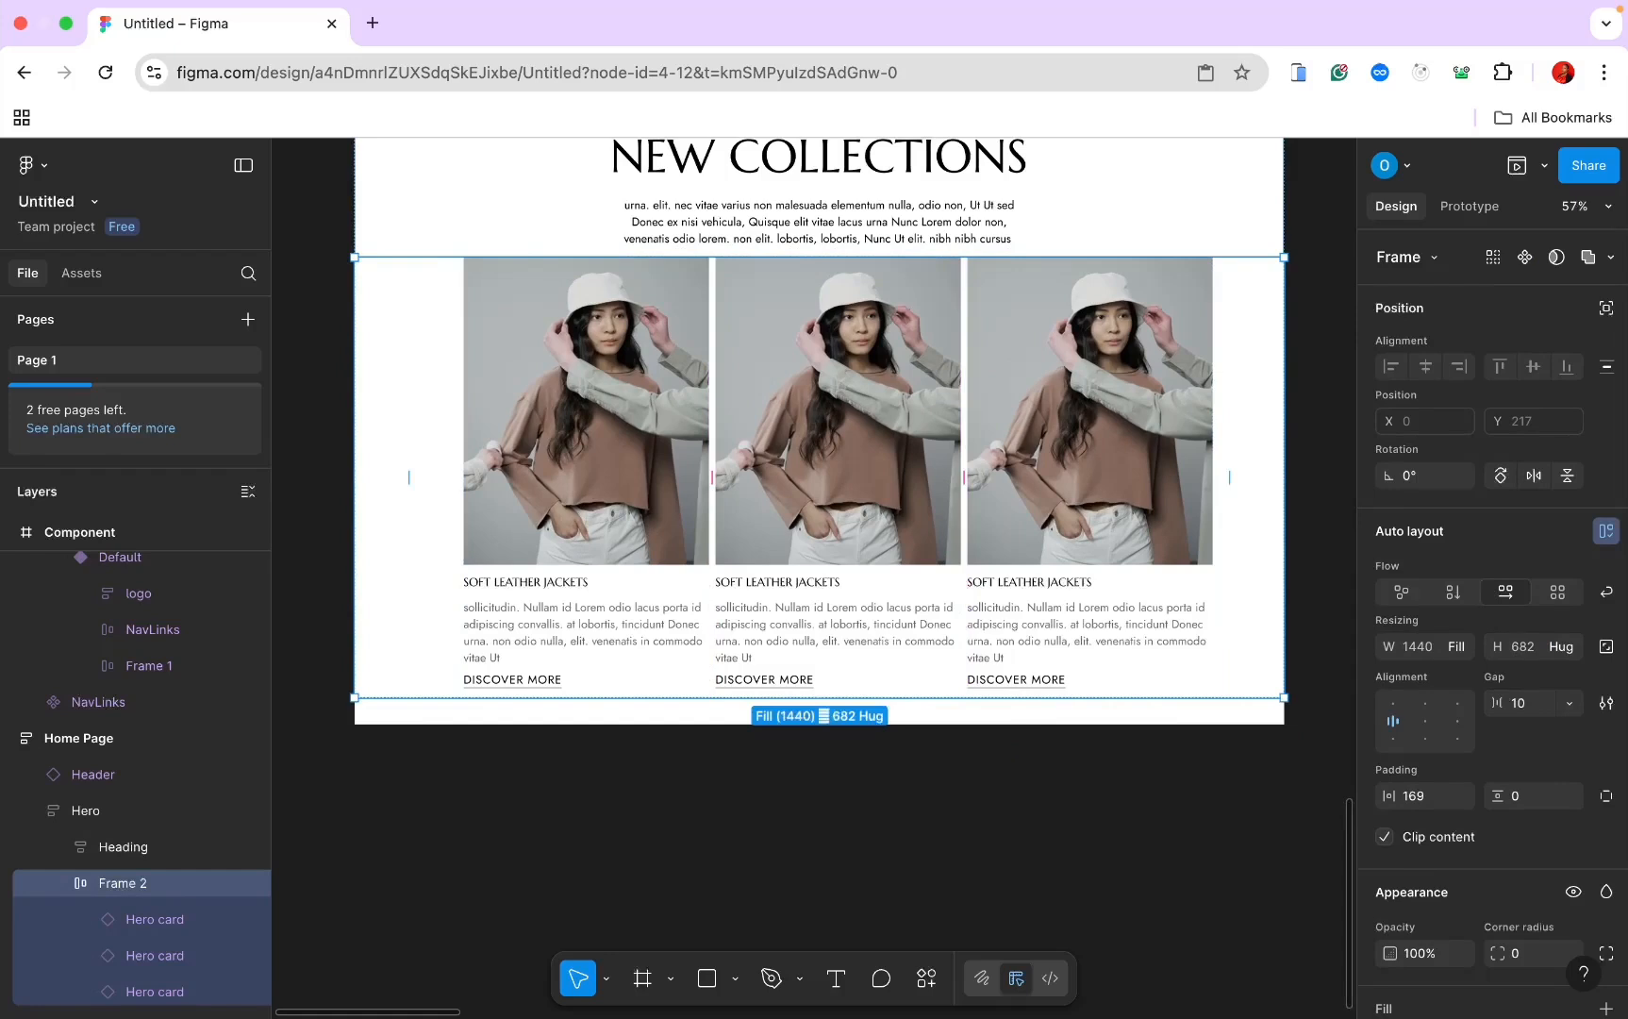
click(1569, 703)
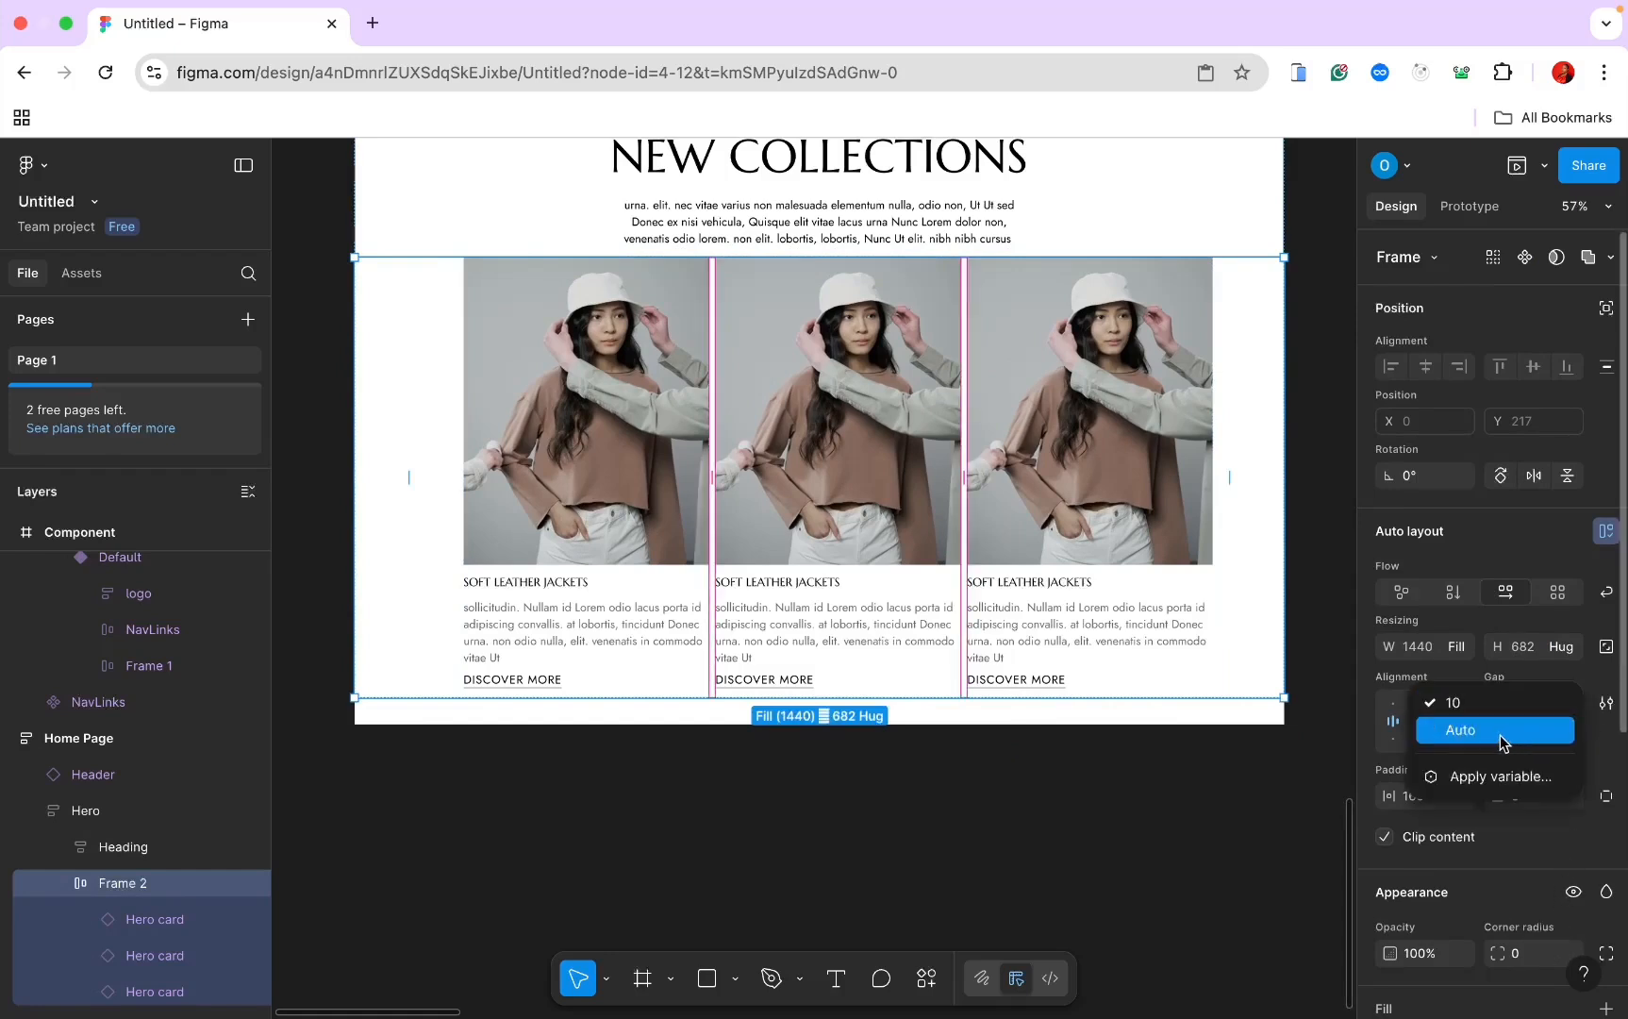
click(1518, 741)
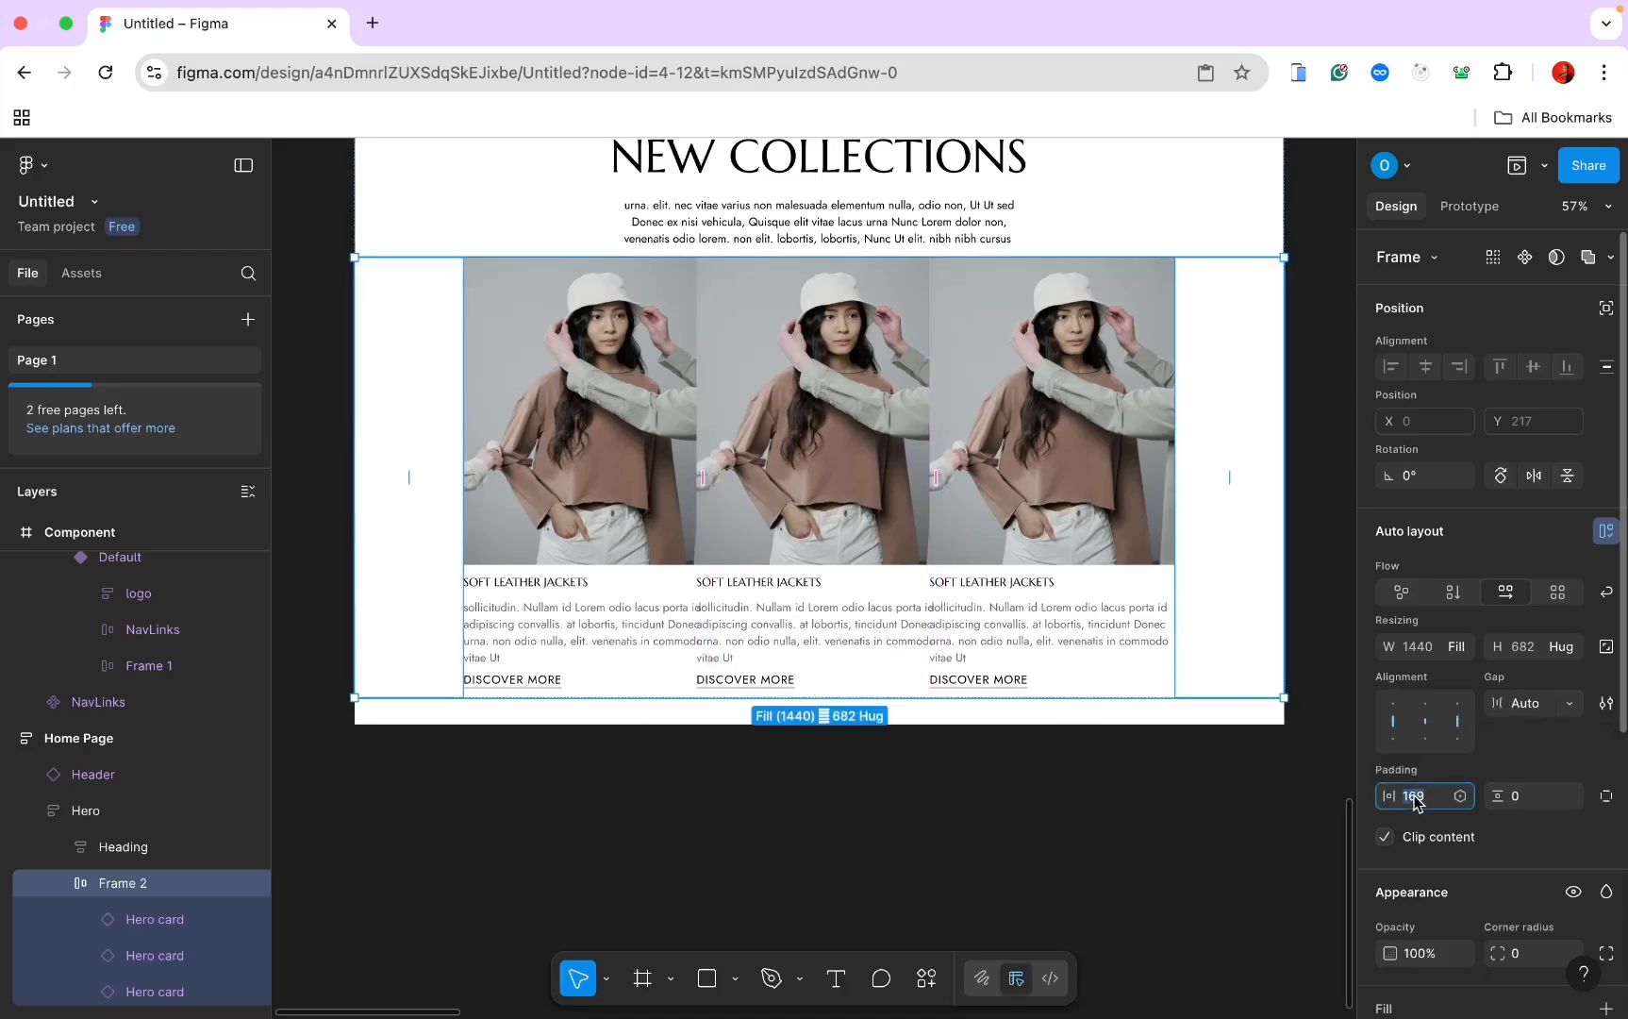
text(0)
key(Return)
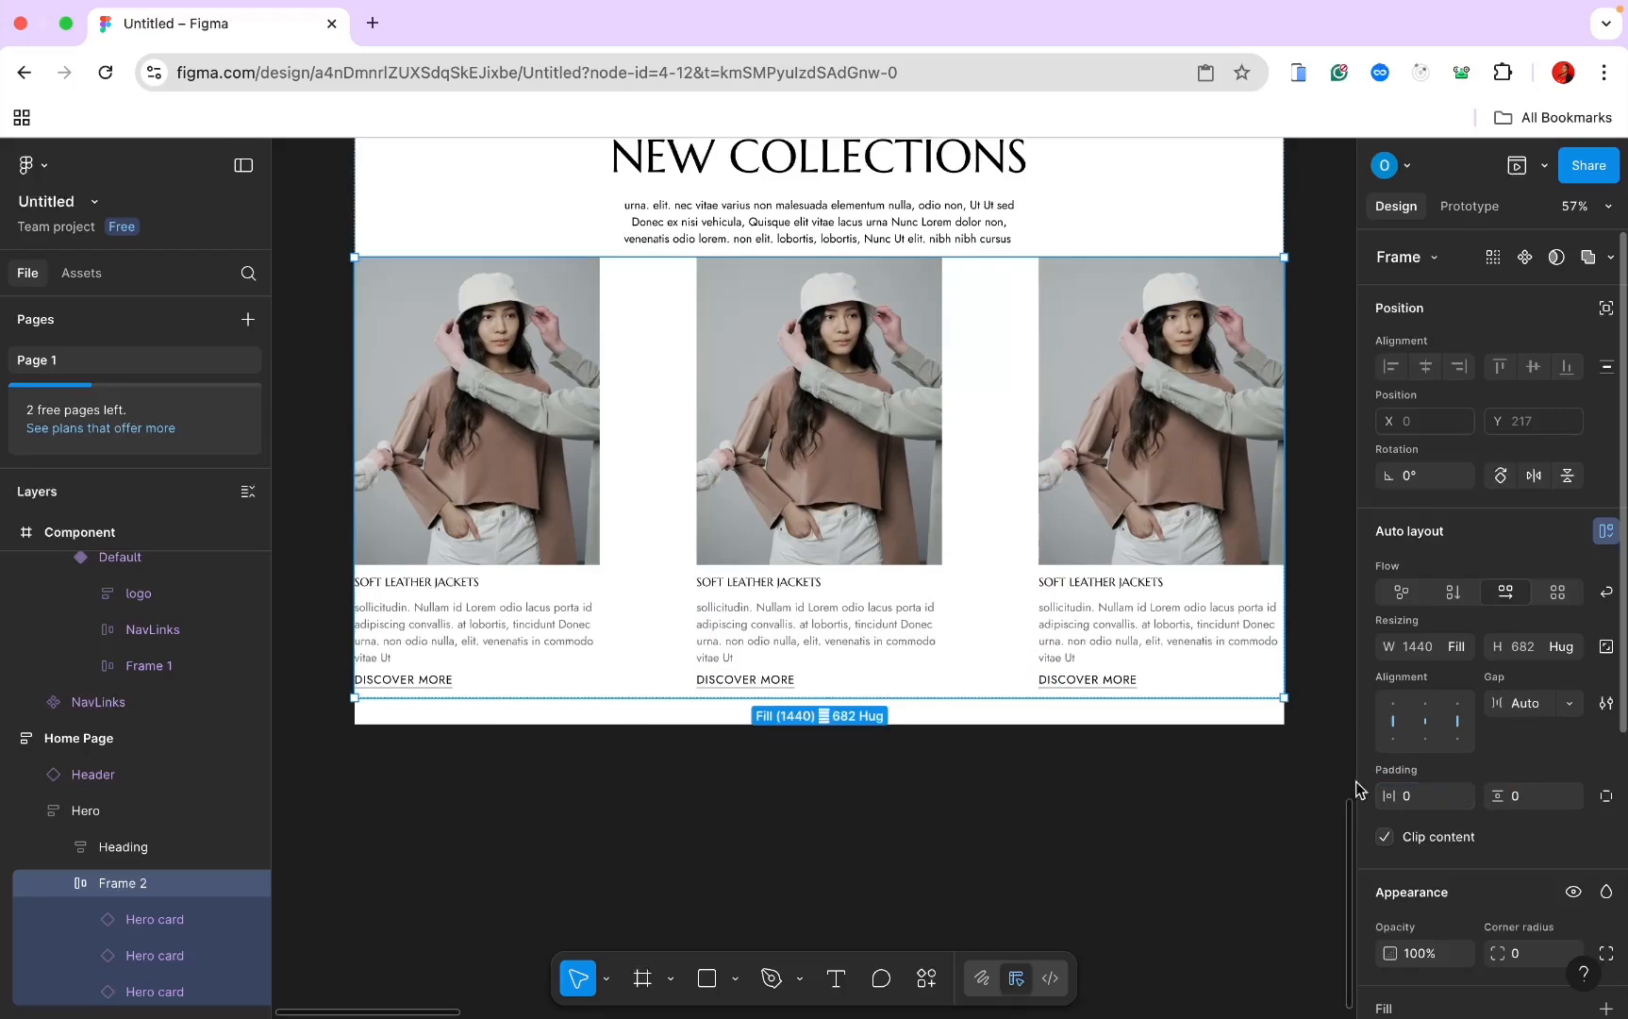
scroll(1355, 788, down, 3)
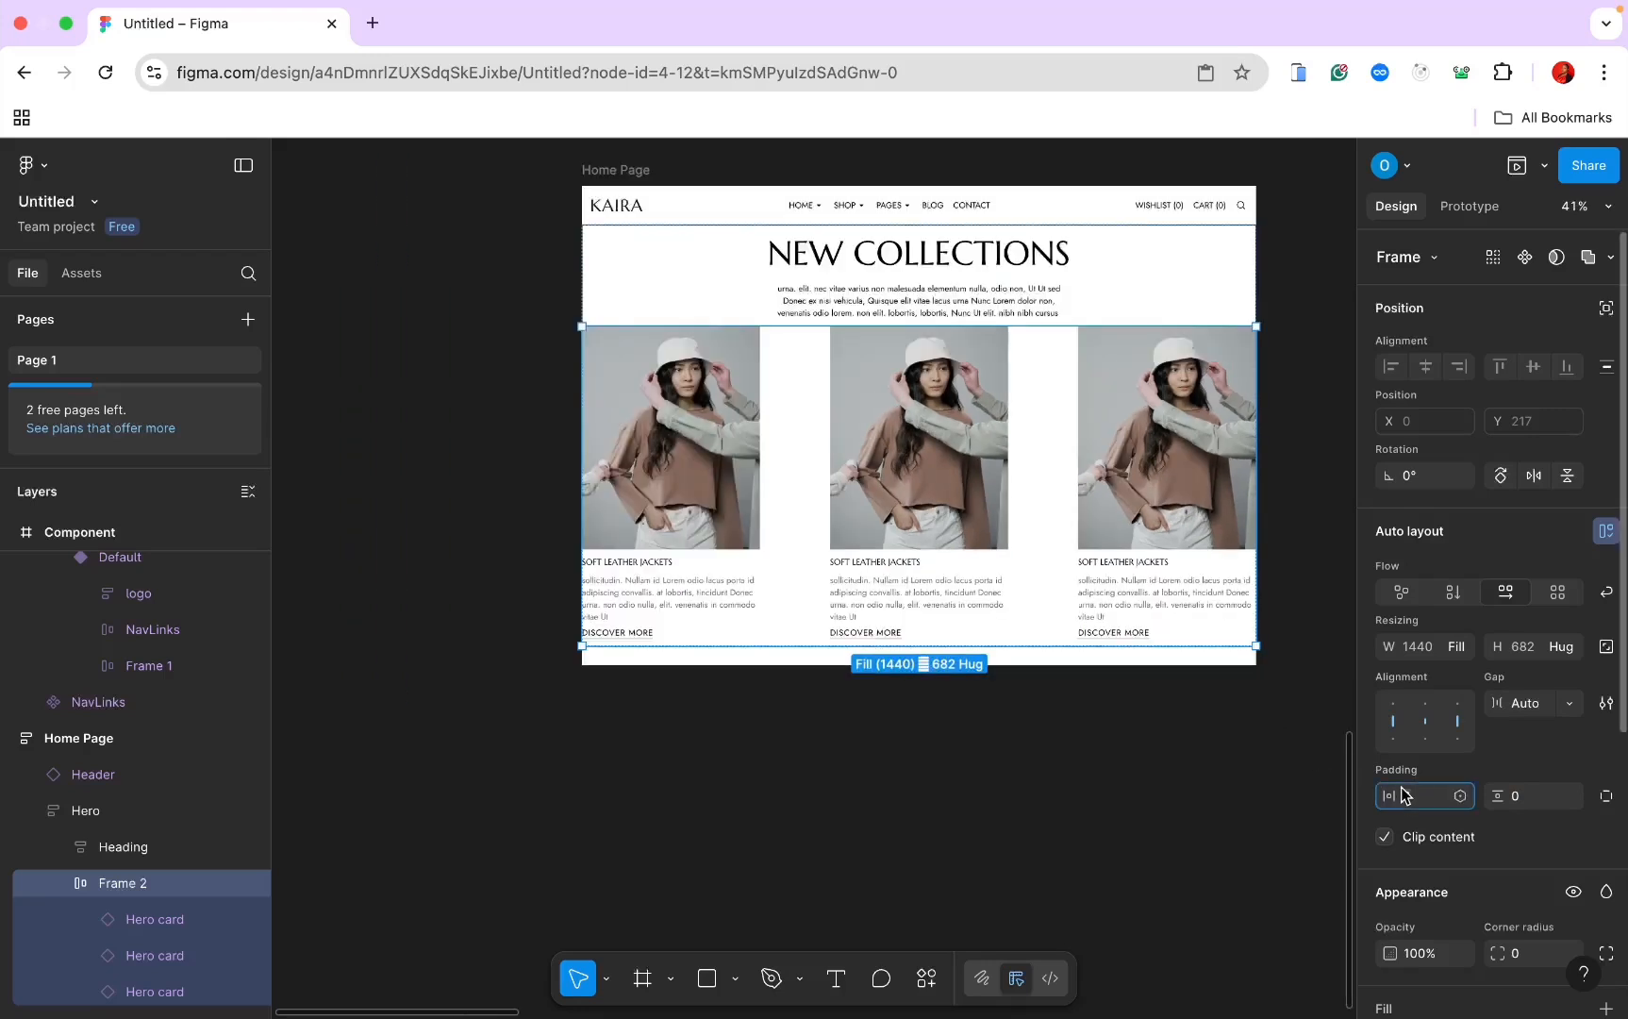
text(60)
key(Return)
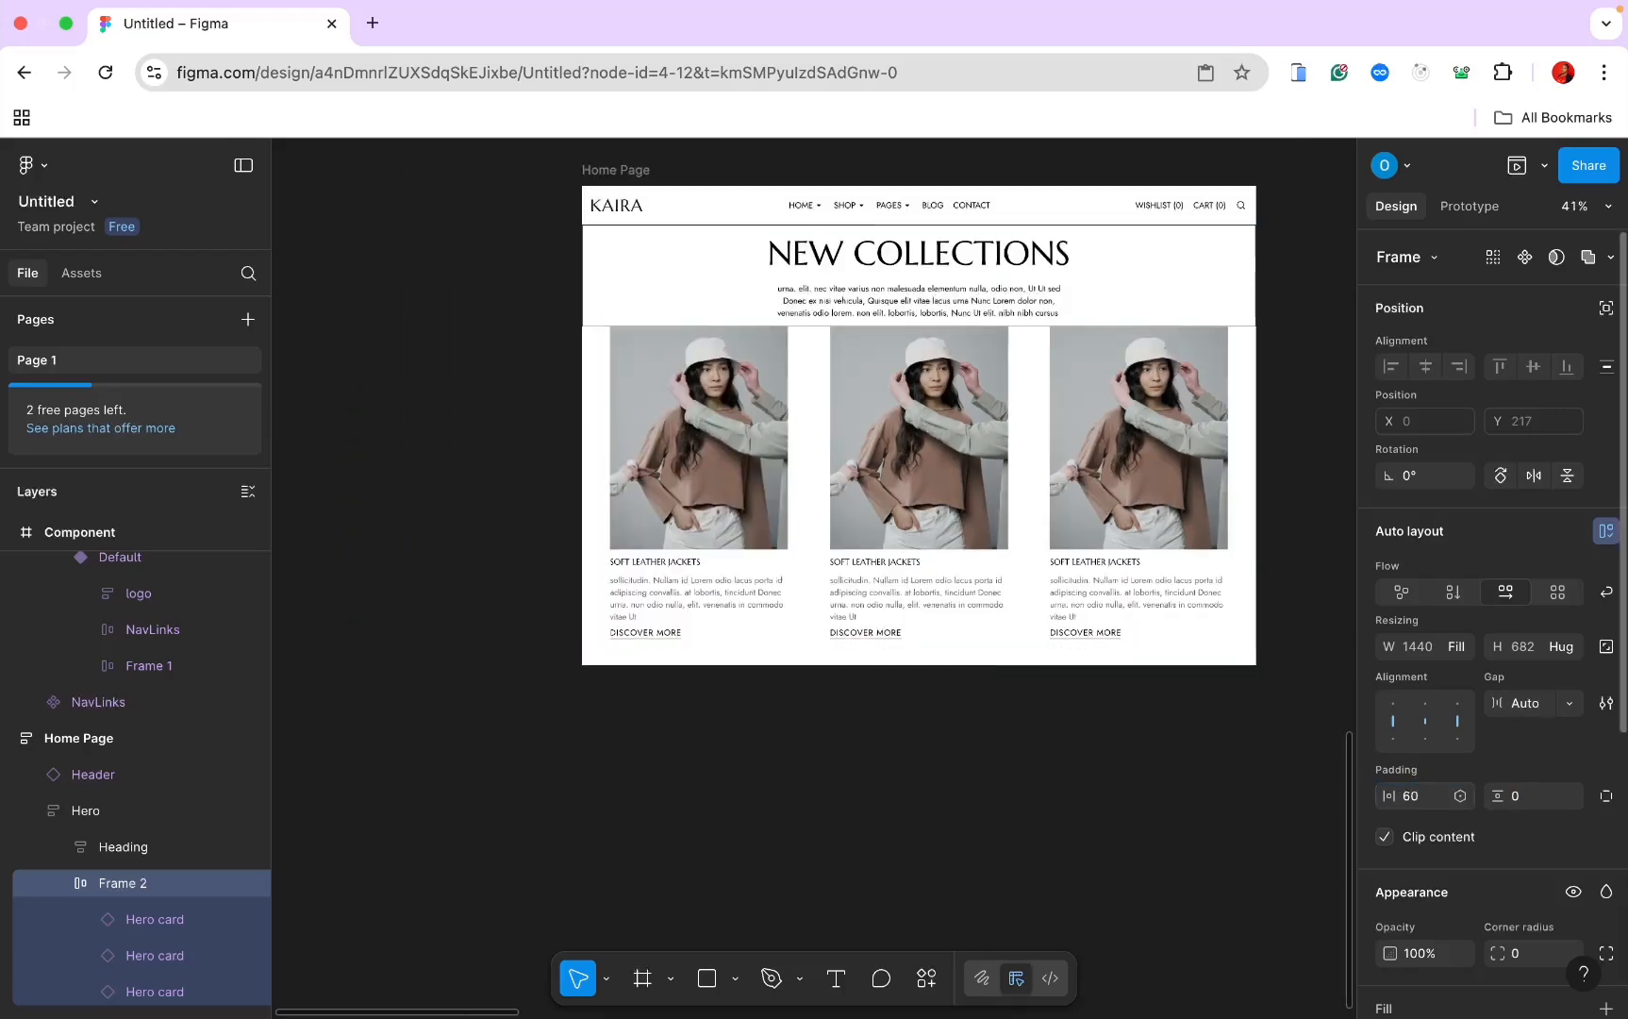
Step: Give the Hero frame 100 vertical padding
click(961, 311)
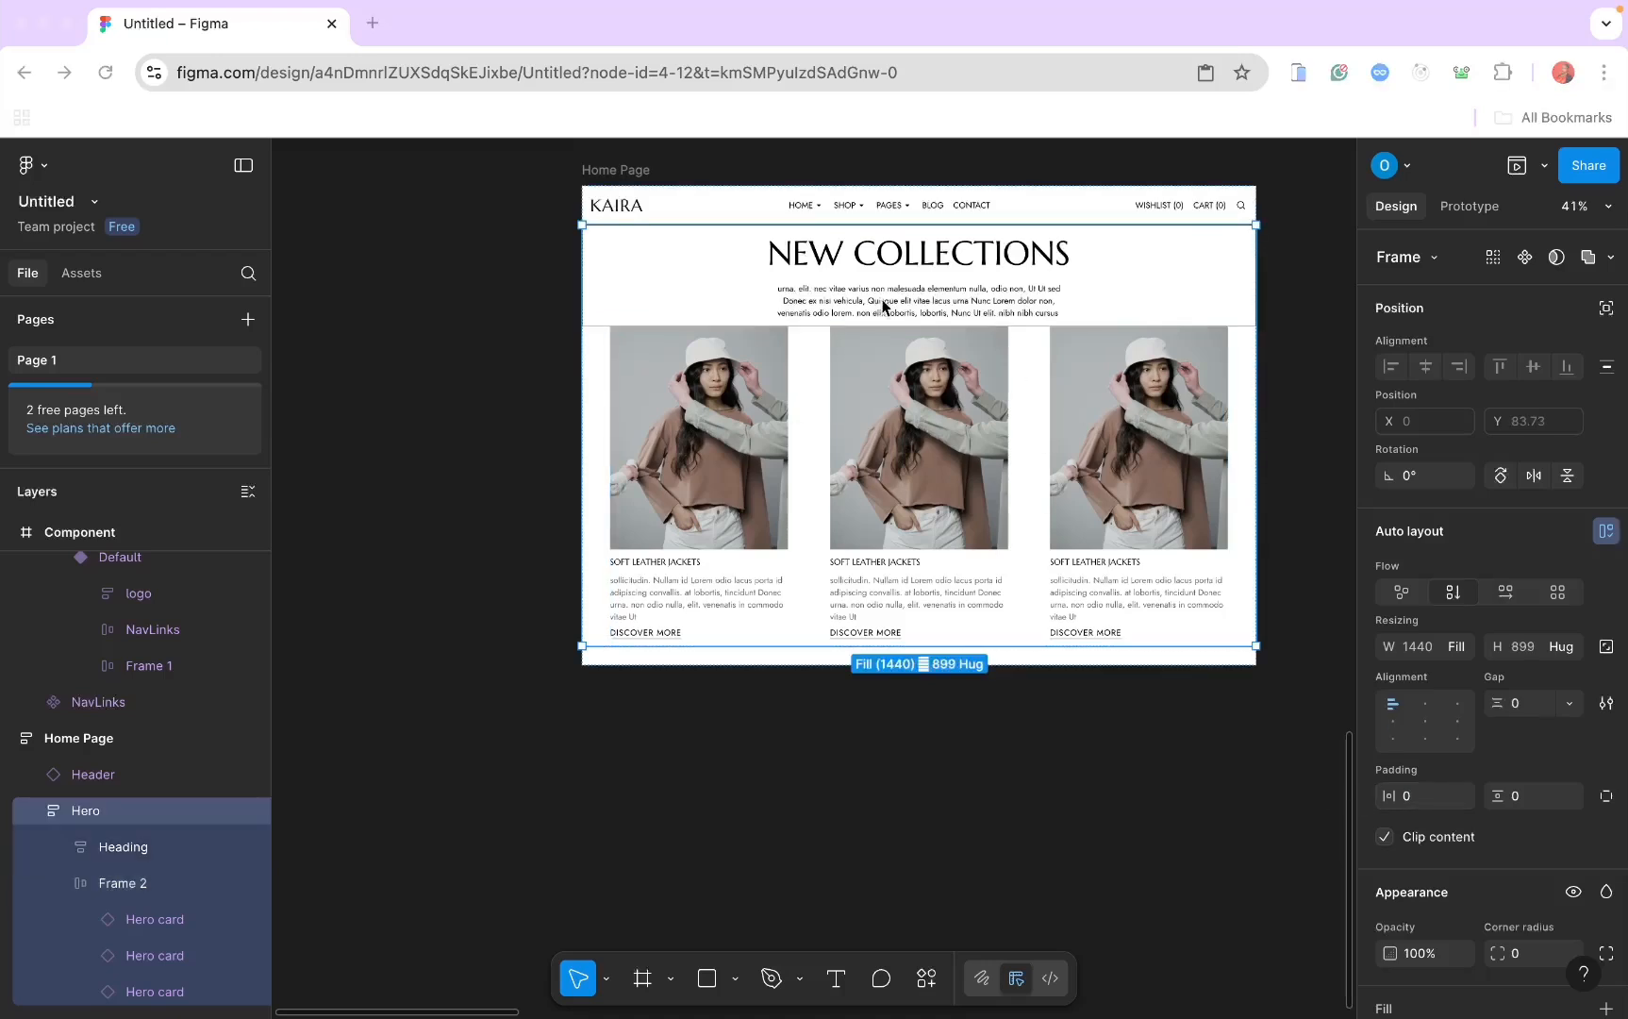
click(1520, 799)
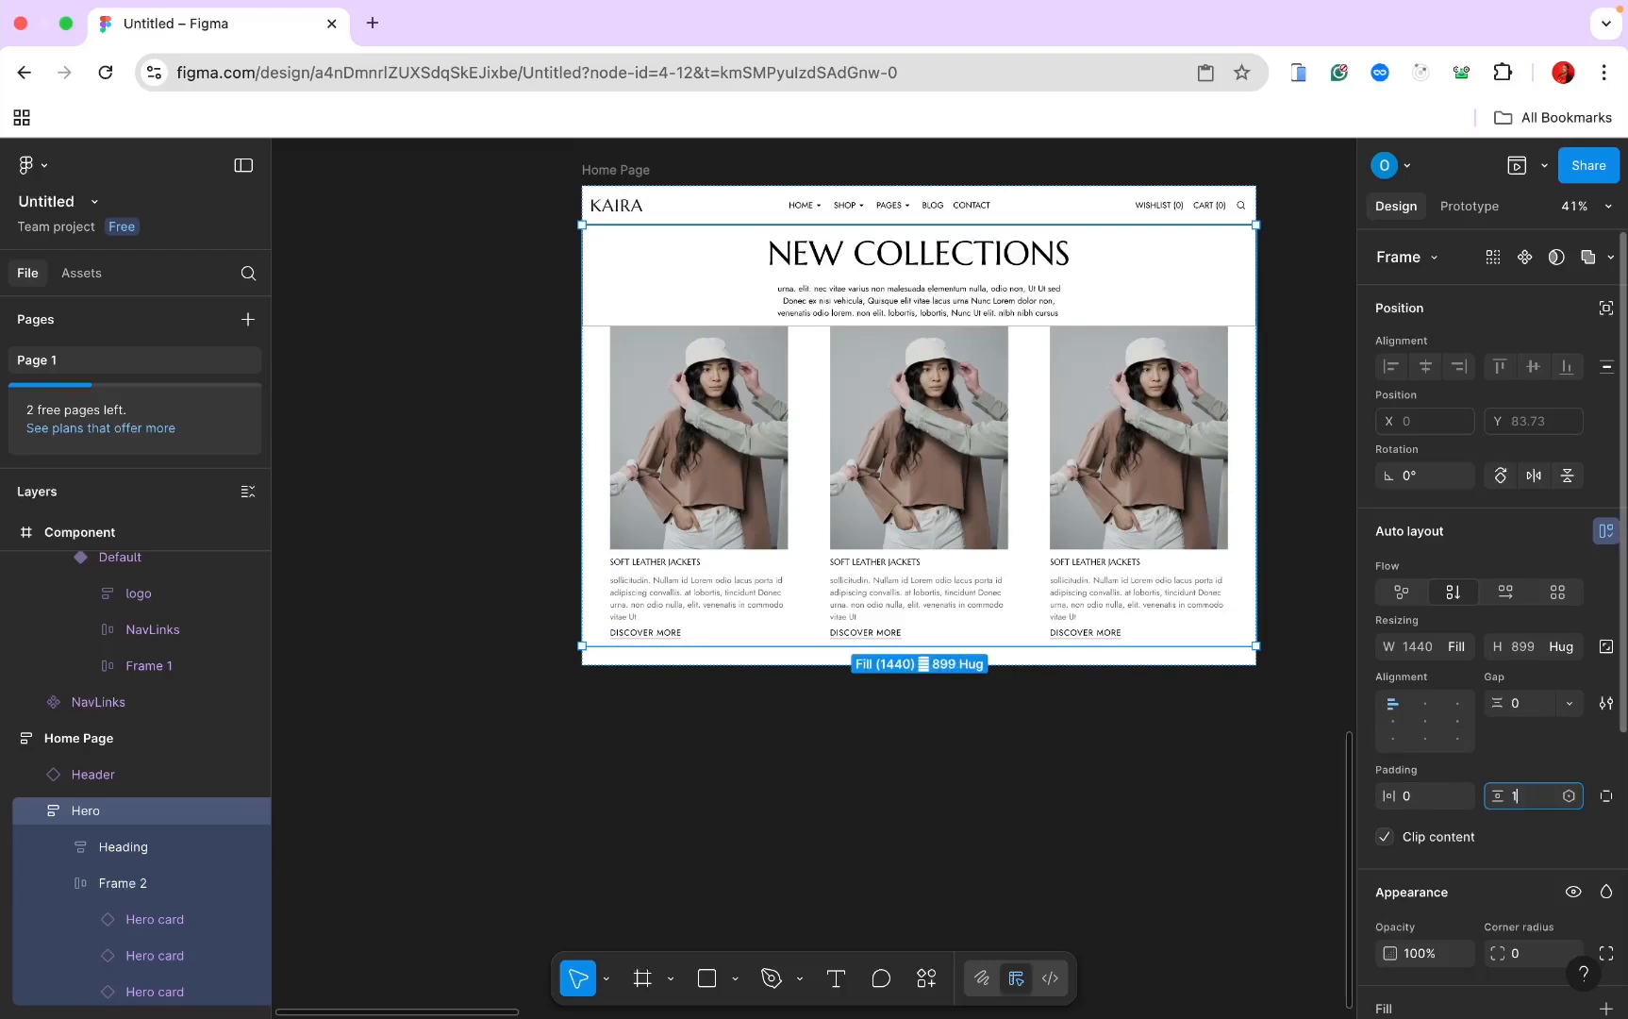
text(100)
key(Return)
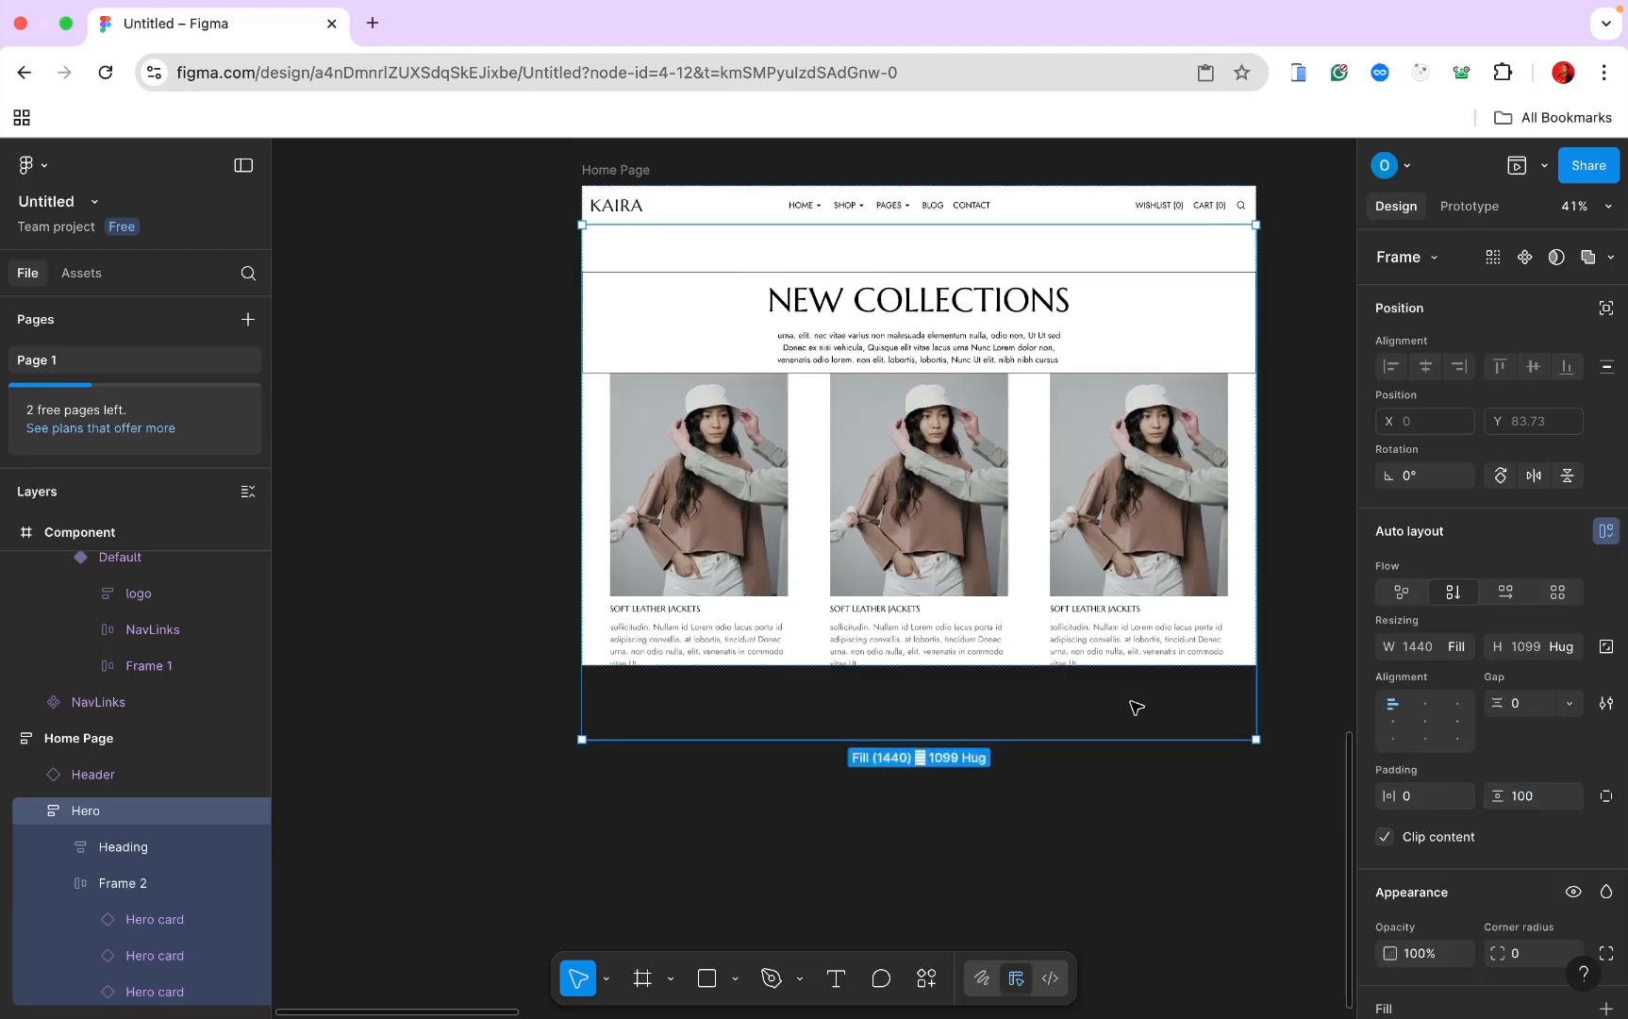
click(903, 264)
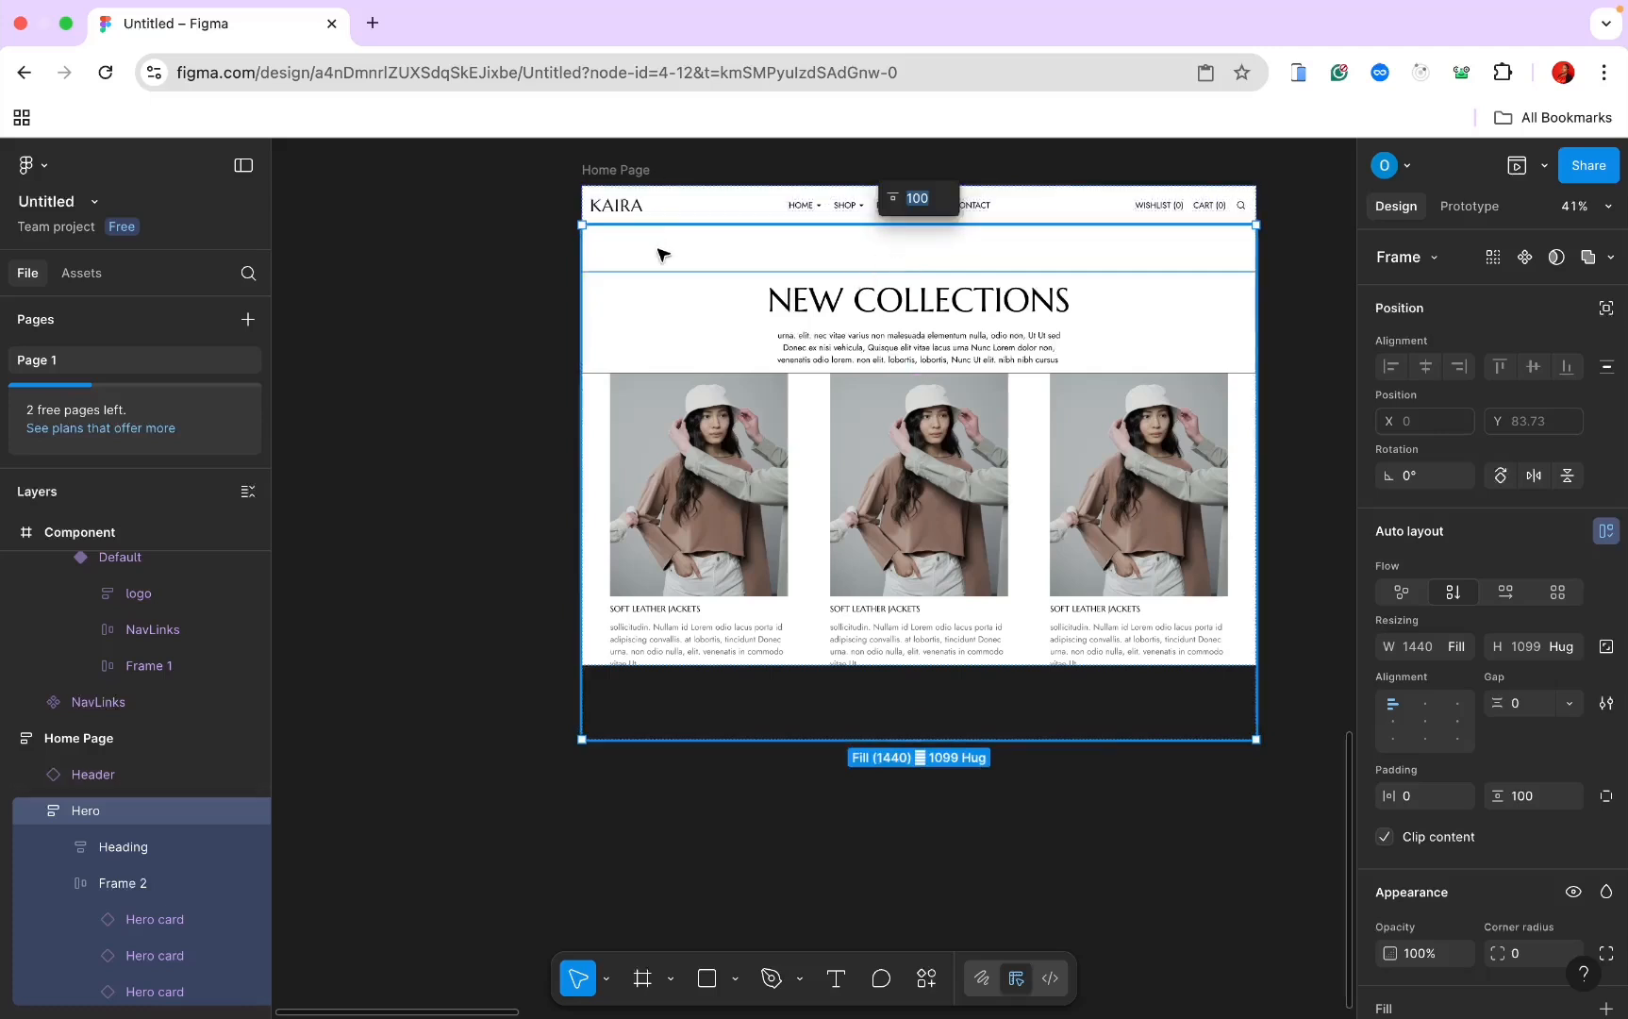
Step: Set the Home Page frame's height to Hug contents
click(636, 169)
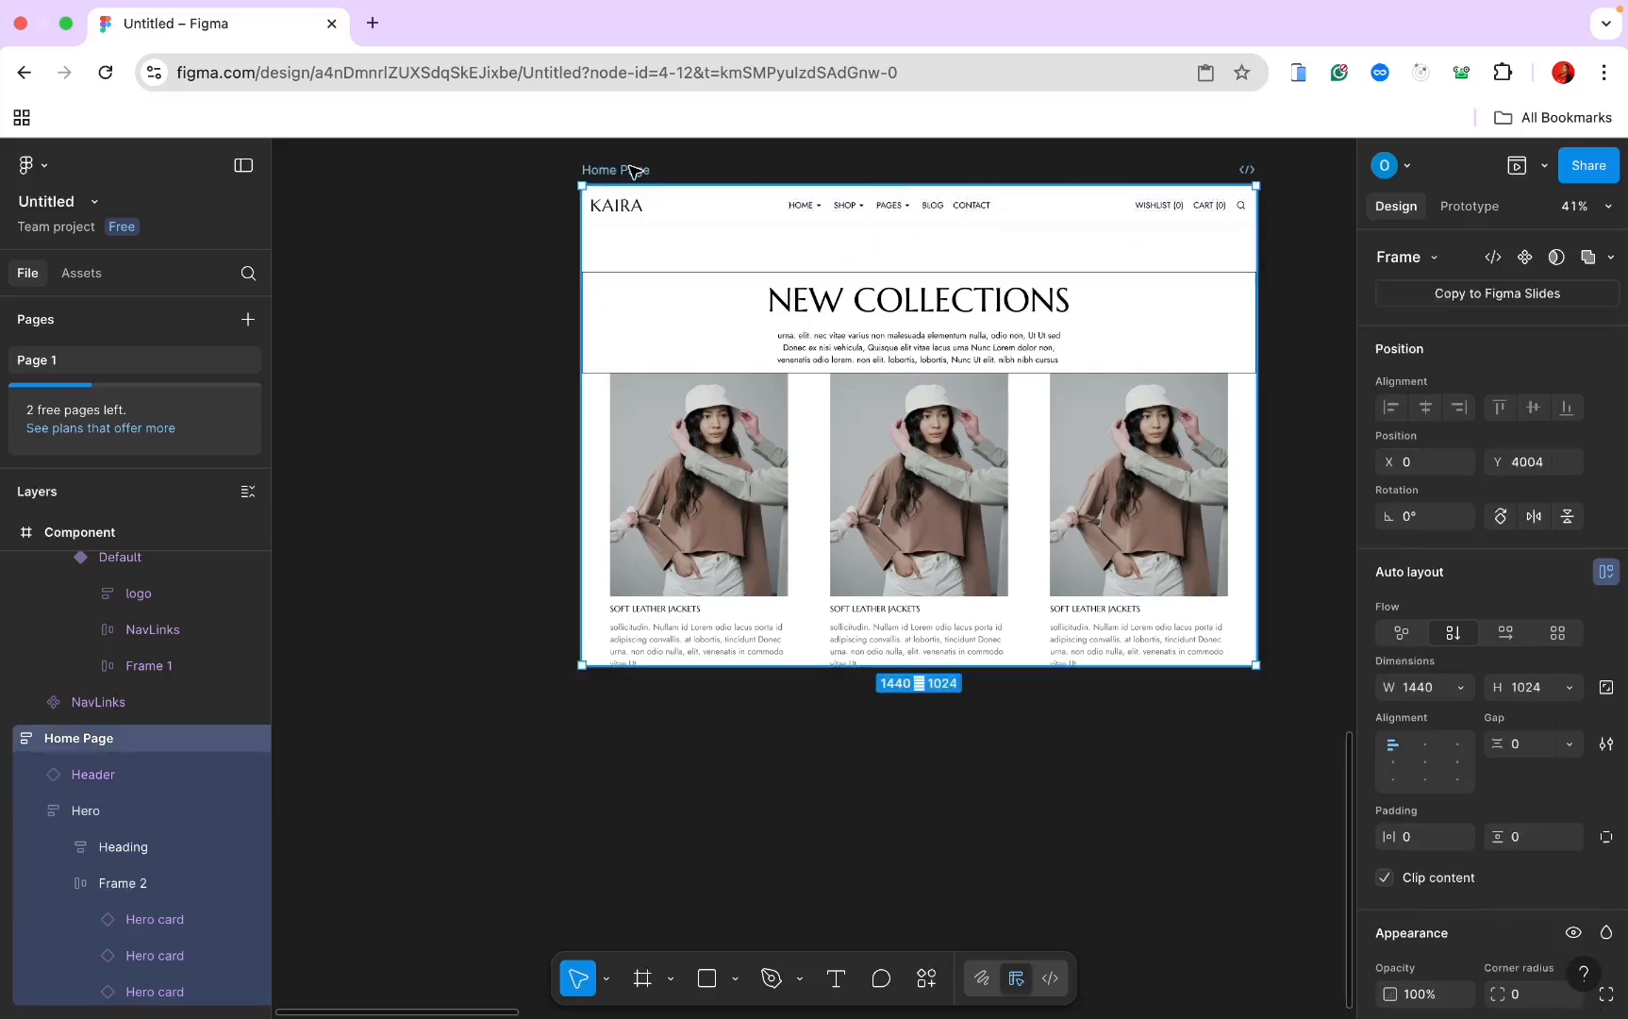
click(1568, 688)
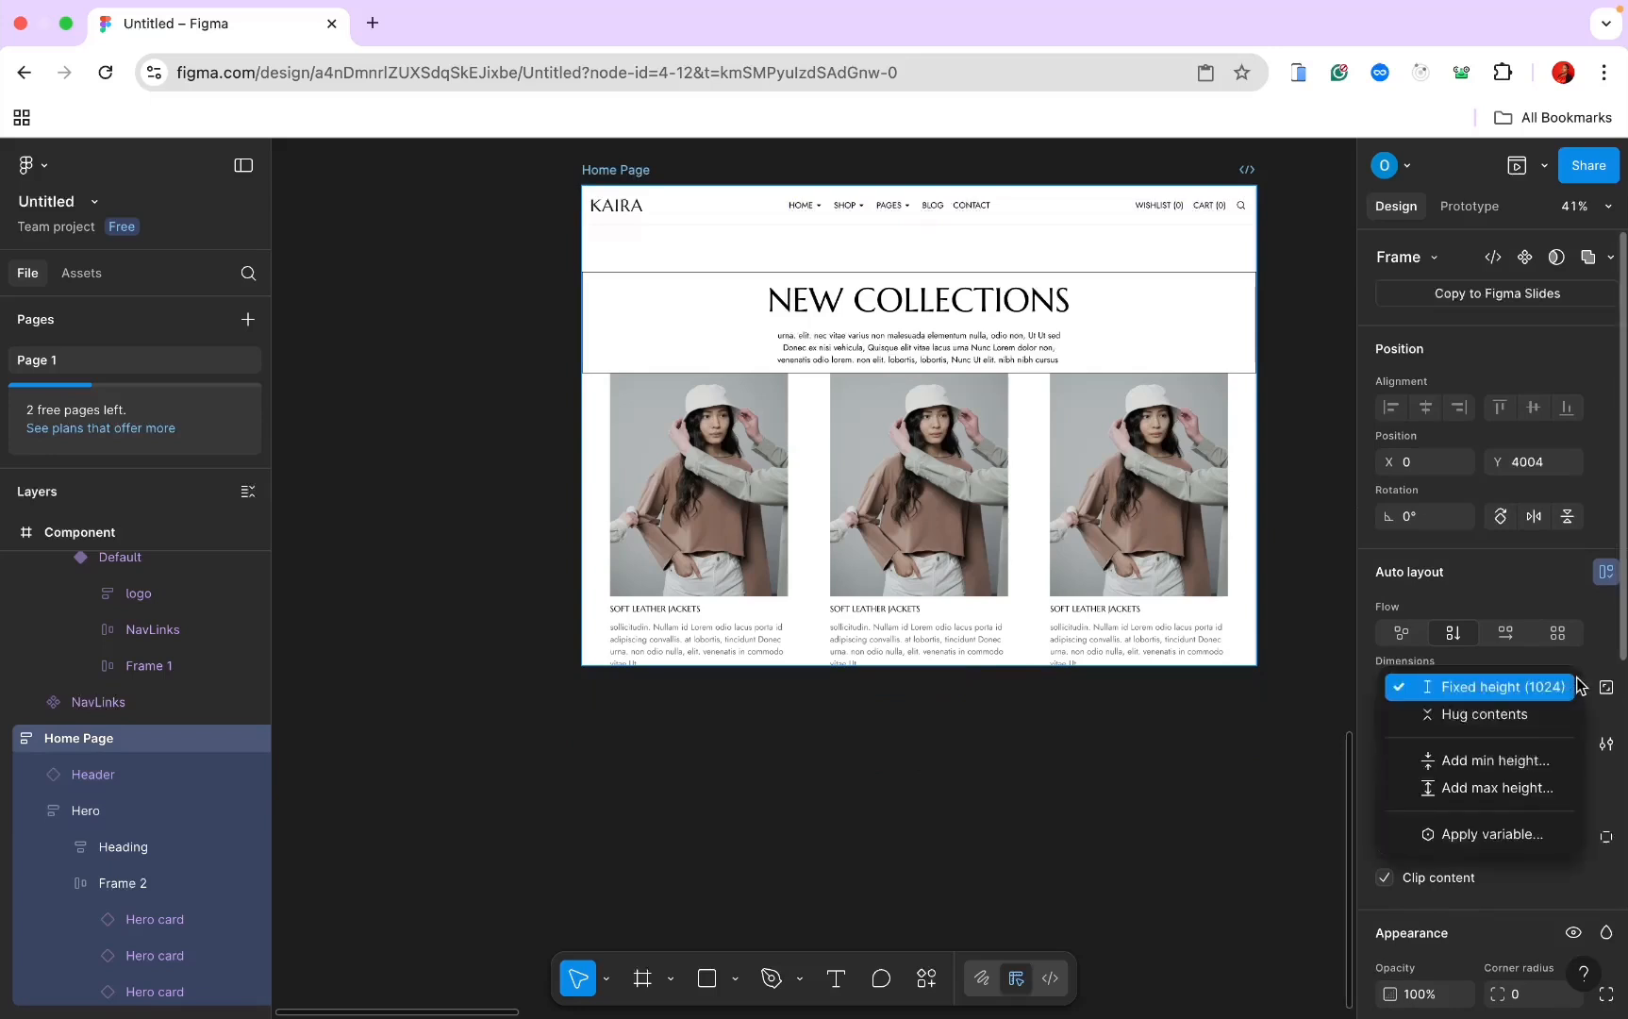
click(1556, 712)
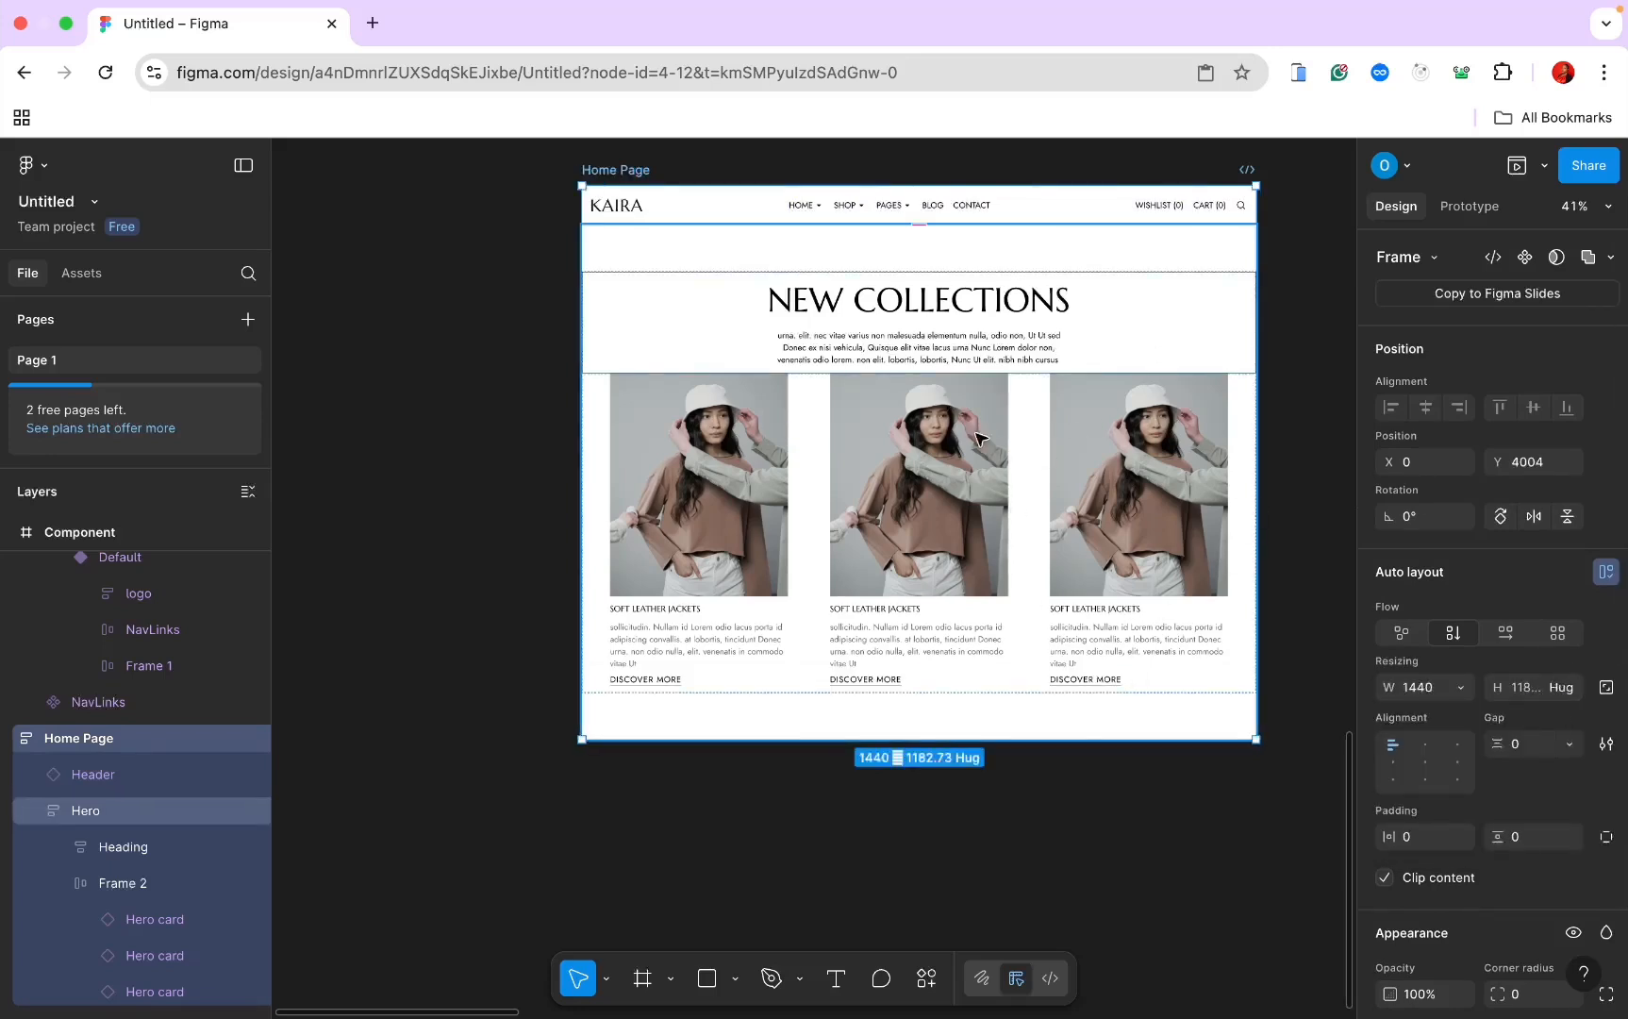
click(1331, 531)
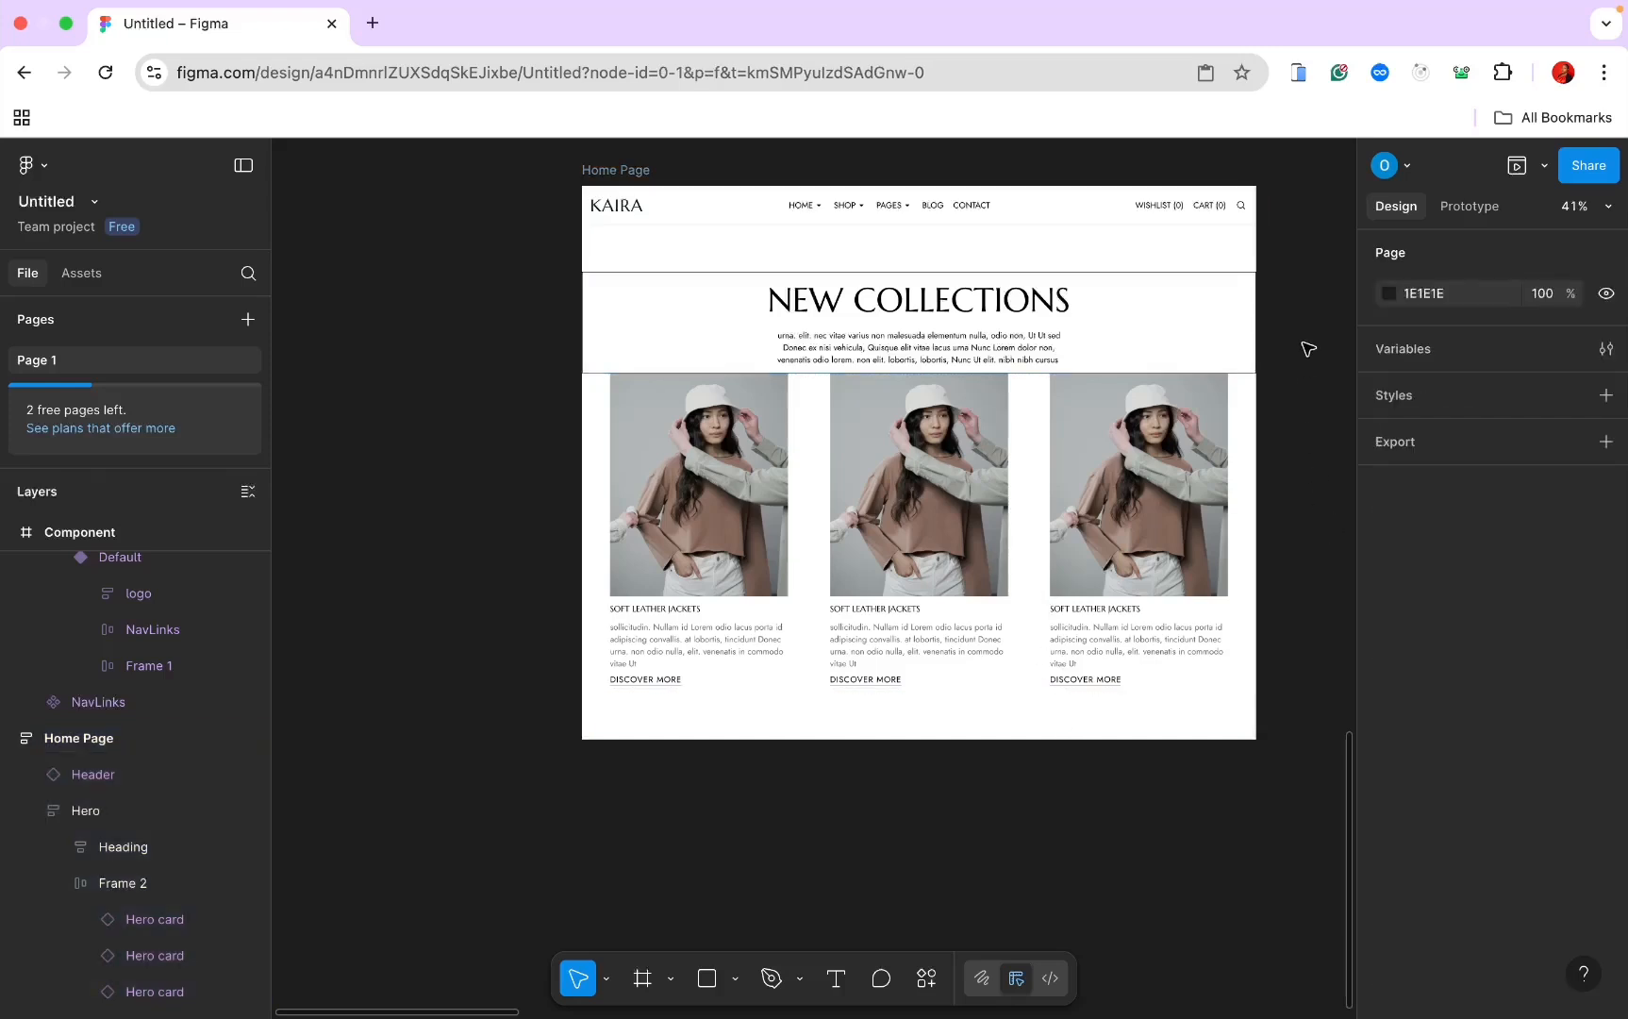
Step: Remove the black stroke from the Heading frame
click(1164, 273)
click(1161, 267)
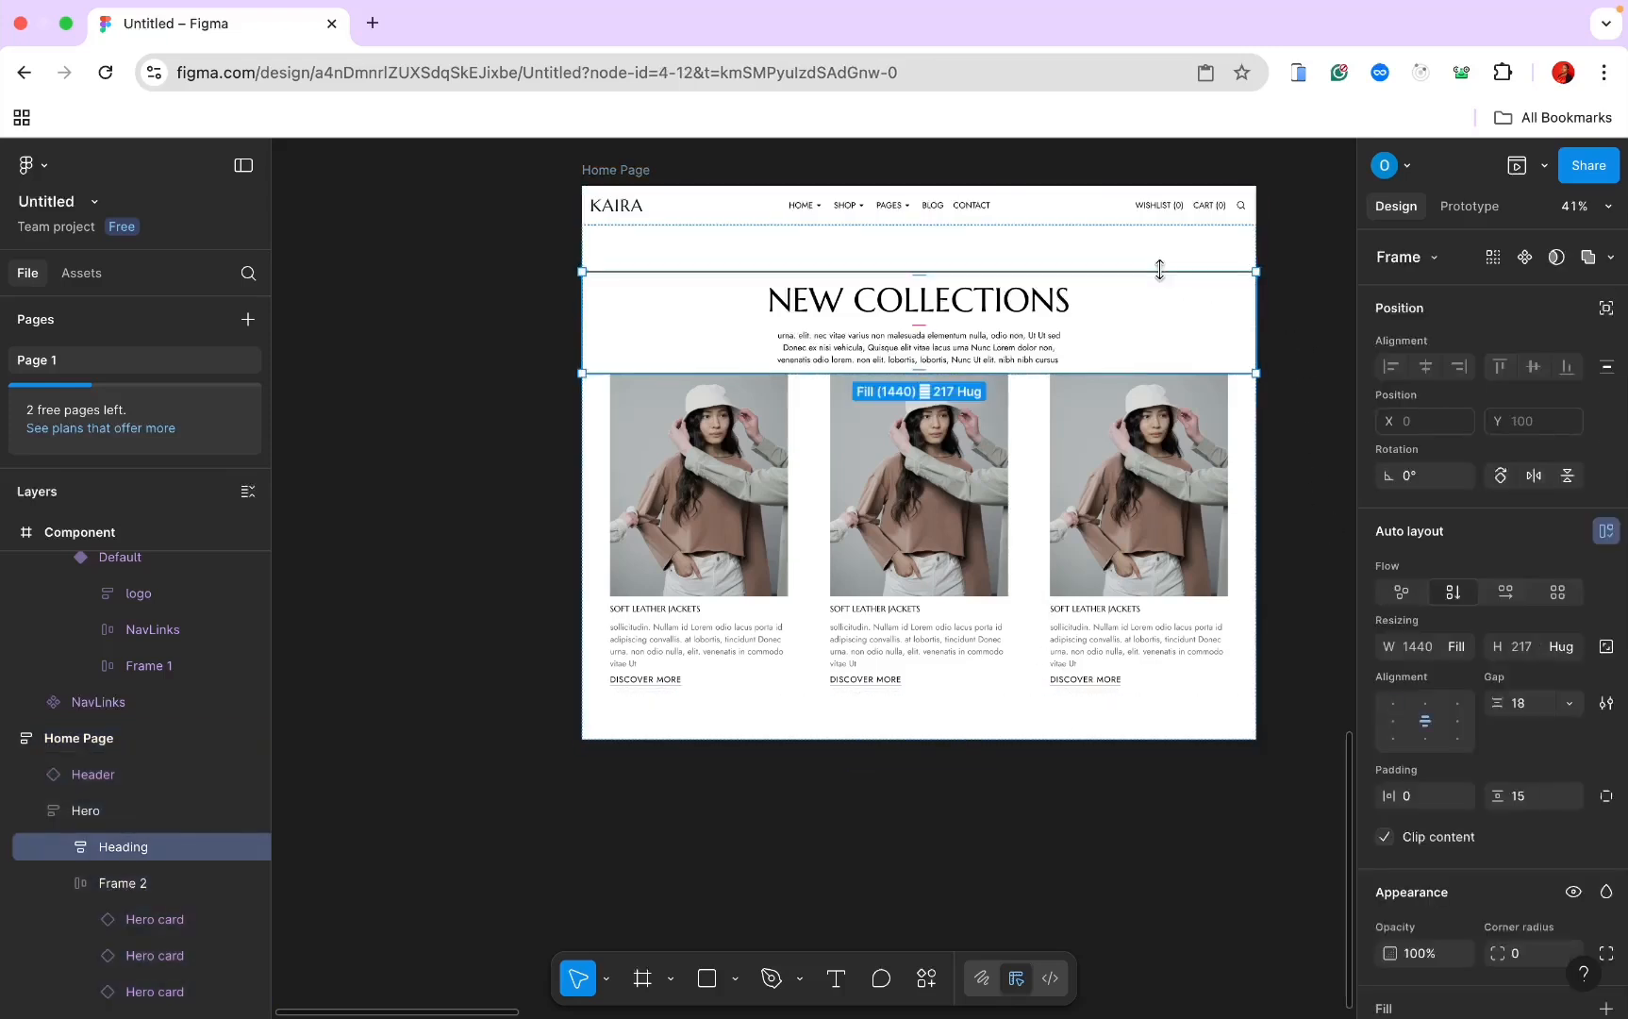
scroll(1444, 735, down, 5)
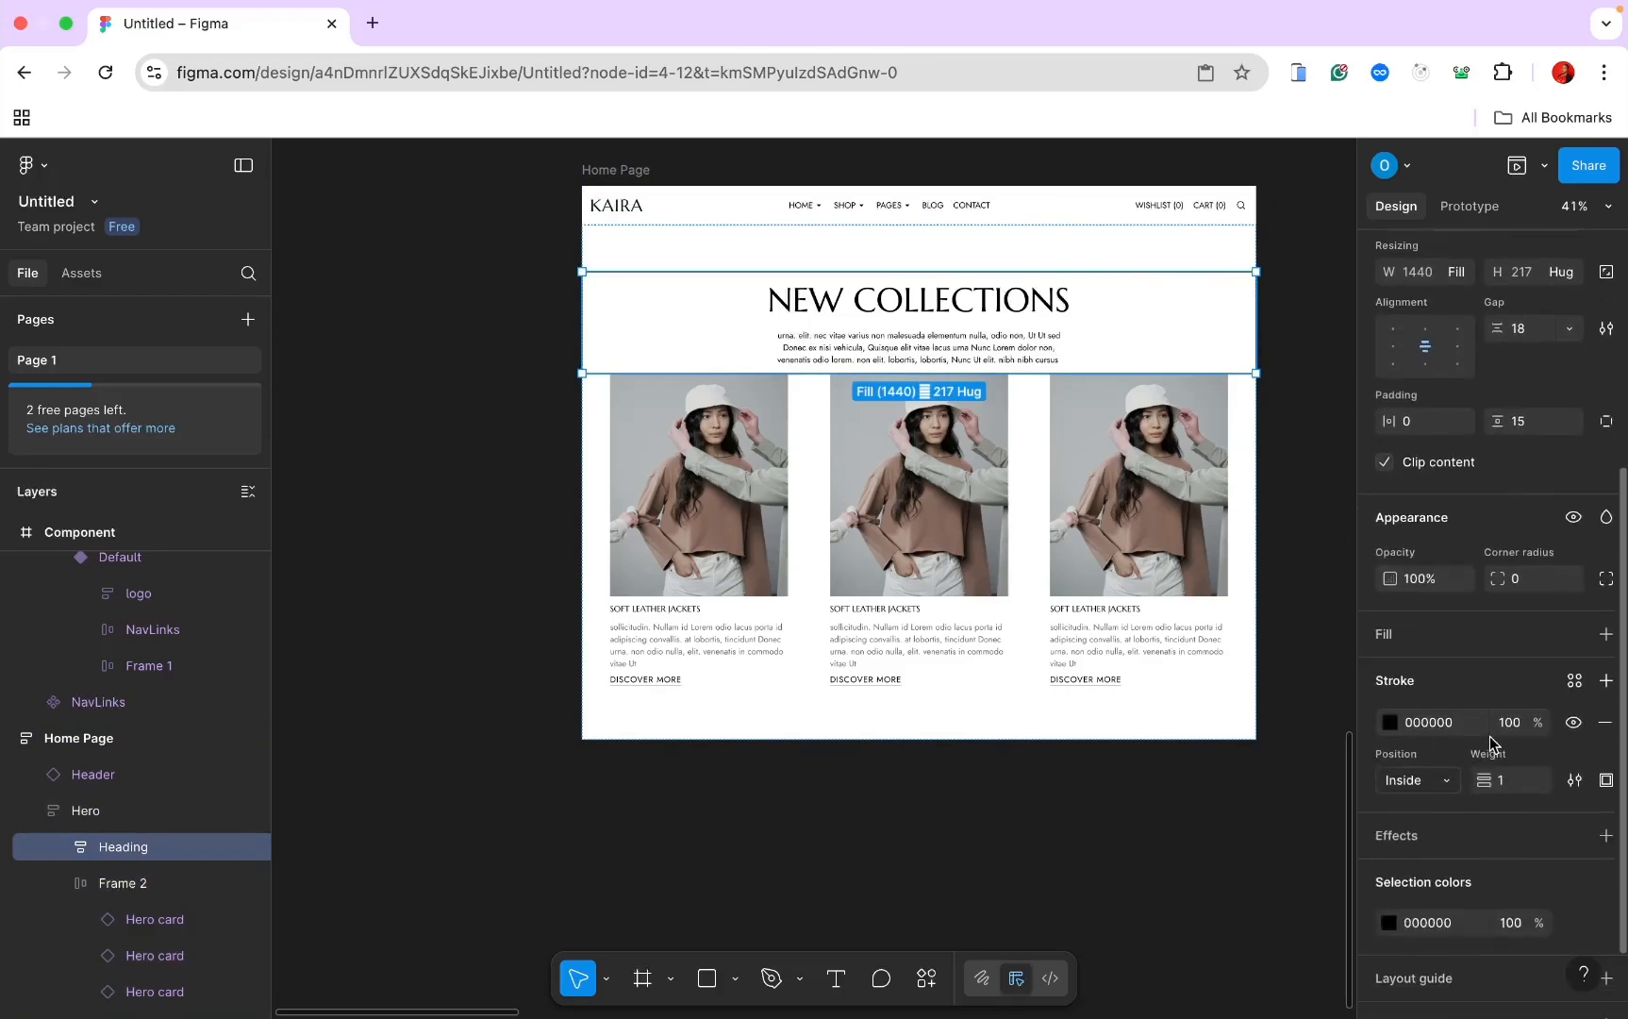
click(1605, 722)
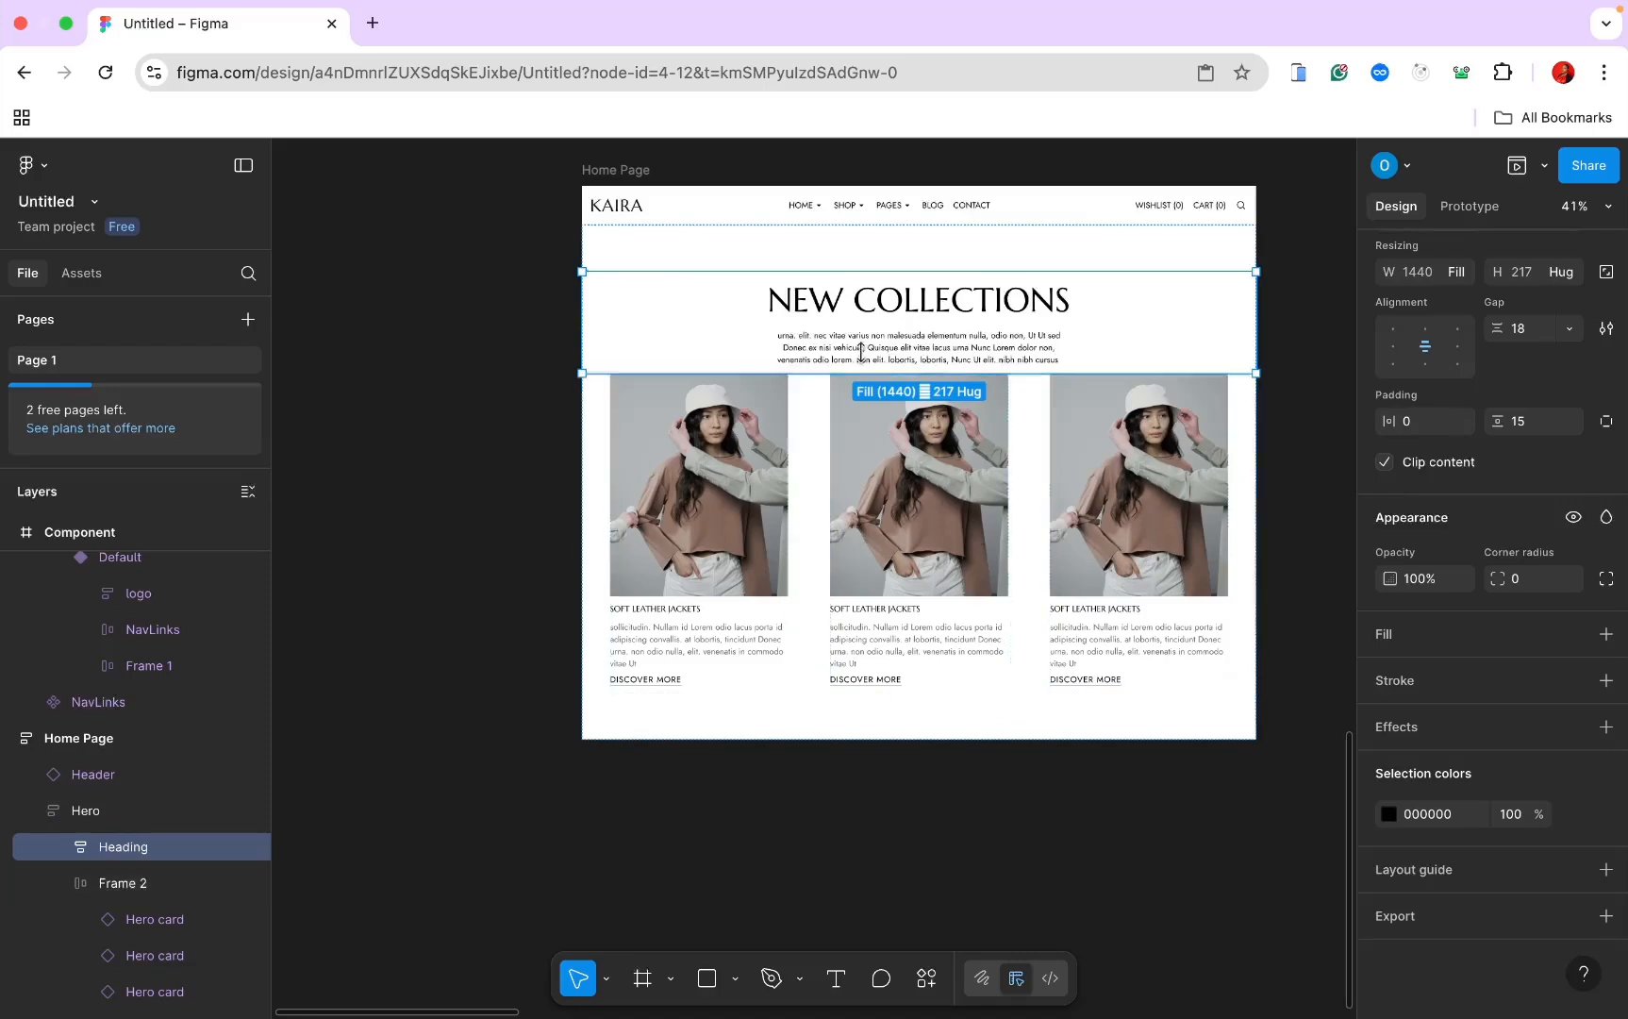
scroll(863, 386, up, 5)
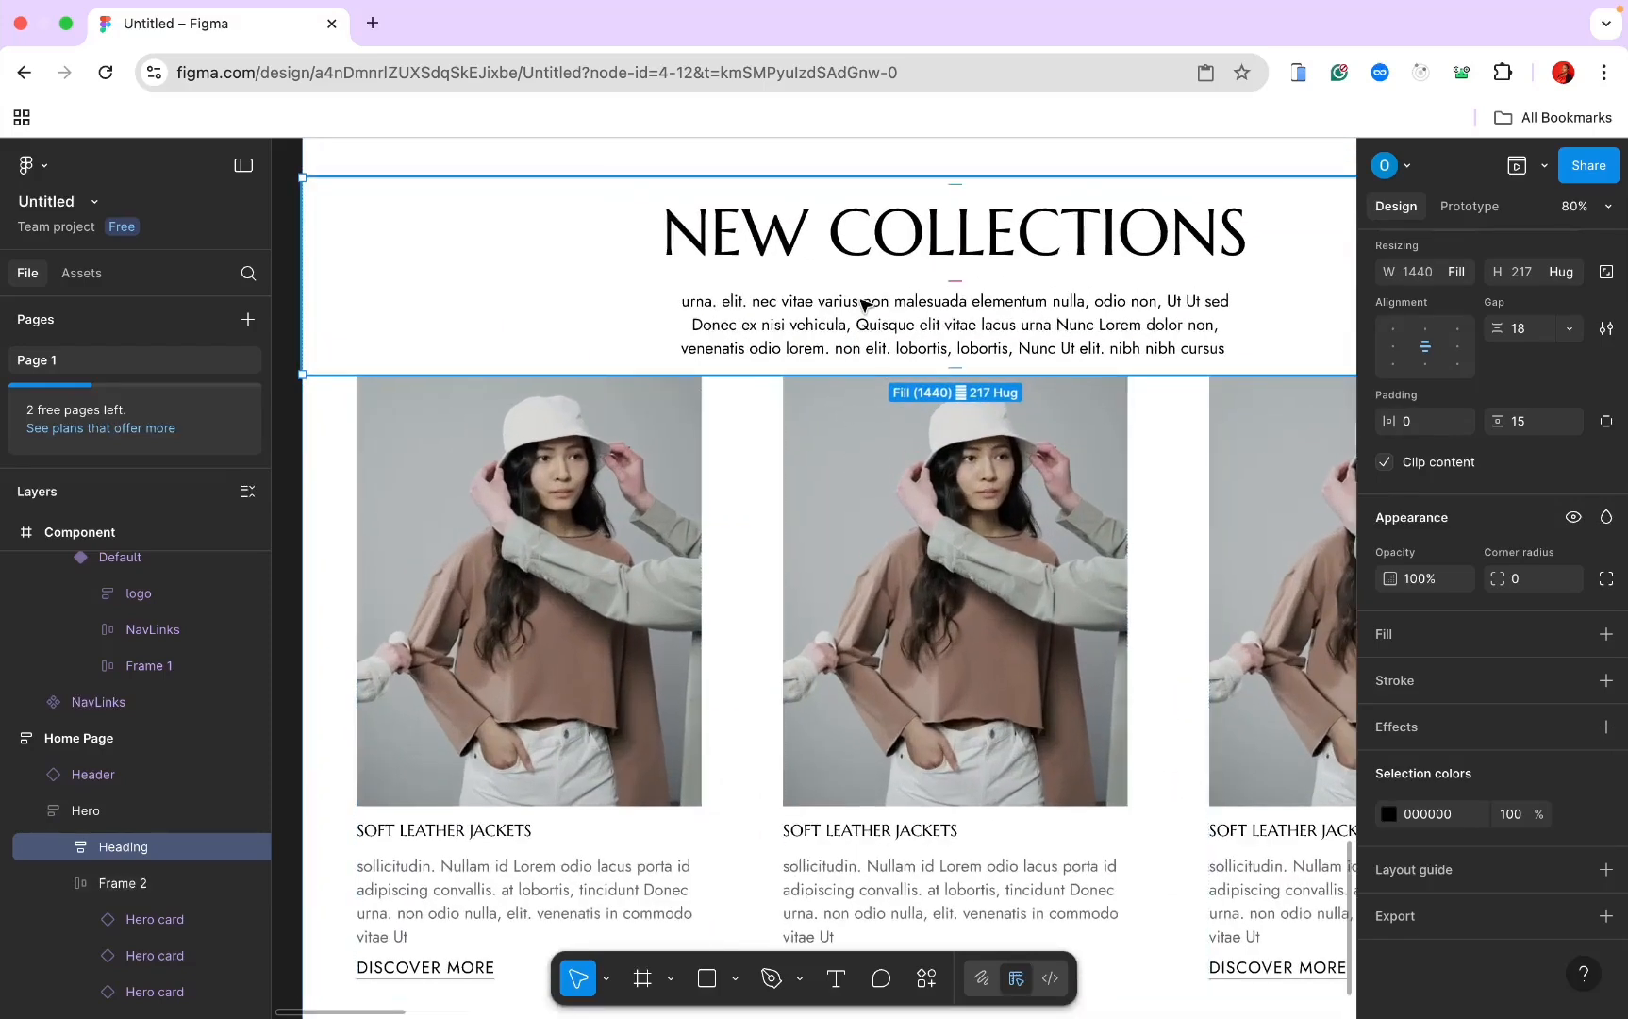
Step: Rename the Frame 2 card row layer to 'Hero Componet'
click(867, 481)
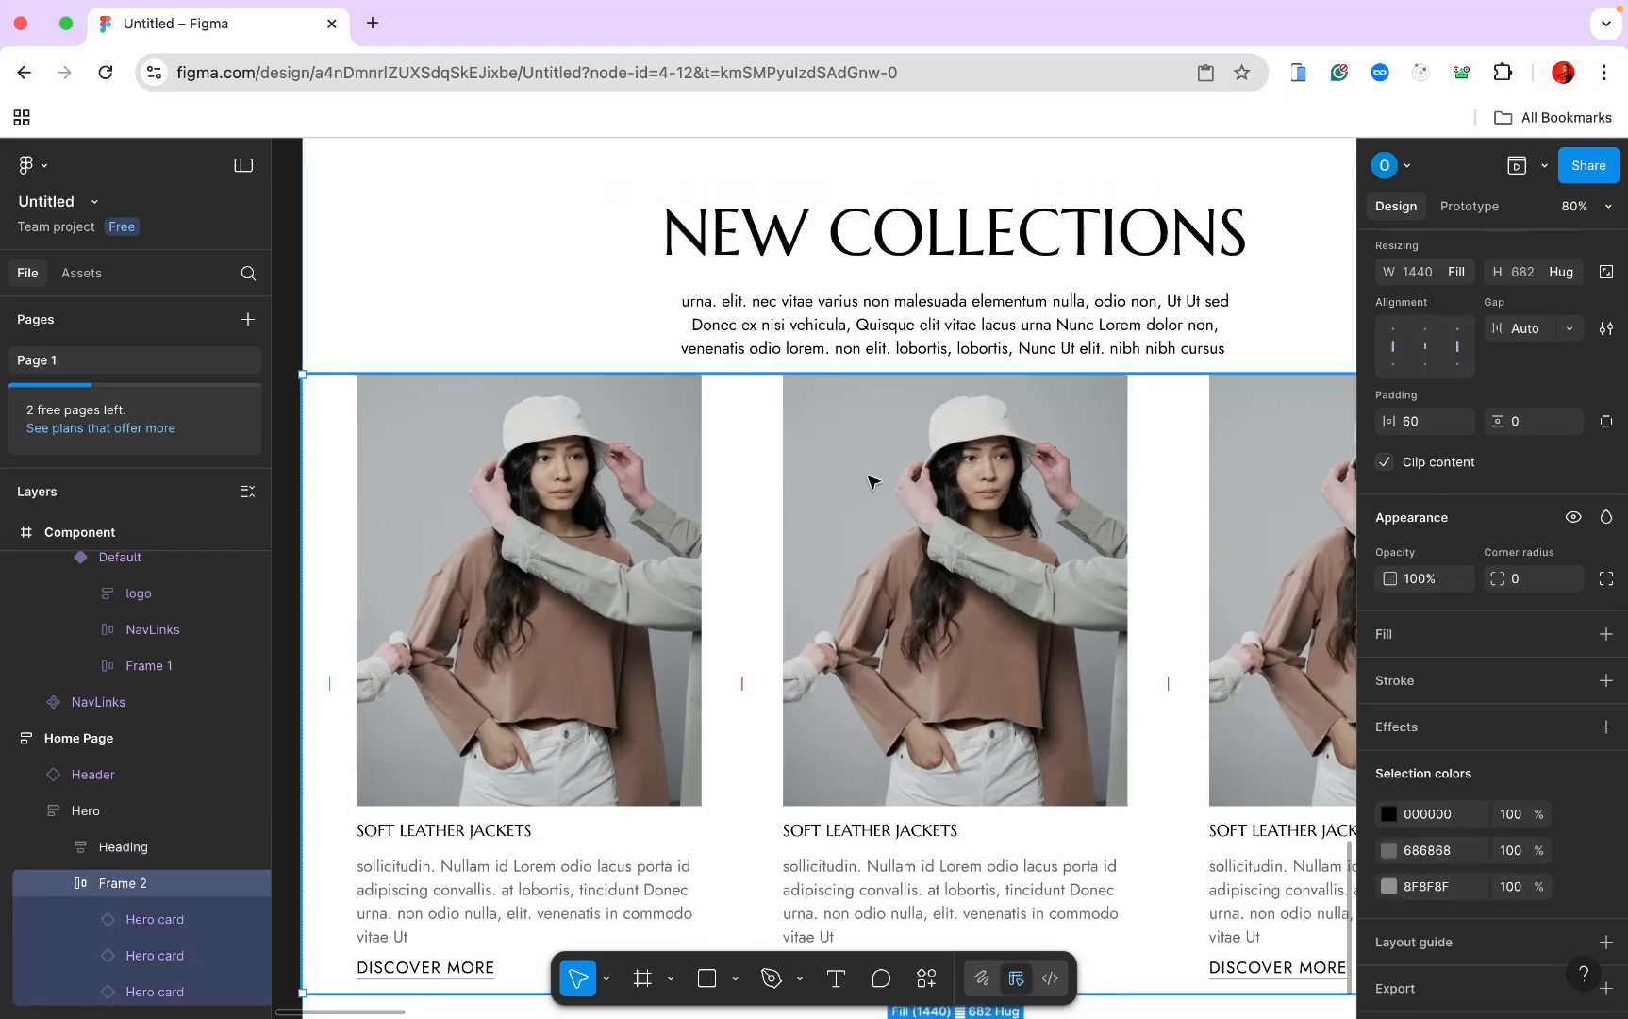
double_click(140, 883)
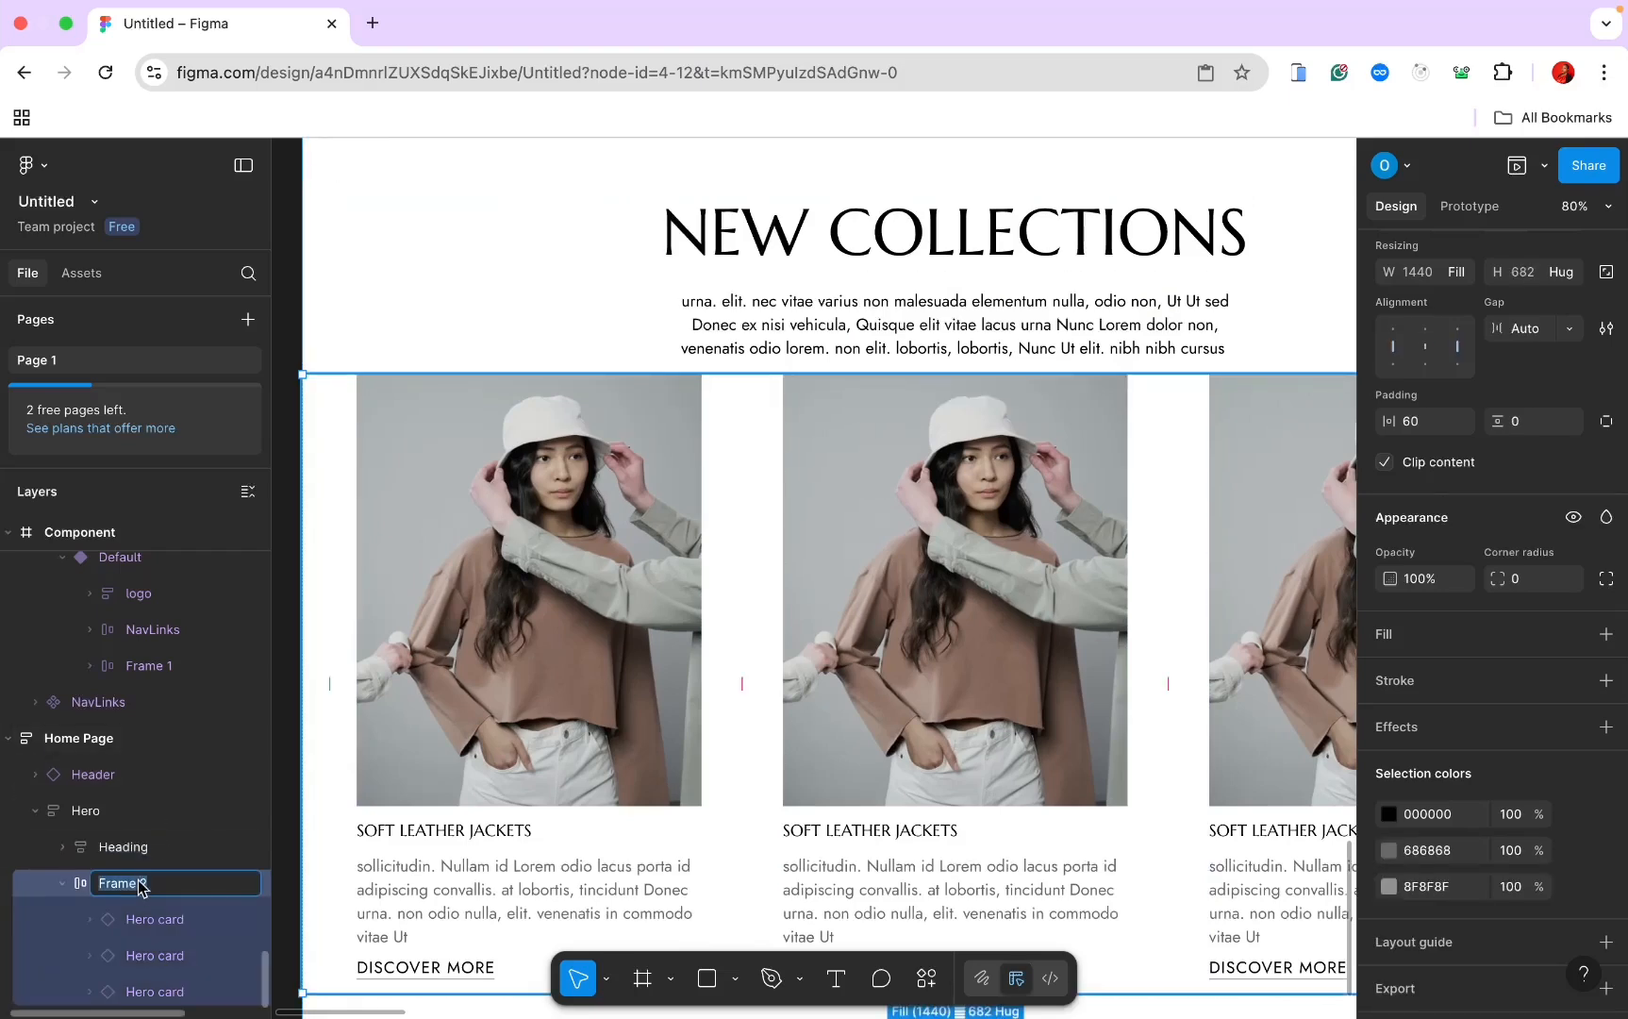
text(Hero Componet)
key(Return)
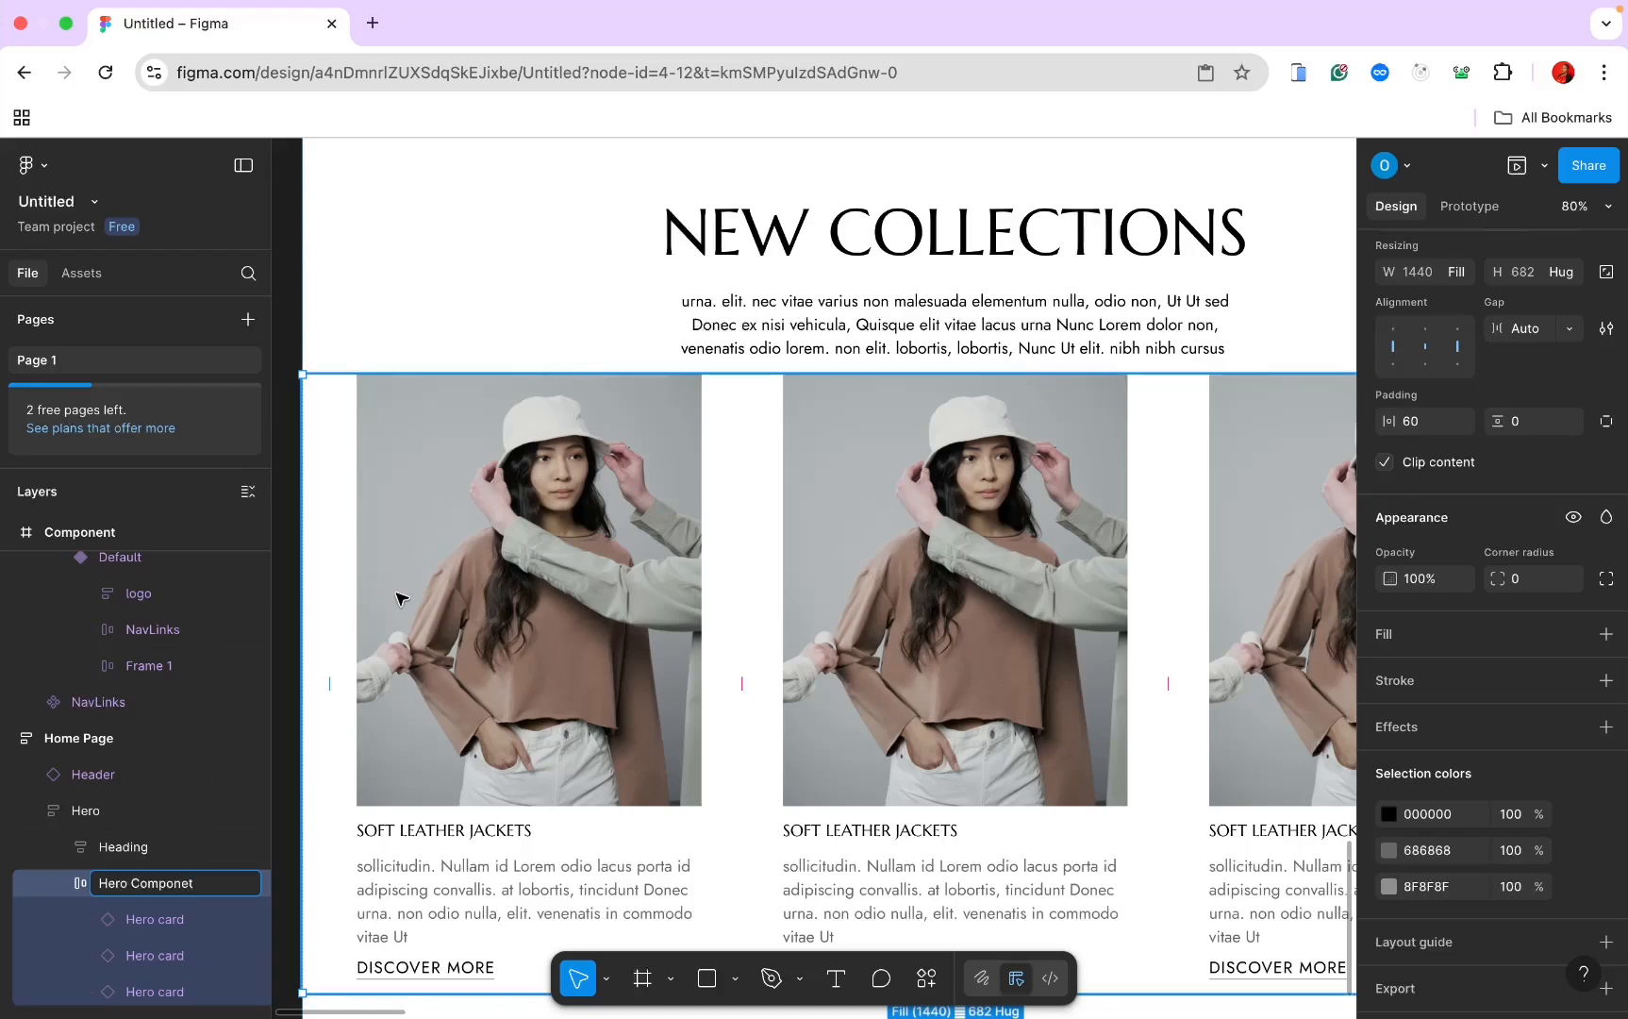
Step: Set the Hero frame's auto layout gap to 60 between heading and cards
click(429, 236)
scroll(429, 236, down, 5)
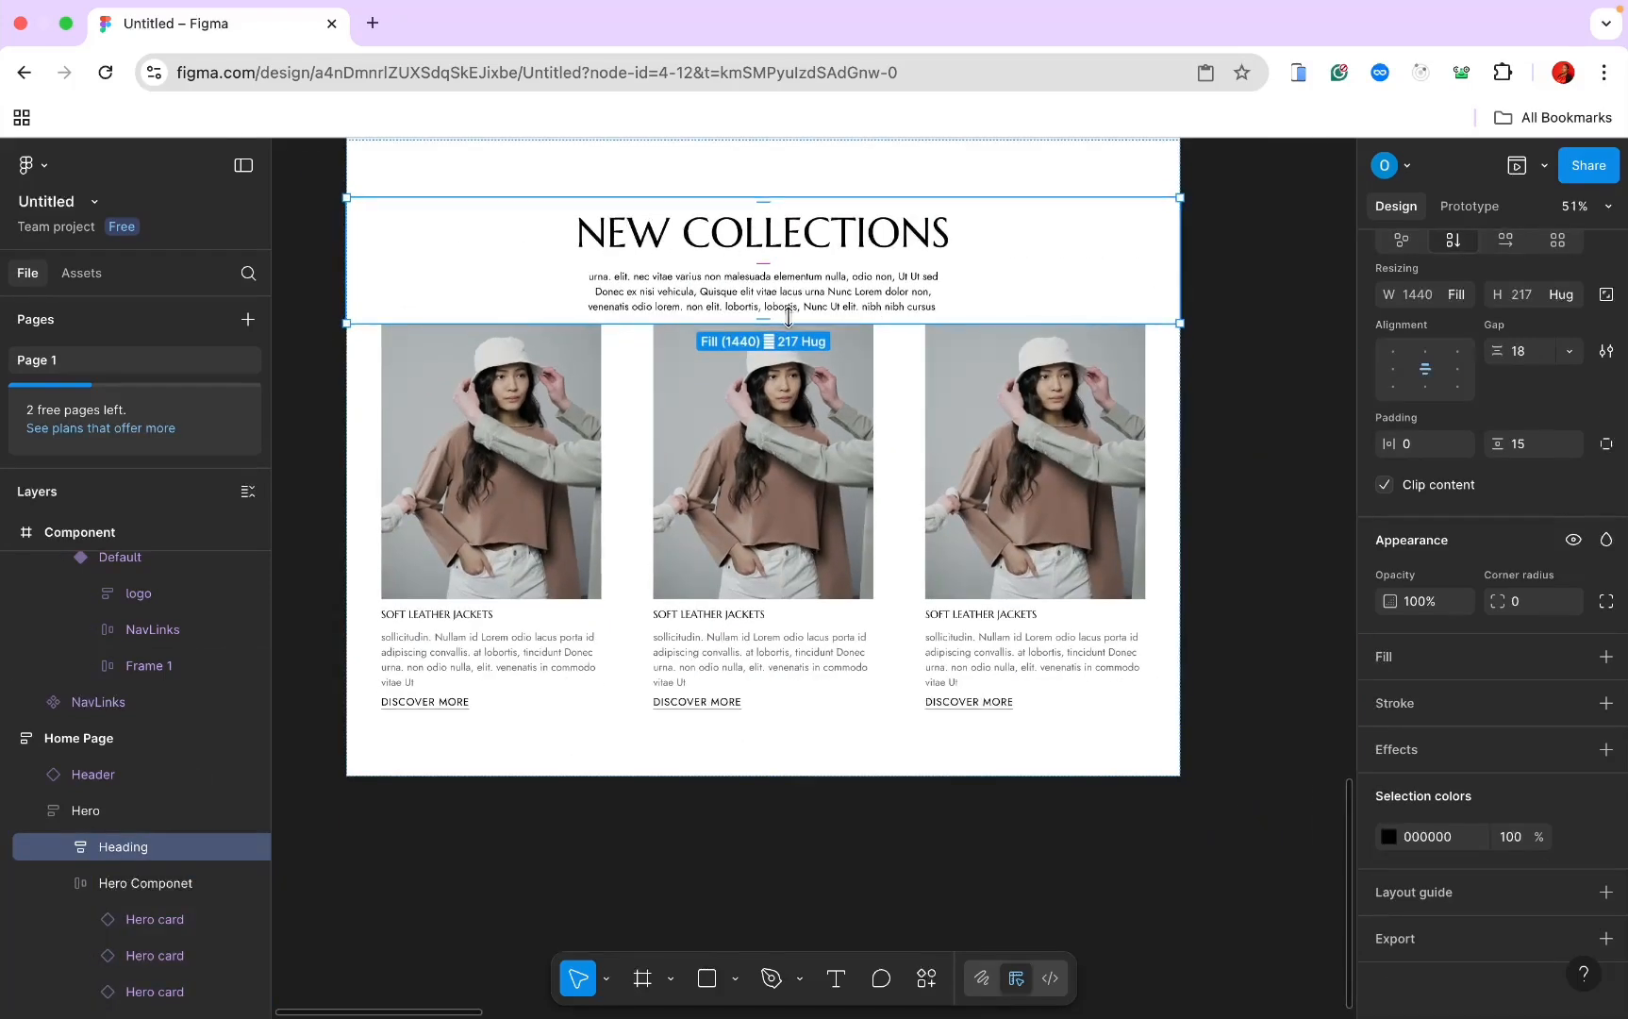
click(118, 817)
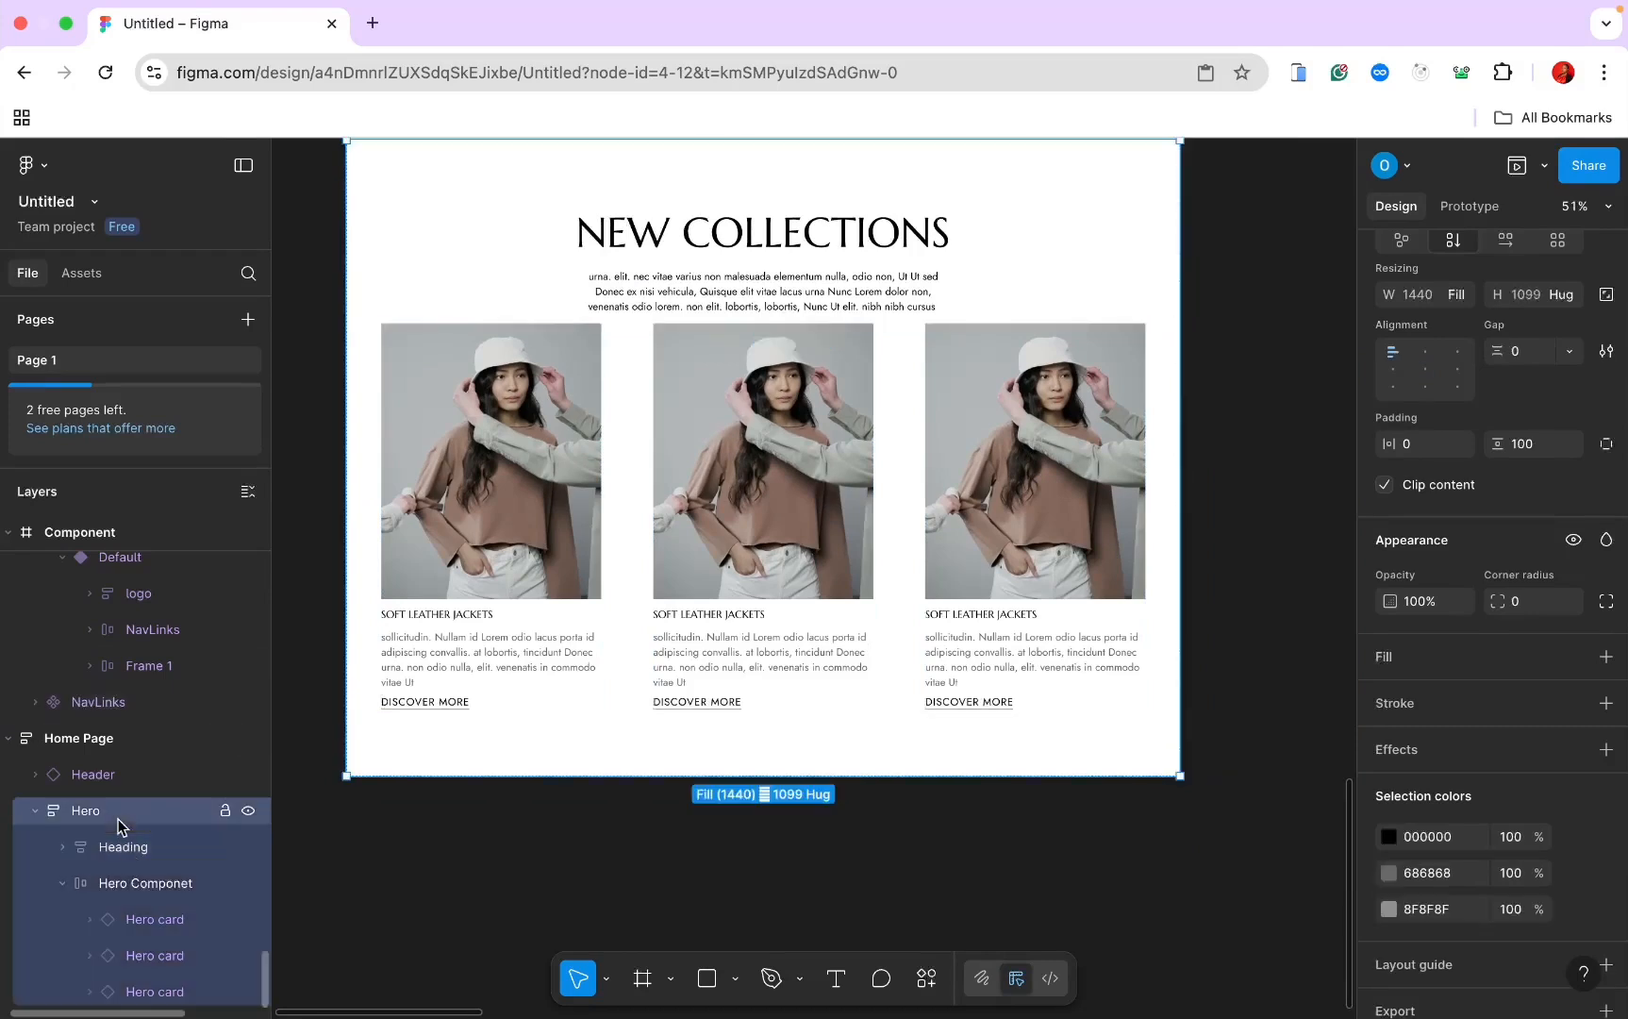
click(1520, 353)
text(60)
key(Return)
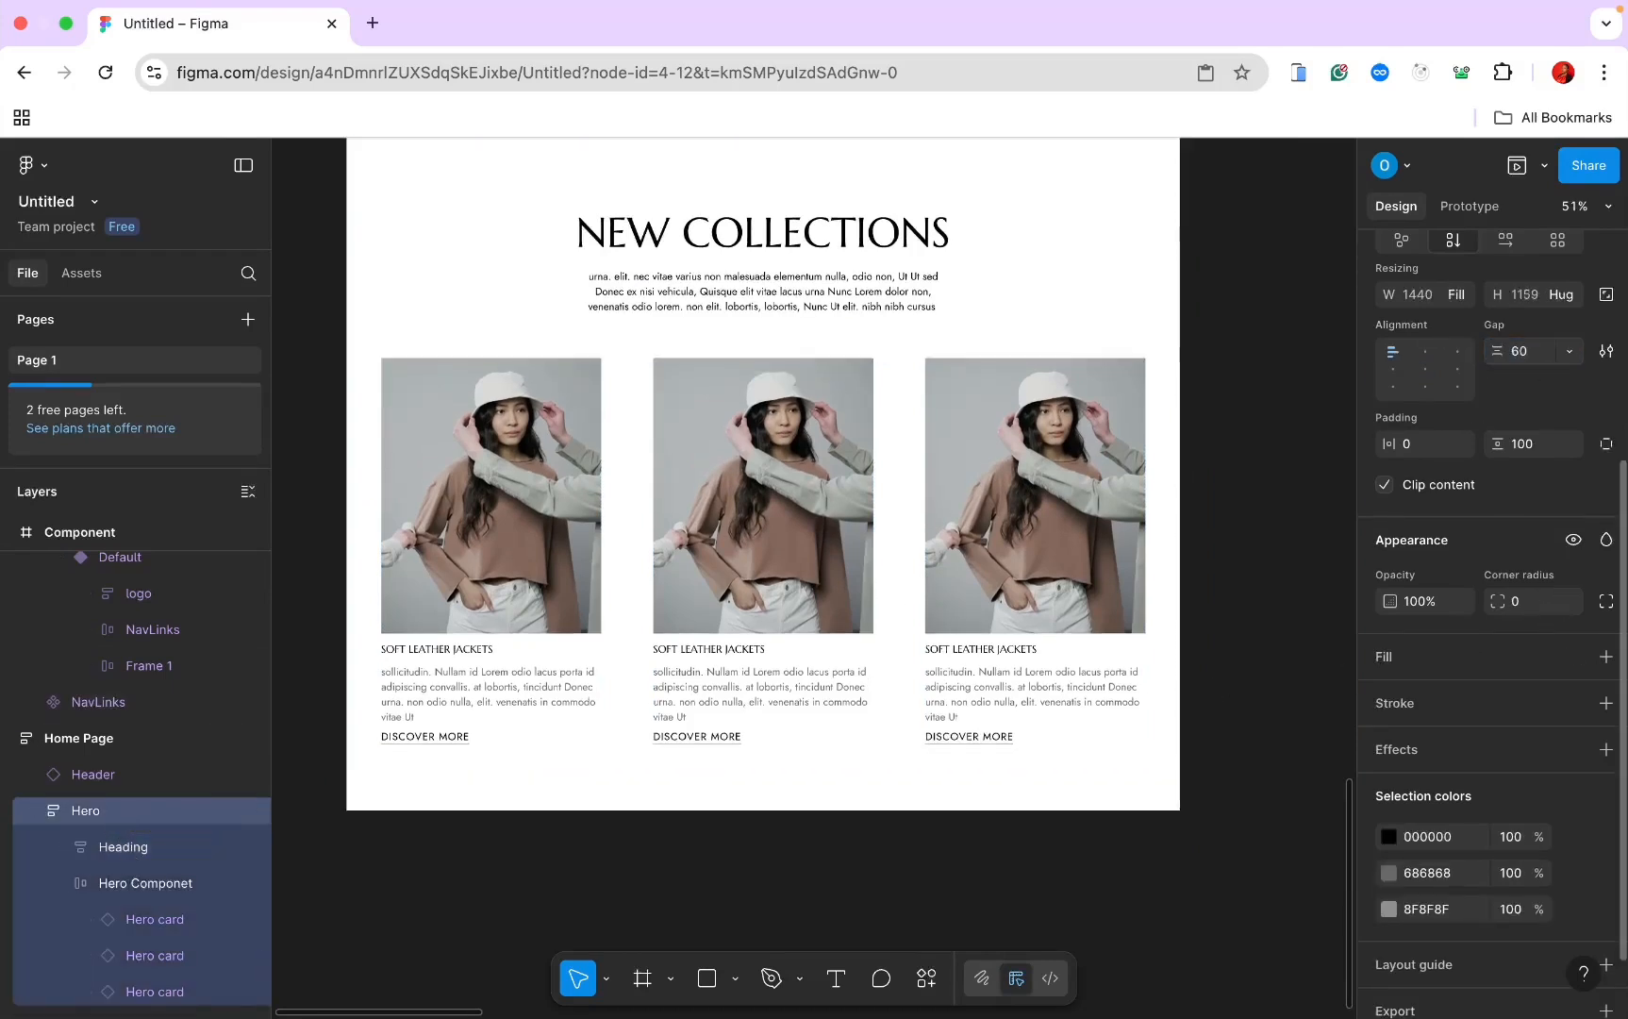
click(1213, 338)
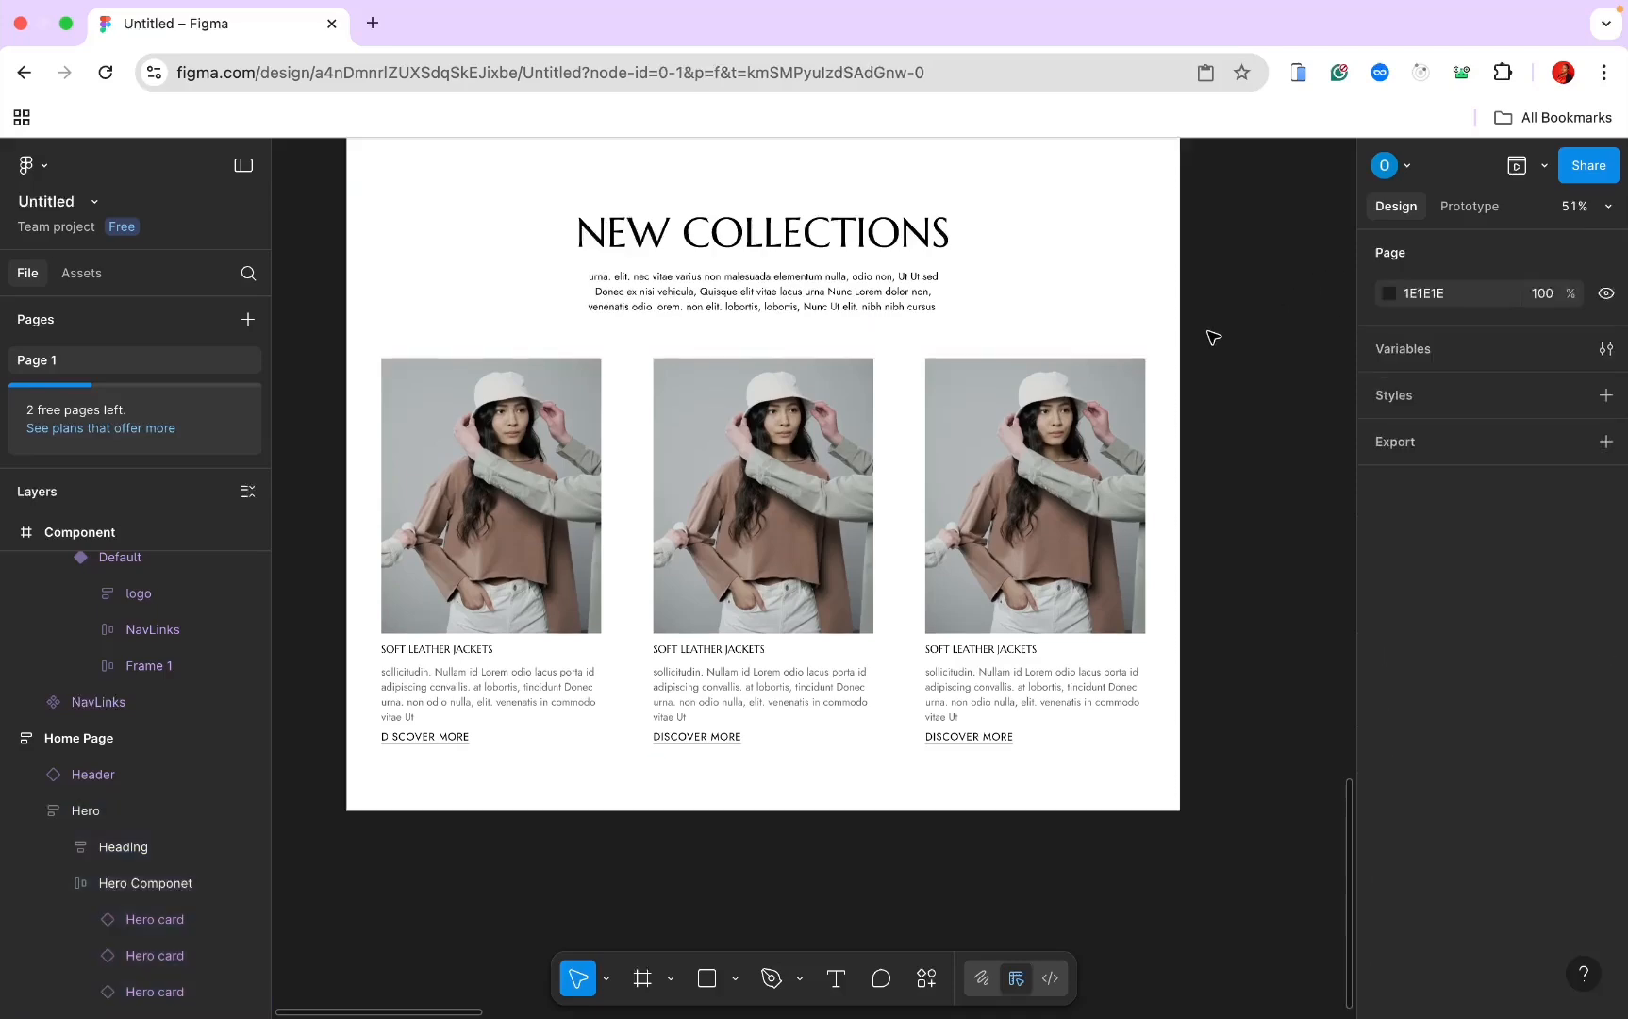
scroll(1214, 338, up, 3)
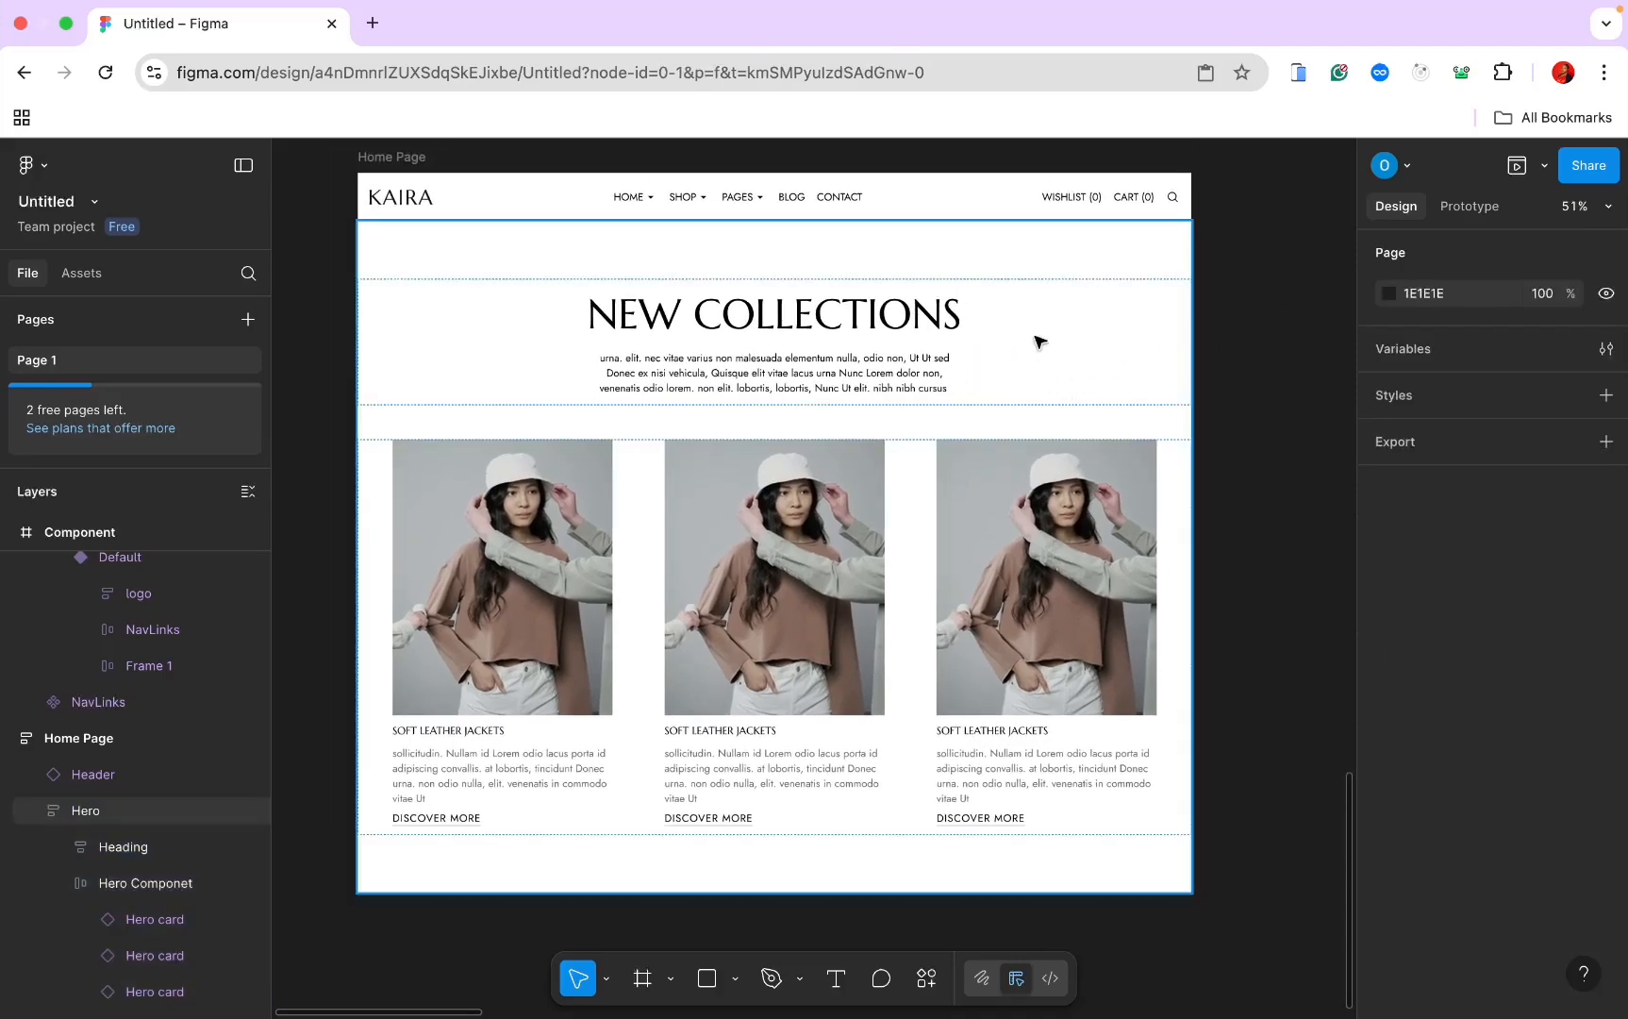
scroll(1132, 389, down, 3)
click(1156, 413)
scroll(1155, 412, up, 3)
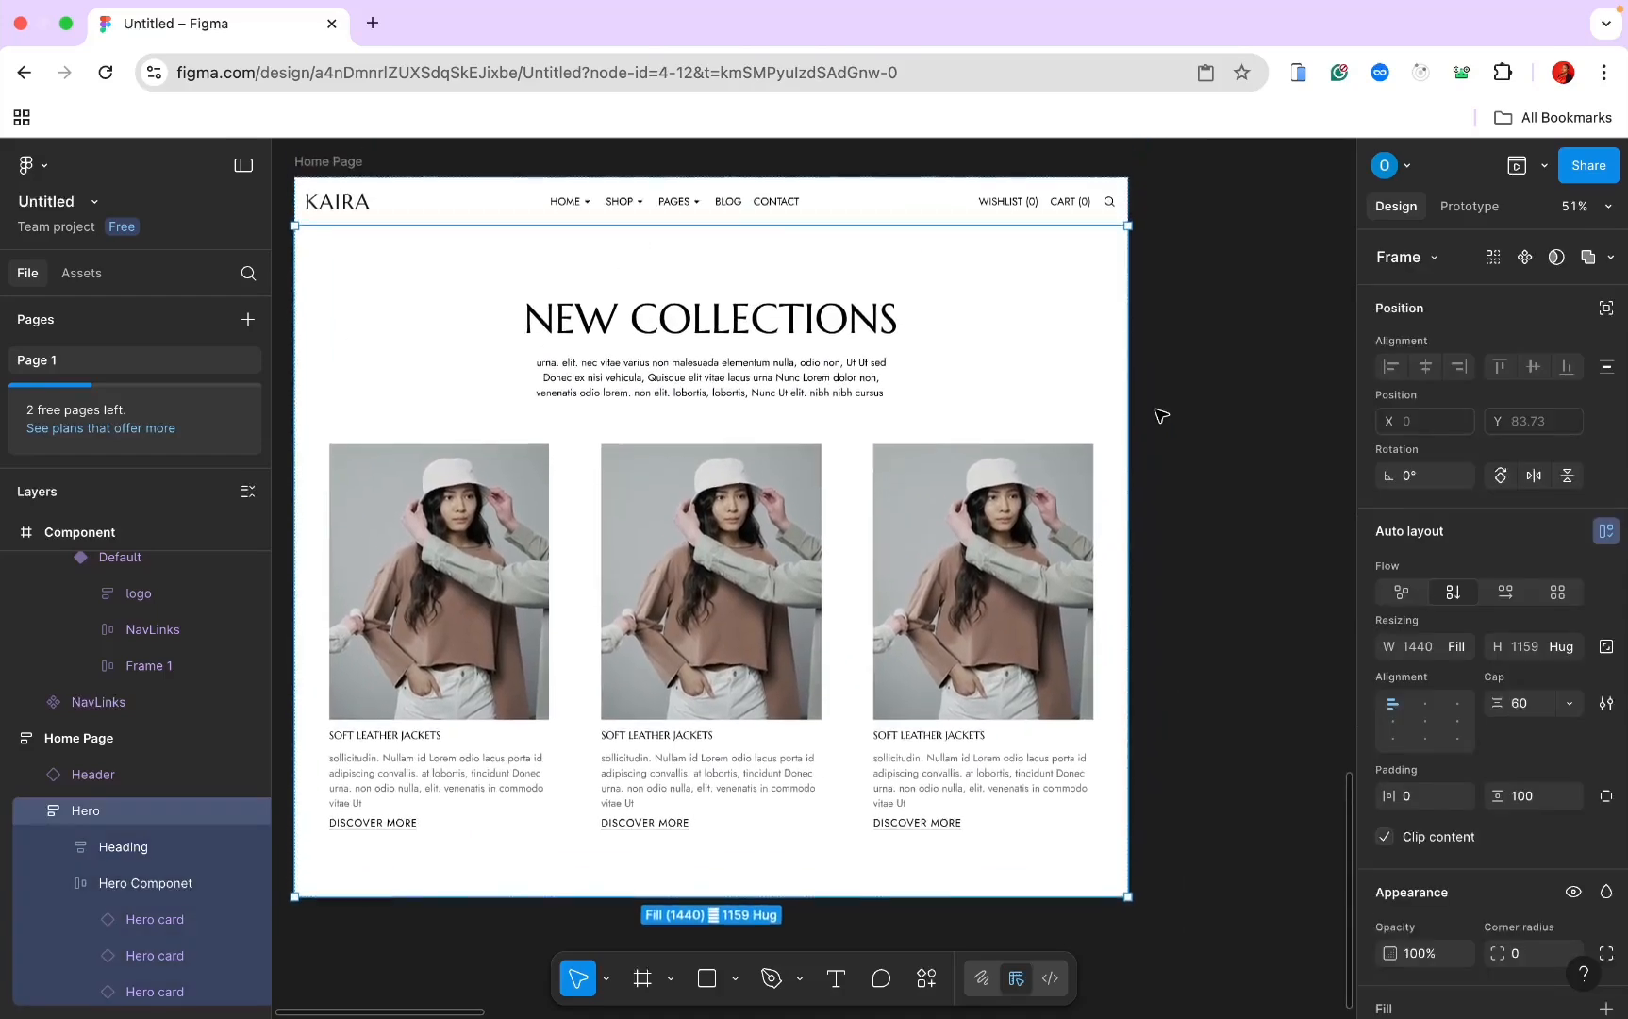
scroll(1156, 411, down, 2)
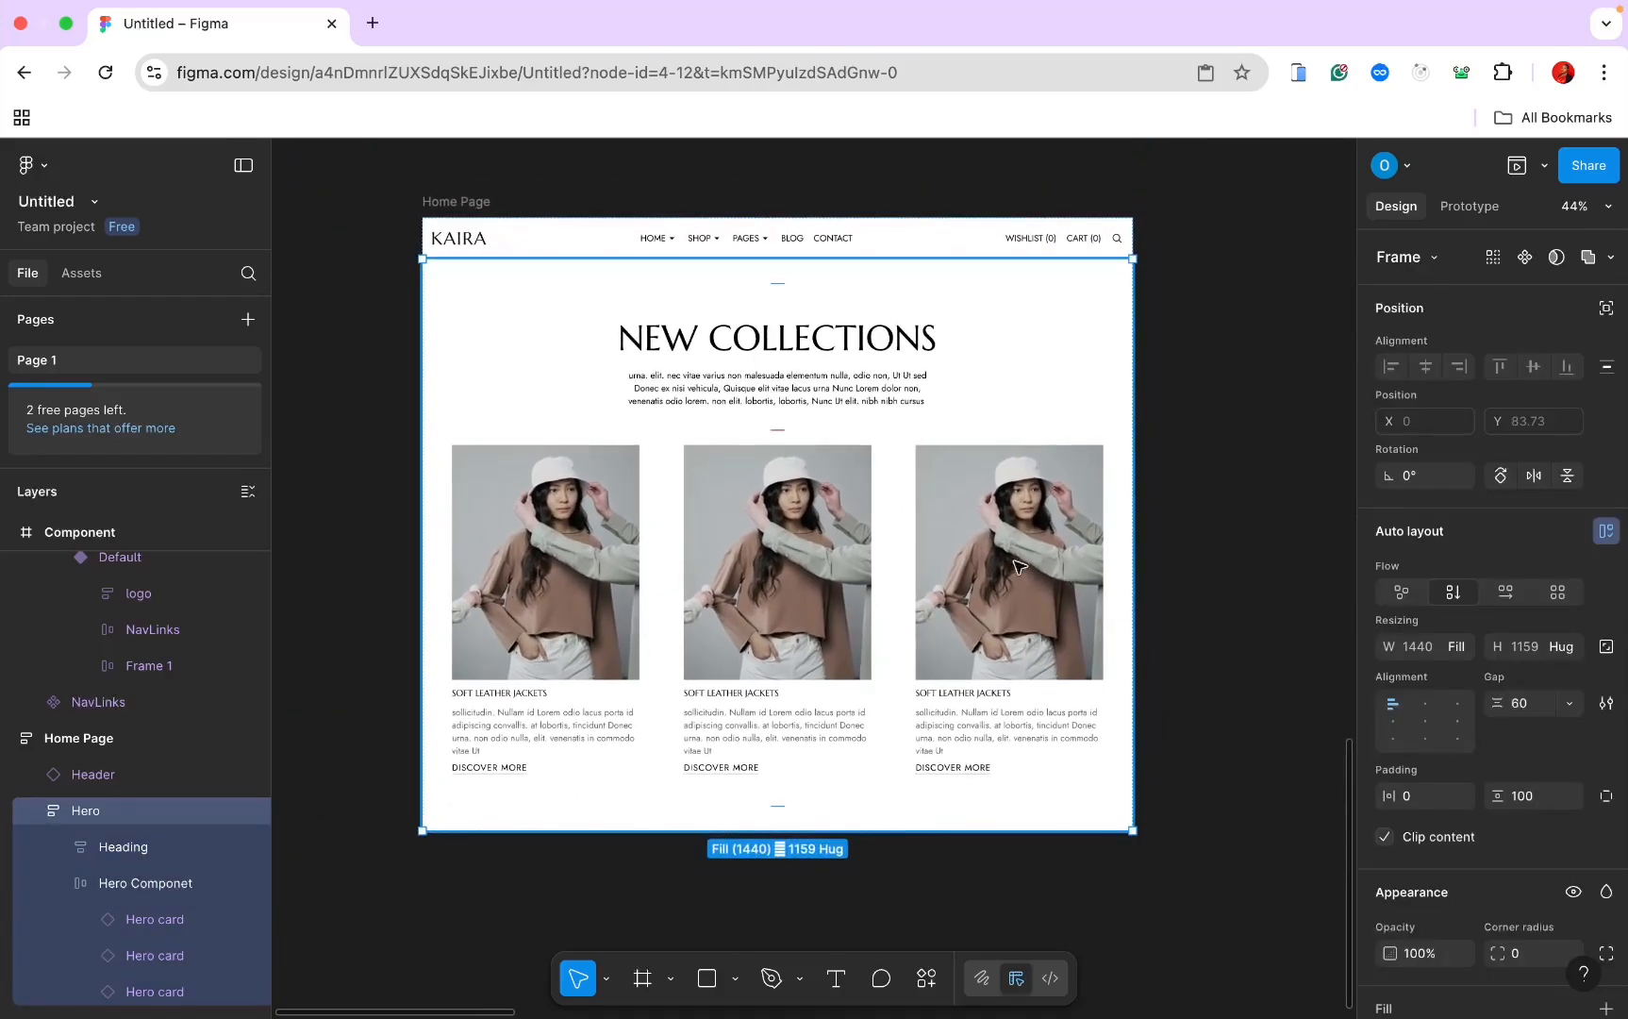
click(594, 550)
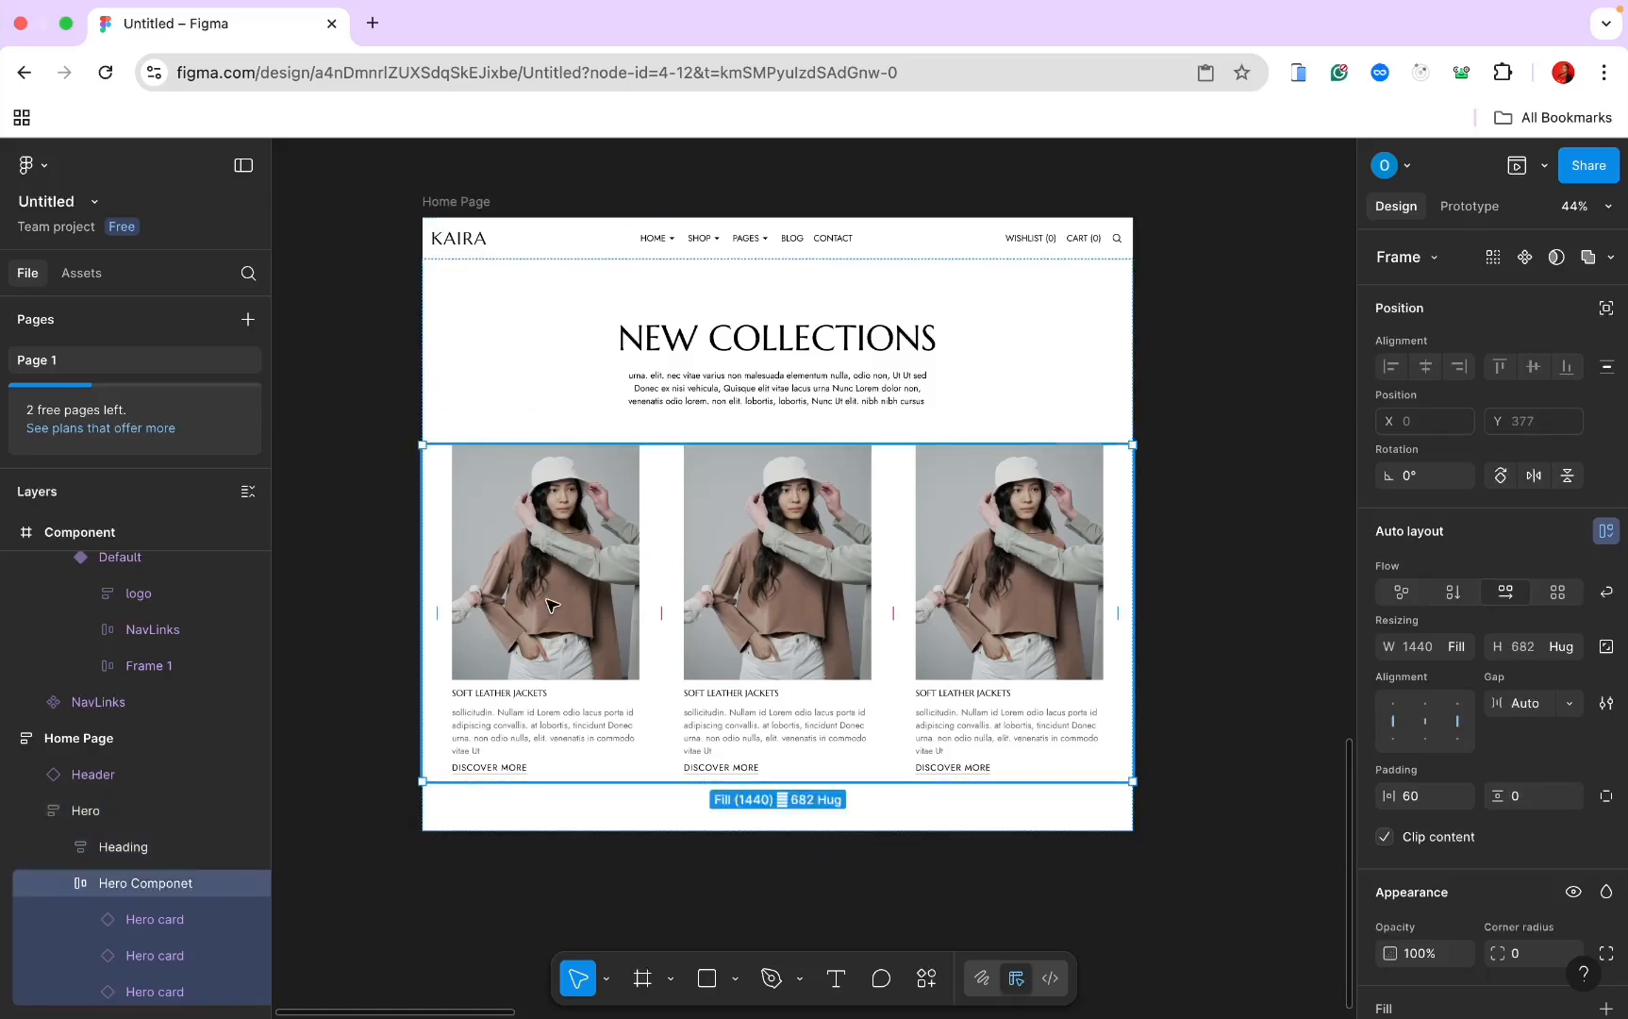
scroll(552, 605, up, 1)
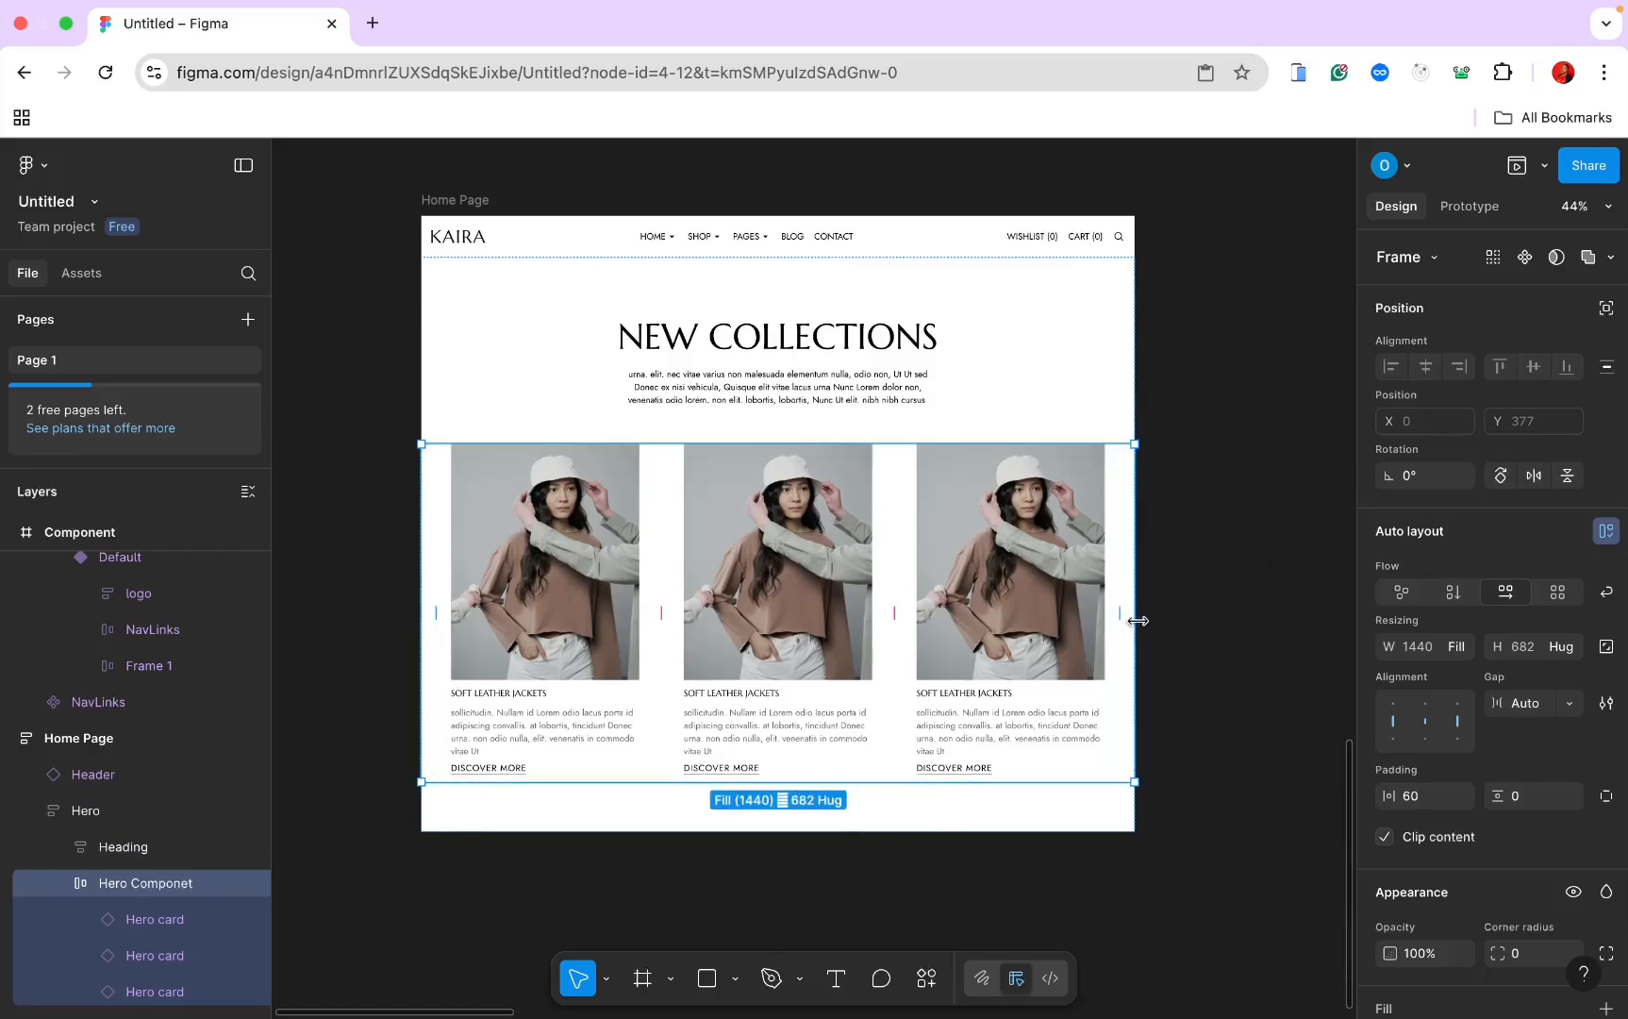
scroll(564, 585, down, 5)
scroll(564, 586, right, 10)
scroll(564, 586, up, 6)
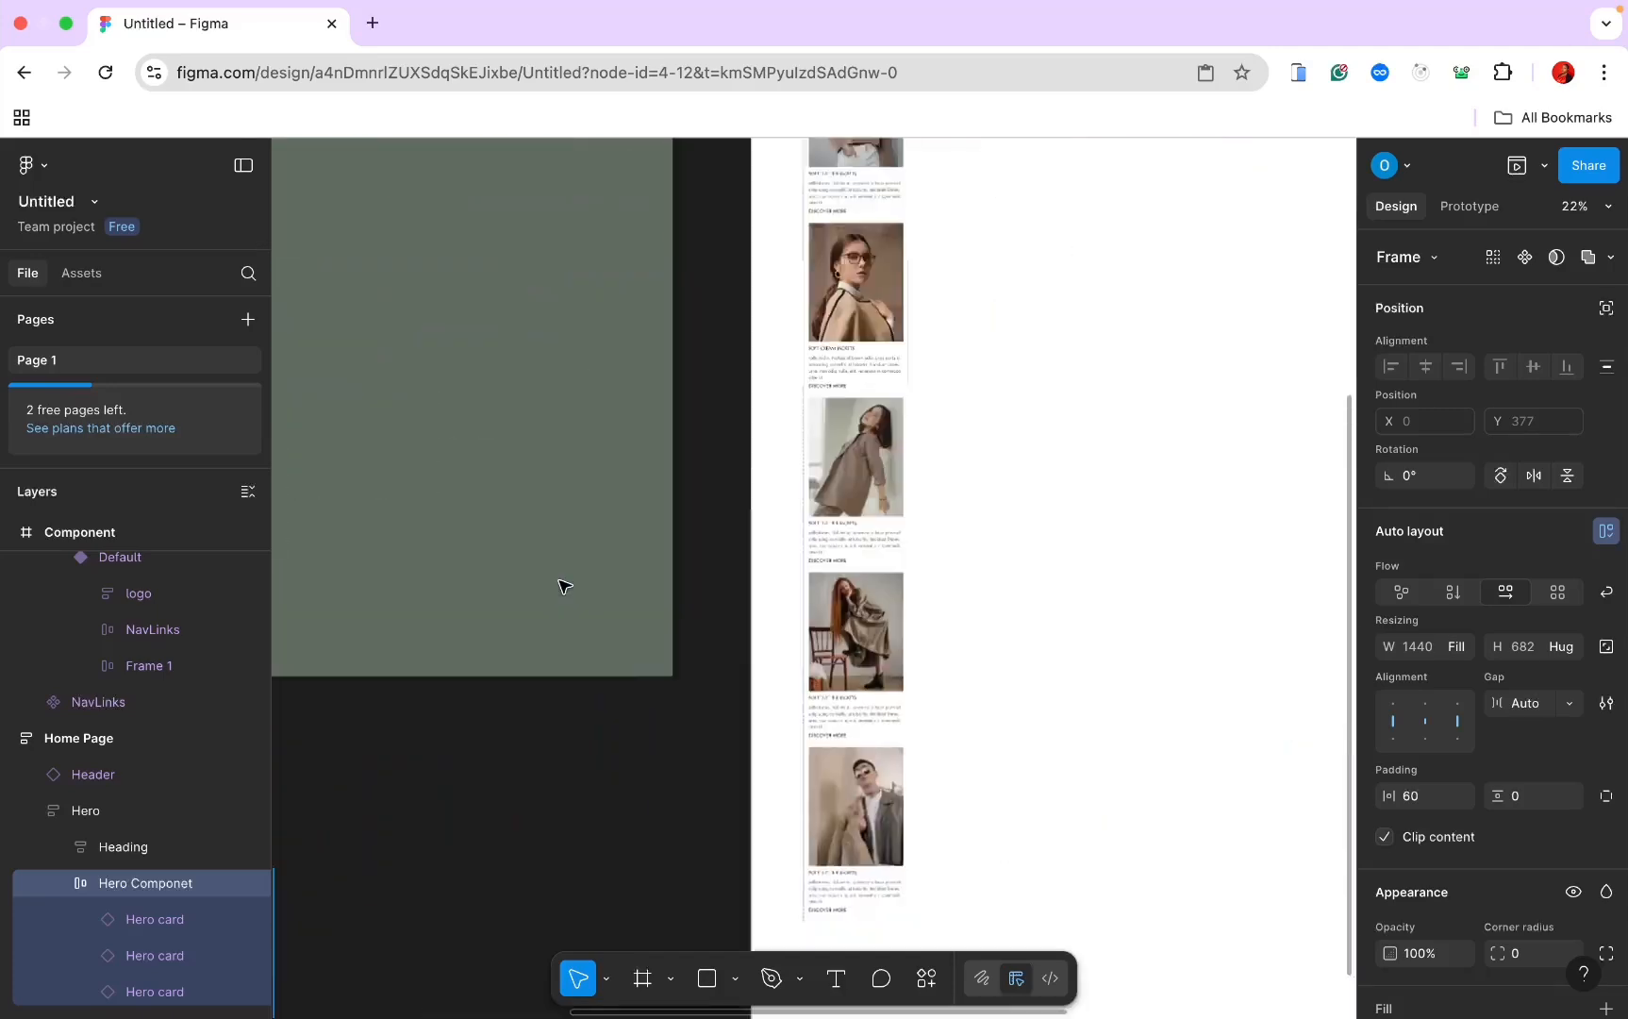
scroll(561, 585, down, 5)
scroll(561, 585, left, 2)
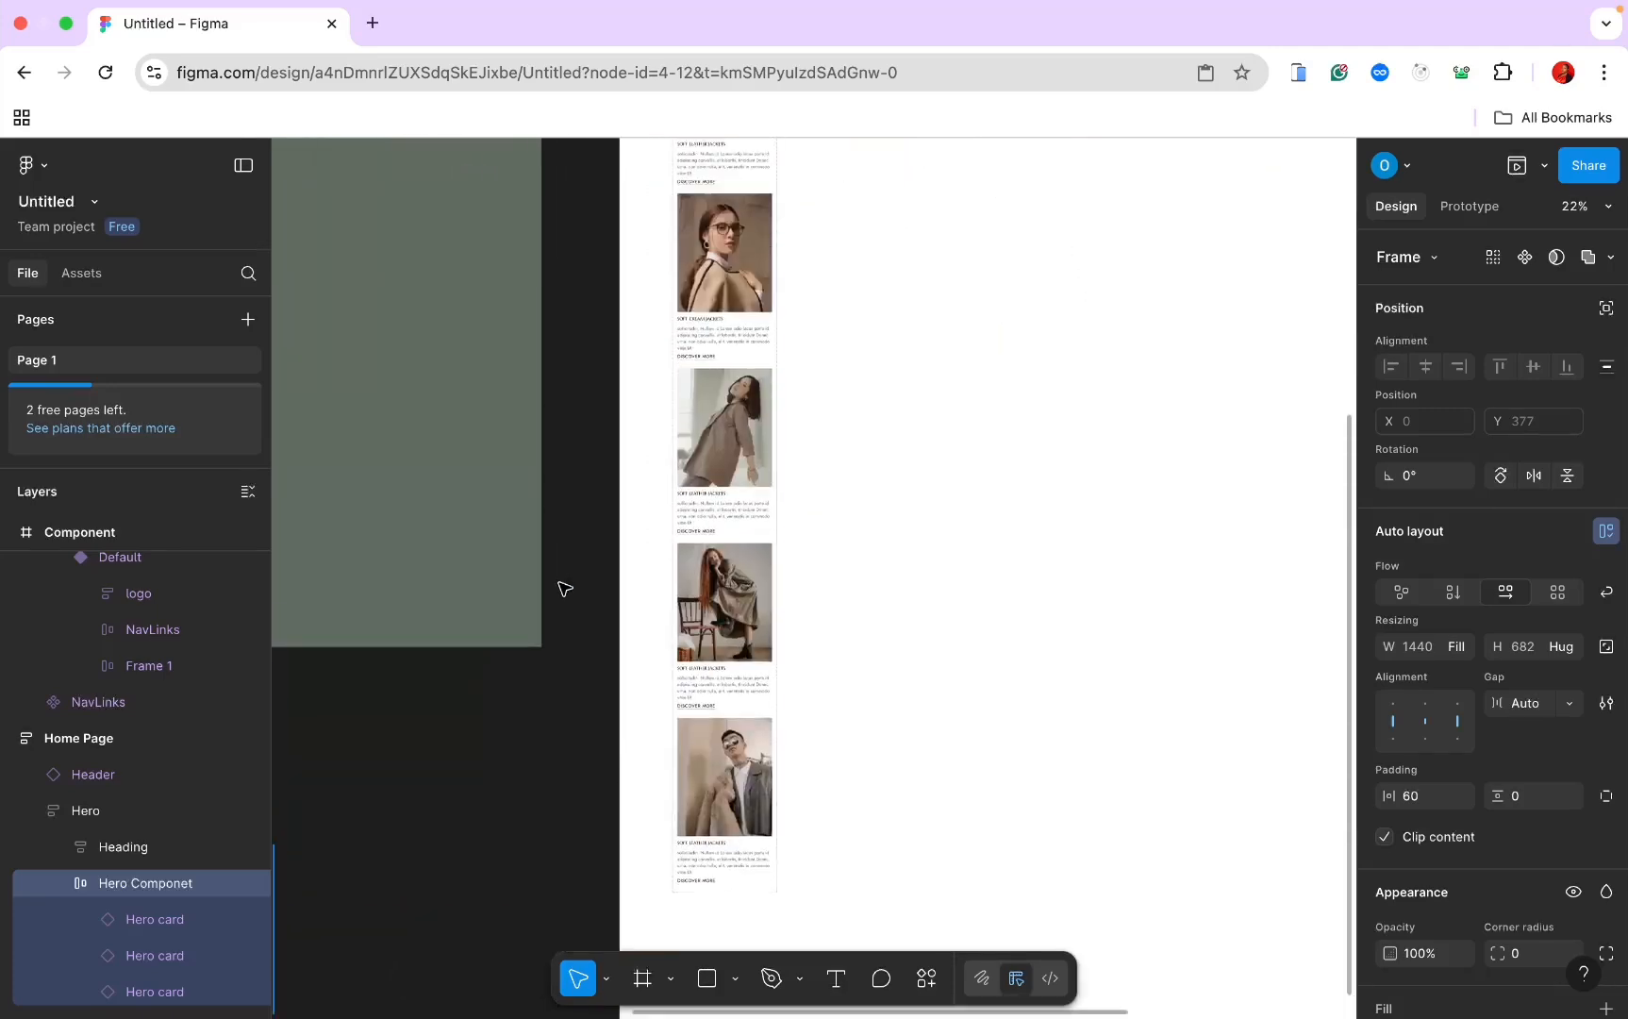
scroll(630, 346, right, 2)
scroll(635, 400, left, 2)
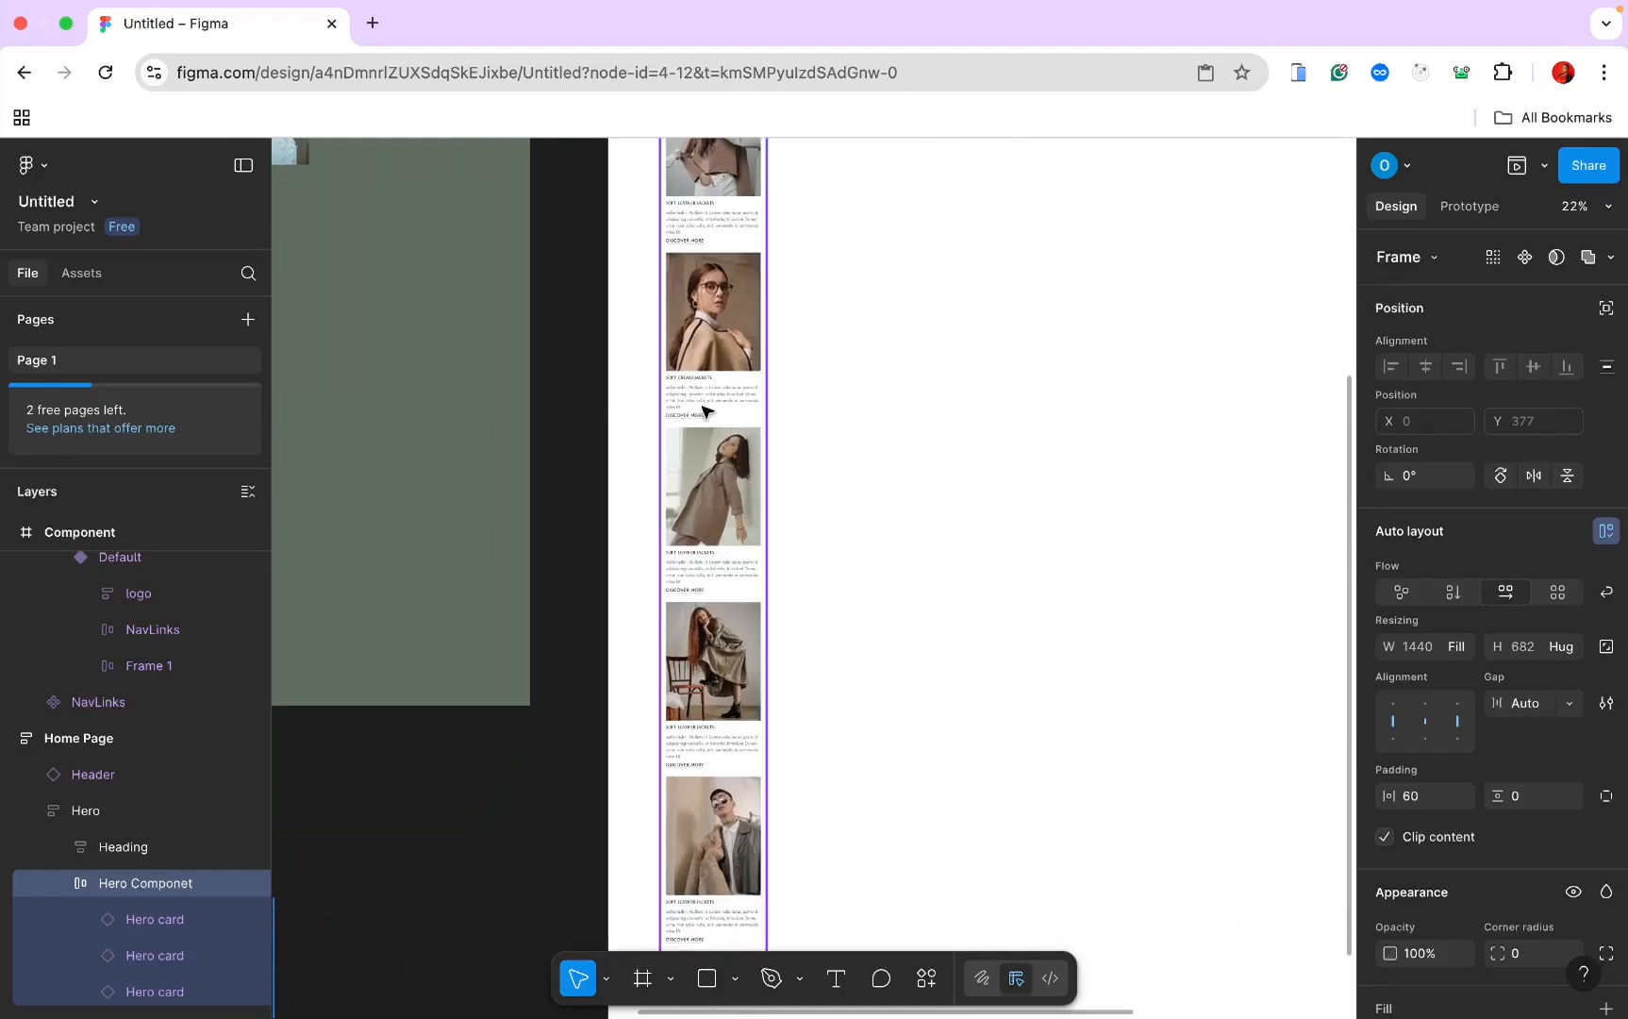
scroll(709, 411, down, 5)
scroll(708, 412, left, 8)
scroll(684, 577, up, 5)
scroll(684, 578, up, 5)
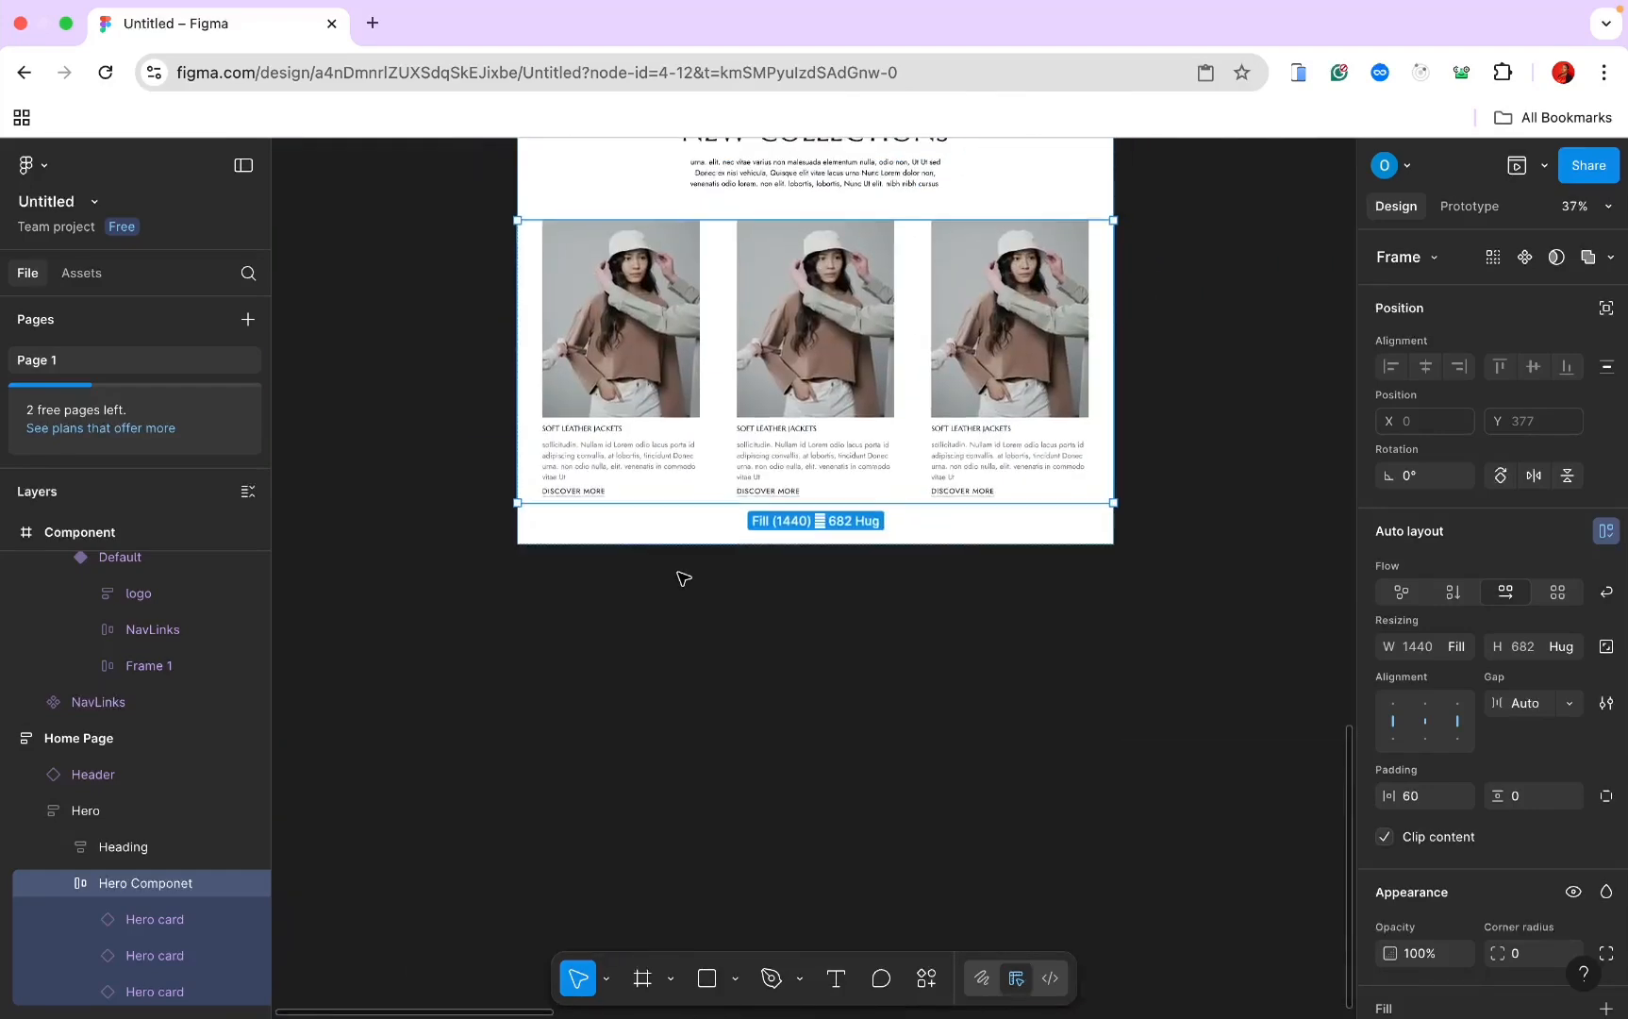
scroll(681, 573, up, 4)
scroll(681, 574, right, 1)
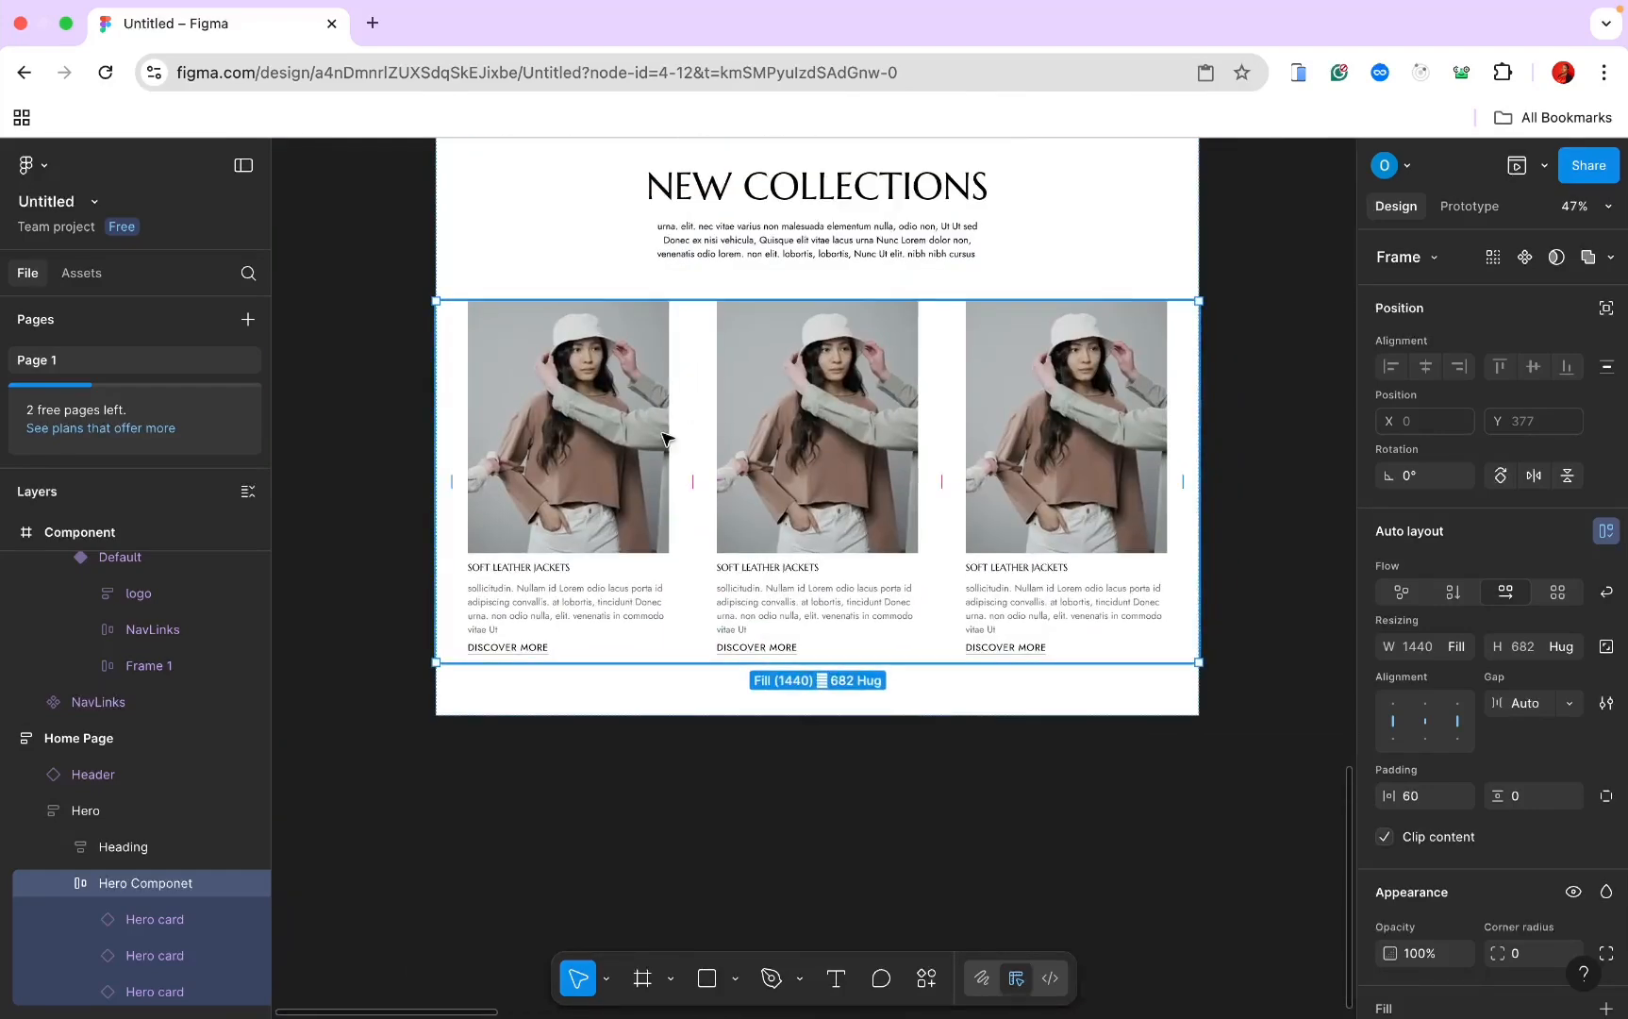
click(1246, 365)
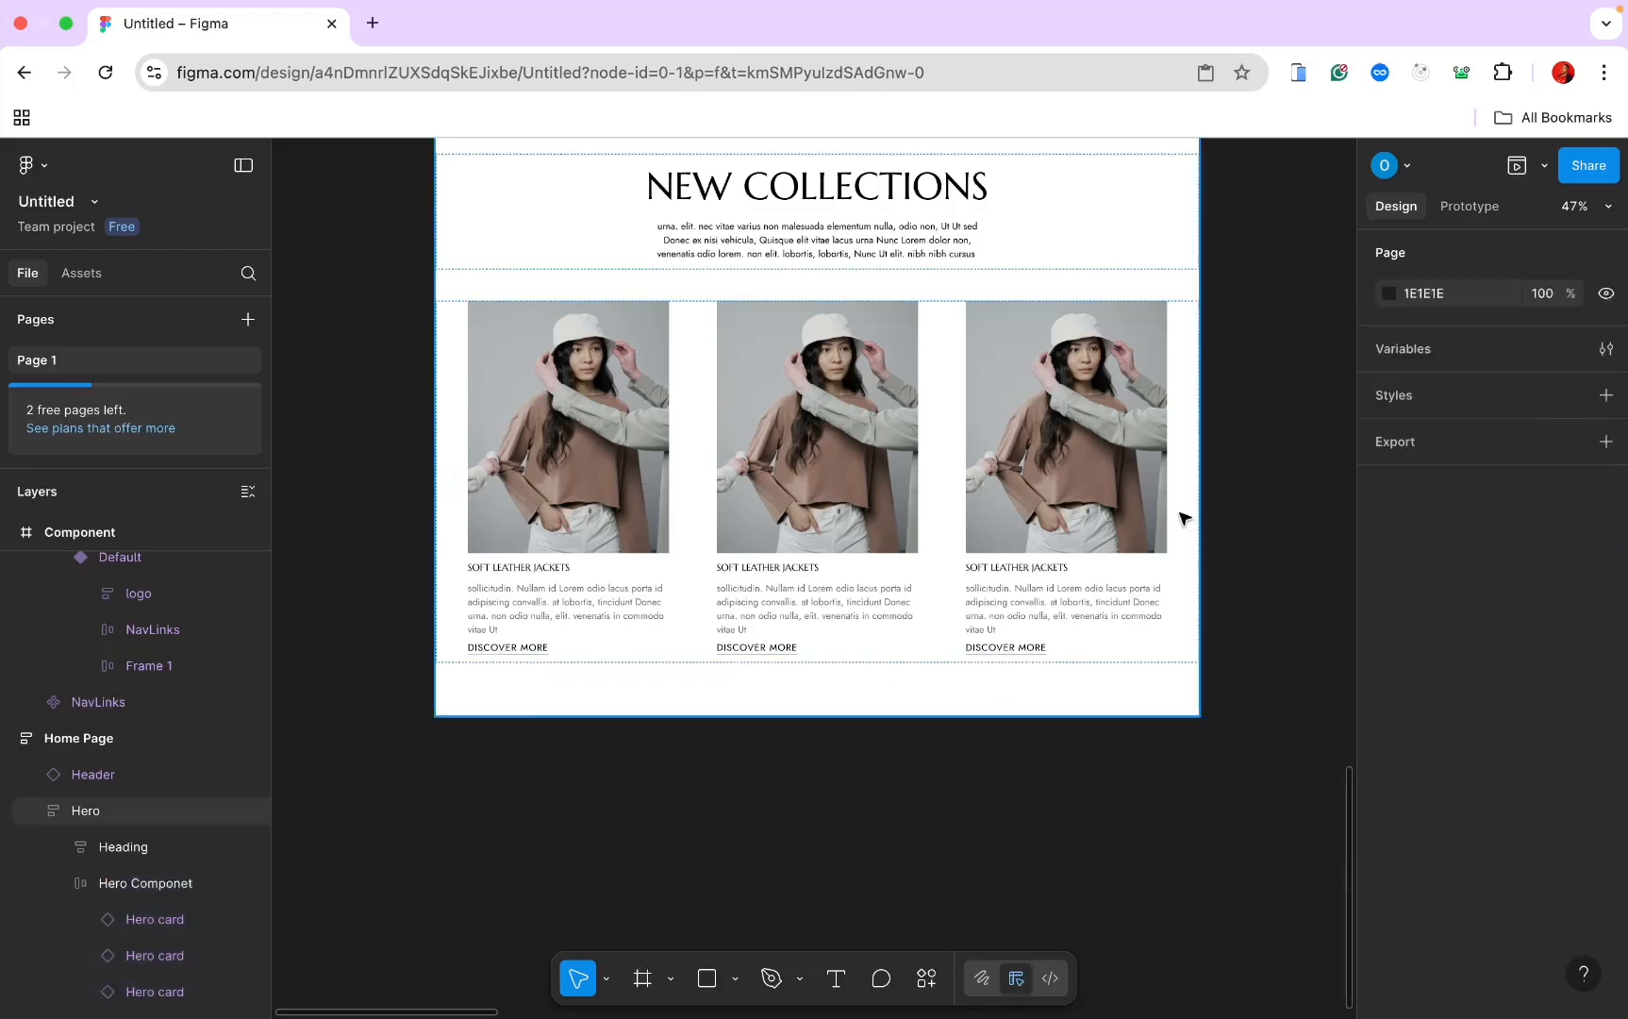
Step: Switch the middle hero card to Variant2
double_click(849, 459)
click(852, 459)
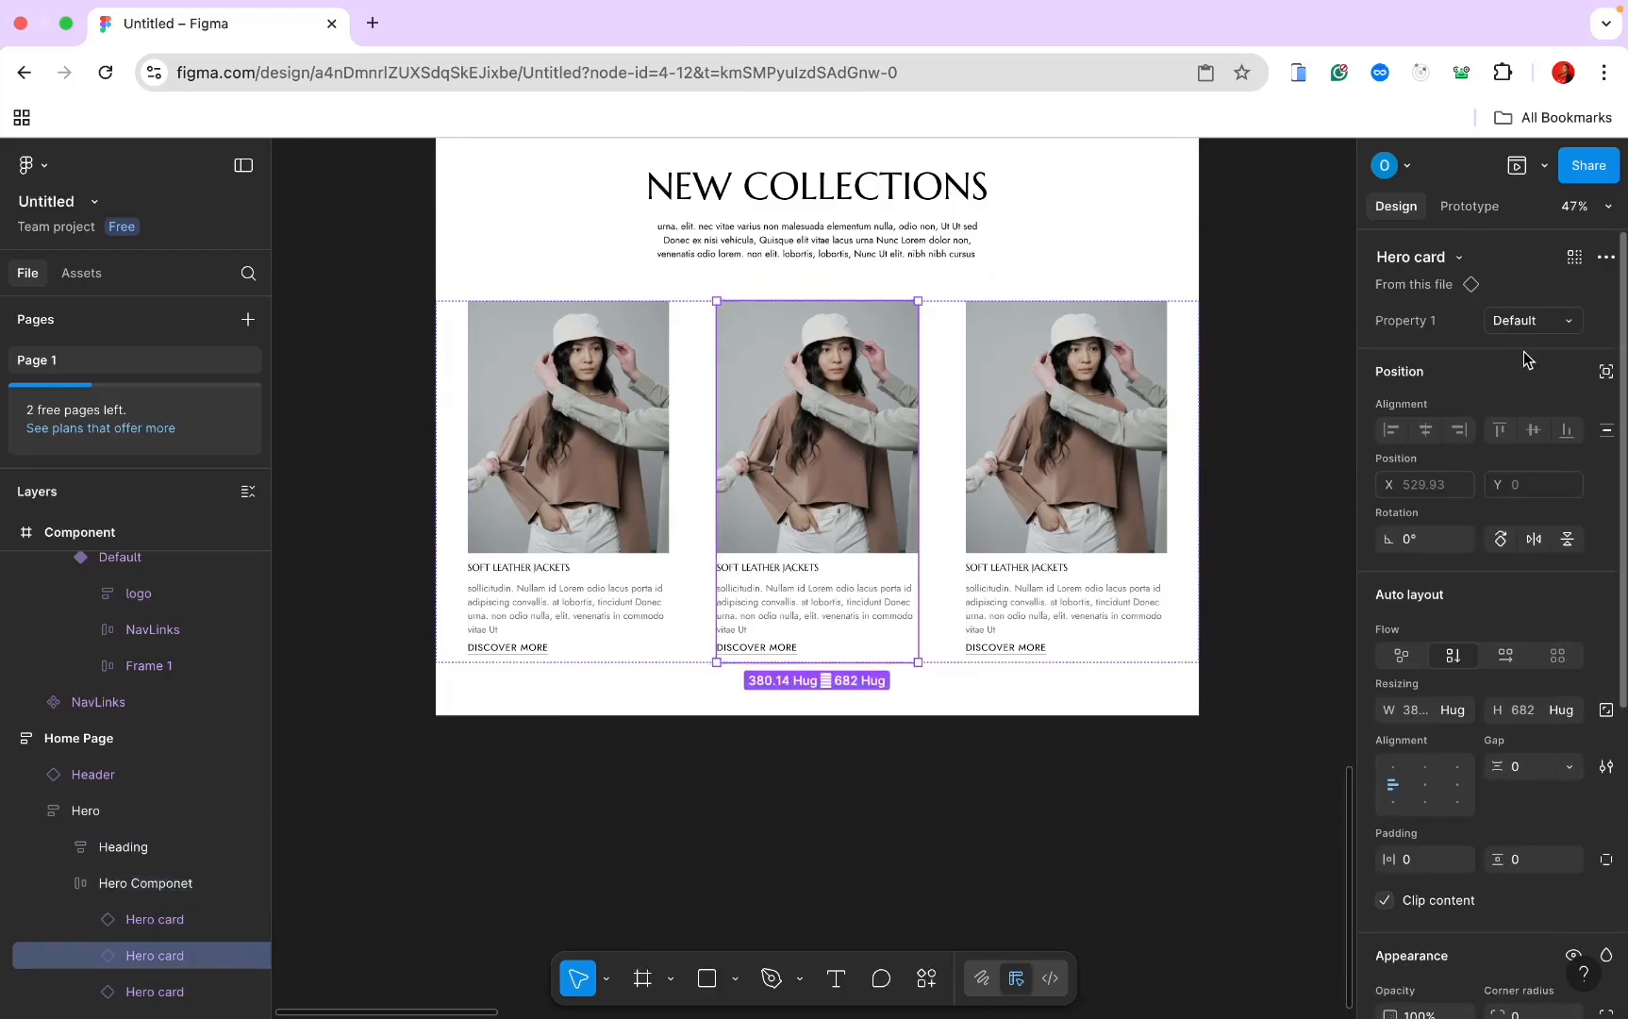
click(1569, 323)
click(1547, 349)
Step: Switch the third hero card to Variant3, then select the Hero Componet row
key(Tab)
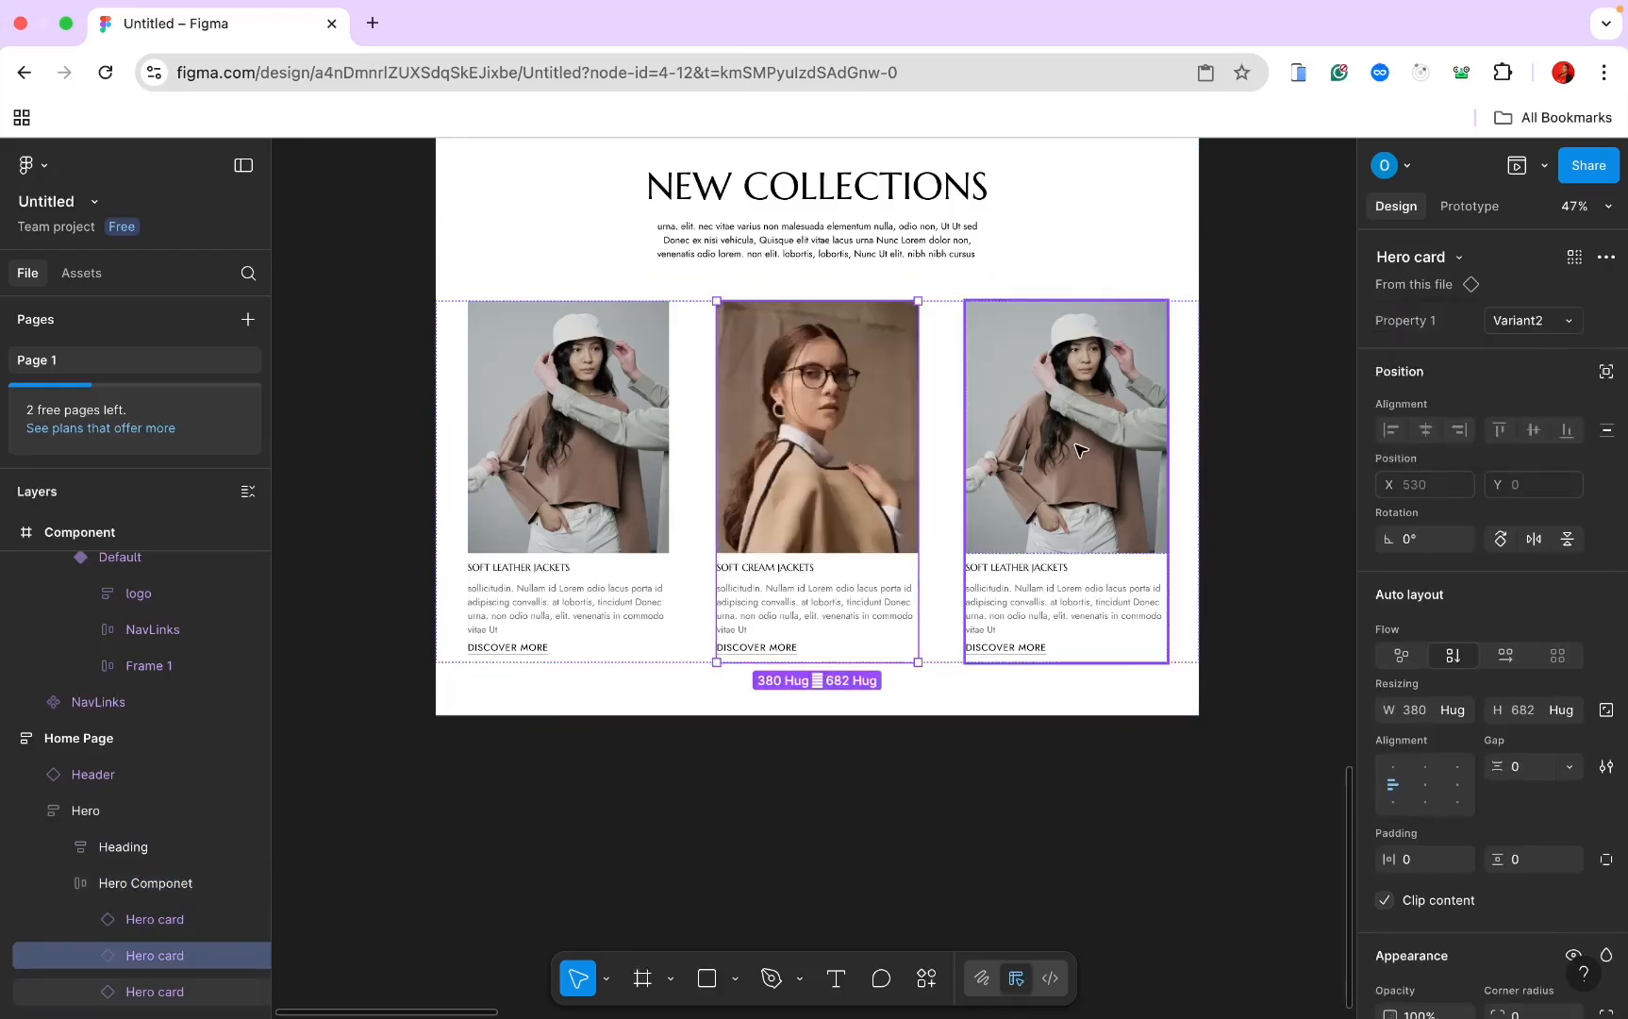
click(1562, 324)
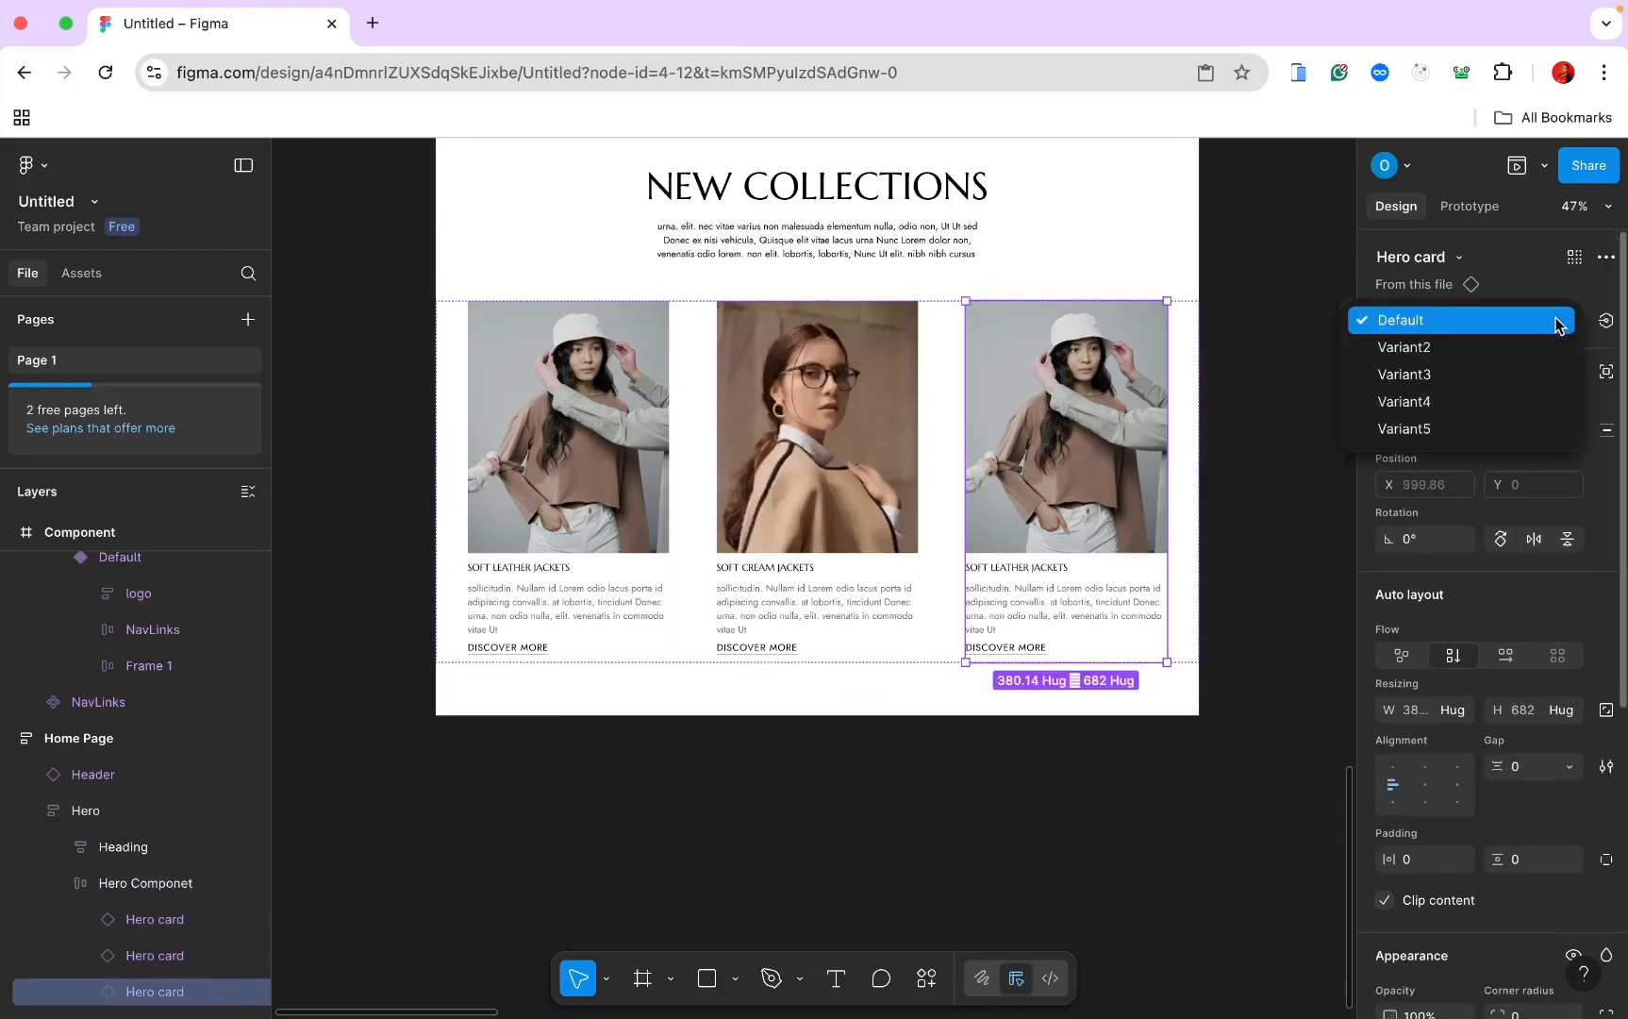
click(1523, 368)
click(1297, 412)
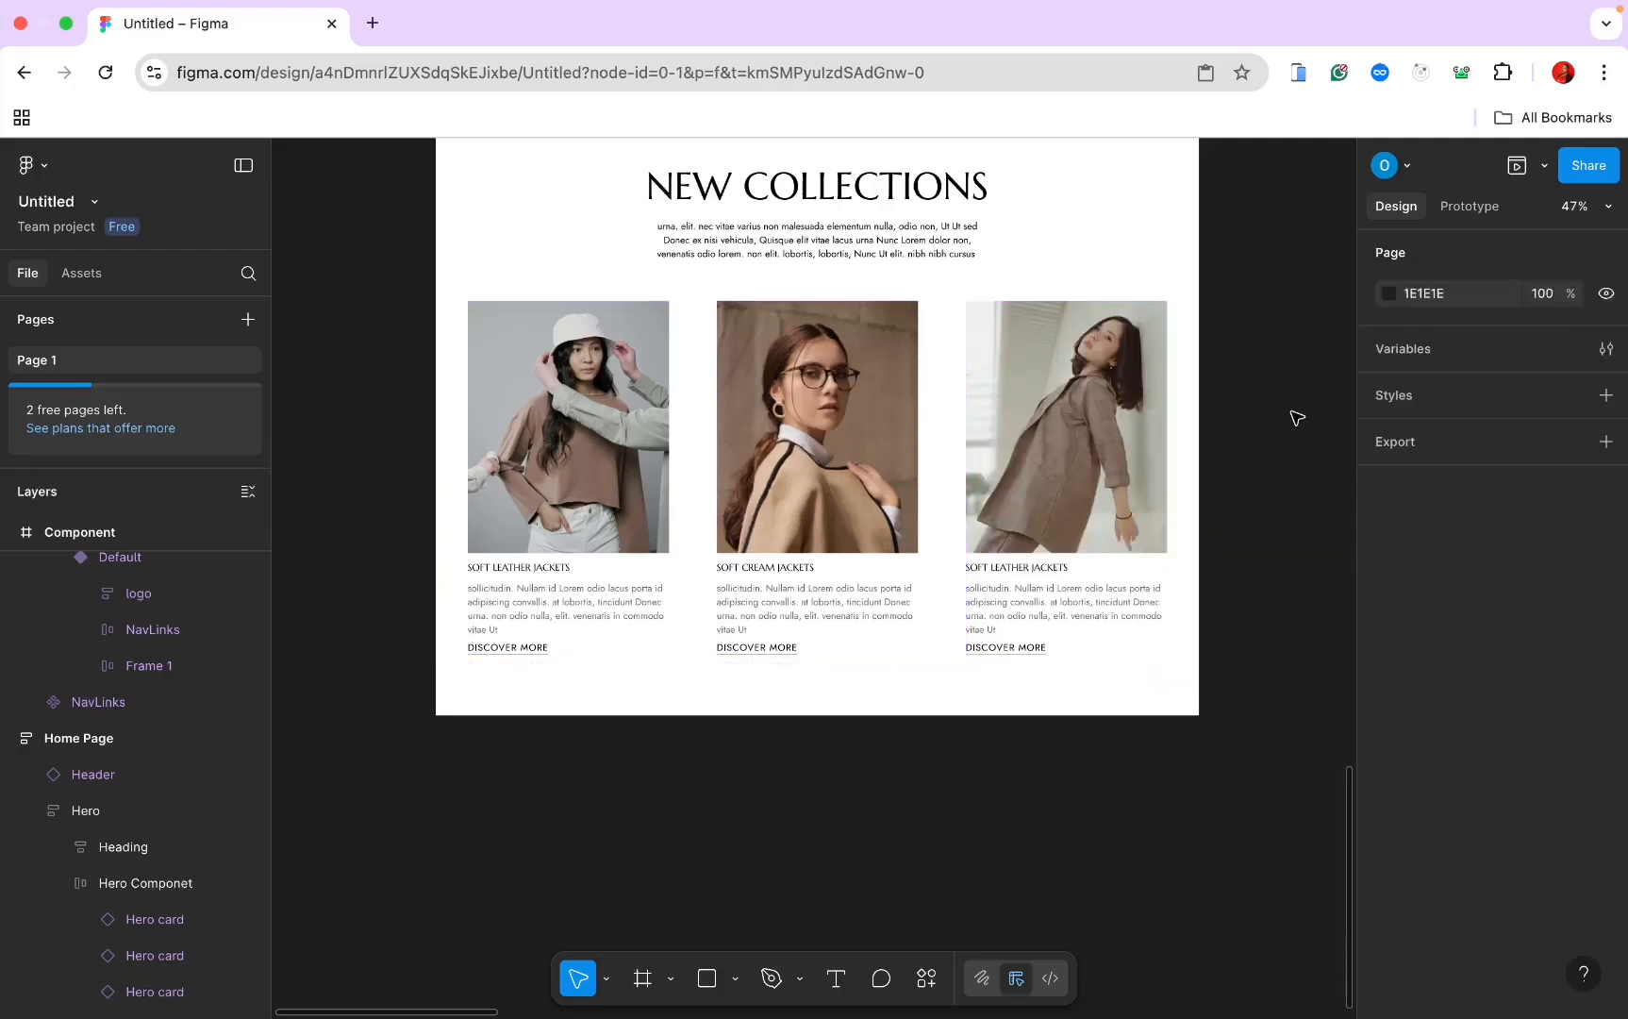
click(147, 884)
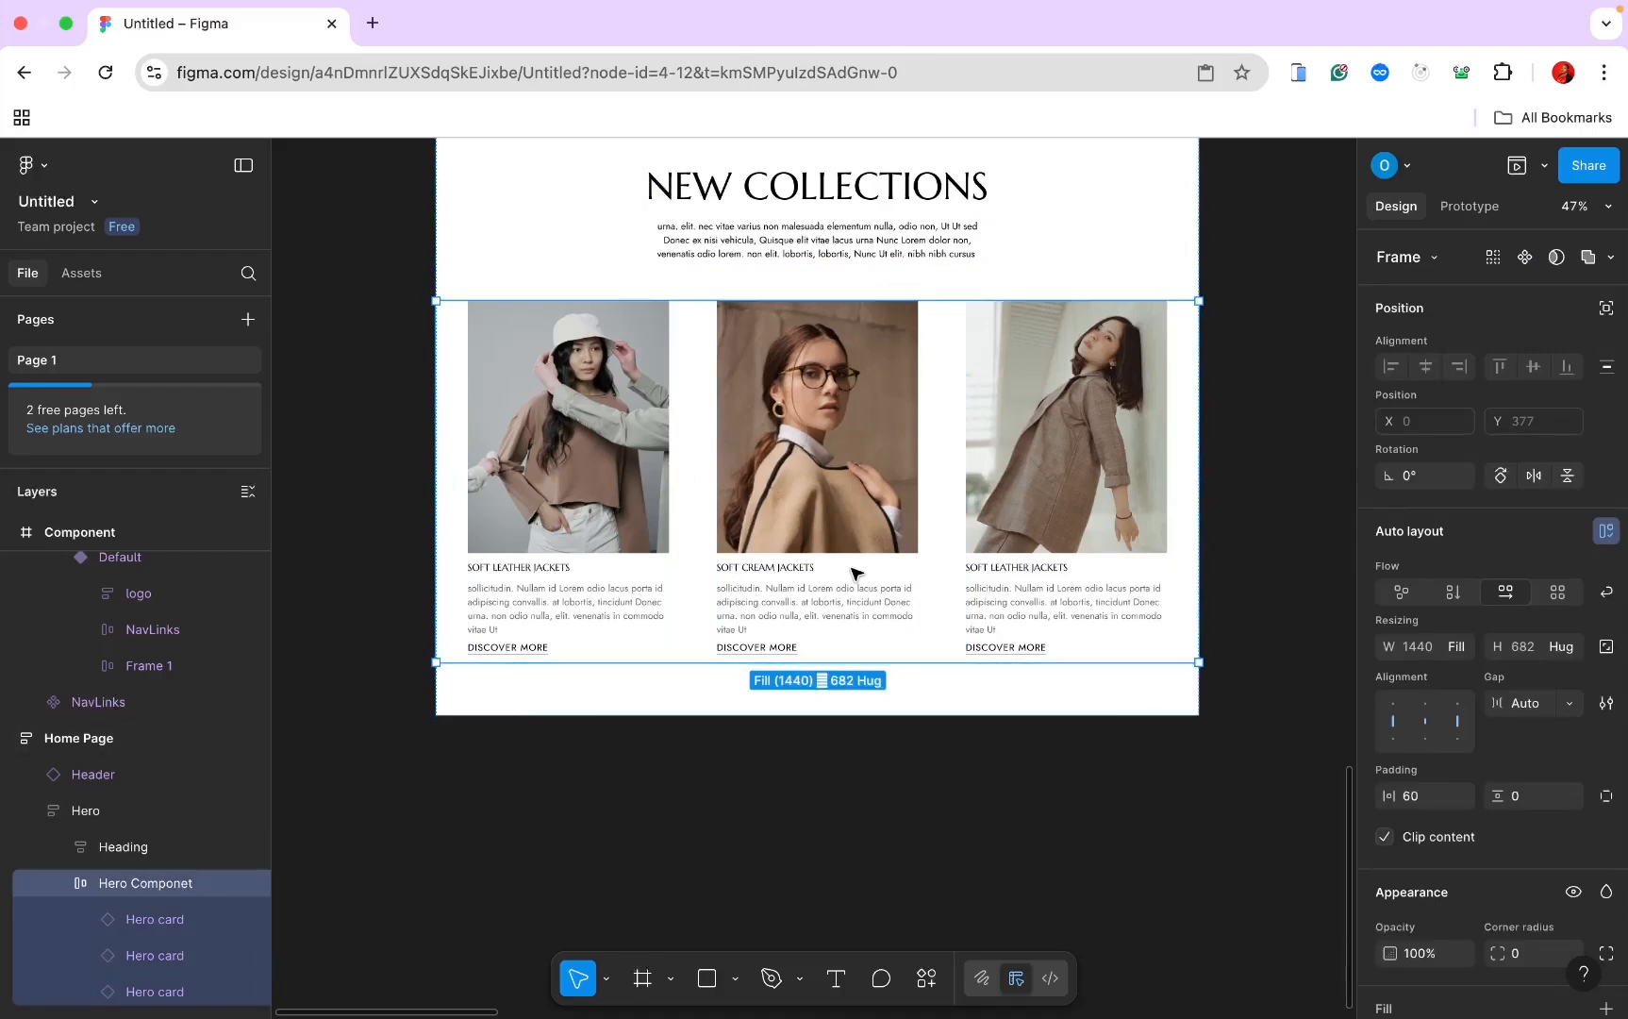
scroll(854, 576, down, 6)
Step: Paste a copy of the Hero Componet row into the Component frame and position it
scroll(851, 590, up, 2)
scroll(851, 590, right, 2)
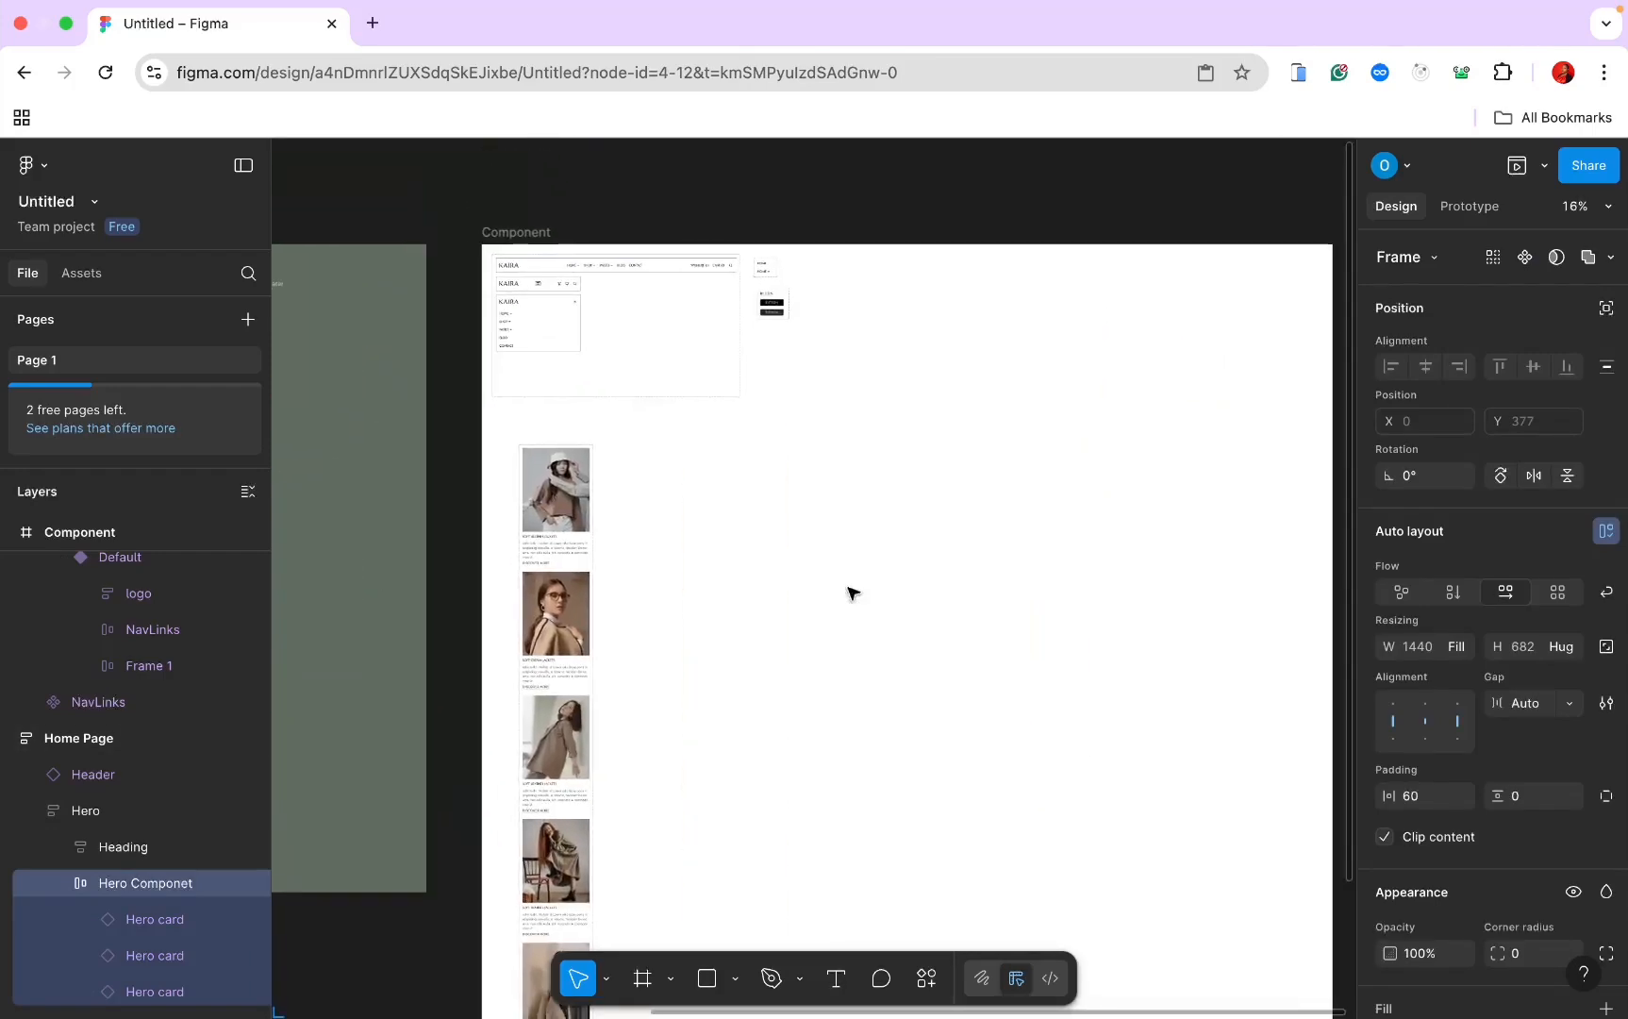
click(857, 319)
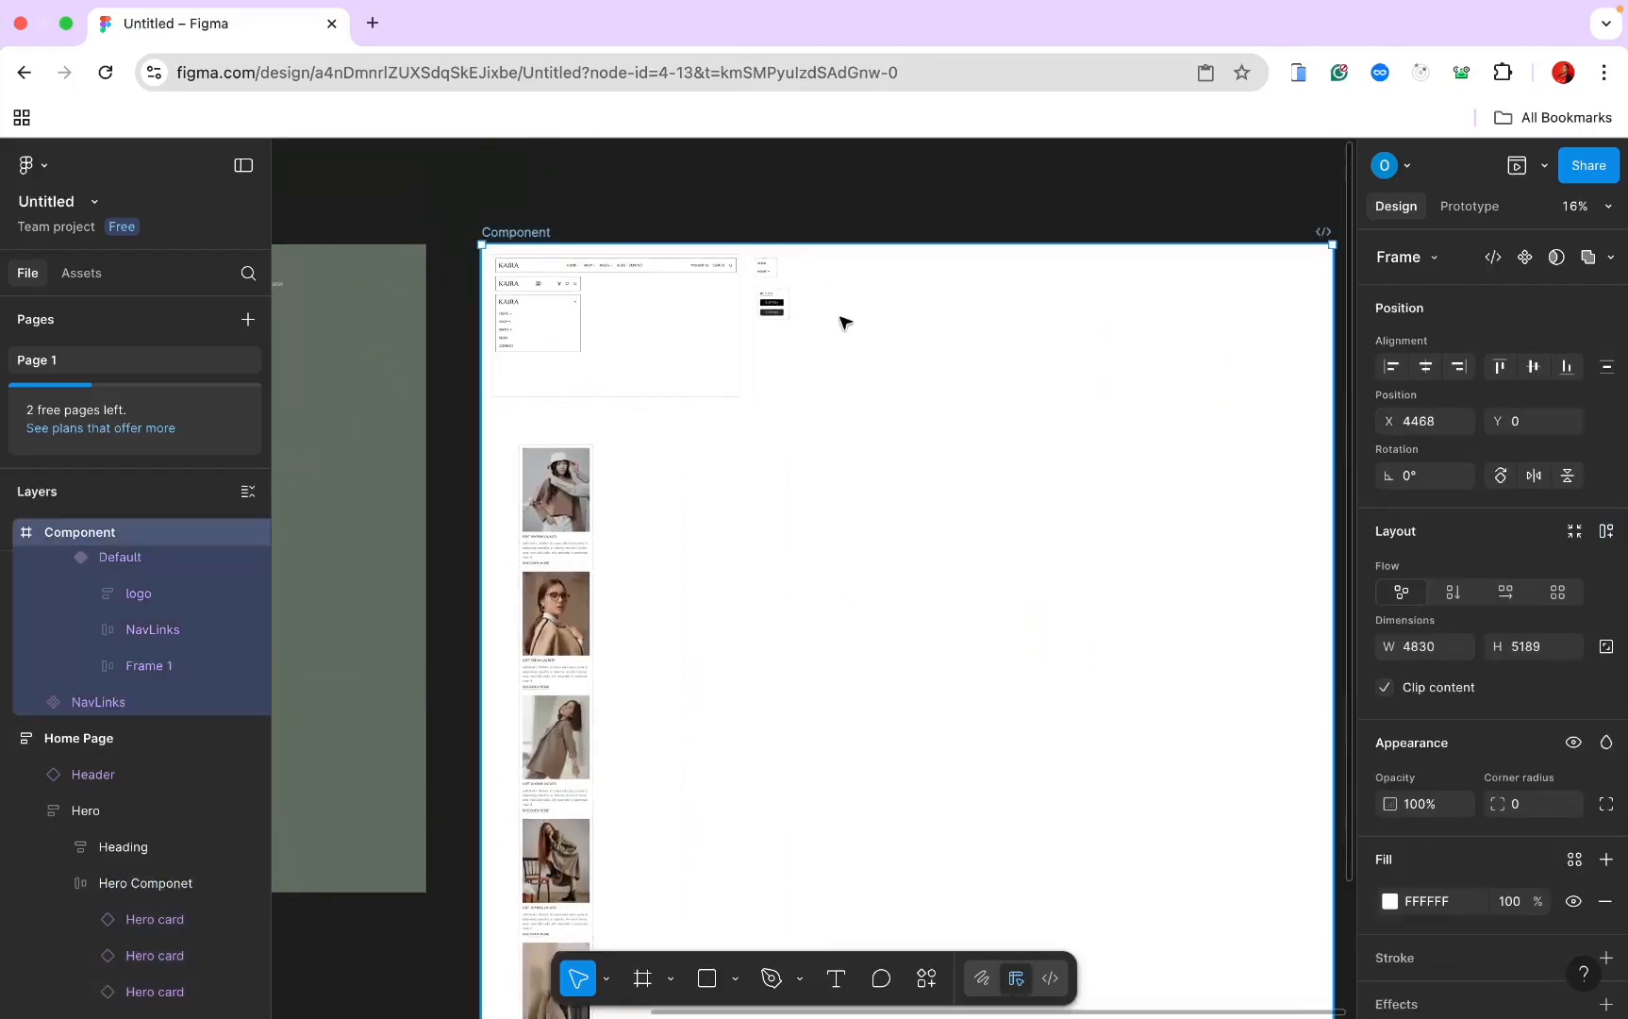
key(ctrl+v)
drag(602, 368, 745, 505)
scroll(745, 505, up, 5)
scroll(744, 506, up, 4)
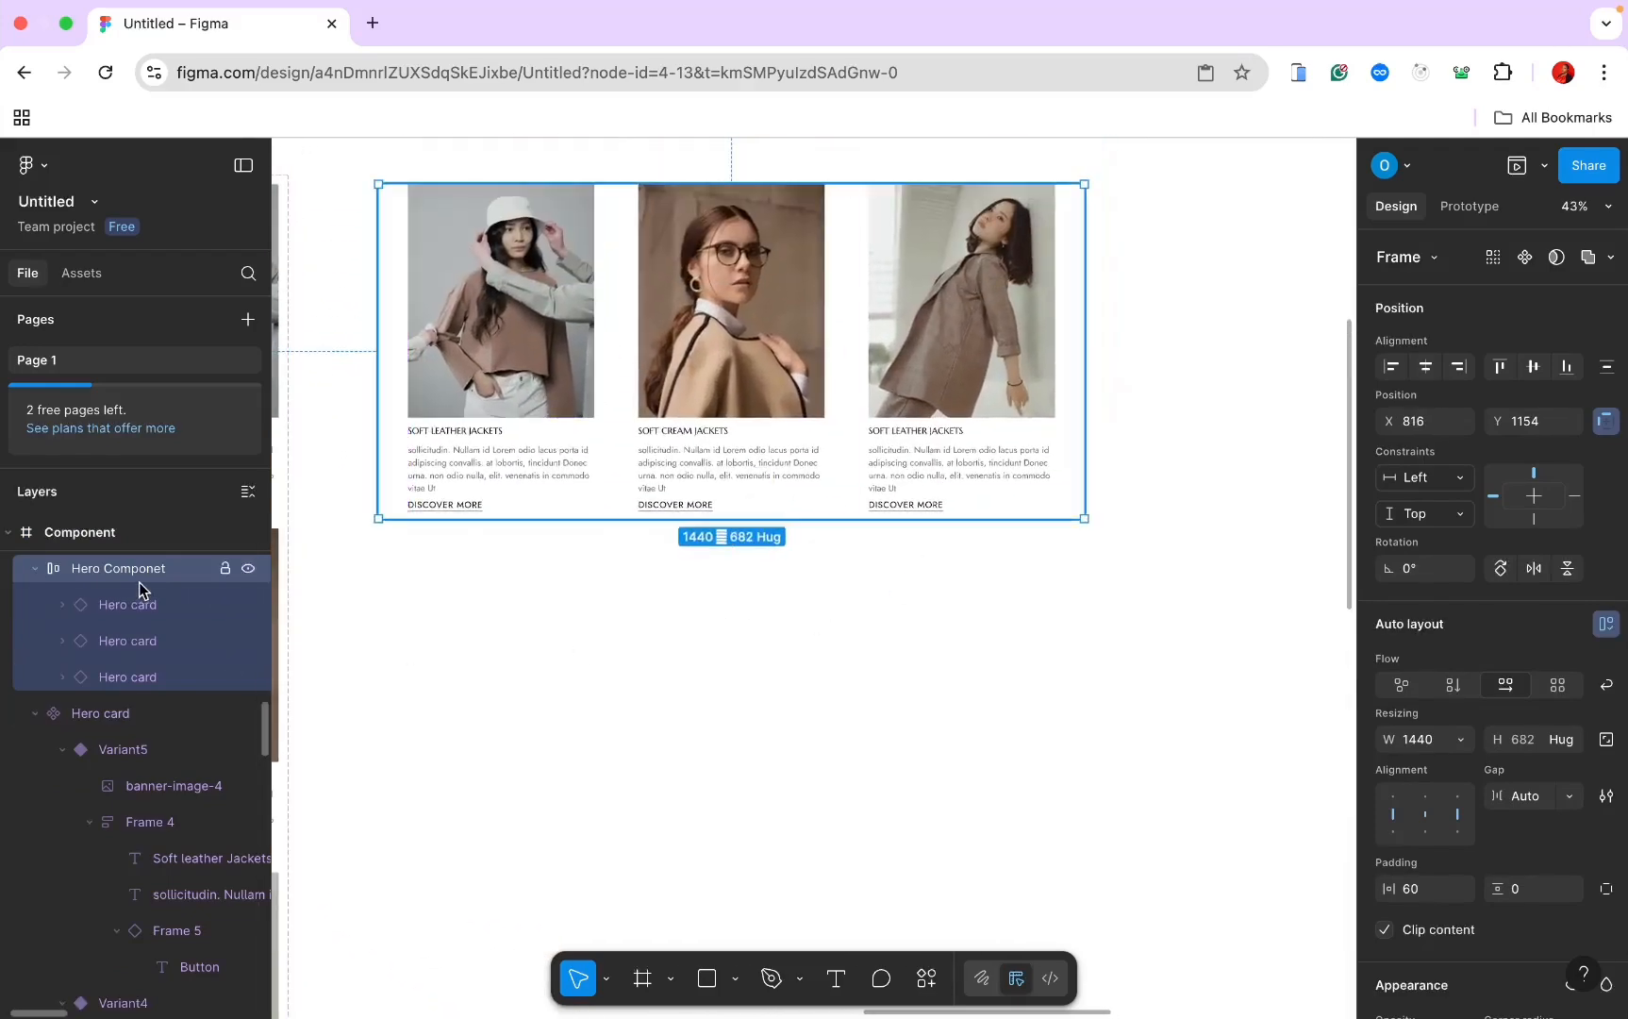
click(930, 566)
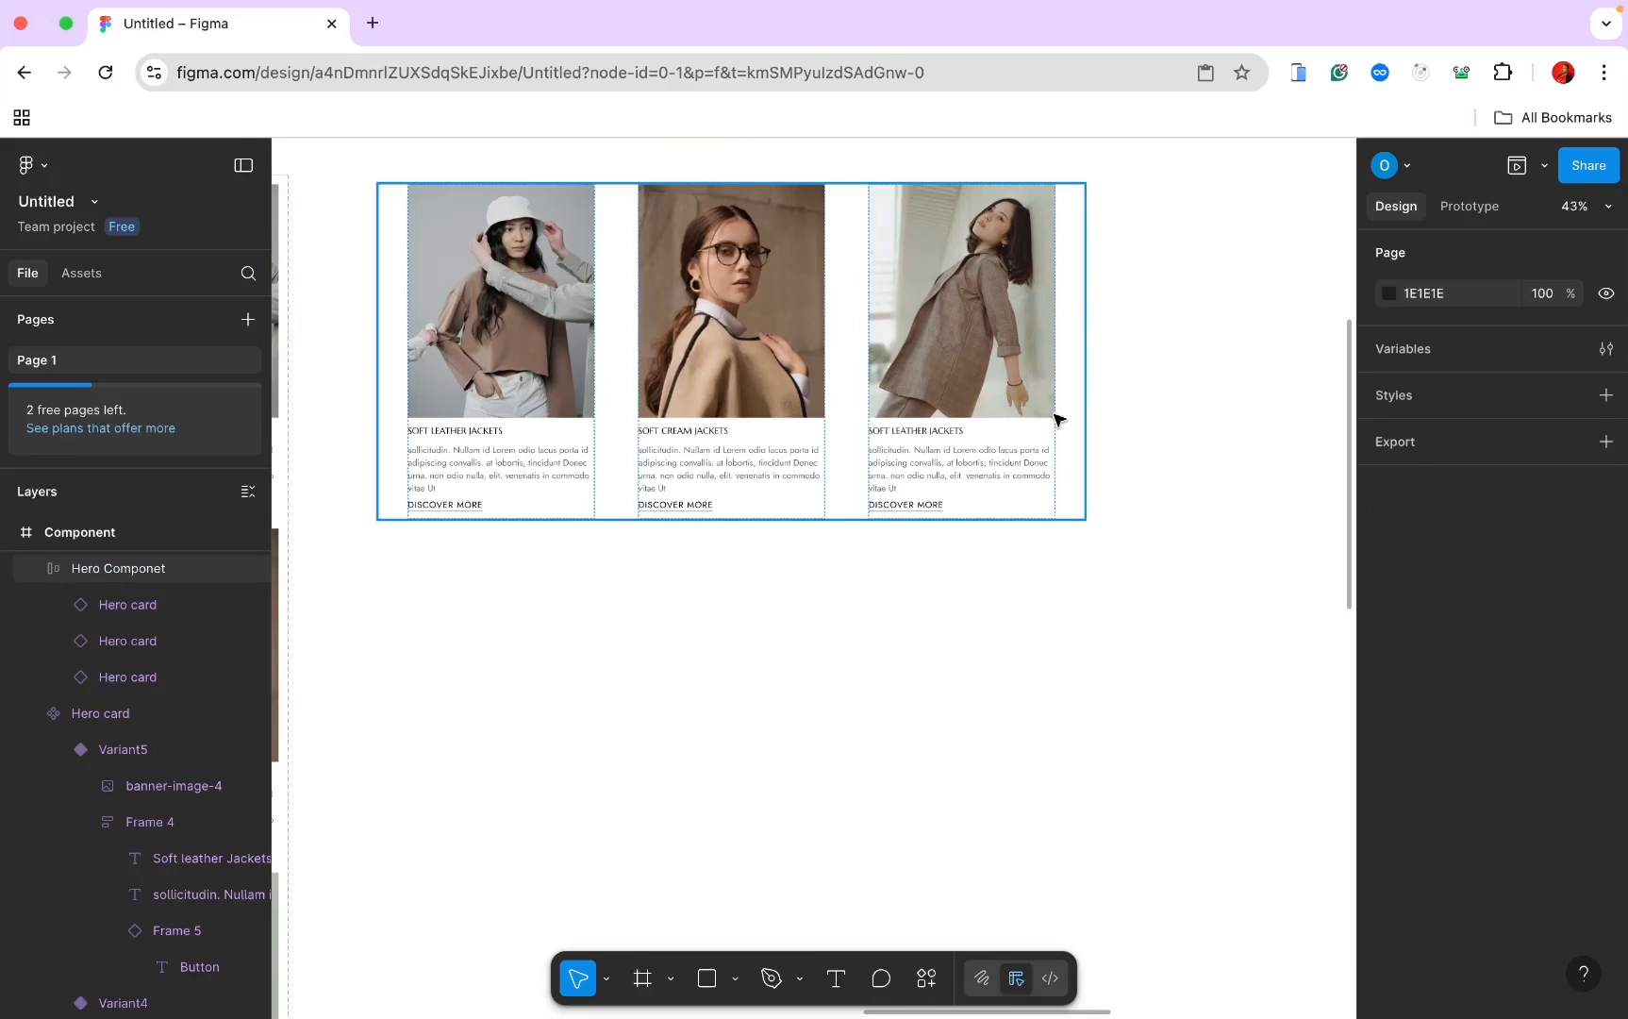
Step: Launch the Iconify plugin and search its icons for 'arrow'
click(927, 979)
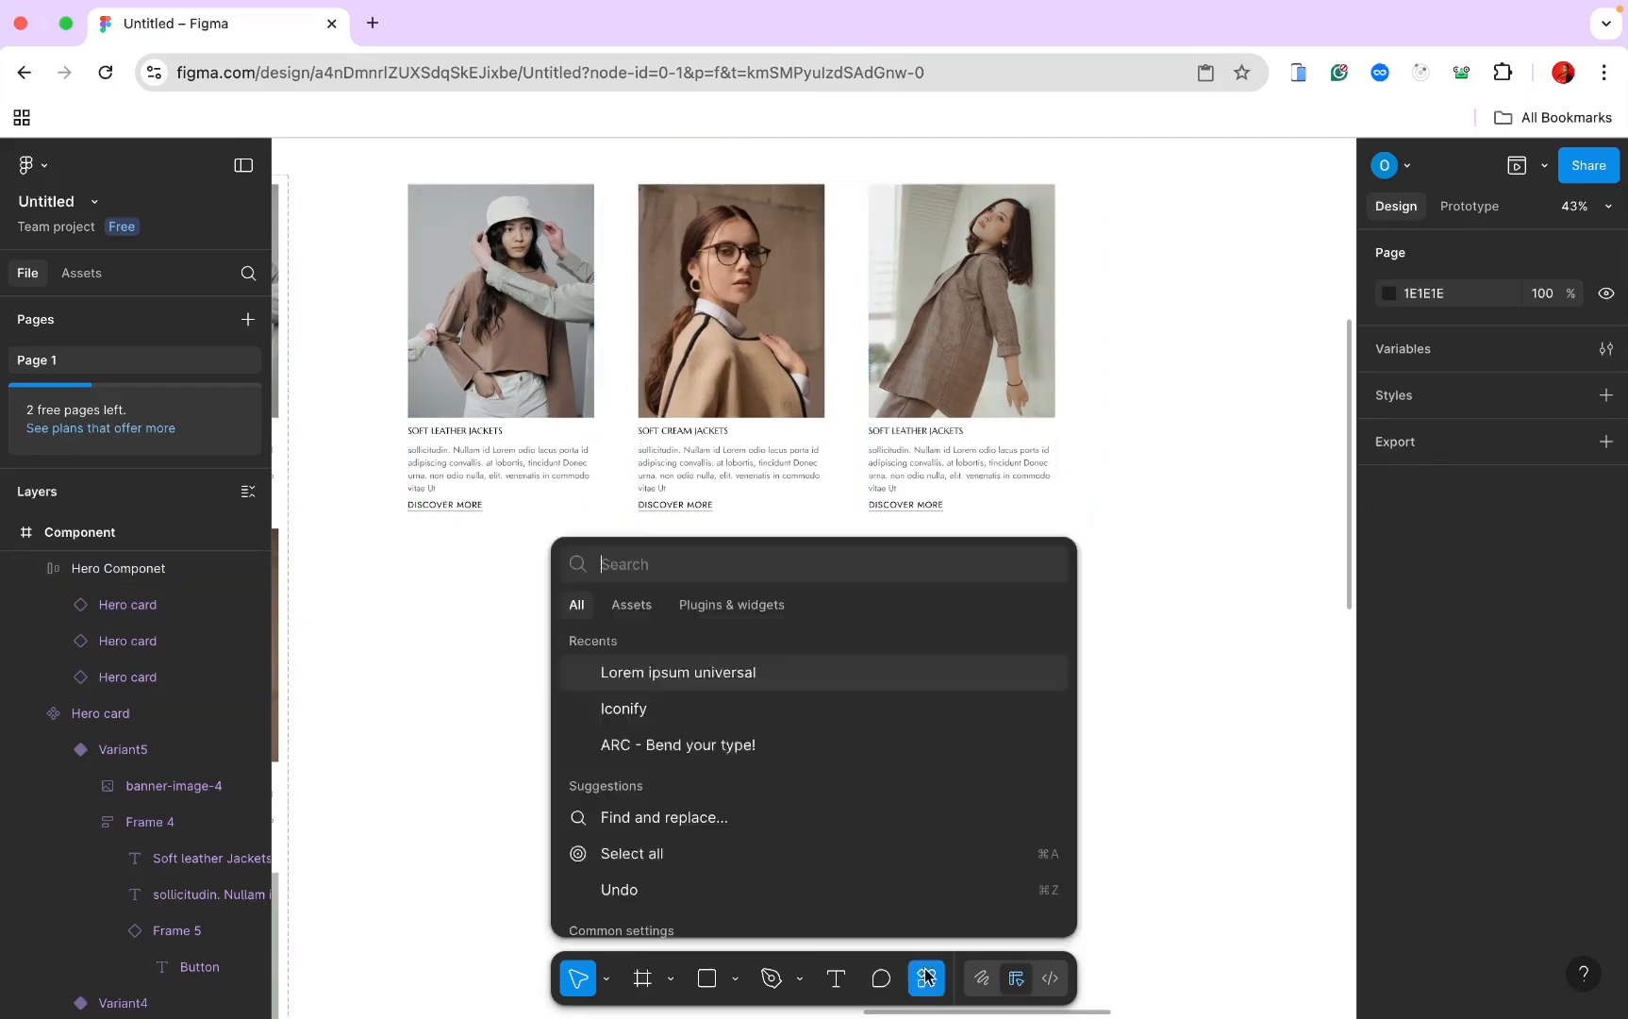
click(752, 707)
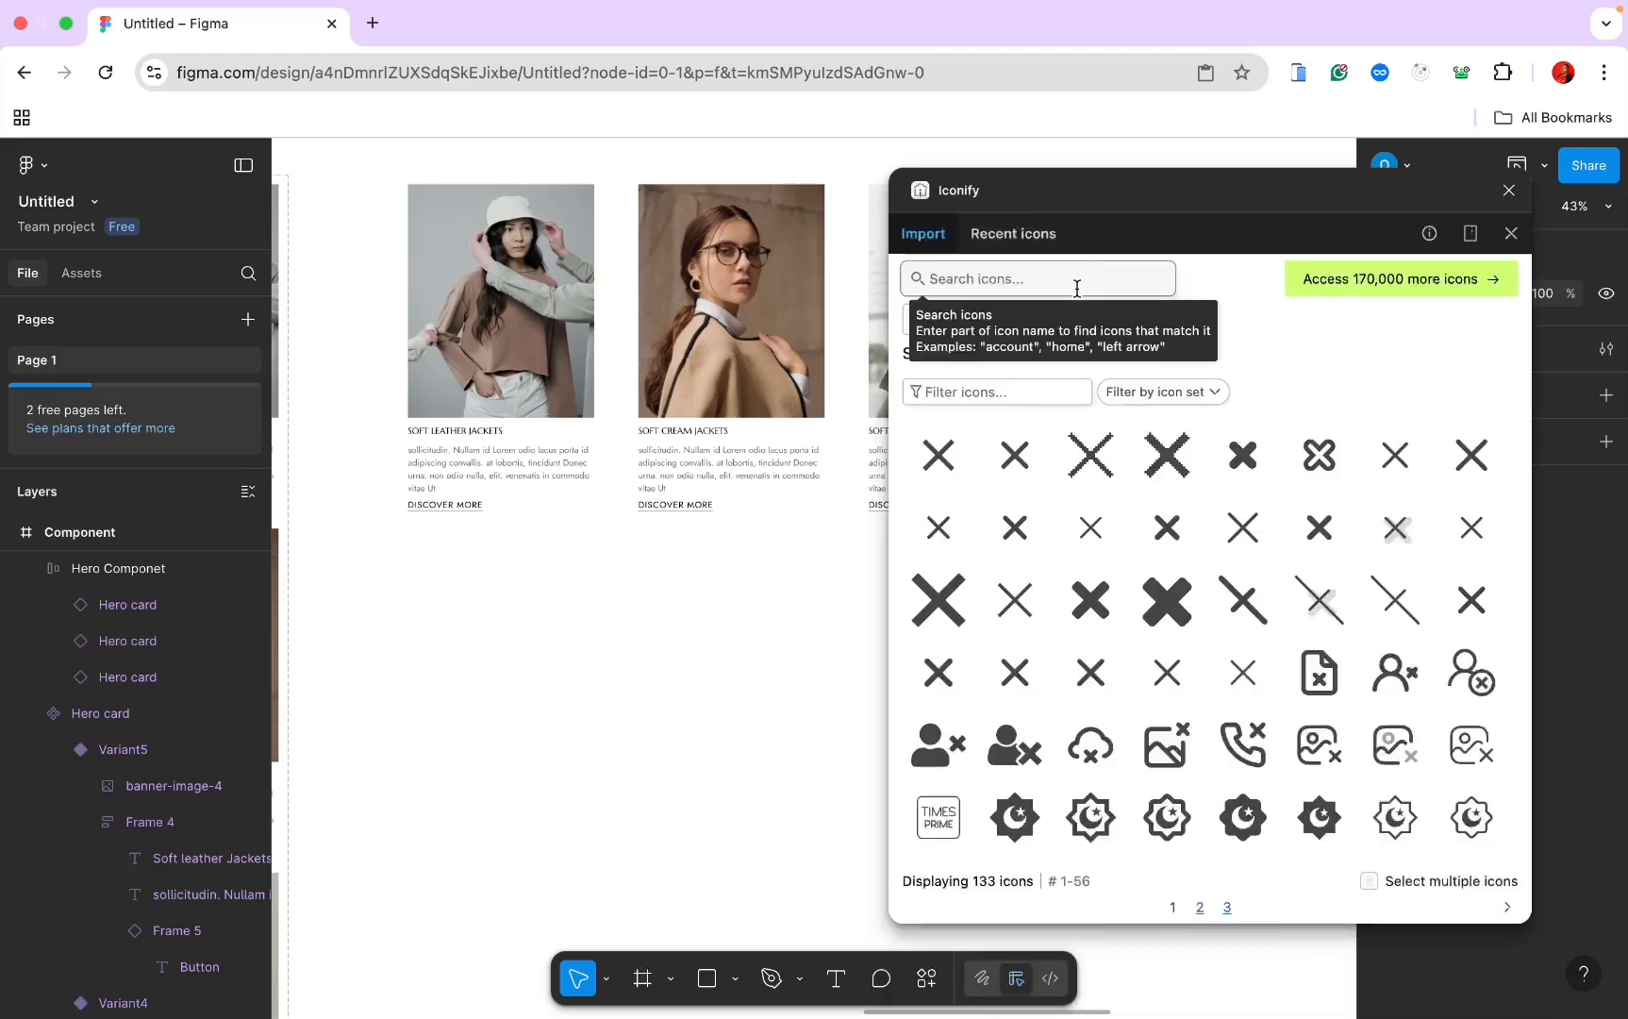
key(f)
key(r)
click(1076, 287)
text(ar)
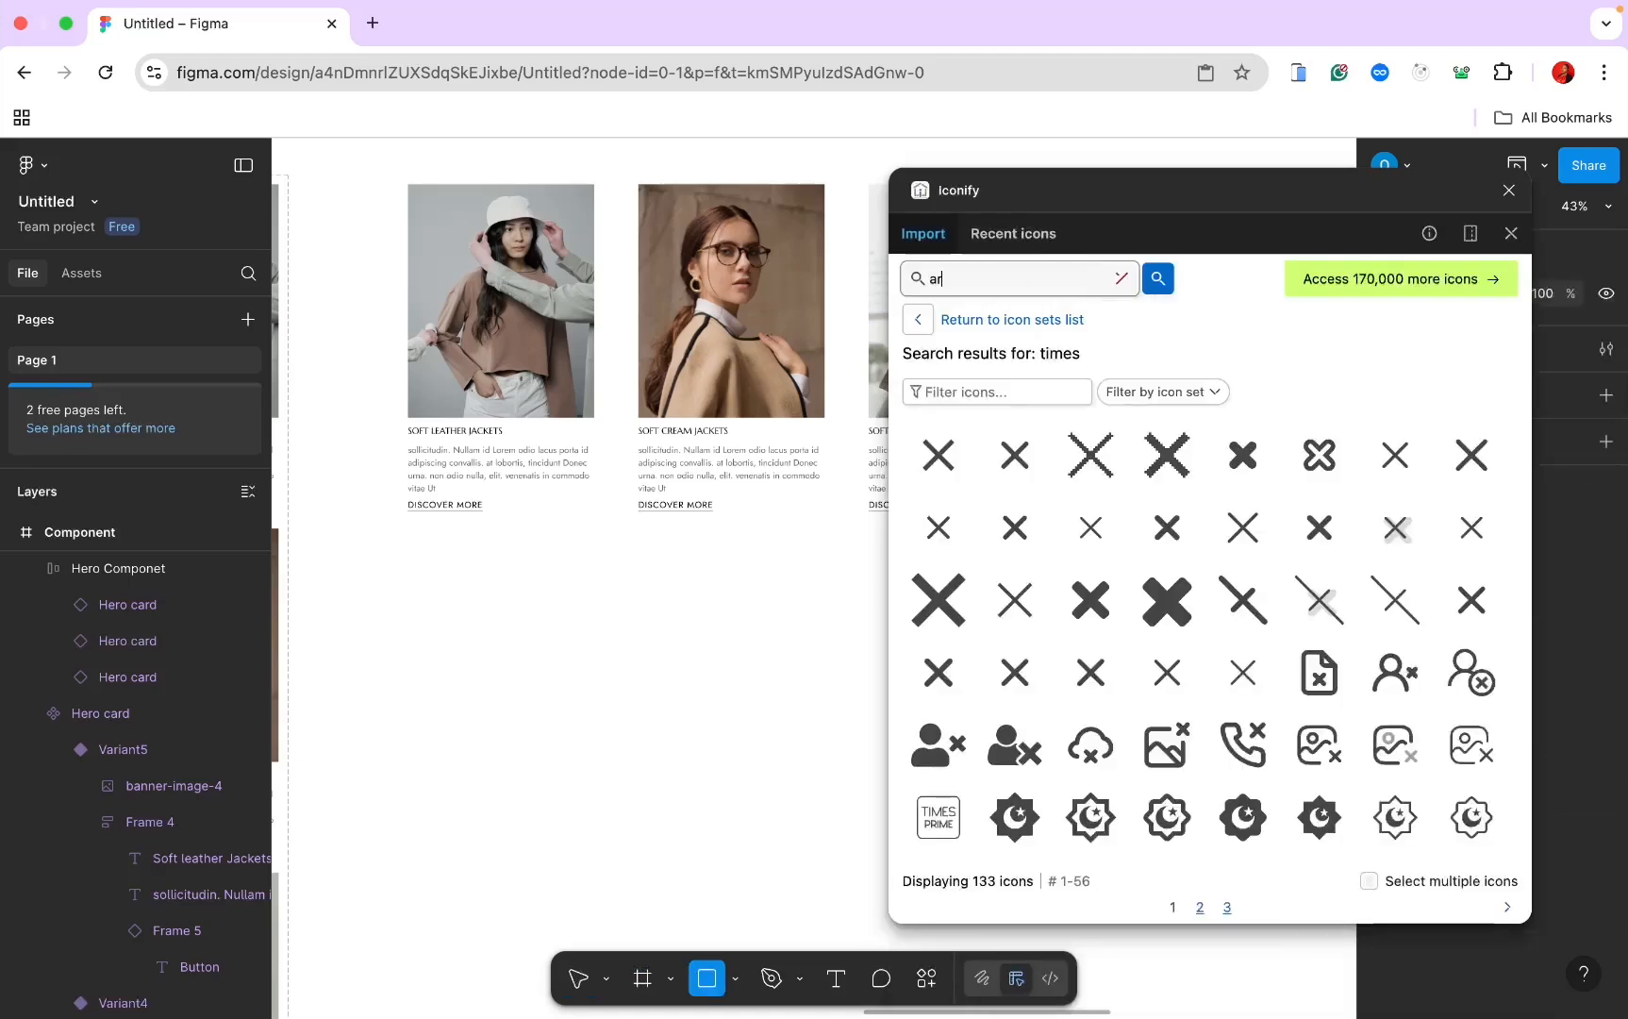
text(row)
key(Return)
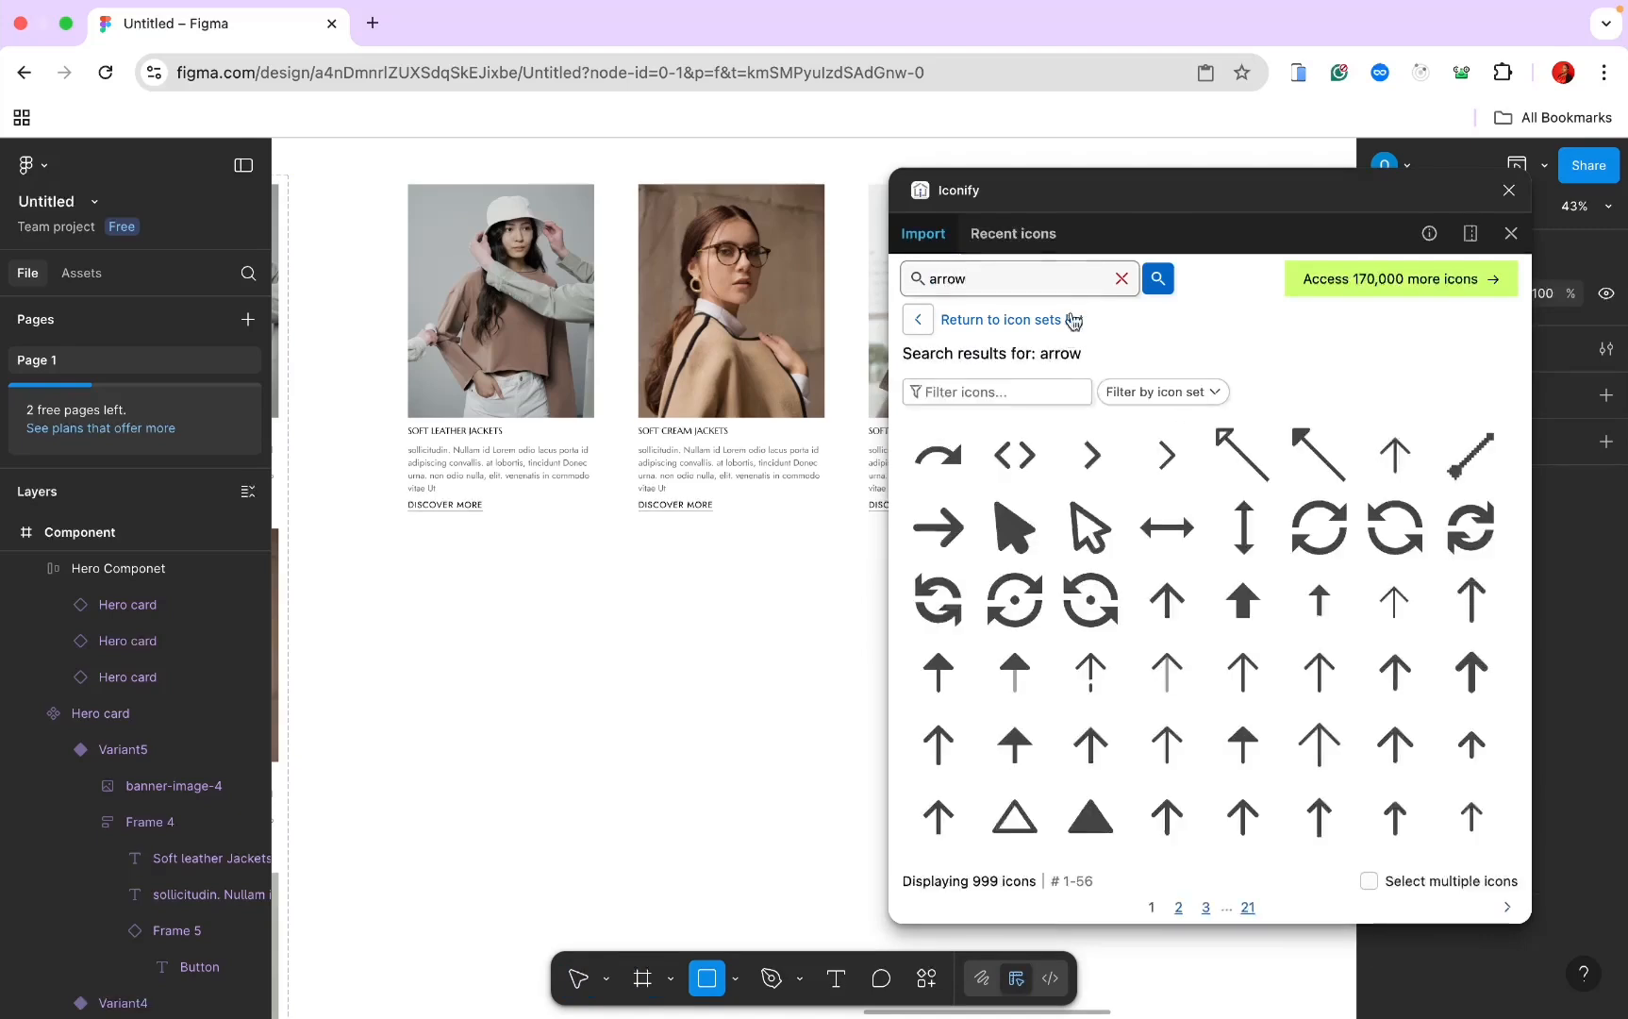
scroll(1157, 508, down, 2)
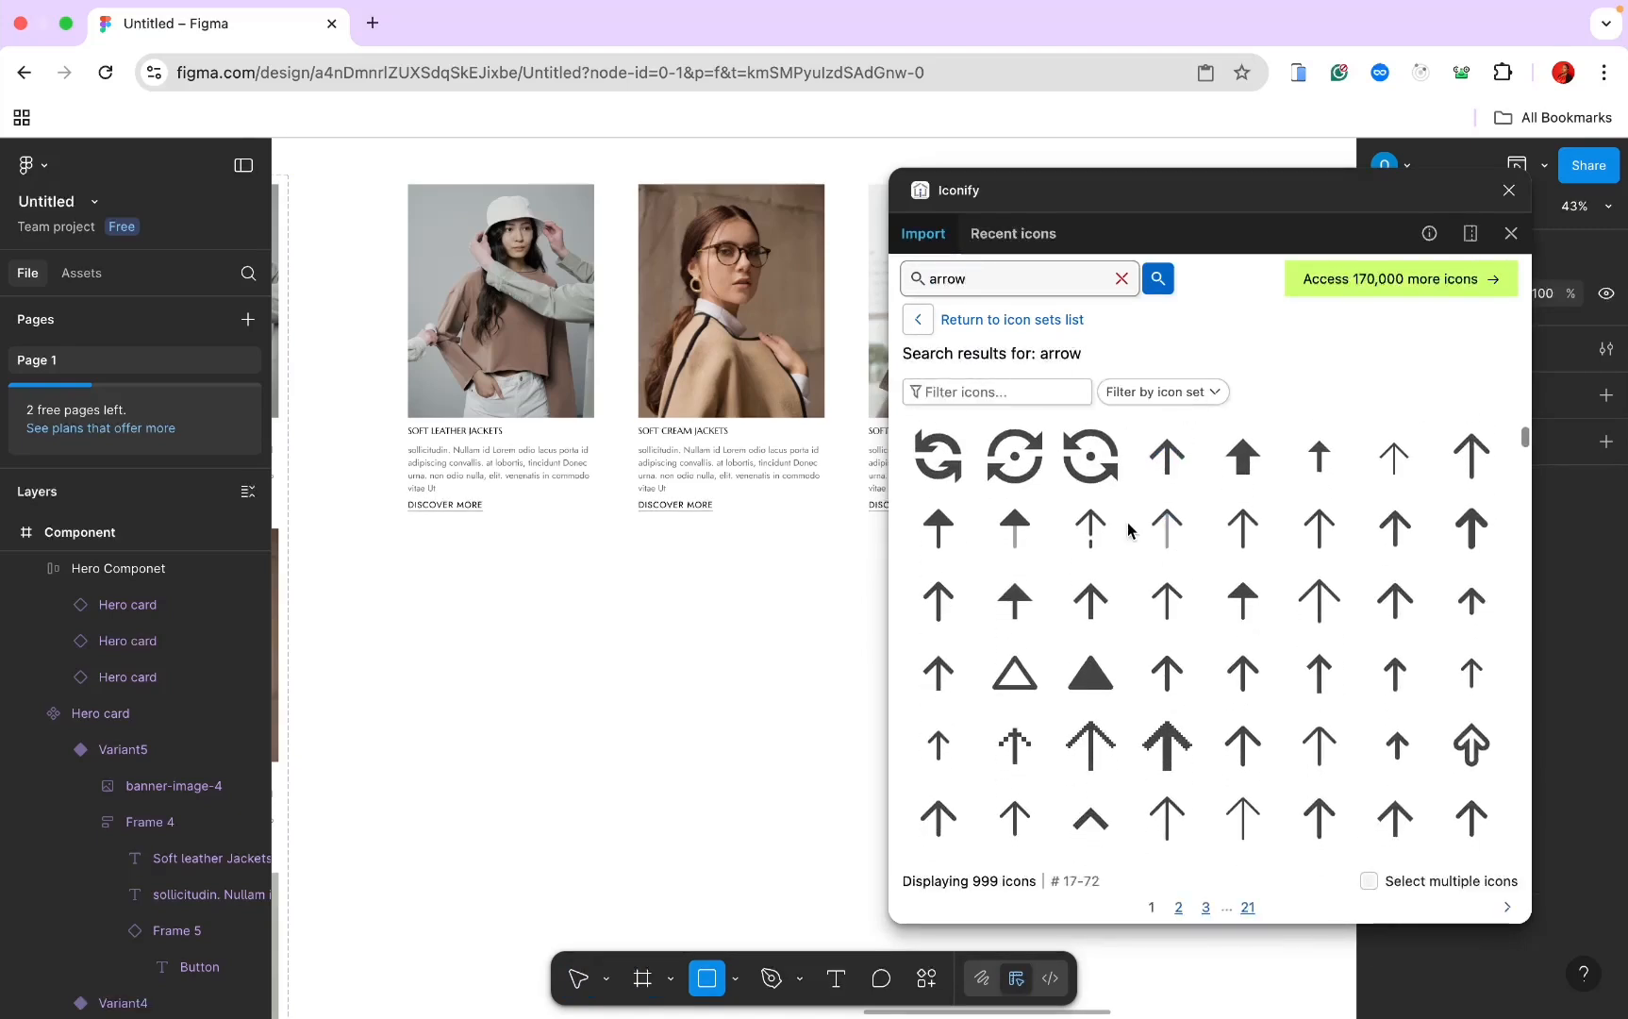
scroll(1157, 546, up, 1)
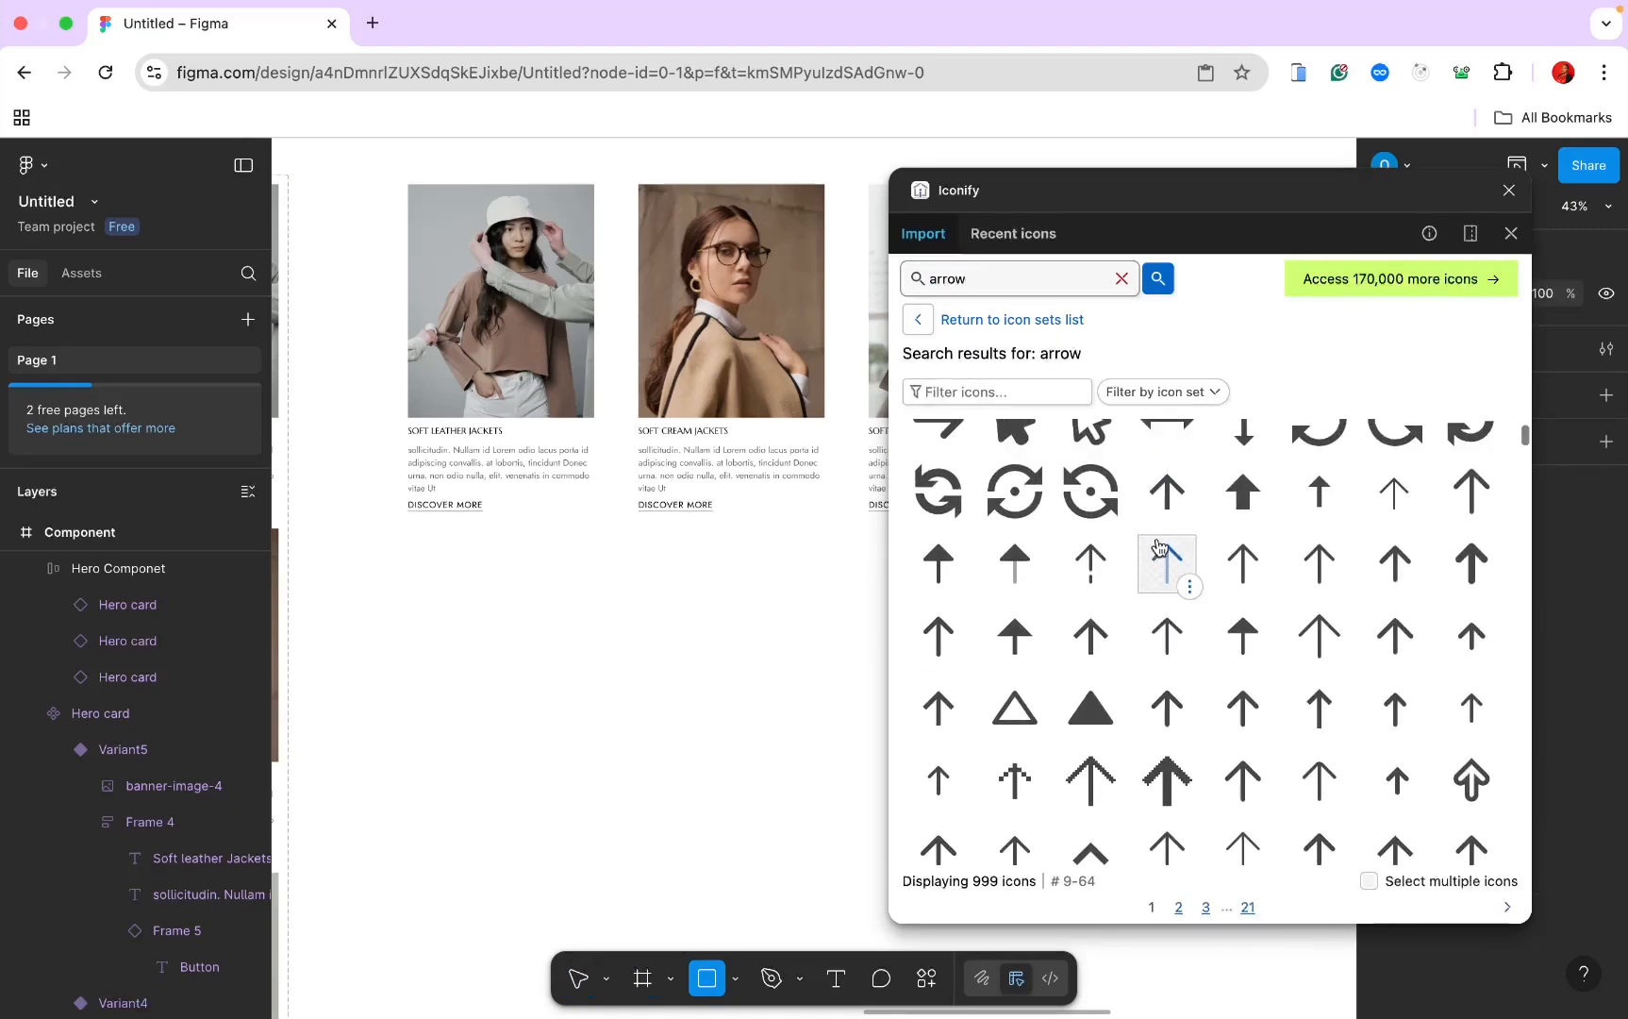
Step: Place the thin solar:arrow-up-linear icon on the canvas below the cards
click(1227, 556)
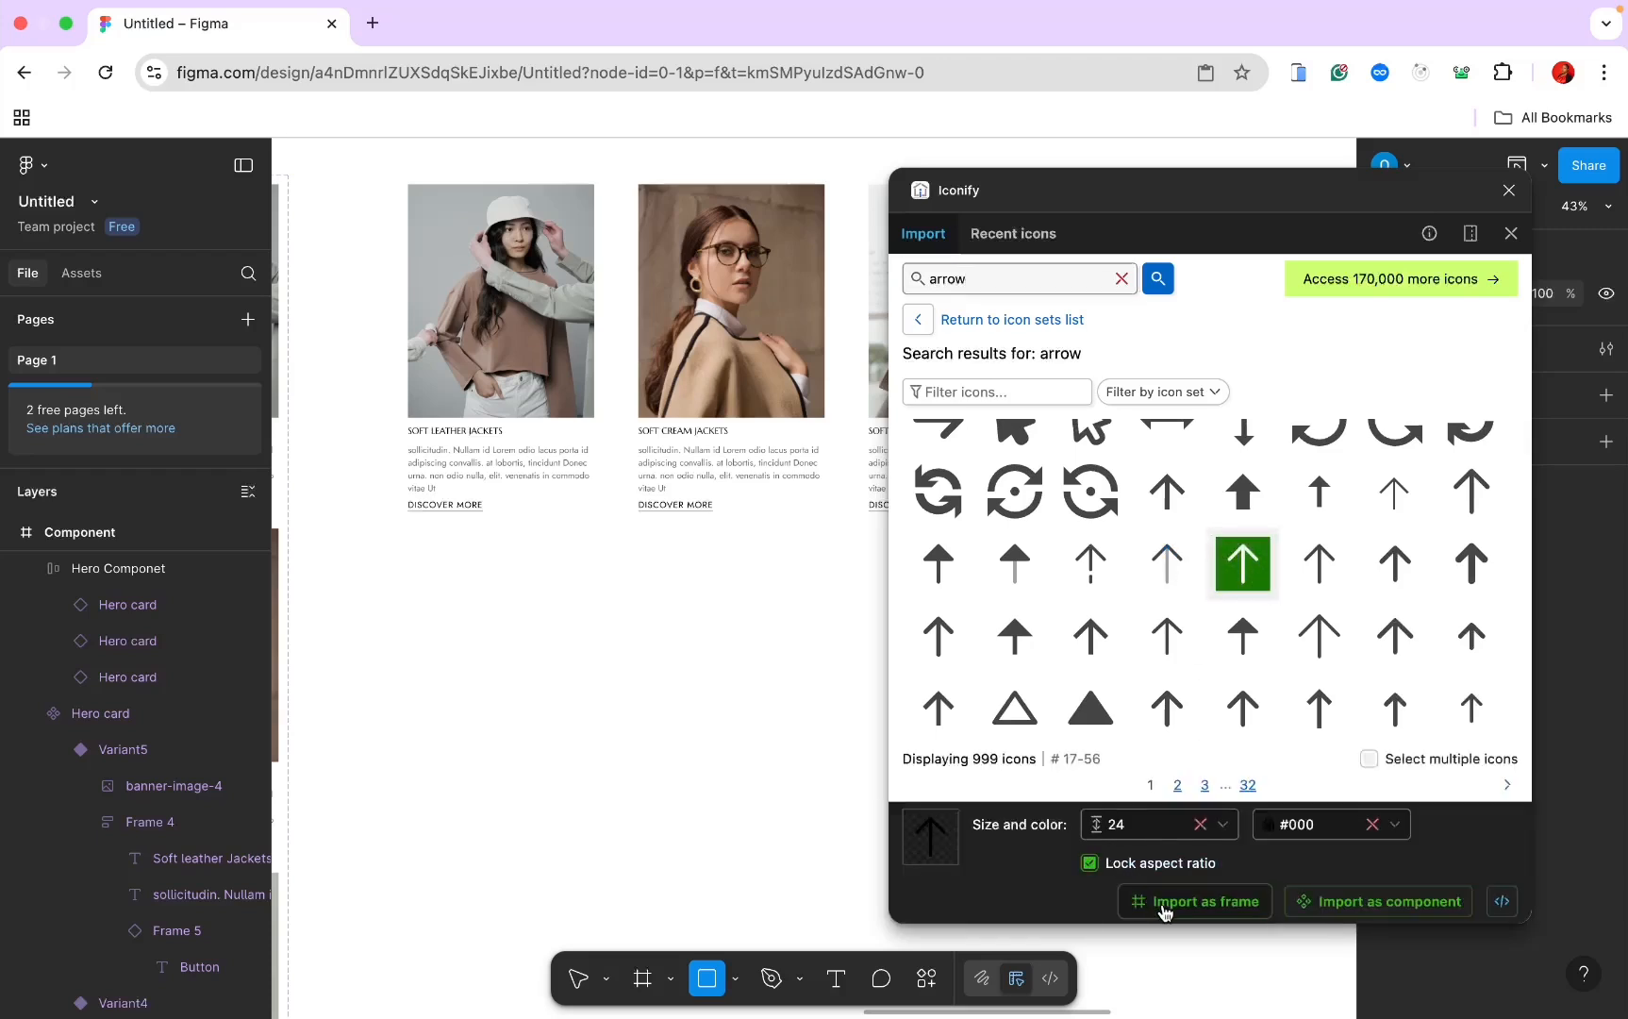
drag(1243, 564, 559, 661)
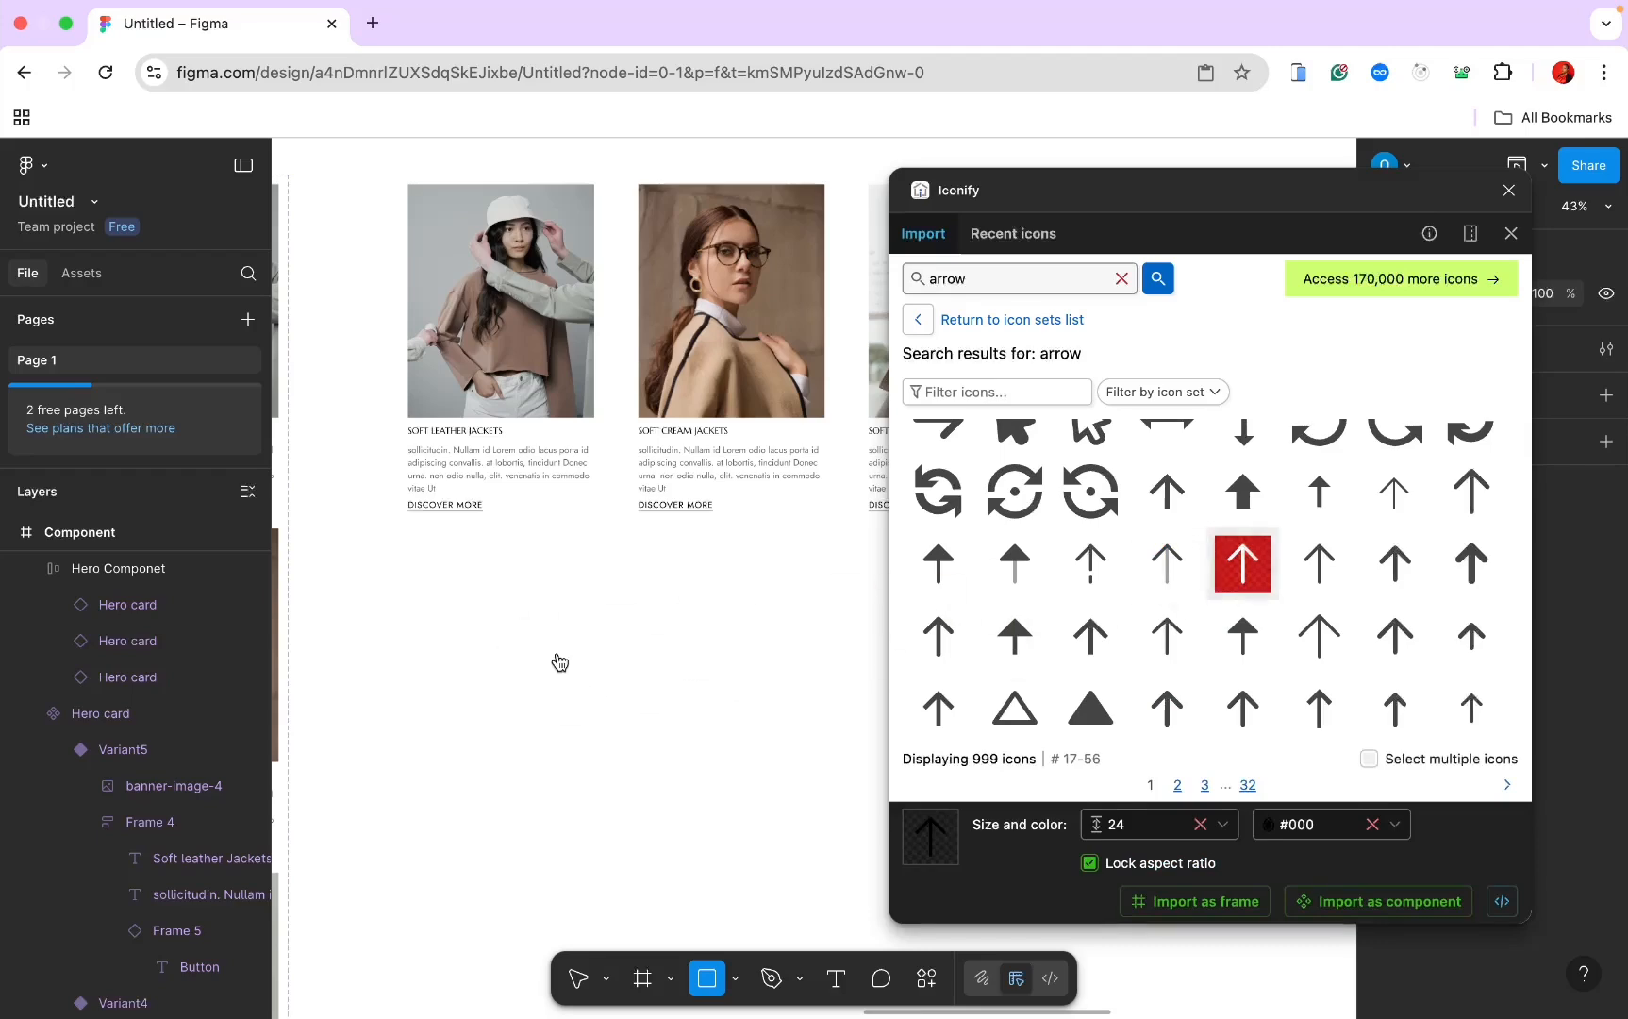
scroll(603, 641, up, 5)
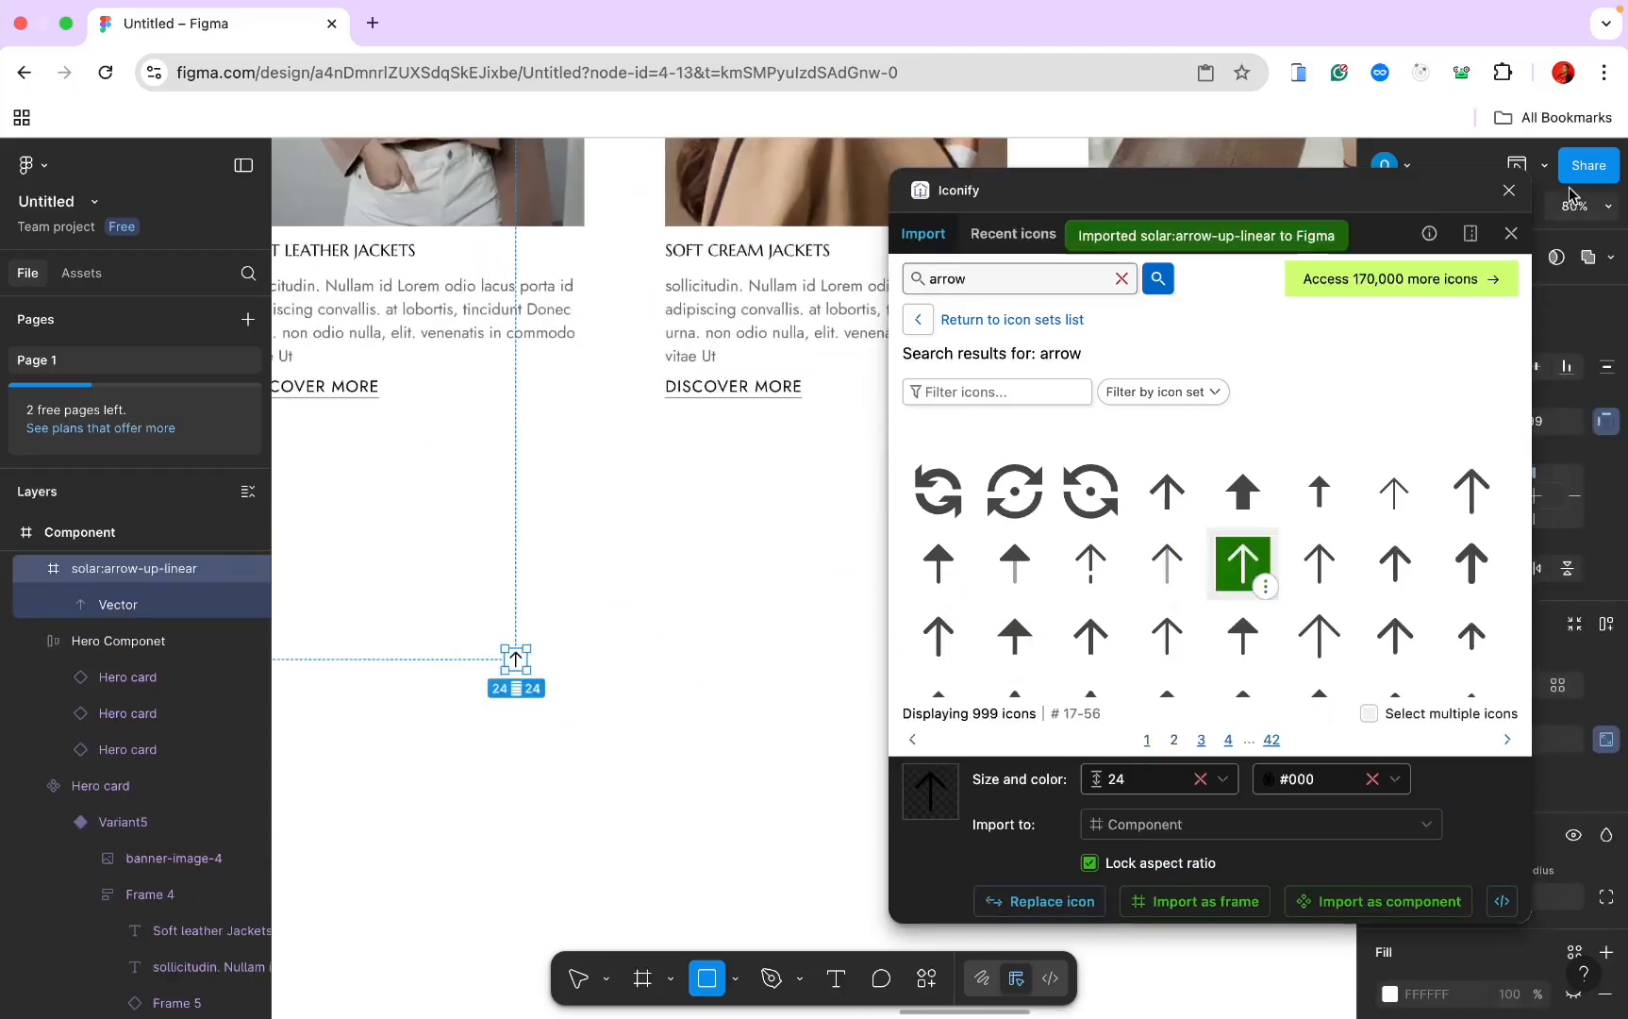
Step: Close Iconify and draw a 64×64 circle around the arrow icon
click(1509, 190)
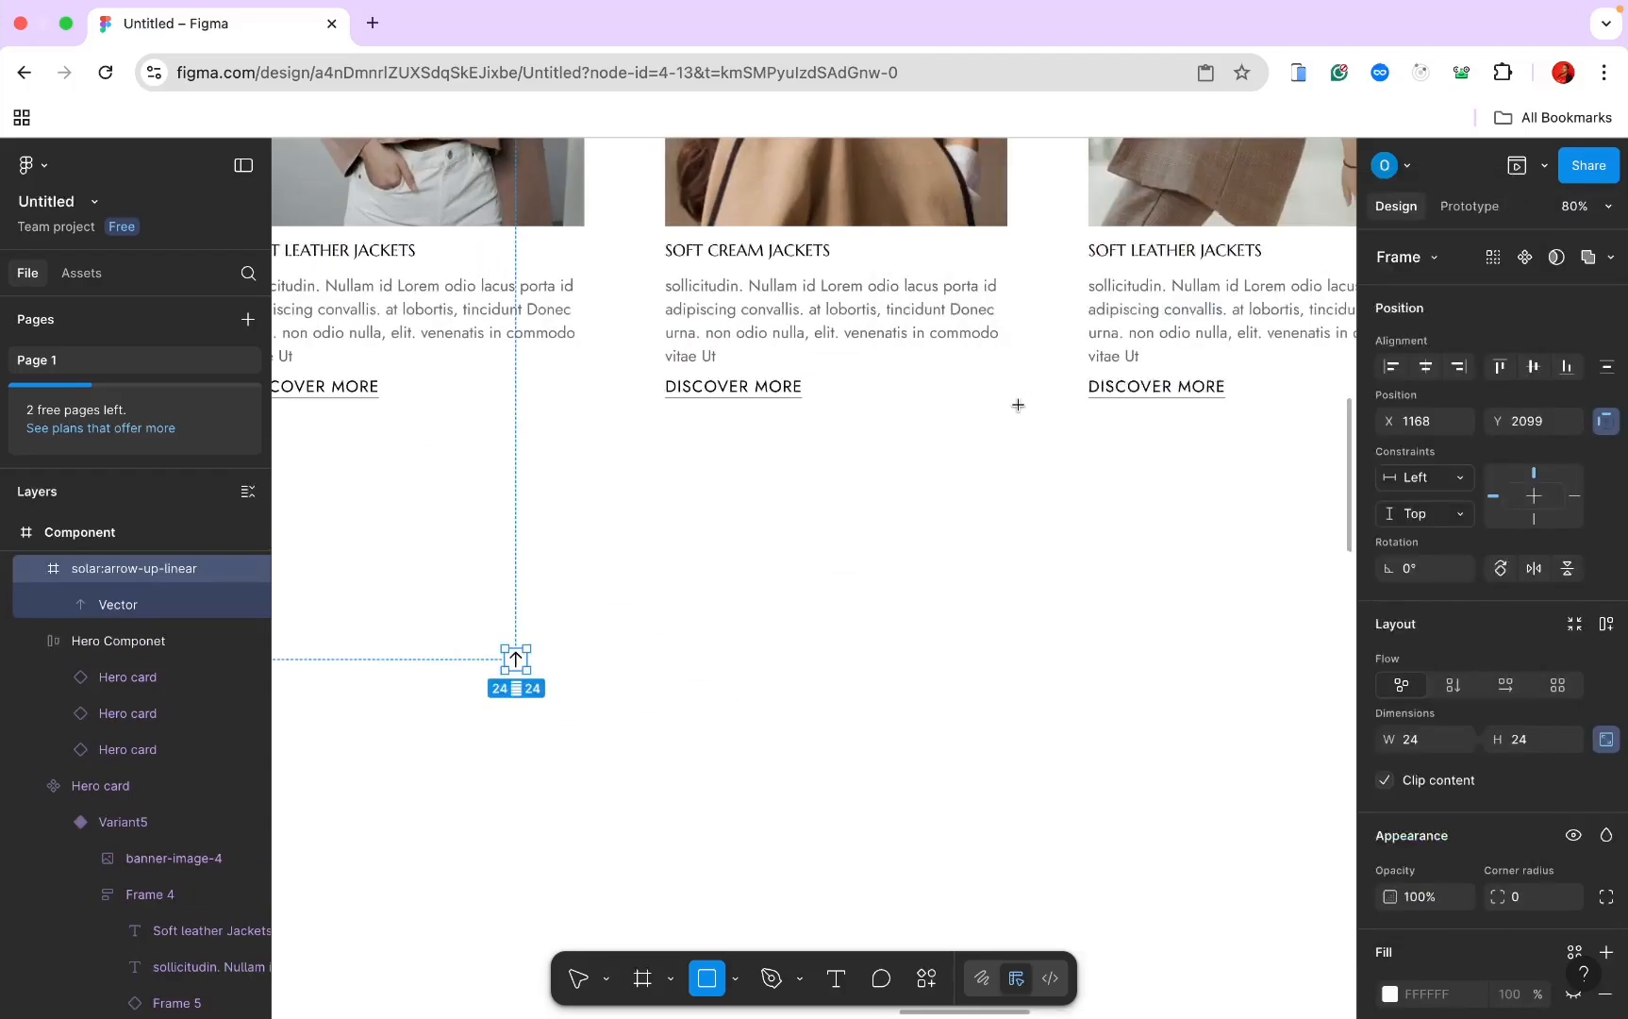
scroll(1018, 404, left, 3)
scroll(1018, 405, down, 1)
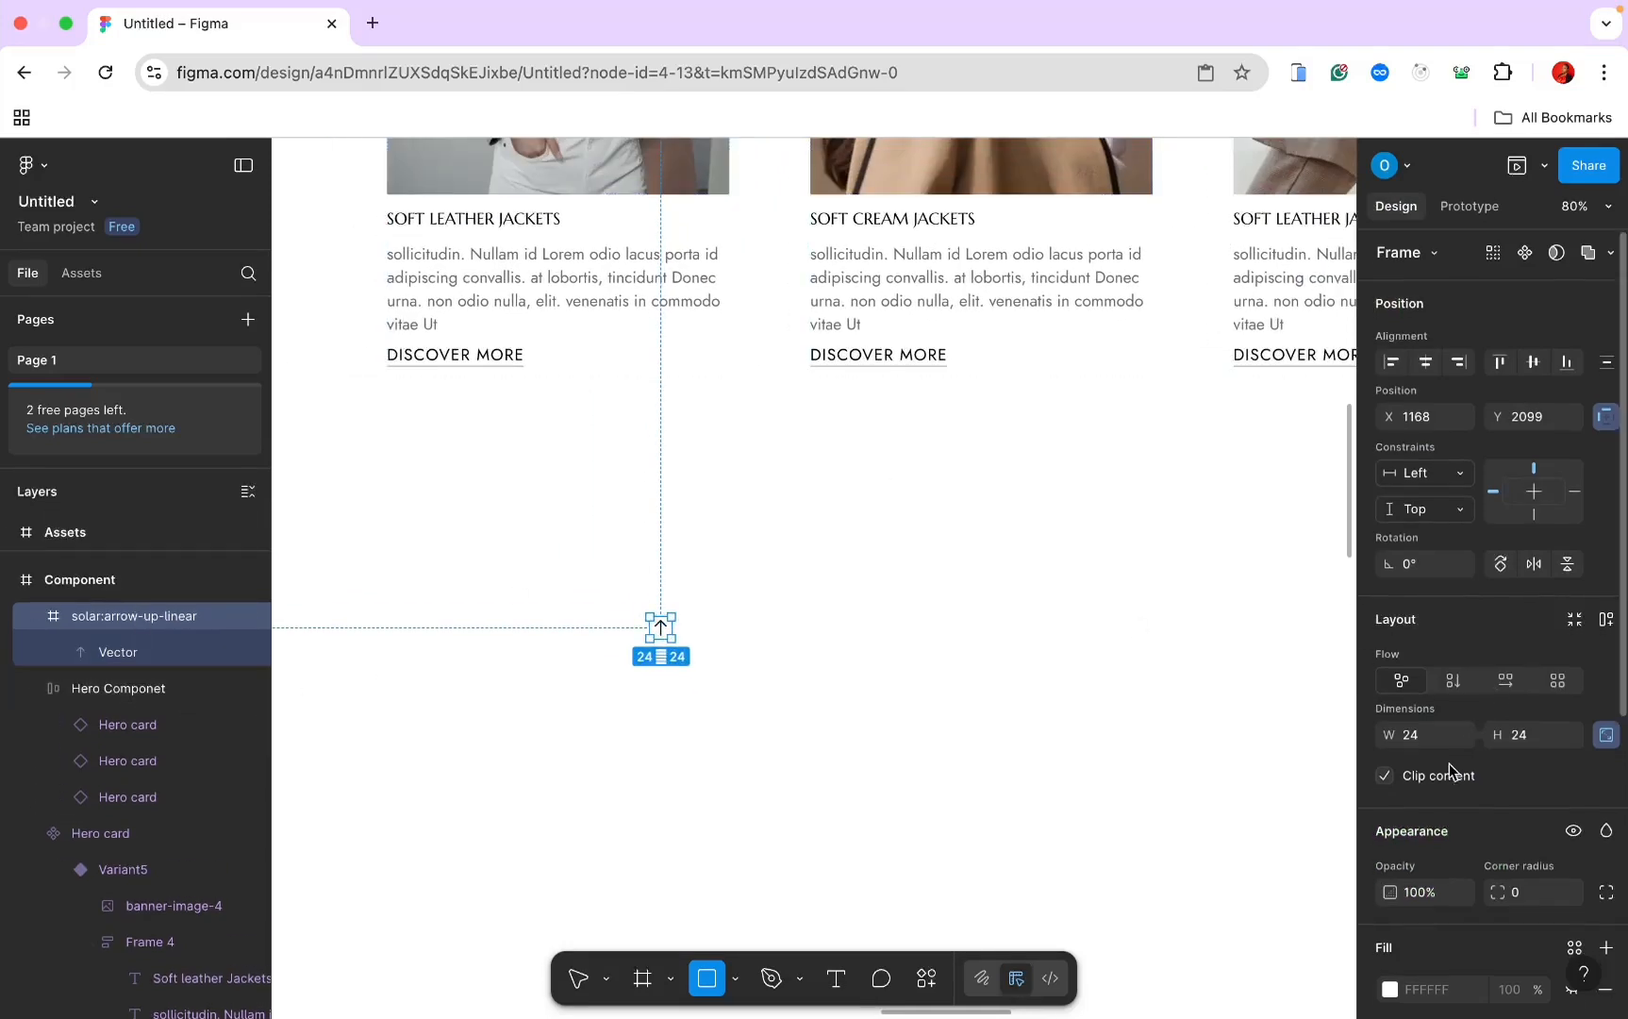
scroll(1457, 745, down, 2)
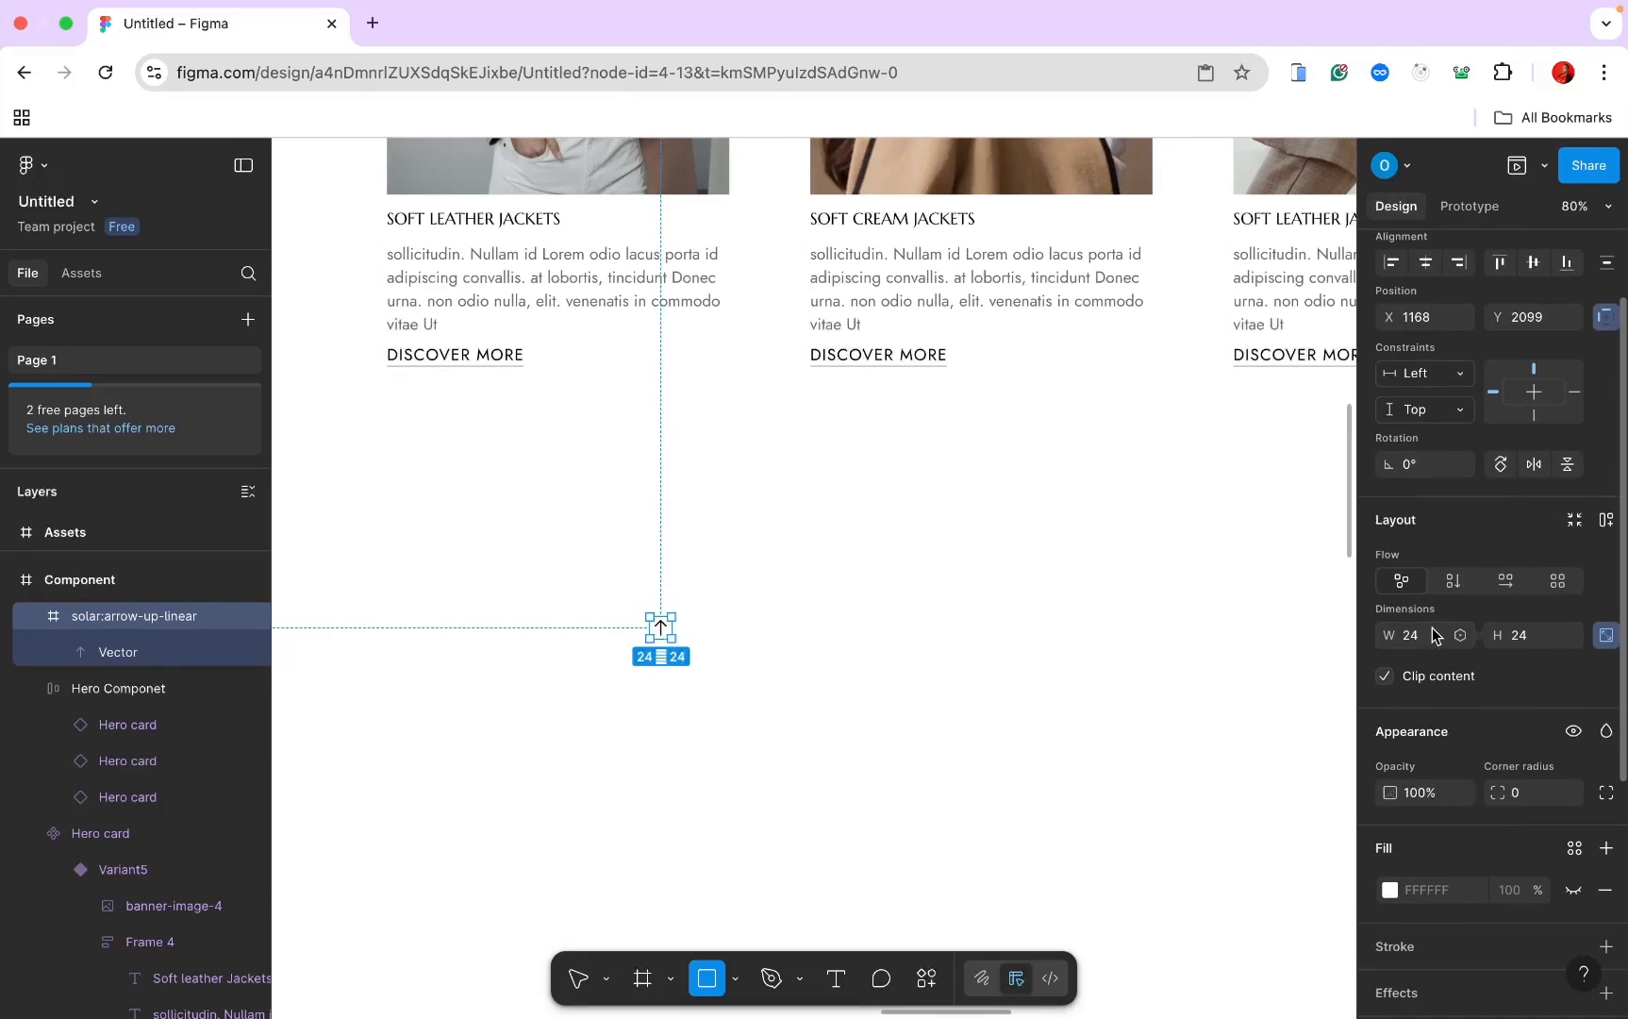
key(o)
drag(642, 612, 698, 648)
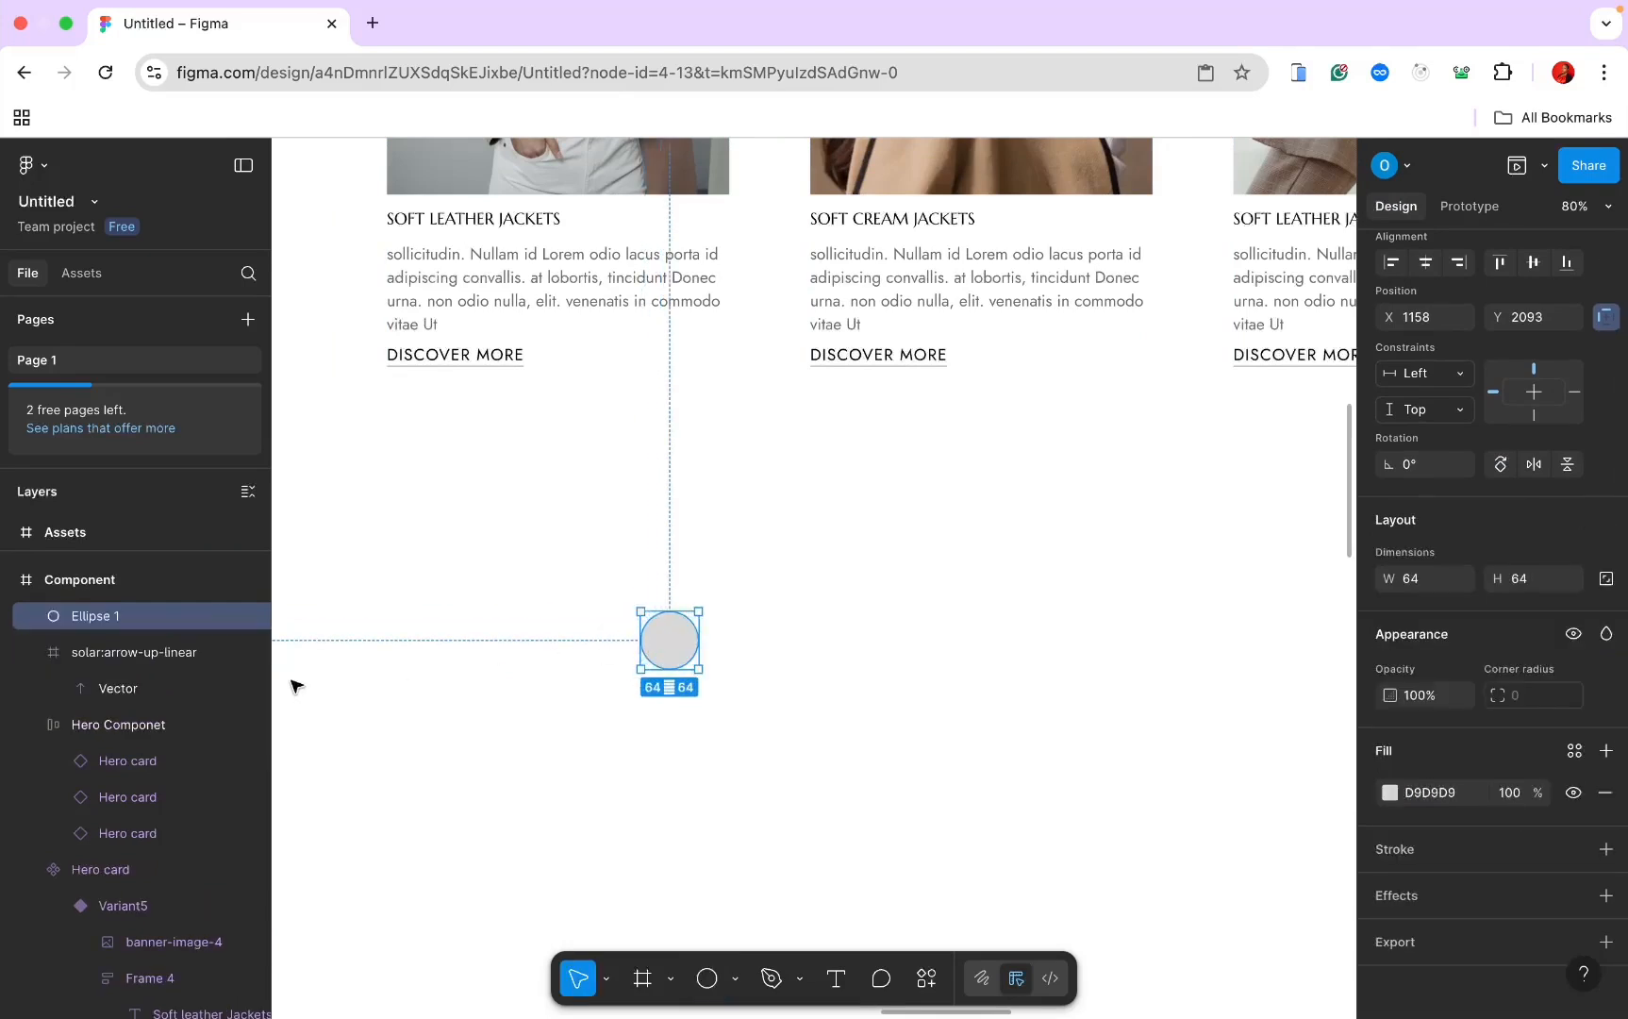
Step: Wrap the circle and arrow in Frame 6, layering the arrow above the circle
shift+click(142, 657)
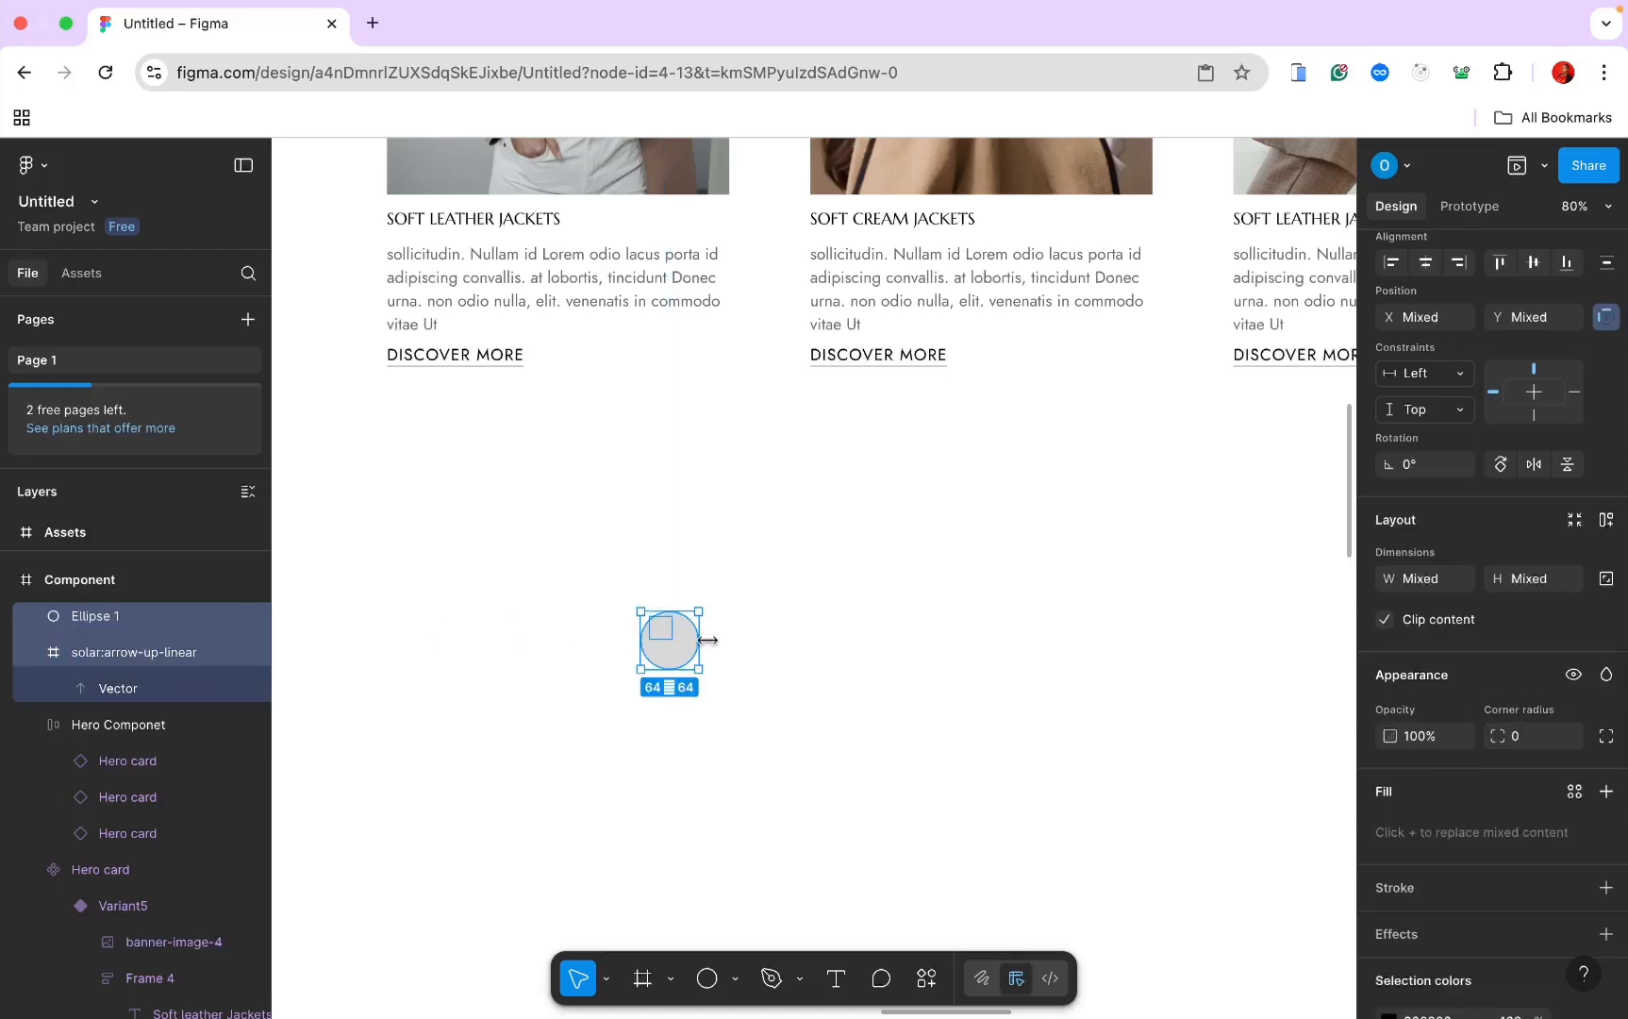
right_click(175, 641)
click(235, 477)
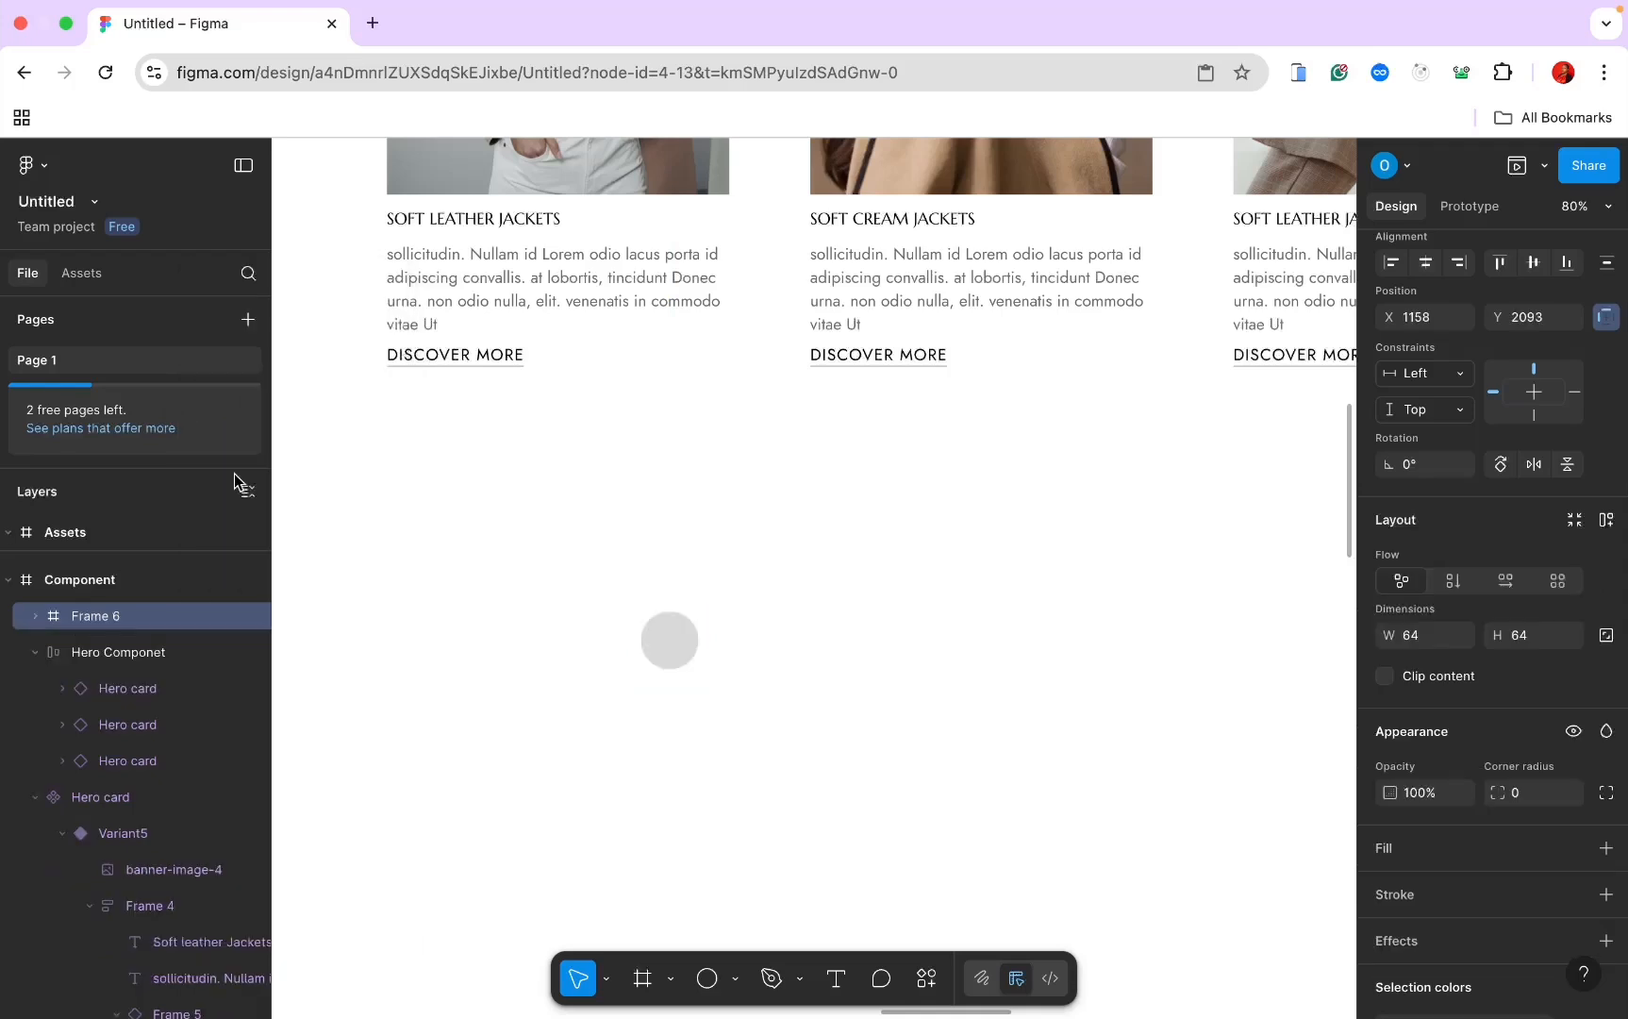
click(34, 617)
click(121, 691)
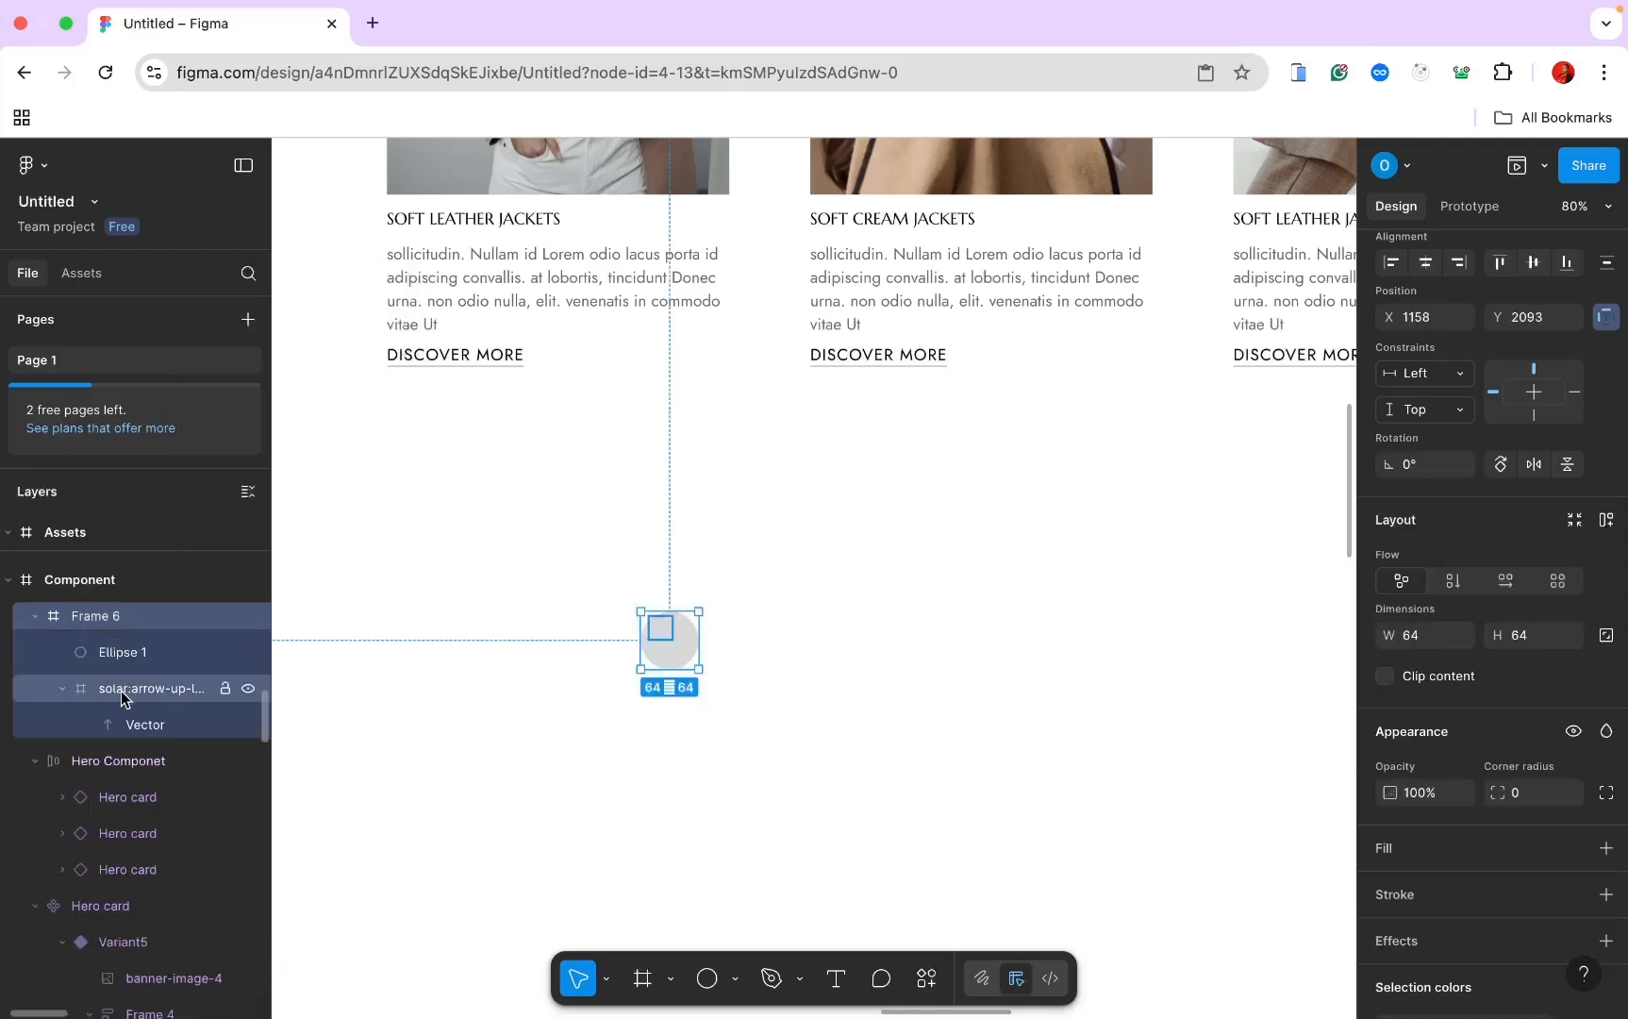
drag(121, 691, 125, 651)
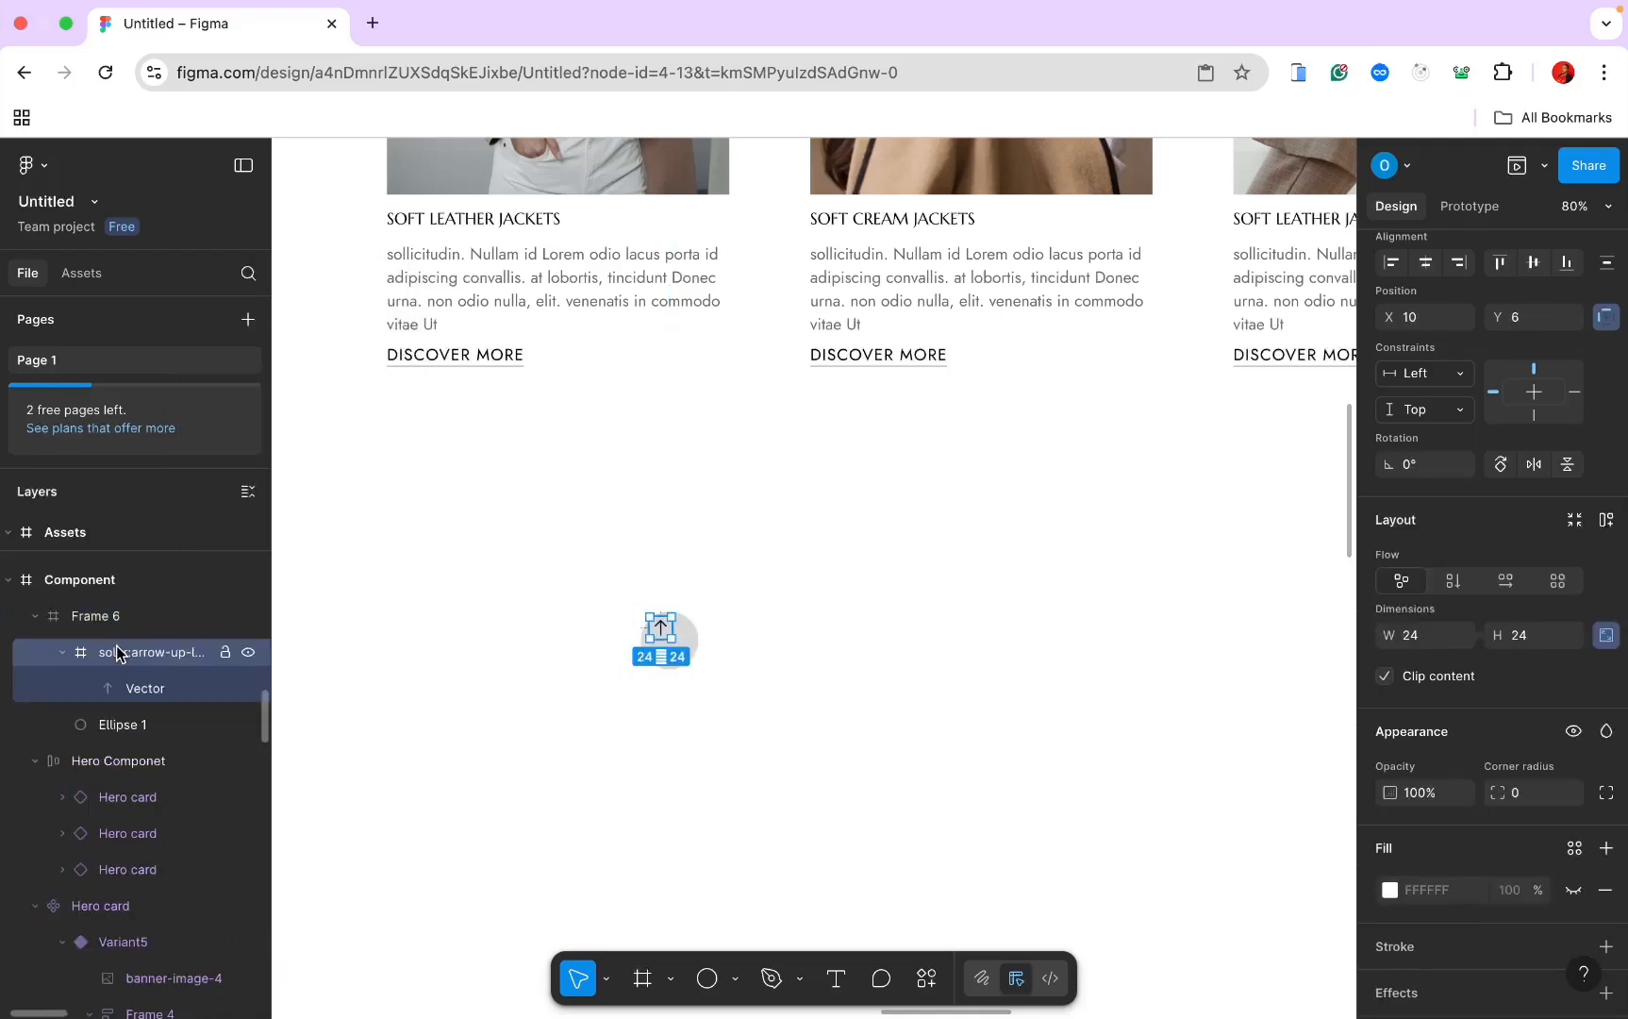
scroll(650, 683, up, 5)
click(558, 638)
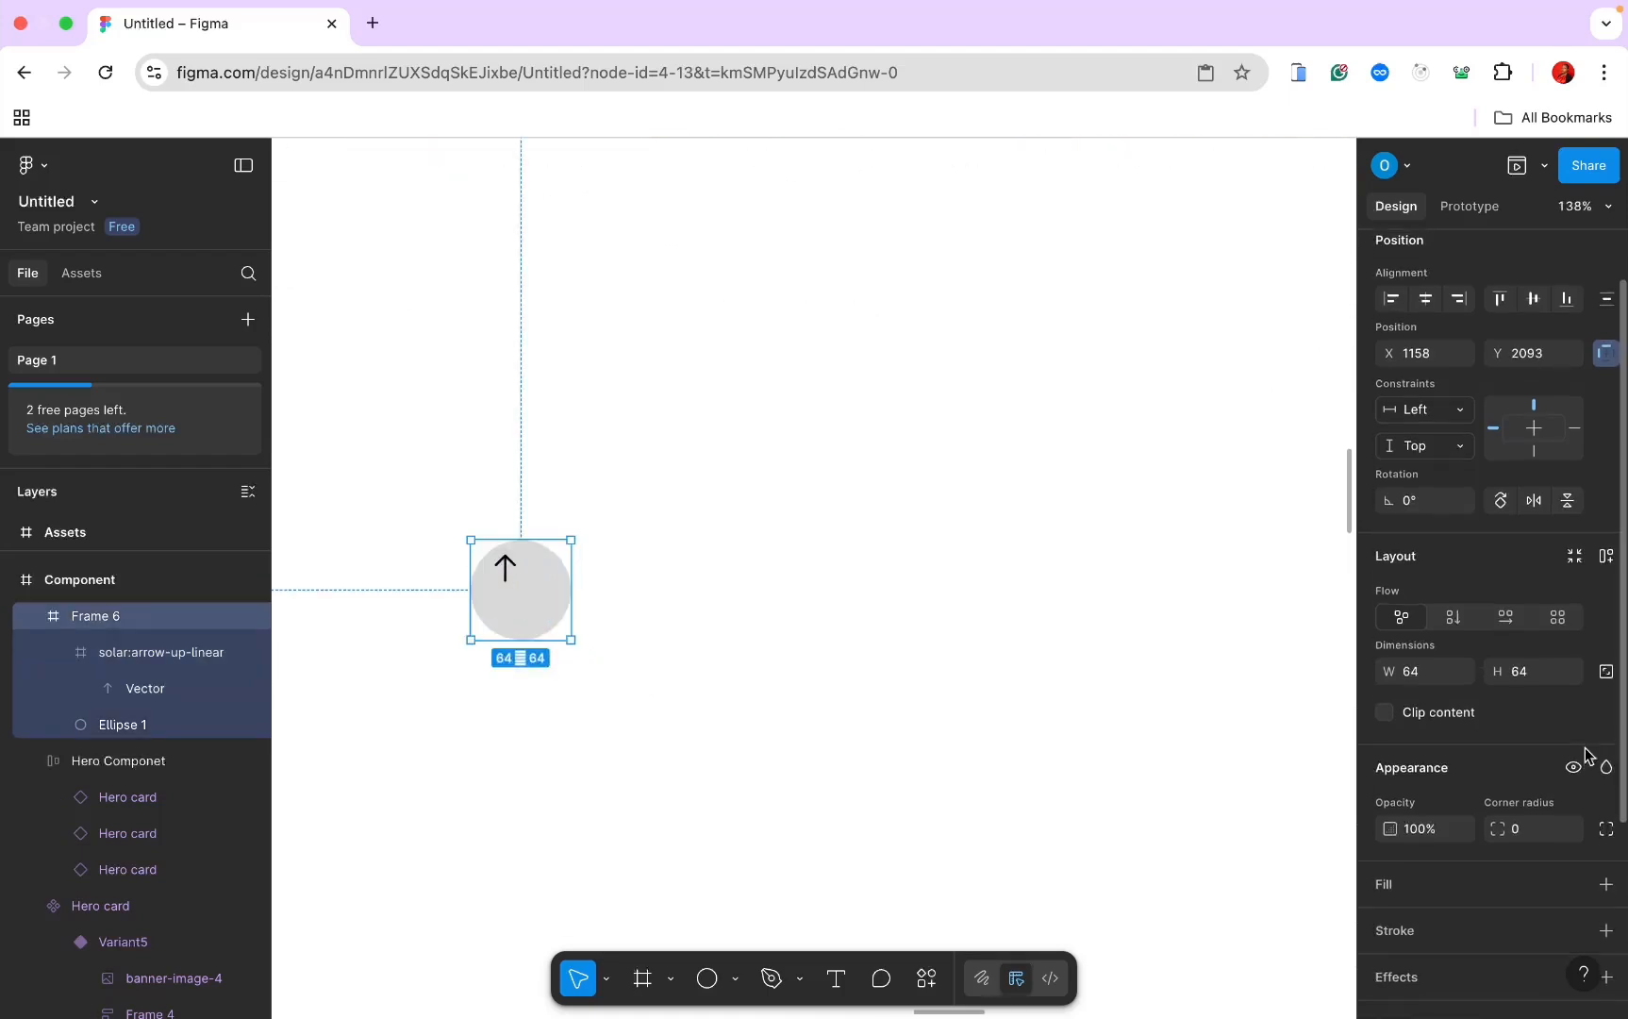
Step: Give Frame 6 centered auto layout and resize the arrow icon to 30
click(1606, 556)
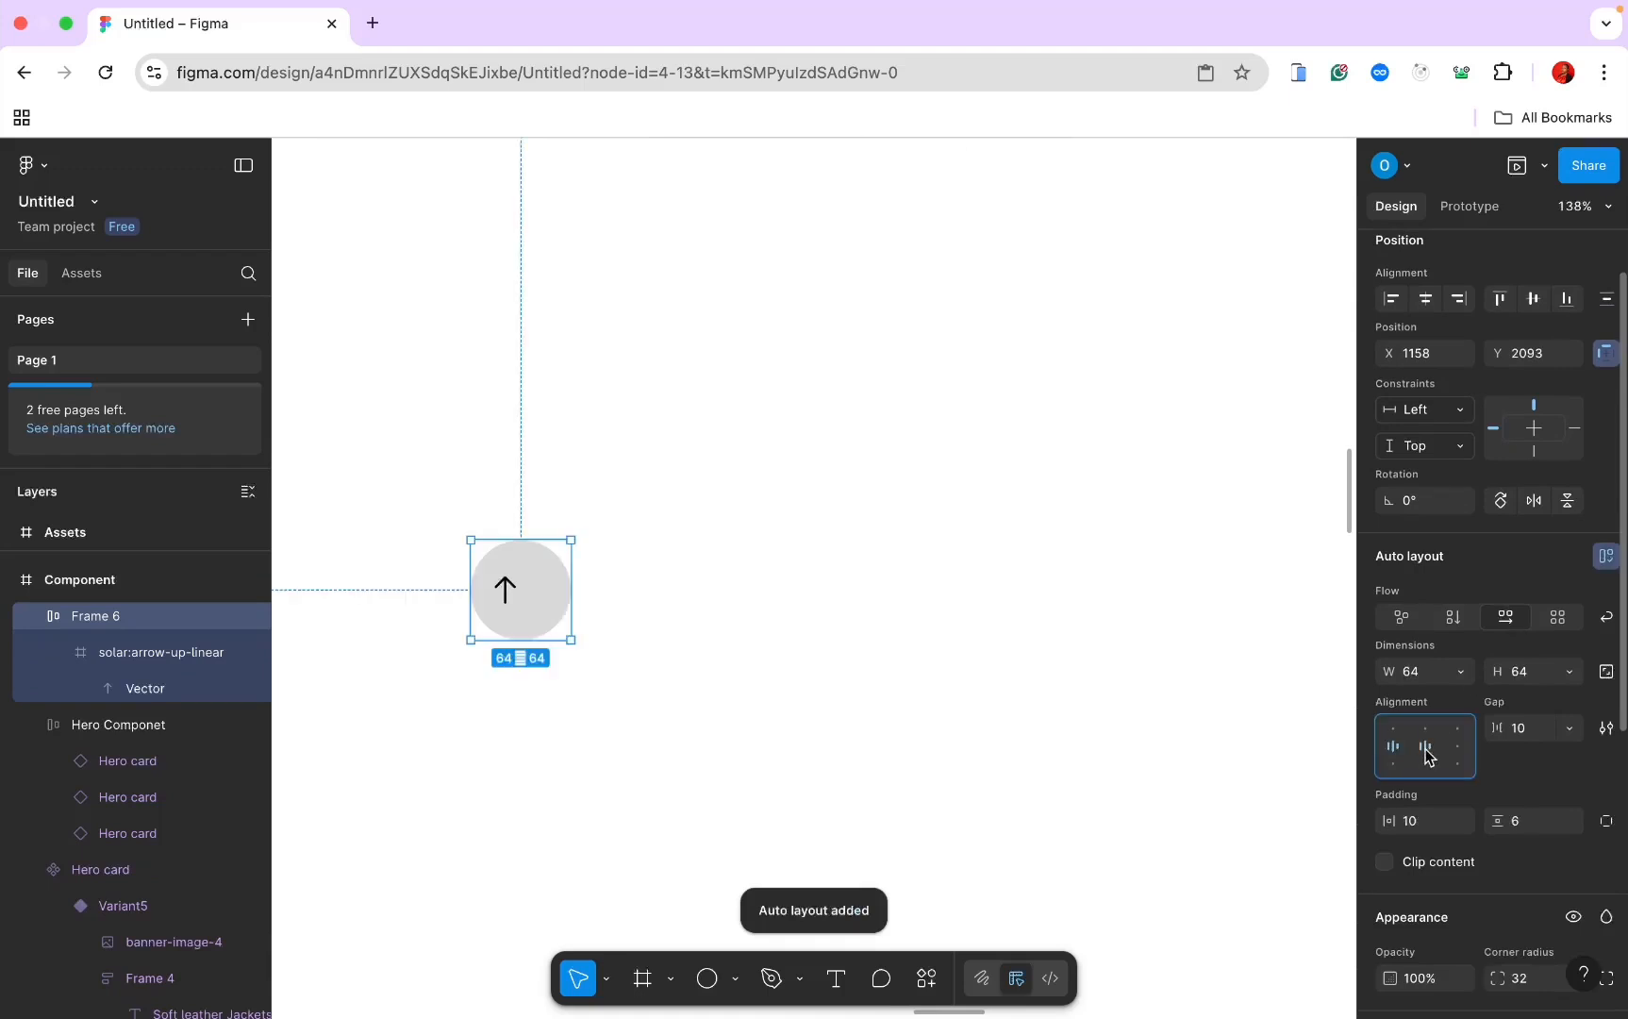
click(1425, 747)
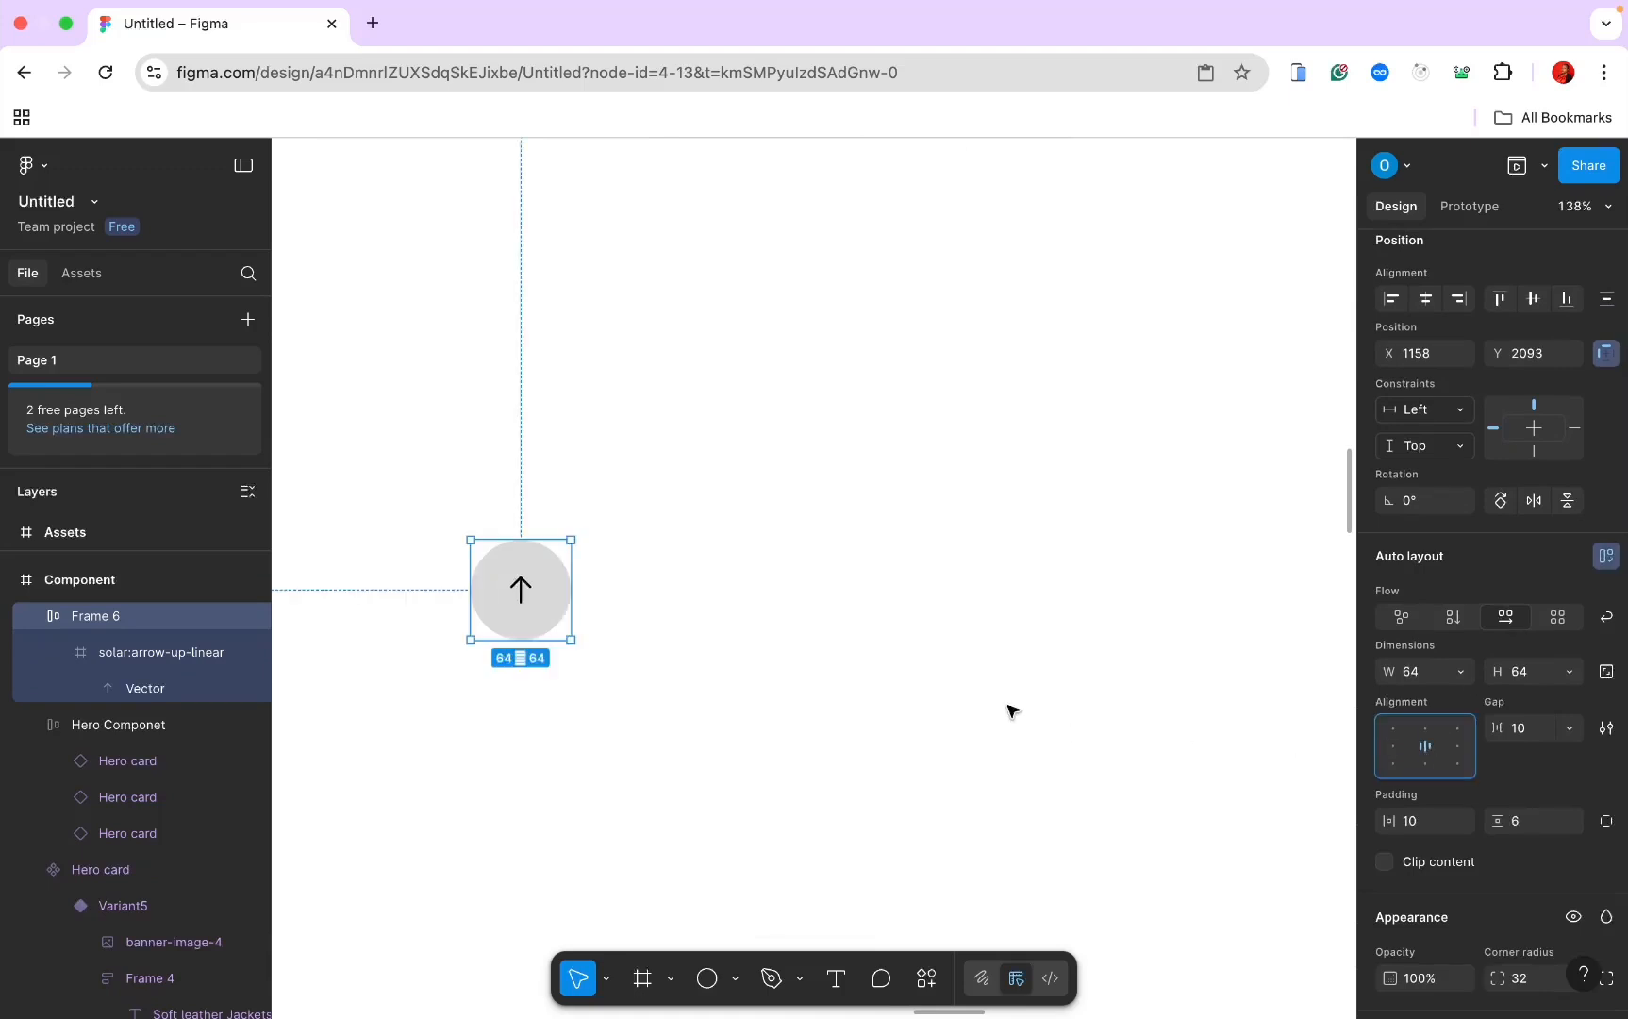
double_click(521, 590)
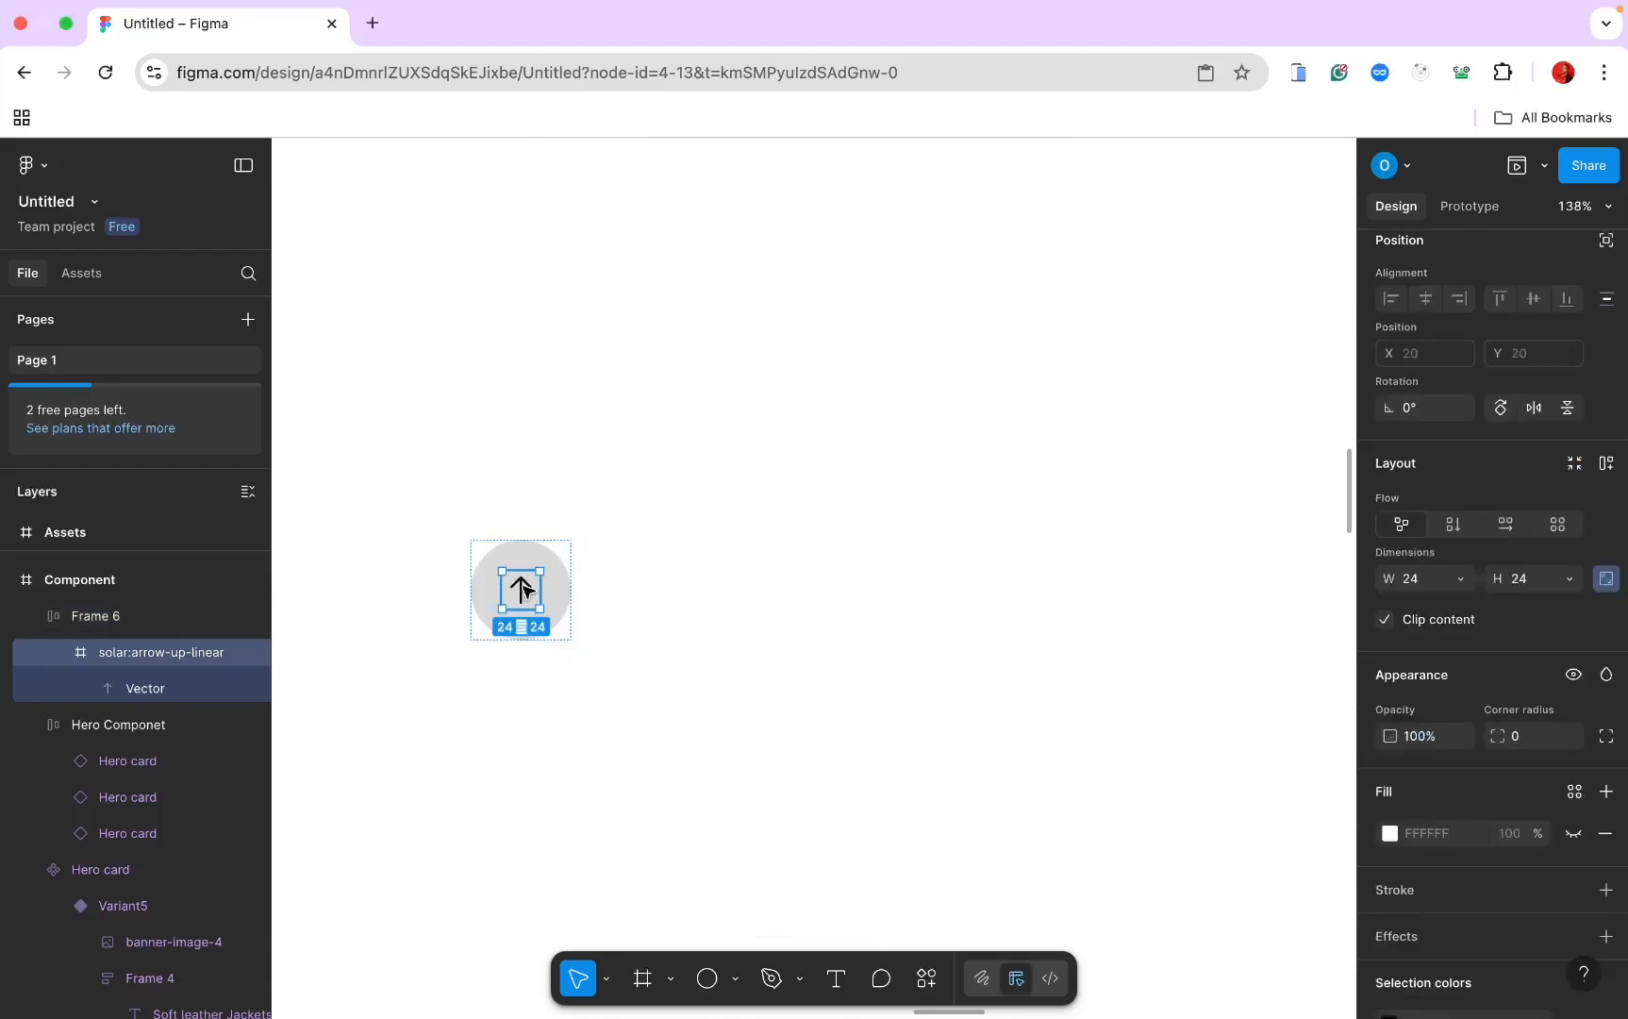
click(1412, 579)
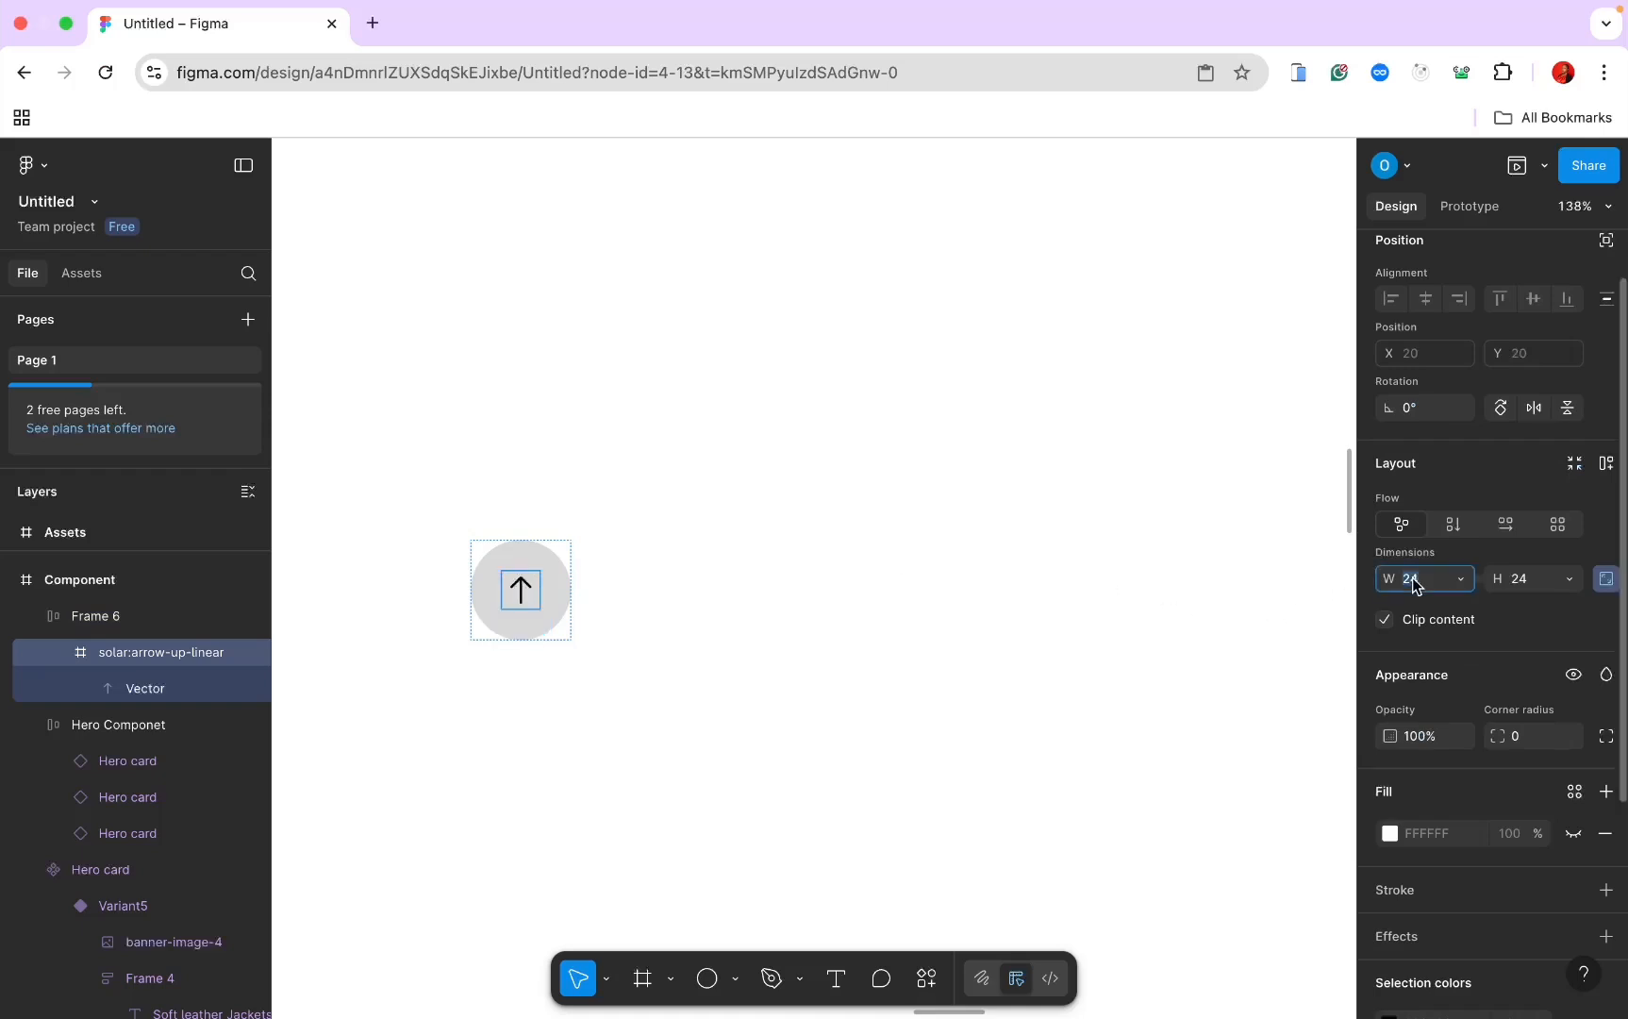
text(30)
key(Return)
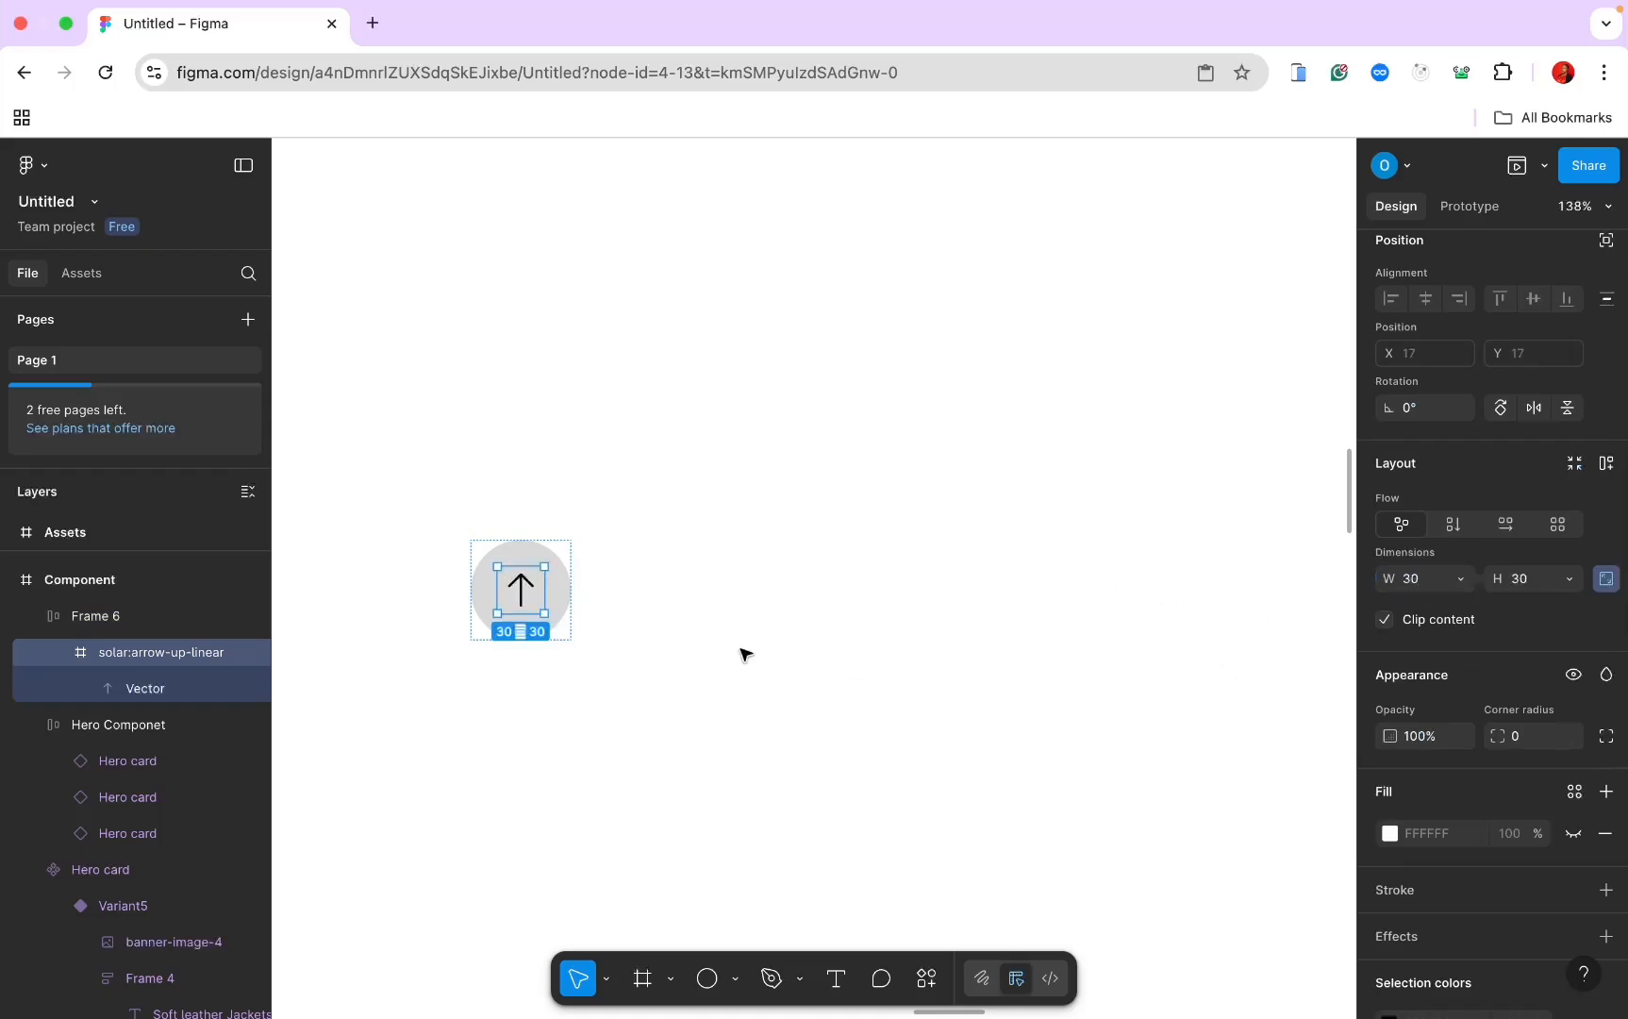
Step: Set Frame 6's width to 70 and its height to match
click(560, 586)
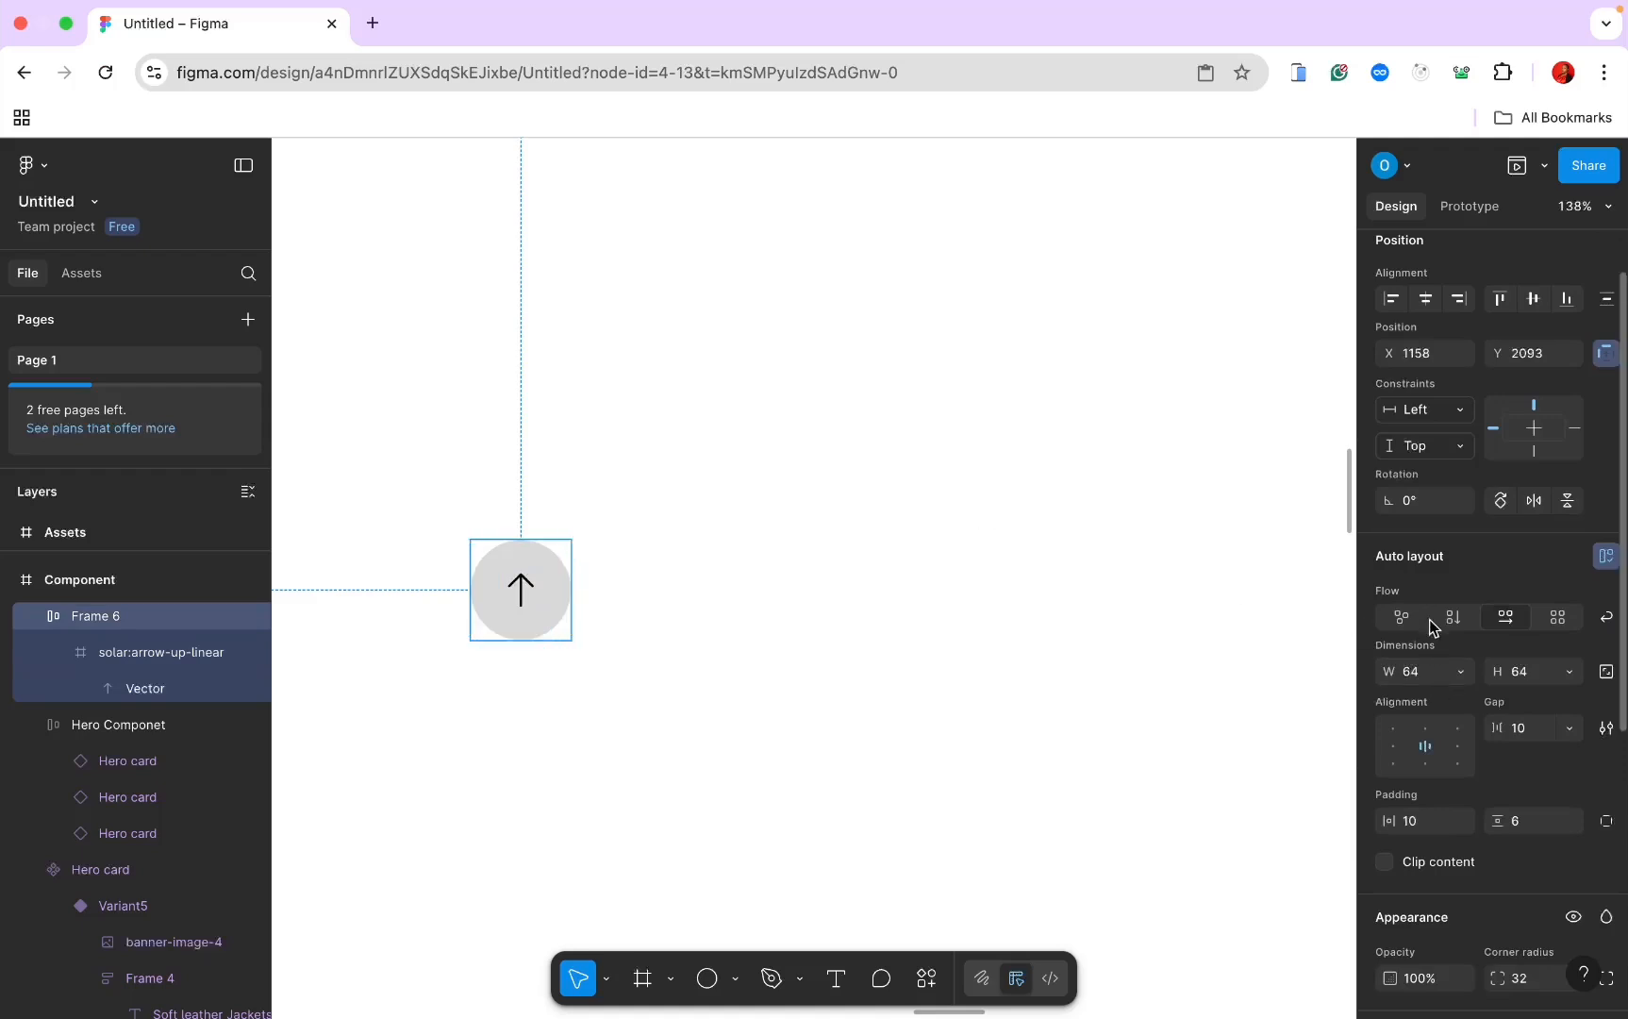
click(1412, 675)
text(70)
key(Return)
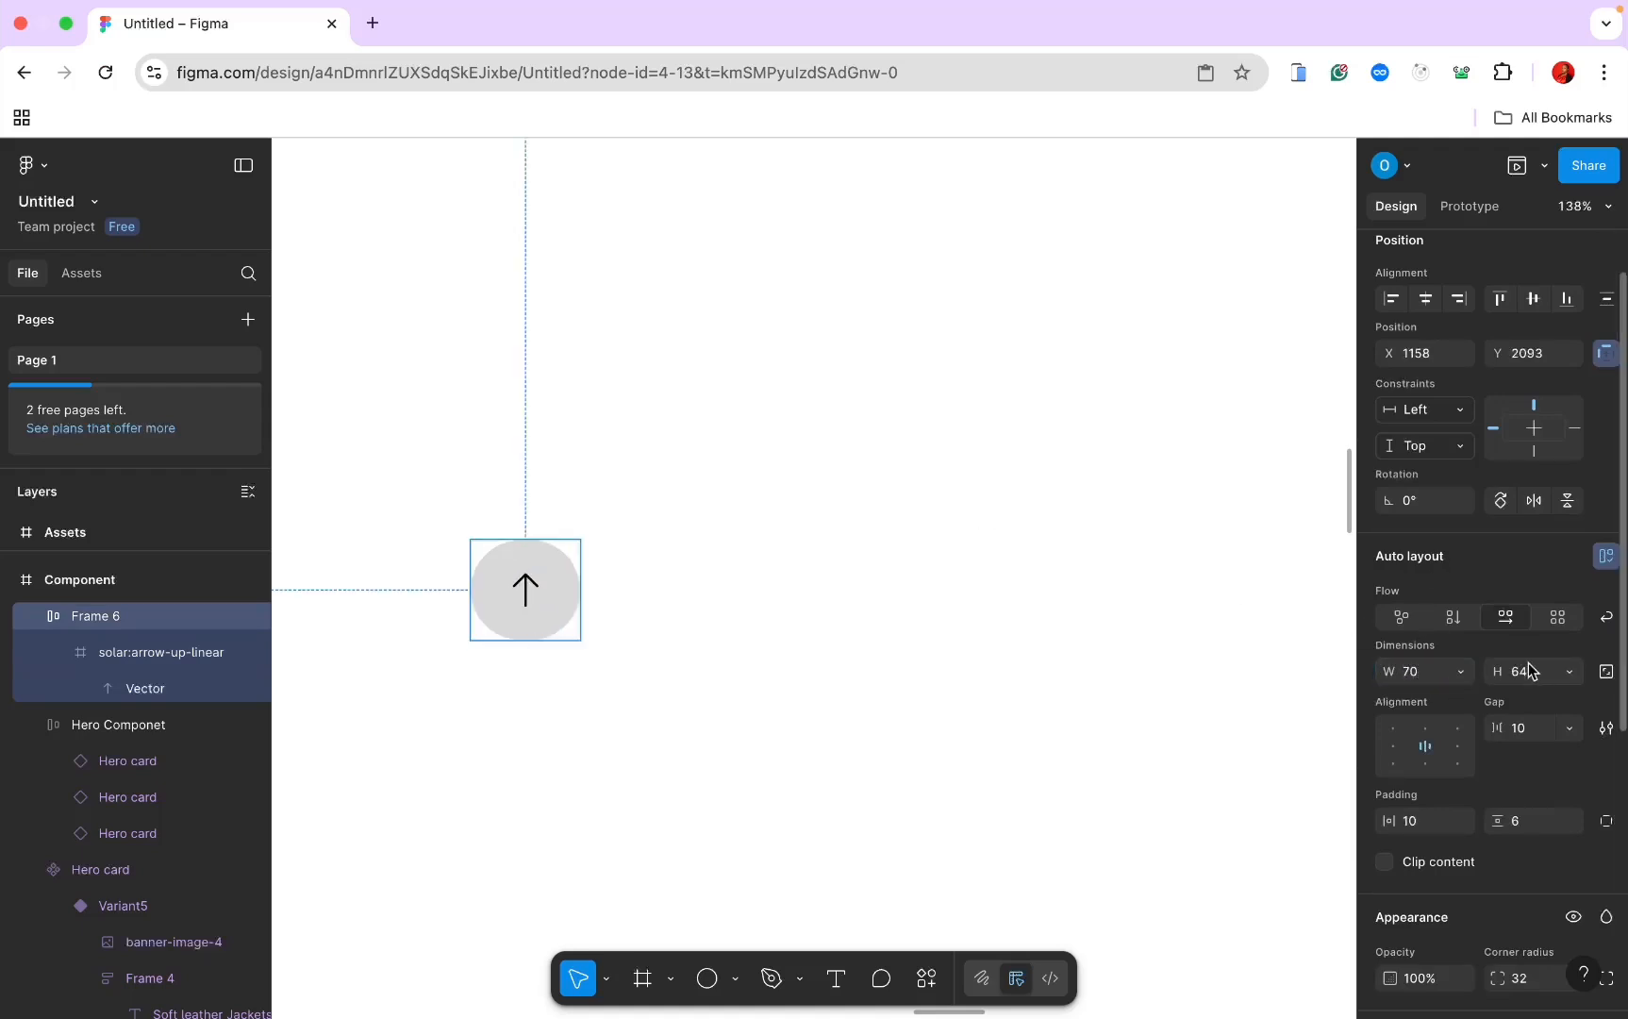
click(1527, 668)
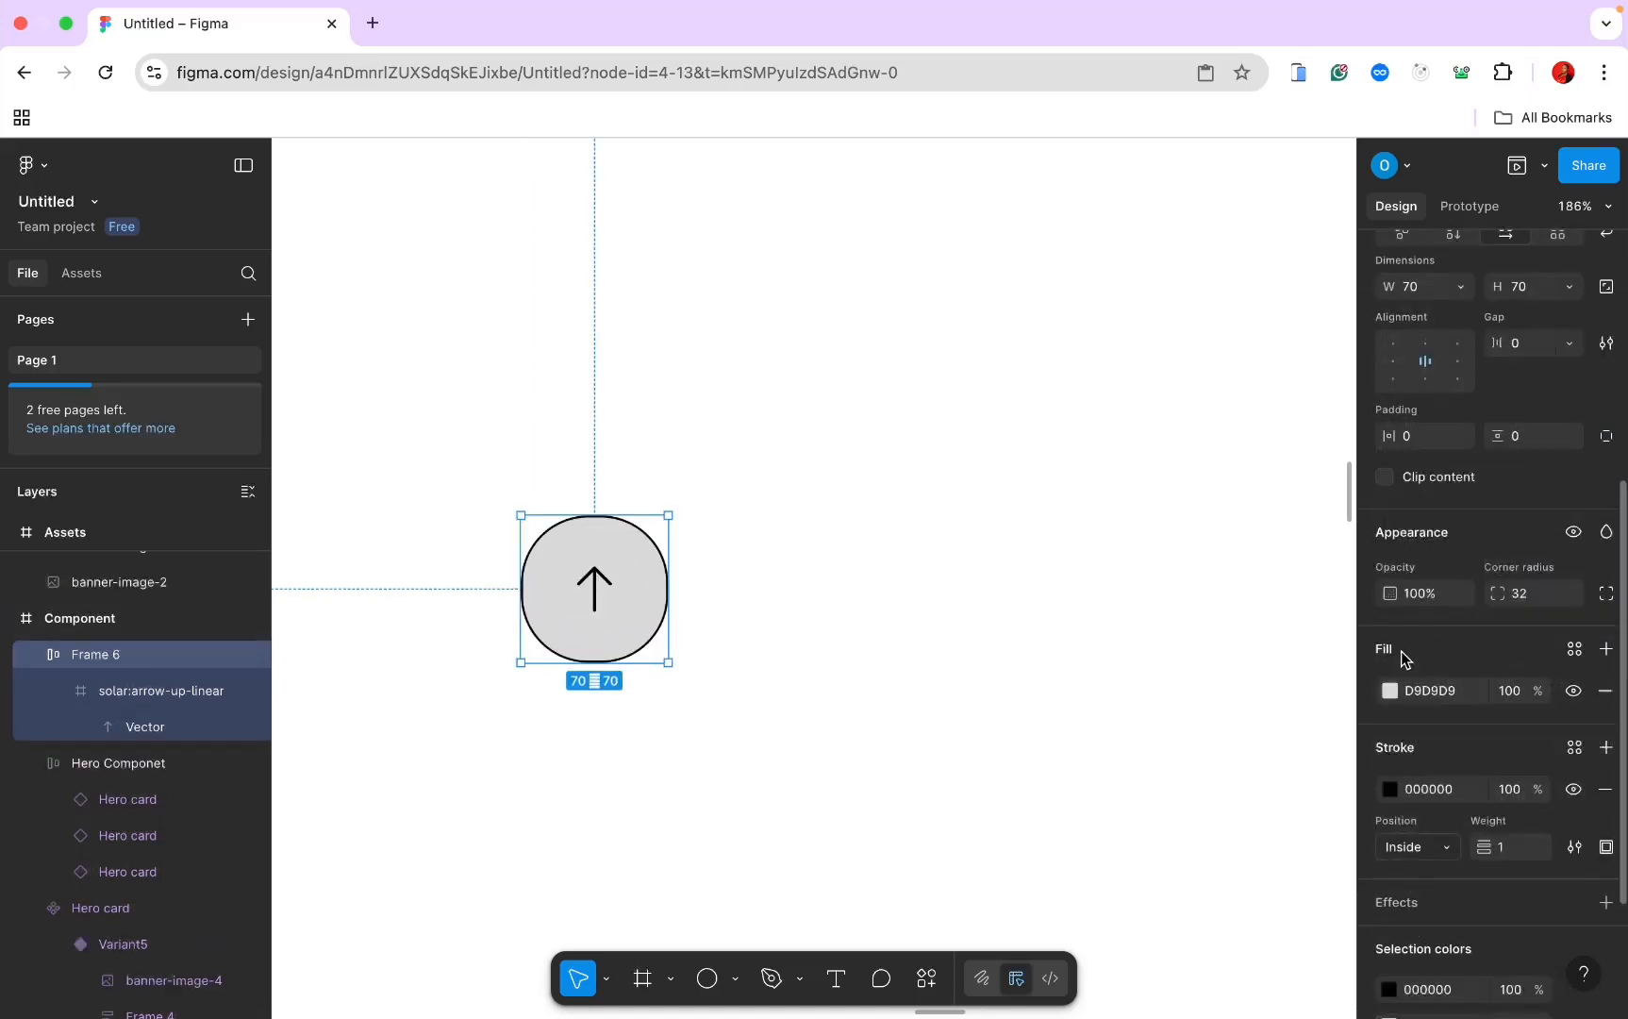
Step: Give Frame 6 a corner radius of 50 to make it a 70×70 circle
click(1521, 595)
key(Return)
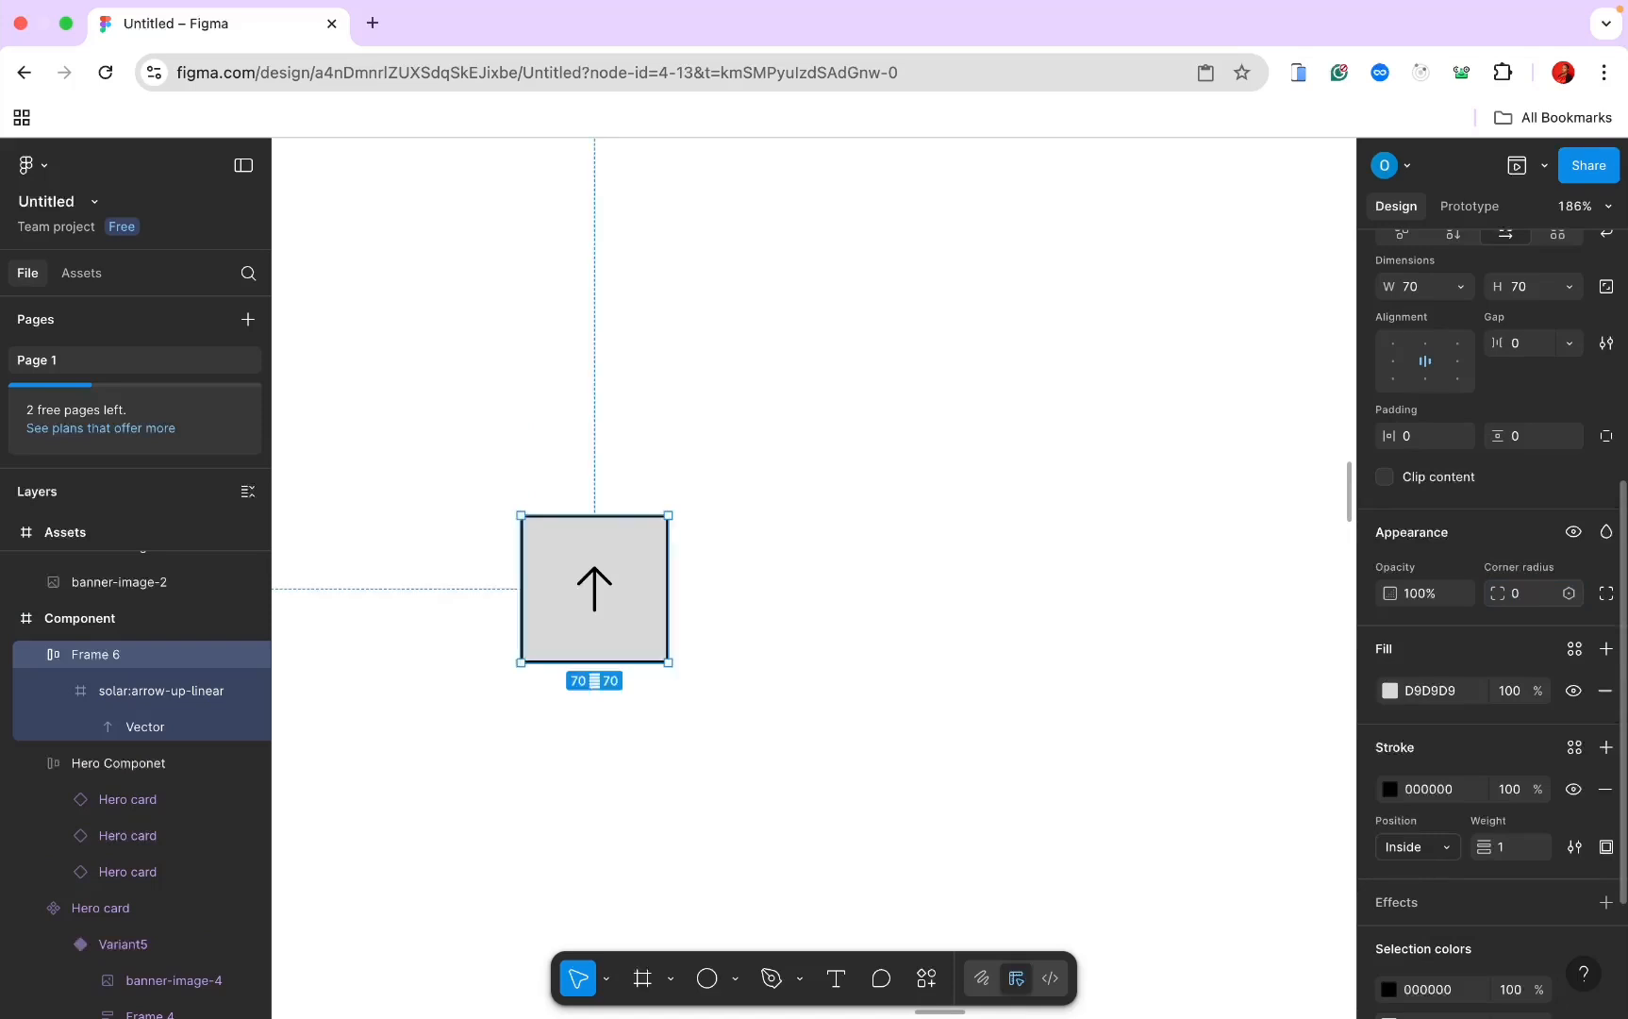
click(1525, 599)
key(Return)
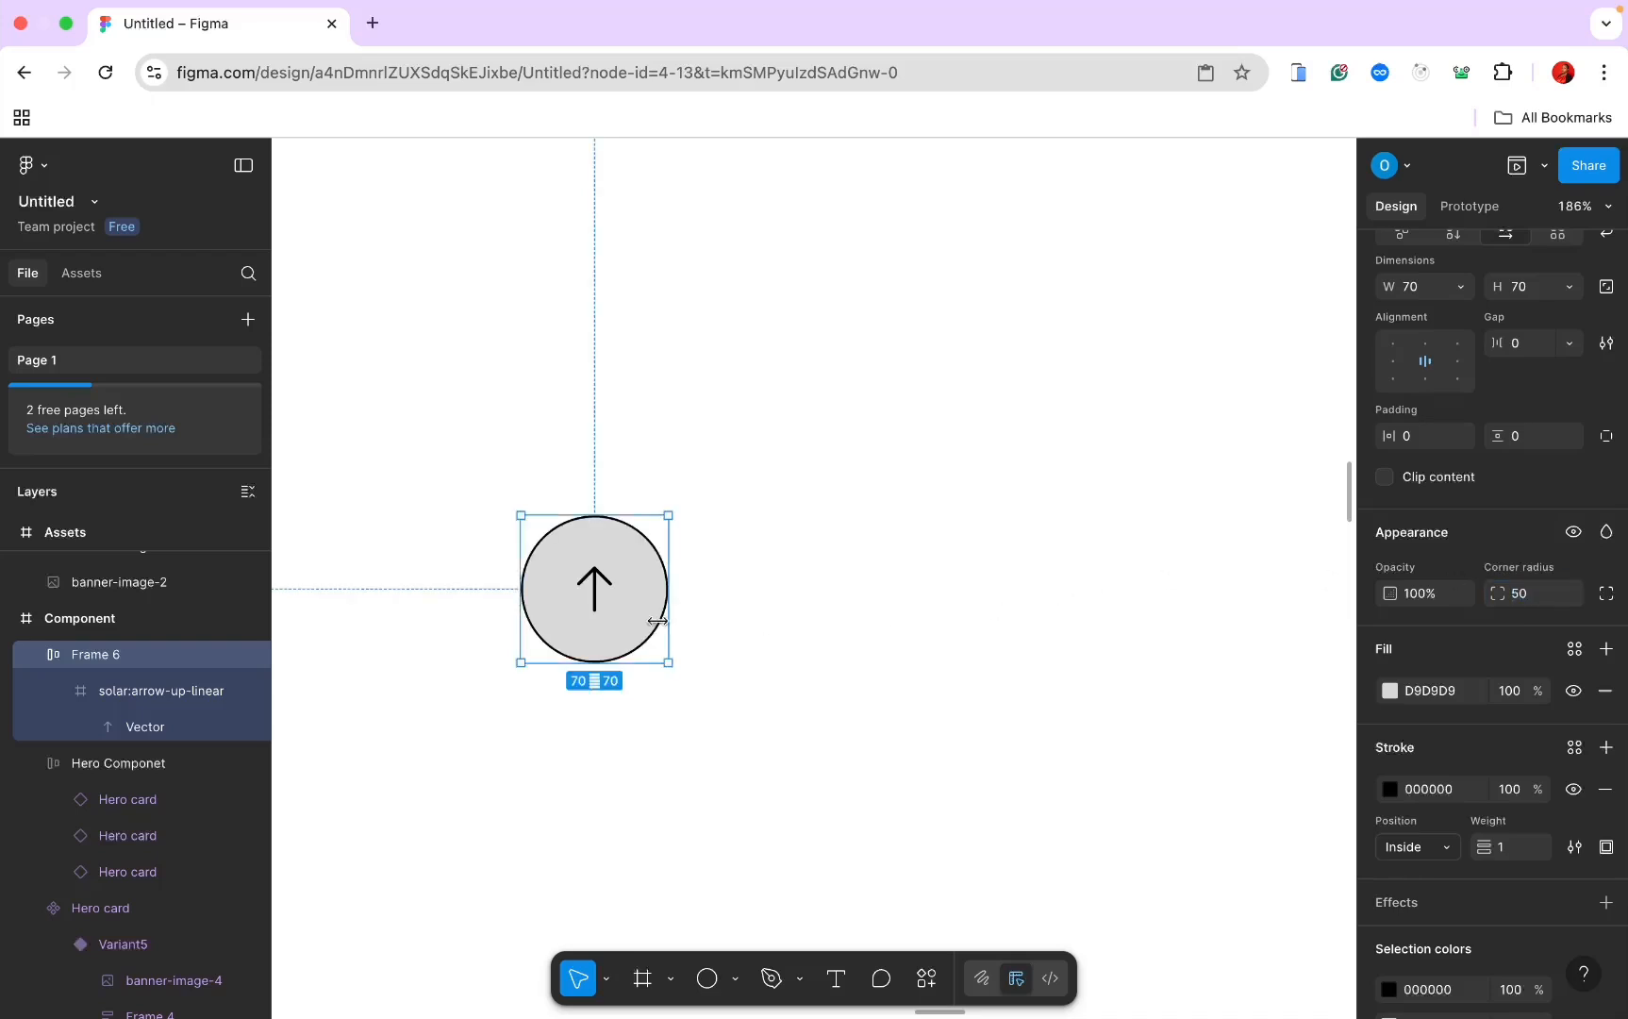
Step: Remove the button's grey fill and add an E5CE93 gold outline of weight 2
scroll(712, 629, left, 3)
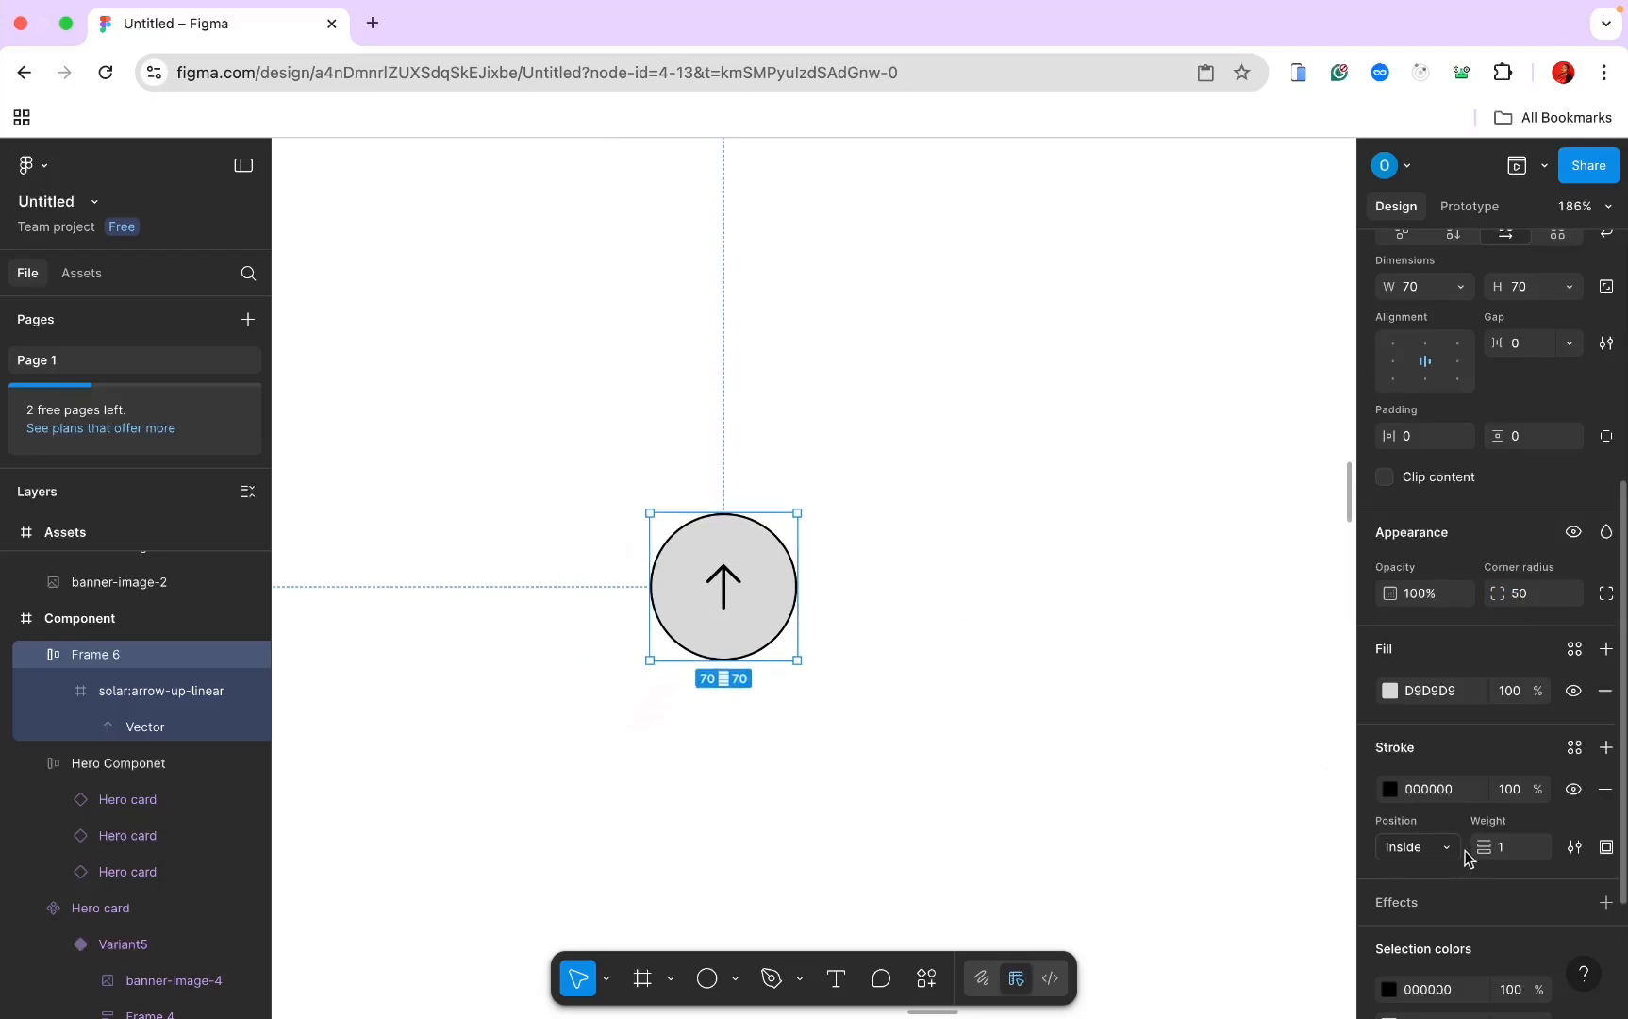
click(1605, 691)
click(1430, 737)
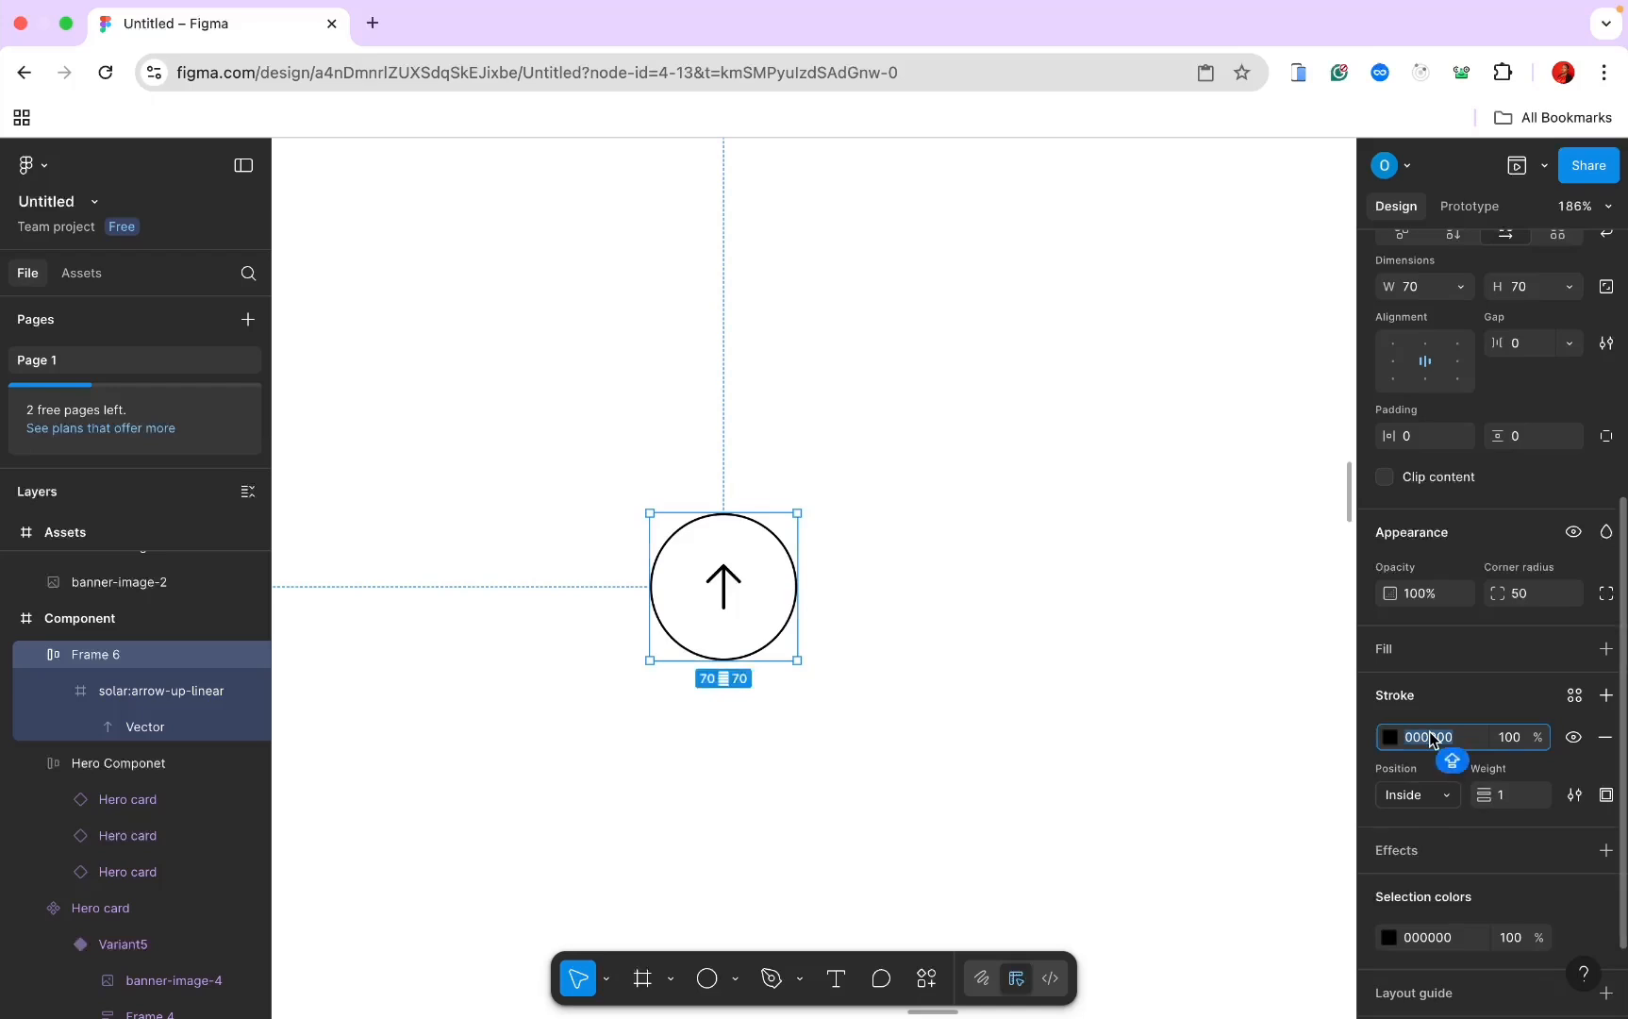
text(E)
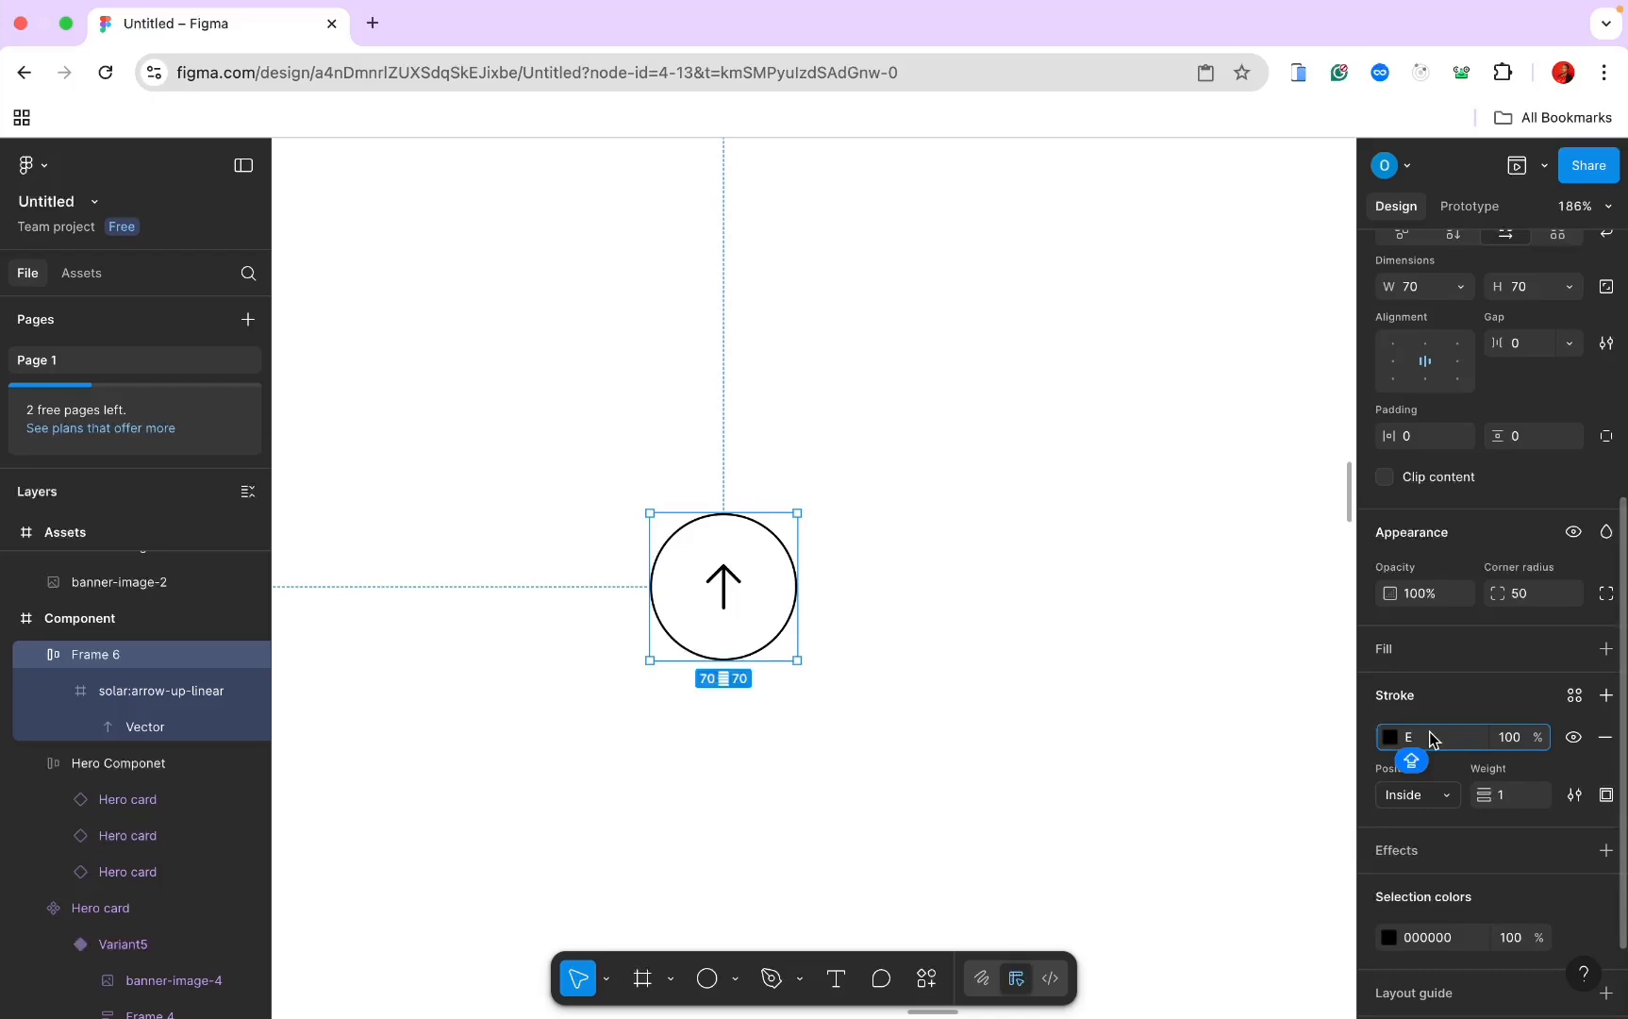
text(5CE93)
key(Return)
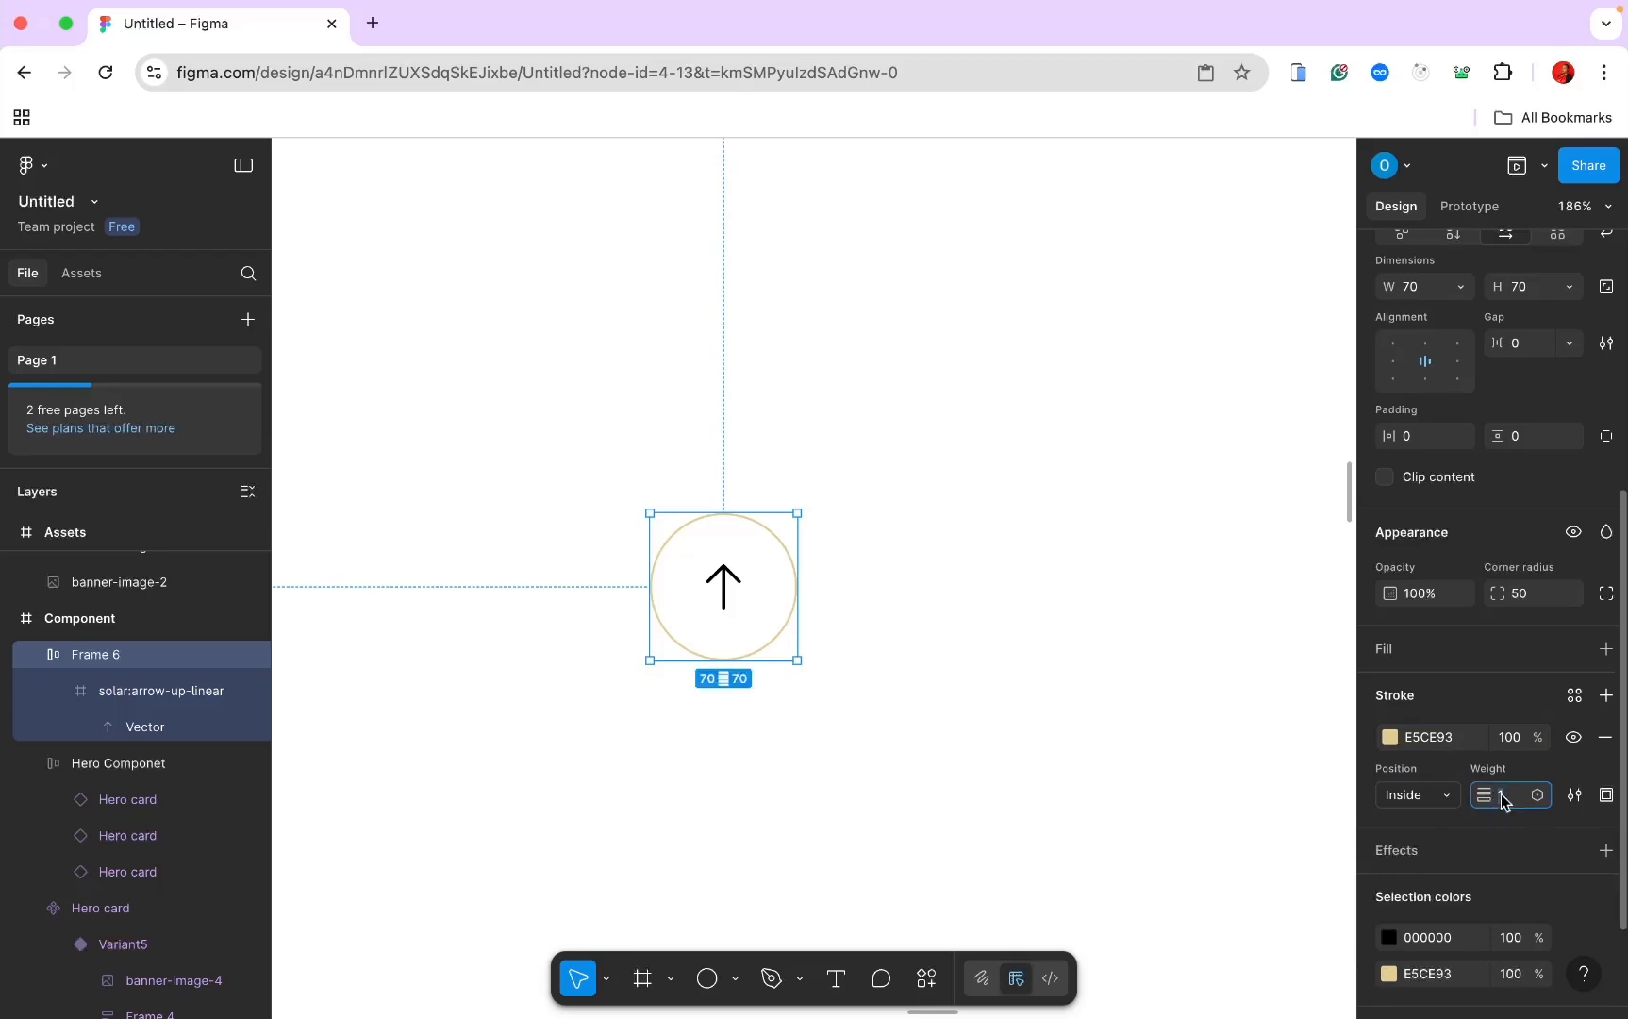
text(2)
key(Return)
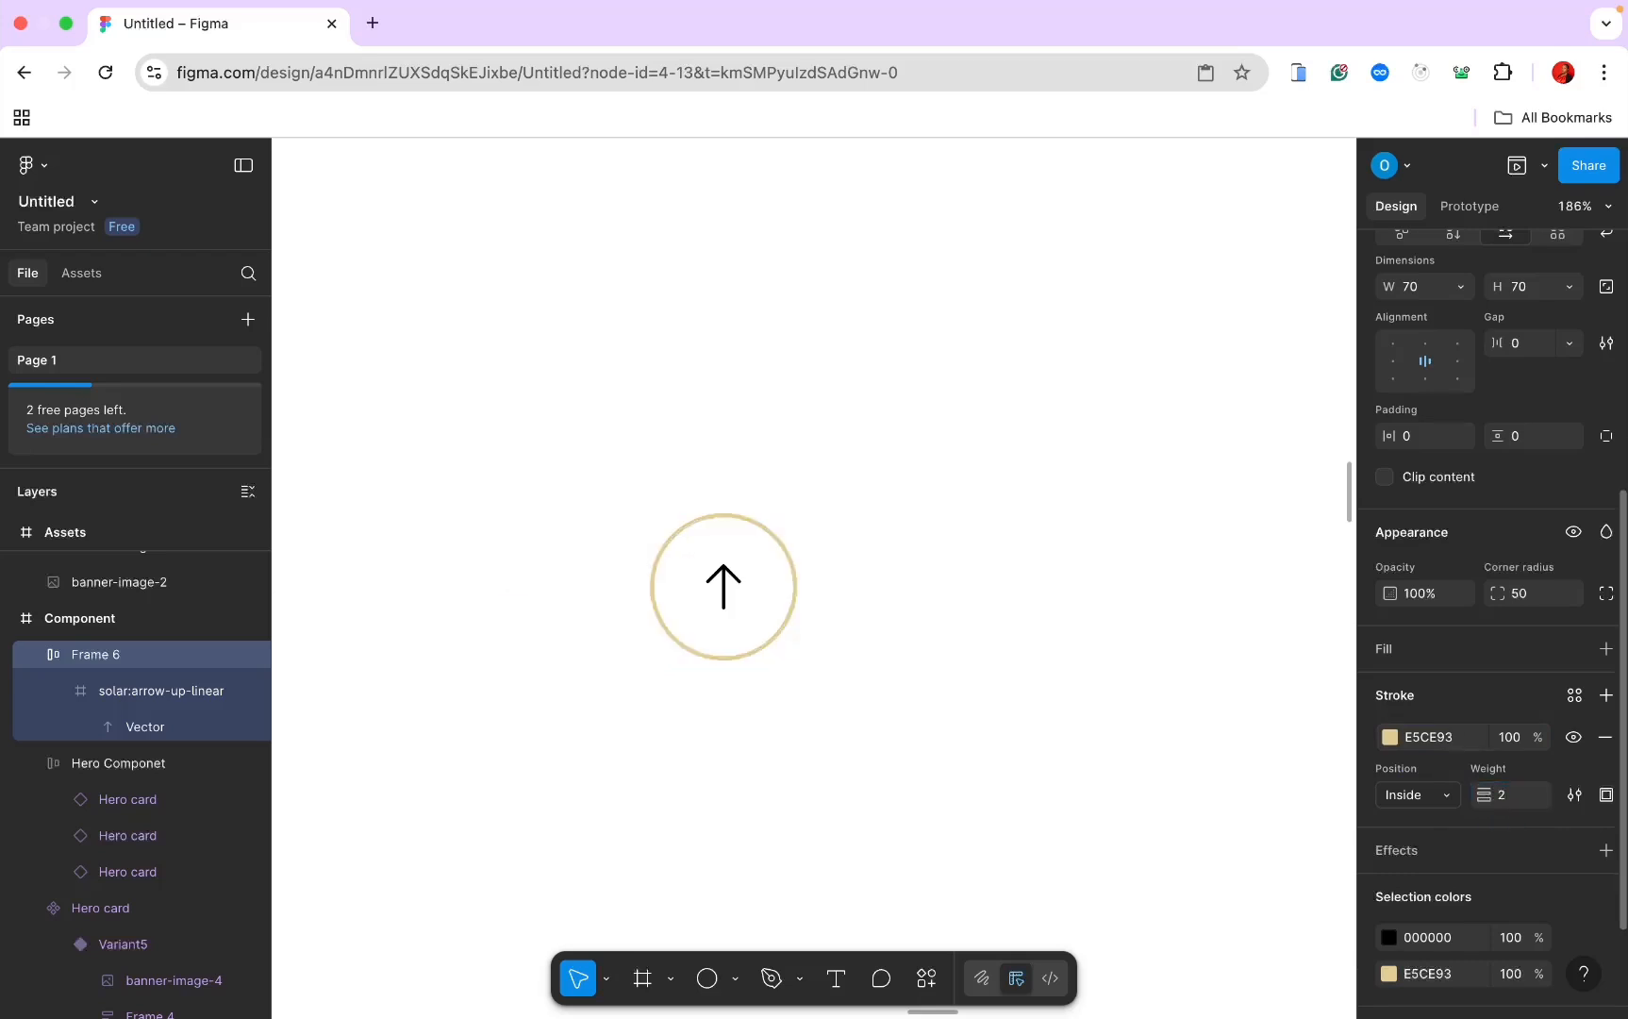
Step: Recolour the arrow icon inside the button to gold E5CE93
double_click(699, 588)
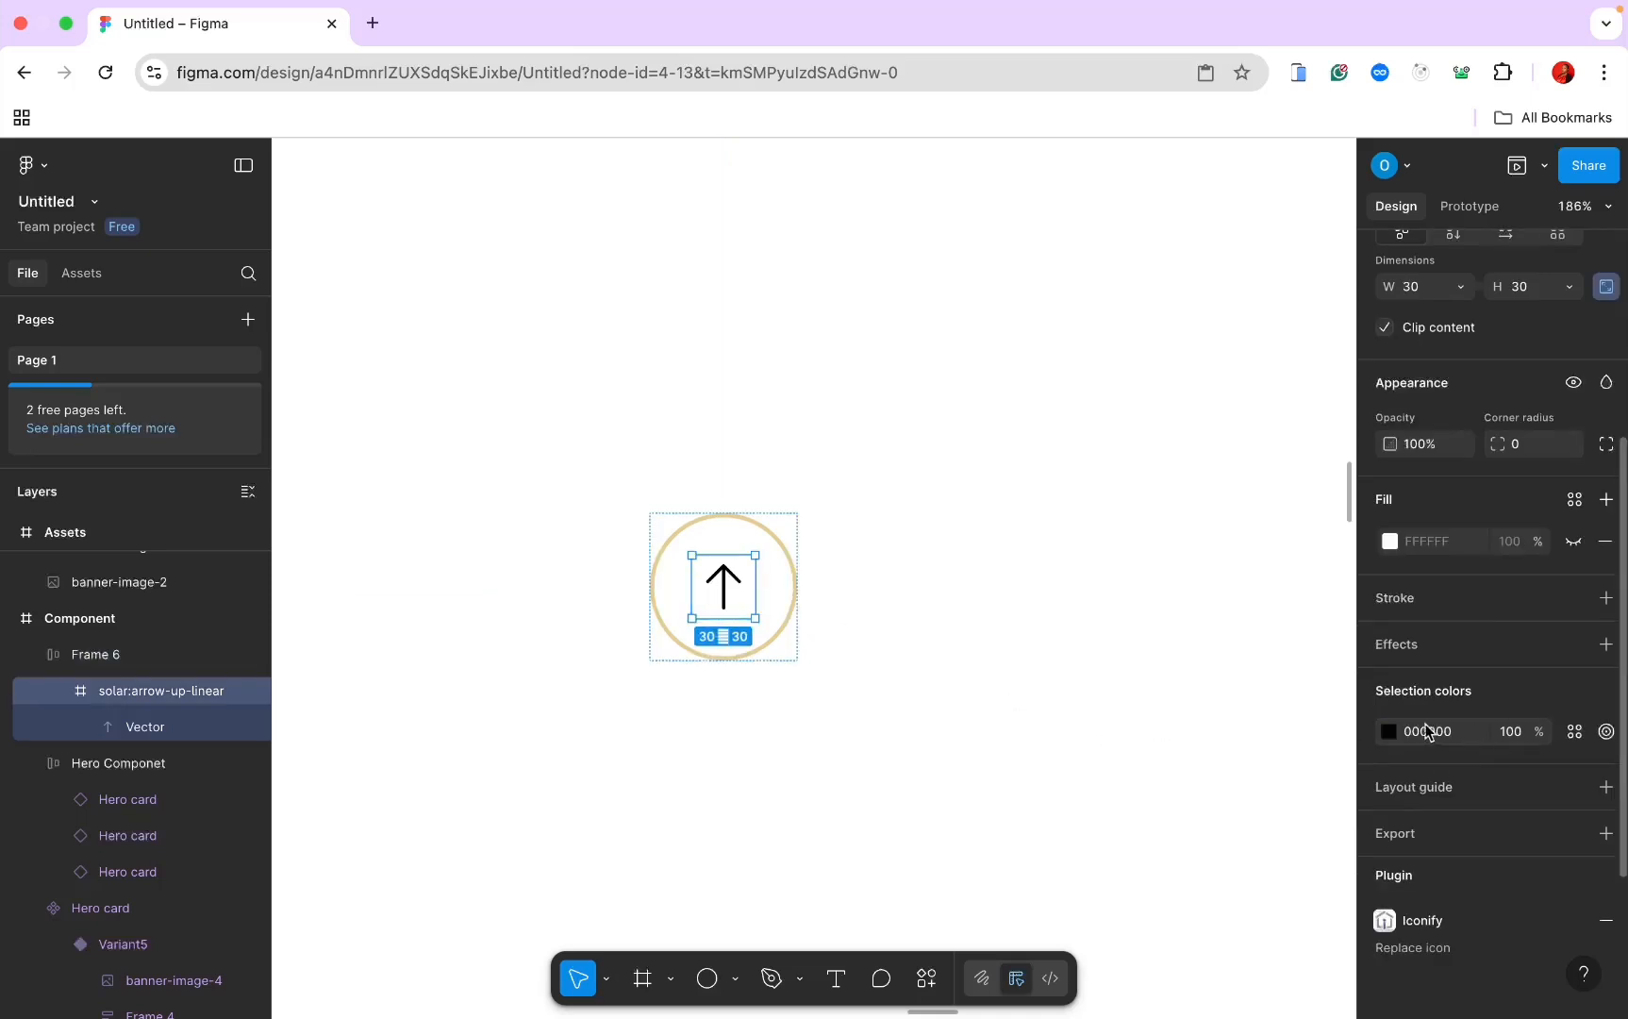
click(1390, 731)
click(1278, 945)
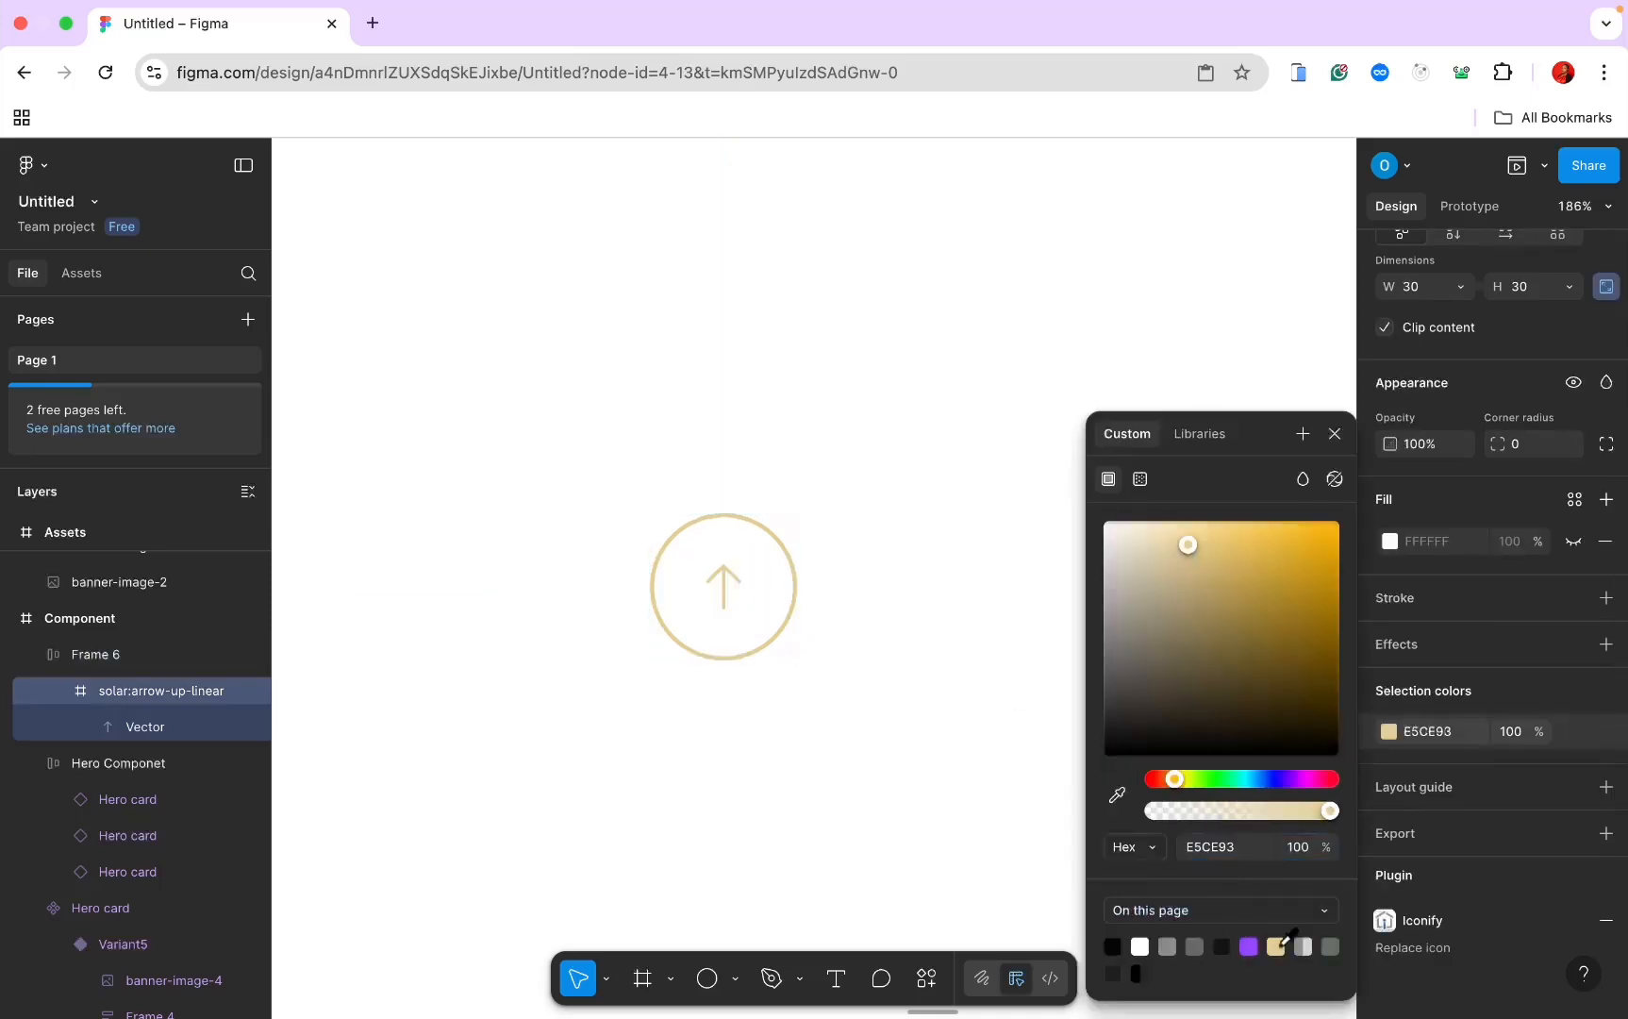
click(1031, 720)
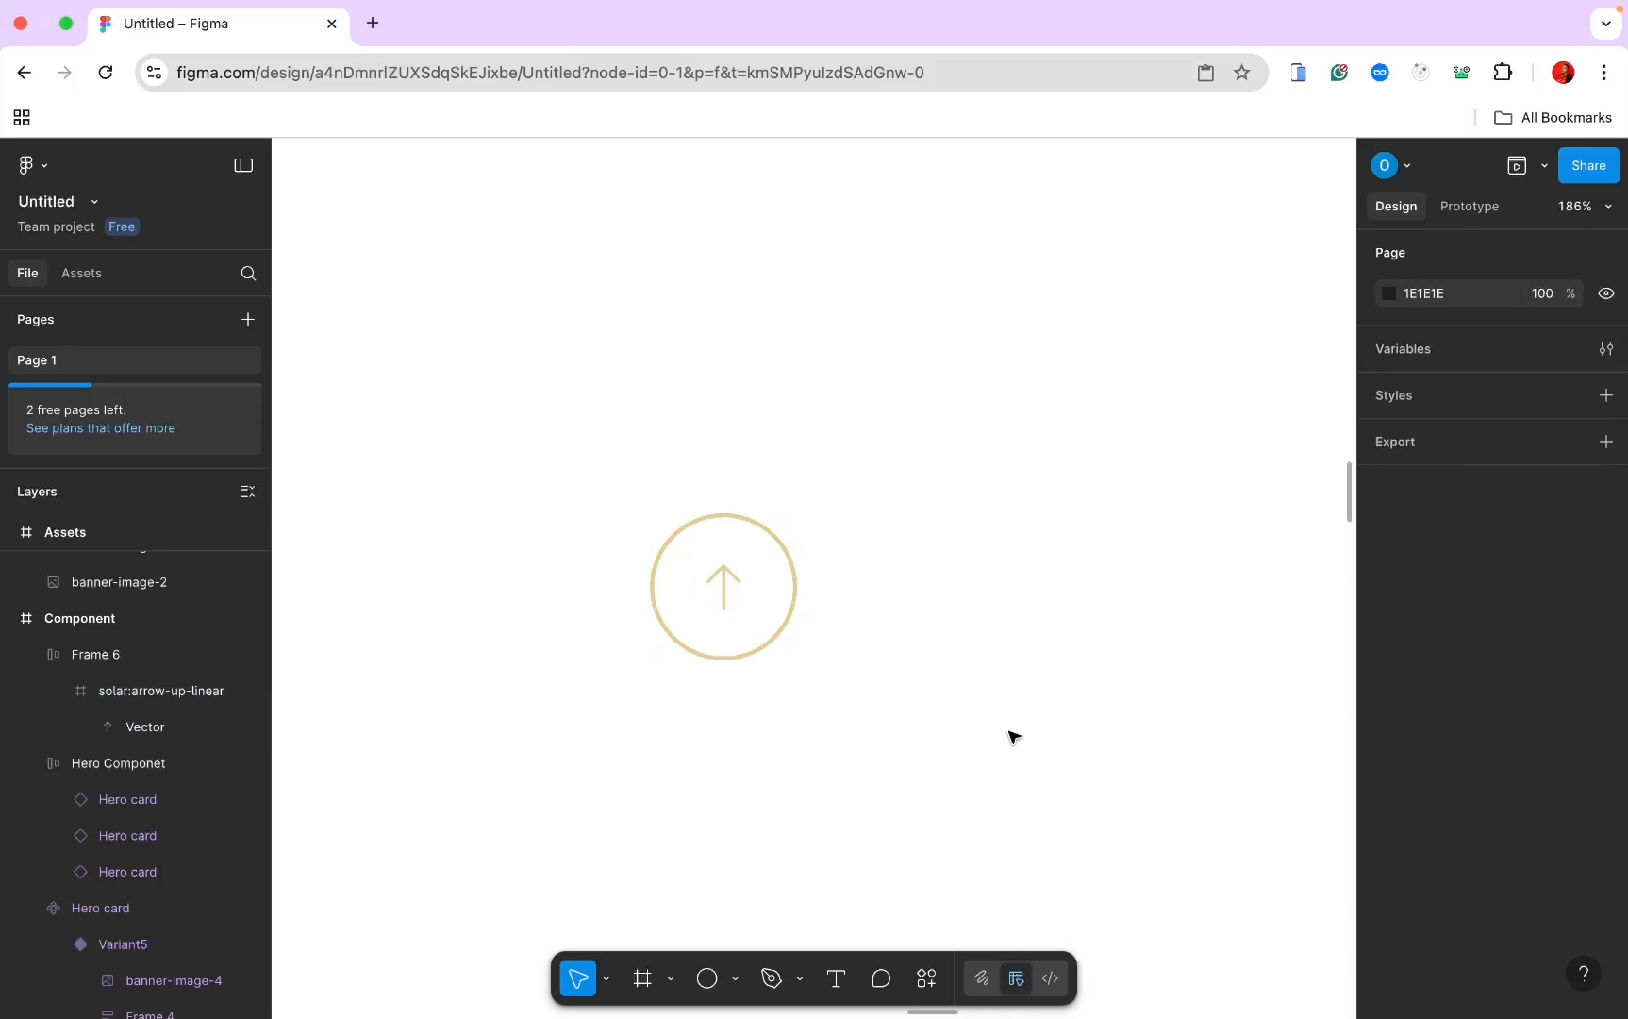
scroll(1010, 736, down, 3)
Step: Rotate Frame 6's gold arrow icon by 90° steps so it points left, then deselect
double_click(792, 619)
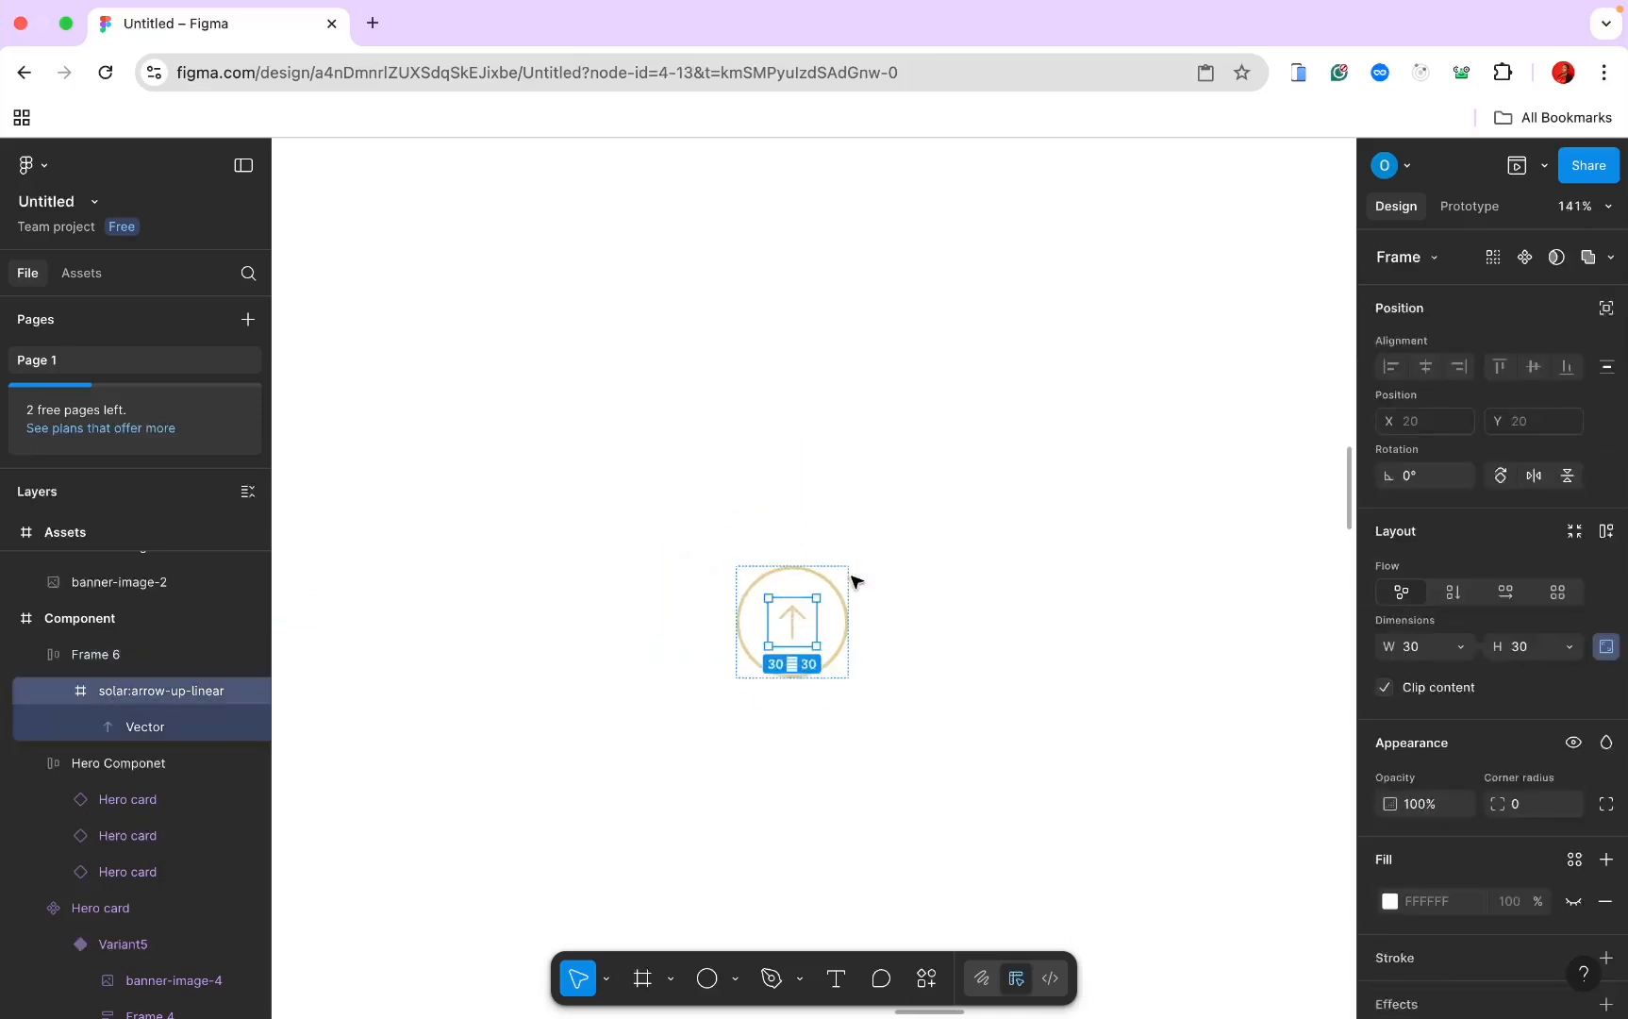
click(1502, 477)
click(1501, 478)
click(1502, 477)
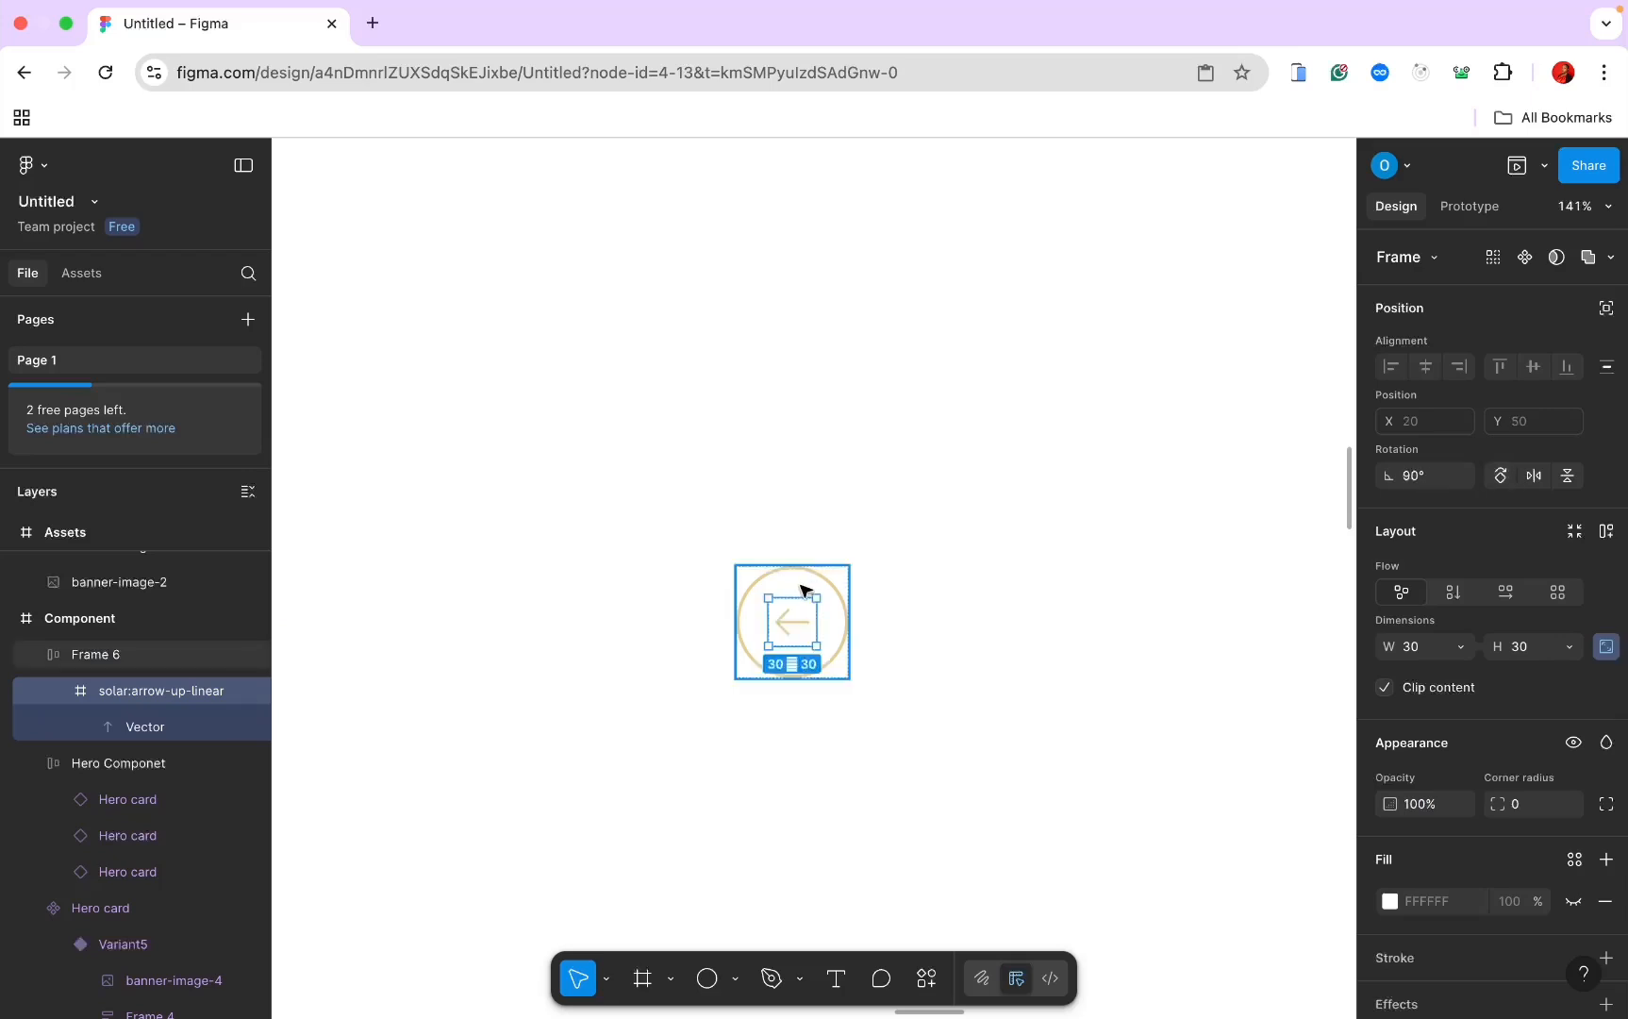
key(Escape)
ctrl+scroll(801, 591, down, 5)
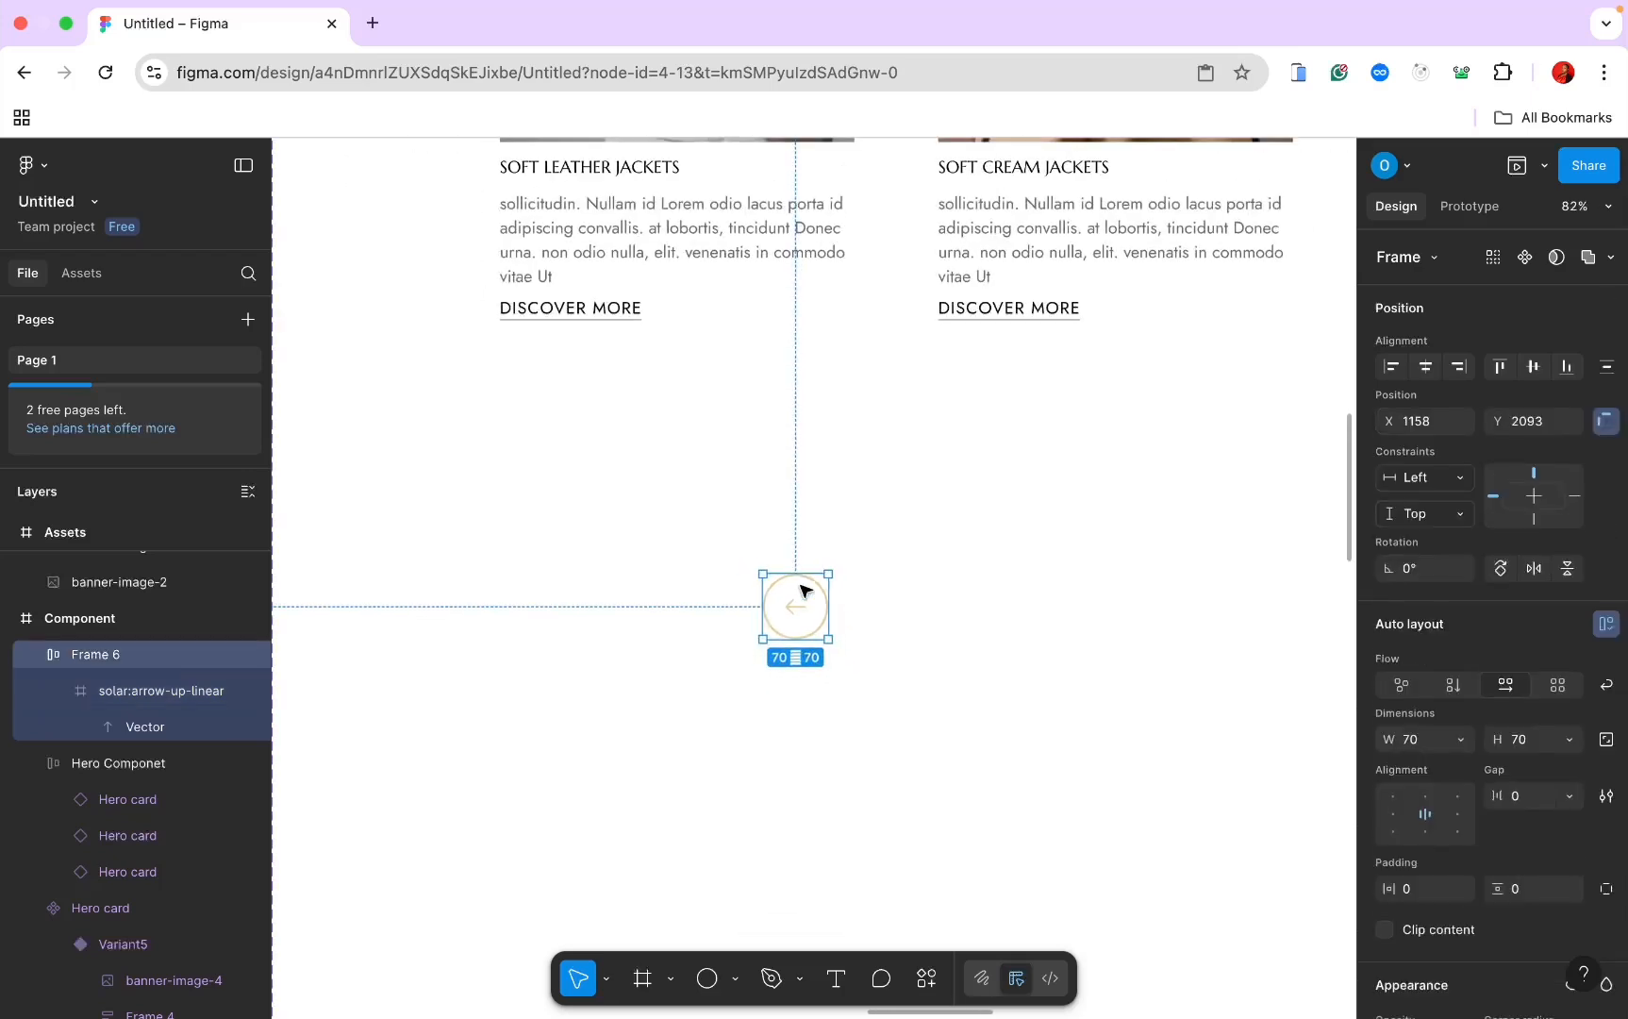
key(Escape)
ctrl+scroll(803, 589, down, 5)
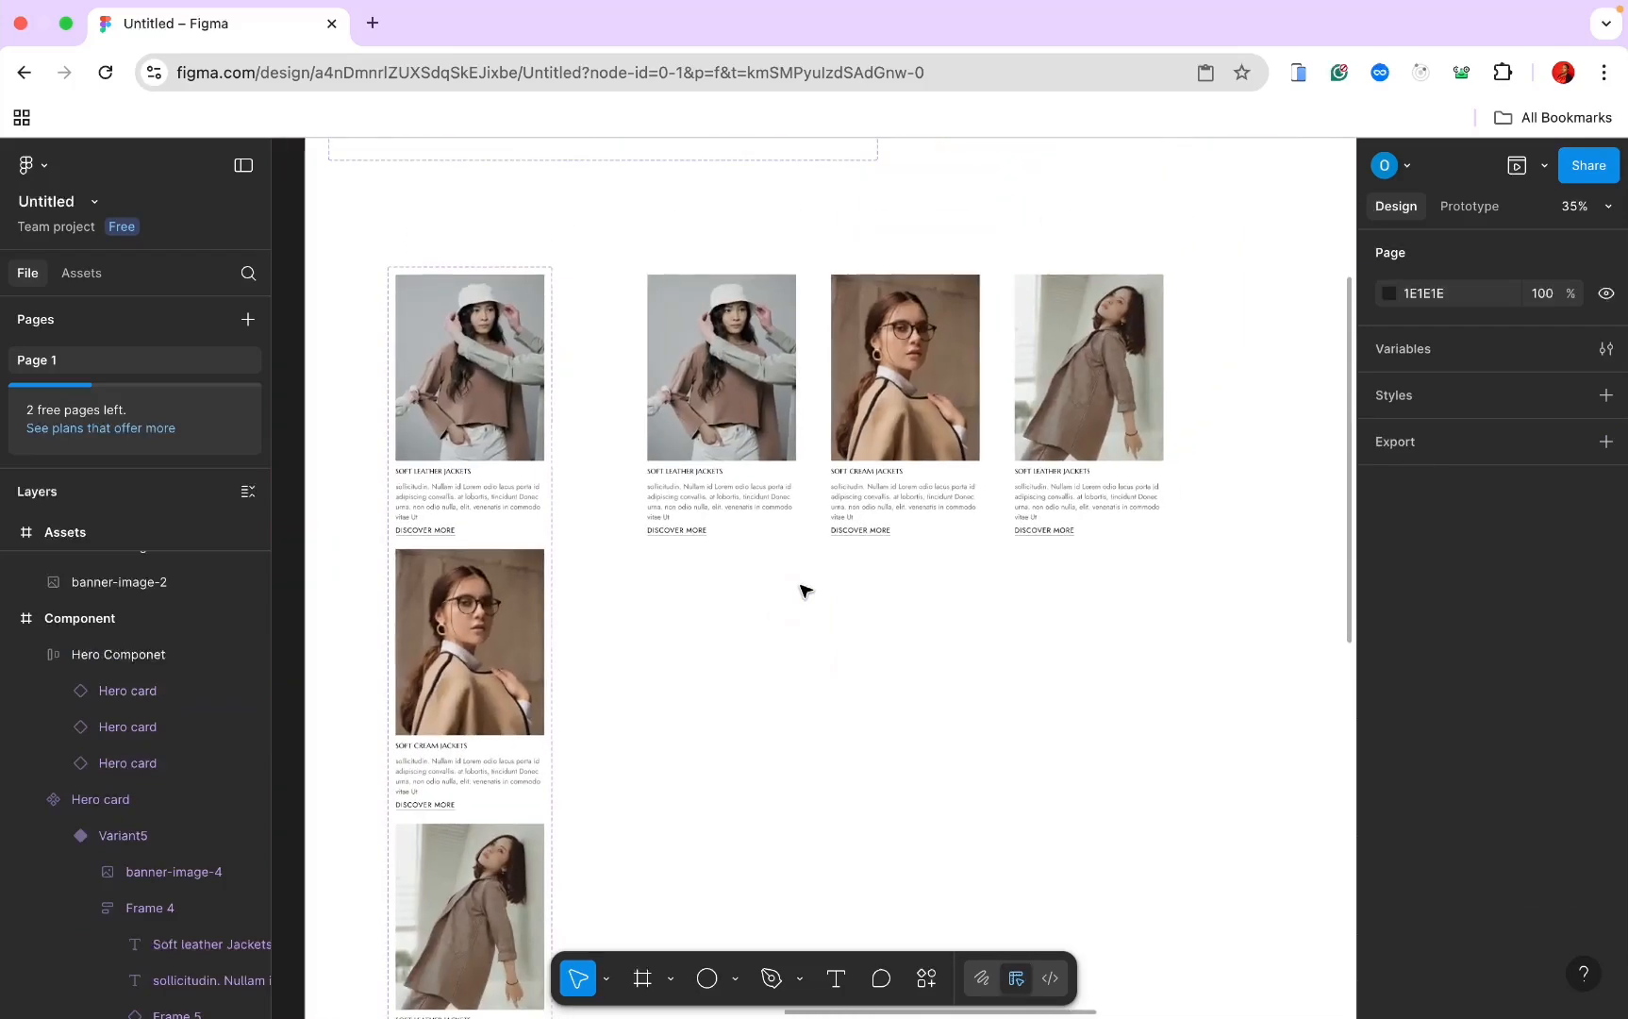
Step: Paste the arrow button into Hero Componet with absolute position, placed at the first card's left edge
click(756, 378)
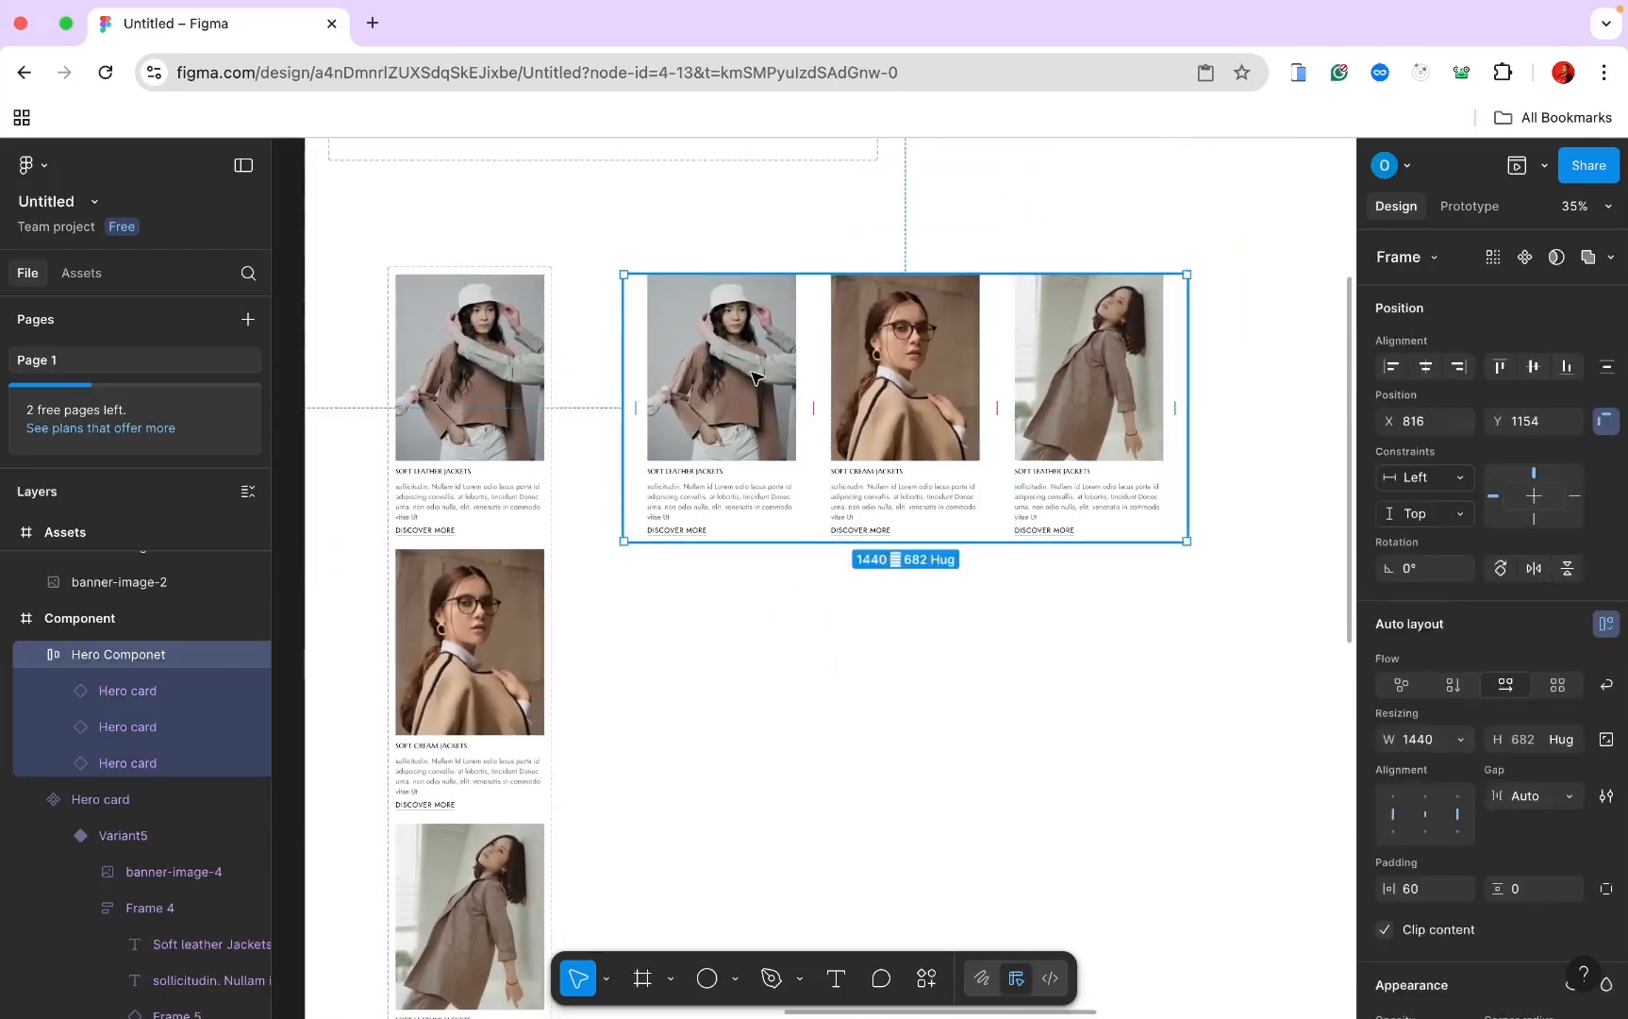
key(ctrl+v)
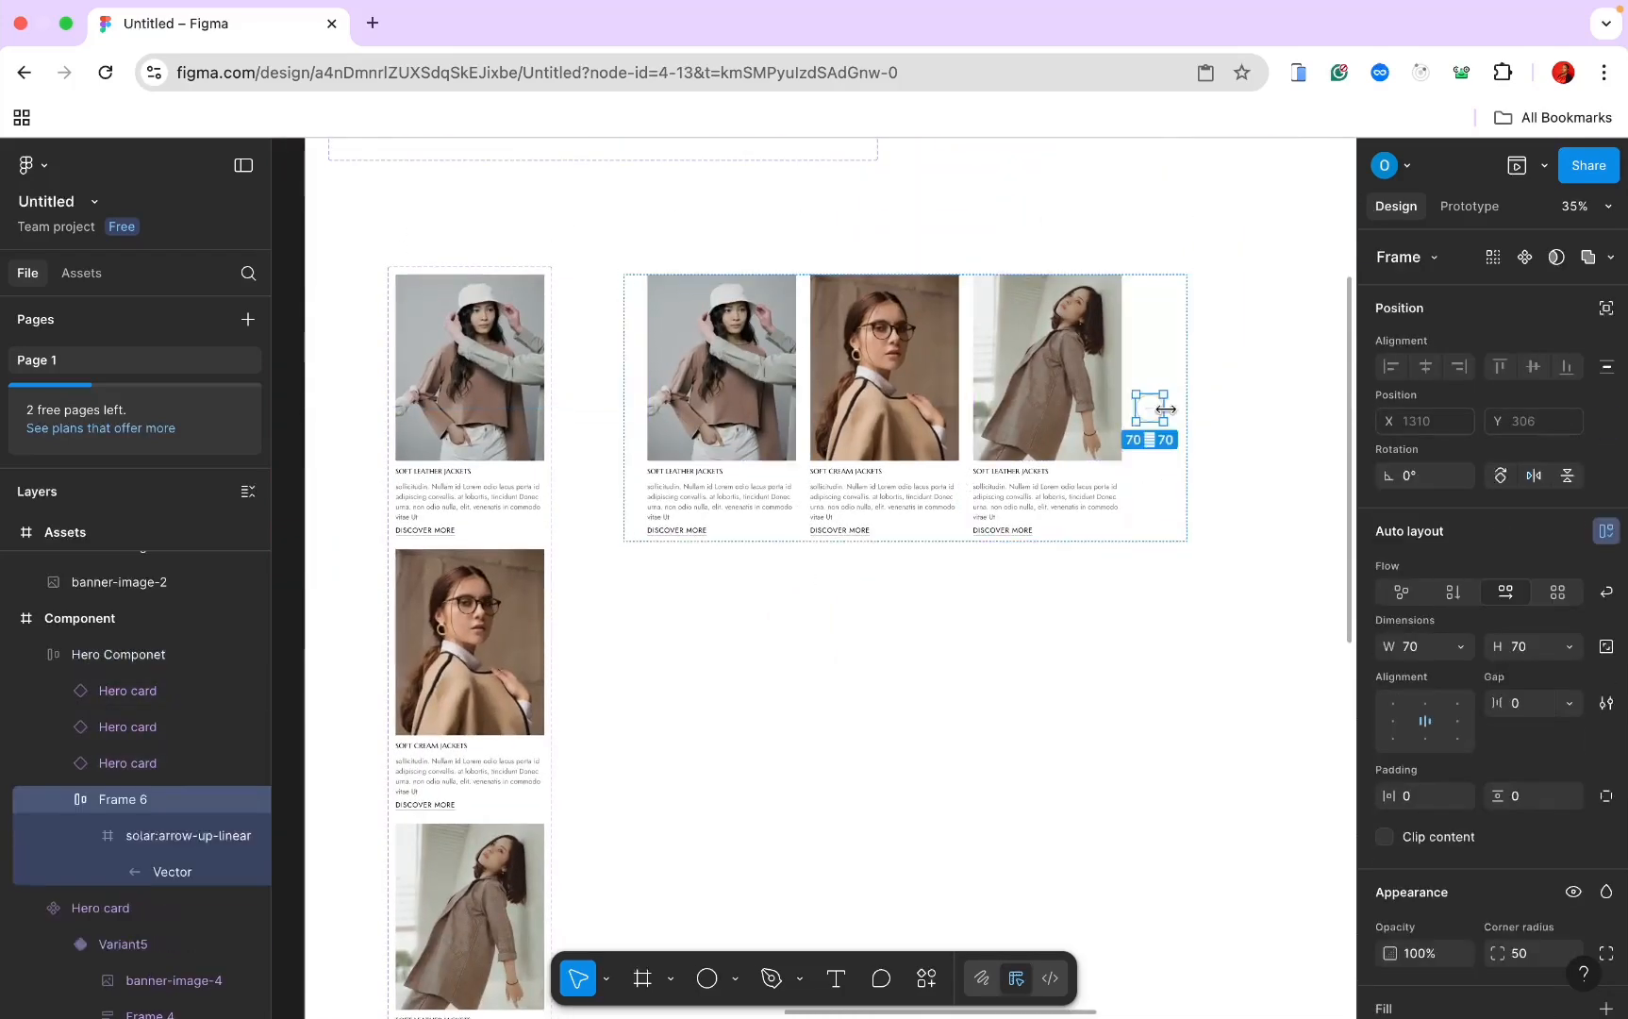
click(1605, 308)
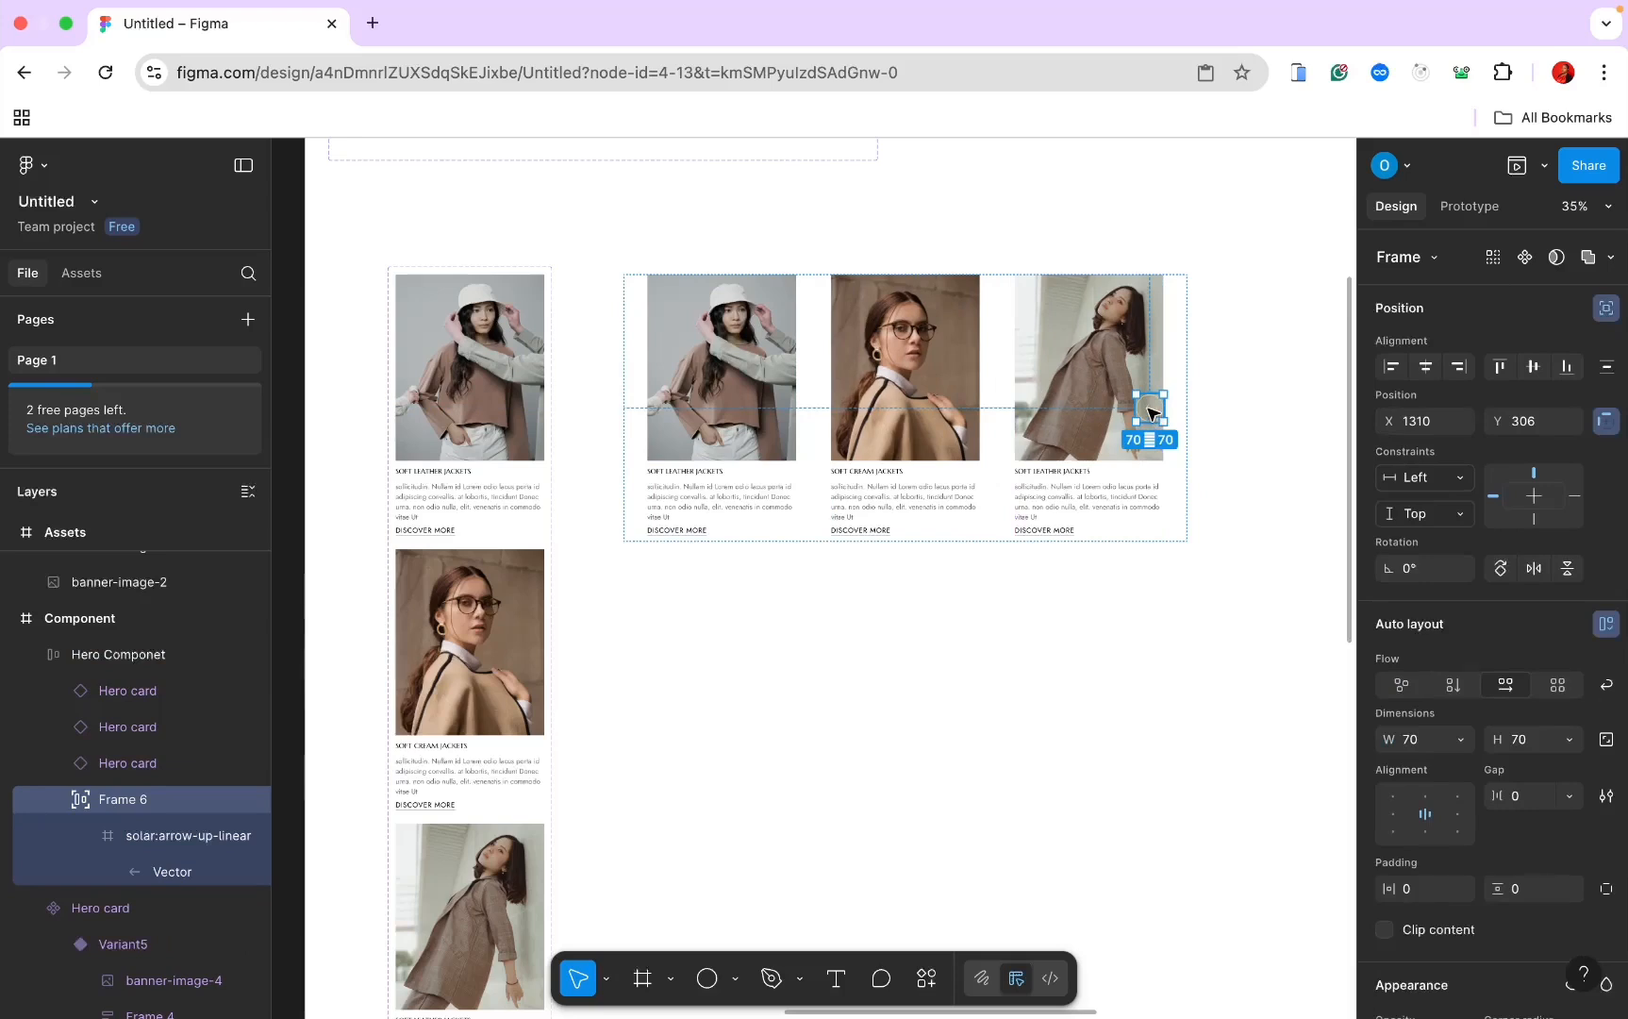
drag(1149, 412, 739, 420)
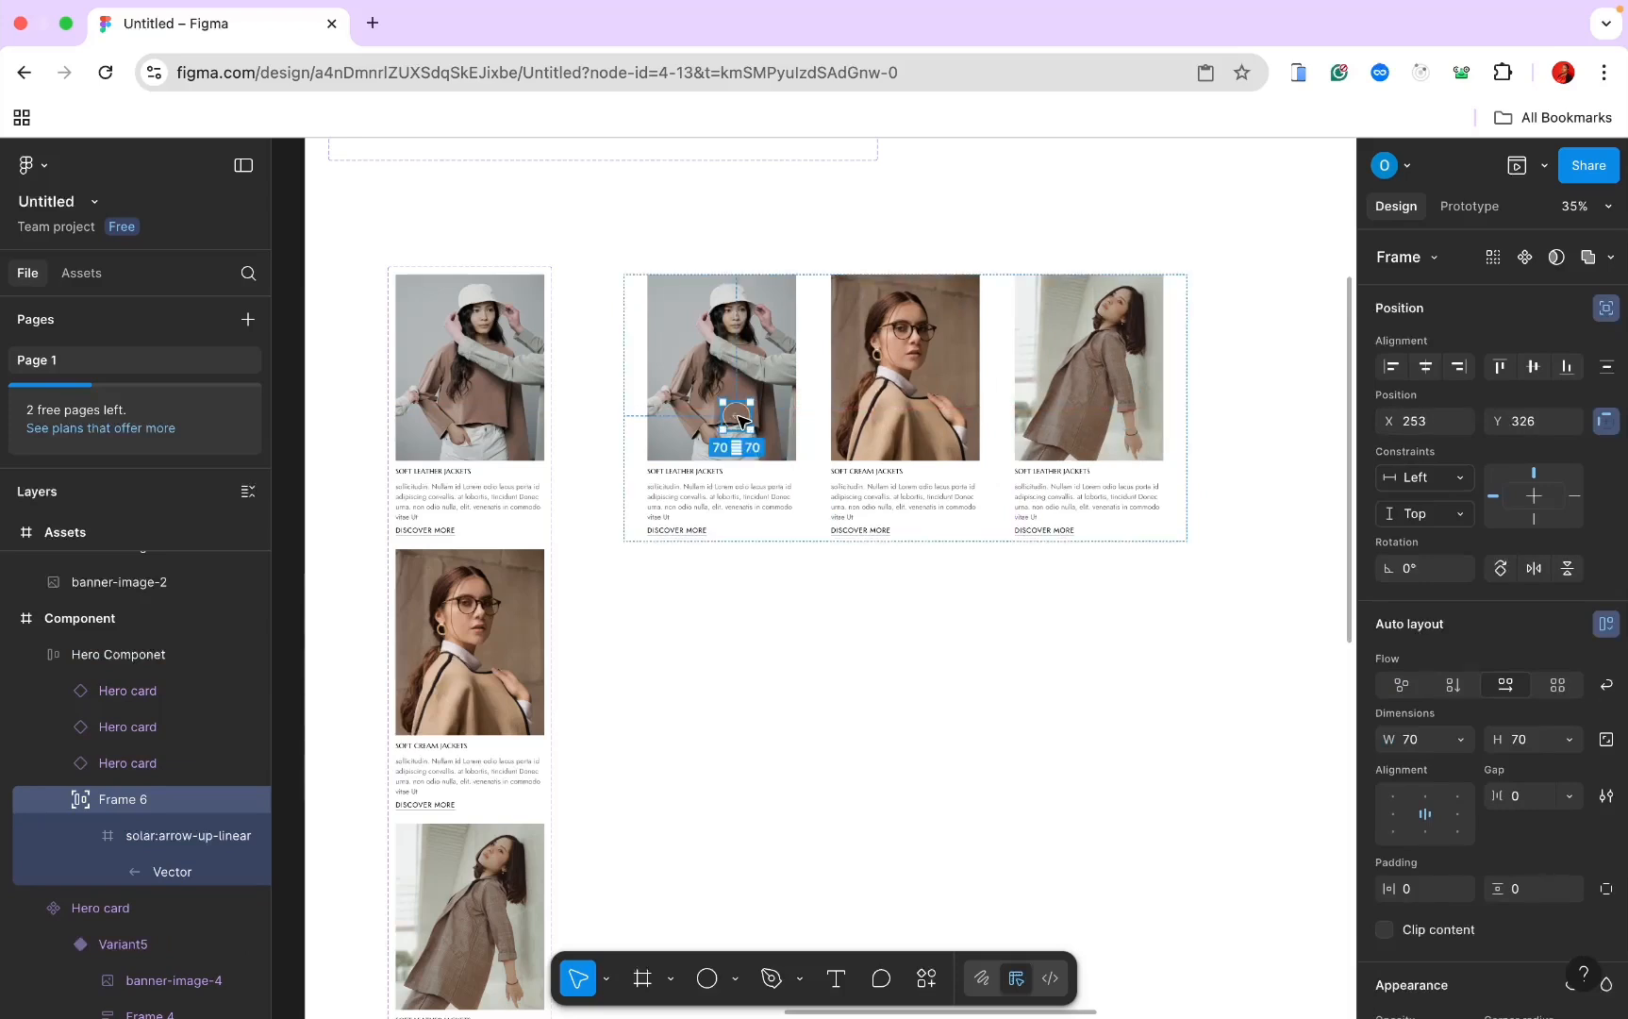
drag(740, 420, 650, 427)
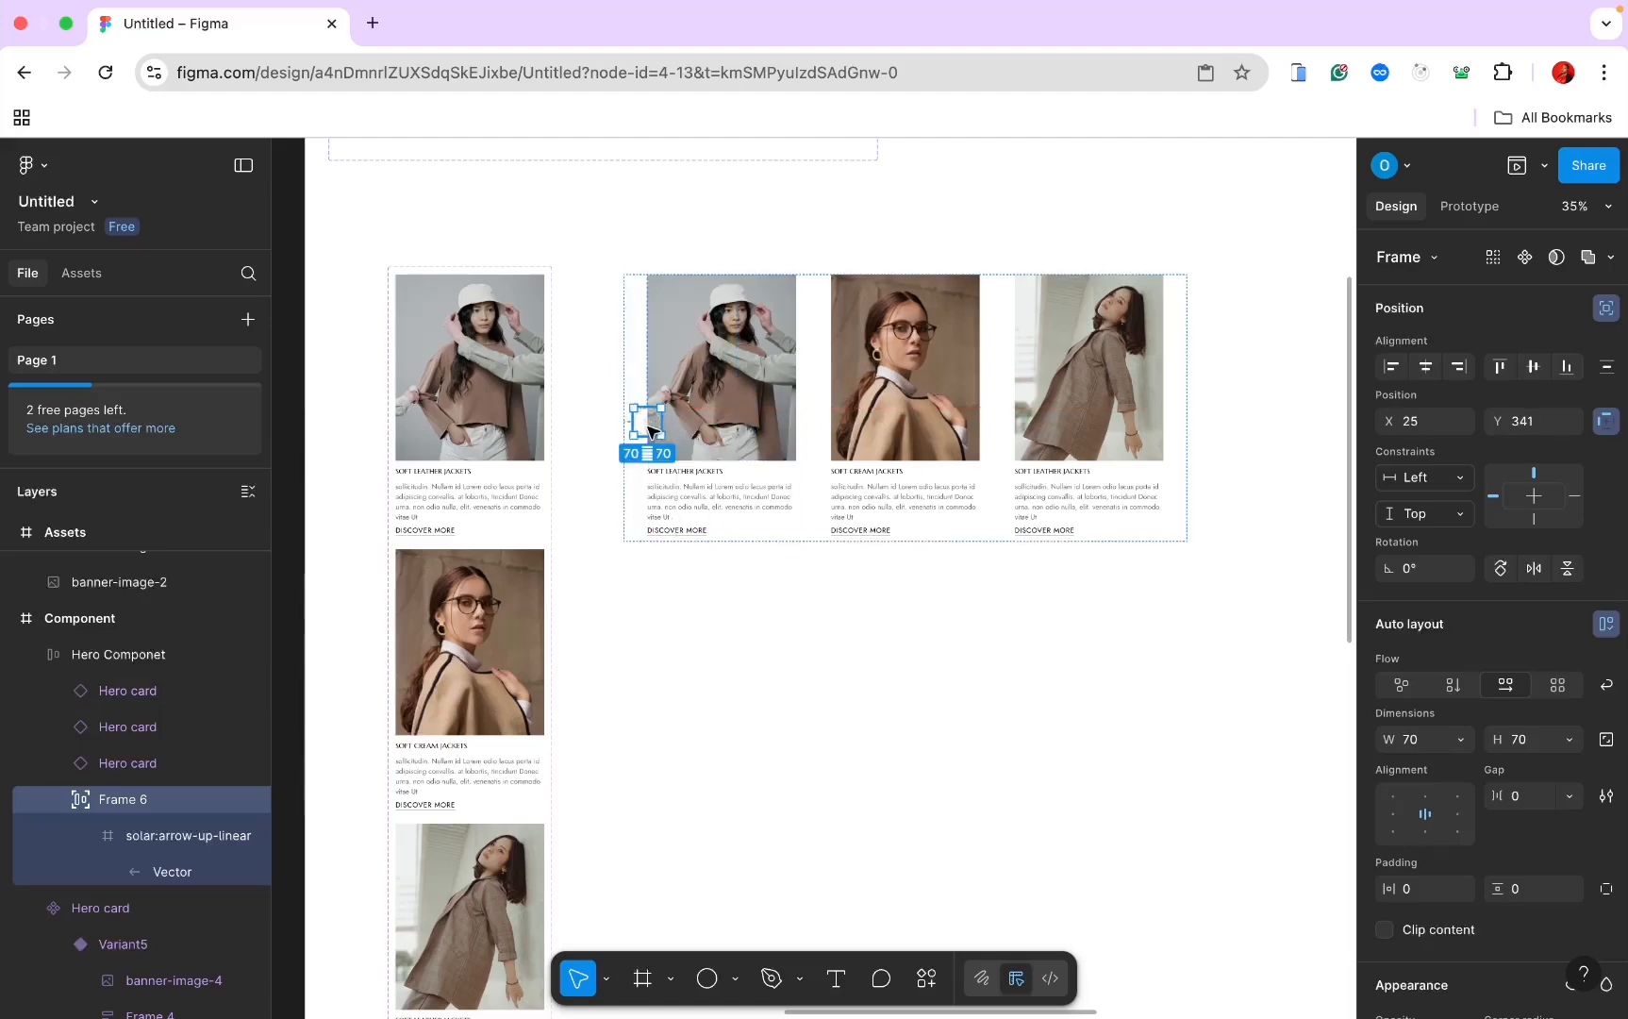
scroll(647, 431, up, 3)
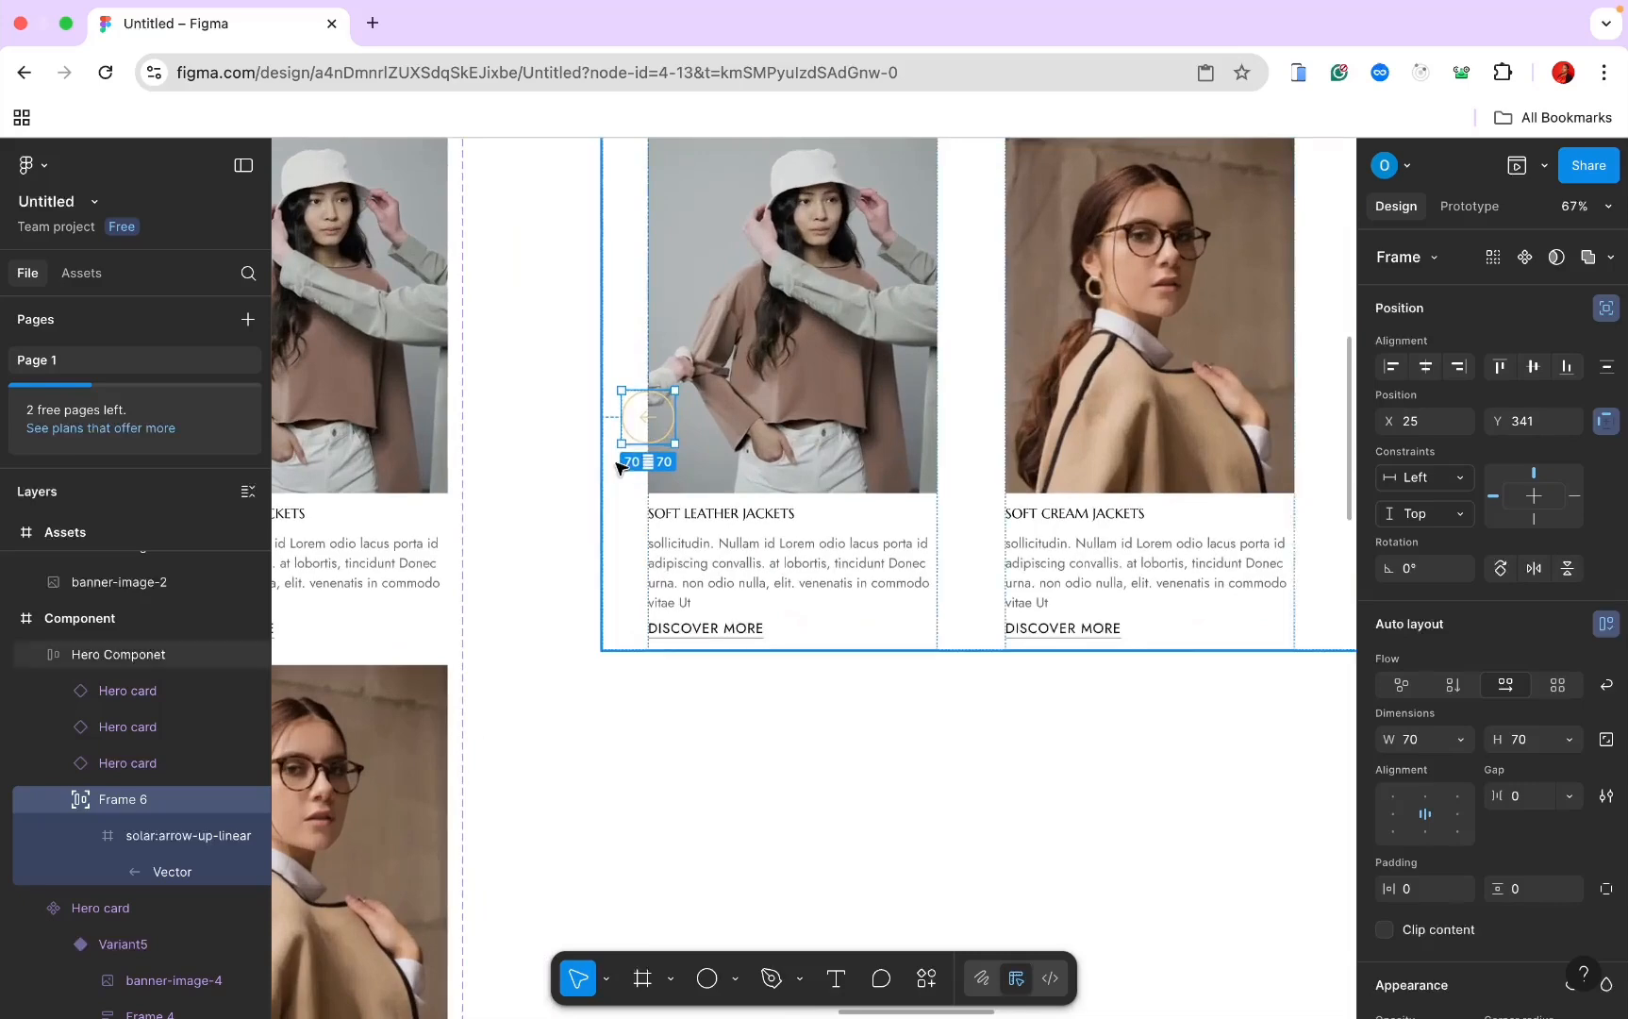
scroll(611, 461, down, 3)
Step: Duplicate the button as Frame 7, move it right, and rotate it 180° to point right
key(super+d)
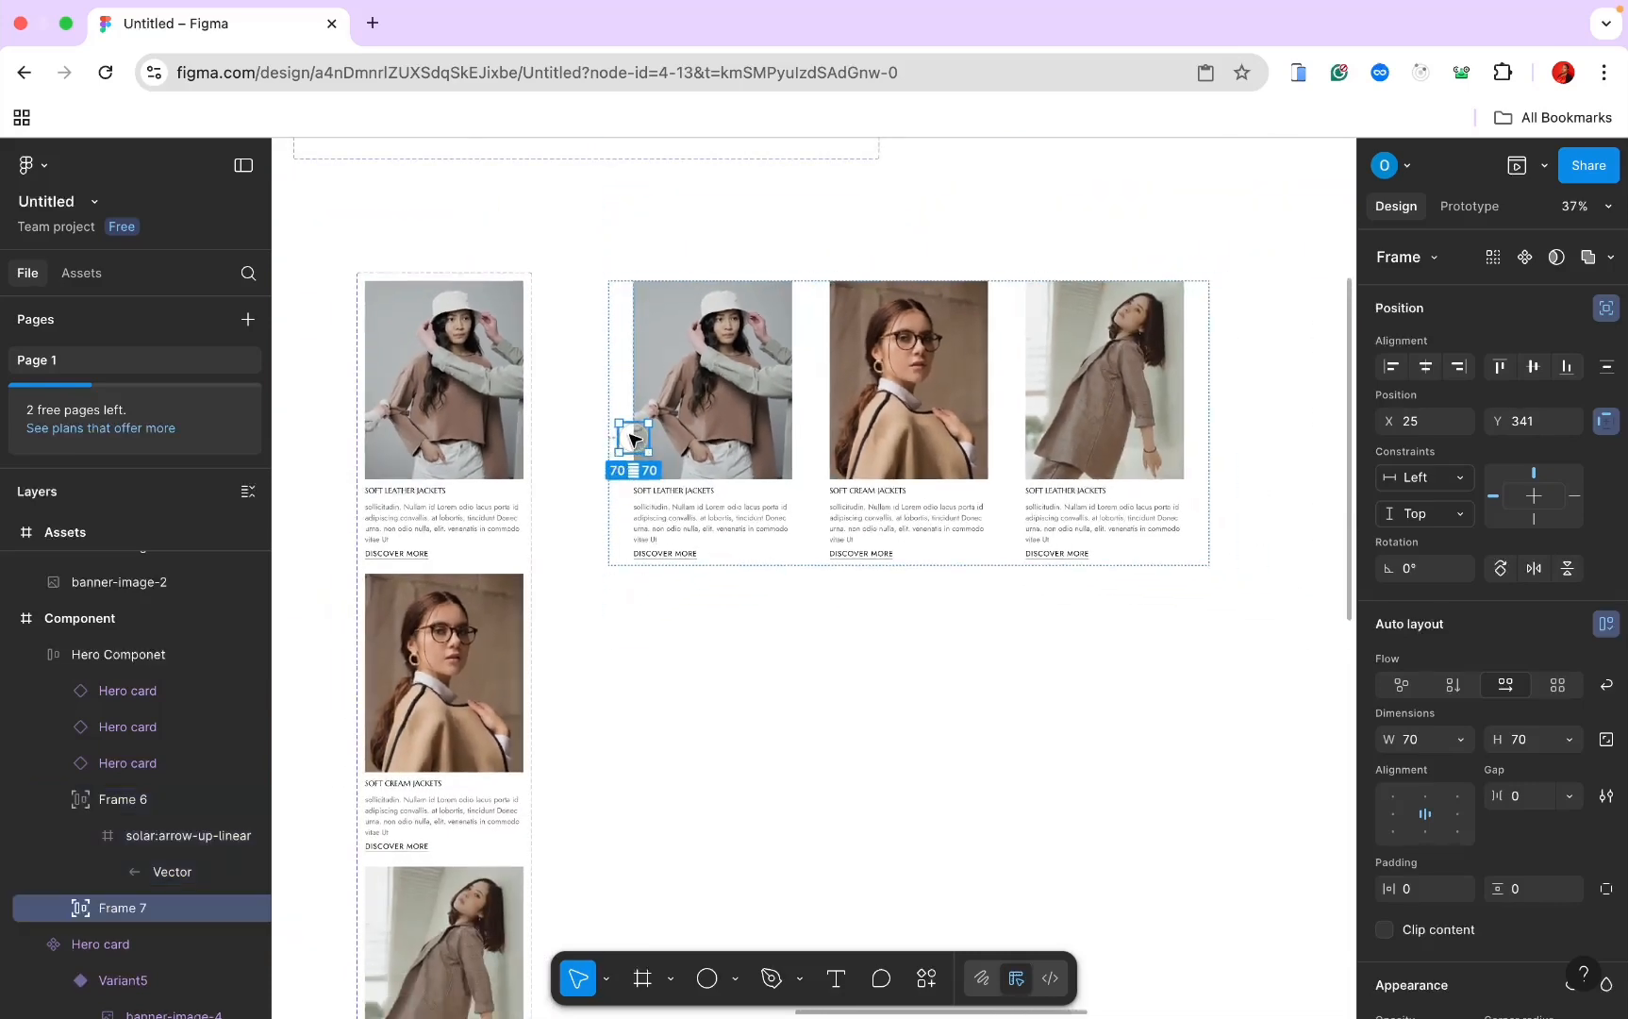
drag(632, 439, 675, 440)
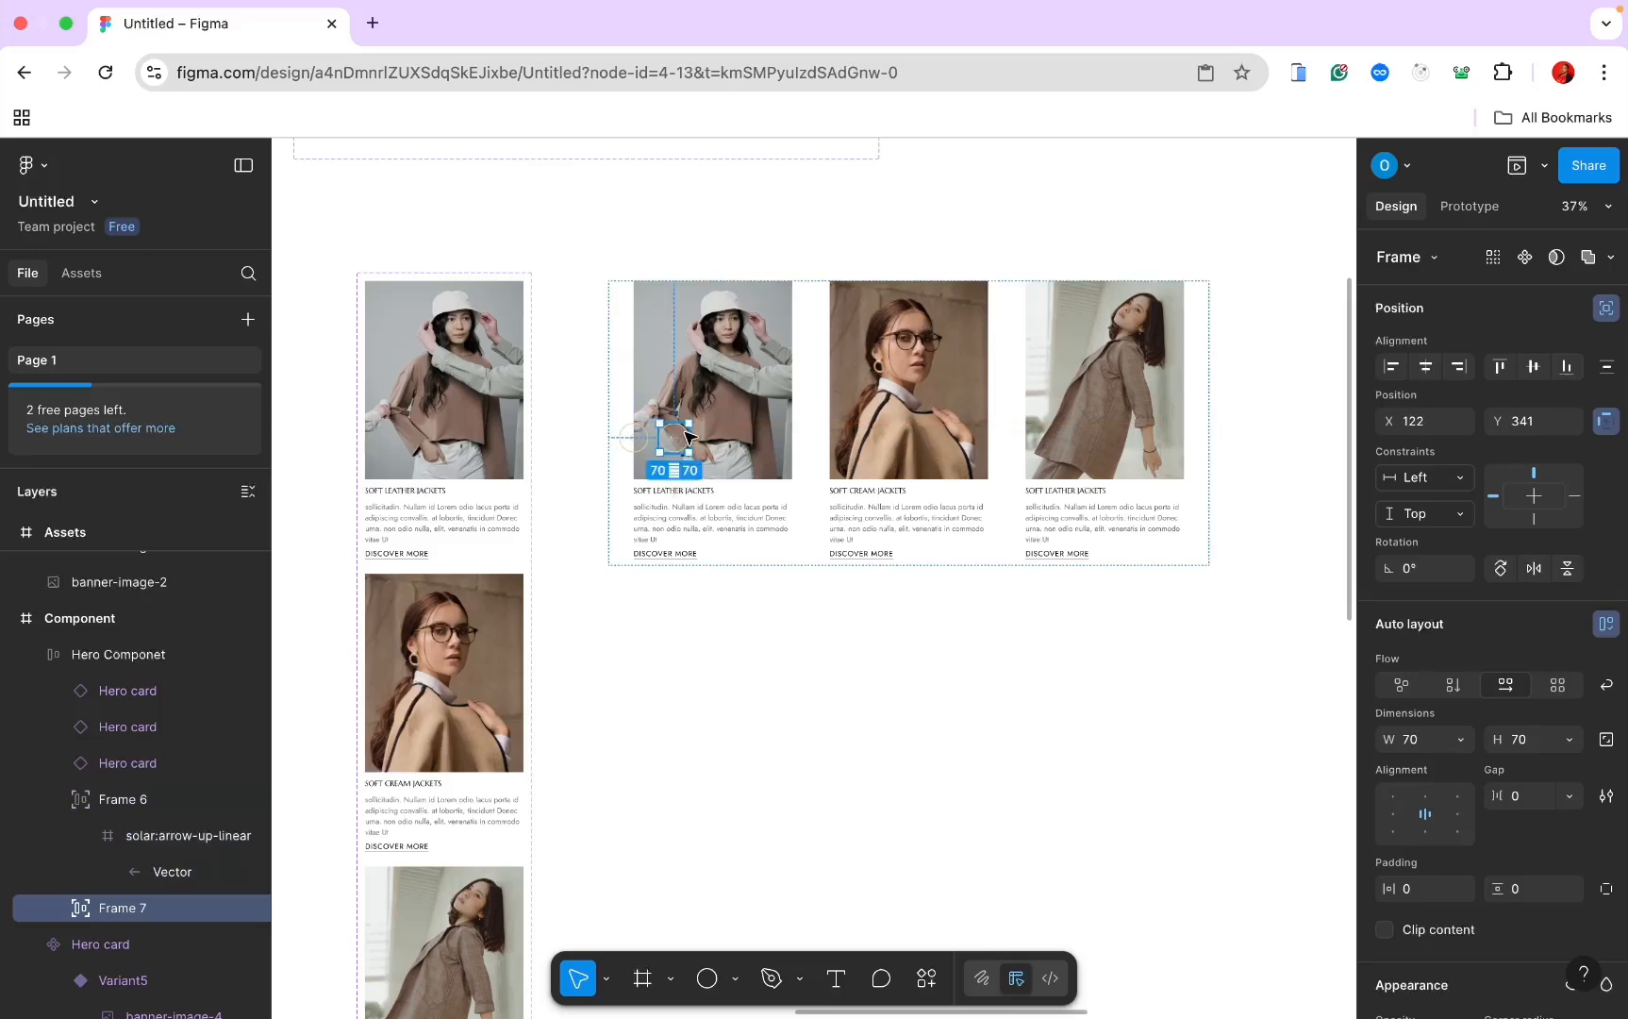
scroll(686, 436, up, 6)
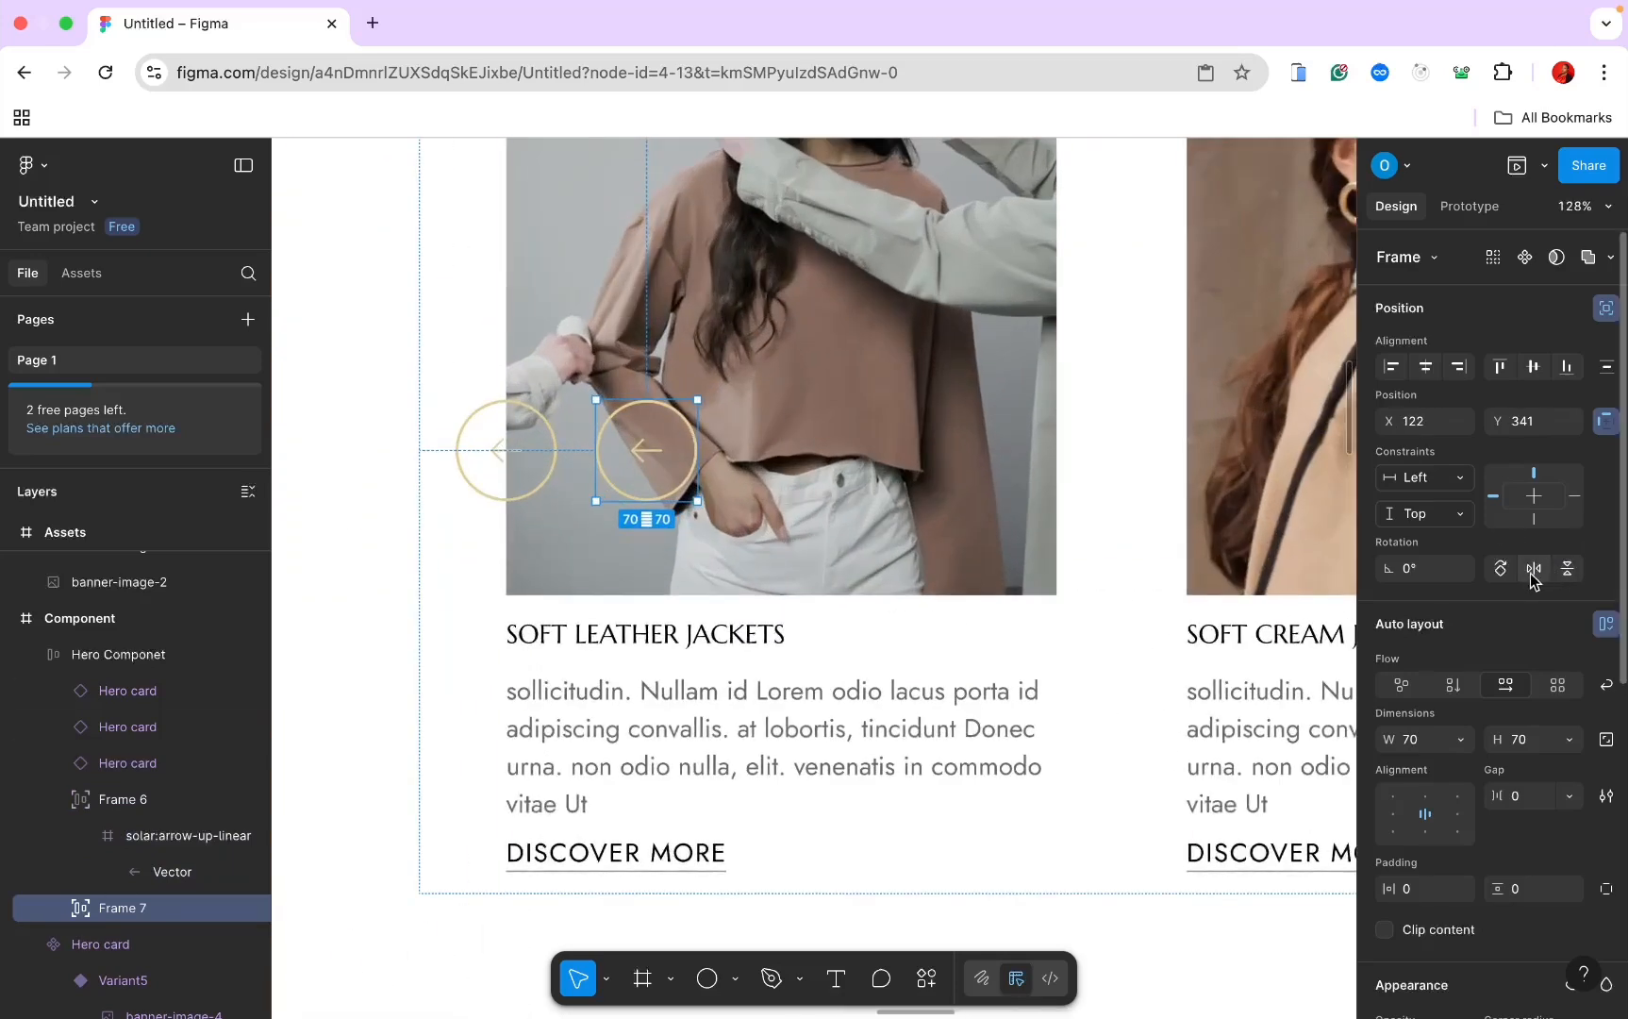
click(1534, 571)
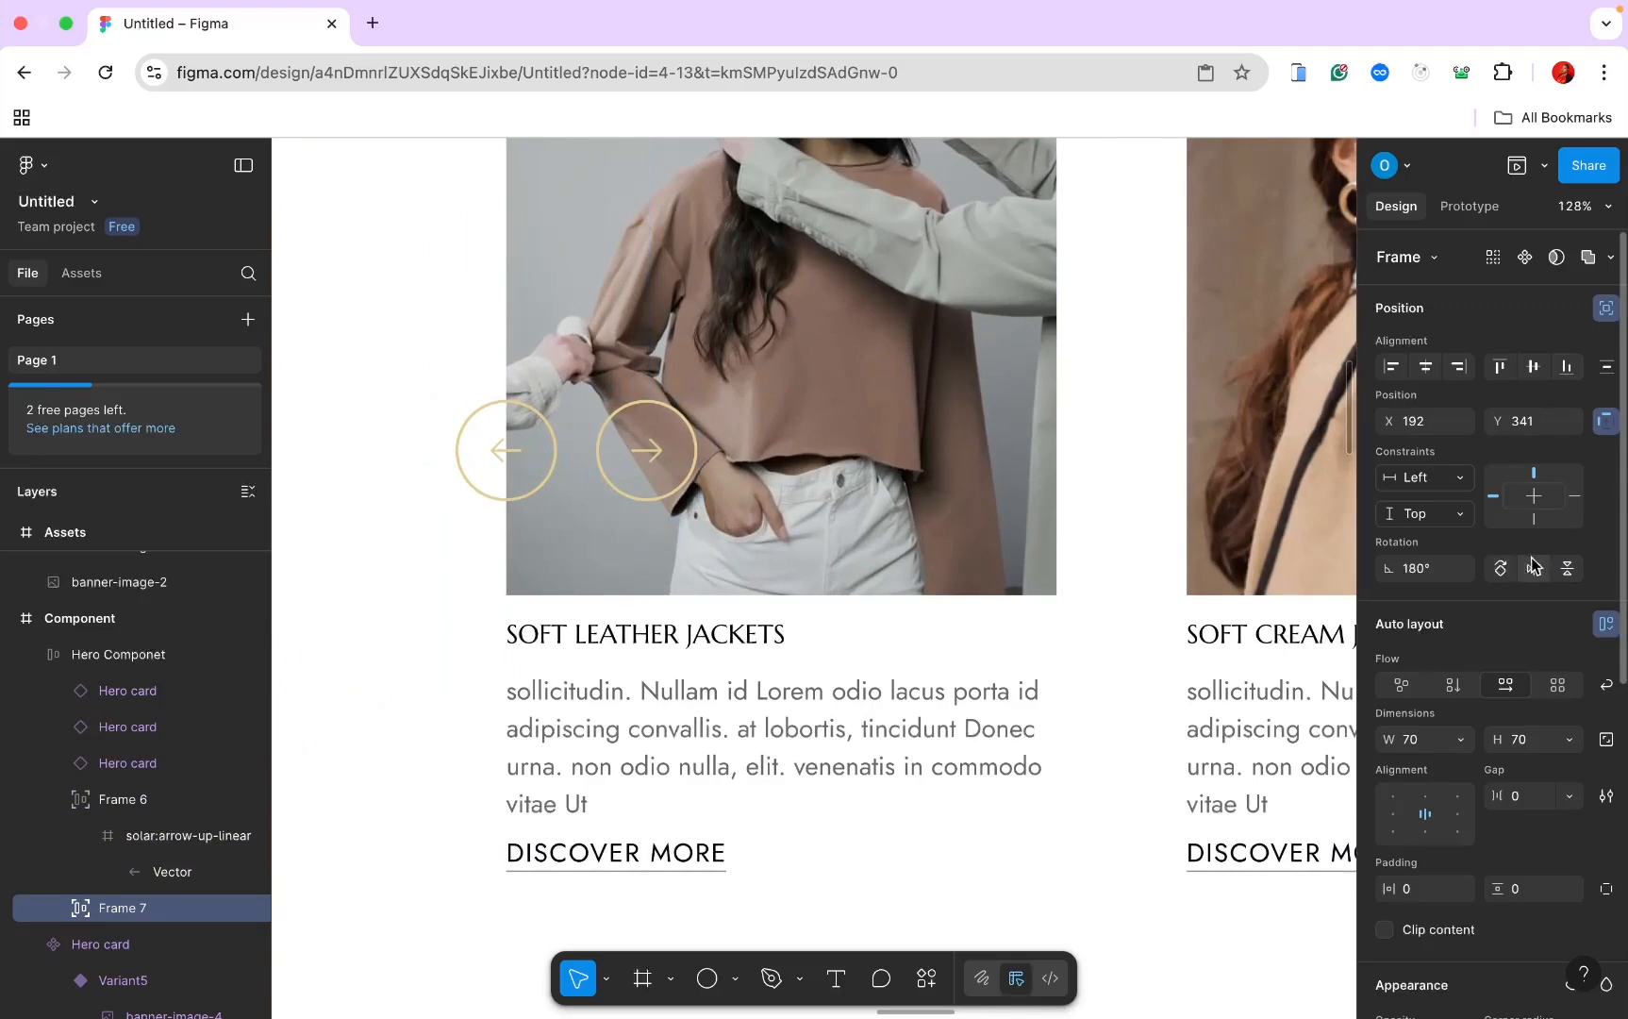
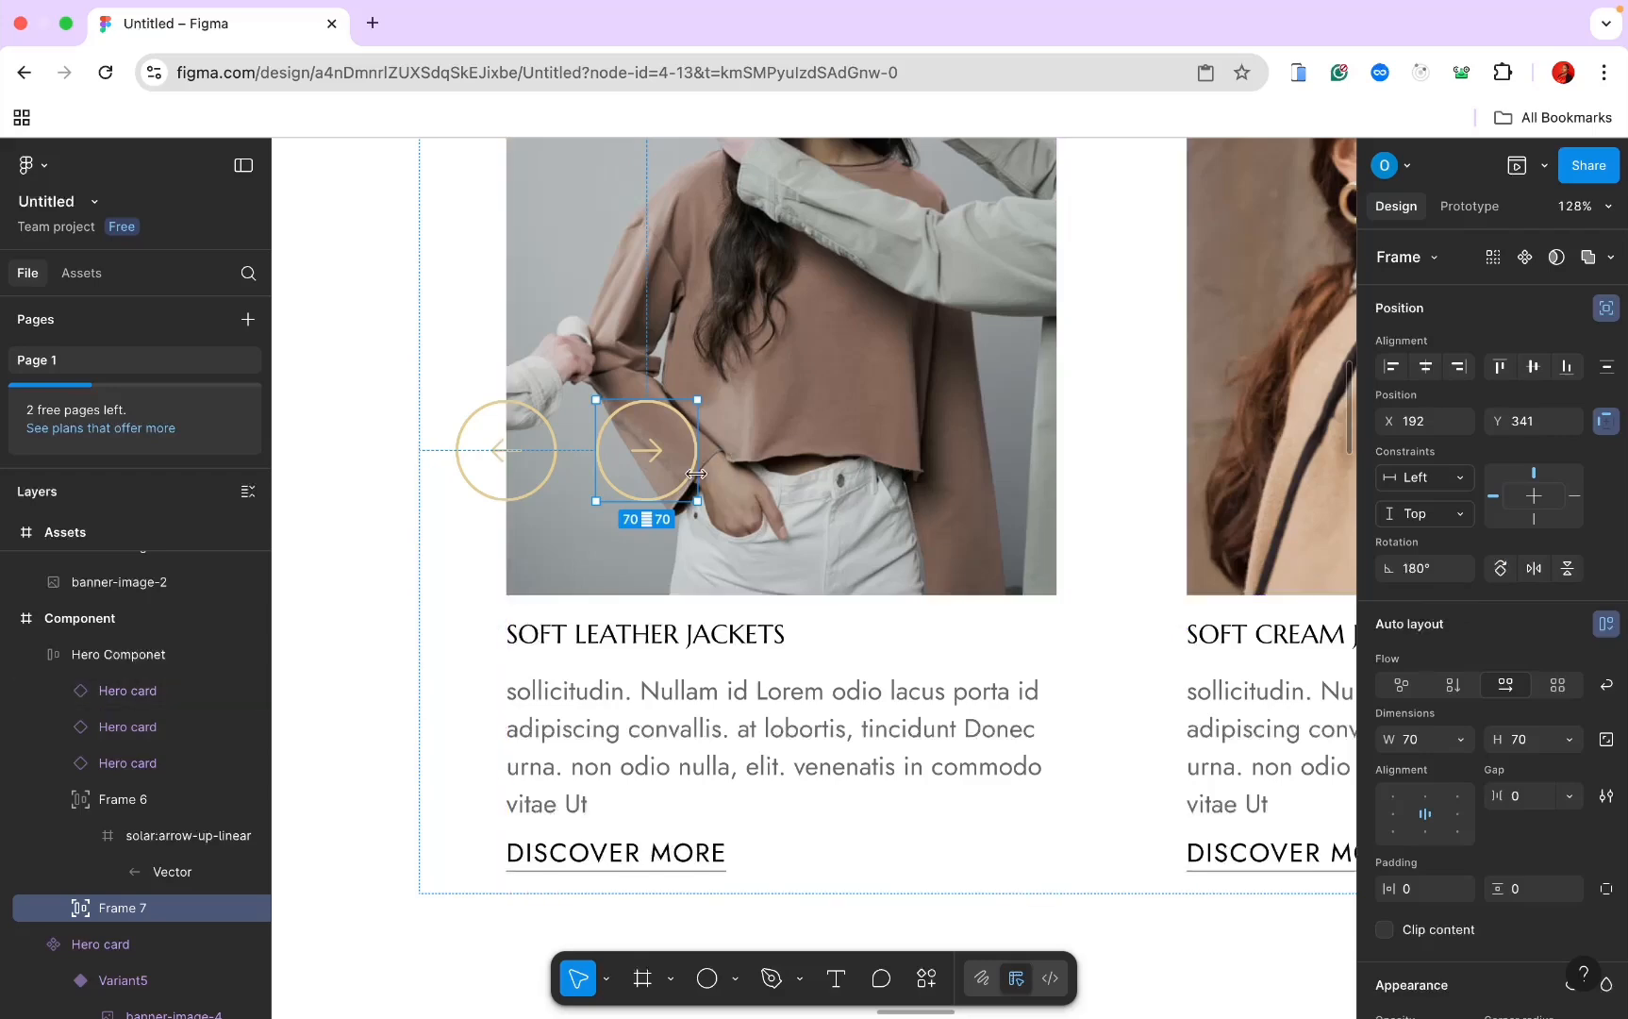
Step: Group the two carousel arrow frames and drag them apart
scroll(696, 473, down, 10)
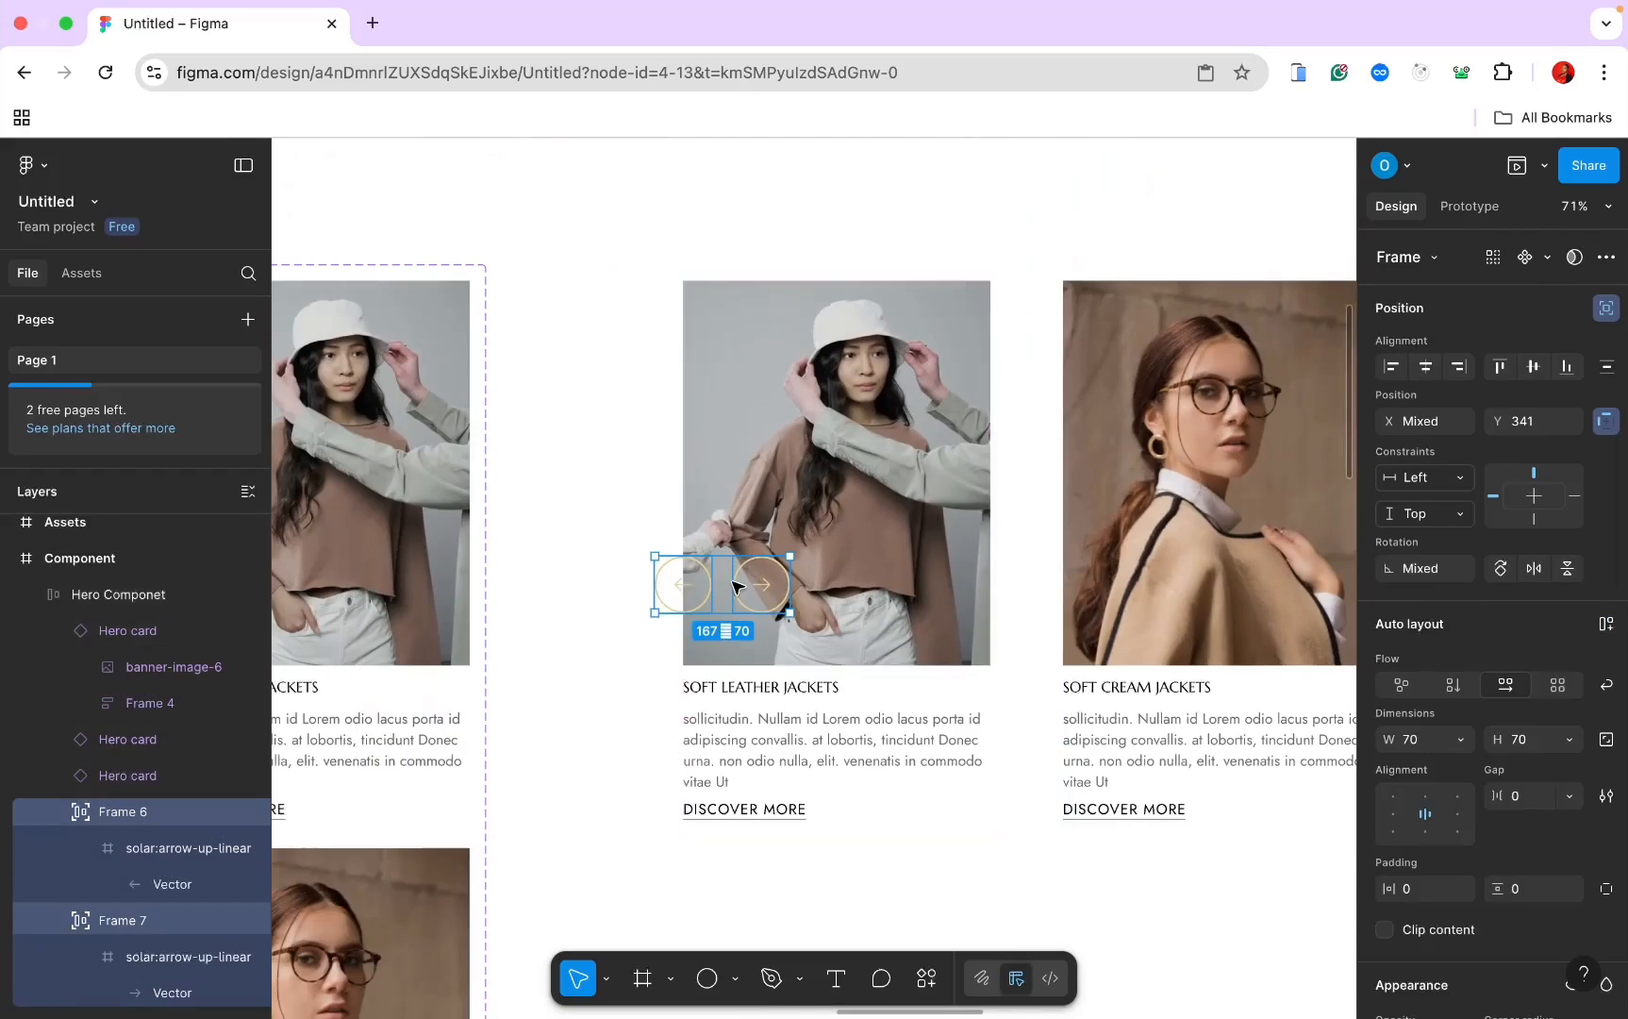
right_click(737, 587)
click(820, 479)
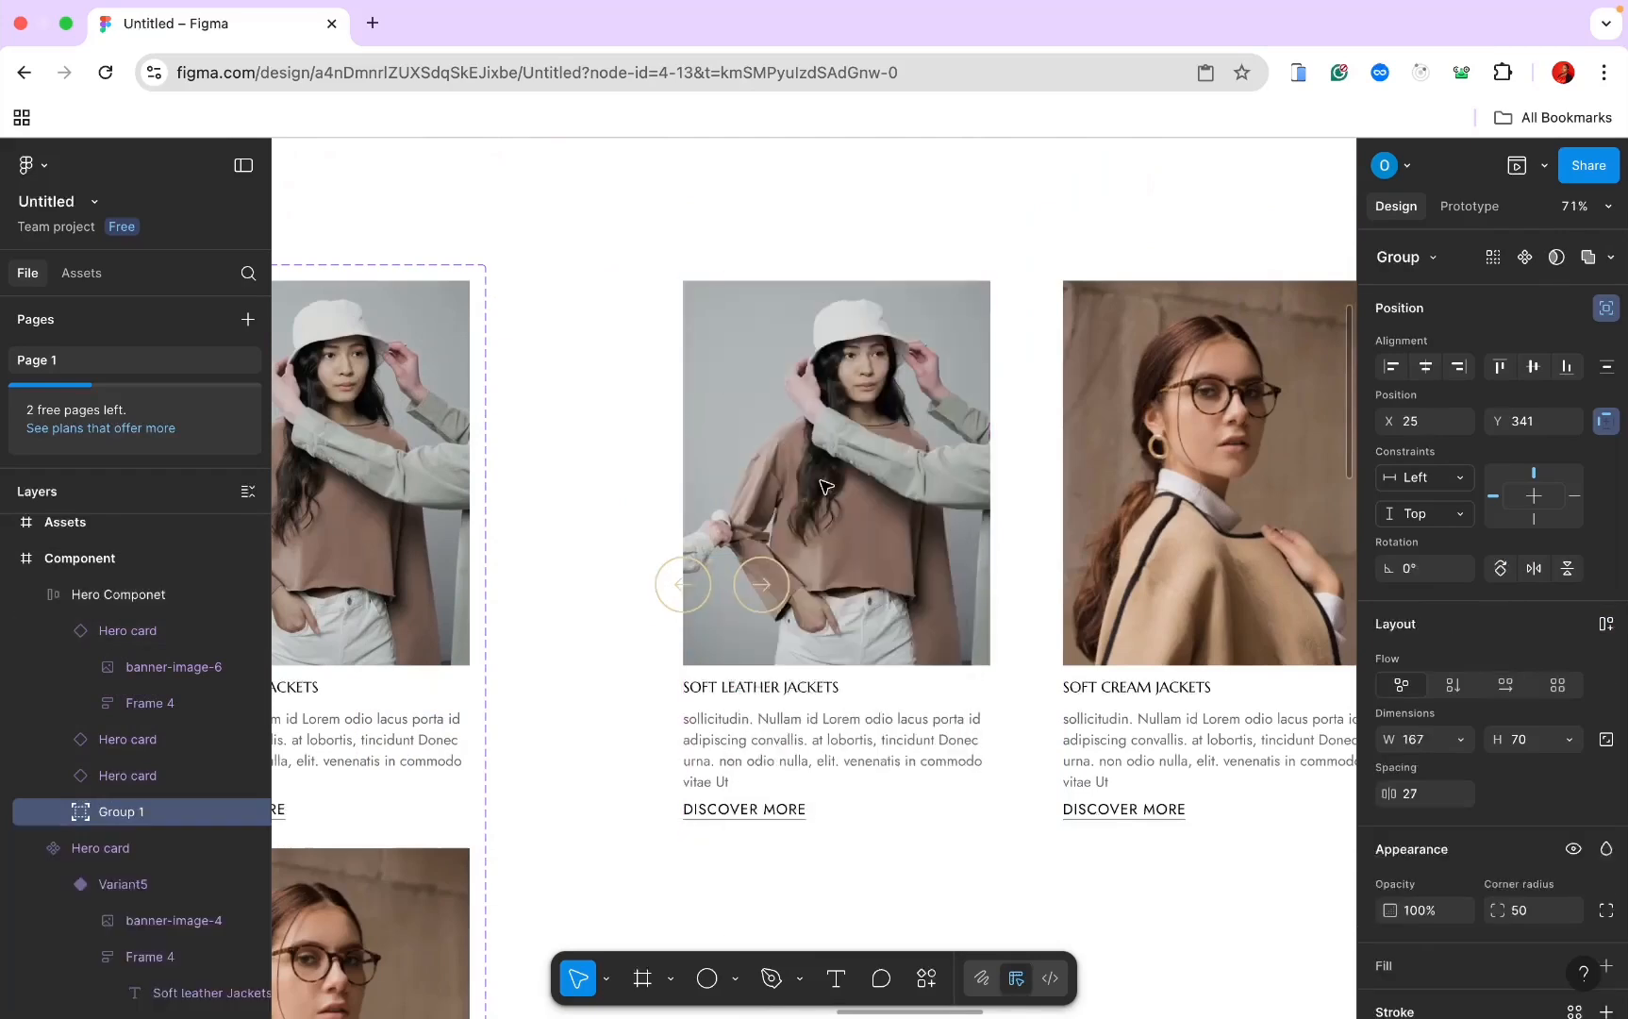
scroll(820, 486, right, 3)
scroll(820, 486, up, 3)
scroll(821, 486, down, 2)
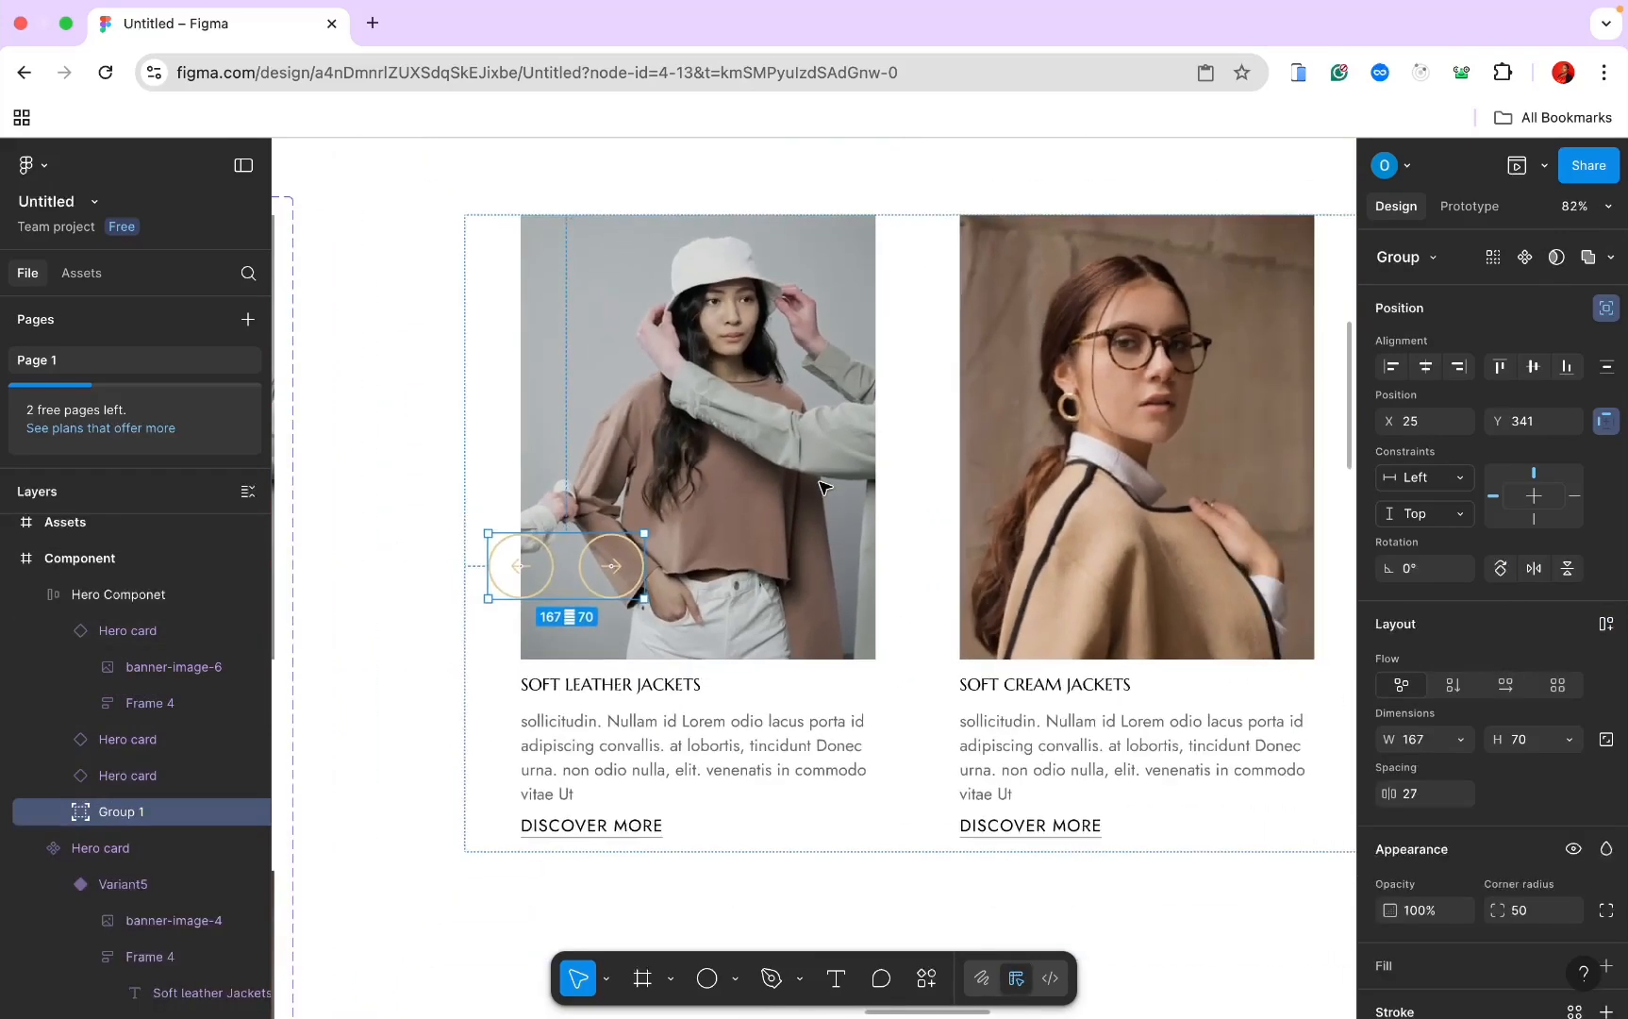
scroll(821, 483, right, 2)
drag(1389, 794, 334, 852)
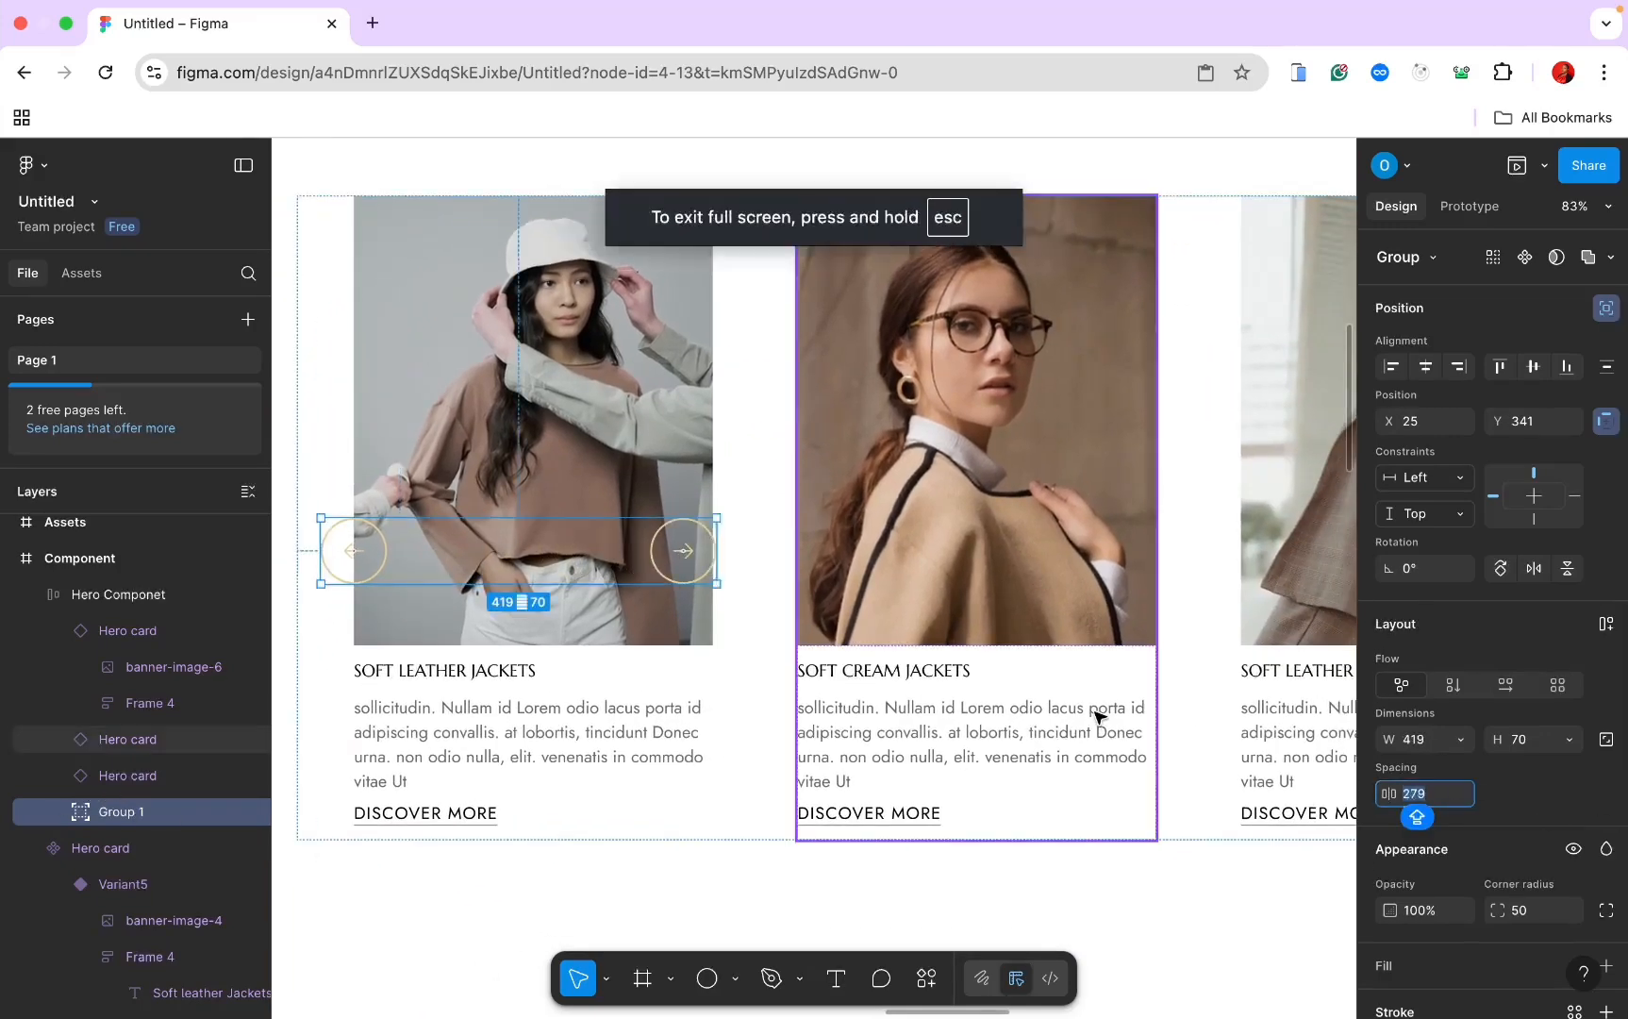
Step: Set the arrow group's spacing to 1200 and stretch it to the last card's edge
scroll(1054, 750, down, 4)
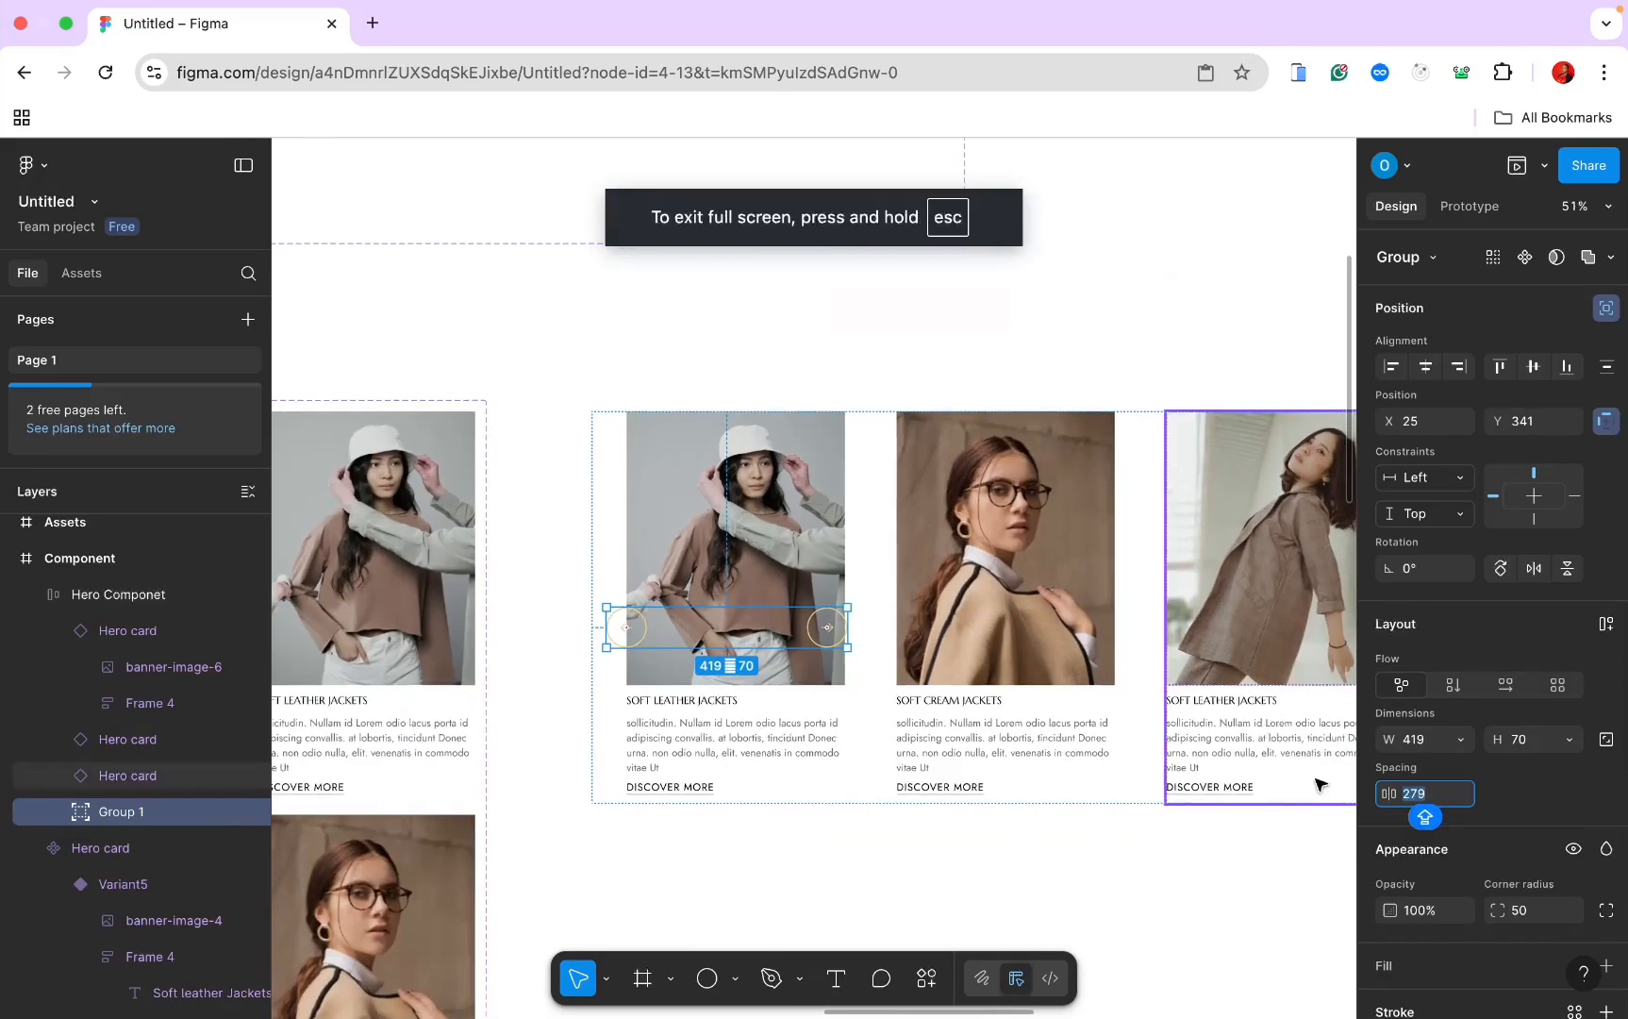
click(1408, 796)
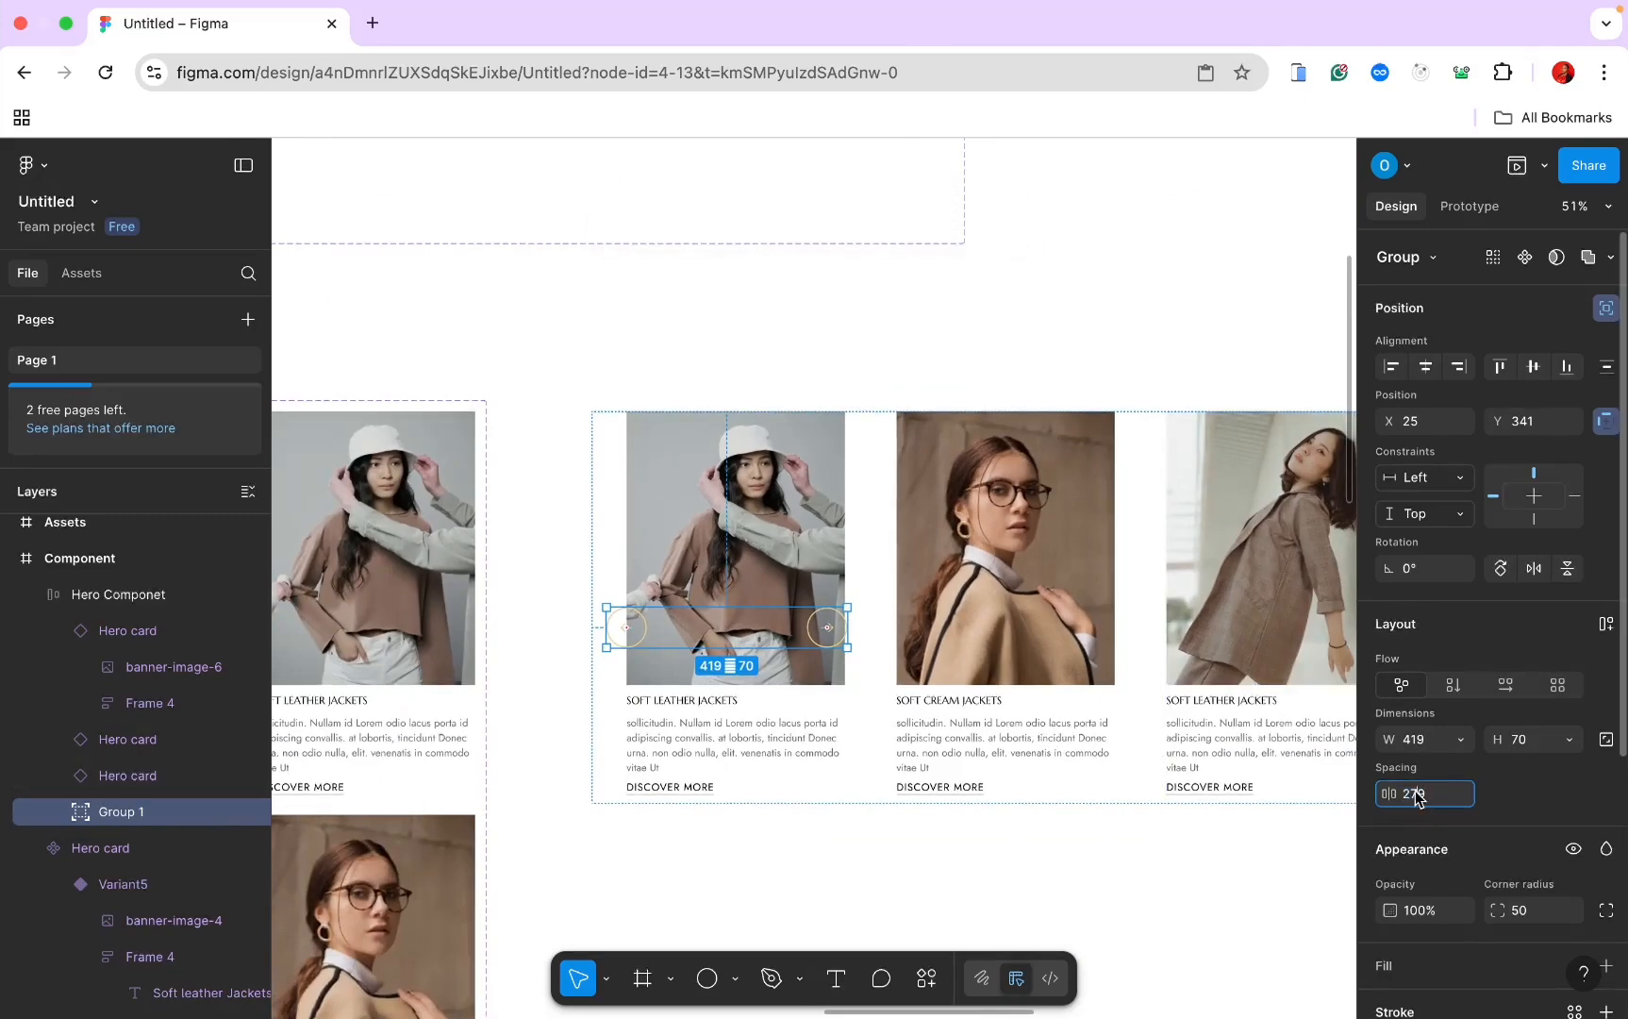
text(1000)
key(Return)
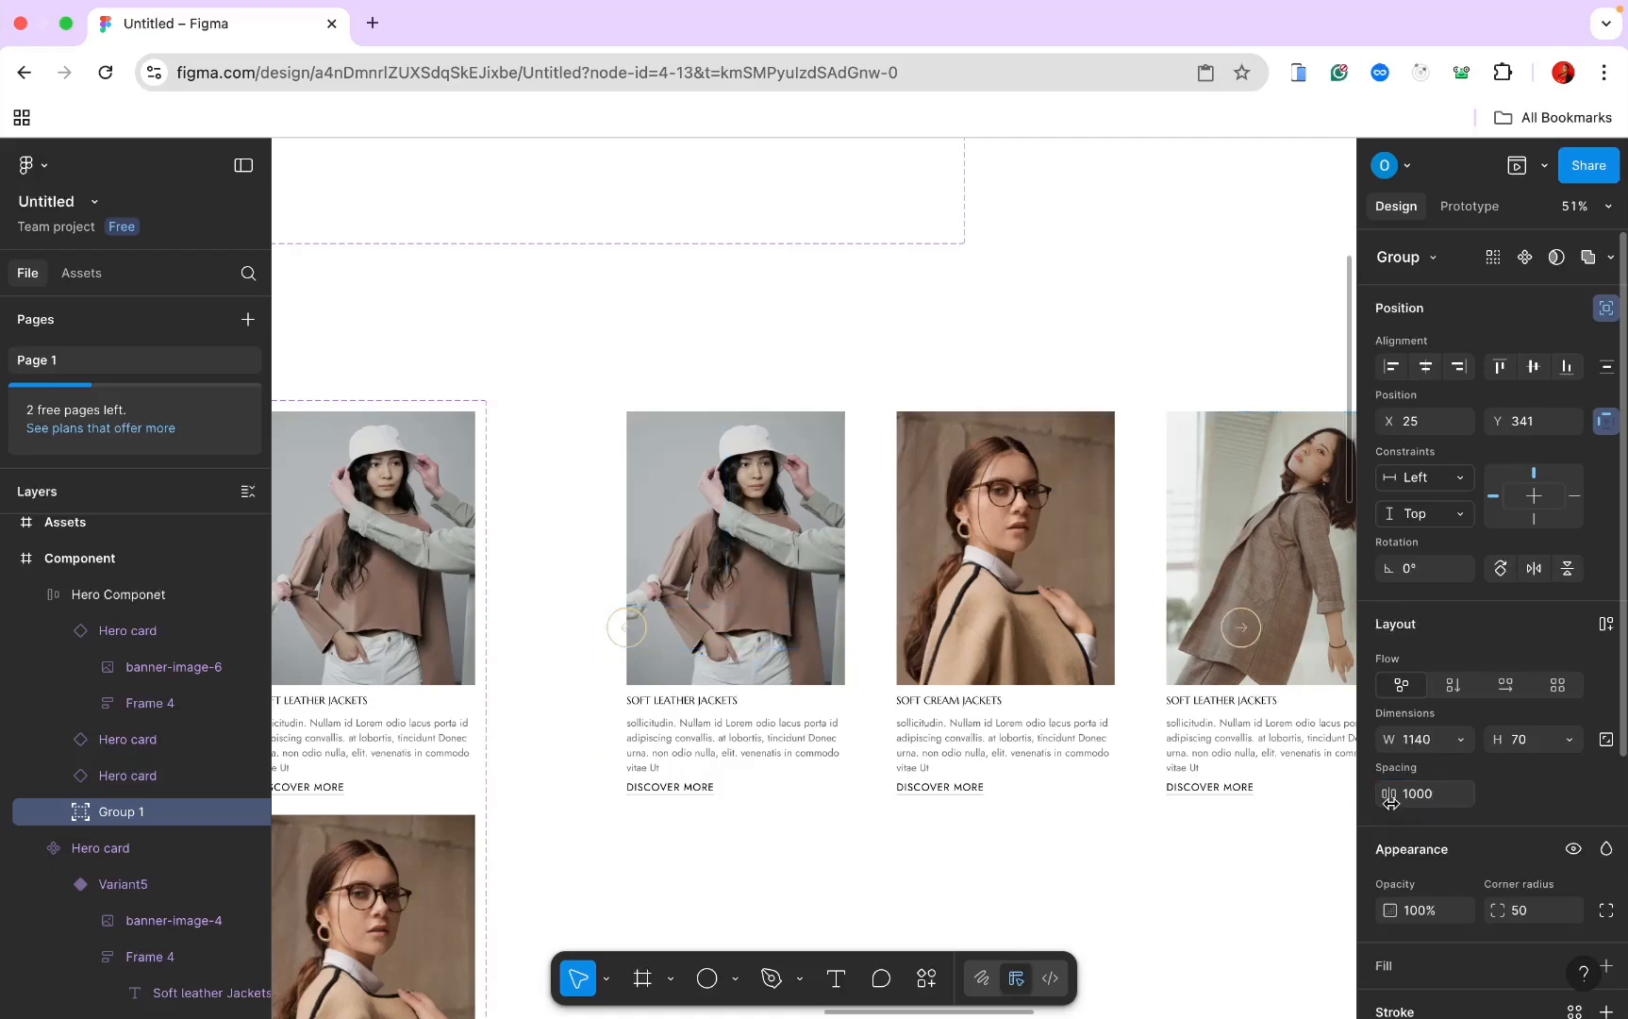
scroll(1048, 710, right, 2)
scroll(1047, 712, down, 3)
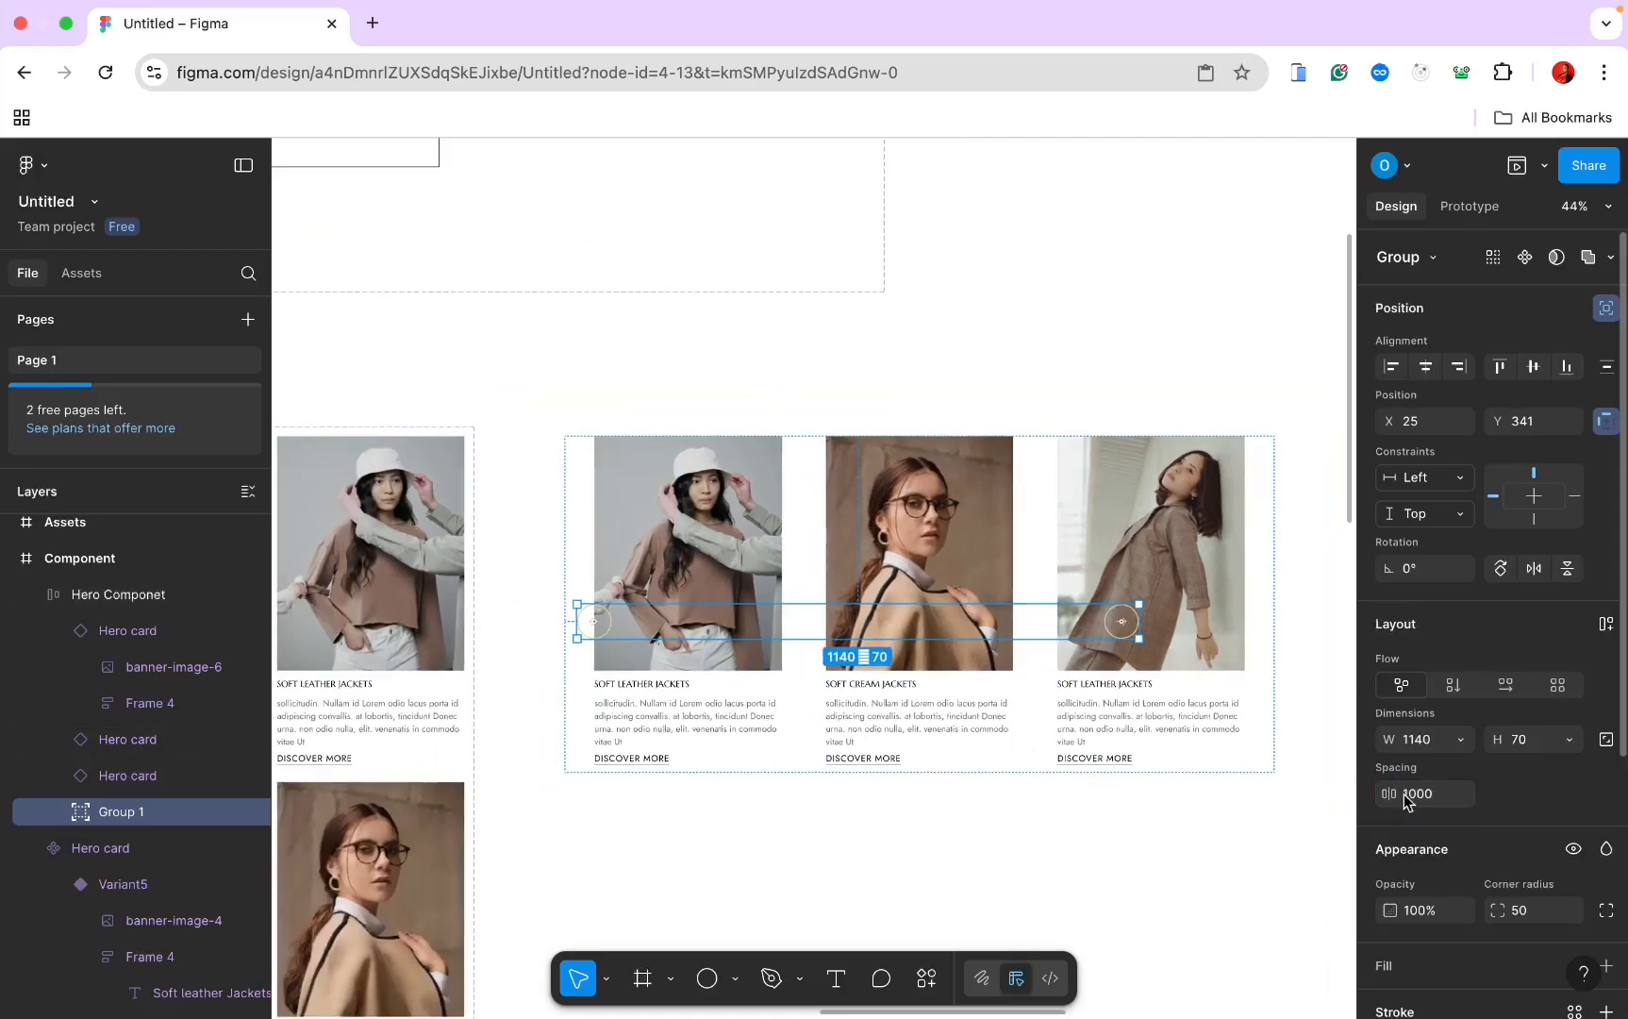
click(1405, 793)
text(1400)
key(Return)
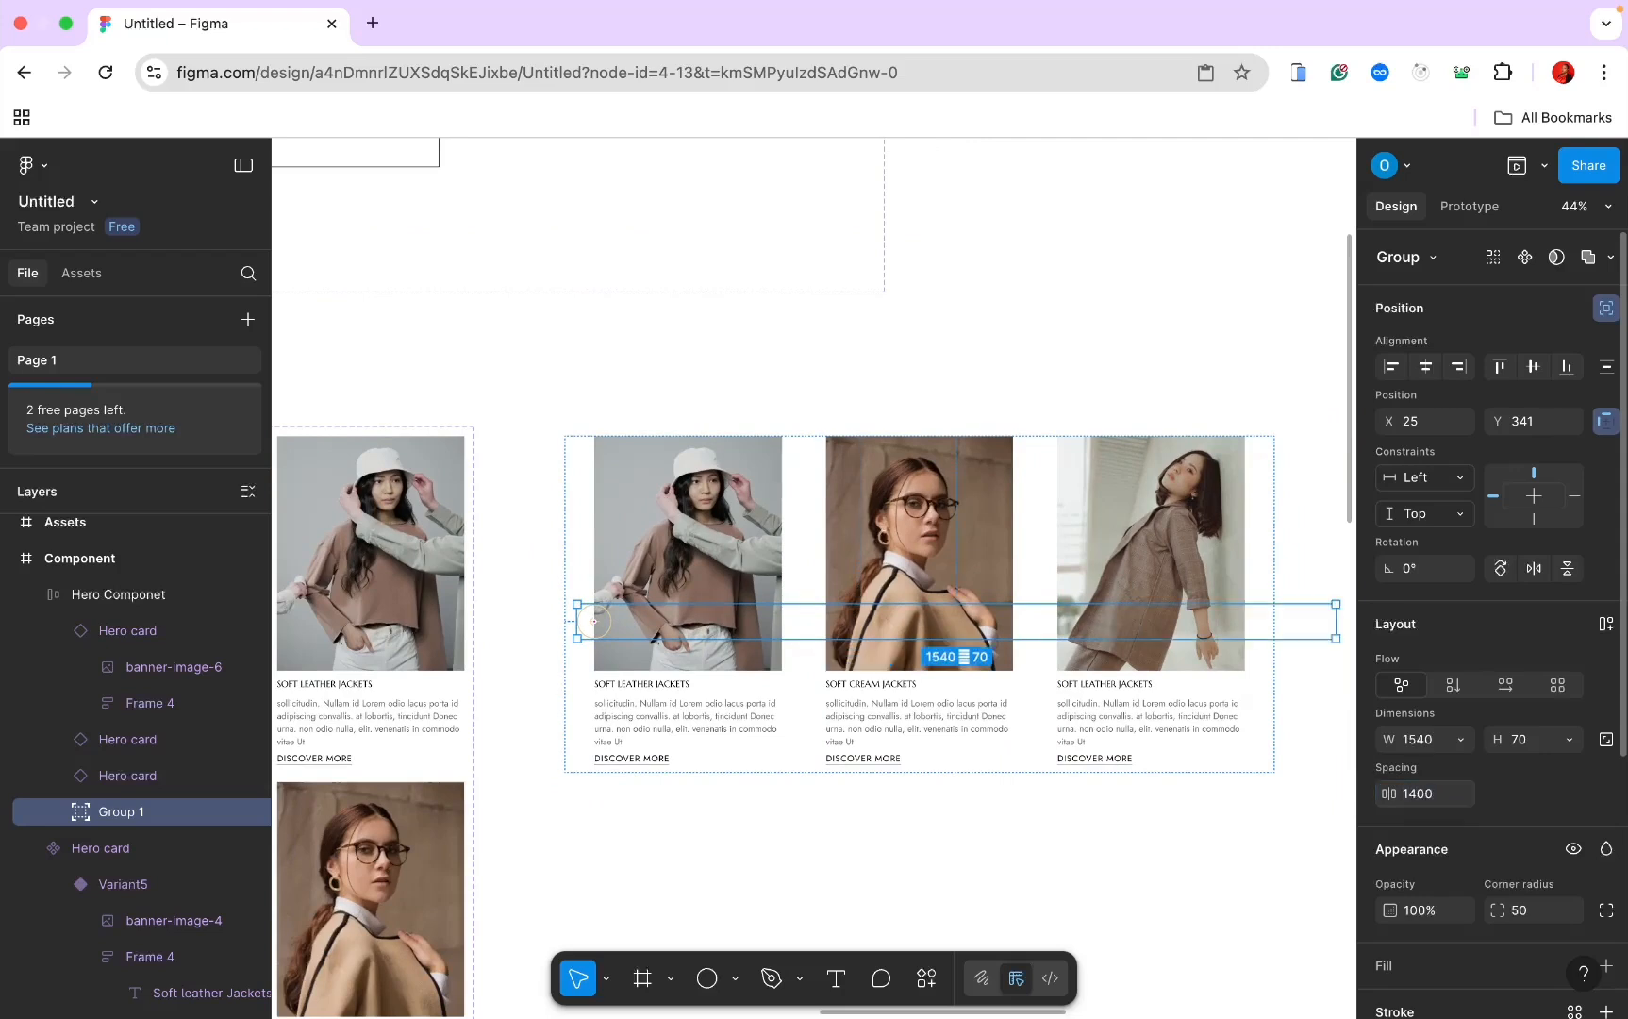
click(1415, 796)
text(1200)
key(Return)
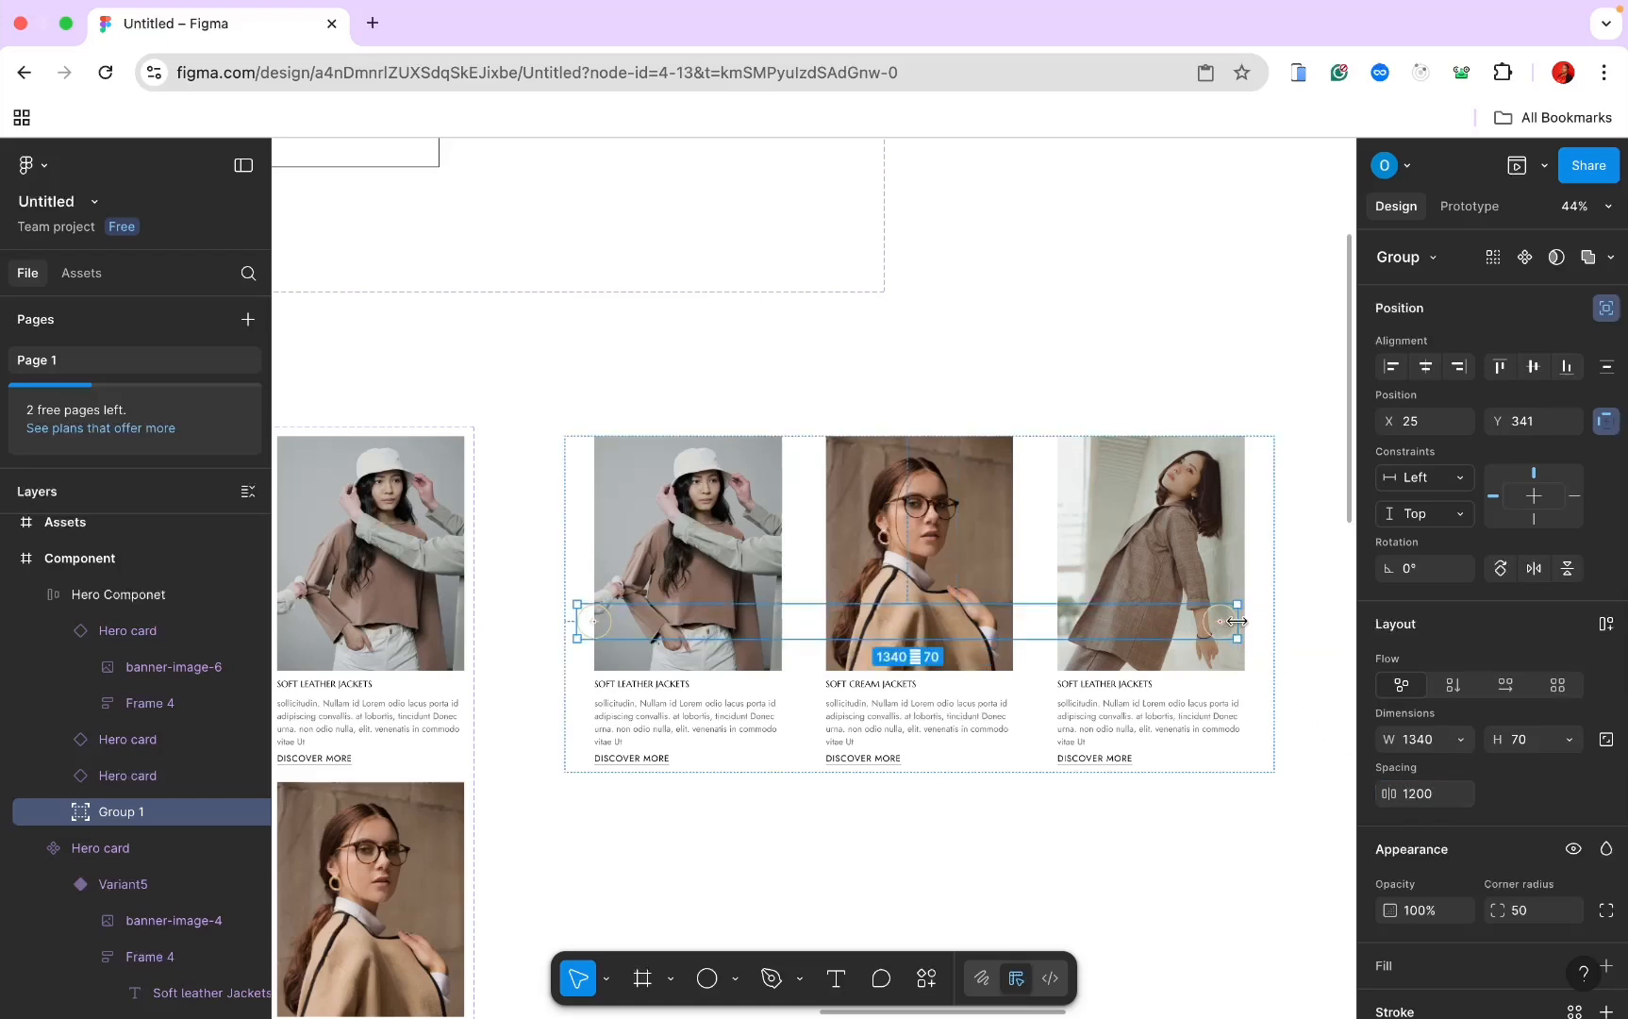
drag(1240, 621, 1261, 615)
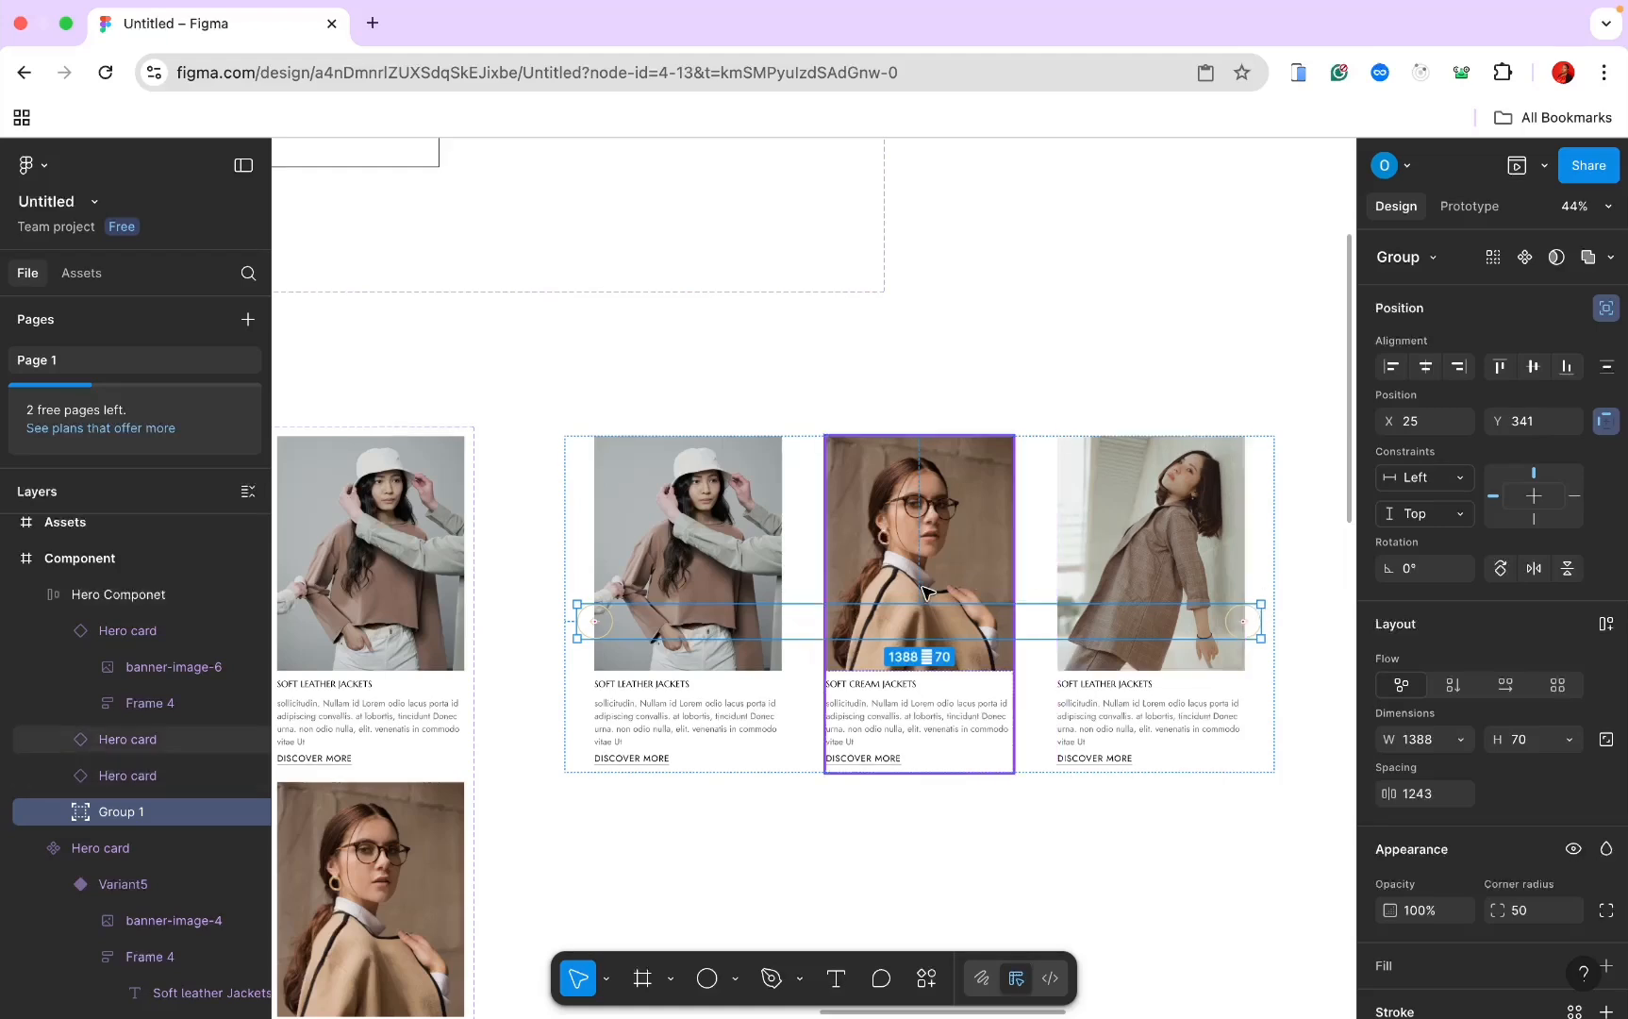
click(877, 364)
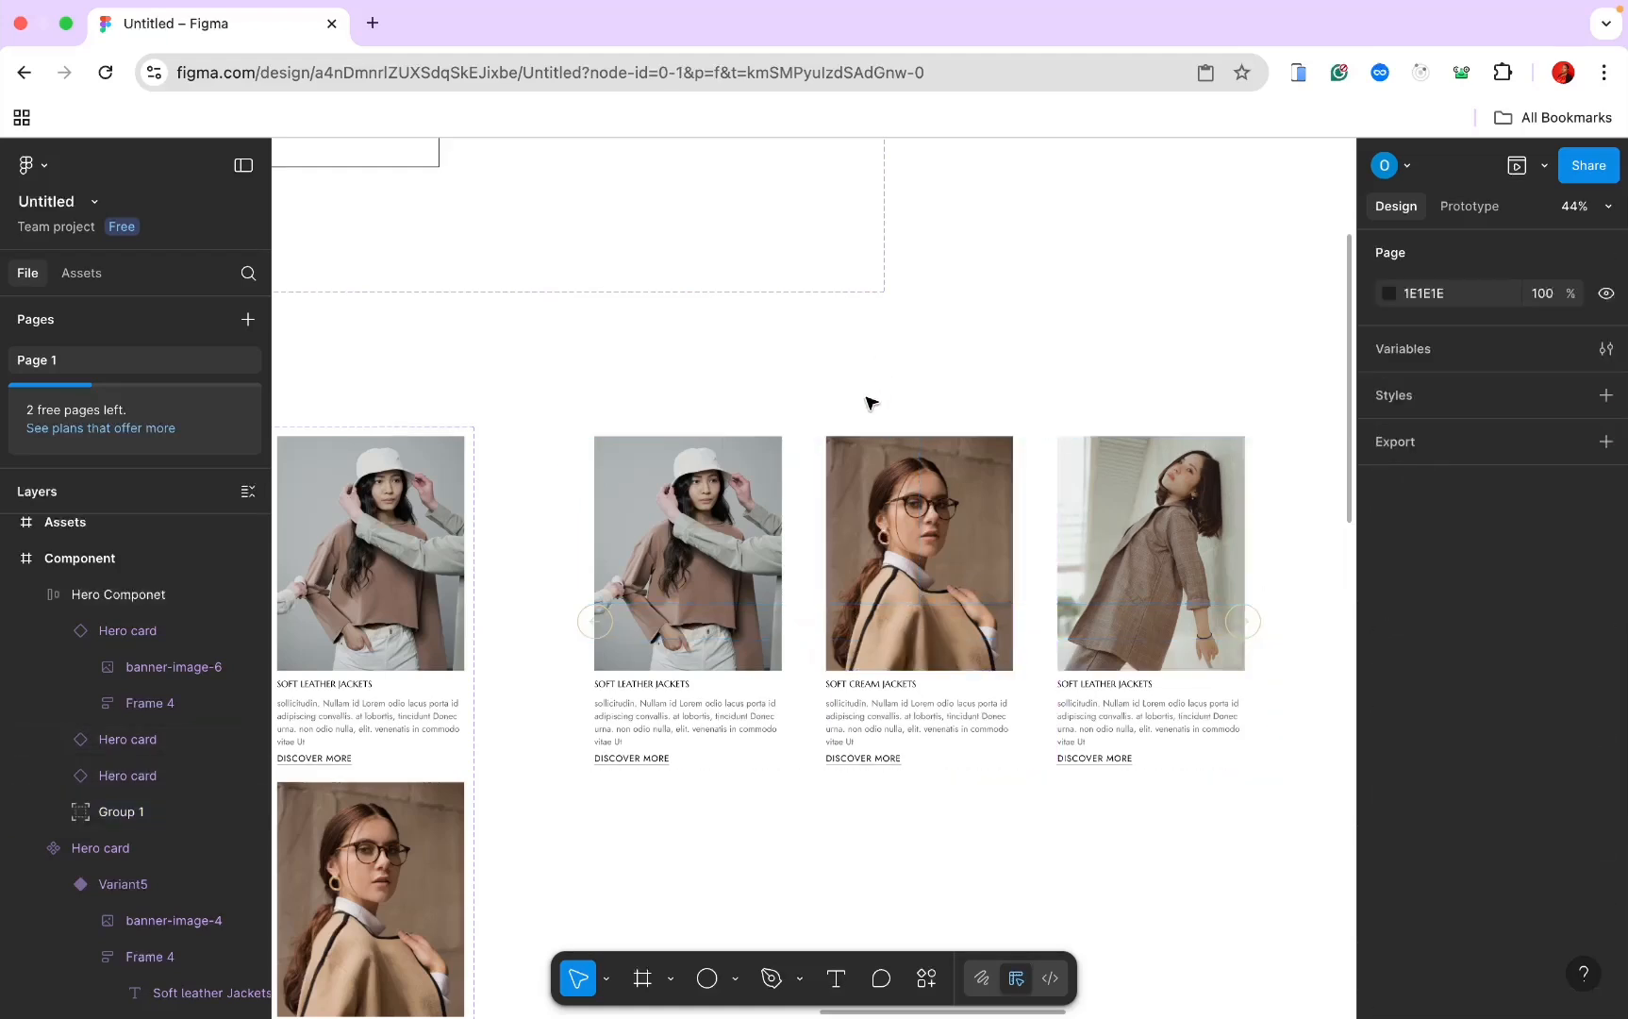
Step: Rename Group 1 to 'Arrow' and convert the Hero Componet frame into a component
click(861, 494)
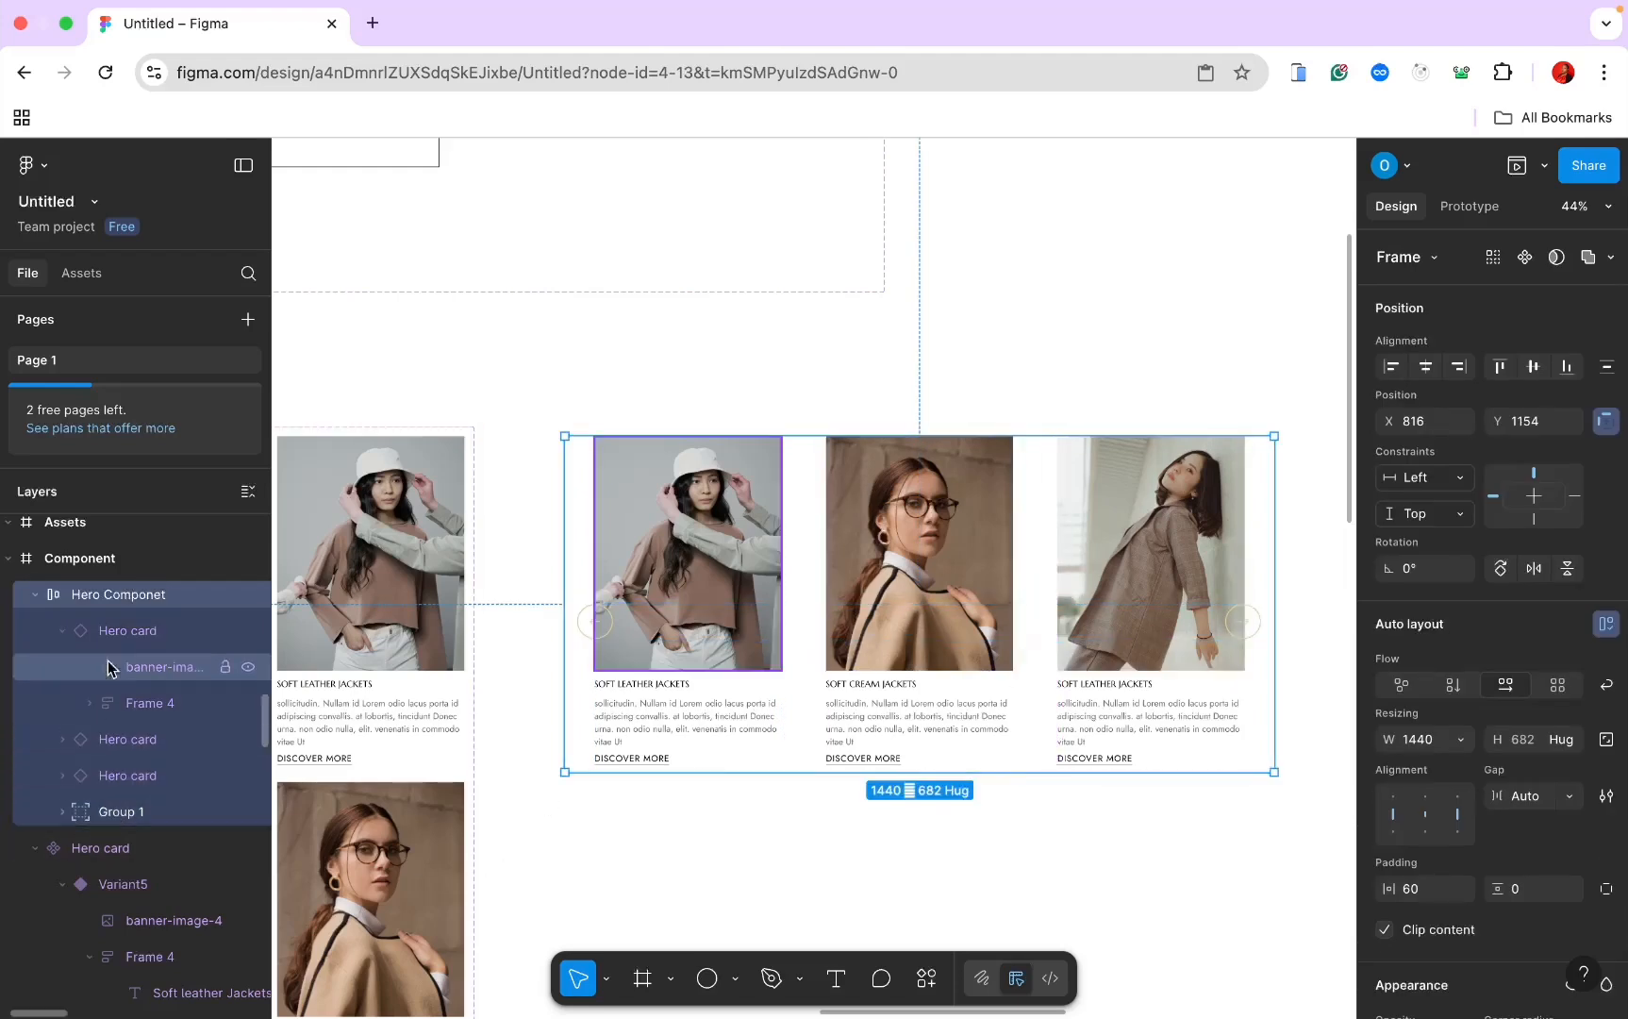
double_click(113, 811)
text(aRR)
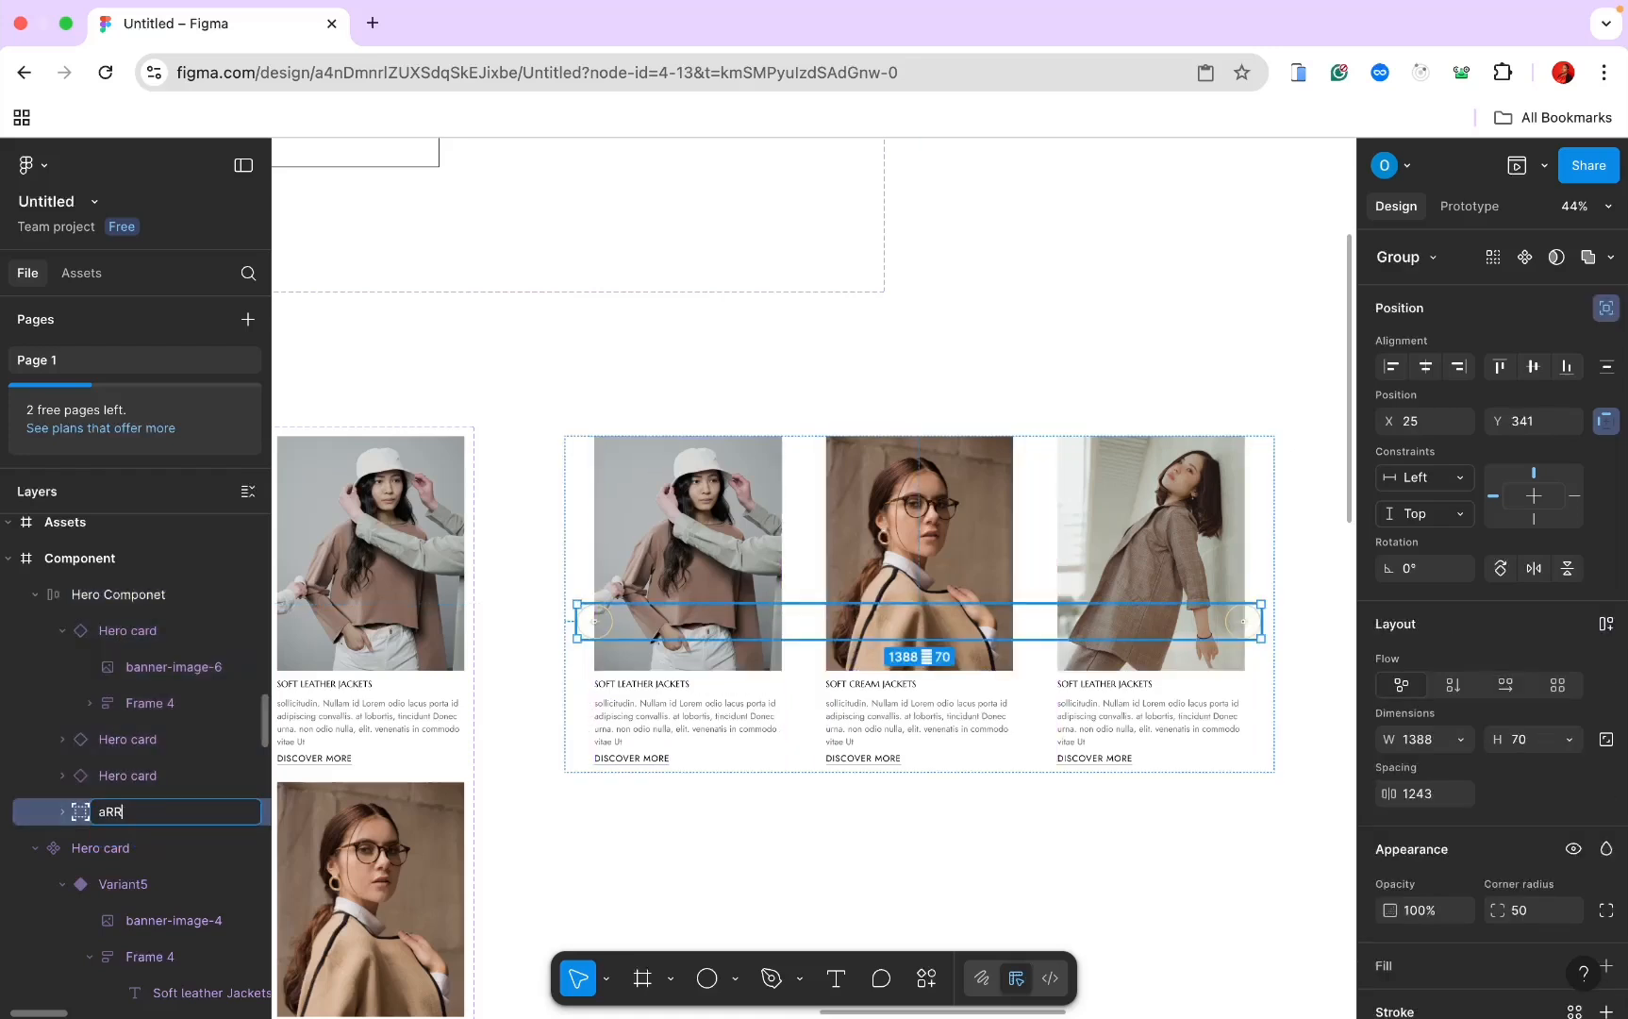
key(BackSpace)
text(row)
key(Return)
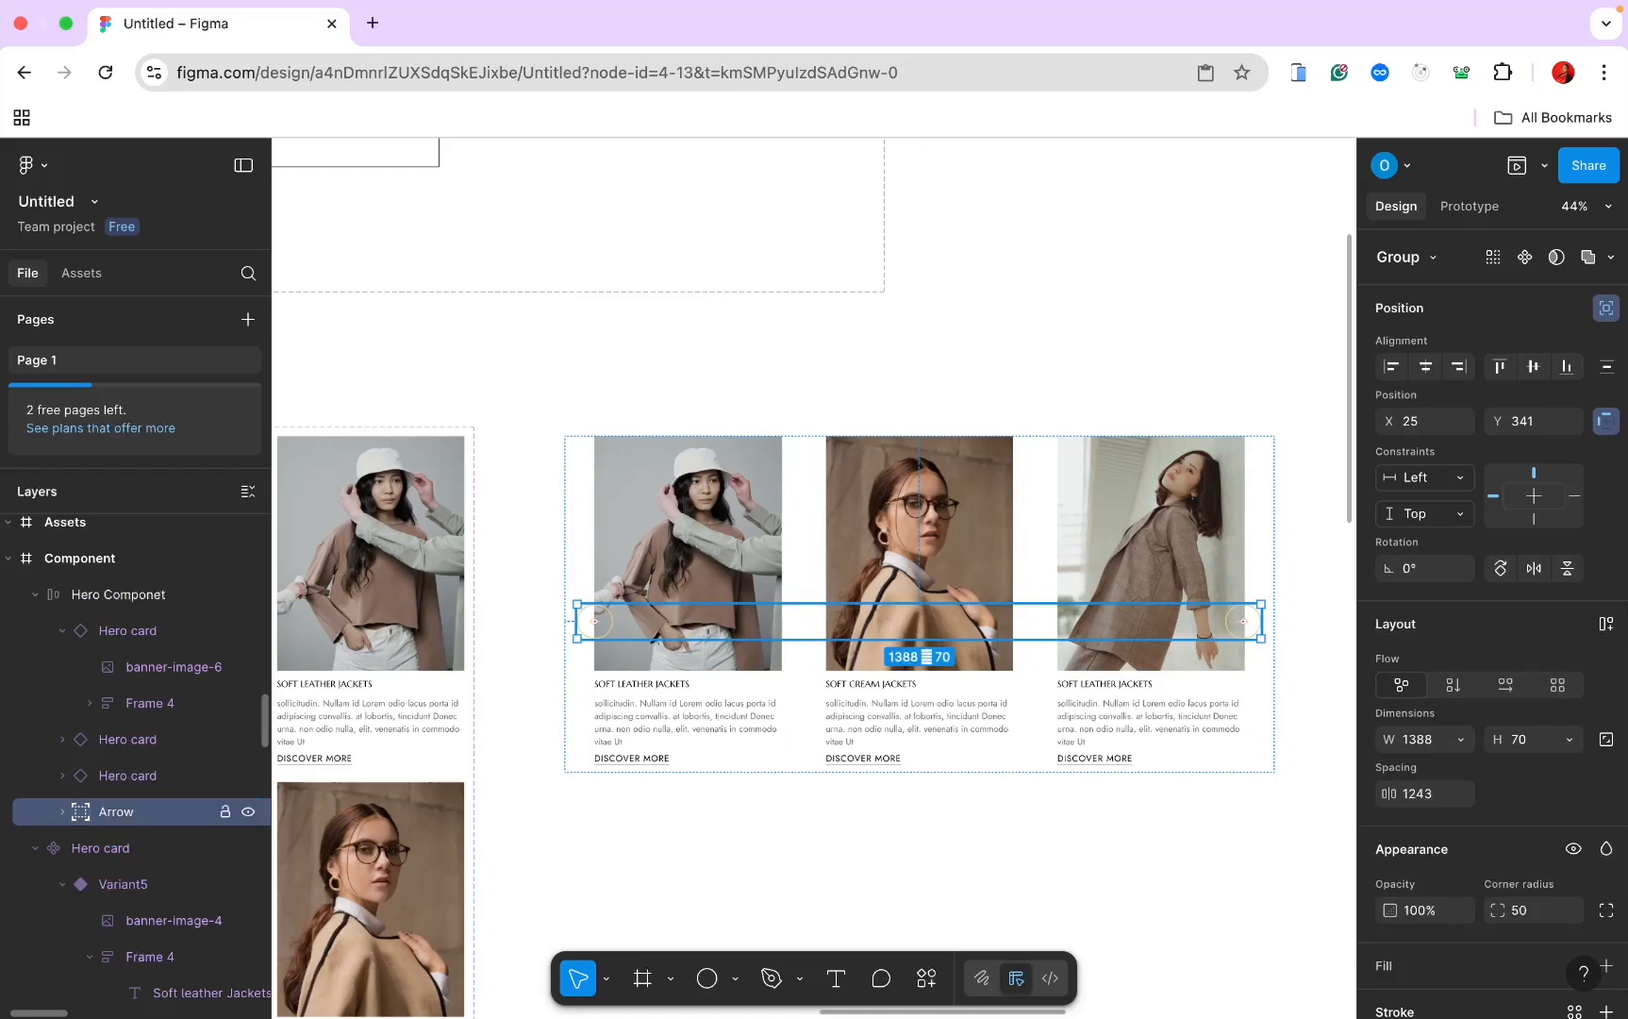
click(95, 603)
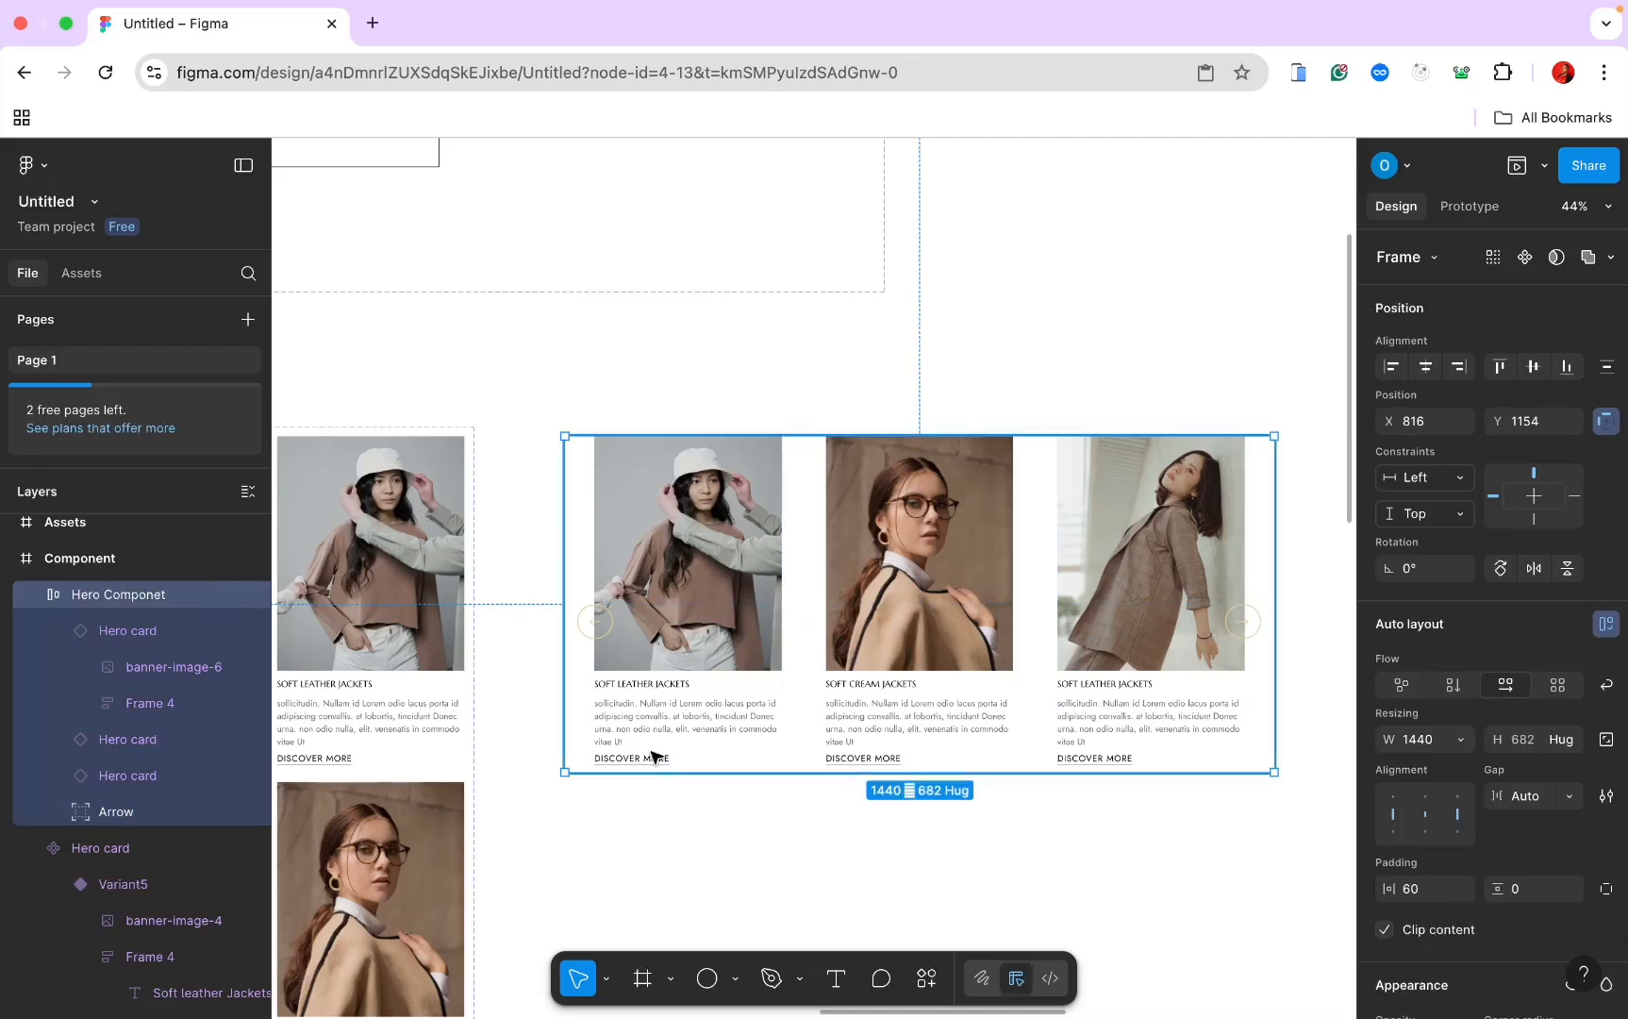
click(1525, 258)
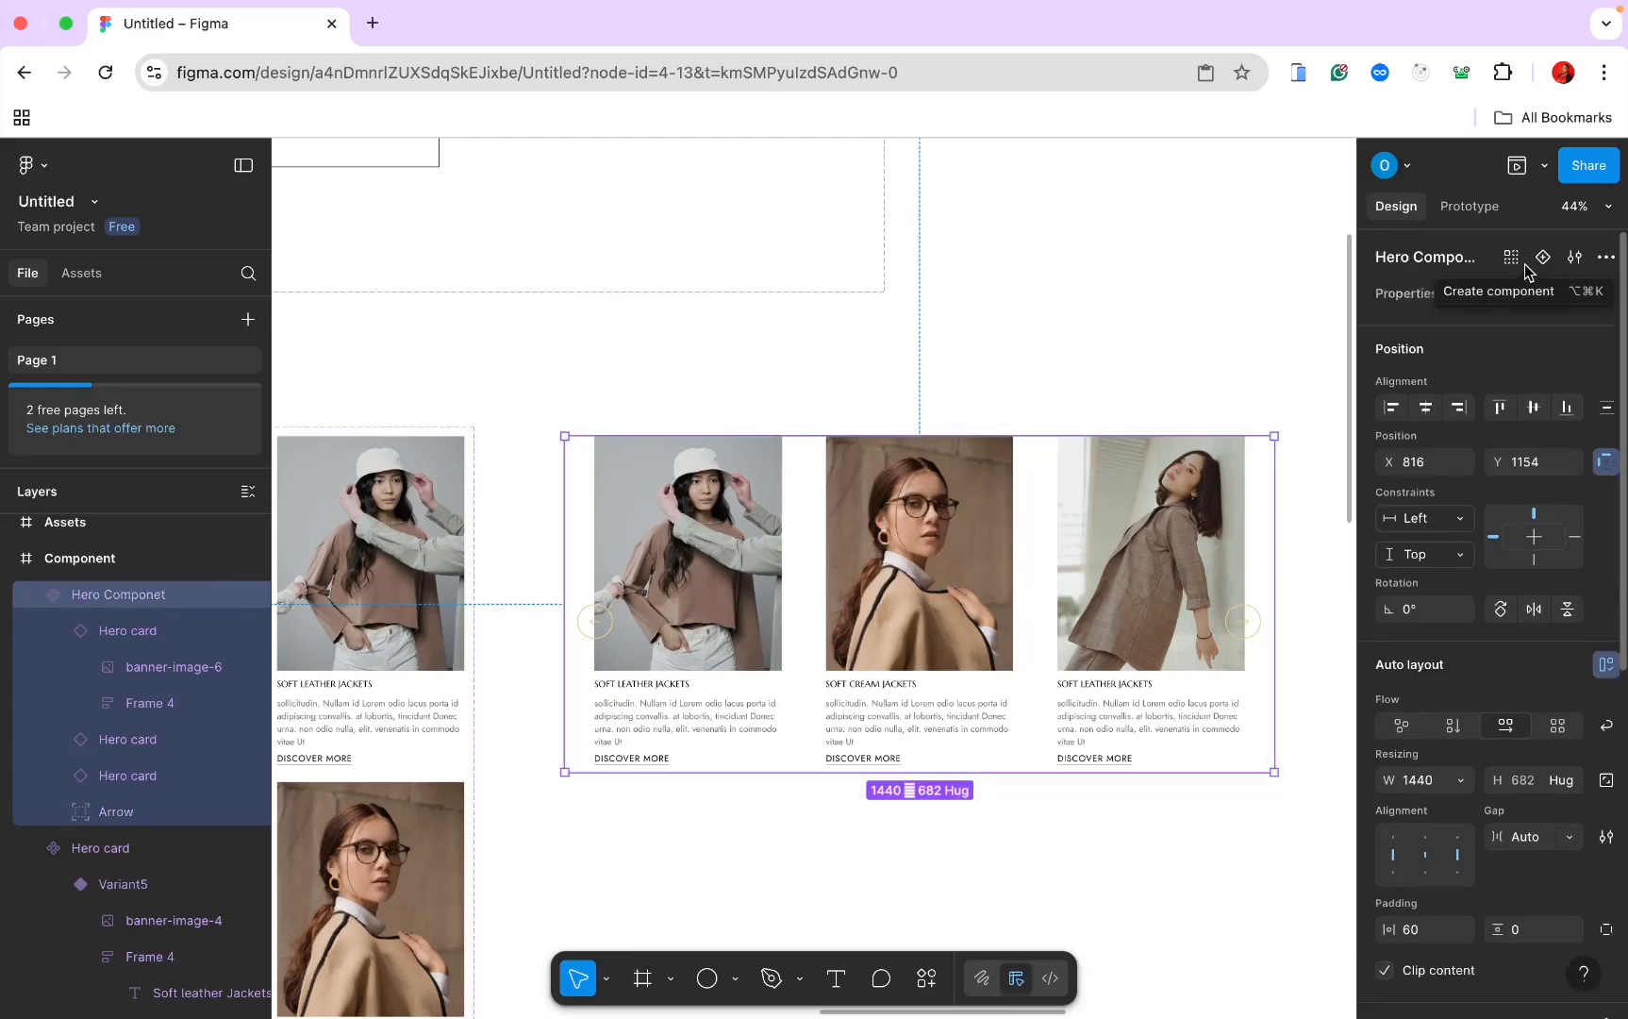
Step: Add Variant2, reorder its hero cards, and set the right-hand card to Variant4 (chair photo)
click(1544, 258)
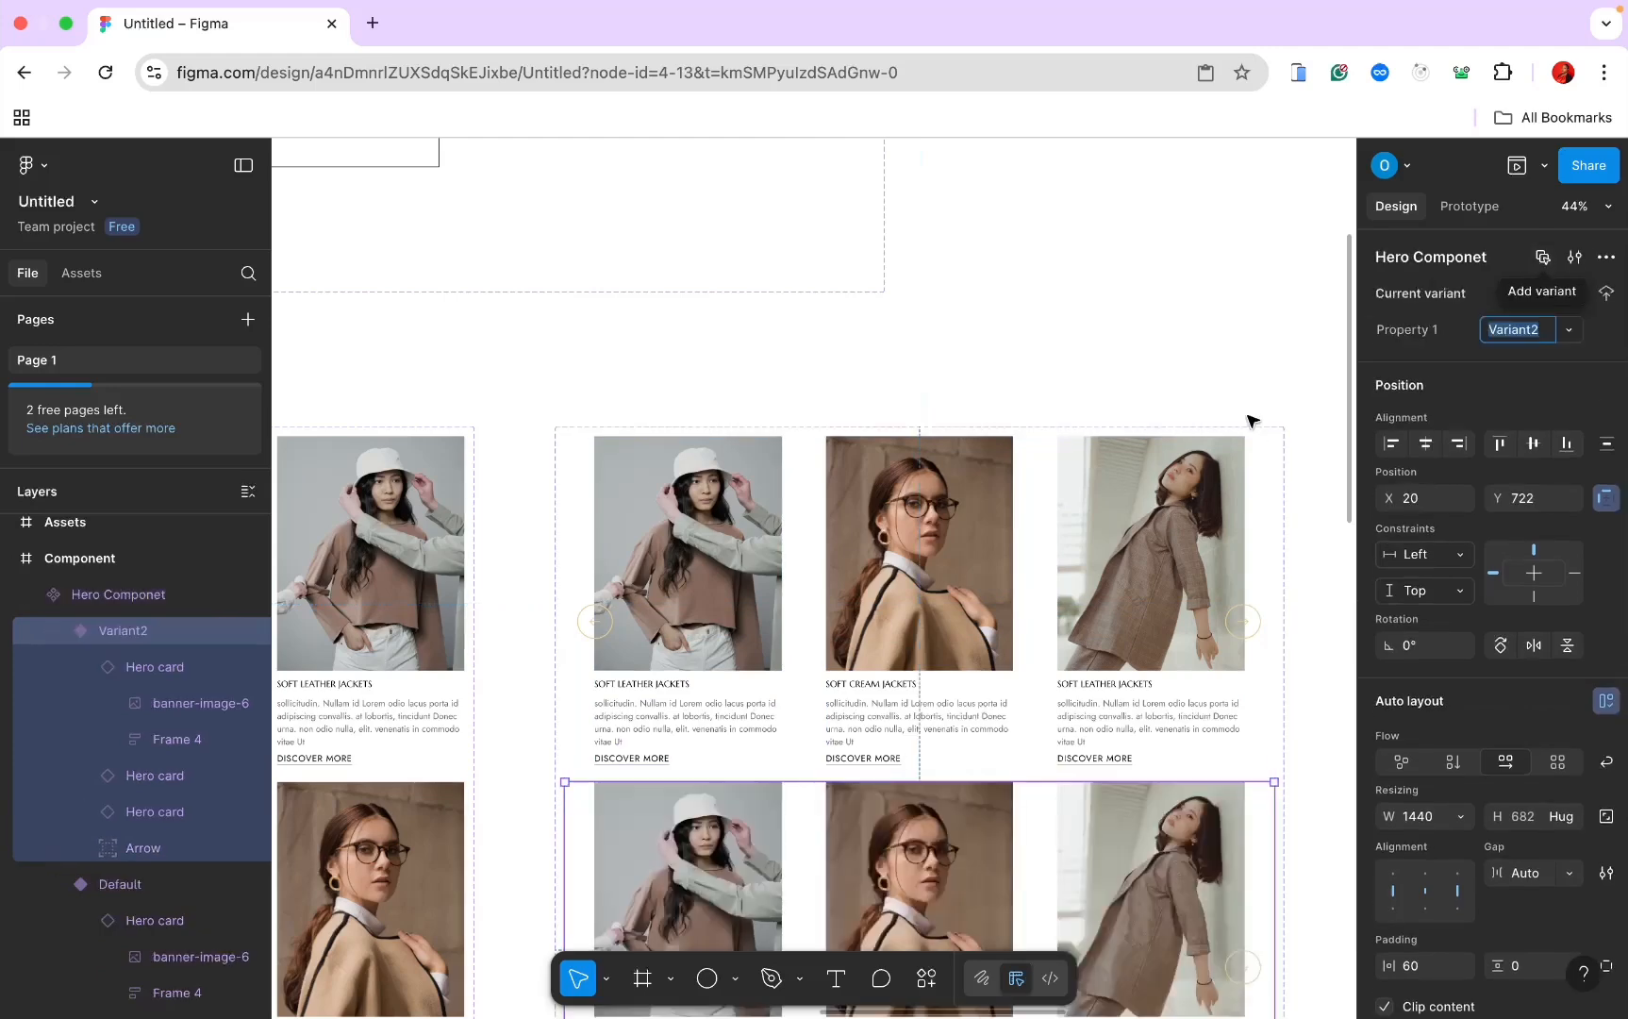
scroll(1248, 421, down, 3)
scroll(1248, 421, right, 4)
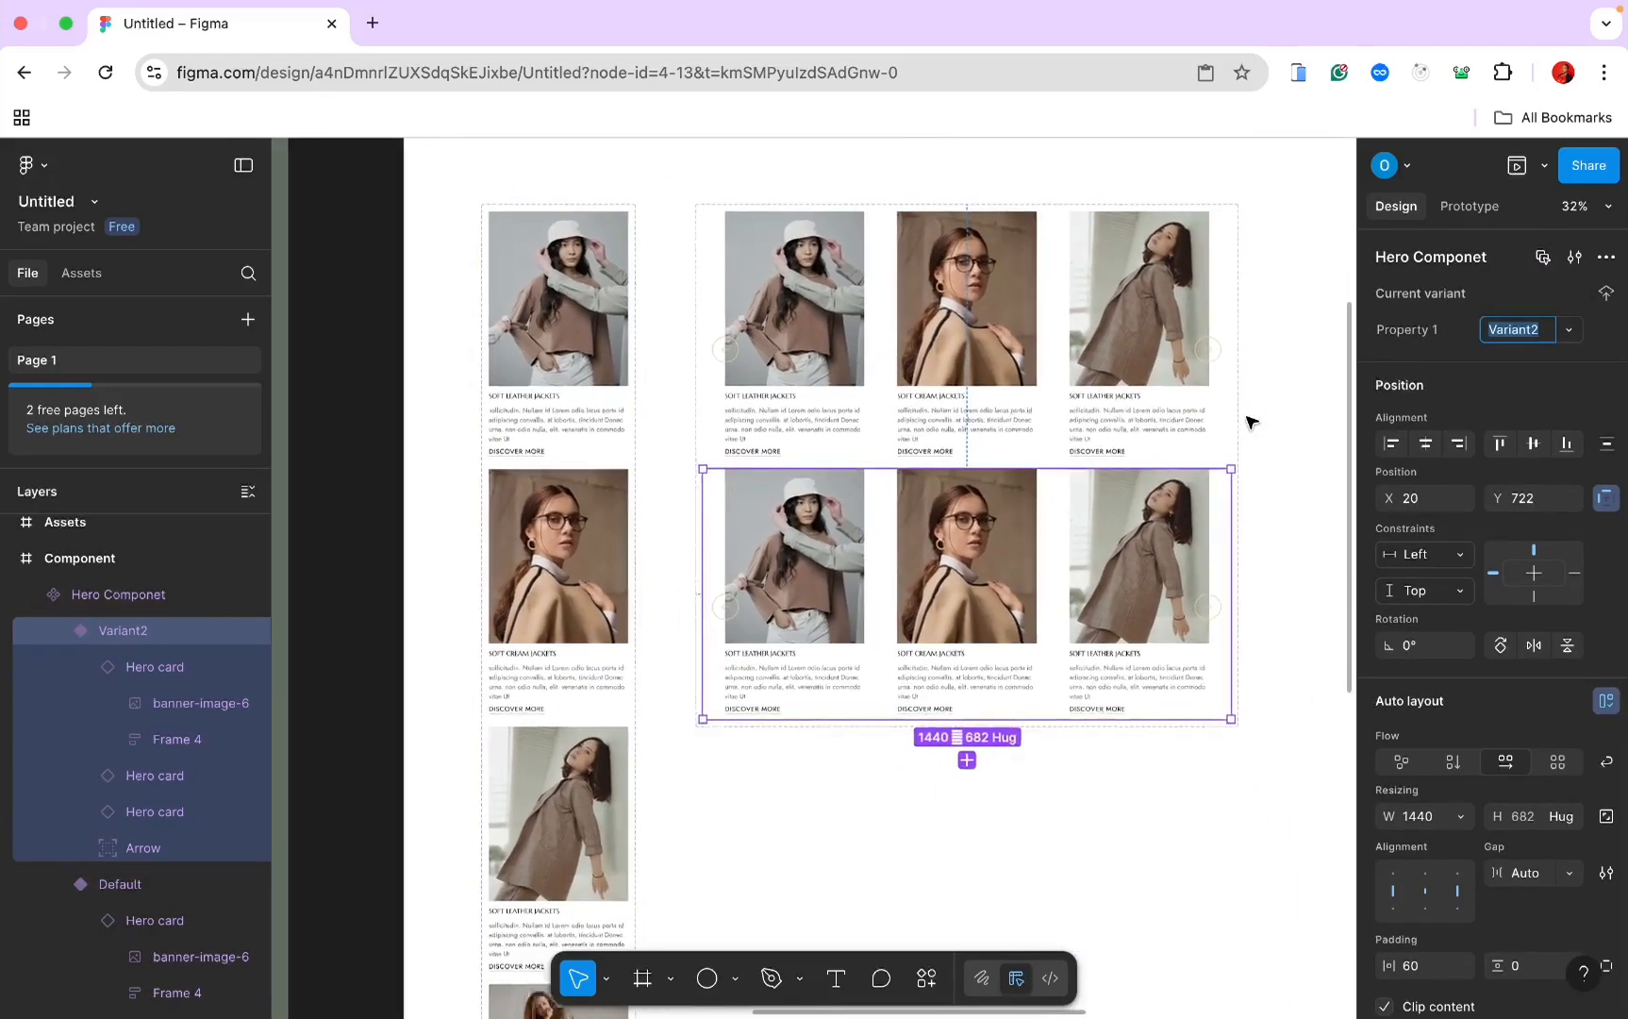
scroll(1248, 421, up, 1)
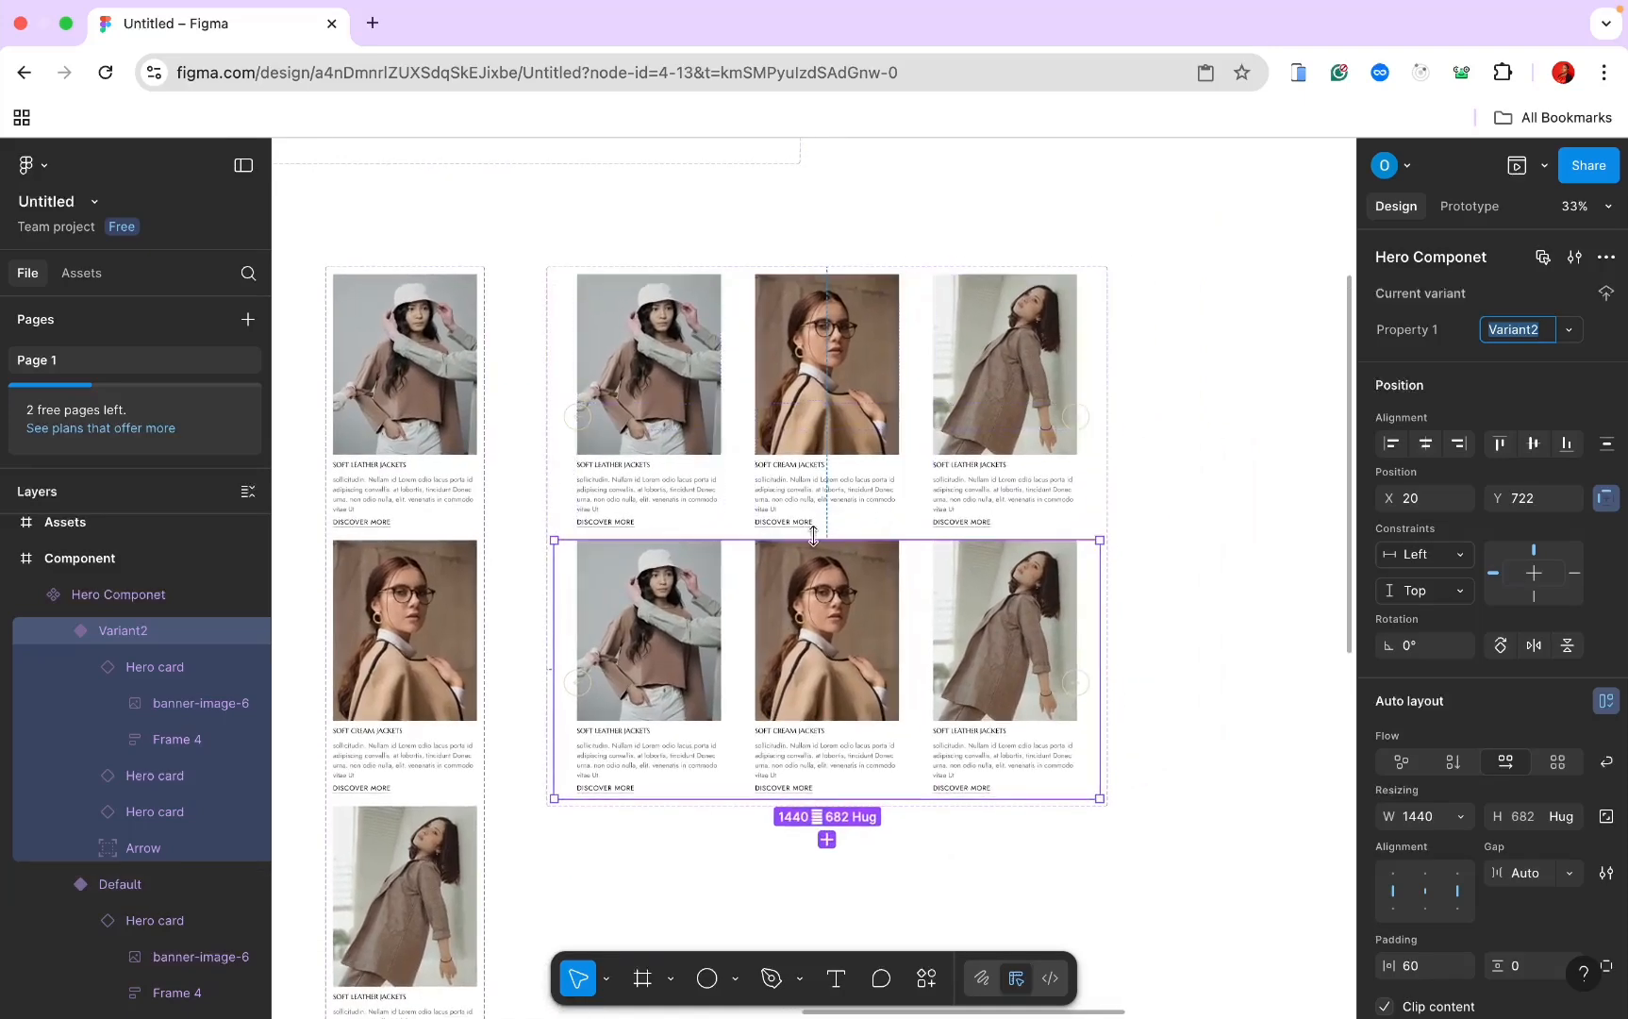
click(853, 651)
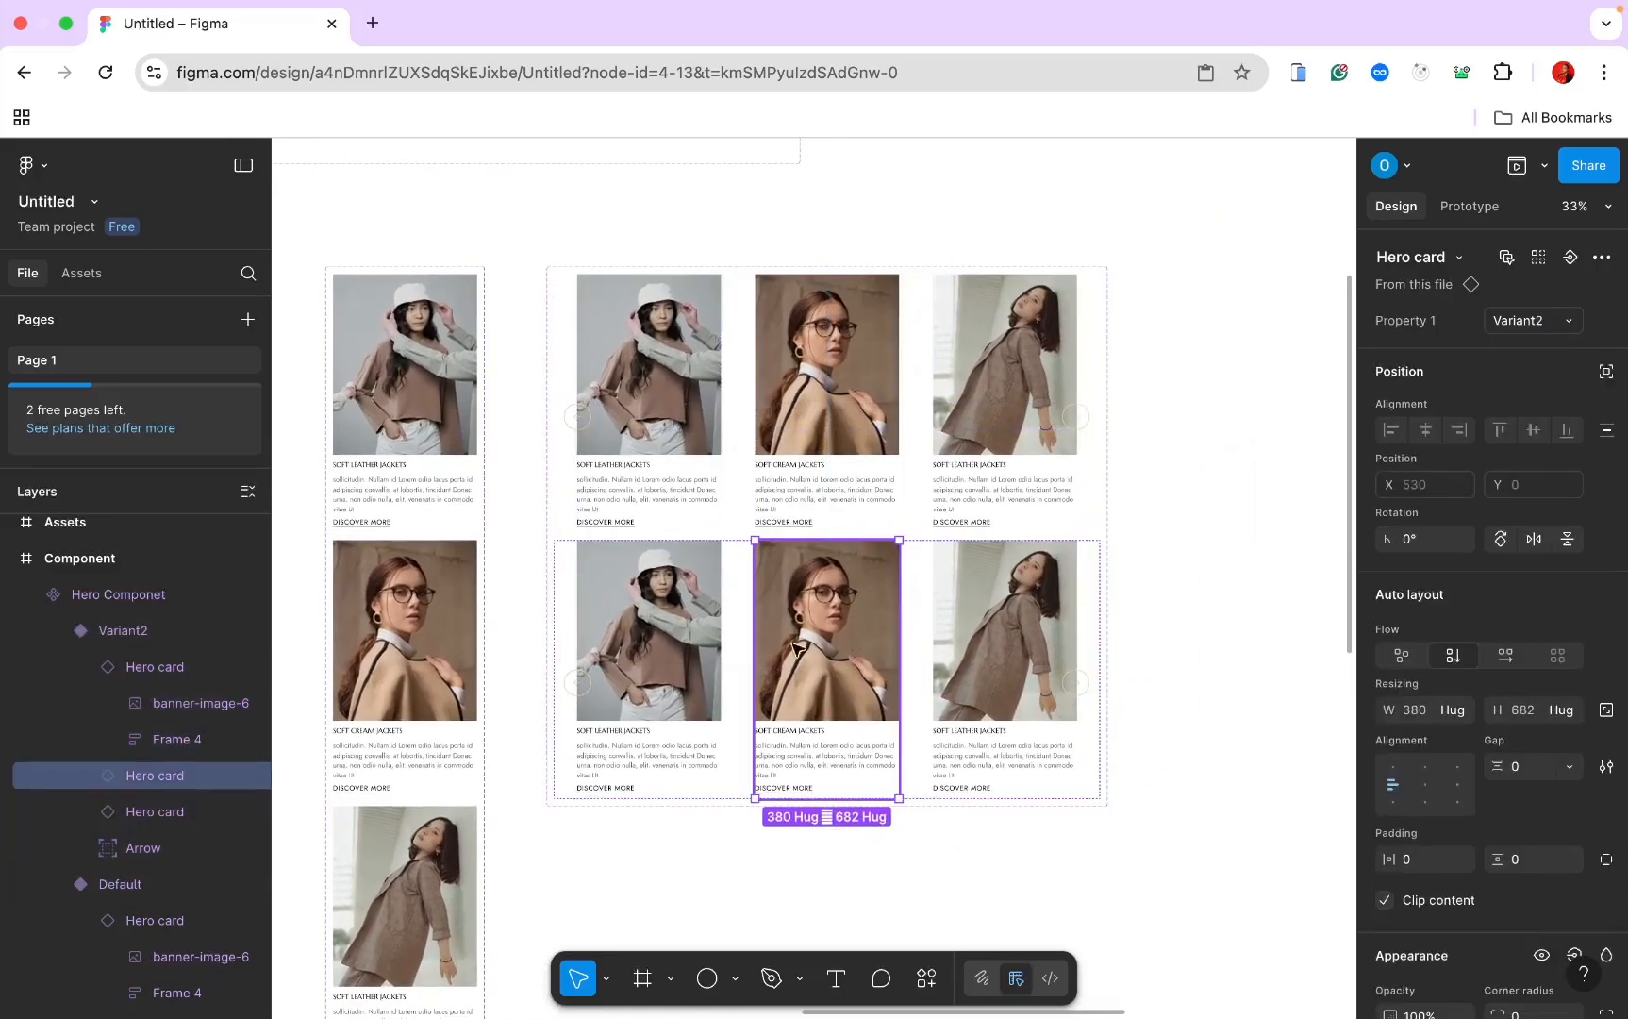
drag(795, 649, 651, 651)
click(977, 641)
click(976, 641)
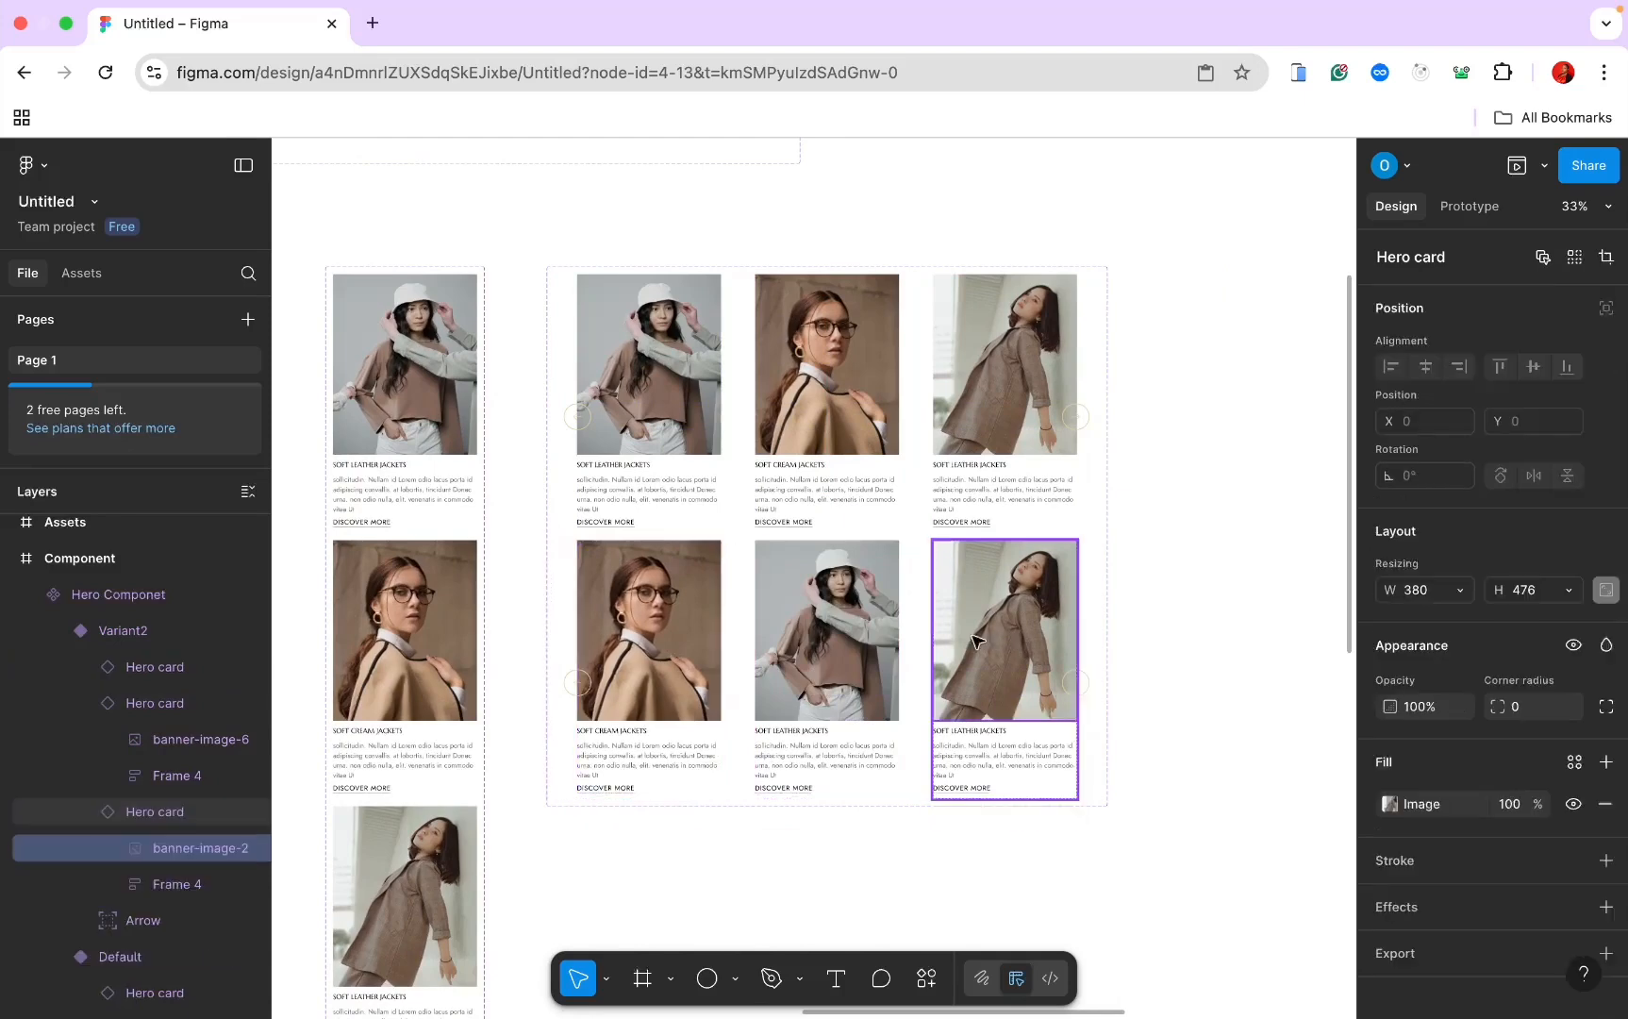
drag(977, 642, 840, 643)
click(981, 643)
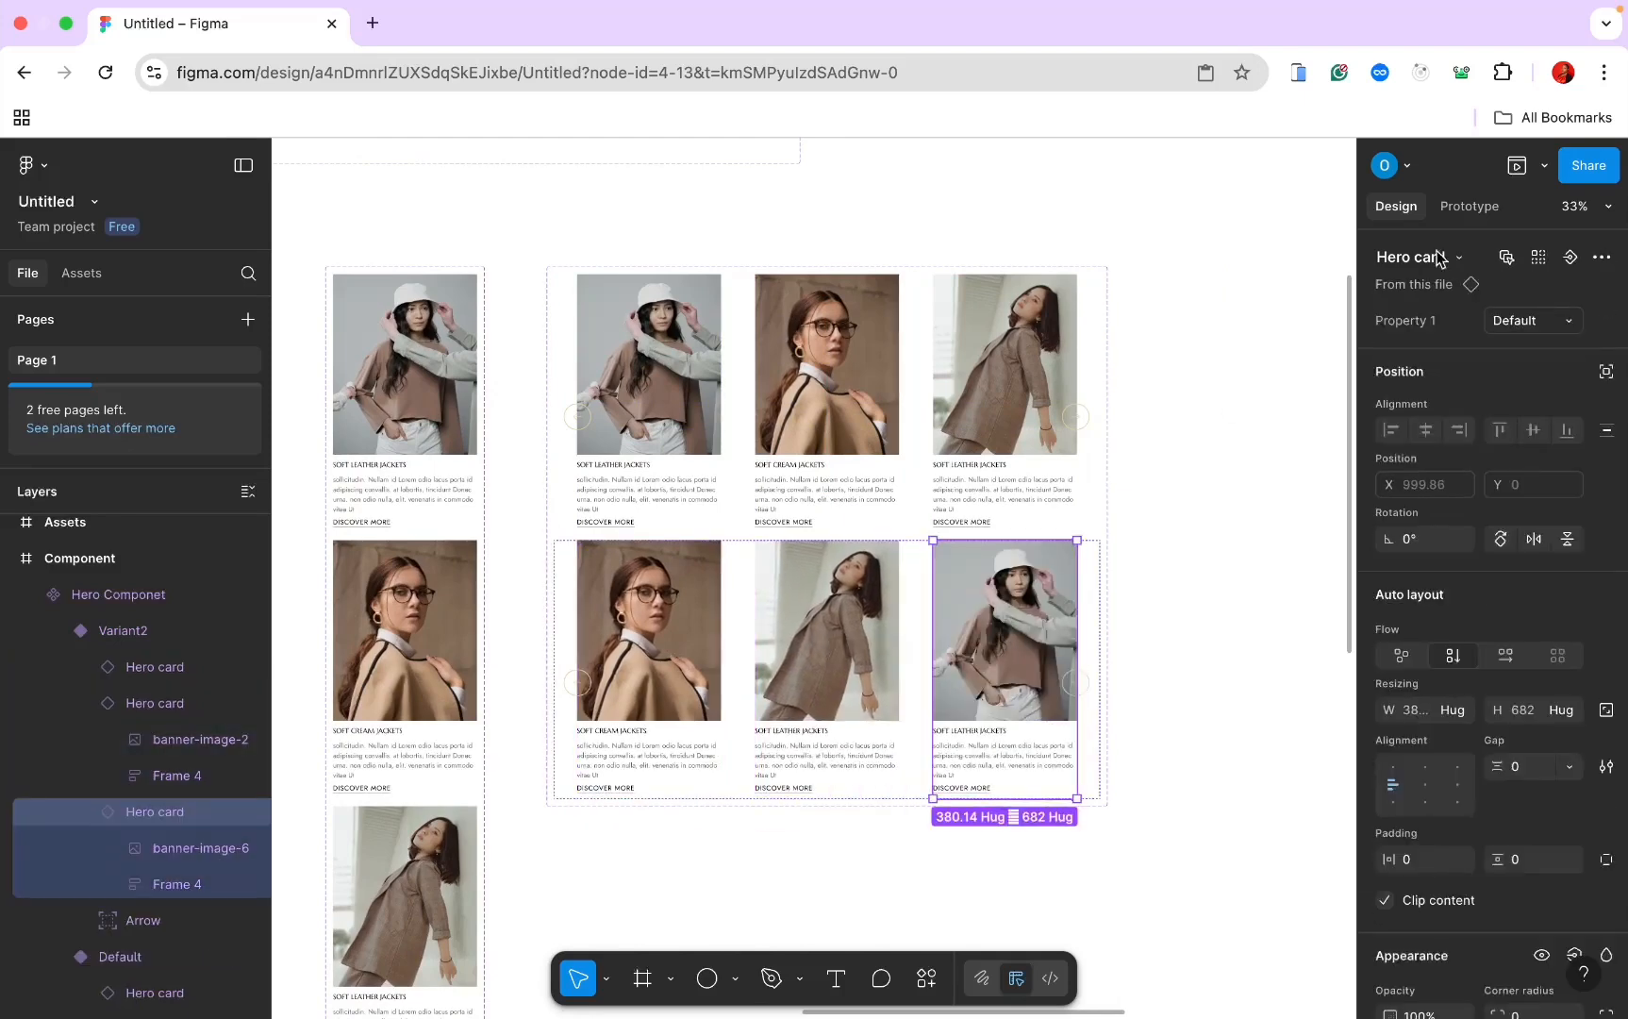
click(1564, 325)
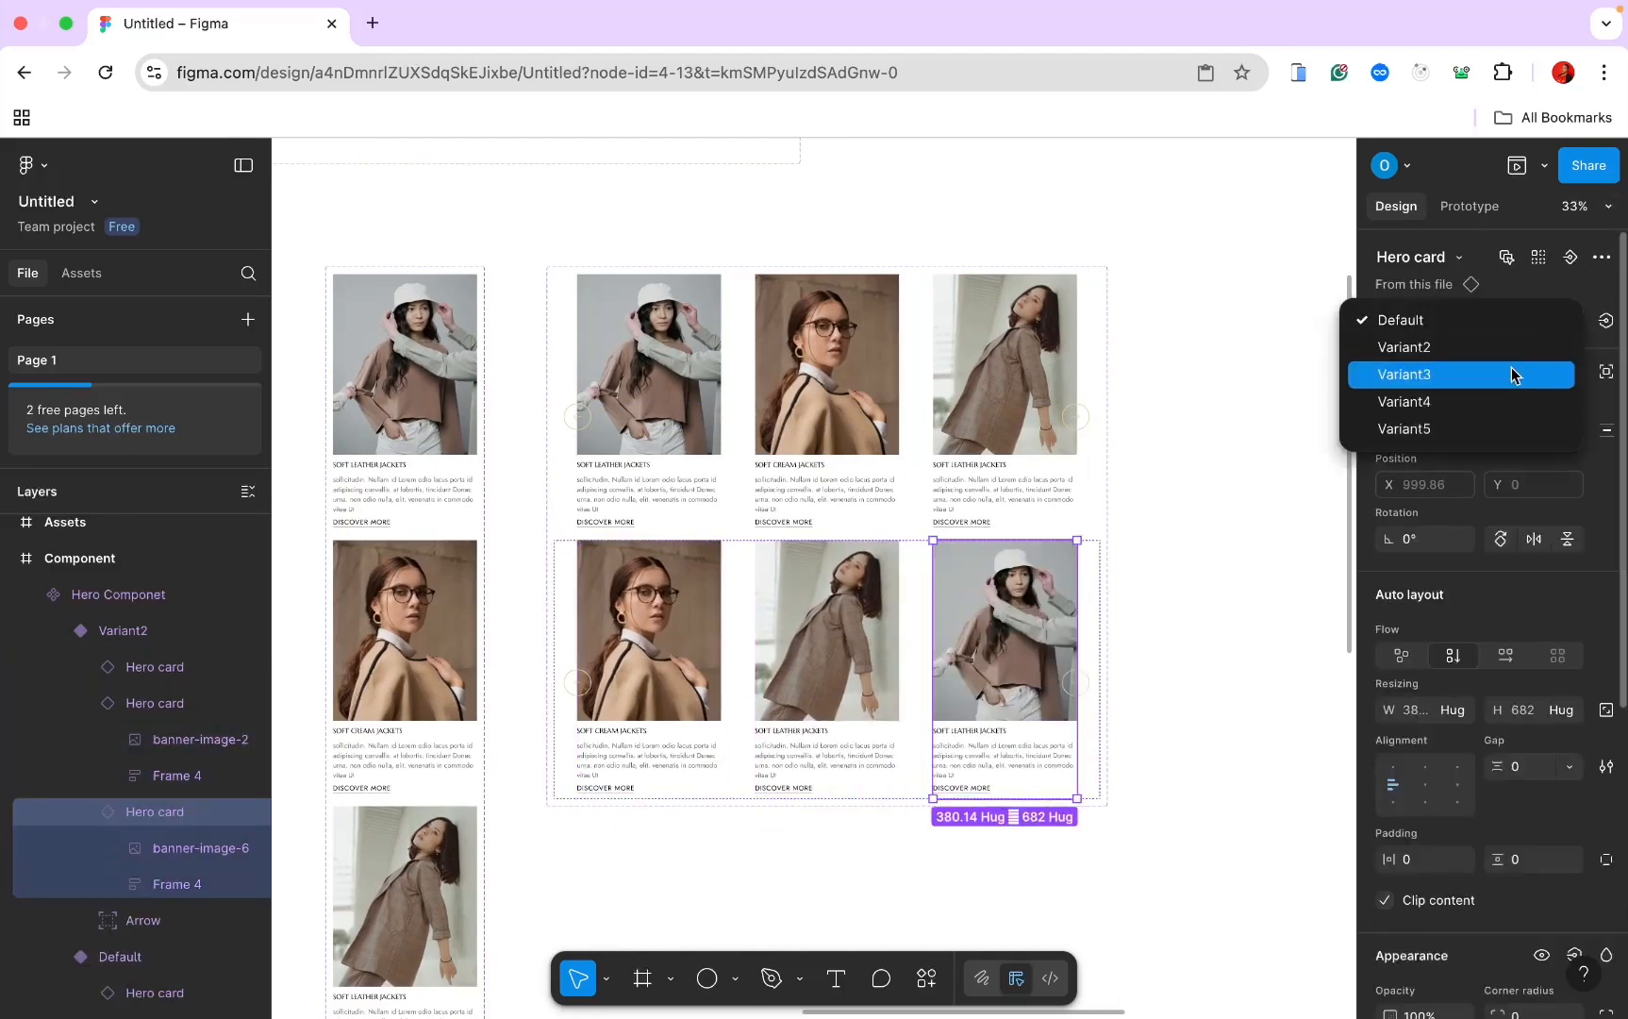
click(1506, 401)
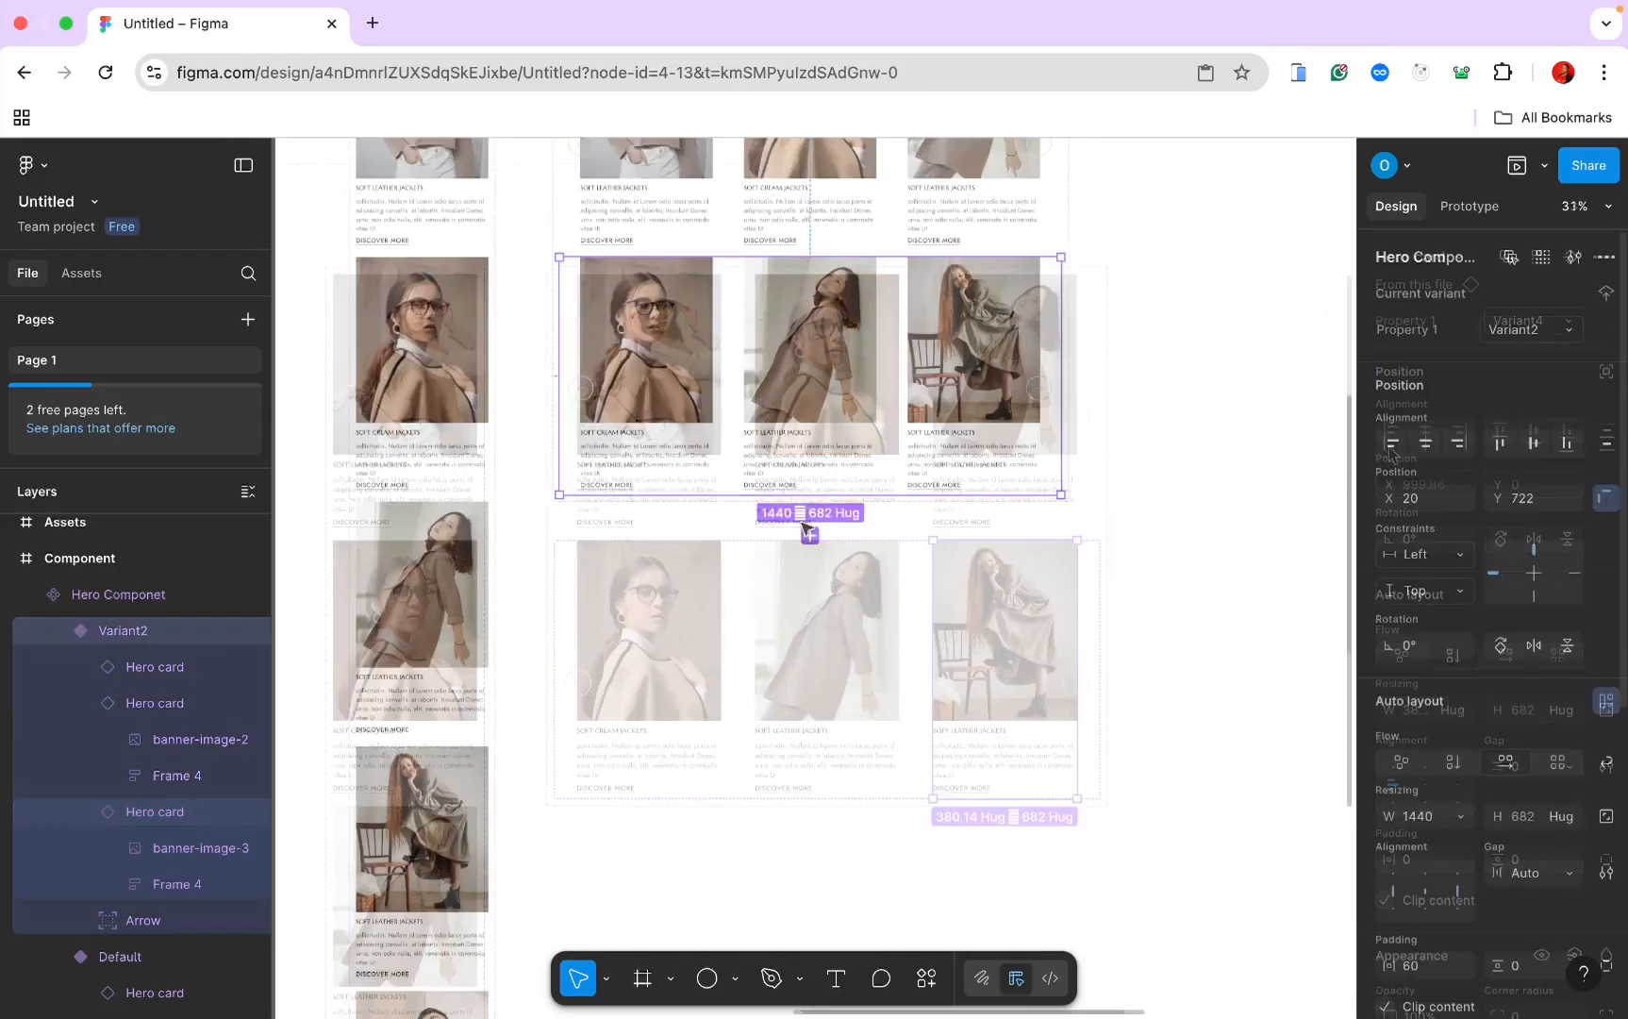
Step: Add Variant3, move its first card to the second slot, and set a card to Variant4
click(810, 534)
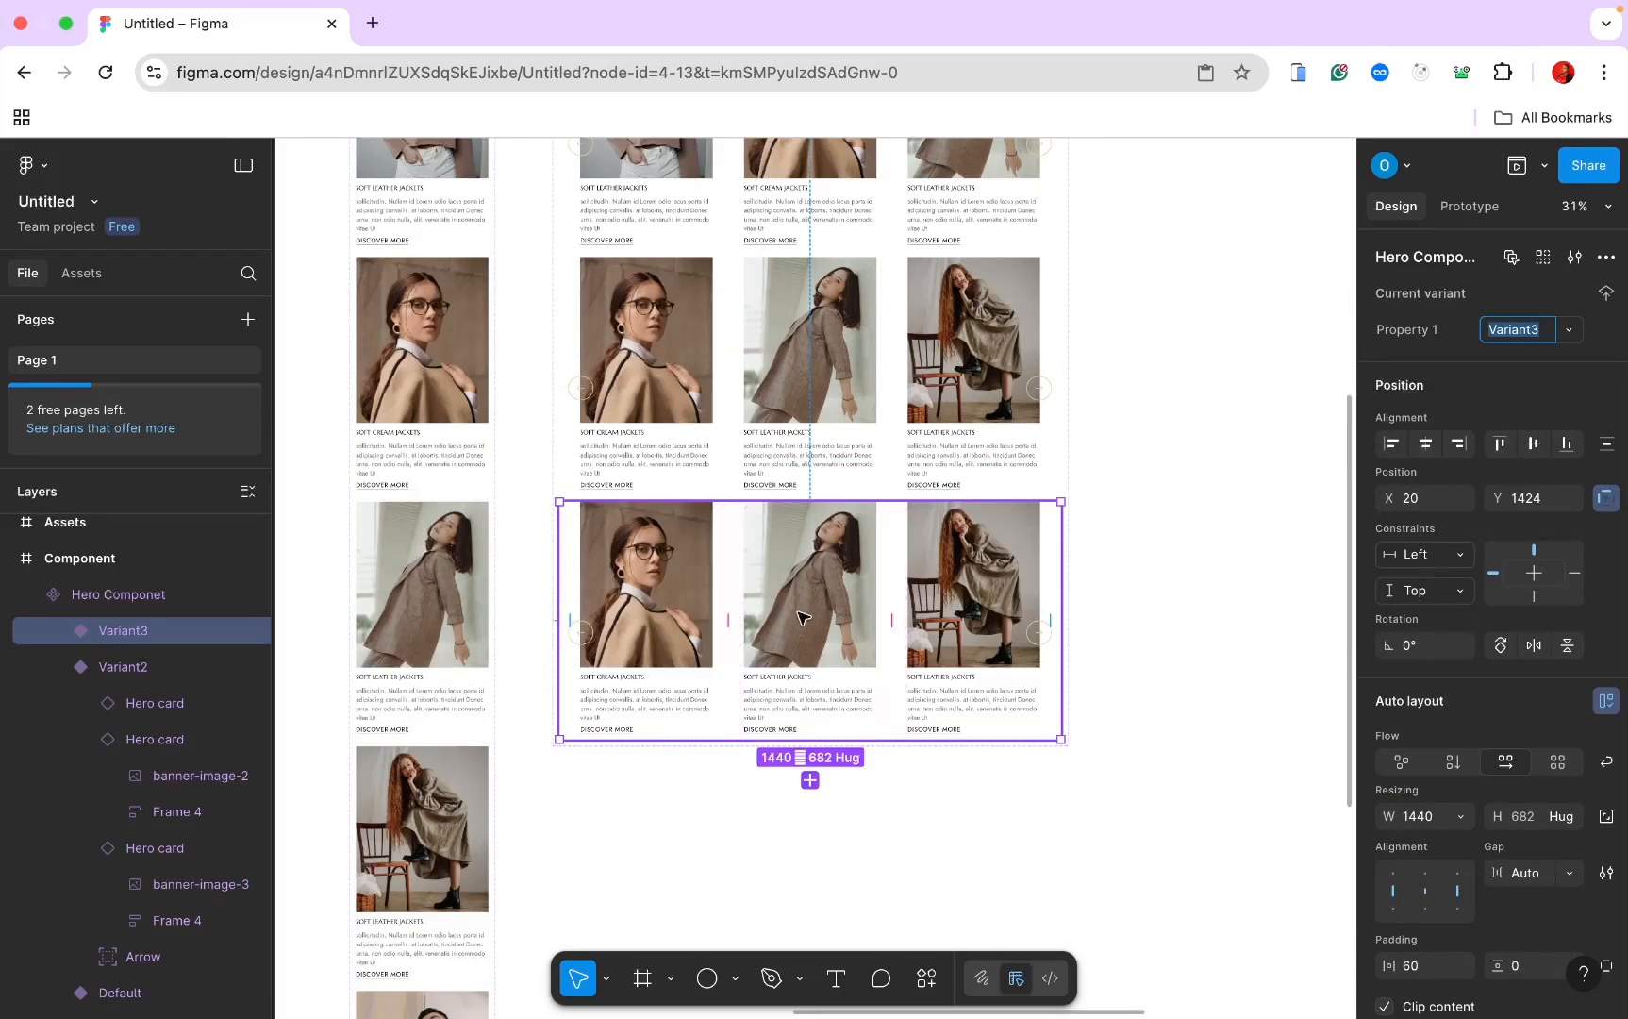
click(678, 618)
click(677, 618)
drag(691, 618, 976, 618)
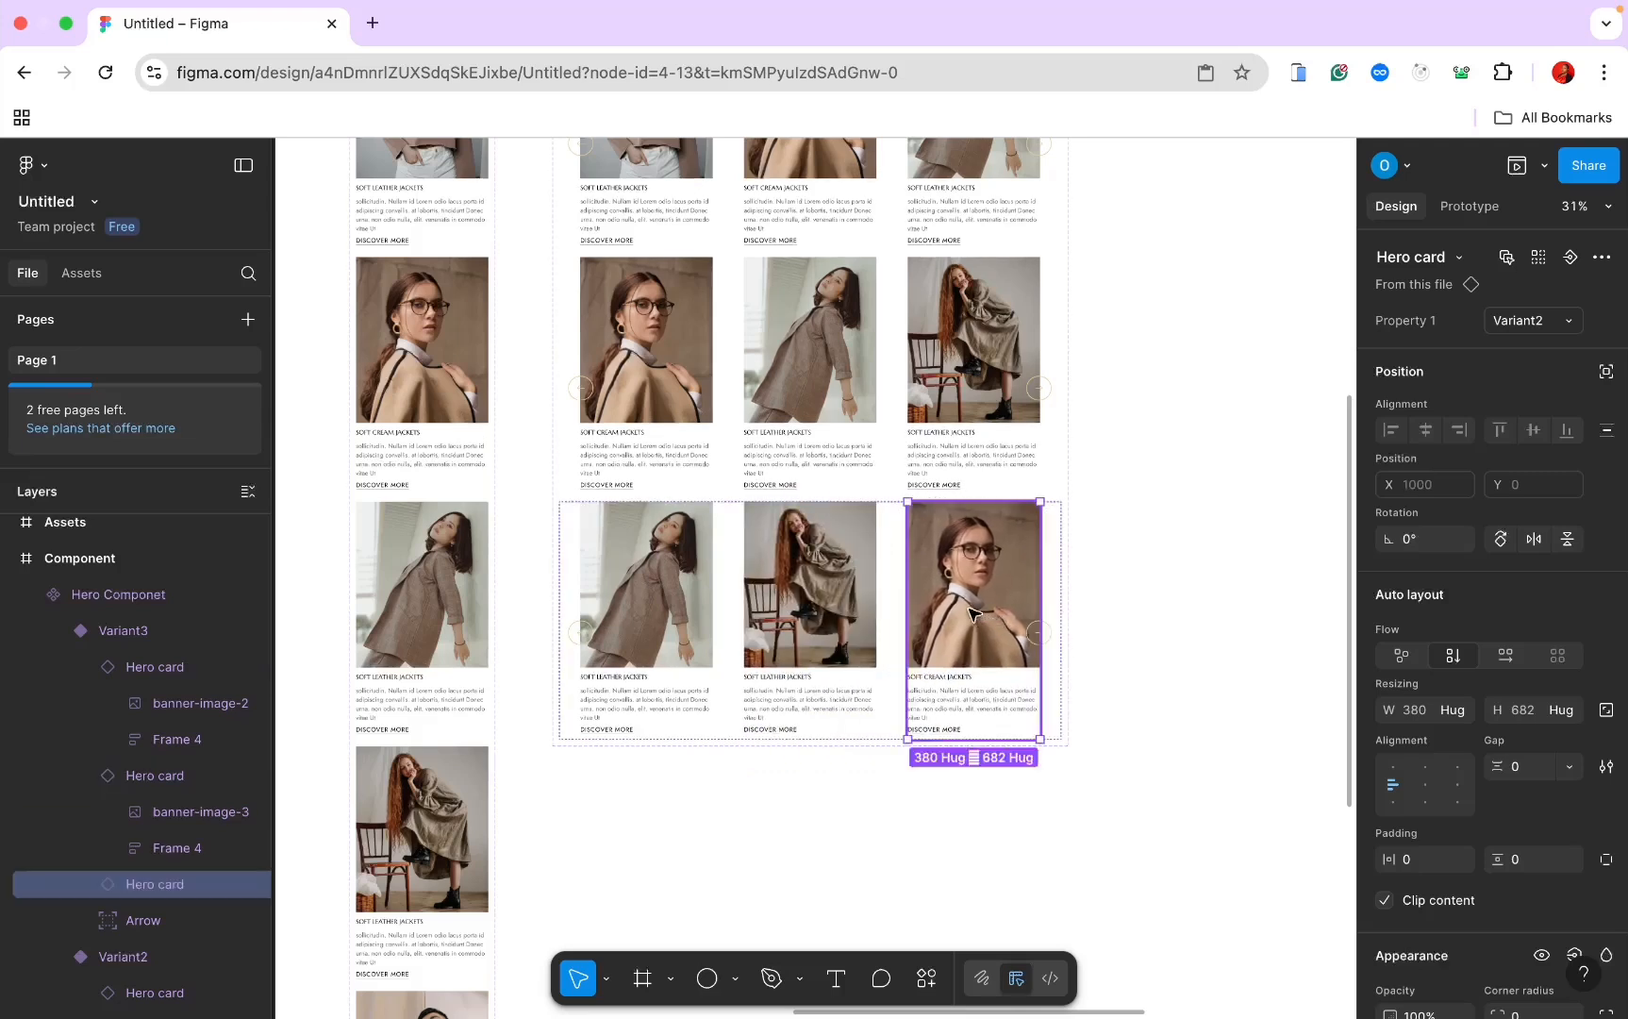
click(1549, 323)
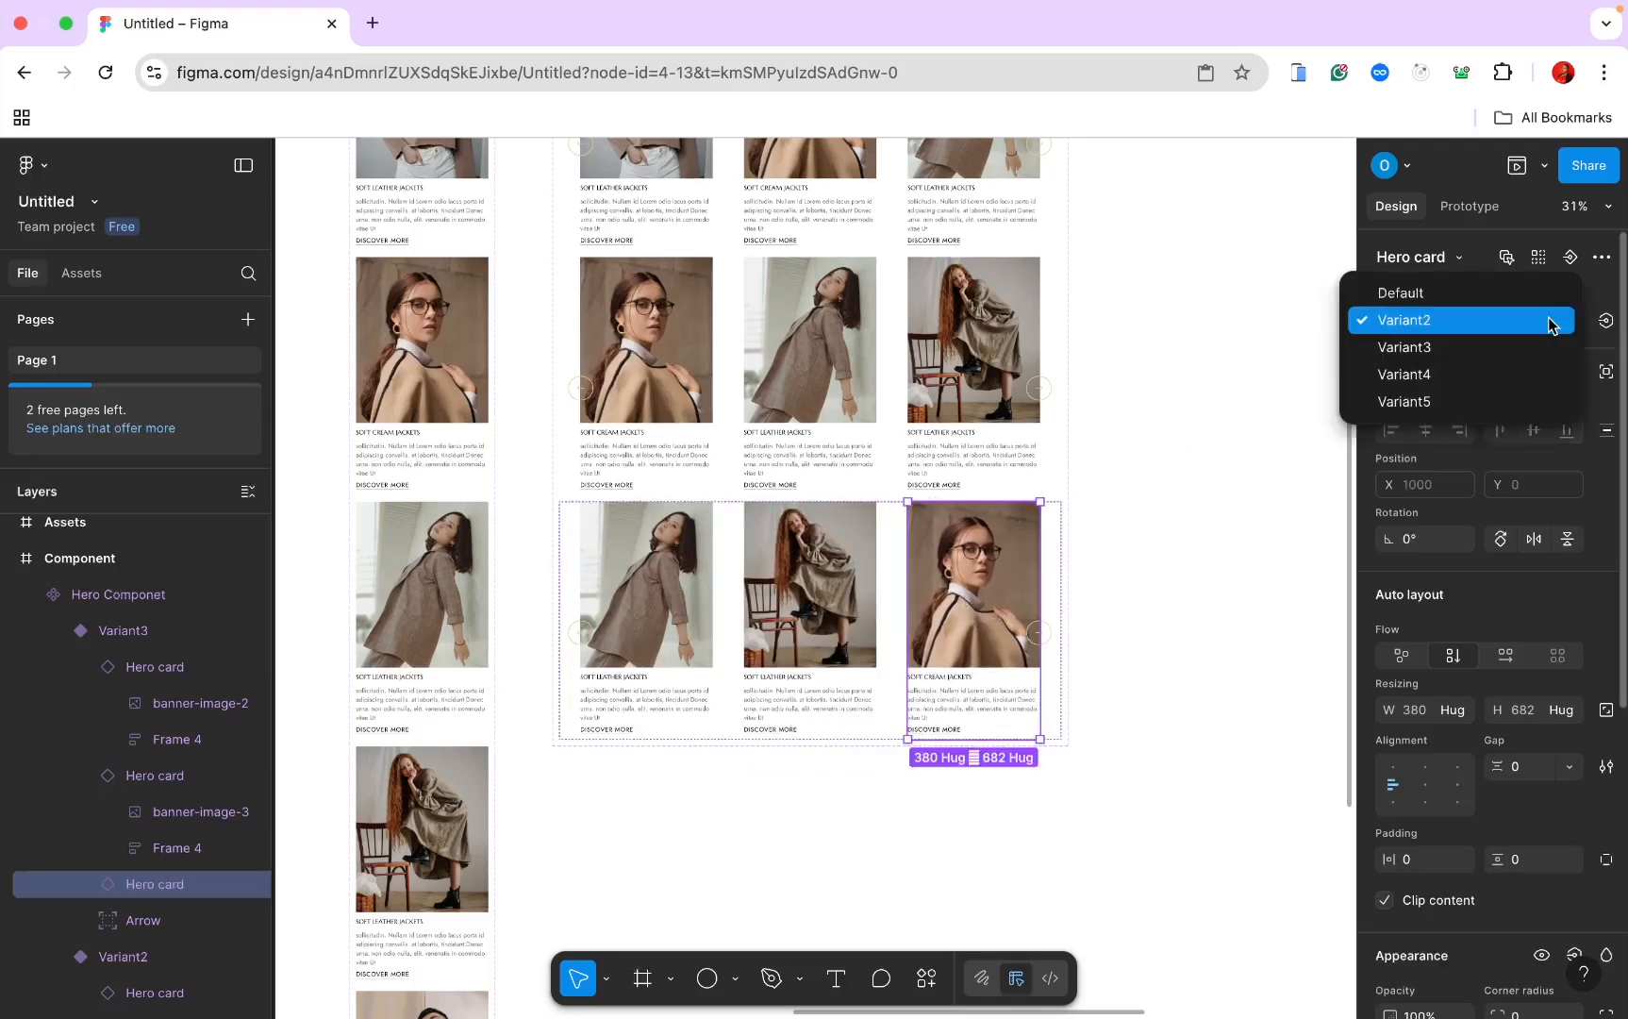
click(1499, 377)
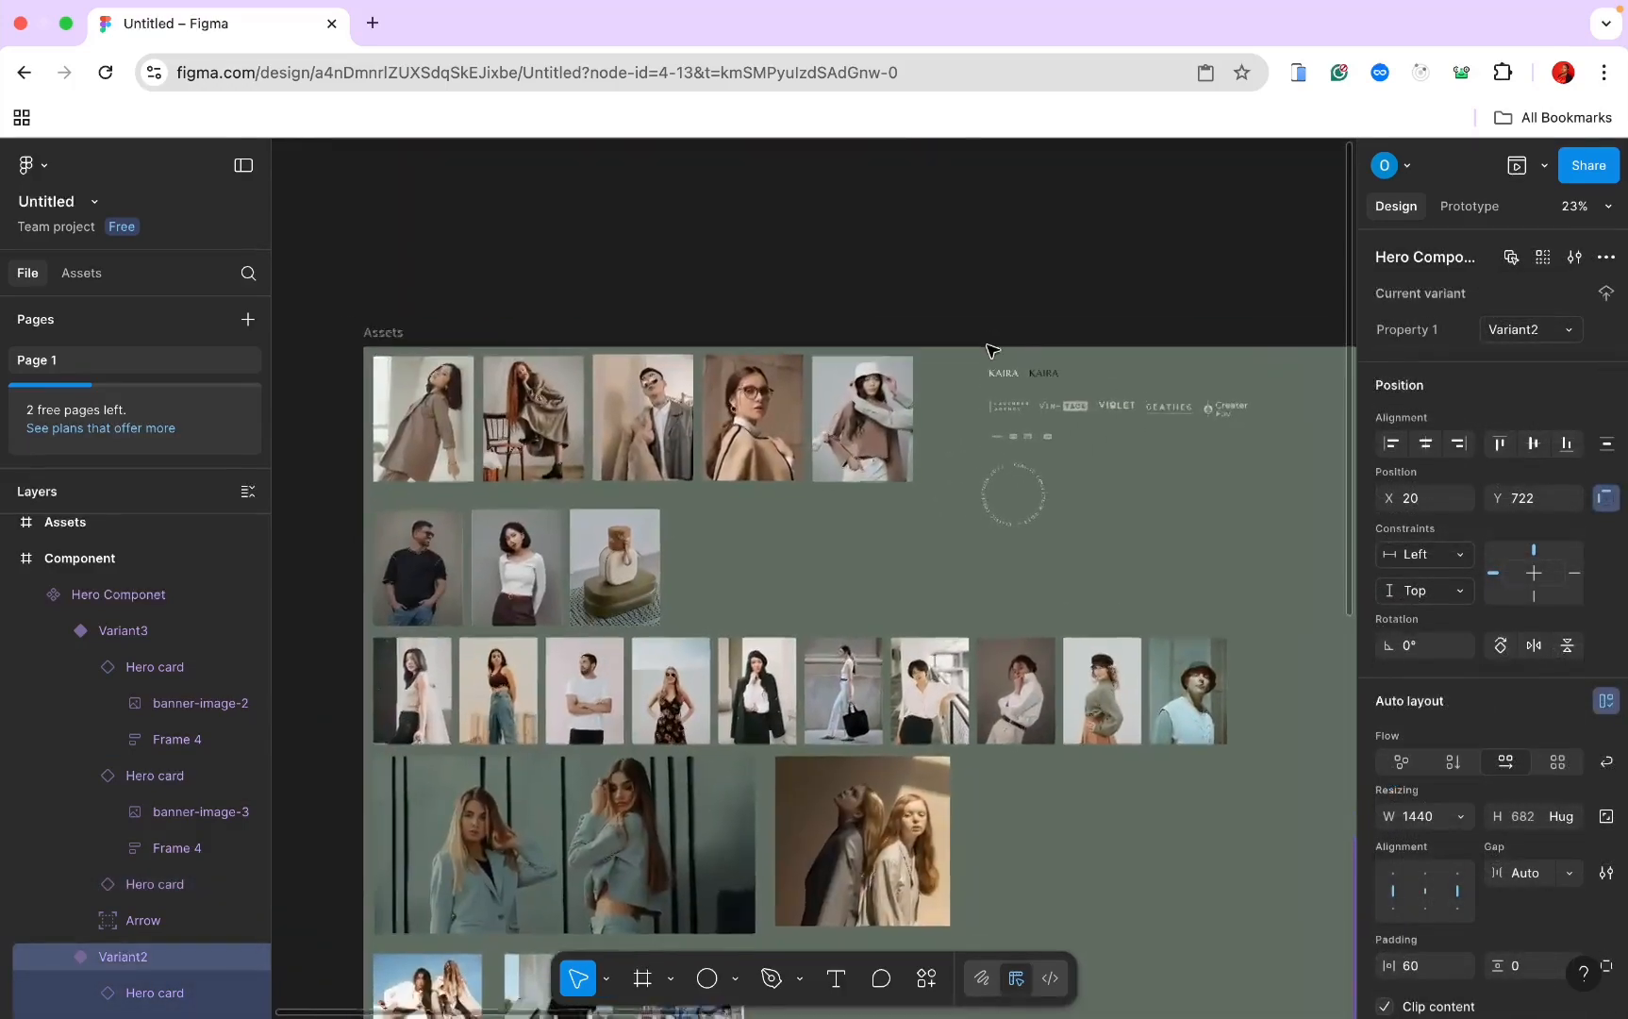
Step: Paste banner-image-1 into the Assets frame and position it below the top photo row
scroll(987, 346, up, 3)
scroll(979, 332, down, 4)
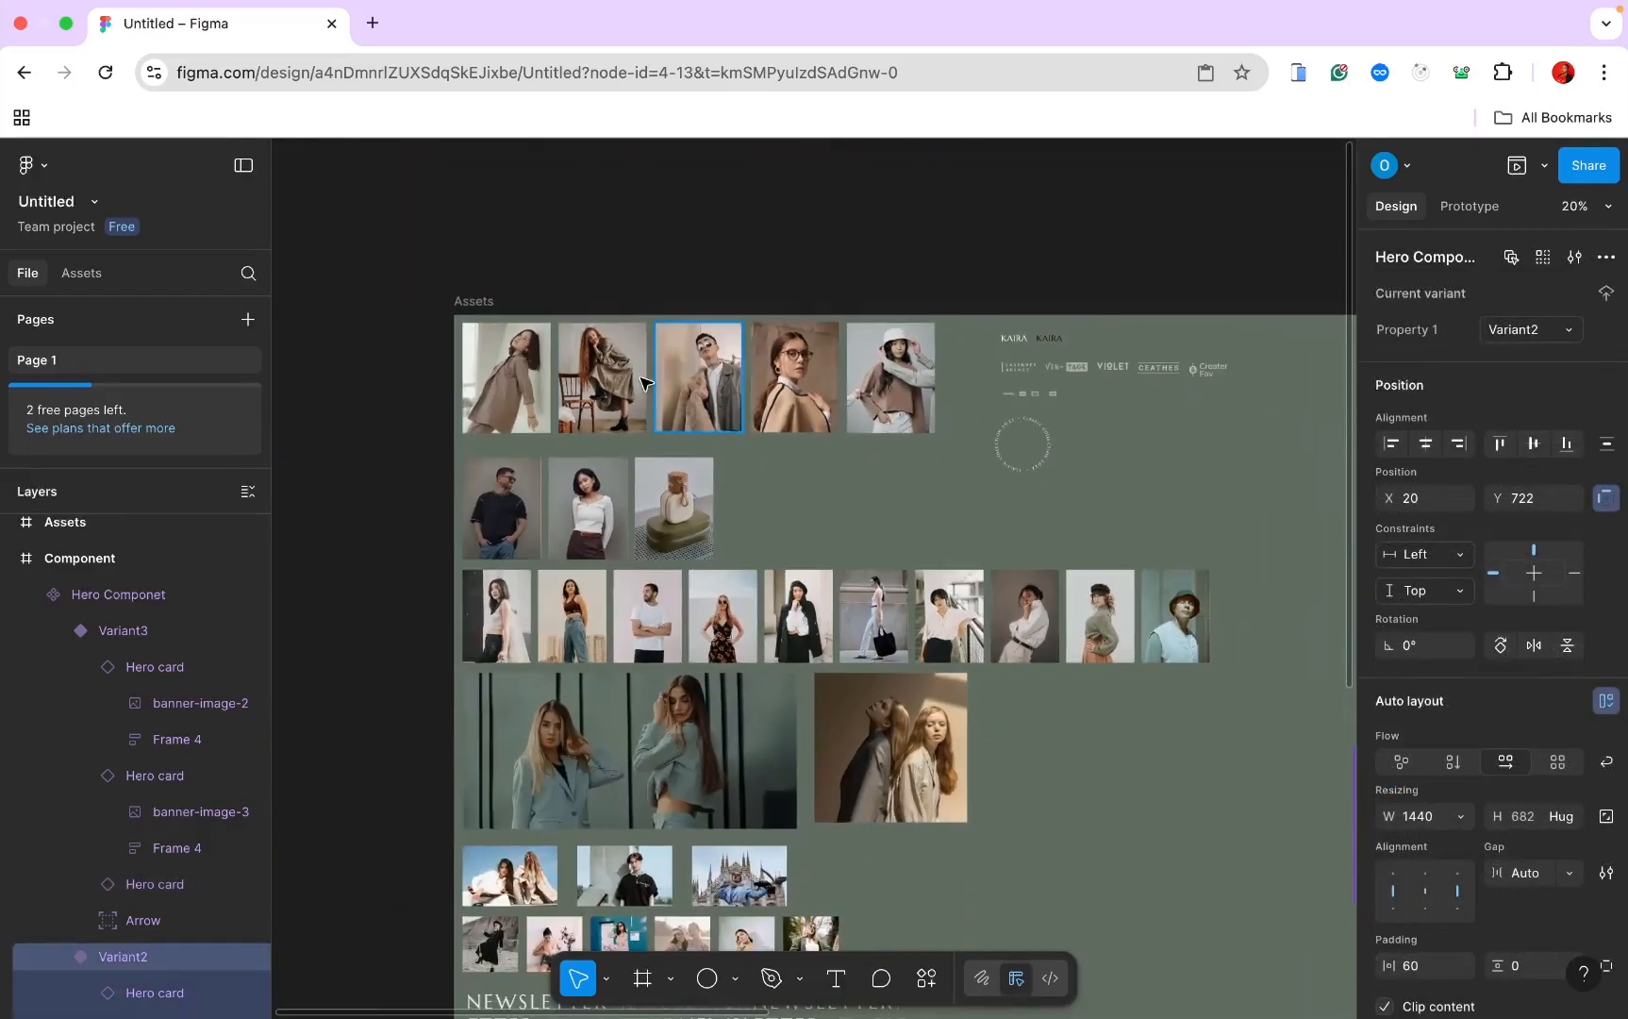
click(475, 303)
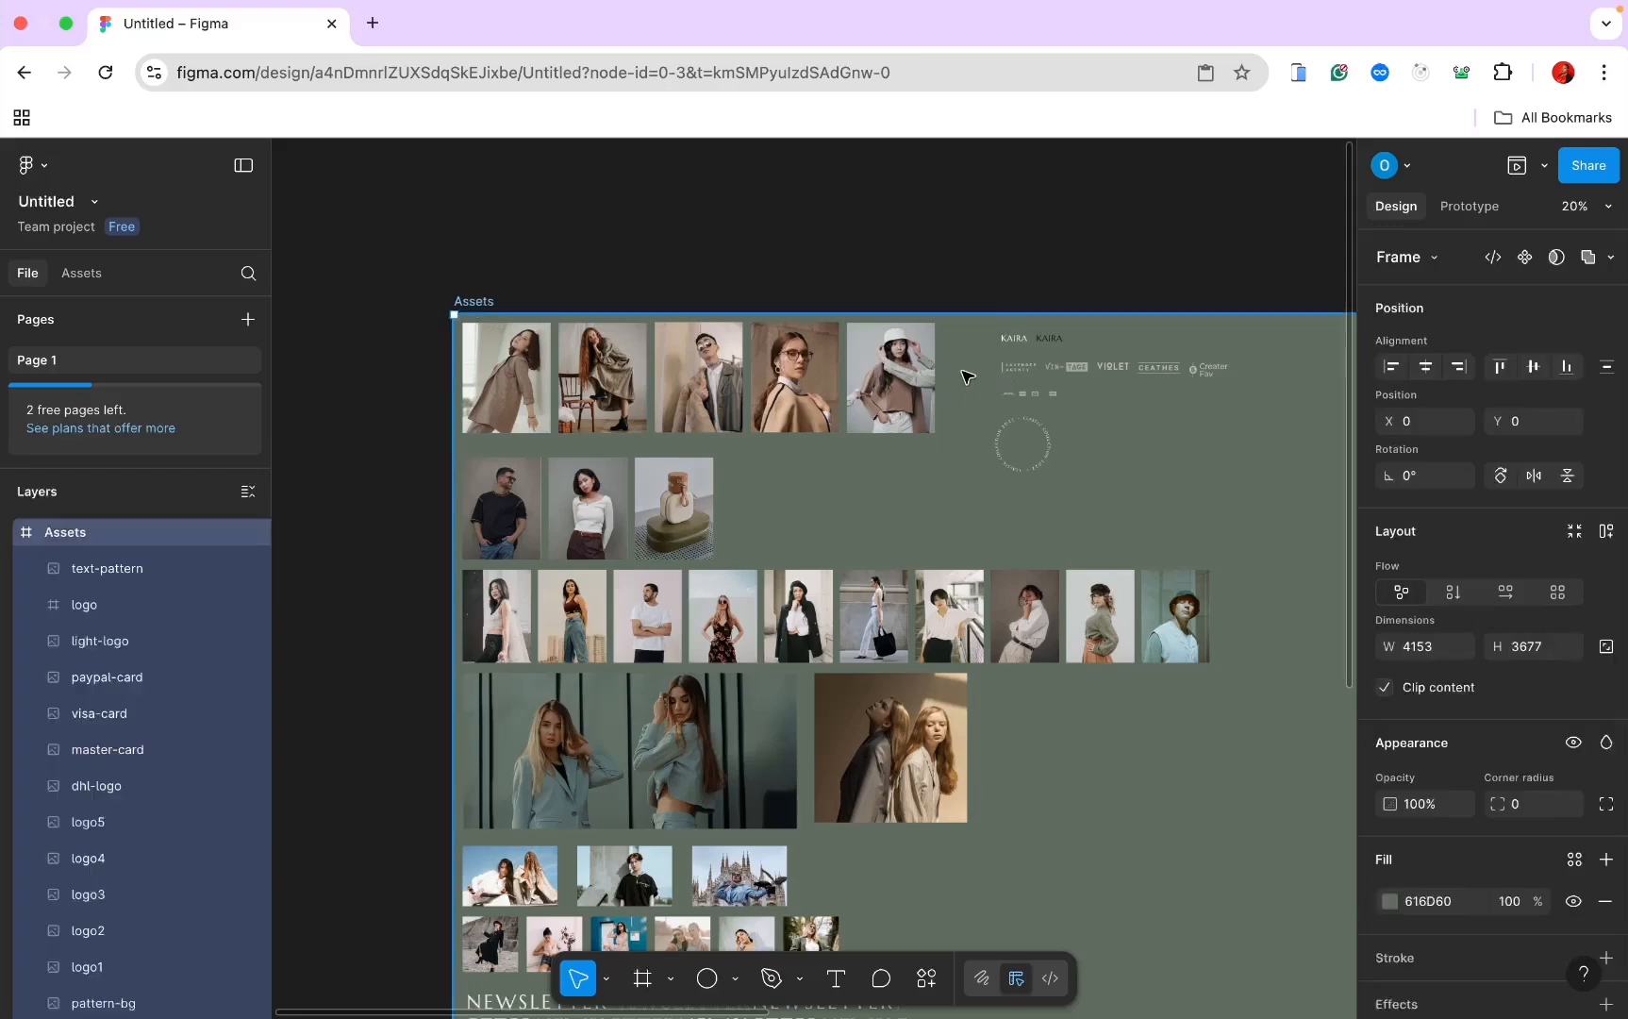
key(ctrl+v)
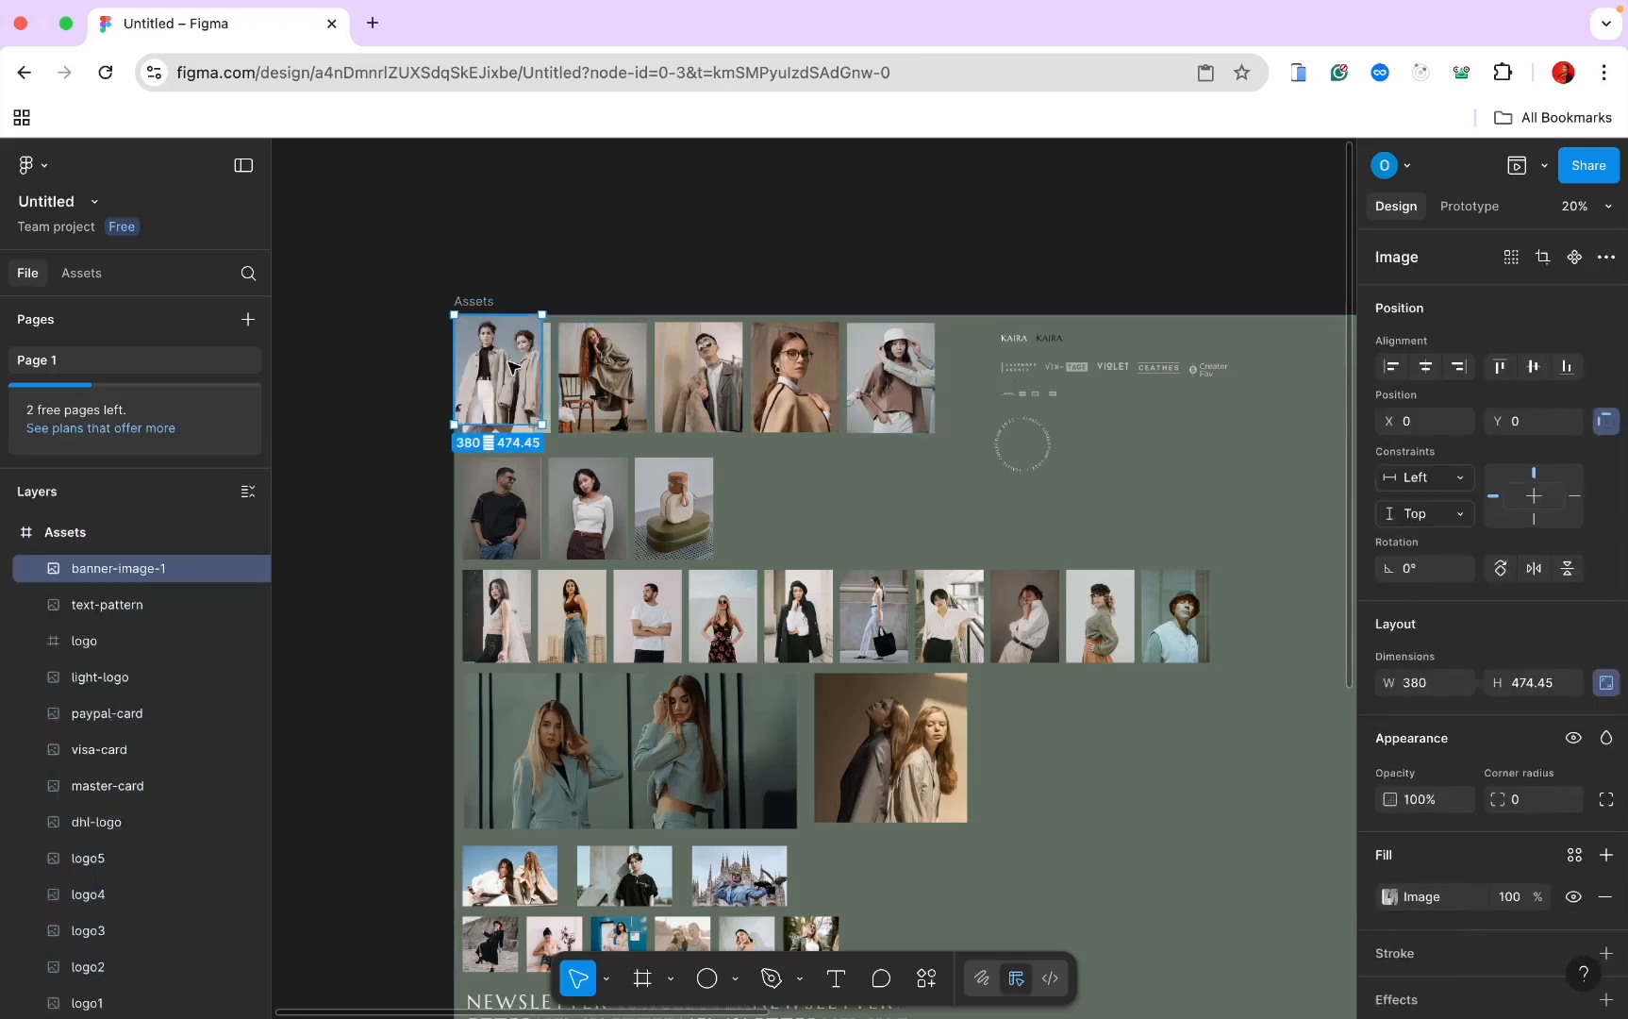
drag(516, 368, 998, 384)
scroll(998, 382, right, 3)
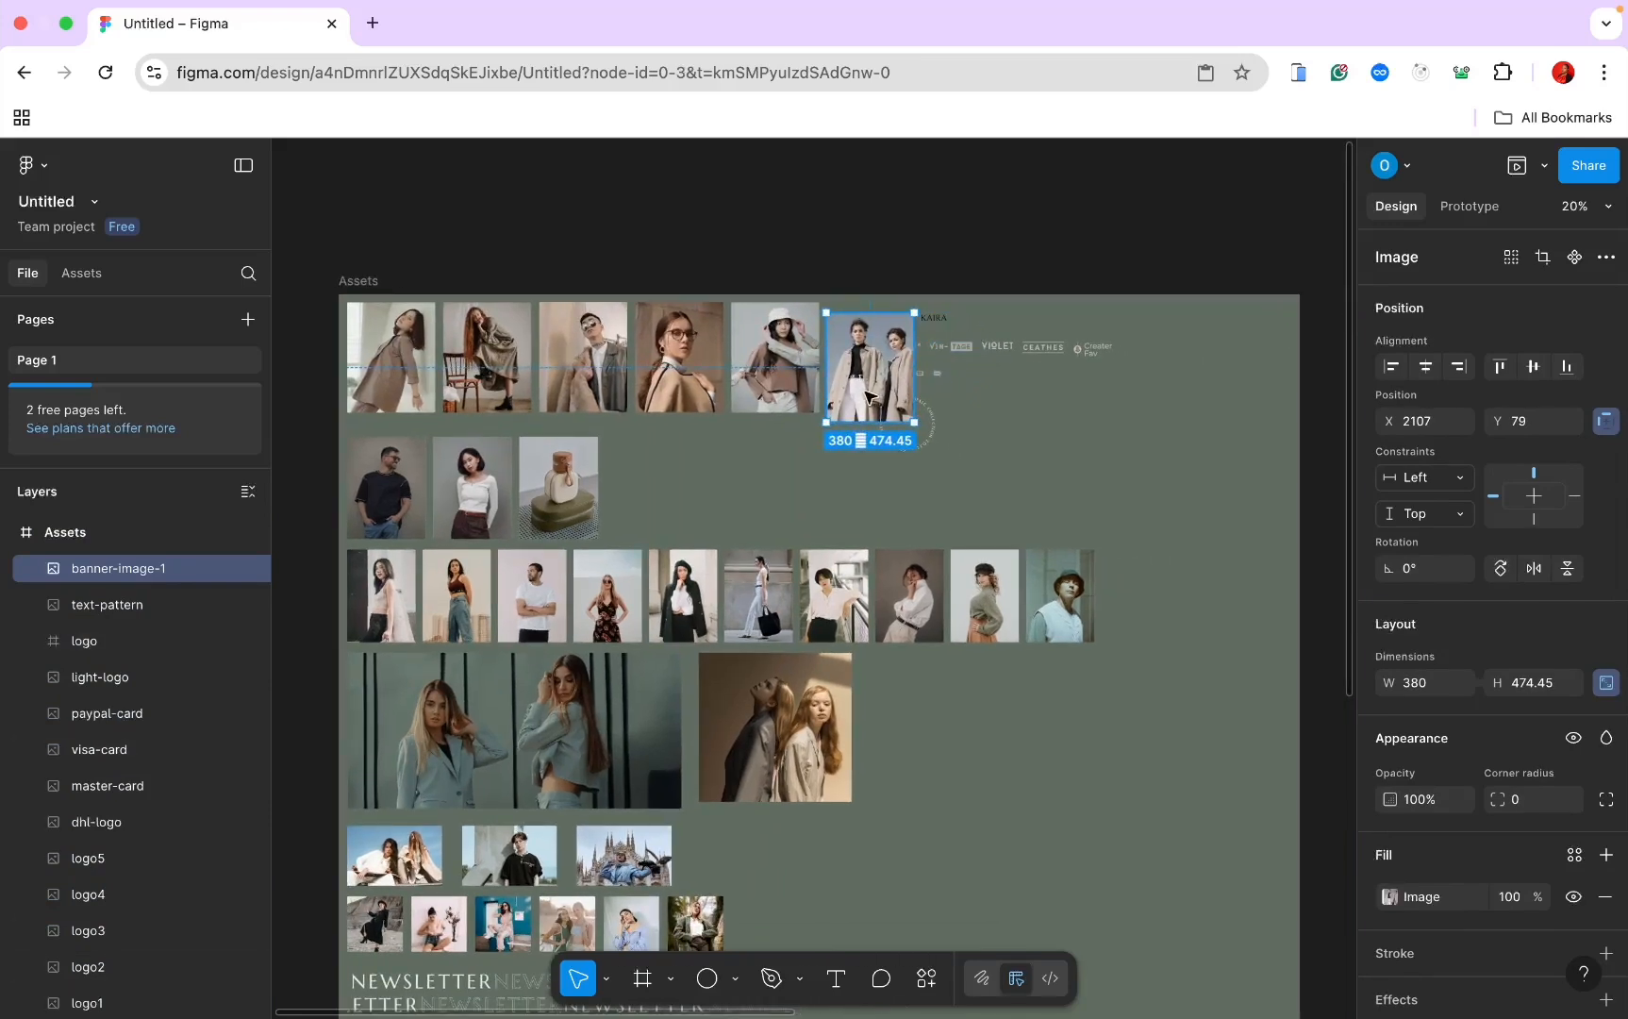
drag(868, 401, 791, 499)
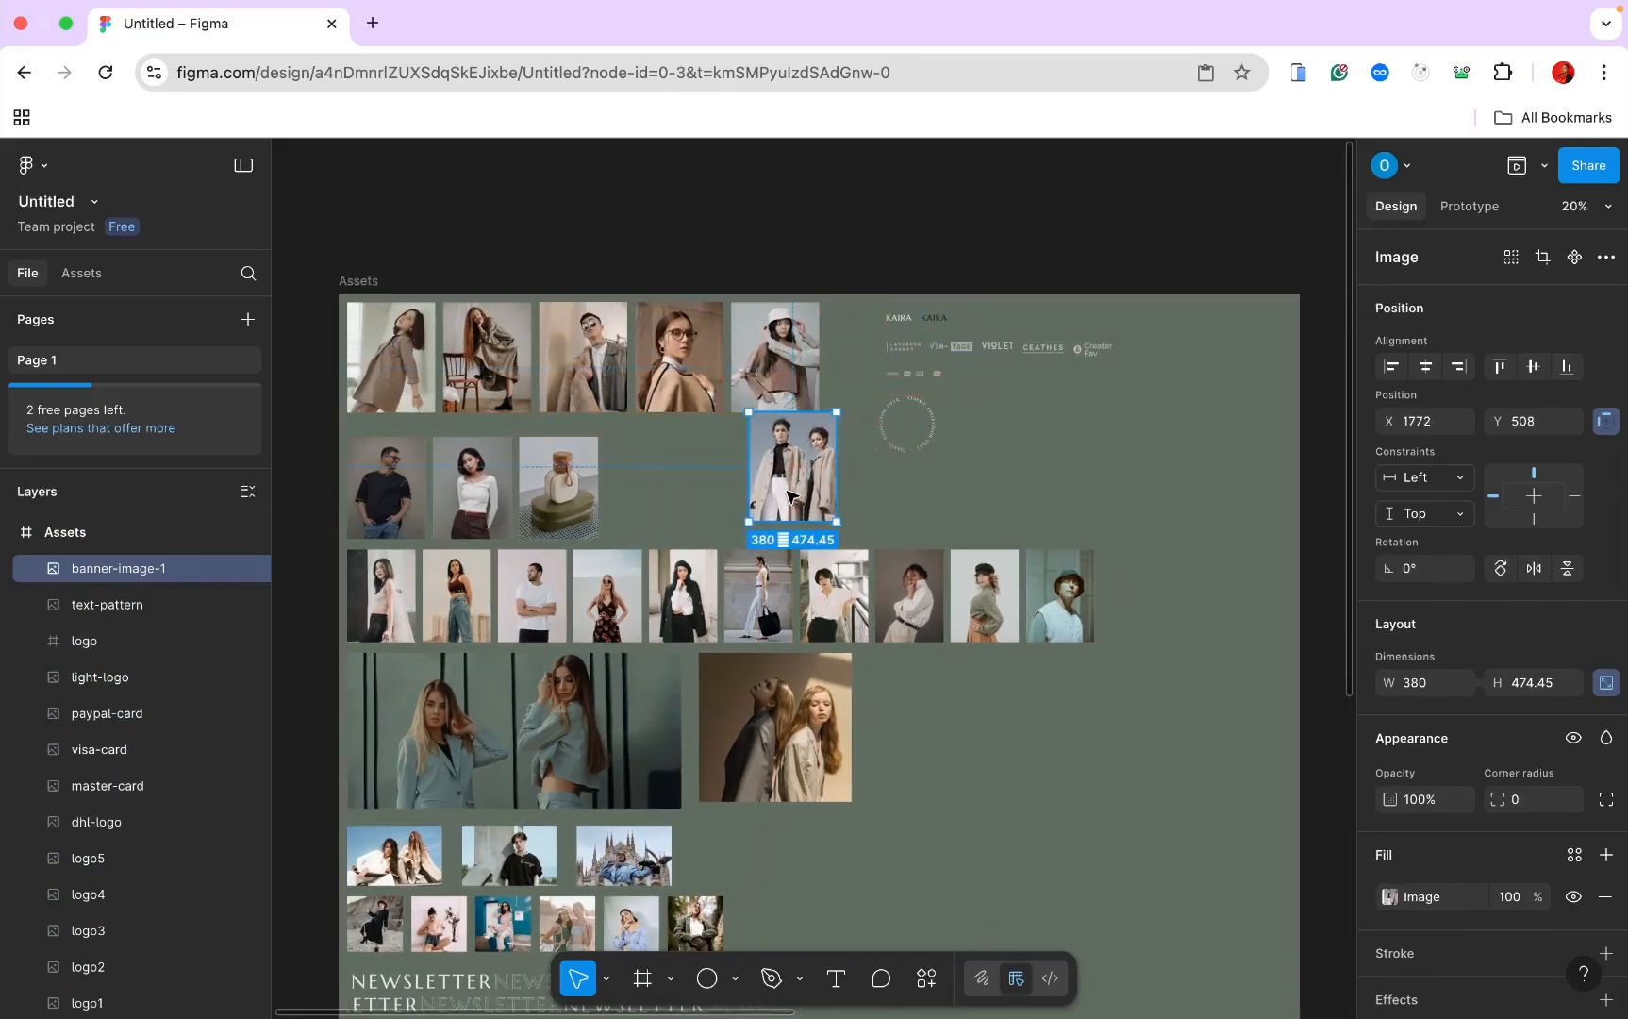
Step: Shift the logos right and place the two-model photo in the top photo row
drag(854, 306, 1112, 462)
drag(1020, 422, 1158, 421)
double_click(792, 476)
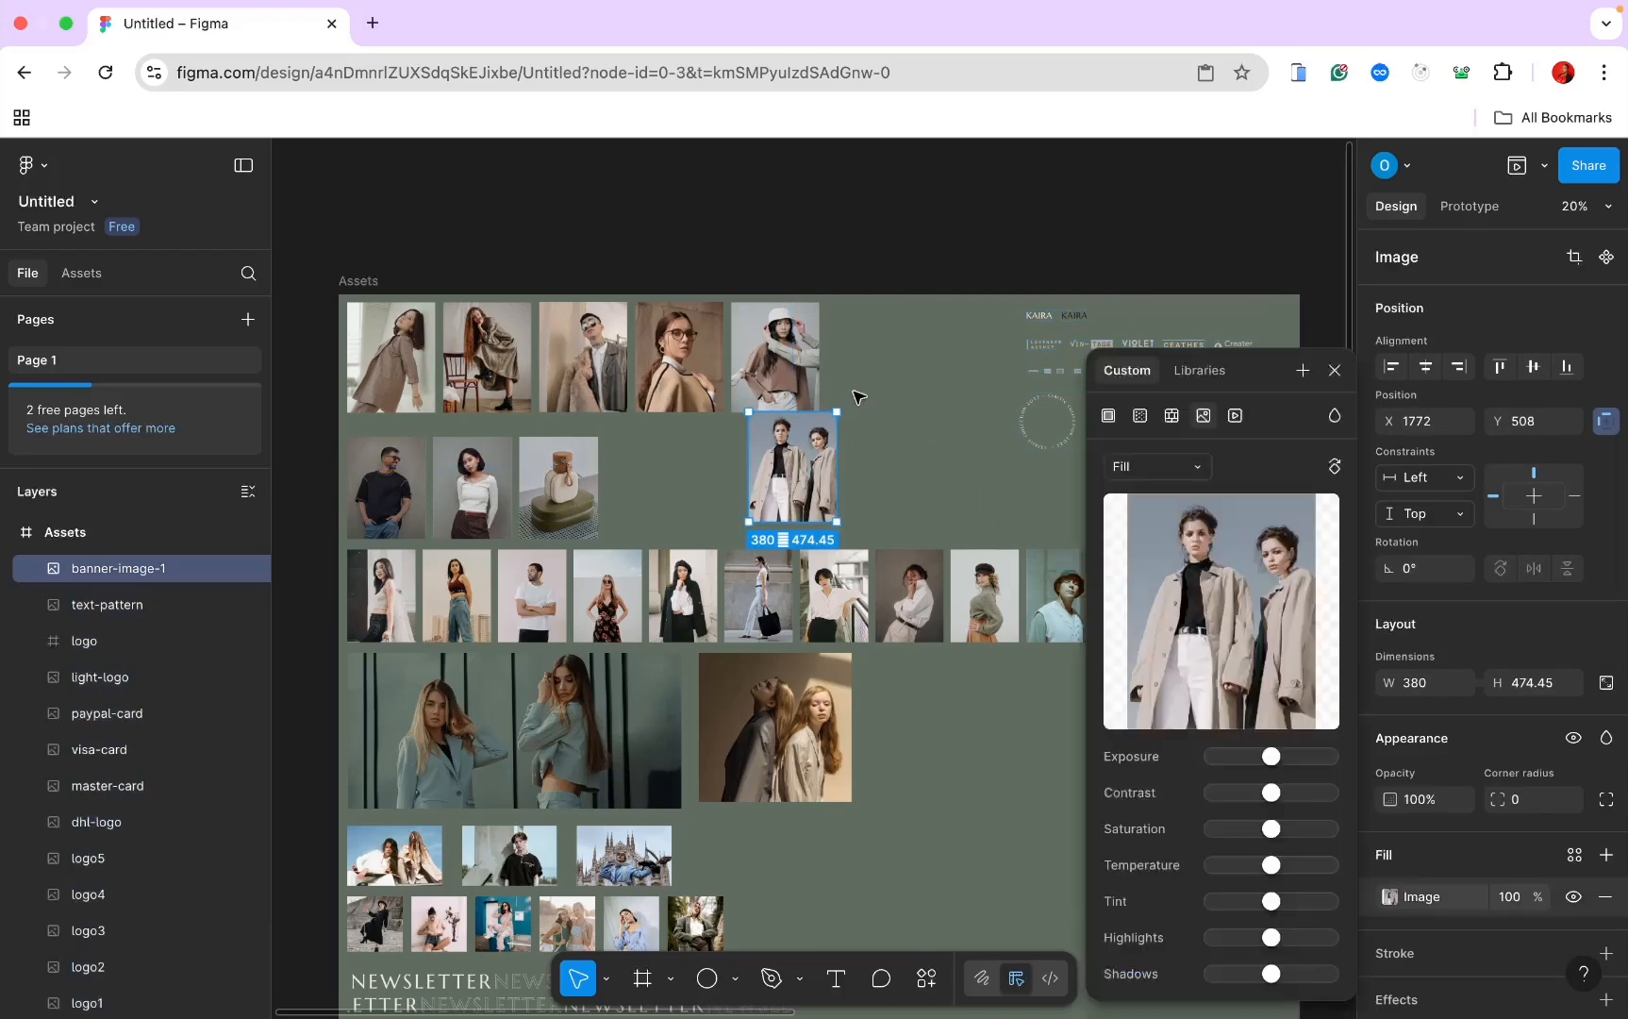
click(1333, 372)
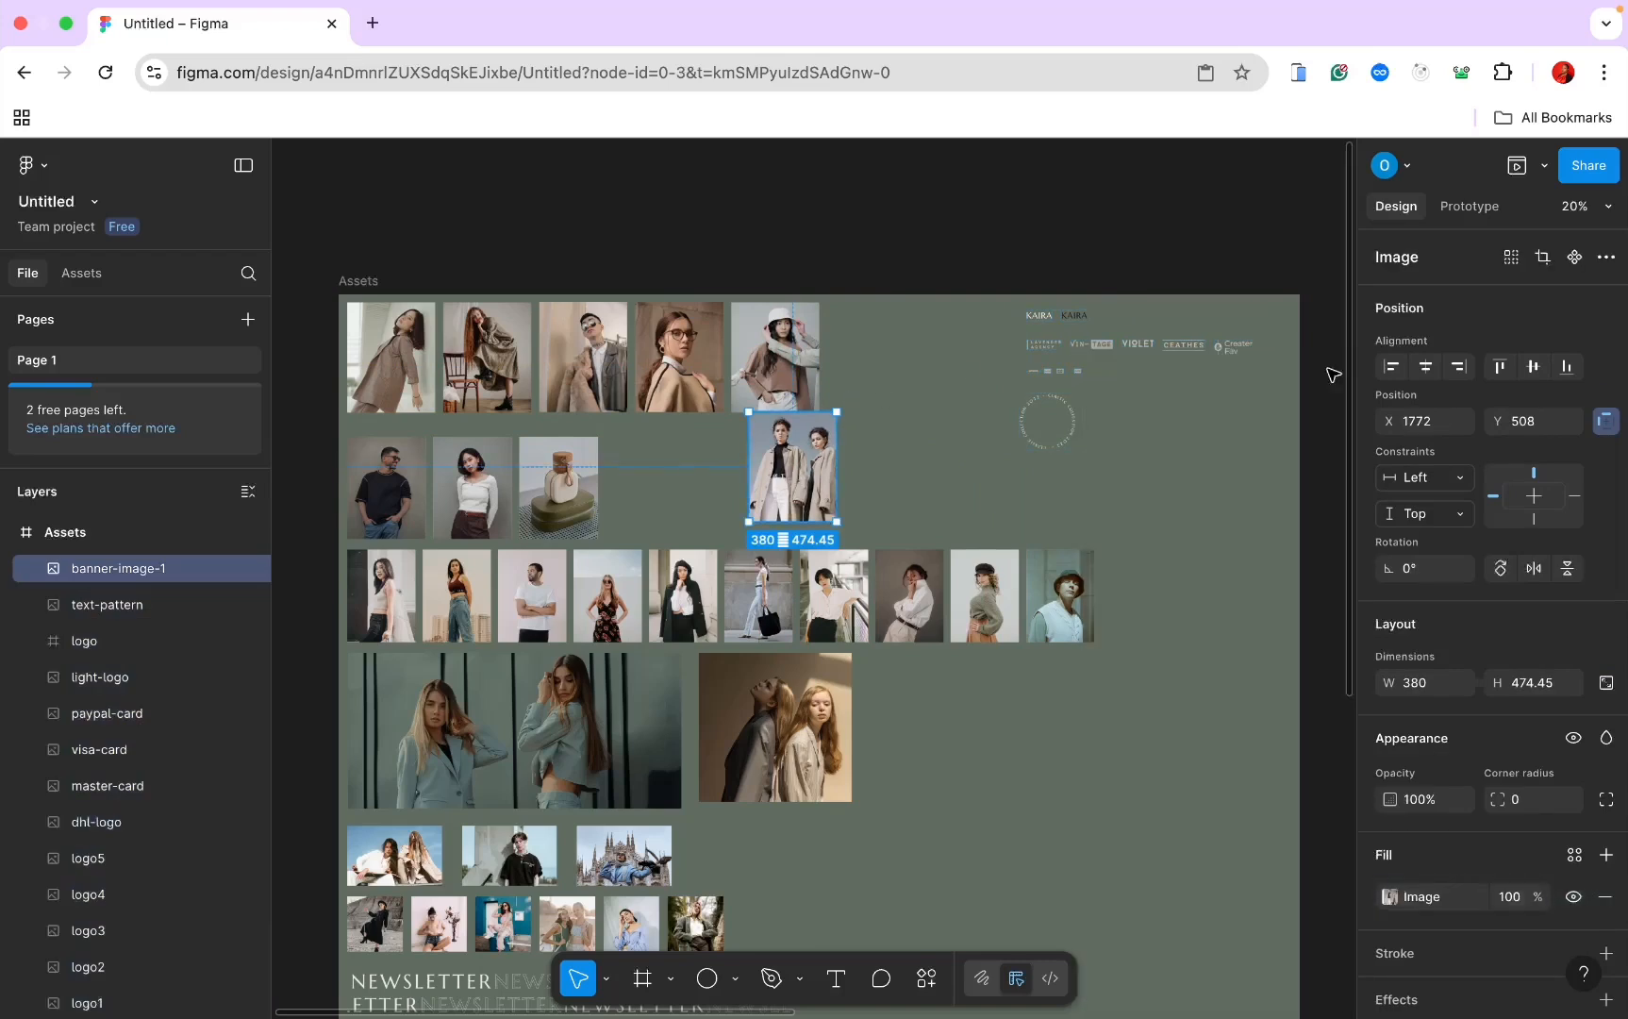
drag(813, 456, 899, 349)
Step: Add a new Variant6 to the Hero card component set
key(super+v)
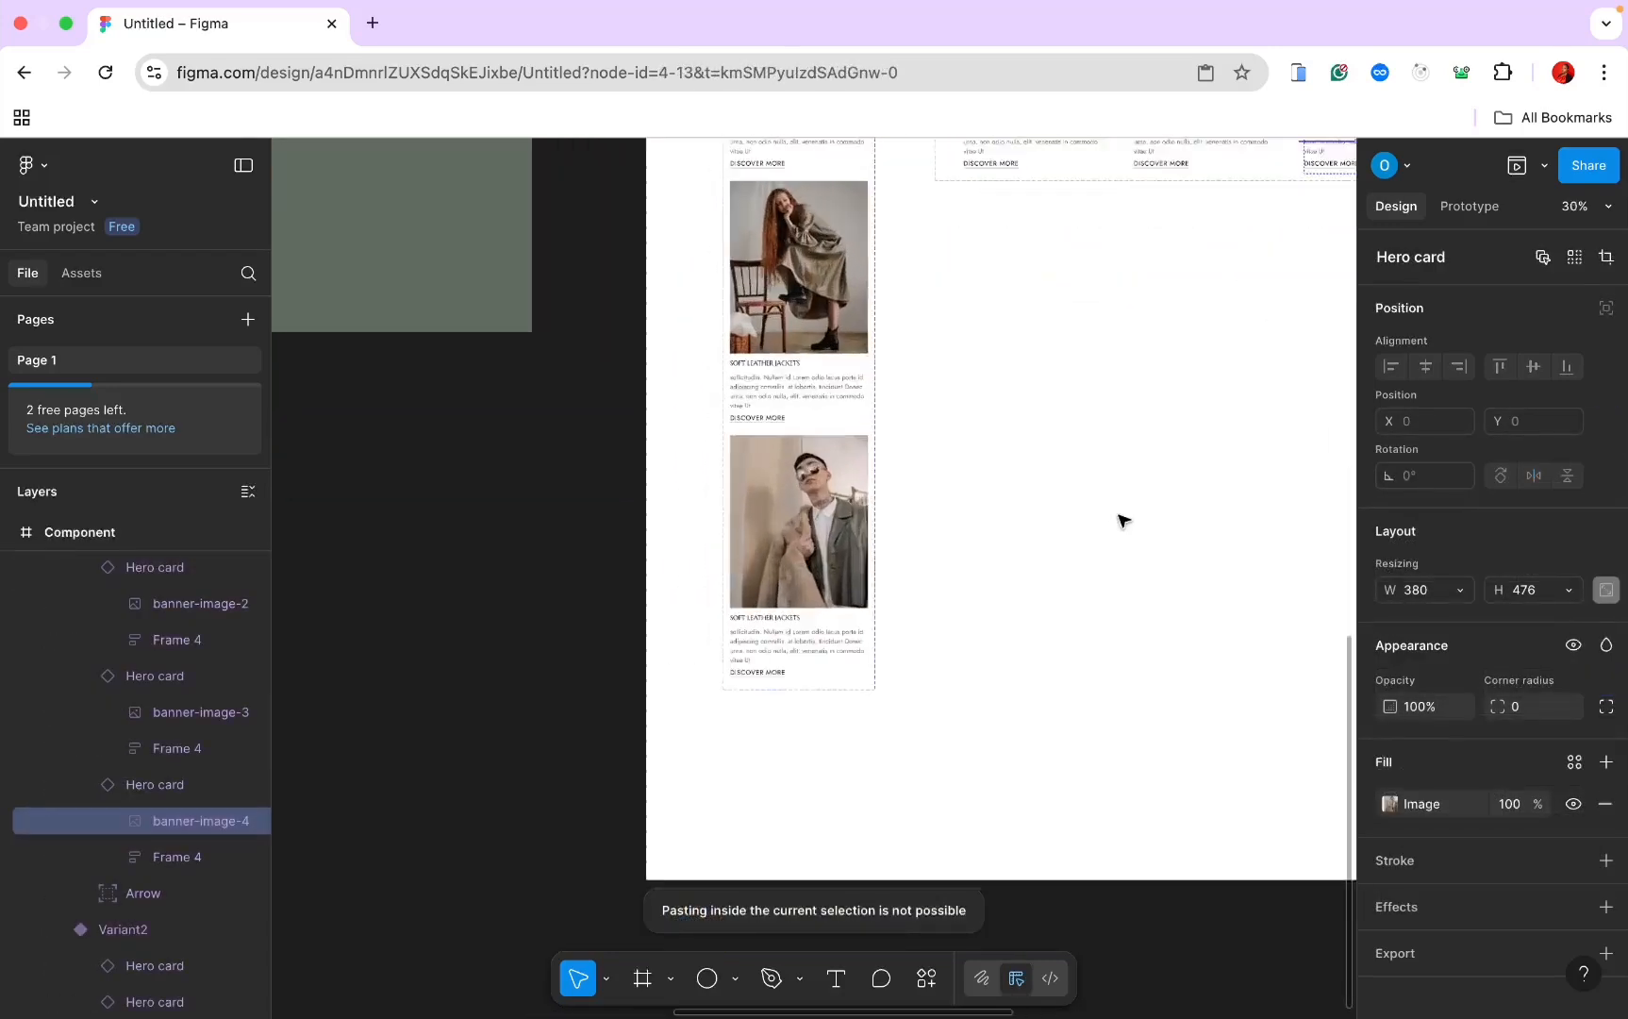
scroll(1122, 521, left, 2)
click(952, 626)
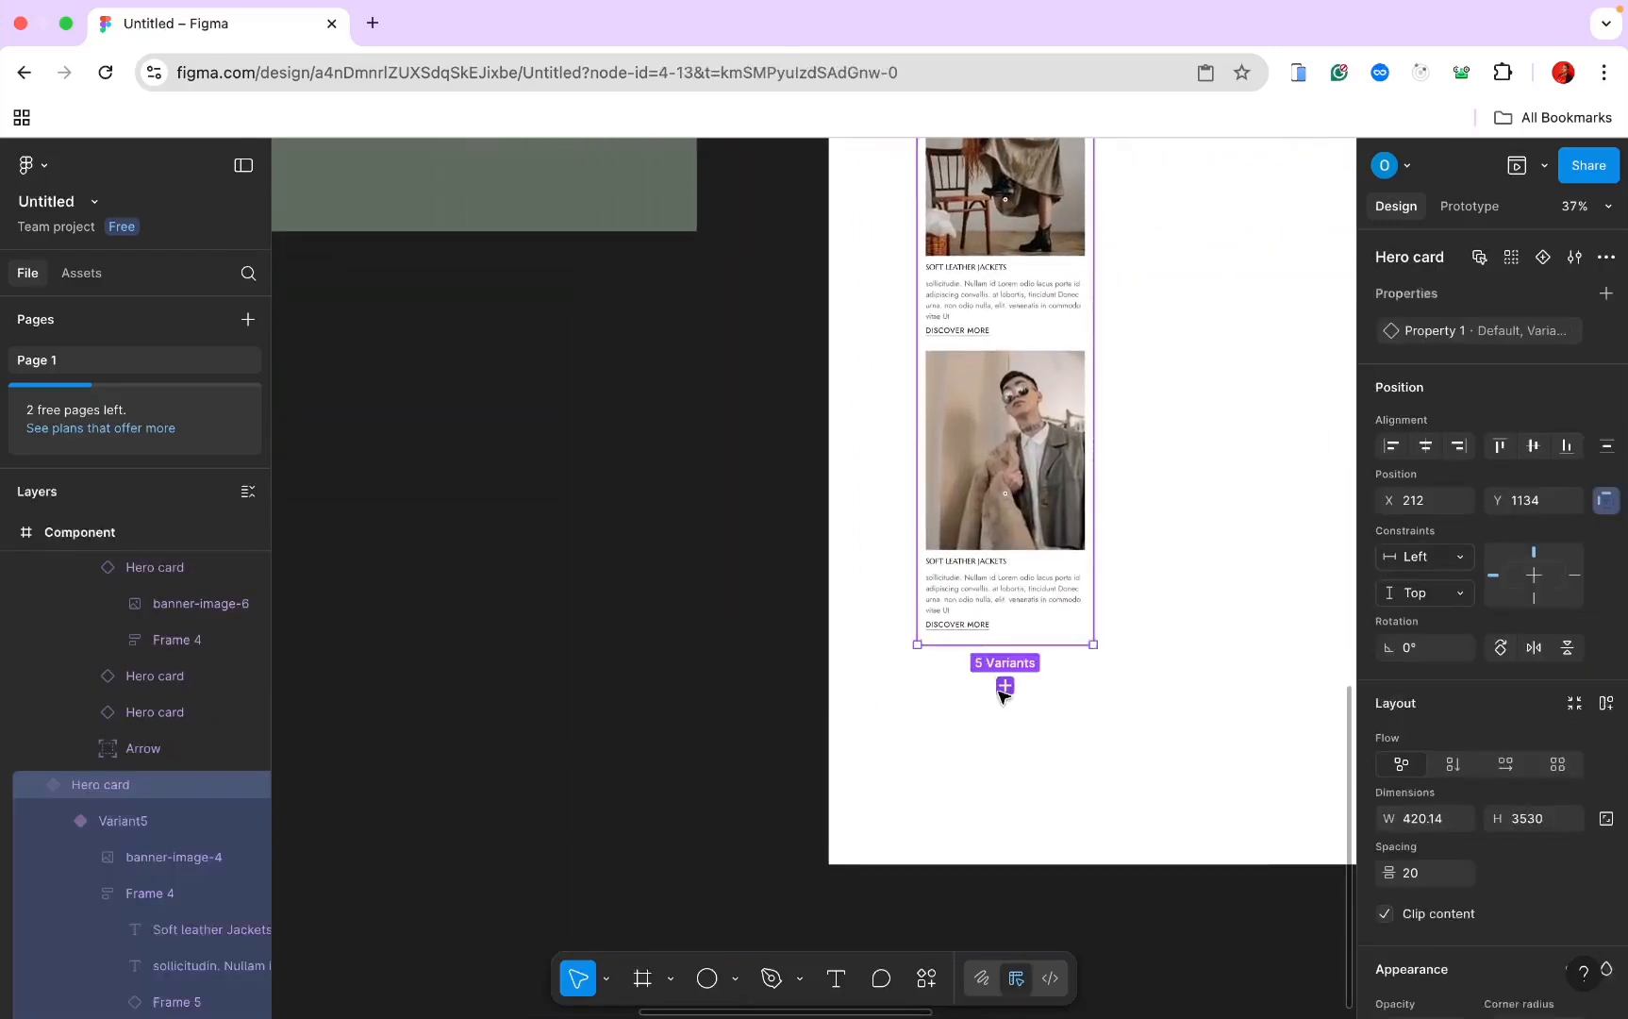
click(1006, 684)
scroll(1002, 688, down, 3)
click(1151, 798)
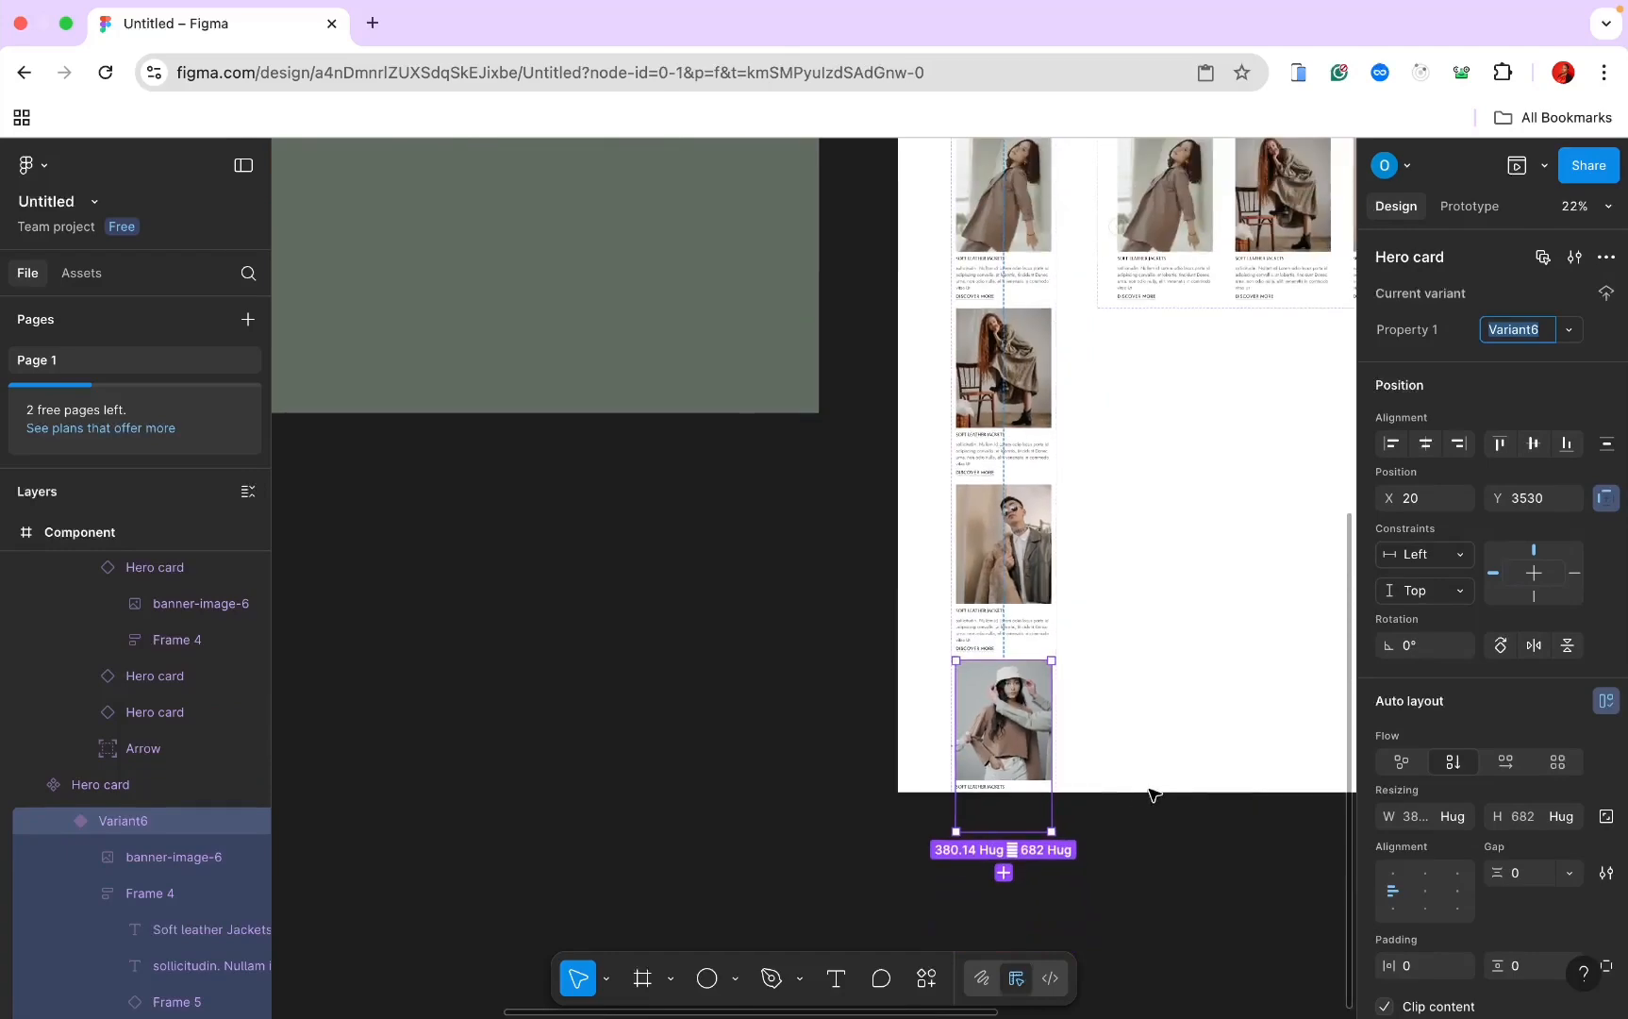
click(892, 789)
Step: Replace Variant6's photo with the copied two-model coat image, banner-image-1
scroll(969, 513, down, 3)
scroll(968, 513, up, 2)
scroll(968, 667, up, 5)
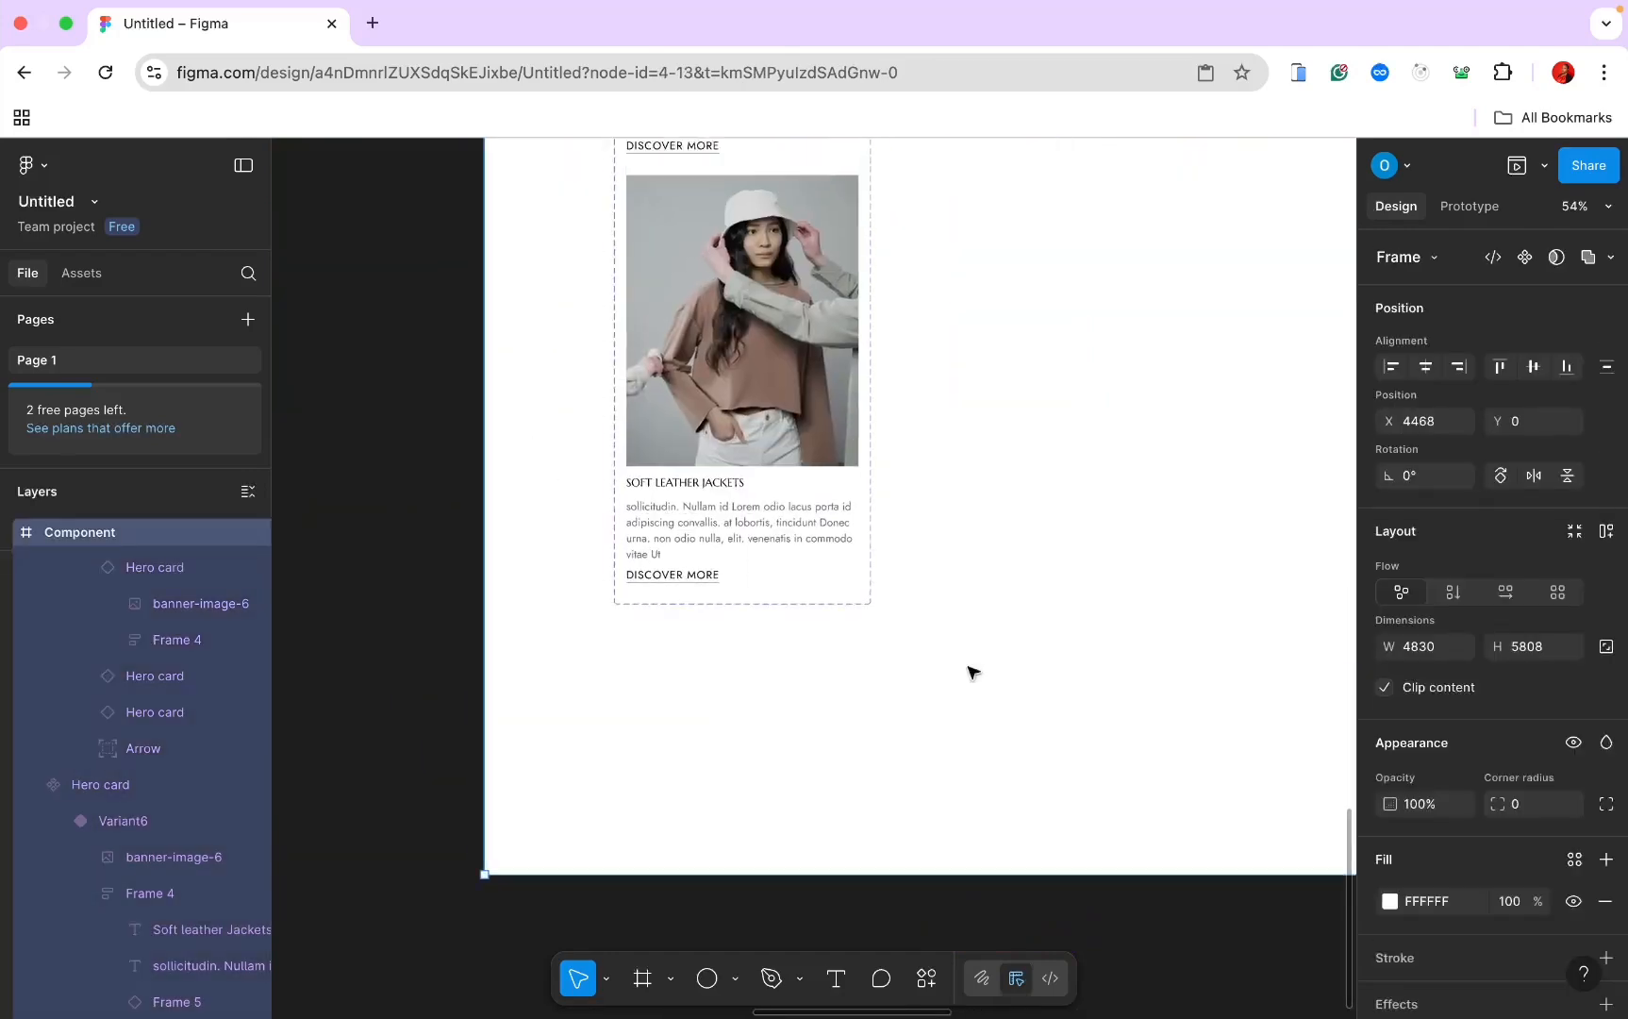
click(792, 363)
right_click(788, 364)
click(849, 388)
scroll(844, 401, down, 4)
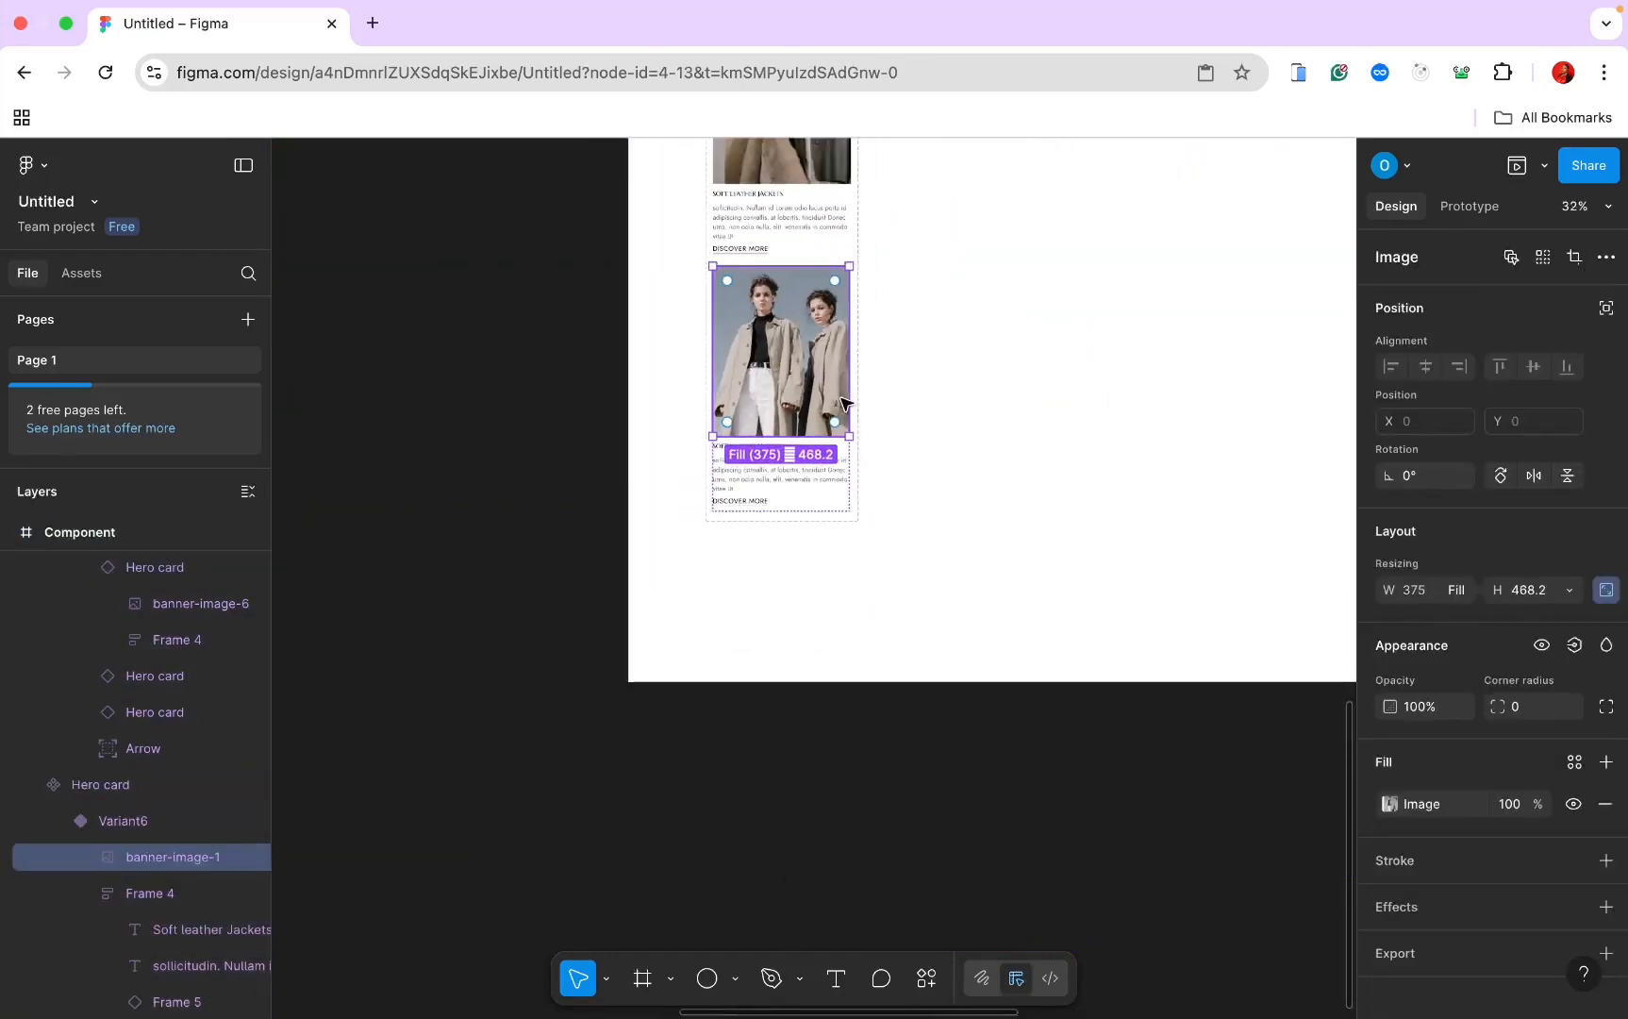
scroll(847, 400, up, 6)
scroll(847, 400, right, 3)
scroll(806, 478, up, 3)
scroll(806, 478, right, 1)
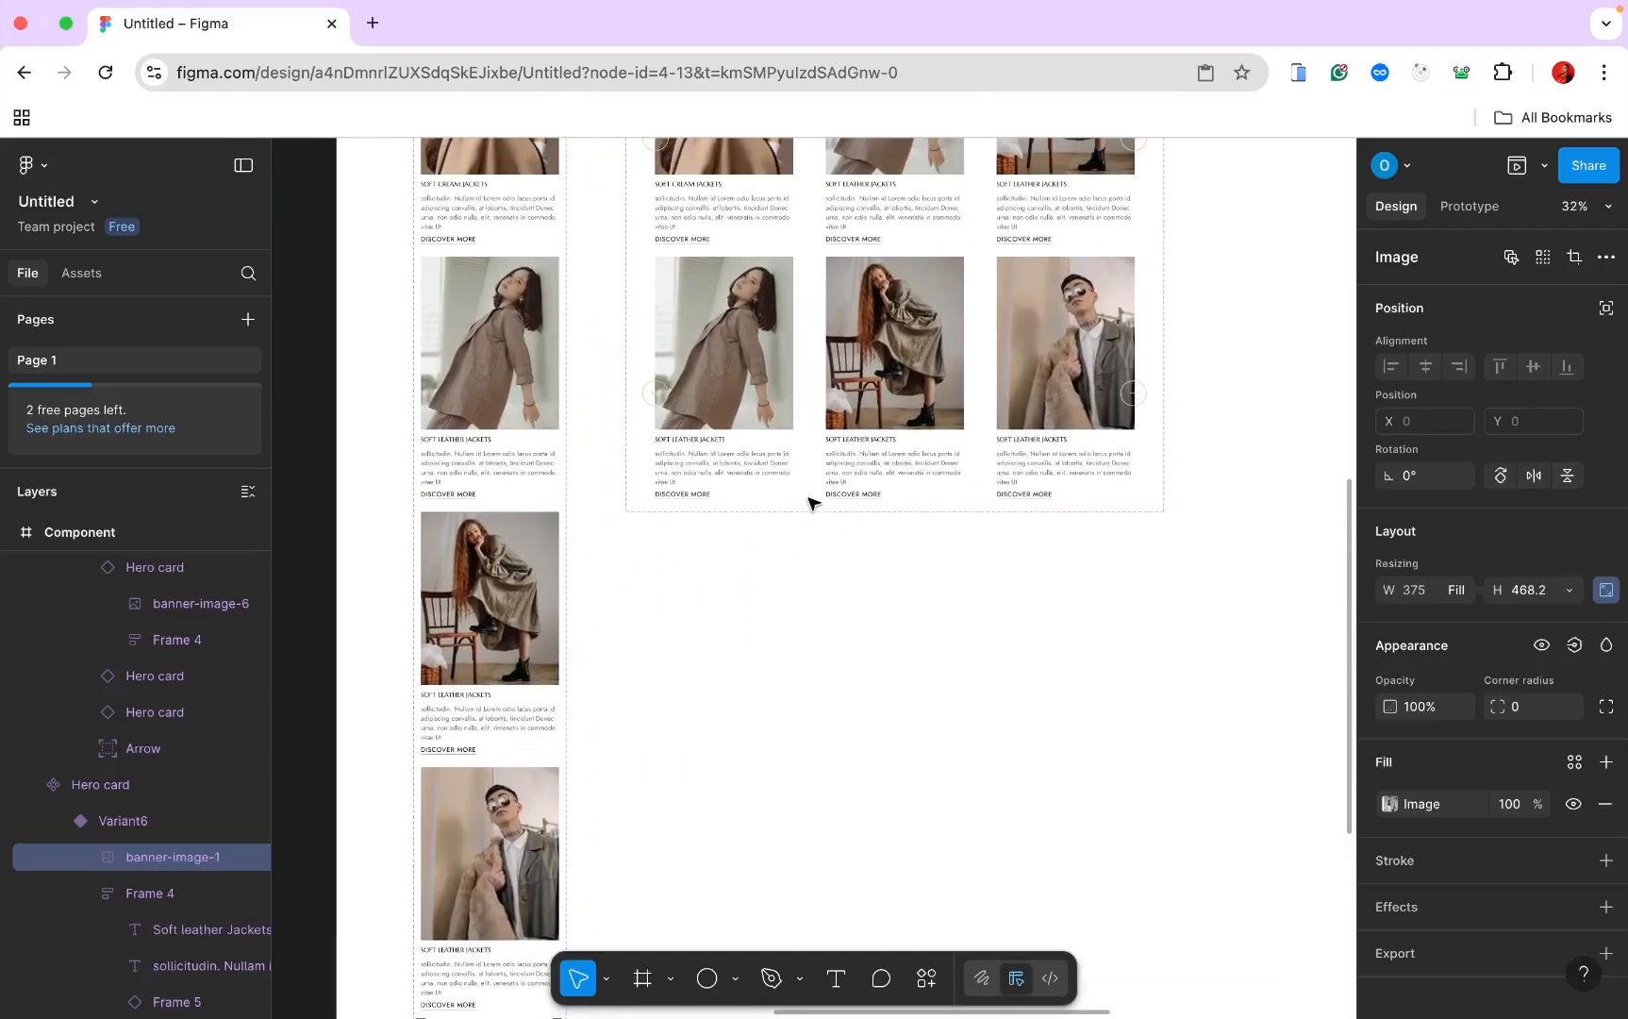
Step: Add a Variant4 row, move its first card to third place, and set it to Variant6
click(811, 407)
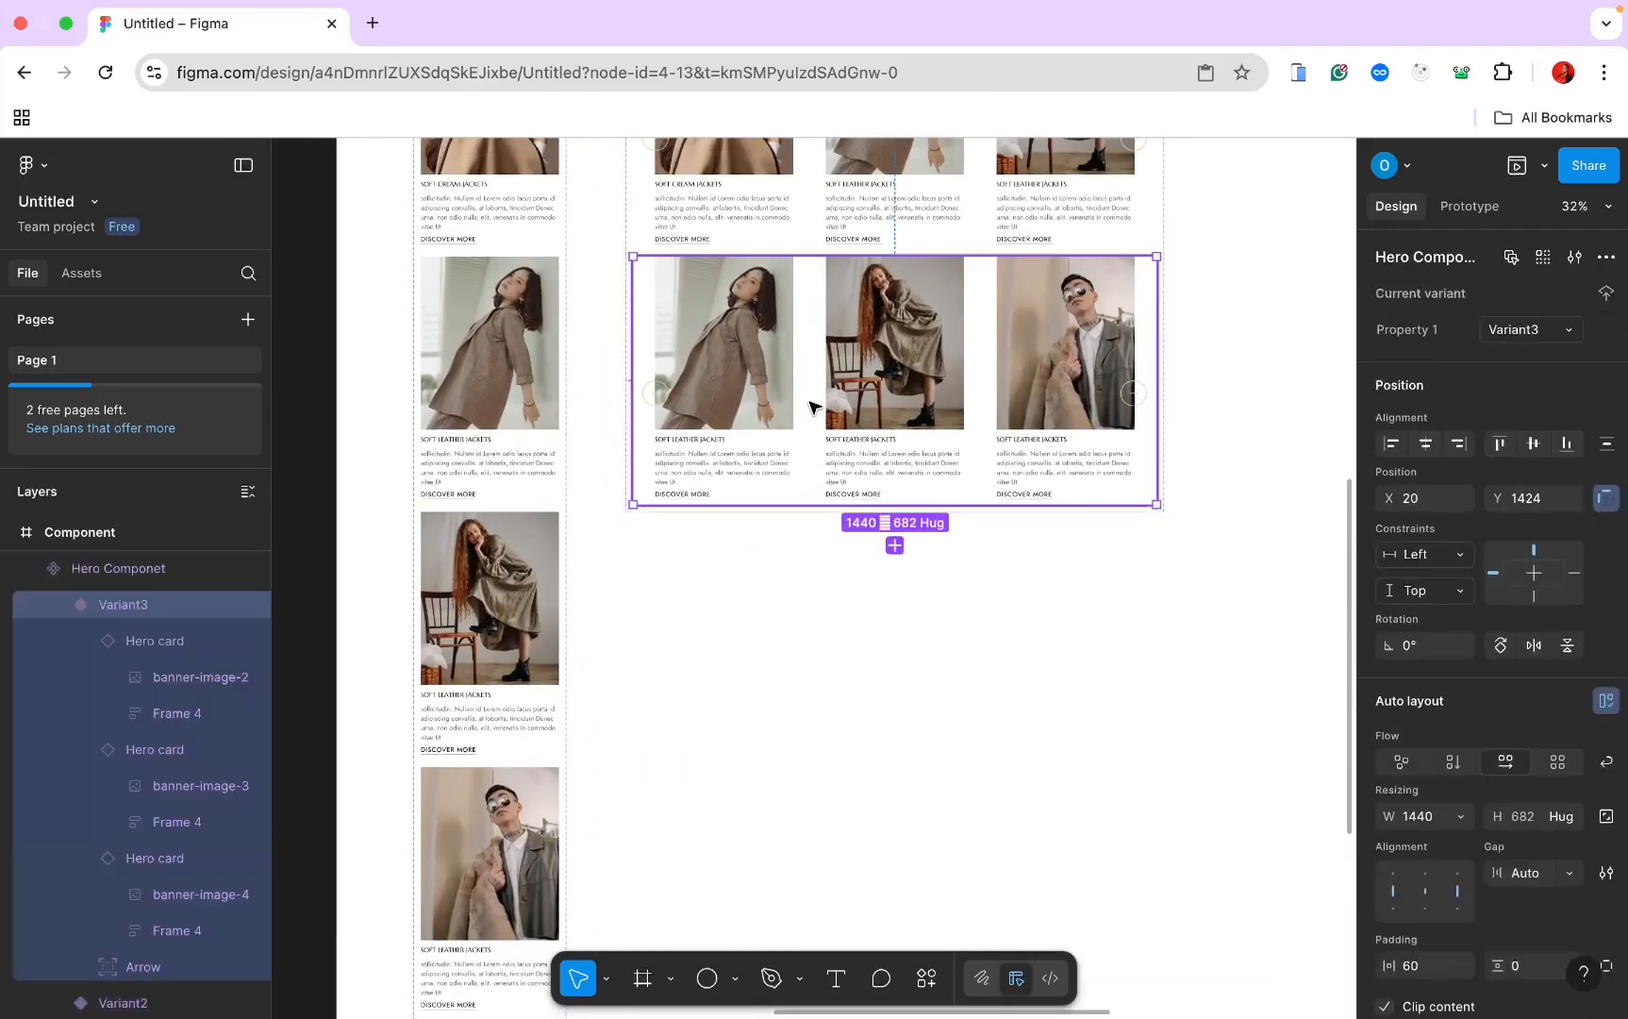
click(895, 545)
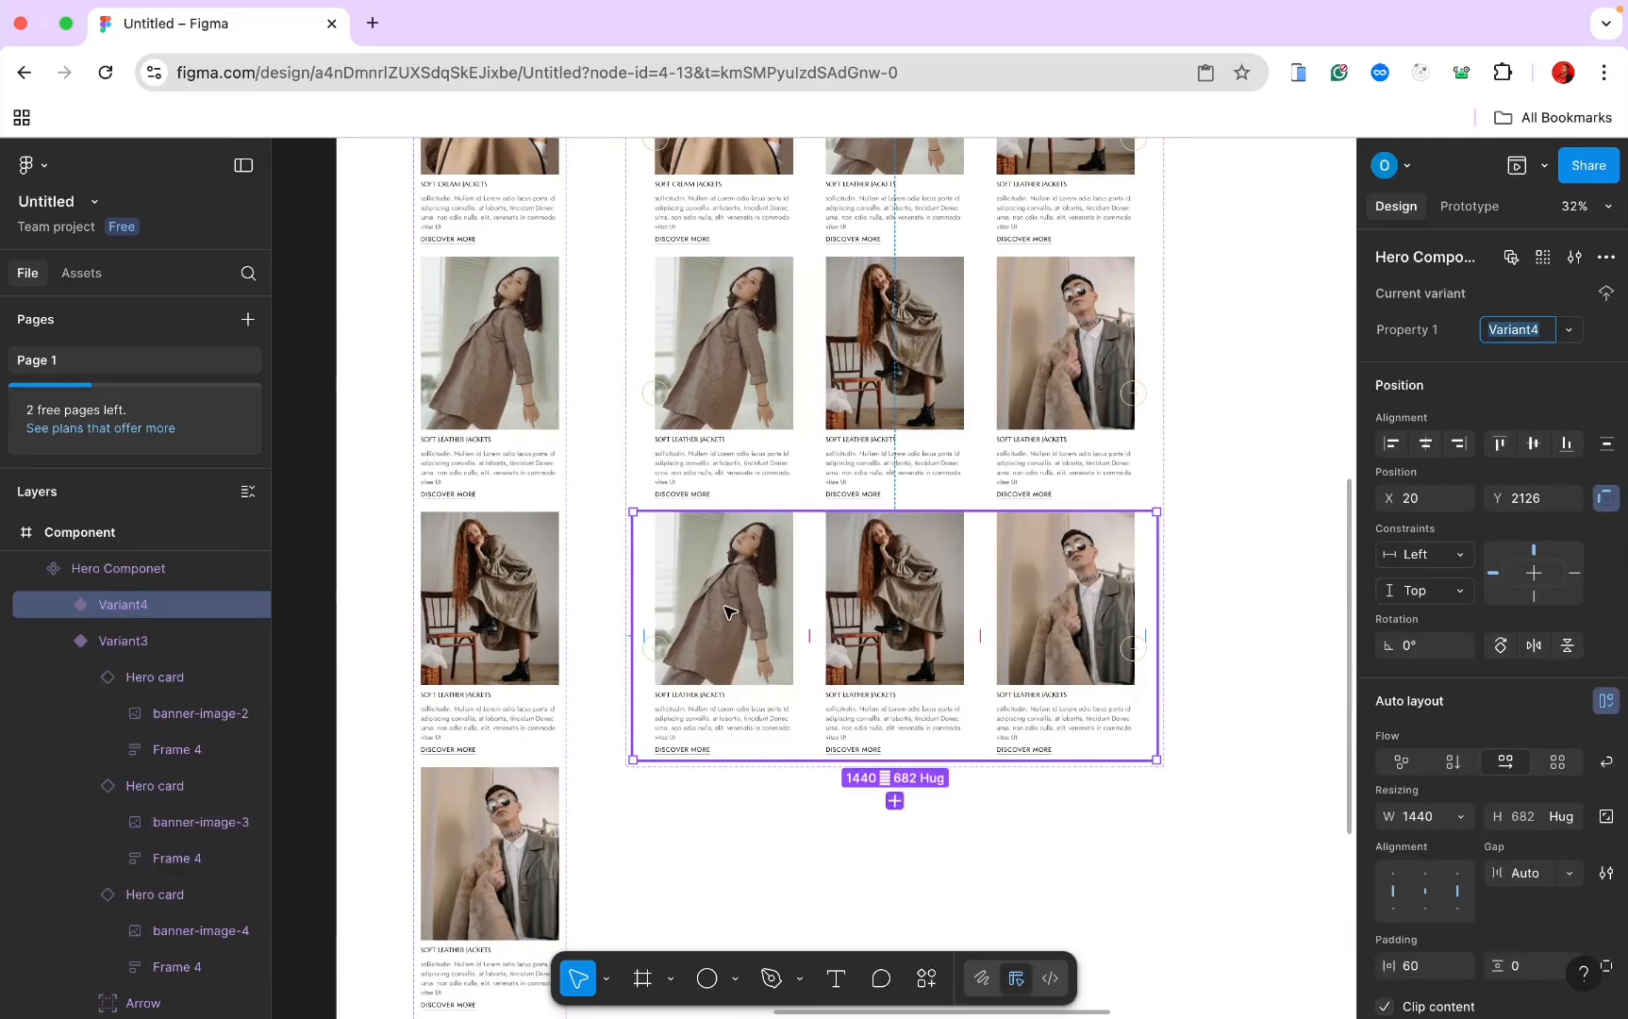
drag(726, 612, 1031, 624)
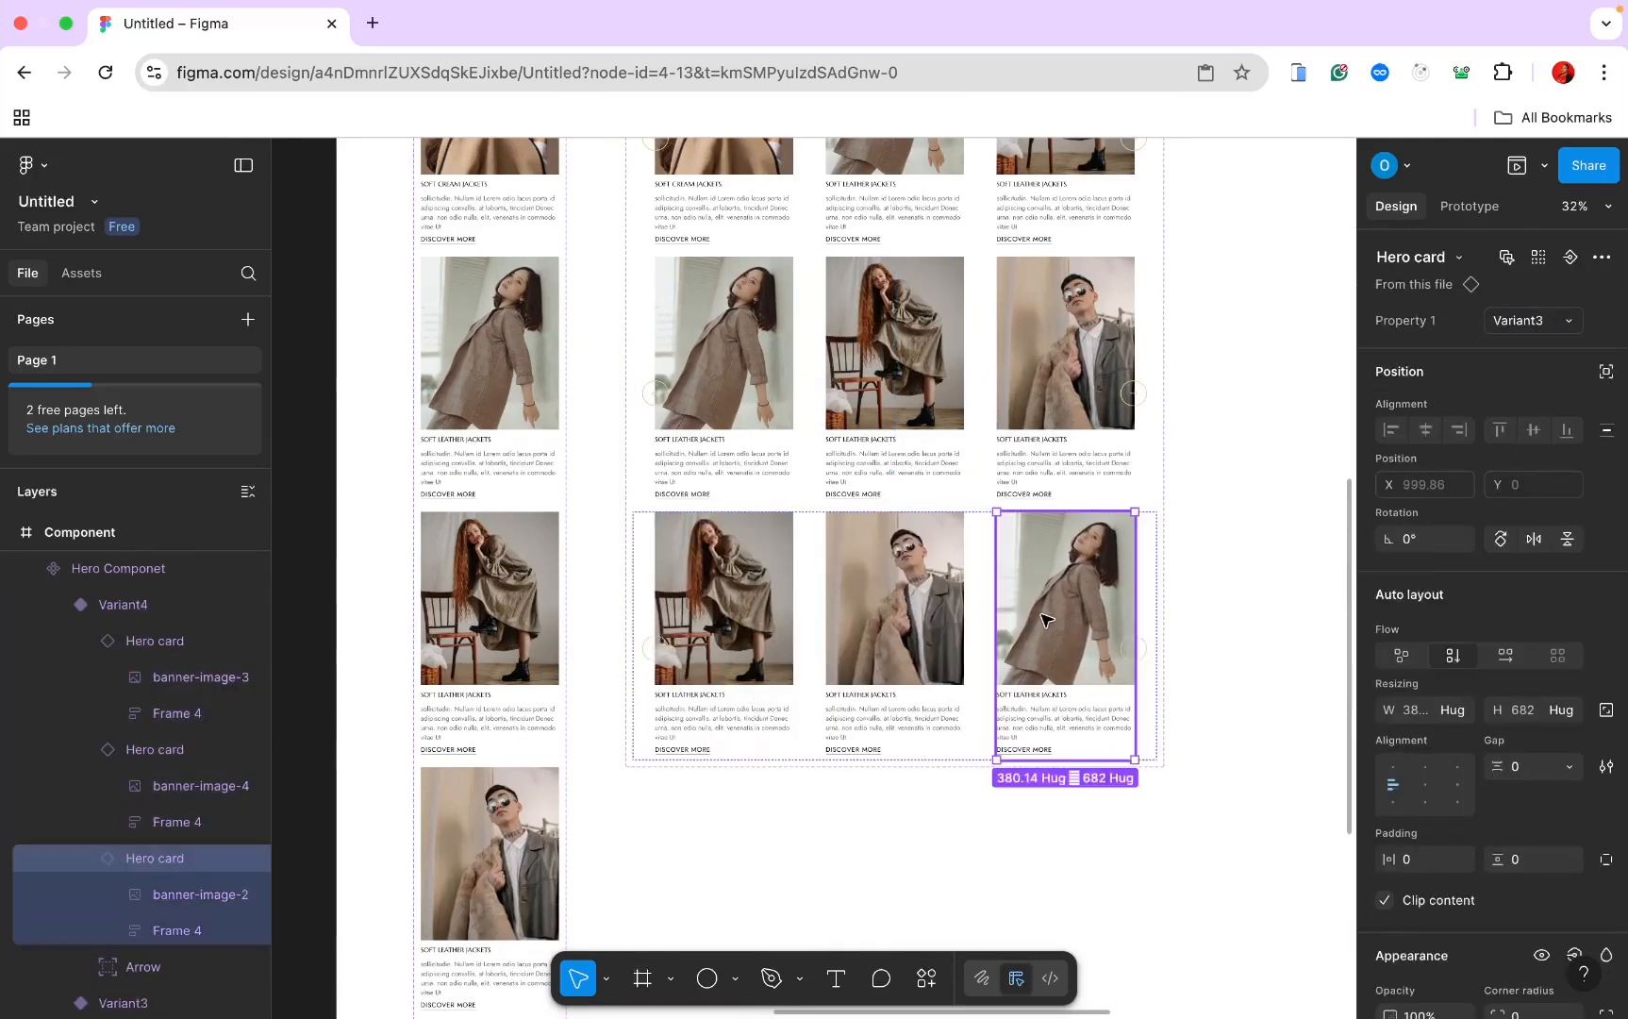
click(1554, 322)
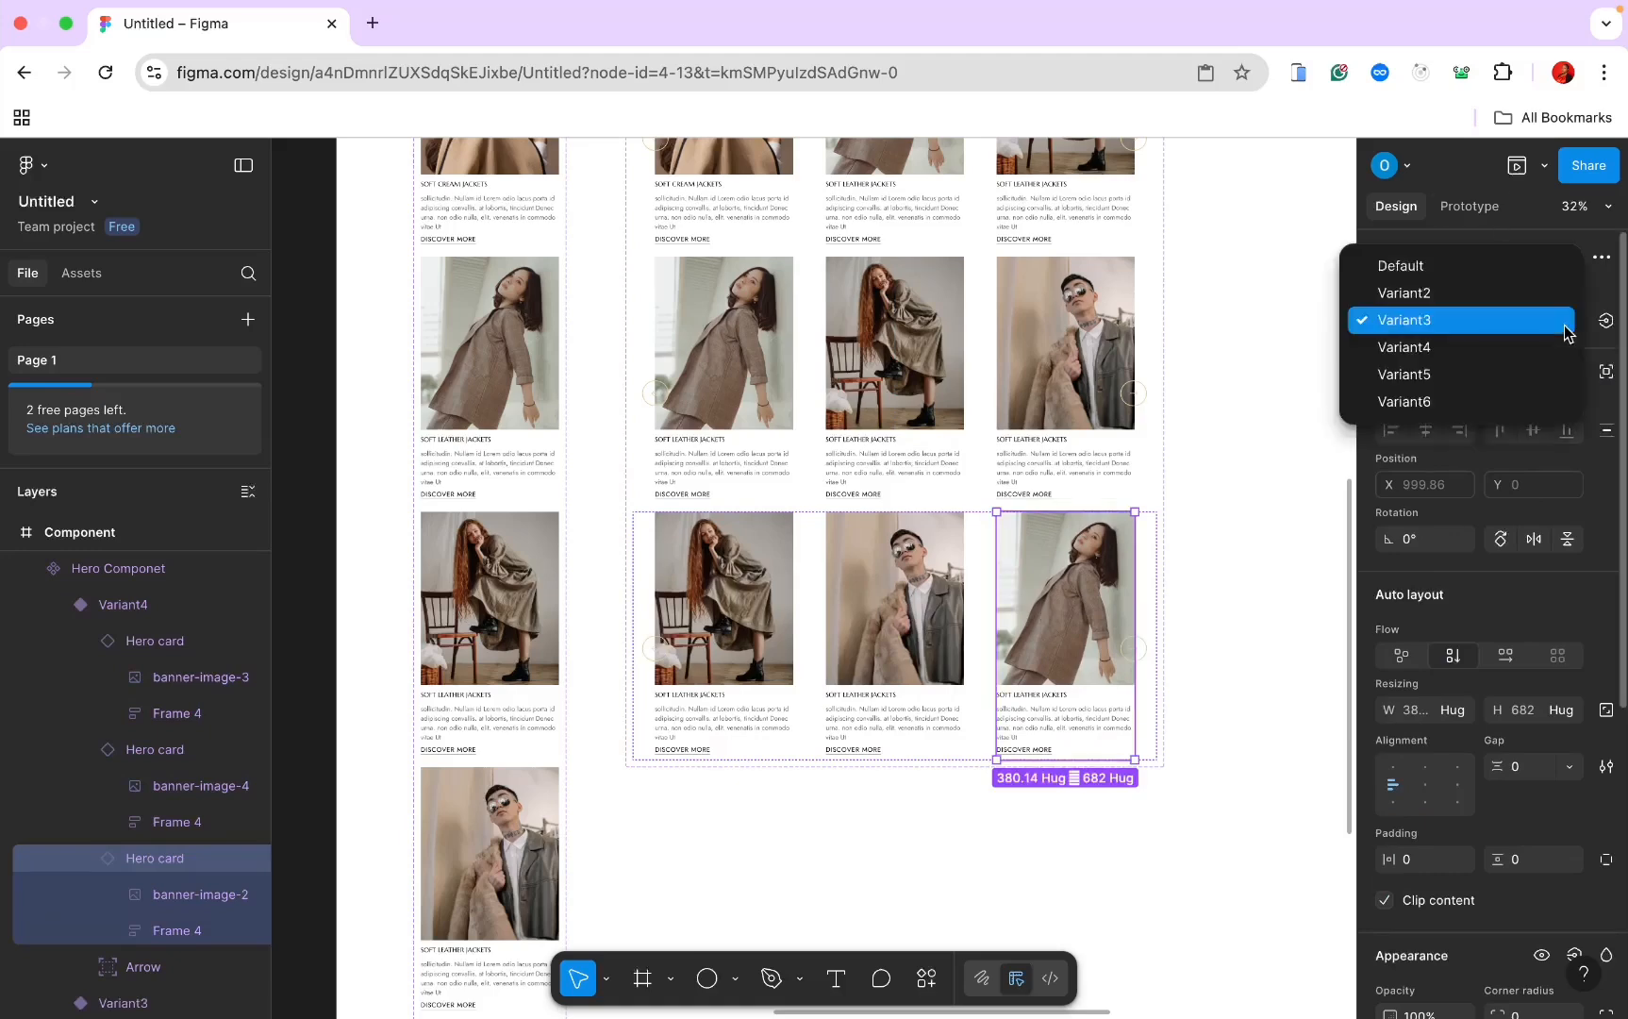
click(1506, 399)
click(1286, 422)
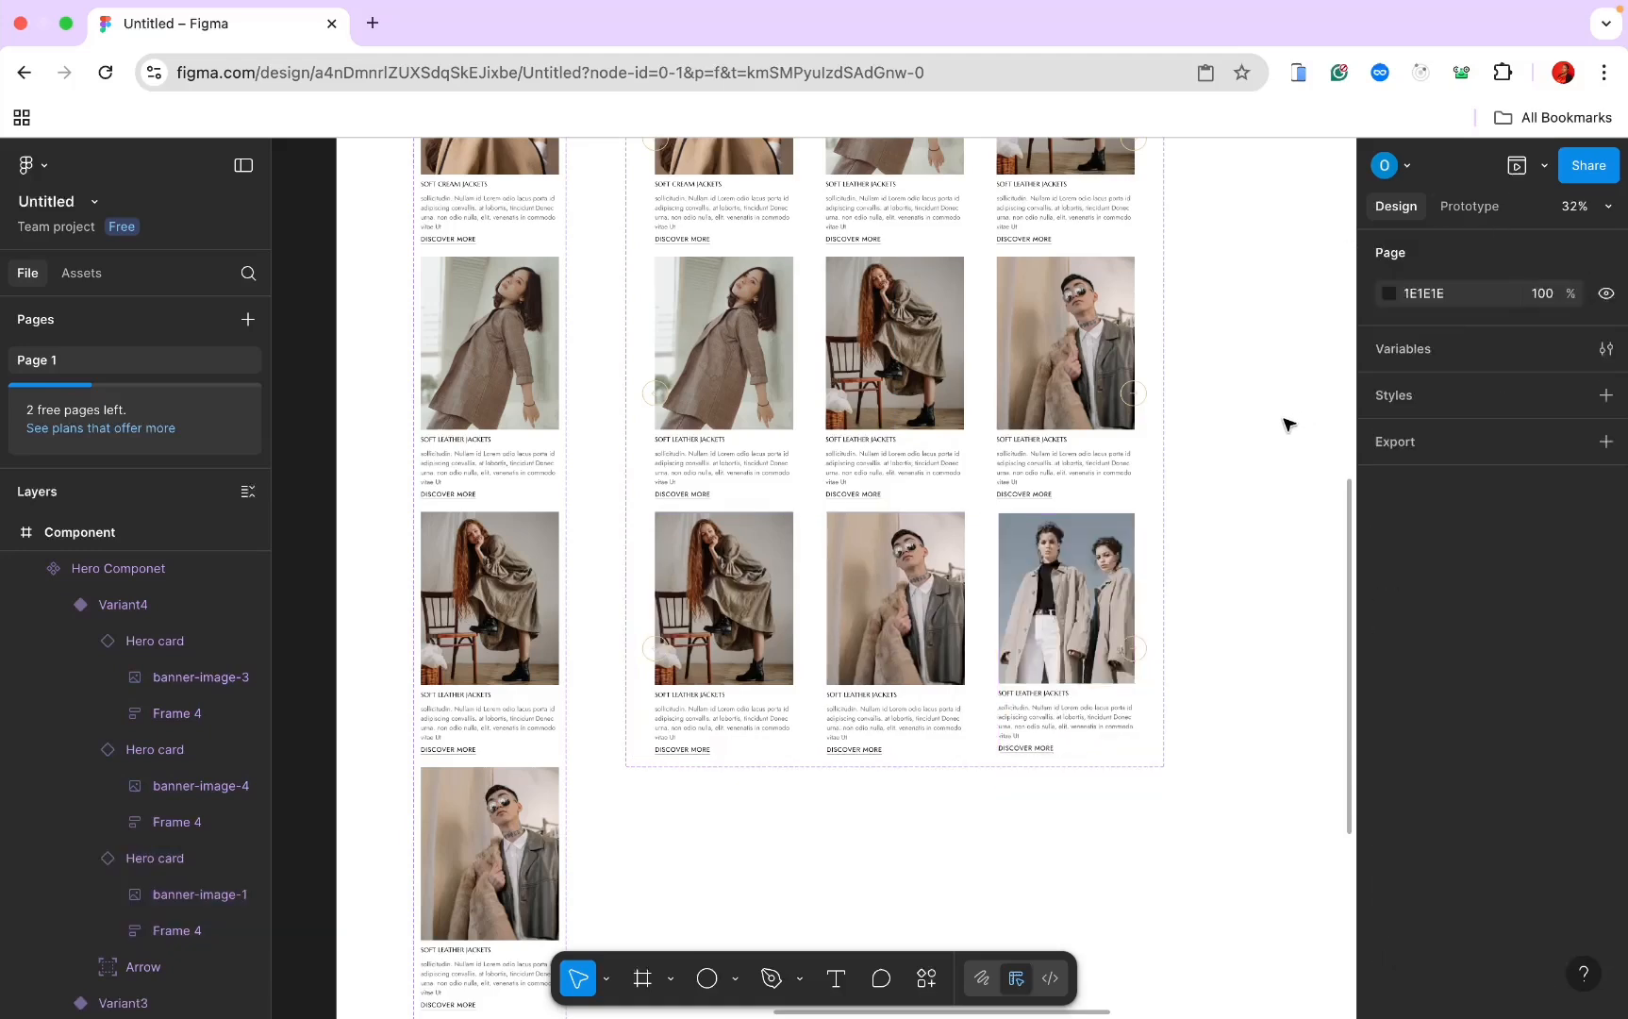
Step: Select the Default row of Hero Componet and show its Prototype settings
scroll(1286, 423, down, 2)
scroll(1287, 423, up, 8)
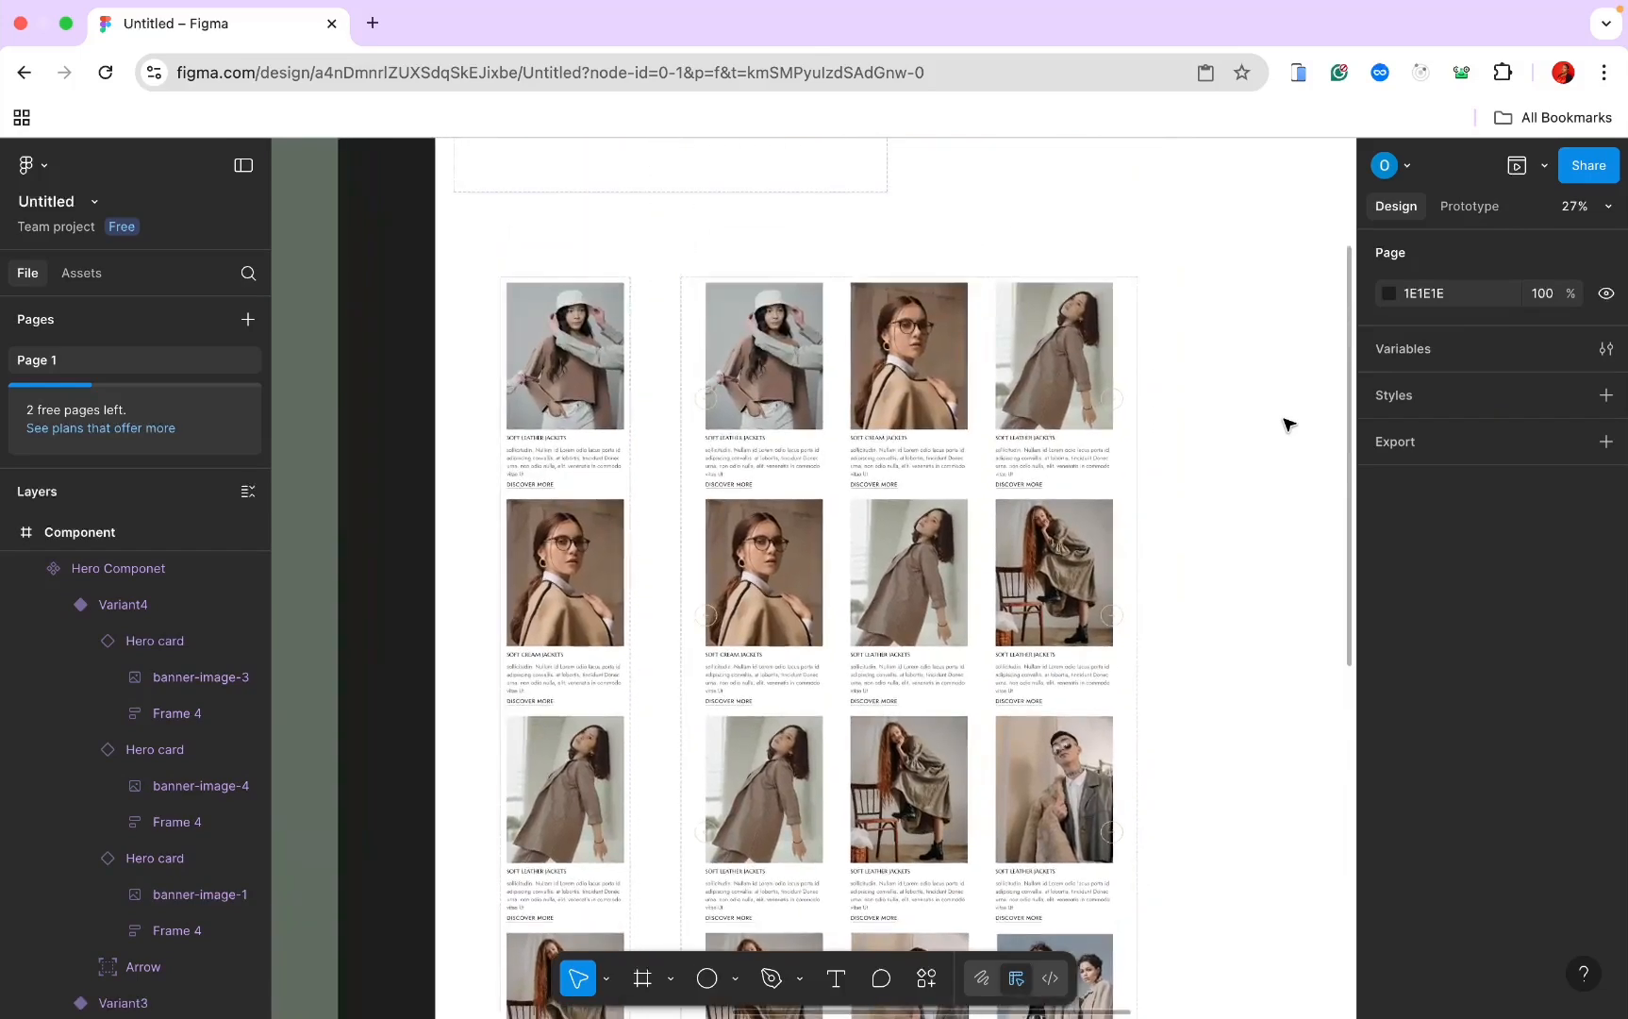
scroll(1289, 424, down, 1)
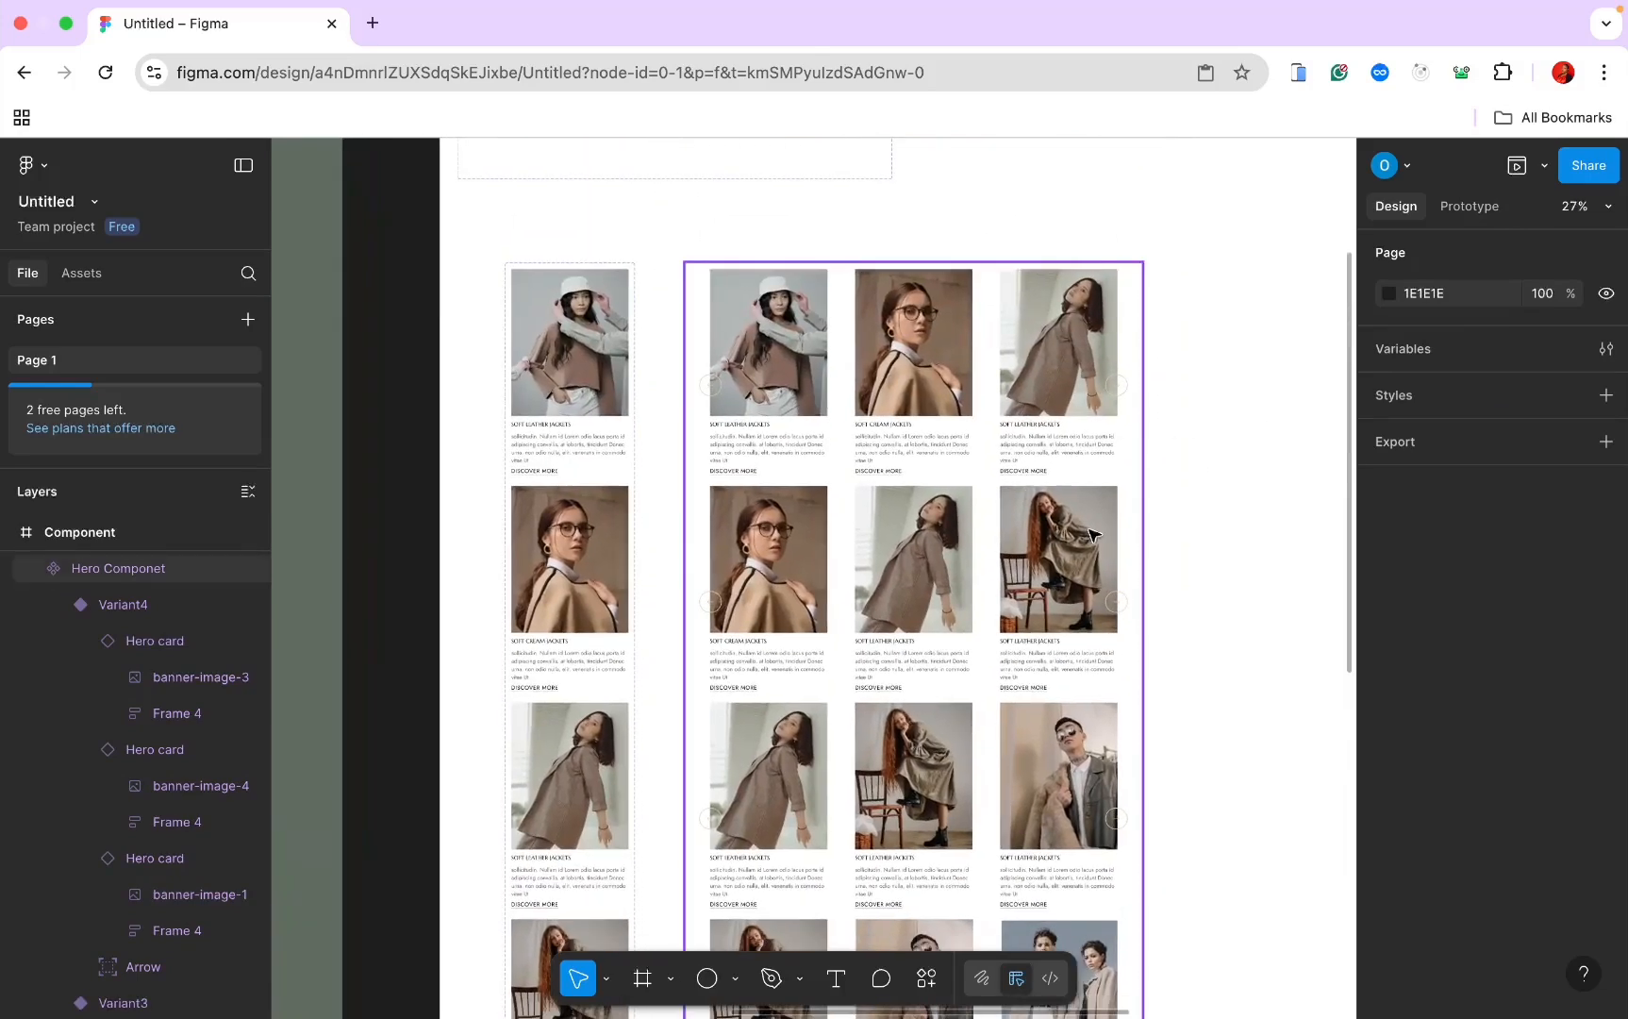
scroll(833, 389, up, 3)
scroll(833, 390, down, 1)
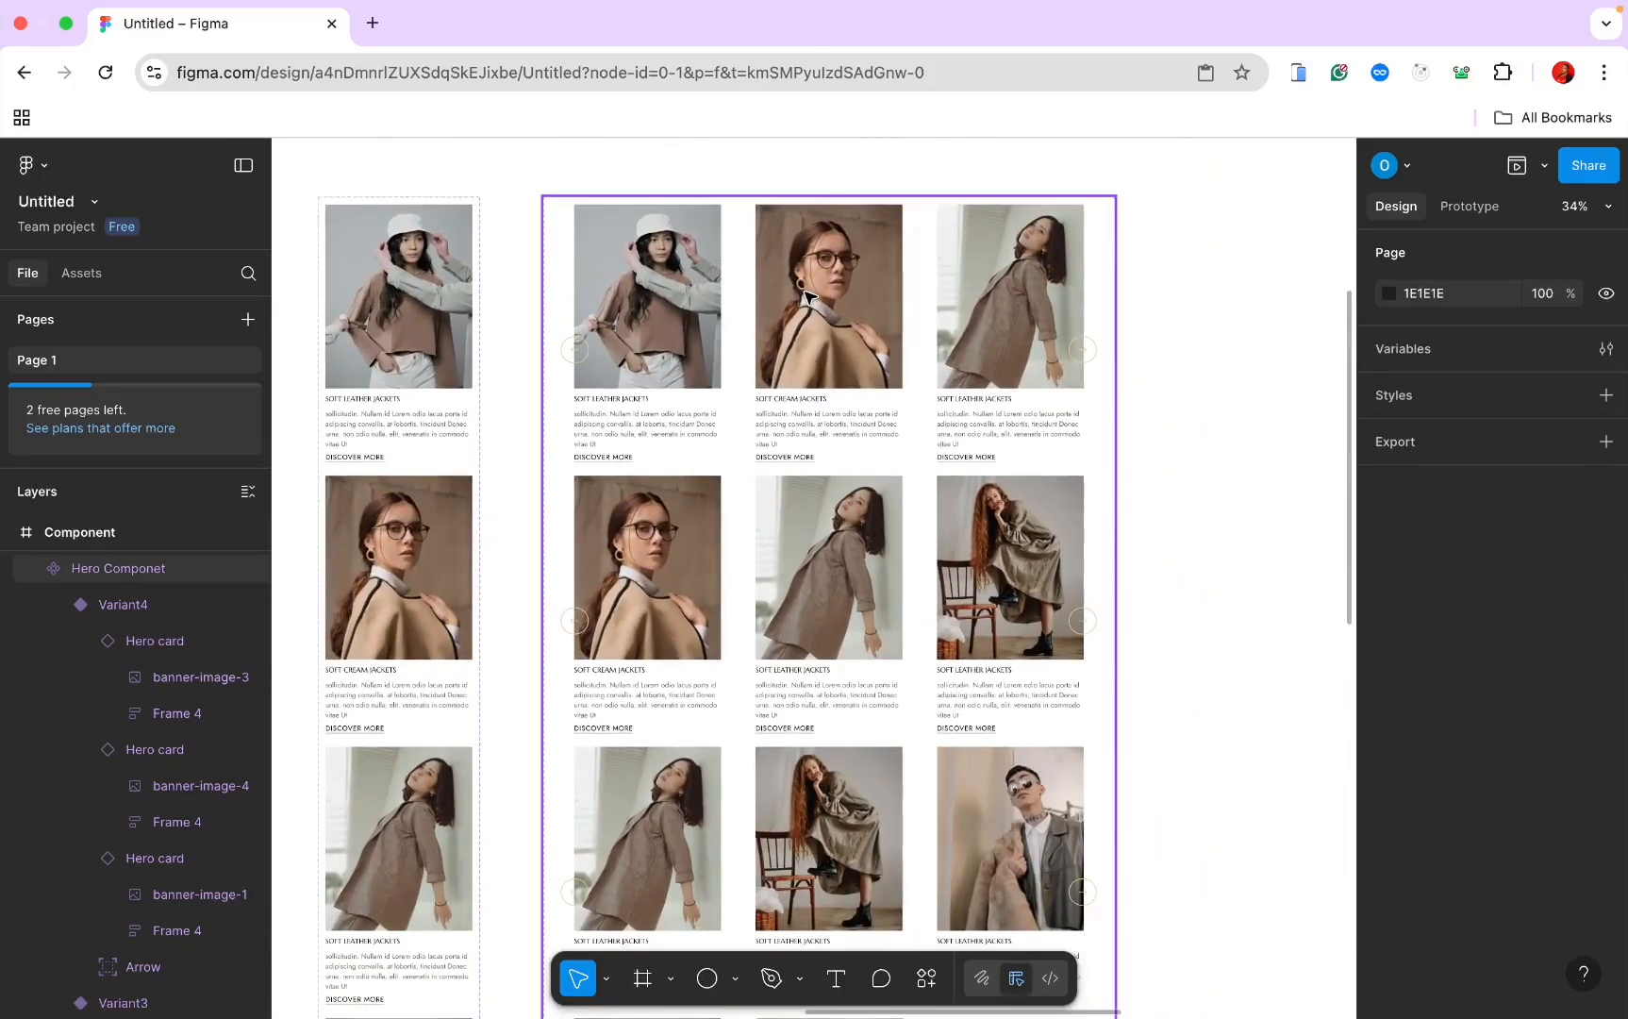
double_click(807, 299)
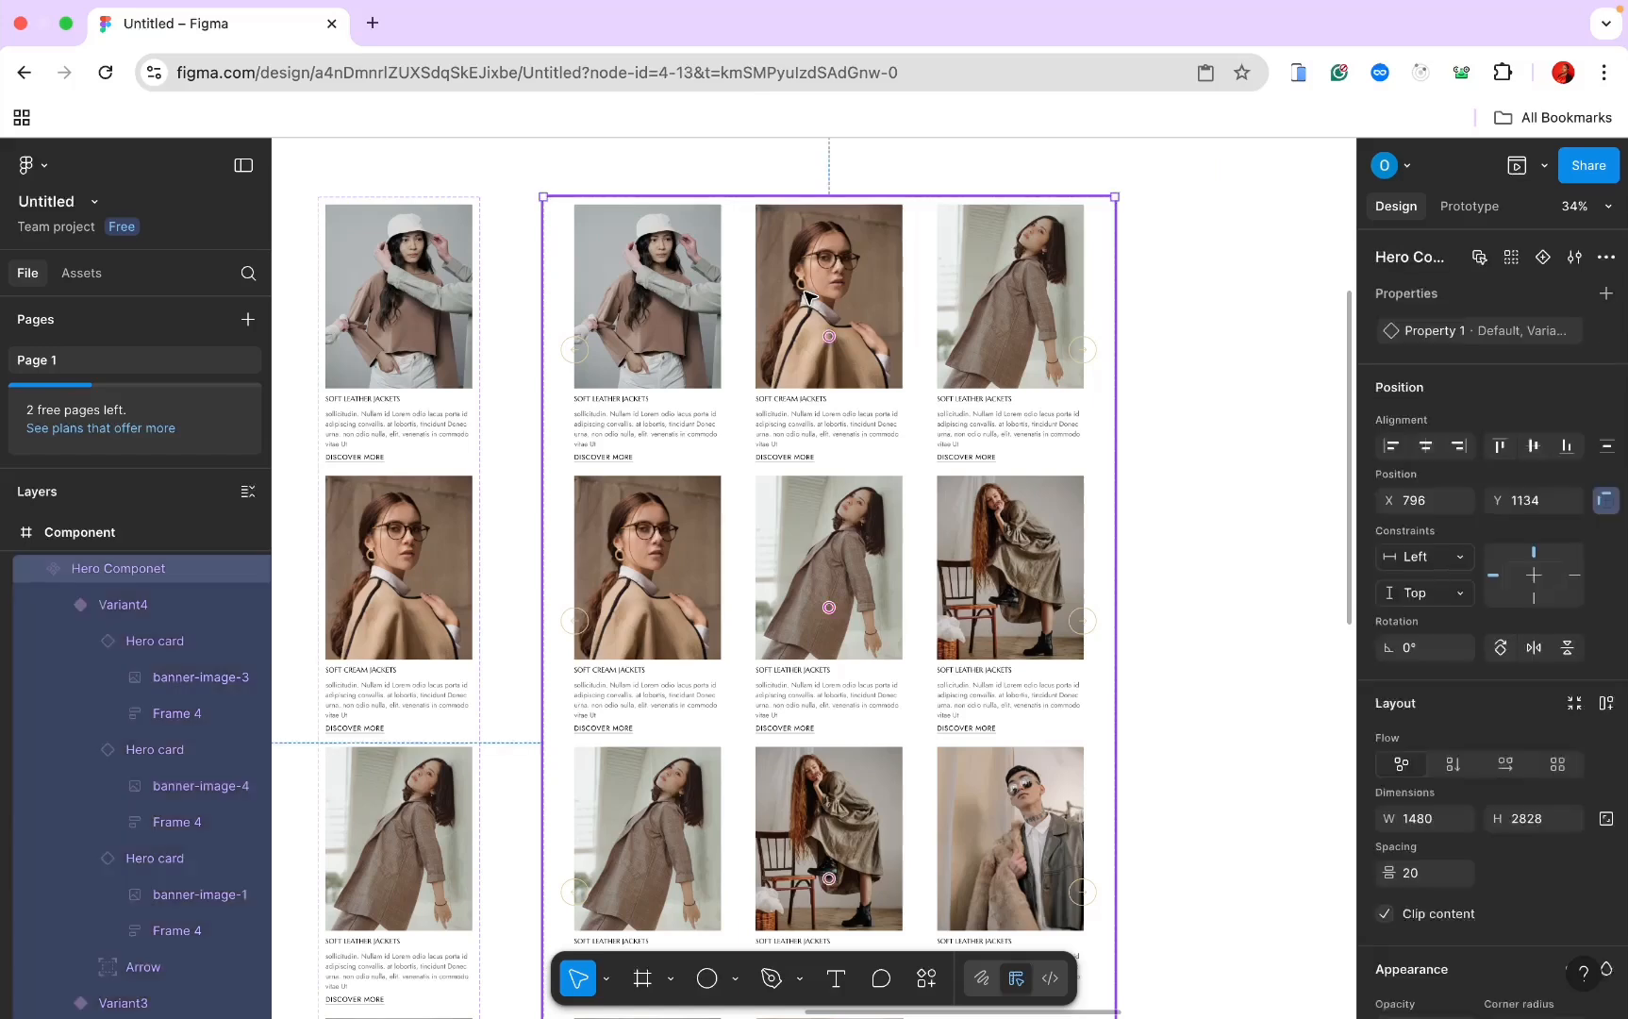
click(1469, 207)
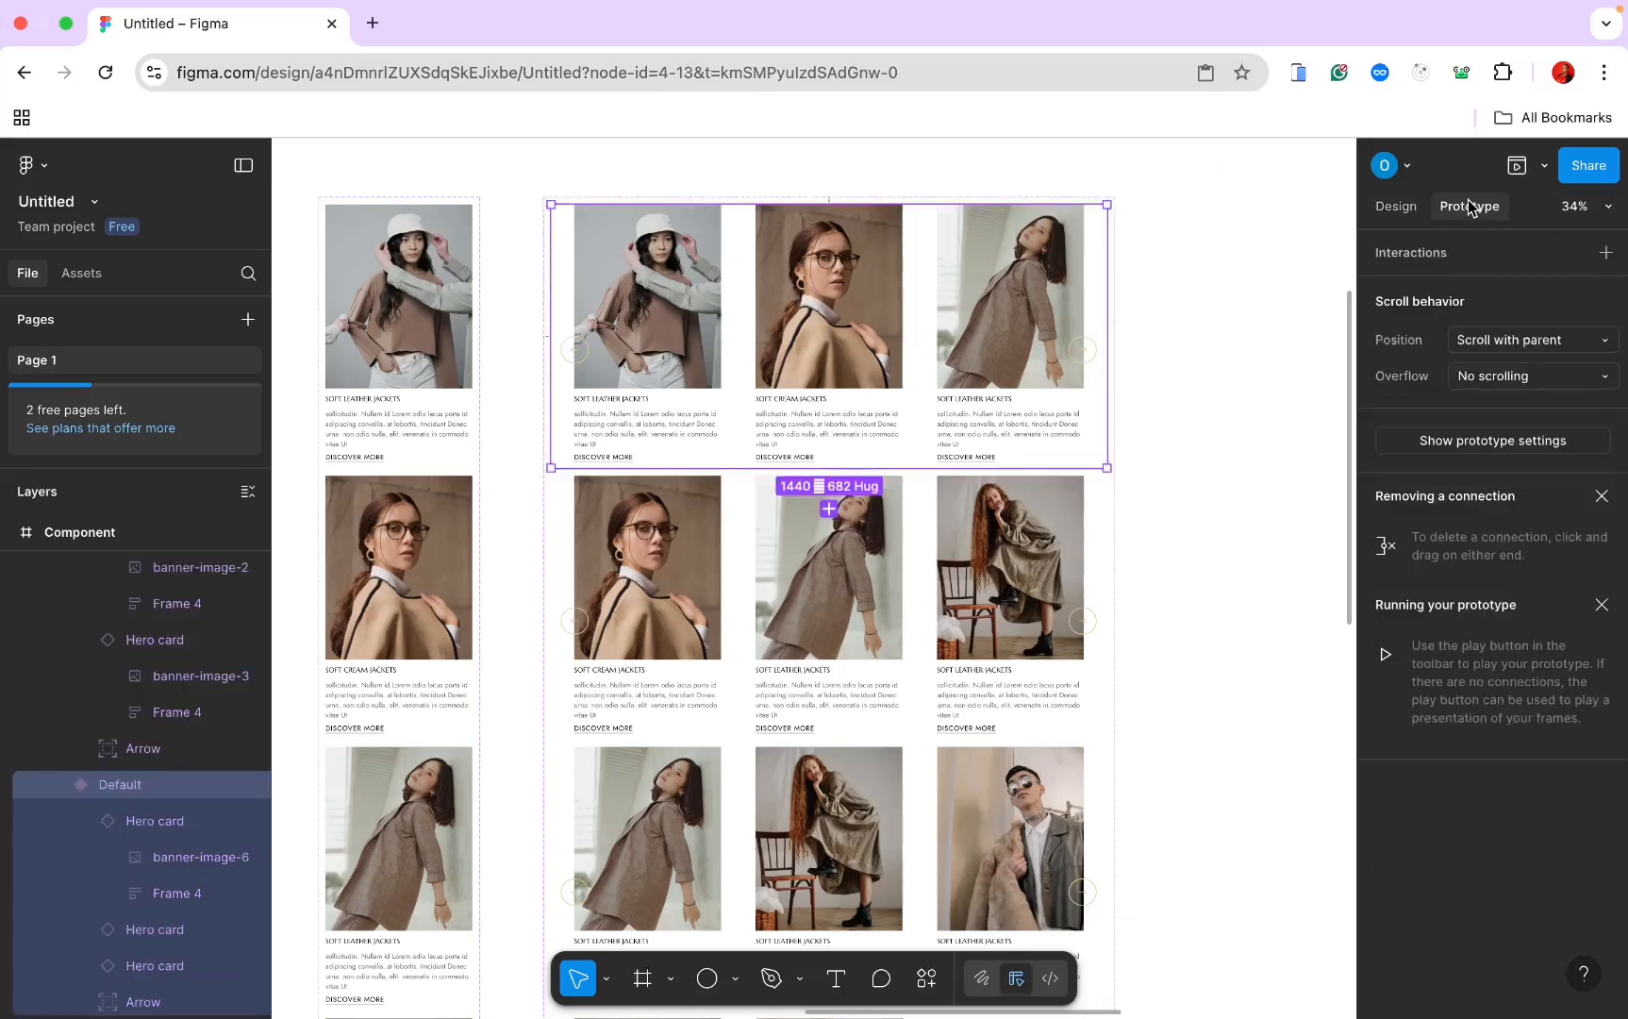
Step: Connect the Default row's right arrow (Frame 7) to Variant2 as a prototype interaction
click(1094, 355)
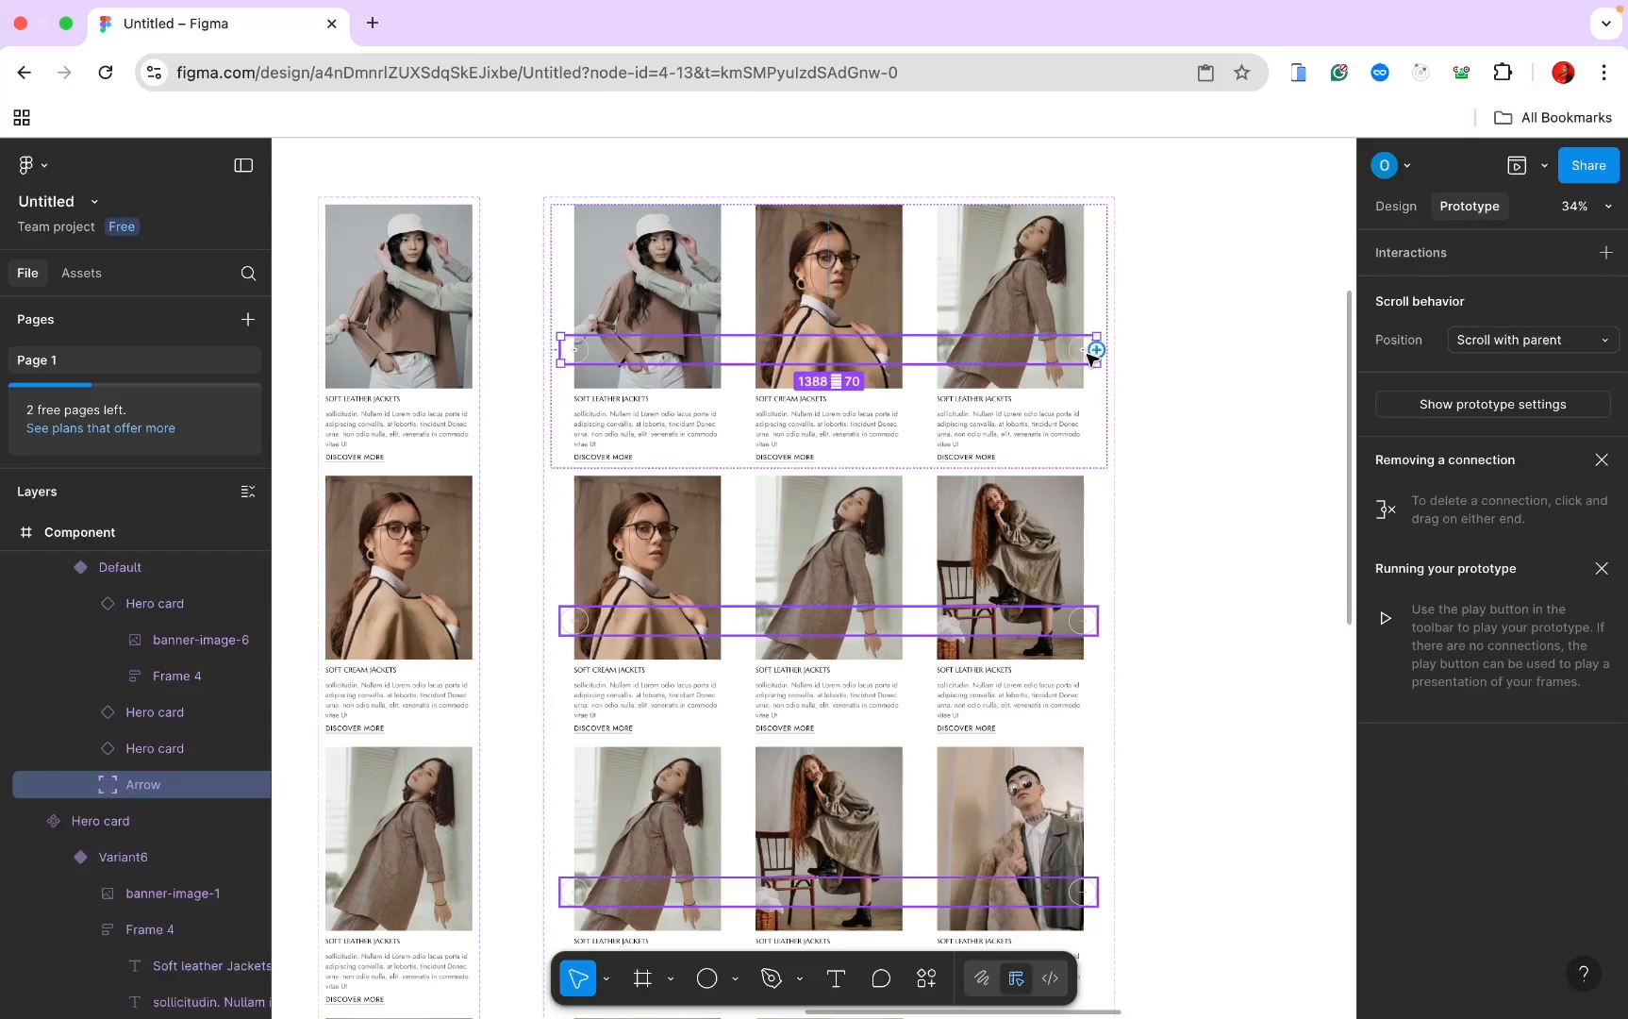
scroll(1094, 354, up, 5)
click(1080, 359)
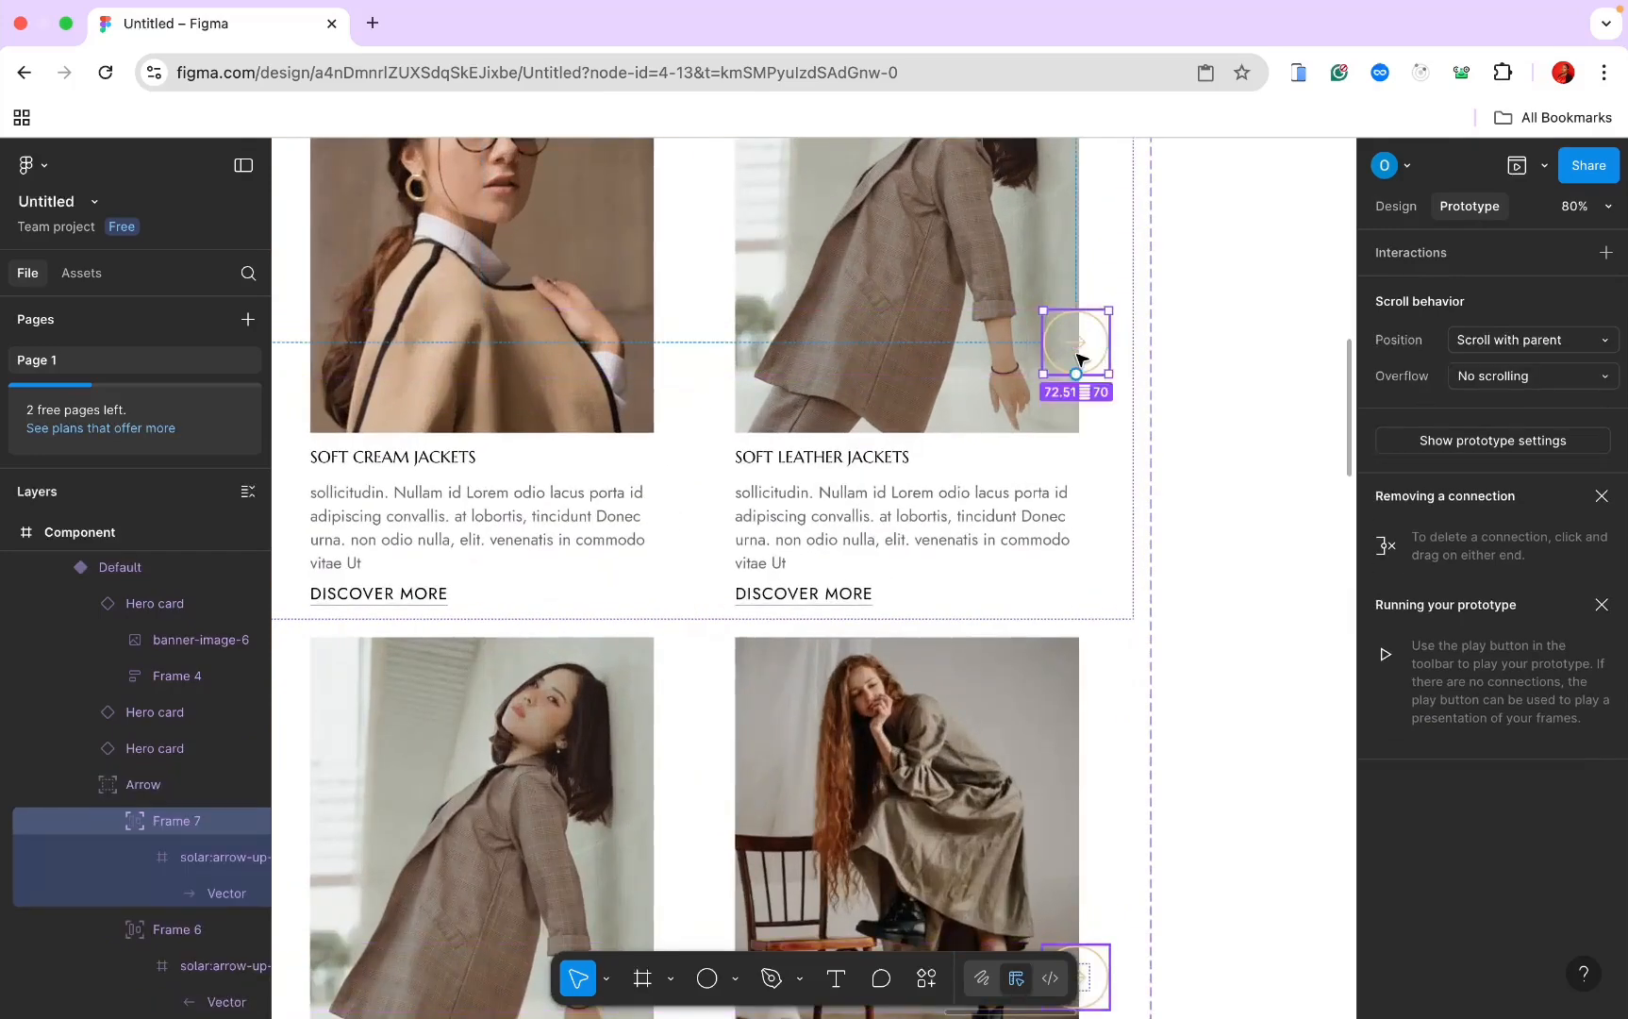
scroll(1080, 358, down, 3)
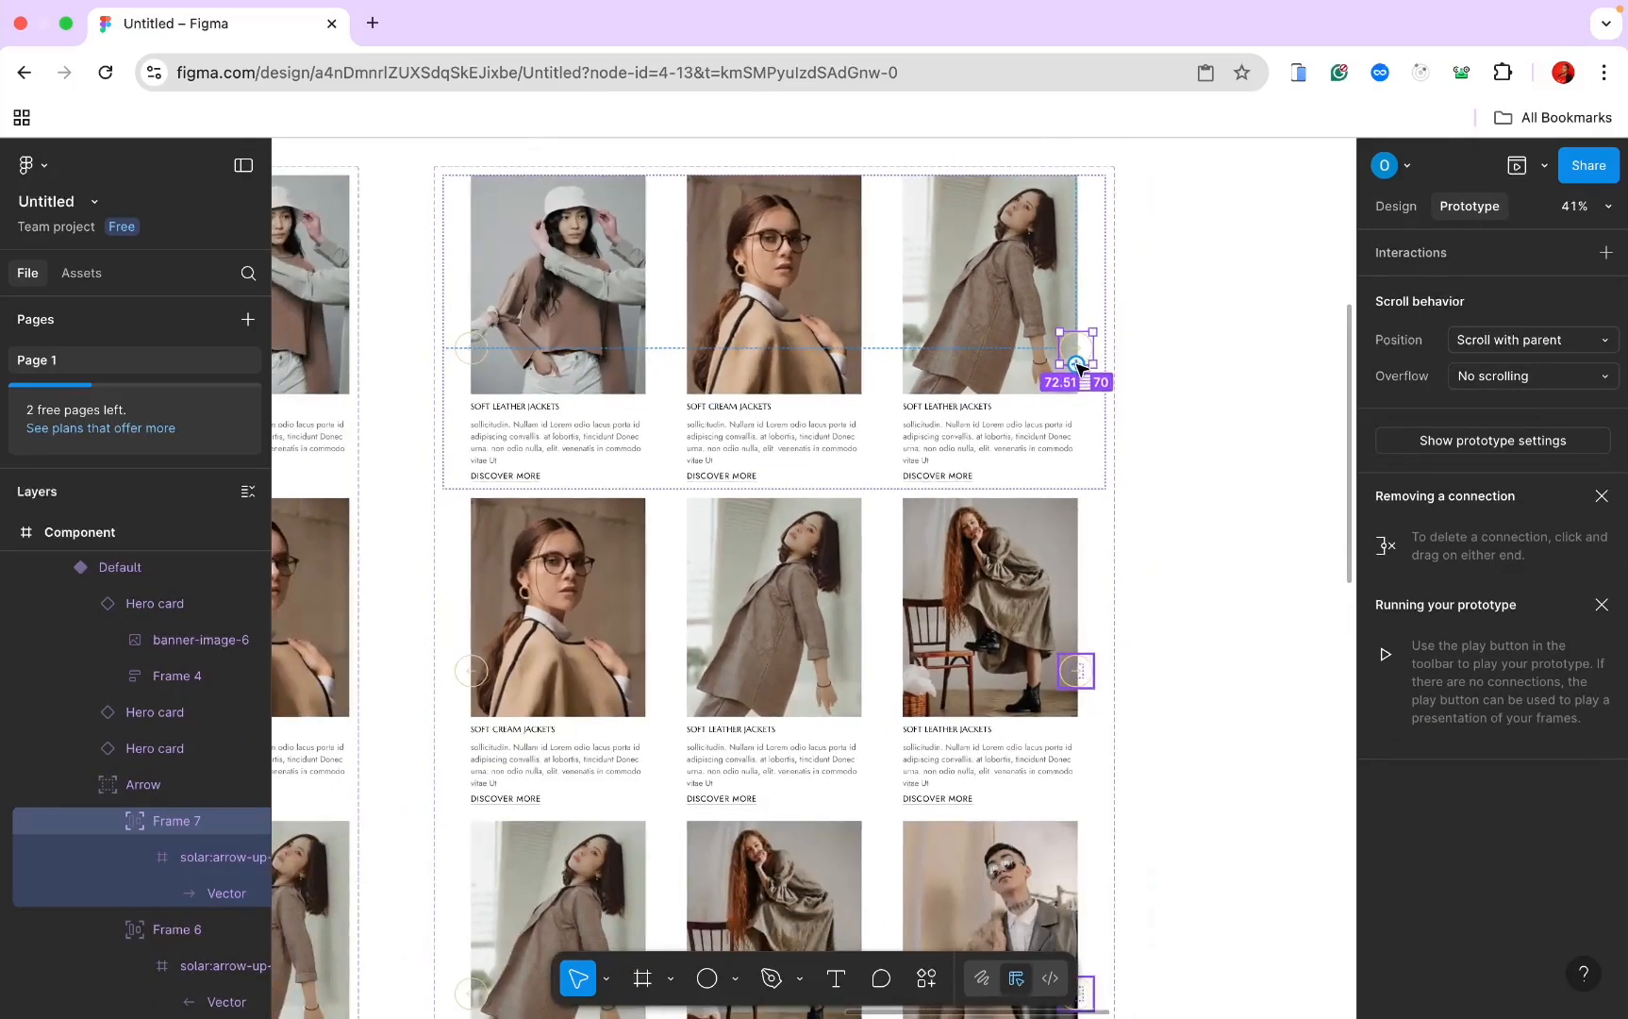
drag(1080, 366, 984, 534)
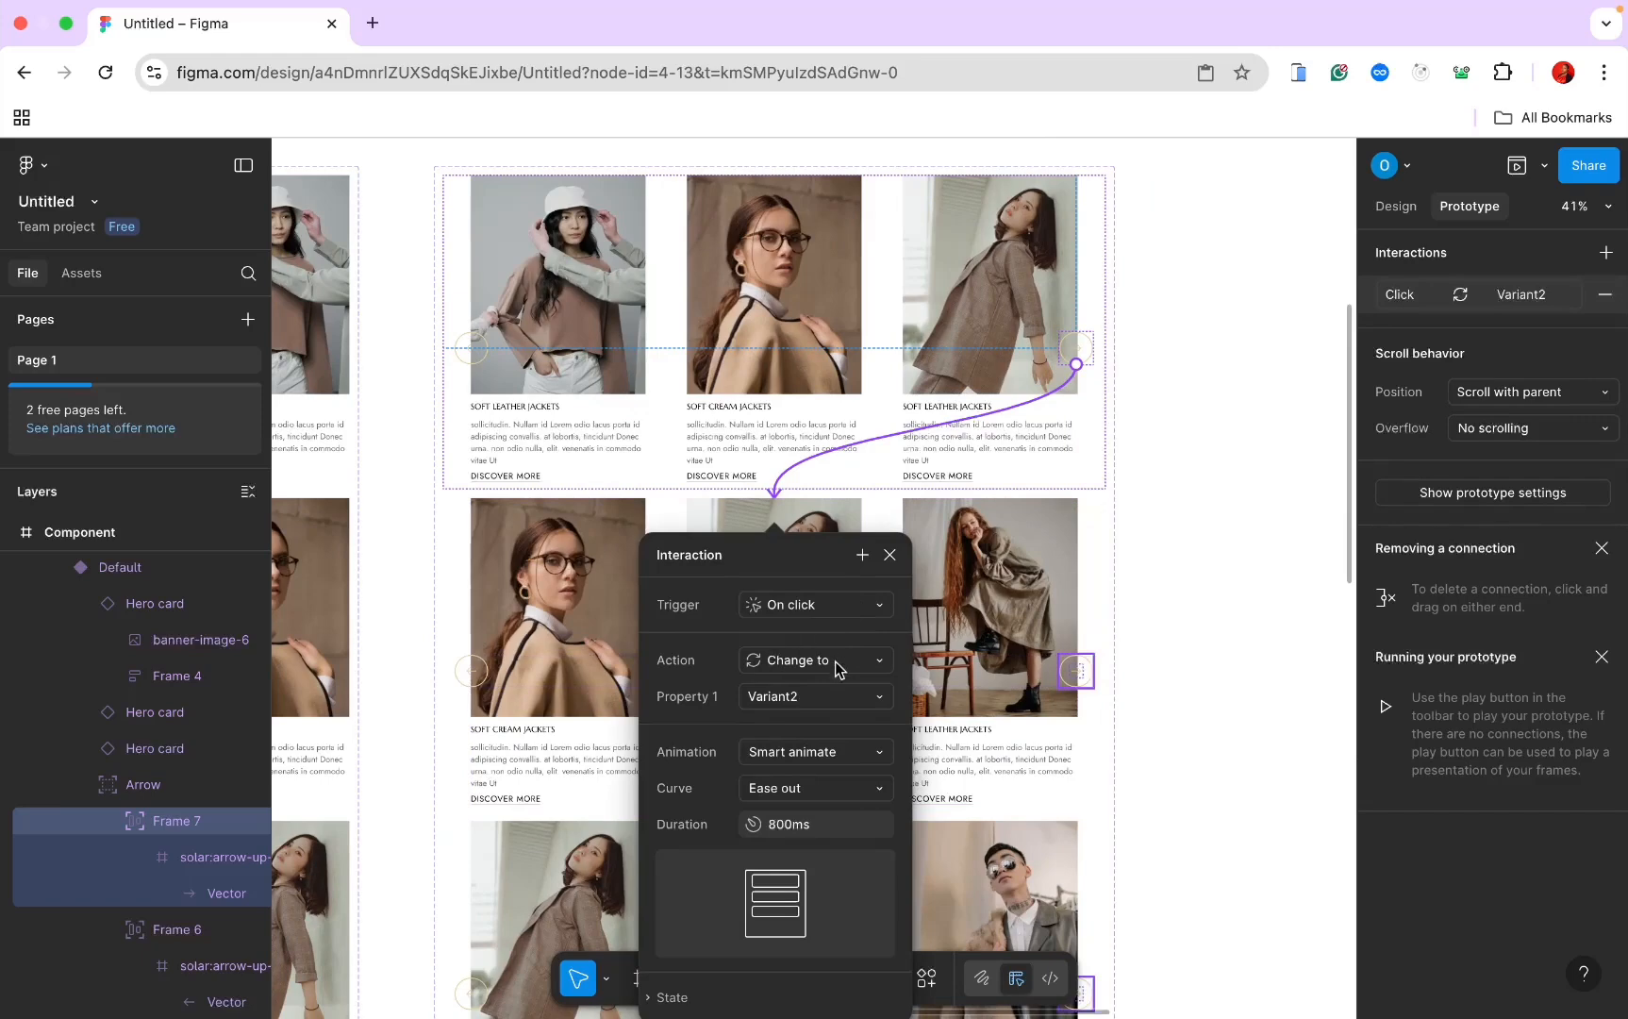
Step: Set the interaction's curve to Ease in back with a 300ms duration
click(838, 788)
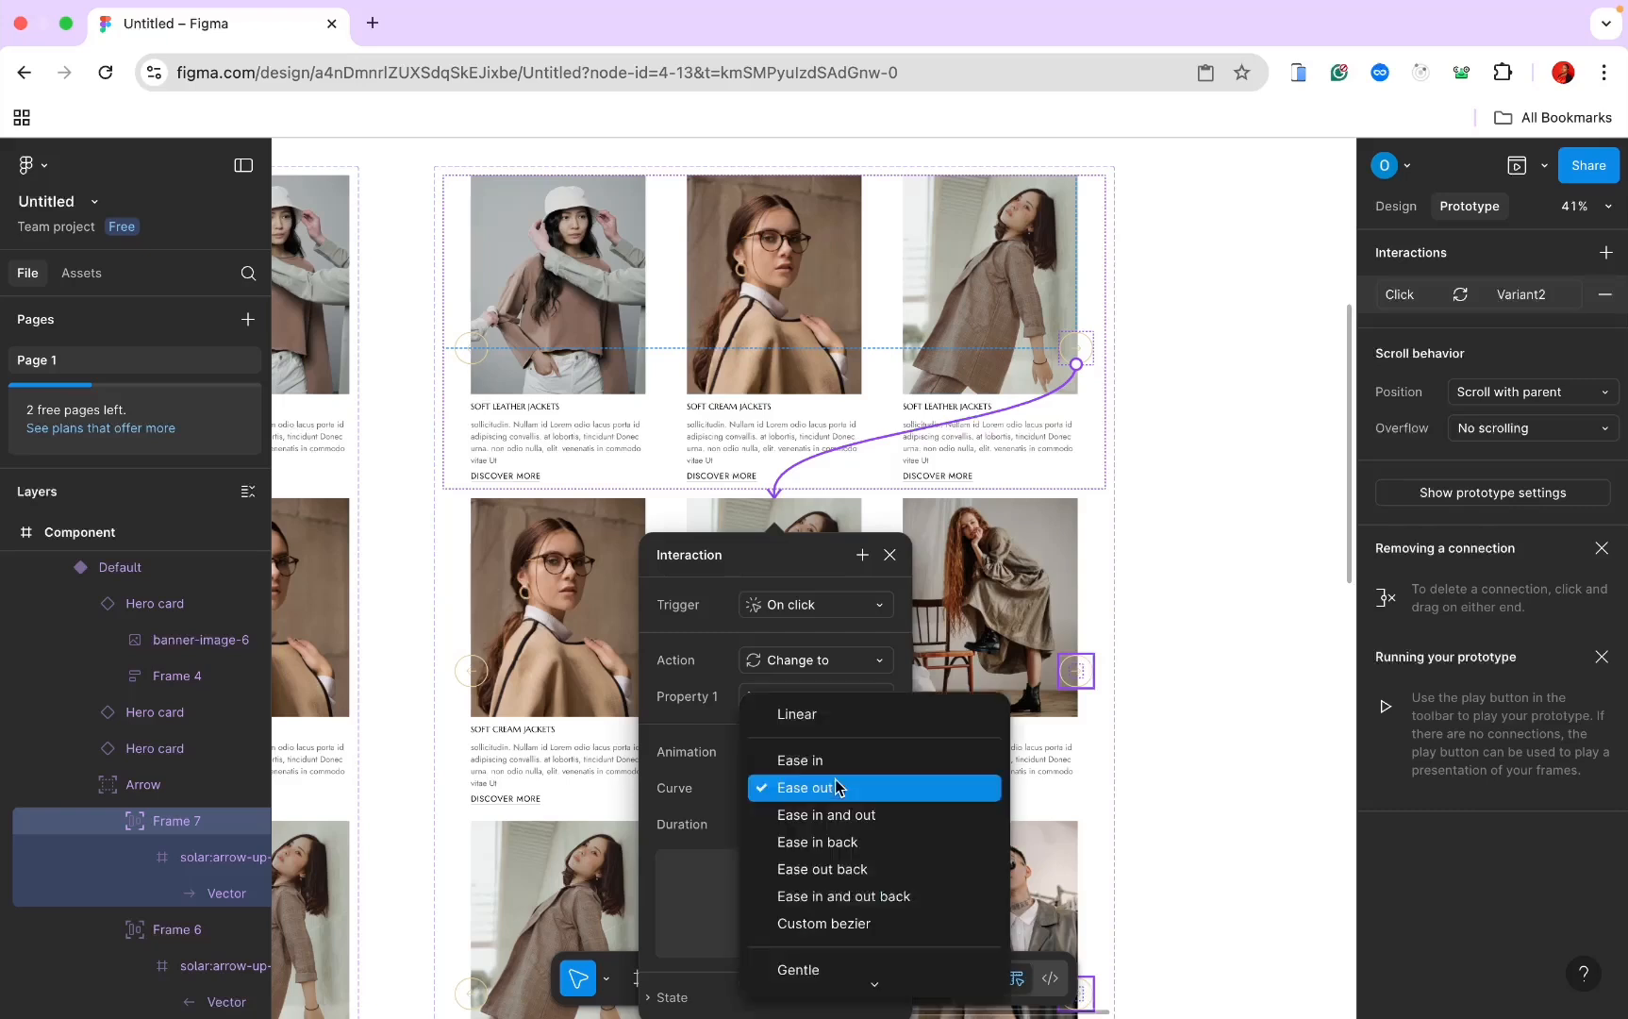
click(834, 841)
click(831, 826)
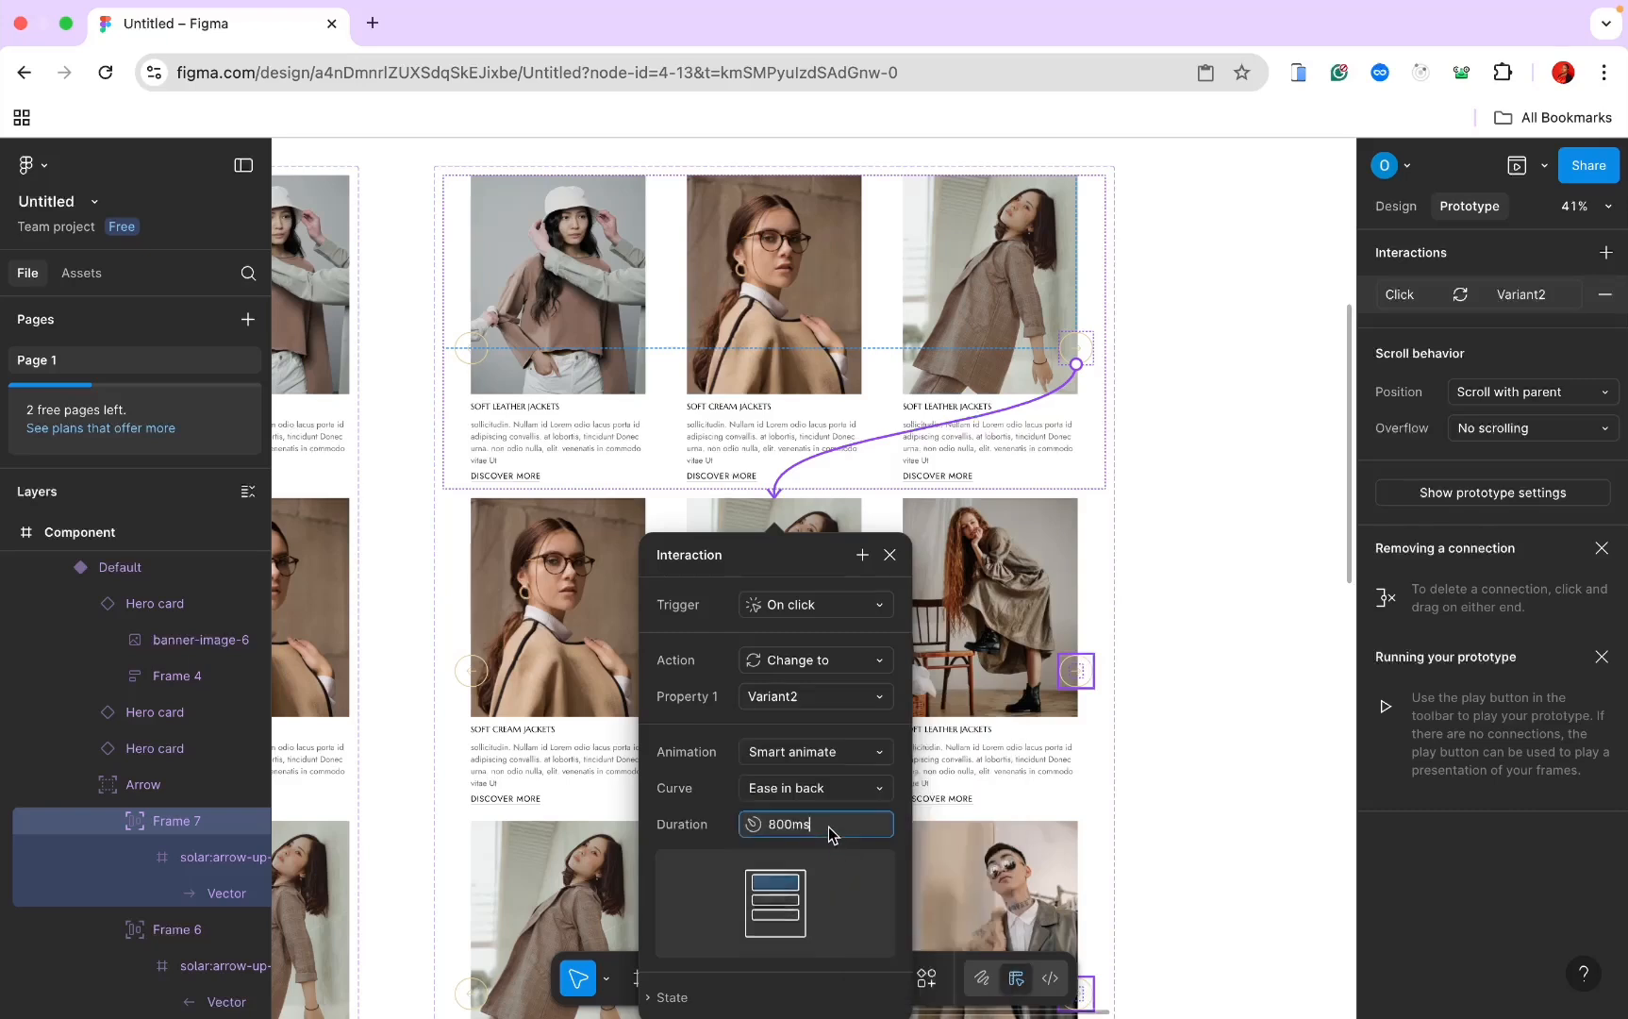
key(super+a)
text(300)
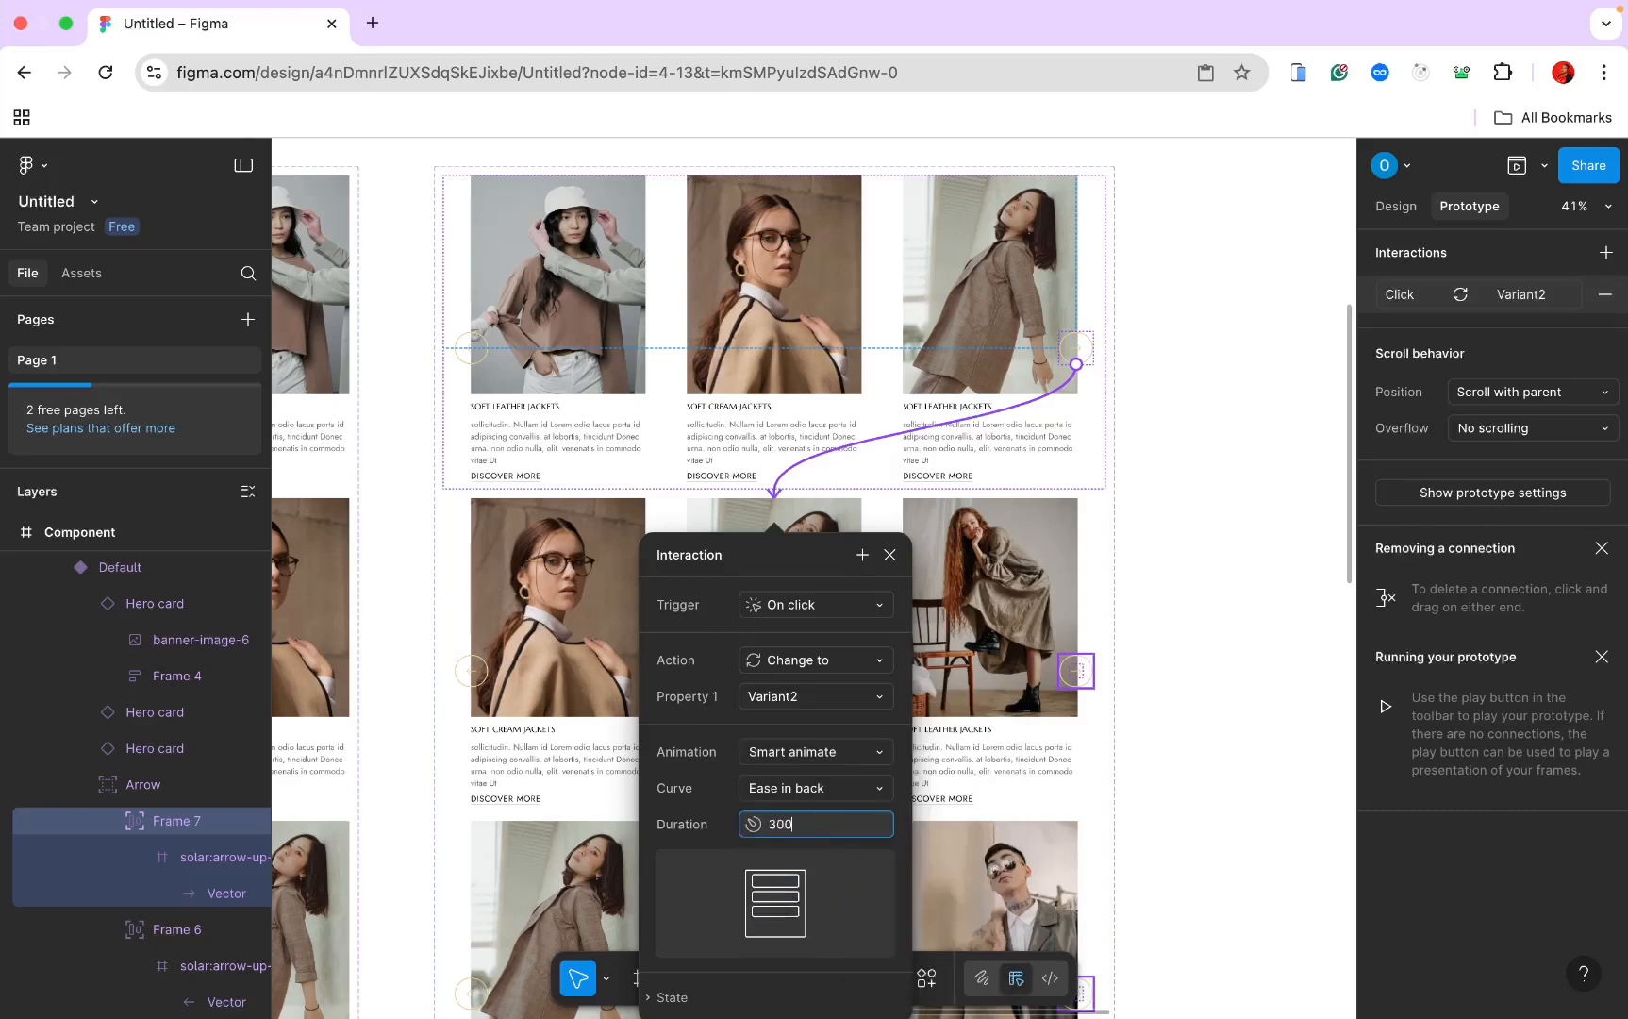
key(Return)
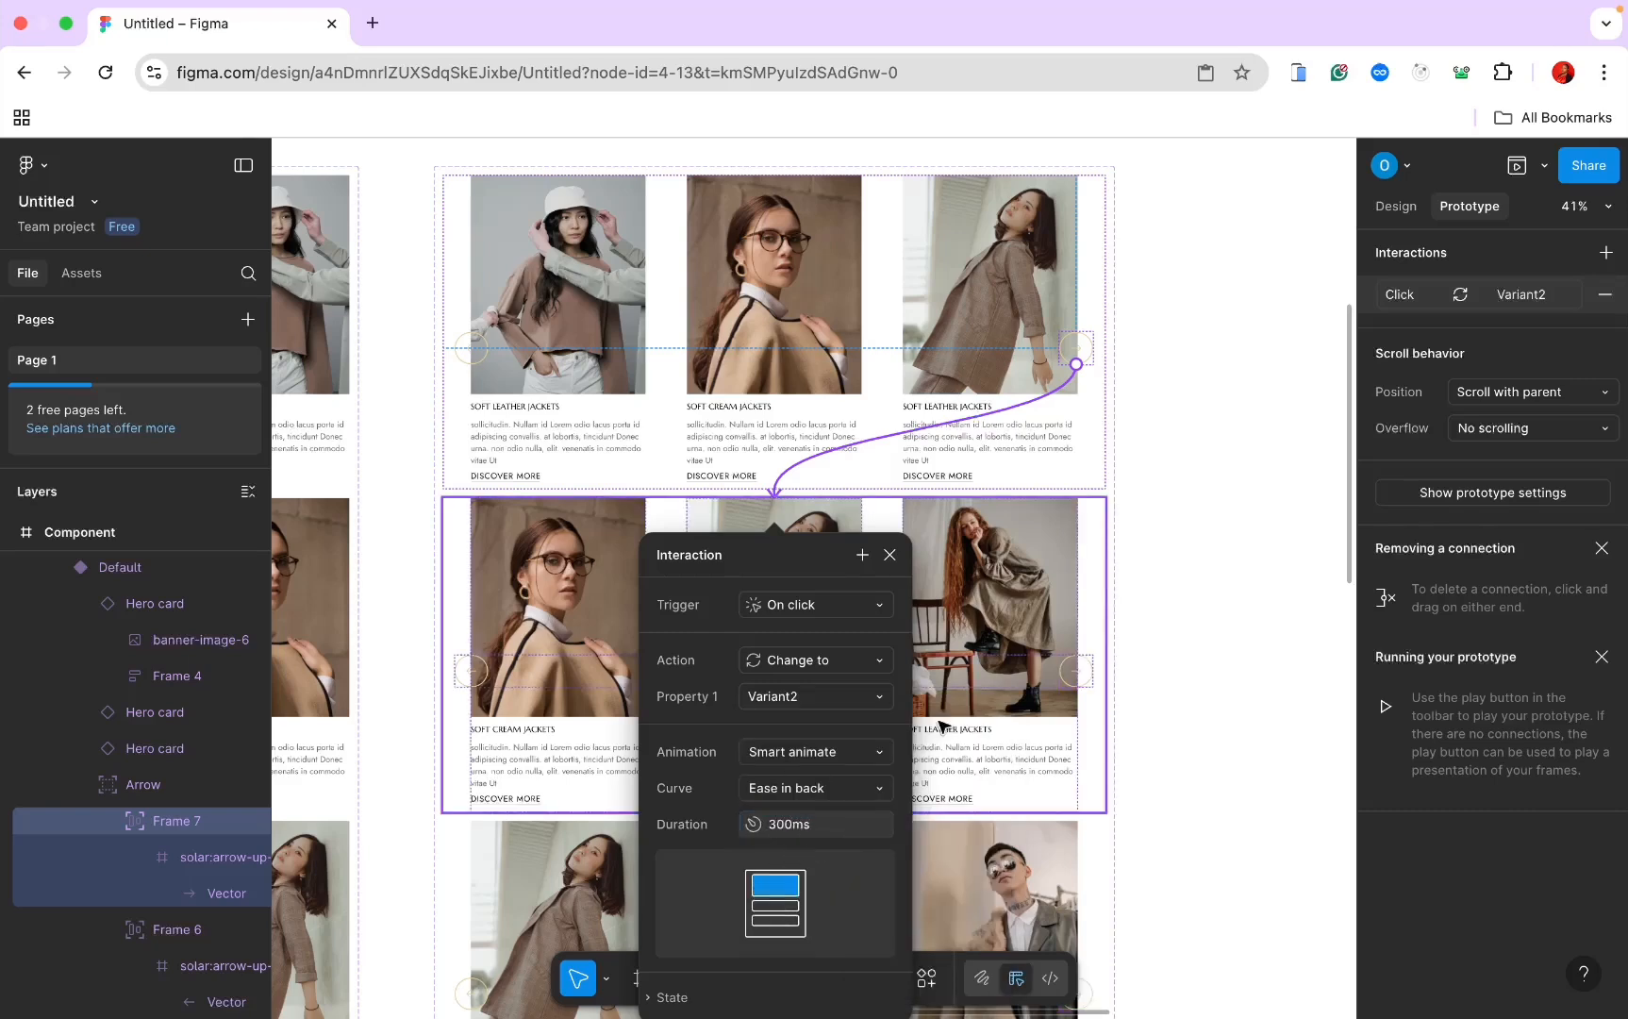
click(1210, 699)
Step: Link Variant2's right arrow to switch to Variant3
scroll(1196, 695, down, 5)
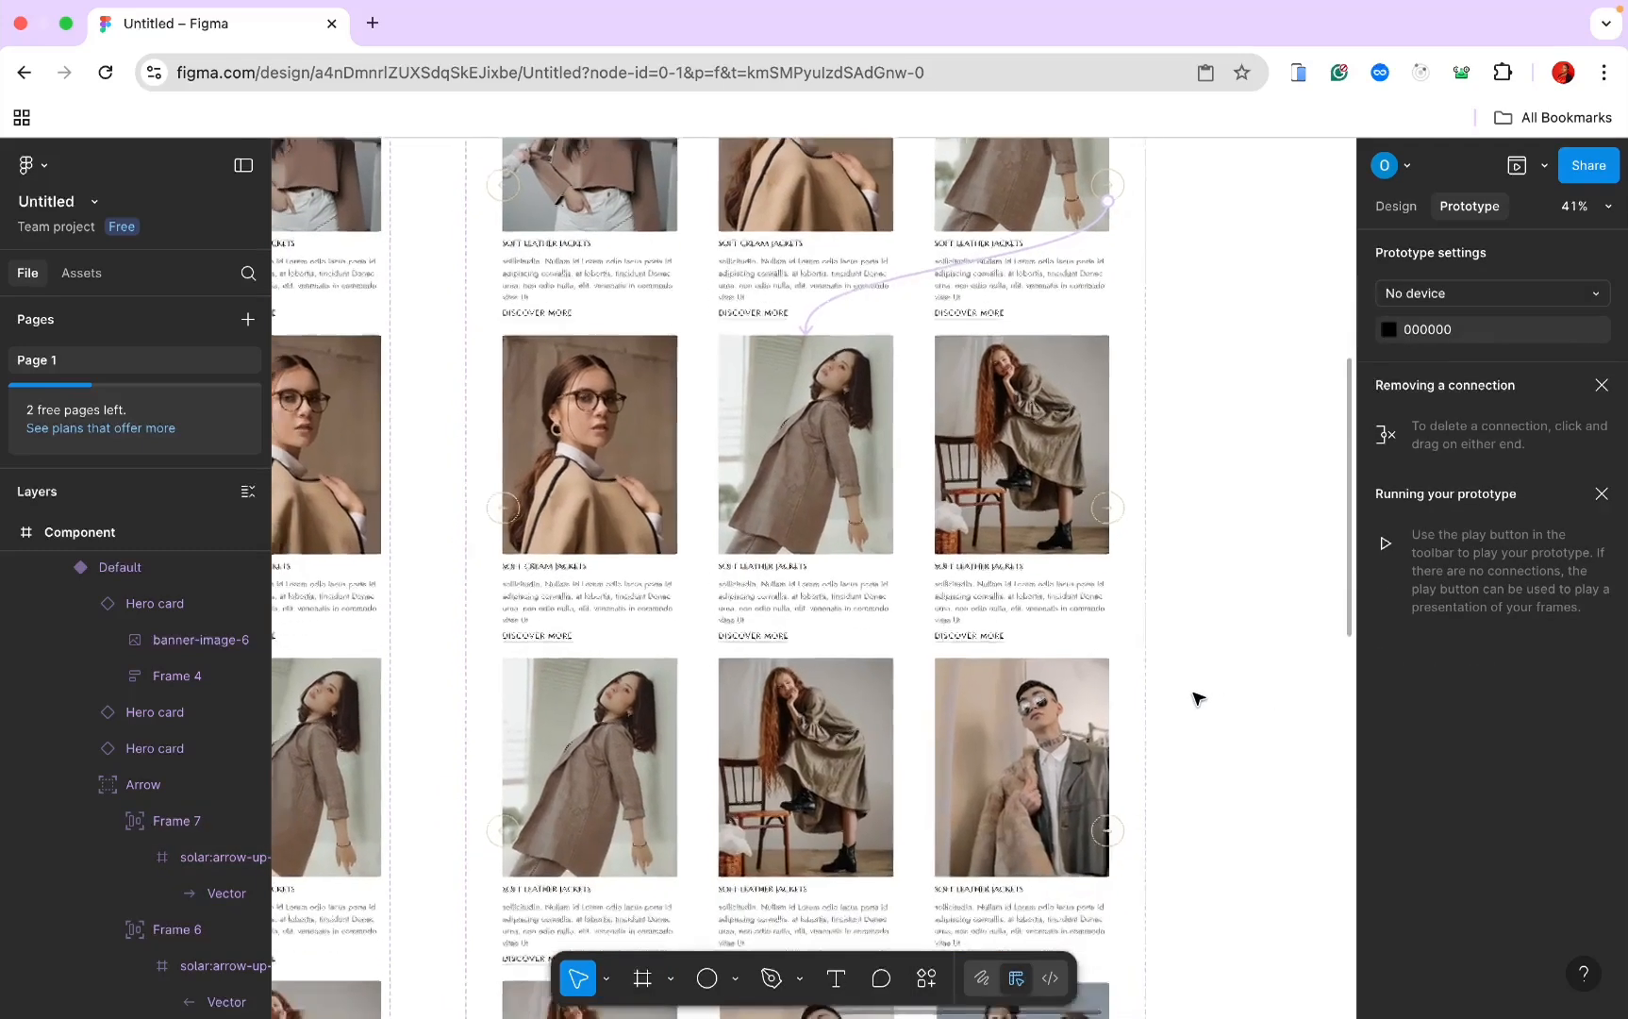
click(1113, 515)
double_click(1114, 500)
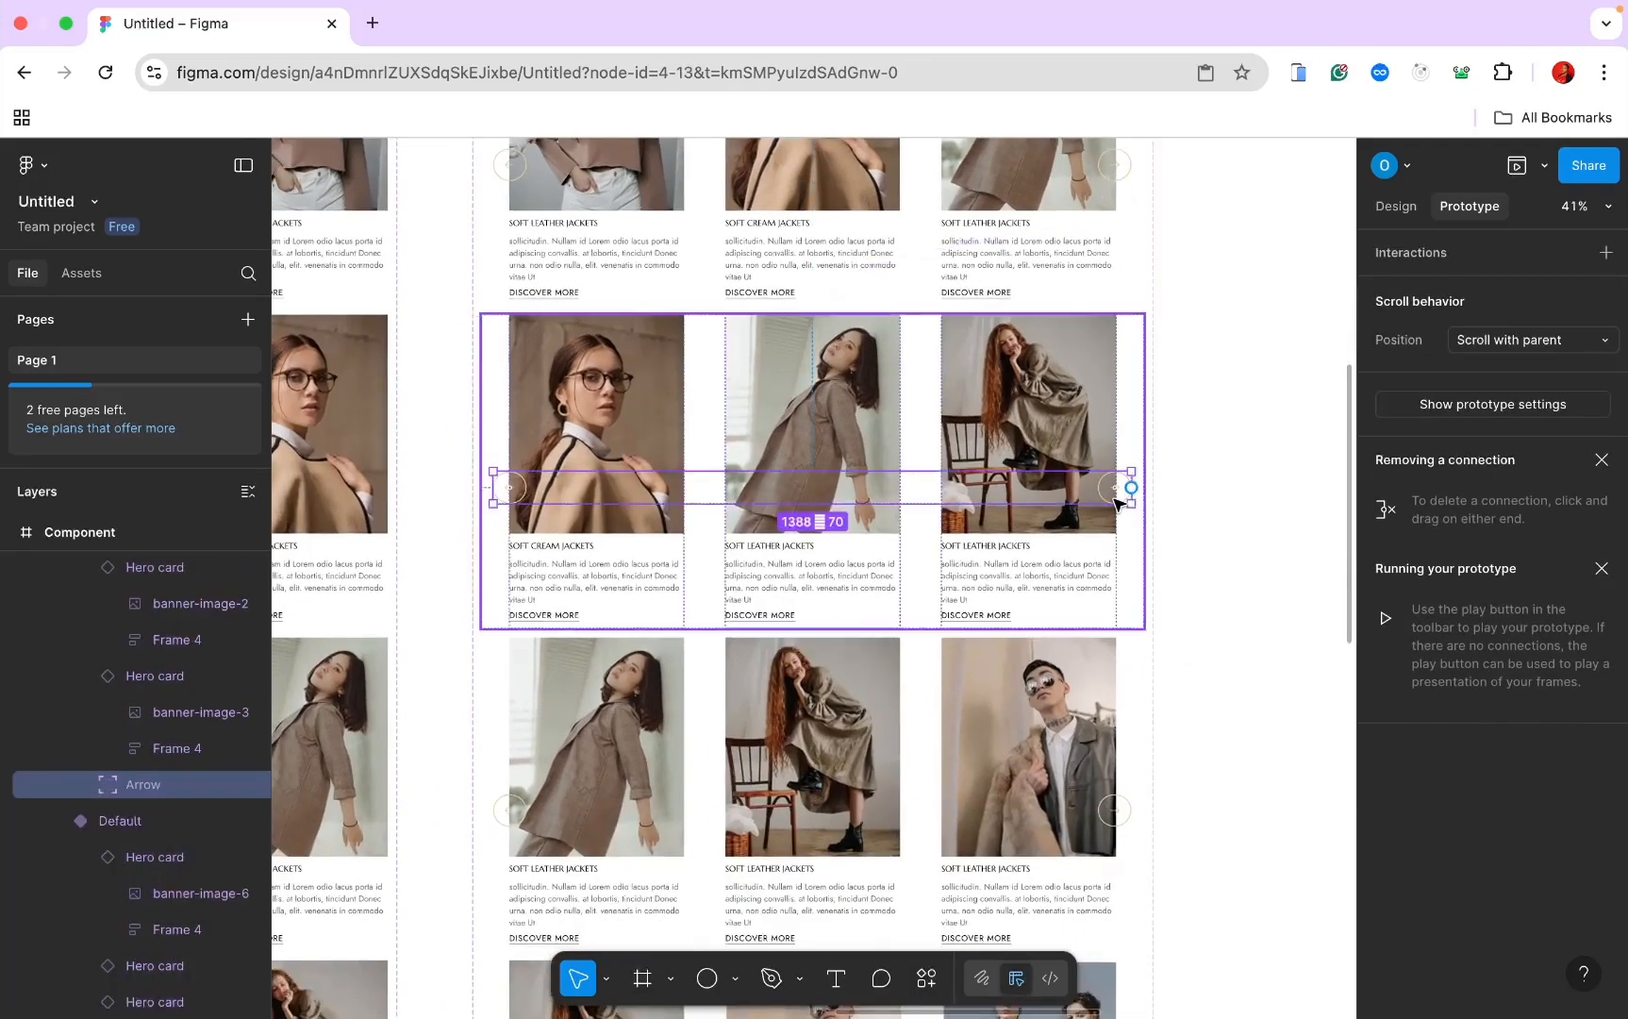
double_click(1114, 500)
drag(1114, 503, 840, 653)
scroll(843, 654, down, 3)
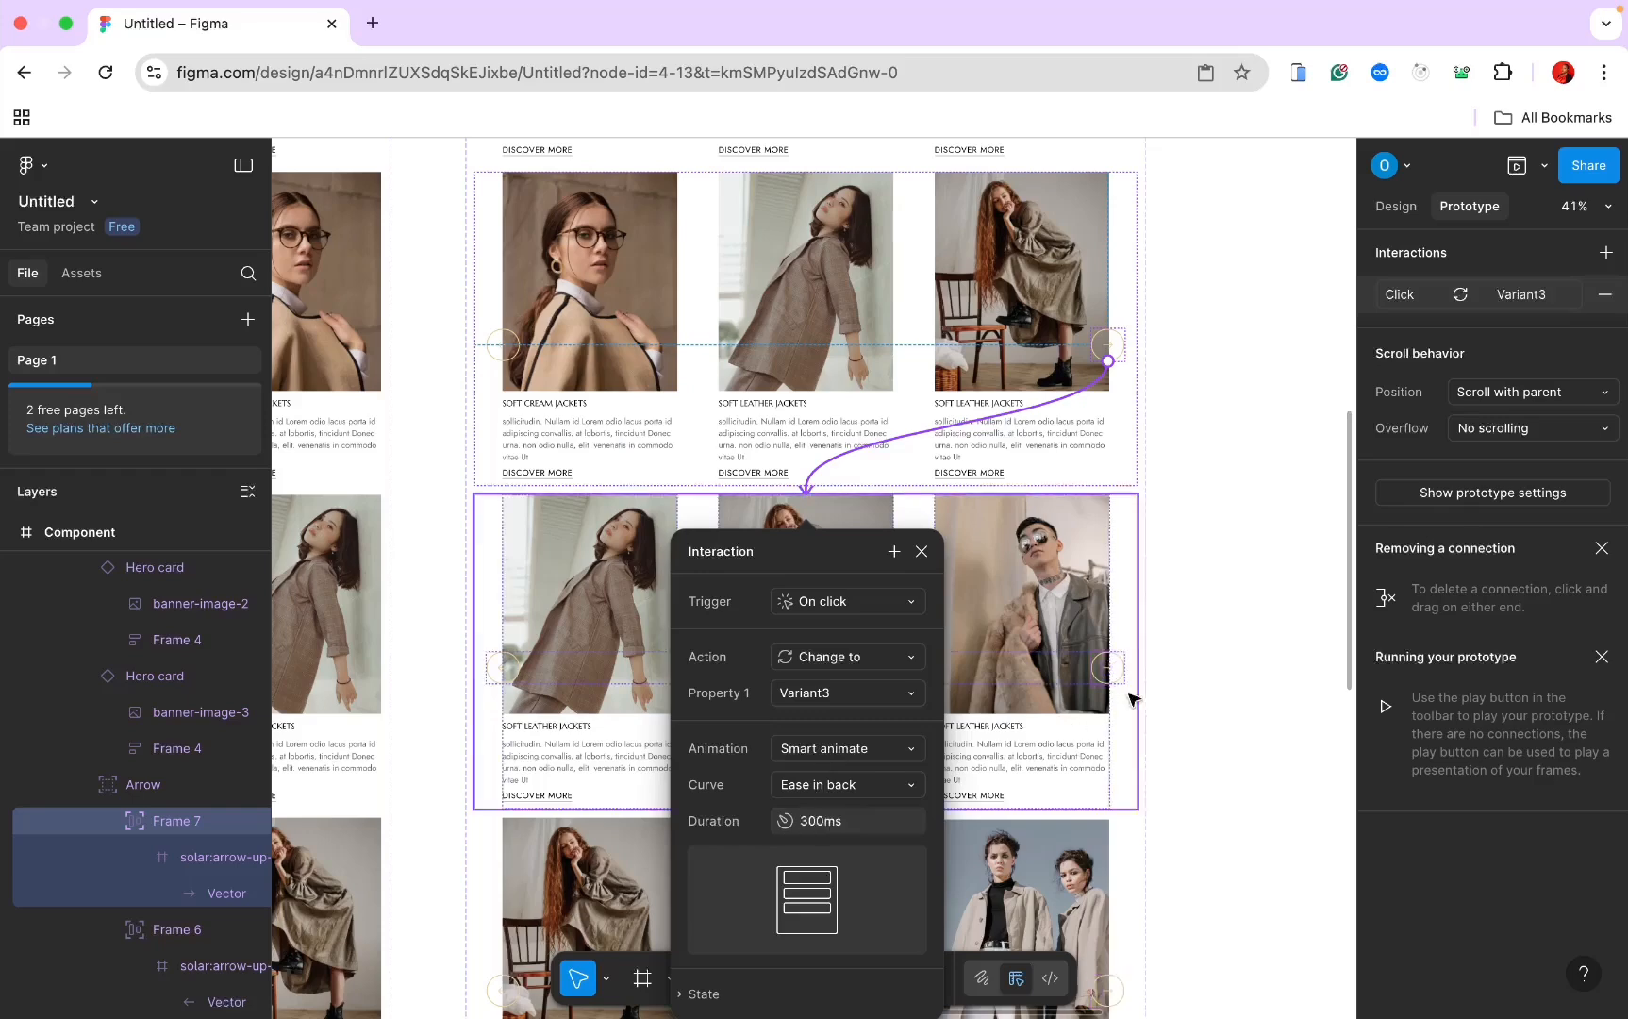
click(1196, 679)
Step: Link Variant3's right arrow to switch to Variant4
scroll(1196, 679, down, 4)
click(1162, 467)
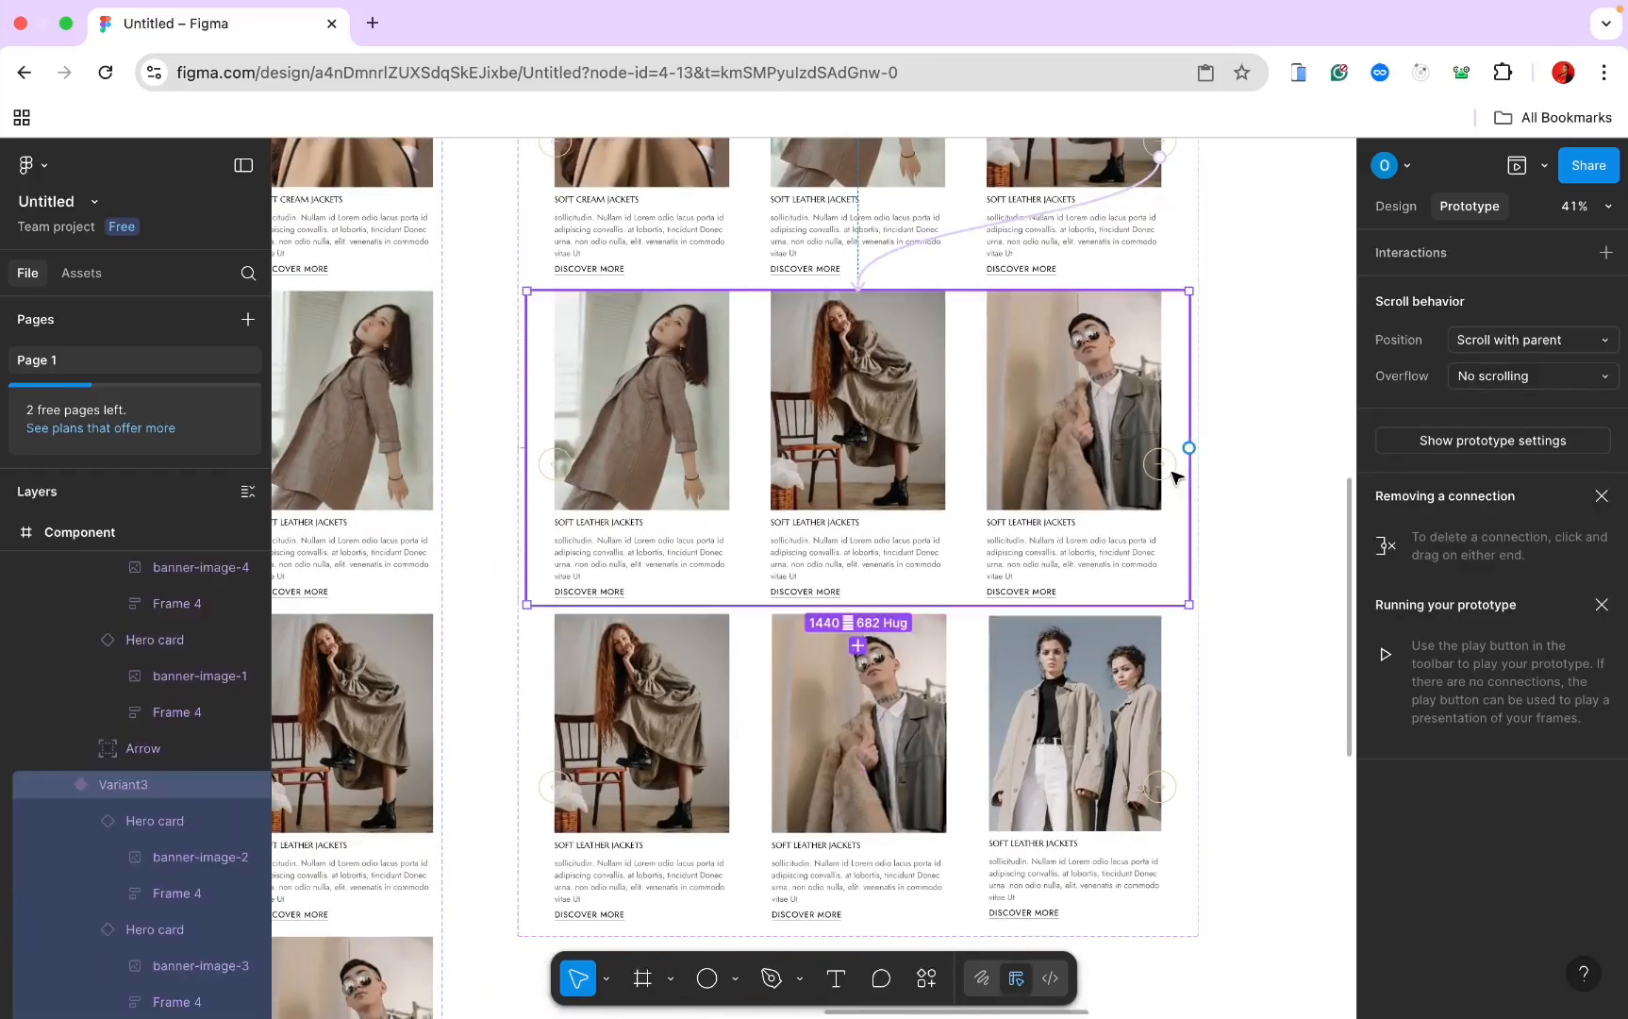
click(1161, 470)
click(1159, 474)
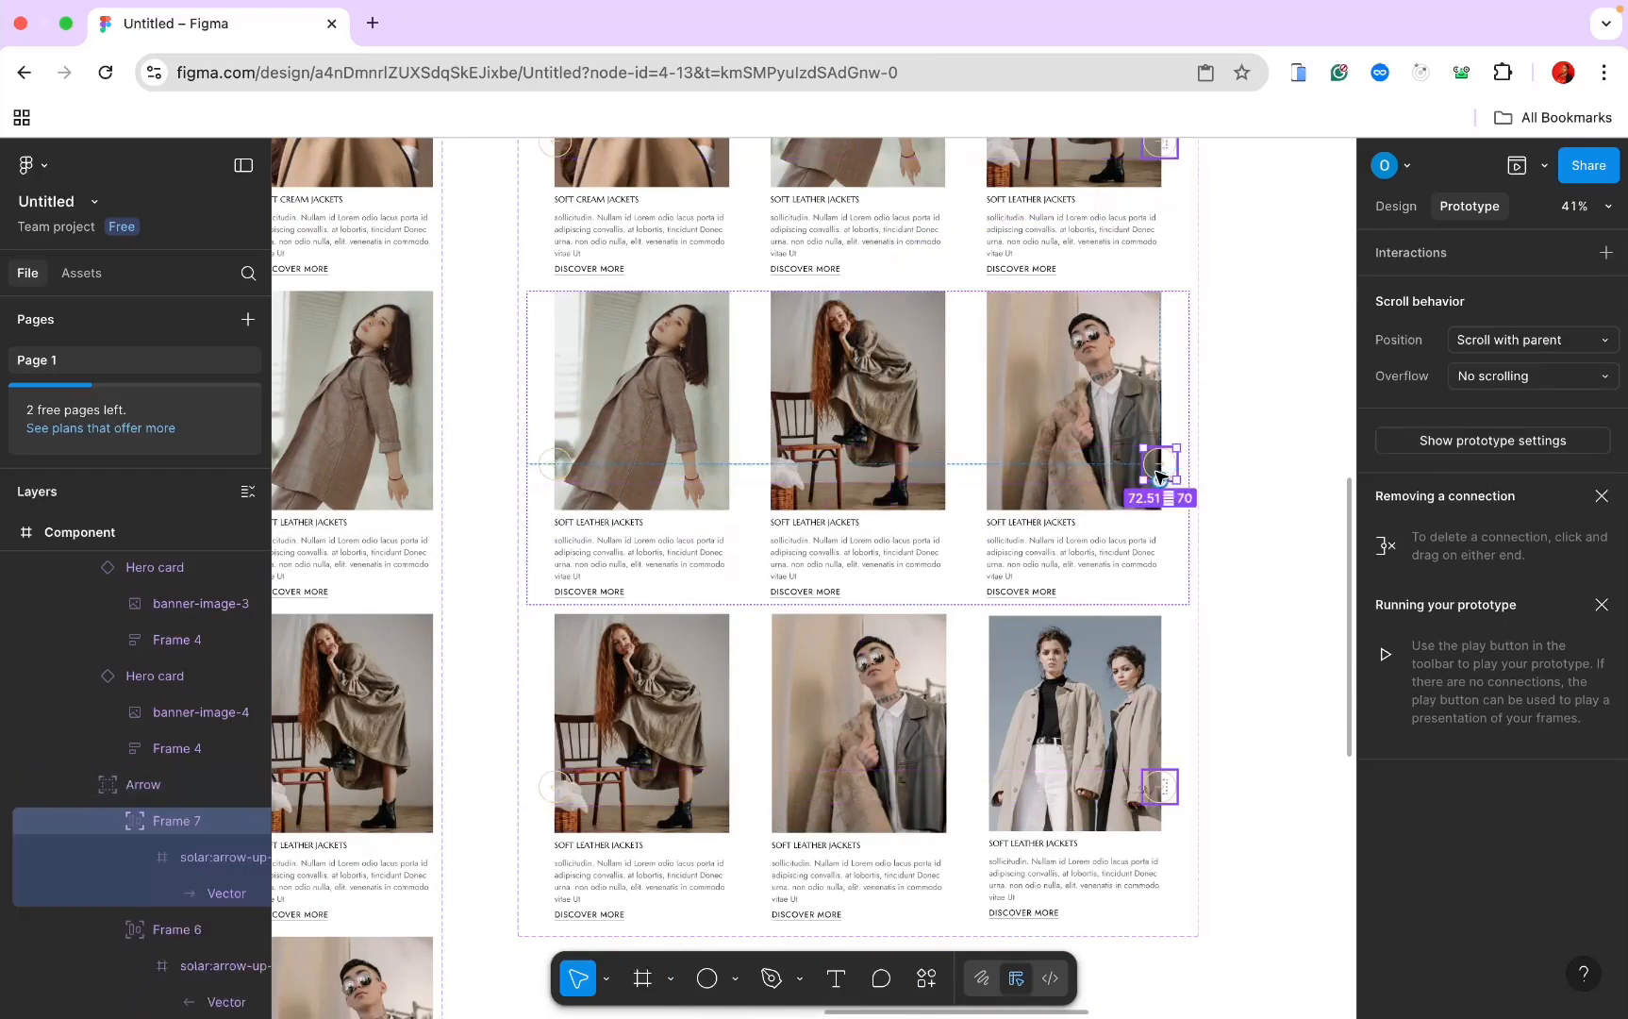
drag(1160, 480, 923, 657)
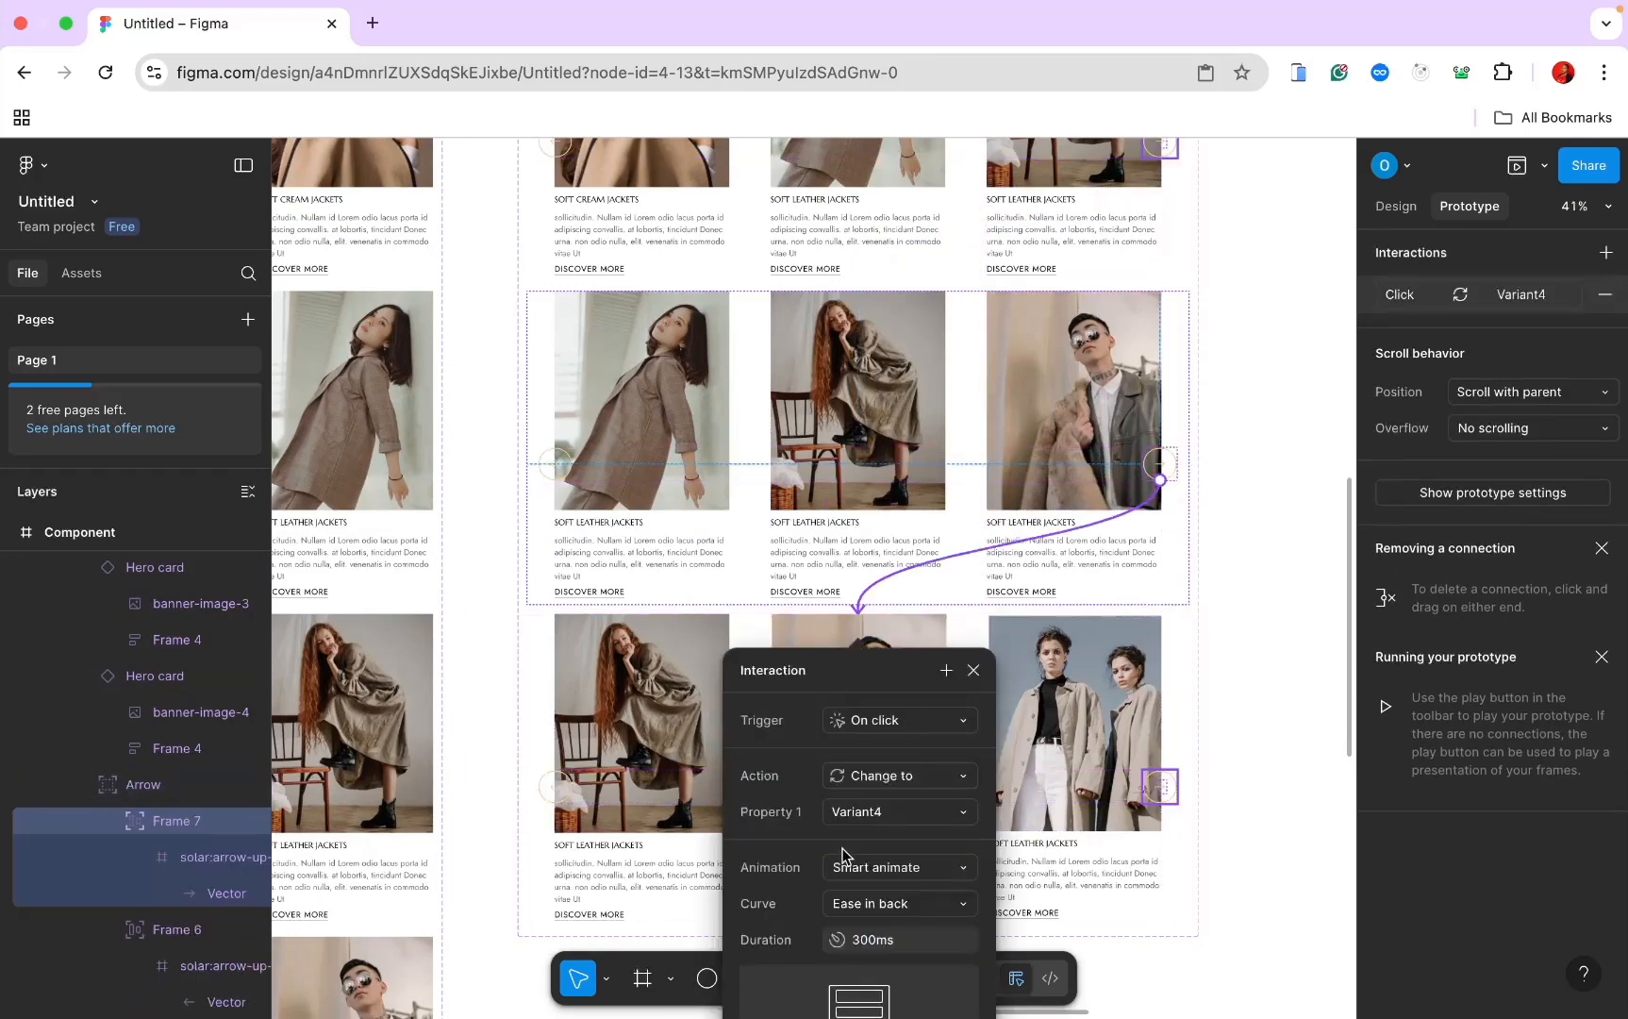
click(1217, 767)
Step: Link Variant4's right arrow back to Default so the carousel loops
scroll(1217, 765, down, 3)
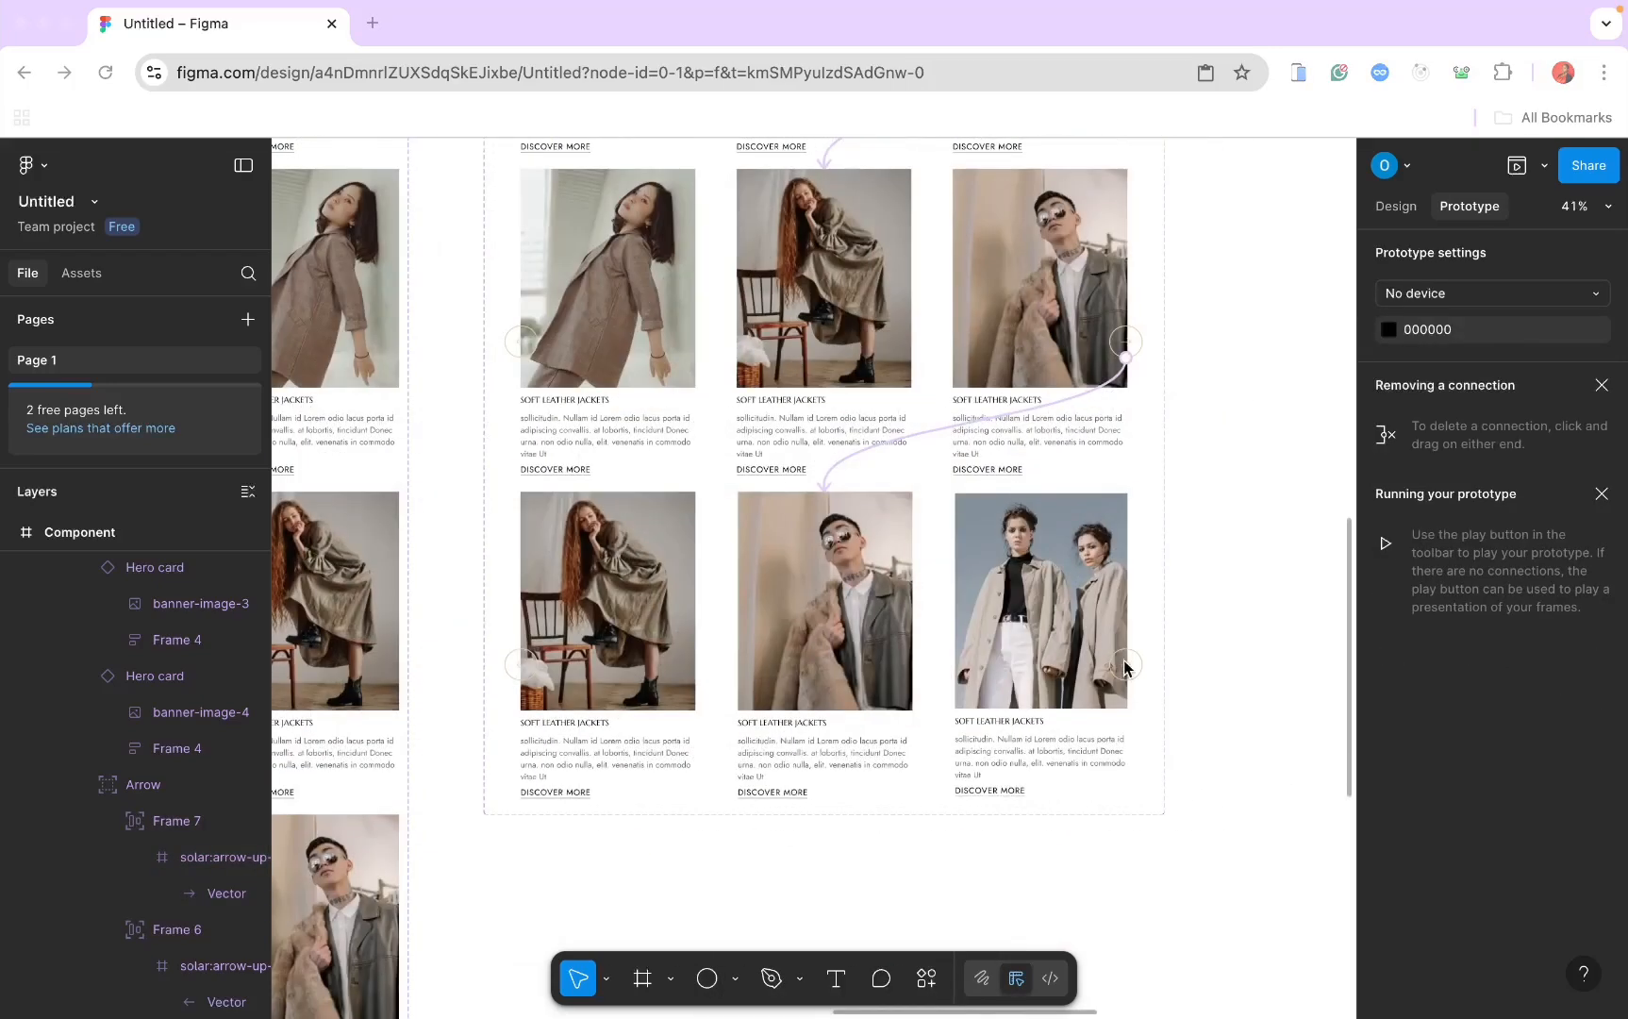
click(1129, 668)
click(1127, 666)
click(1127, 666)
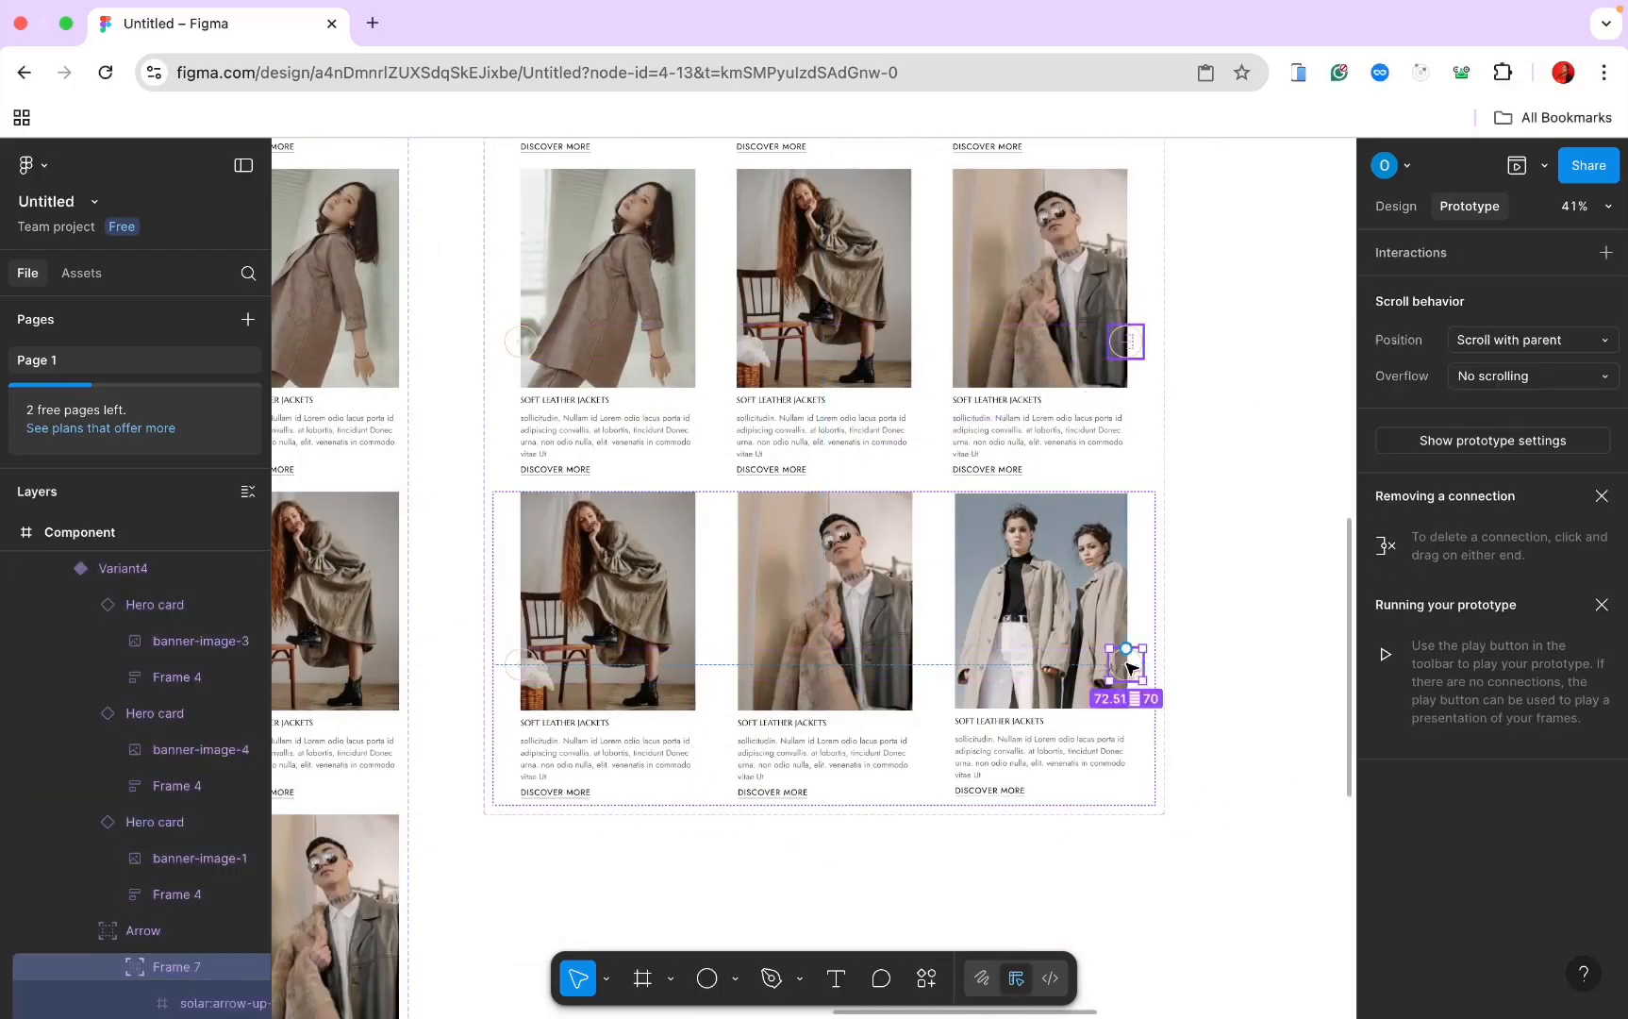
scroll(1126, 669, down, 5)
scroll(1123, 676, down, 5)
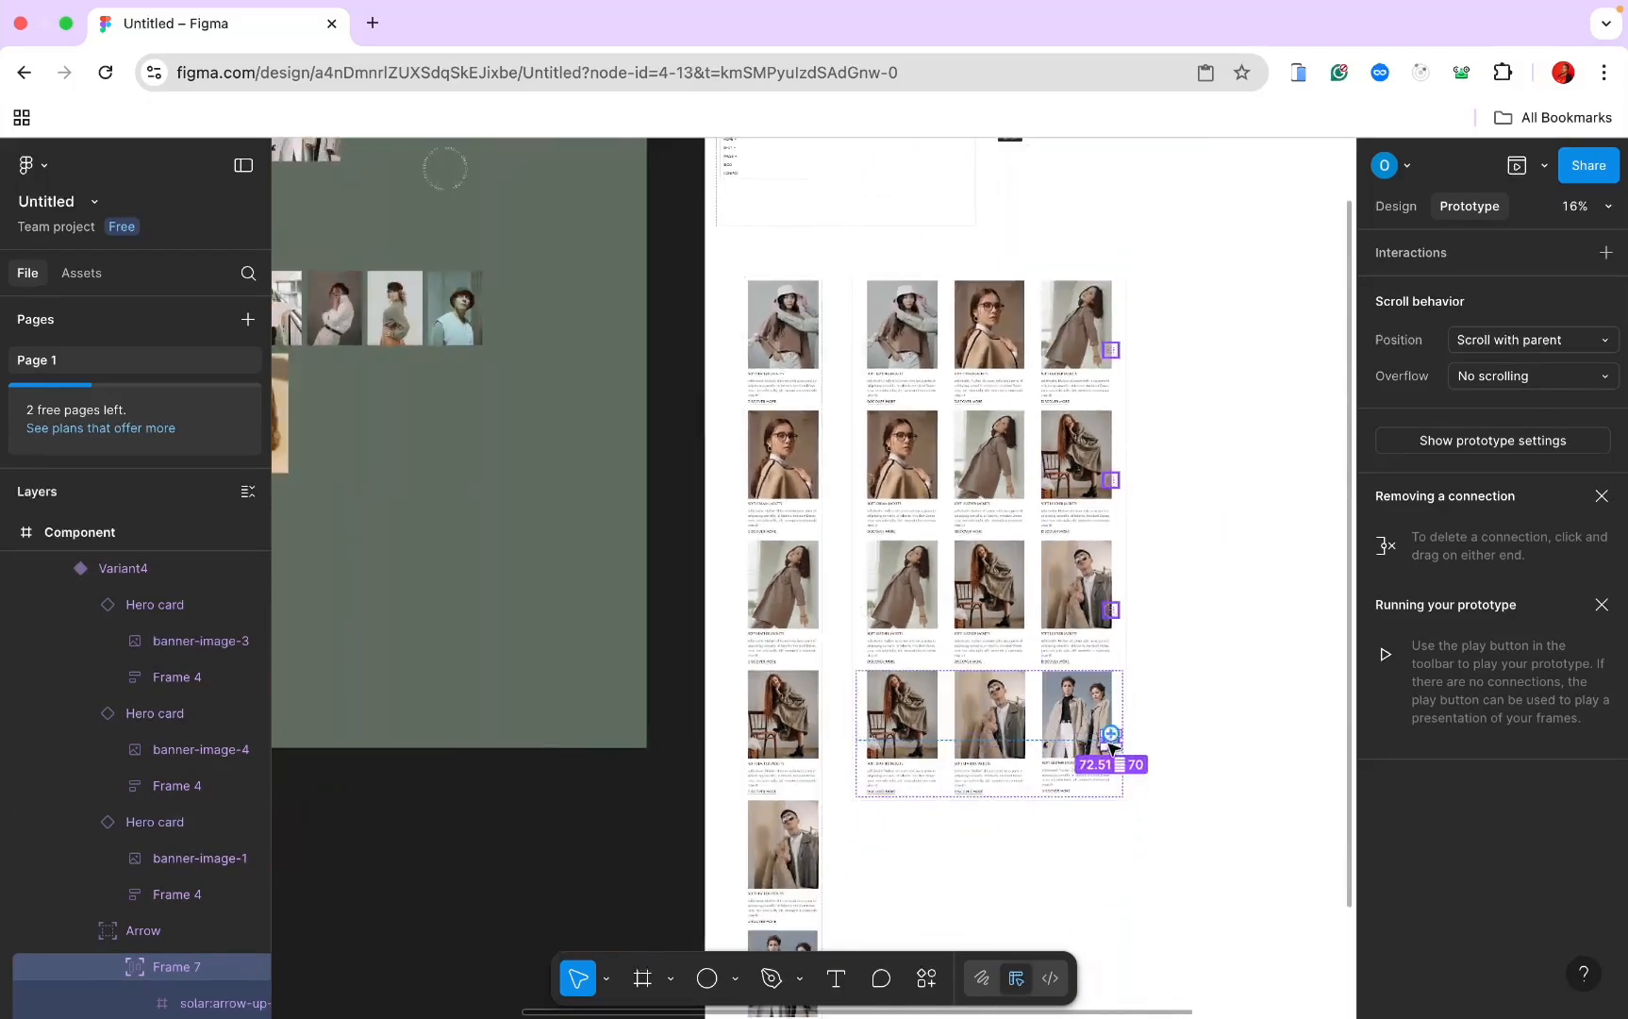
drag(1099, 721, 1028, 383)
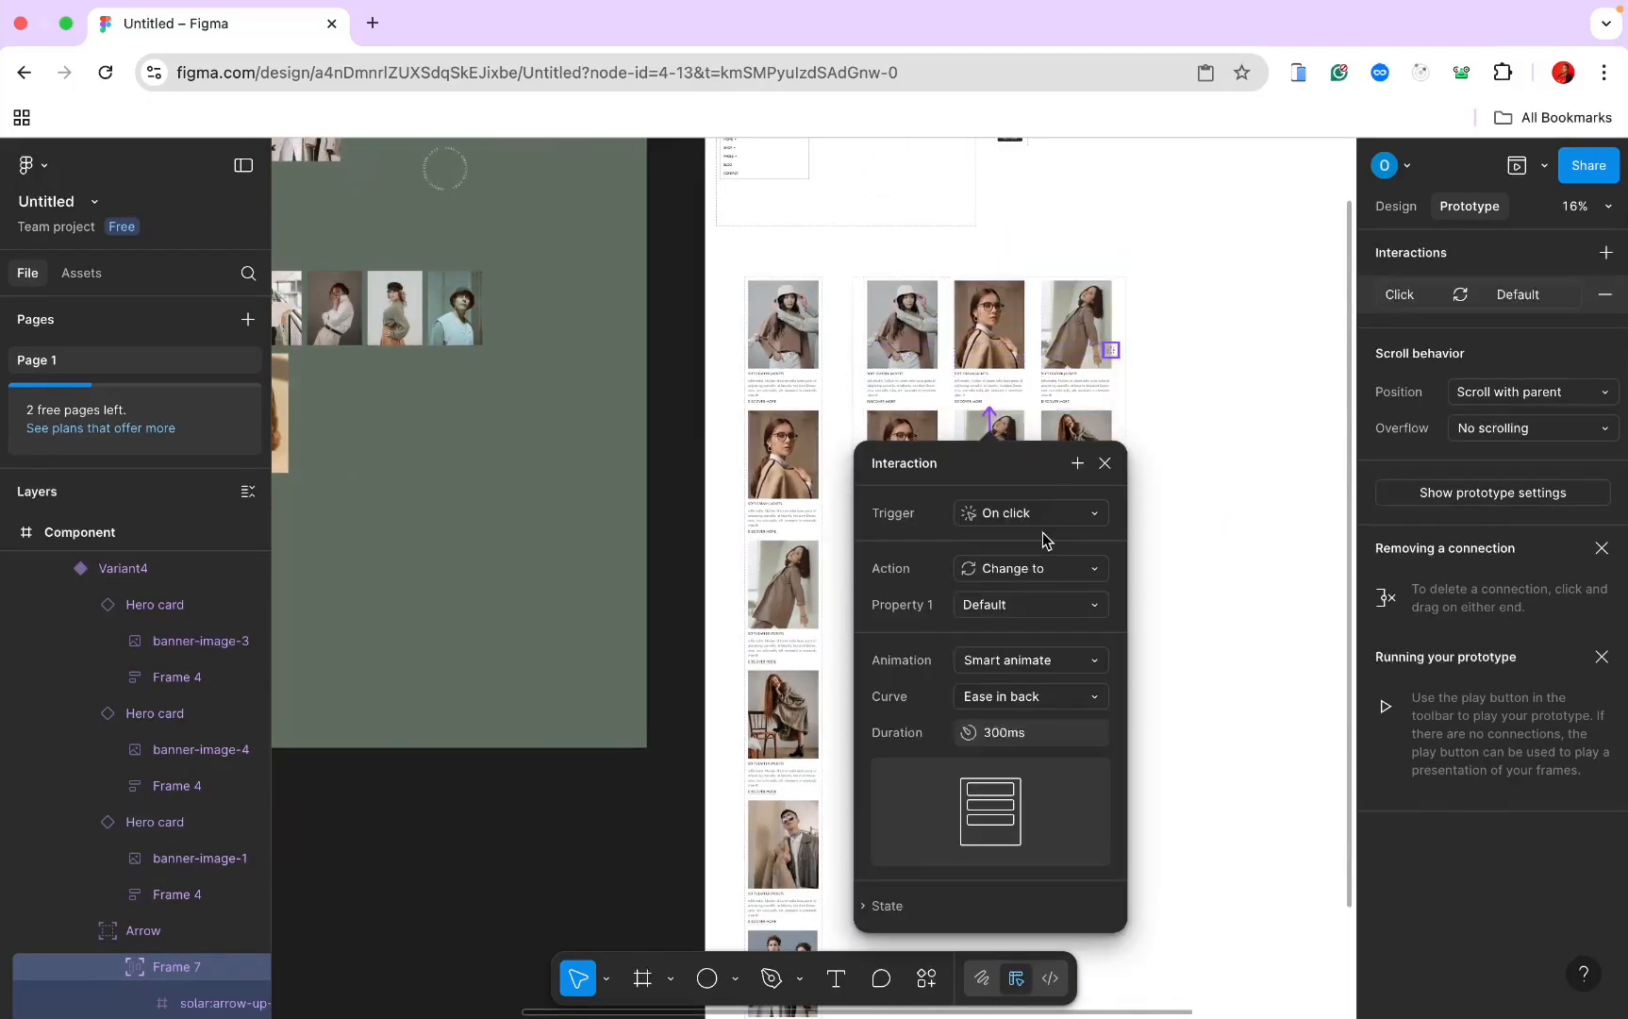
click(1144, 582)
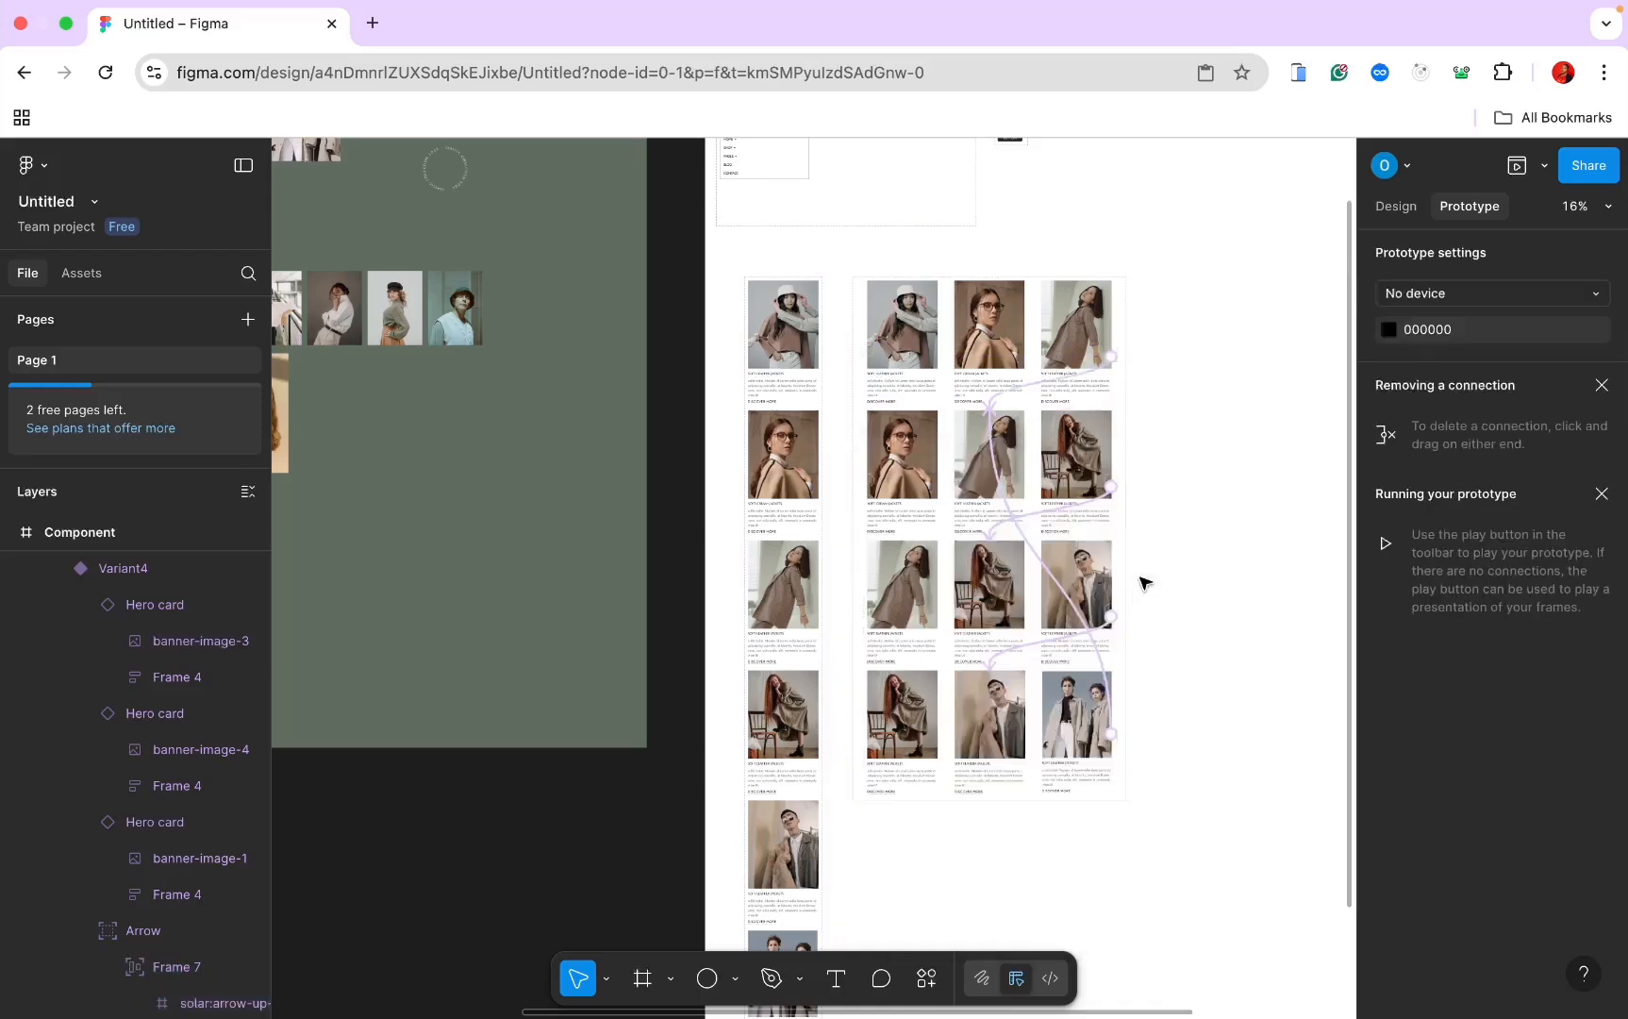
Step: Link the Default variant's left arrow to Variant2, and Variant2's left arrow to another variant
scroll(1132, 584, up, 3)
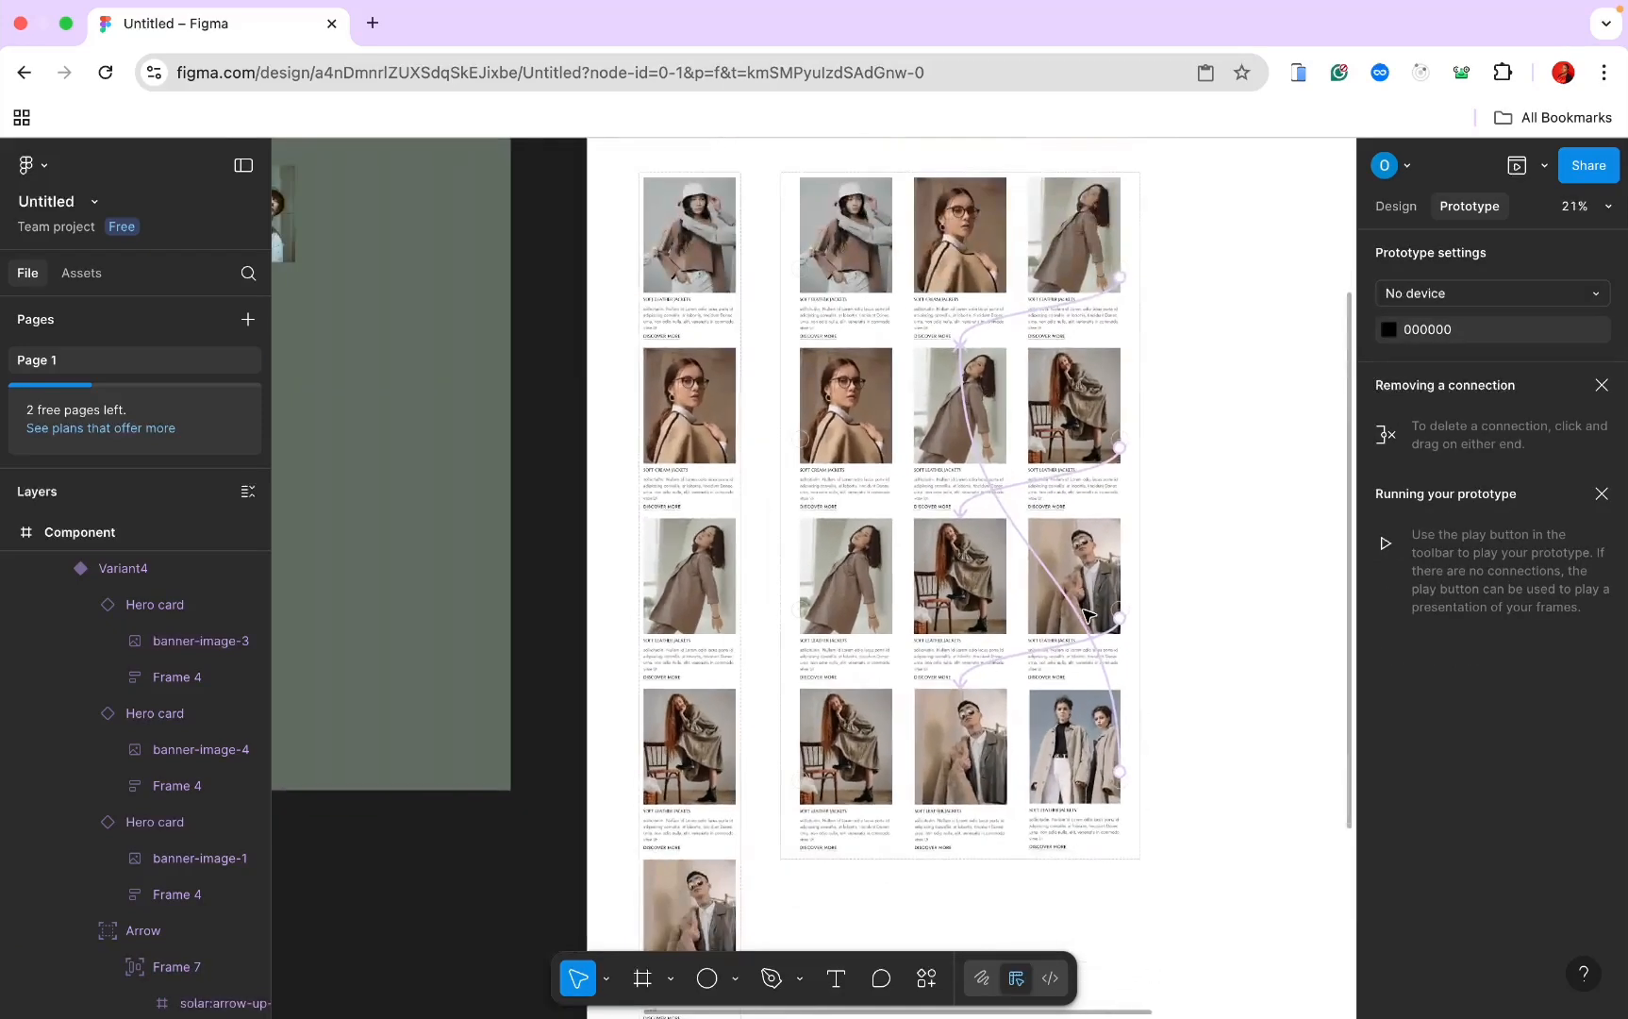
scroll(1084, 616, up, 5)
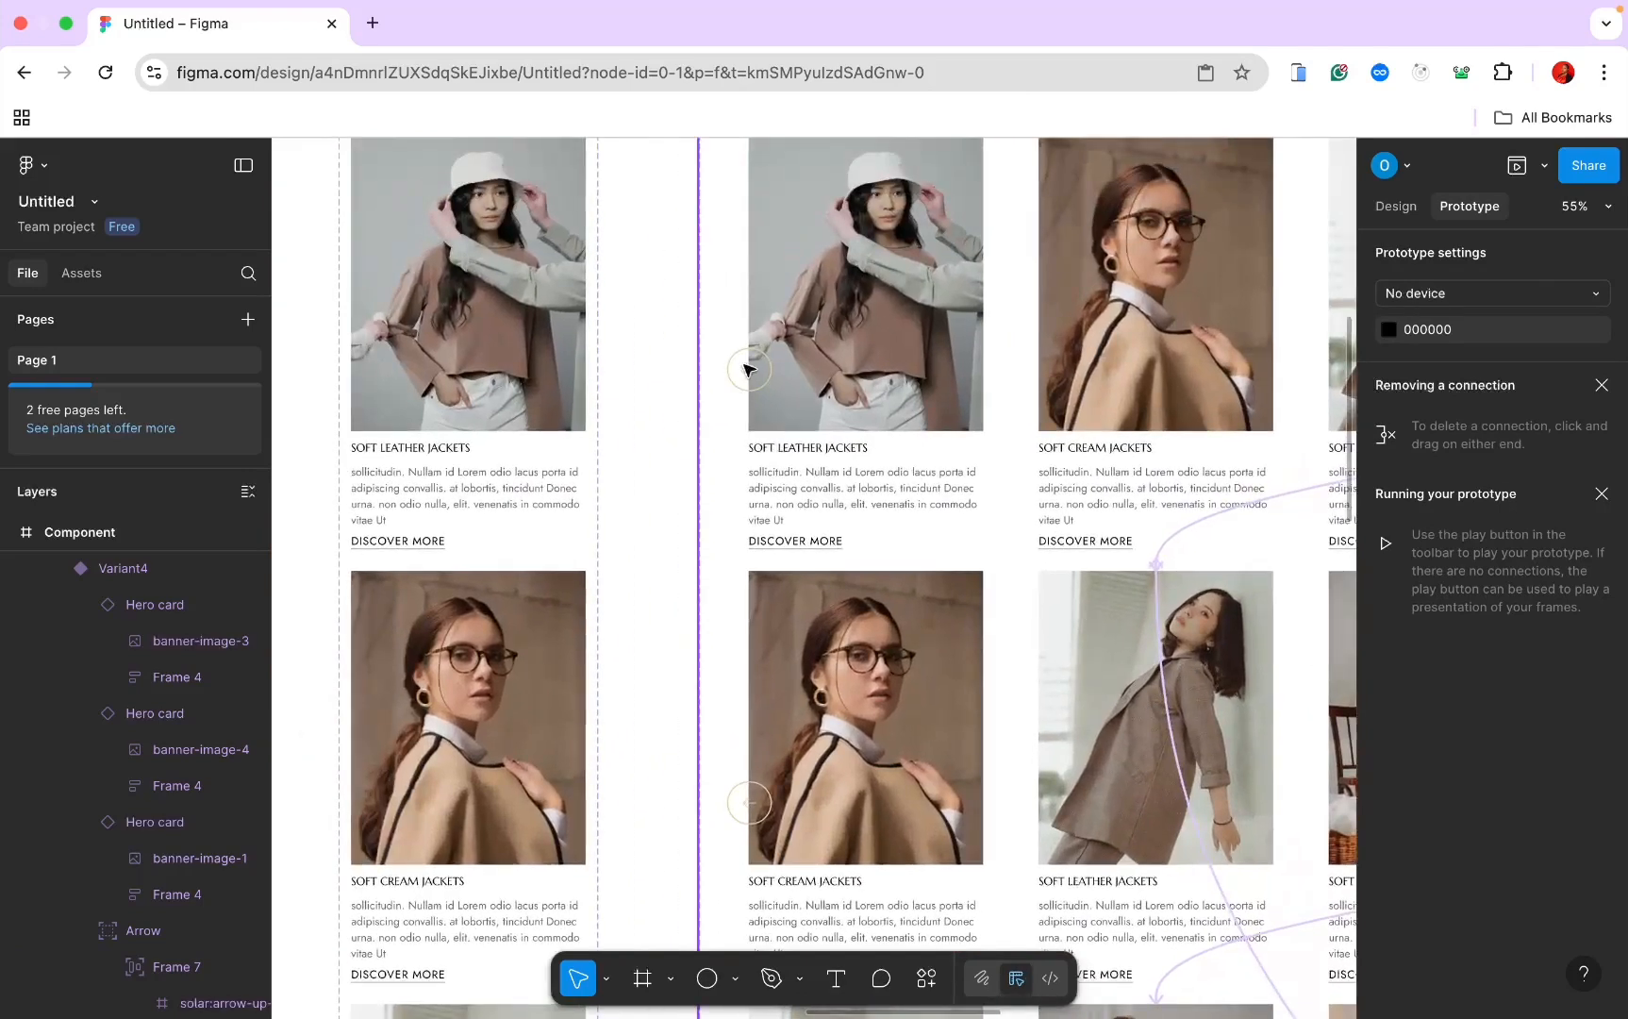
click(750, 380)
click(750, 381)
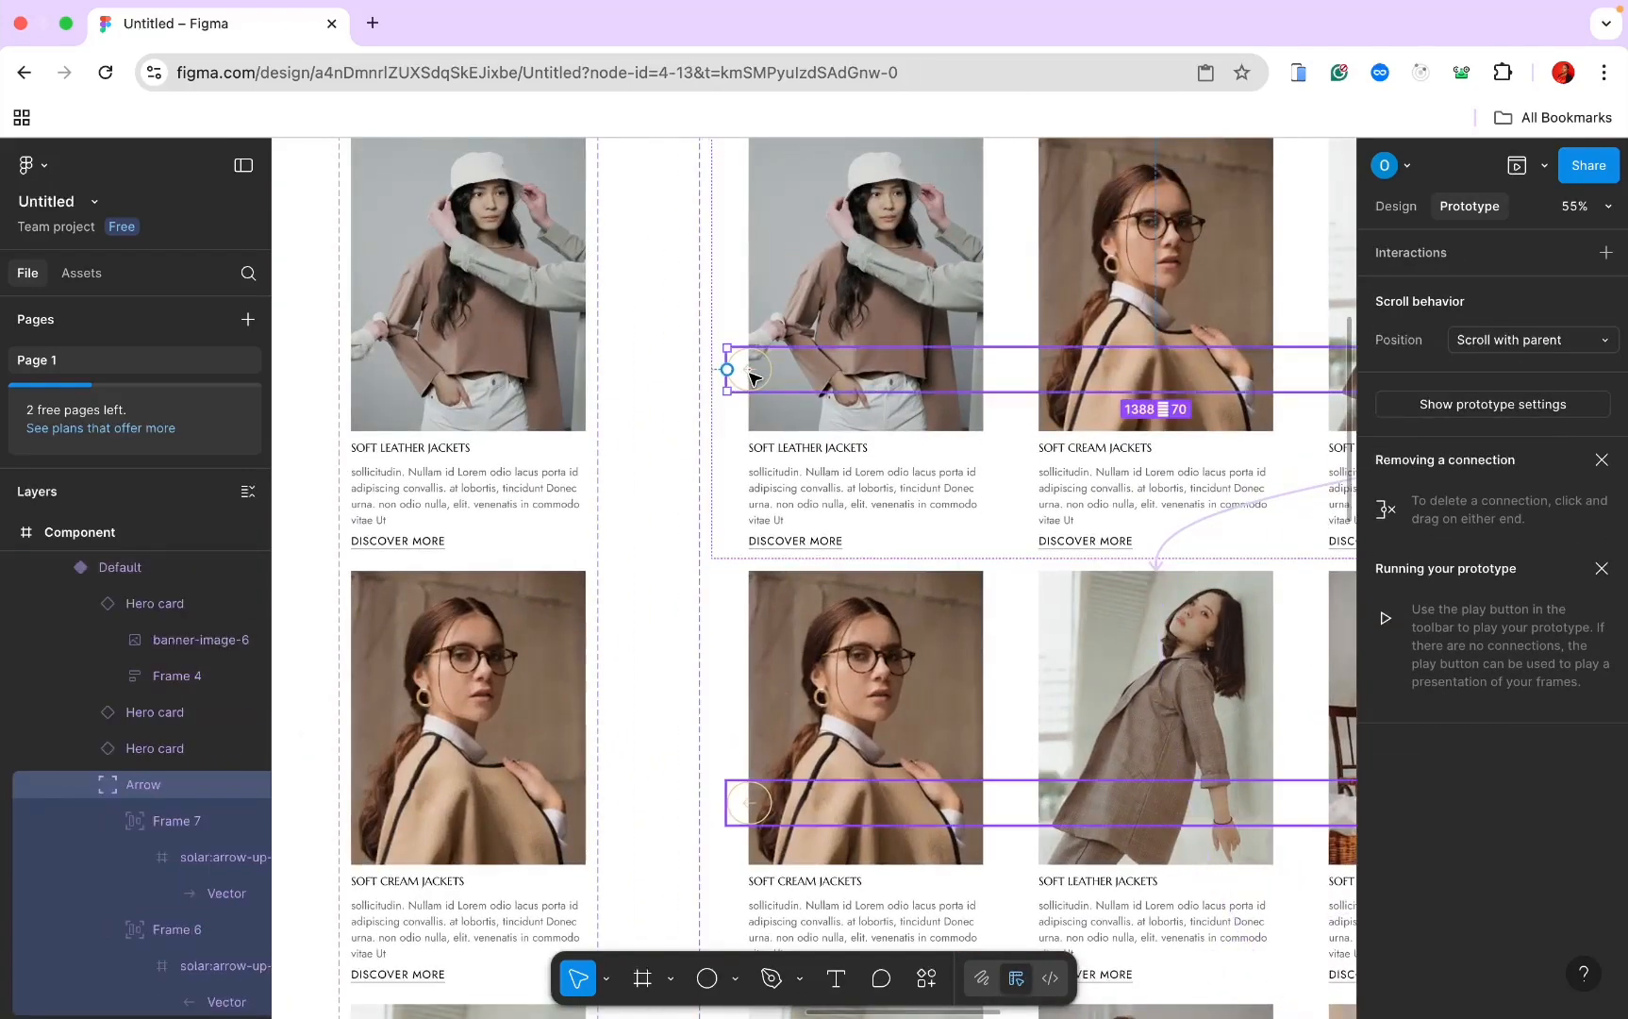
click(750, 378)
drag(771, 369, 923, 594)
scroll(923, 594, down, 3)
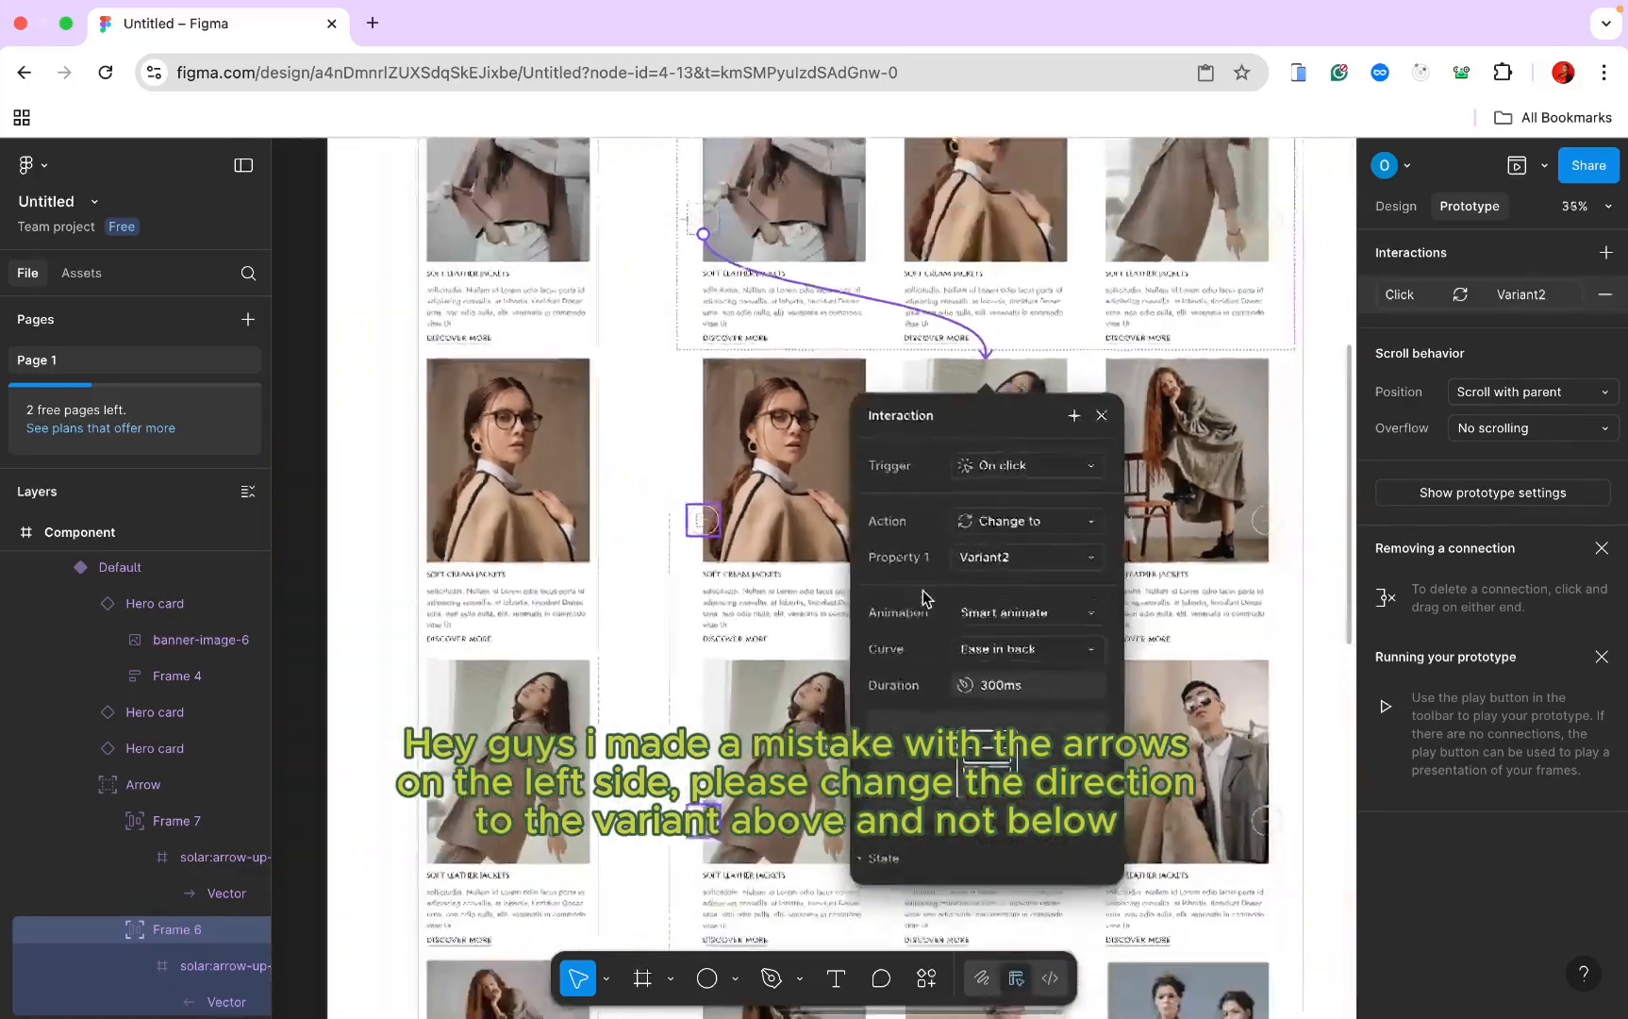
click(706, 526)
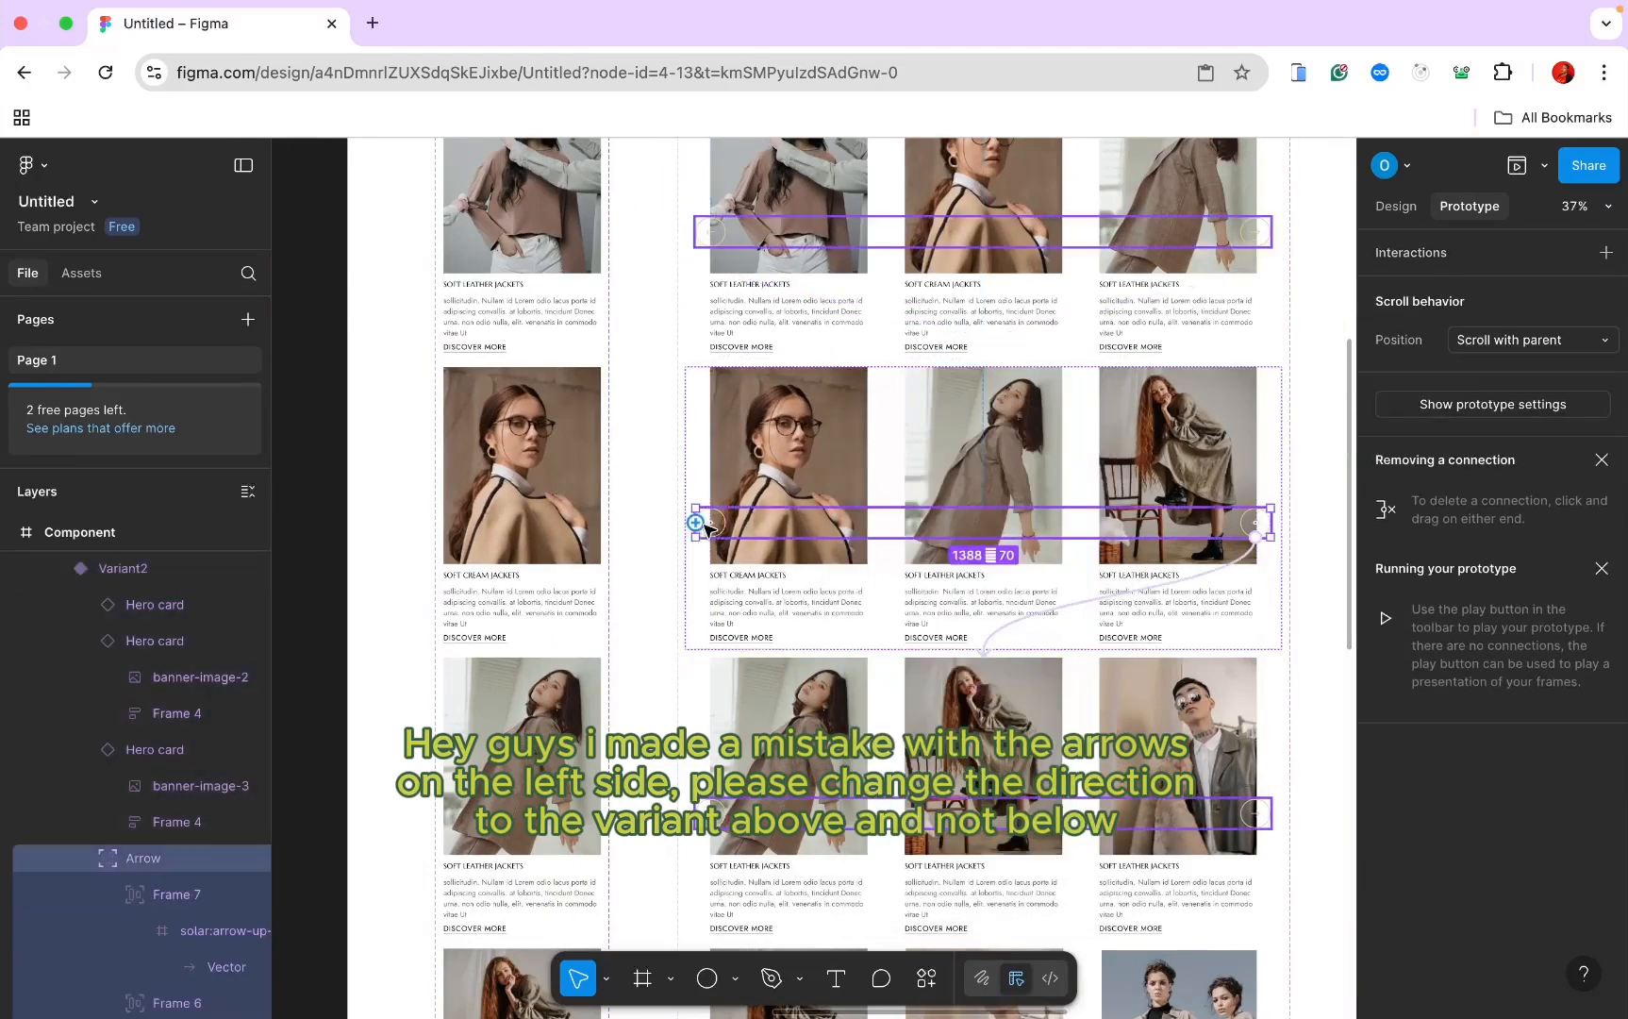
double_click(709, 526)
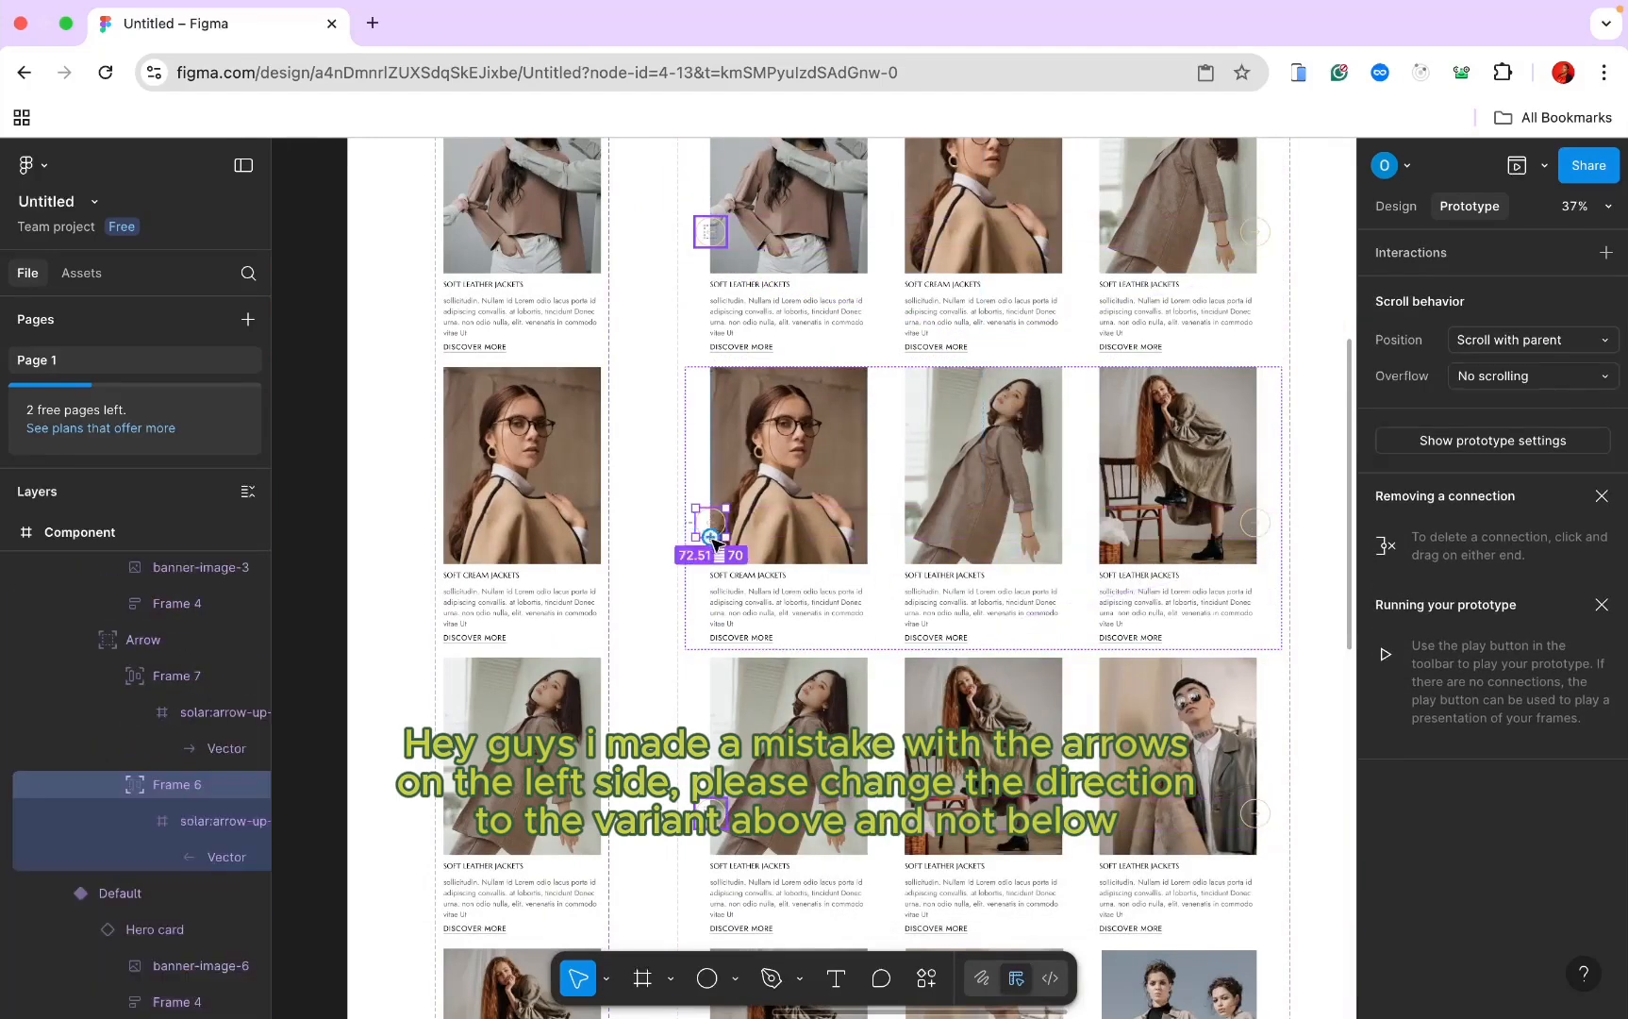
drag(714, 543, 839, 680)
Step: Link Variant3's left arrow to switch to Variant4
scroll(840, 679, down, 5)
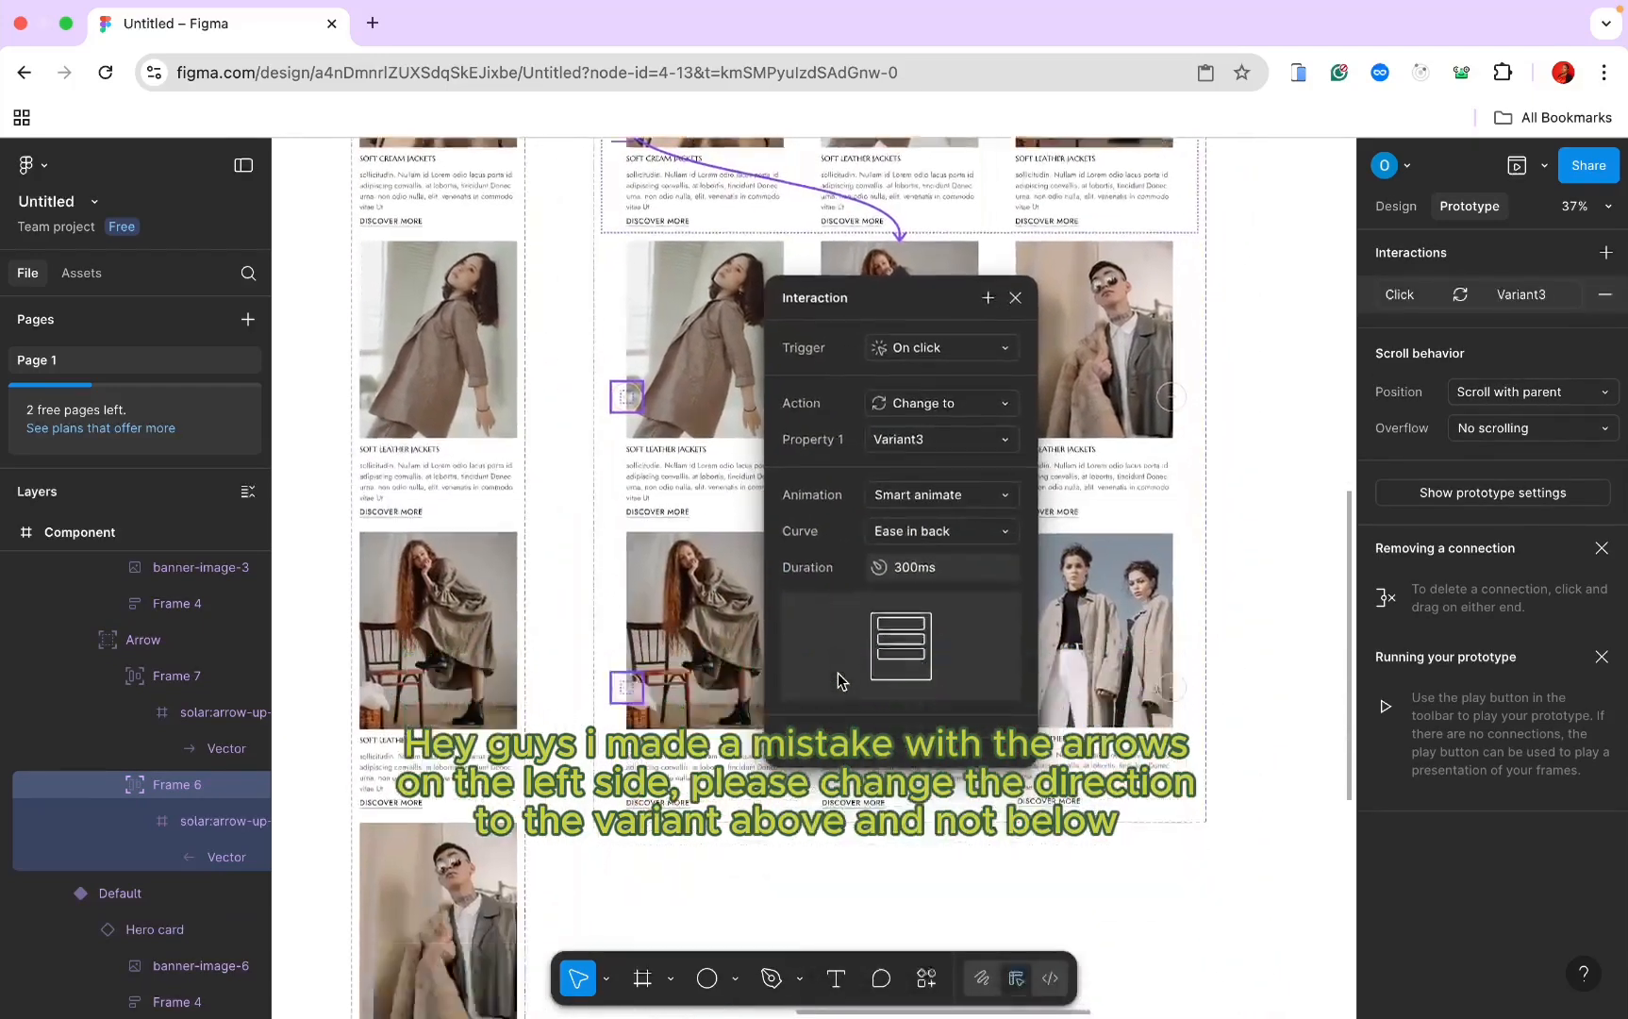
scroll(839, 674, down, 1)
scroll(839, 674, left, 1)
double_click(660, 376)
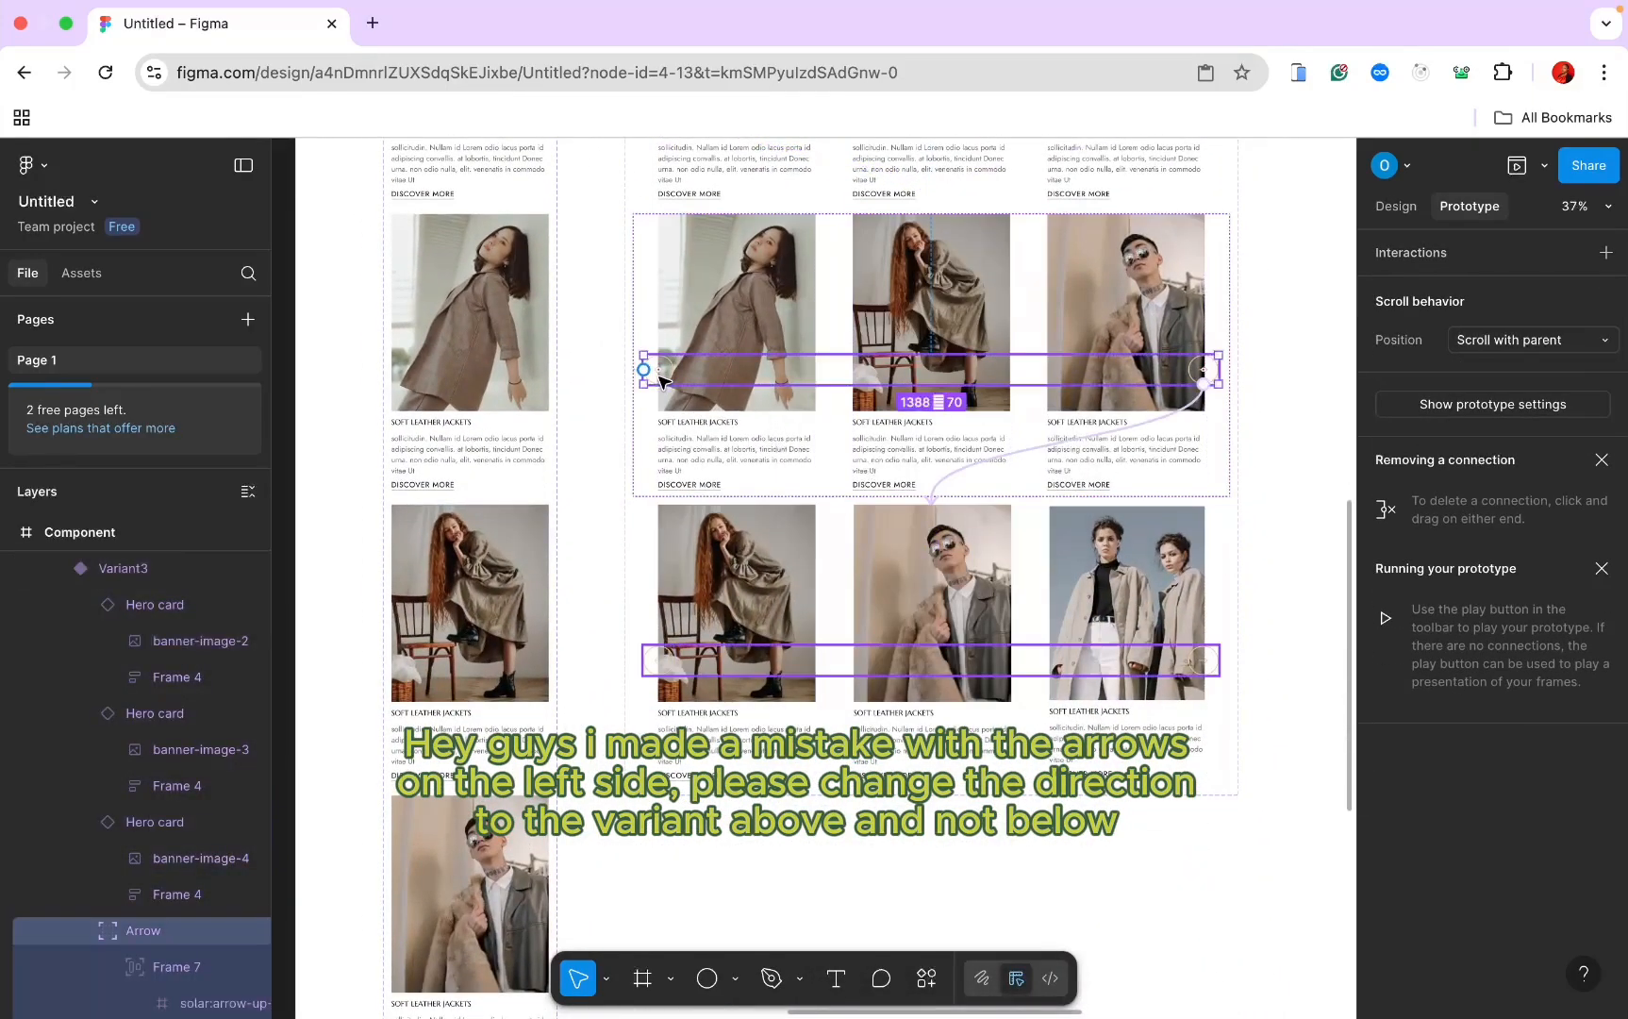
double_click(660, 377)
drag(664, 380, 795, 526)
Step: Link Variant4's left arrow back to Variant3
scroll(758, 533, down, 2)
scroll(758, 533, left, 2)
scroll(757, 533, left, 3)
scroll(757, 533, up, 1)
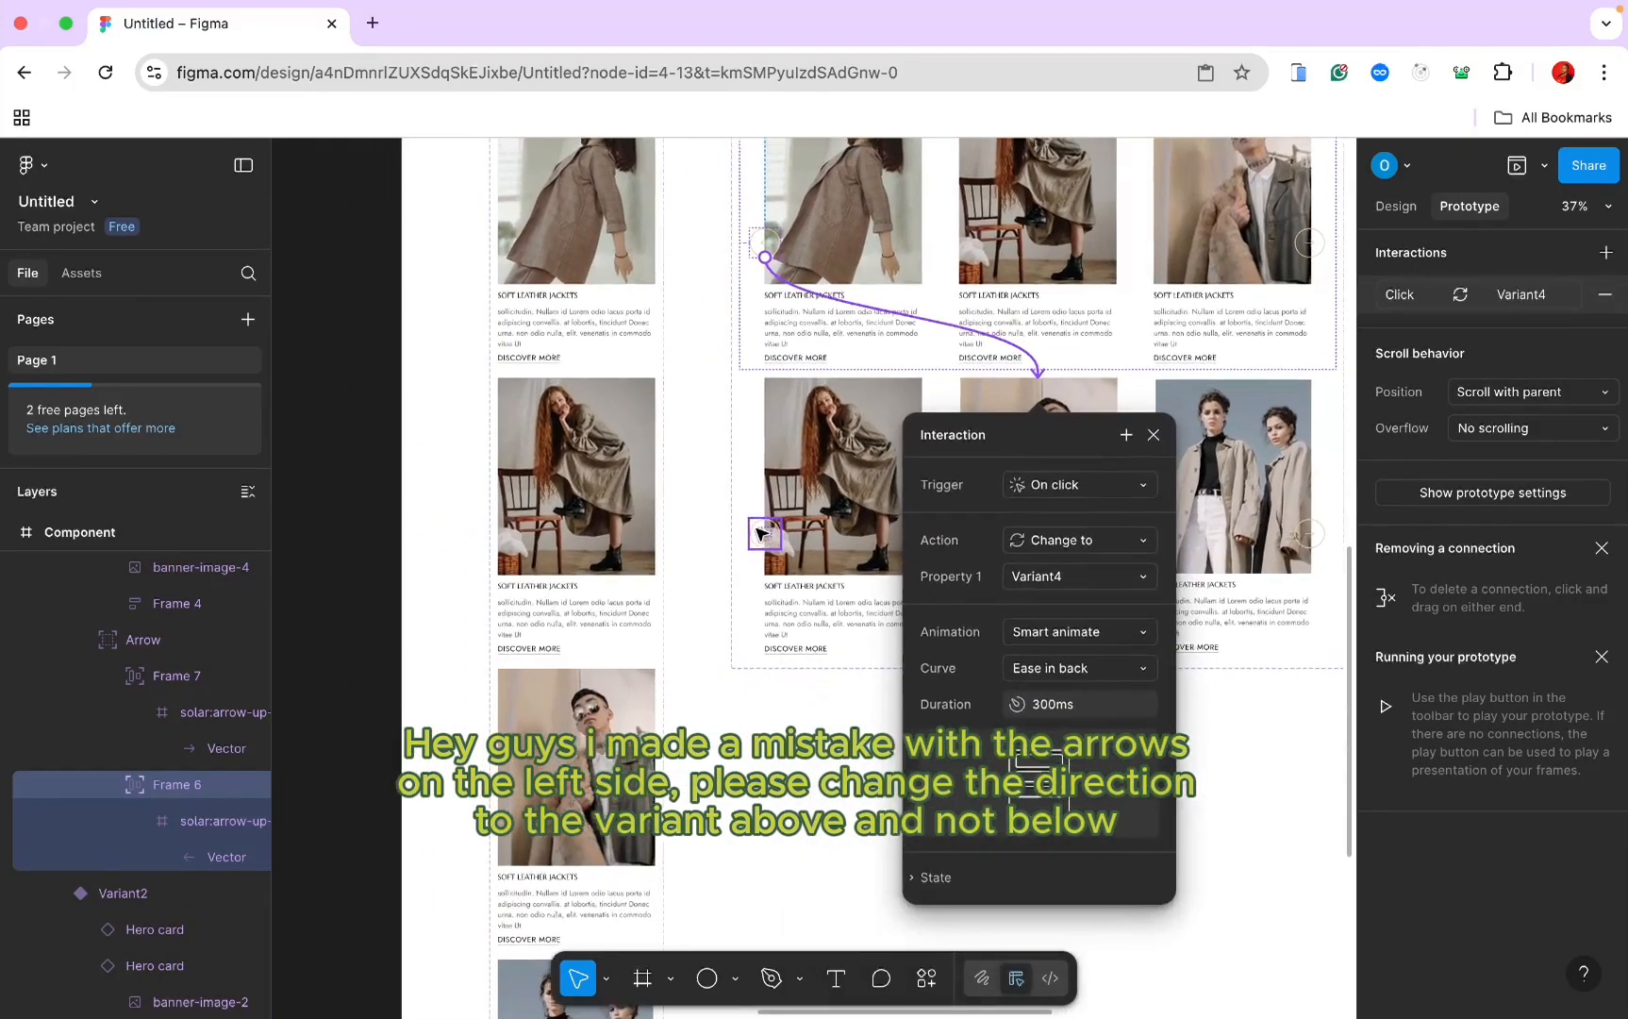
click(792, 557)
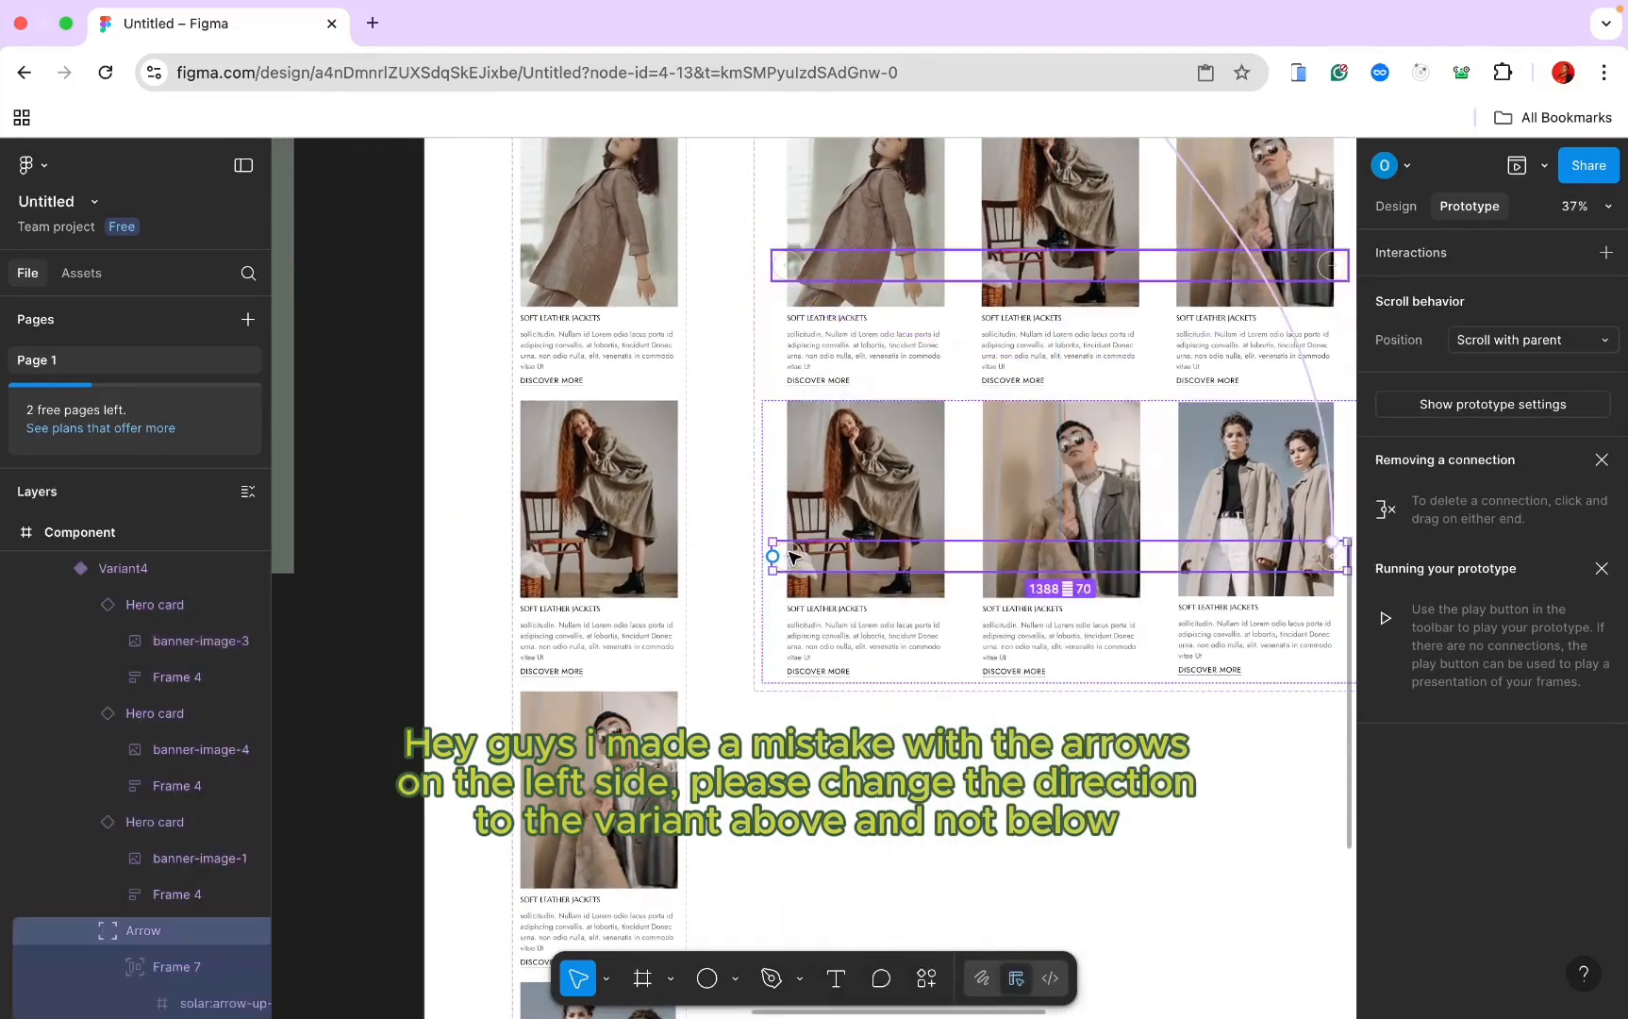
click(791, 556)
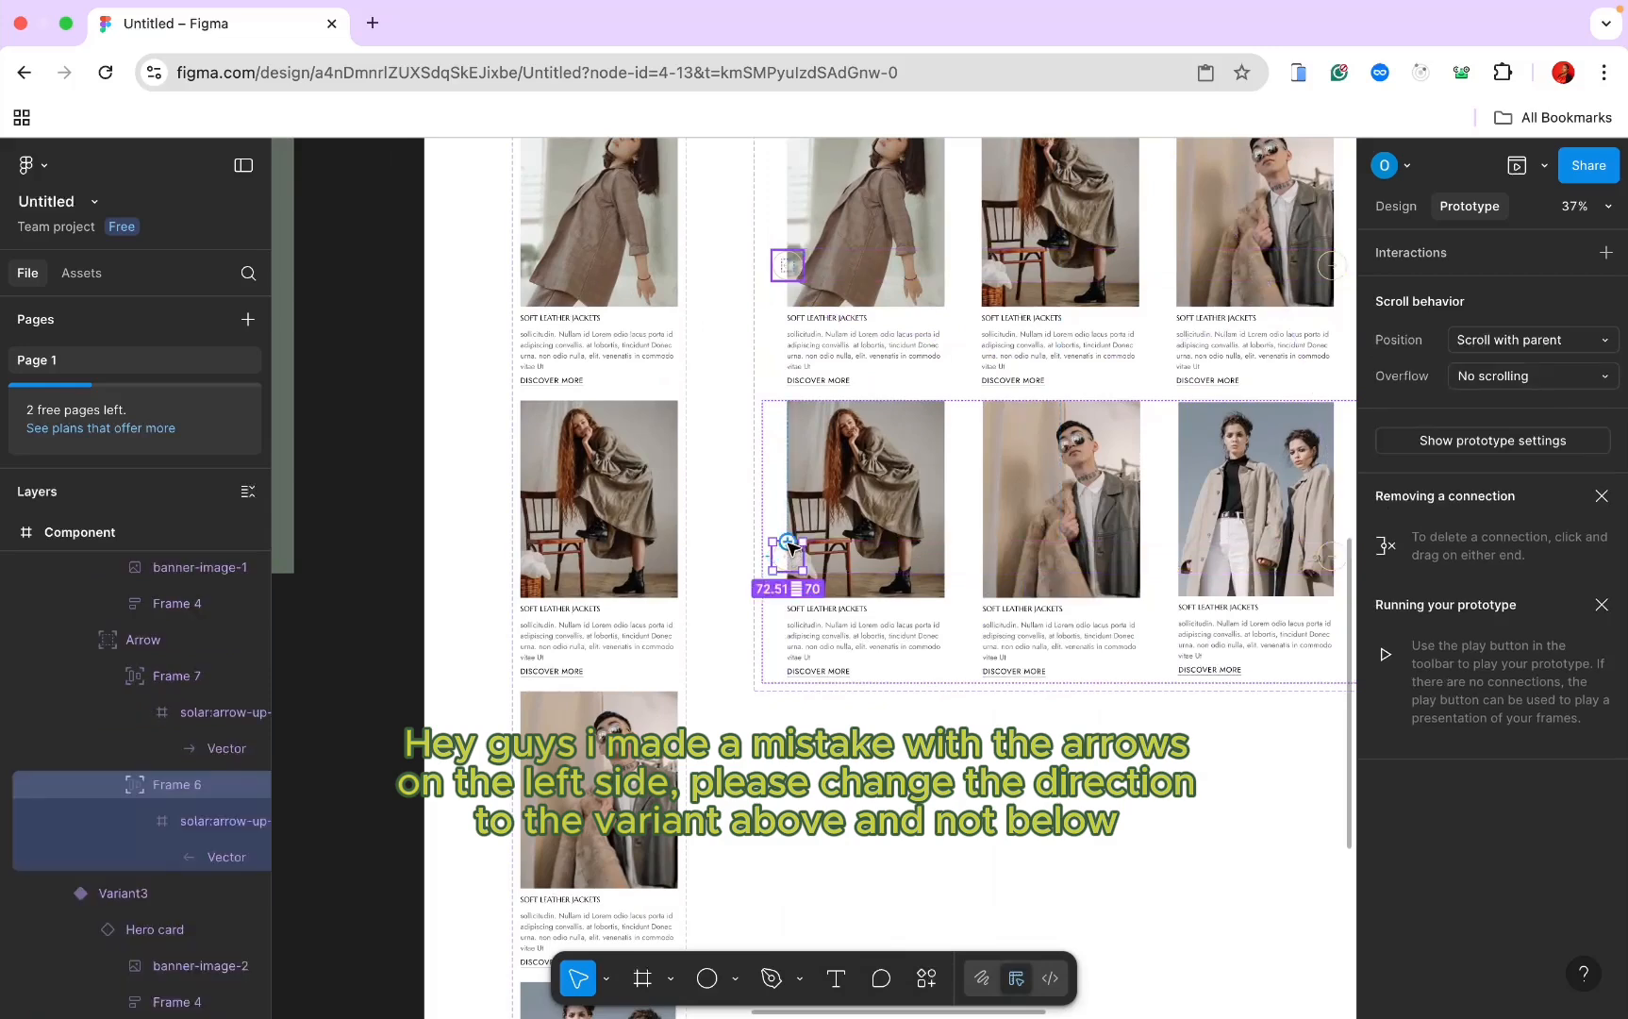
drag(788, 544, 863, 351)
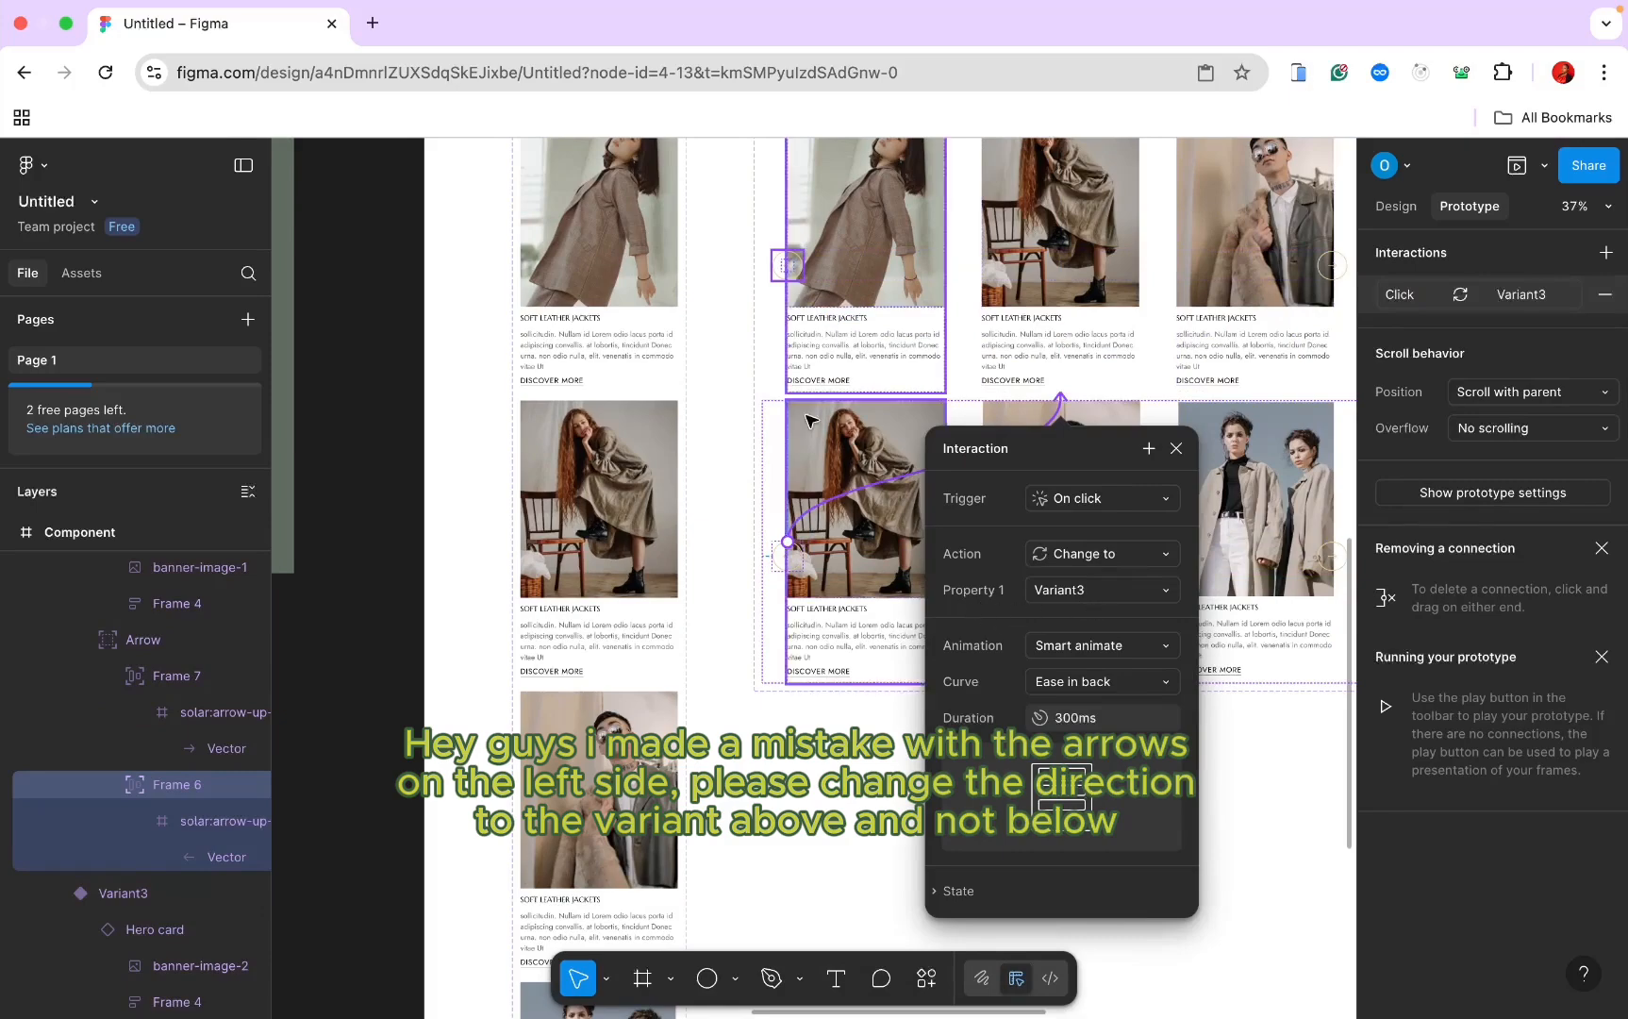
scroll(808, 420, up, 3)
scroll(808, 420, right, 3)
scroll(806, 415, down, 3)
click(1136, 332)
Step: Switch the right panel from Prototype back to Design properties
scroll(1135, 332, up, 3)
scroll(1136, 332, left, 2)
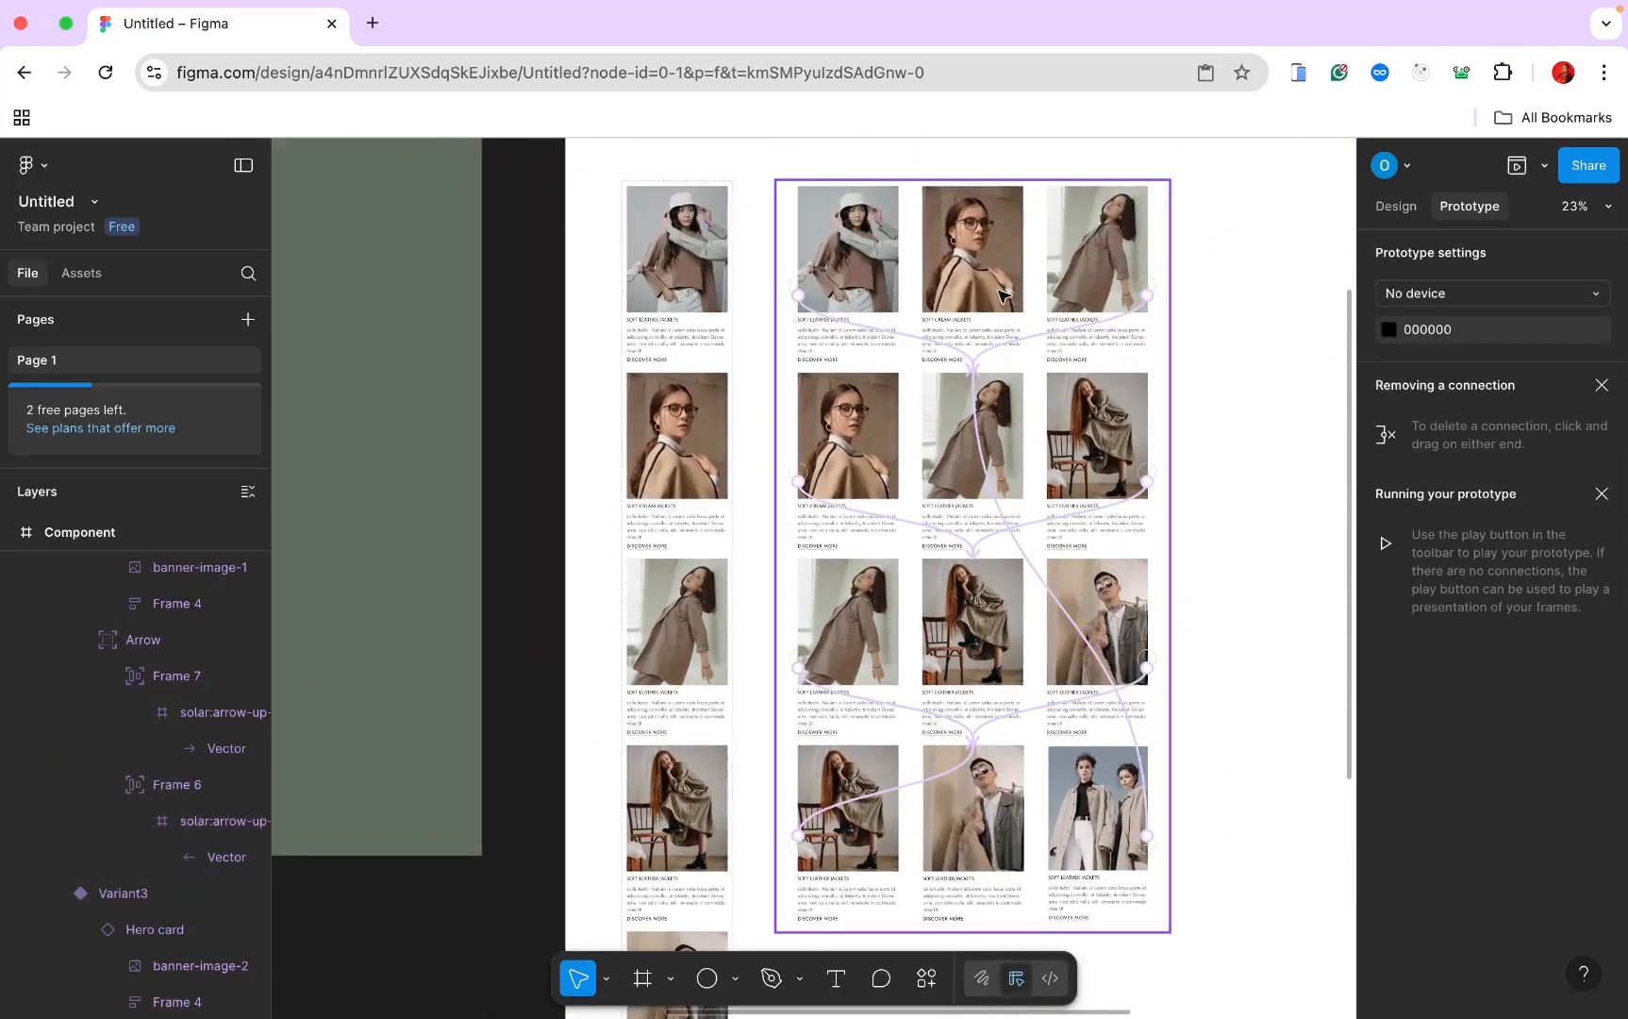
scroll(1167, 161, up, 3)
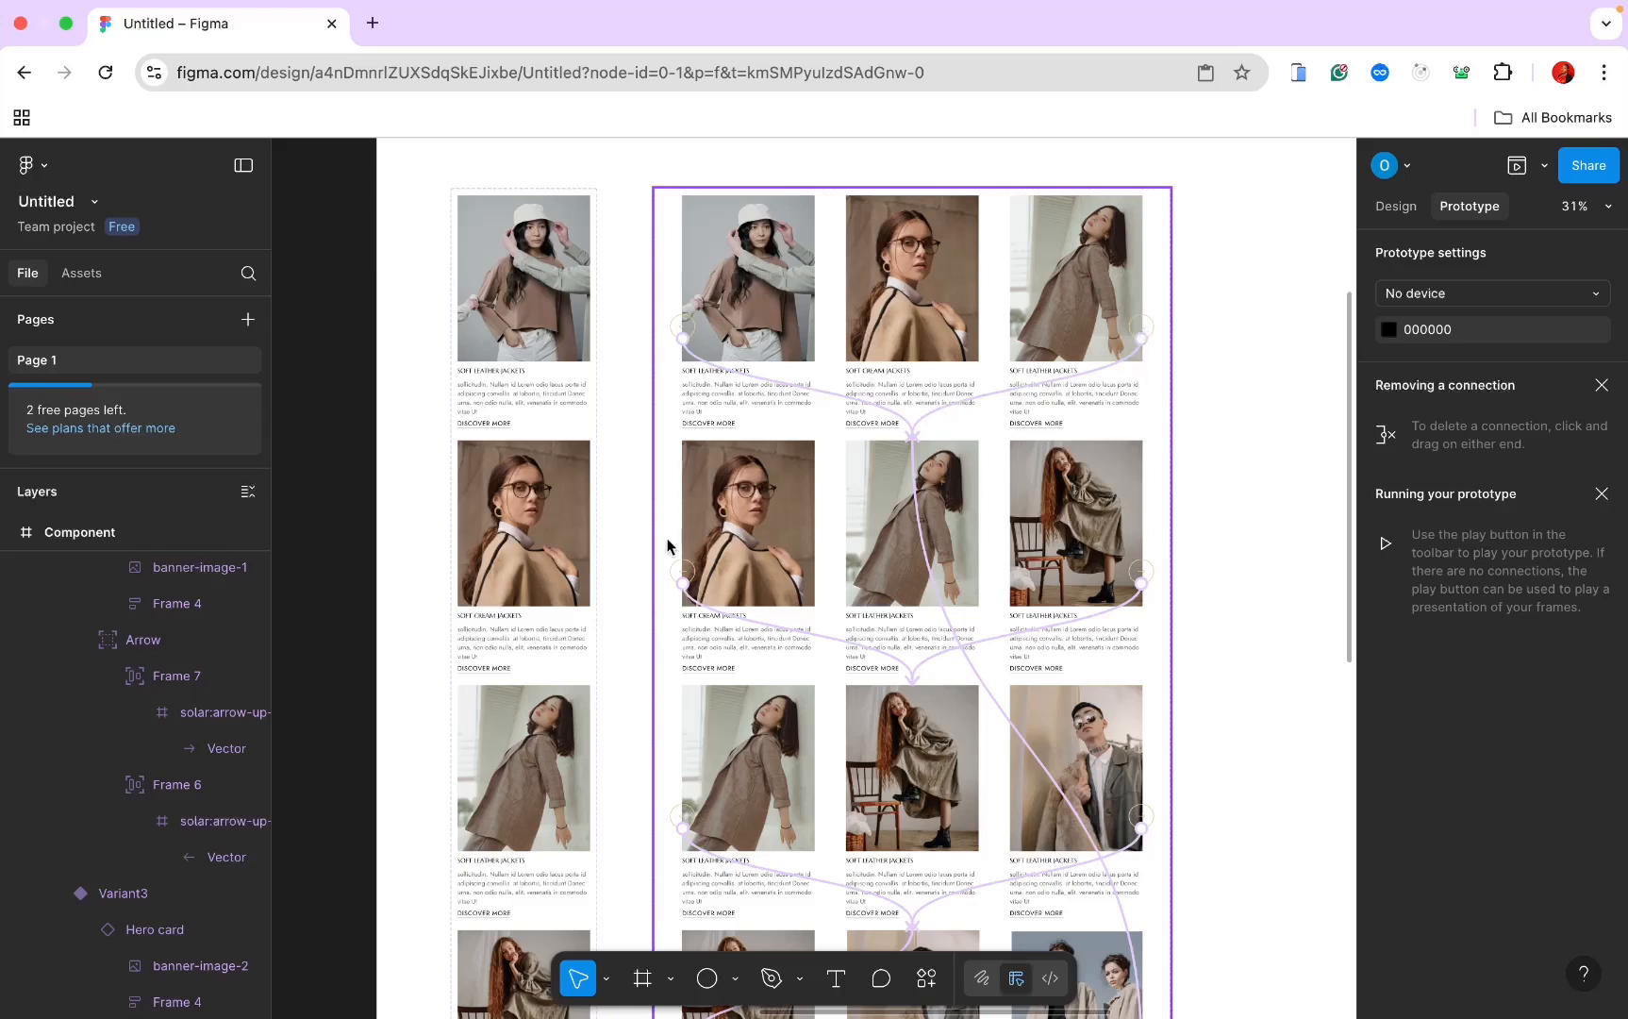
click(1396, 207)
scroll(1050, 315, down, 6)
Step: Drag another Hero Componet instance from the assets into the Home Page
scroll(1050, 315, left, 12)
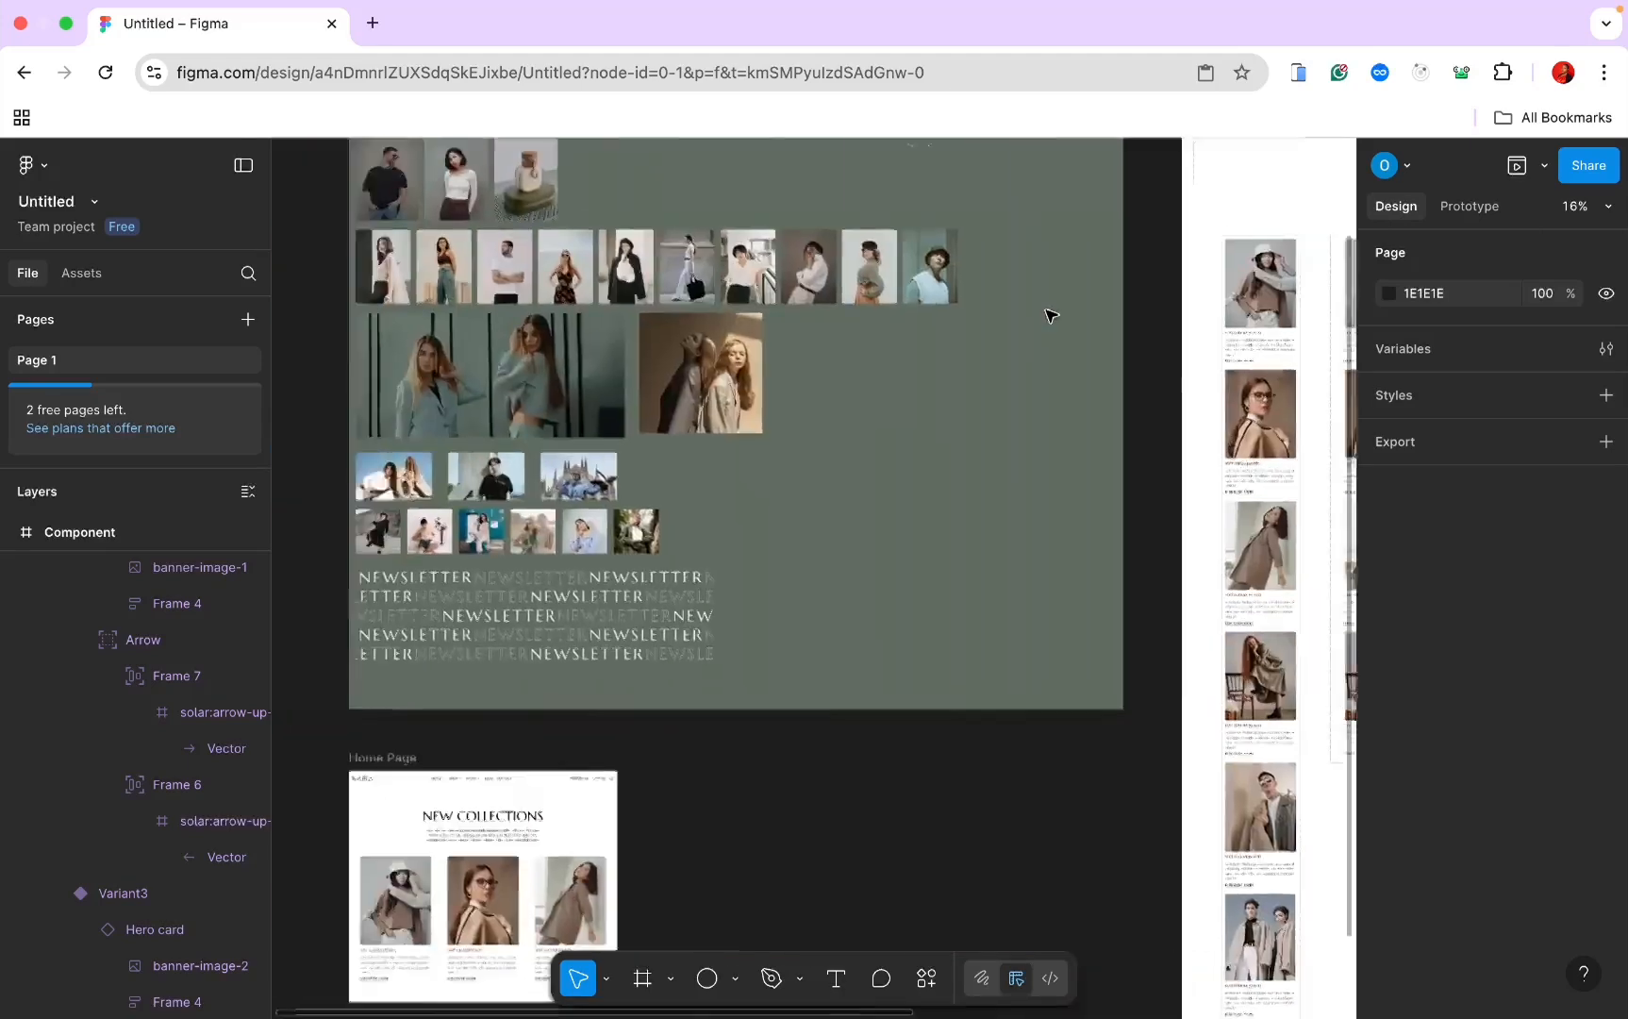
scroll(1047, 313, down, 4)
scroll(1047, 314, right, 2)
scroll(1047, 311, up, 5)
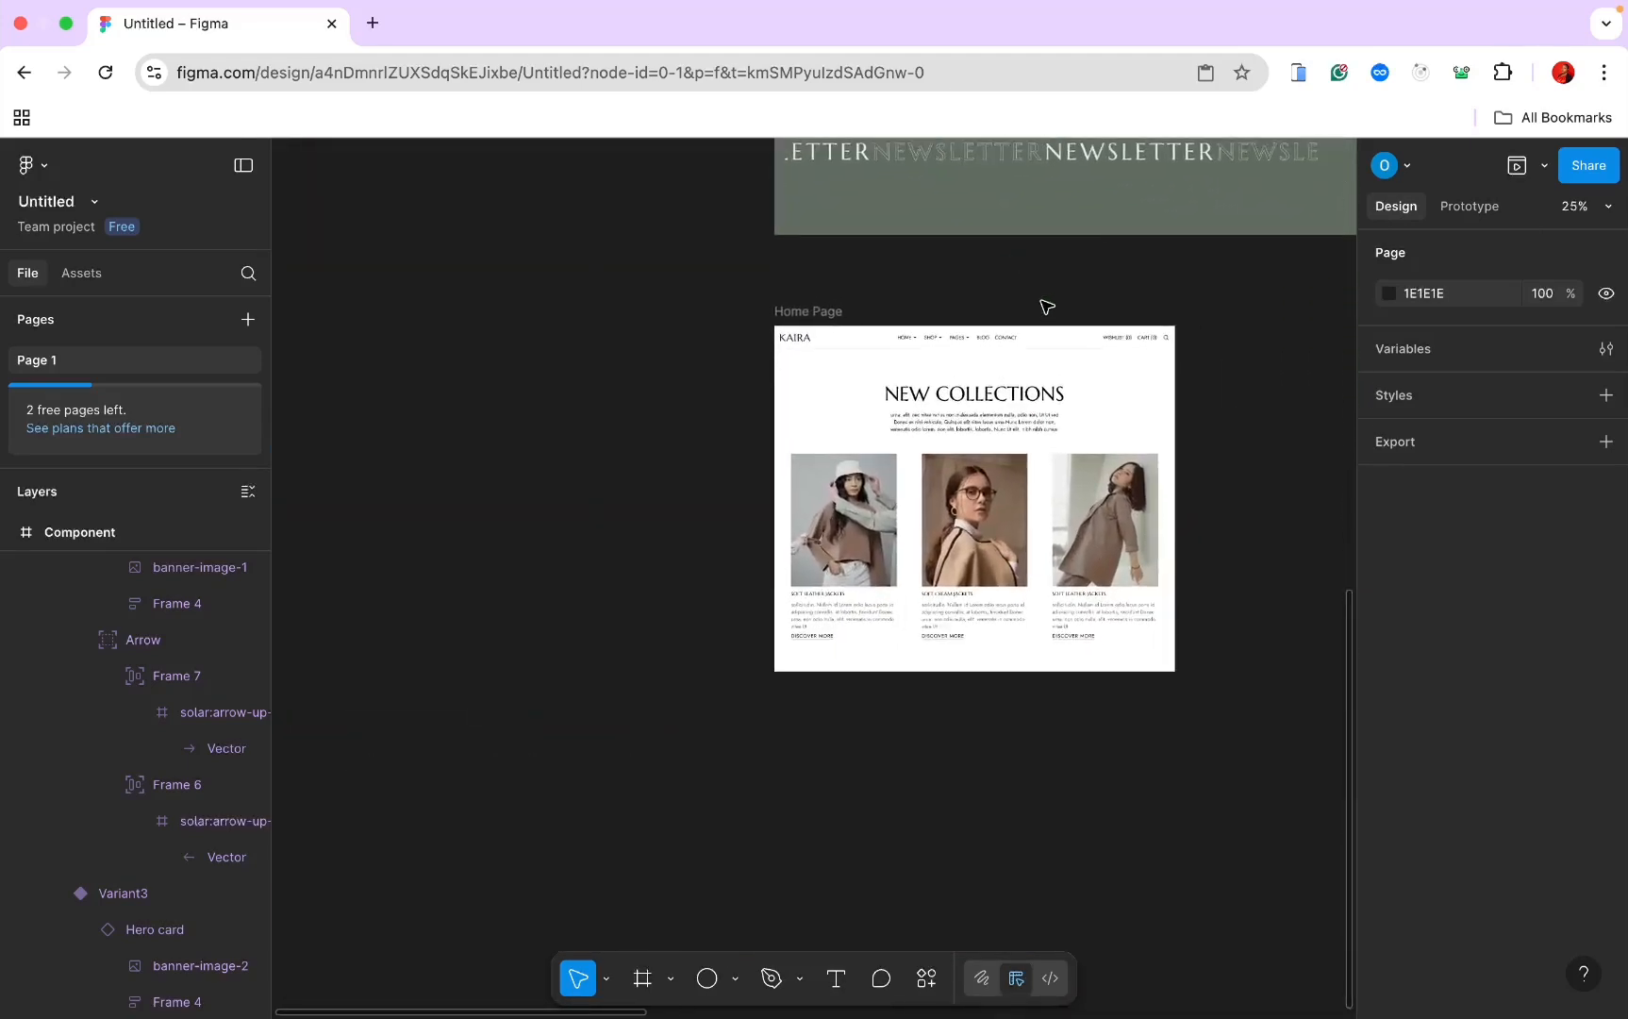
double_click(1026, 661)
scroll(1027, 660, down, 2)
scroll(1026, 661, right, 1)
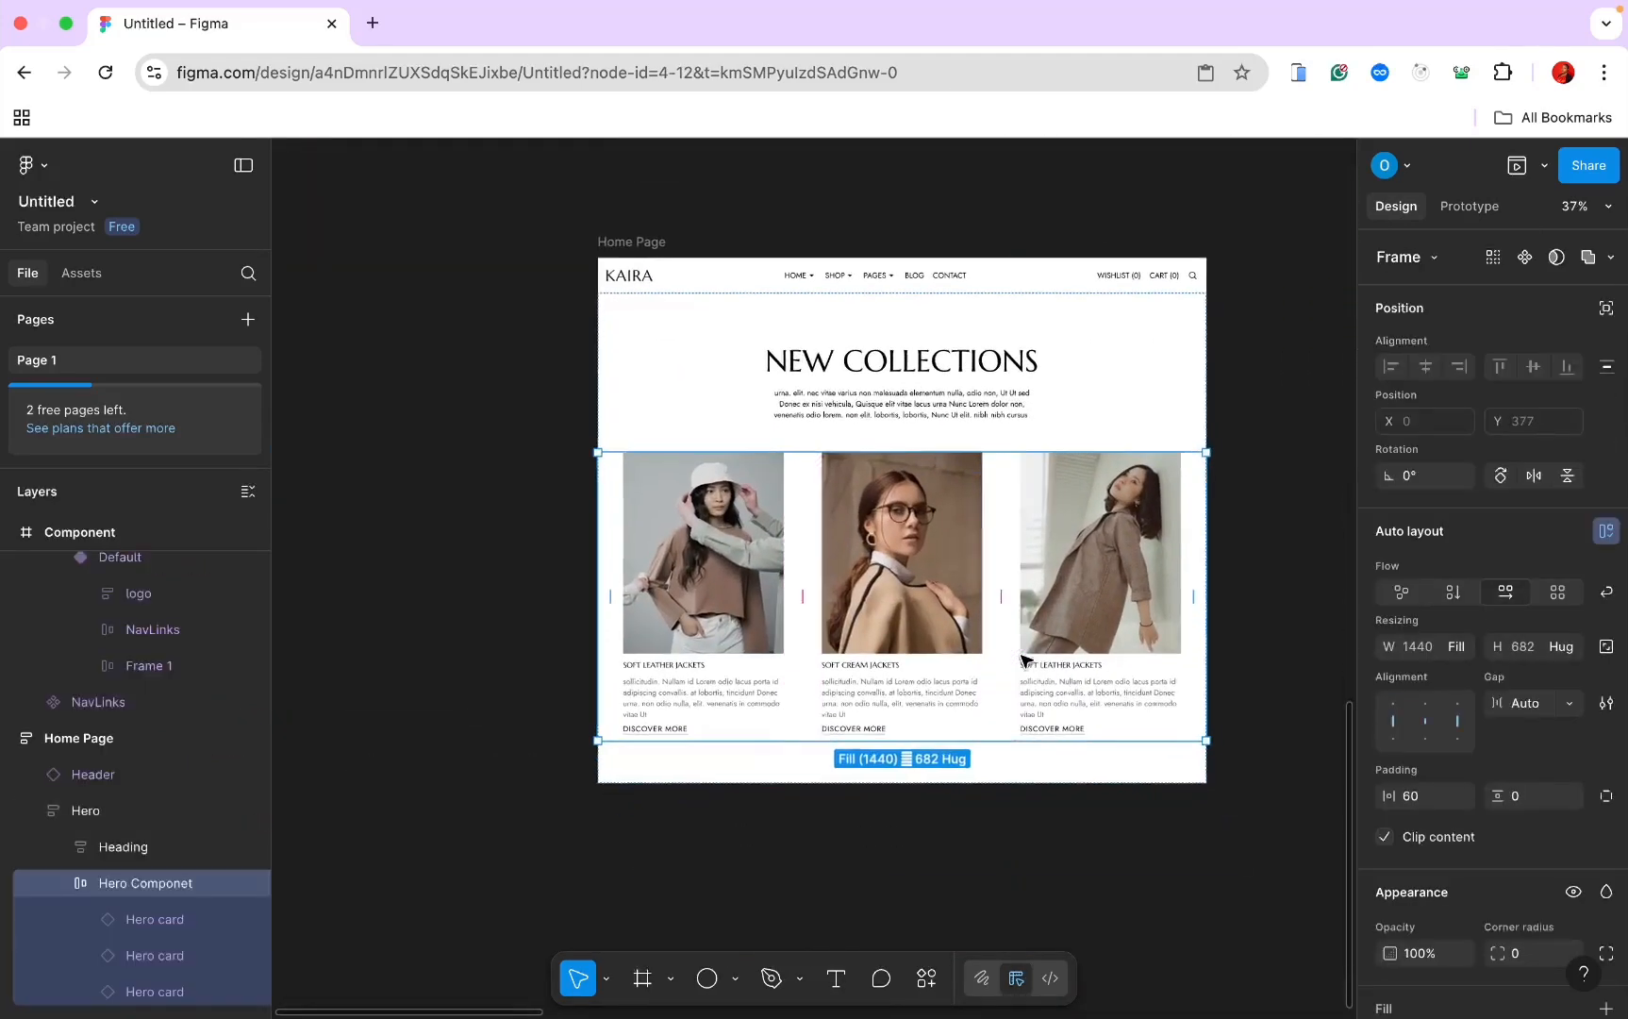
click(81, 274)
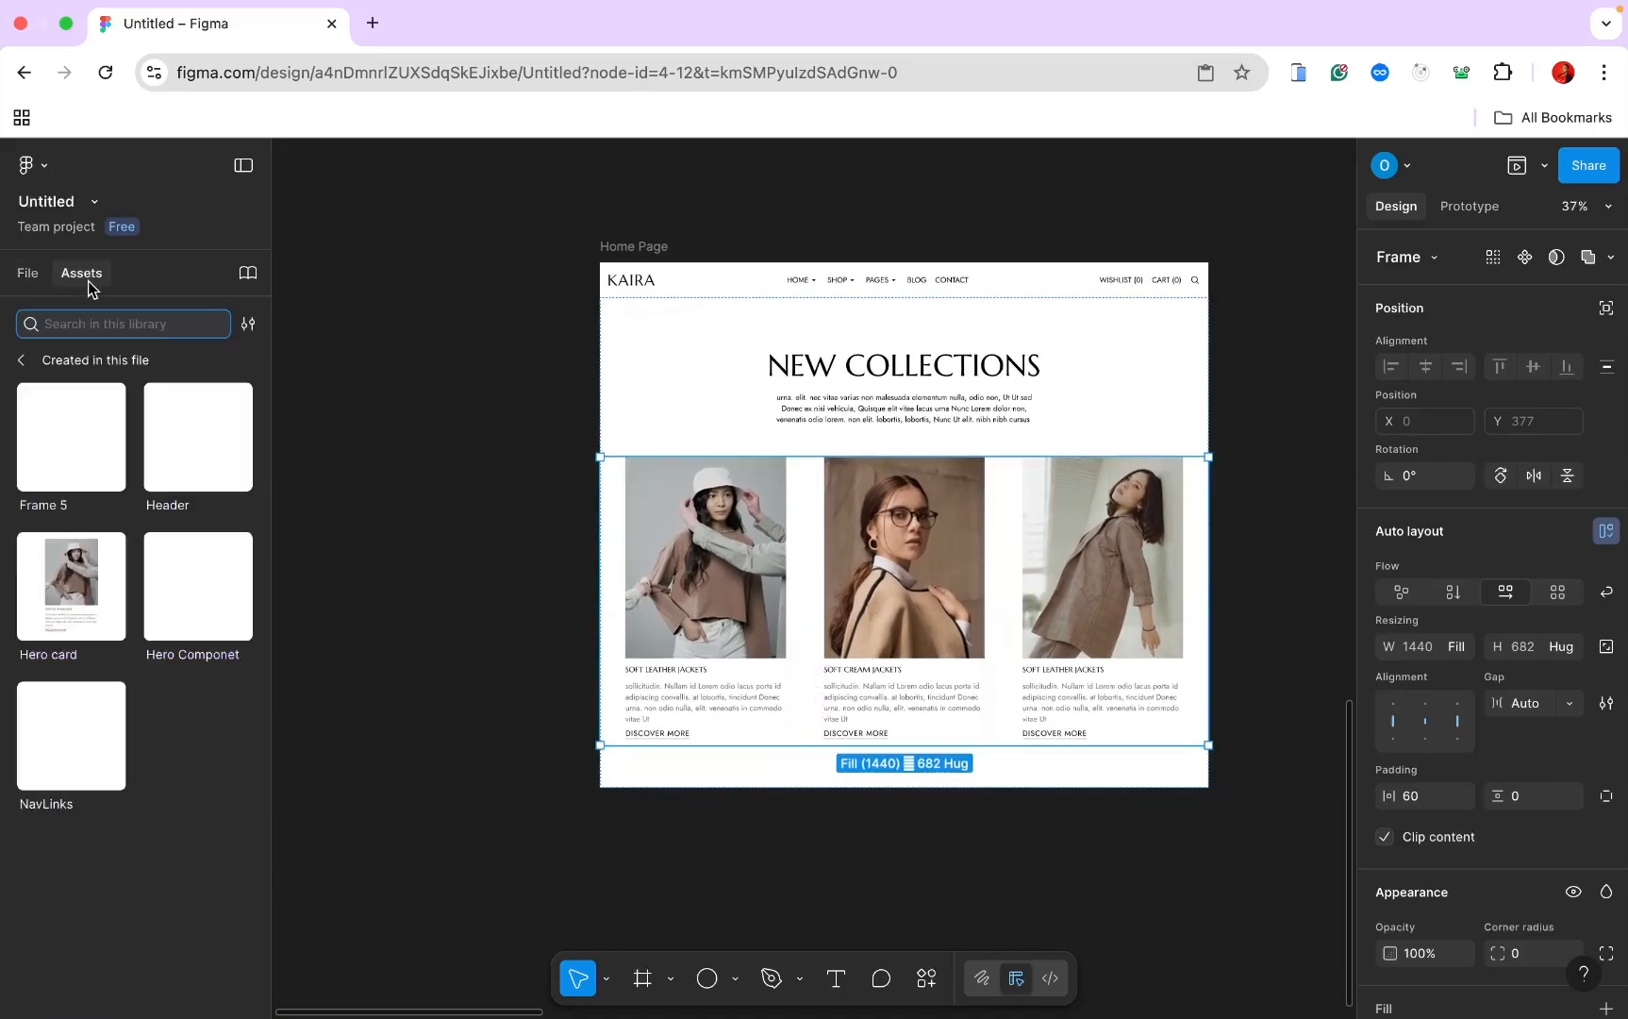
drag(171, 594, 863, 387)
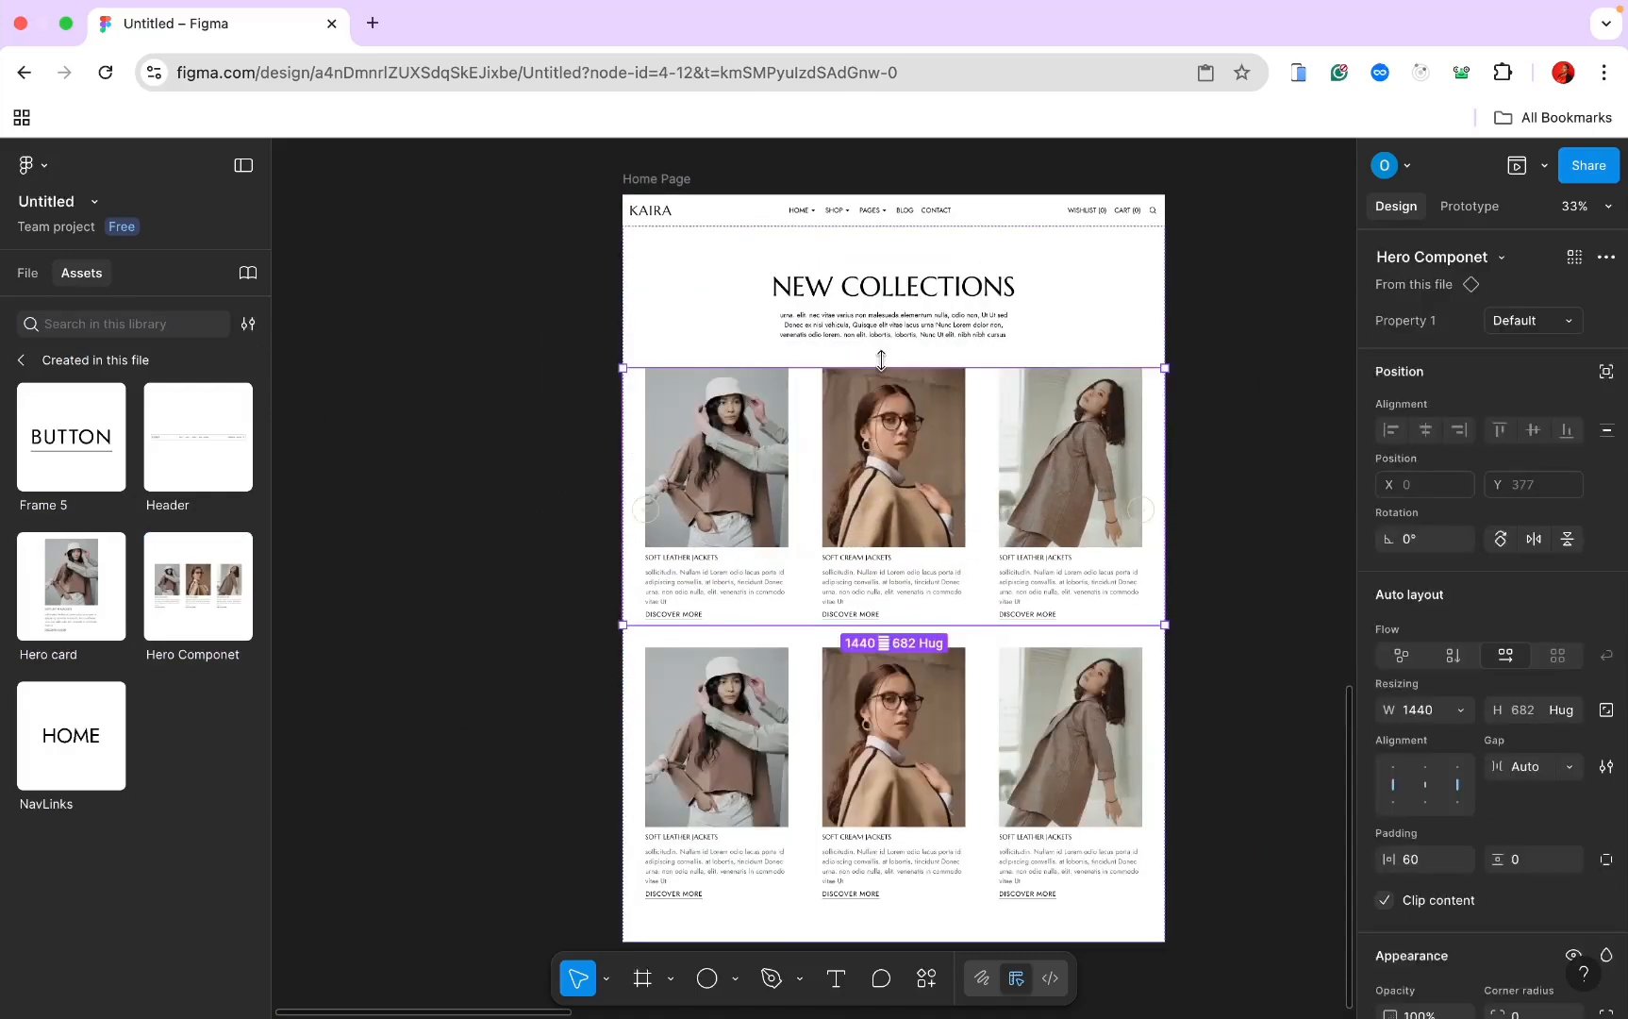
scroll(877, 335, down, 4)
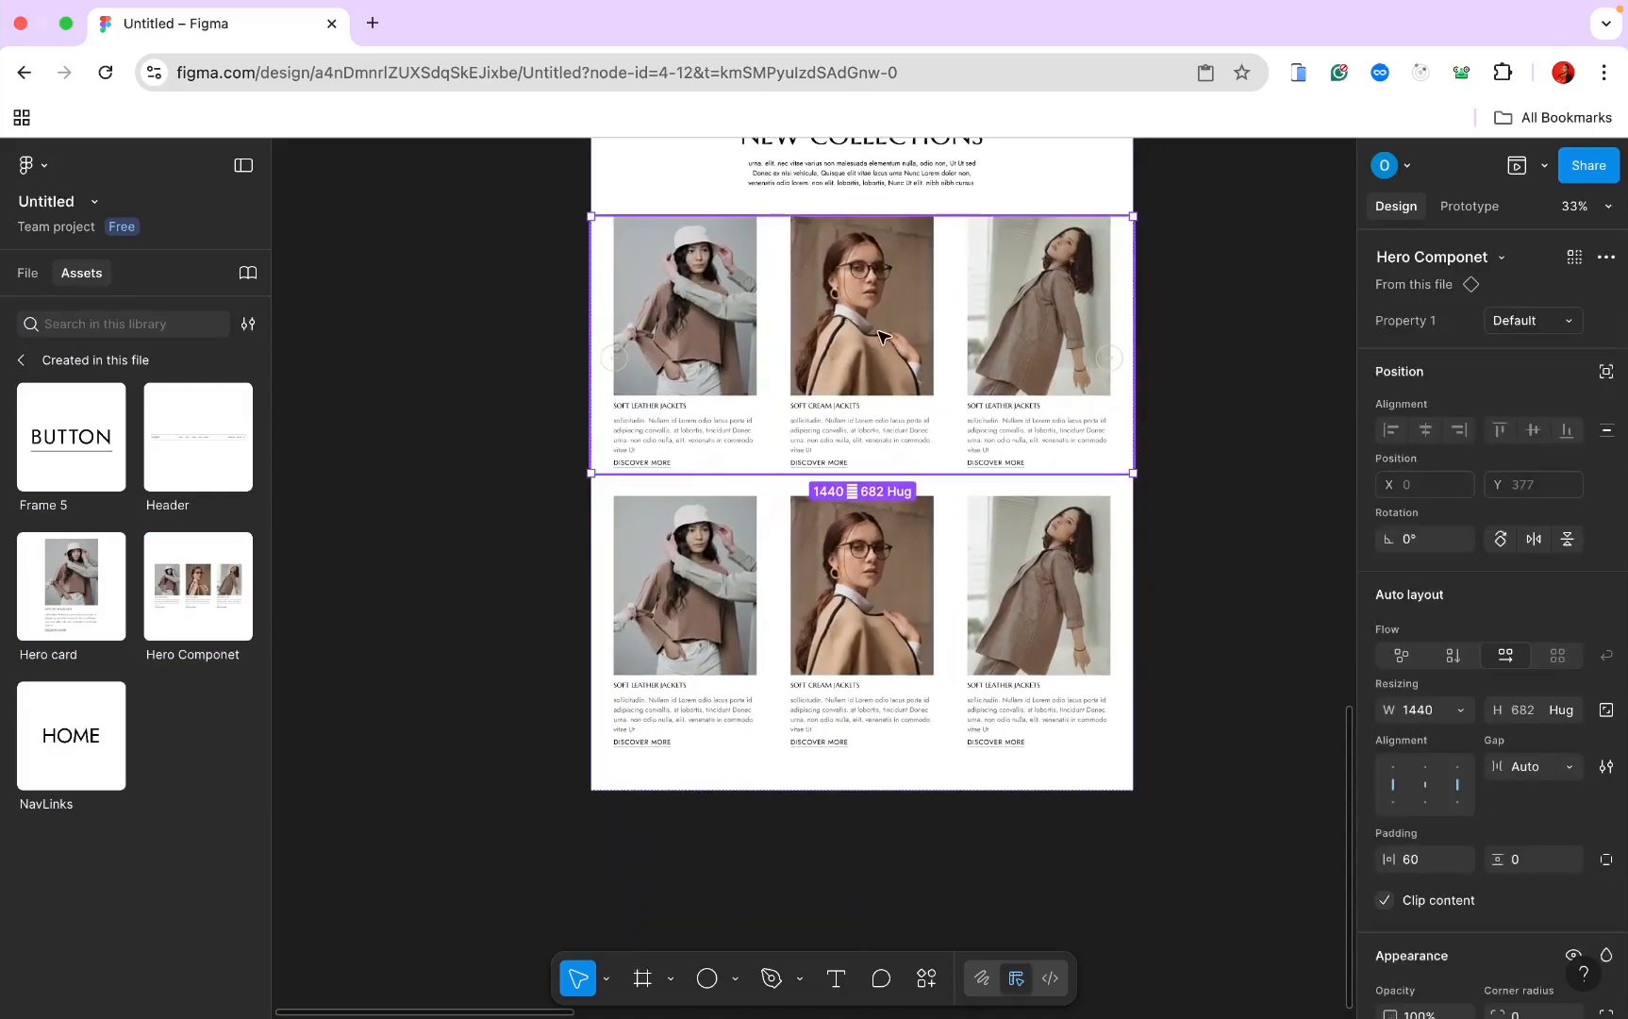
click(898, 610)
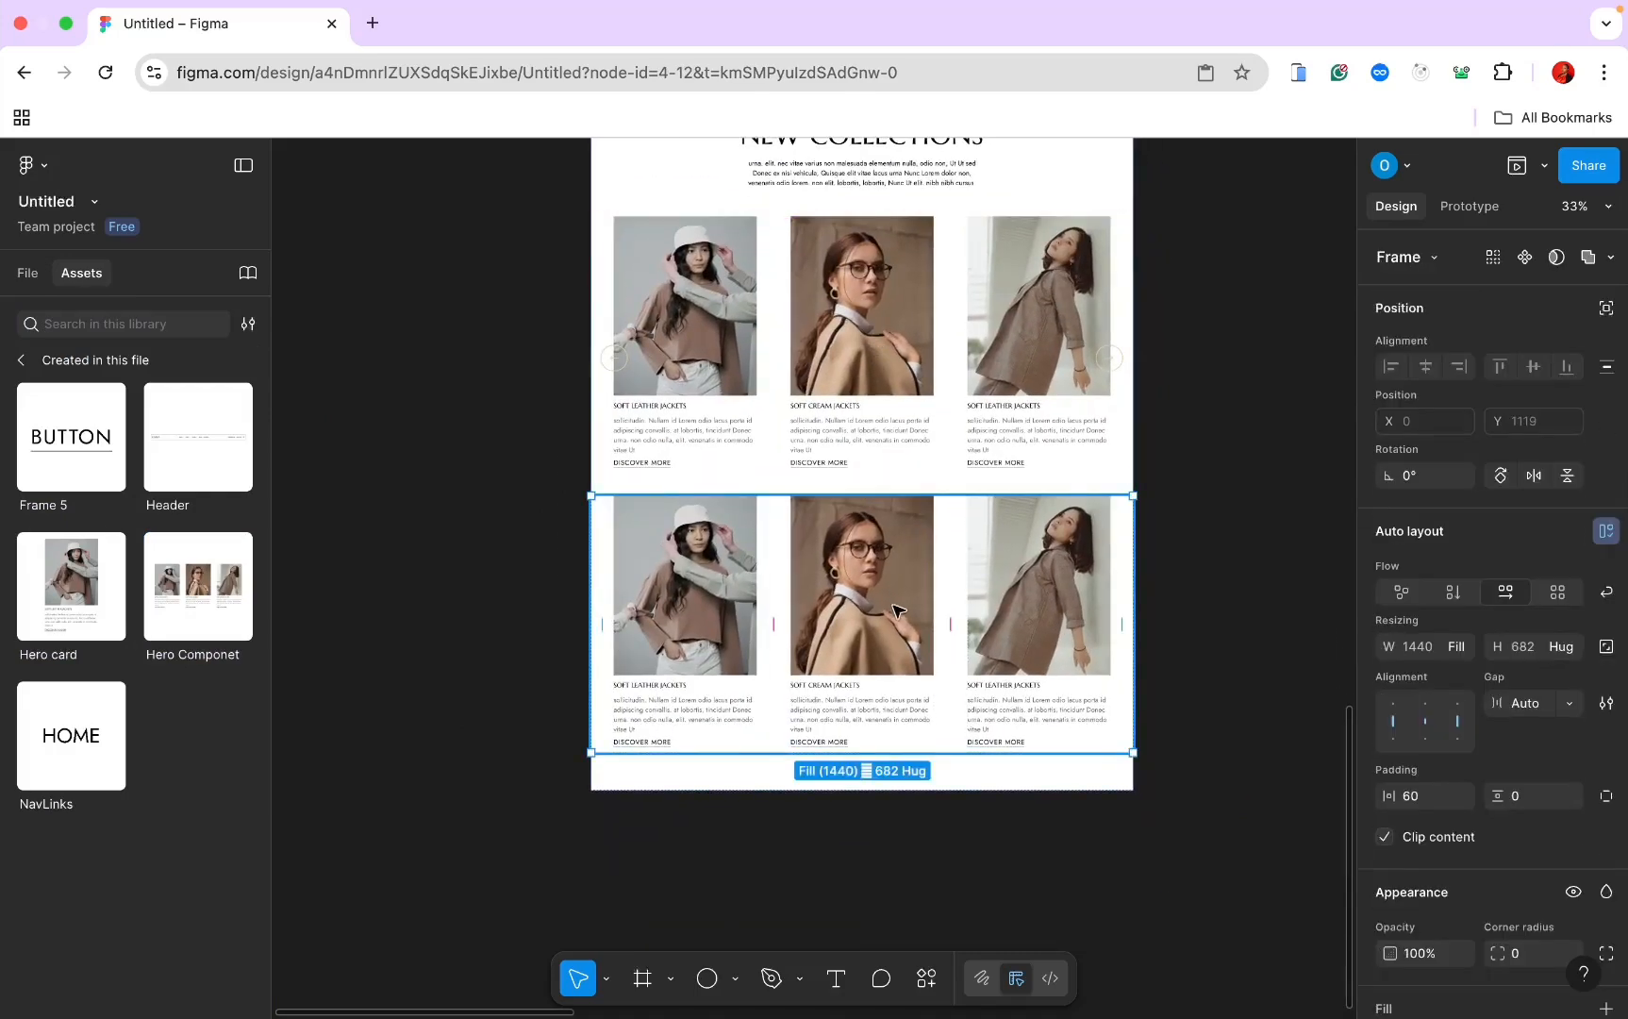
Step: Delete the duplicated card row and select the whole Home Page frame
click(27, 272)
scroll(724, 618, up, 4)
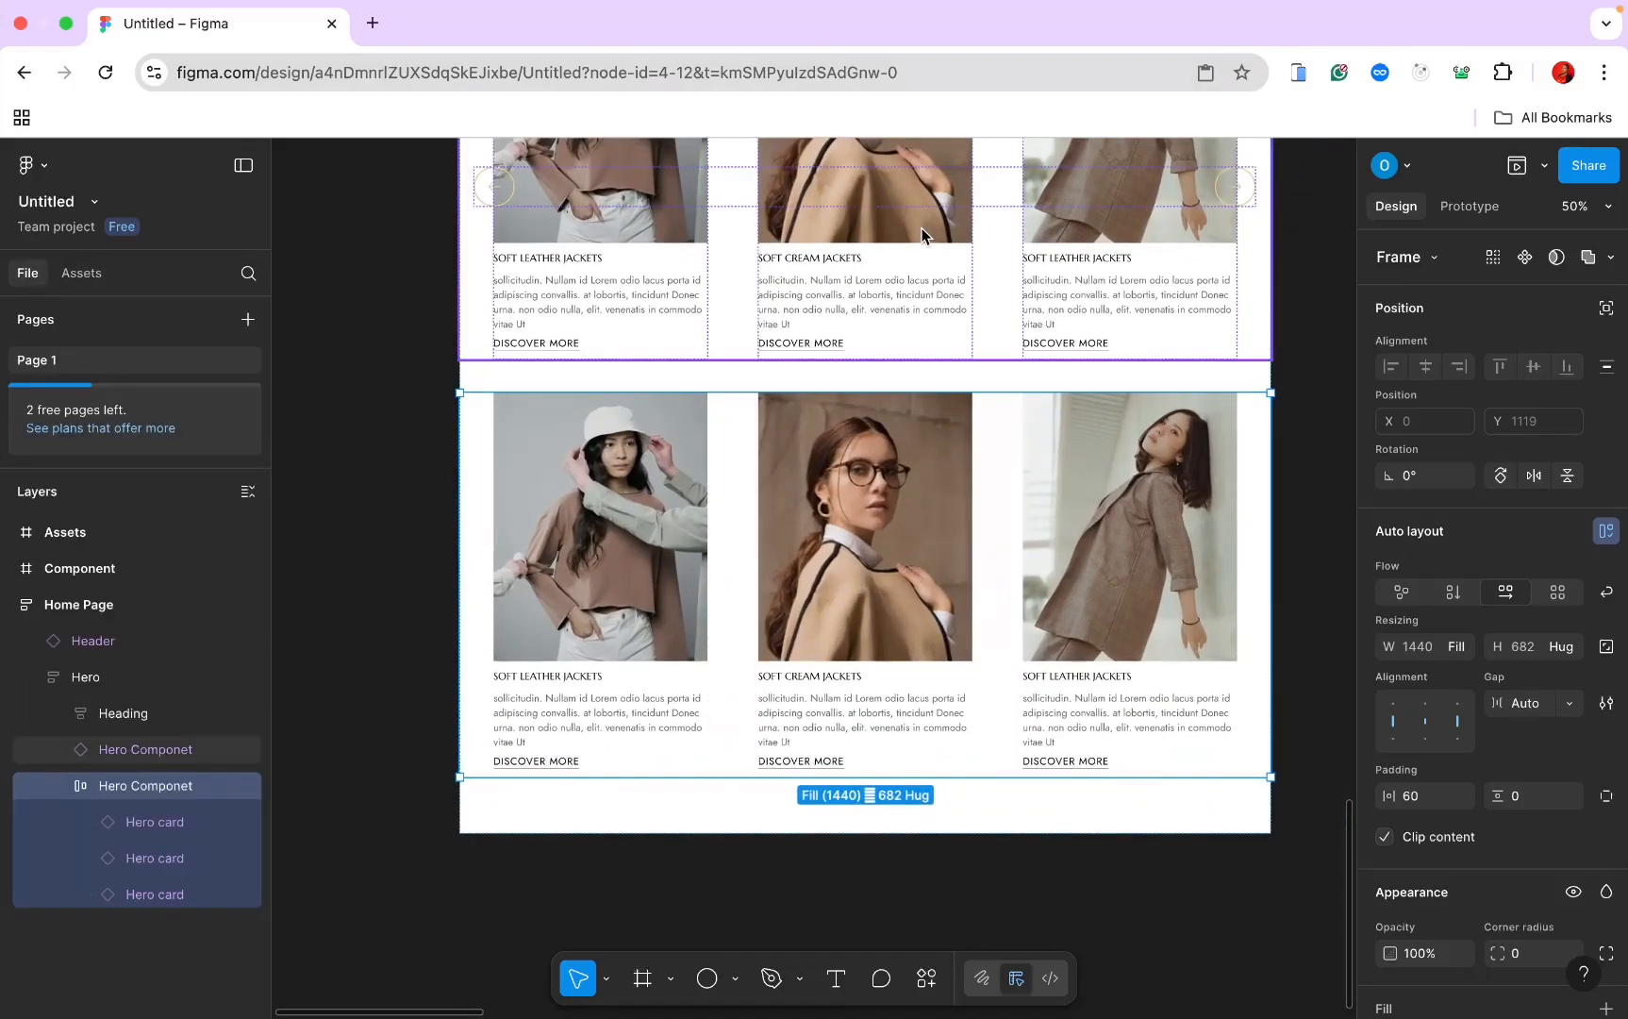
scroll(920, 235, up, 1)
scroll(934, 239, down, 3)
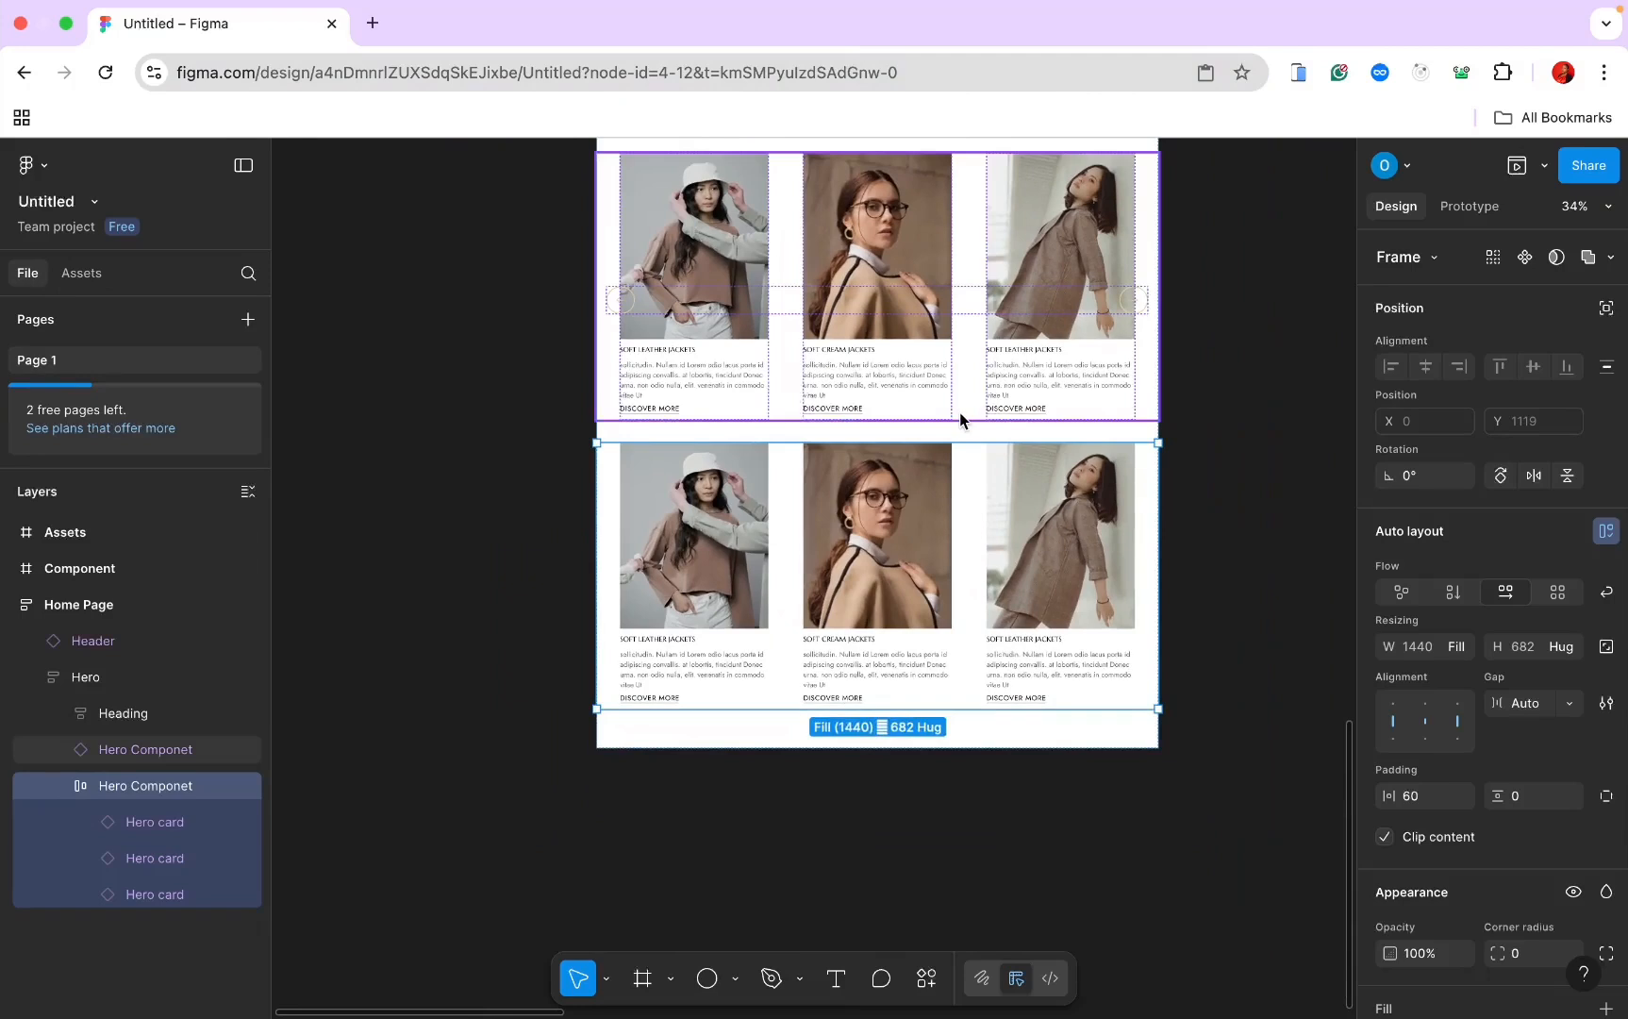
key(Delete)
scroll(959, 412, up, 3)
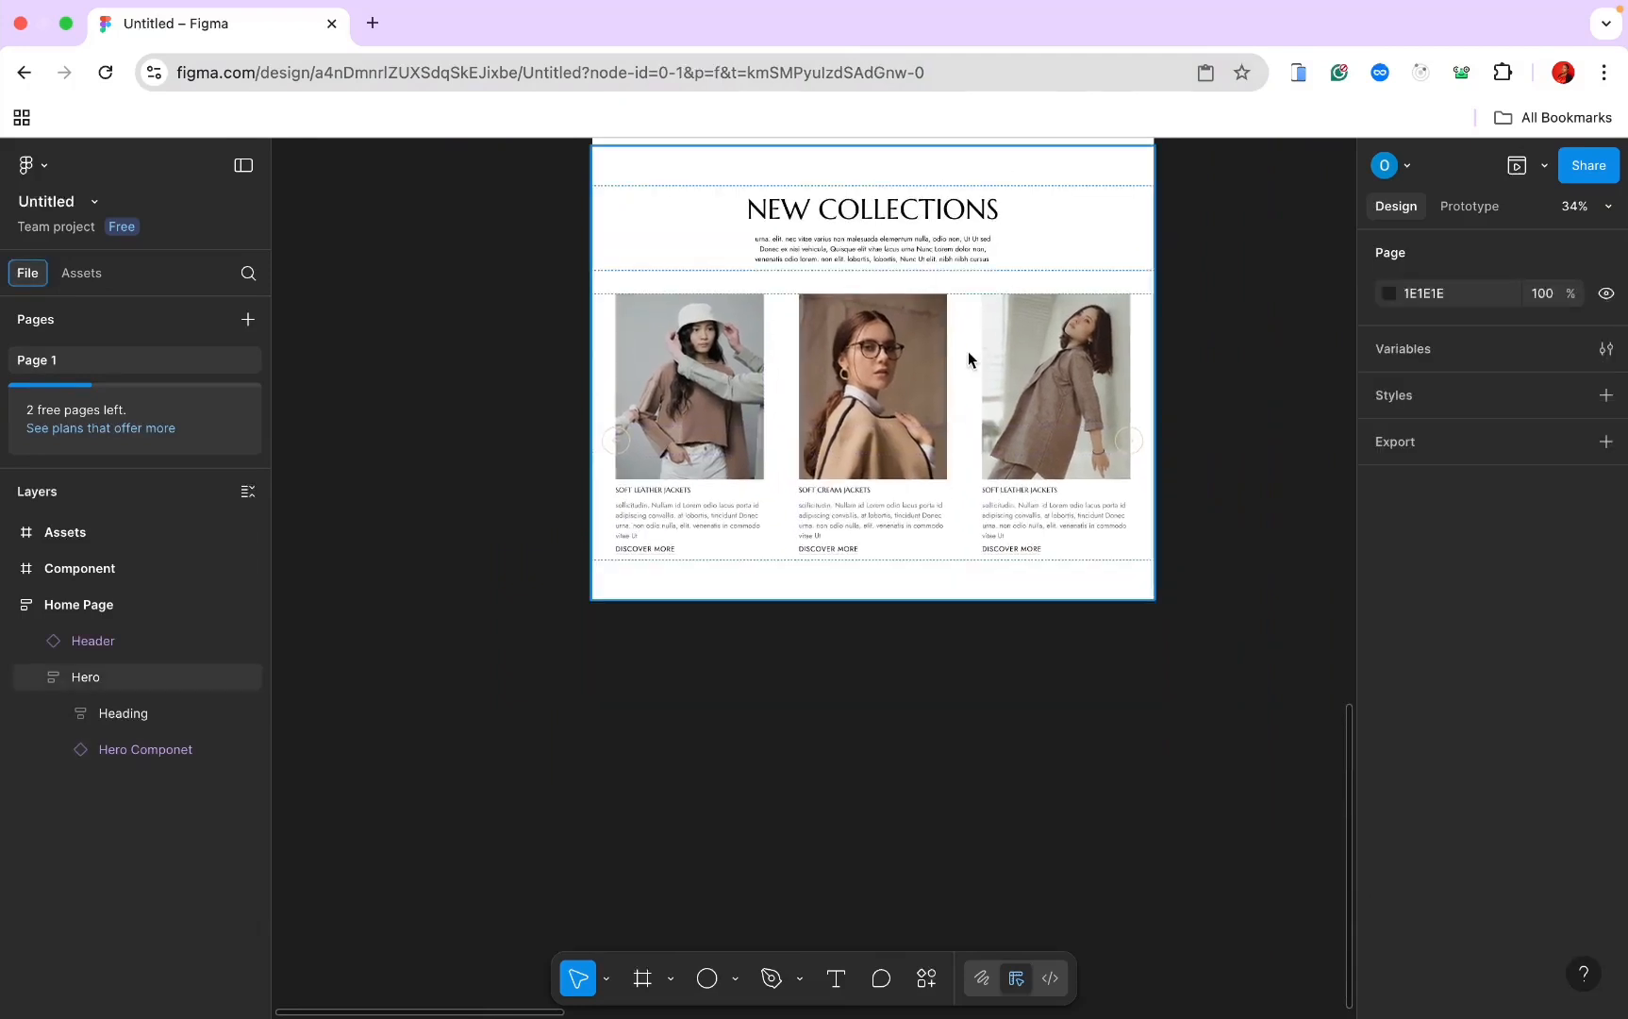
scroll(1023, 445, up, 2)
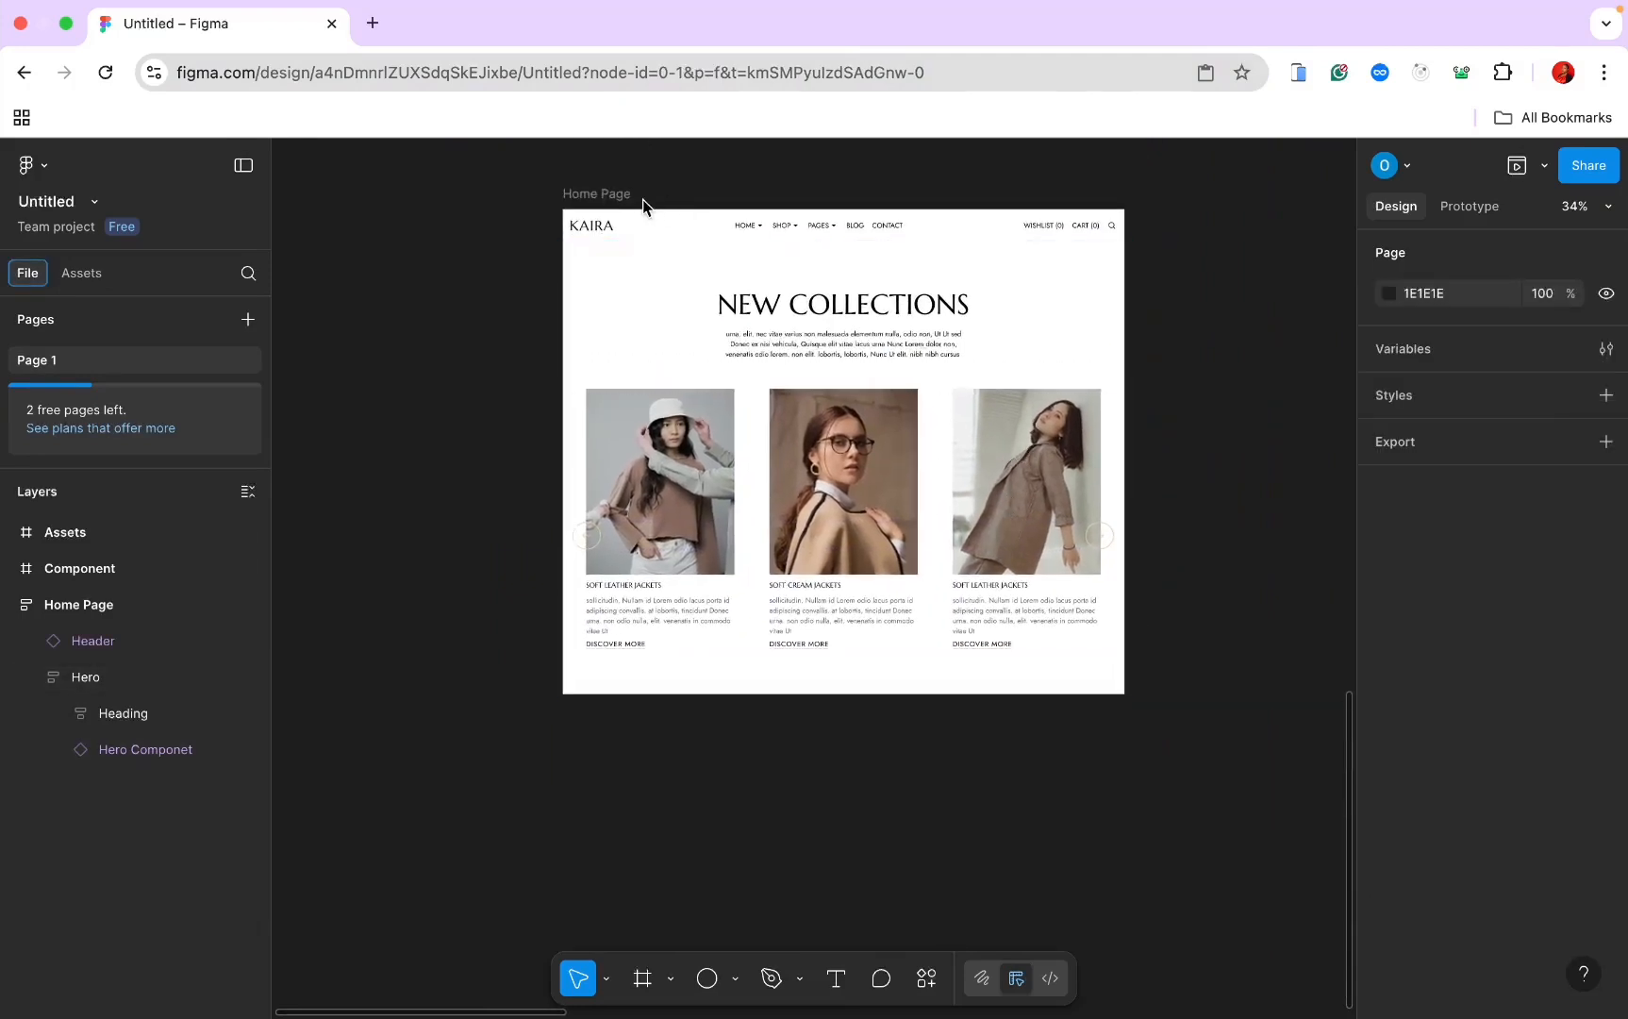
click(587, 195)
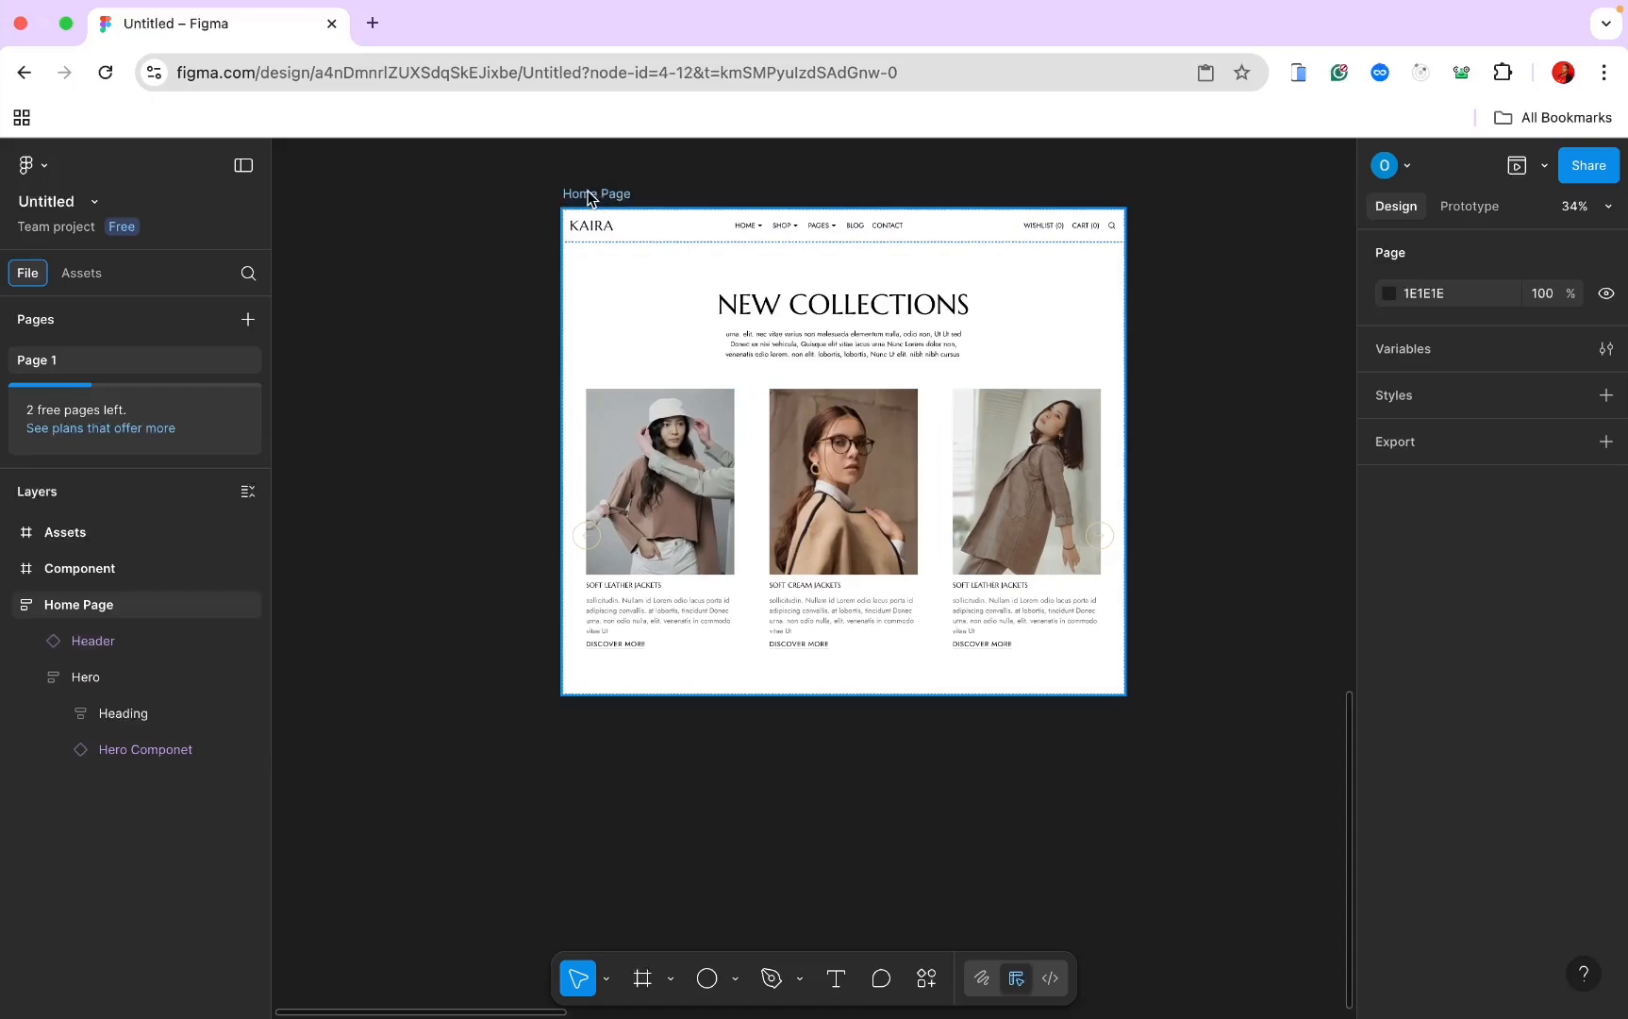
Step: Preview the Home Page and advance the carousel through ten slides with its right arrow
click(1516, 168)
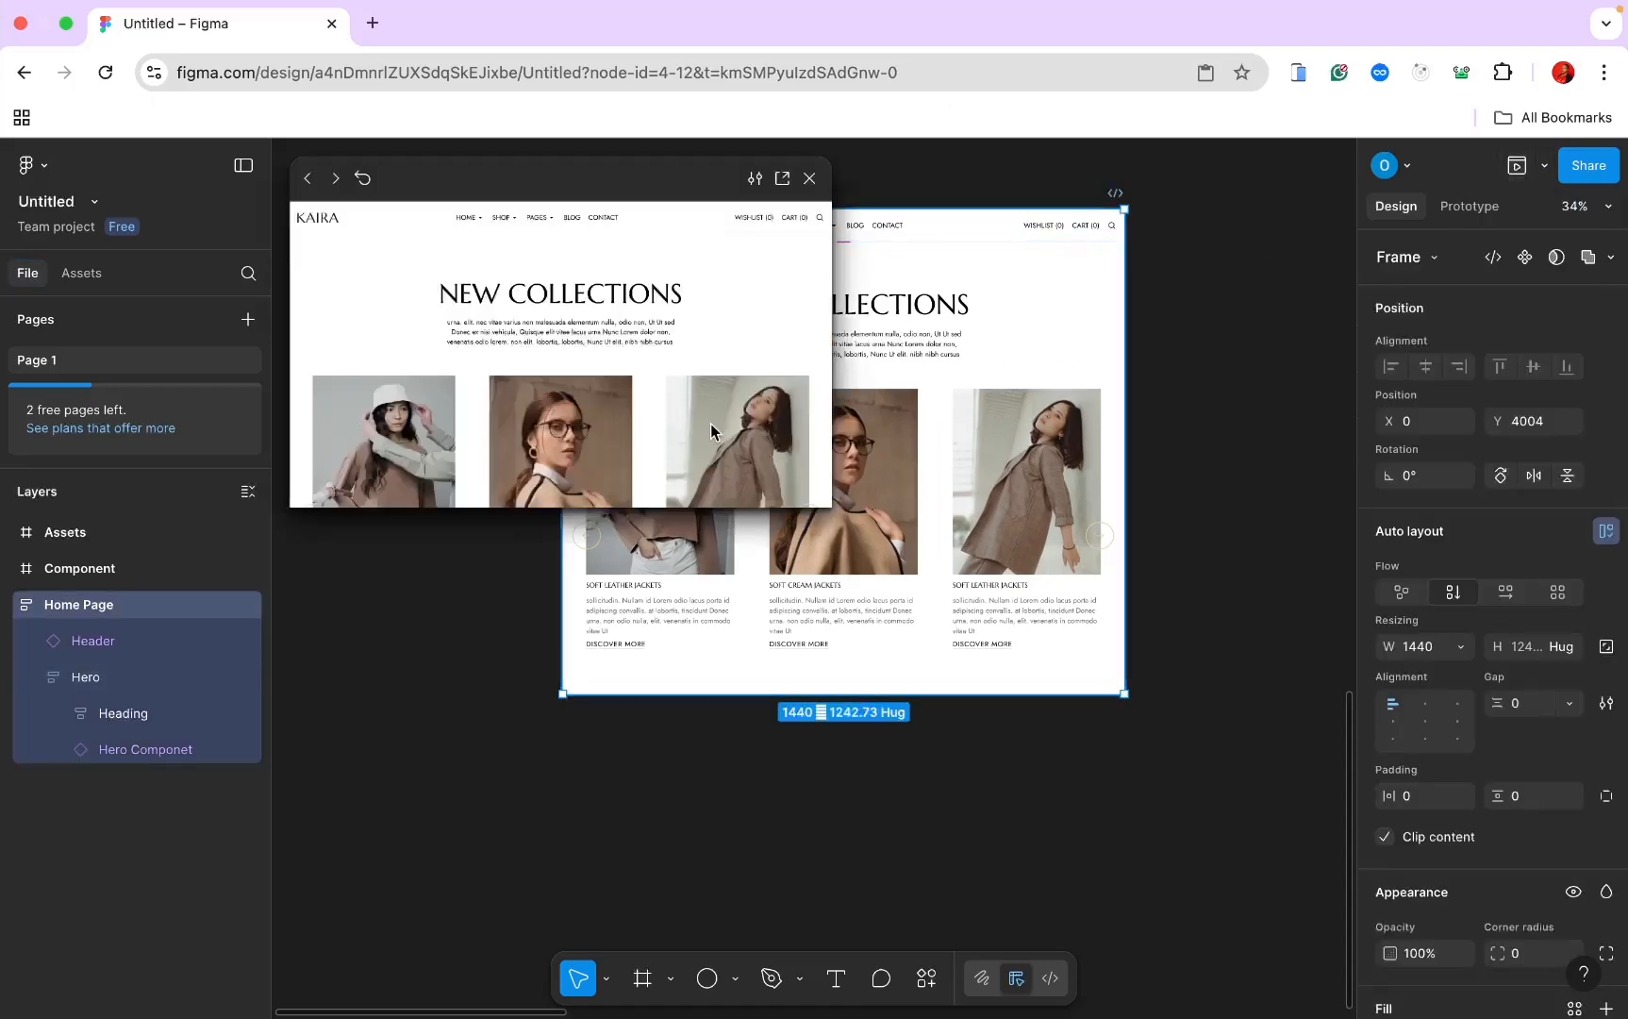
scroll(712, 431, down, 2)
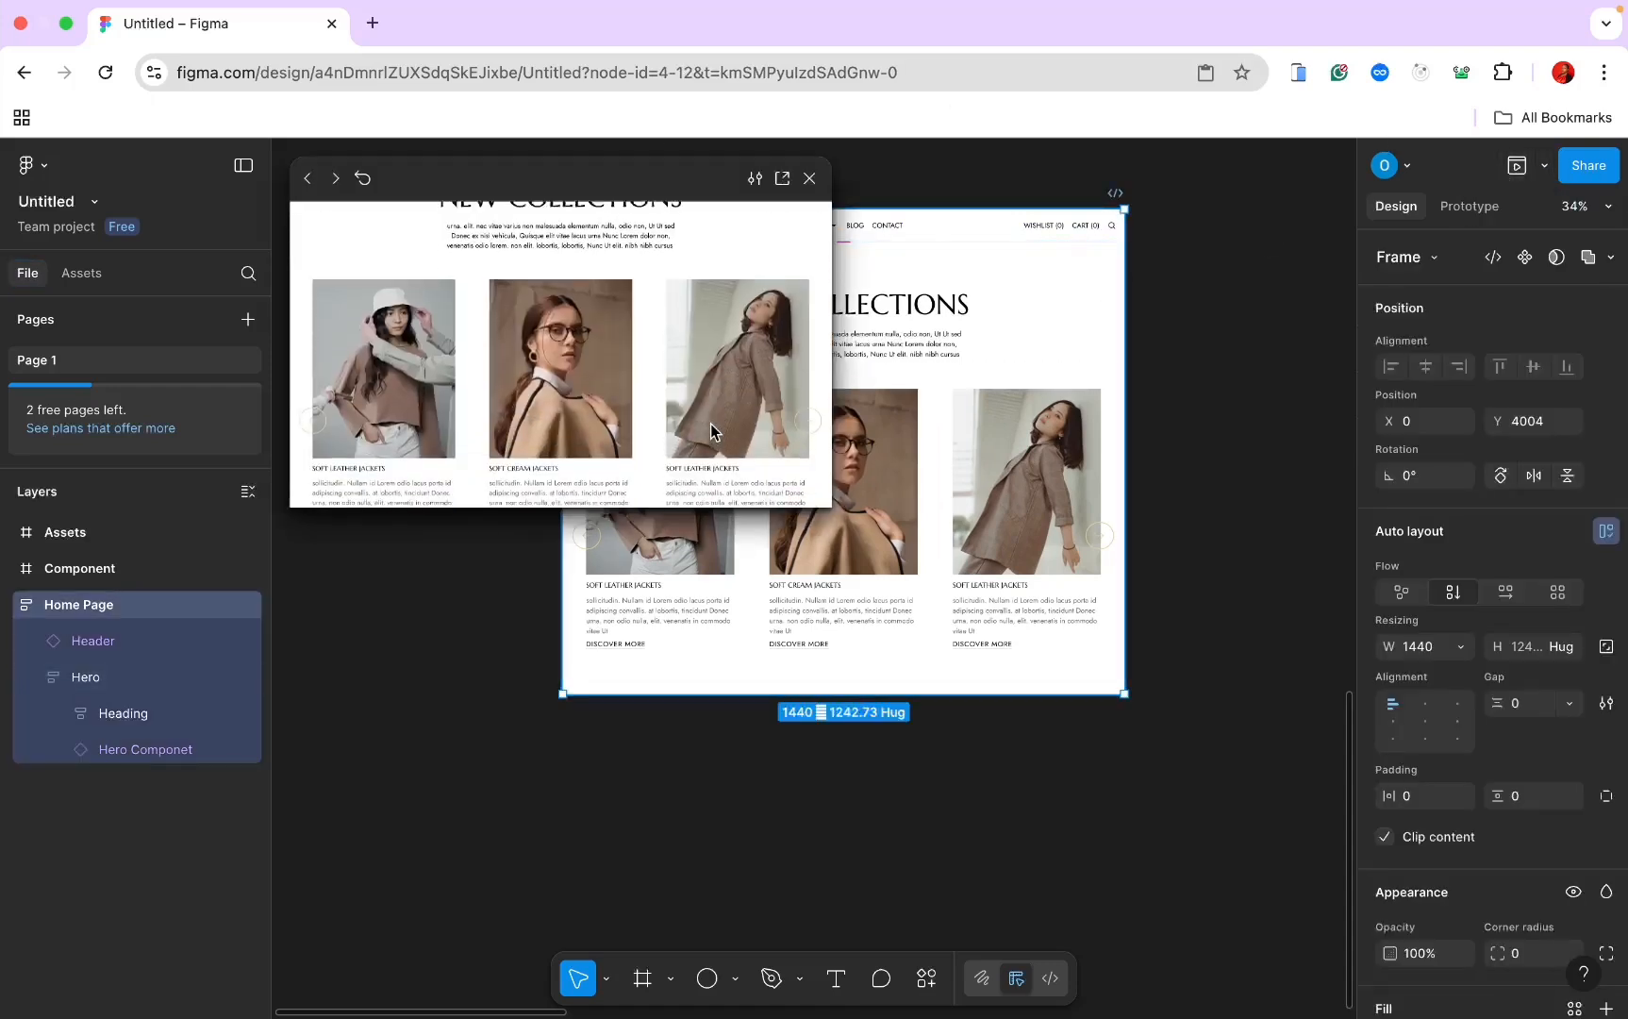
click(813, 422)
click(820, 426)
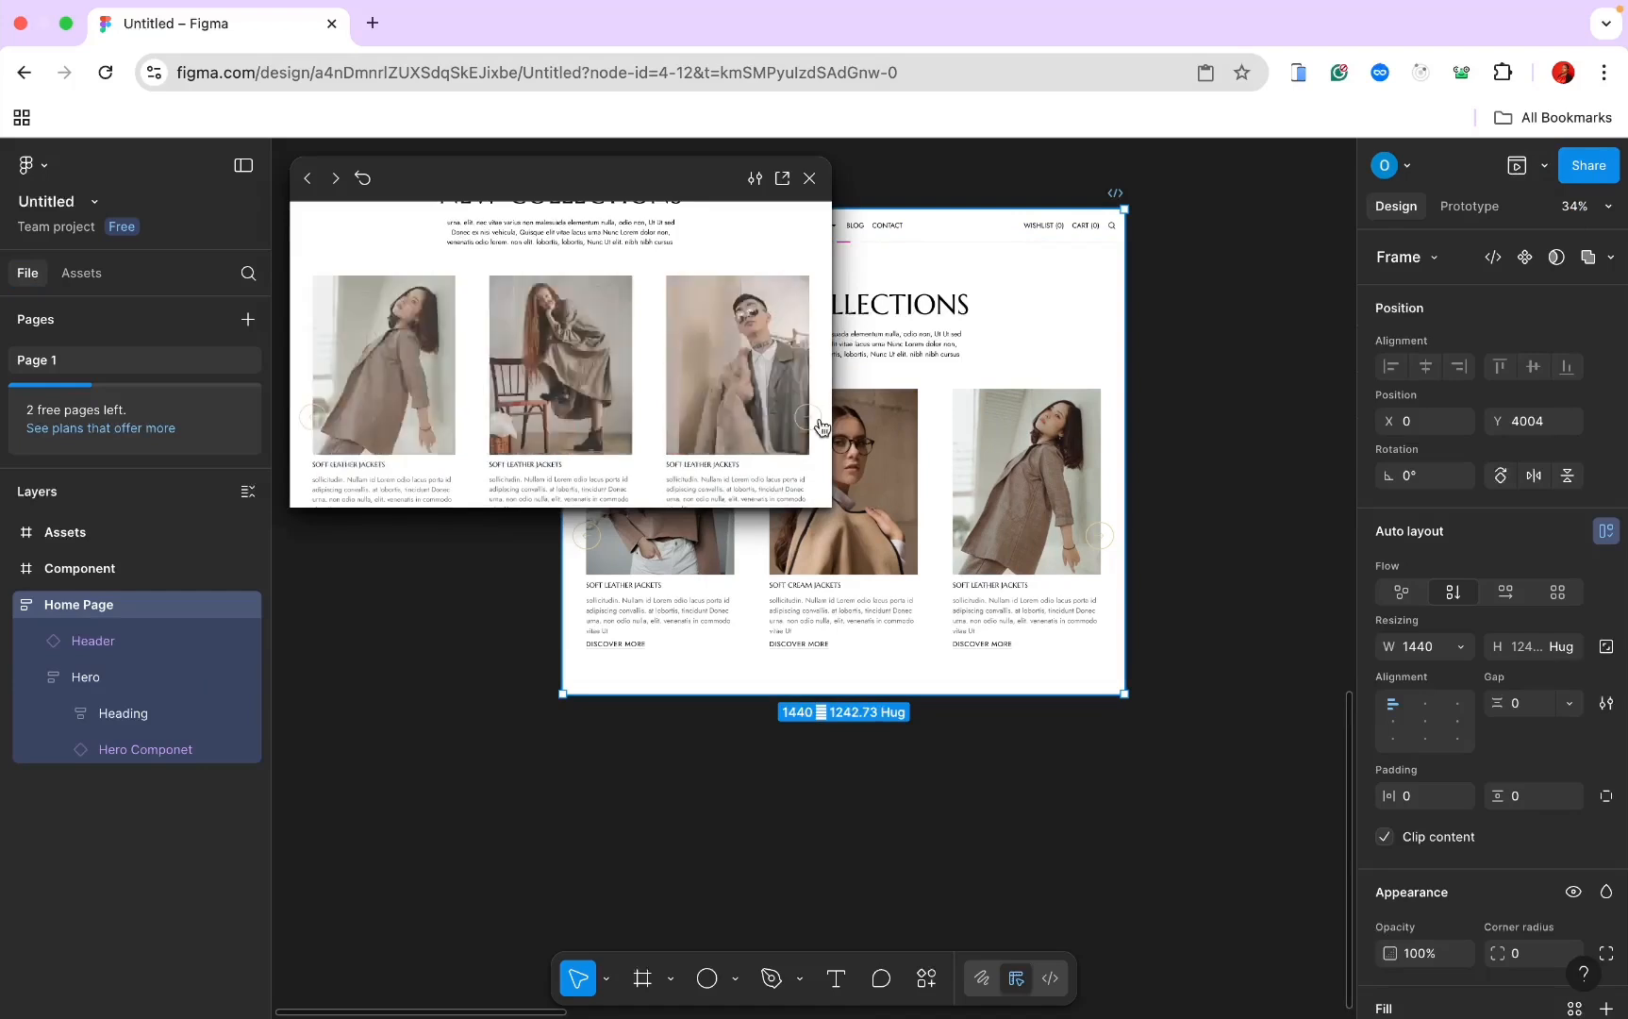
click(820, 426)
click(821, 426)
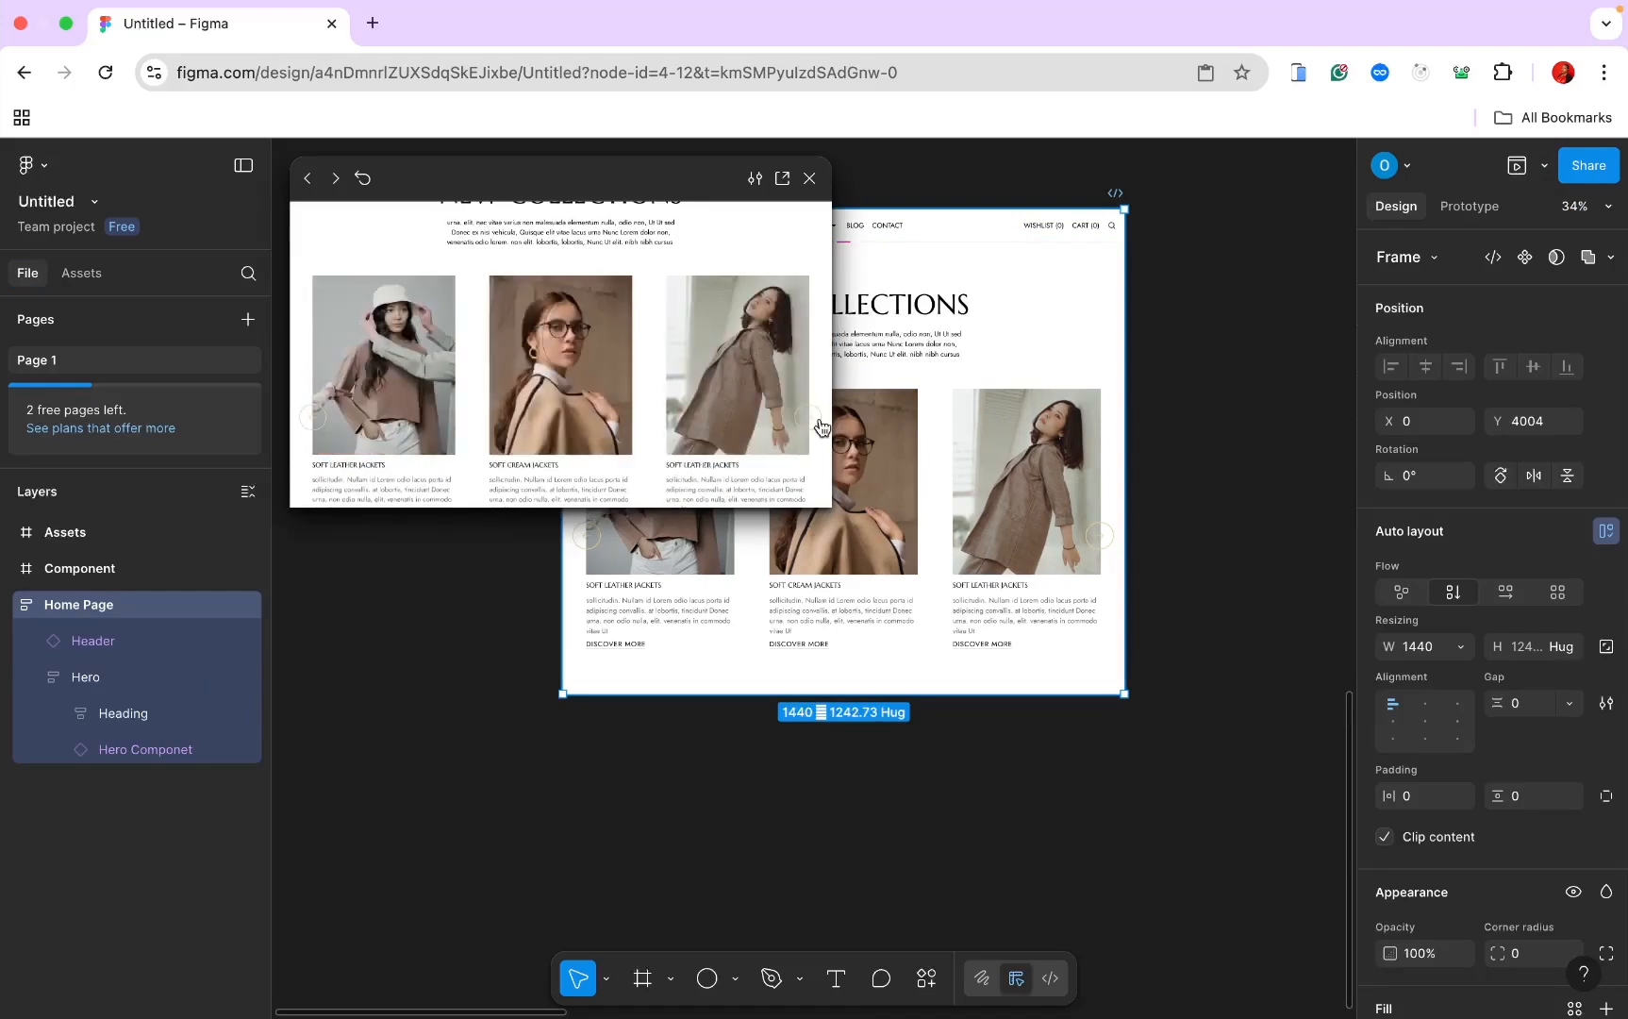
click(821, 427)
click(821, 427)
click(820, 427)
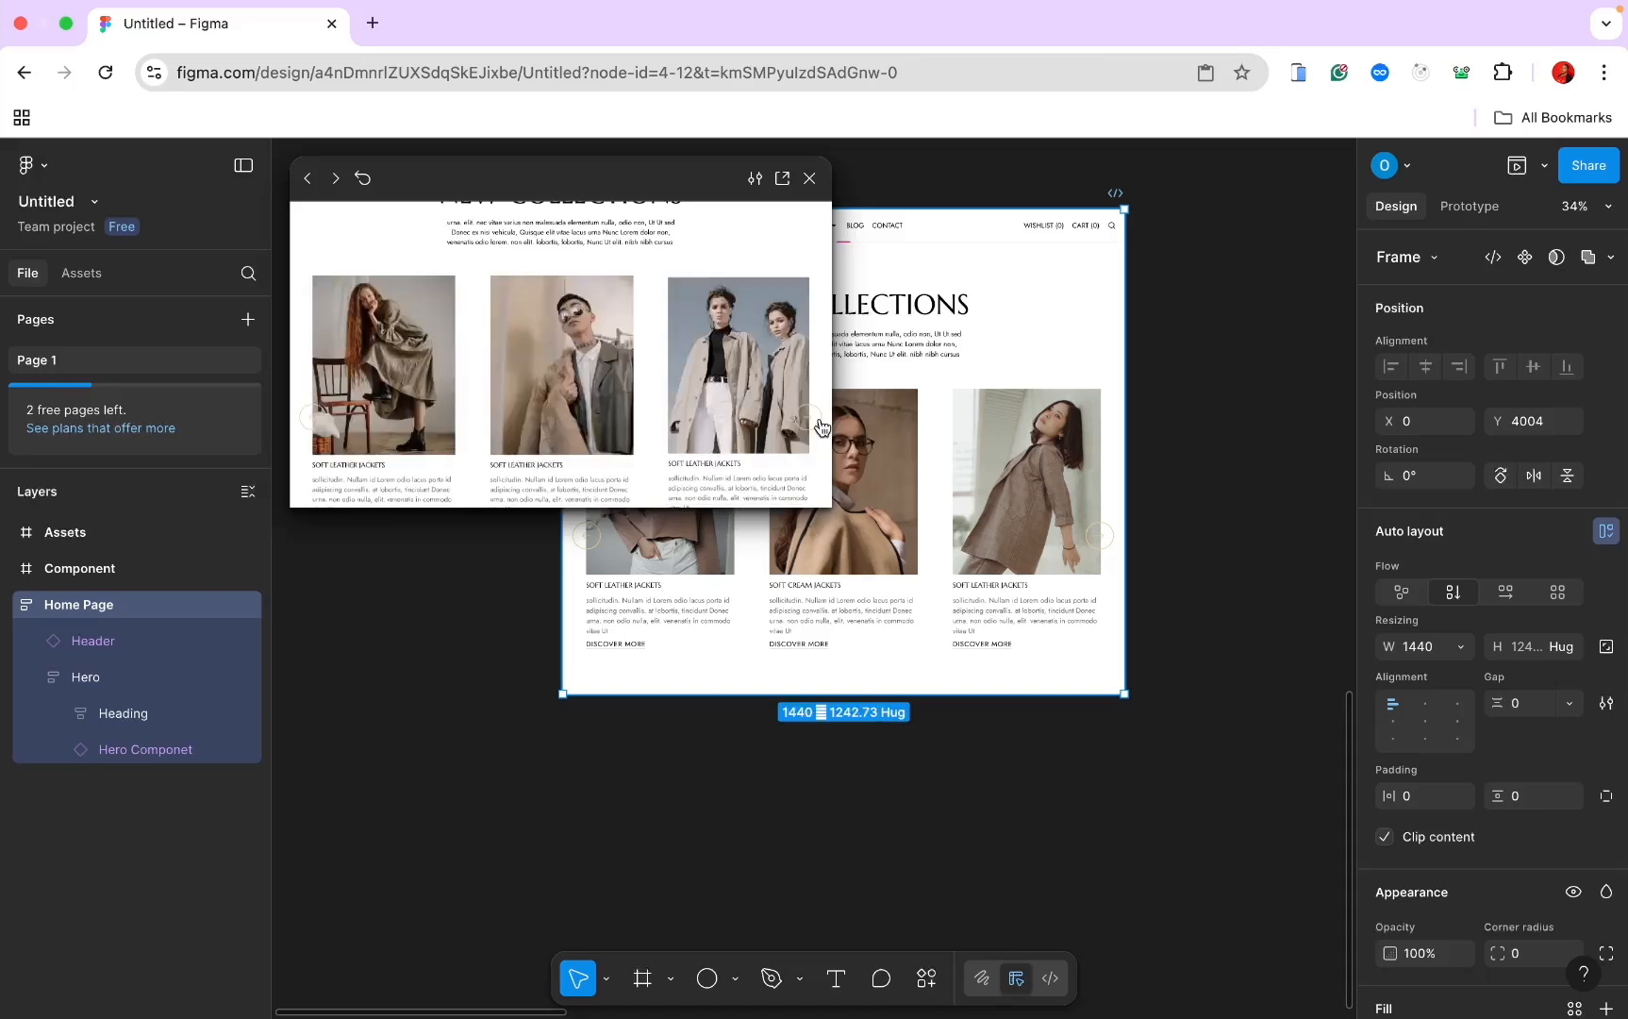
click(821, 427)
click(820, 426)
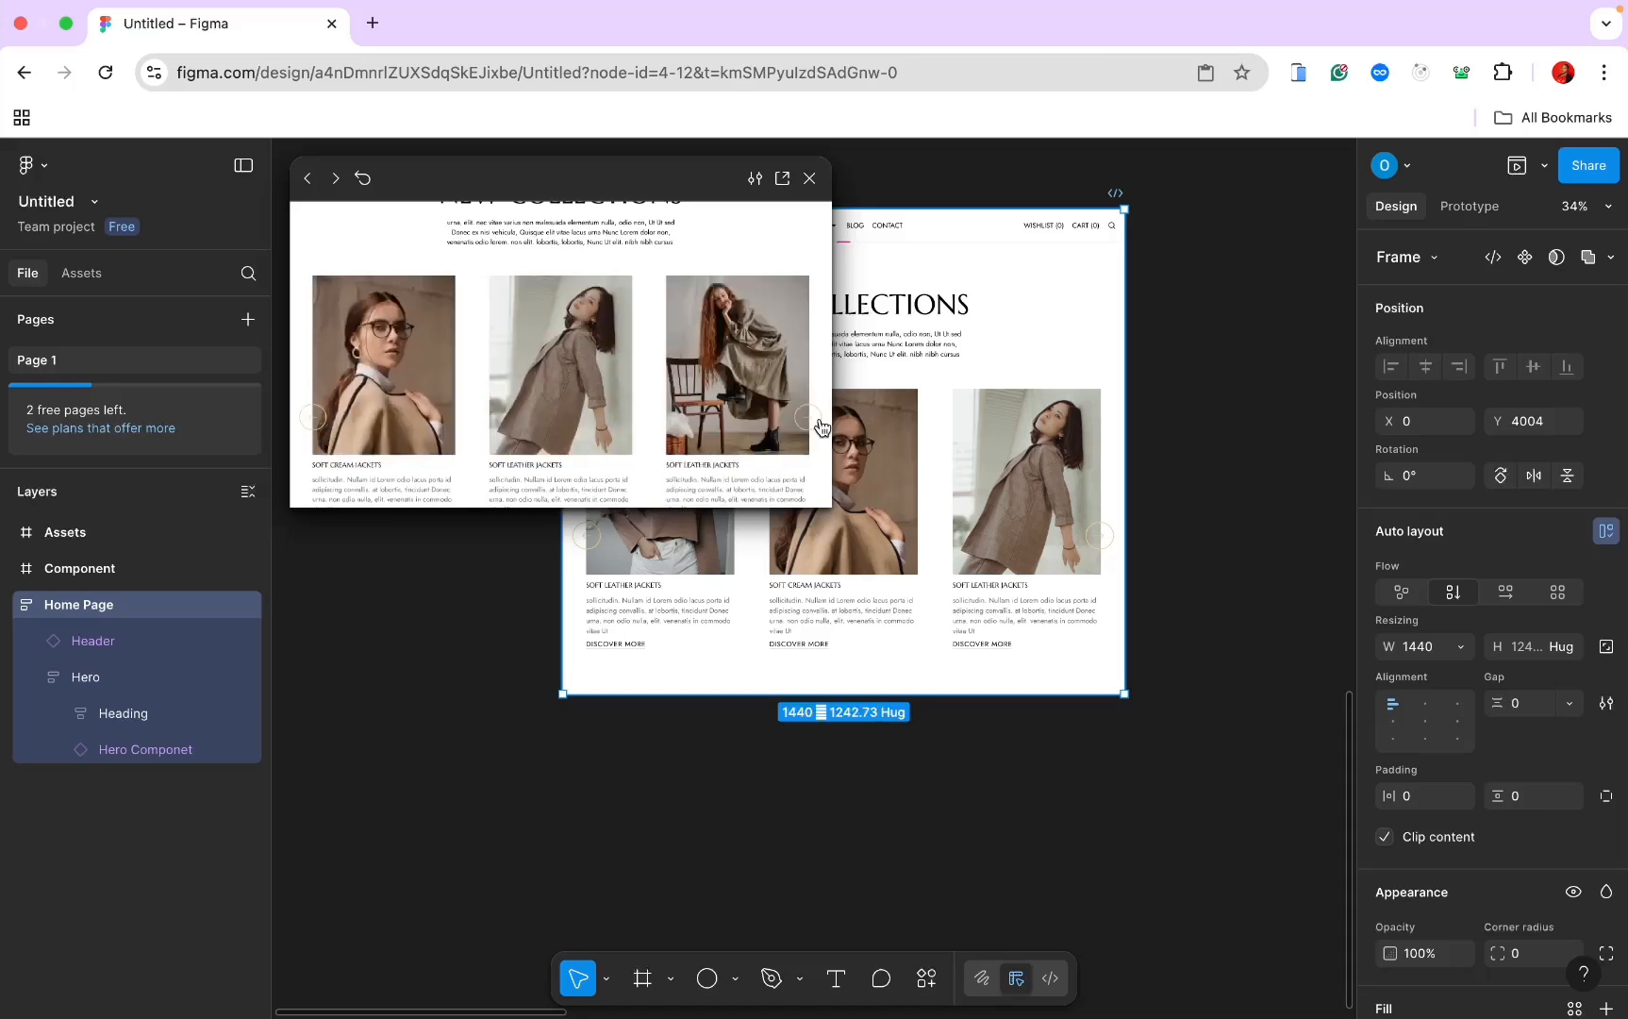
click(821, 426)
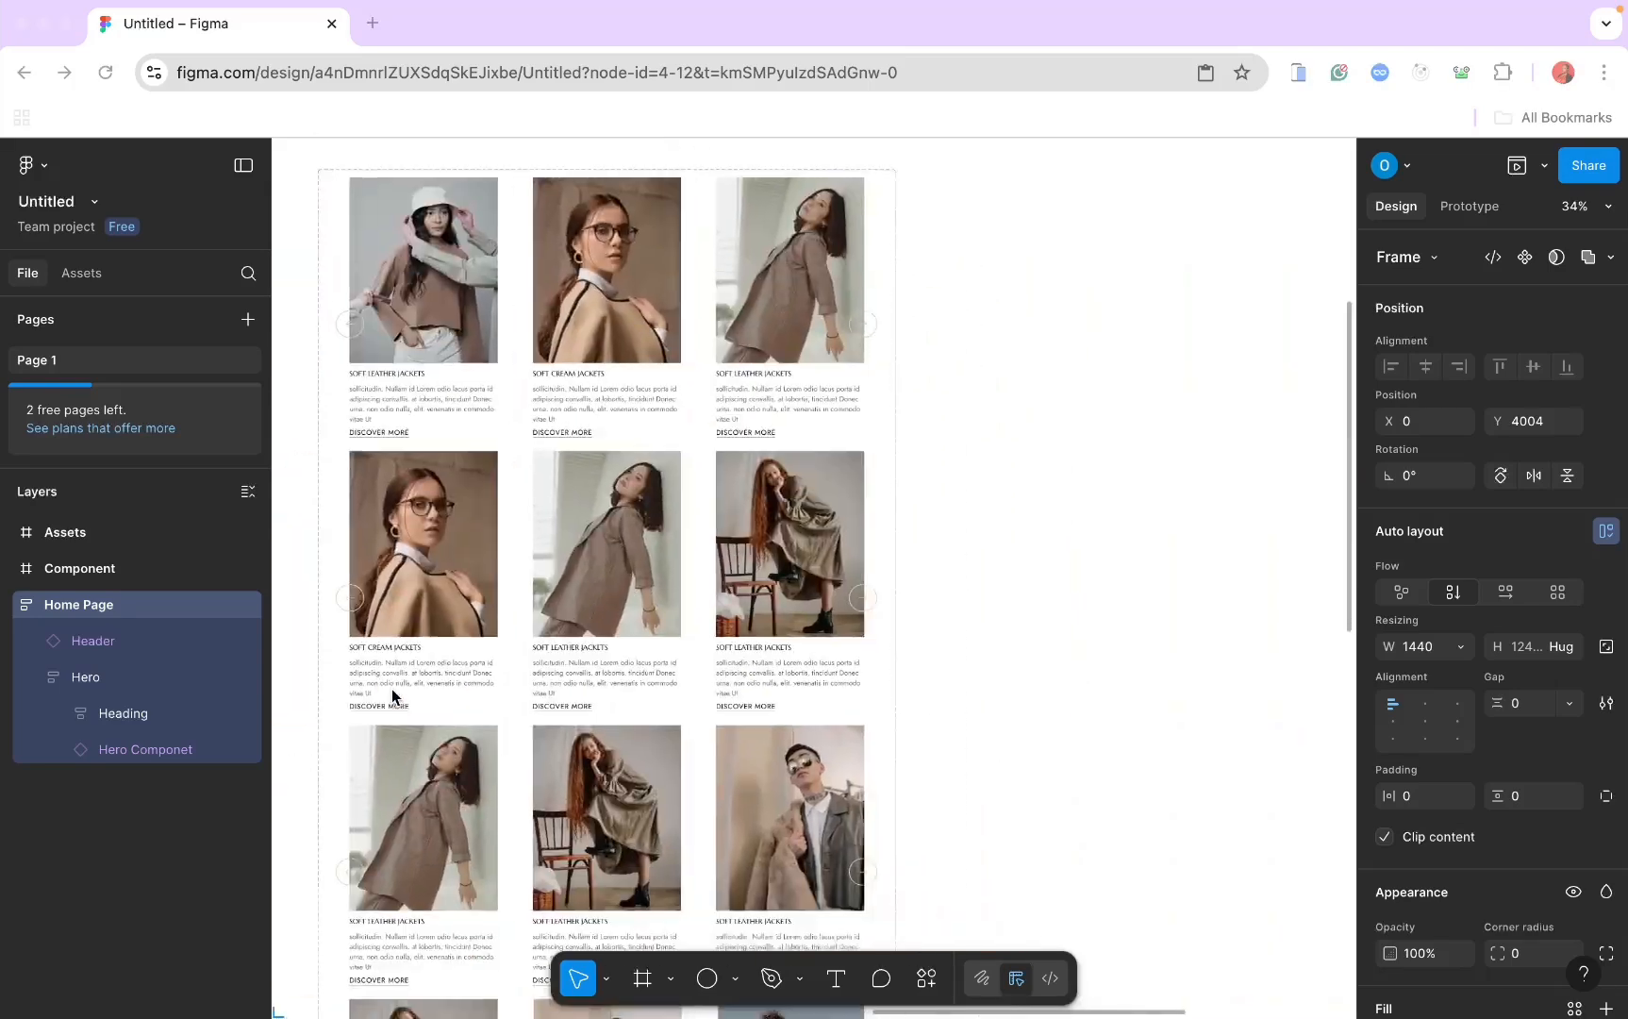
scroll(391, 689, right, 3)
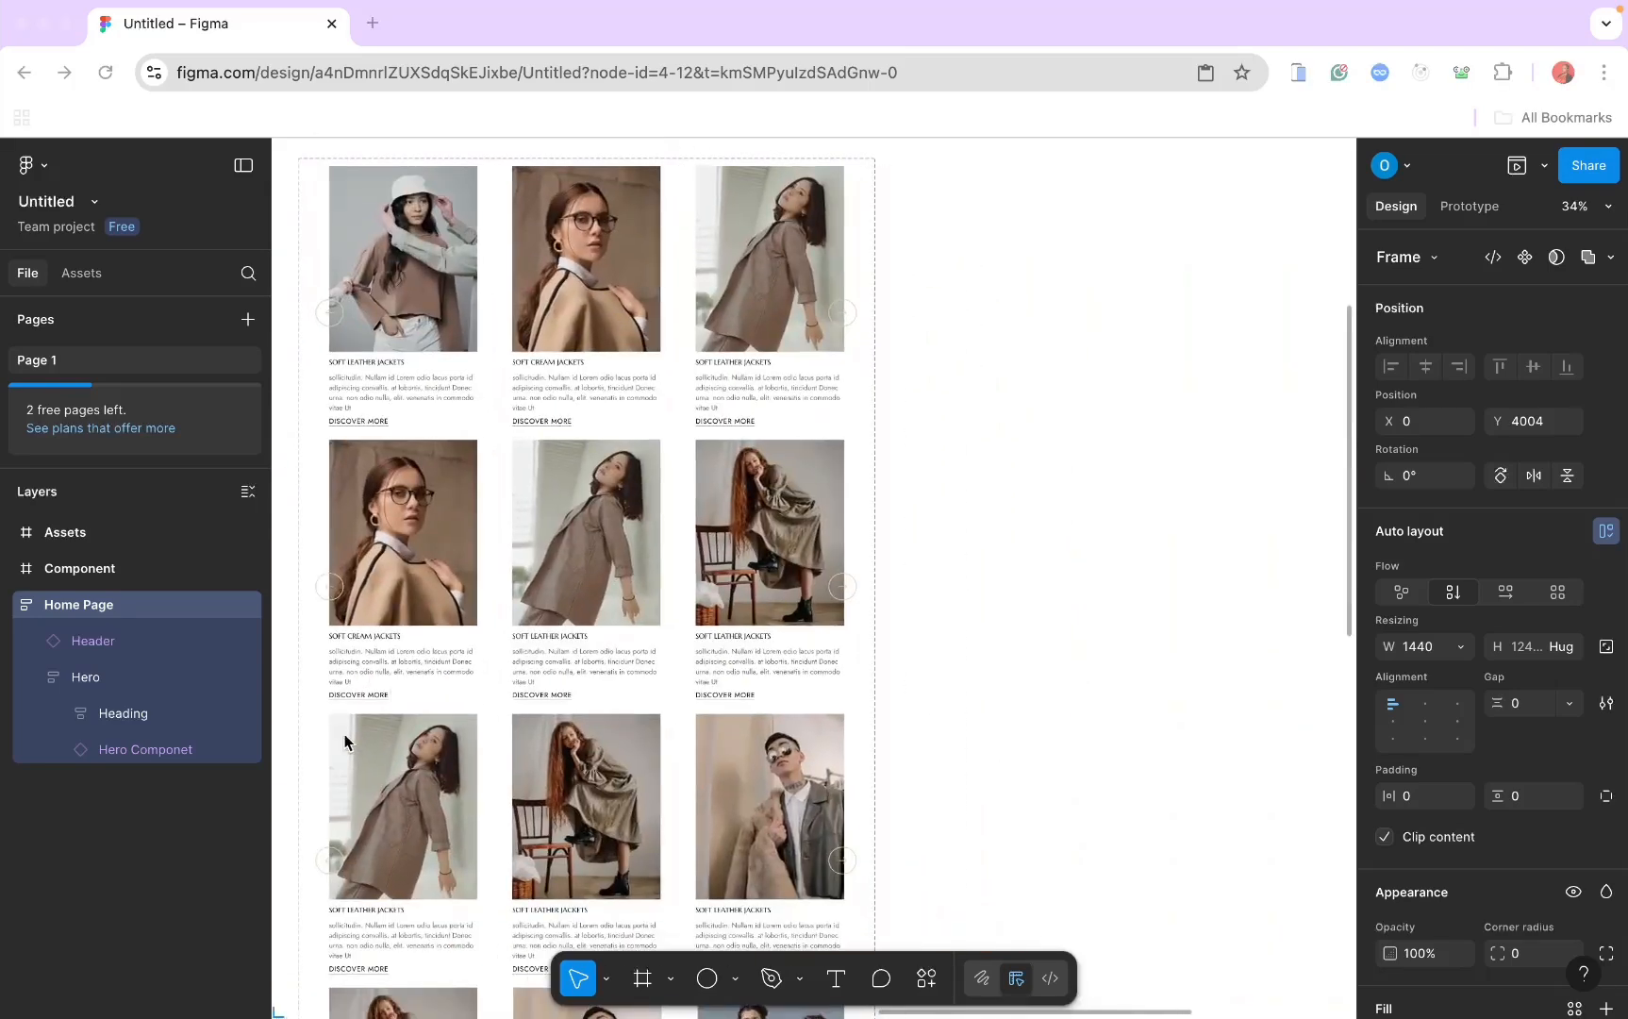
Step: Draw a new frame beside the product grid and name it Features Card
scroll(759, 386, right, 5)
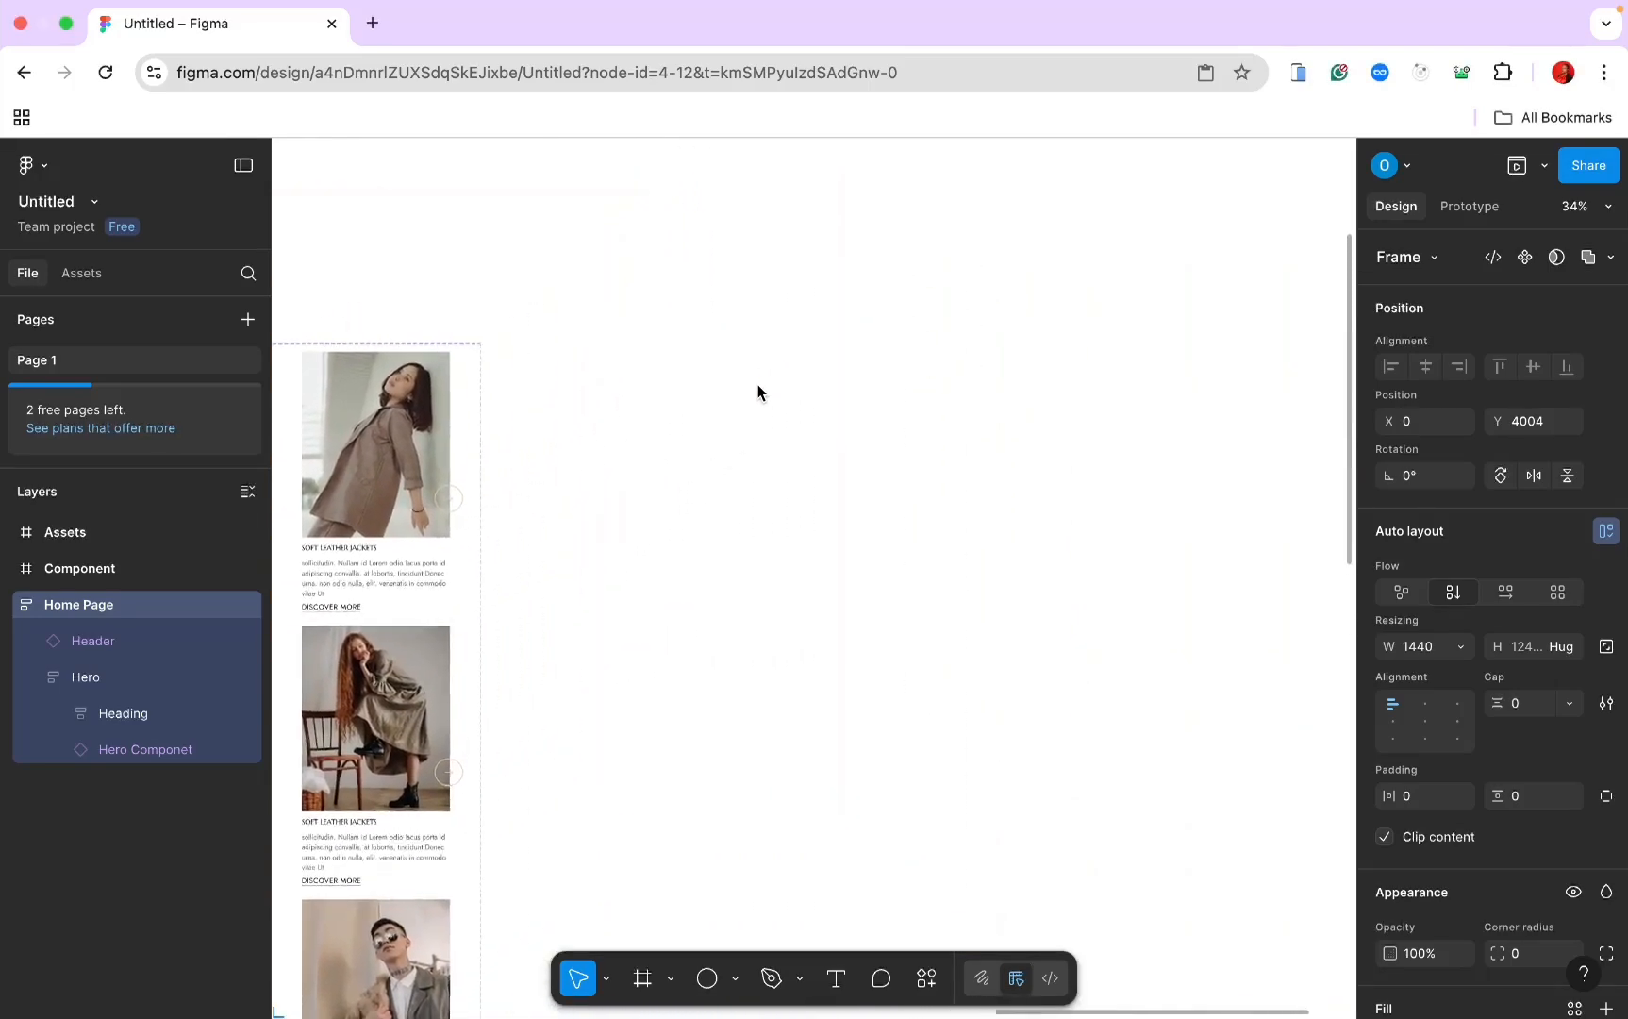
click(645, 981)
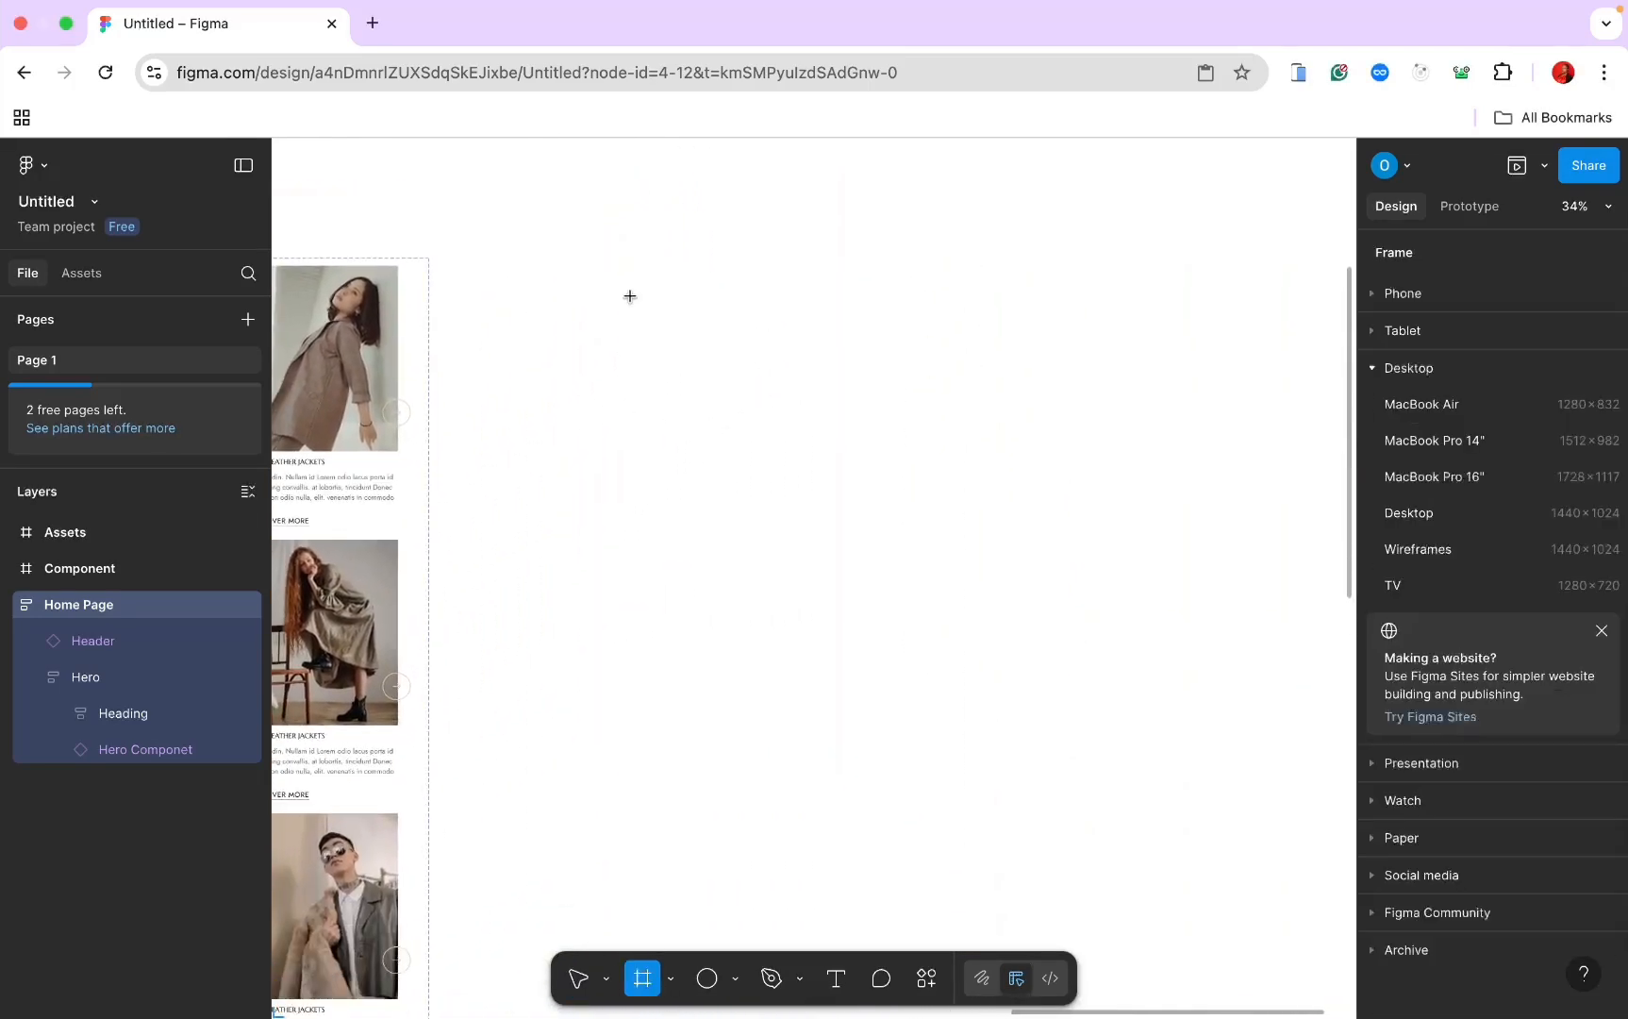
drag(617, 285, 834, 465)
double_click(99, 606)
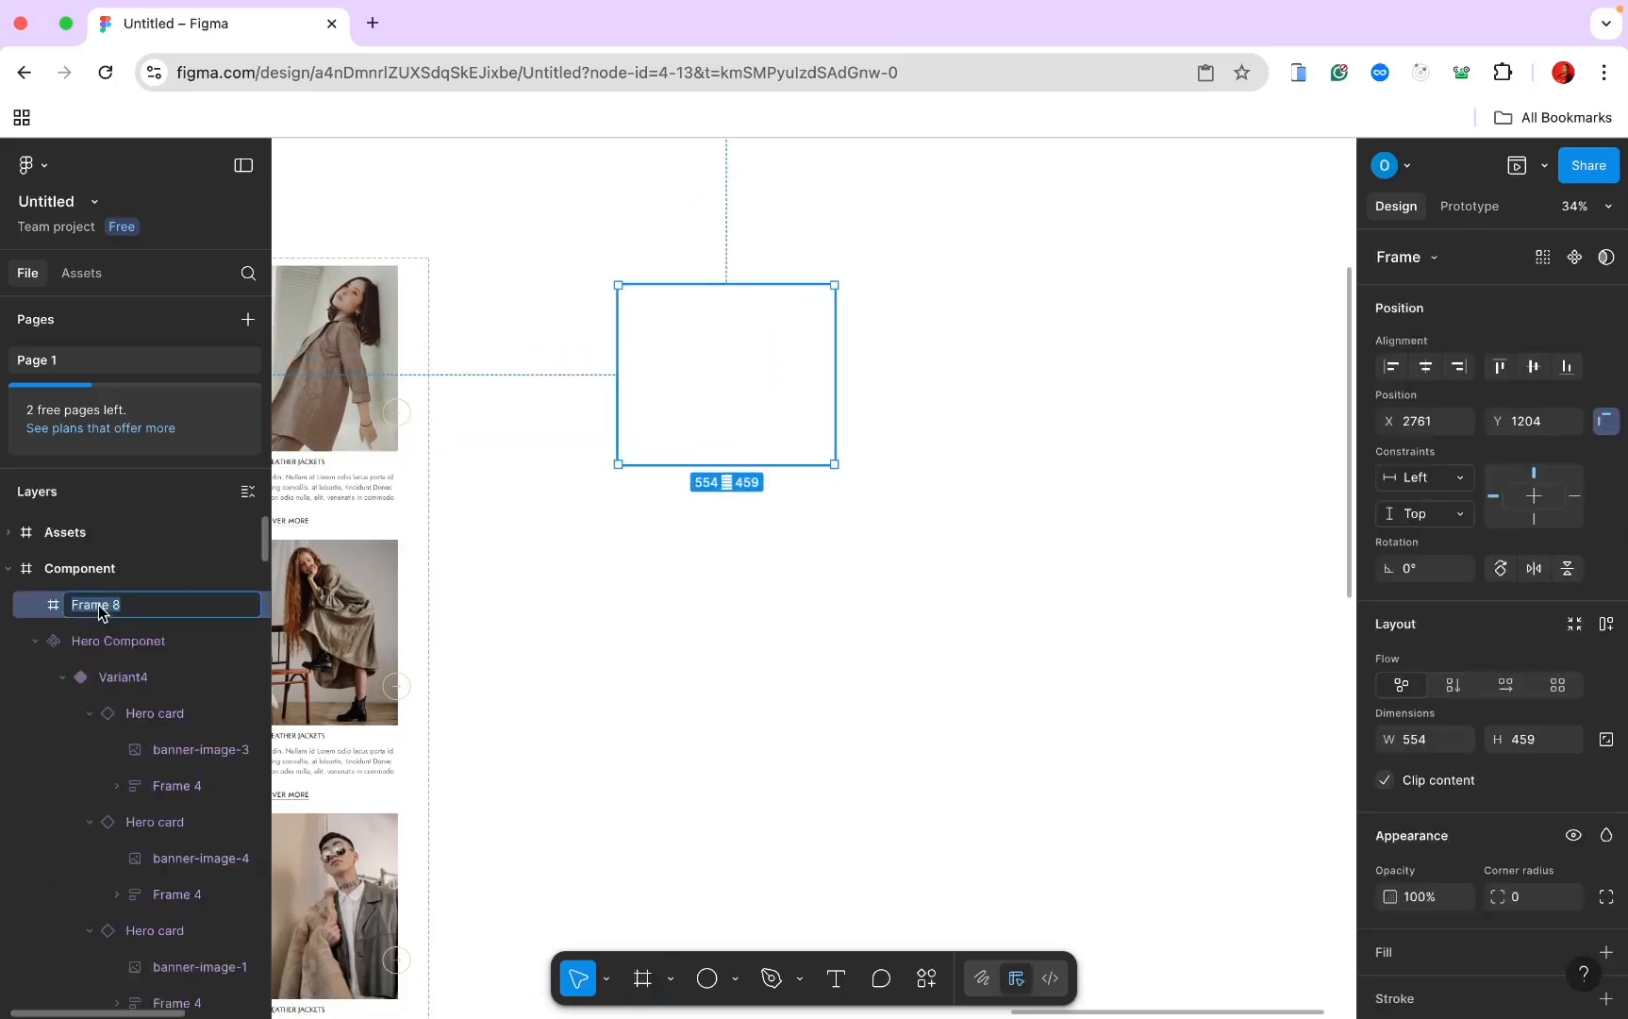
text(Features Card)
key(Return)
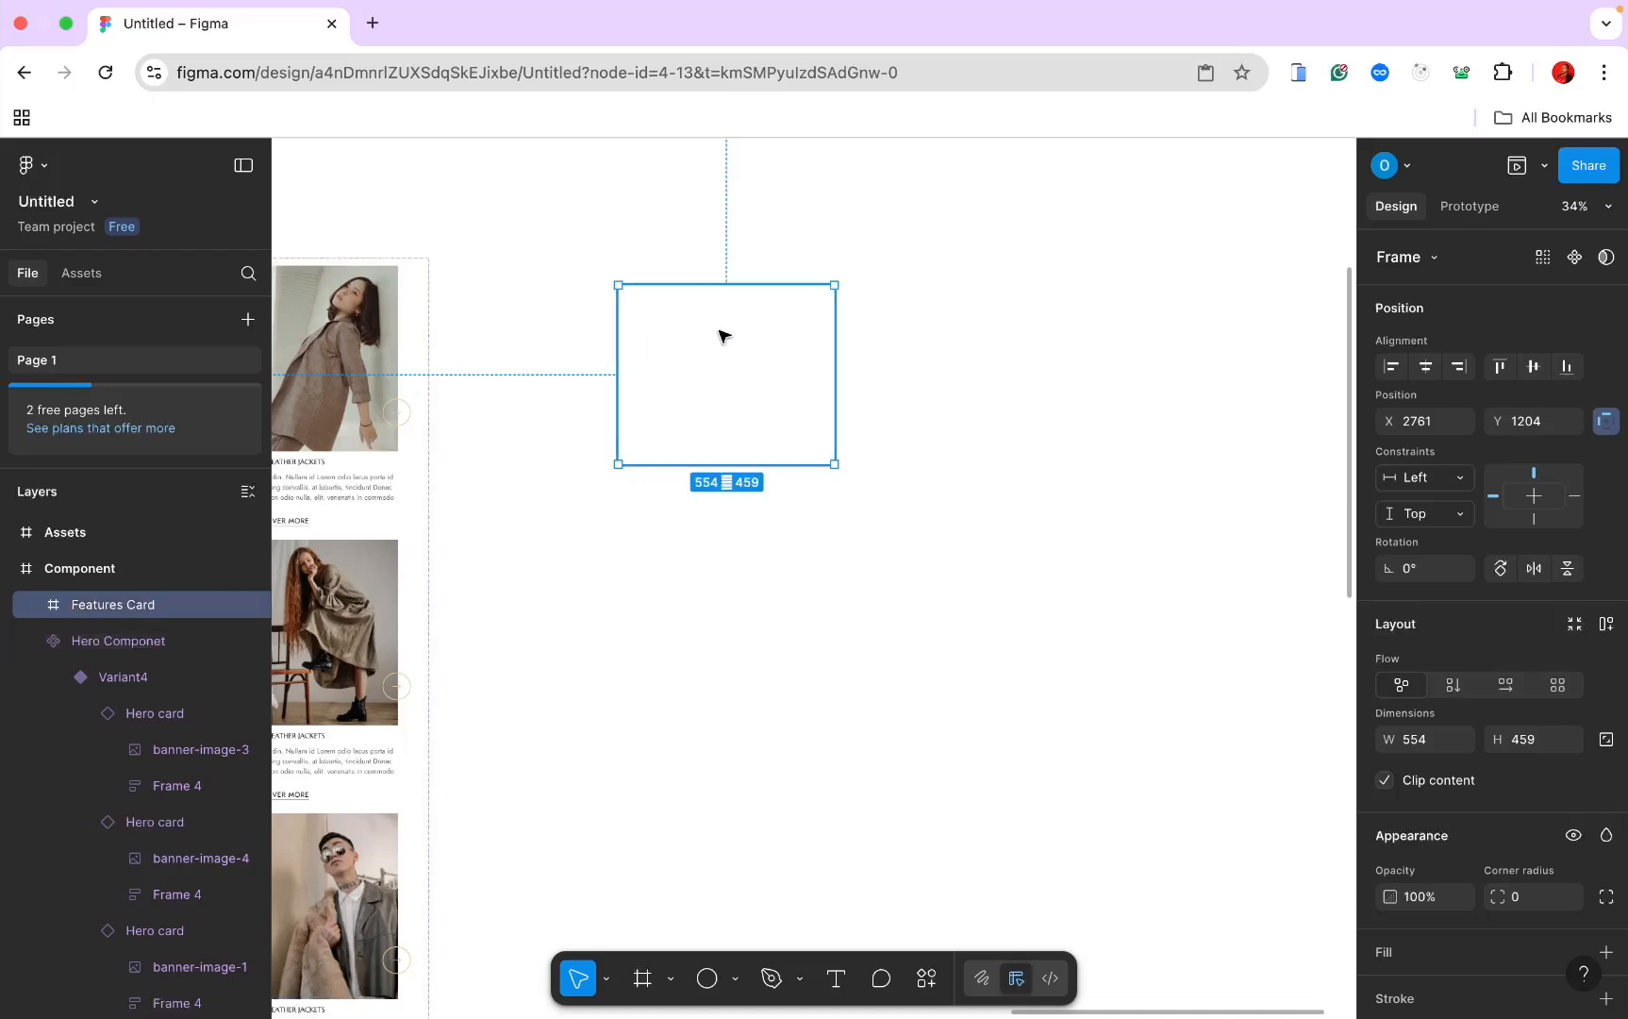
Step: Search Iconify for 'calender' and drag the first calendar icon into Features Card
click(926, 979)
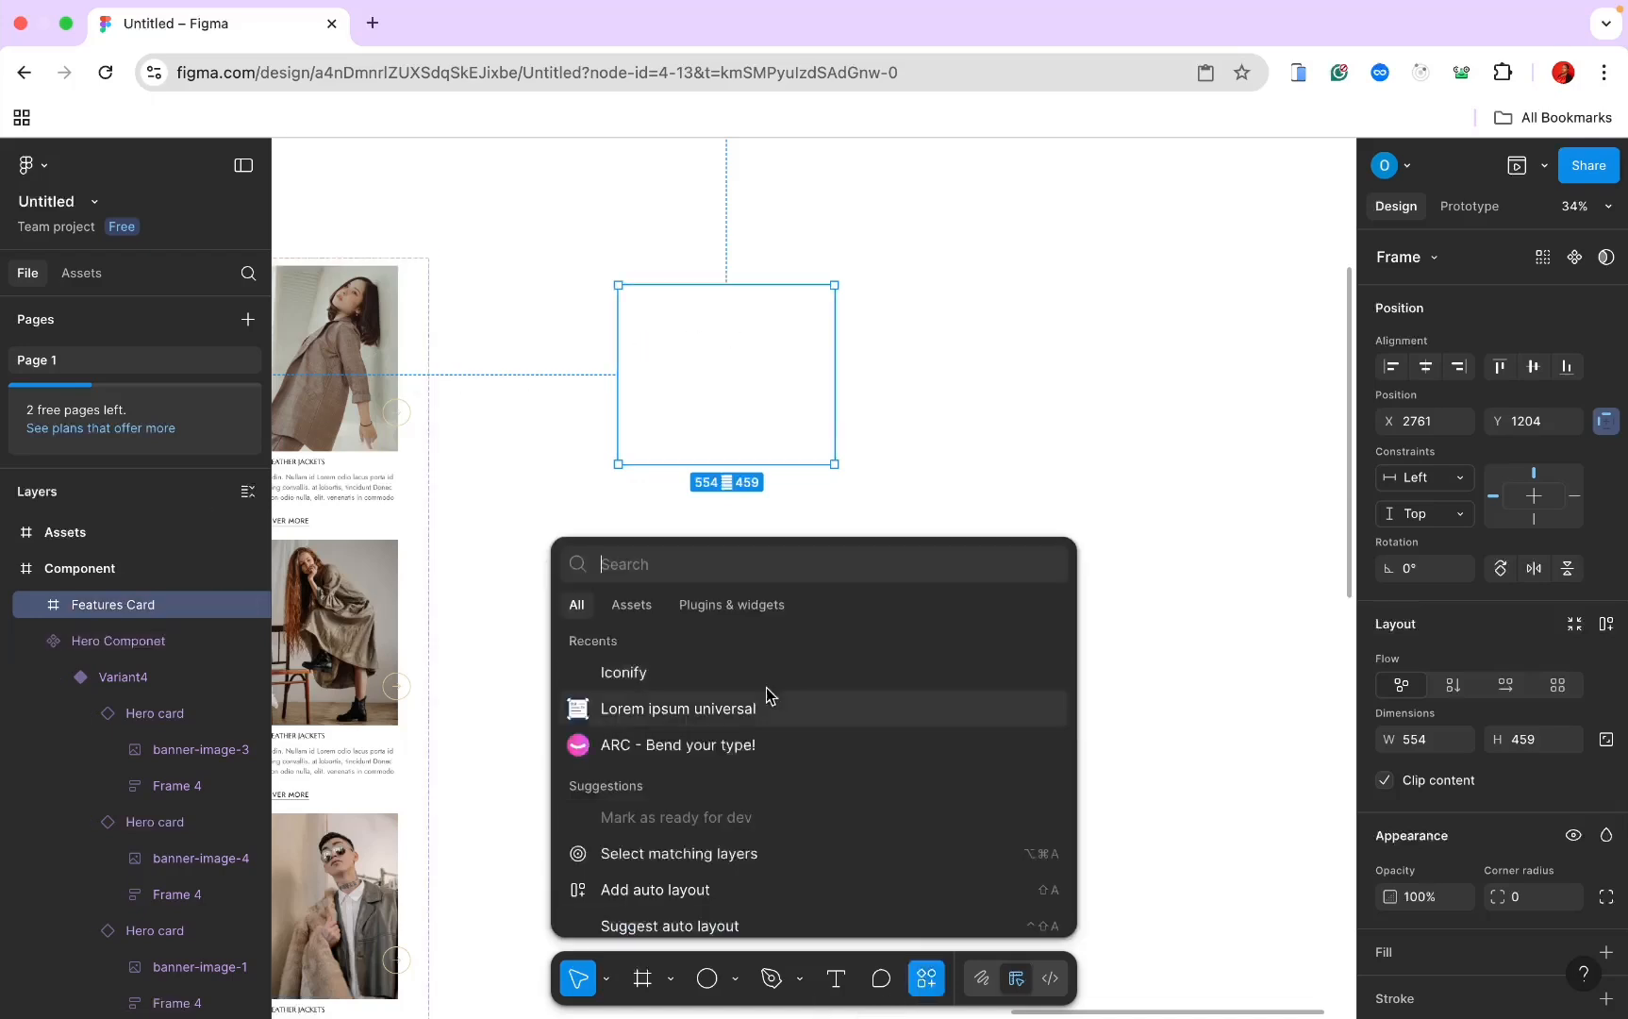
click(697, 679)
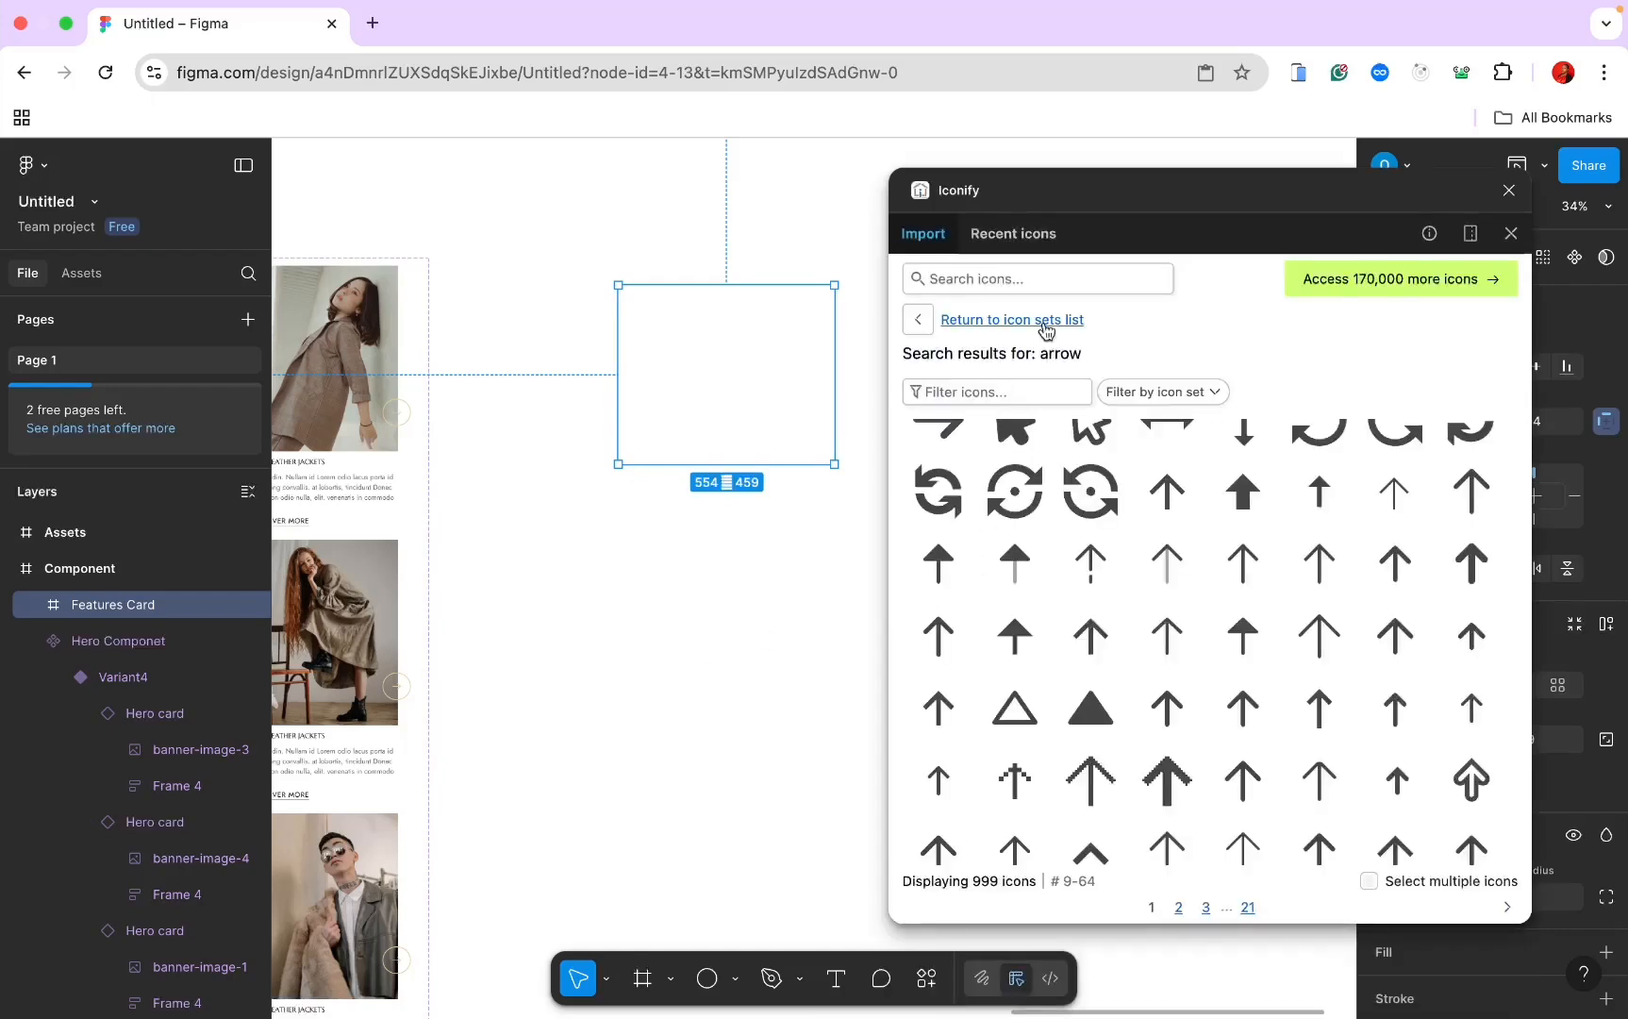
click(1045, 265)
text(cal)
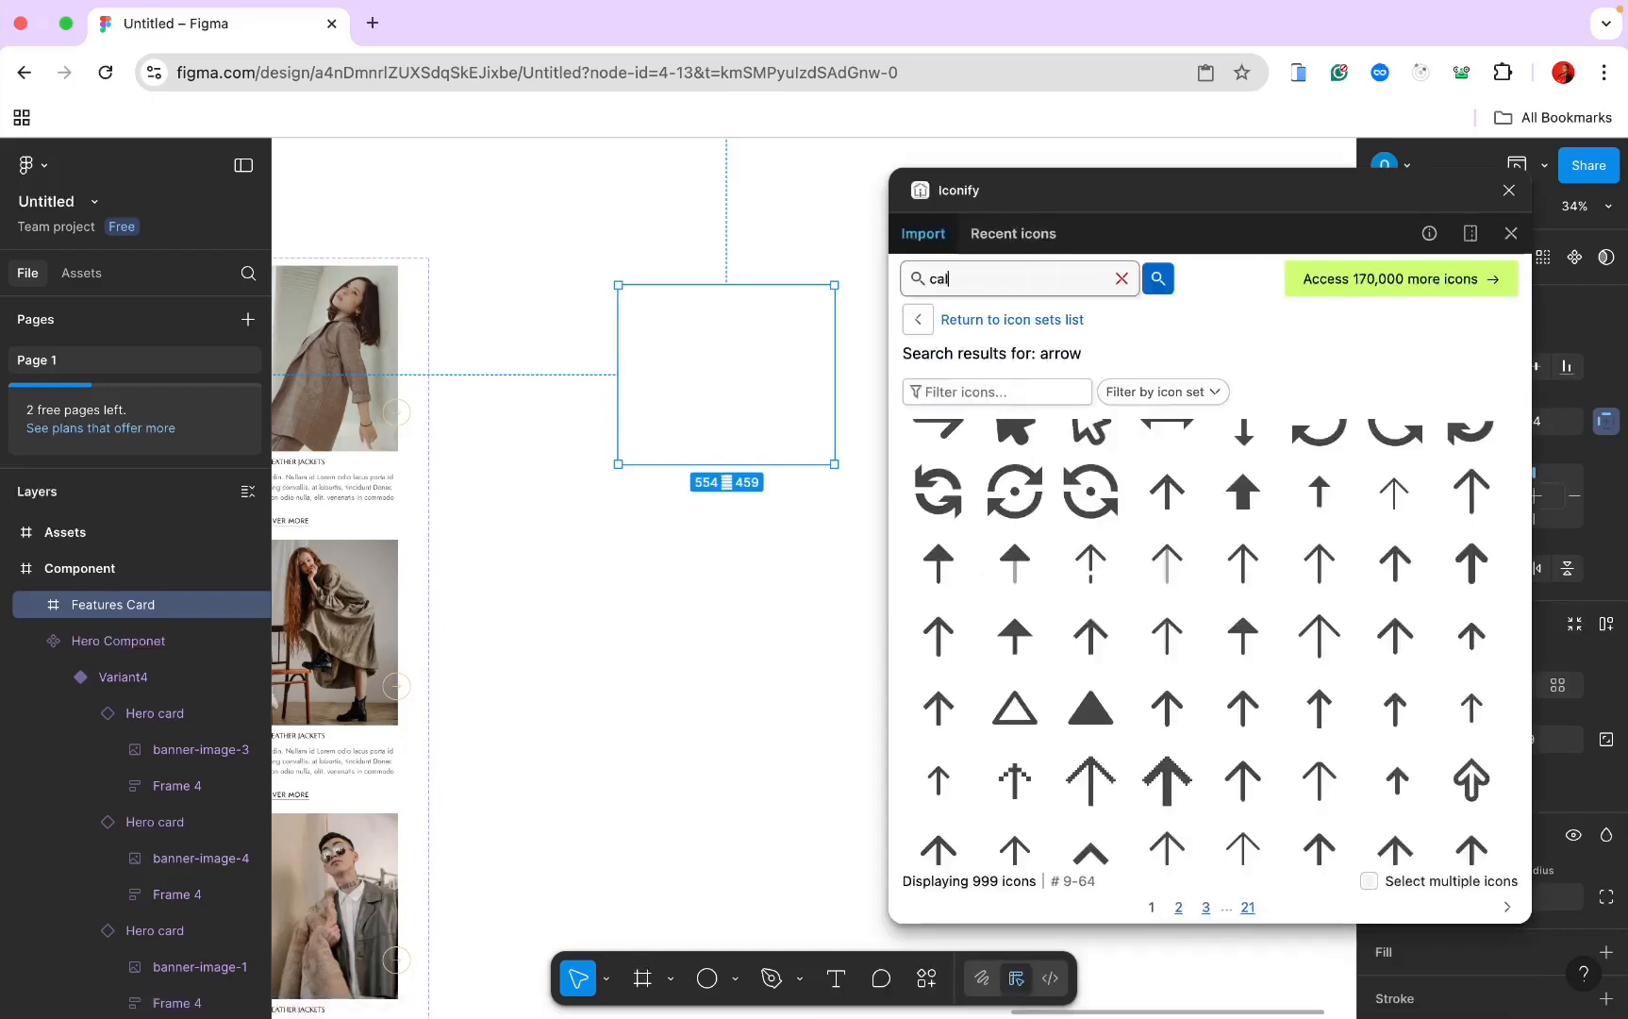
text(endder)
key(Return)
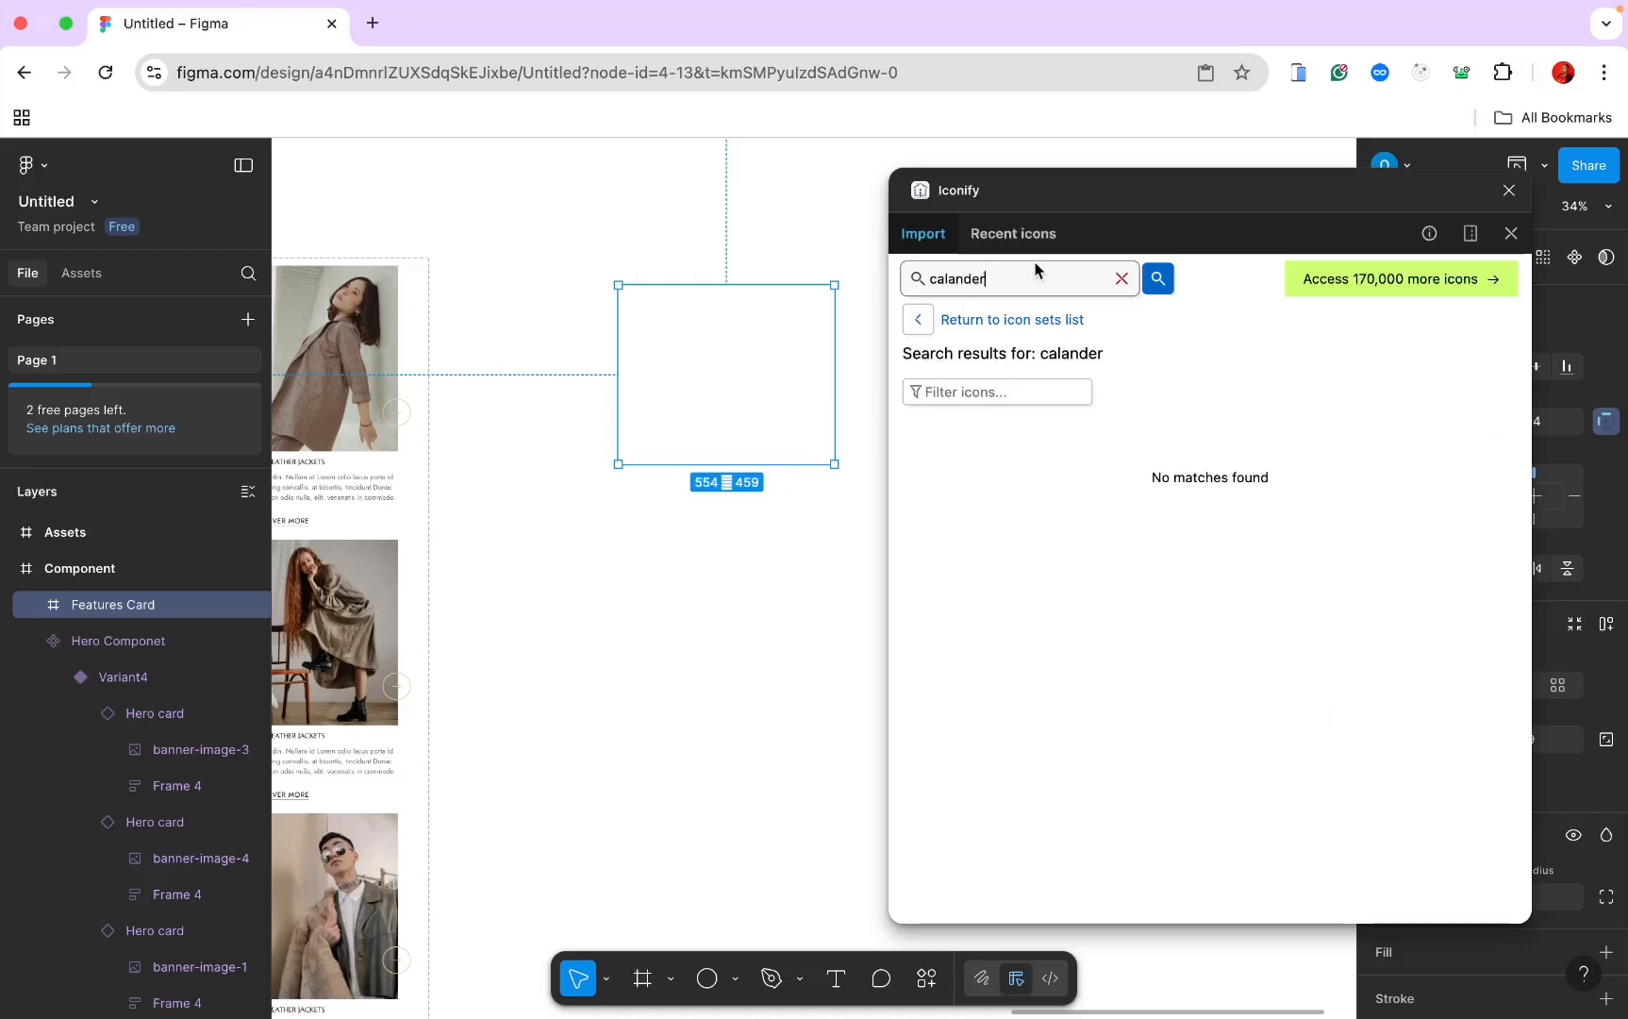
key(BackSpace)
key(BackSpace)
key(BackSpace)
key(BackSpace)
key(BackSpace)
text(ender)
key(Return)
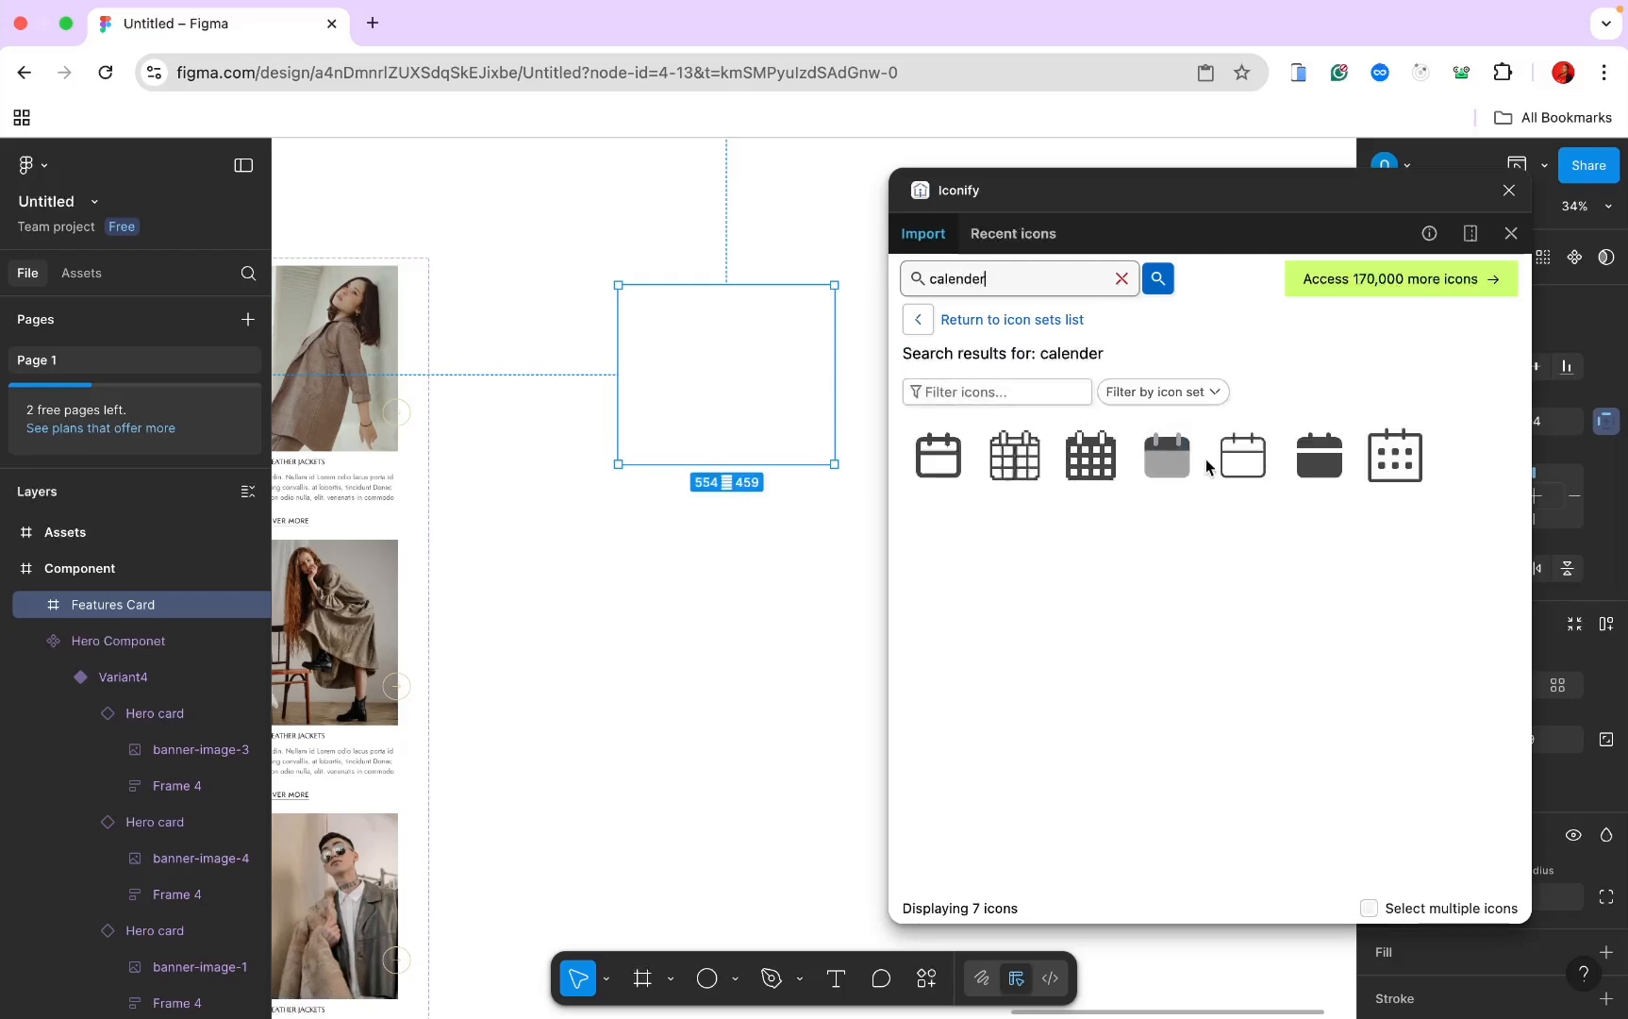
drag(960, 453, 734, 334)
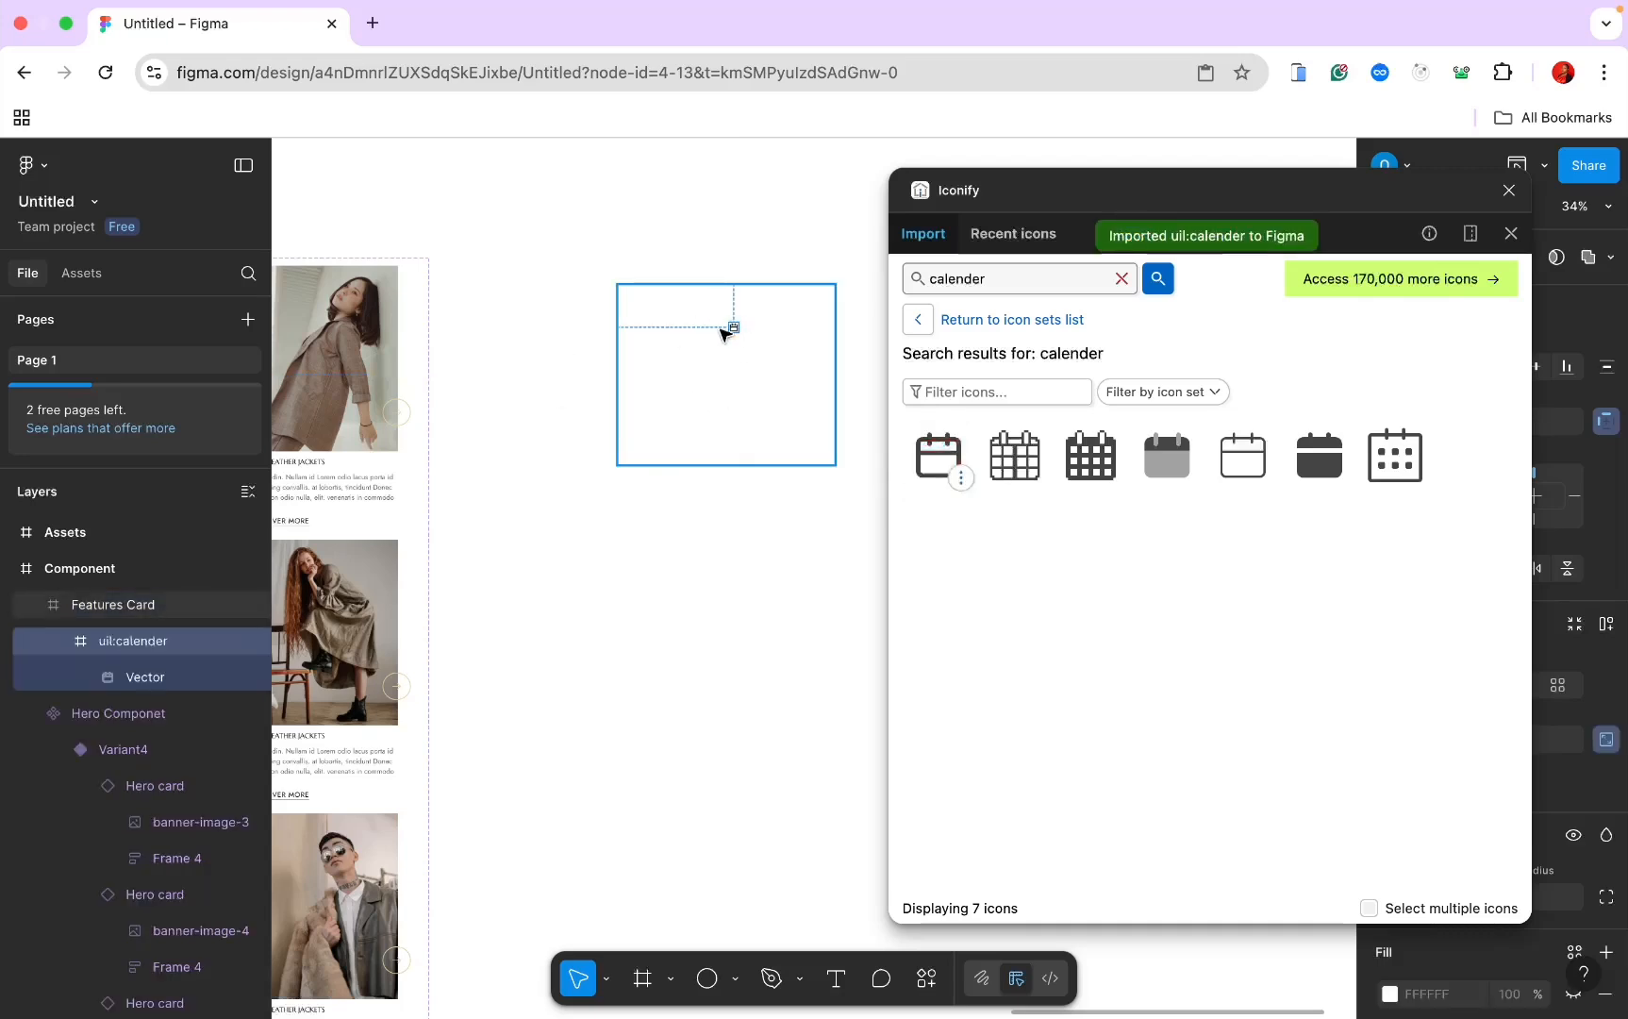
Step: Close Iconify and give the Features Card frame a black outline
scroll(717, 340, up, 5)
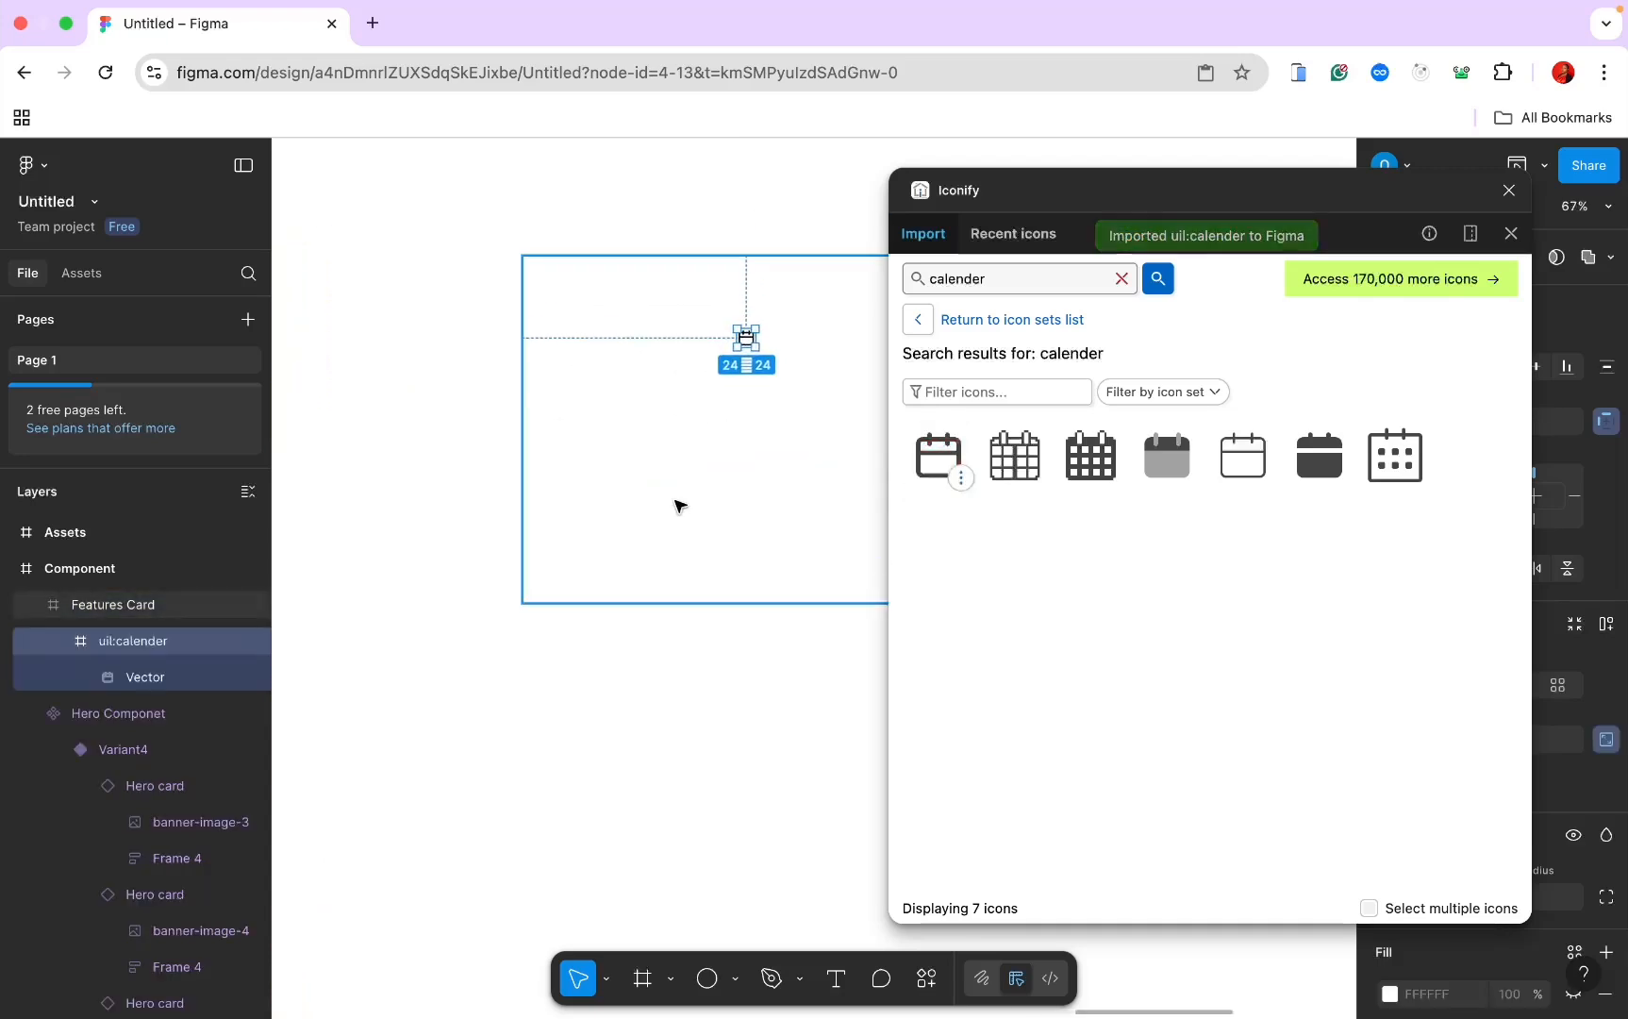
click(1509, 190)
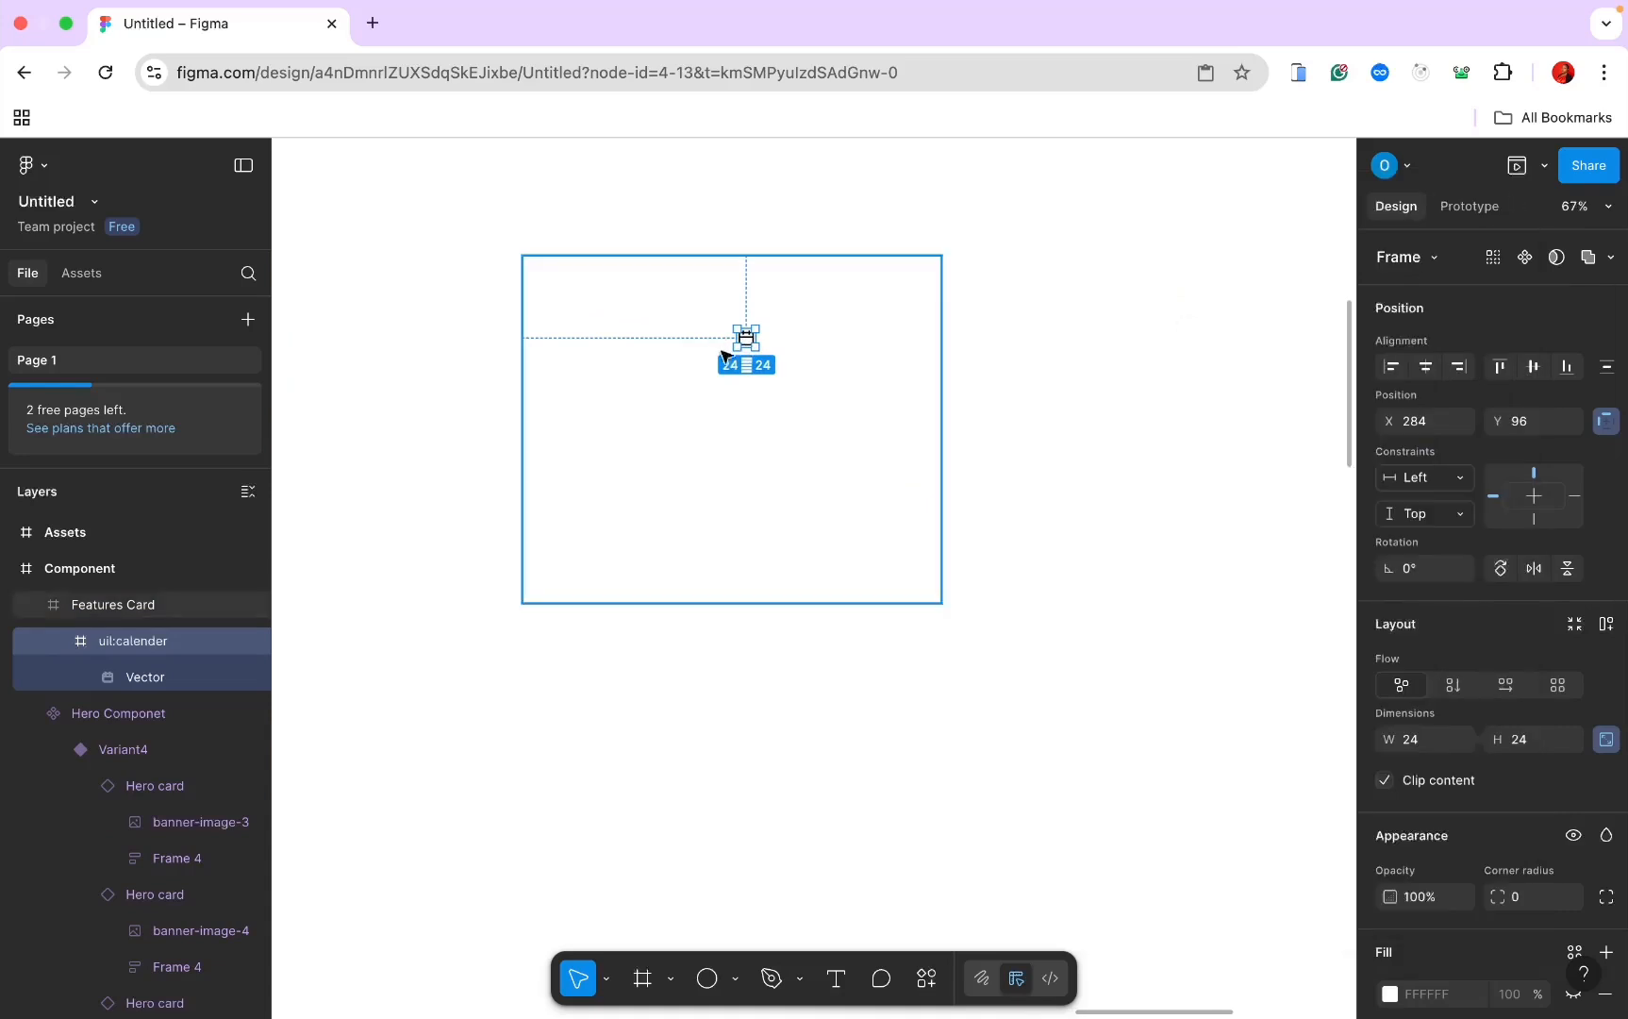
click(897, 360)
scroll(1594, 922, down, 2)
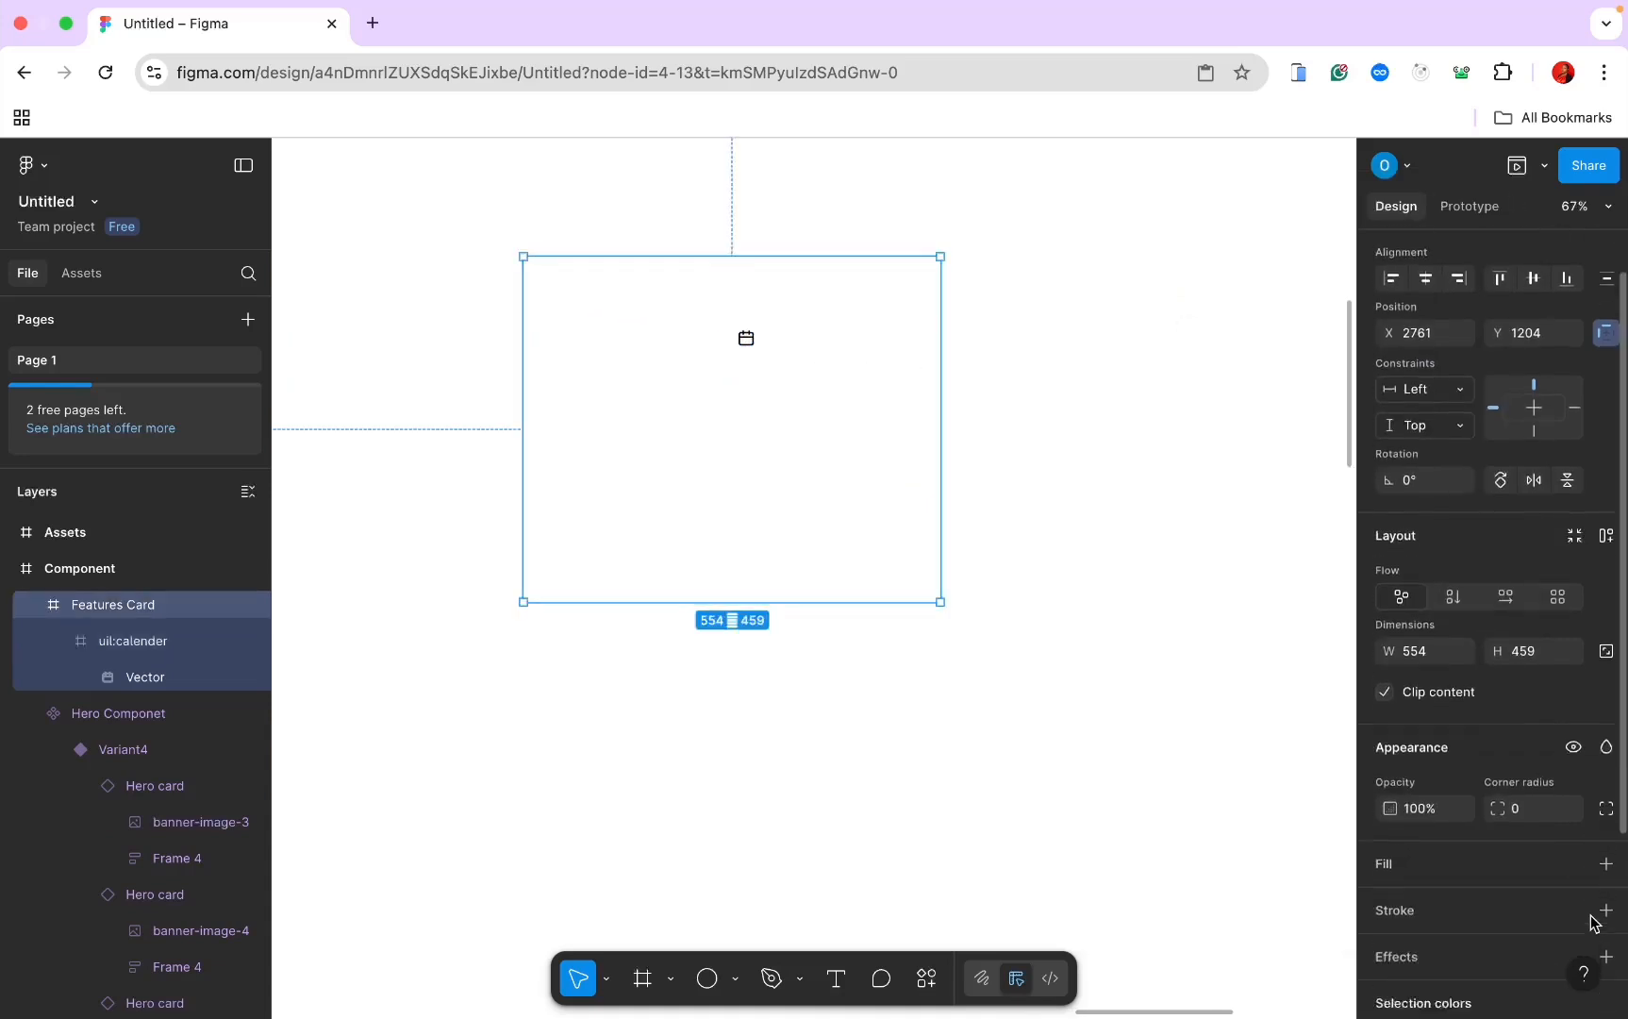
scroll(1592, 919, down, 2)
click(1606, 703)
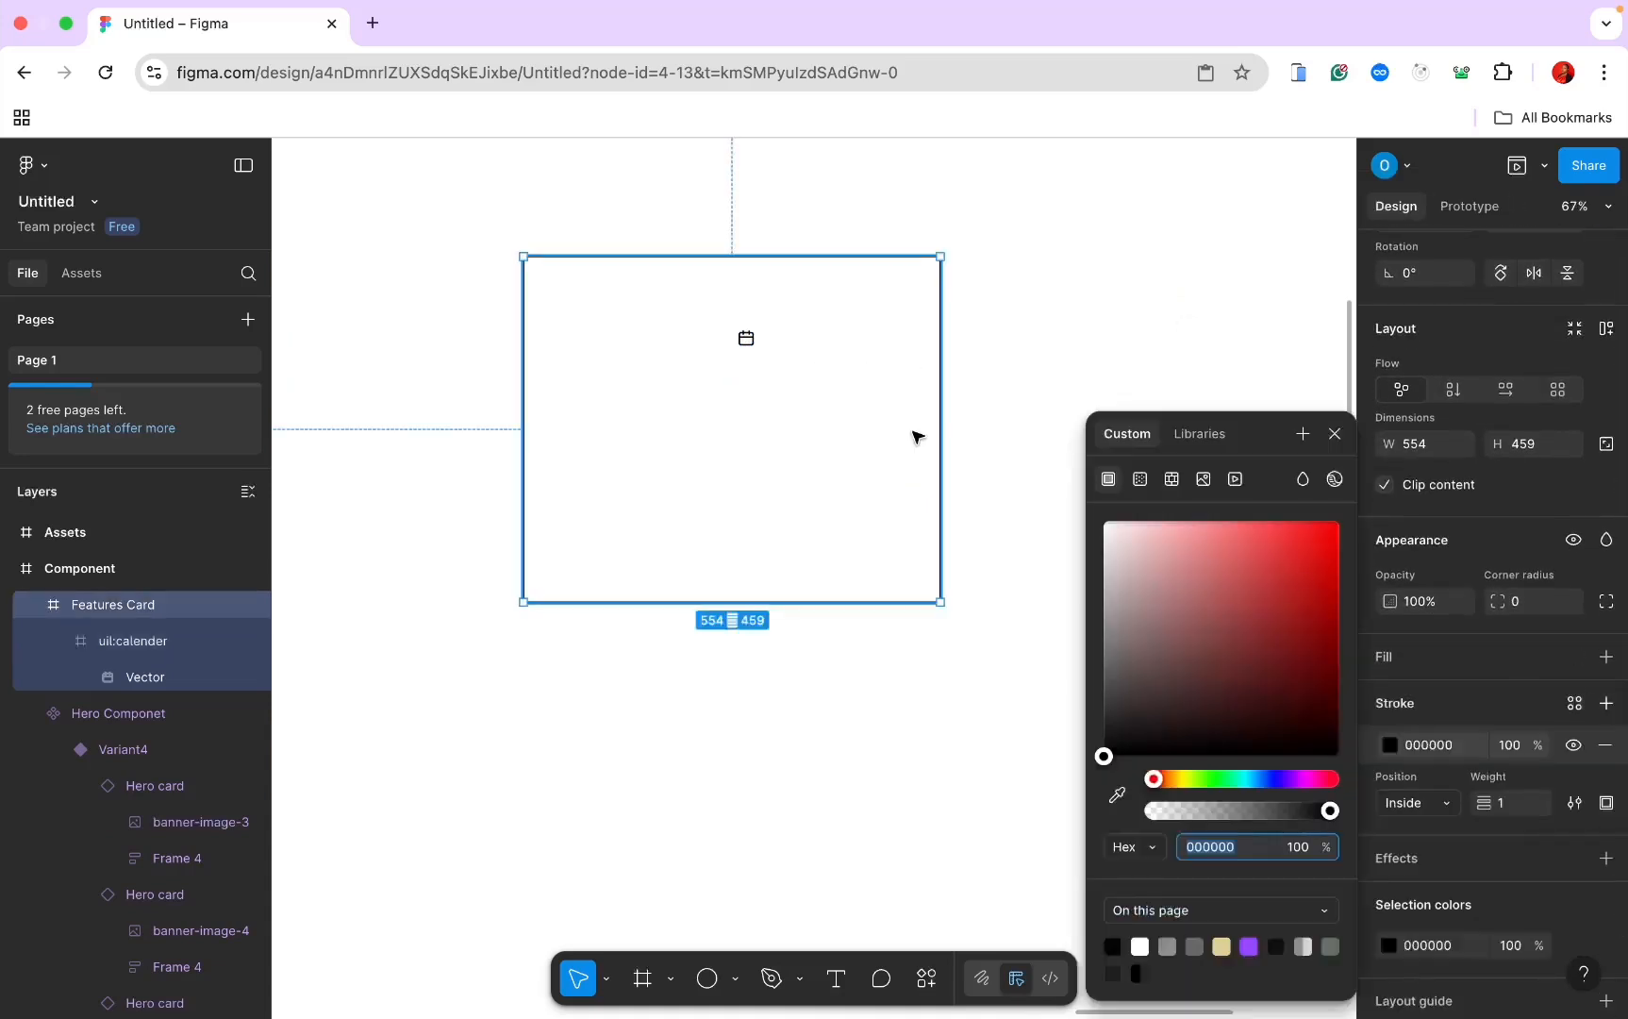
Step: Resize the calendar icon to 38, colour it 8F8F8F, and centre it horizontally
click(747, 341)
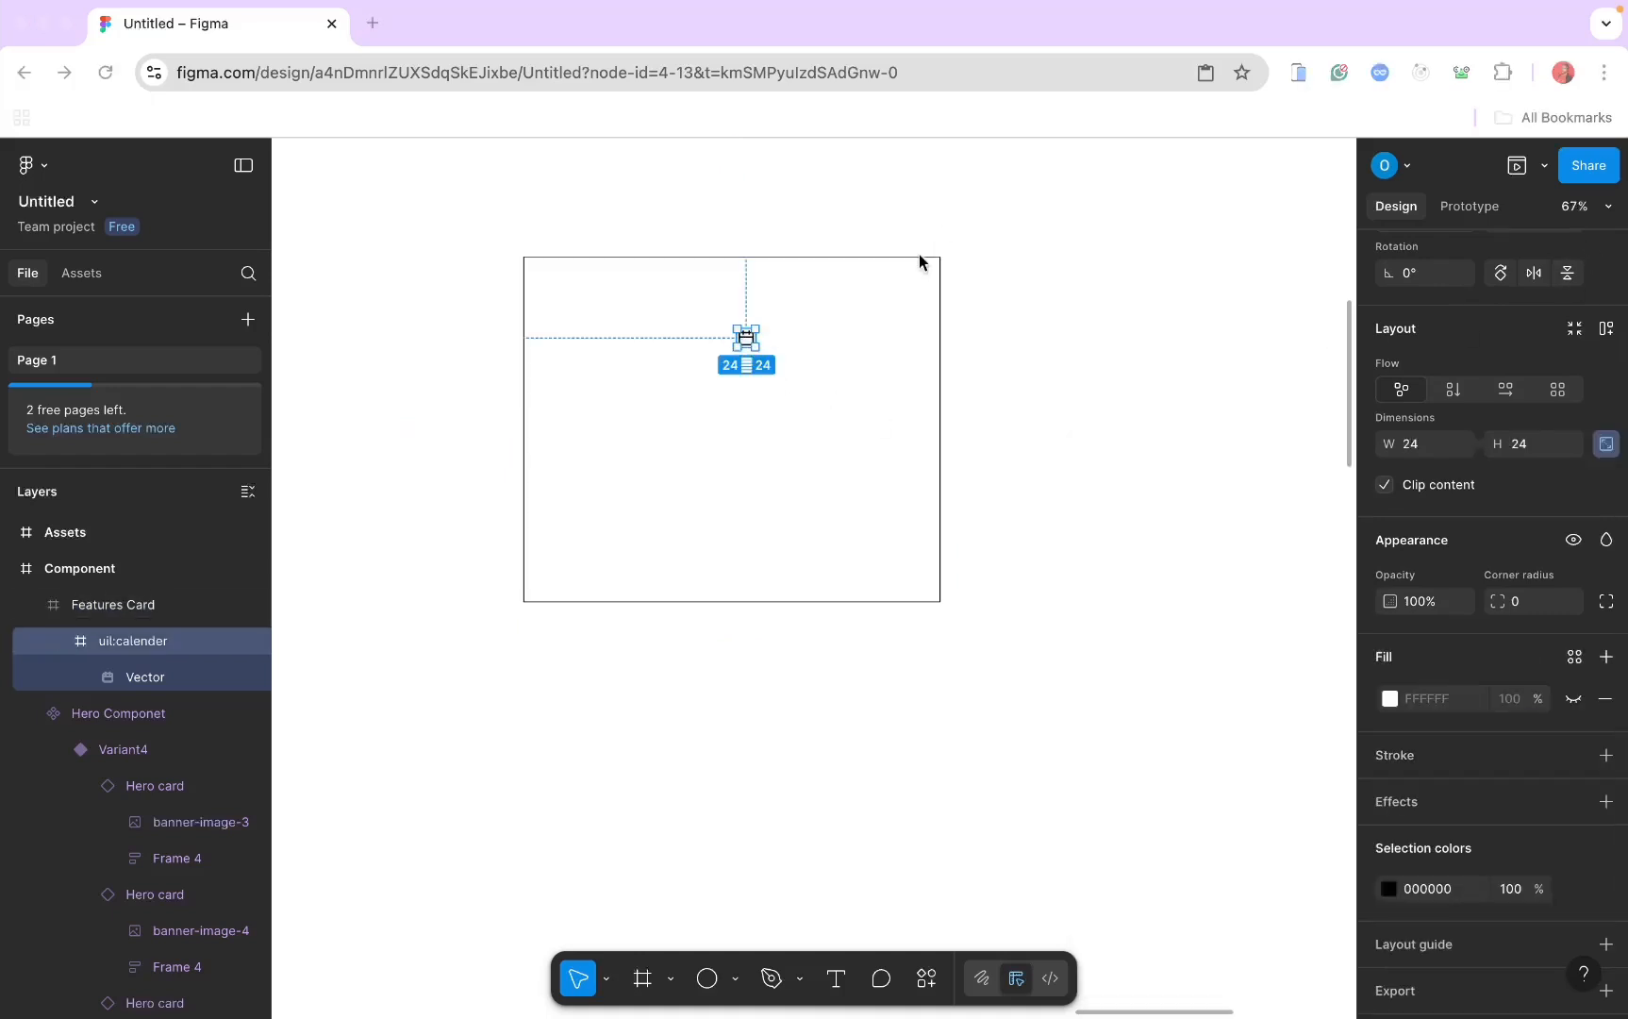
click(1414, 446)
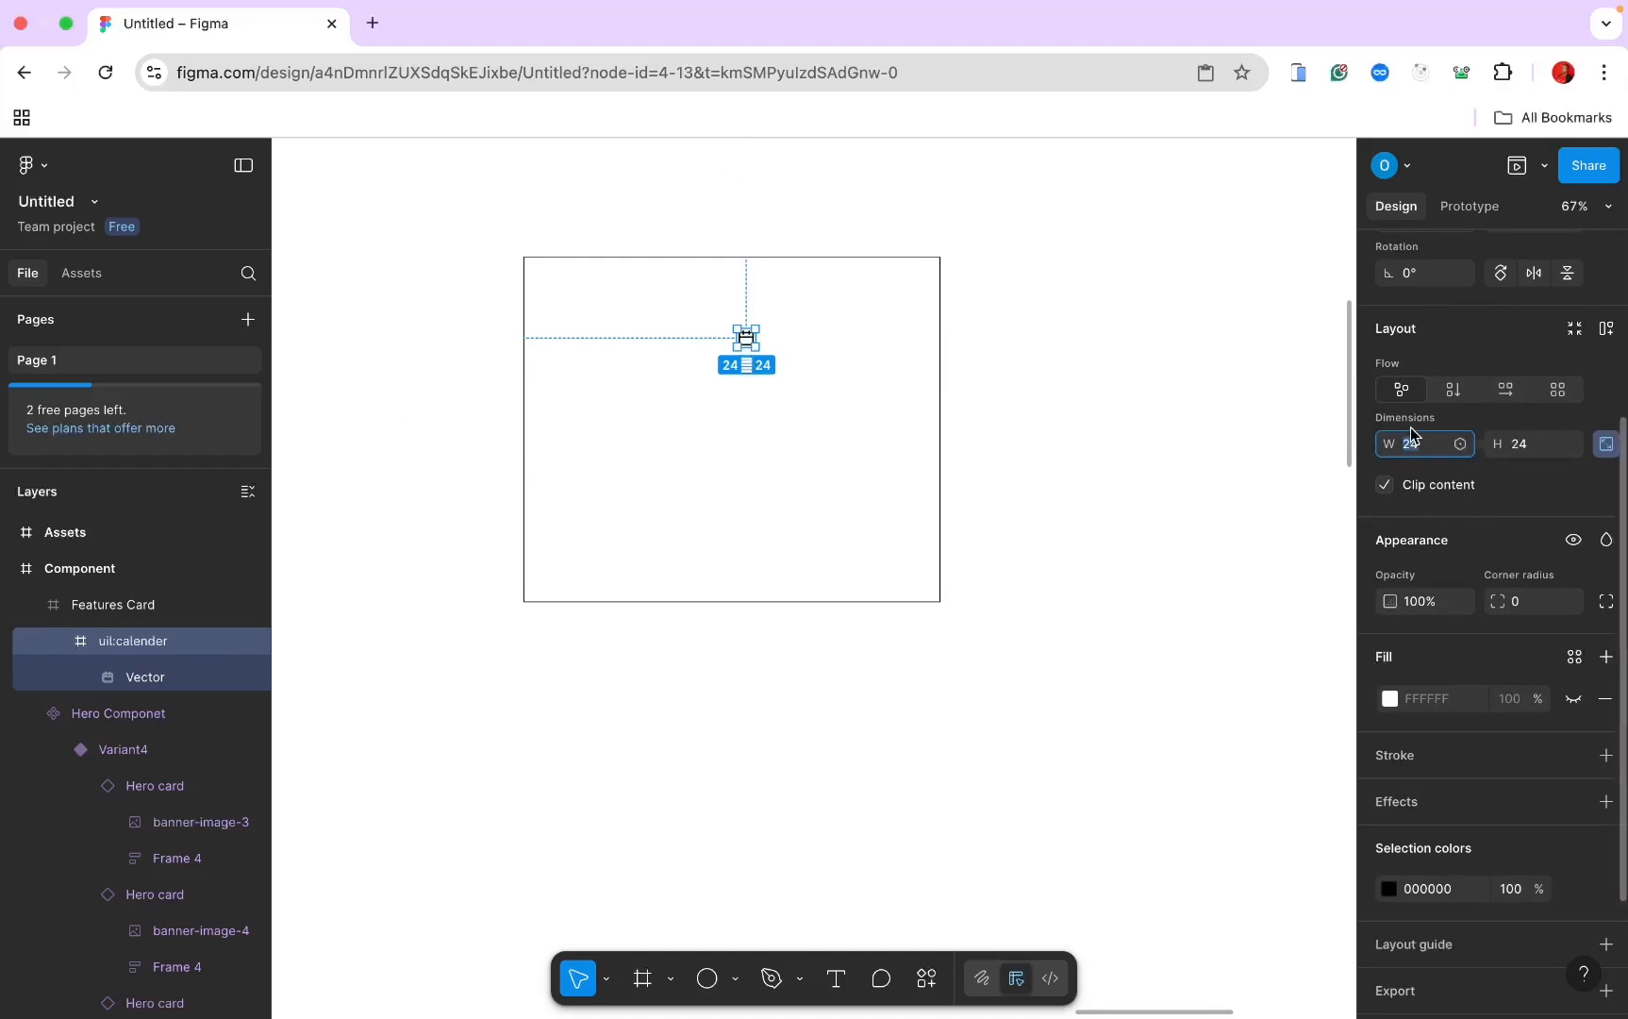
text(38)
key(Return)
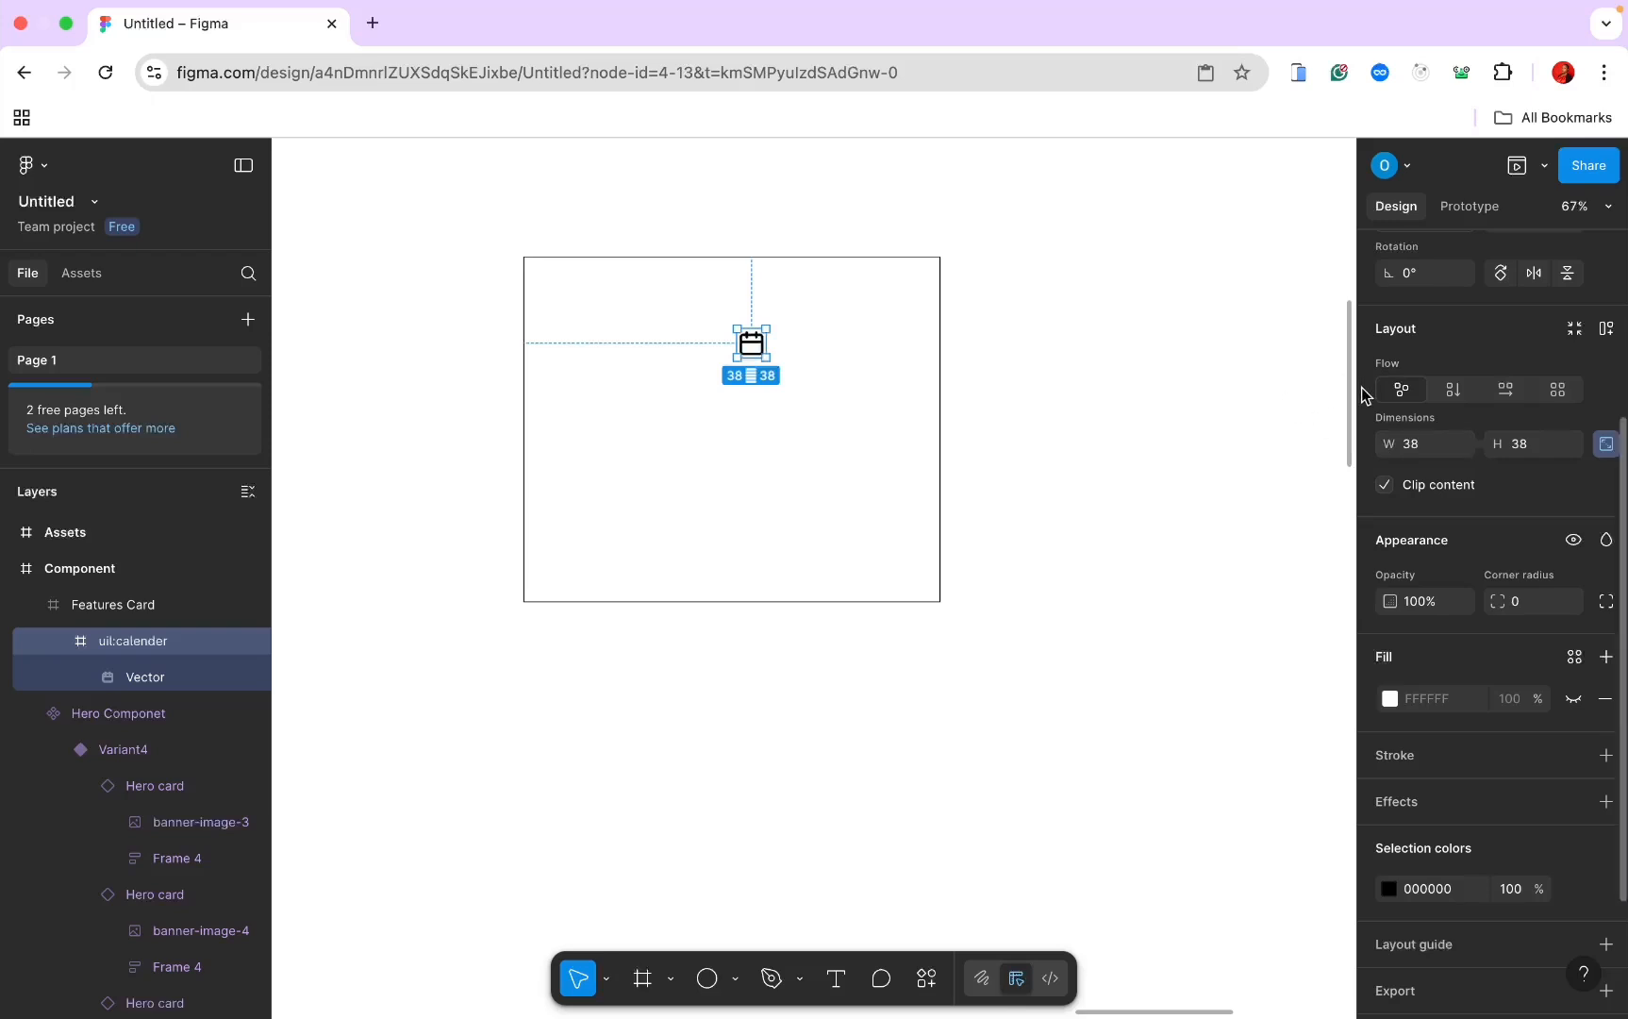
scroll(1488, 680, down, 3)
click(1431, 739)
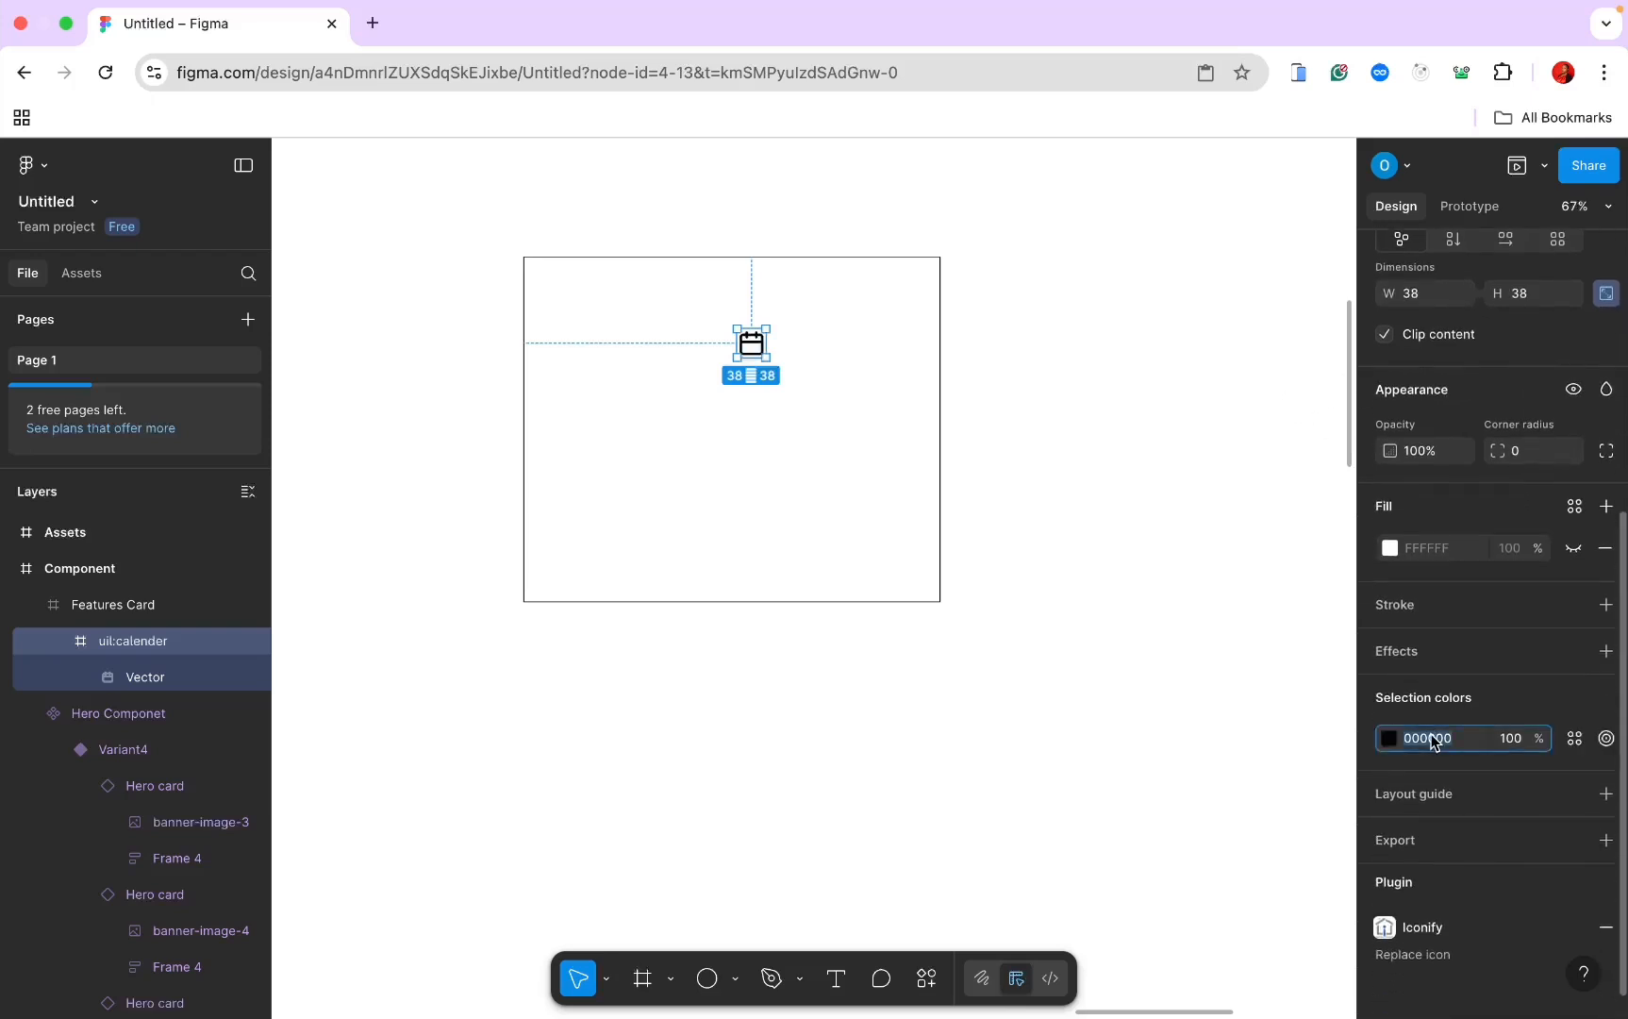
text(8)
key(Return)
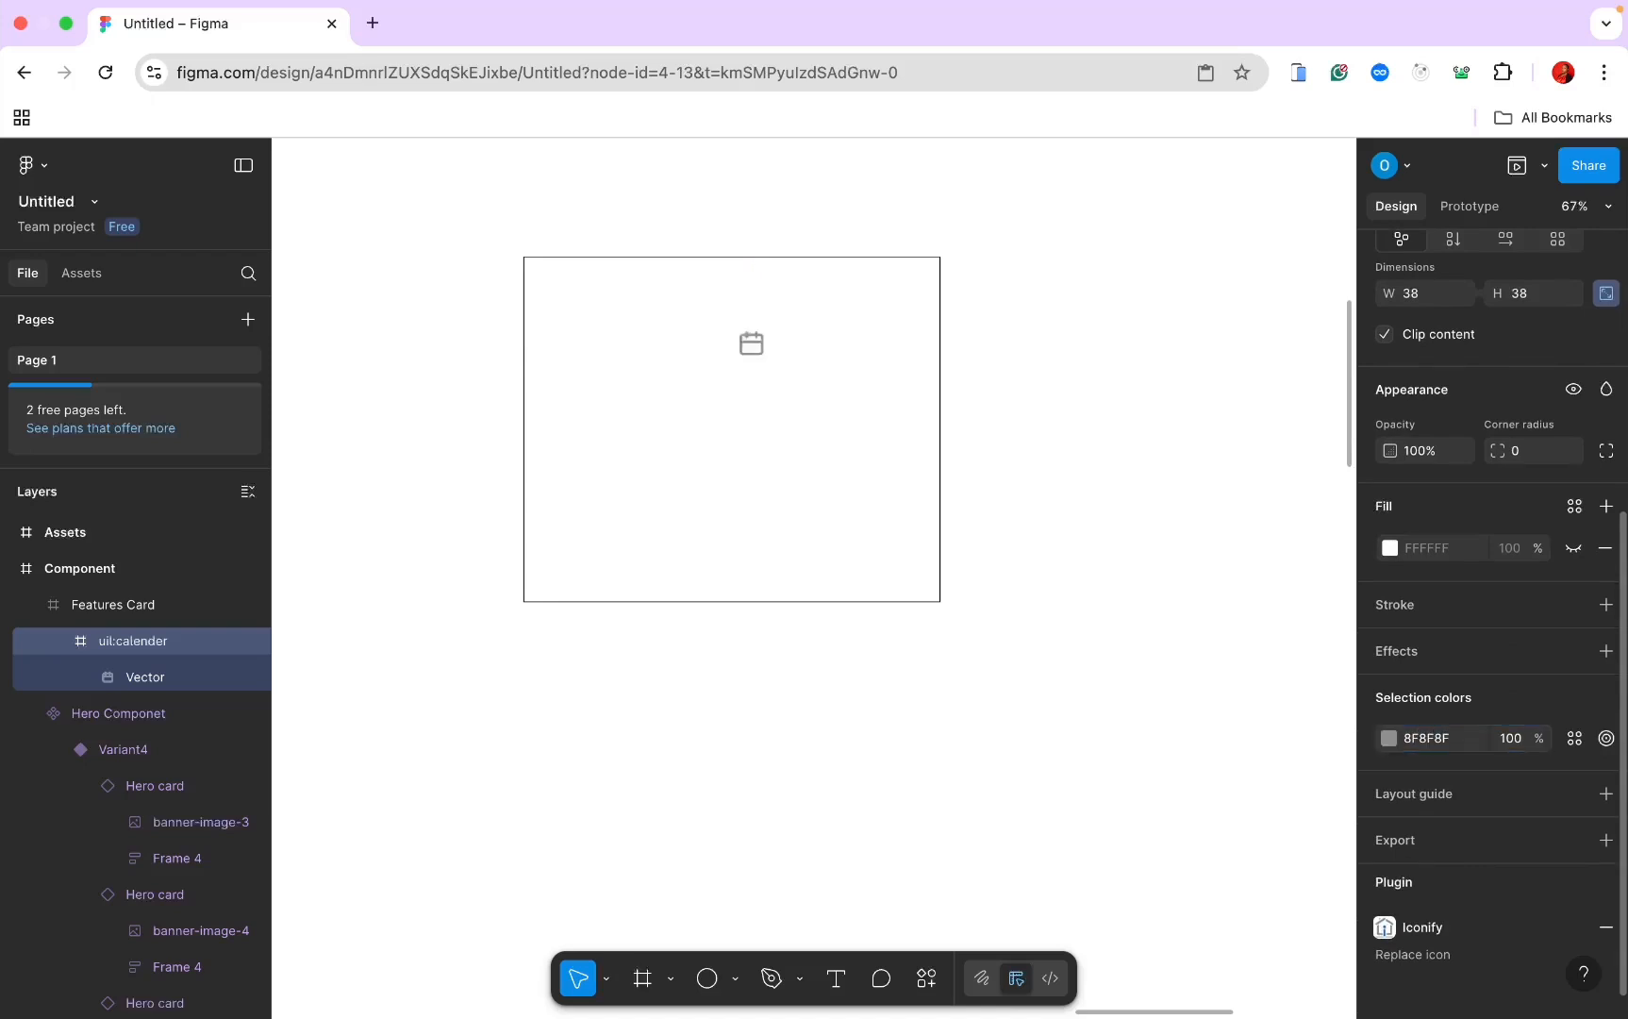
mouse_move(755, 345)
mouse_down()
mouse_move(721, 322)
mouse_move(738, 318)
mouse_up()
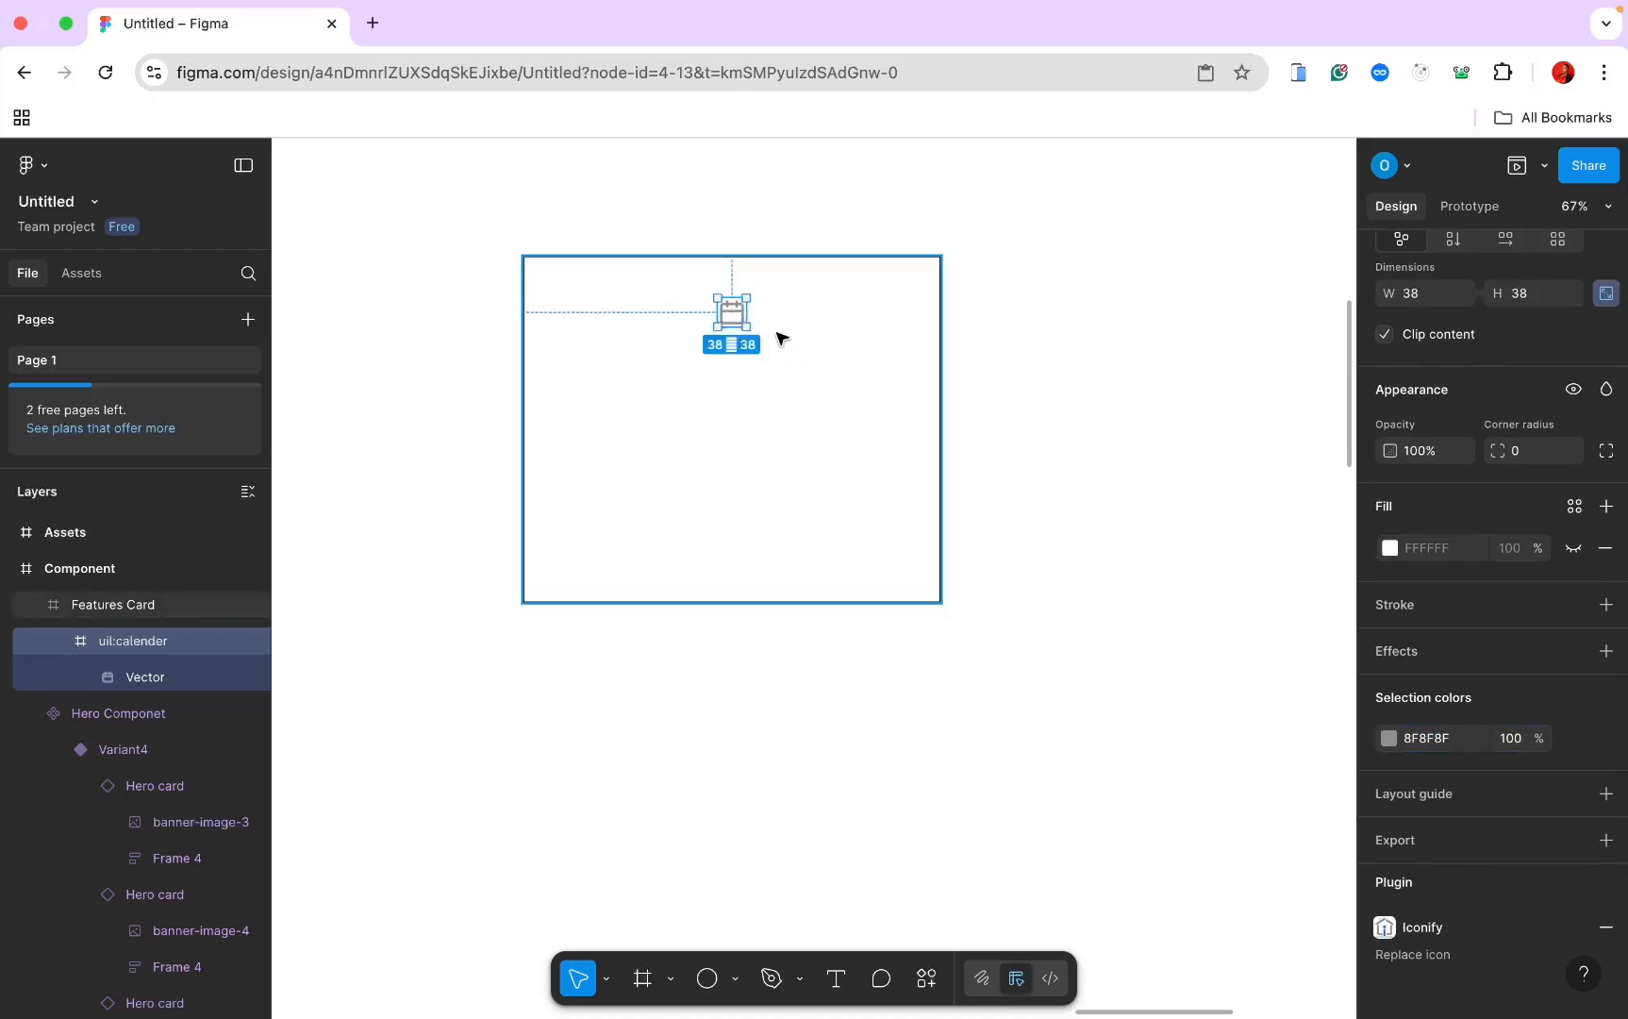
scroll(766, 404, left, 3)
scroll(766, 405, up, 2)
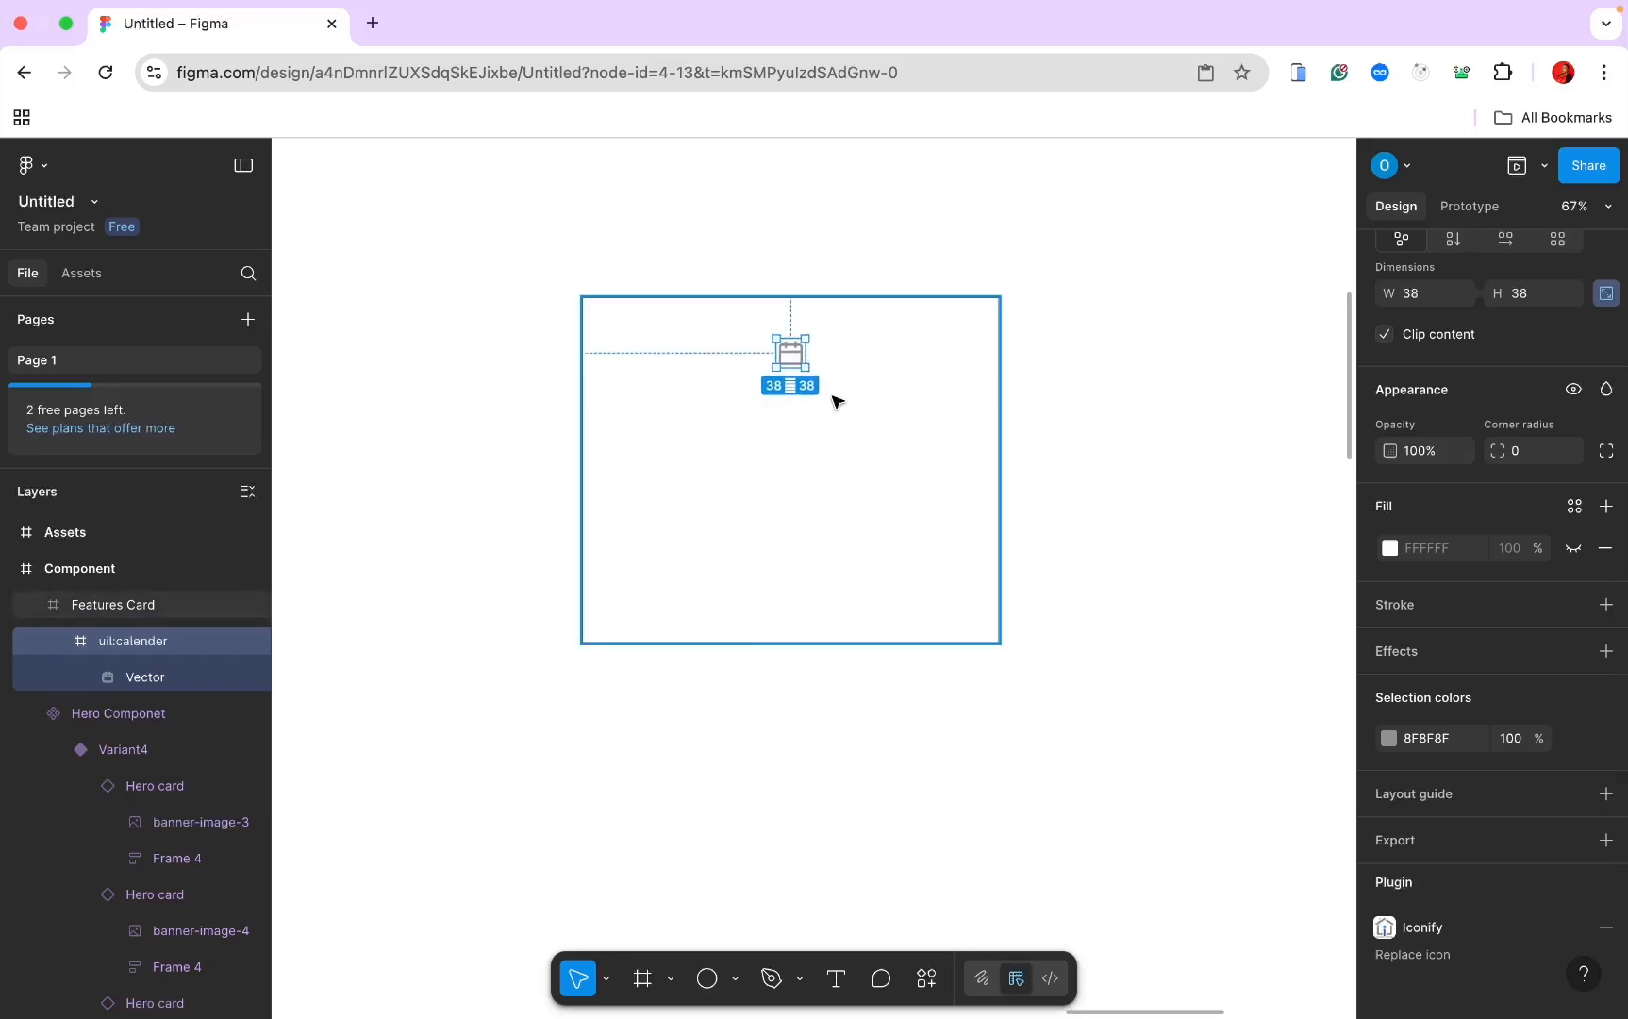
click(834, 401)
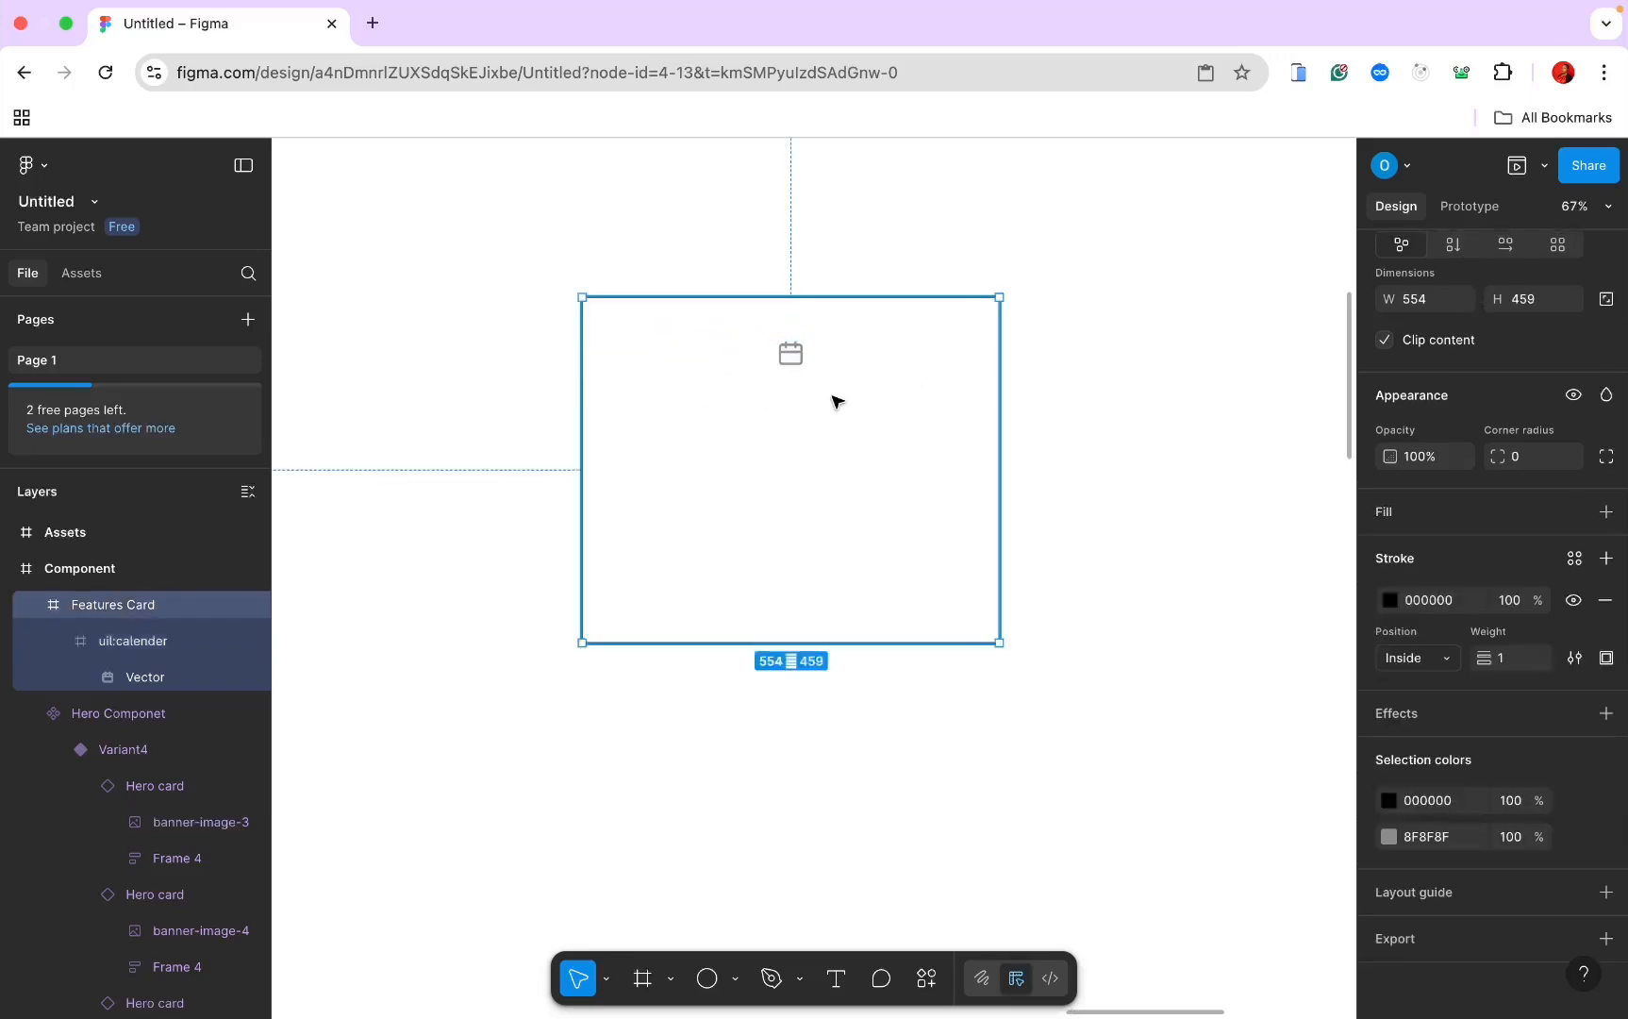
Step: Add the heading text 'BOOK AN APPOINTMENT' below the calendar icon
click(839, 987)
click(693, 420)
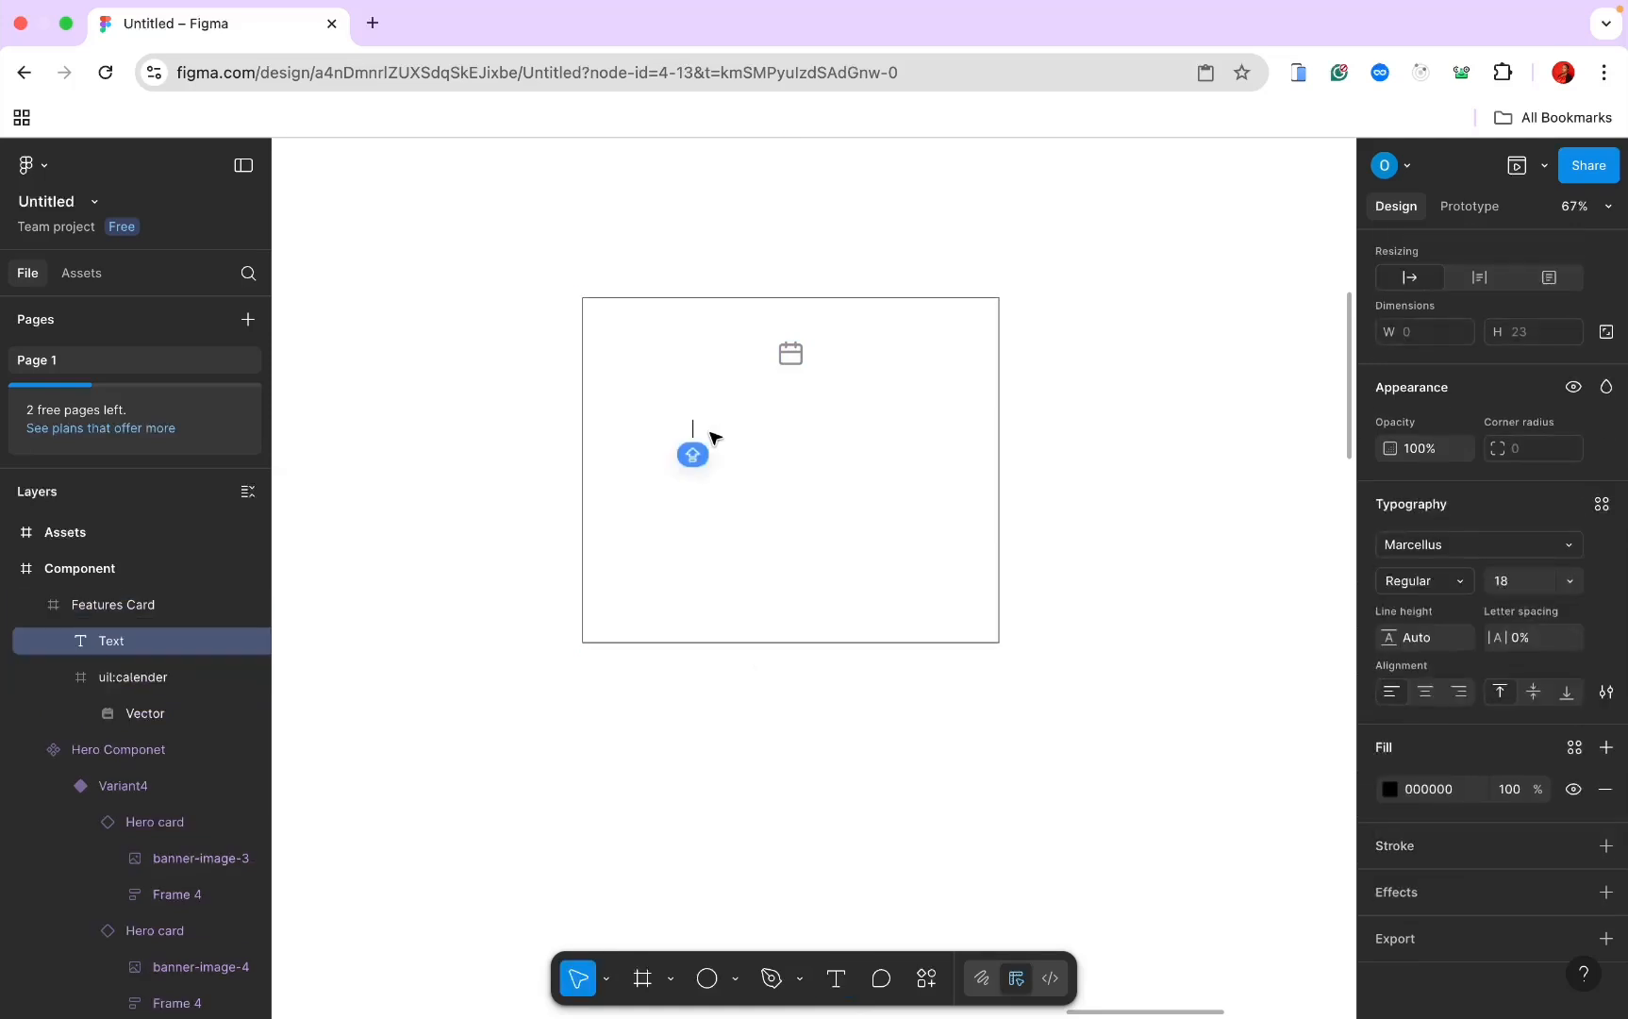
text(BOOK)
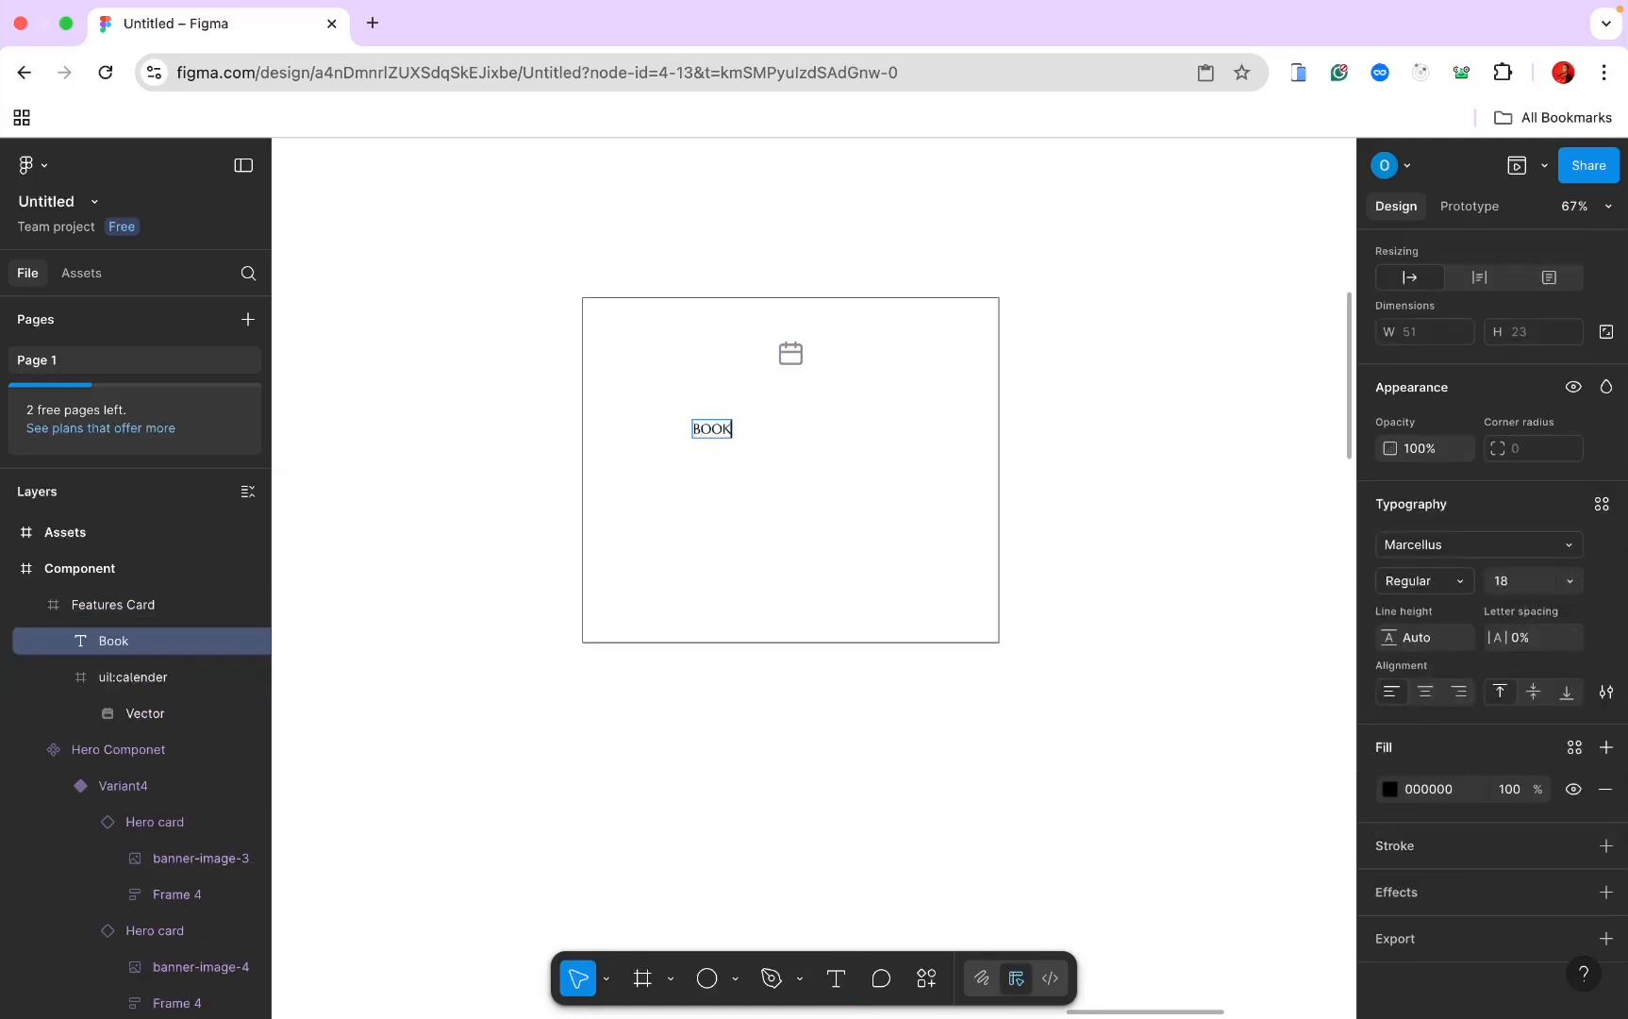
text(An Appoi)
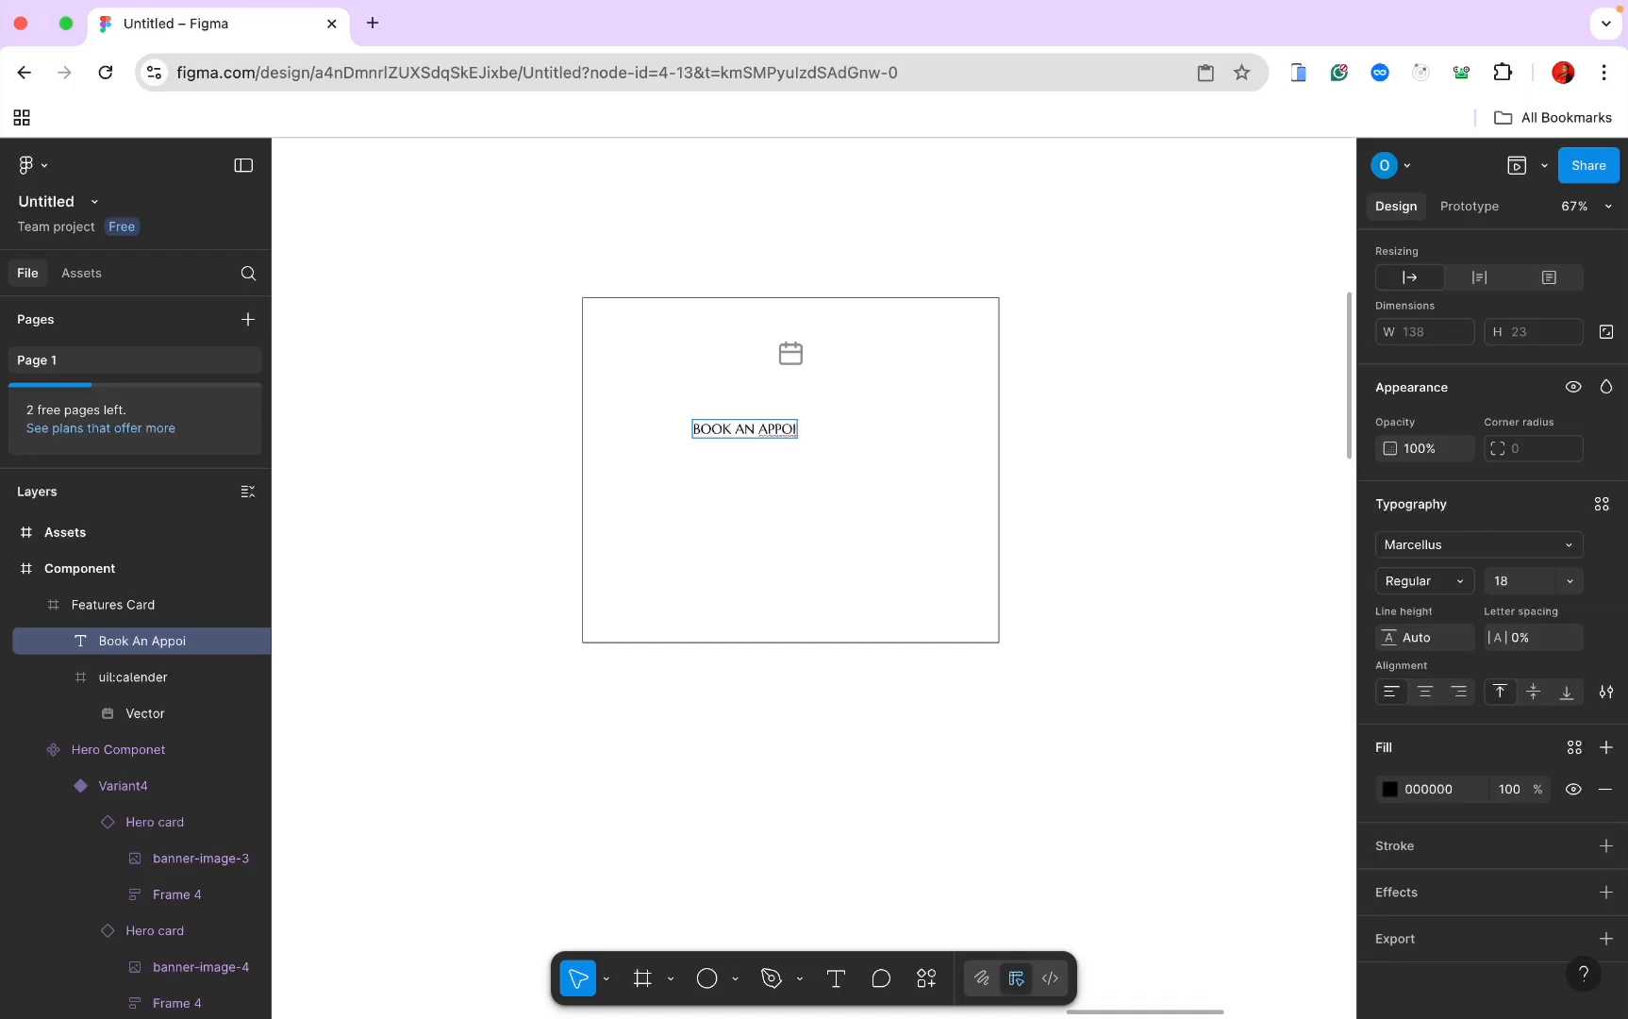
text(ntment)
key(Escape)
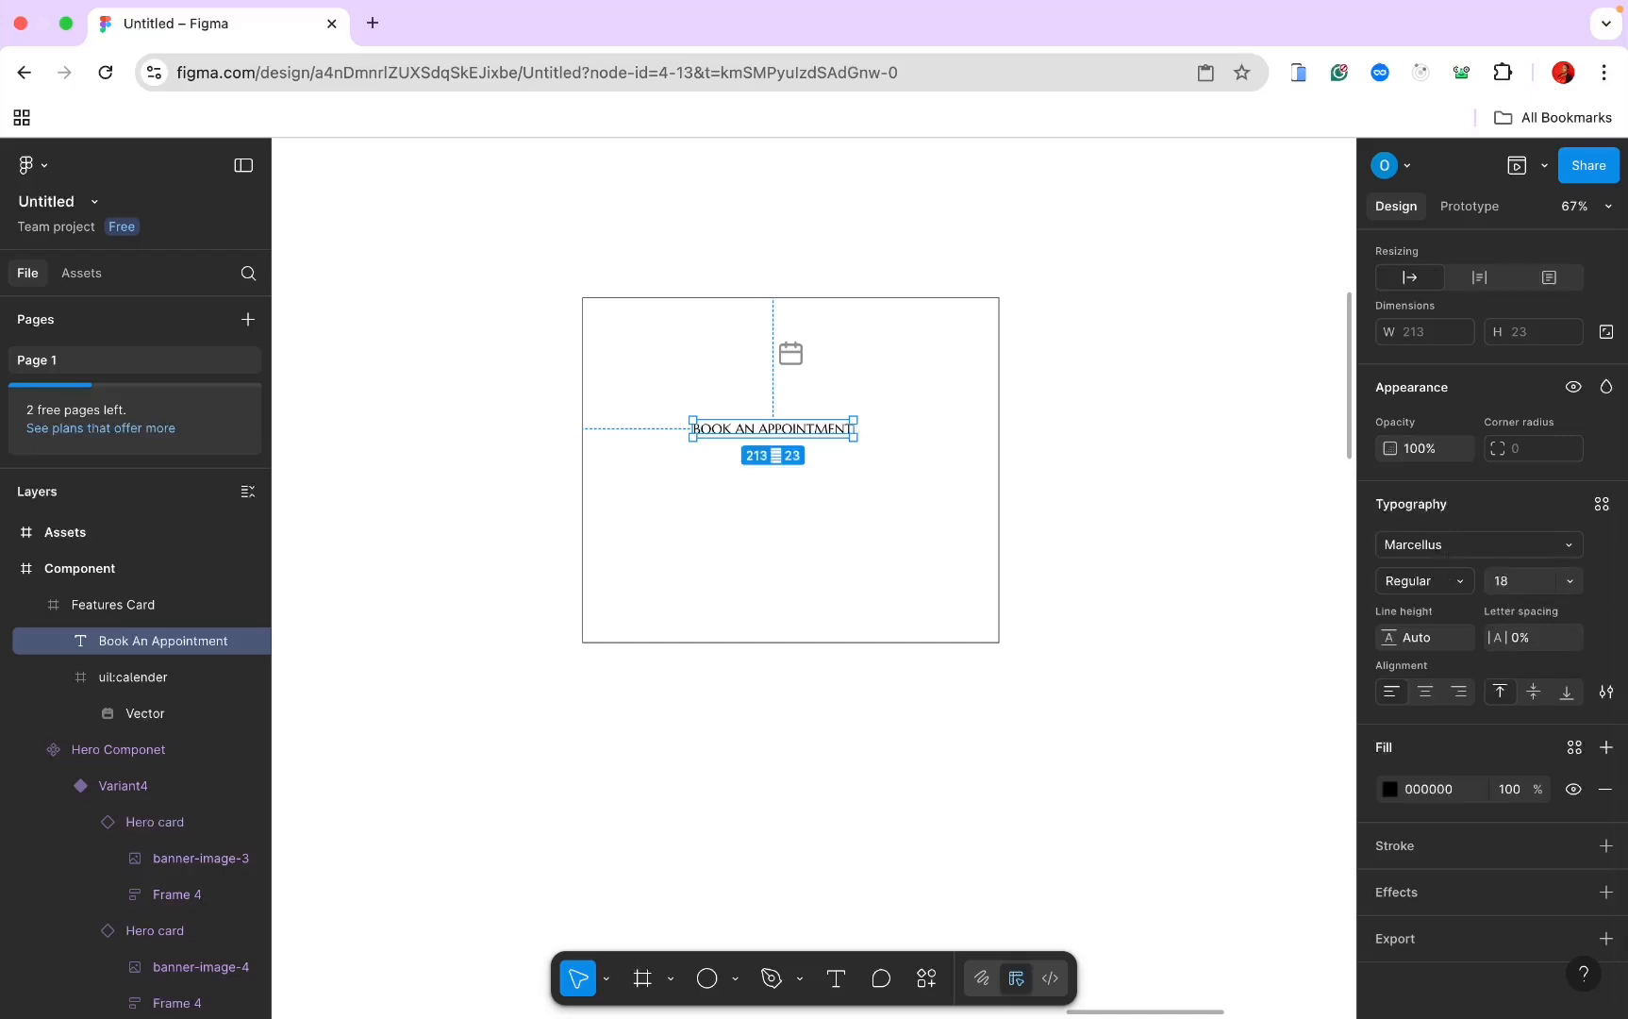
key(super+Tab)
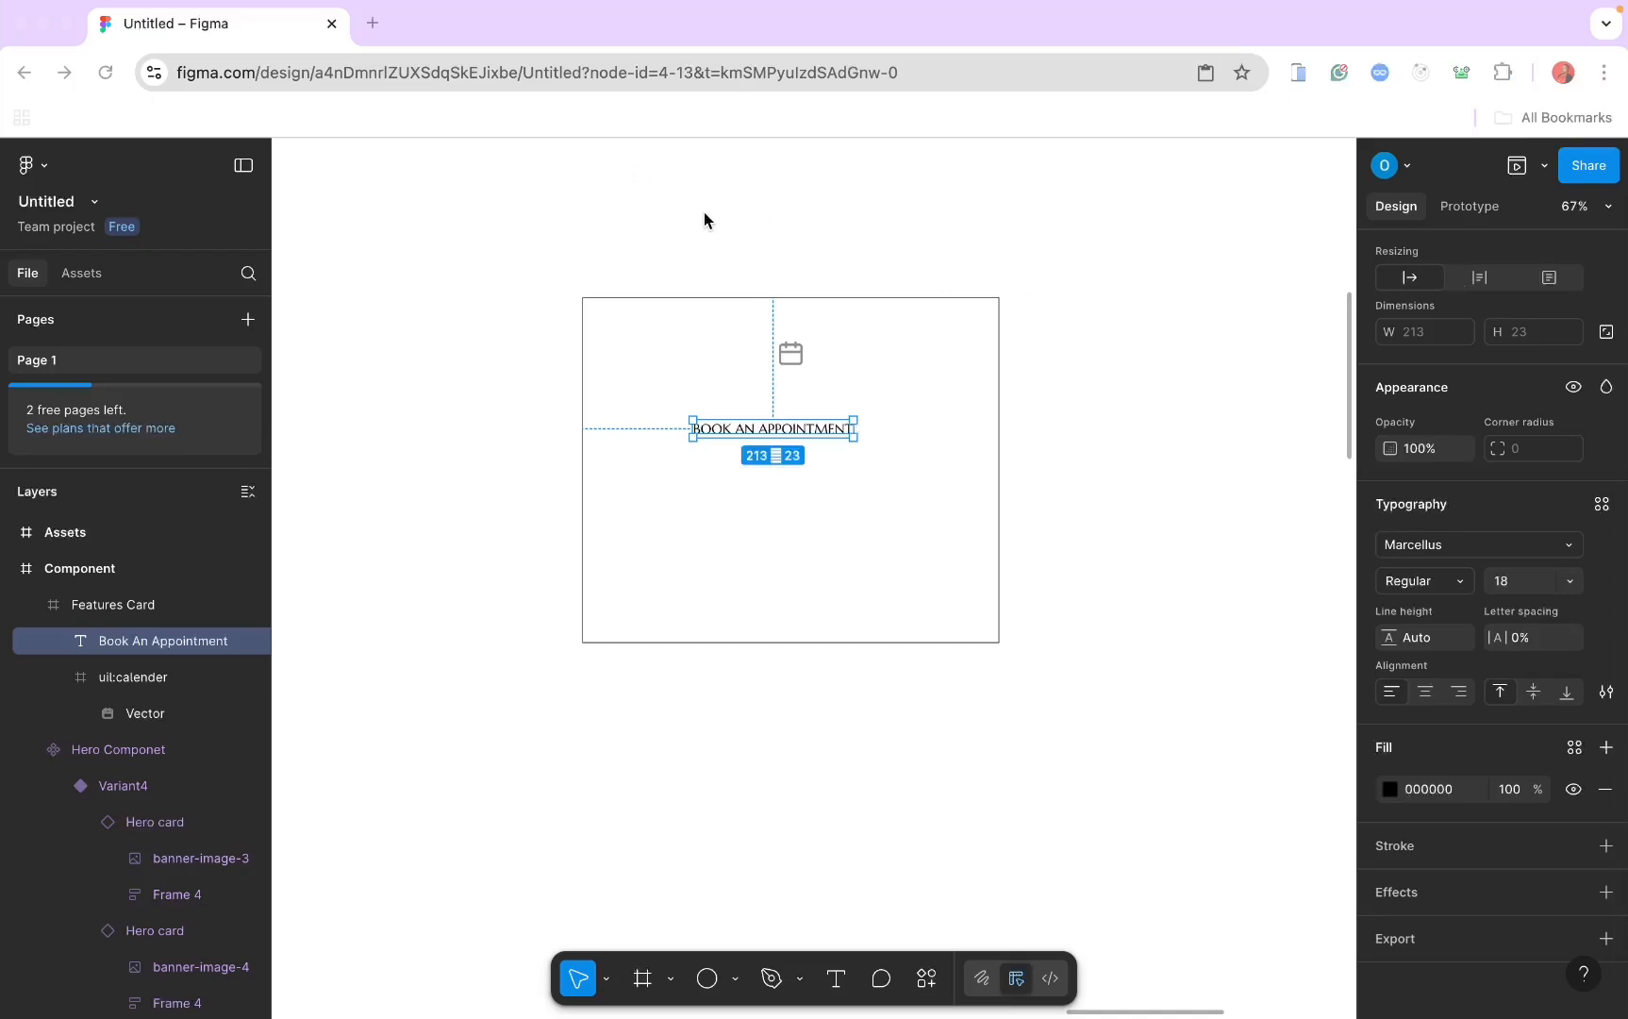
Step: Set the heading to font size 24 with Title case
click(1508, 579)
click(1513, 585)
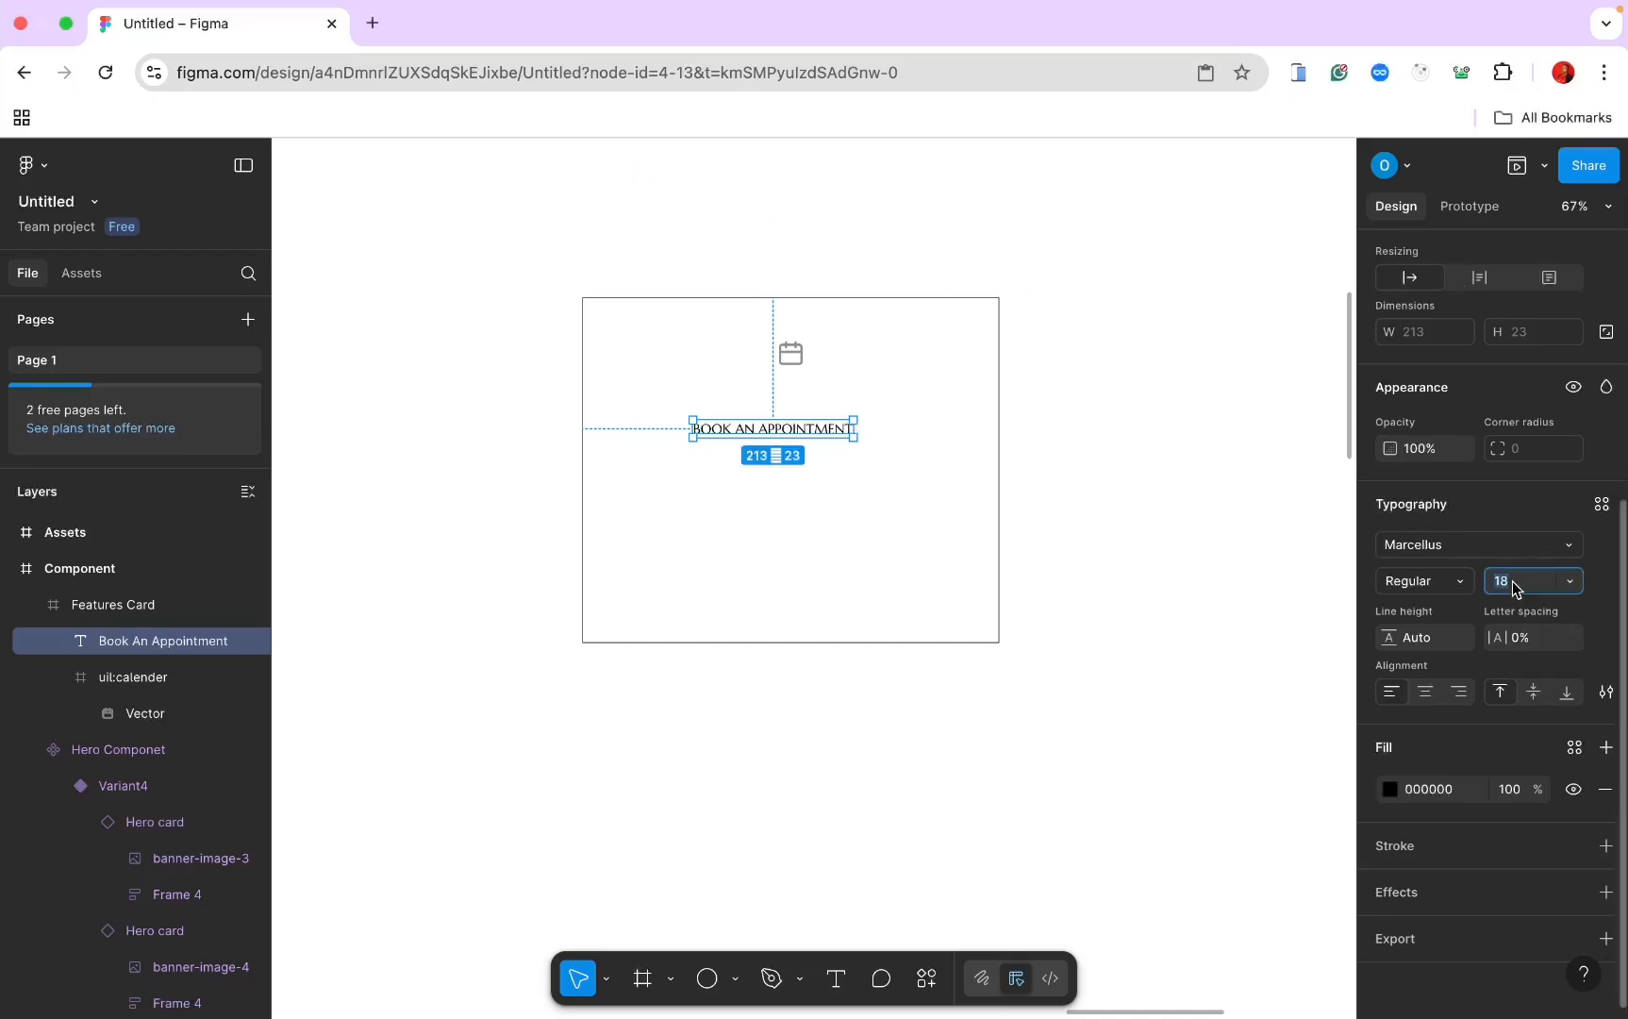
text(24)
key(Return)
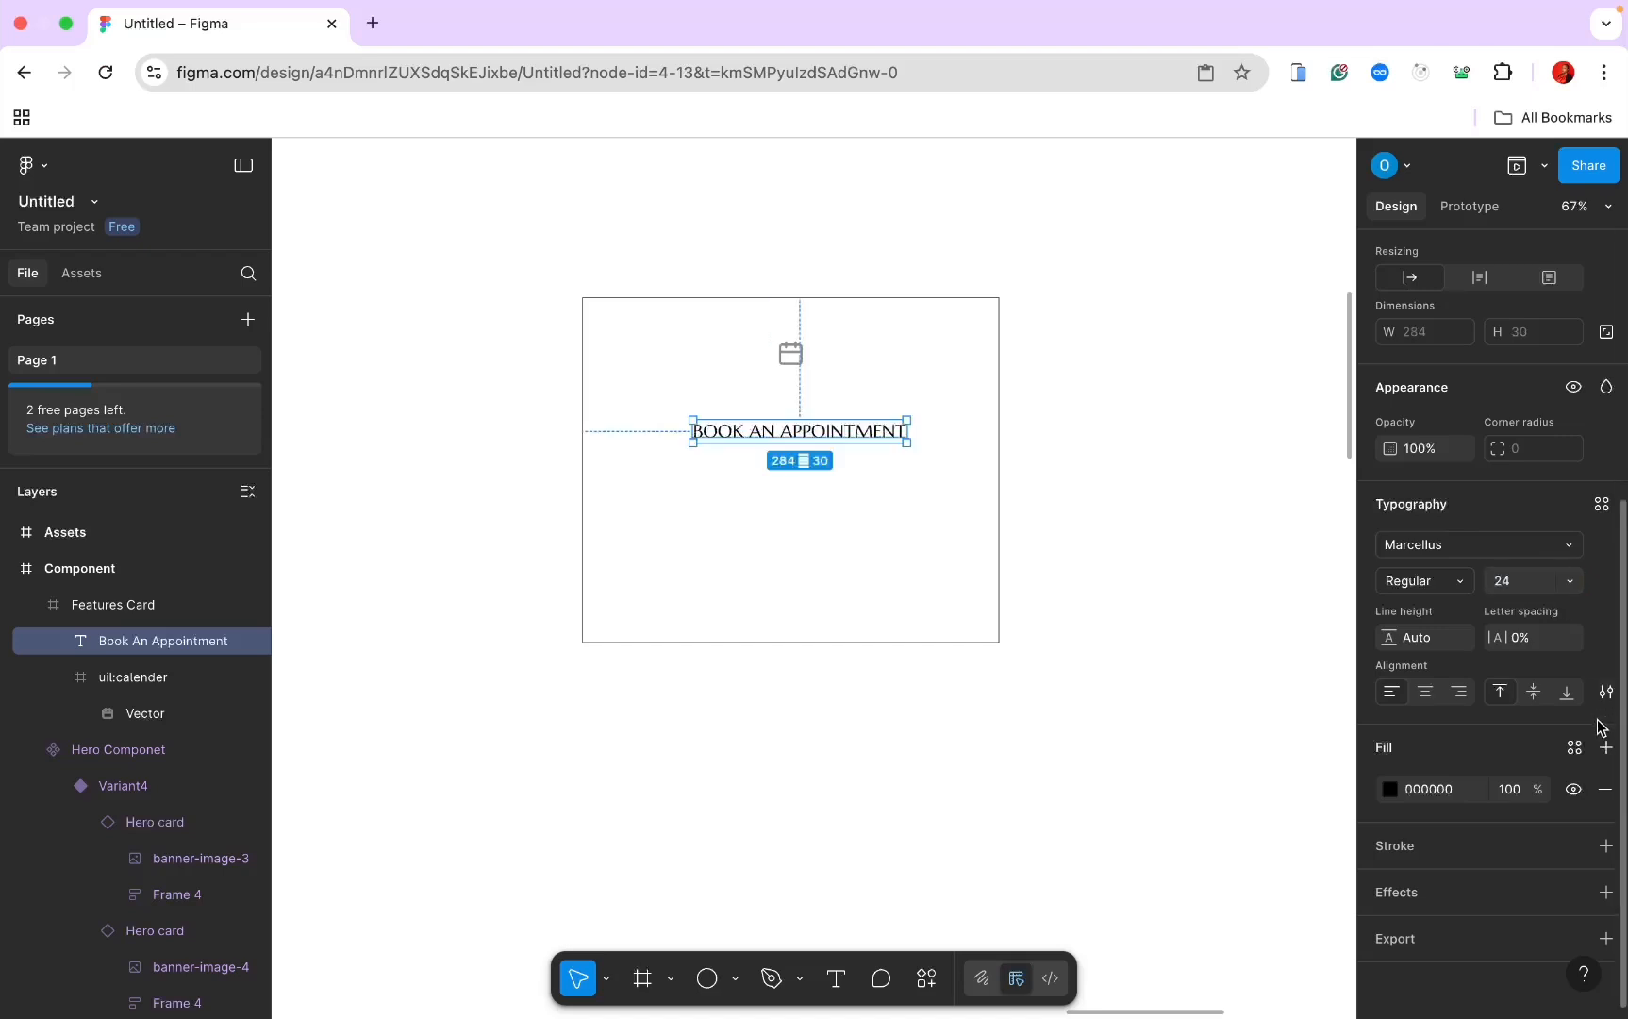
click(1606, 691)
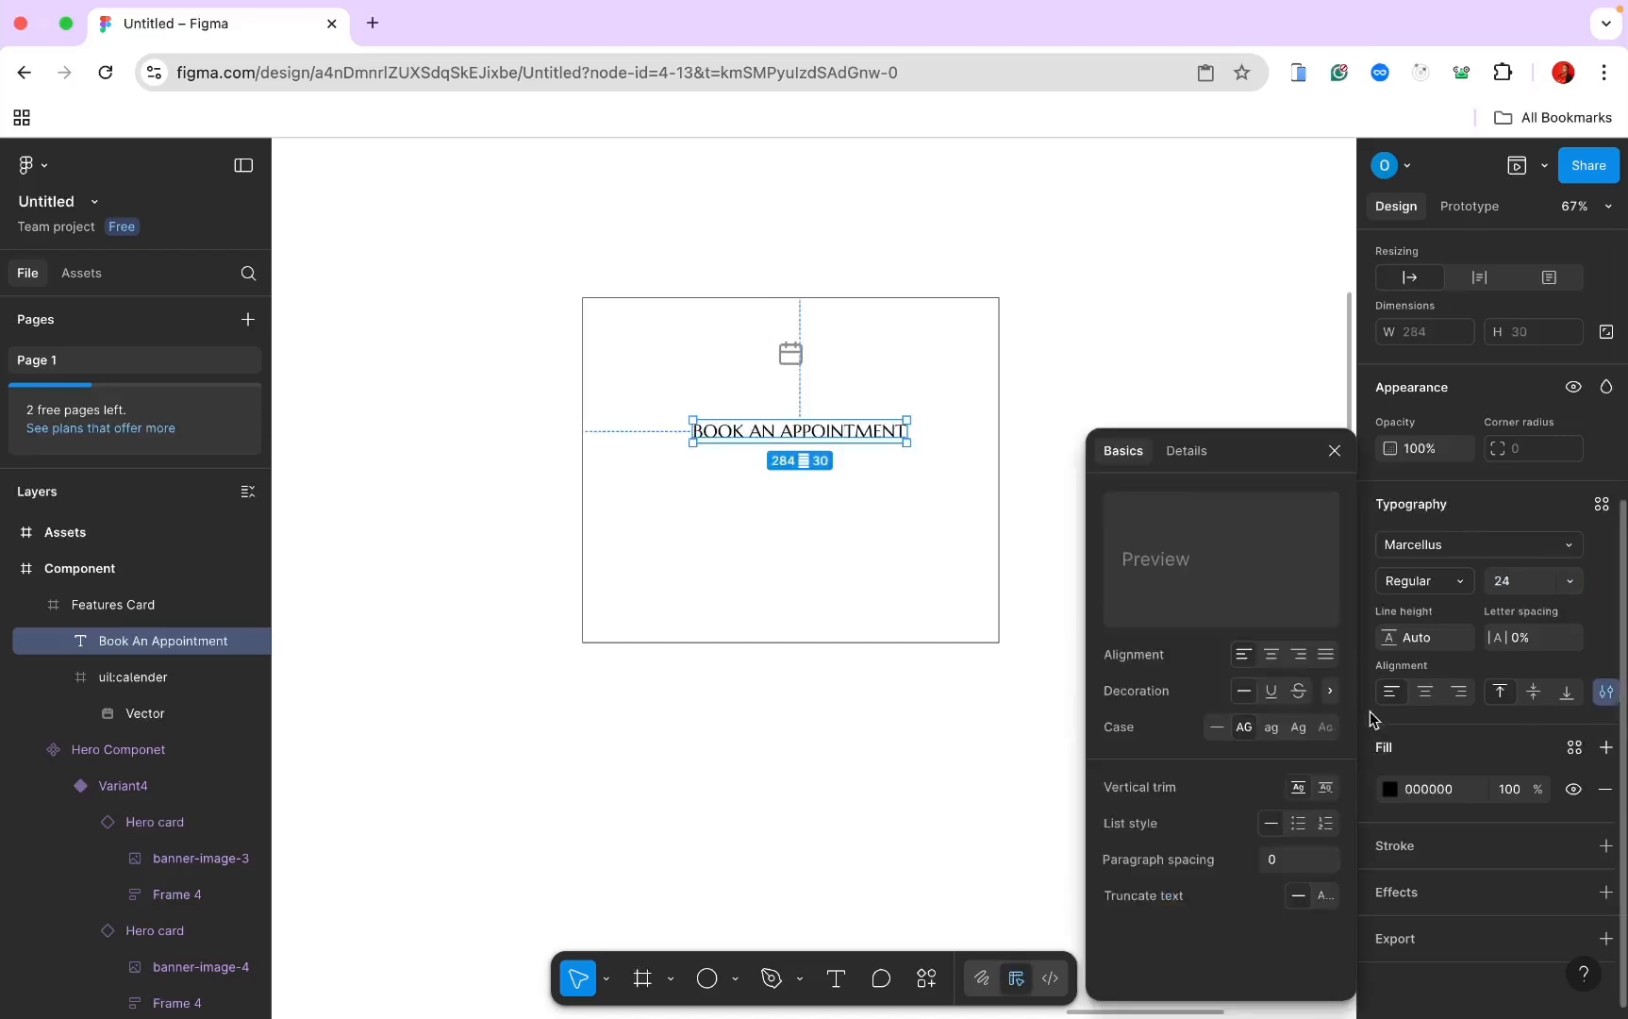
click(1299, 728)
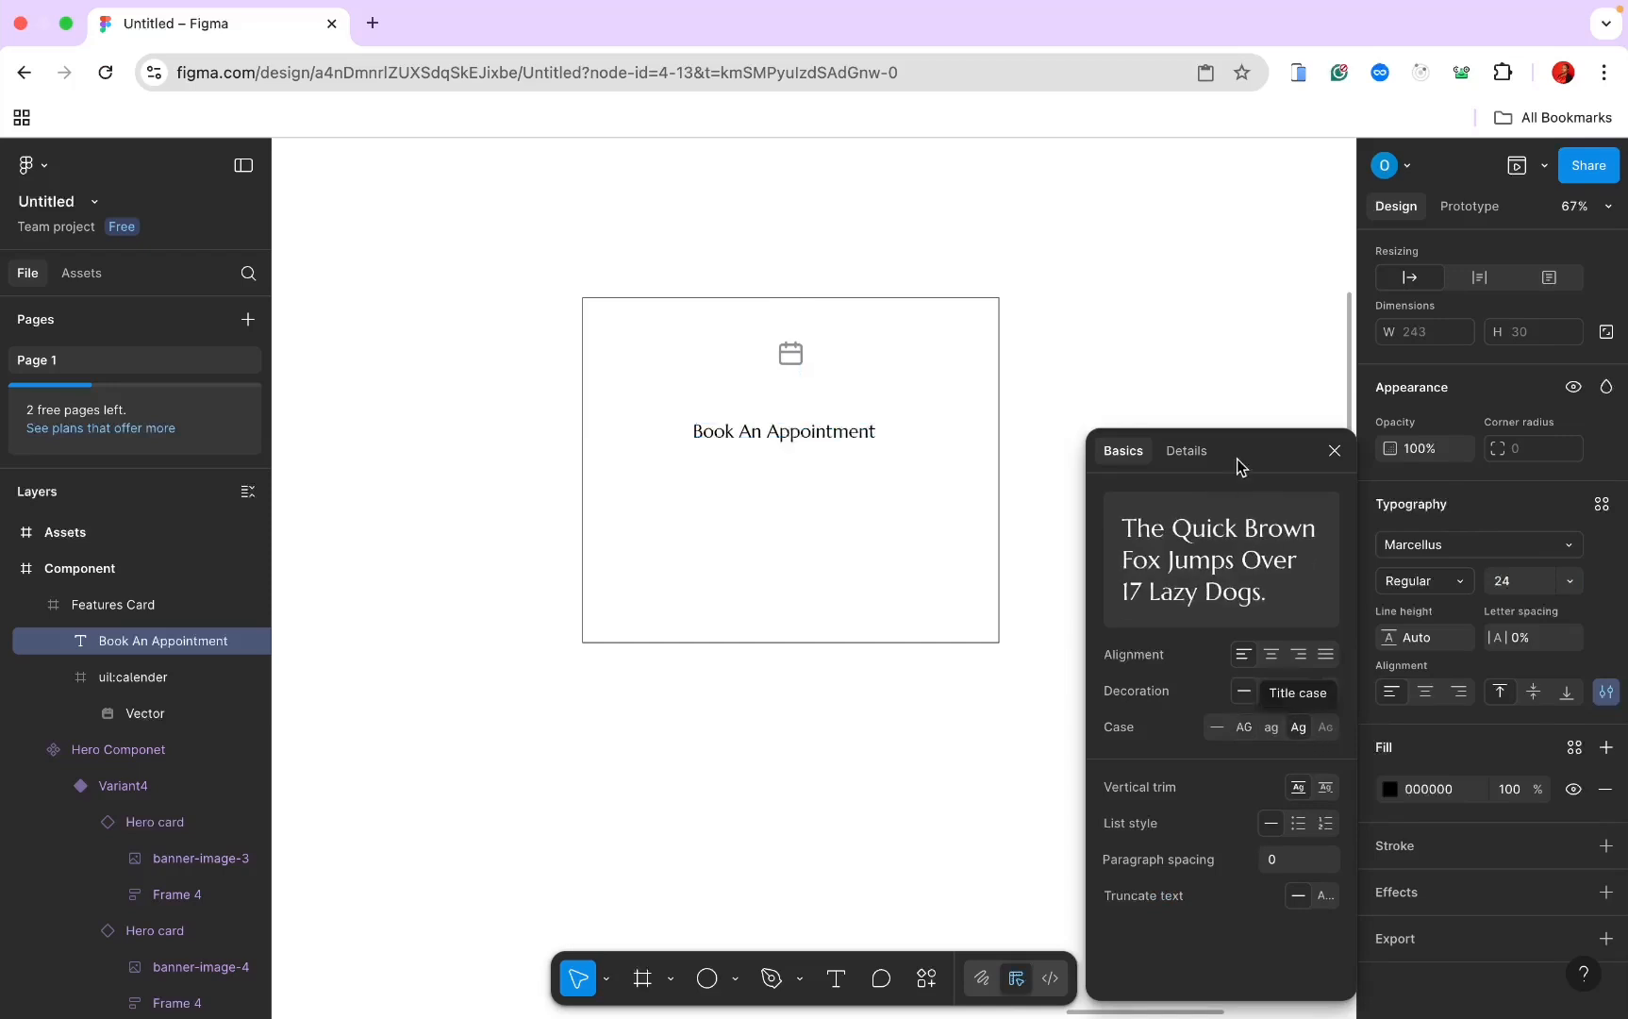
click(873, 436)
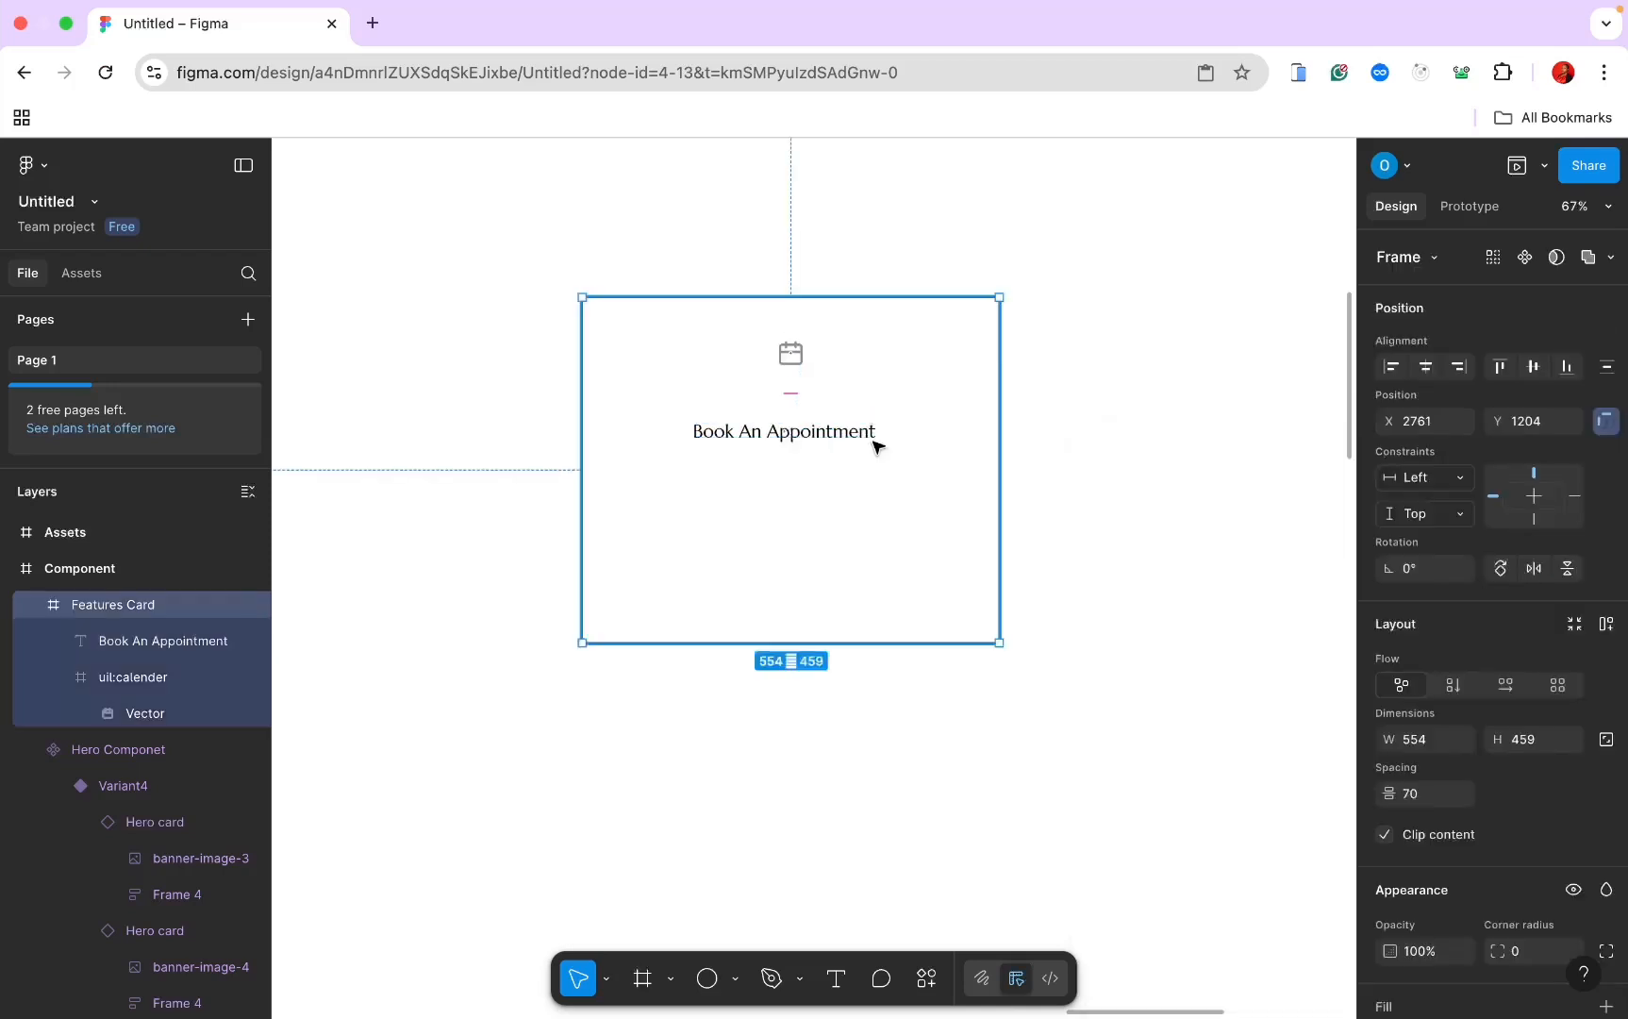
Step: Generate one short English paragraph with the Lorem ipsum universal plugin
click(834, 981)
click(704, 536)
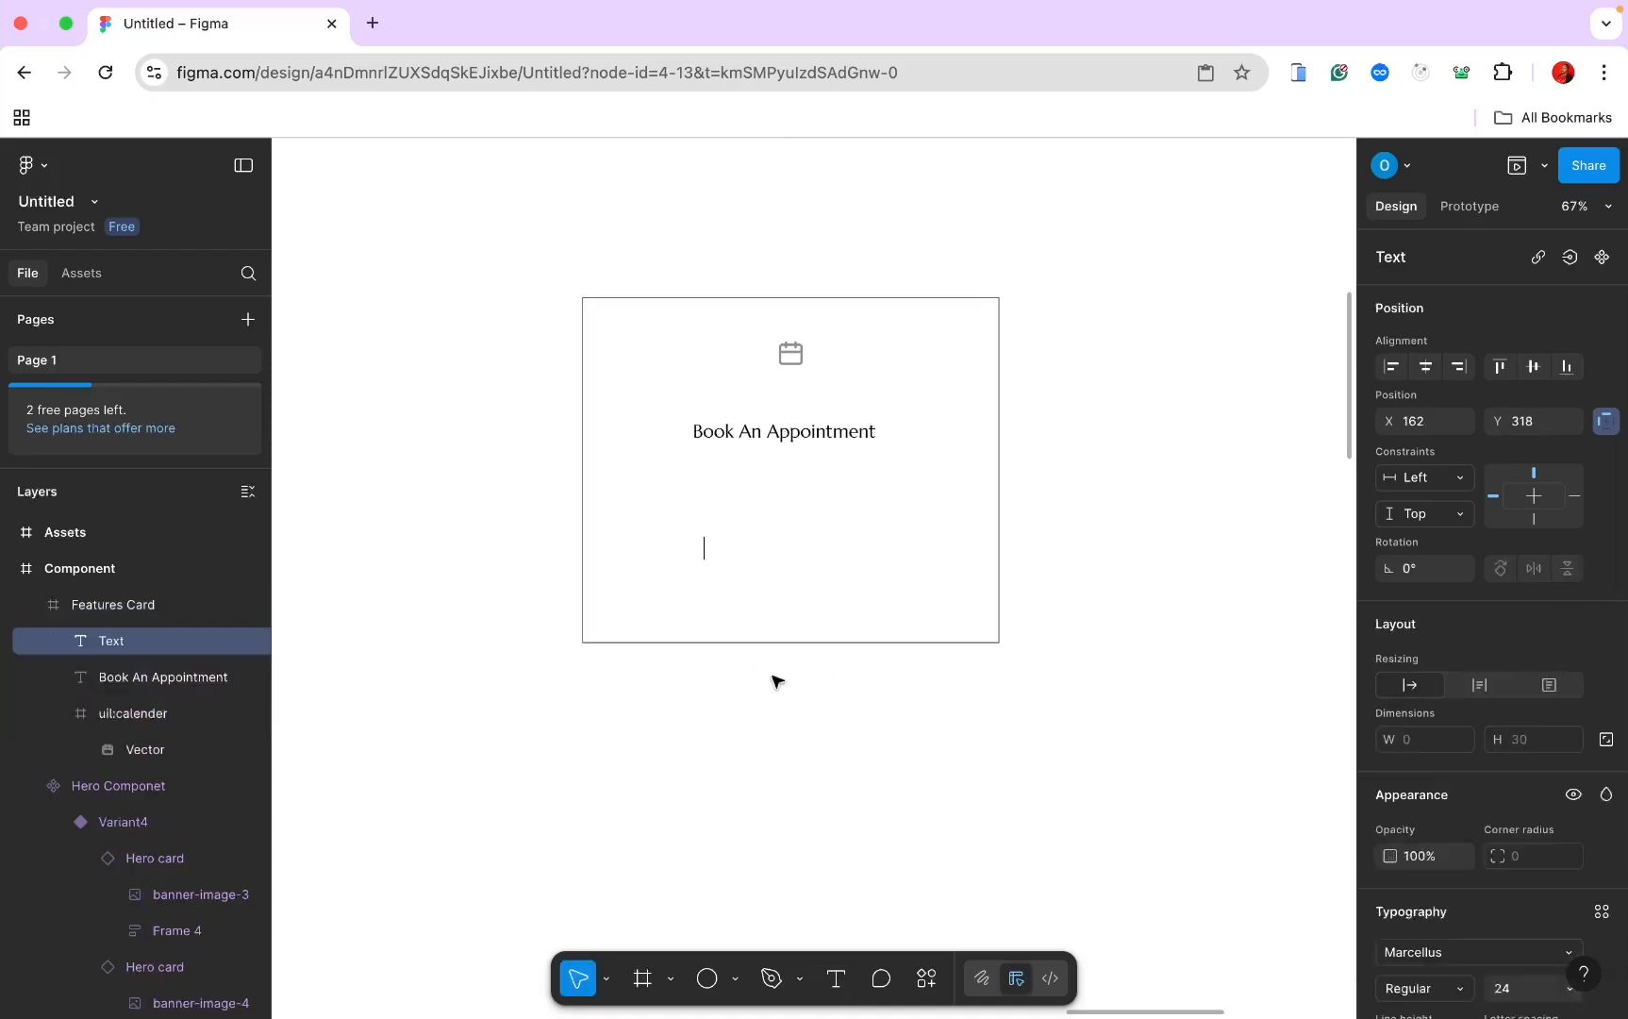
click(927, 978)
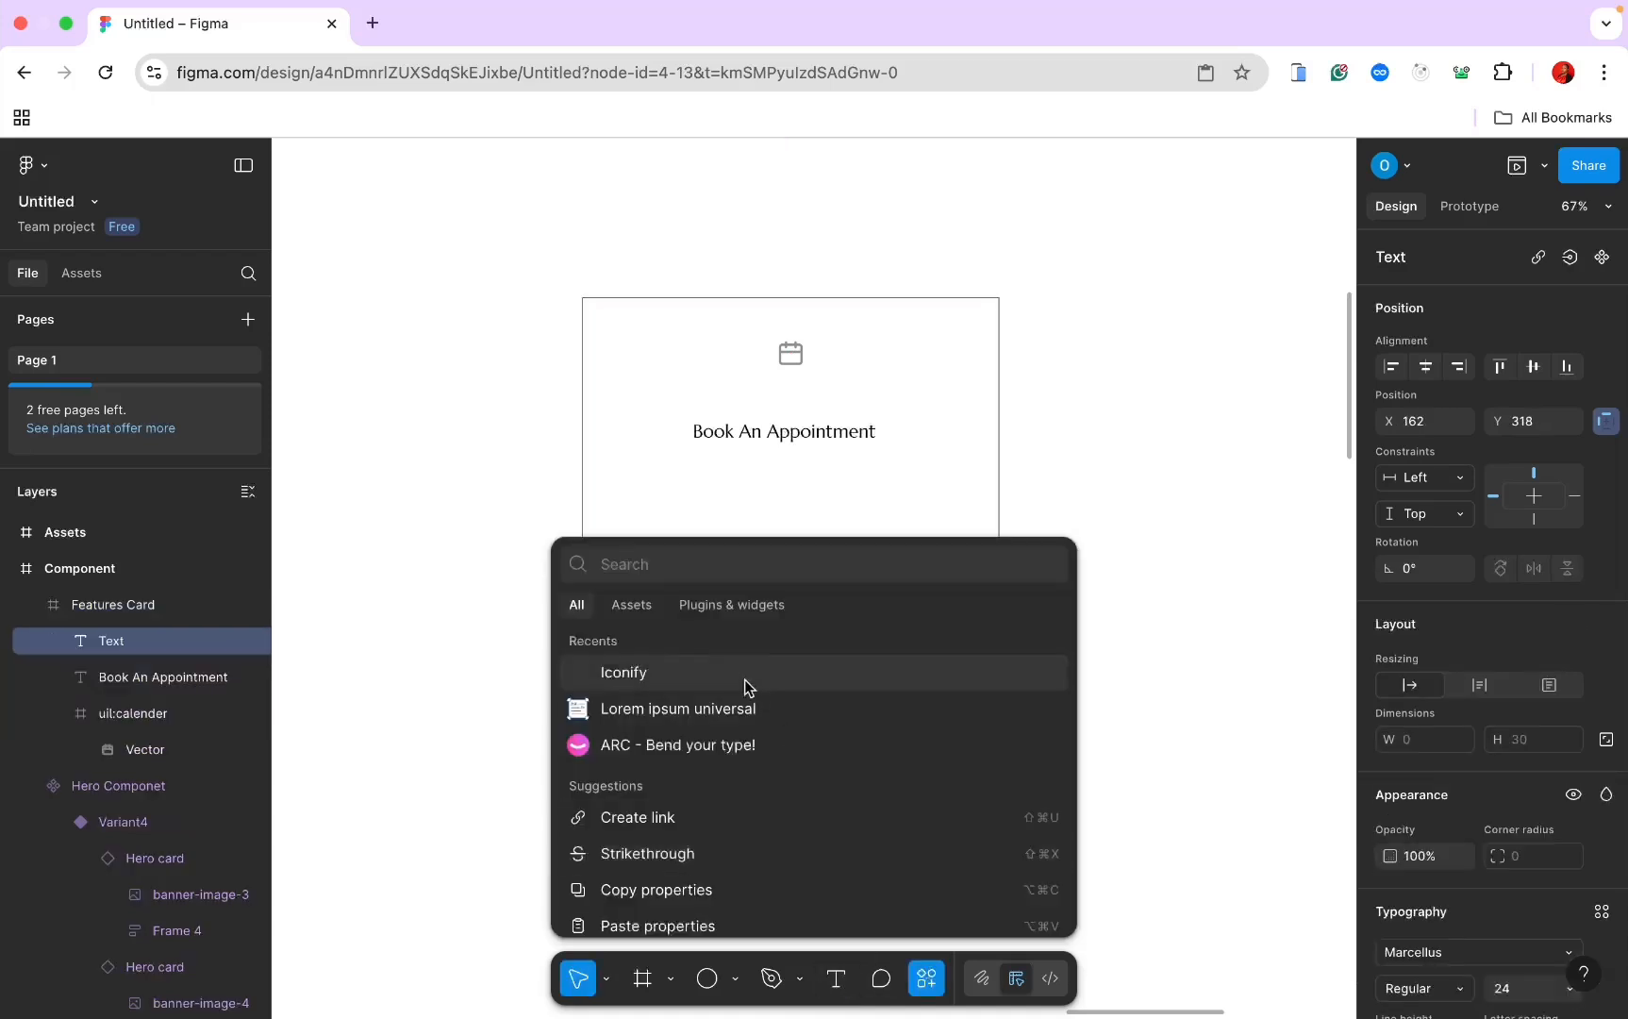
click(742, 717)
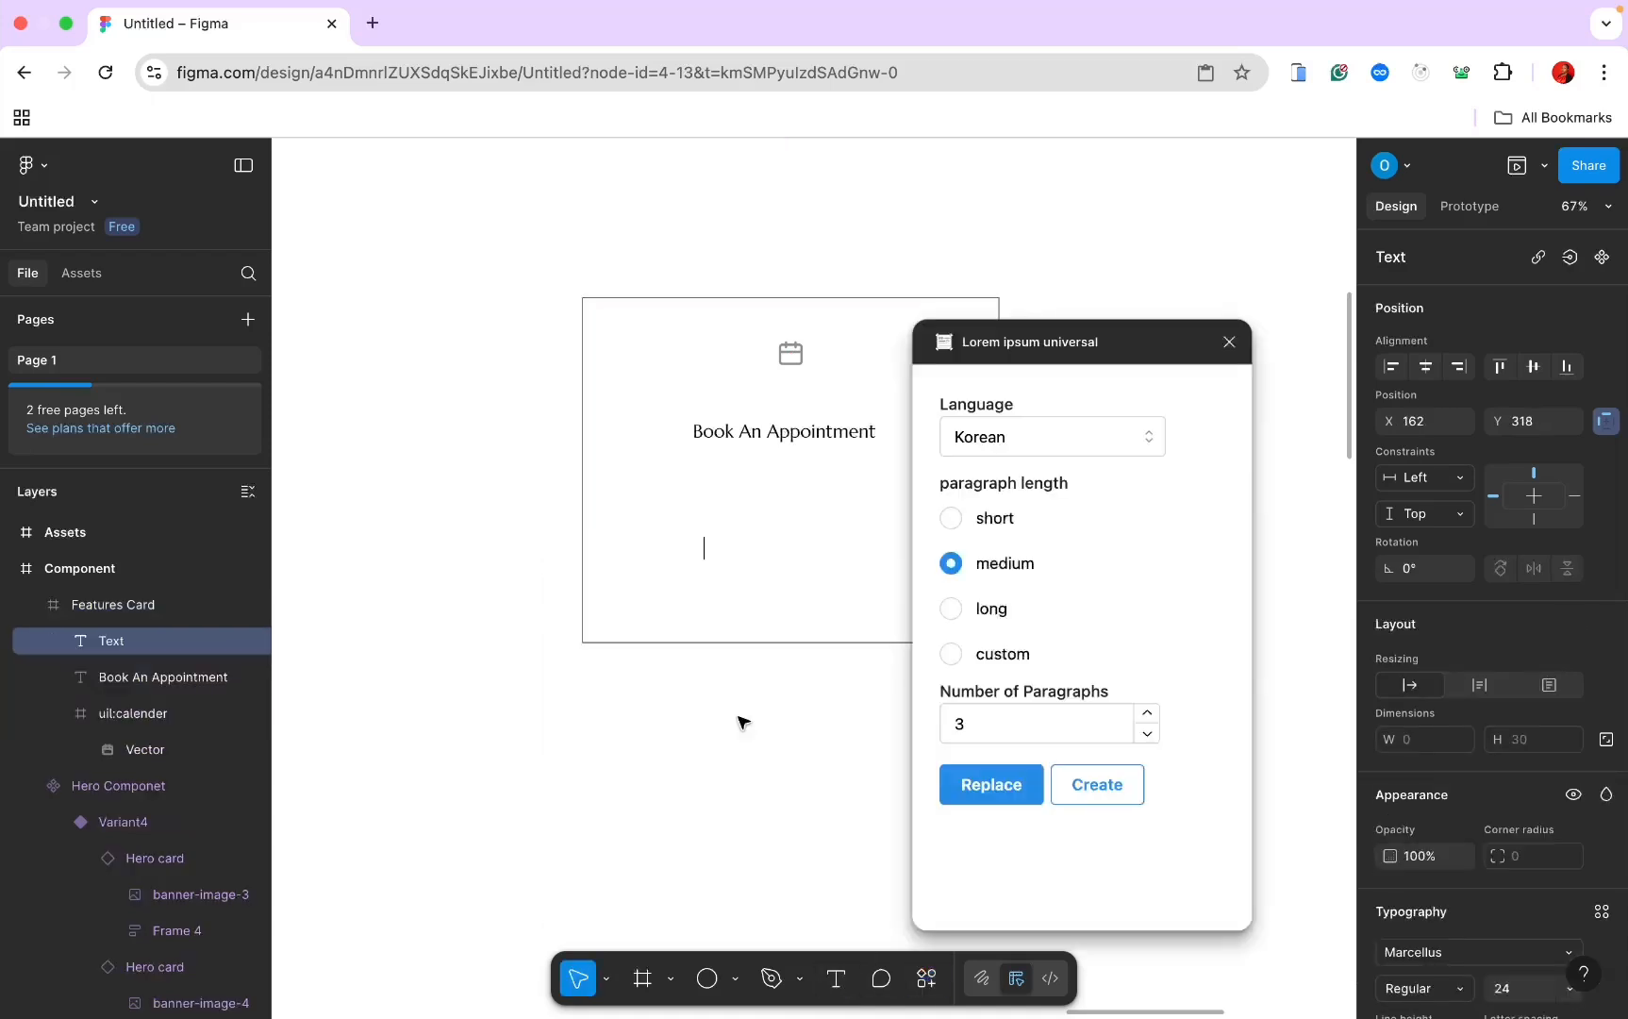
click(1011, 447)
click(1008, 538)
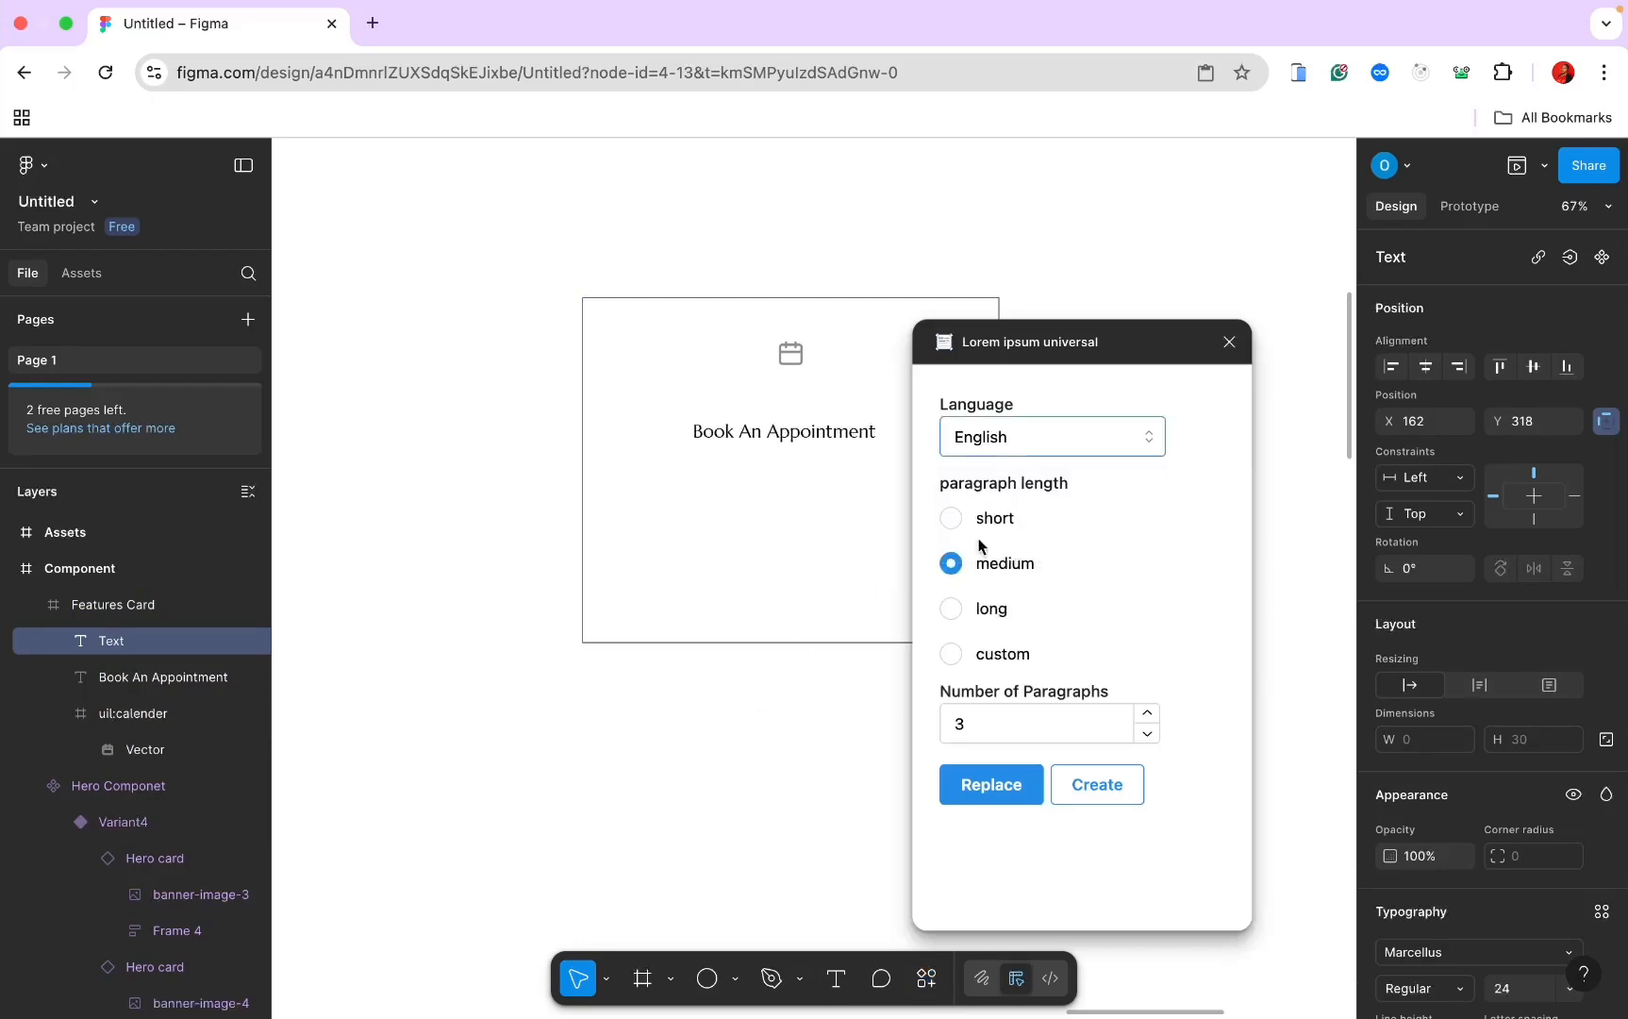
click(952, 519)
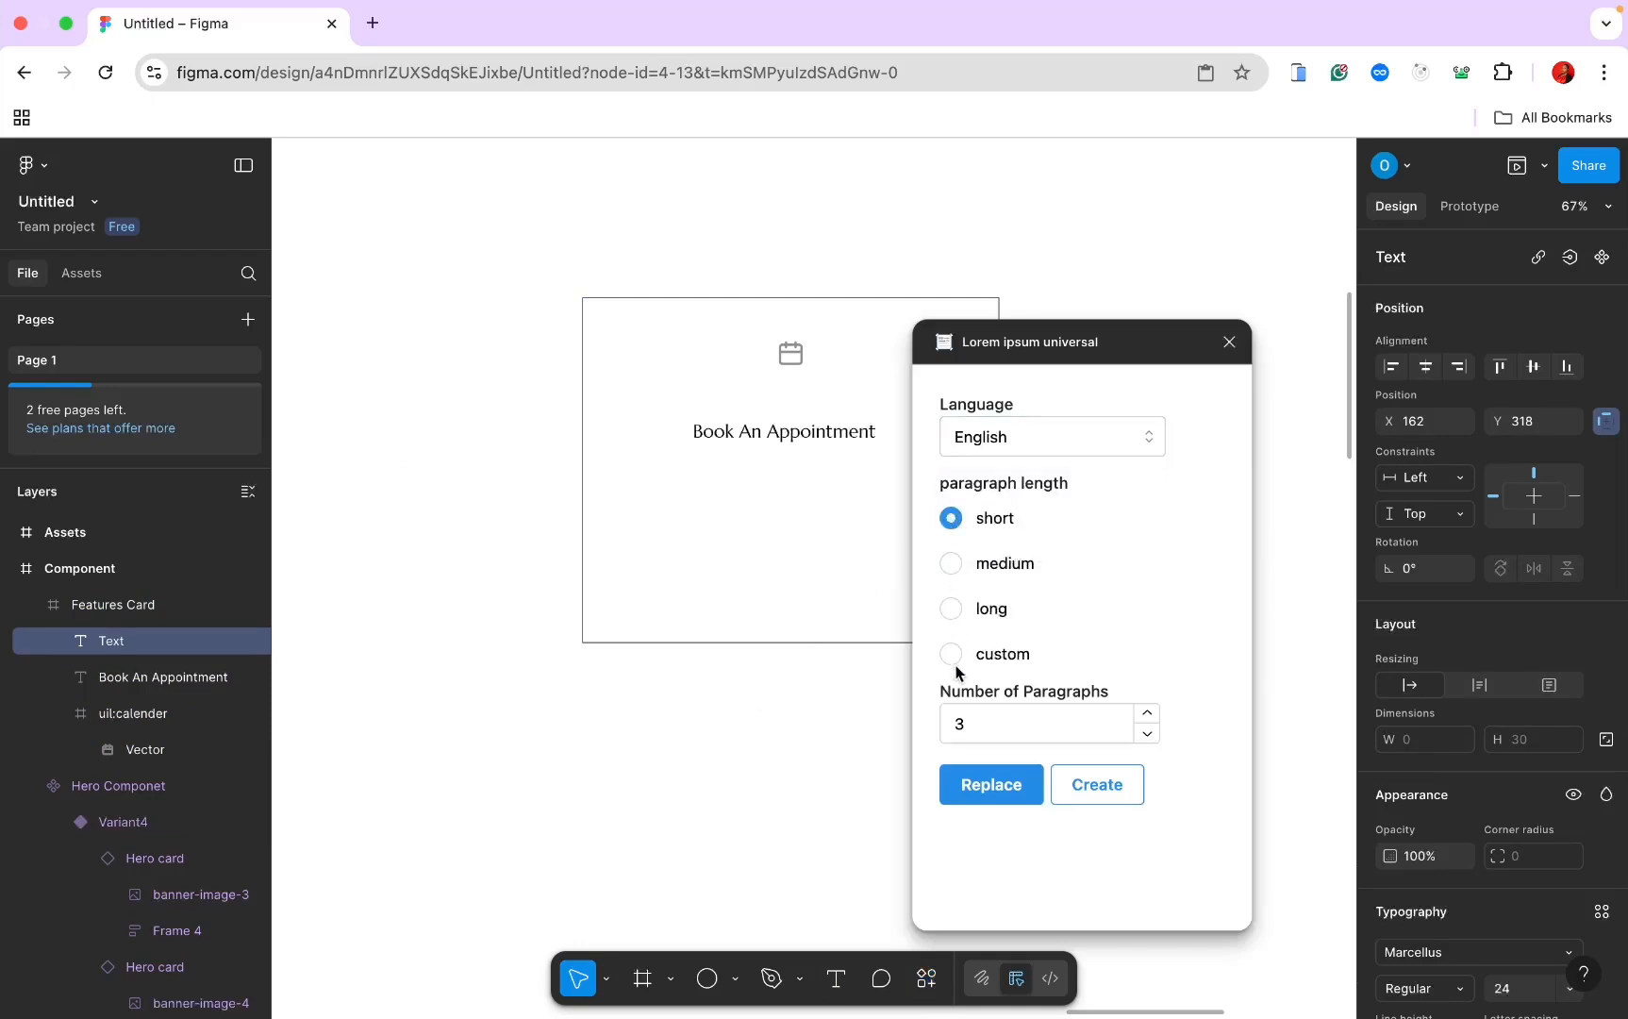
click(960, 717)
key(BackSpace)
text(1)
click(1073, 791)
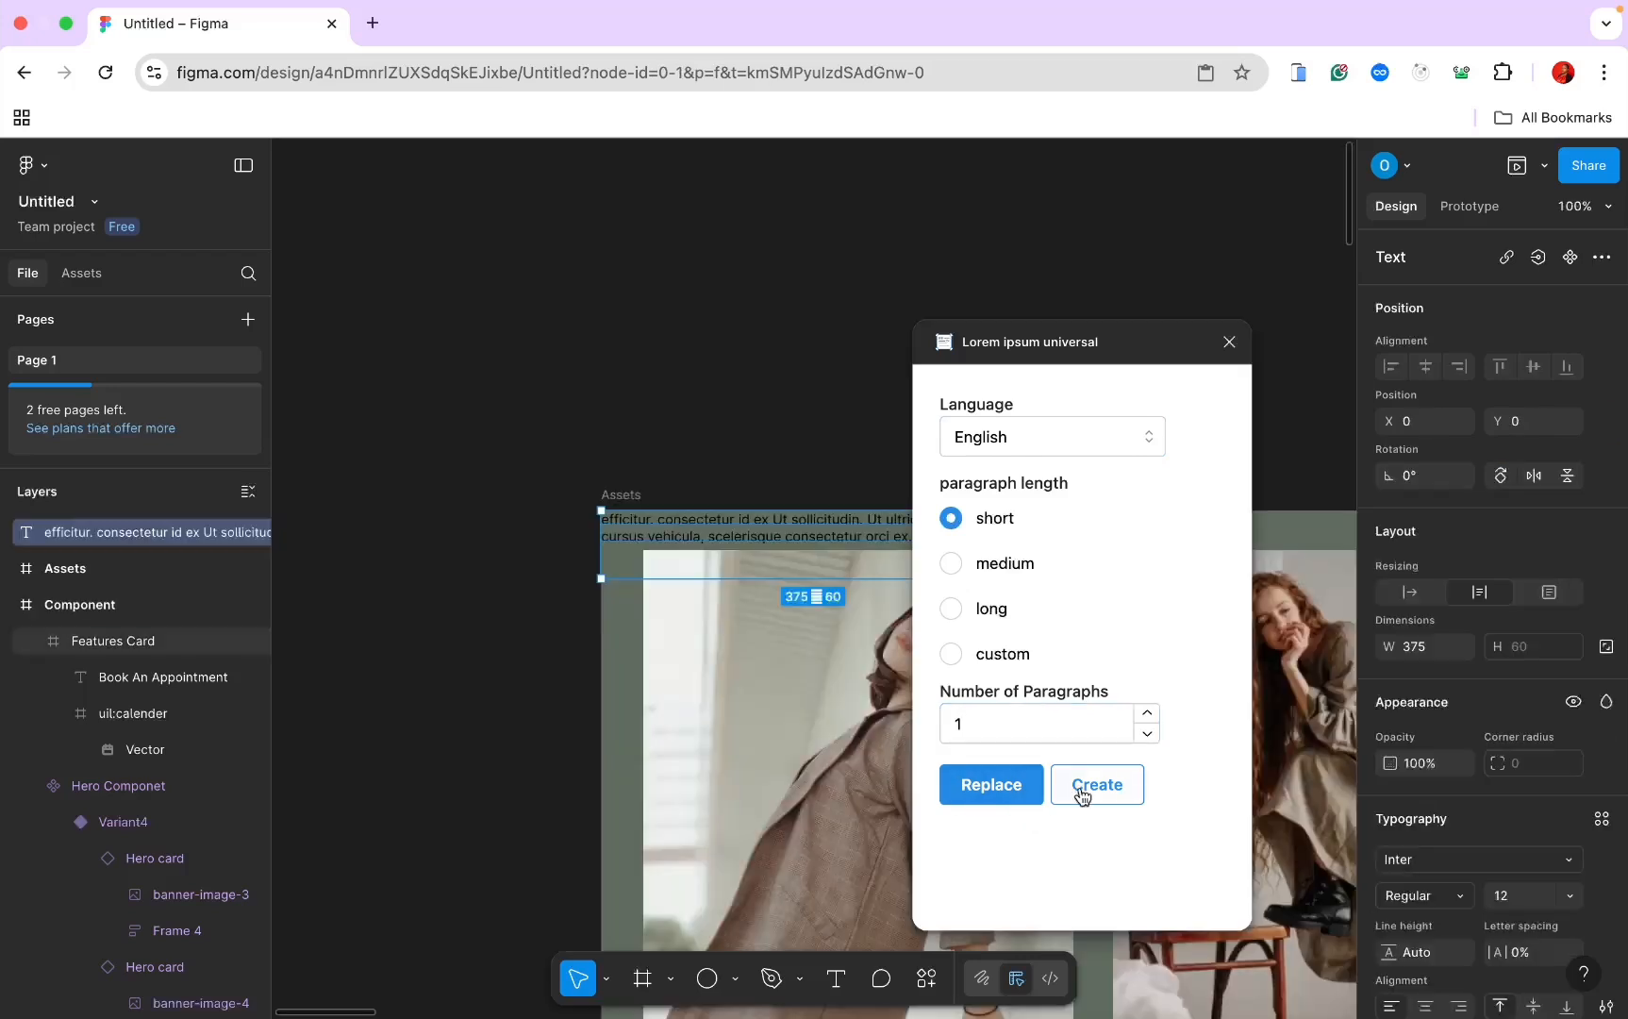
click(763, 640)
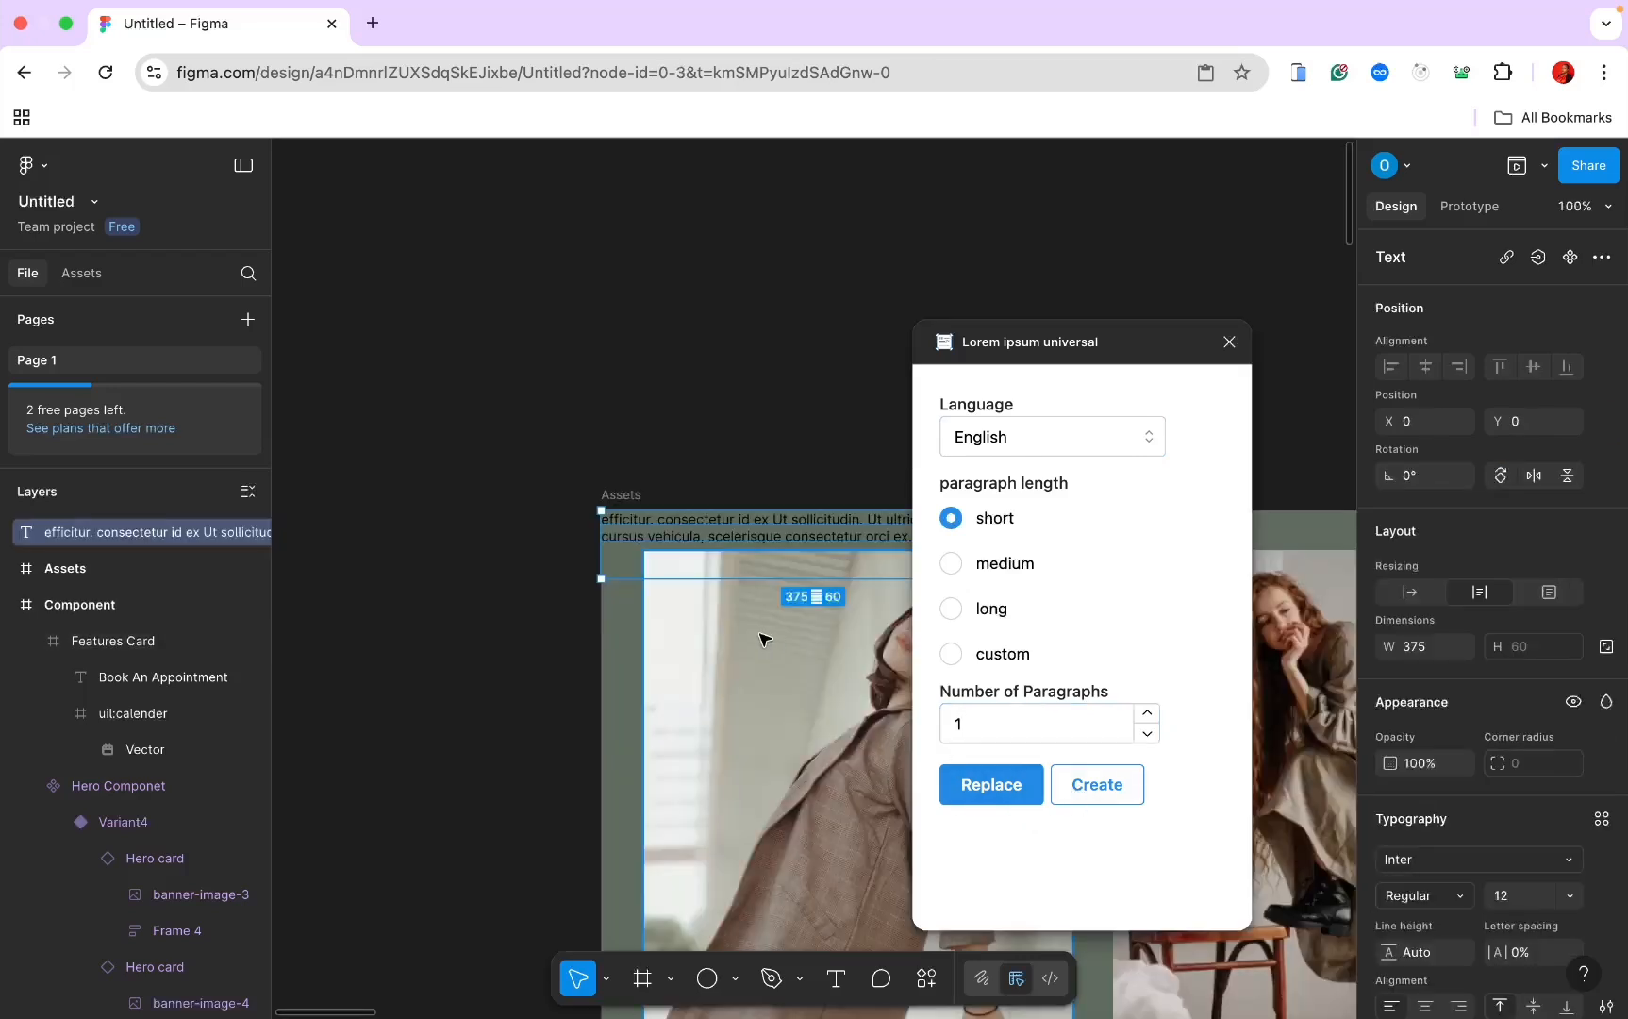
click(1219, 347)
Step: Cut the placeholder paragraph and paste it into Features Card below the heading
click(896, 530)
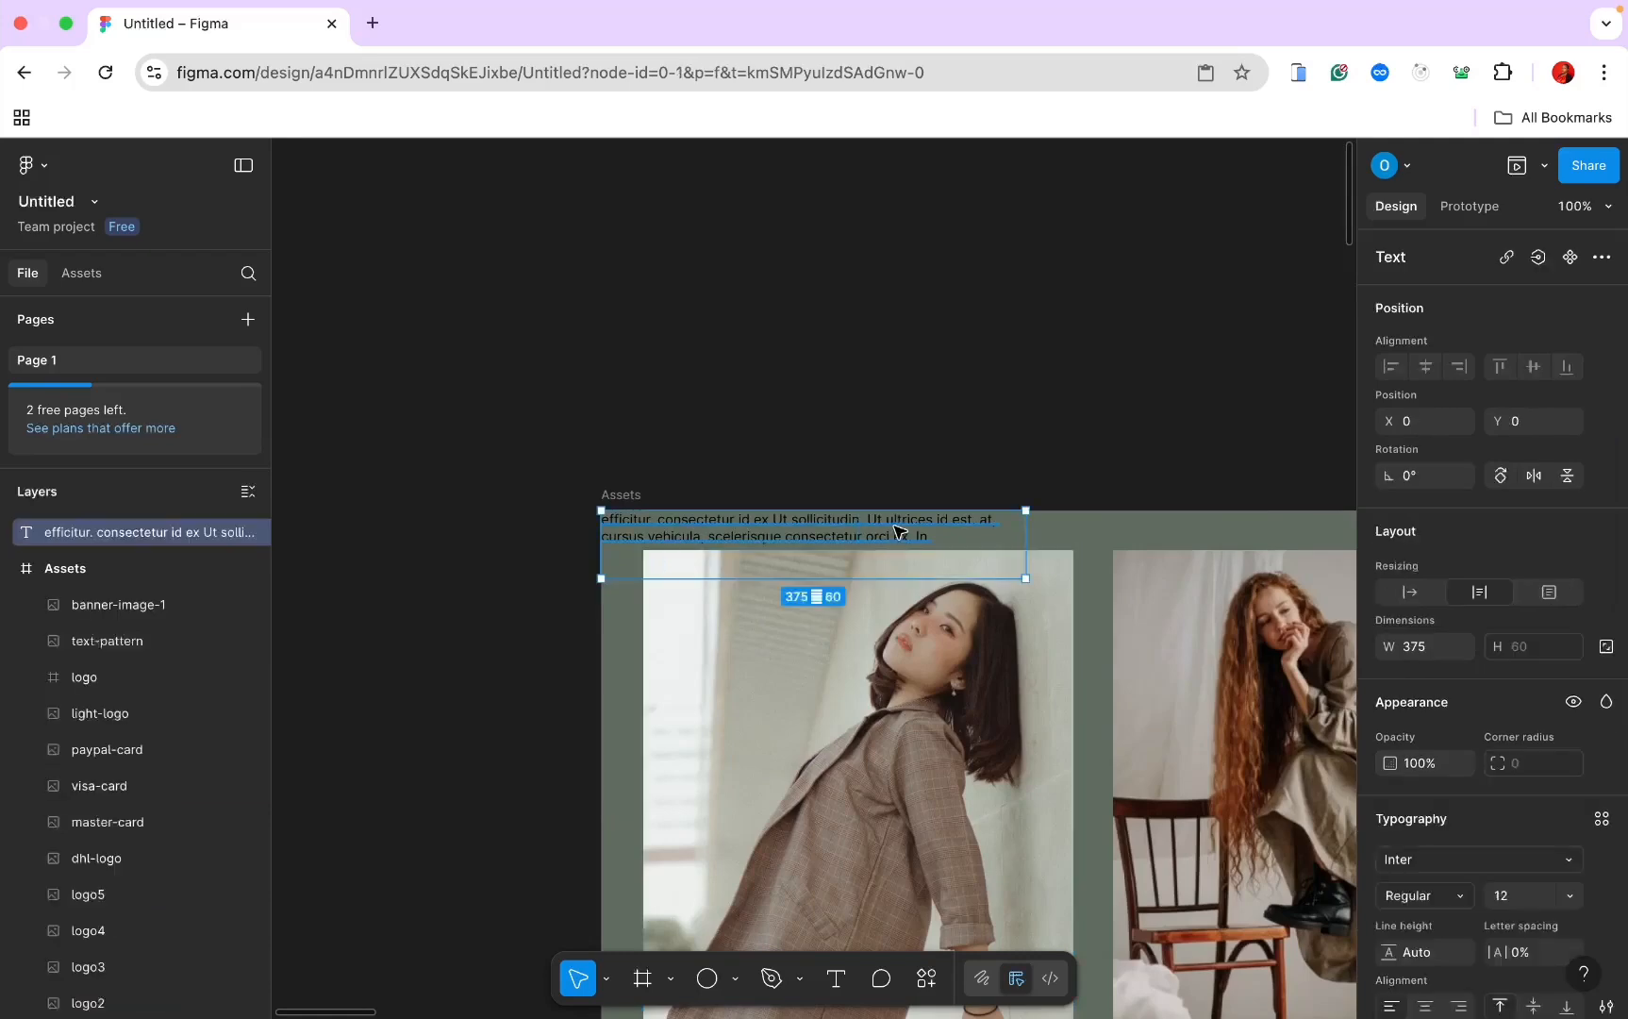
key(Escape)
scroll(896, 531, down, 6)
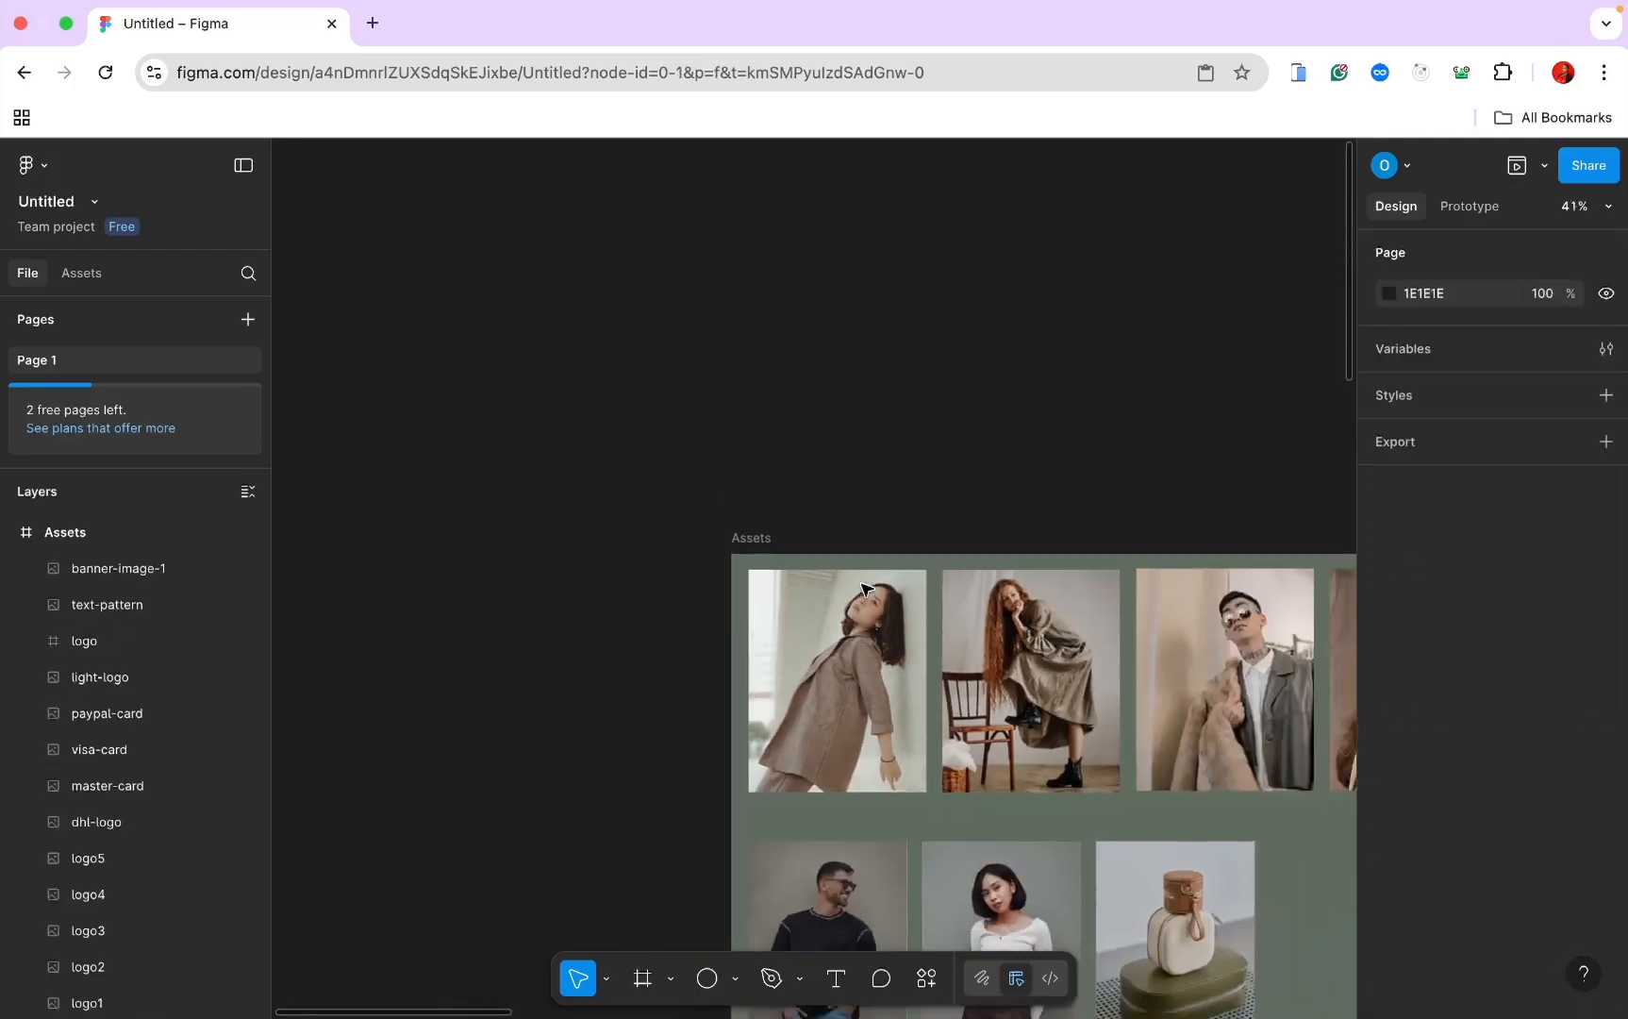
scroll(866, 589, right, 5)
scroll(865, 590, down, 3)
scroll(866, 589, up, 6)
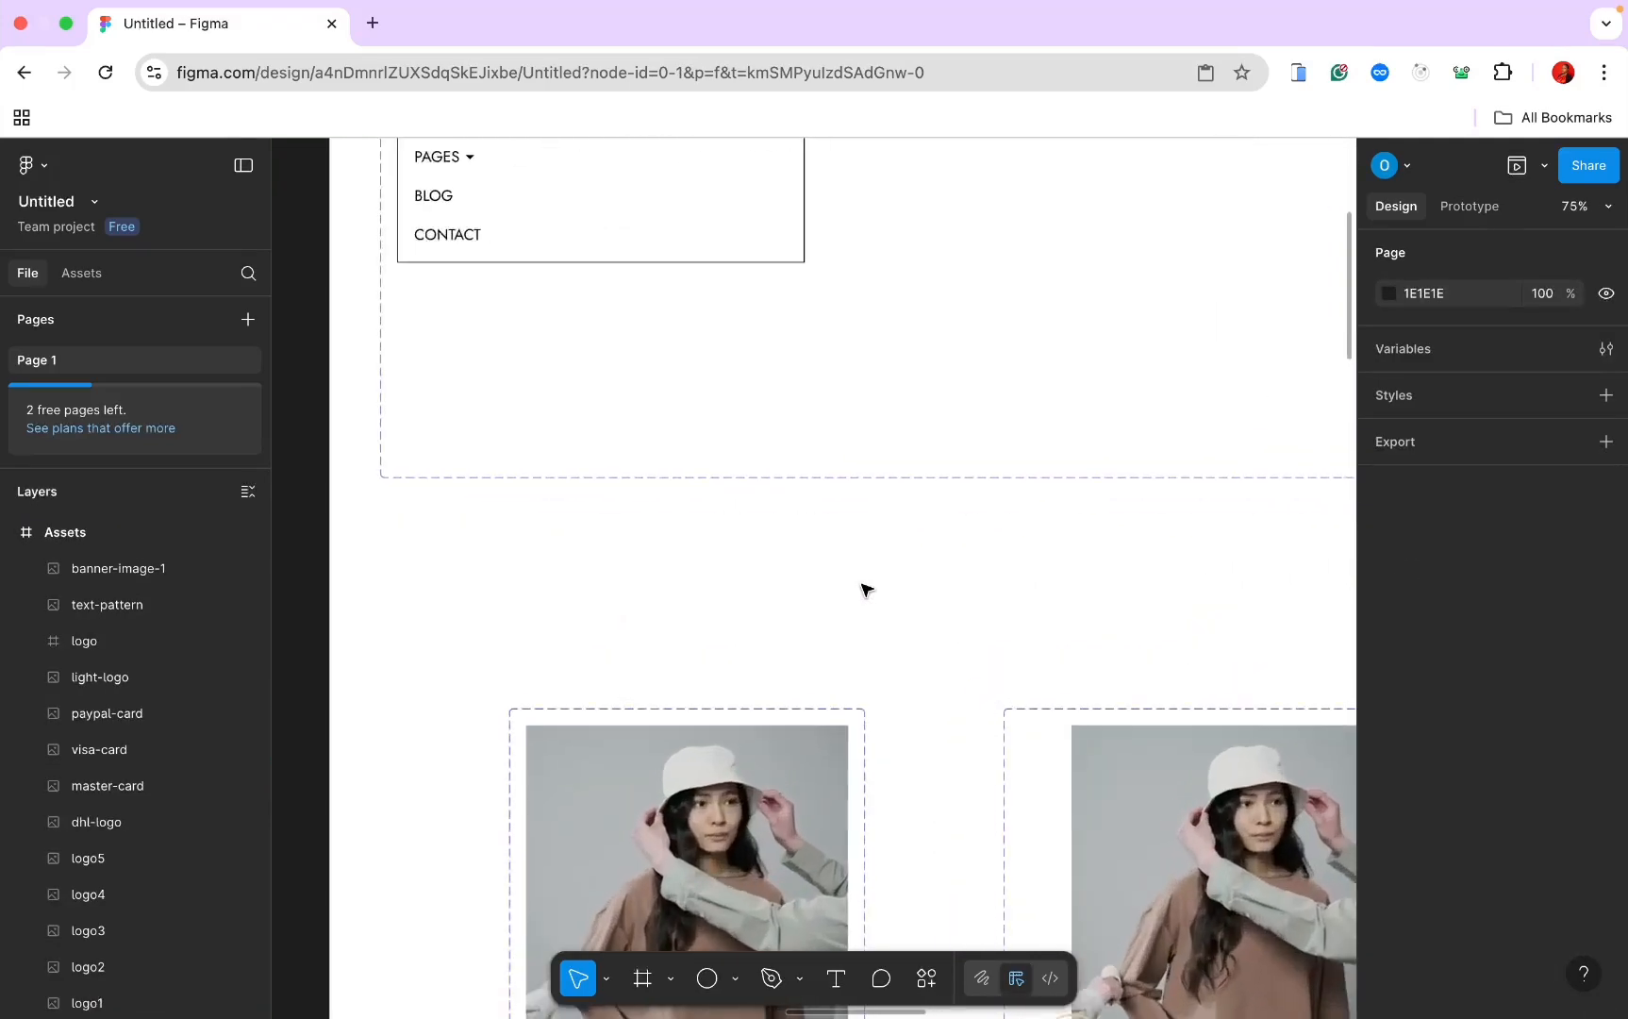
scroll(866, 590, up, 5)
scroll(866, 590, down, 4)
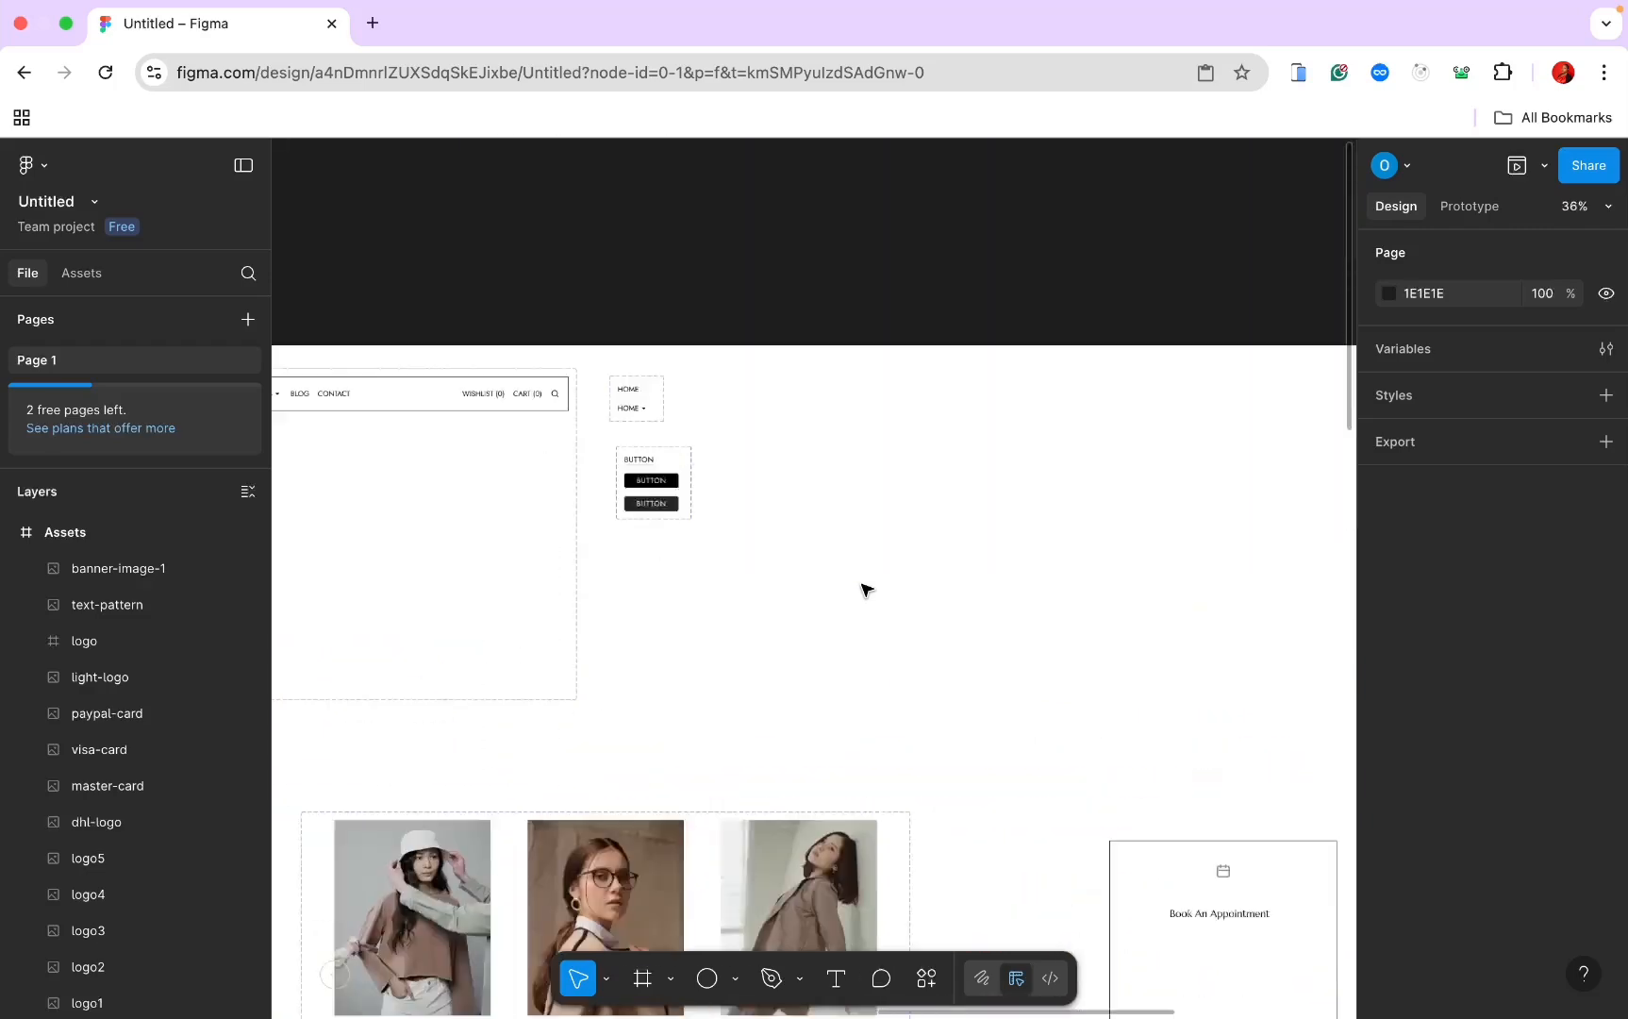
scroll(866, 590, down, 8)
scroll(866, 590, right, 5)
scroll(866, 580, down, 1)
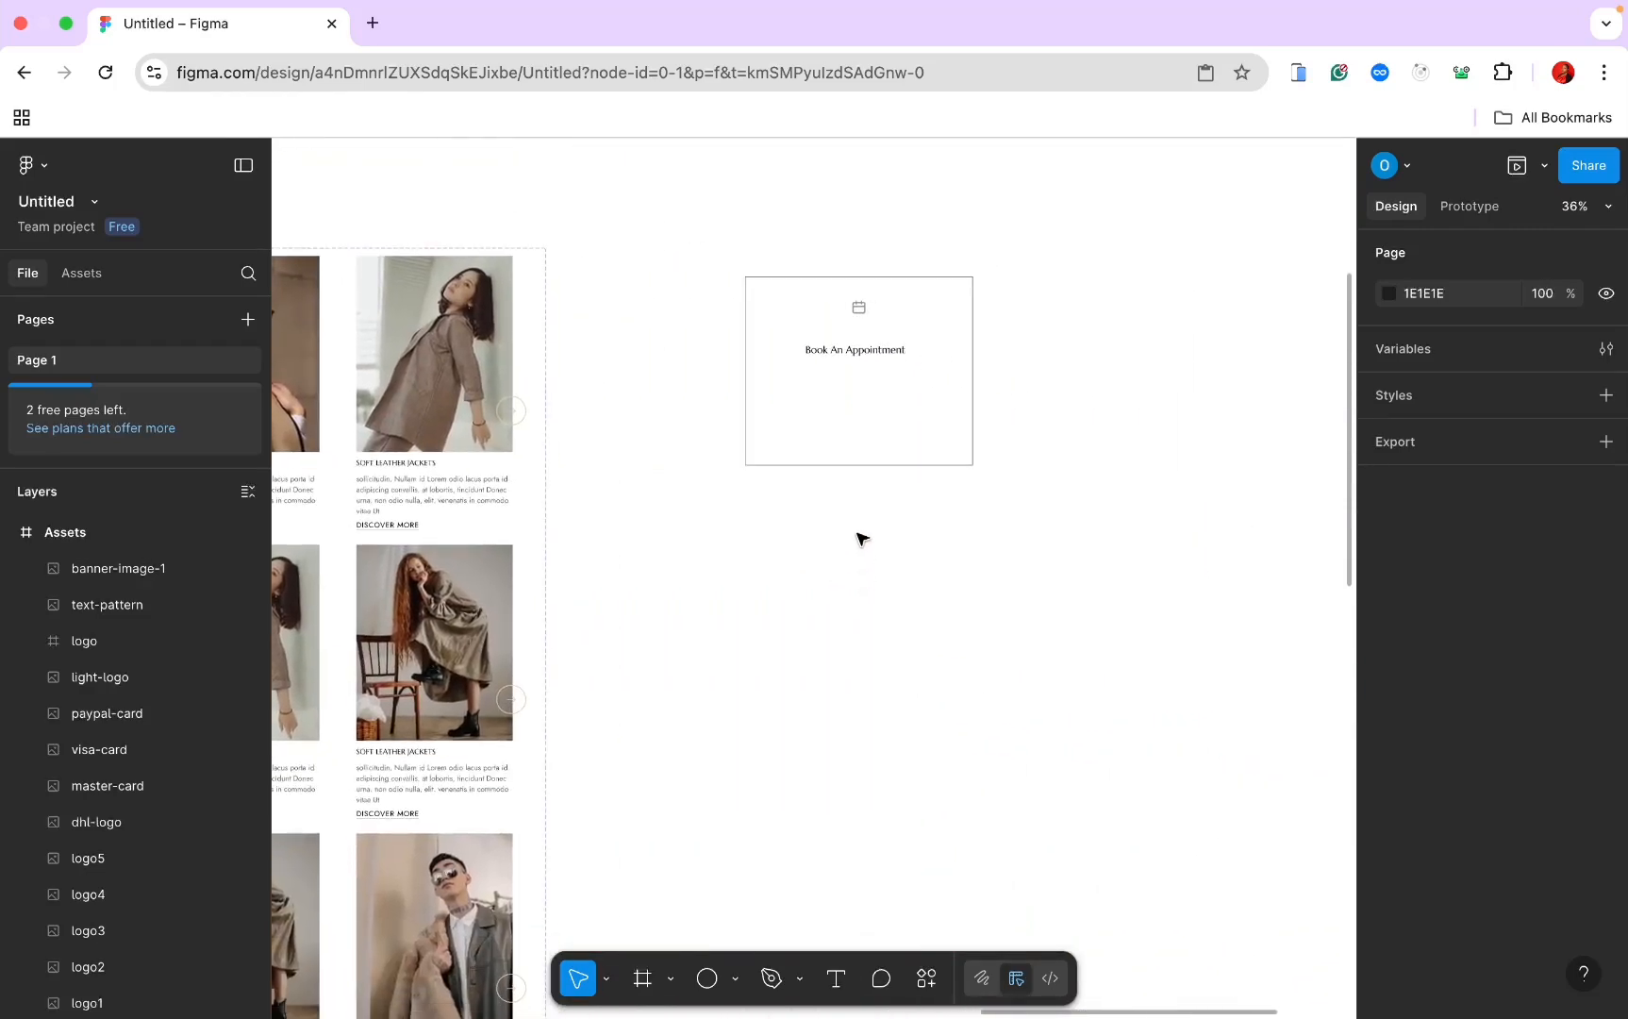
click(864, 465)
key(ctrl+v)
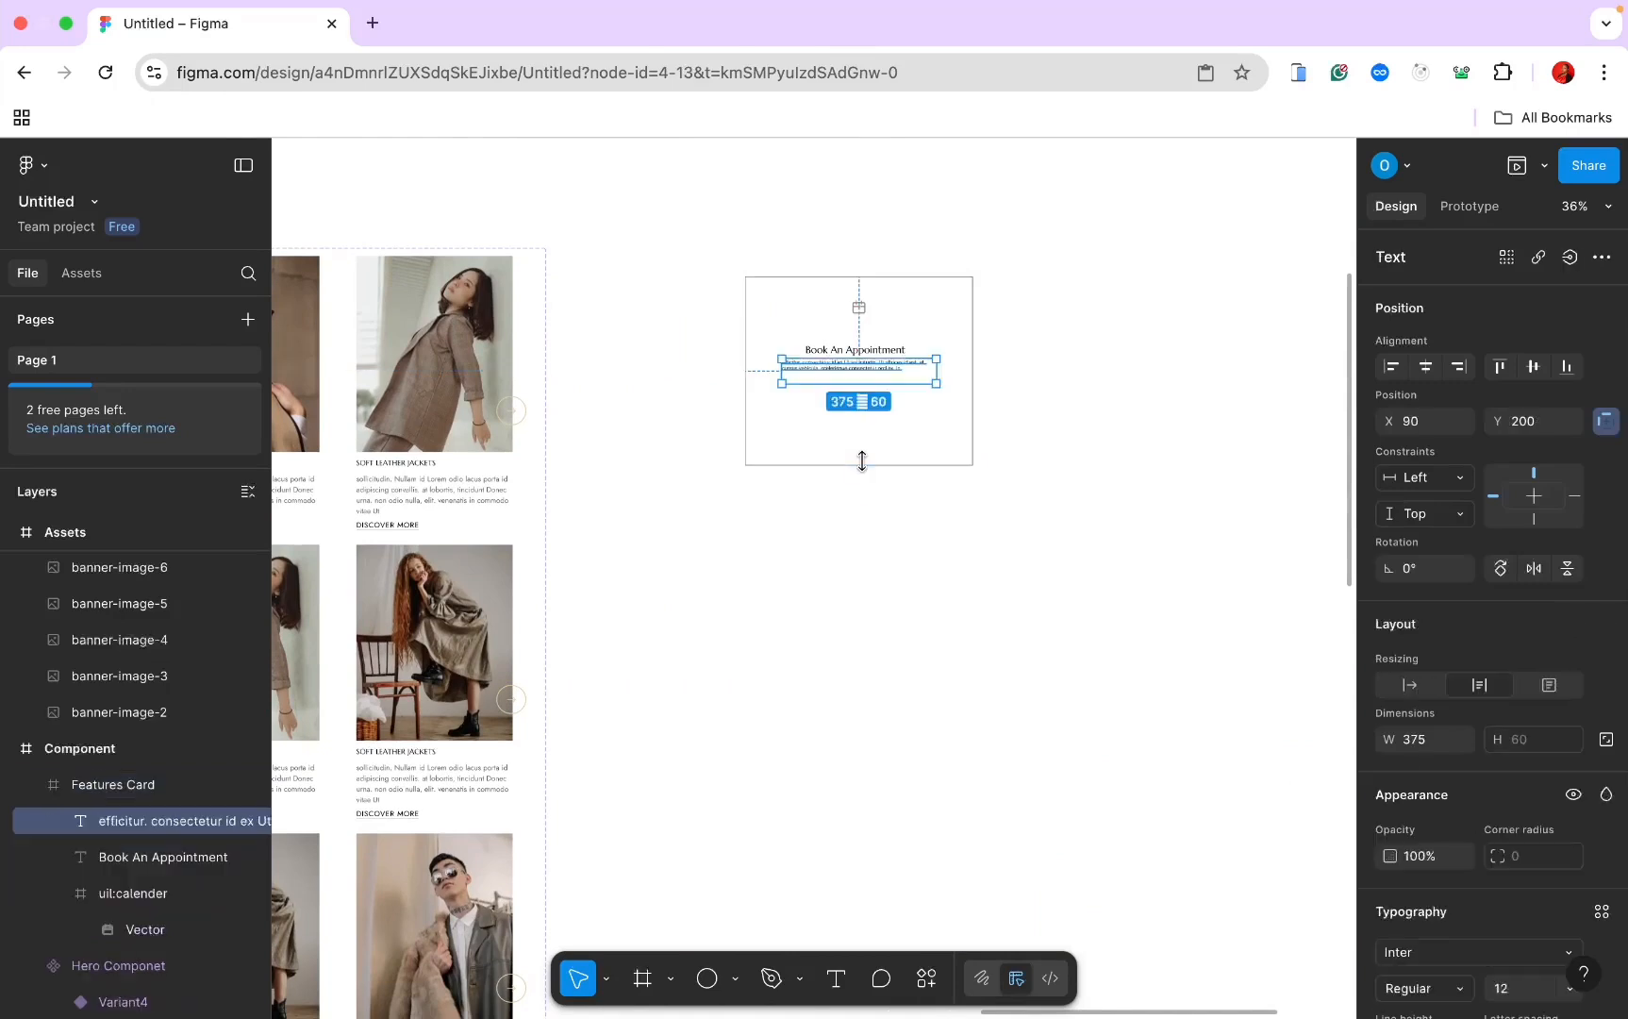
click(855, 291)
Step: Give the card vertical auto layout and center-align the placeholder paragraph
scroll(1491, 605, down, 1)
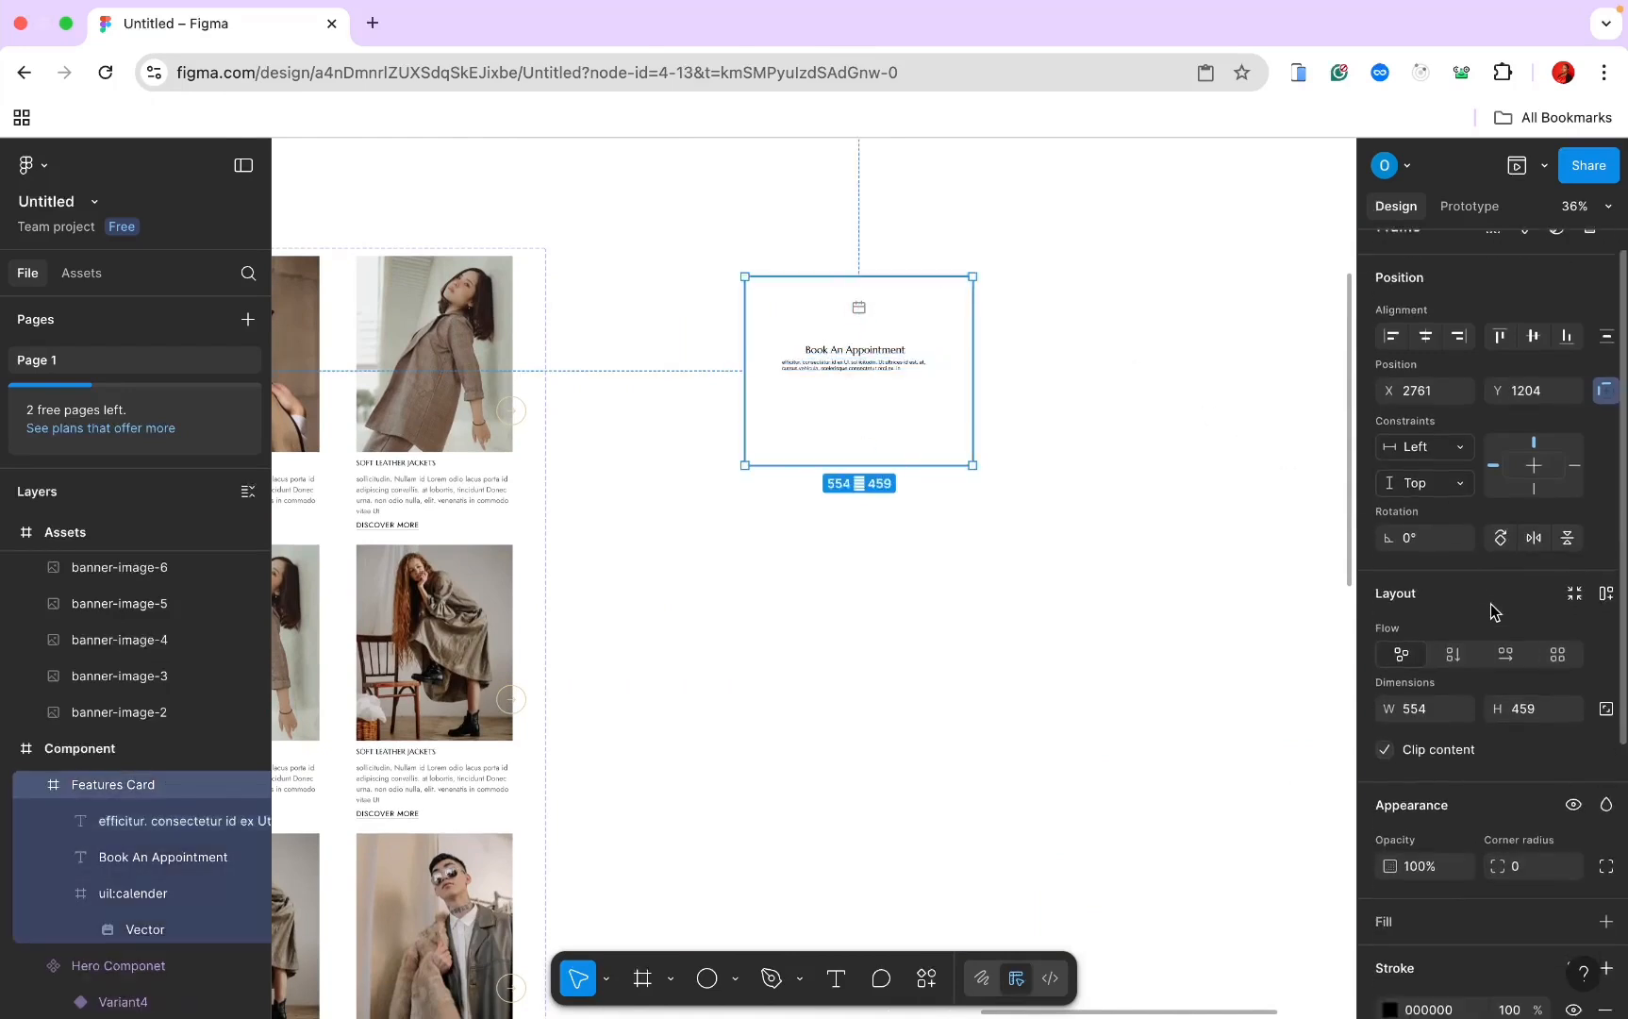
click(1454, 650)
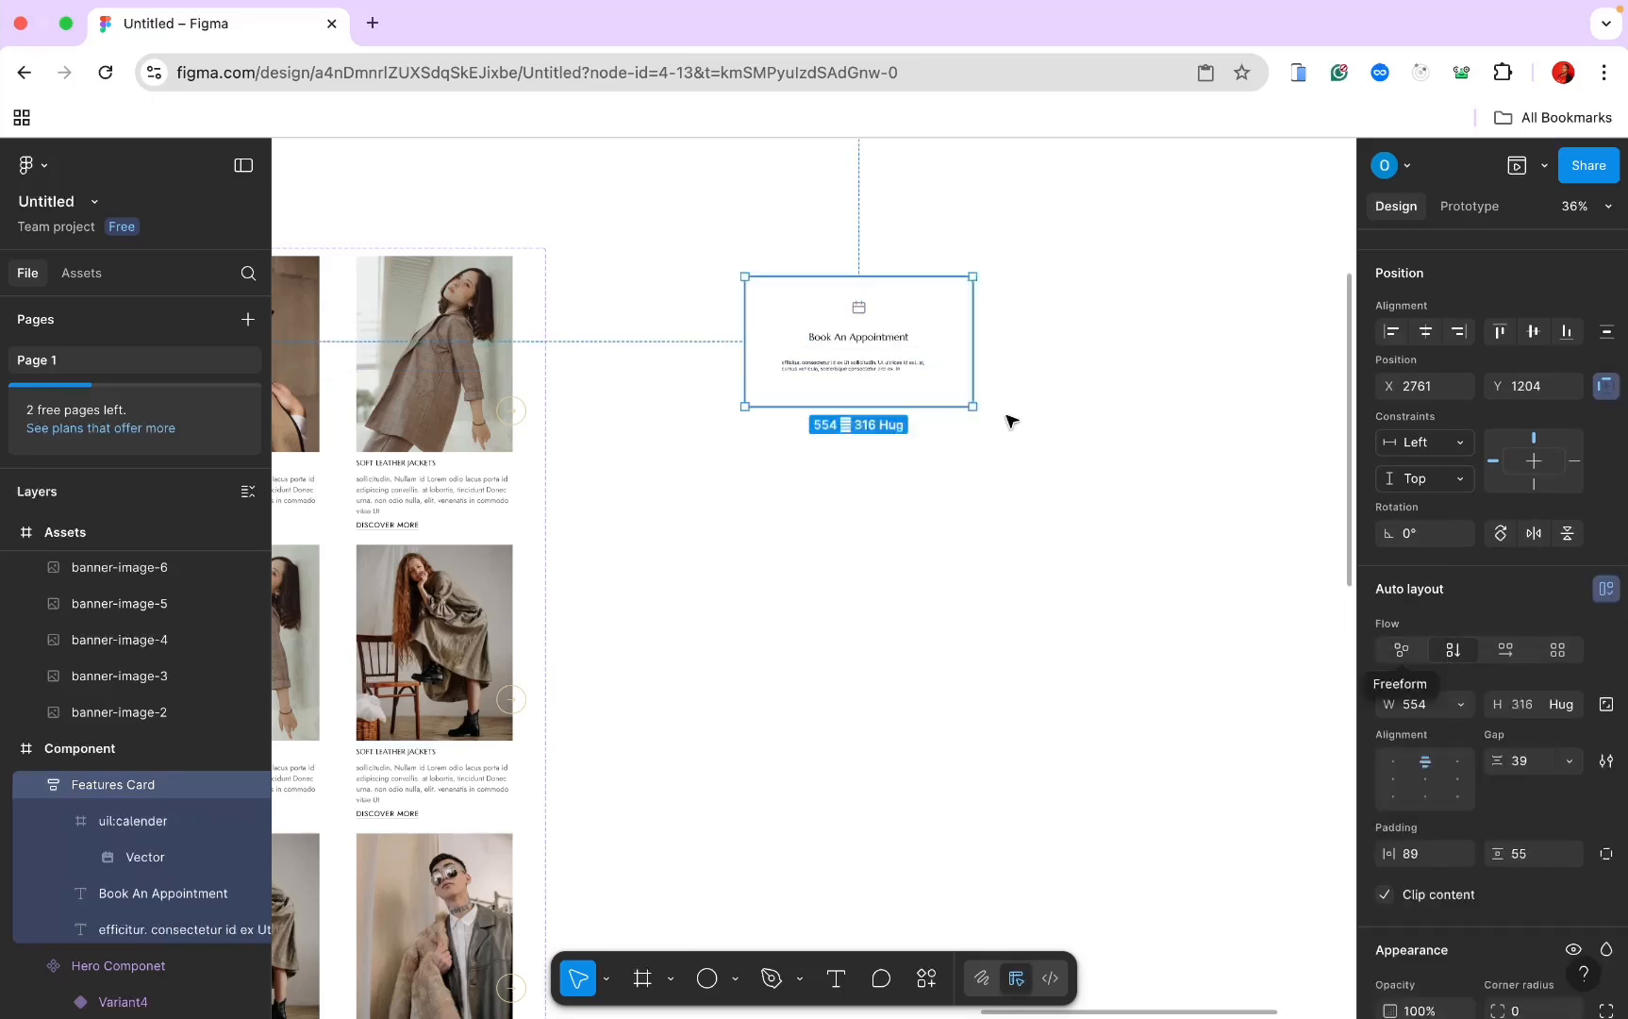
ctrl+scroll(1006, 418, up, 5)
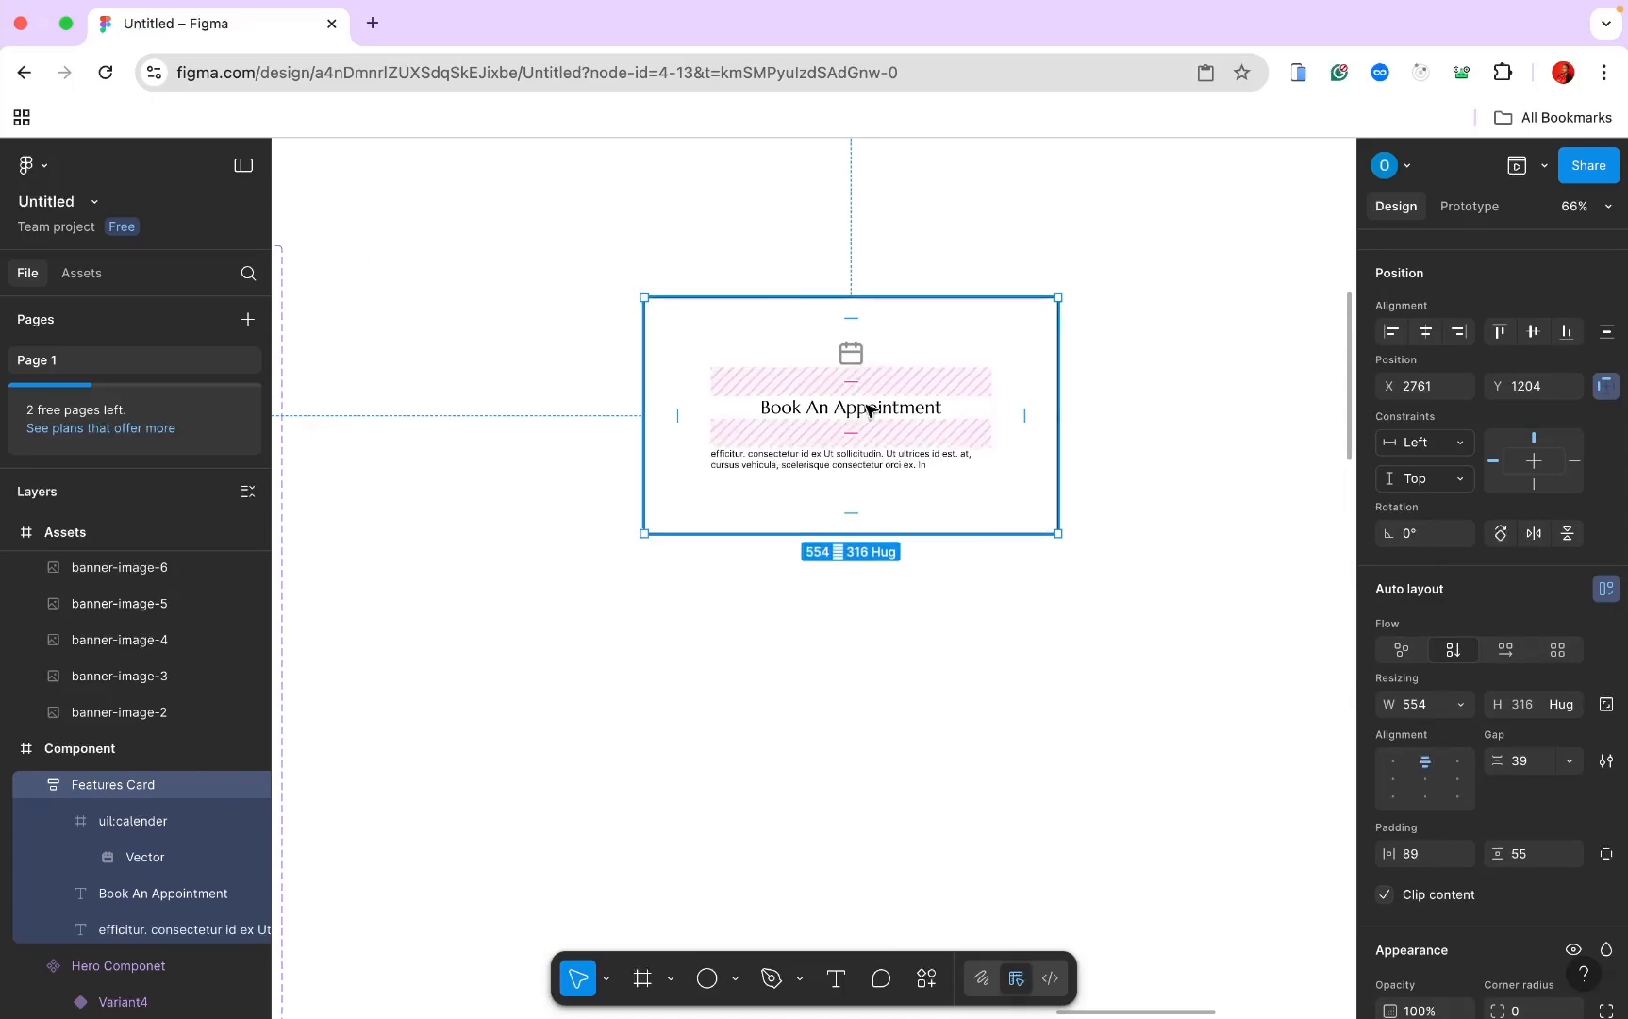
click(881, 466)
scroll(1512, 830, down, 3)
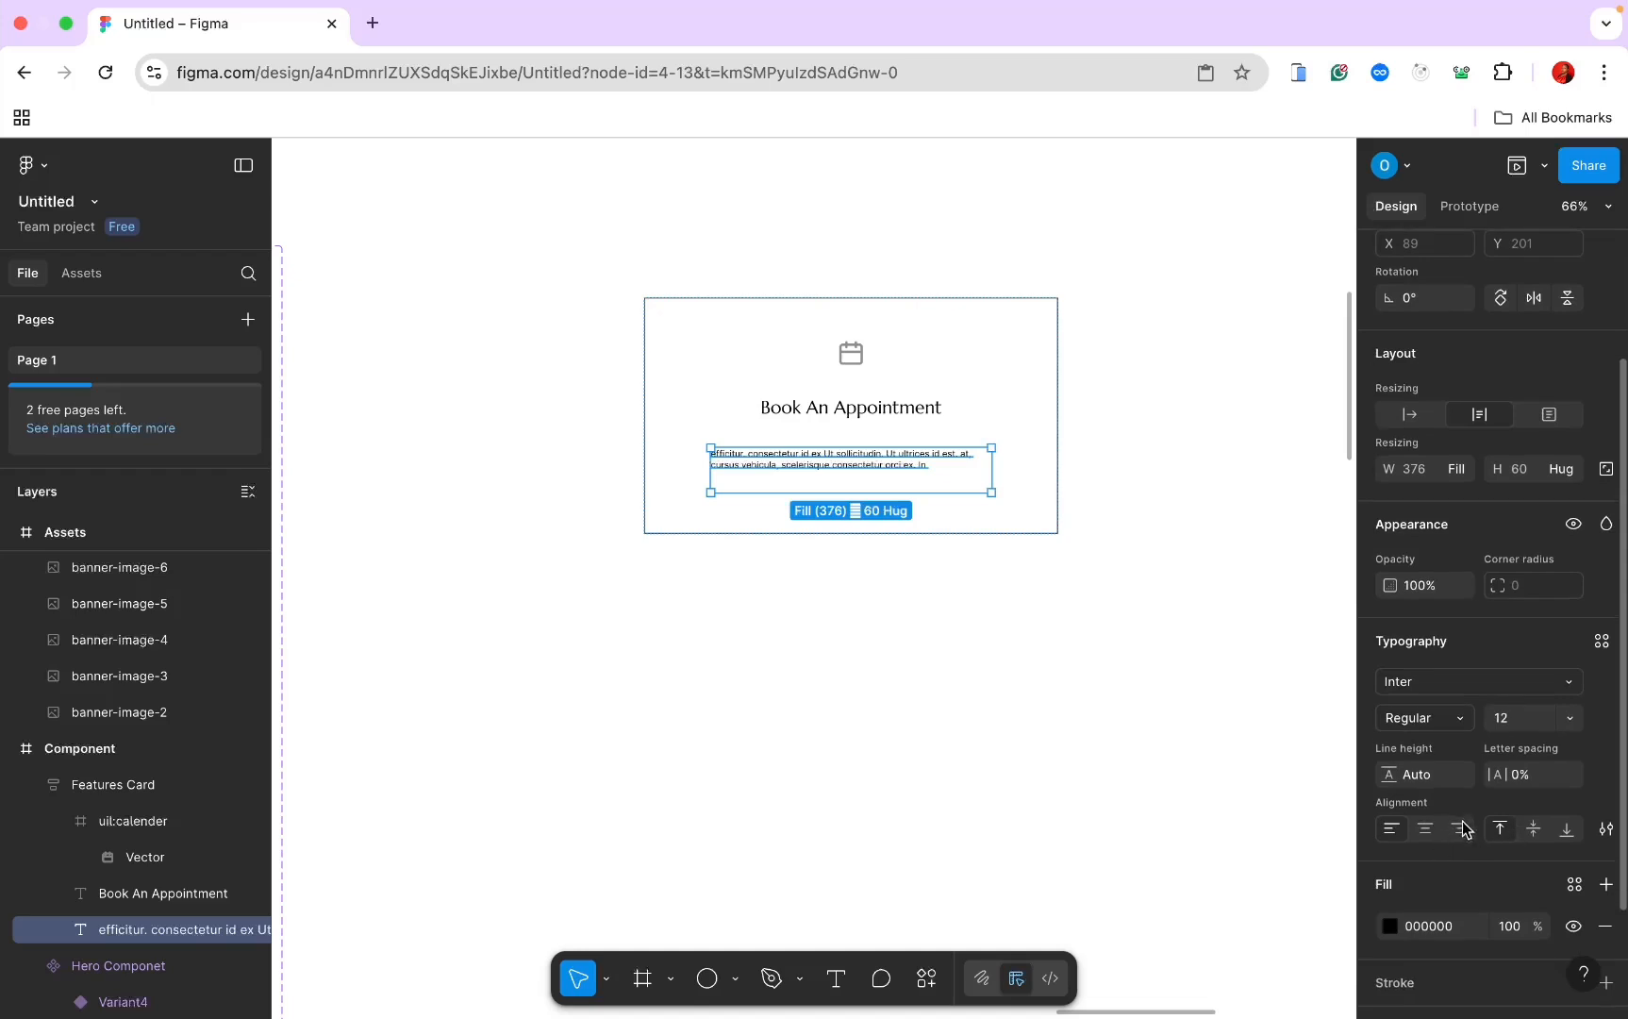
click(1425, 832)
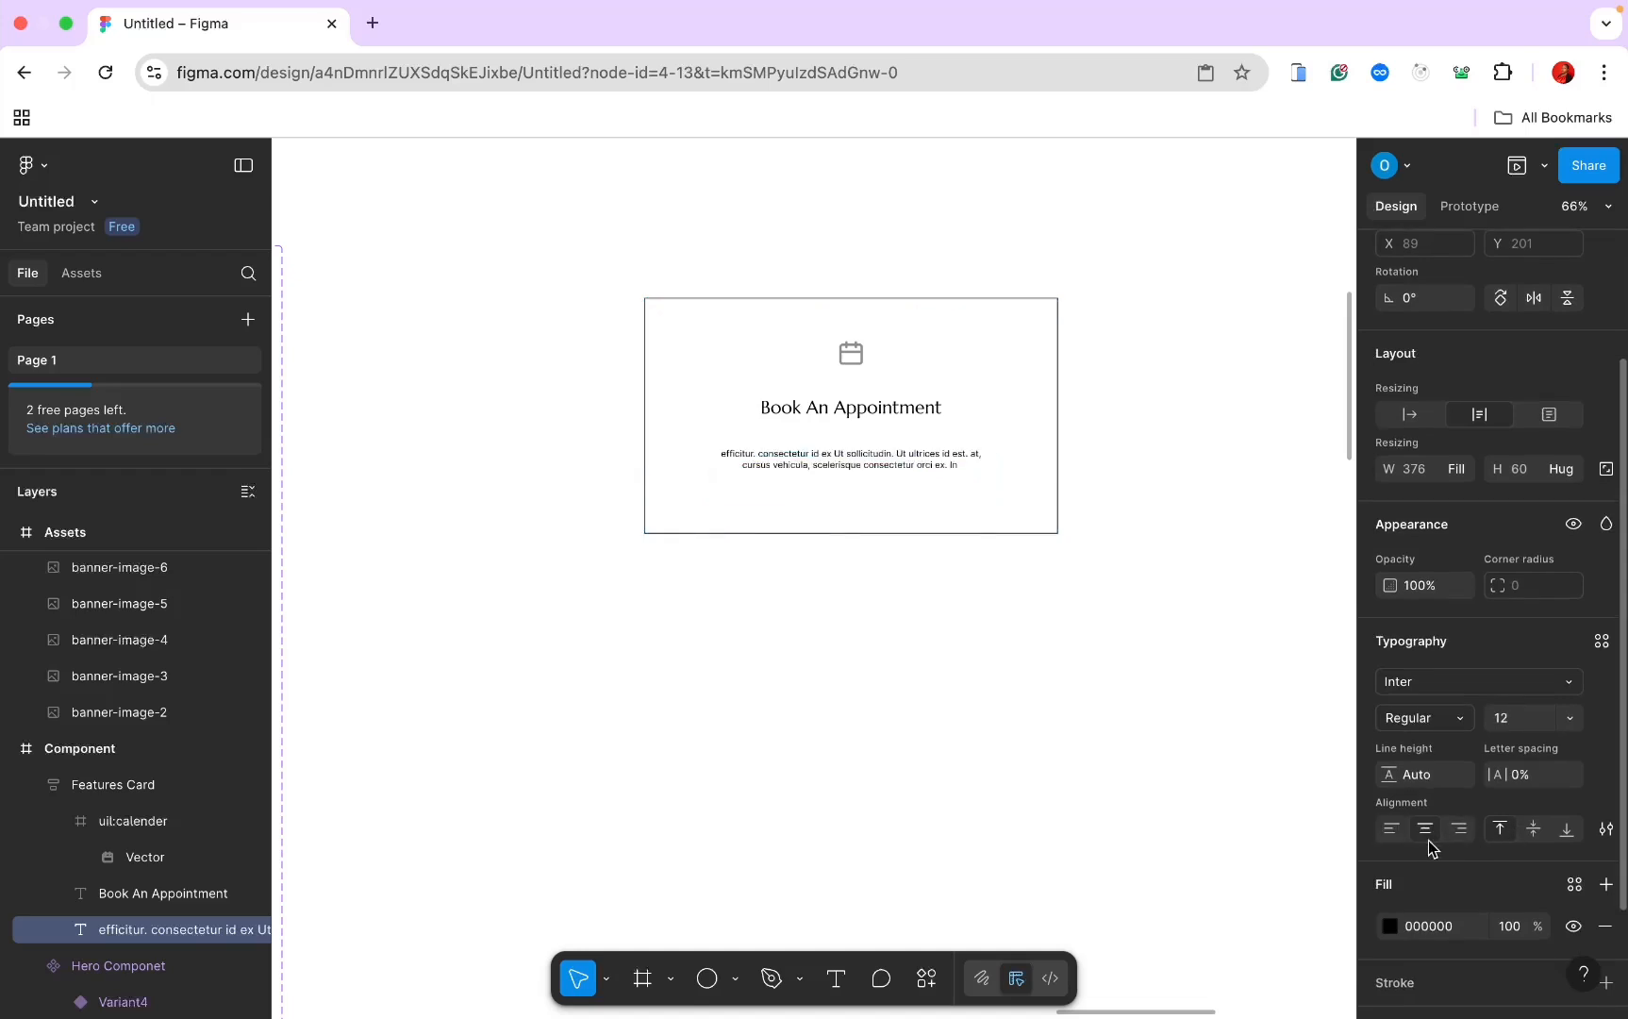
Step: Style the description text as Jost 18 with grey 8F8F8F colour
scroll(1030, 627, up, 5)
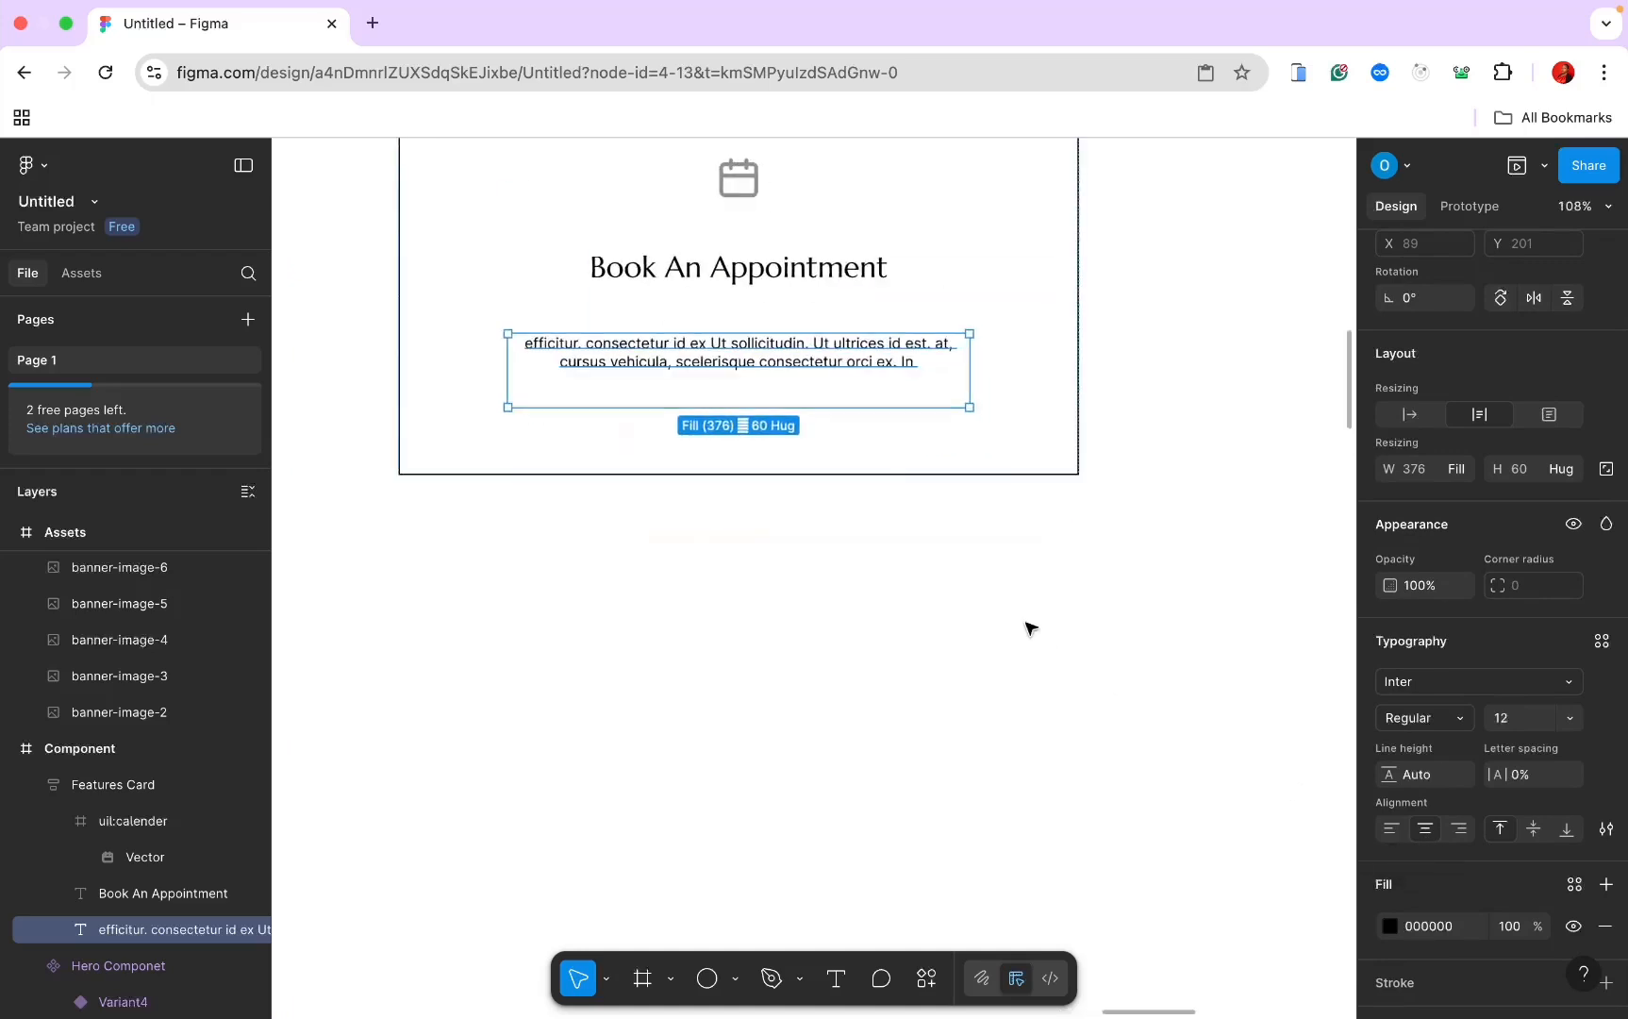
click(1416, 688)
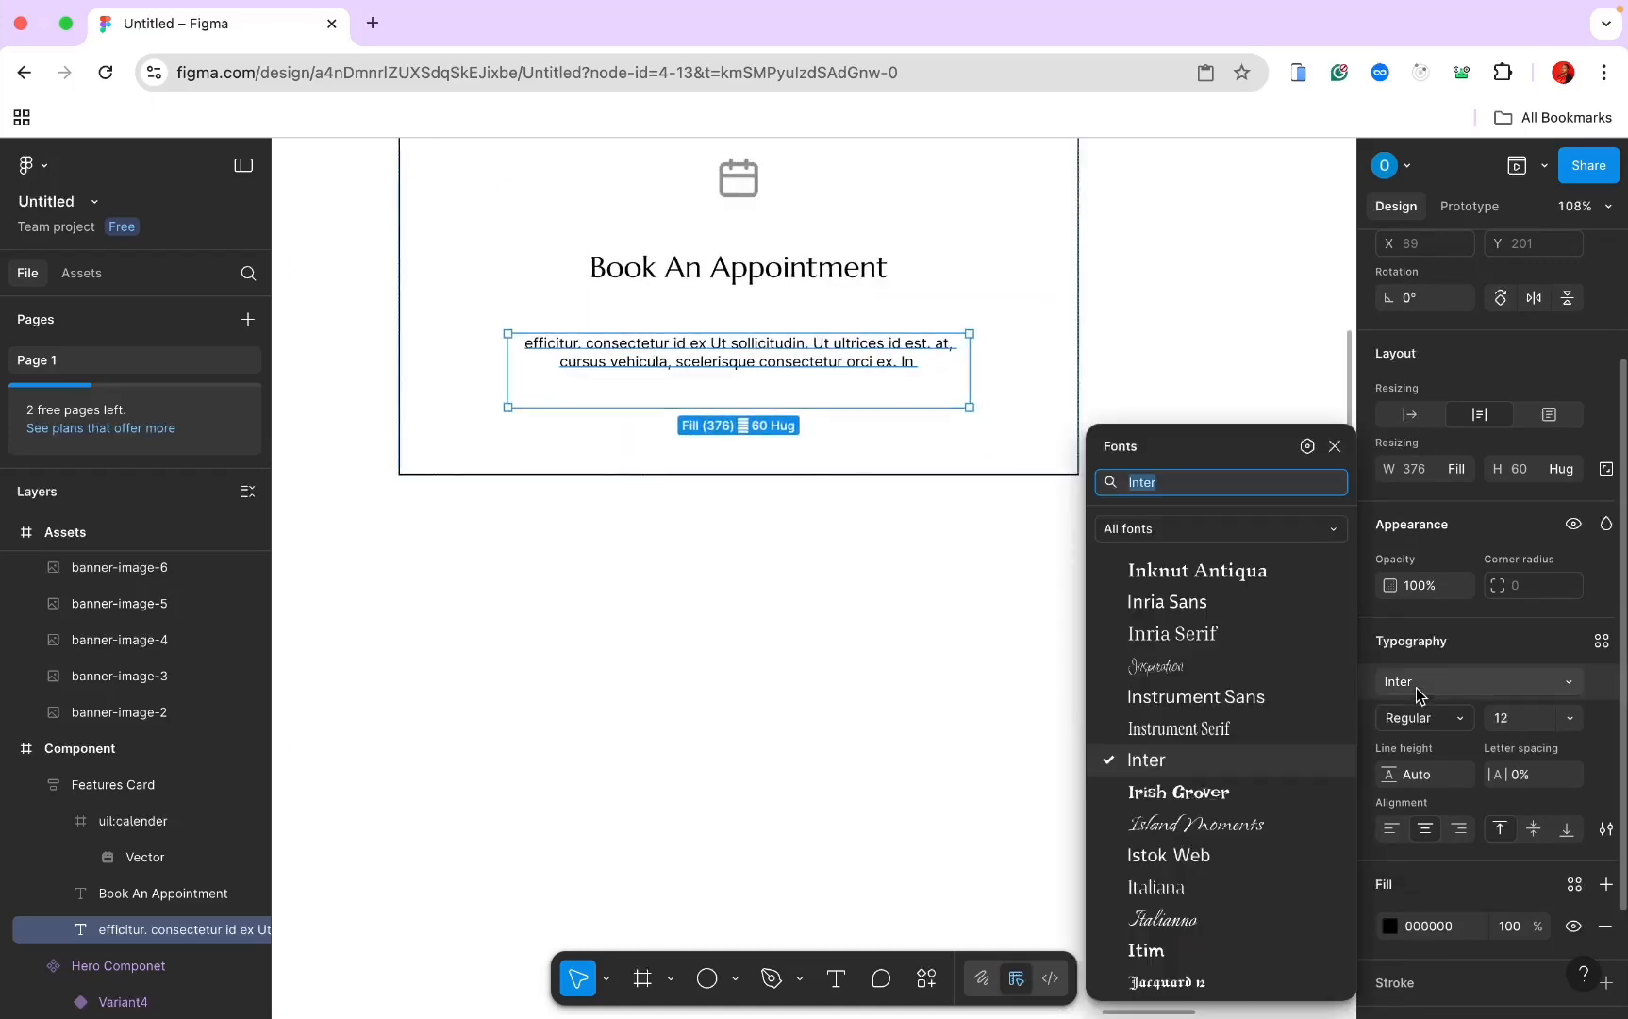
text(jost)
key(Return)
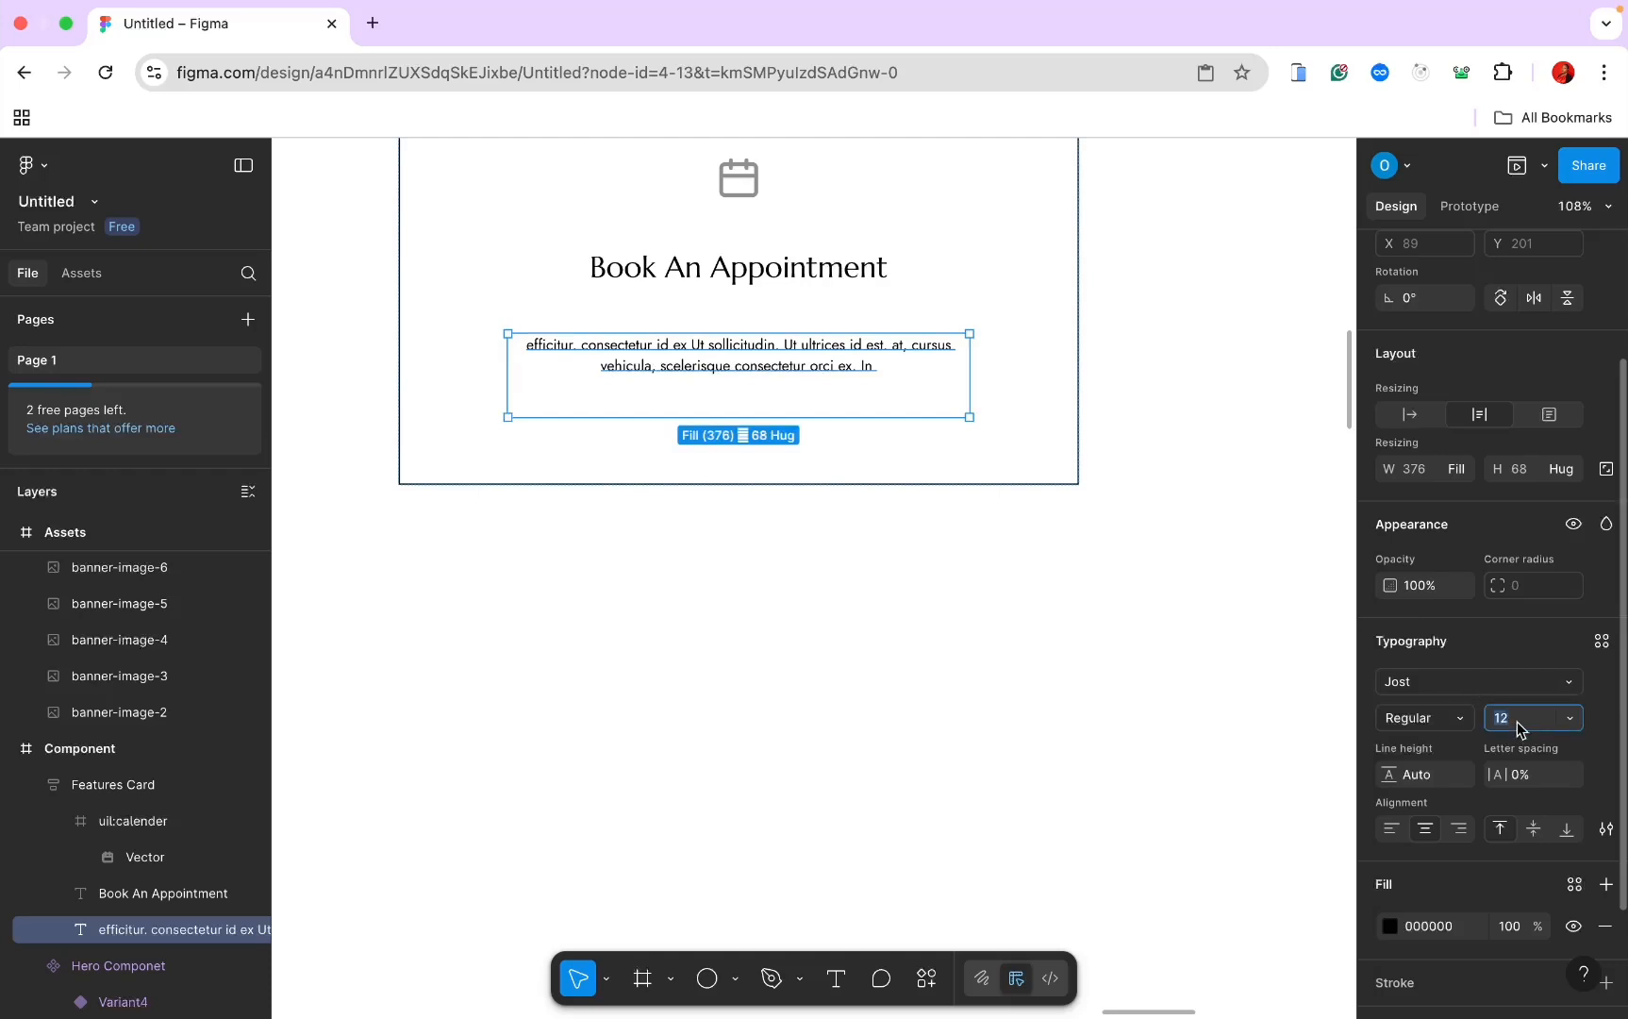
text(18)
key(Return)
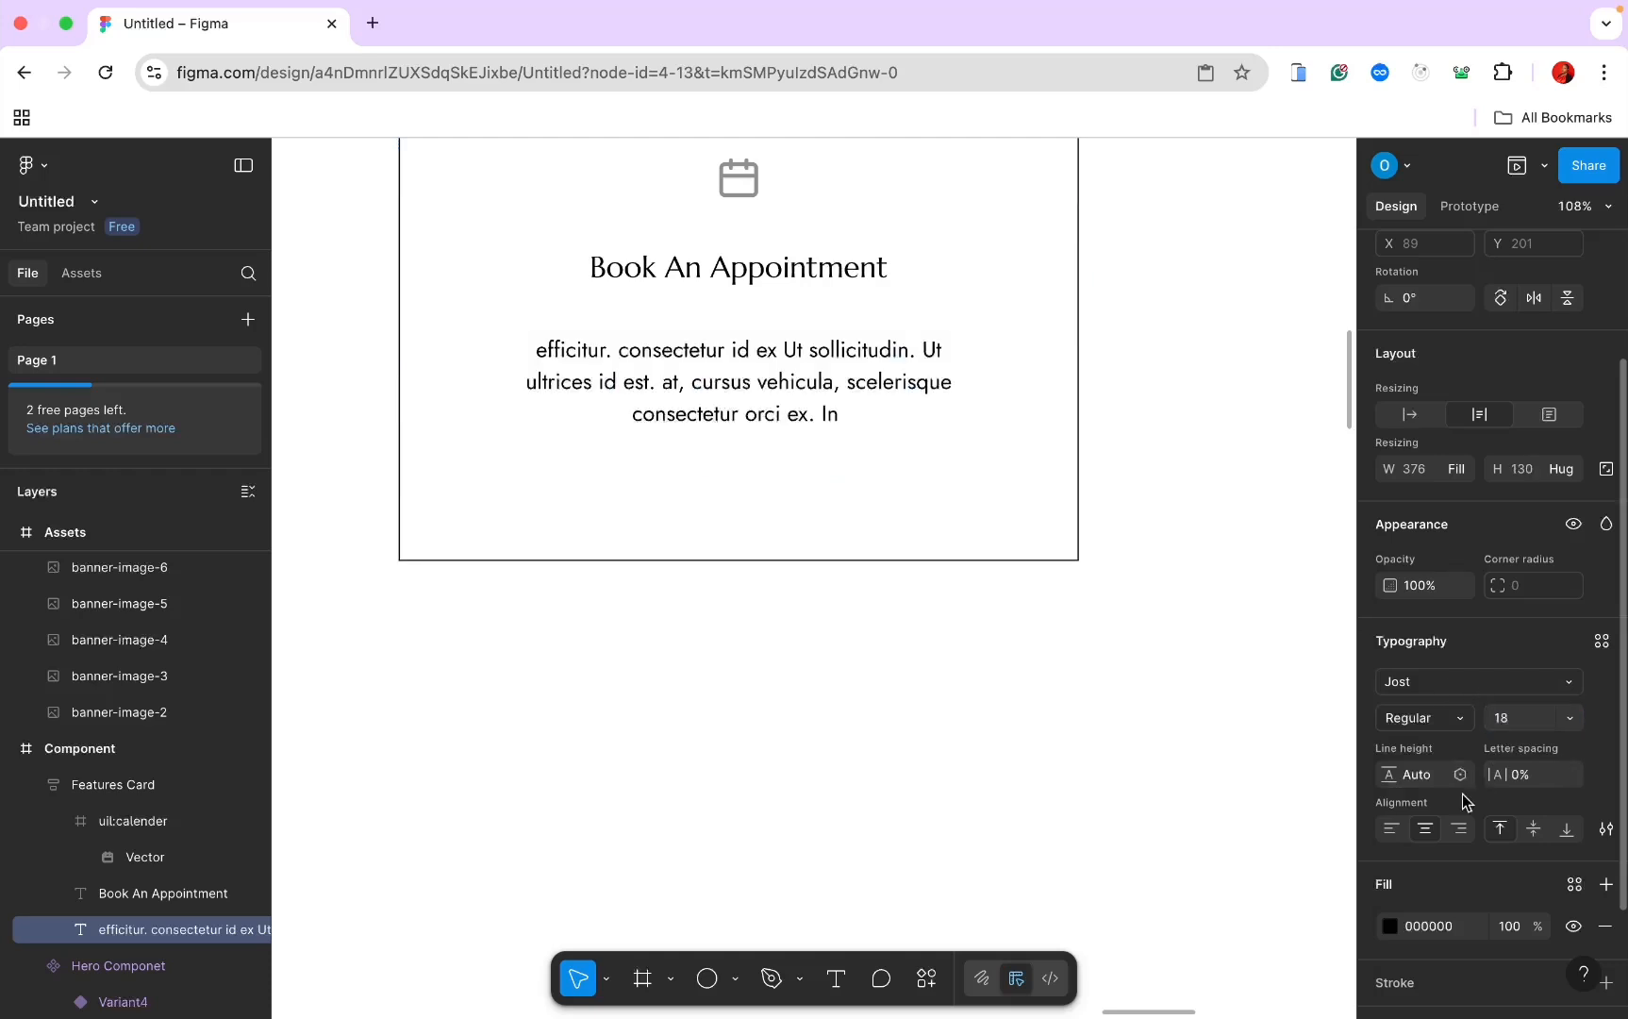
click(1431, 926)
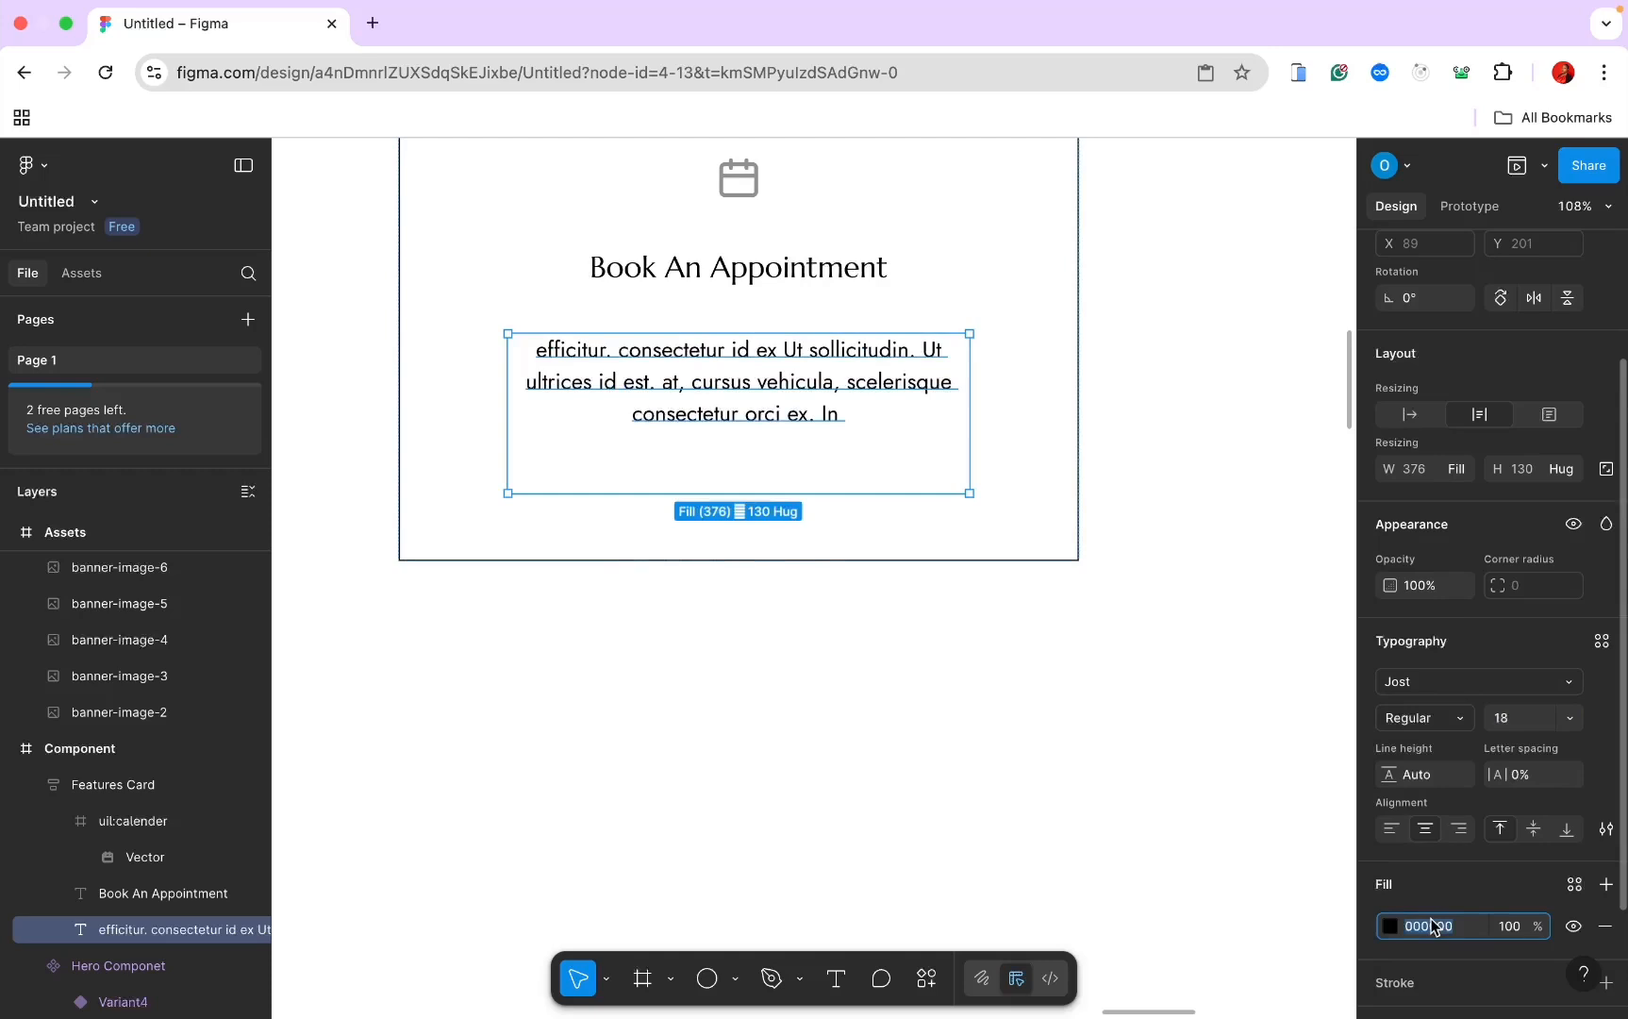
key(super+Tab)
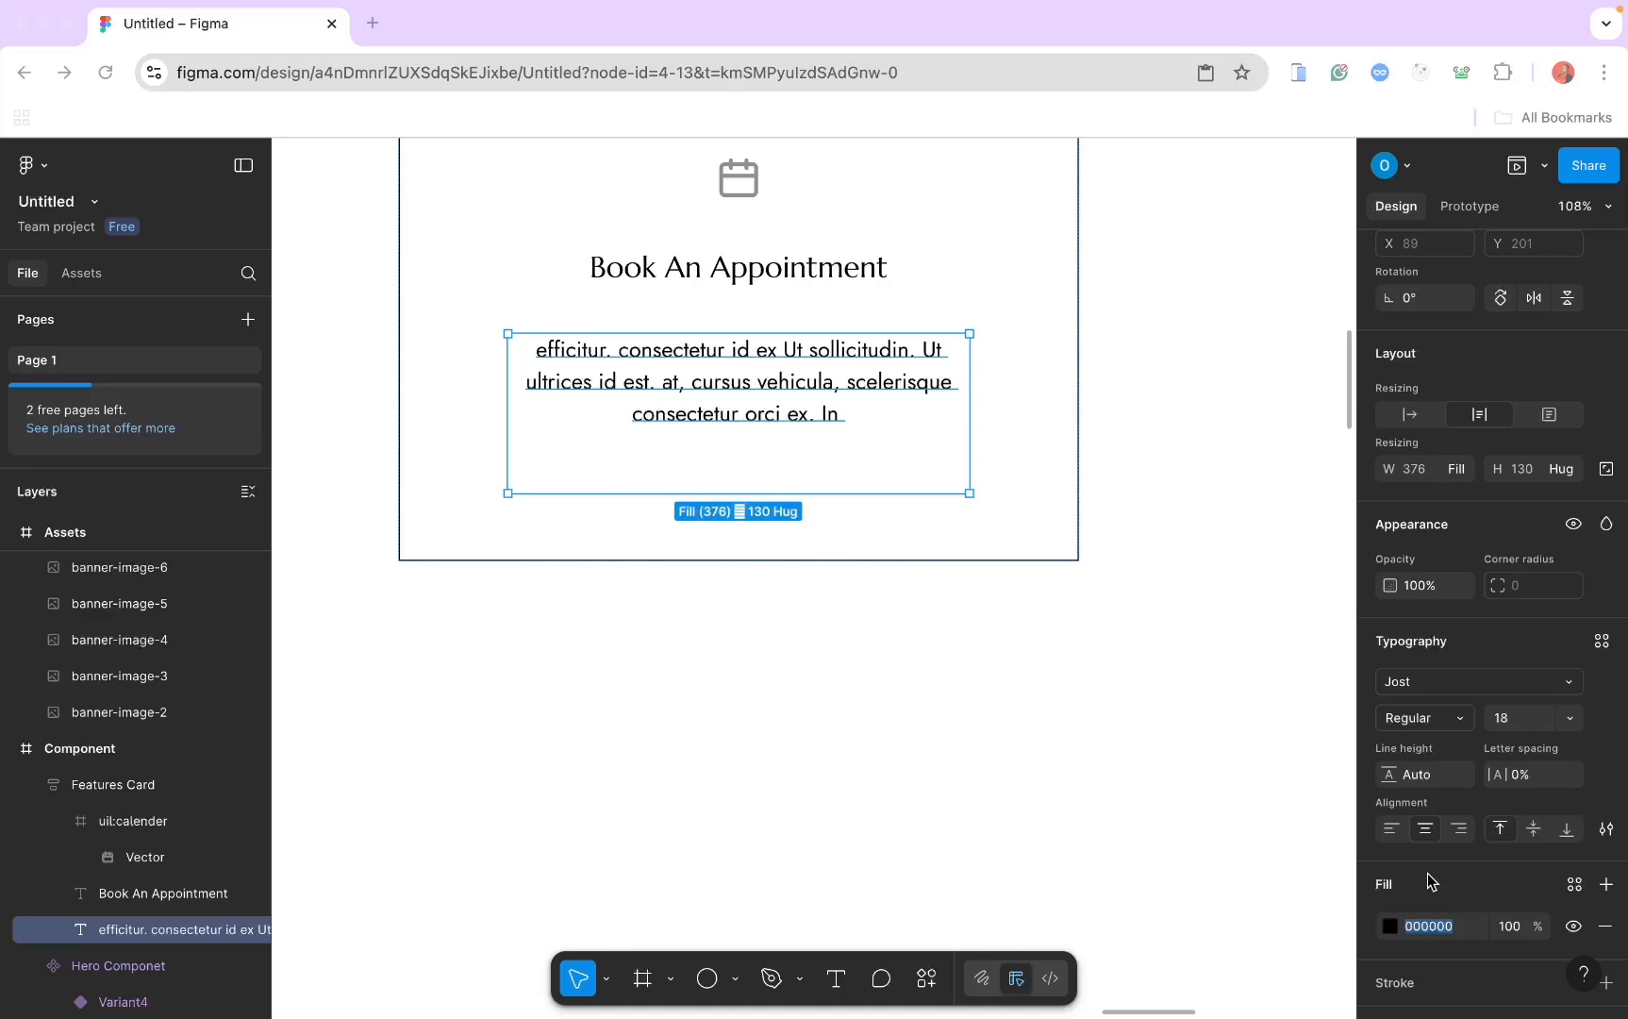
click(1431, 928)
text(8)
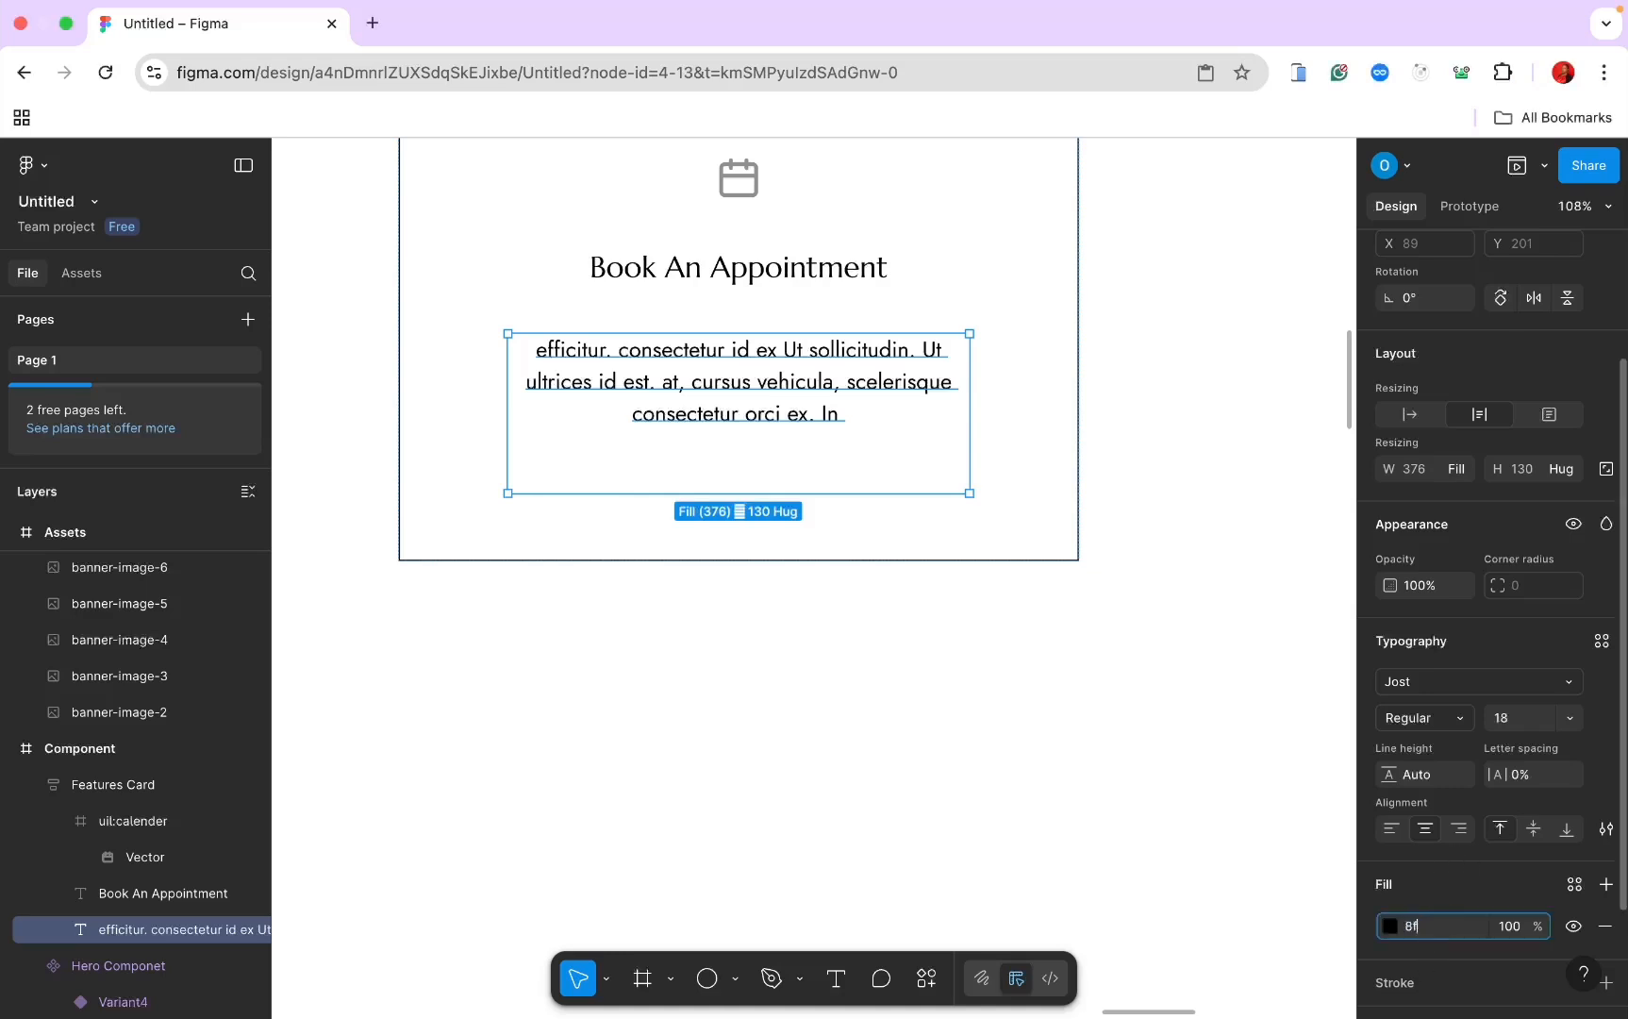
text(f)
key(Return)
Step: Shrink the description box and set the card's gap to 20 and padding to 10
scroll(887, 652, down, 5)
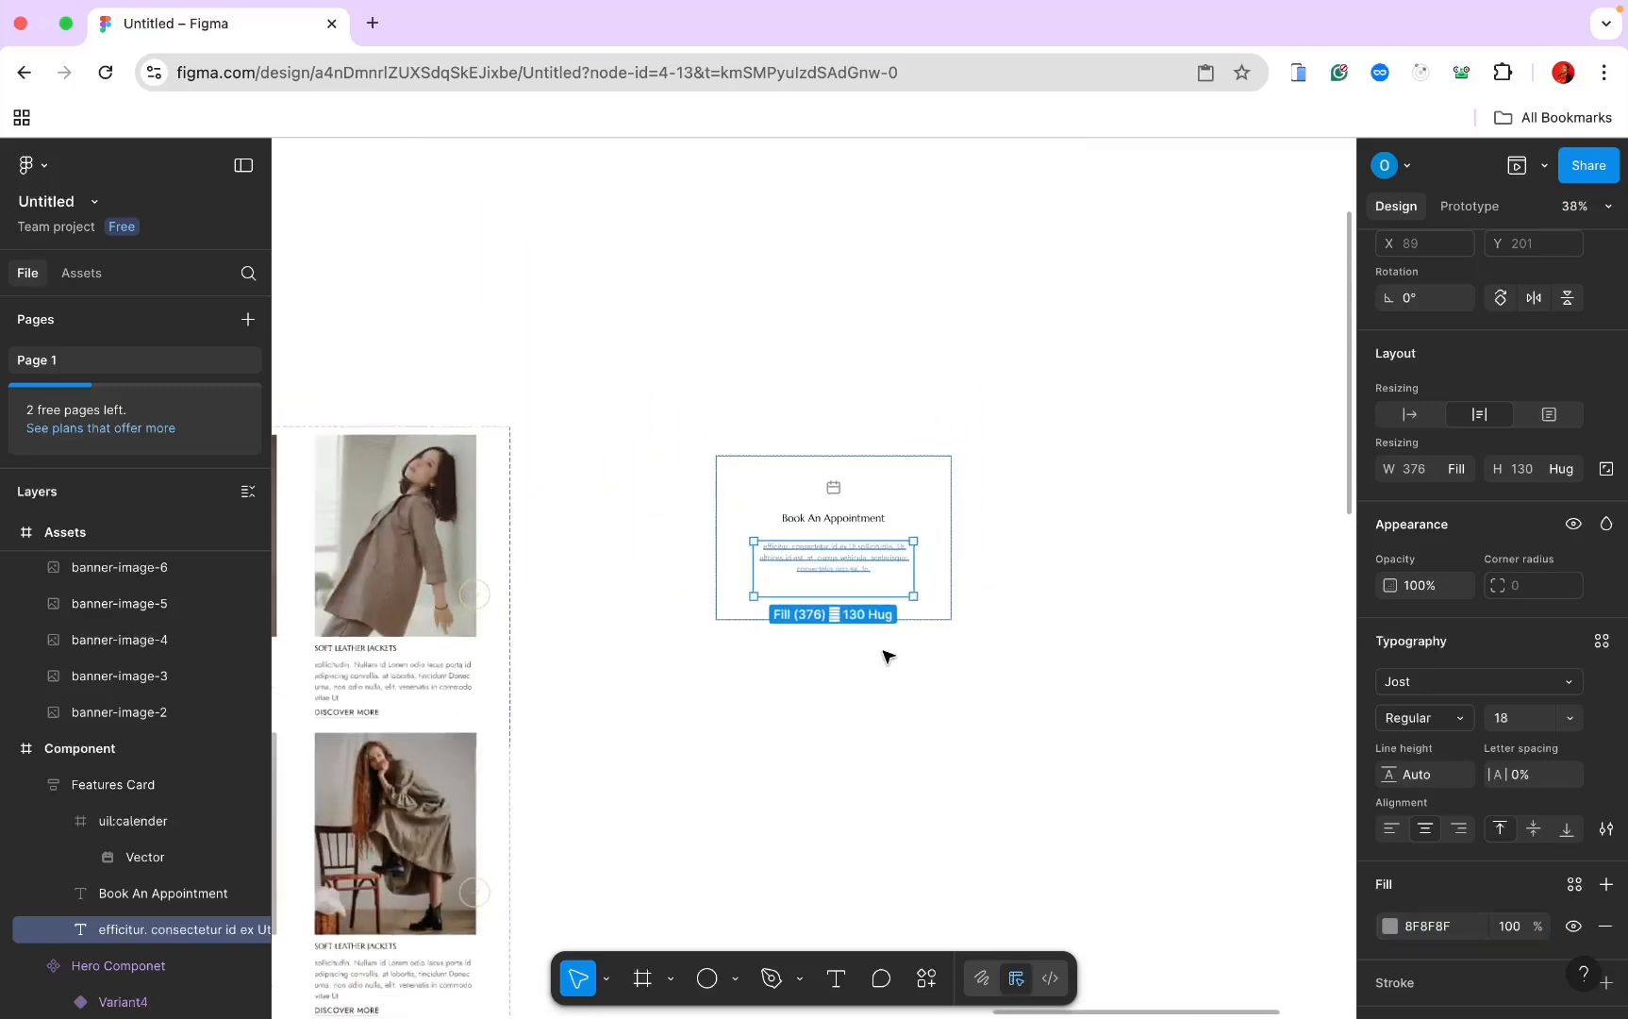
drag(829, 596, 832, 576)
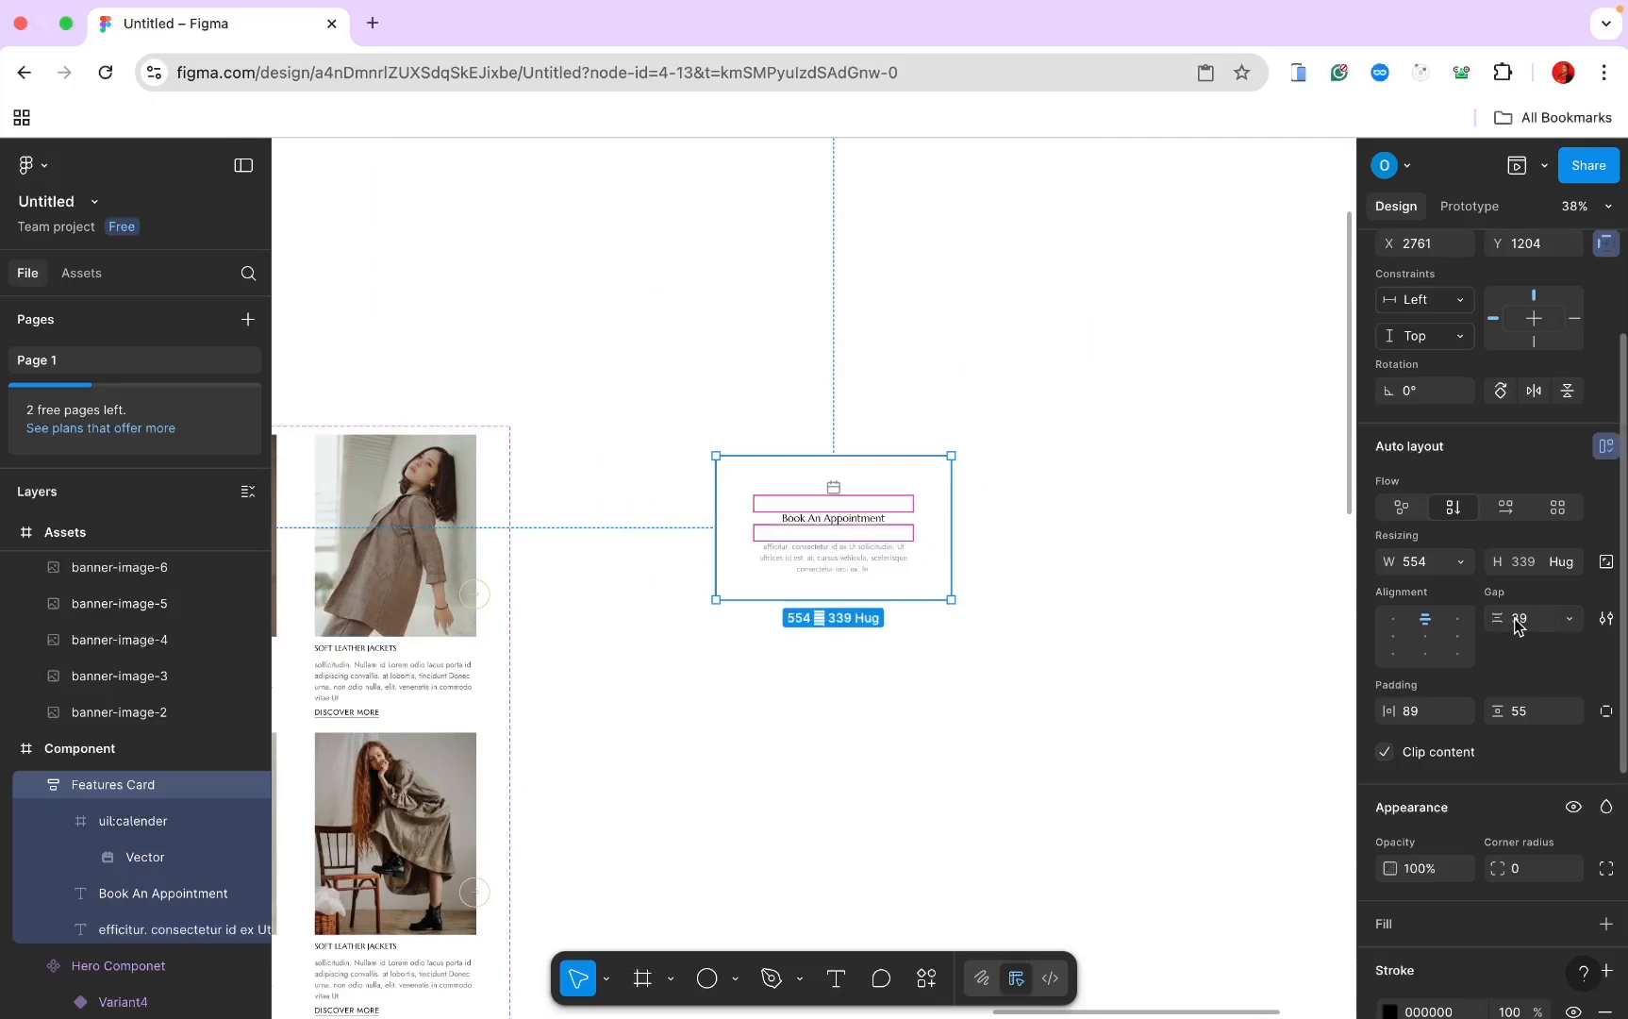
click(1516, 626)
key(Return)
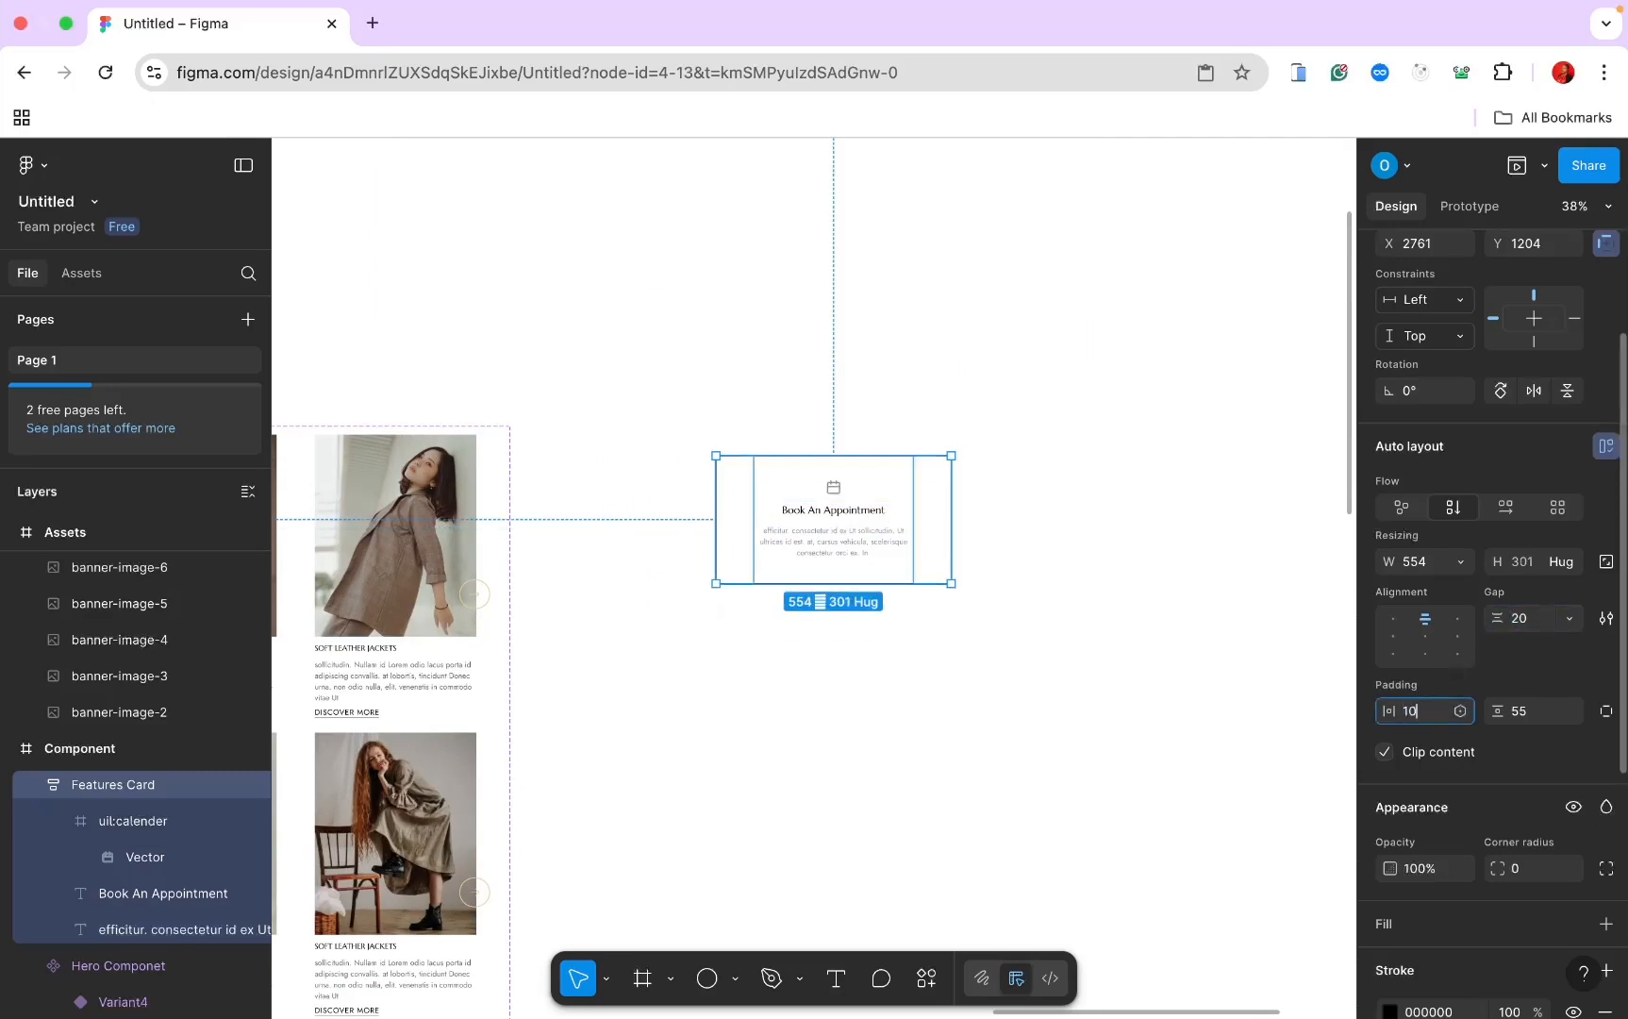
key(Return)
click(1520, 711)
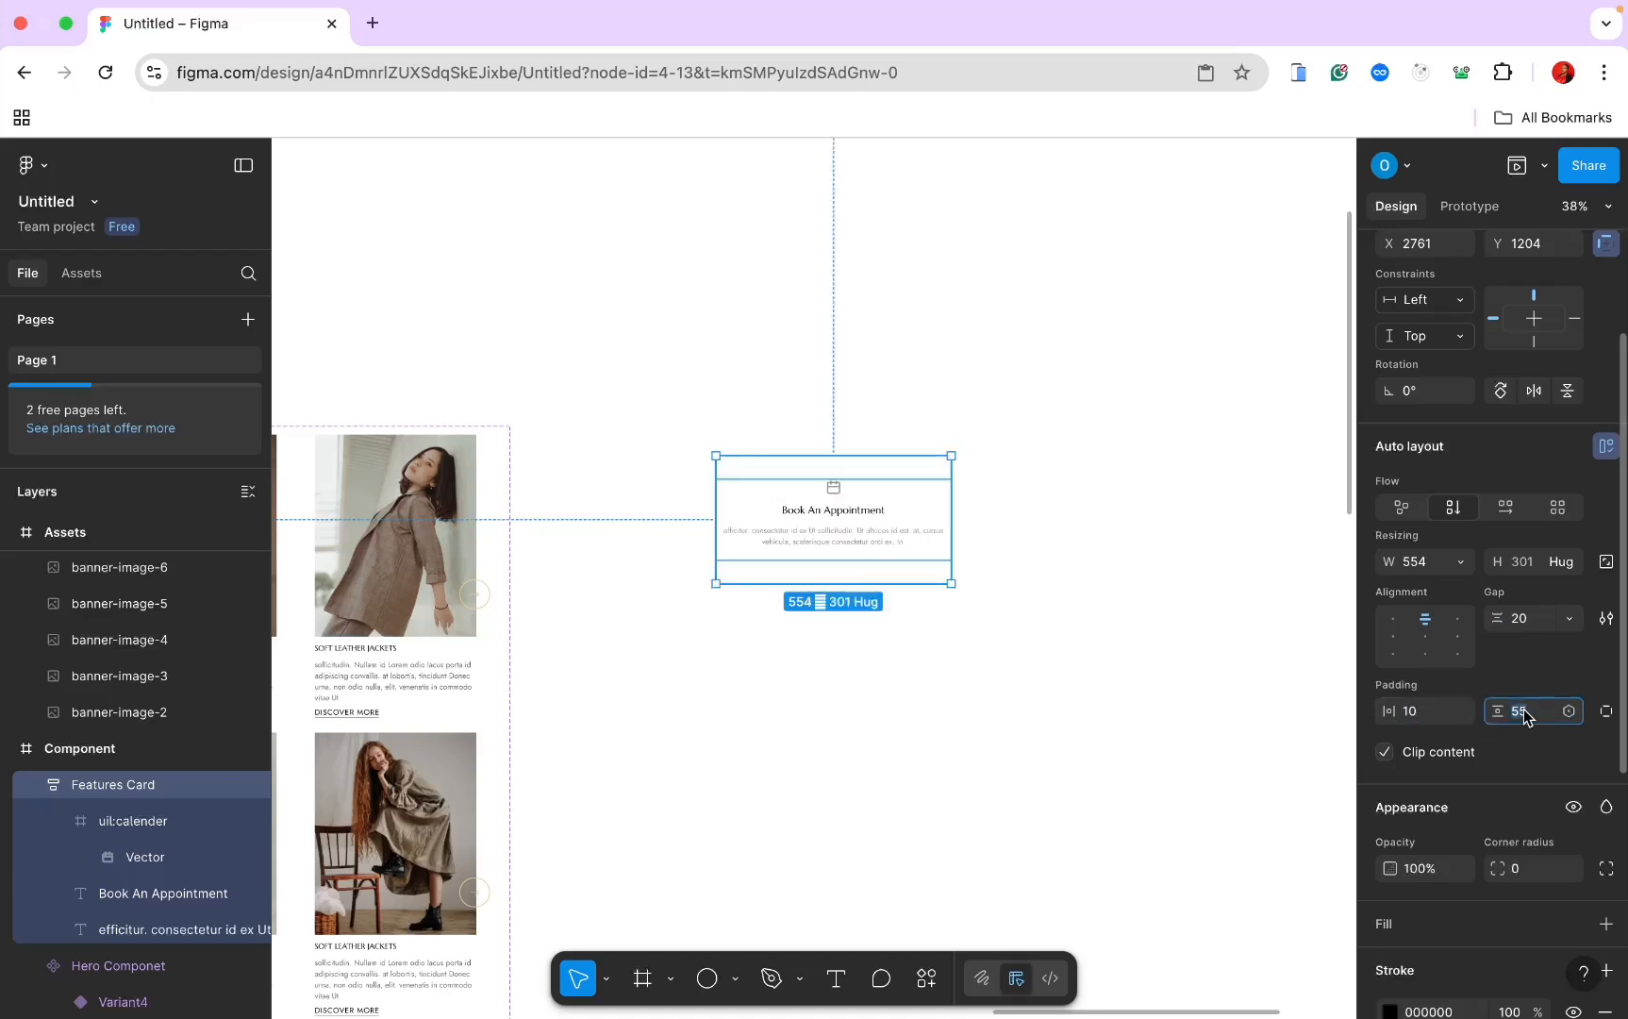
key(Return)
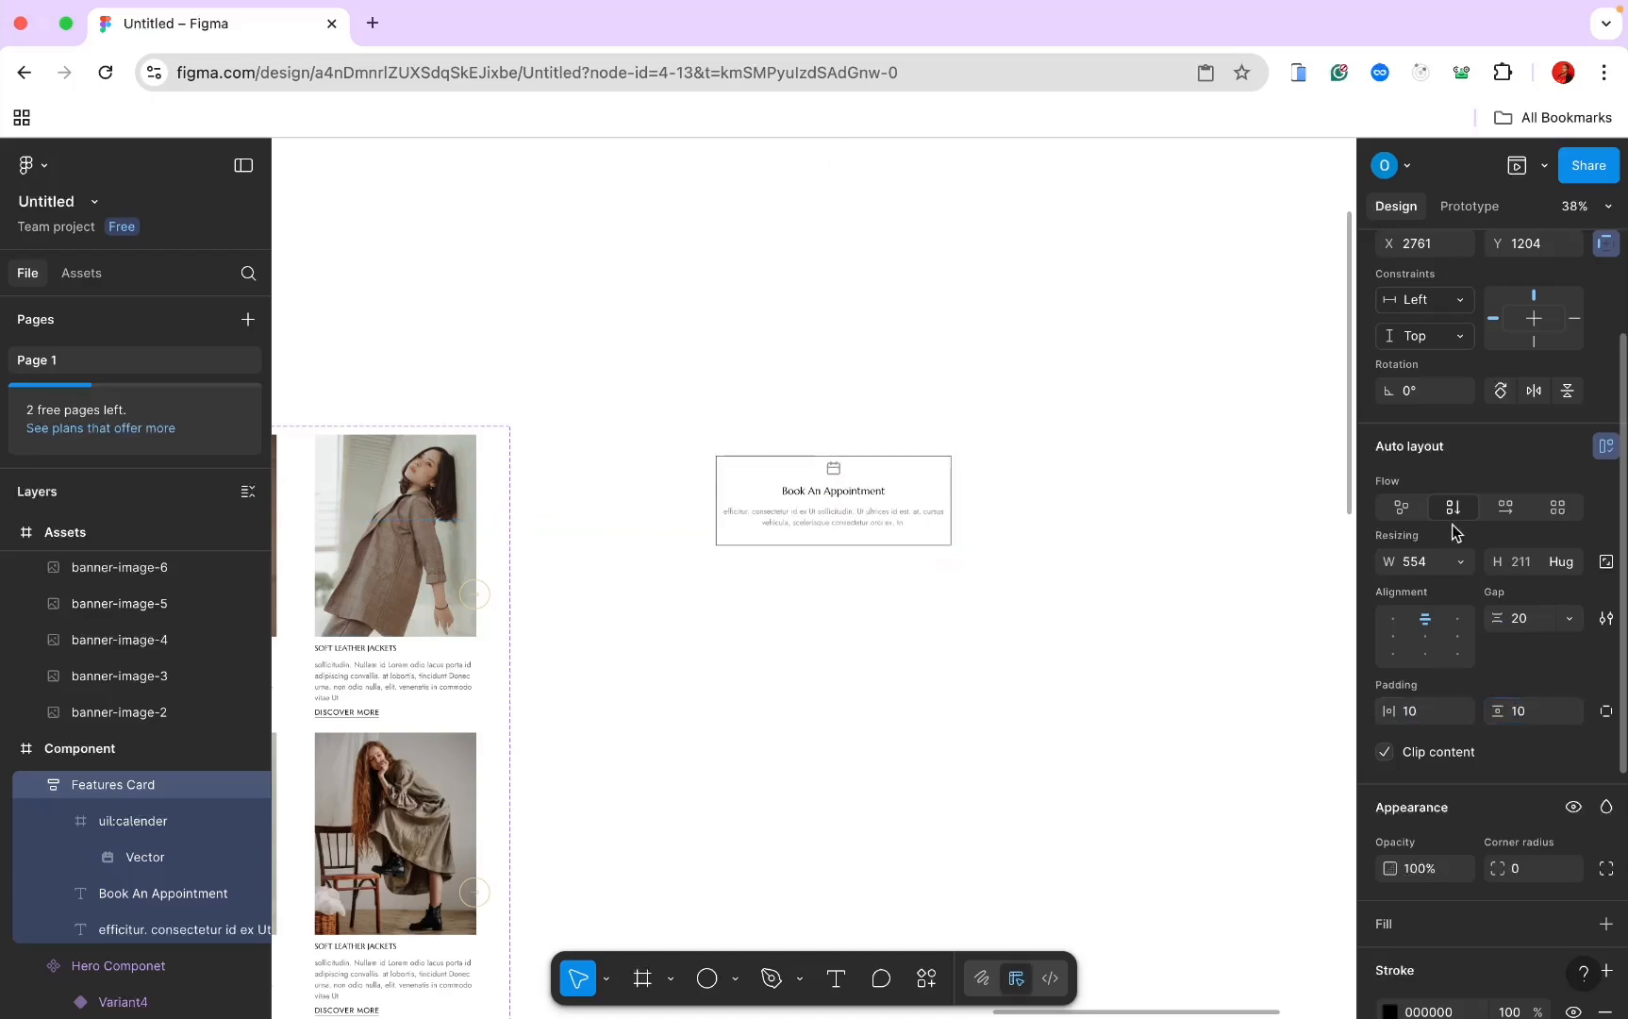
Step: Narrow the description box and set the Features Card width to 300
double_click(946, 530)
drag(948, 531, 912, 533)
click(938, 490)
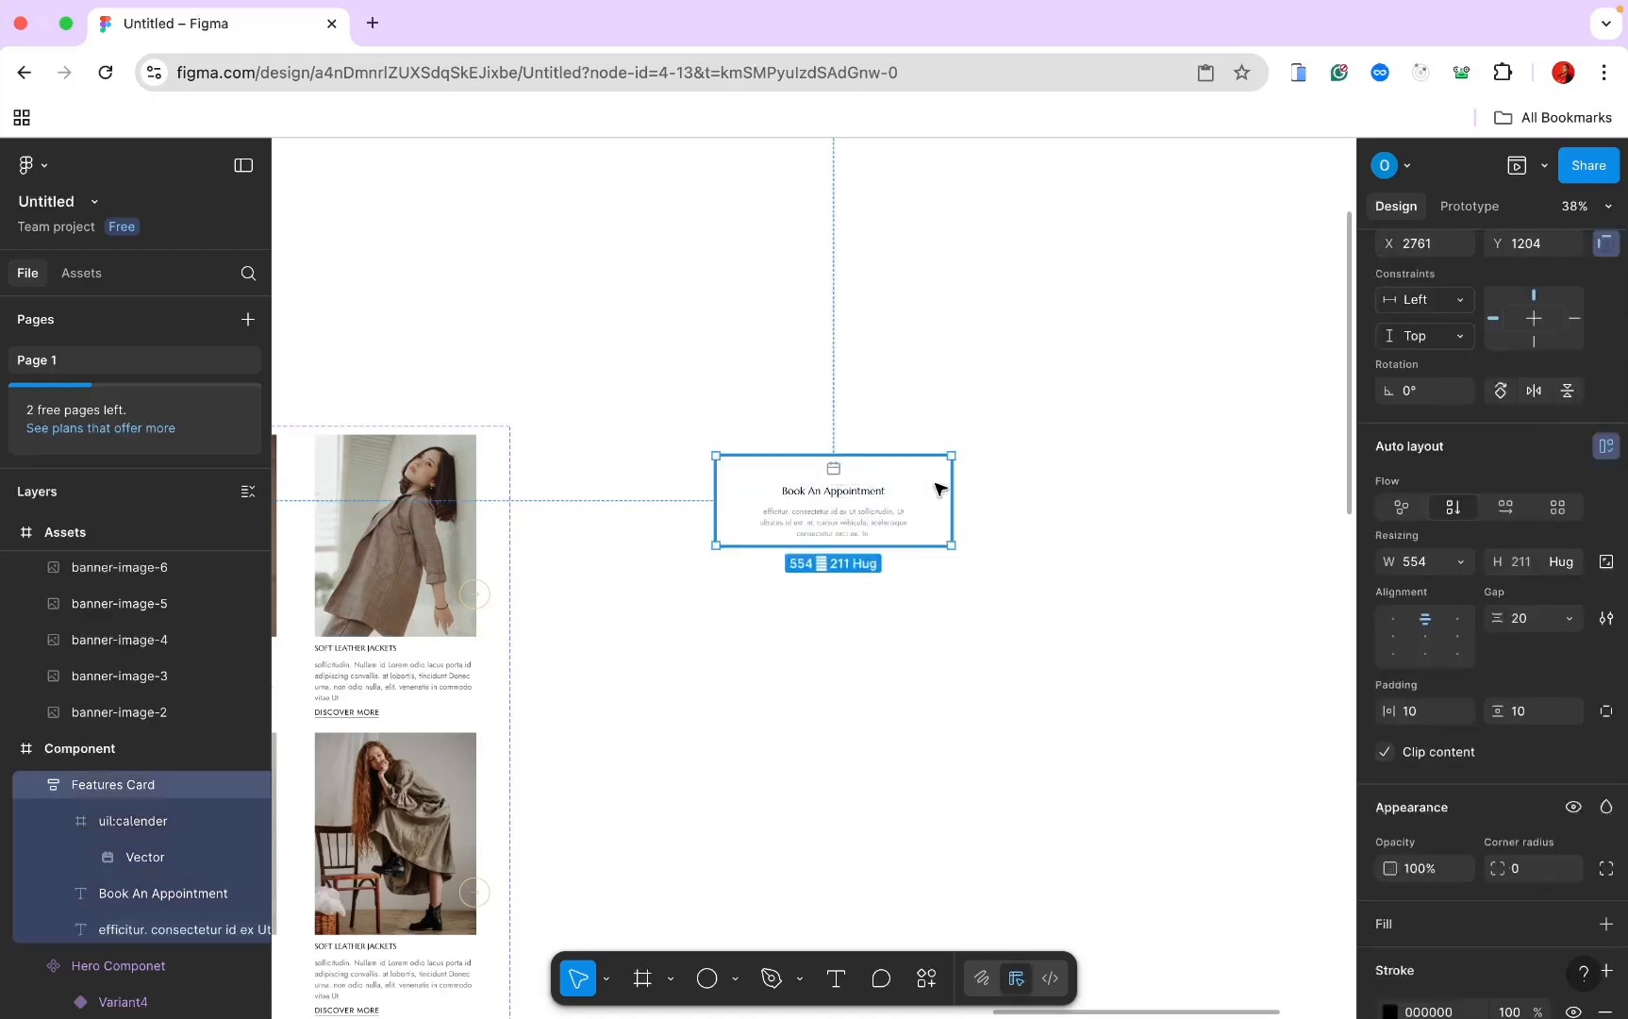
click(1412, 561)
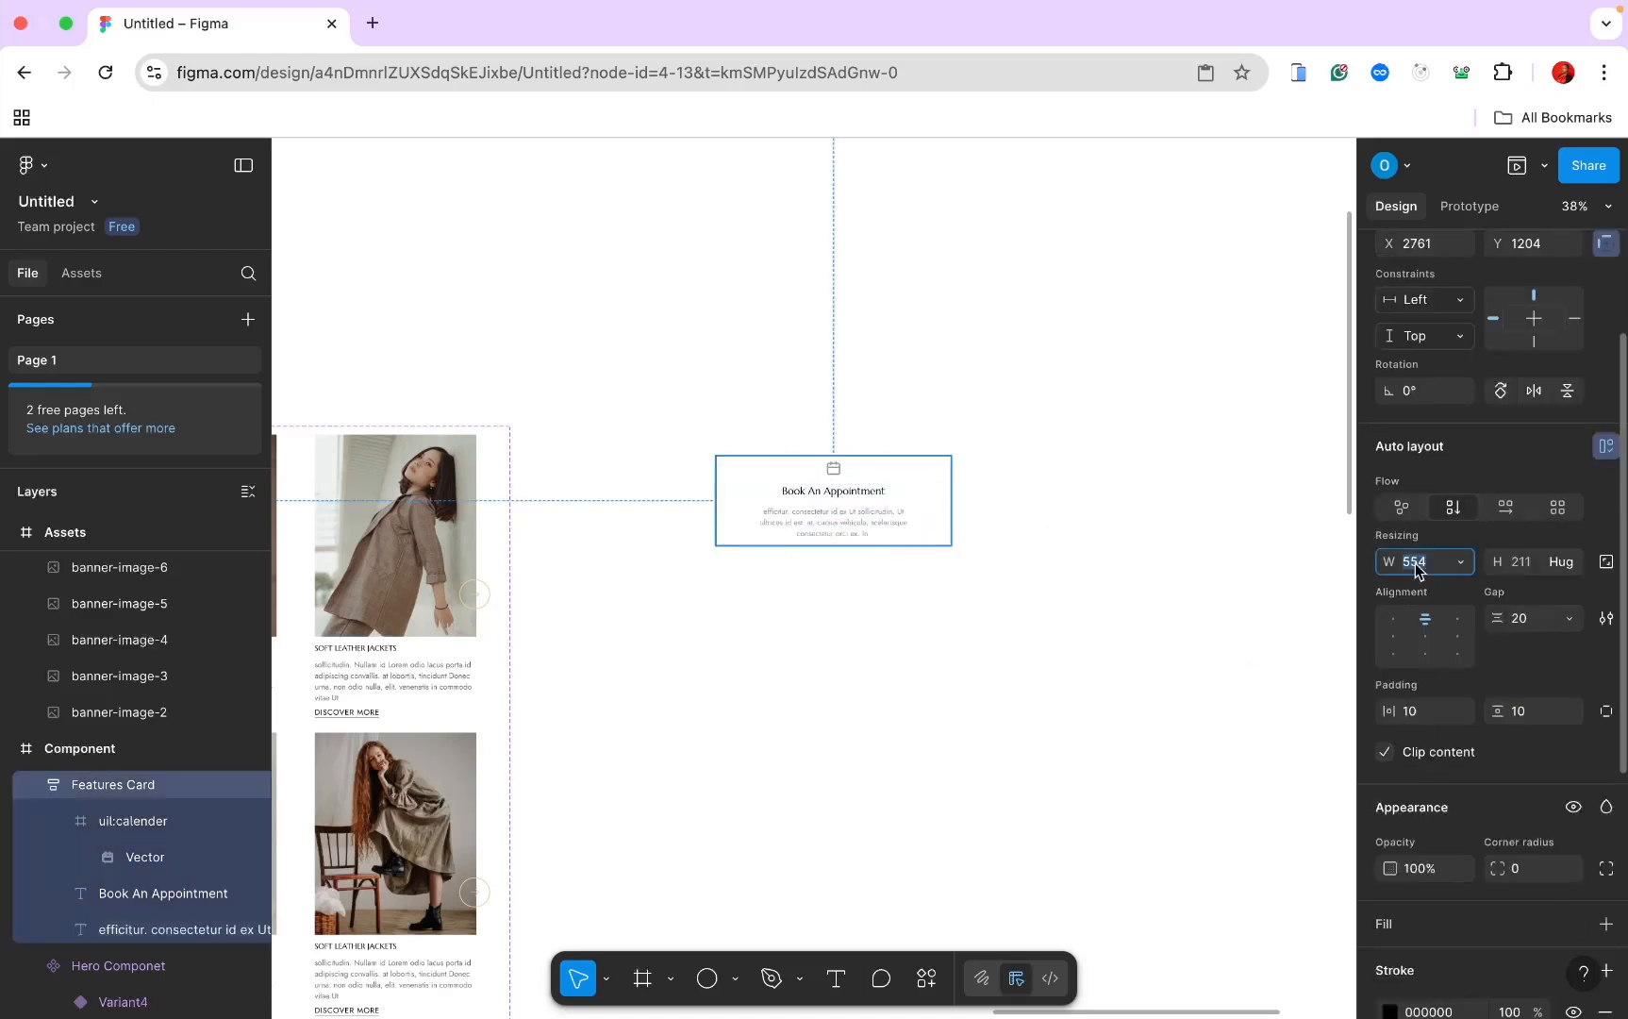
text(300)
key(Return)
Step: Make the description text fill the card's width
scroll(774, 450, up, 4)
double_click(872, 605)
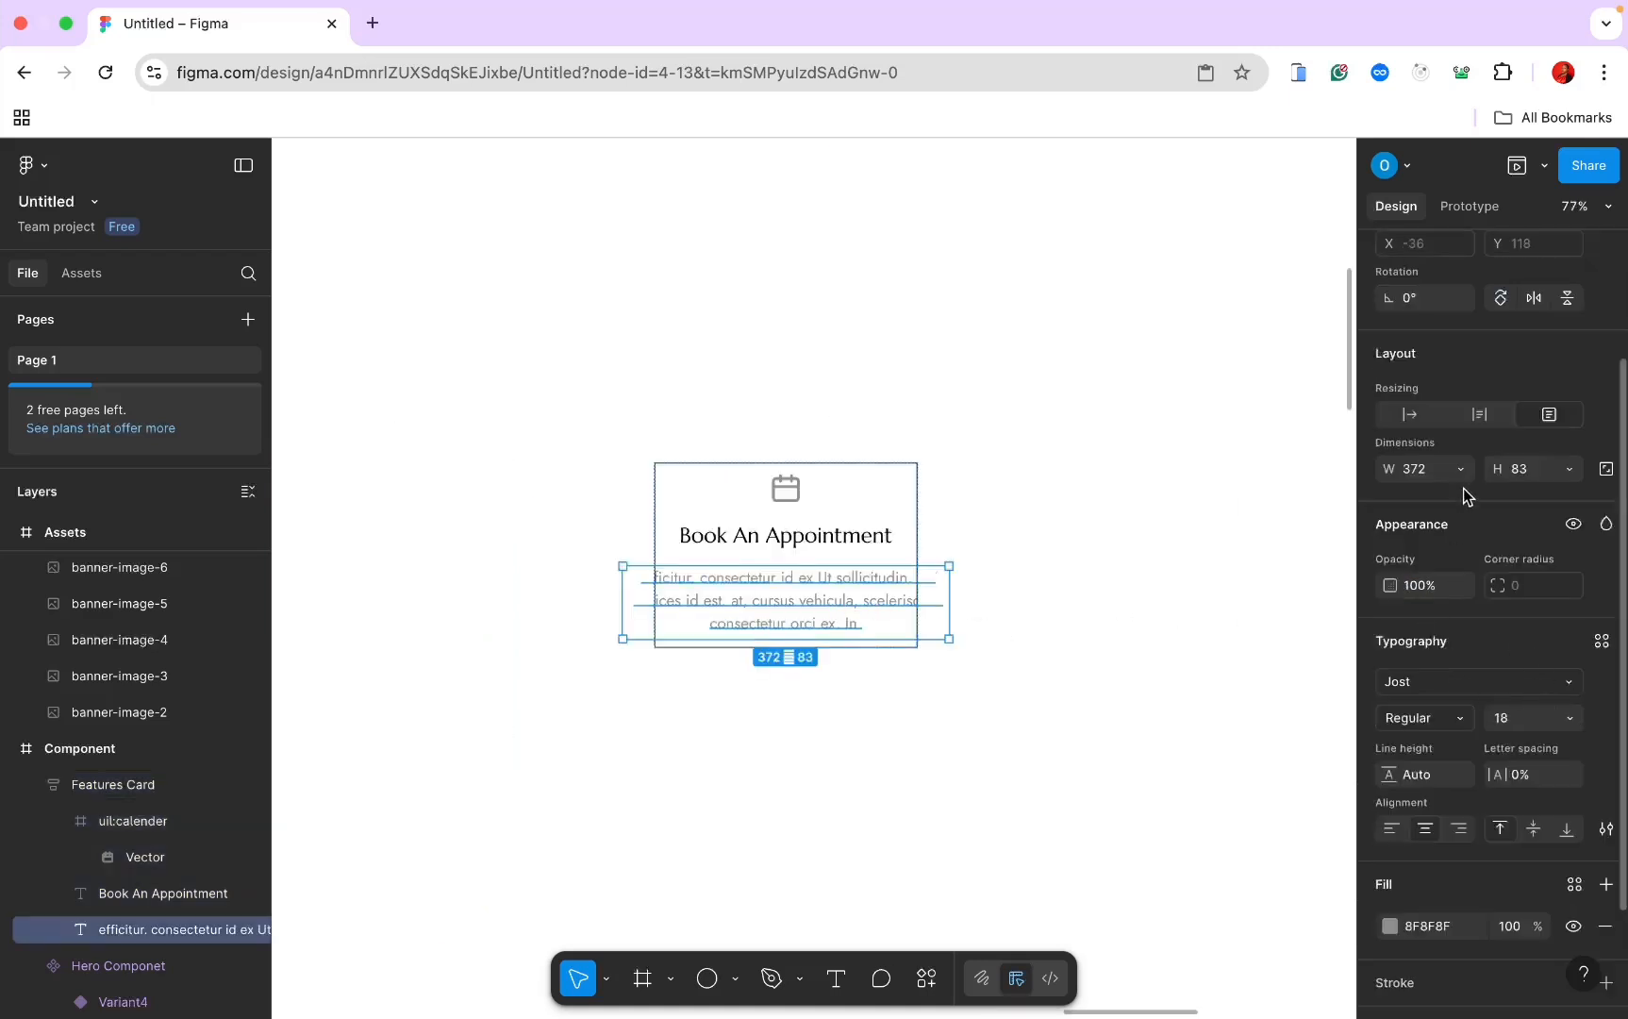
click(1461, 470)
click(1472, 521)
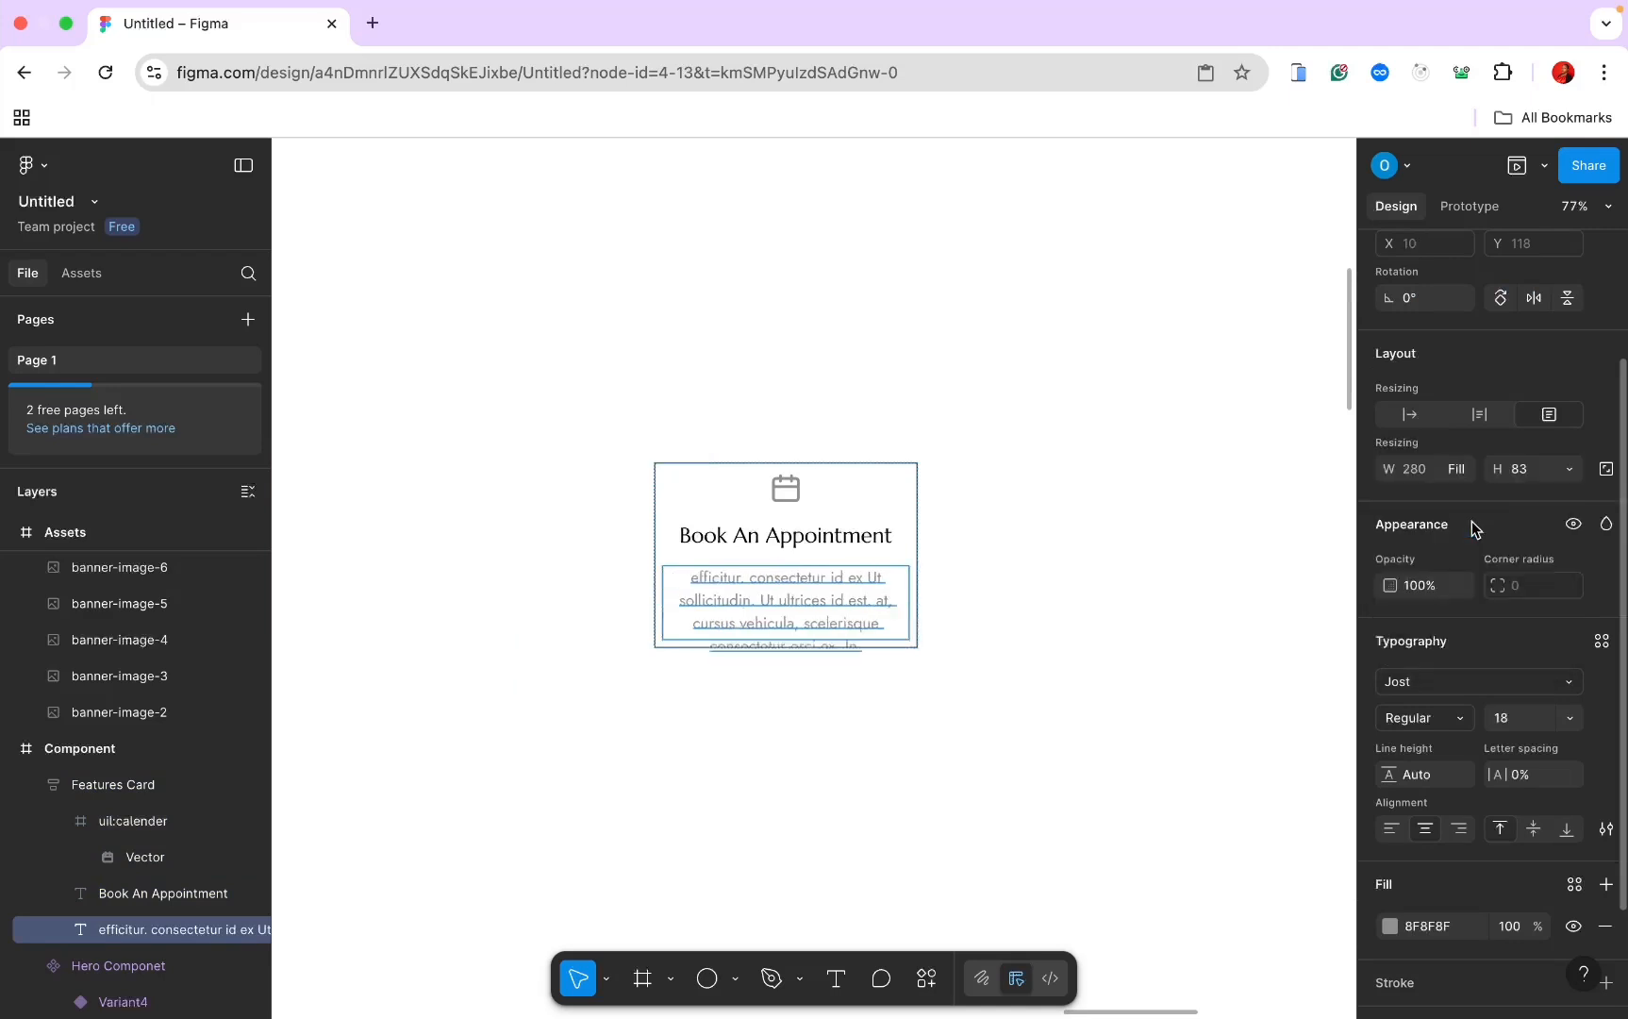
key(Escape)
Step: Remove the card's border and turn the Features Card into a component
scroll(1518, 783, down, 10)
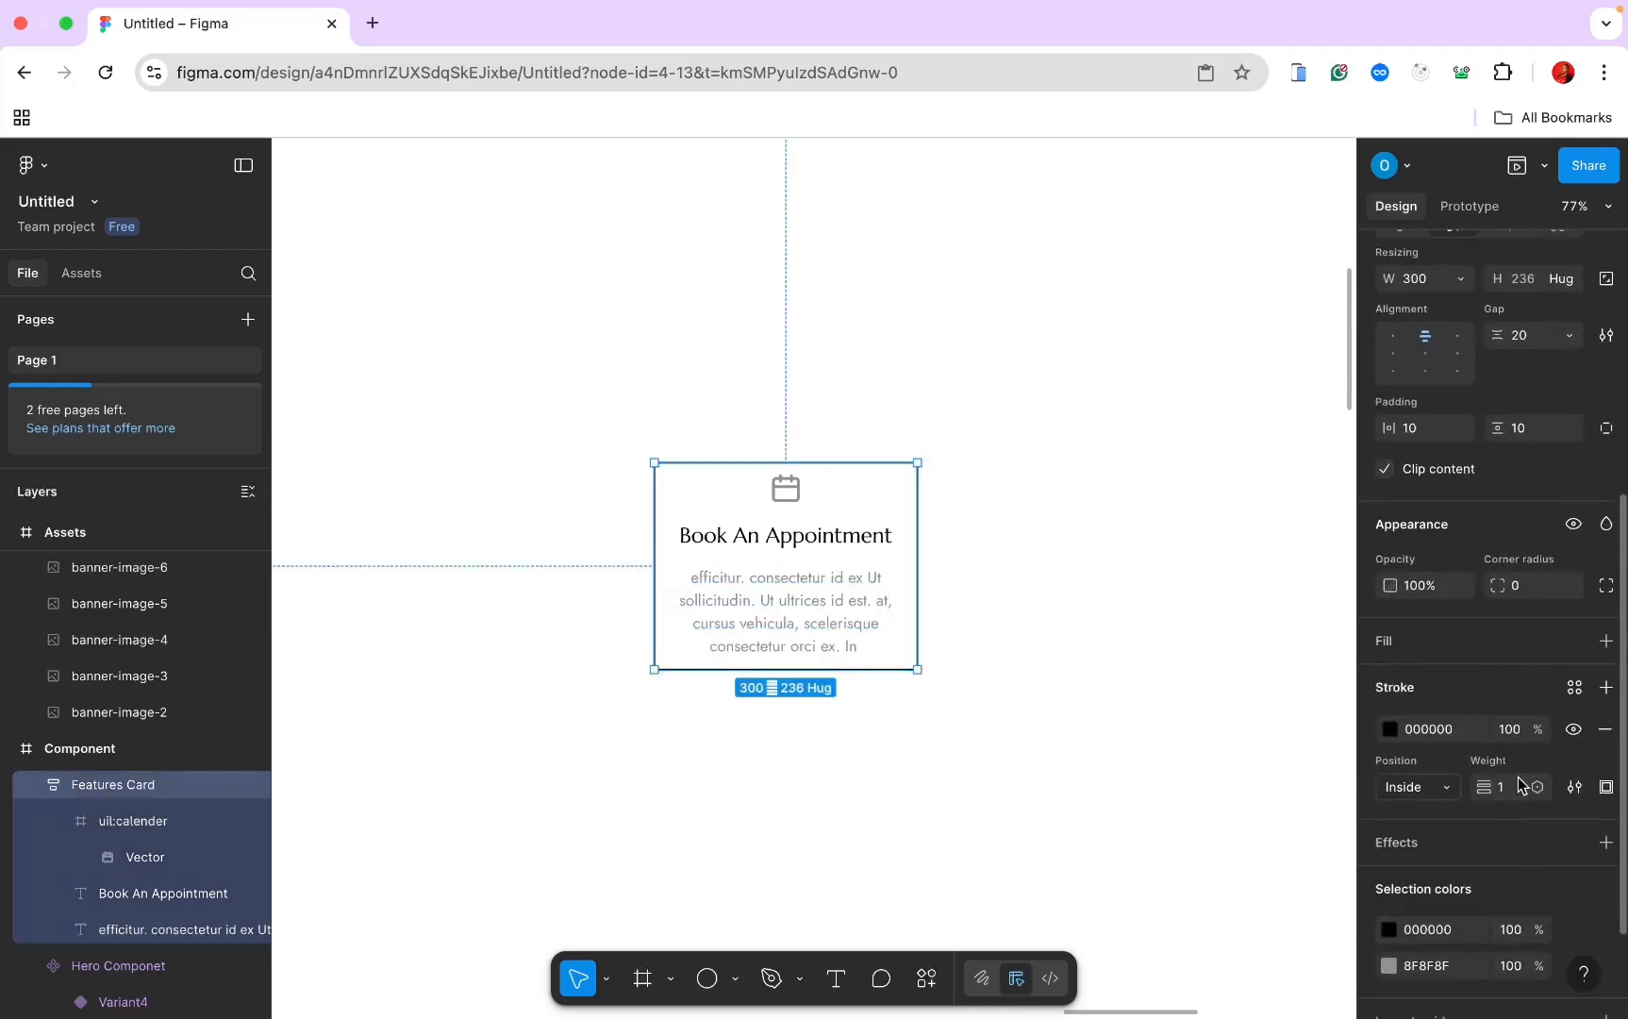
click(1605, 729)
scroll(1137, 703, down, 2)
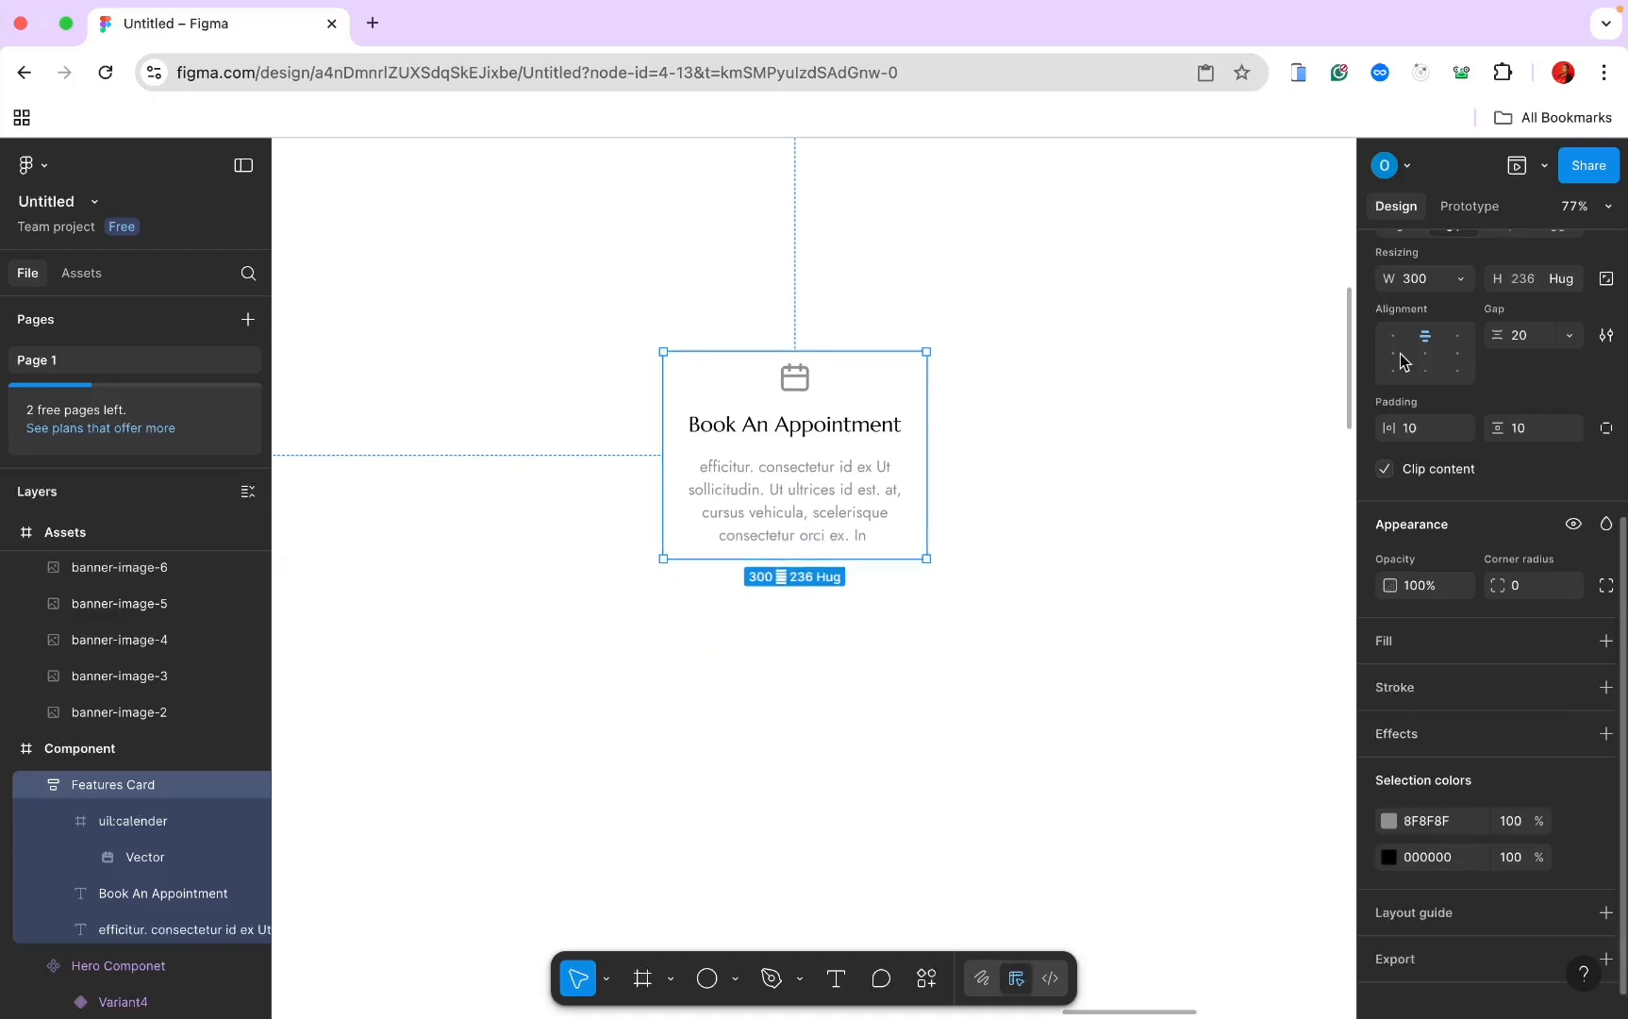
scroll(1523, 283, up, 8)
click(1526, 257)
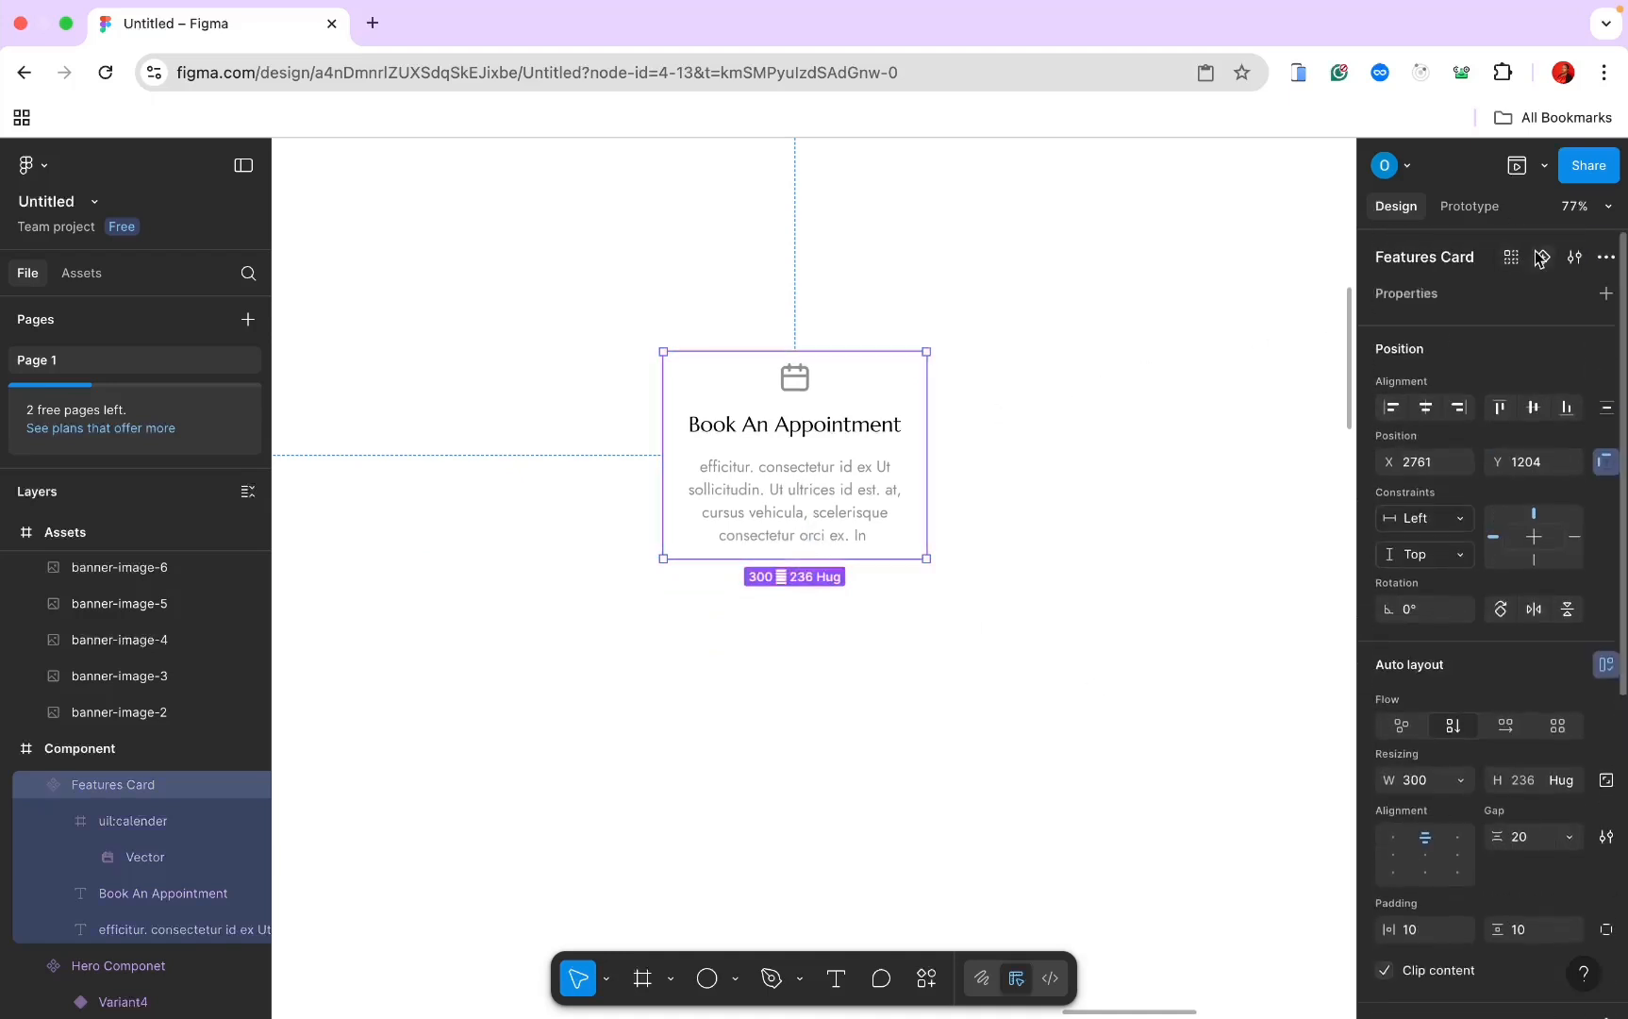
Step: Add Variant2 and replace its calendar icon with a tote-bag icon from Iconify
click(1540, 257)
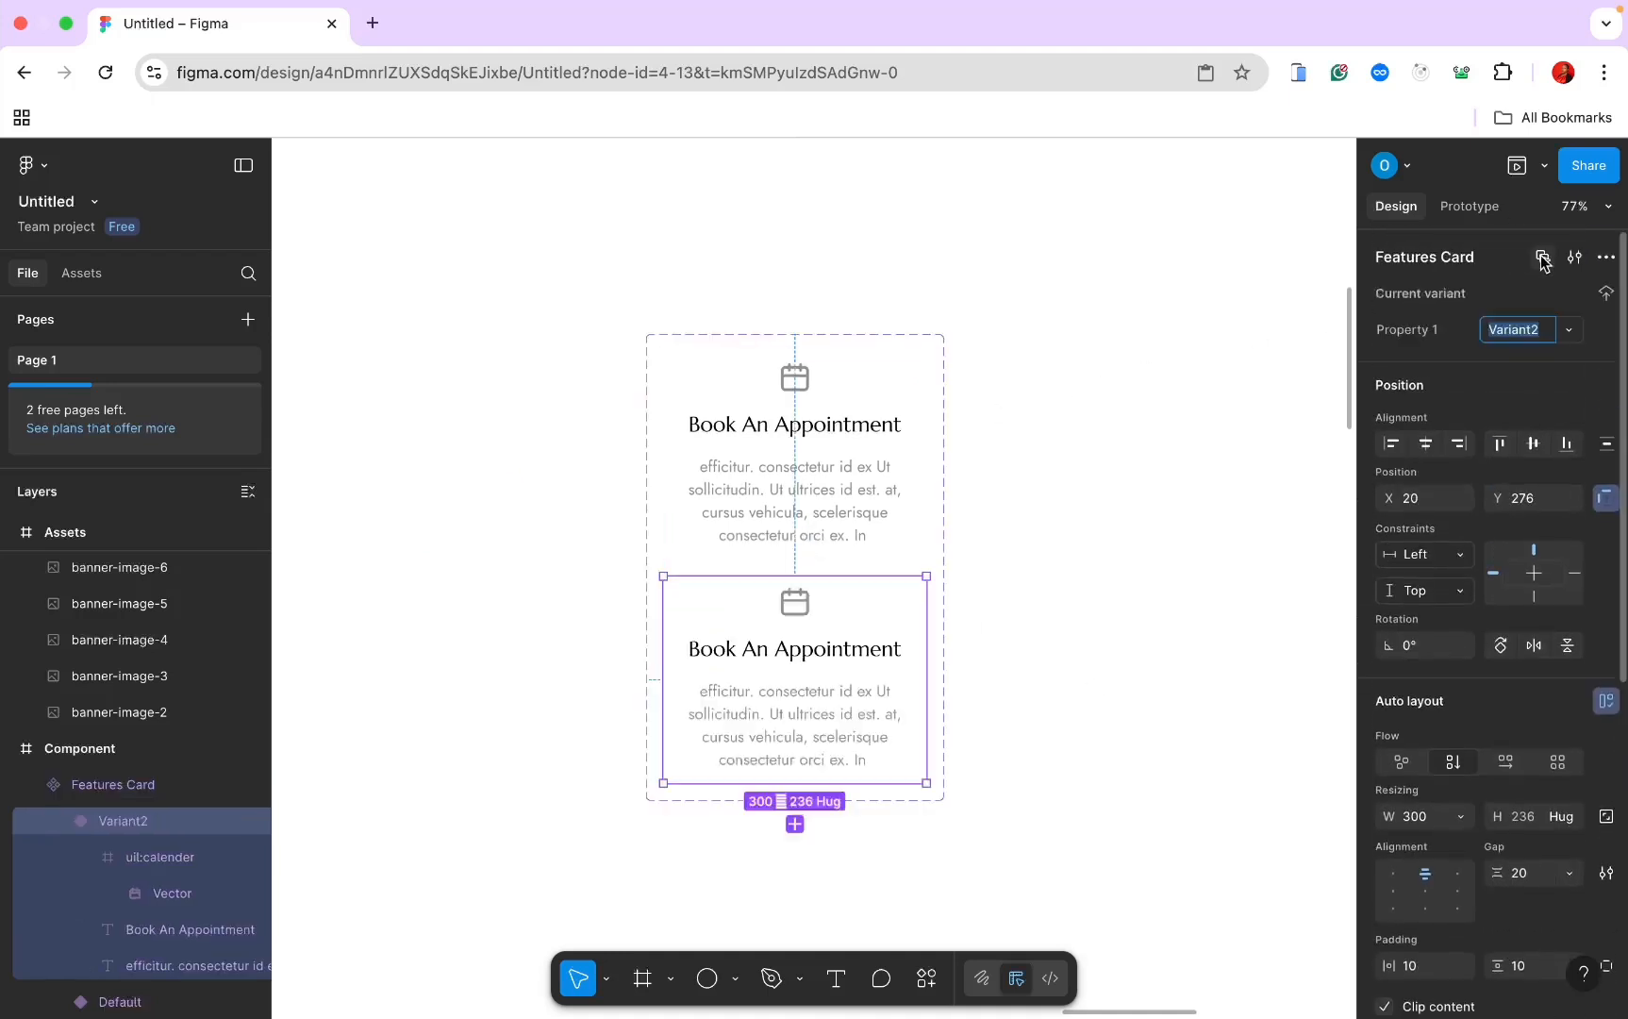
click(795, 604)
click(927, 984)
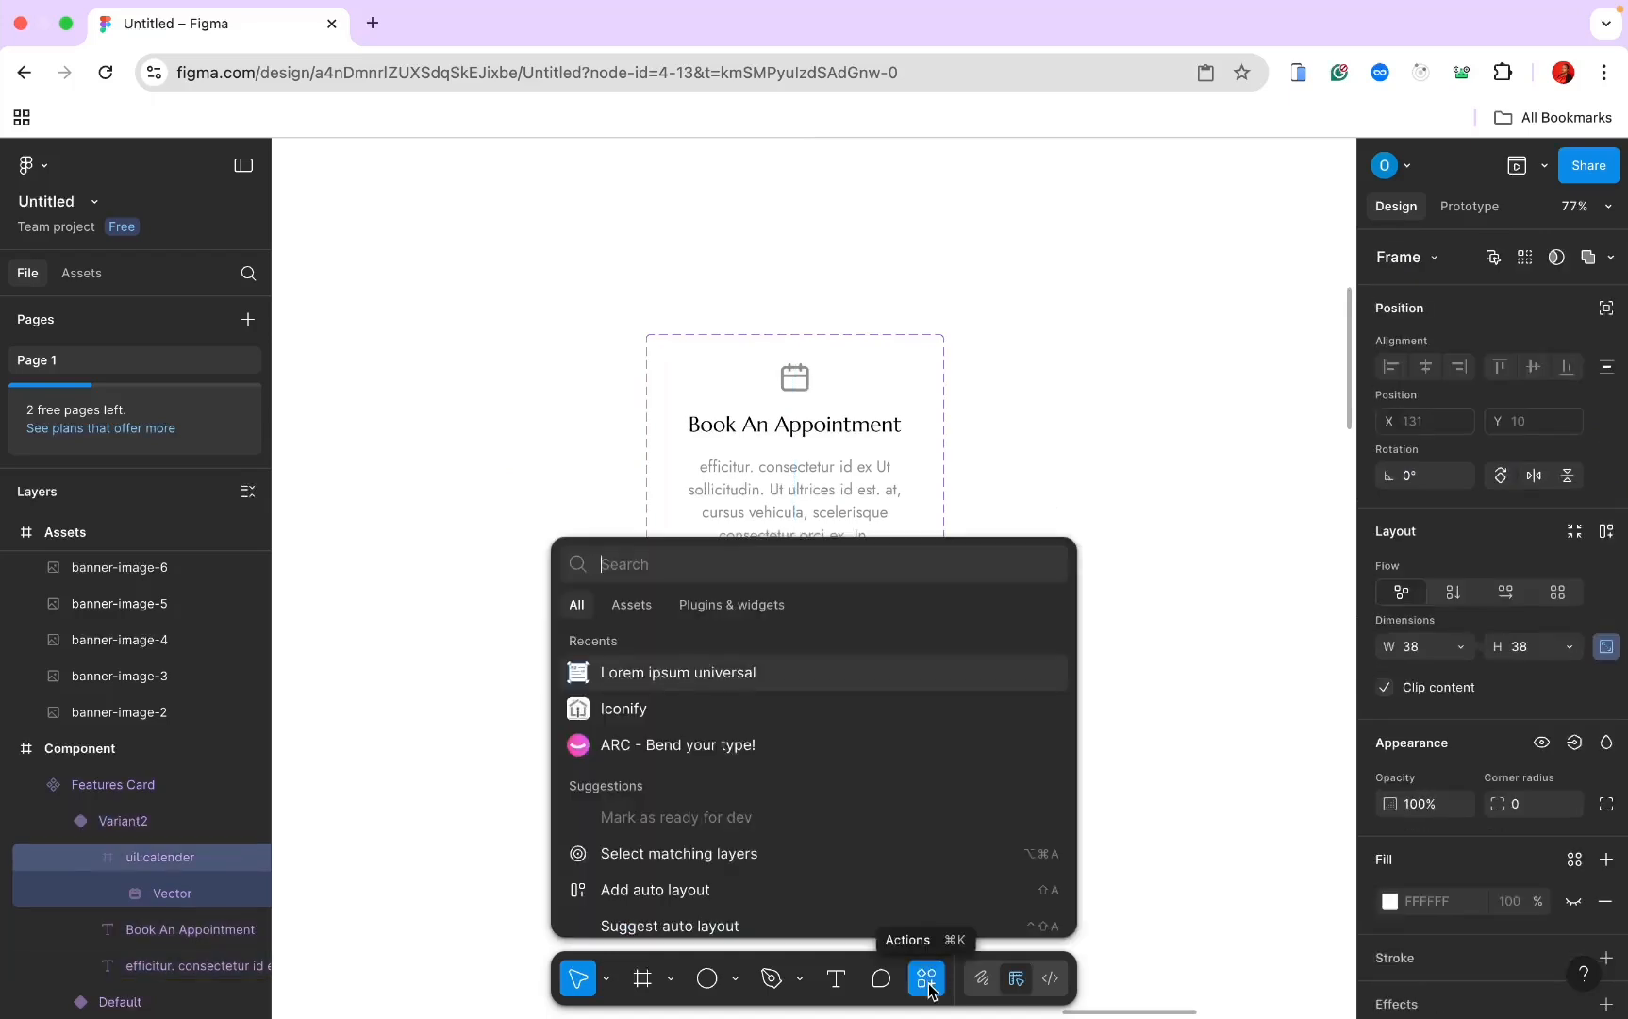
click(896, 706)
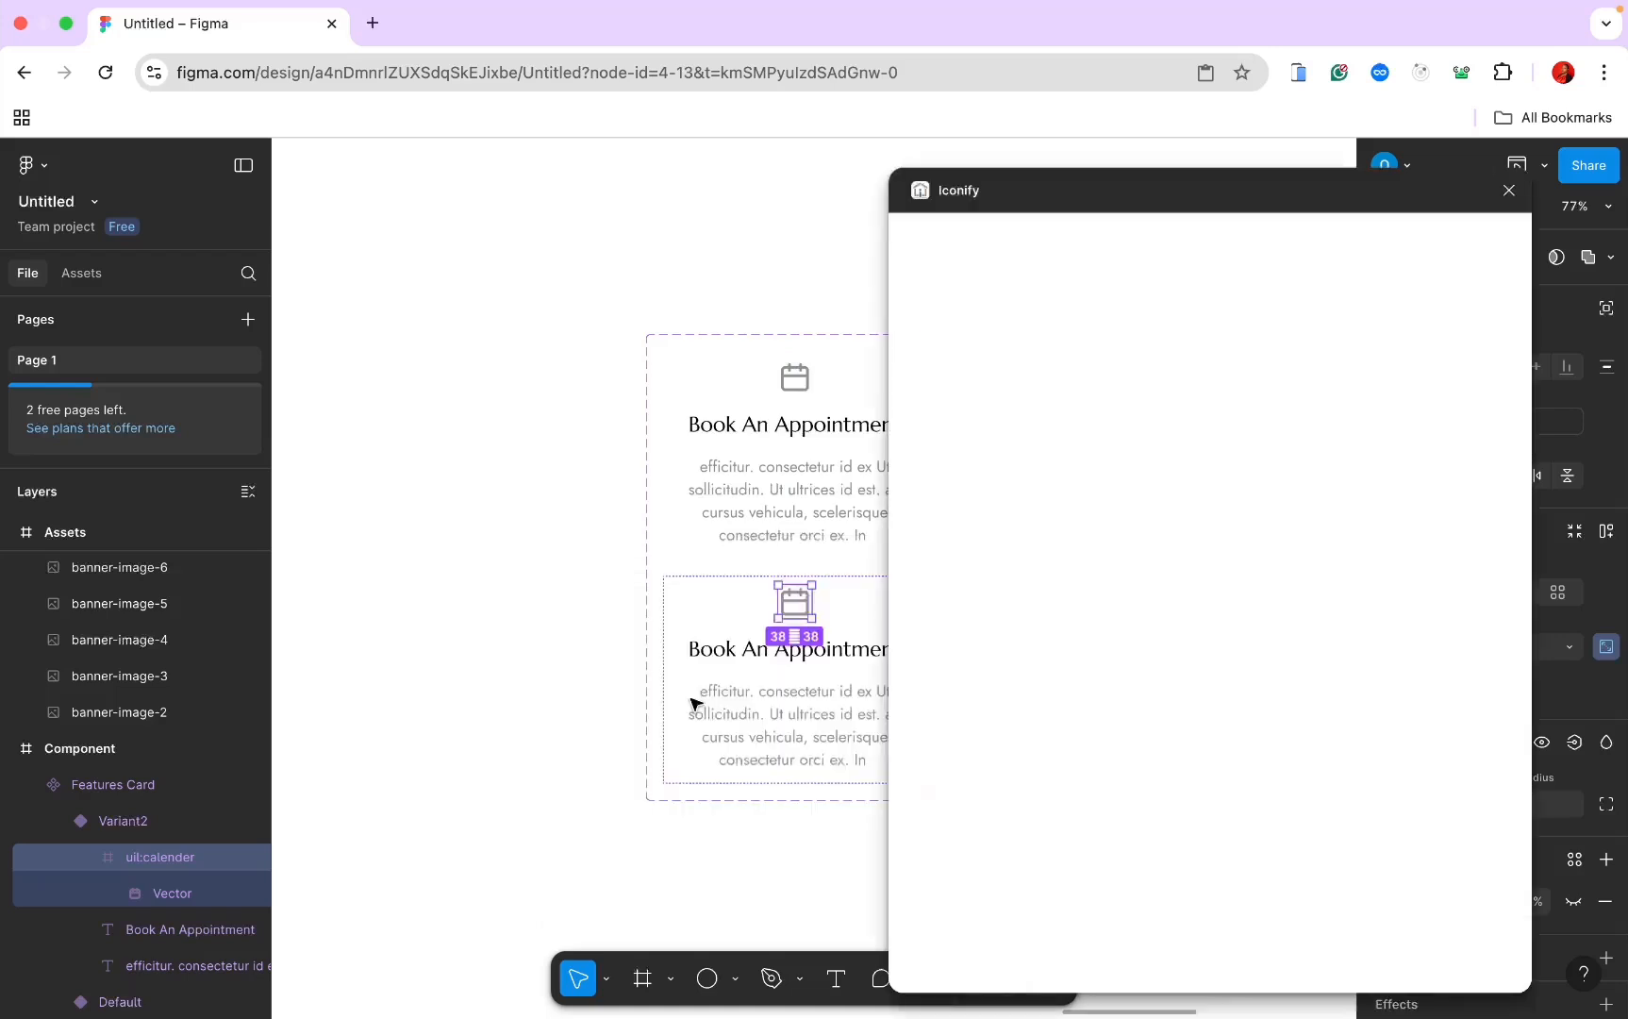
click(1015, 276)
text(b)
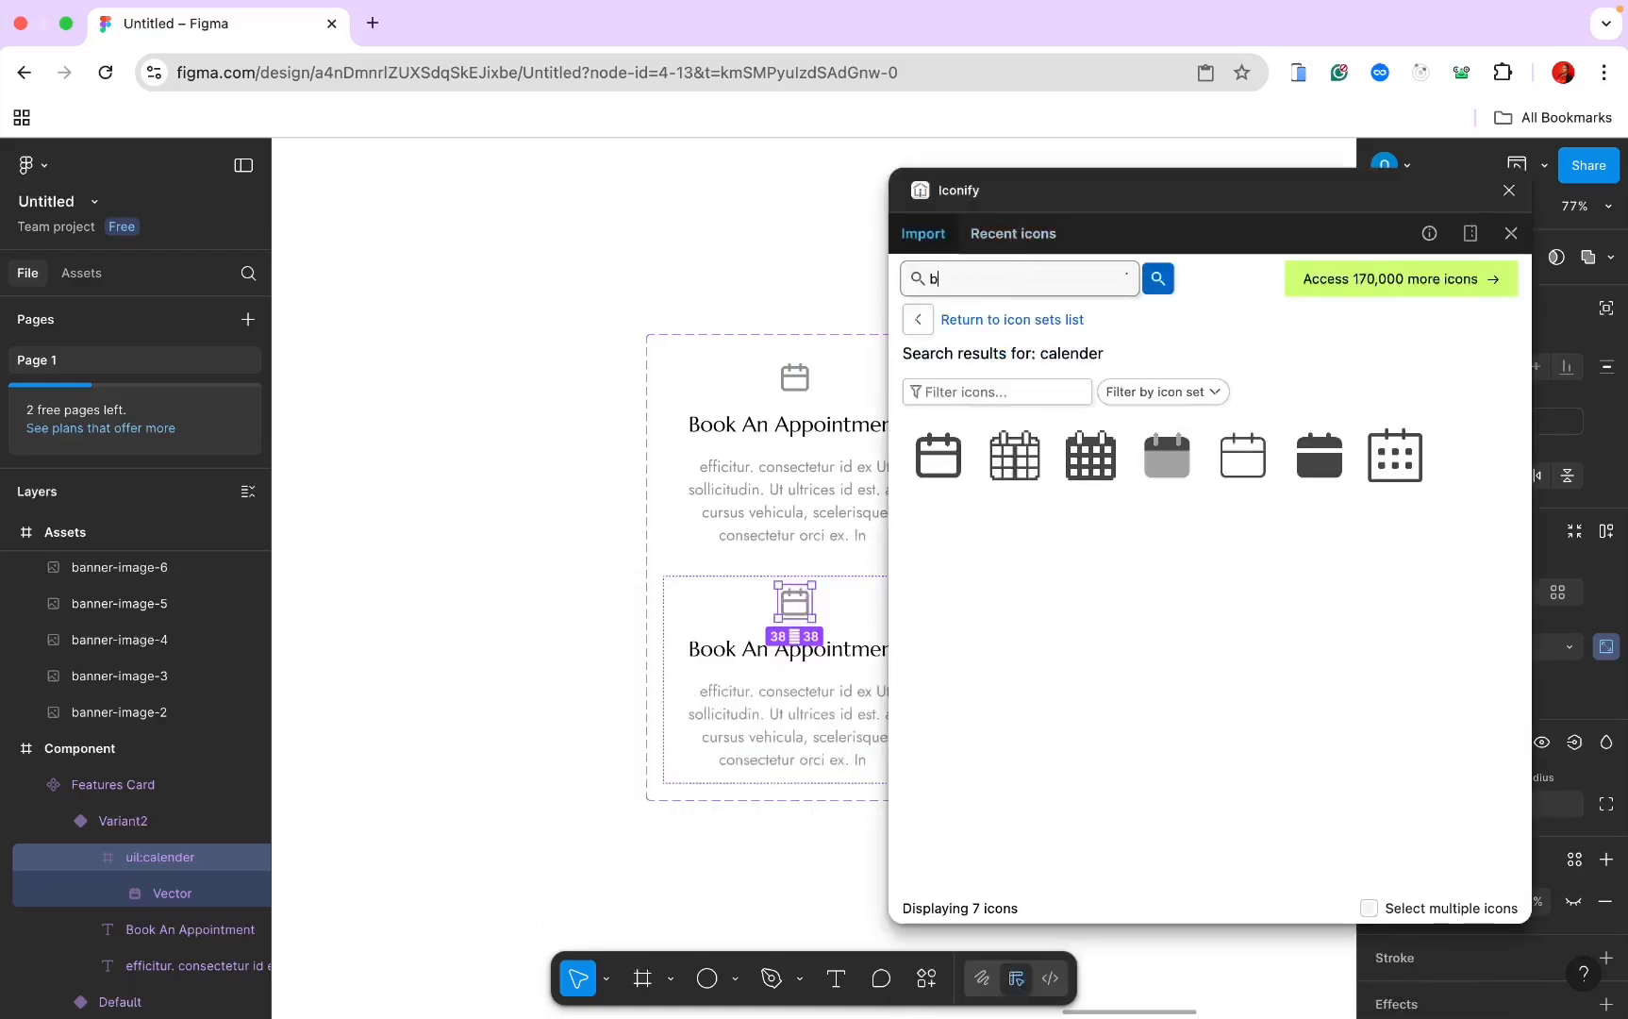
text(ag)
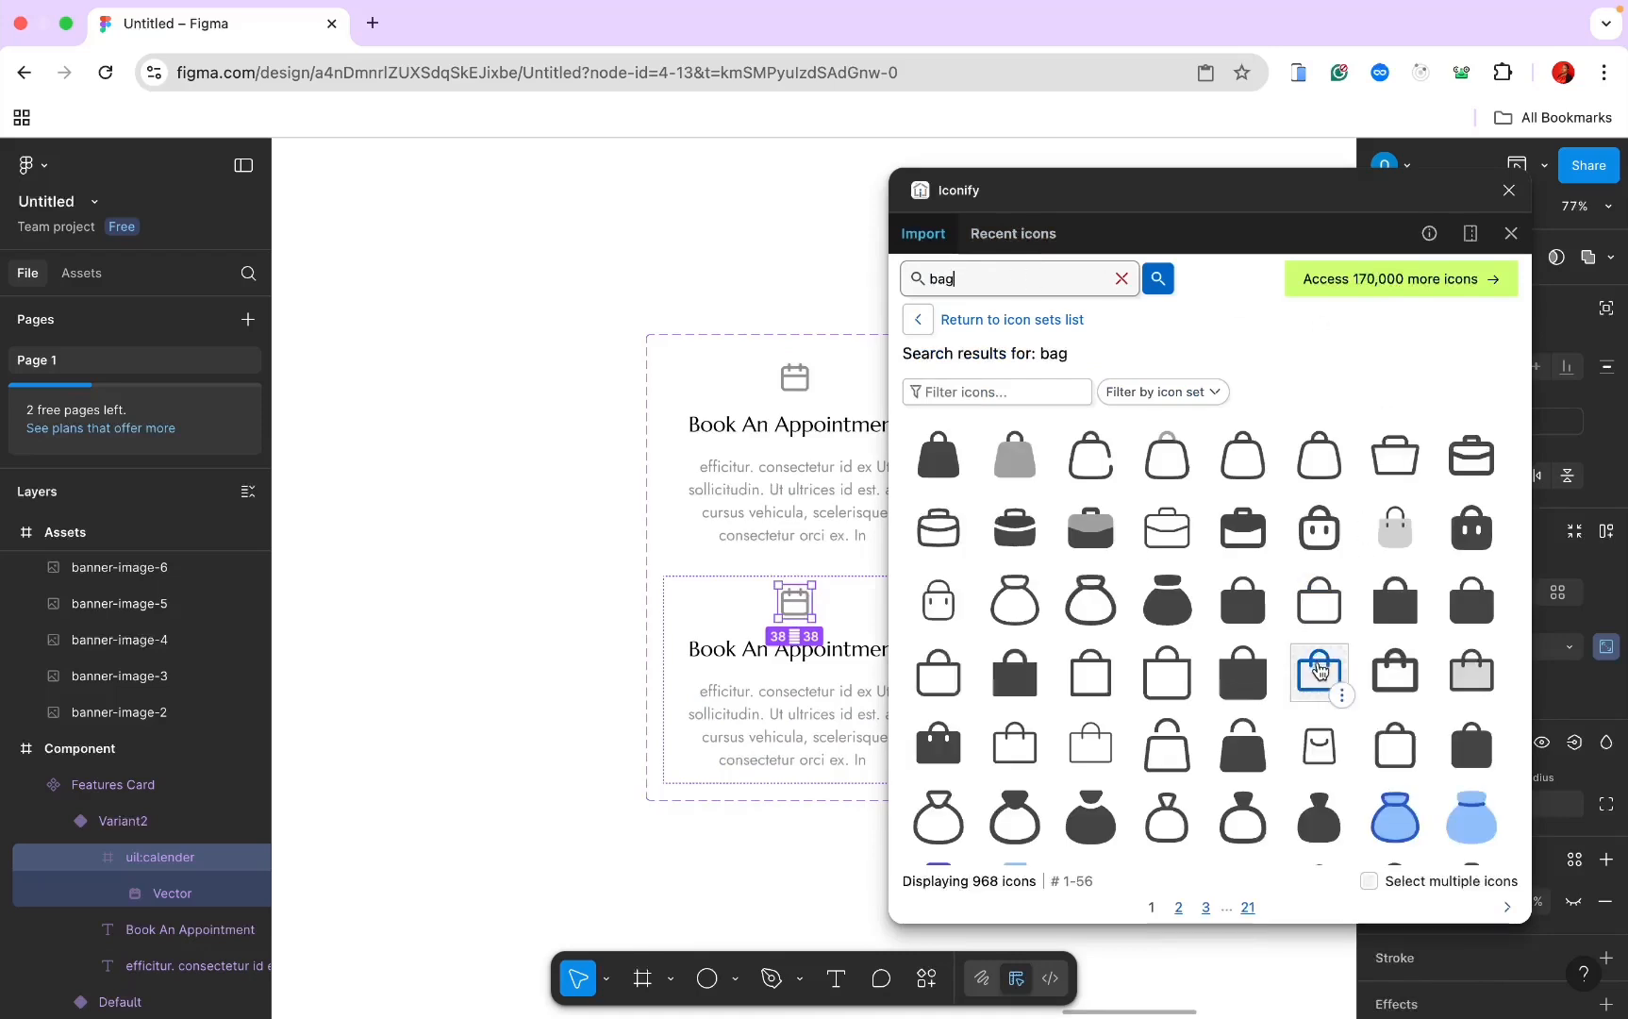
click(1320, 669)
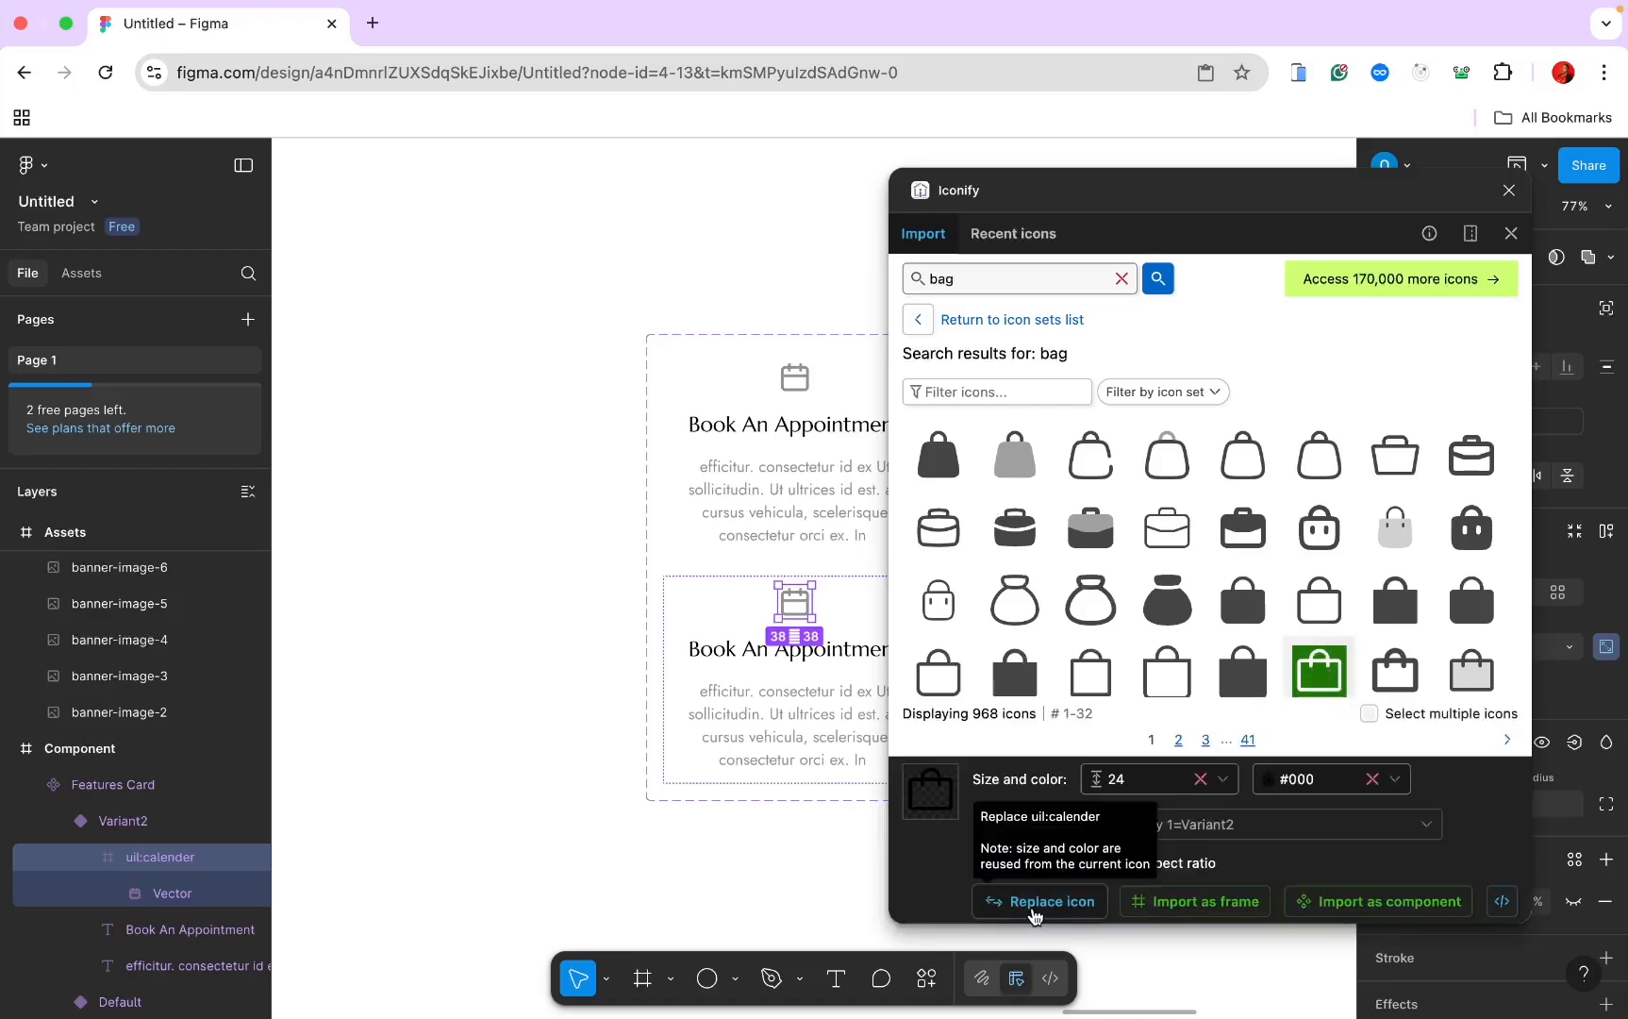
click(1035, 907)
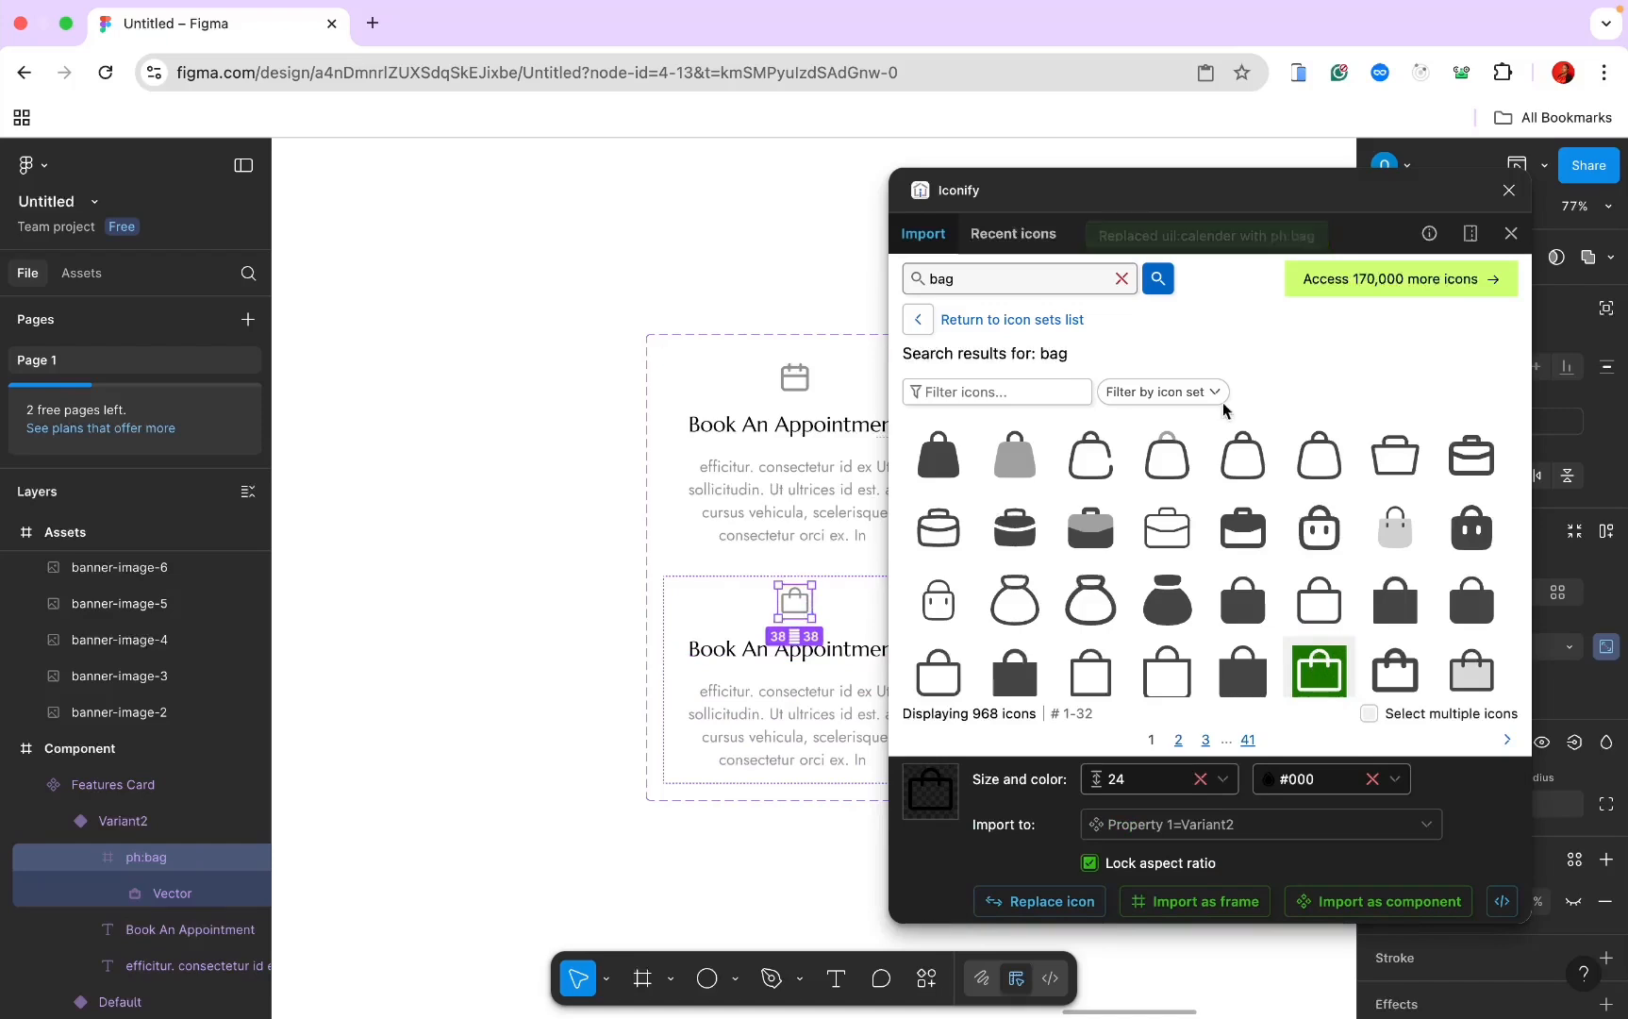
click(1509, 191)
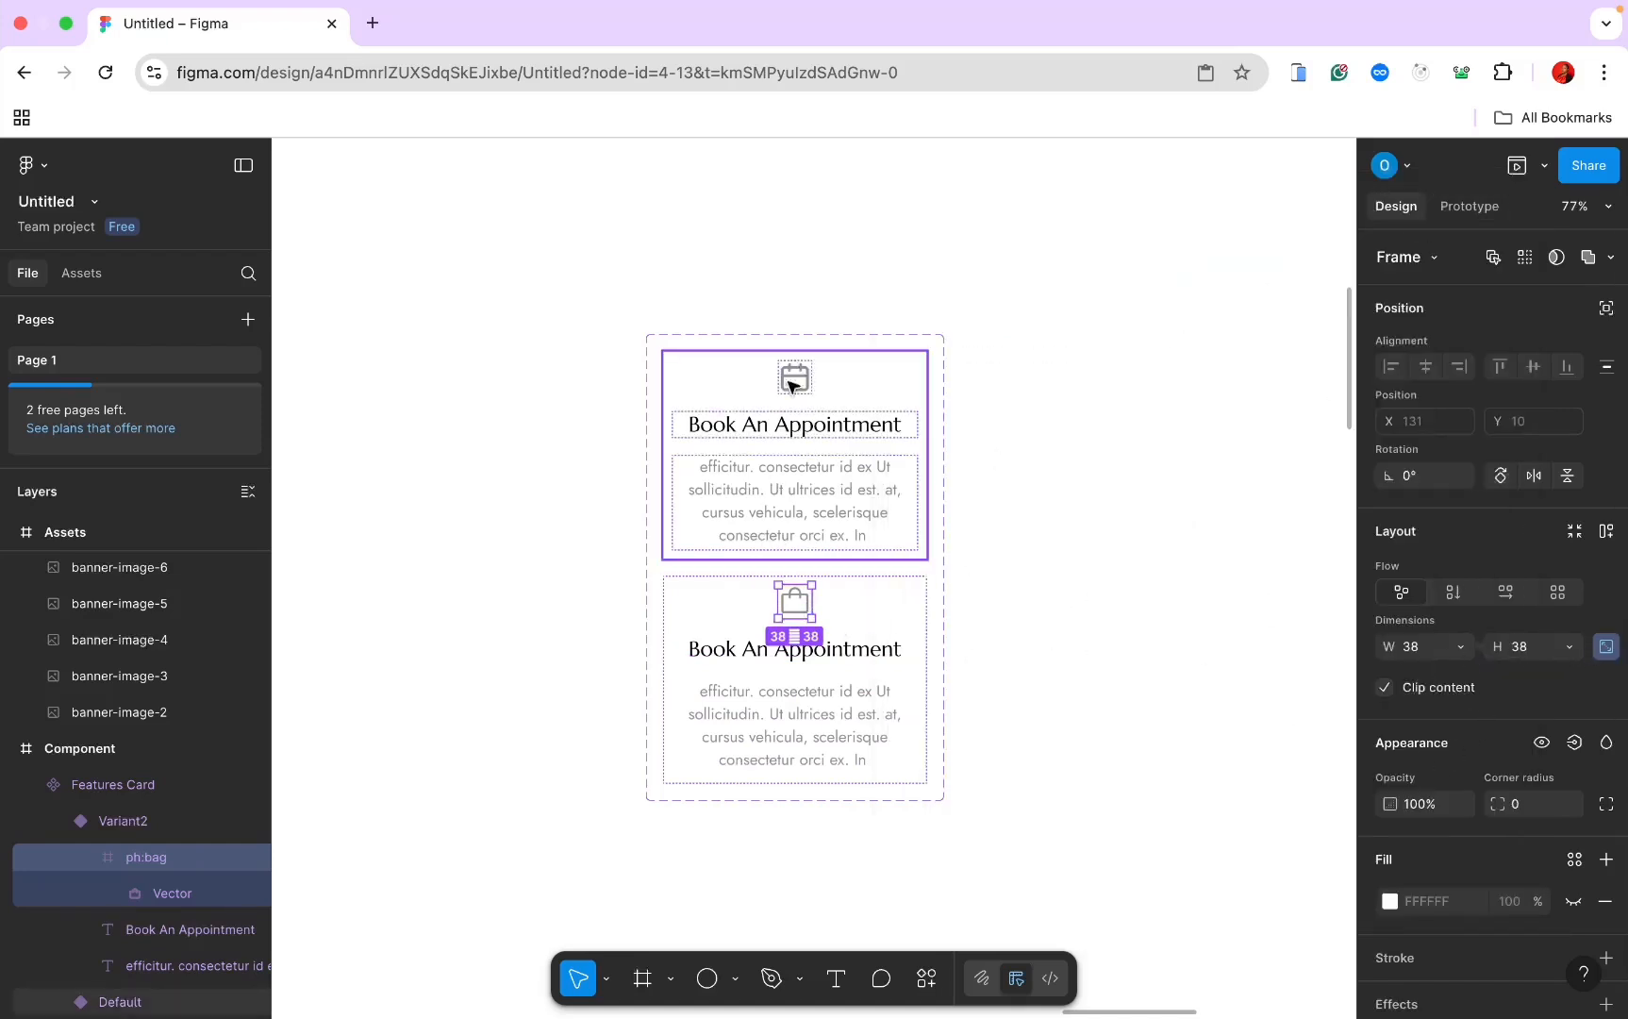
Step: Change Variant2's heading to 'Pick Up In Store' and add another variant below it
click(818, 651)
double_click(818, 648)
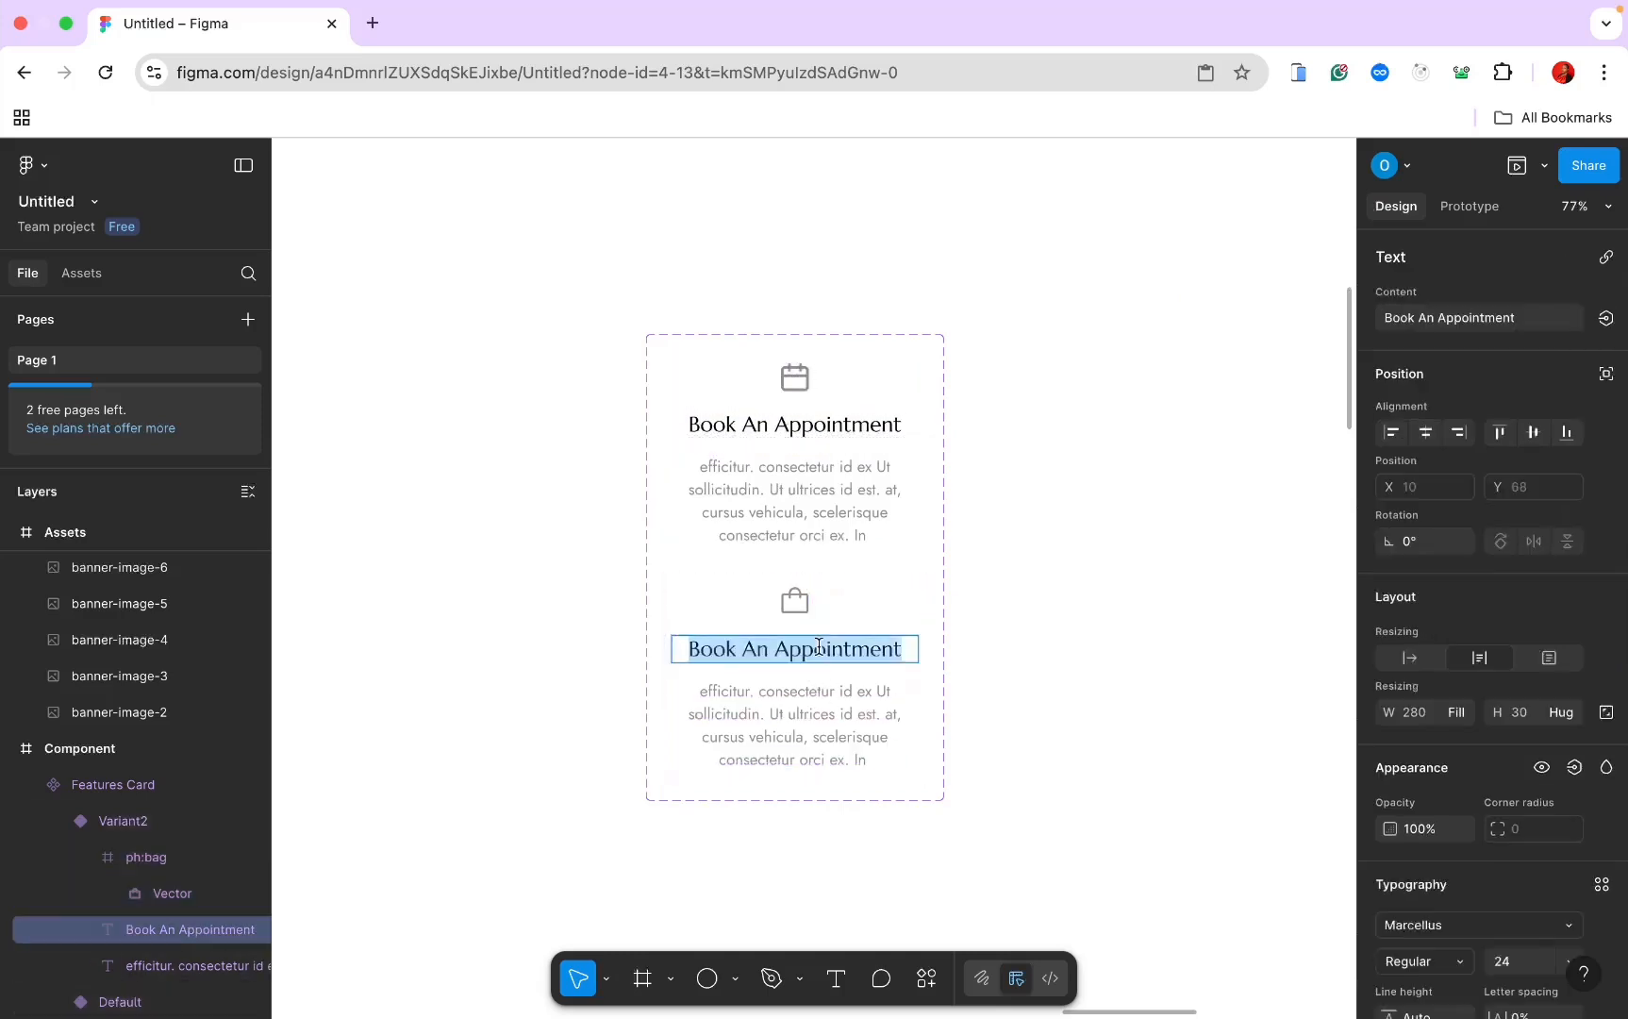
text(Pi)
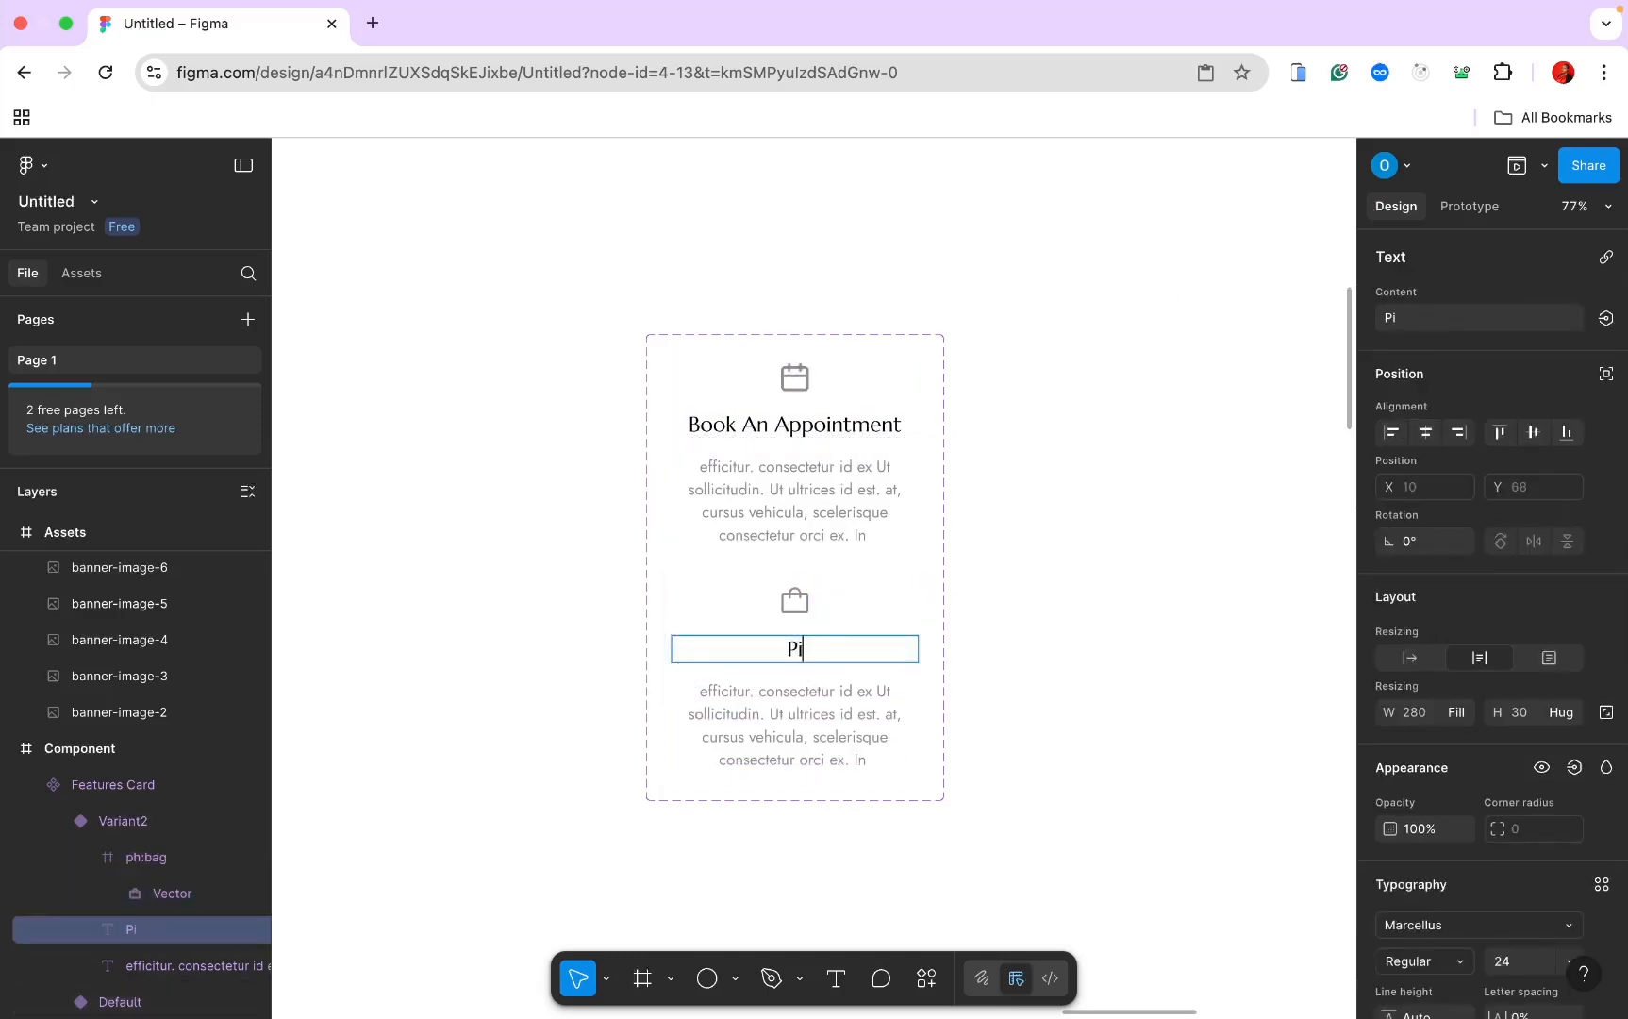
text(ck Up In Store)
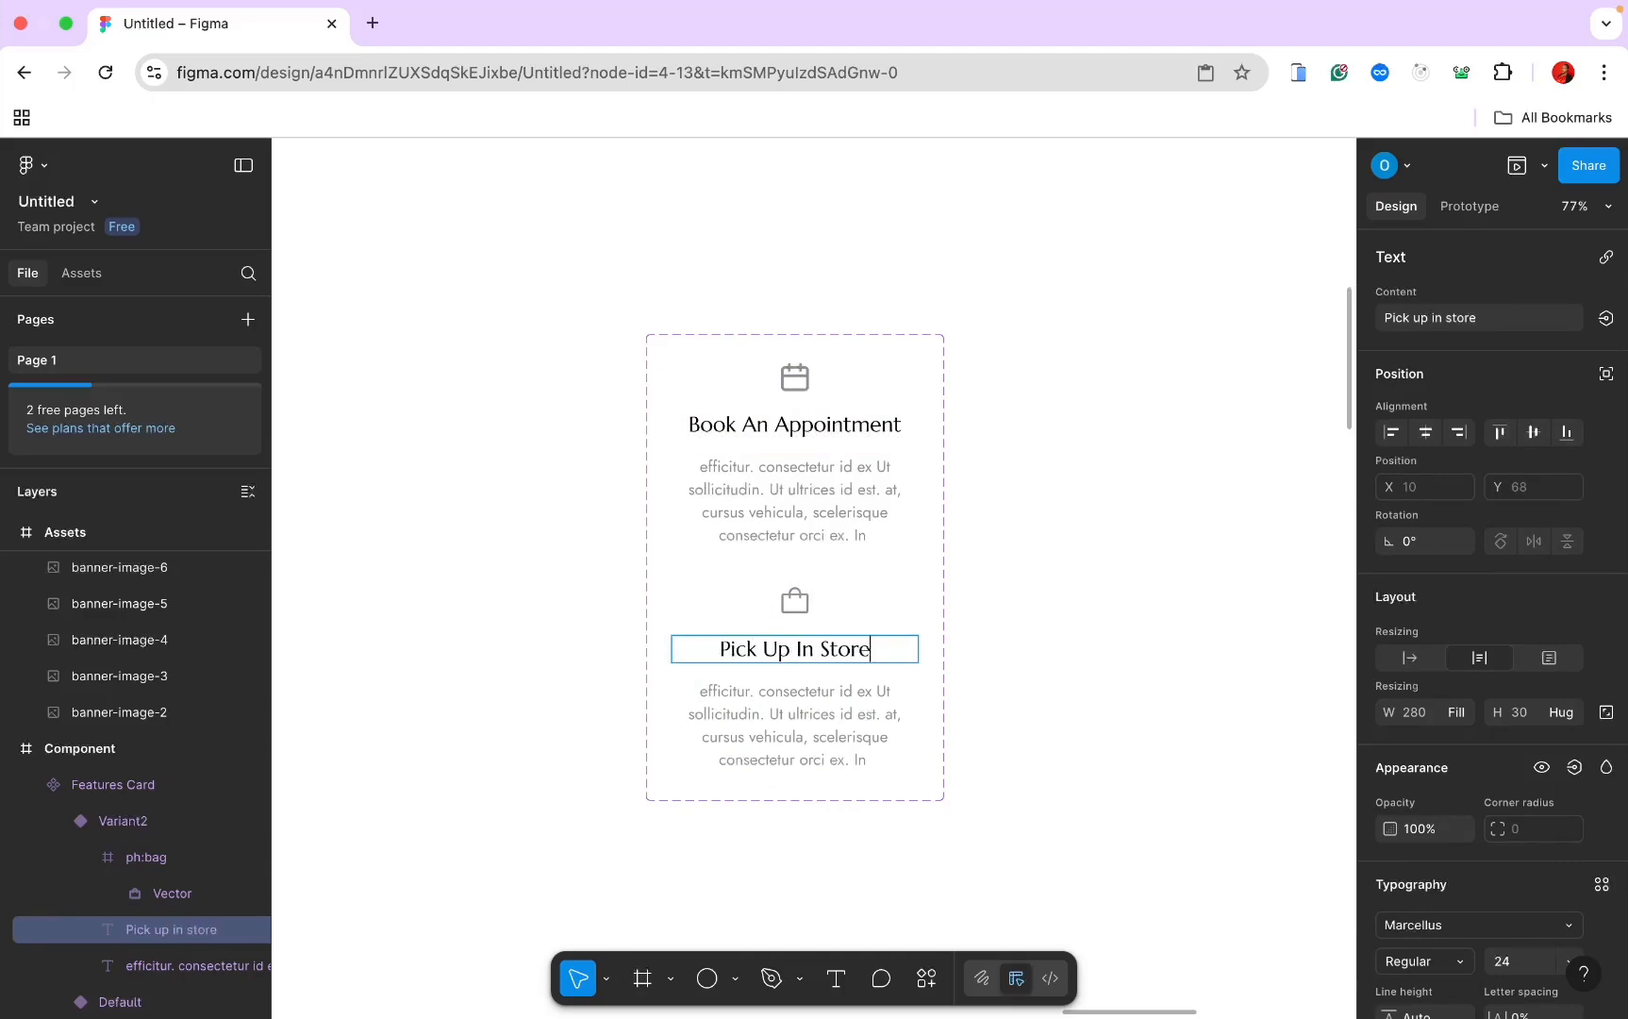
key(Escape)
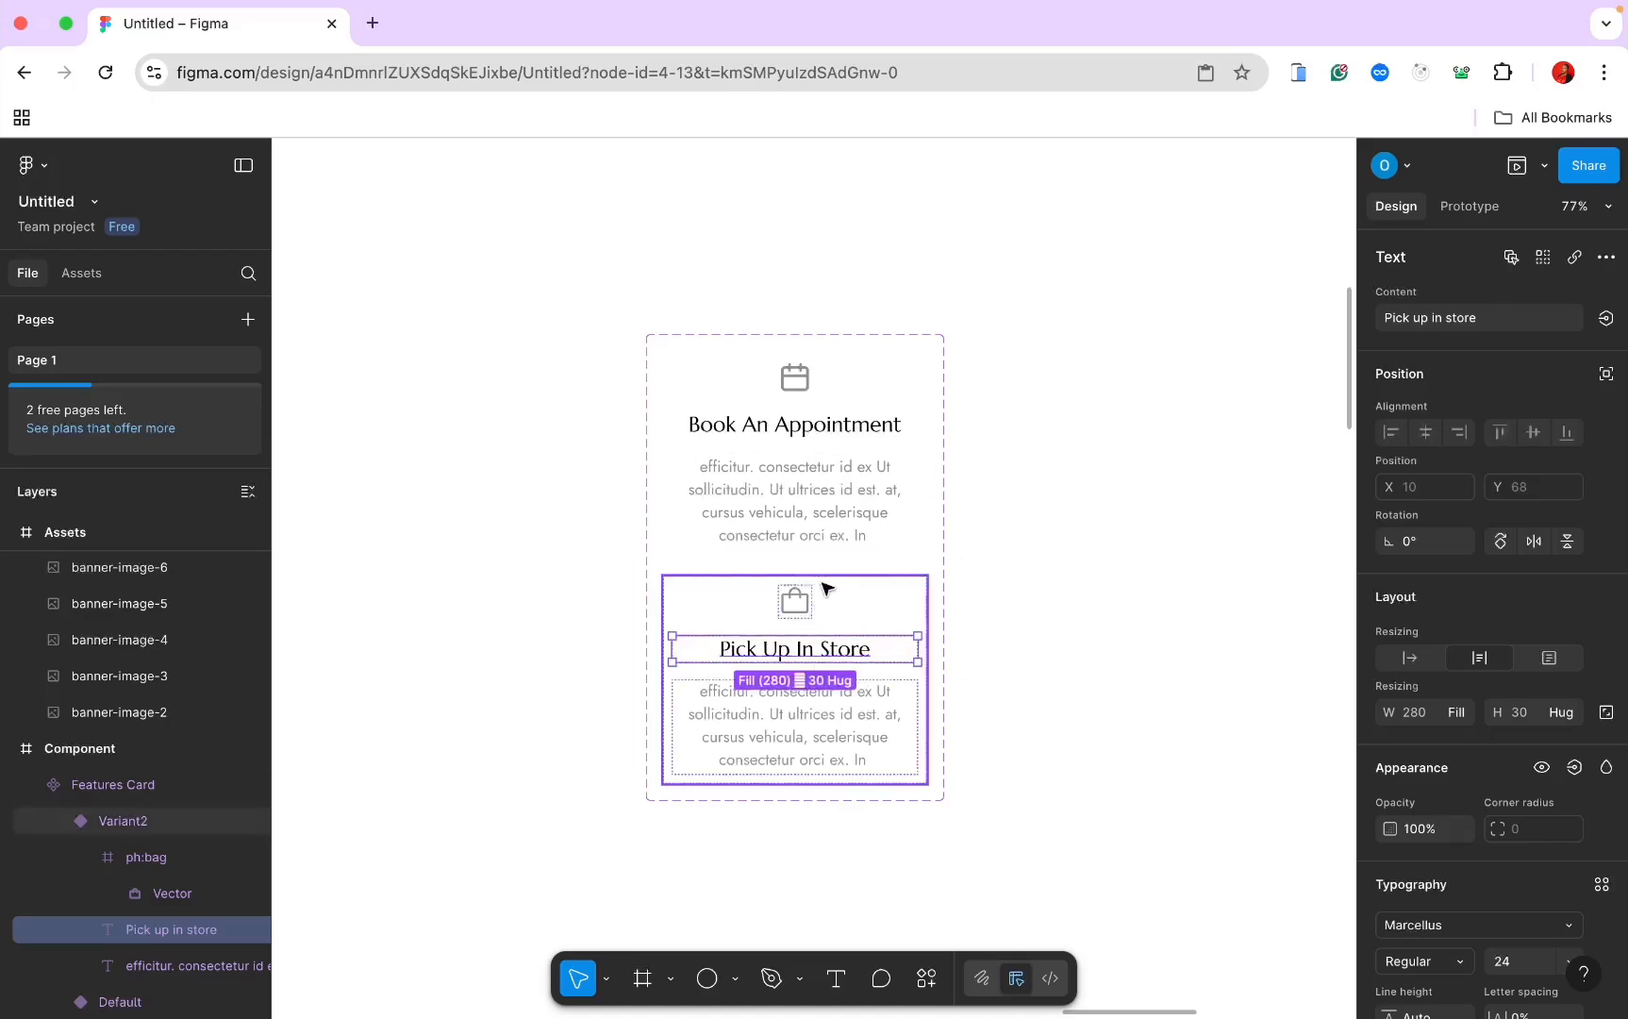
key(Escape)
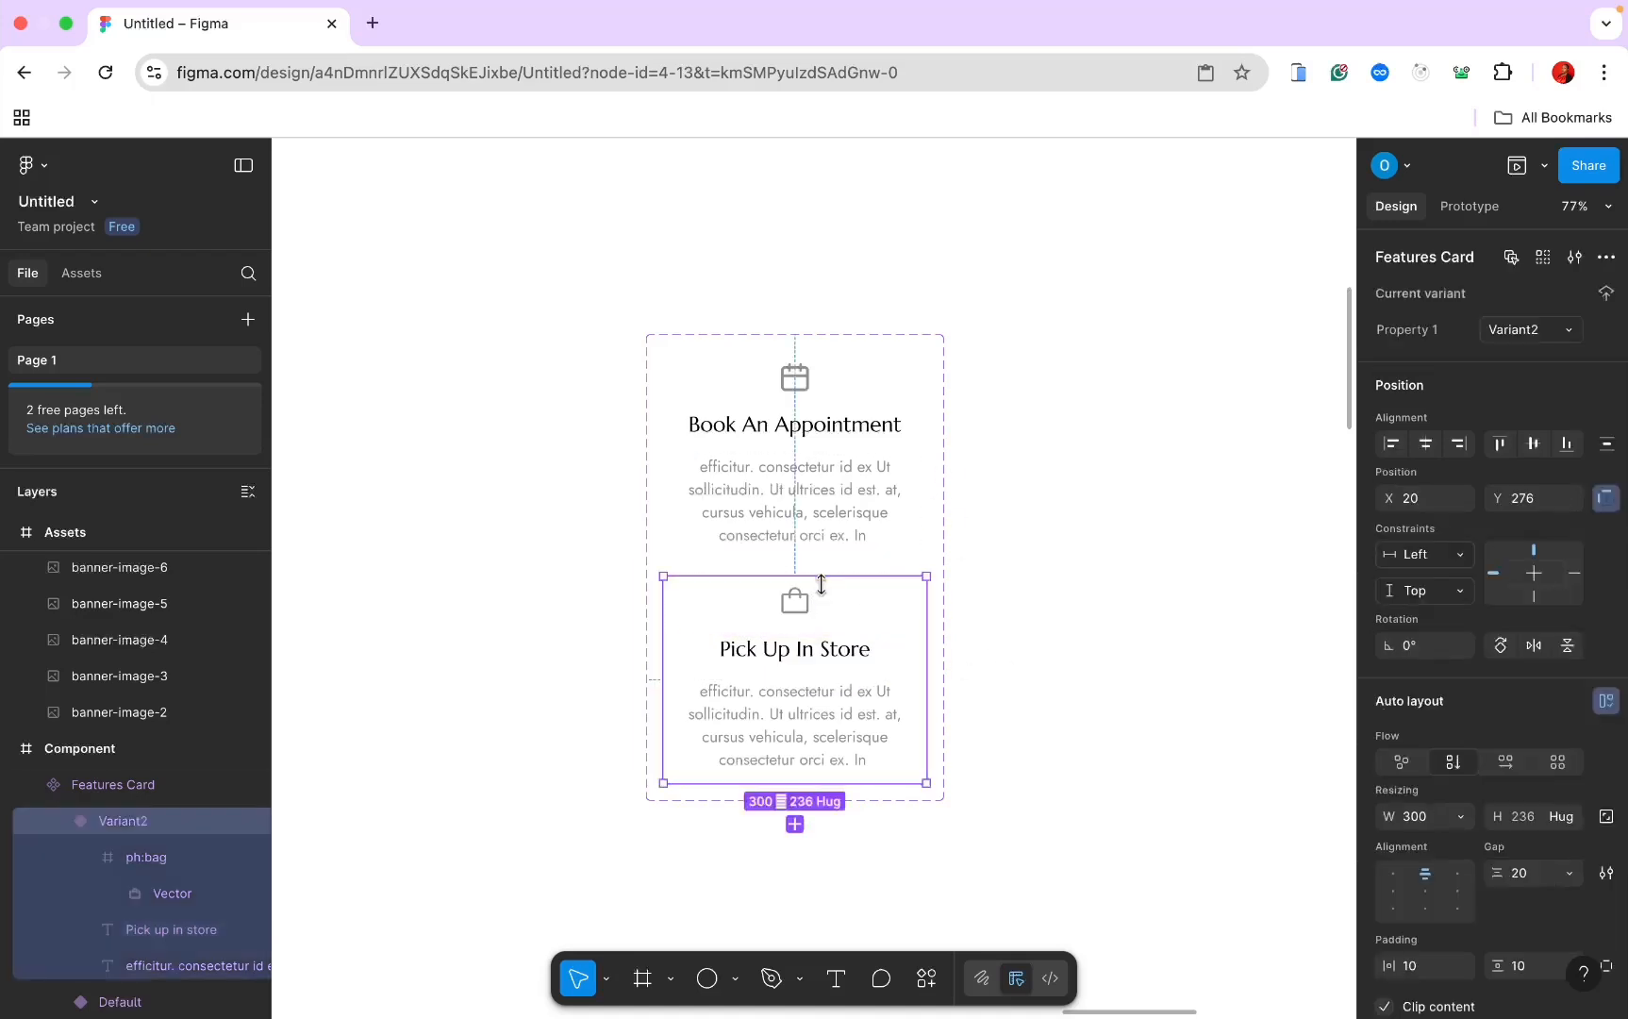
click(795, 826)
Step: Swap Variant3's bag icon for the outlined gift icon from Iconify
scroll(795, 825, down, 4)
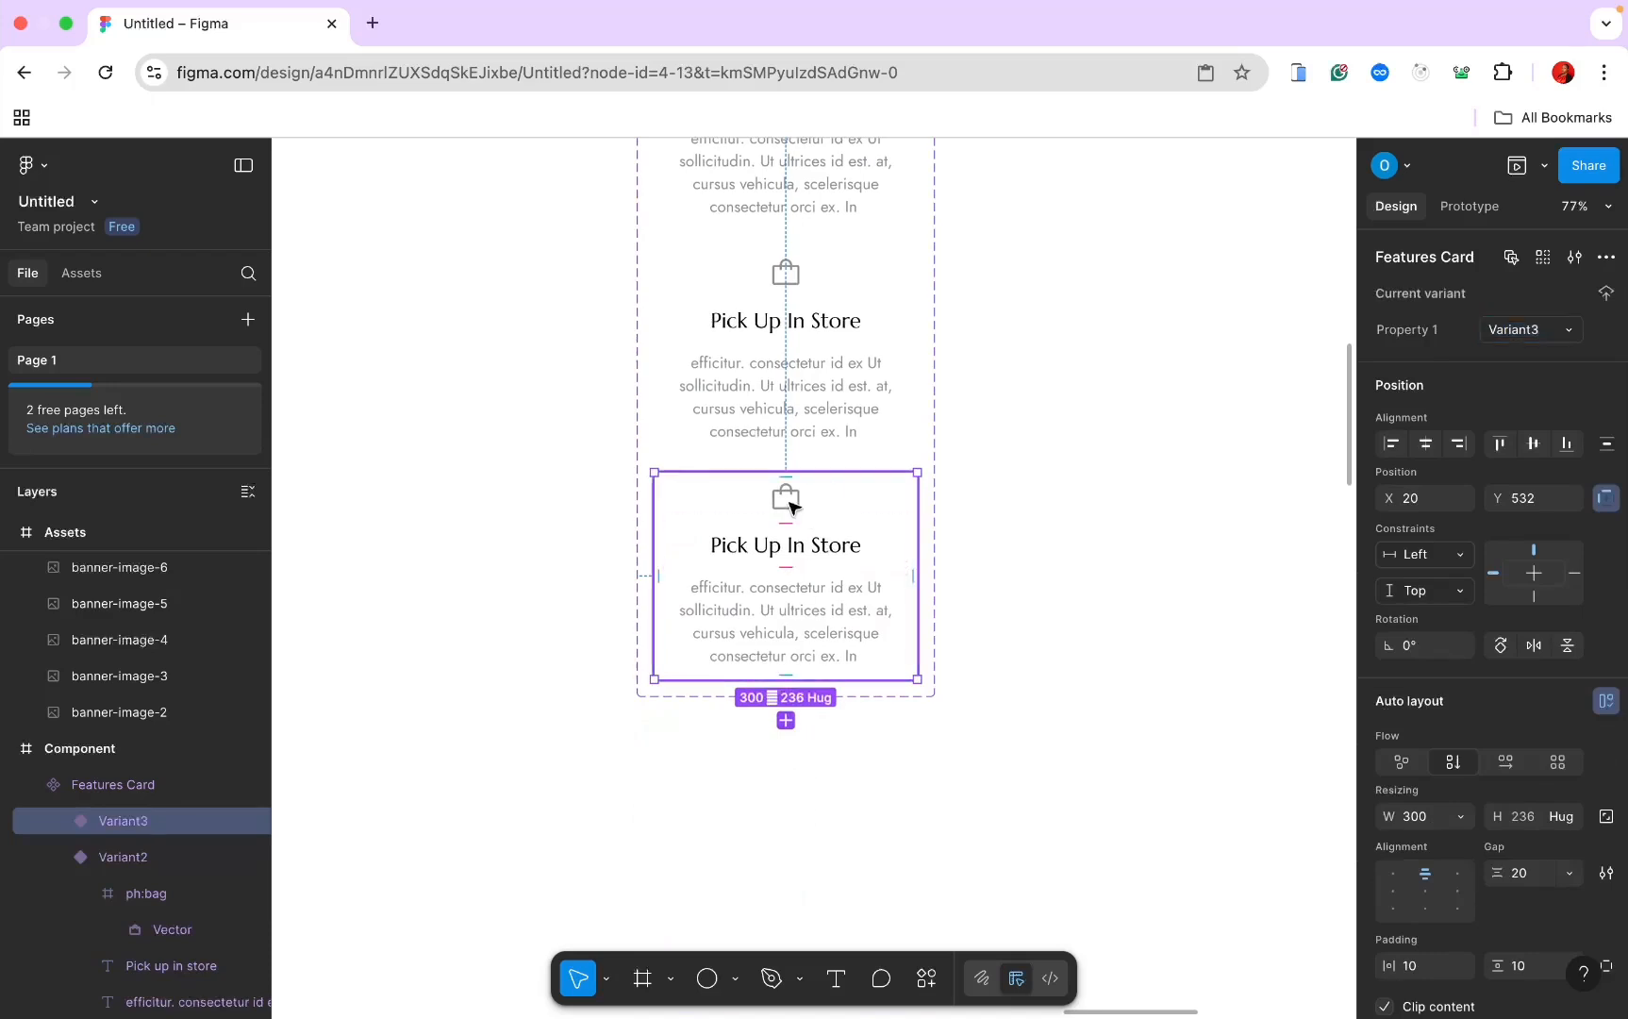
click(789, 506)
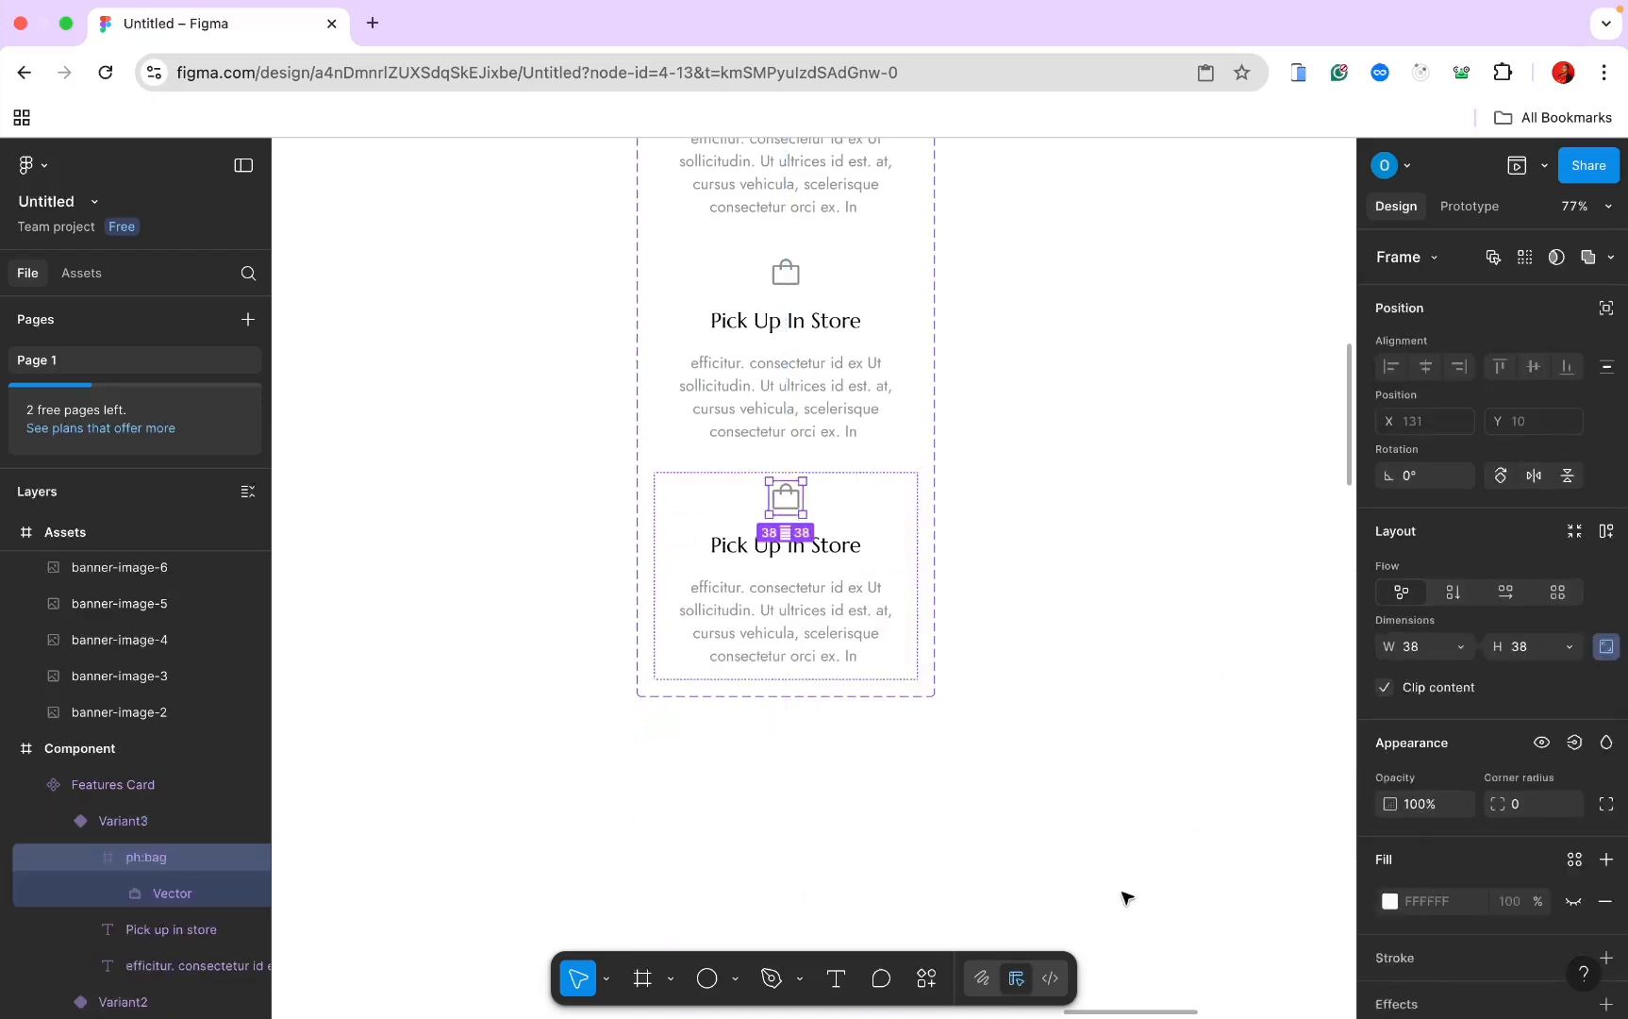
click(926, 979)
click(820, 675)
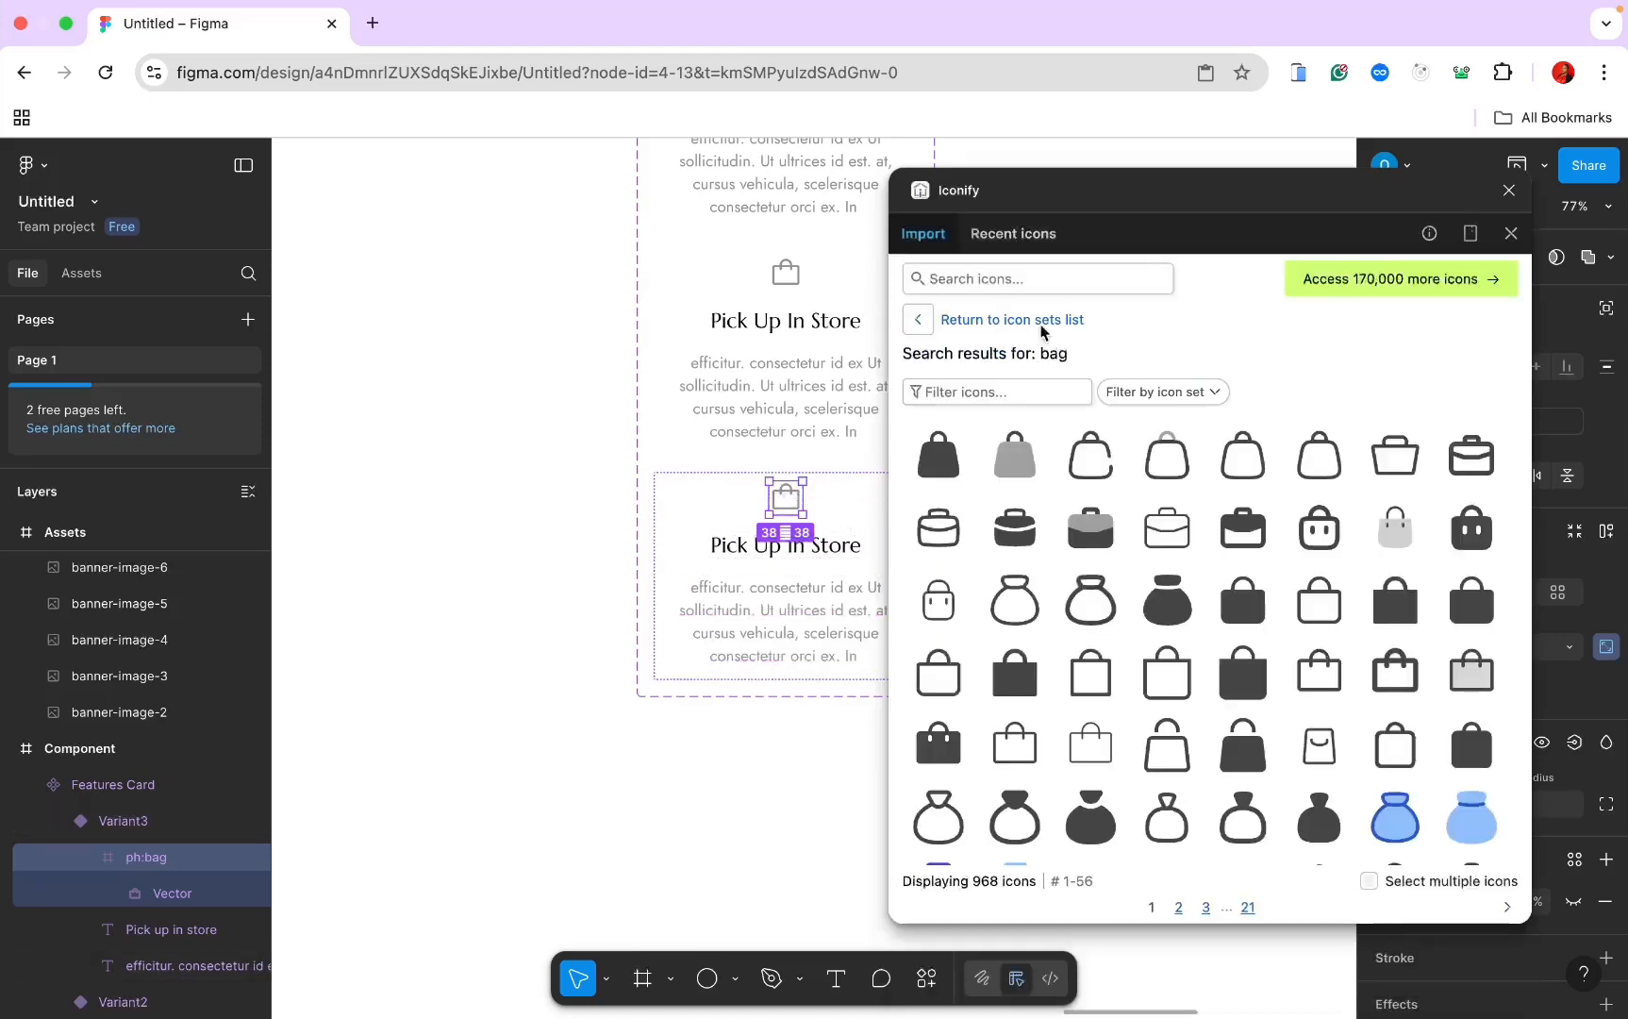
click(1033, 281)
text(g)
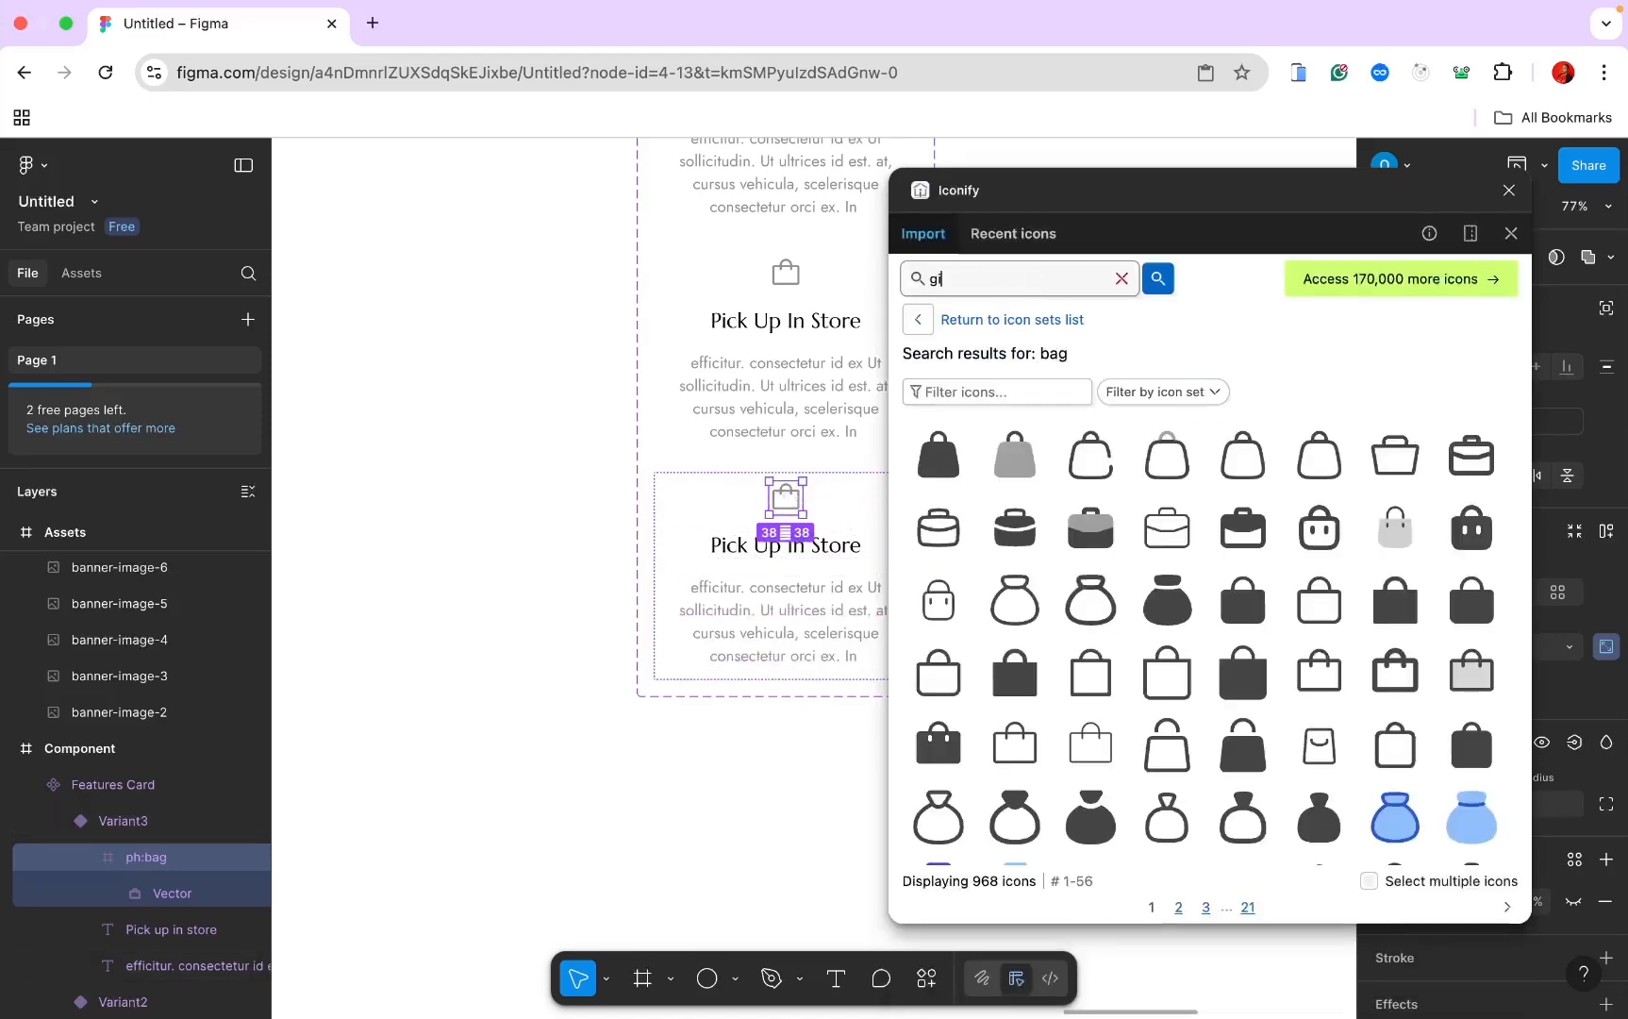
text(ift)
key(Return)
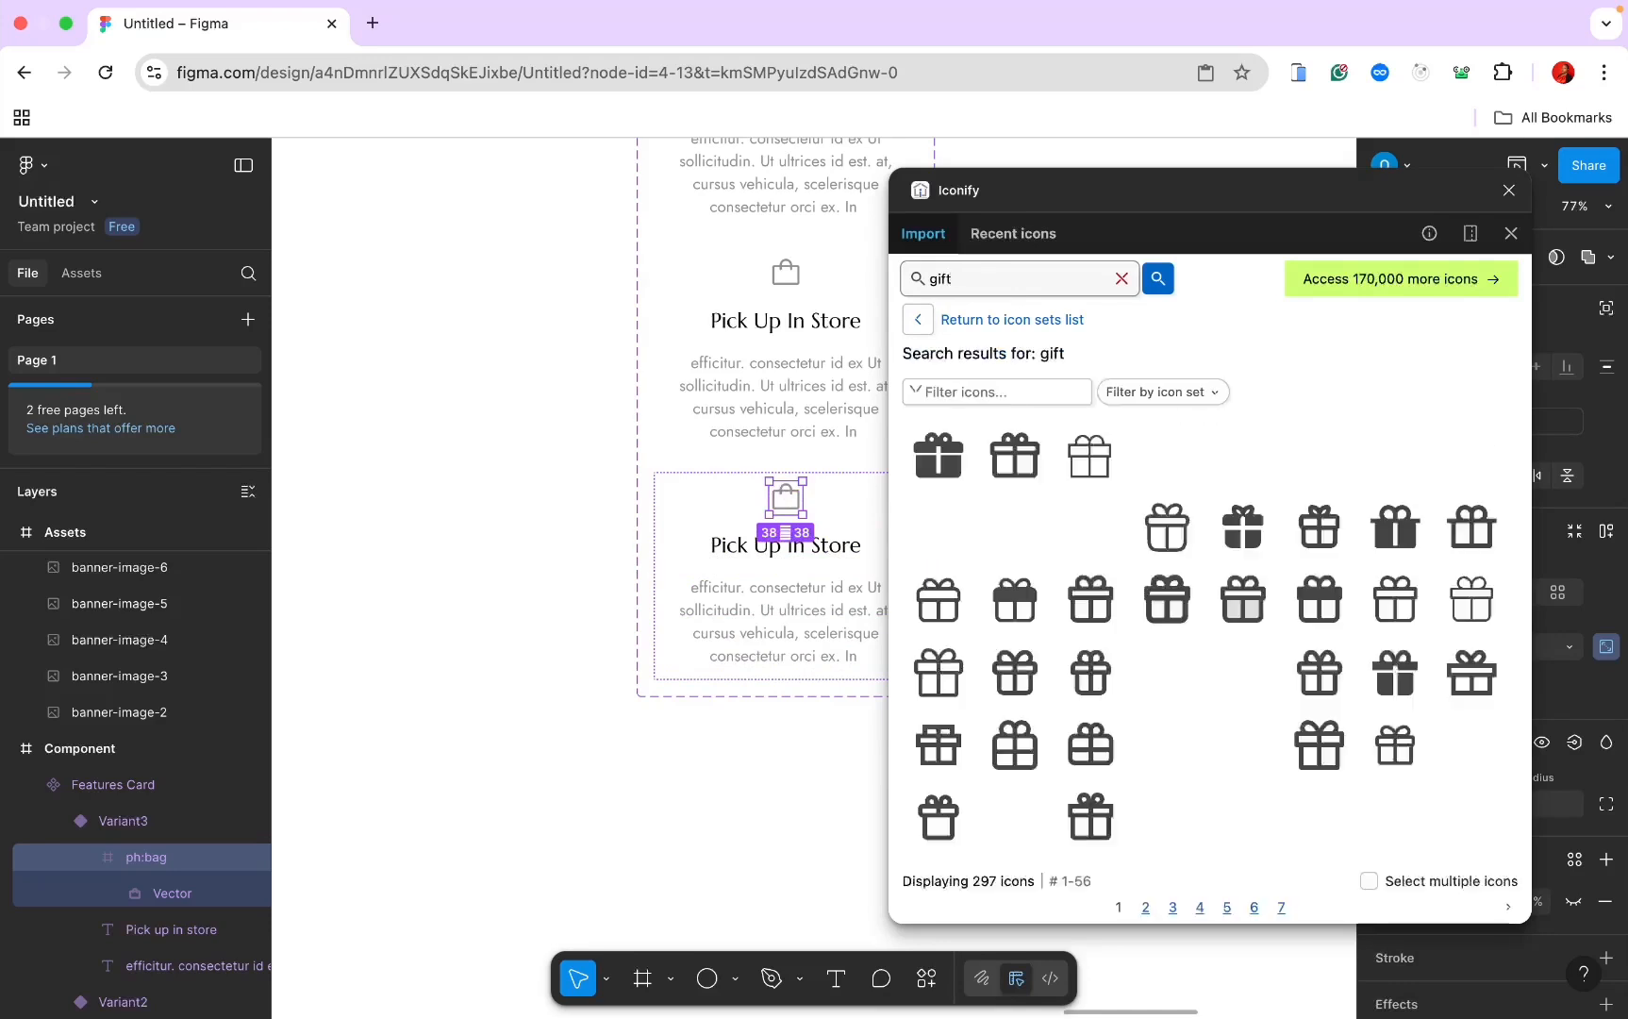
click(1015, 456)
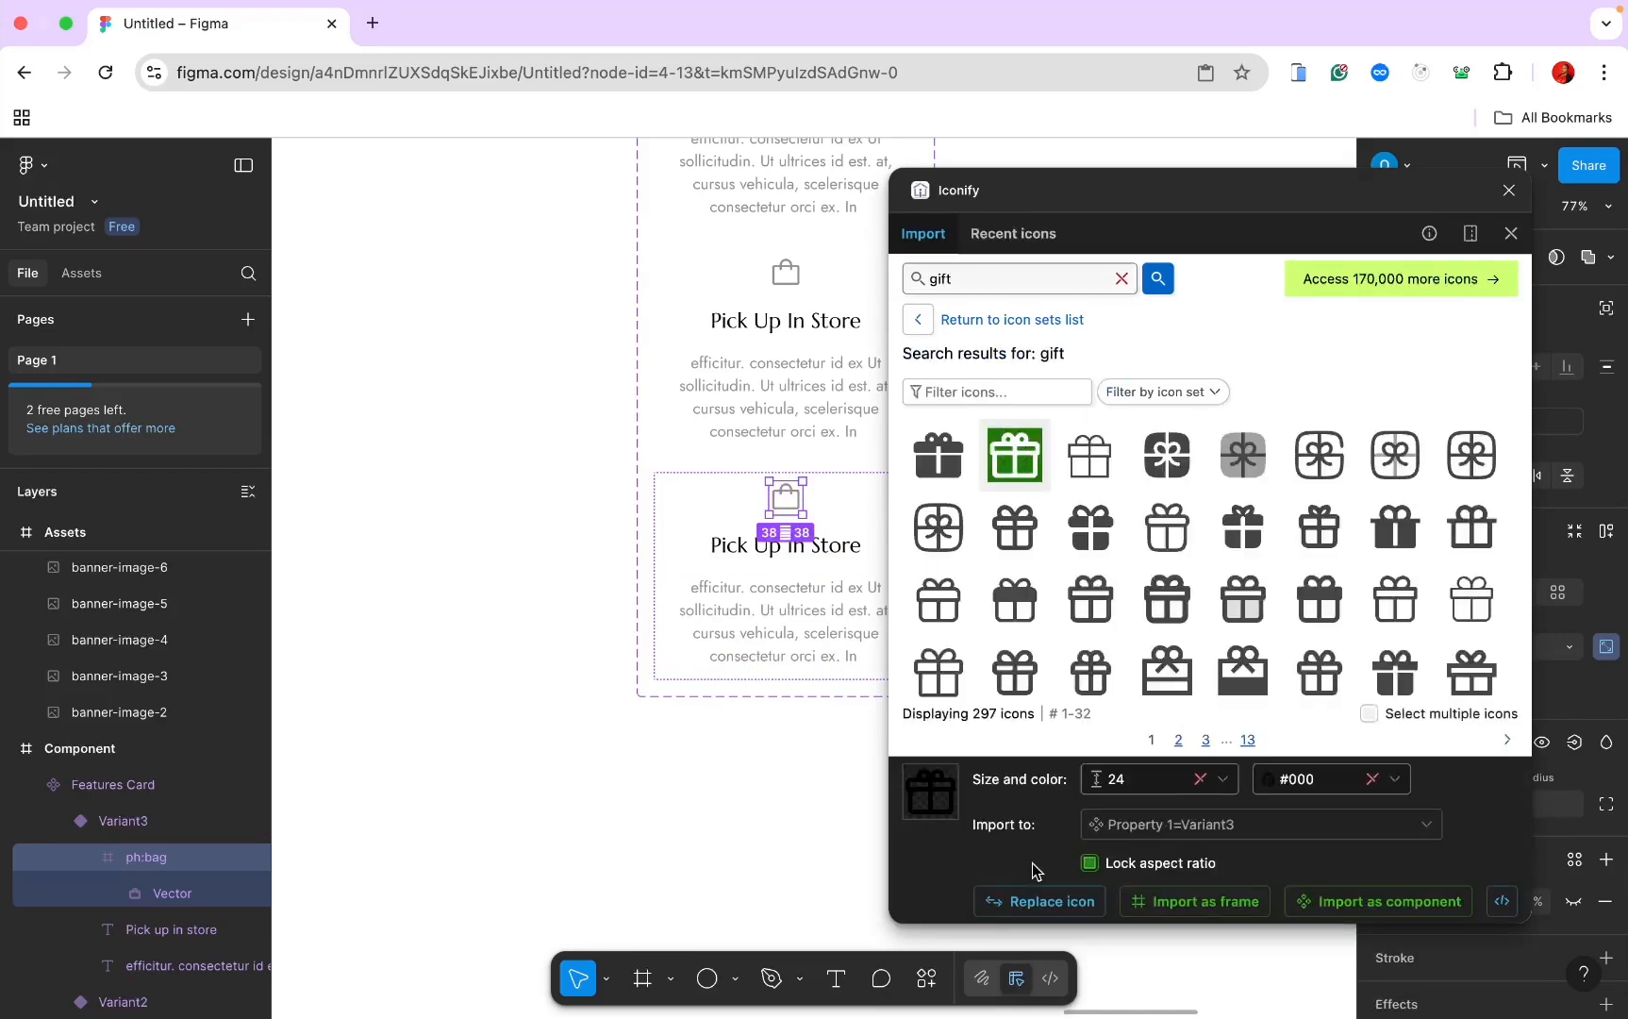
click(1038, 902)
click(1509, 190)
Step: Retype Variant3's heading as 'Special Packaging'
double_click(826, 544)
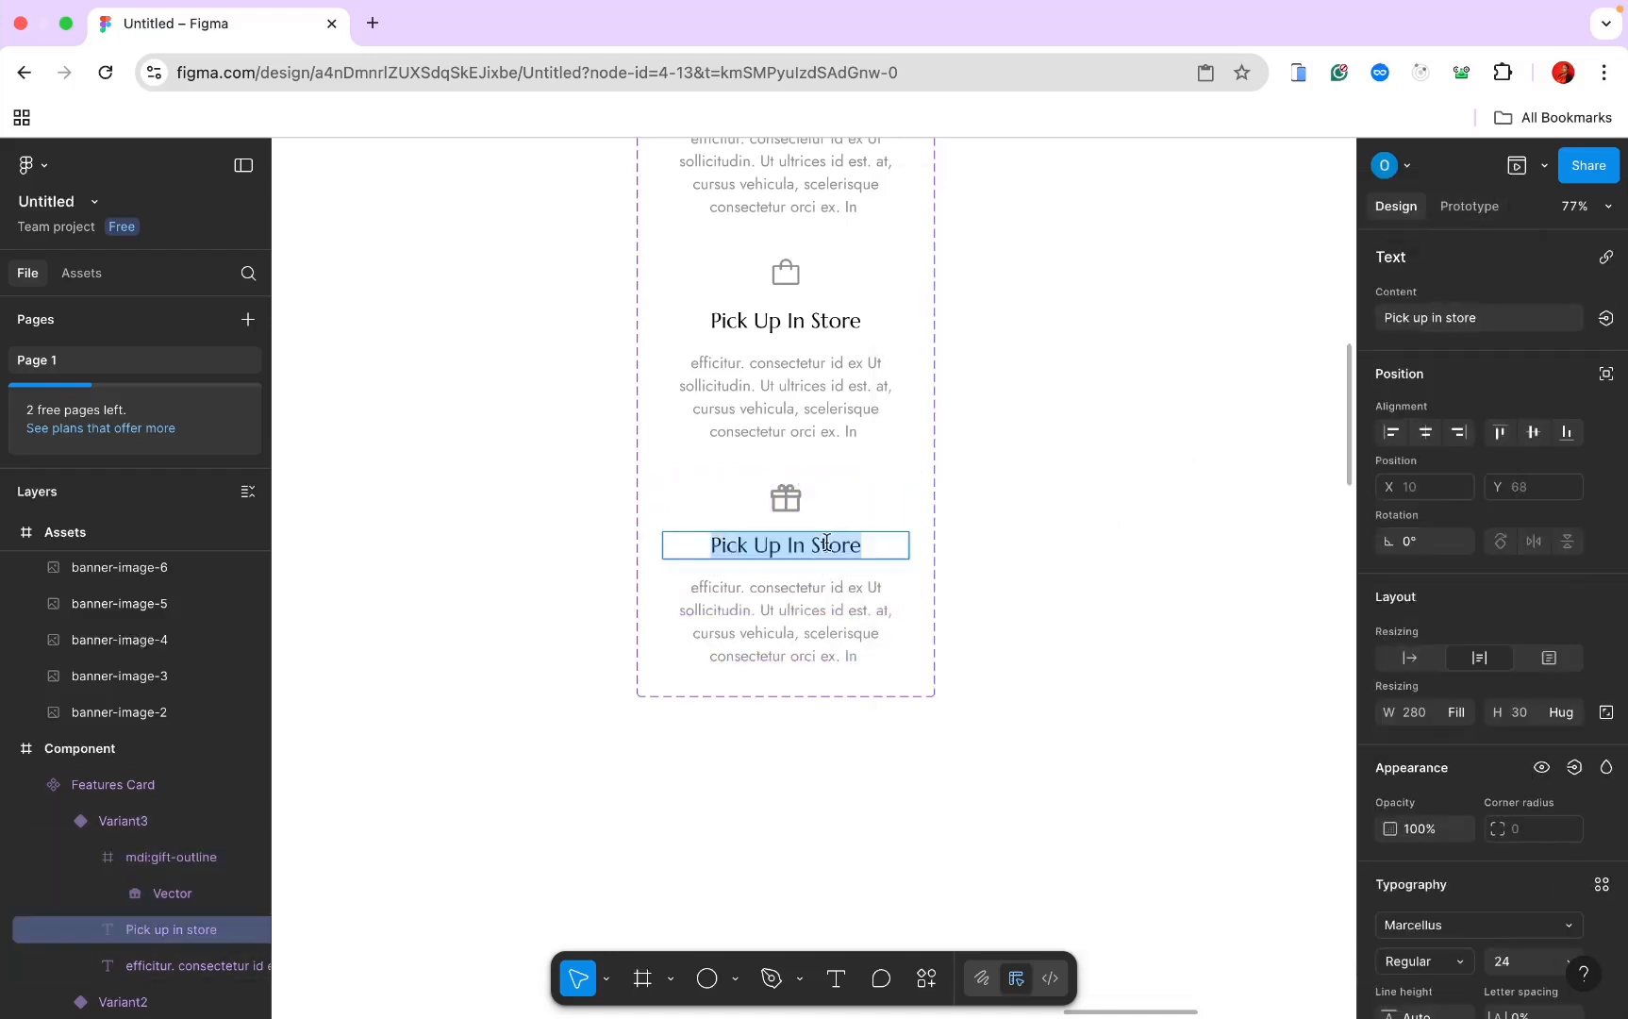
text(S)
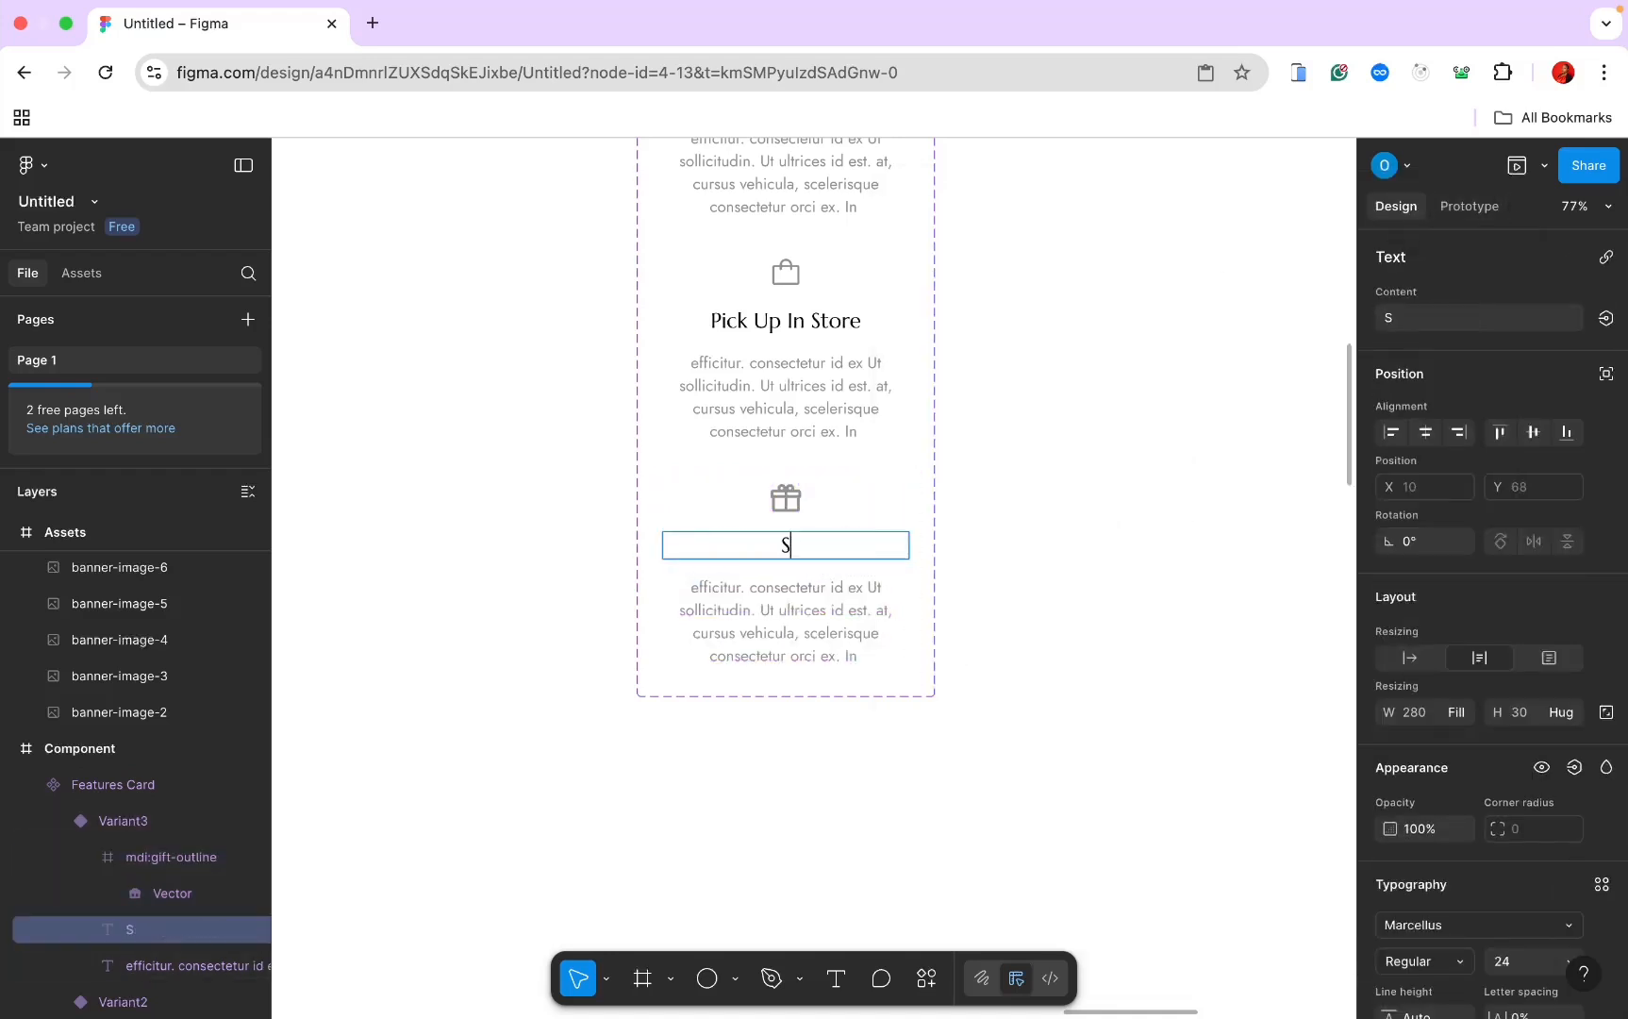
text(pecial P)
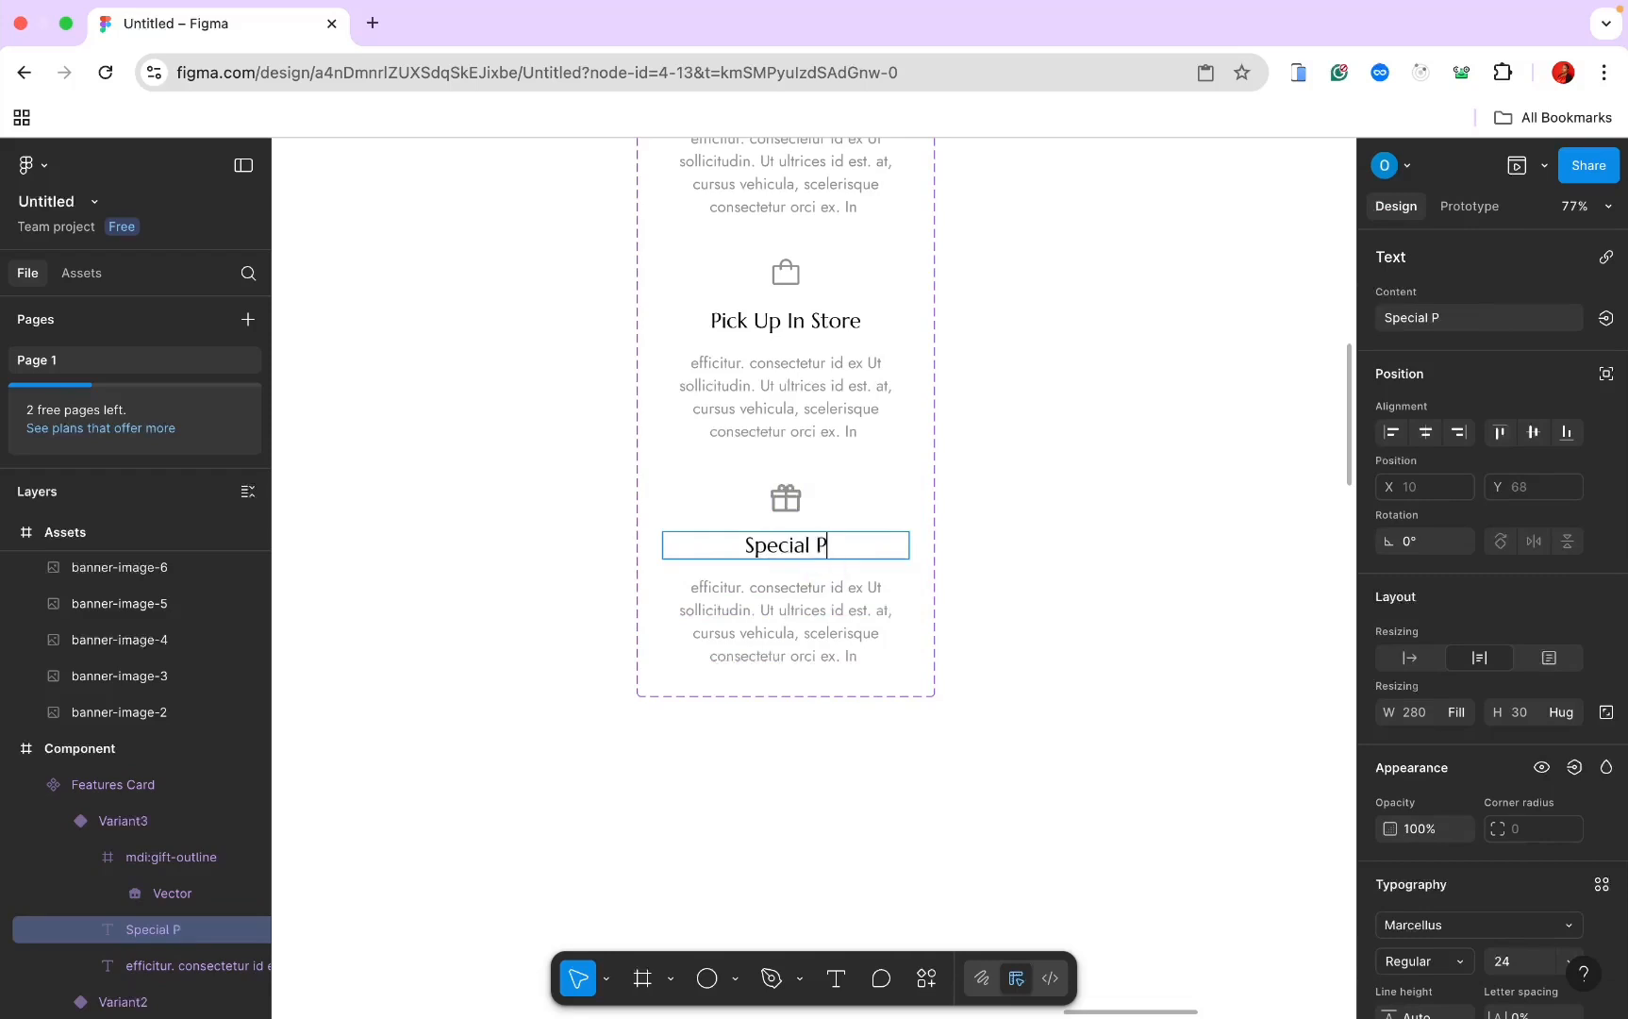
text(ackaging)
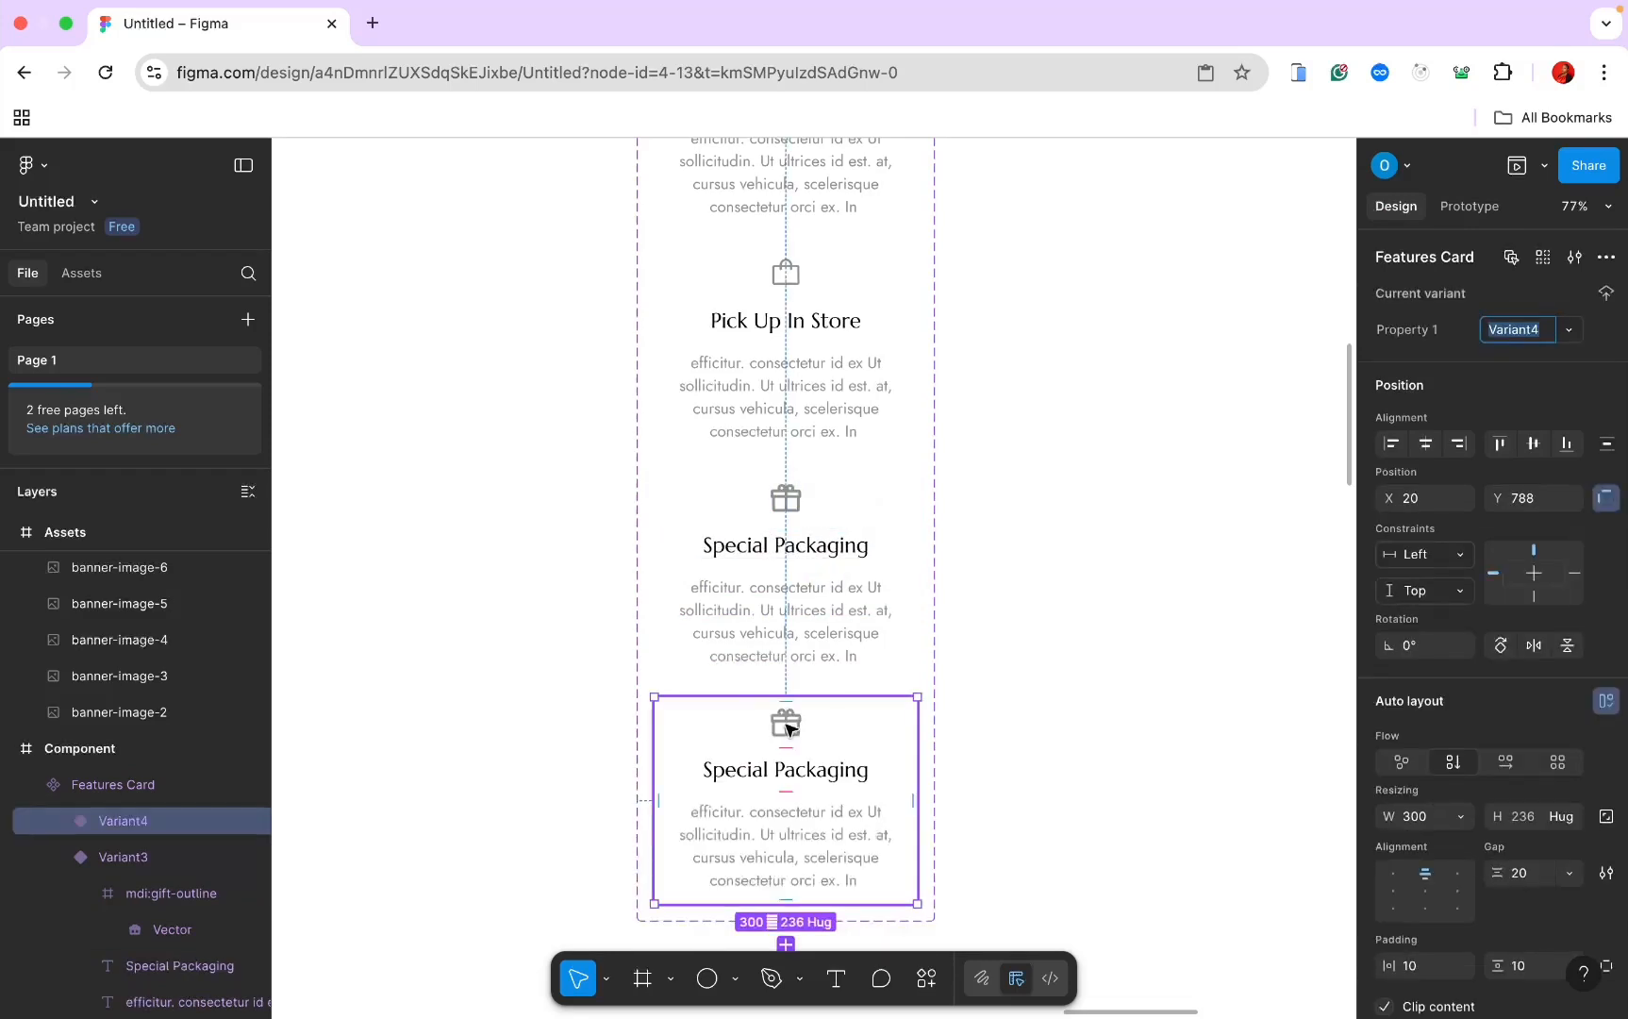
scroll(788, 728, down, 4)
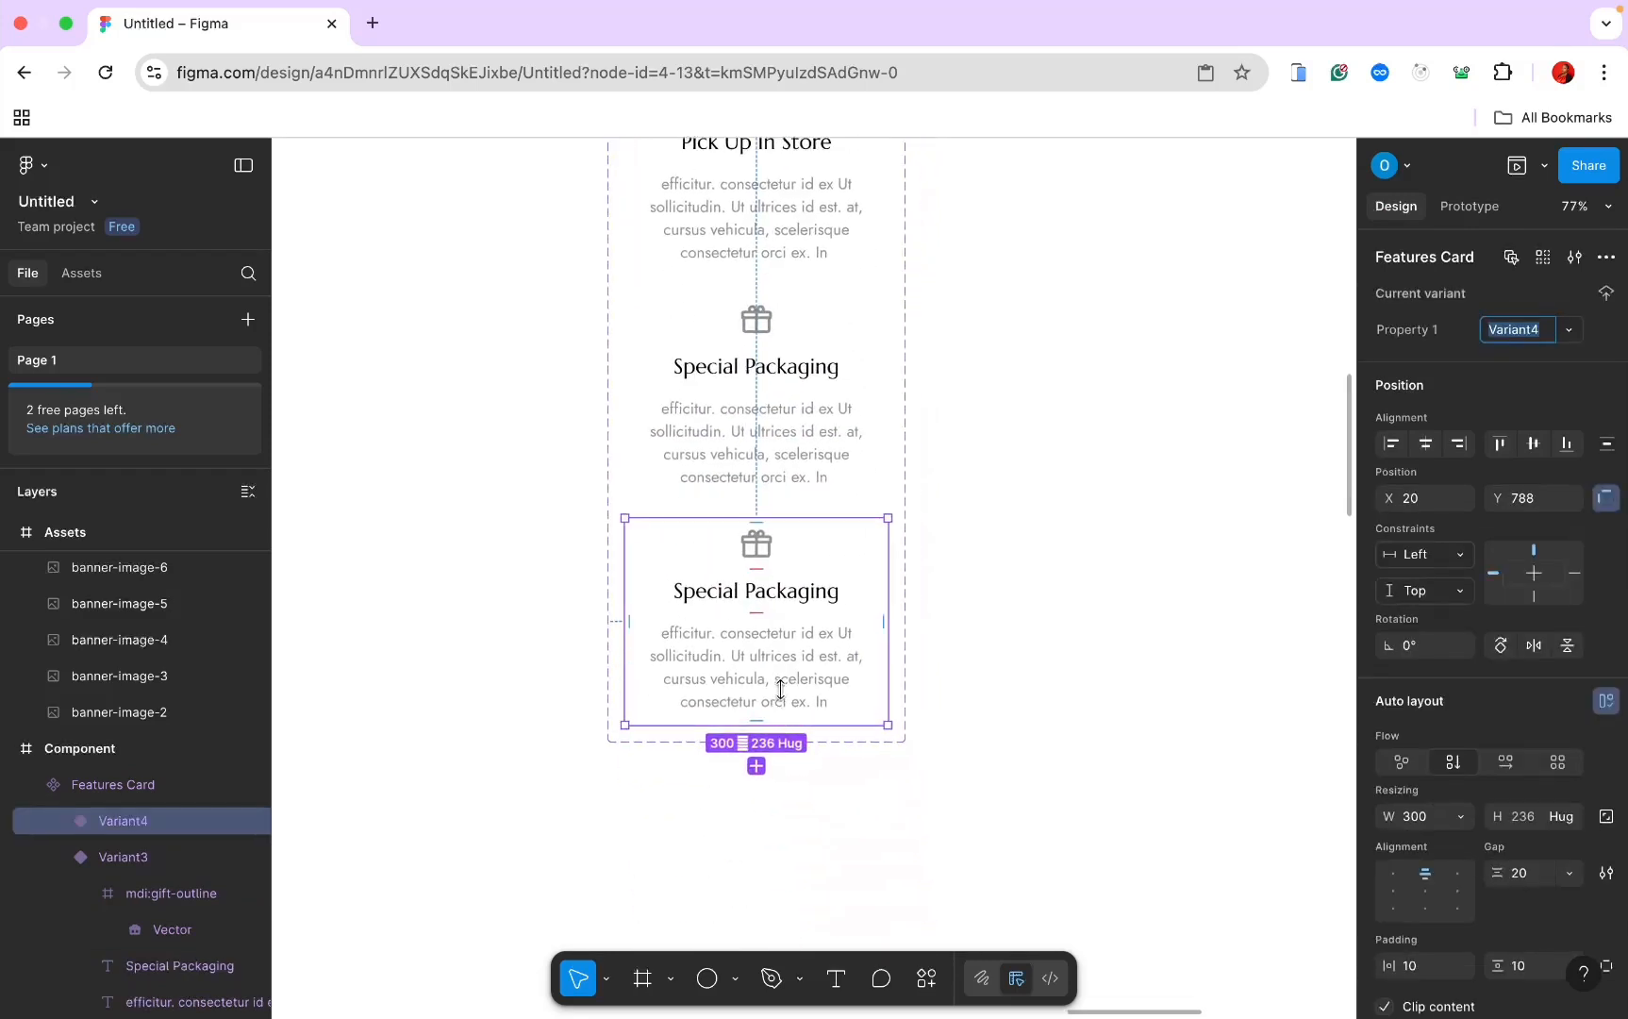
Step: Replace Variant4's gift icon with a circle-arrows icon from Iconify
click(756, 545)
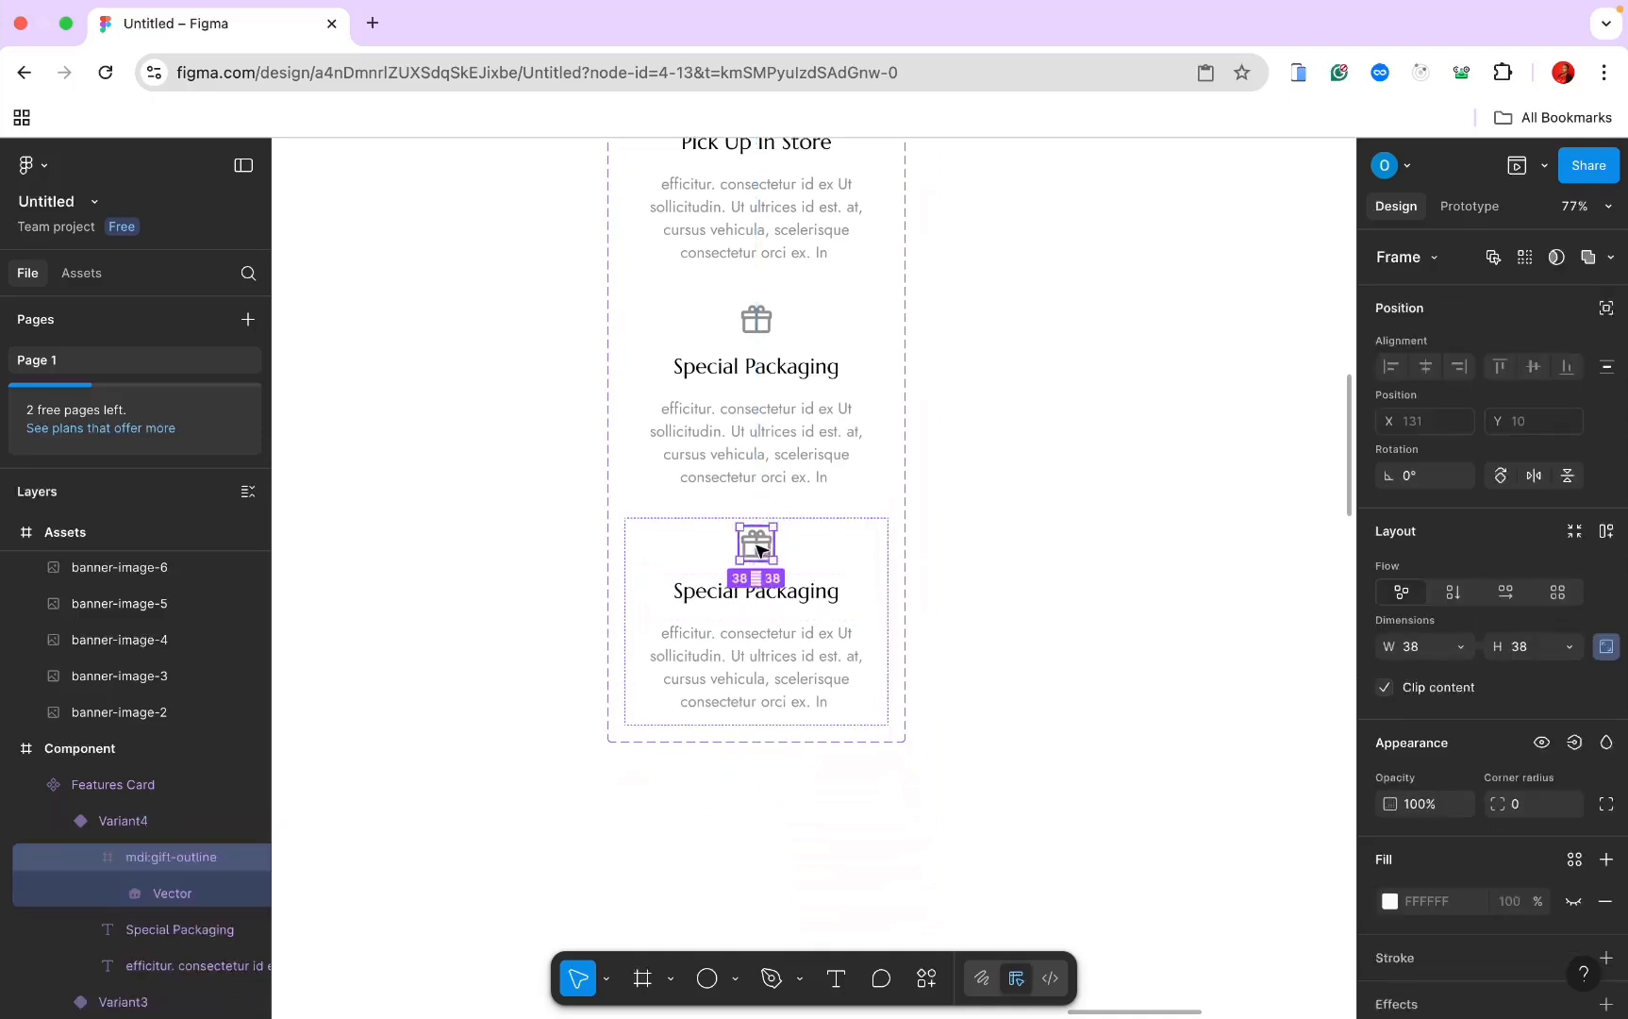
click(927, 978)
click(784, 665)
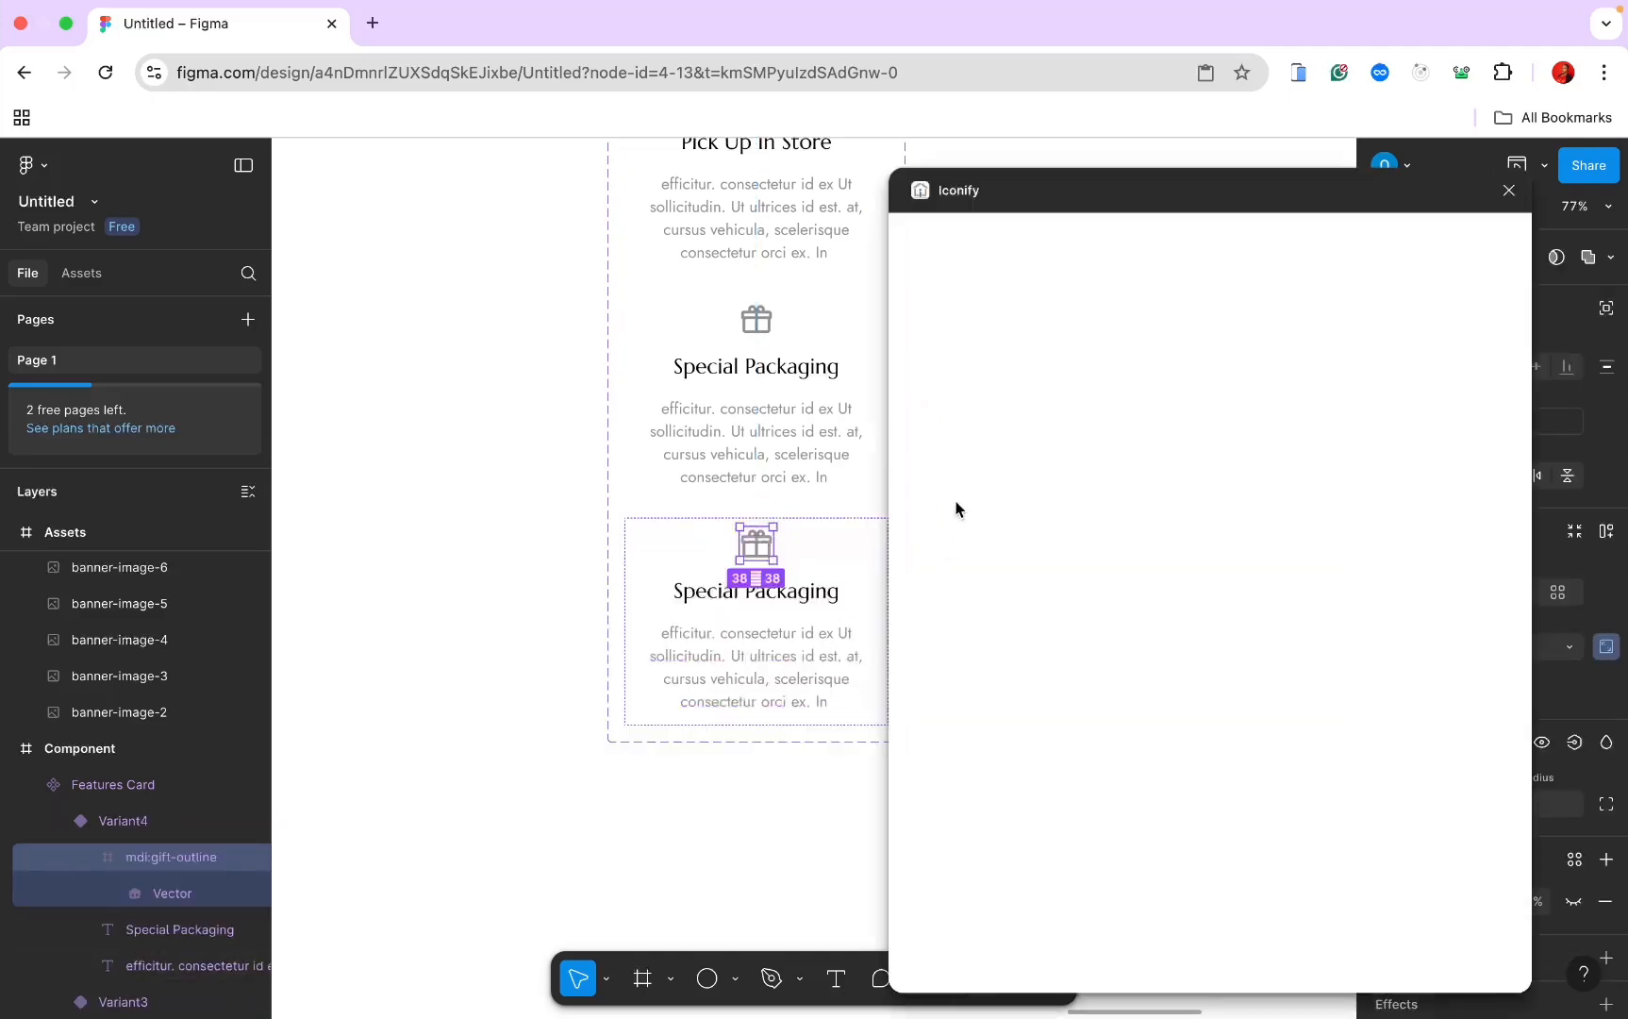
click(1015, 270)
text(cir)
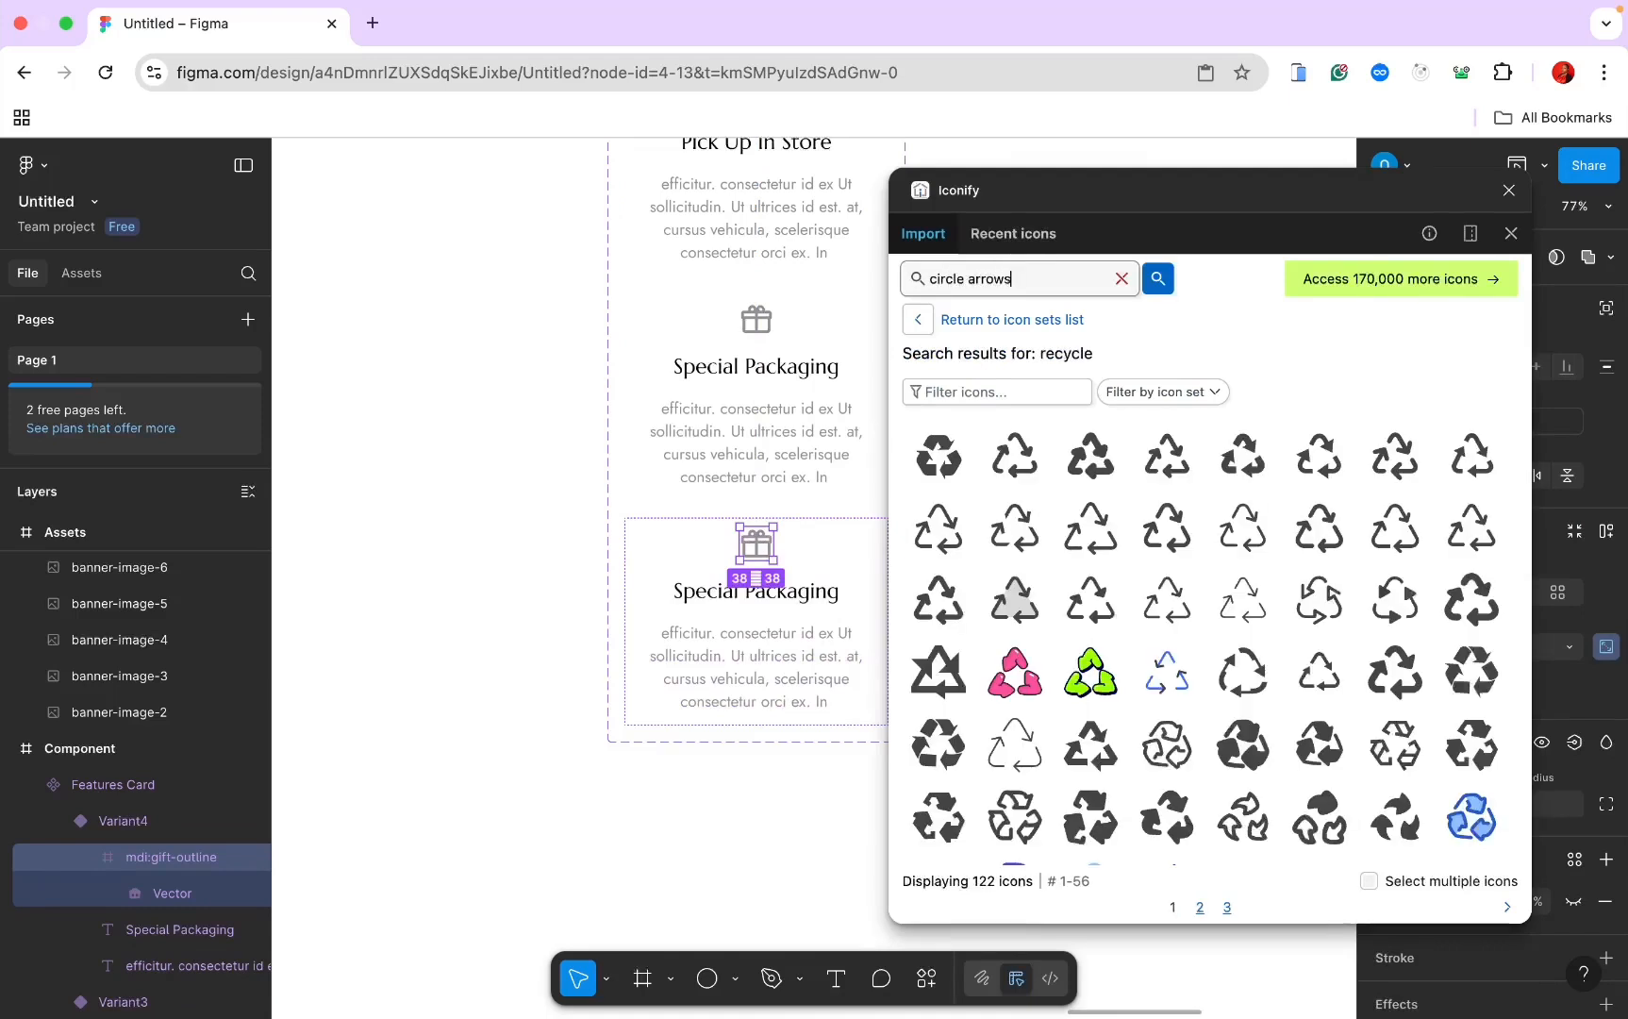
text(cle arrows)
key(Return)
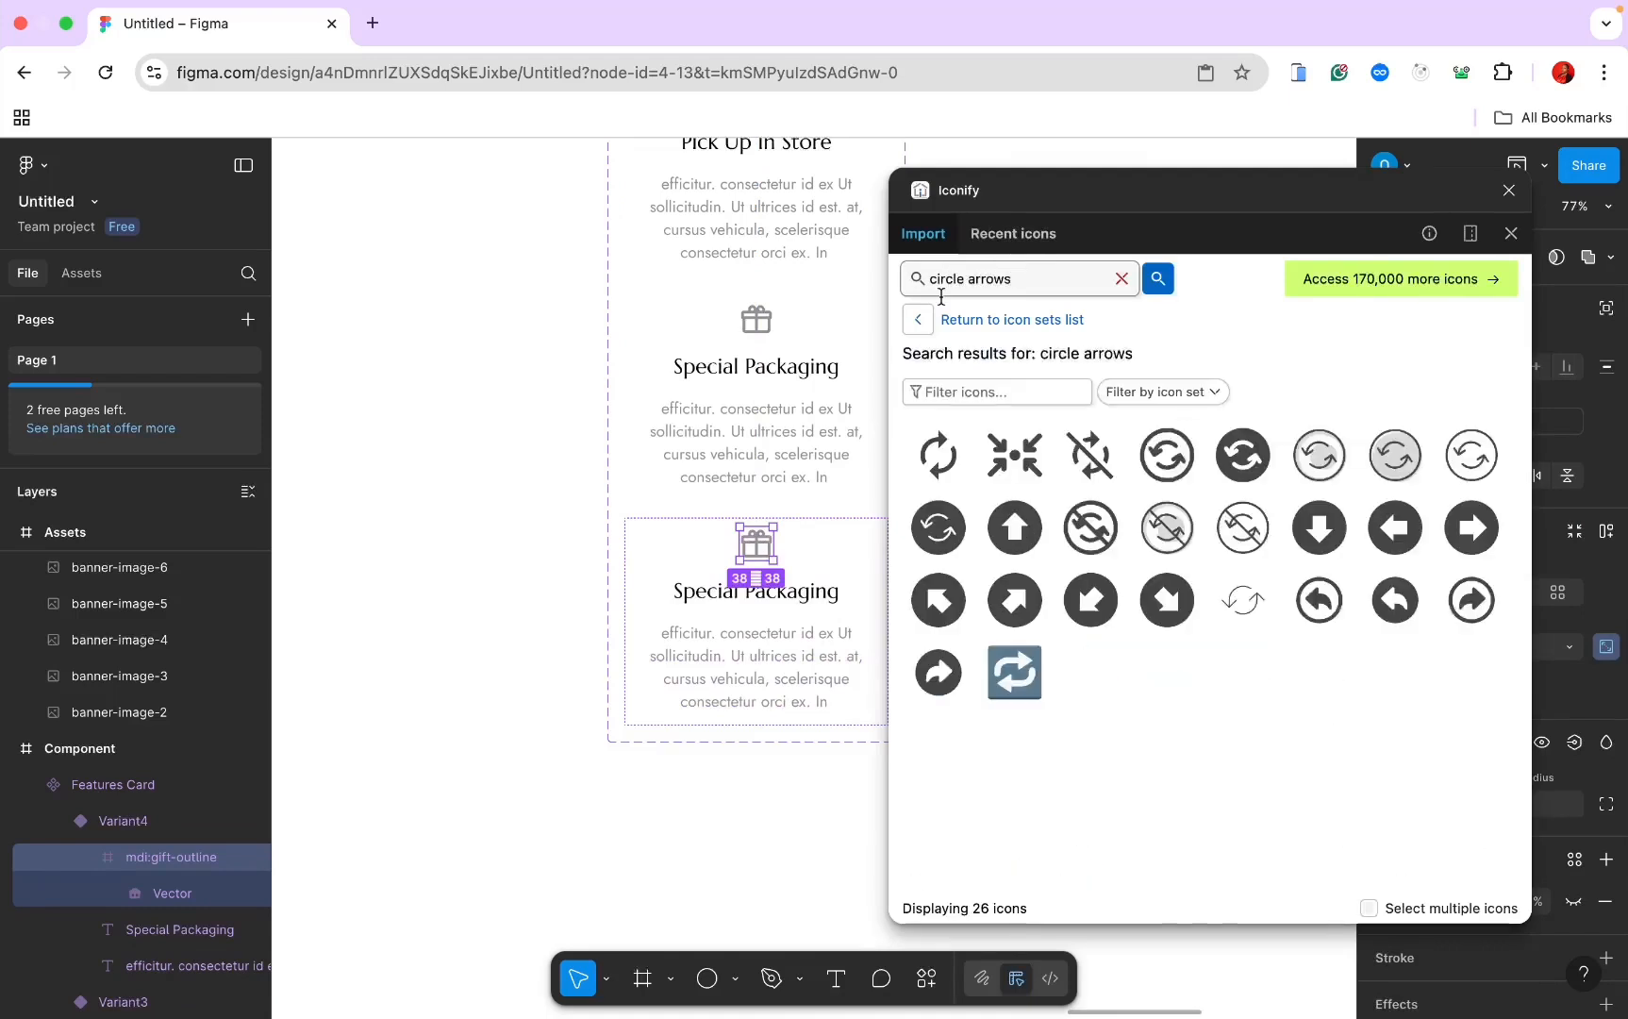
click(939, 455)
click(1069, 908)
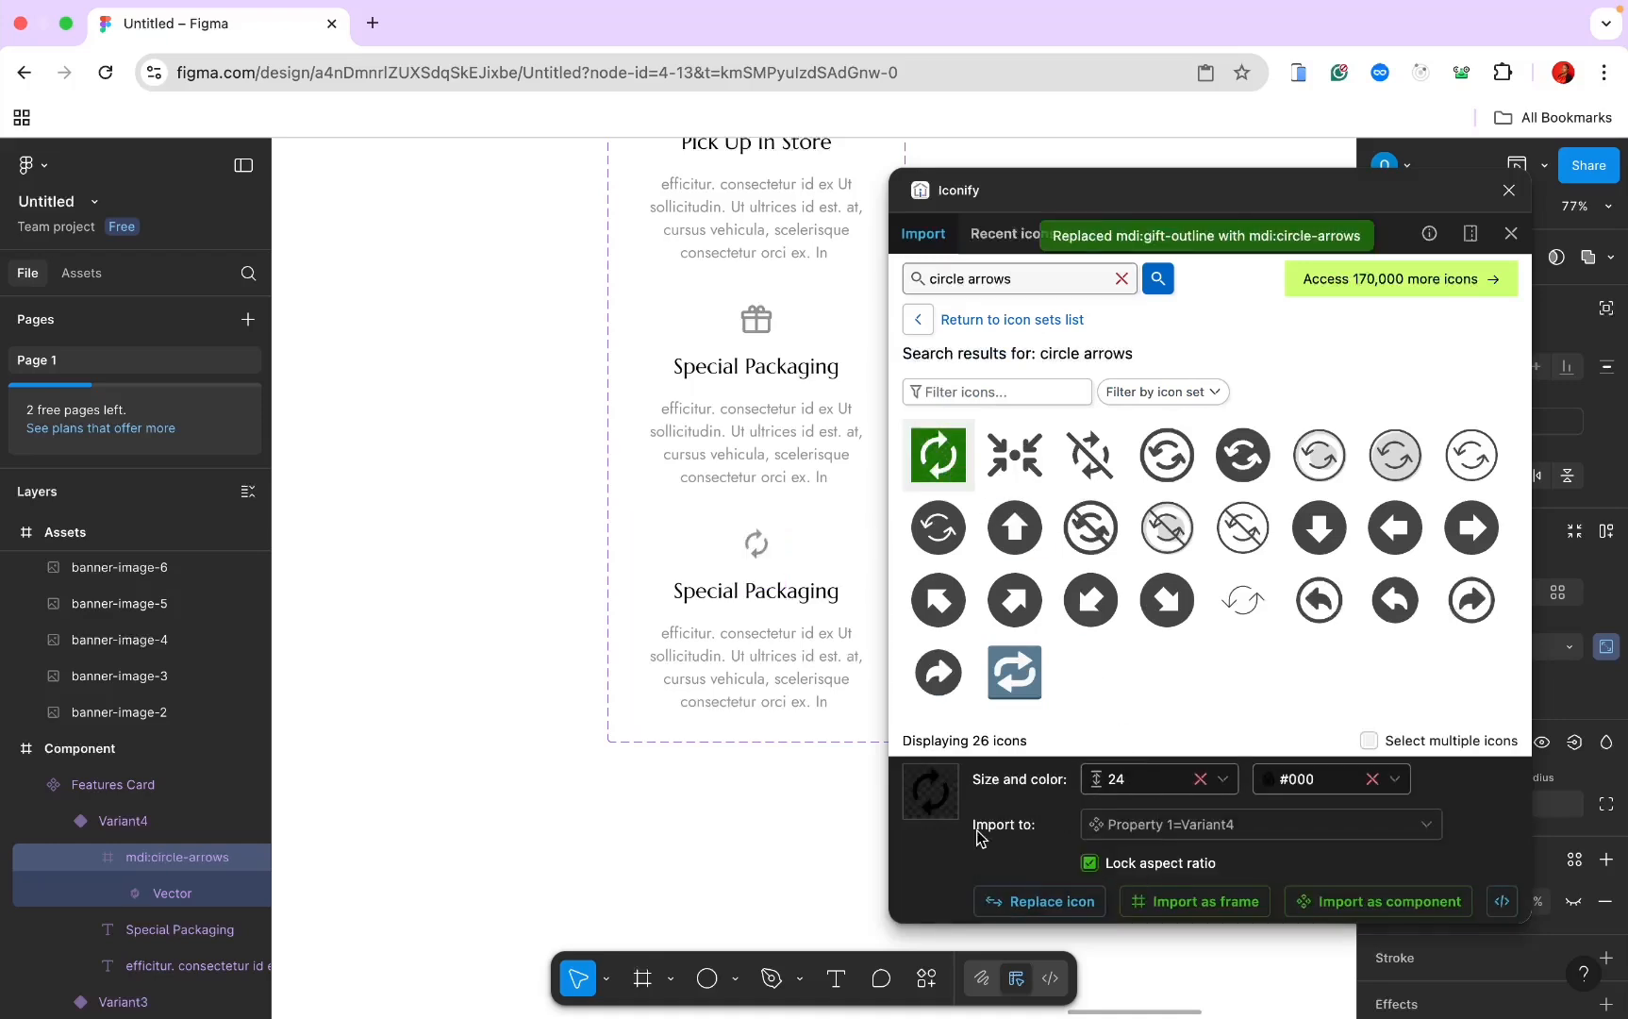
Step: Change Variant4's heading to 'FREE GLOBAL RETURNS' and close the icon plugin
double_click(742, 592)
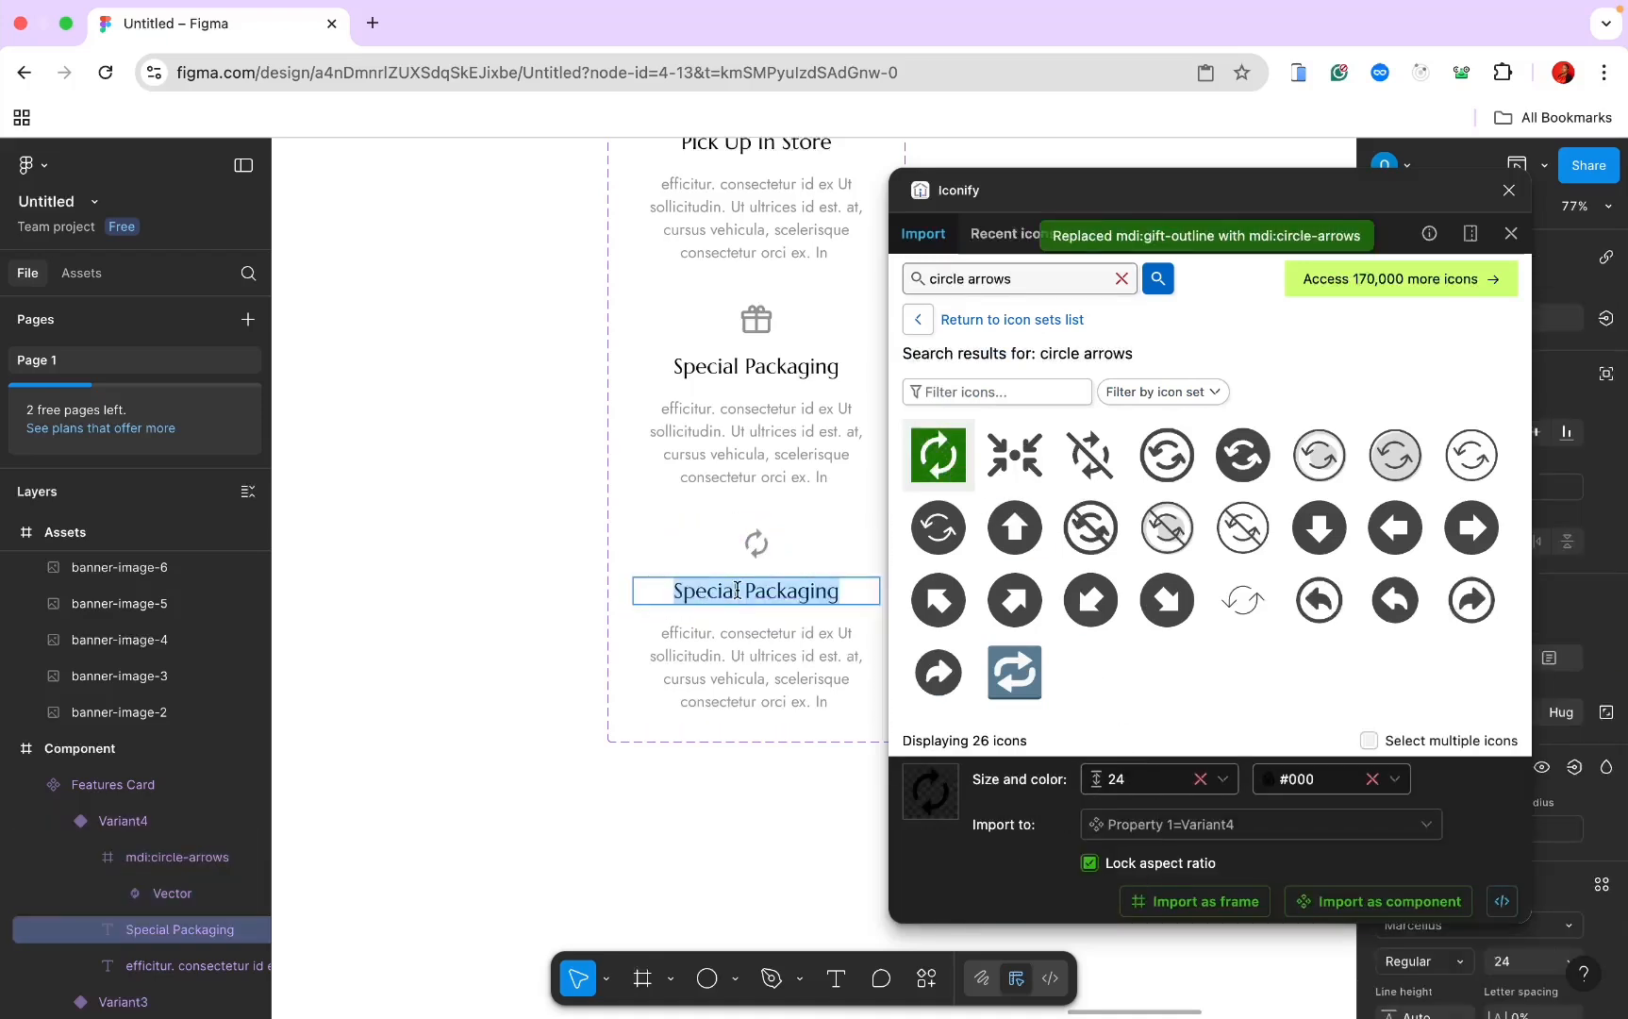
text(FREE)
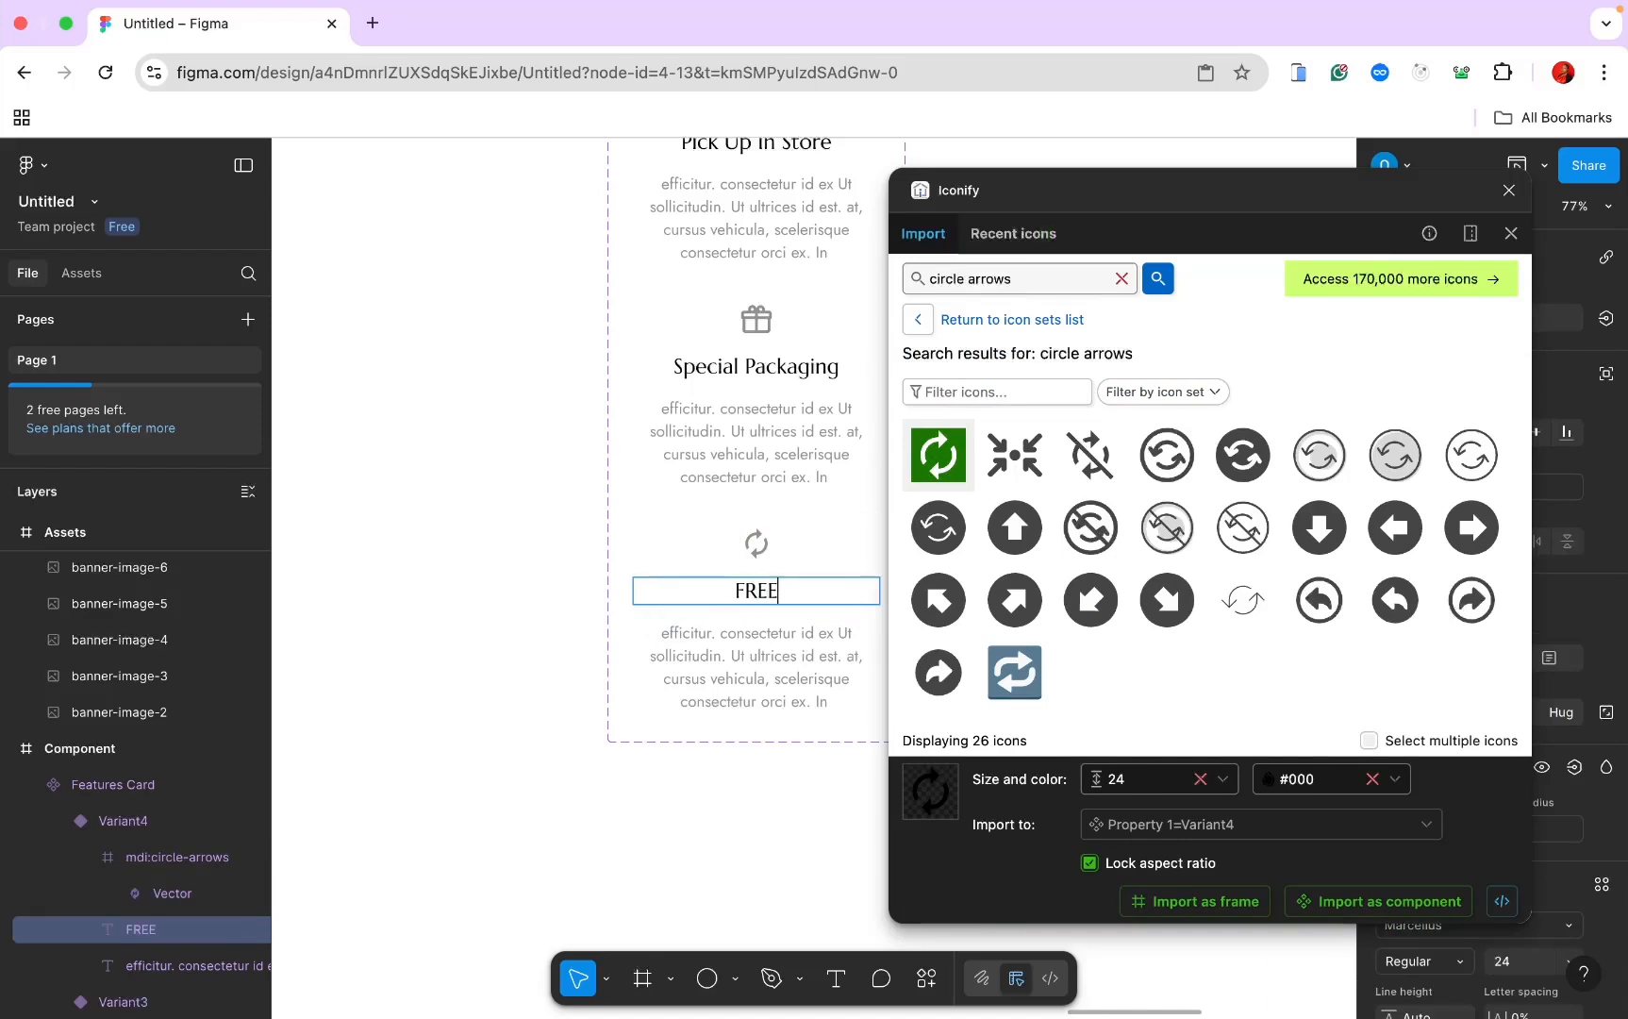
text( GLOBAL)
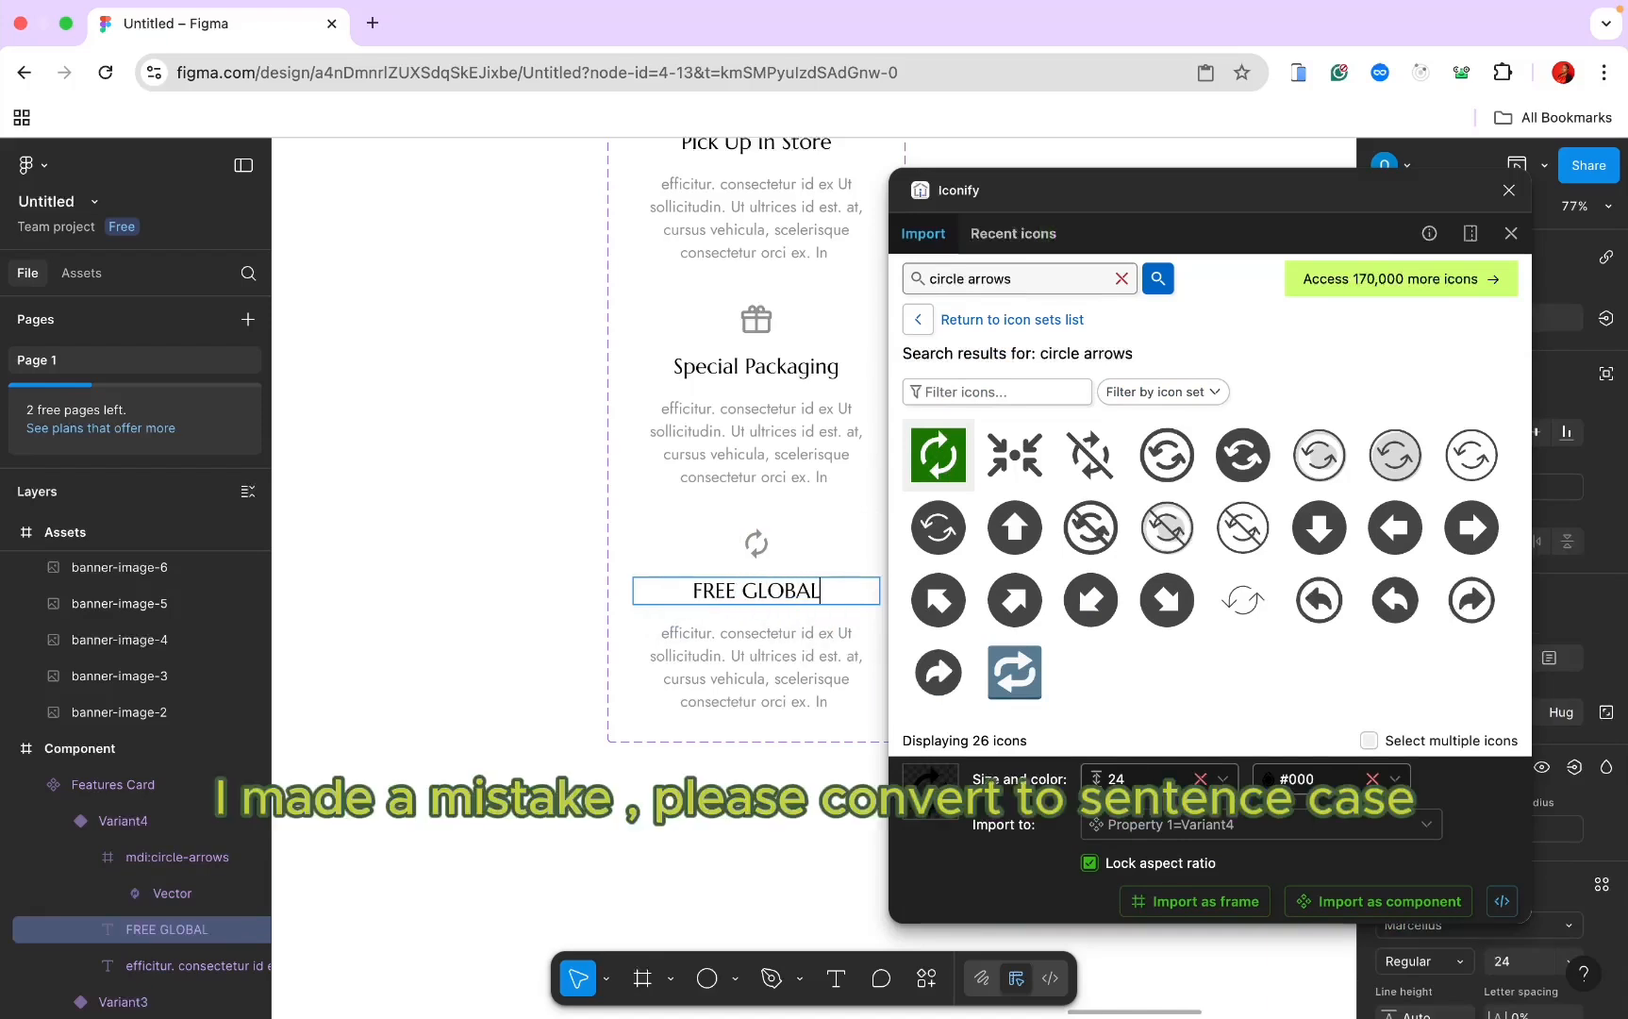
text( RETURNS)
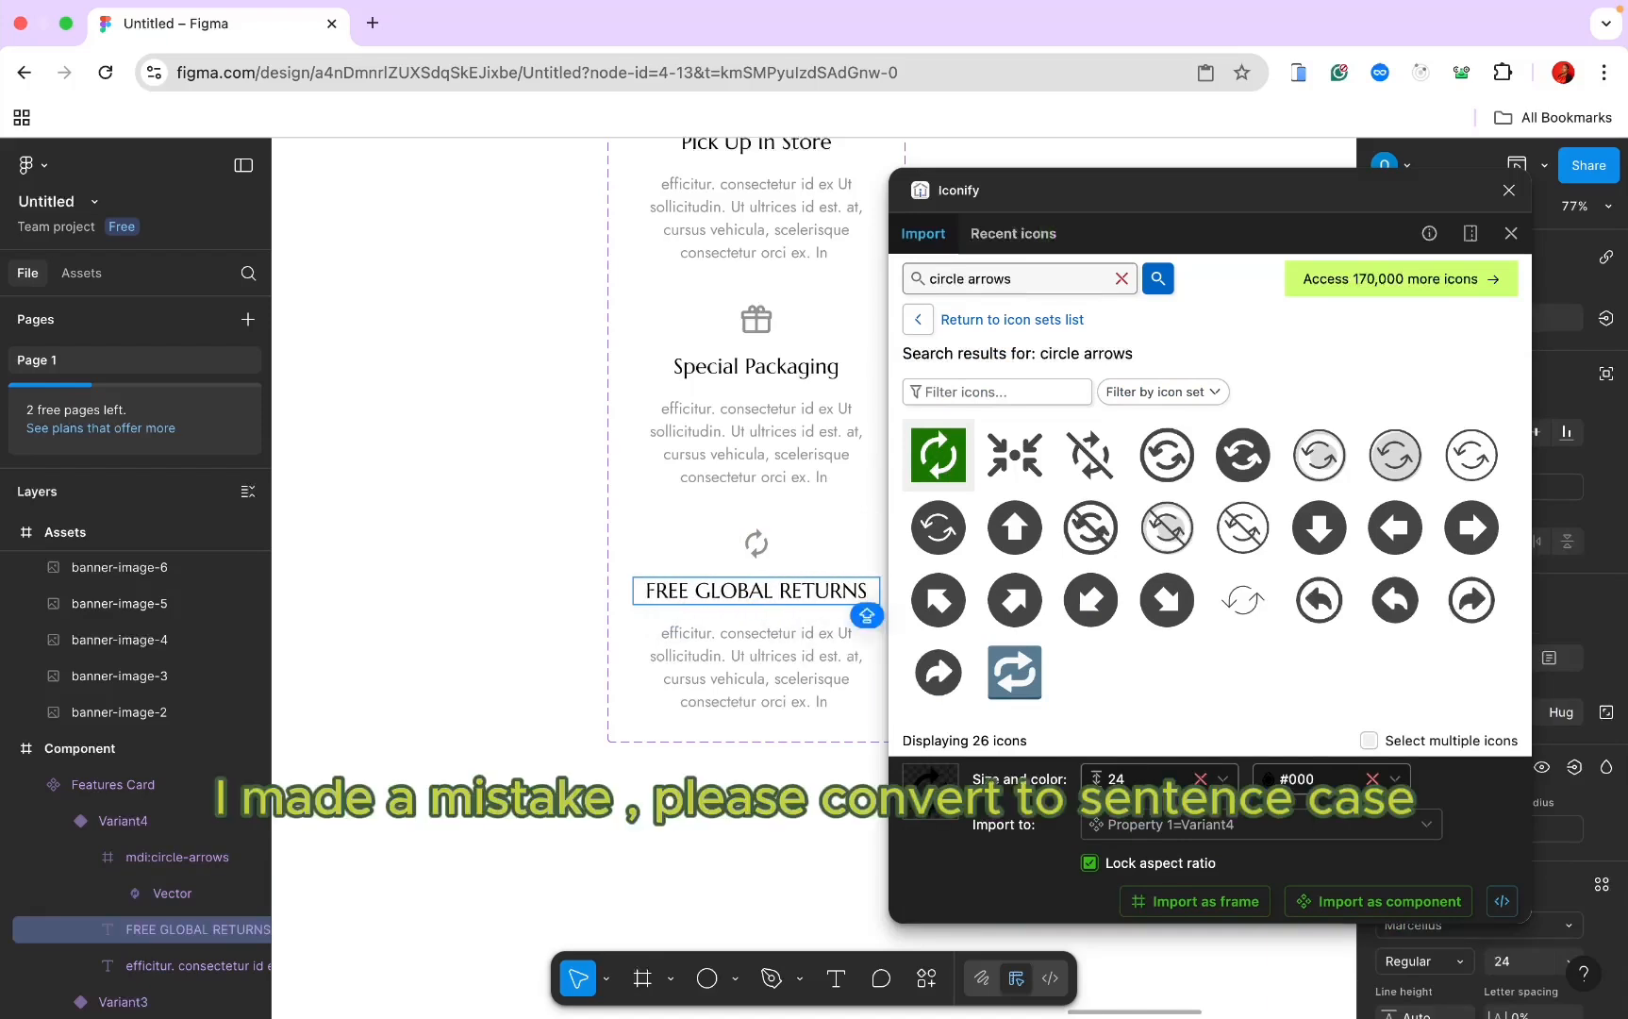
key(Escape)
click(393, 670)
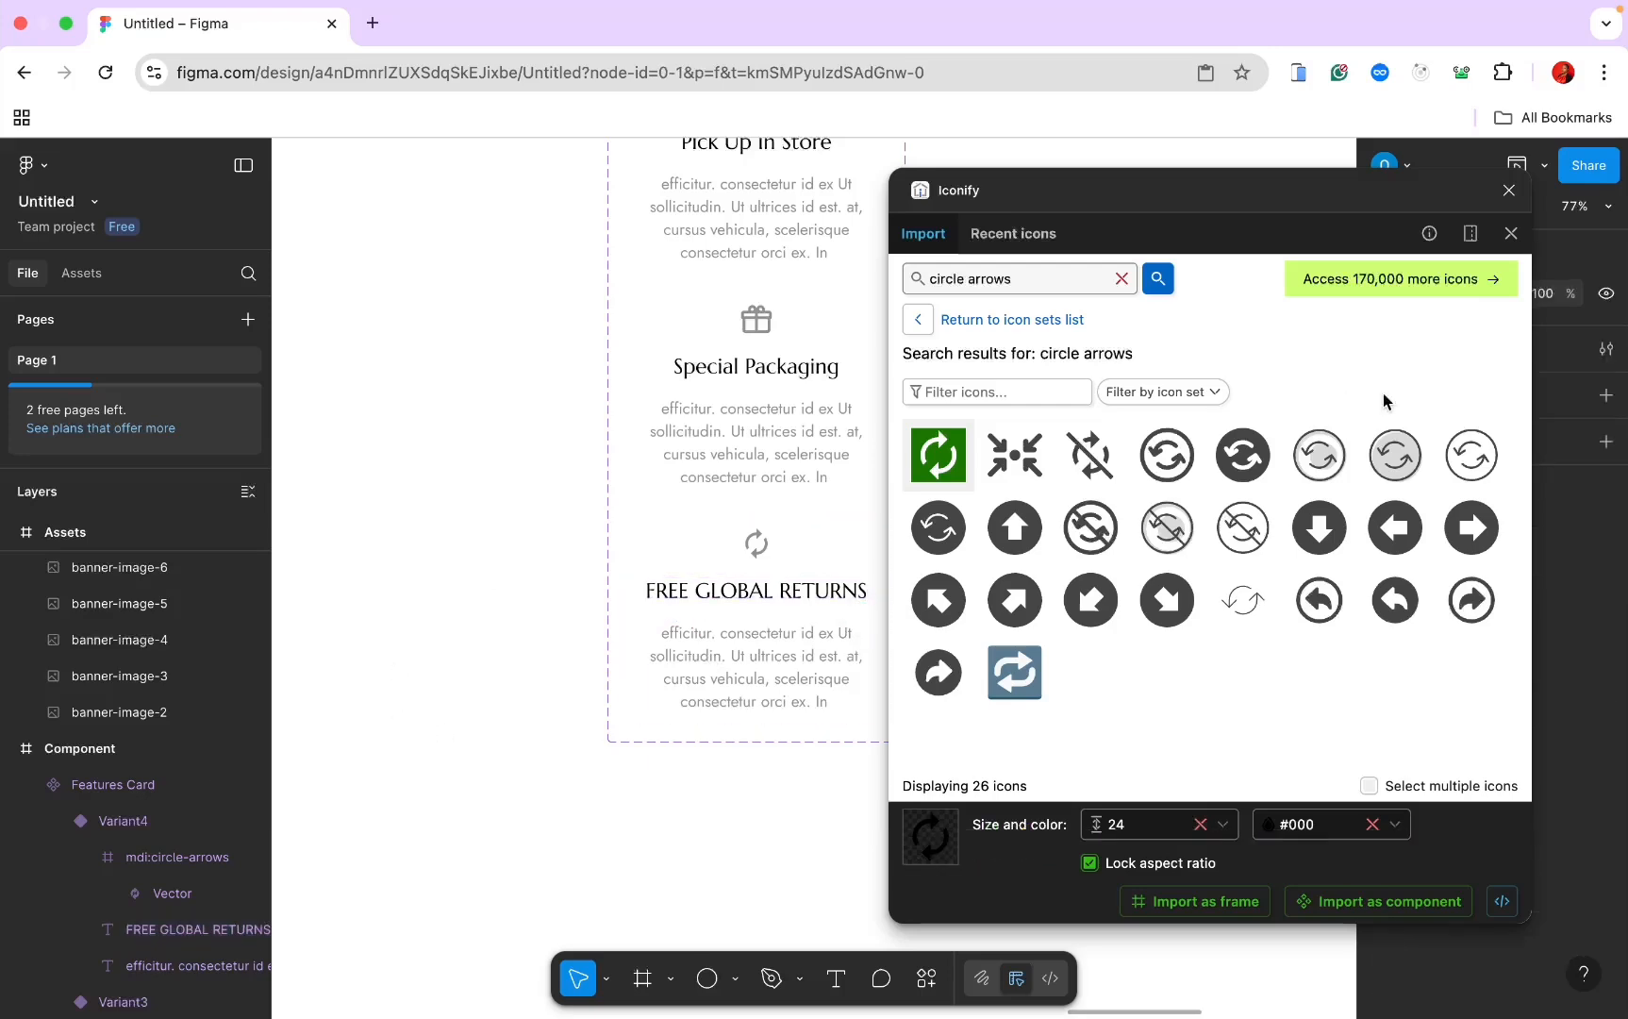
click(1510, 190)
Step: Scroll back to the Home Page and select its frame
scroll(817, 364, down, 5)
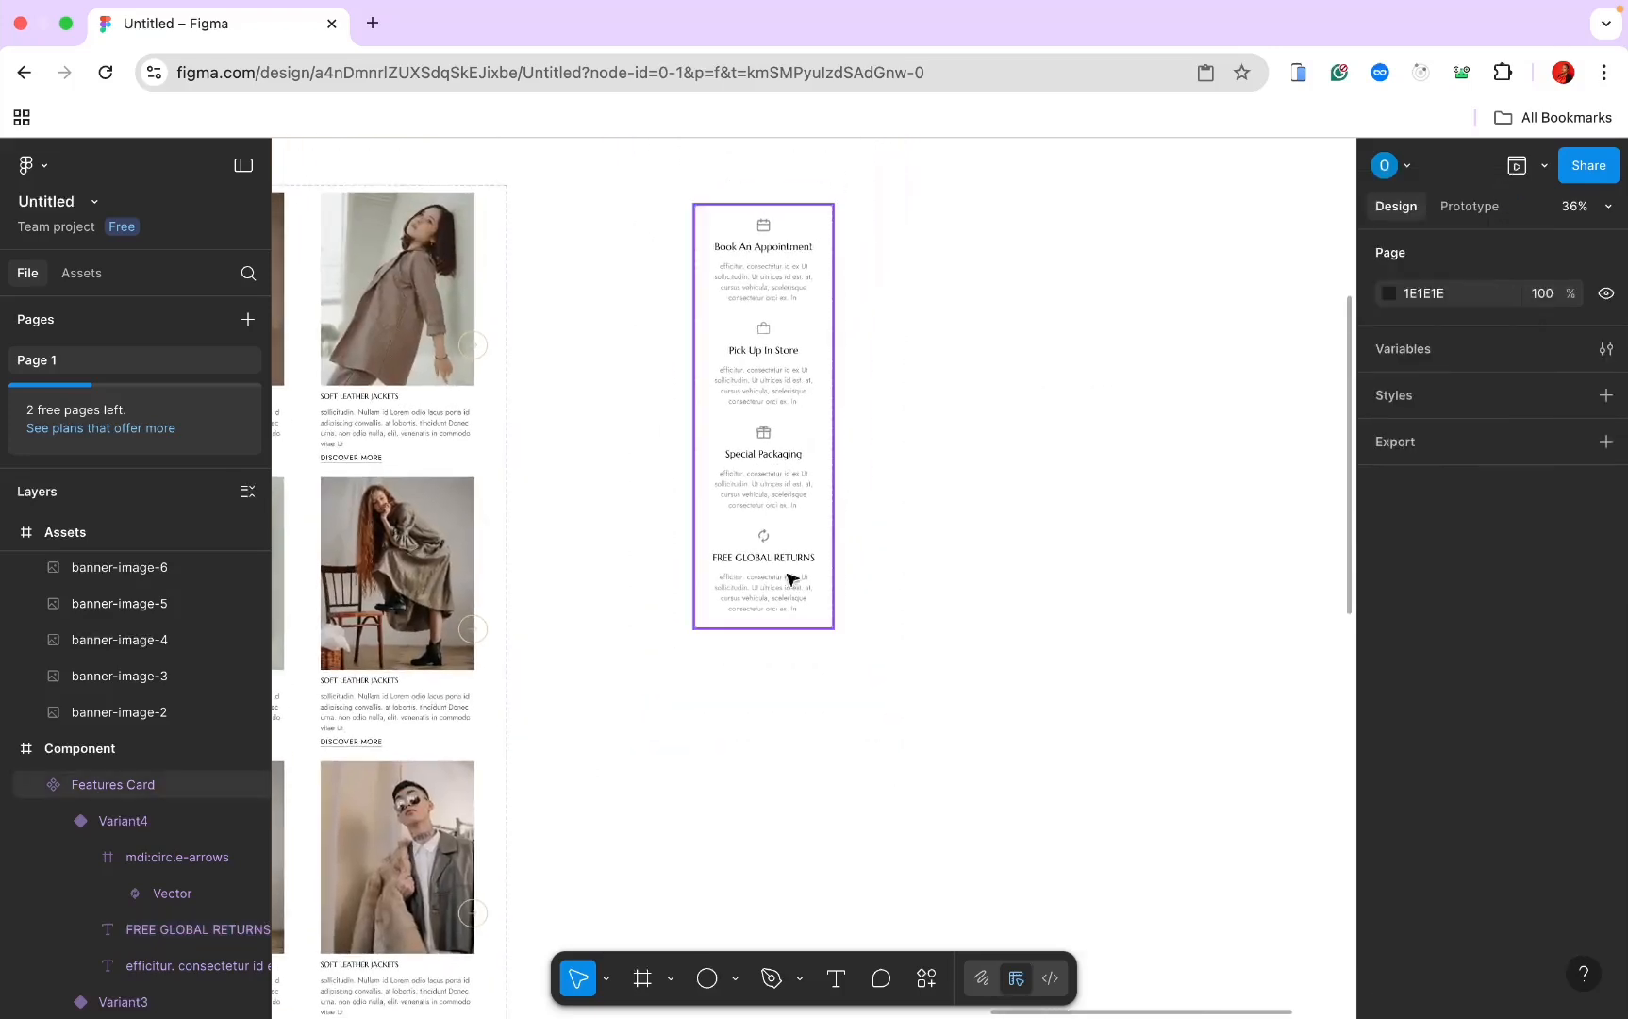
scroll(808, 587, left, 4)
scroll(809, 587, down, 2)
scroll(809, 586, left, 12)
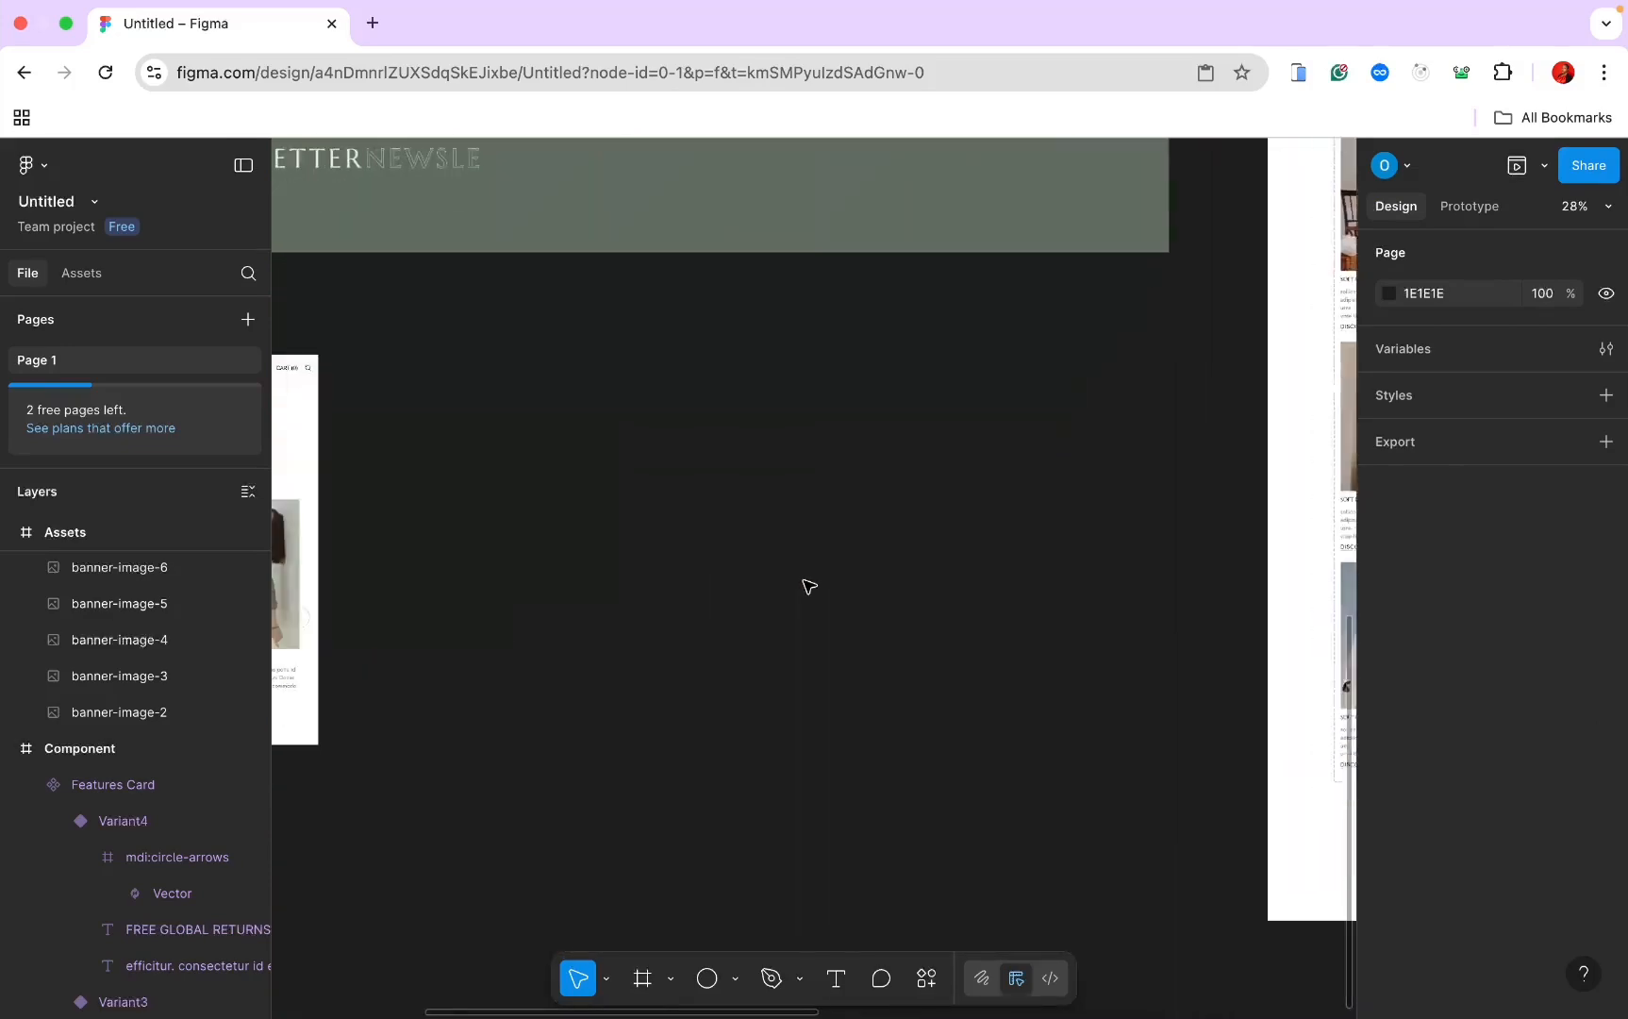
scroll(815, 593, up, 1)
click(712, 161)
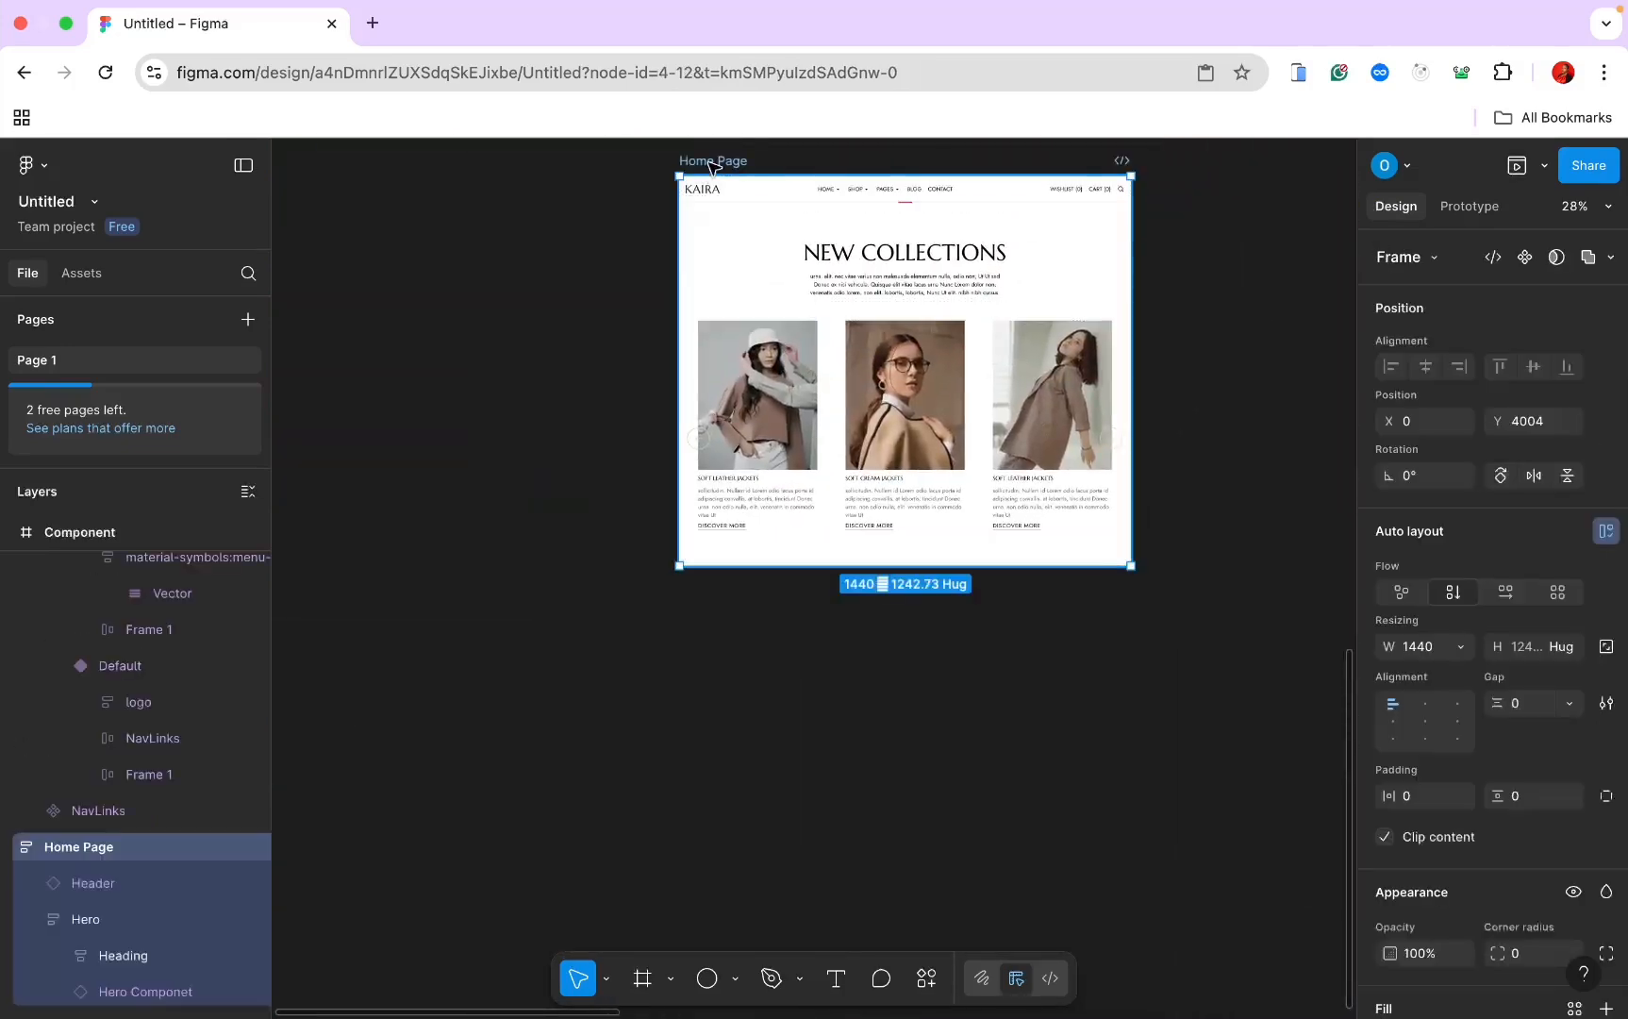
Step: Draw a frame below the product cards with wrapping auto layout filling the page width
click(32, 919)
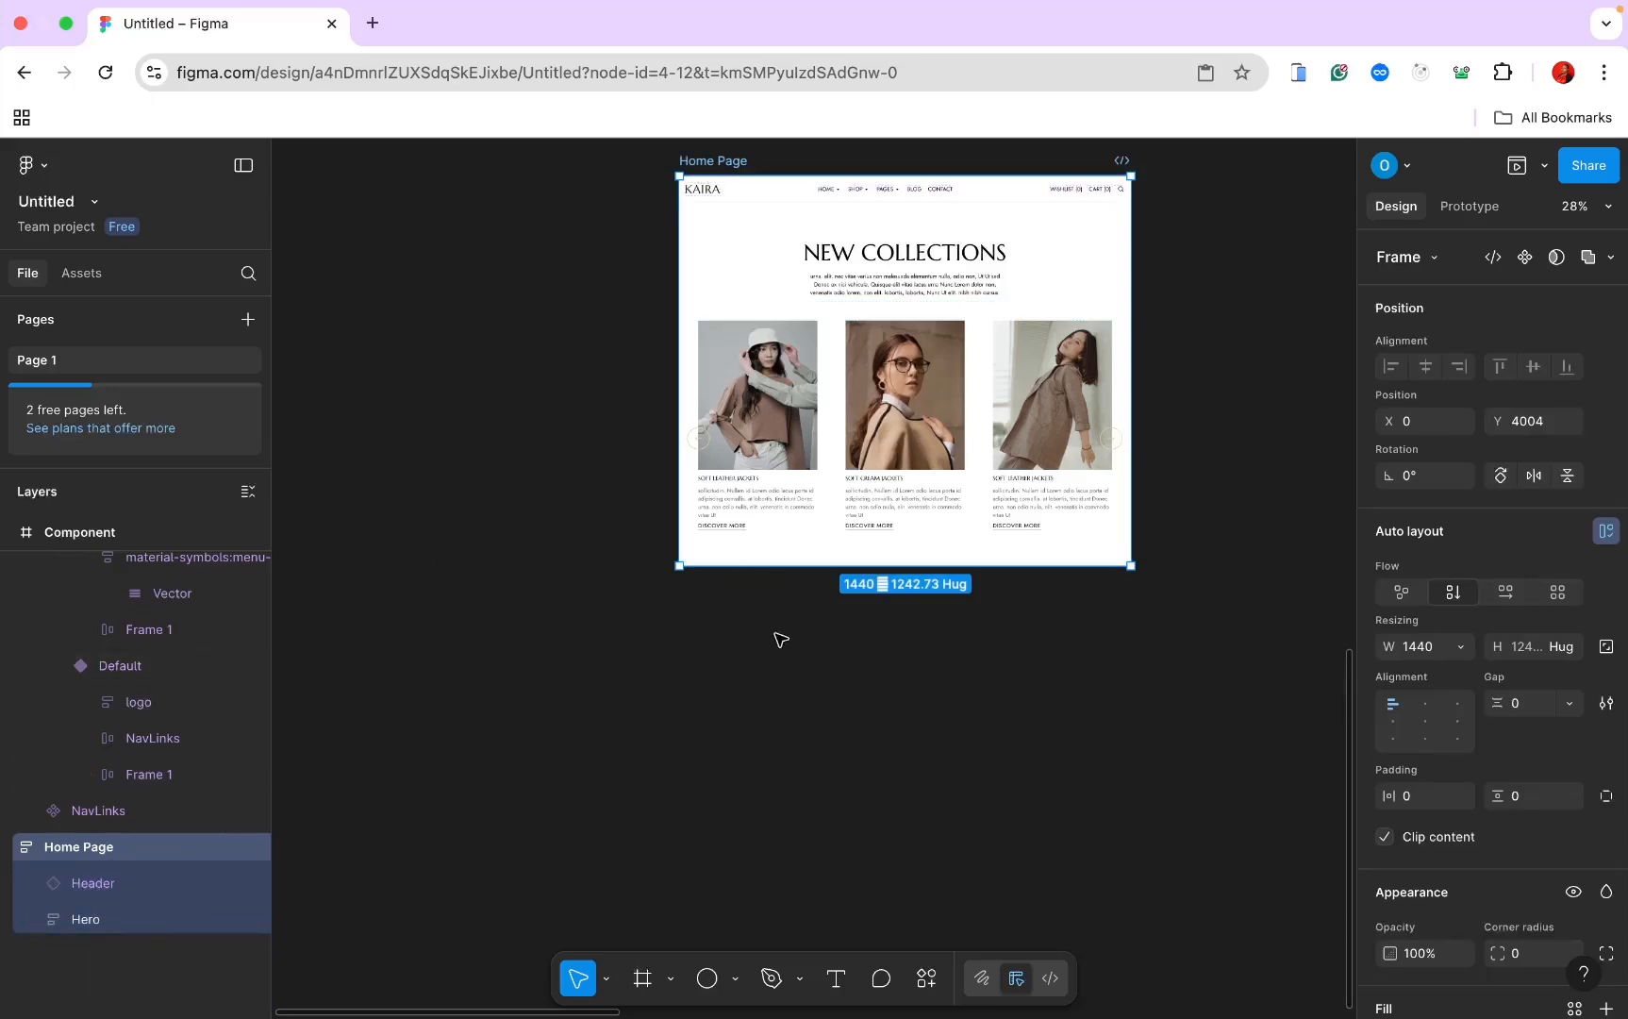
click(643, 979)
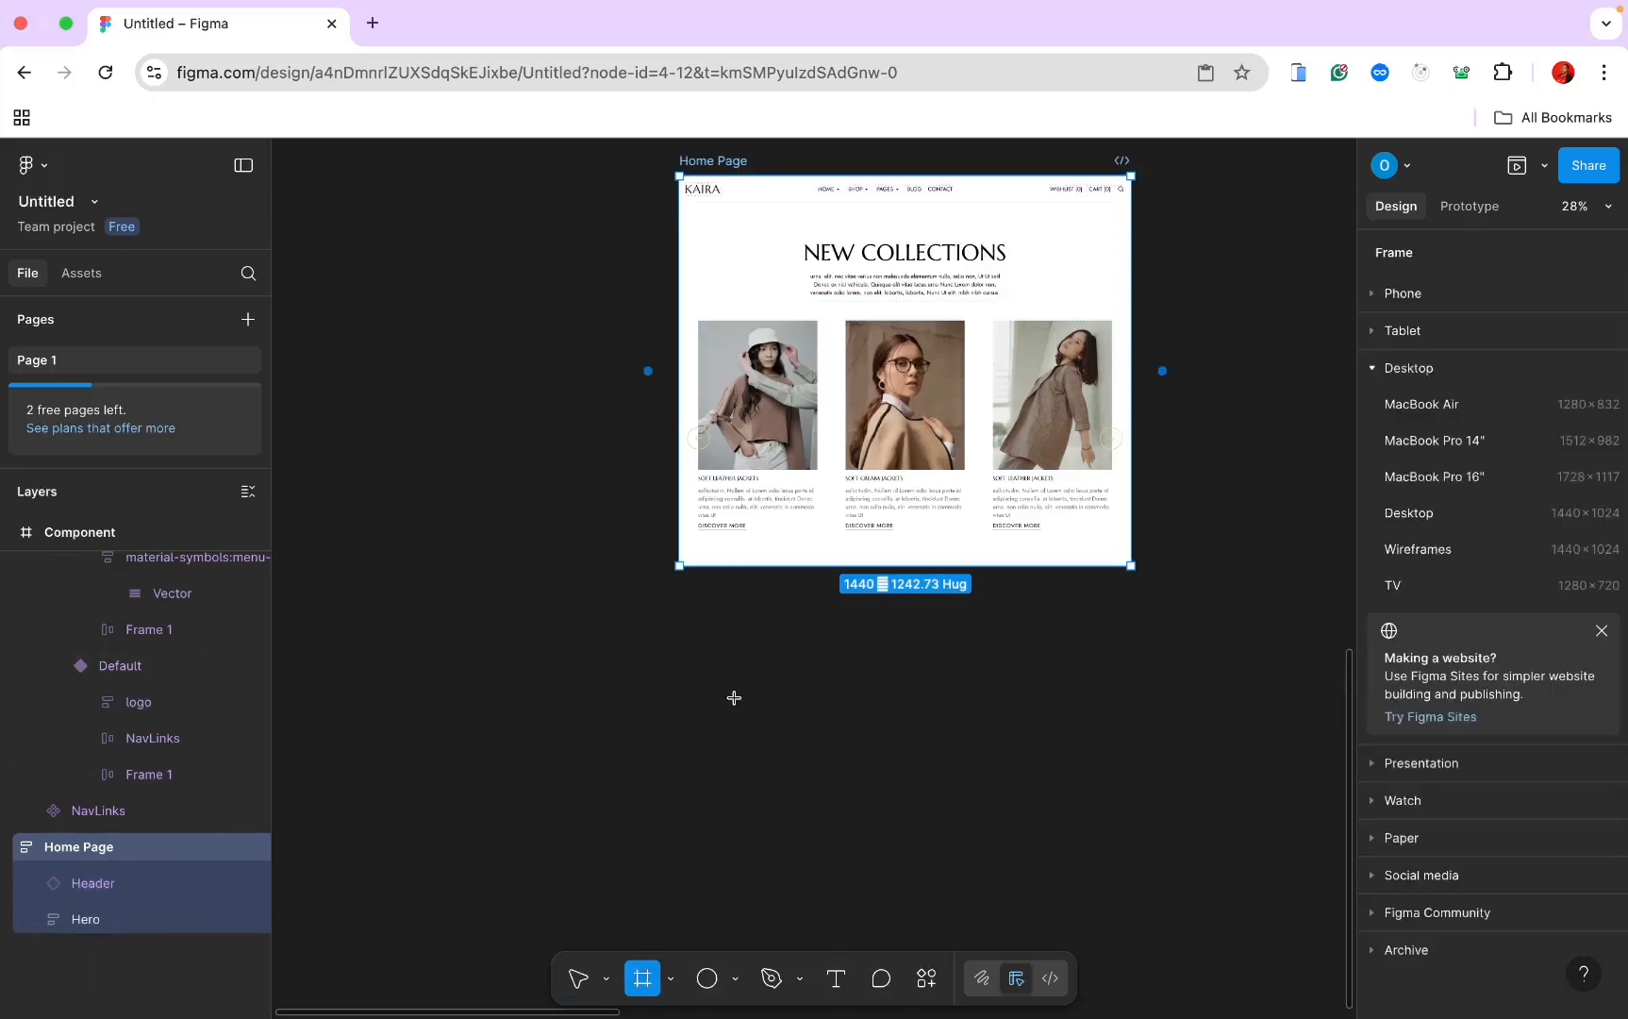
drag(763, 552, 1131, 616)
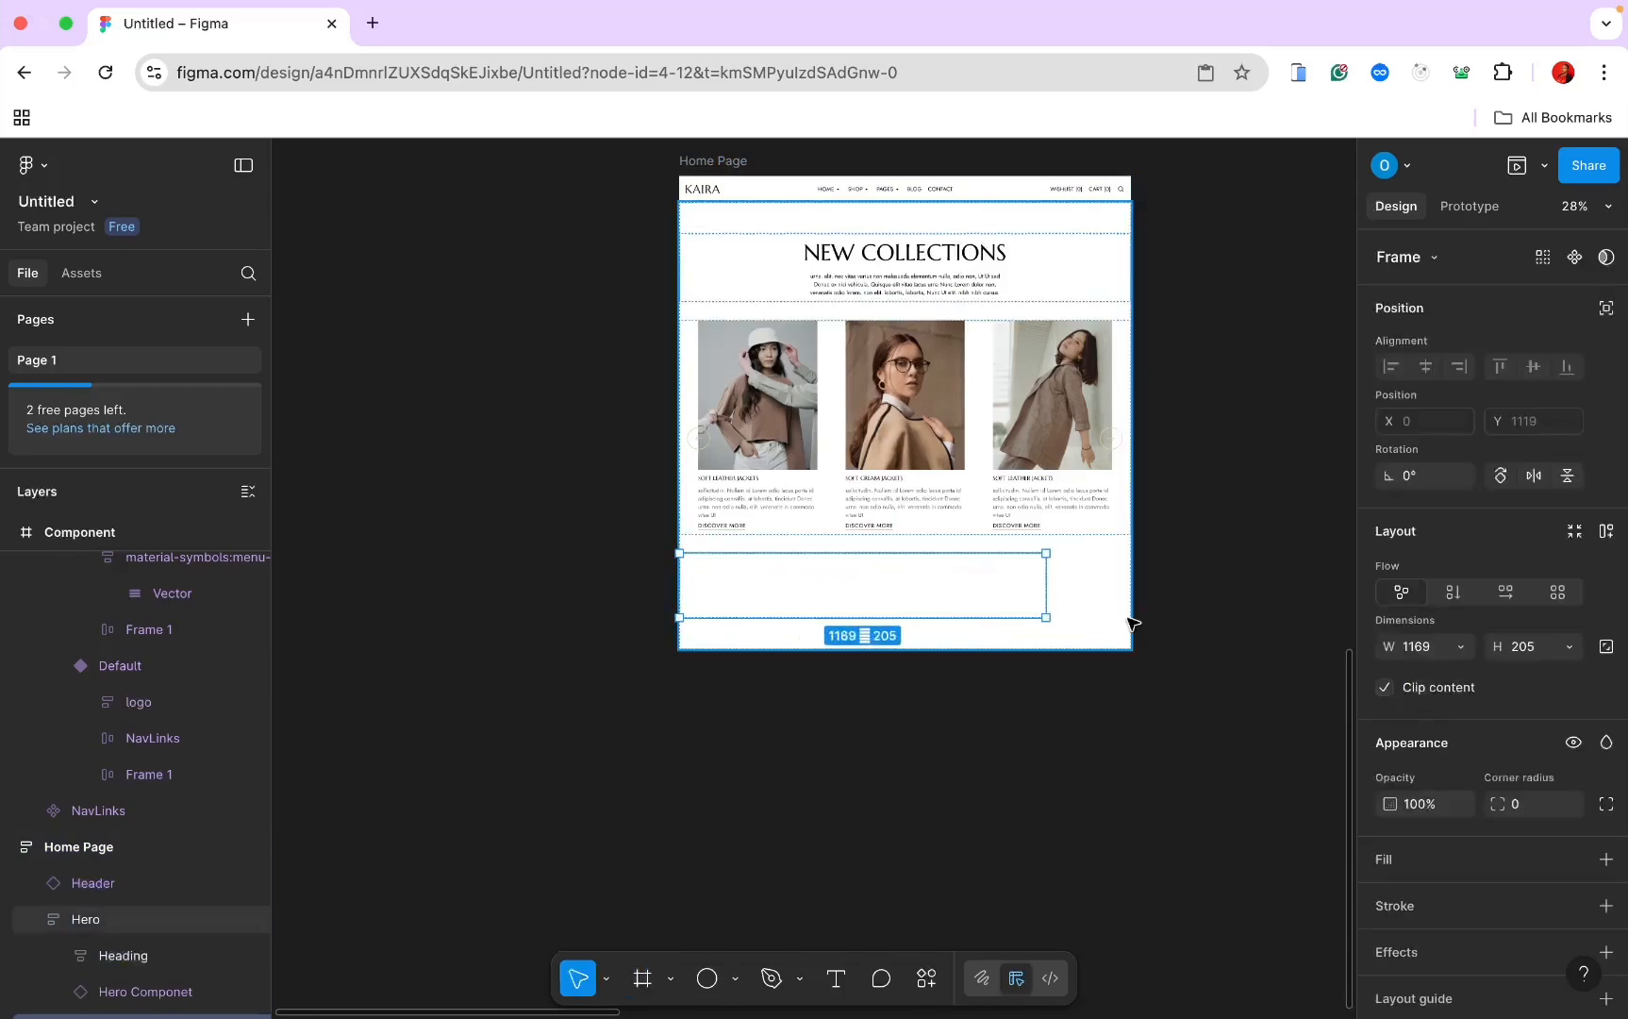
click(1507, 592)
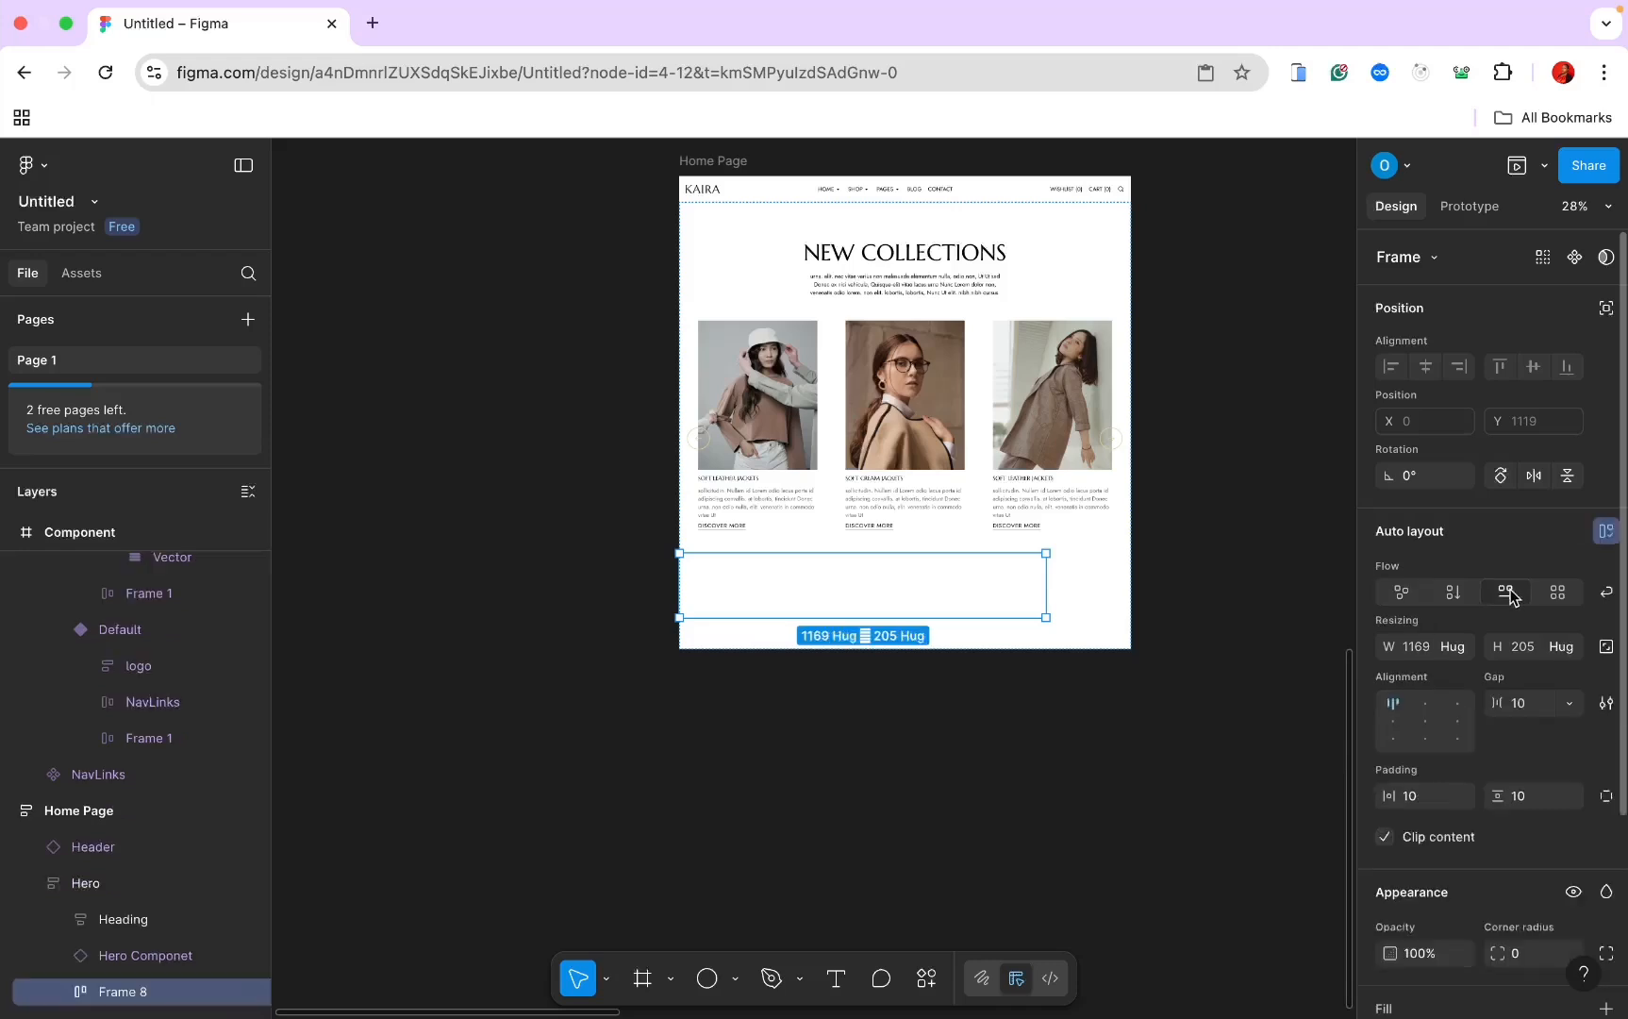
click(1458, 649)
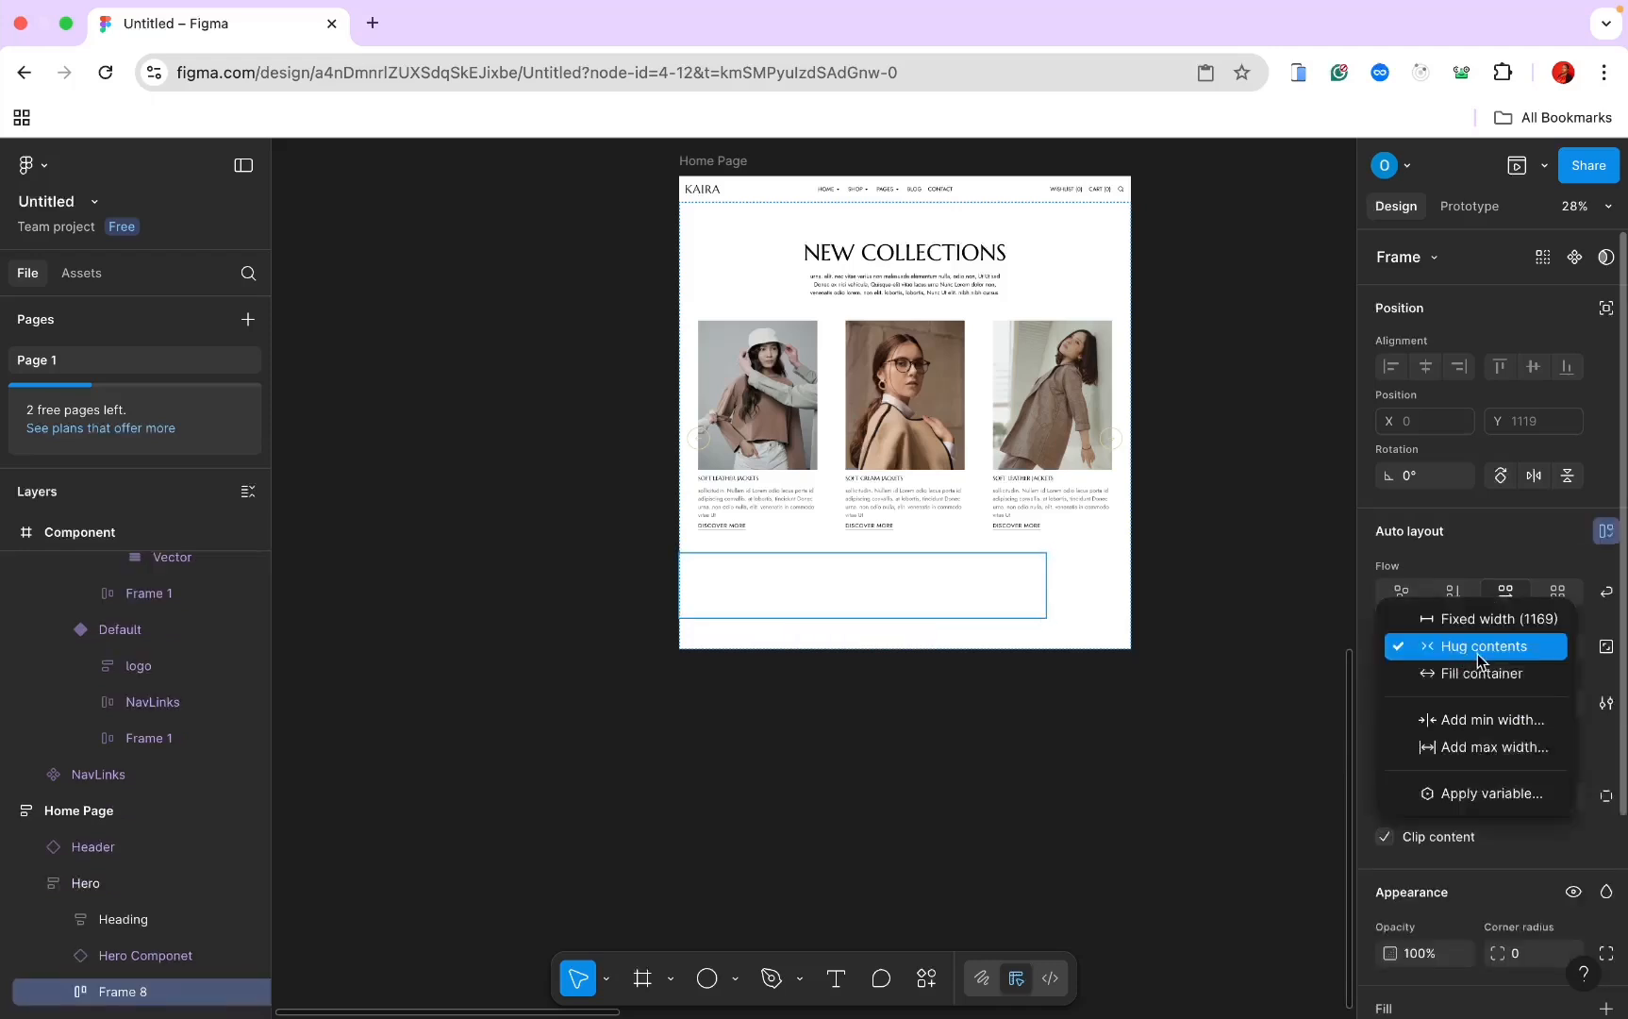
click(1481, 674)
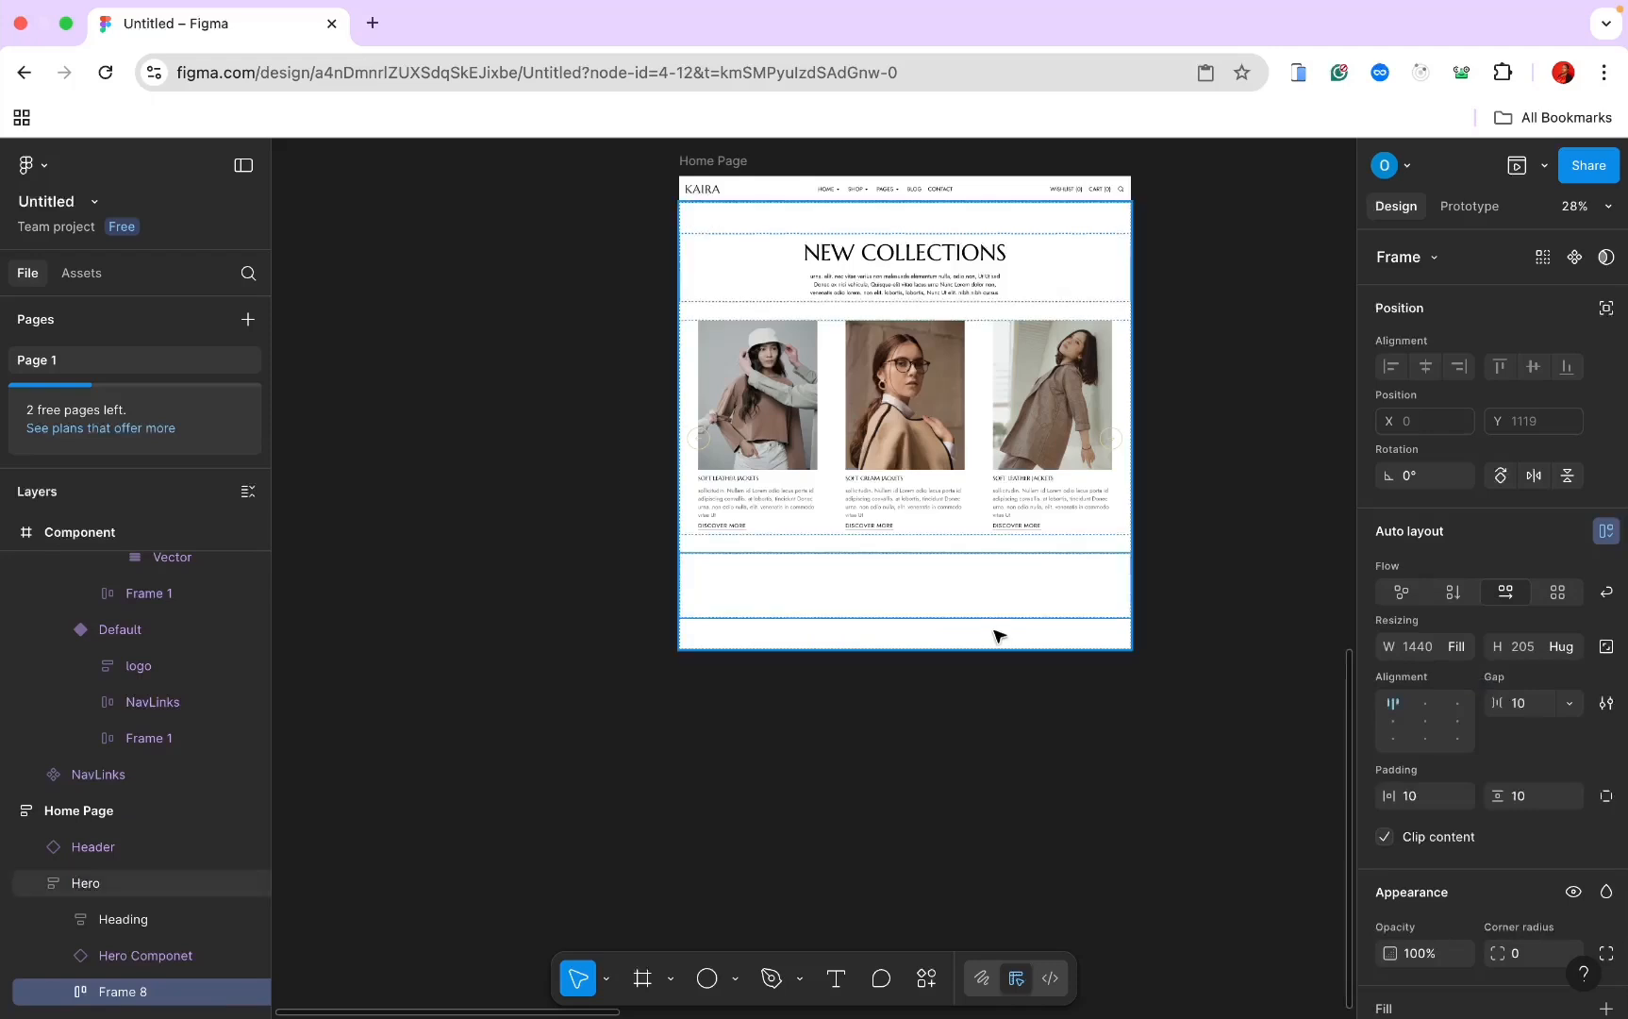
Step: Rename the Frame 8 layer to 'Features'
scroll(1000, 632, up, 5)
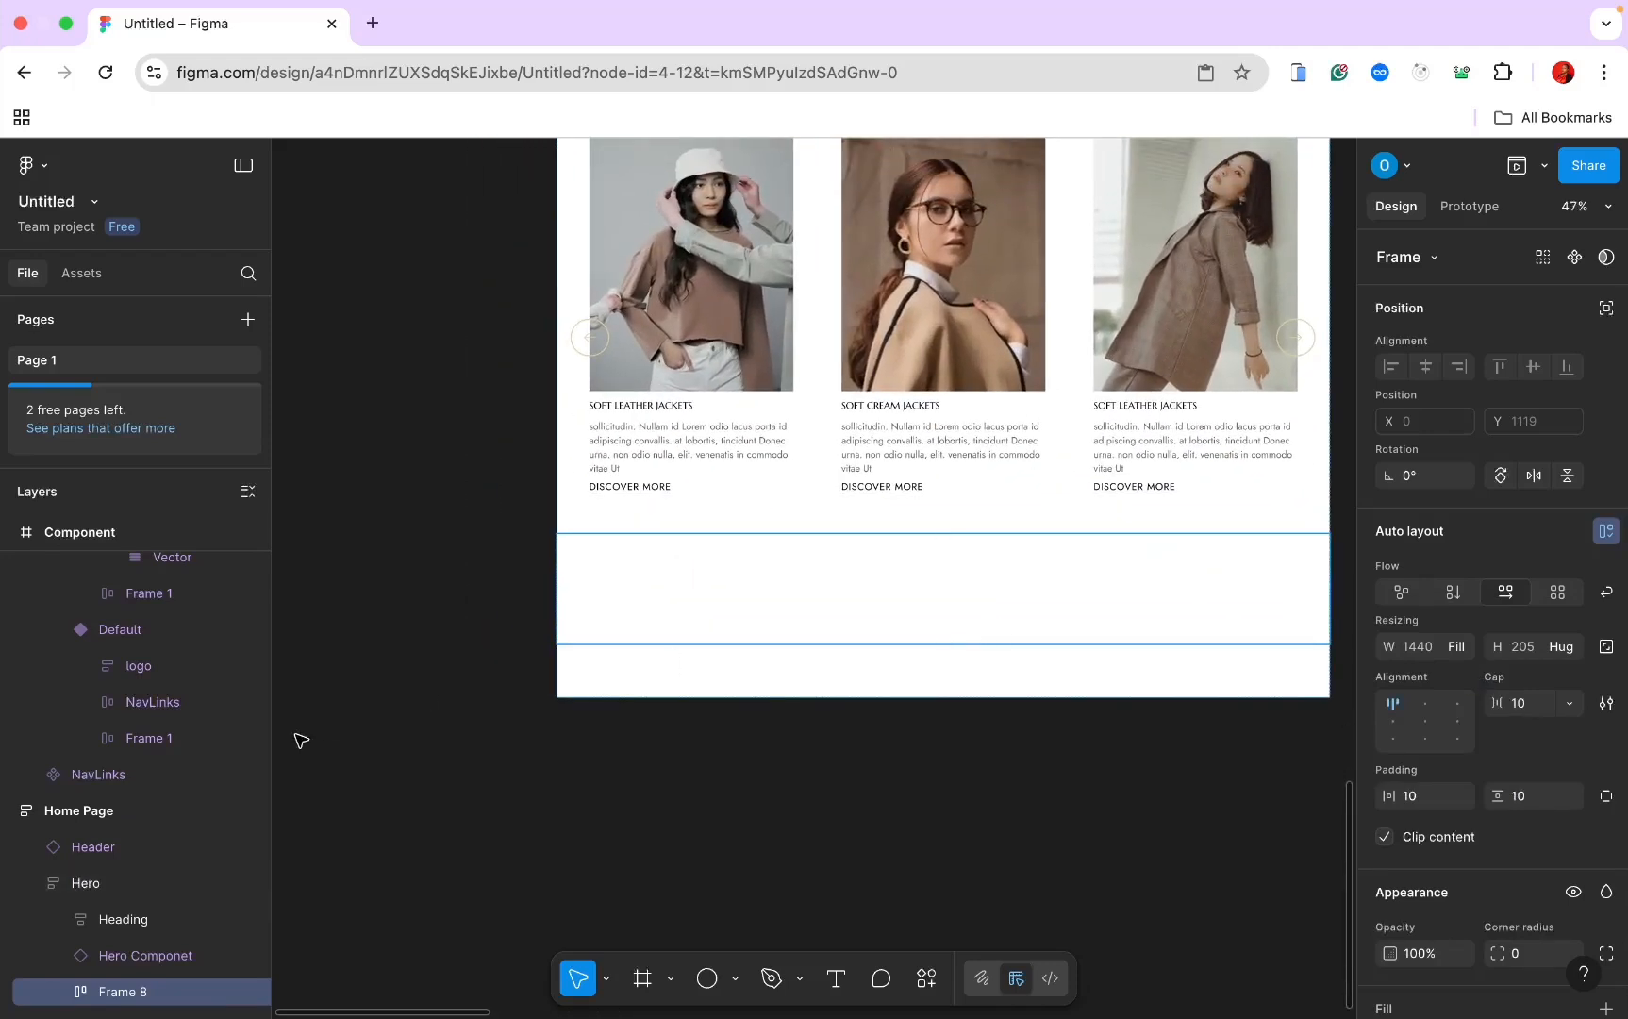
double_click(128, 992)
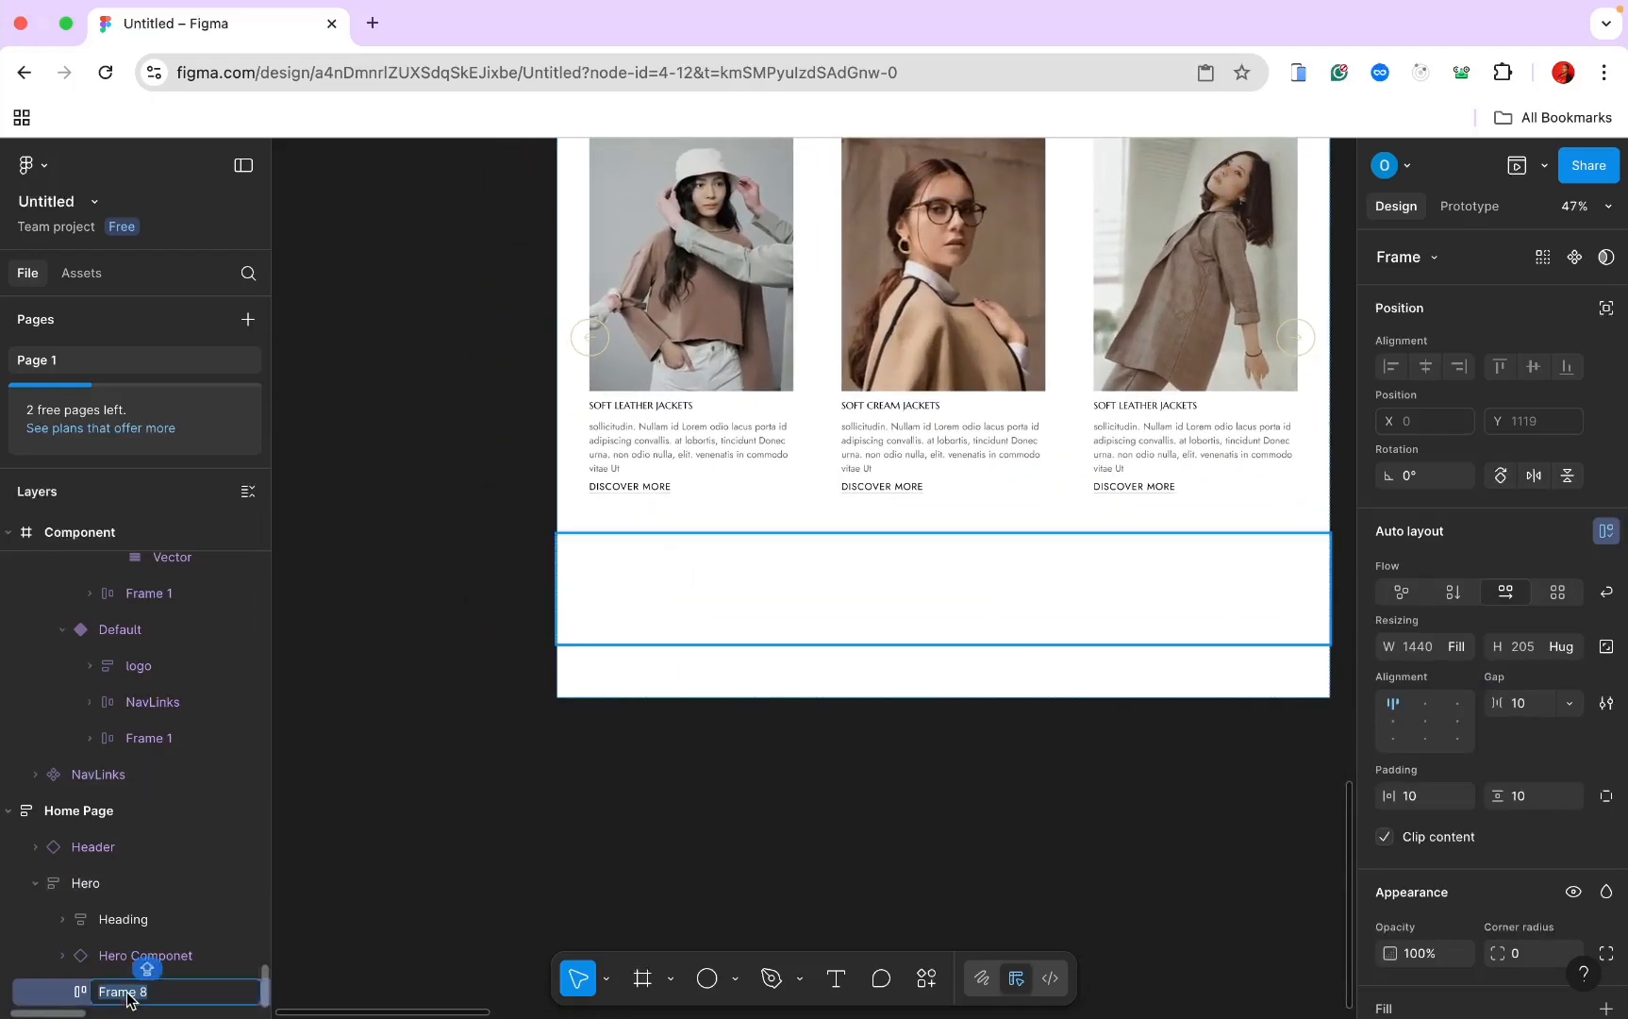
text(f)
key(BackSpace)
text(Features)
key(Return)
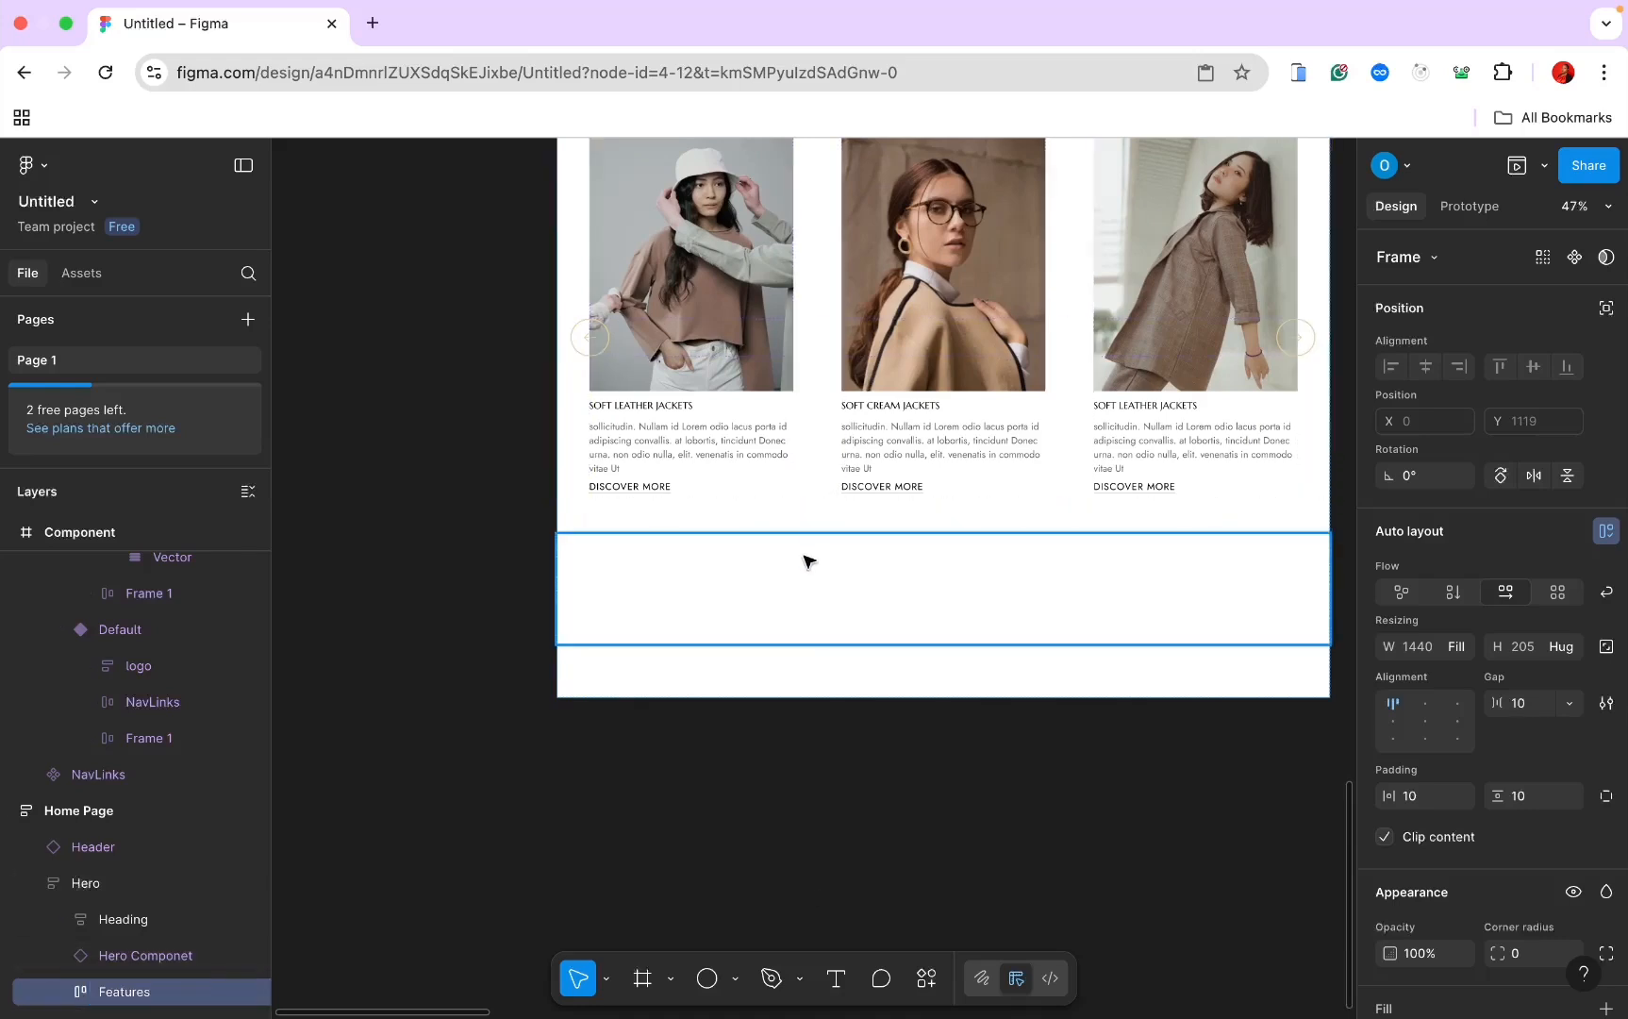
Step: Insert Features Card instances from Assets into the row, duplicate them, and spread them evenly with Auto gap
click(92, 274)
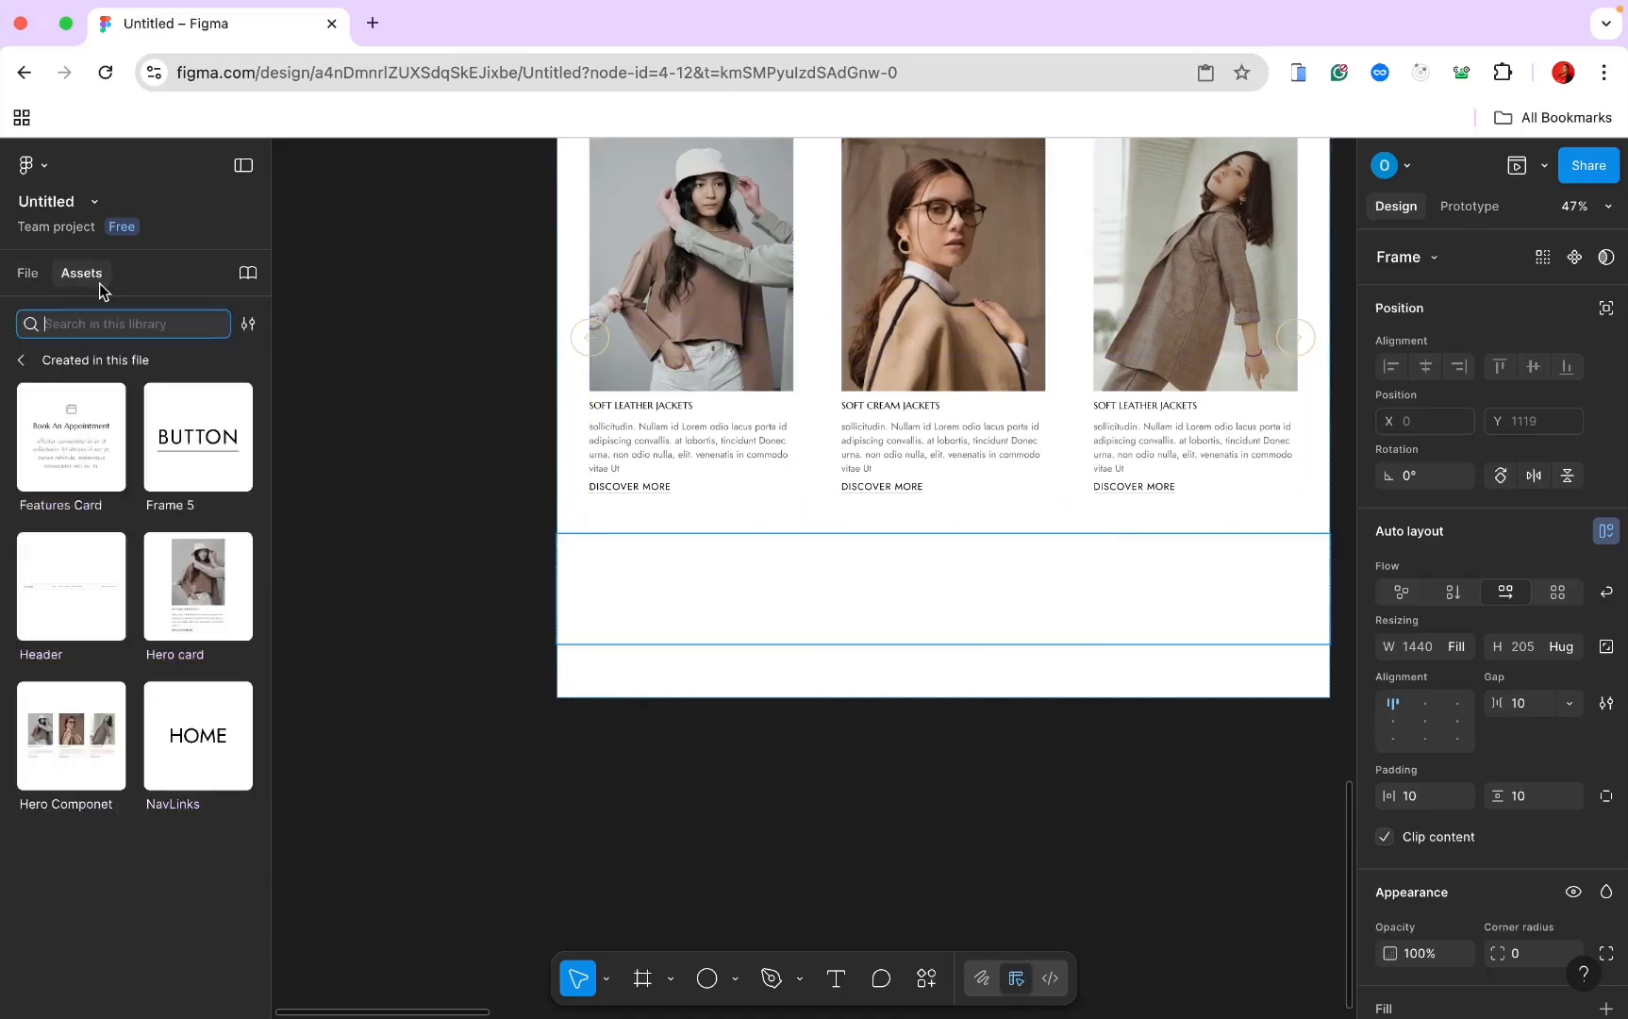
click(100, 485)
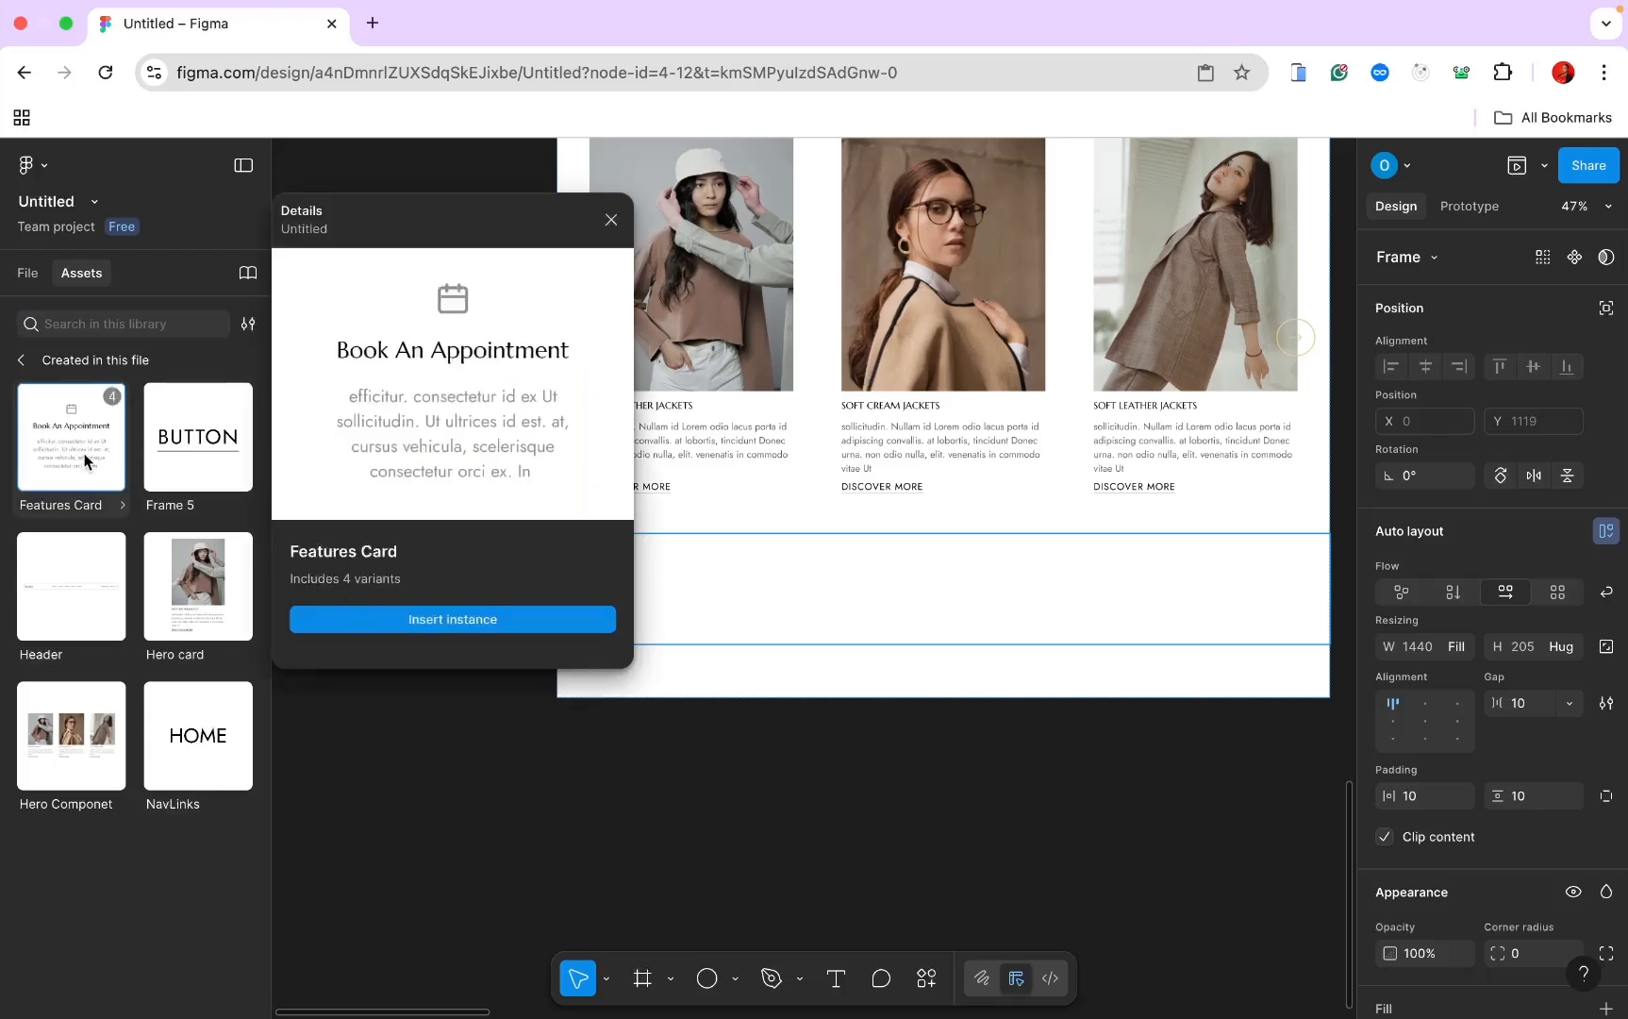
drag(353, 608, 800, 624)
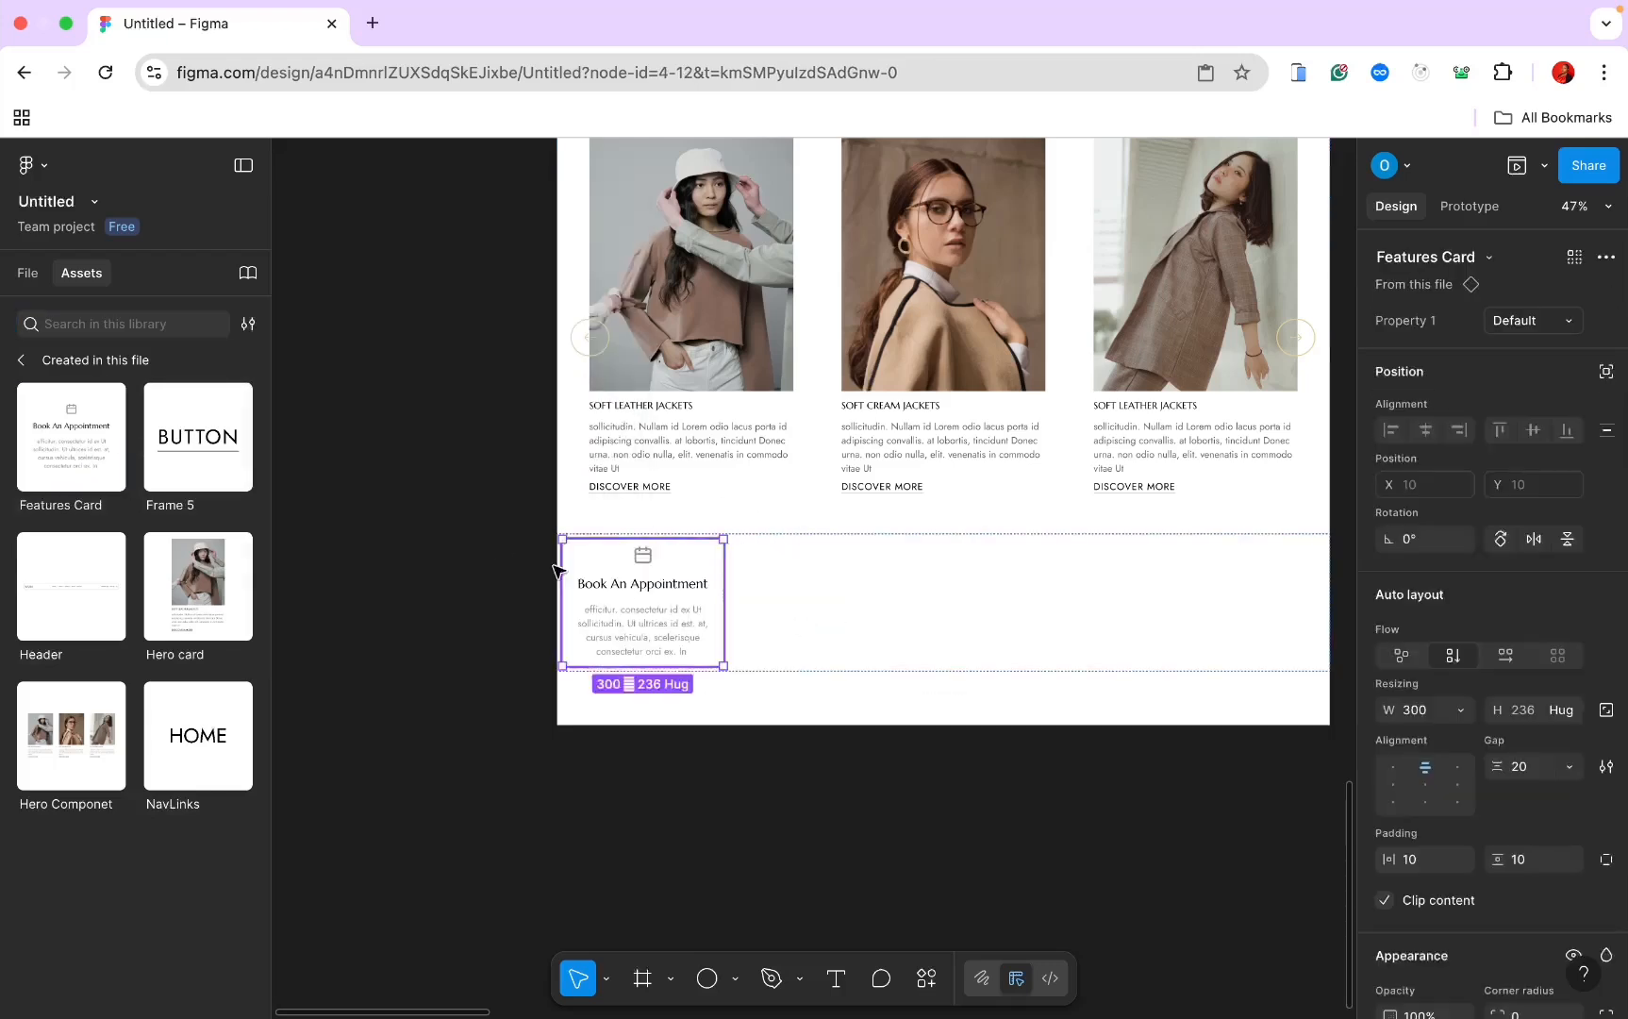
click(29, 274)
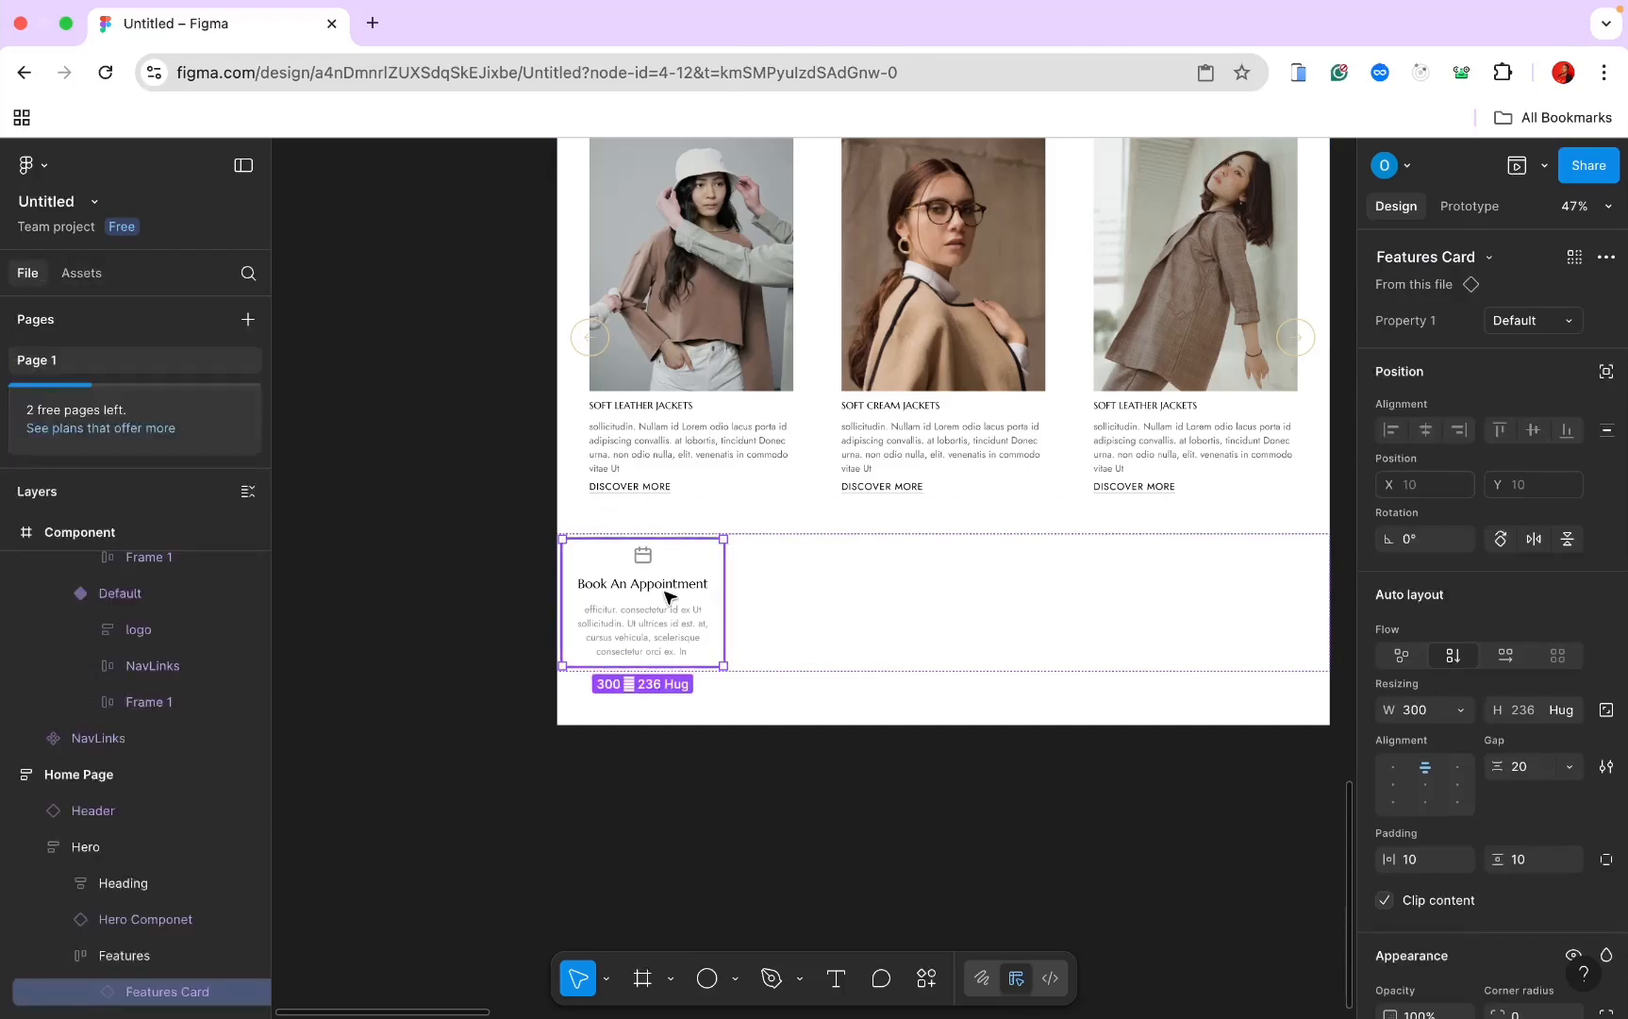
key(ctrl+d)
key(ctrl+d)
key(ctrl+d)
key(Escape)
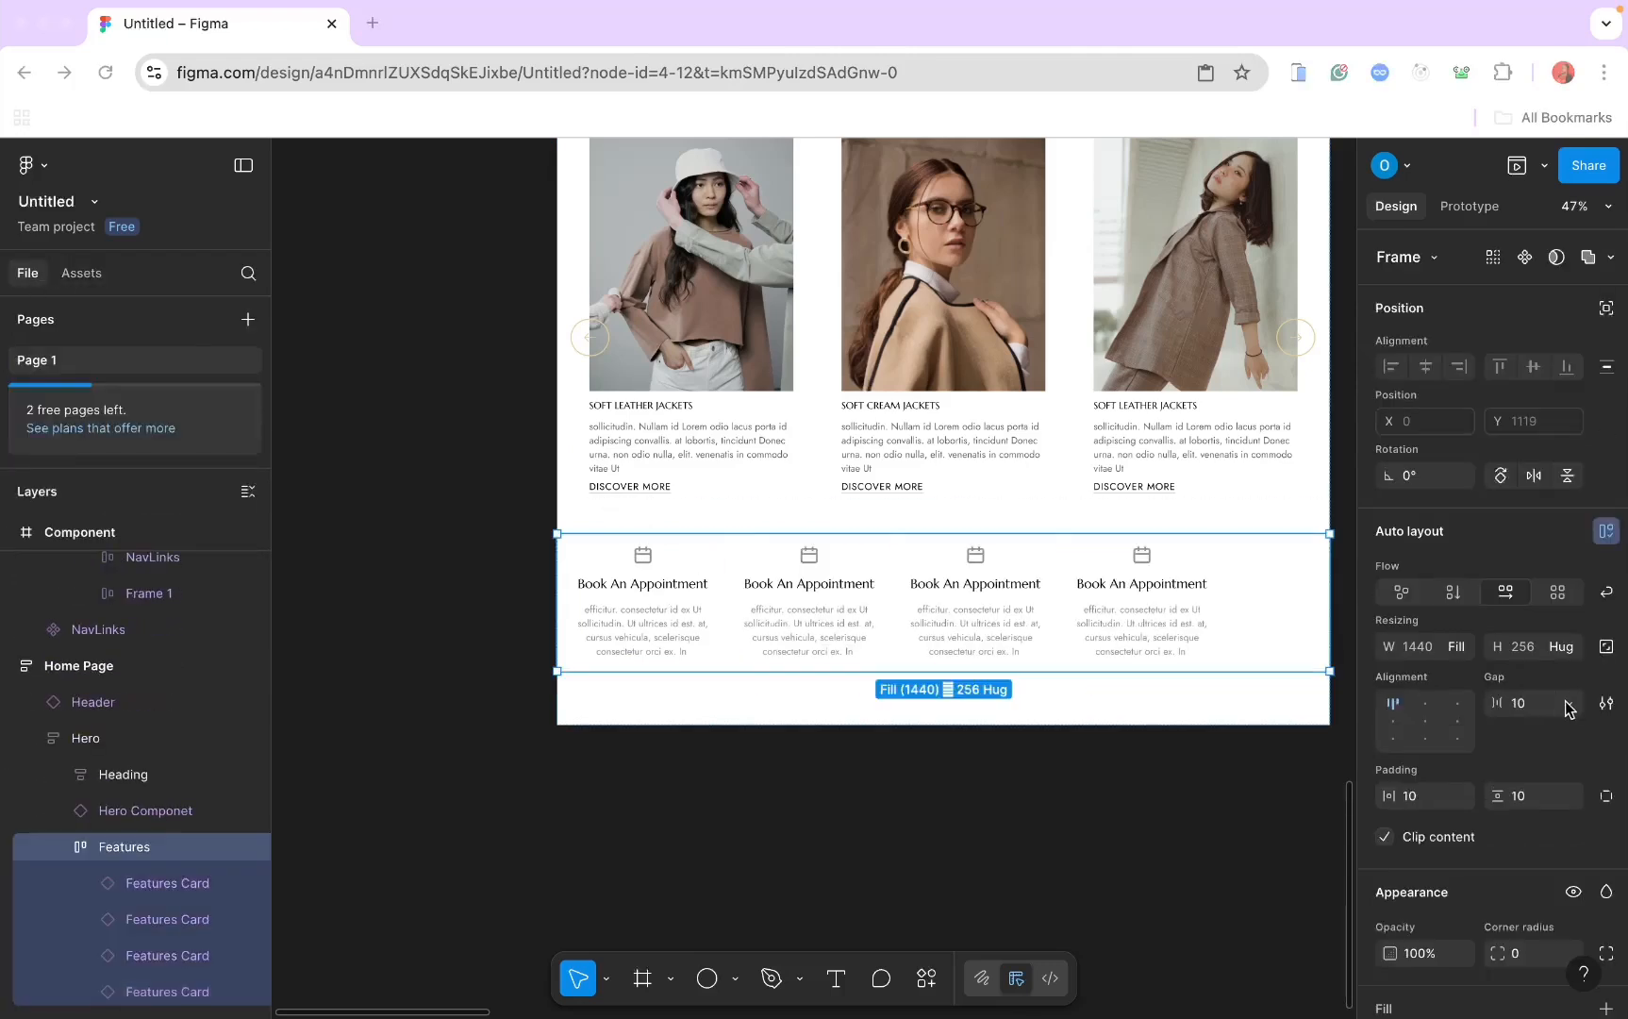
click(1569, 706)
click(1536, 731)
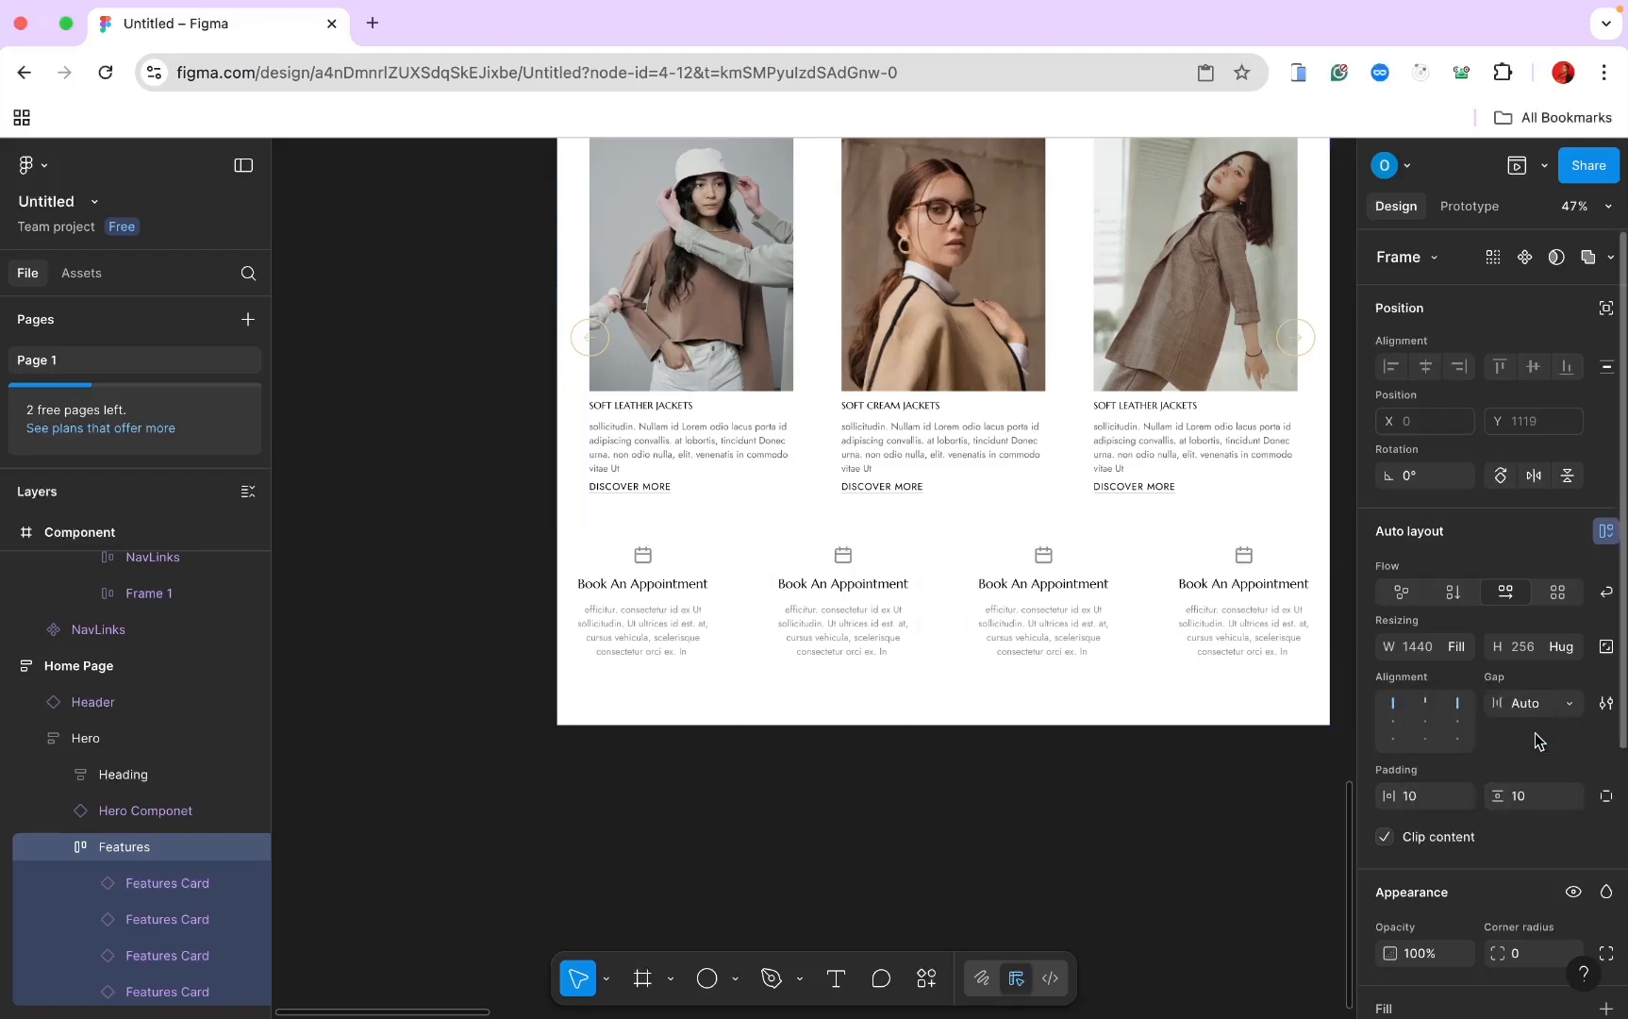
Step: Set the Features row's horizontal and vertical padding to 60
click(1418, 795)
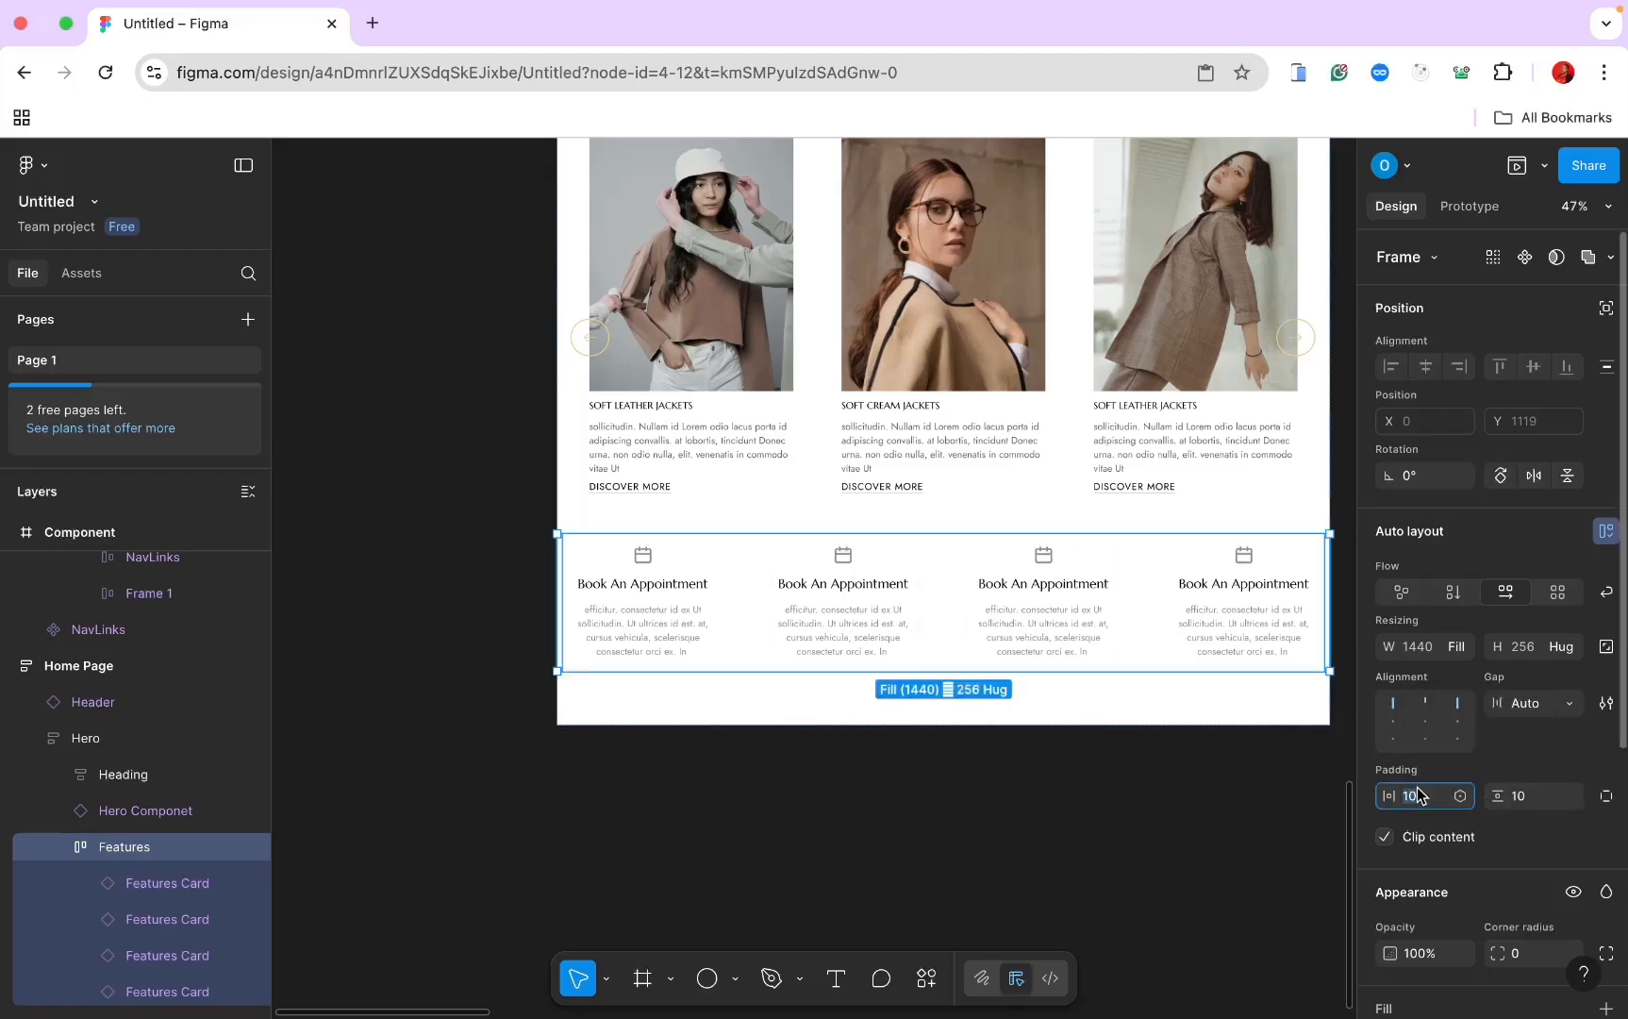
text(60)
key(Return)
click(1523, 797)
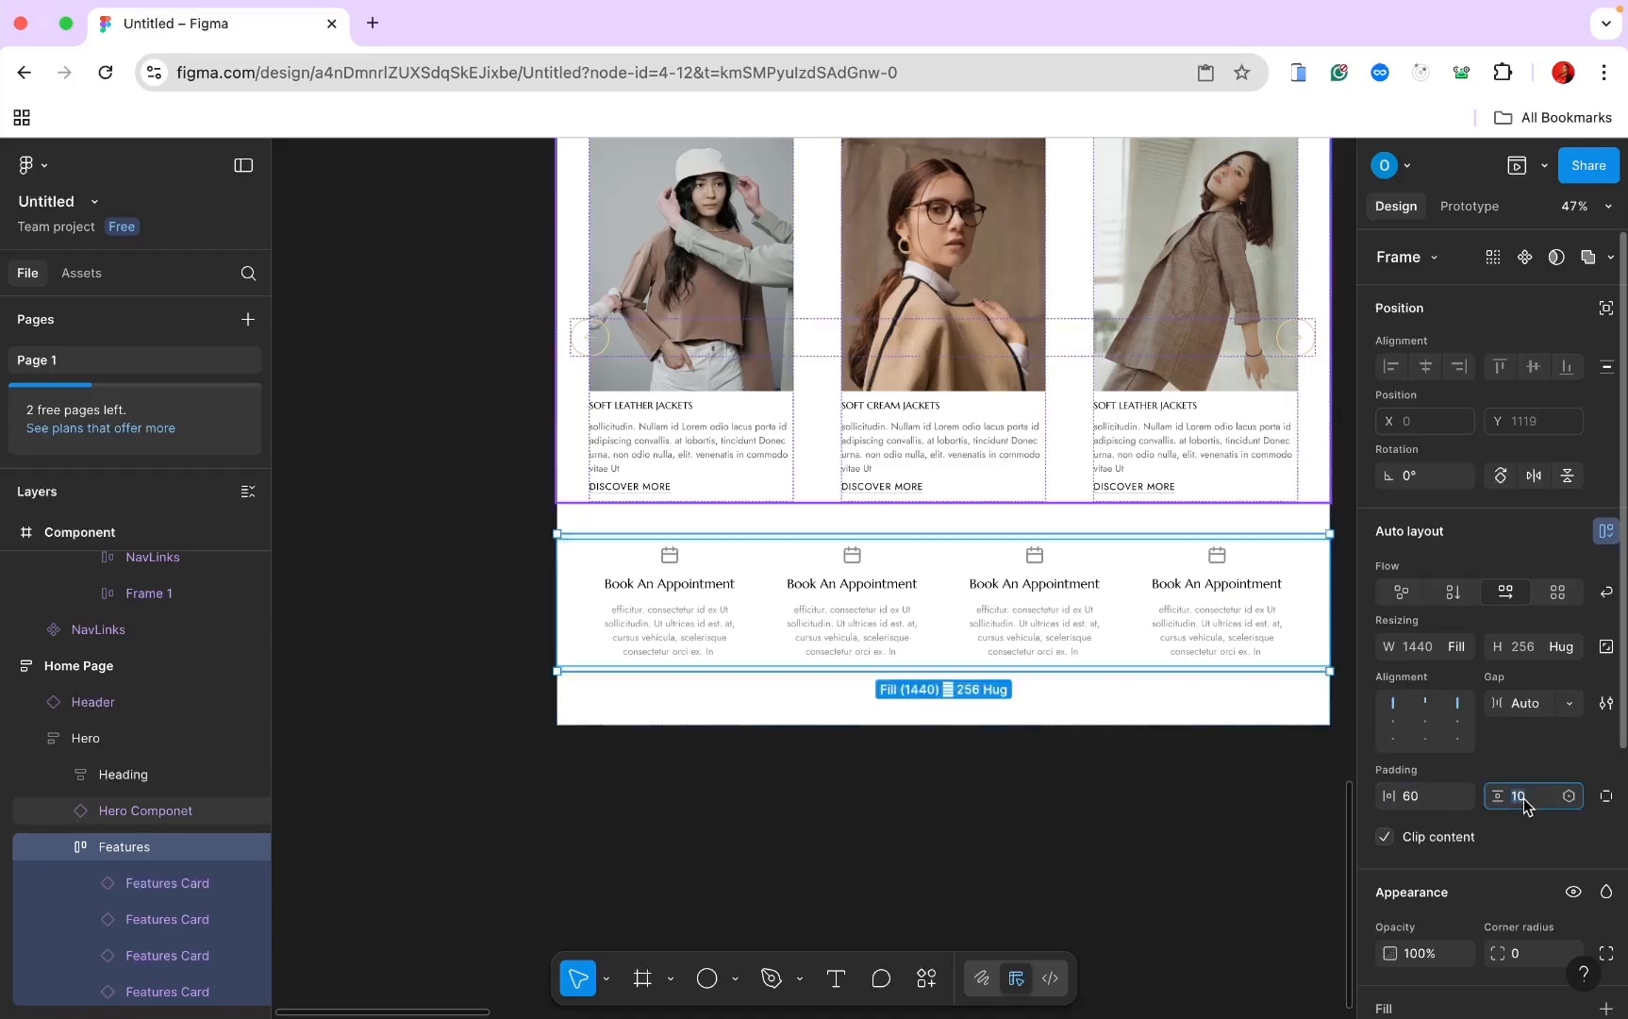
text(60)
key(Return)
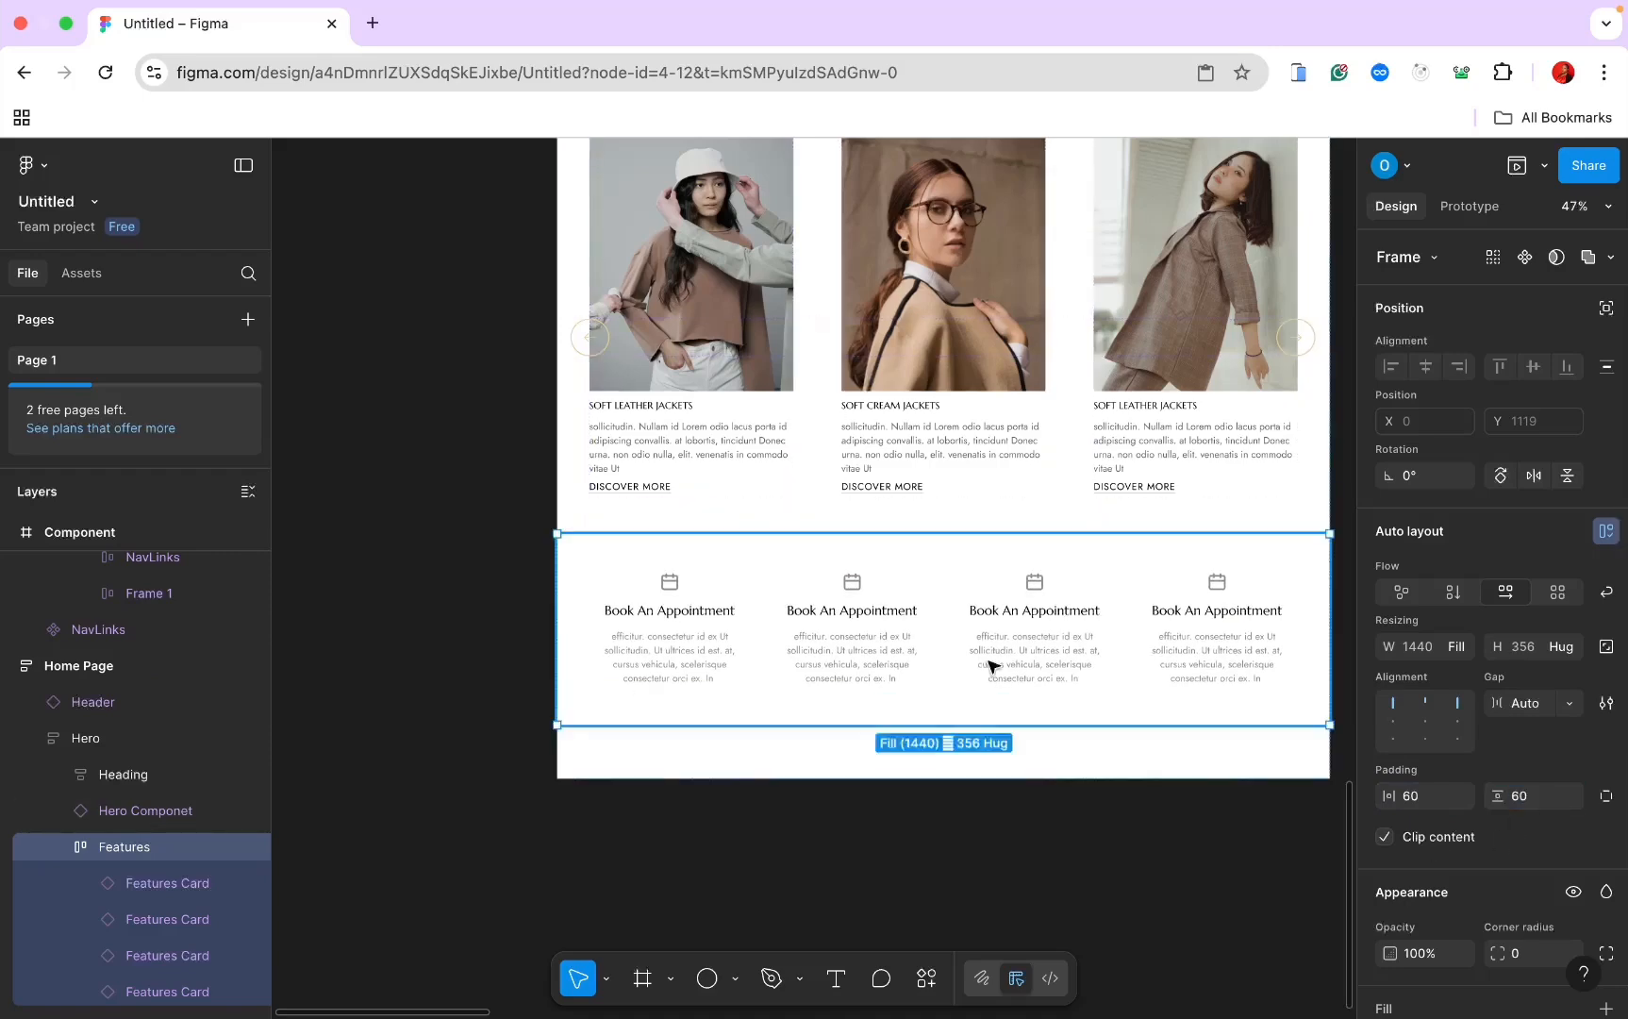
scroll(981, 660, down, 5)
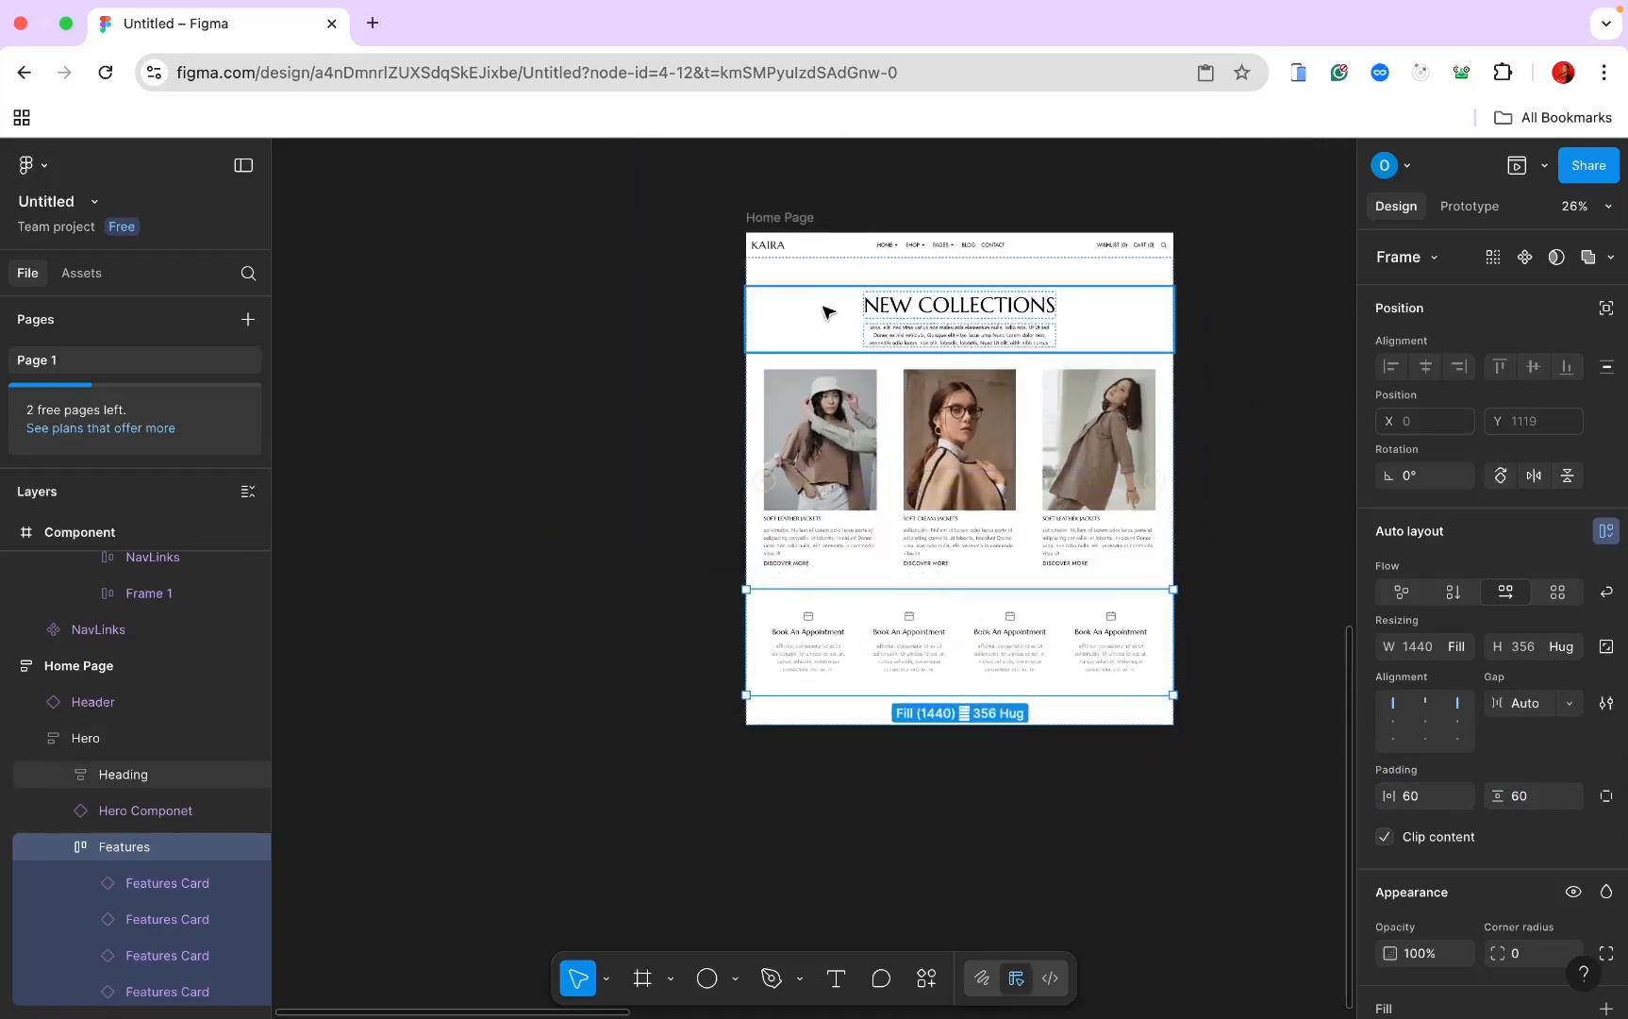
scroll(846, 351, down, 3)
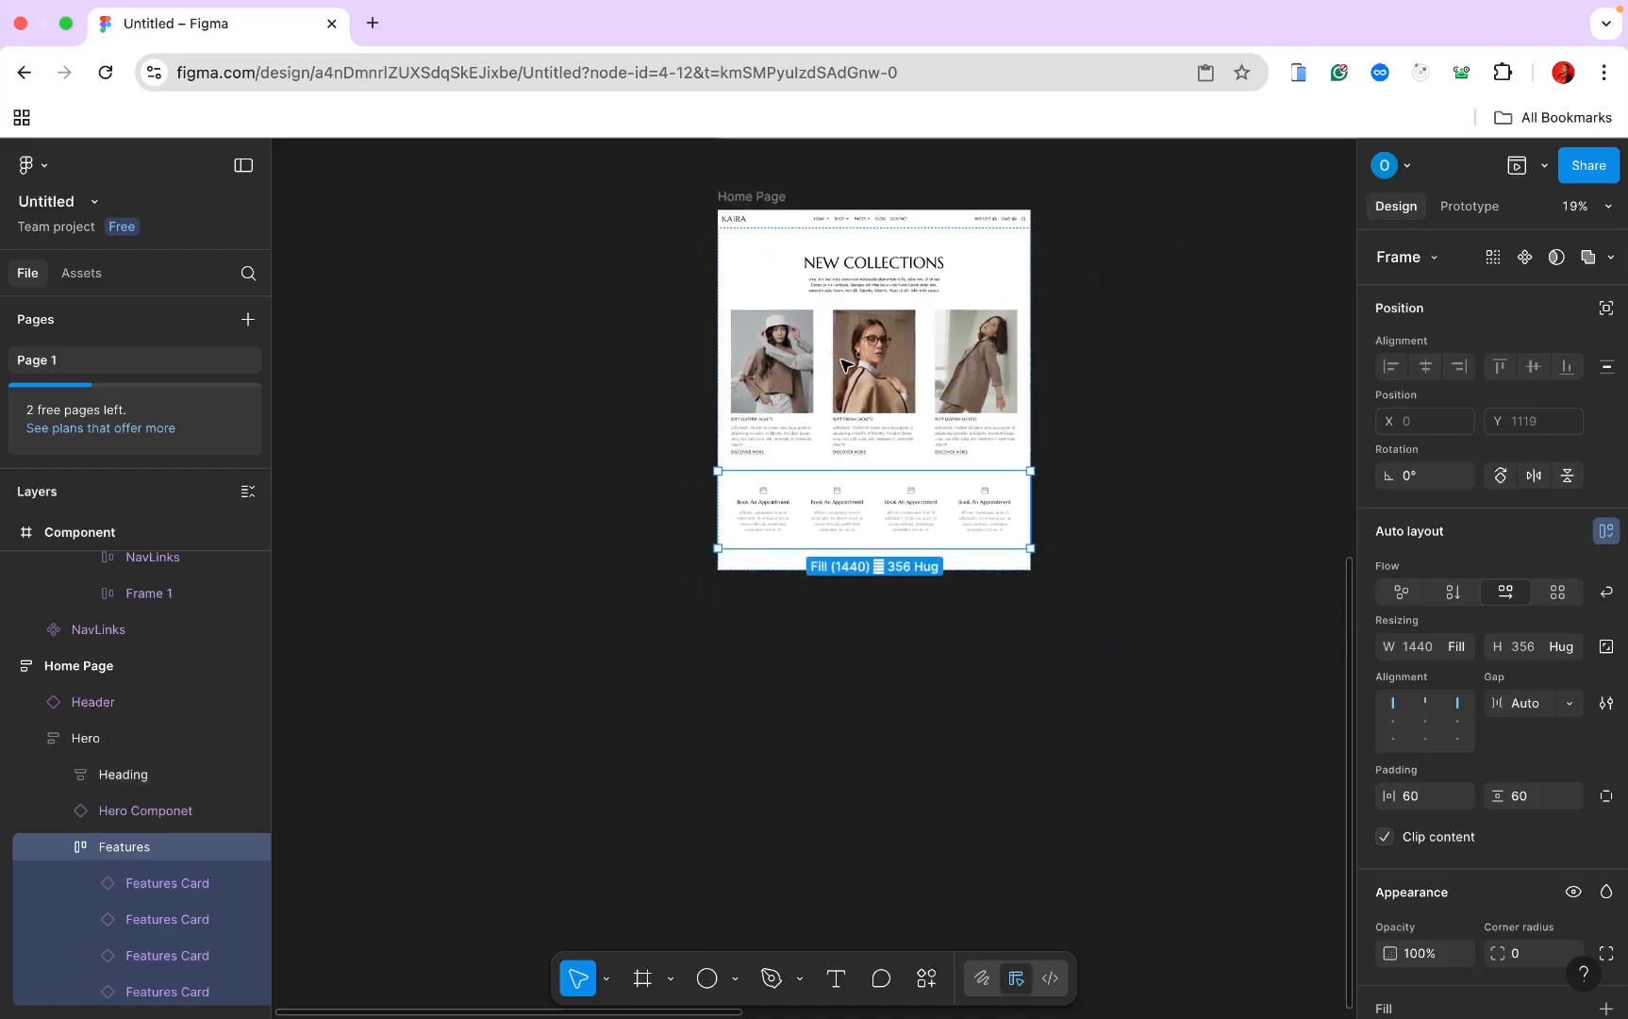
scroll(846, 363, up, 5)
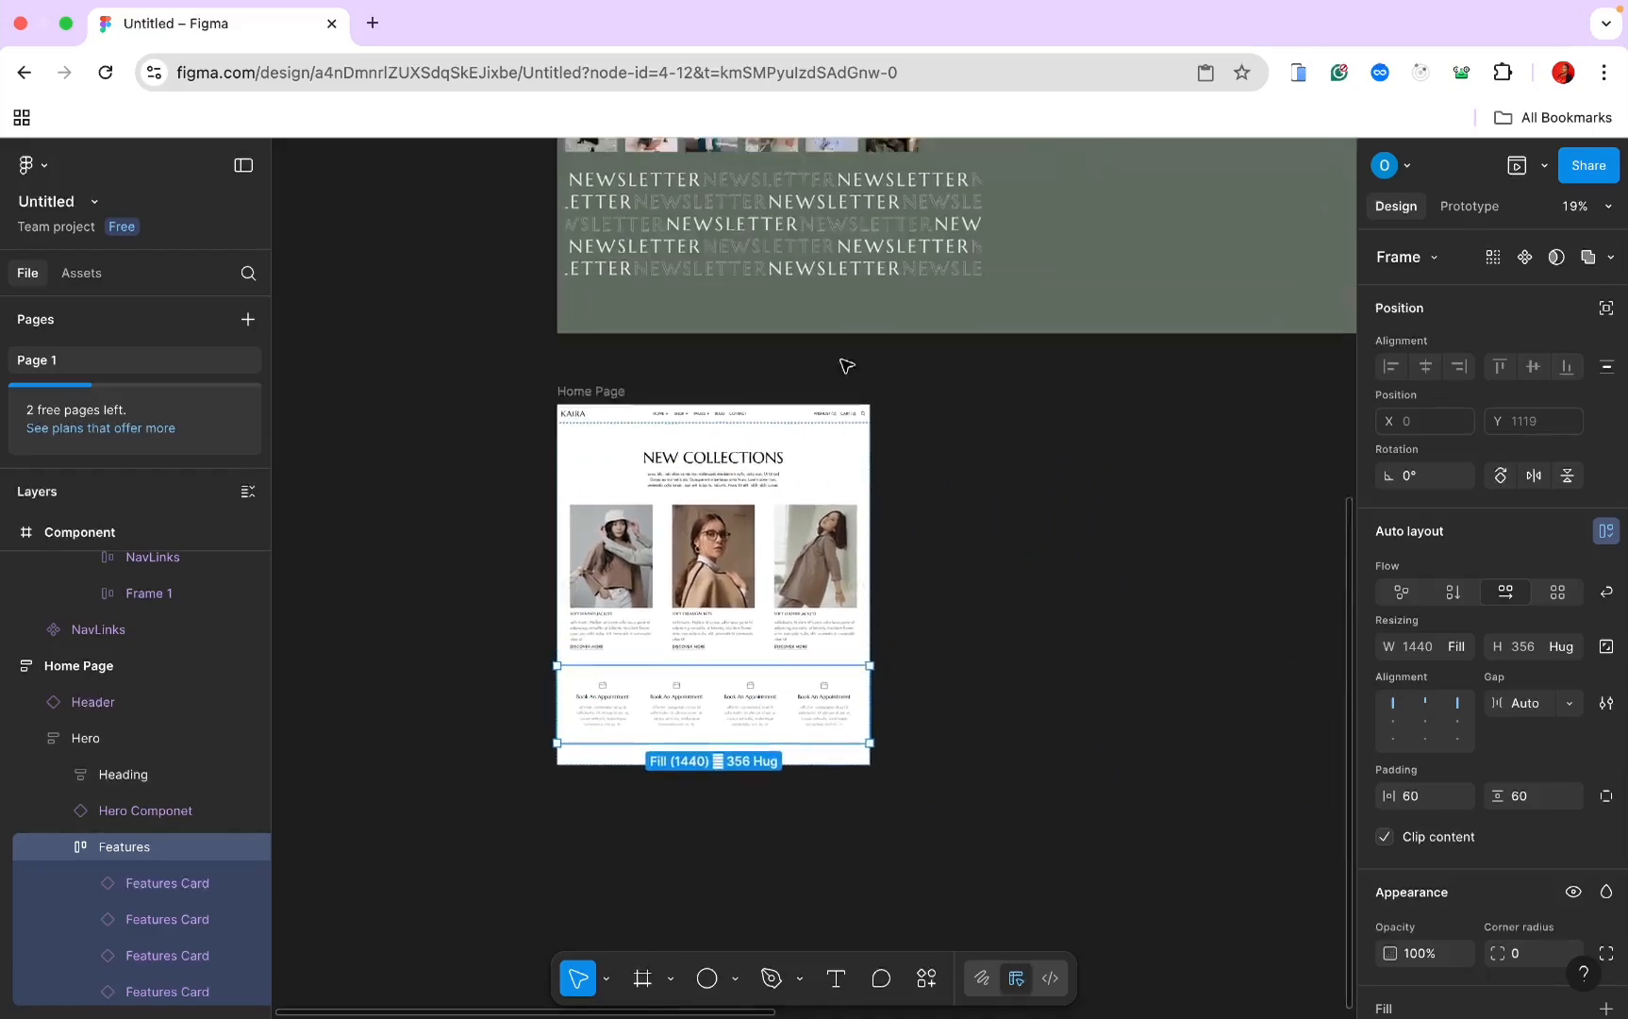
scroll(846, 363, right, 15)
scroll(846, 365, down, 2)
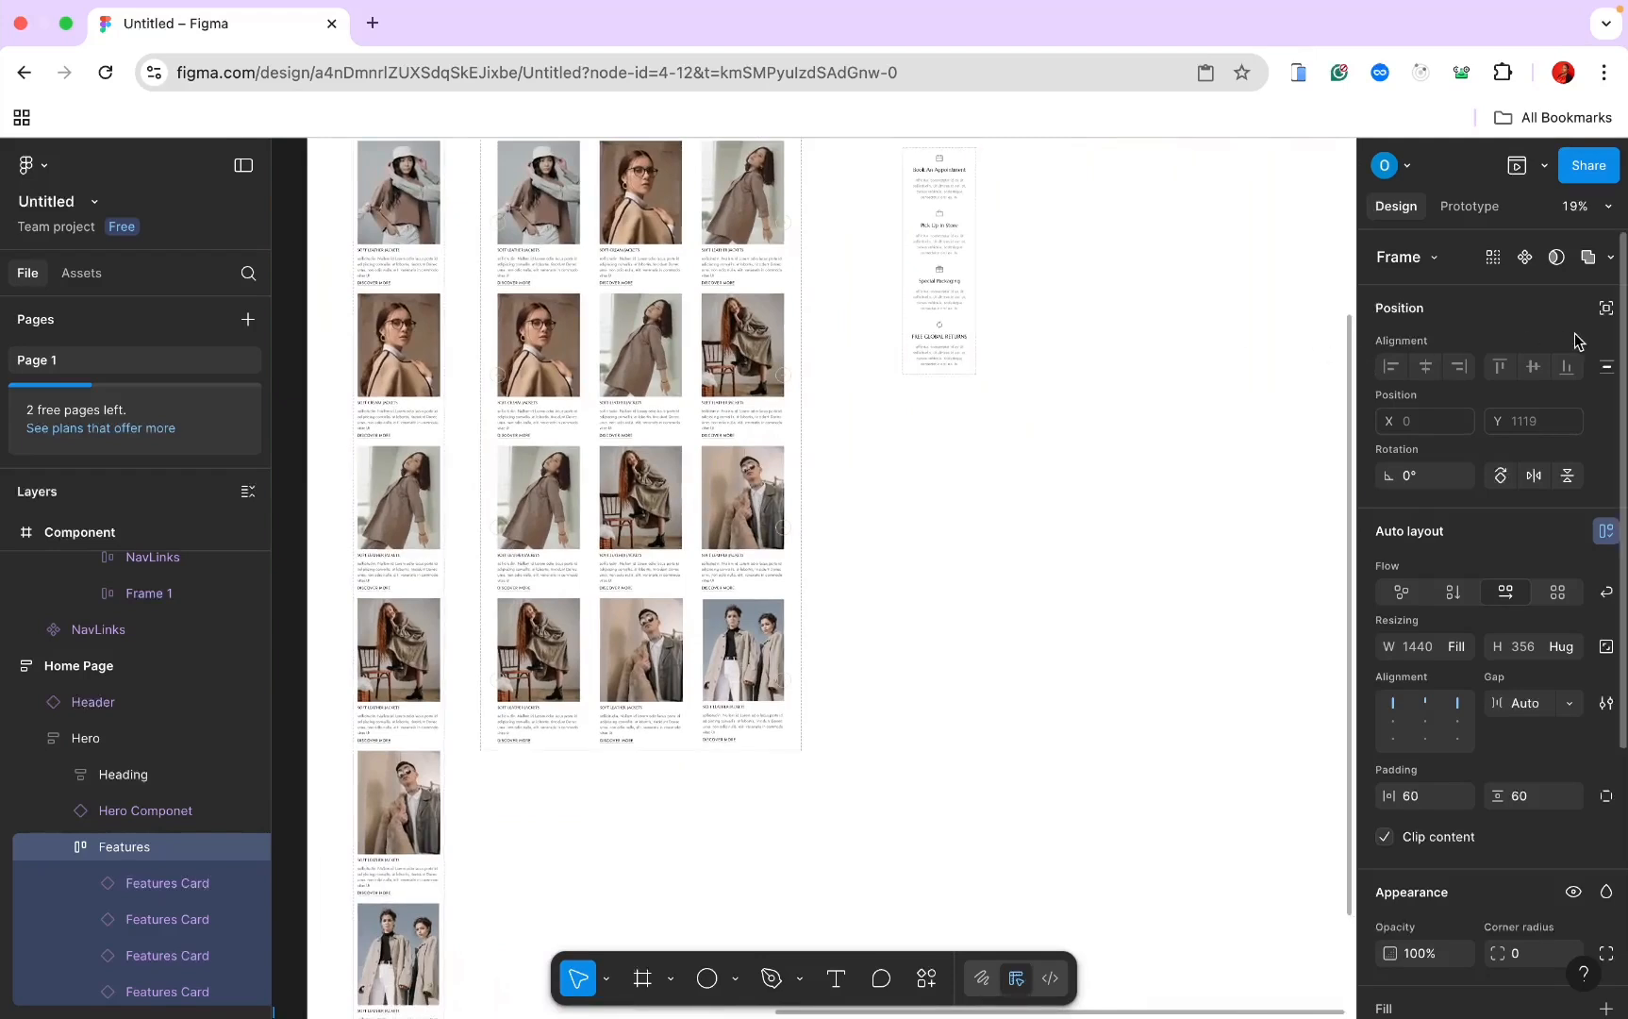
key(super+Tab)
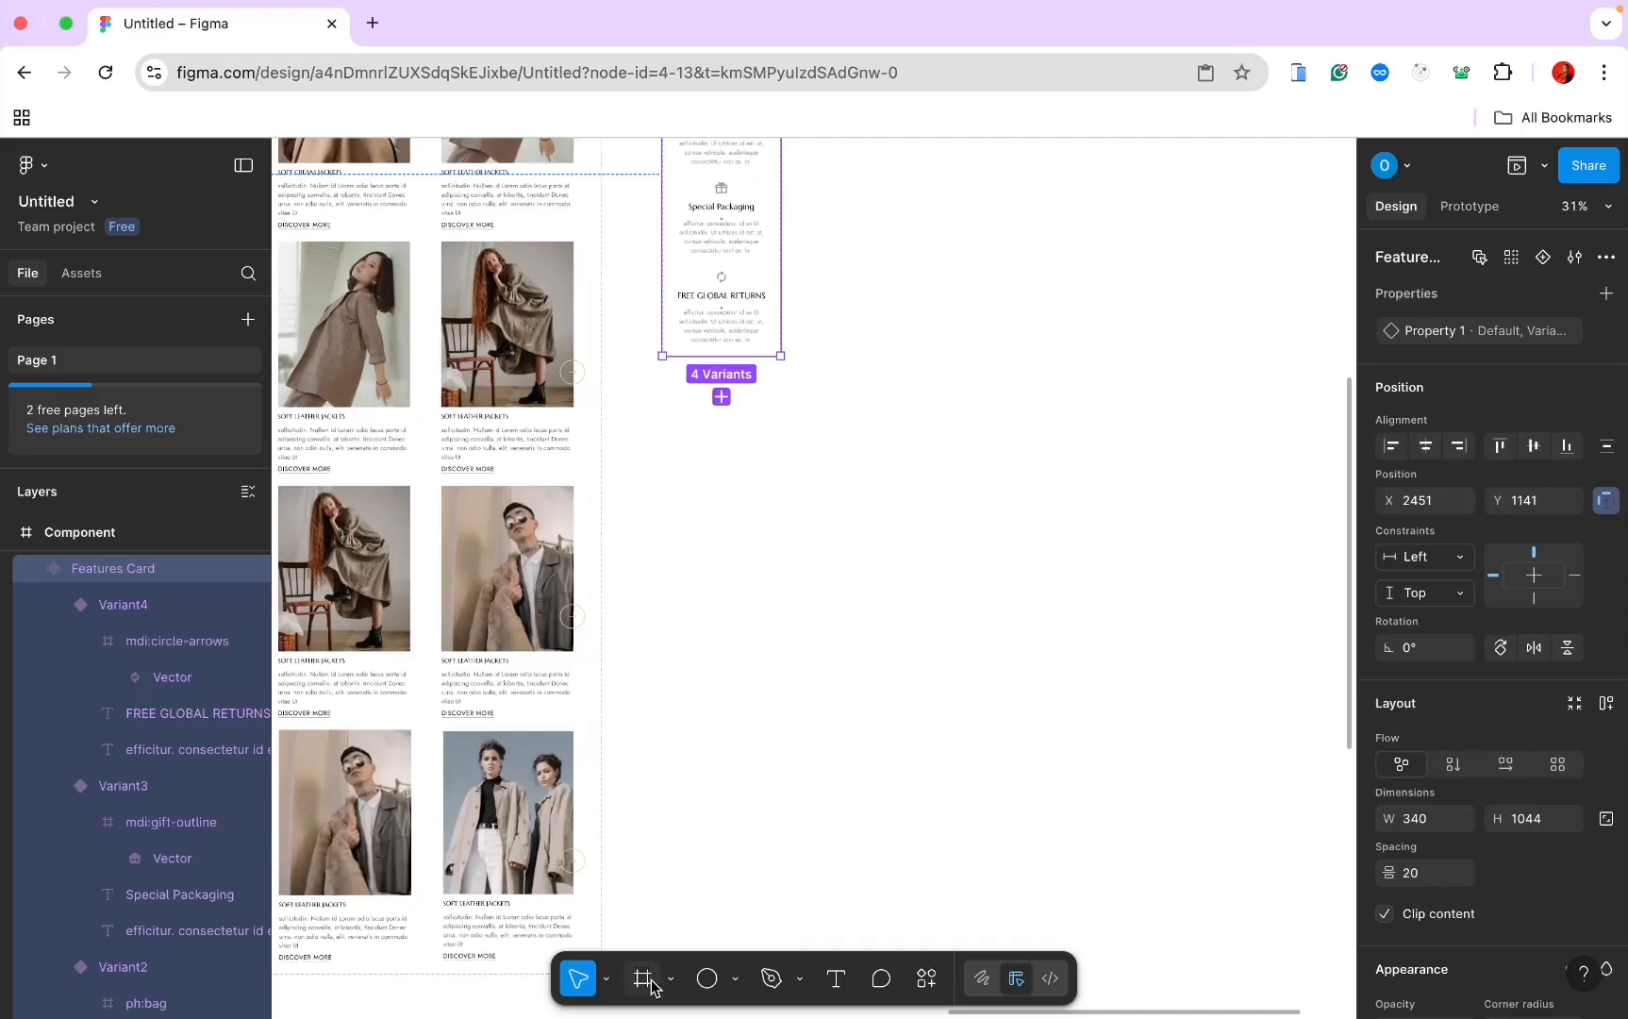
Step: Draw a new frame beside the card variants and name it 'Categories'
click(645, 979)
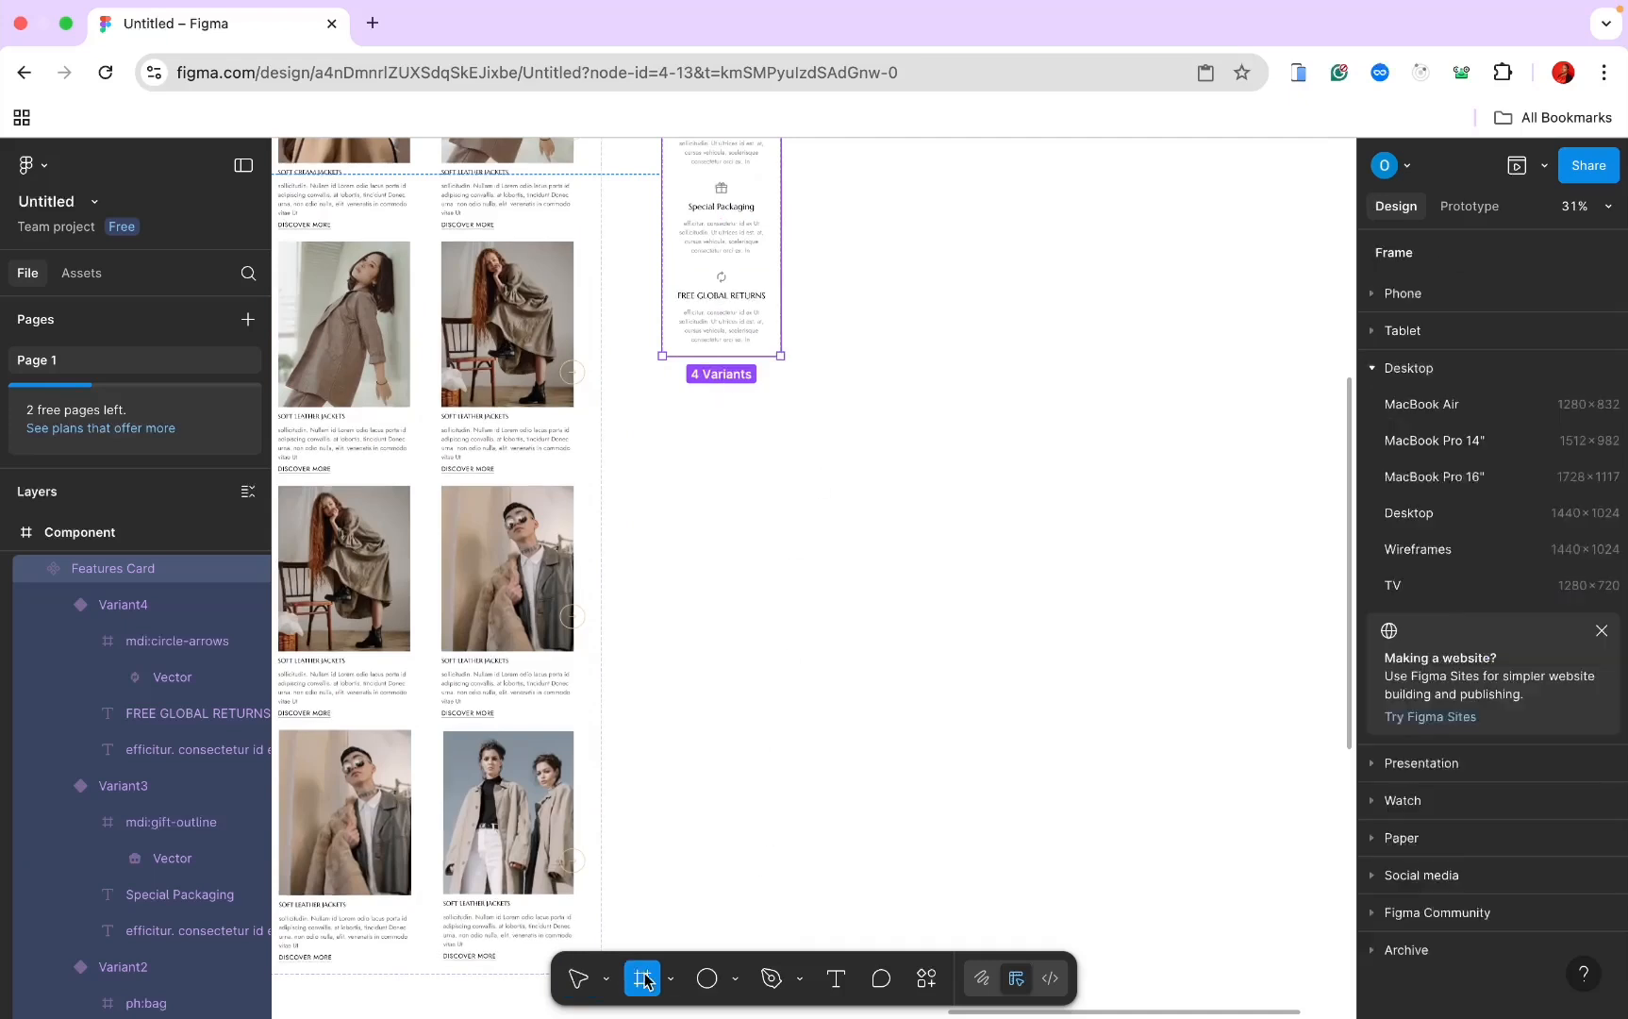
drag(668, 412, 771, 499)
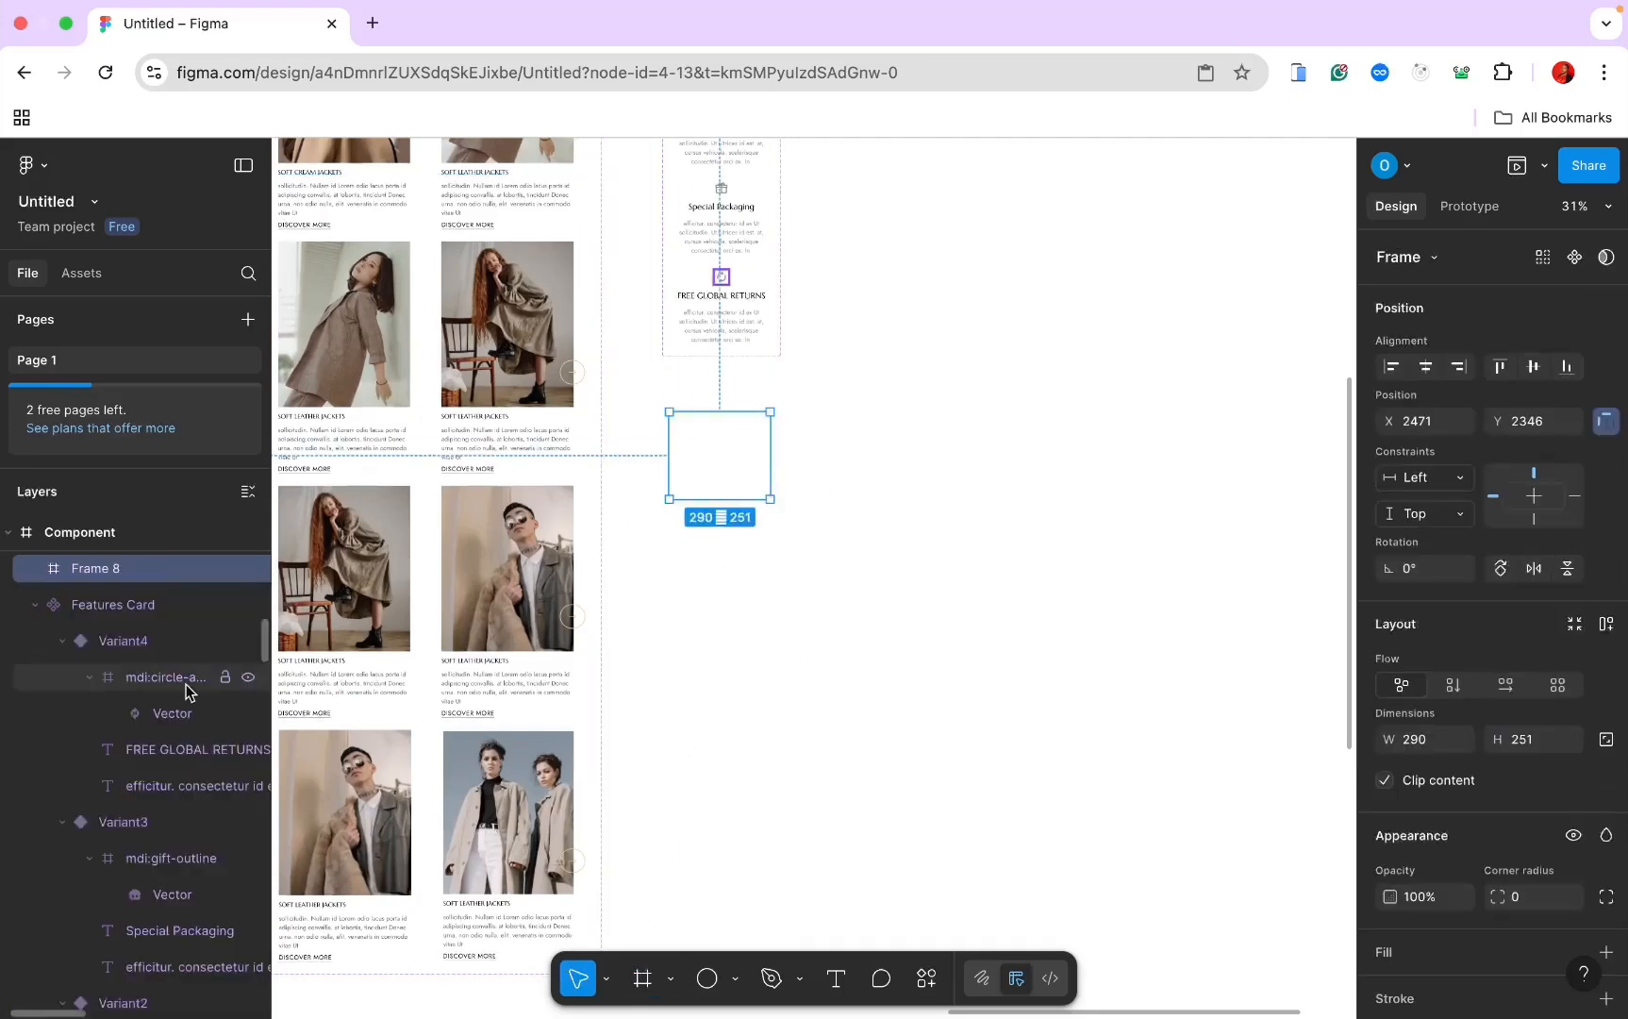
double_click(91, 569)
text(Cat)
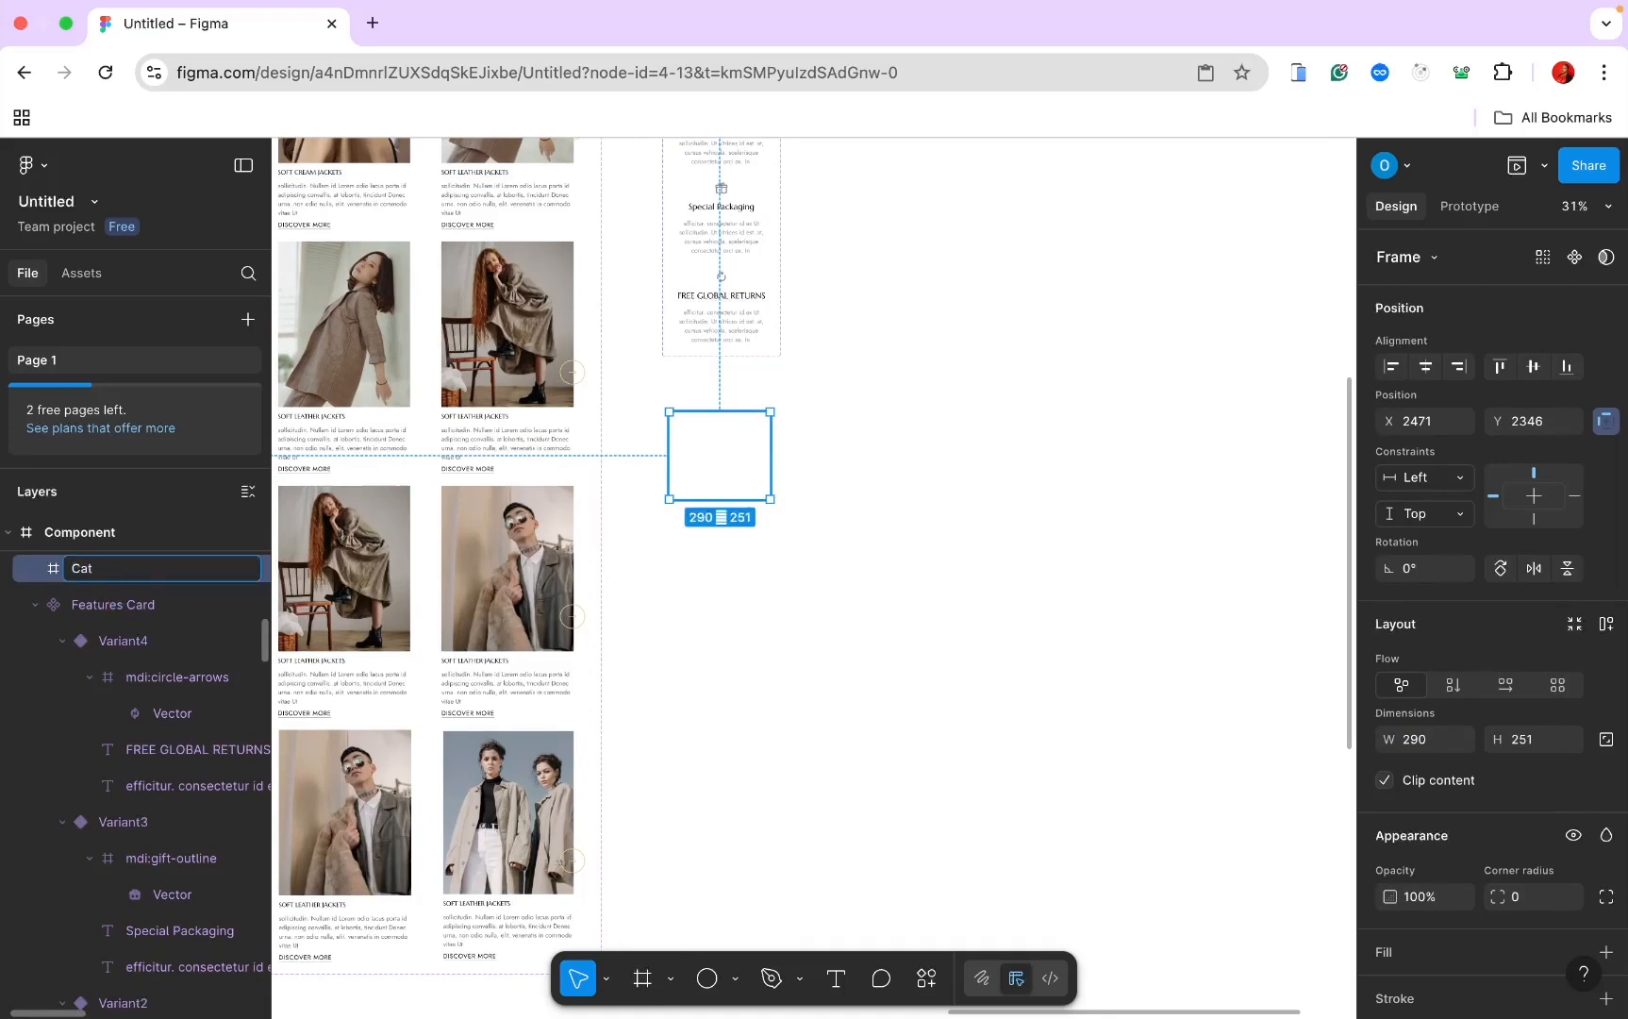
text(egories)
key(Return)
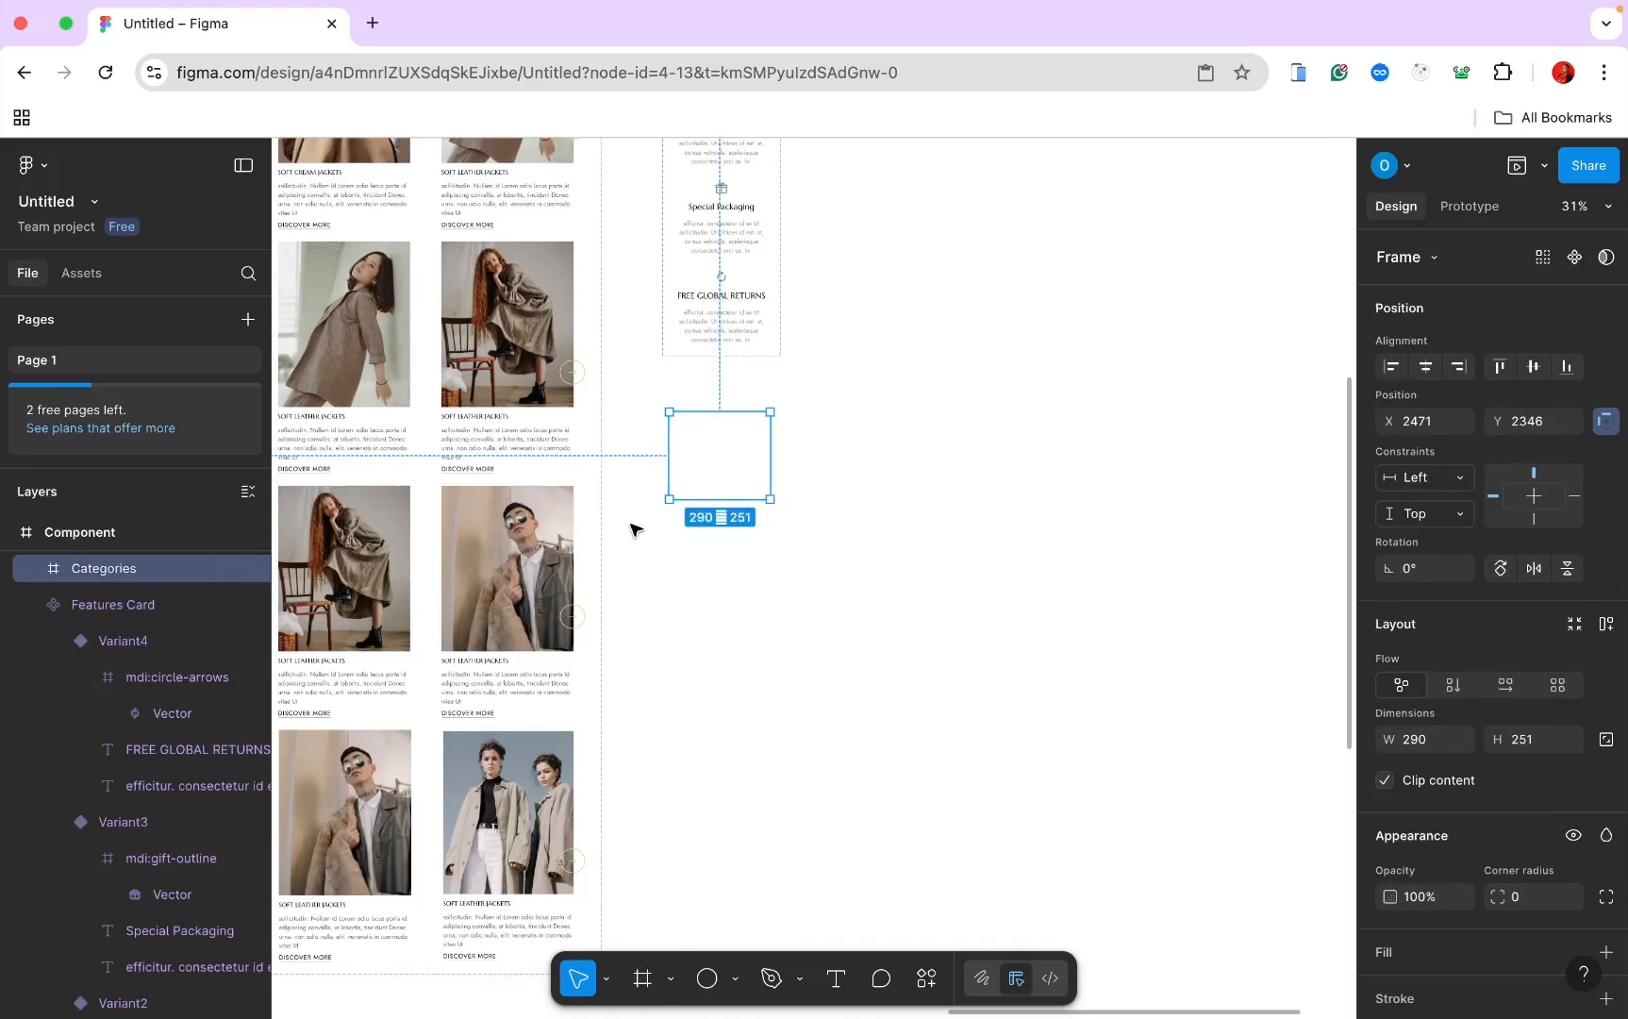
Step: Copy the cat-large-item1 image and paste it into the Categories frame
scroll(632, 534, down, 5)
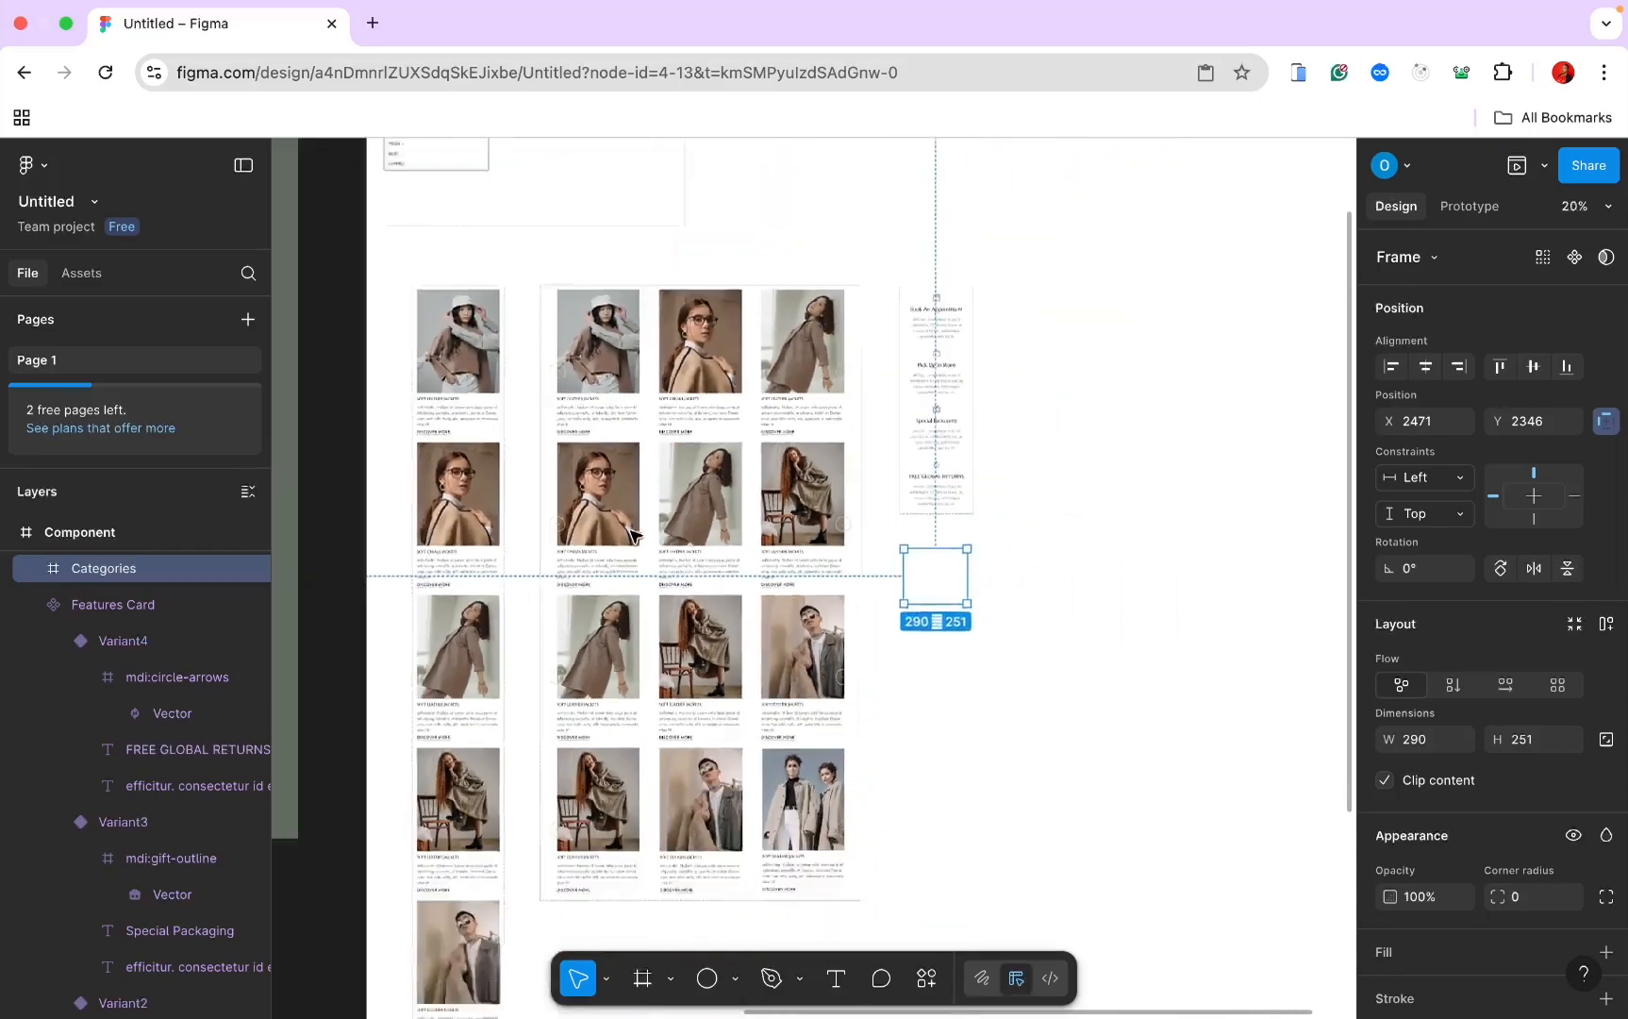
scroll(632, 534, left, 10)
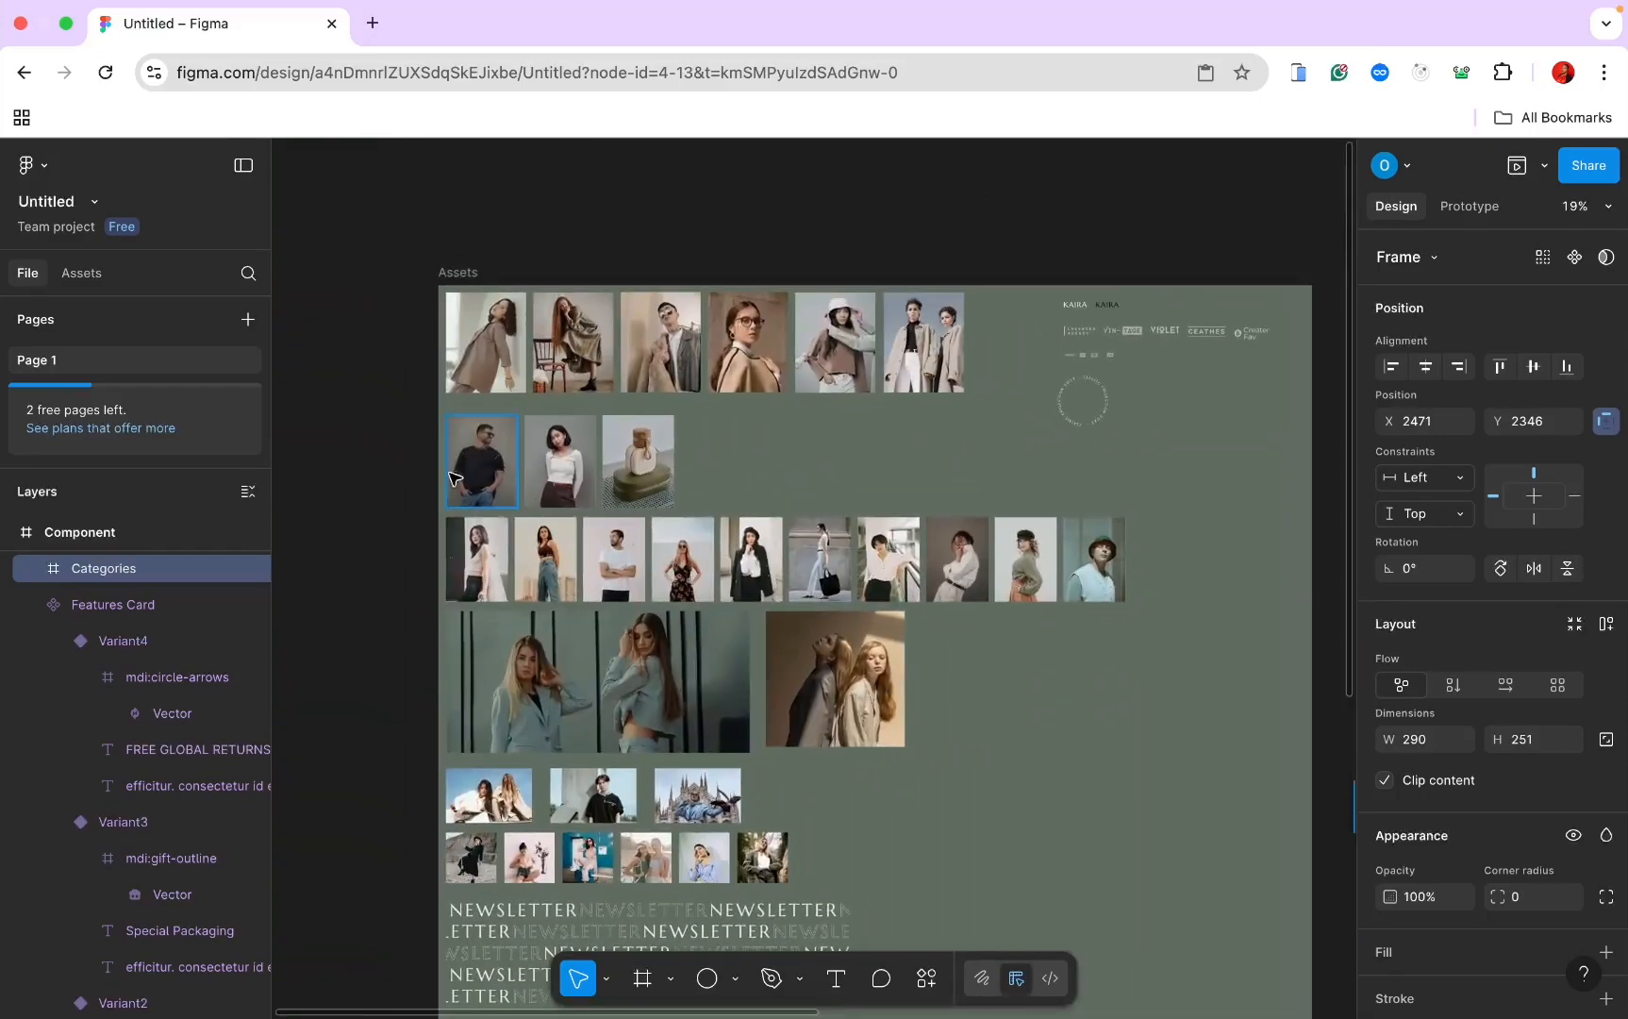
click(489, 457)
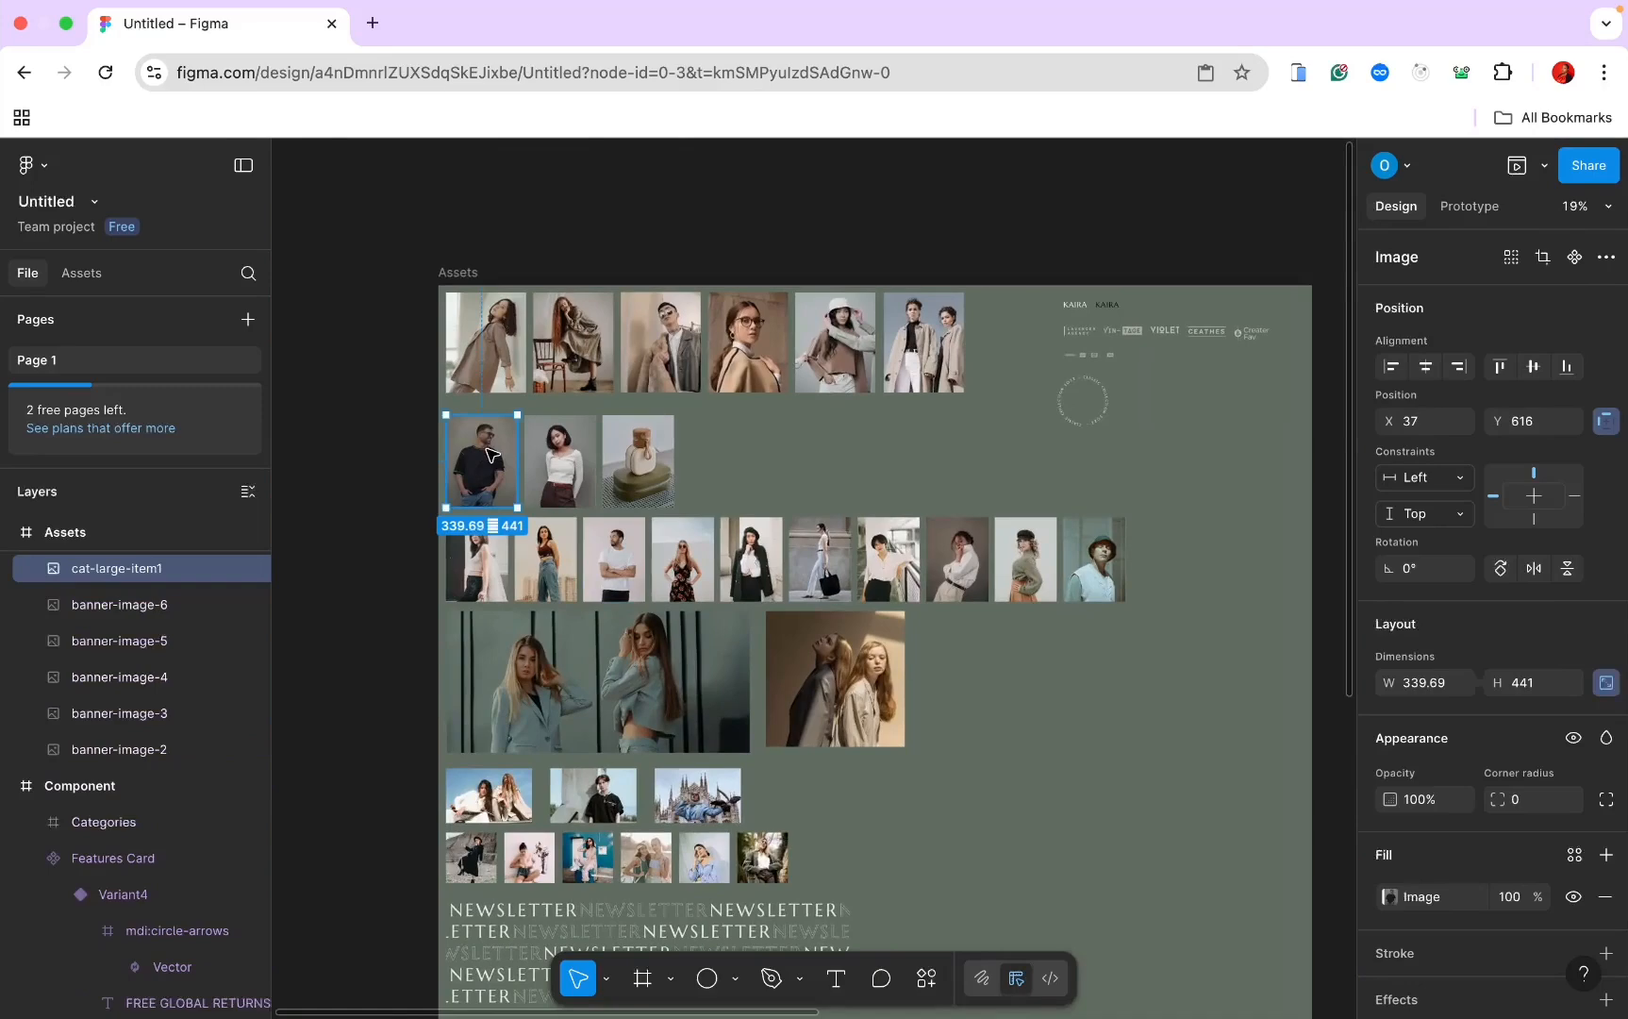
scroll(498, 469, right, 10)
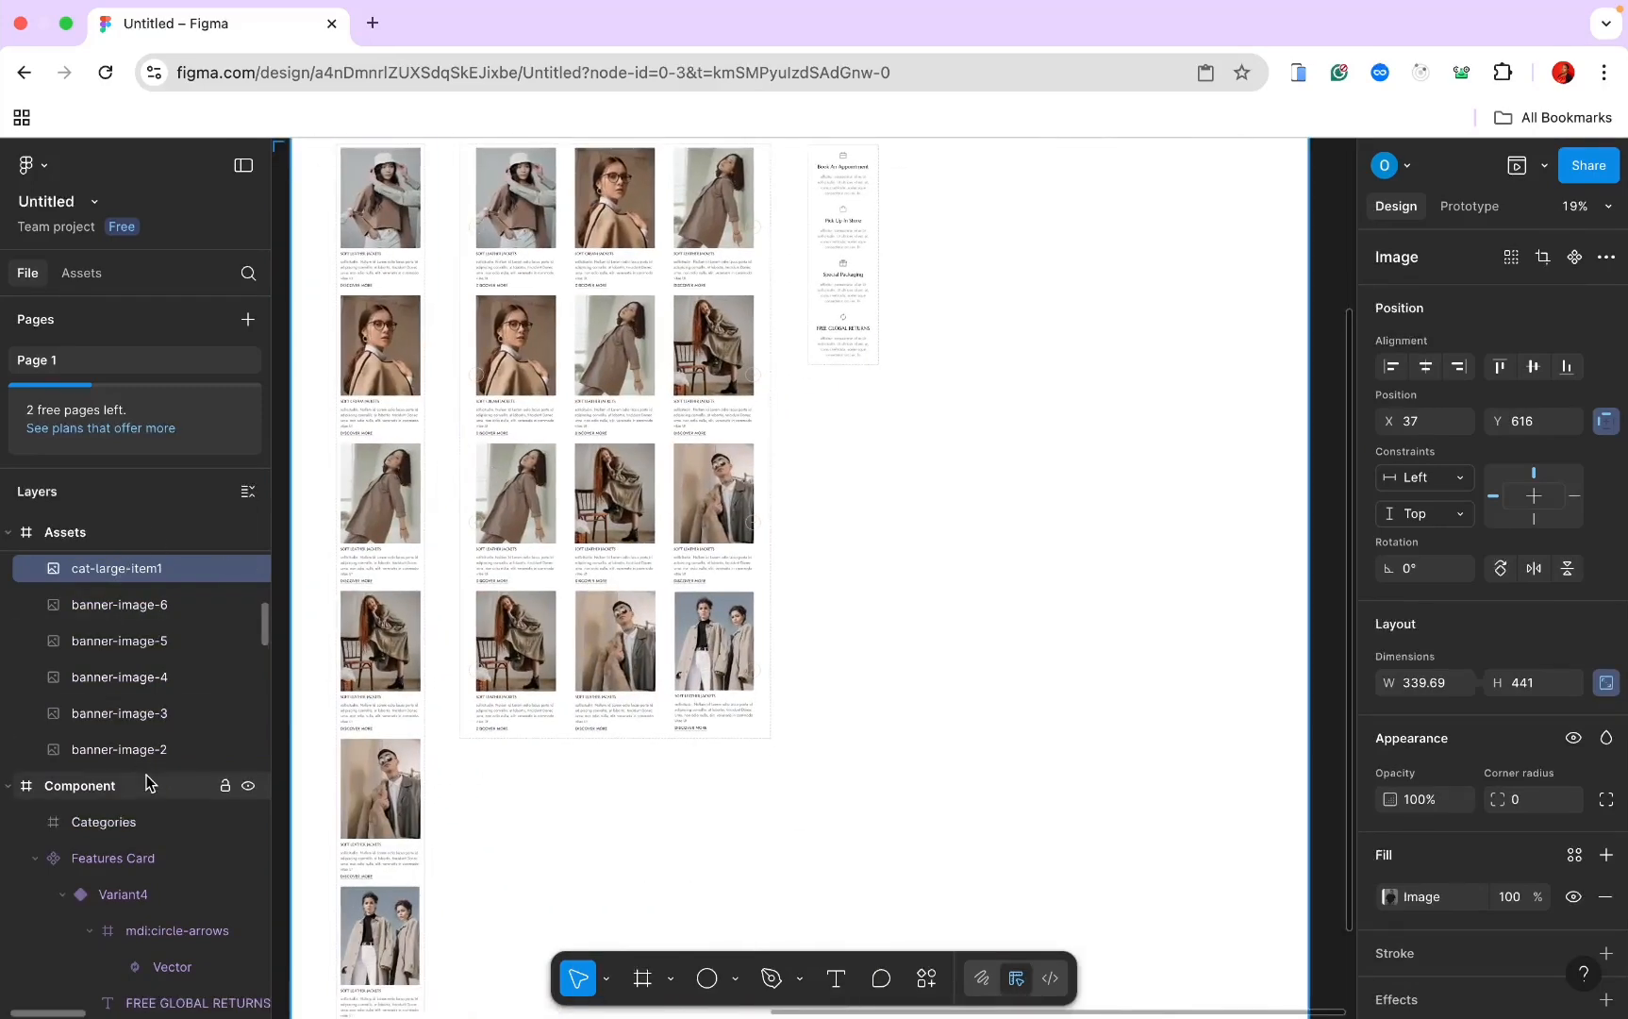
click(142, 822)
scroll(865, 562, up, 5)
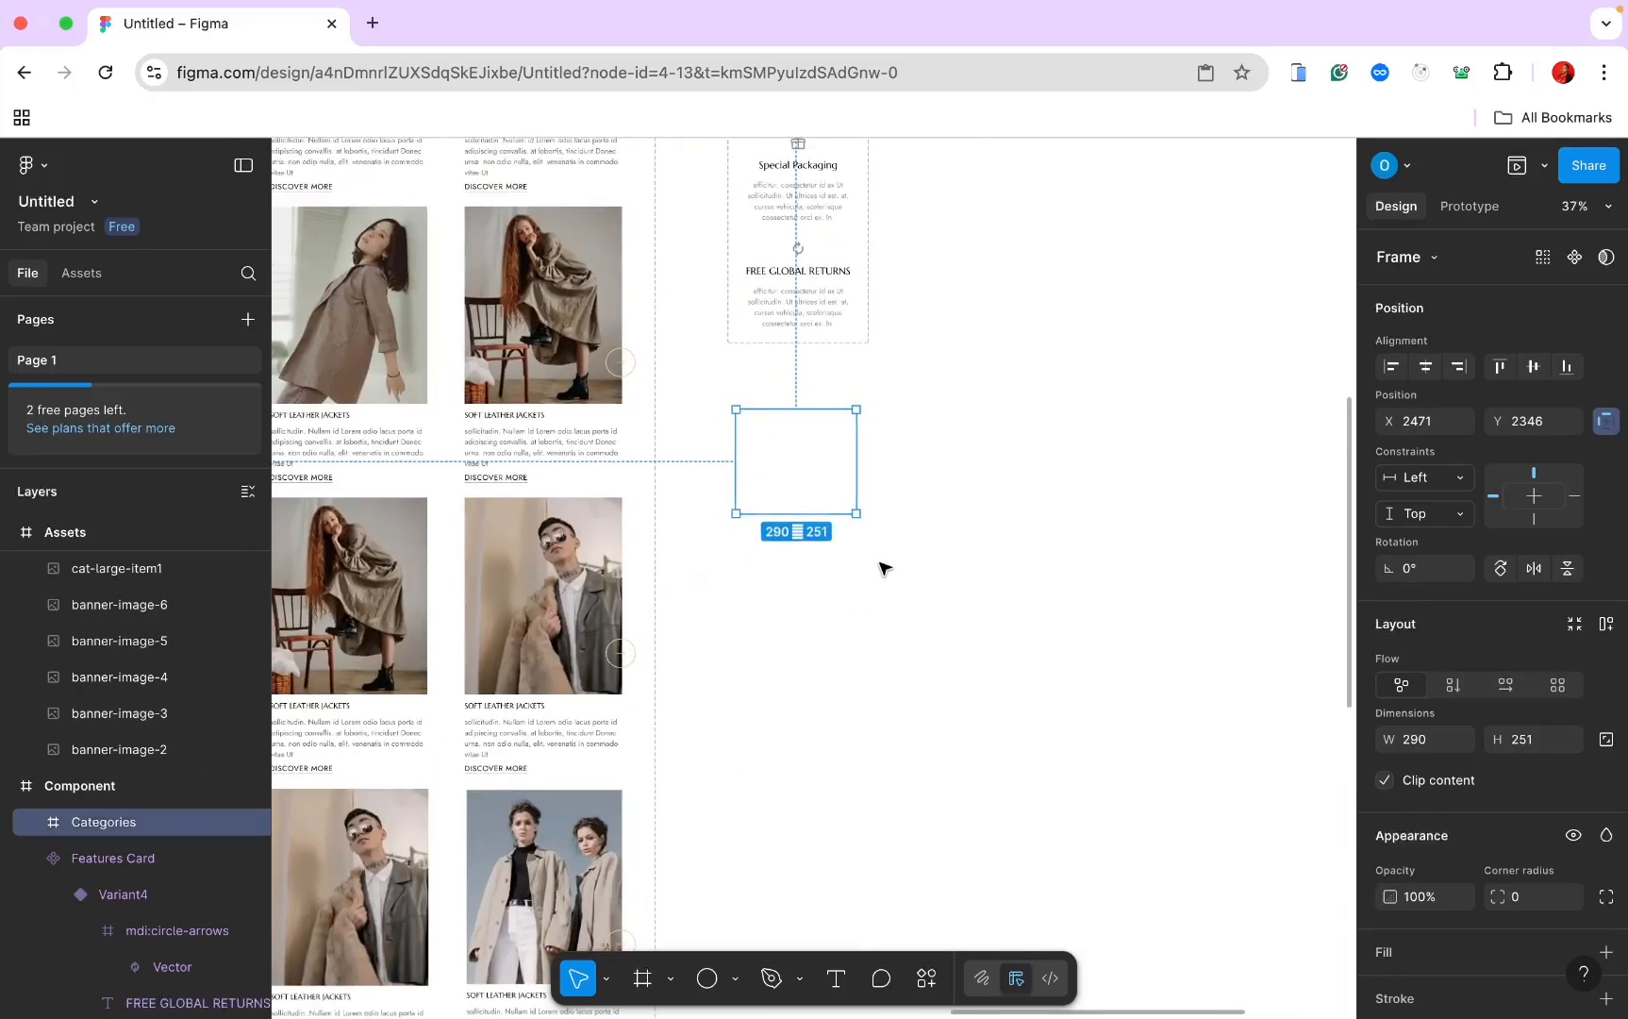
key(super+v)
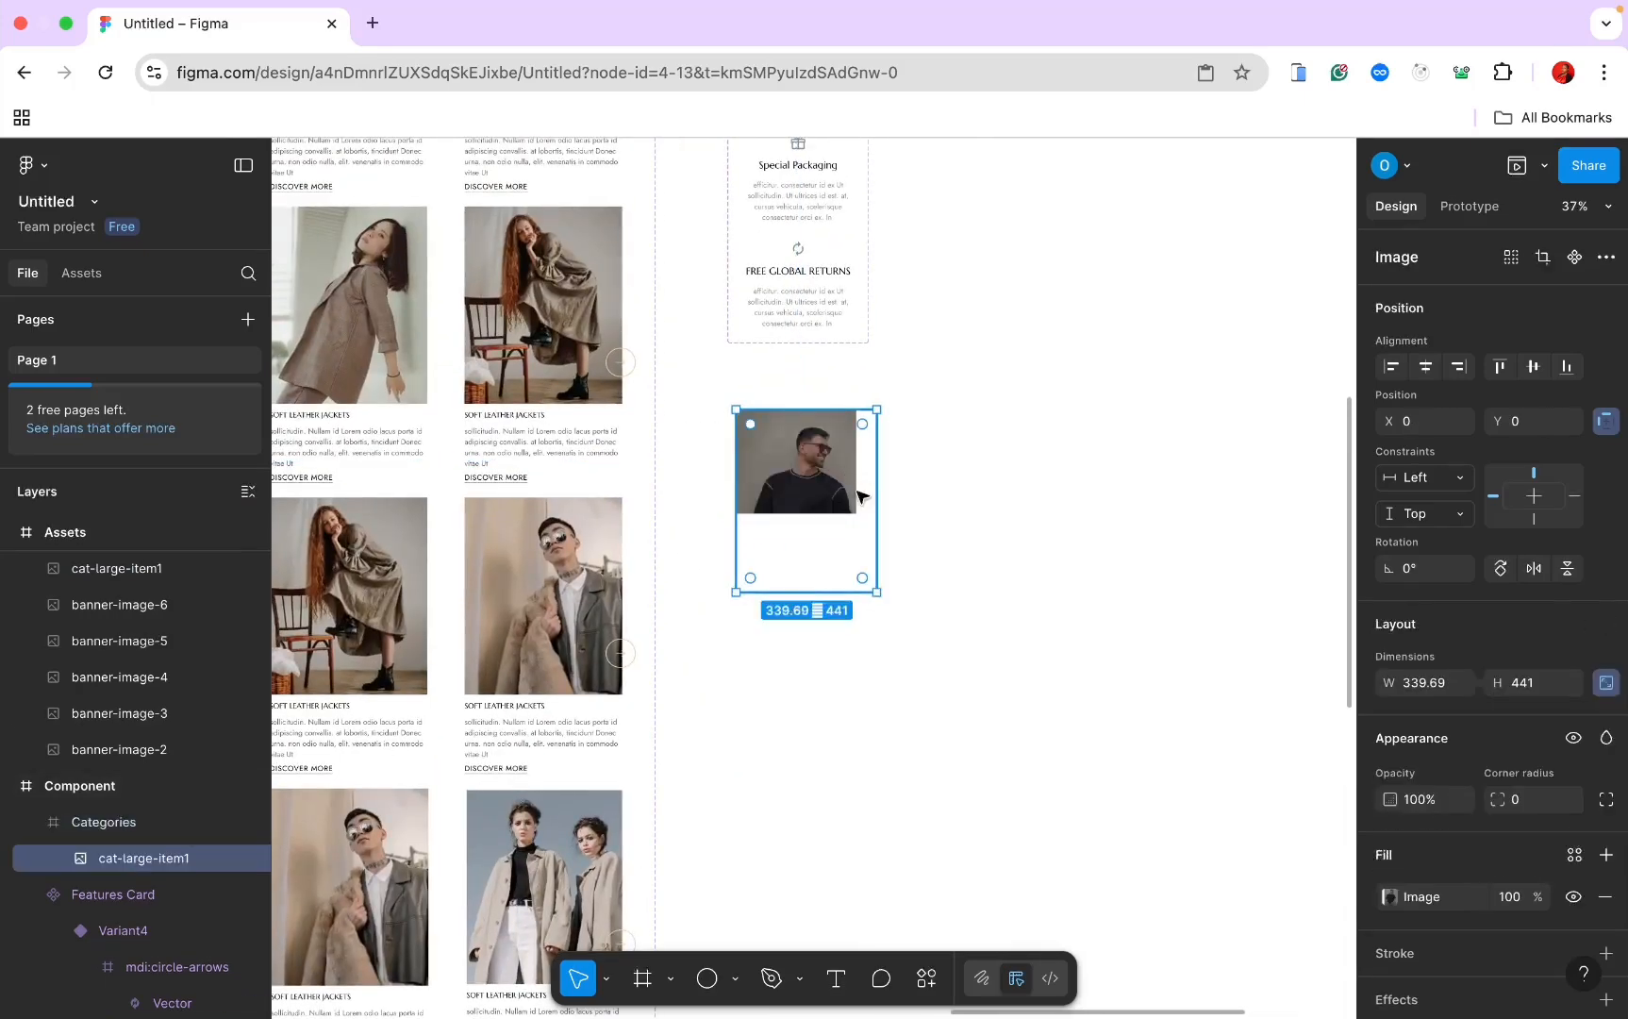
click(849, 539)
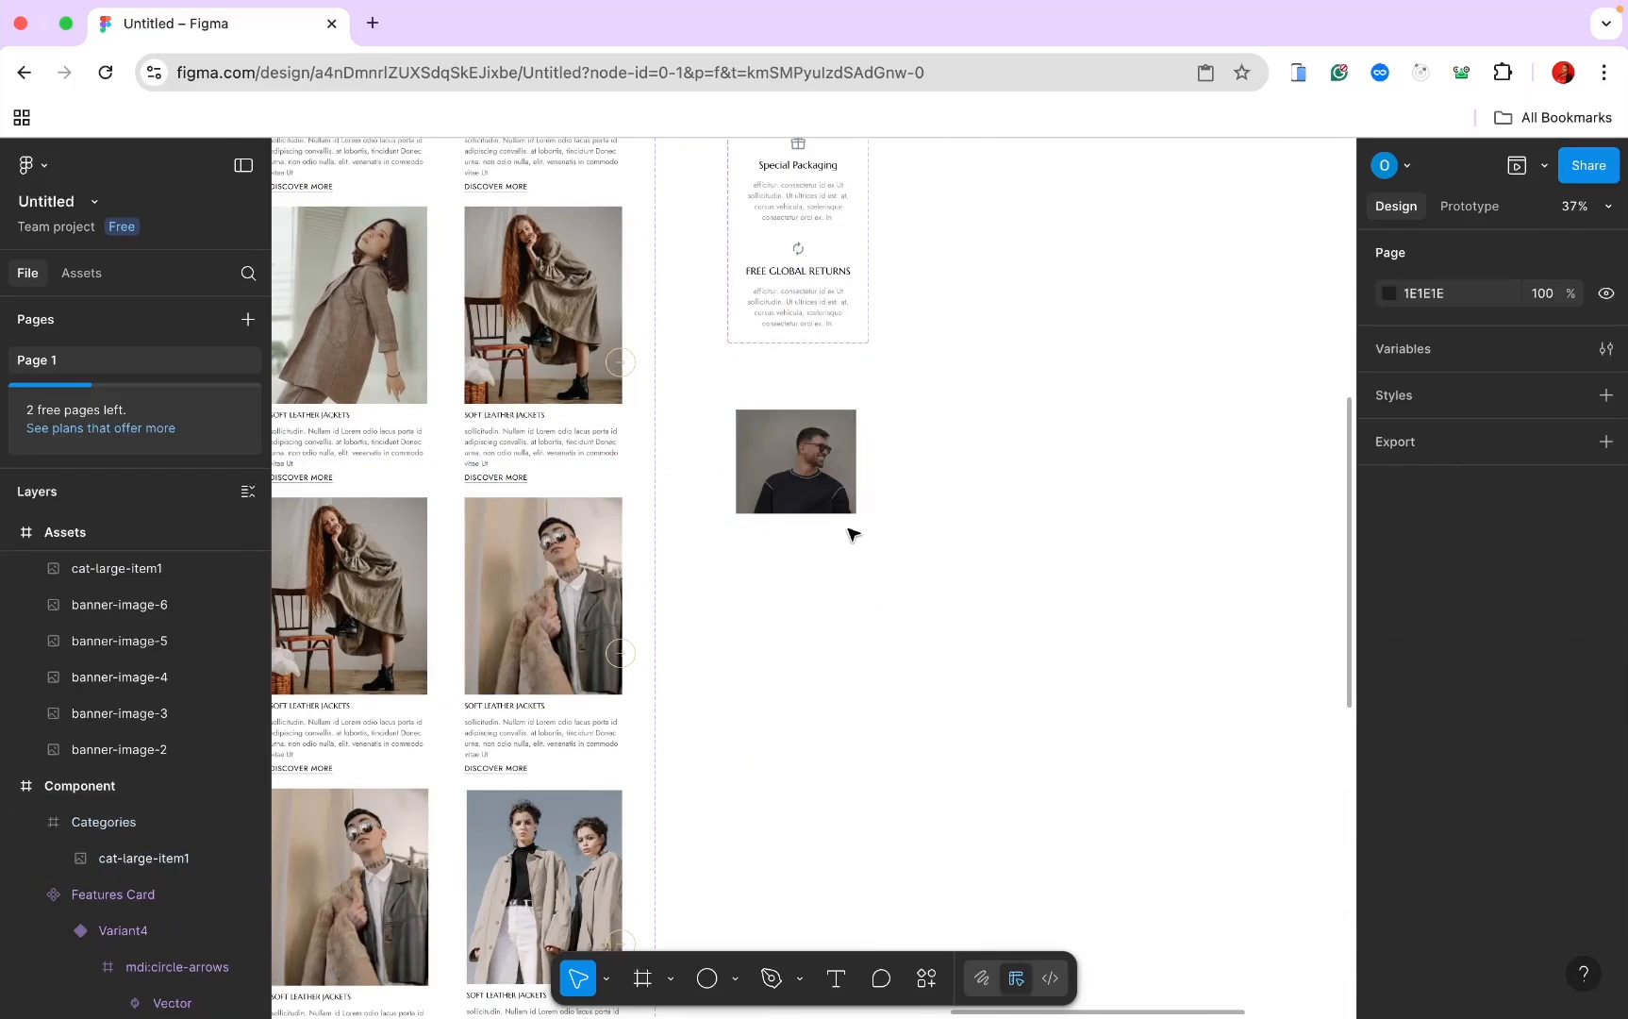
click(105, 823)
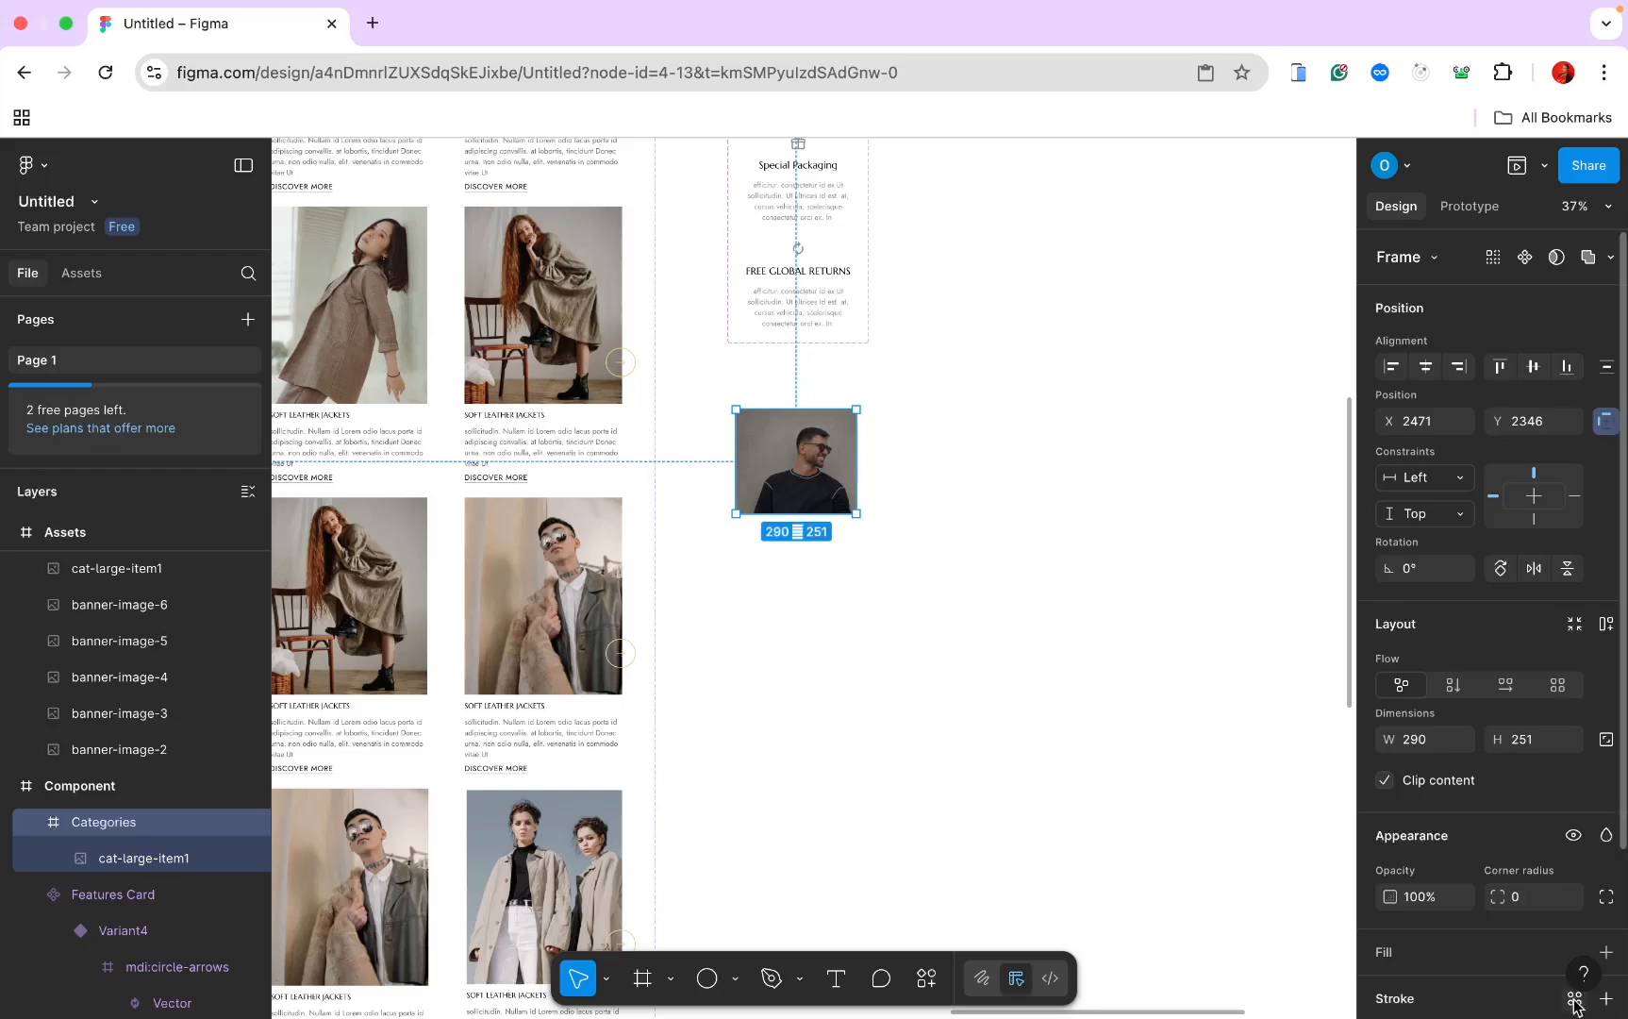
Step: Give the Categories frame a black stroke and vertical auto layout
scroll(1577, 964, down, 3)
click(1607, 800)
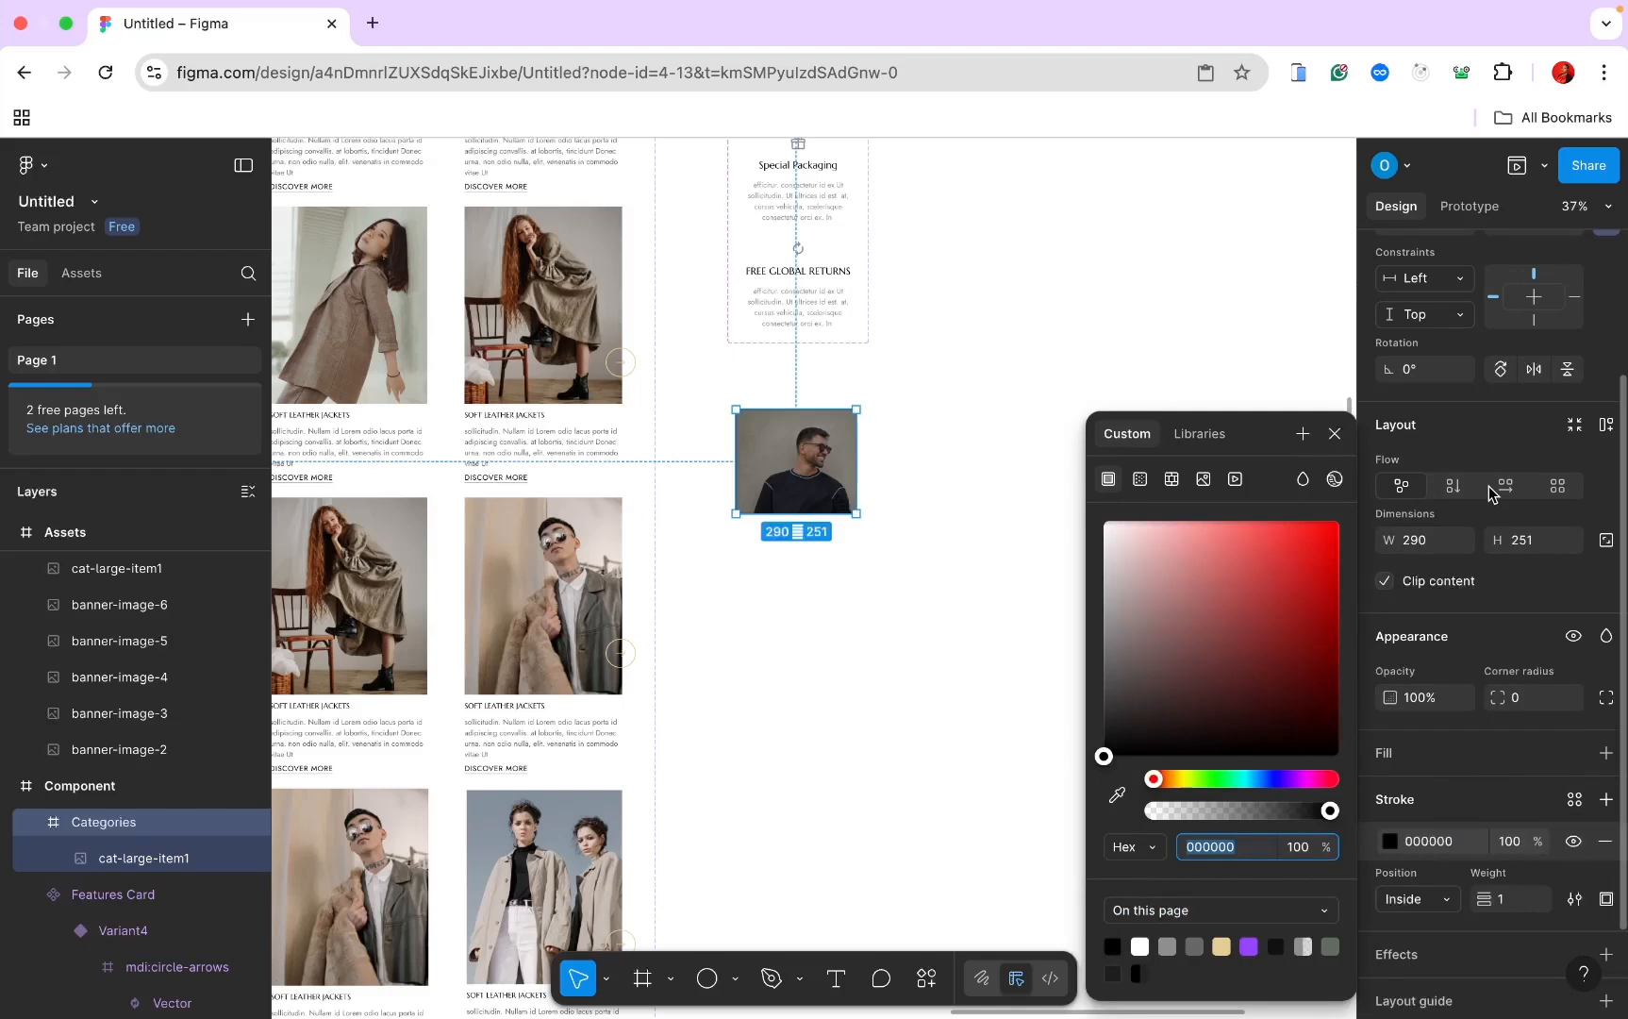
click(1452, 487)
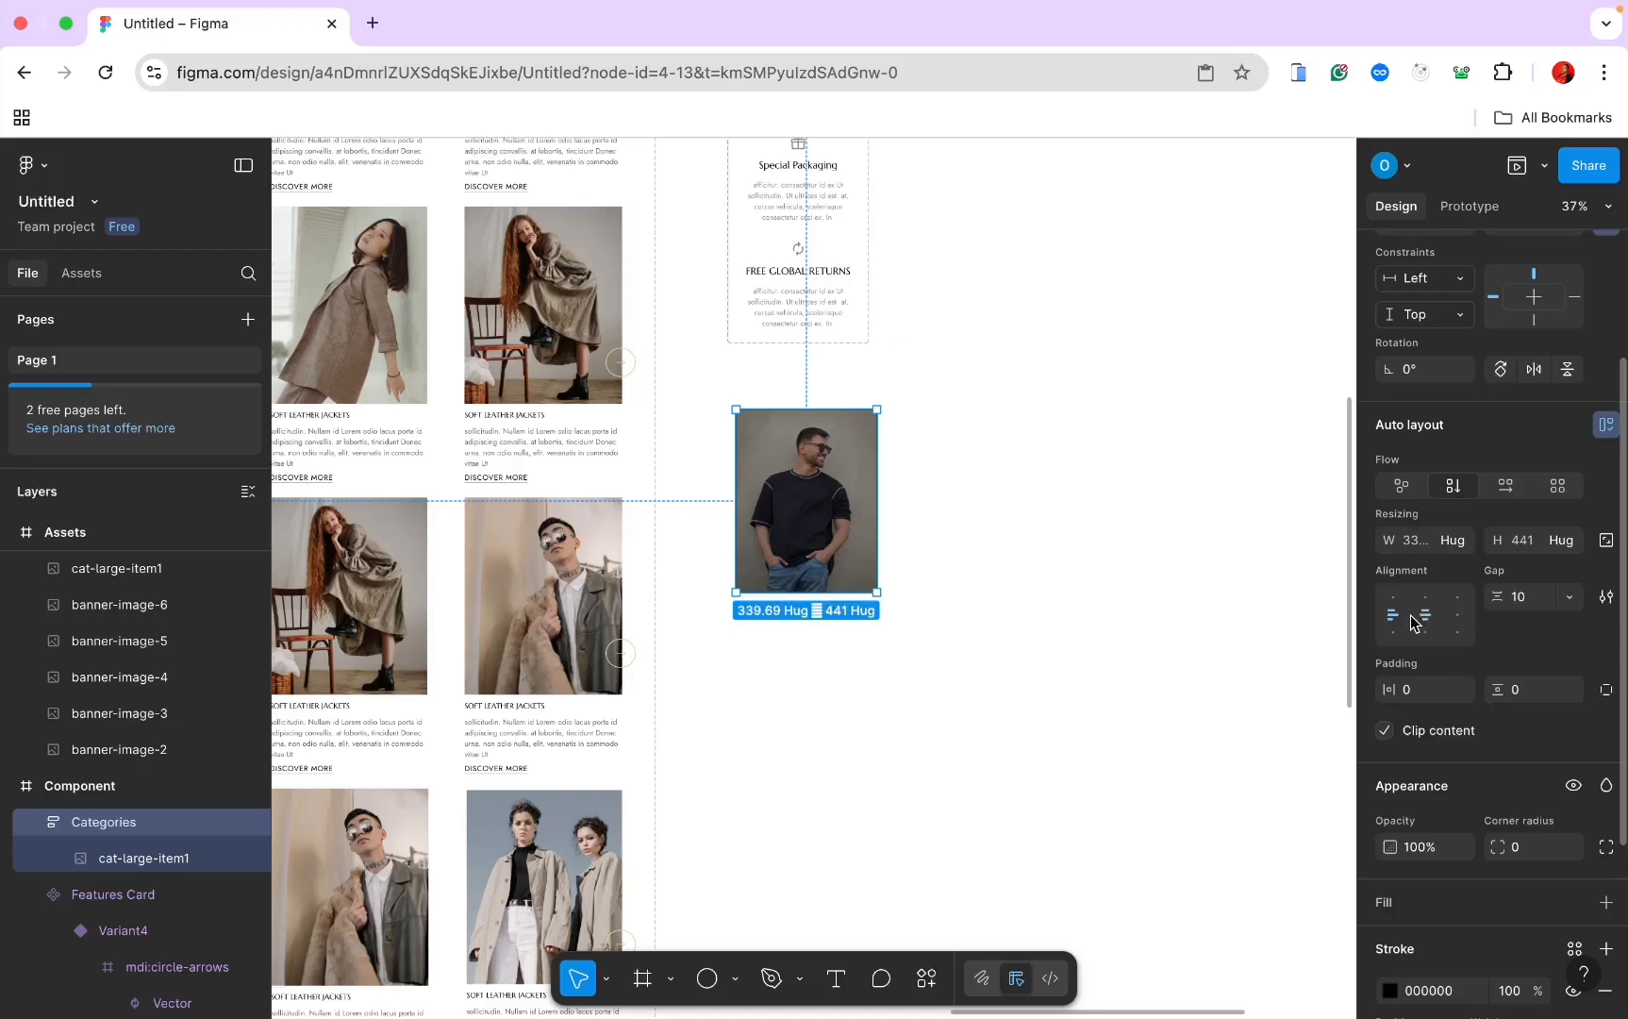
Step: Resize the cat-large-item1 photo inside Categories to a width of 410
click(181, 859)
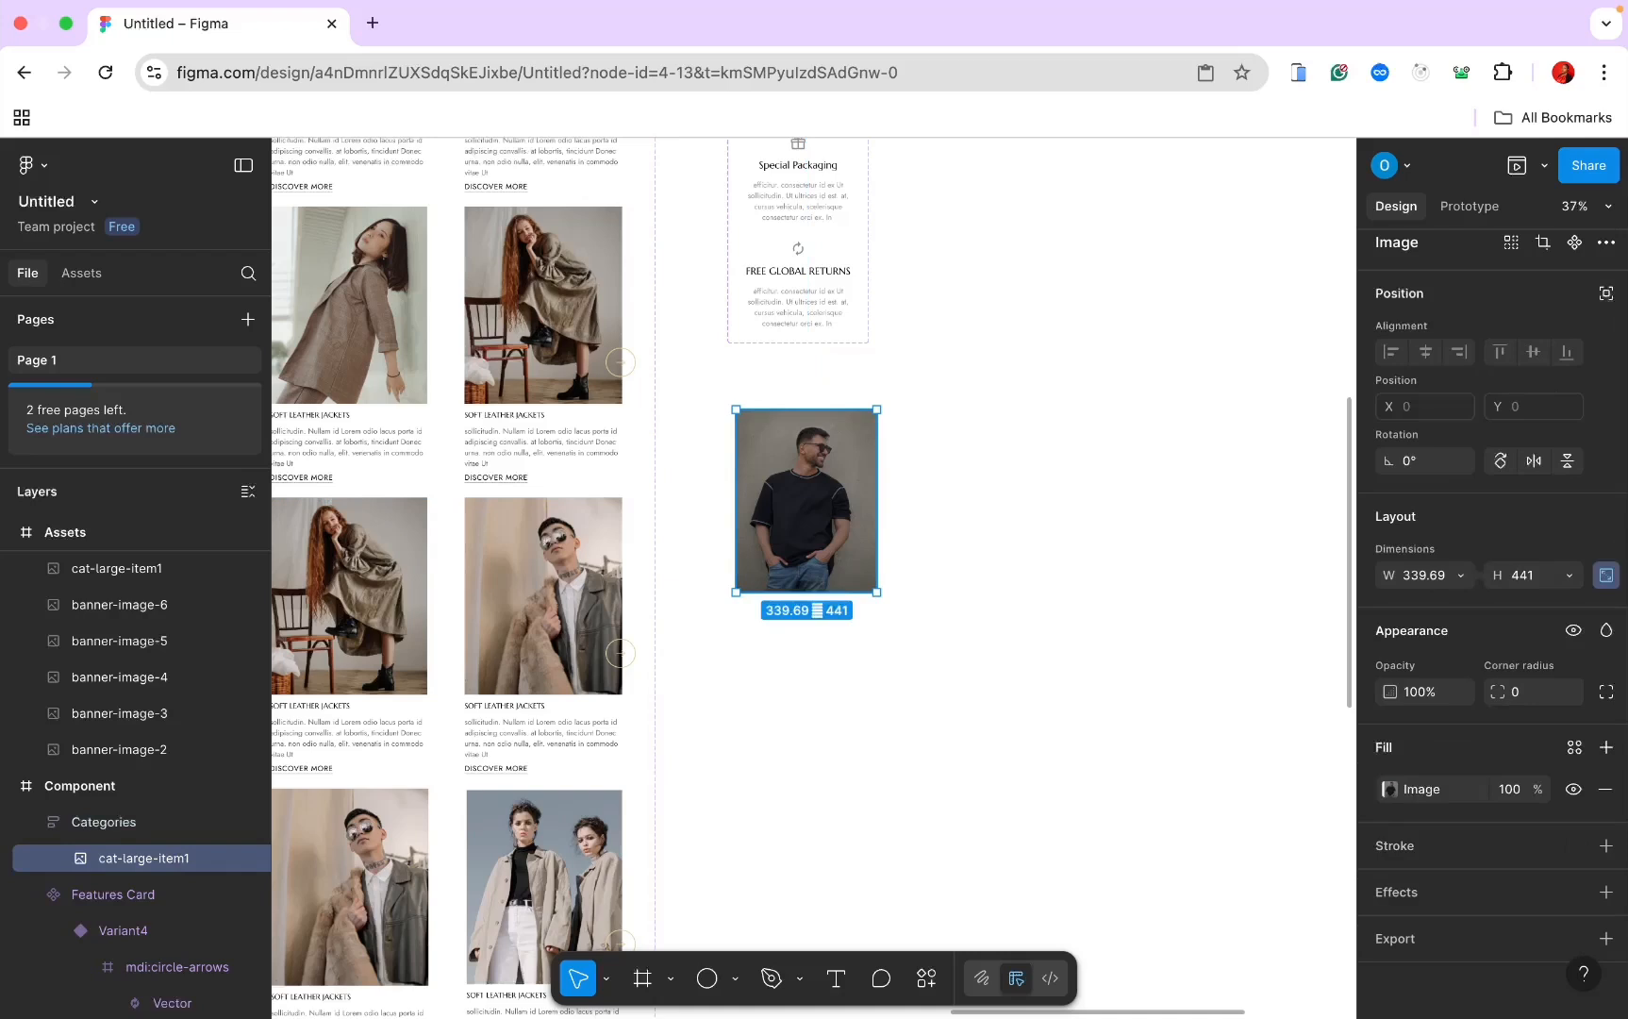
click(1415, 579)
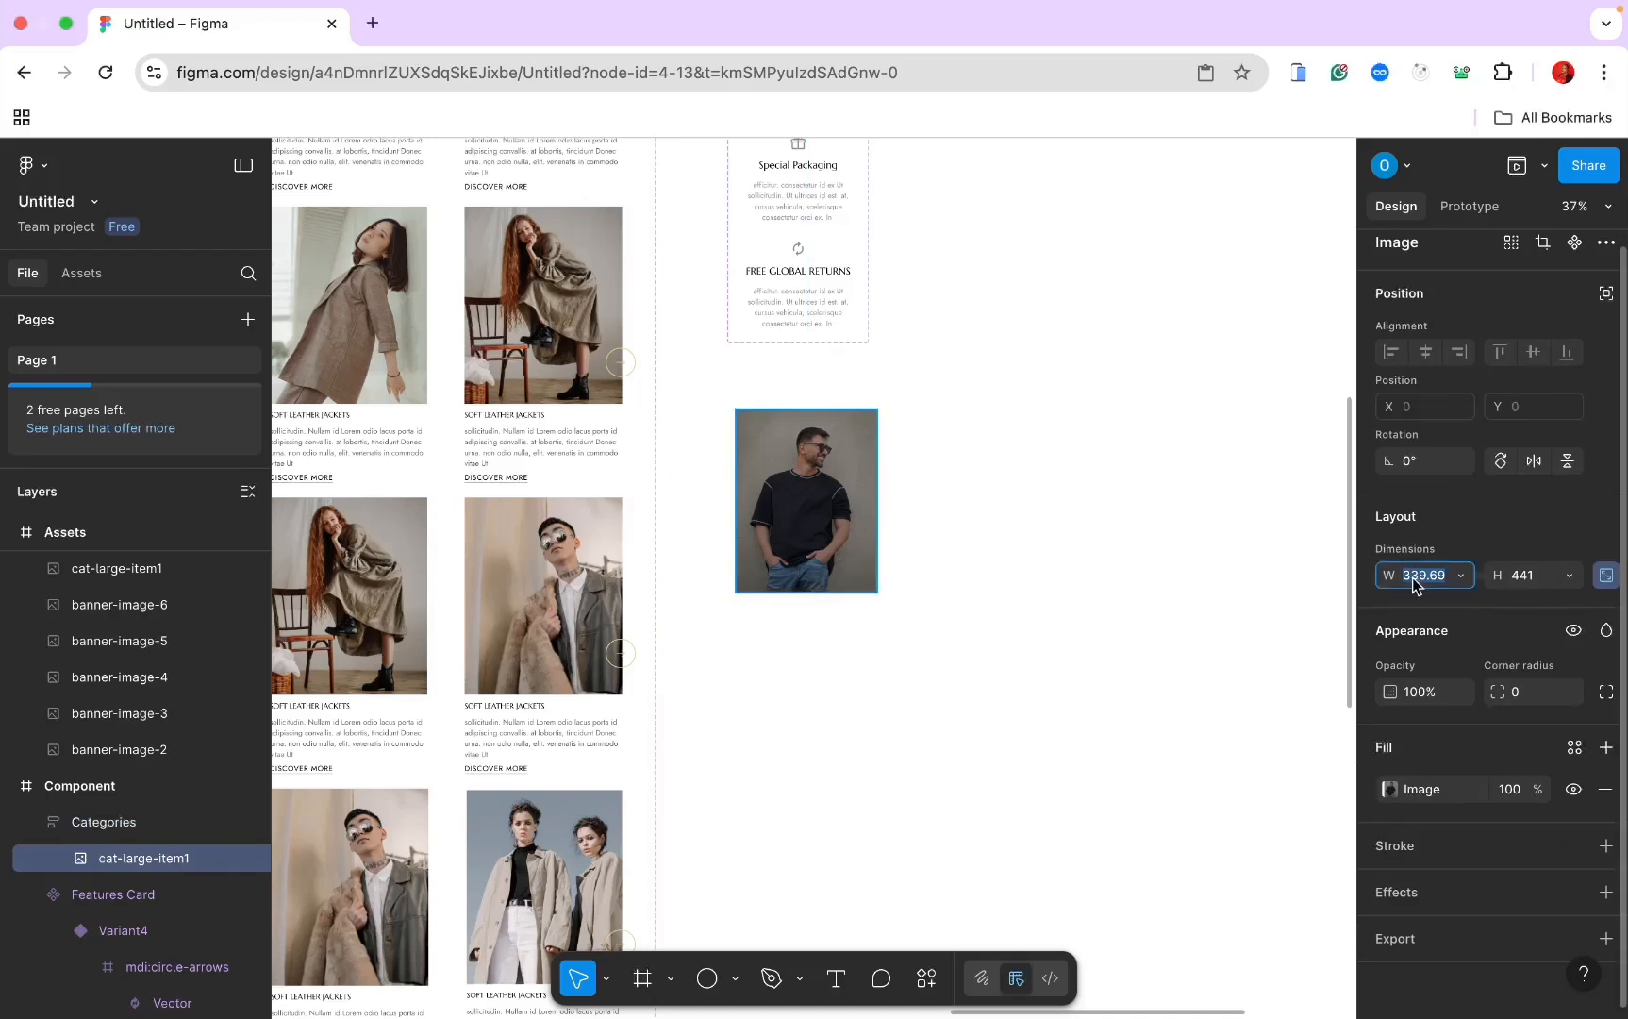
text(410)
key(Return)
key(shift+a)
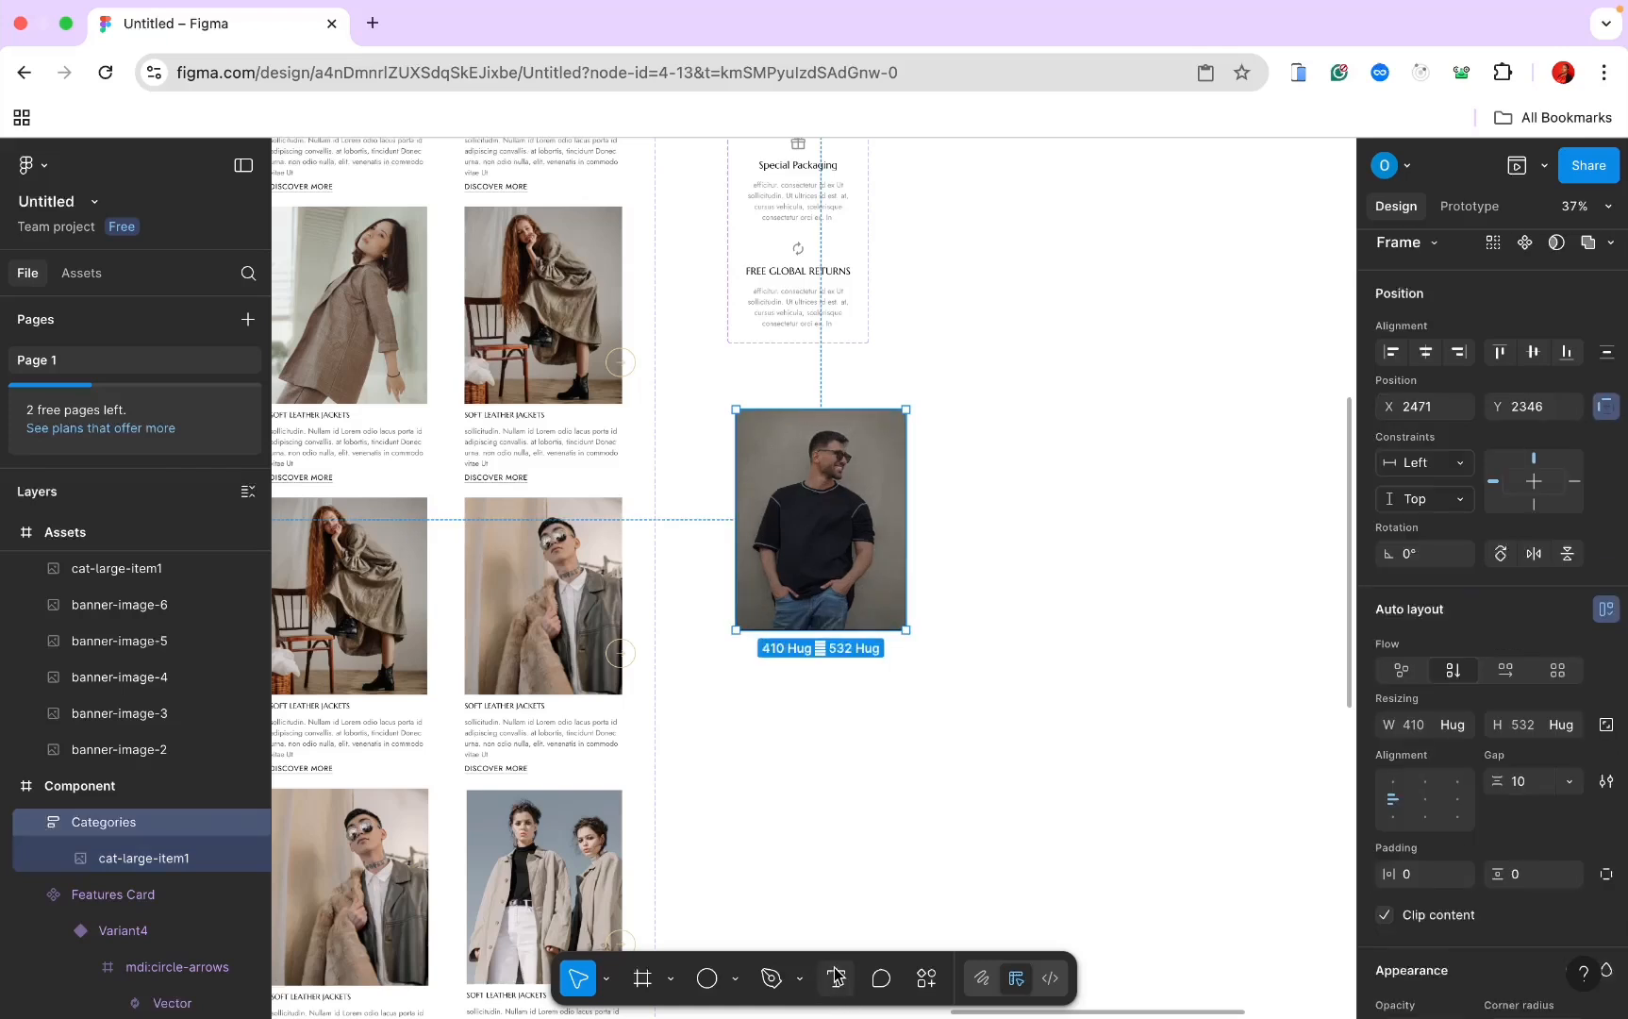
Step: Add a 'For Men' text caption below the photo
key(t)
click(750, 599)
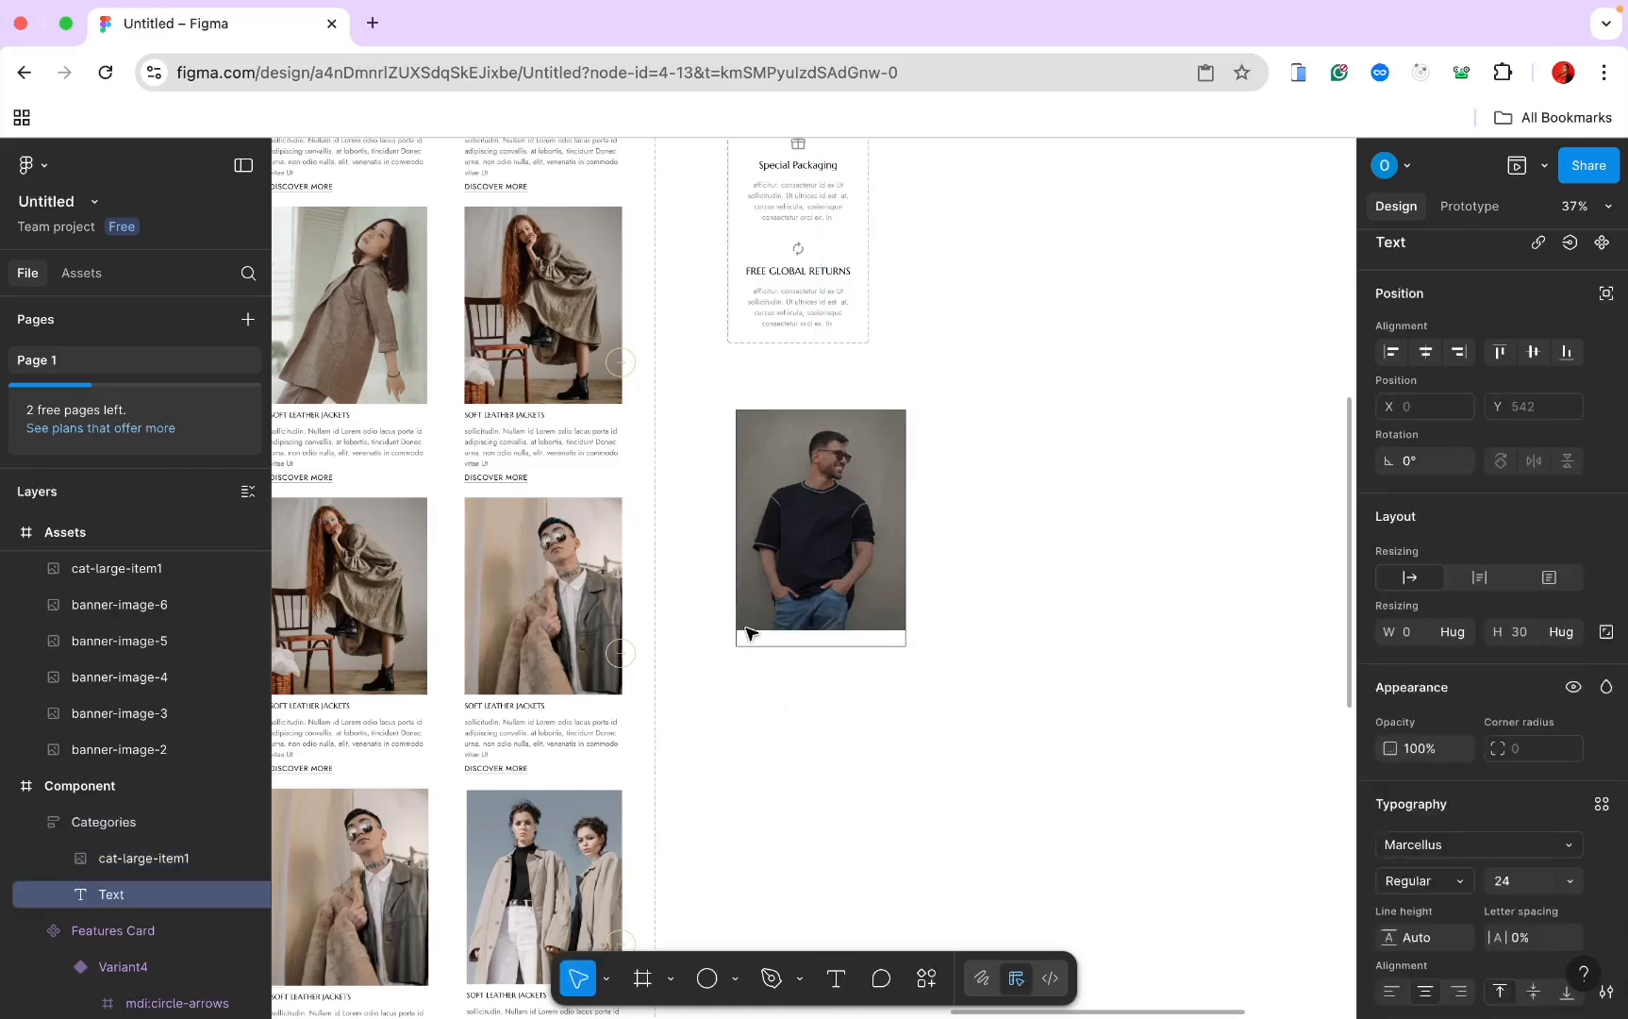
text(f)
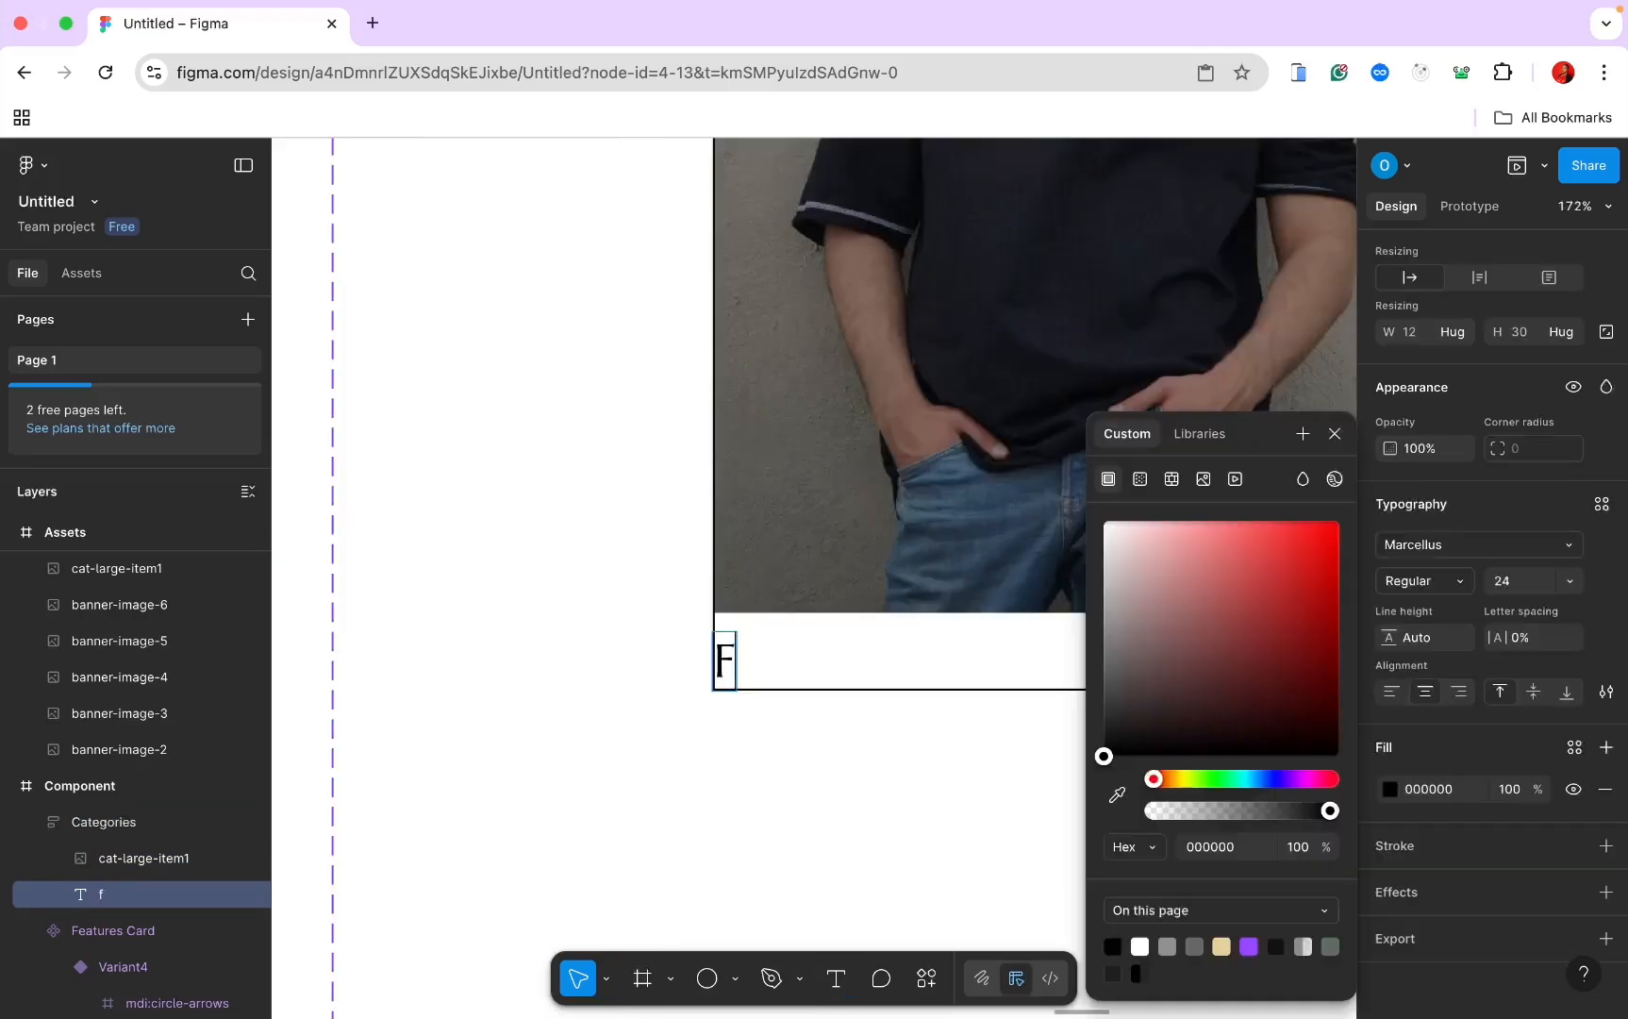
text(or )
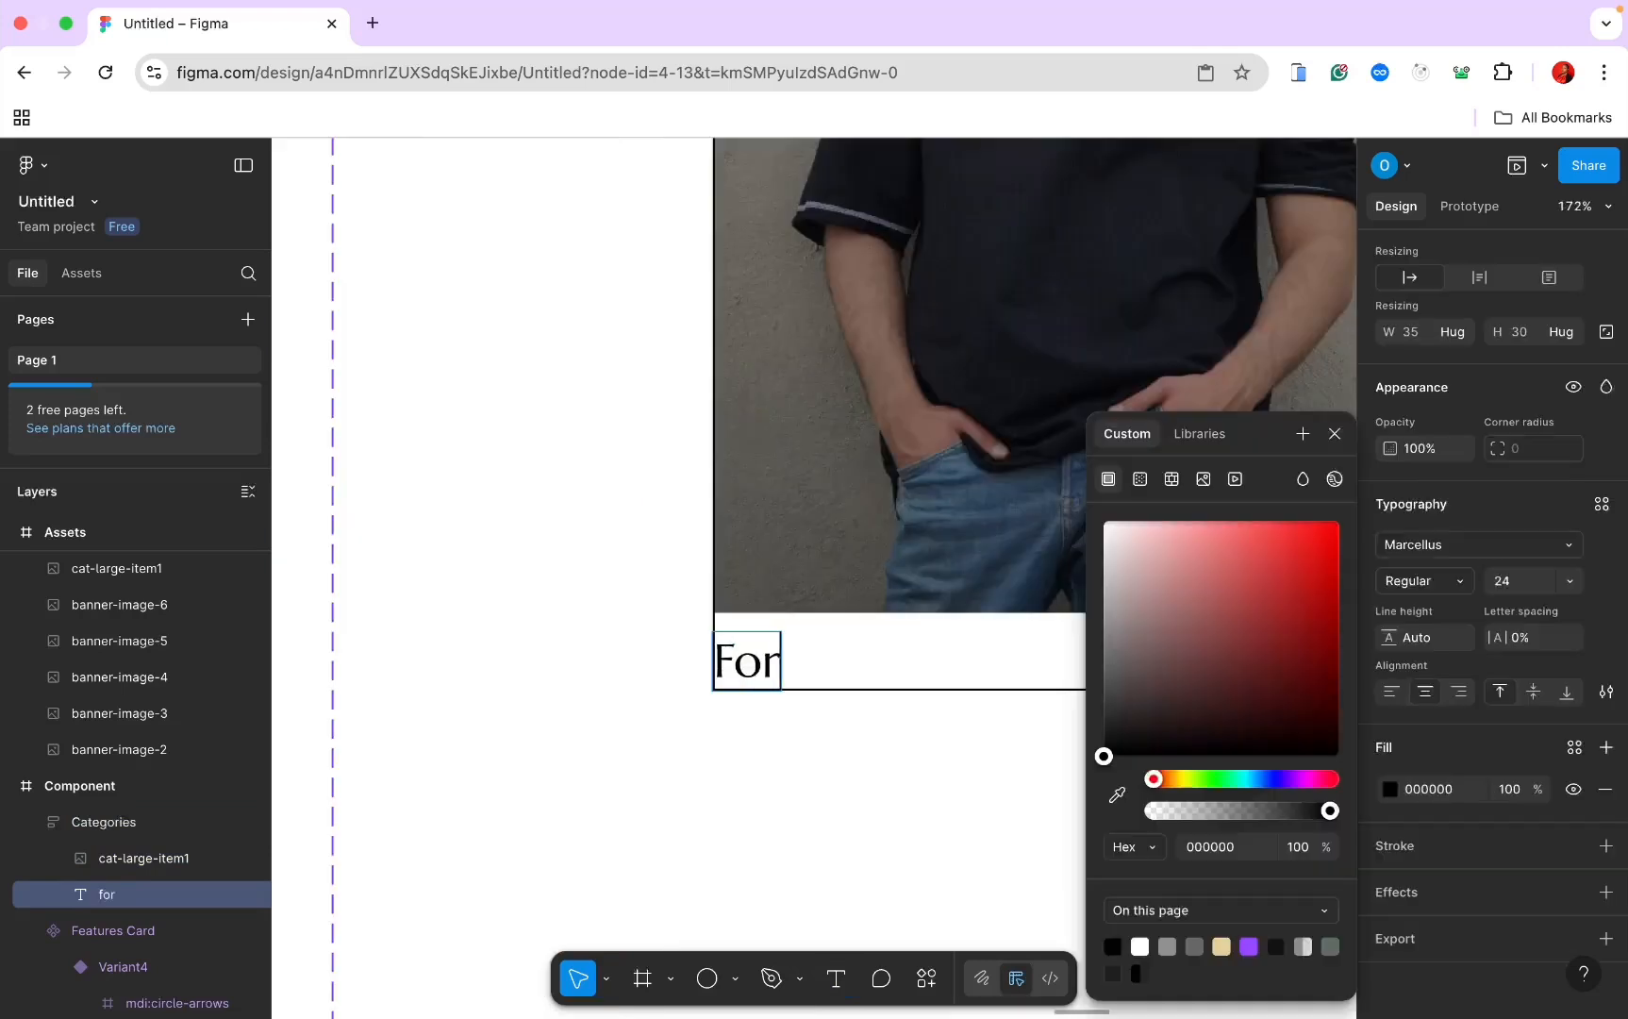
text(Men)
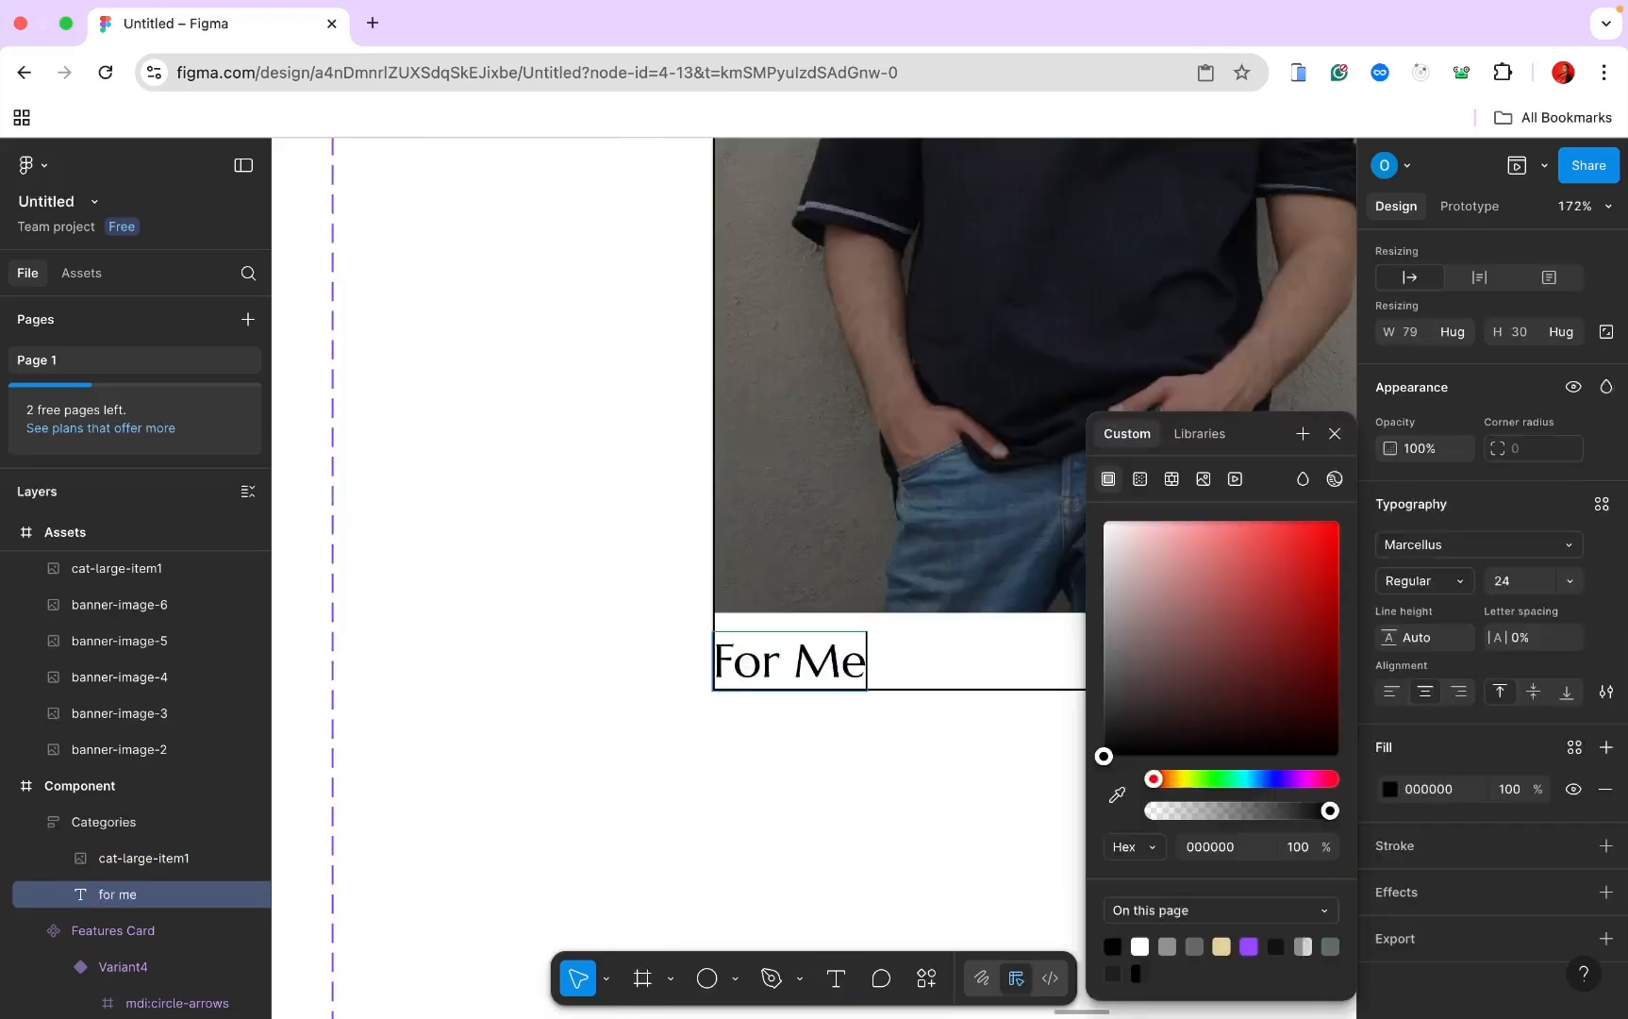
double_click(862, 643)
key(Escape)
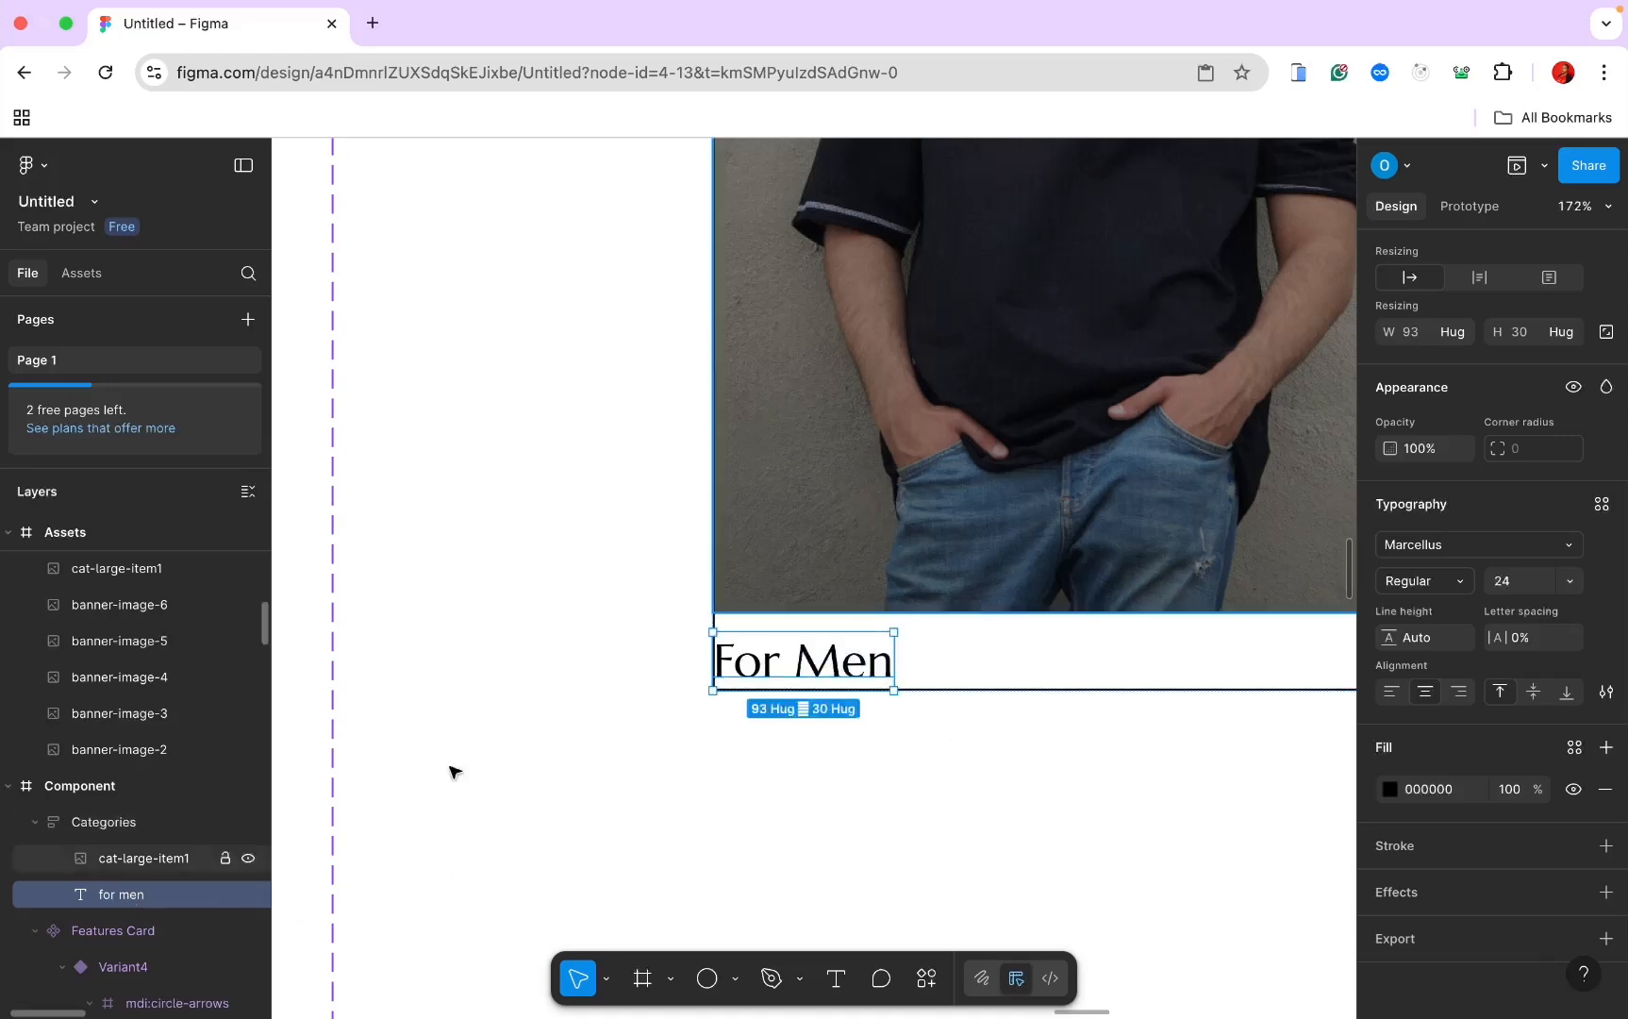
Step: Style the caption as Jost 16, colour 8F8F8F, all uppercase
click(1515, 585)
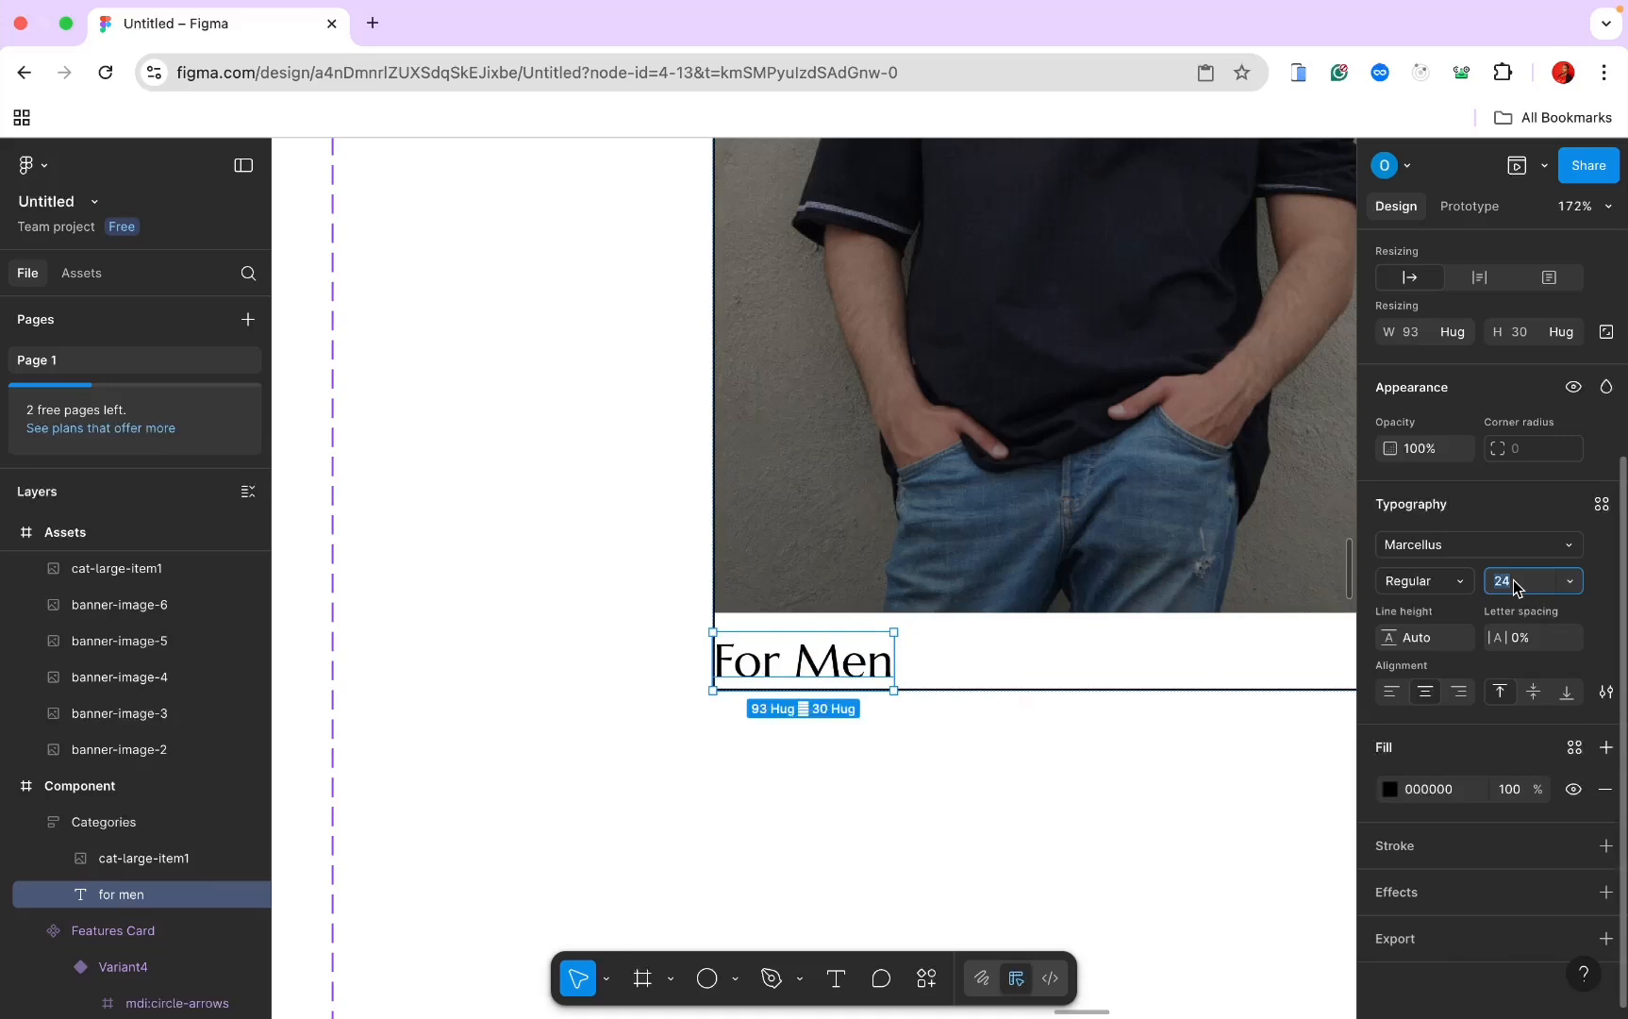
text(16)
key(Return)
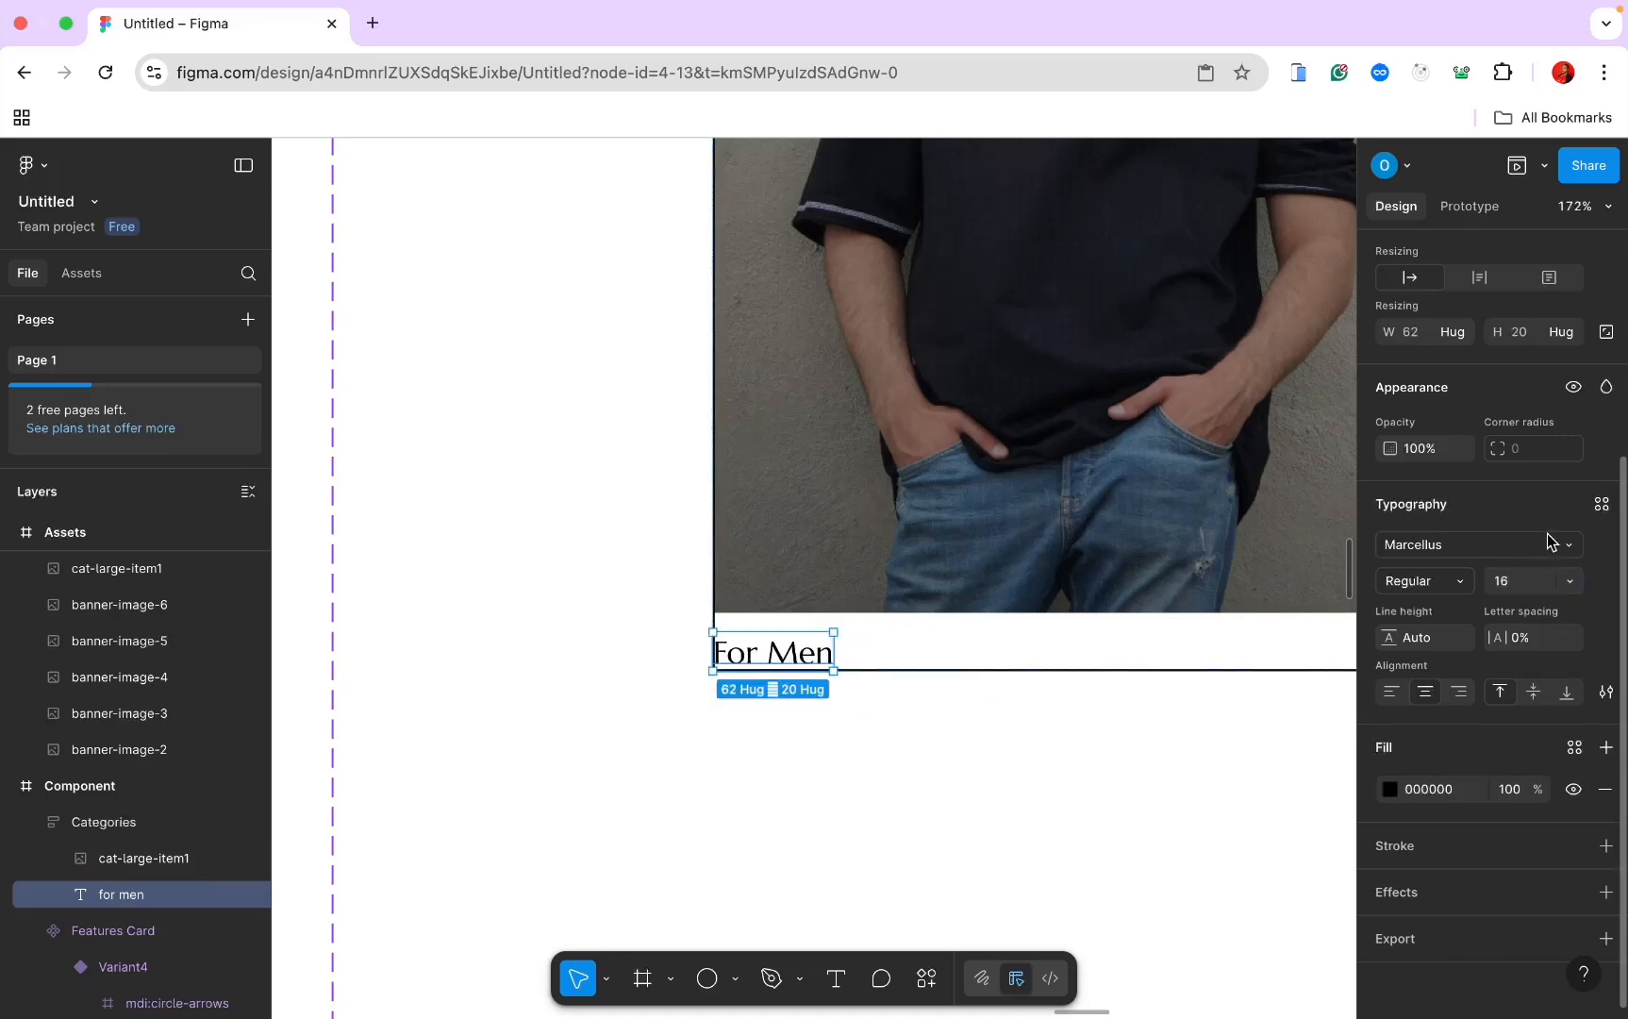
click(1469, 542)
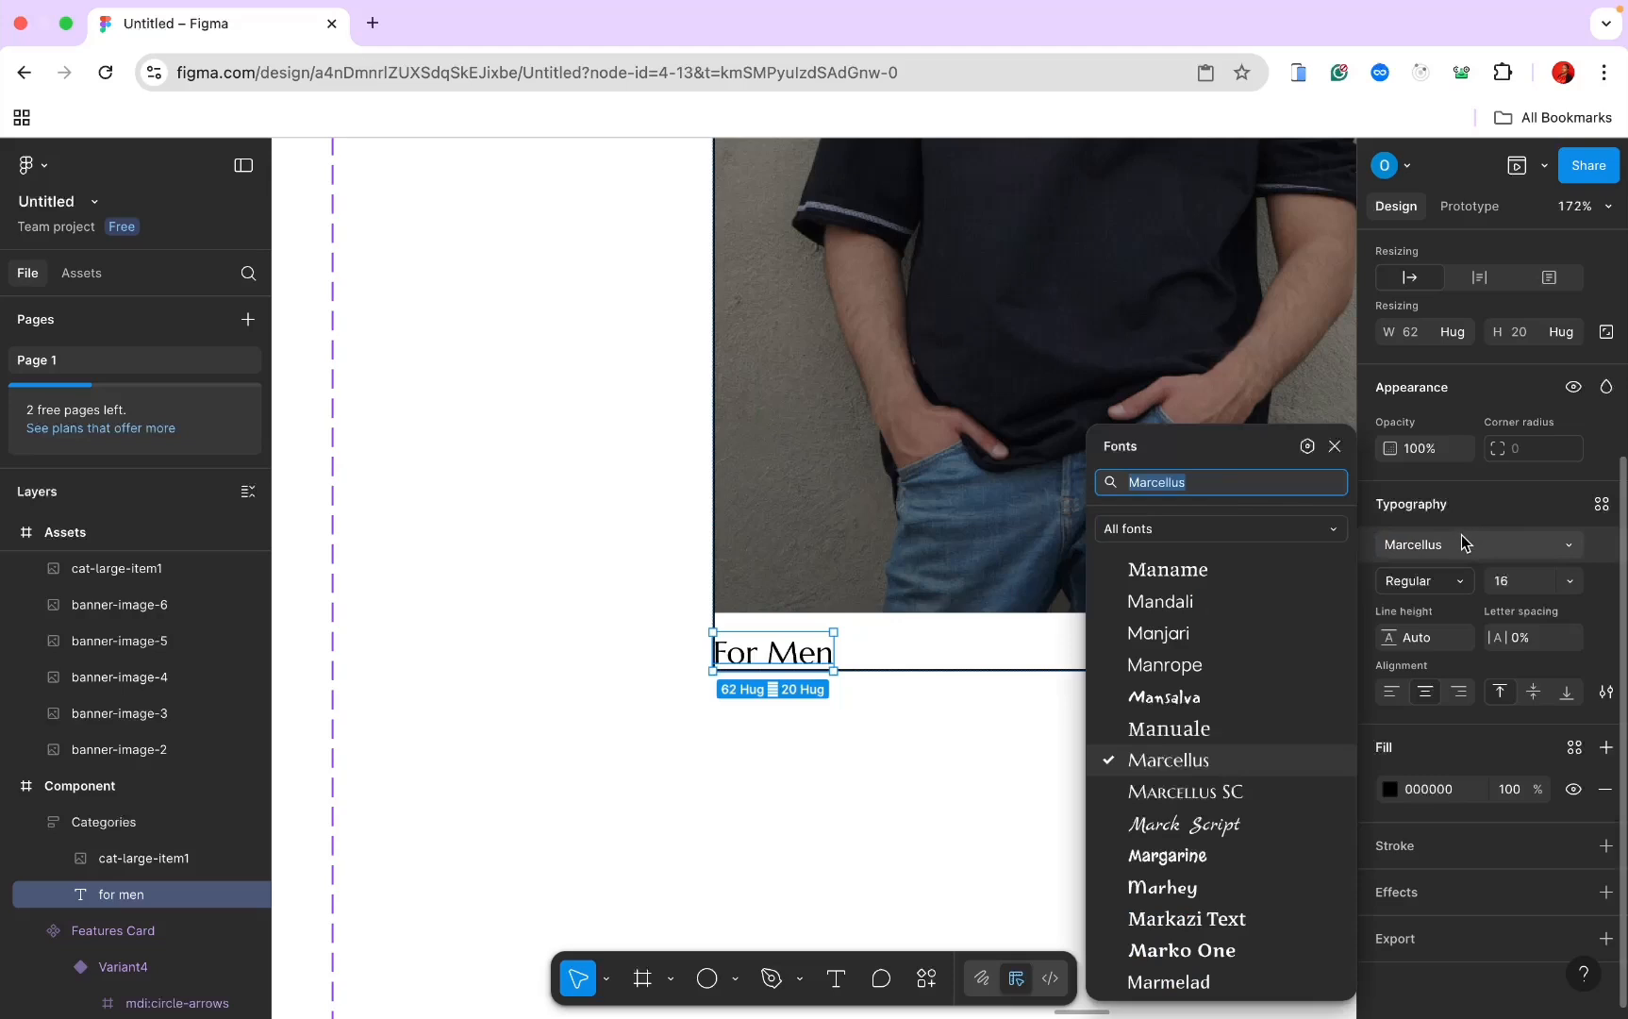
text(jost)
key(Return)
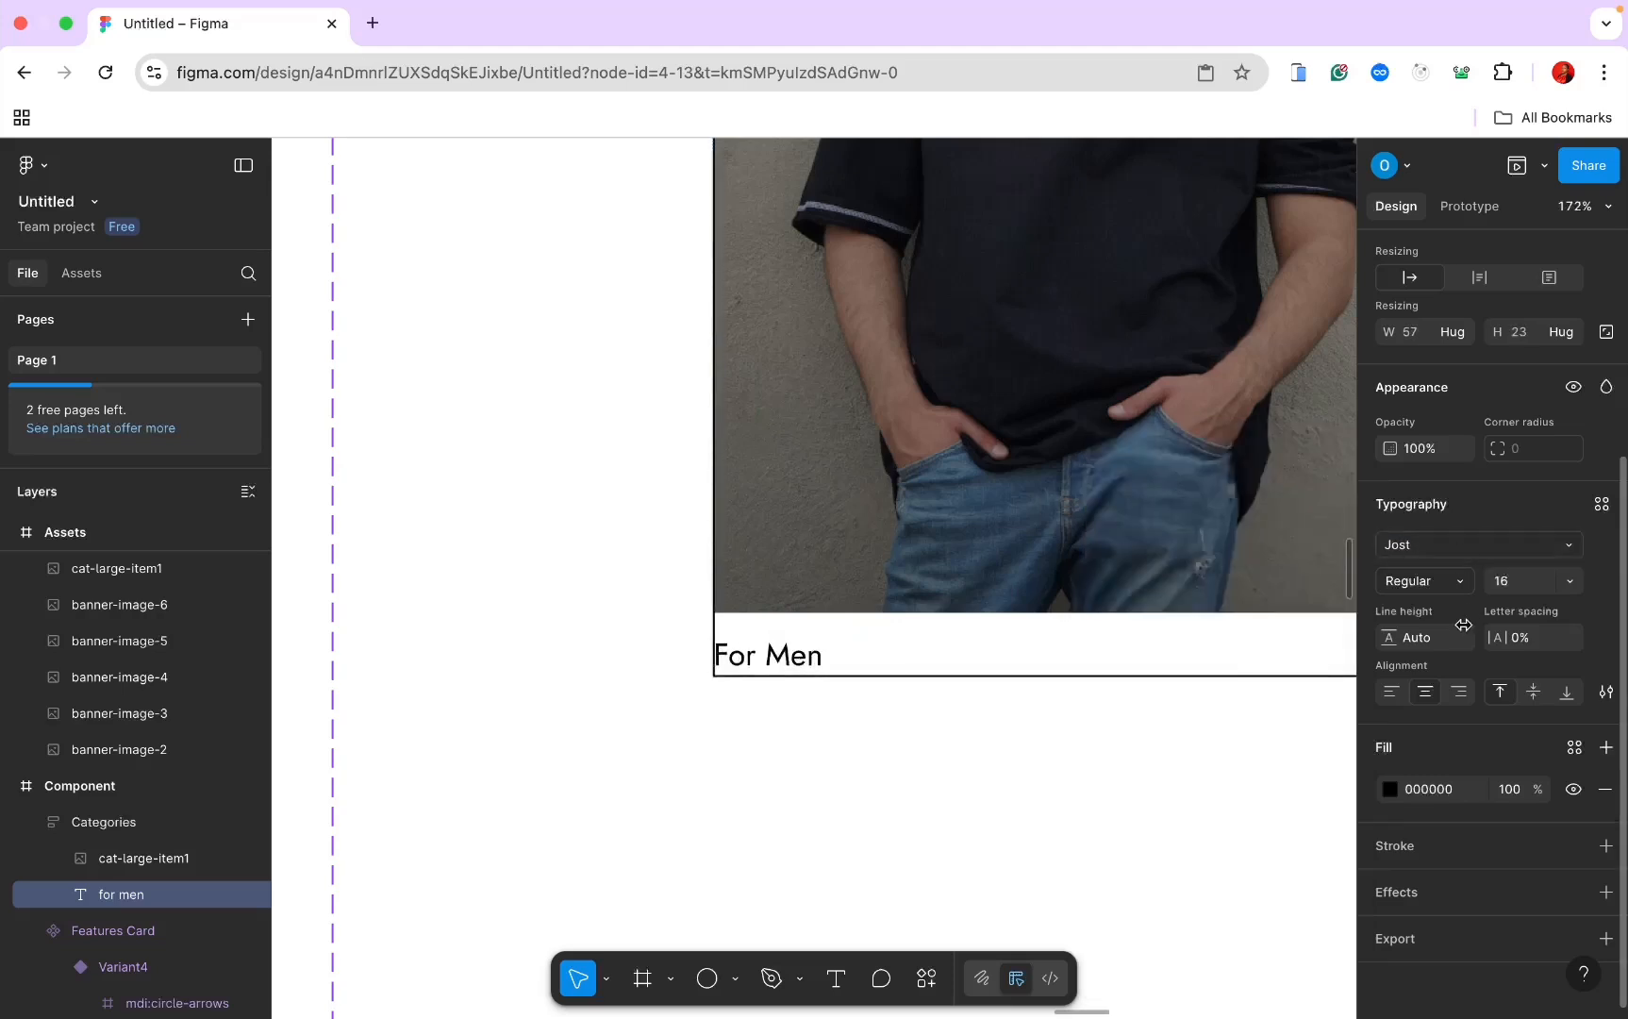
click(1431, 795)
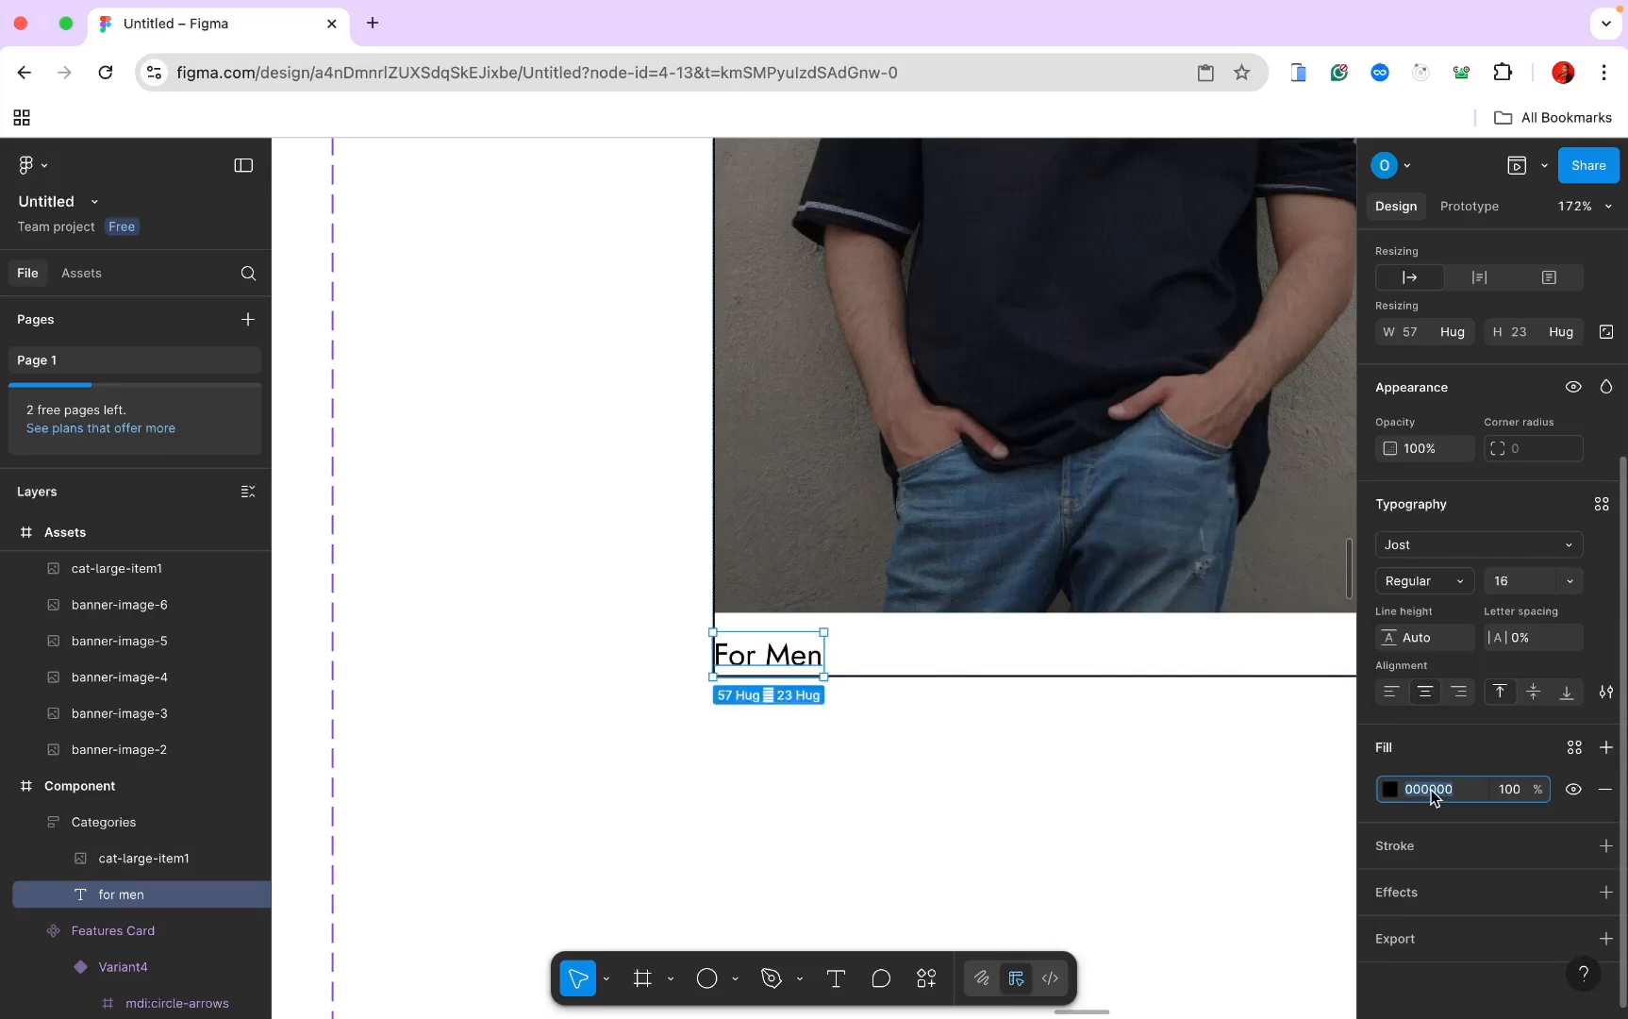
text(8F8F8F)
key(Return)
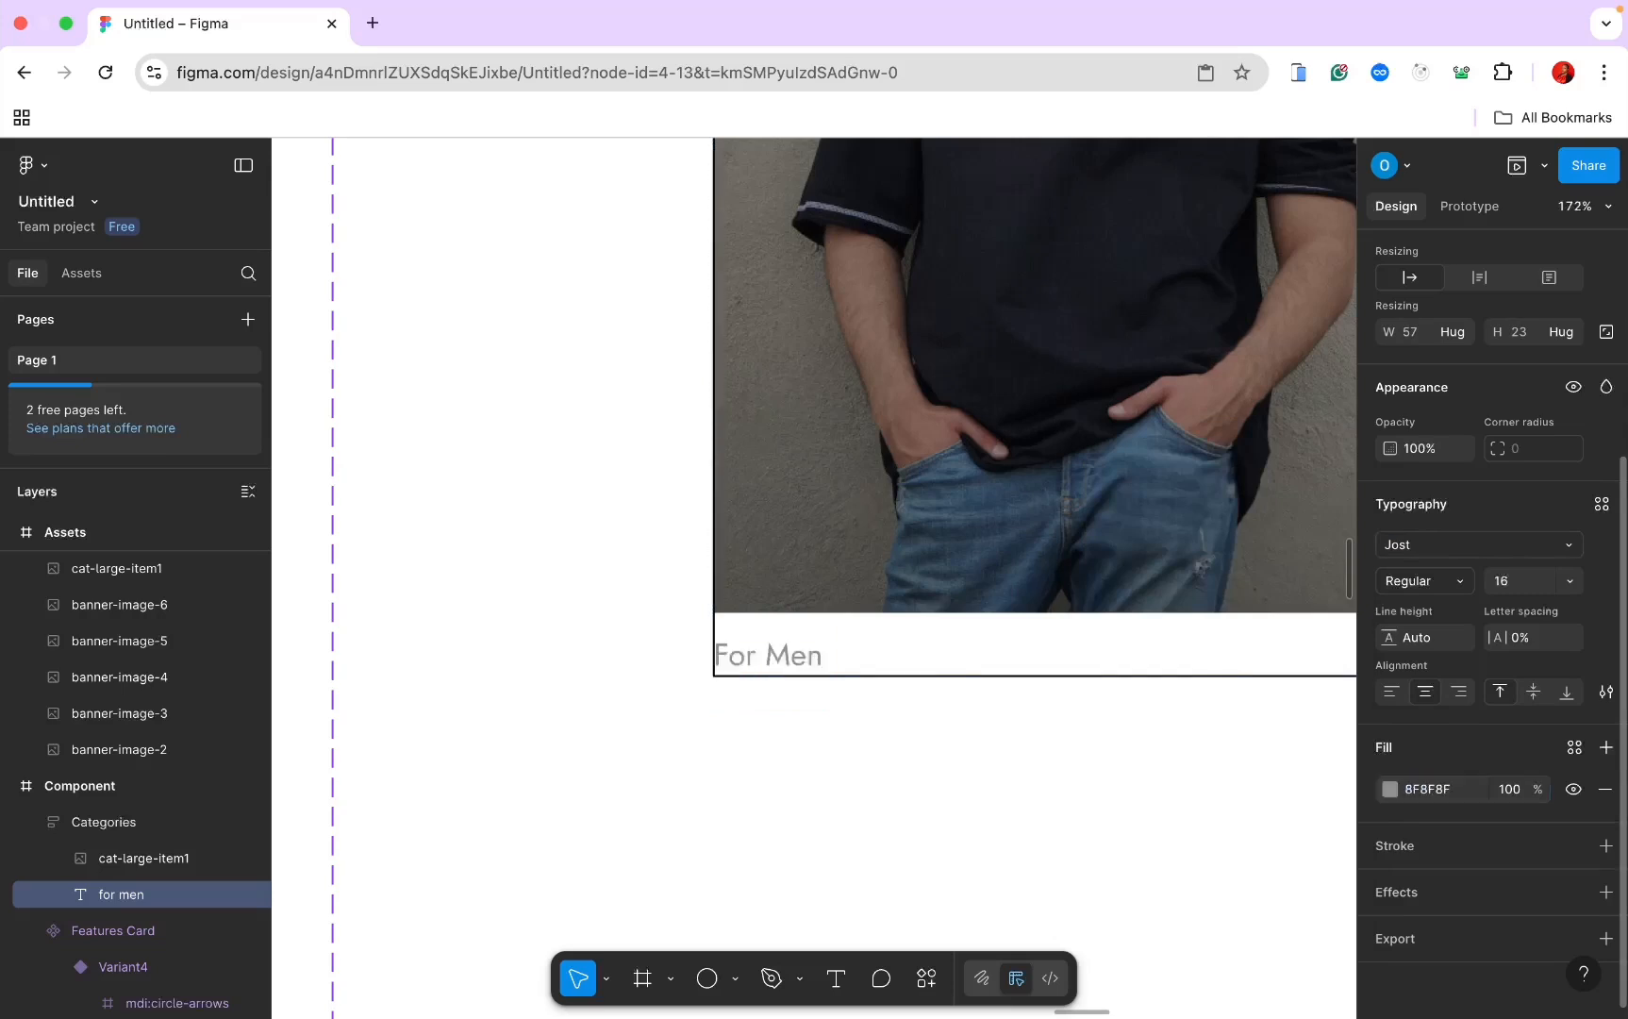
click(1605, 691)
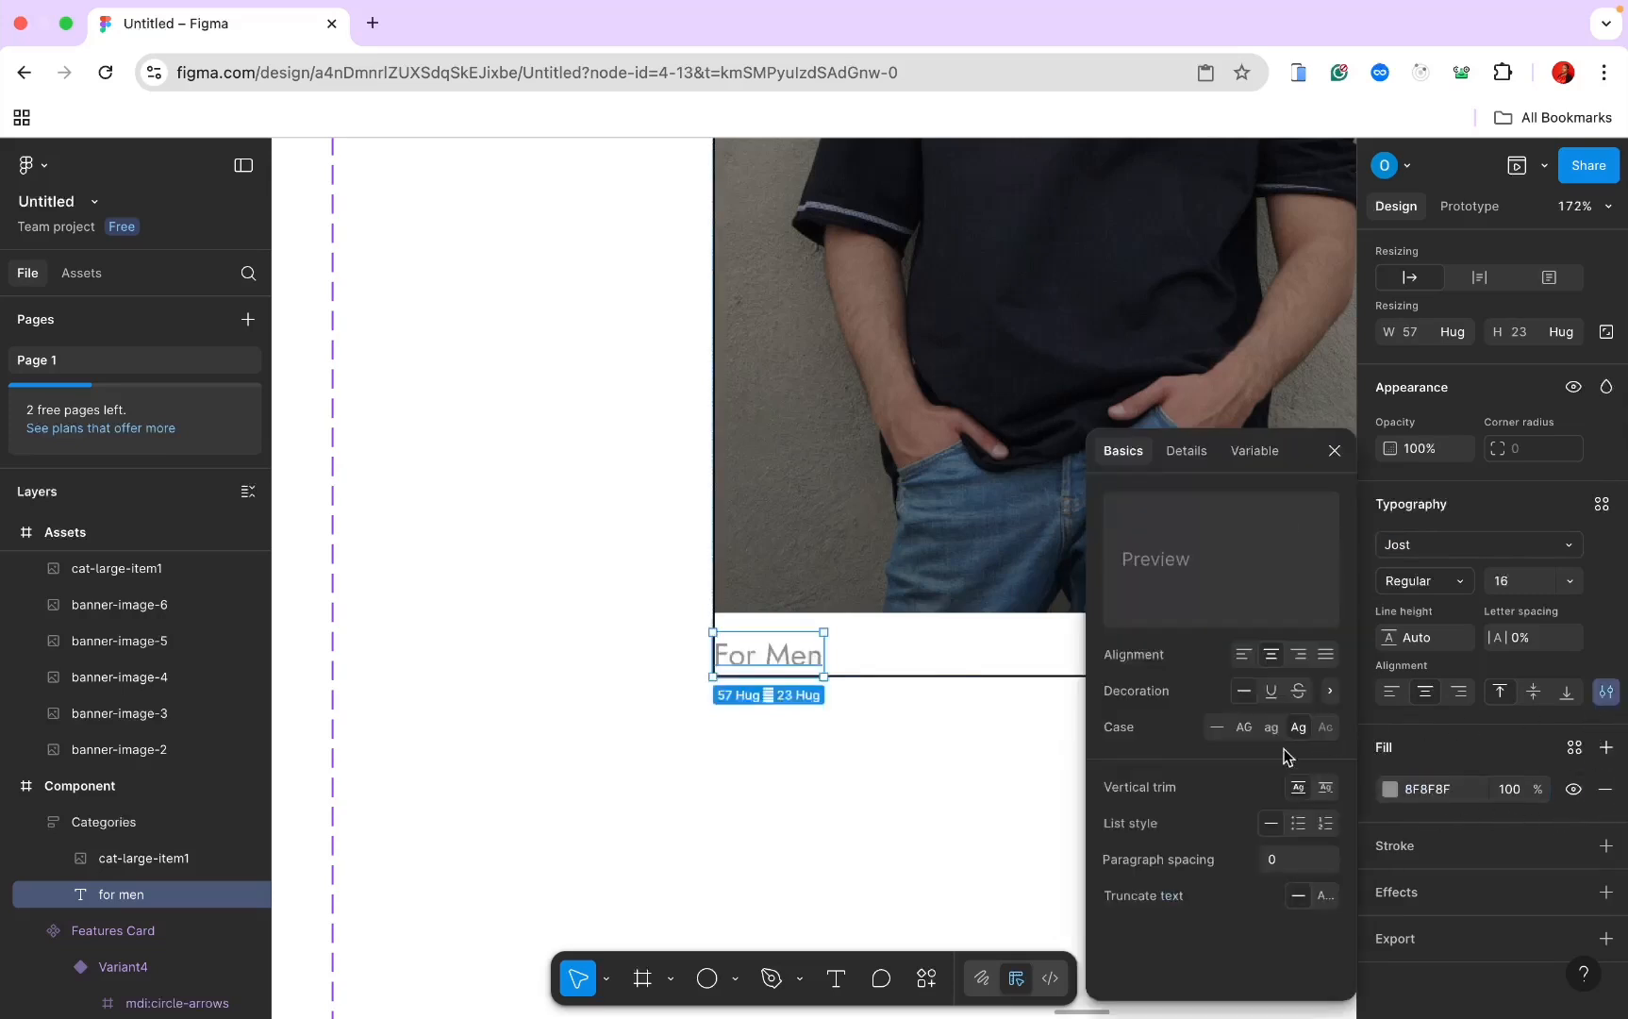
click(1246, 732)
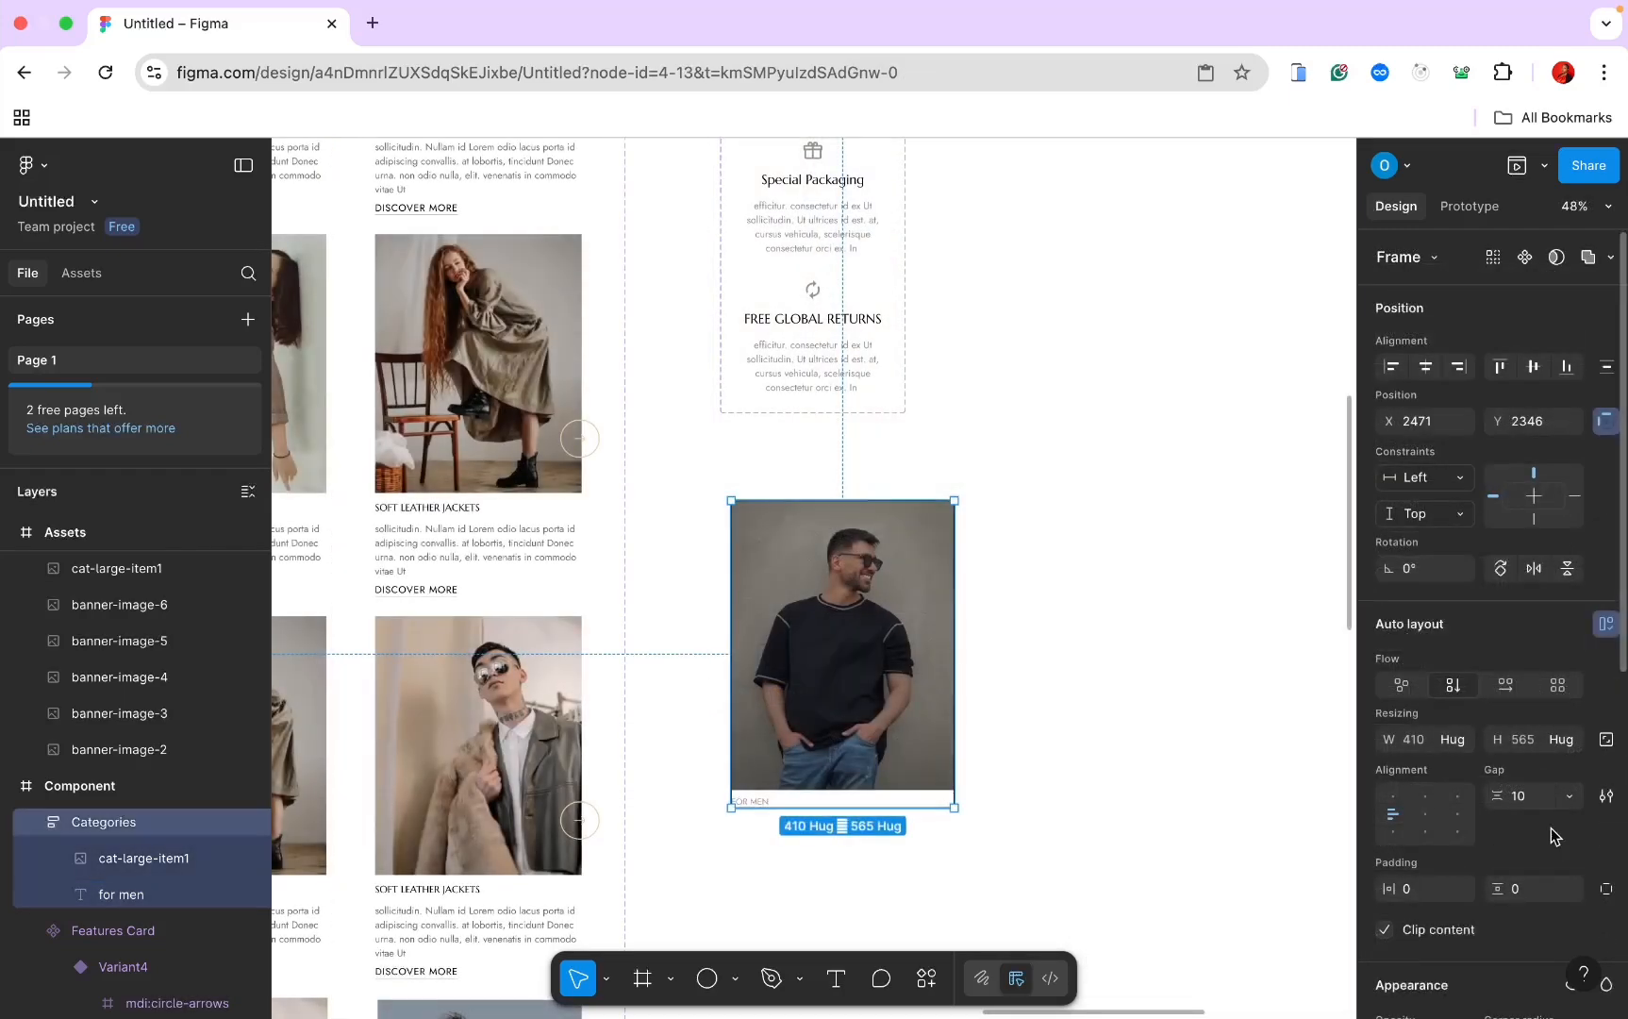
Step: Remove the black stroke from the Categories frame
scroll(1551, 826, down, 3)
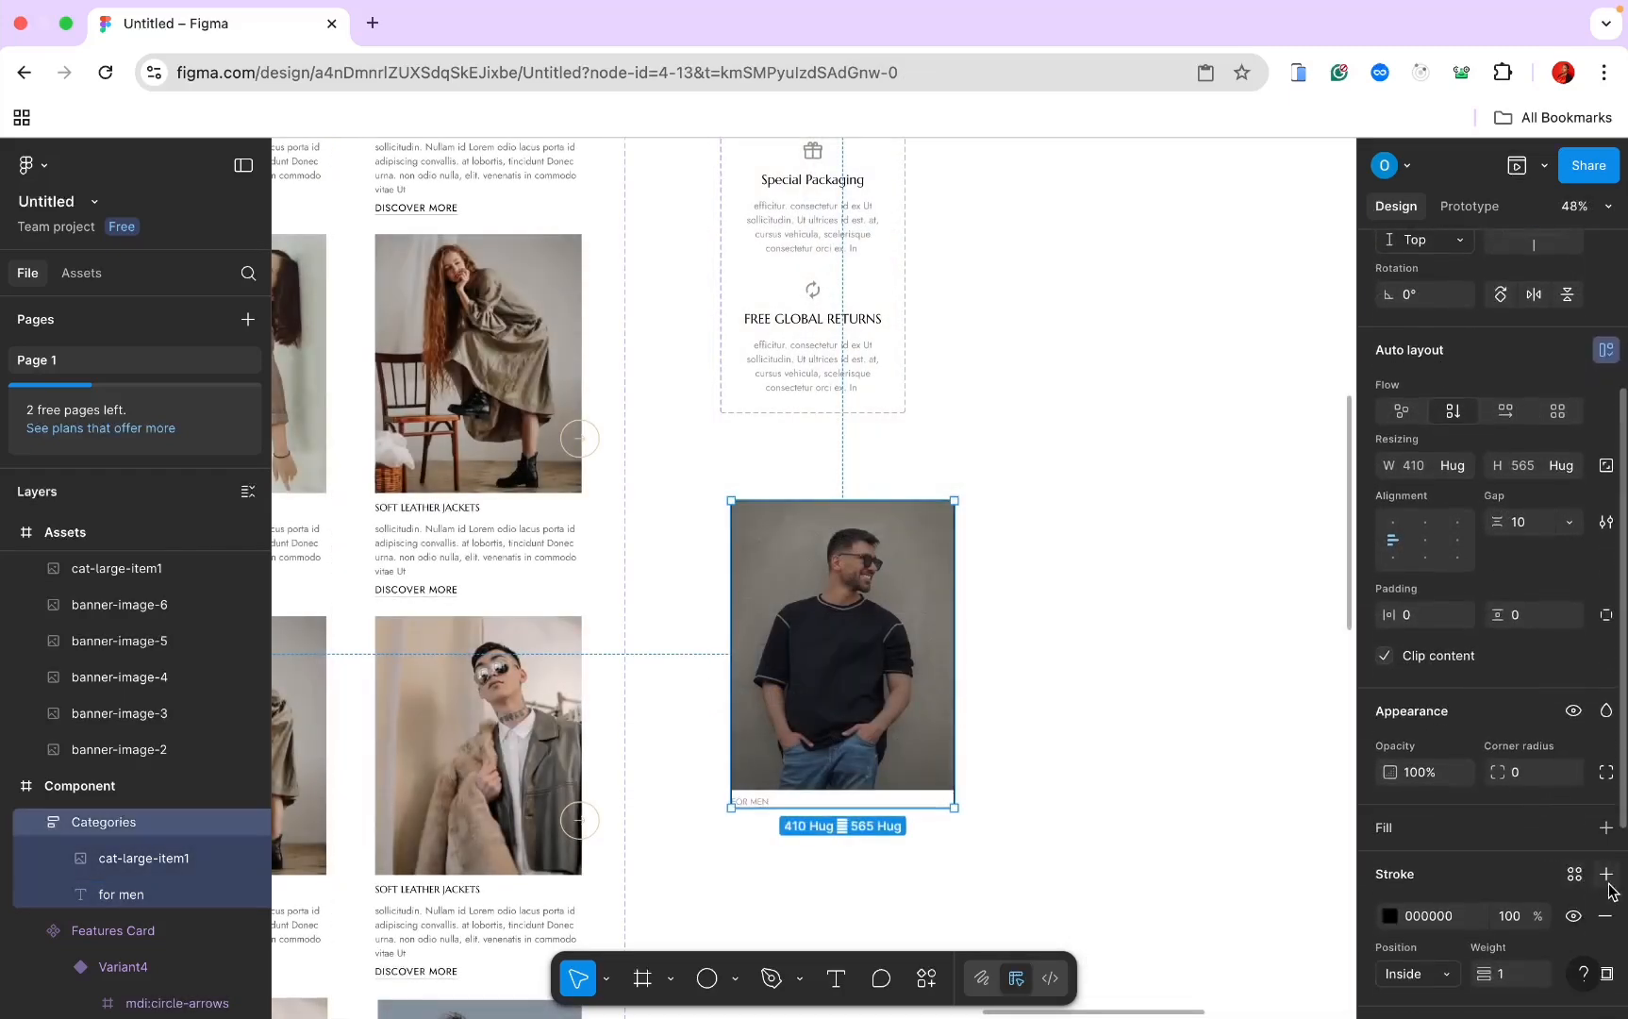
click(1607, 918)
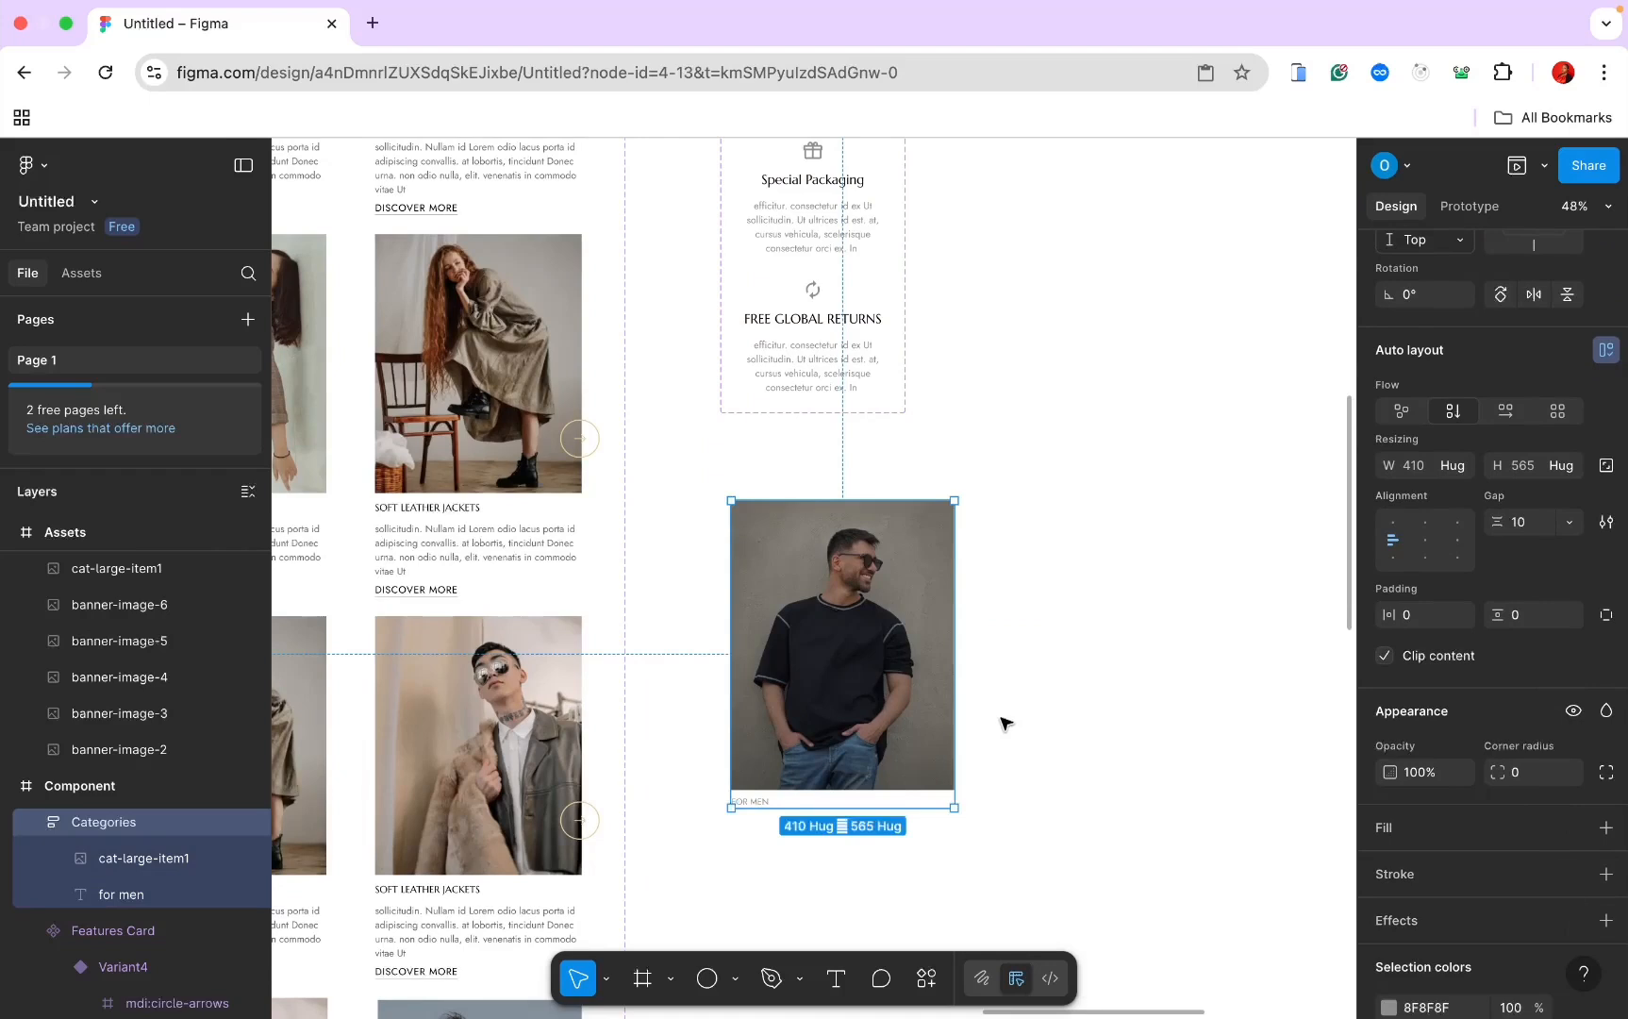
scroll(1453, 377, up, 3)
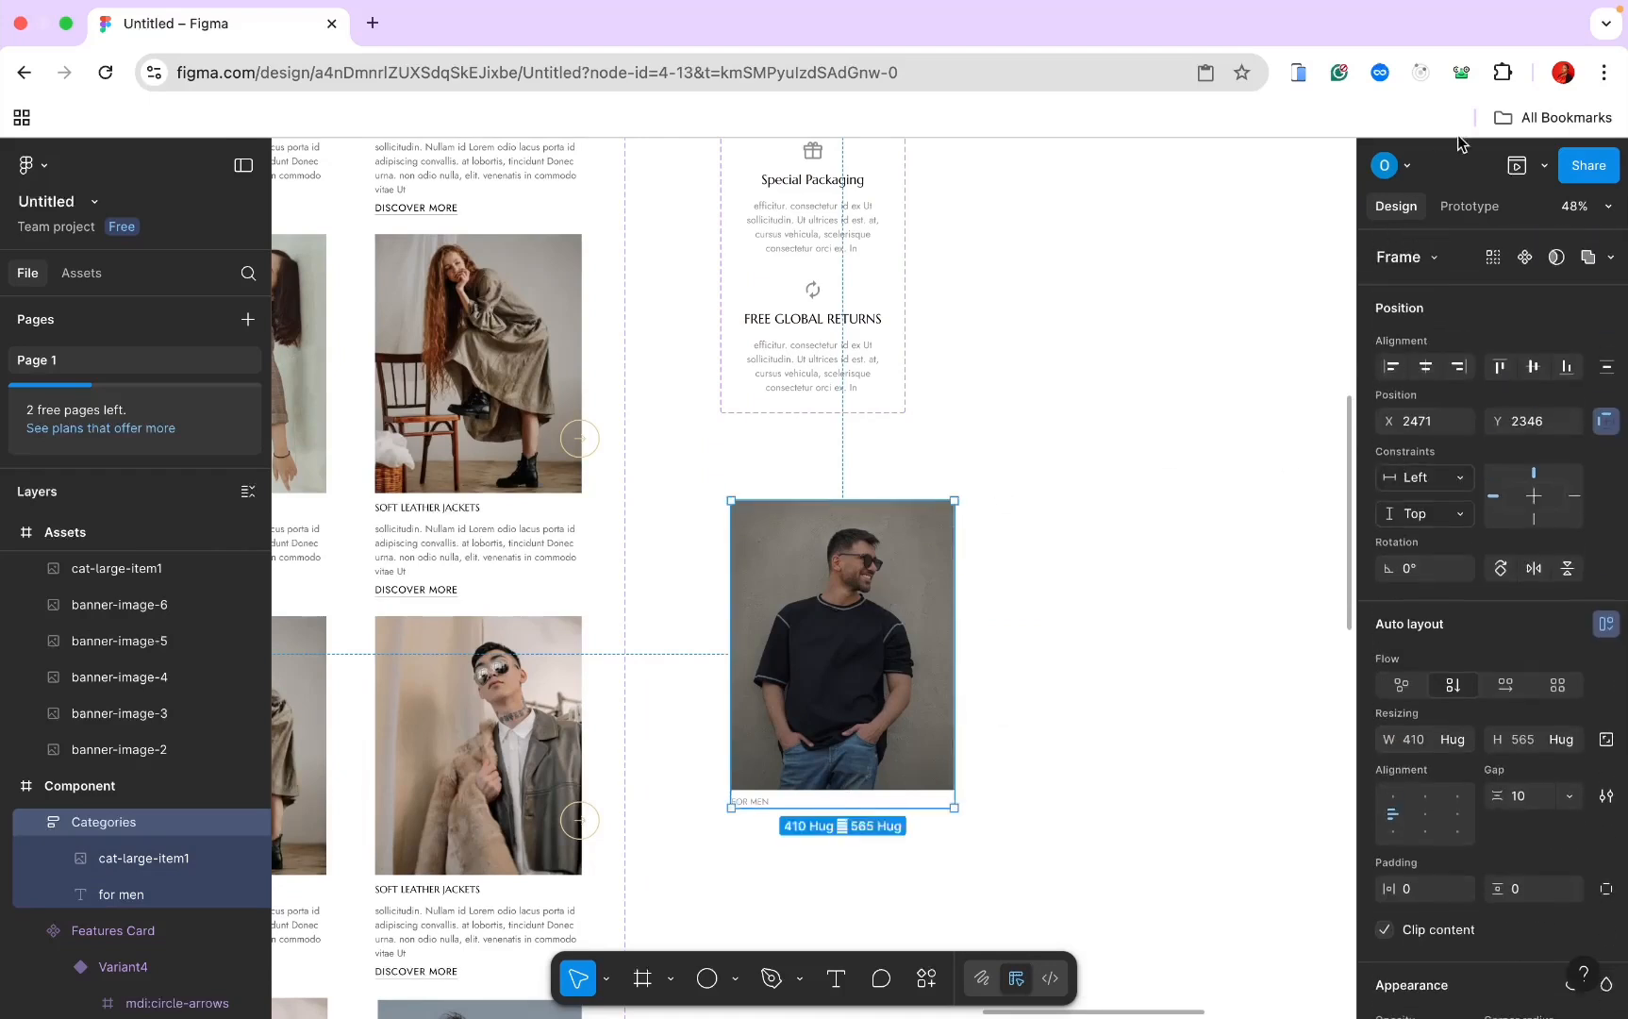
Step: Turn the Categories frame into a component and add two more variants
click(1524, 257)
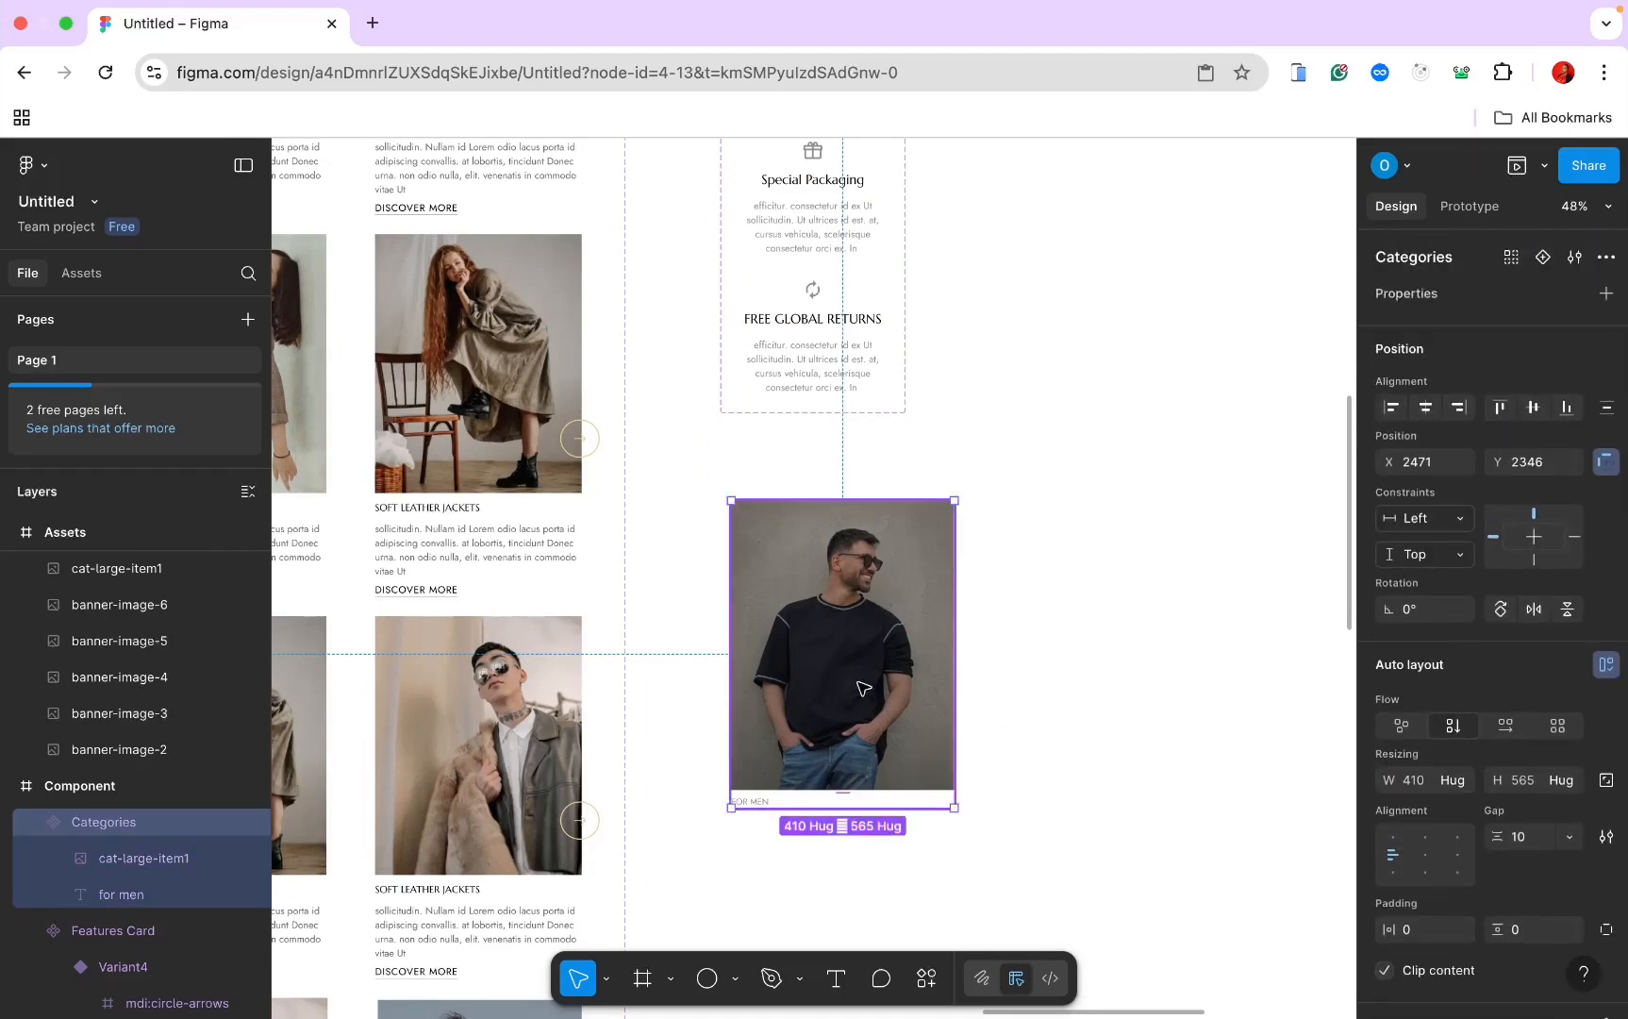
click(962, 715)
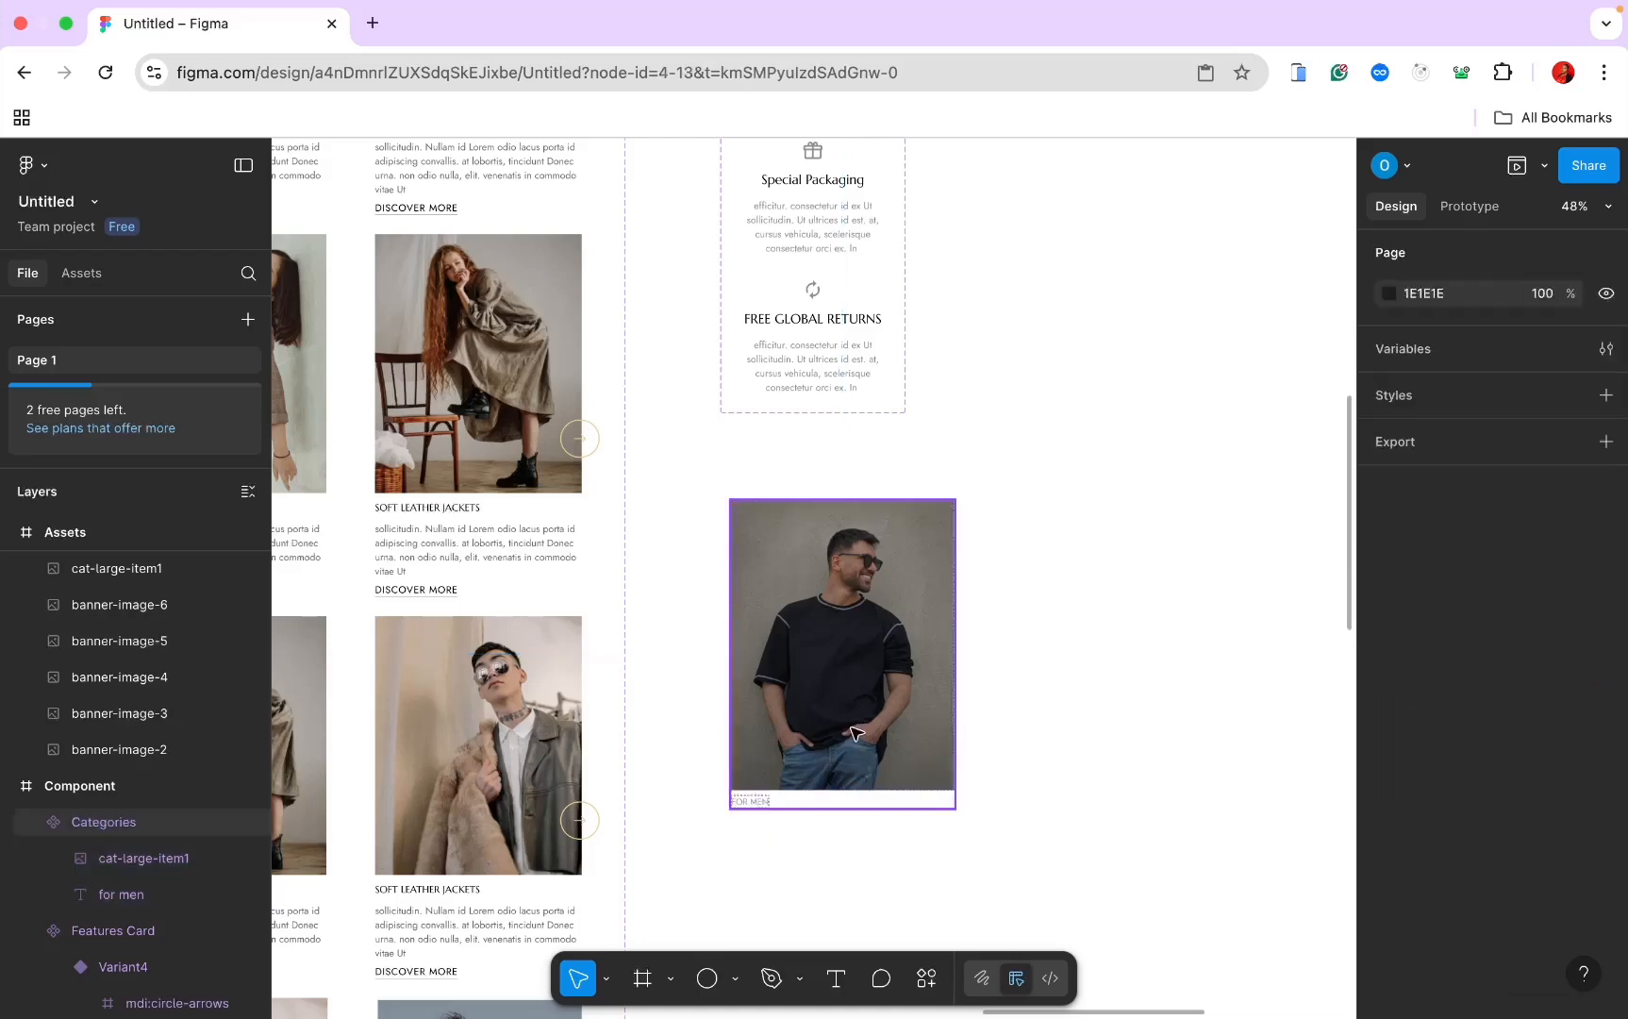
click(830, 797)
scroll(822, 794, up, 1)
click(1539, 258)
scroll(851, 884, down, 5)
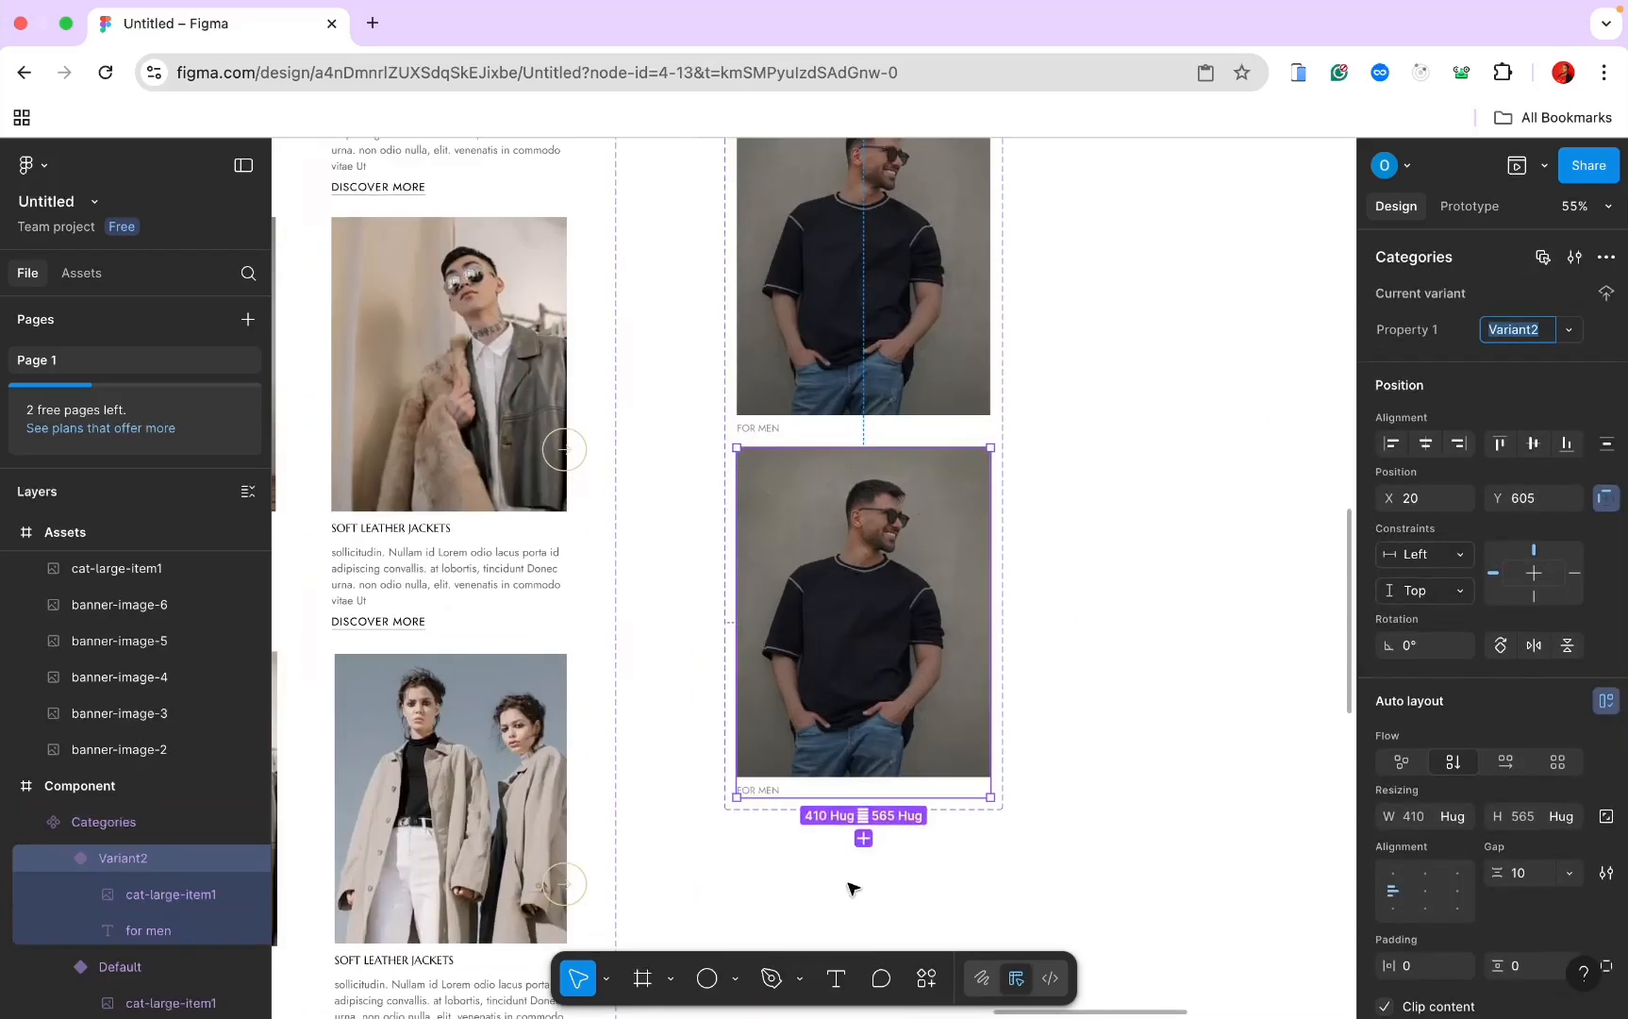
click(866, 835)
scroll(807, 726, up, 5)
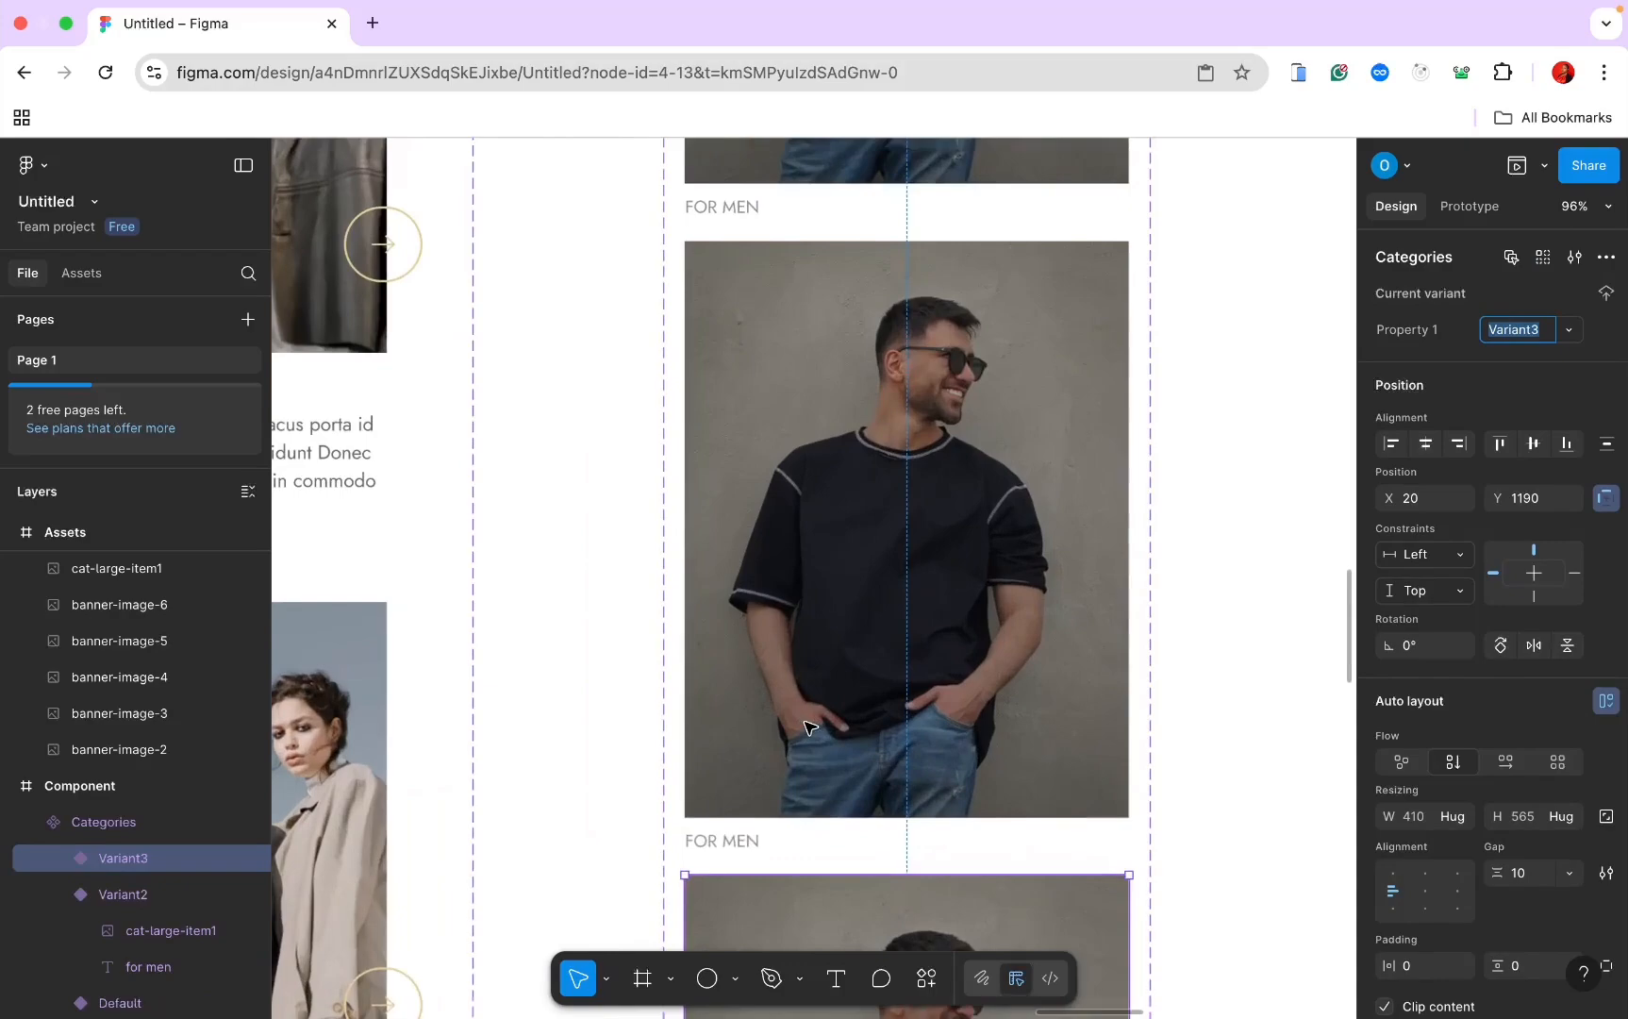
scroll(819, 707, up, 2)
Step: Copy the woman's photo from the assets
double_click(830, 668)
scroll(830, 667, down, 4)
scroll(832, 669, down, 5)
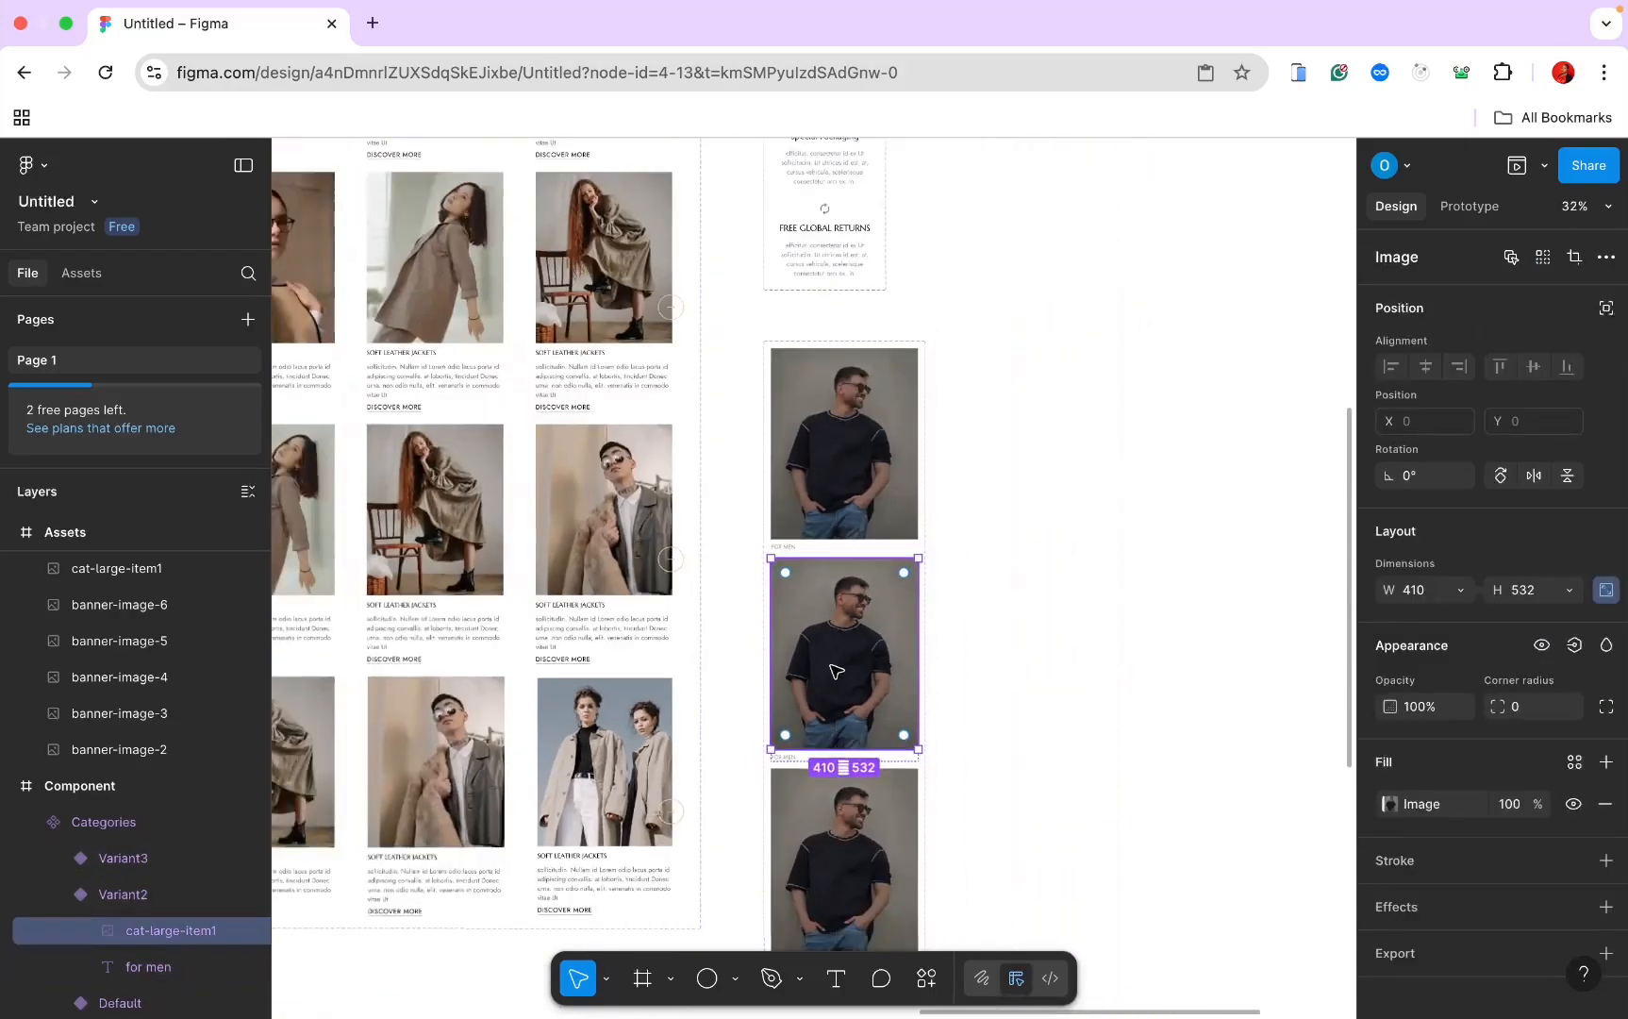
scroll(835, 669, left, 8)
scroll(839, 669, down, 2)
scroll(842, 672, left, 5)
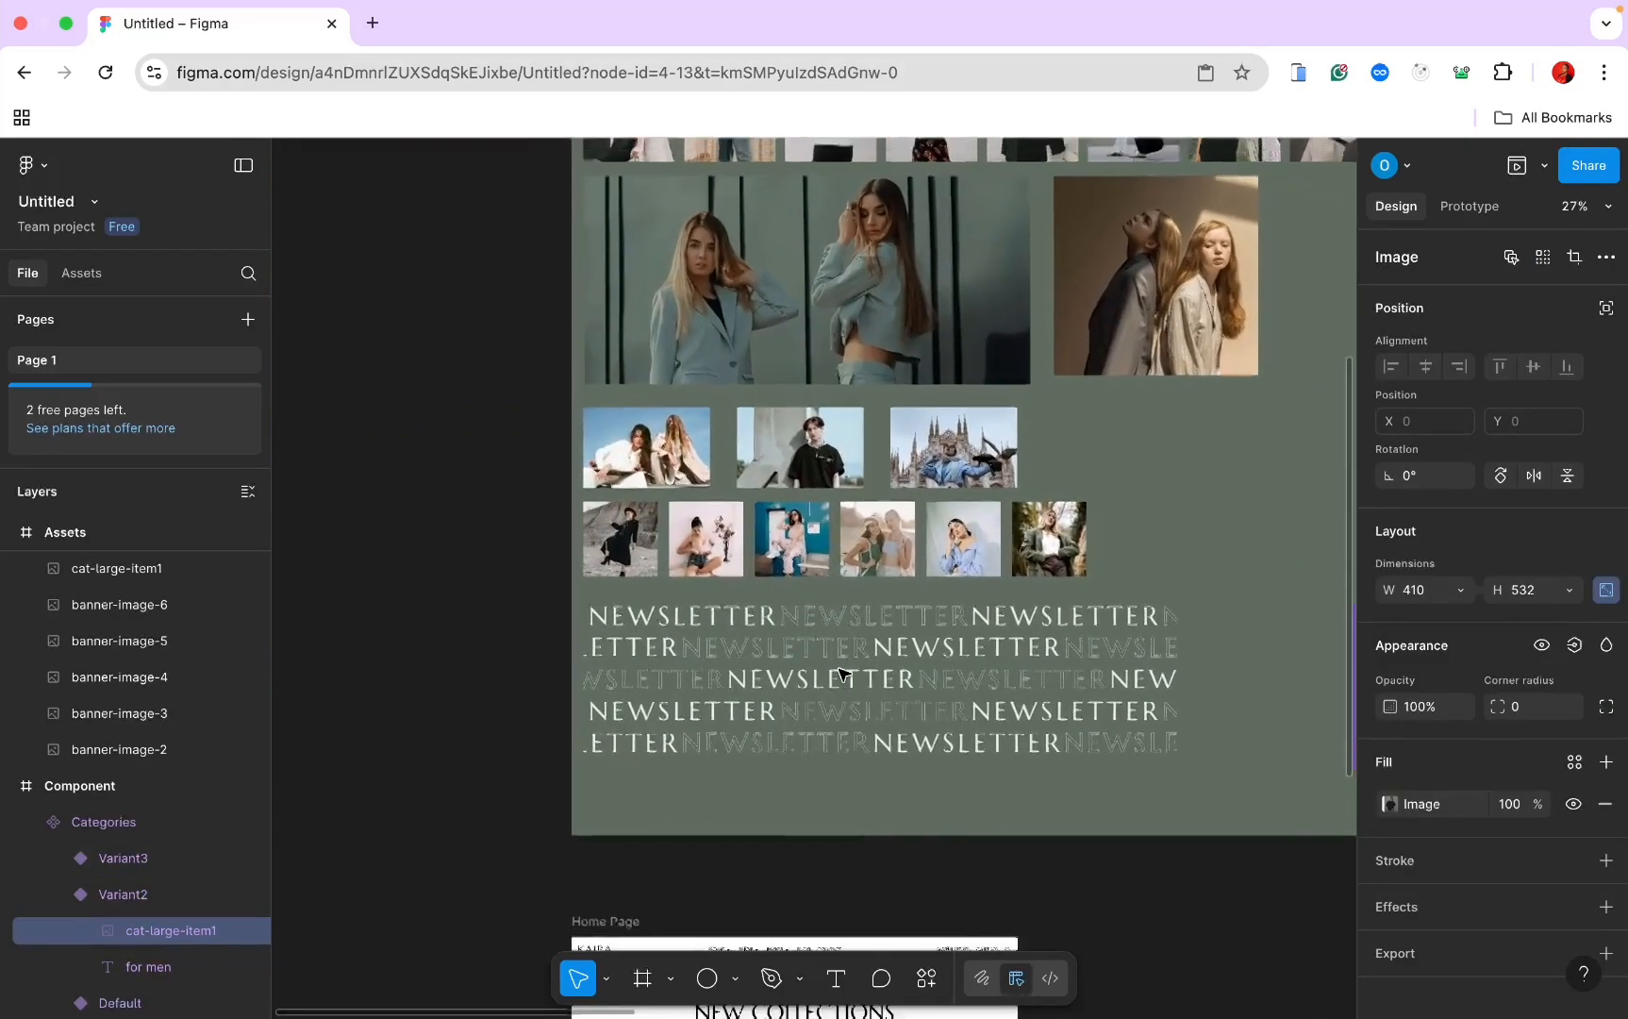
scroll(830, 613, up, 8)
click(731, 297)
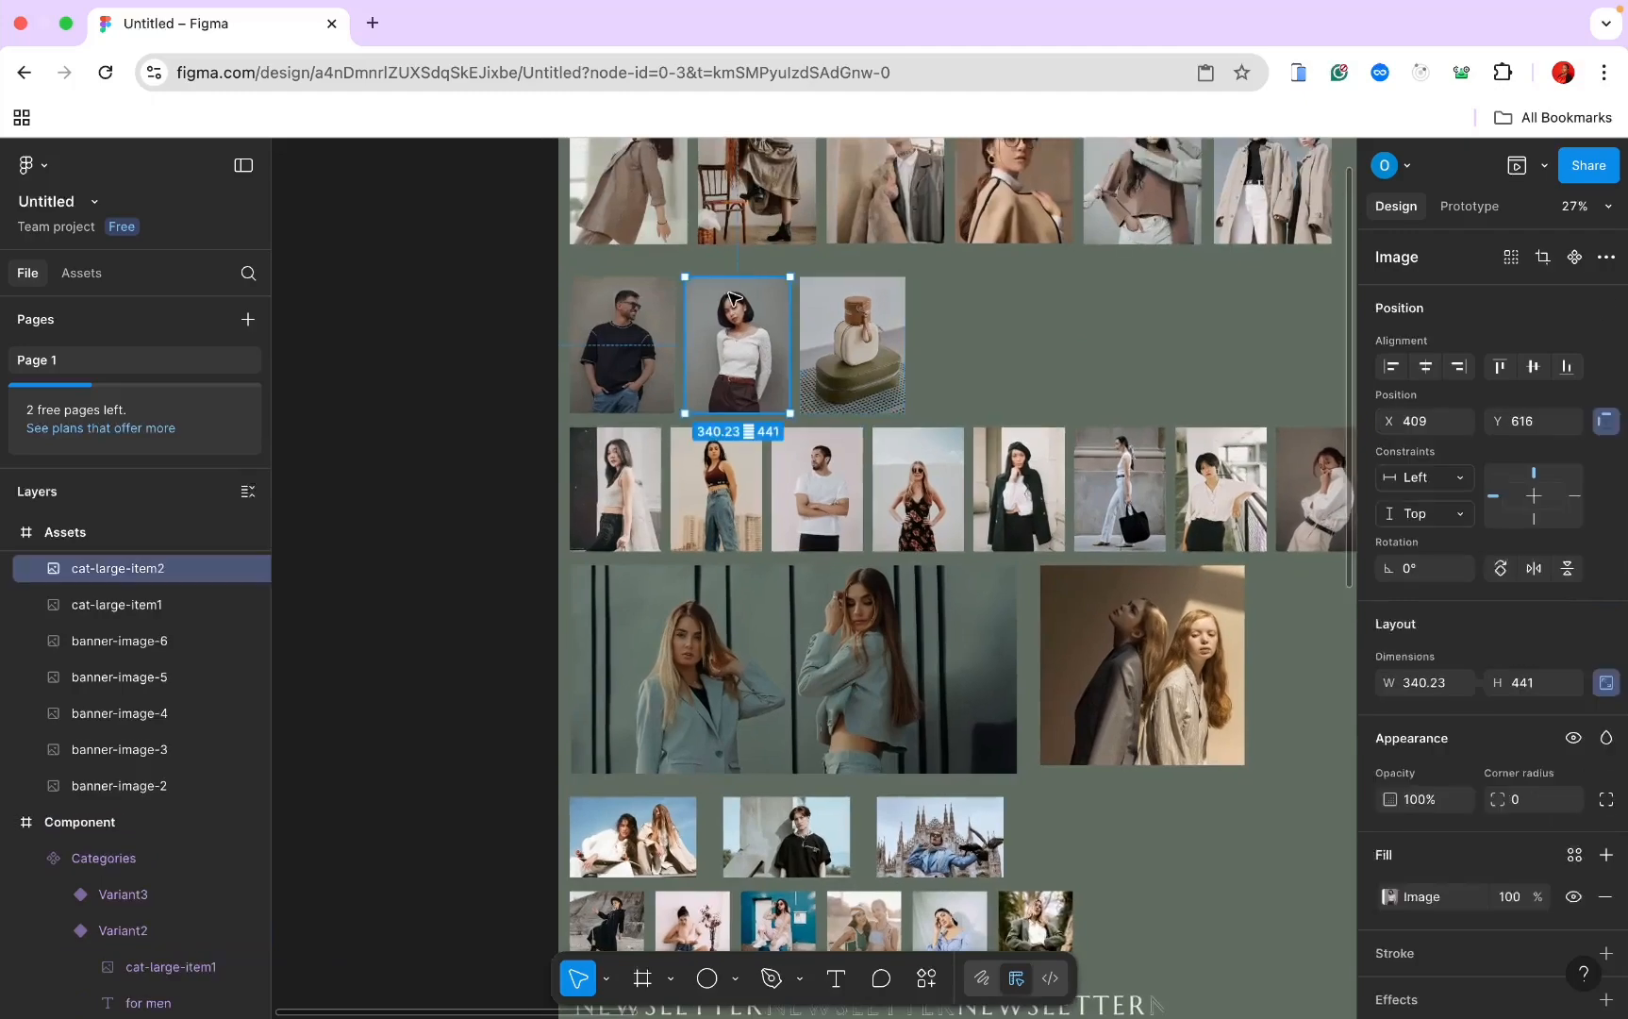
right_click(731, 294)
click(752, 307)
Step: Replace the middle variant's photo with the woman's photo at fixed 410 width
scroll(755, 308, right, 10)
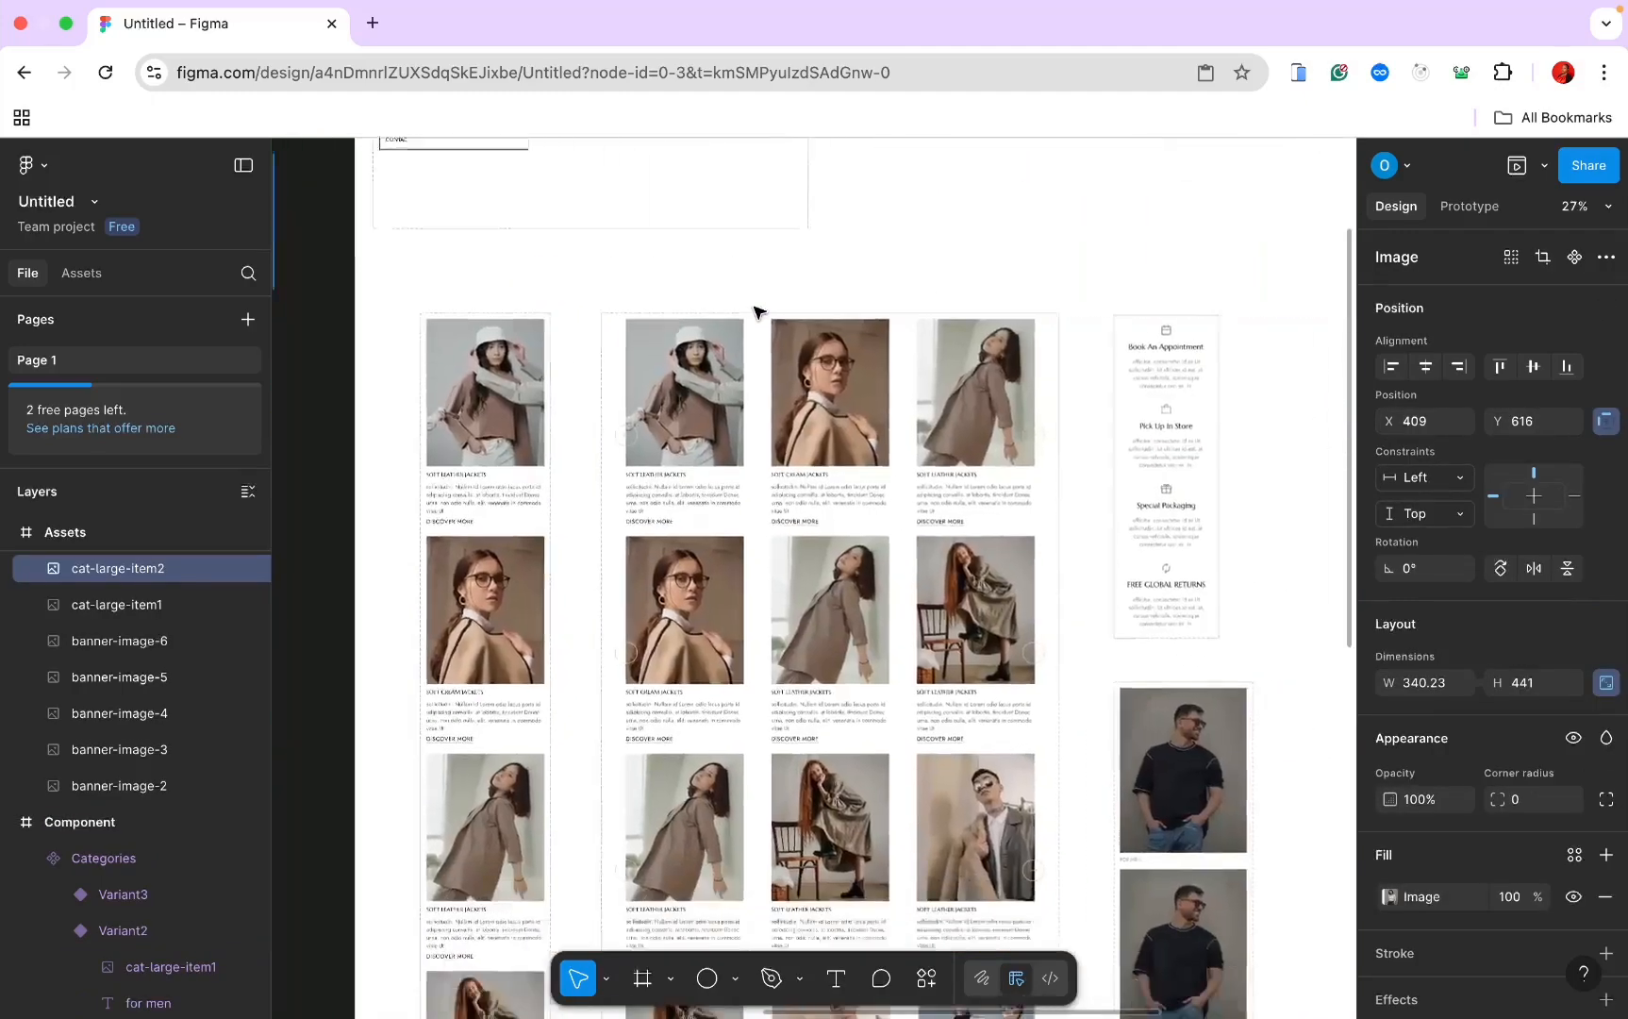
scroll(754, 308, down, 5)
scroll(754, 311, up, 5)
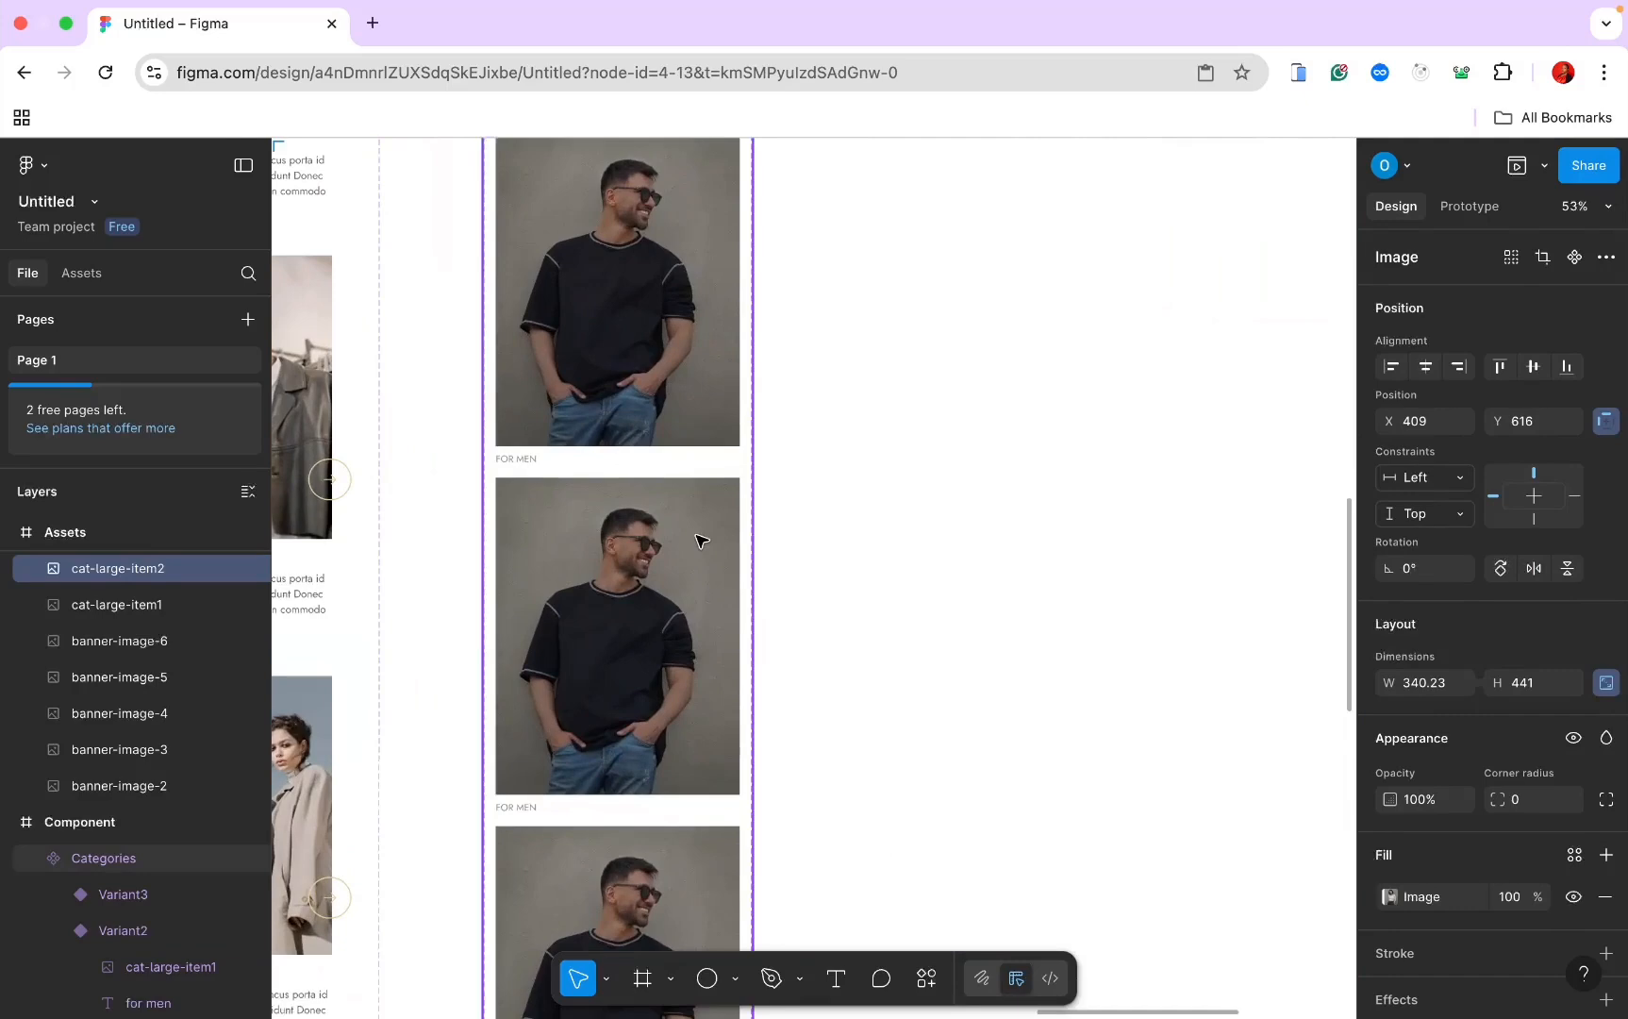
double_click(698, 540)
right_click(698, 539)
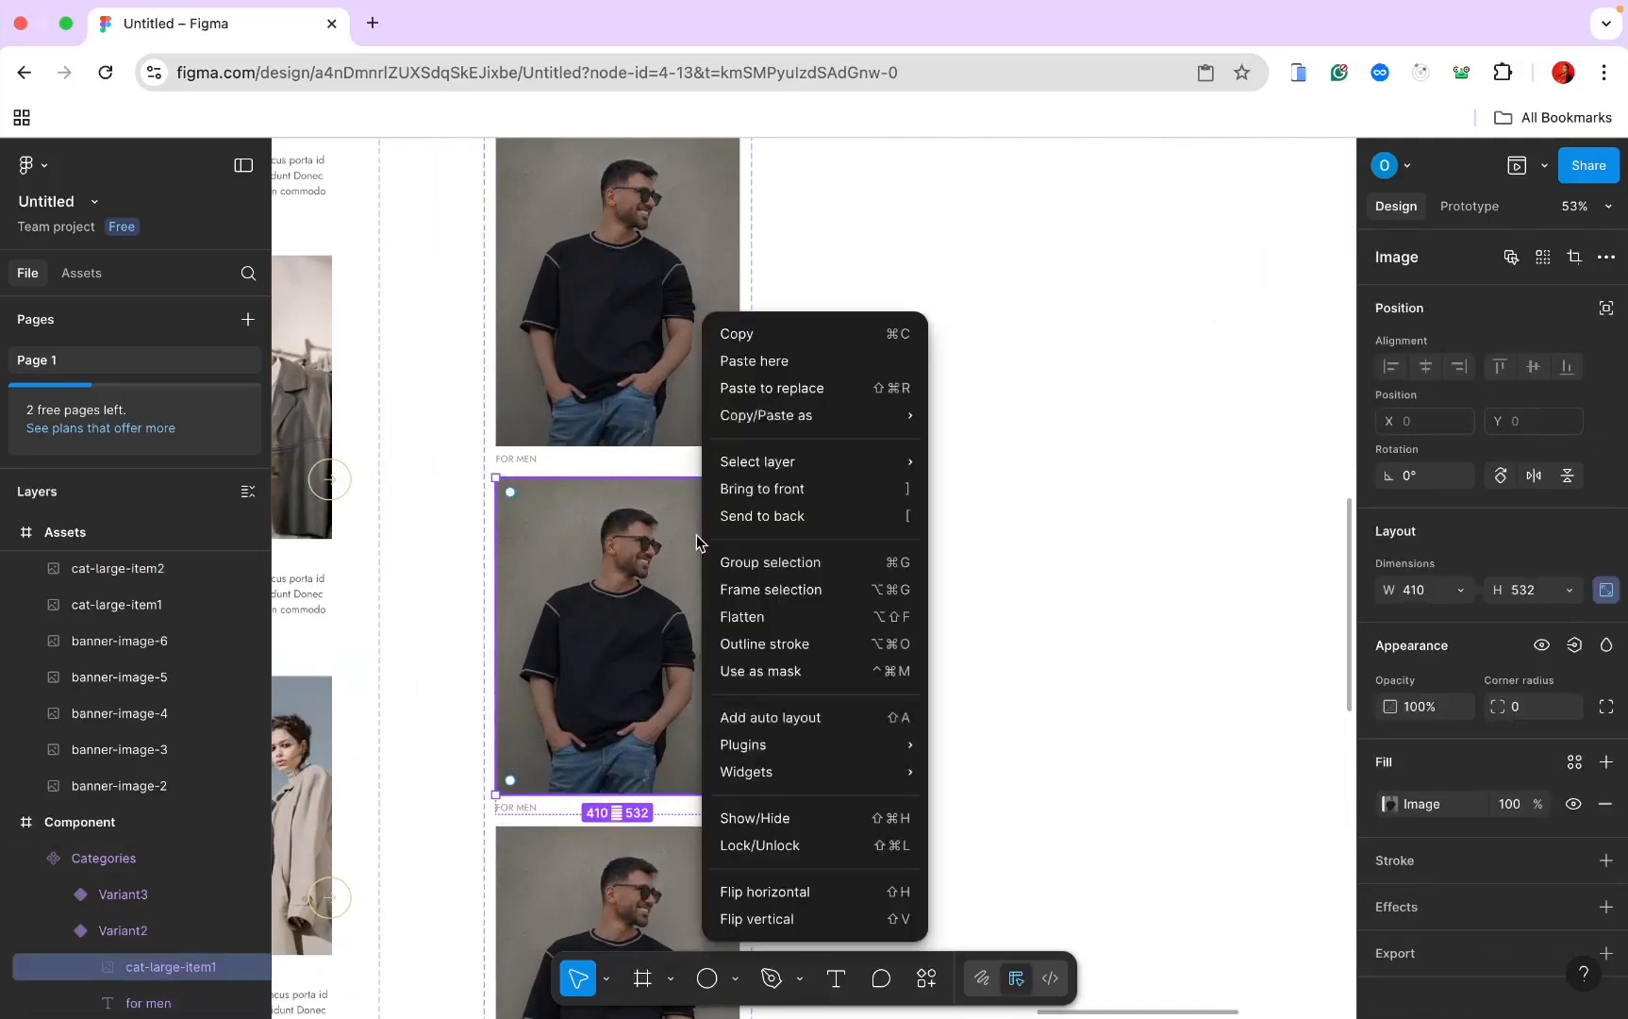
click(753, 388)
click(1422, 591)
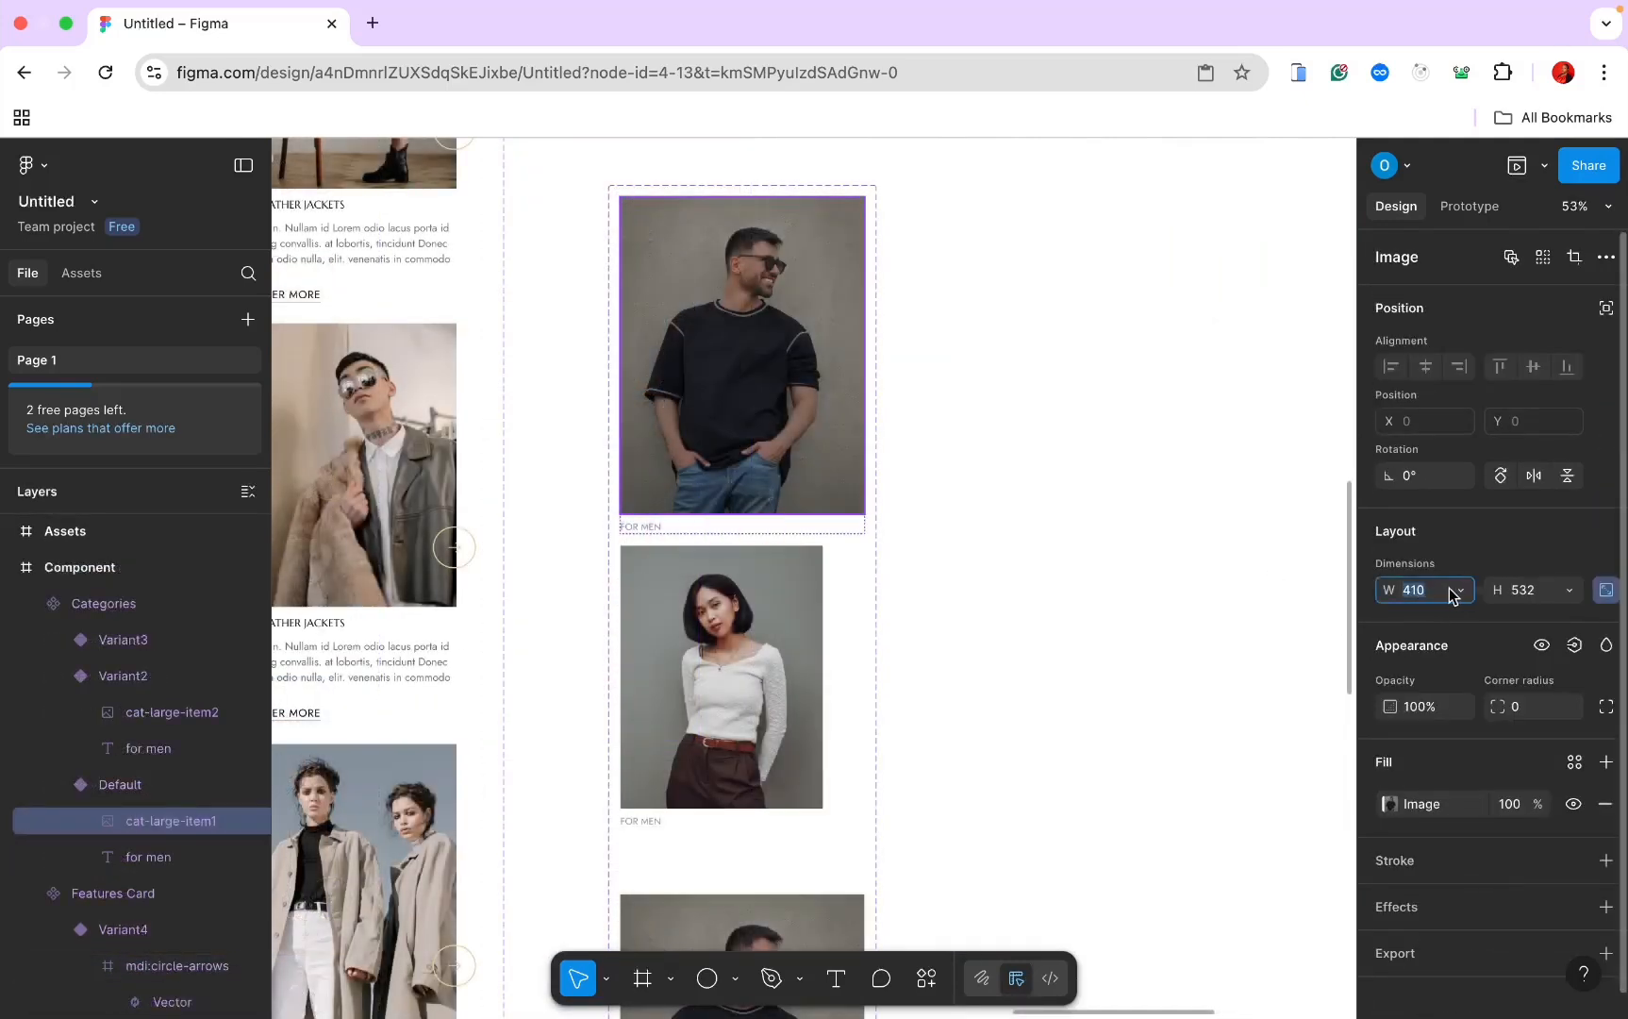
click(1458, 592)
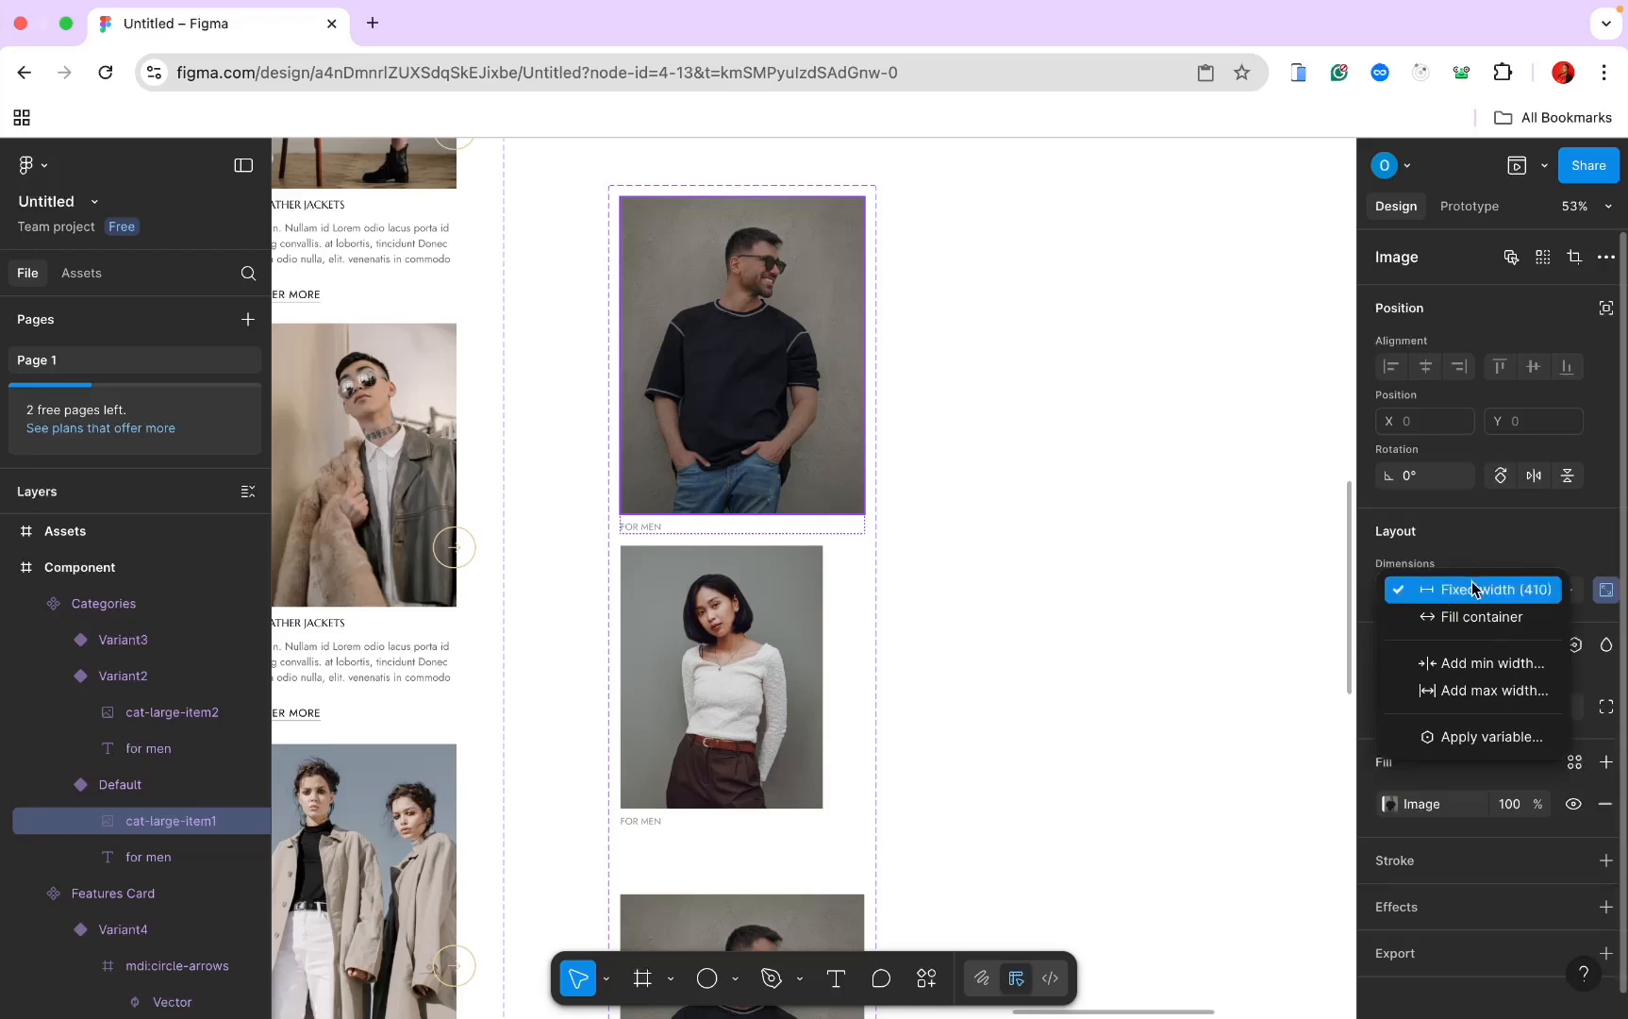
click(1490, 589)
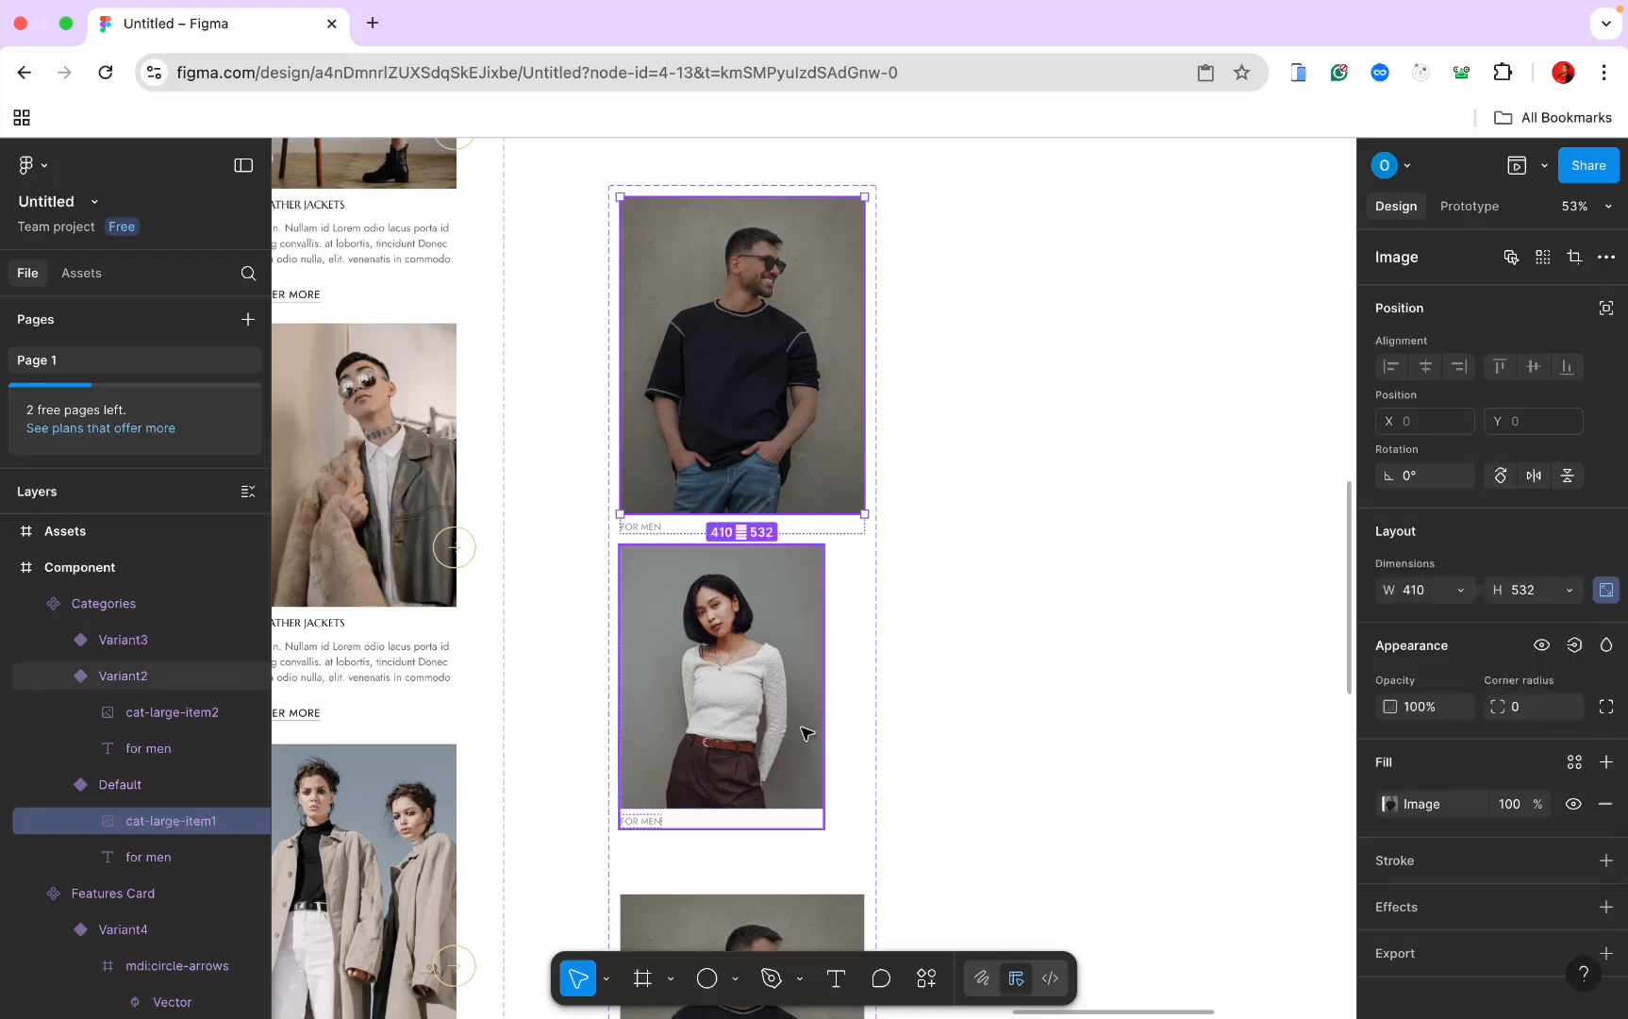
Step: Set the second card variant to width 410 with its photo filling the container width
click(146, 786)
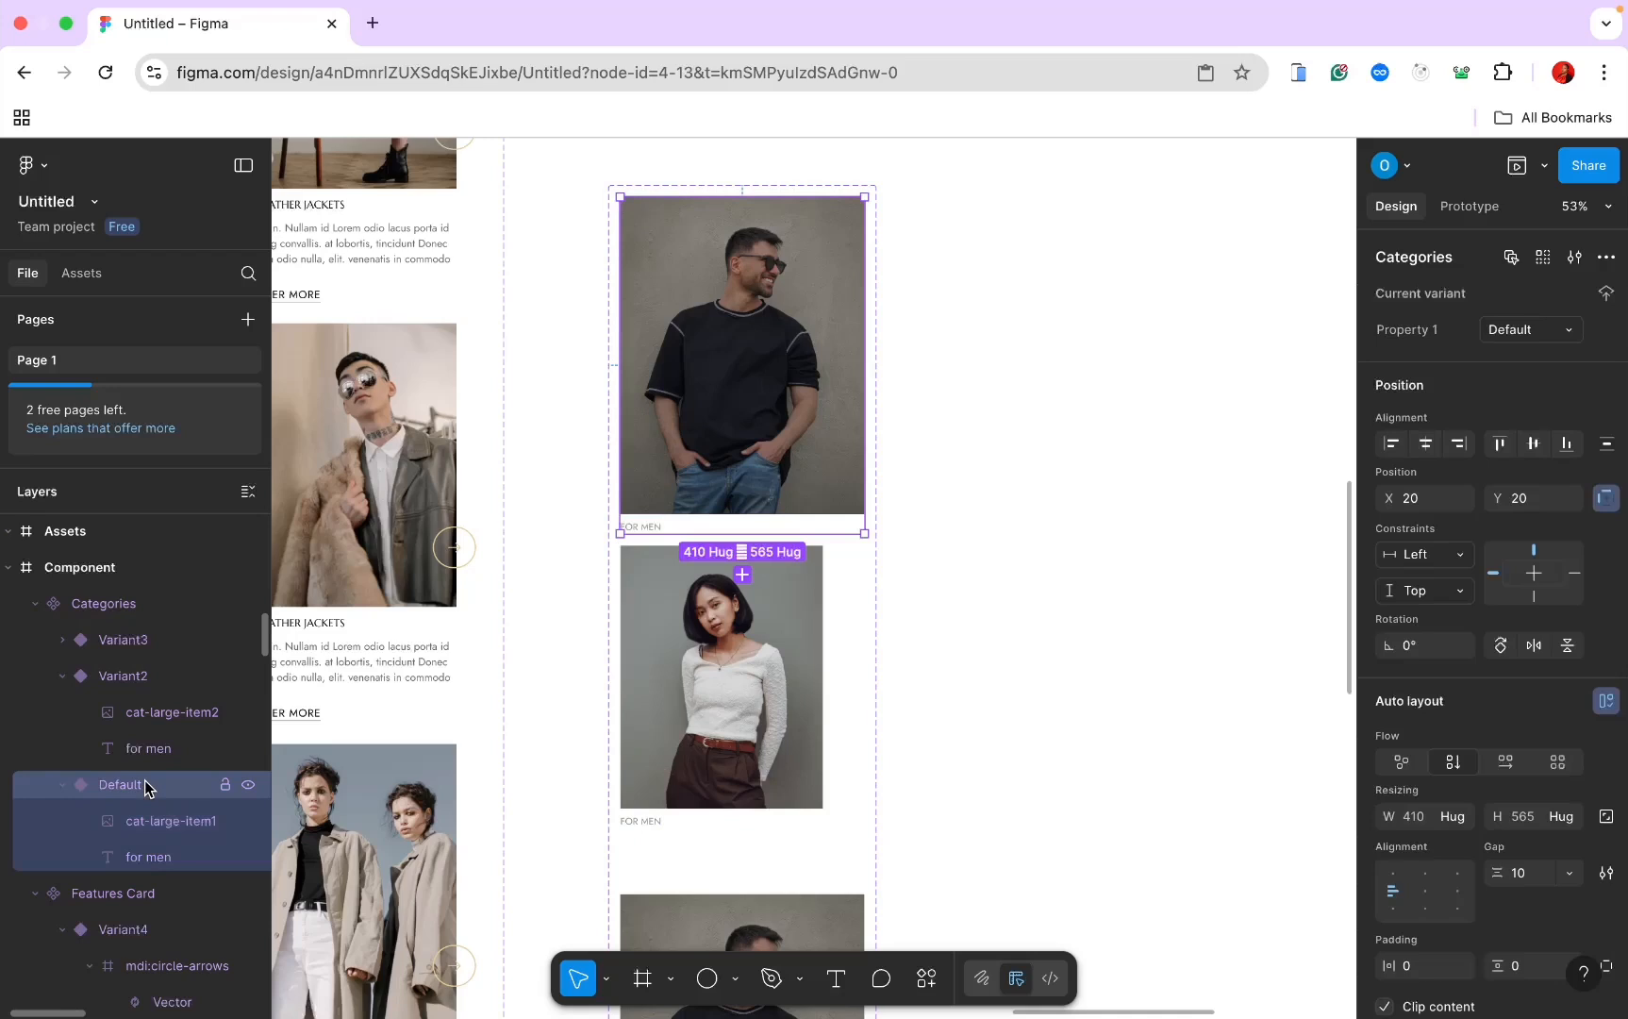
click(138, 693)
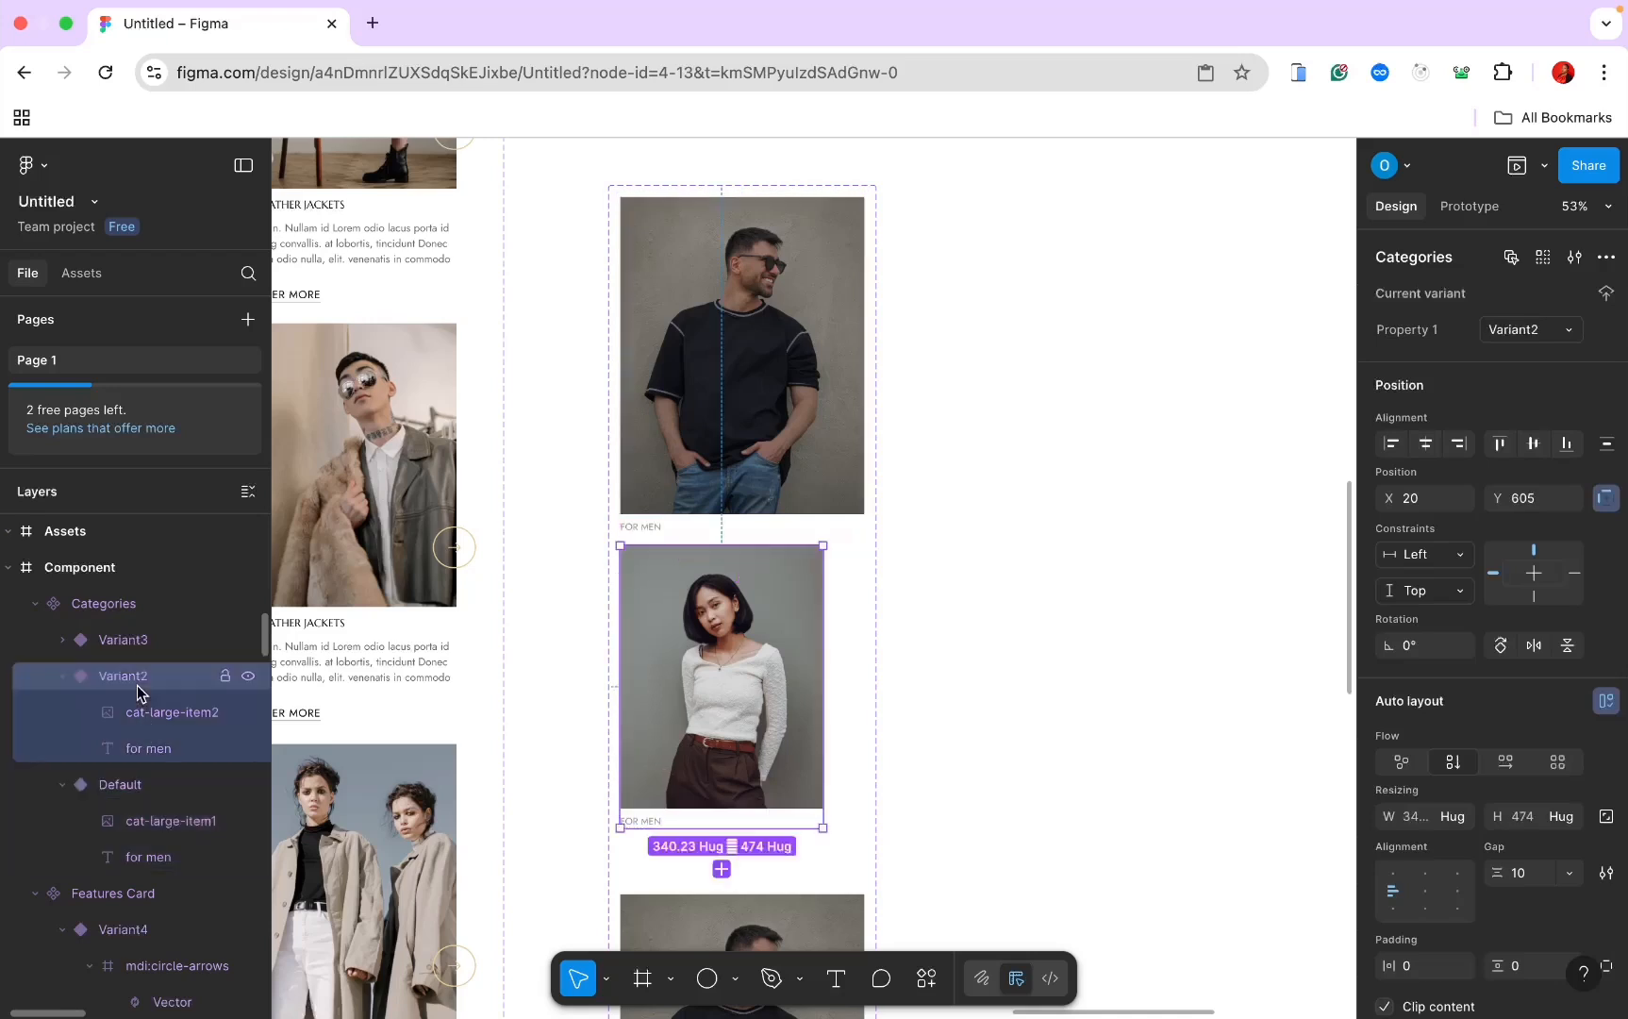
click(1408, 816)
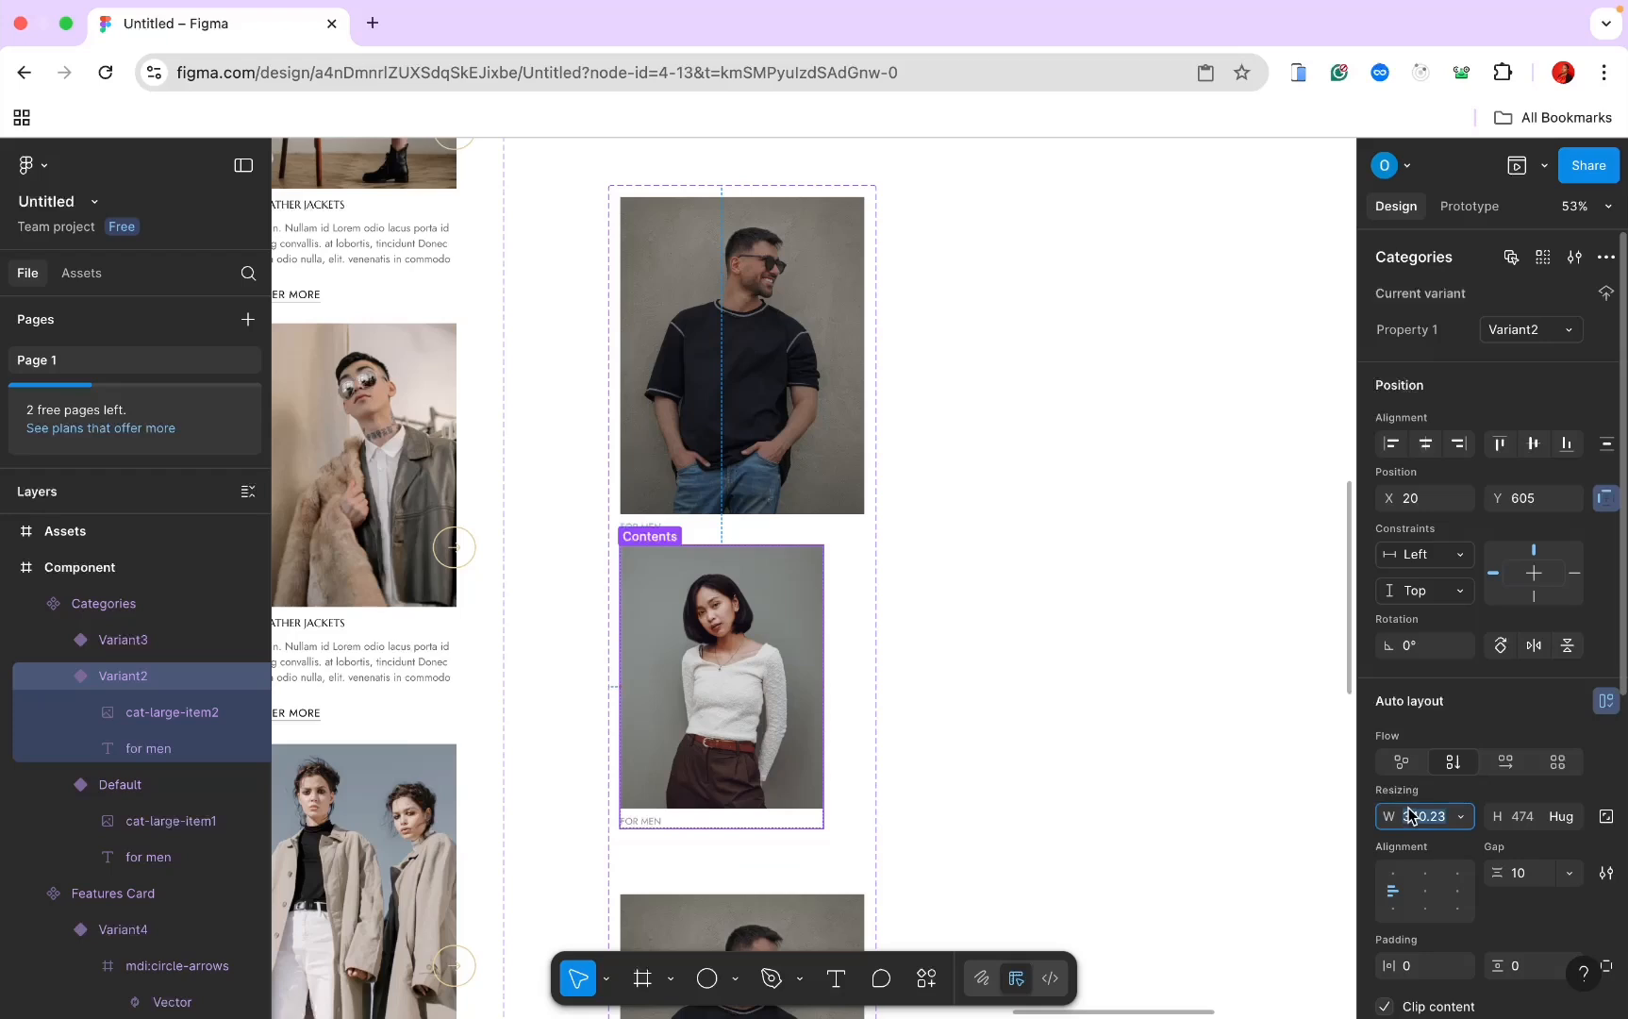
text(410)
key(Return)
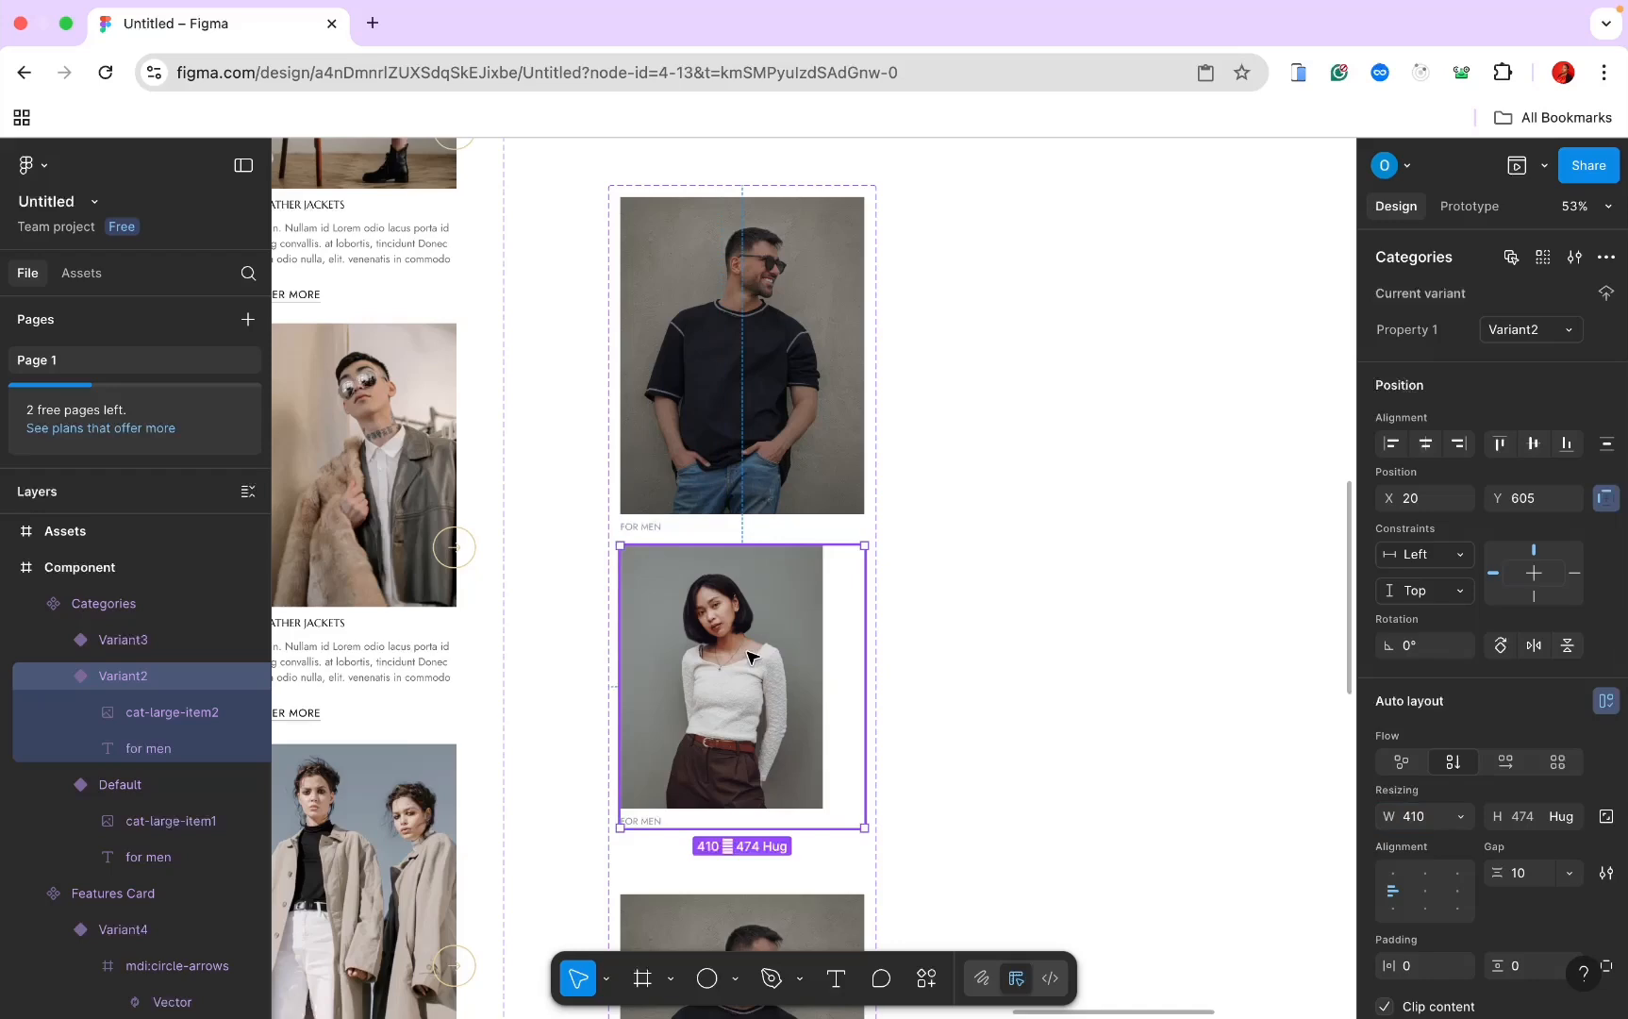
click(748, 656)
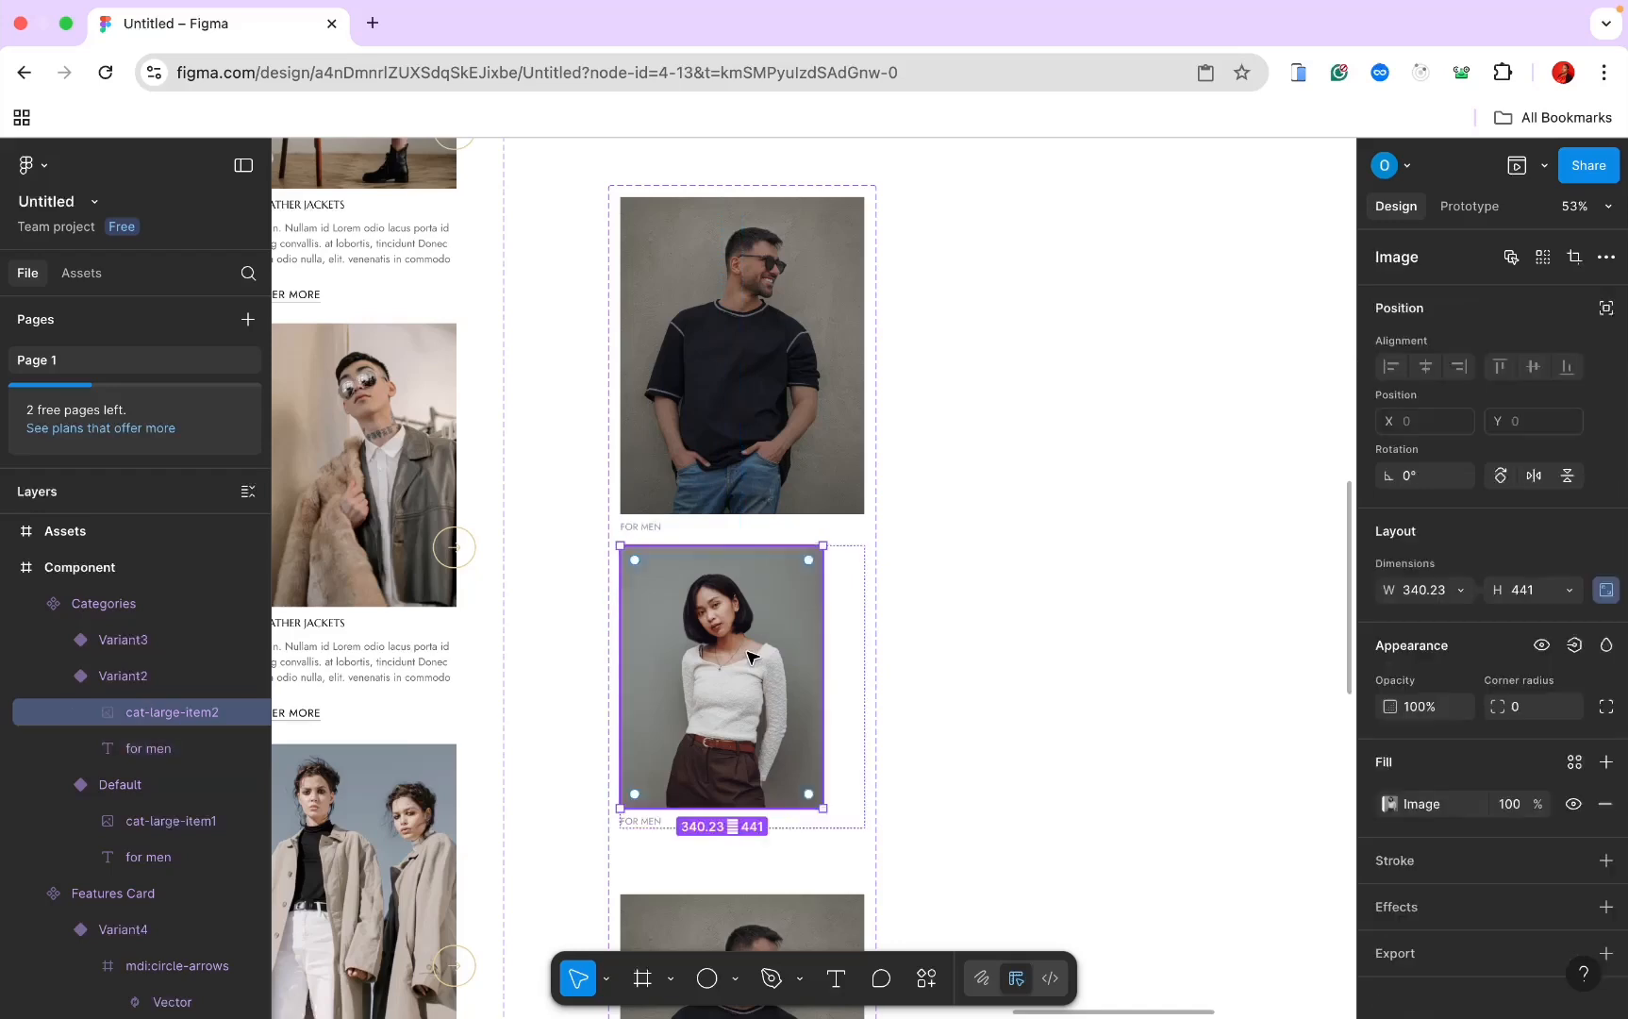
click(1459, 591)
click(1455, 611)
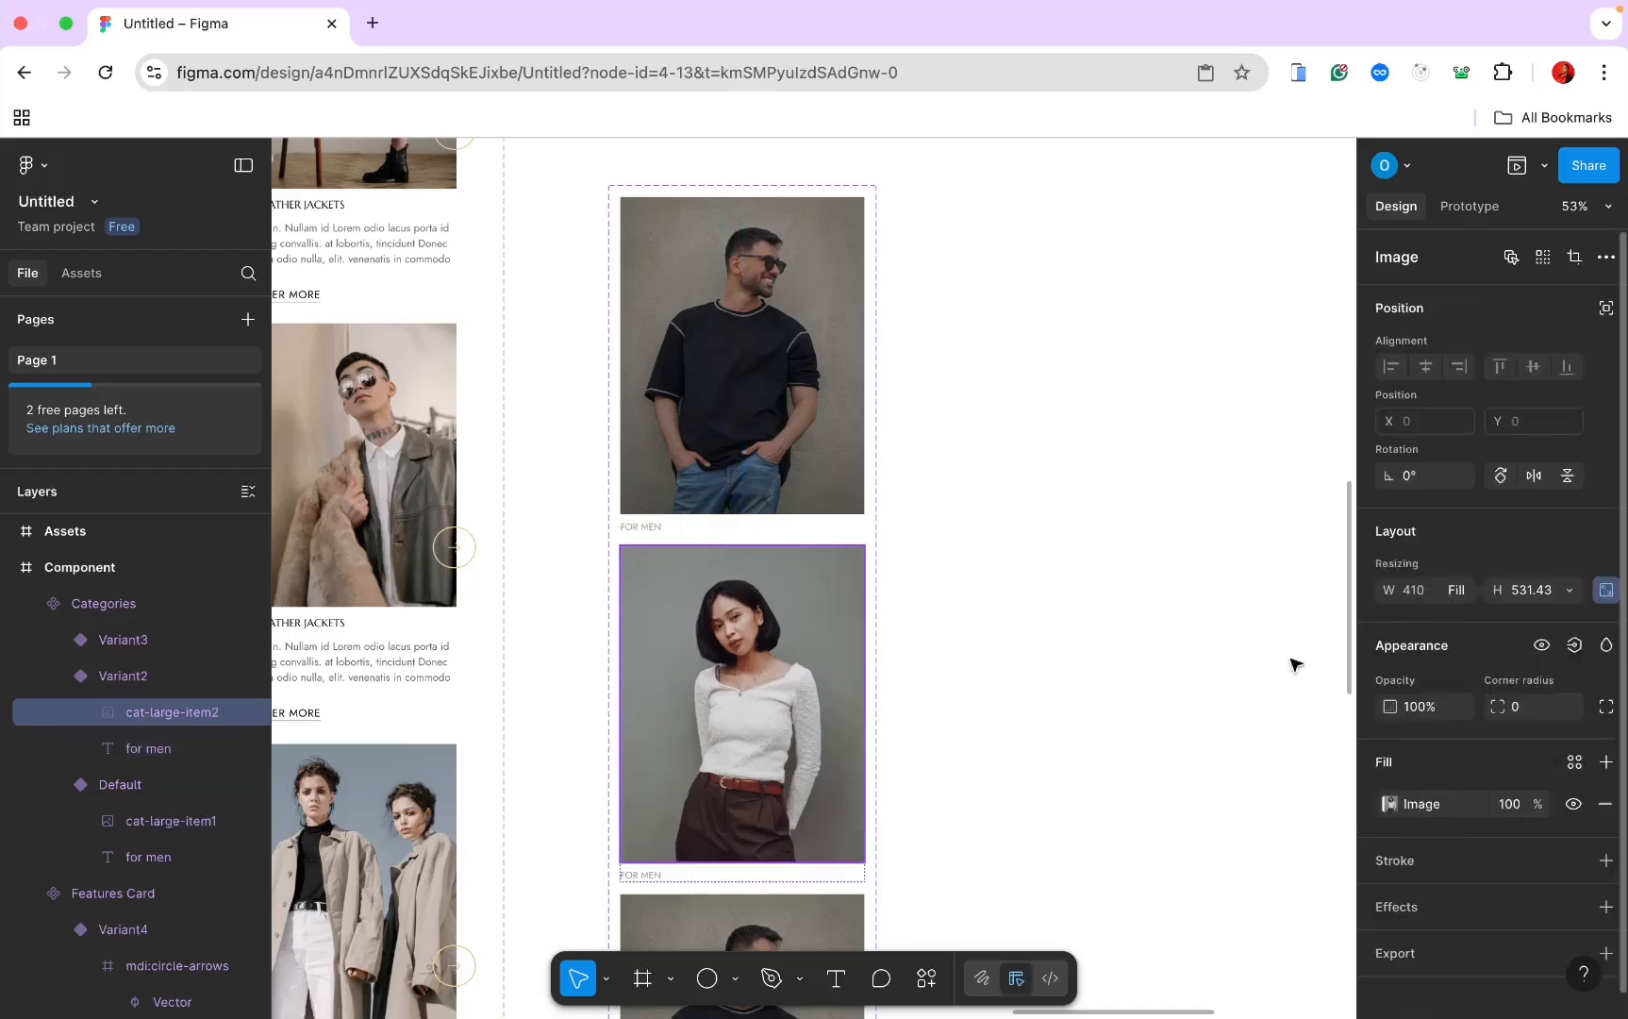
scroll(1123, 725, down, 5)
scroll(1124, 725, down, 1)
scroll(1124, 725, up, 3)
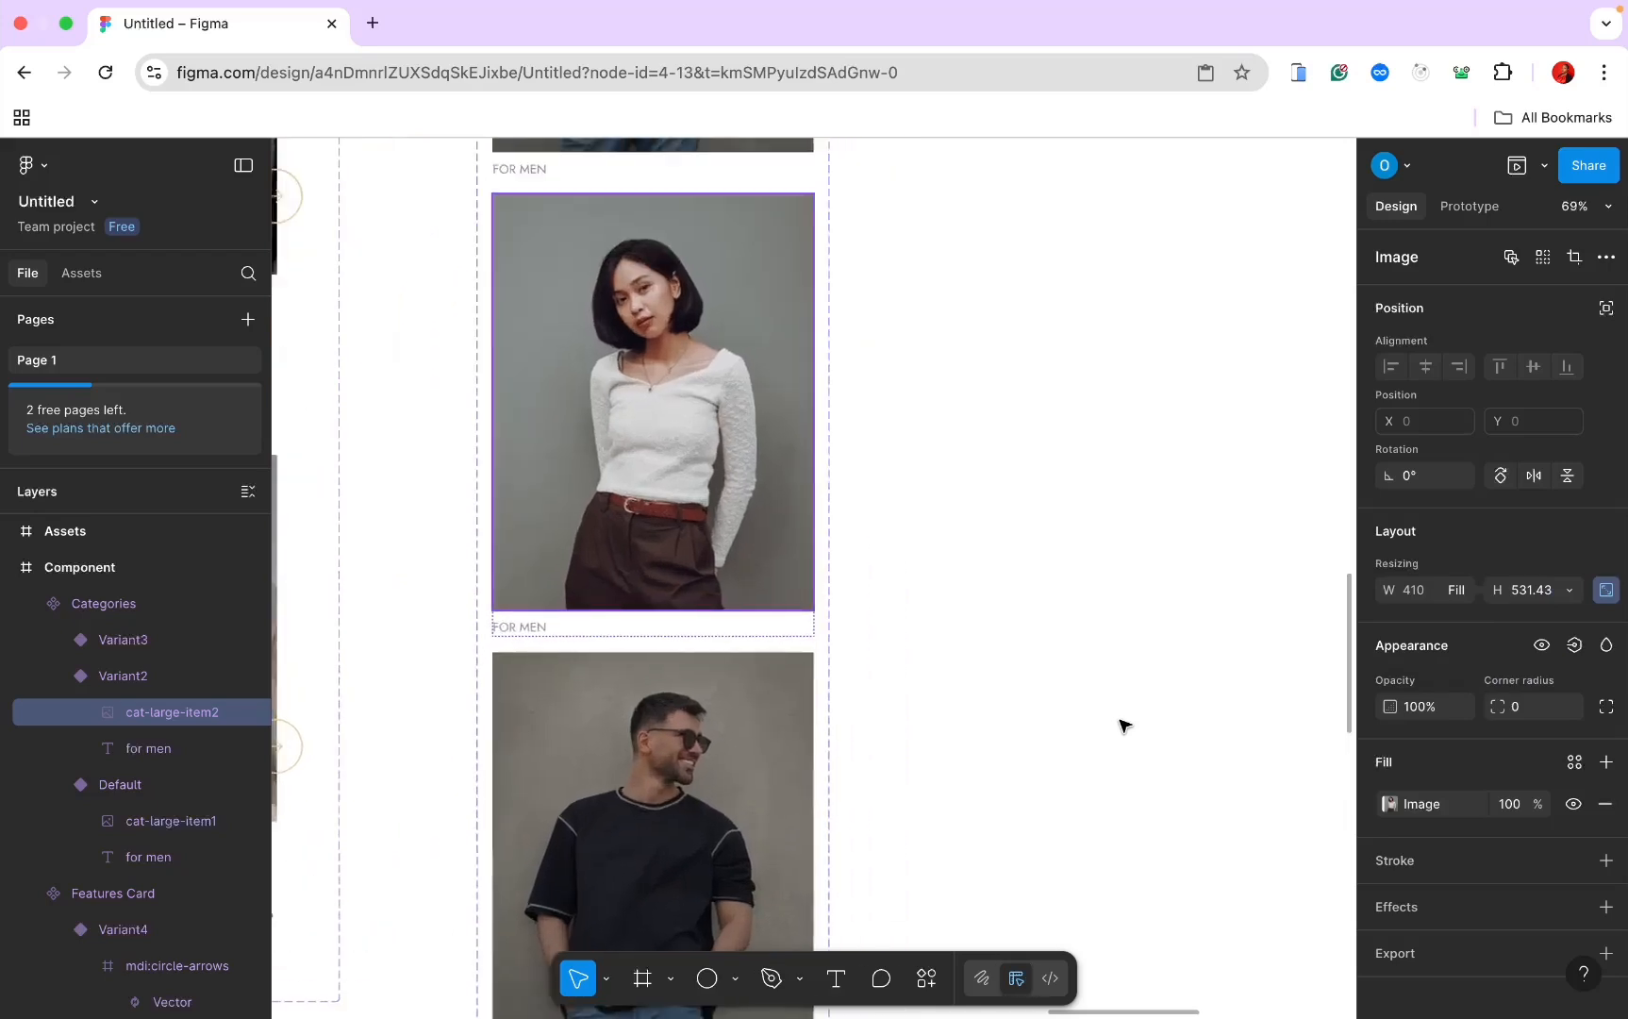
scroll(1123, 726, down, 3)
scroll(1123, 726, left, 3)
Step: Change the second card's caption to FOR WOMEN
click(811, 384)
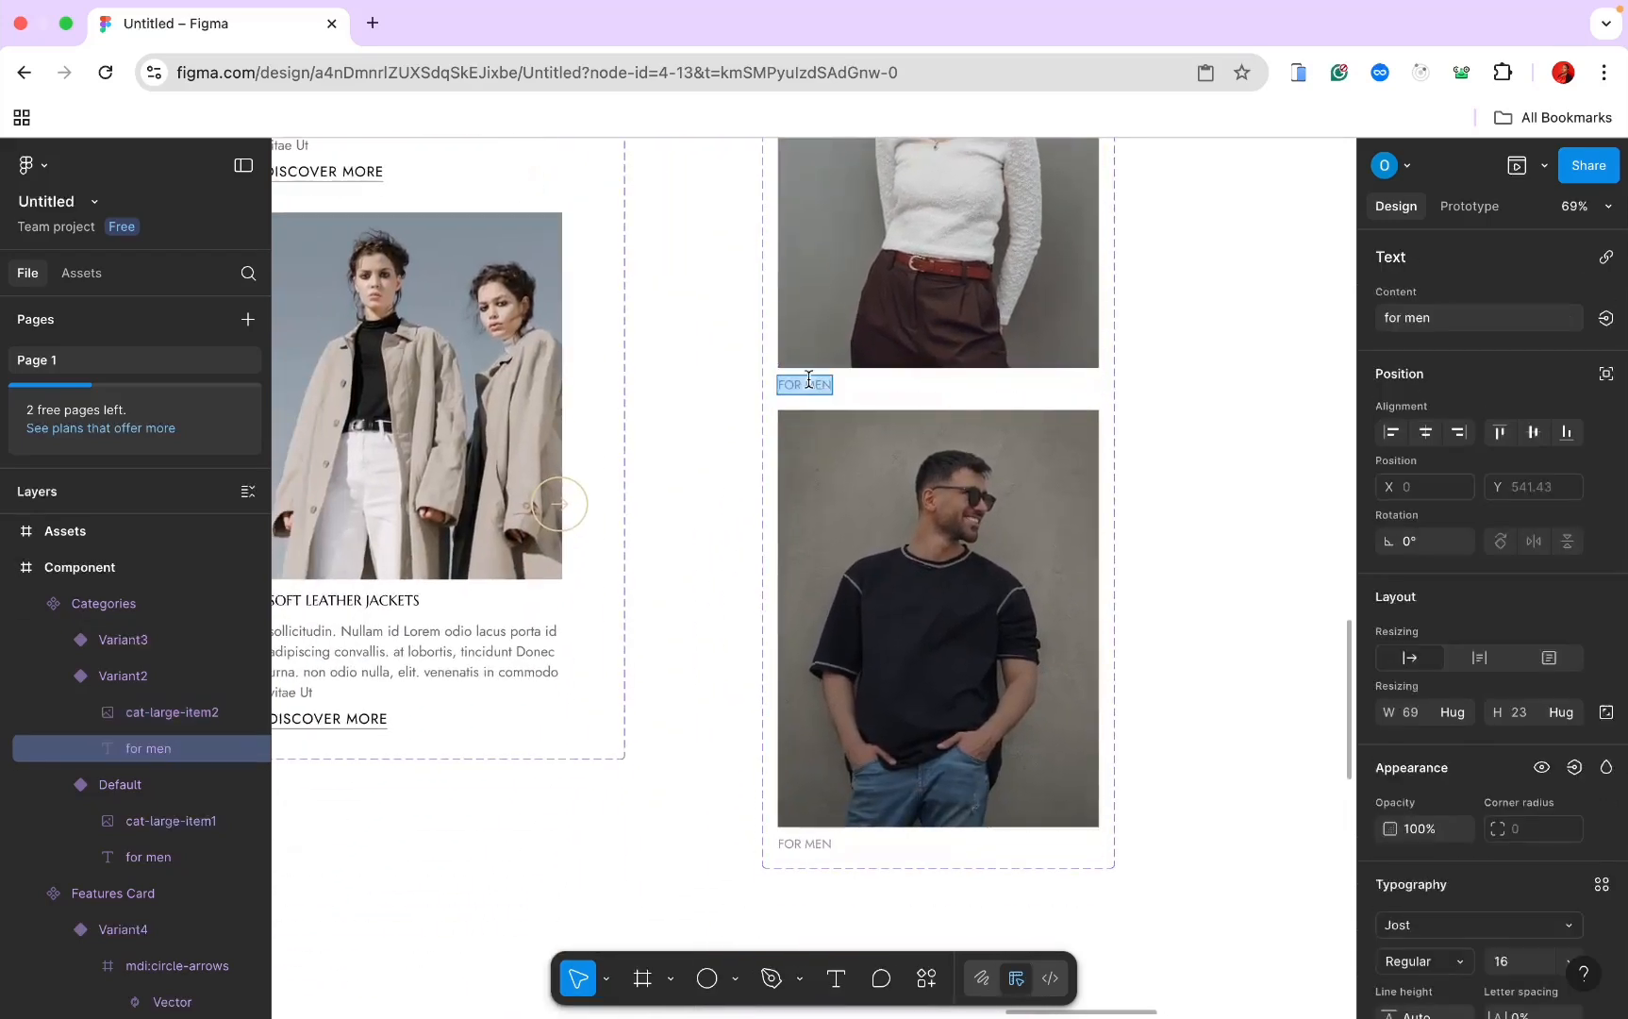
double_click(809, 381)
click(809, 381)
text(WO)
key(Escape)
key(Escape)
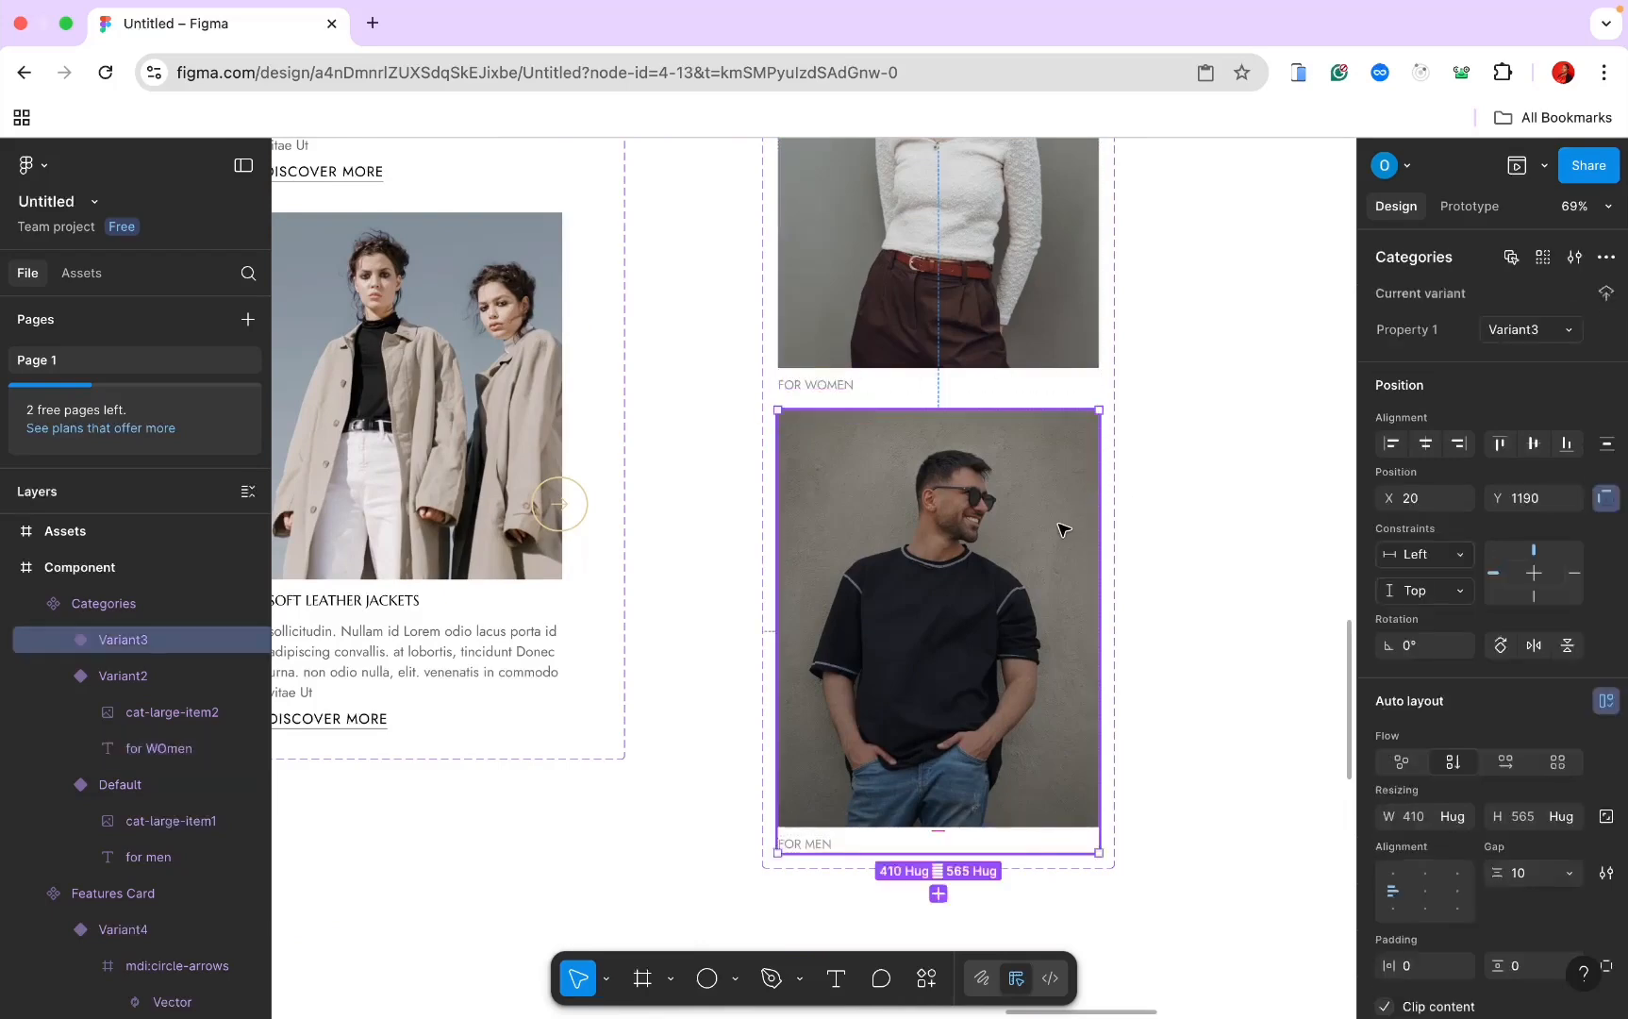
Step: Delete the leftover men's variant and add a new variant copied from the women card
scroll(1061, 526, down, 3)
key(Delete)
click(986, 338)
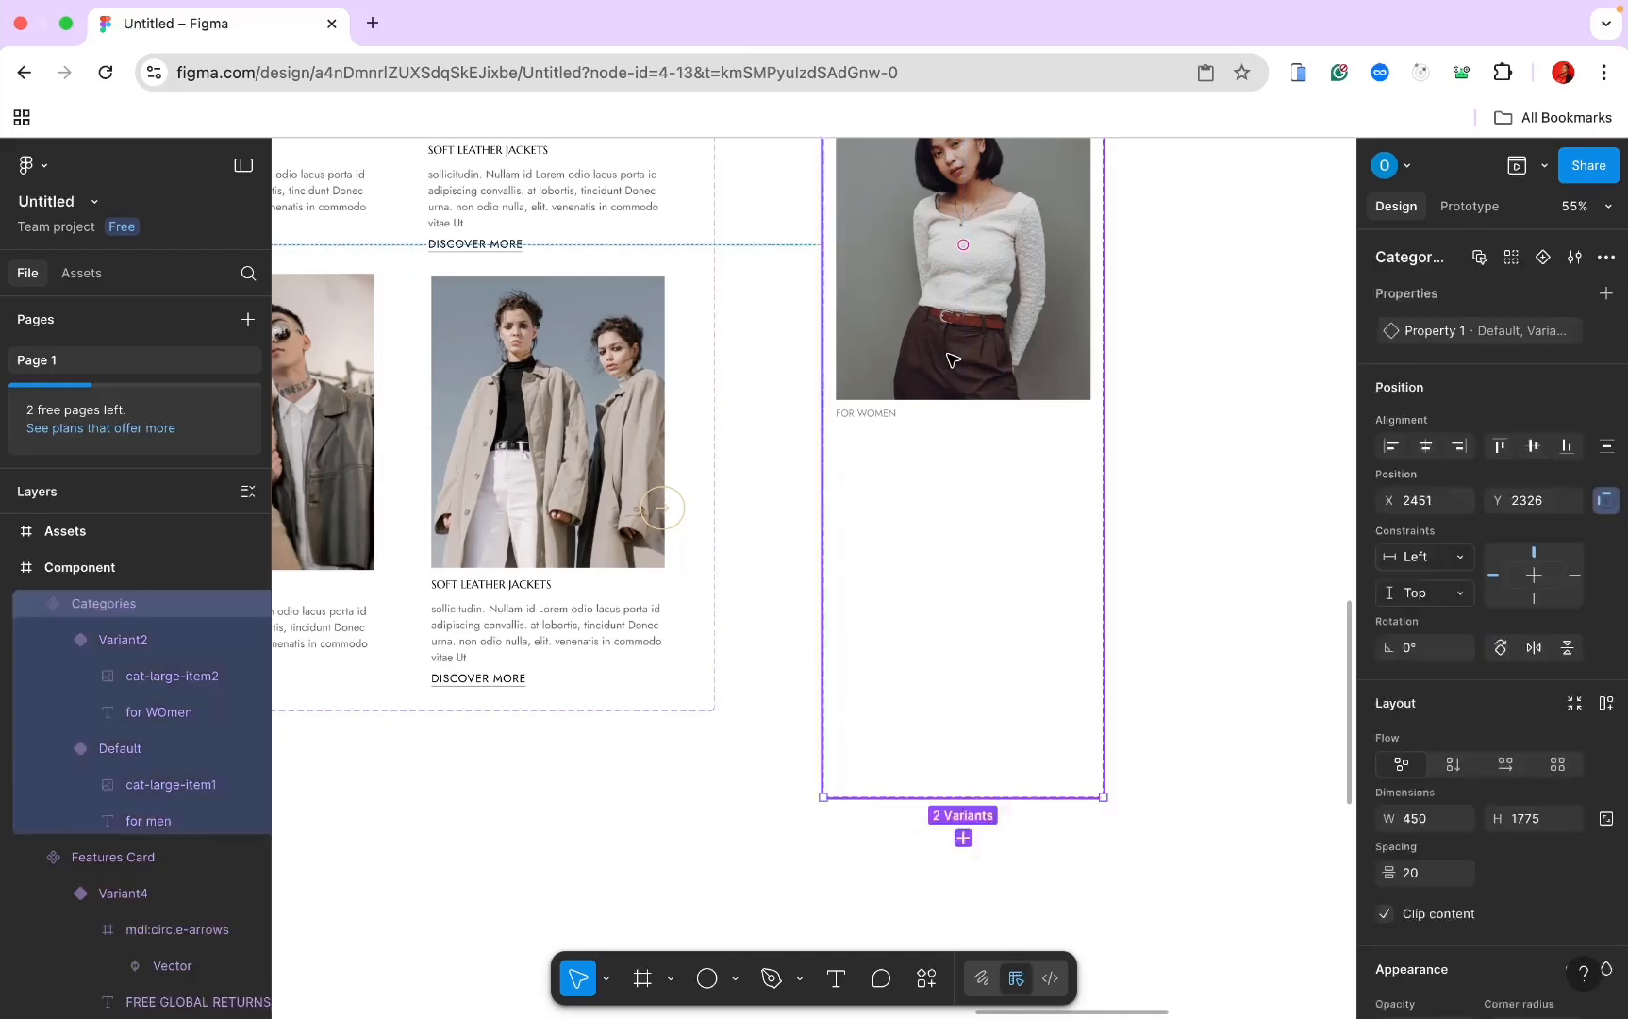
click(977, 378)
click(963, 461)
Step: Copy the bag image cat-large-item3 from the assets
scroll(977, 555, down, 5)
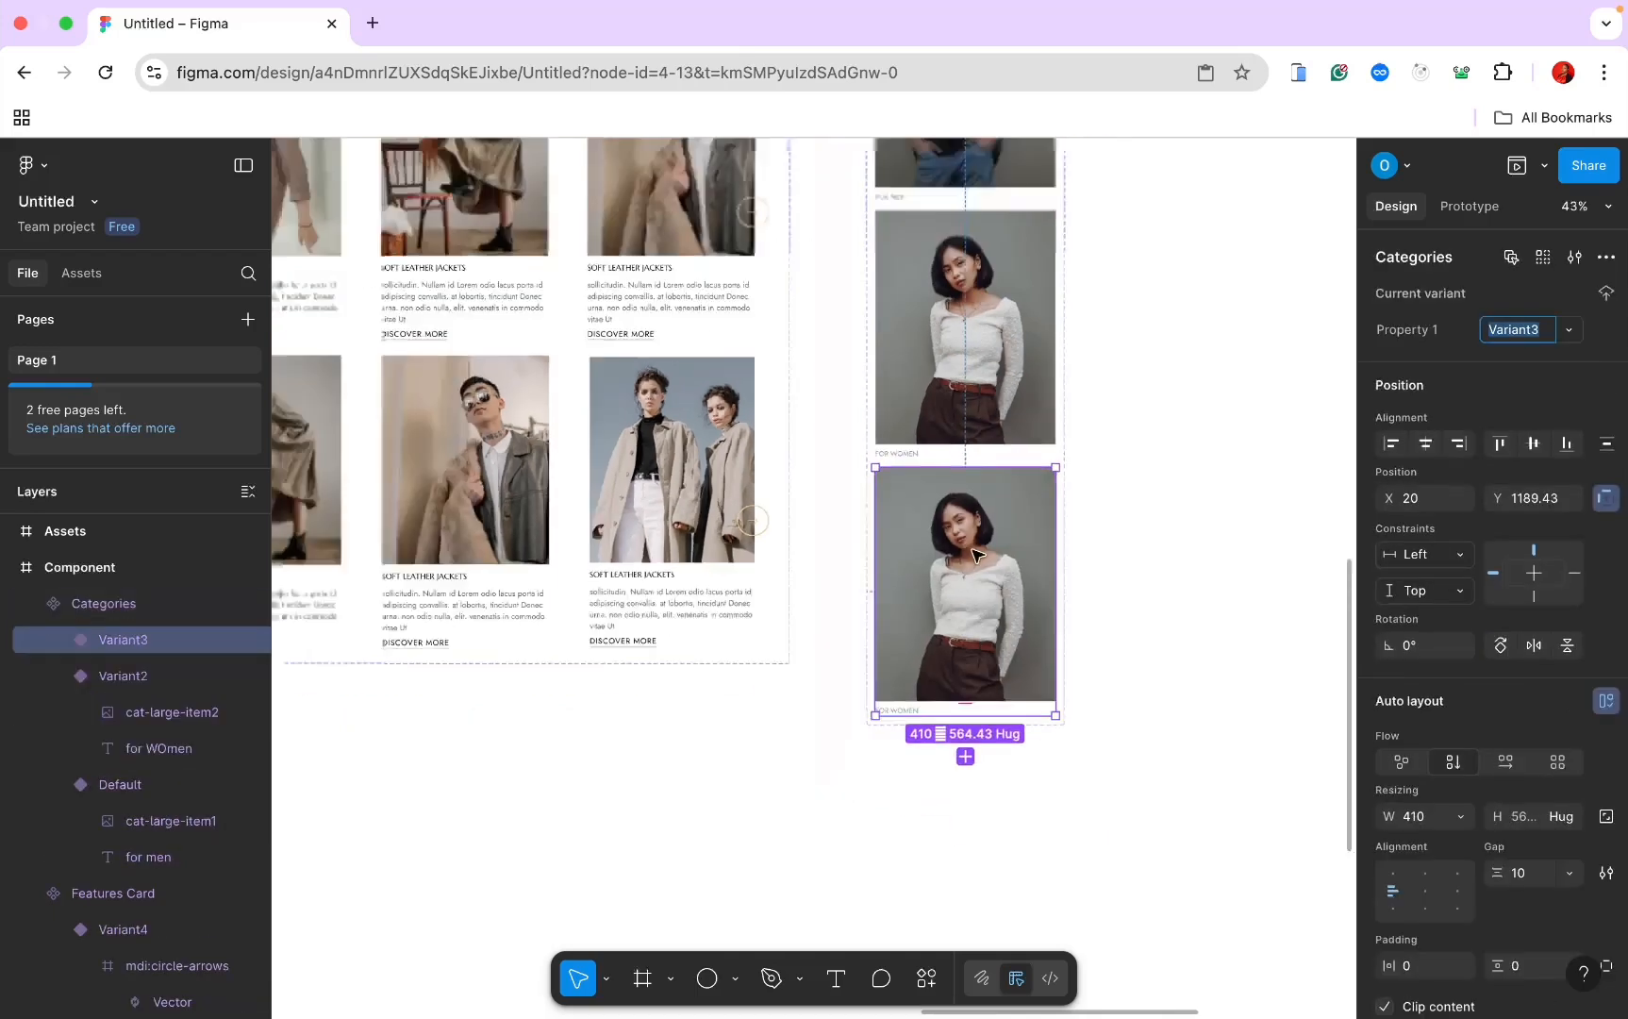
scroll(978, 557, left, 12)
scroll(980, 556, up, 3)
scroll(978, 556, up, 3)
scroll(977, 556, left, 2)
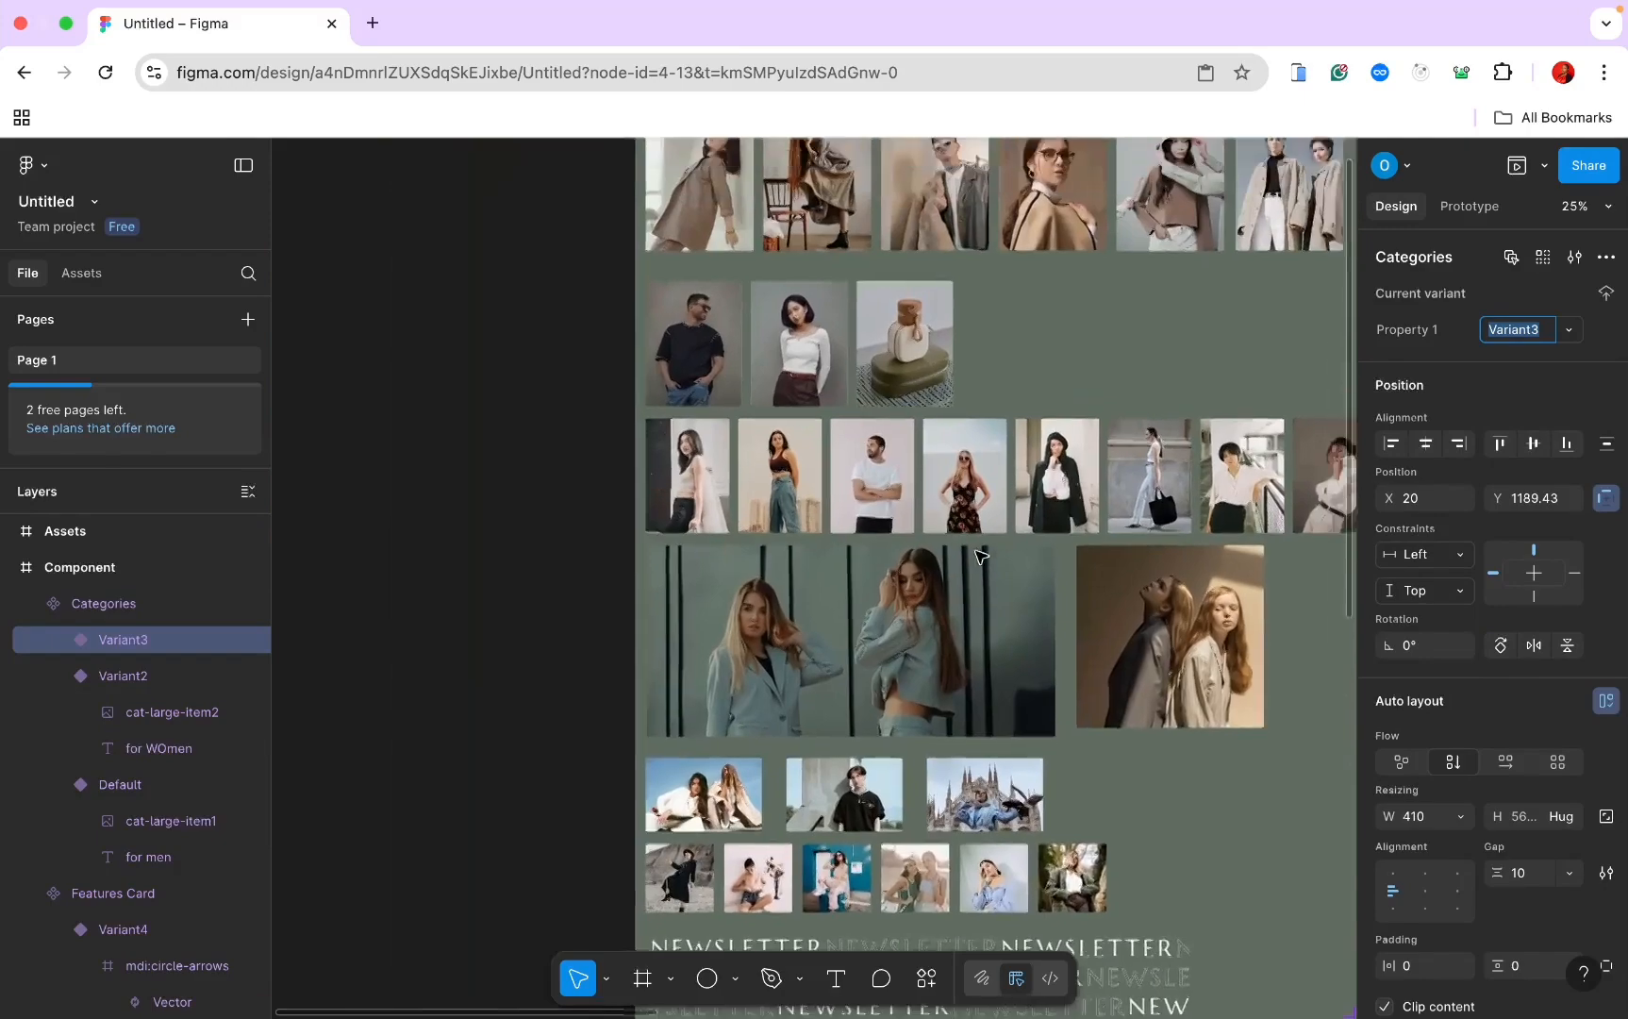
click(853, 406)
right_click(853, 406)
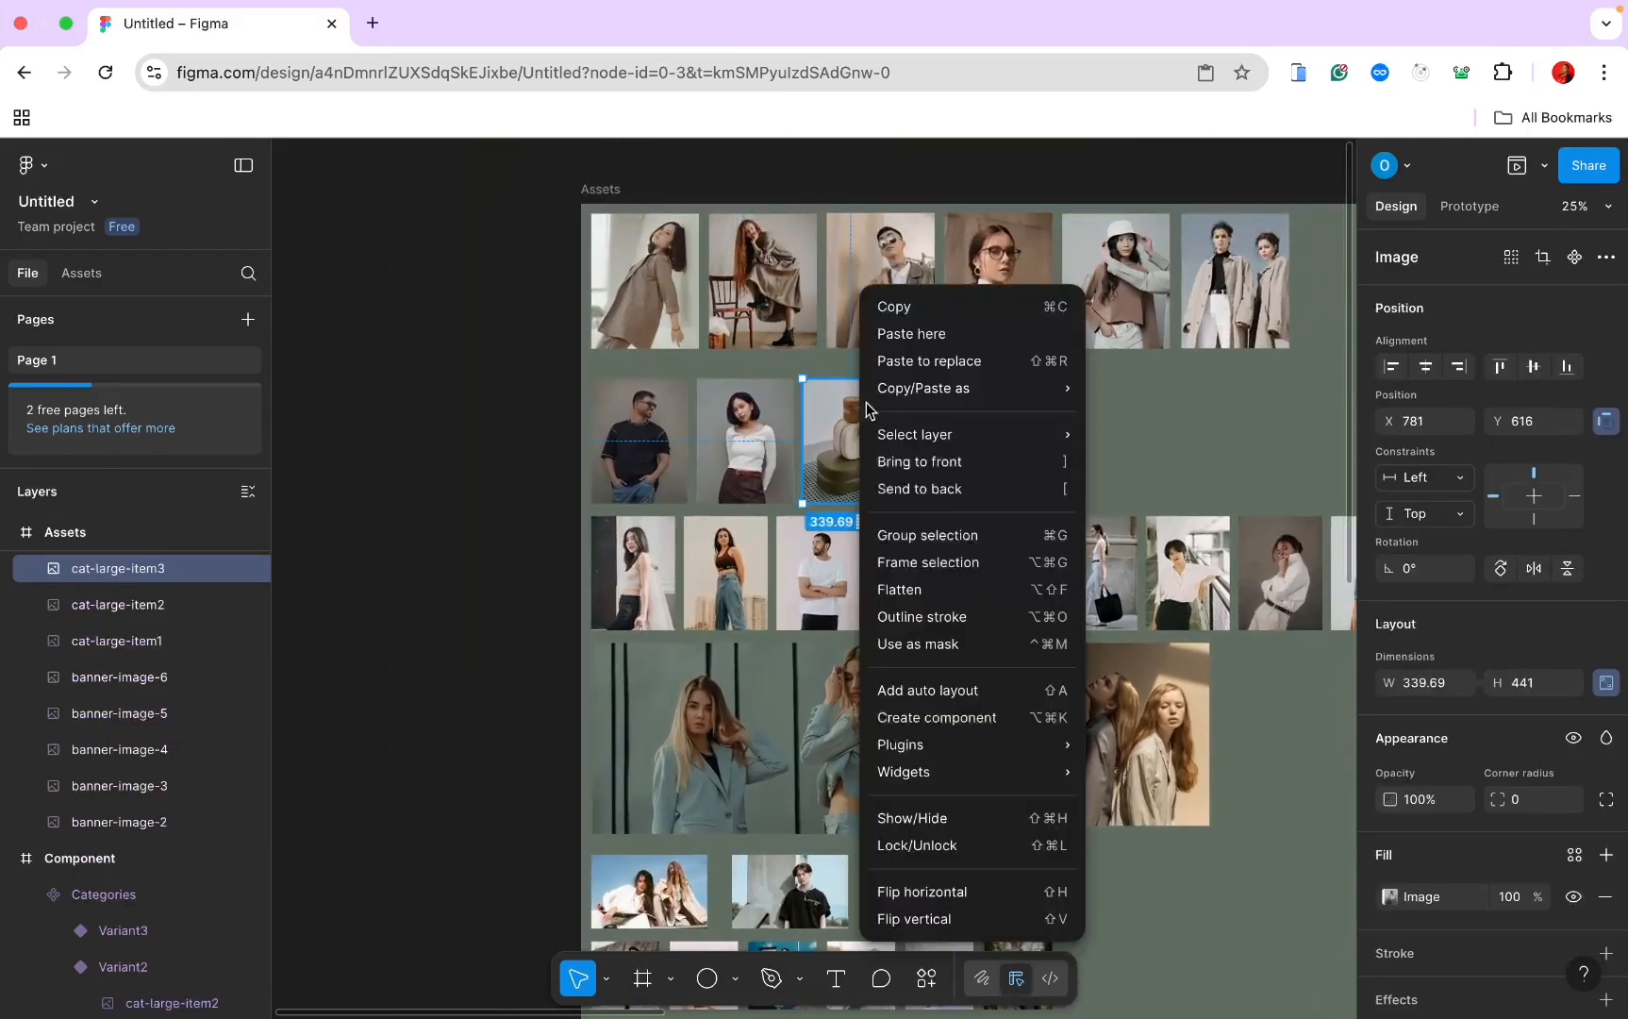
click(909, 311)
Step: Paste the bag image into the new variant, replacing its photo, and make it fill the card width
scroll(908, 314, right, 4)
scroll(908, 314, right, 10)
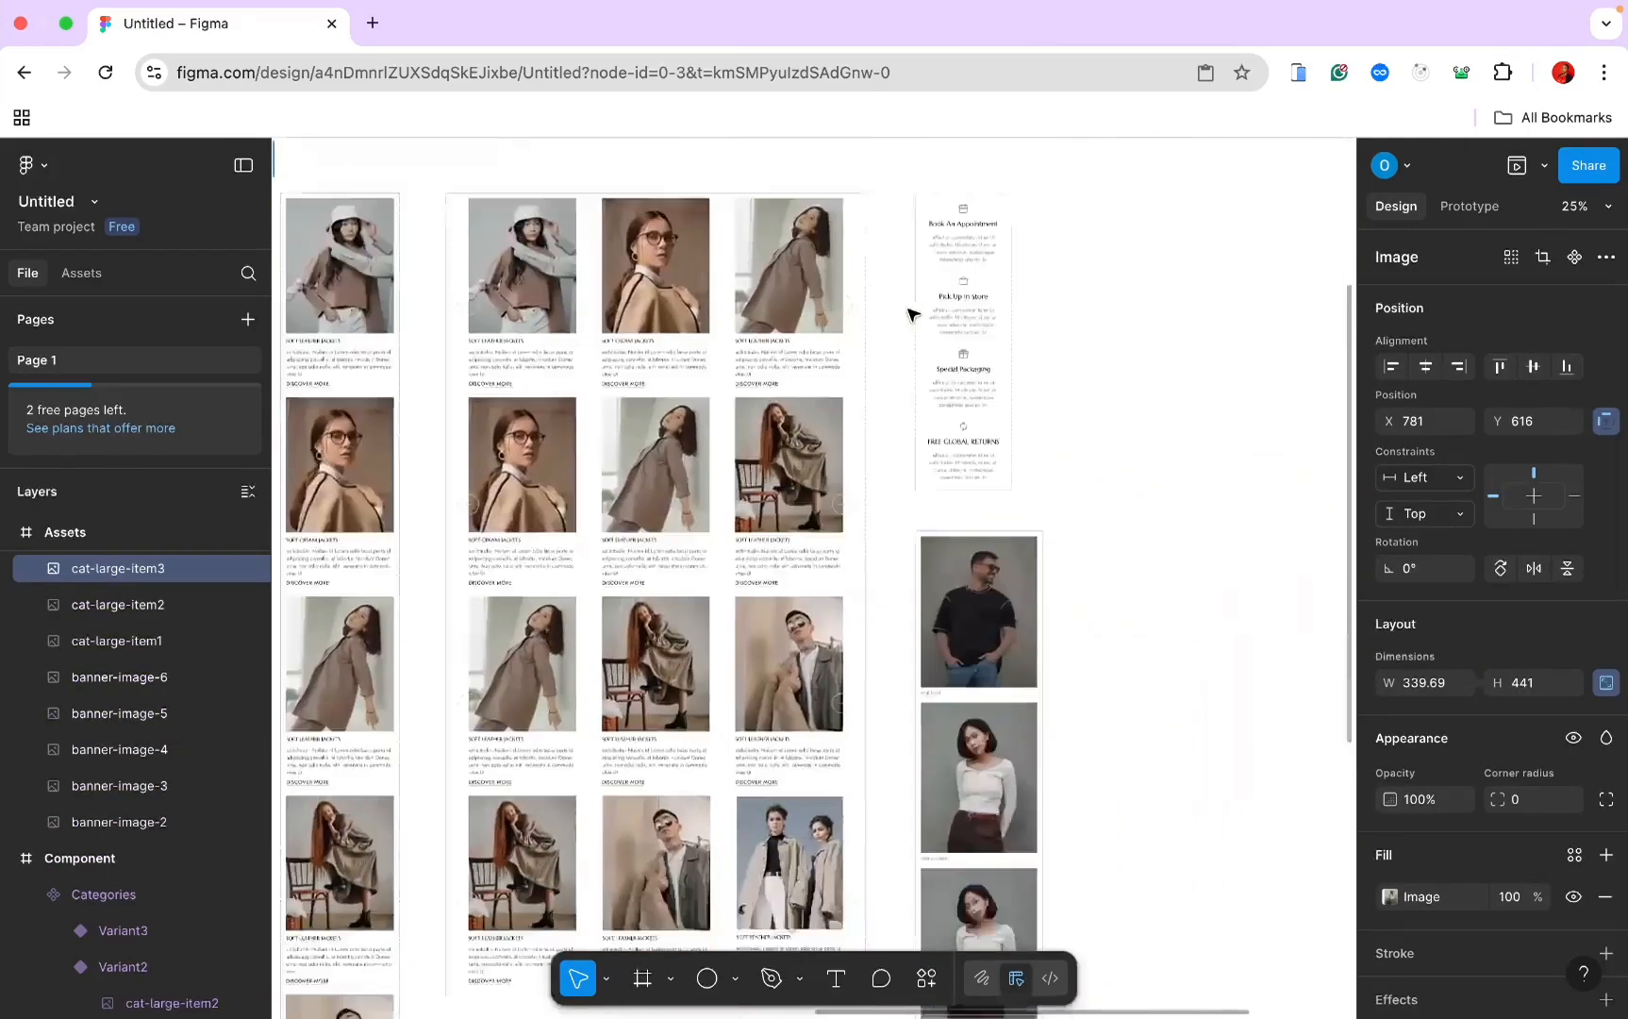
scroll(908, 315, up, 5)
click(908, 314)
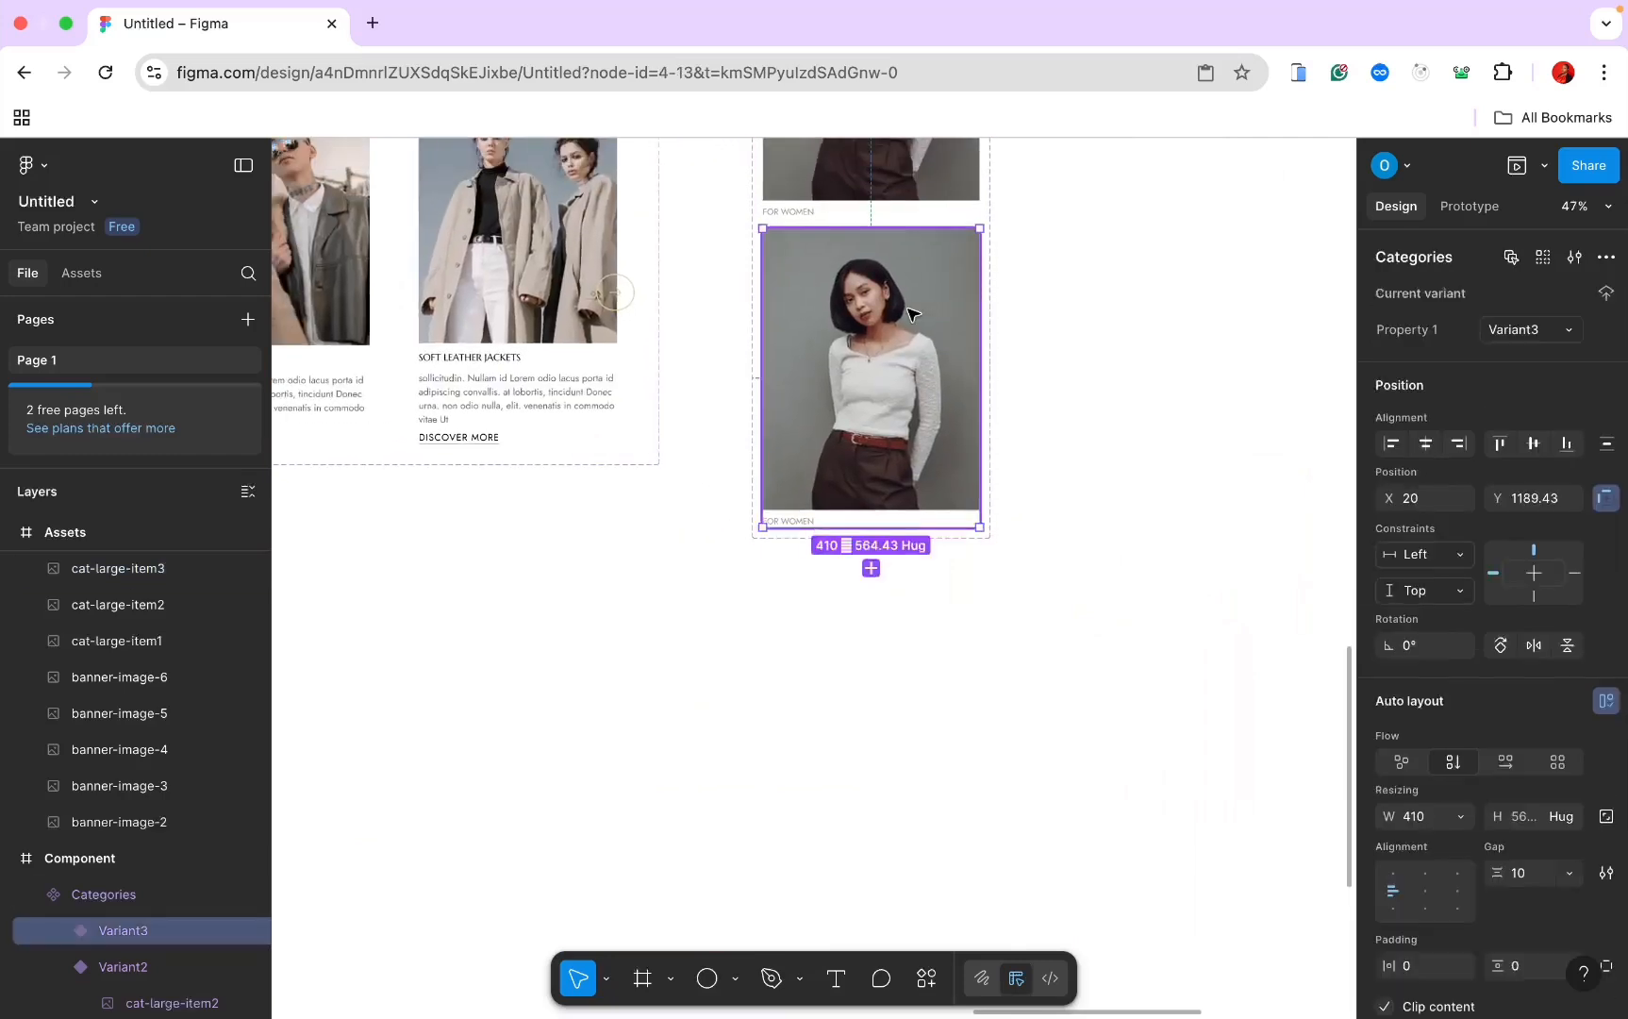
click(908, 314)
right_click(909, 312)
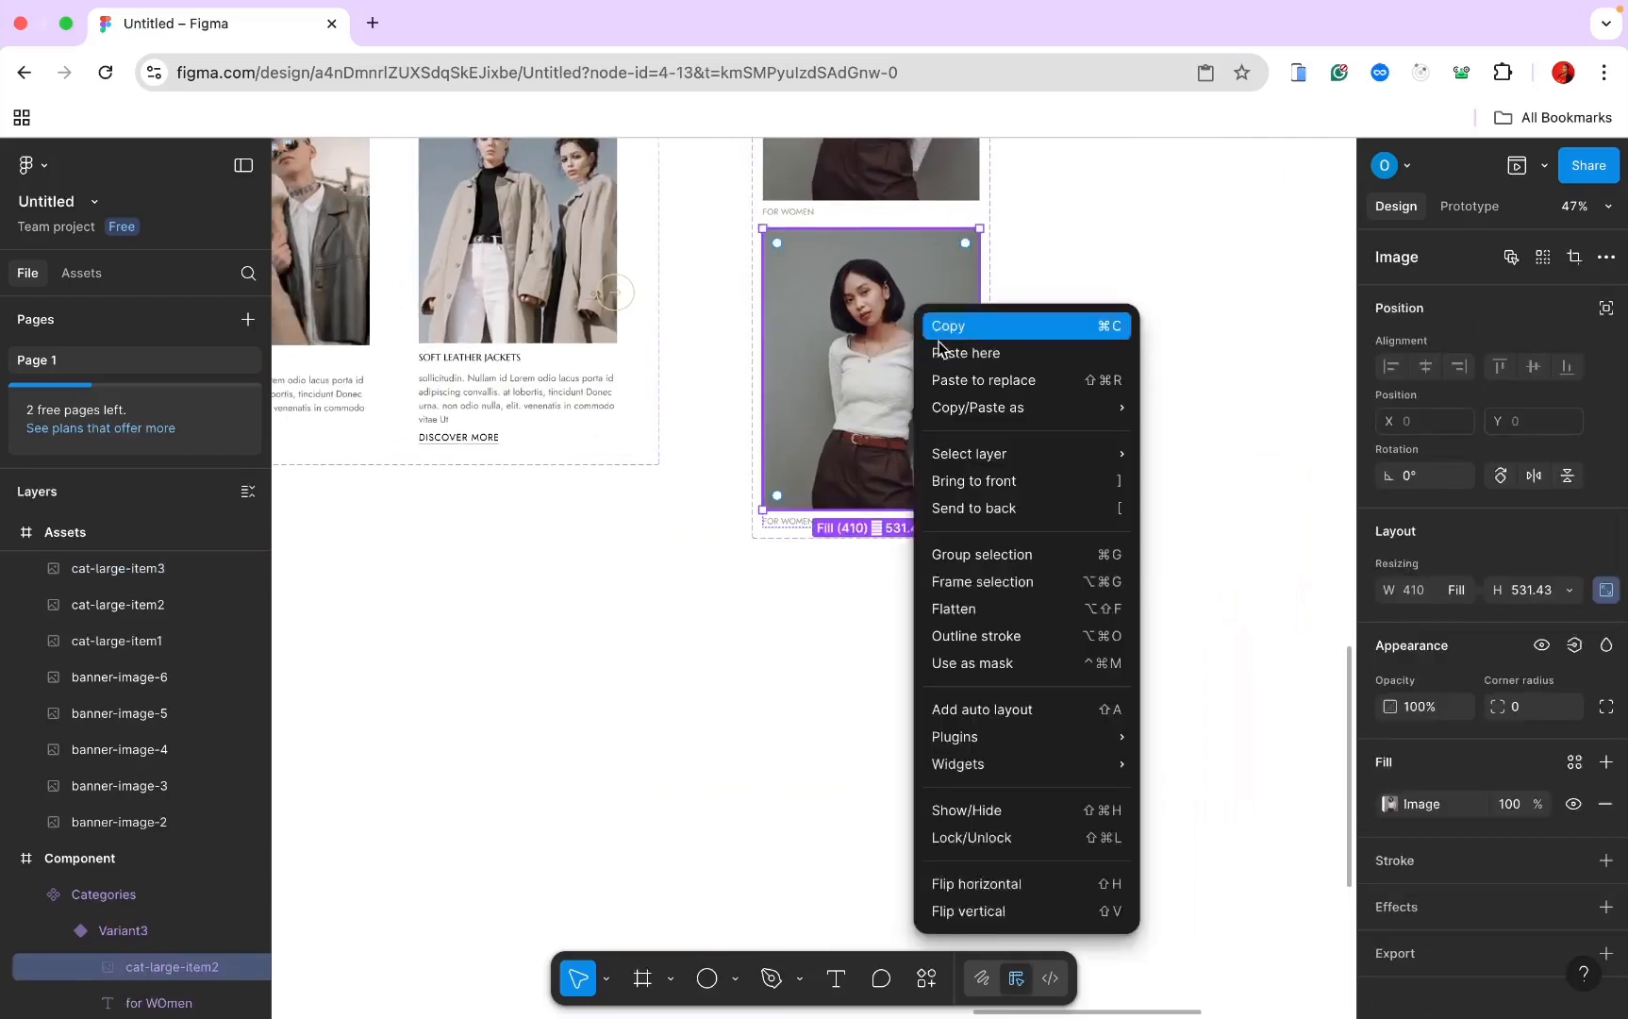
click(980, 378)
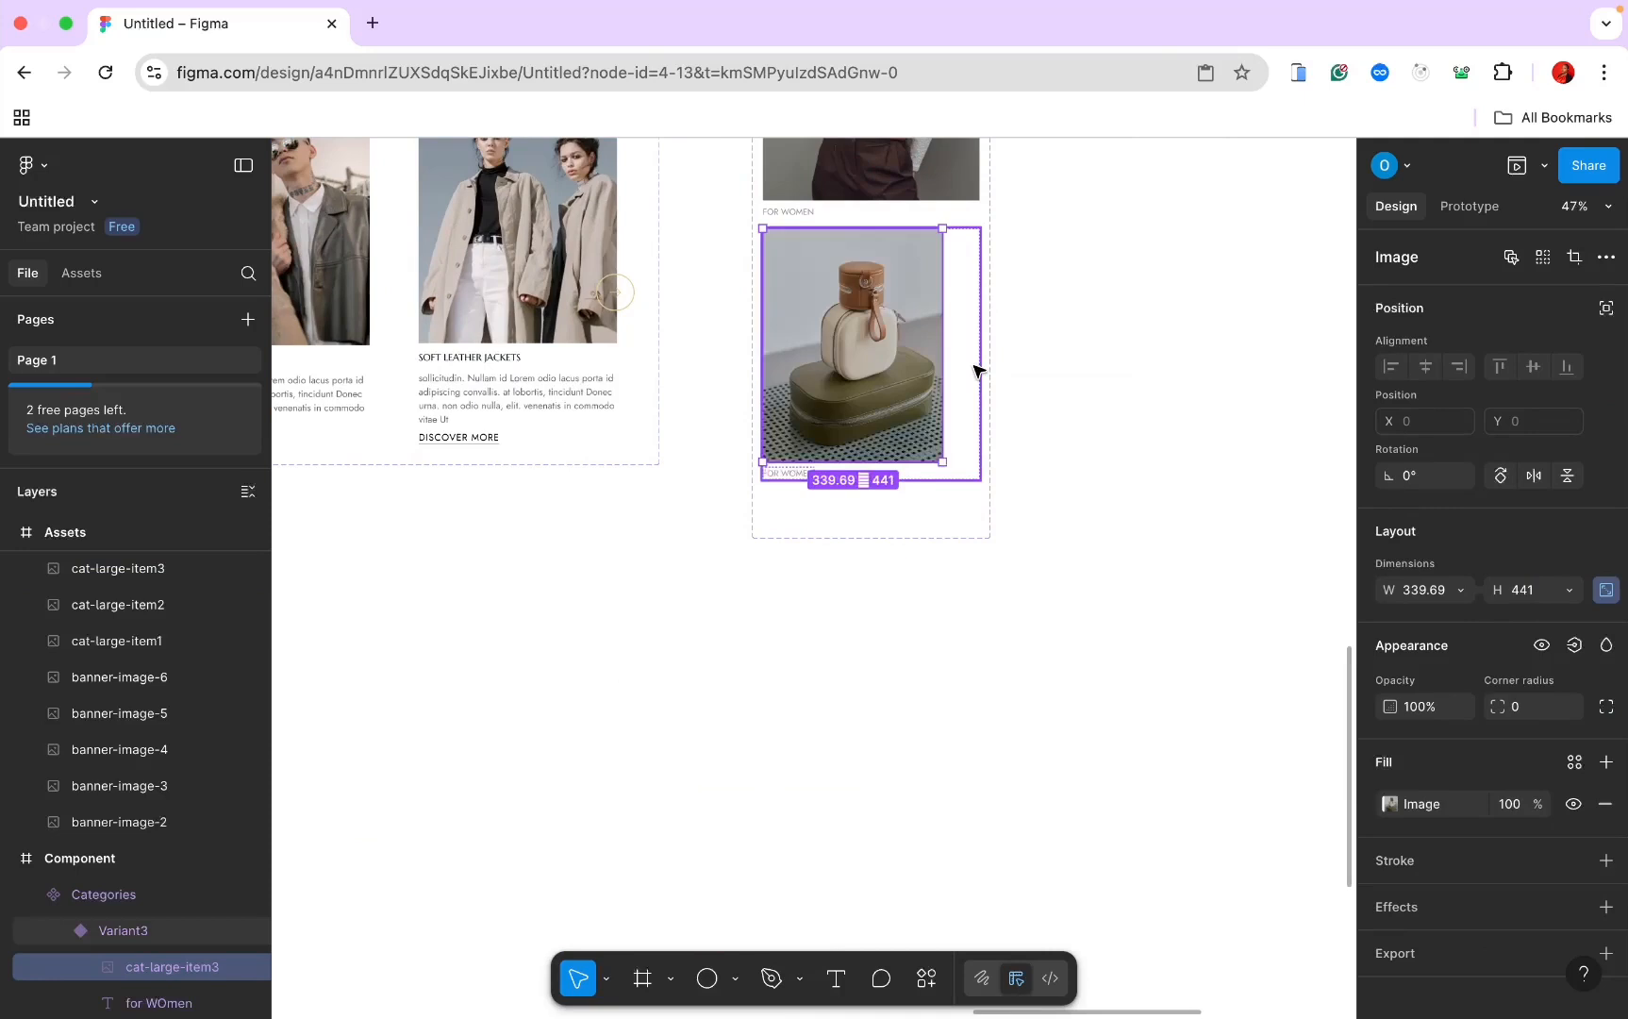
click(974, 369)
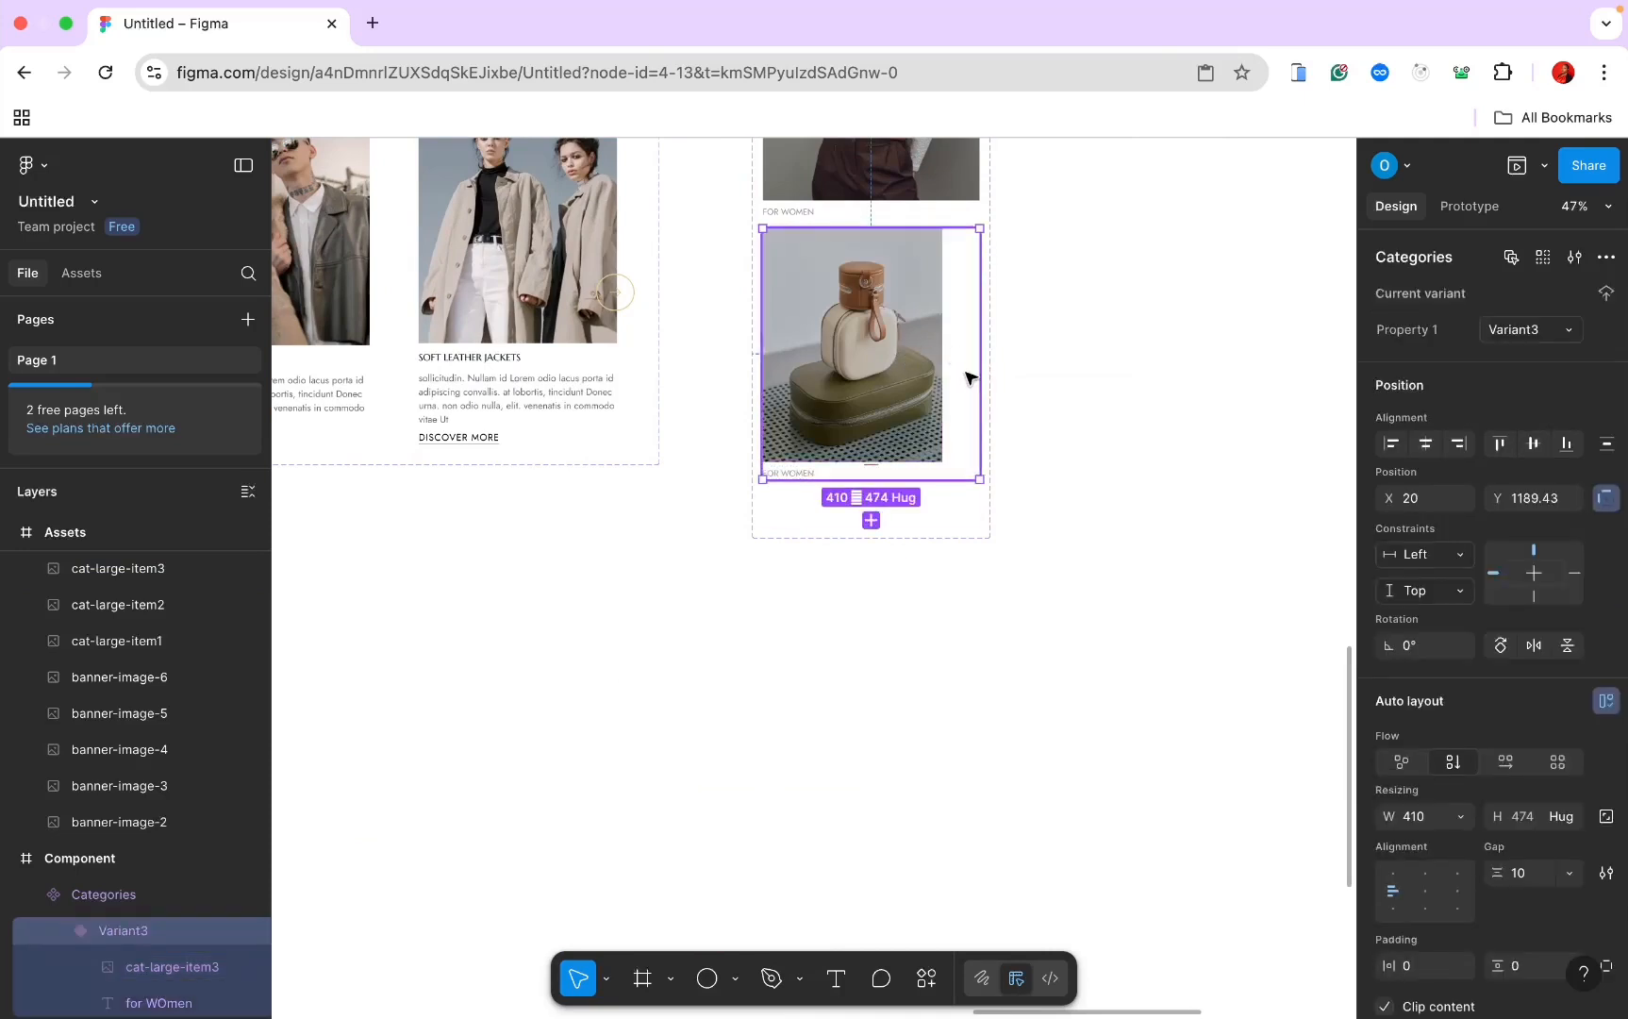
click(848, 375)
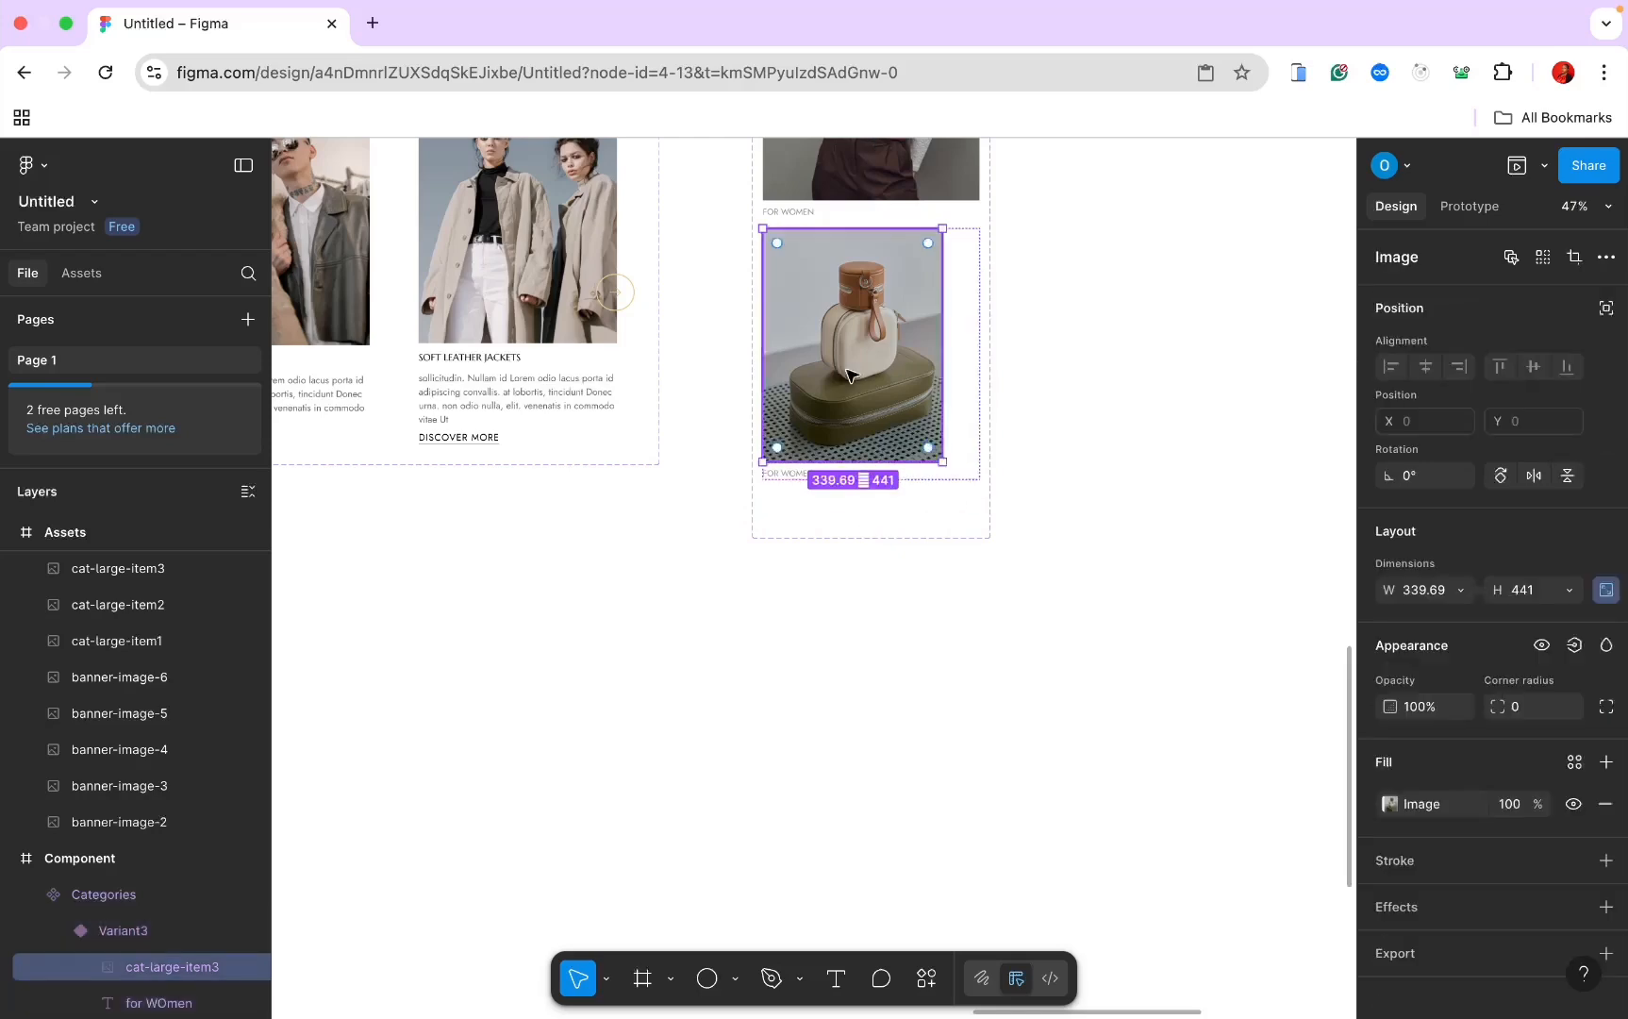
click(1461, 591)
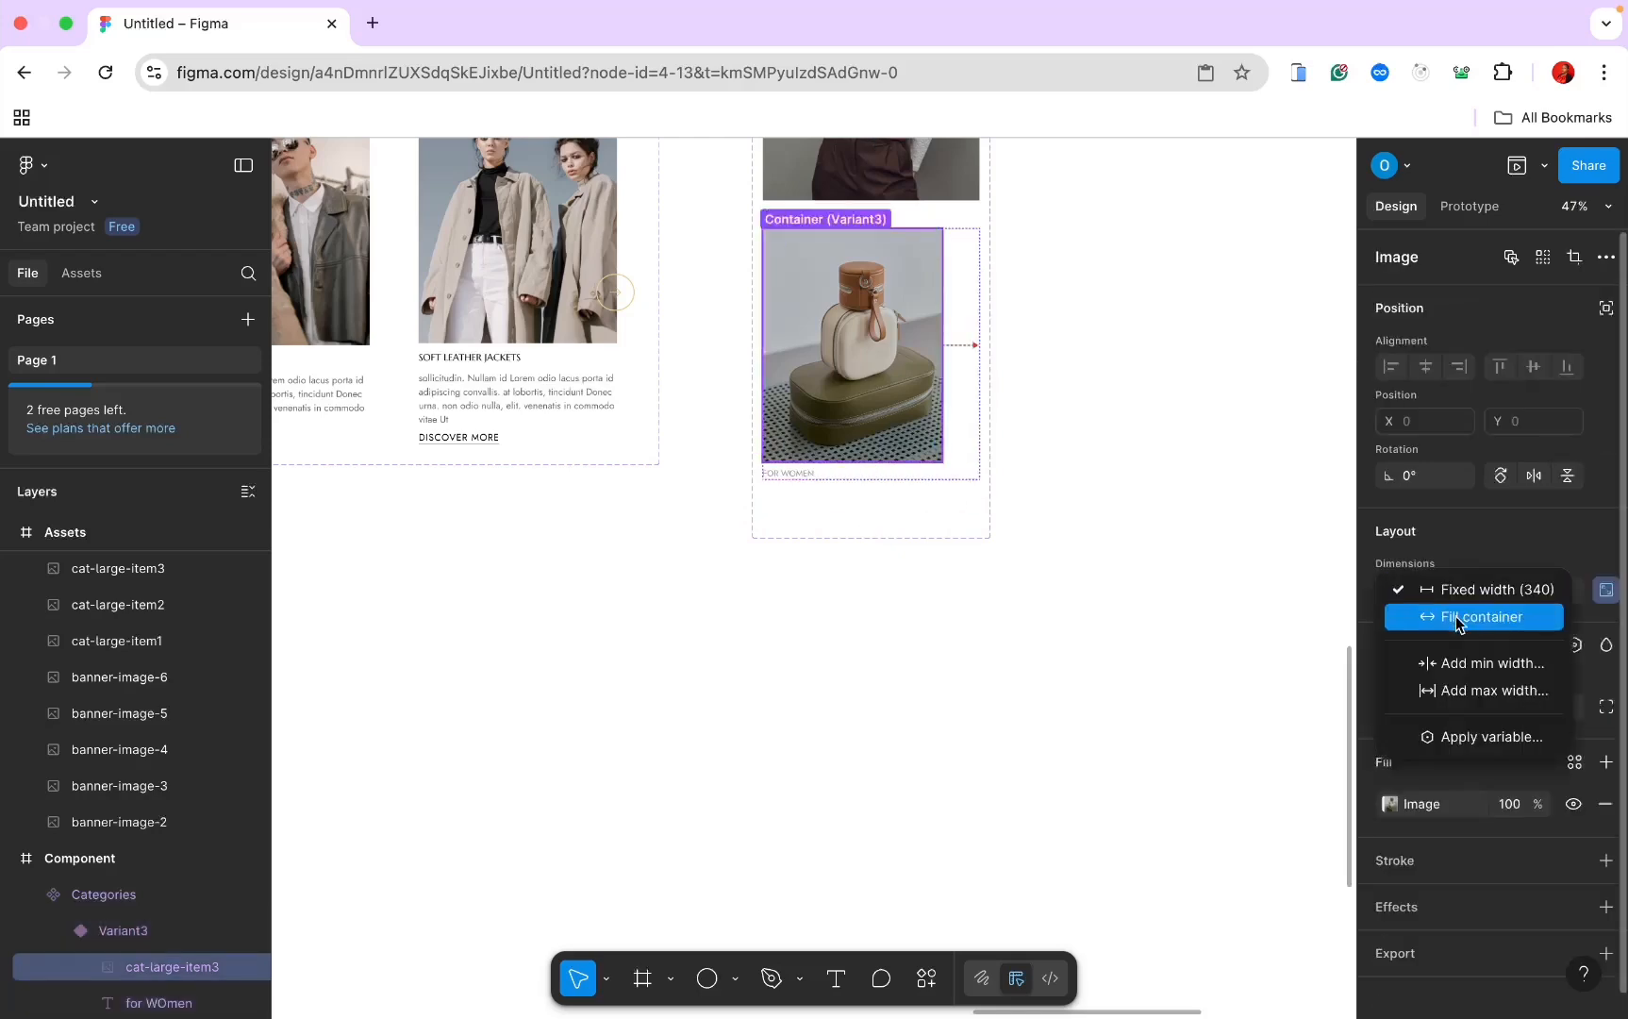
click(1456, 616)
Step: Change the new card's caption to FOR ACCESSORIES
double_click(799, 521)
scroll(799, 520, up, 6)
double_click(798, 521)
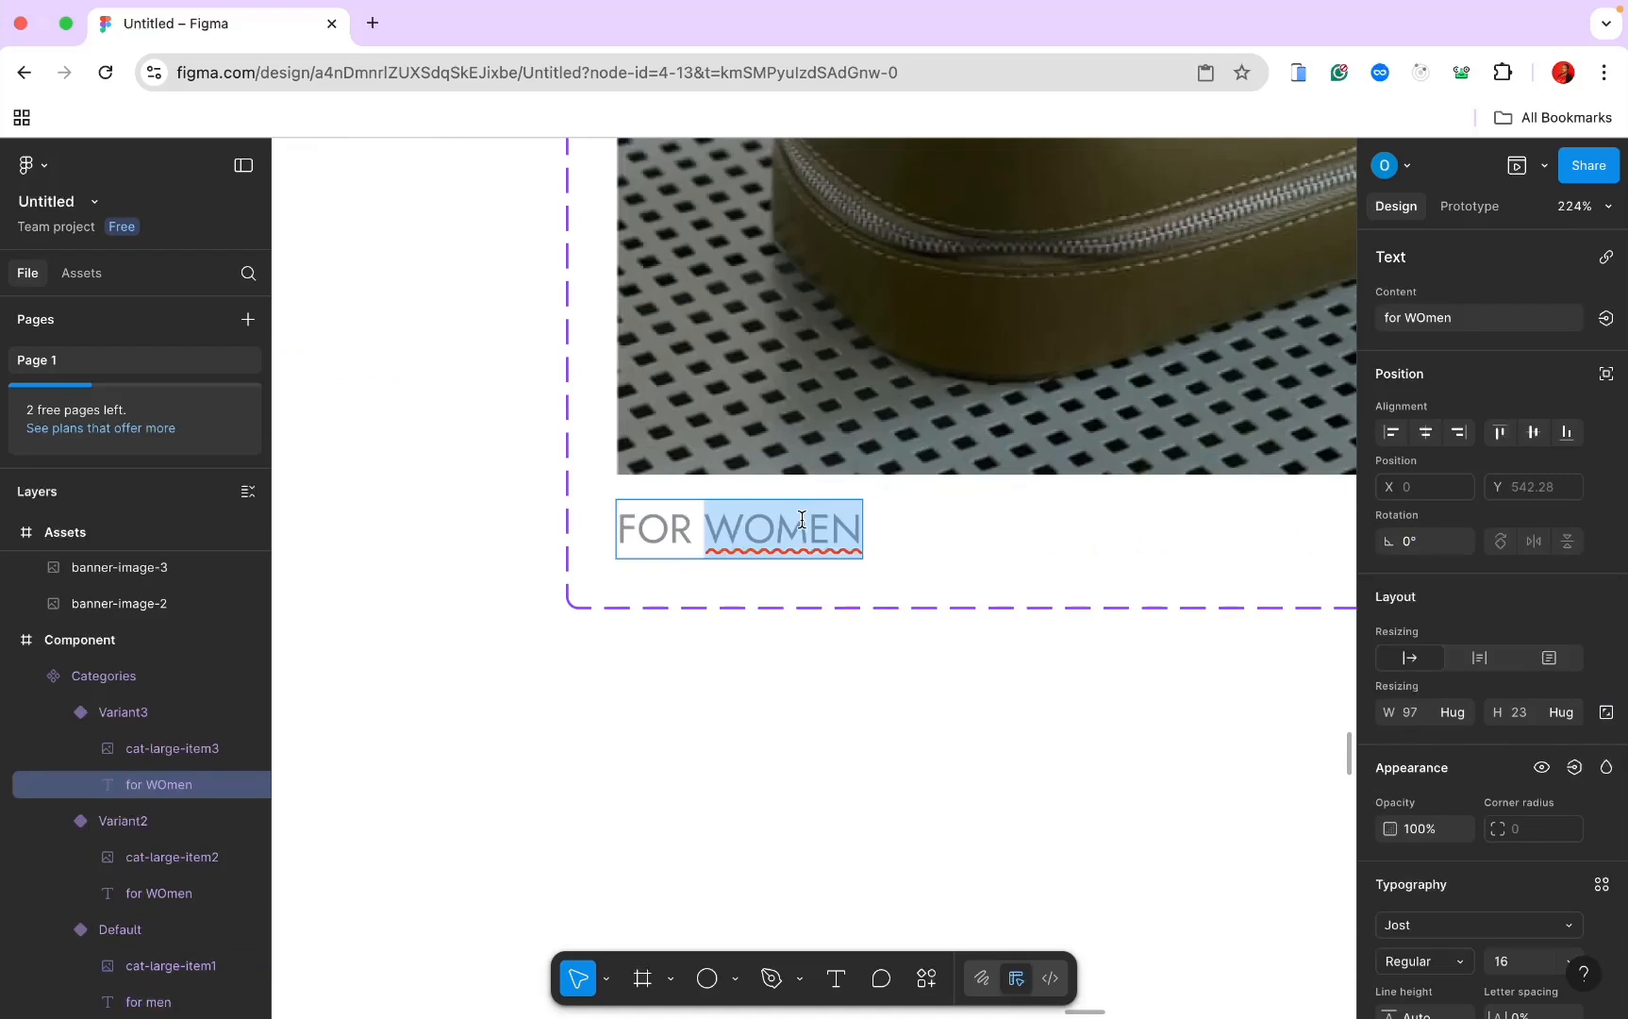
text(ACCES)
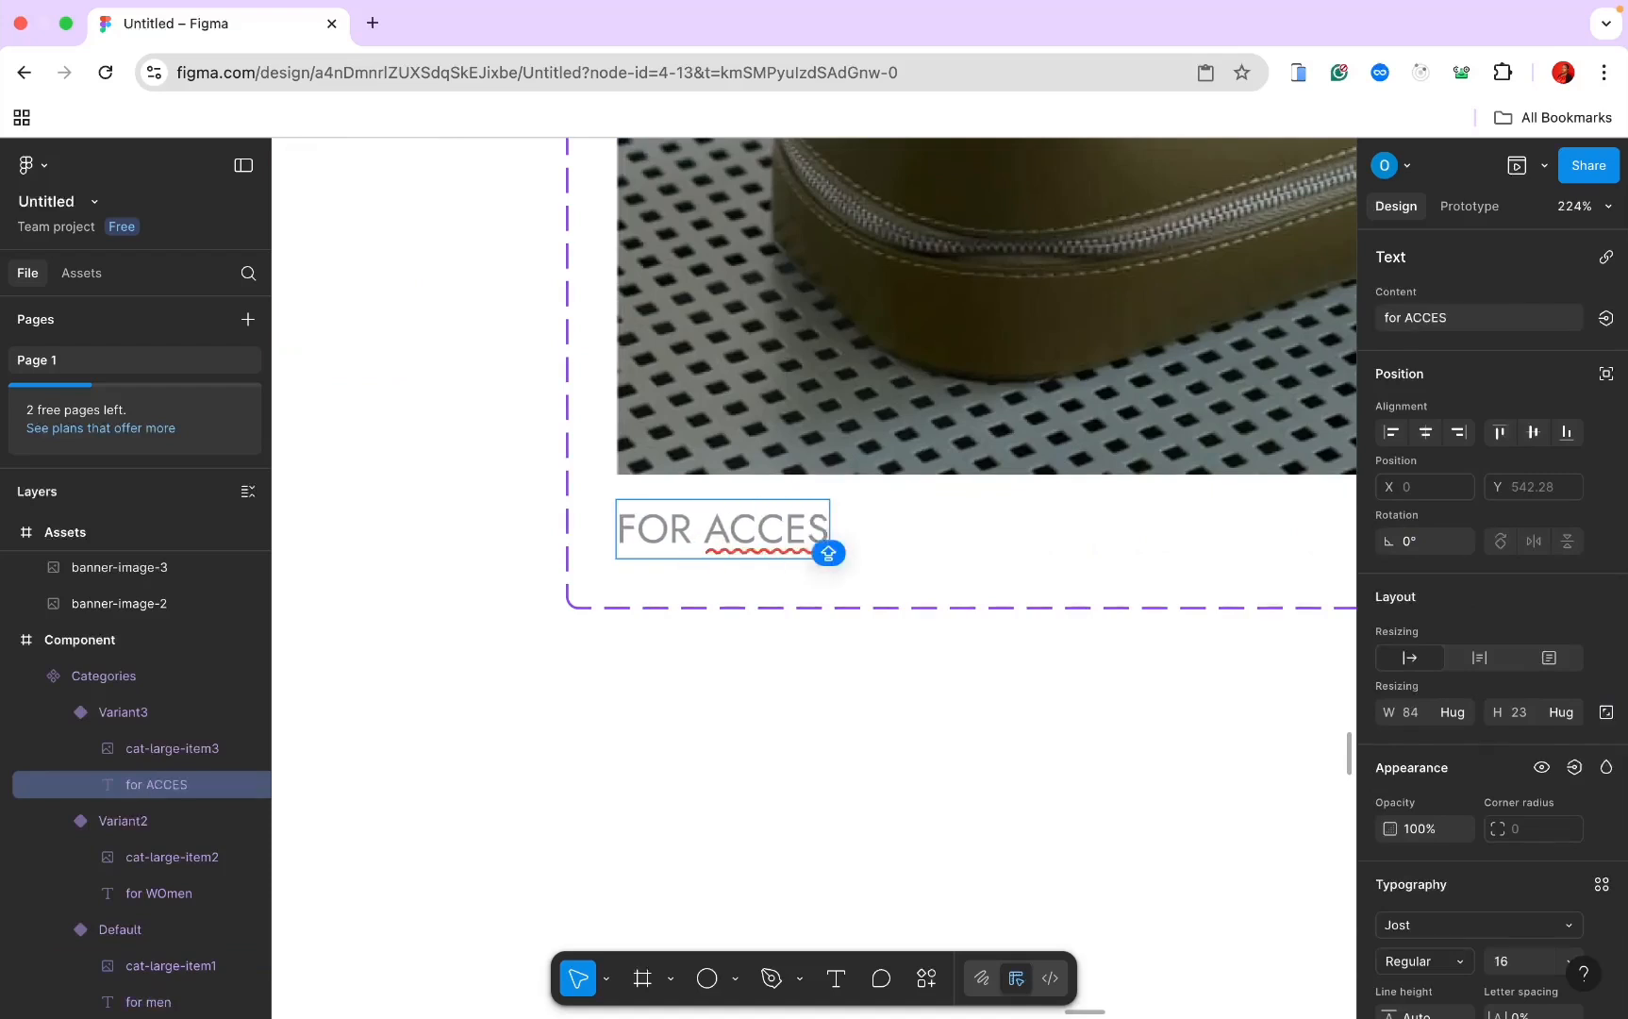
text(SO)
key(BackSpace)
text(S)
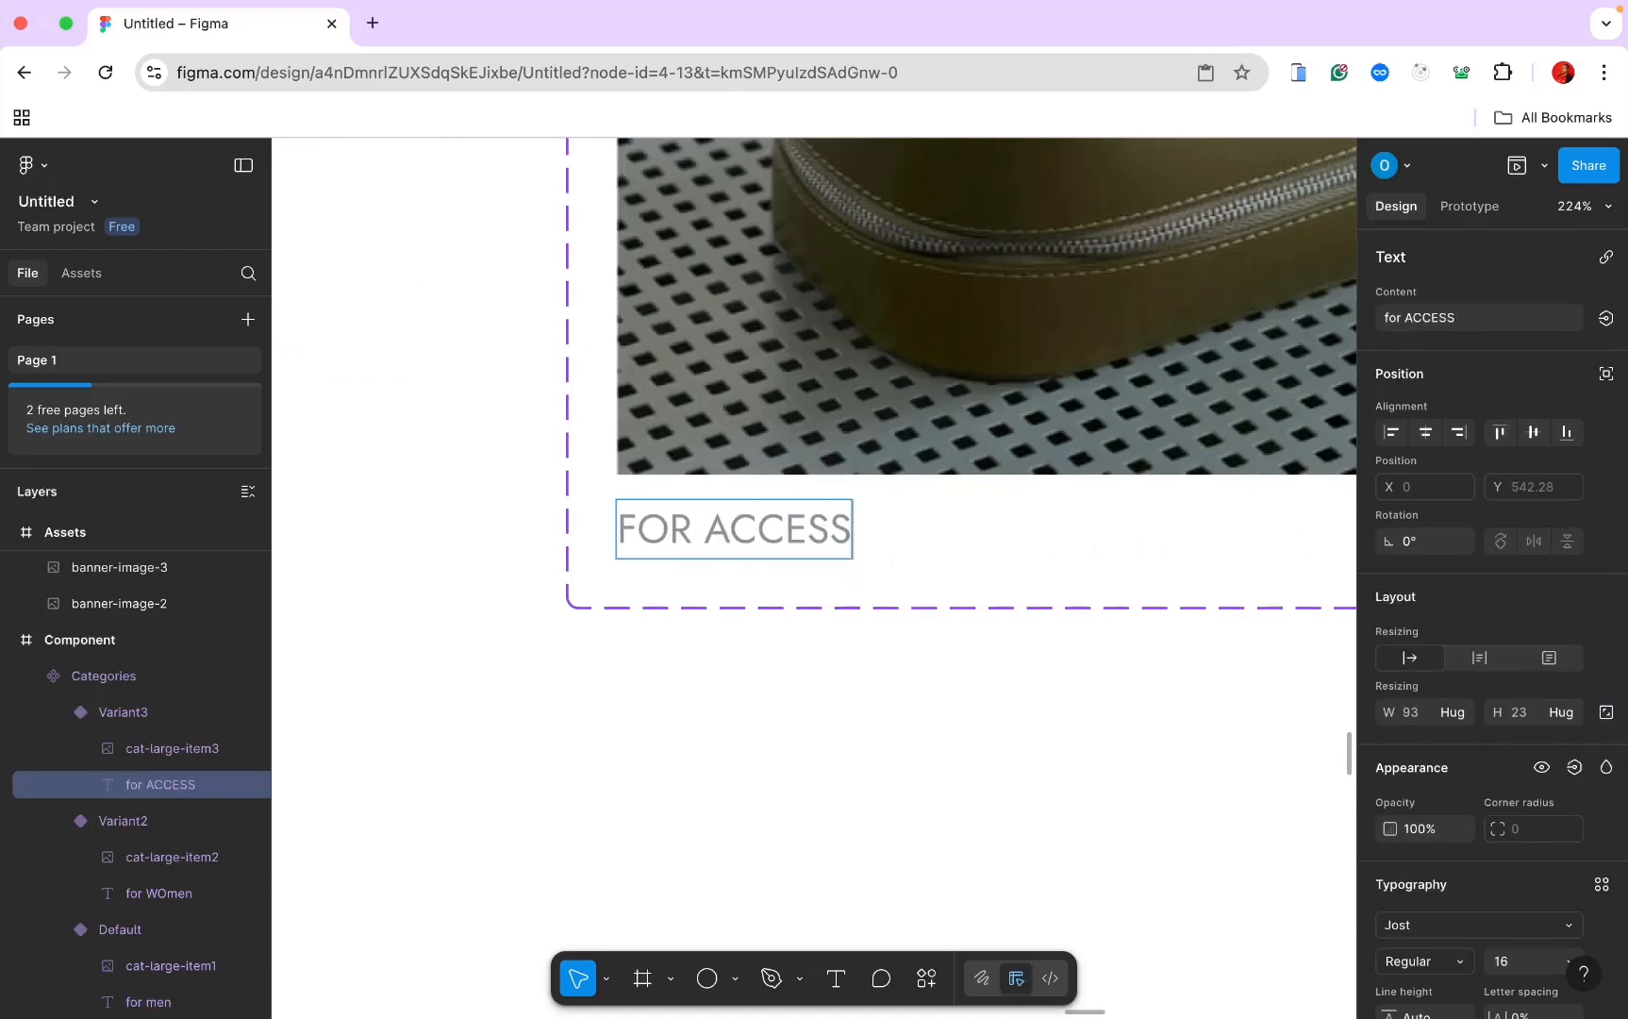
text(ORIES)
scroll(869, 826, down, 10)
key(Escape)
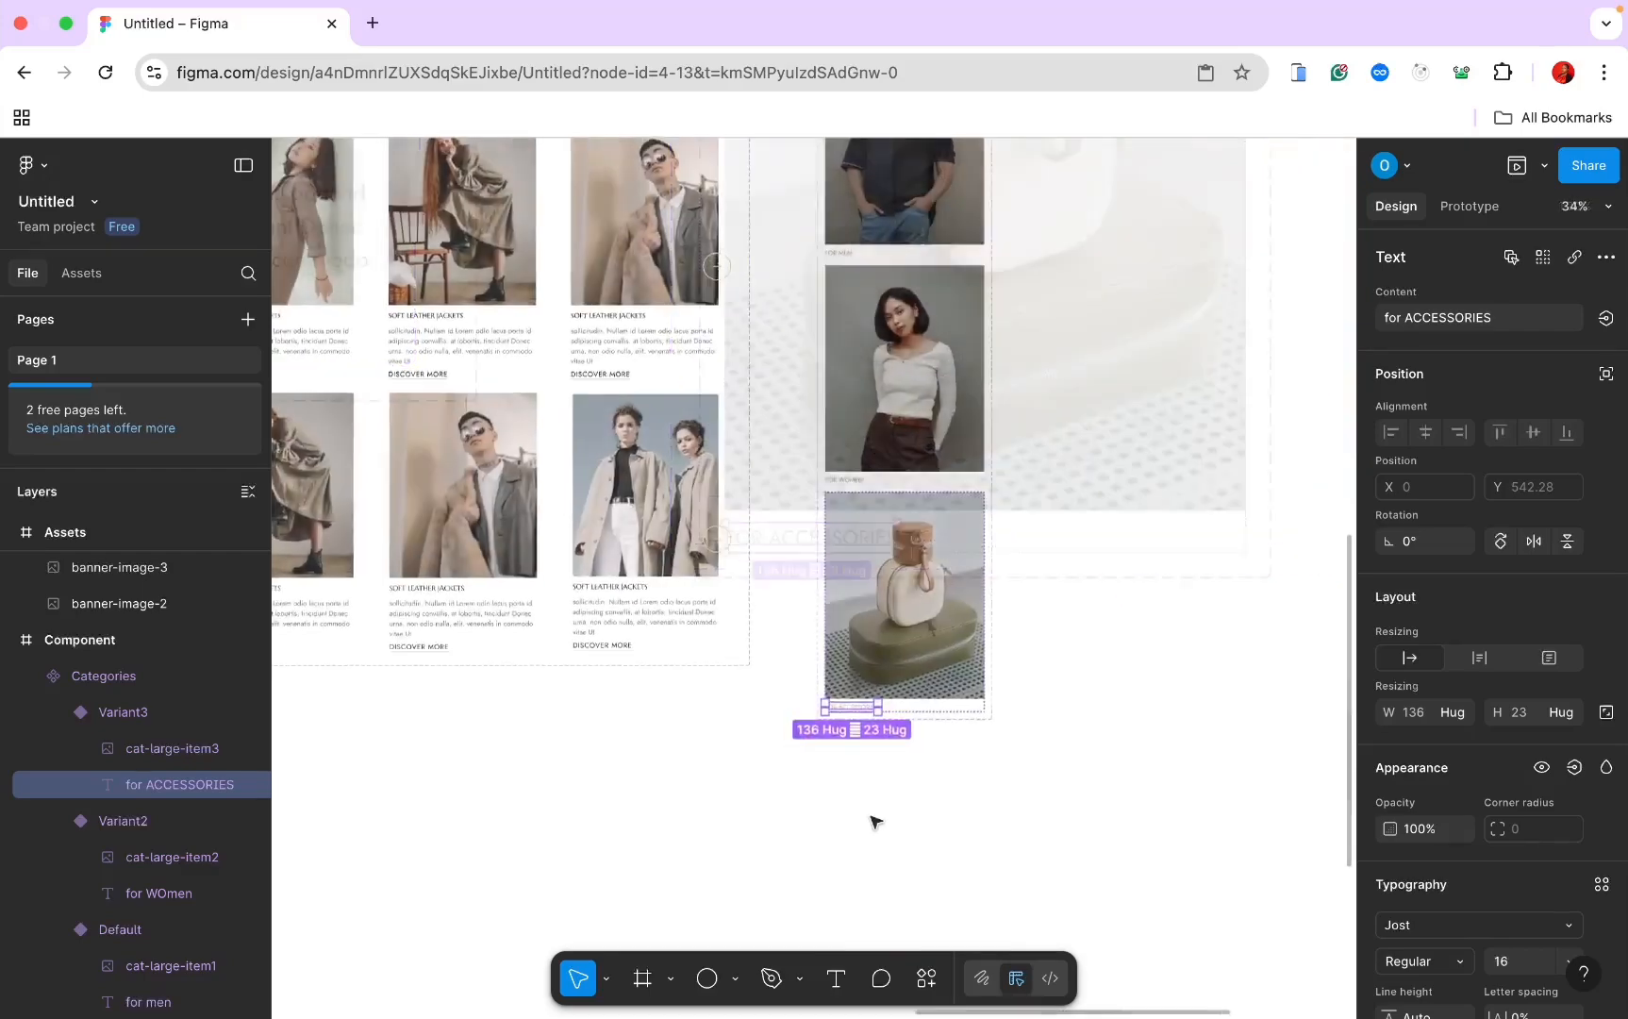
scroll(869, 826, down, 8)
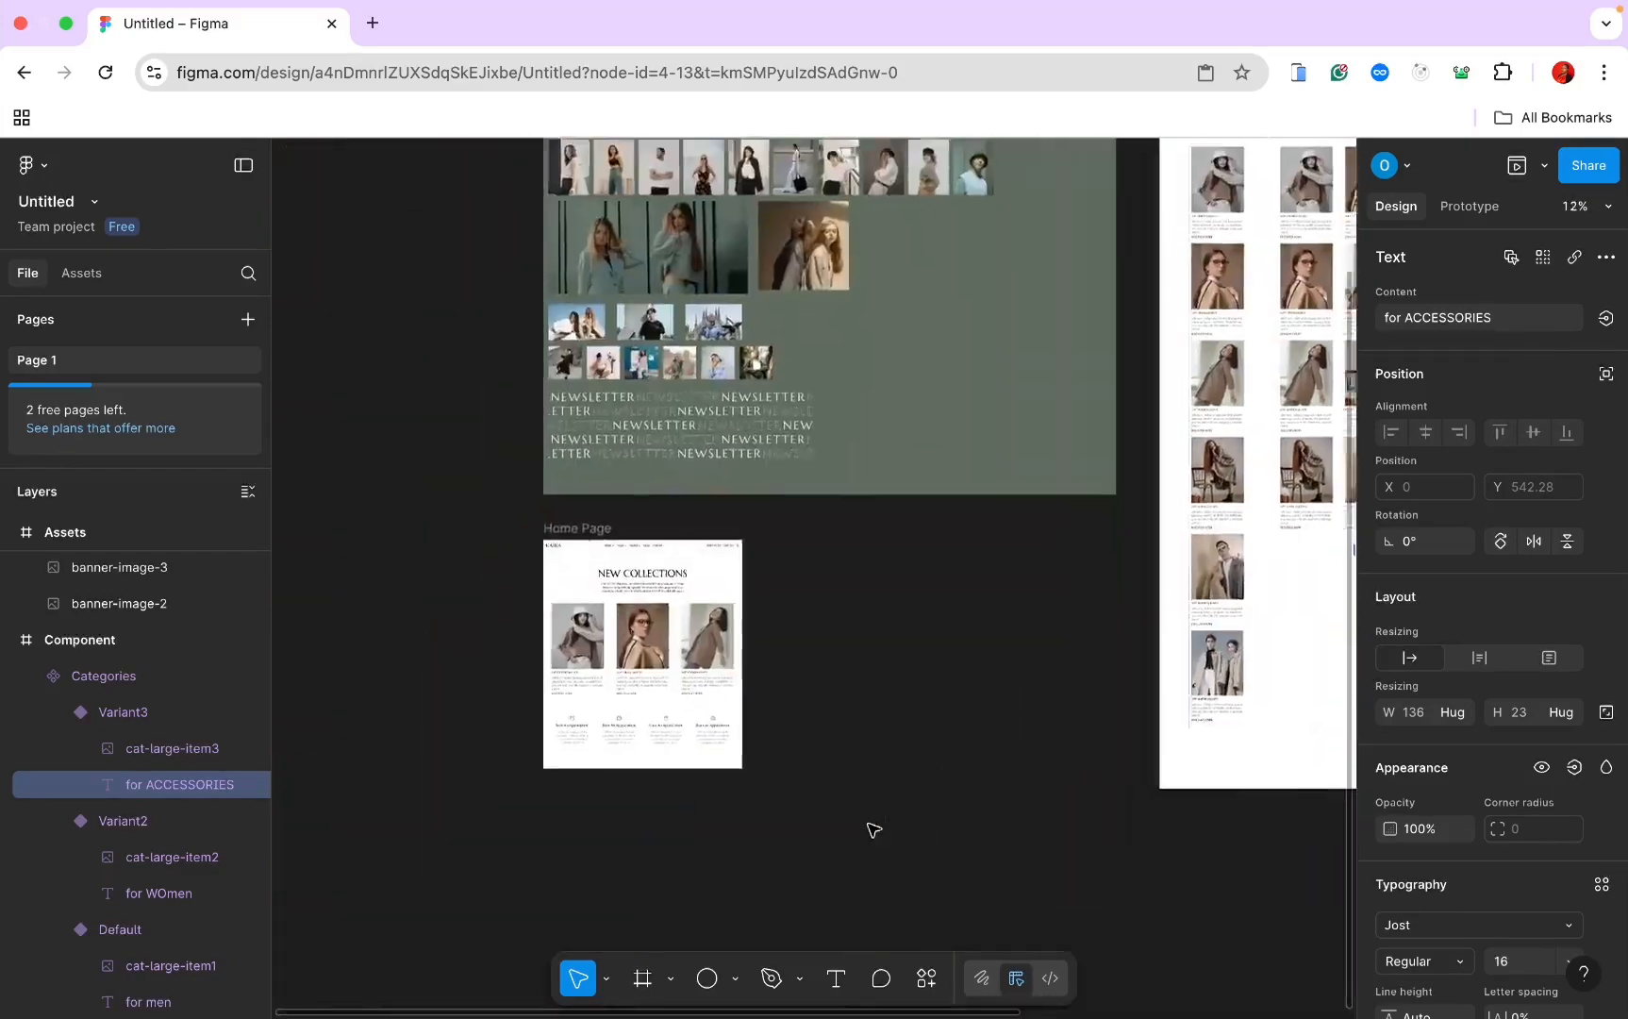
Step: Drag the Features layer out of Hero in the Layers panel
scroll(871, 828, up, 3)
scroll(889, 824, up, 4)
scroll(890, 823, left, 7)
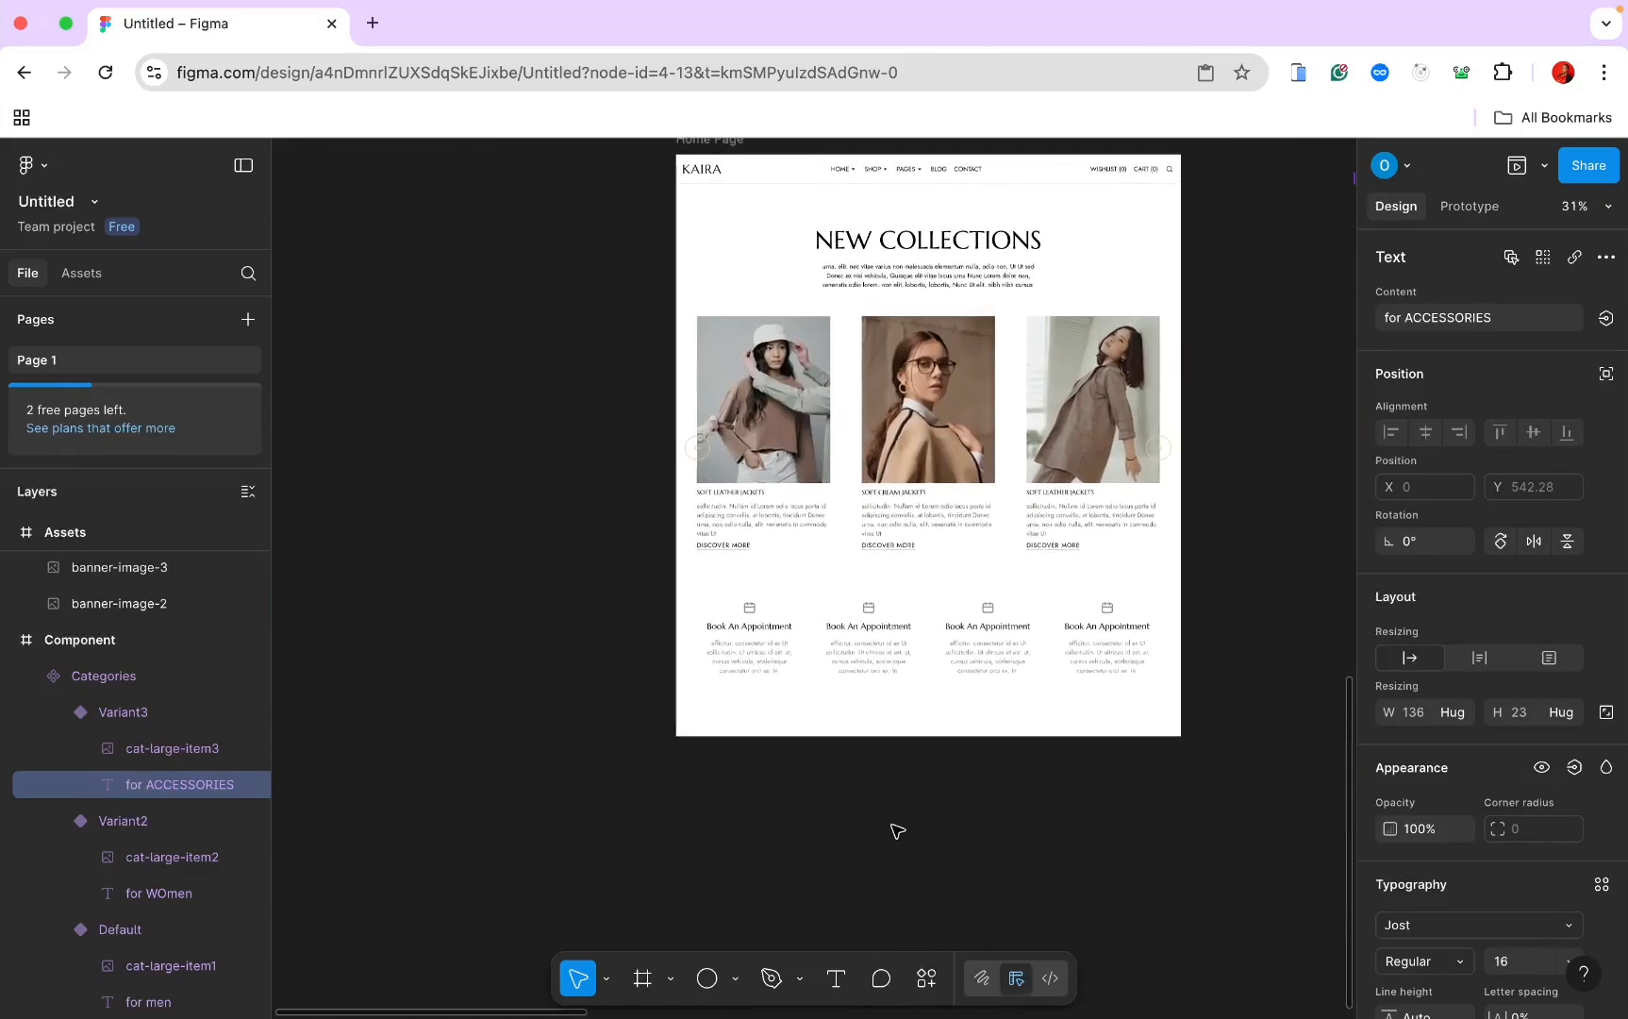
scroll(889, 824, up, 2)
click(596, 347)
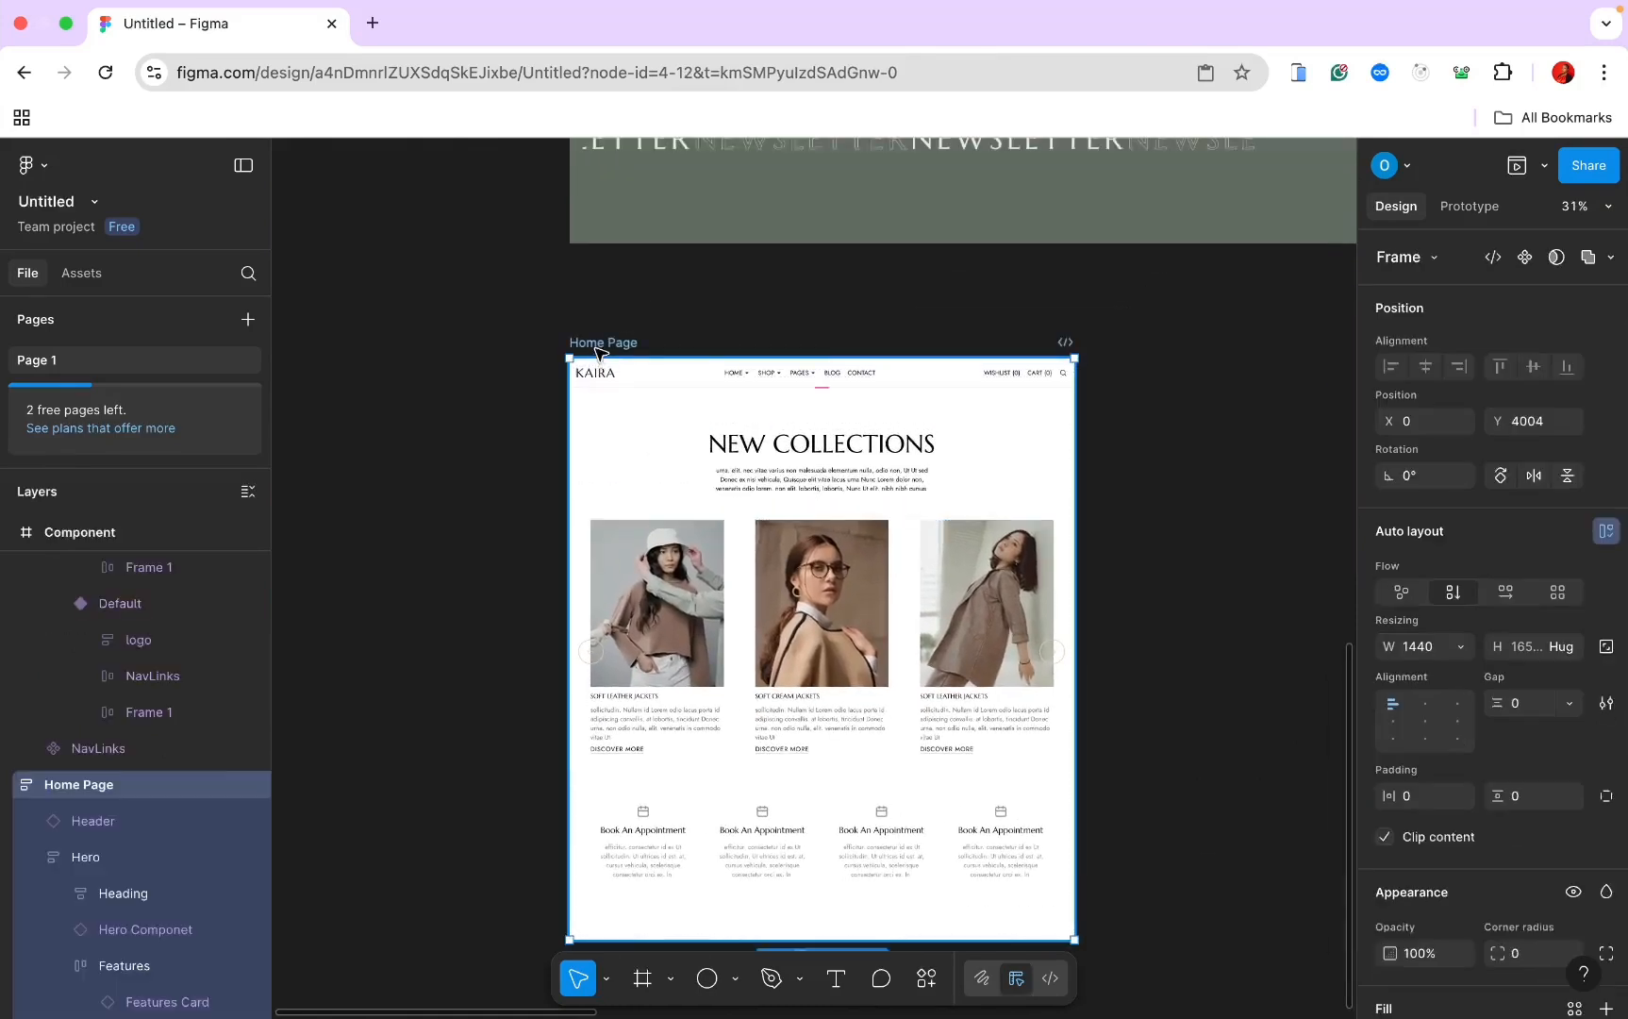
scroll(231, 799, down, 3)
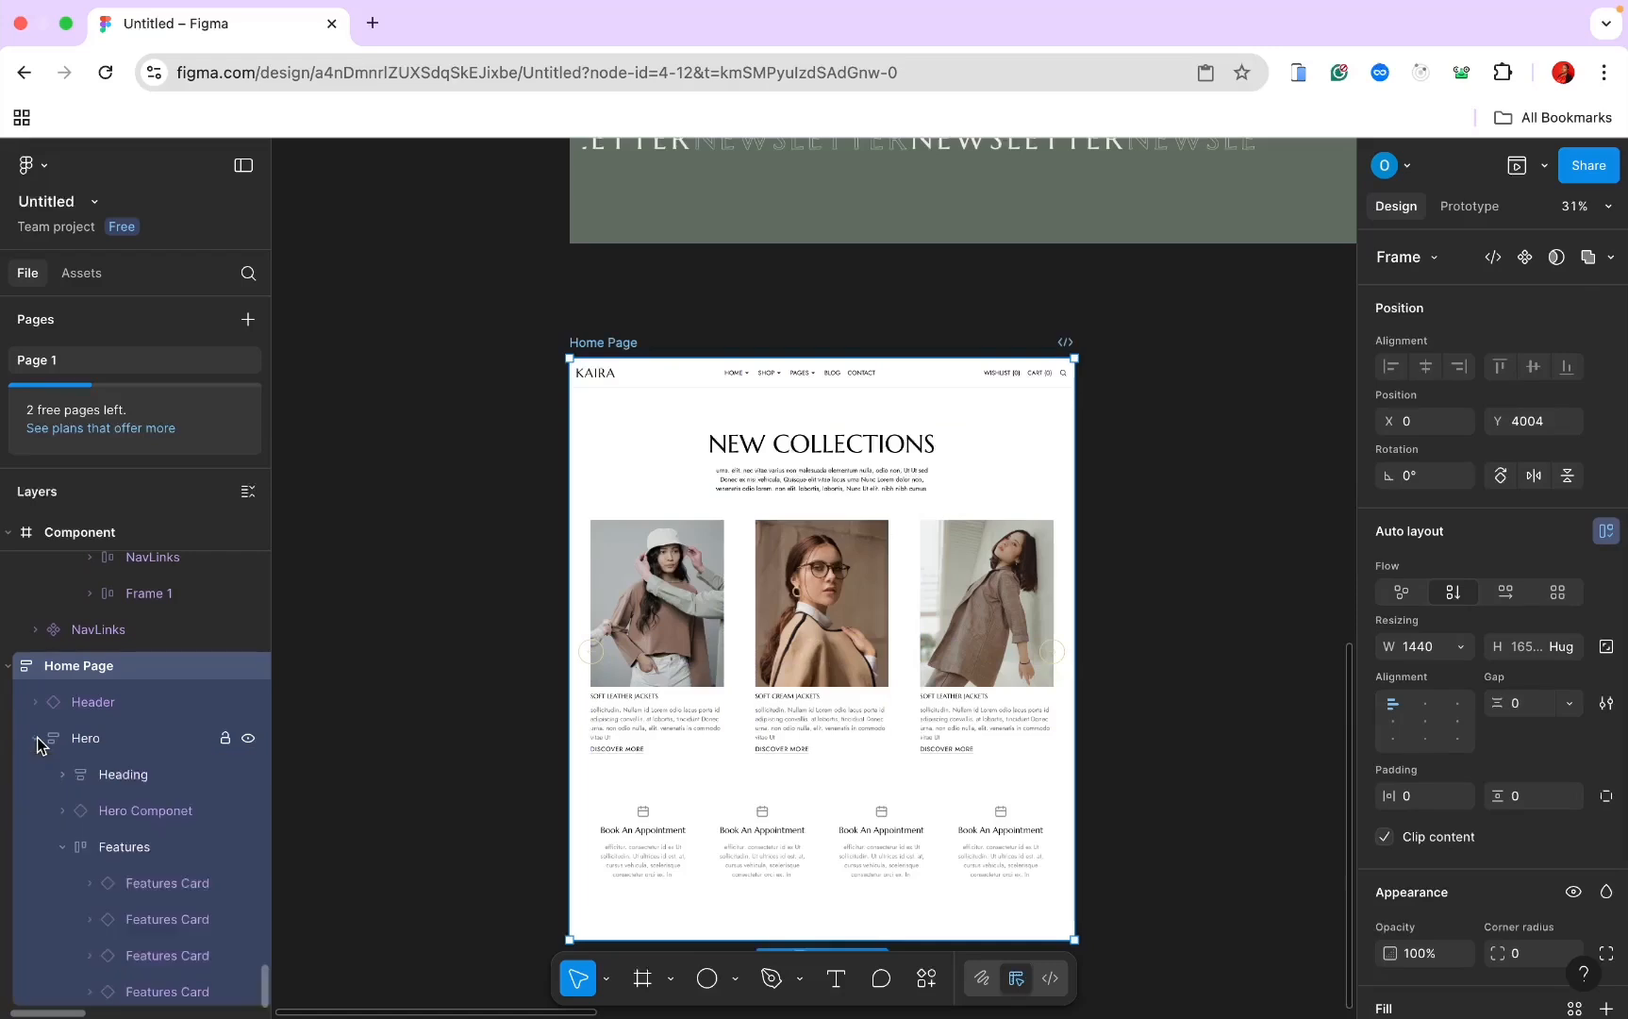
click(735, 785)
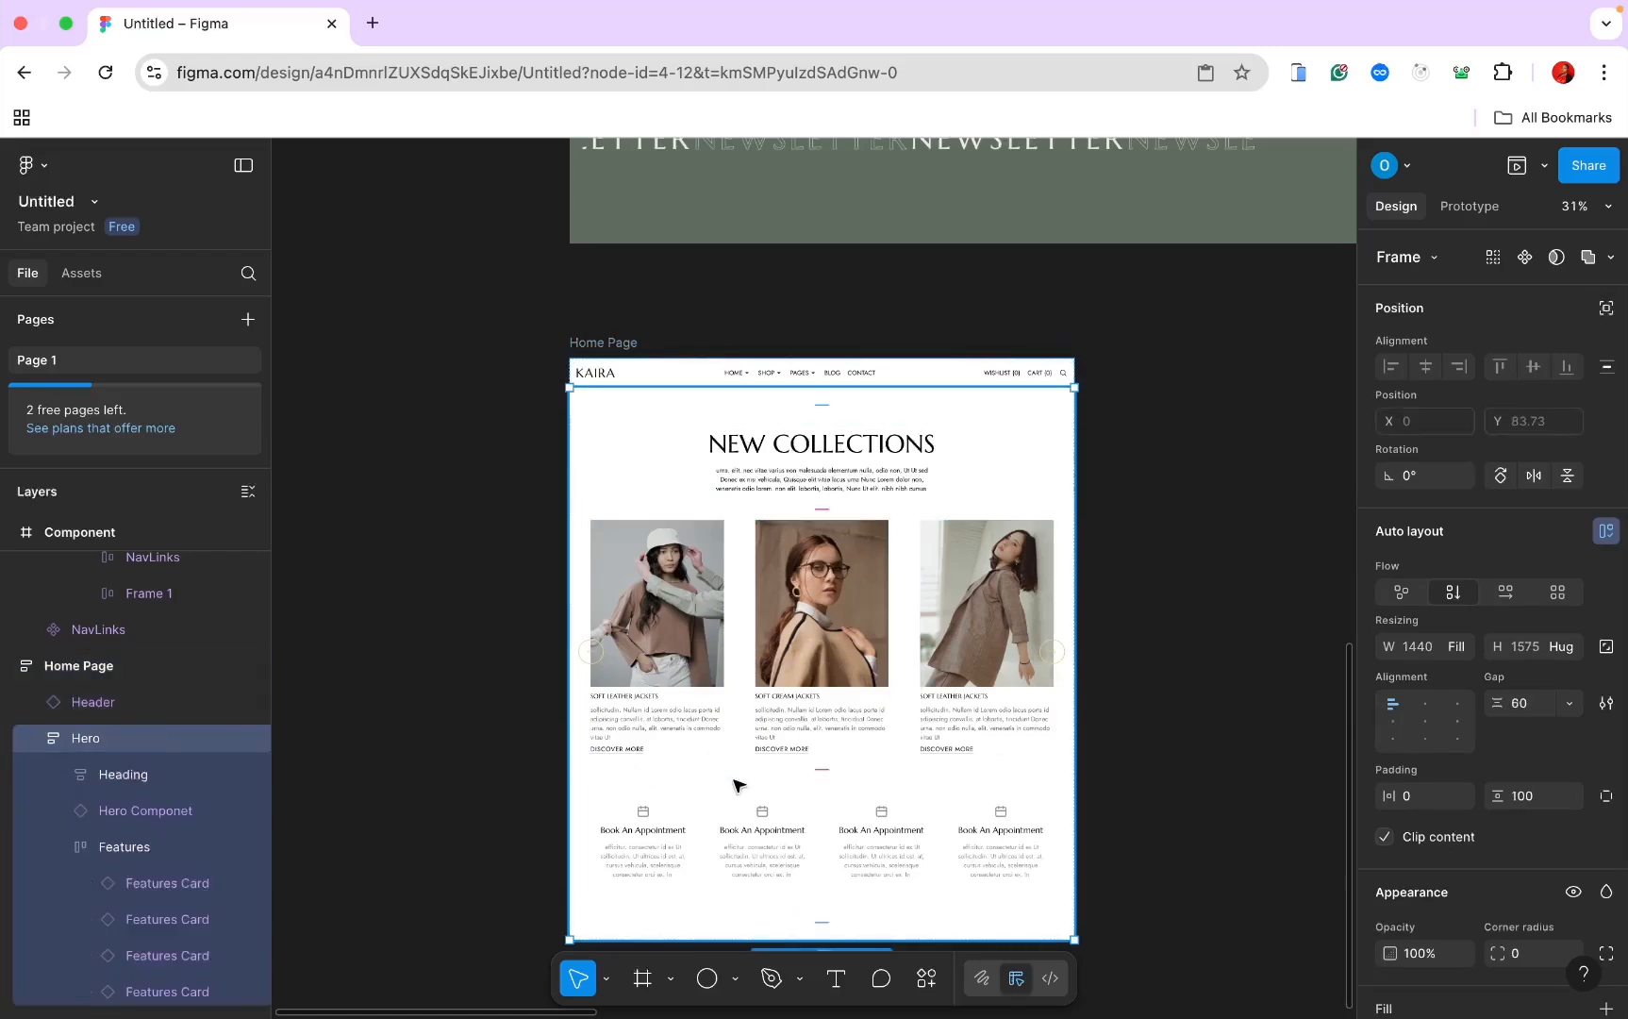
scroll(766, 735, down, 2)
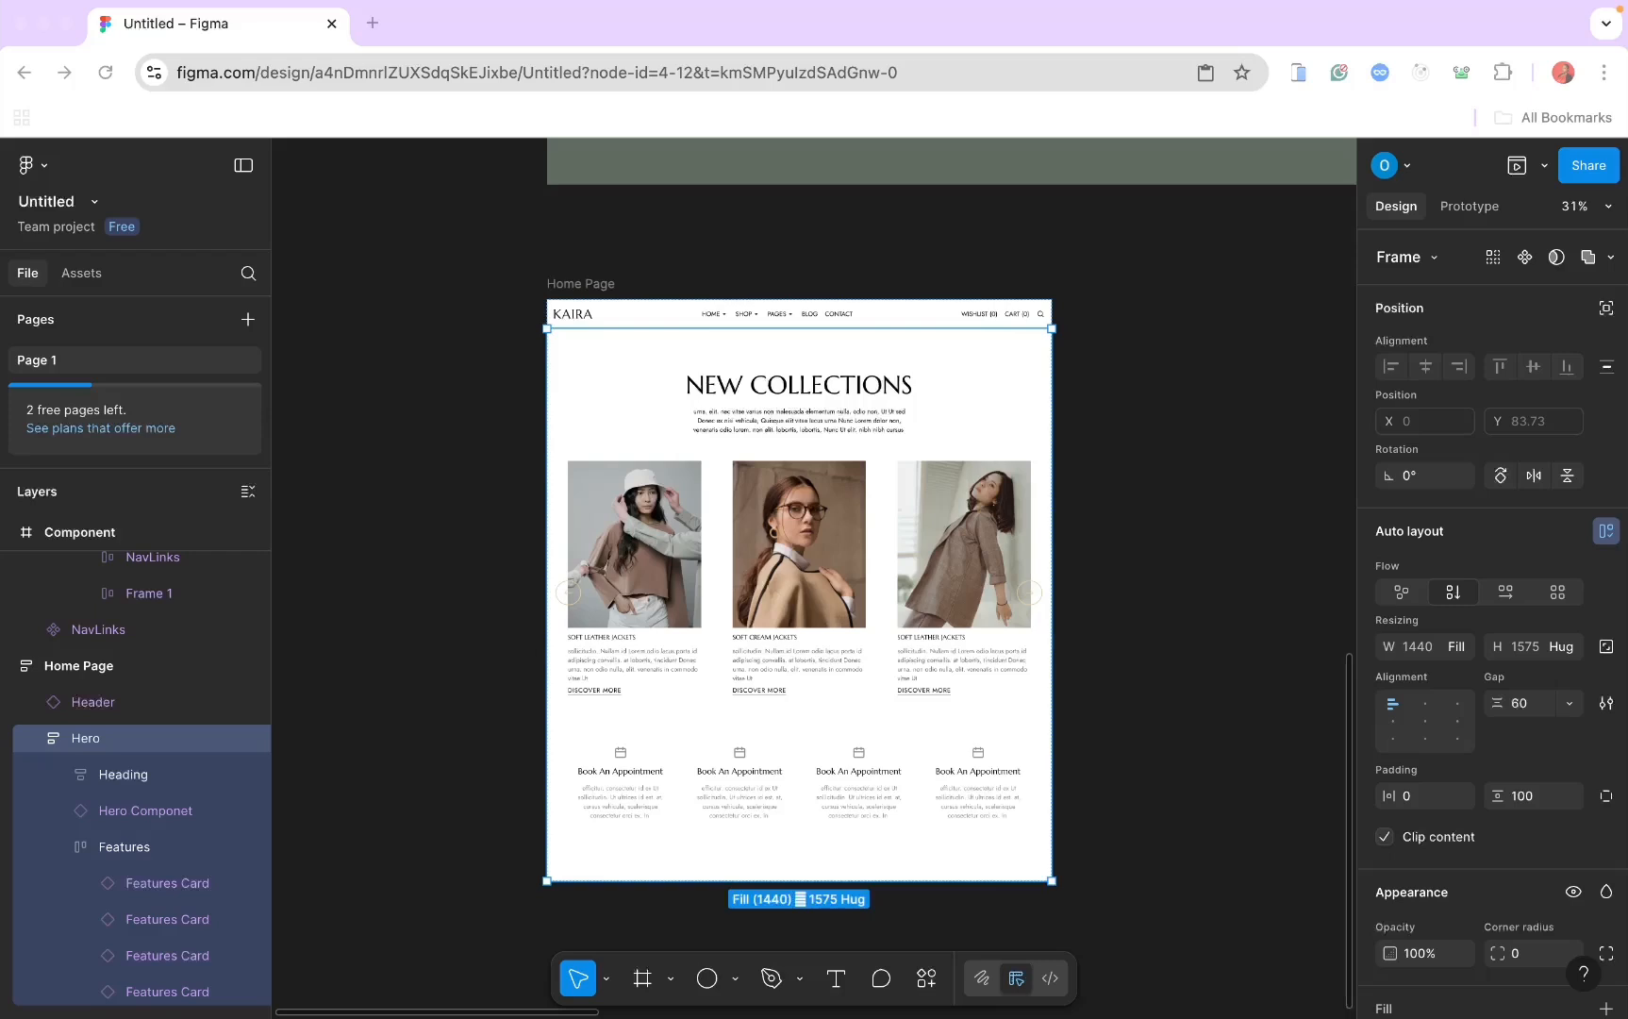
scroll(839, 846, down, 2)
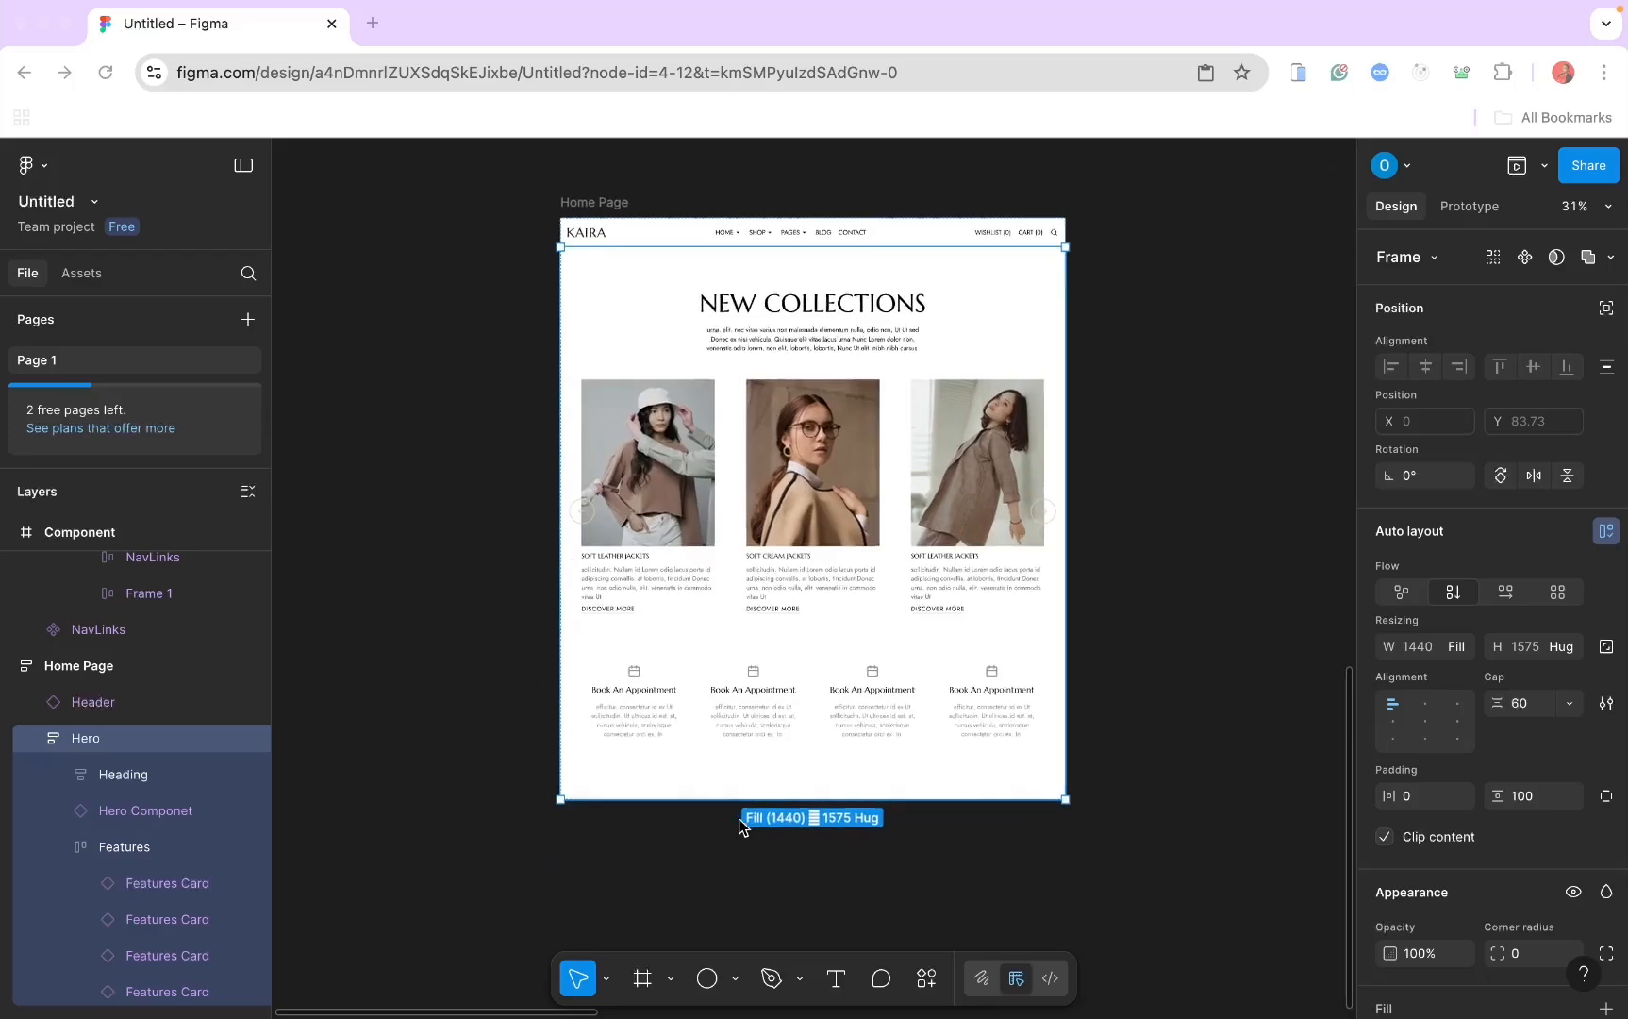
double_click(120, 846)
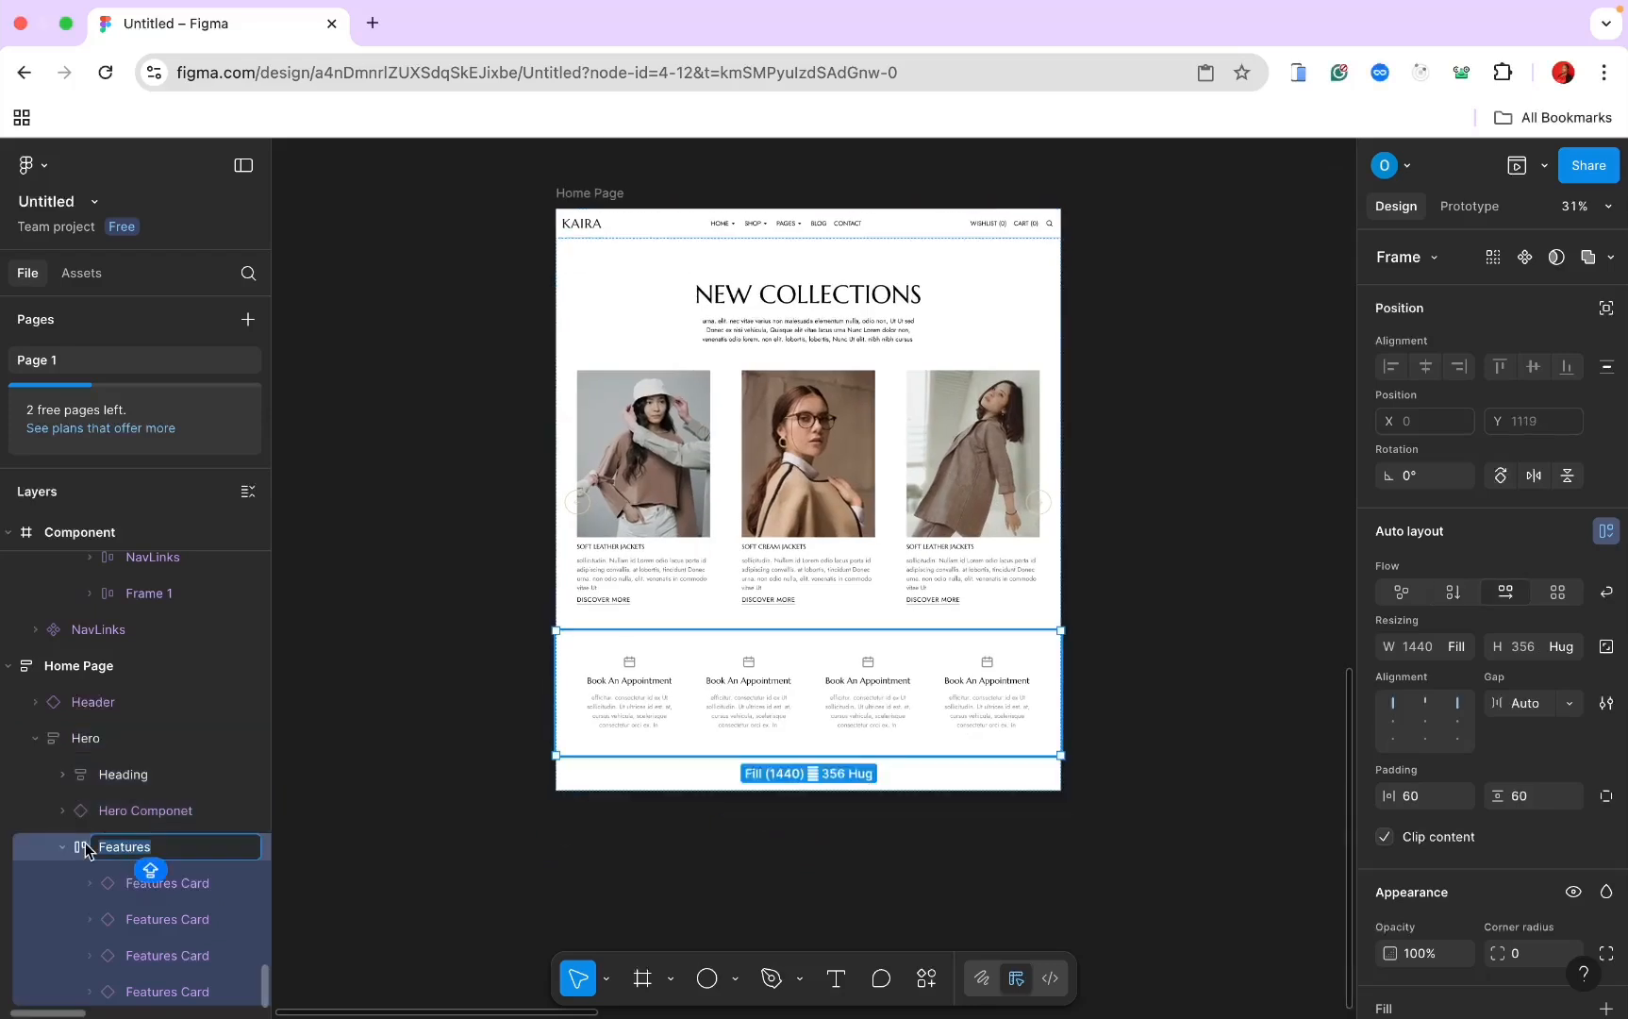
drag(85, 846, 81, 604)
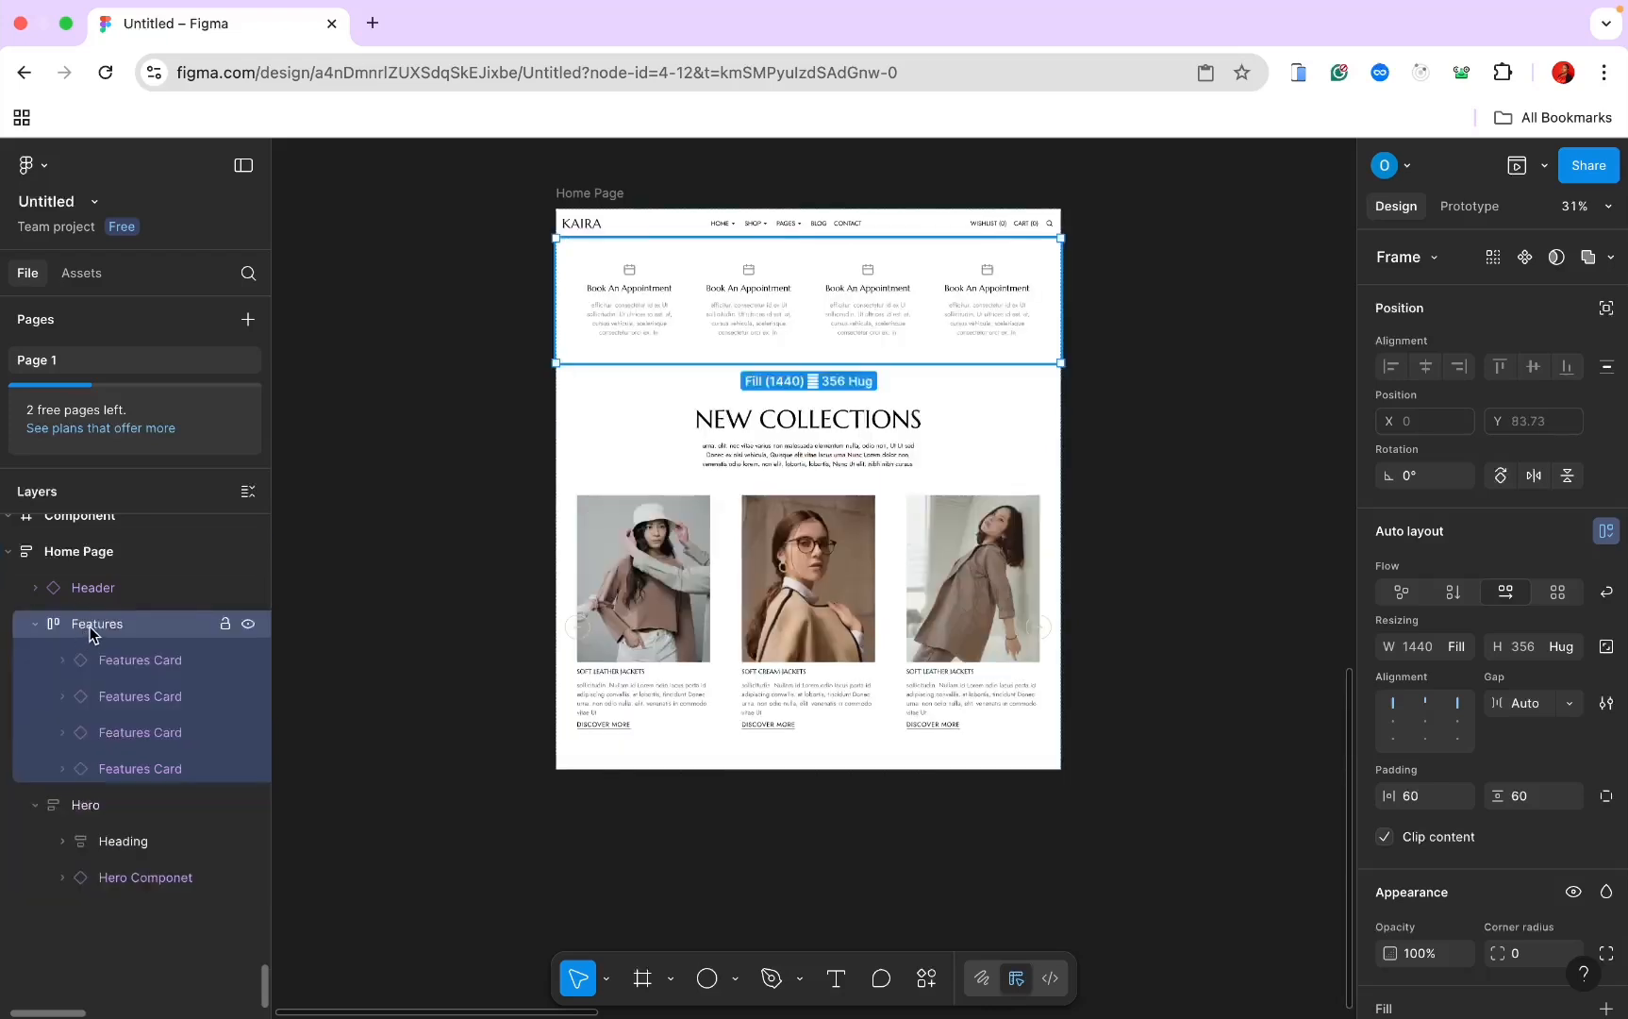
Step: Place Features directly after Hero under Home Page, then collapse and reselect Hero
click(37, 624)
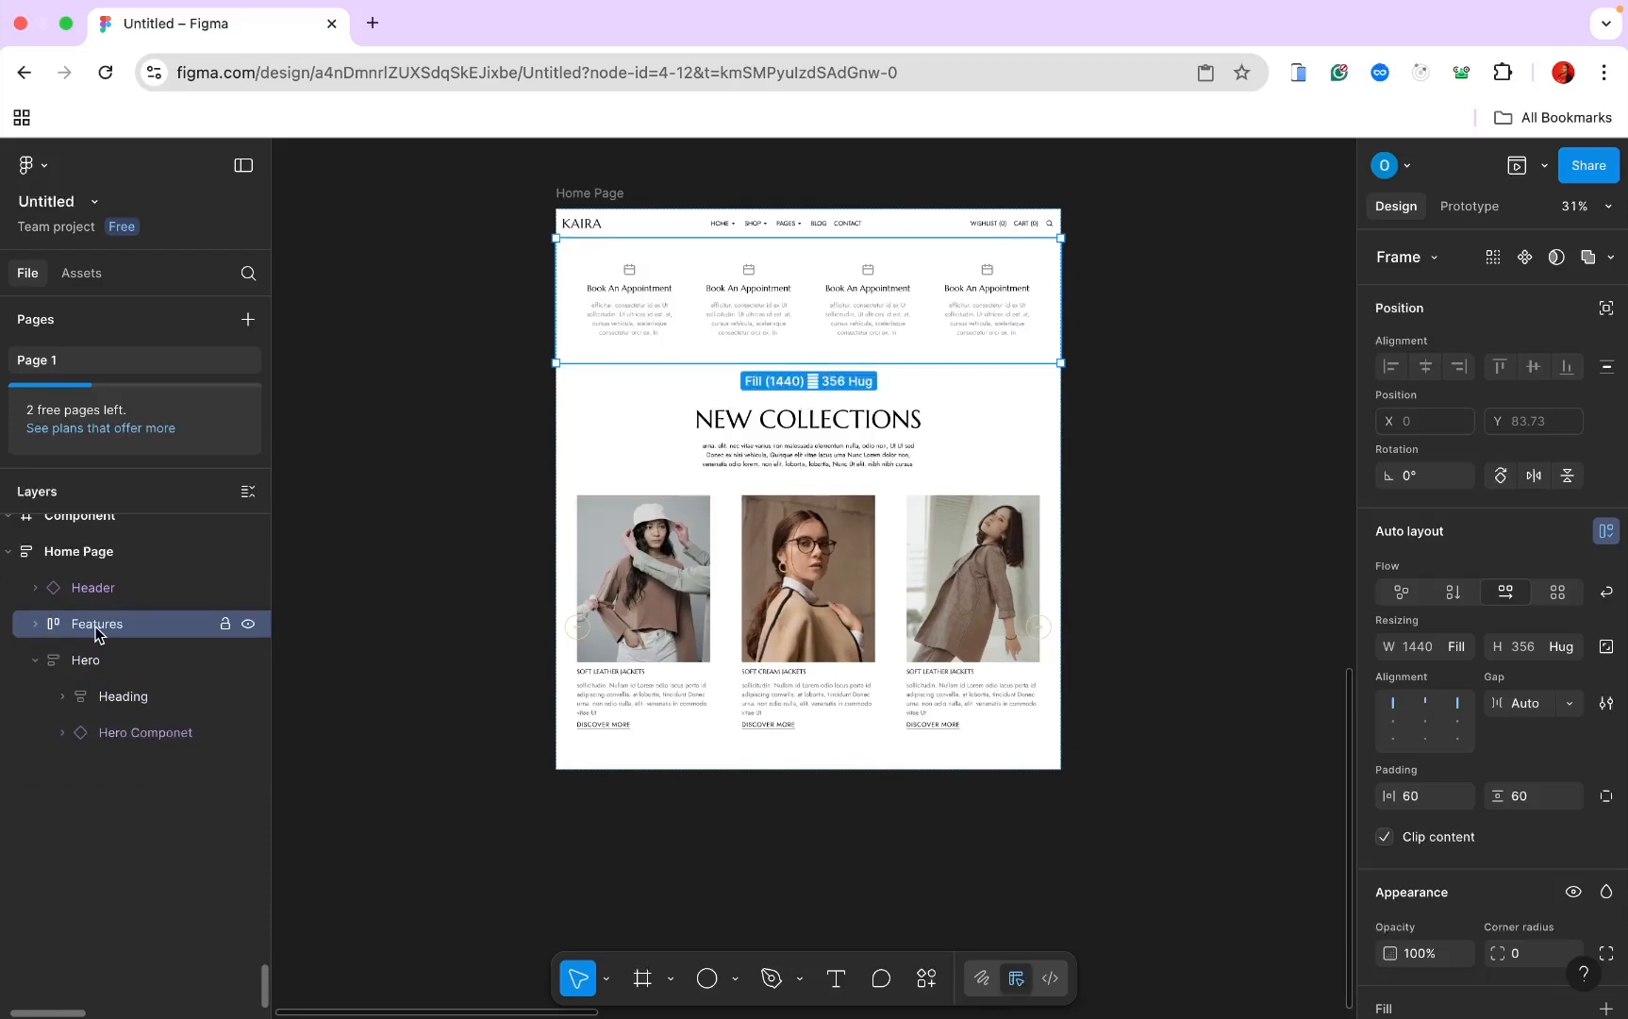
drag(74, 729, 67, 764)
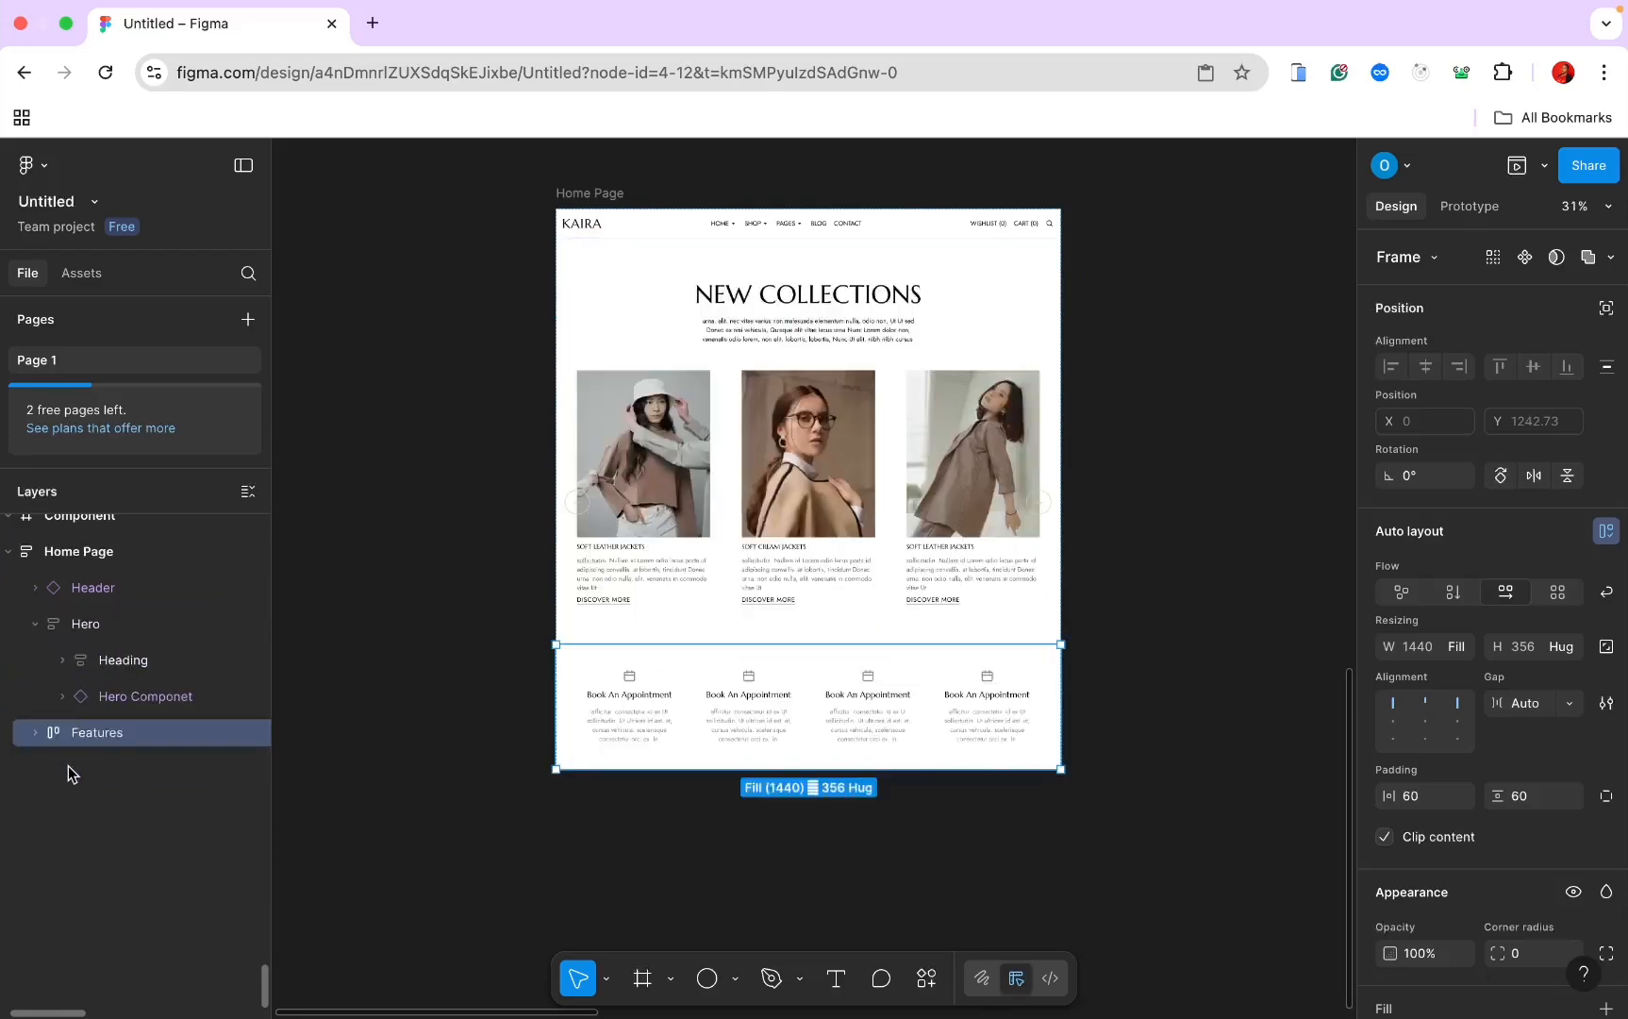
click(36, 624)
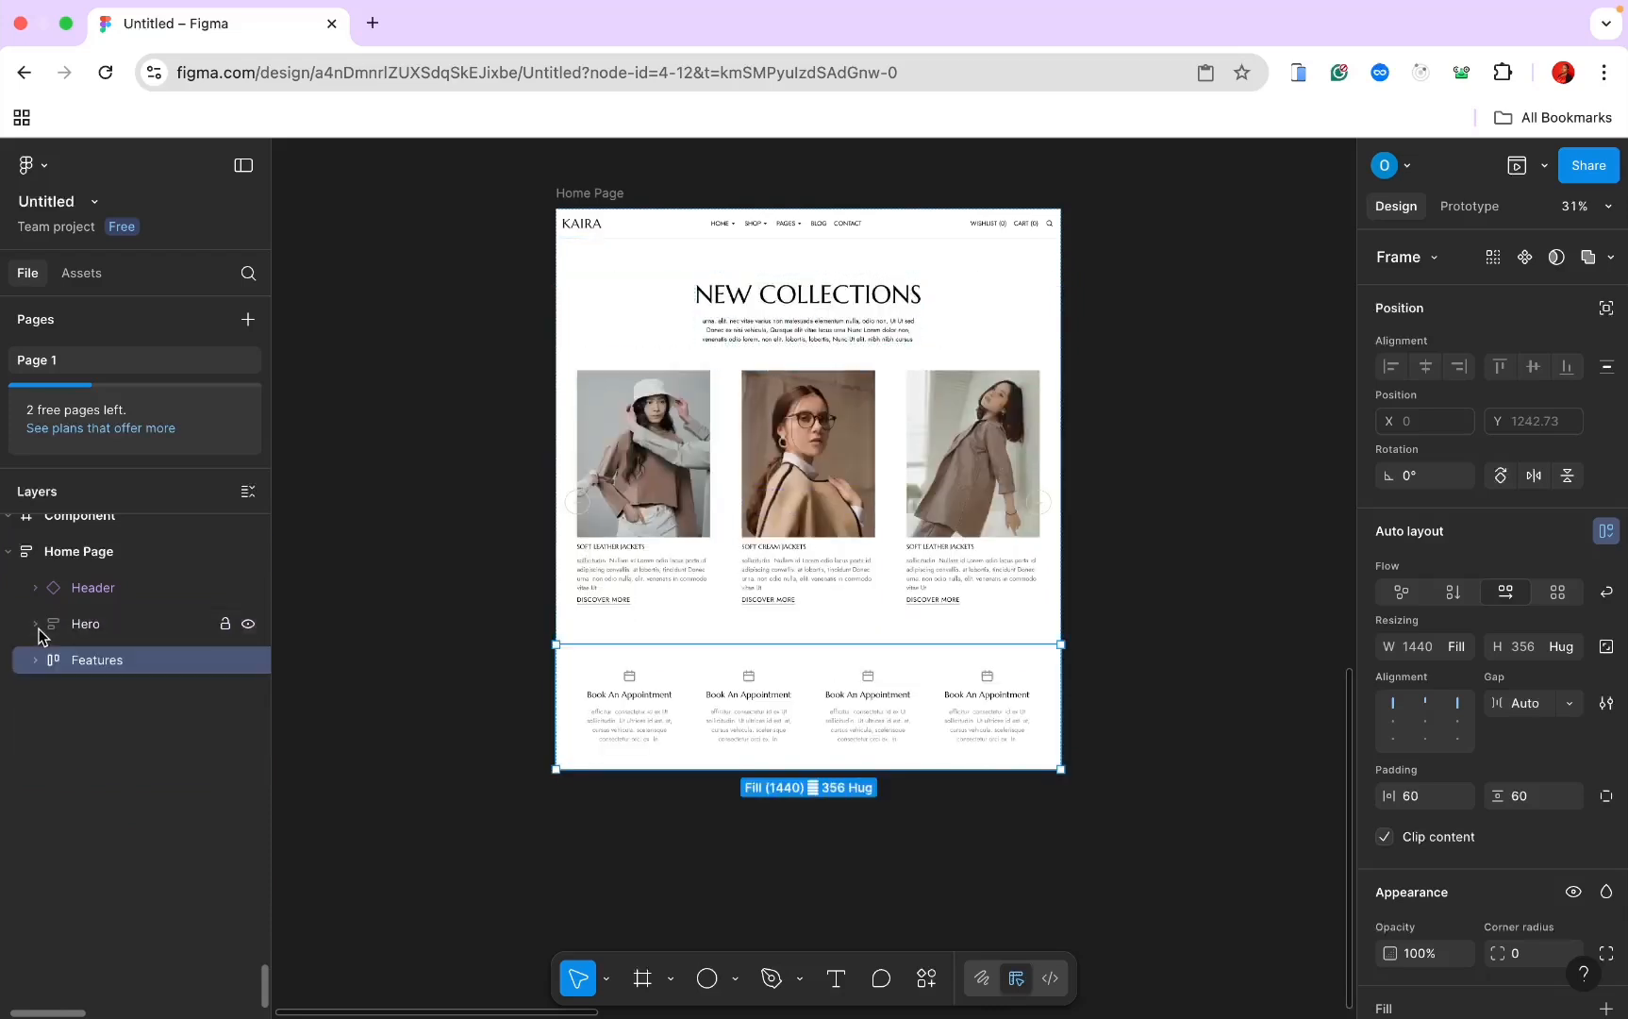
click(132, 626)
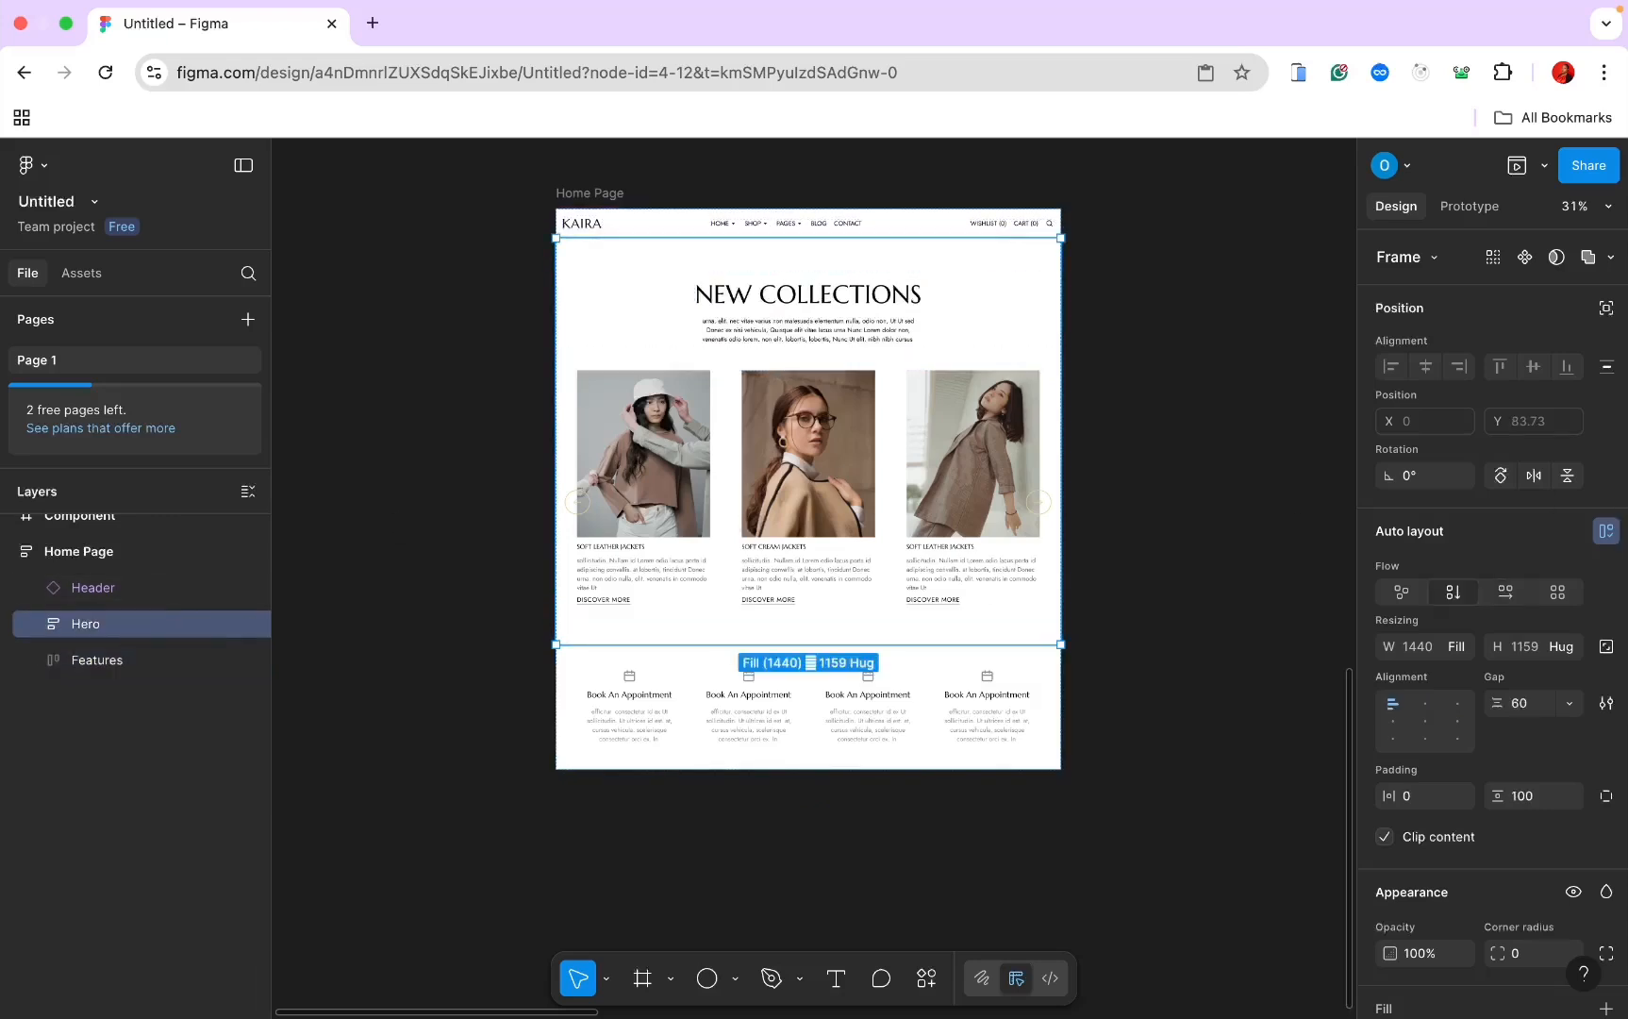
Step: Add a light grey F1F1F0 background fill to the Hero section
scroll(1536, 819, down, 5)
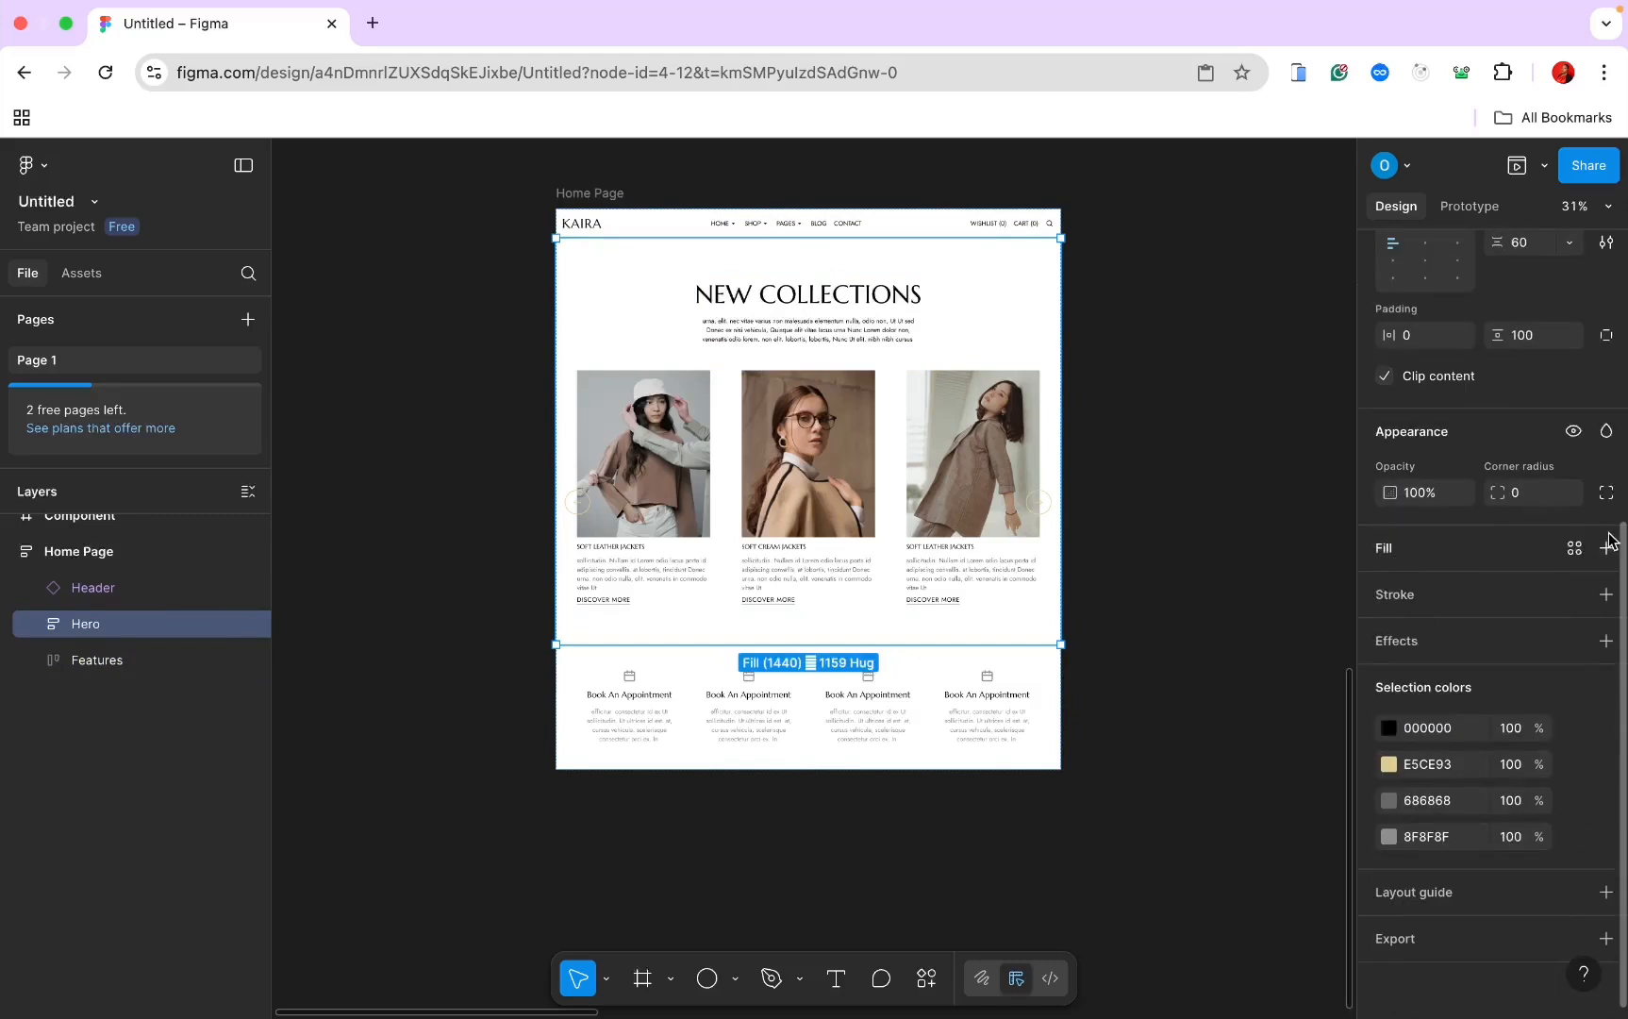
click(1606, 549)
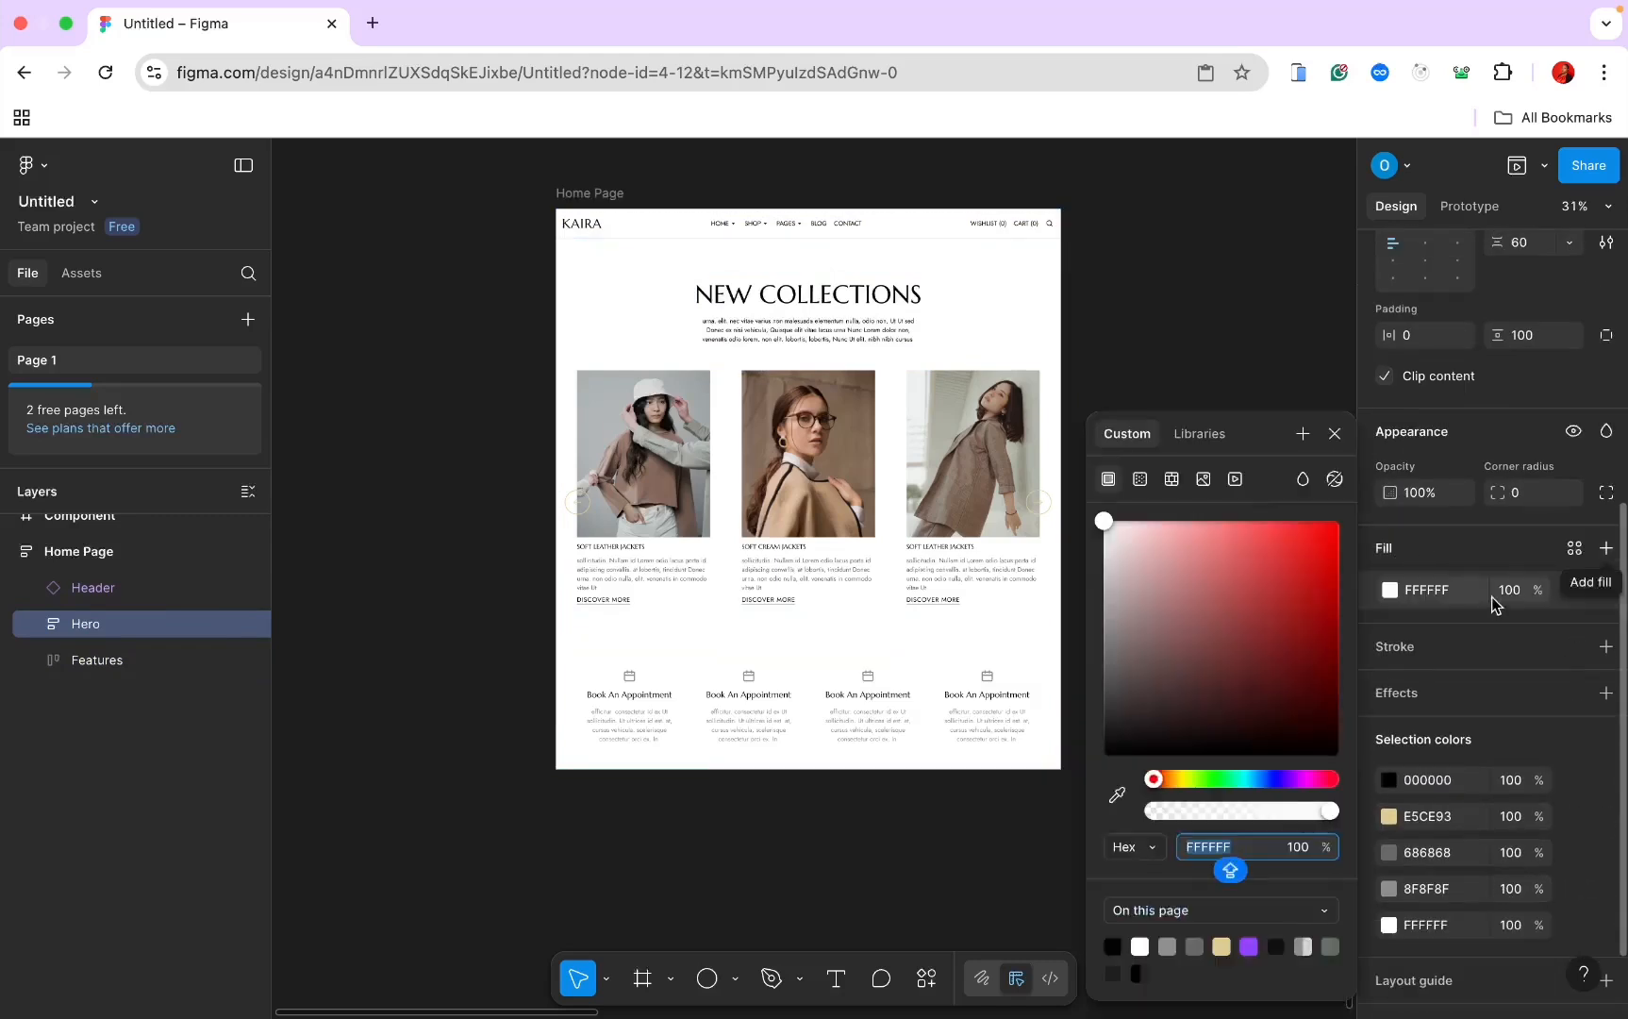
click(1239, 849)
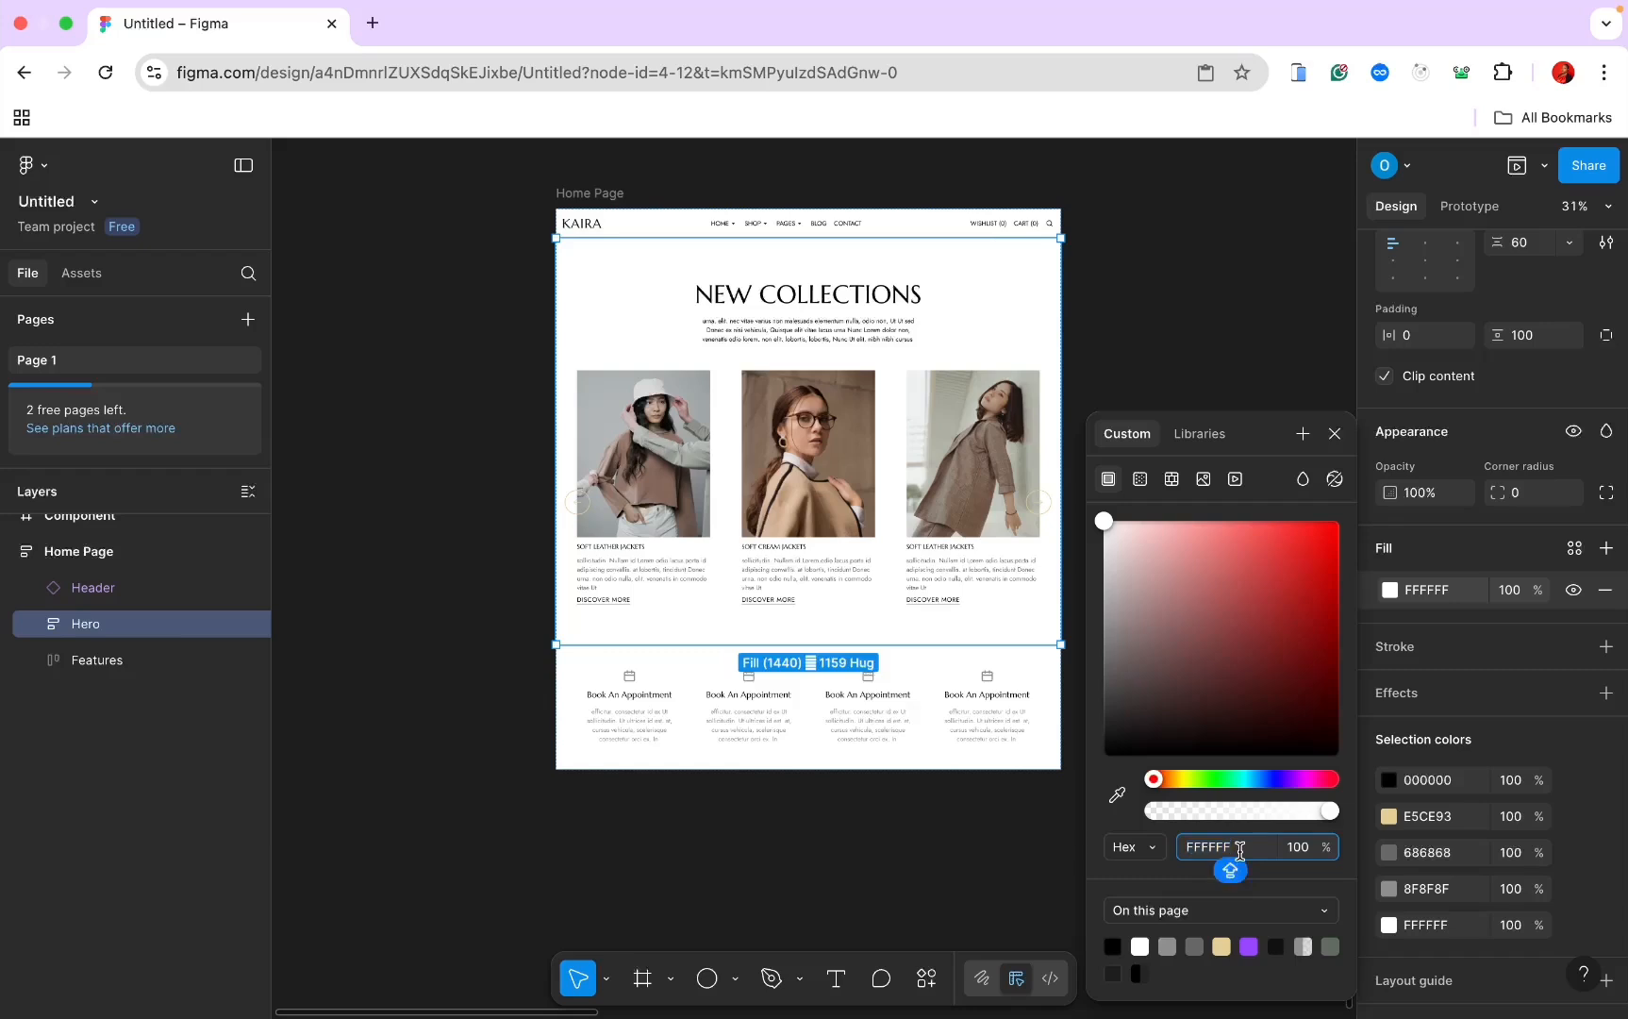
key(BackSpace)
text(1)
key(Return)
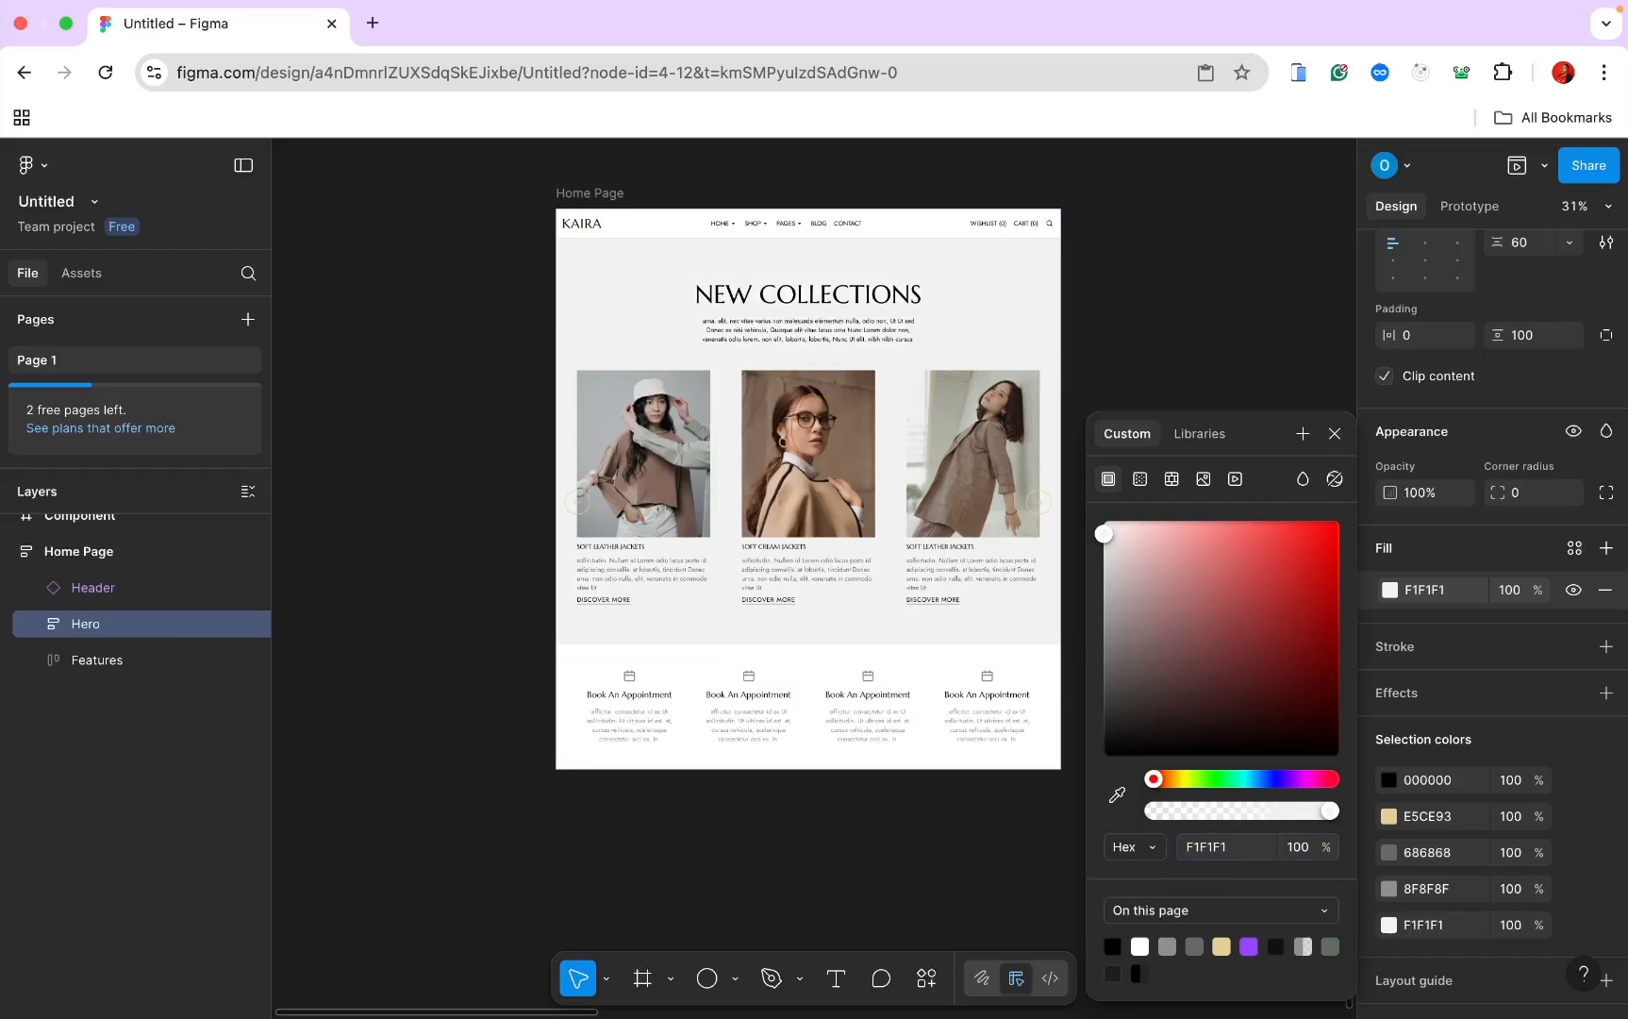
click(1236, 849)
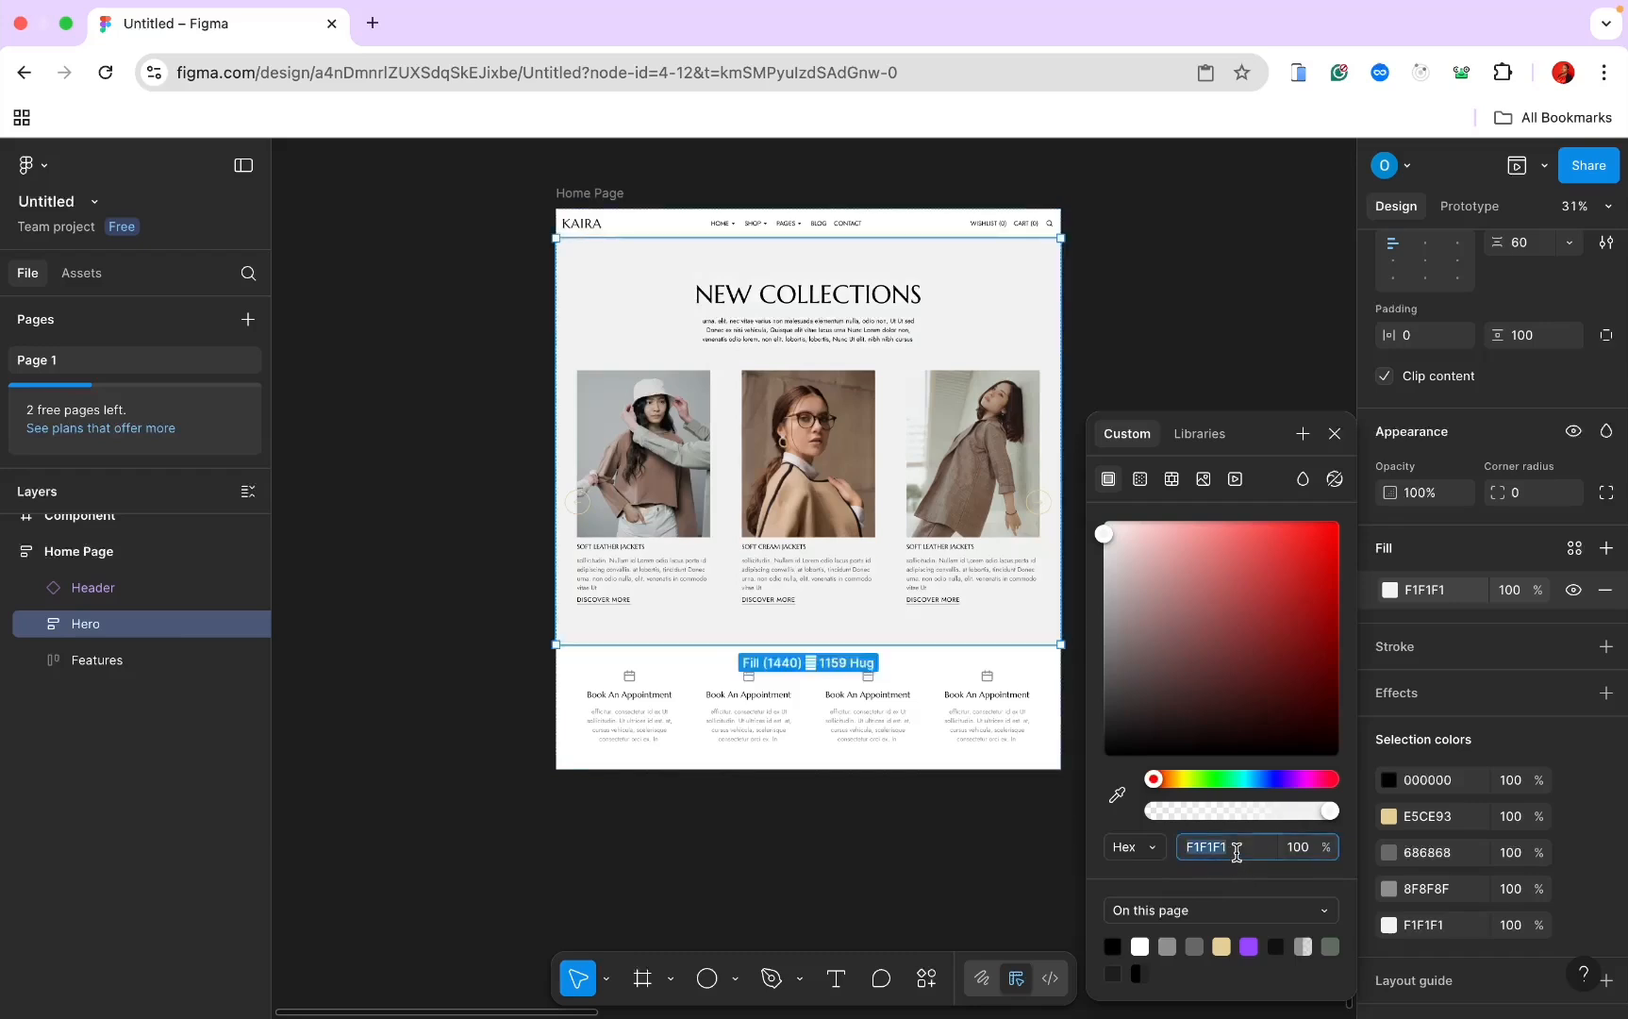
click(1237, 849)
key(Return)
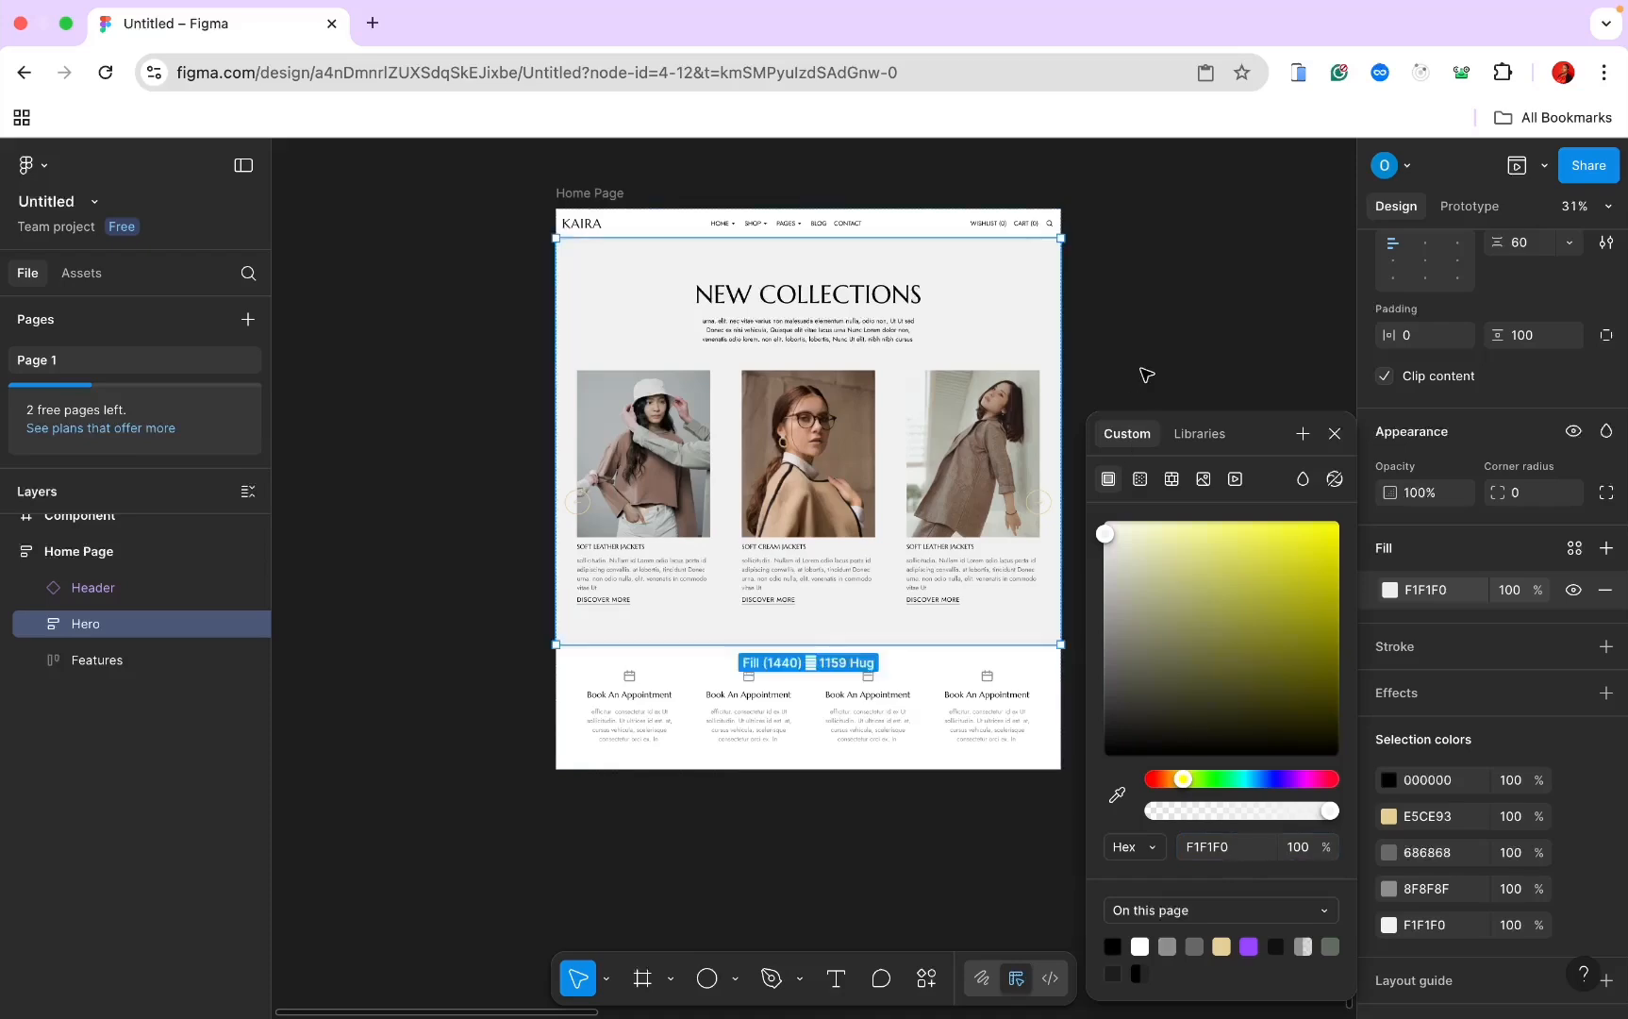
click(1147, 375)
scroll(873, 345, up, 5)
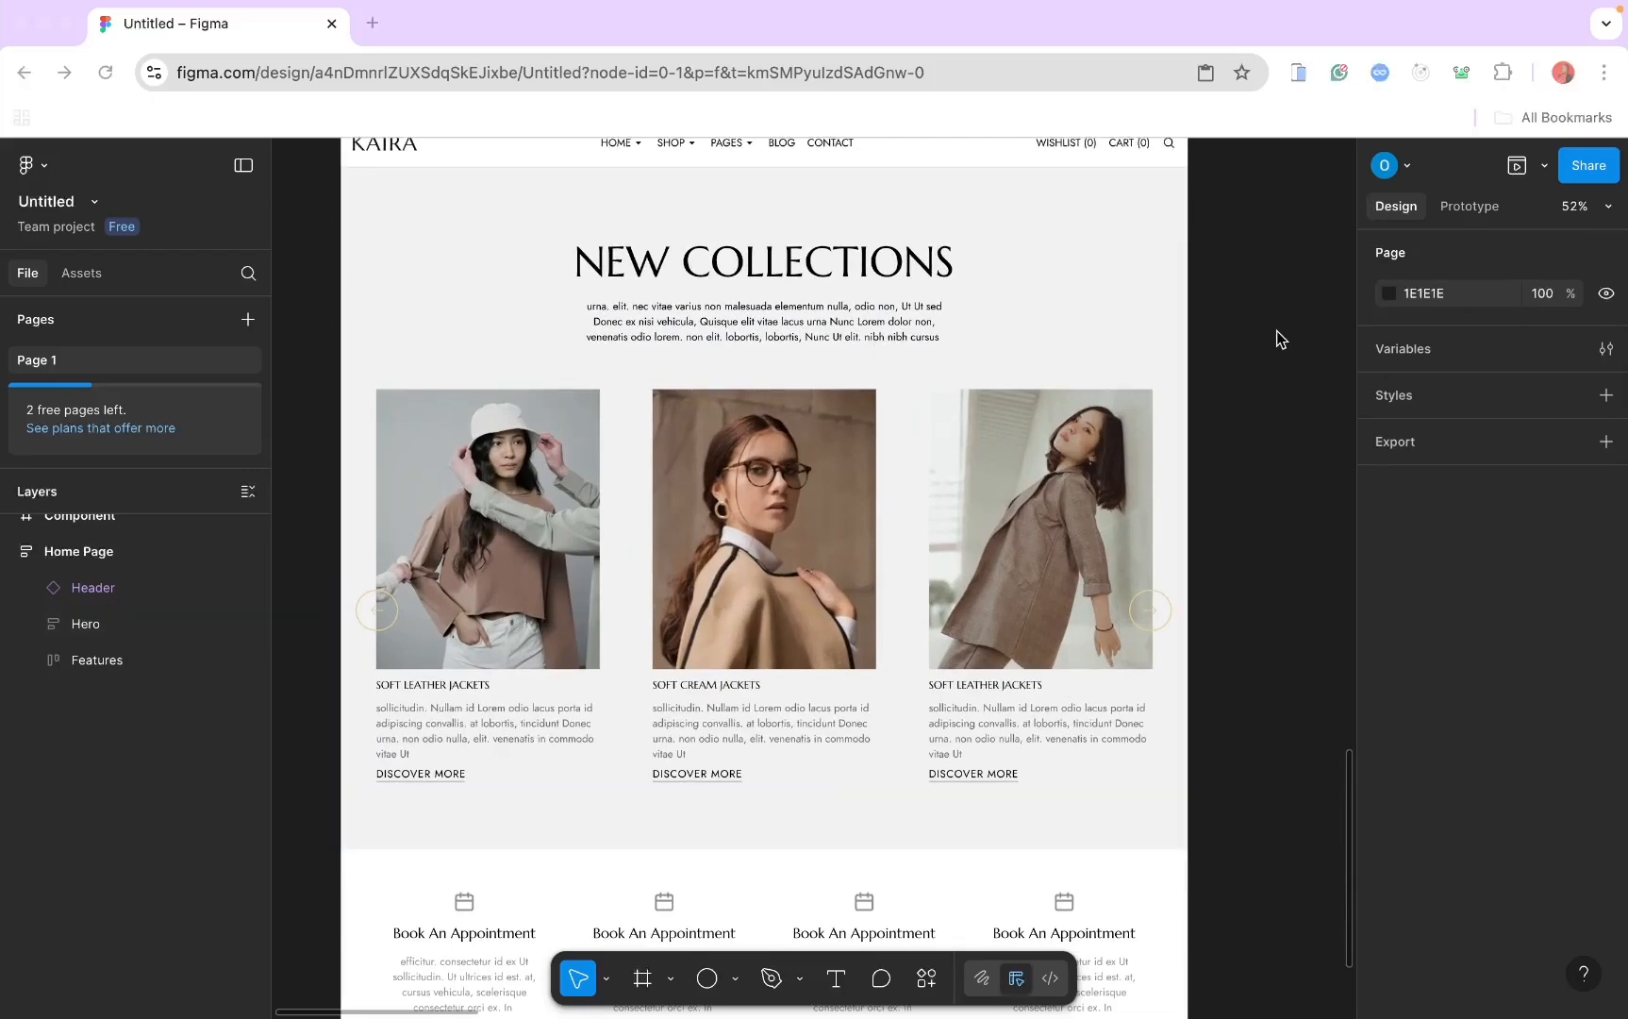
Step: Draw a new frame below Features, set its width to Fill, and name it Categories
scroll(854, 389, down, 6)
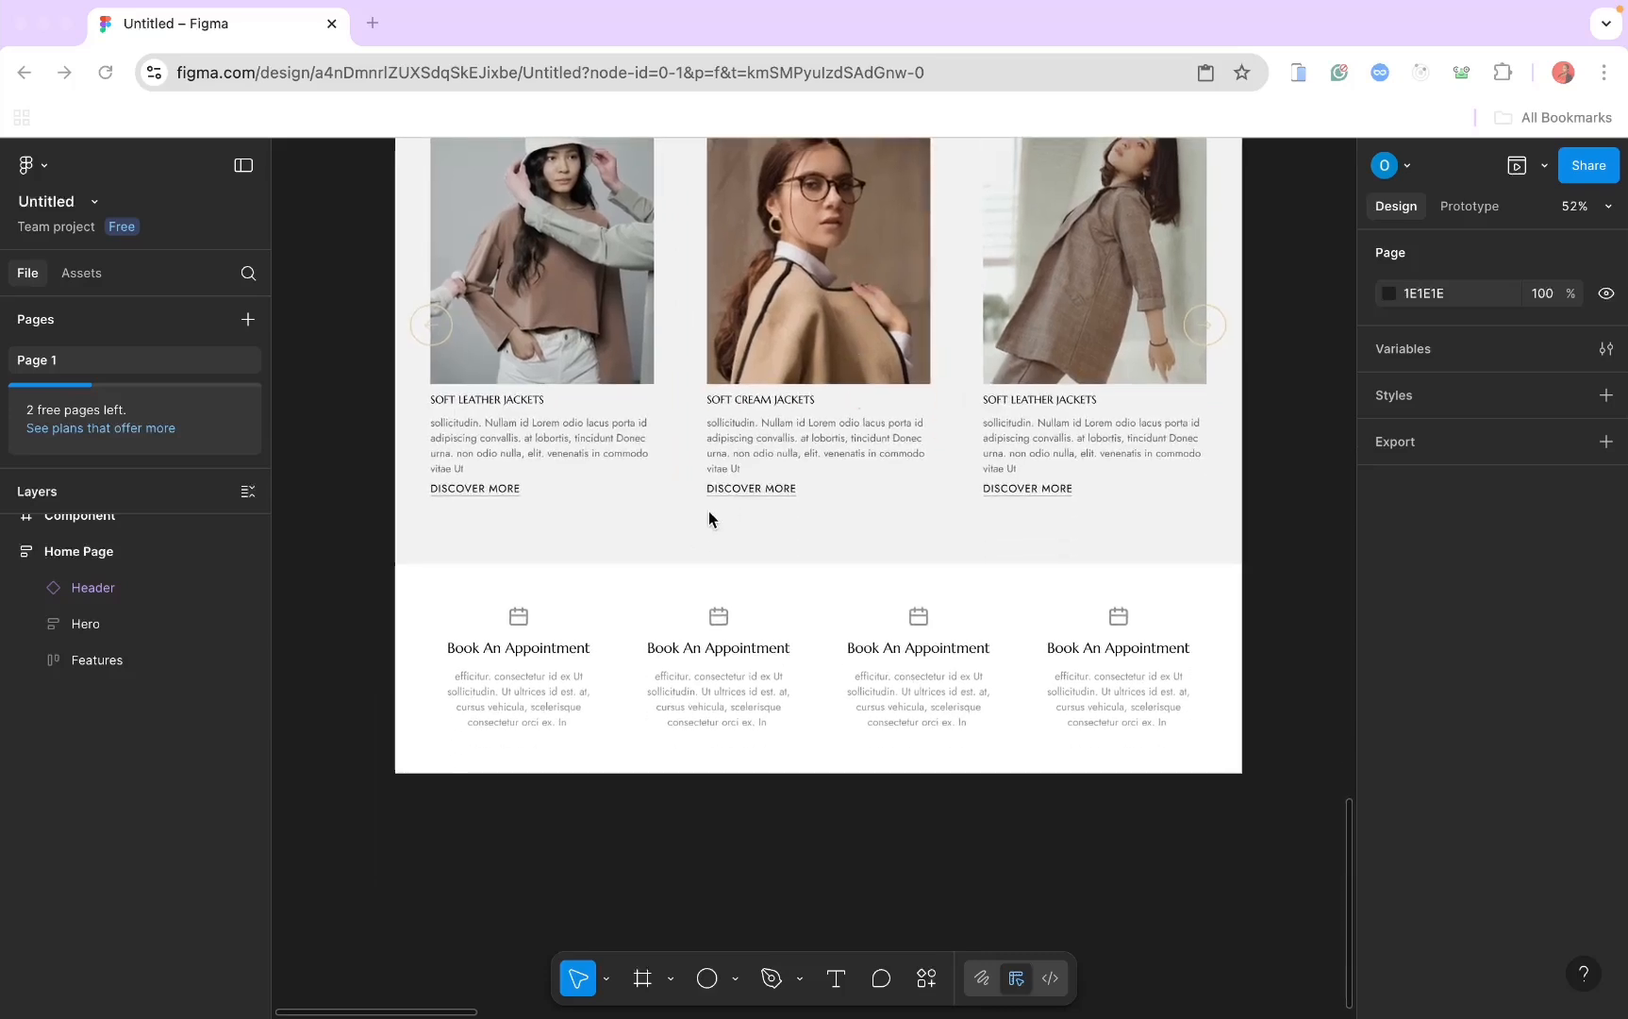
click(73, 551)
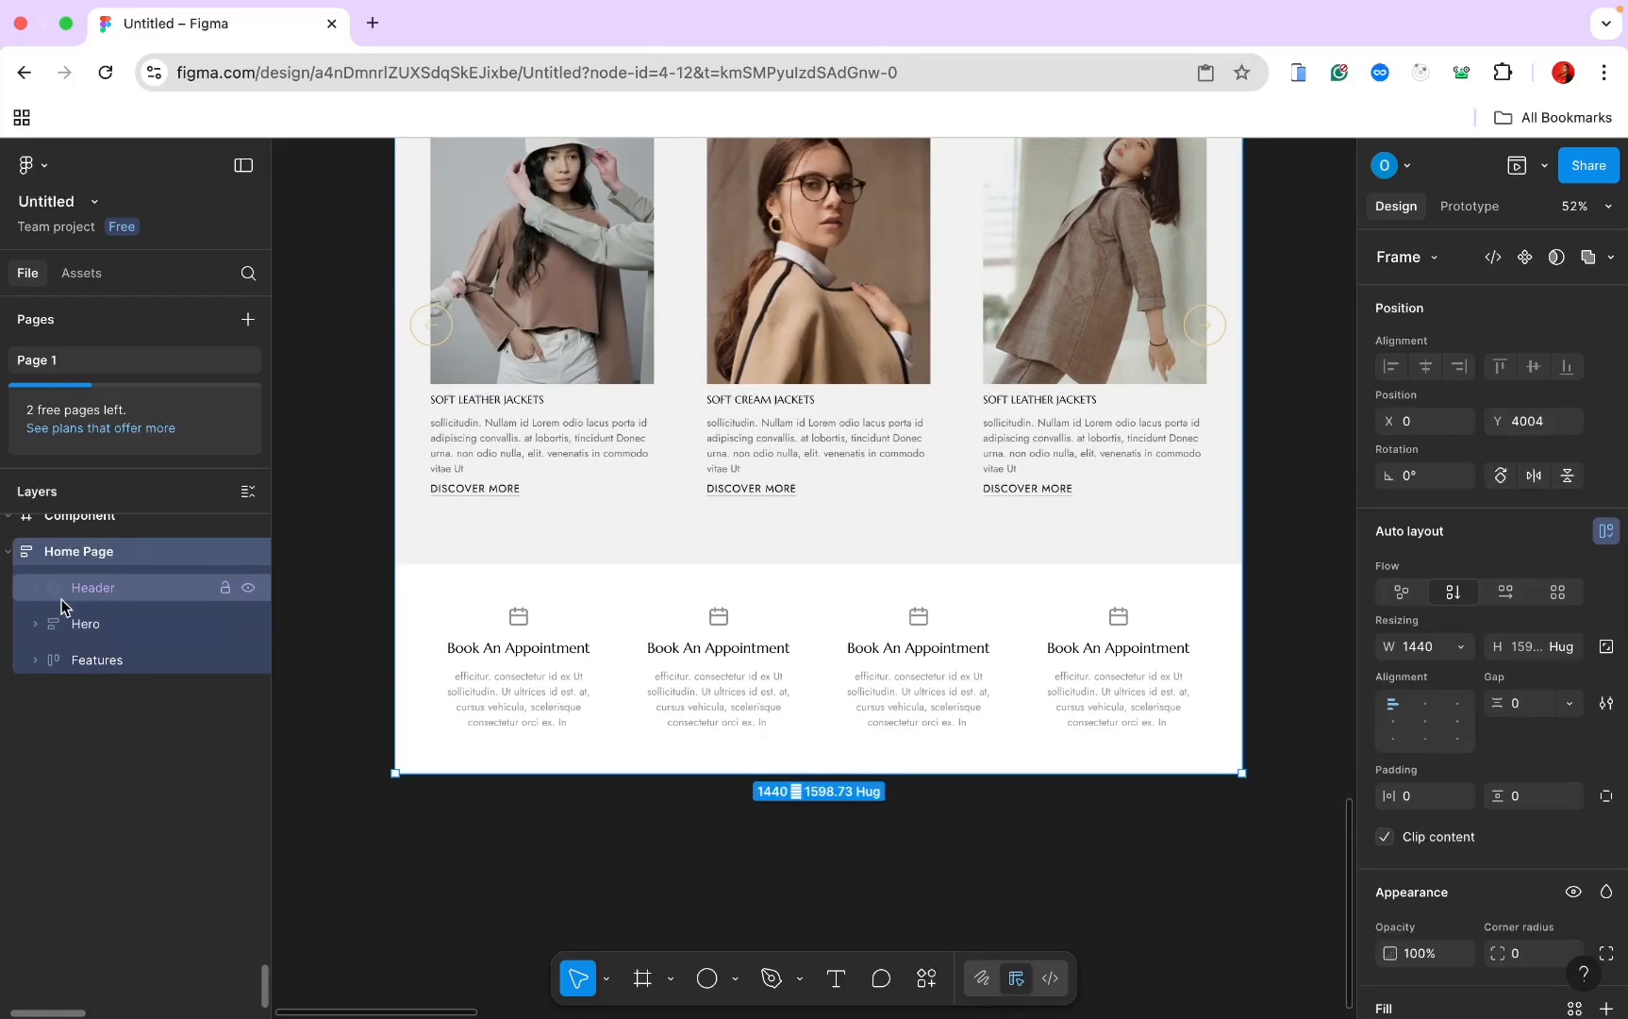
scroll(468, 634, down, 1)
scroll(469, 634, down, 2)
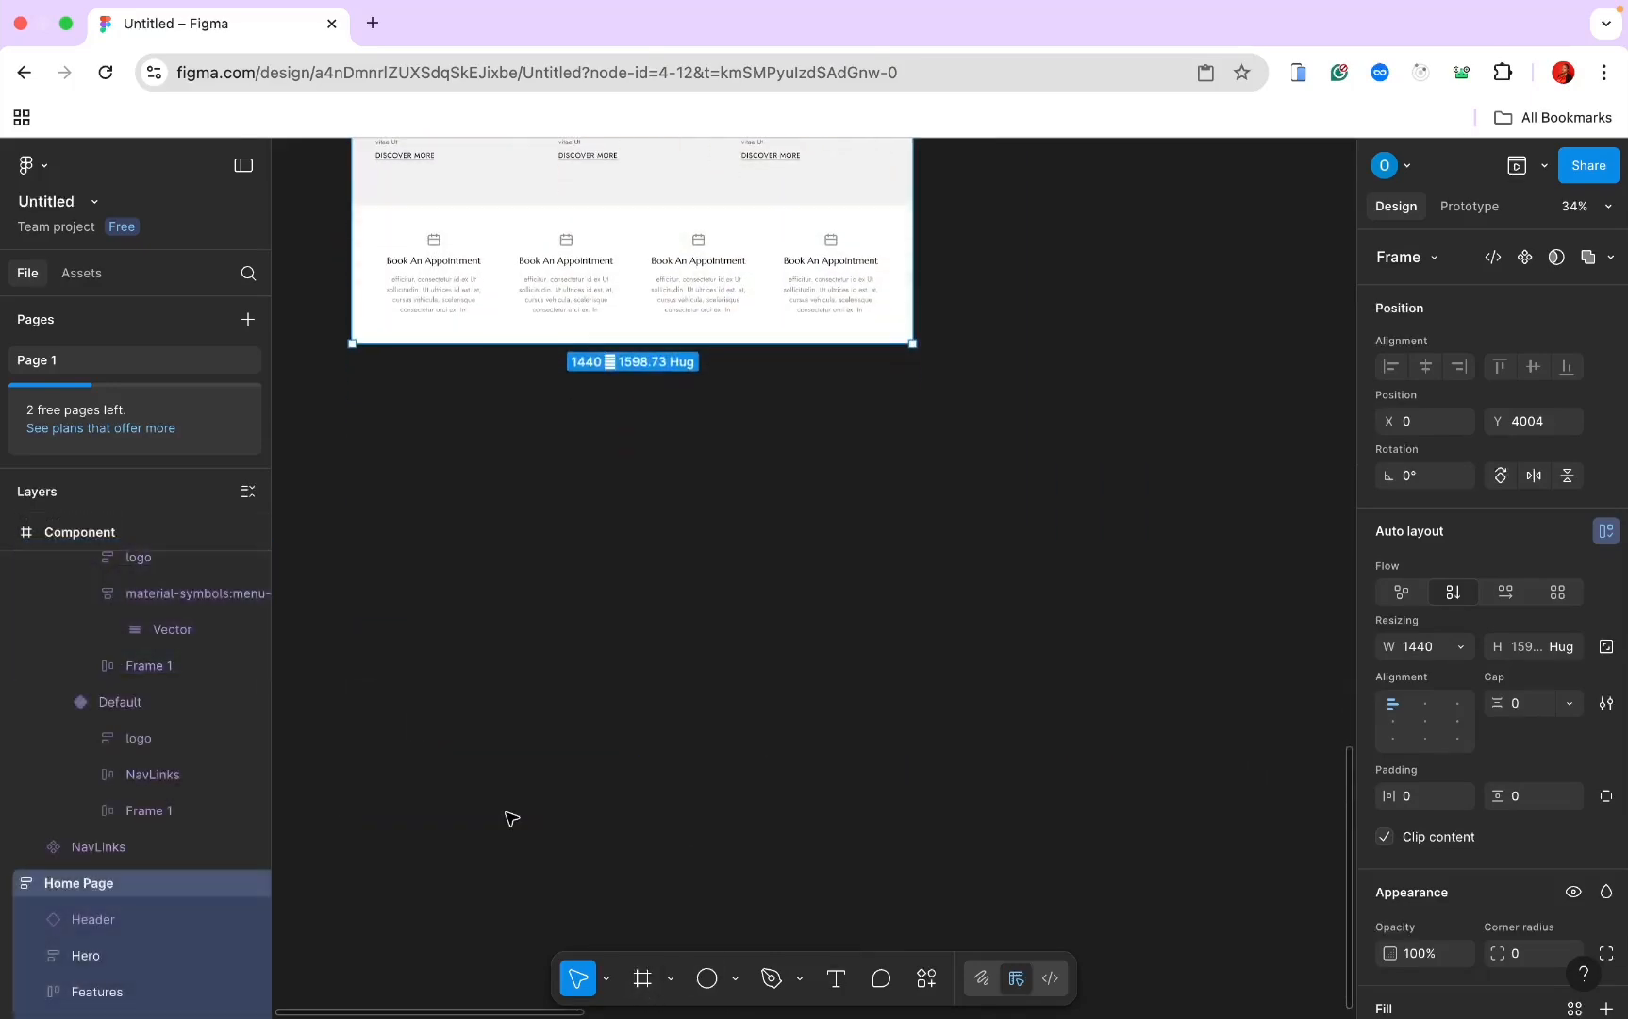
scroll(509, 817, up, 1)
drag(673, 367, 673, 461)
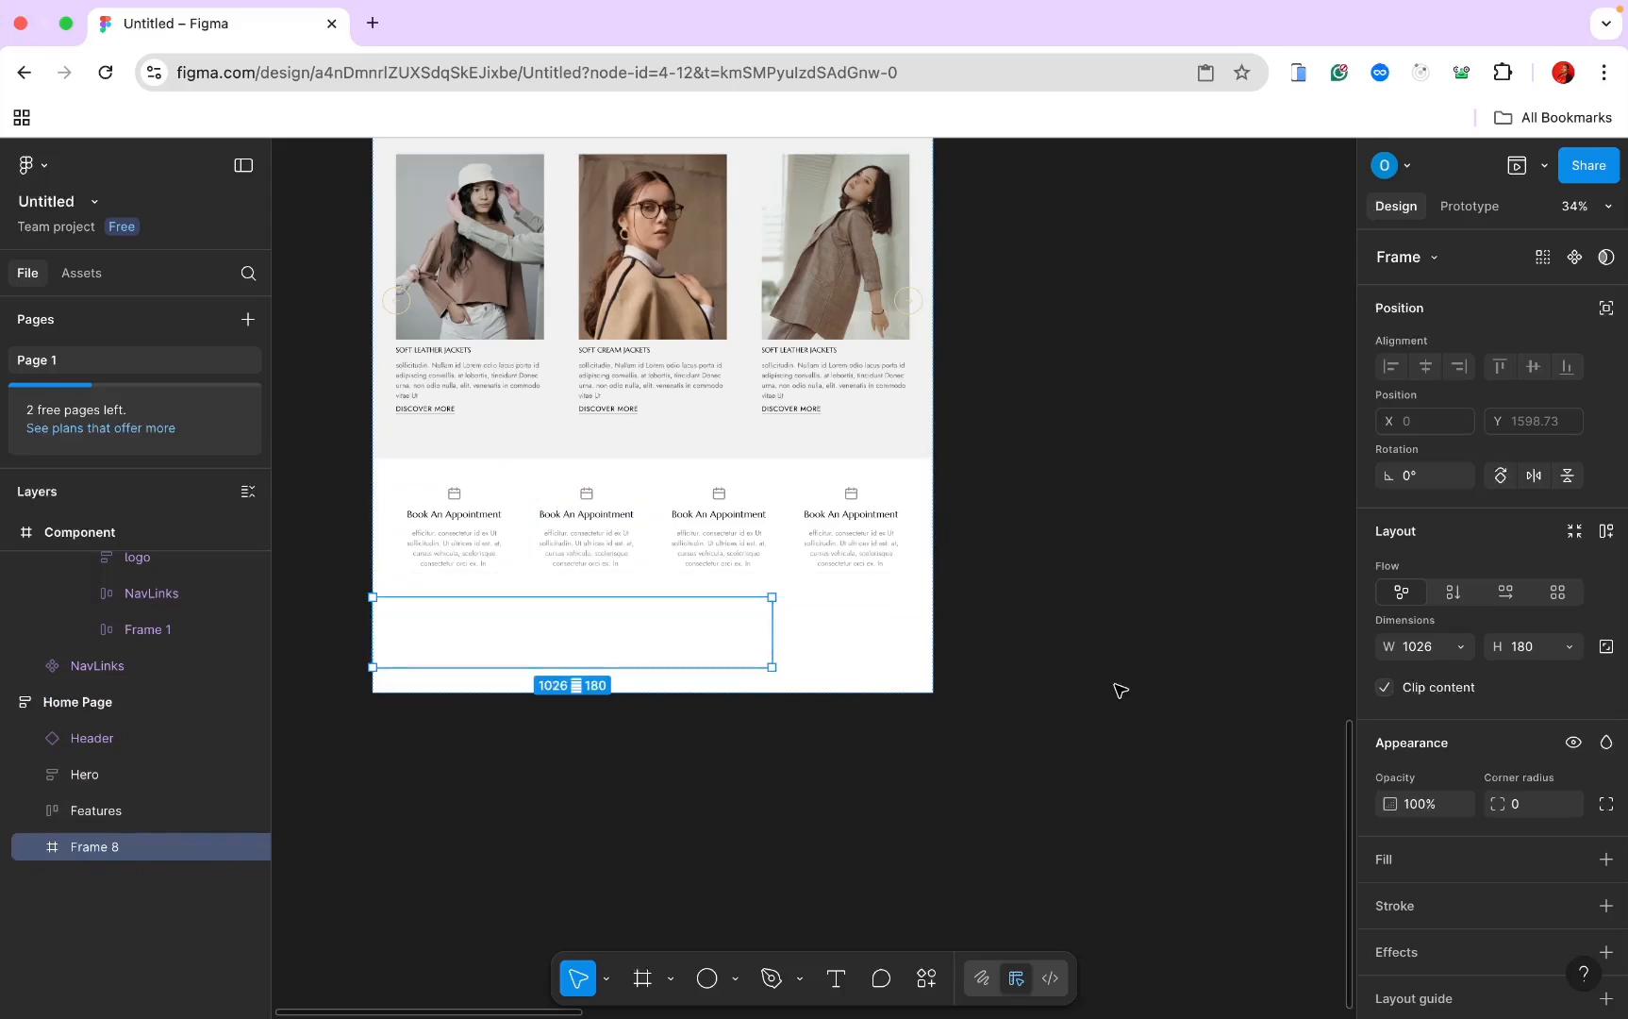
click(1460, 647)
click(1457, 672)
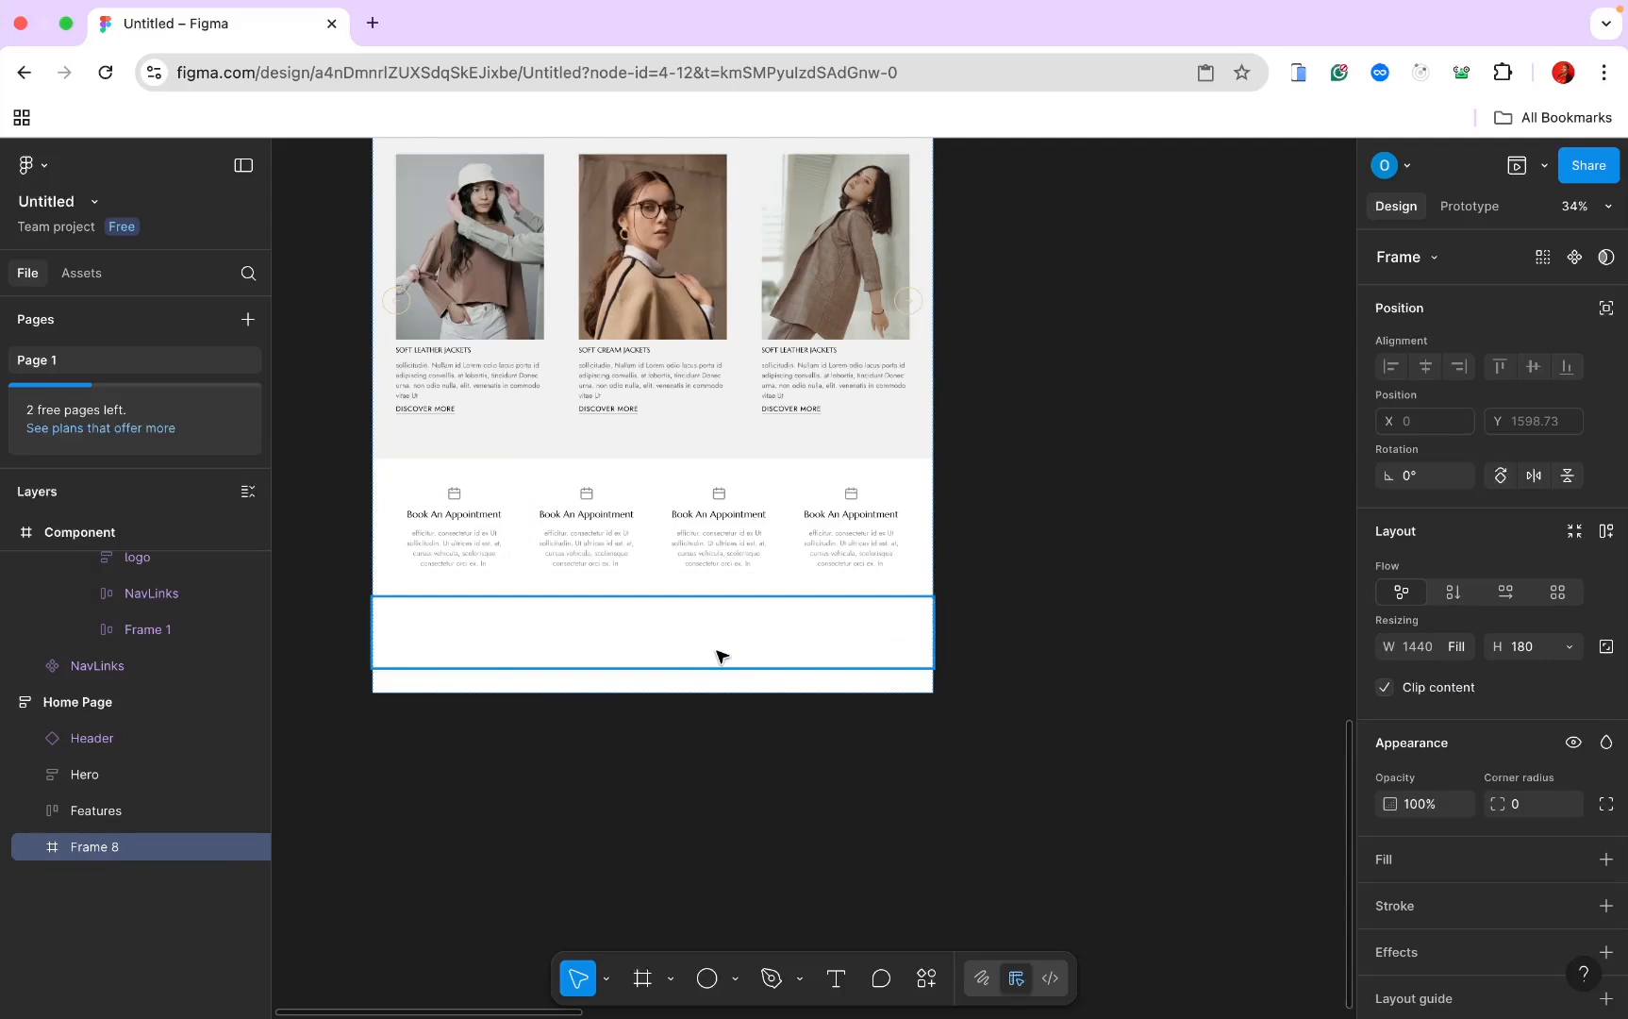
scroll(717, 650, left, 5)
scroll(717, 651, down, 2)
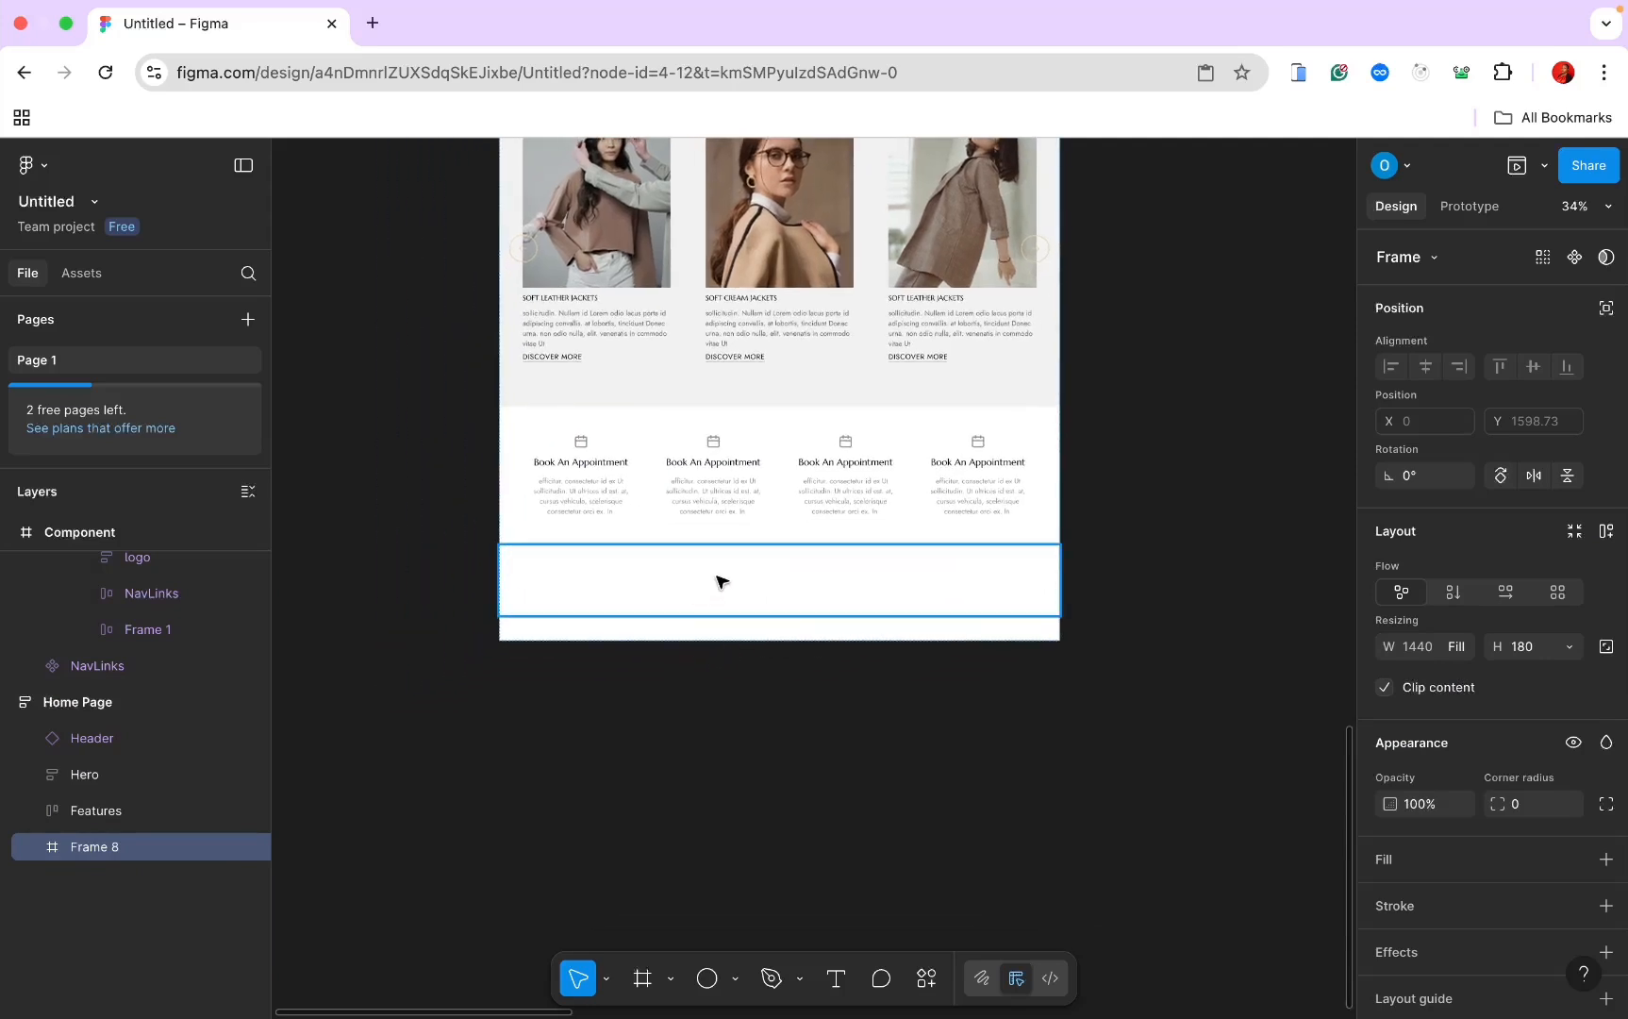
double_click(145, 846)
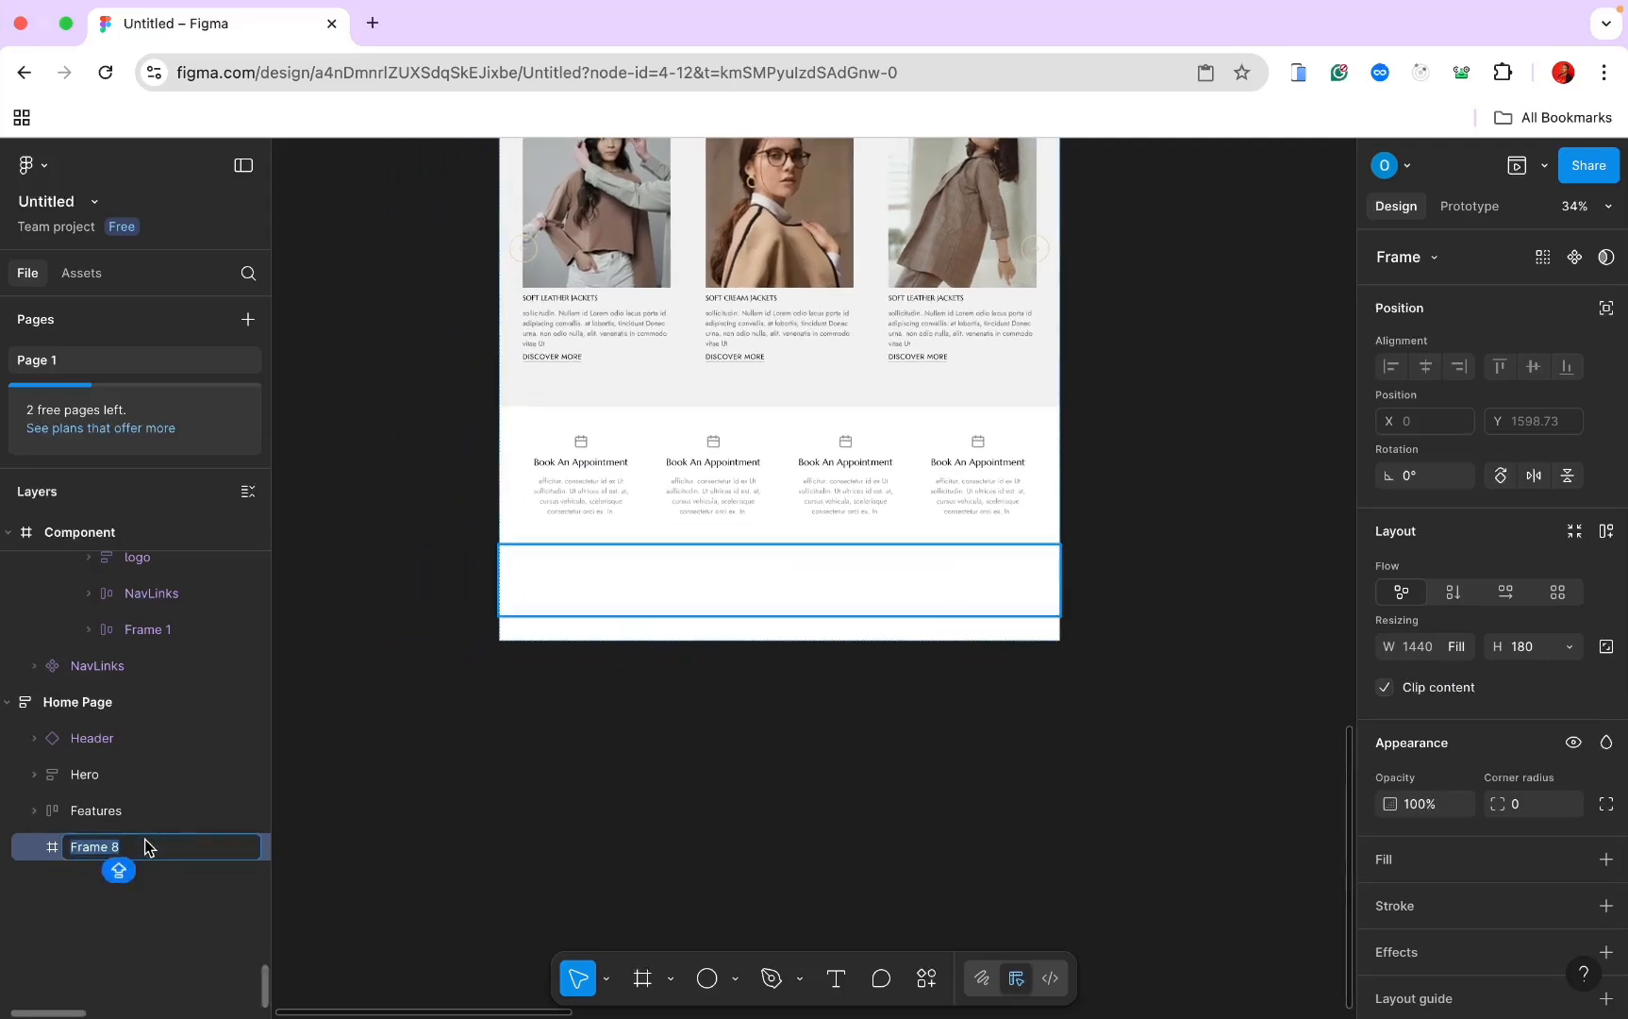
text(Categories)
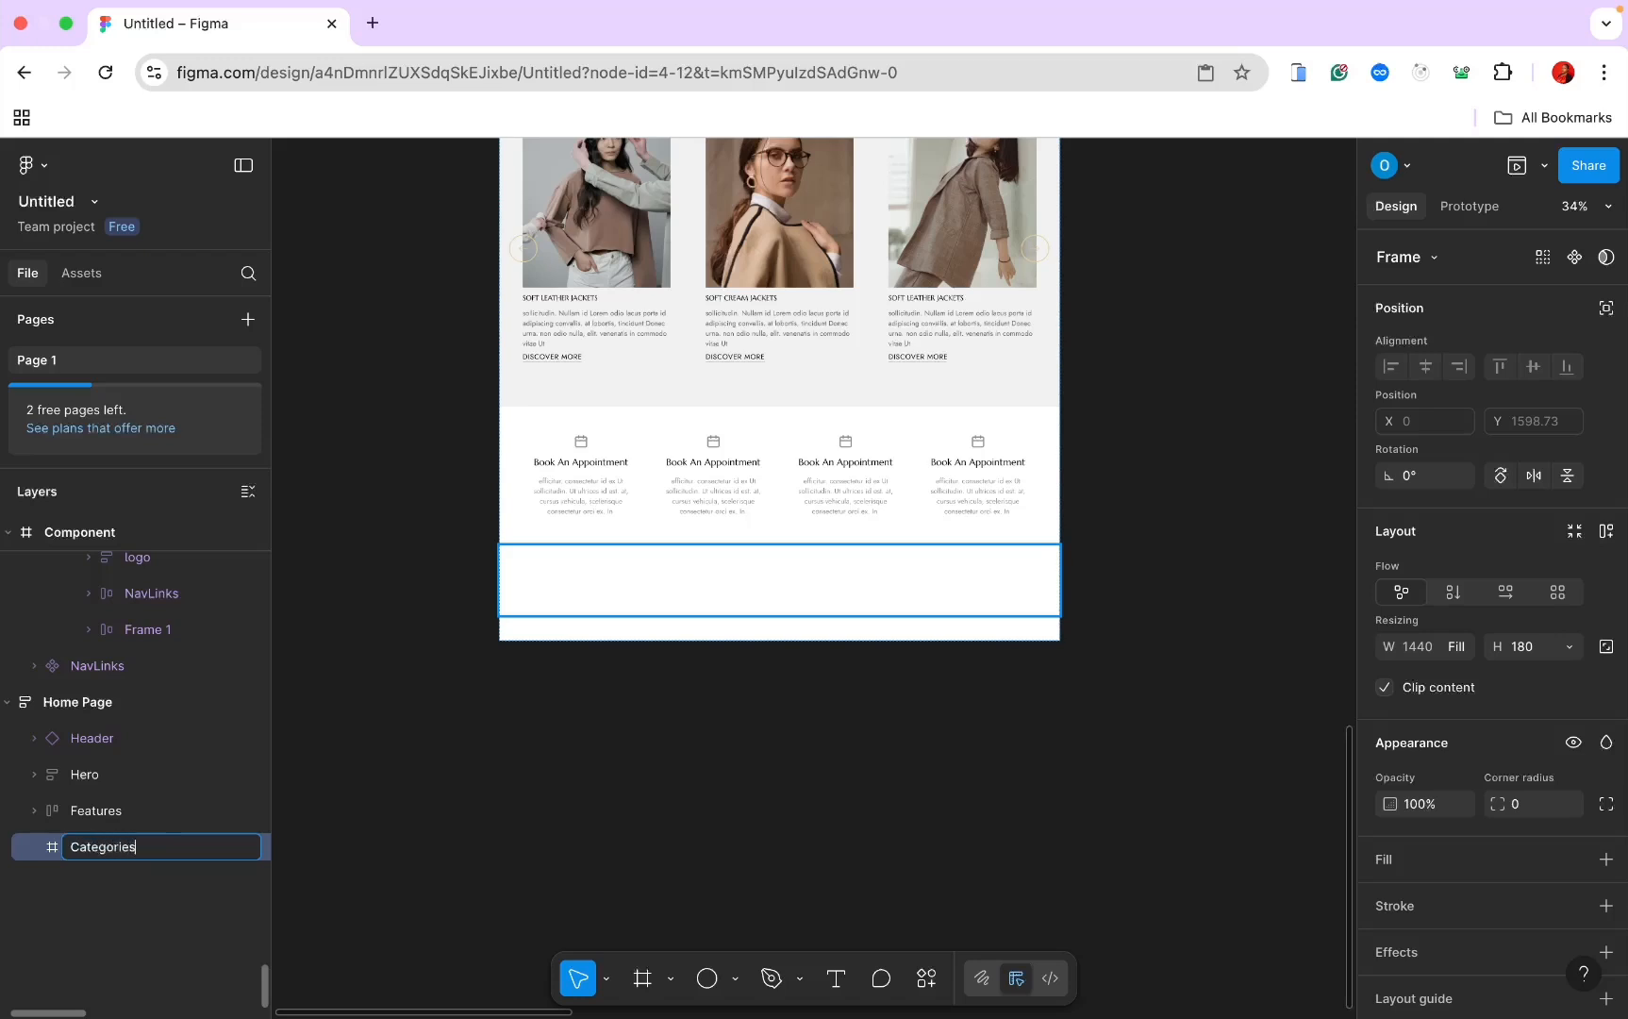
key(Return)
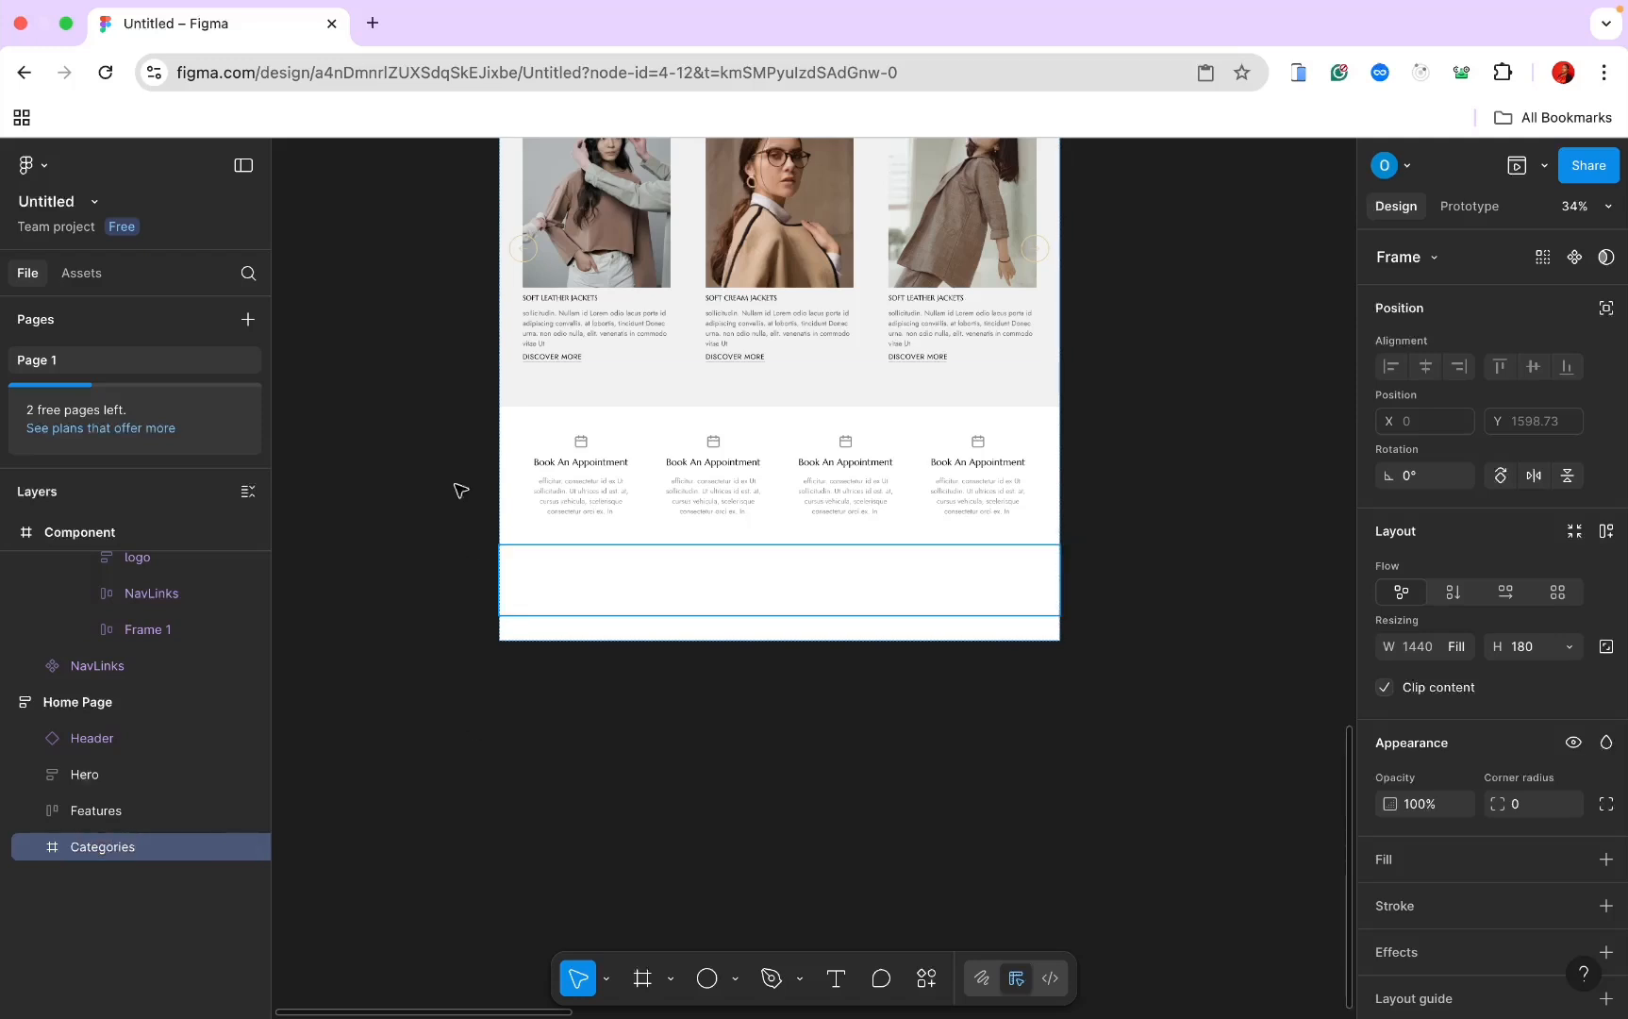
Step: Place a Categories component instance from Assets and nest it inside the Categories frame
click(81, 273)
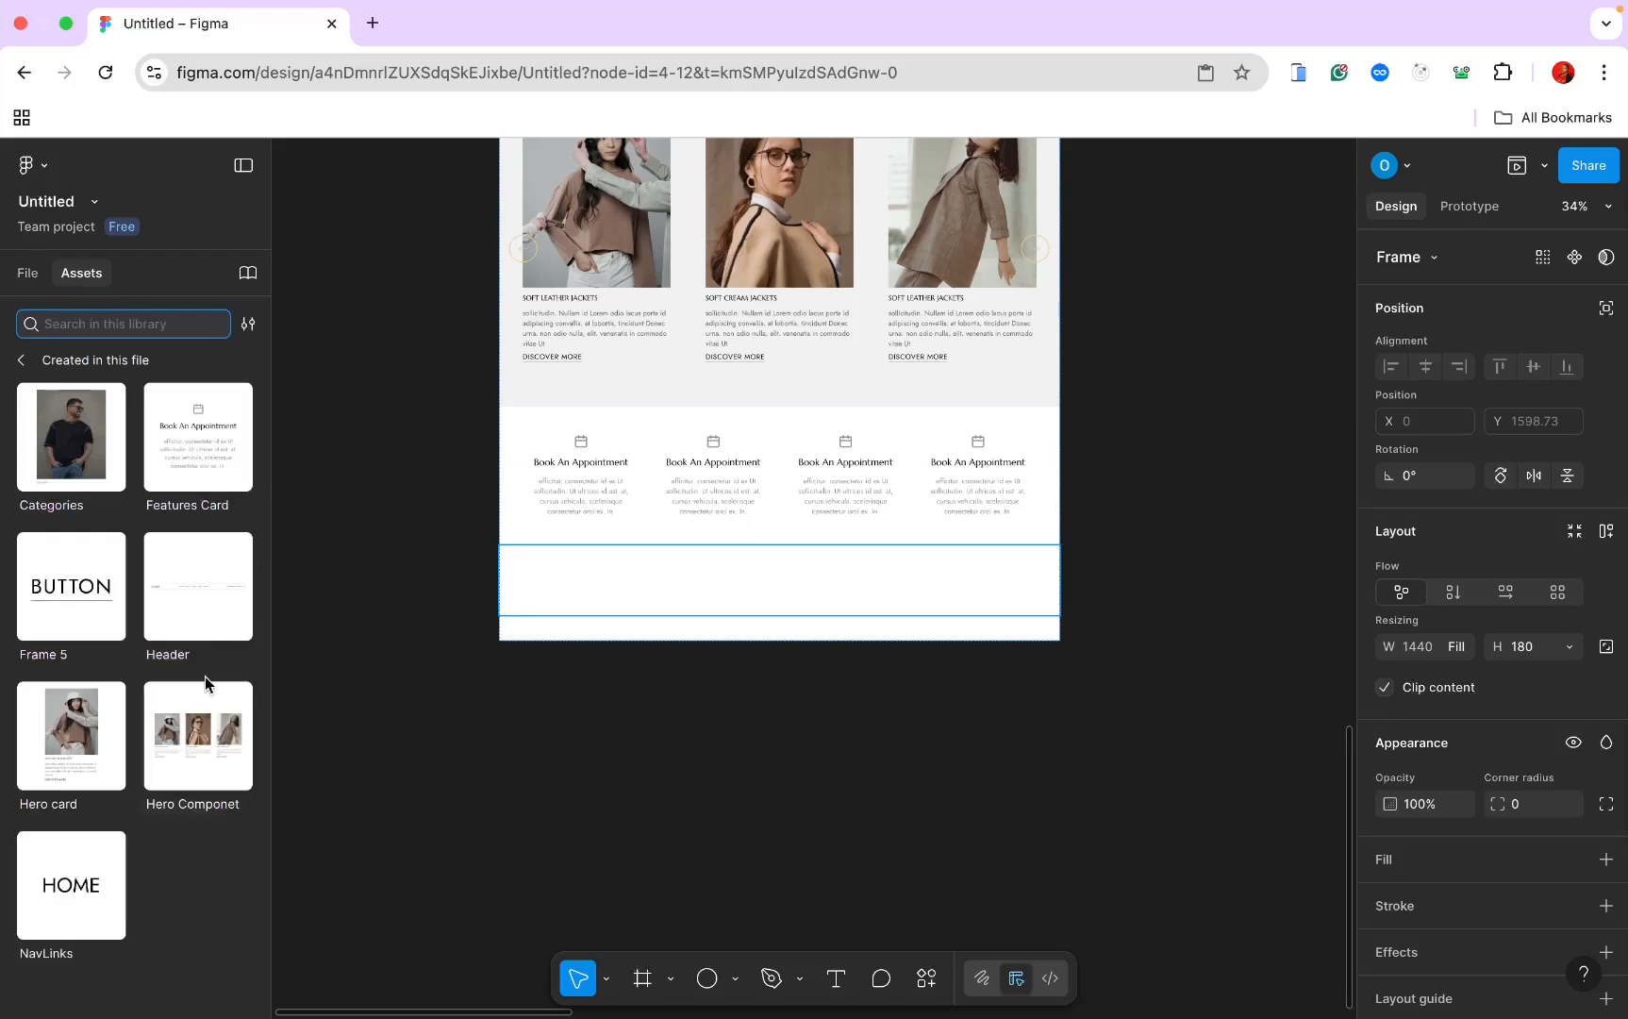
click(194, 734)
click(86, 487)
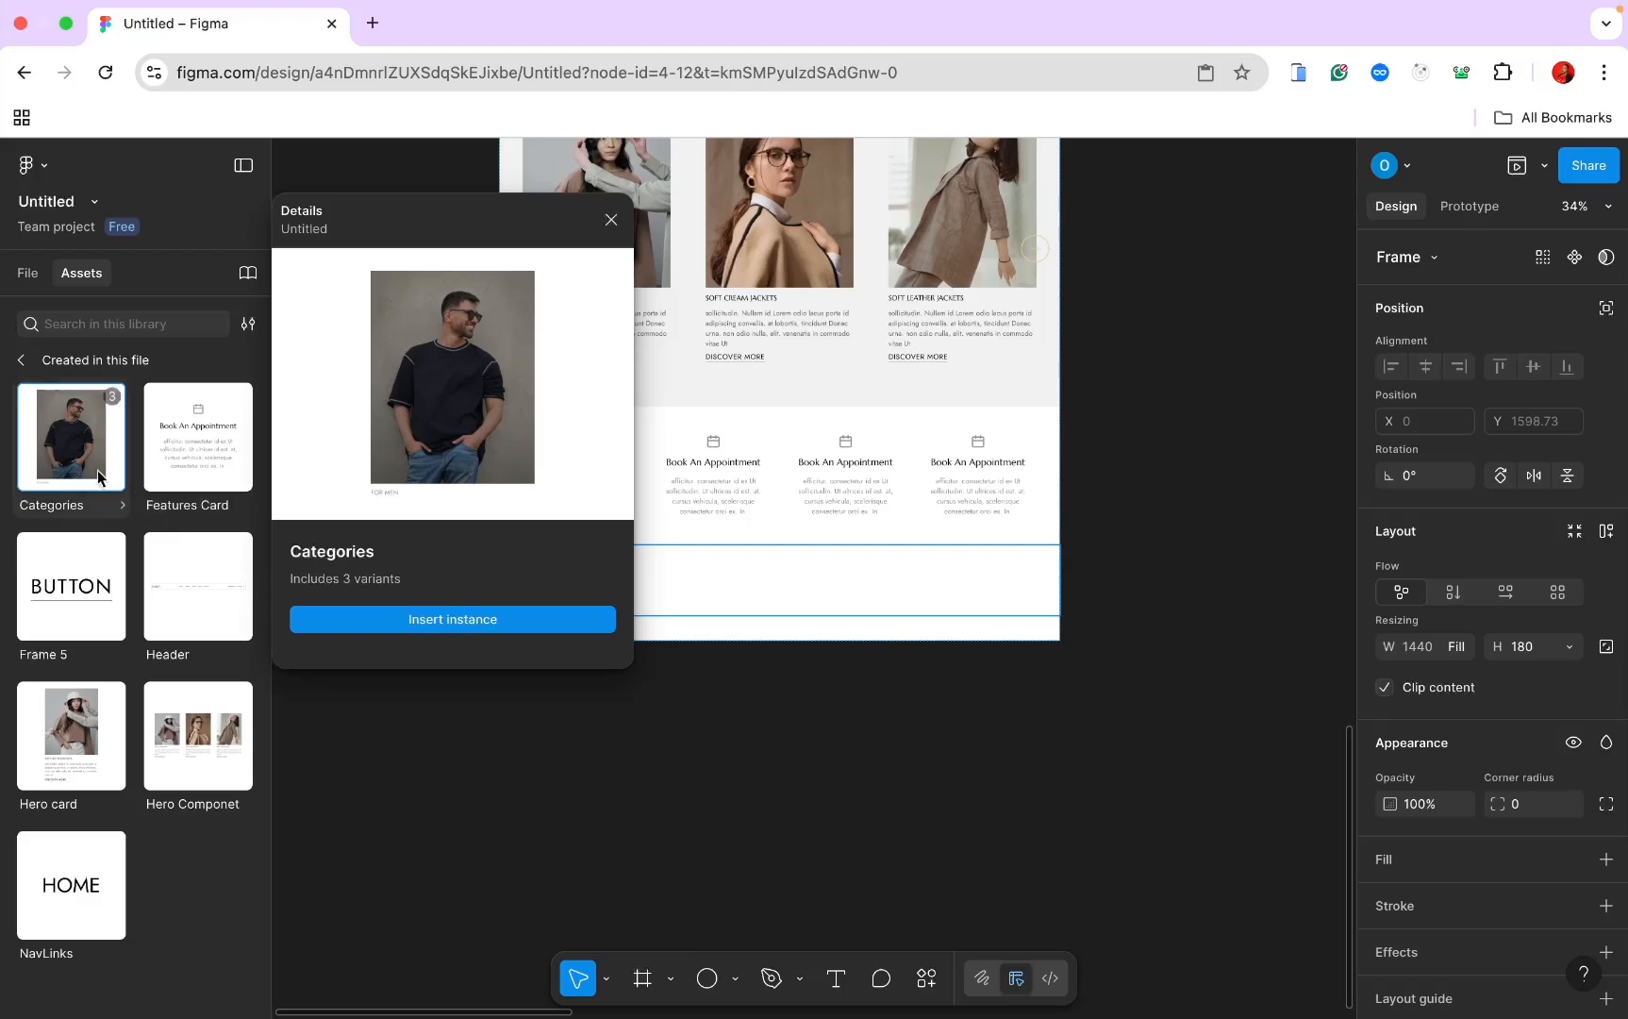
drag(96, 469, 764, 646)
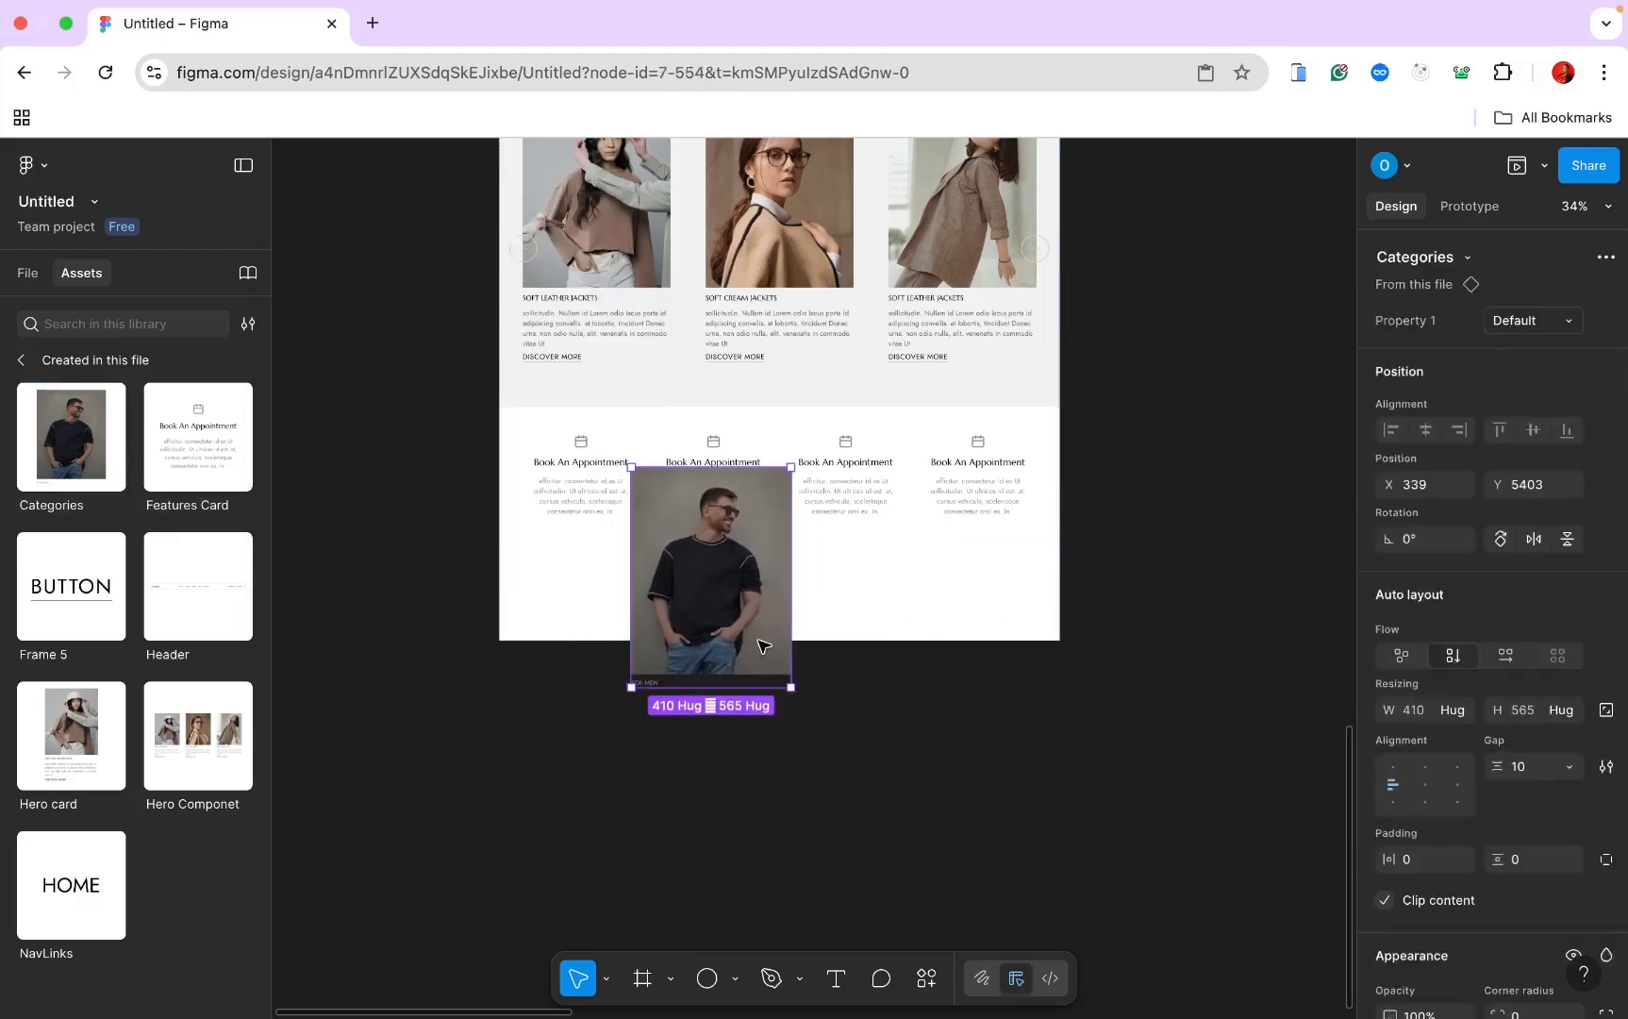
click(30, 276)
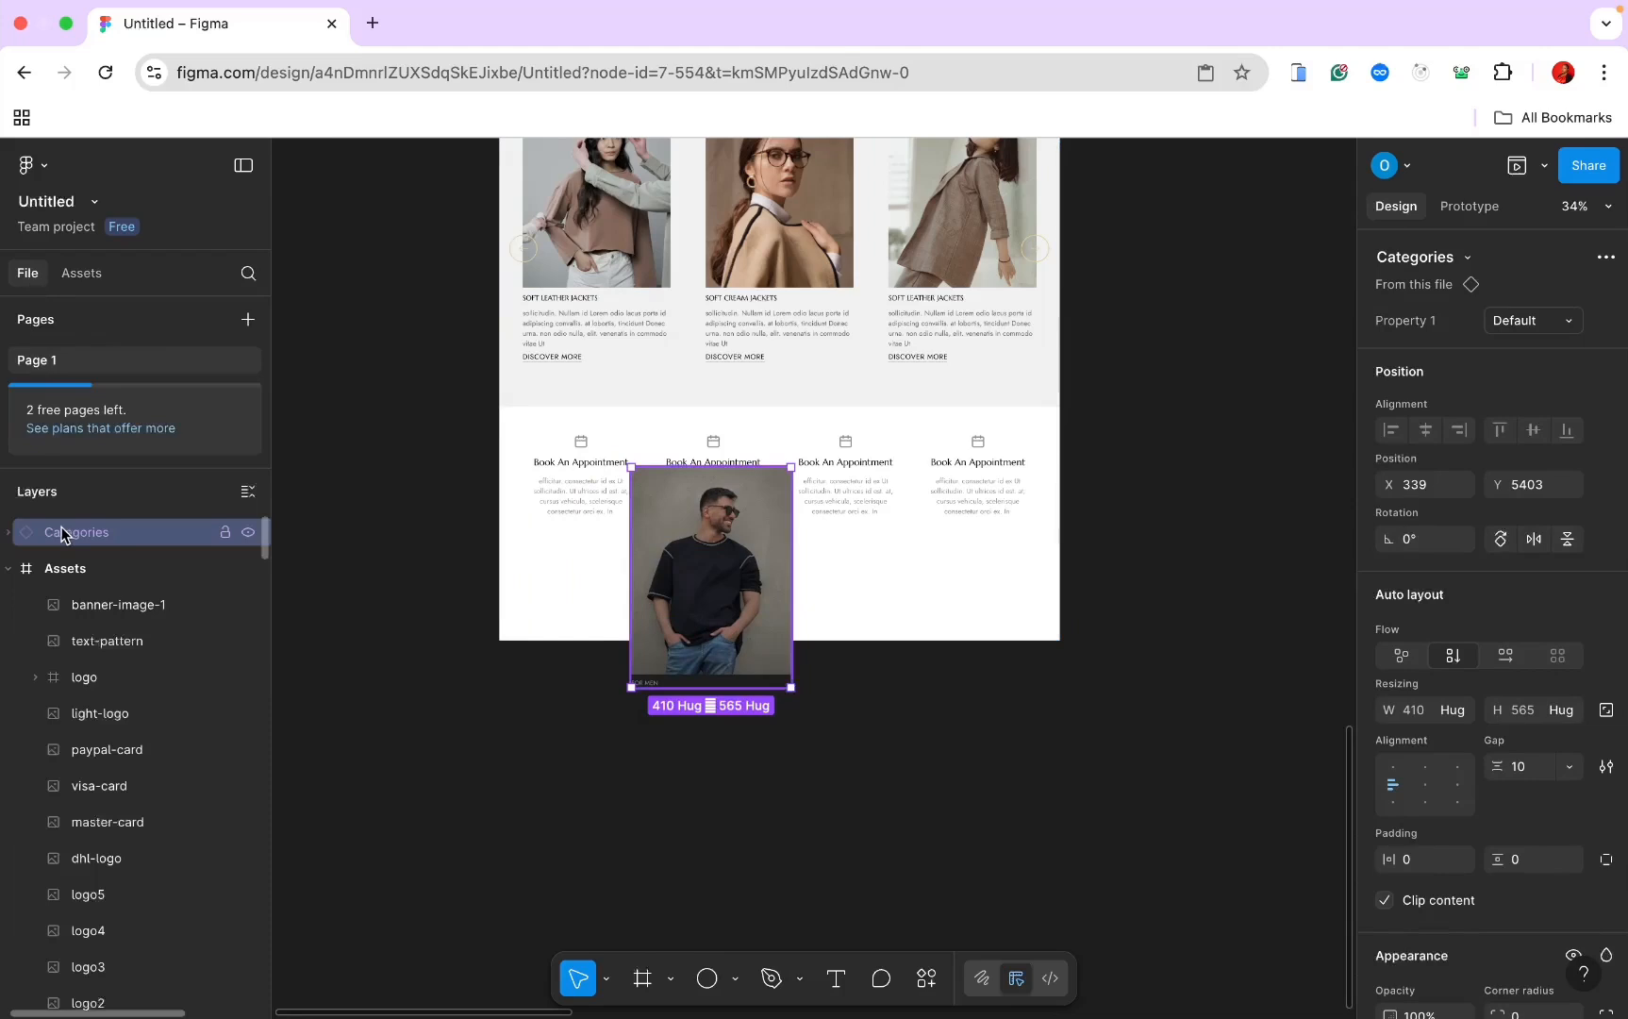
click(3, 569)
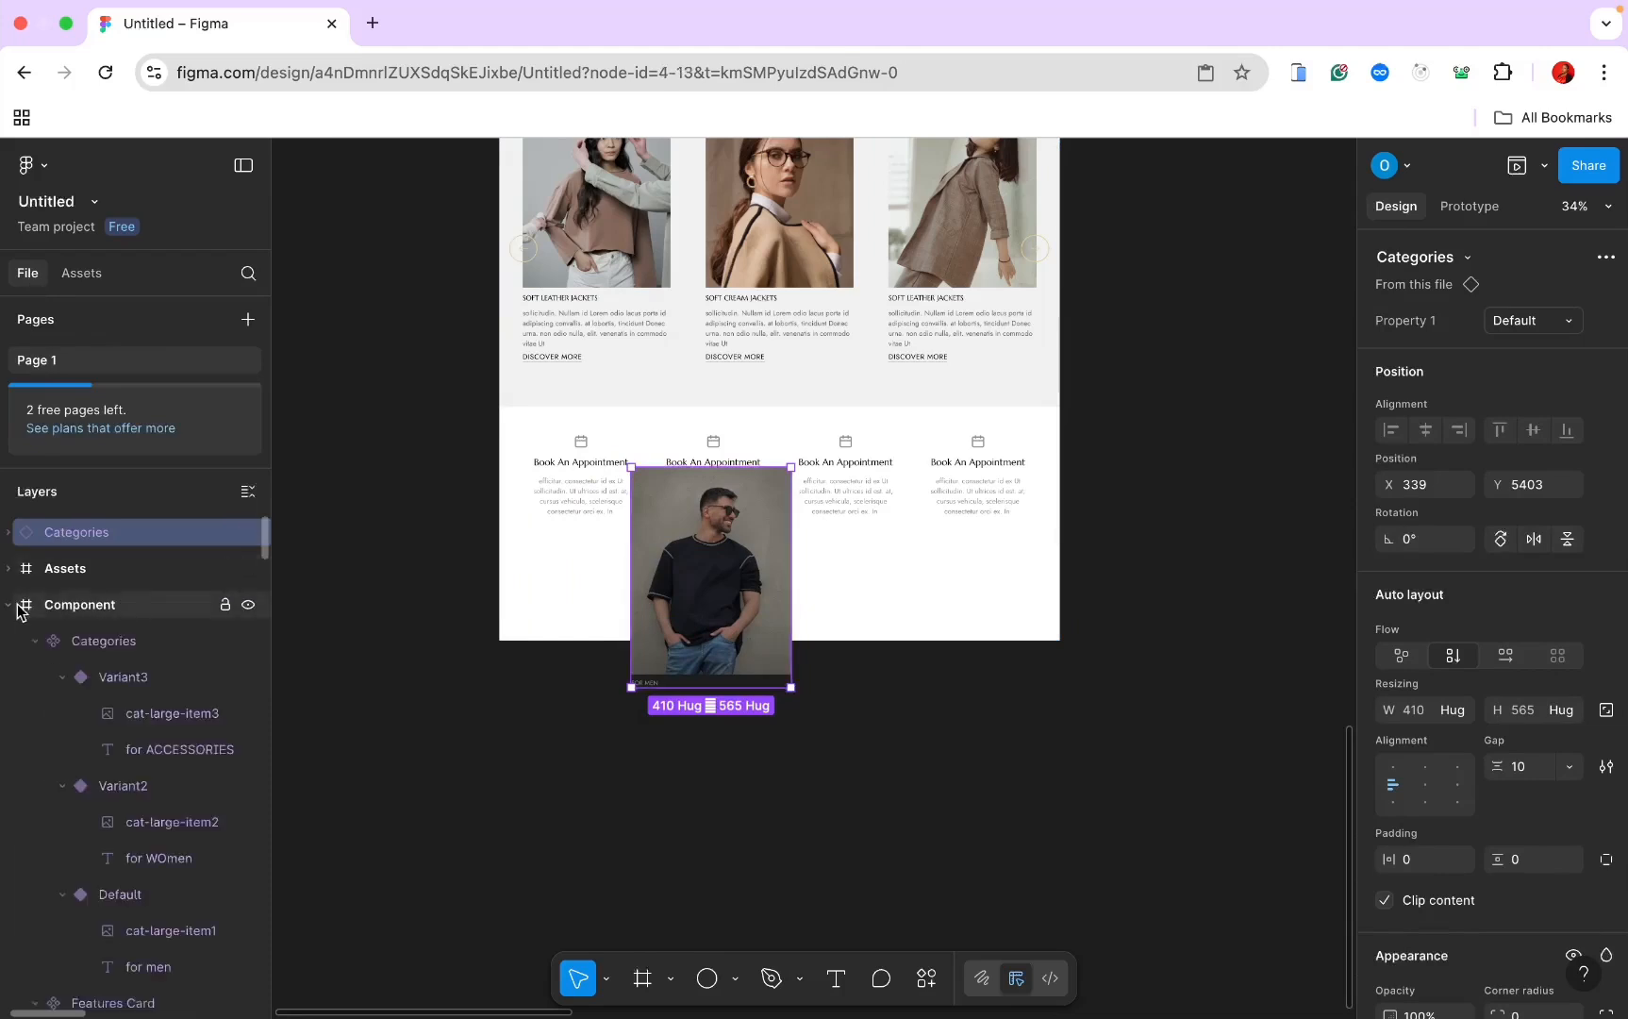
click(3, 598)
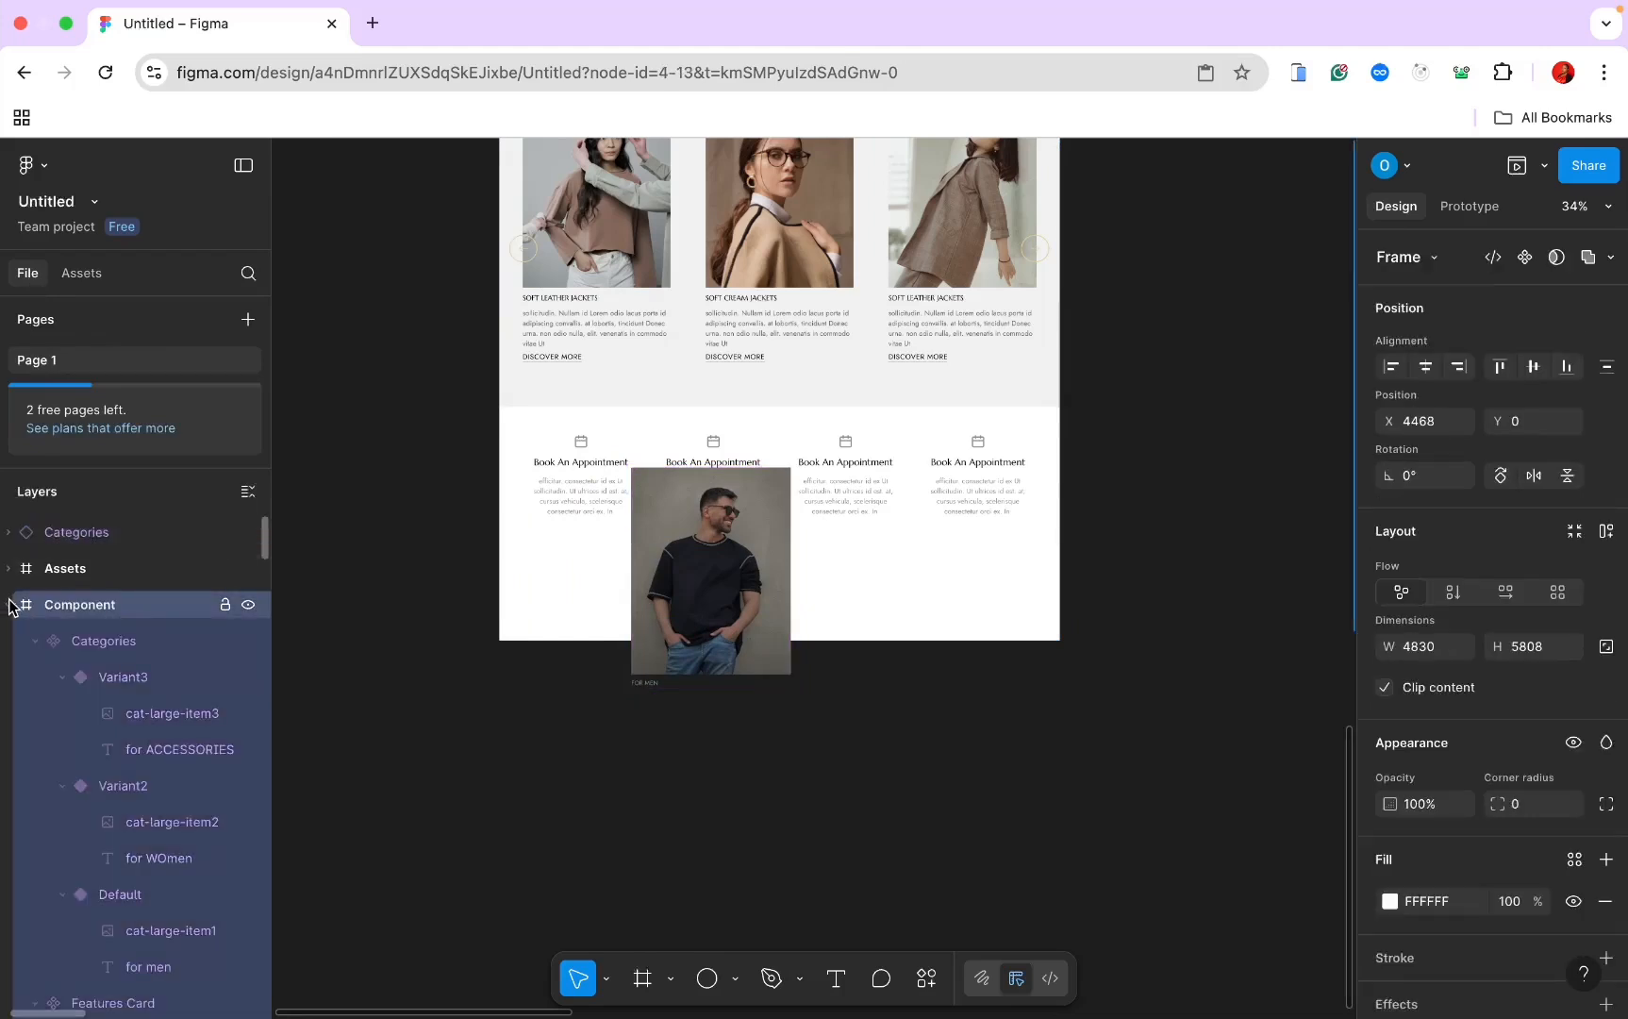
click(10, 604)
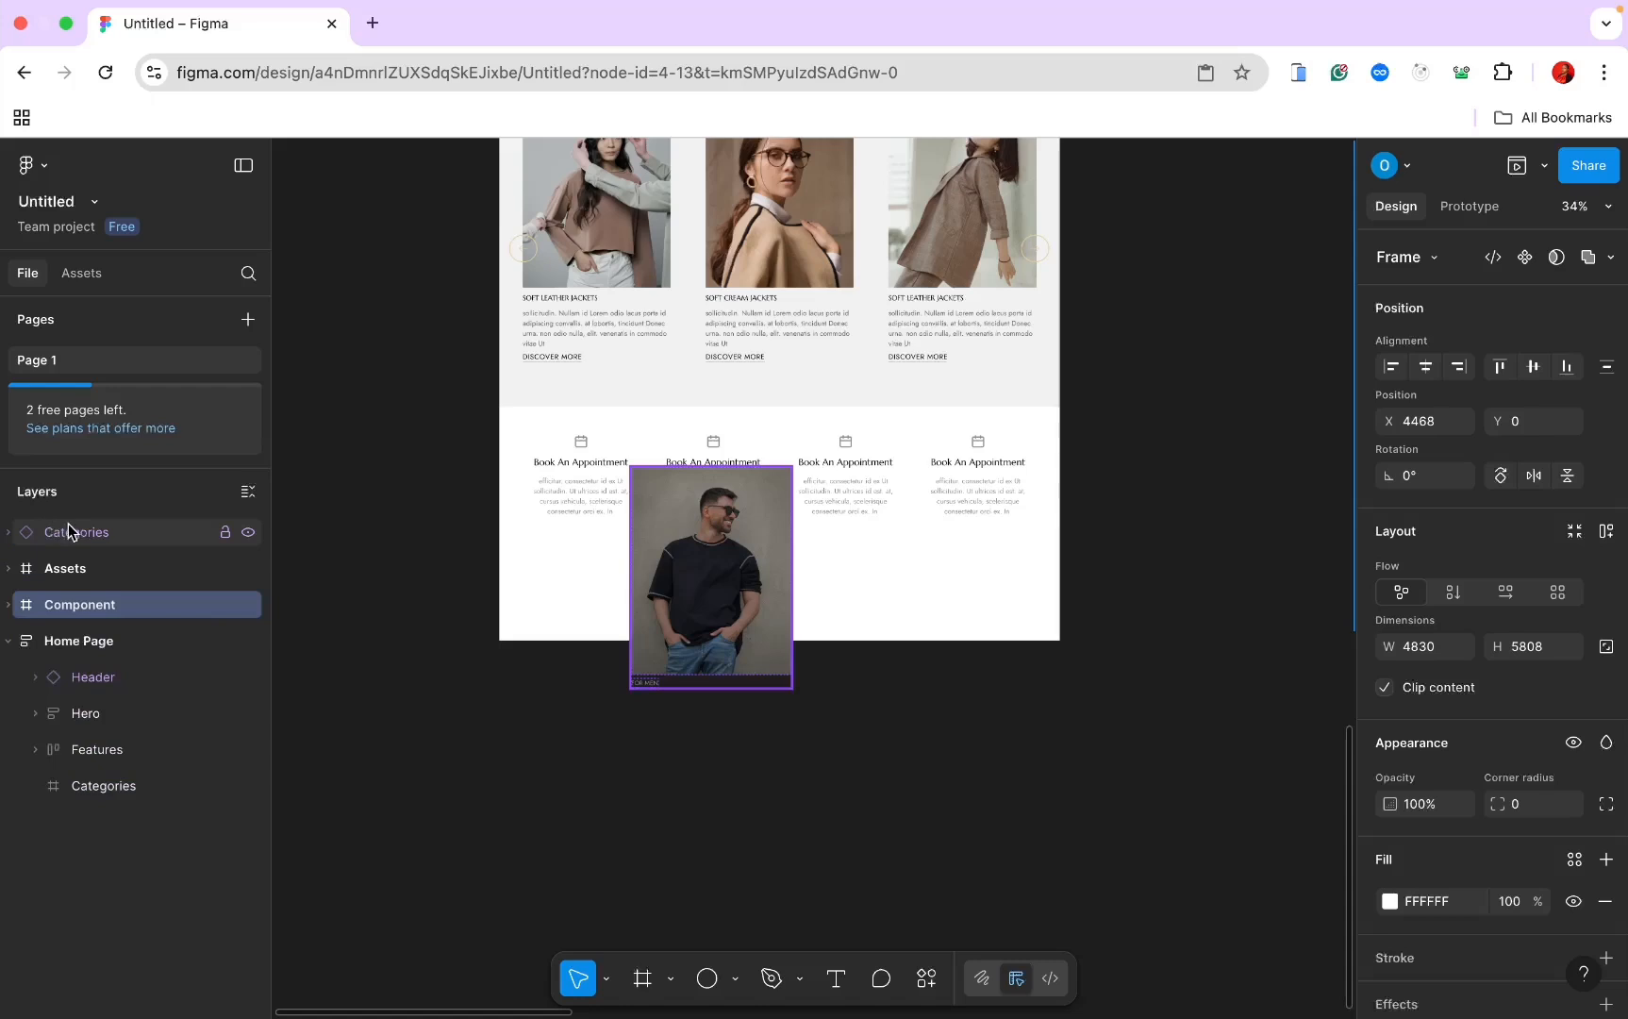
drag(72, 535, 80, 797)
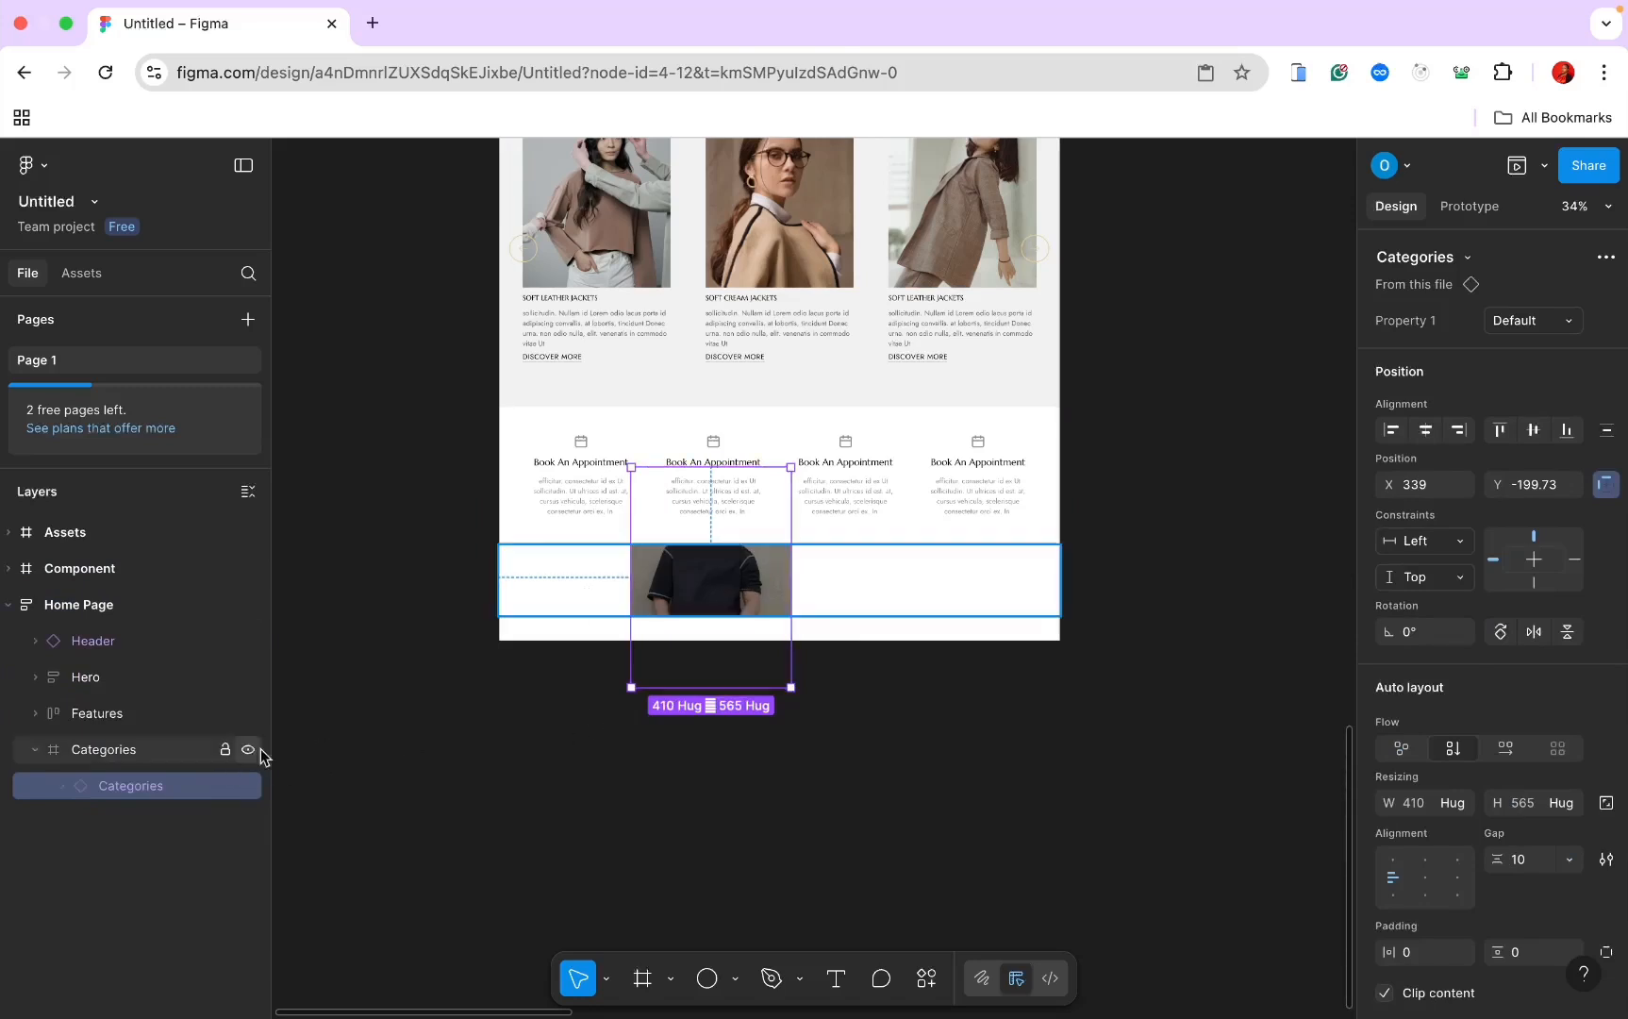
Step: Turn on auto layout for the Categories frame
click(107, 759)
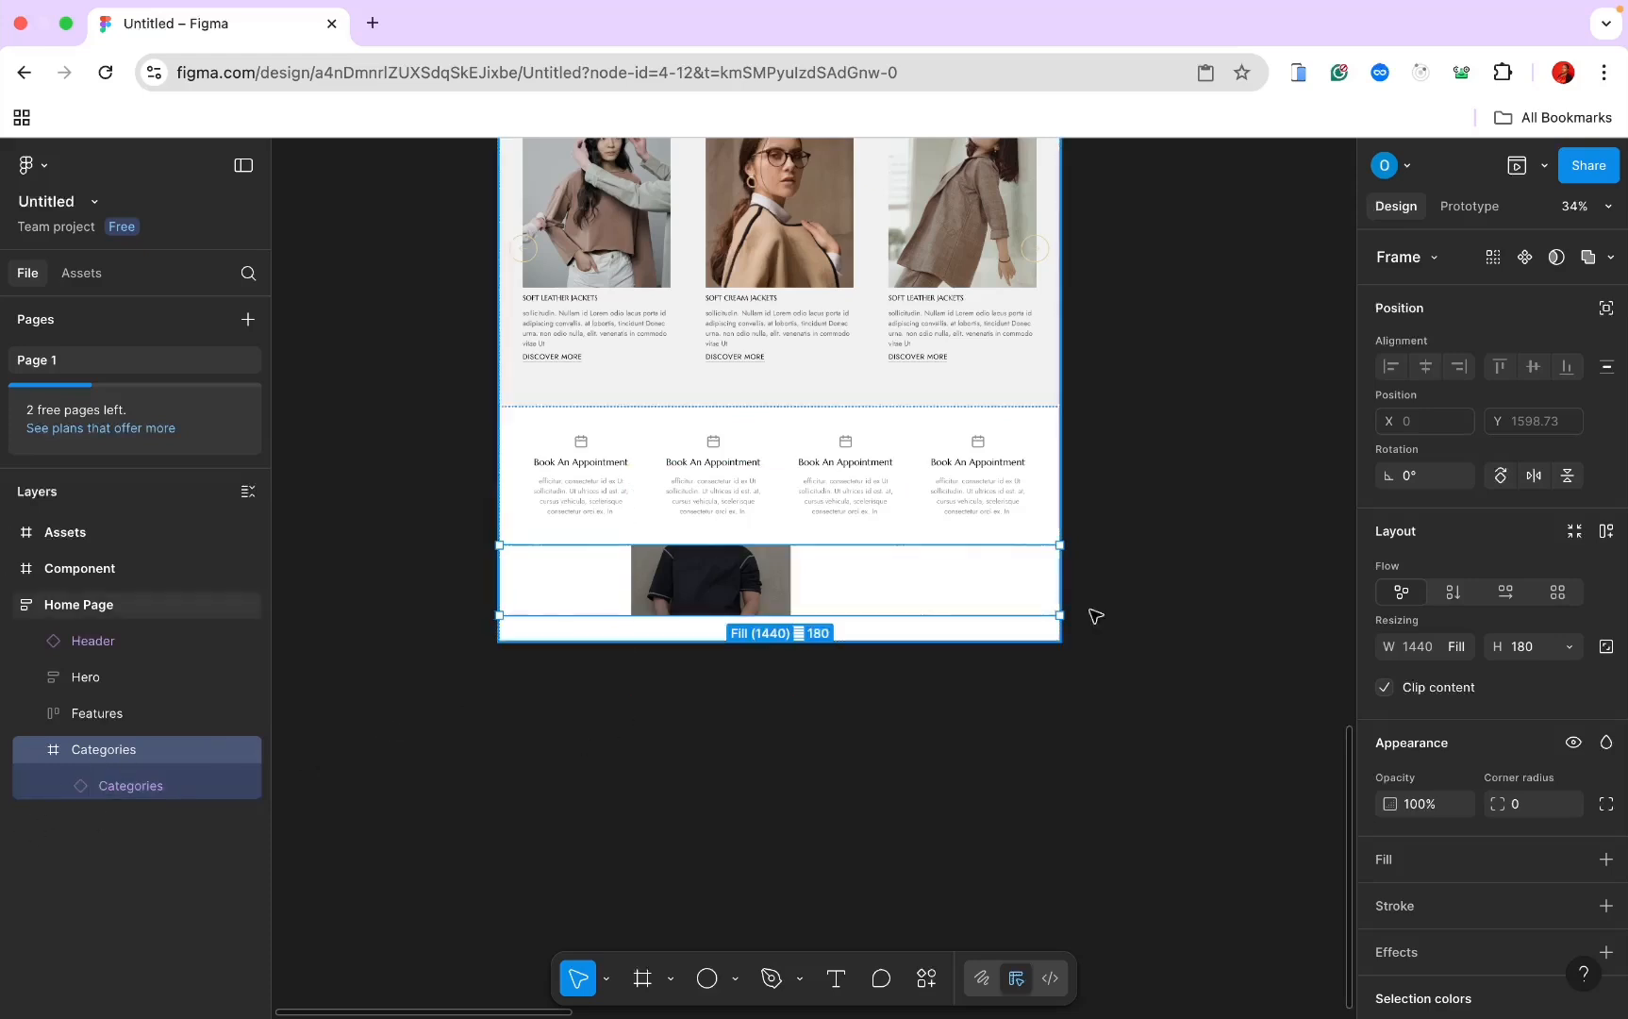
click(1507, 594)
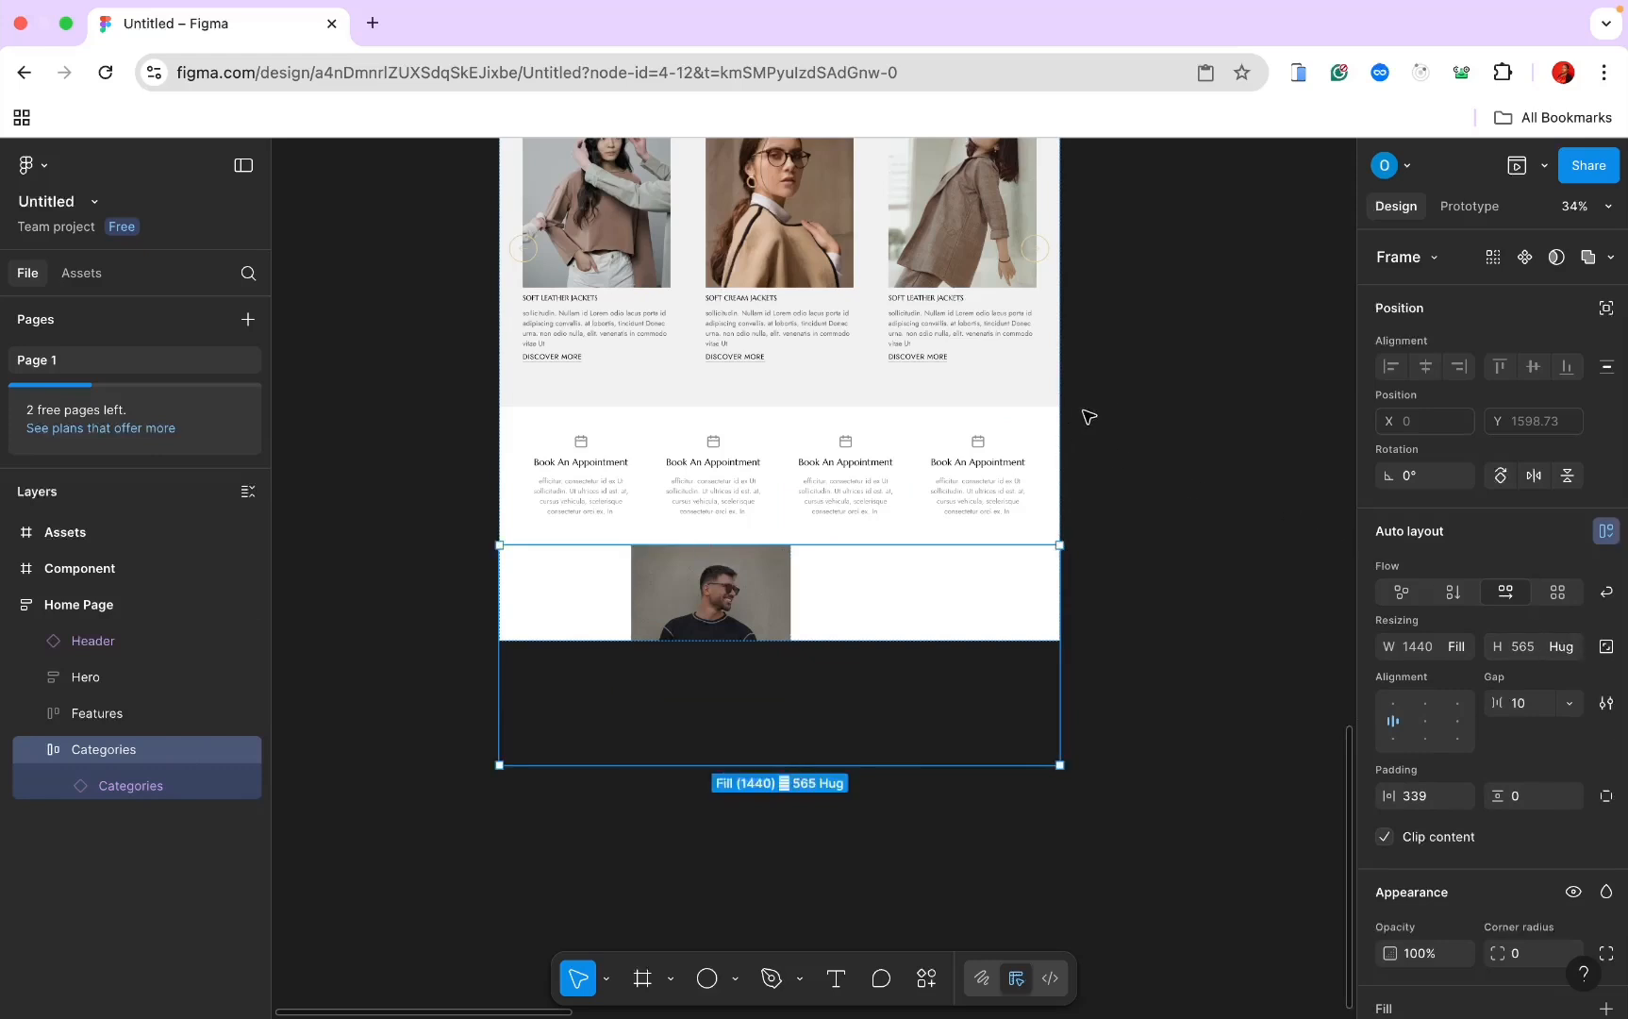
scroll(1064, 418, up, 5)
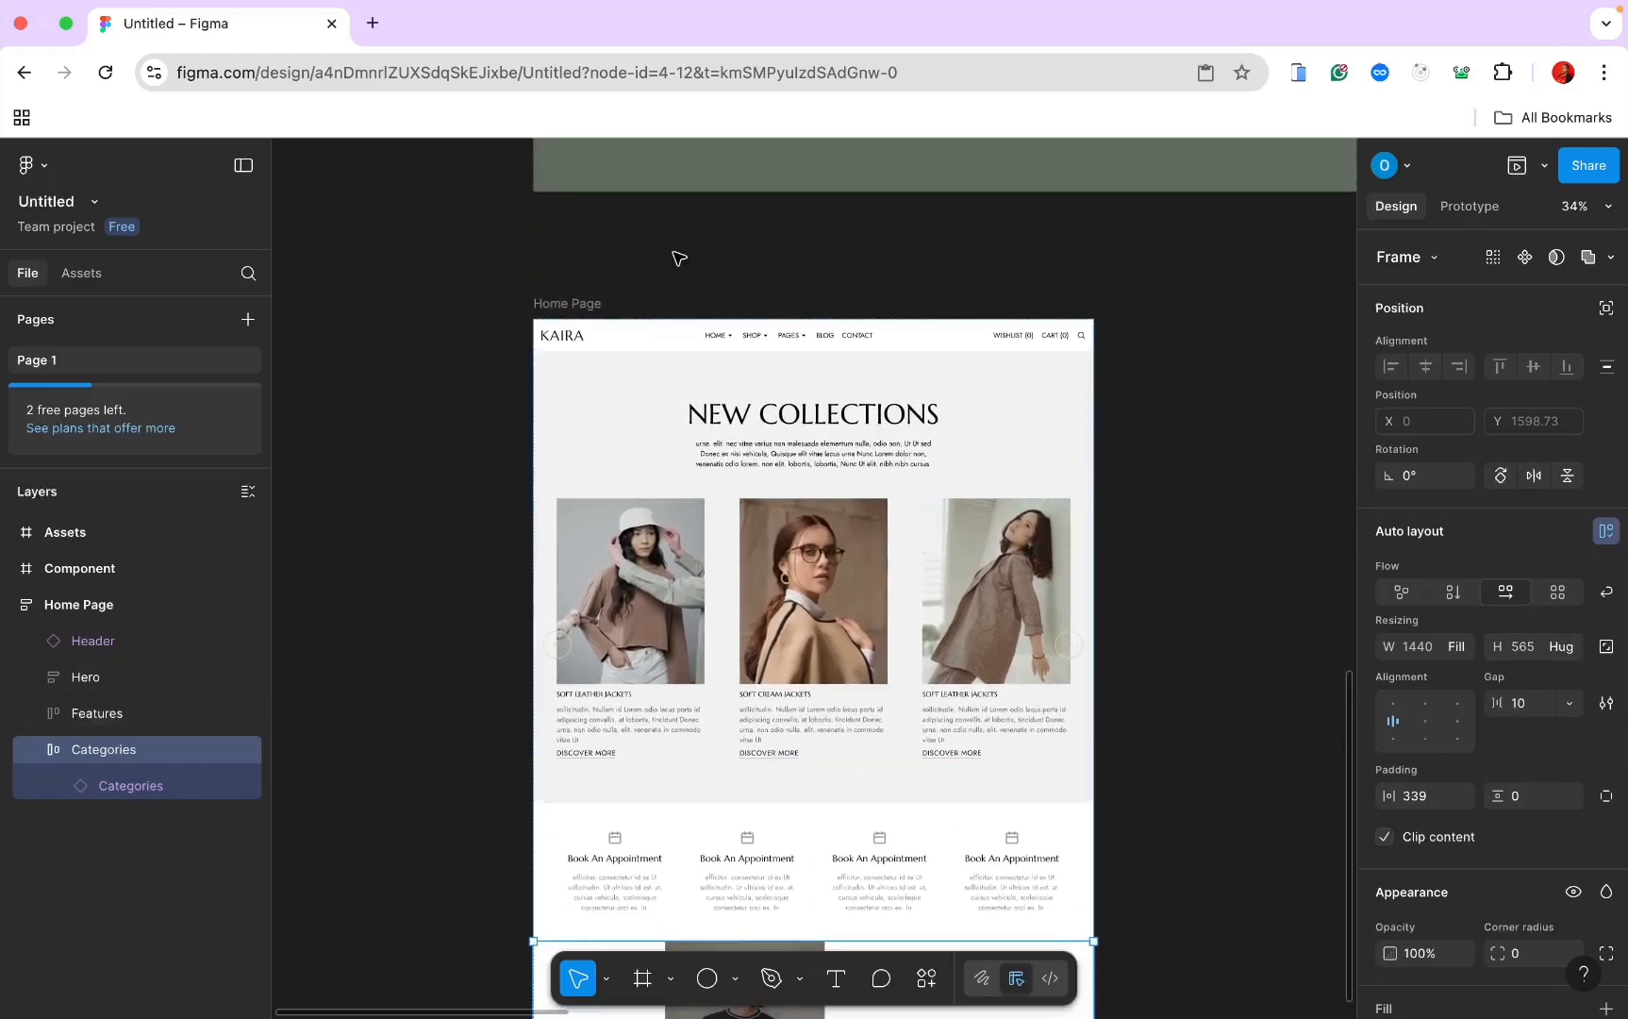
Step: Change the Home Page frame's height from Fixed to Hug contents
click(557, 308)
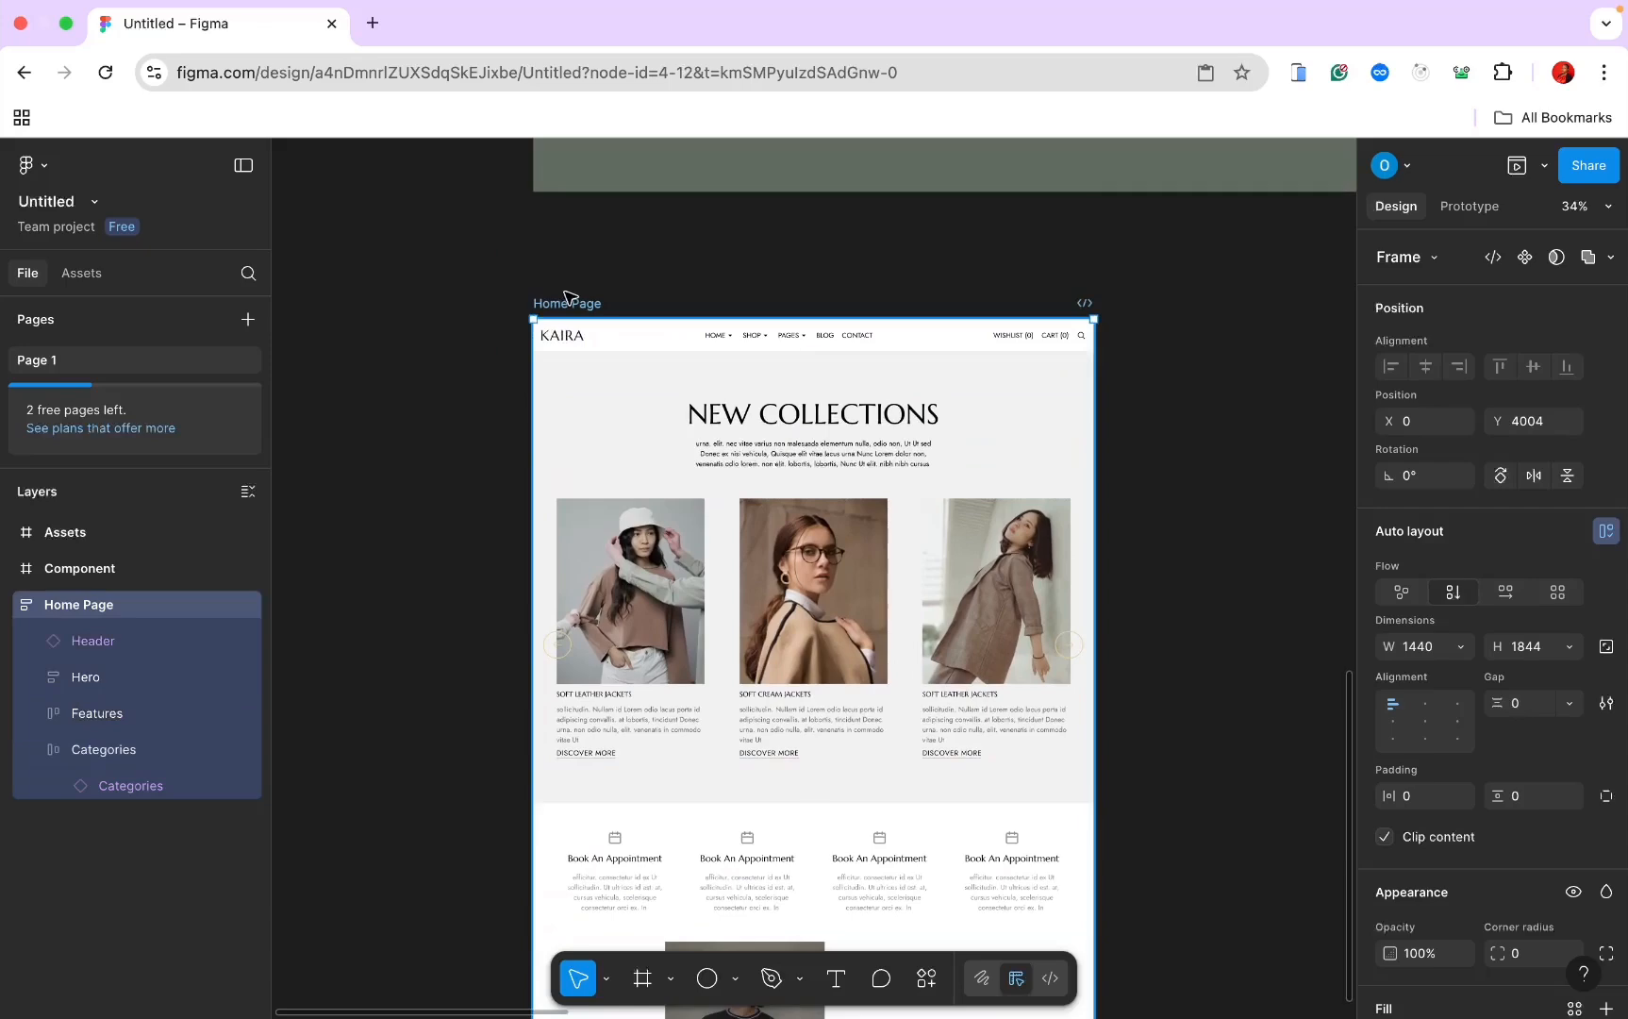
click(1558, 647)
click(1552, 669)
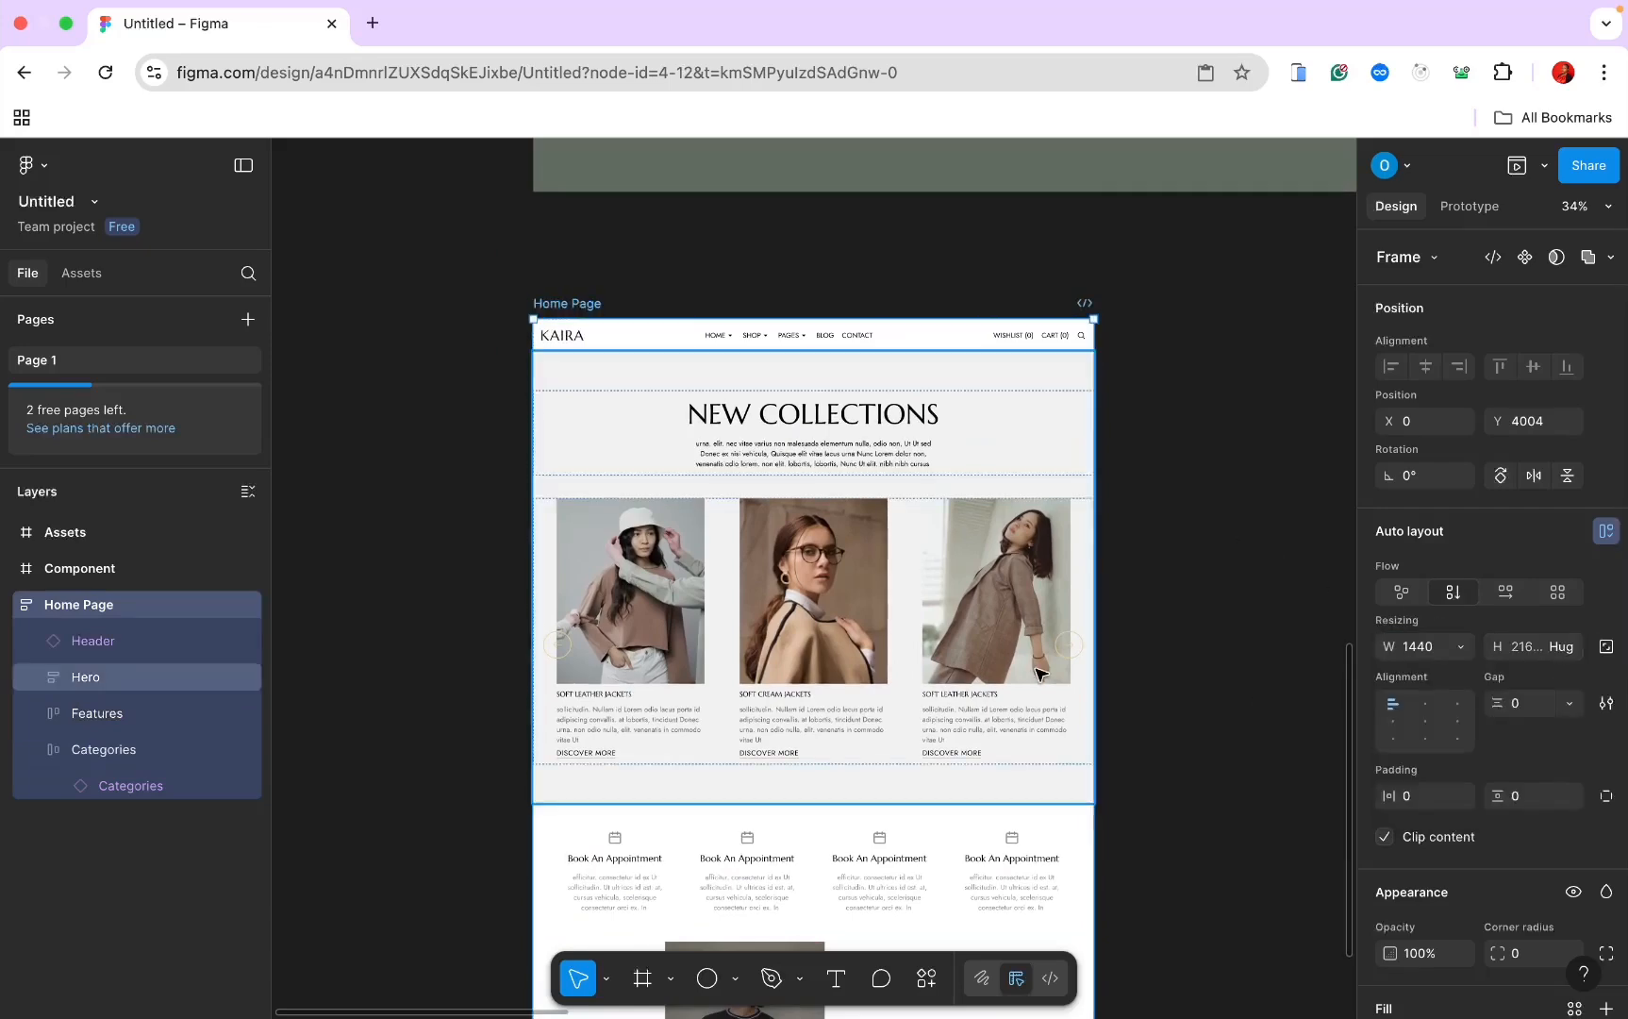
scroll(1036, 673, down, 5)
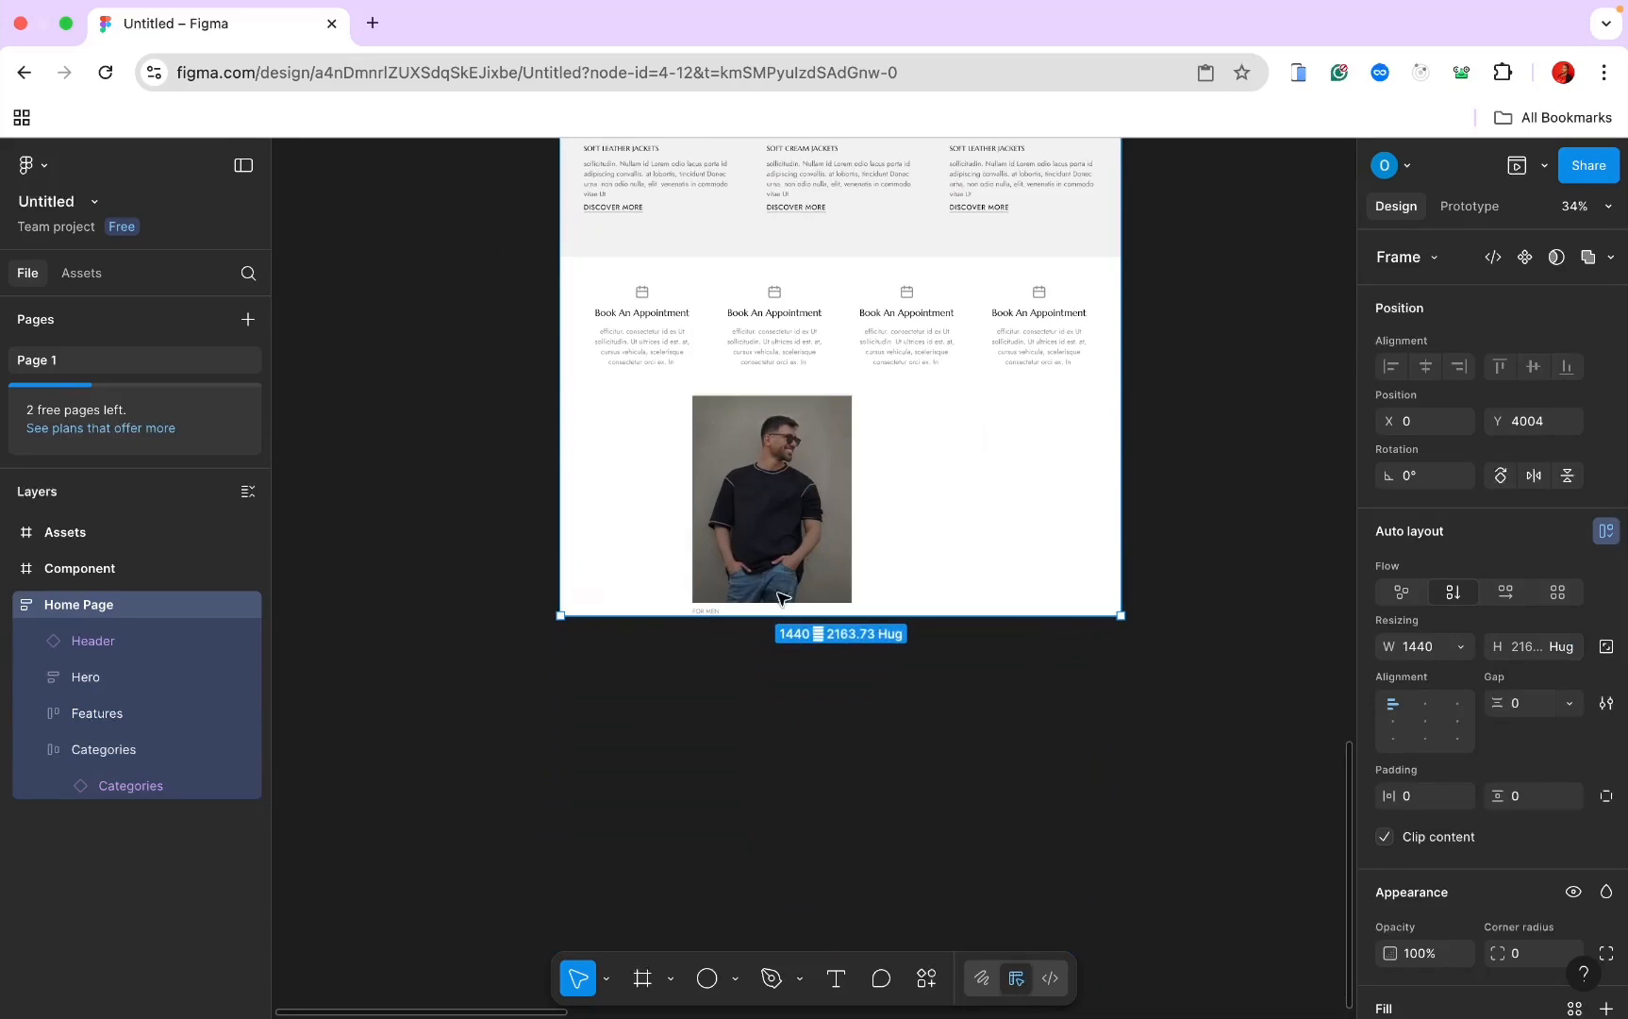
Step: Duplicate the category card into three cards and set the row's gap to Auto
double_click(815, 498)
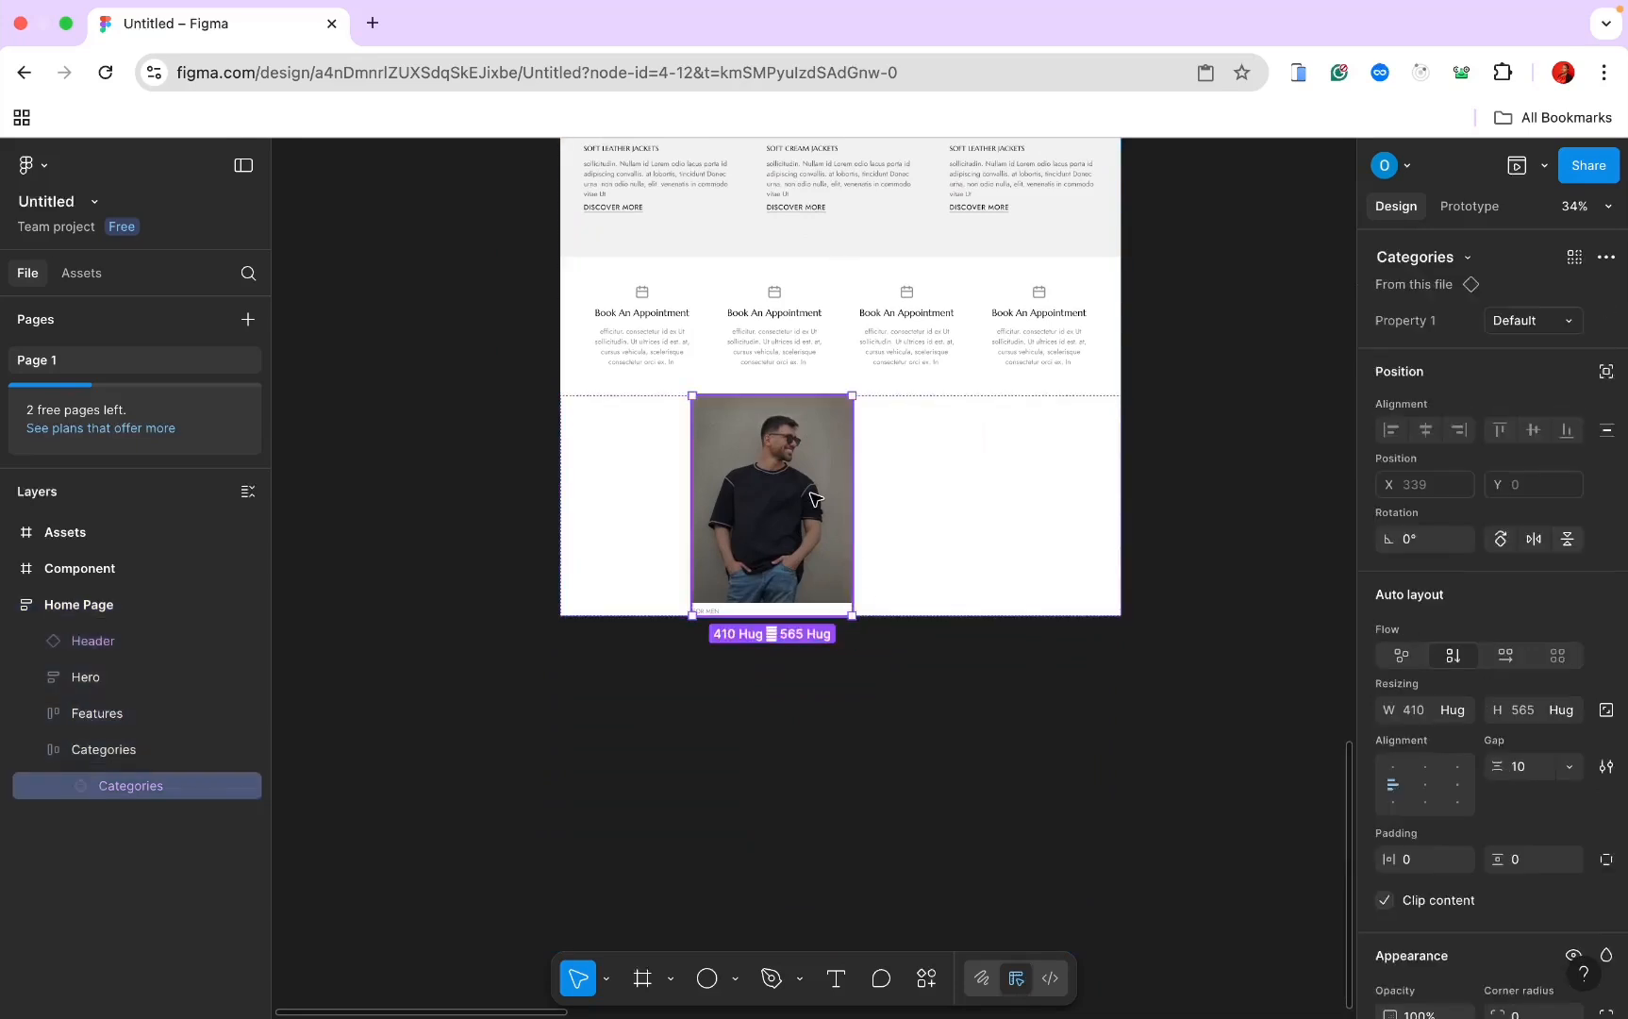
key(super+d)
key(super+d)
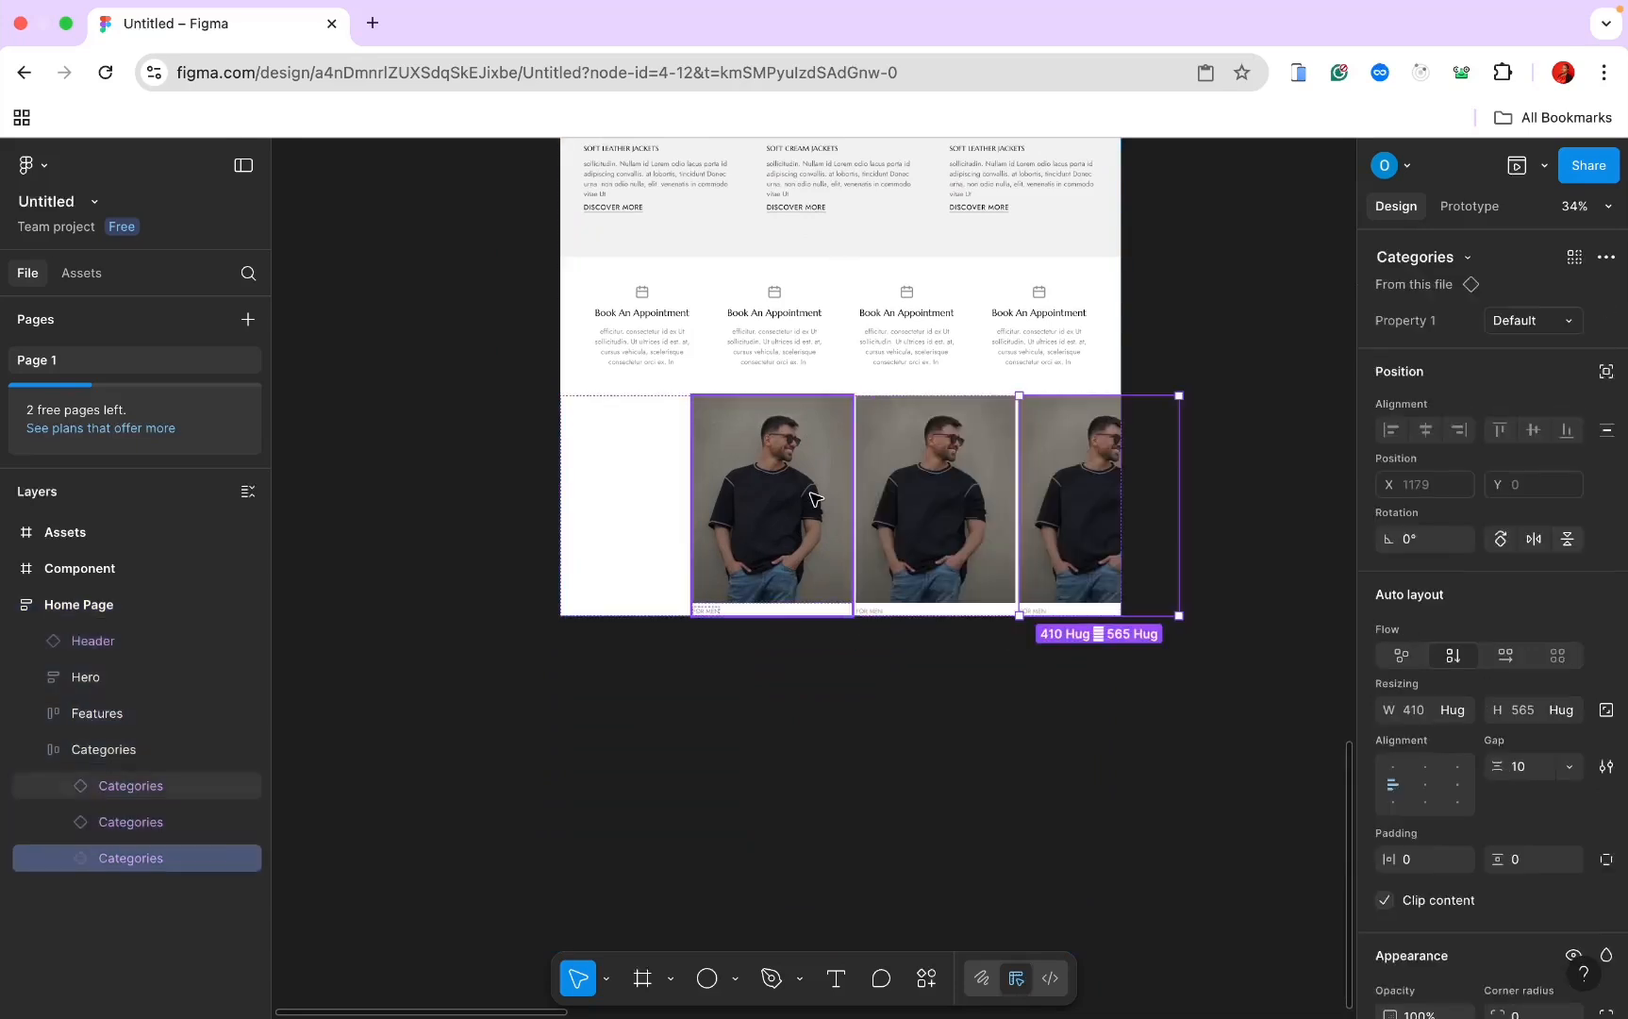
click(630, 467)
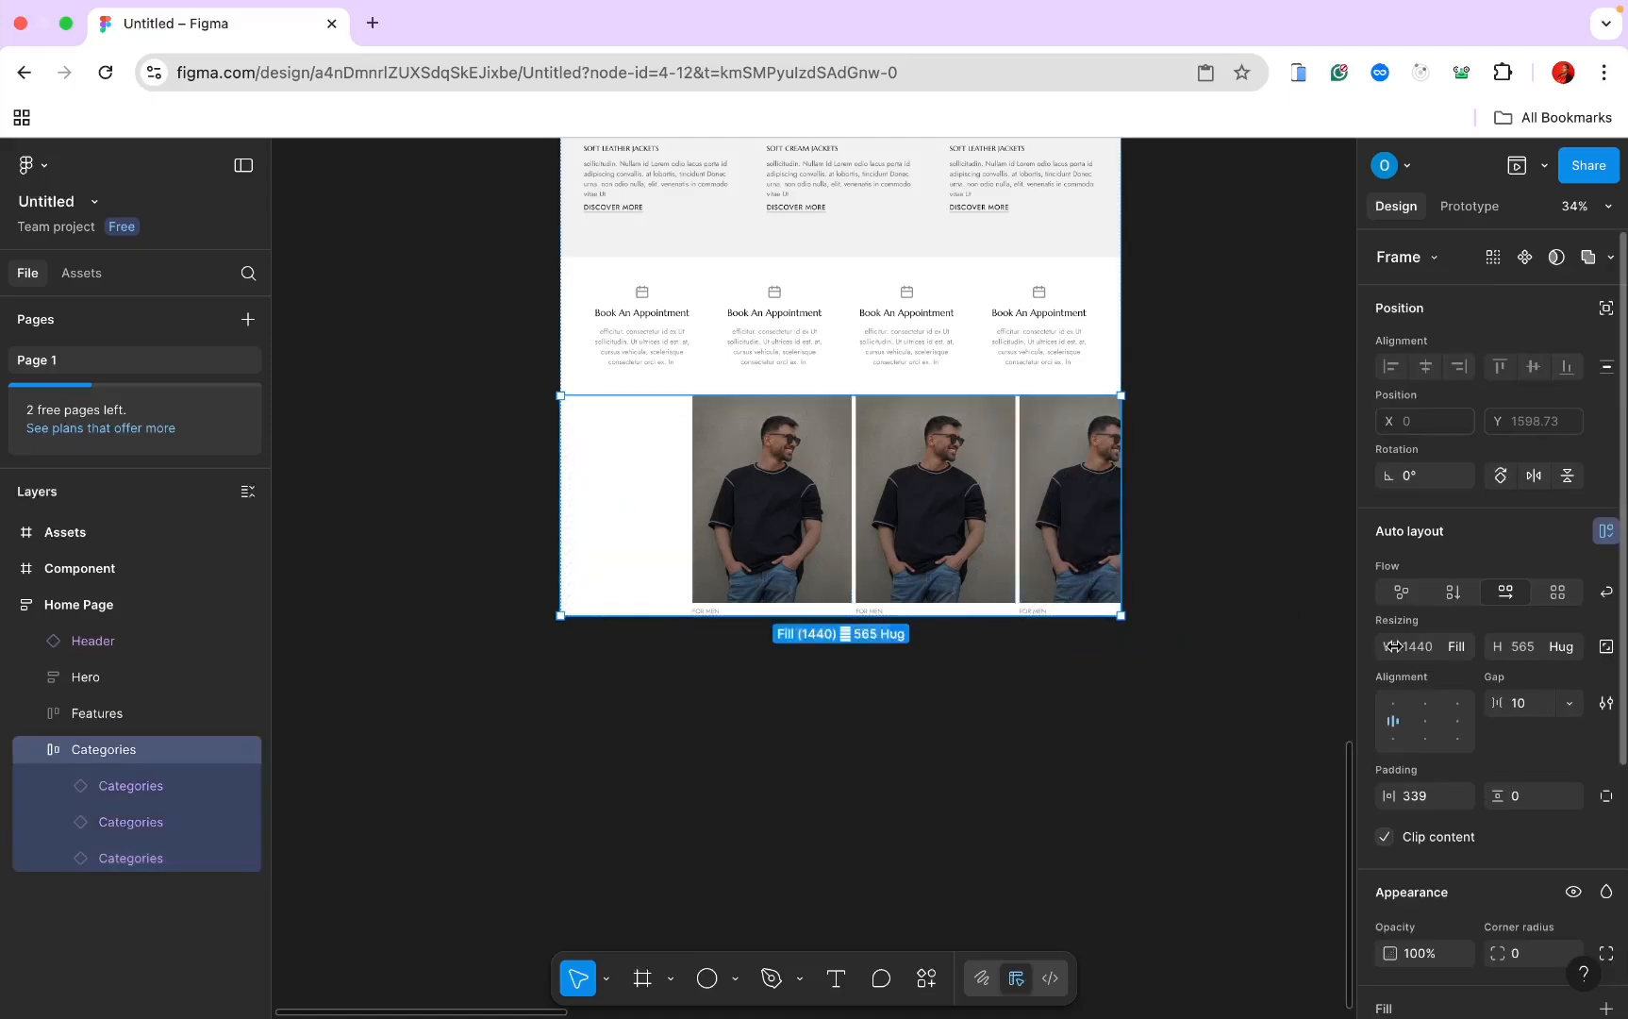
click(1570, 705)
click(1533, 728)
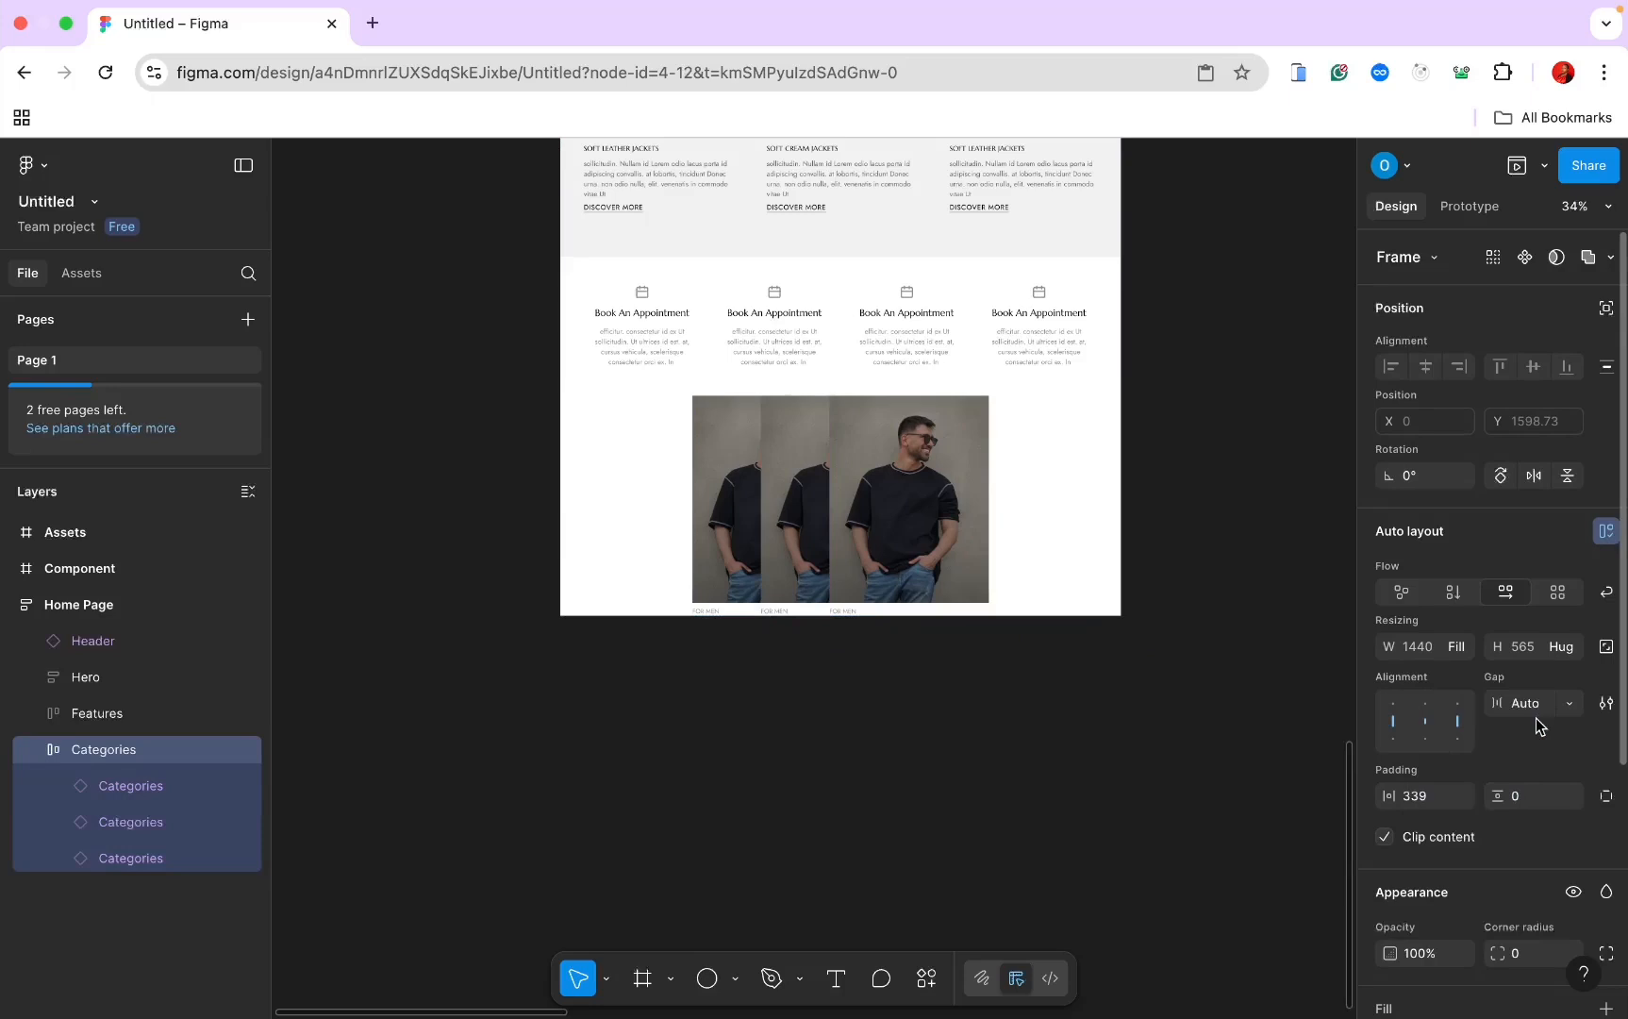
Step: Keep the row at Fill width and set its padding to 60 horizontal, 30 vertical
click(1461, 649)
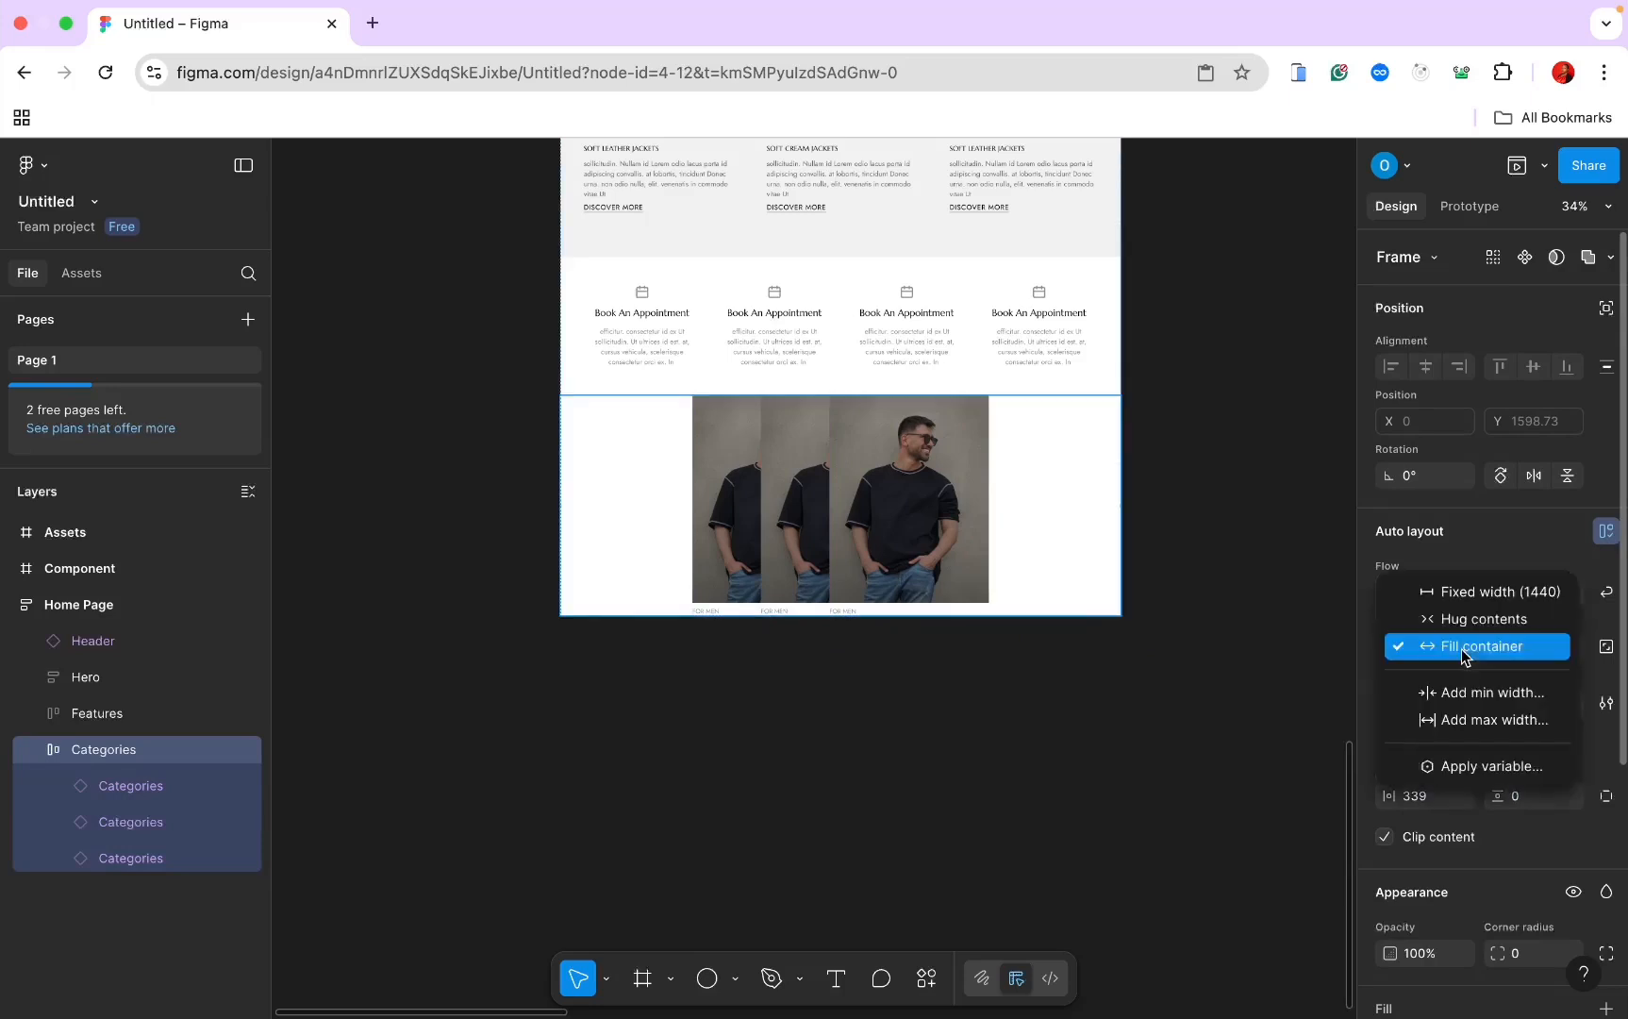
click(1349, 738)
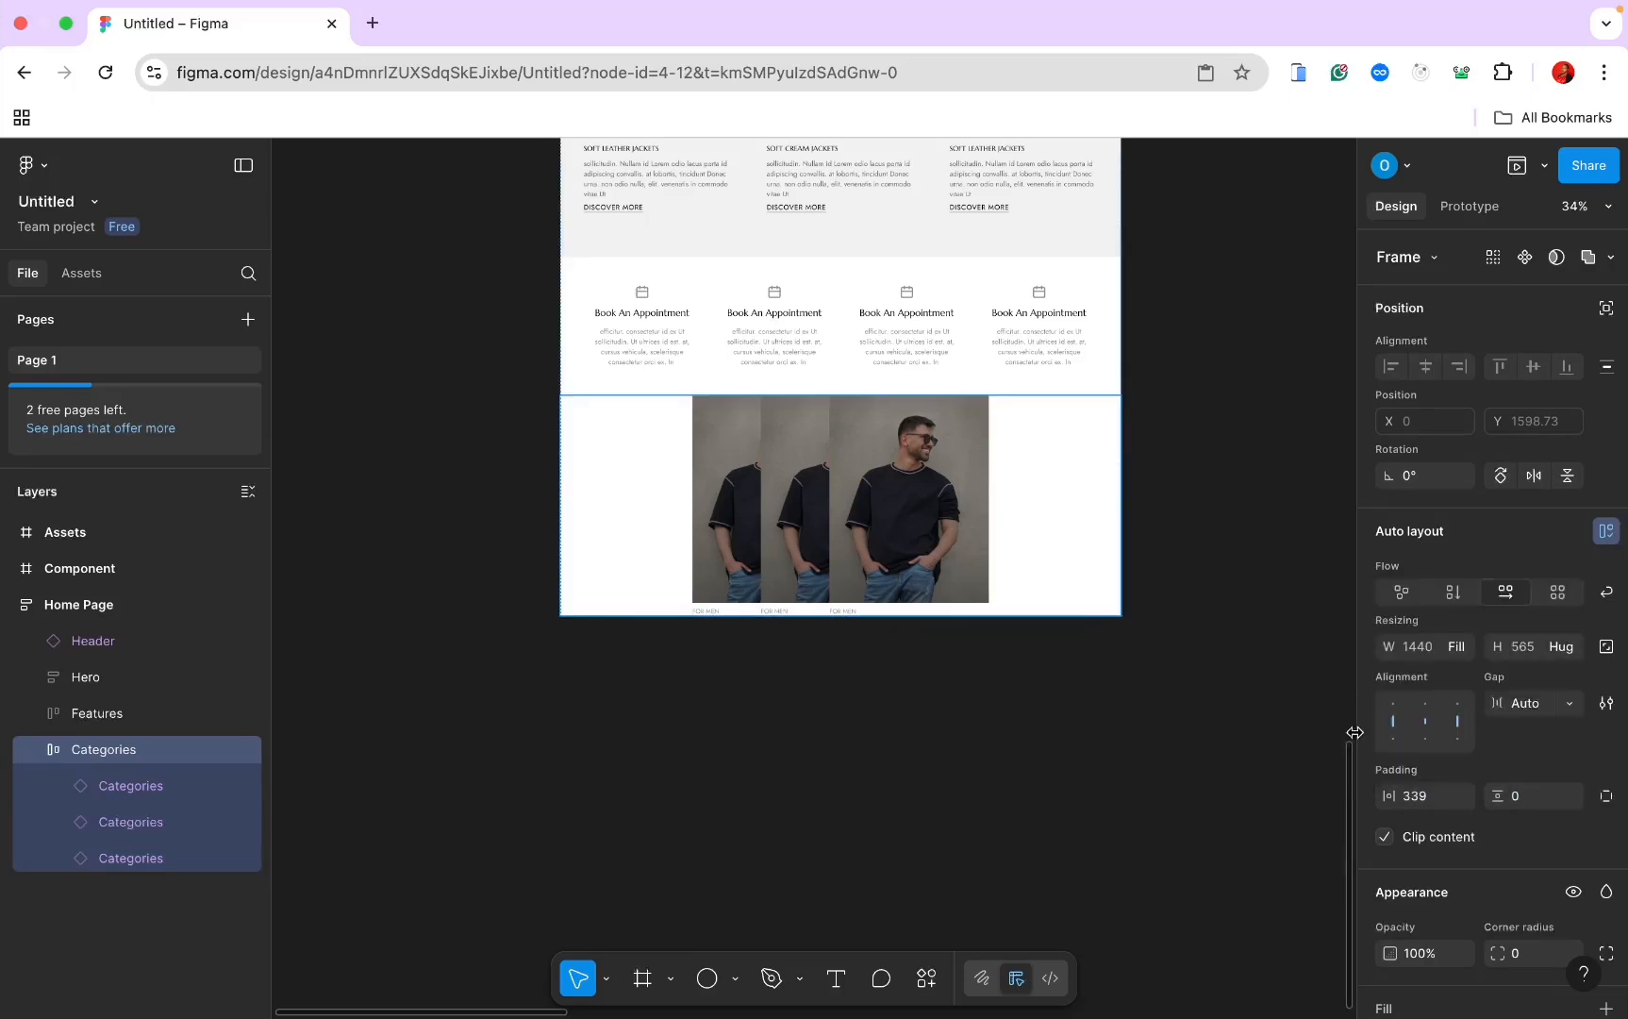
click(1405, 794)
text(0)
key(Return)
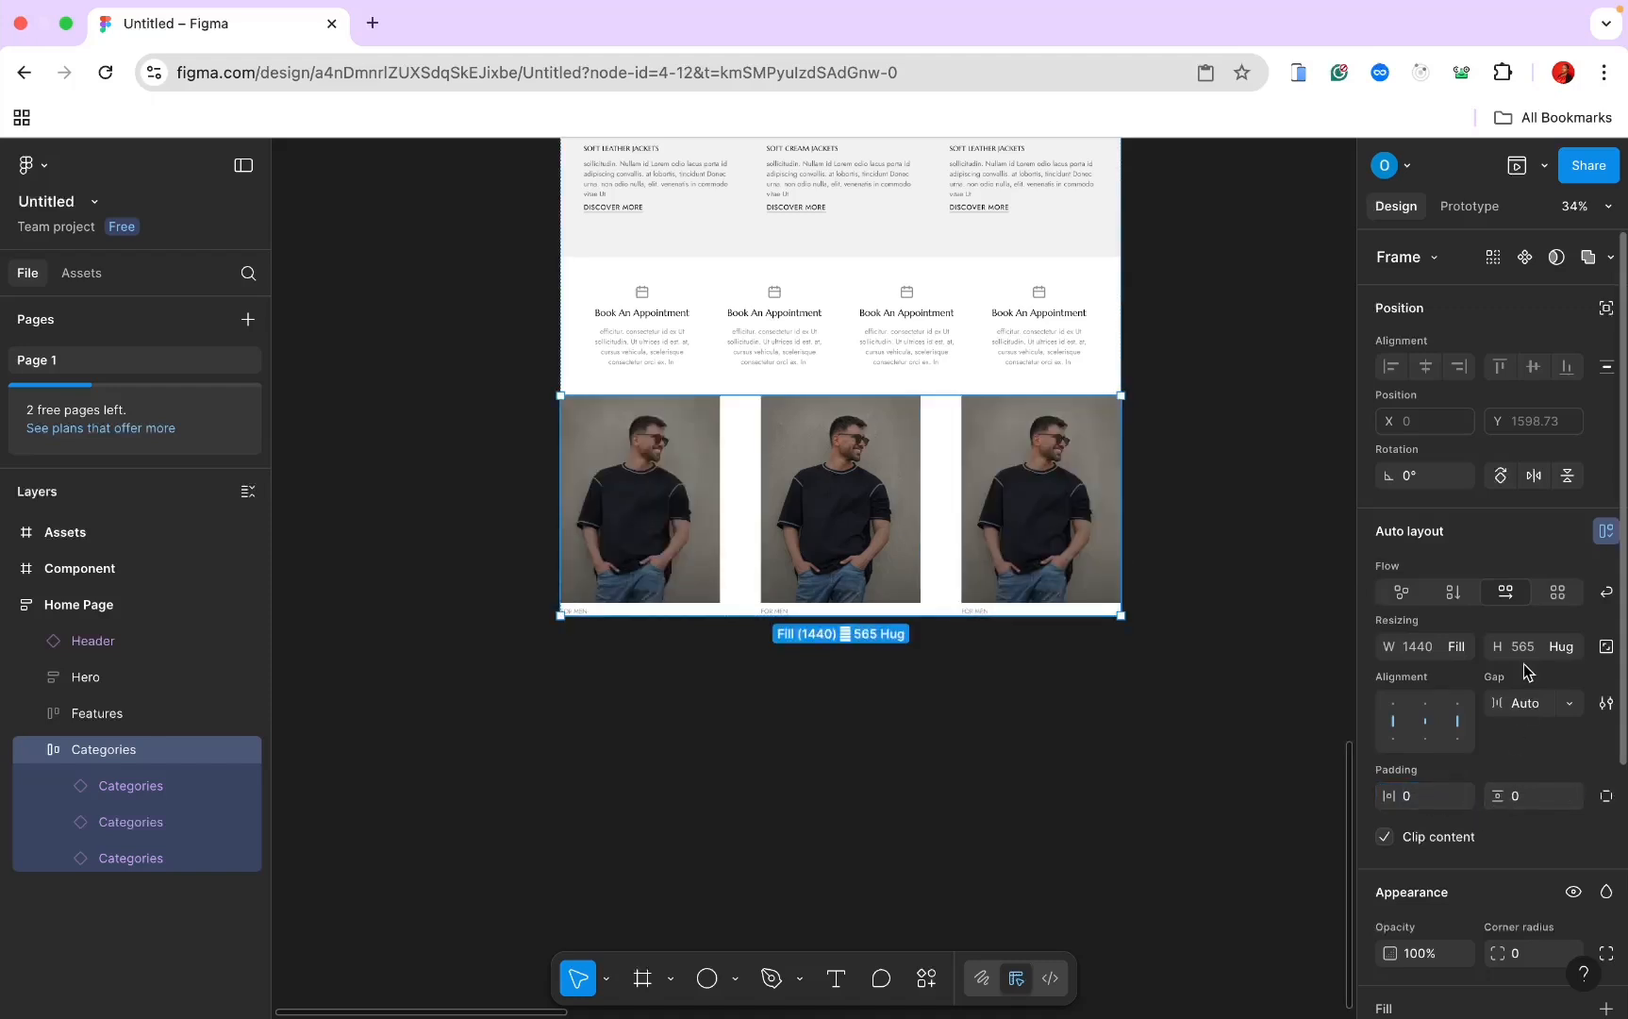
key(super+Tab)
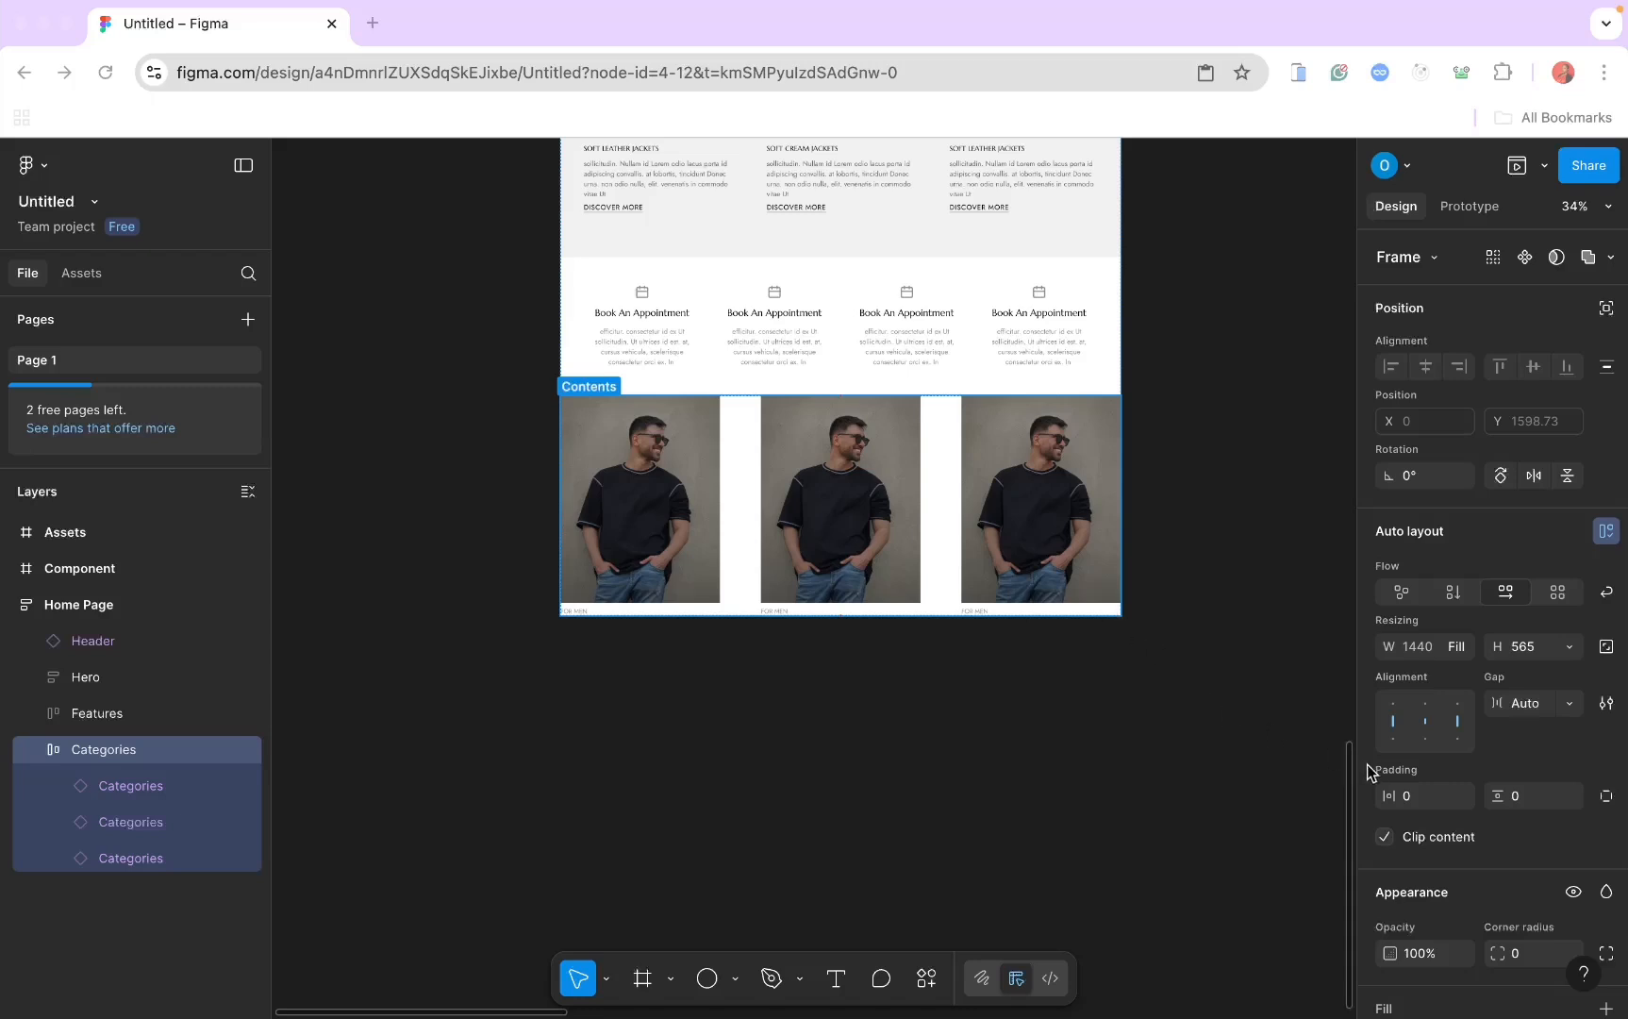
key(super+Tab)
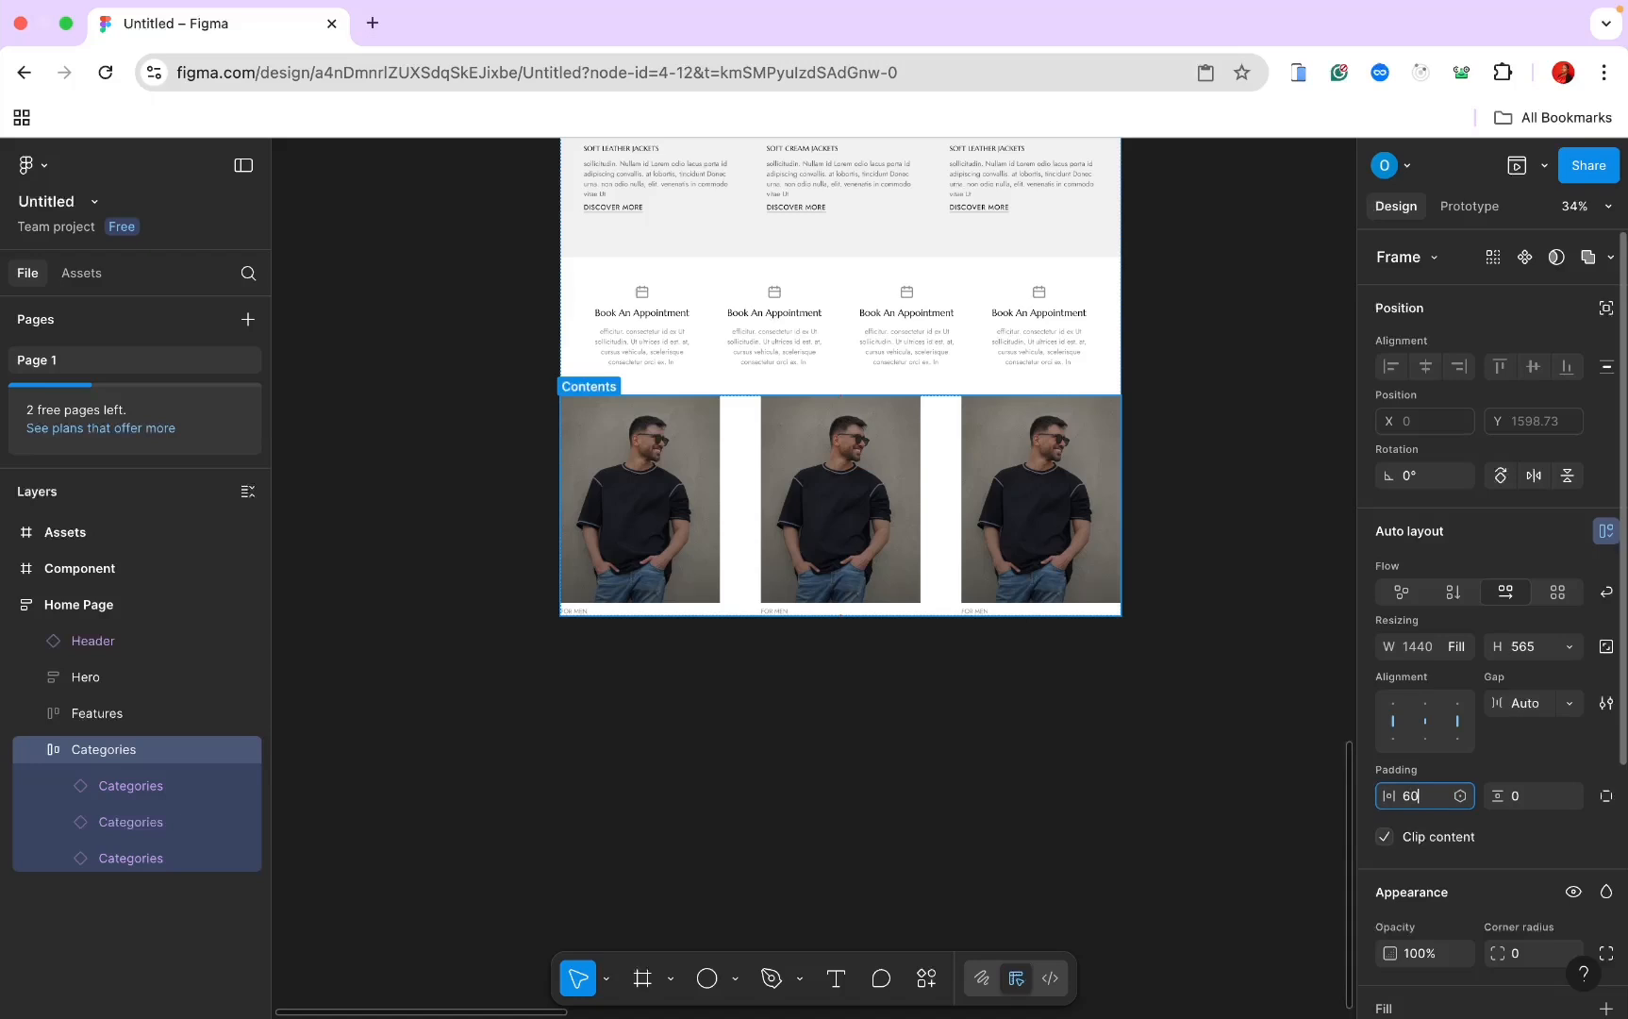
text(60)
key(Return)
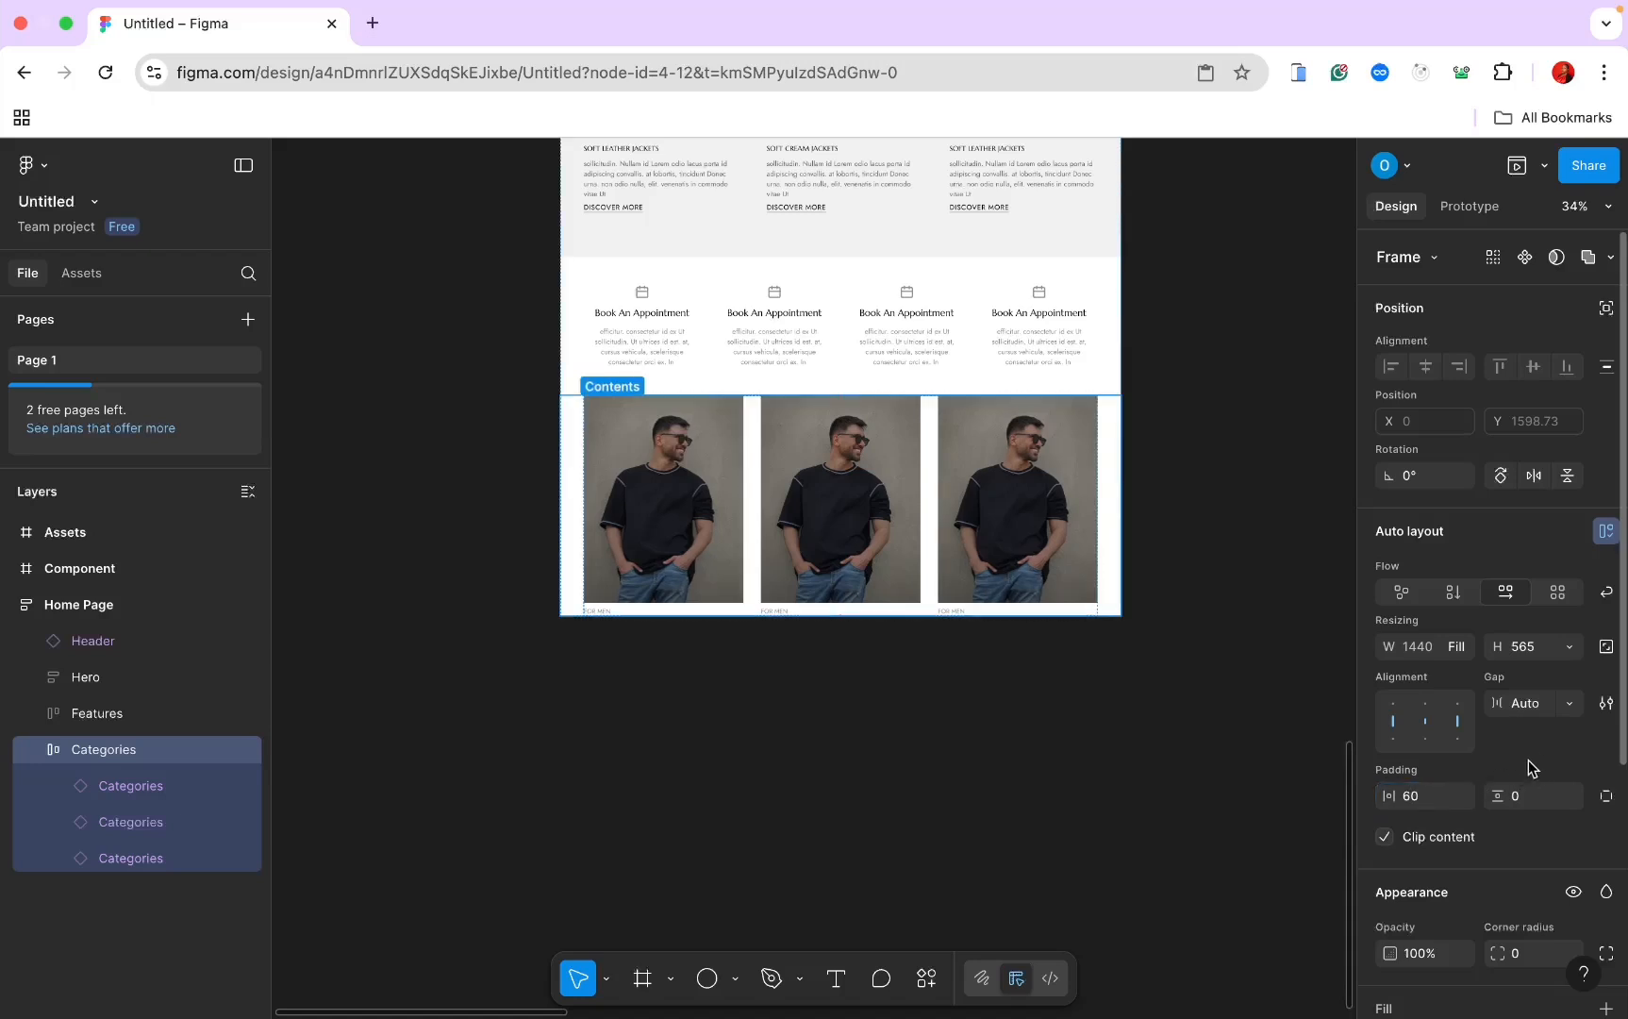
click(1520, 795)
text(30)
key(Return)
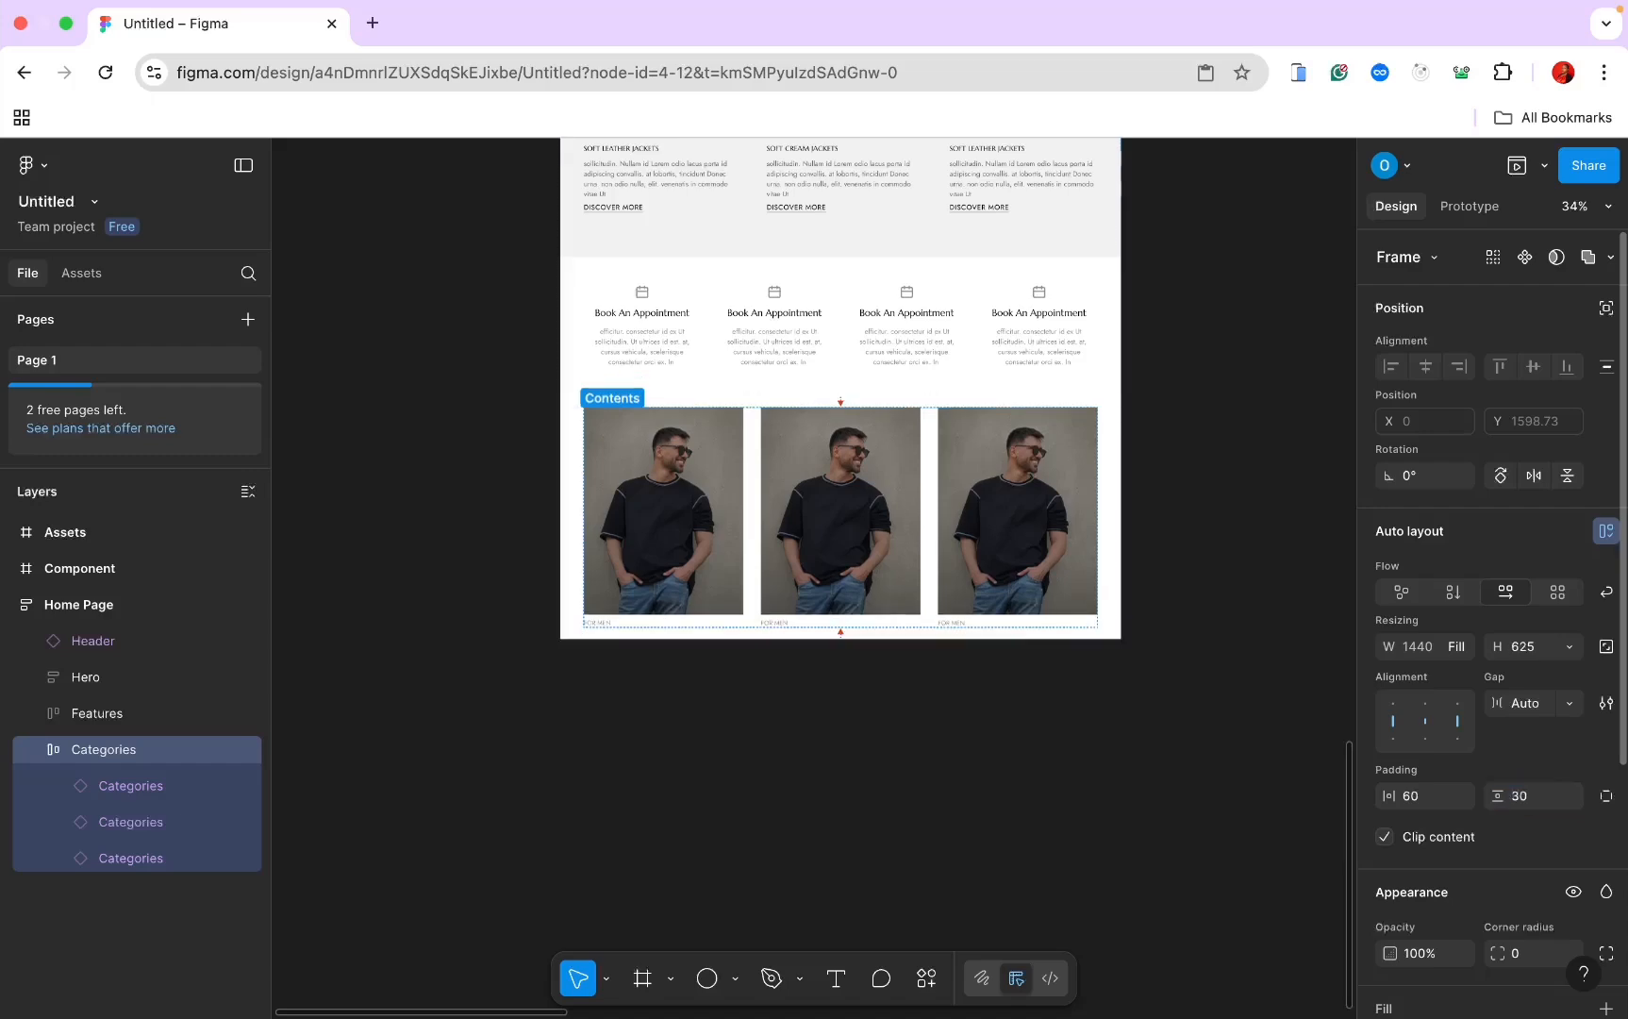
click(1184, 590)
scroll(1190, 584, up, 3)
scroll(1191, 584, left, 3)
scroll(1190, 584, up, 2)
Step: Switch the middle card to Variant2 (FOR WOMEN) and the third card to Variant3 (FOR ACCESSORIES)
double_click(883, 594)
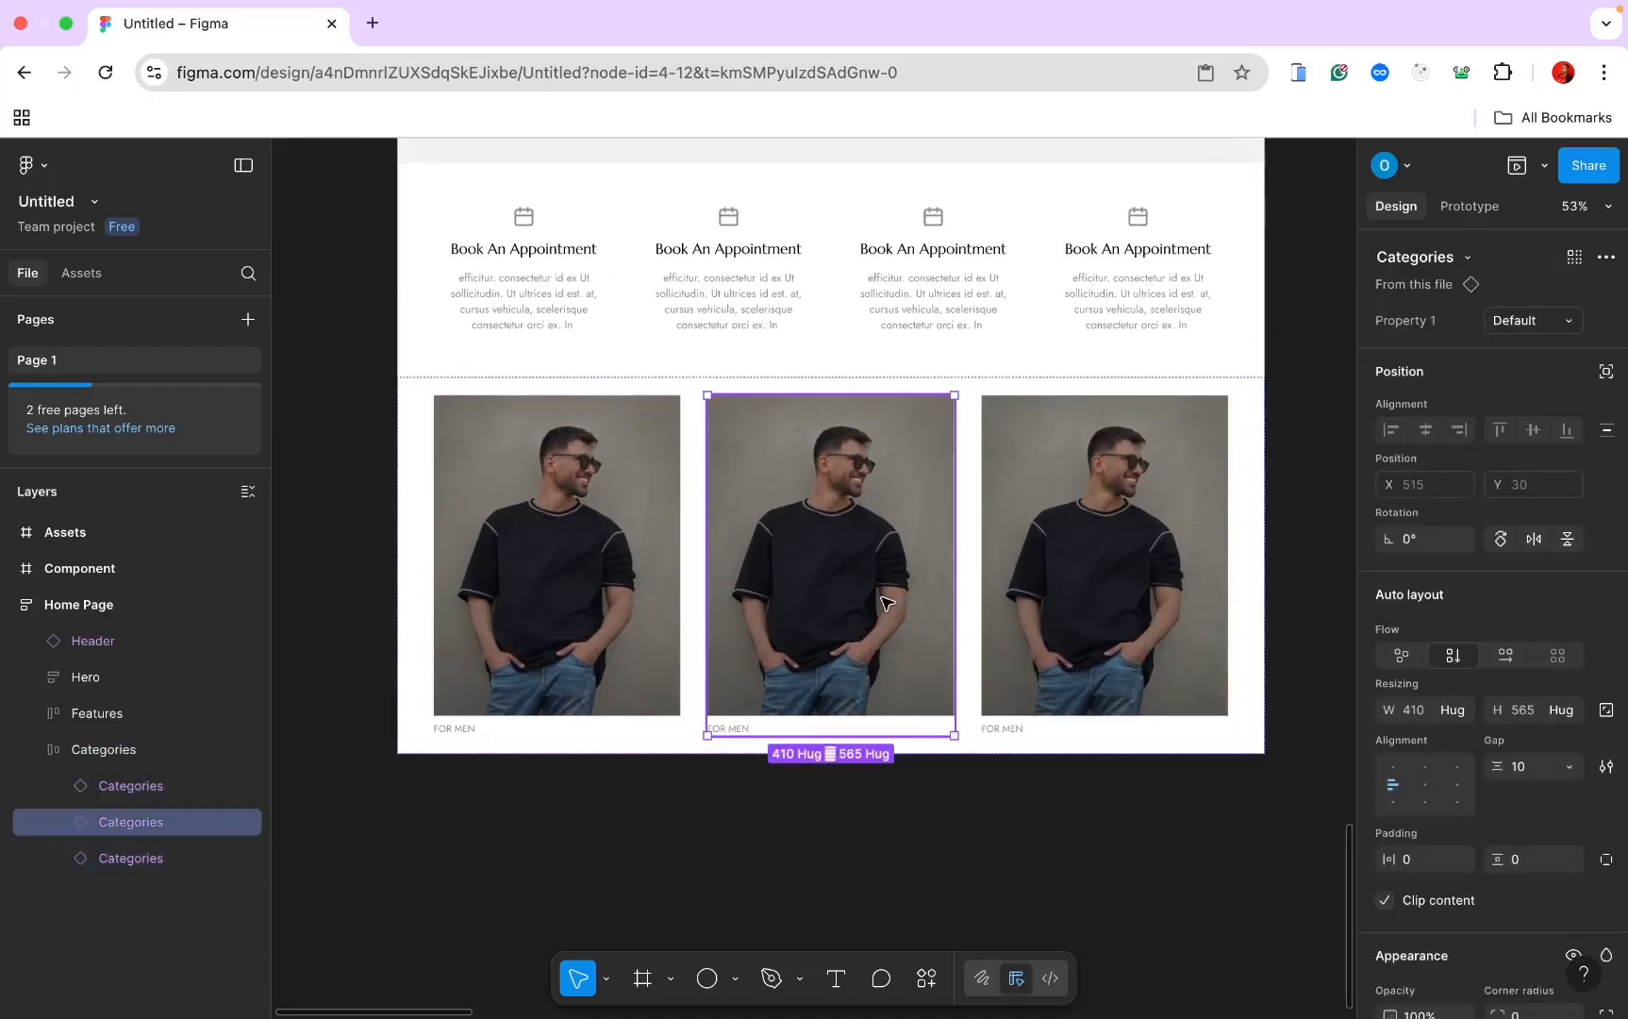
click(1547, 325)
click(1530, 349)
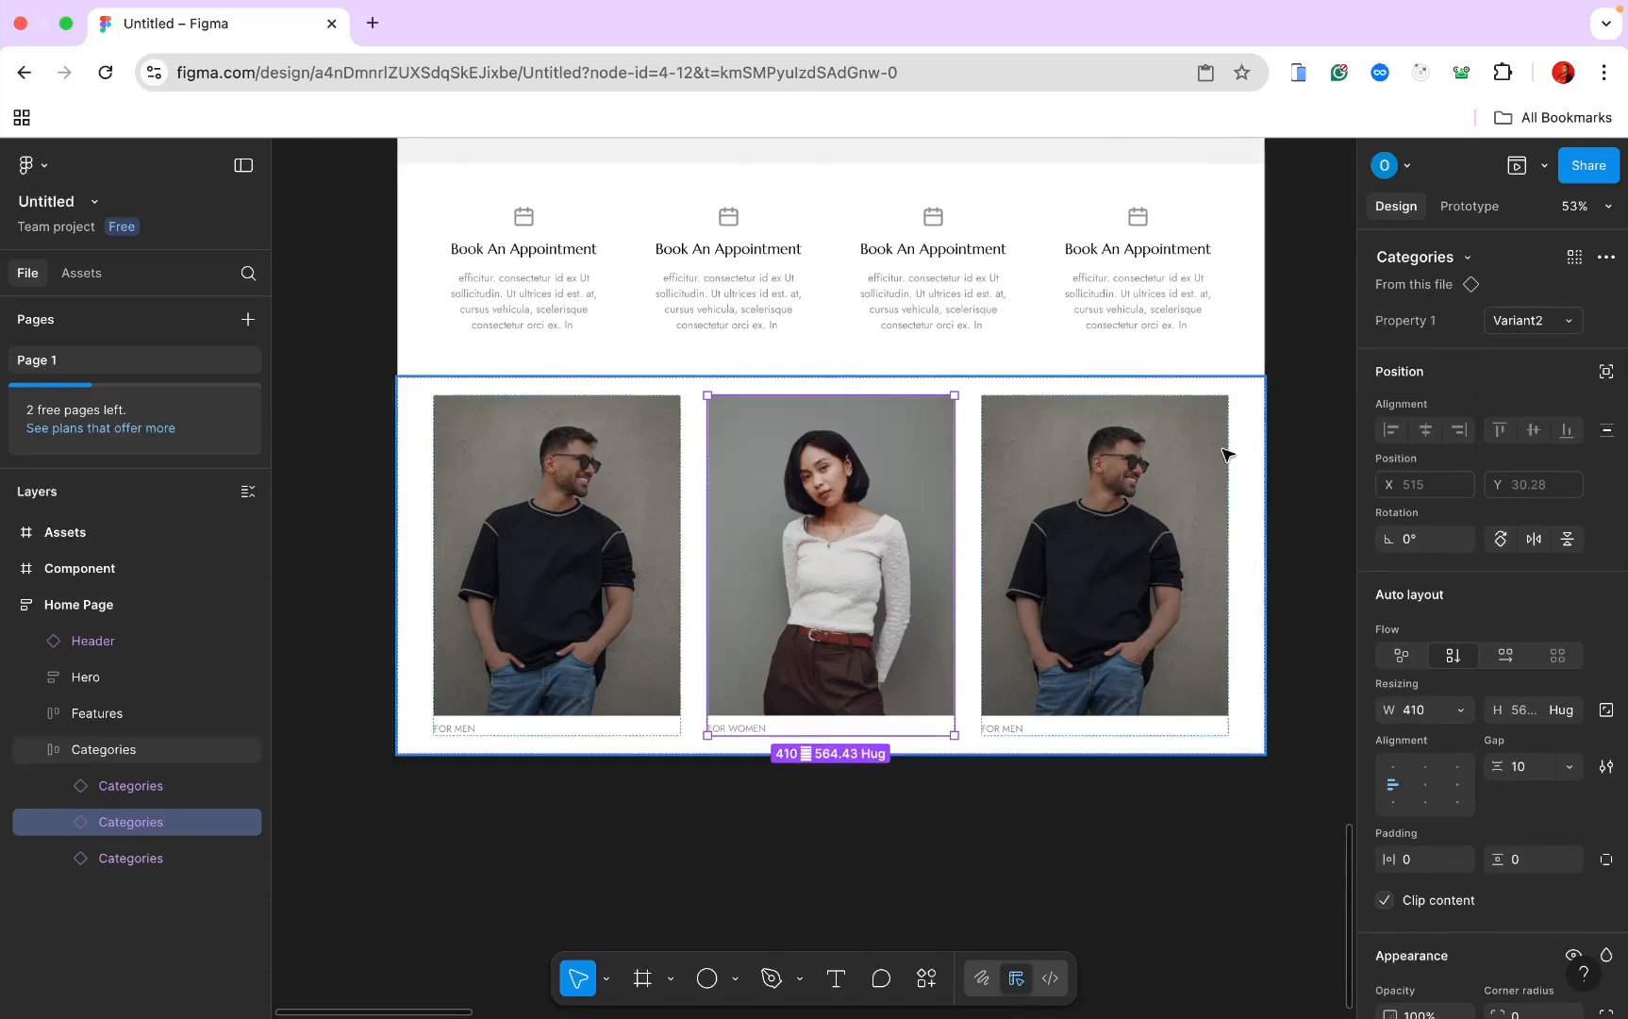
click(1221, 453)
click(1566, 325)
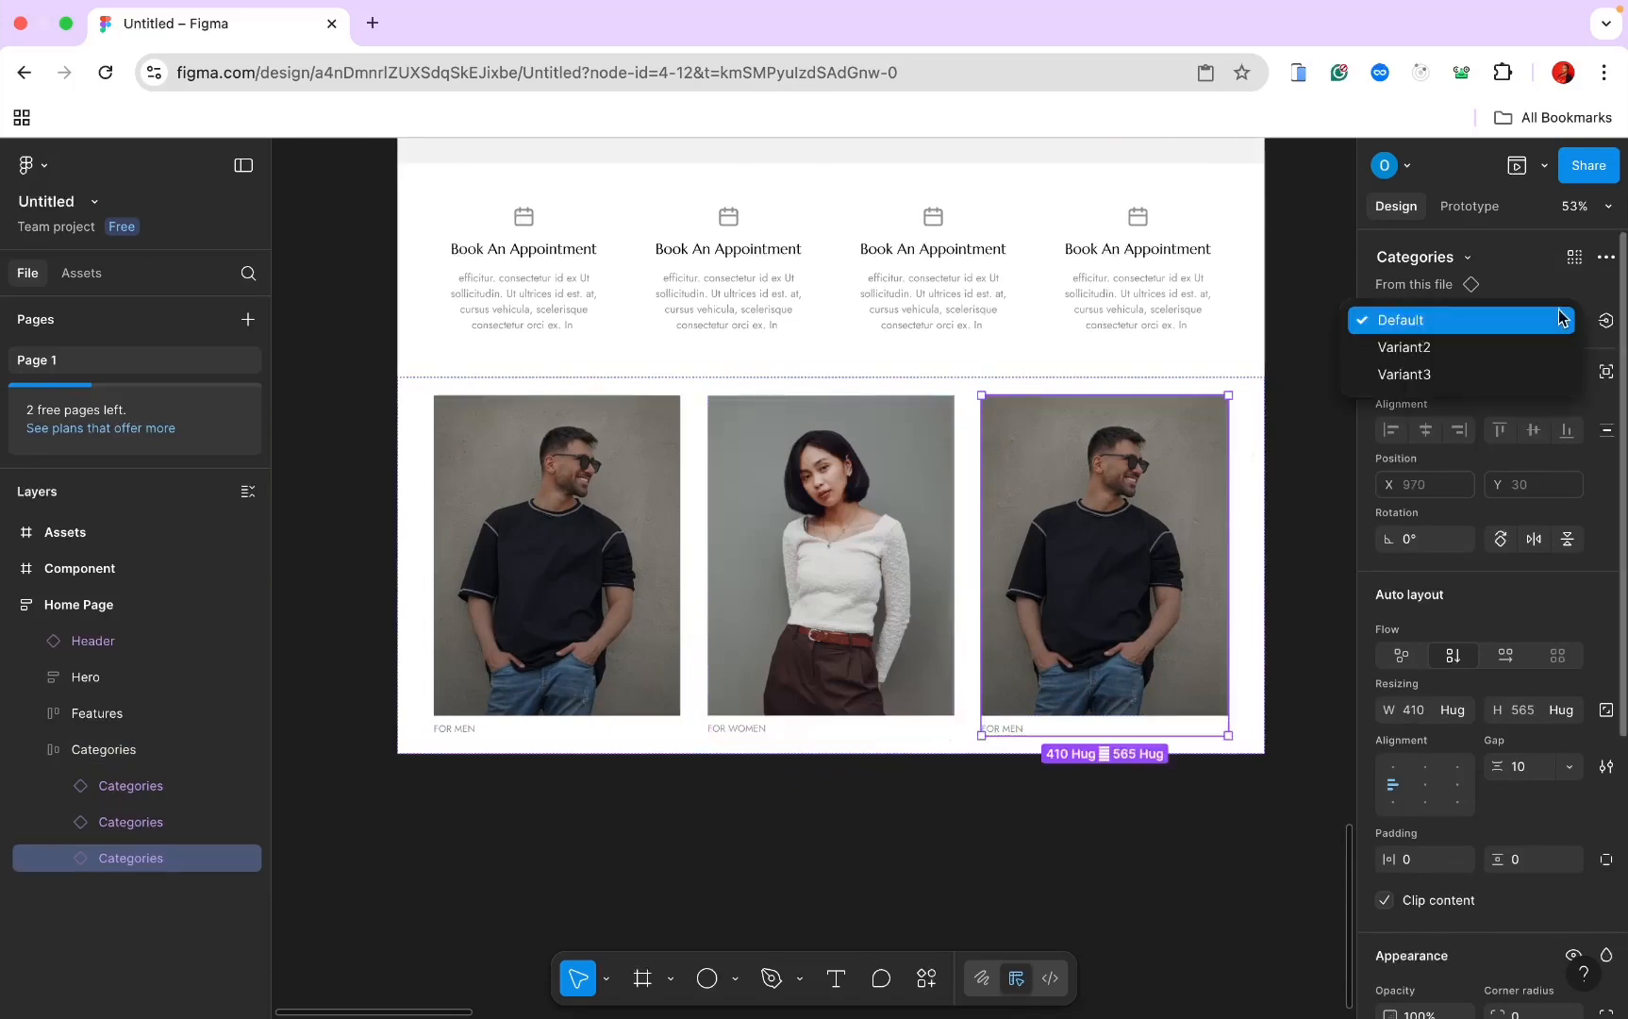
click(1534, 373)
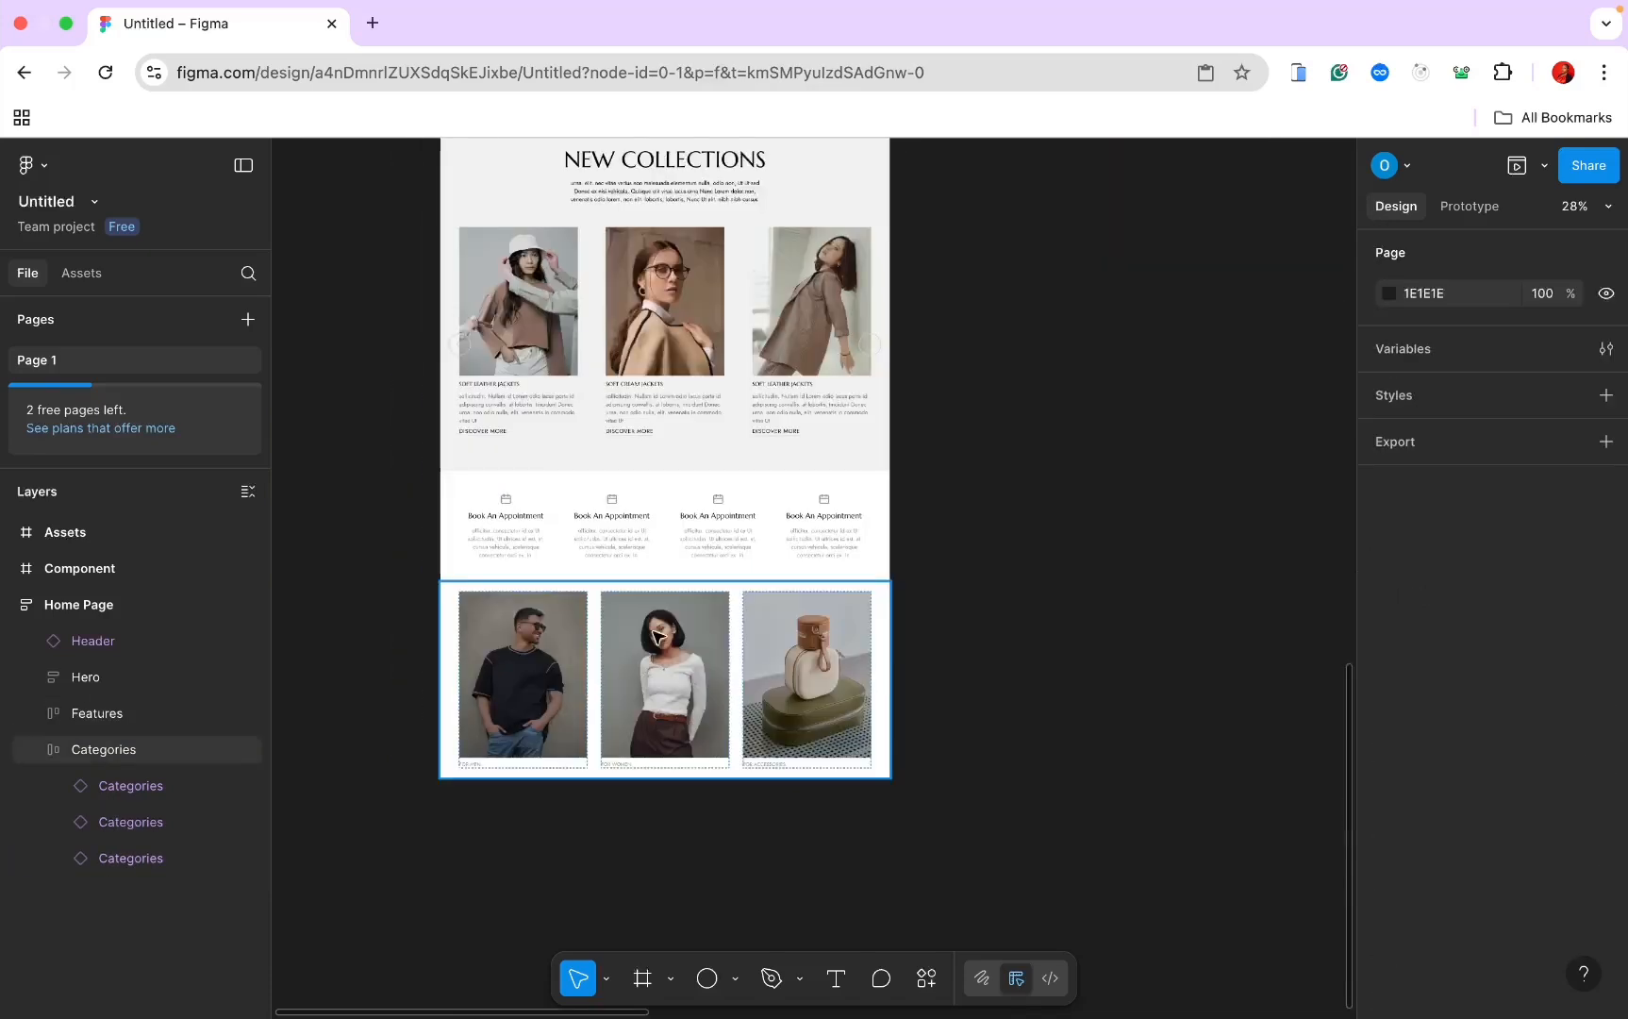
scroll(655, 622, up, 3)
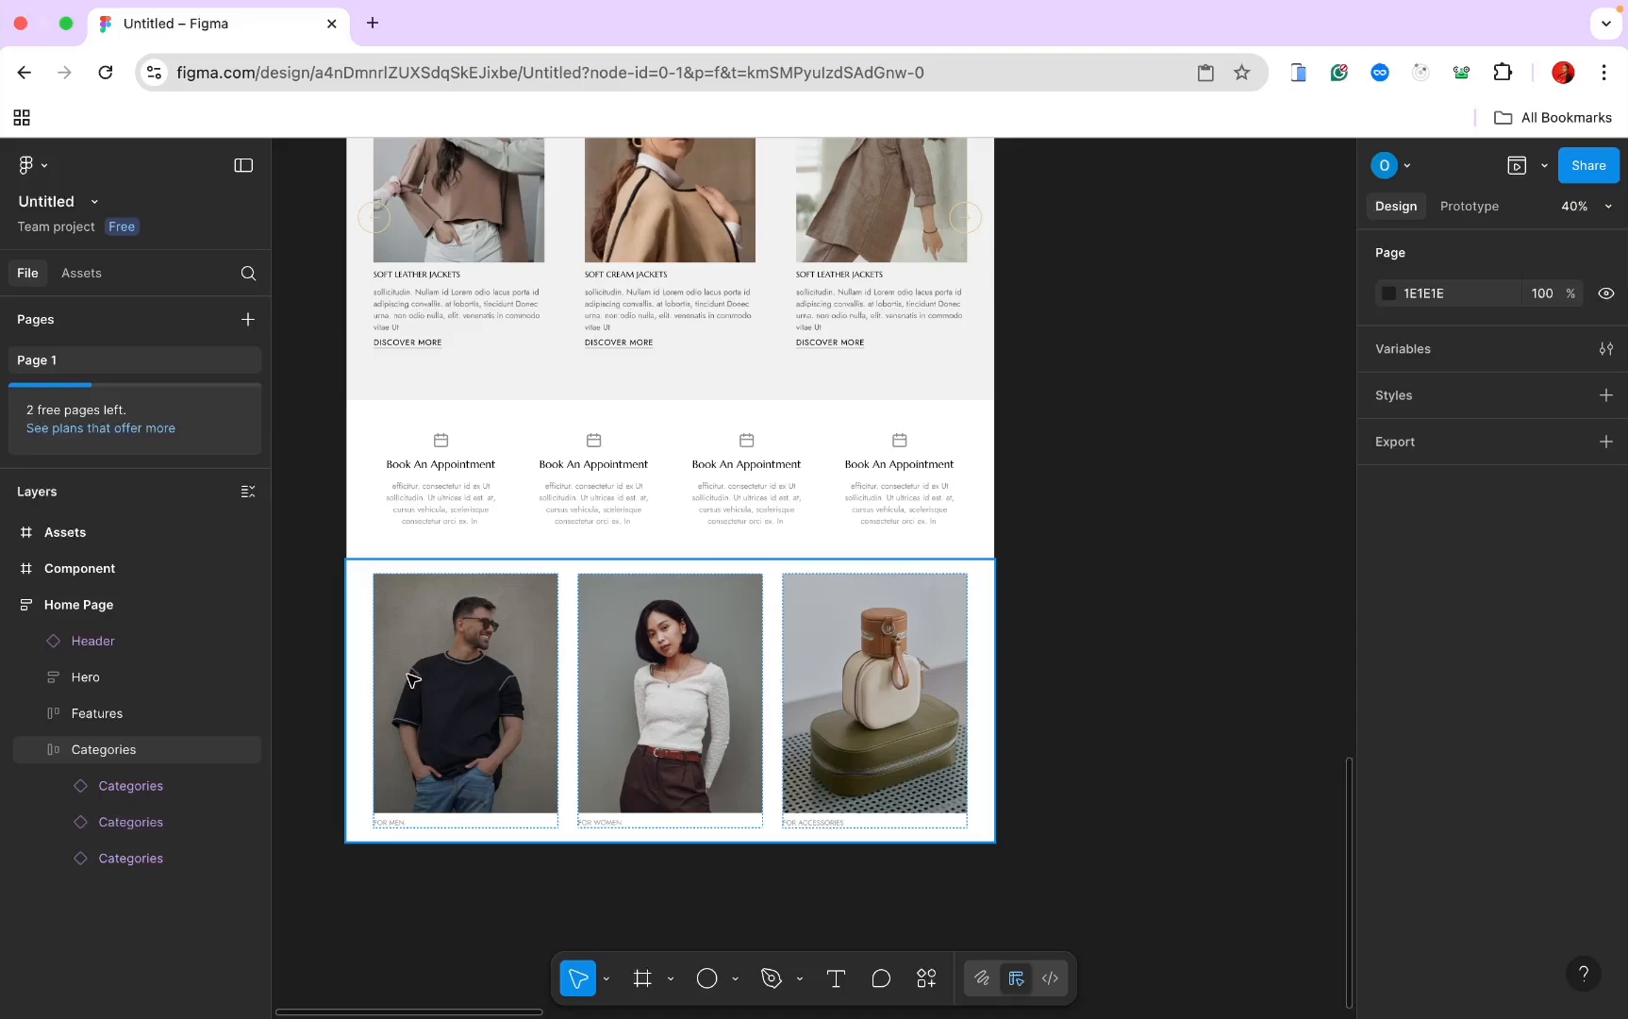
scroll(782, 654, right, 8)
scroll(780, 660, down, 4)
scroll(780, 661, right, 6)
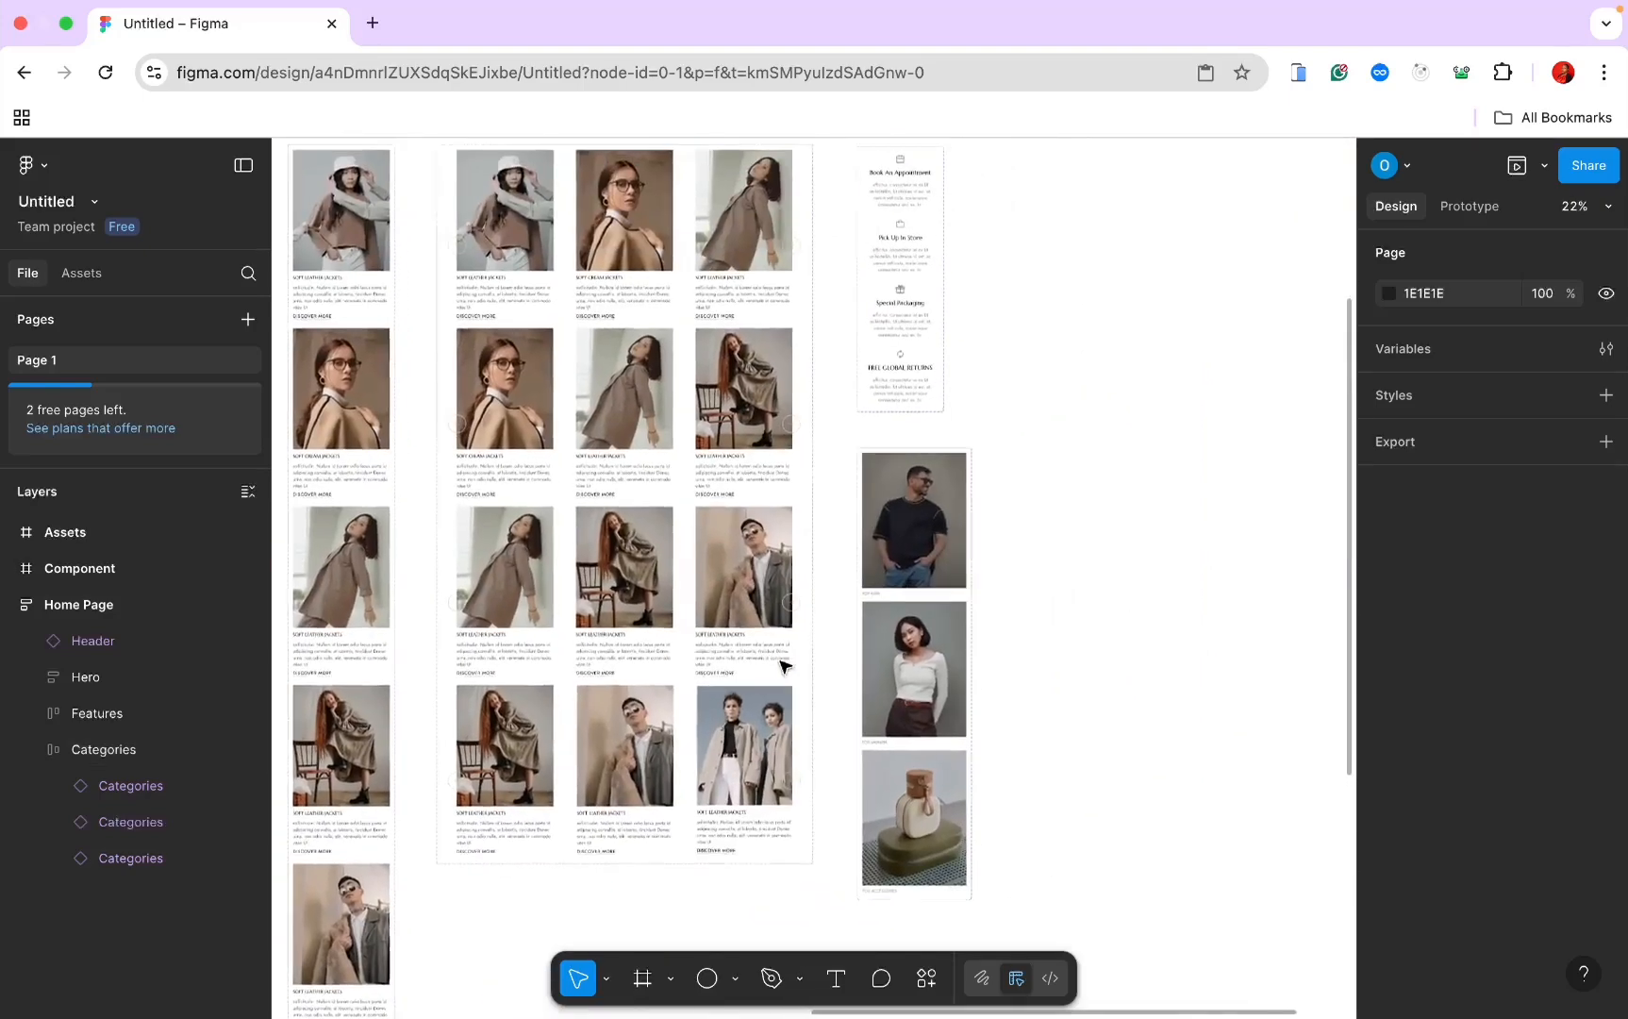
scroll(781, 661, up, 1)
Step: Duplicate the FOR MEN variant as Variant4, fix it at 410×565 without auto layout, and scale its photo to 90%
click(1015, 336)
scroll(1015, 336, up, 1)
scroll(1015, 335, down, 5)
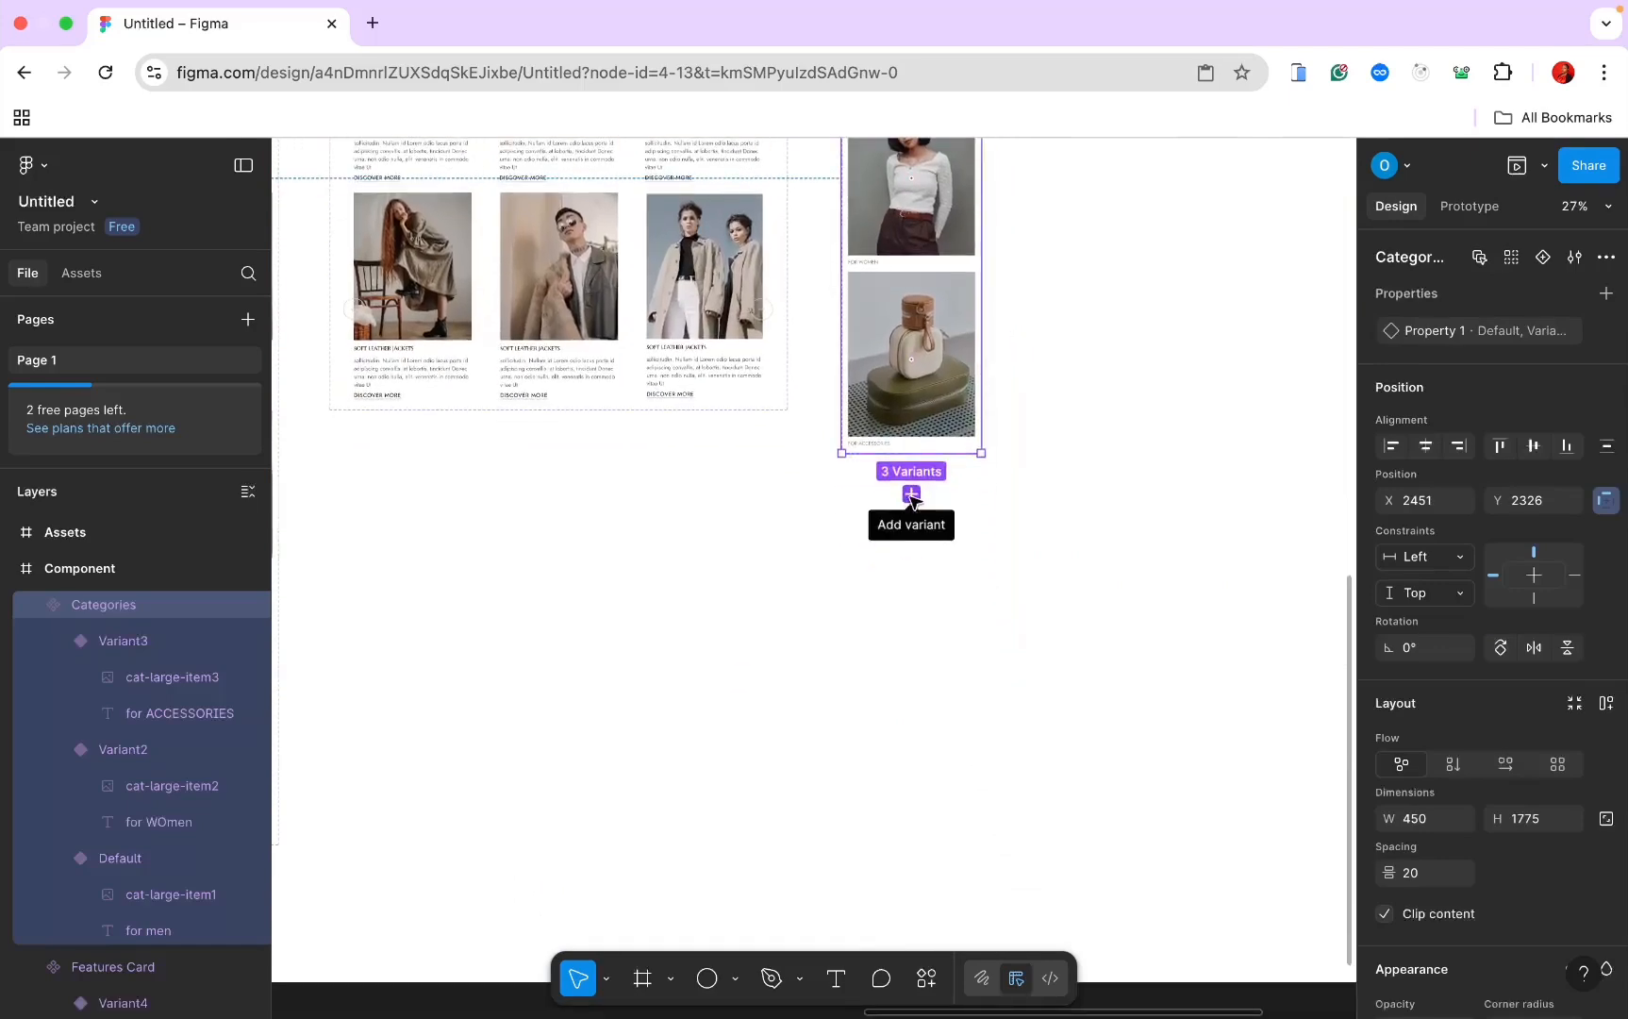
scroll(912, 495, up, 2)
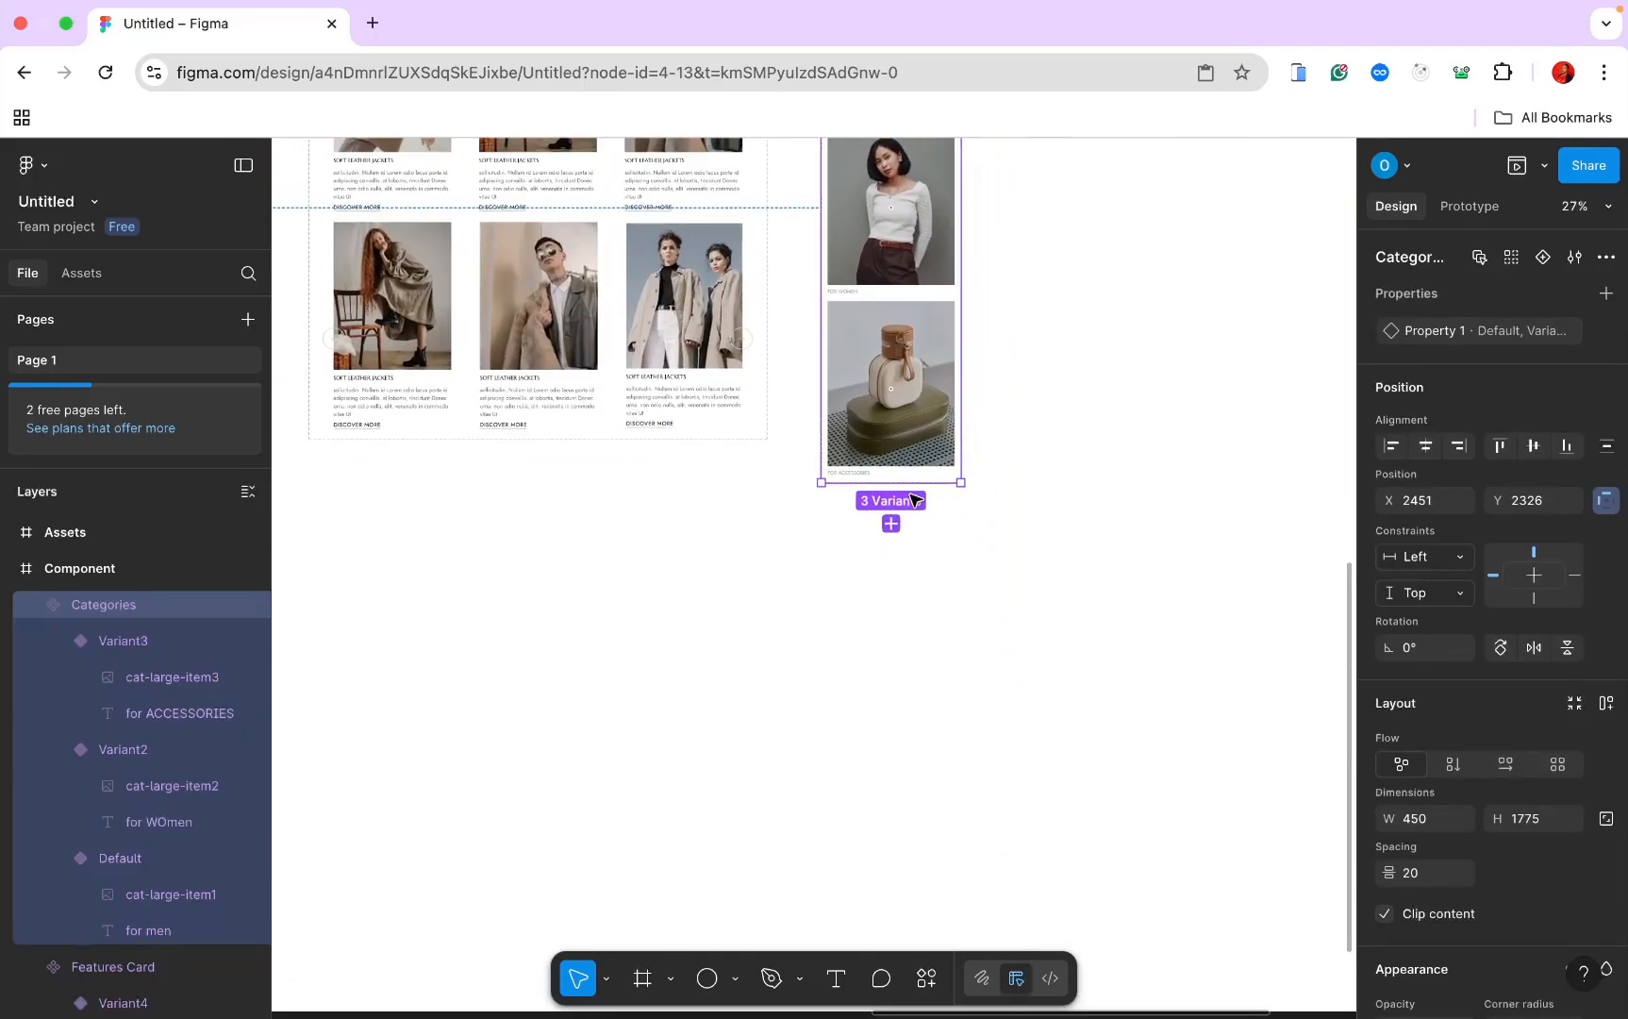
scroll(909, 488, up, 10)
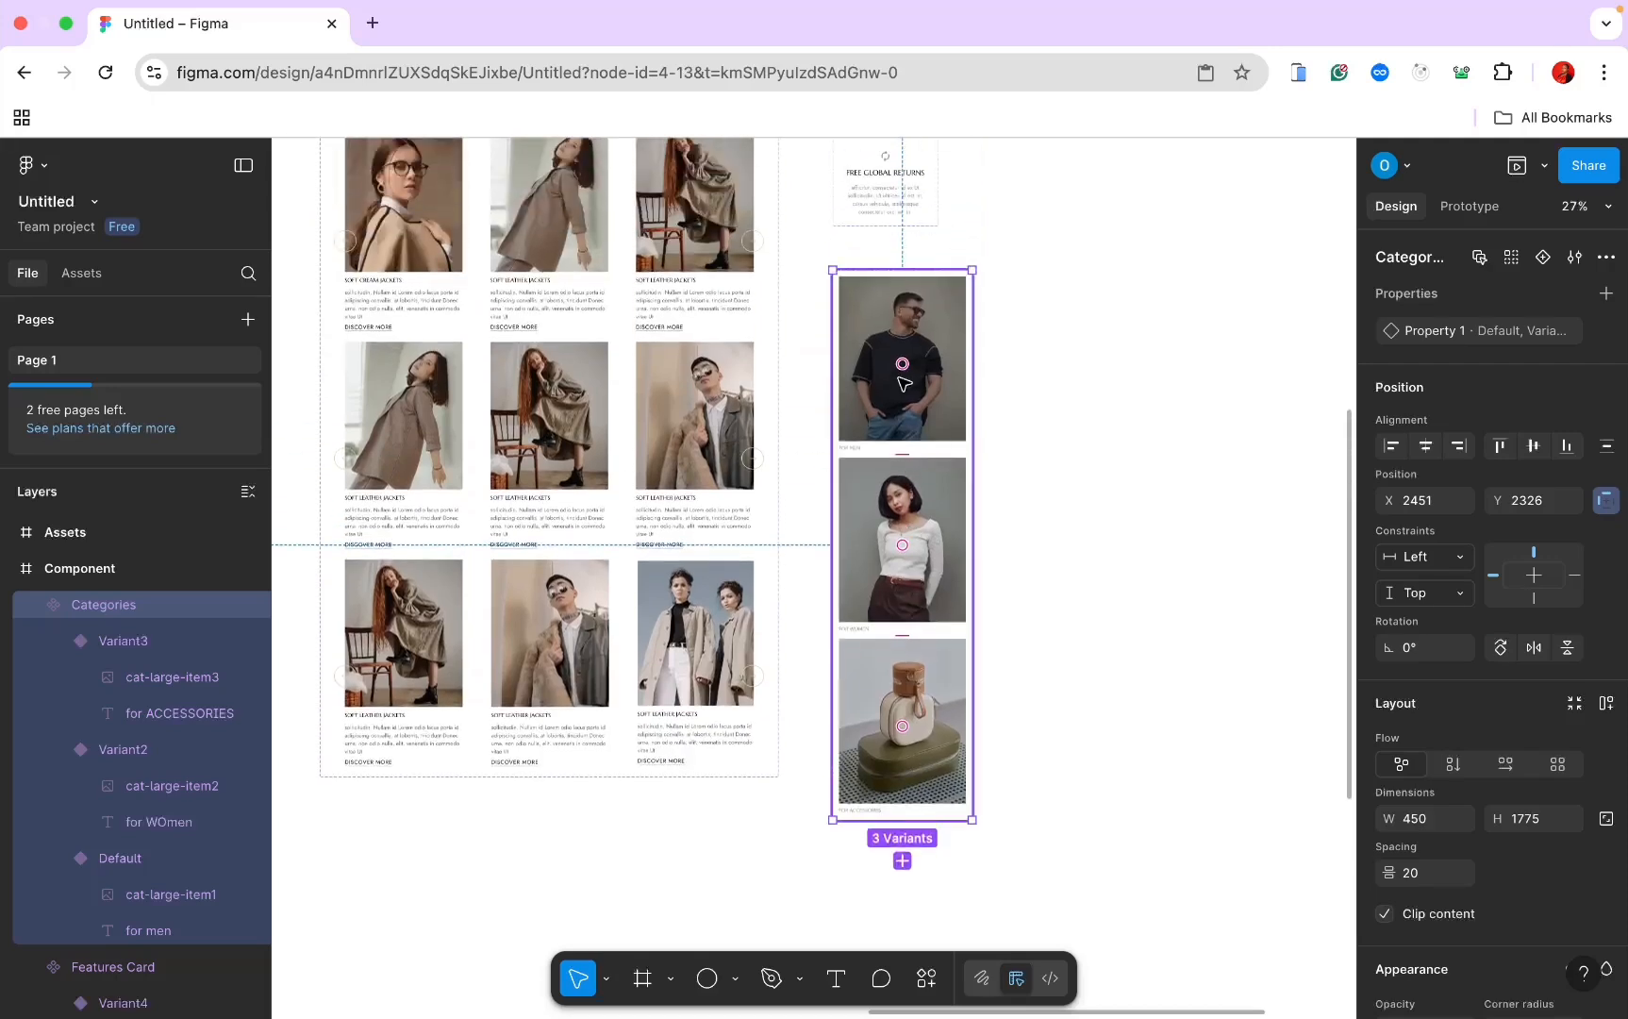
click(904, 384)
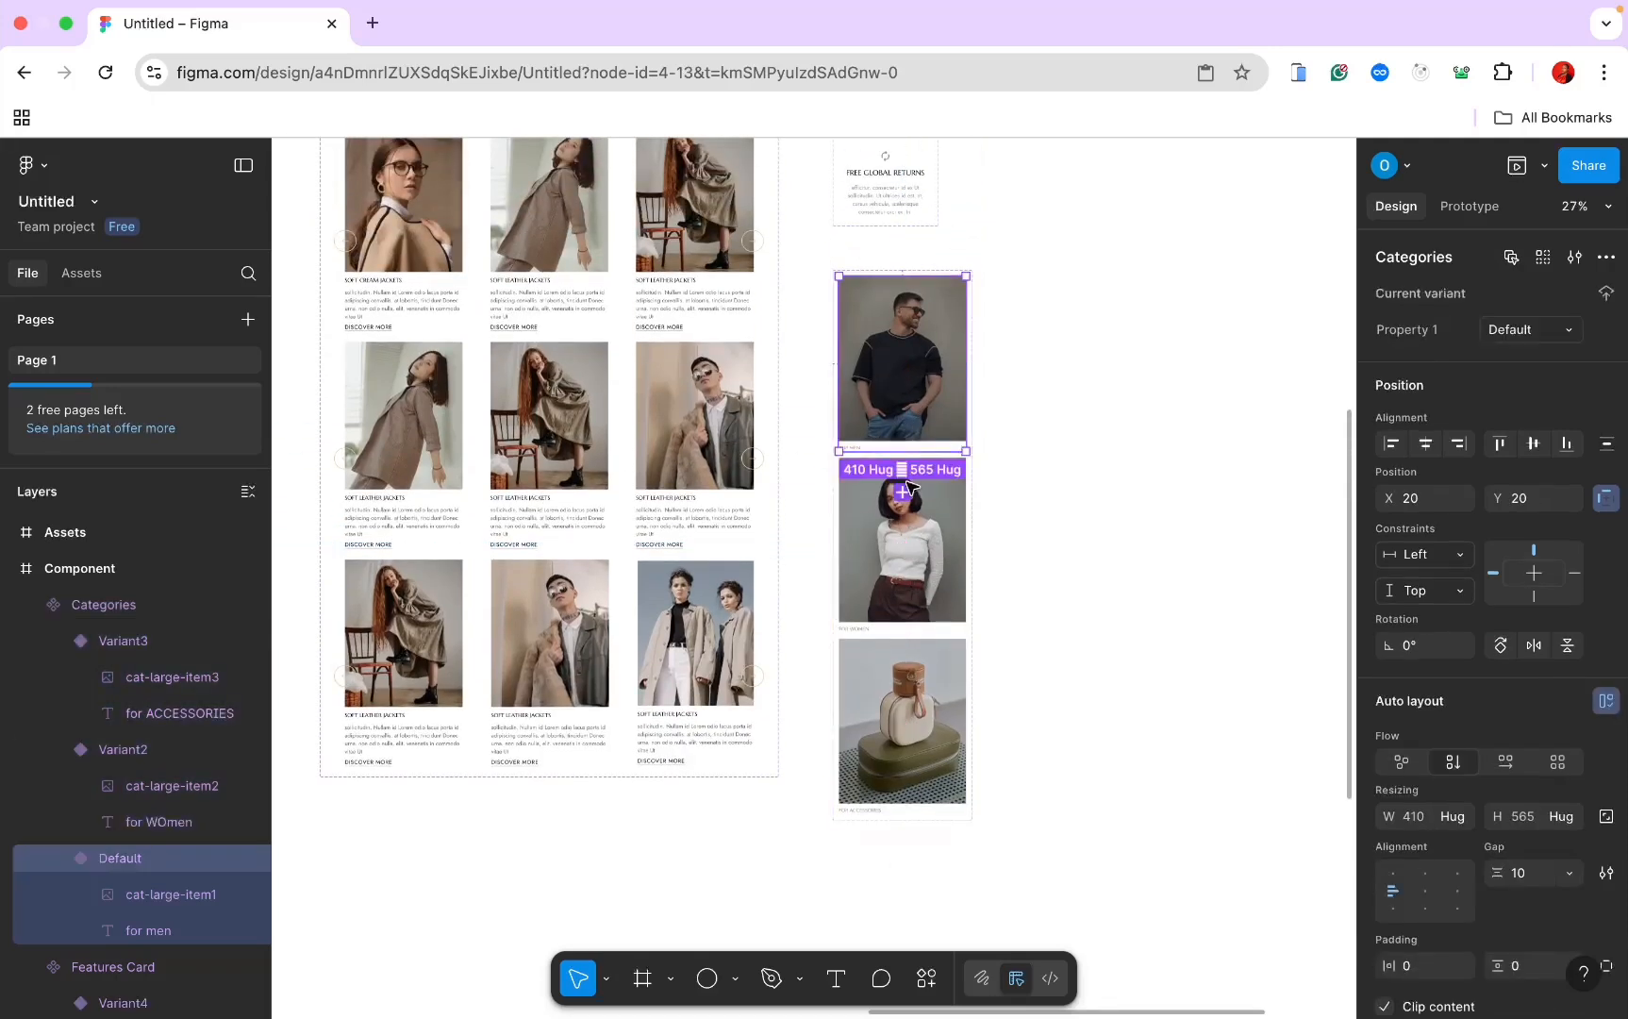
key(ctrl+d)
scroll(906, 492, down, 10)
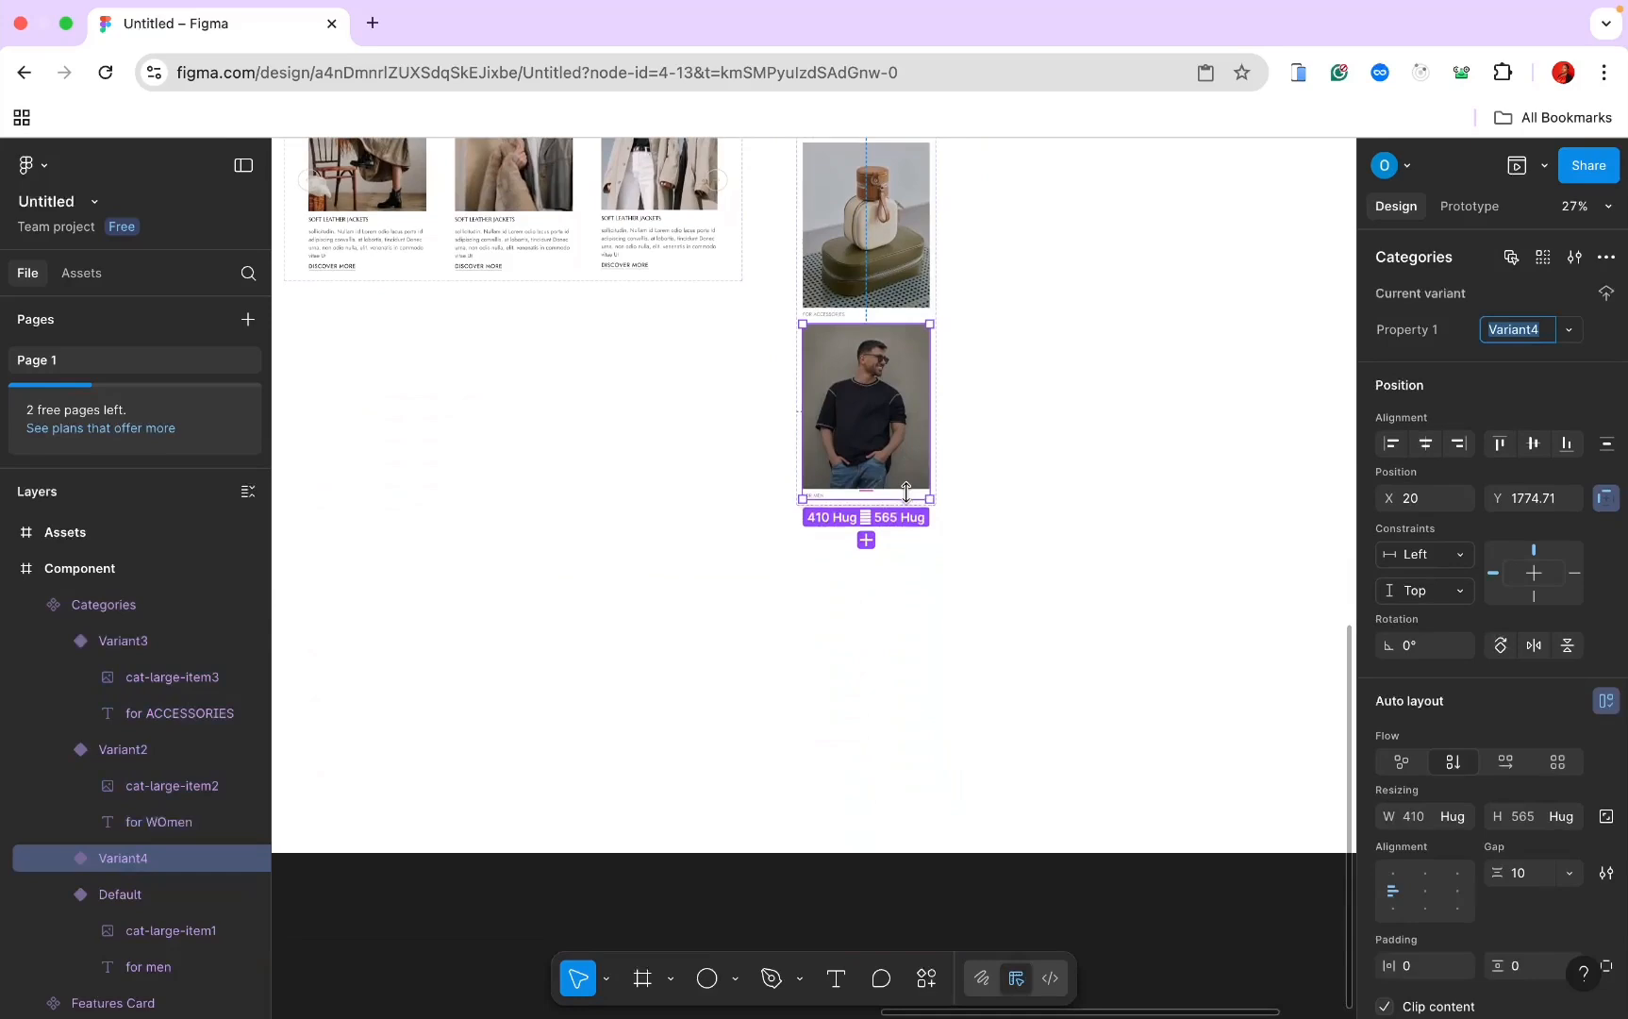
scroll(905, 492, up, 5)
click(1556, 817)
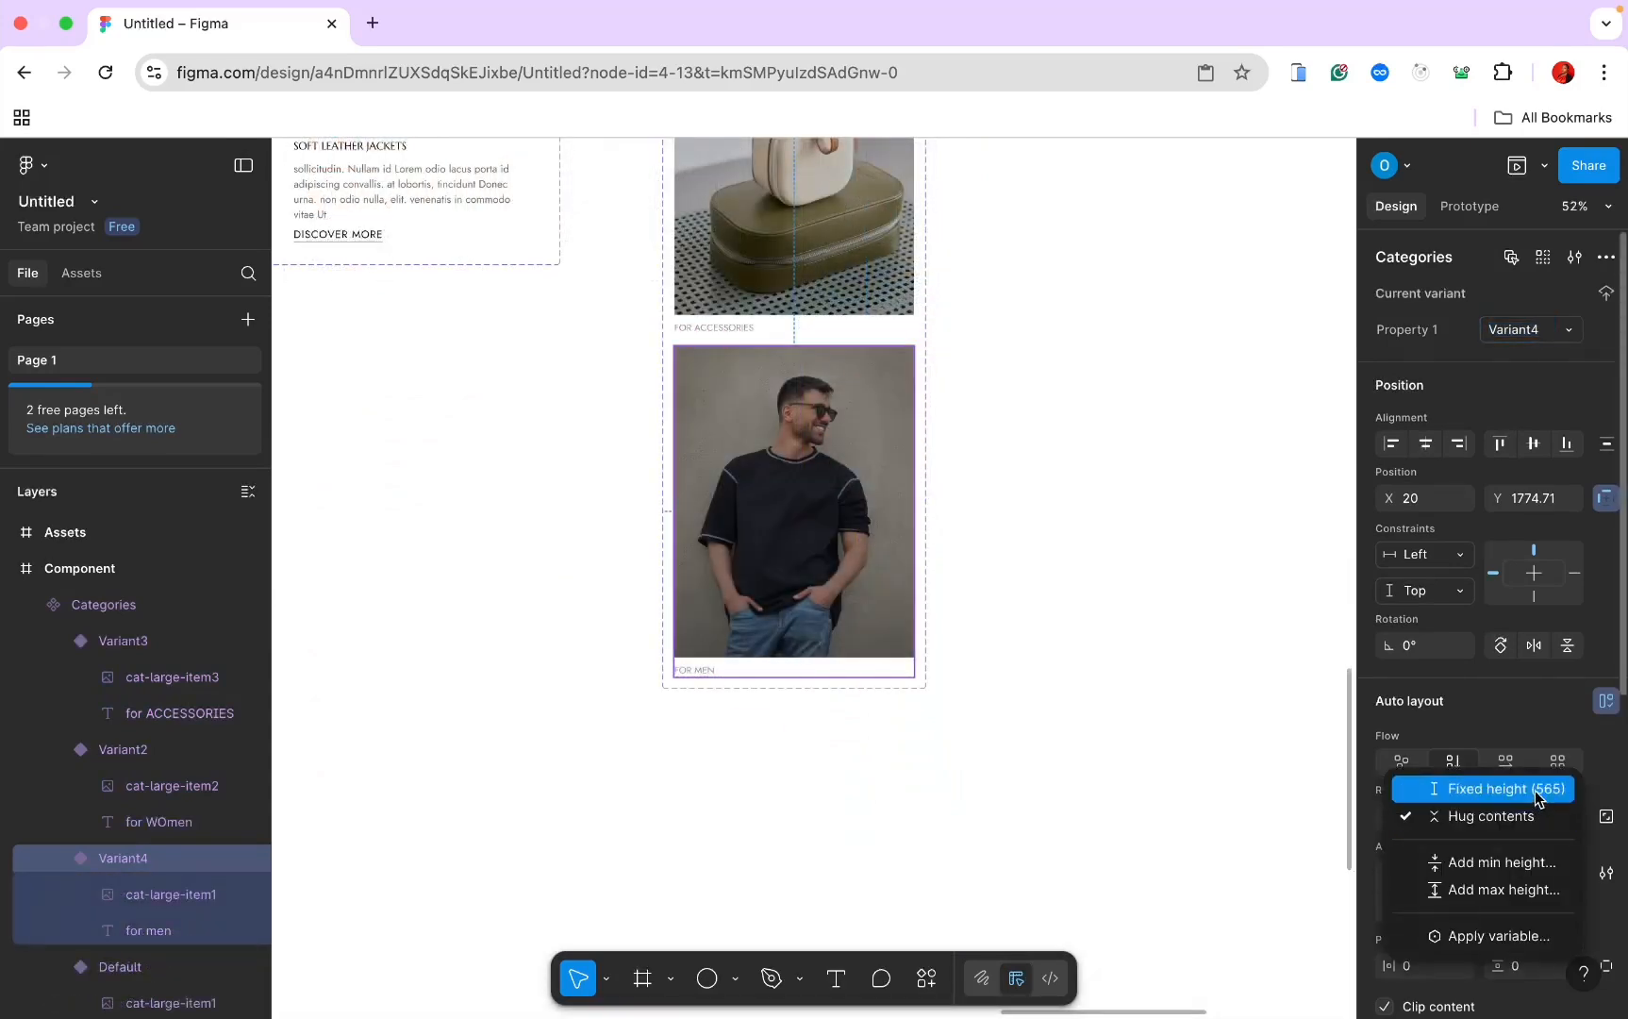
click(1537, 884)
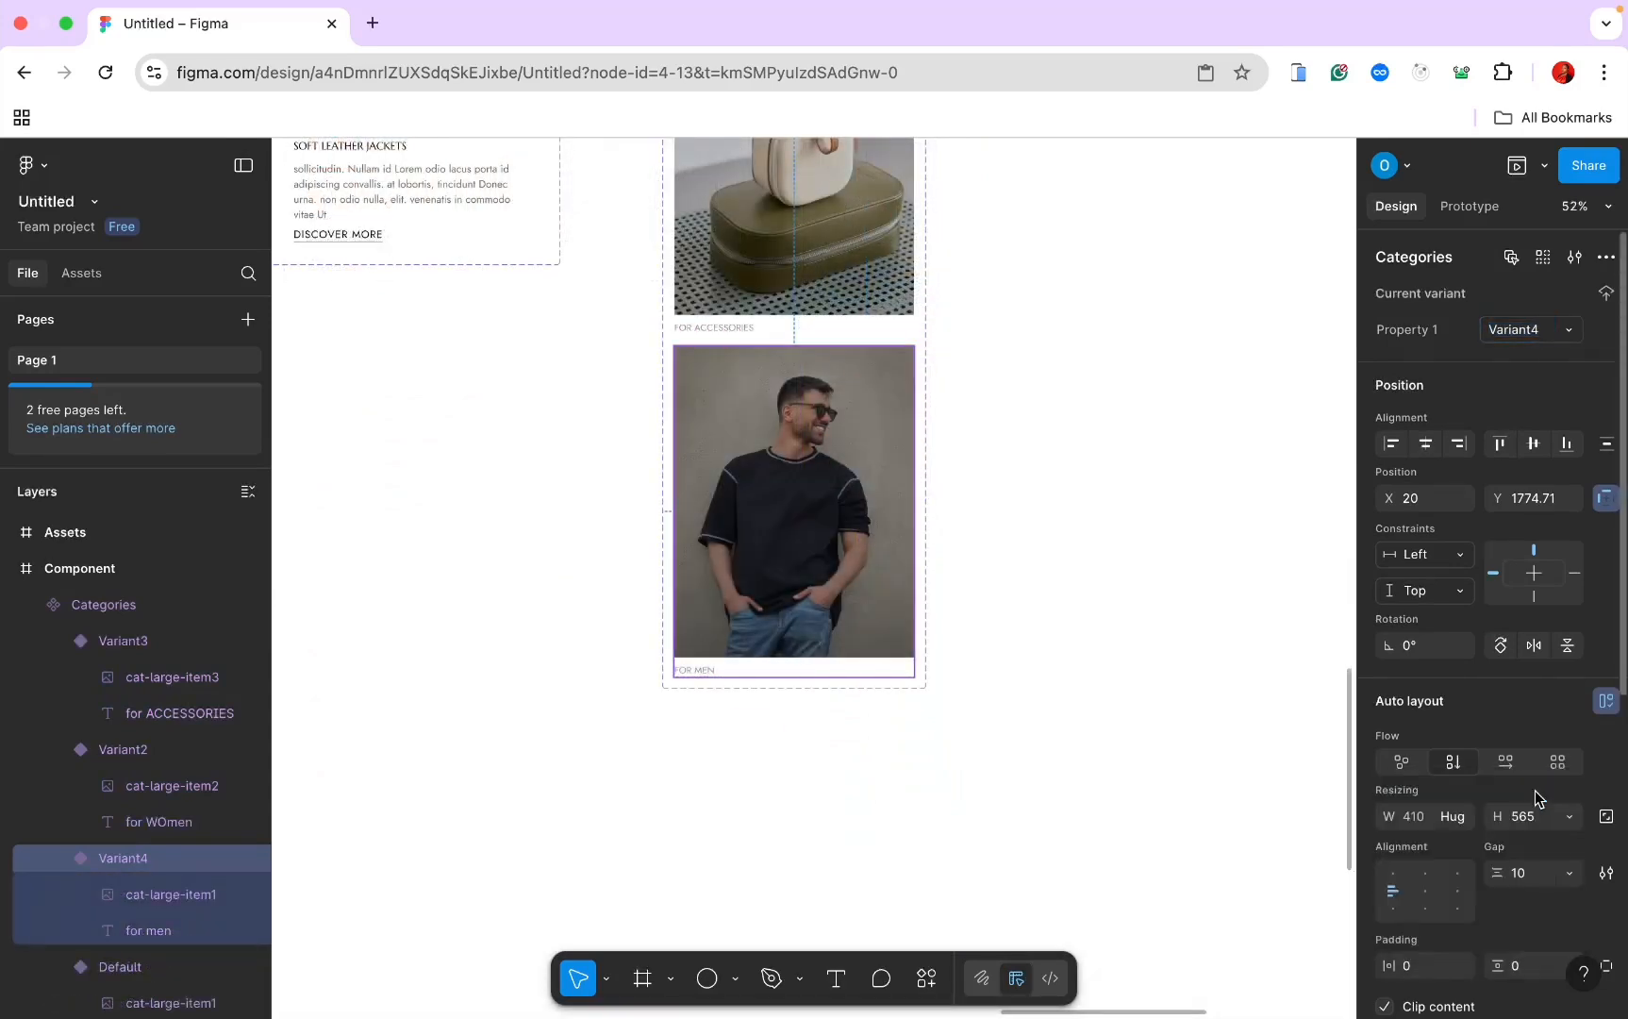
click(1457, 816)
click(1457, 788)
click(1605, 702)
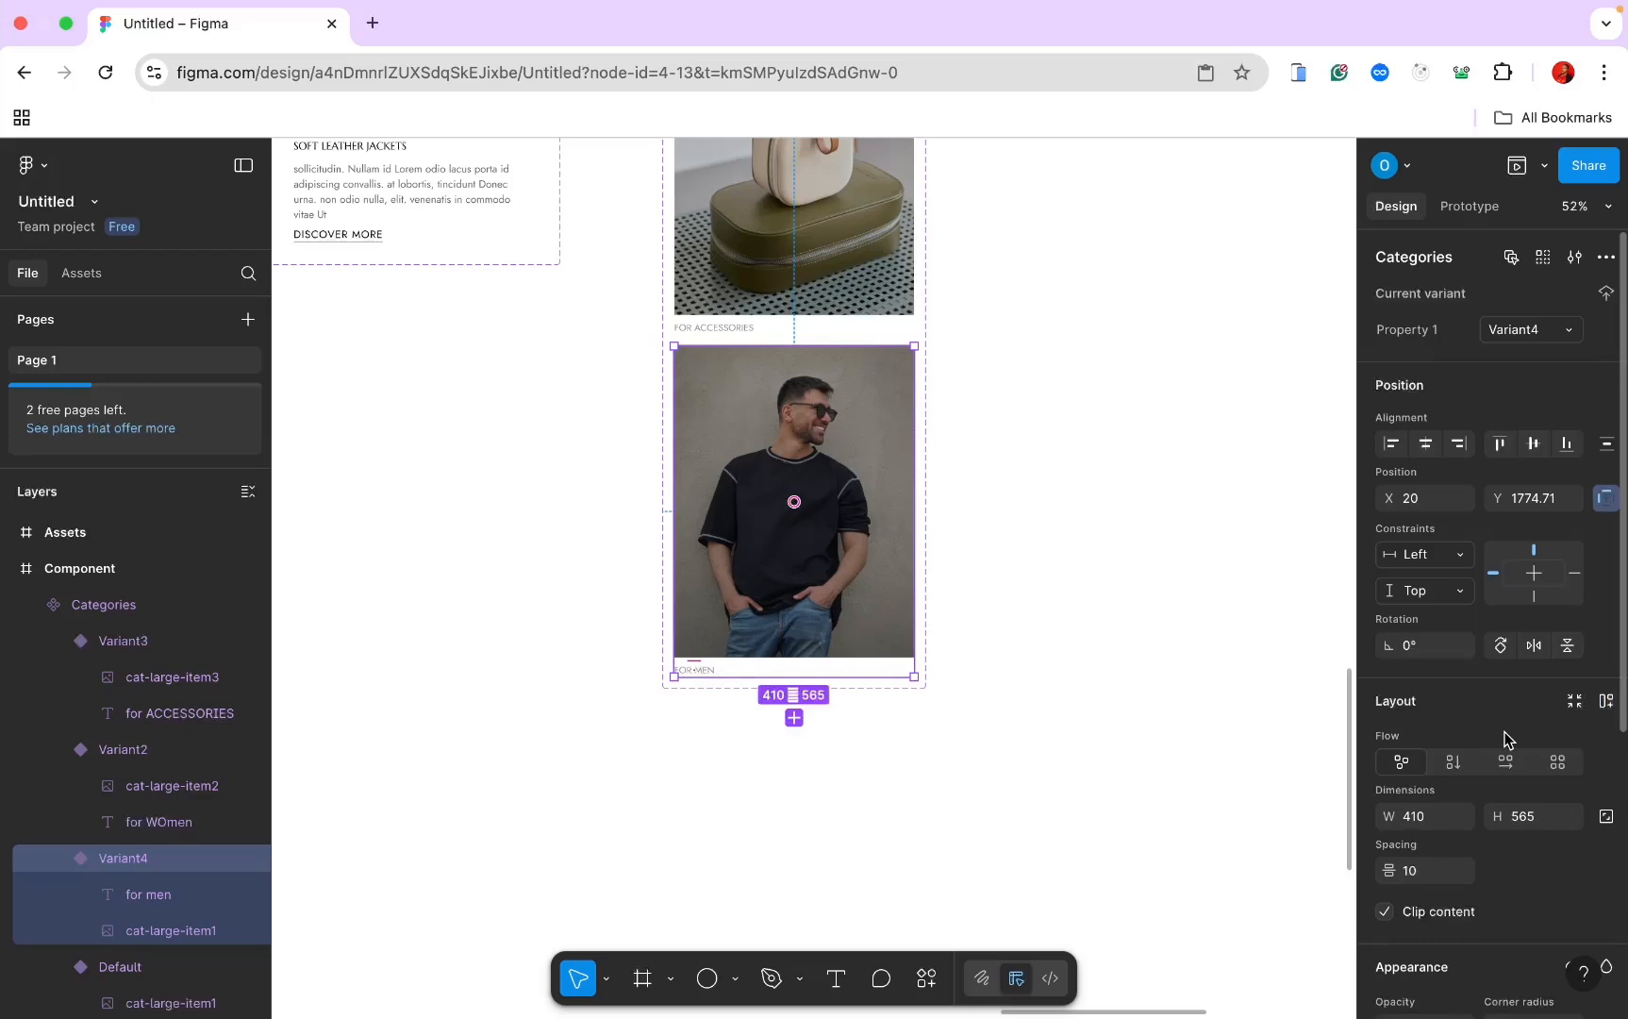
scroll(1505, 738, down, 5)
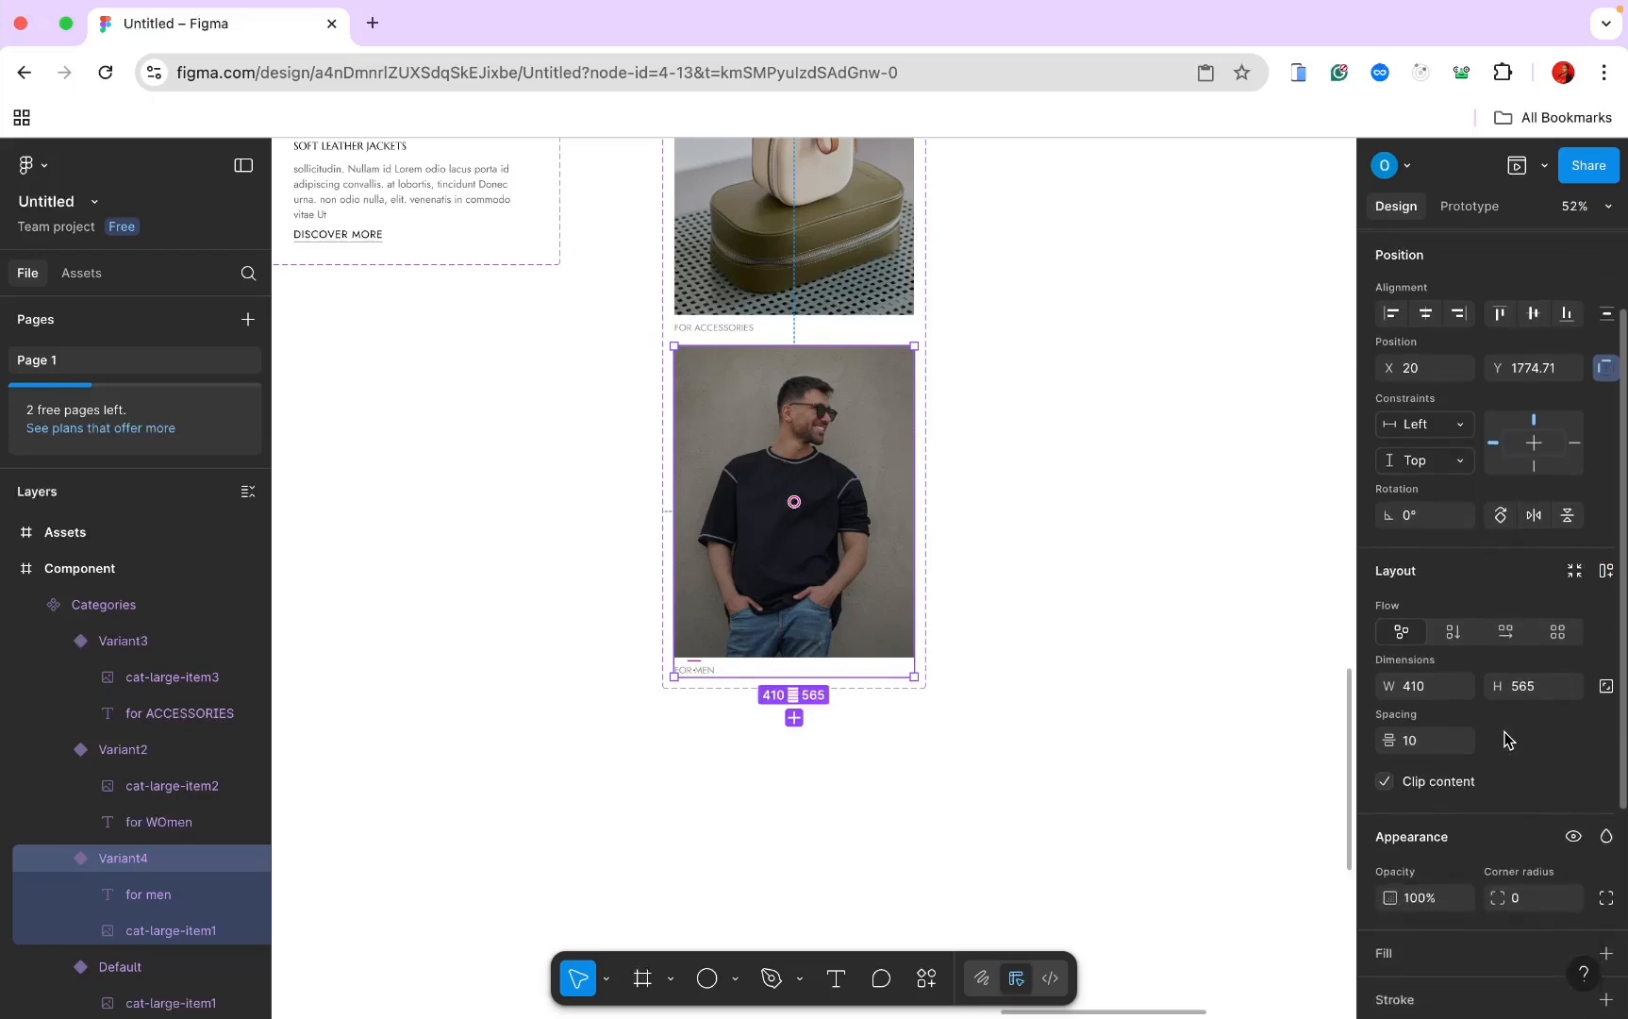
click(856, 526)
key(k)
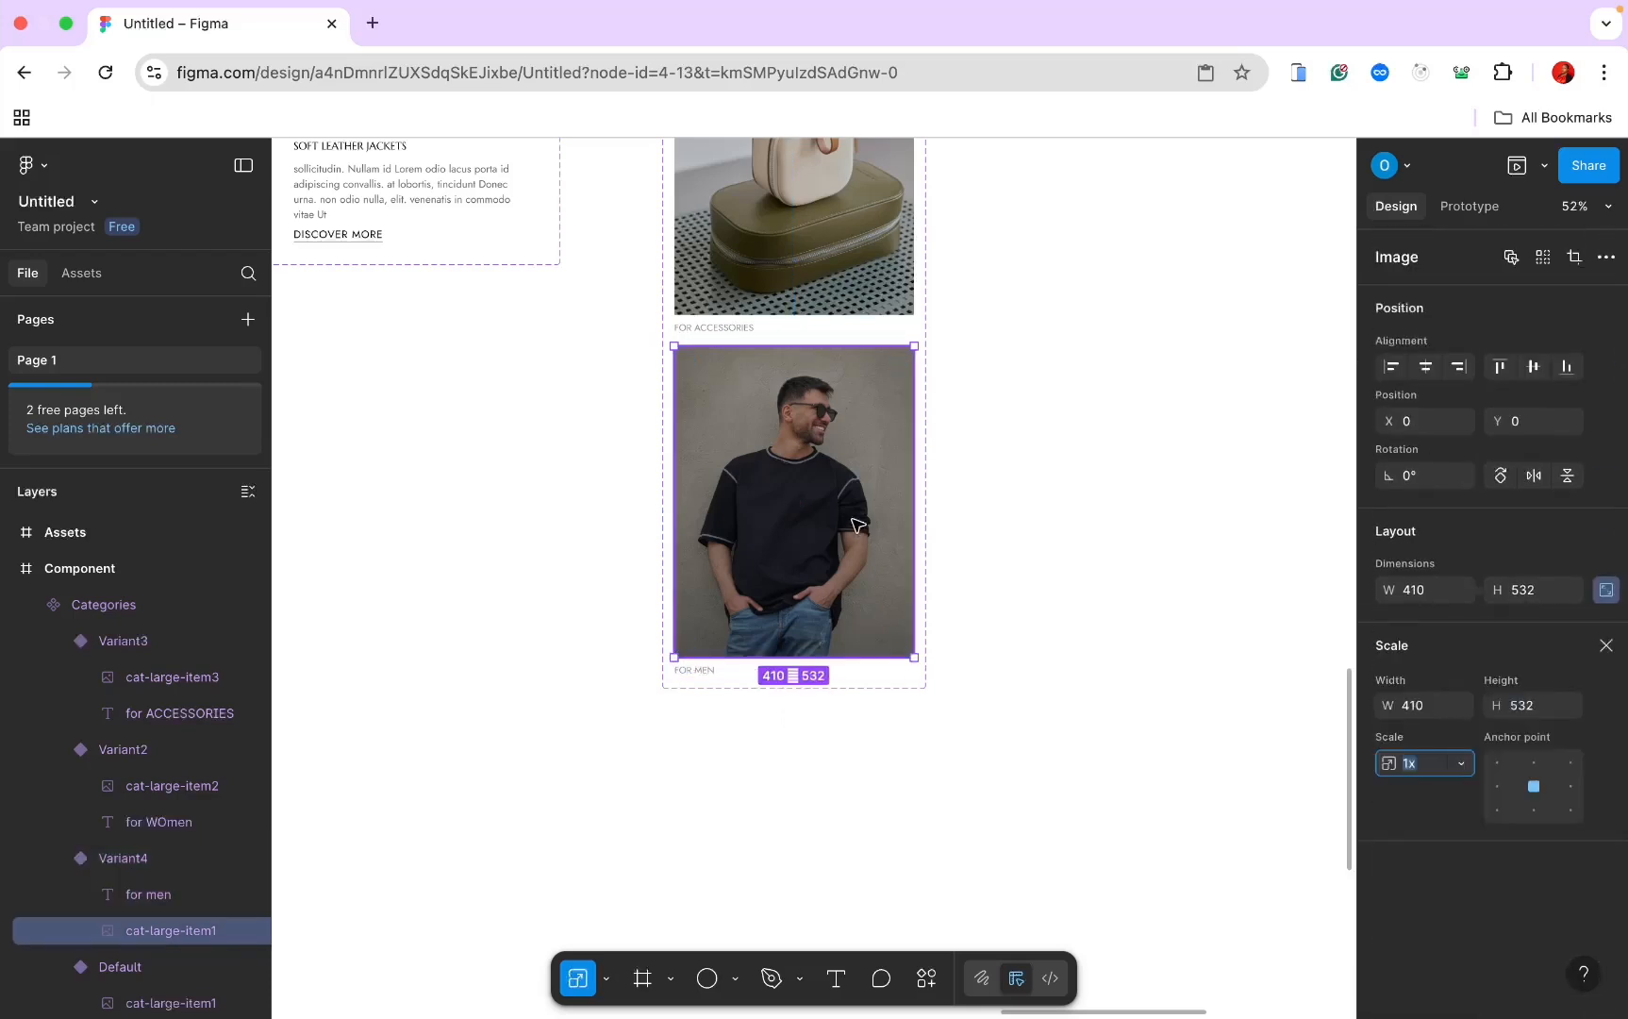
text(90)
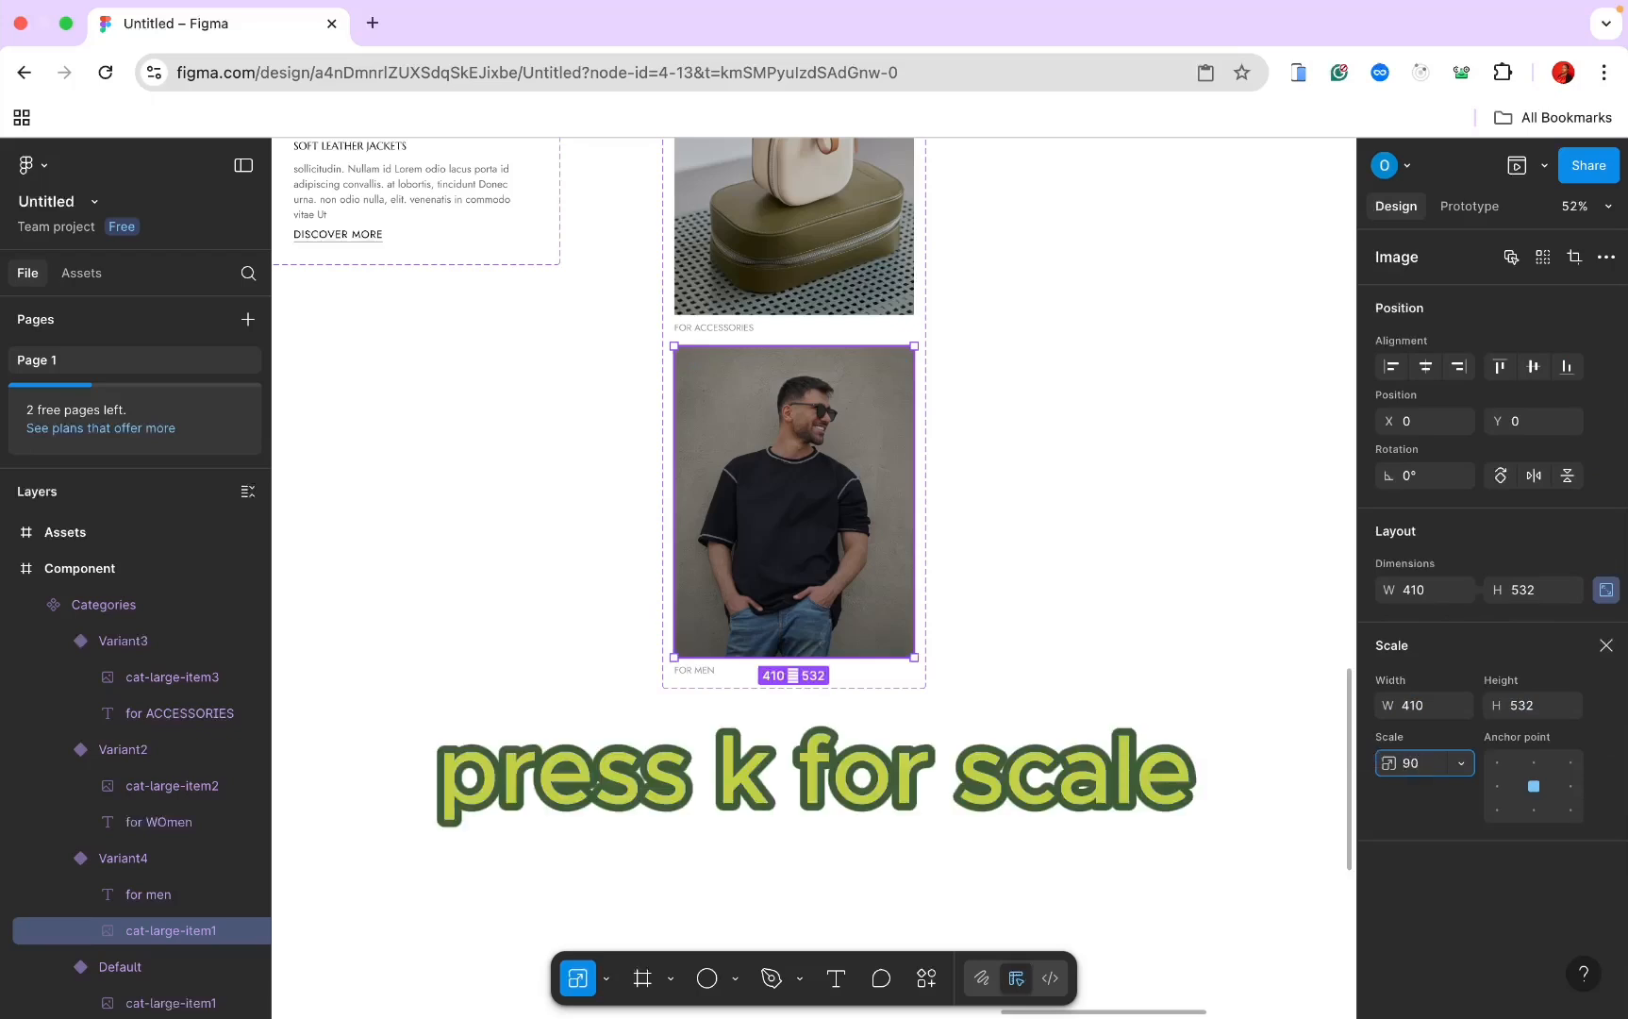
key(Return)
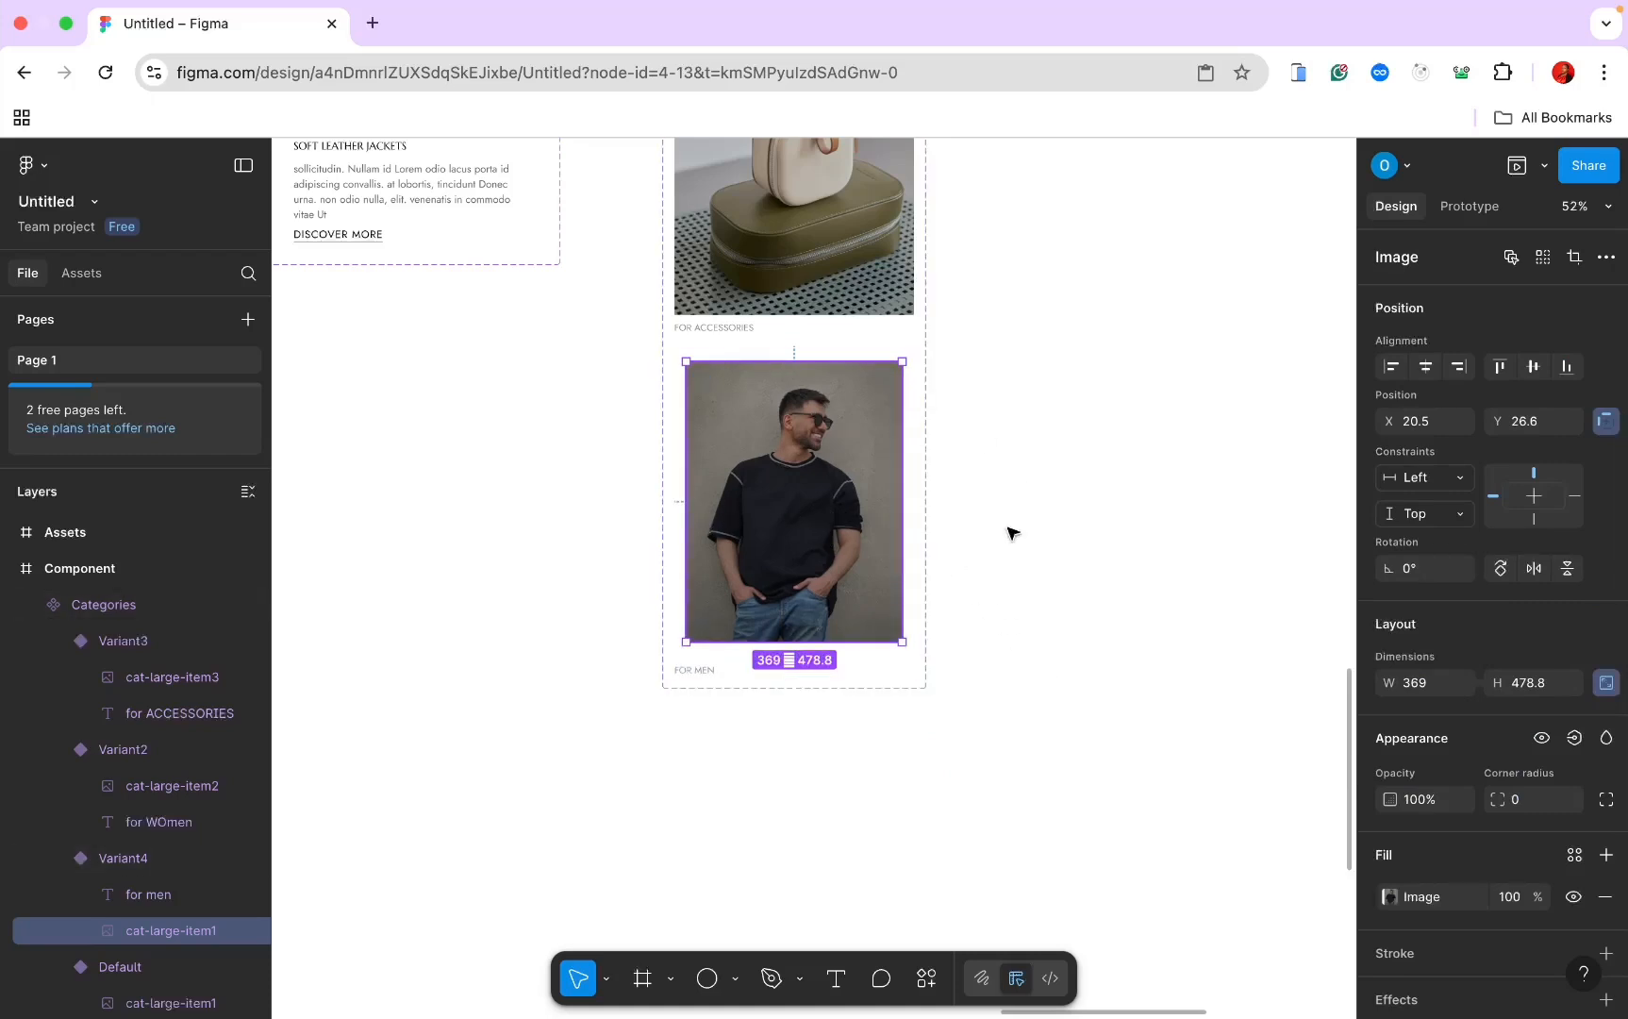
click(738, 356)
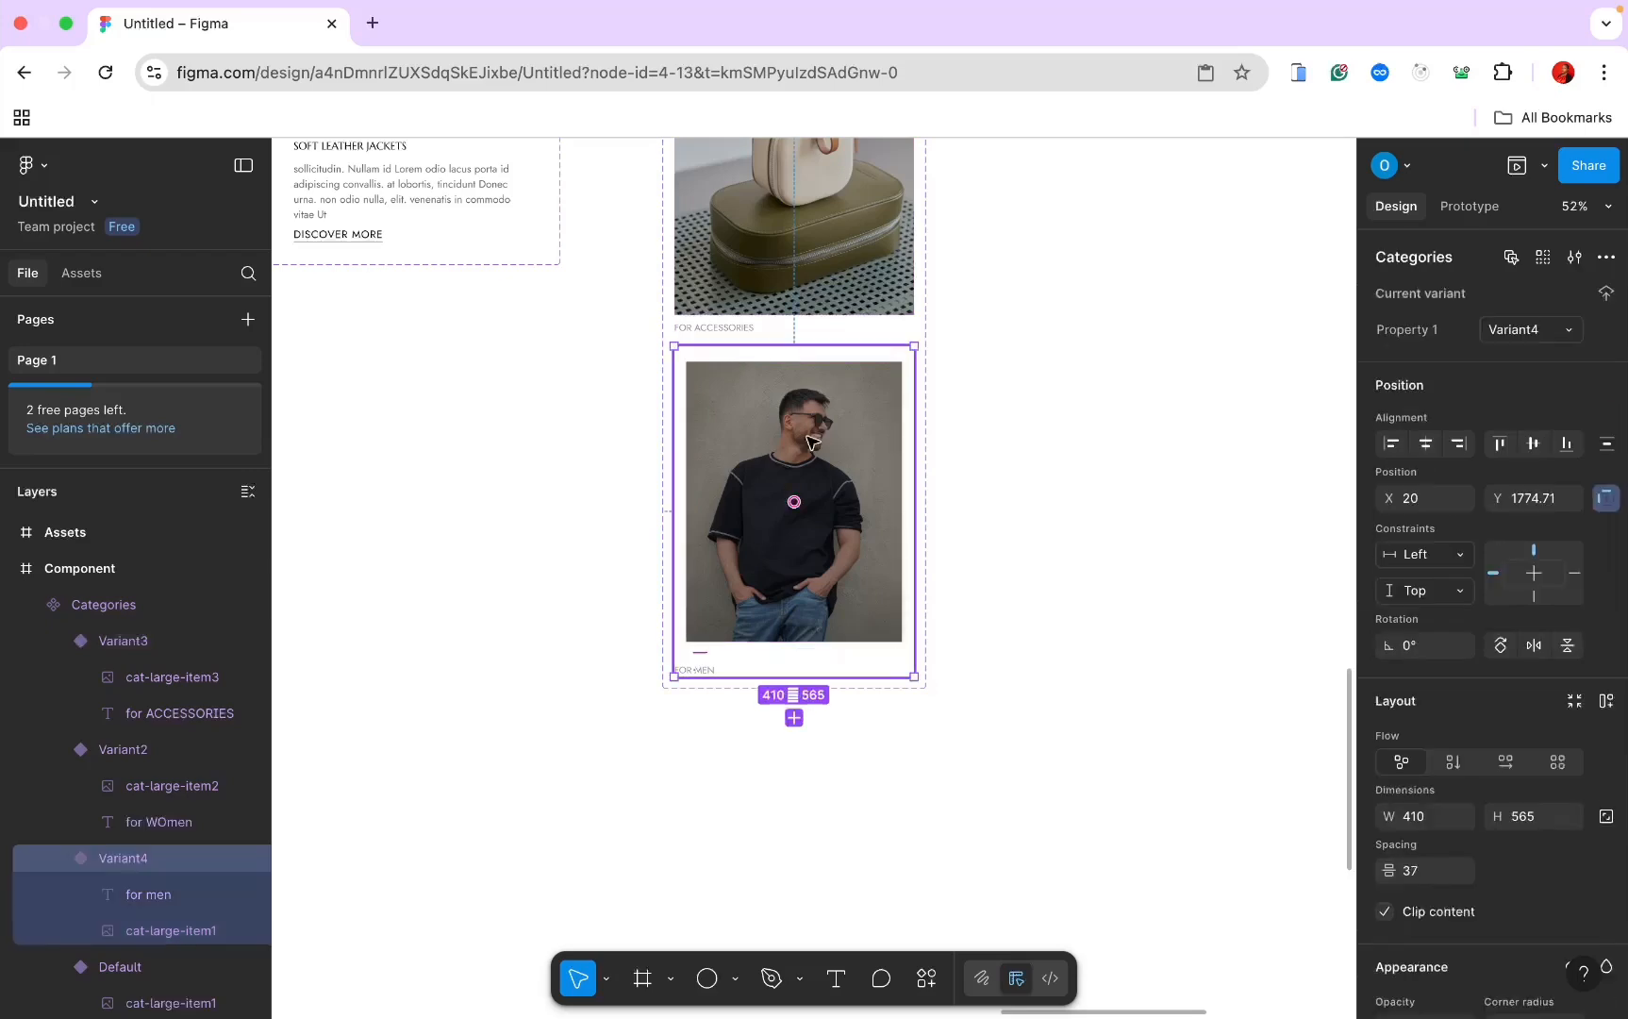
scroll(882, 509, down, 5)
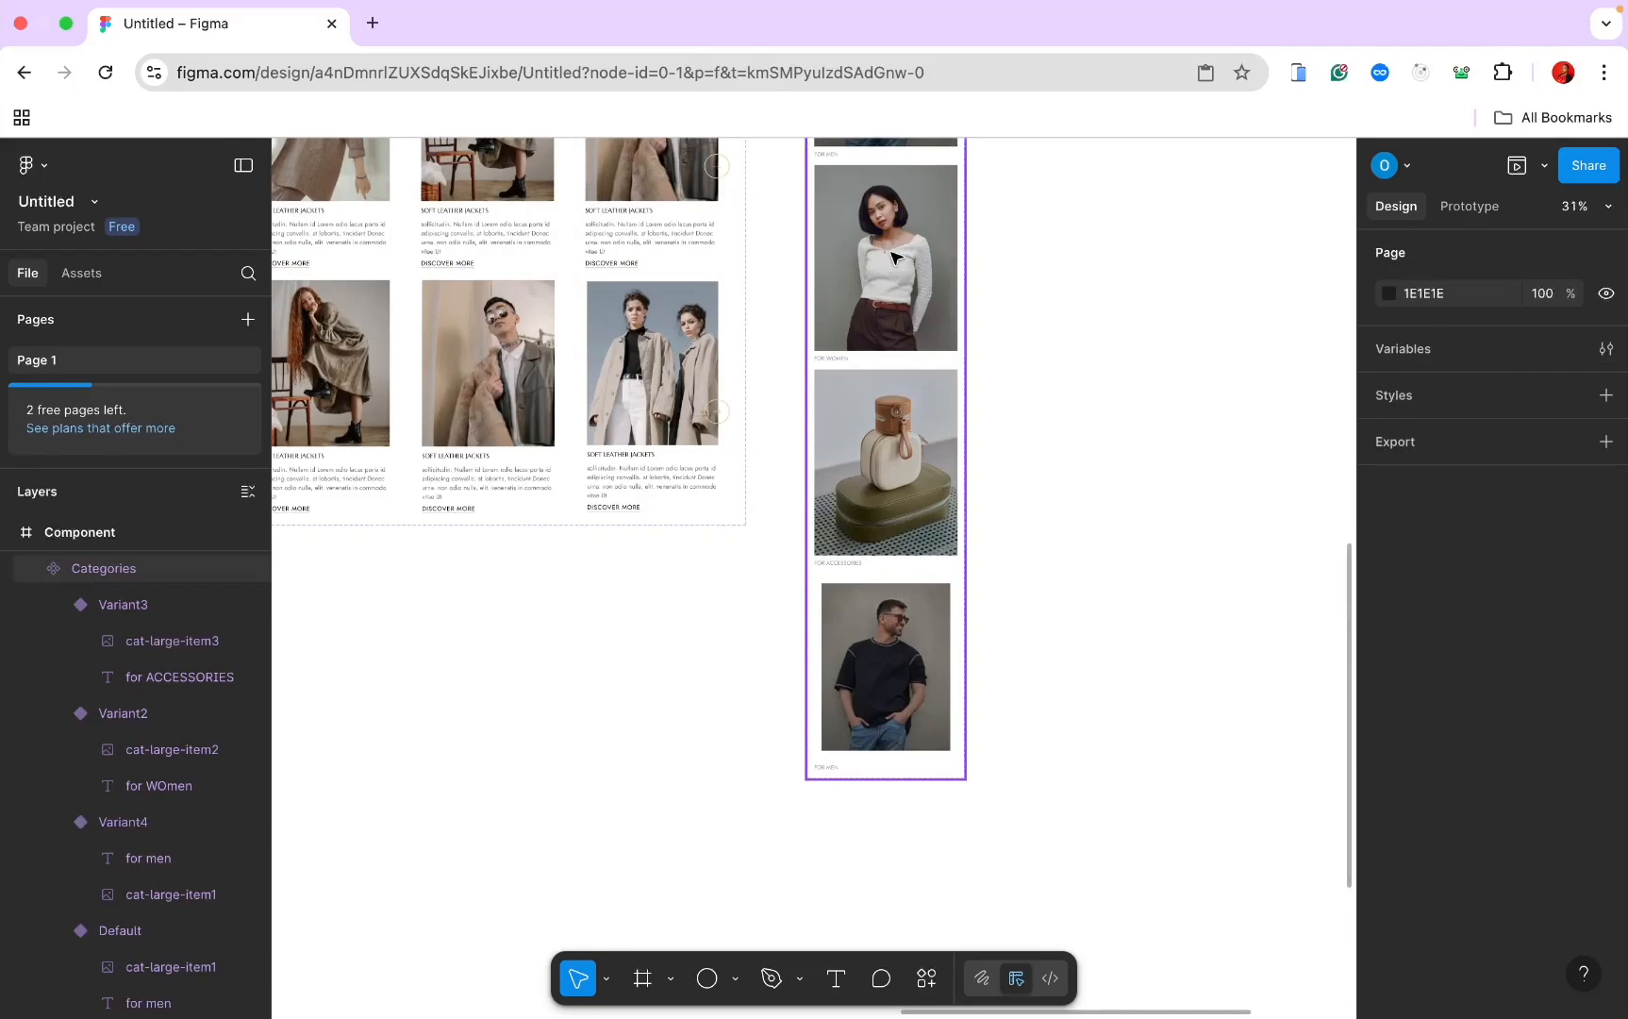
Step: Duplicate the women's variant as Variant5, remove its auto layout, and scale its image to 0.9x
click(880, 355)
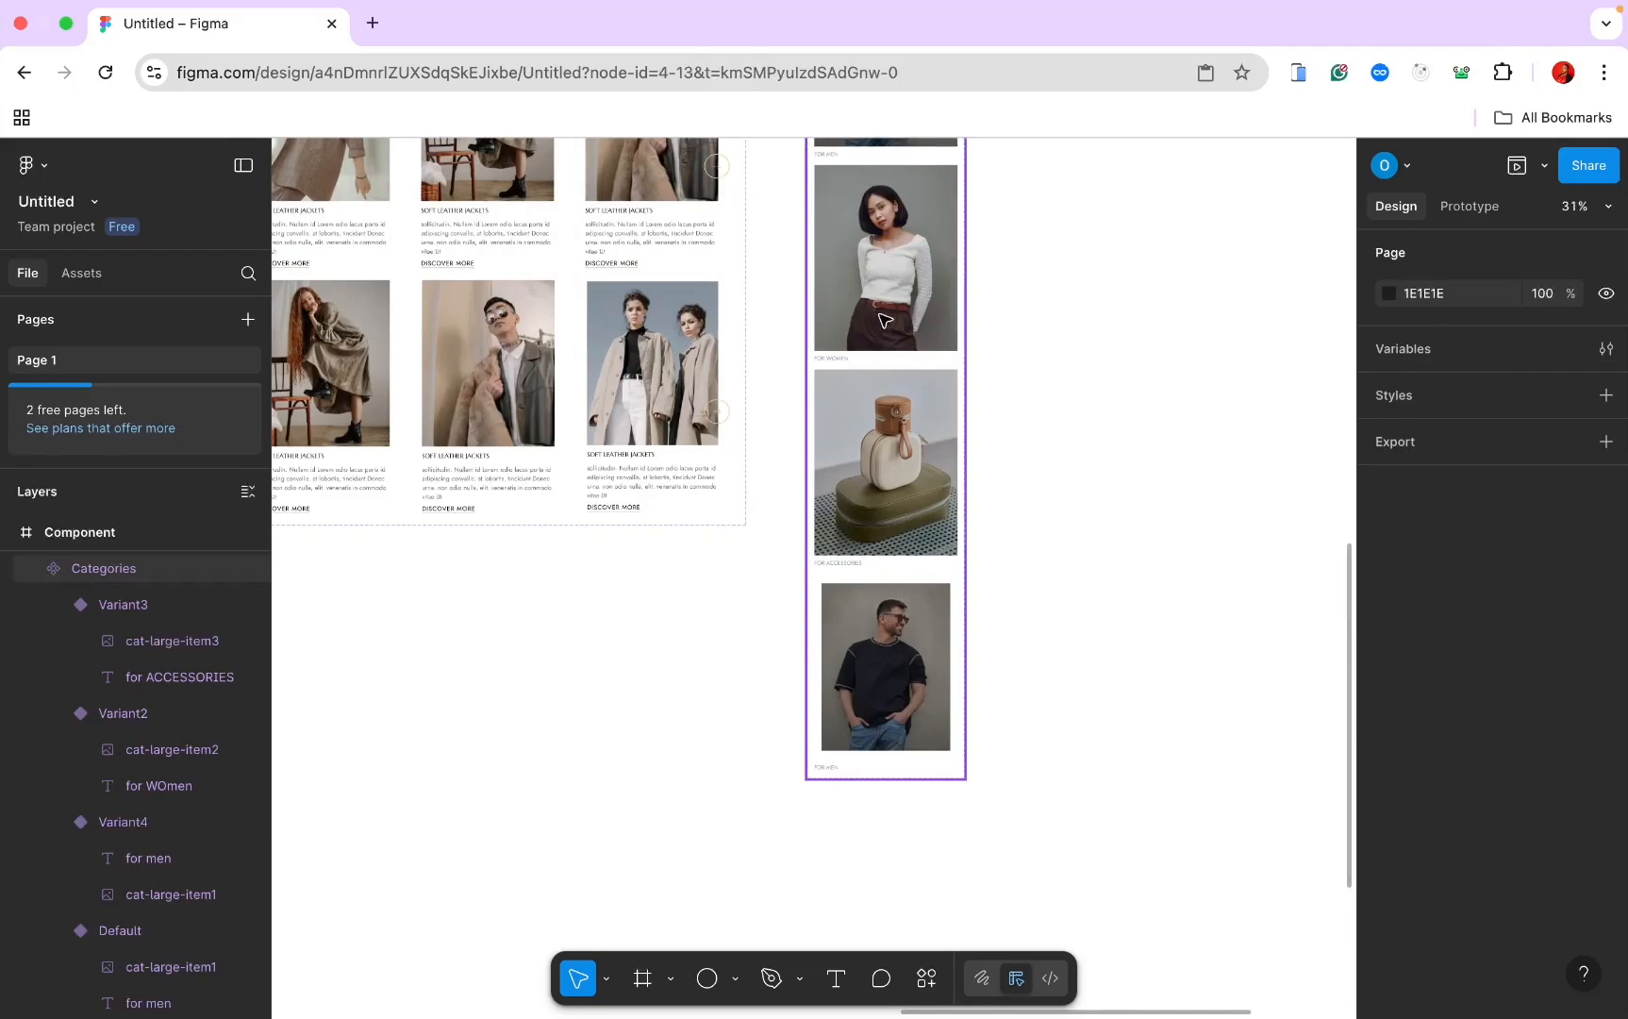
key(super+d)
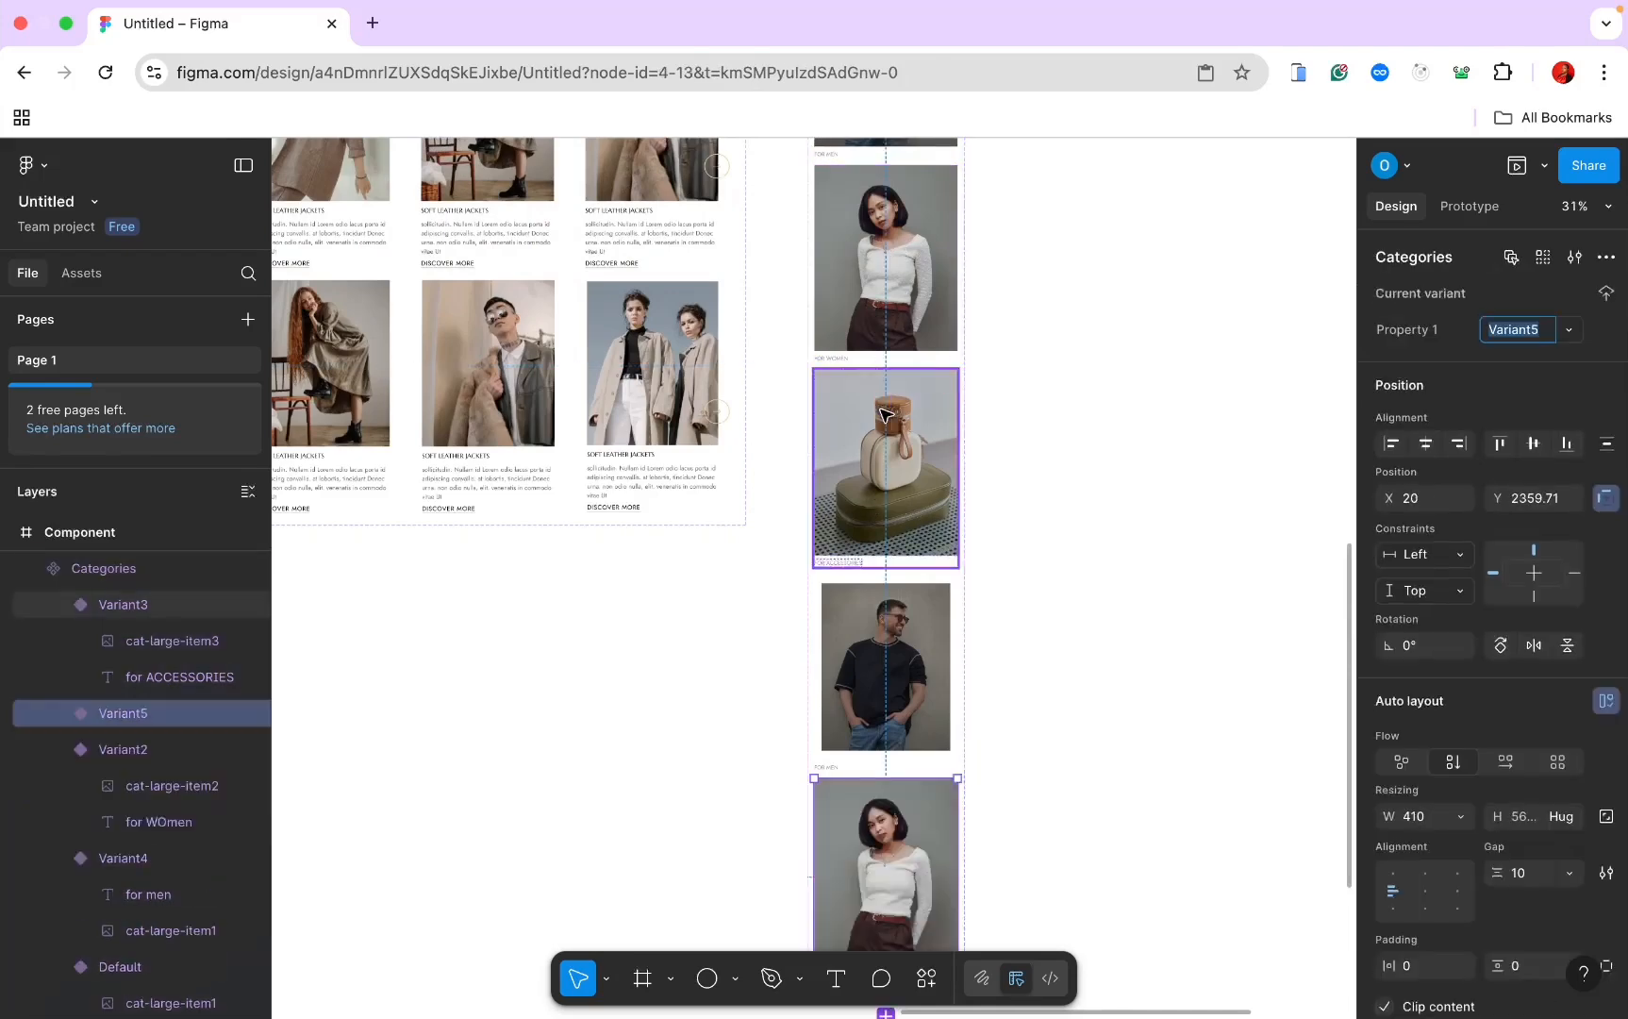
scroll(884, 411, down, 4)
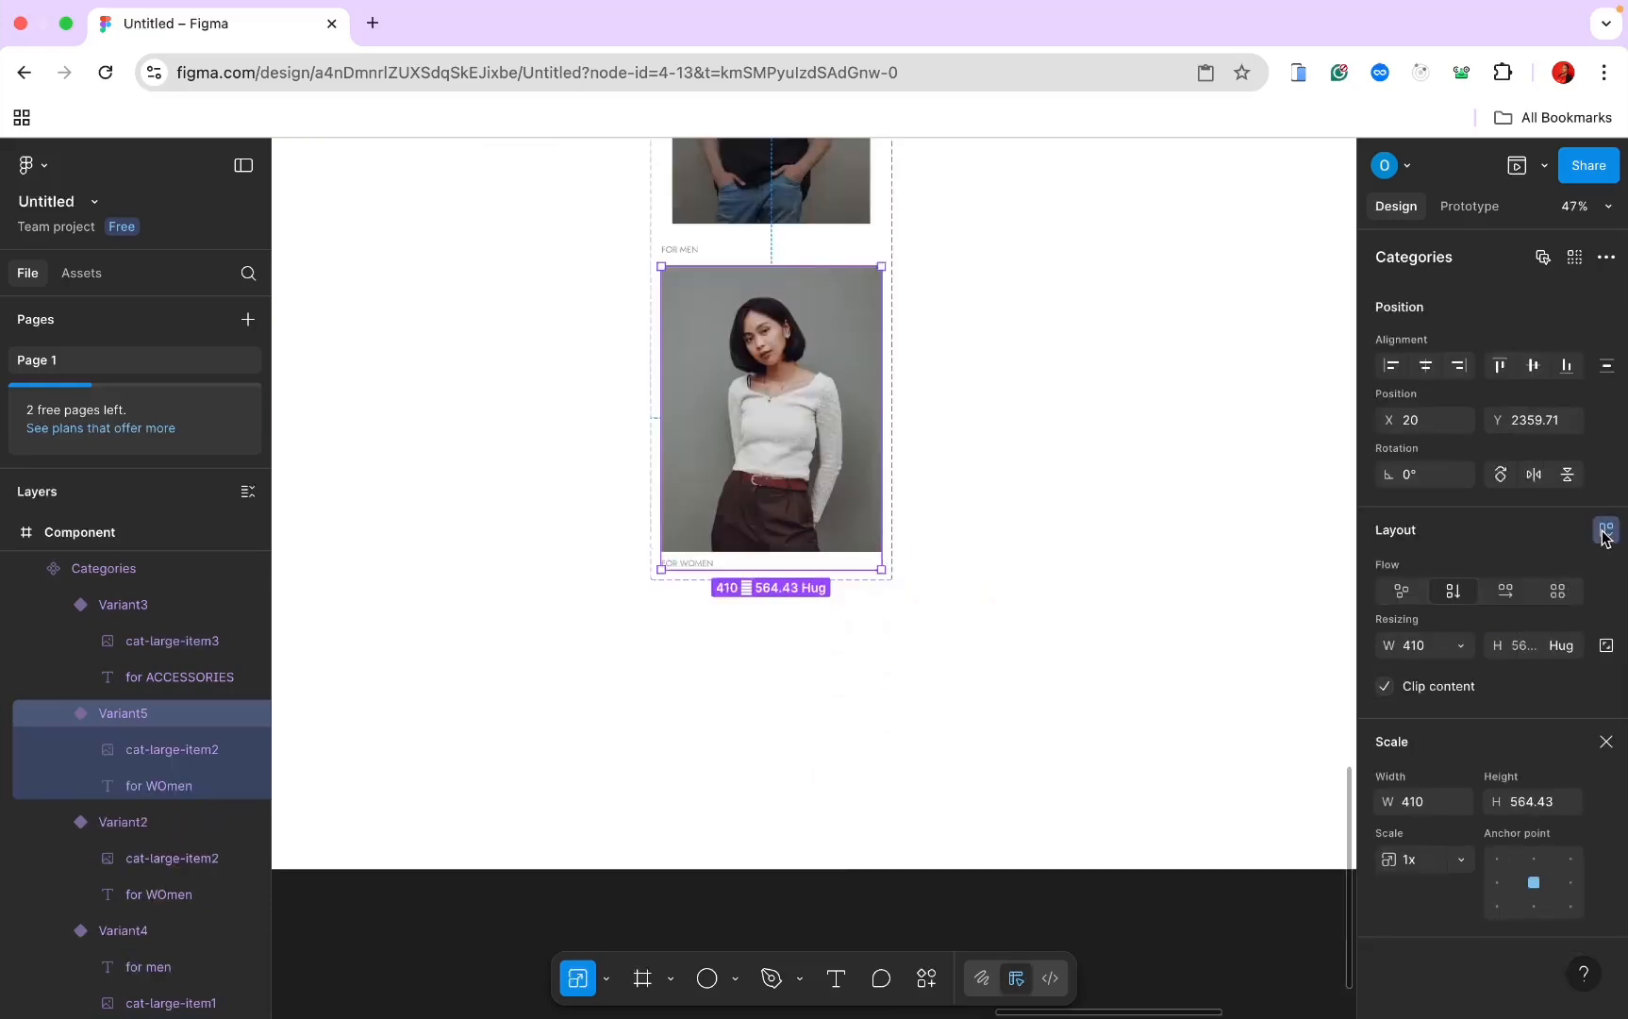
click(1605, 530)
click(738, 432)
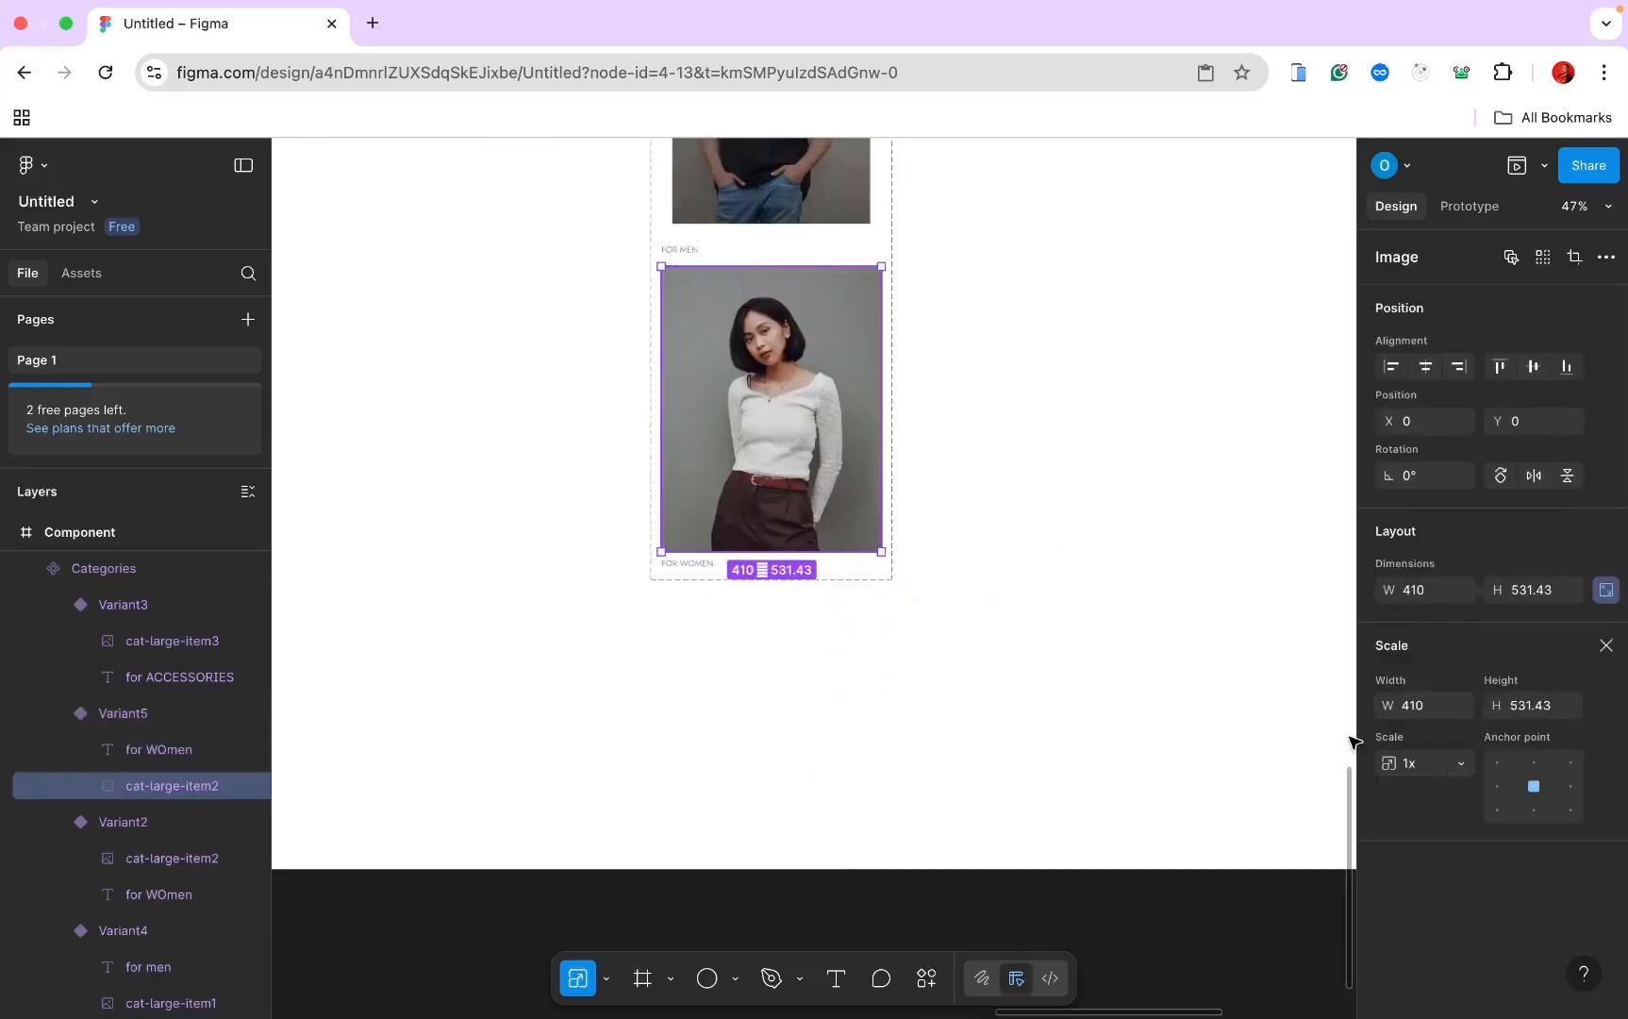
click(1408, 764)
key(Return)
Step: Remove auto layout from the accessories copy Variant6 and scale its bag image to 0.9x
click(838, 327)
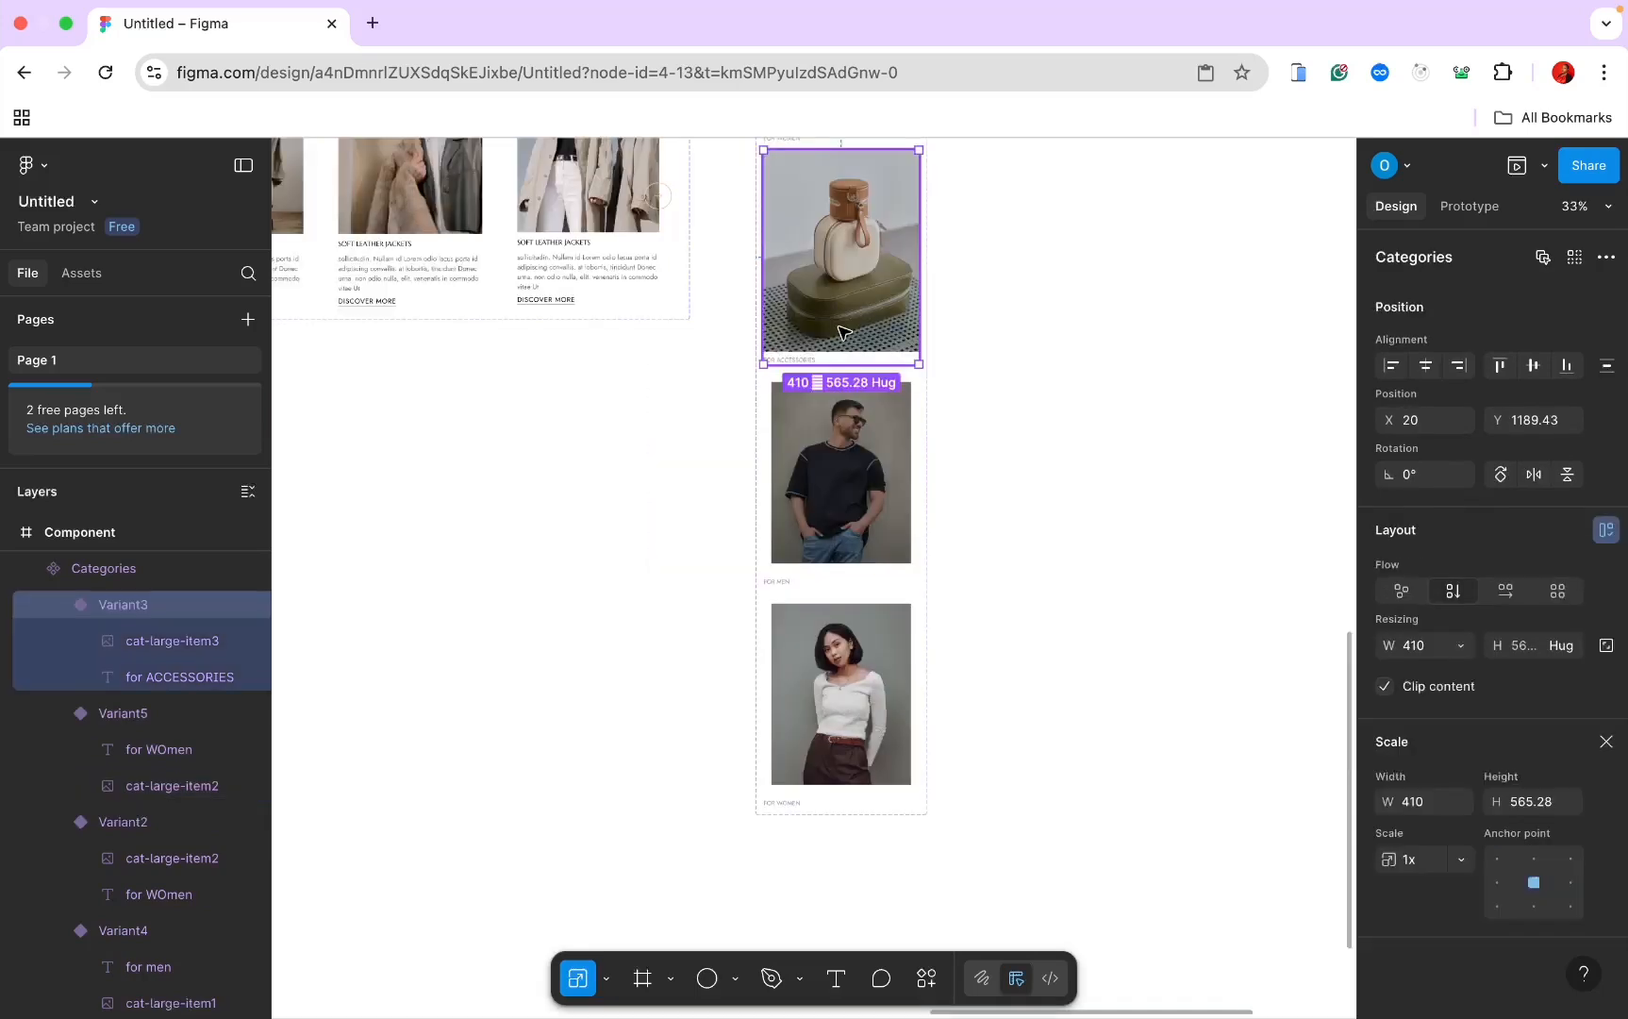
scroll(839, 380, up, 2)
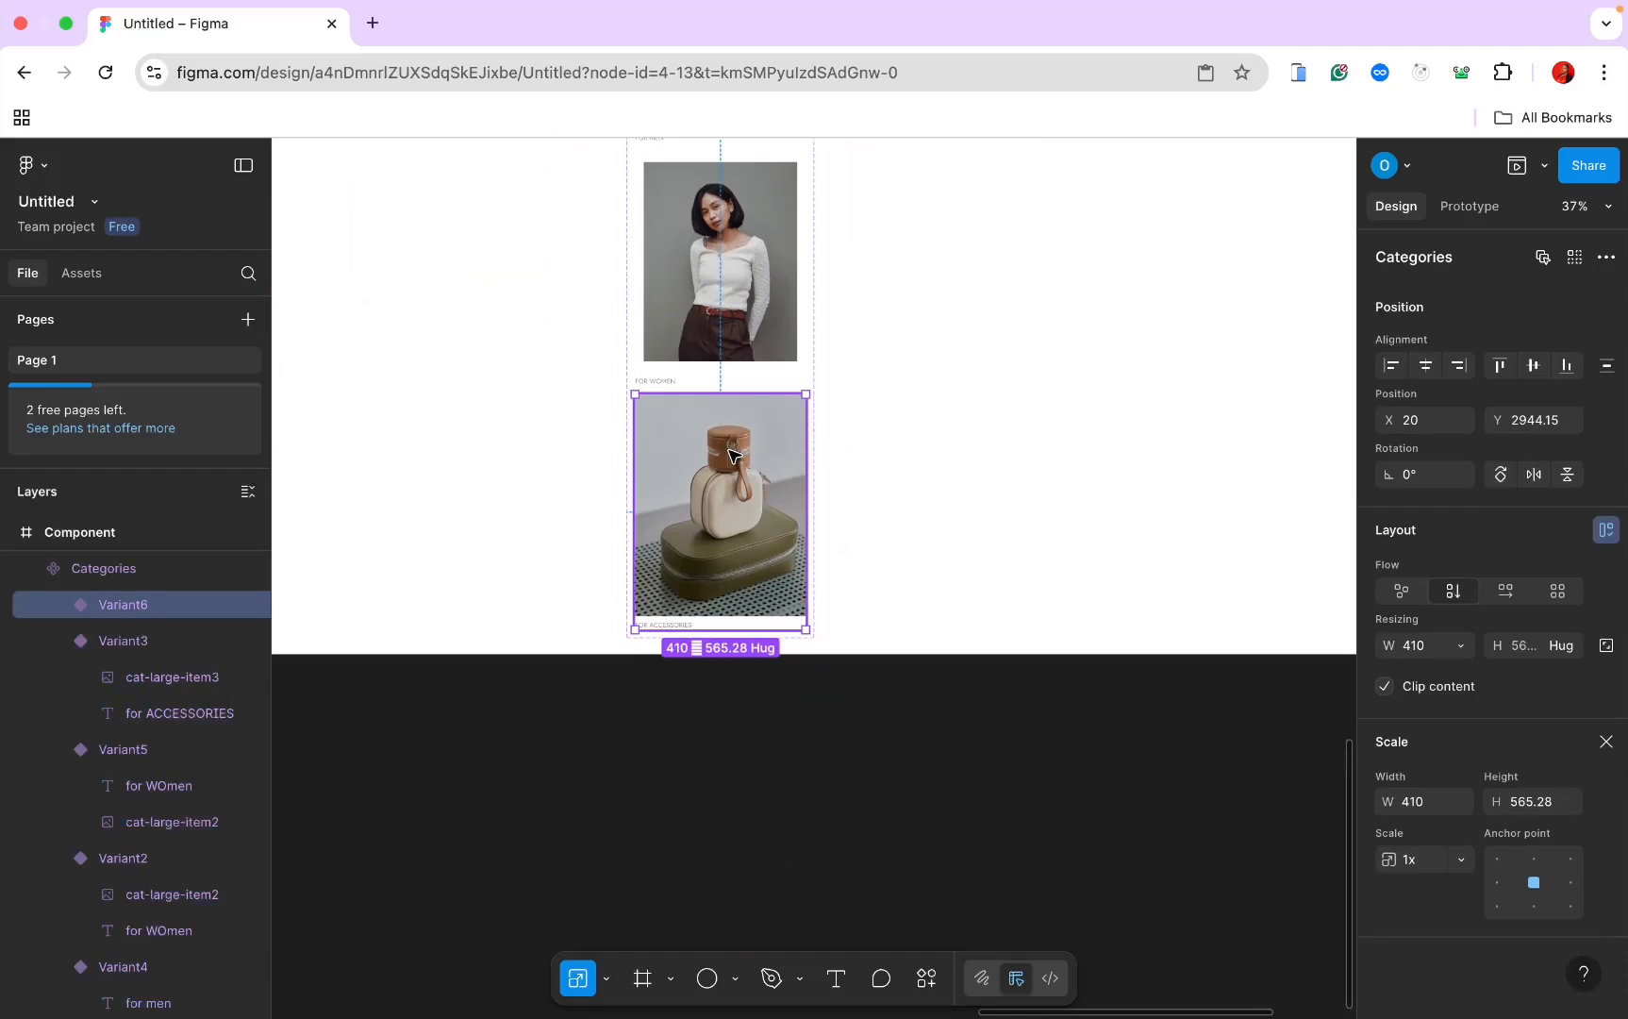
click(1606, 529)
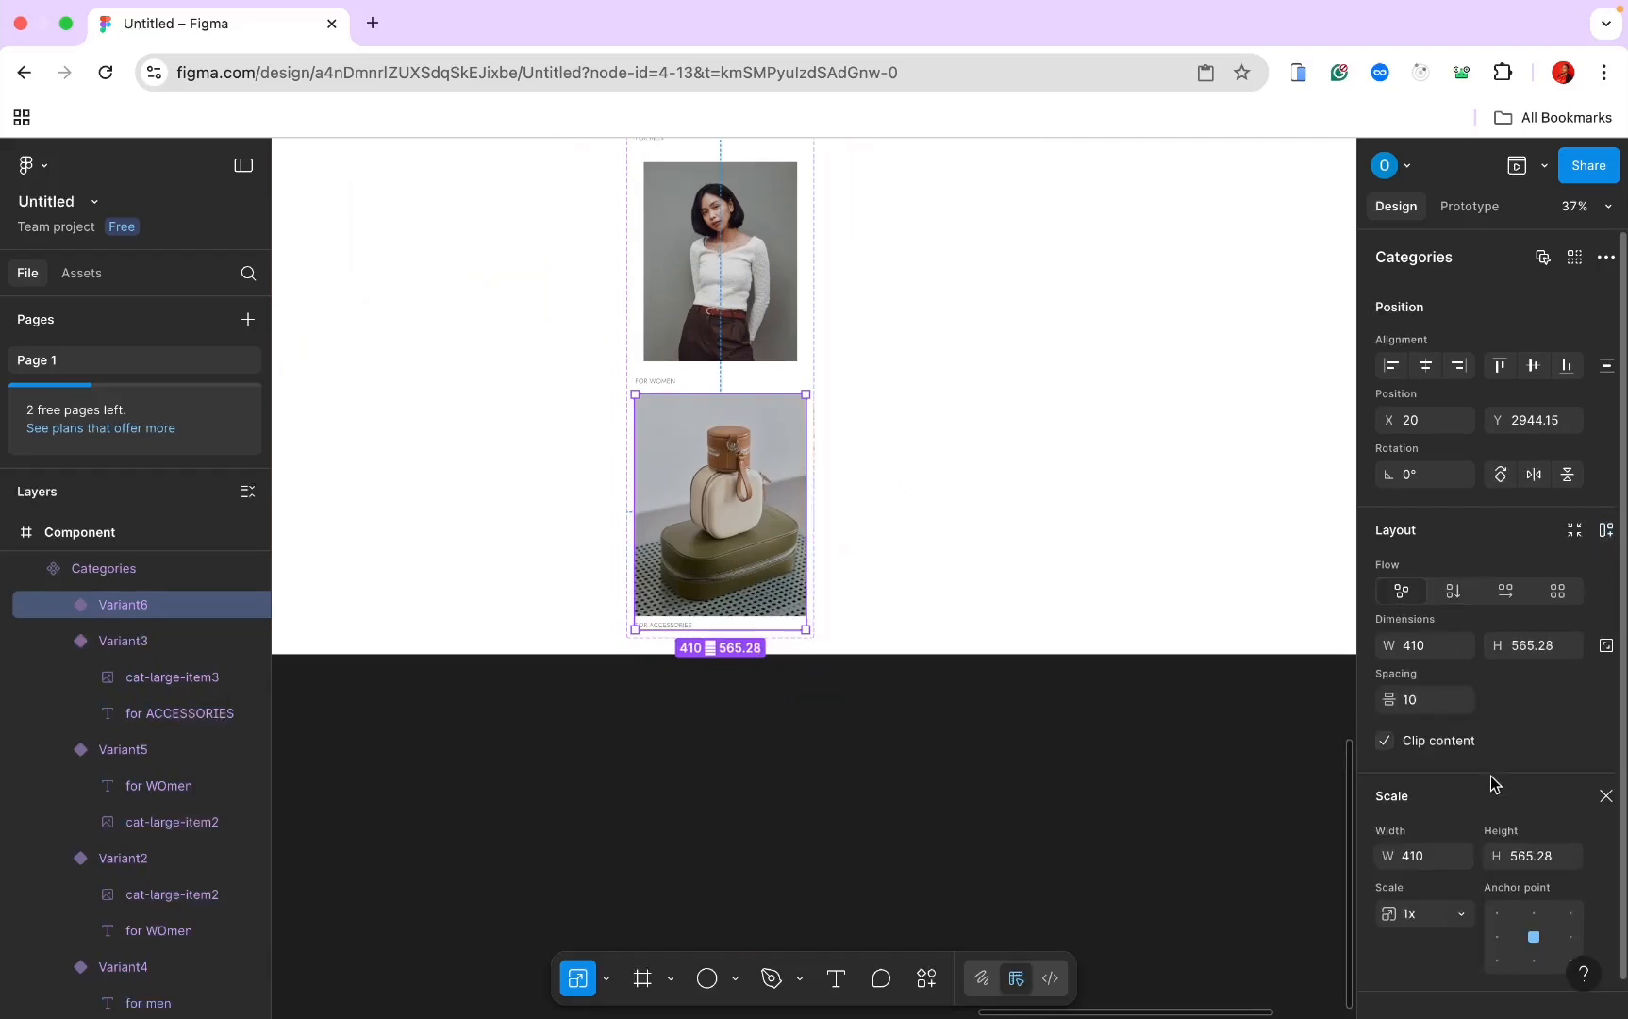
key(Return)
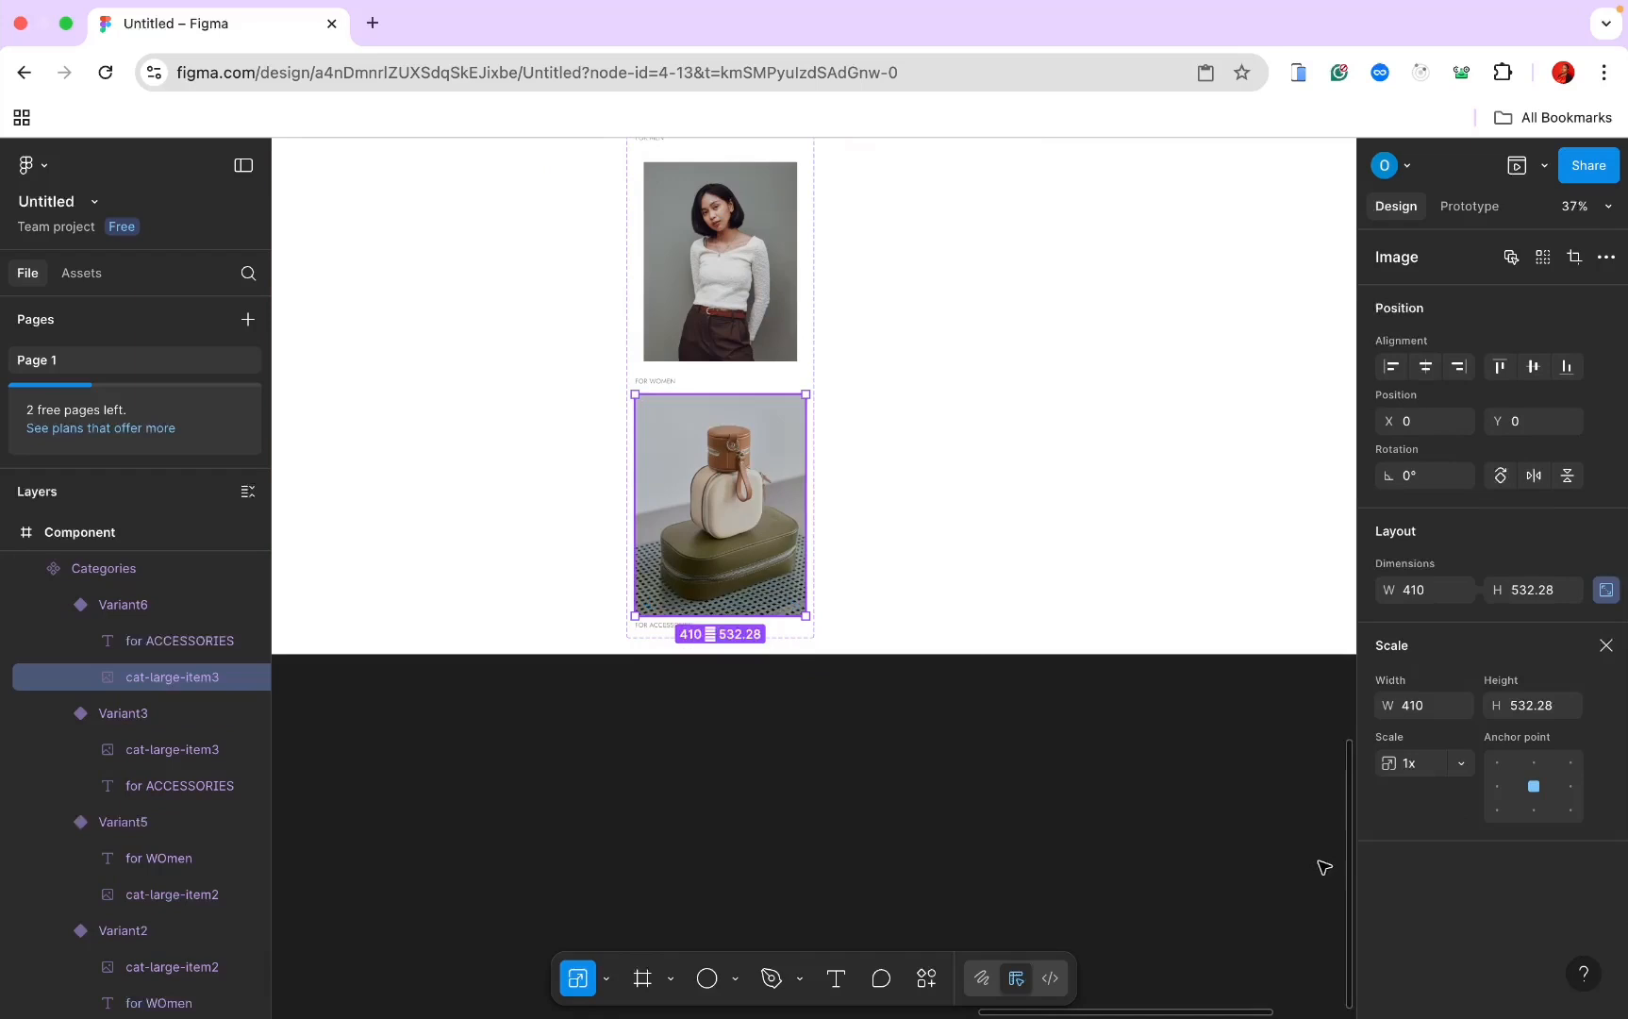
click(1407, 764)
key(Return)
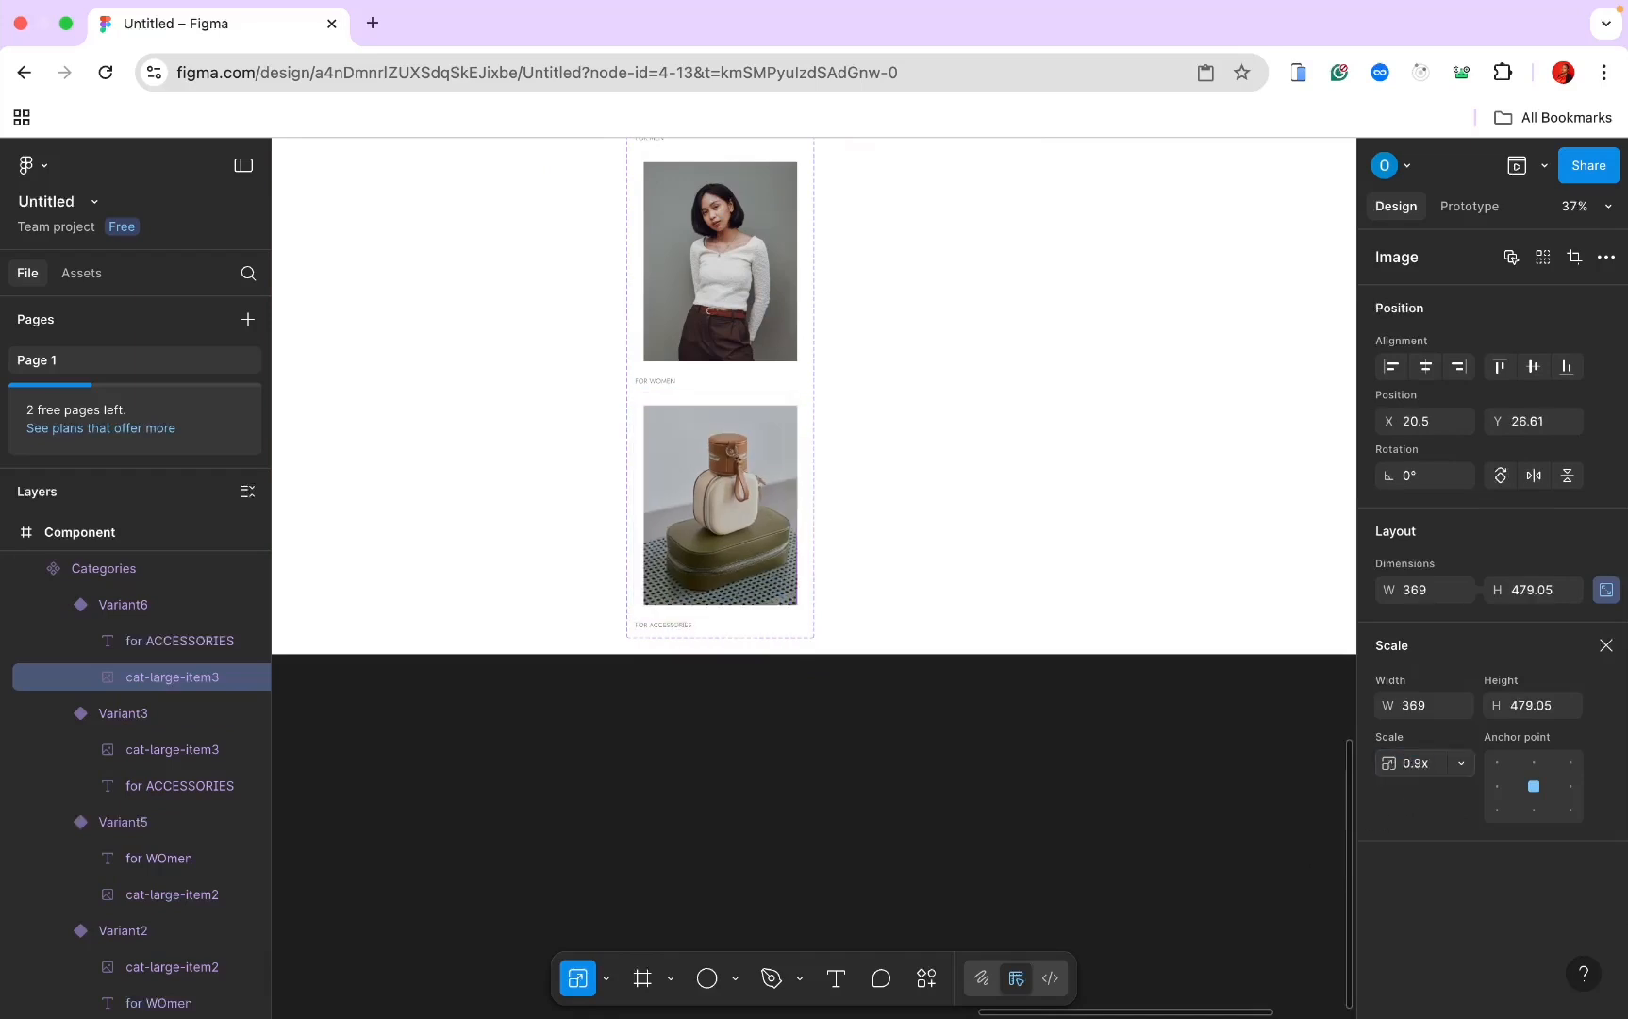
scroll(1132, 727, down, 3)
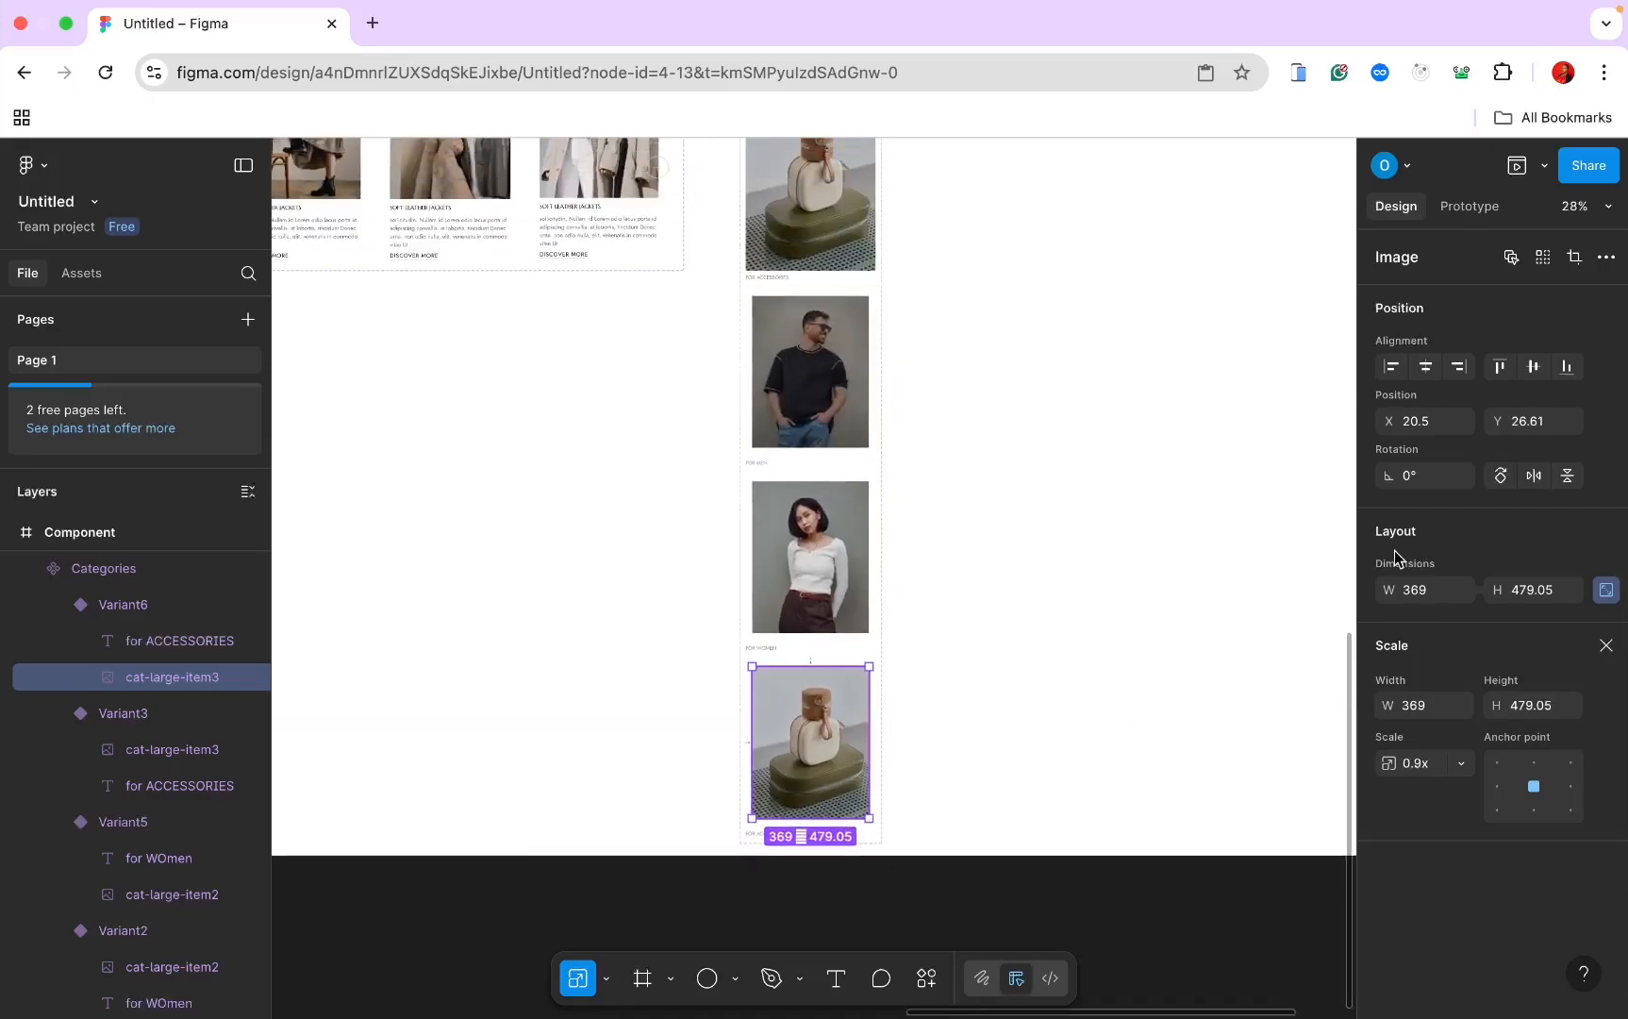
scroll(1174, 443, up, 4)
scroll(1174, 444, up, 2)
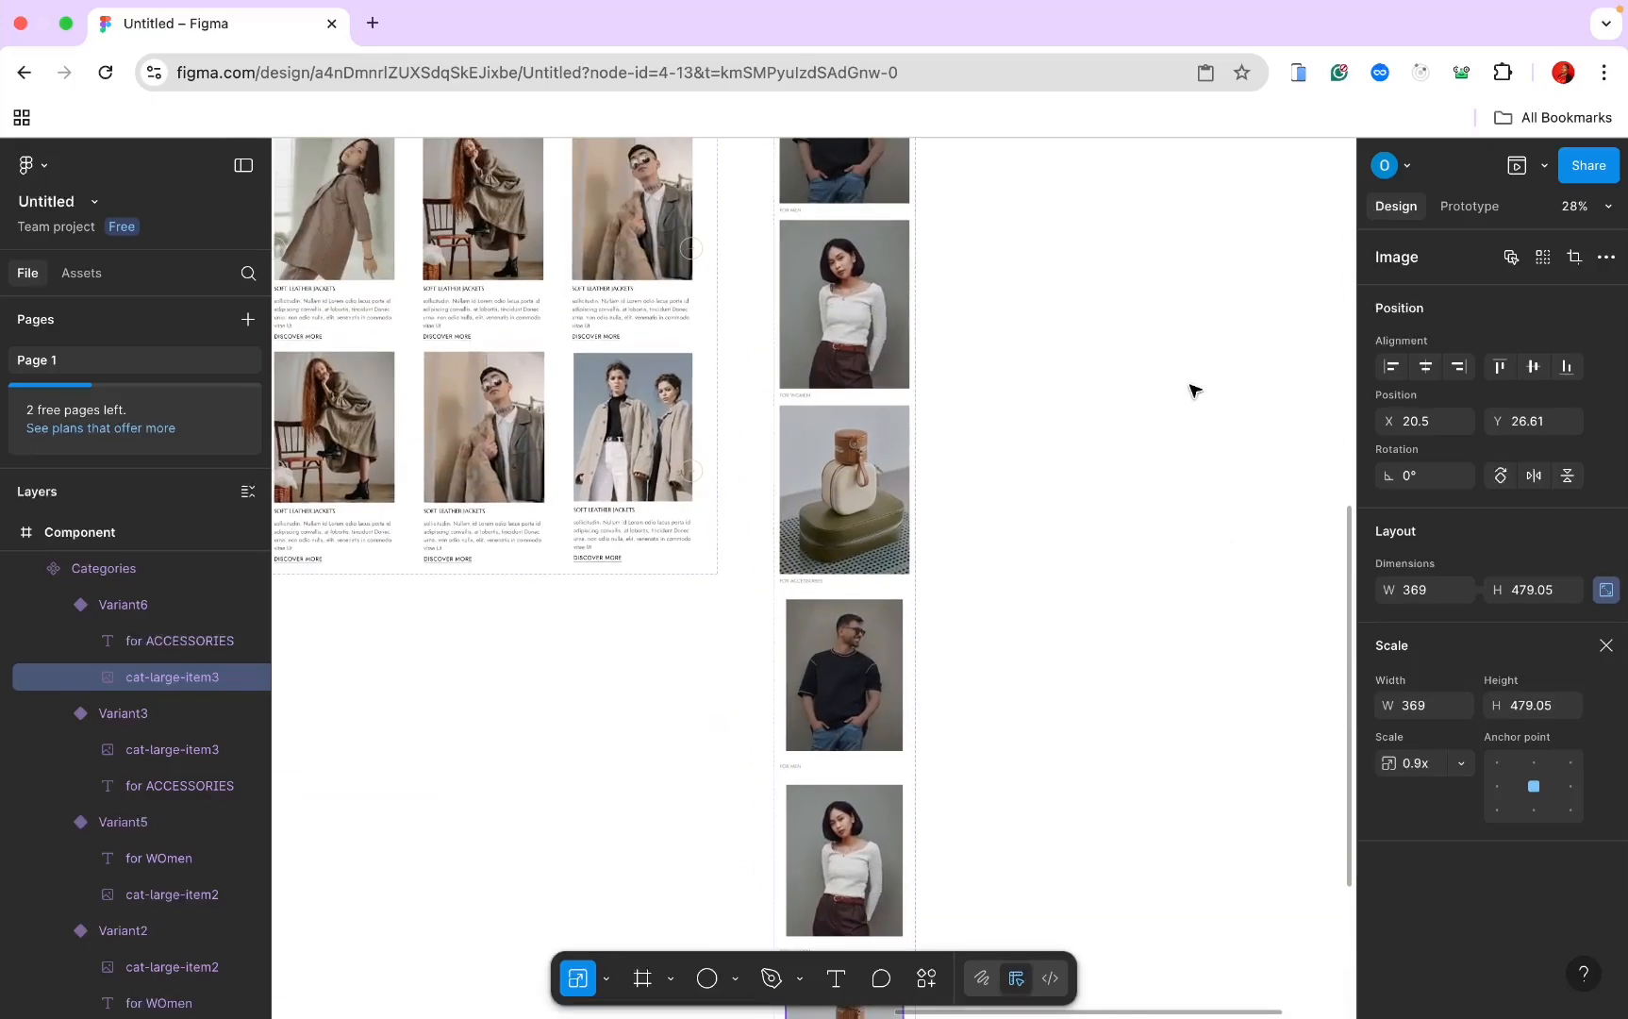
Step: Add a While hovering prototype interaction from the women's variant to Variant5
click(1470, 205)
click(844, 301)
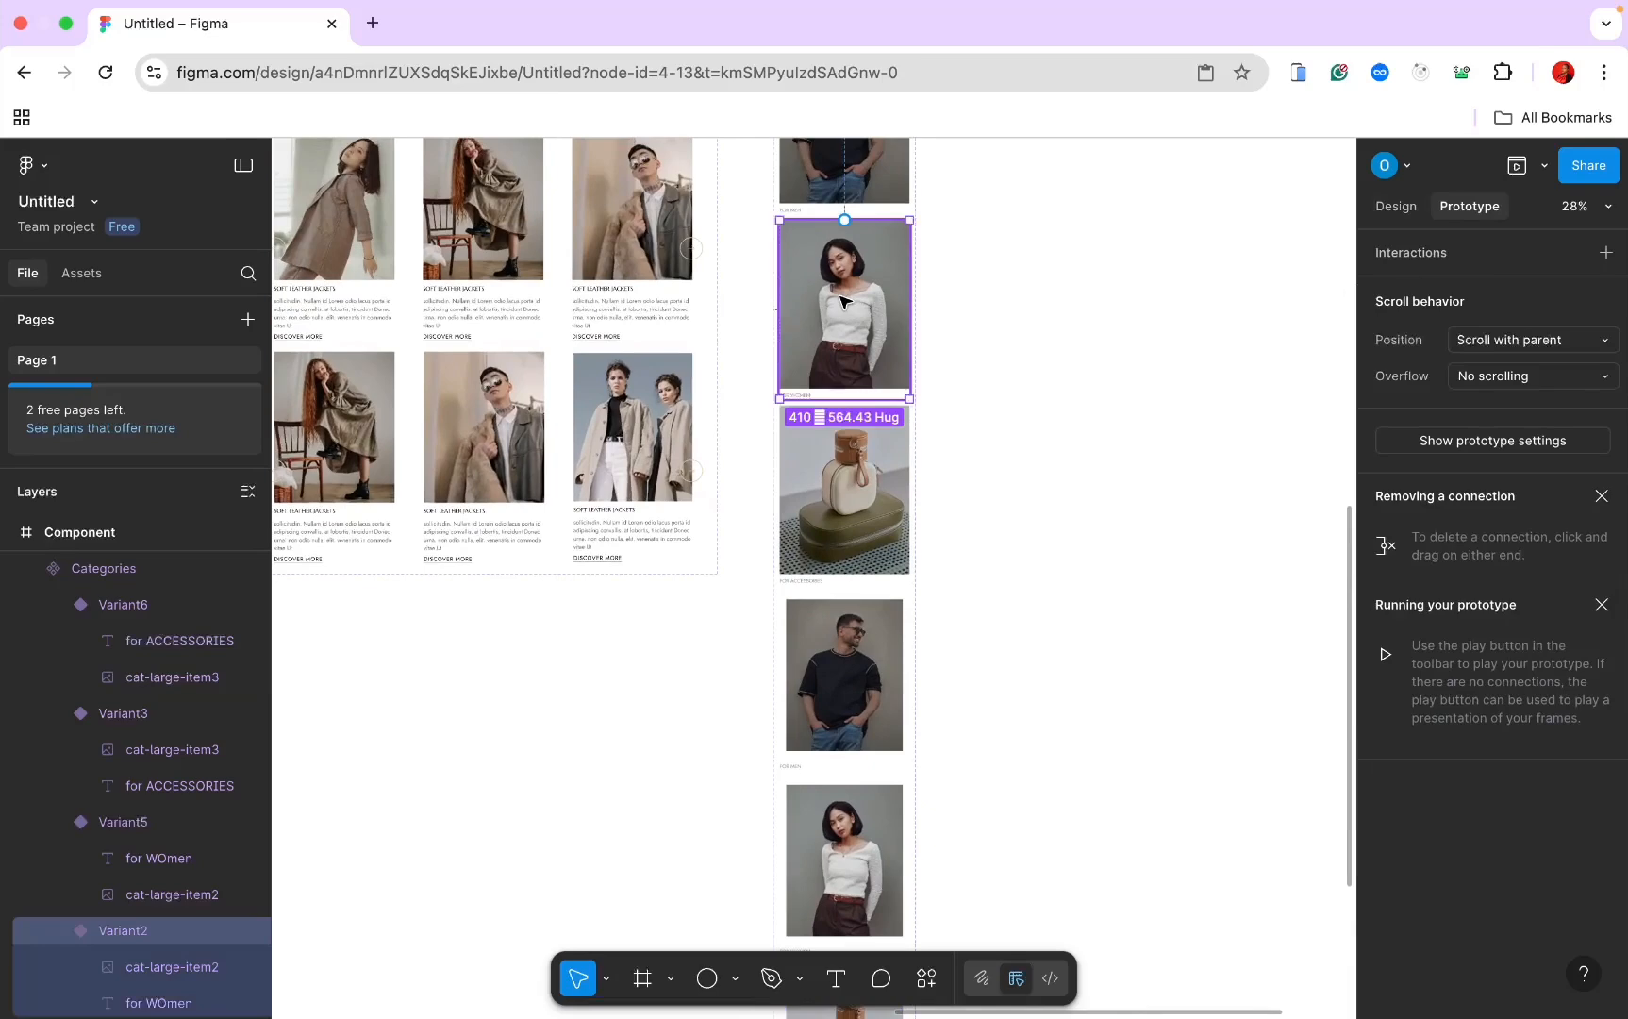
scroll(845, 302, down, 3)
click(808, 254)
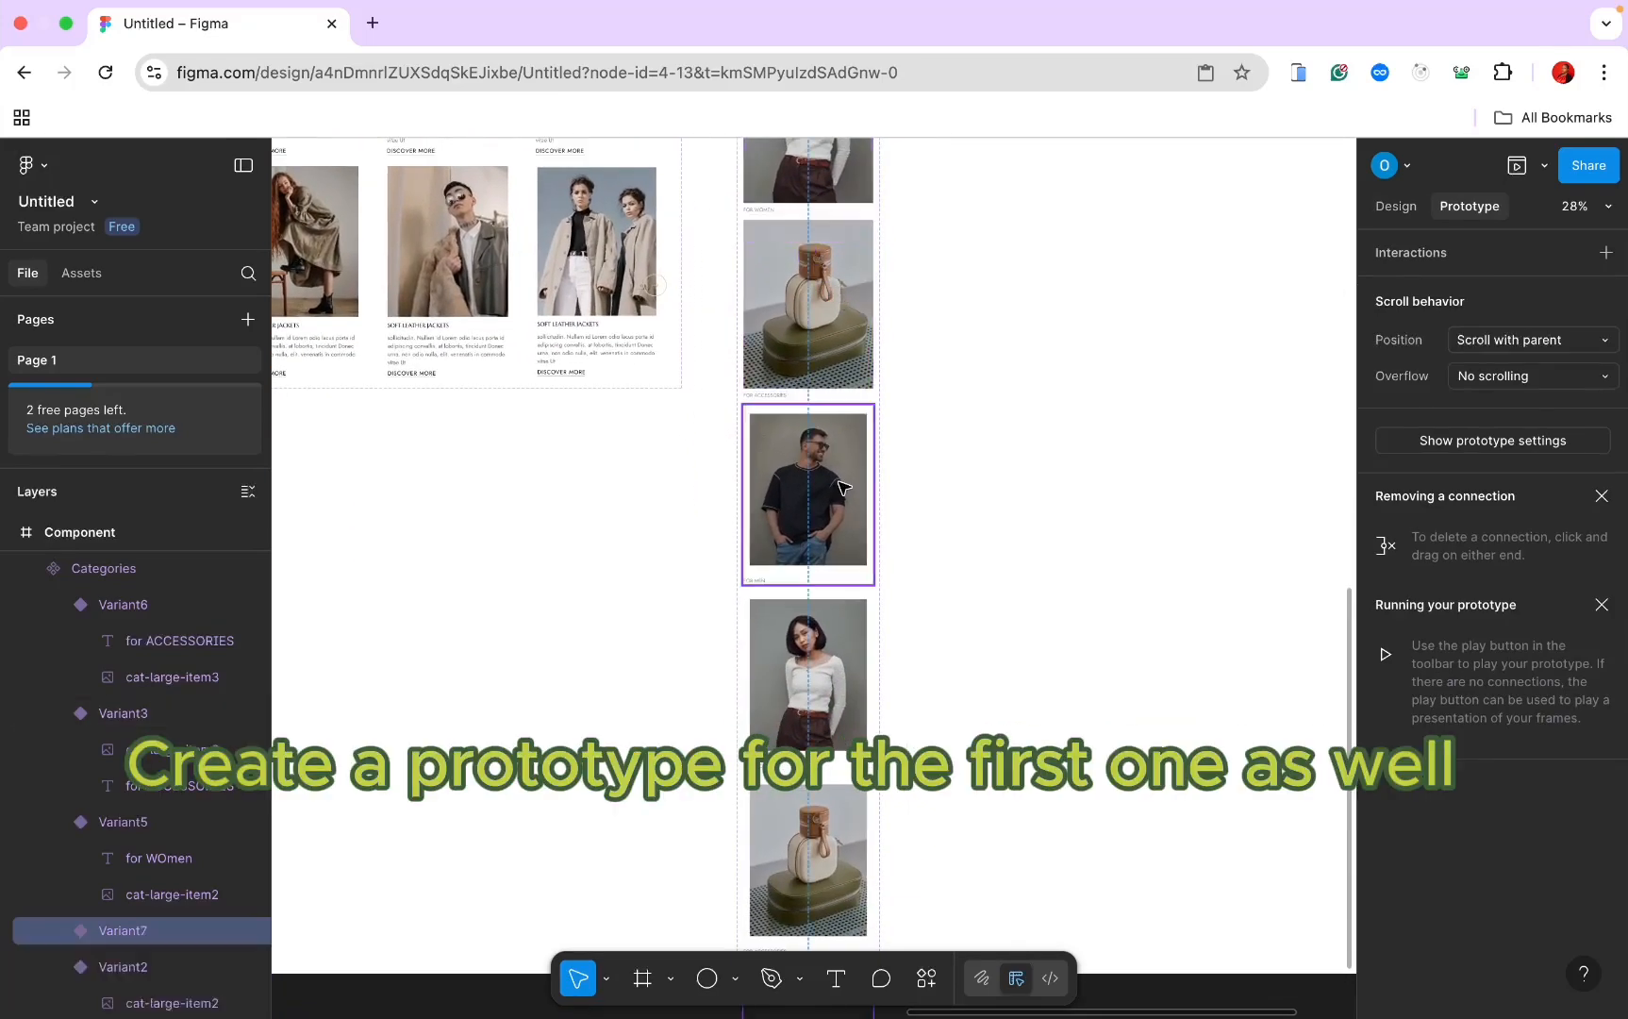
click(818, 193)
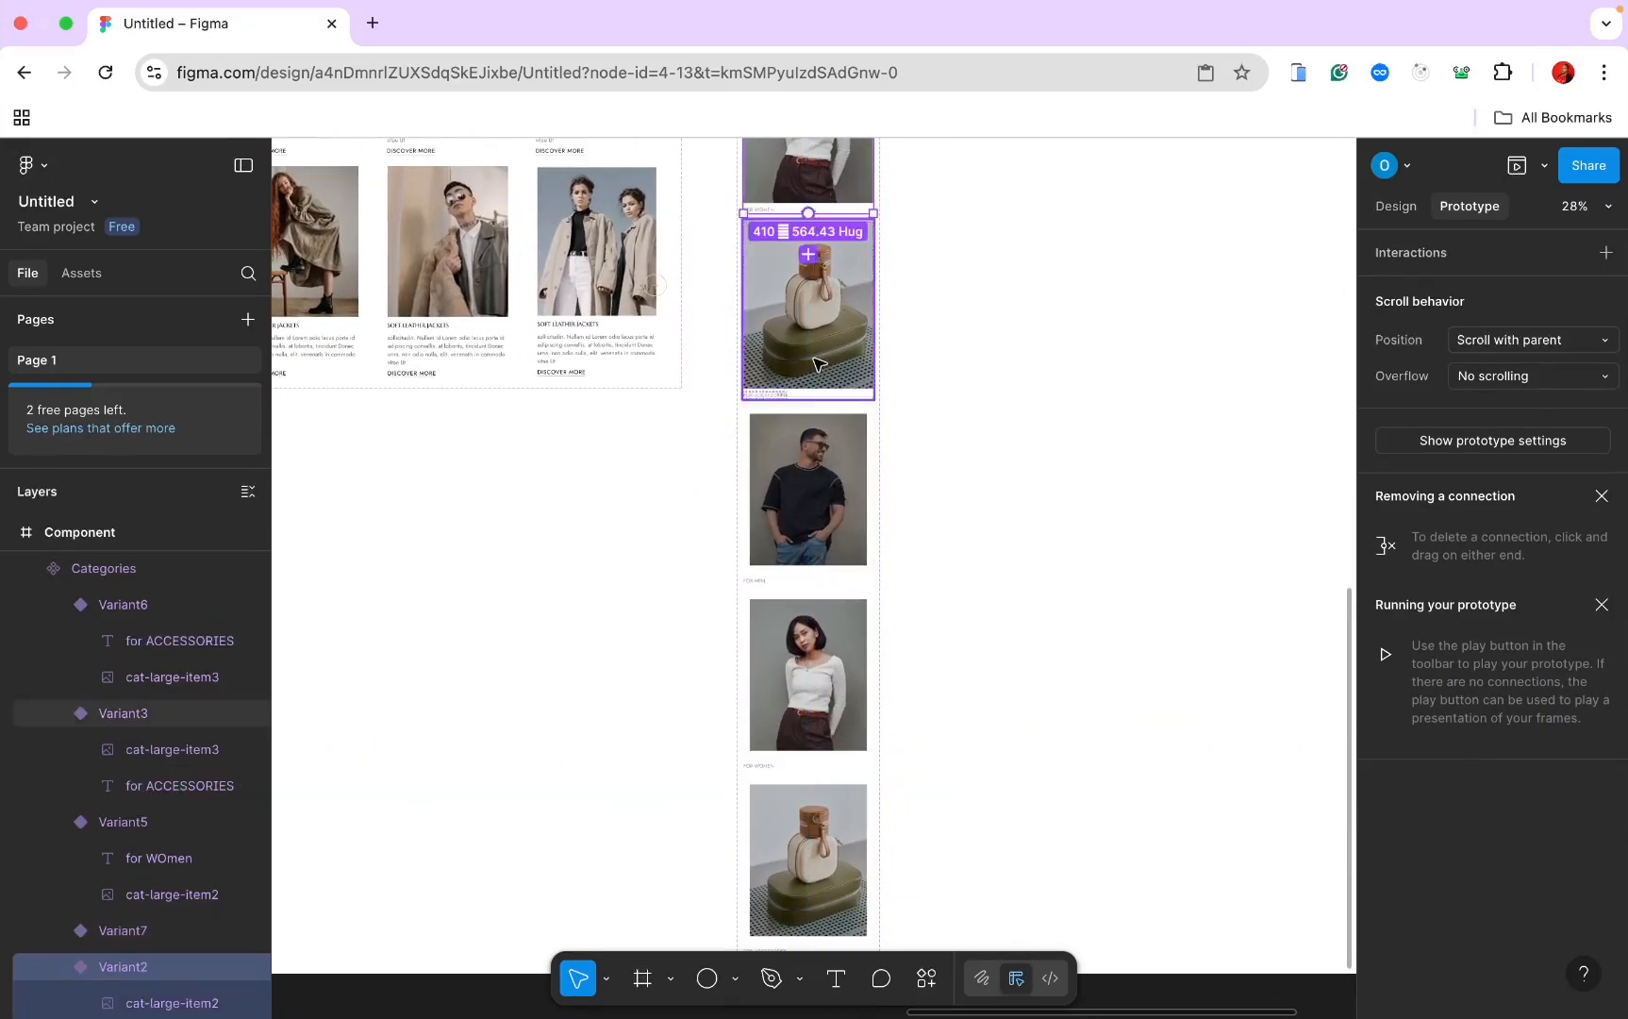
drag(809, 254, 847, 677)
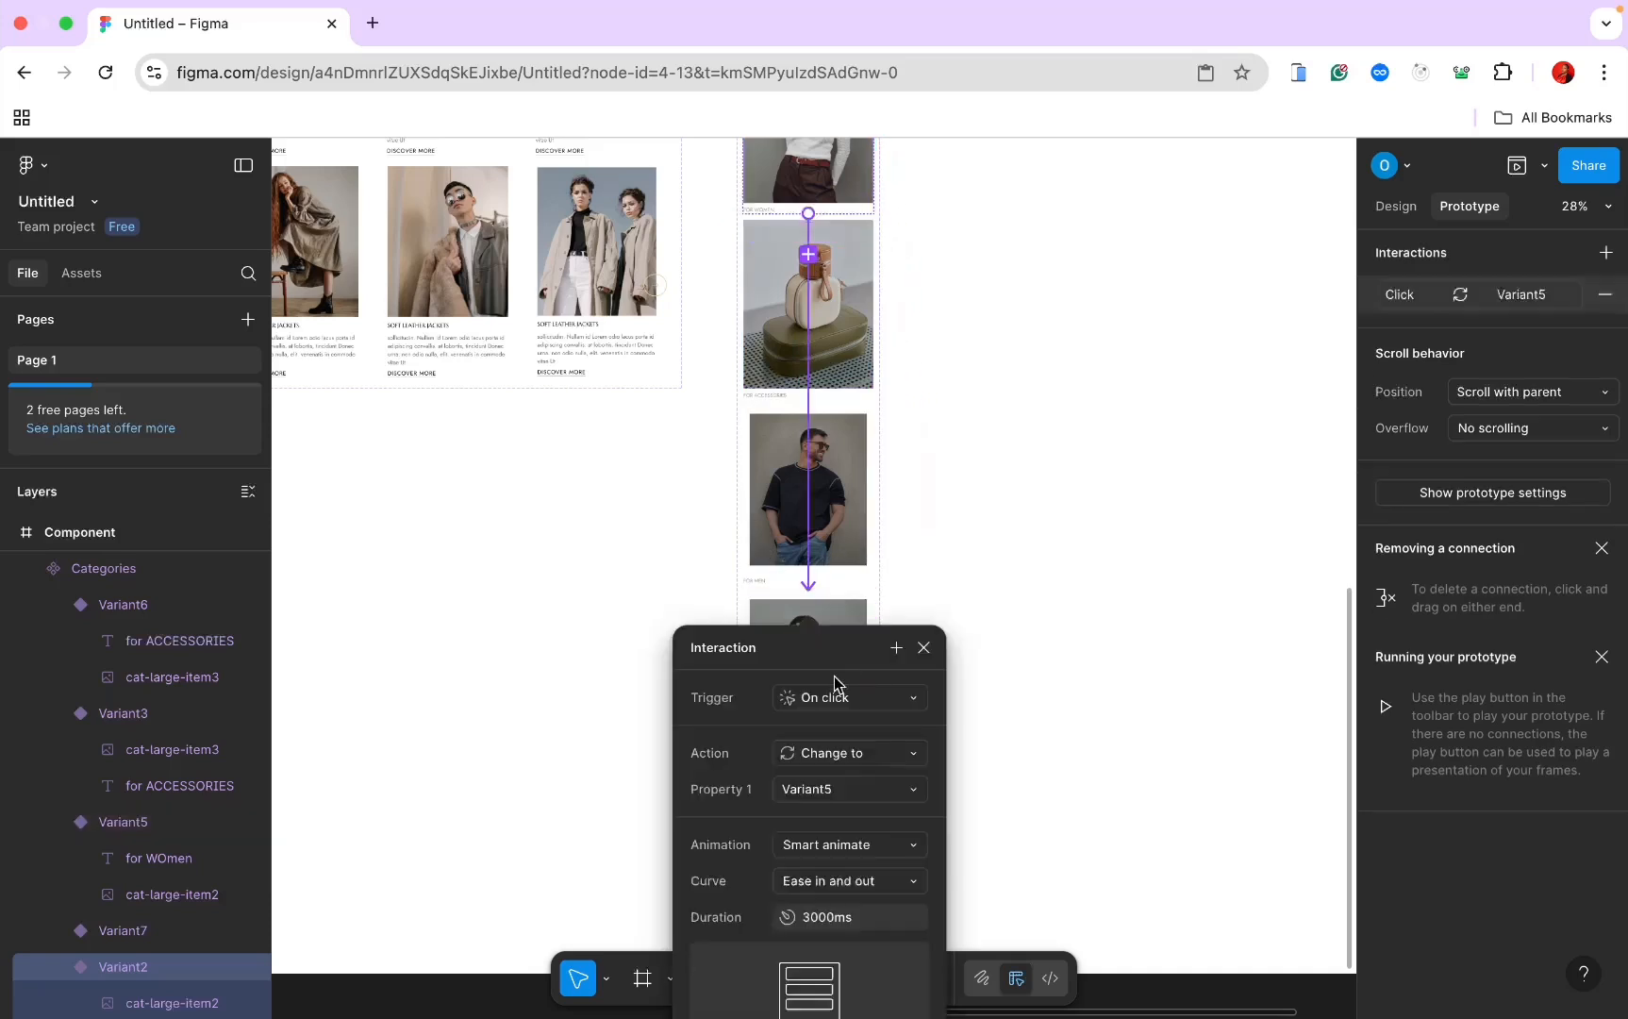
click(838, 704)
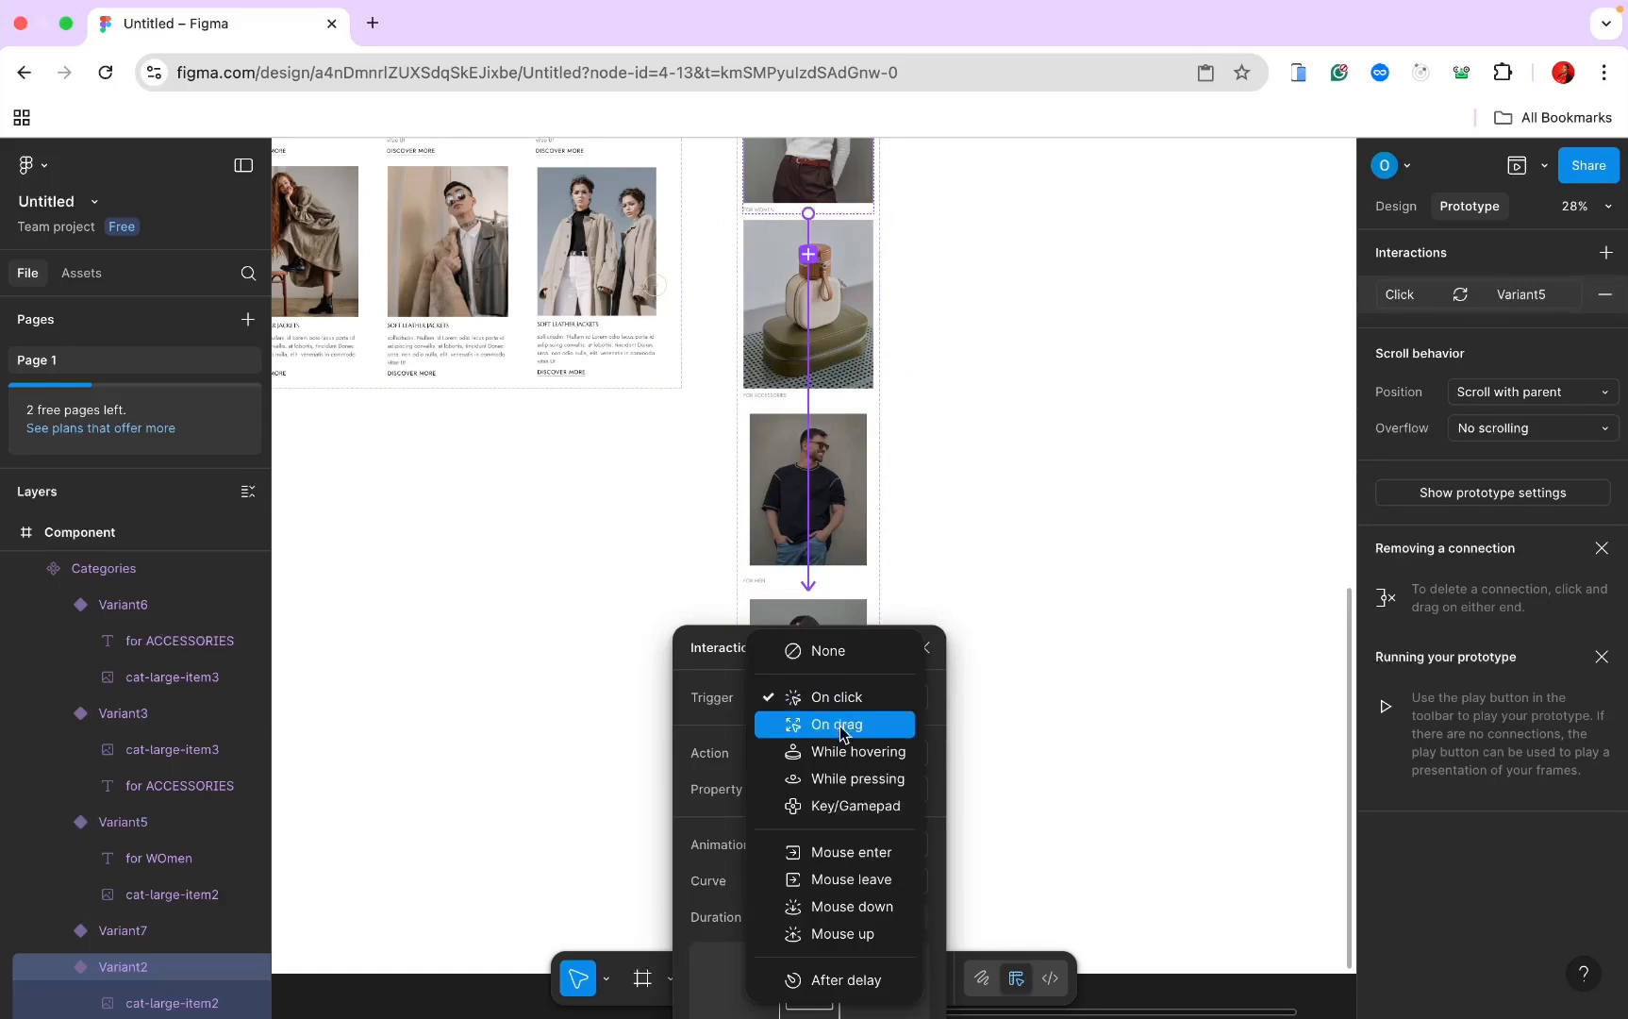
click(844, 752)
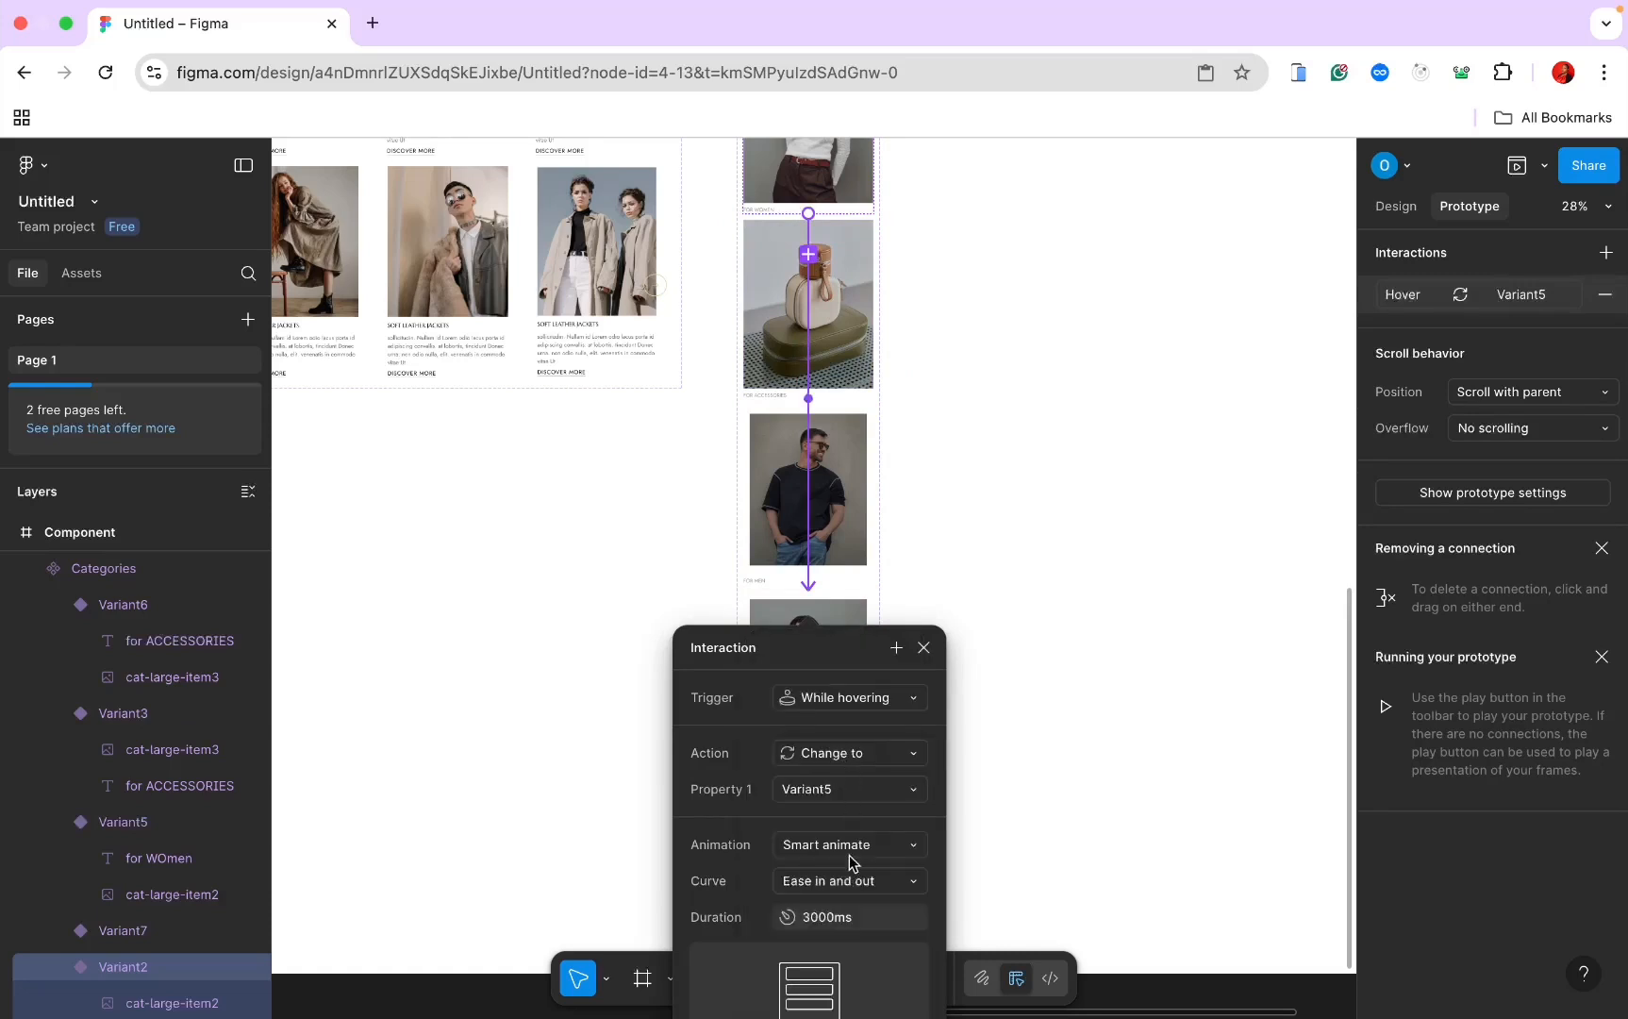
click(1037, 555)
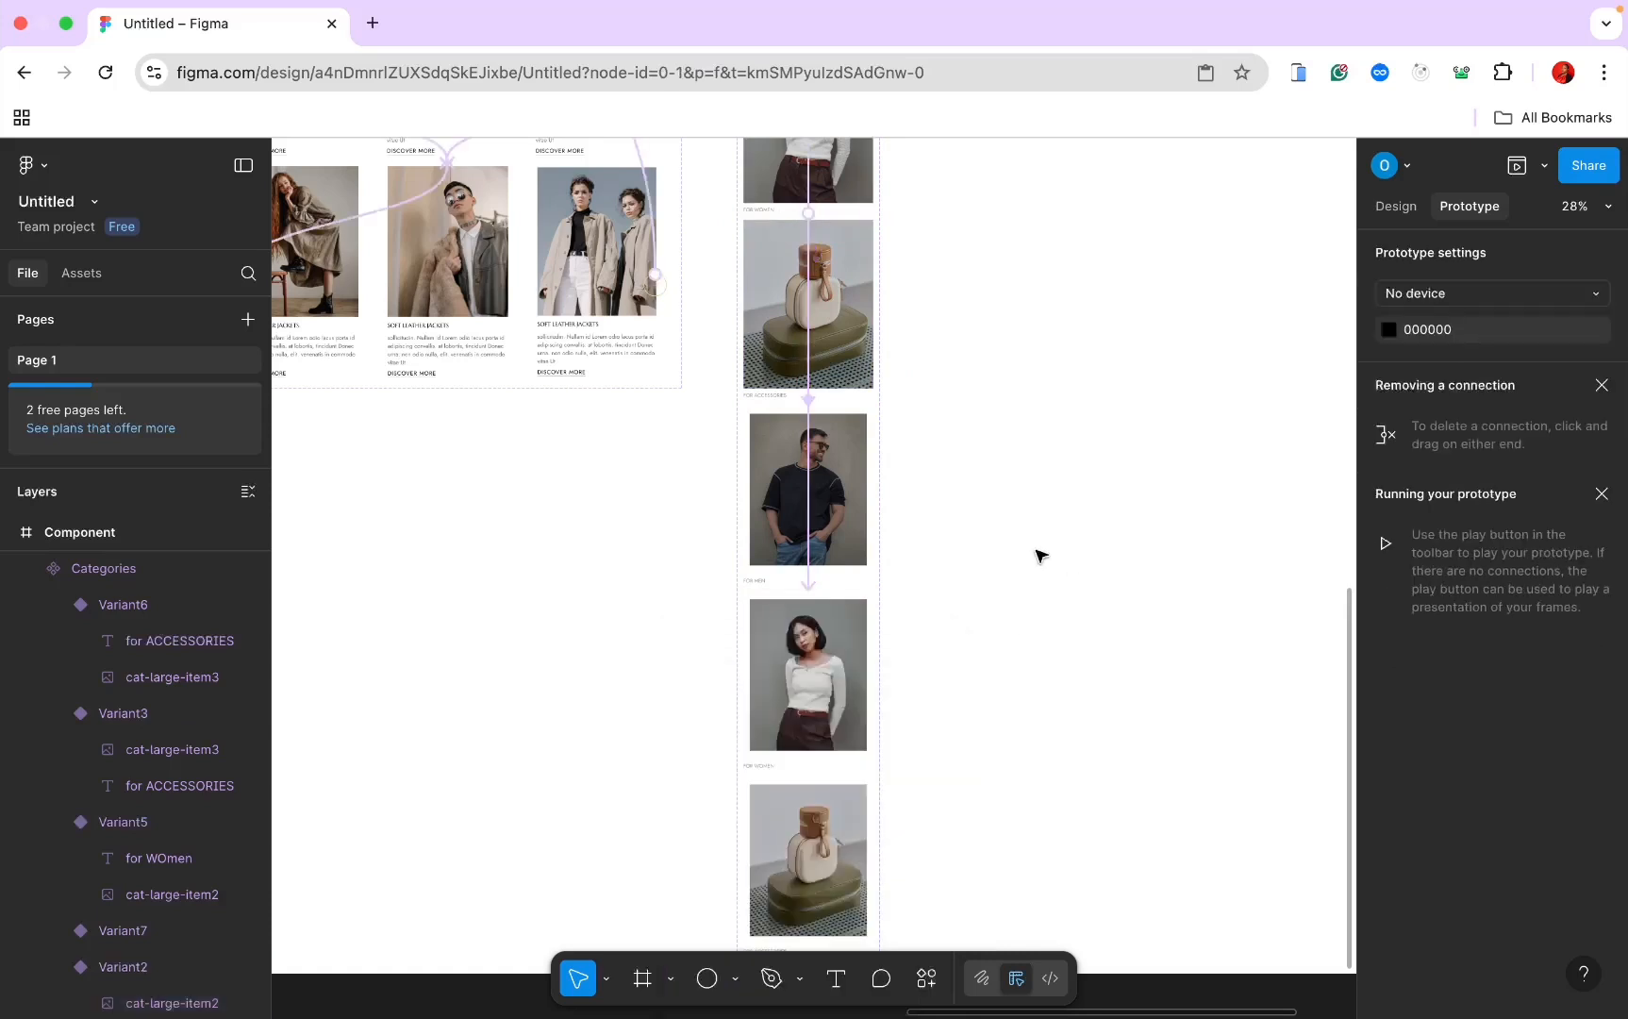
Step: Add a While hovering prototype interaction from the bag variant to Variant6
click(836, 311)
drag(873, 310, 960, 477)
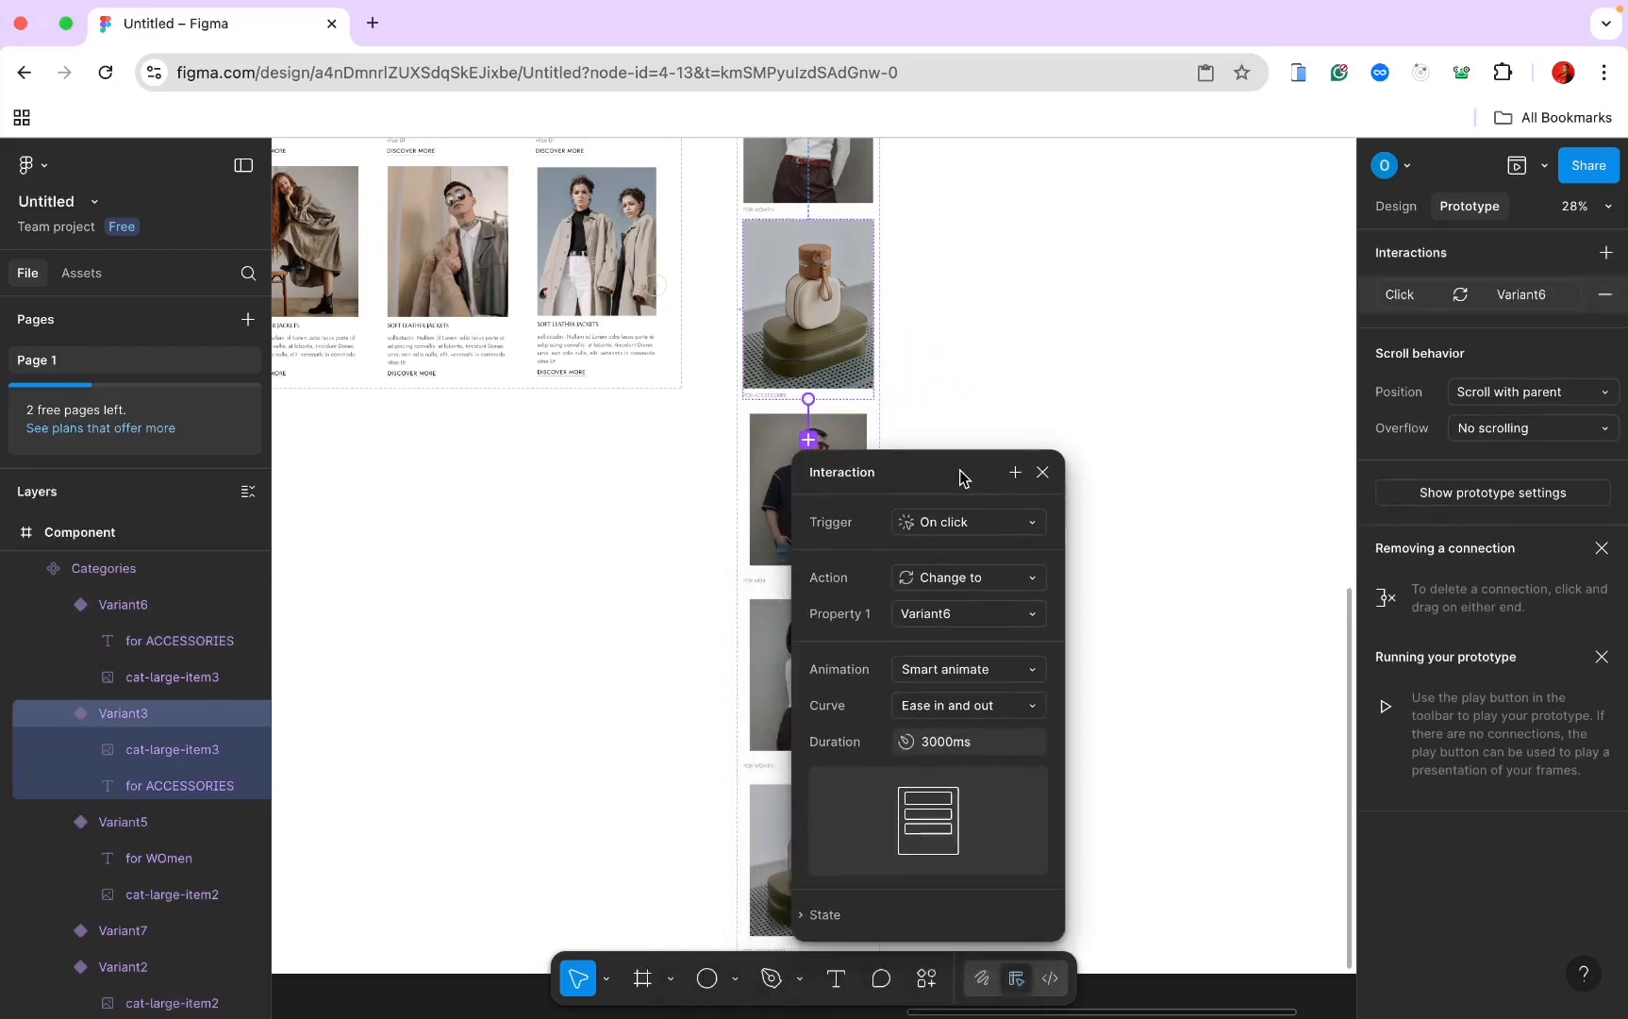
click(969, 524)
click(978, 573)
click(1128, 472)
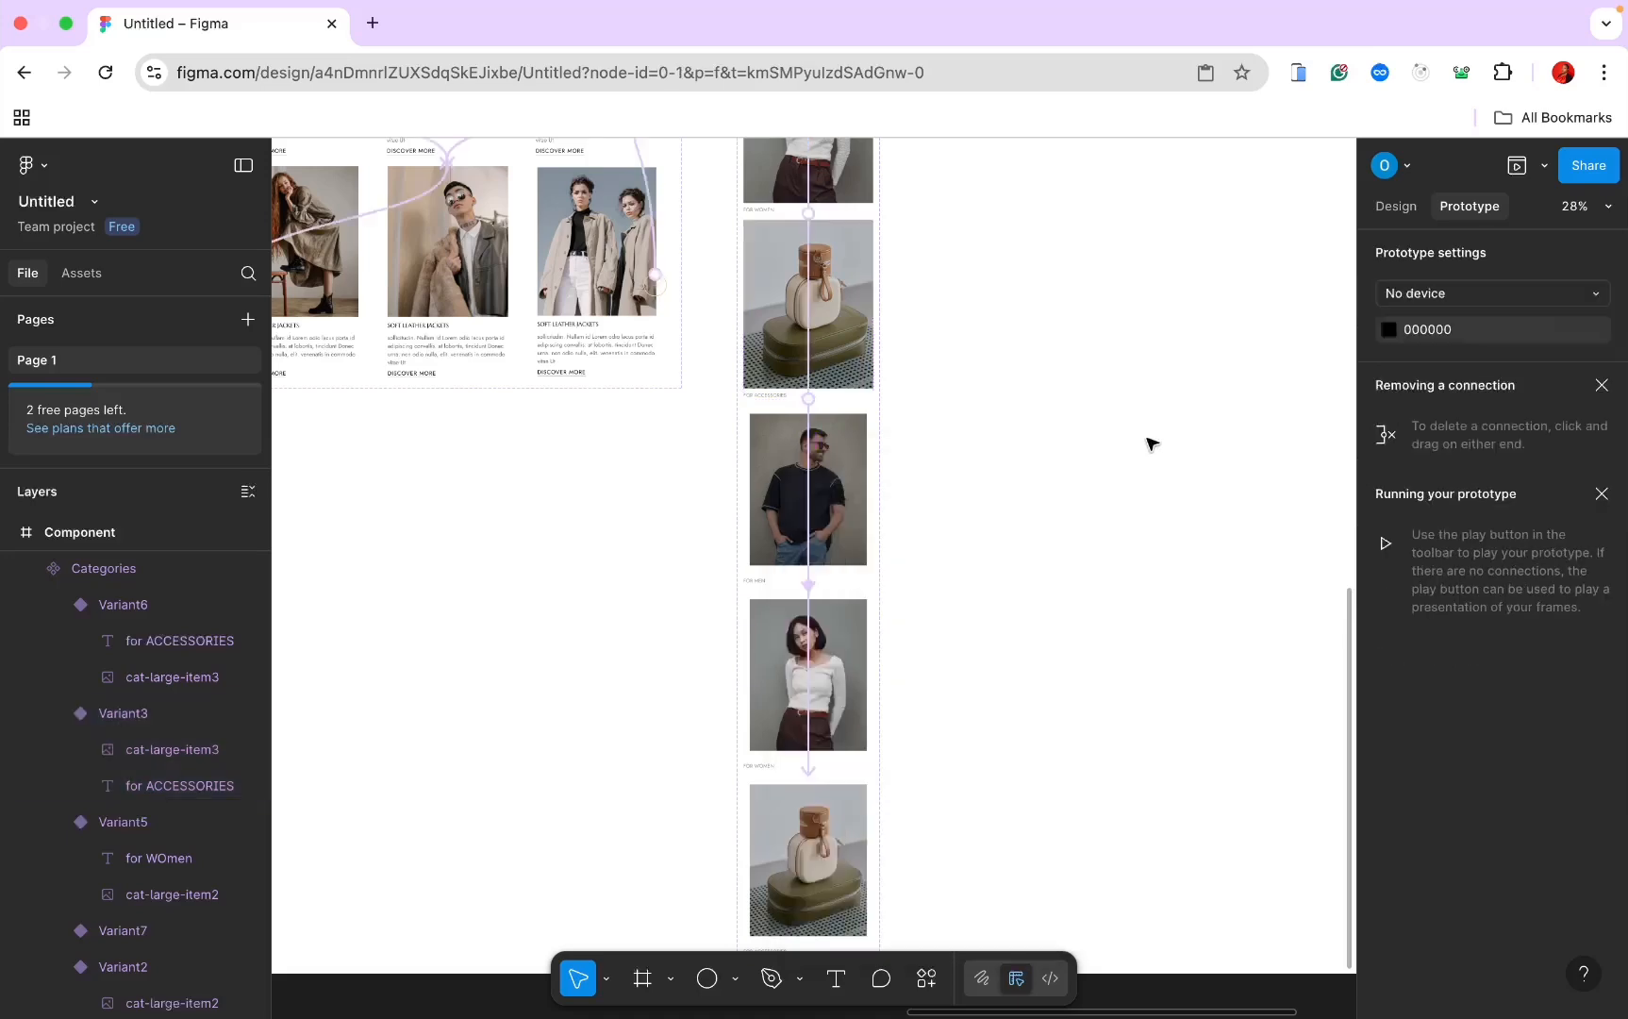
click(1394, 205)
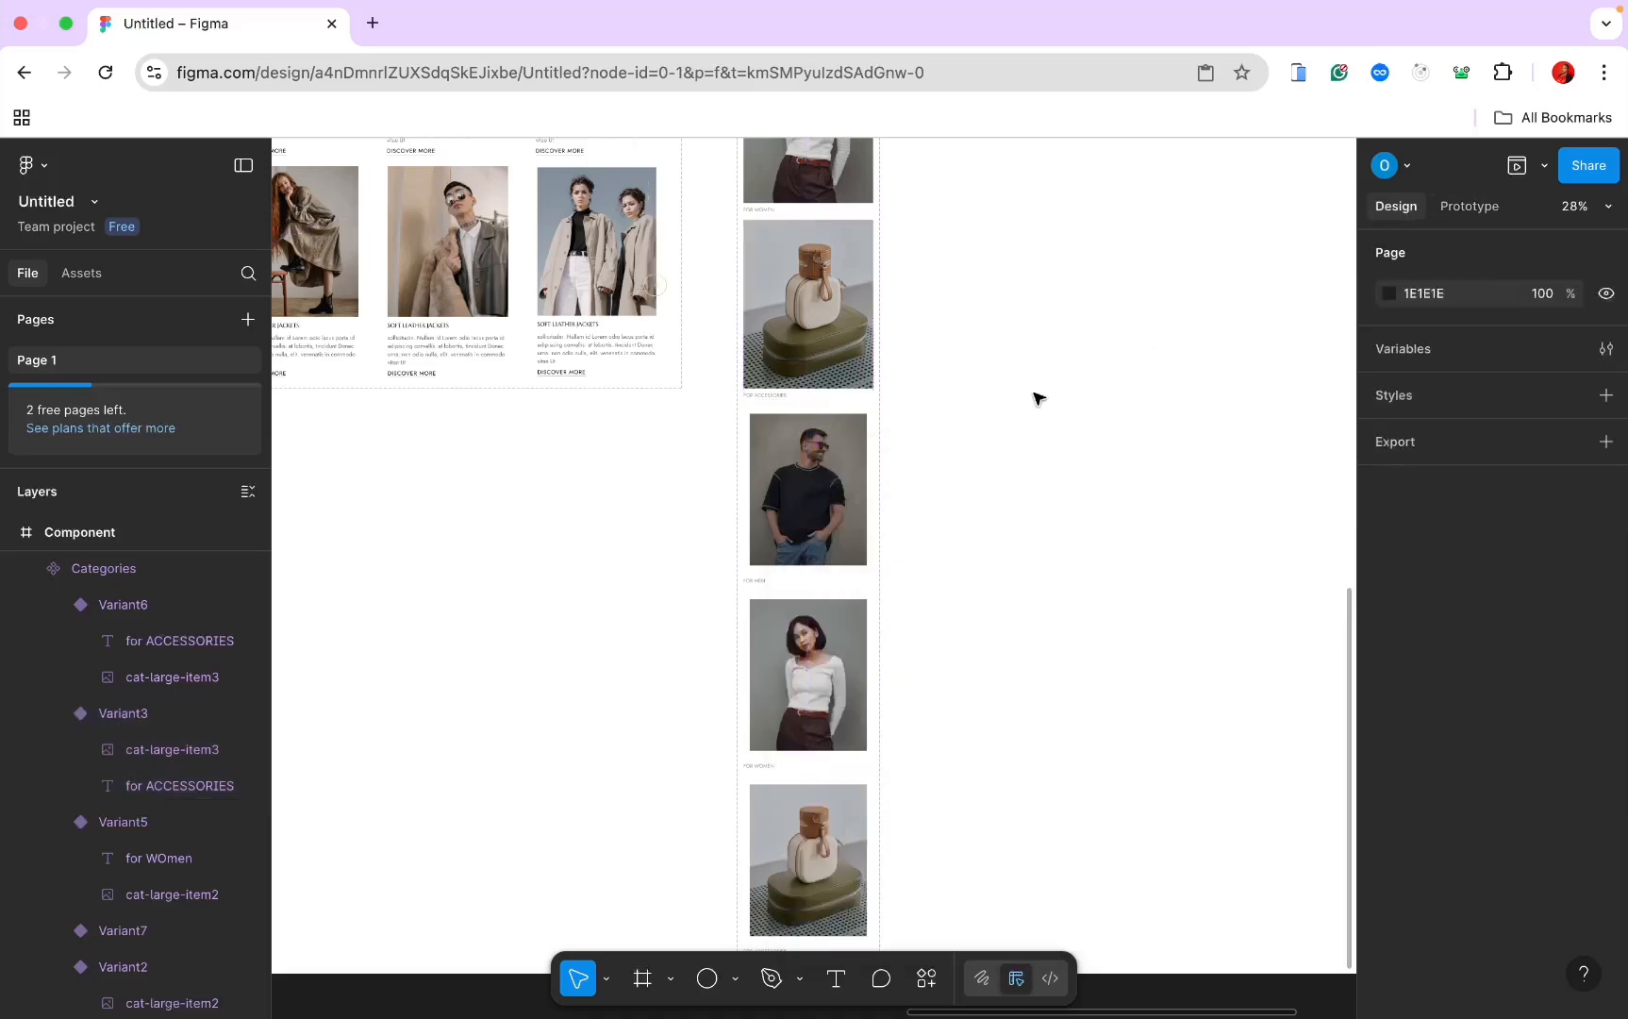
Step: Preview the Home Page prototype, scrolling down to the category cards, then close the preview
scroll(1035, 408, down, 6)
scroll(1036, 409, left, 6)
scroll(1036, 409, up, 4)
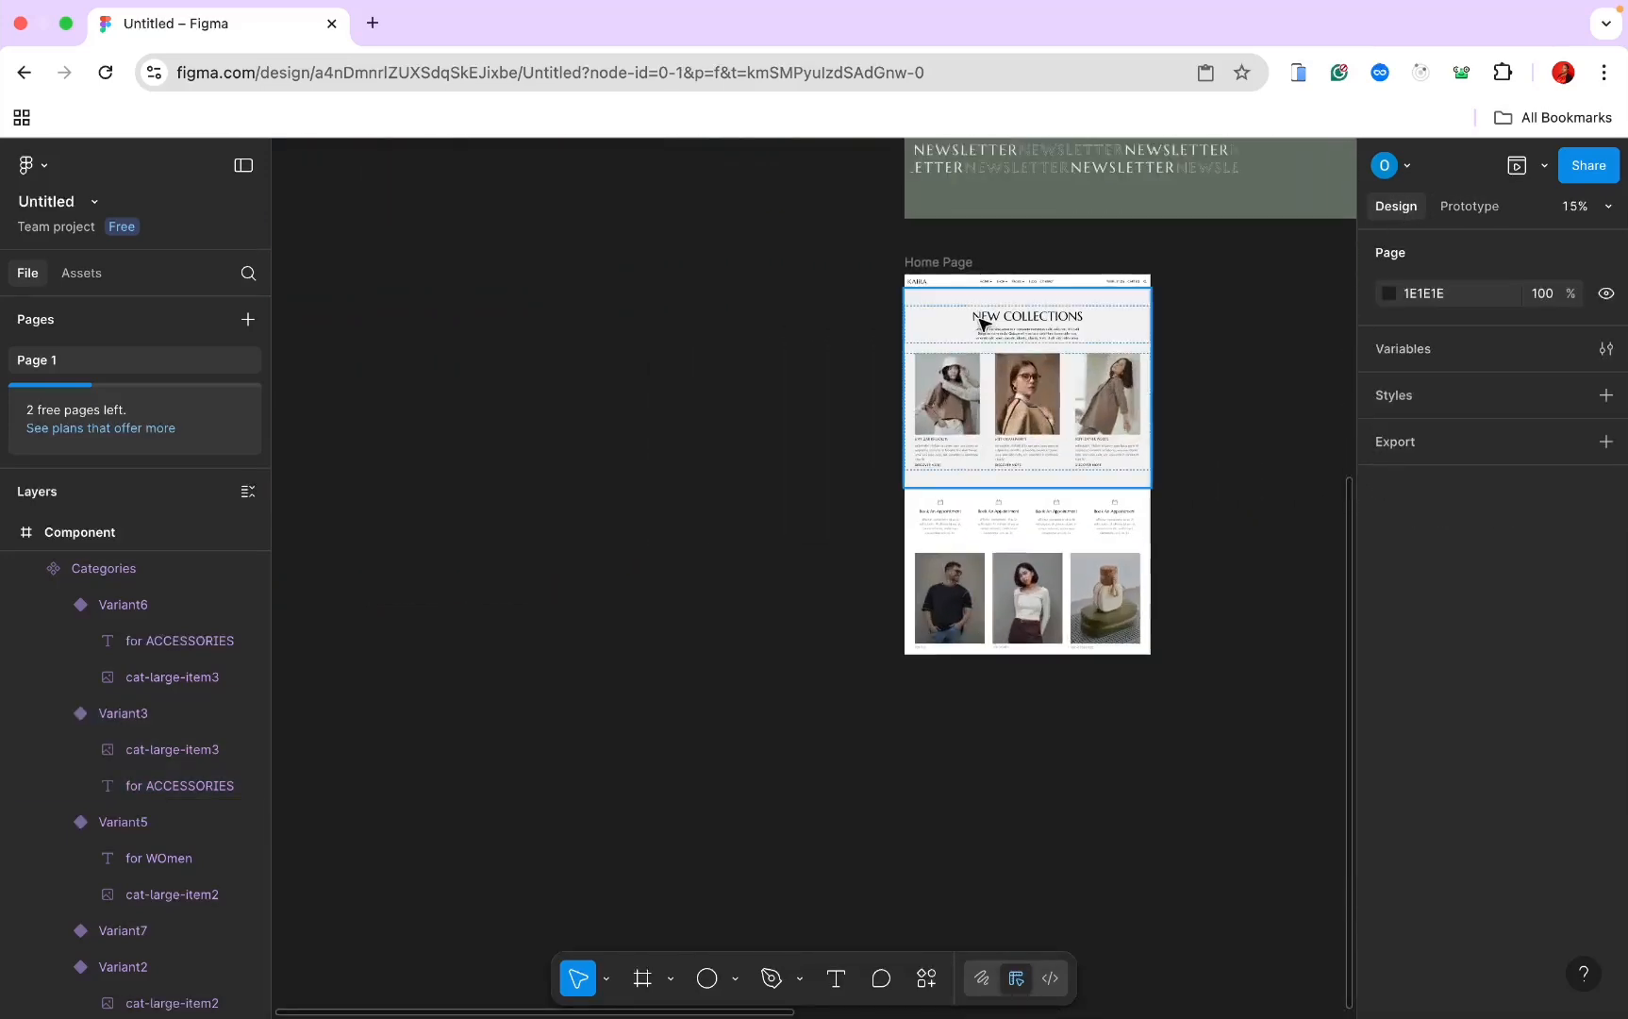
click(936, 262)
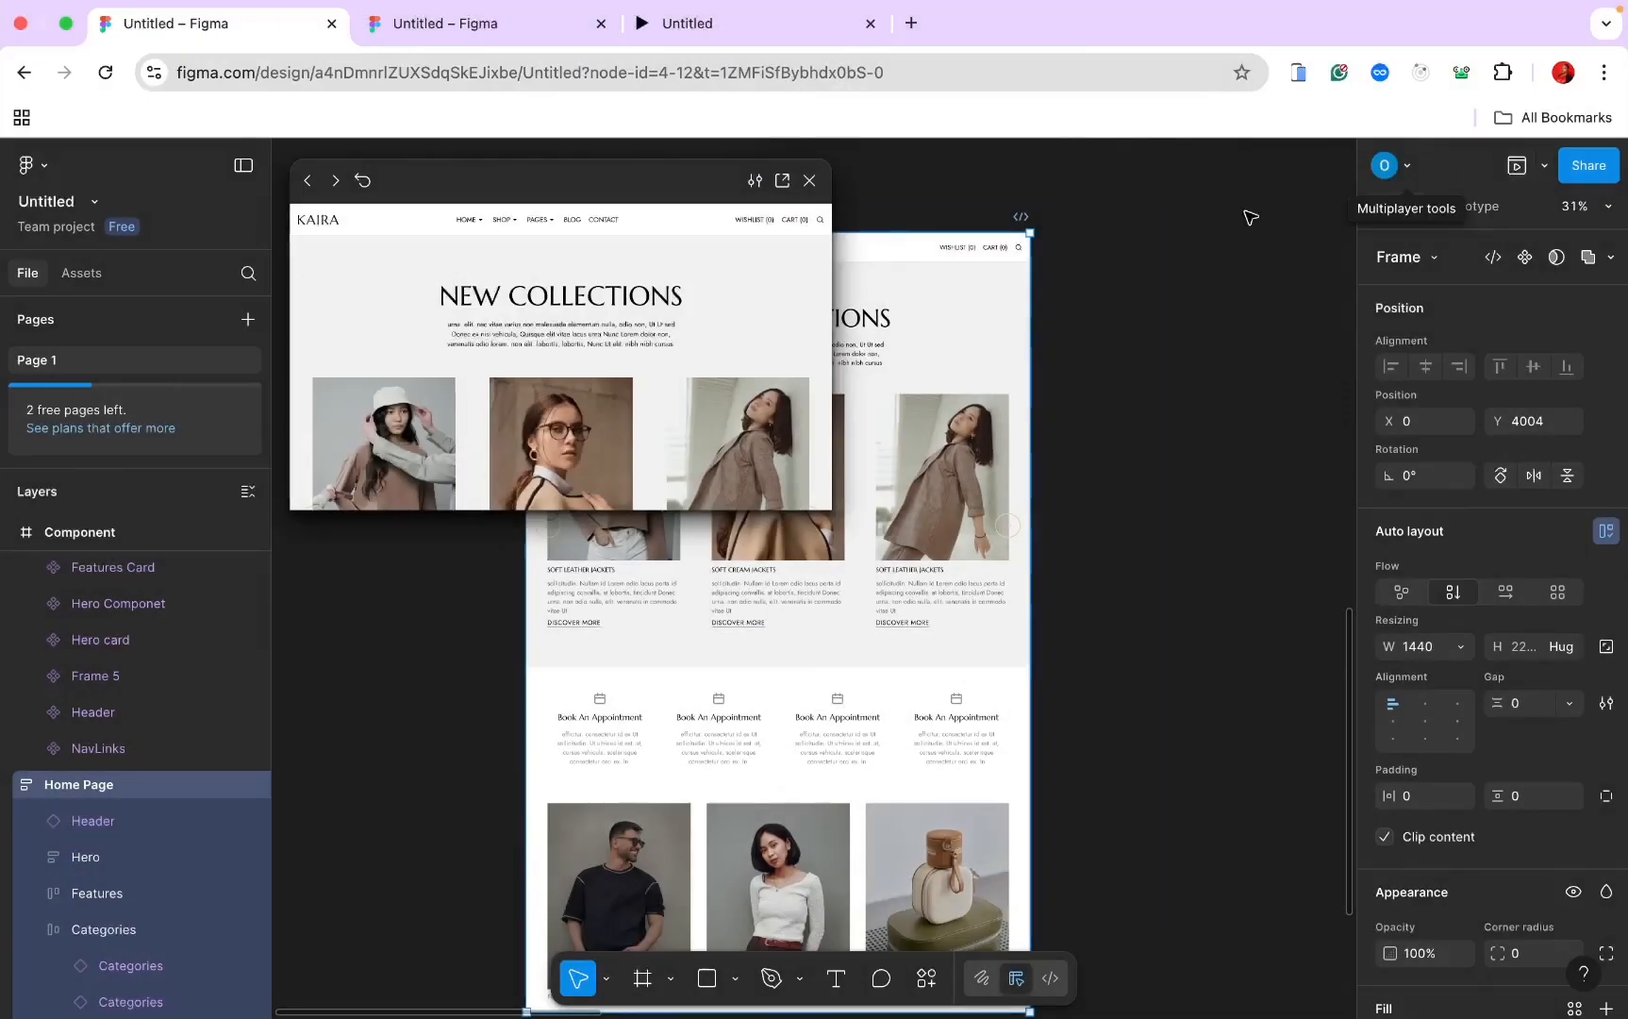
scroll(646, 394, down, 10)
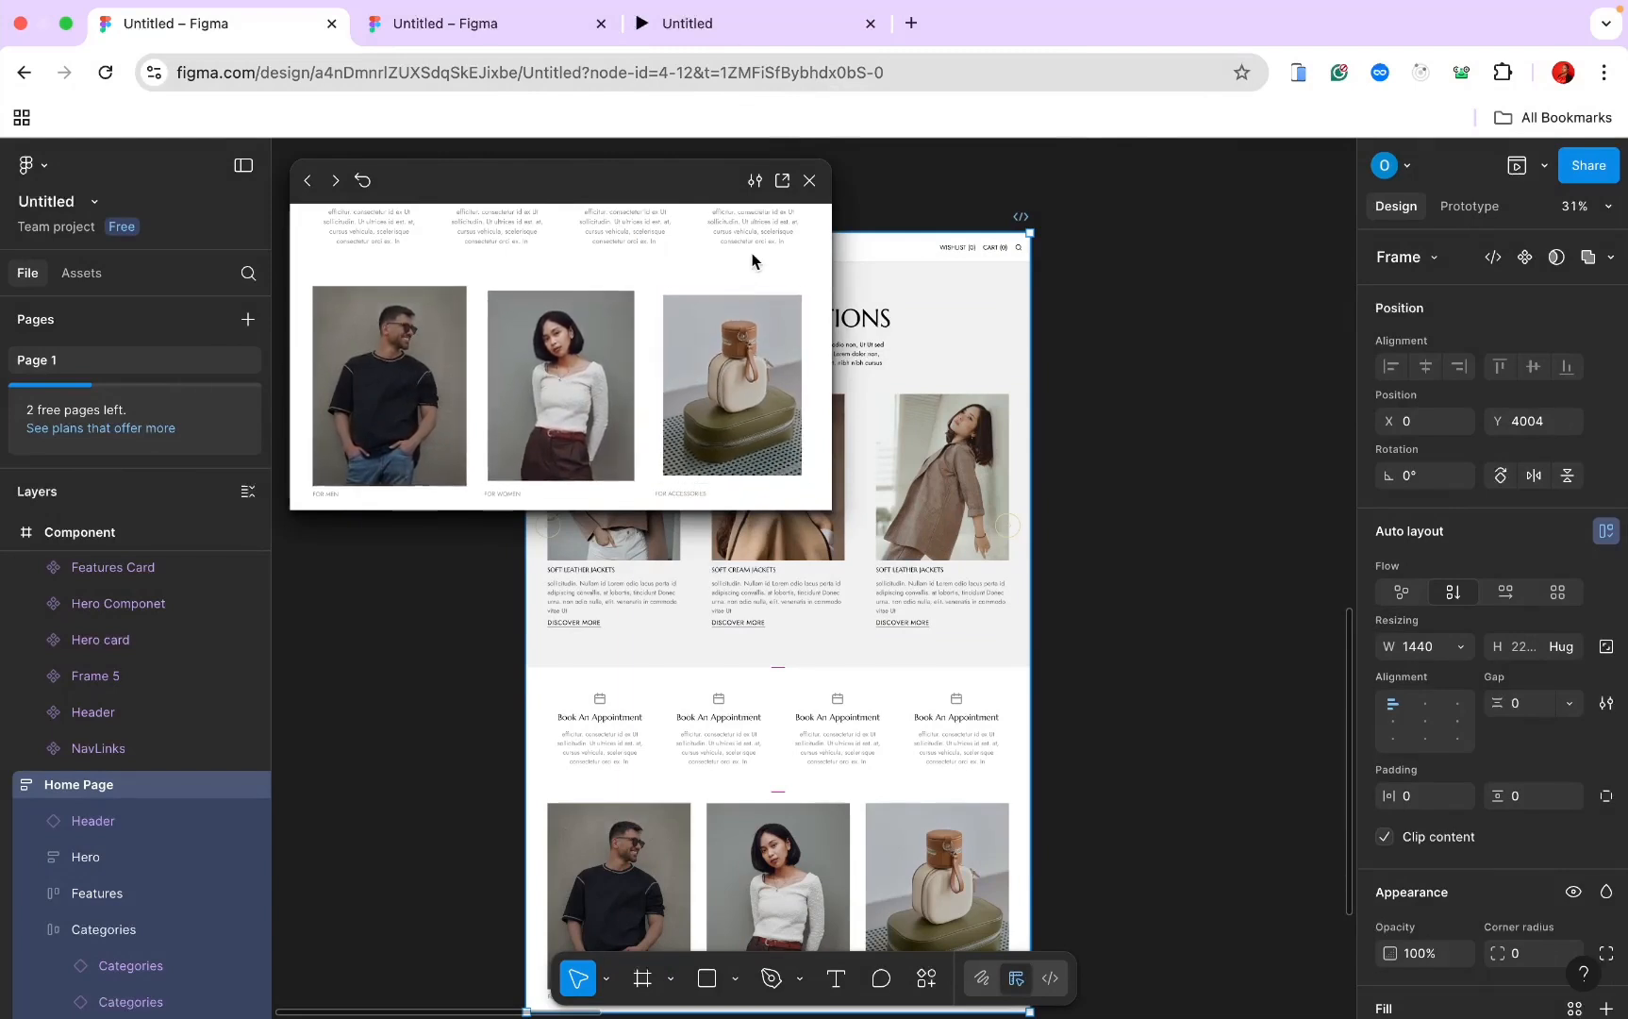
click(808, 181)
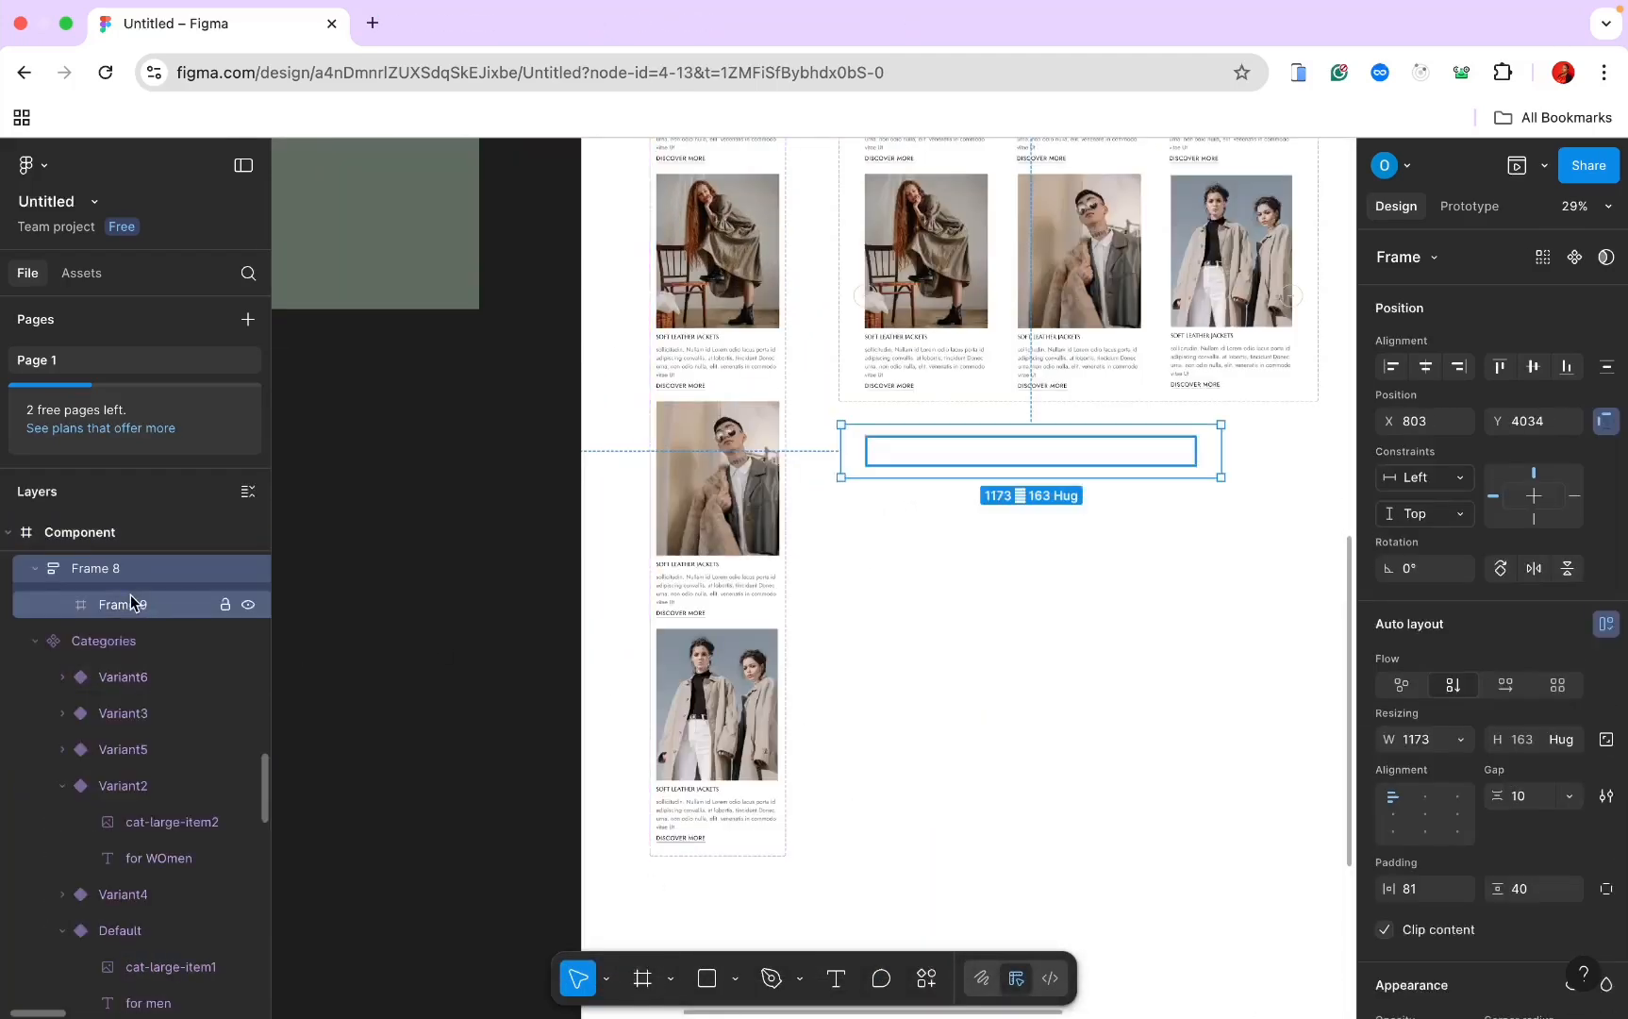
Step: Set Frame 8's horizontal and vertical padding to 0 so it hugs Frame 9 at 1173×83
click(130, 603)
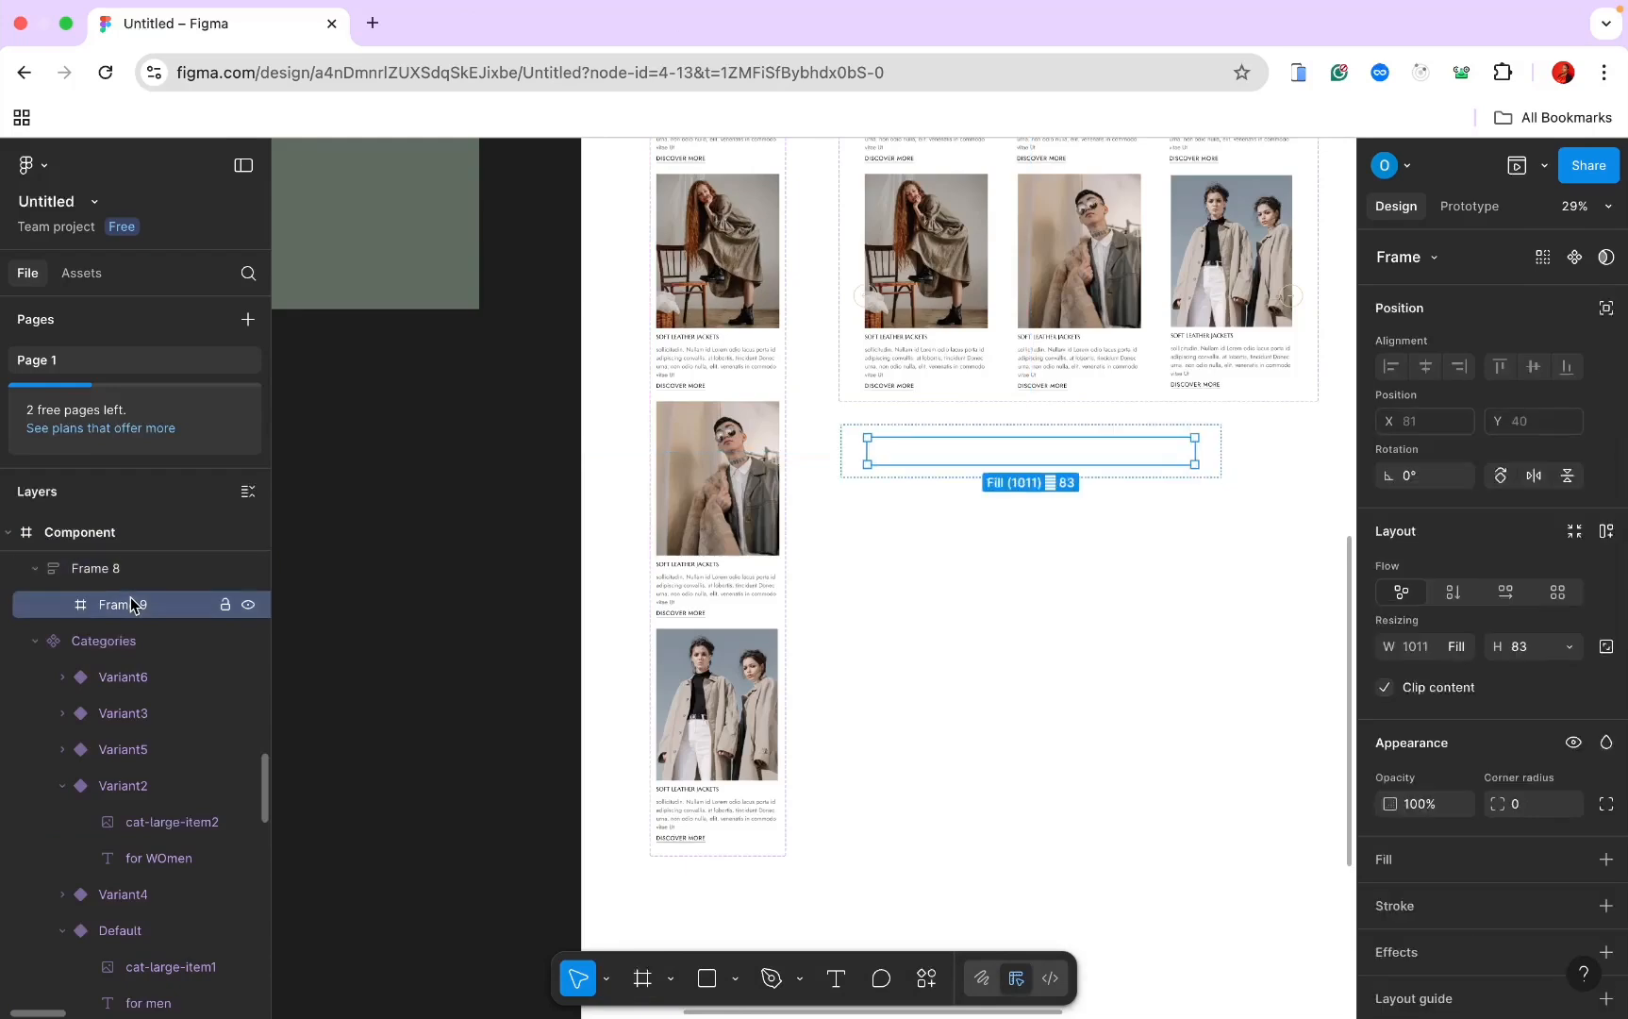
scroll(792, 513, up, 5)
click(898, 417)
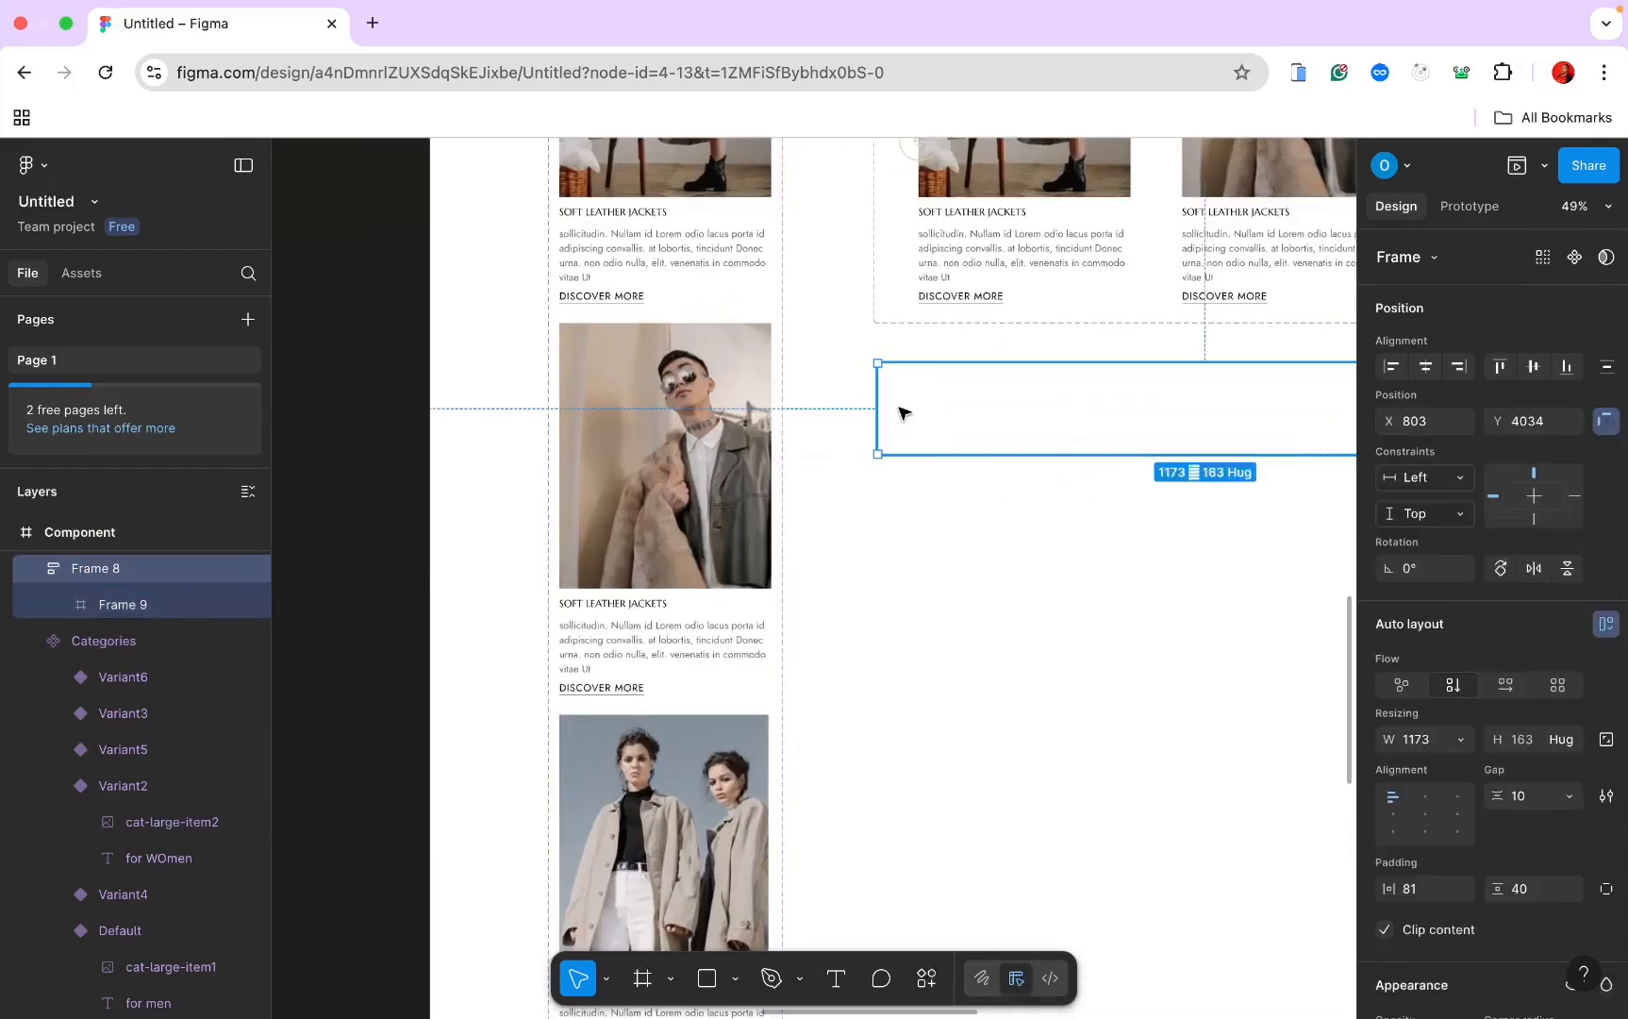
scroll(898, 412, right, 3)
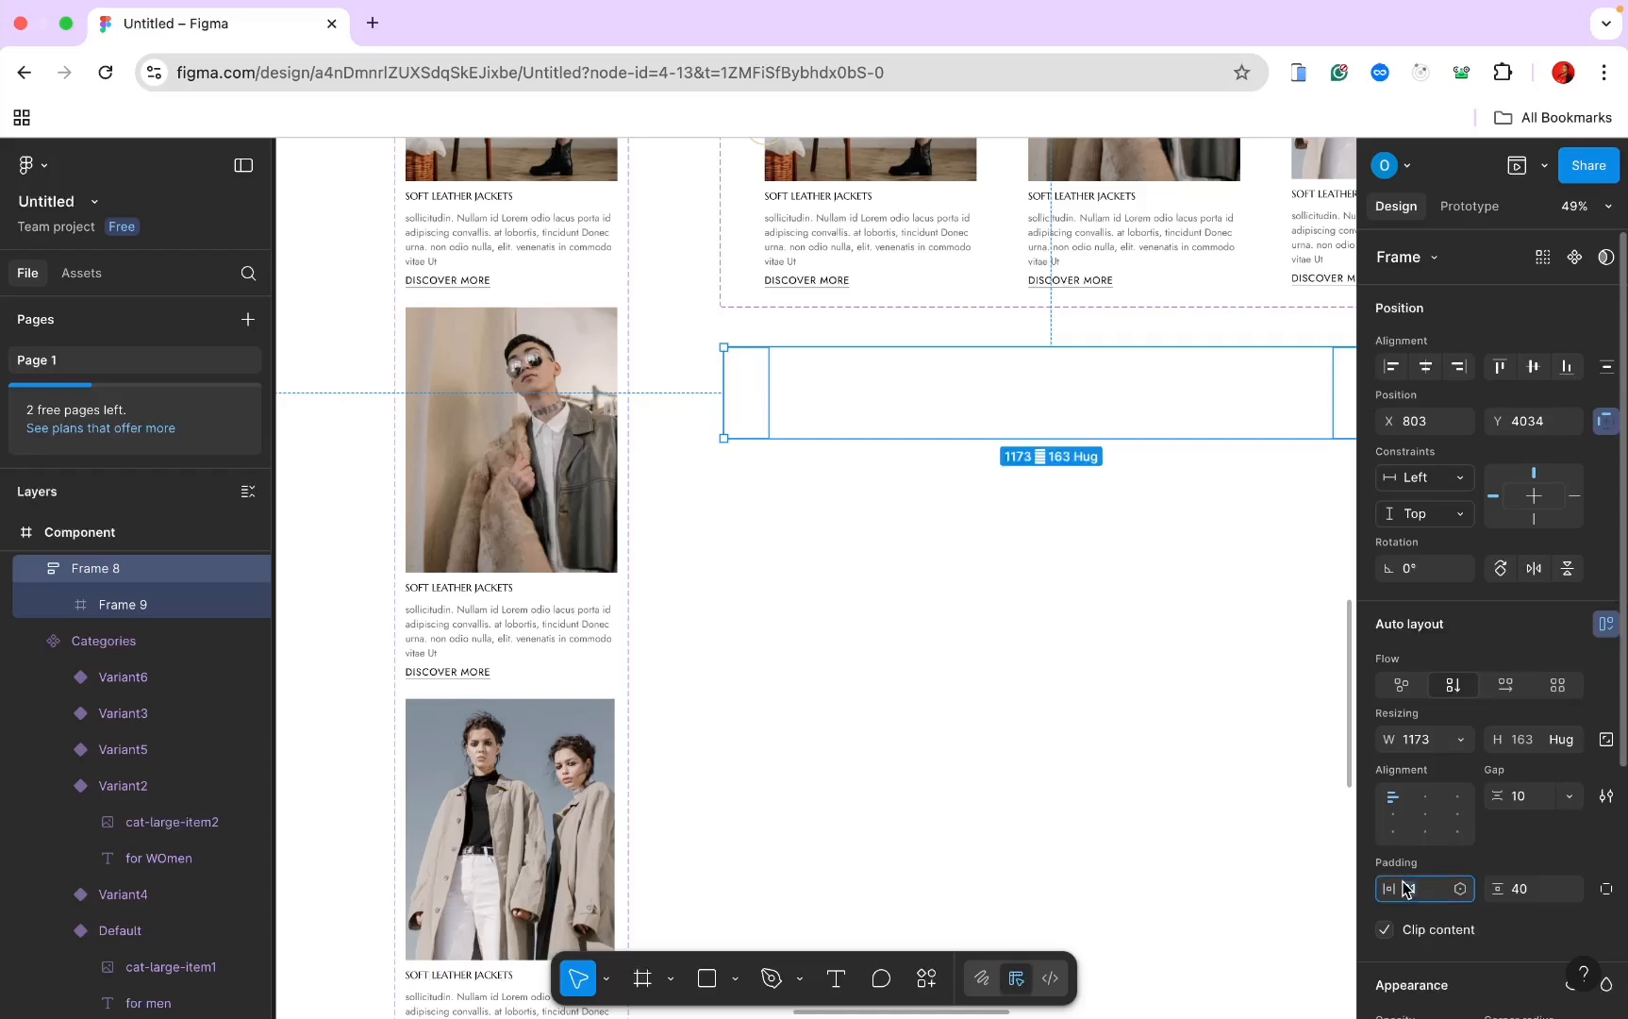
text(0)
key(Return)
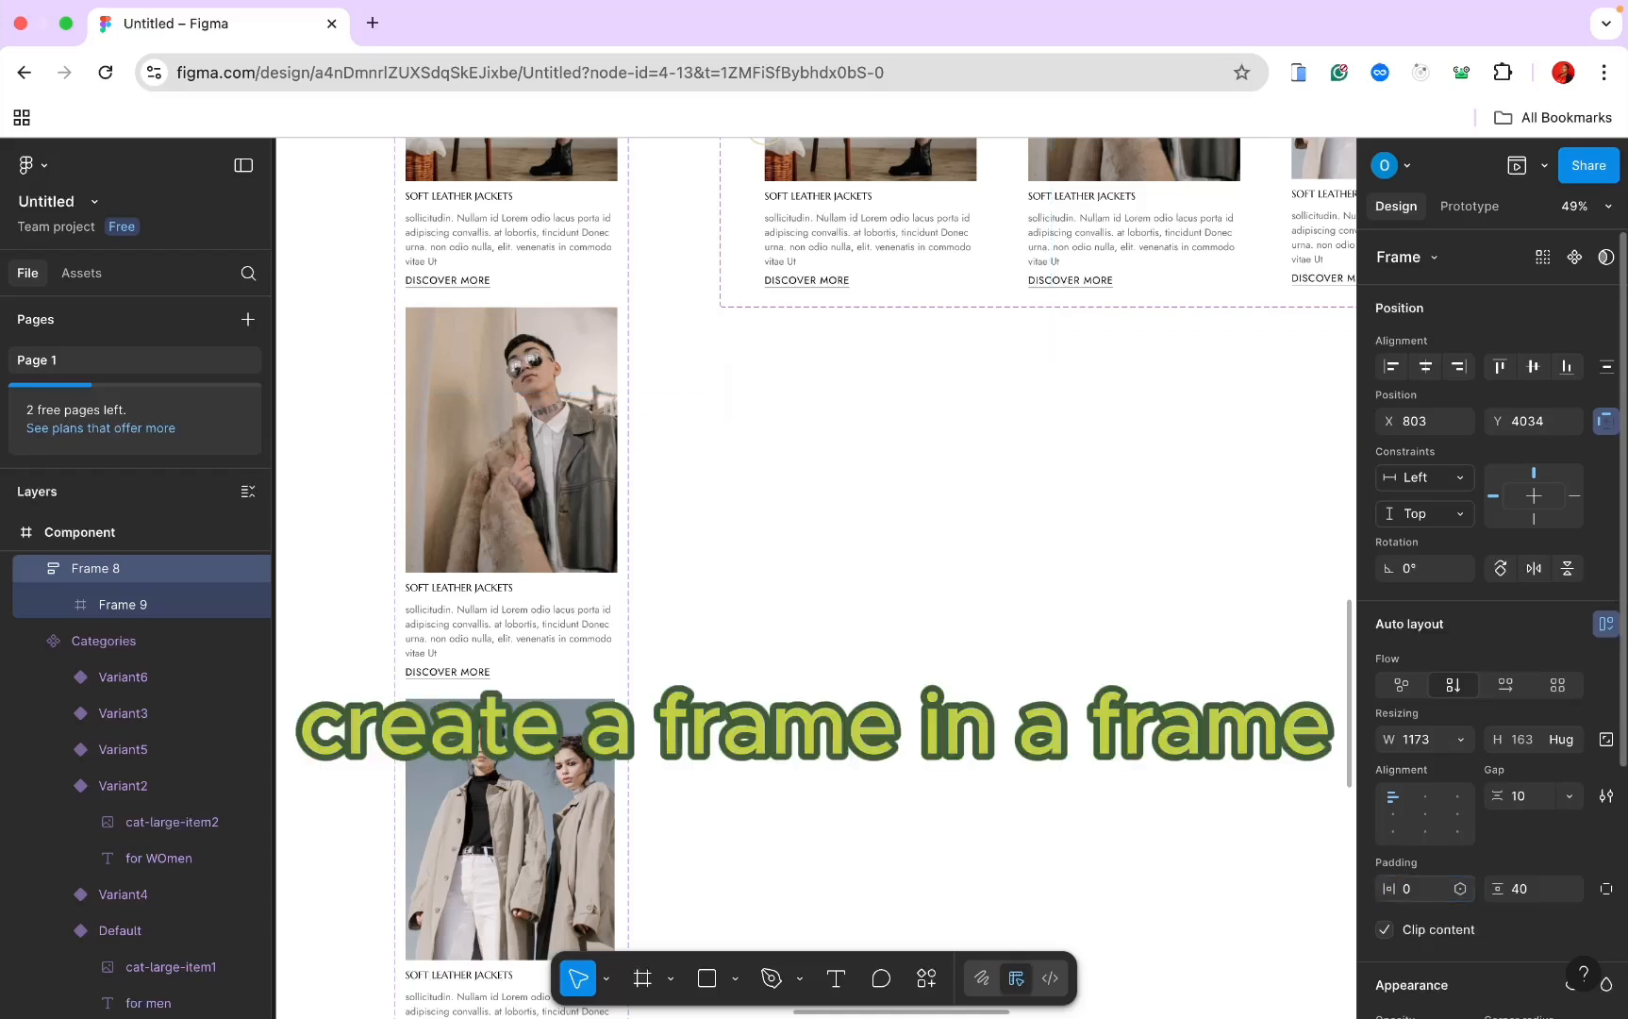
click(1518, 889)
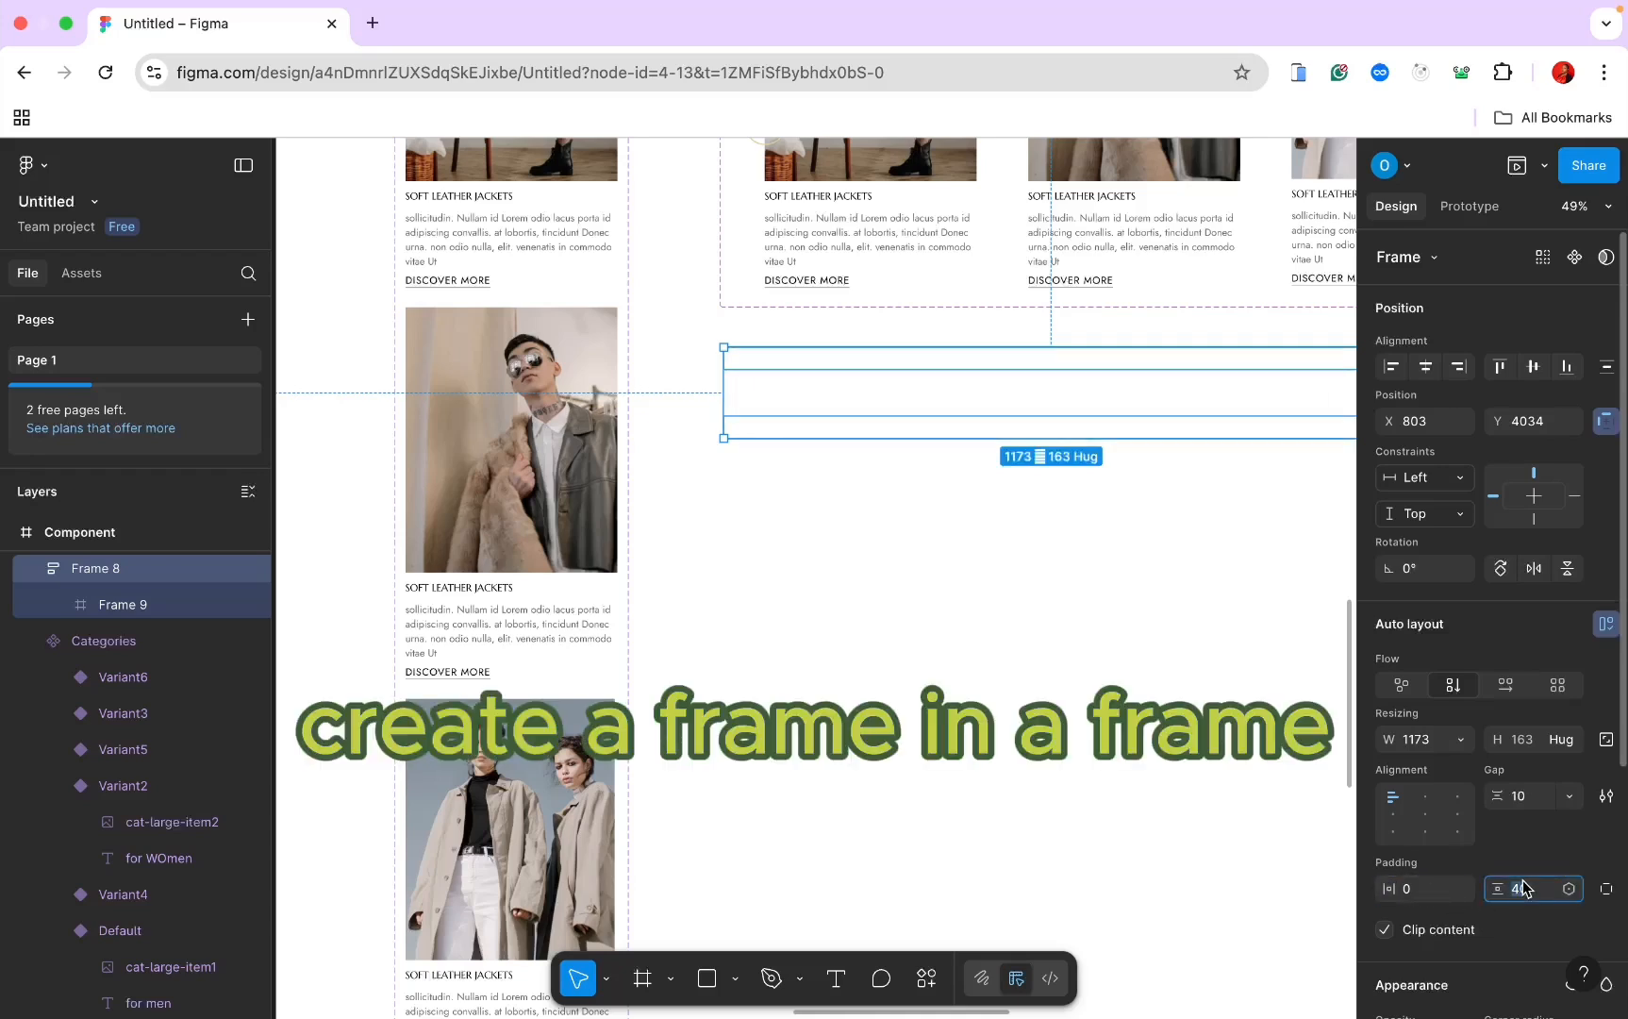
text(0)
key(Return)
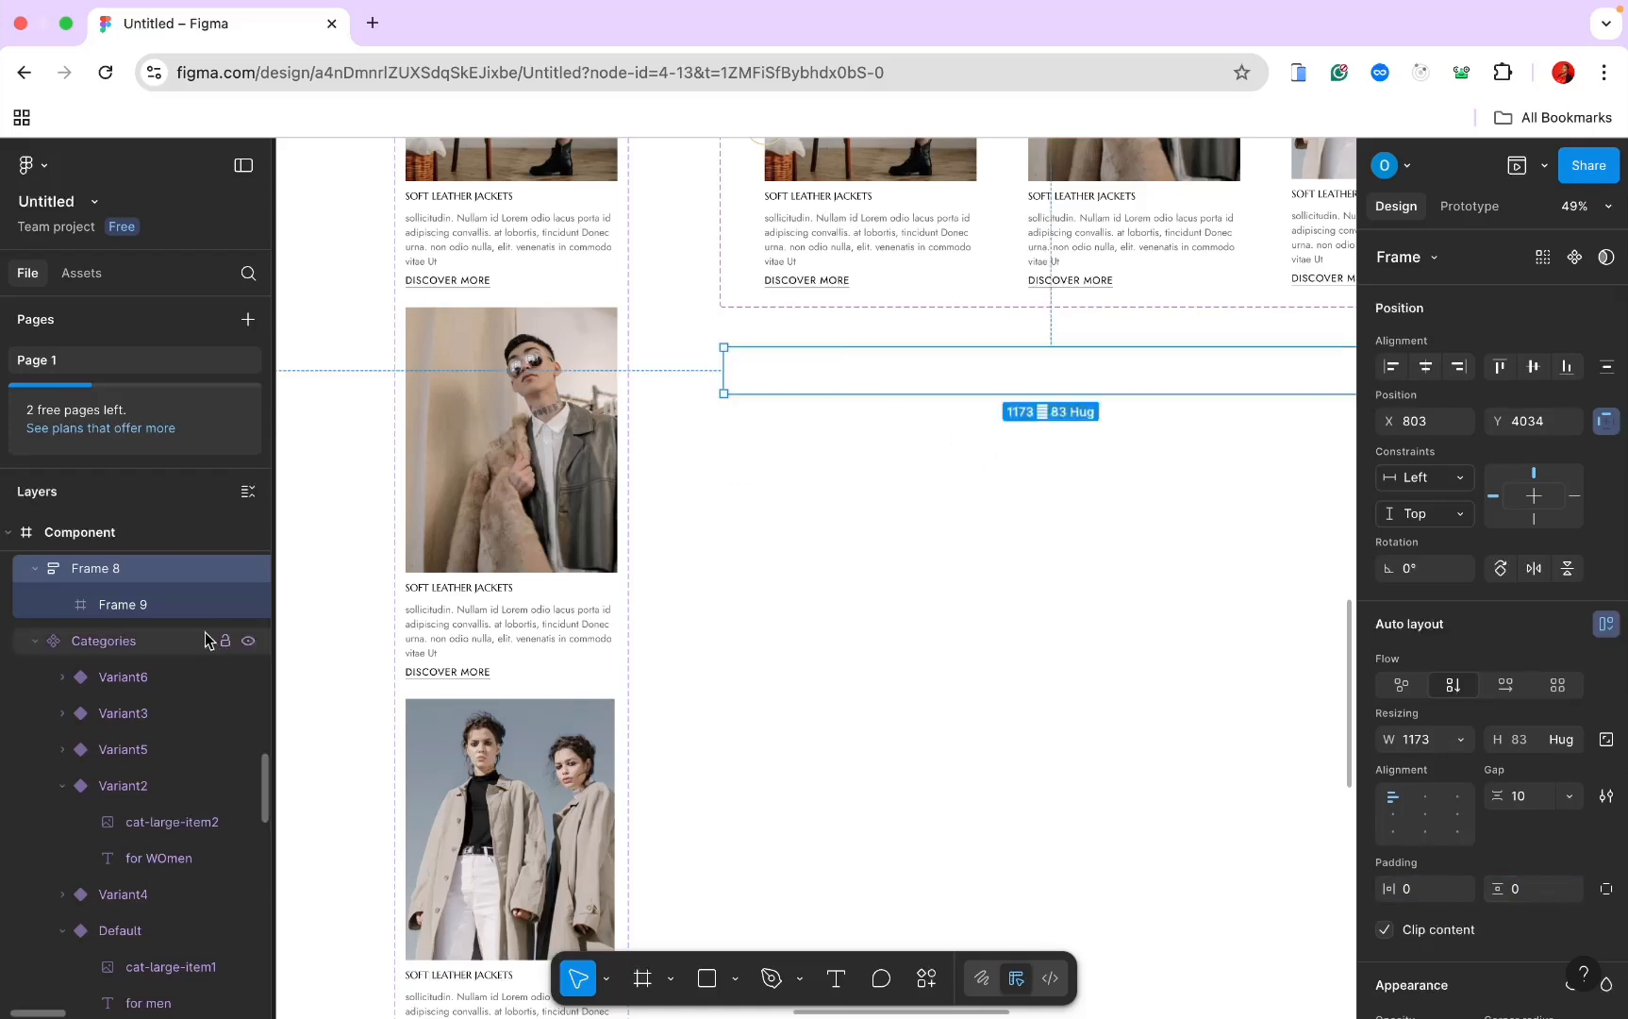
click(194, 605)
scroll(873, 476, left, 5)
scroll(872, 476, up, 2)
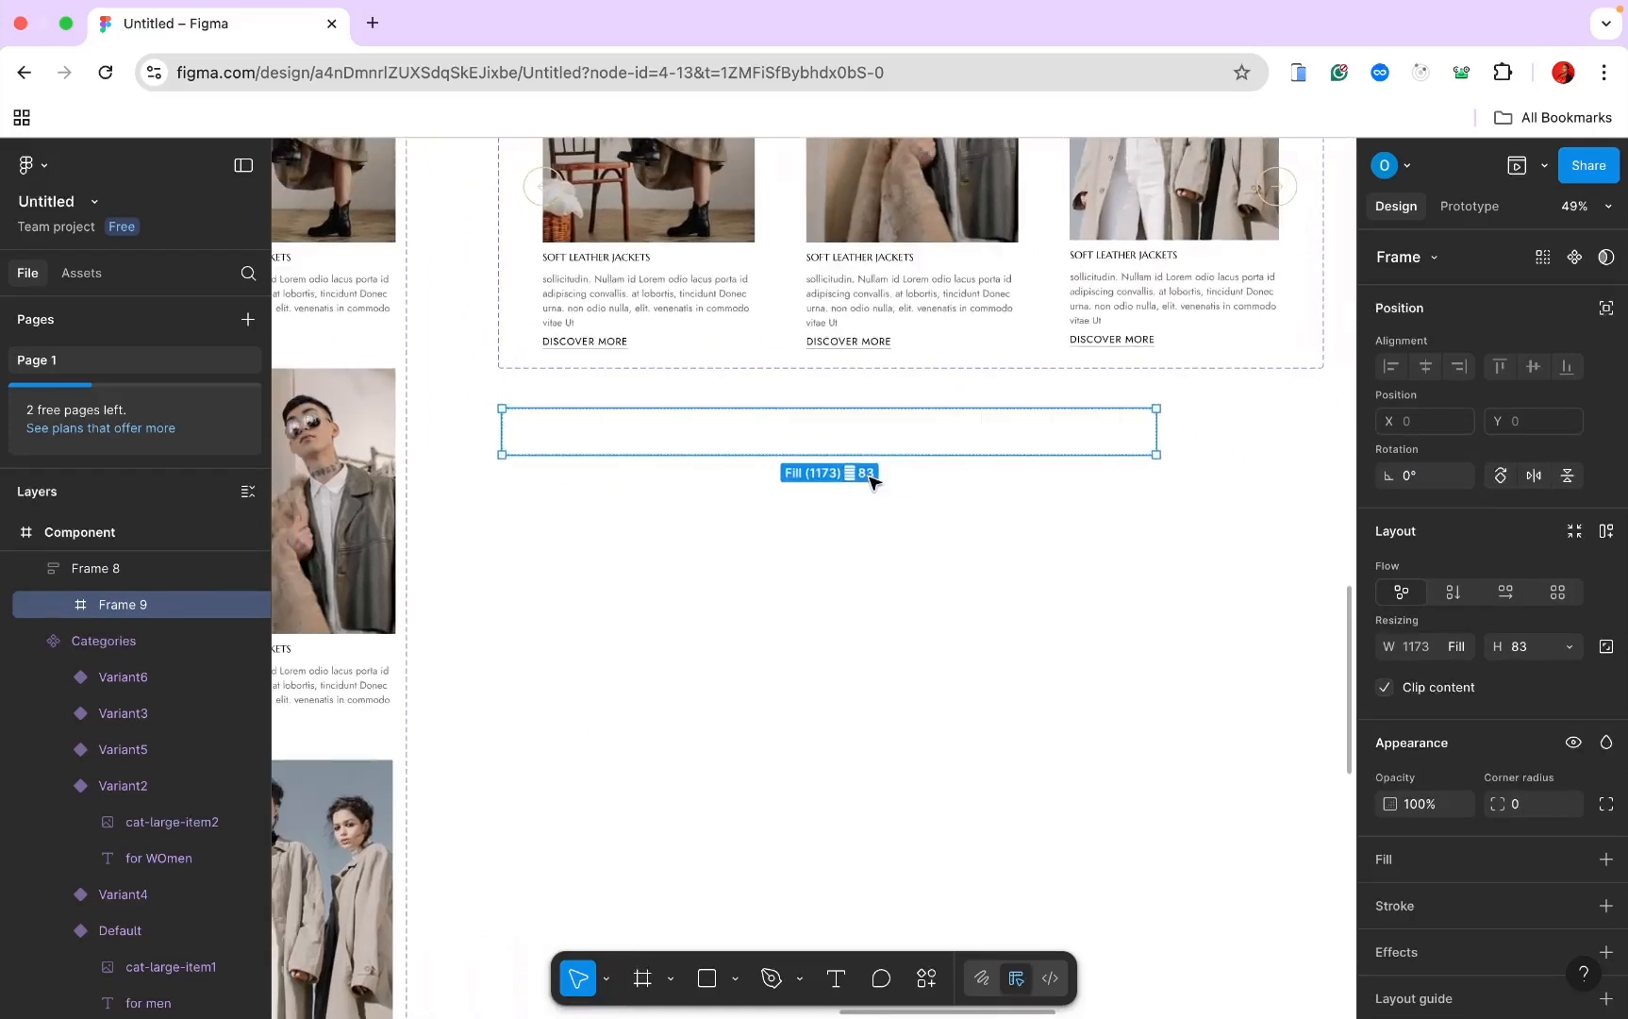
click(836, 981)
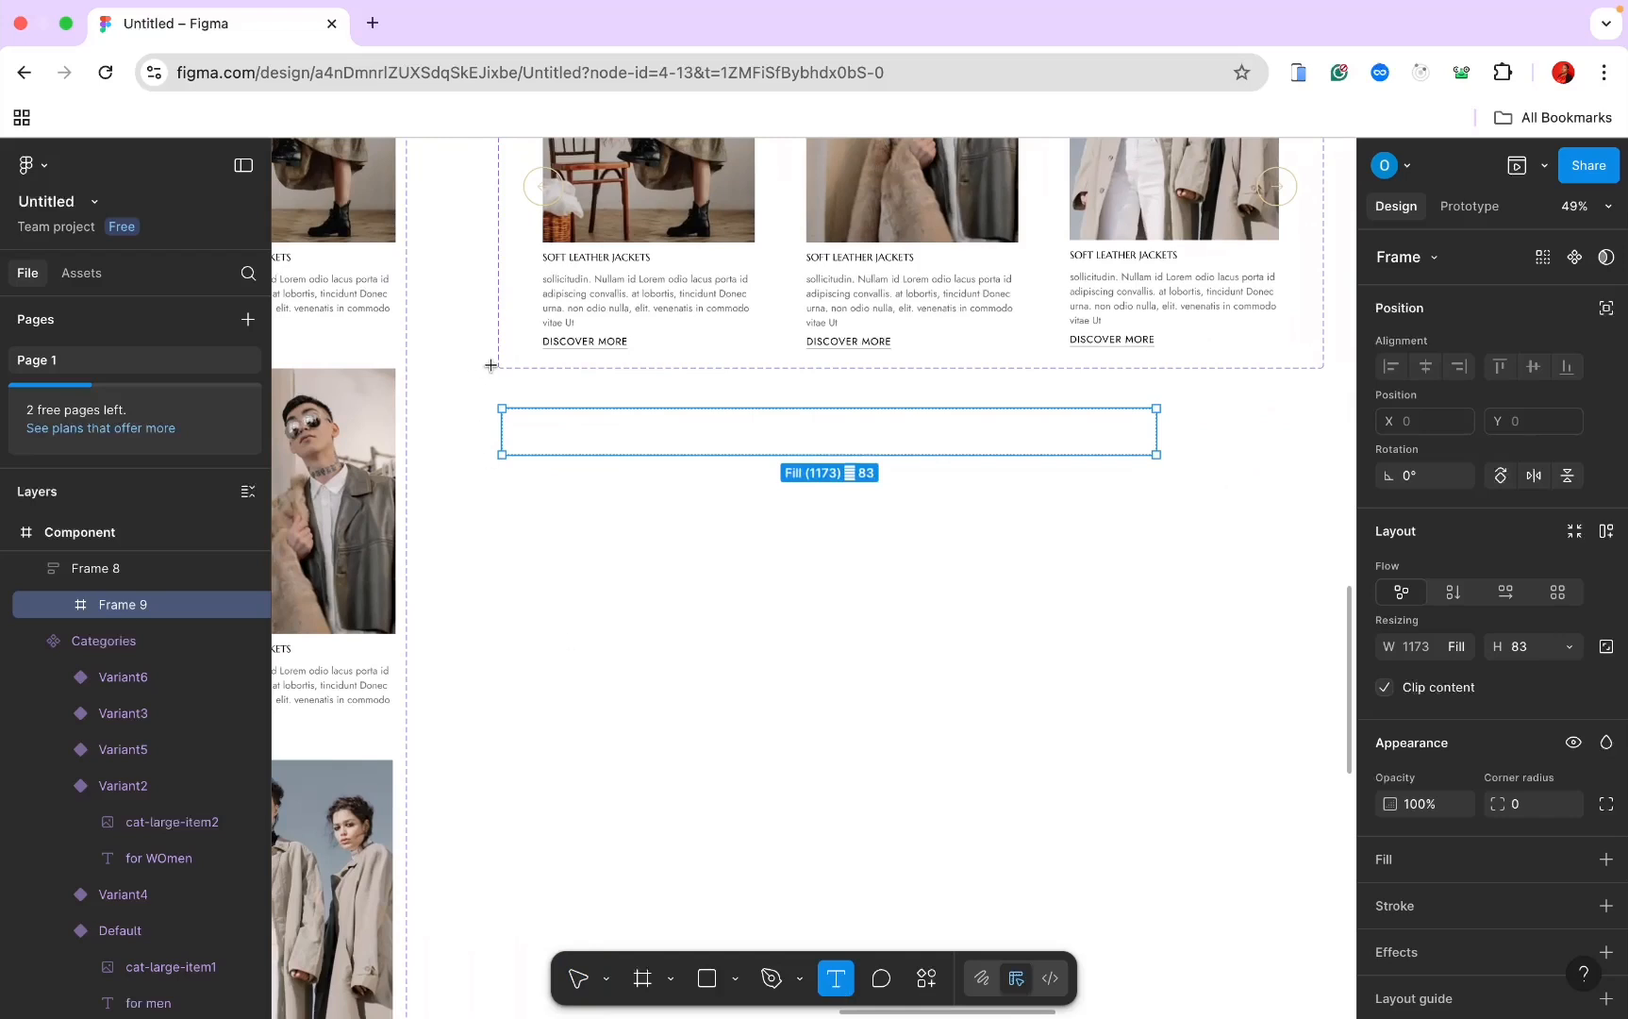
Step: Add the heading 'Our new arrivals' in Frame 9 at font size 24
click(530, 432)
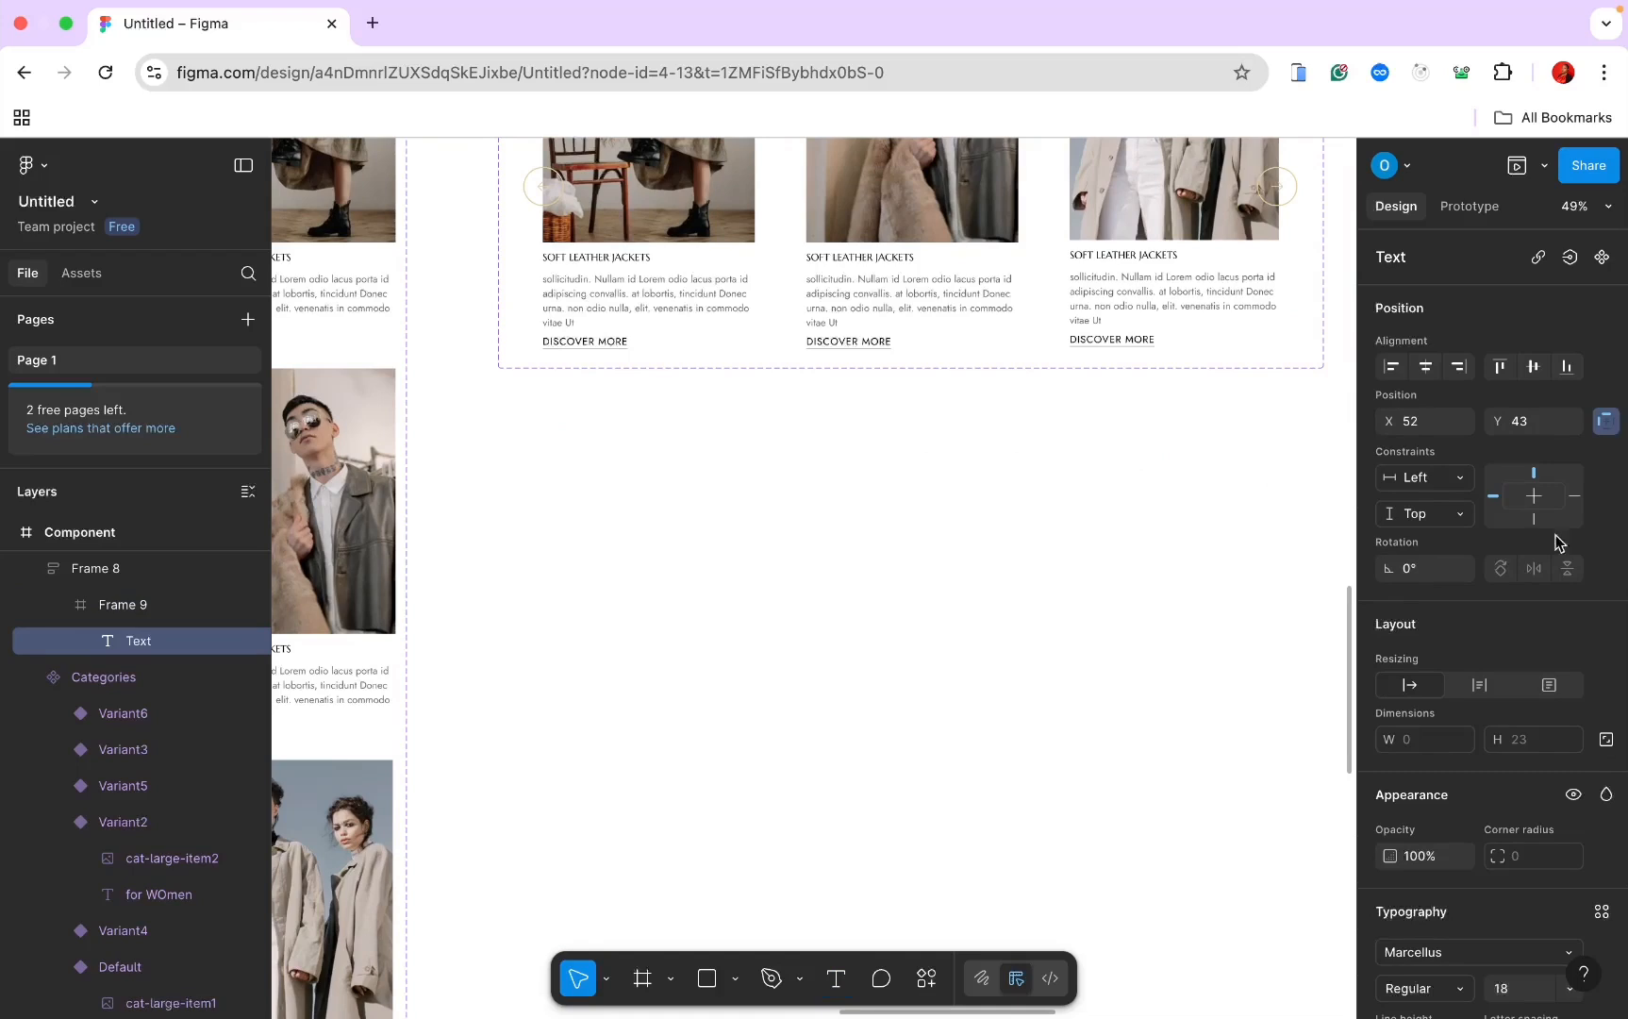
text(Our new arriv)
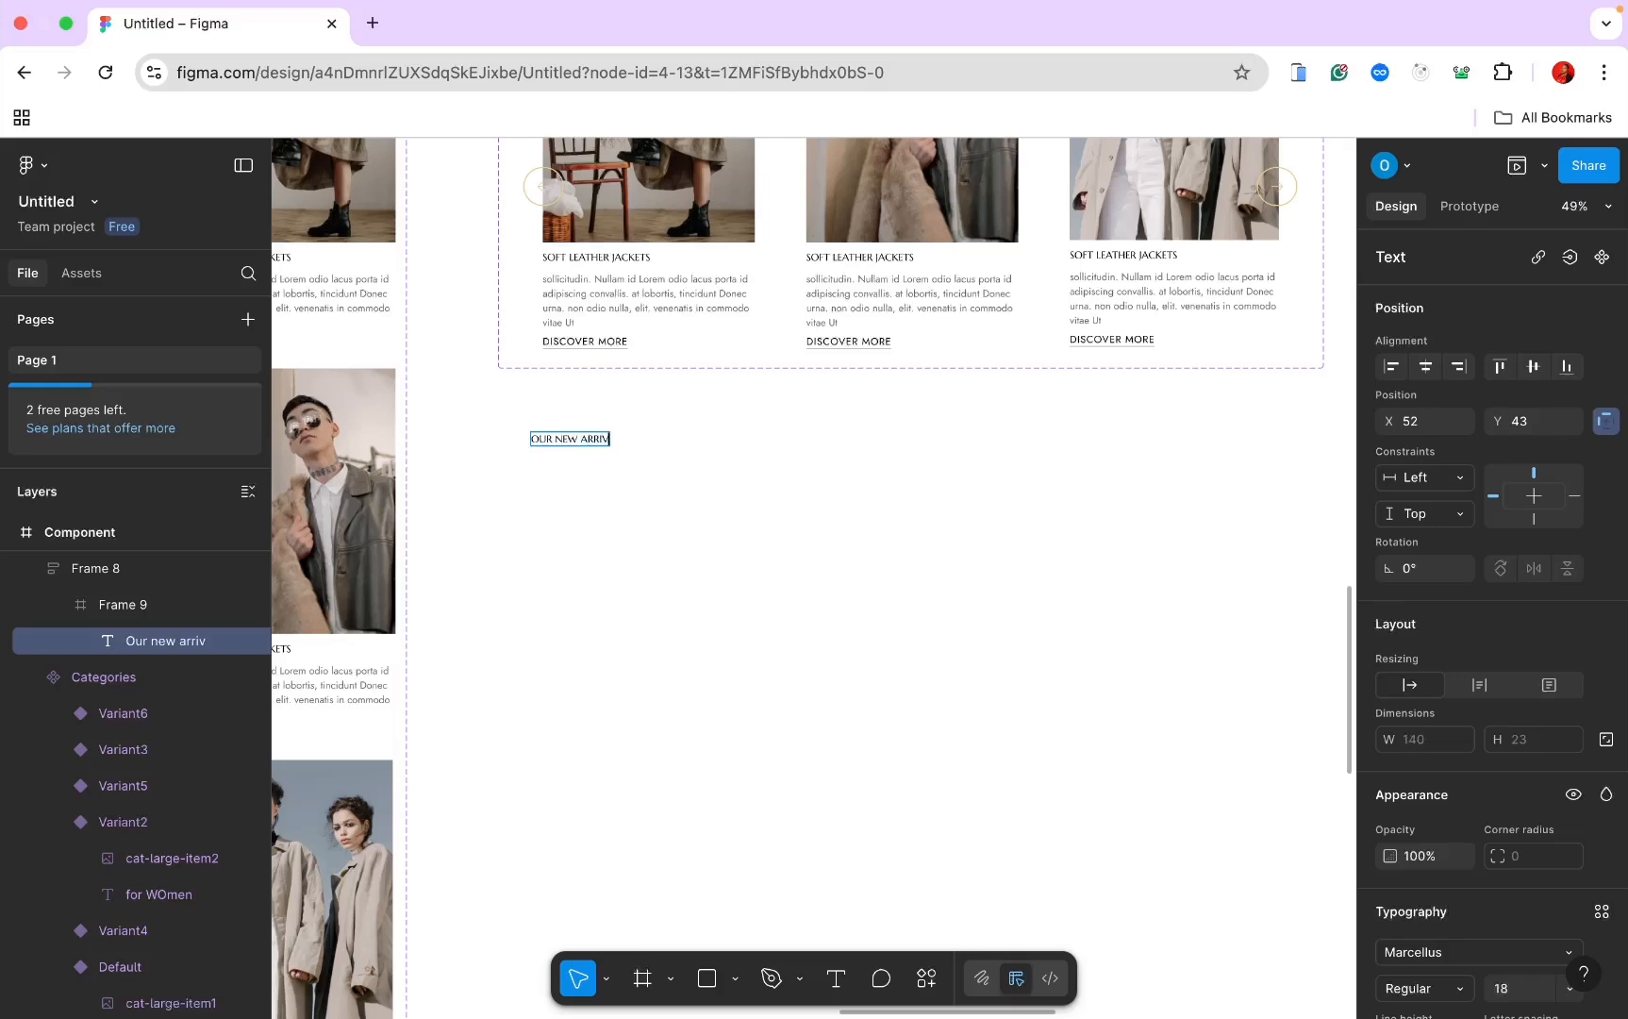
text(als)
key(Escape)
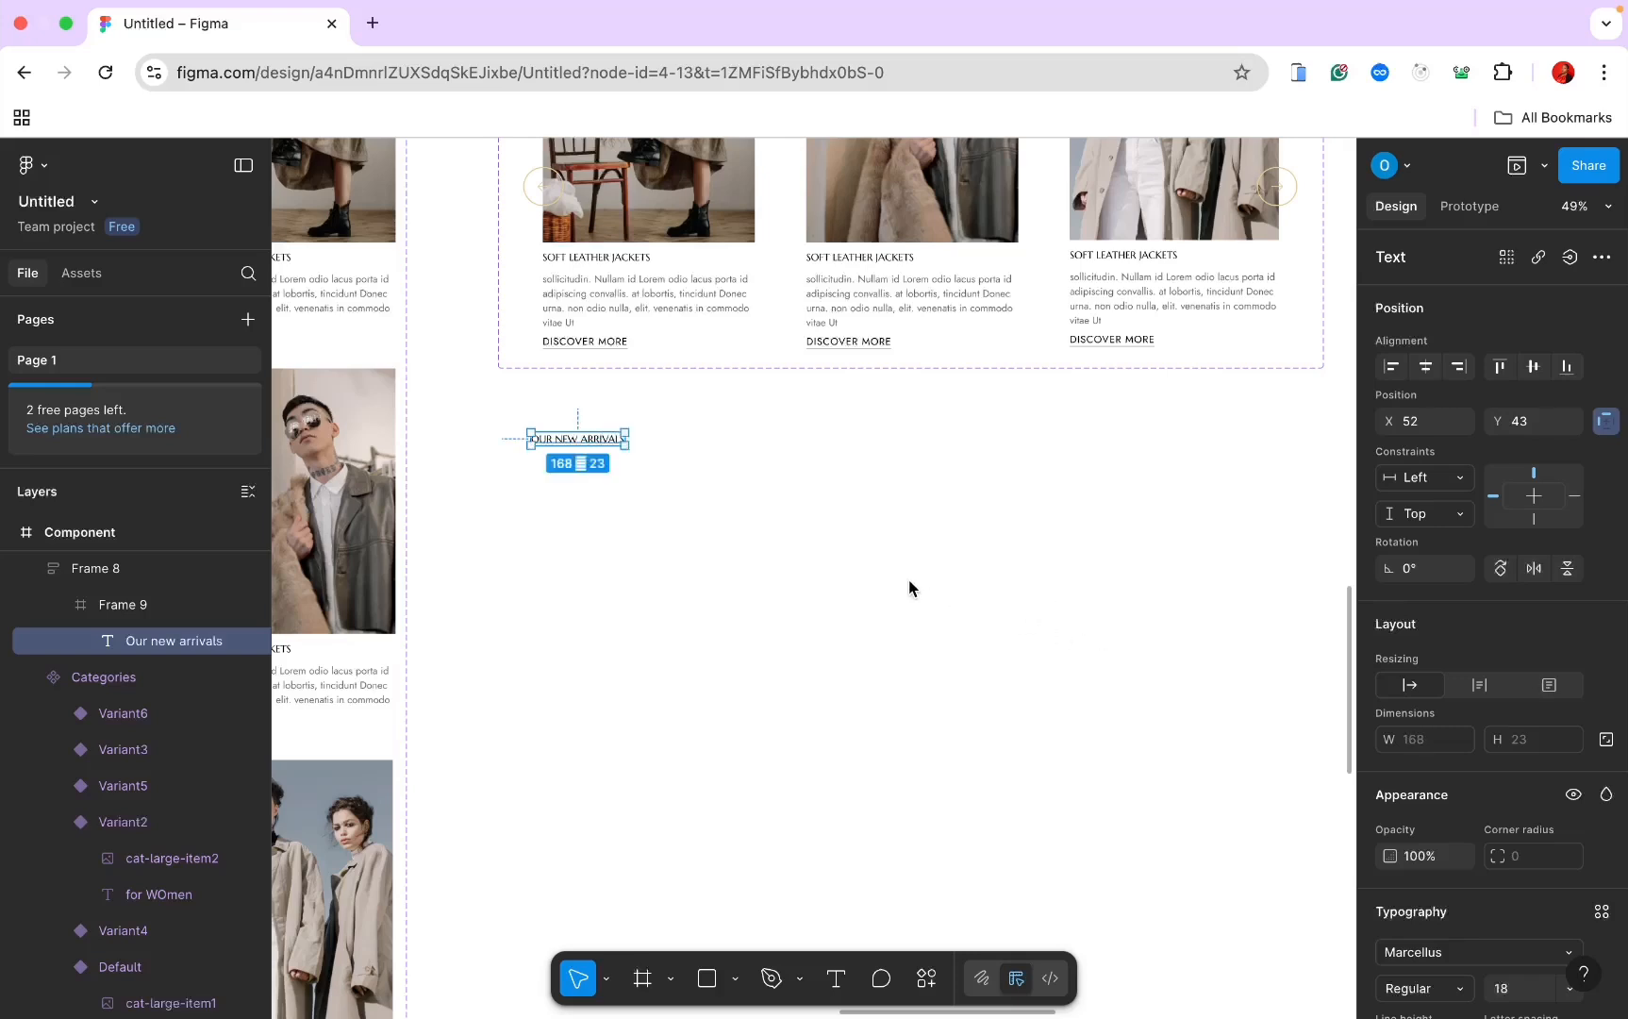
click(1520, 990)
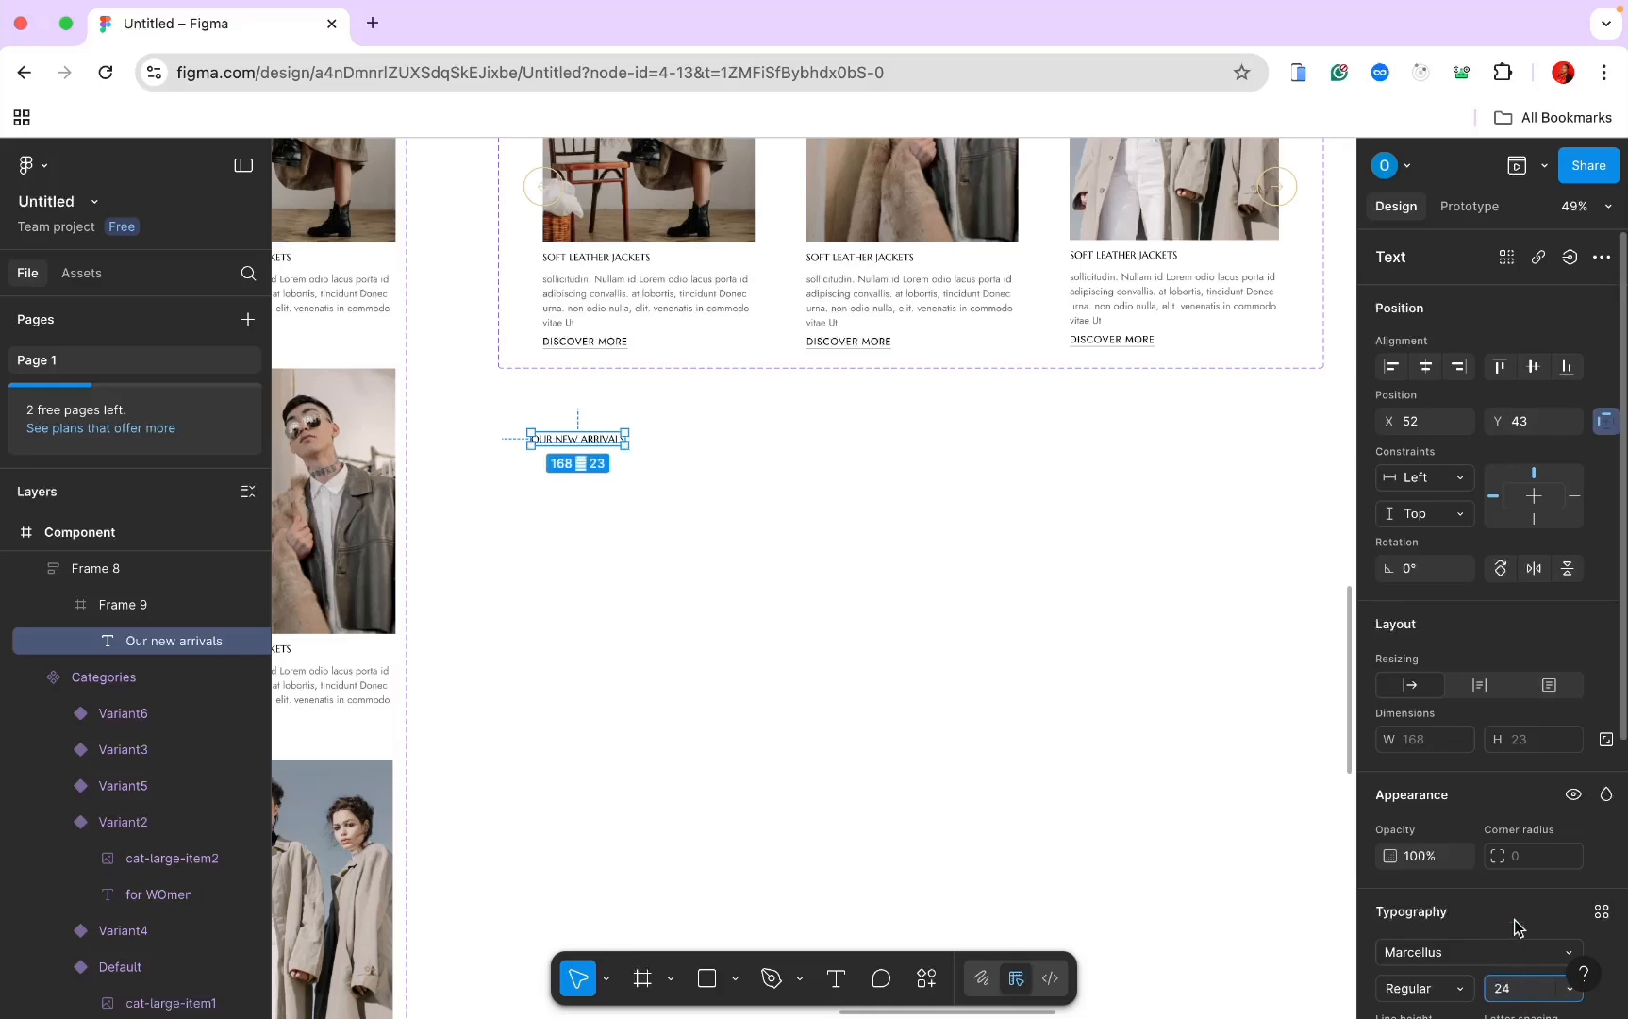
scroll(1514, 927, down, 5)
key(Return)
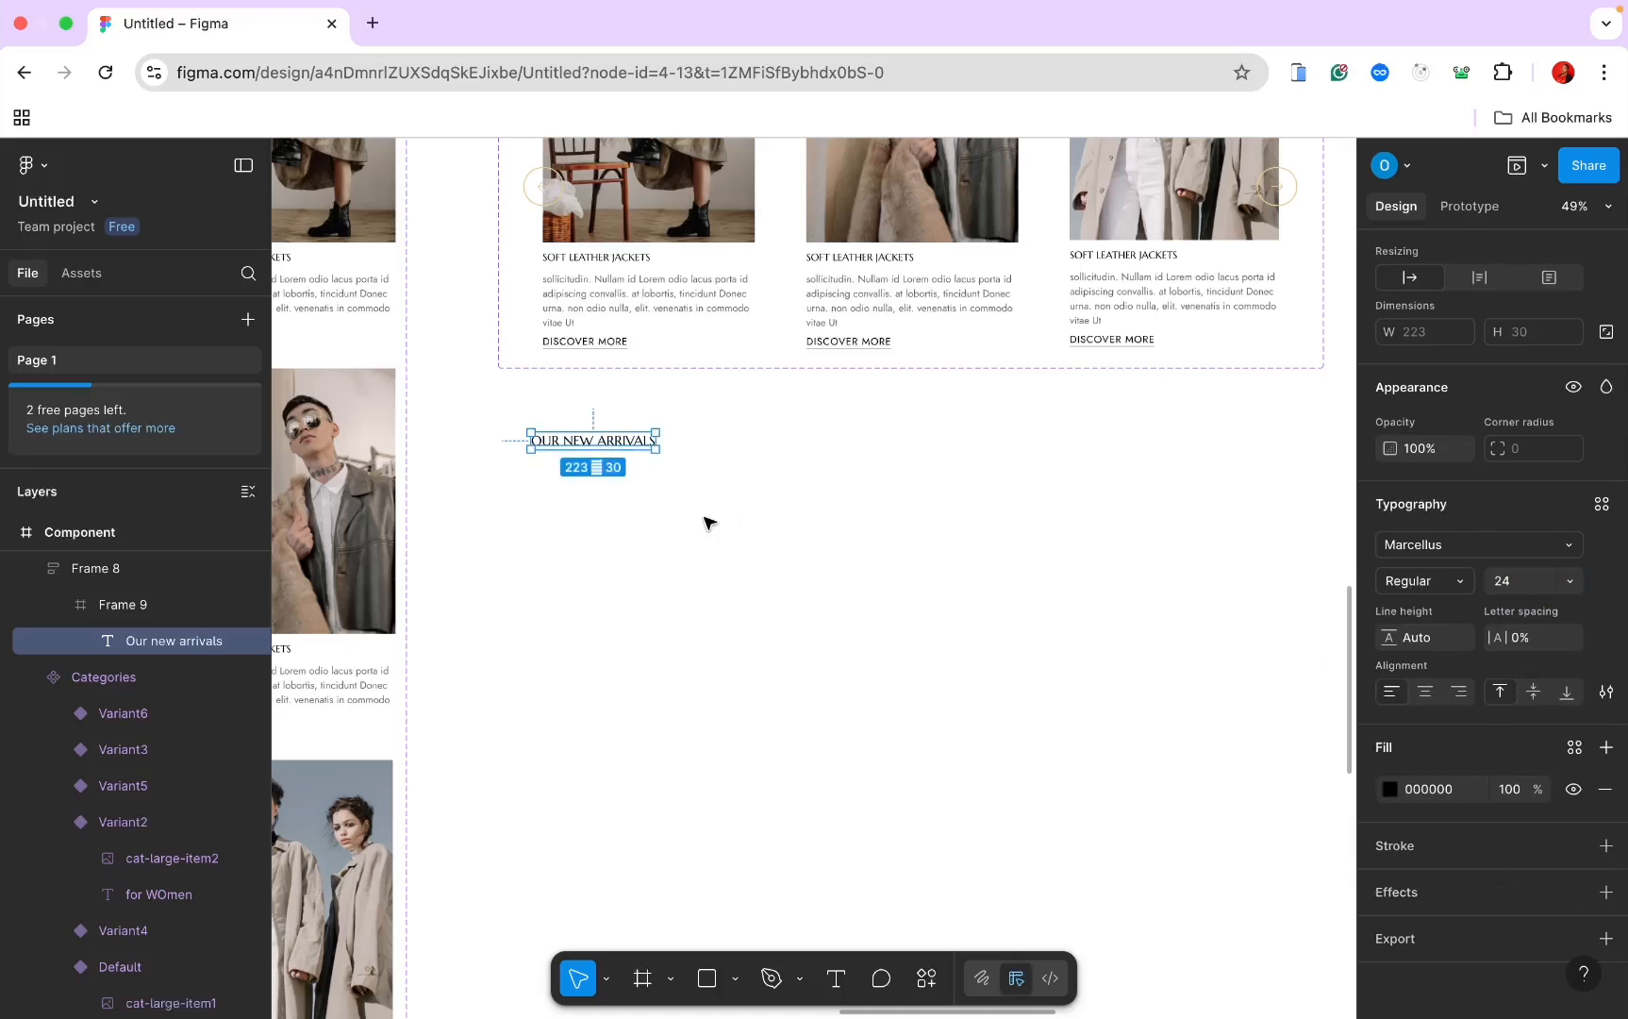
Step: Place a BUTTON component instance from Assets beside the heading in Frame 9
click(149, 604)
click(82, 274)
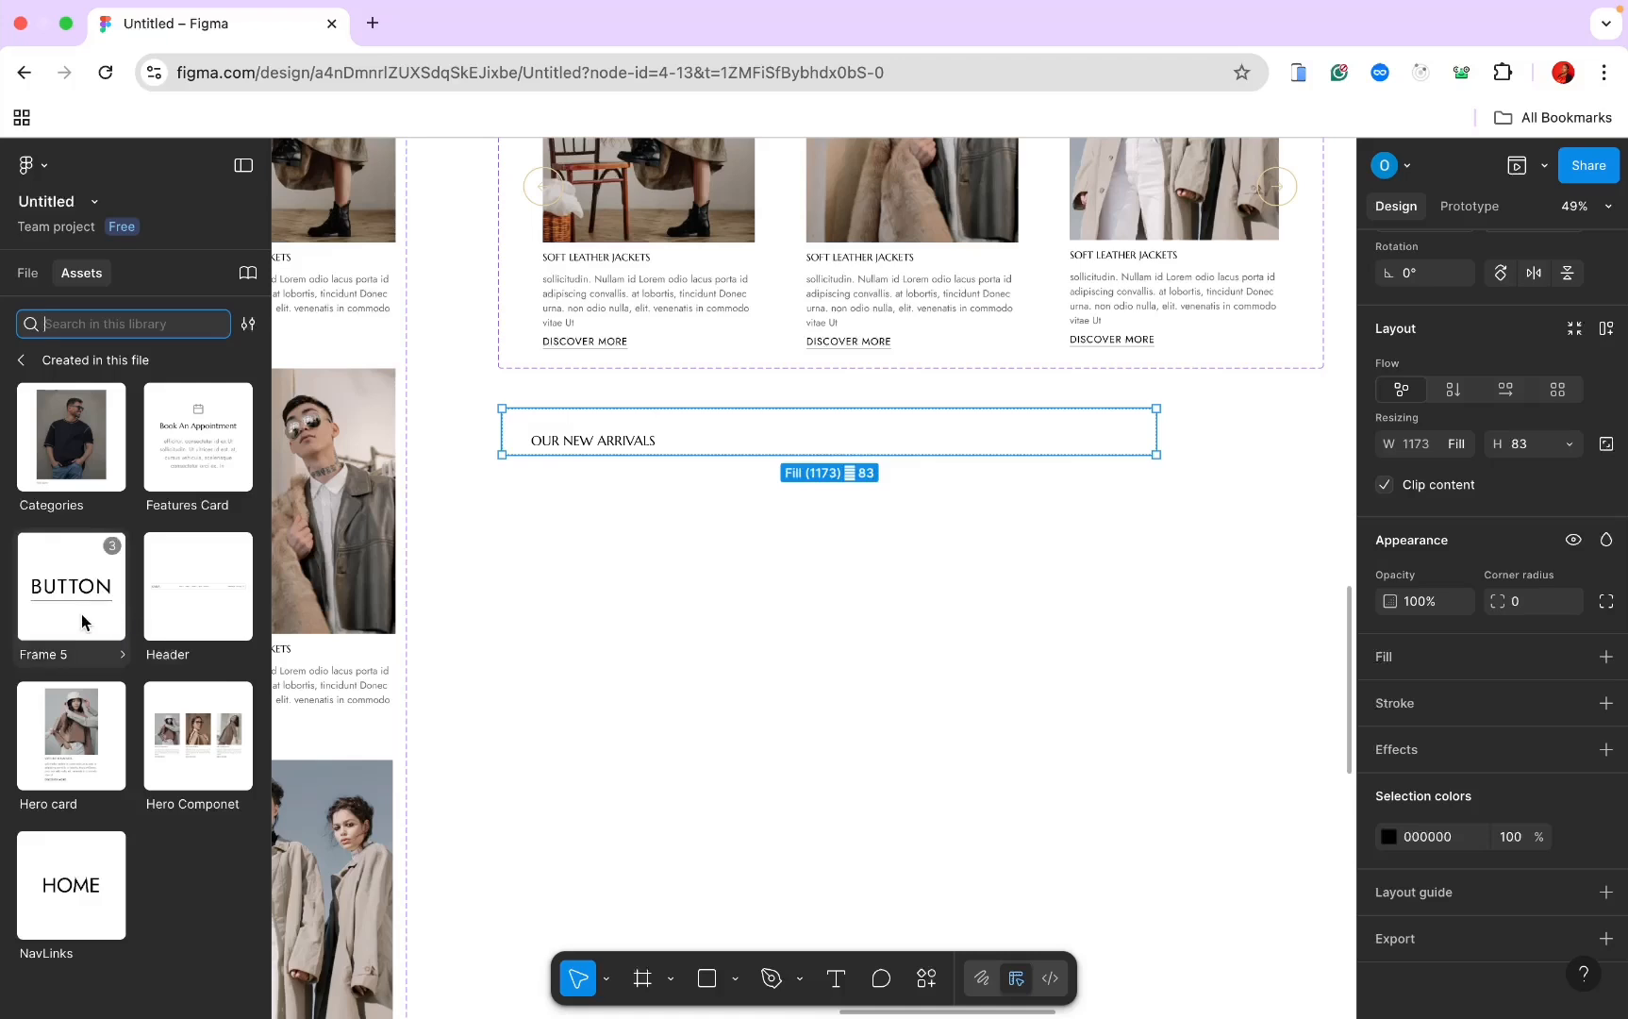
drag(81, 613, 771, 451)
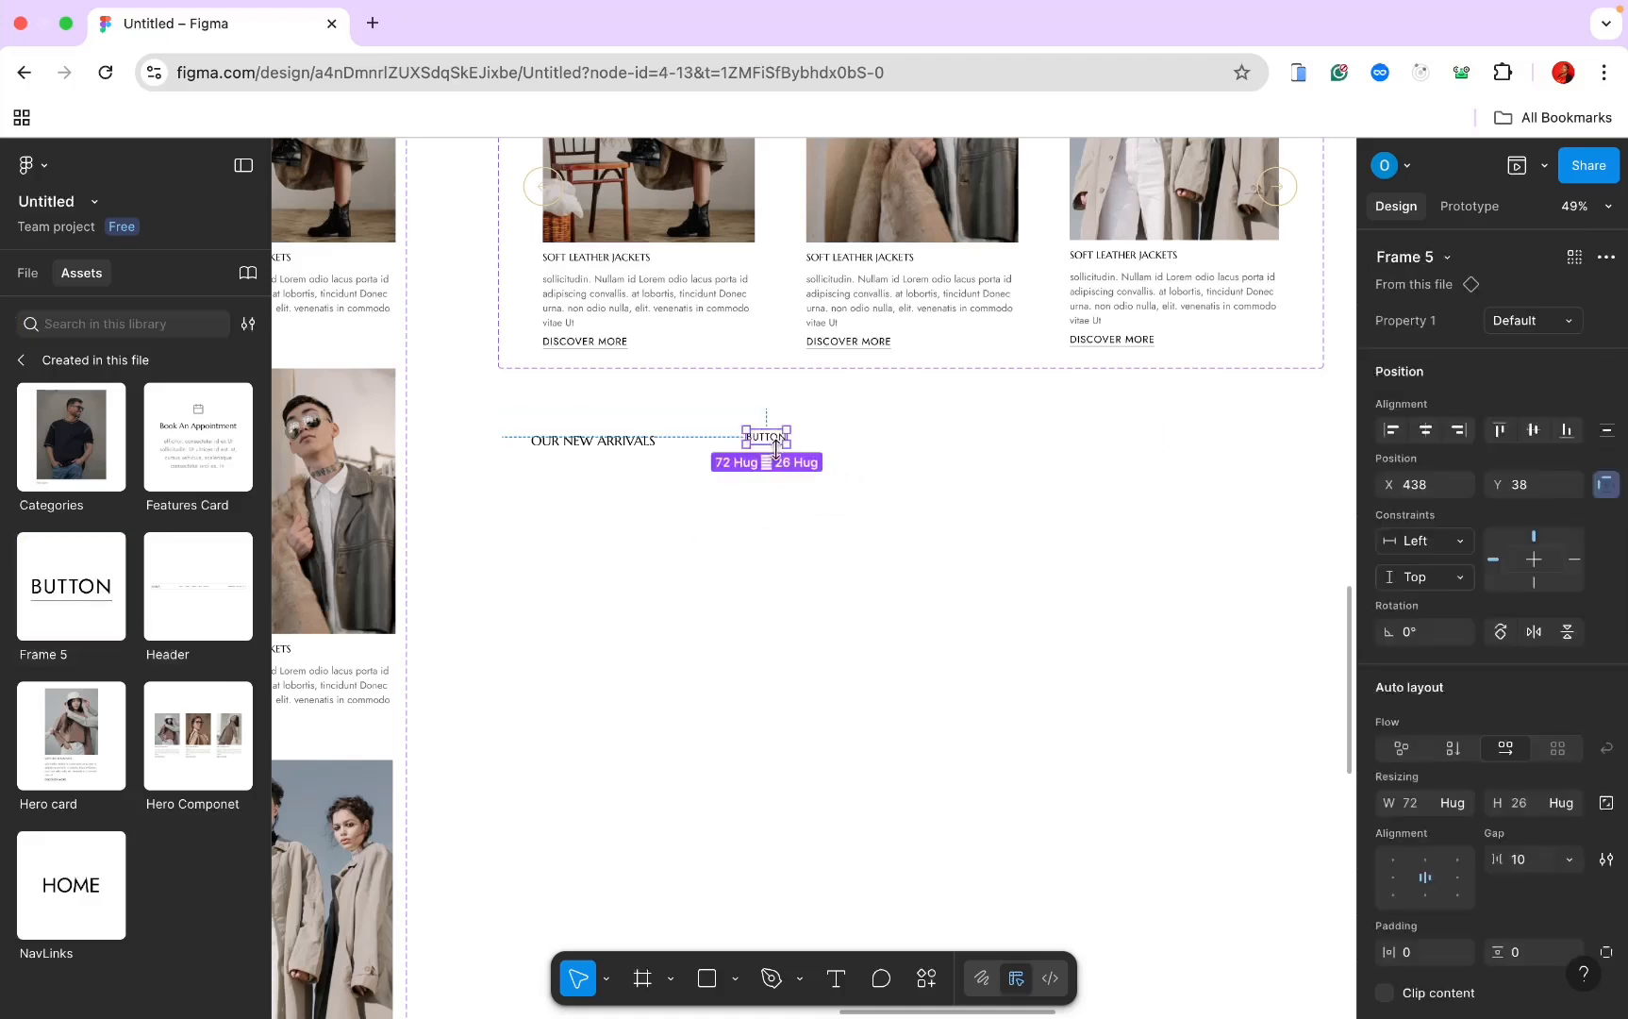
Step: Rename the frame holding the heading and button from Frame 9 to 'Heading'
click(672, 439)
key(alt+1)
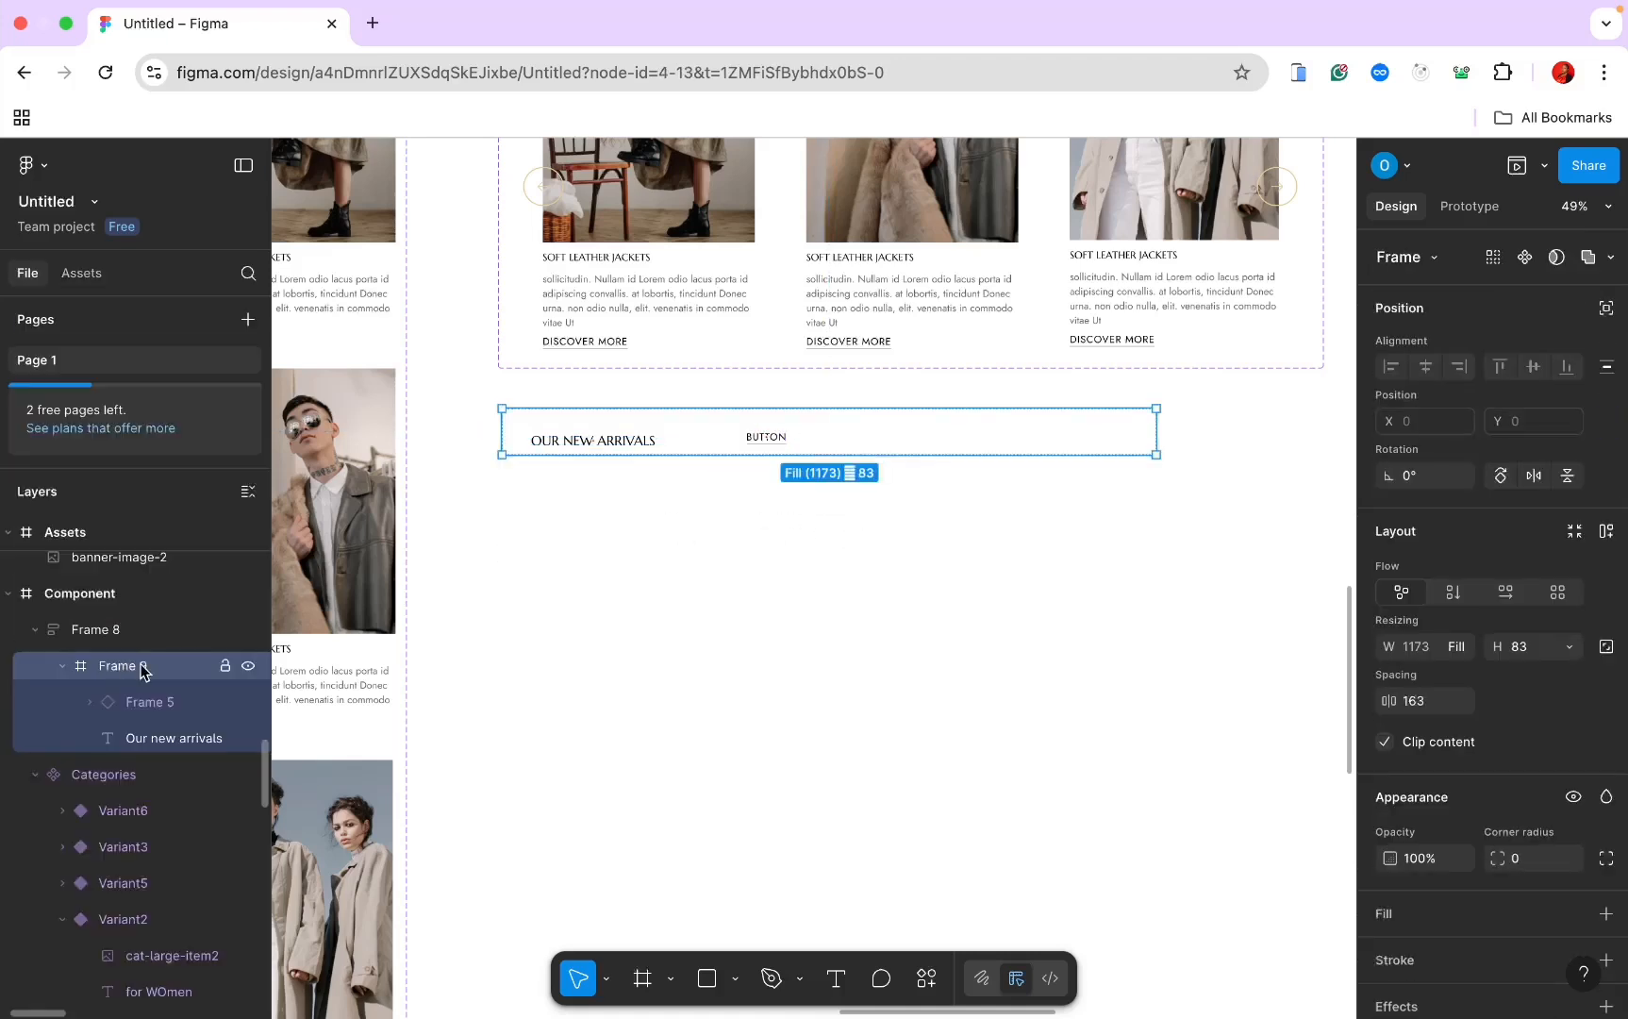
double_click(124, 666)
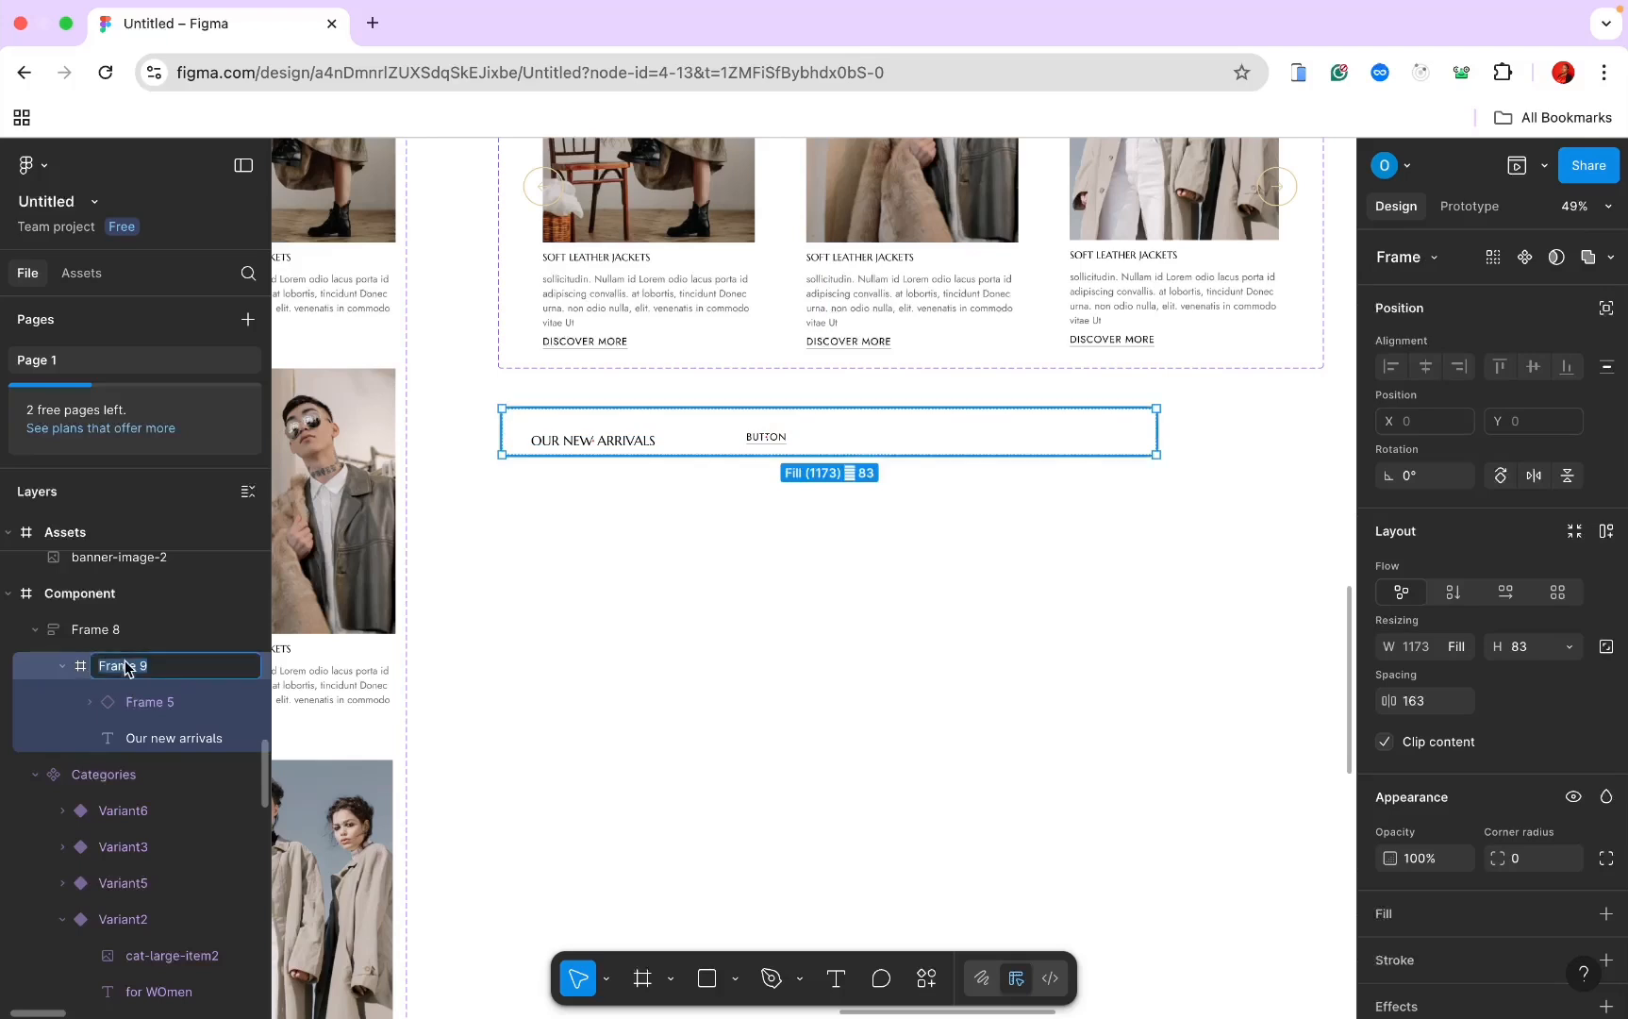
text(Header)
key(Return)
key(Return)
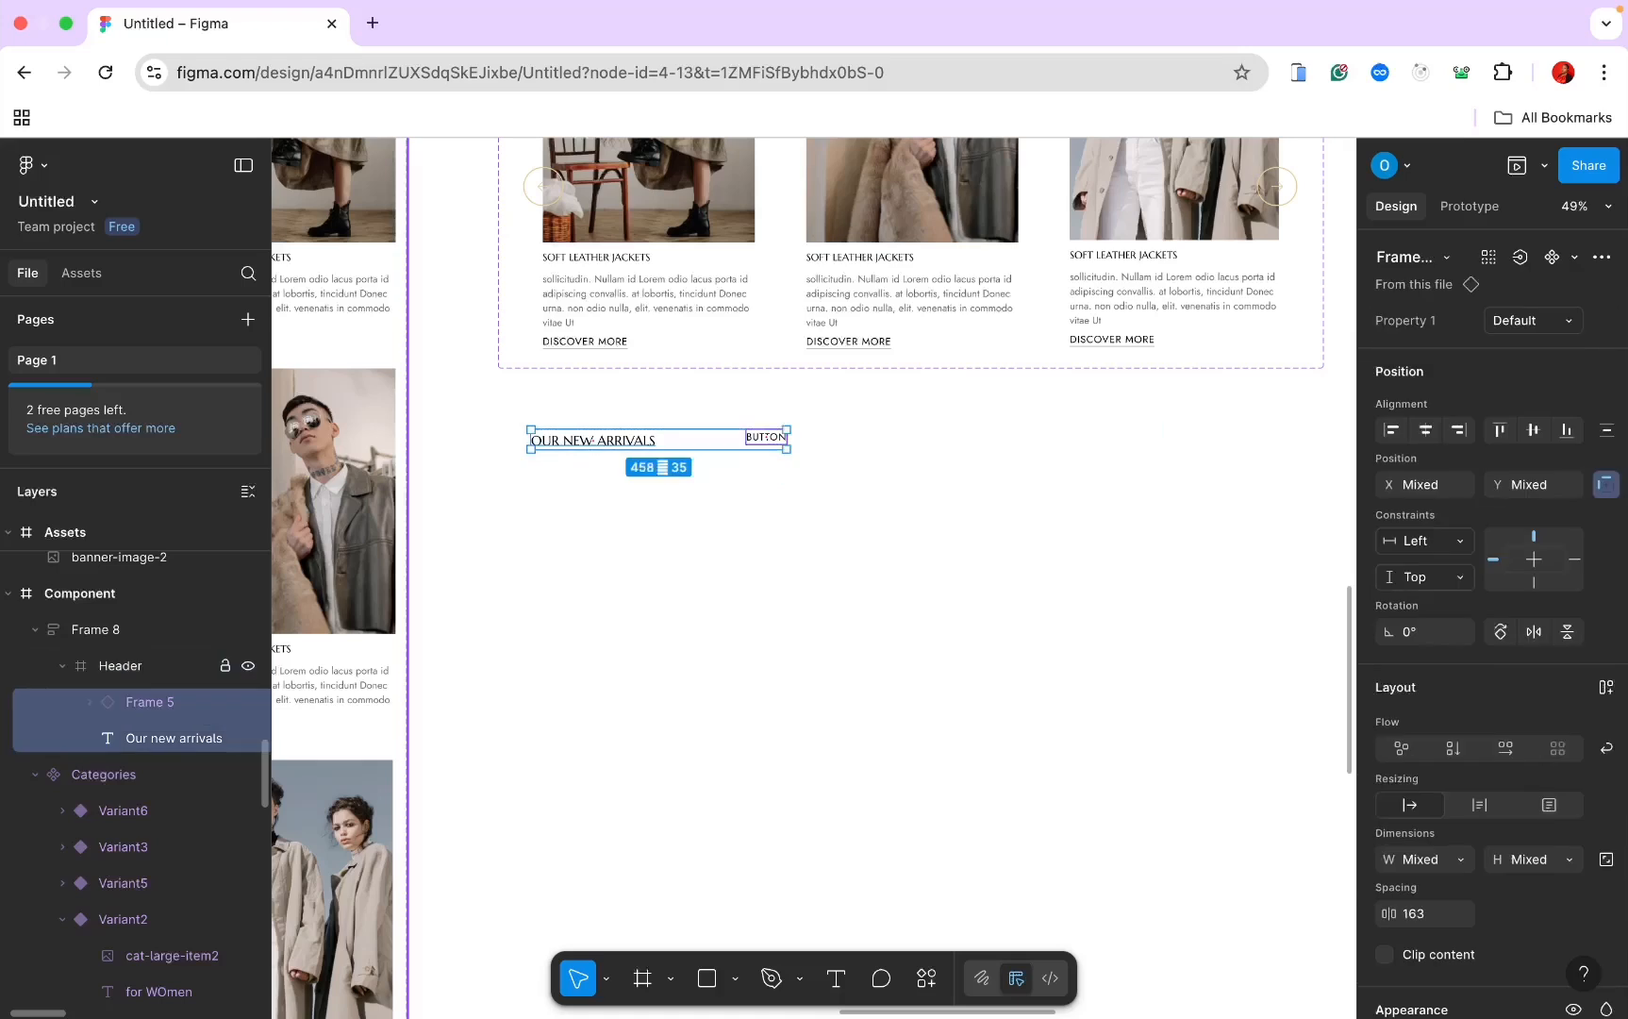
double_click(129, 666)
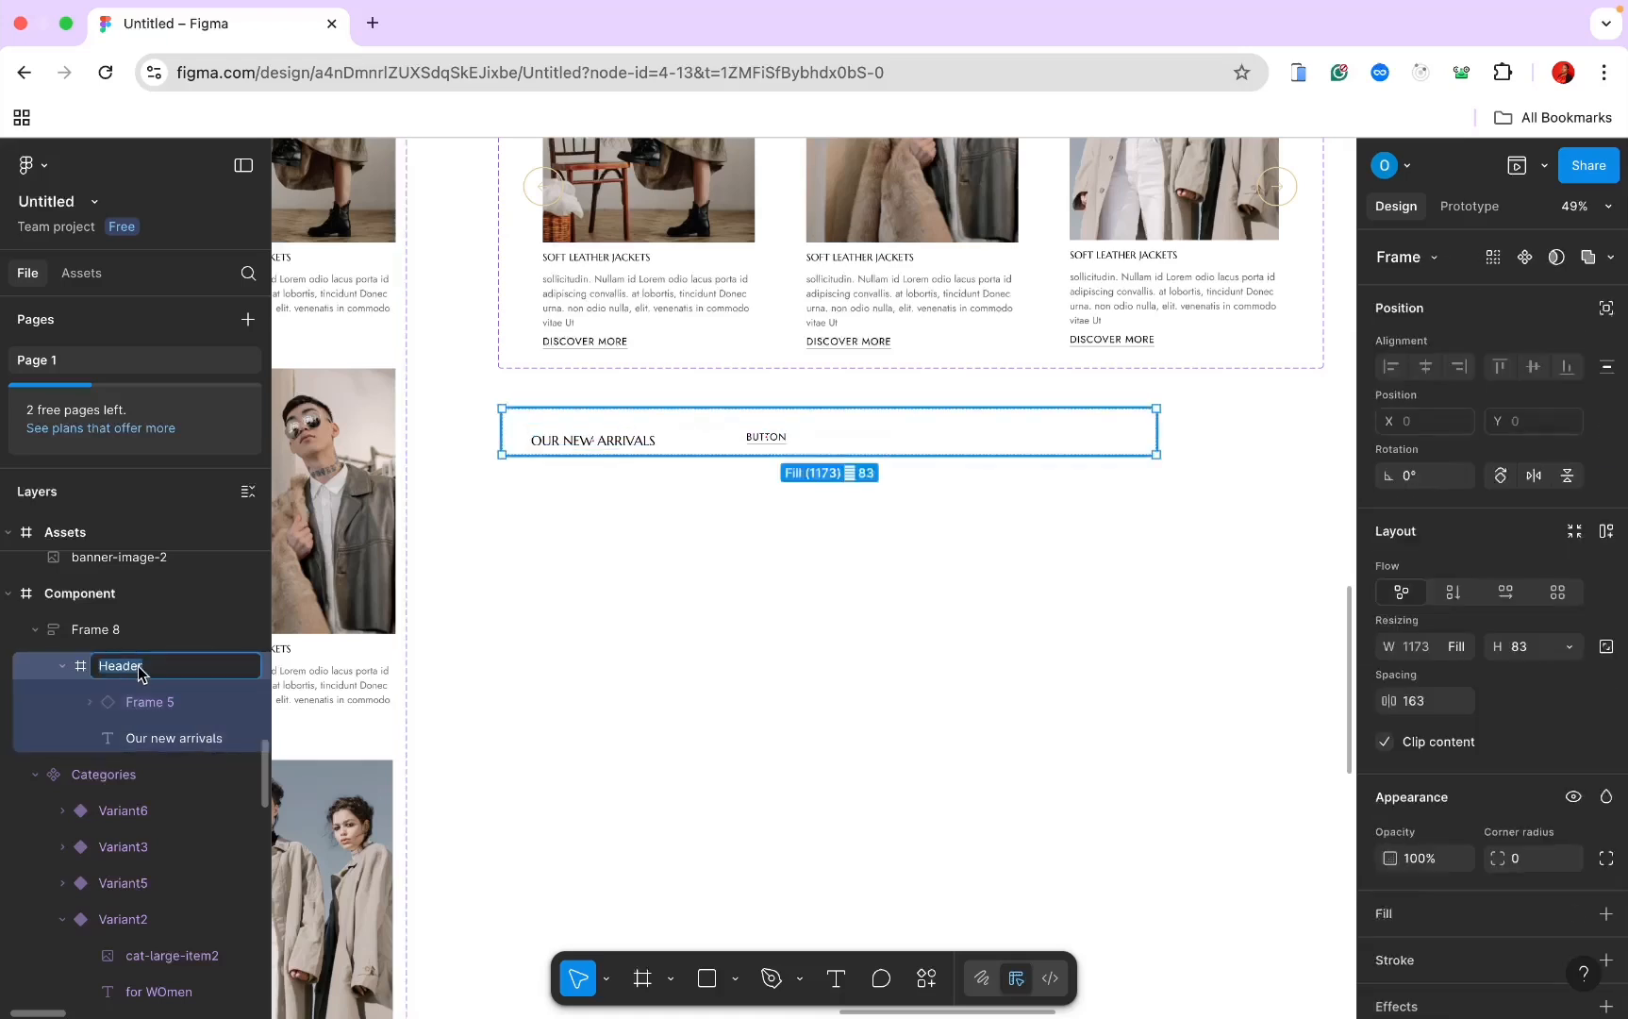
click(140, 668)
key(Return)
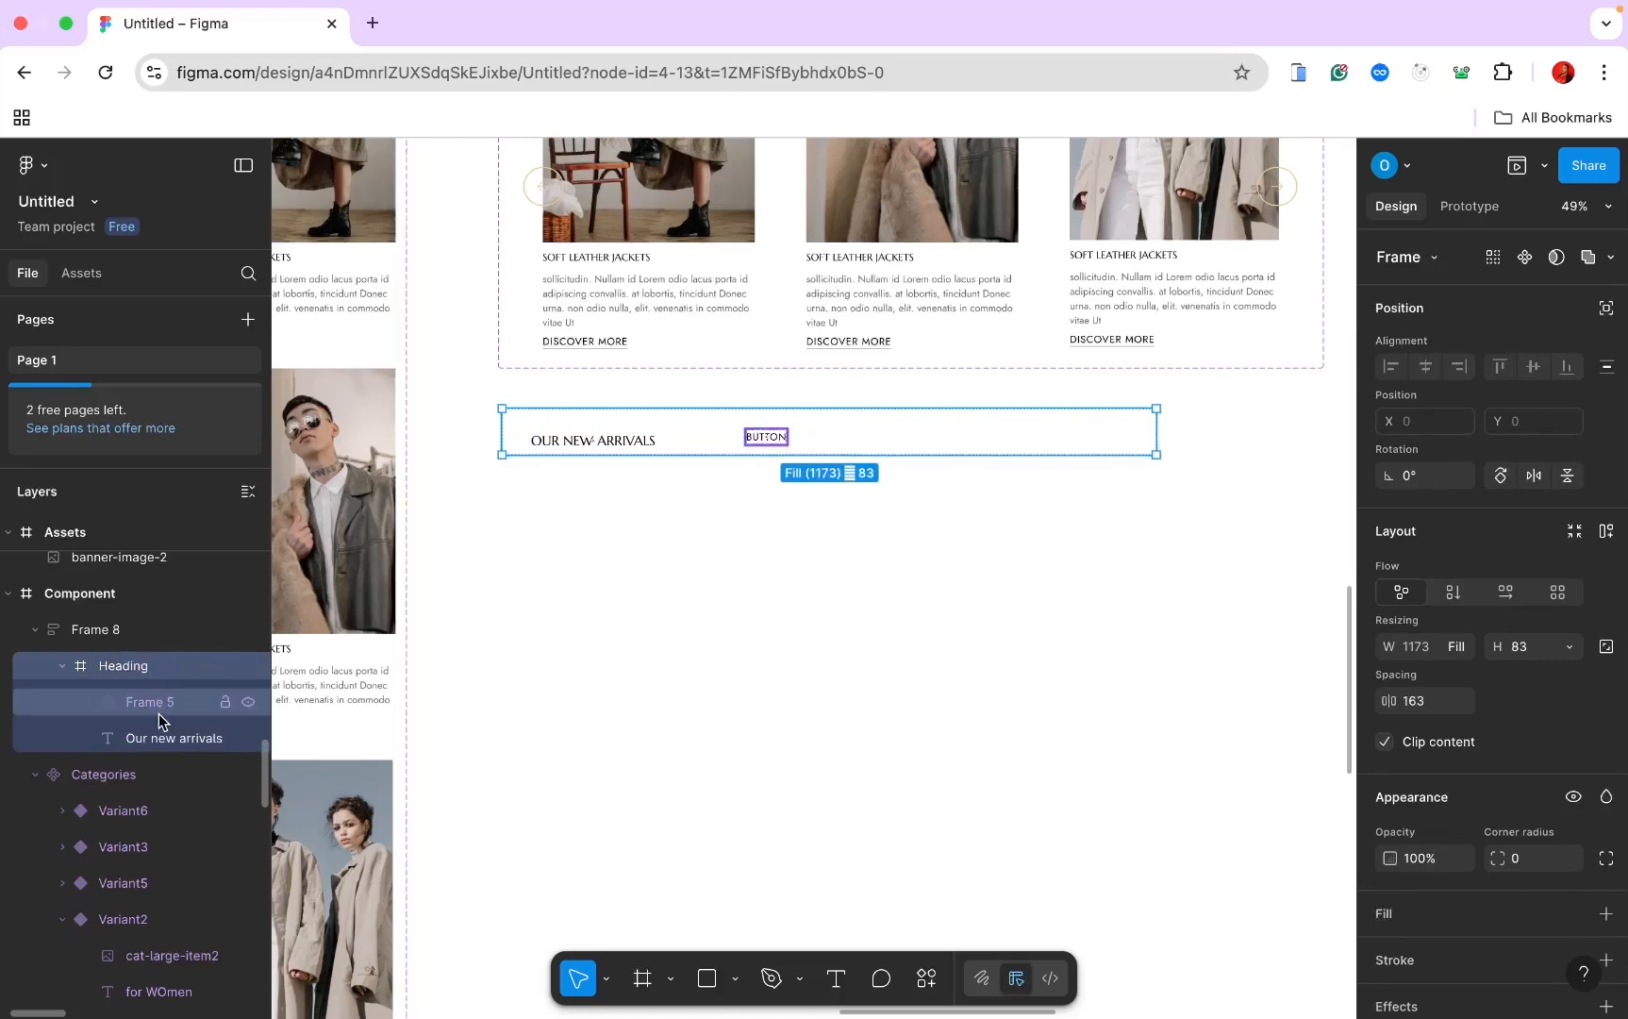
Step: Give Heading horizontal auto layout with auto gap and zero horizontal padding
click(1504, 594)
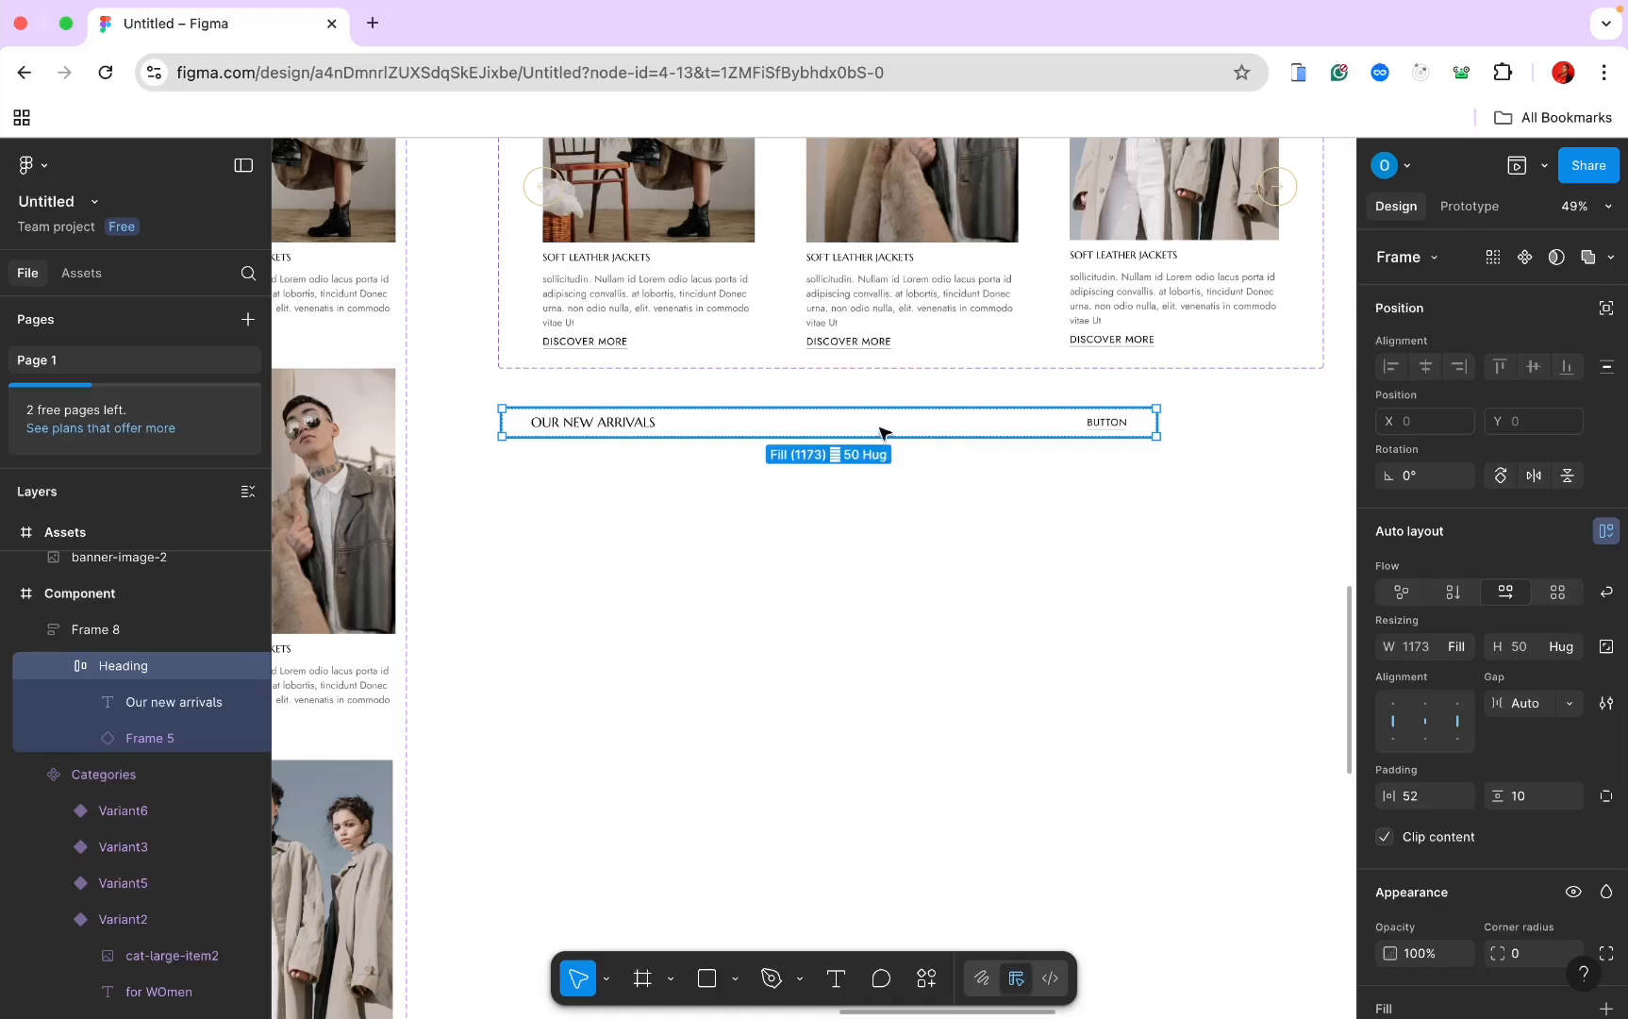
click(1405, 790)
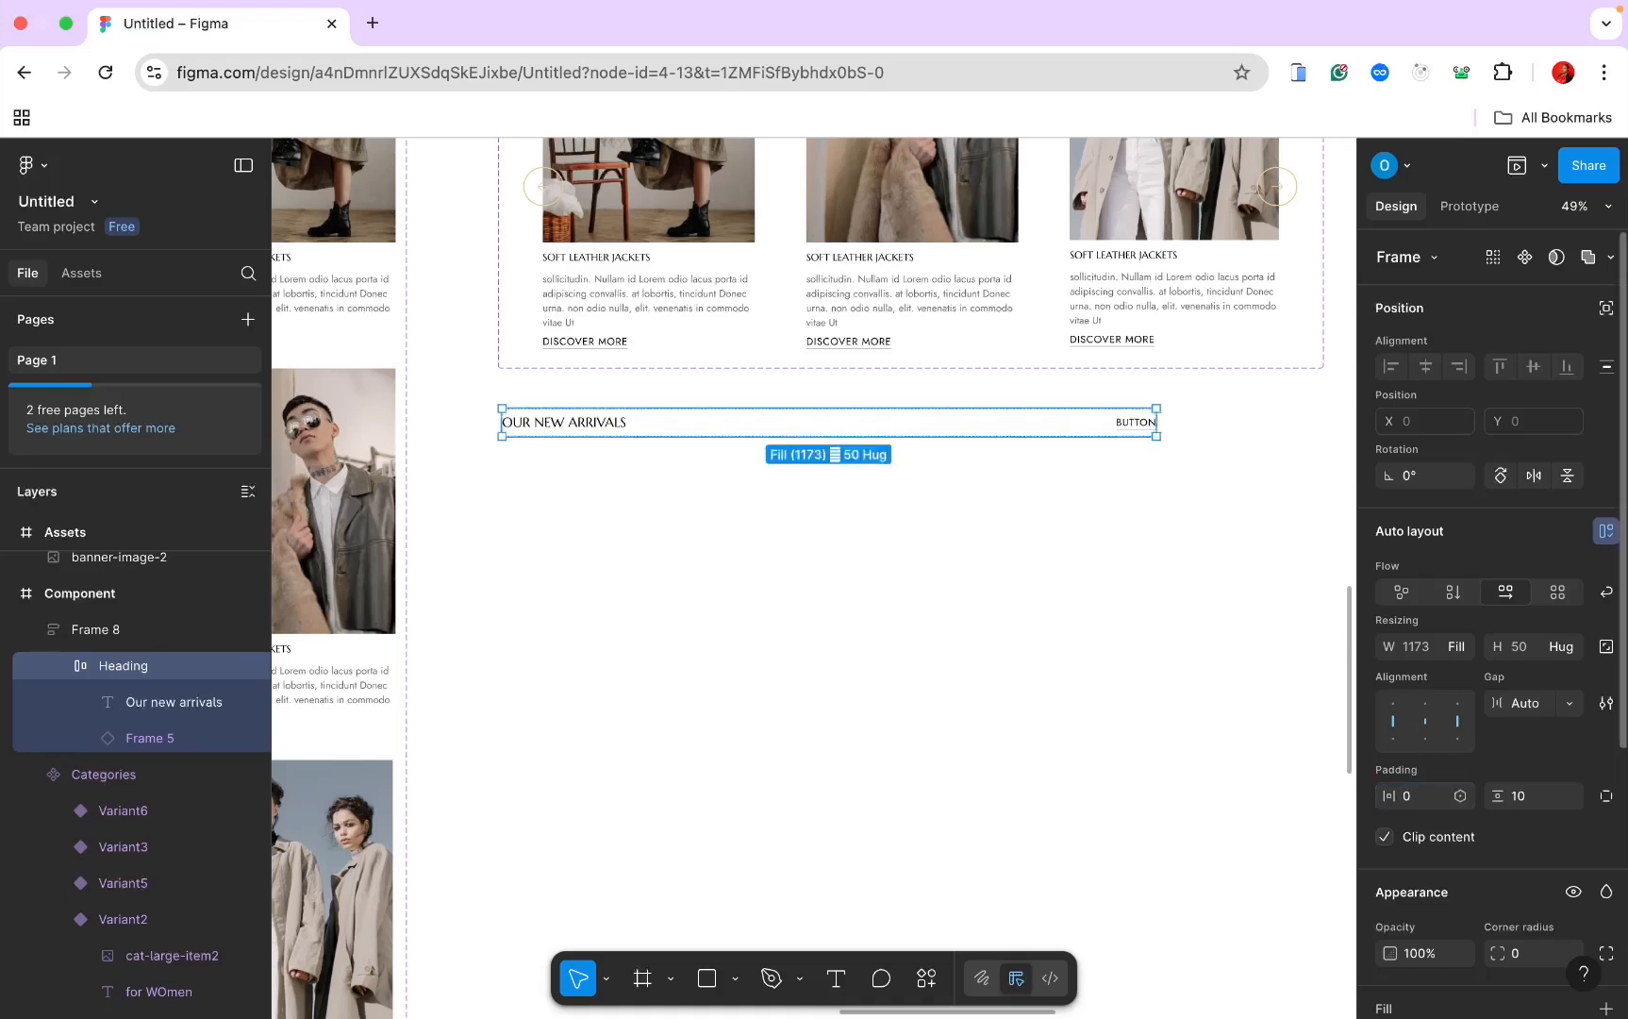
click(138, 631)
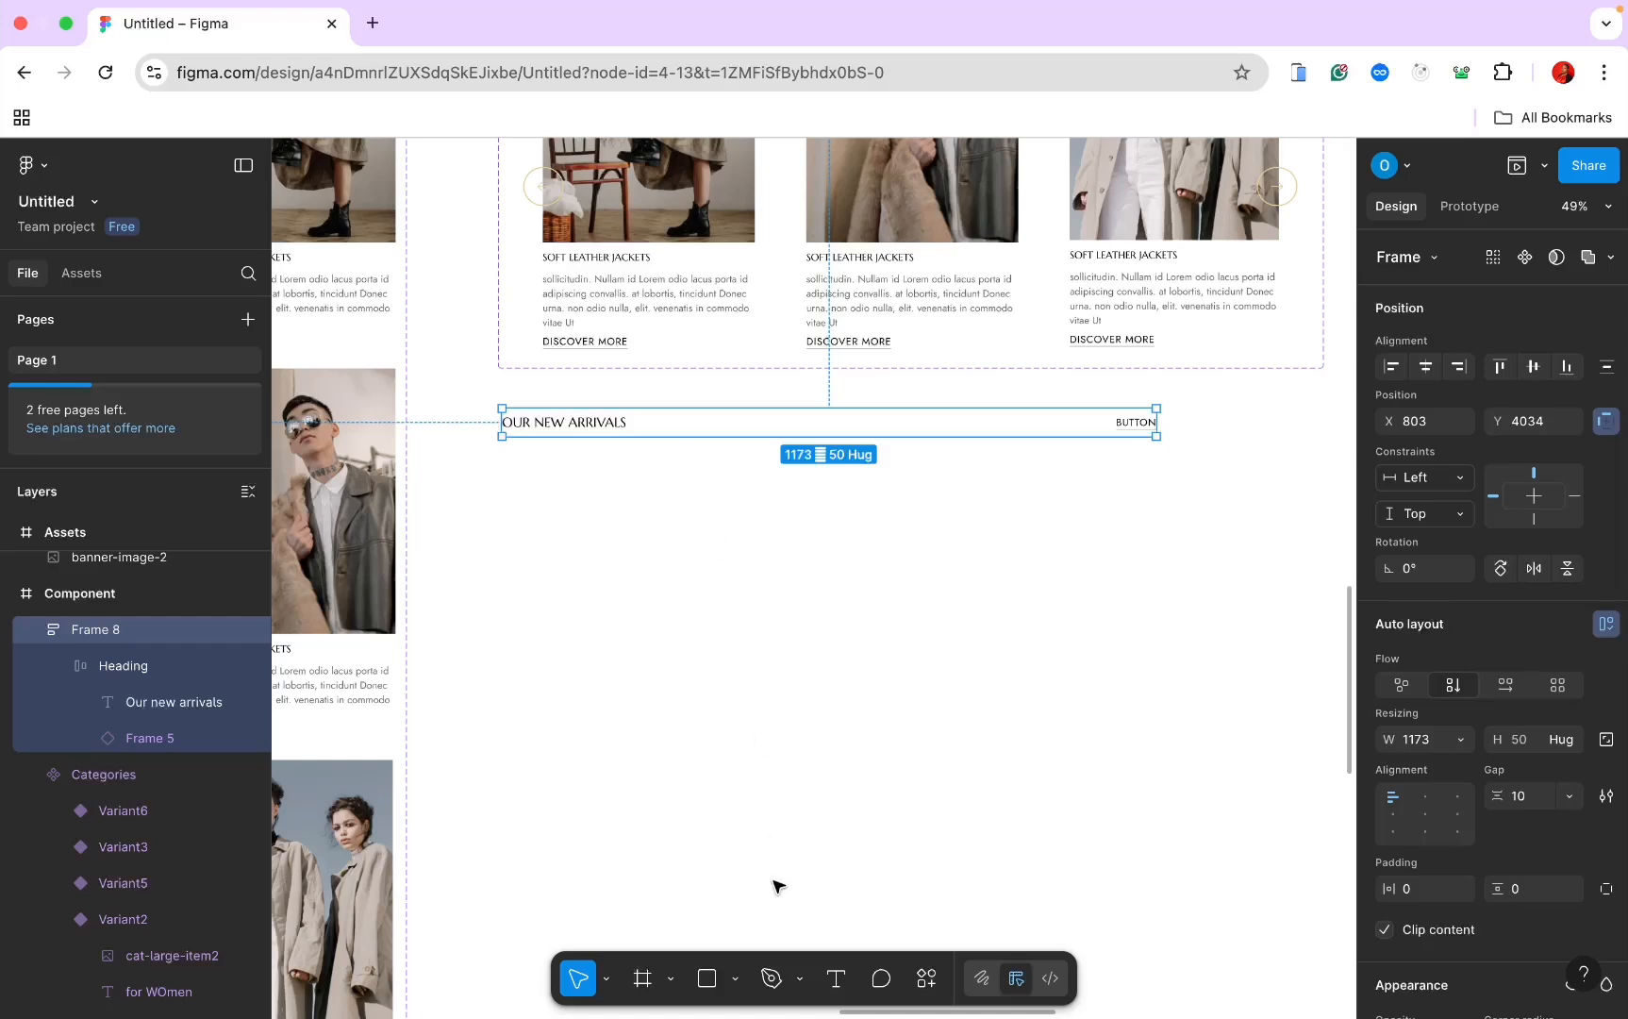
Step: Draw a new frame and place it in Frame 8 below the Heading row
click(643, 978)
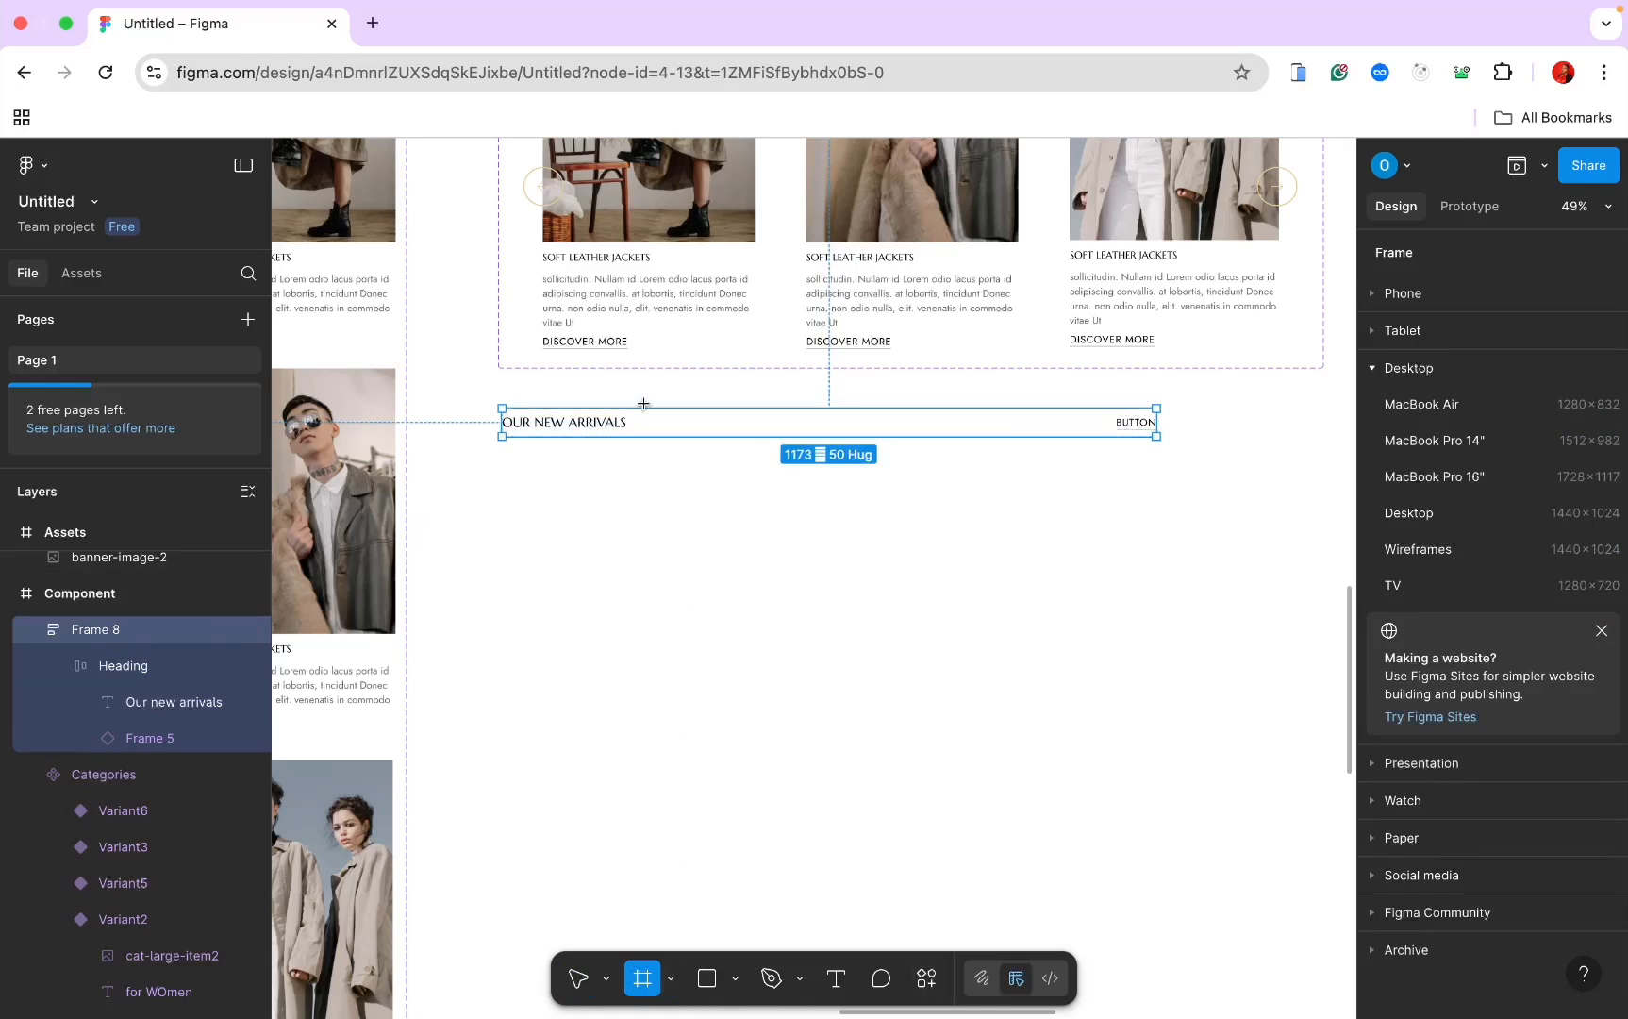
drag(653, 411, 906, 476)
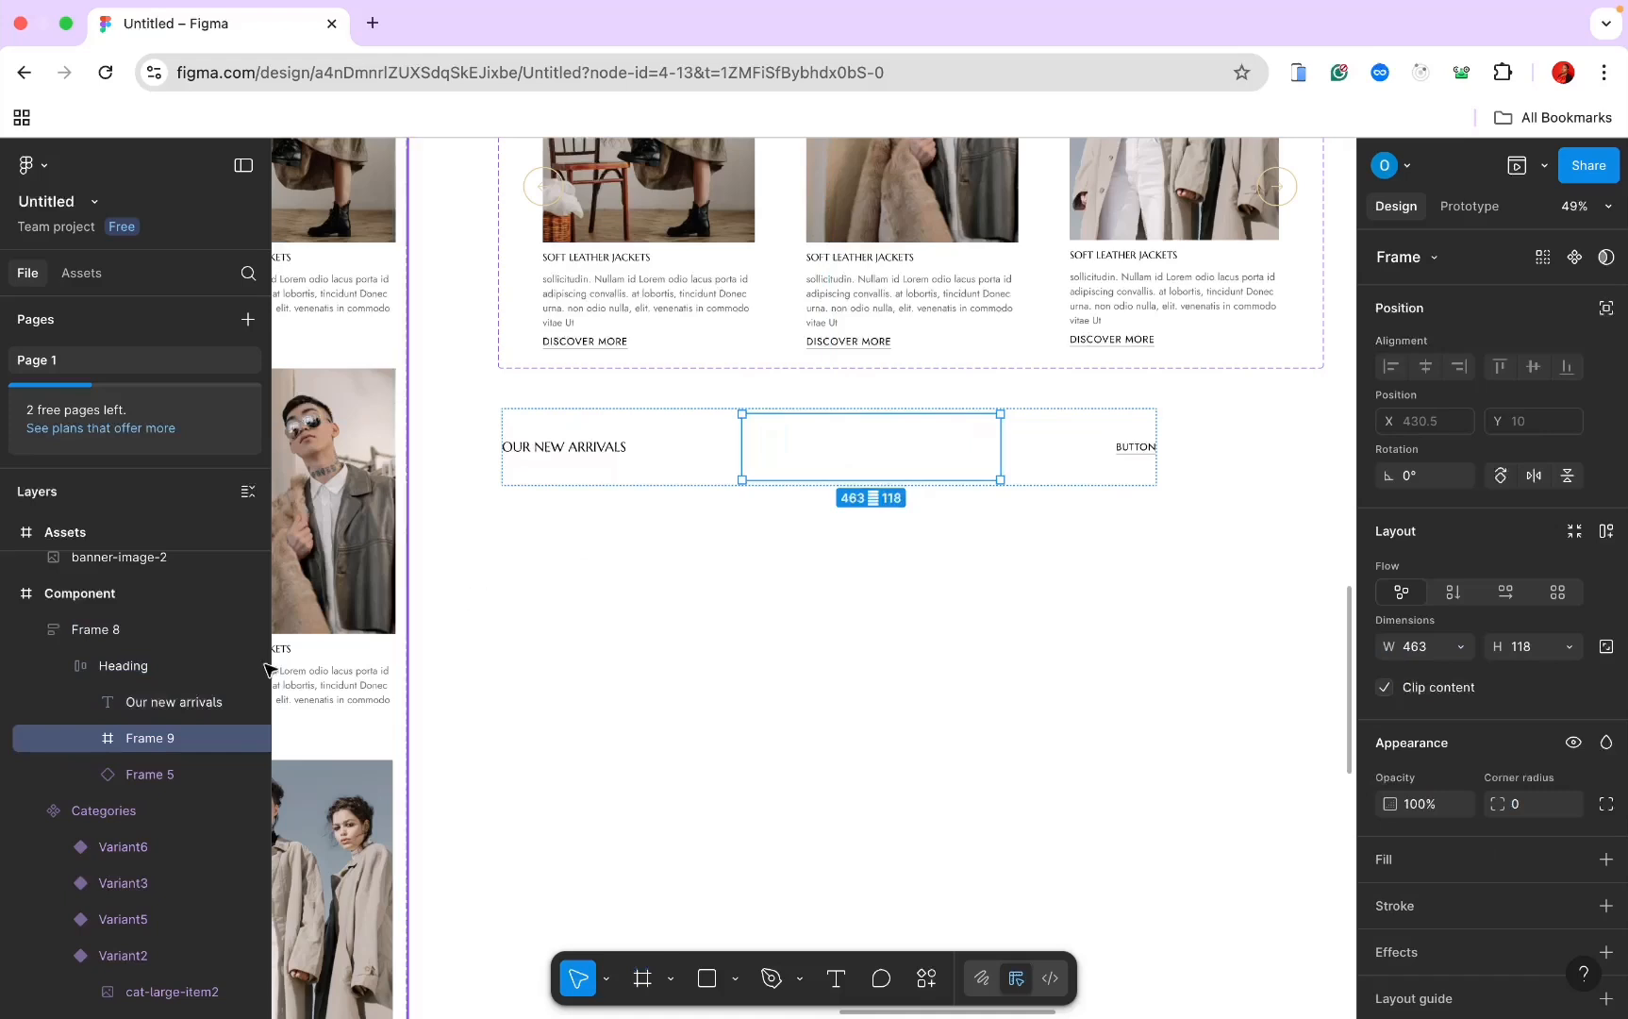
drag(123, 742, 91, 640)
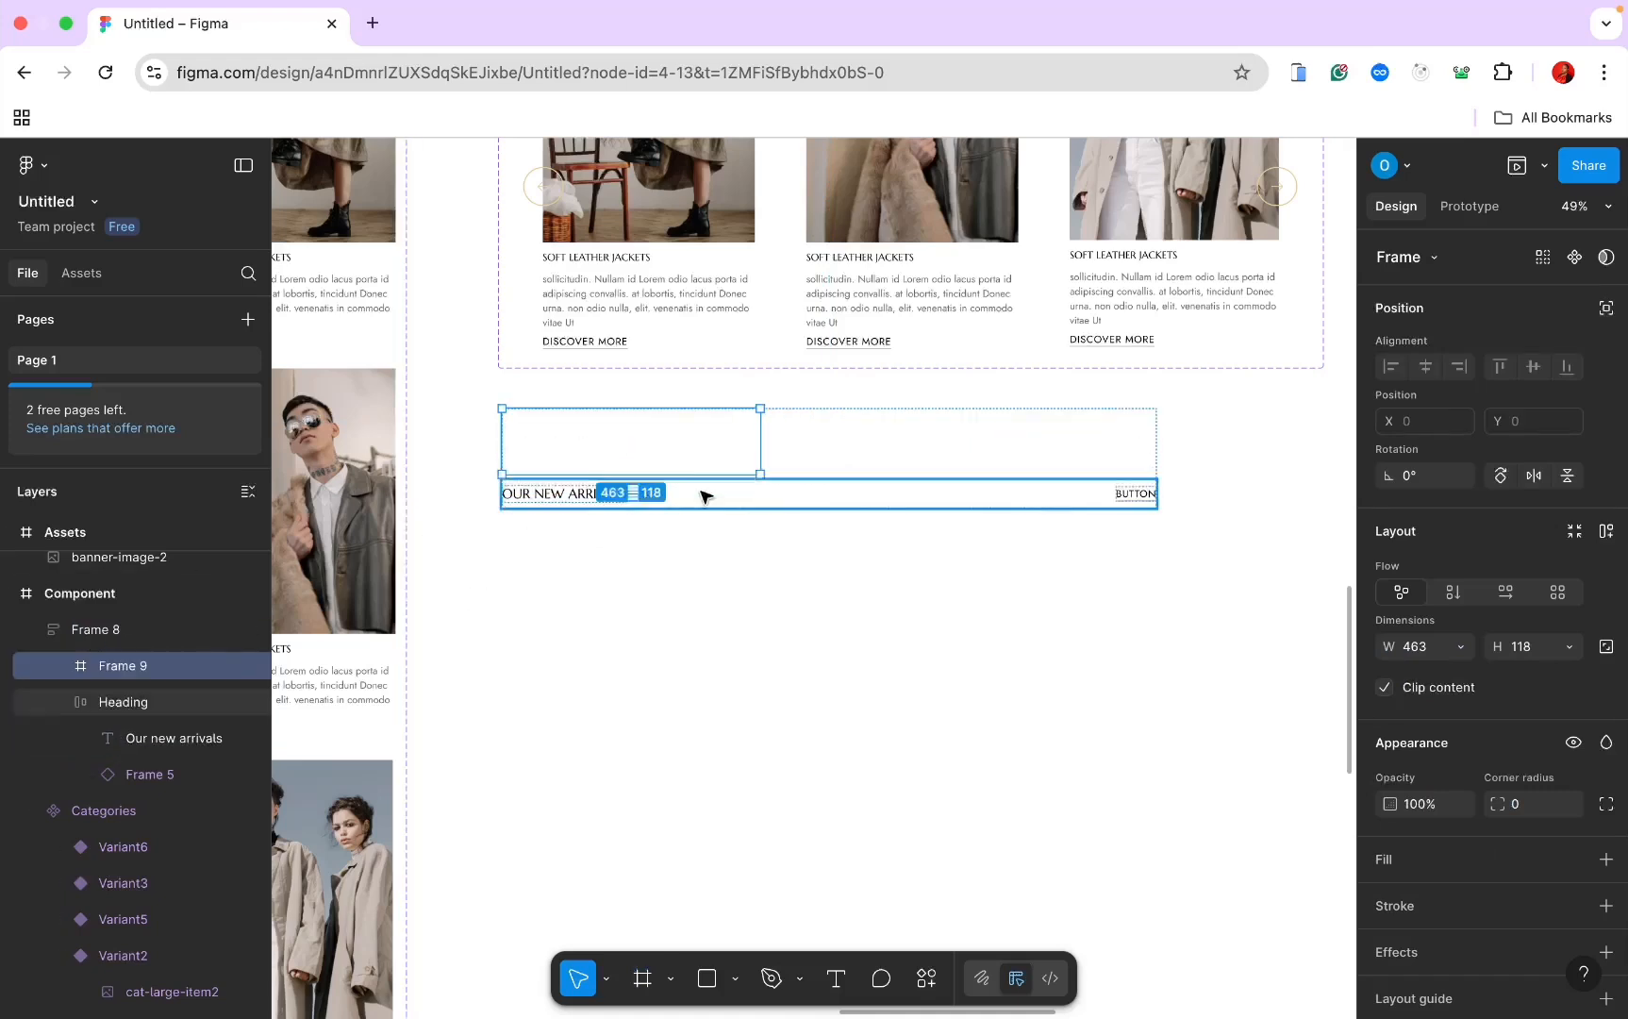
drag(702, 494, 702, 436)
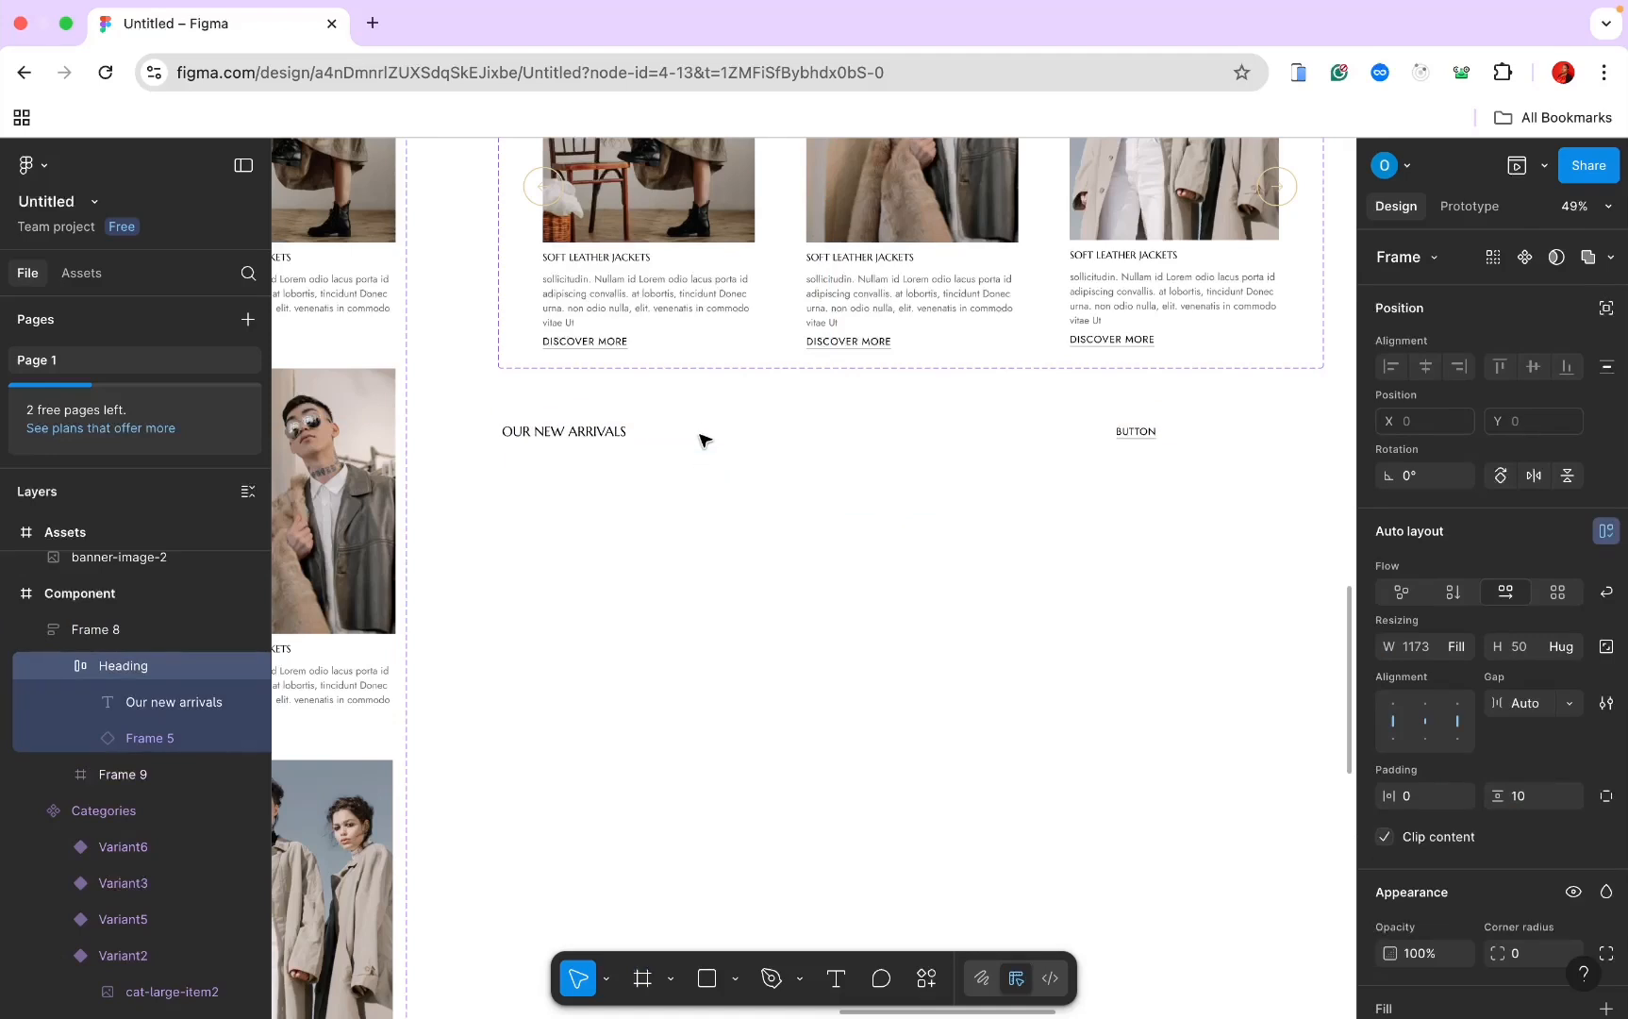
Step: Make the new Frame 9 fill the container width with horizontal auto layout
click(611, 470)
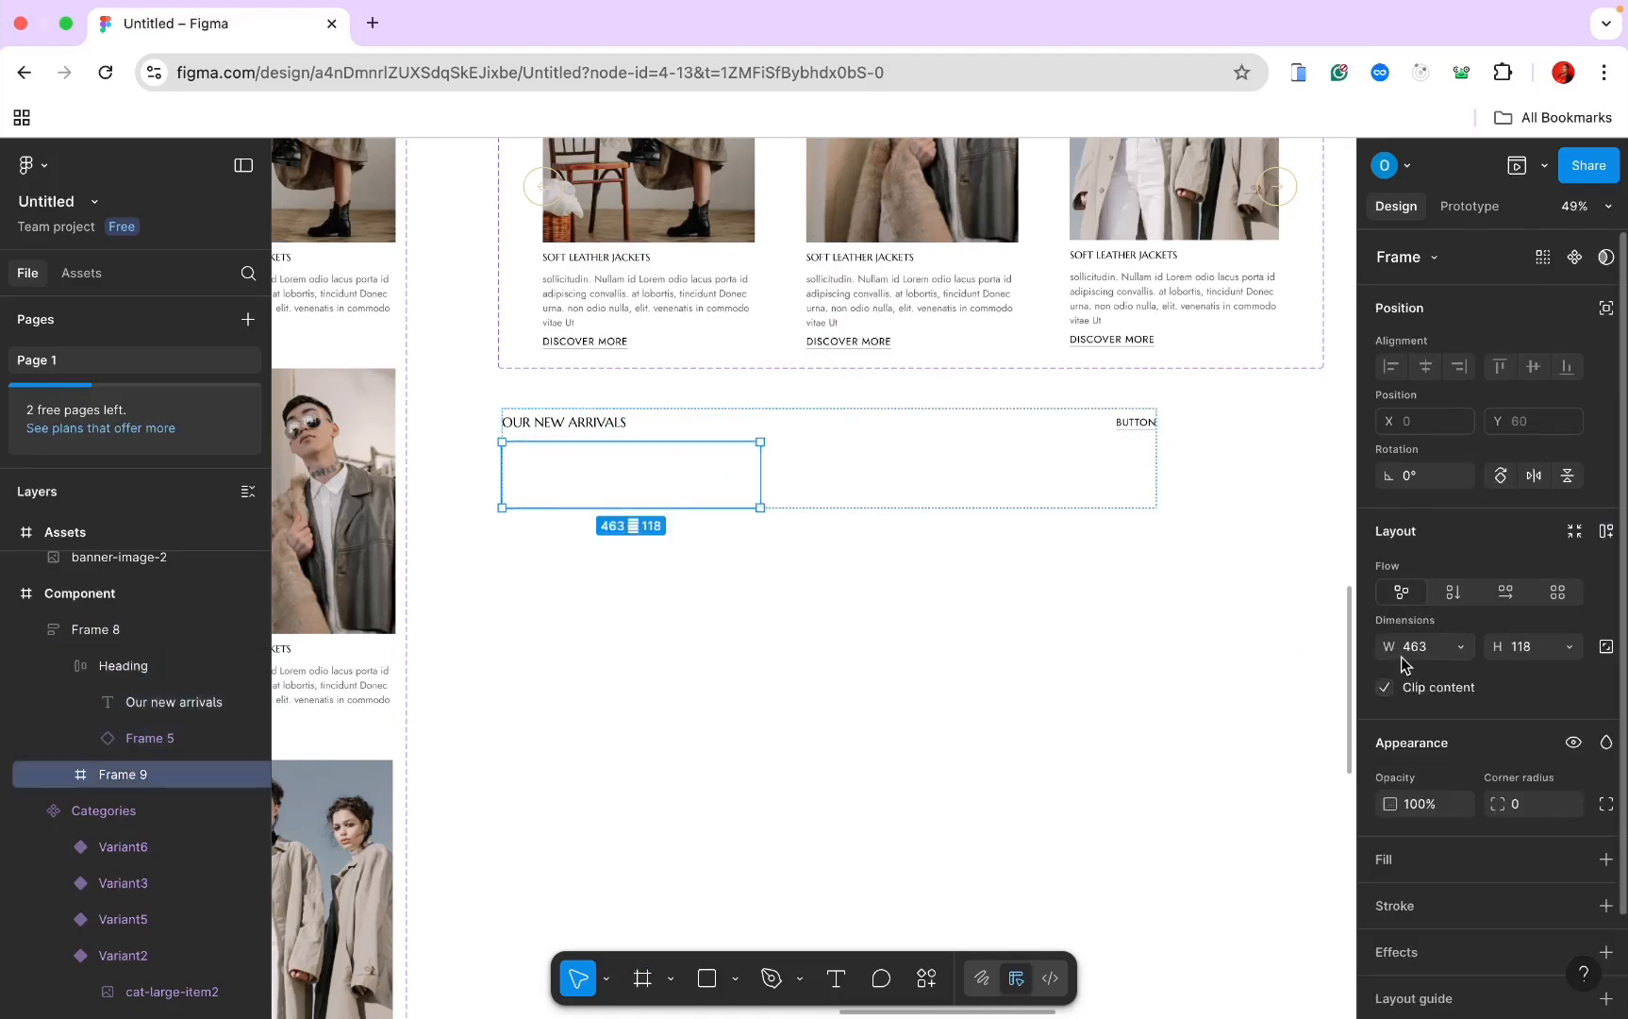
click(1460, 647)
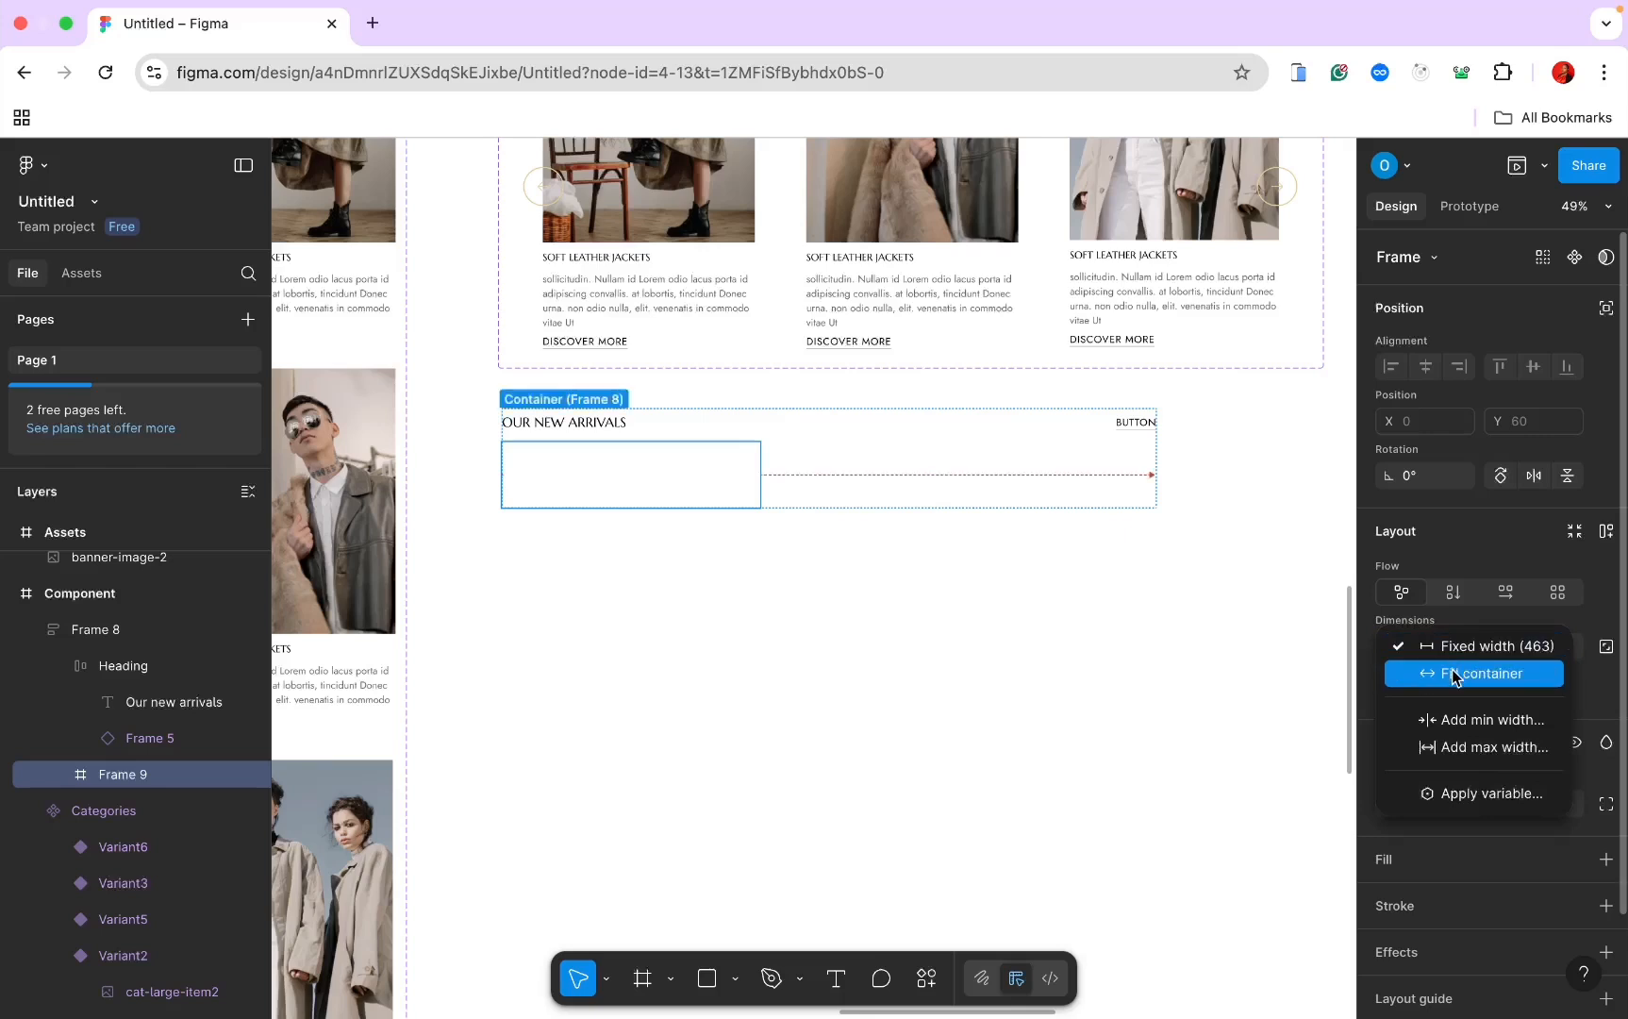
click(1453, 673)
click(1567, 646)
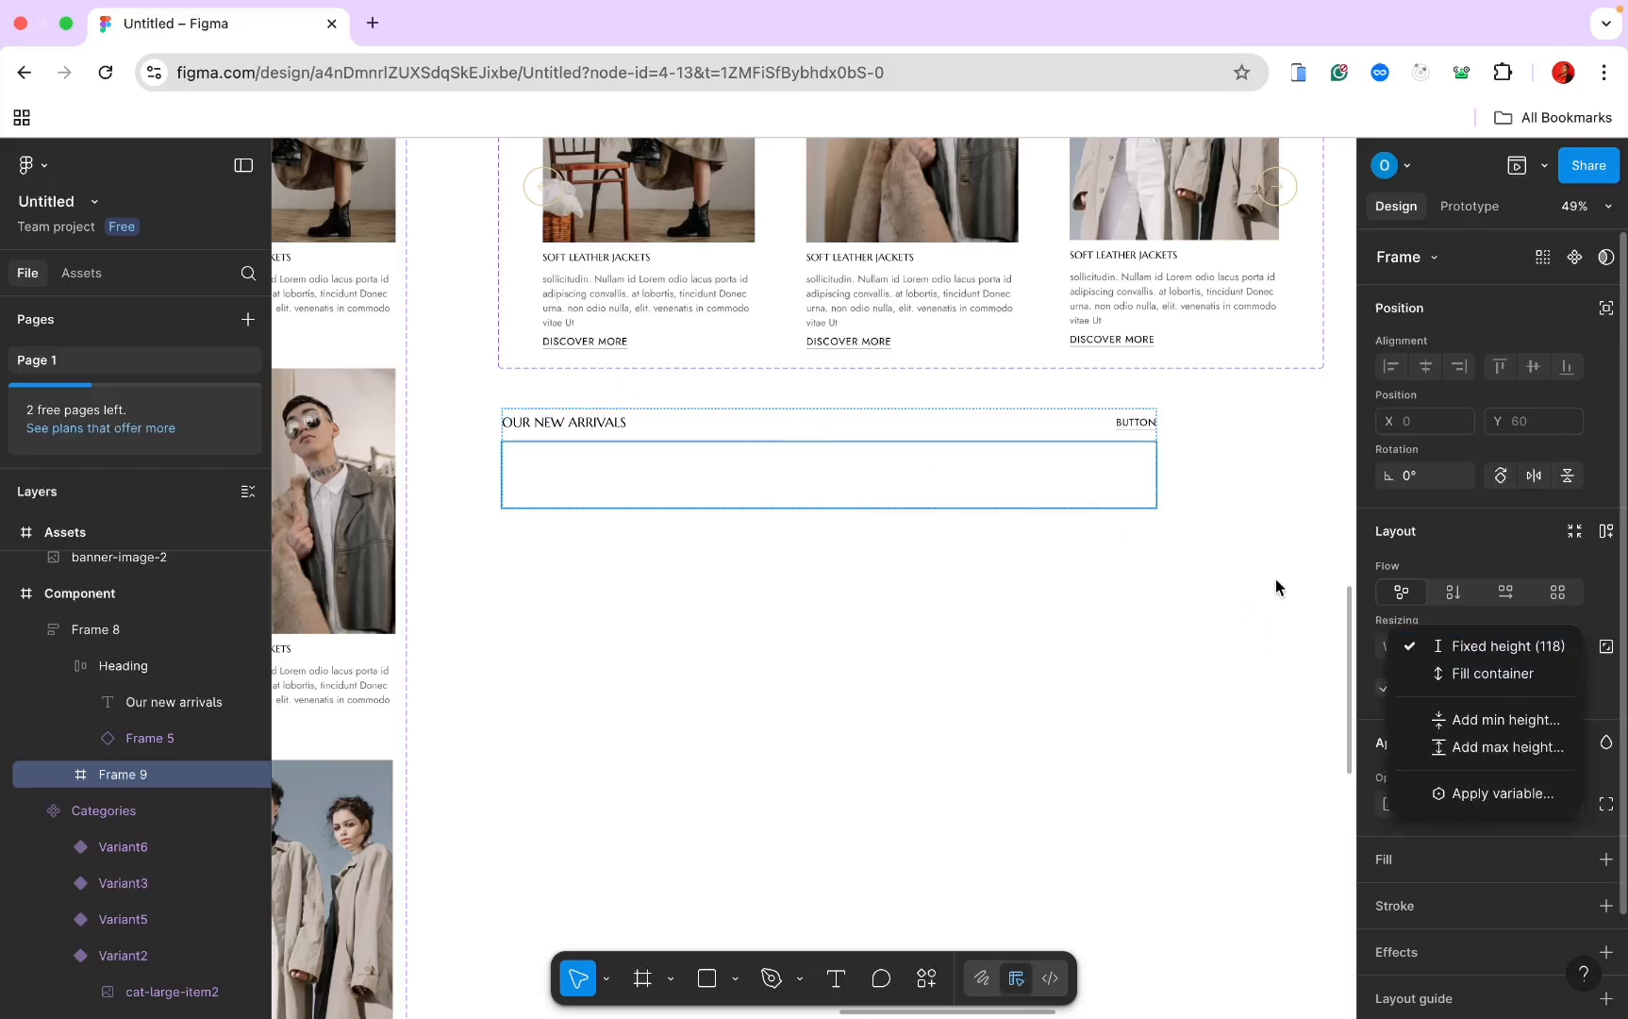
click(1504, 594)
click(1504, 592)
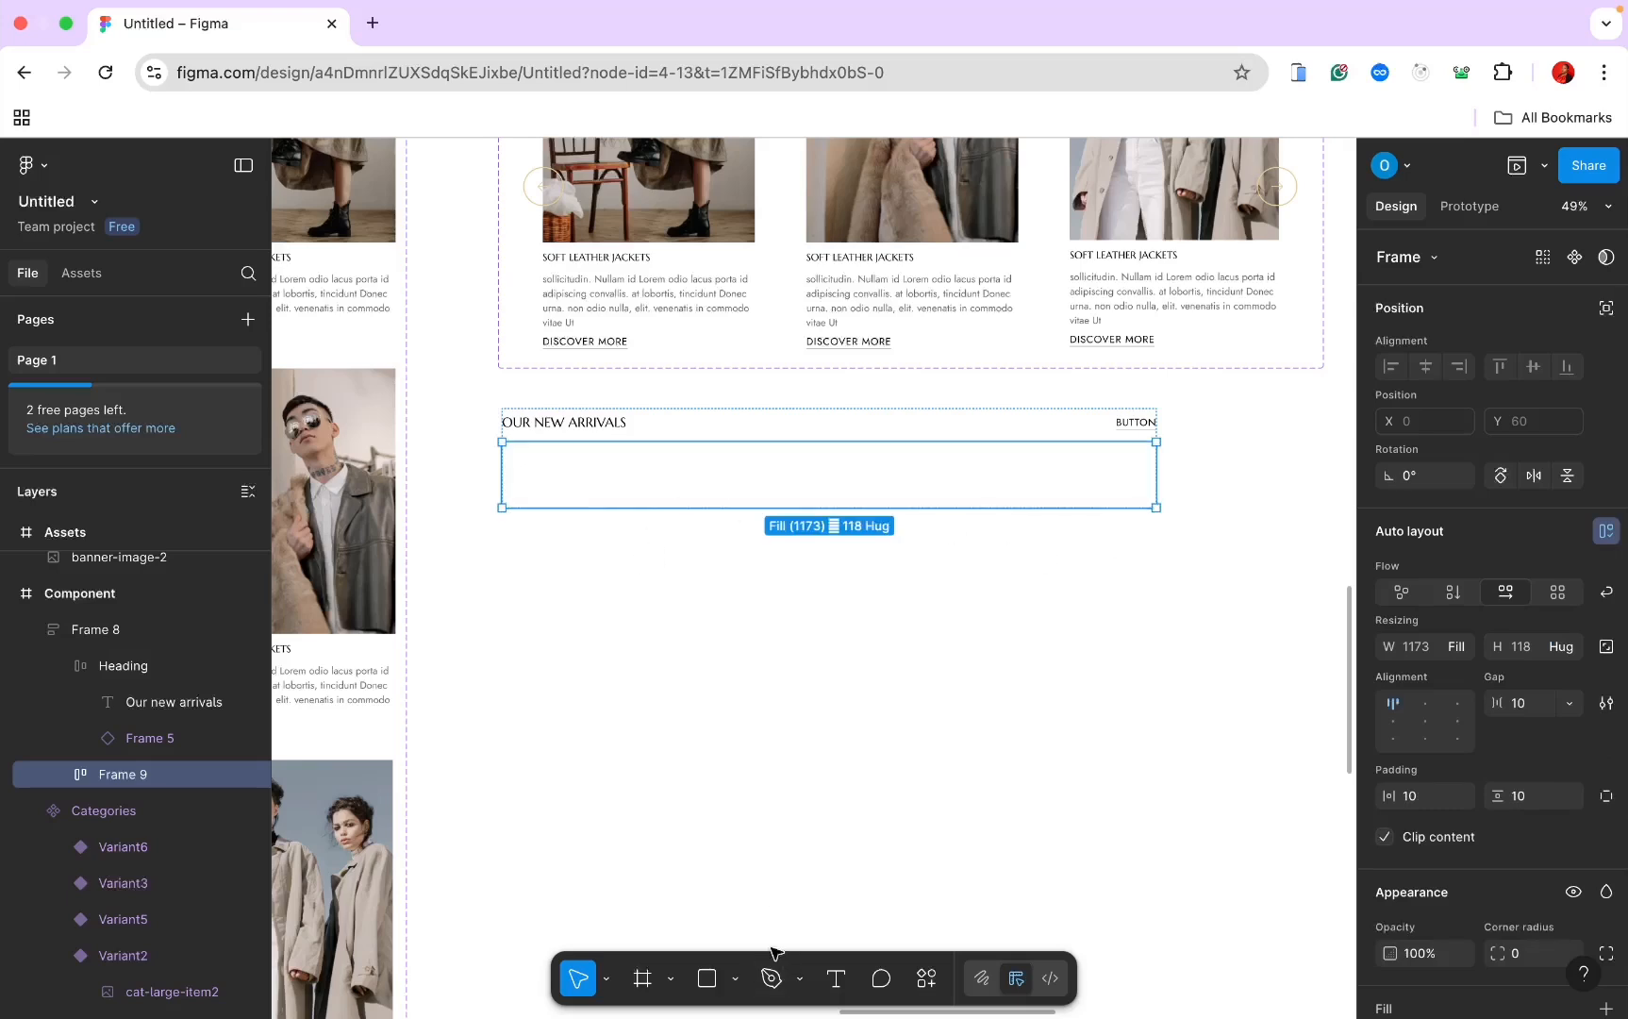
click(645, 981)
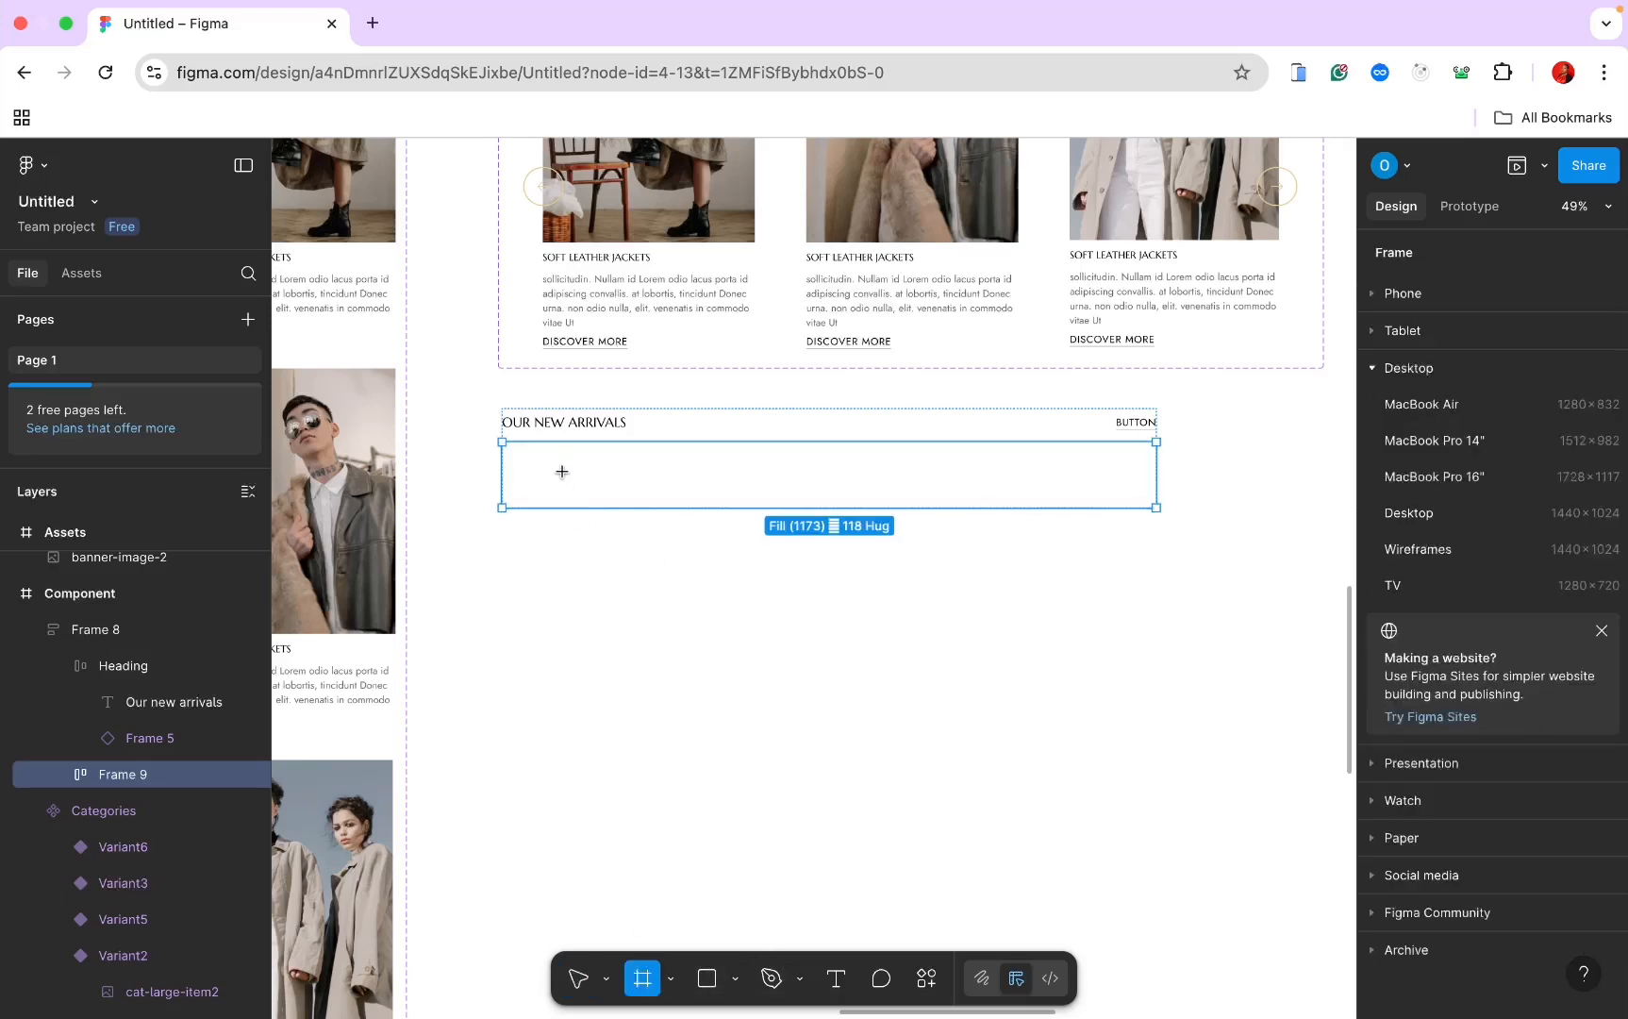
Step: Draw a card frame inside Frame 9 and paste the product-item-2 photo into it
drag(562, 472, 704, 704)
scroll(581, 622, up, 2)
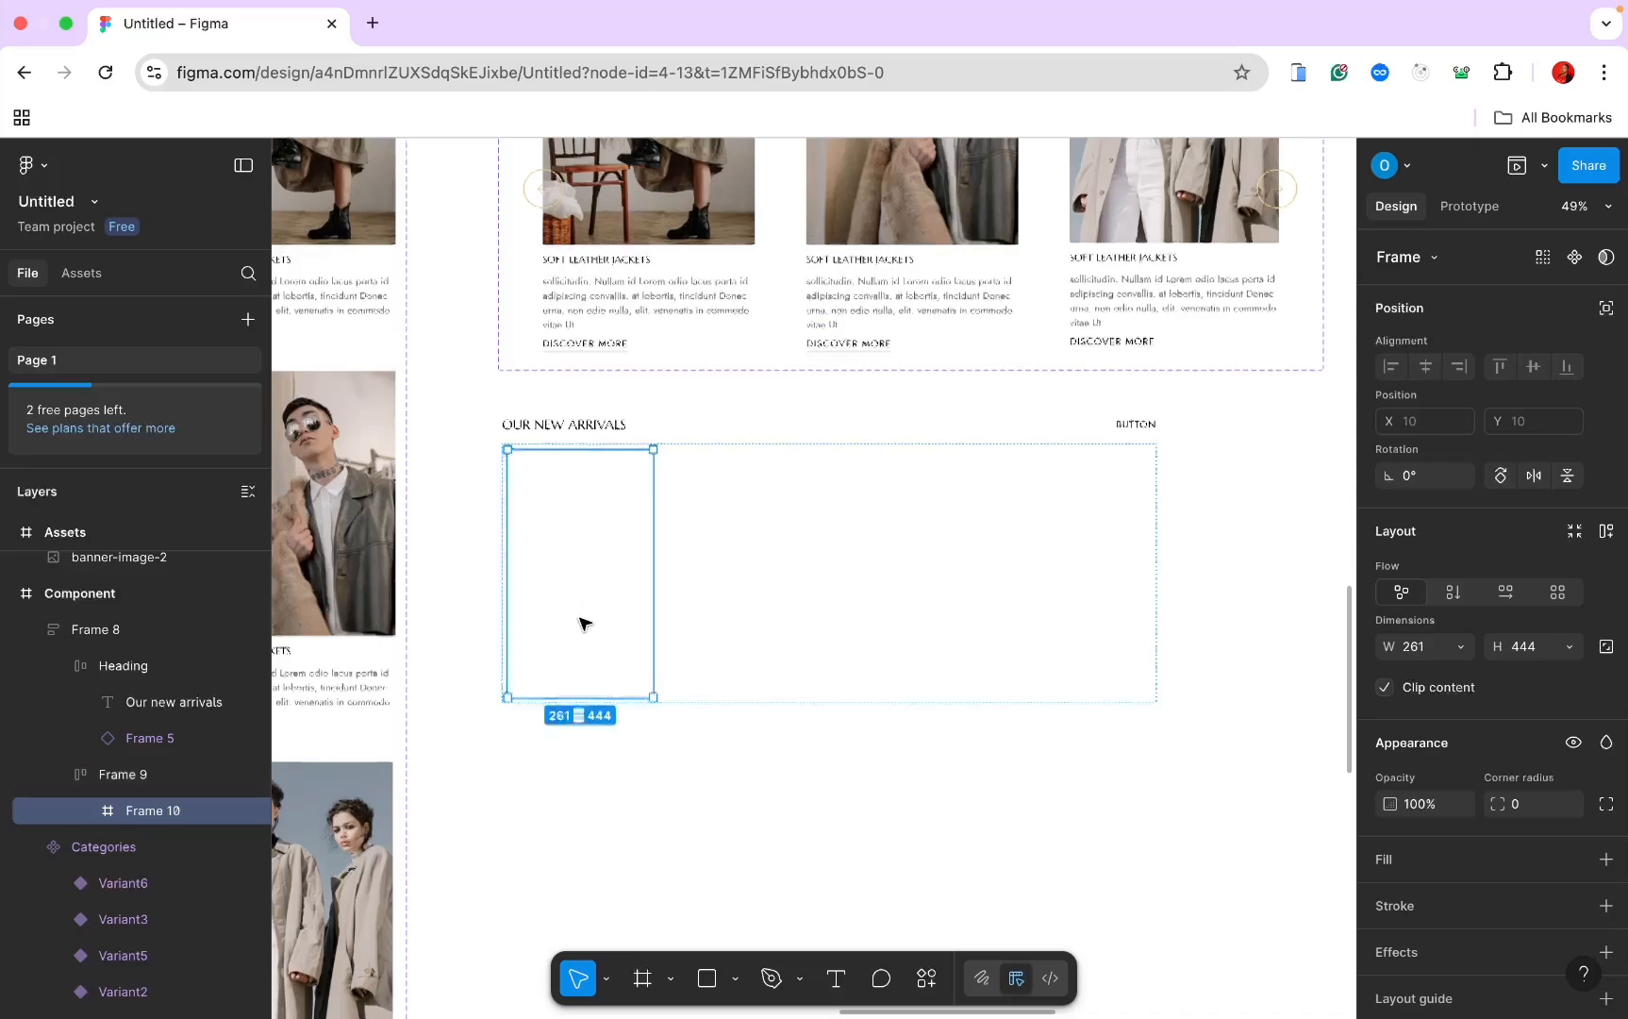
scroll(581, 622, down, 3)
scroll(582, 621, left, 8)
scroll(581, 622, up, 5)
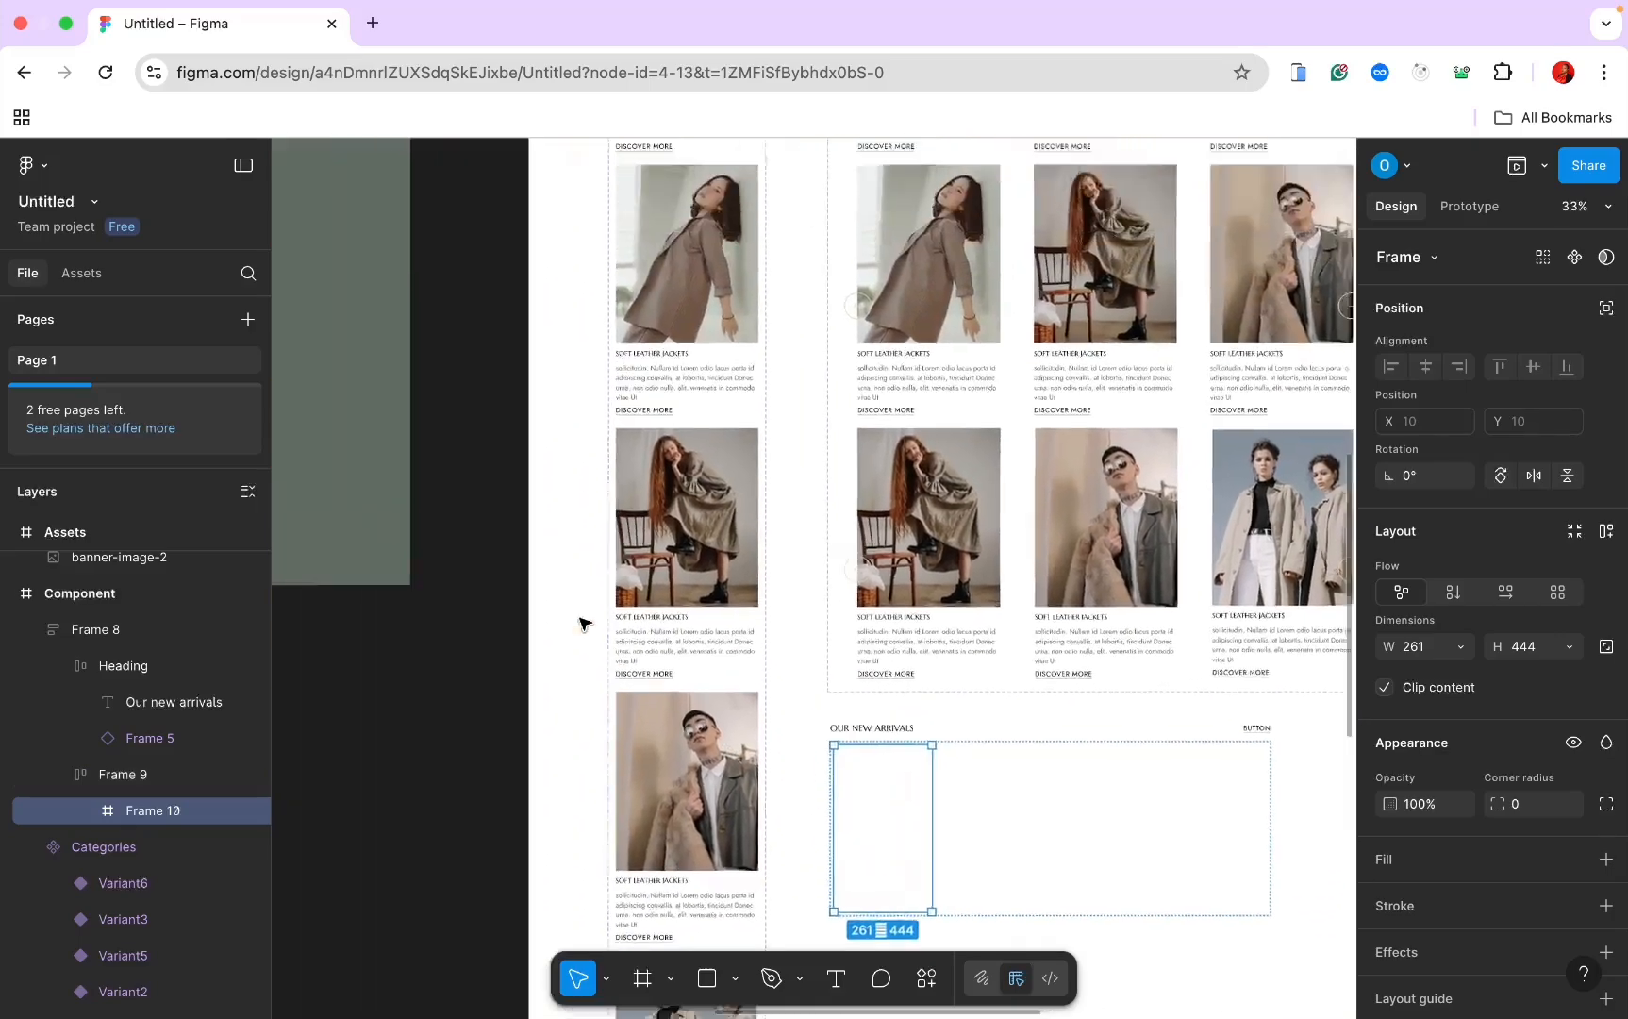
scroll(647, 658, down, 5)
scroll(647, 657, left, 2)
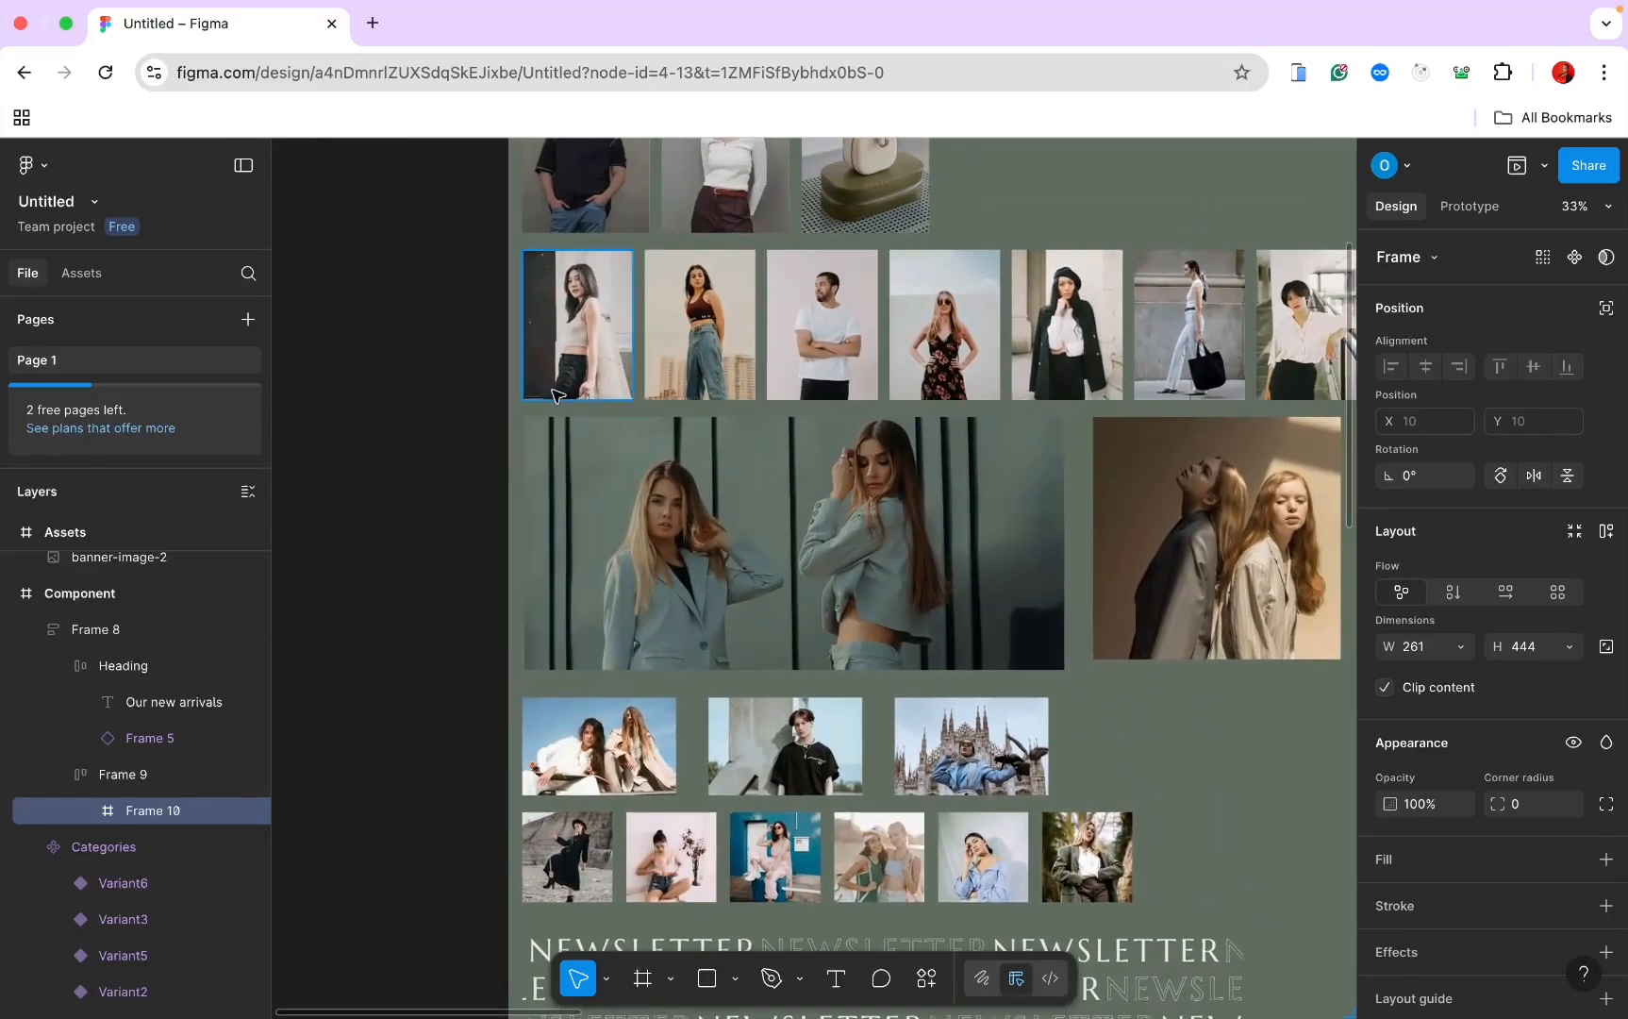
click(564, 359)
scroll(565, 360, down, 5)
scroll(565, 359, right, 6)
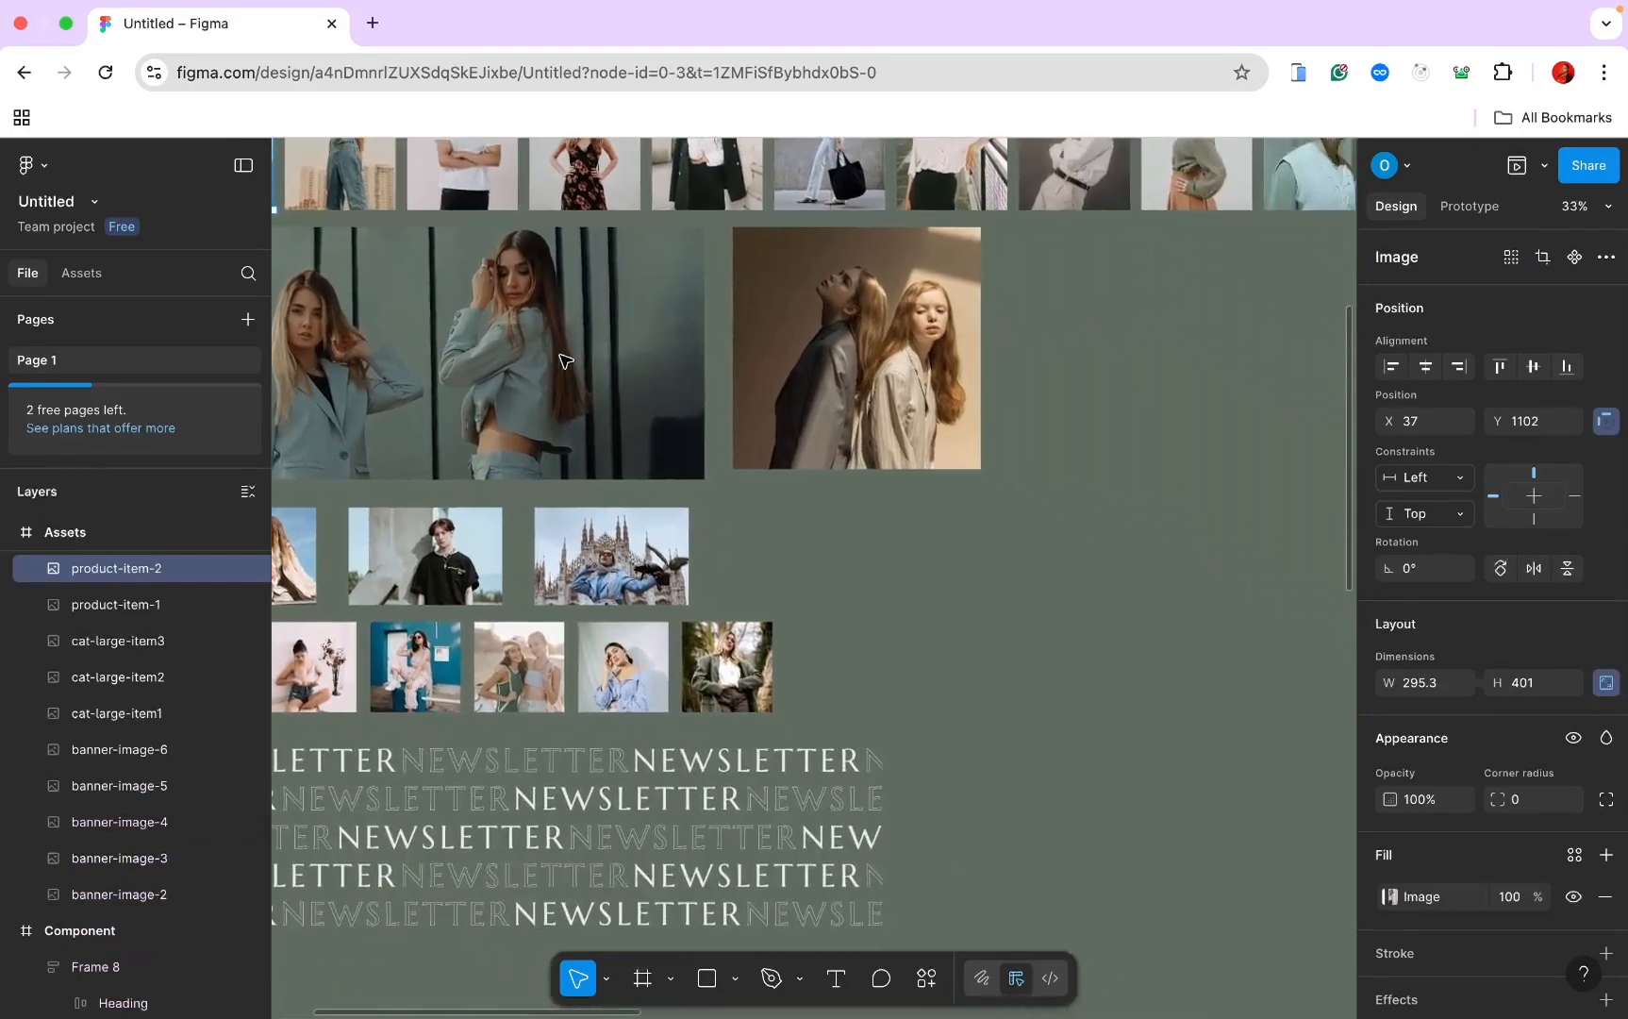
scroll(560, 359, down, 5)
scroll(561, 360, right, 5)
scroll(560, 359, up, 7)
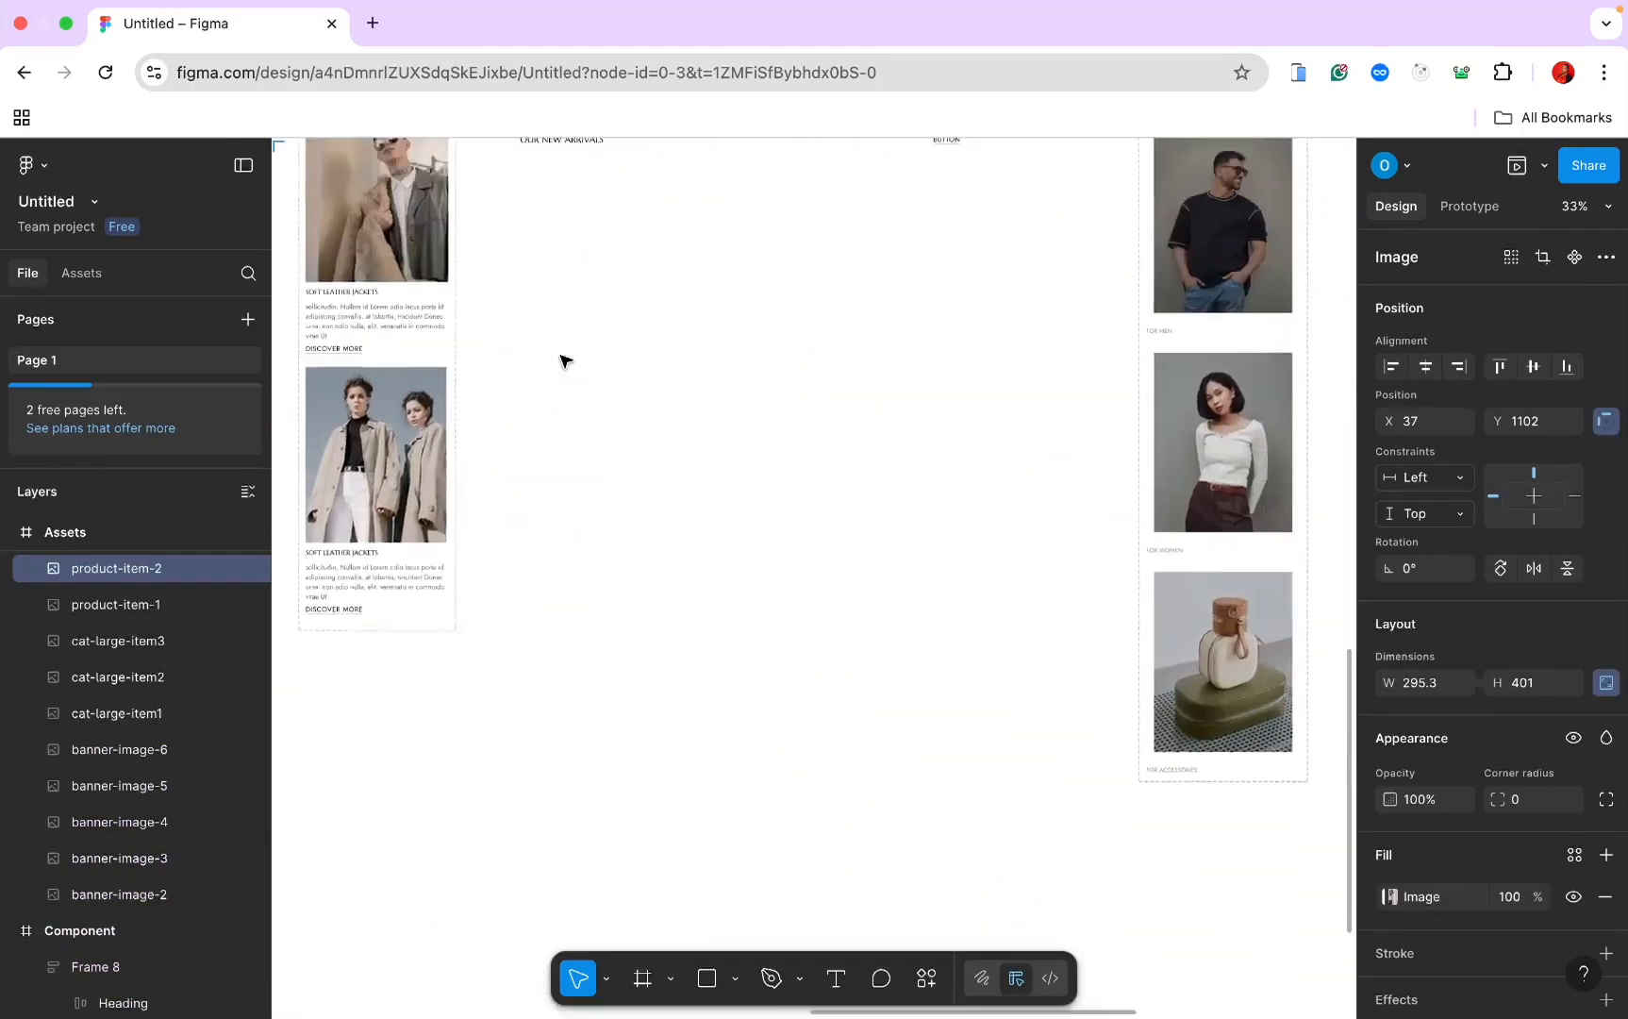
double_click(534, 463)
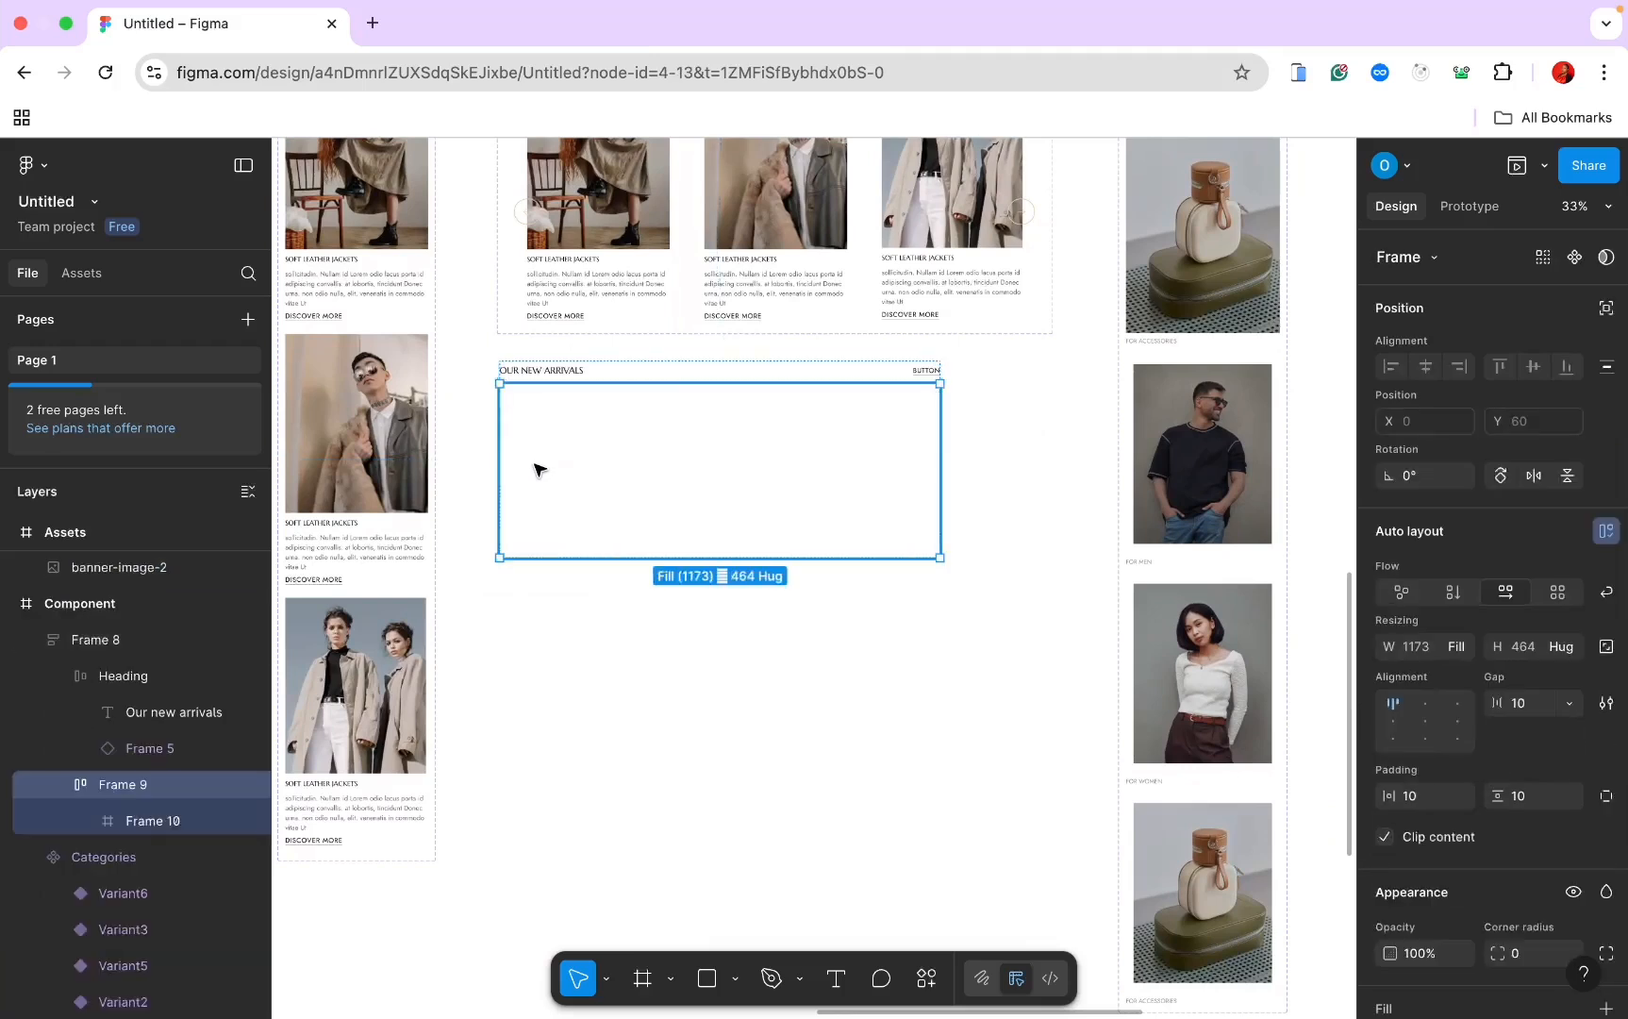
double_click(534, 459)
key(ctrl+v)
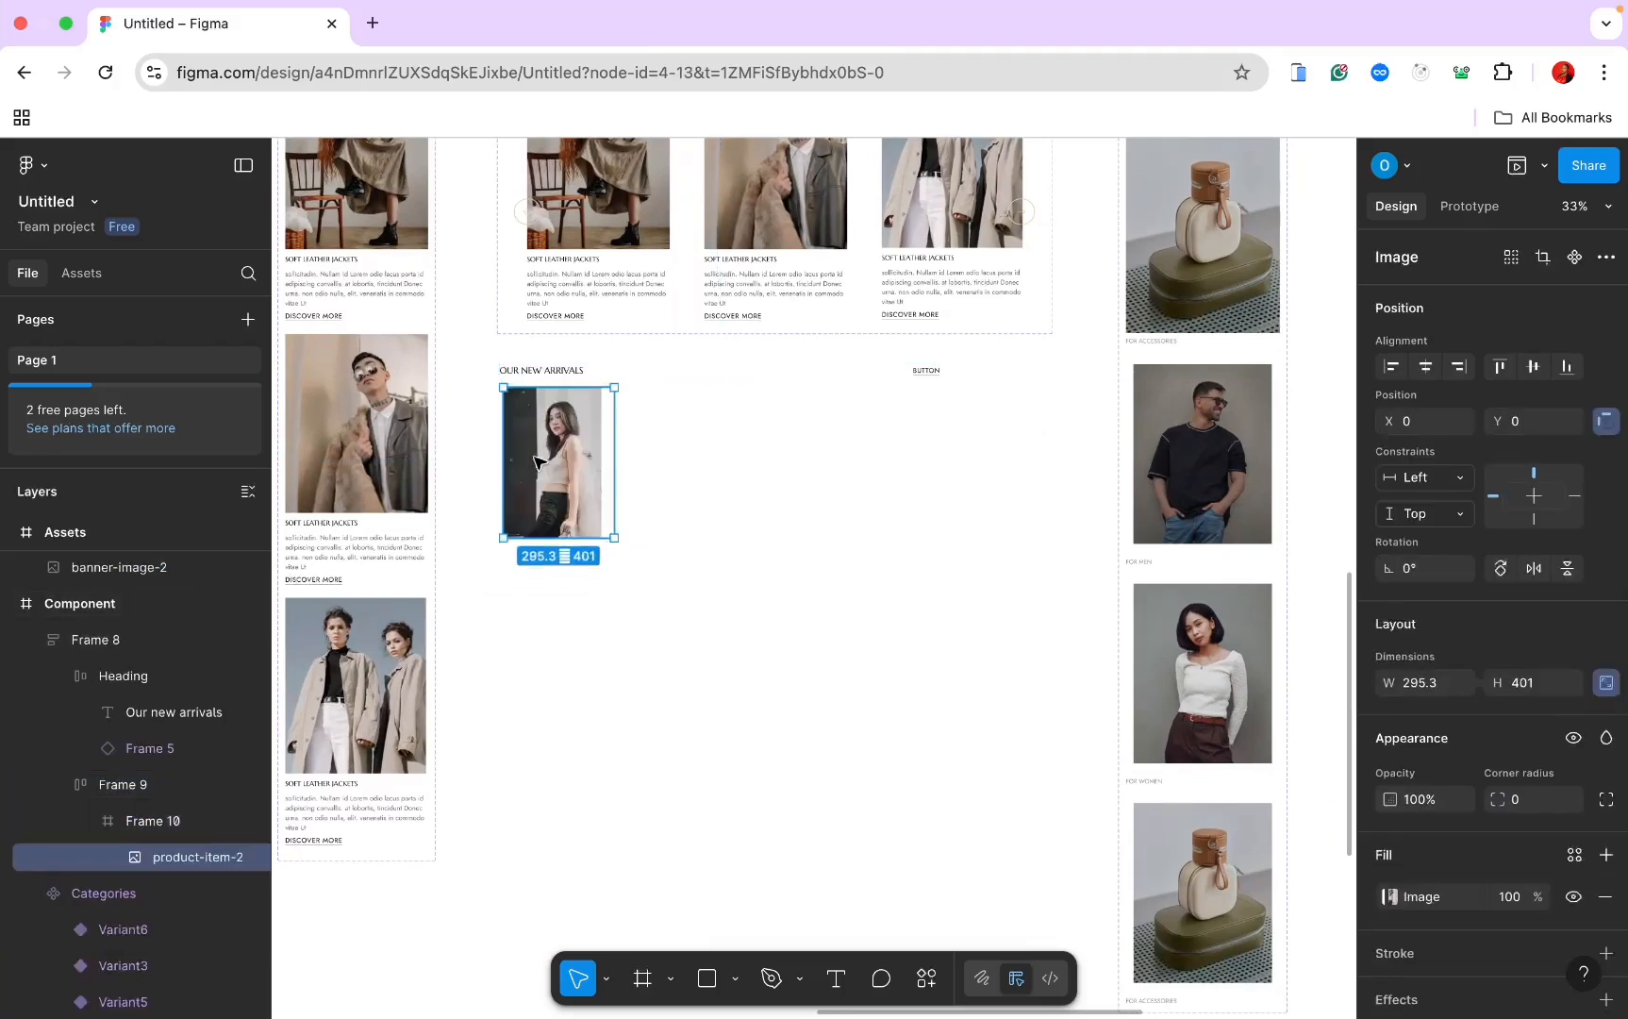
key(Escape)
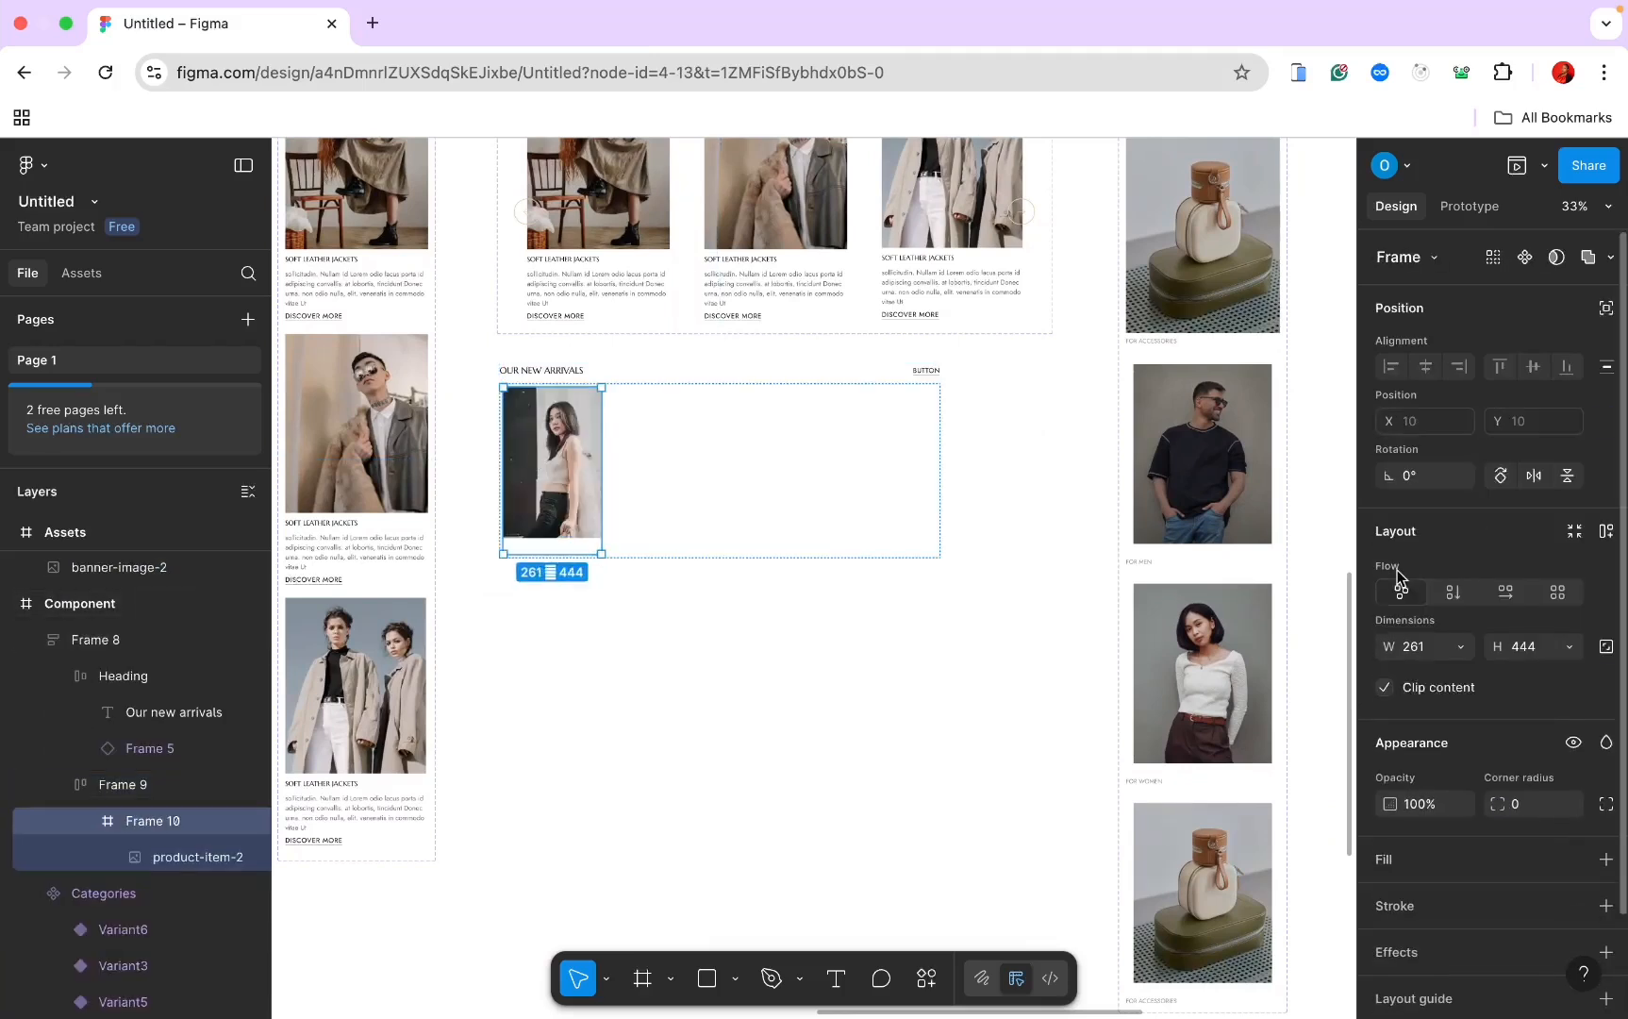
Step: Apply vertical auto layout to the card and make the photo fill its width
click(1453, 593)
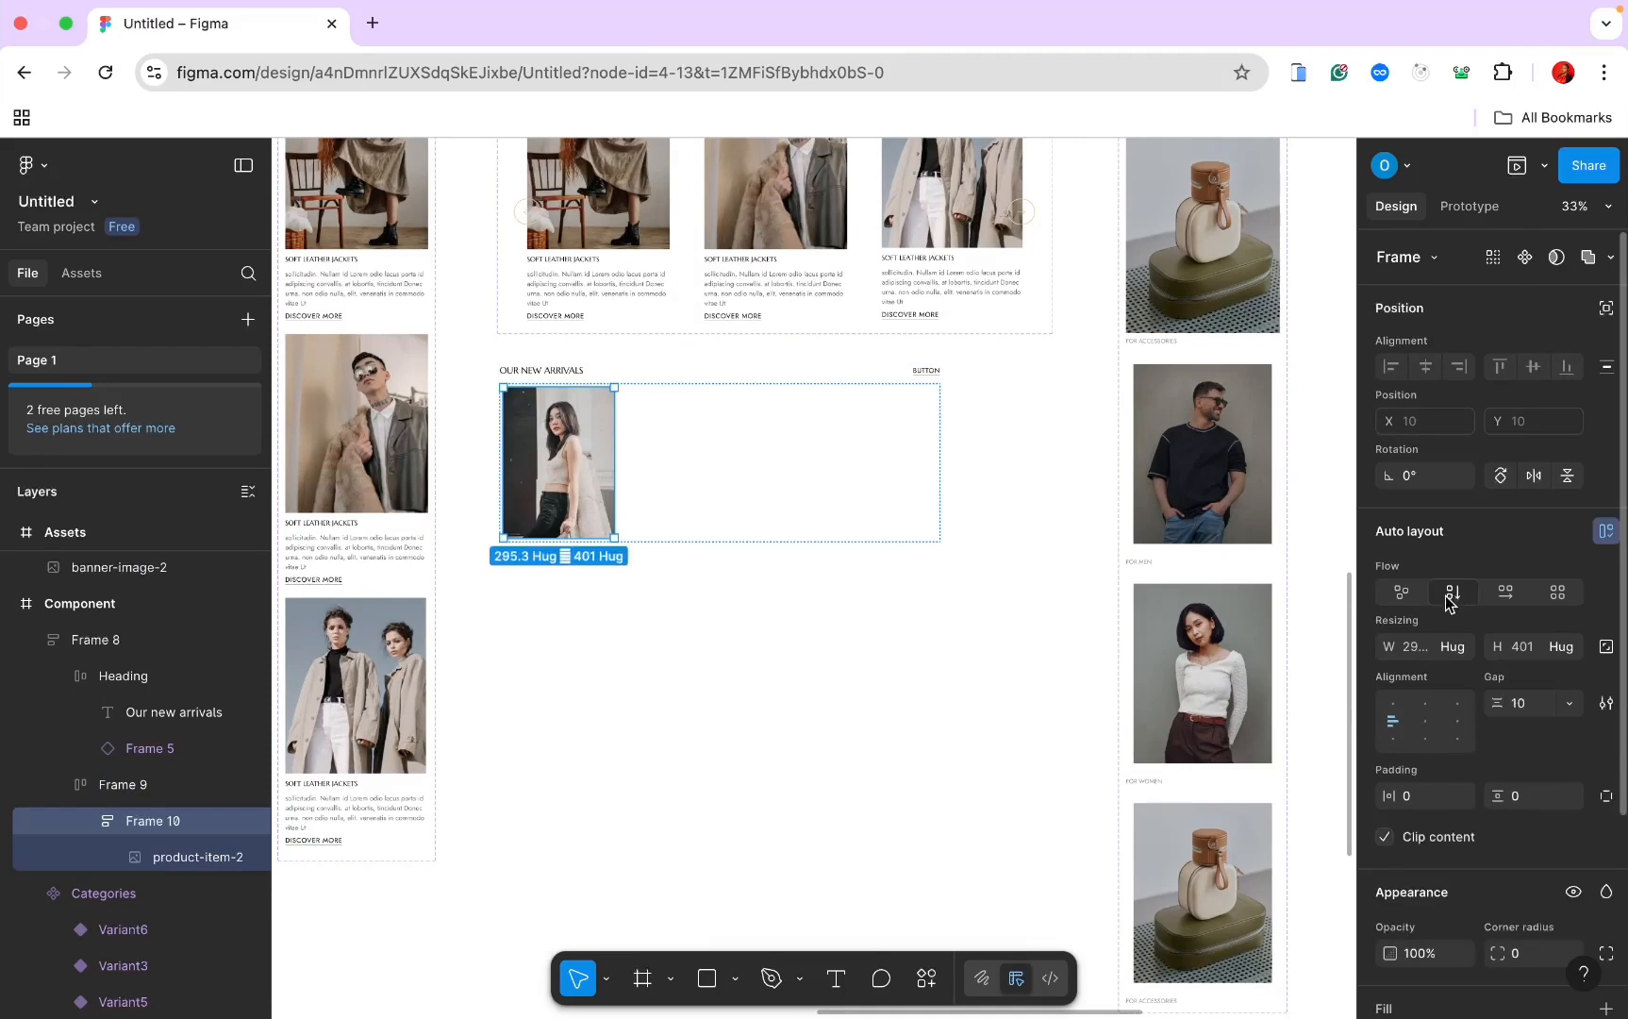
click(175, 860)
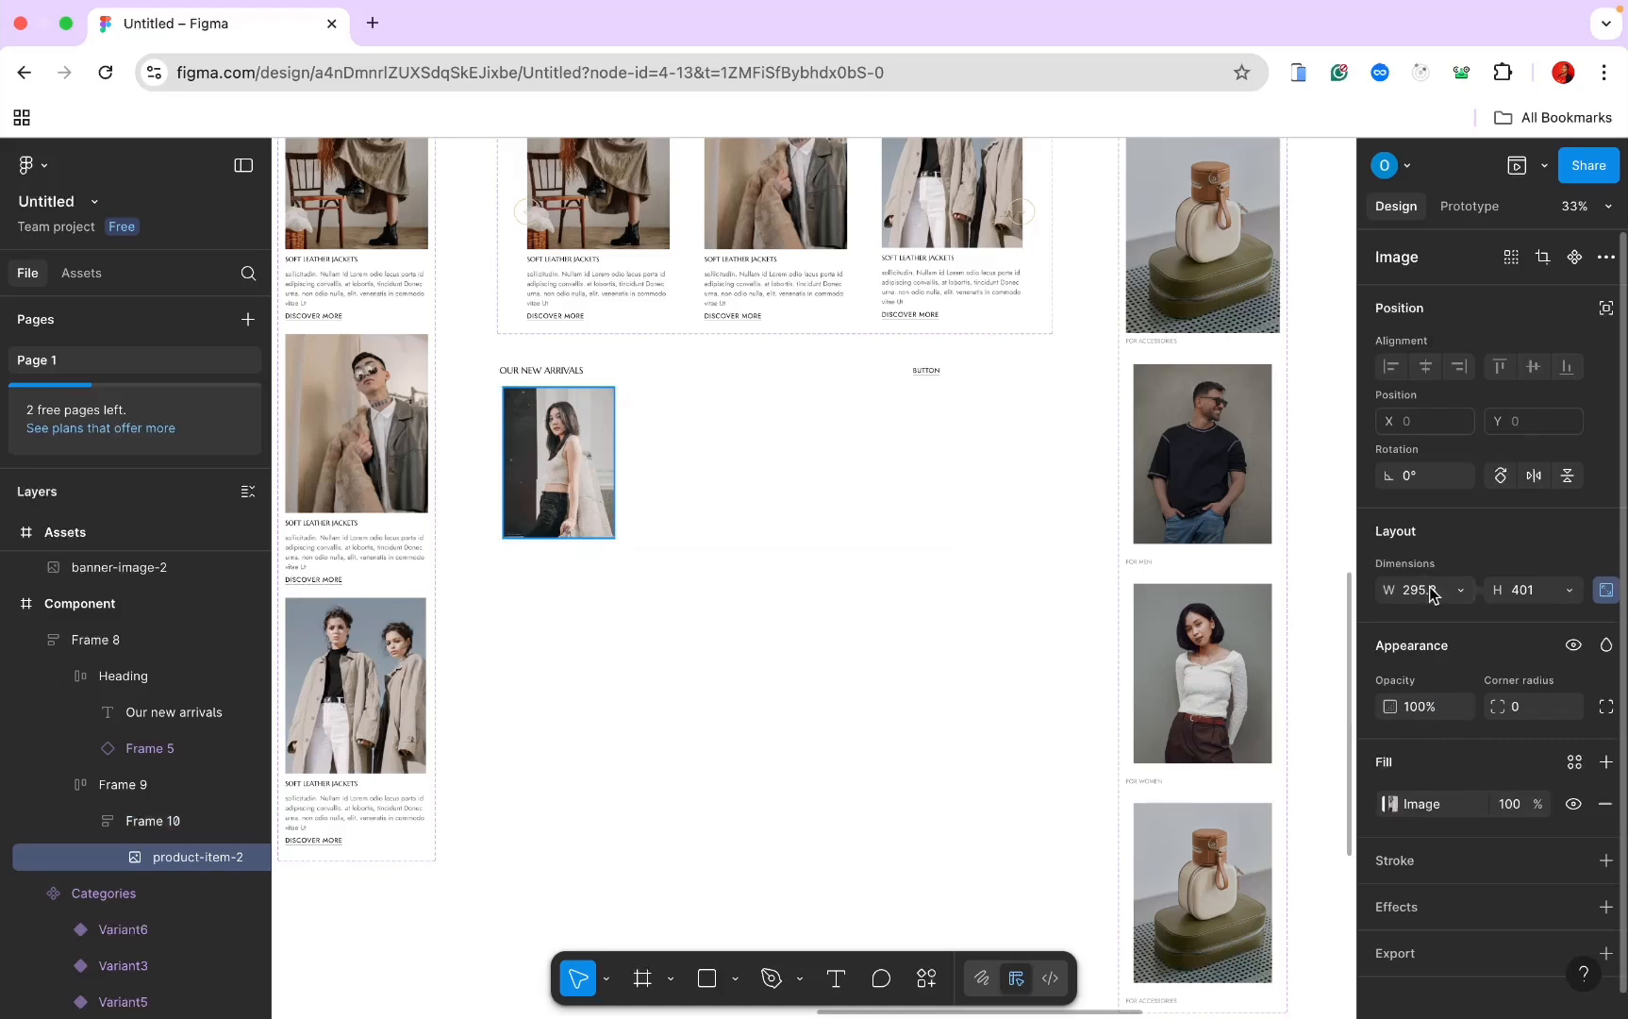
click(1458, 591)
click(1454, 619)
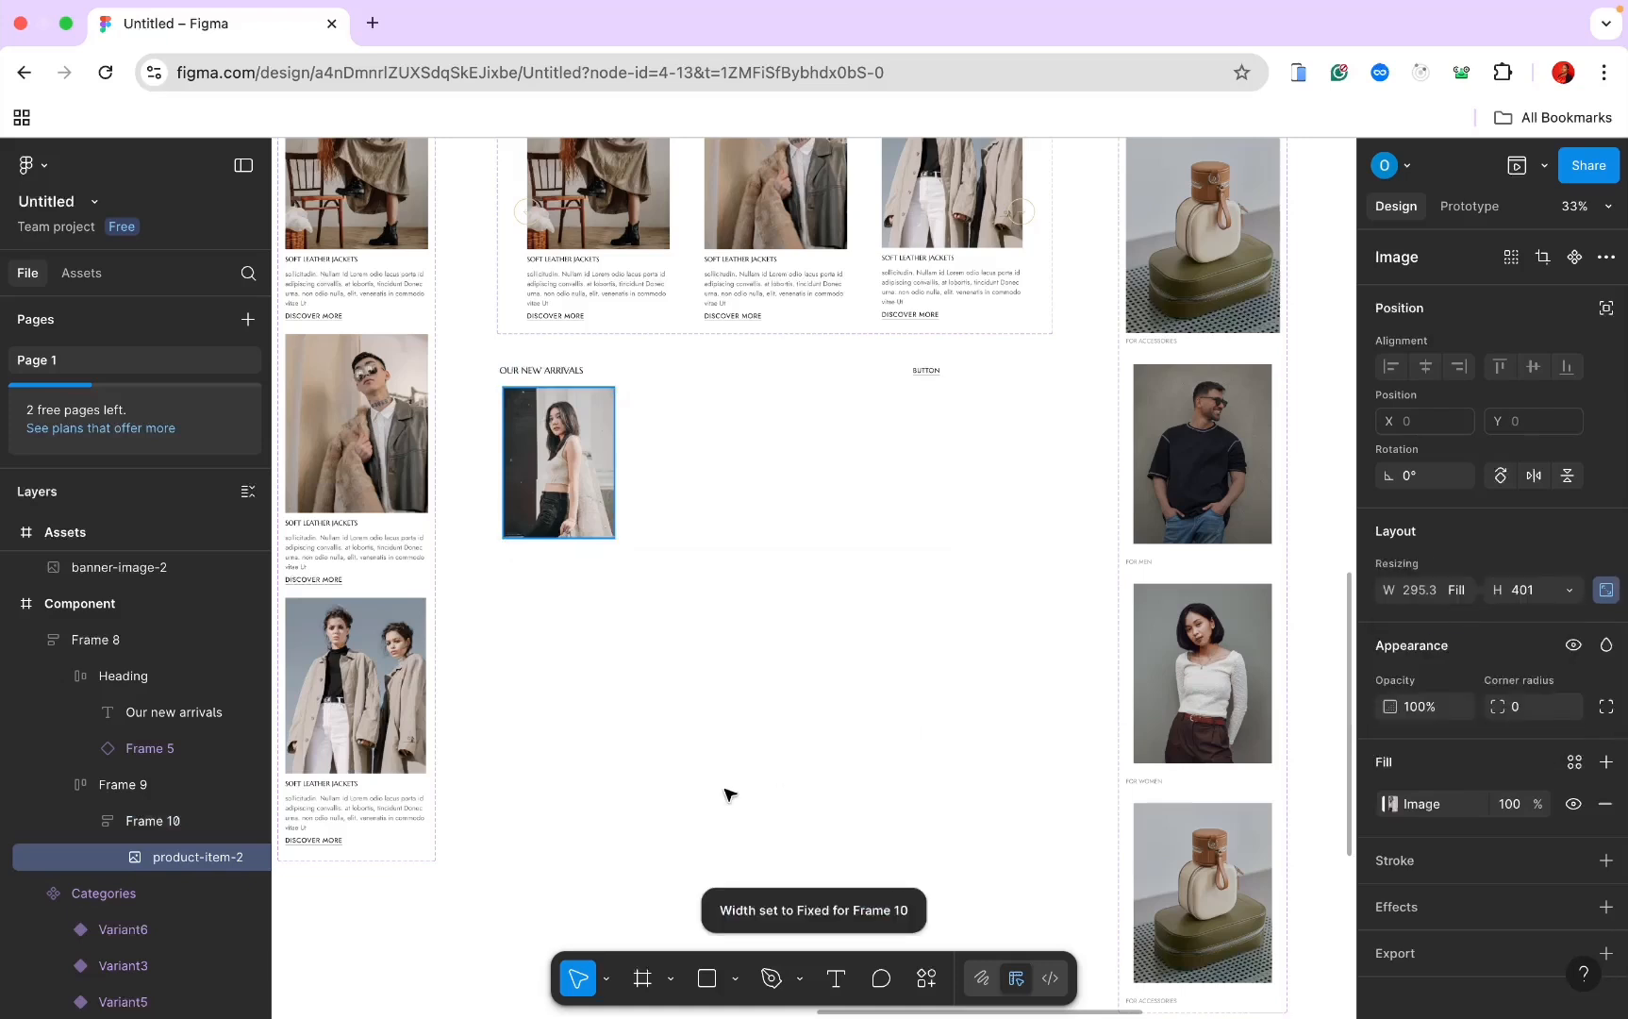
Step: Rename the card frame to 'Product Card'
click(129, 822)
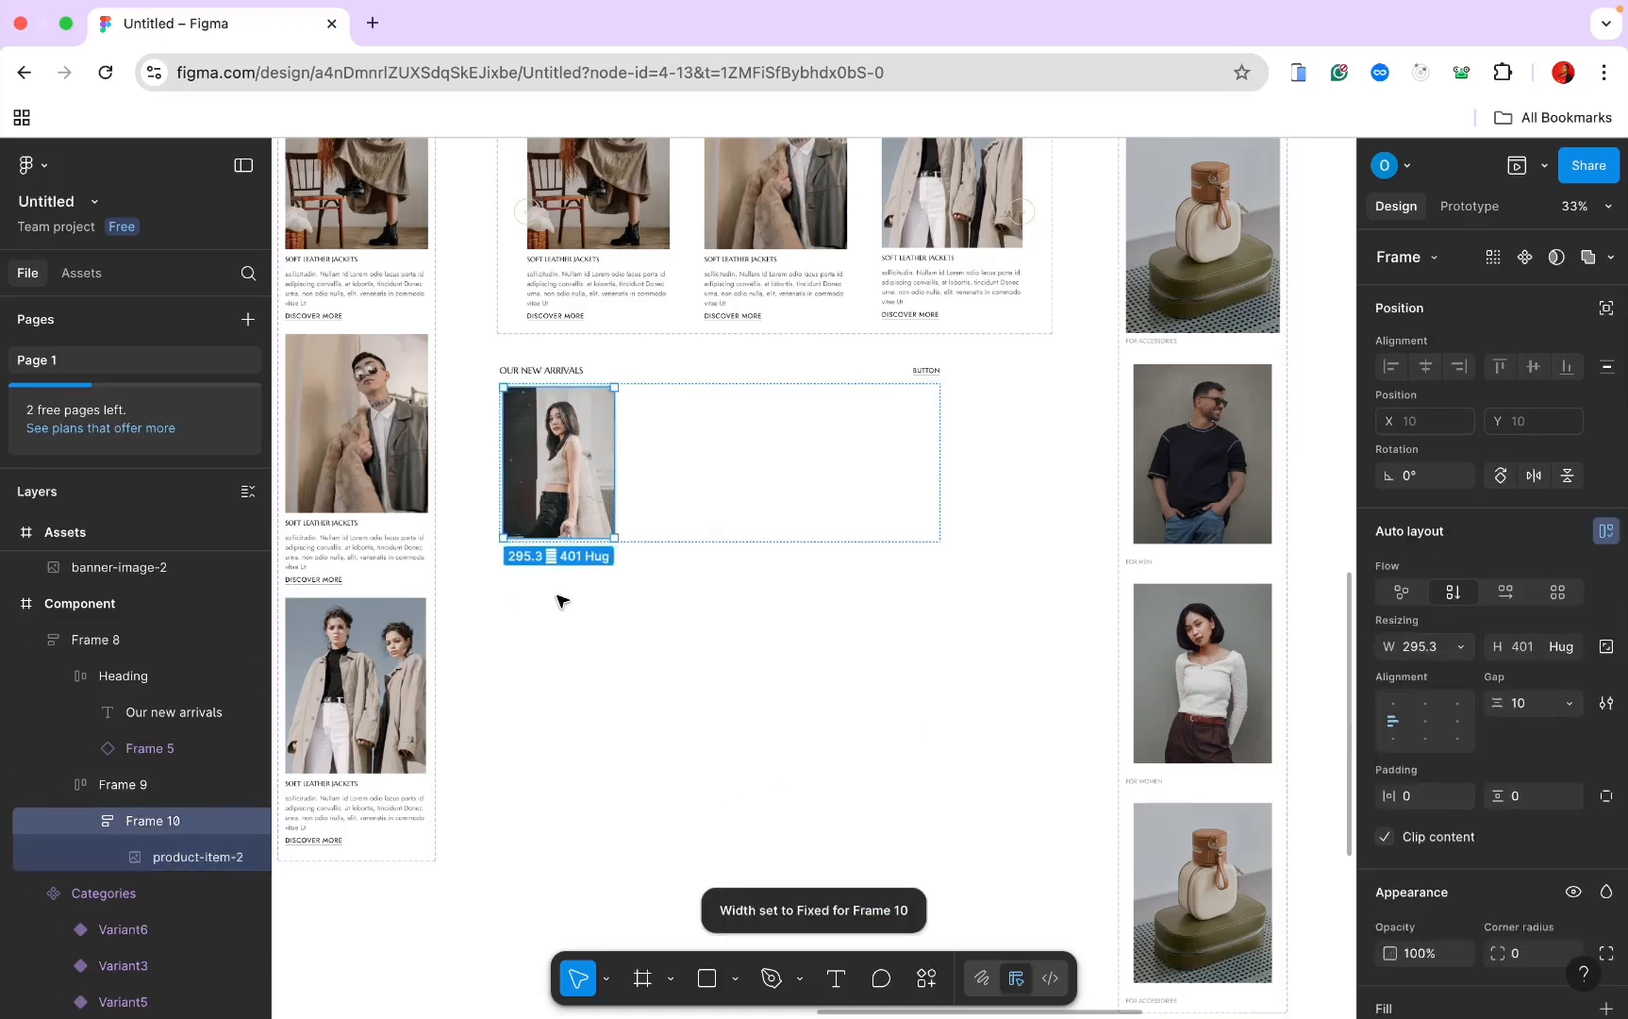
scroll(561, 600, up, 2)
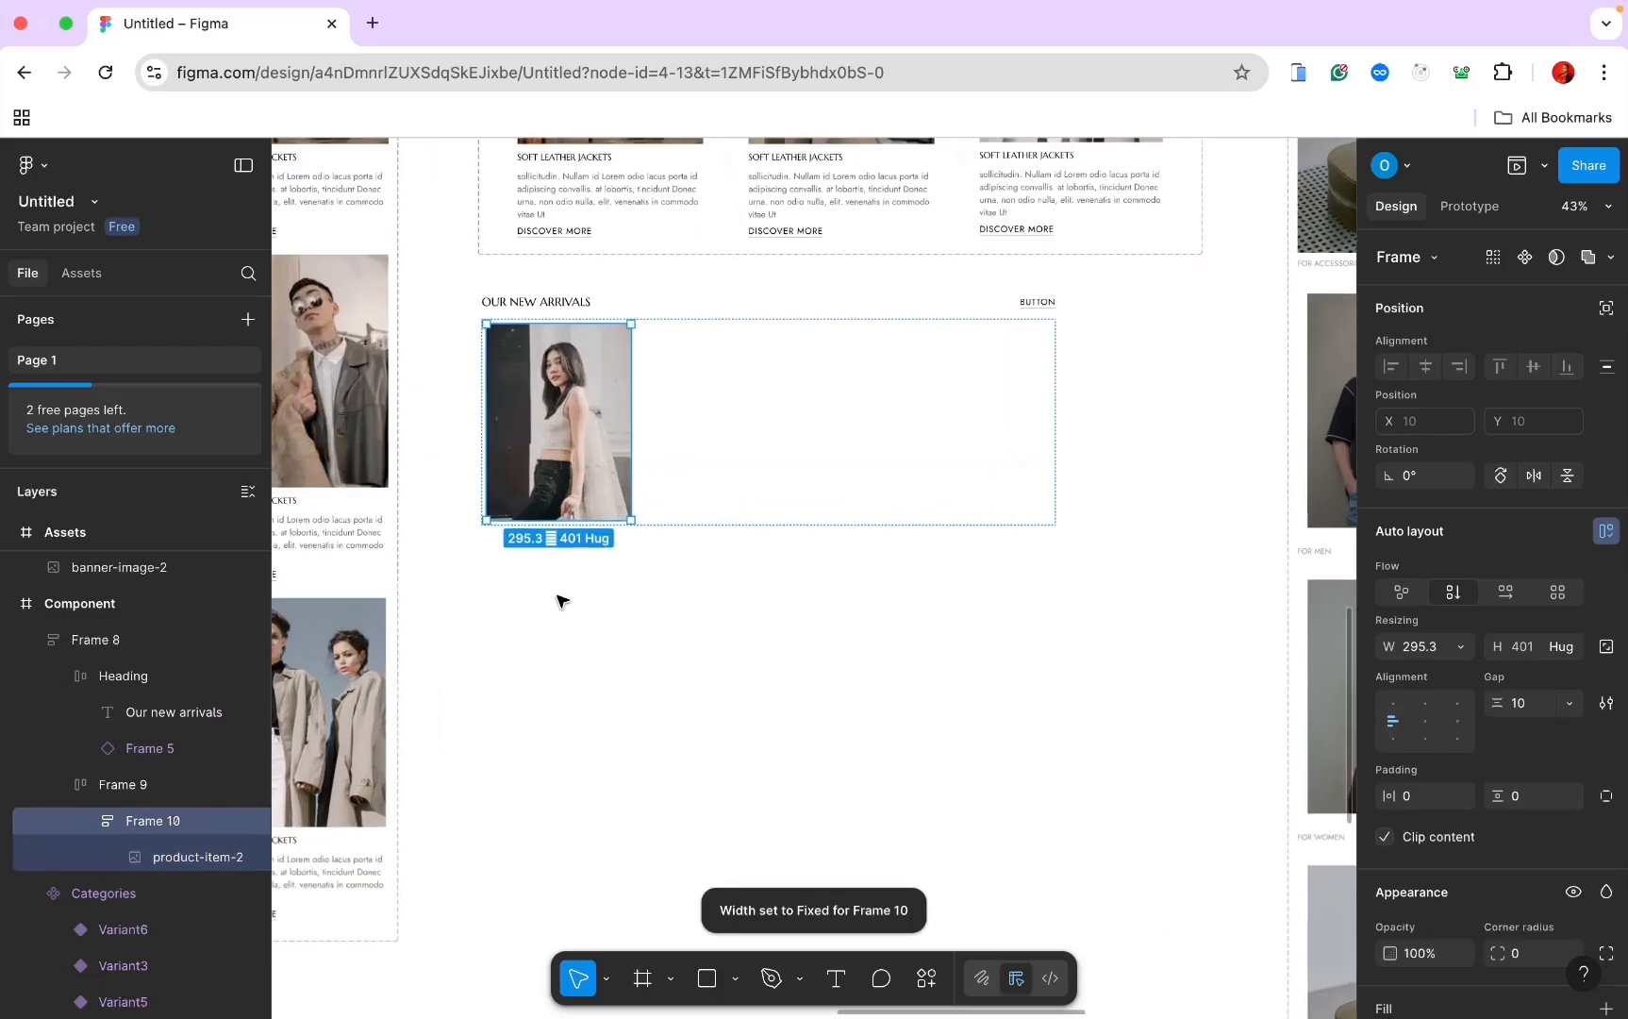
double_click(151, 822)
text(P)
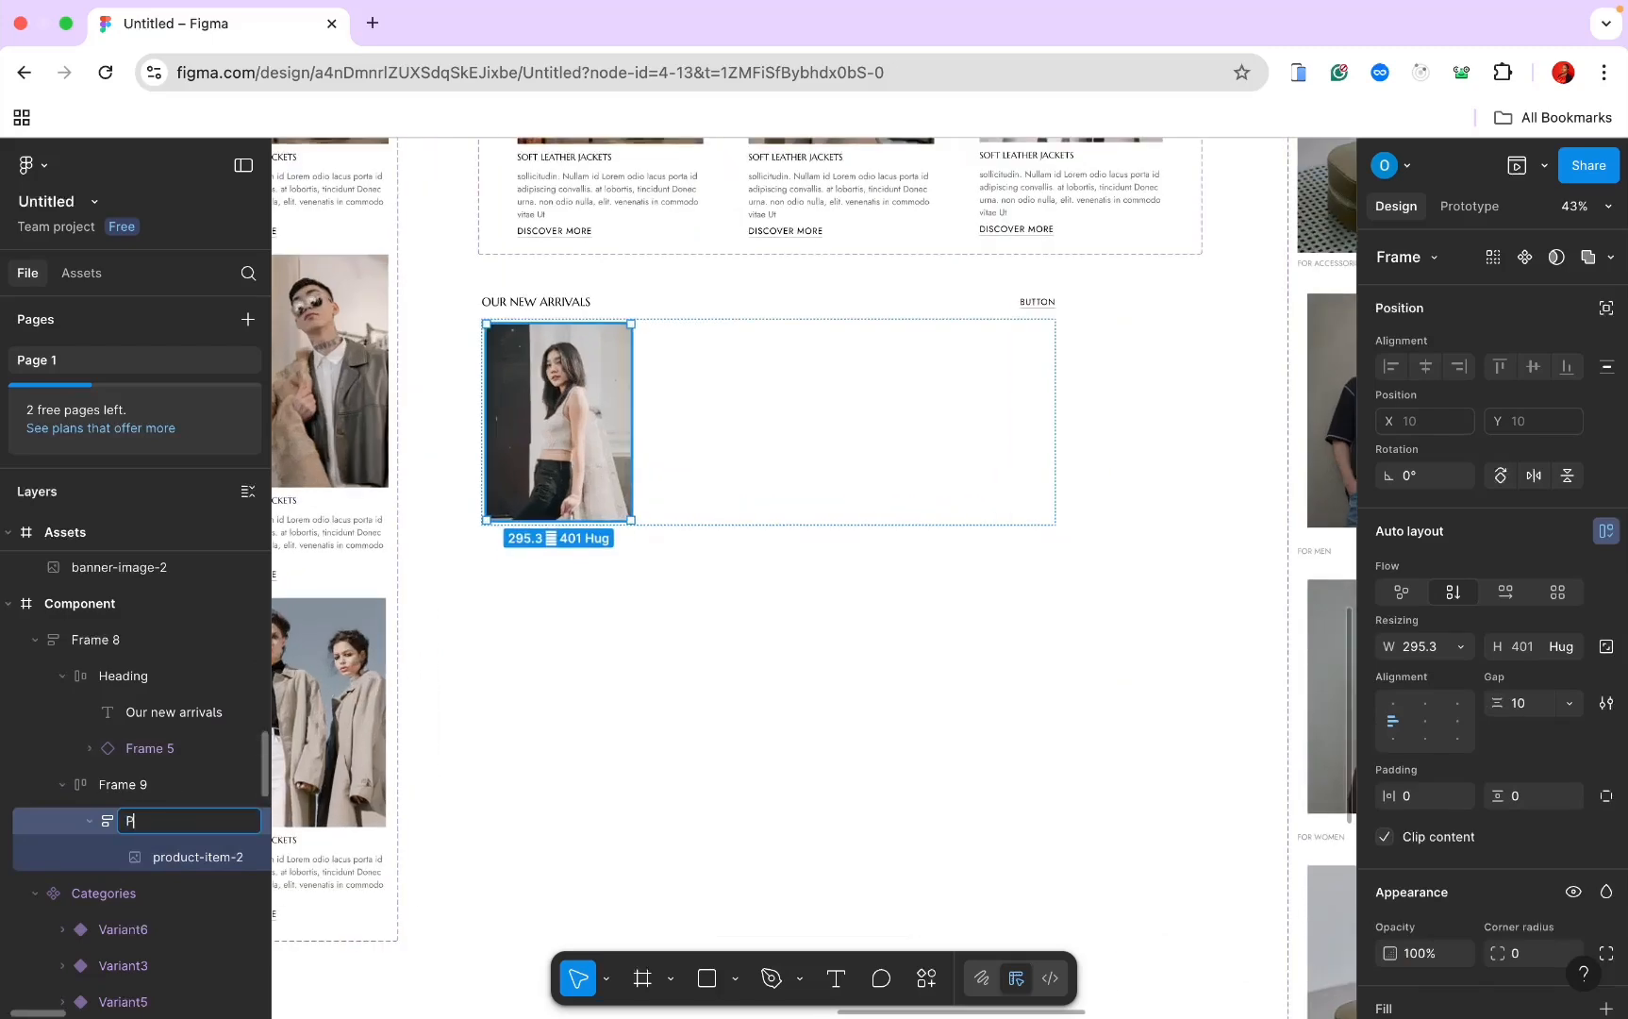
text(roduct Card)
key(Return)
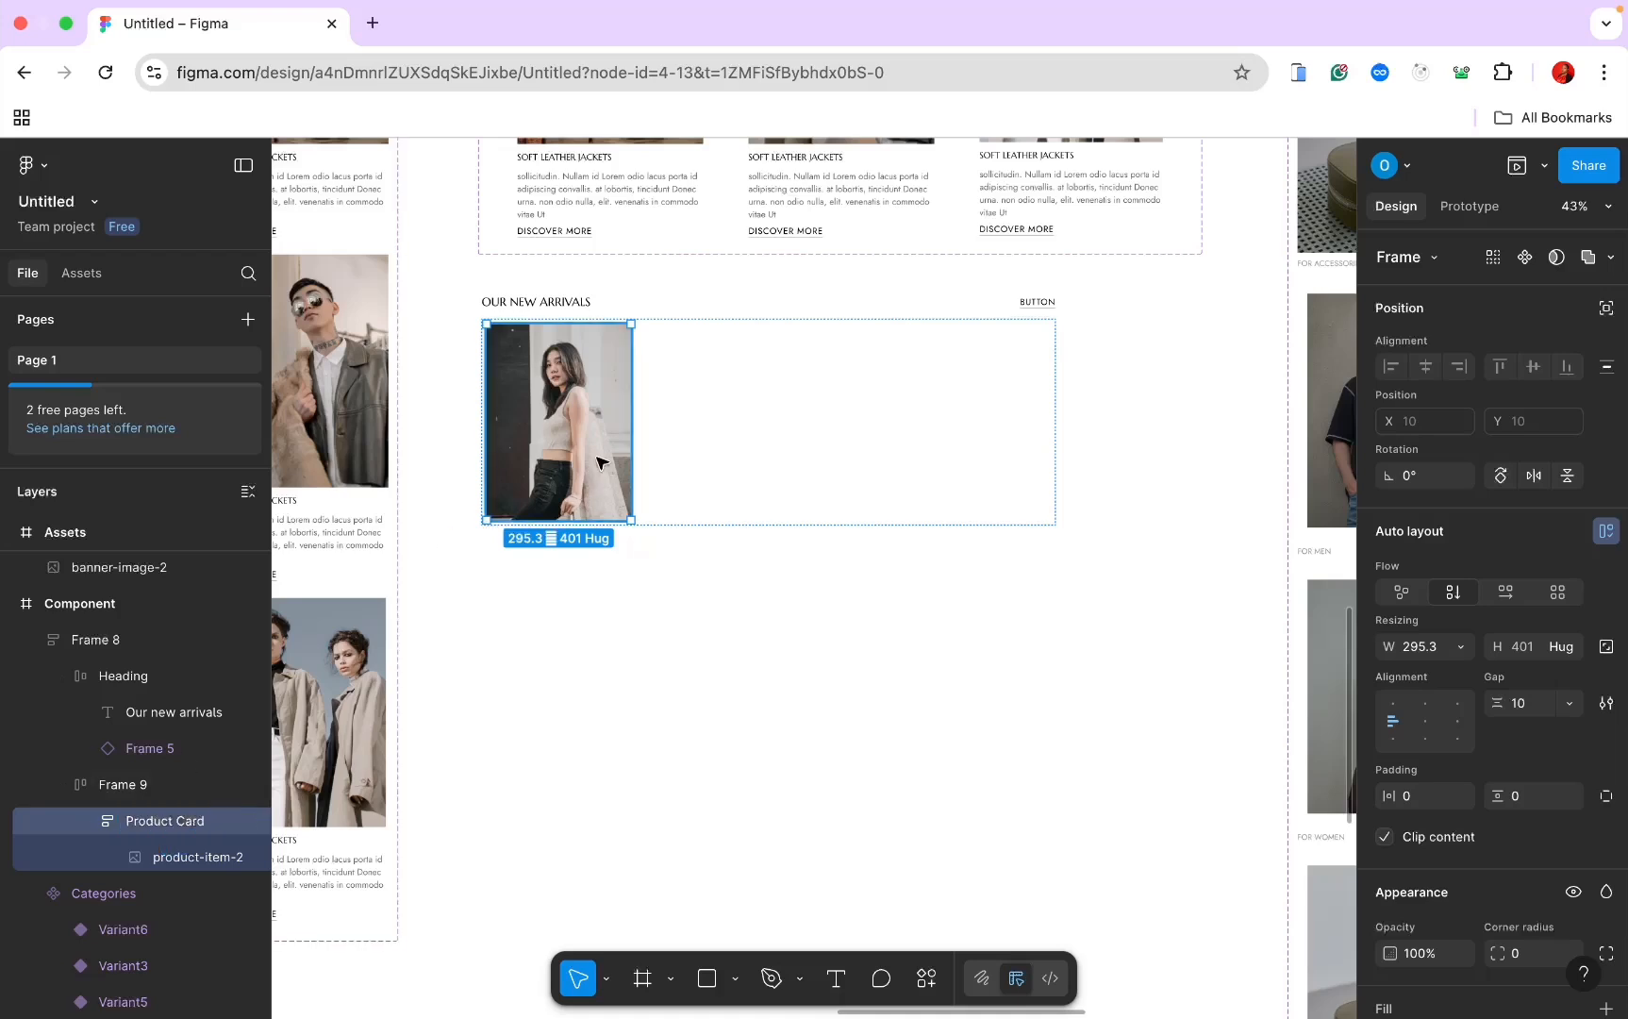
Step: Size Product Card to 295×487 and align its contents to the top left
scroll(1450, 828, down, 2)
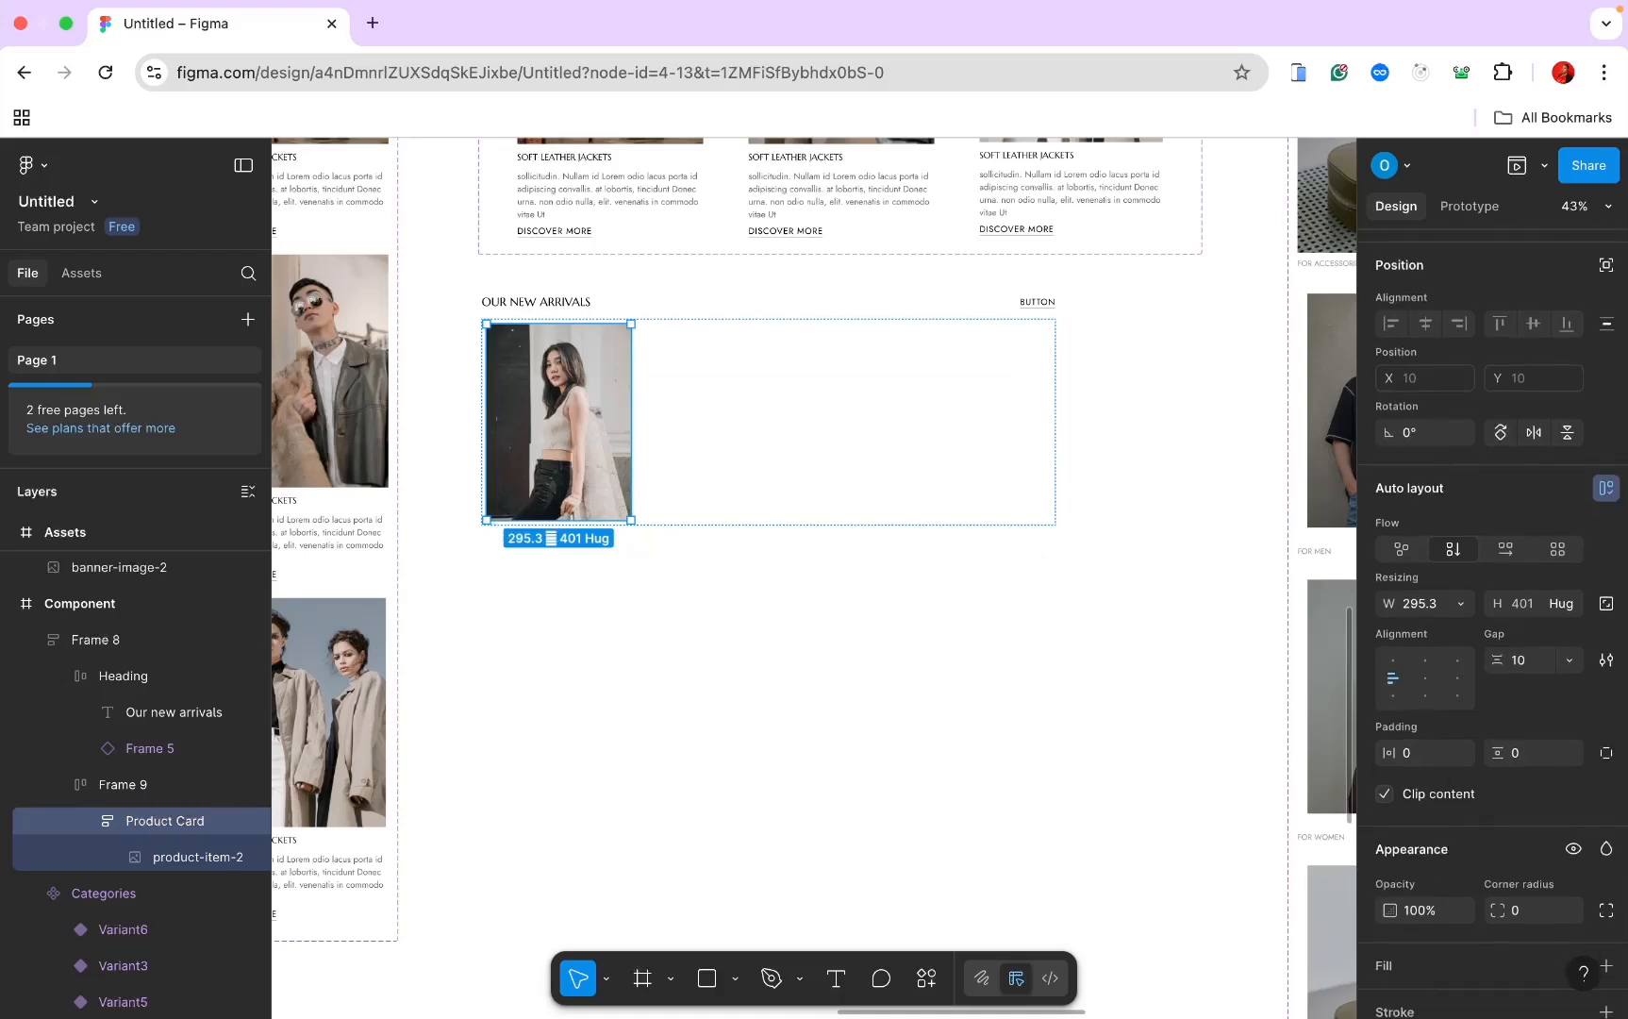
key(super+Tab)
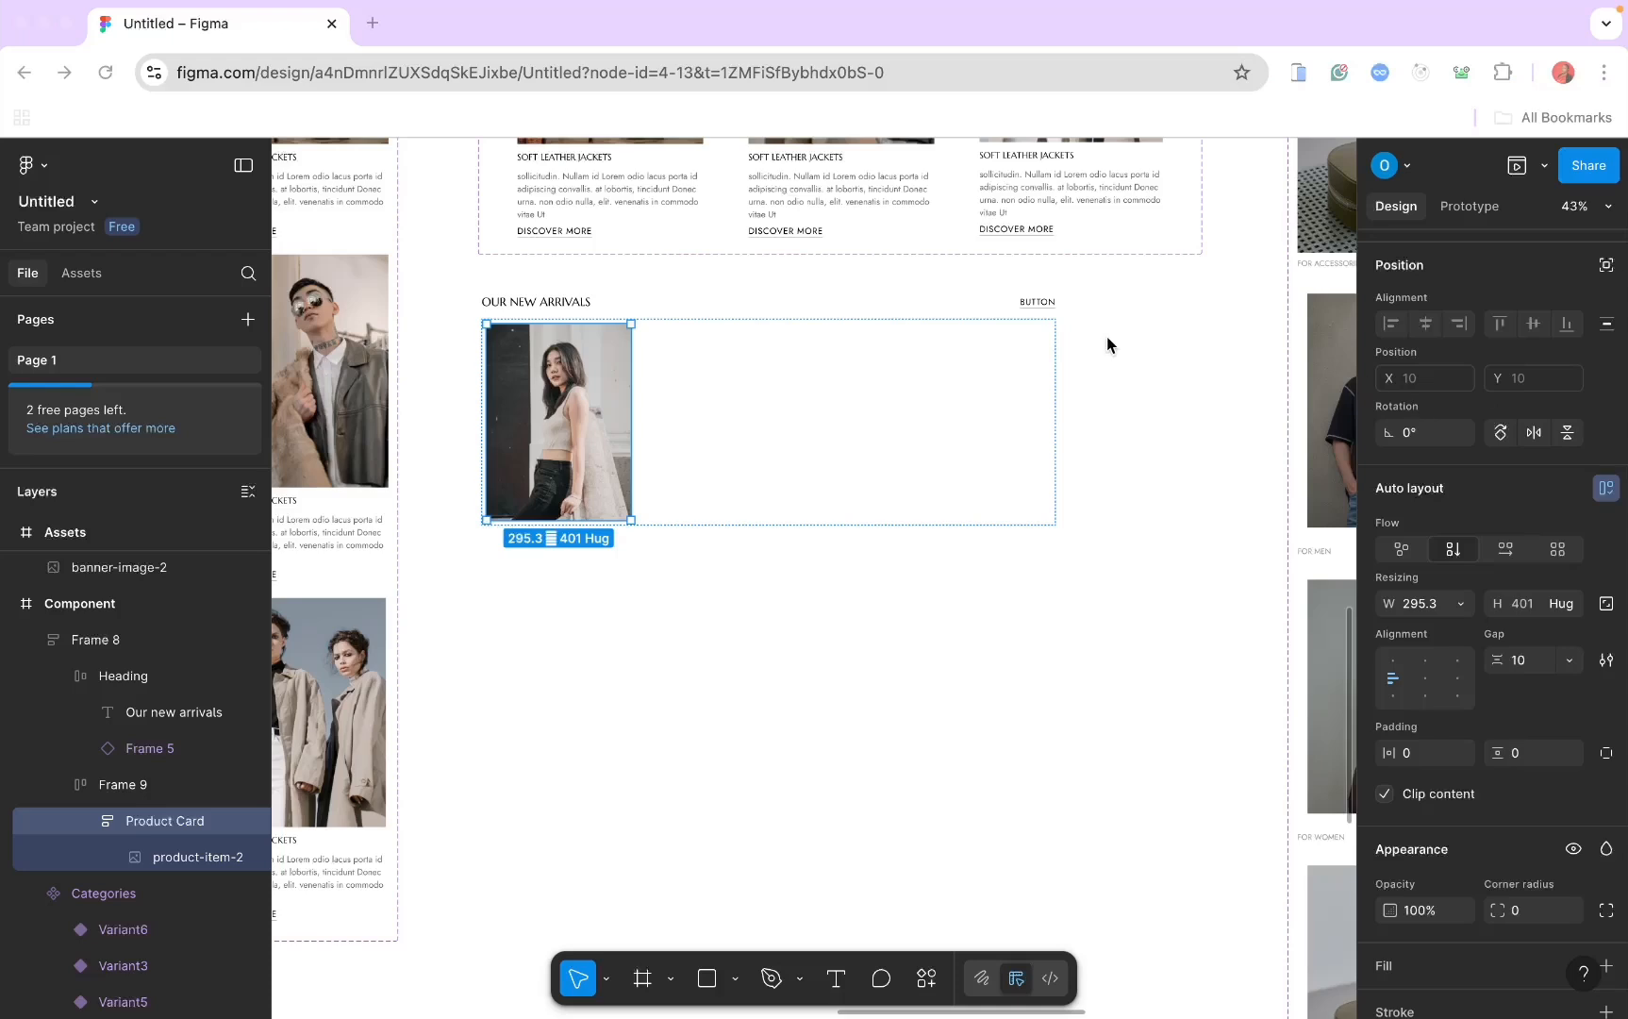
click(1415, 608)
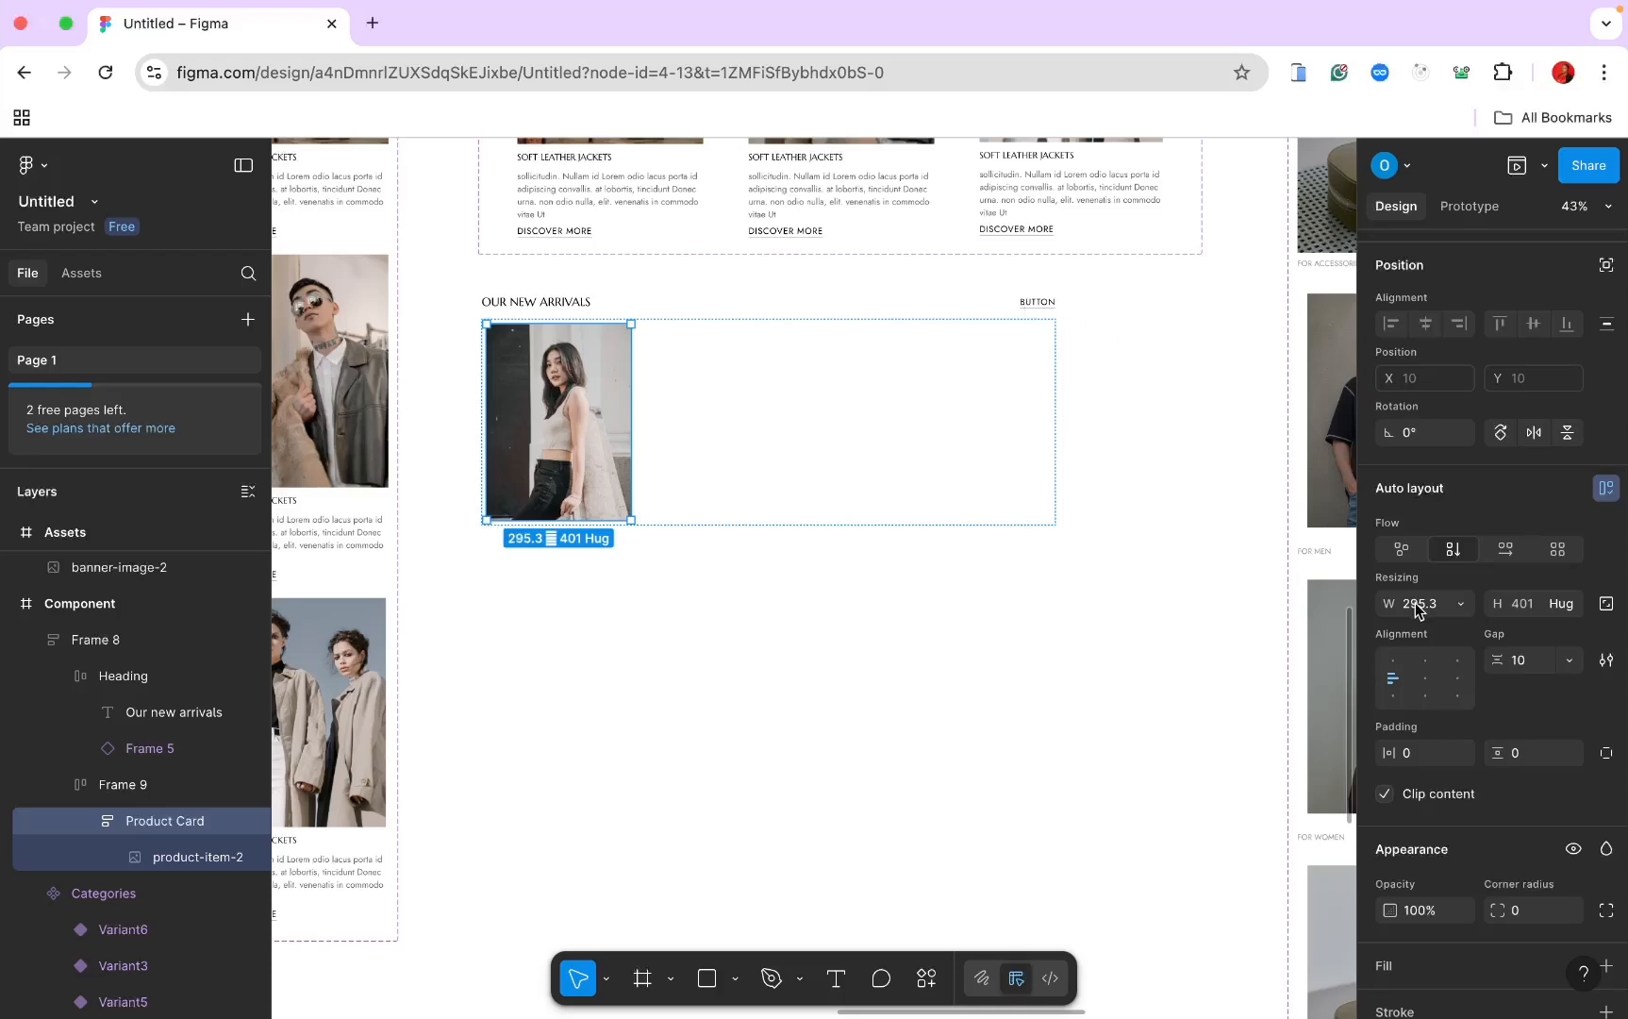
click(1416, 608)
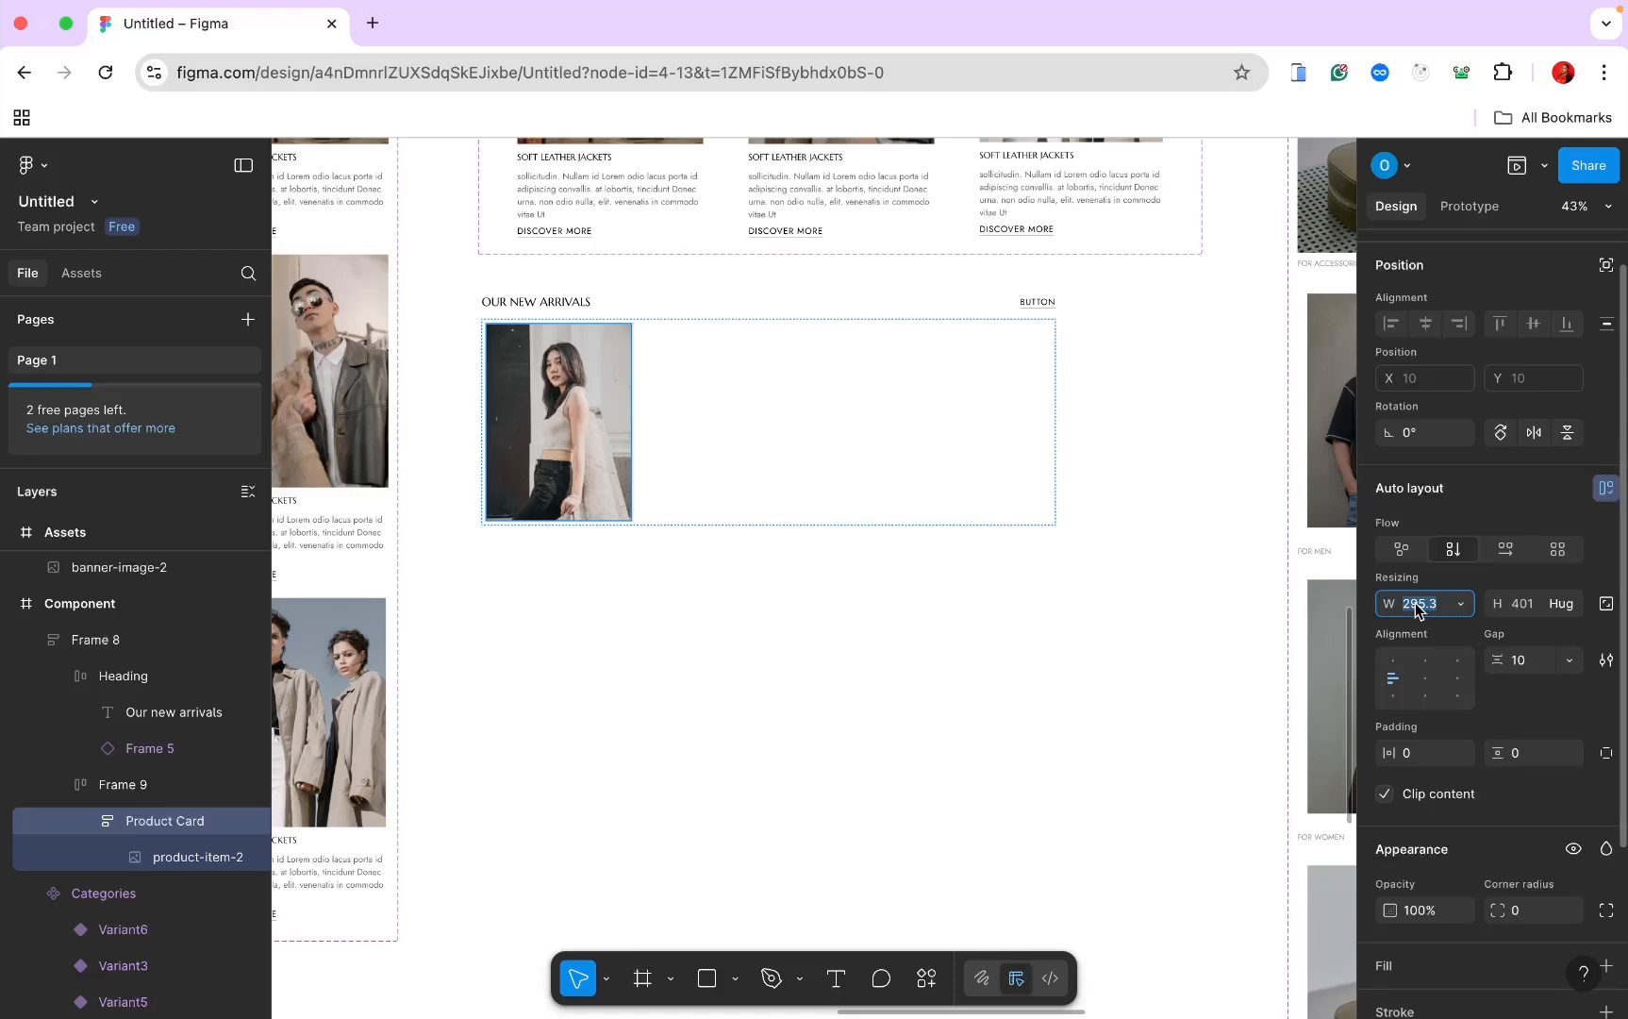
text(2)
key(Return)
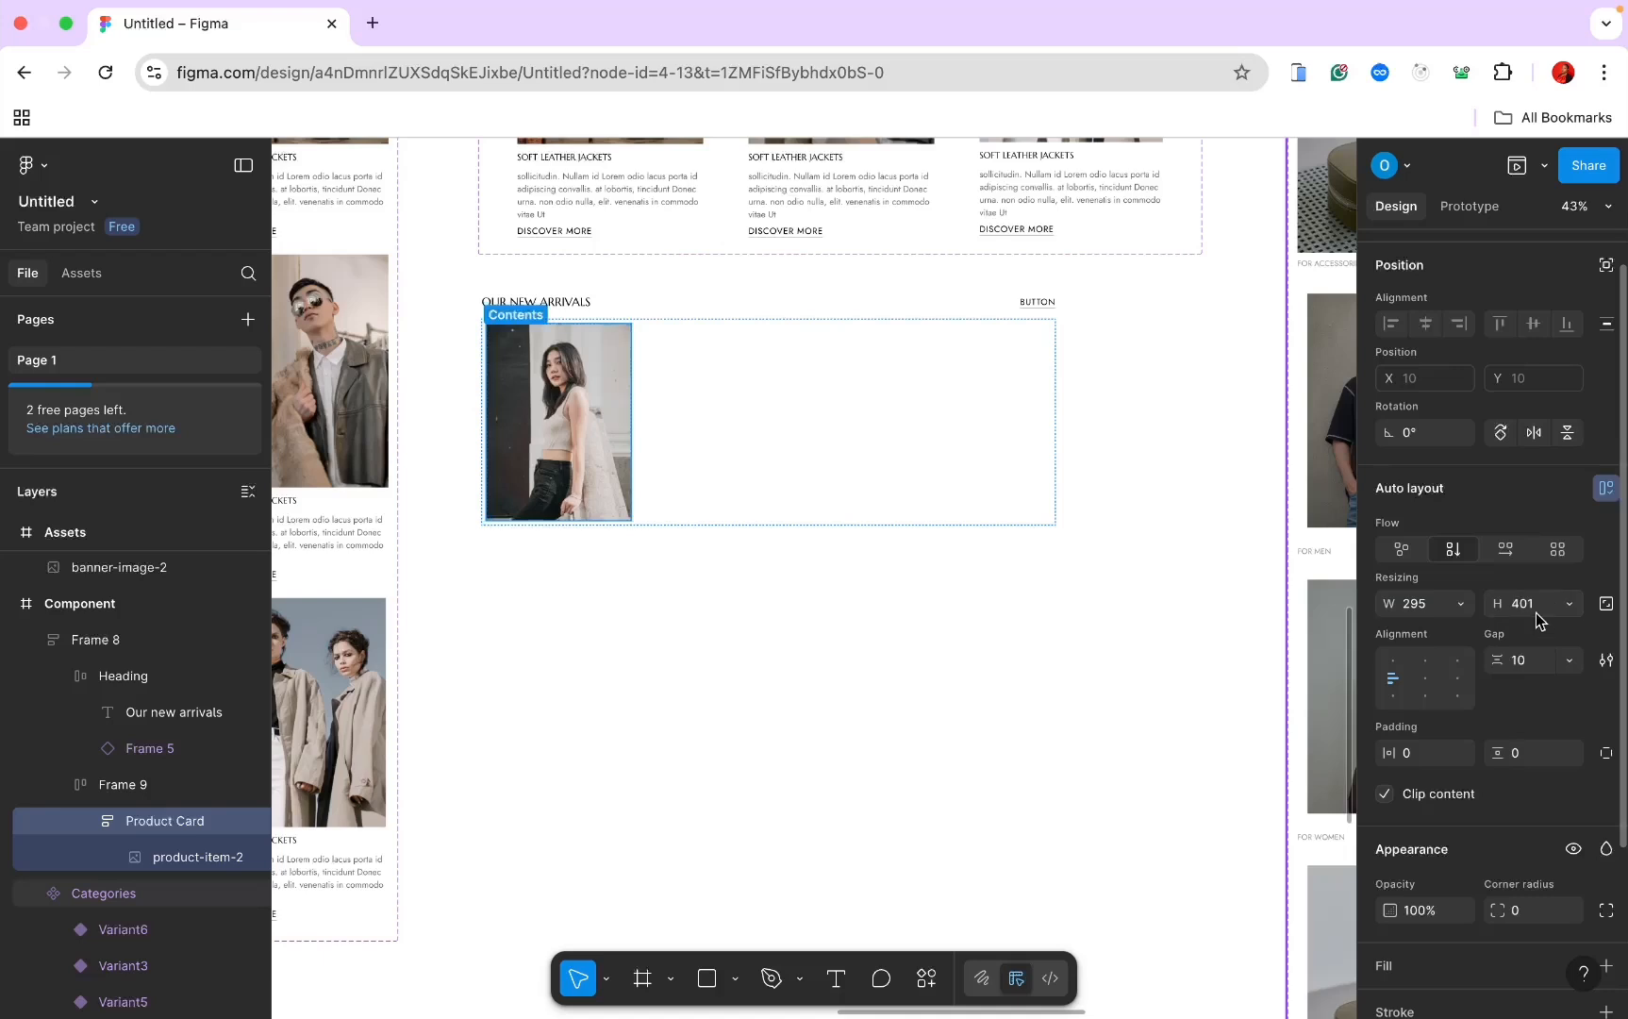
click(1533, 619)
text(487)
key(Return)
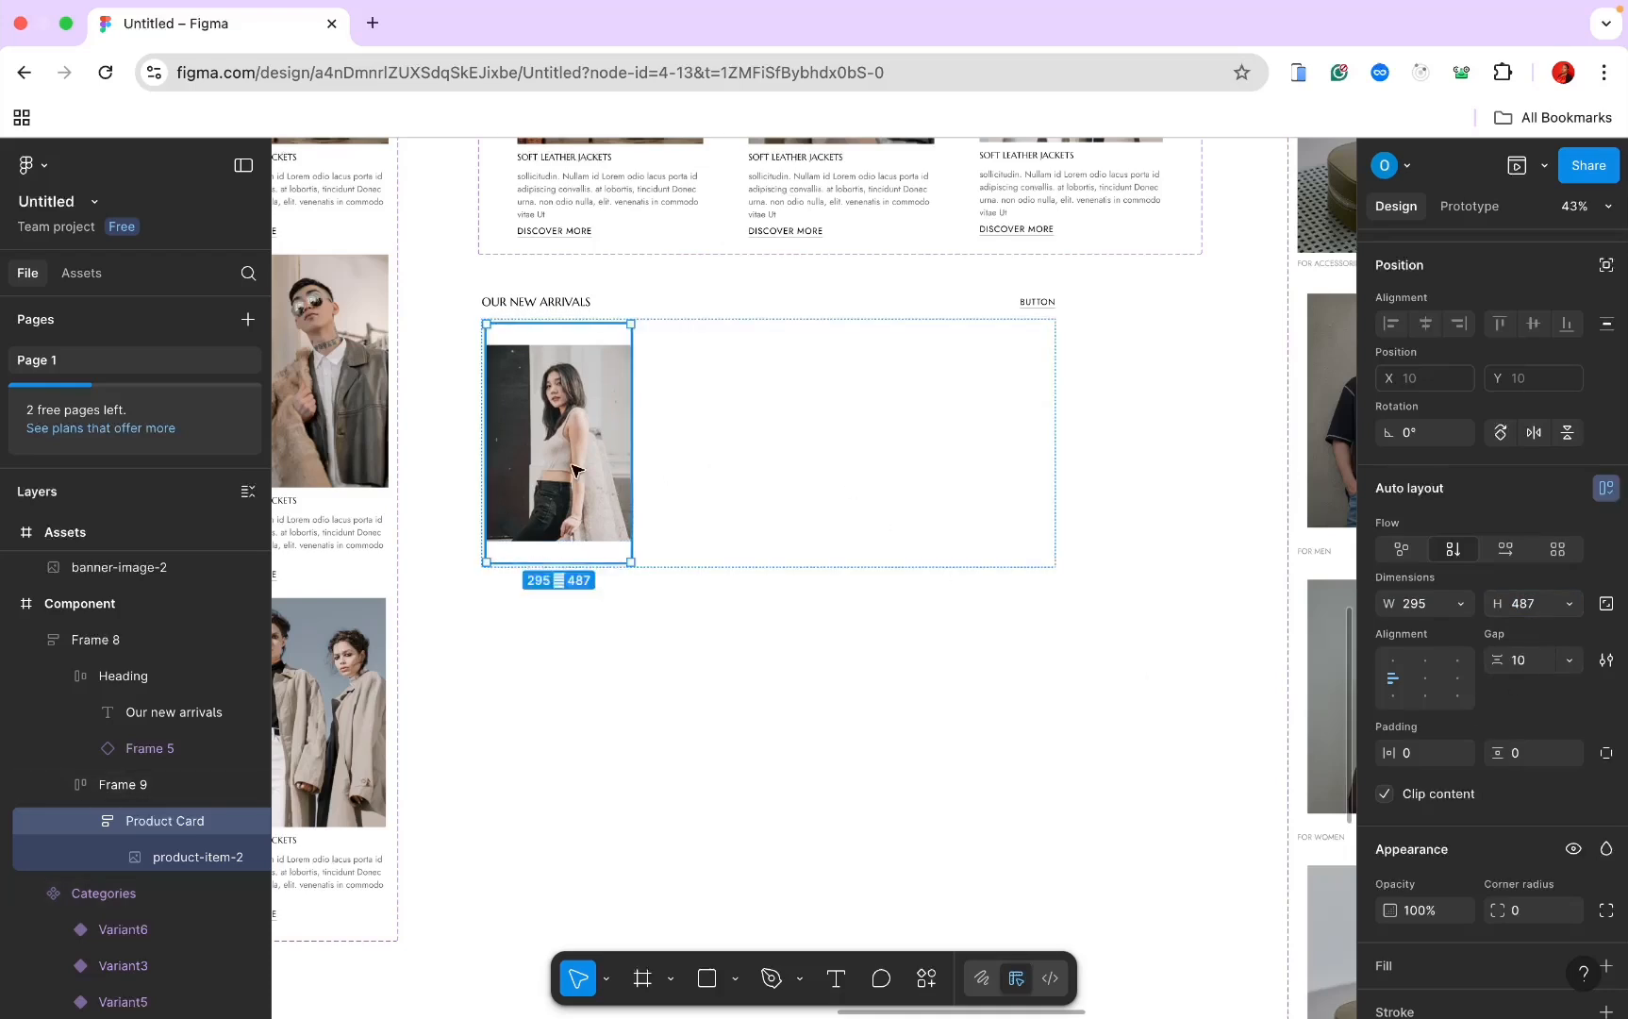
click(1394, 668)
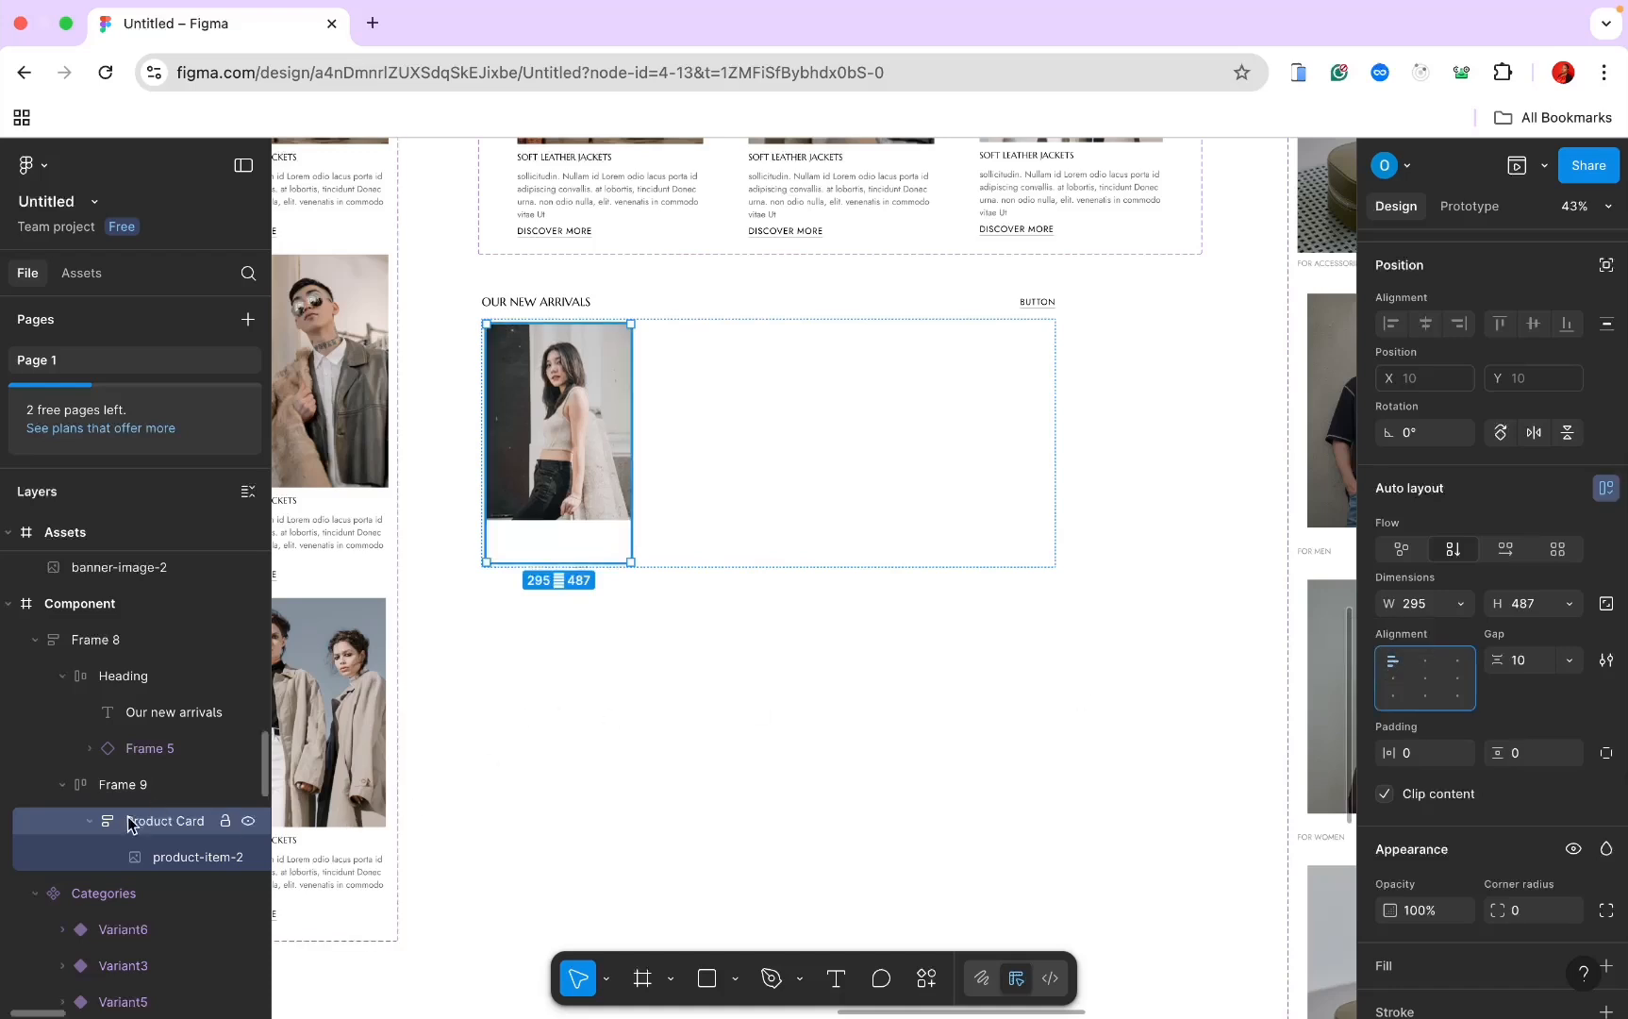
click(834, 979)
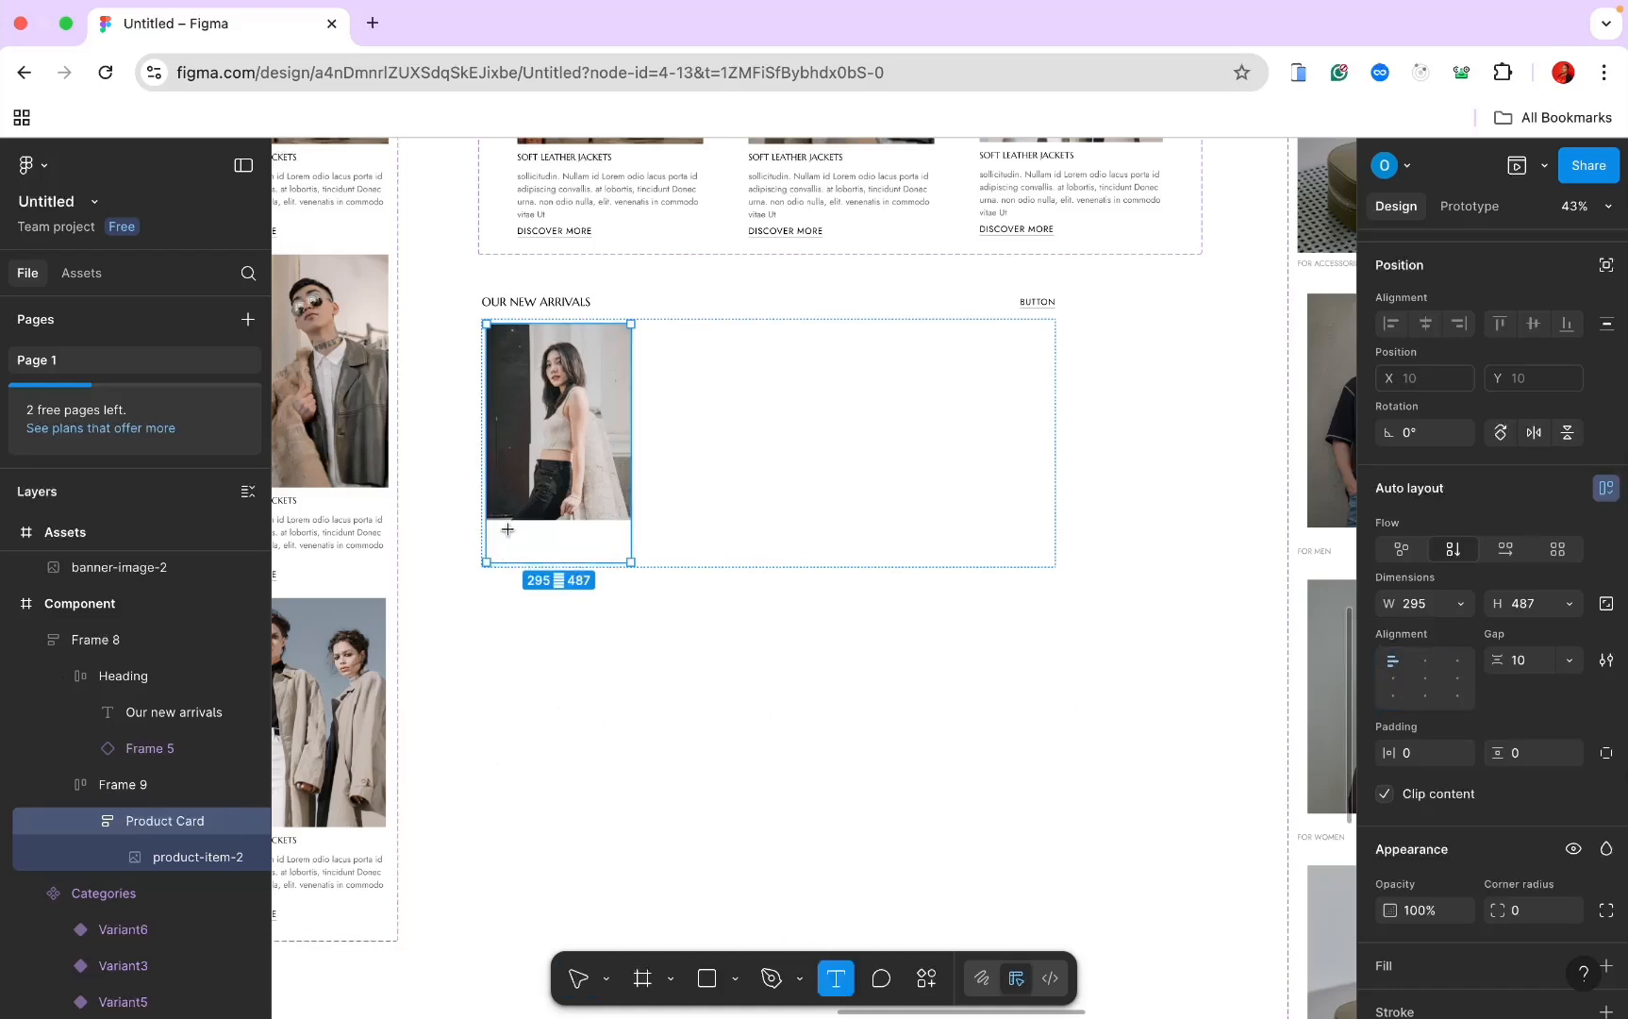
Step: Add 'Cream Cardigan' name and '$95.00' price text layers below the photo
click(509, 535)
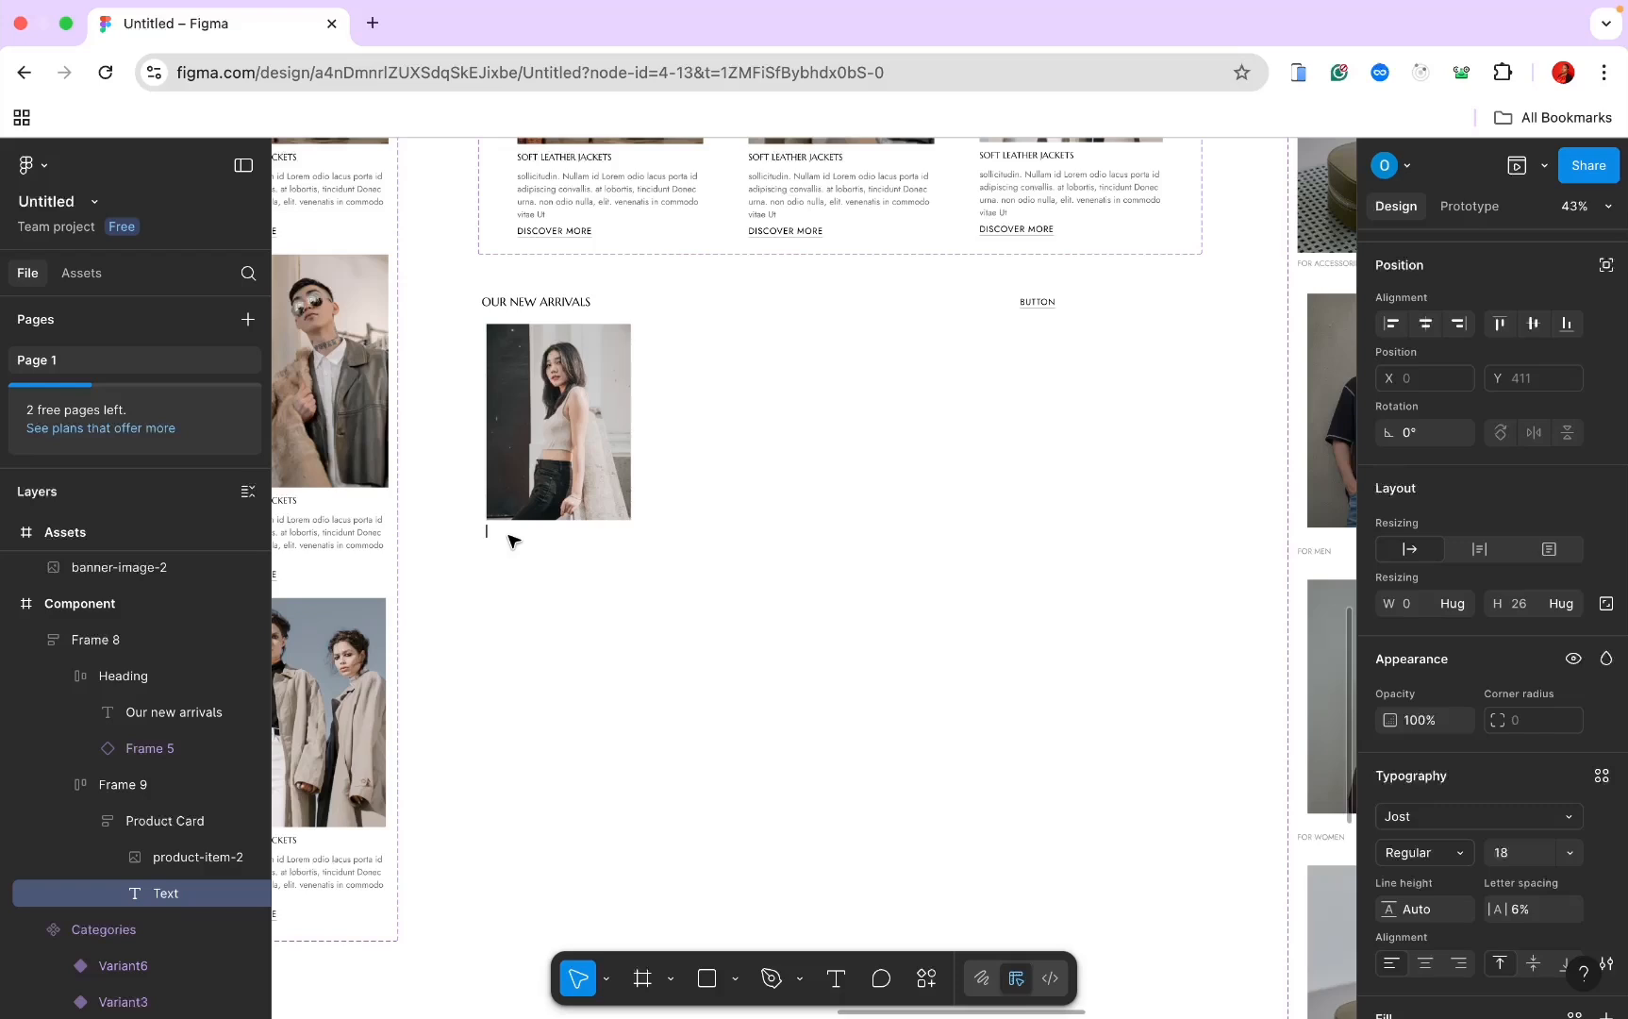
text(Cream Cardigan)
key(Escape)
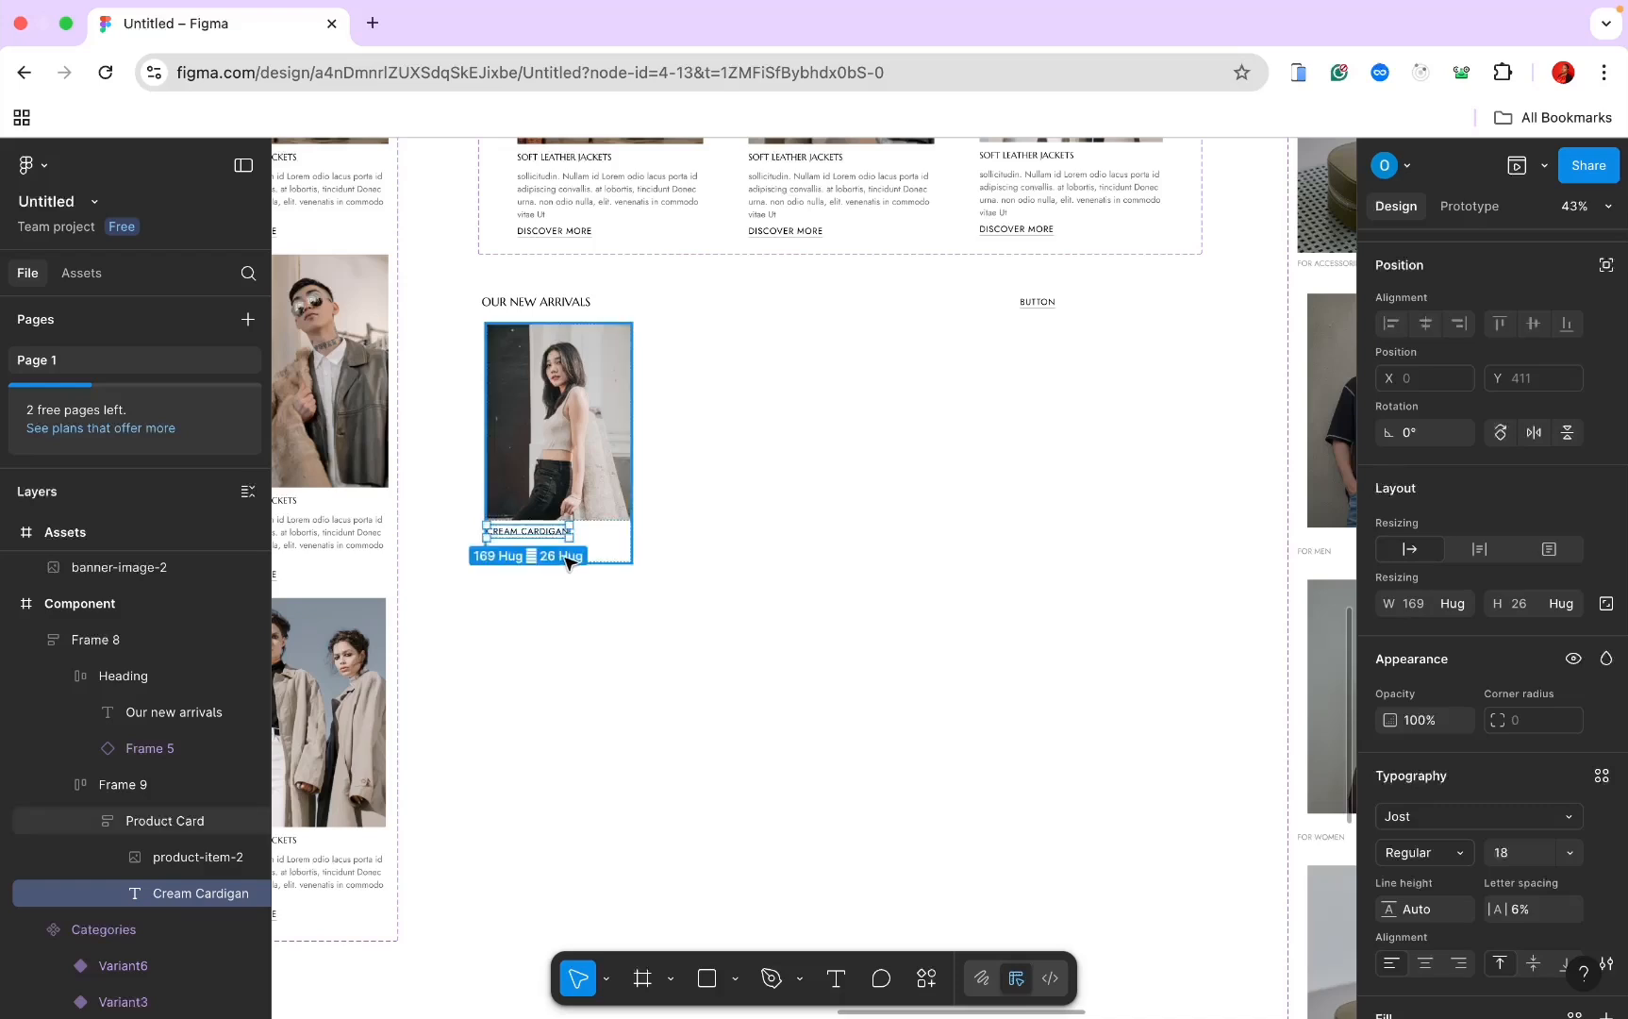
ctrl+scroll(628, 539, up, 5)
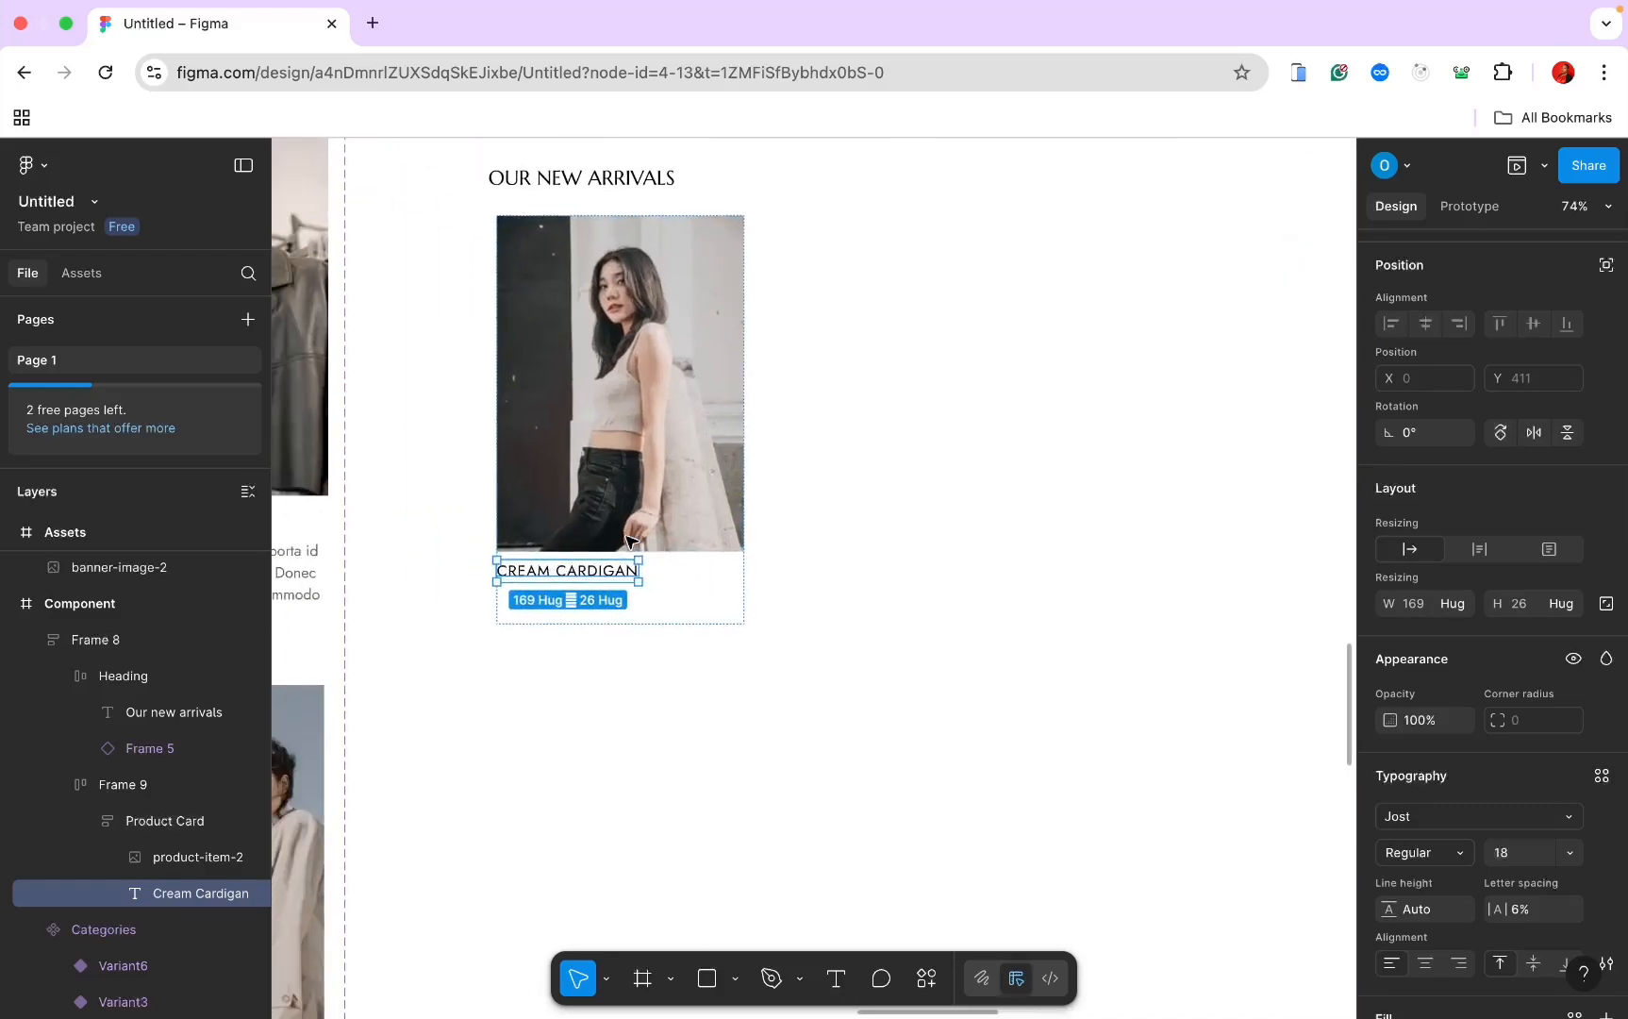
click(639, 620)
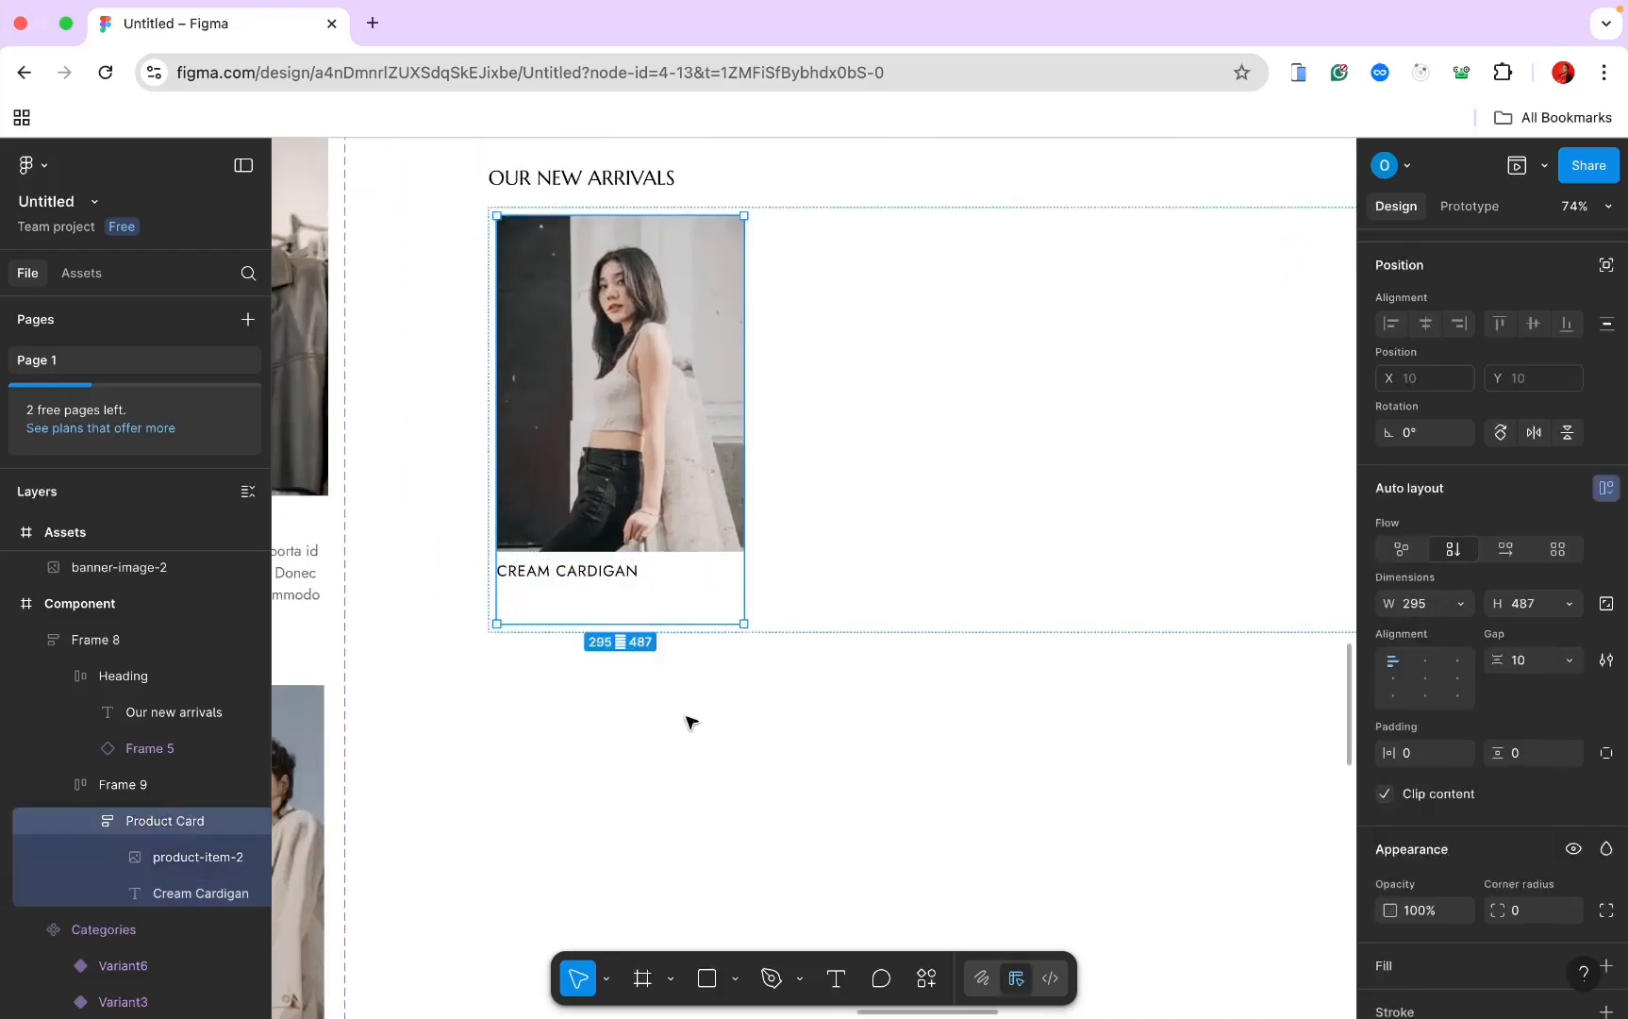
click(836, 978)
click(529, 606)
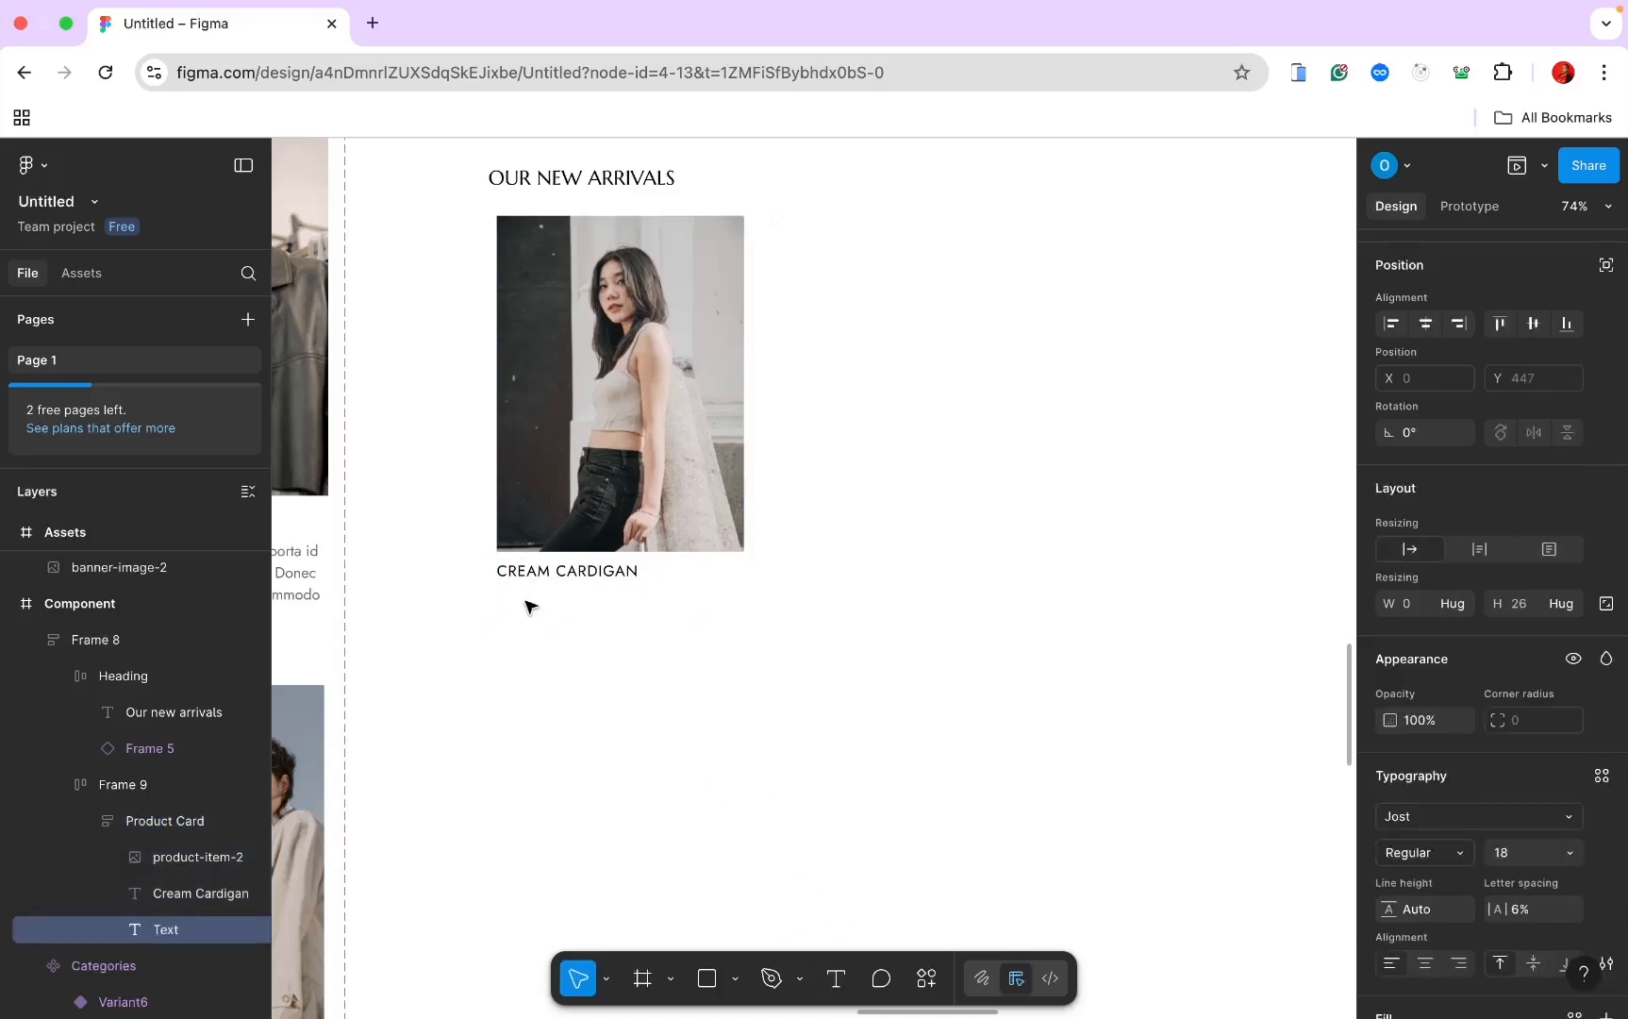
text($95.00)
key(Escape)
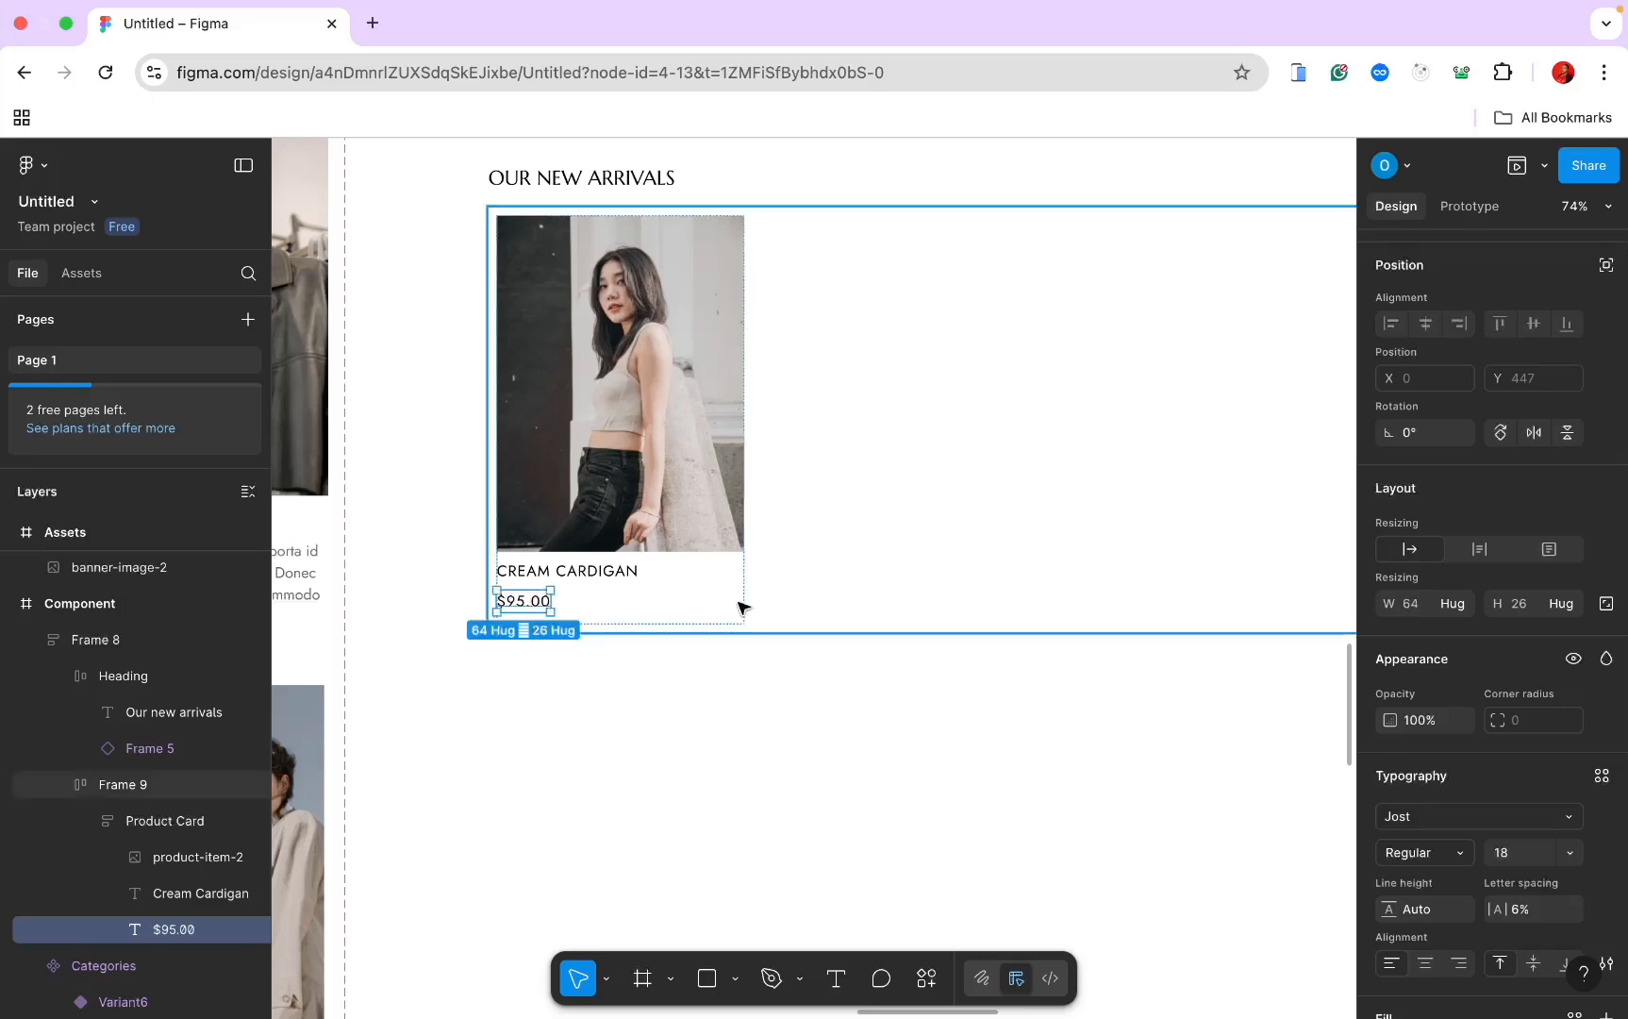
Step: Set the CREAM CARDIGAN product name in the Marcellus font
click(685, 596)
click(615, 572)
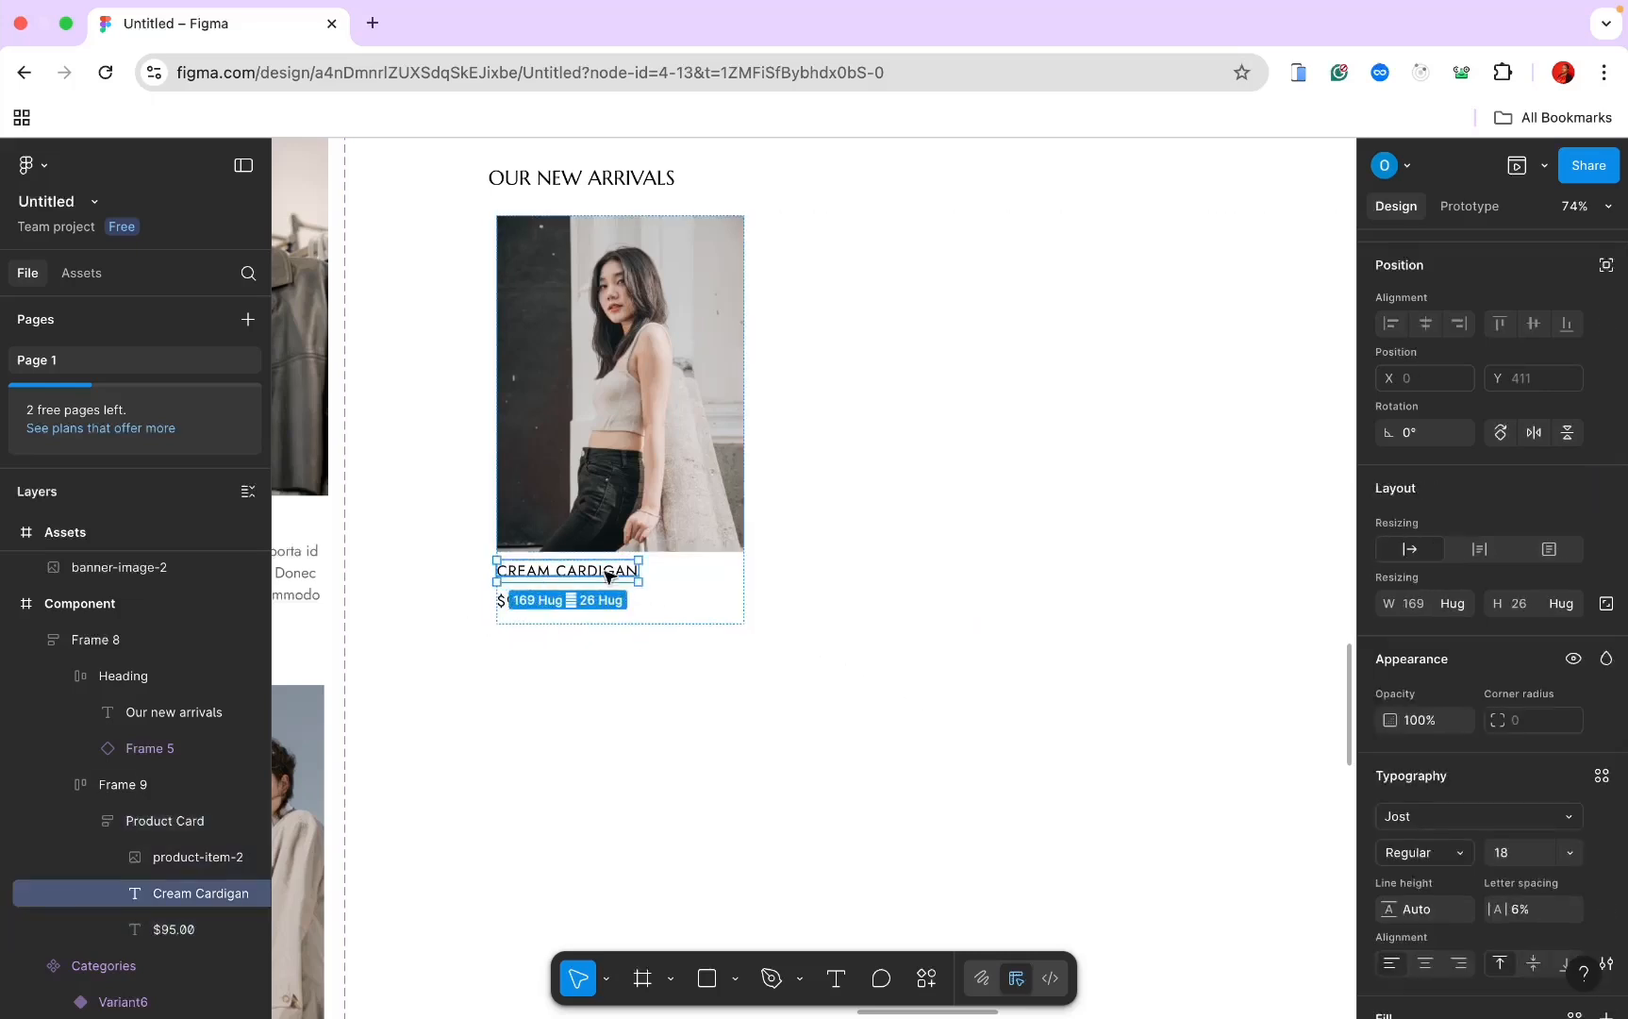
scroll(1455, 836, down, 1)
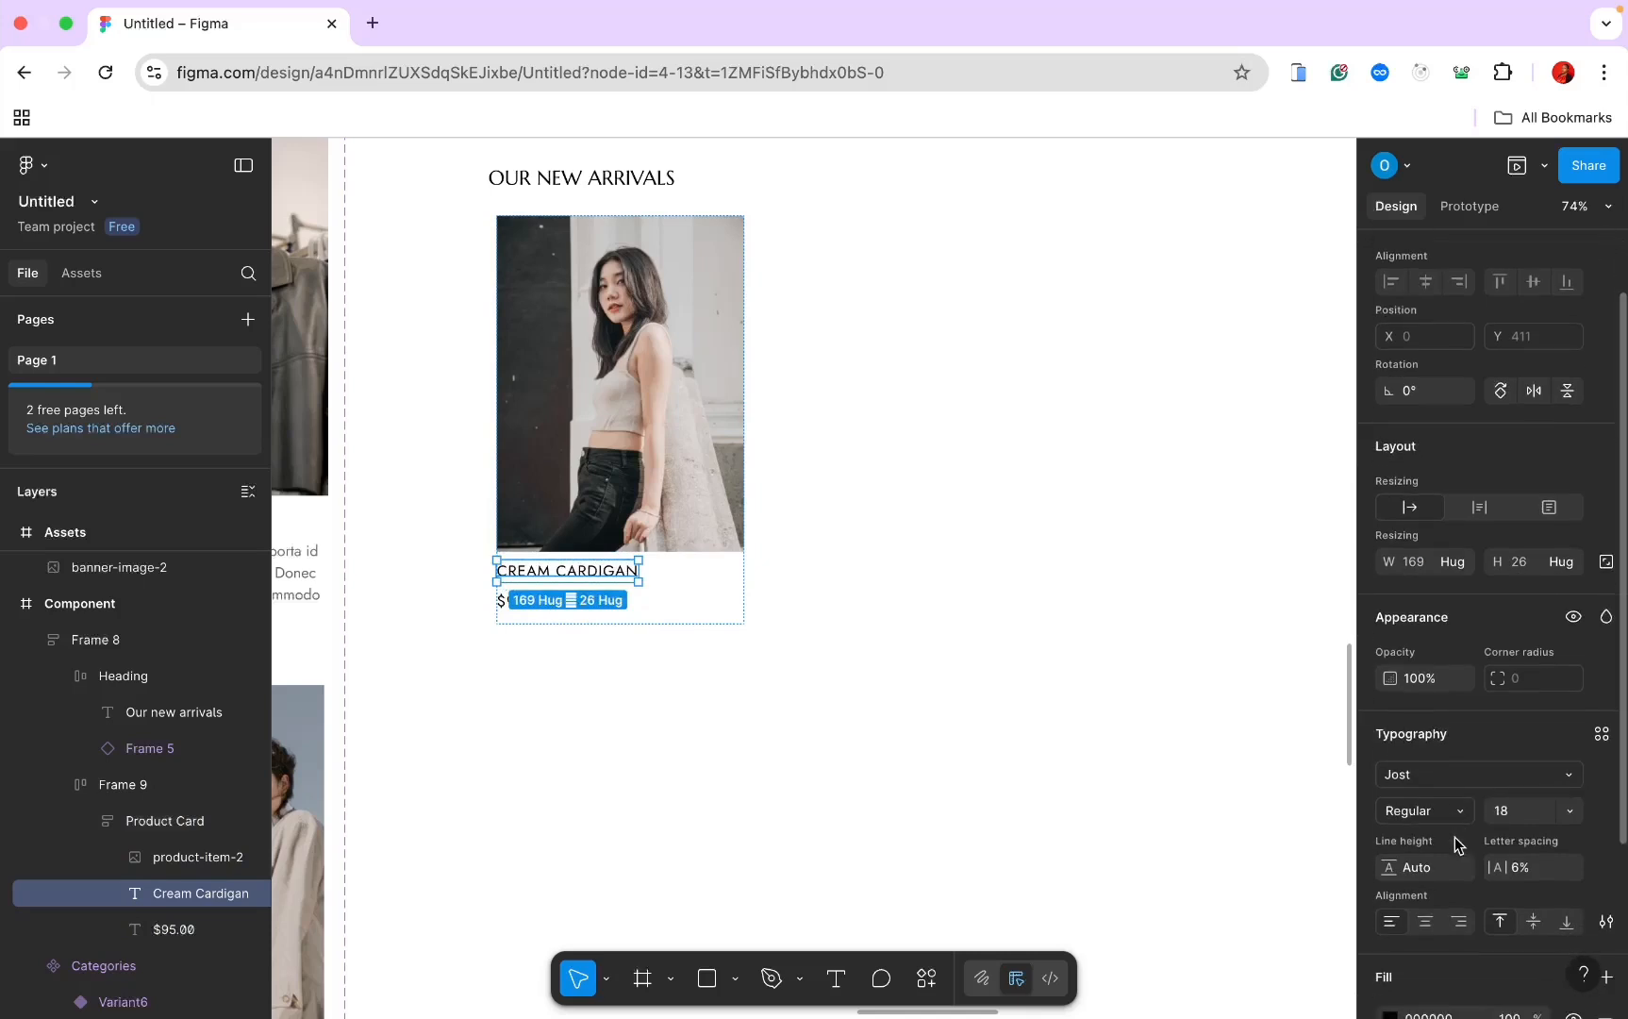
click(1459, 779)
text(ma)
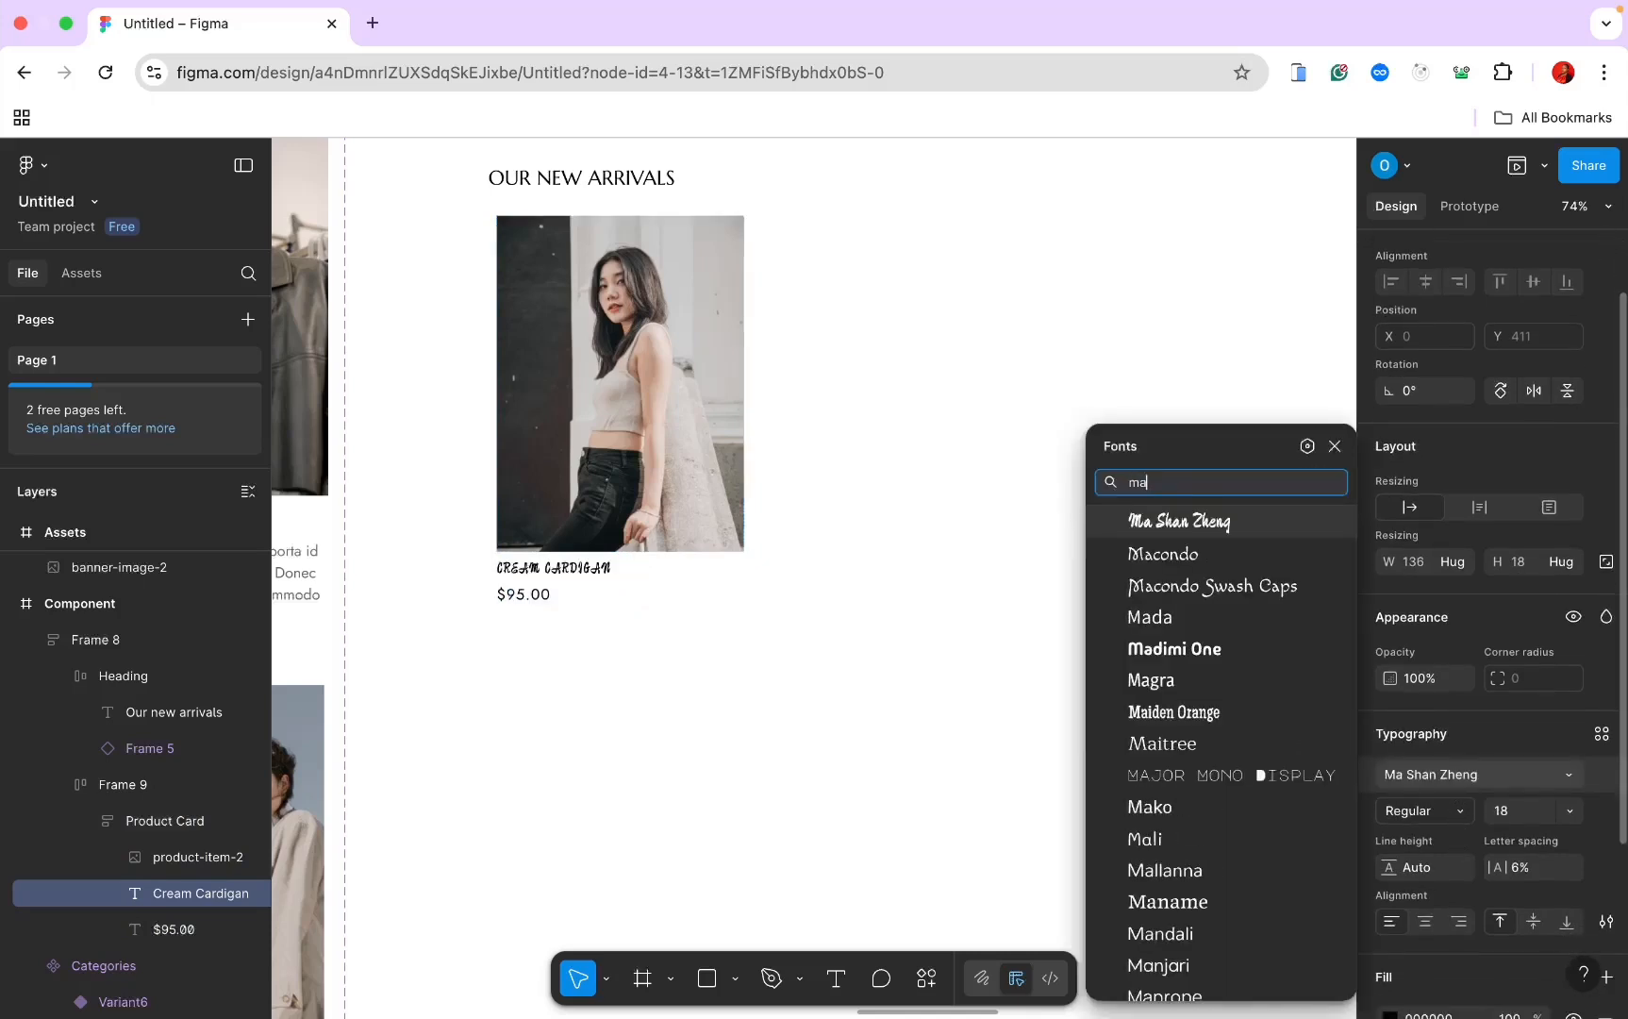
text(r)
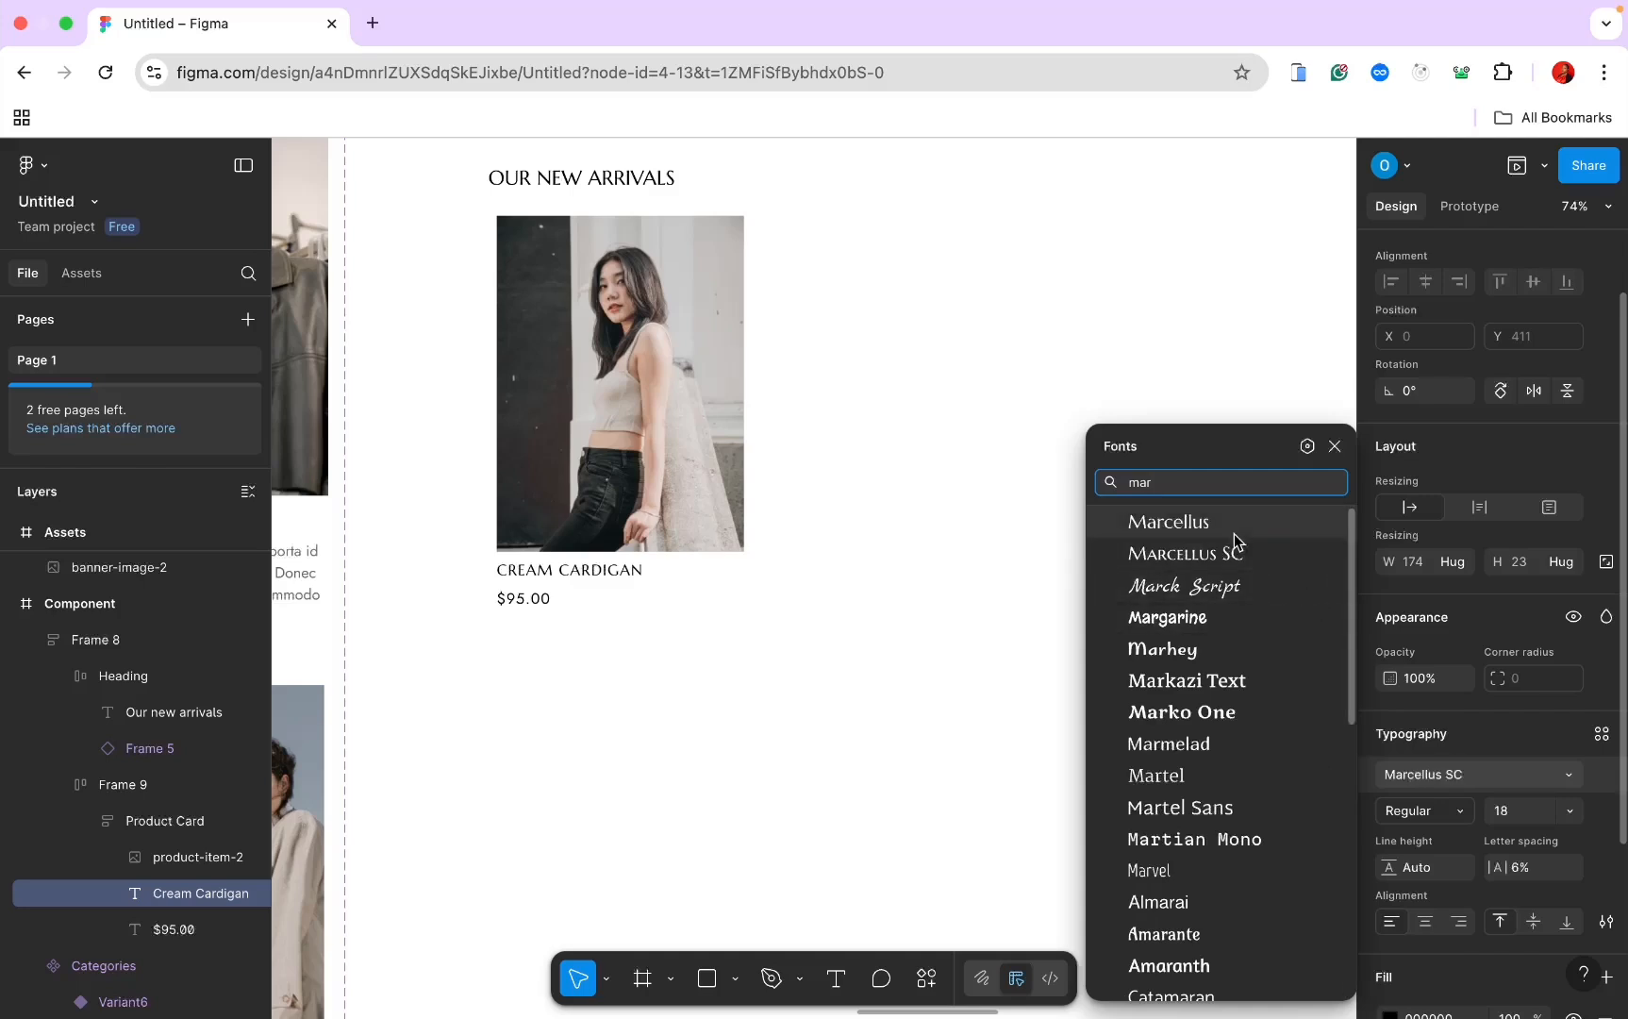
click(1234, 529)
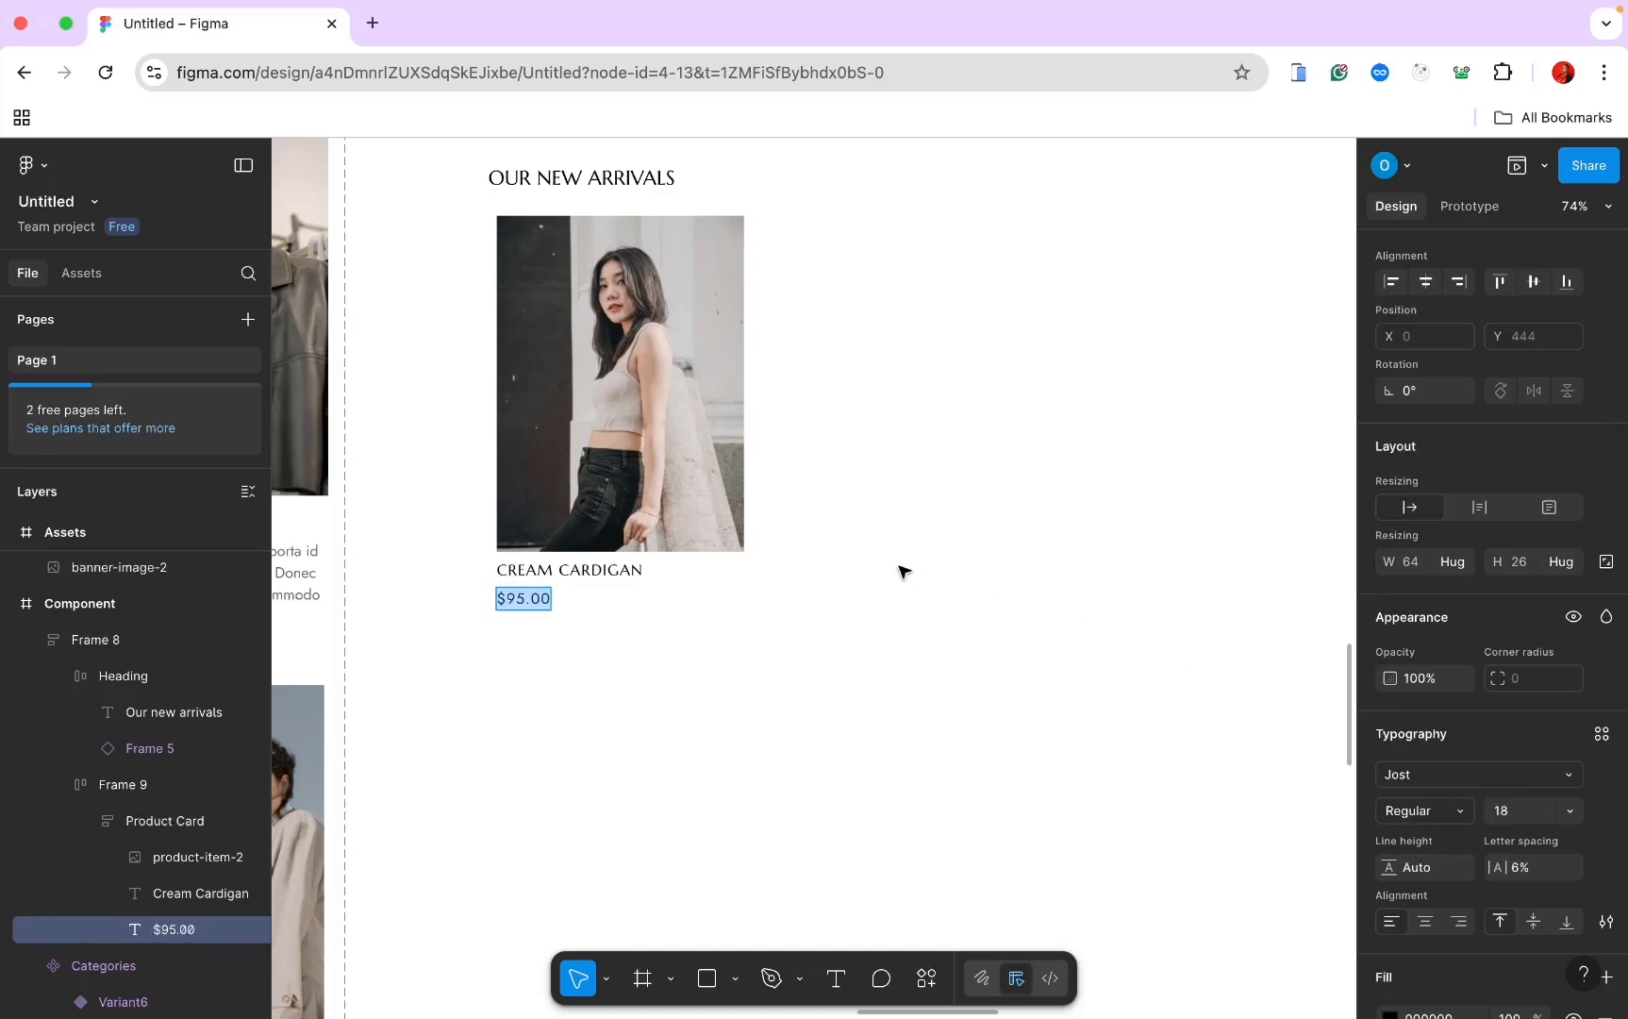
shift+click(566, 571)
Step: Group the name and price text and tighten their spacing to 5
right_click(513, 600)
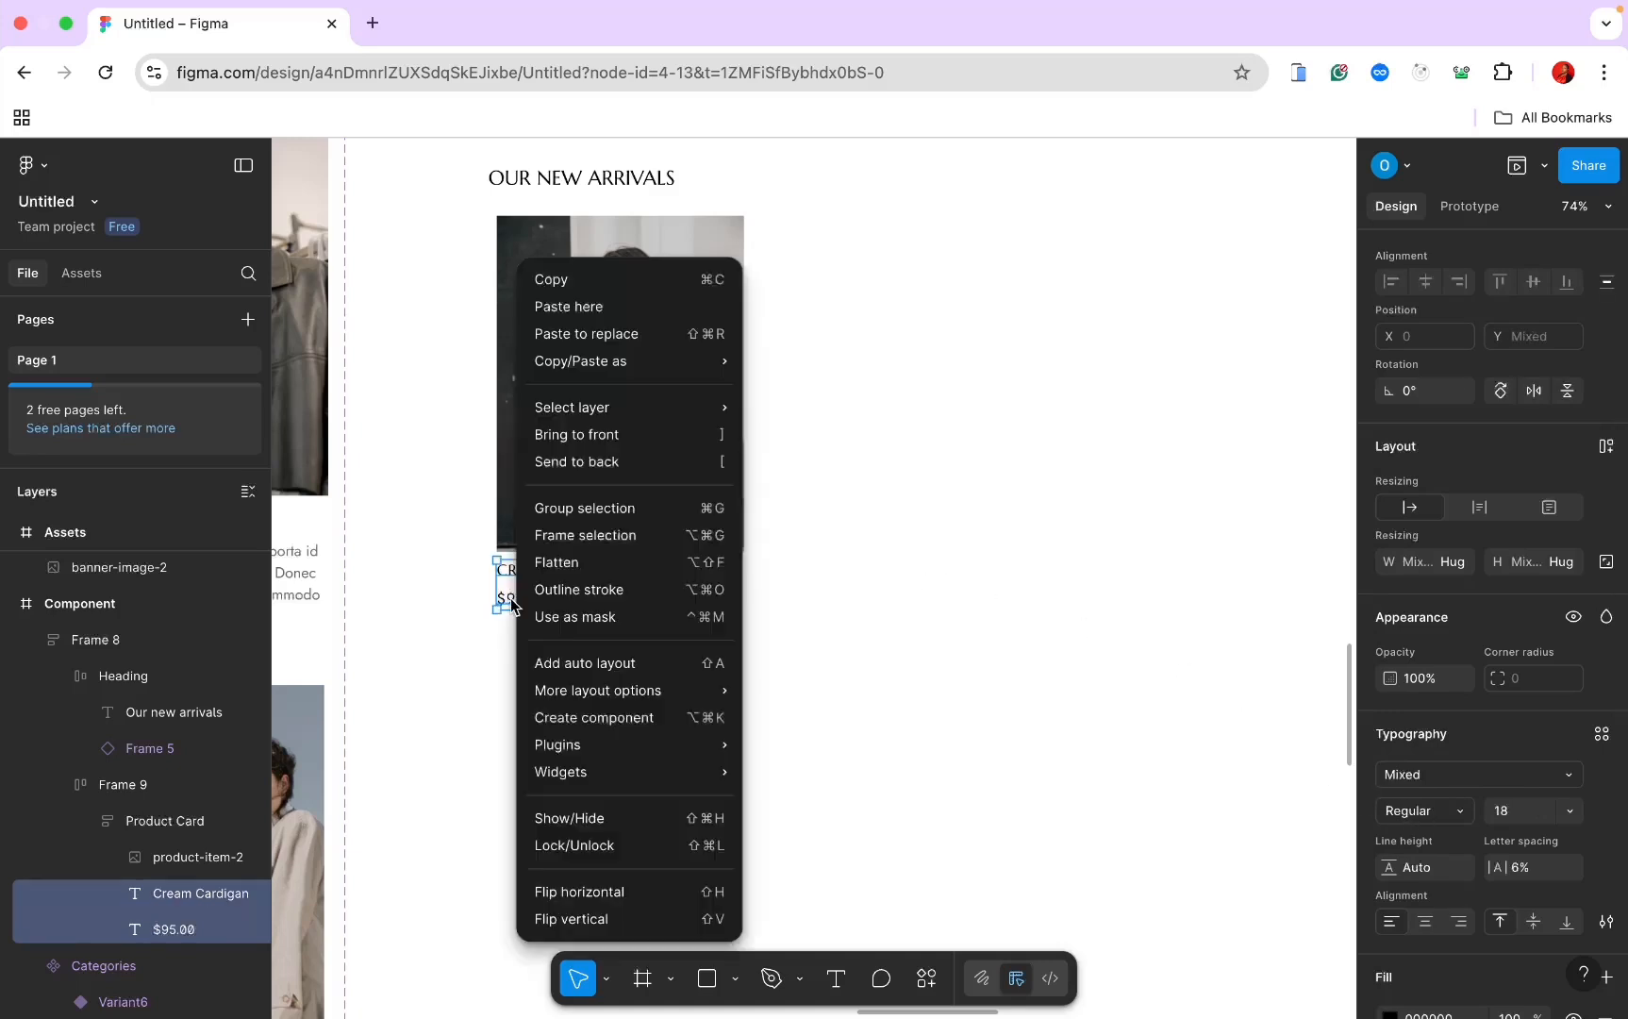
click(586, 509)
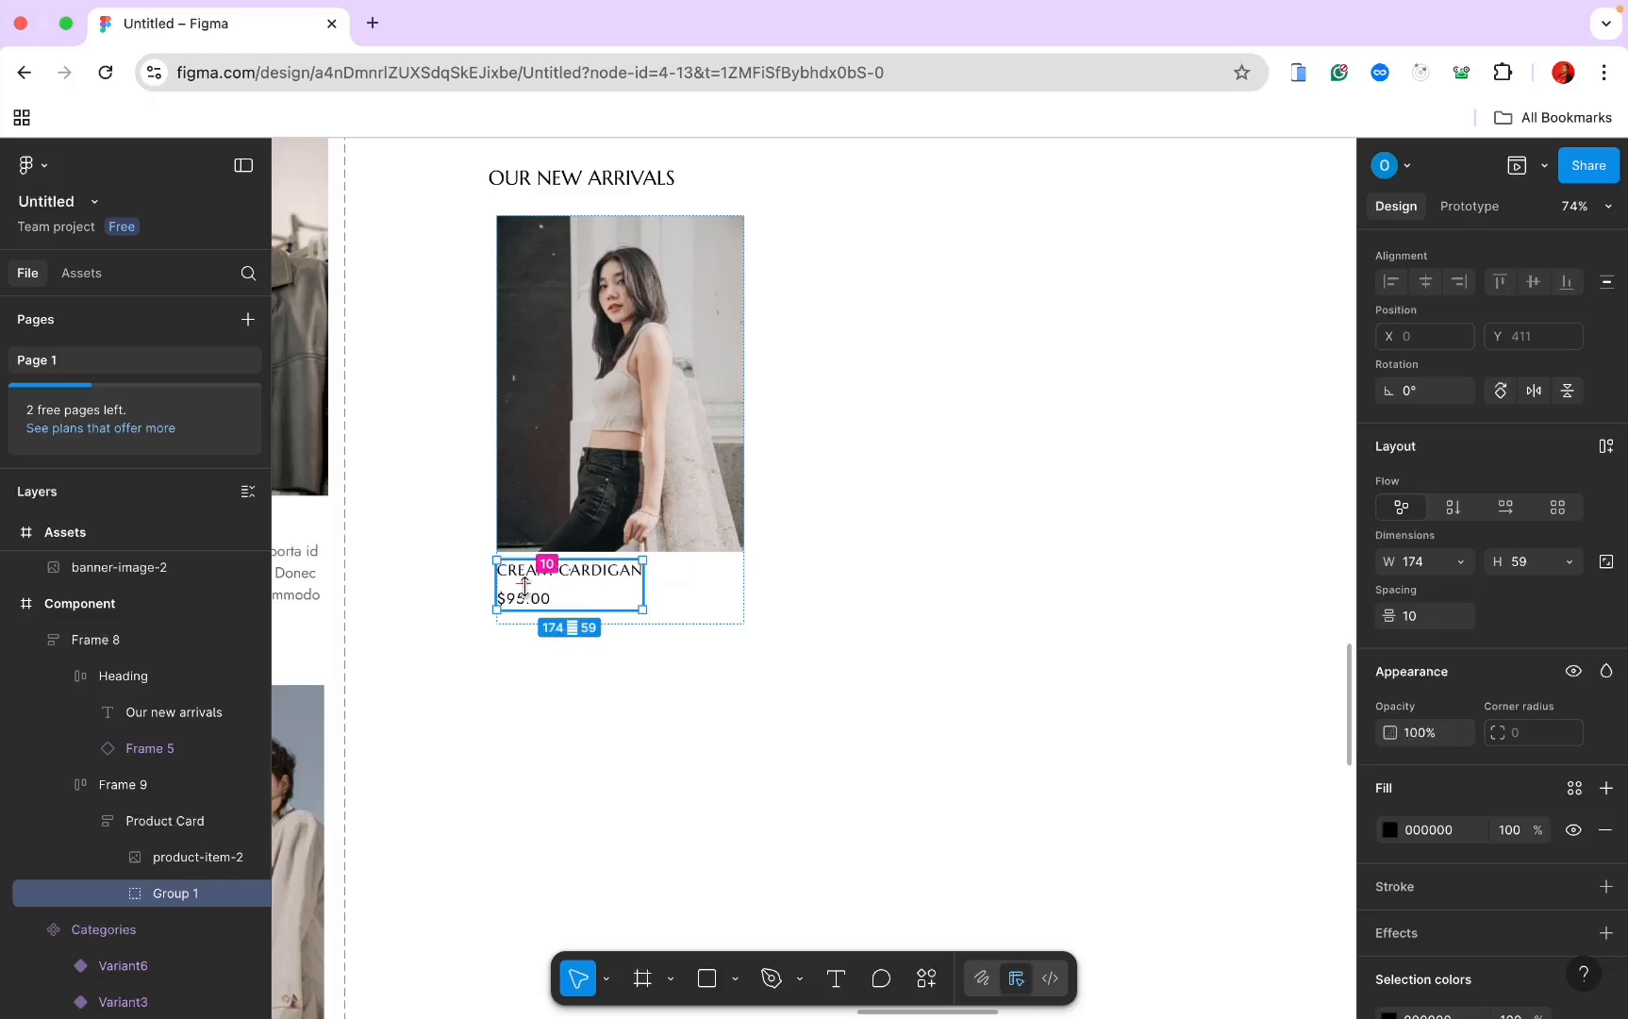
drag(524, 584, 525, 584)
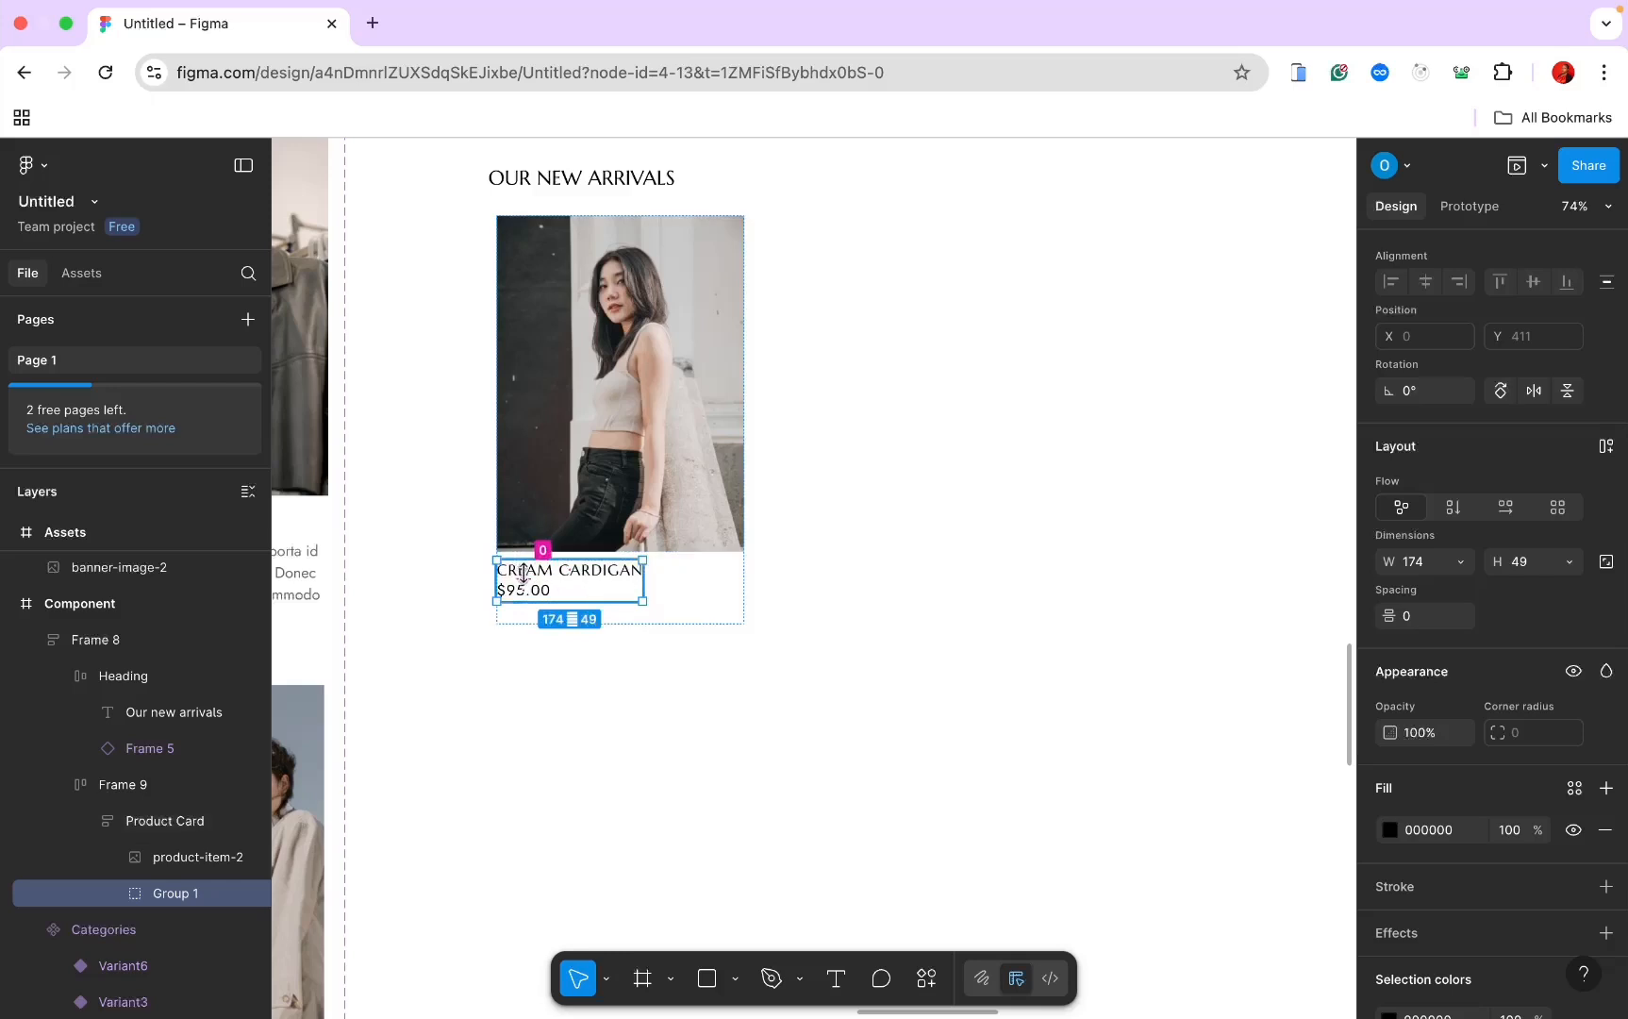
drag(523, 578, 522, 575)
Step: Set the gap between the product photo and the text group to 20
click(693, 603)
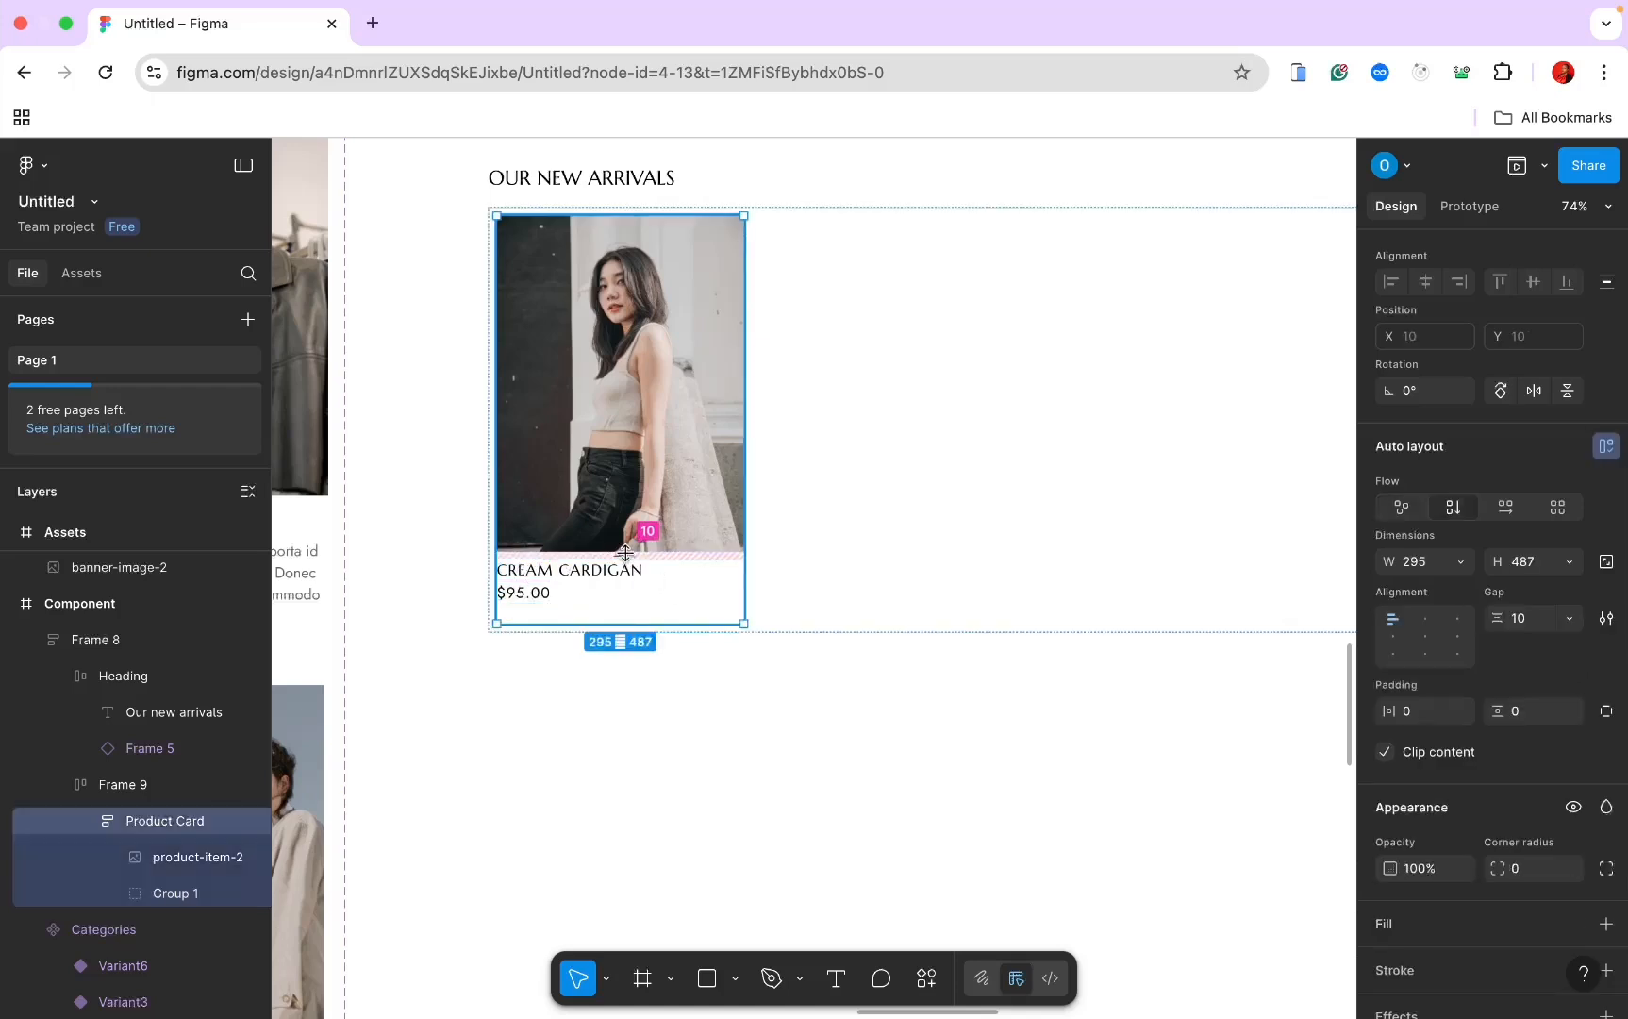
drag(626, 550, 625, 557)
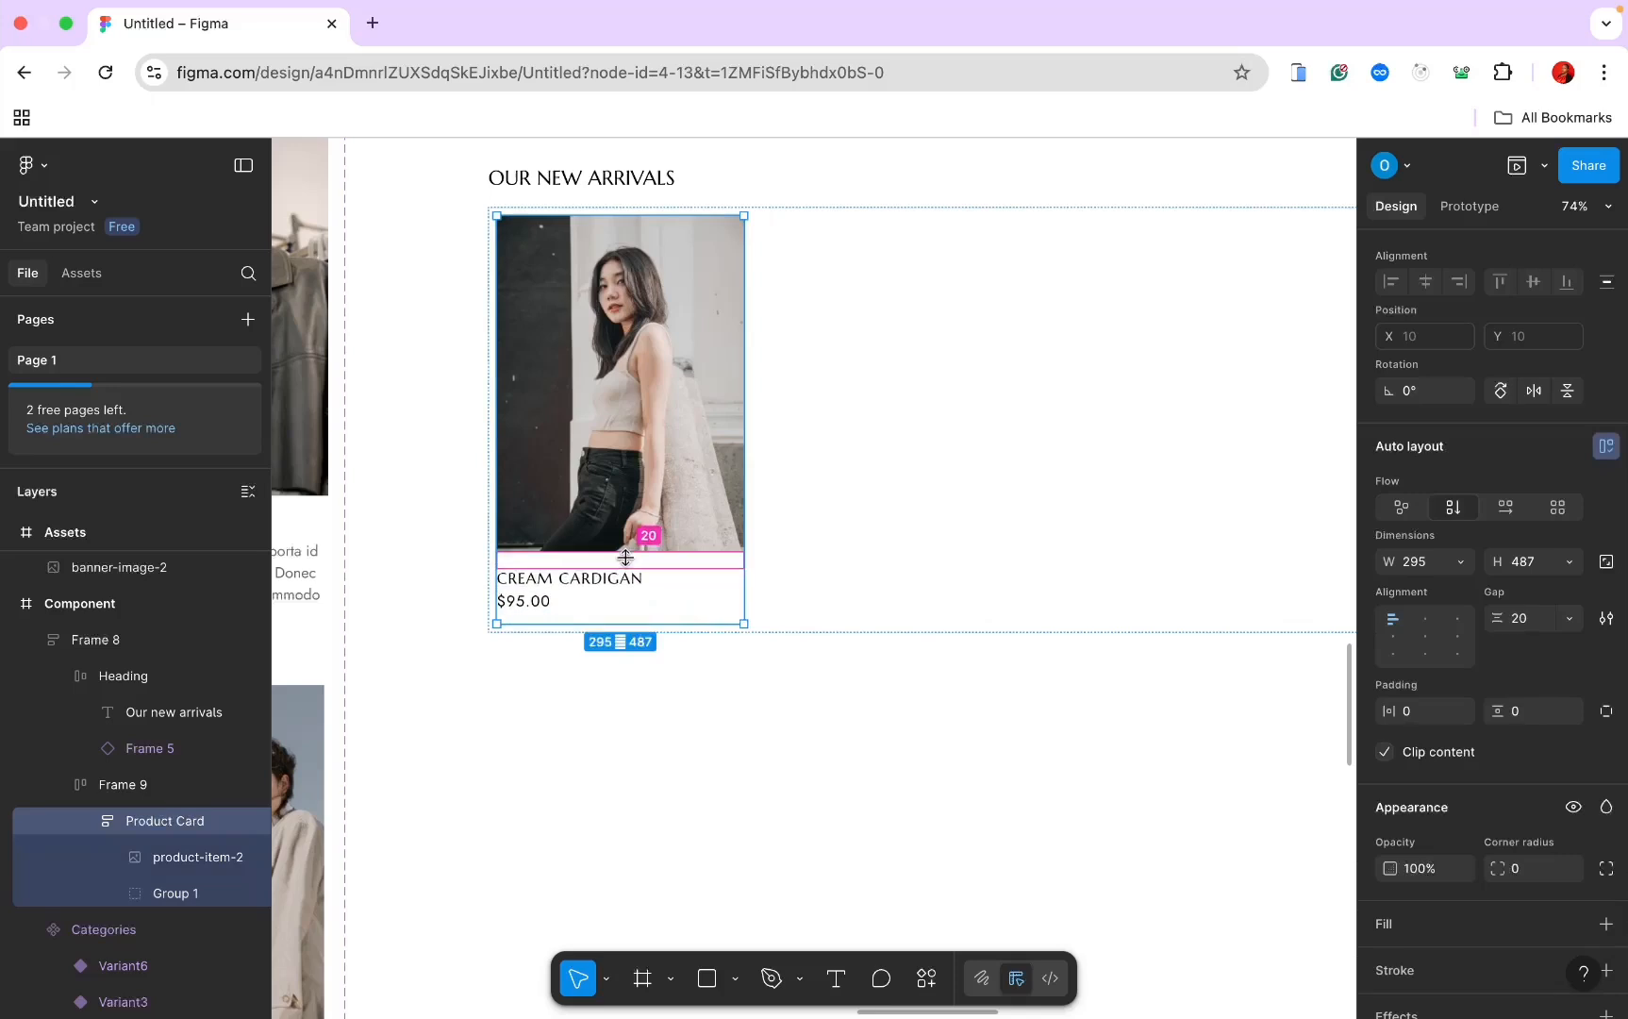
click(828, 586)
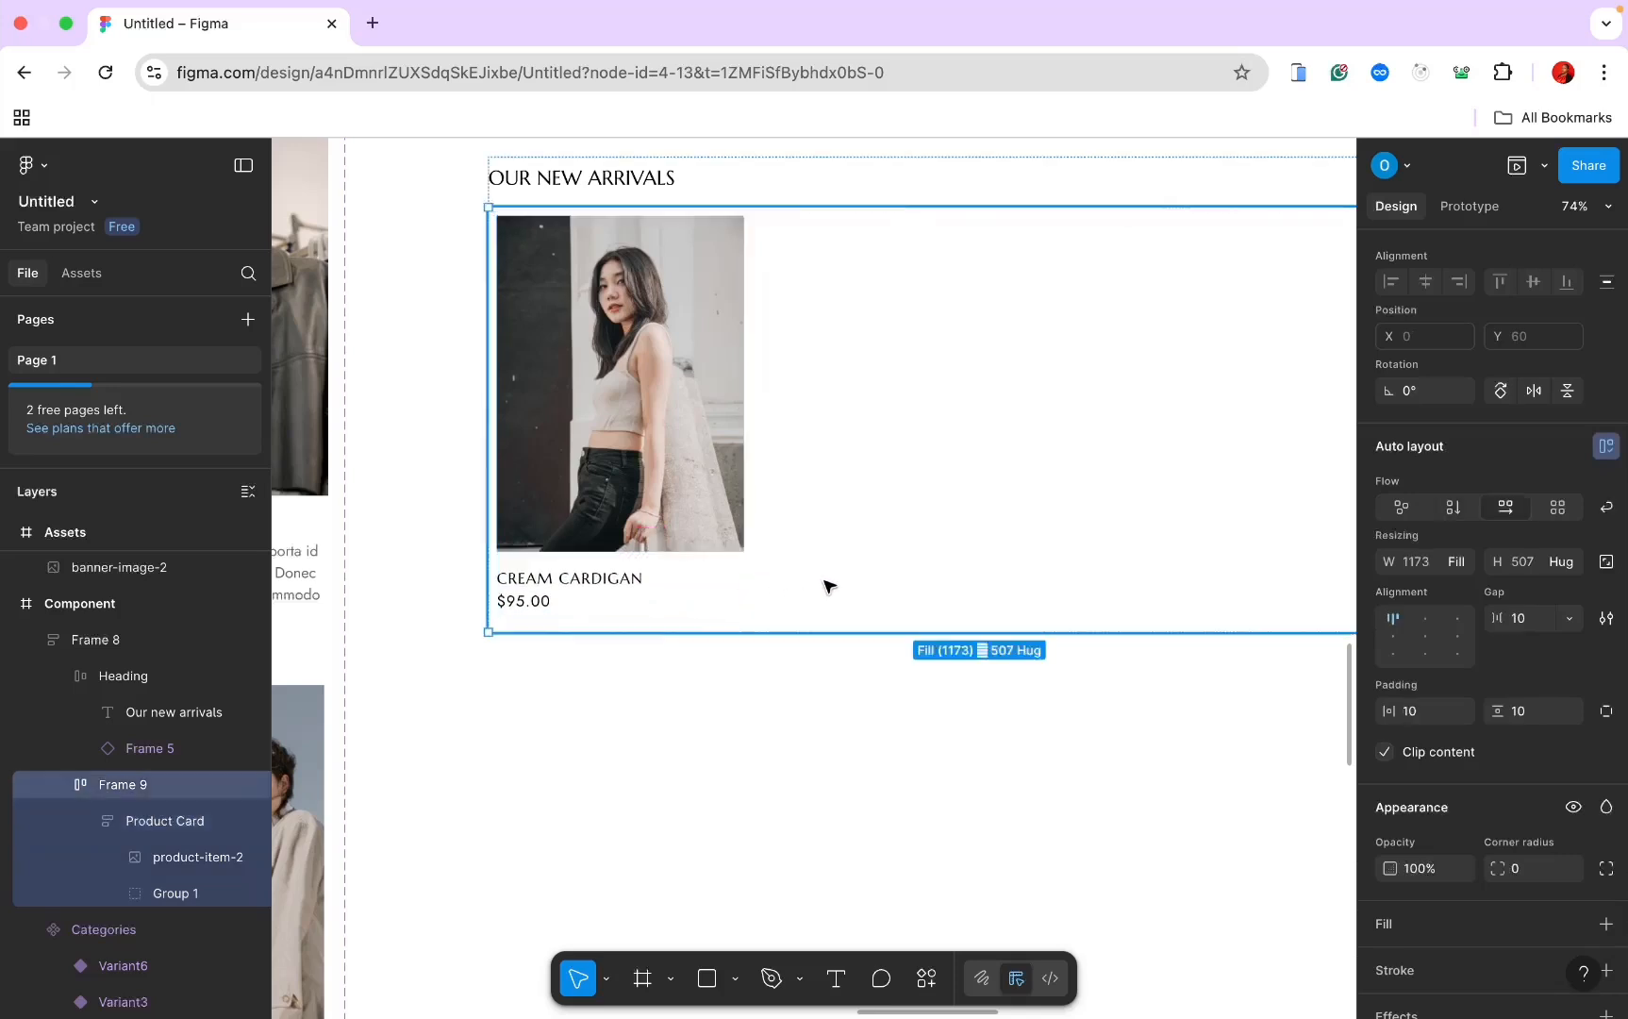
Step: Make Product Card a component with a second variant and move the set outside the section
click(510, 560)
scroll(510, 560, down, 2)
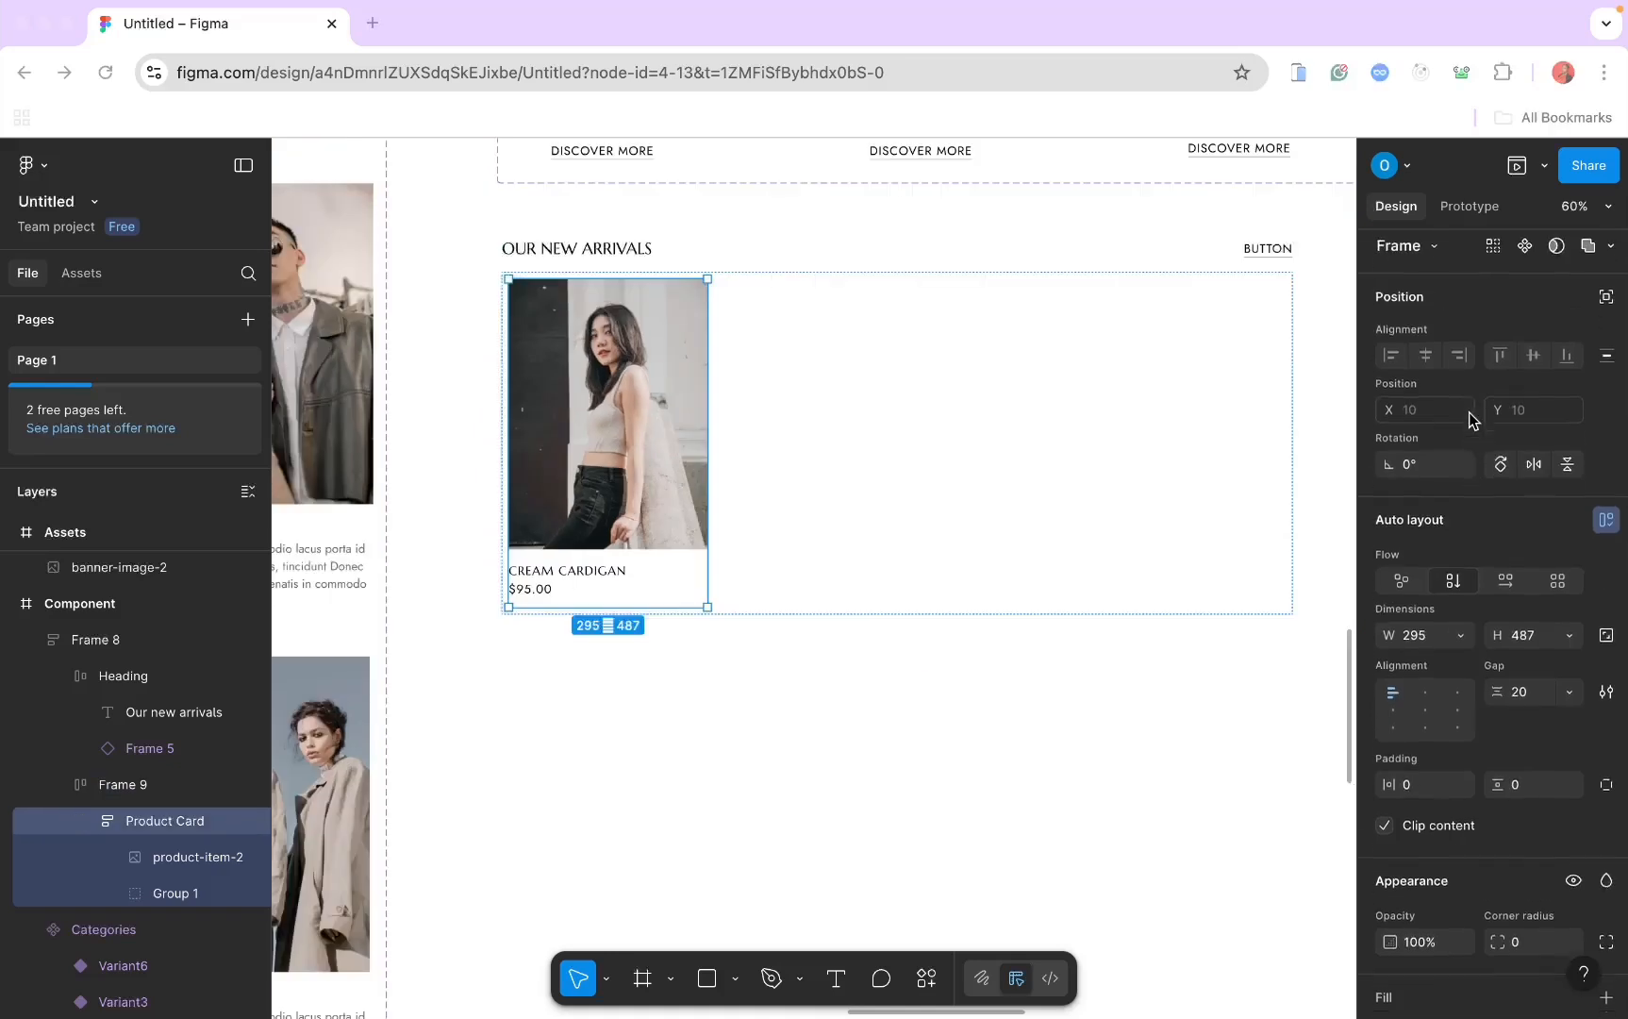
click(1528, 262)
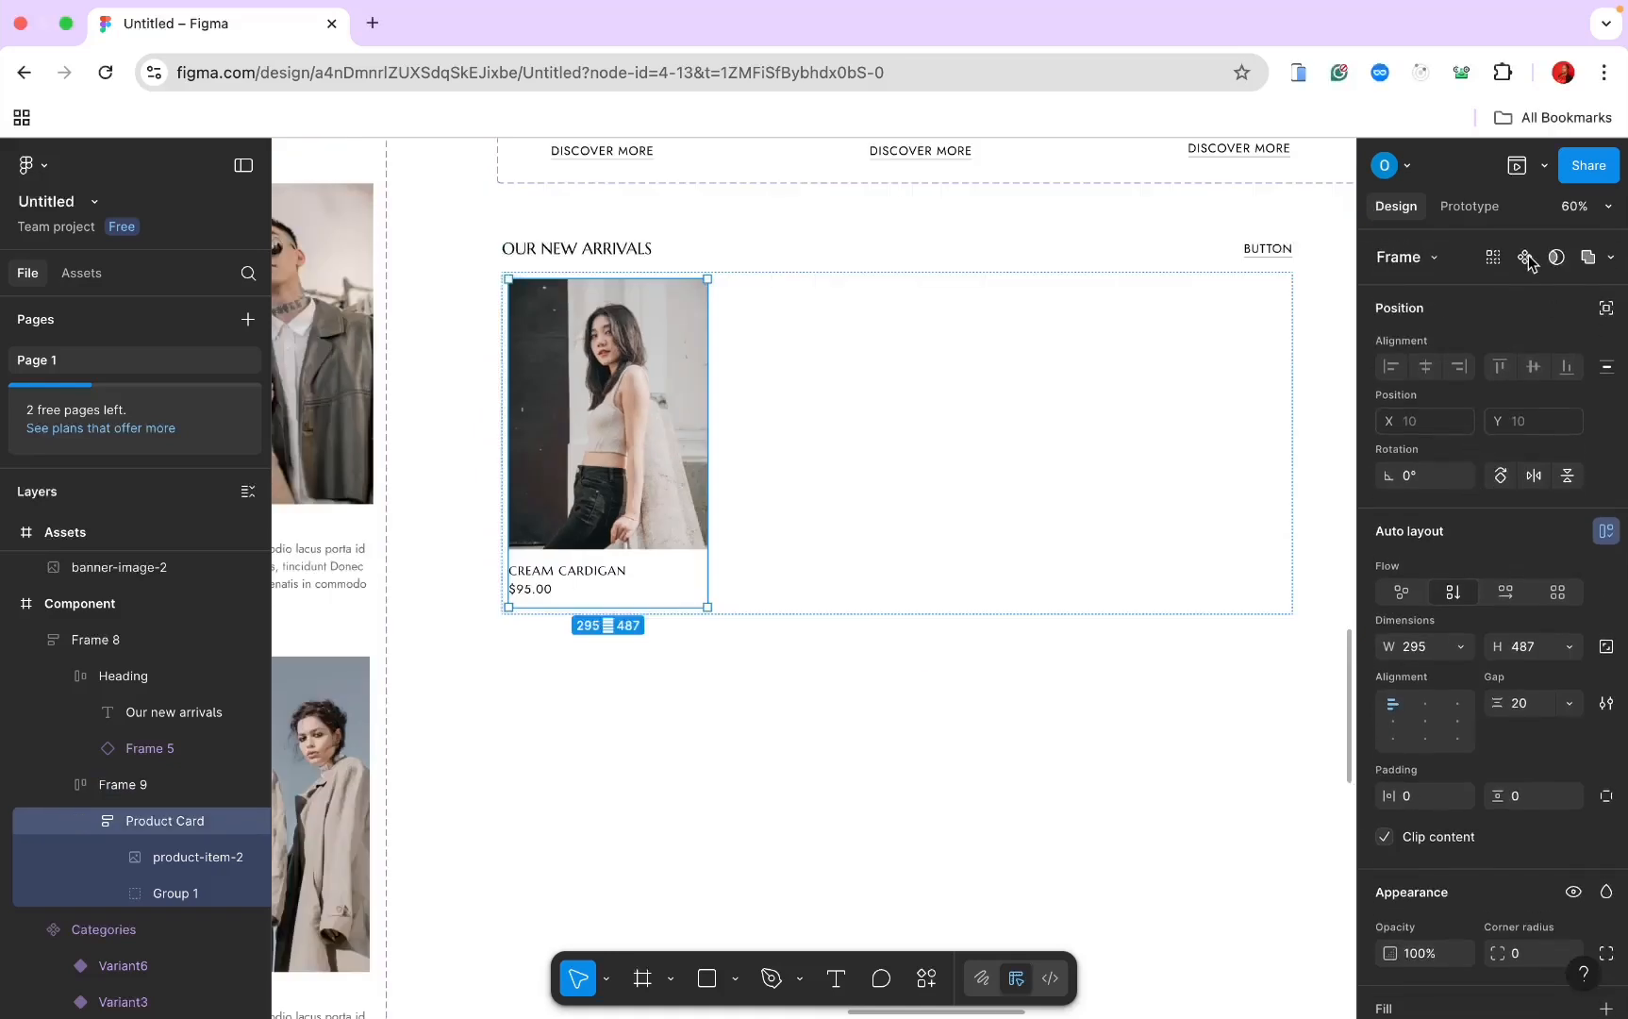
click(1528, 261)
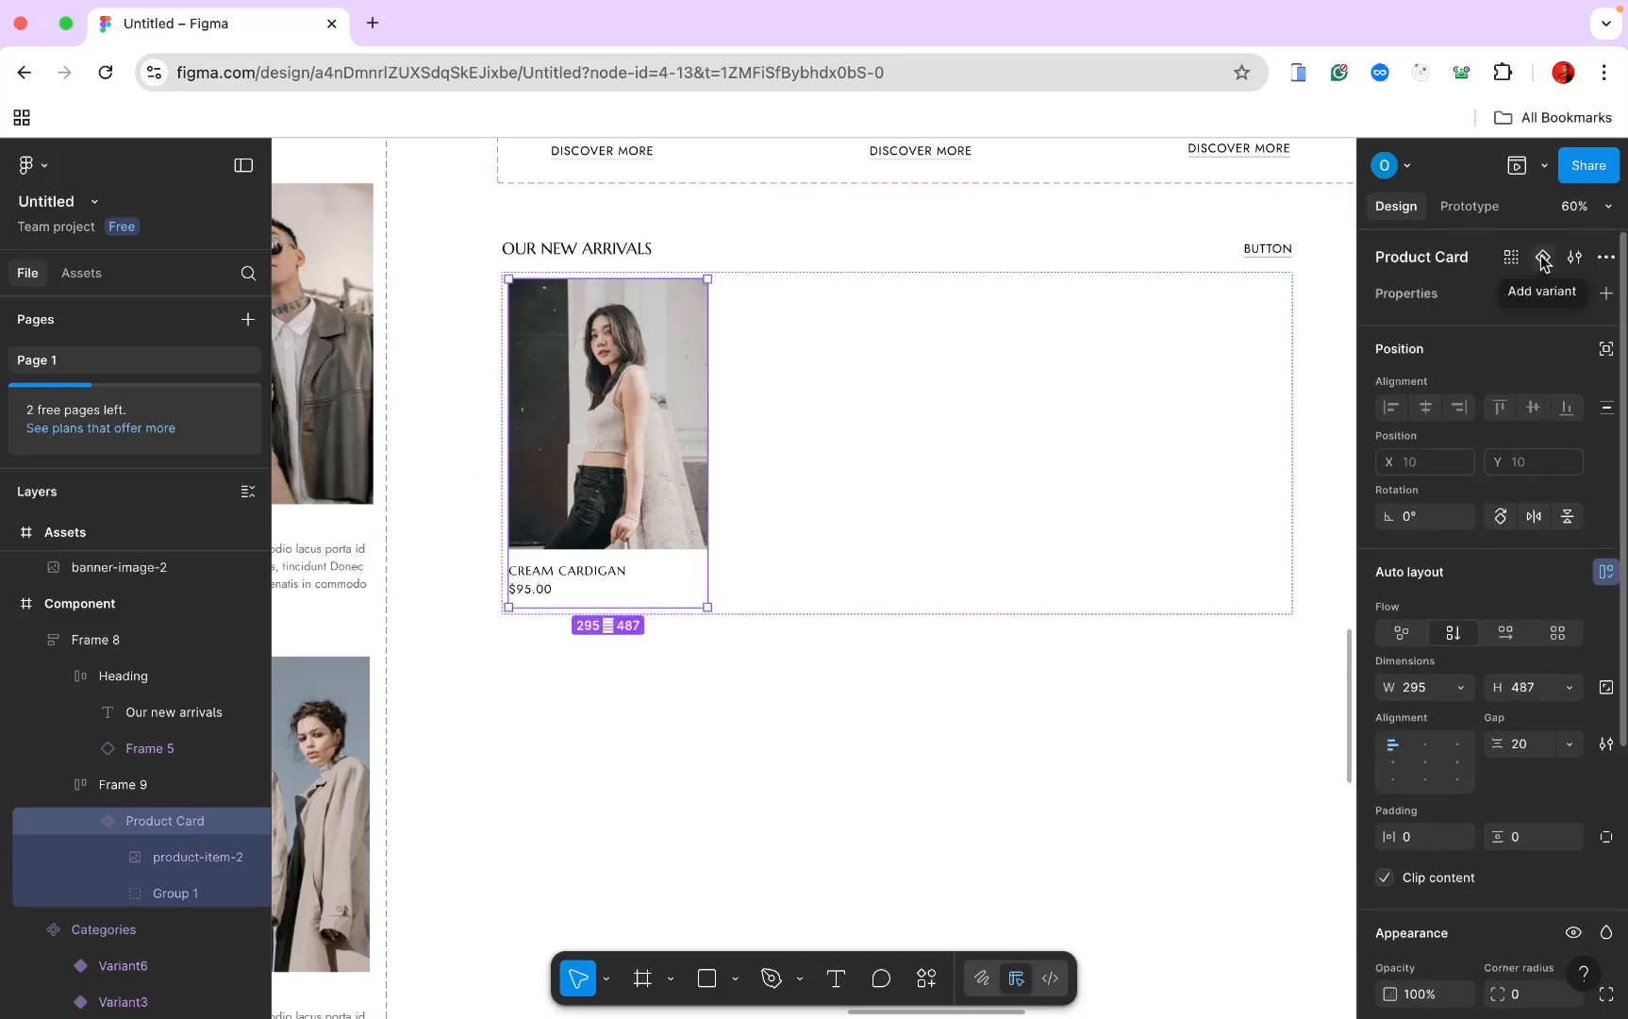
click(1542, 257)
scroll(1184, 447, down, 3)
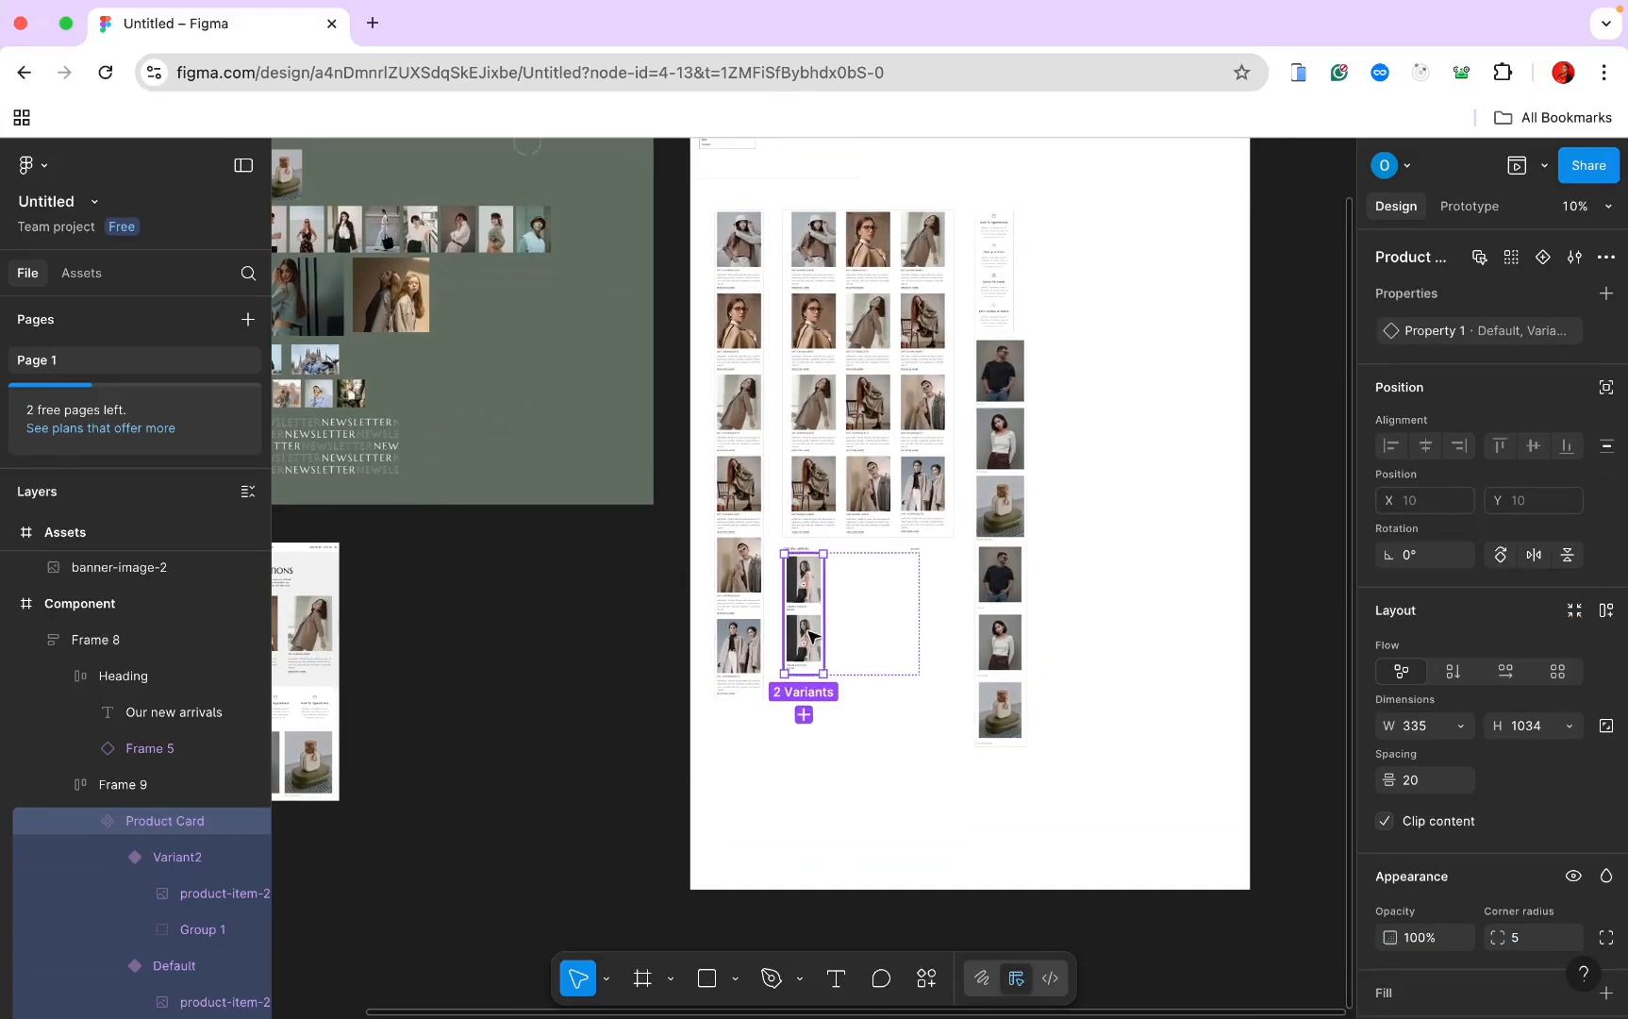
drag(809, 635, 1057, 293)
Step: Drag a Product Card instance from Assets into the empty New Arrivals row
scroll(1057, 293, up, 5)
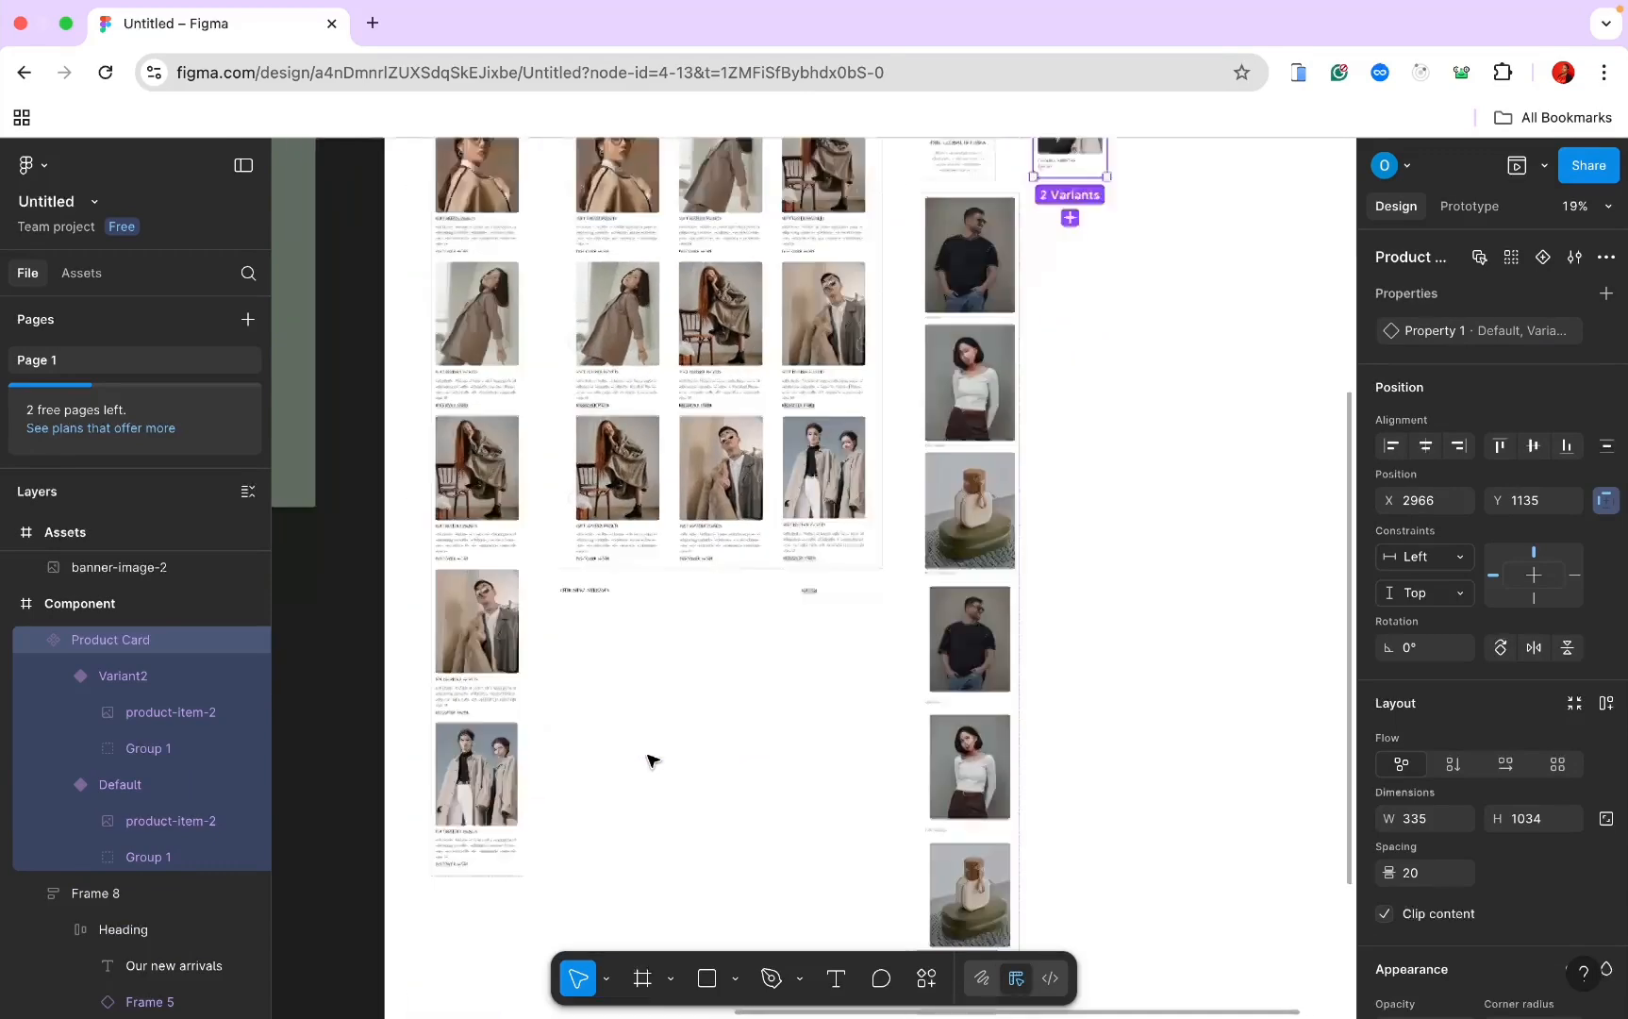
scroll(647, 755, down, 3)
click(644, 555)
scroll(639, 547, down, 1)
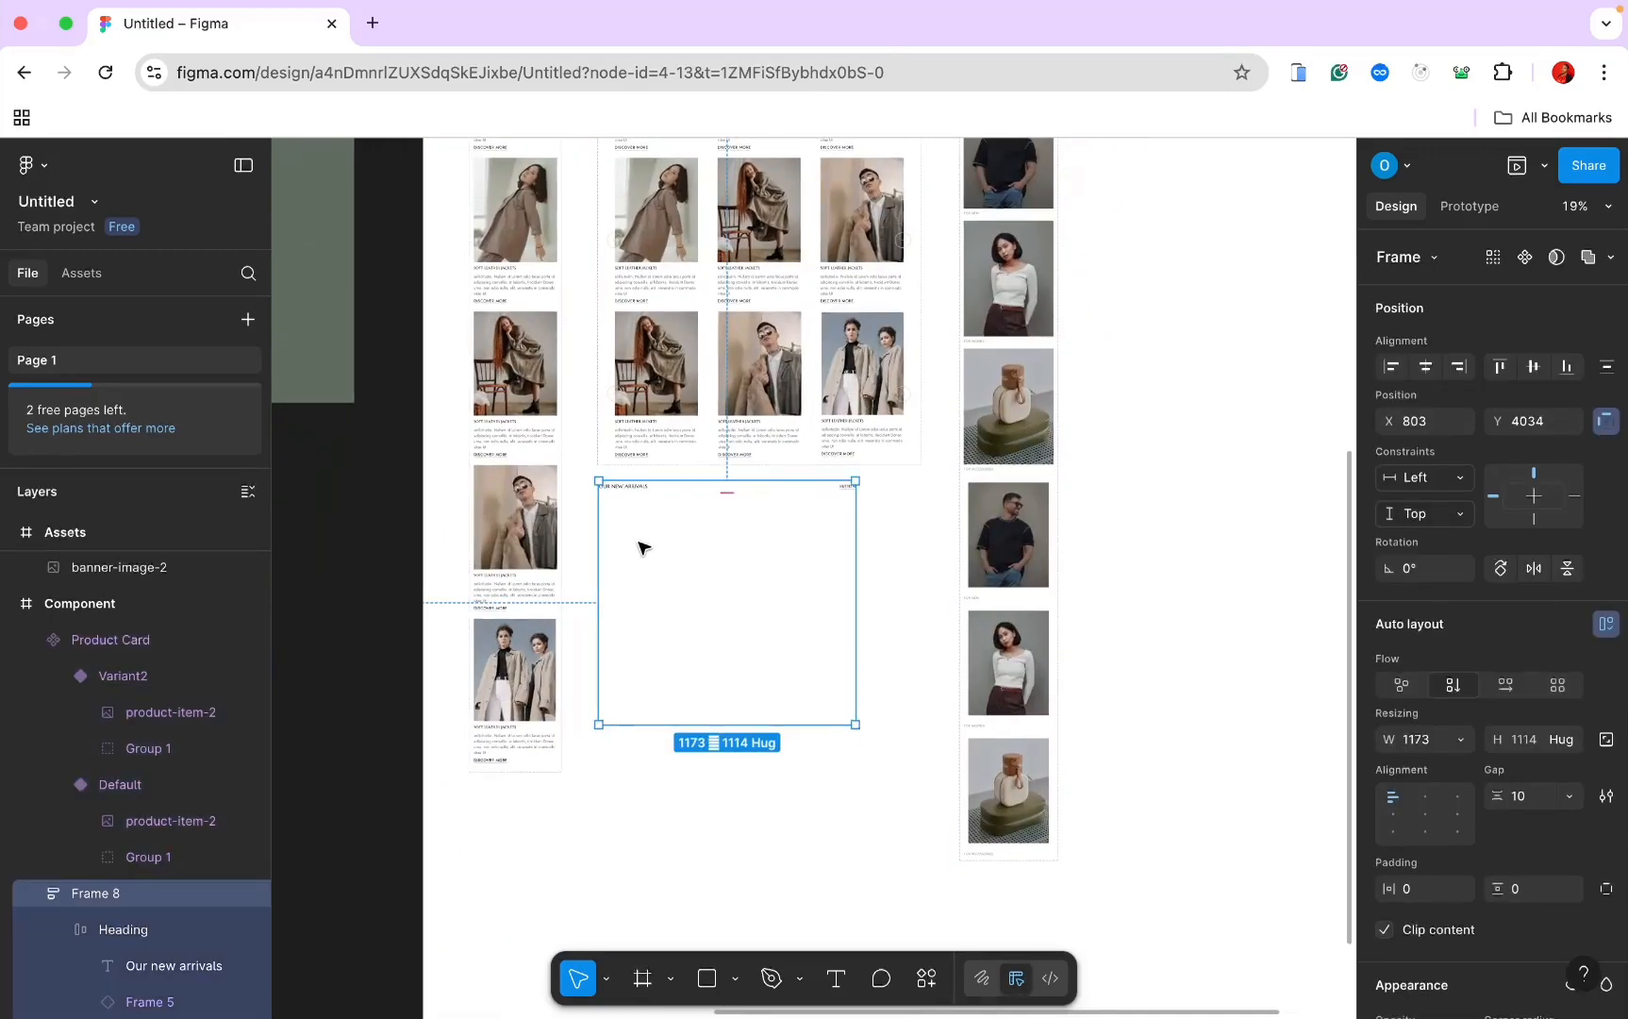
scroll(206, 886, down, 5)
click(126, 745)
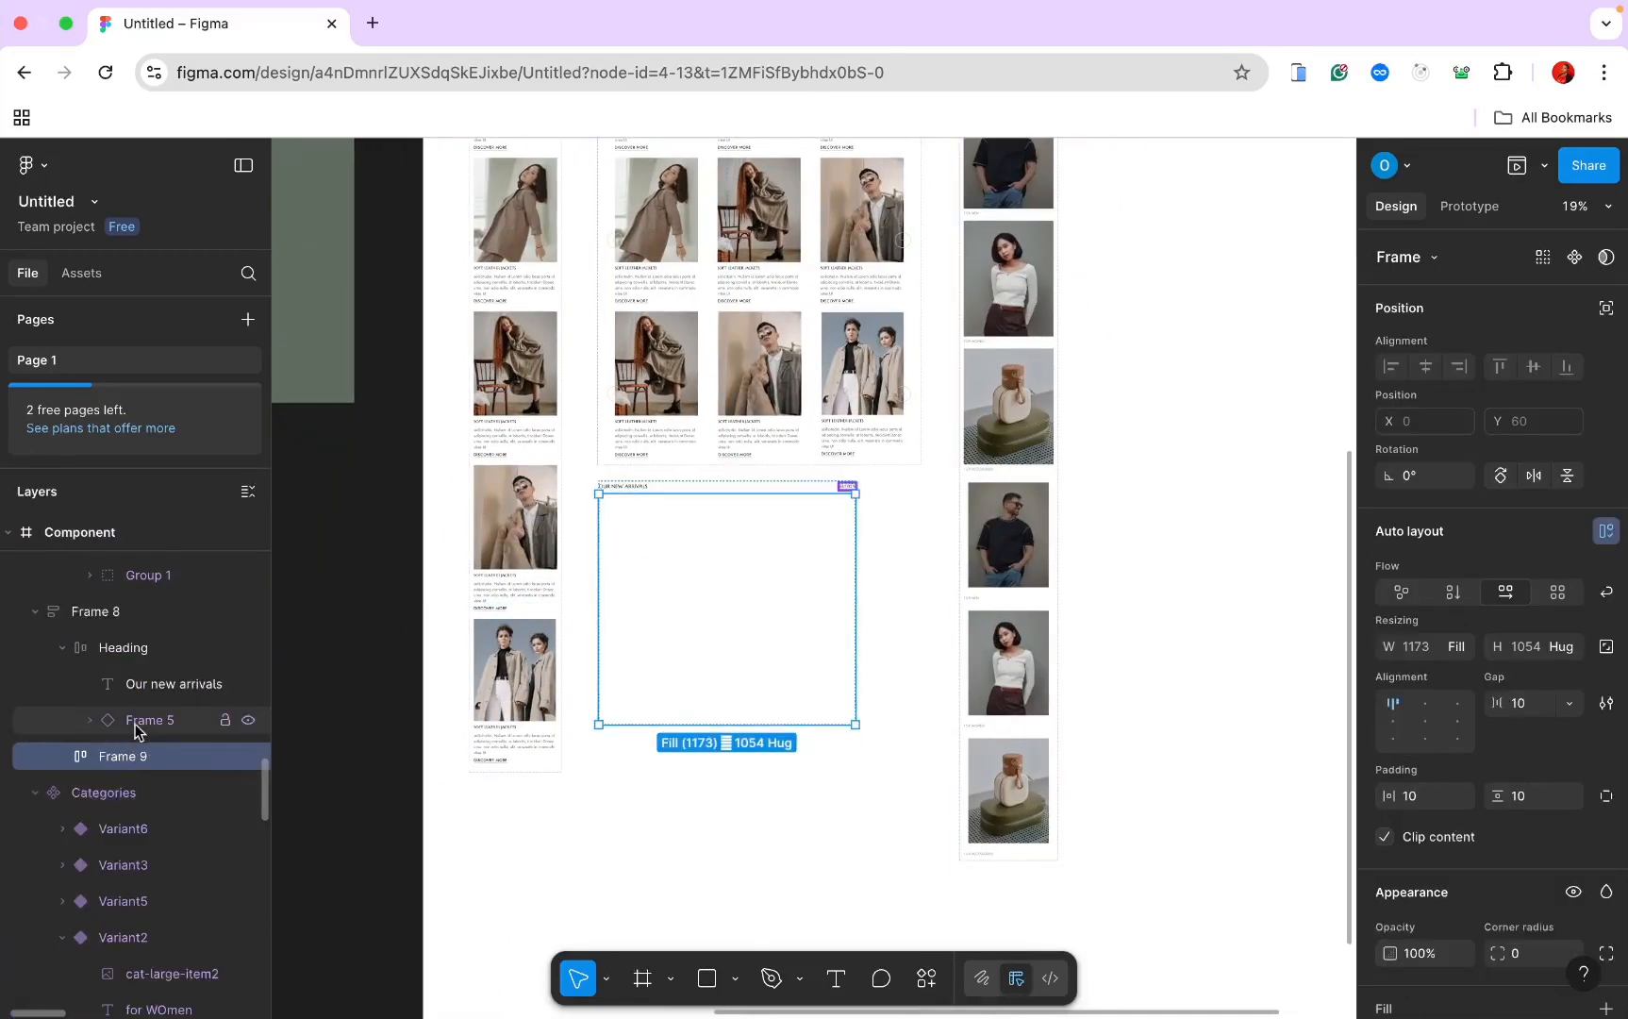
click(81, 275)
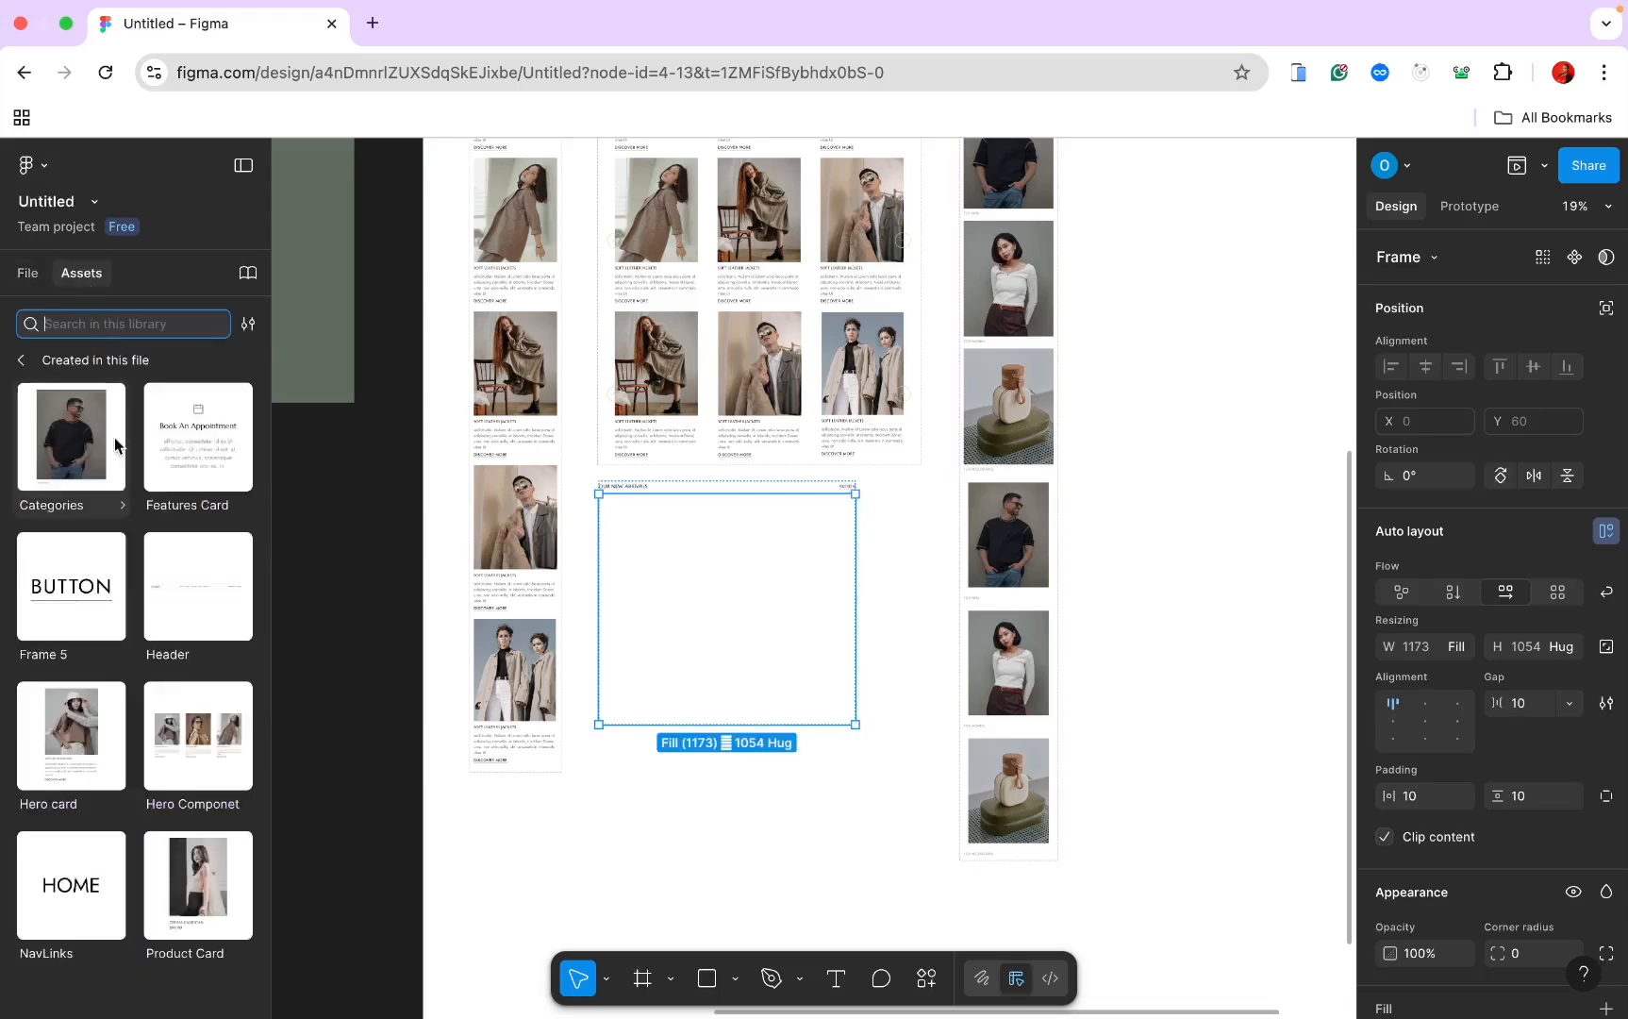
drag(199, 882, 662, 574)
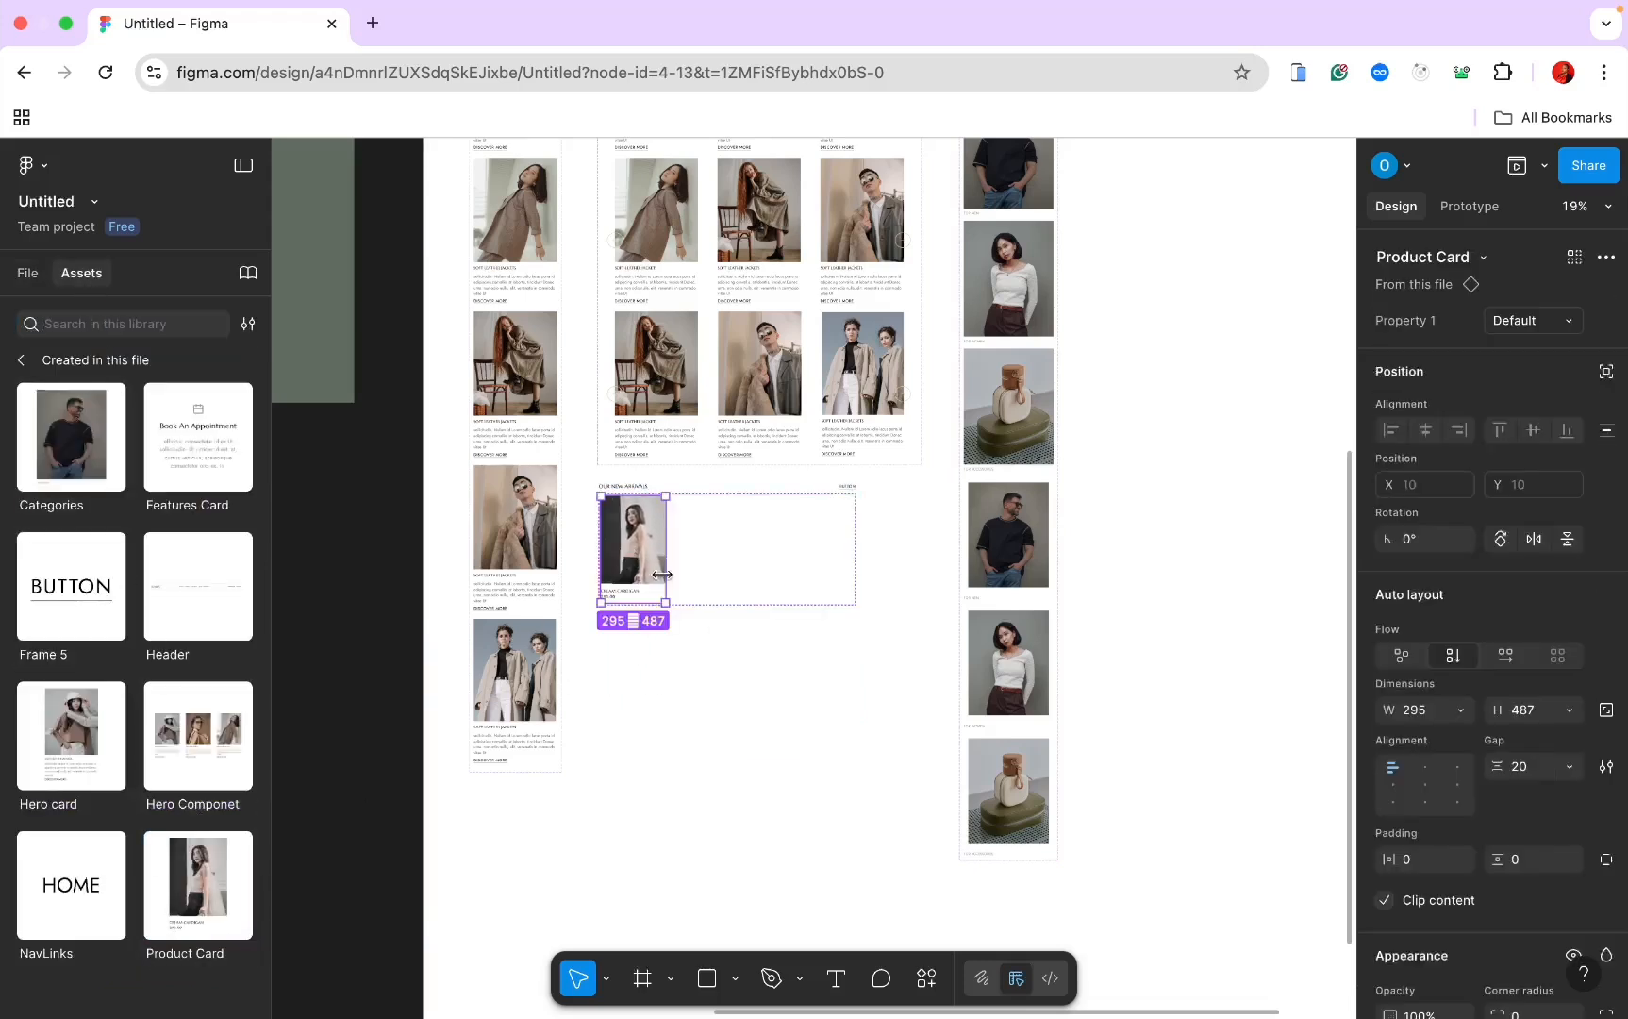
click(704, 701)
Step: Duplicate the Product Card instance so the row holds four cards
scroll(705, 701, up, 3)
click(702, 481)
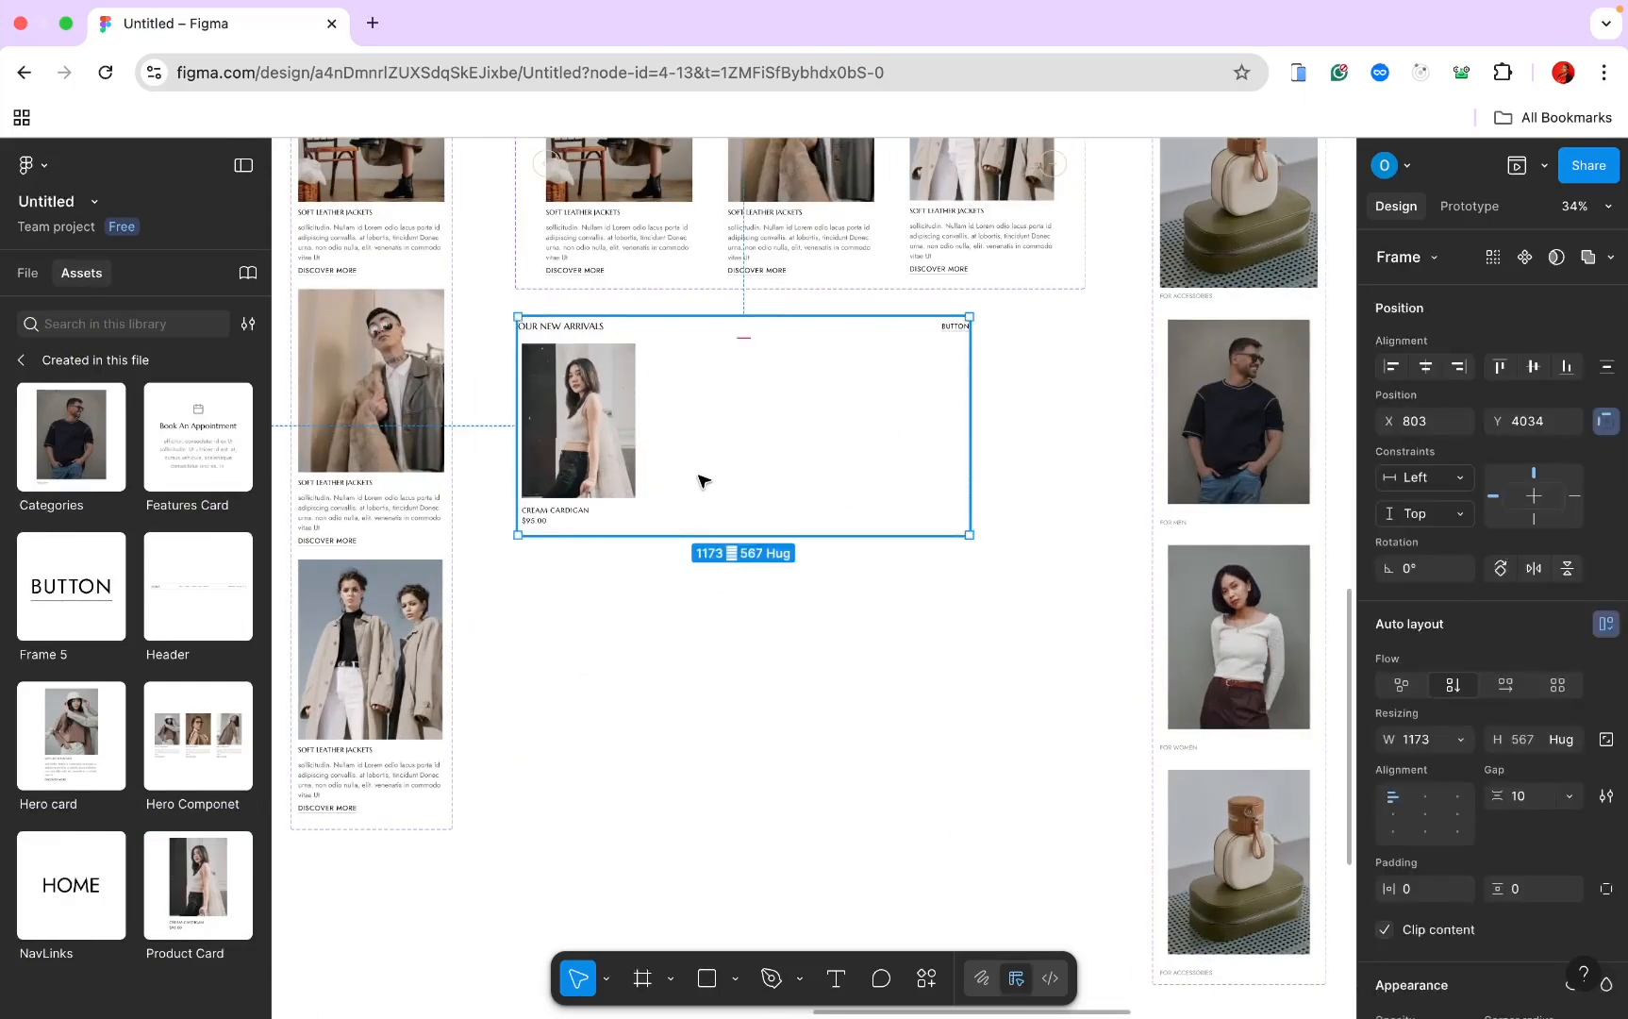
click(27, 273)
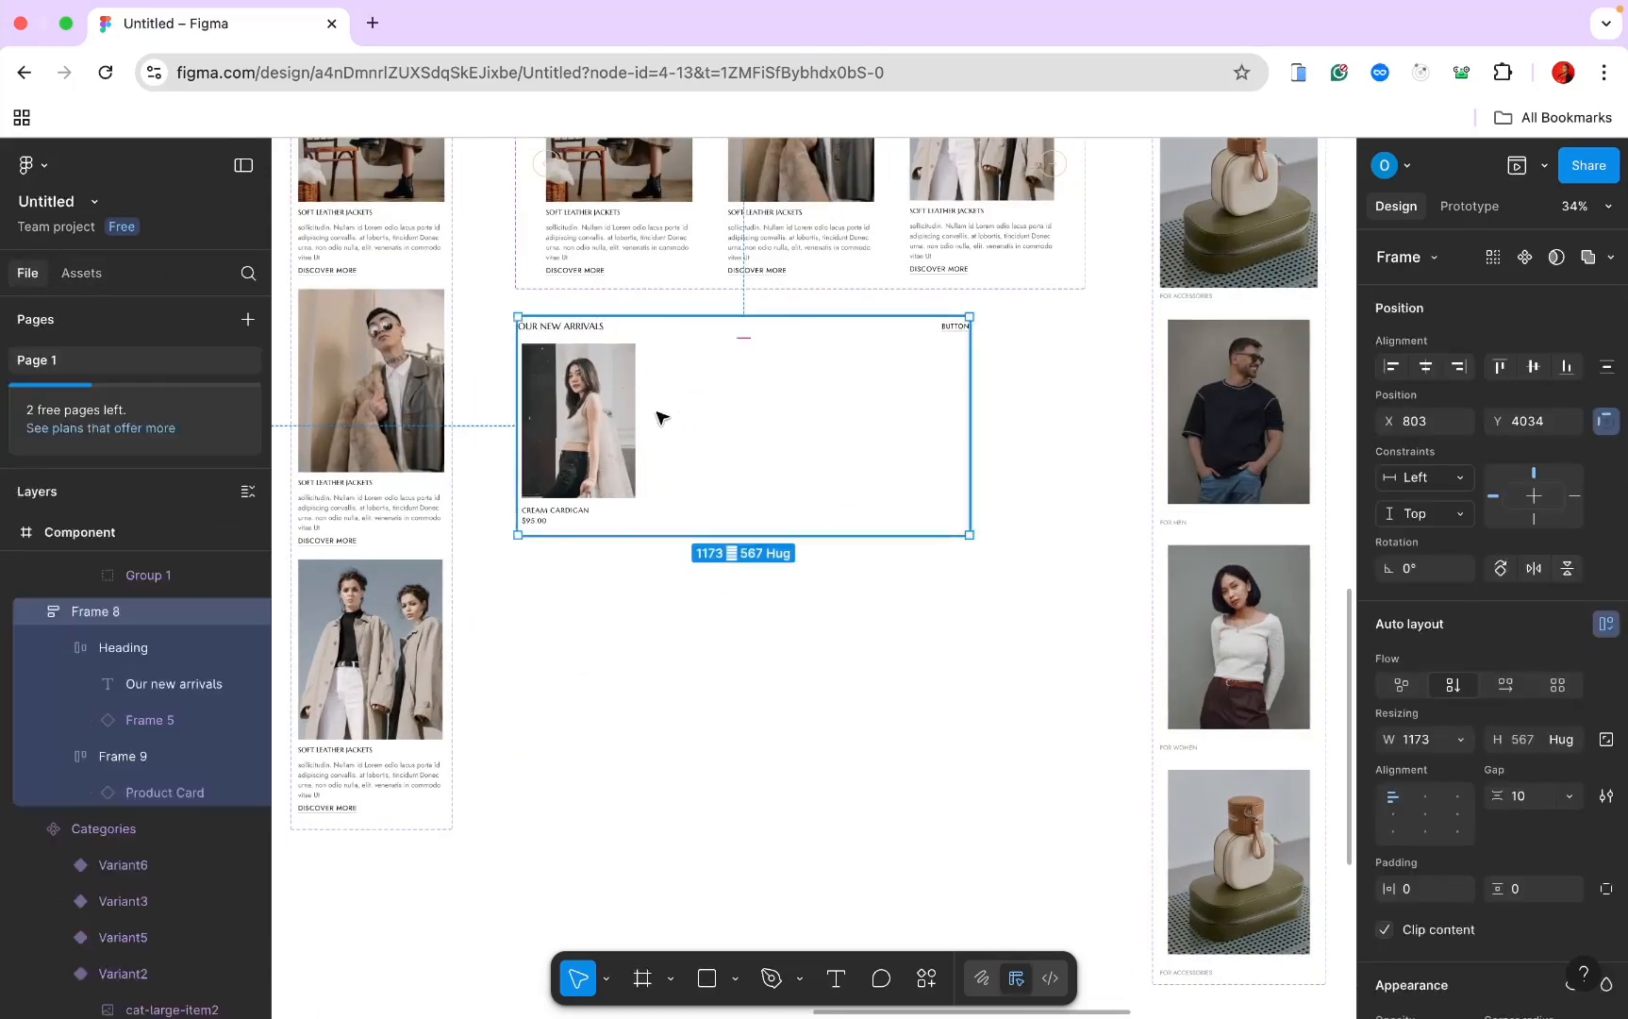
double_click(625, 424)
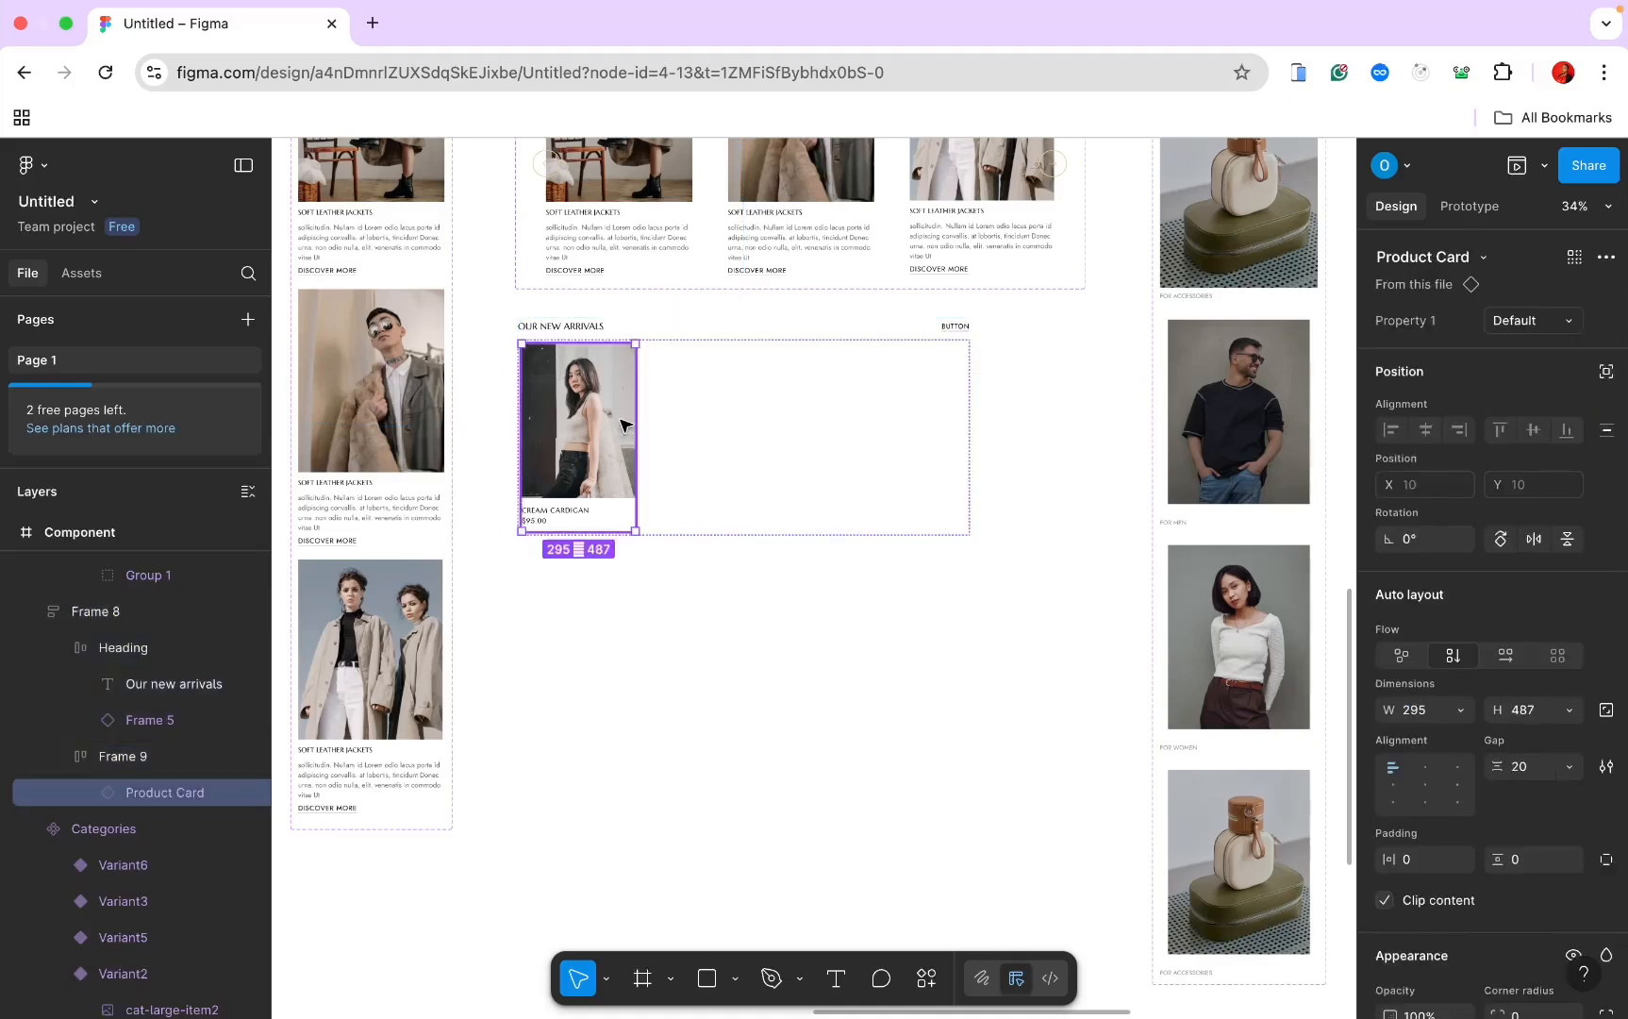
key(ctrl+d)
key(ctrl+d)
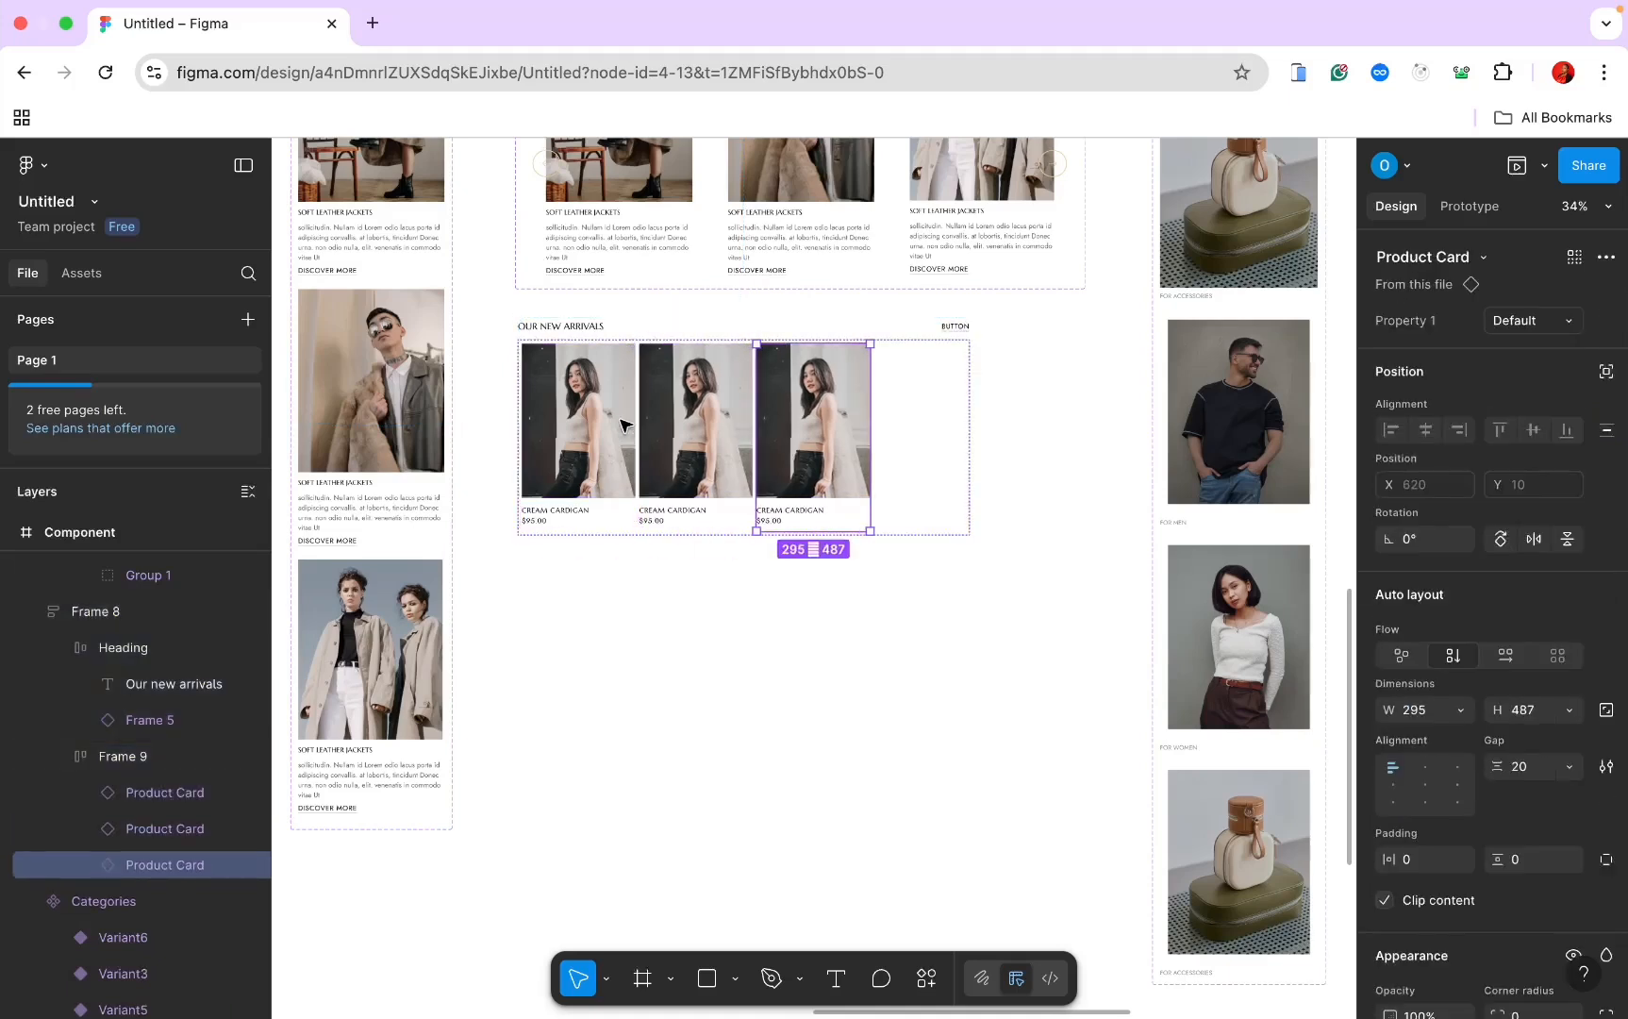
key(ctrl+d)
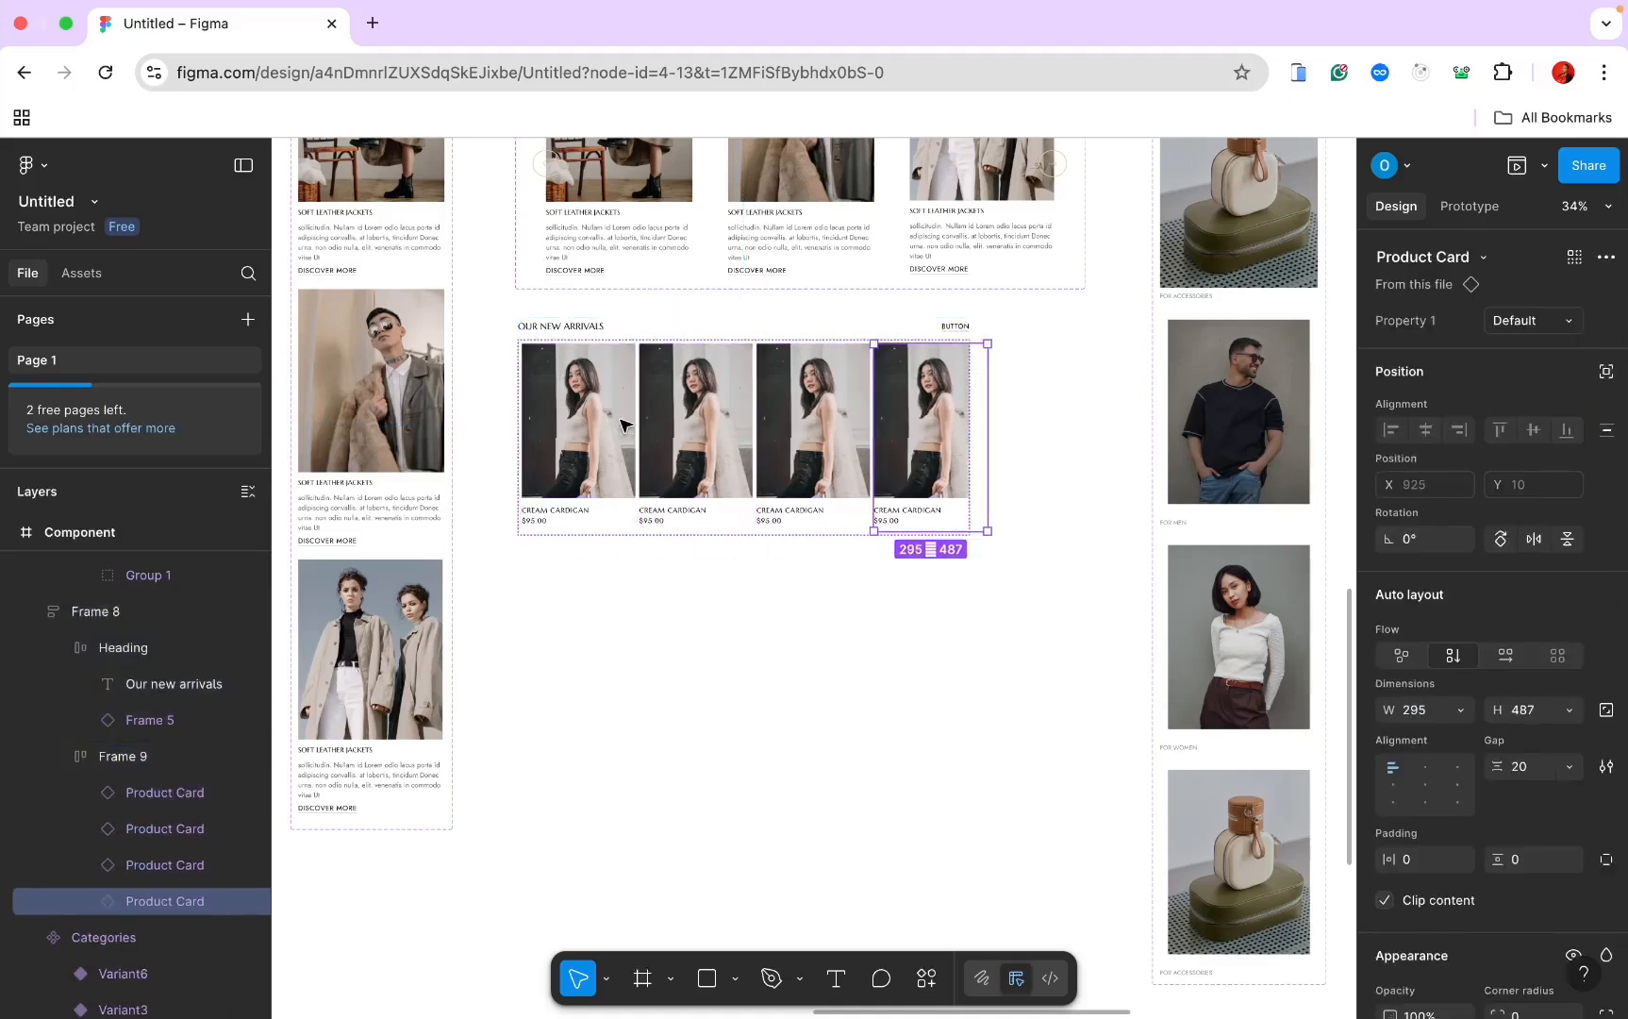
Step: Set the row and section widths to Hug contents and start retyping the BUTTON label
click(699, 339)
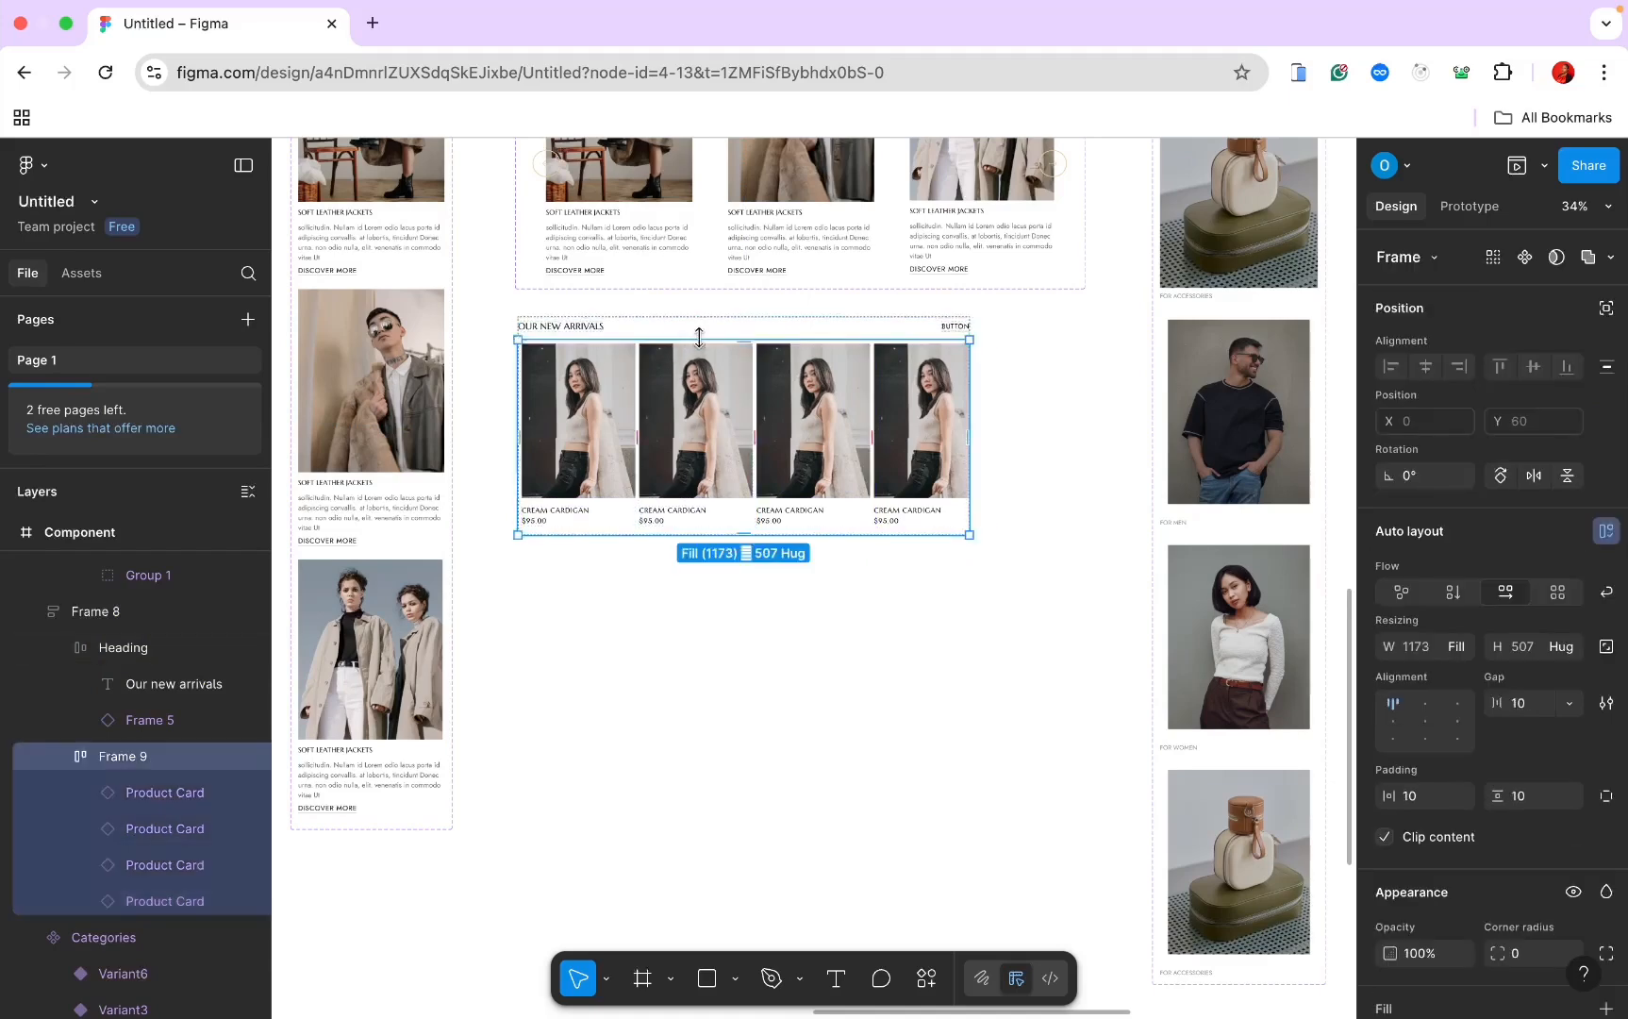
click(1456, 647)
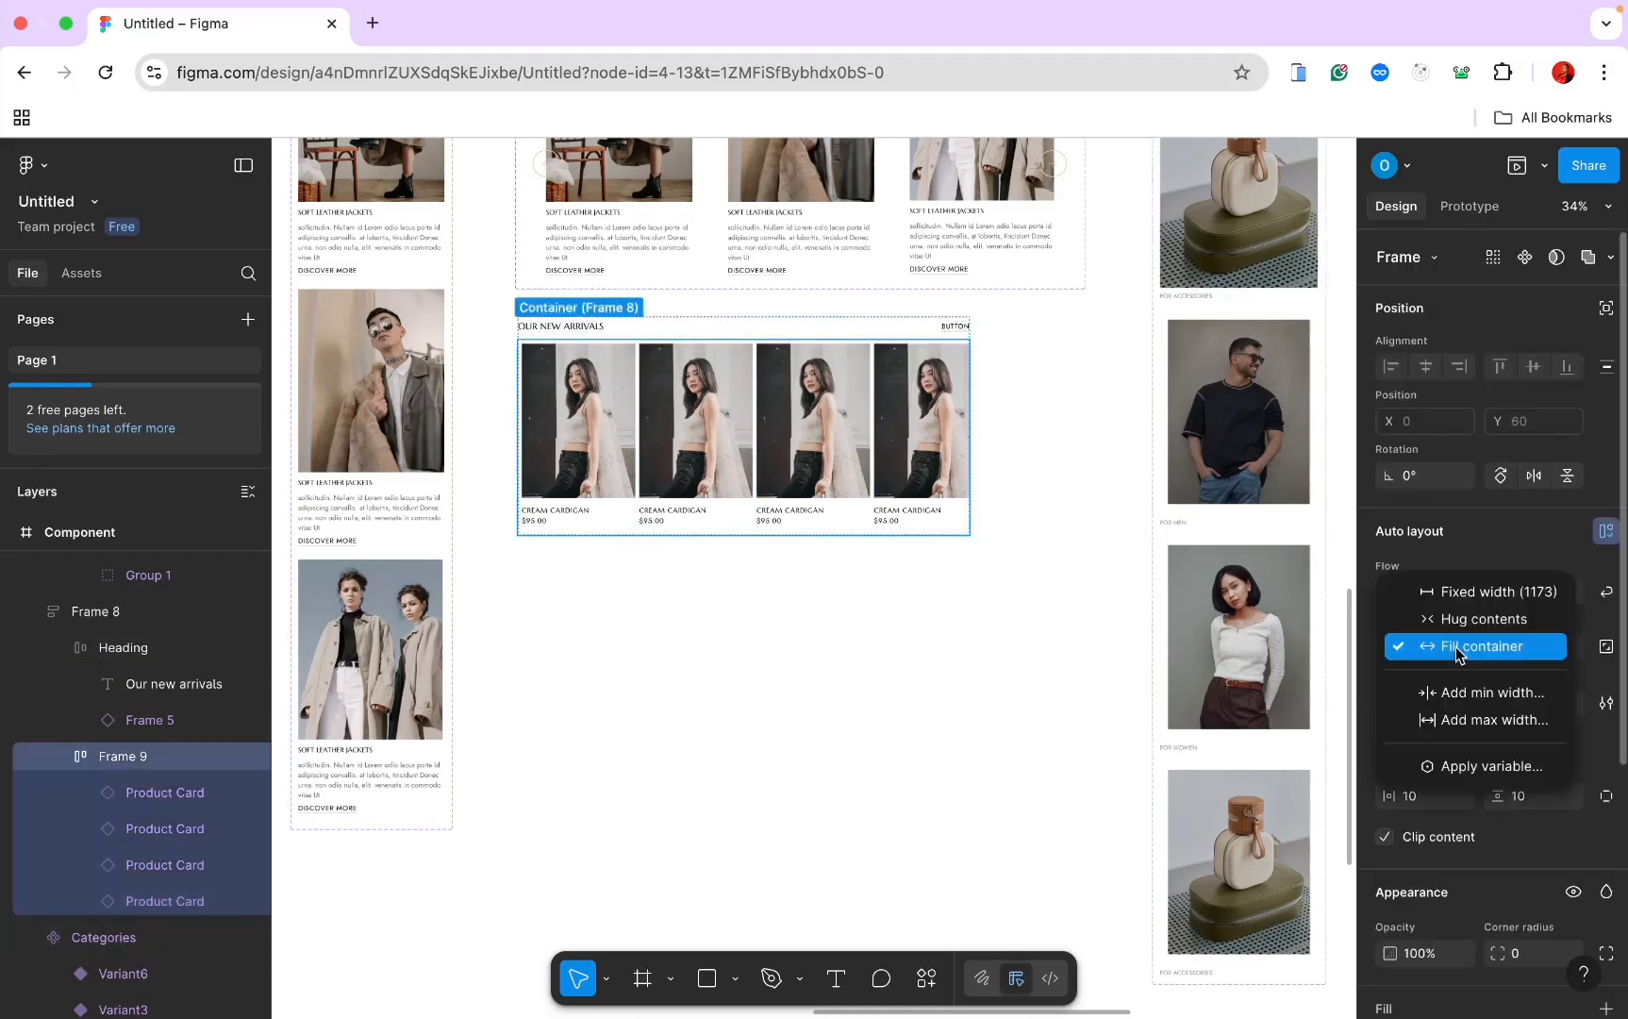
click(1461, 623)
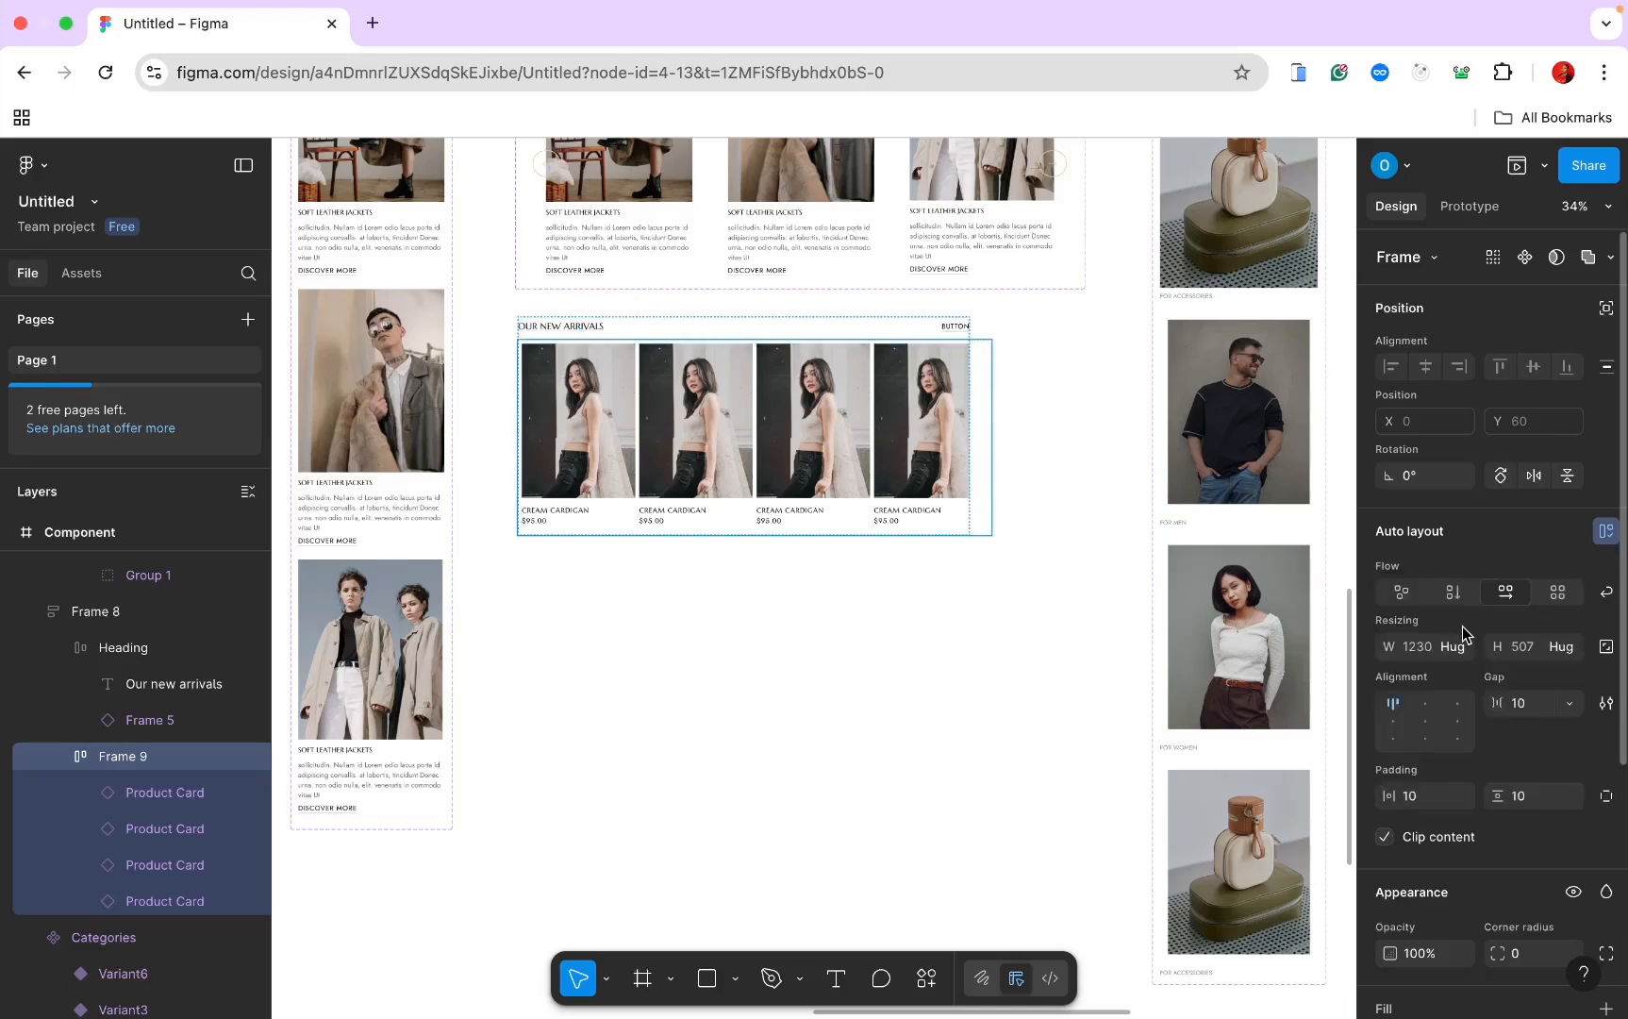
click(81, 623)
click(1440, 742)
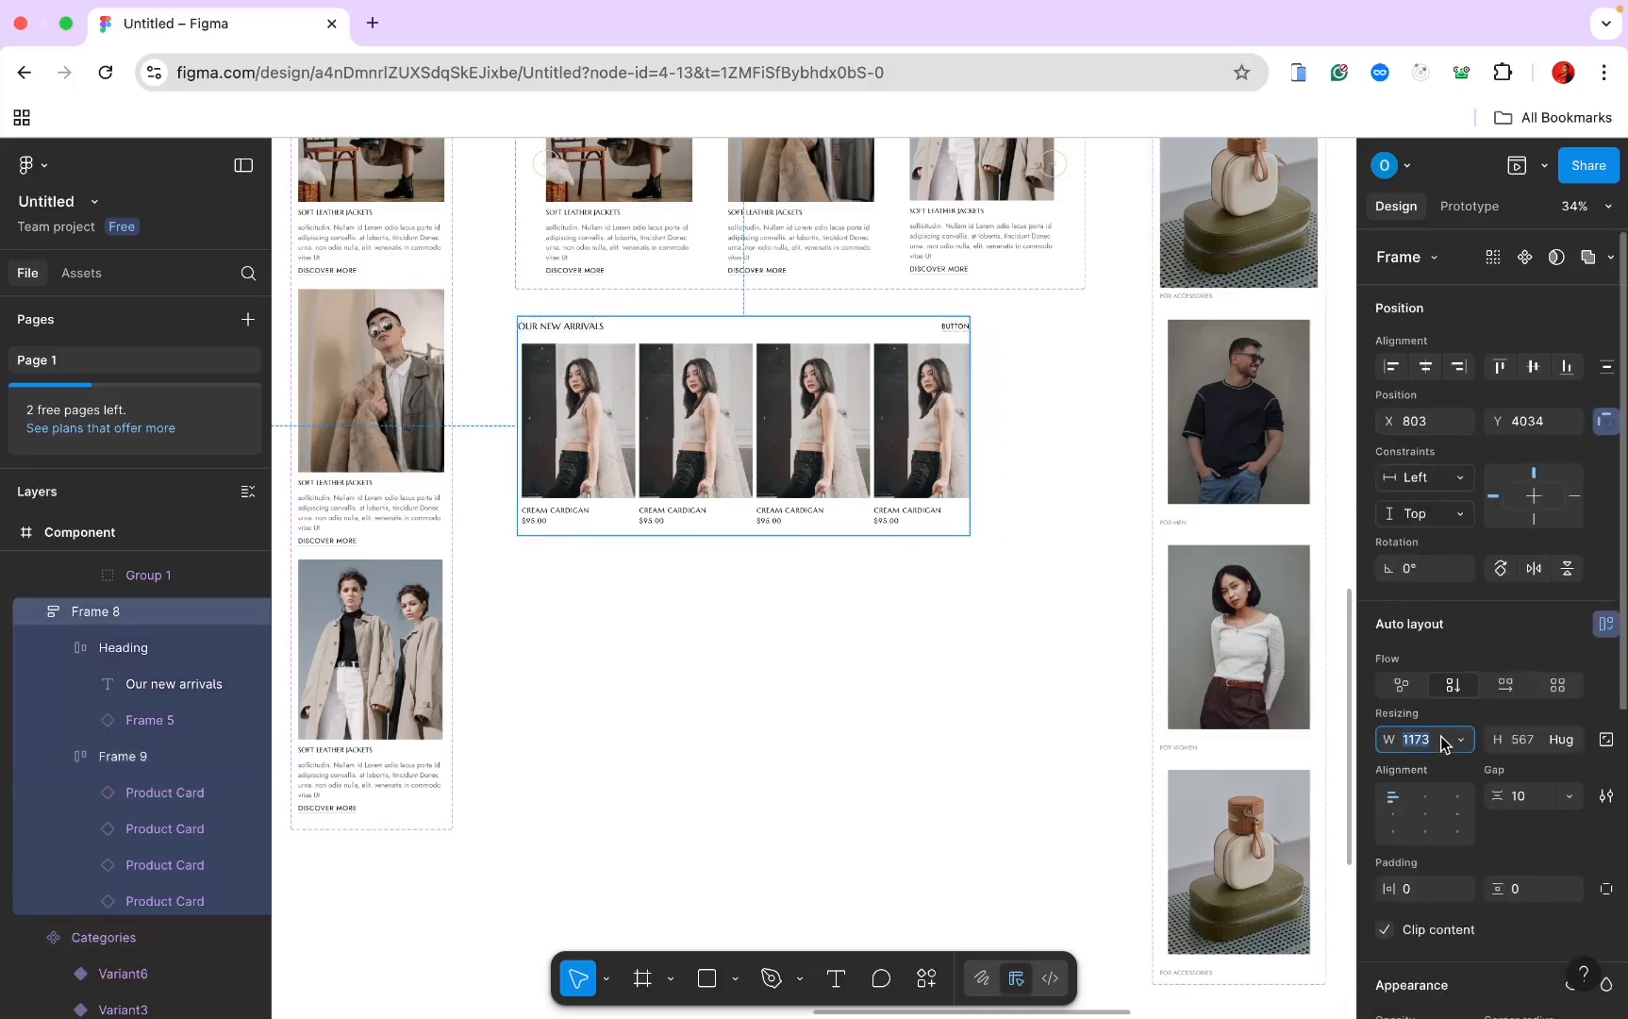
click(1459, 741)
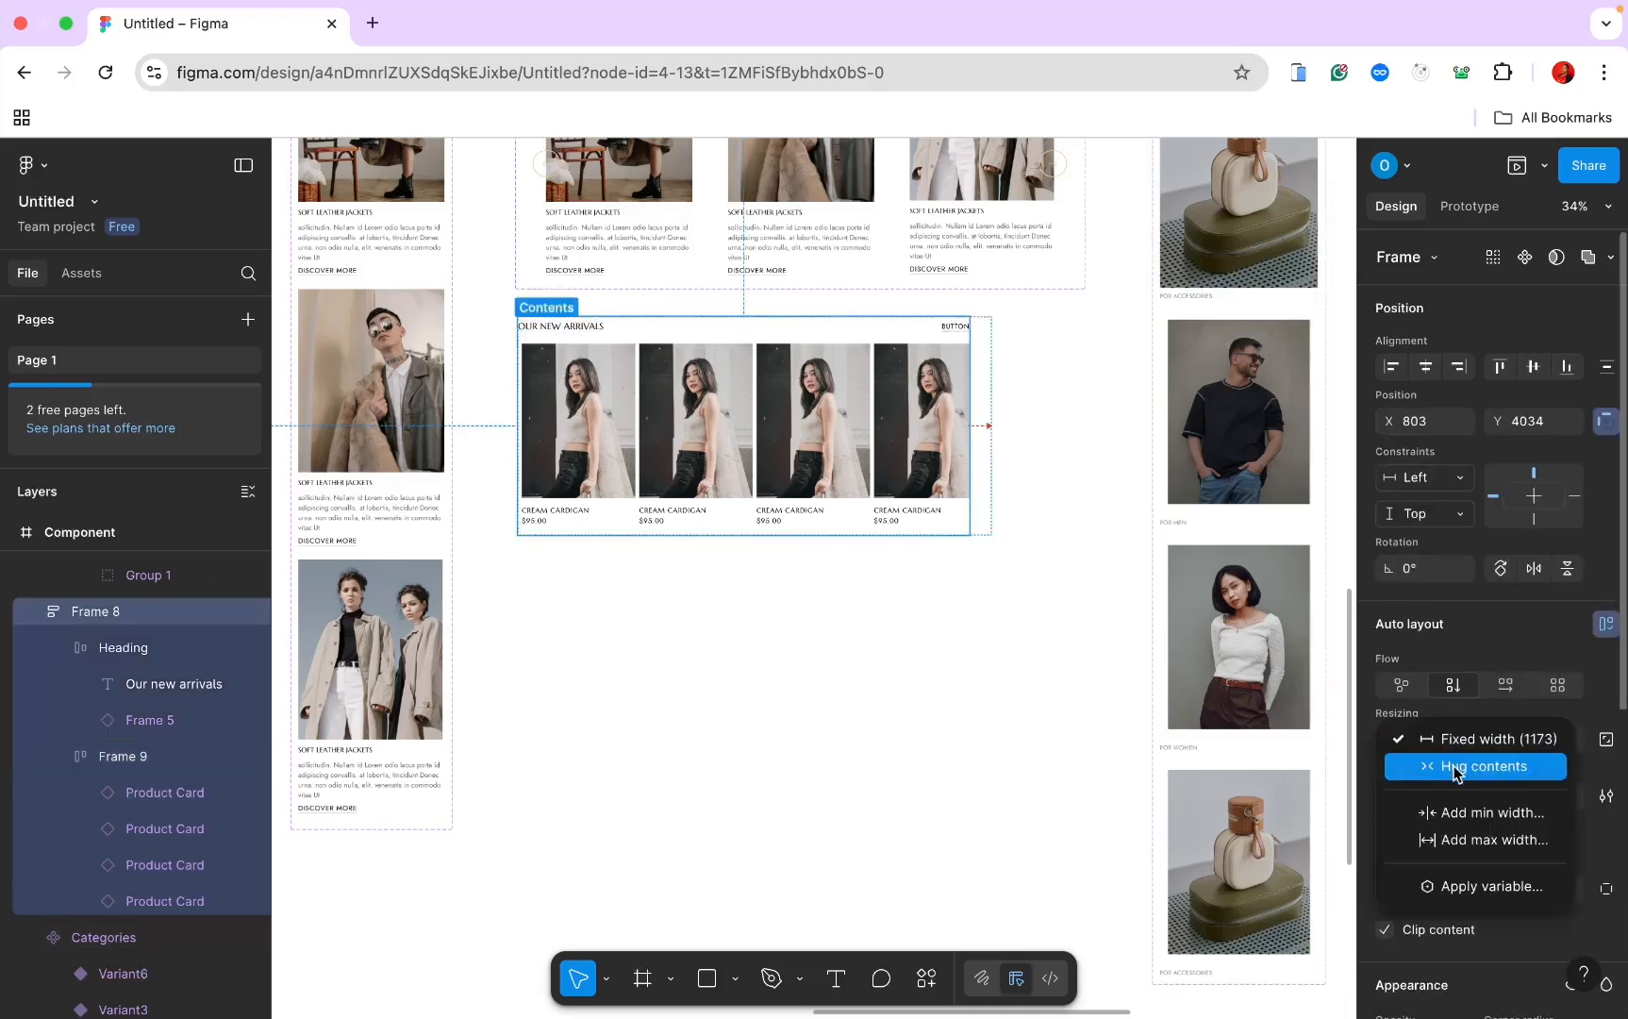
click(1448, 767)
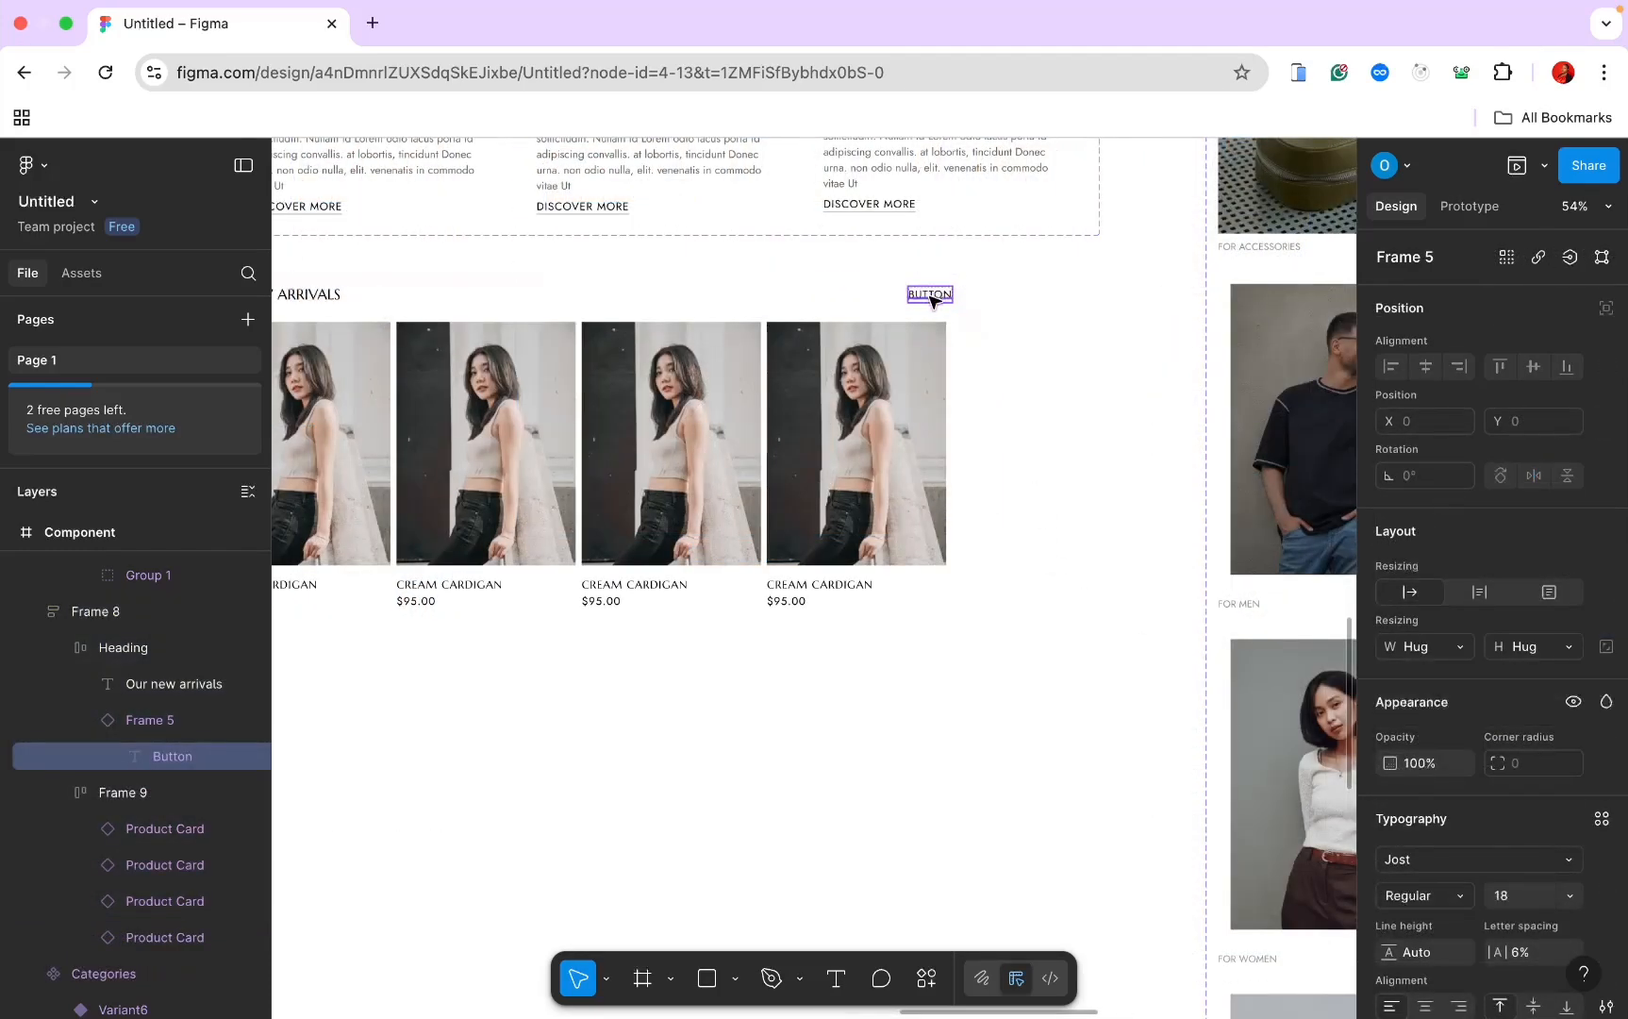
double_click(930, 297)
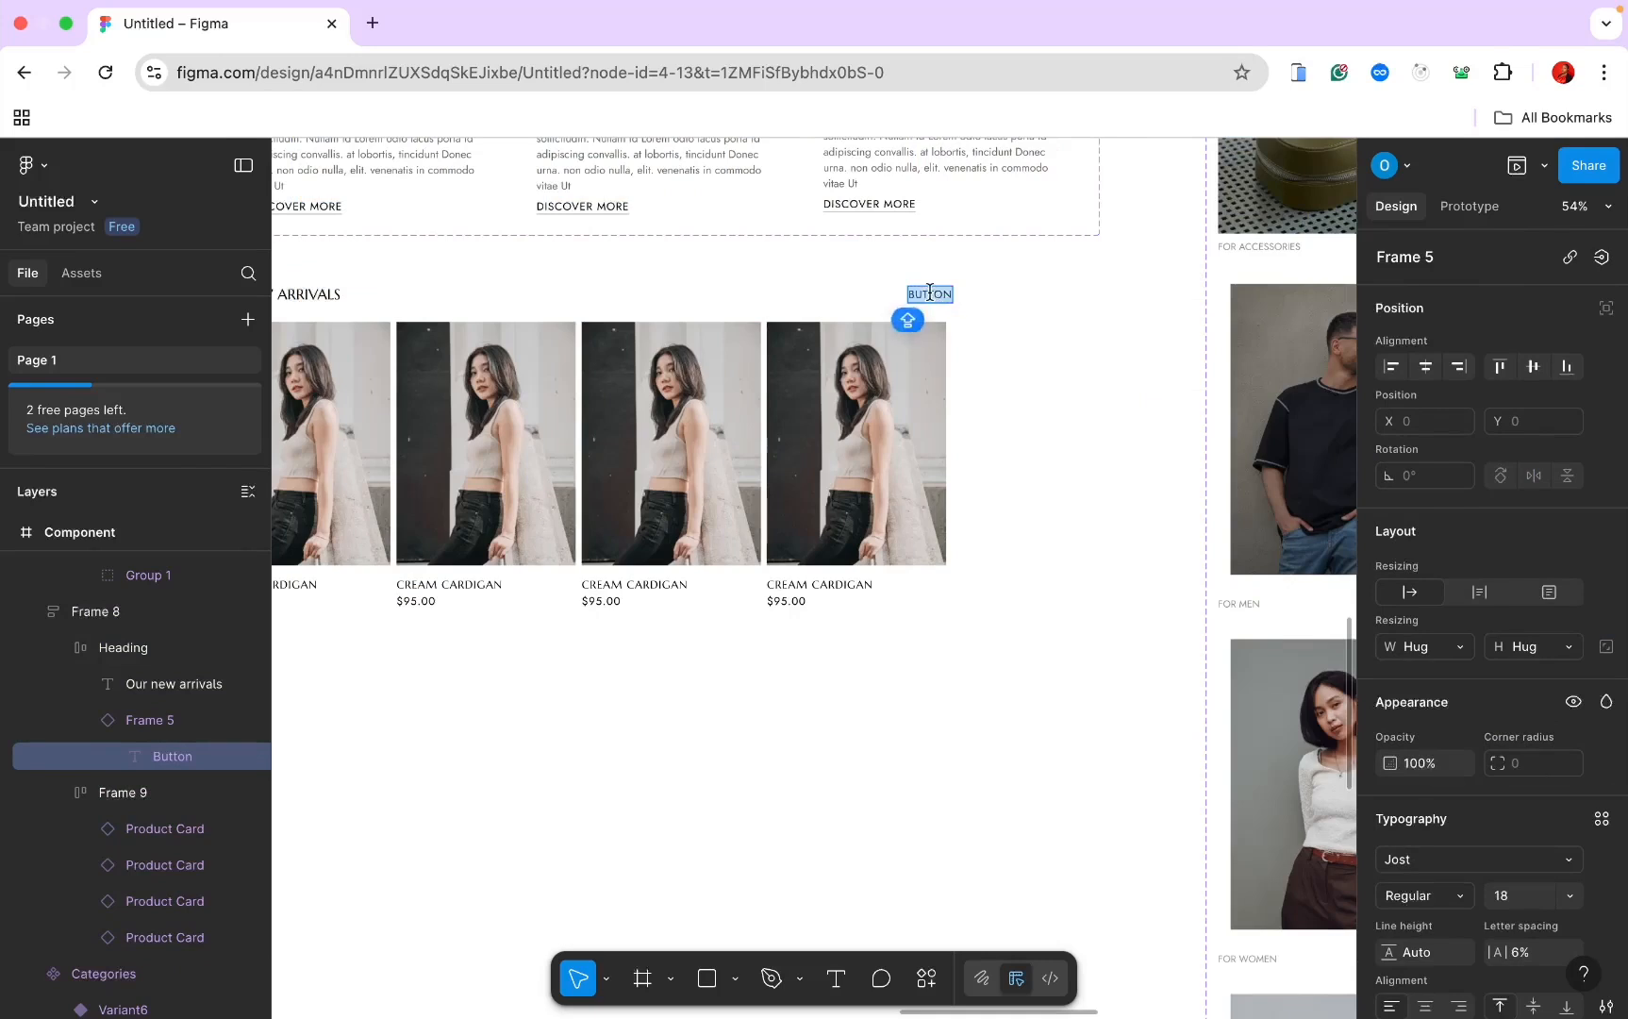
text(VIEW ALL PRODUCTS)
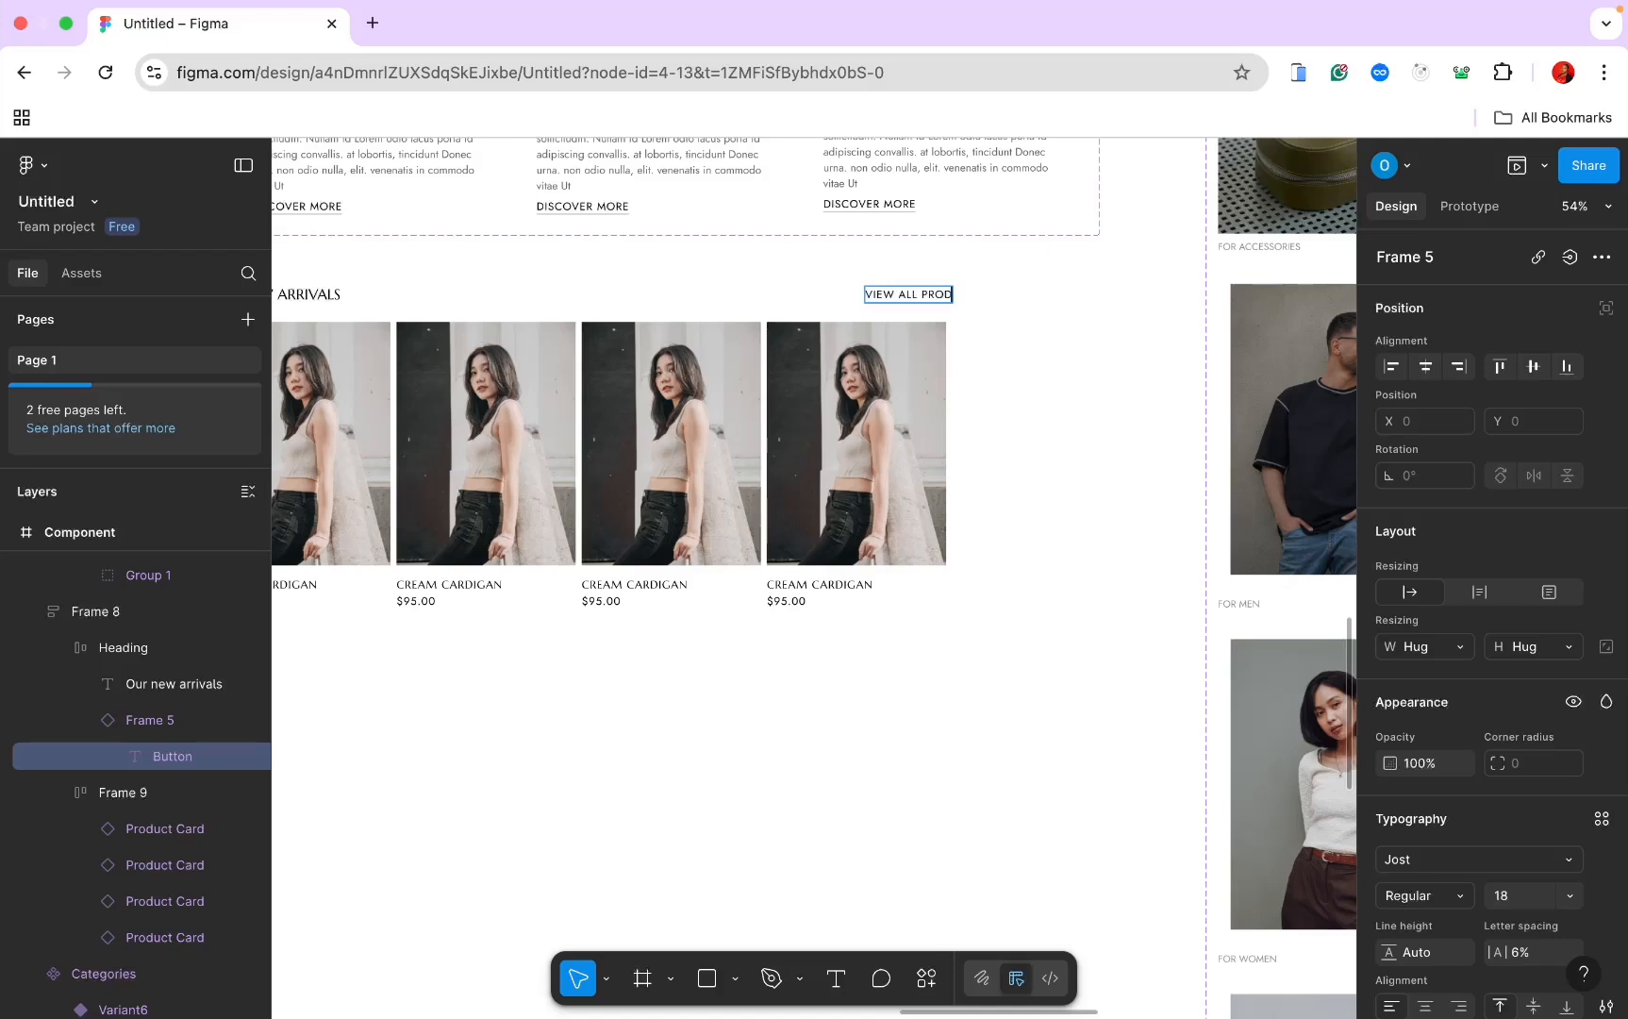
Step: Copy the Arrow group from the hero grid and paste it into the New Arrivals product row
key(Escape)
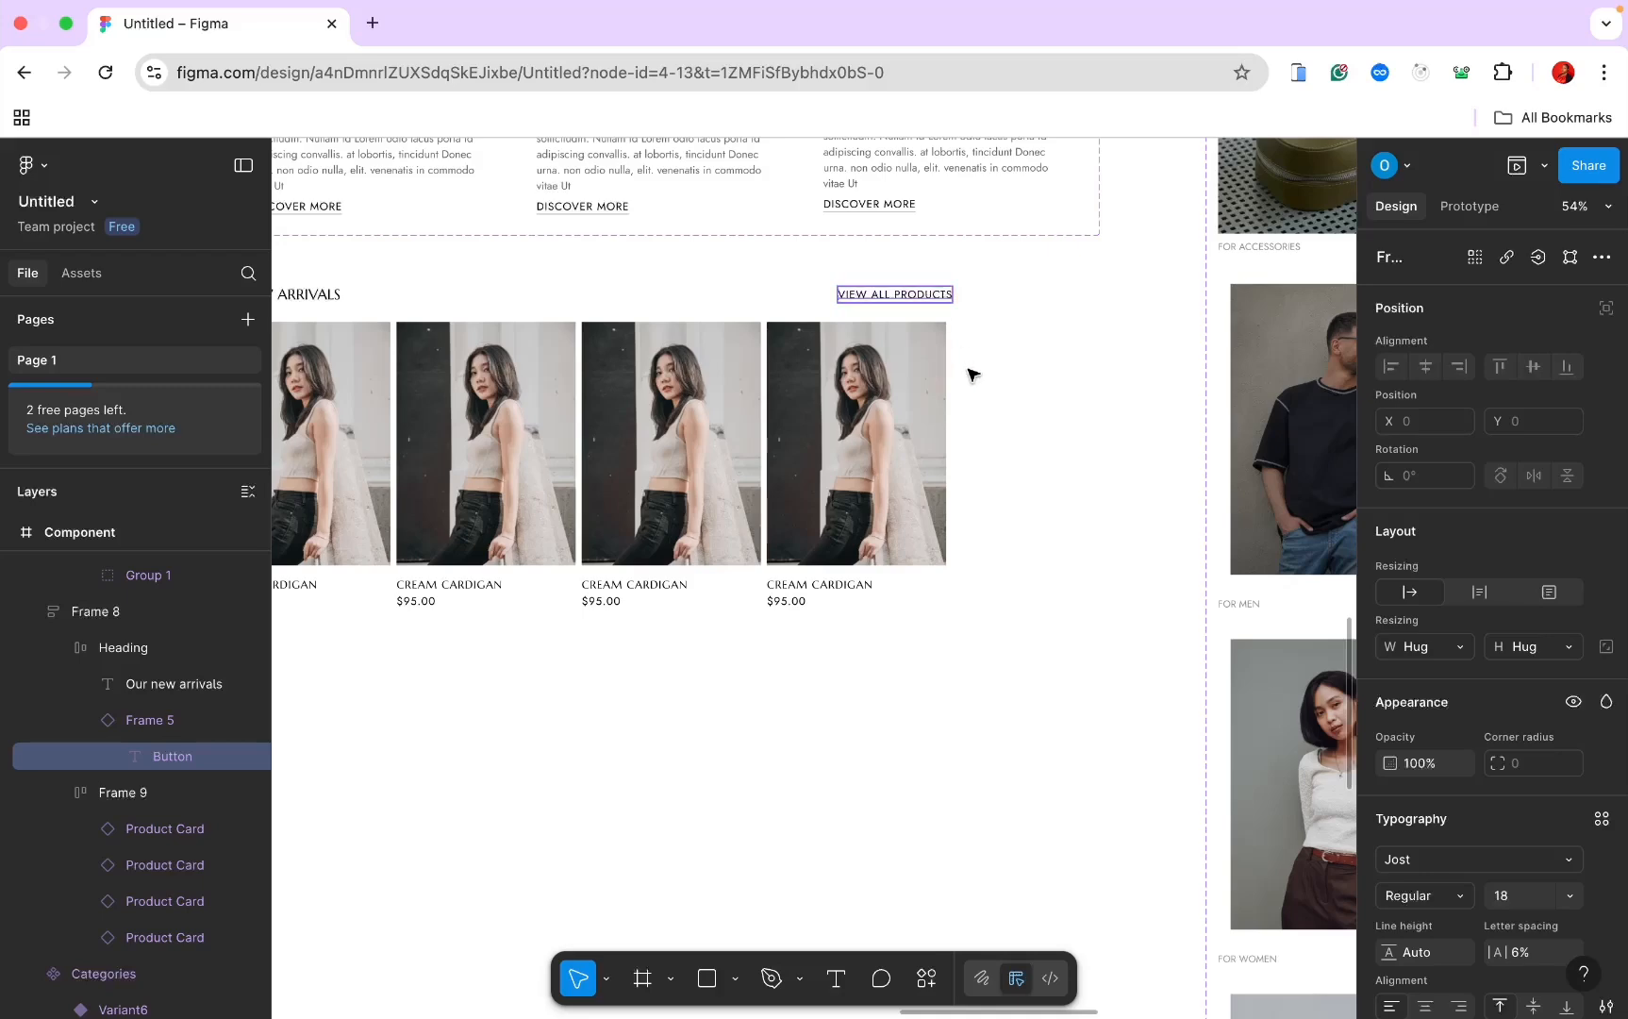
scroll(971, 367, down, 6)
scroll(970, 397, up, 1)
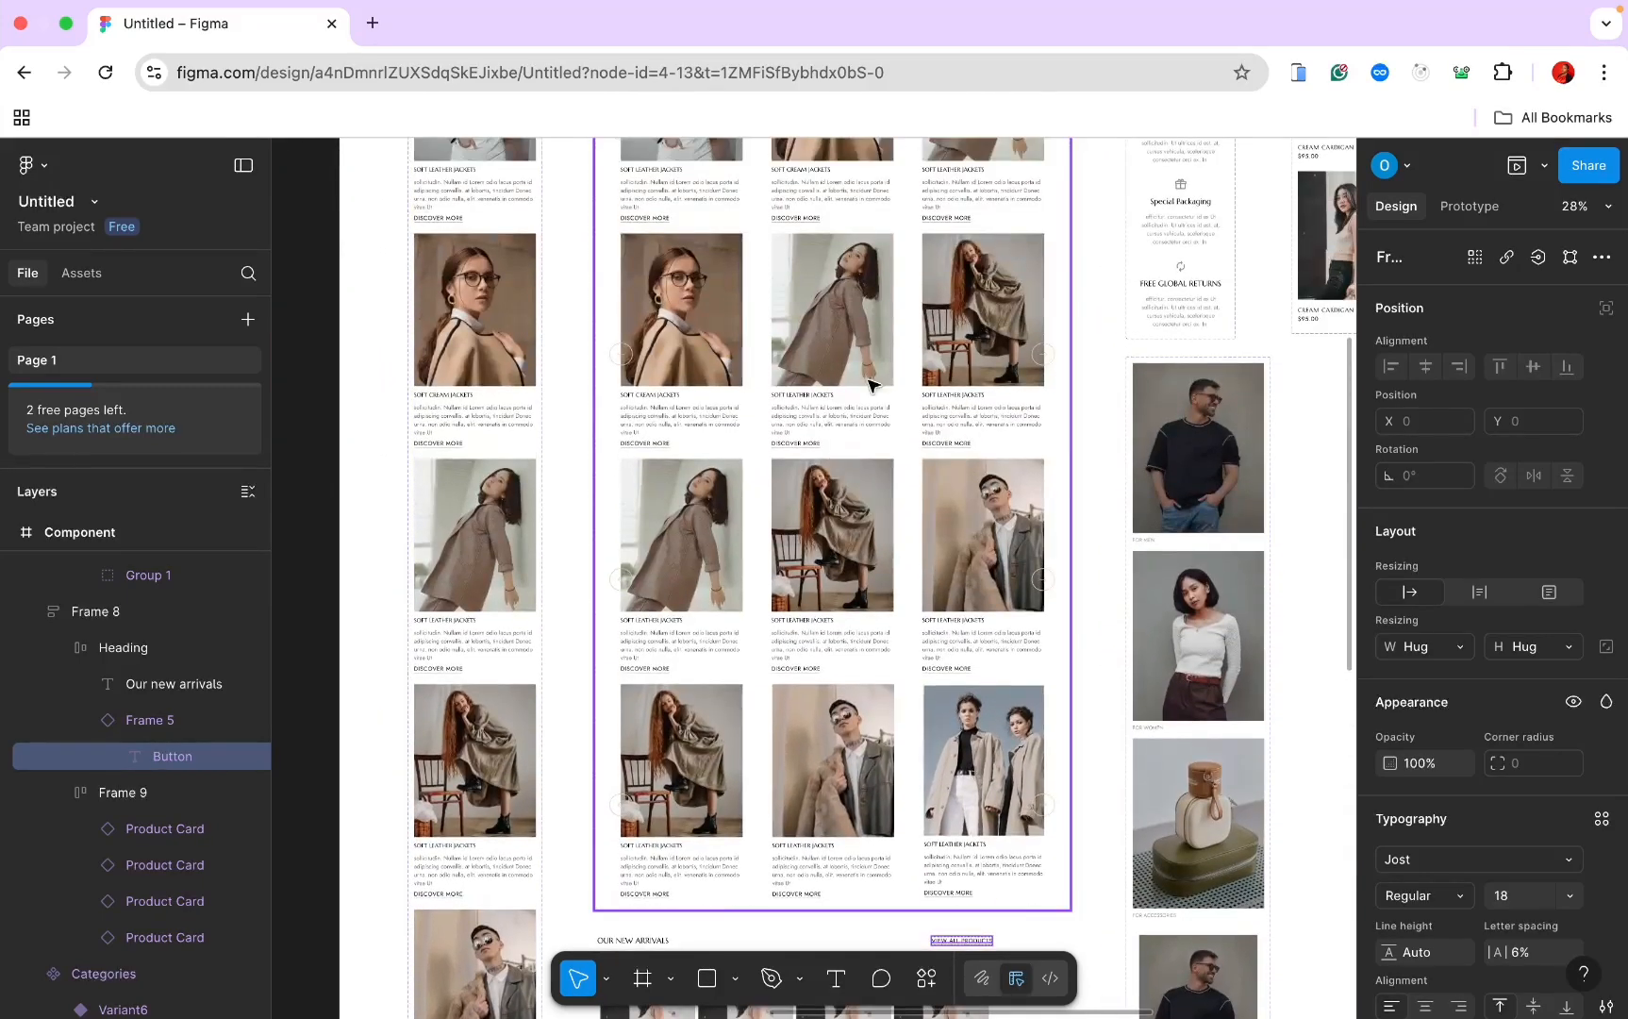
click(626, 365)
click(626, 365)
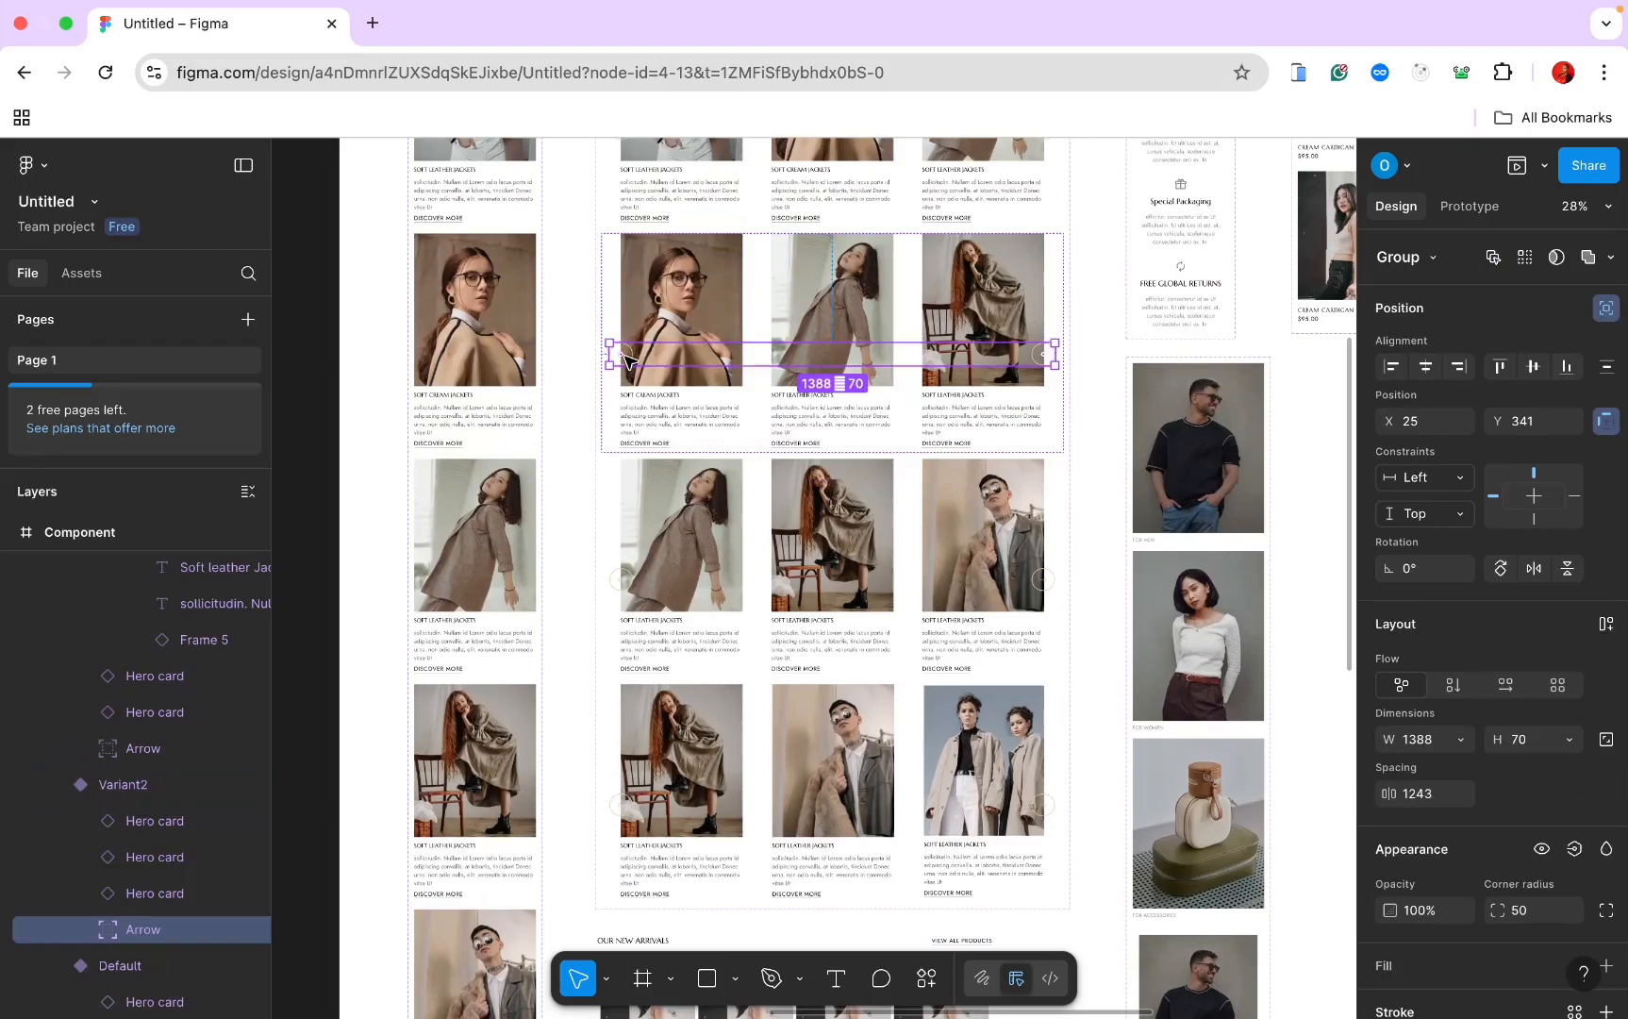
scroll(626, 364, down, 10)
click(640, 501)
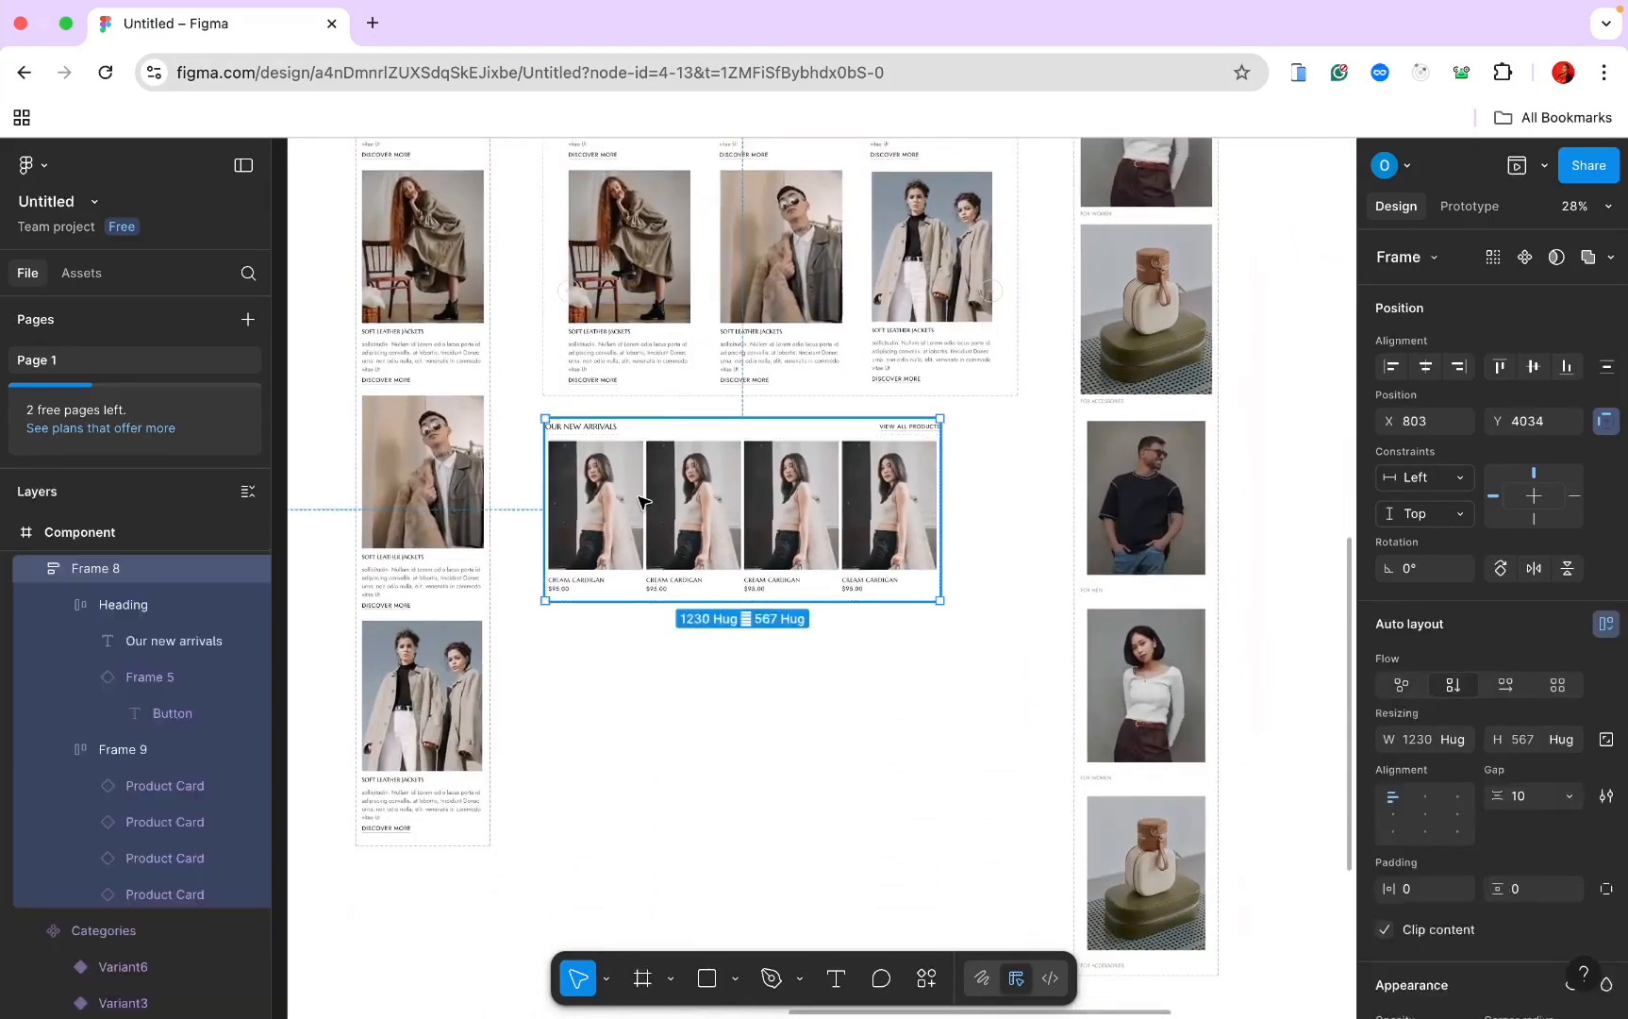
click(639, 501)
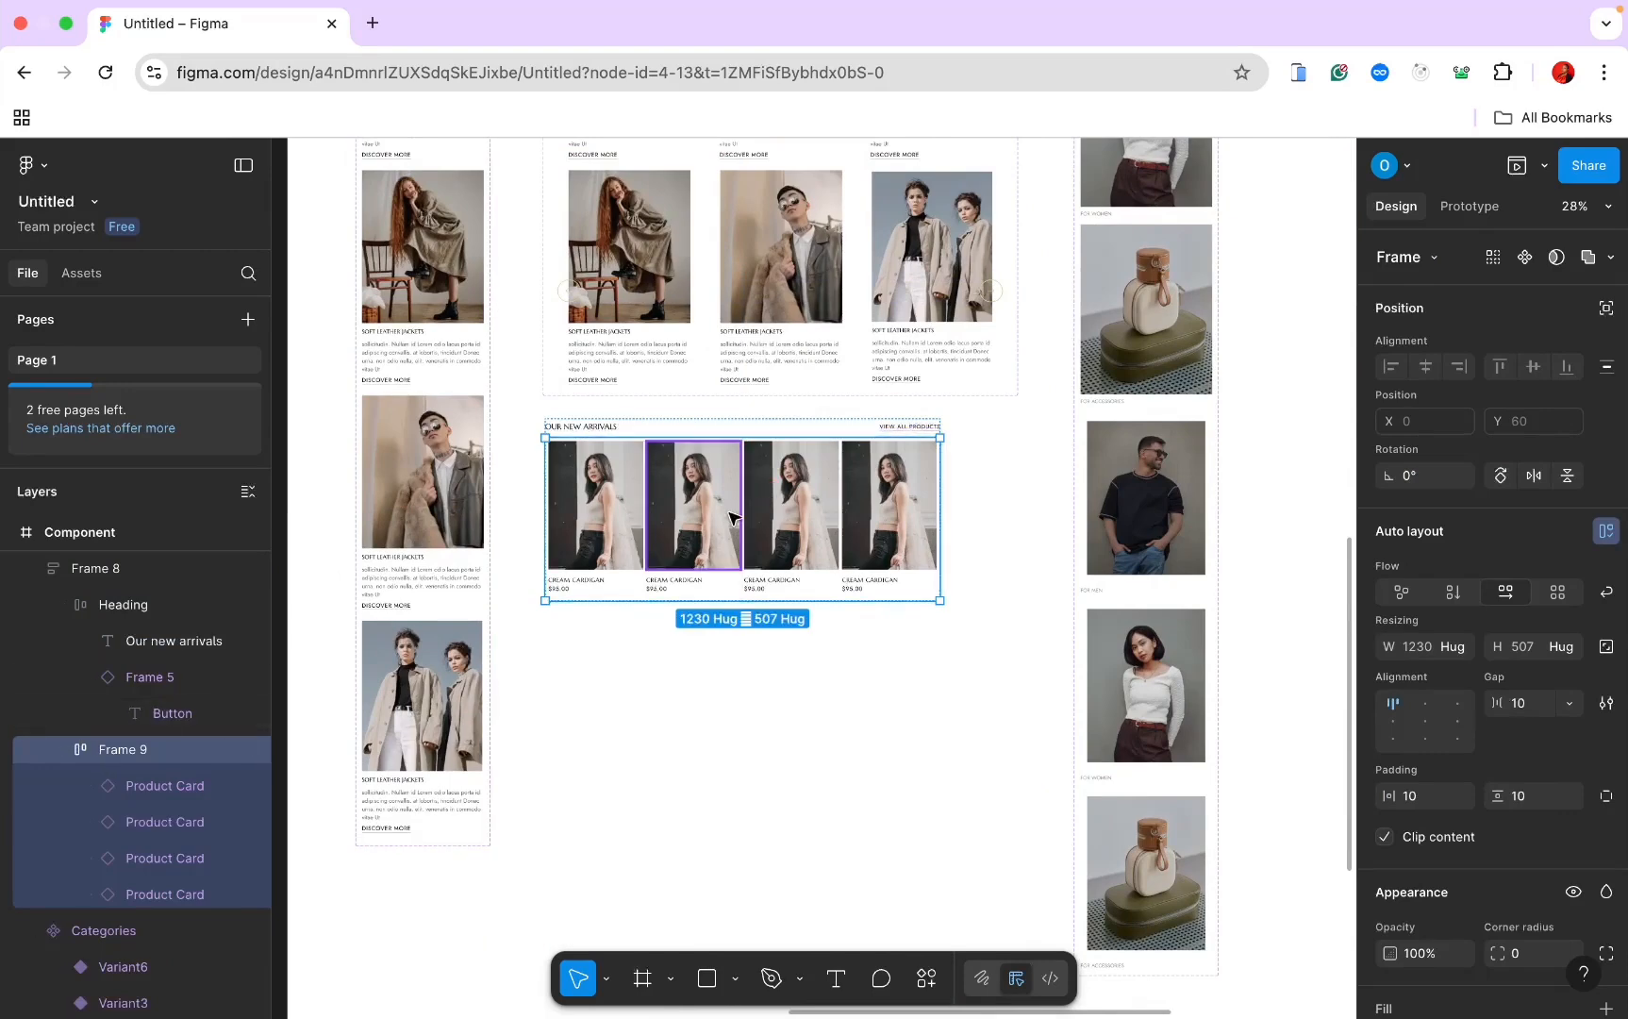
key(super+v)
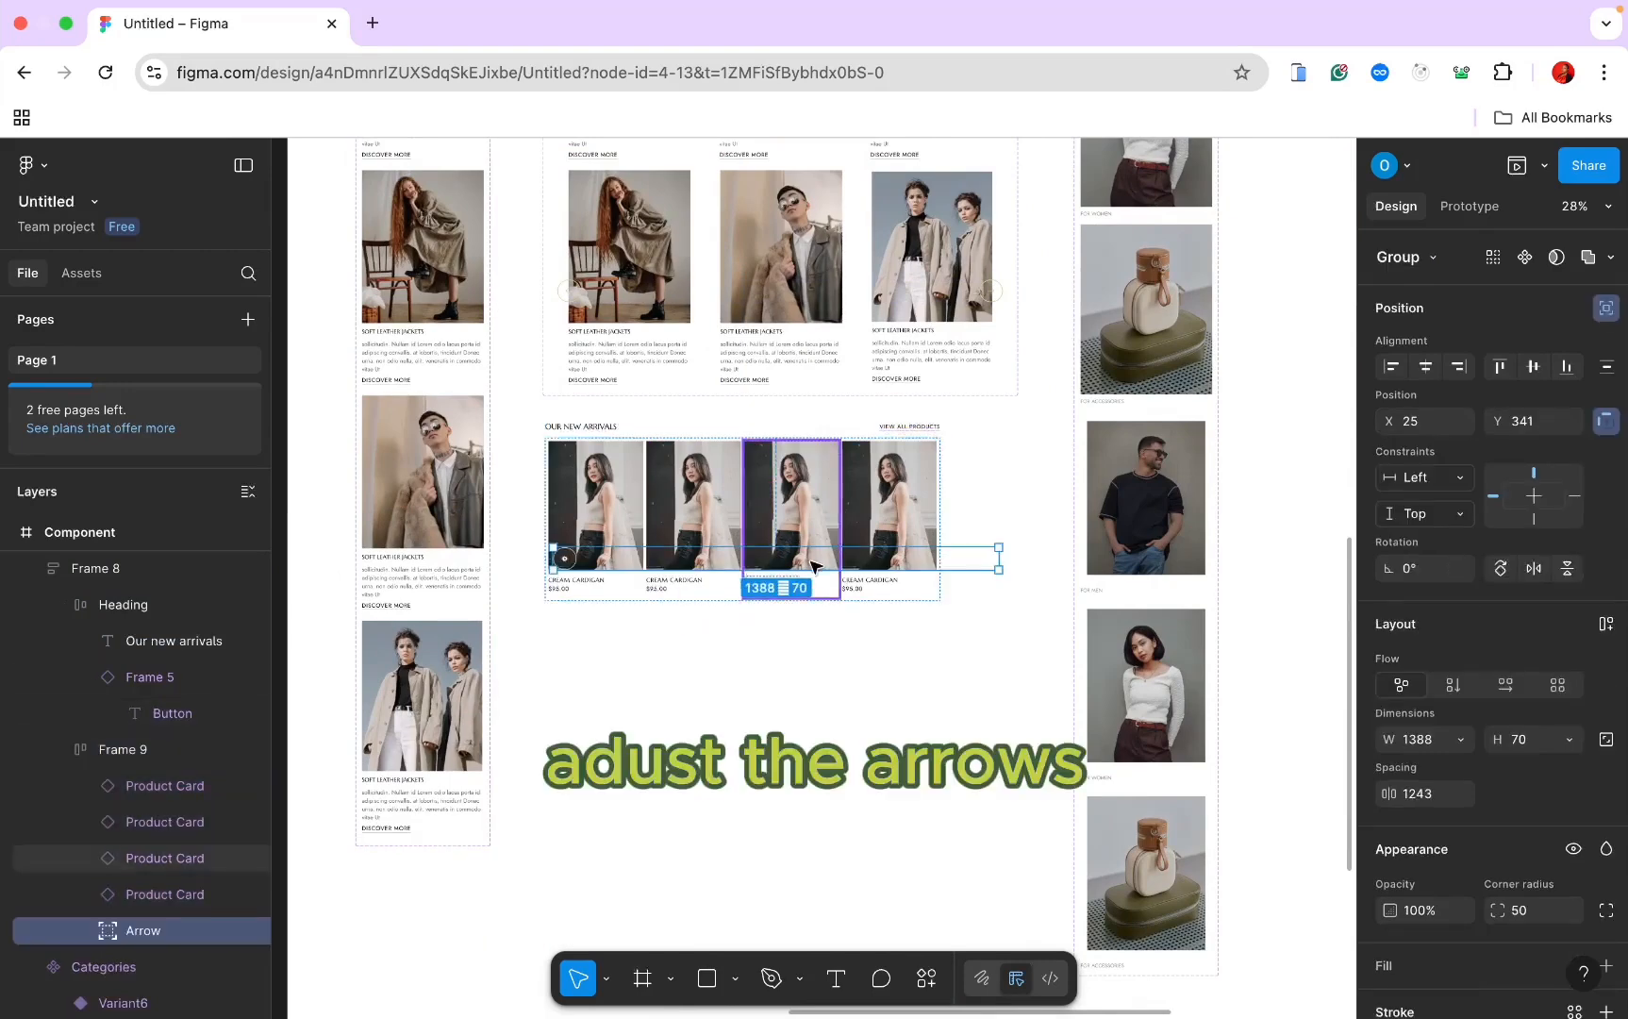
Step: Widen the Arrow group's spacing so the arrows span all four product cards
scroll(759, 586, up, 3)
key(Return)
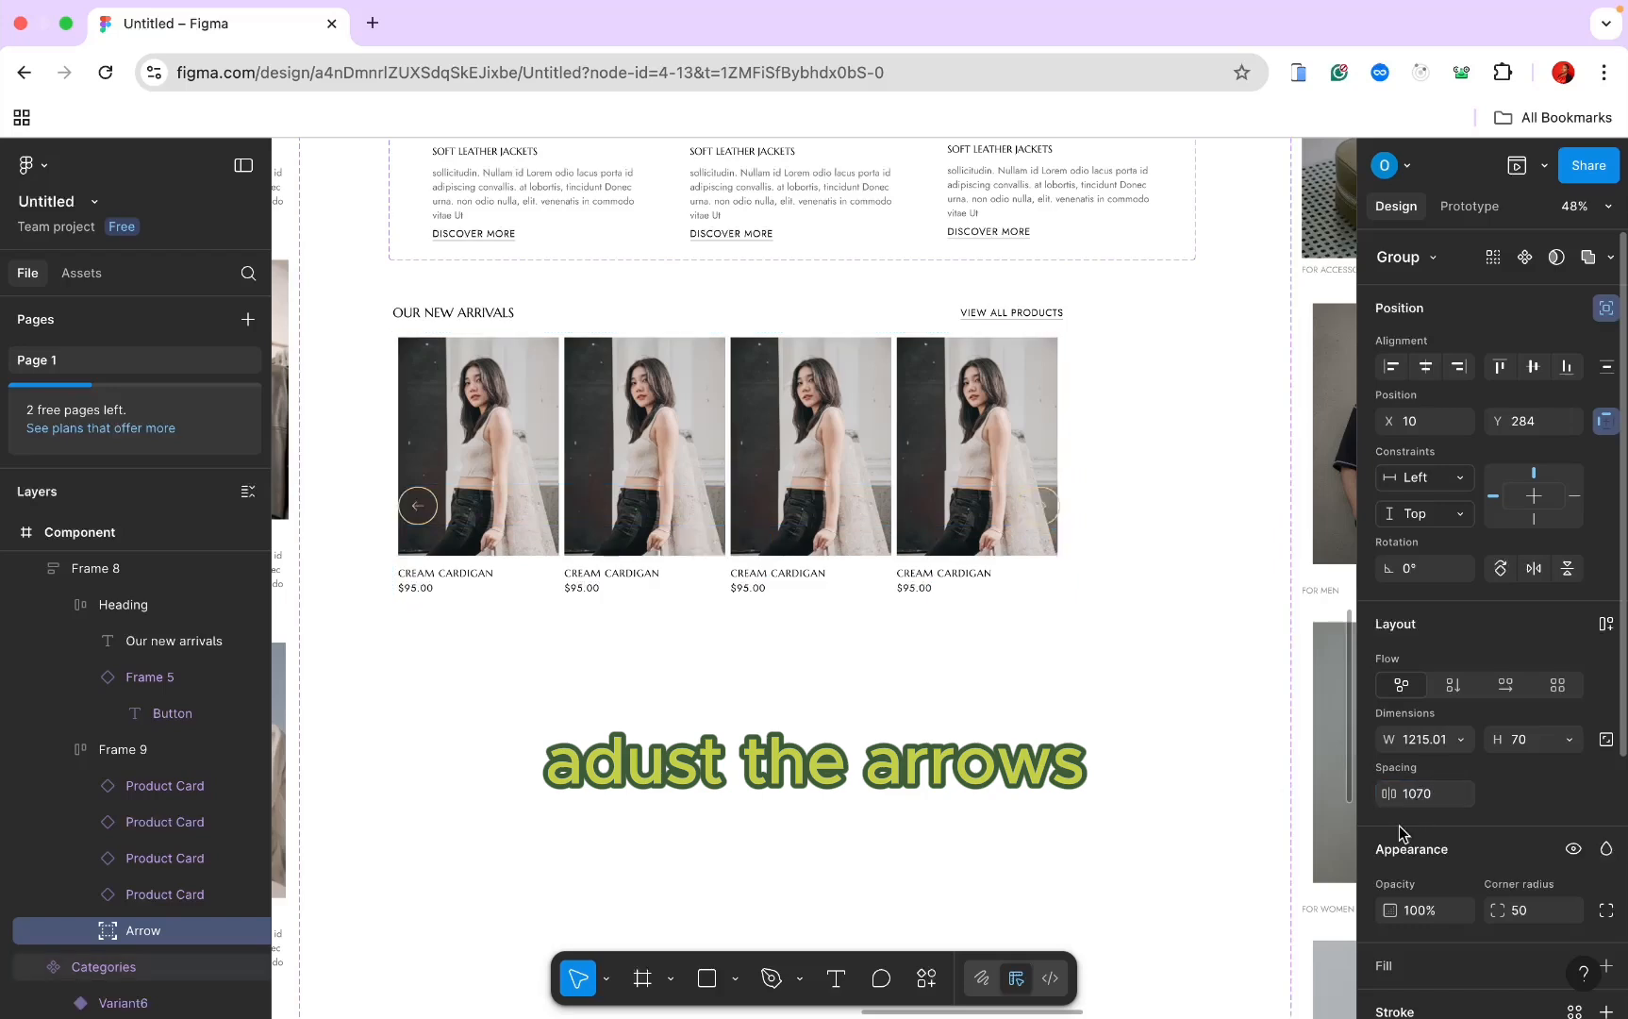
scroll(1168, 640, down, 3)
click(818, 421)
click(824, 421)
scroll(183, 588, up, 1)
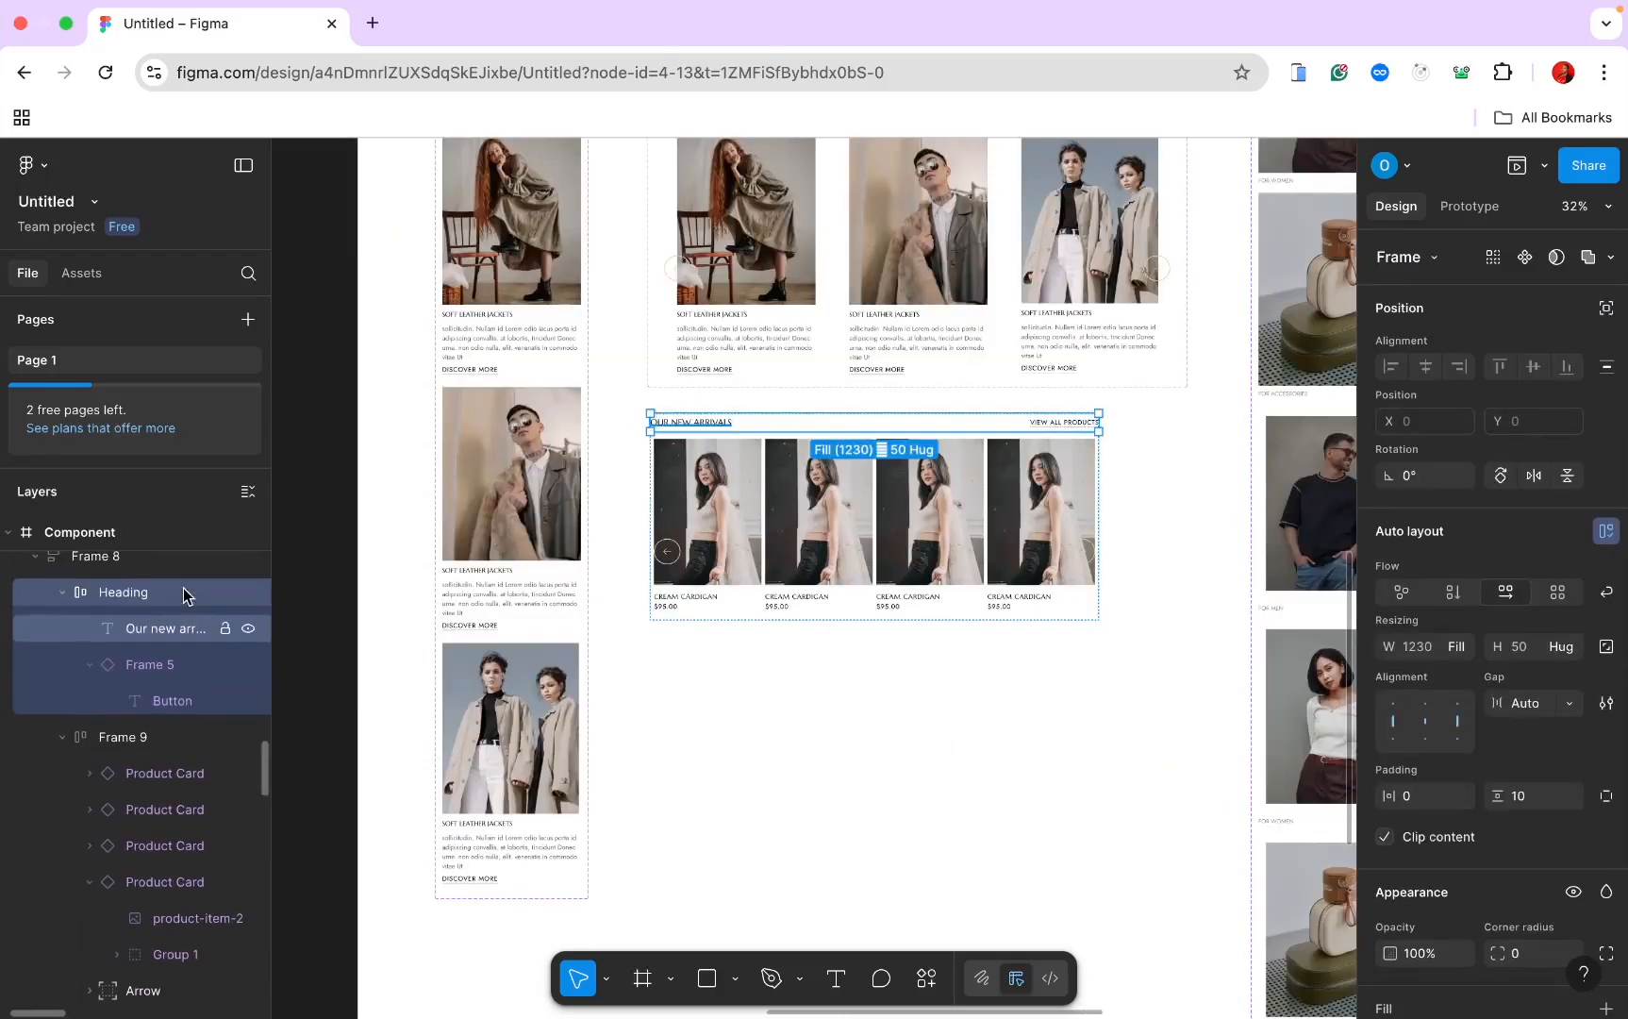
click(81, 568)
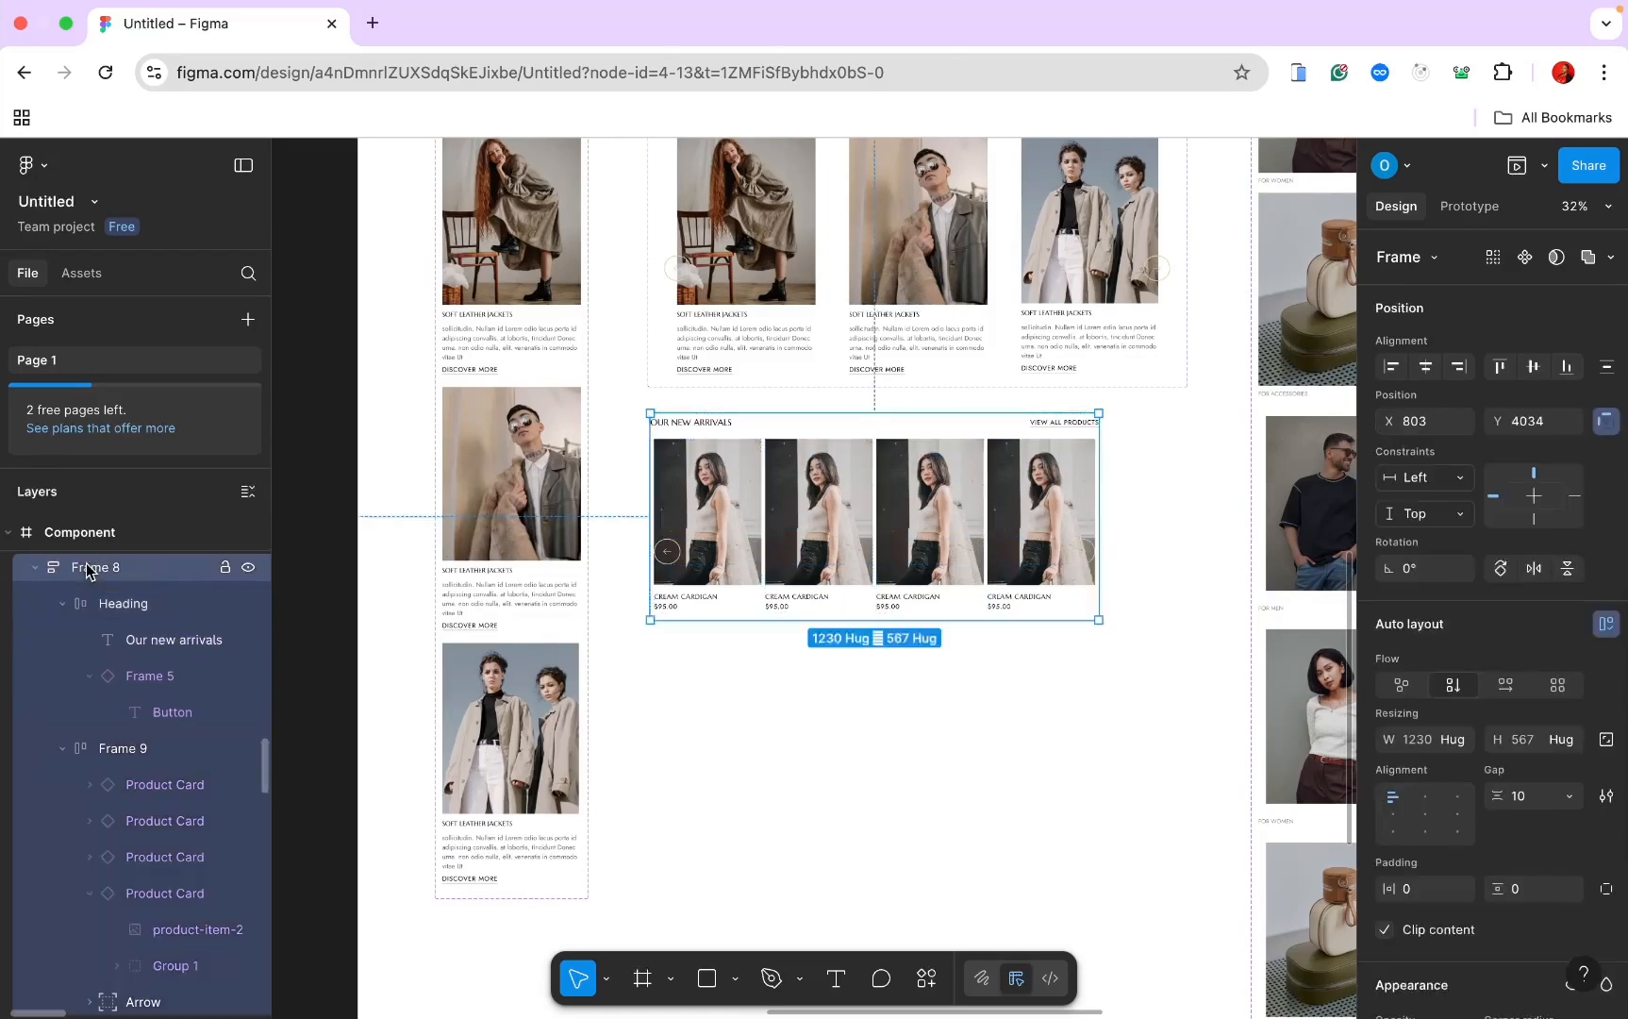
Step: Make the New Arrivals section a component and add Variant2 headed 'Best Selling items'
click(1523, 258)
click(1542, 258)
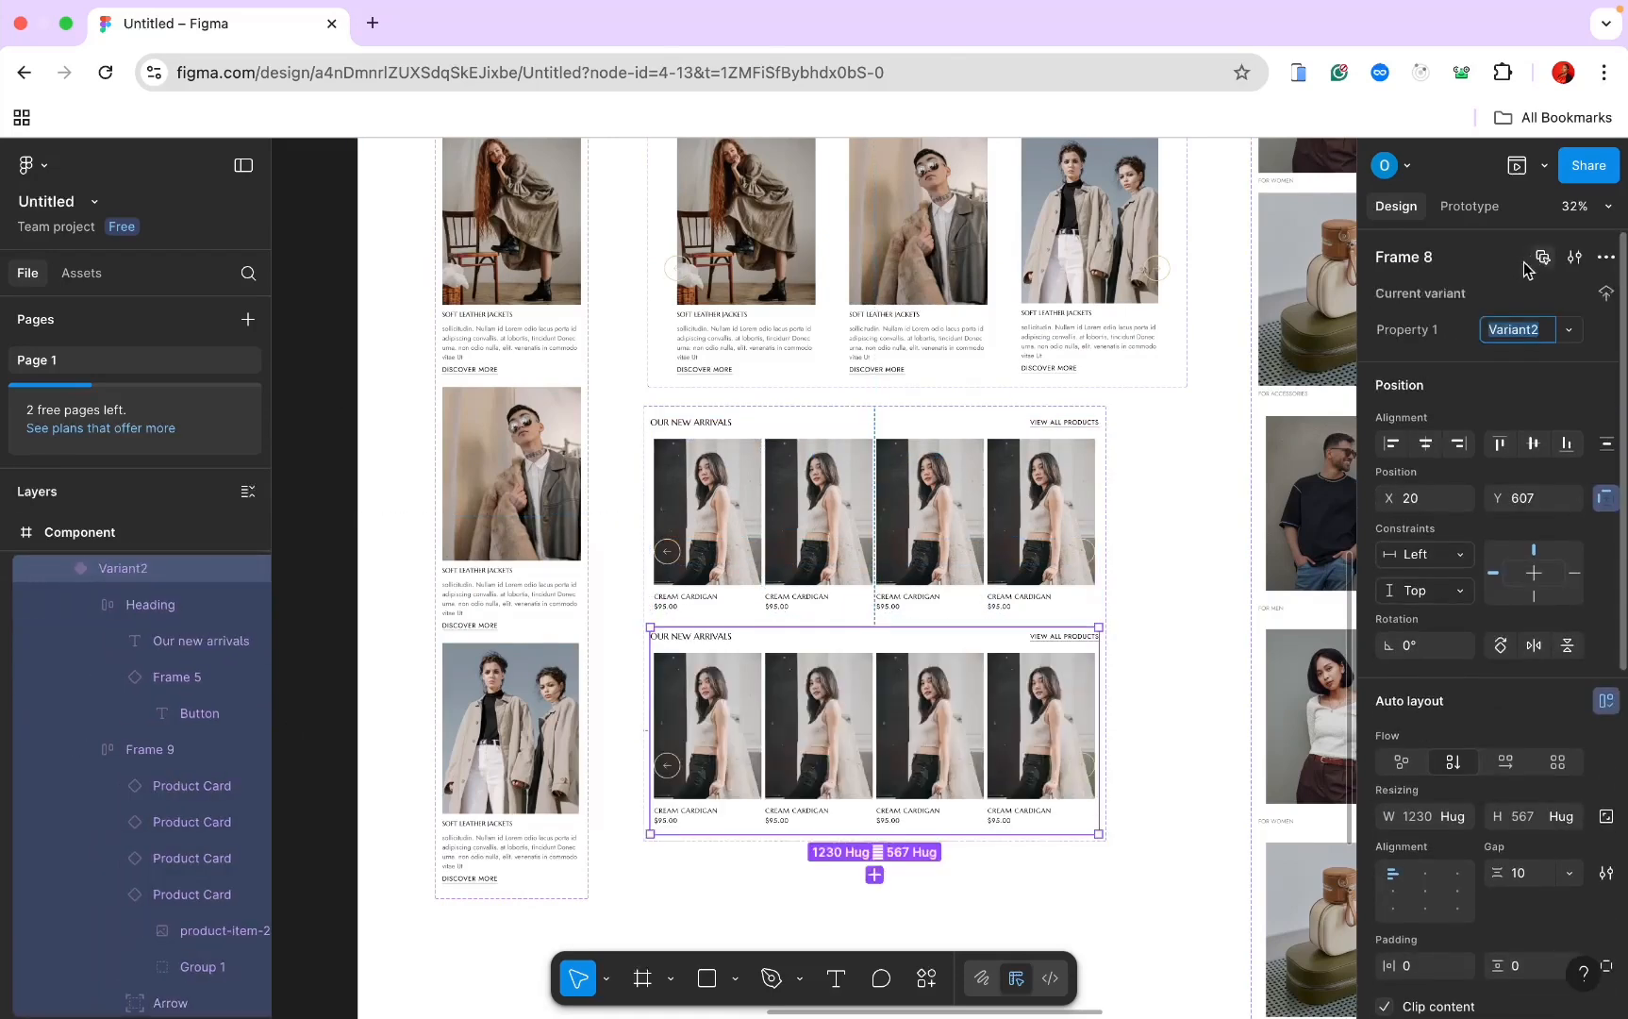
scroll(1037, 547, down, 3)
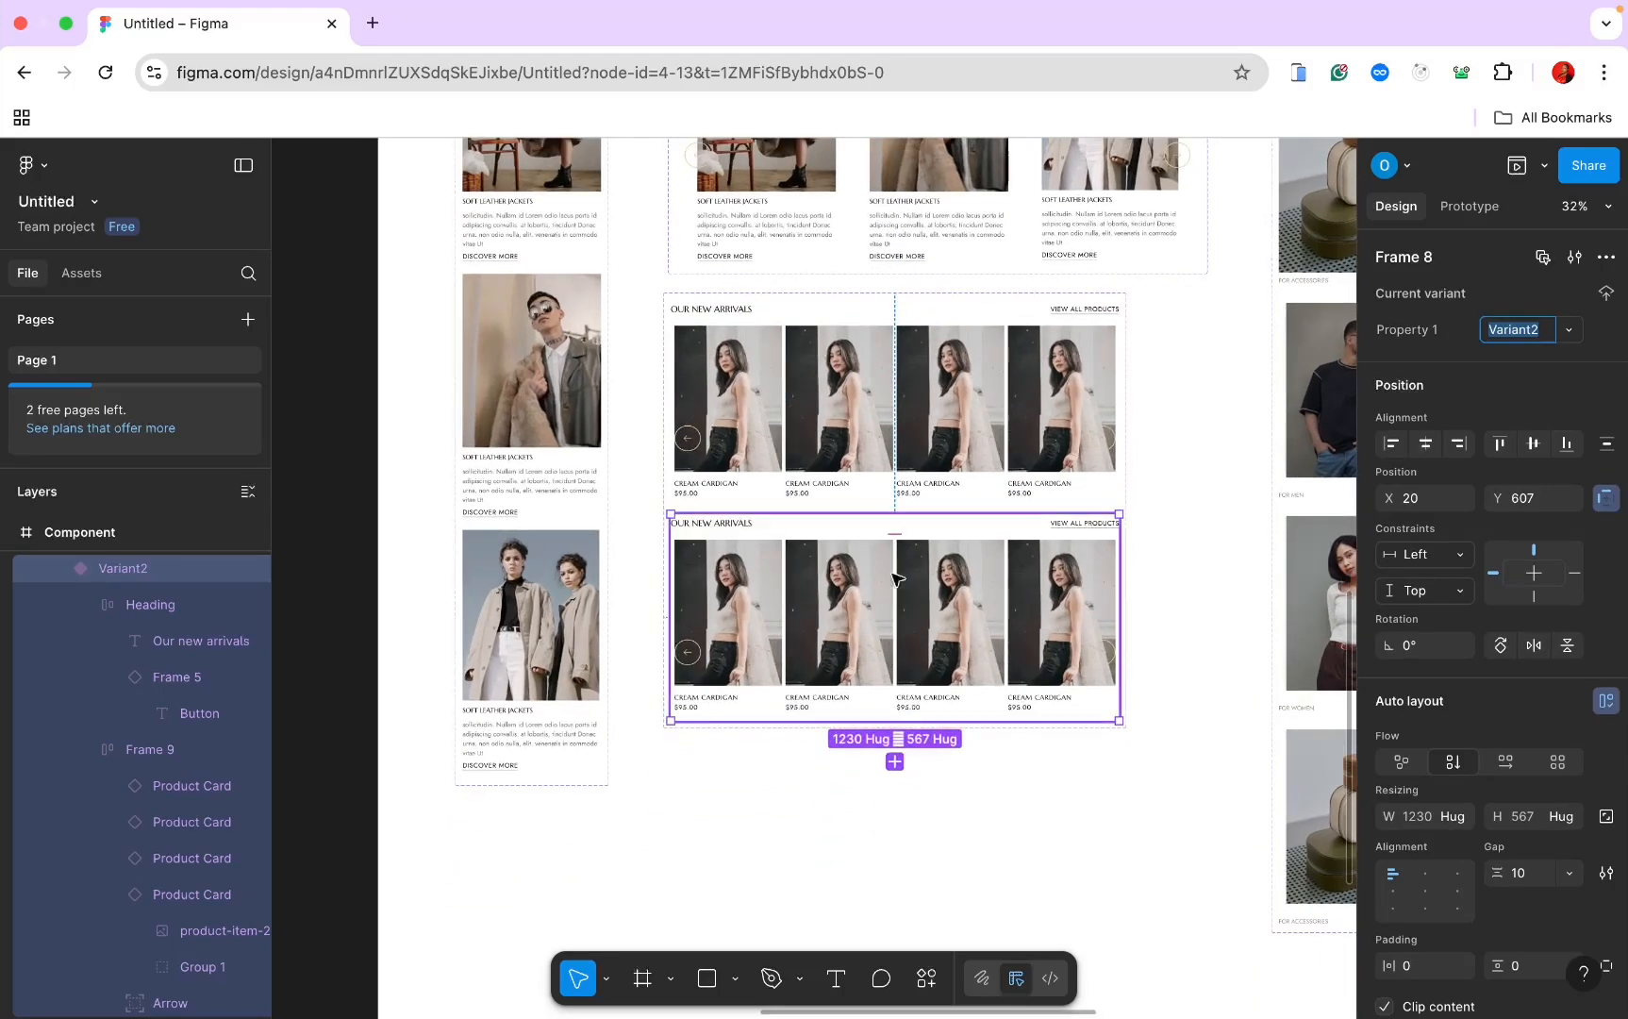
click(697, 519)
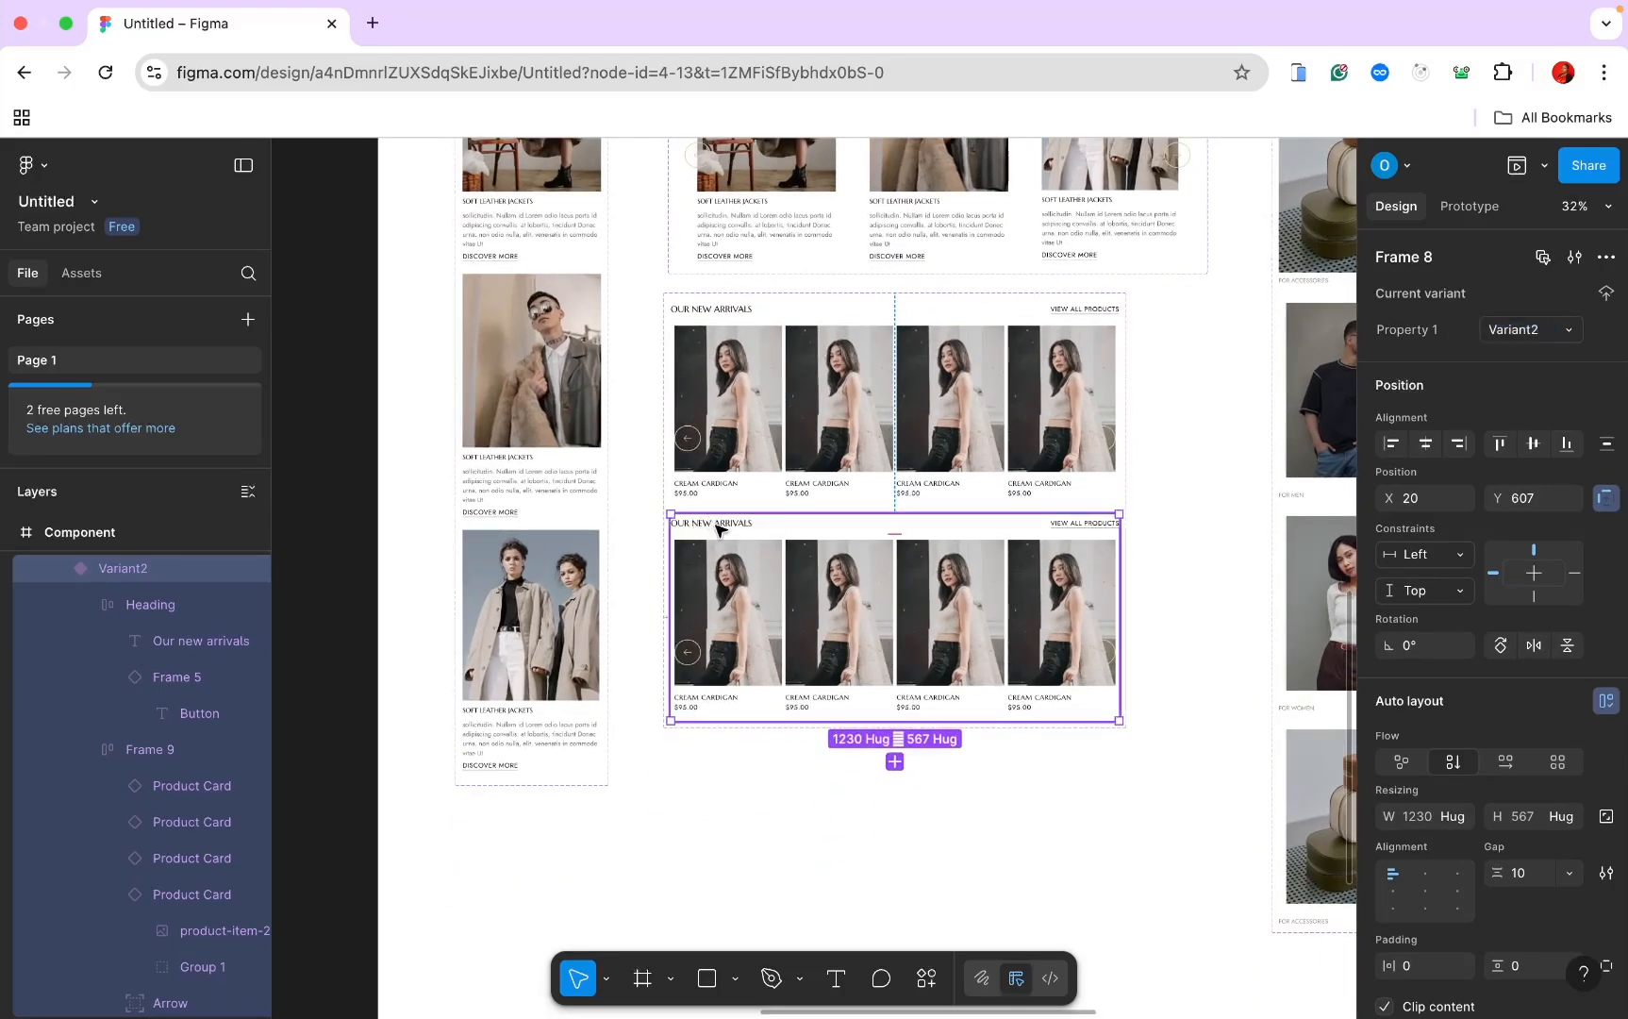
double_click(720, 530)
text(Best Selling items)
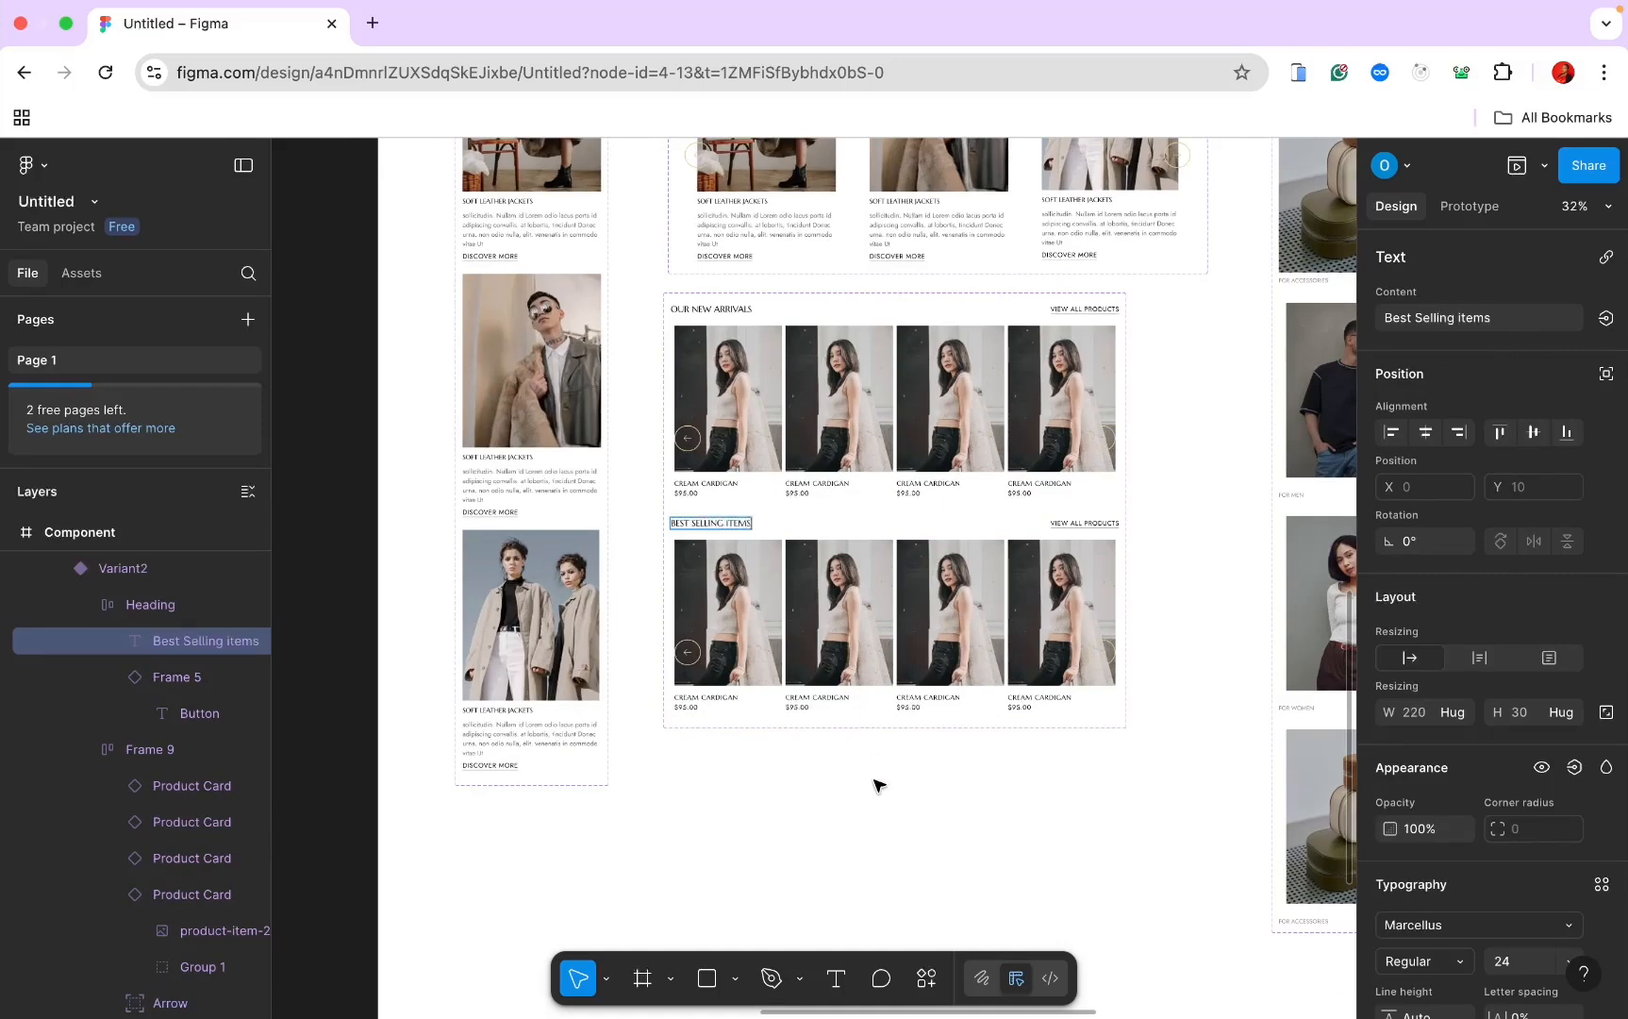
key(Escape)
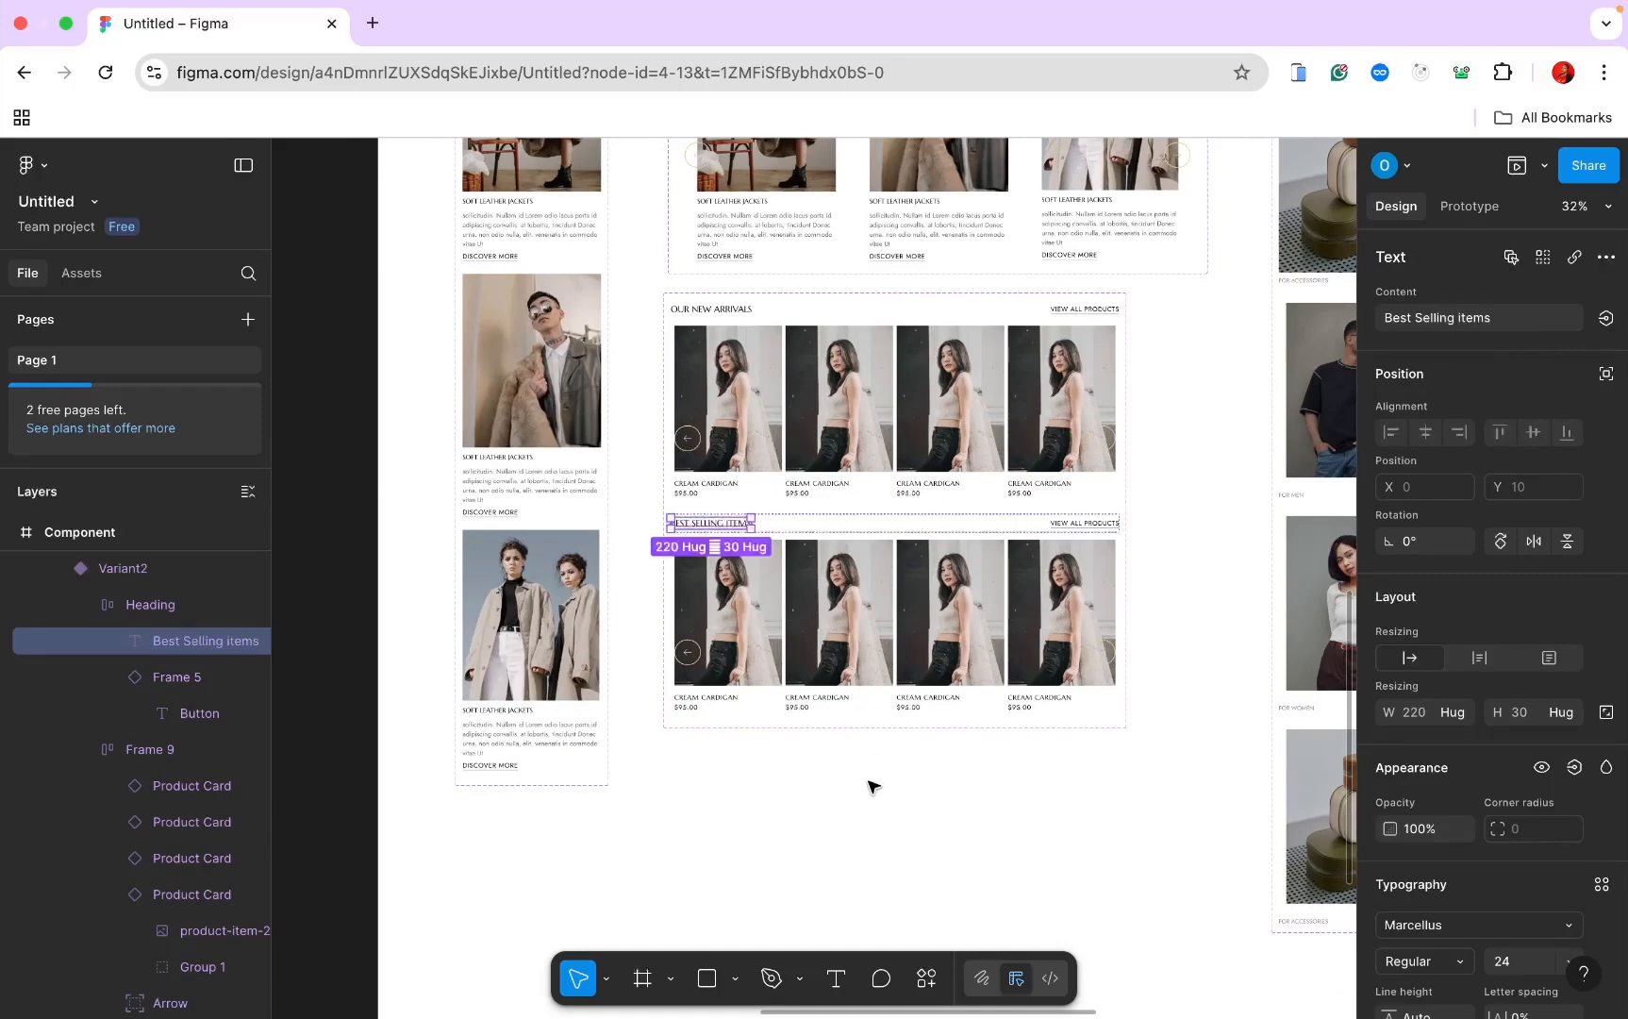
Step: Add Variant3 below and retitle its heading 'You may also like'
click(126, 569)
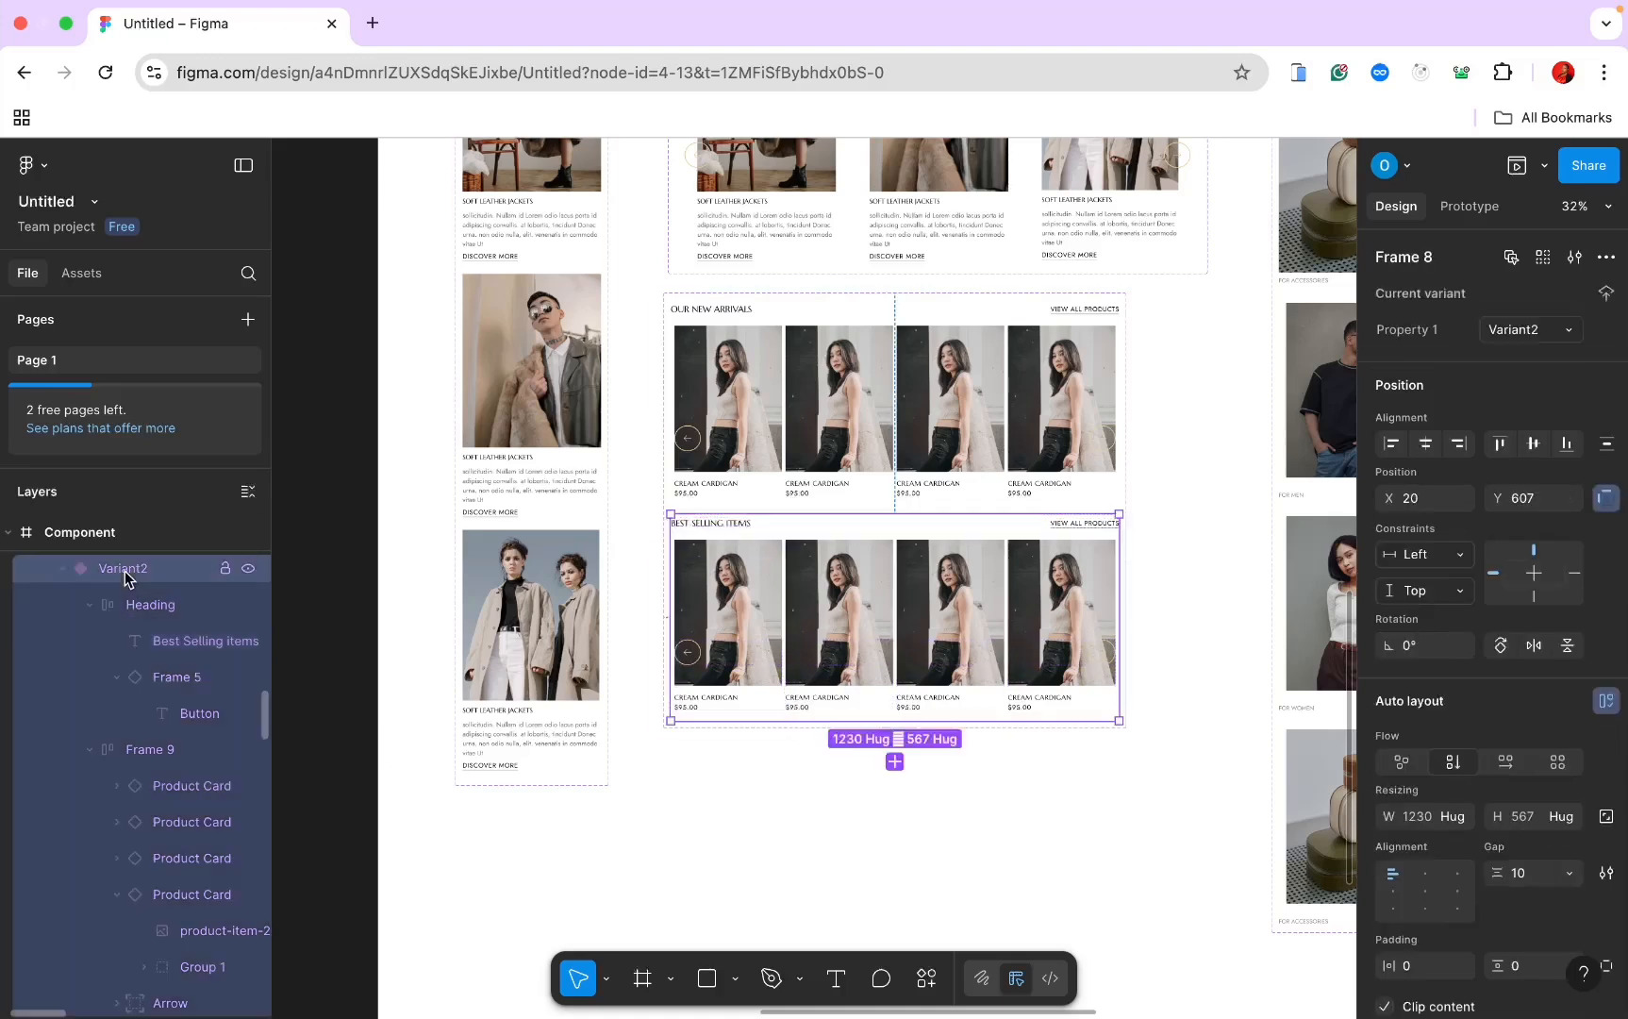
click(894, 761)
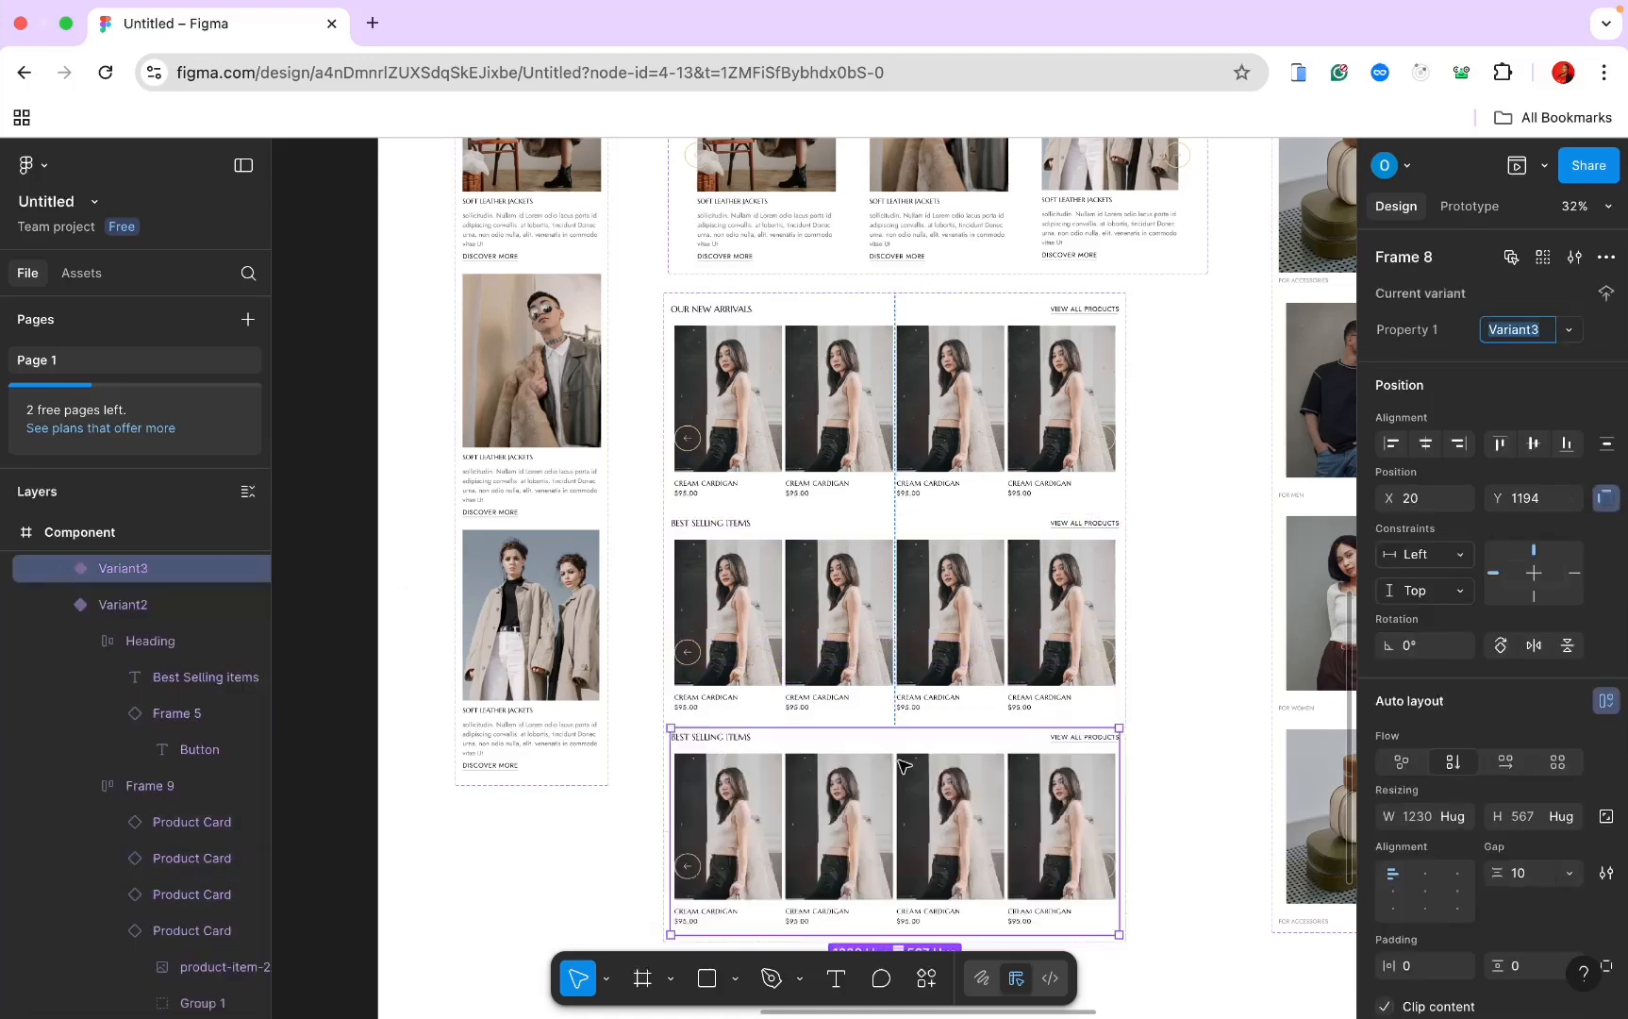
double_click(704, 734)
double_click(703, 739)
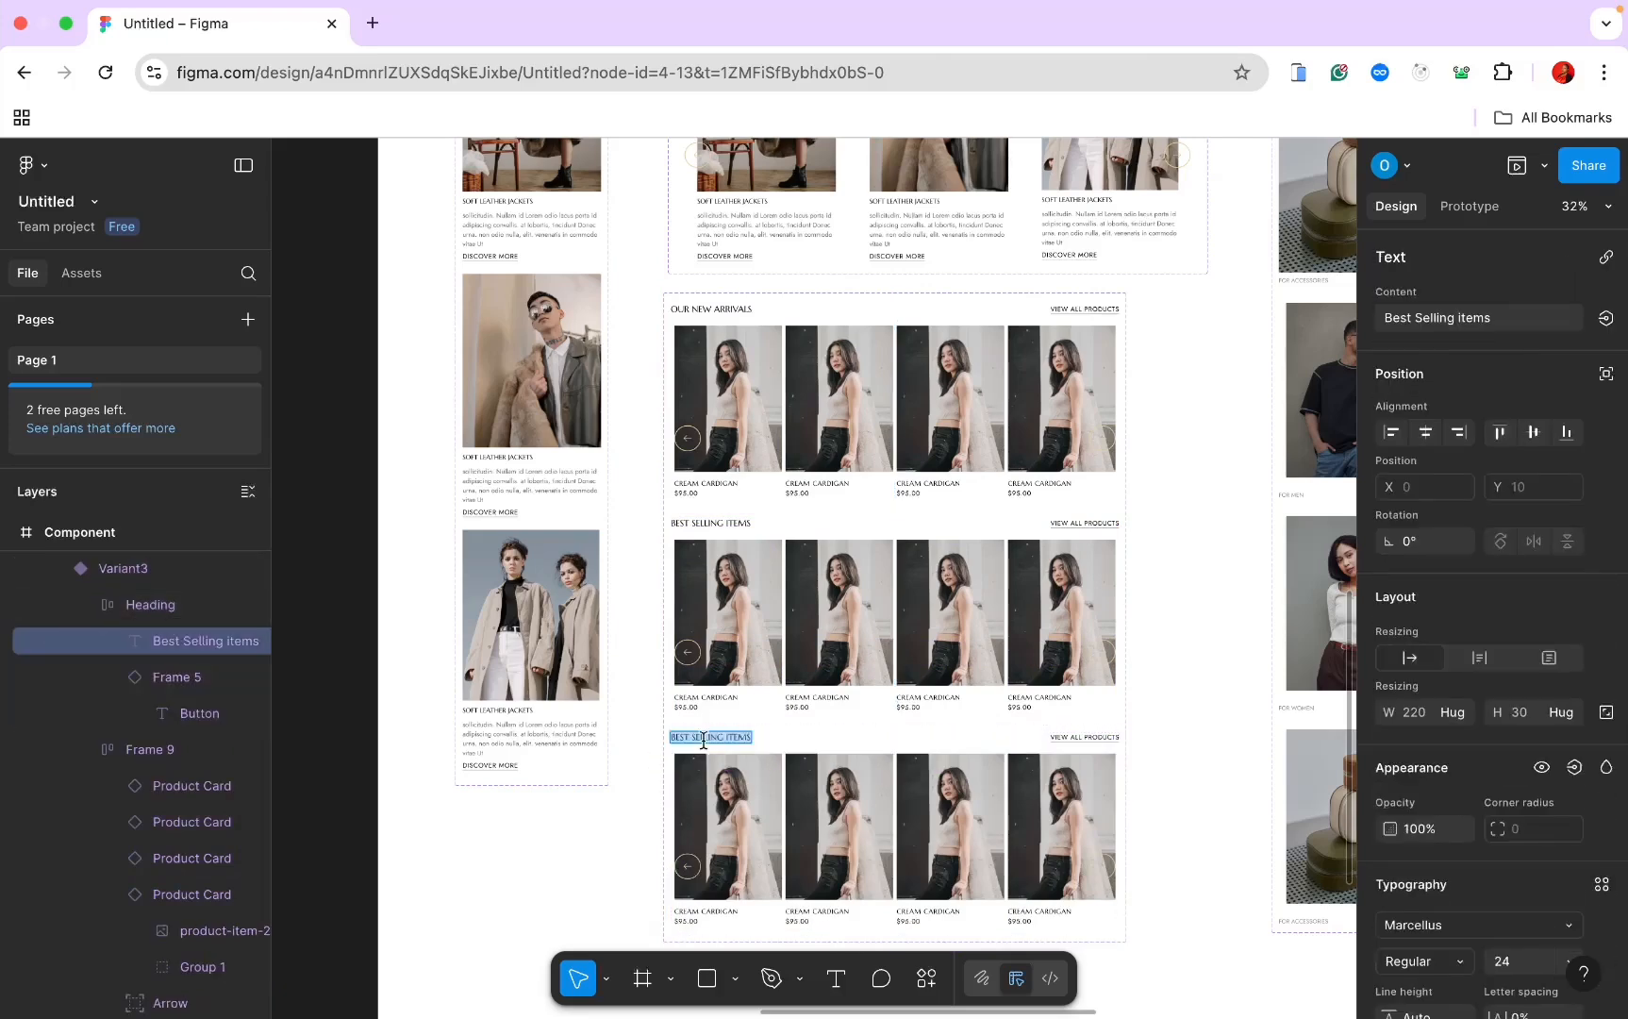
text(You may also like)
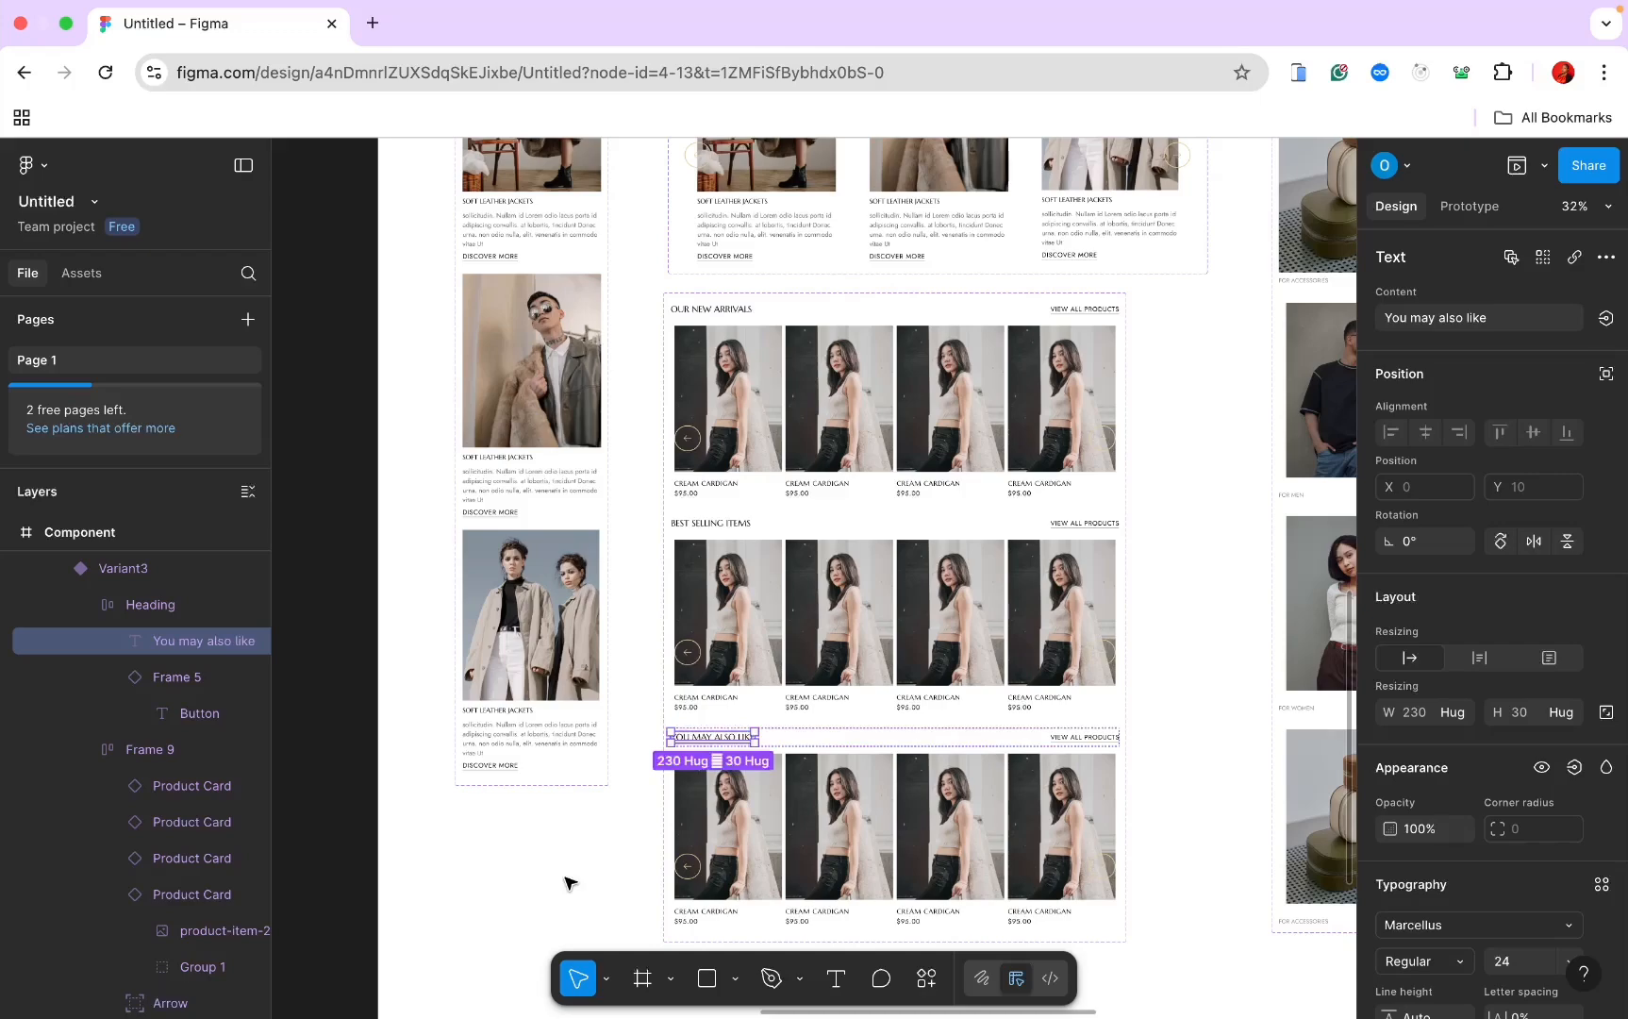
scroll(569, 882, down, 5)
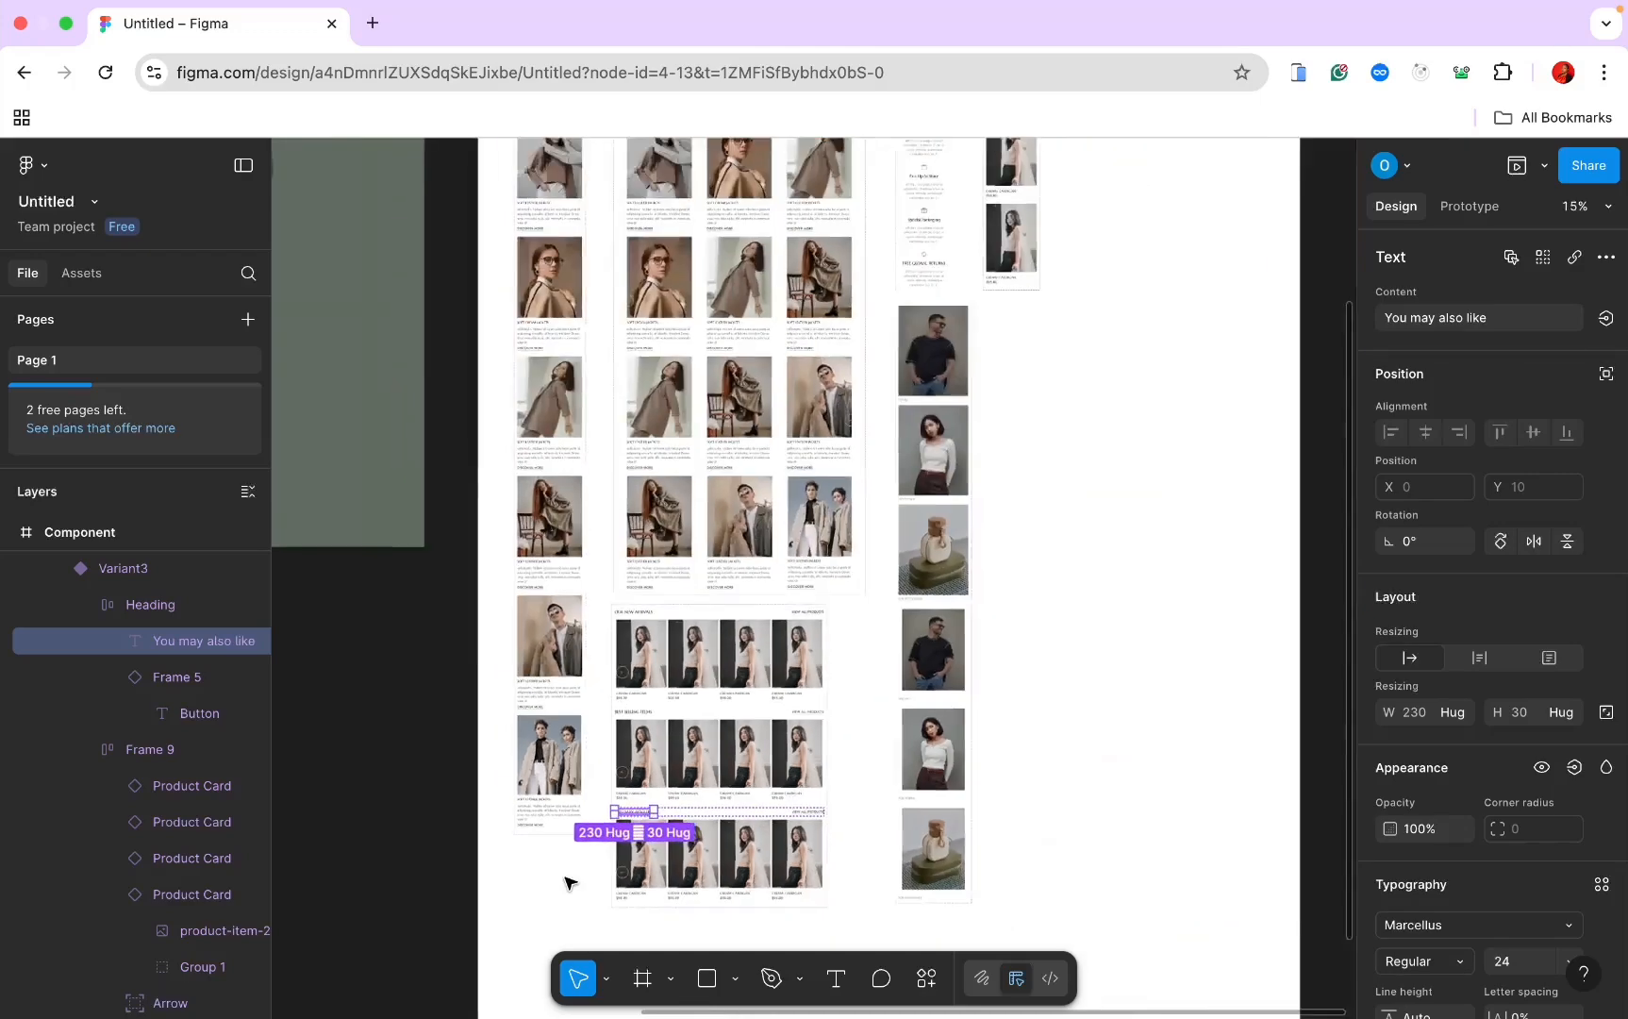
scroll(570, 883, left, 10)
scroll(571, 881, up, 3)
scroll(519, 713, left, 5)
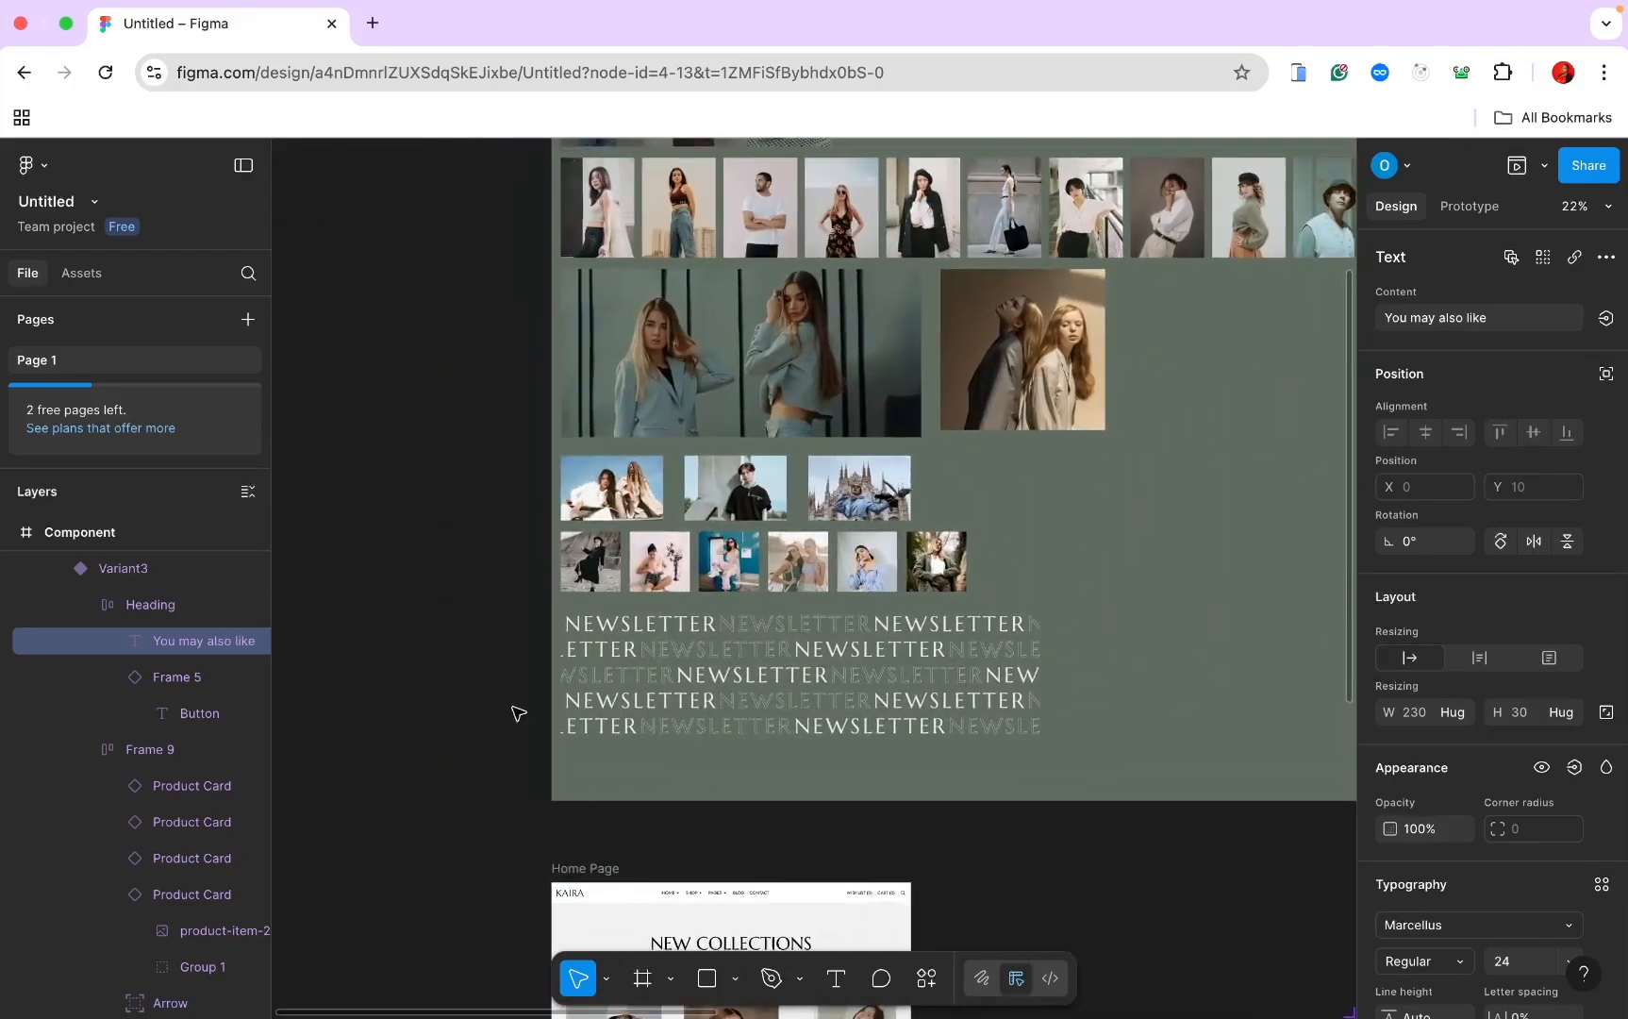
scroll(550, 301, up, 2)
Step: Replace the second New Arrivals card's photo with the copied product image
scroll(594, 286, right, 1)
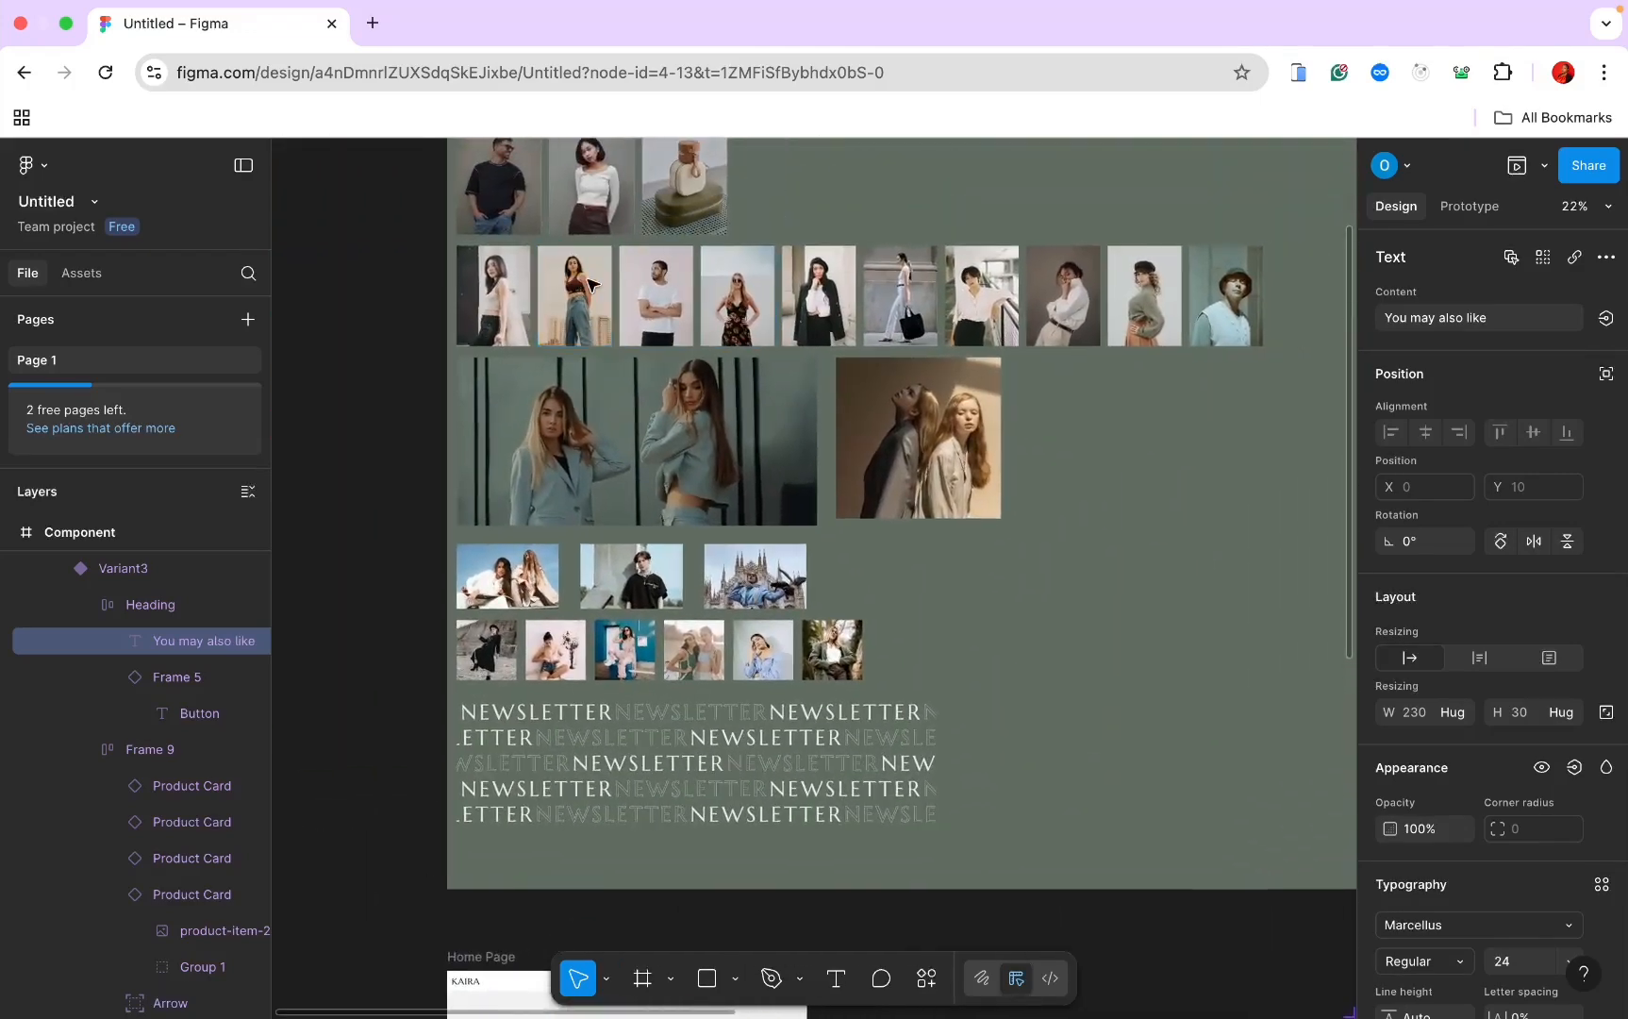
double_click(592, 283)
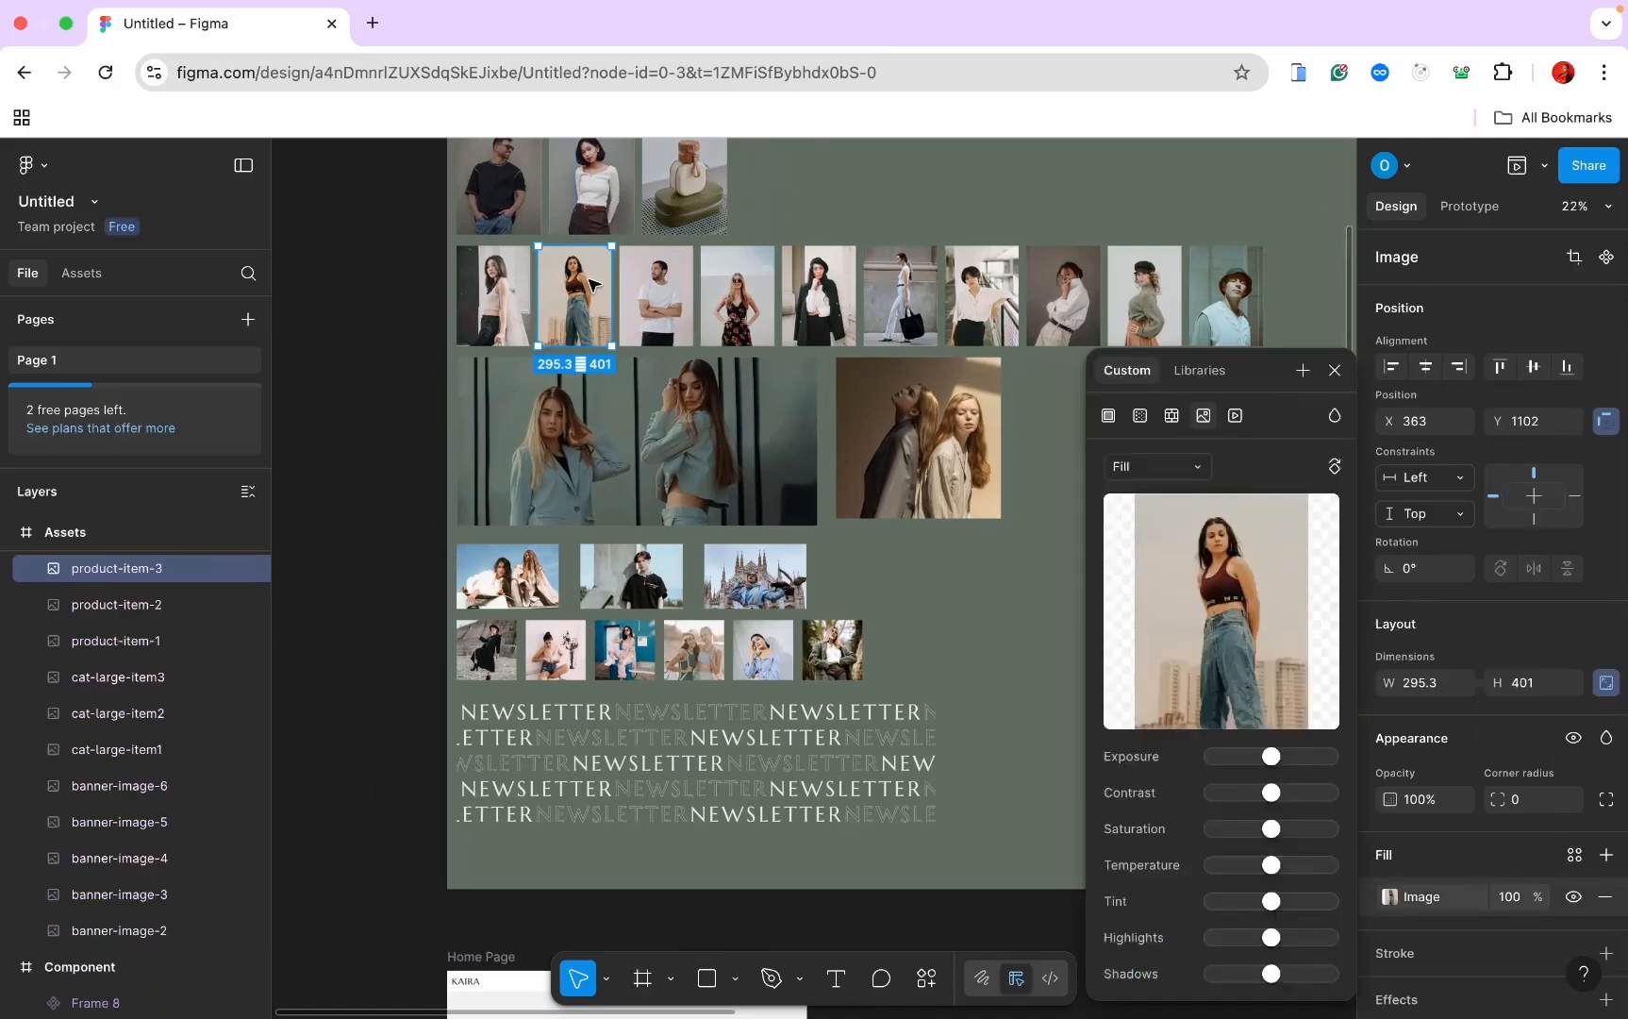
scroll(592, 283, right, 10)
scroll(901, 547, up, 2)
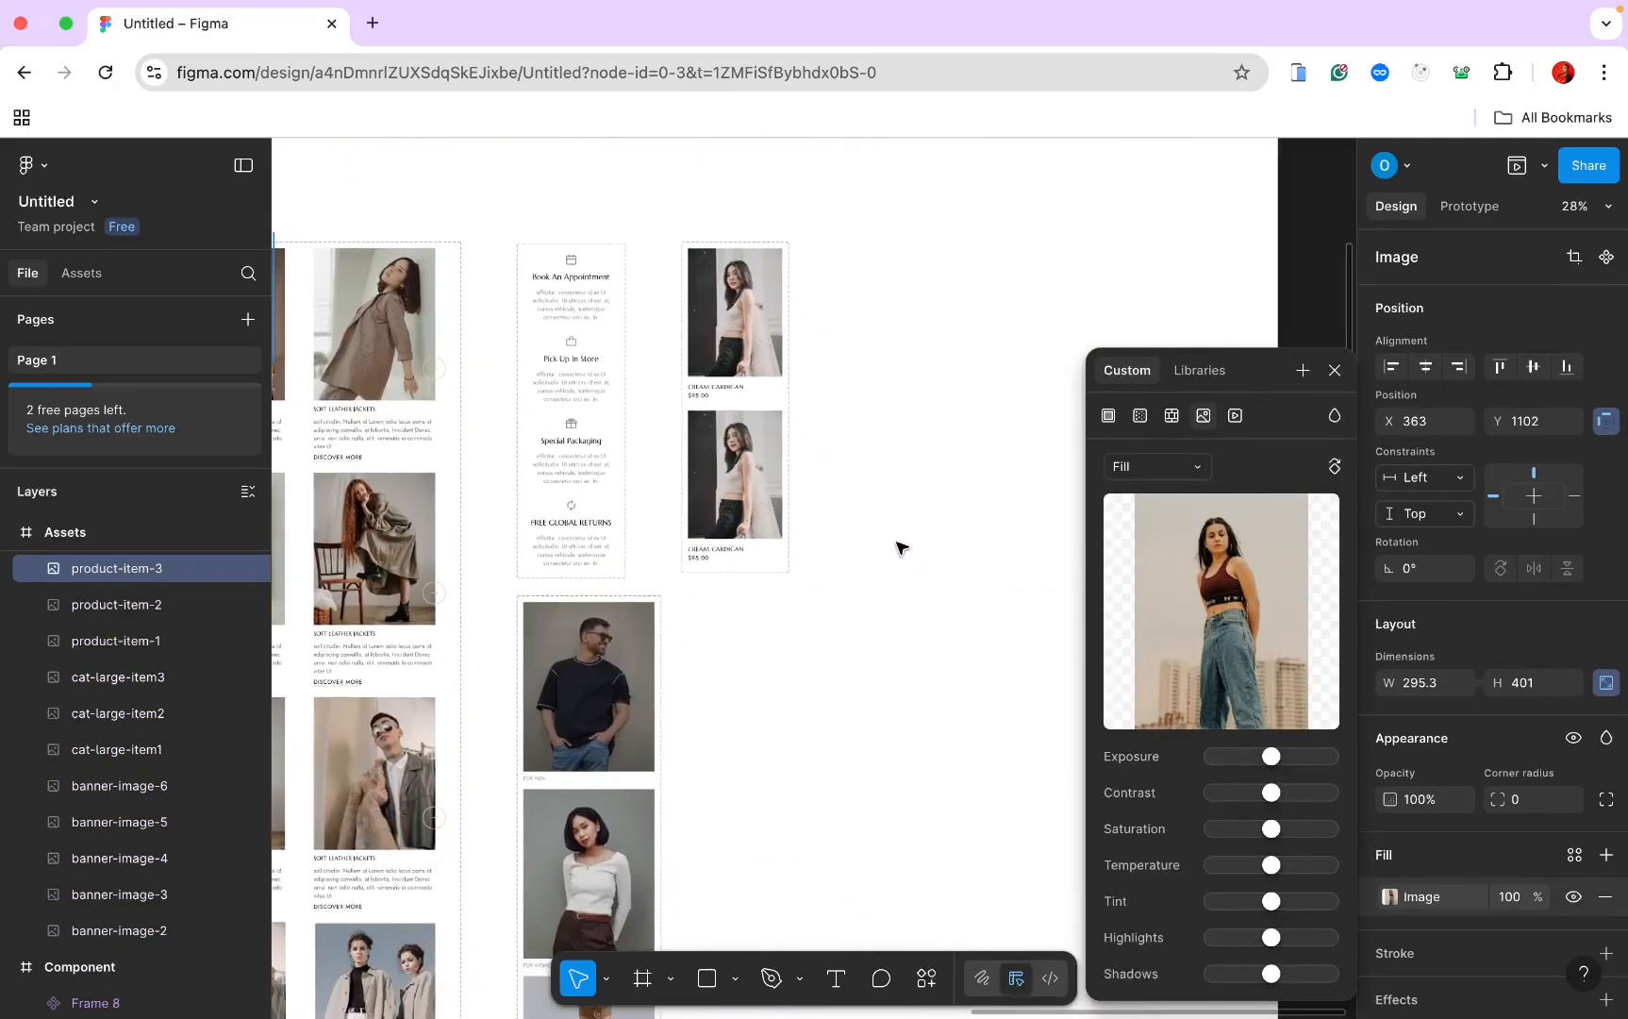
double_click(760, 447)
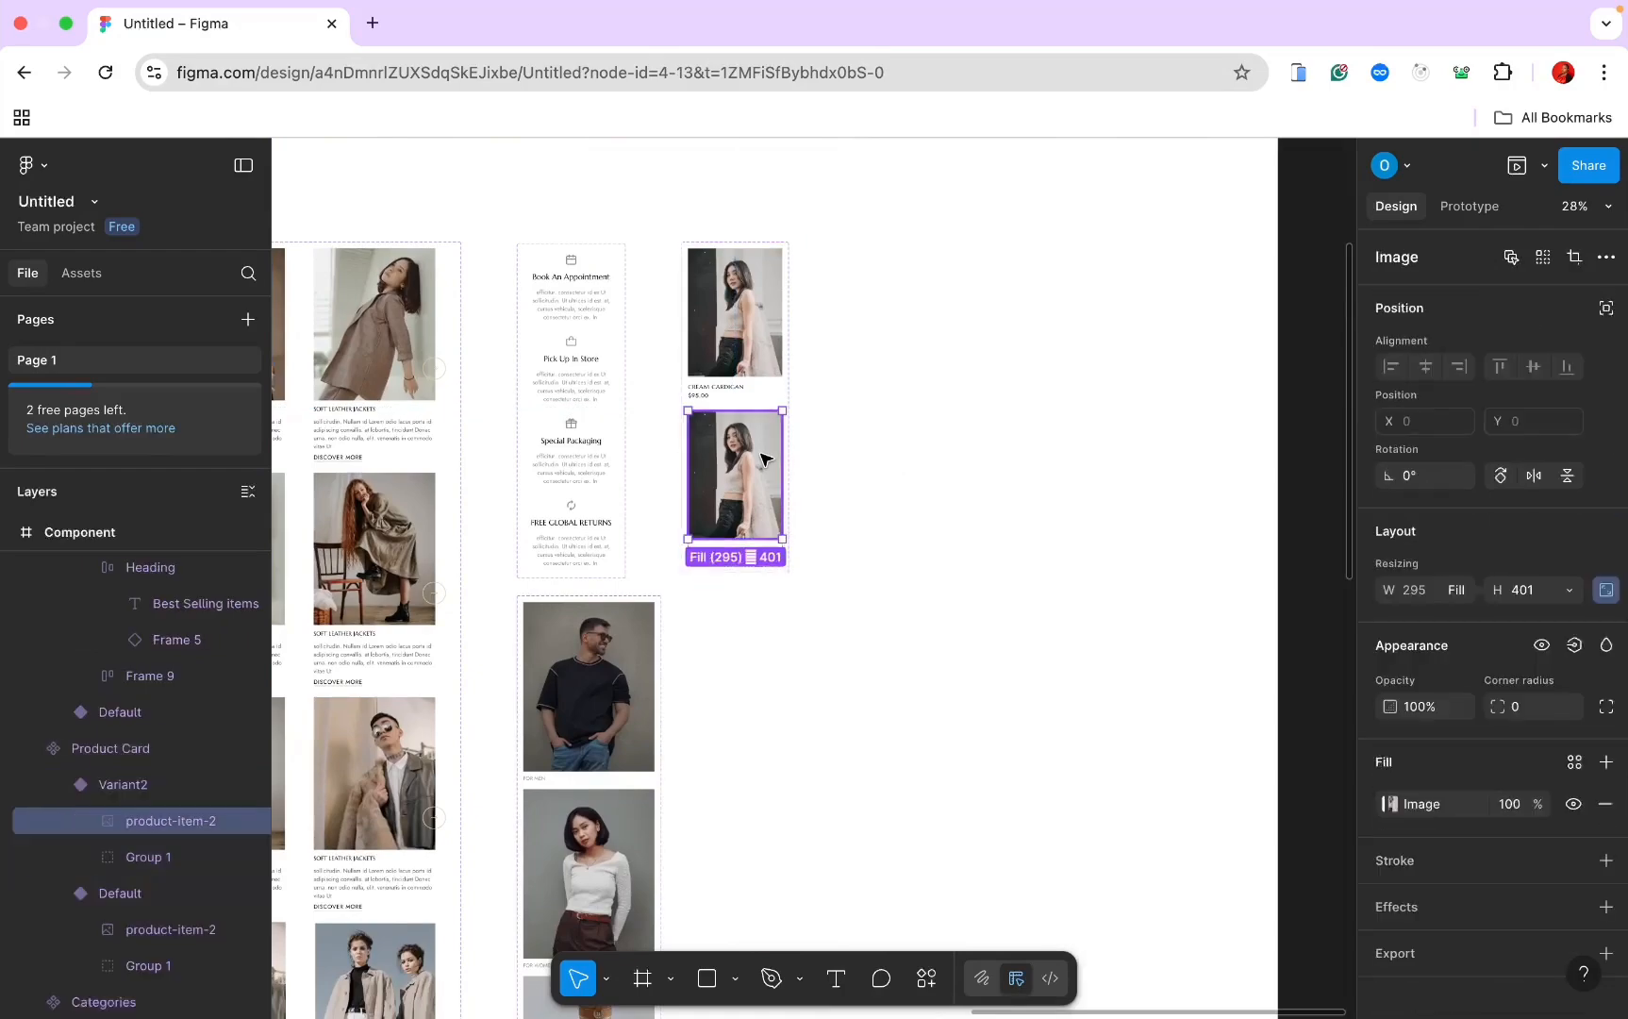
scroll(760, 454, left, 2)
scroll(762, 458, left, 10)
scroll(762, 457, down, 2)
click(877, 472)
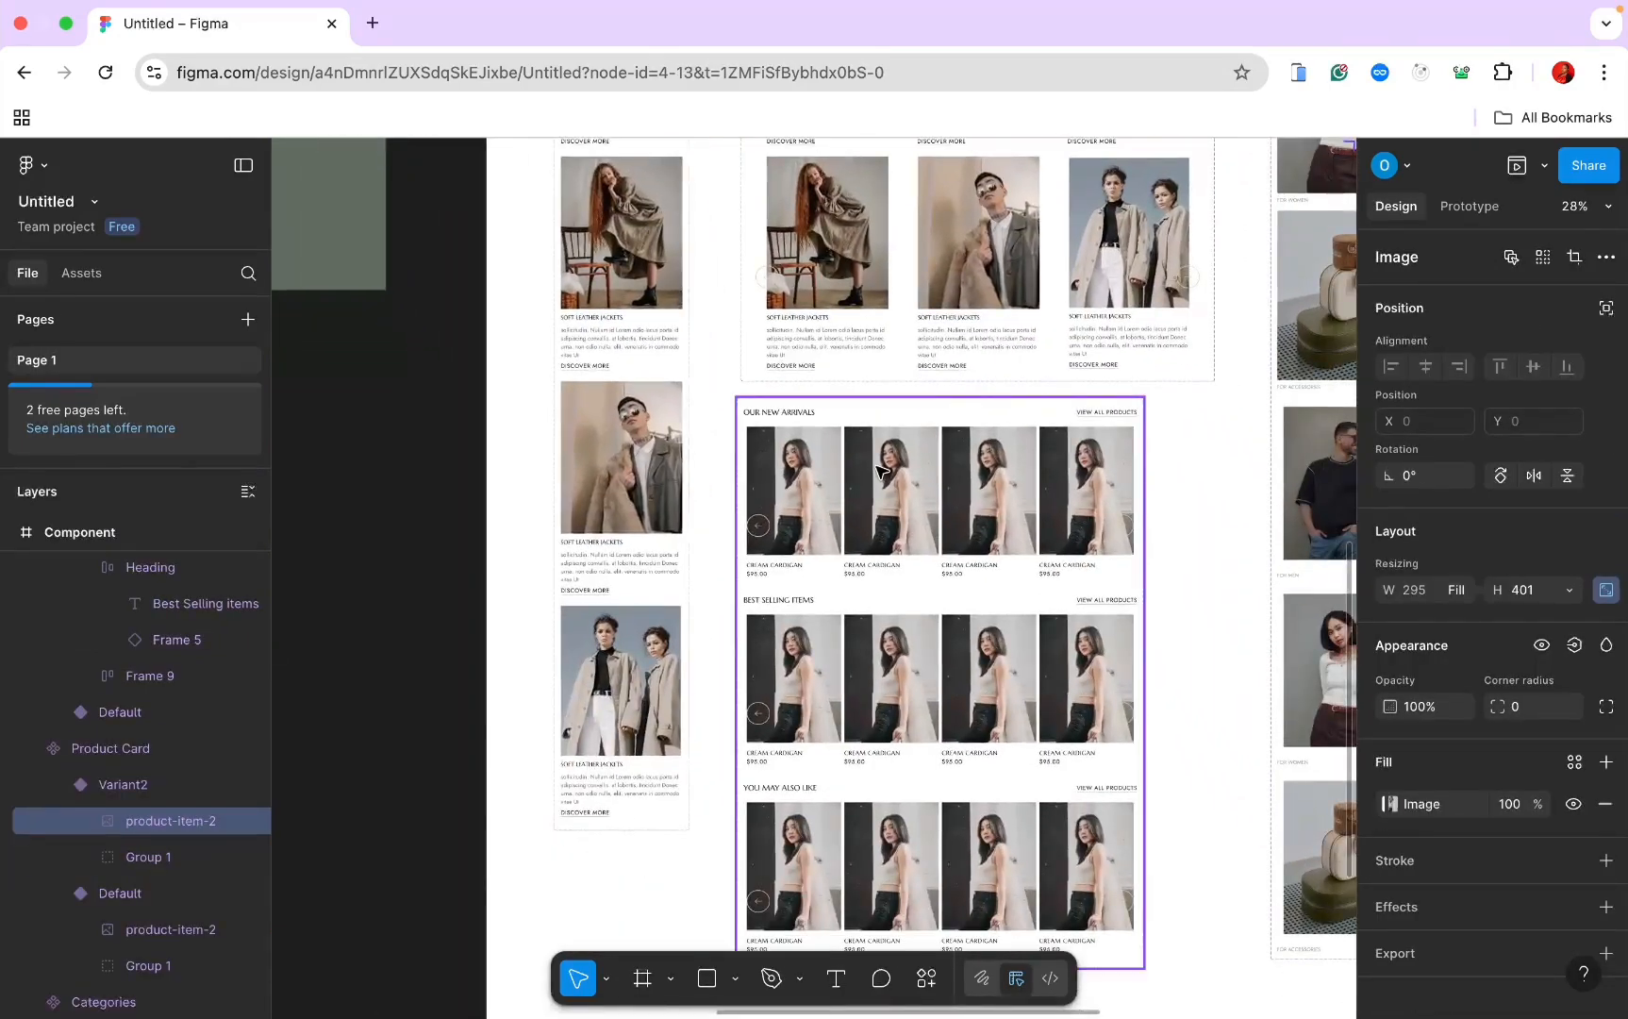
double_click(877, 471)
double_click(877, 471)
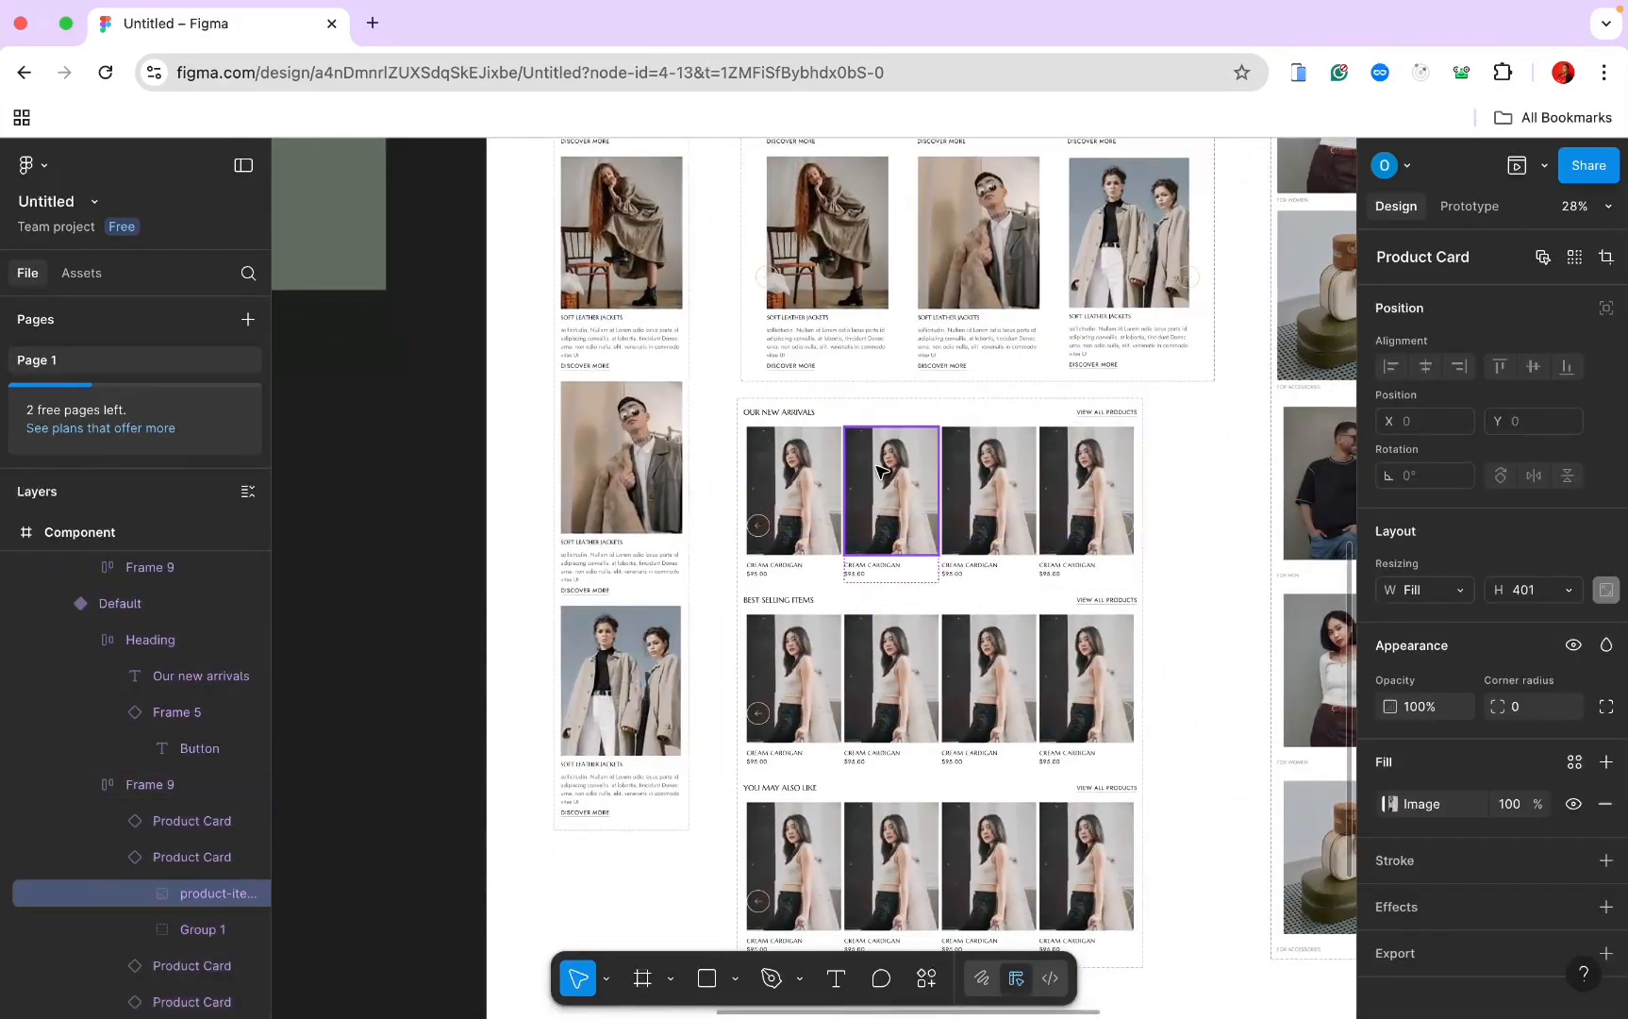
right_click(878, 472)
click(932, 537)
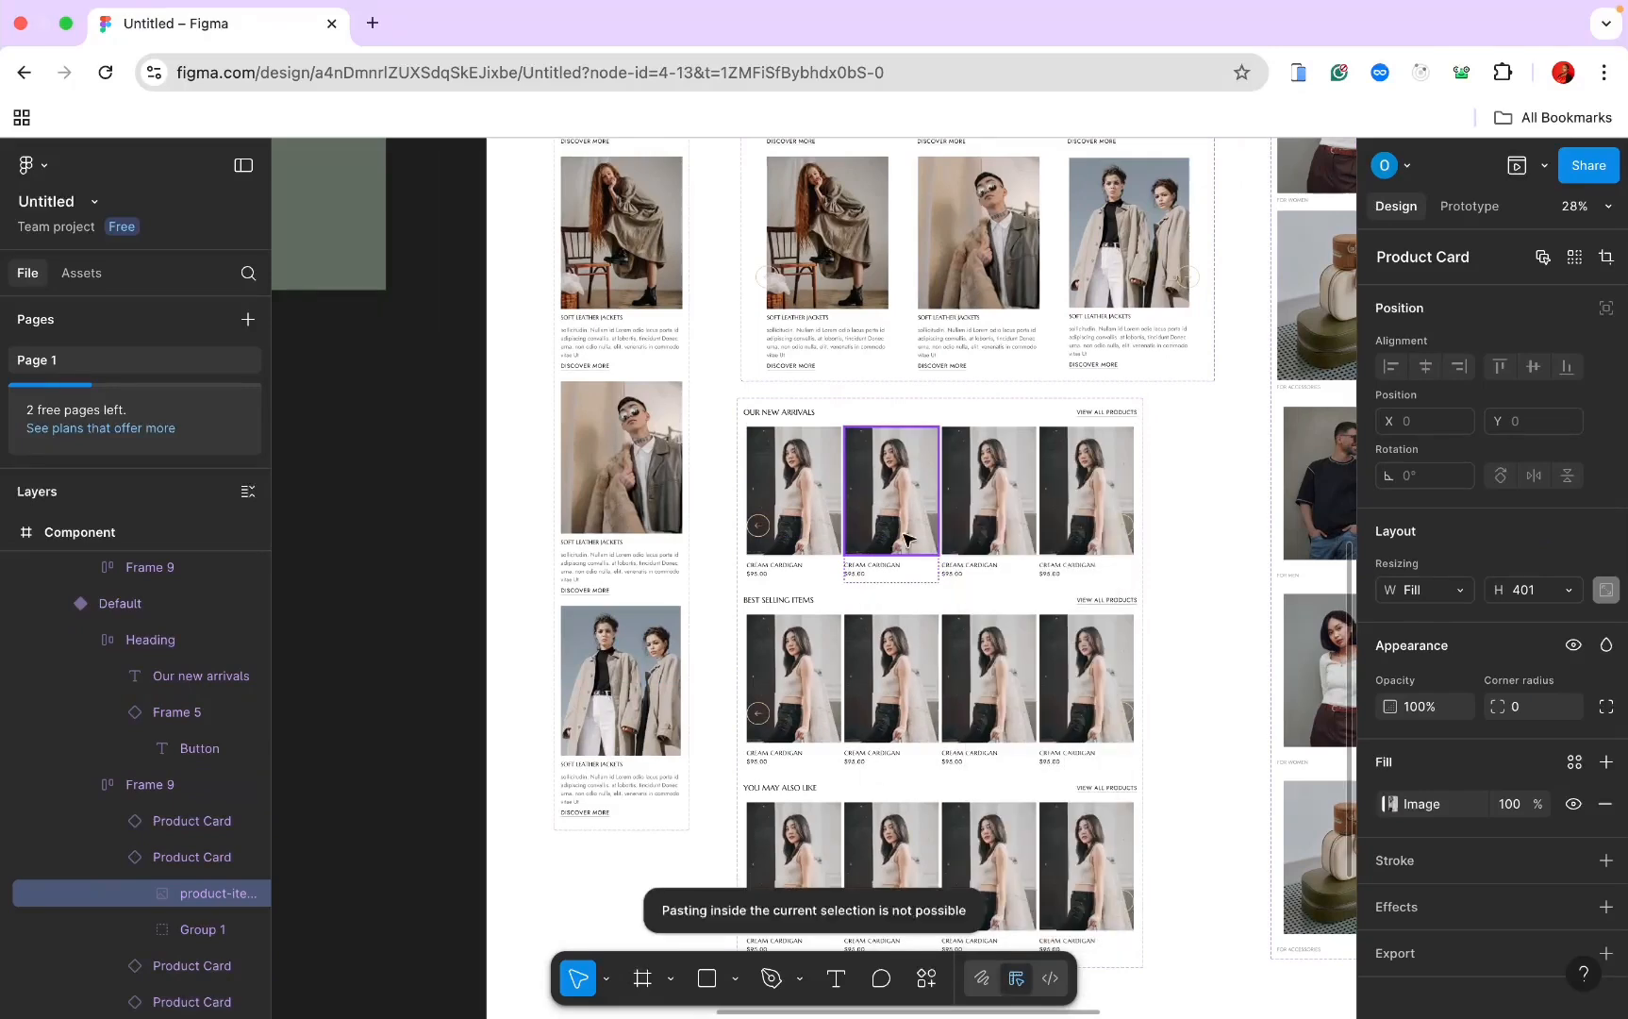
Step: Swap the side-column product card's photo for the copied image
scroll(839, 495, right, 10)
scroll(840, 494, down, 2)
scroll(856, 489, left, 5)
scroll(856, 488, up, 5)
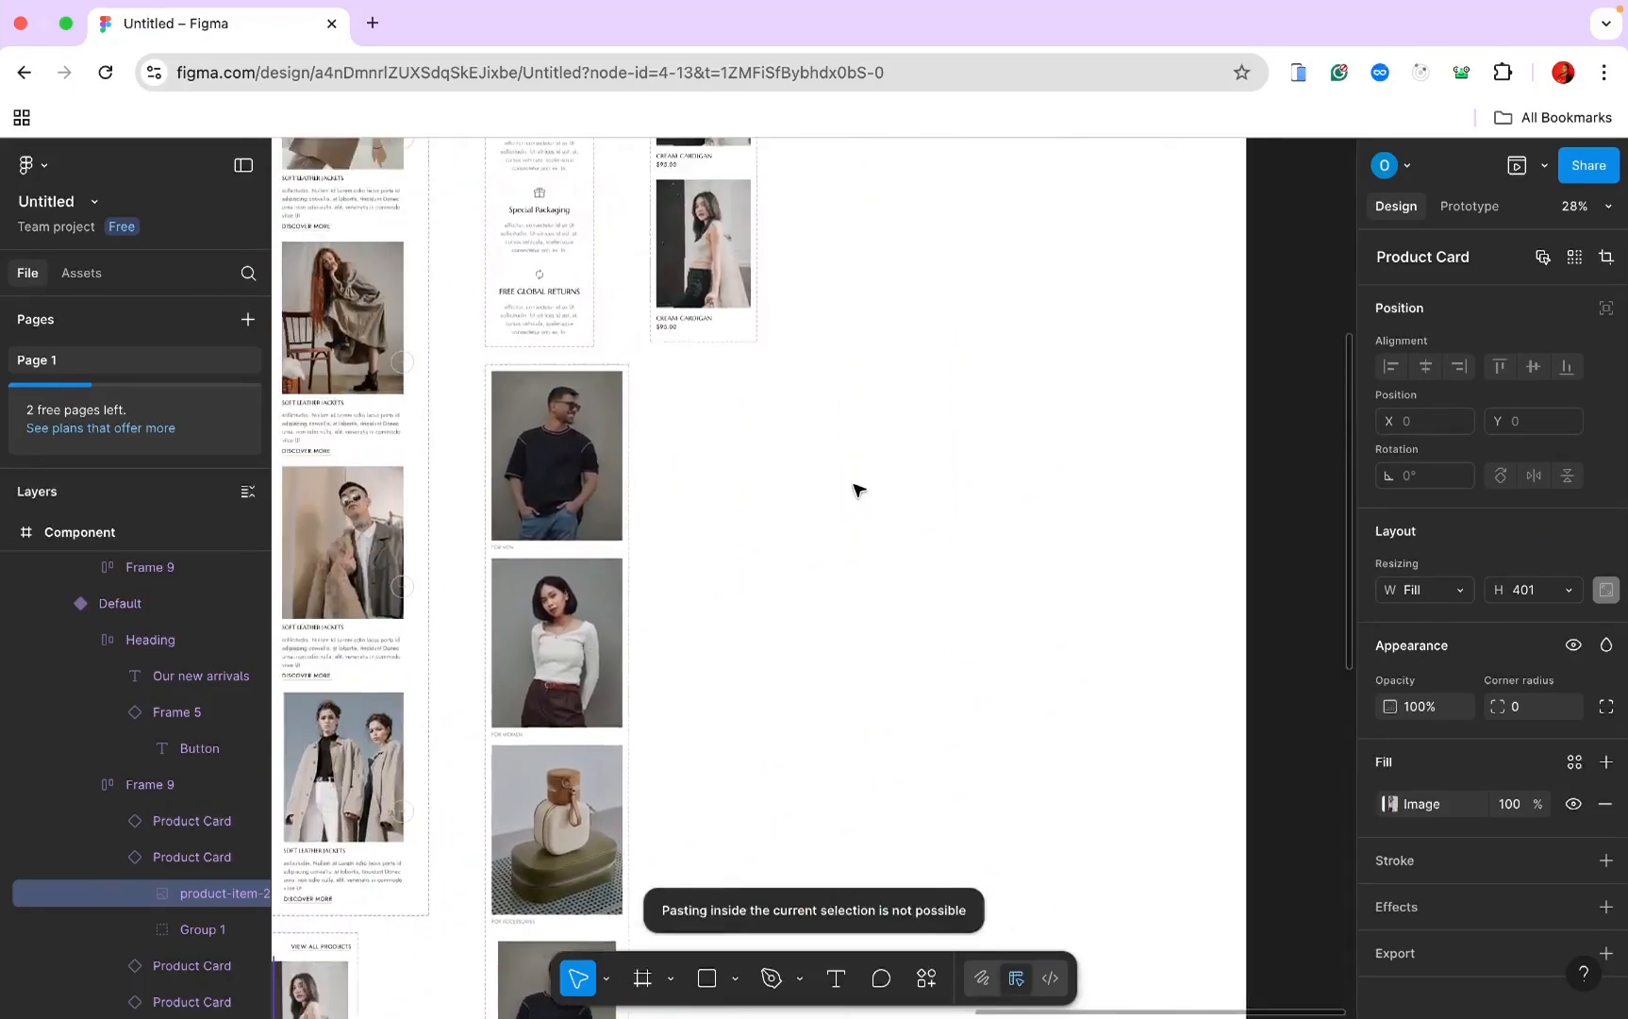
click(833, 342)
double_click(833, 342)
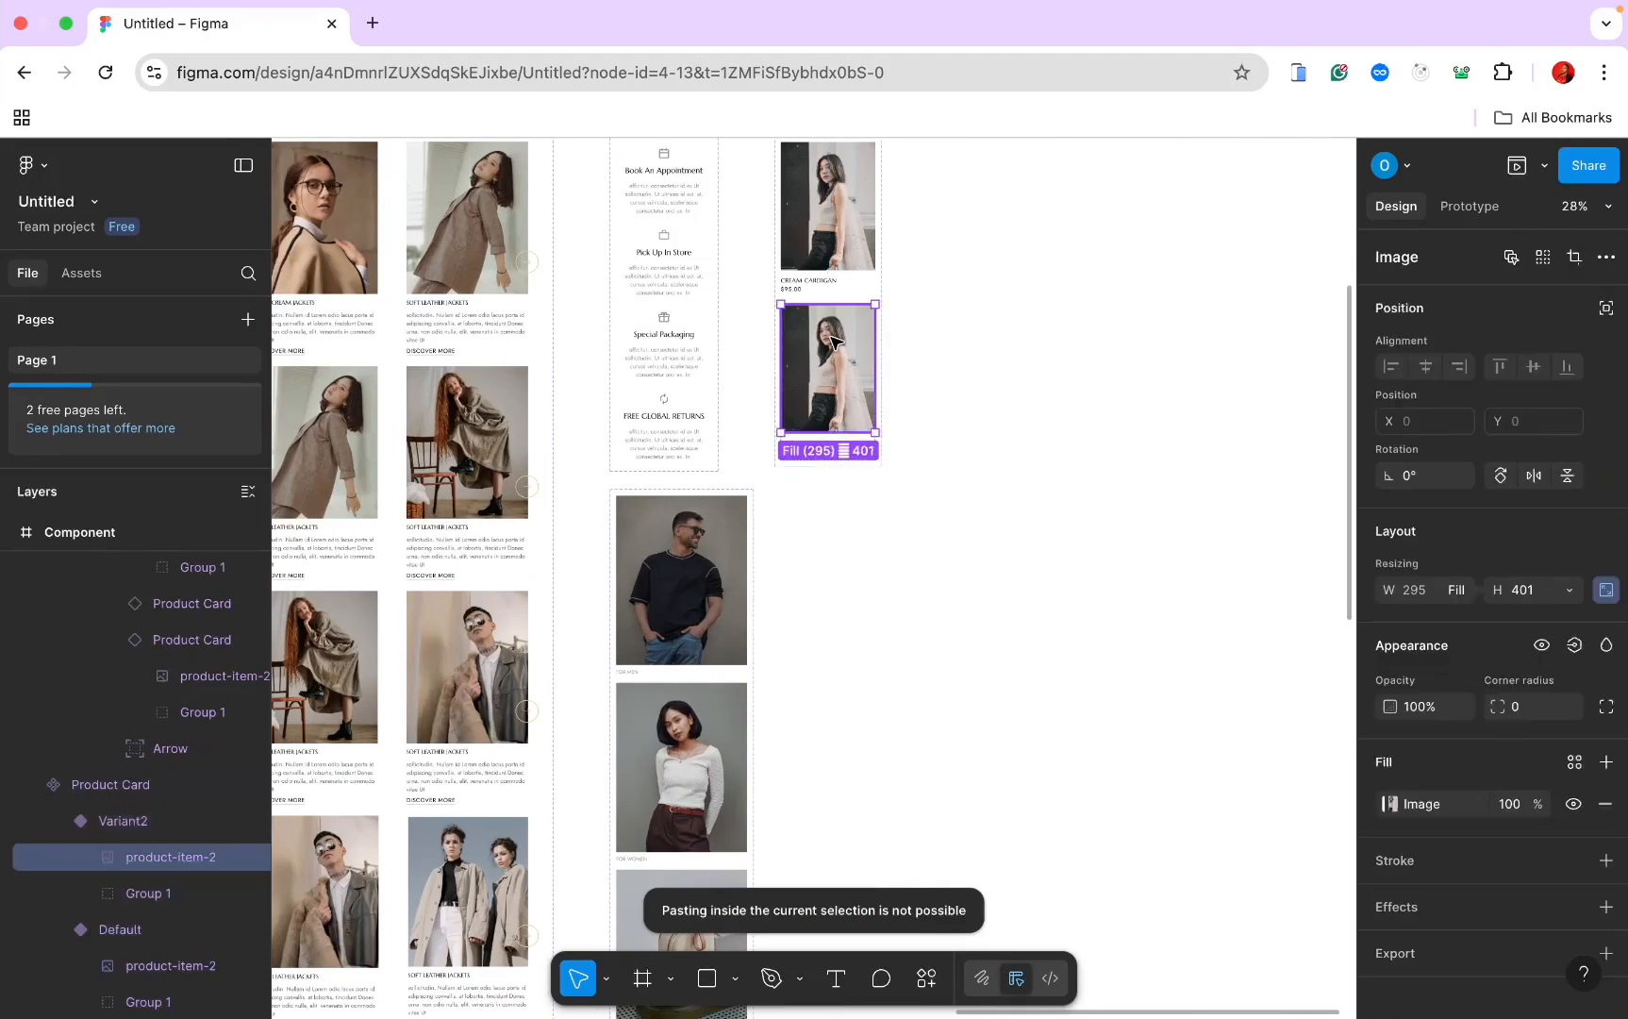
right_click(833, 342)
click(877, 385)
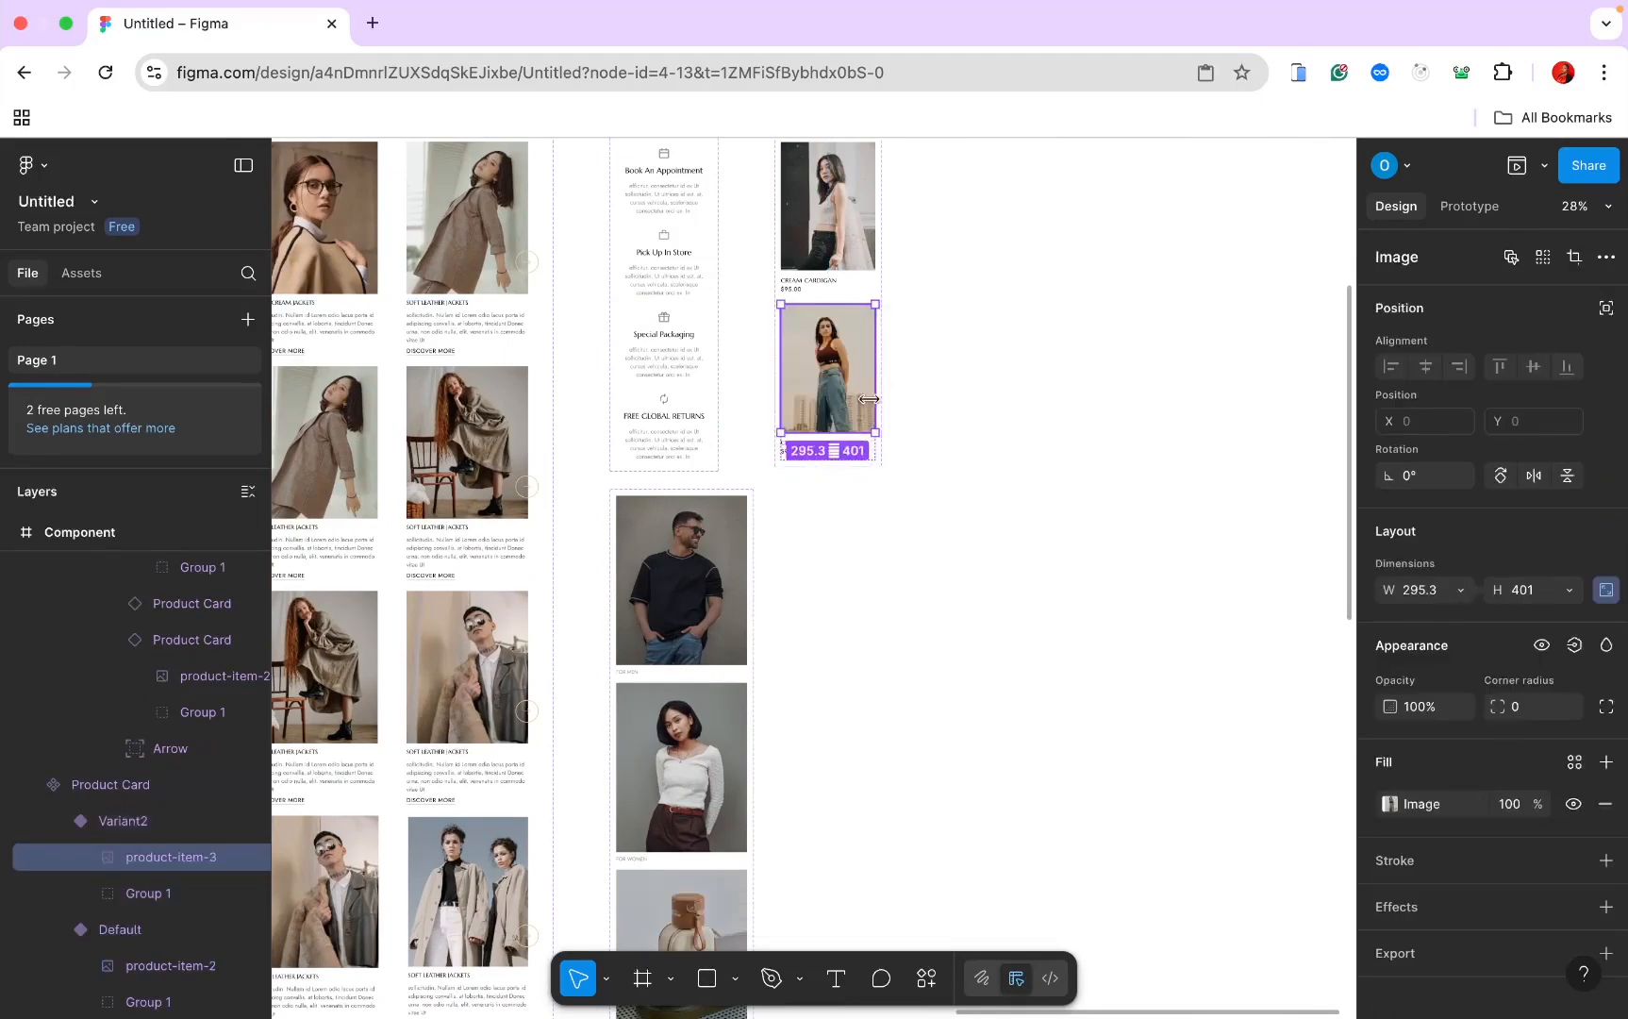
Step: Add a Product Card variant and paste the product-item-4 photo into it
click(846, 466)
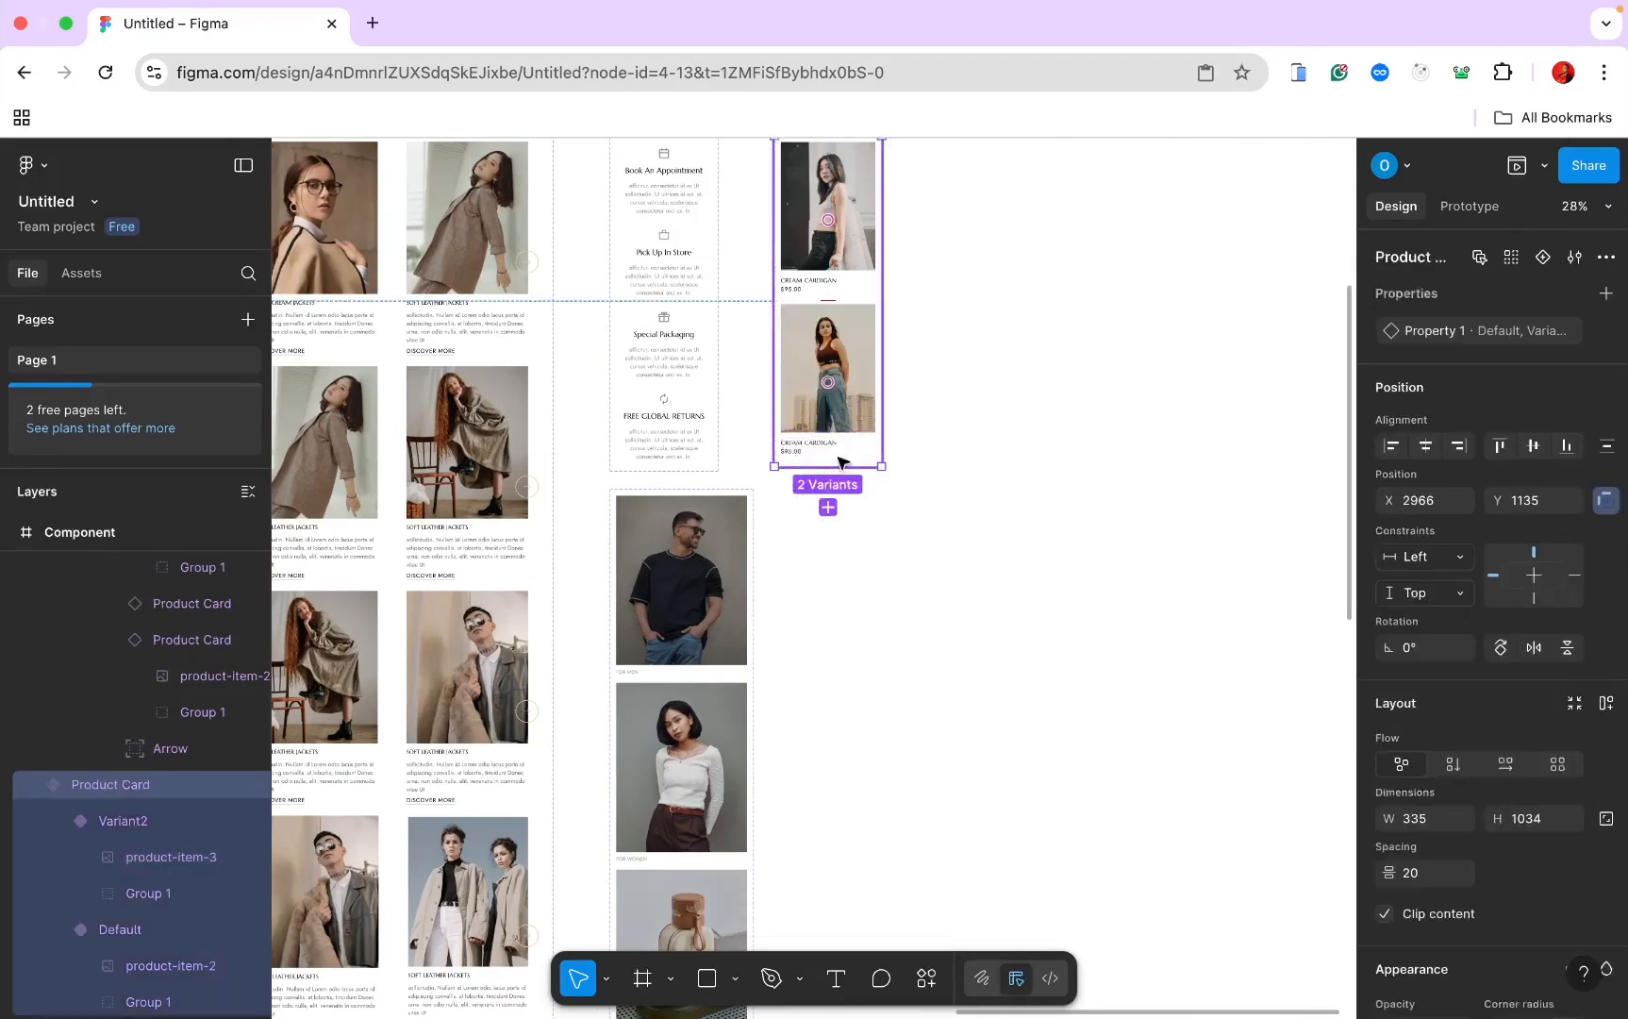
click(832, 505)
scroll(828, 510, down, 3)
scroll(827, 509, left, 10)
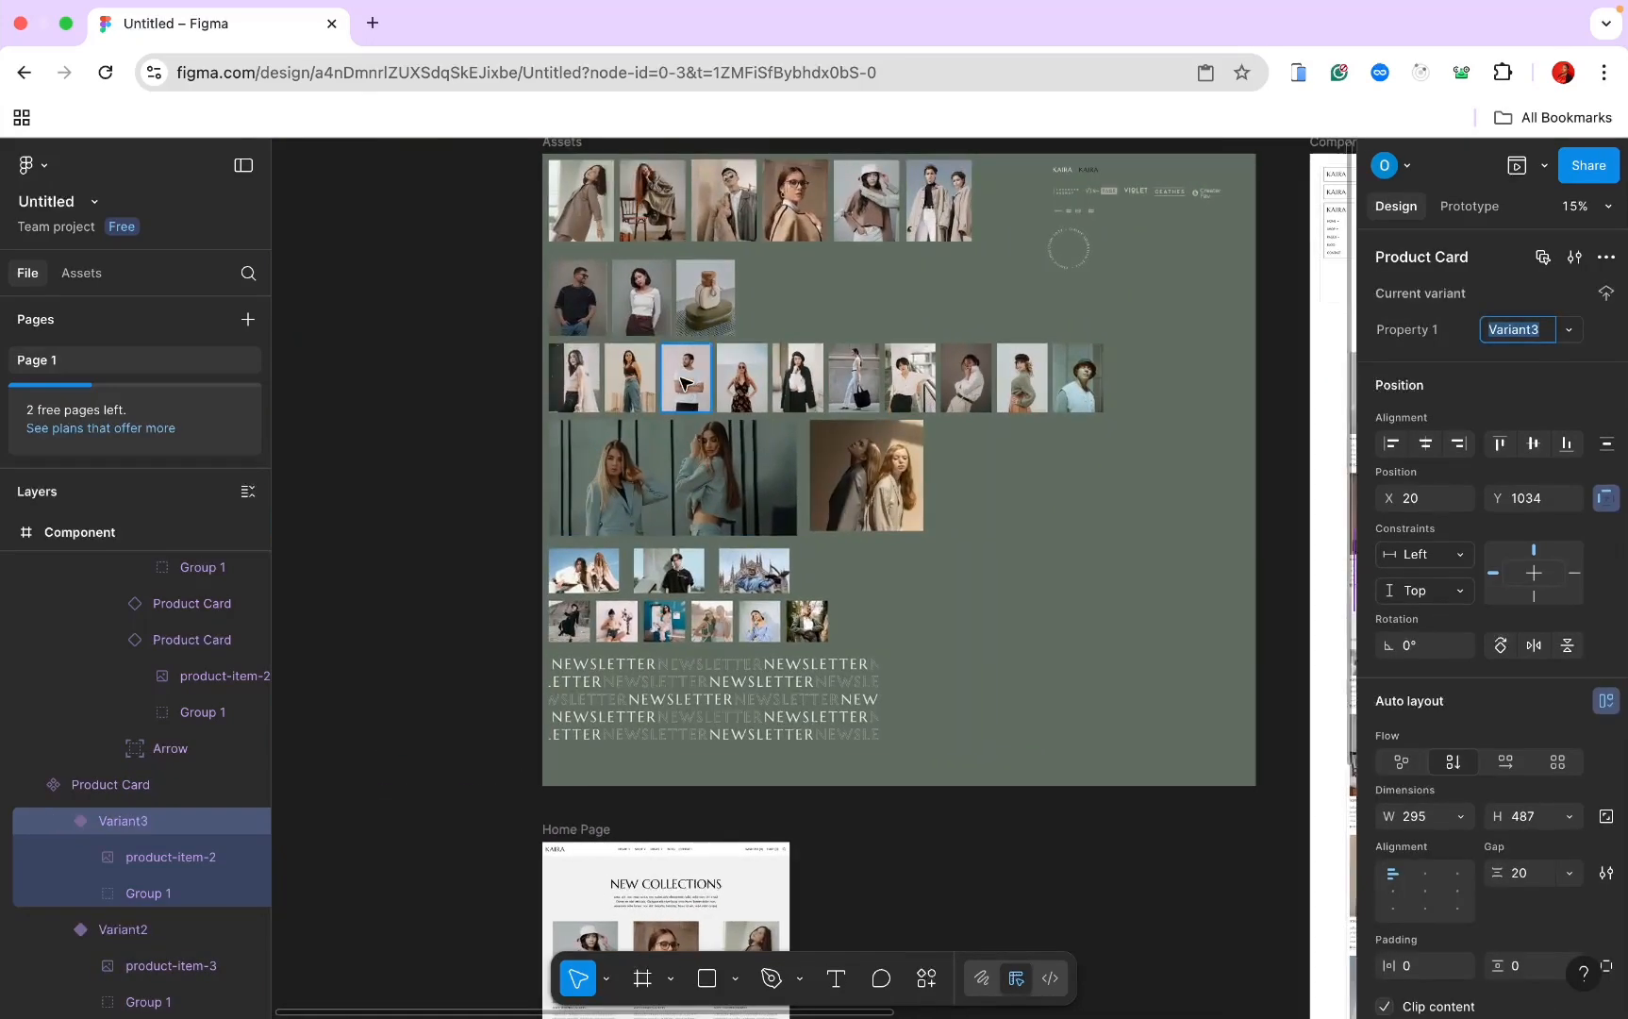
right_click(688, 378)
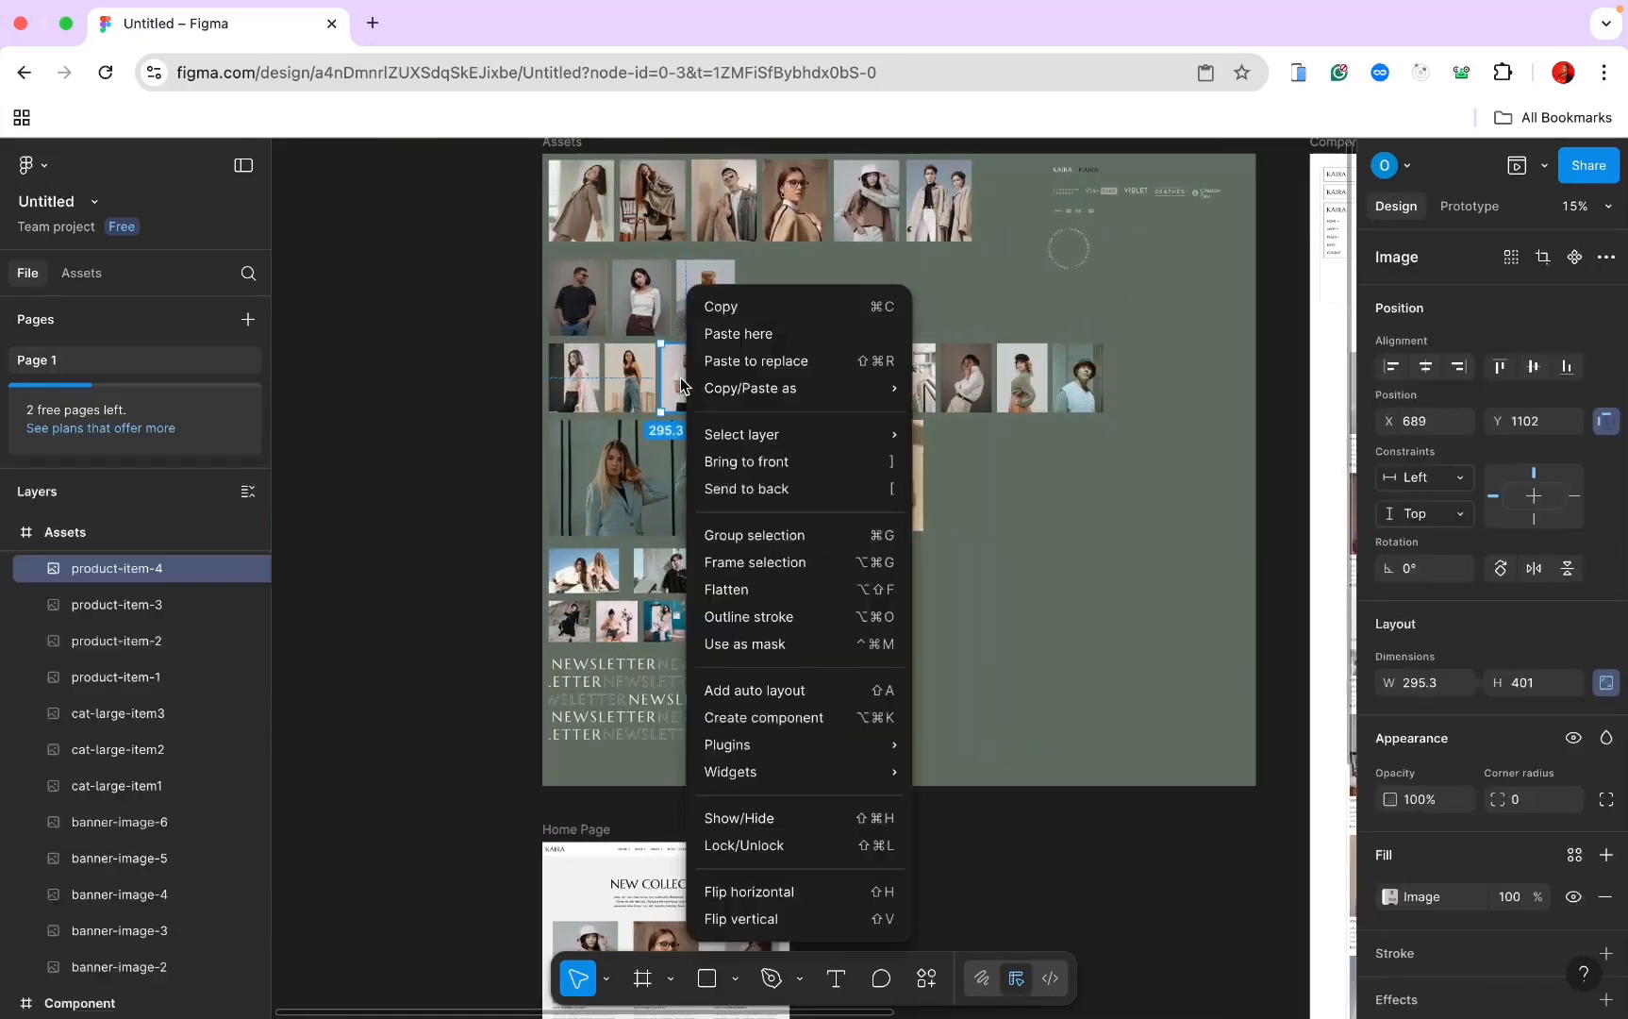
click(738, 308)
scroll(739, 322, right, 10)
scroll(739, 325, down, 3)
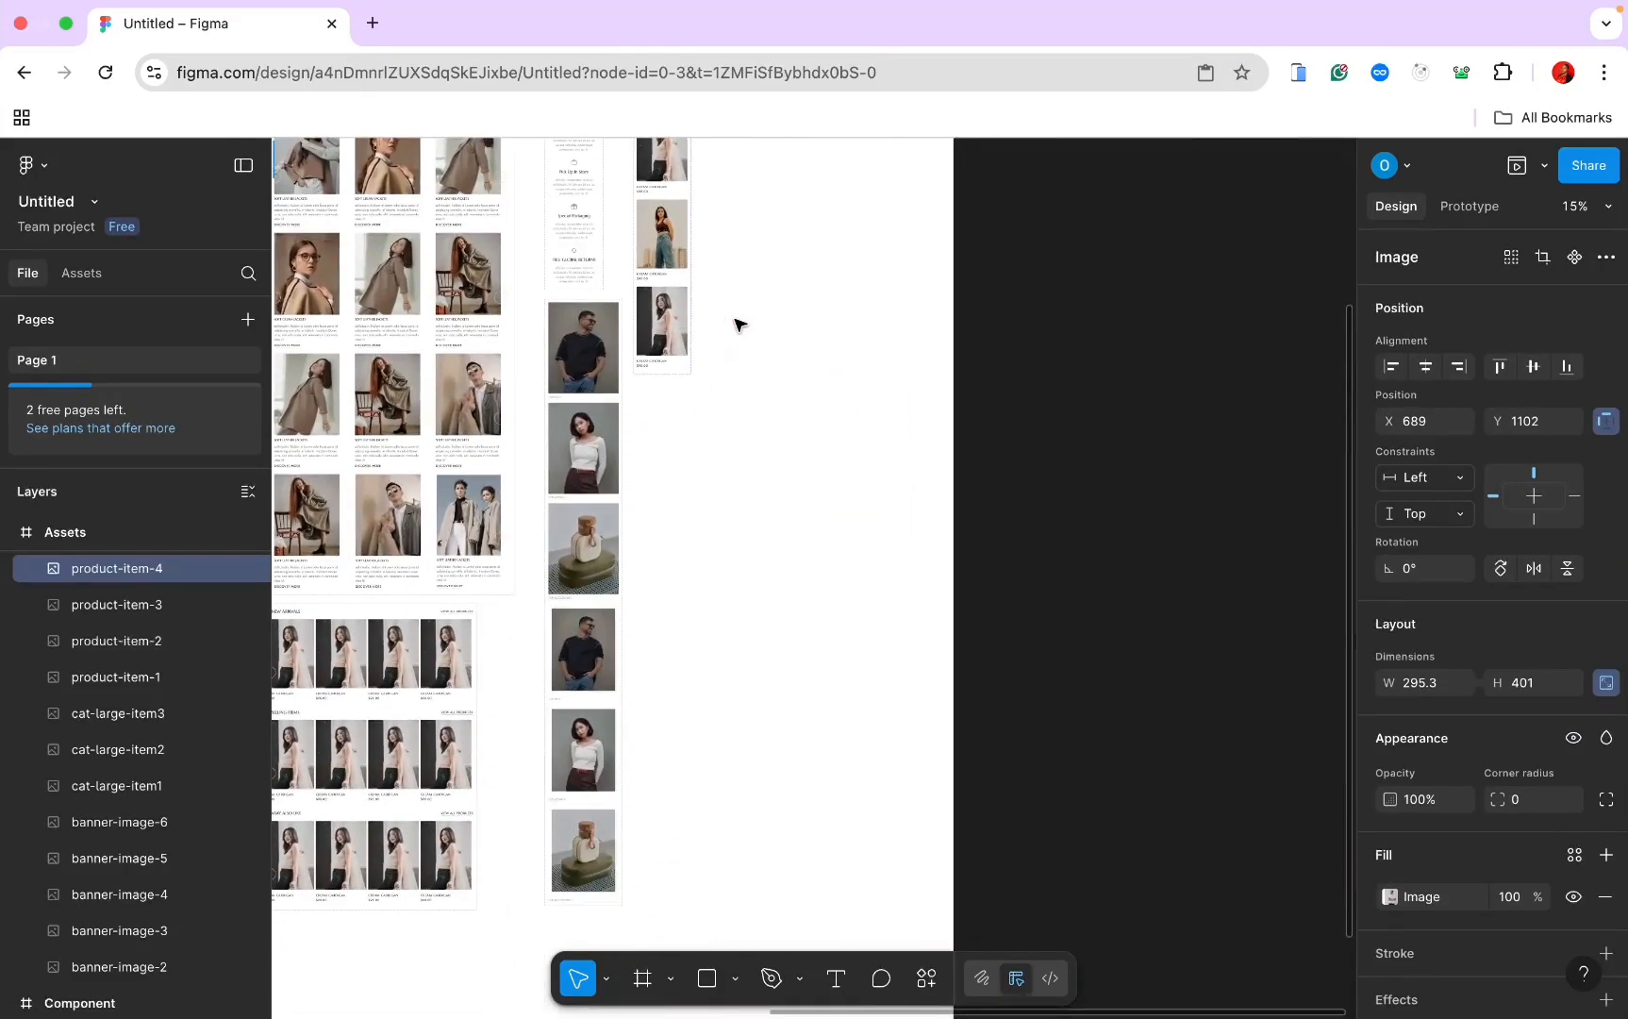
click(673, 286)
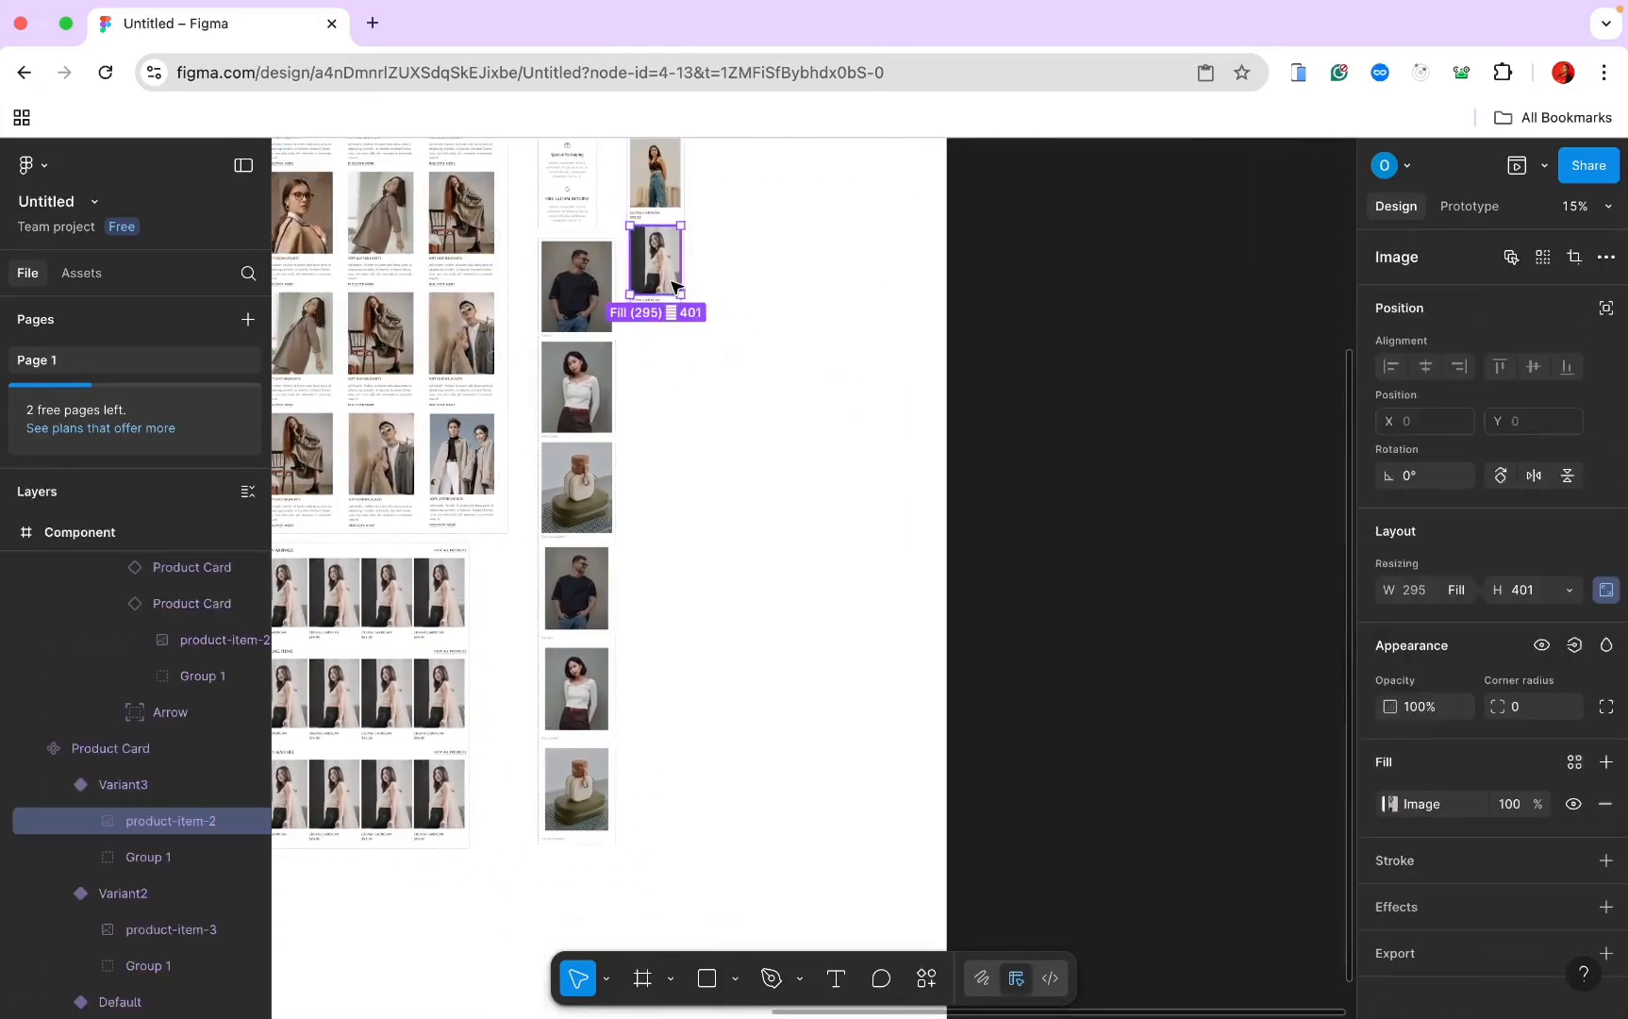
right_click(678, 296)
click(723, 354)
Step: Add another Product Card variant showing the product-item-5 photo
scroll(720, 349, up, 5)
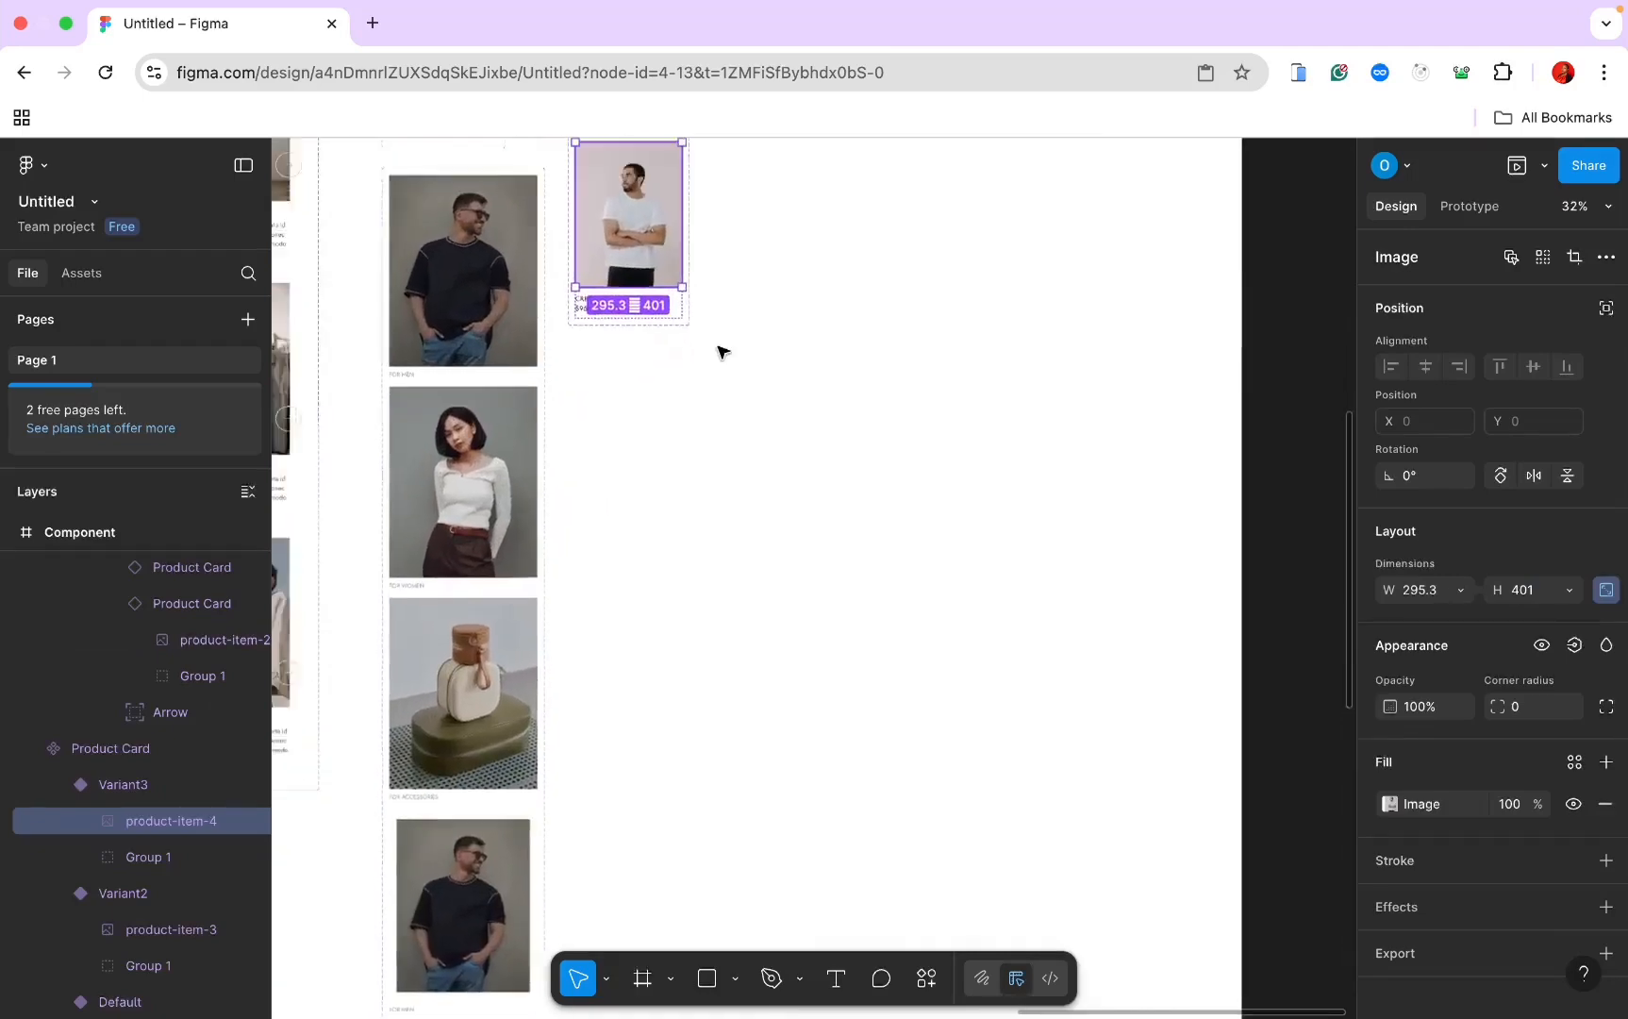
scroll(811, 369, up, 10)
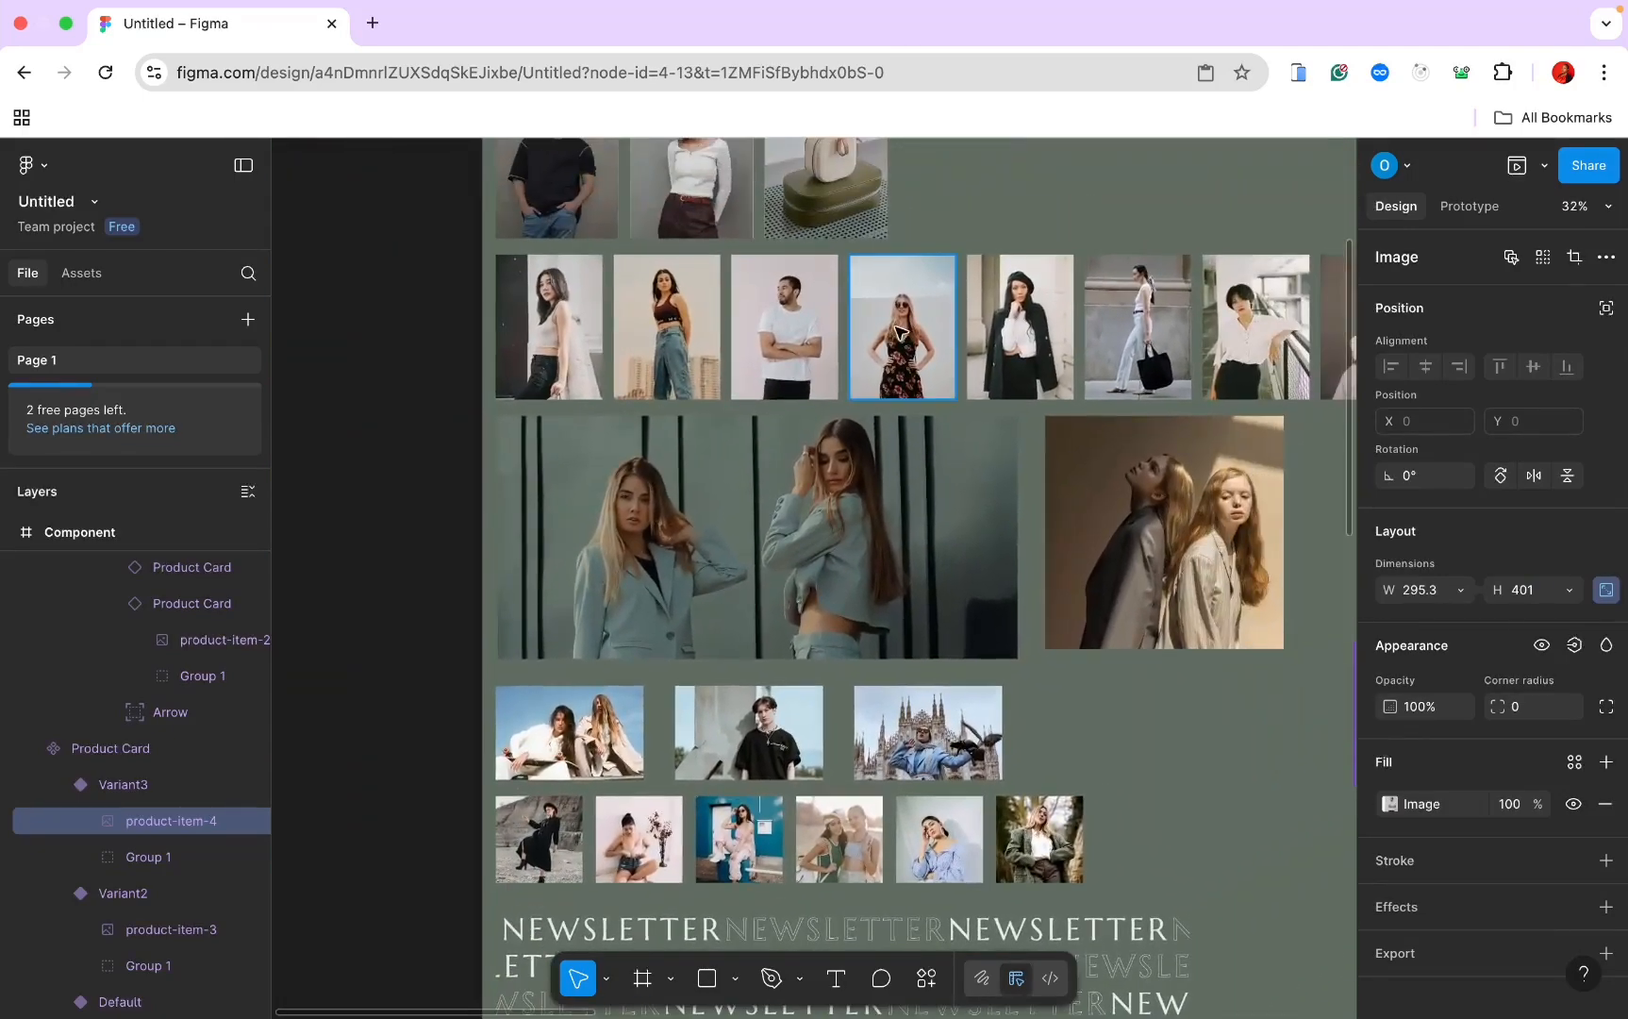
click(901, 330)
right_click(901, 331)
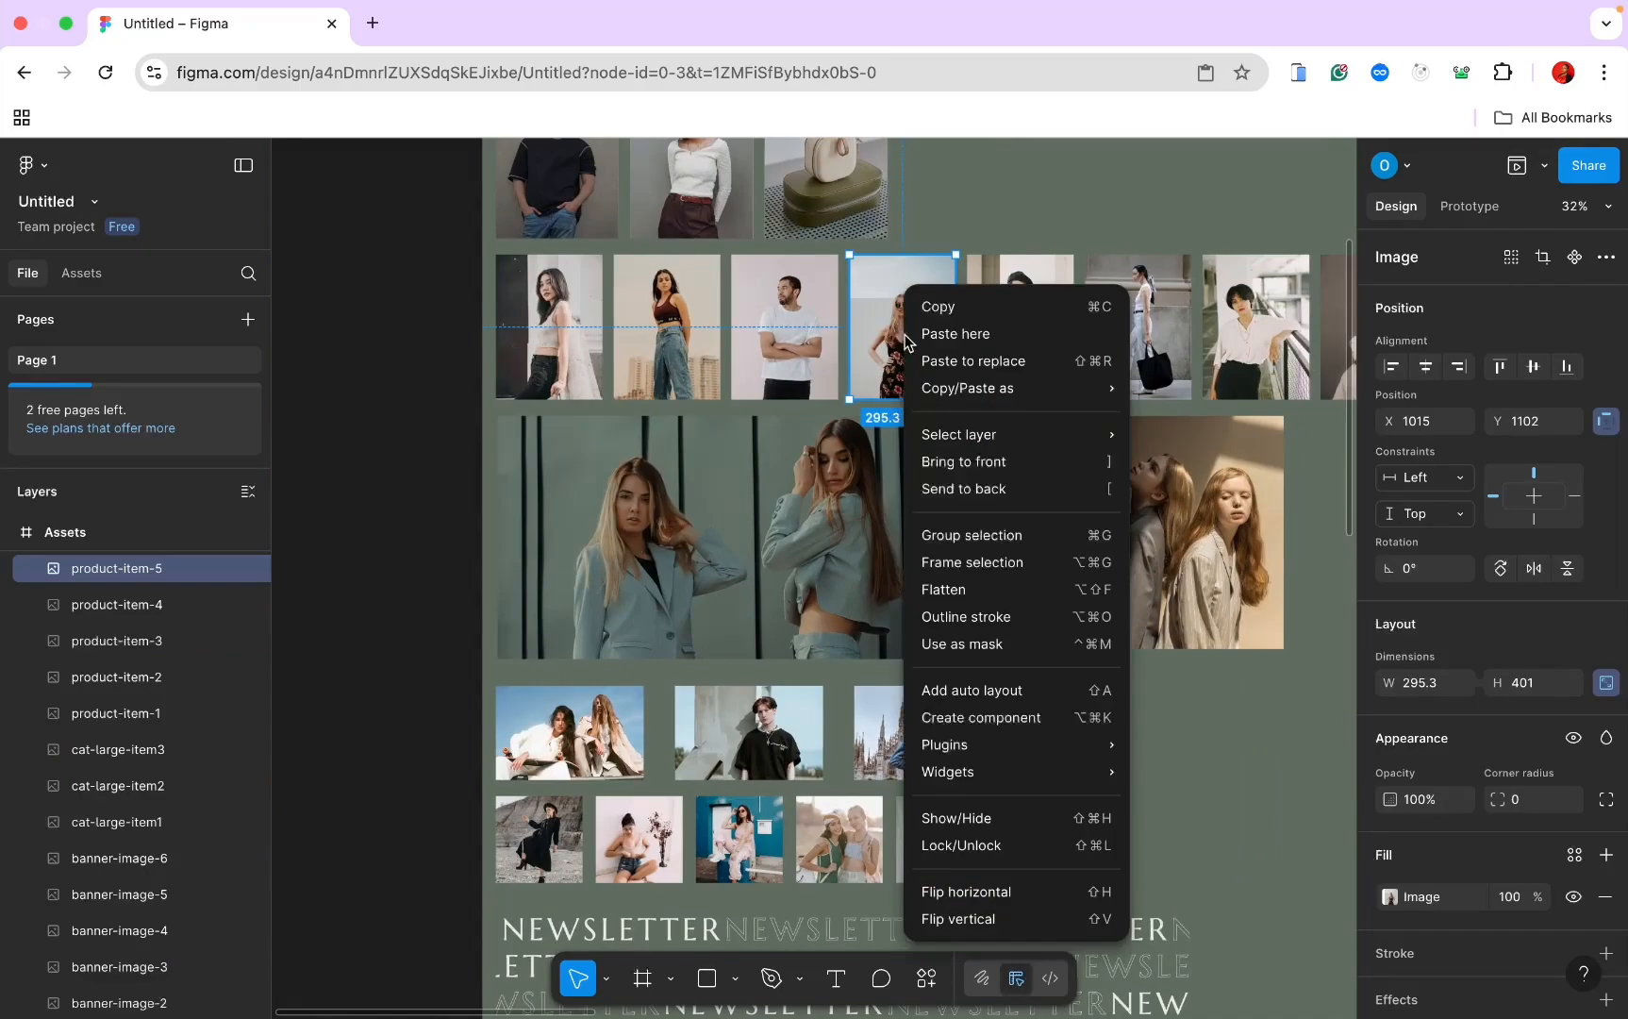
click(943, 307)
scroll(938, 314, down, 10)
scroll(939, 314, right, 6)
click(708, 407)
click(708, 457)
double_click(703, 481)
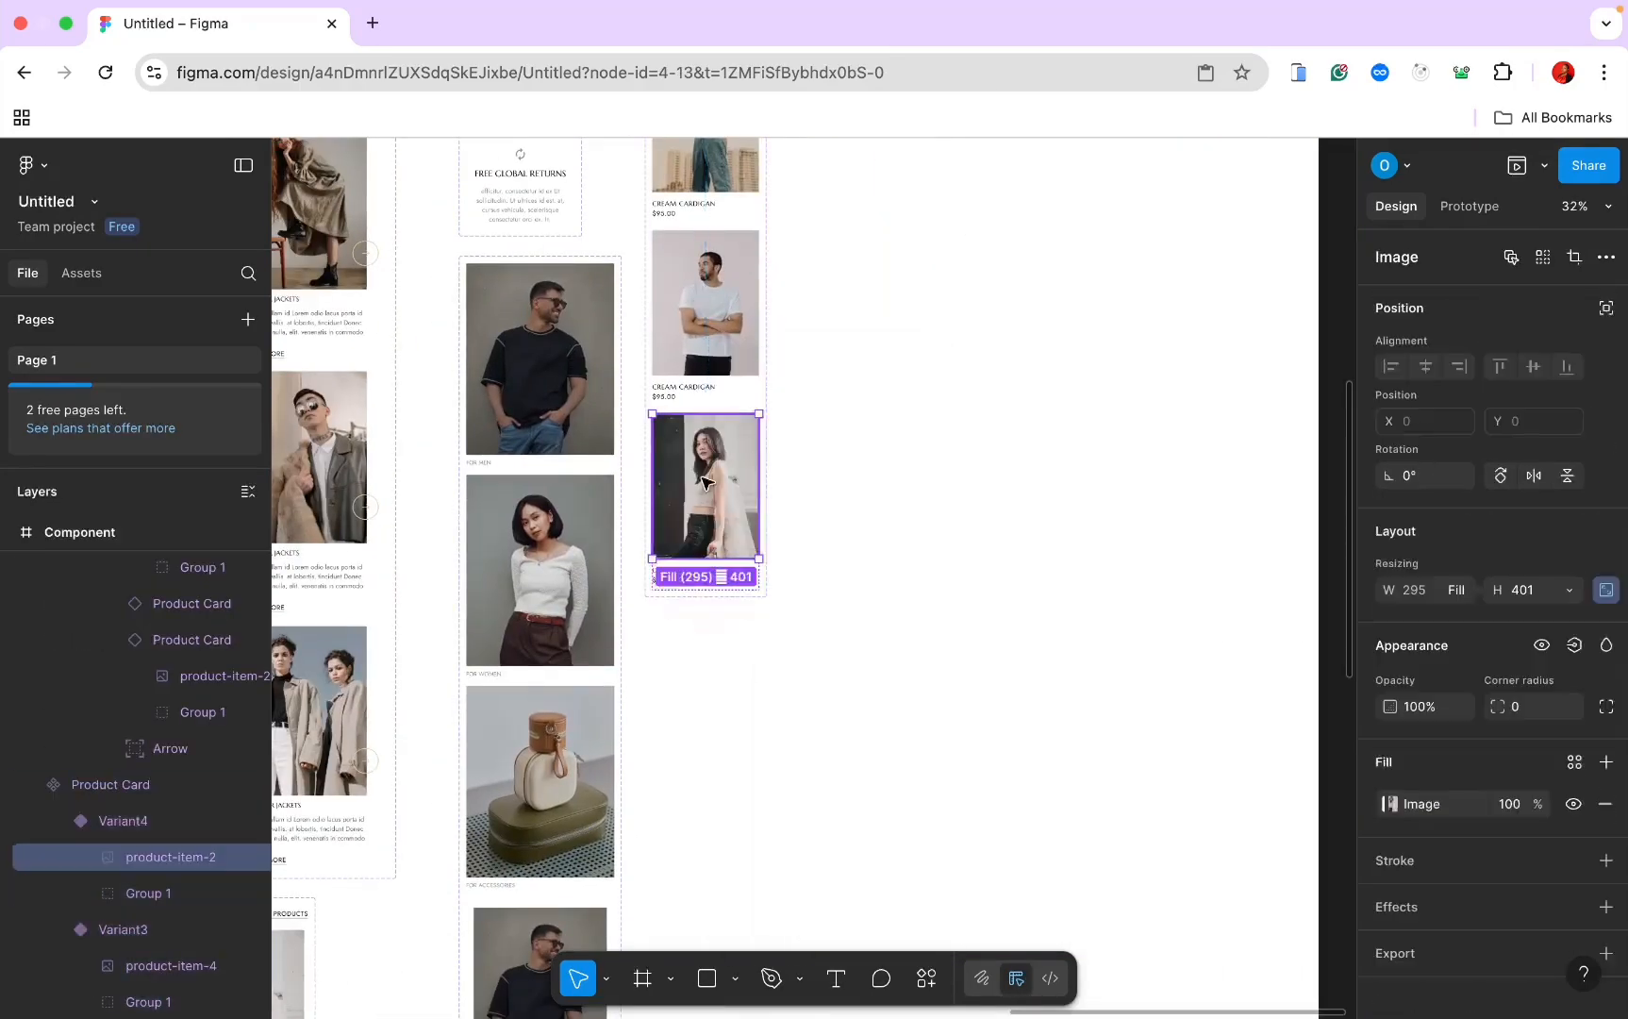
right_click(696, 476)
click(745, 353)
scroll(775, 388, down, 5)
click(495, 288)
Step: Add a Product Card variant showing the product-item-6 photo
right_click(490, 281)
click(545, 307)
scroll(549, 312, down, 8)
click(849, 454)
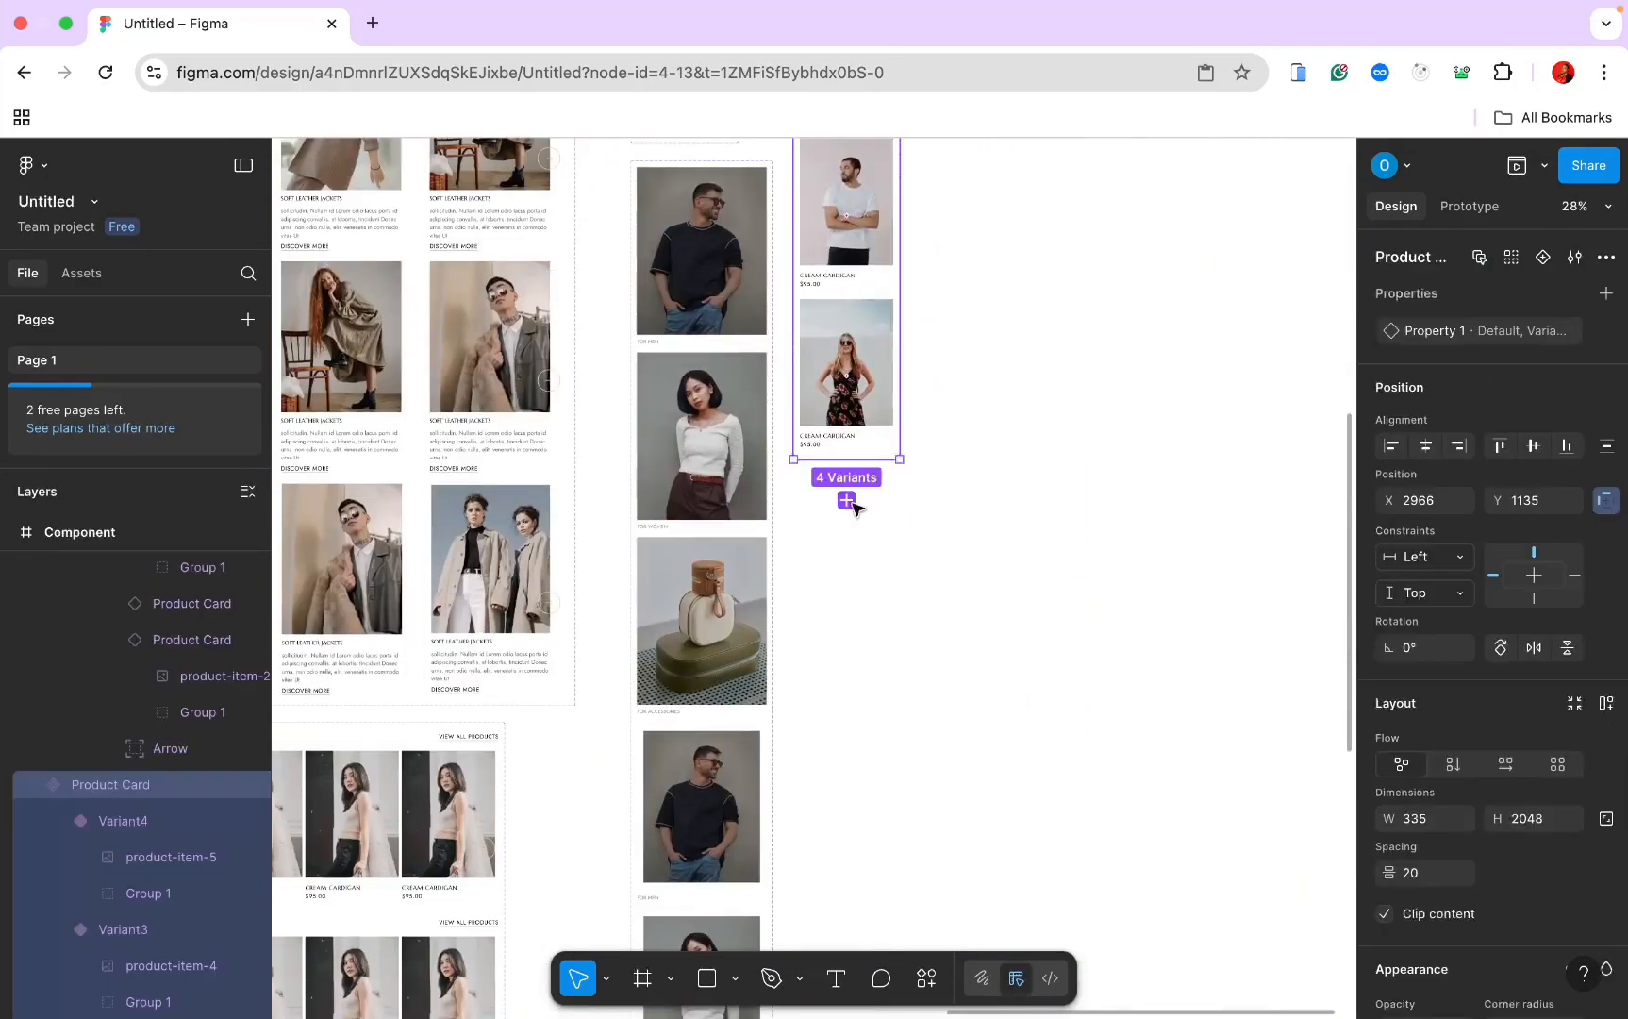
click(849, 500)
right_click(853, 502)
click(904, 391)
Step: Add Variant6 to the Product Card set with the product-item-7 photo
click(720, 312)
right_click(720, 312)
click(774, 311)
scroll(773, 316, right, 10)
click(770, 444)
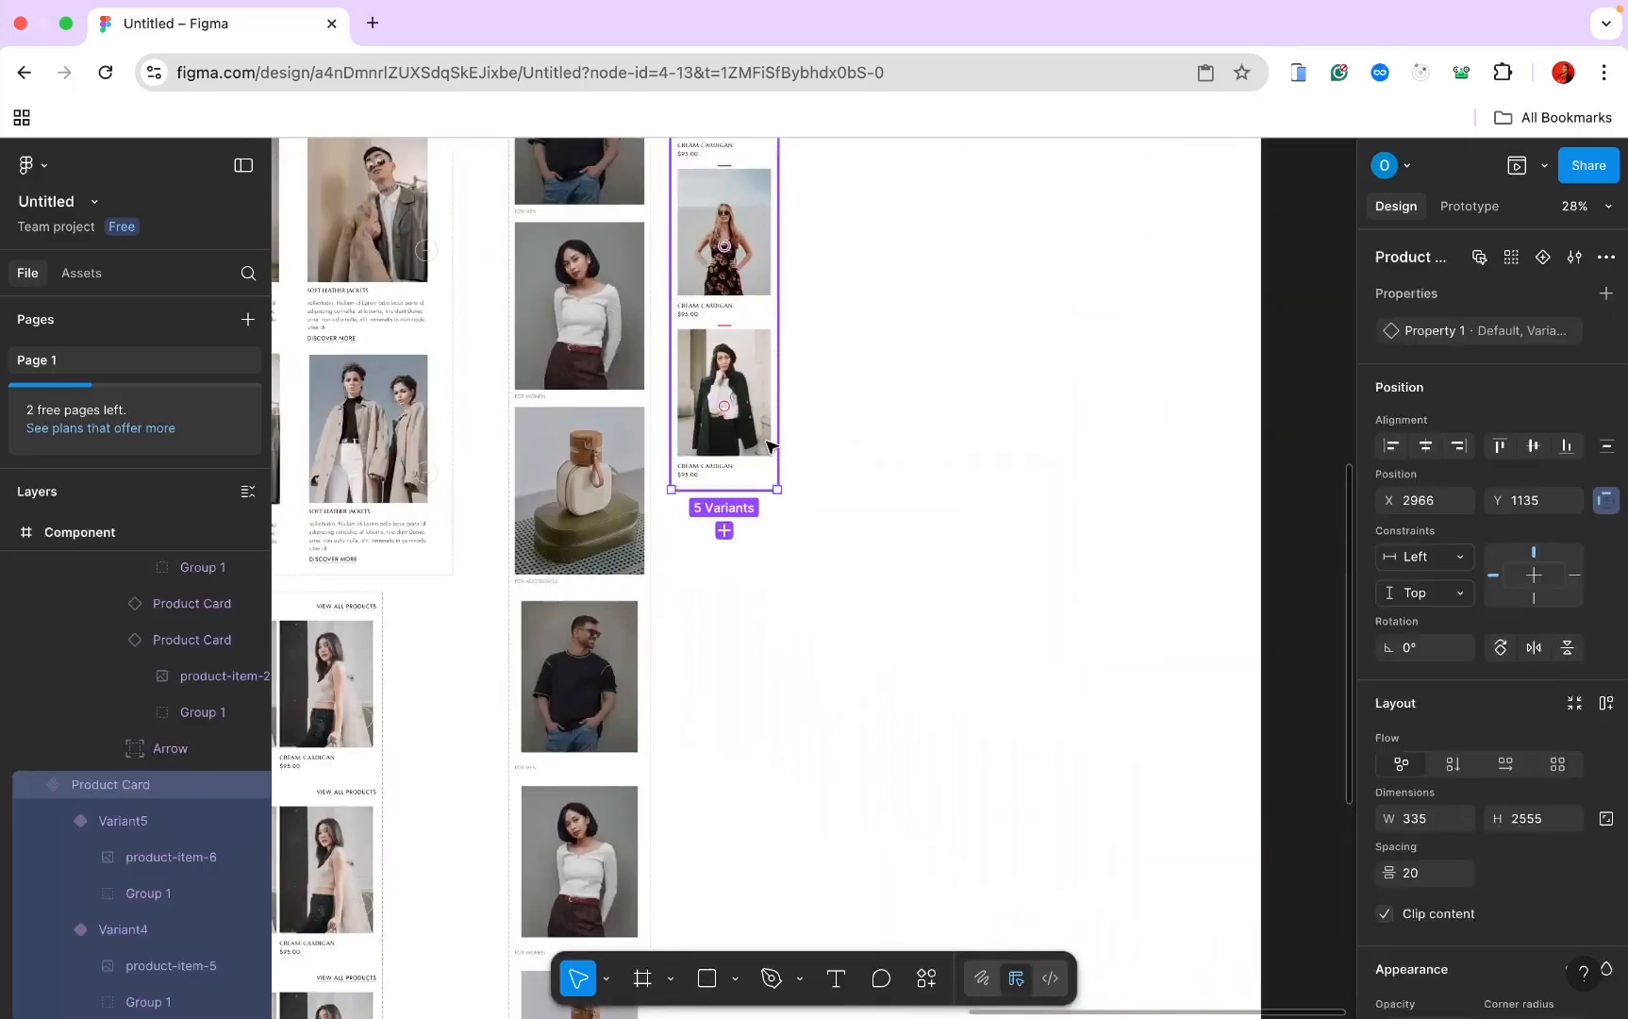
click(725, 532)
right_click(731, 539)
click(795, 388)
Step: Add Variant7 with the product-item-8 photo
scroll(801, 380, left, 7)
scroll(801, 380, left, 5)
double_click(630, 269)
right_click(630, 269)
click(651, 288)
scroll(651, 294, right, 8)
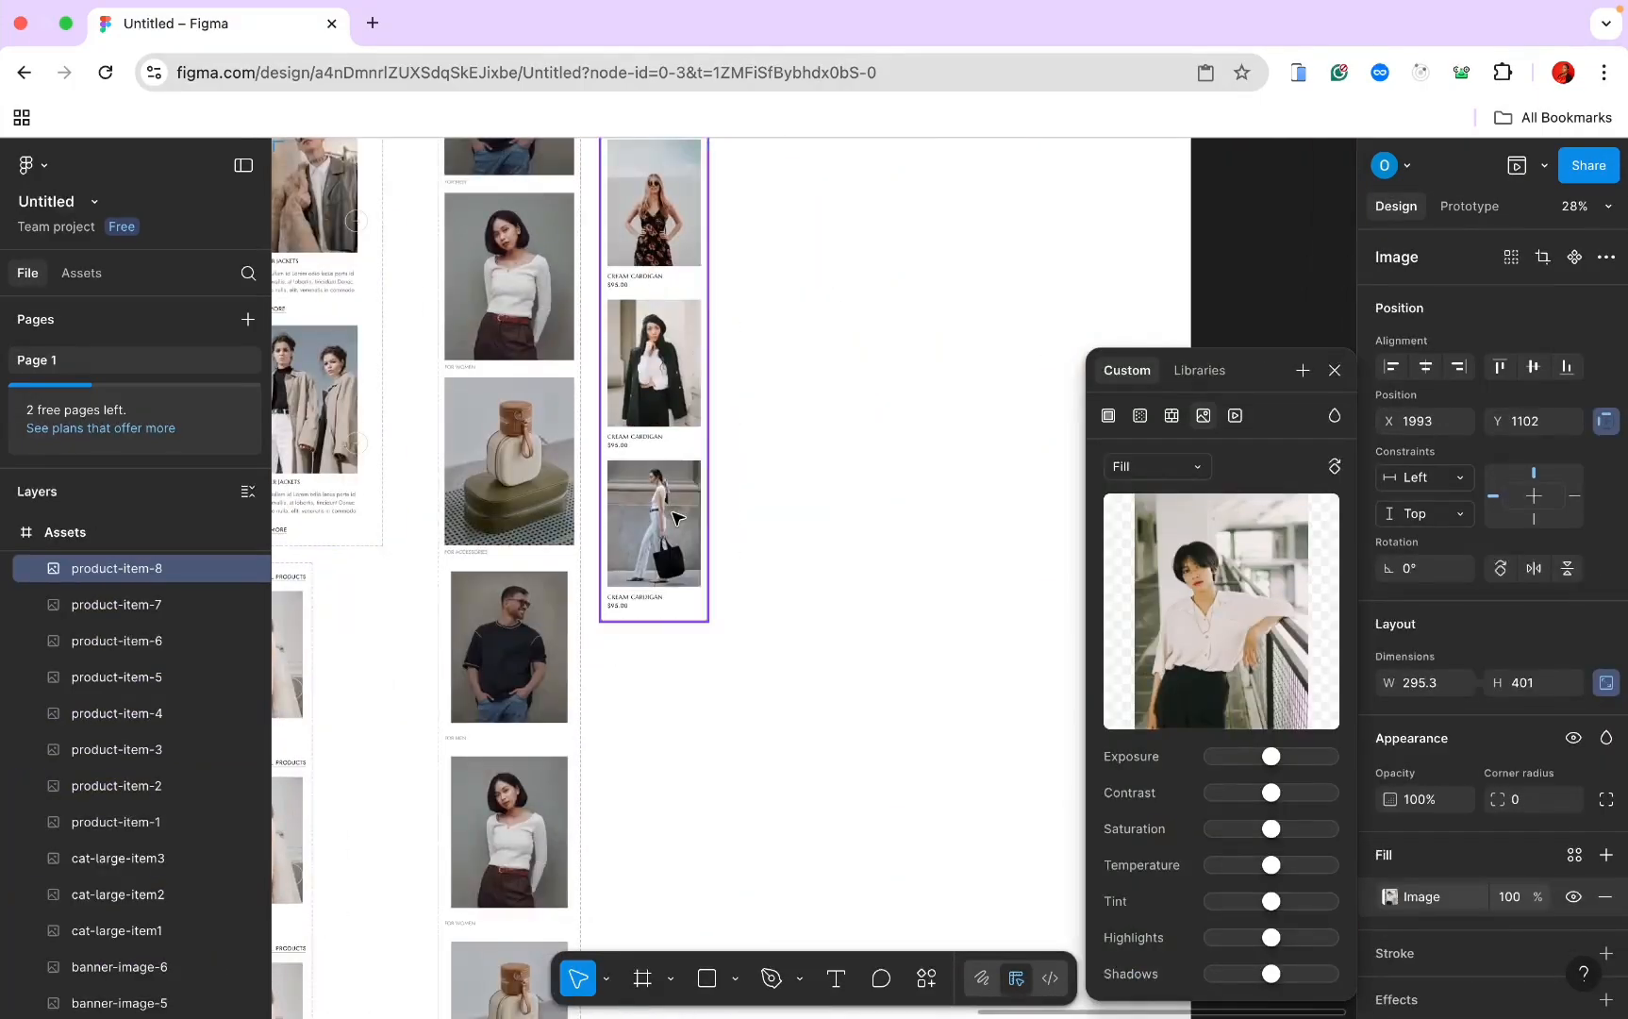
click(657, 595)
click(654, 649)
right_click(660, 660)
click(717, 390)
Step: Add Variant8 with the product-item-9 photo
scroll(716, 392, left, 8)
right_click(534, 288)
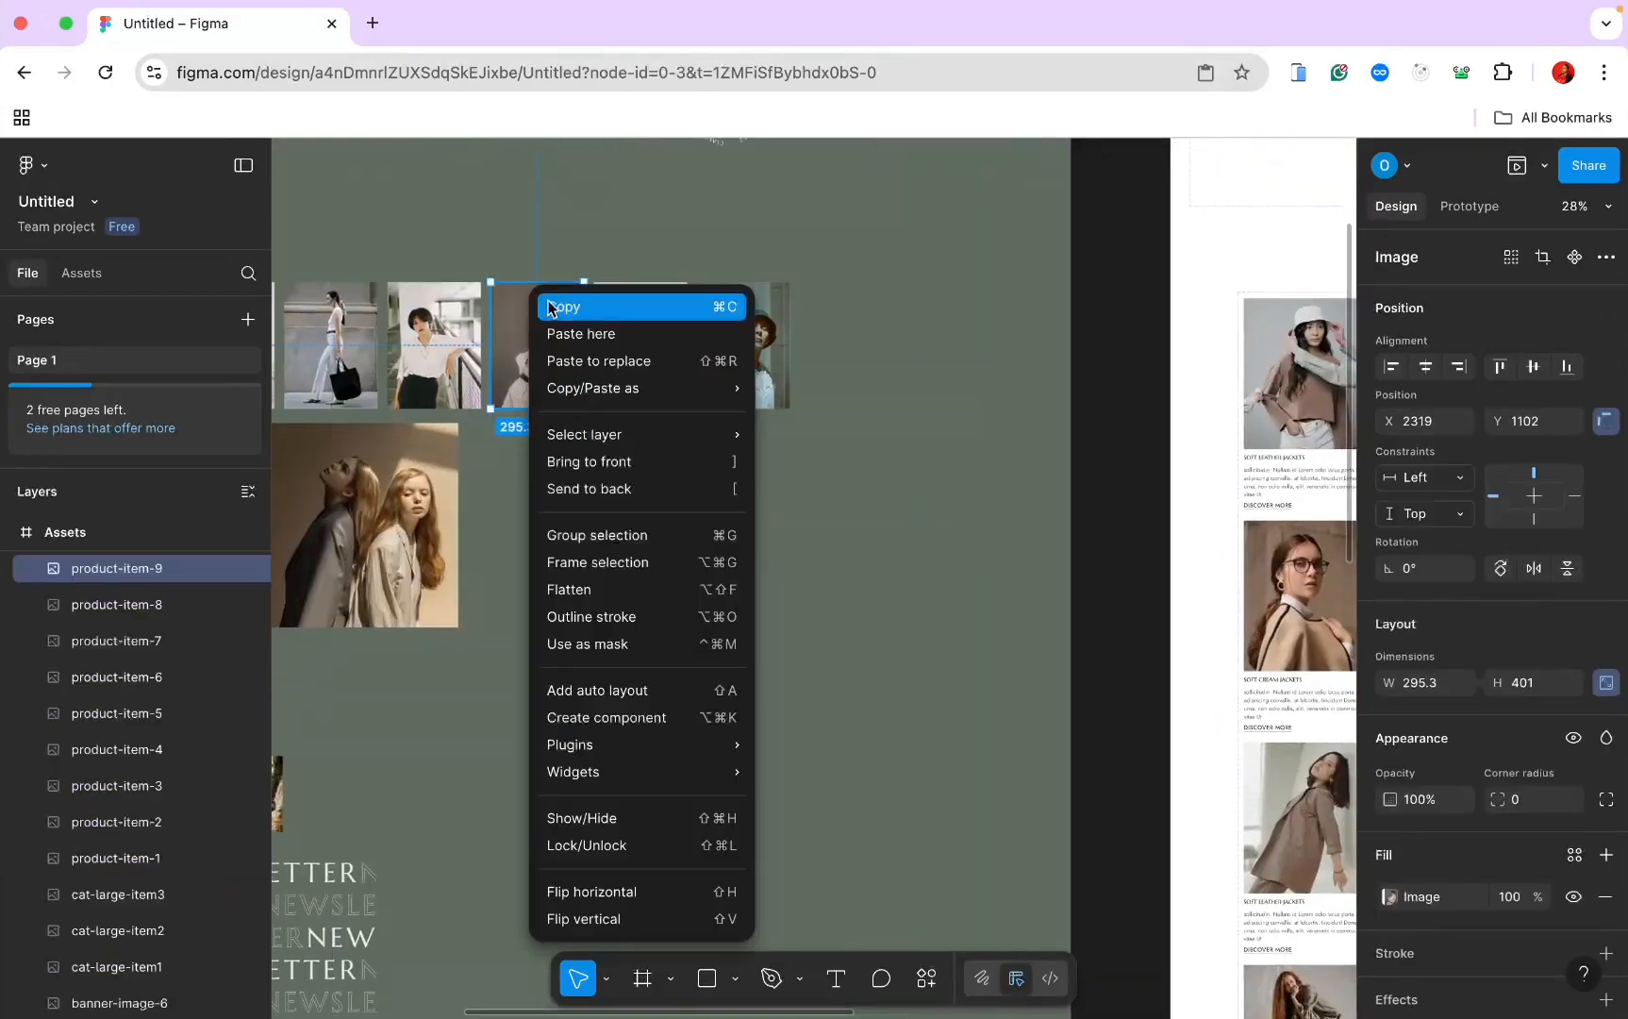
click(549, 308)
scroll(557, 316, right, 8)
click(685, 434)
click(655, 479)
right_click(665, 500)
click(712, 390)
Step: Add Variant9 with the product-item-10 photo
scroll(717, 389, left, 8)
right_click(868, 281)
click(892, 303)
scroll(892, 307, right, 8)
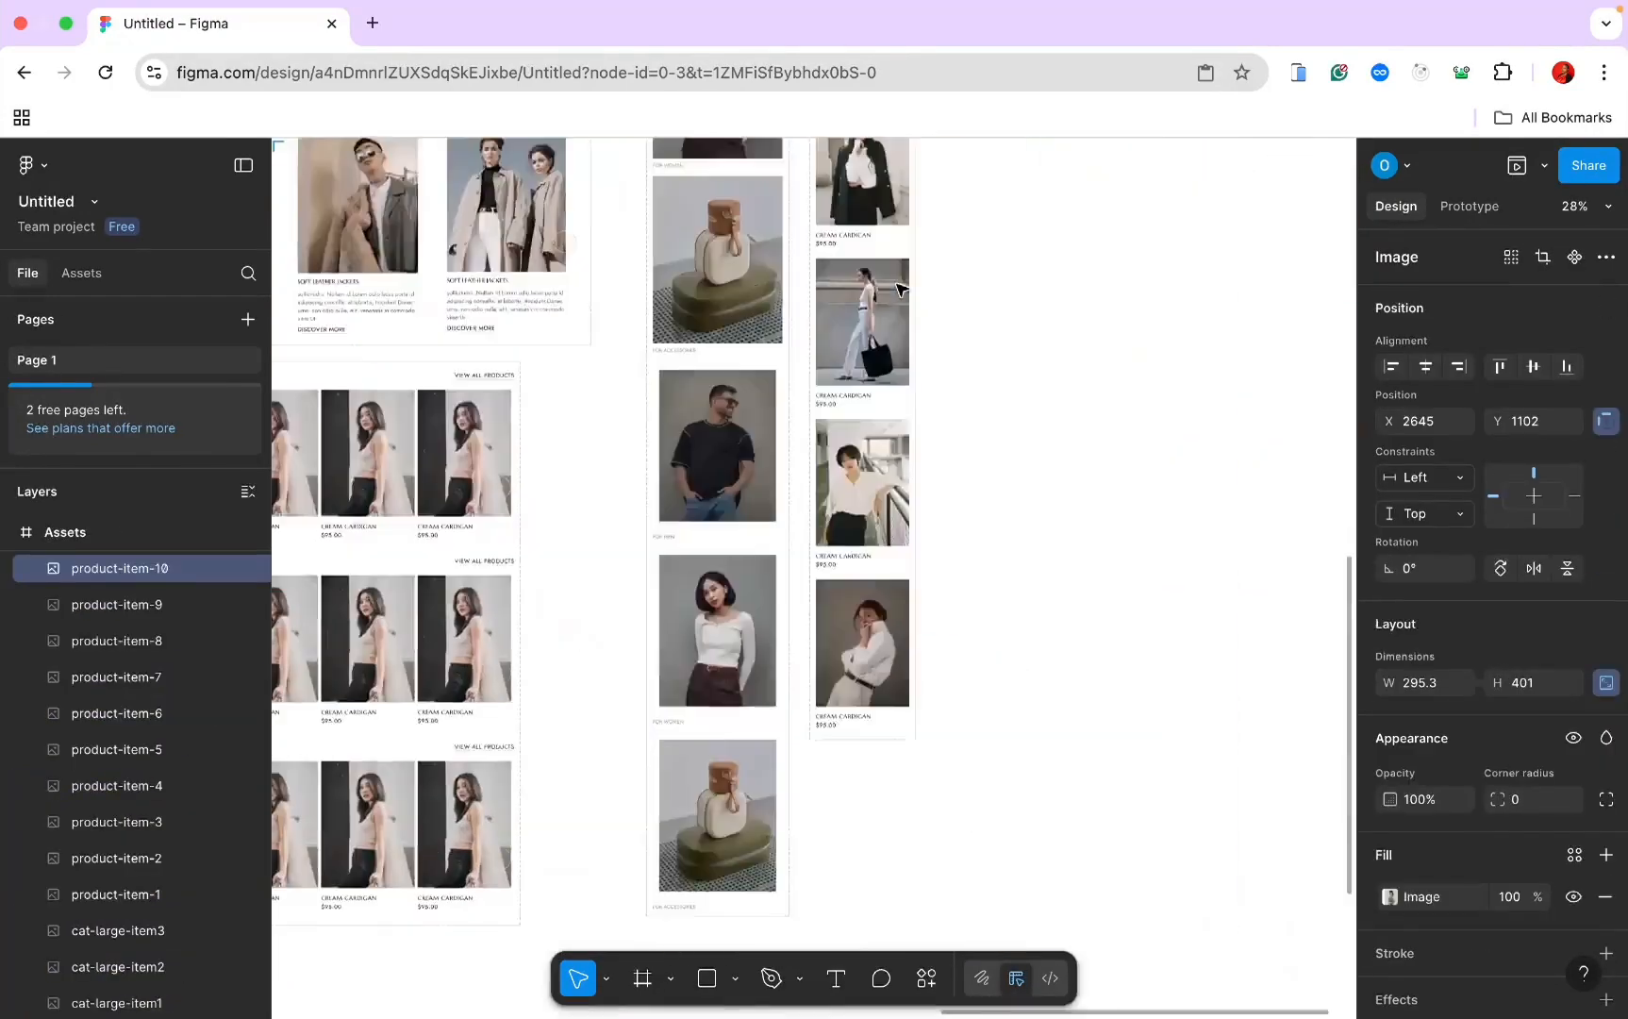
click(651, 529)
click(629, 575)
click(718, 396)
Step: Add Variant10 with the product-item-1 photo
scroll(718, 396, left, 8)
right_click(768, 290)
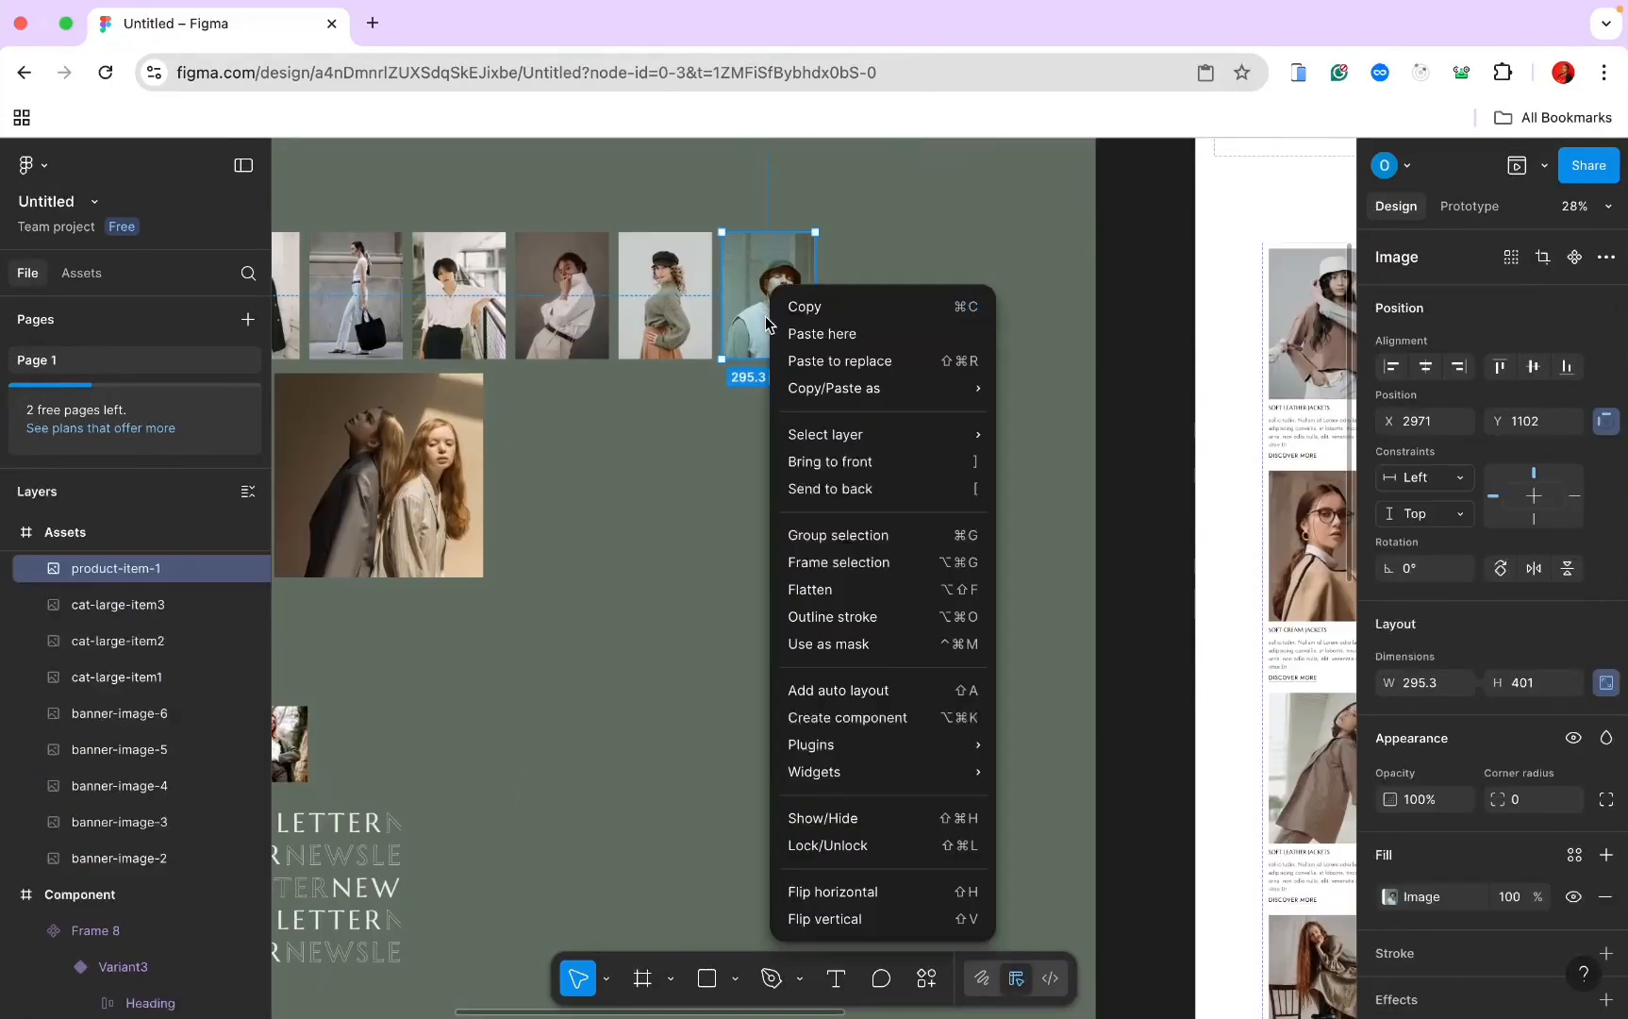
click(795, 307)
scroll(777, 597, down, 5)
right_click(912, 382)
click(948, 308)
scroll(952, 312, left, 8)
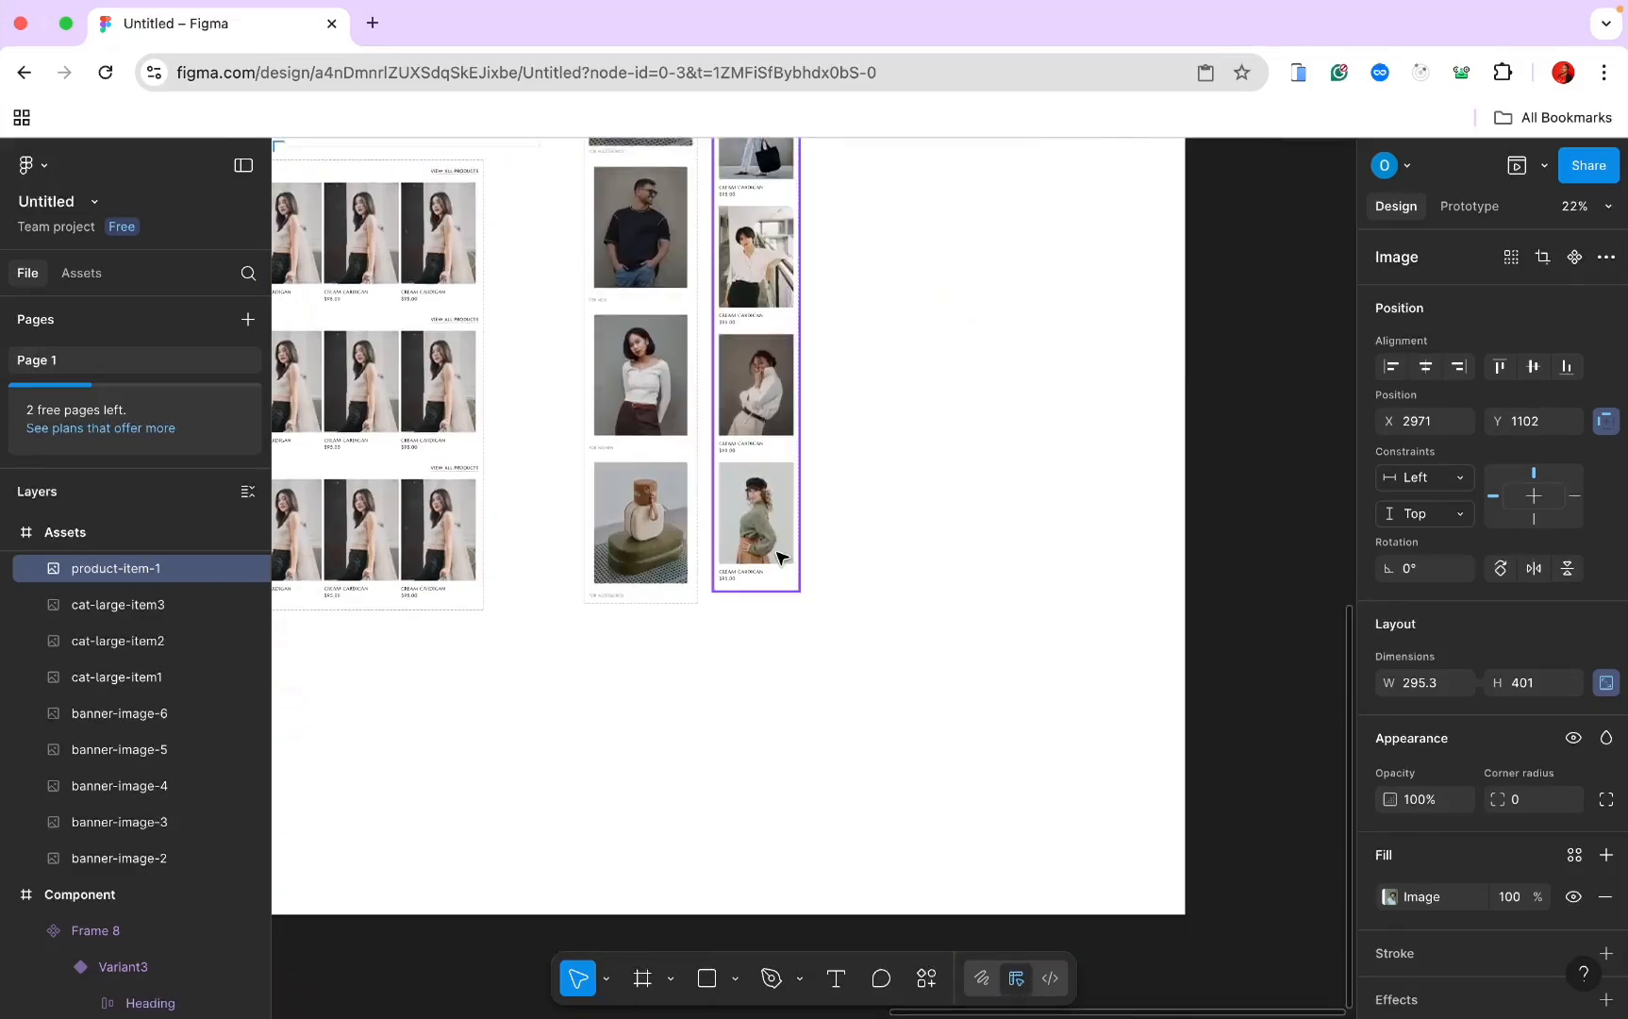
click(771, 524)
click(756, 616)
right_click(753, 638)
click(856, 402)
scroll(857, 402, down, 5)
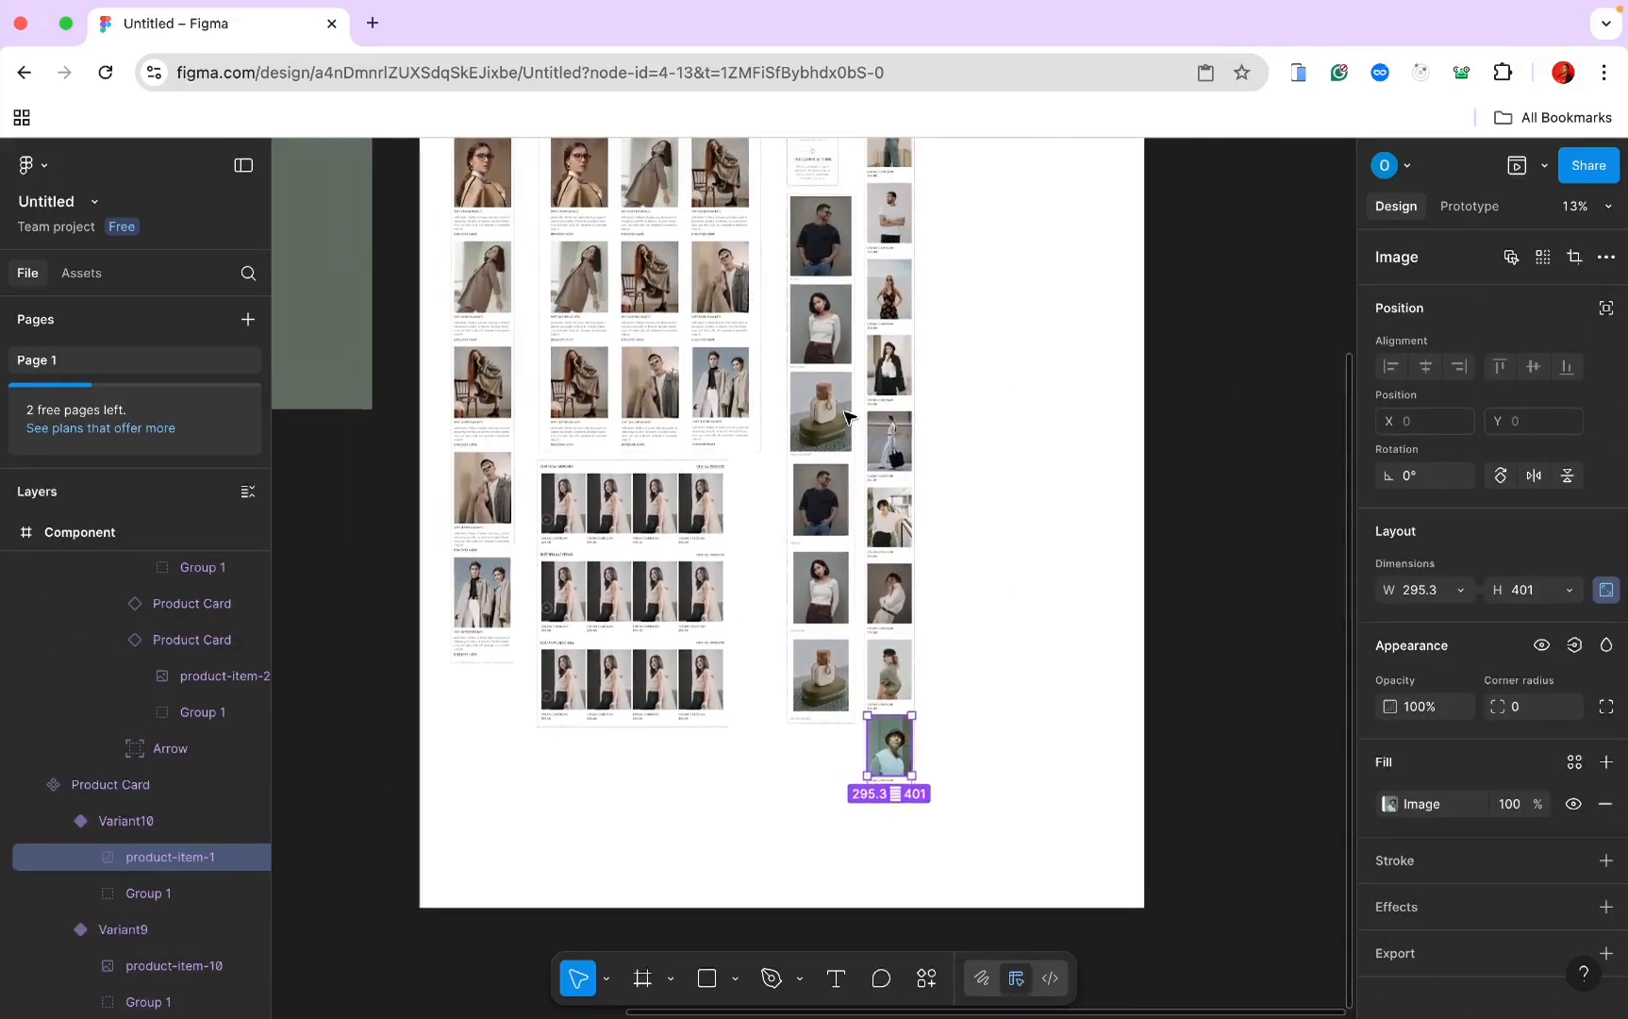
scroll(849, 417, up, 10)
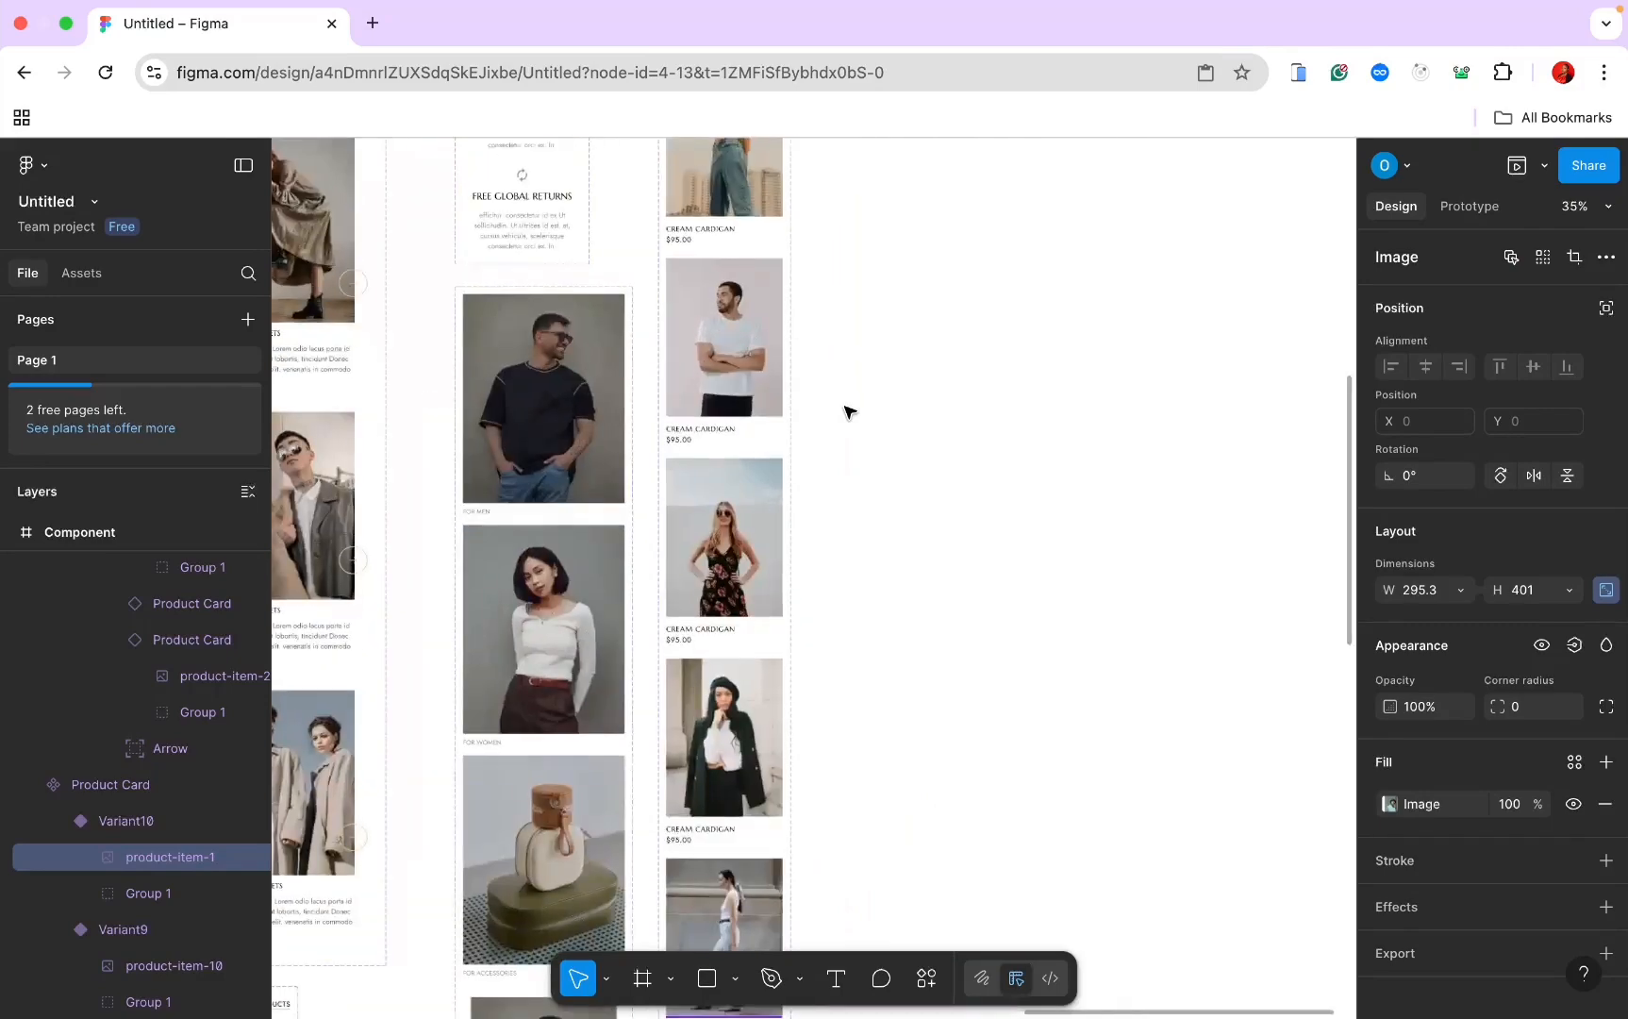
Step: Switch the second, third and fourth New Arrivals cards to Variant2, Variant3 and Variant4
scroll(752, 380, down, 8)
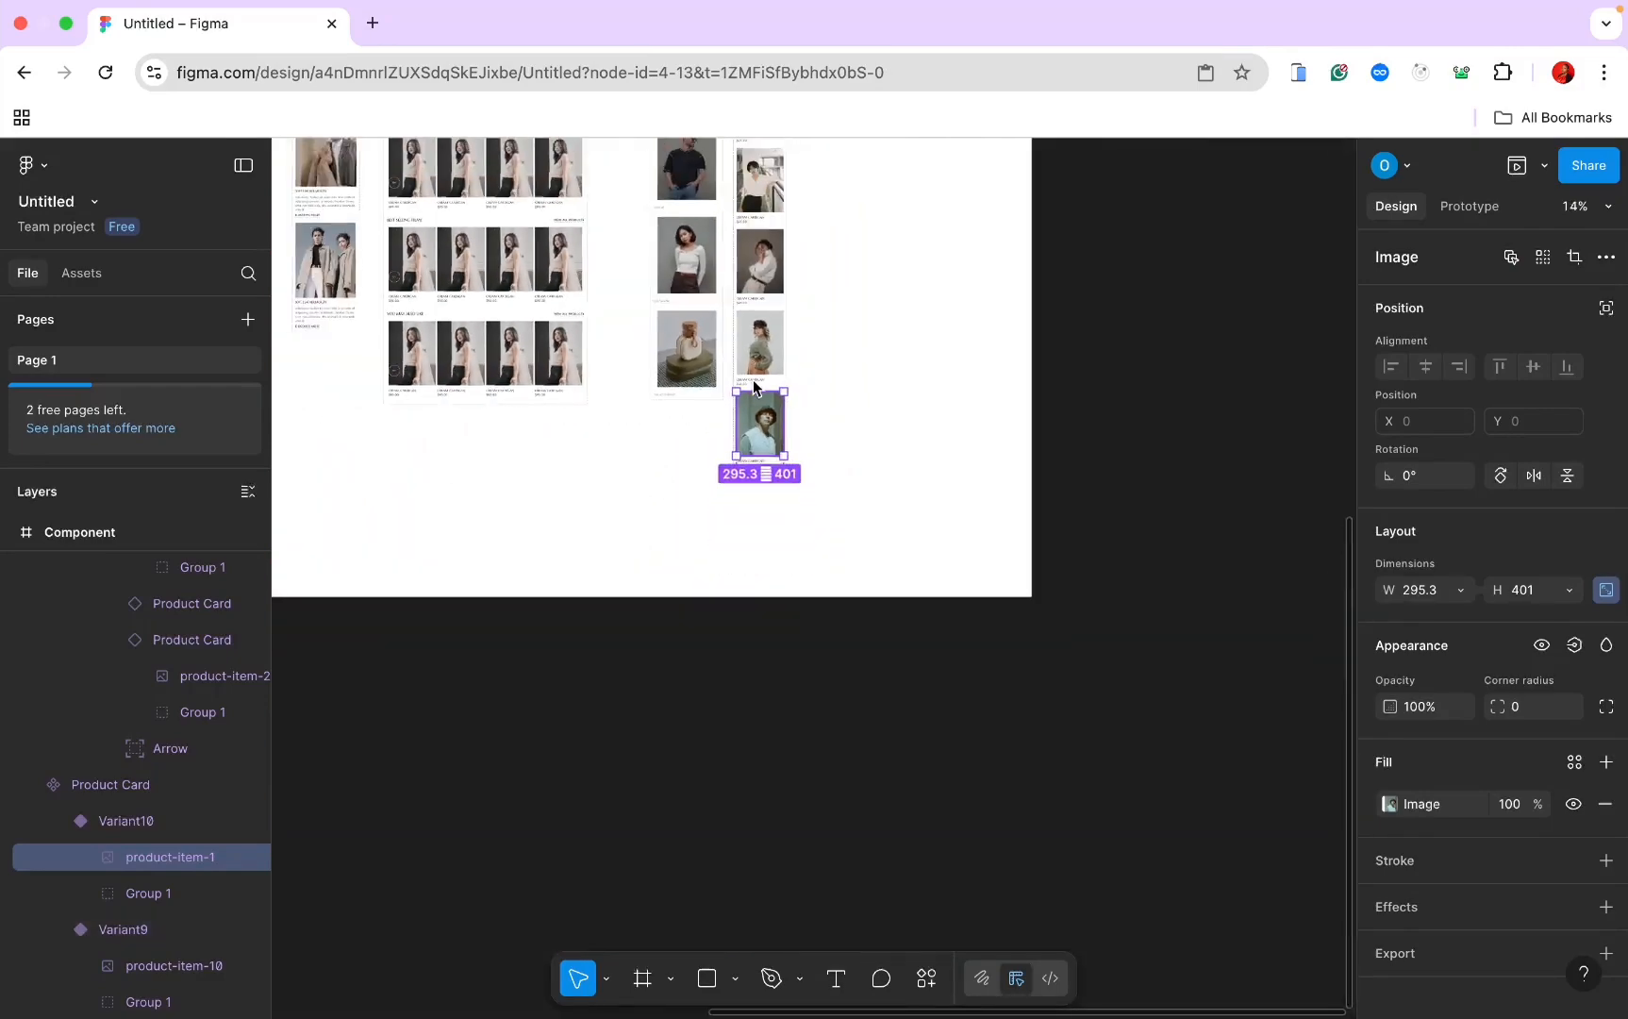
scroll(675, 397, up, 4)
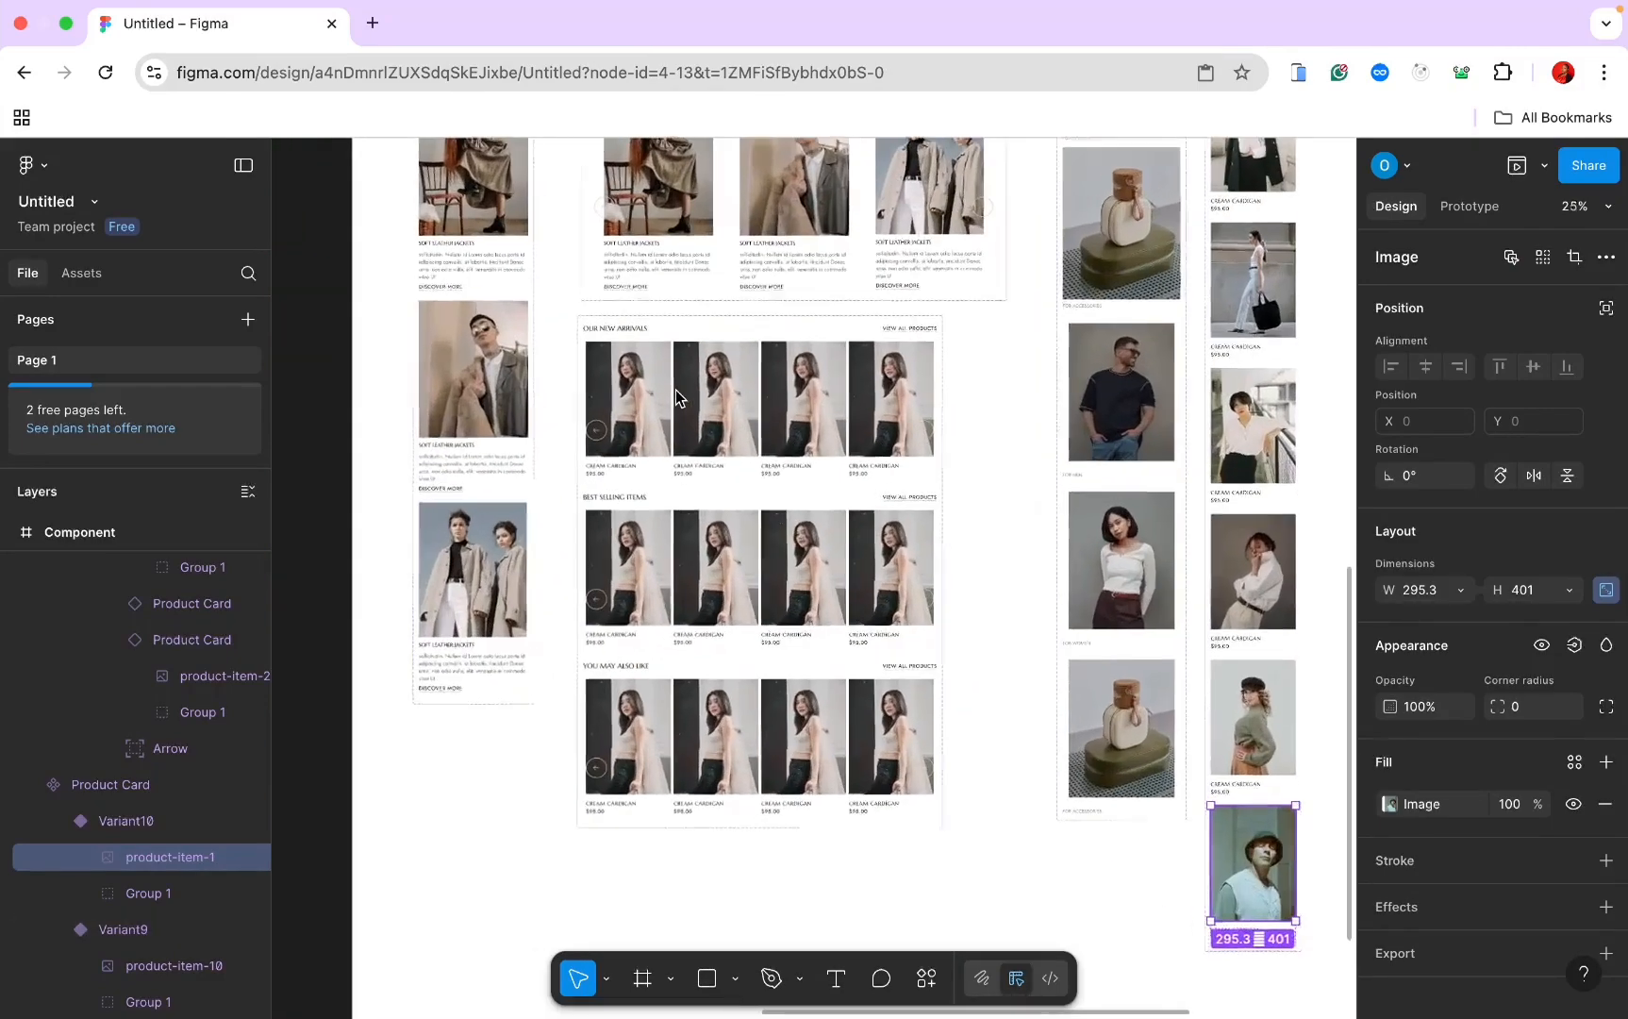
click(675, 398)
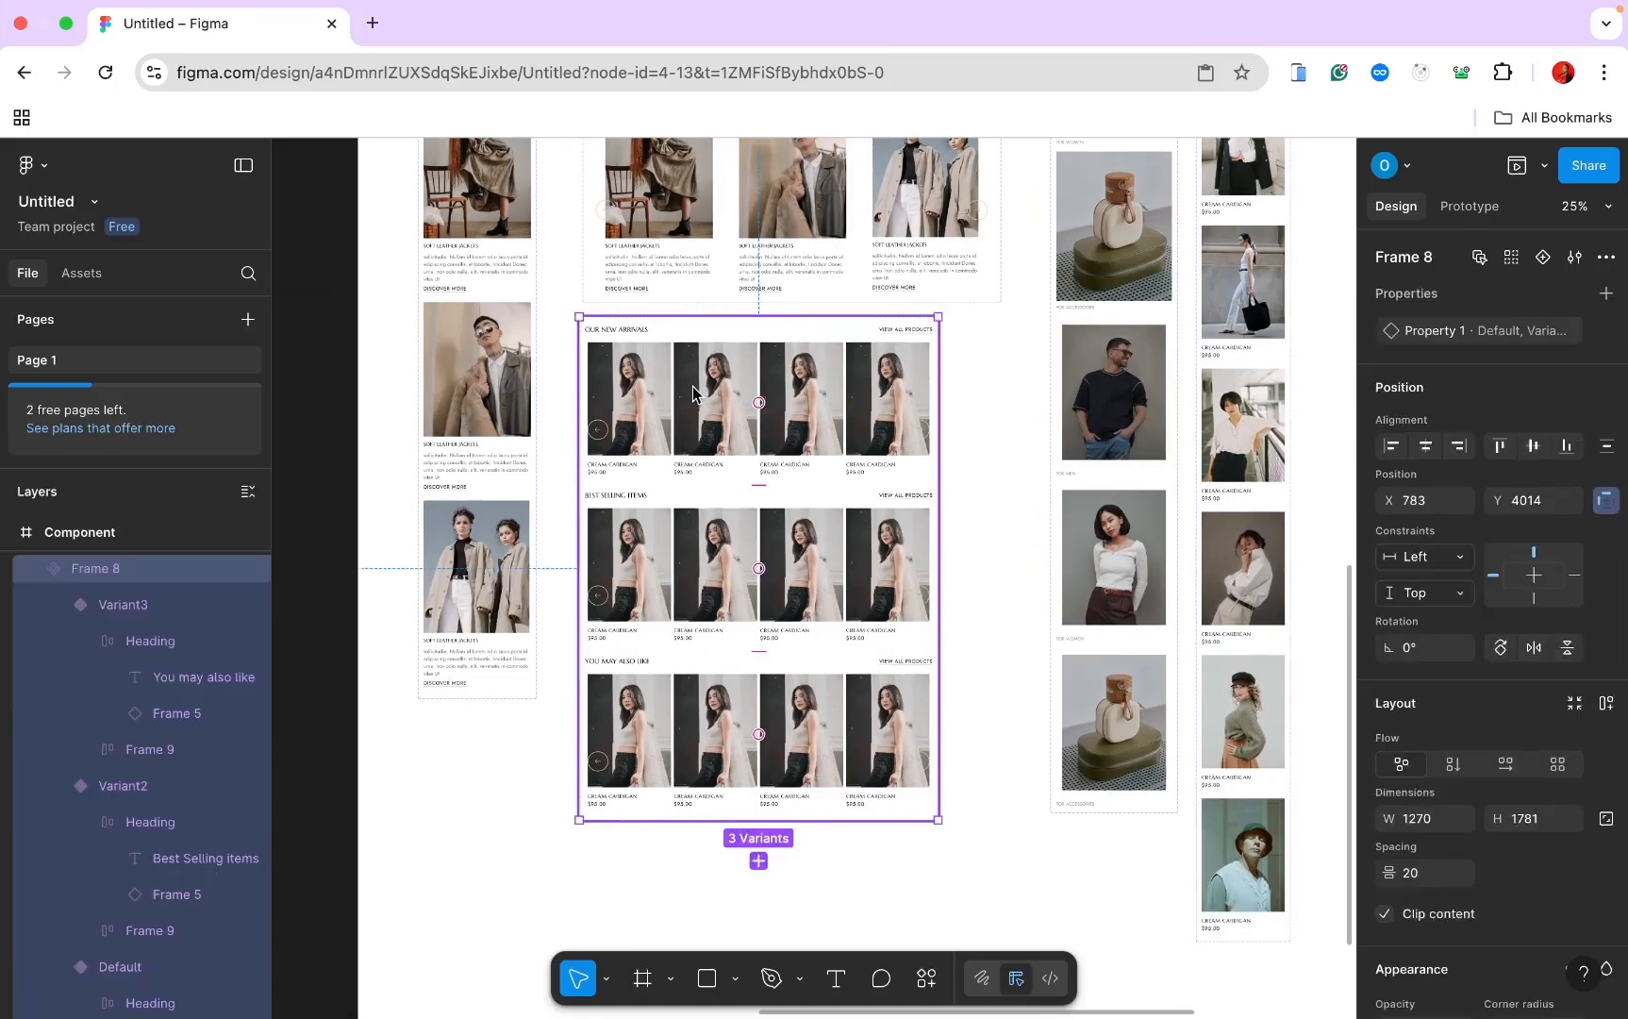
double_click(688, 392)
double_click(693, 394)
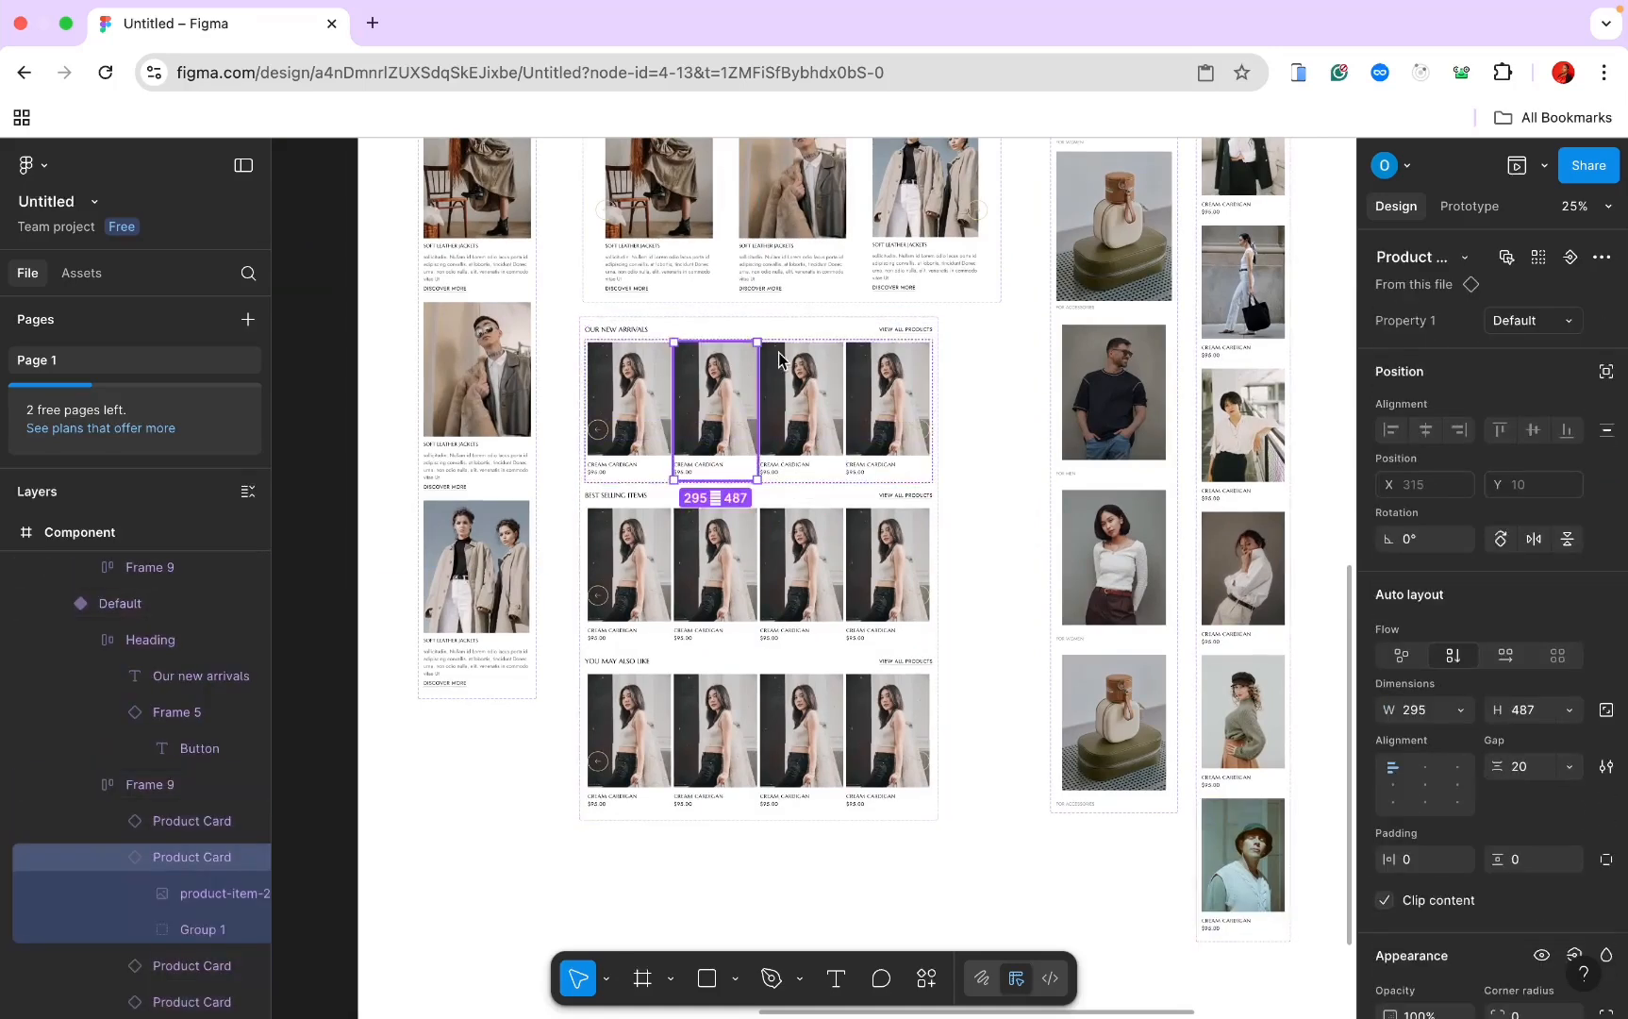
click(1564, 326)
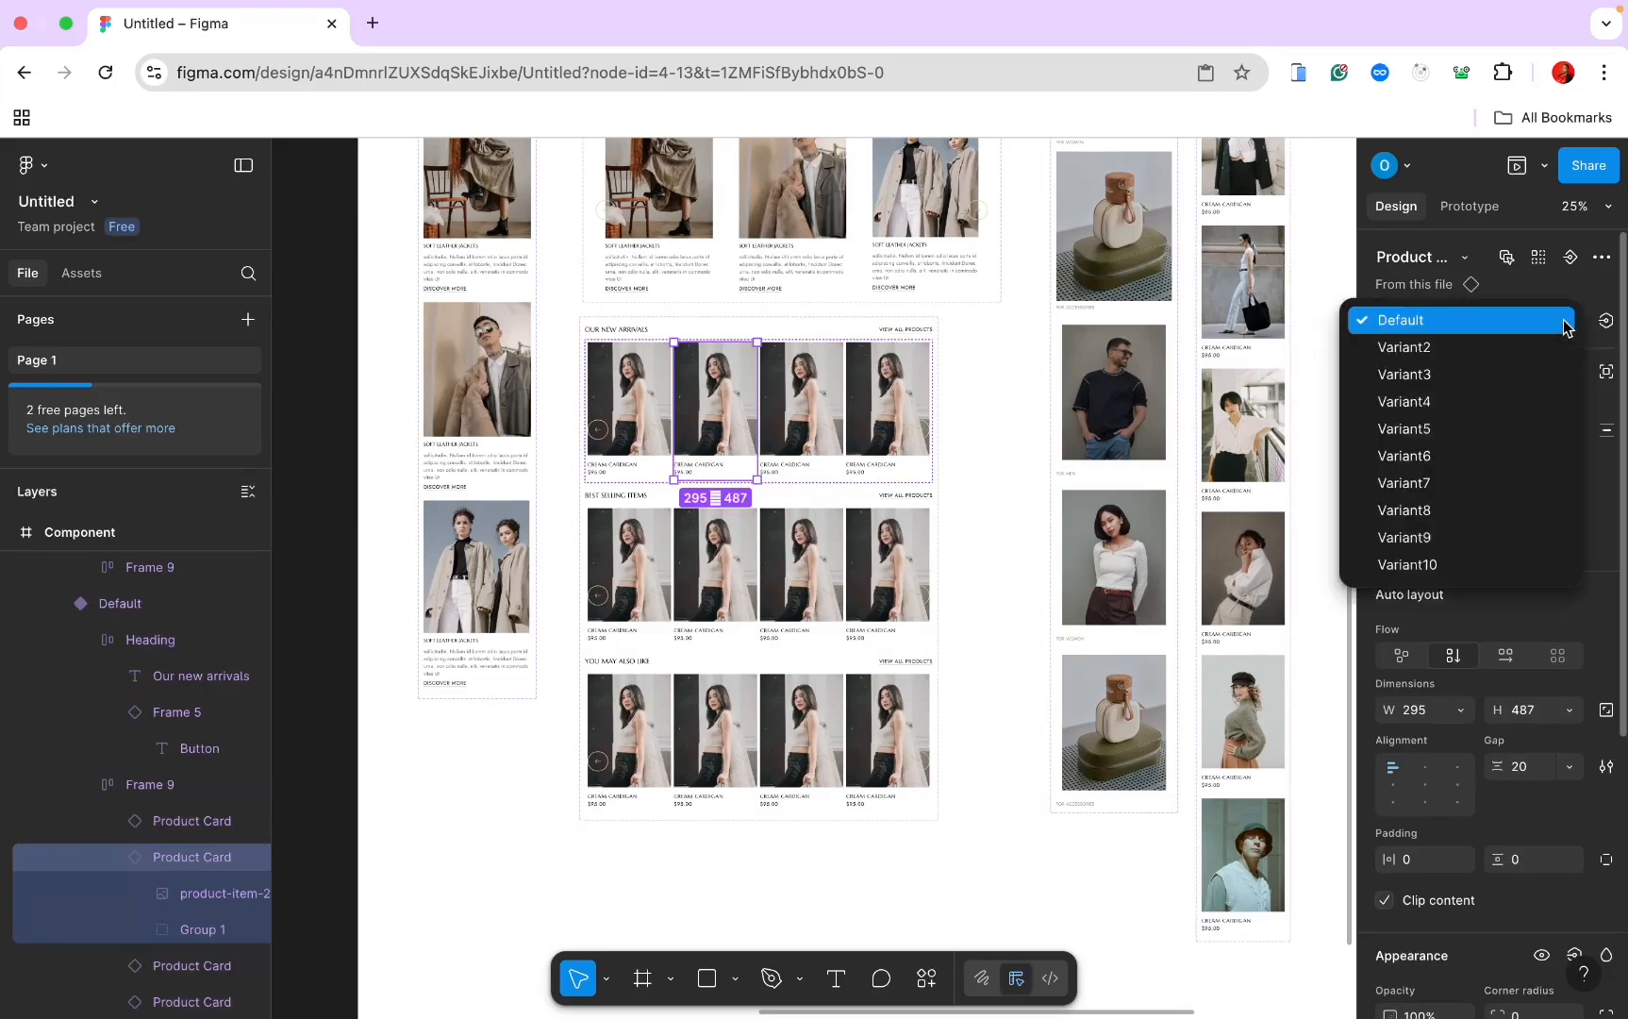
click(1501, 359)
key(Tab)
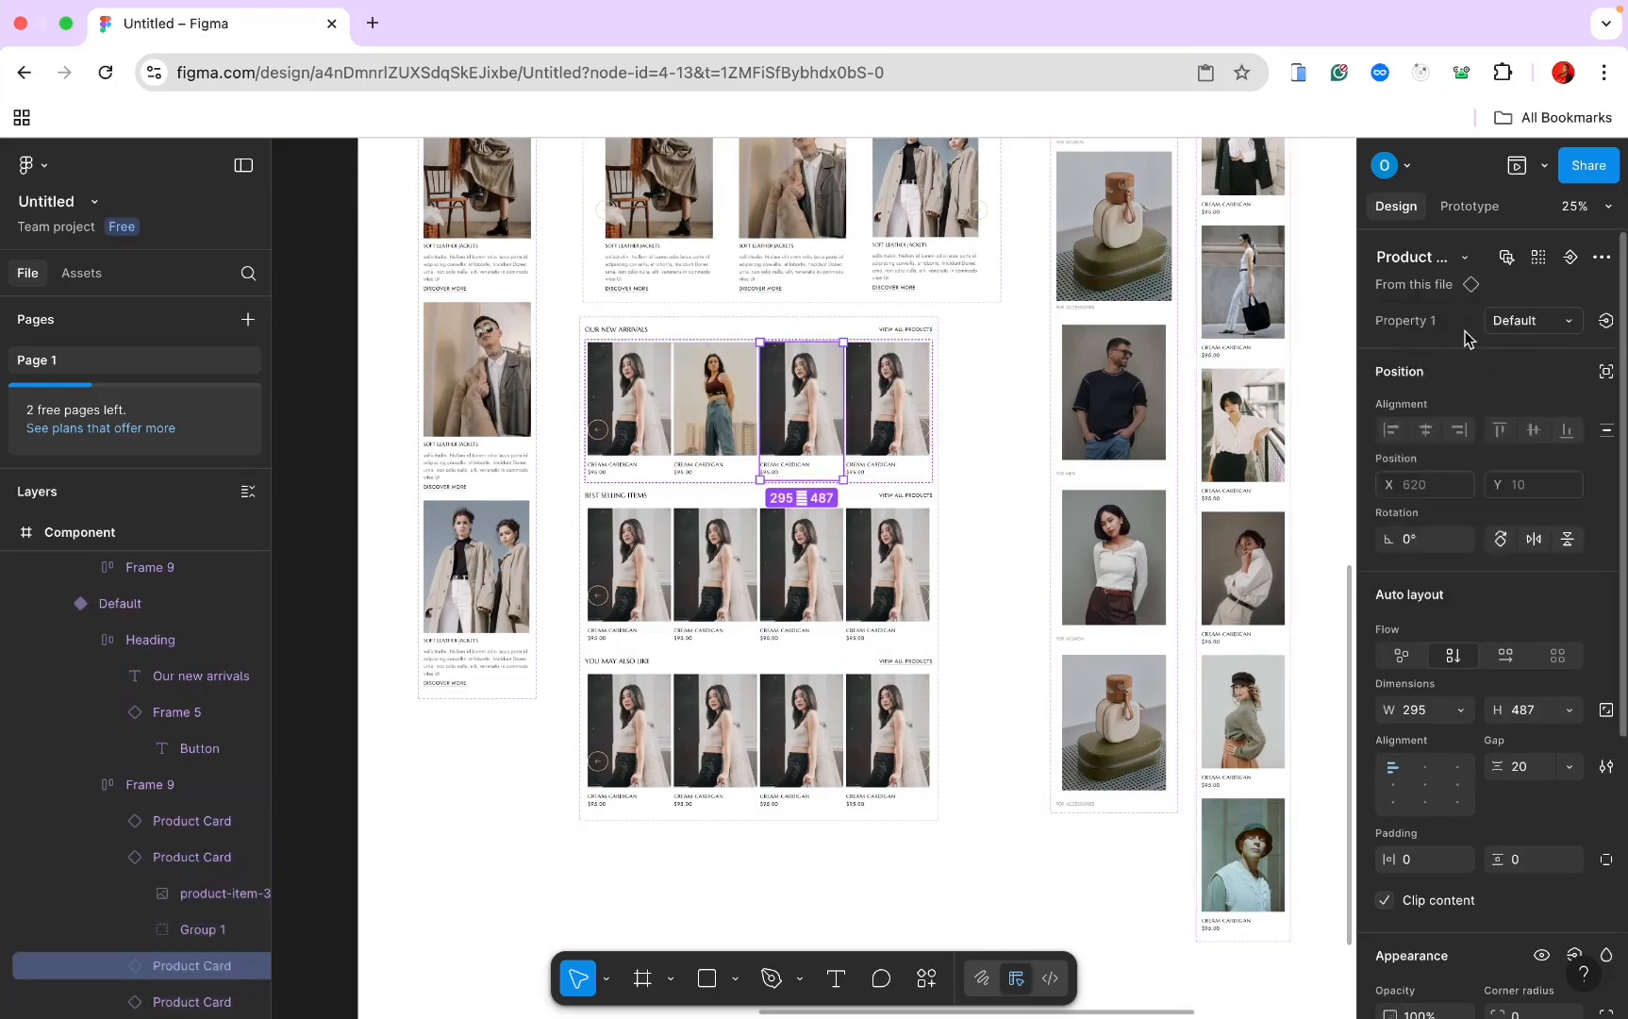
click(1523, 325)
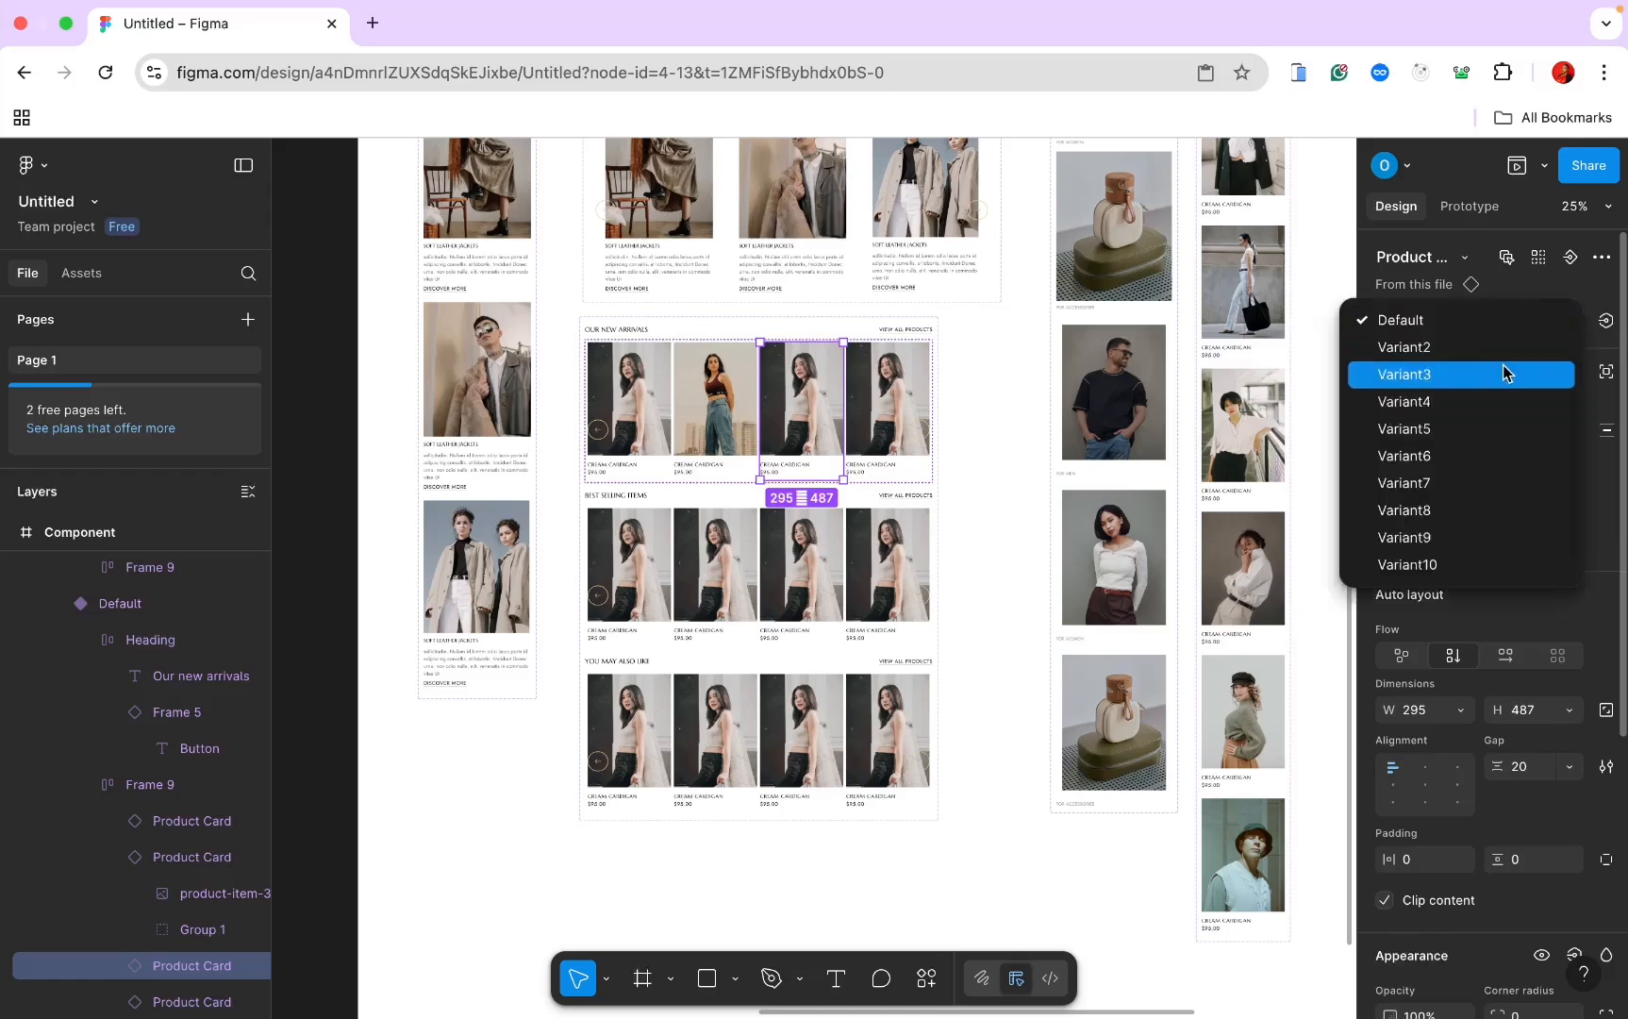
click(1503, 373)
key(Tab)
click(1562, 323)
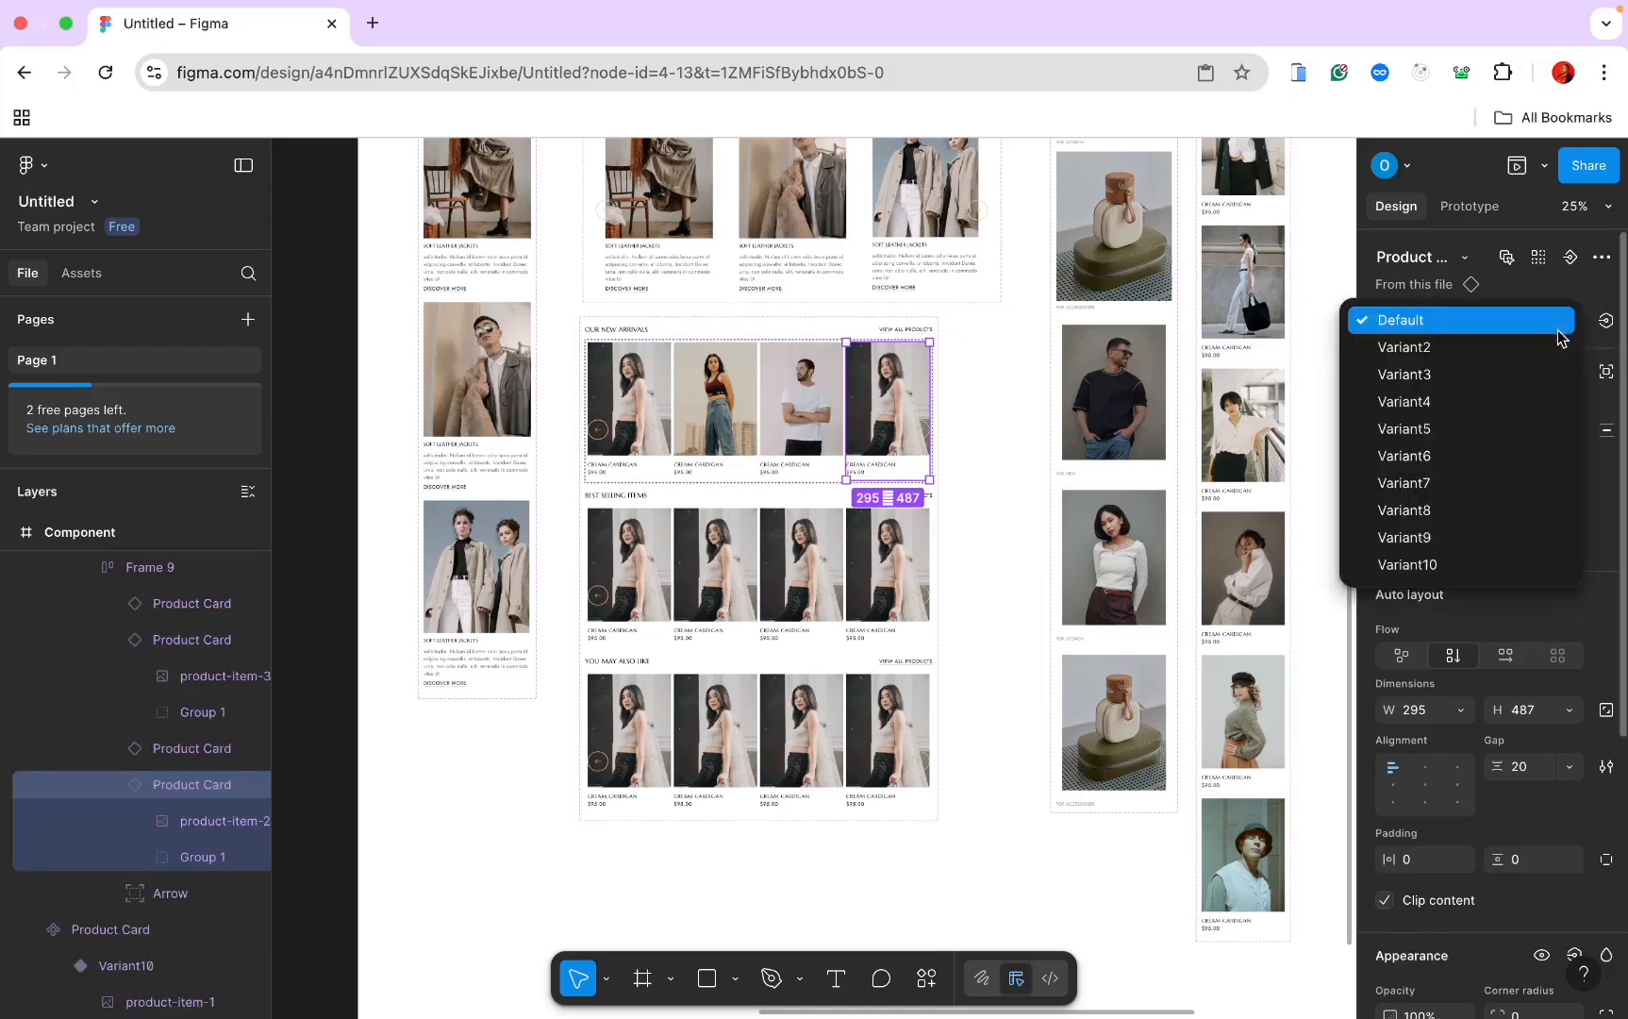
click(1528, 401)
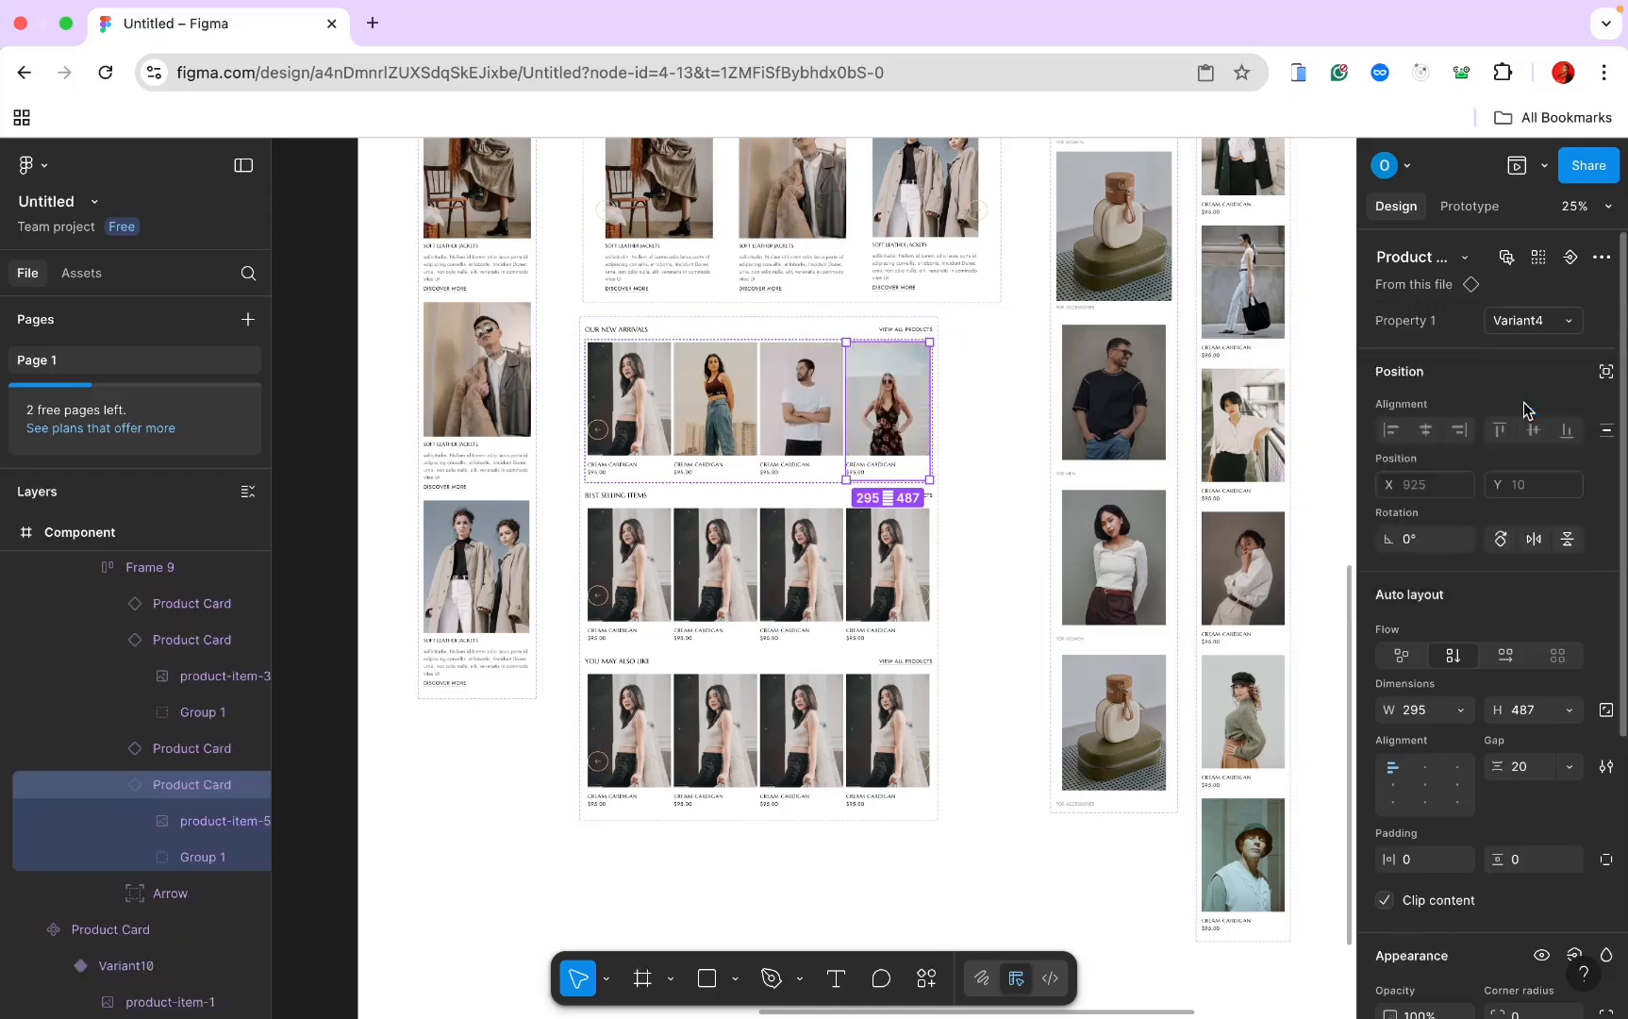
Step: Switch the four Best Selling cards to Variant5, Variant6, Variant7 and Variant8
double_click(630, 598)
click(1568, 322)
click(1481, 429)
click(715, 595)
click(1547, 322)
click(1481, 455)
click(806, 604)
click(1547, 323)
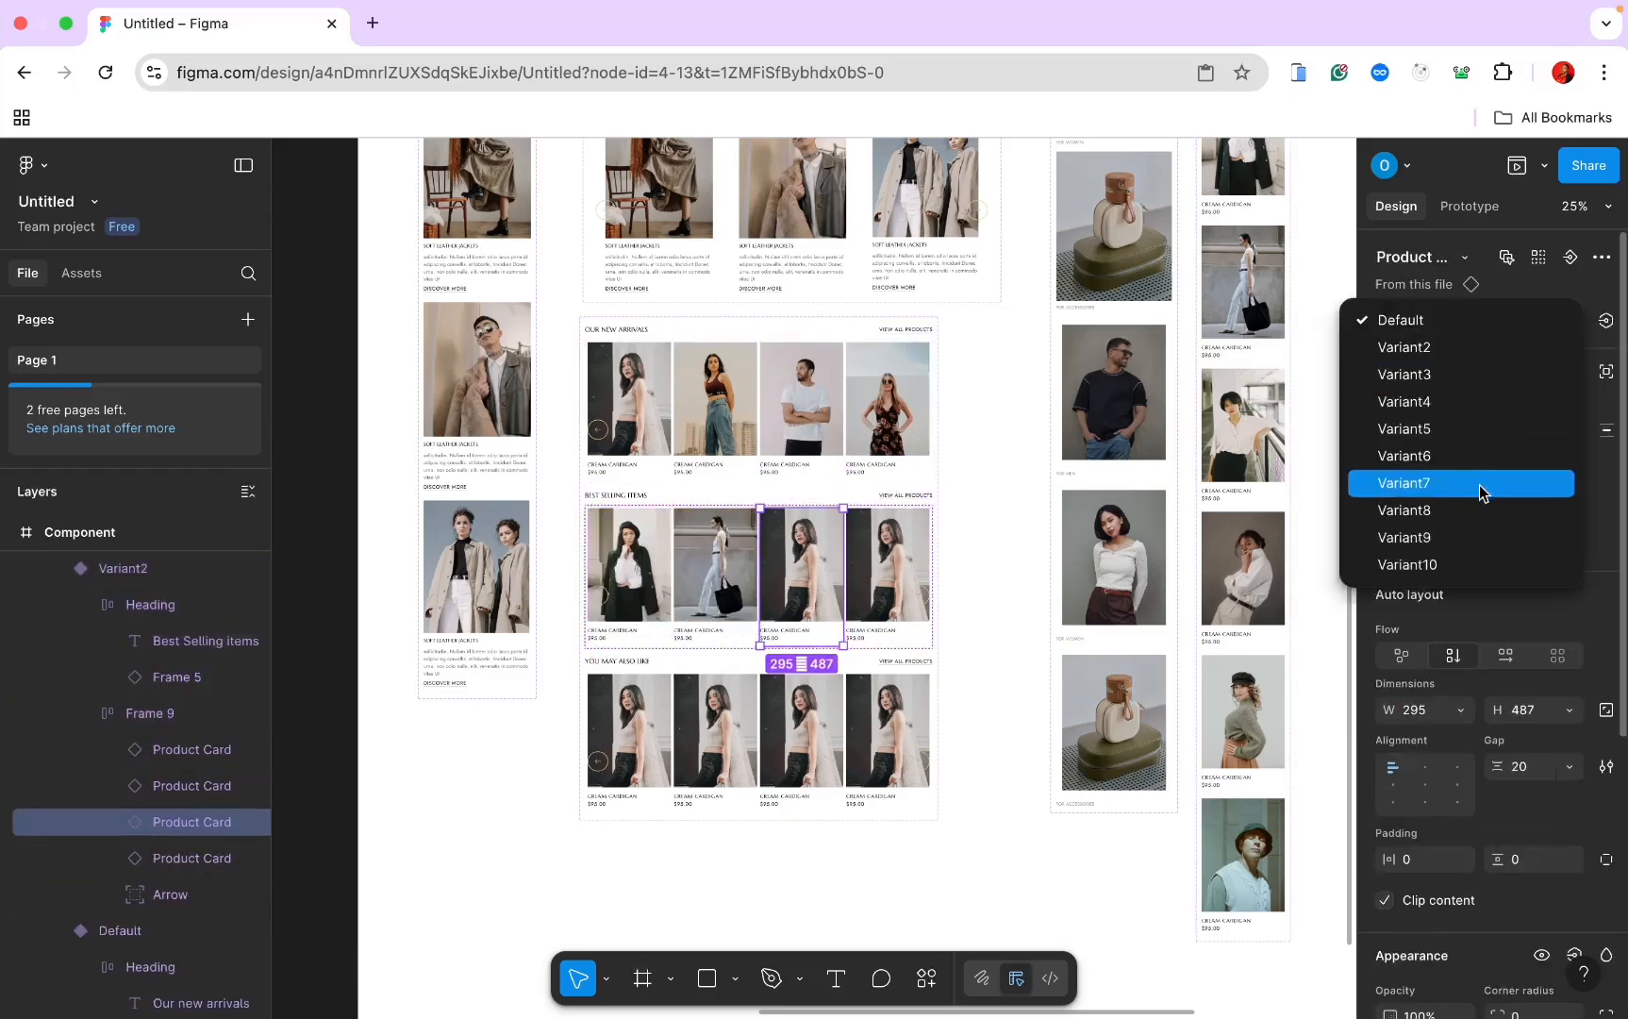
click(1481, 486)
click(886, 590)
click(1538, 322)
click(1481, 511)
Step: Give each You May Also Like card its own variant, starting with Variant9 and Variant10
double_click(629, 736)
click(1537, 323)
click(1481, 537)
click(719, 739)
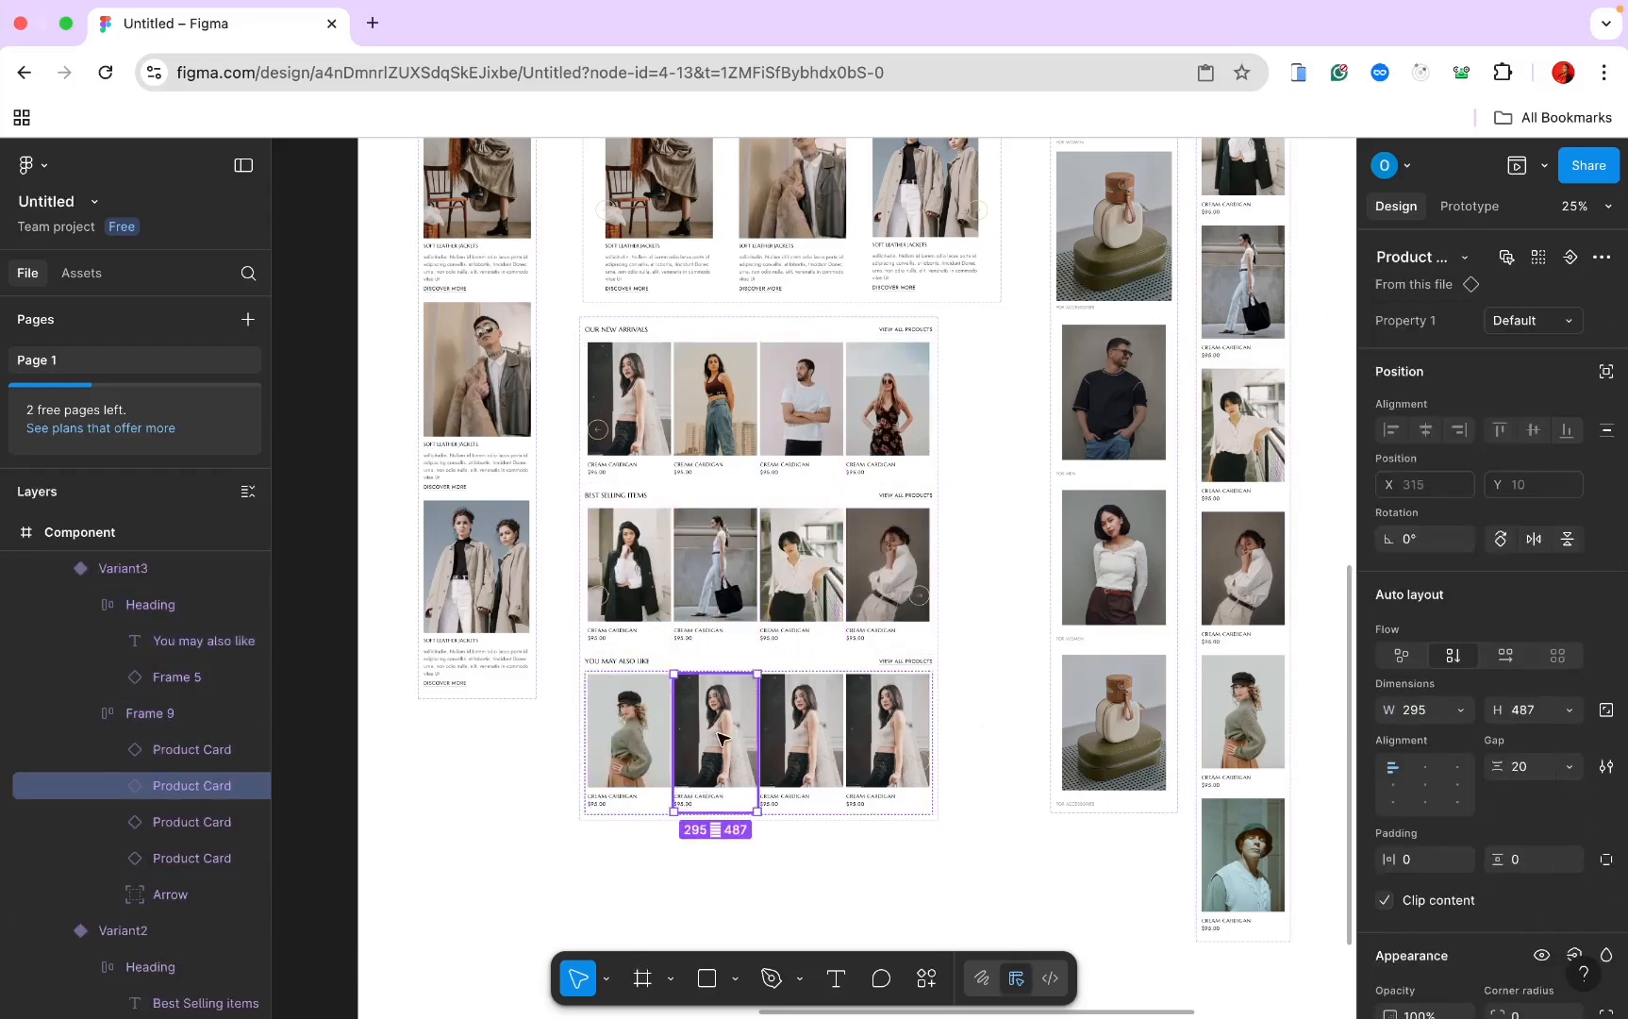
click(1537, 323)
click(1465, 566)
click(801, 739)
click(1538, 325)
click(1500, 327)
click(887, 739)
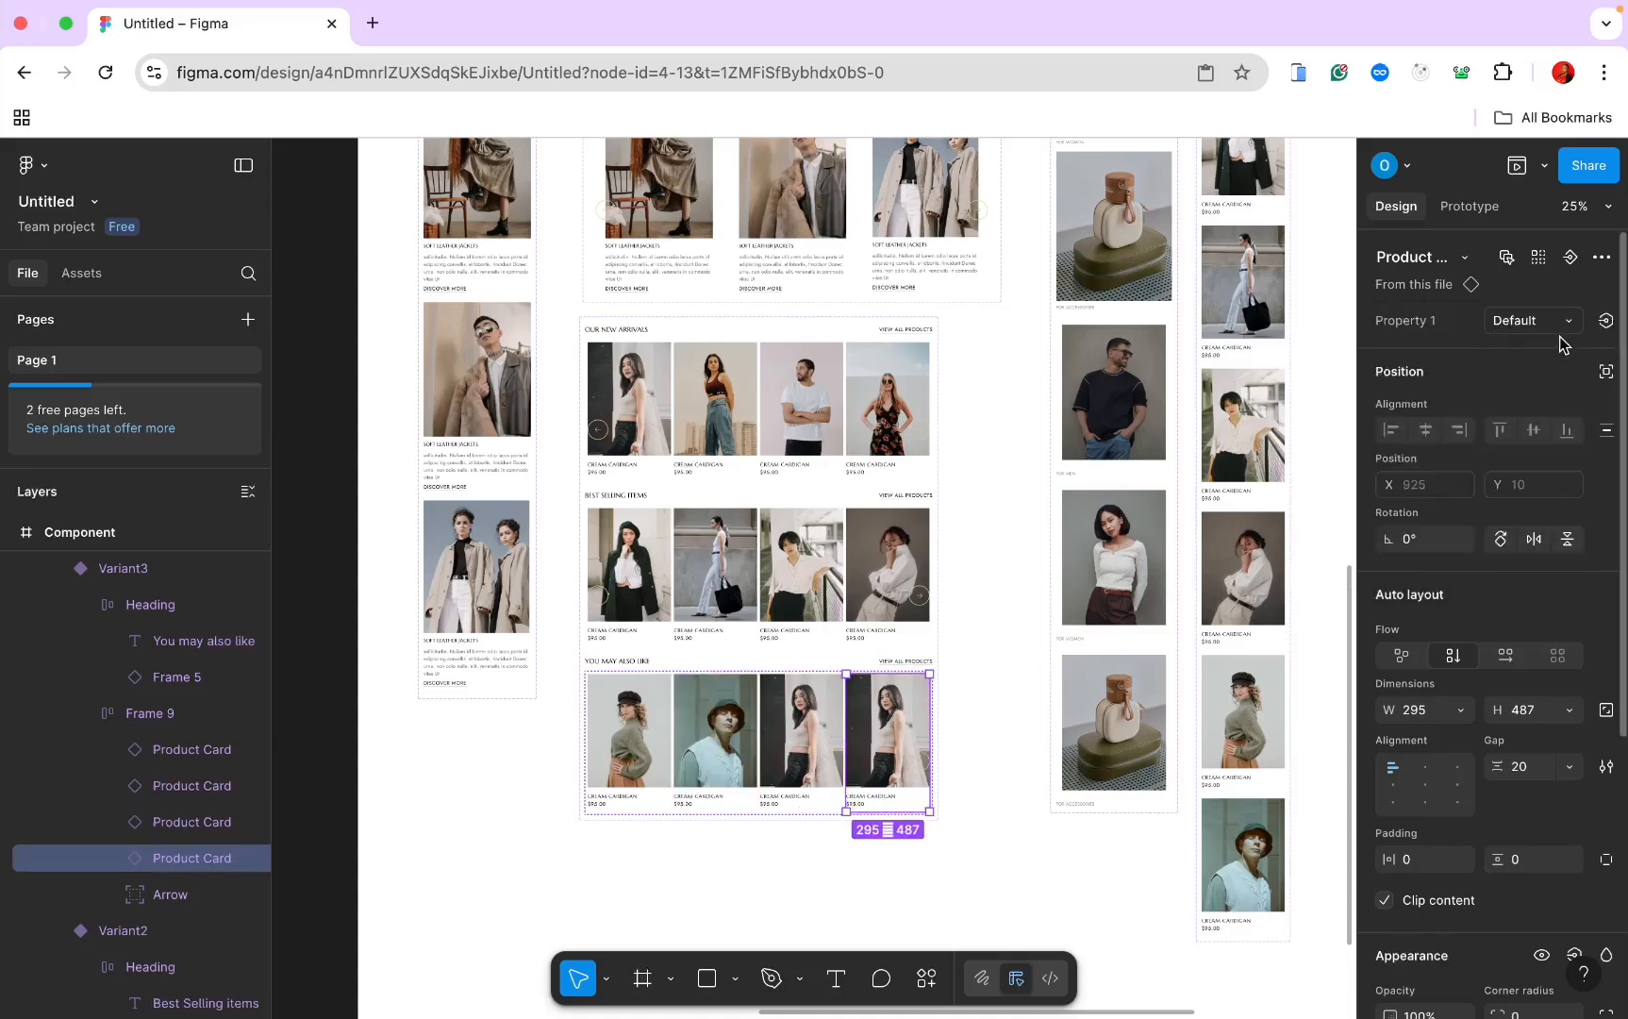
click(1561, 323)
click(1534, 359)
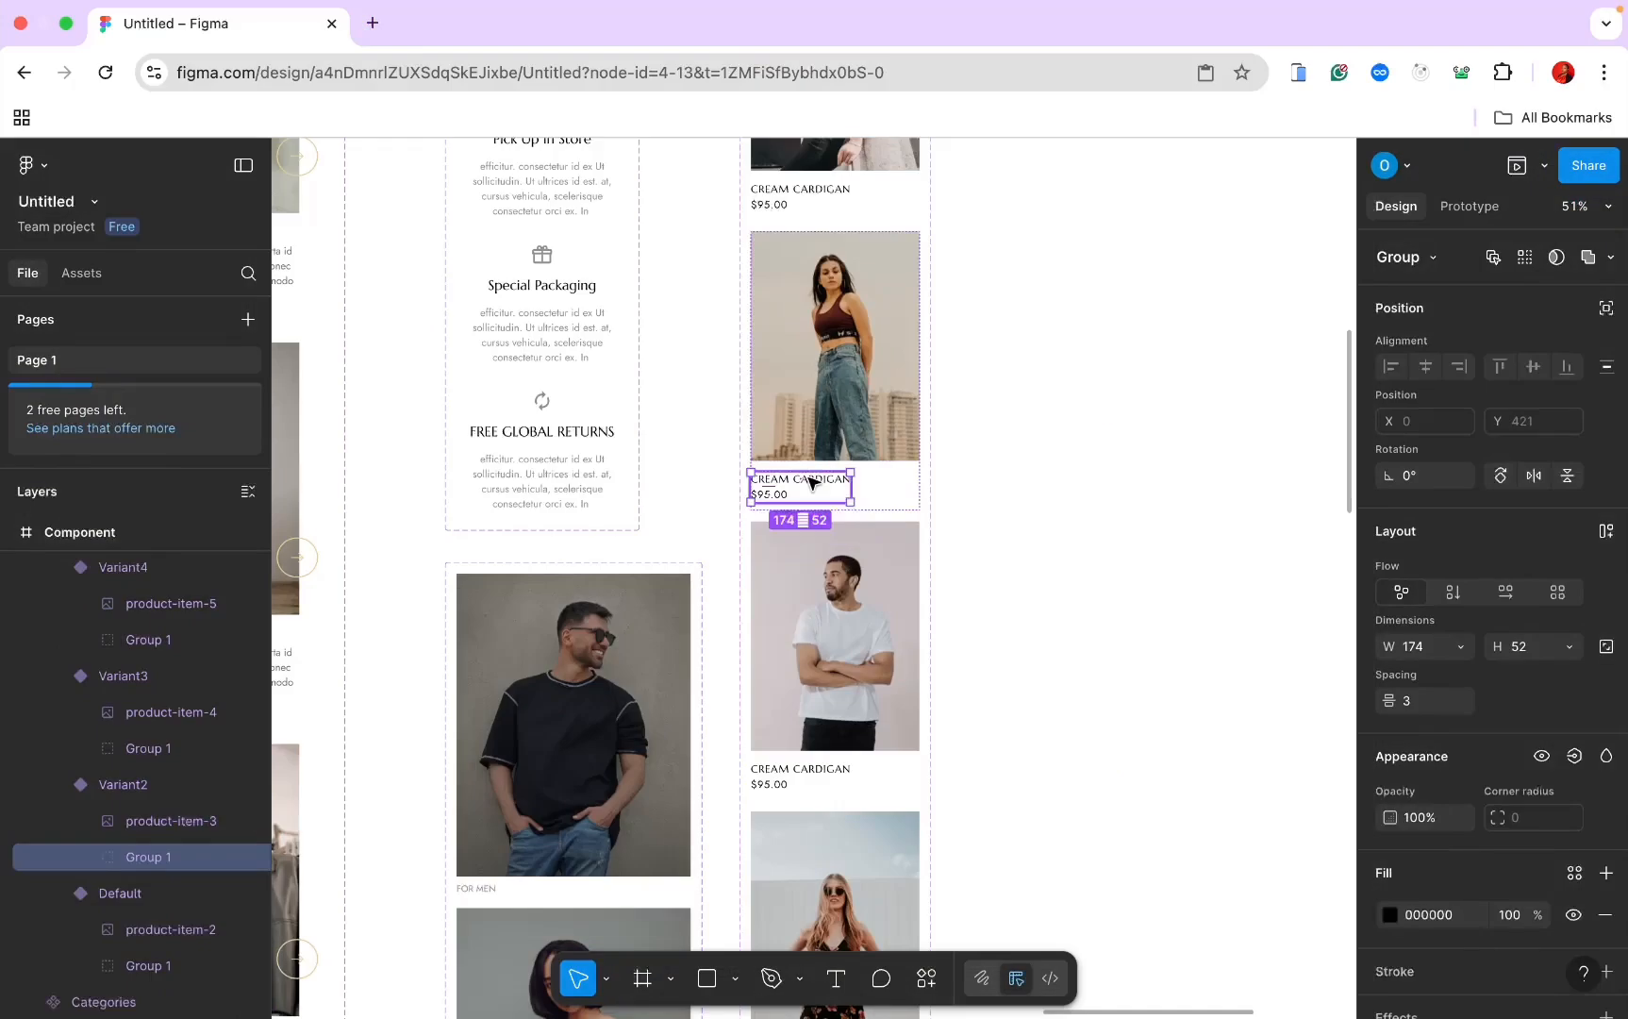
Step: Rename the first Cream Cardigan labels to Red vest, White polo and Floral black
double_click(810, 481)
text(R)
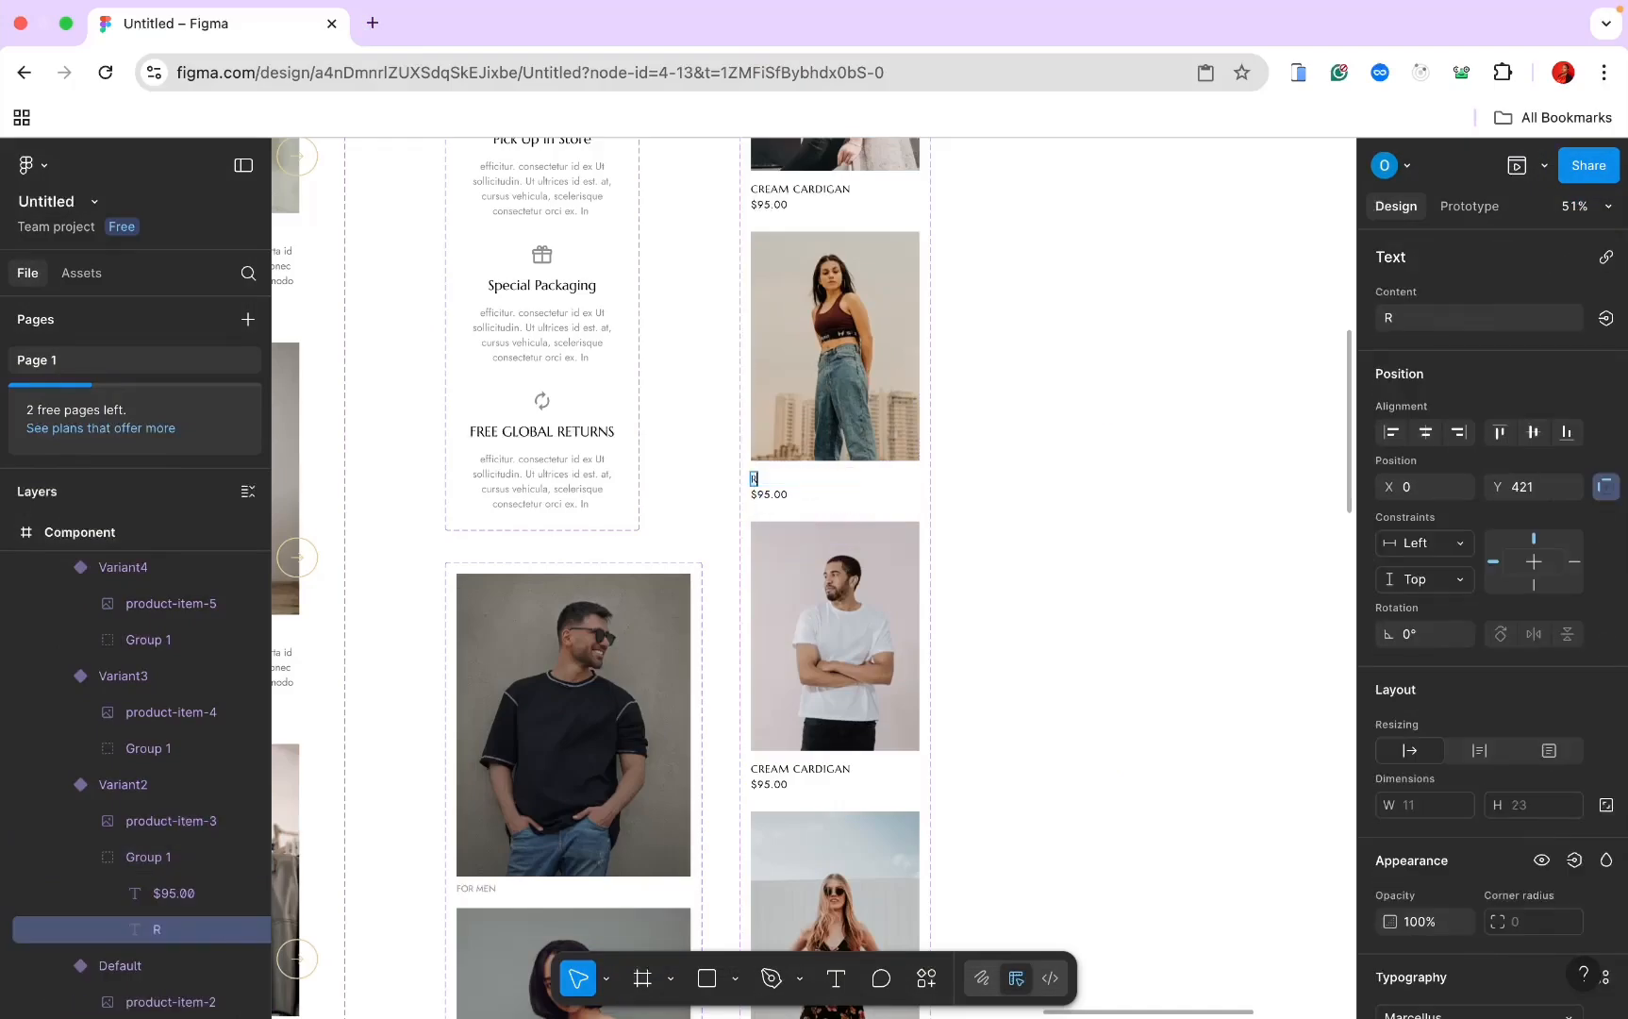
text(ed vest)
scroll(853, 615, down, 2)
double_click(822, 652)
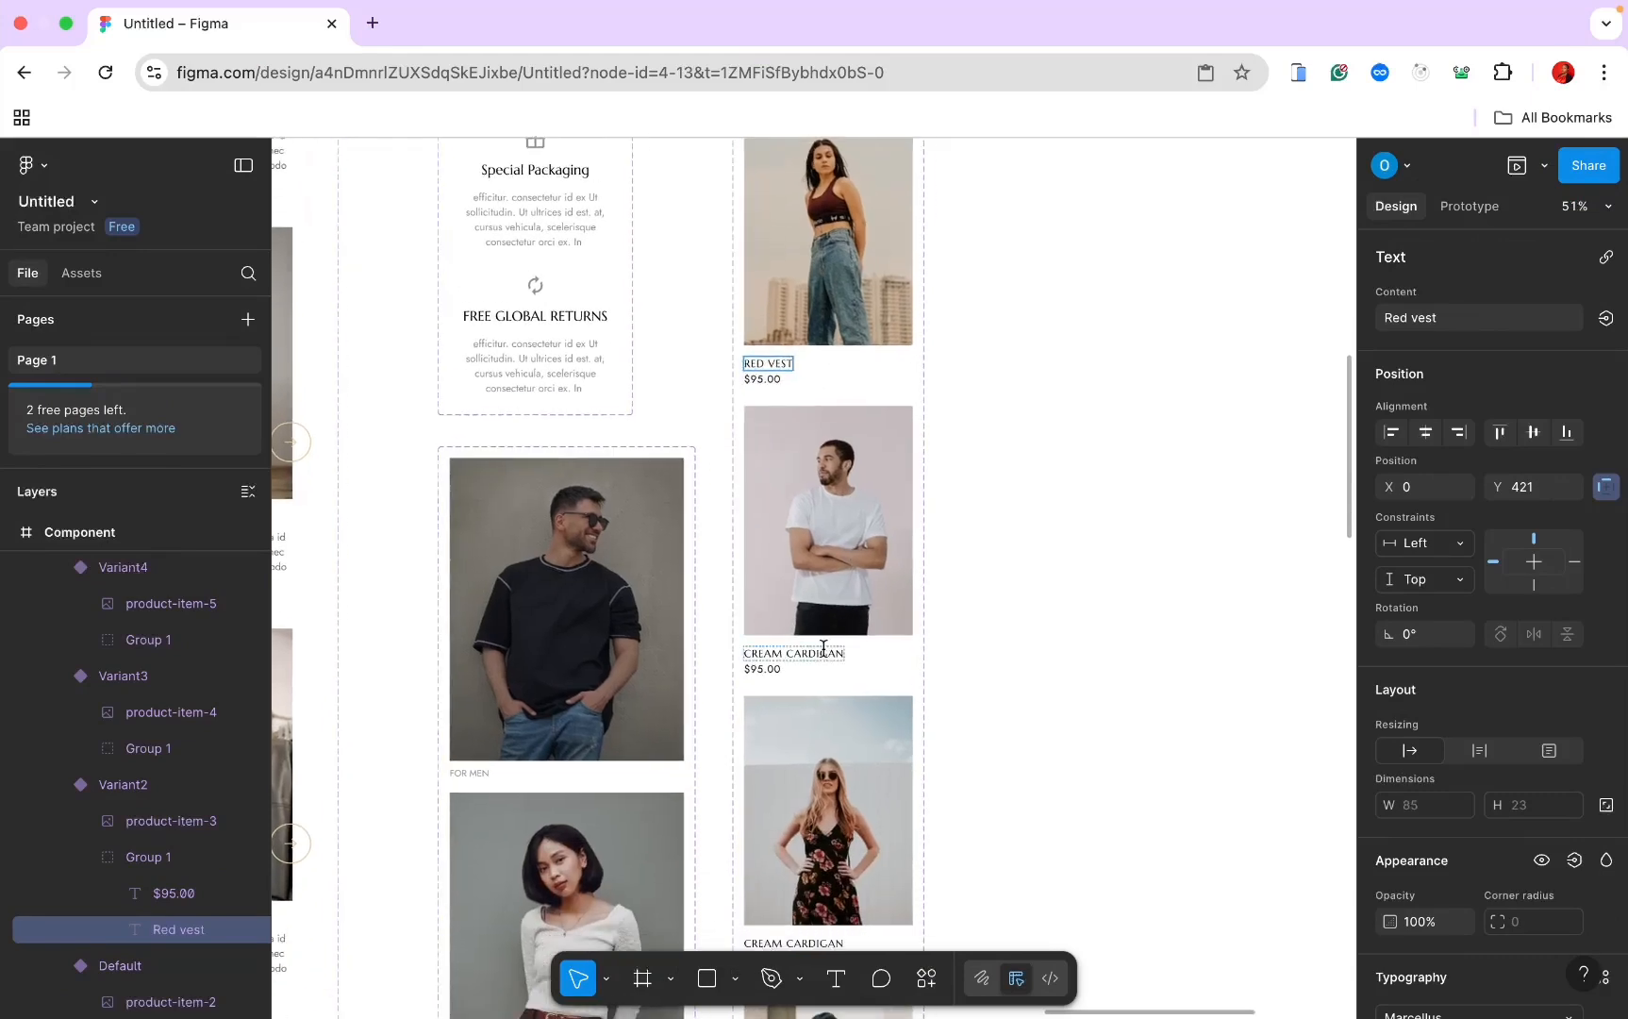
text(Cream polo)
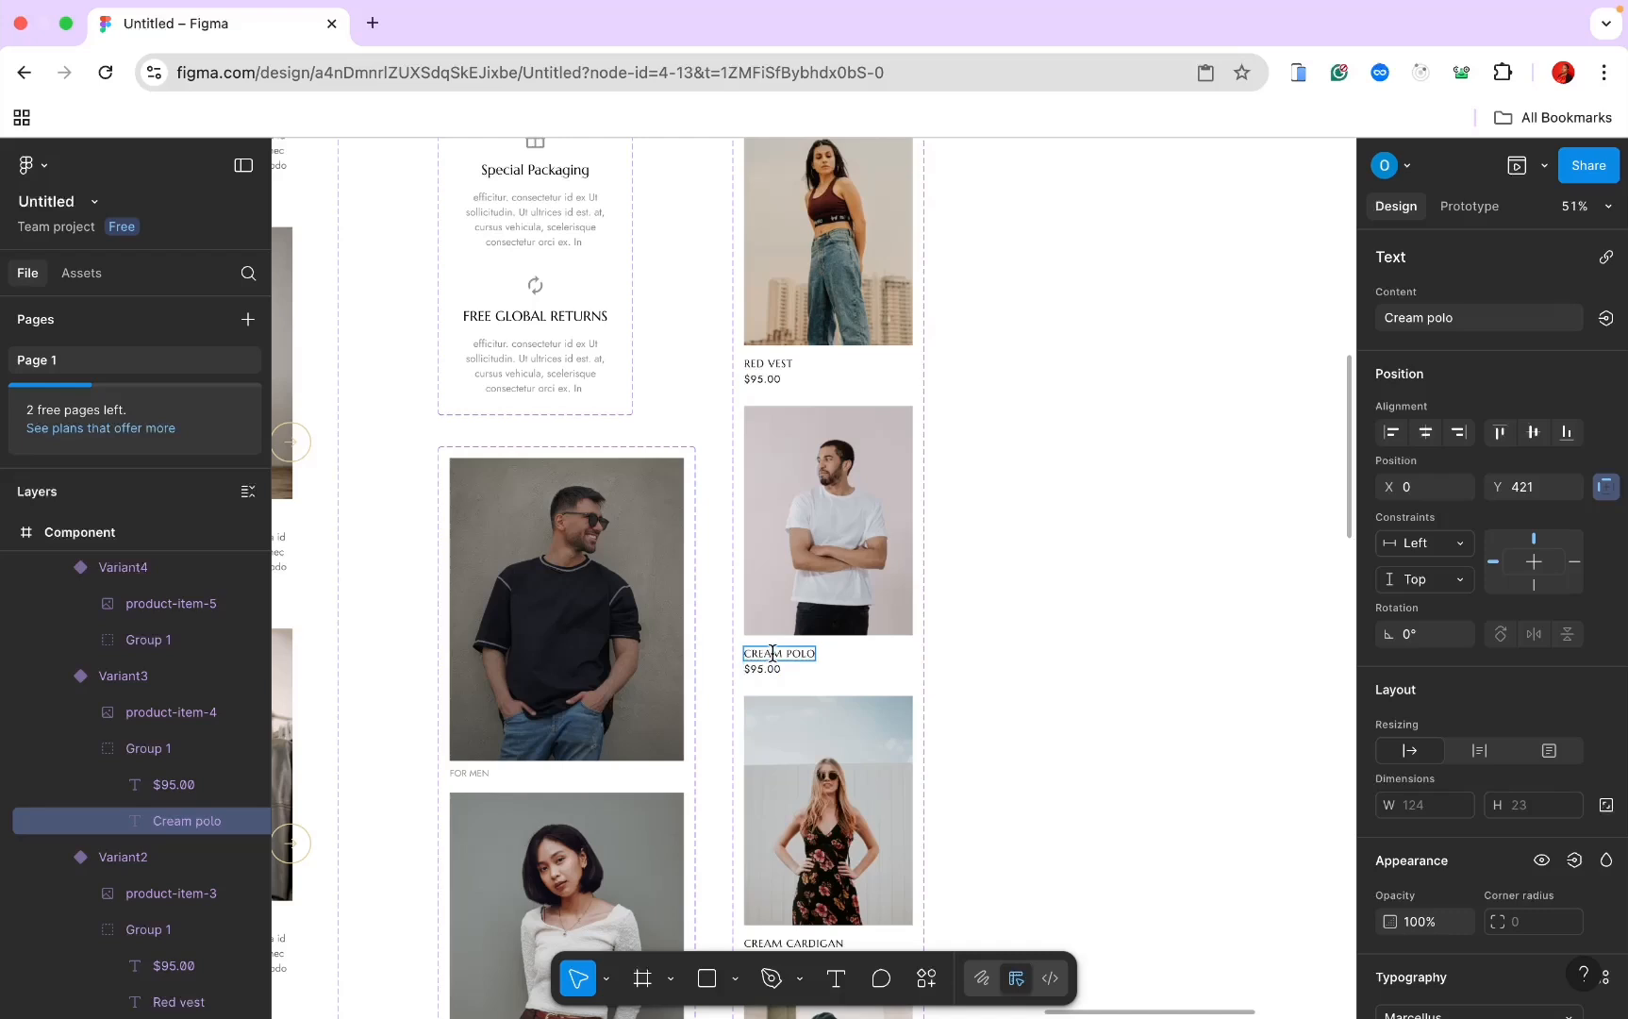
double_click(773, 653)
text(White)
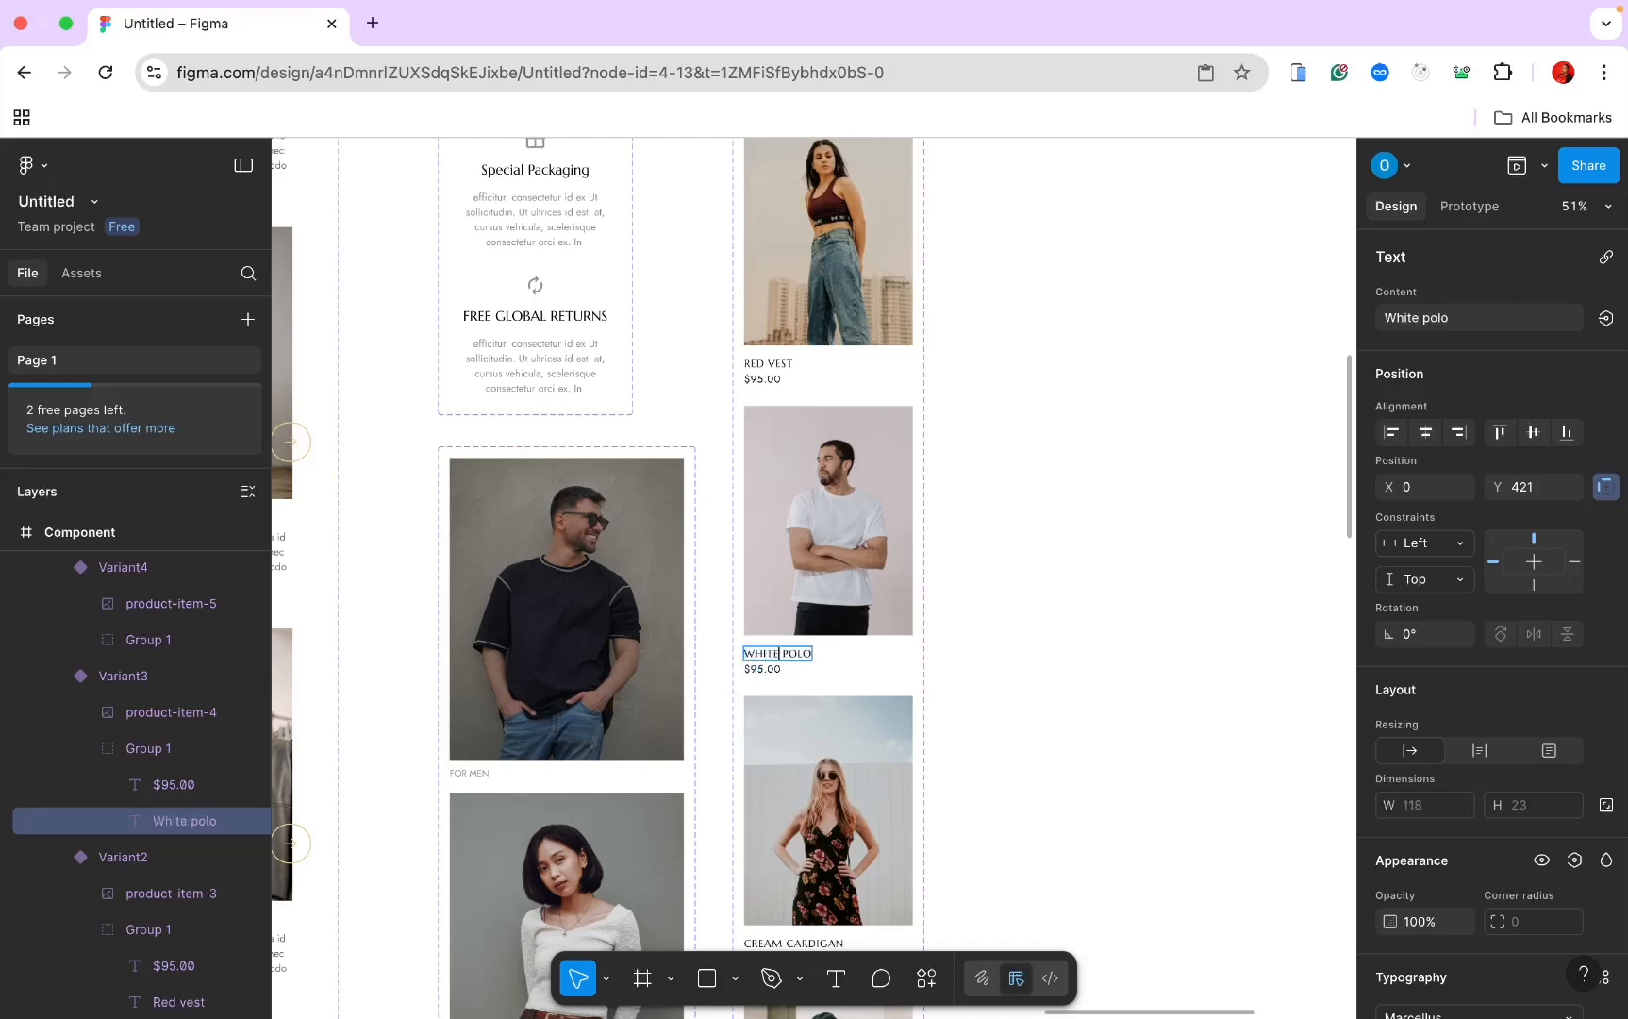
scroll(760, 642, down, 5)
double_click(757, 625)
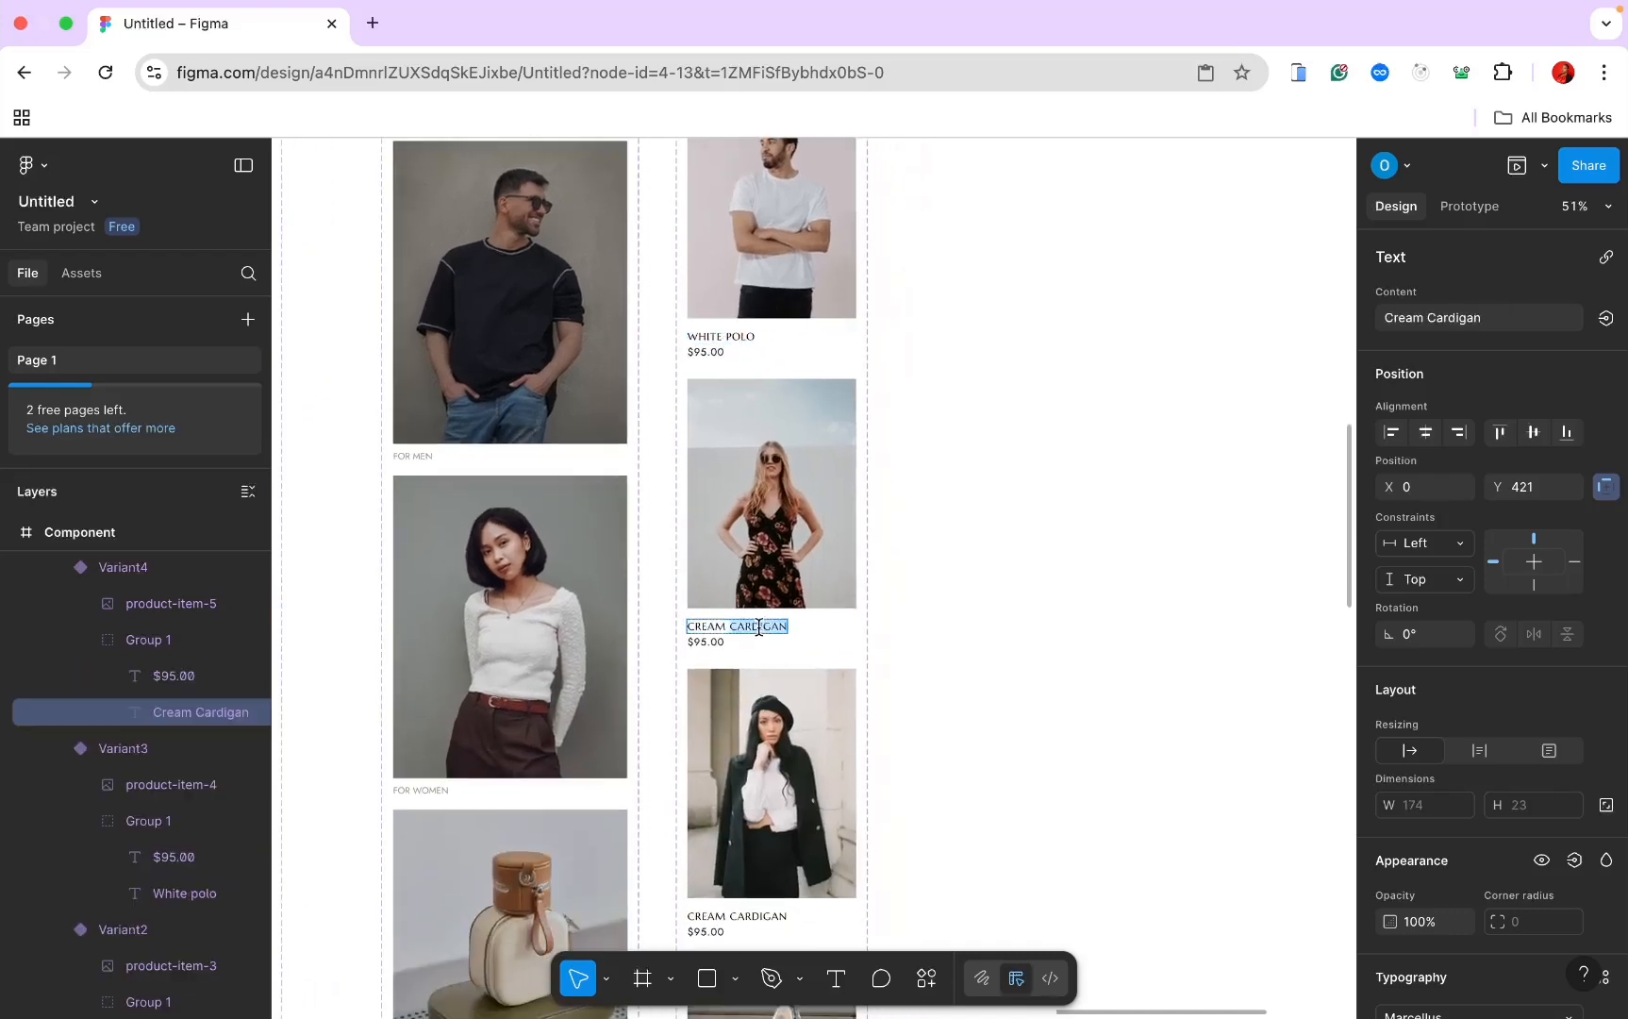
drag(757, 625, 688, 623)
text(floral black)
Step: Retitle the next labels French coat and Black toat
scroll(690, 622, down, 4)
double_click(724, 728)
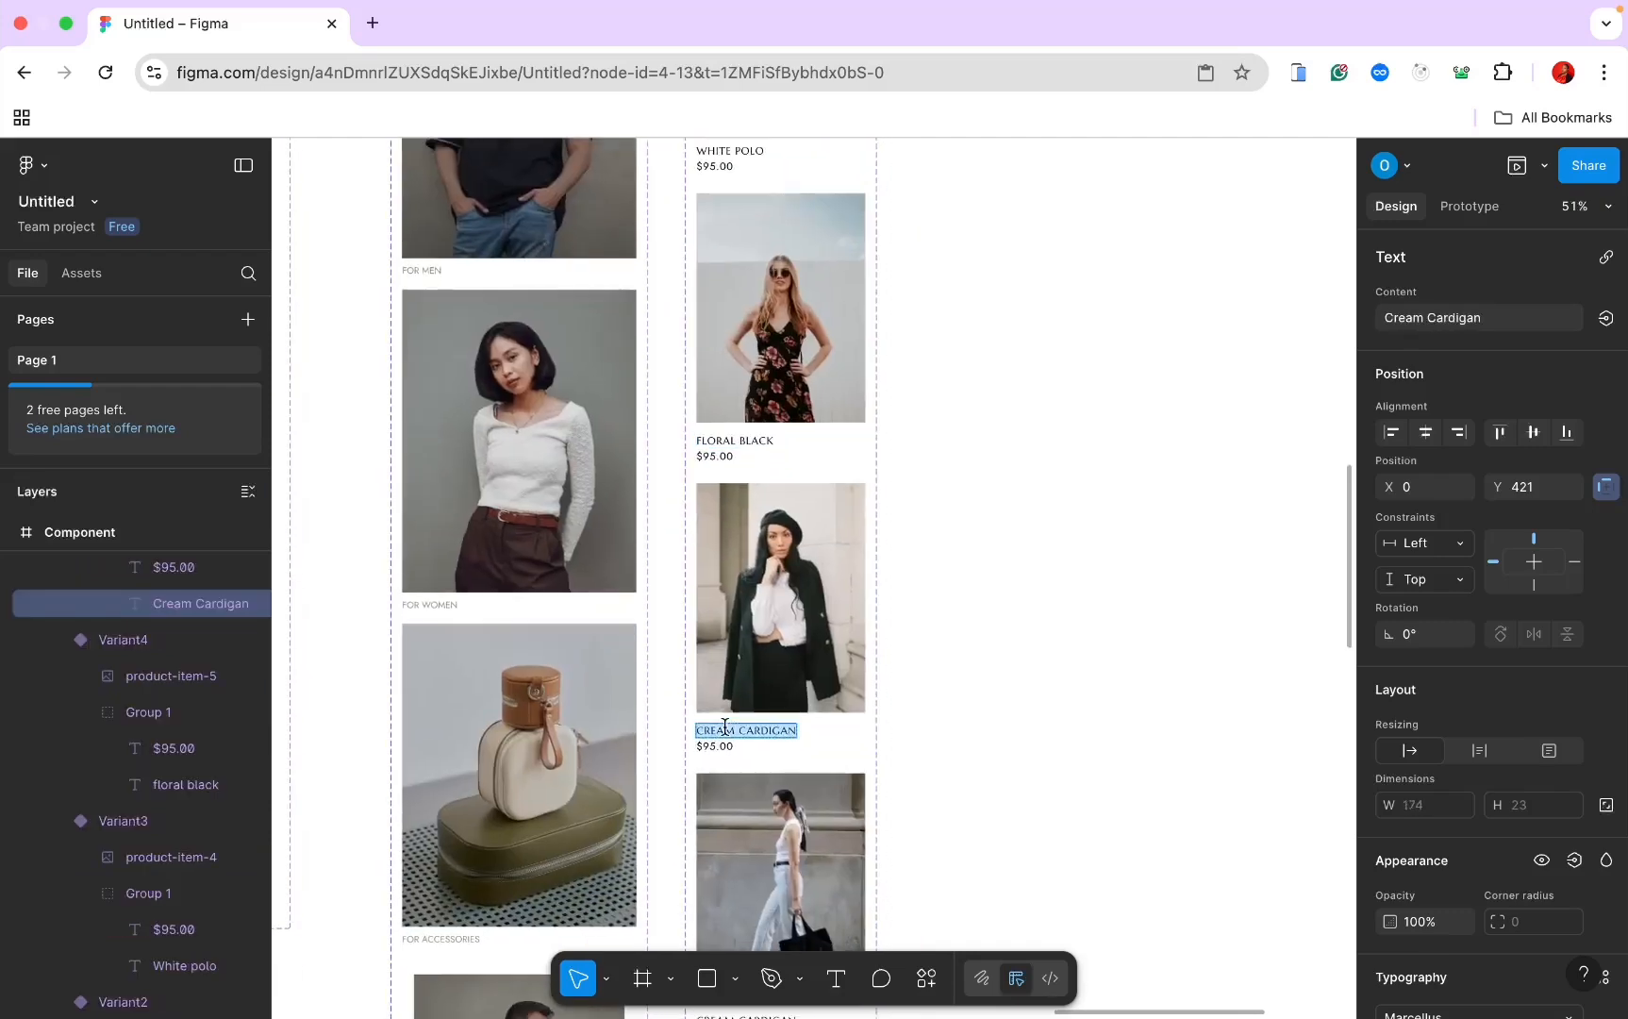
text(french coar)
scroll(723, 727, down, 4)
double_click(754, 742)
text(black)
double_click(797, 742)
text(toat)
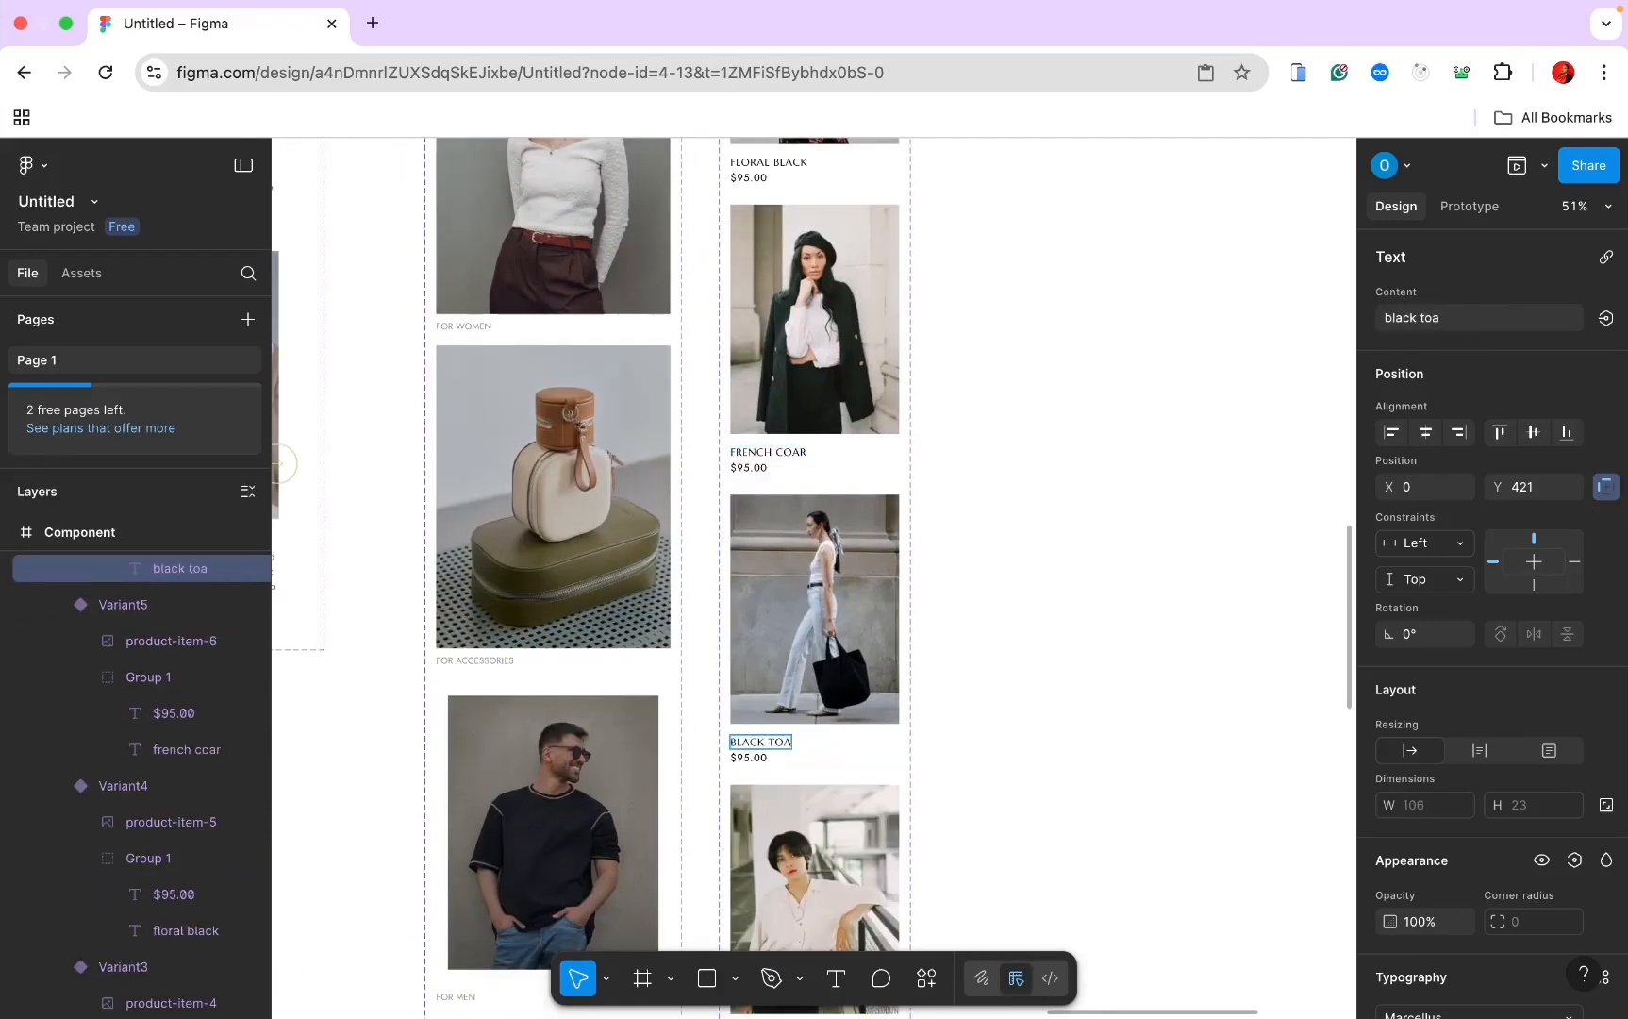
scroll(760, 695, down, 5)
Step: Name the green-sweater card Green cardigan and change the bottom label's Cream to White
double_click(760, 695)
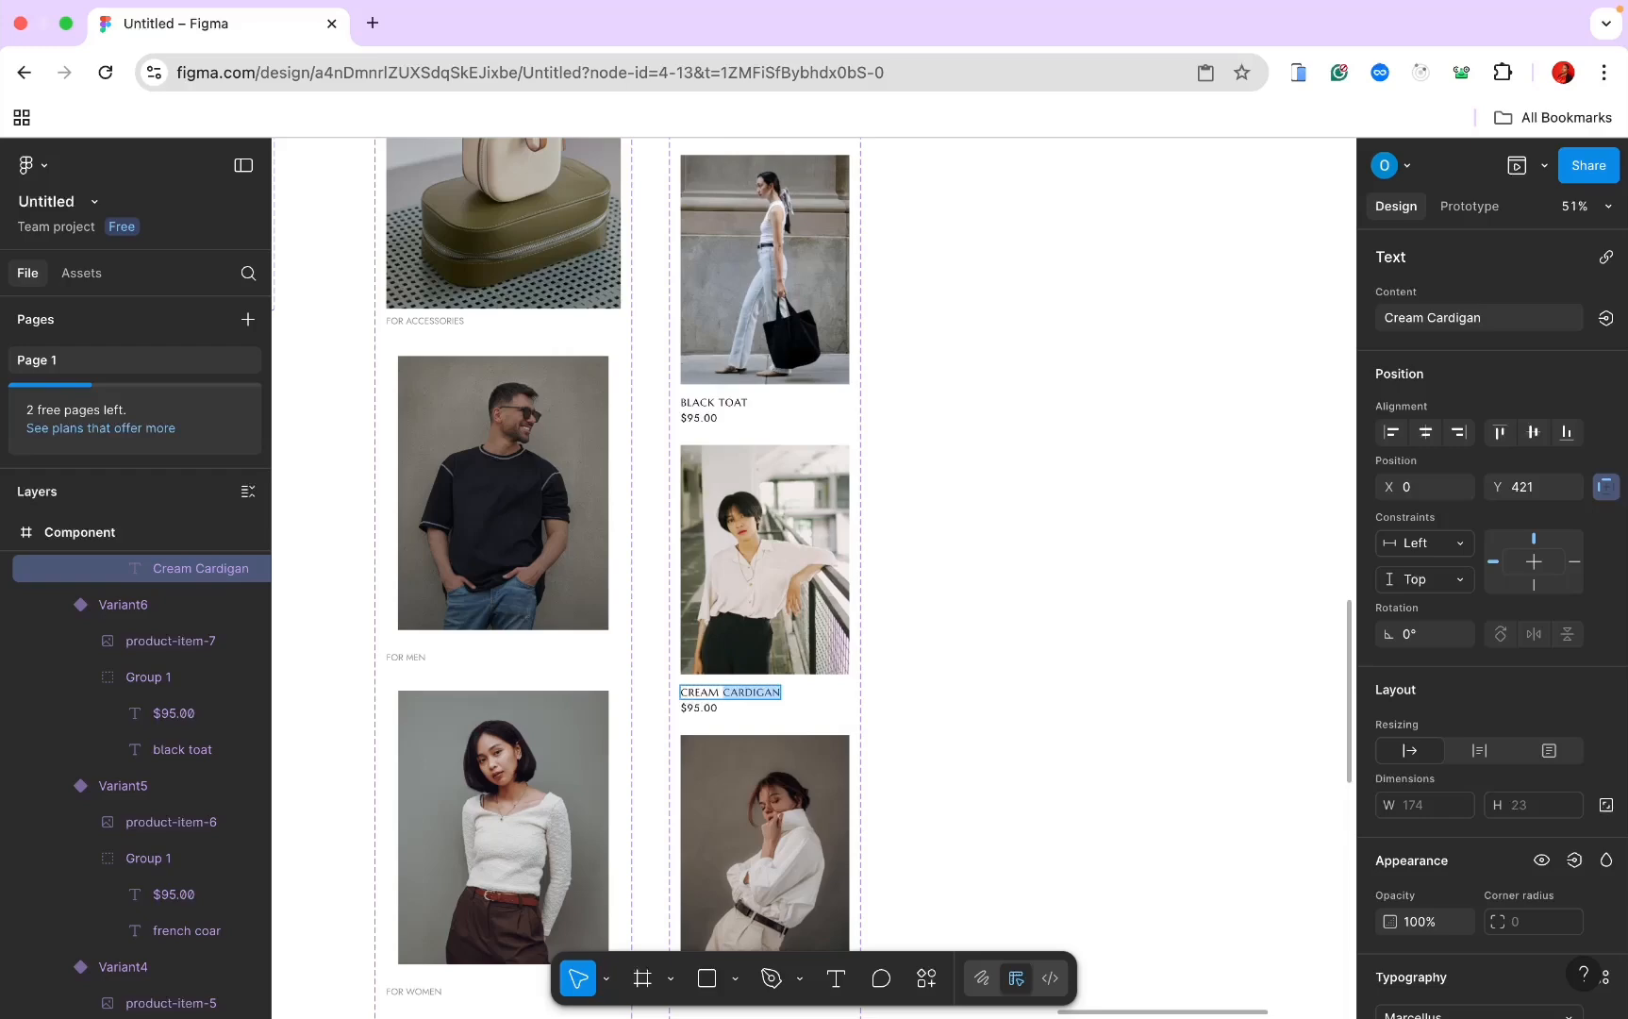
key(super+Tab)
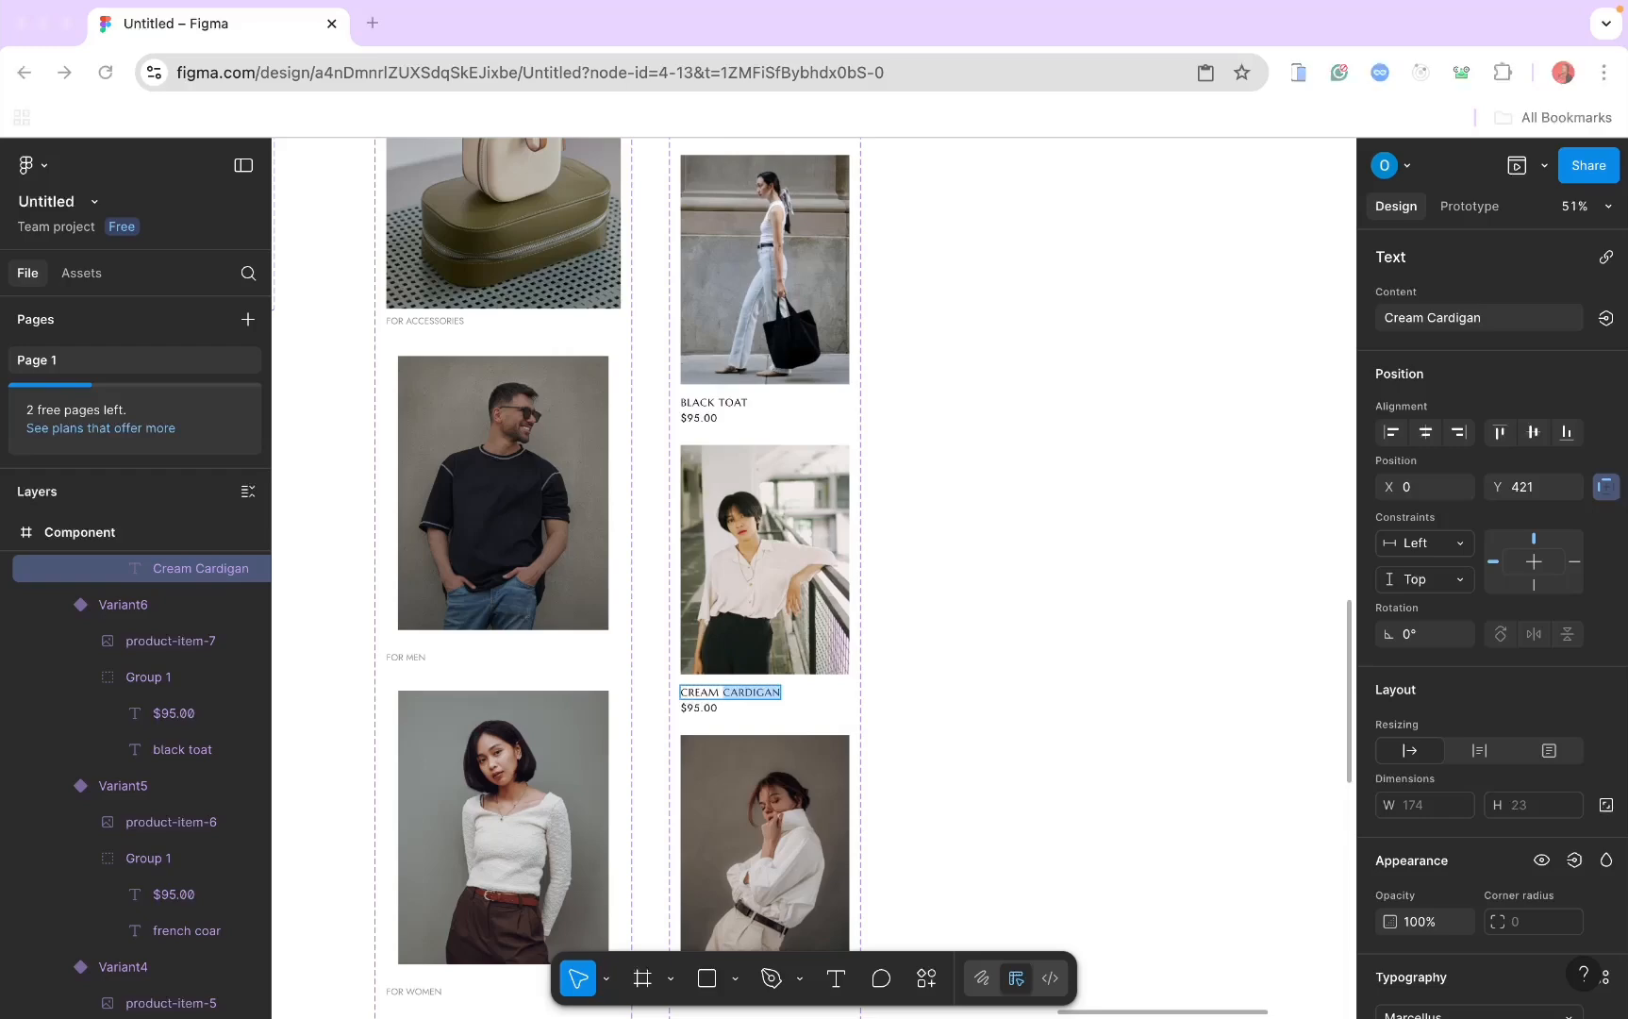
scroll(1023, 612, down, 8)
double_click(755, 472)
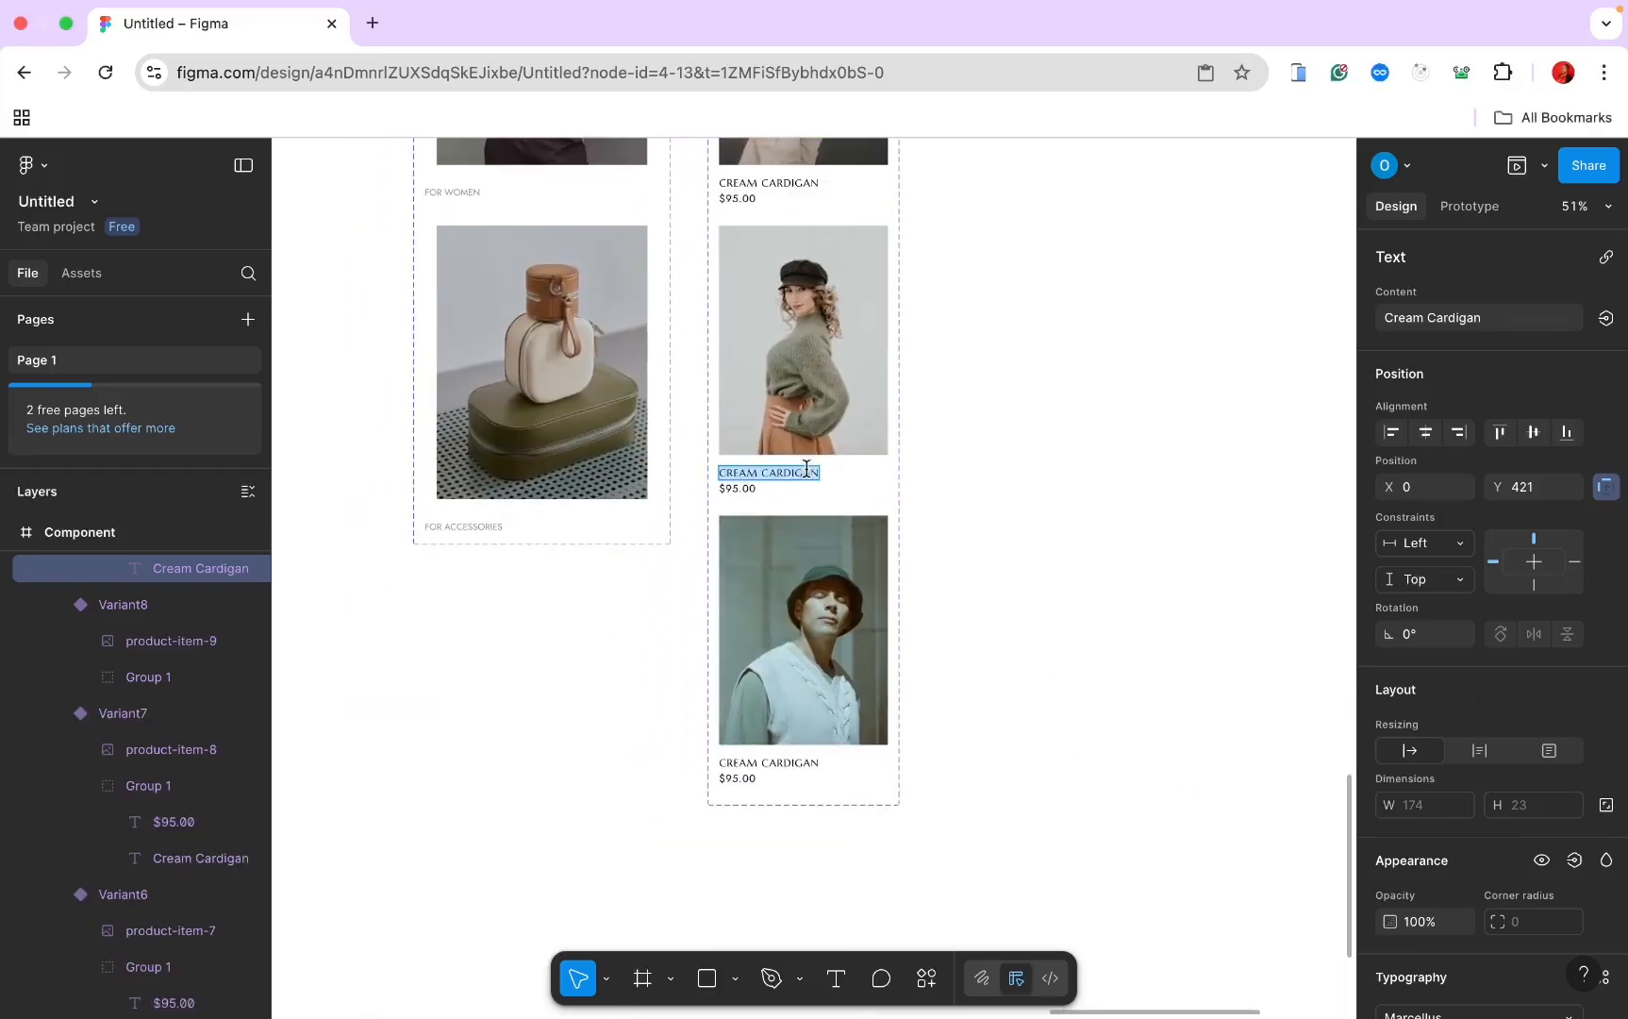
text(Green cardigan)
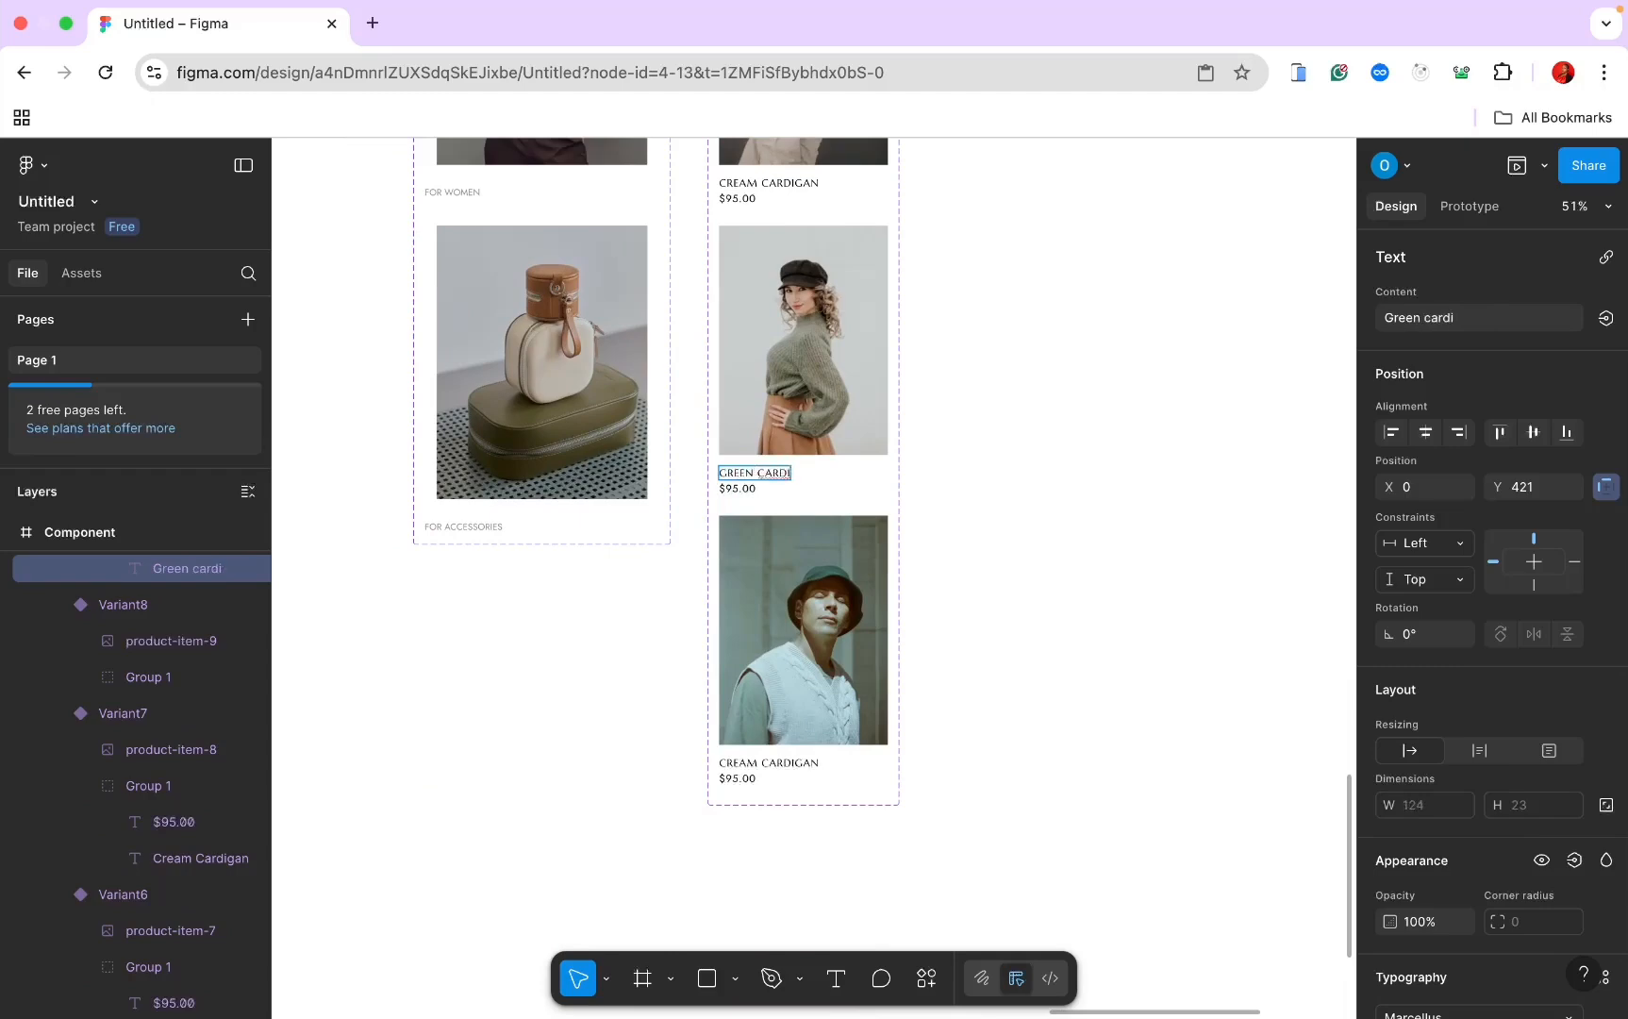
double_click(744, 762)
text(white)
click(991, 596)
click(959, 615)
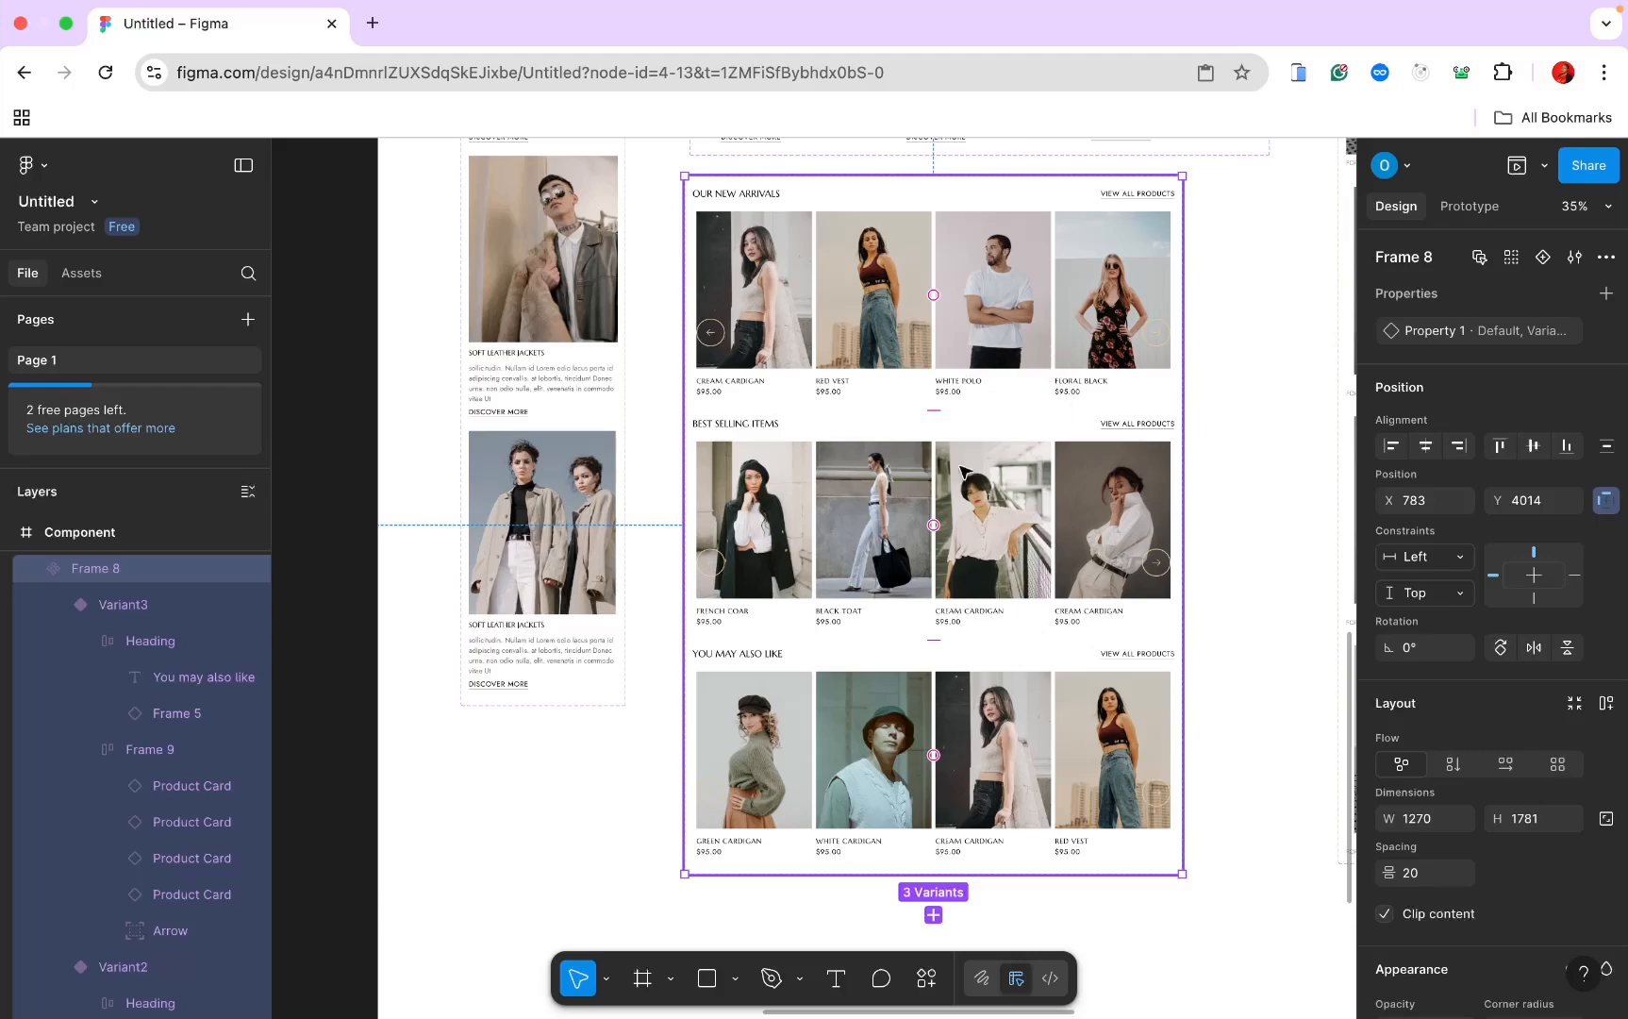
Step: Drag the New Arrivals carousel component from Assets onto the Home Page
click(1210, 472)
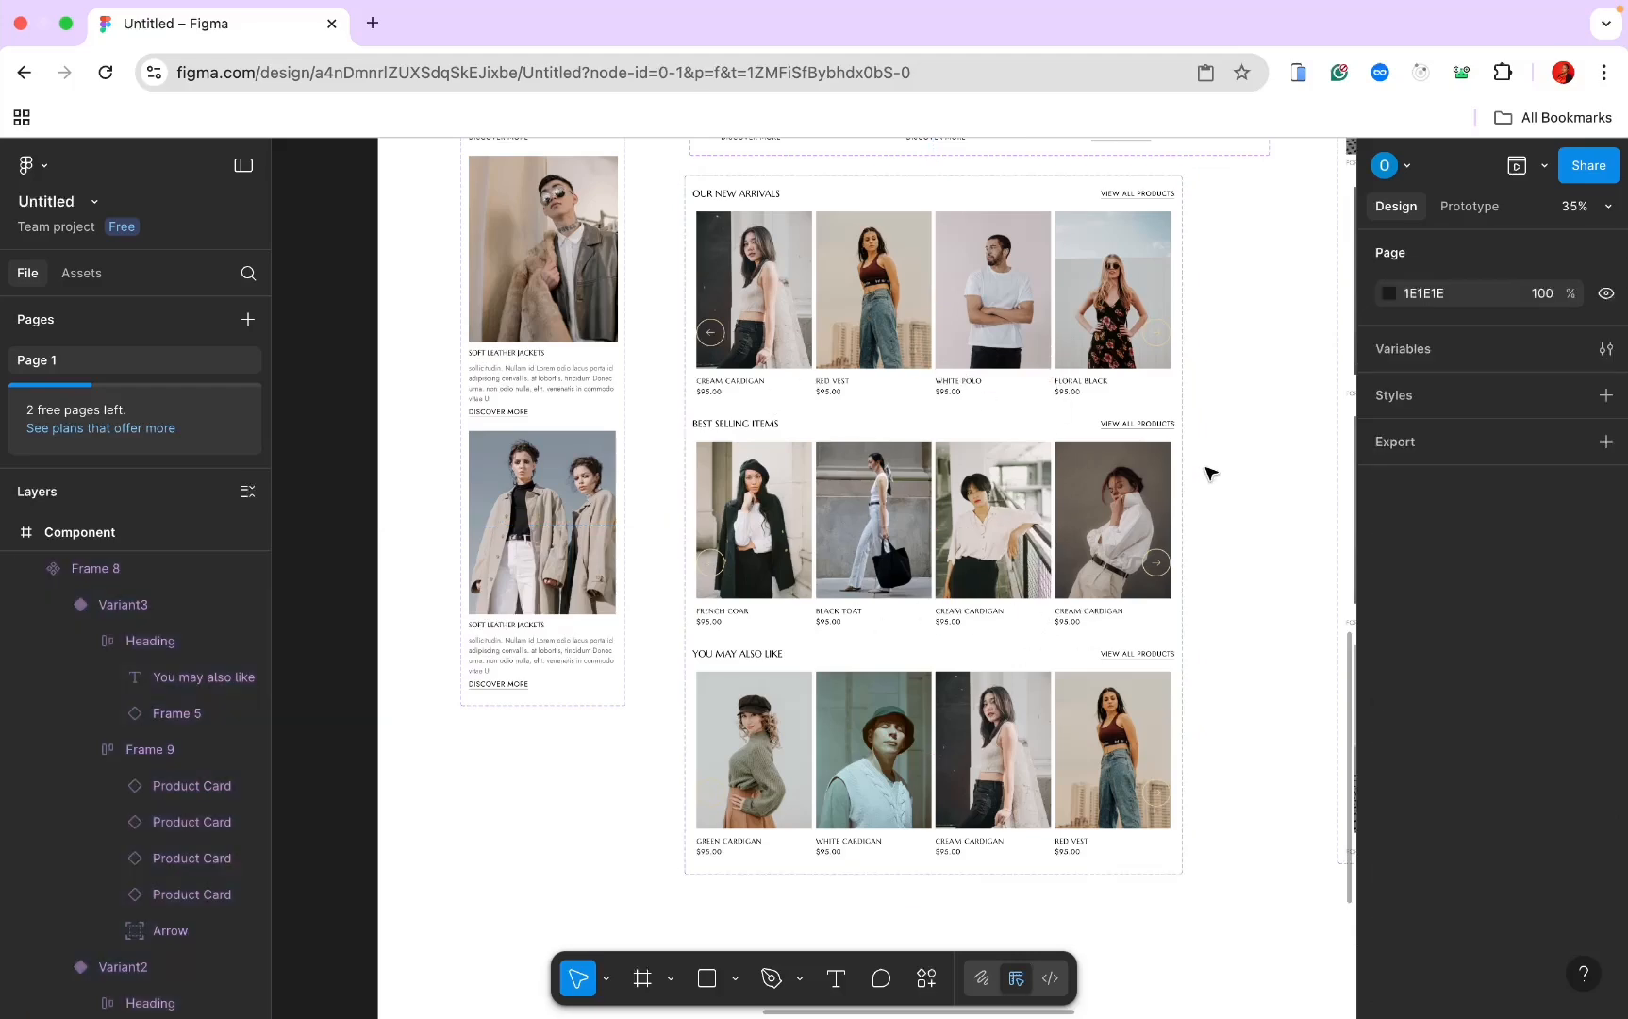
scroll(1210, 471, down, 5)
scroll(995, 441, left, 5)
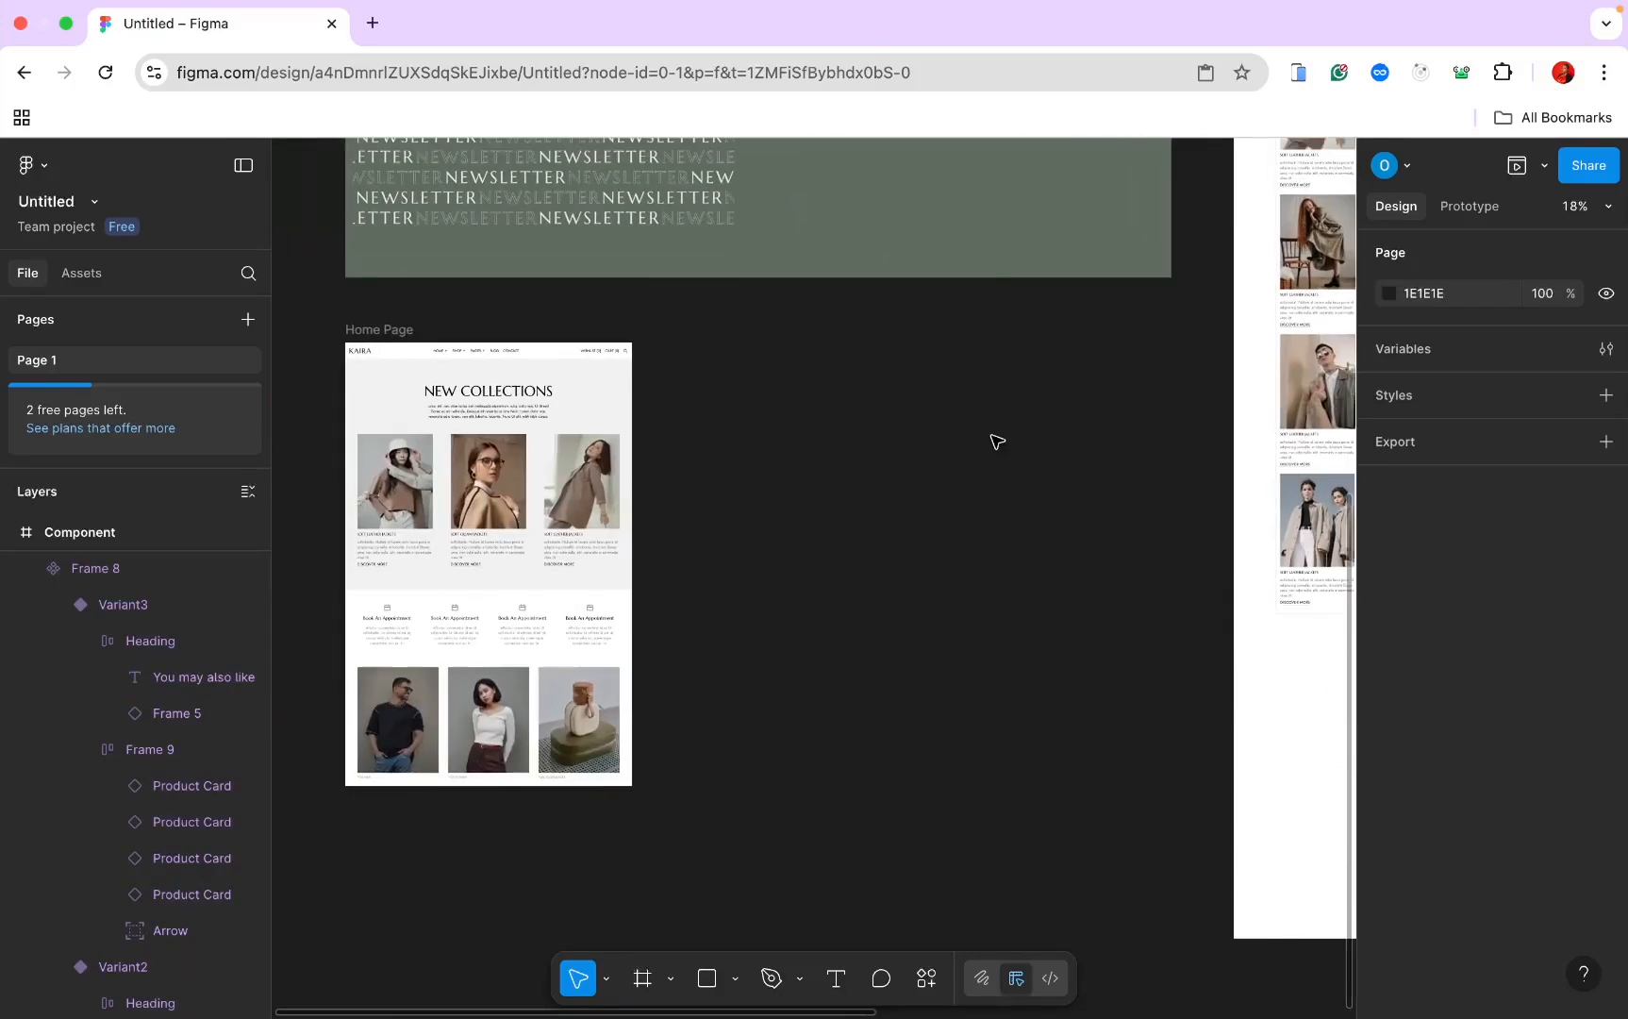
scroll(1012, 445, left, 2)
scroll(1012, 445, down, 1)
click(556, 268)
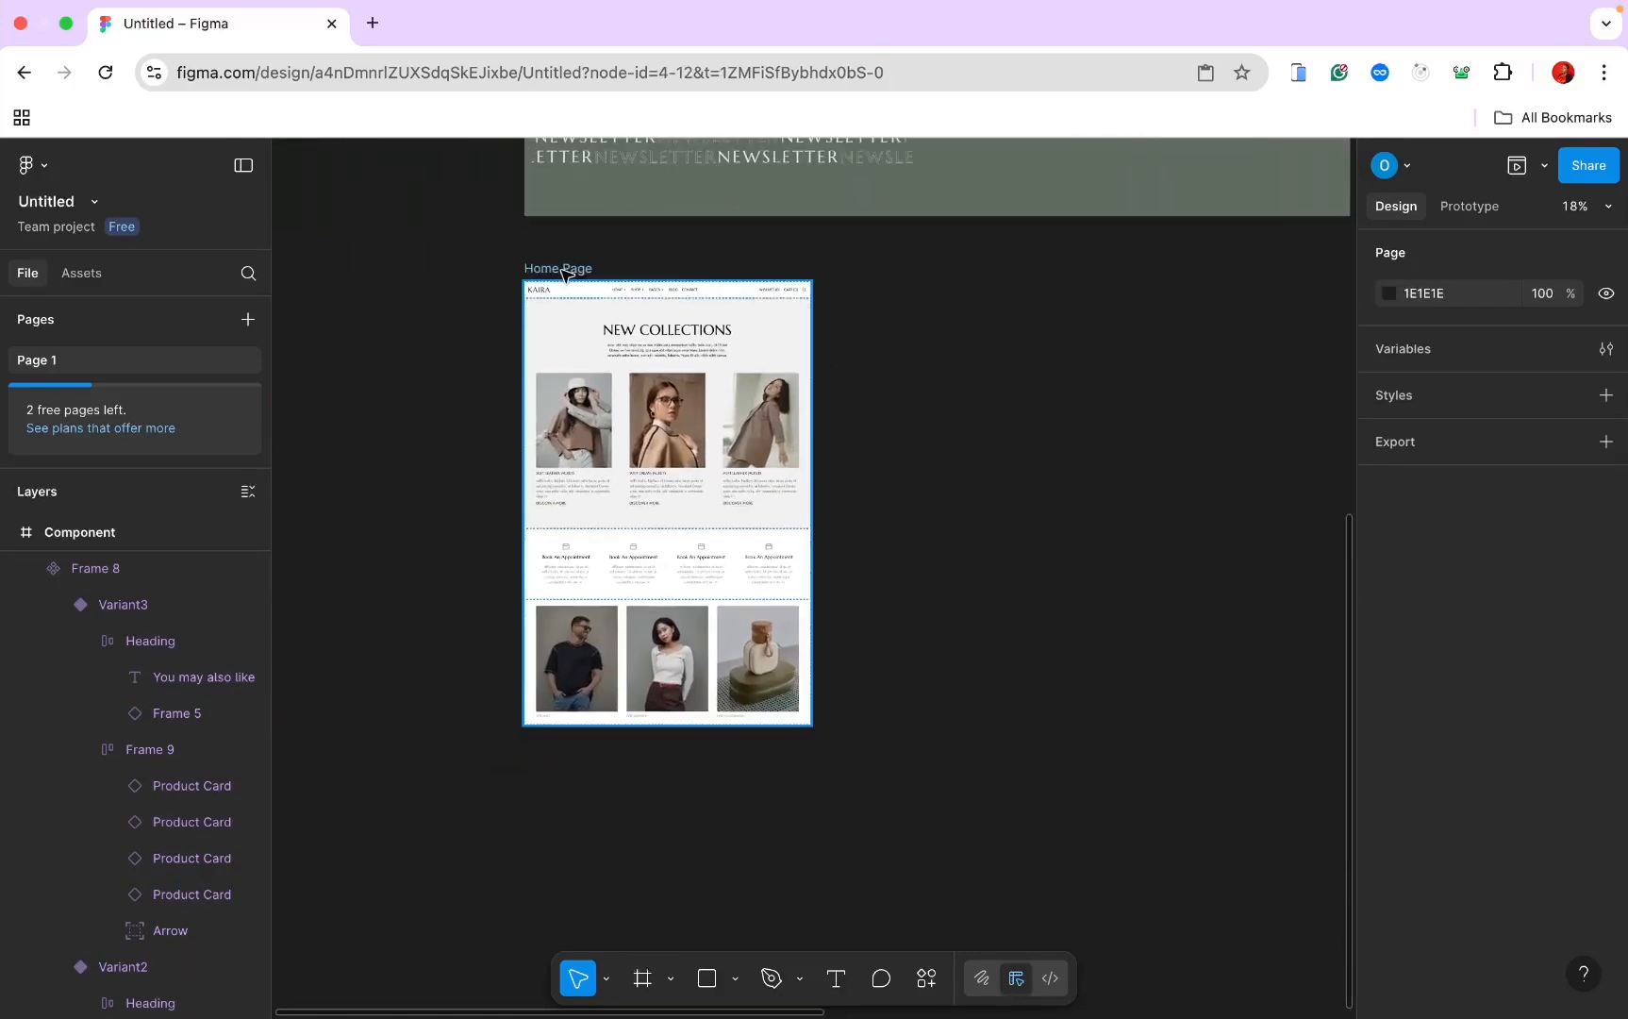
click(83, 276)
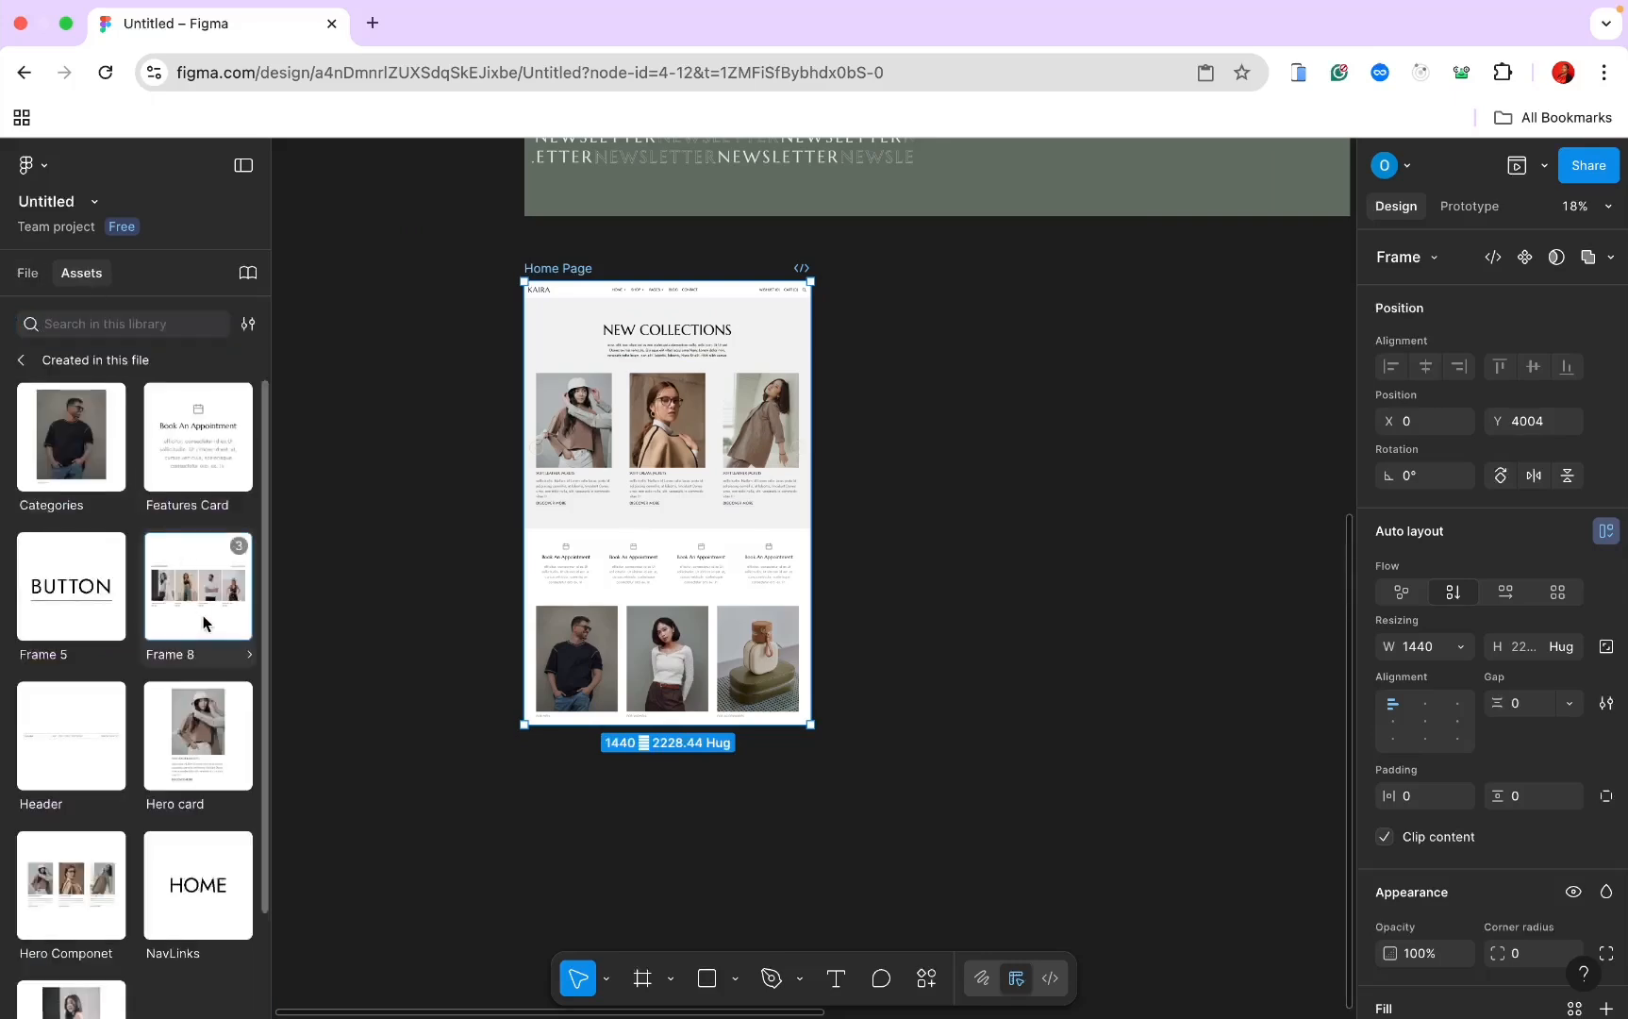
drag(202, 616, 666, 755)
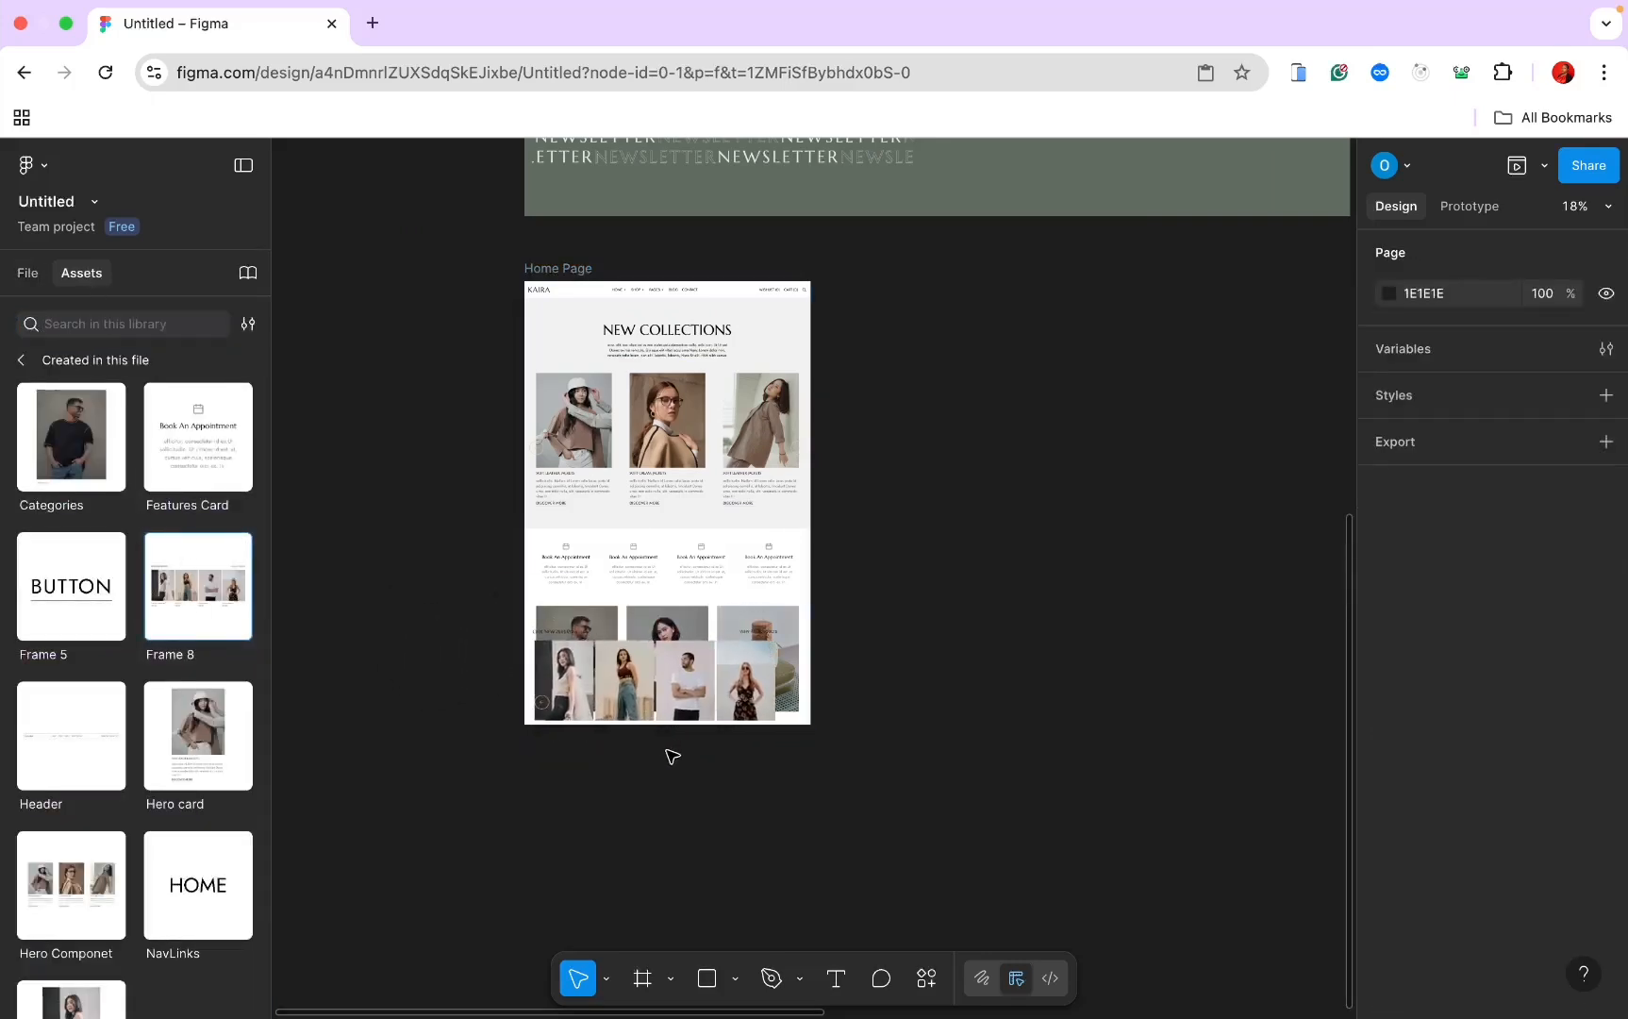
Step: Nest the carousel inside Home Page at the bottom and set its width to Fill container
click(21, 273)
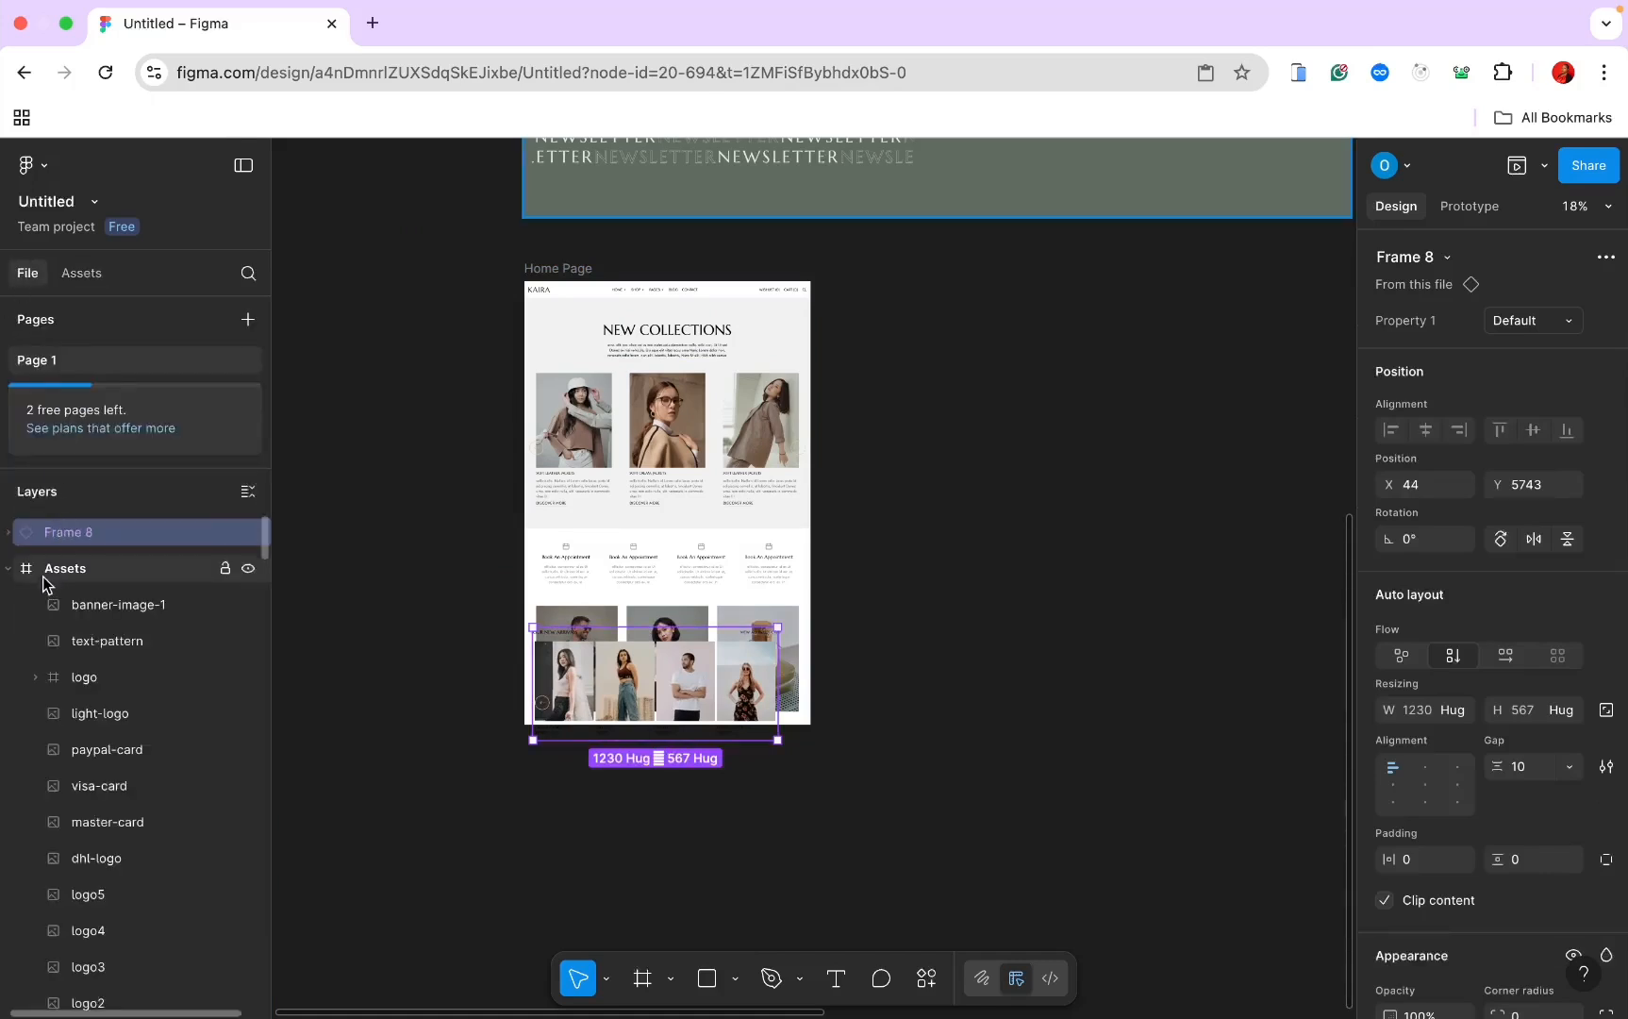
click(9, 569)
click(12, 605)
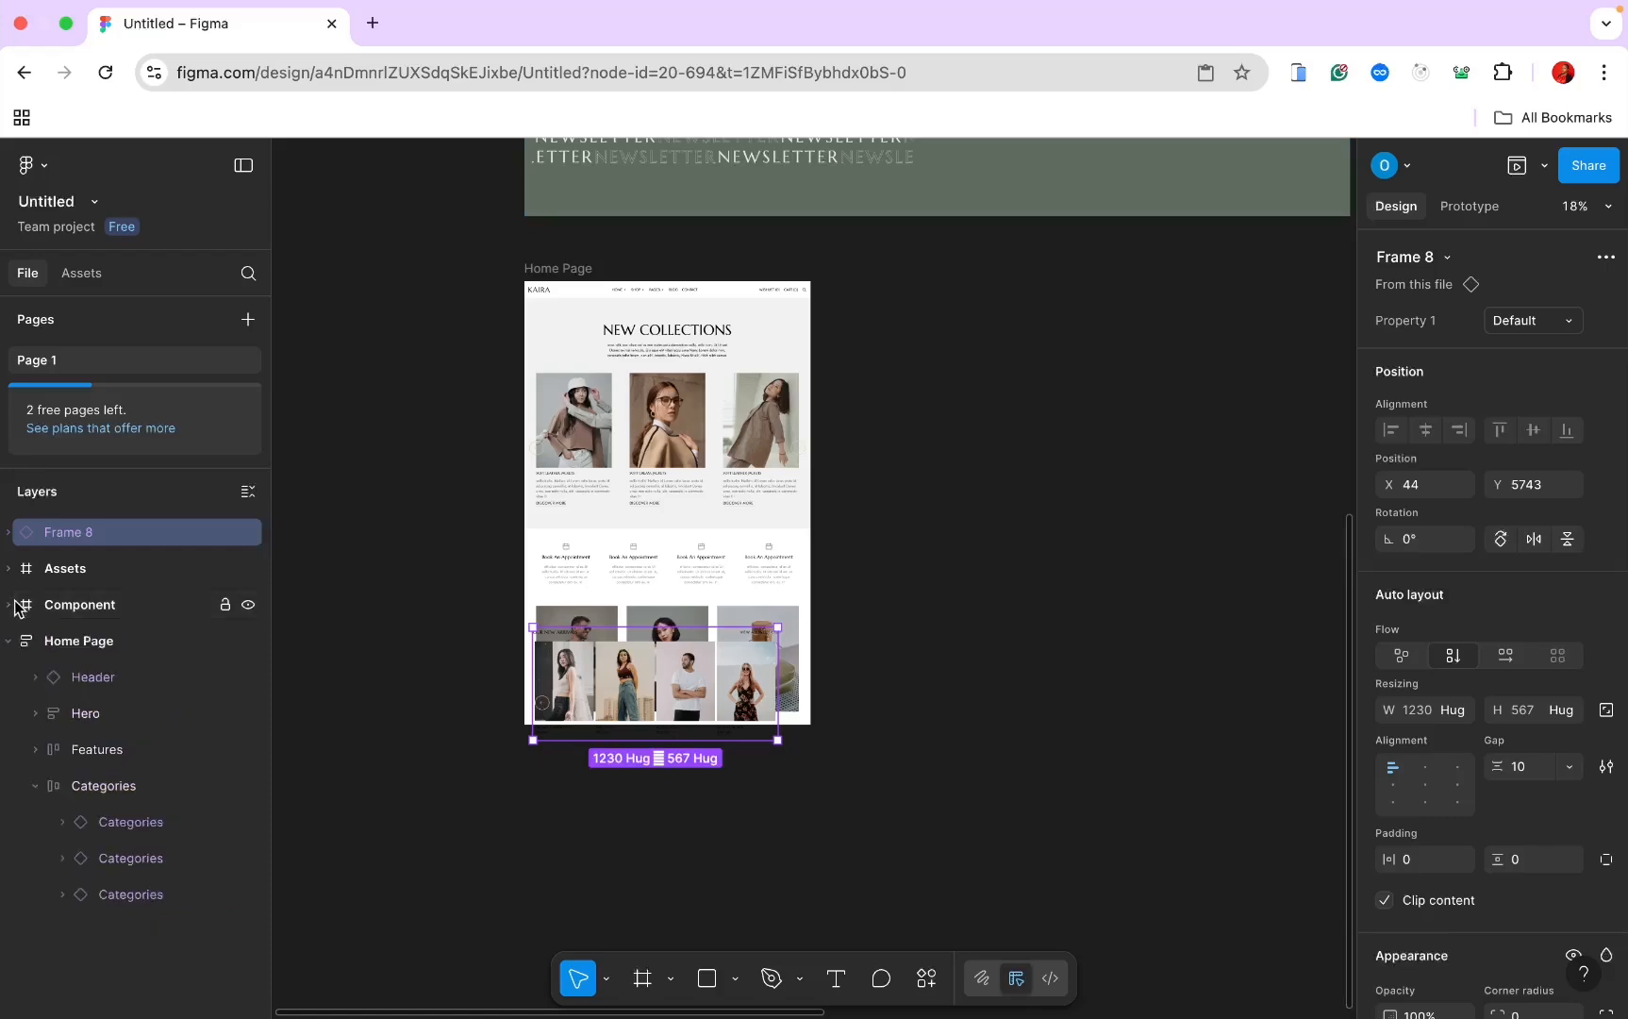
drag(54, 537, 54, 643)
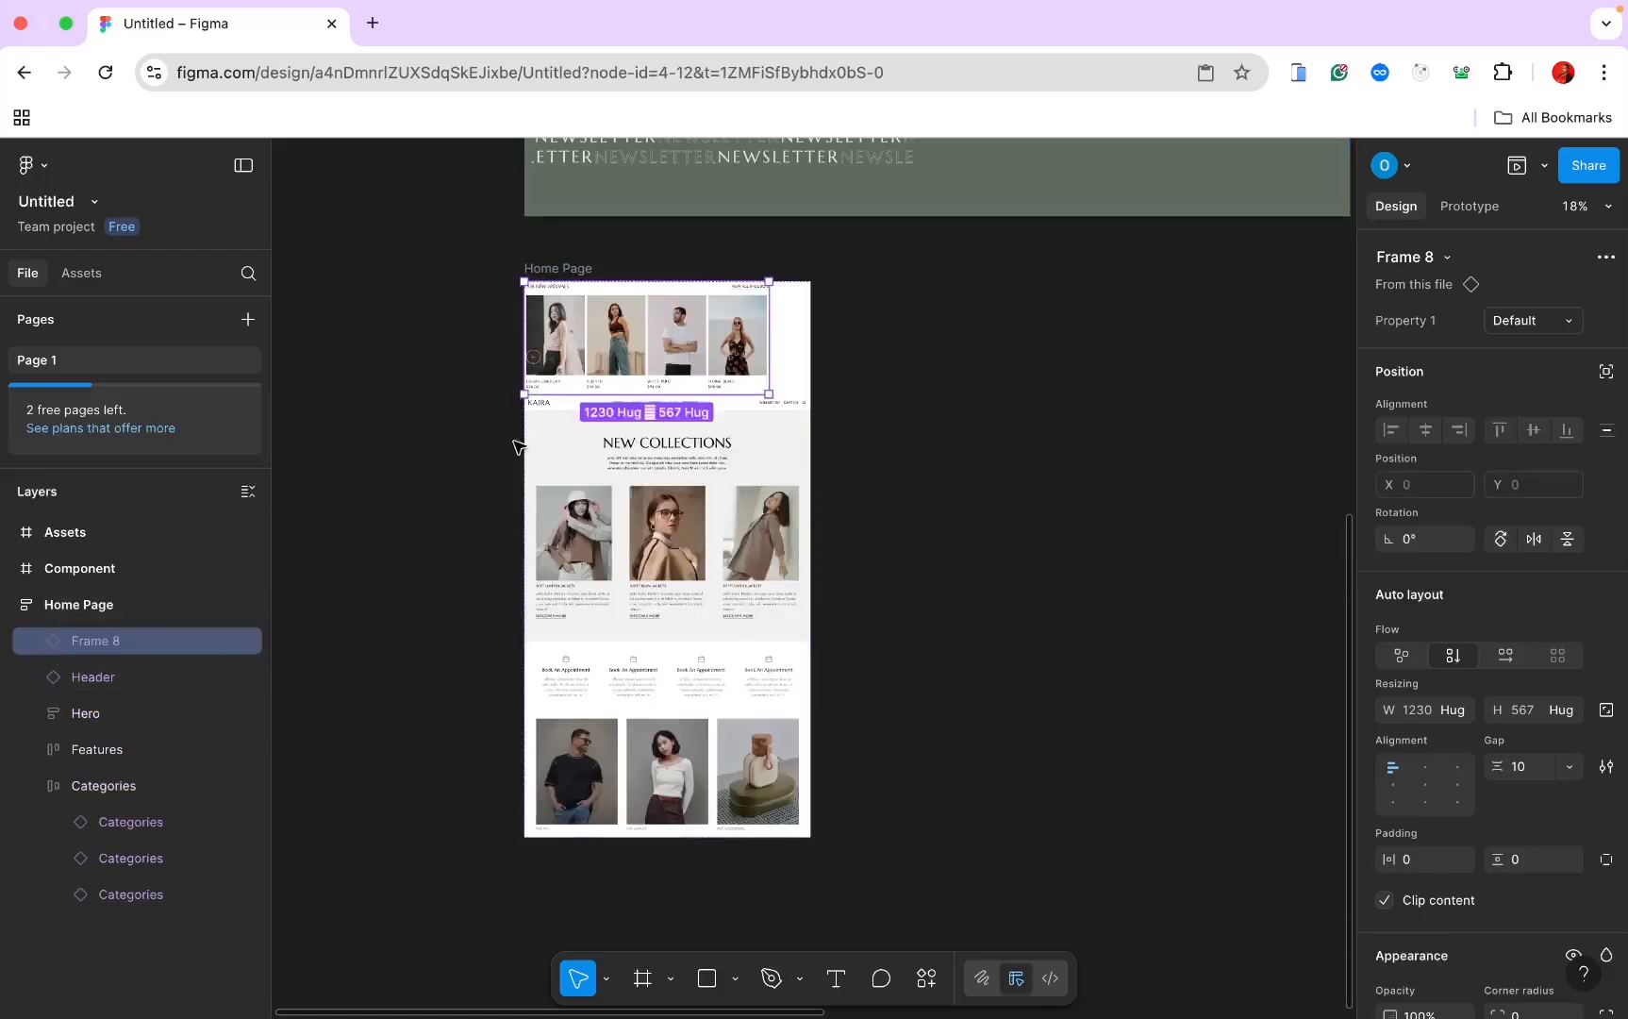
drag(655, 321, 672, 744)
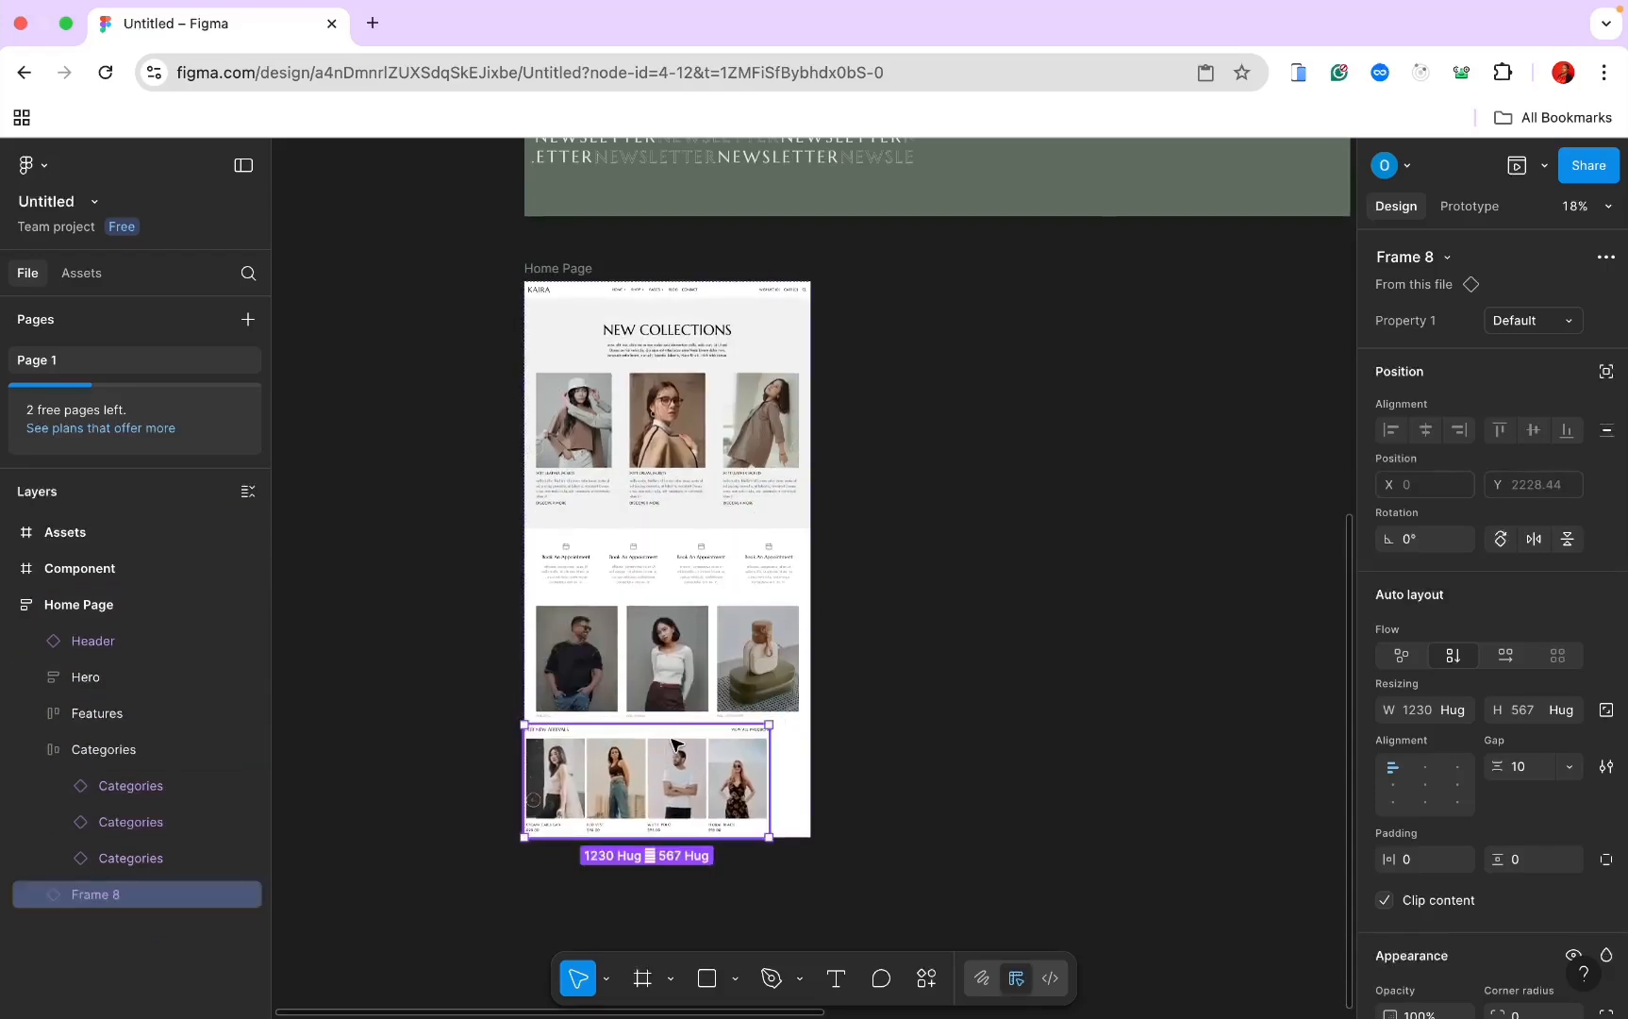
click(1465, 713)
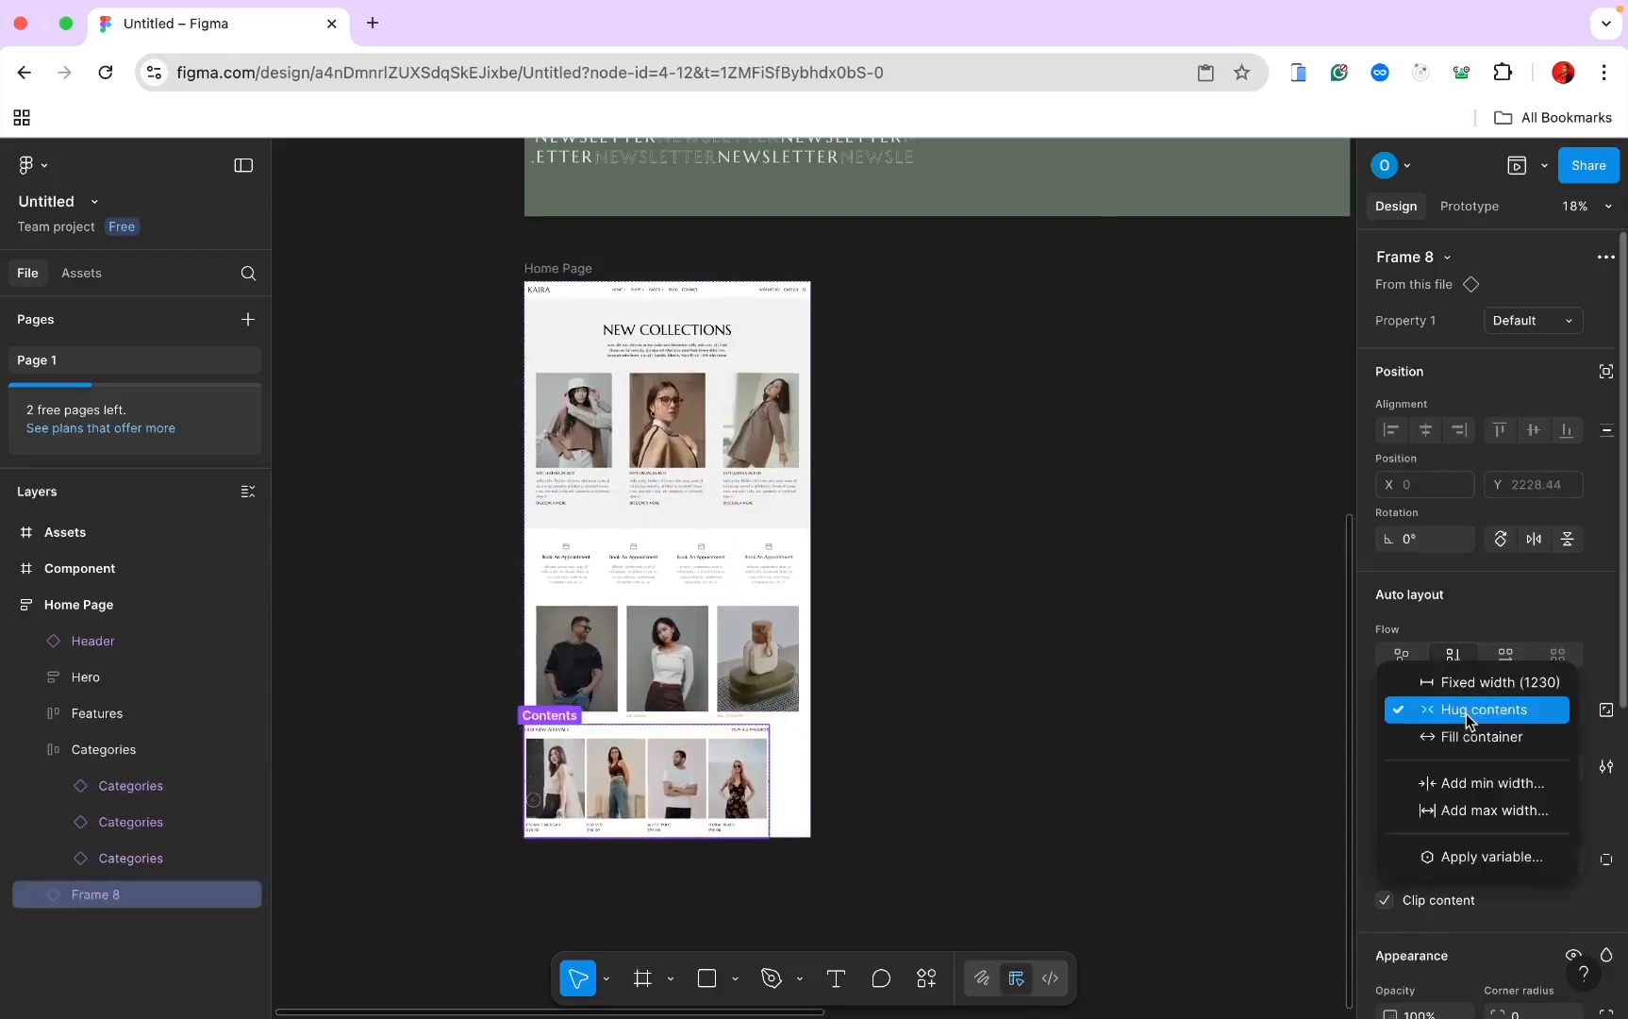
click(1474, 741)
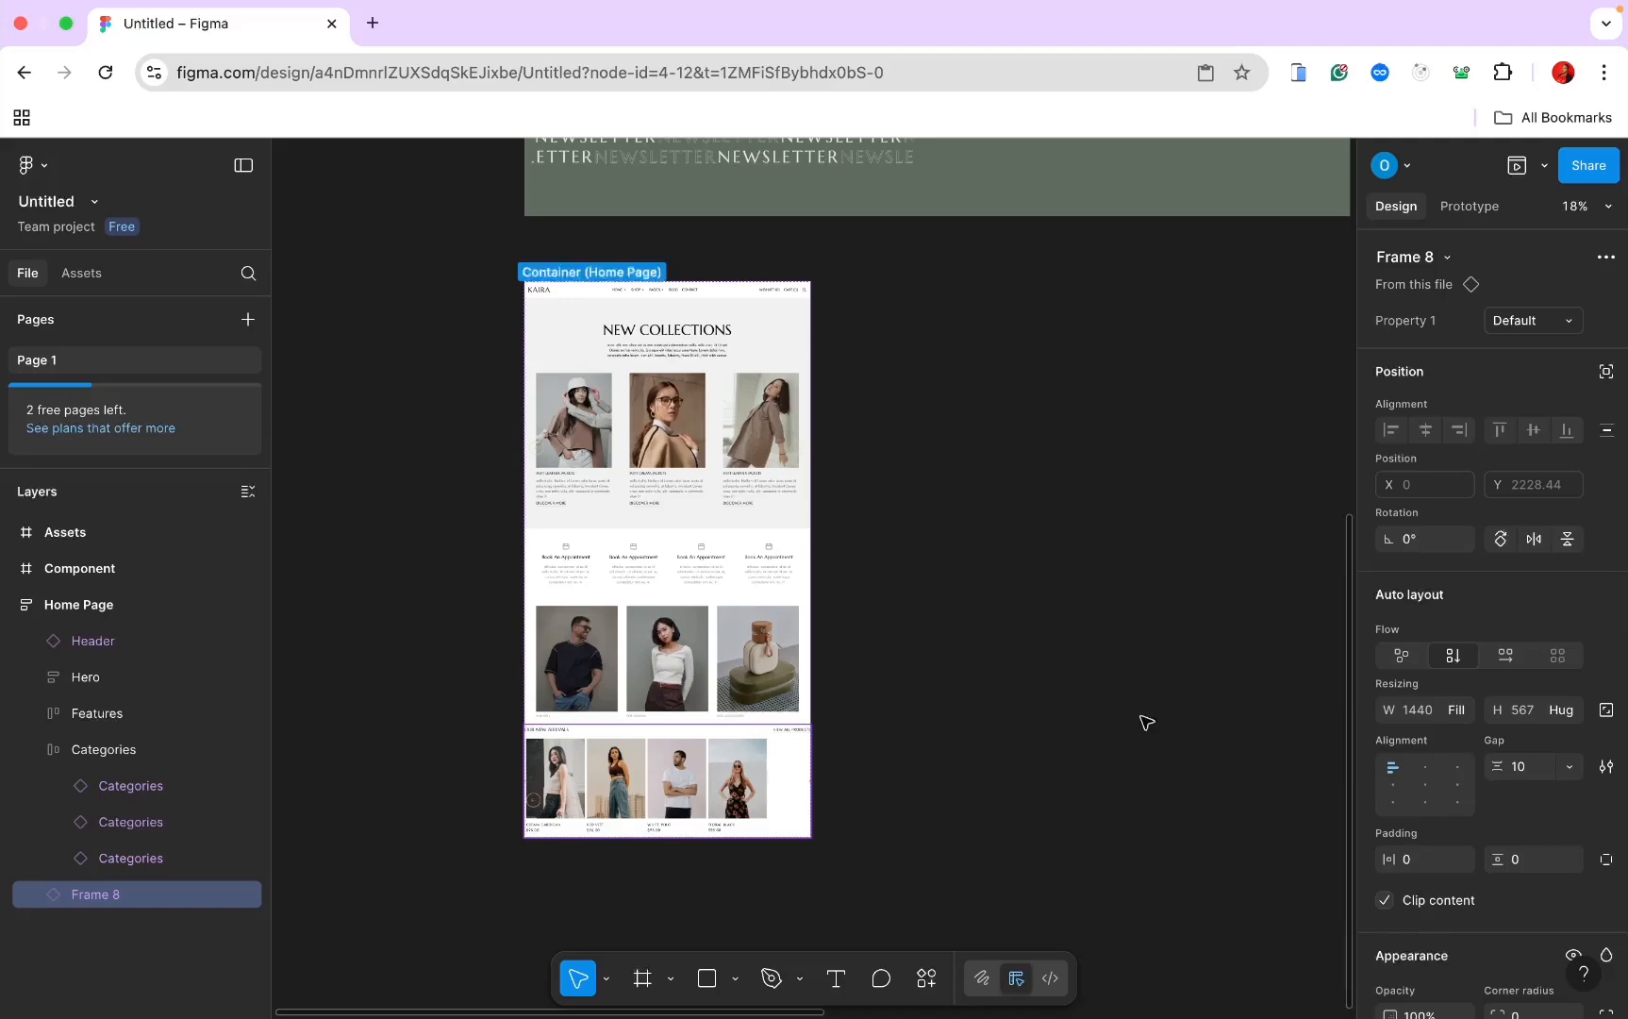
scroll(1070, 671, up, 3)
scroll(1070, 672, left, 4)
scroll(1070, 672, down, 3)
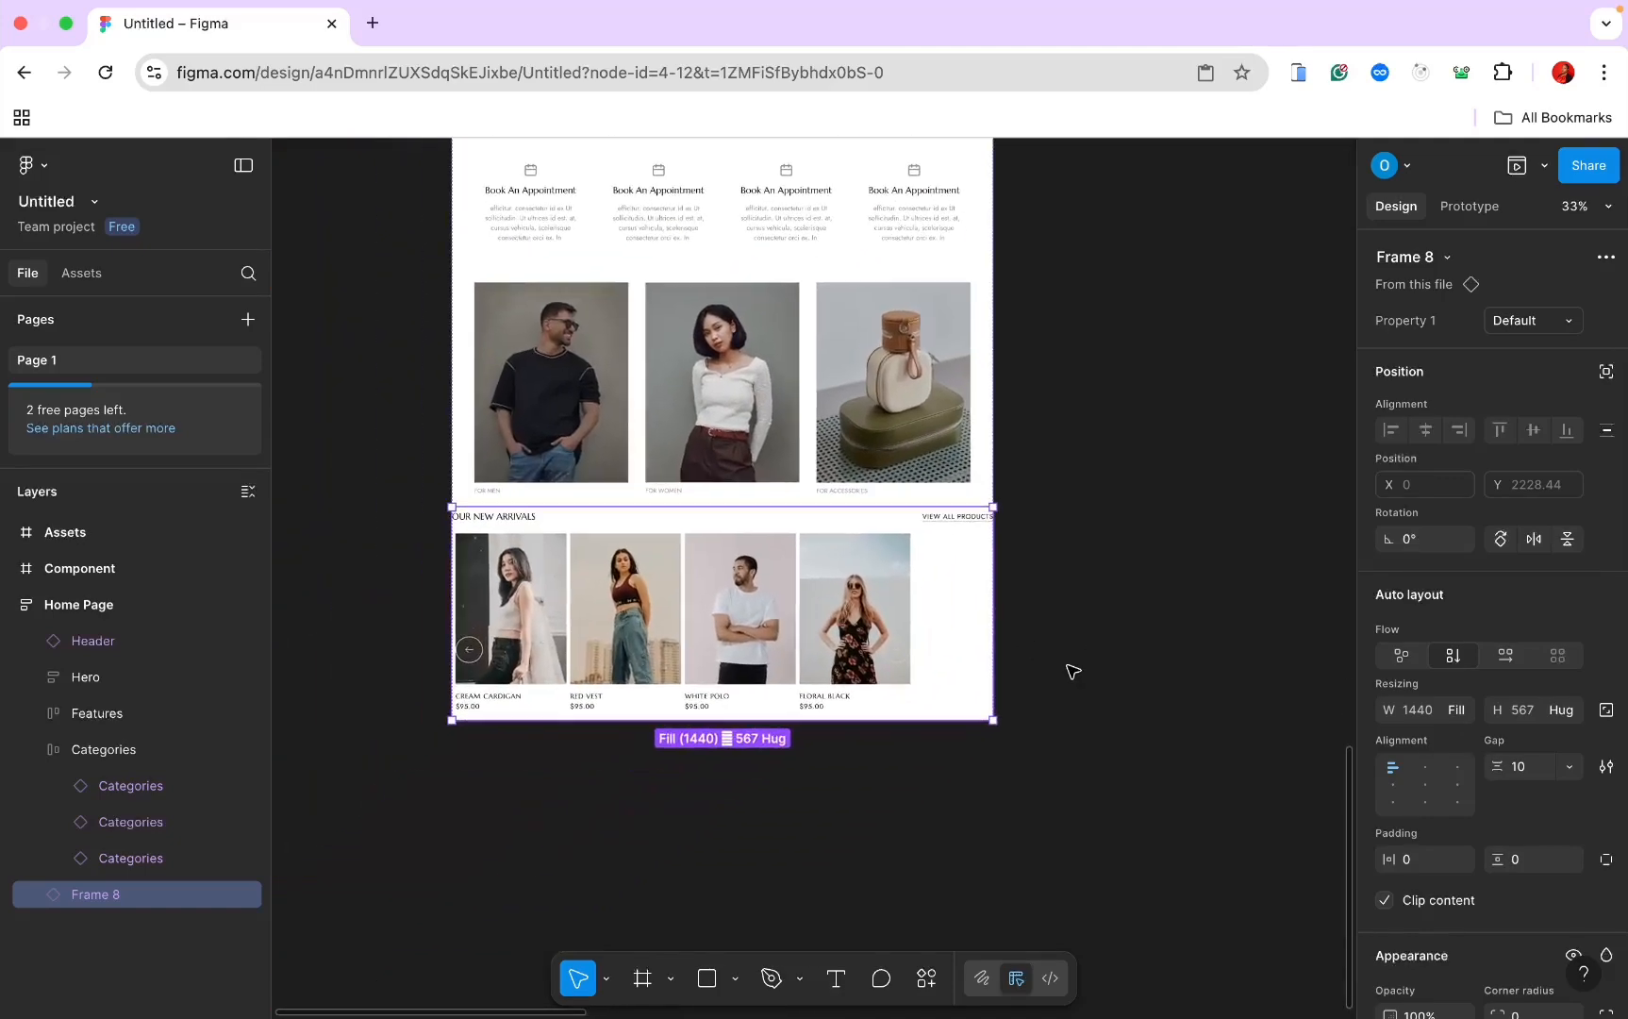
Step: Make the cards row fill the carousel width and set its gap to Auto
double_click(866, 620)
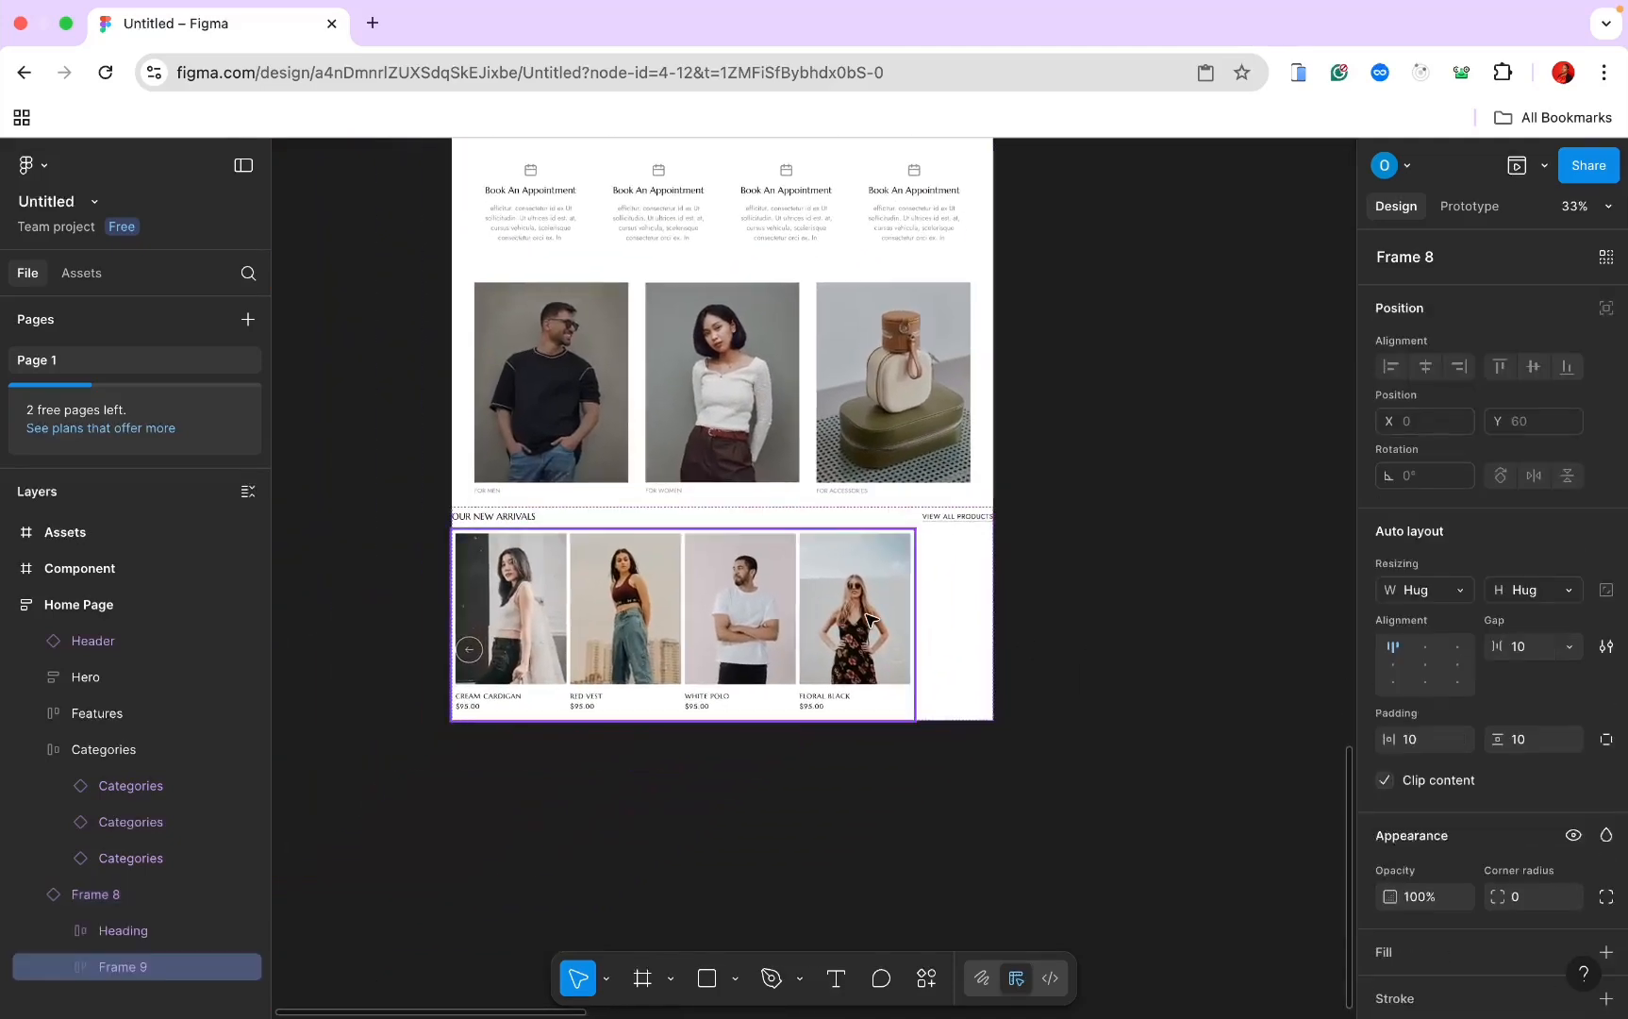
click(1461, 592)
click(1452, 617)
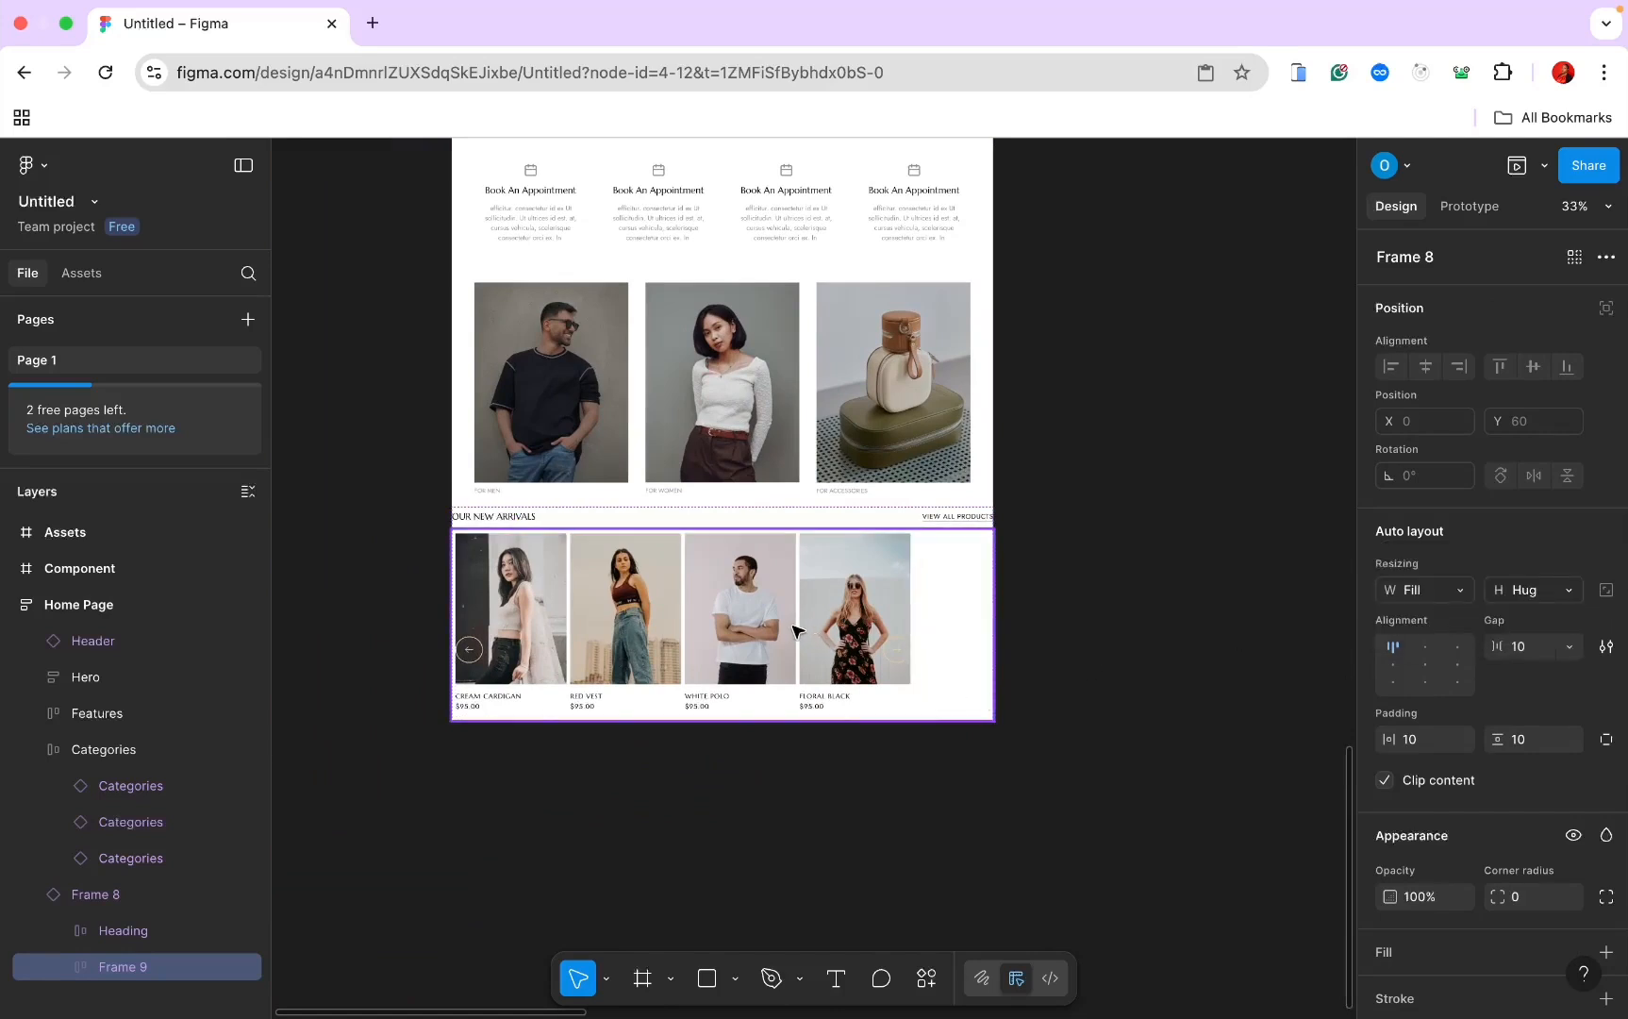
click(558, 591)
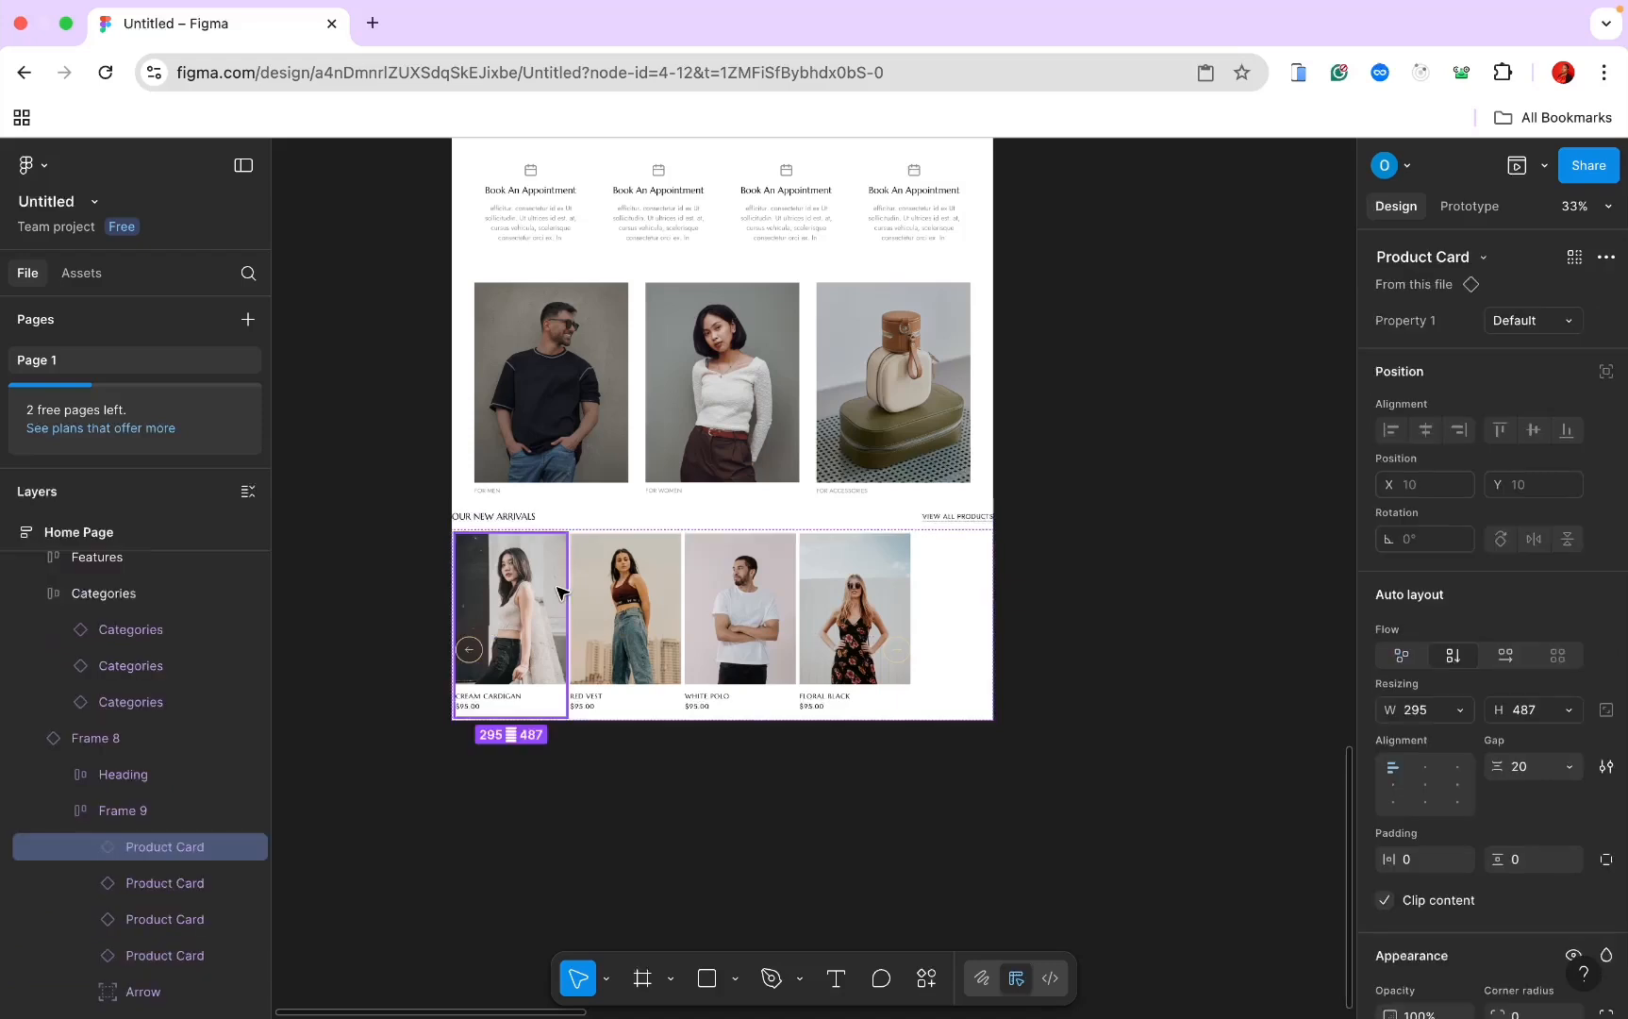
click(650, 599)
click(960, 571)
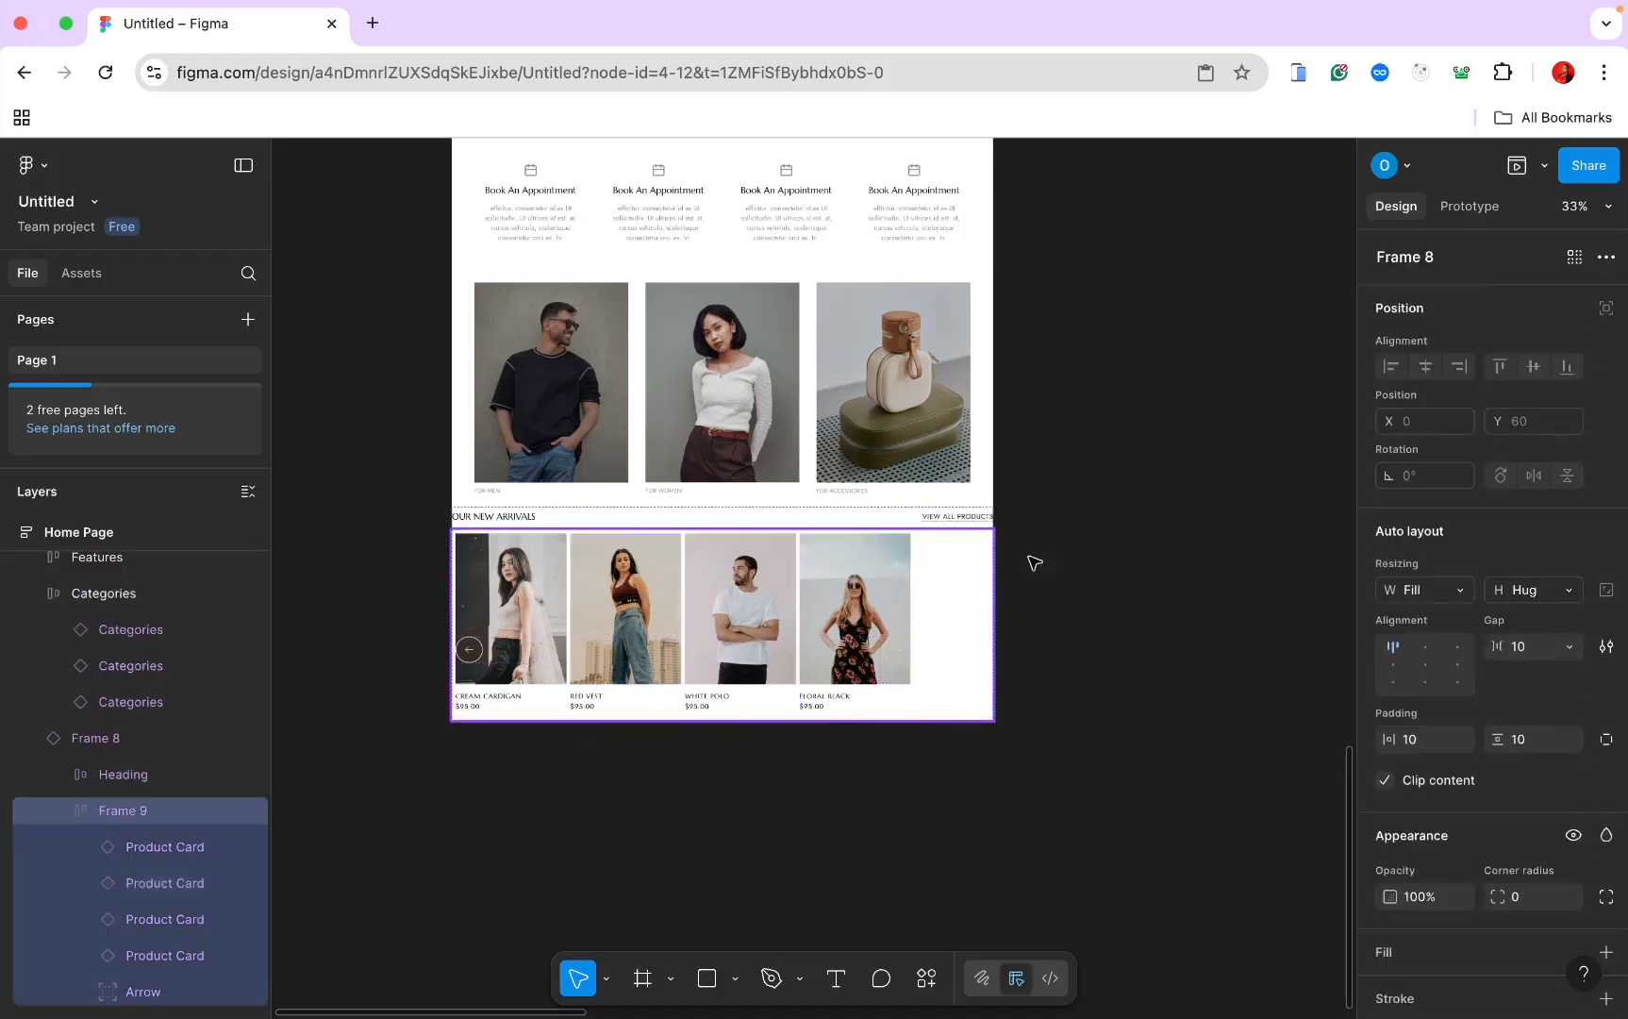
scroll(1561, 759, down, 2)
scroll(1558, 763, down, 1)
click(1569, 512)
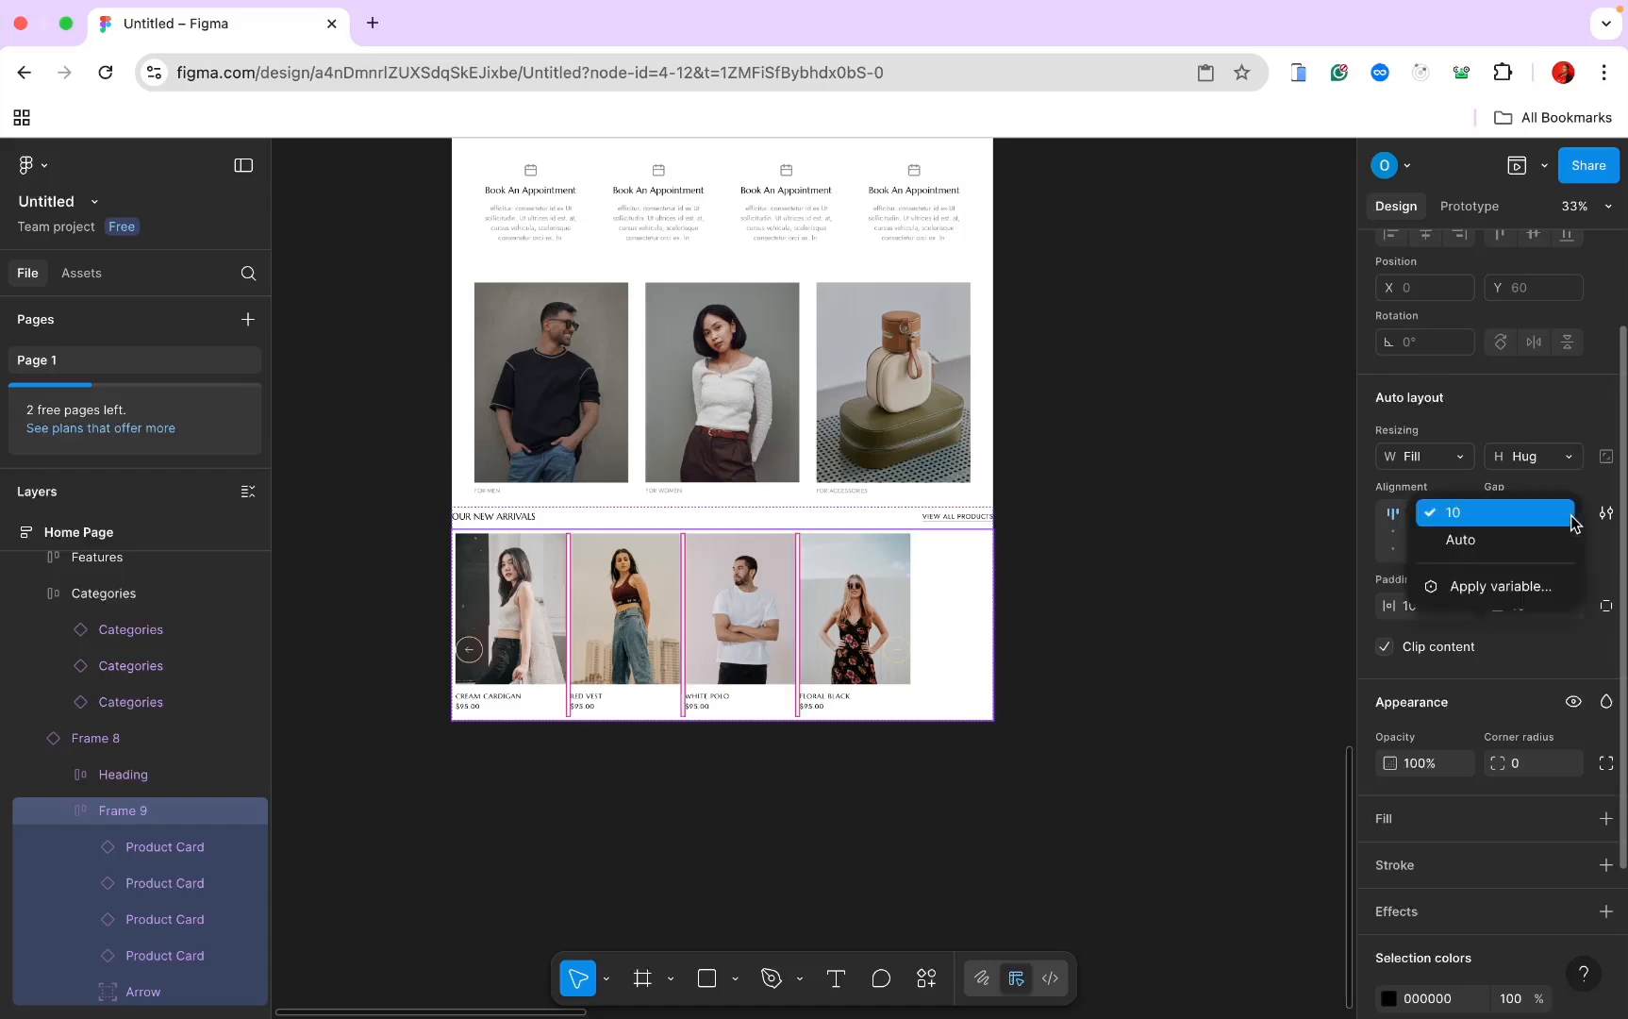
click(1519, 540)
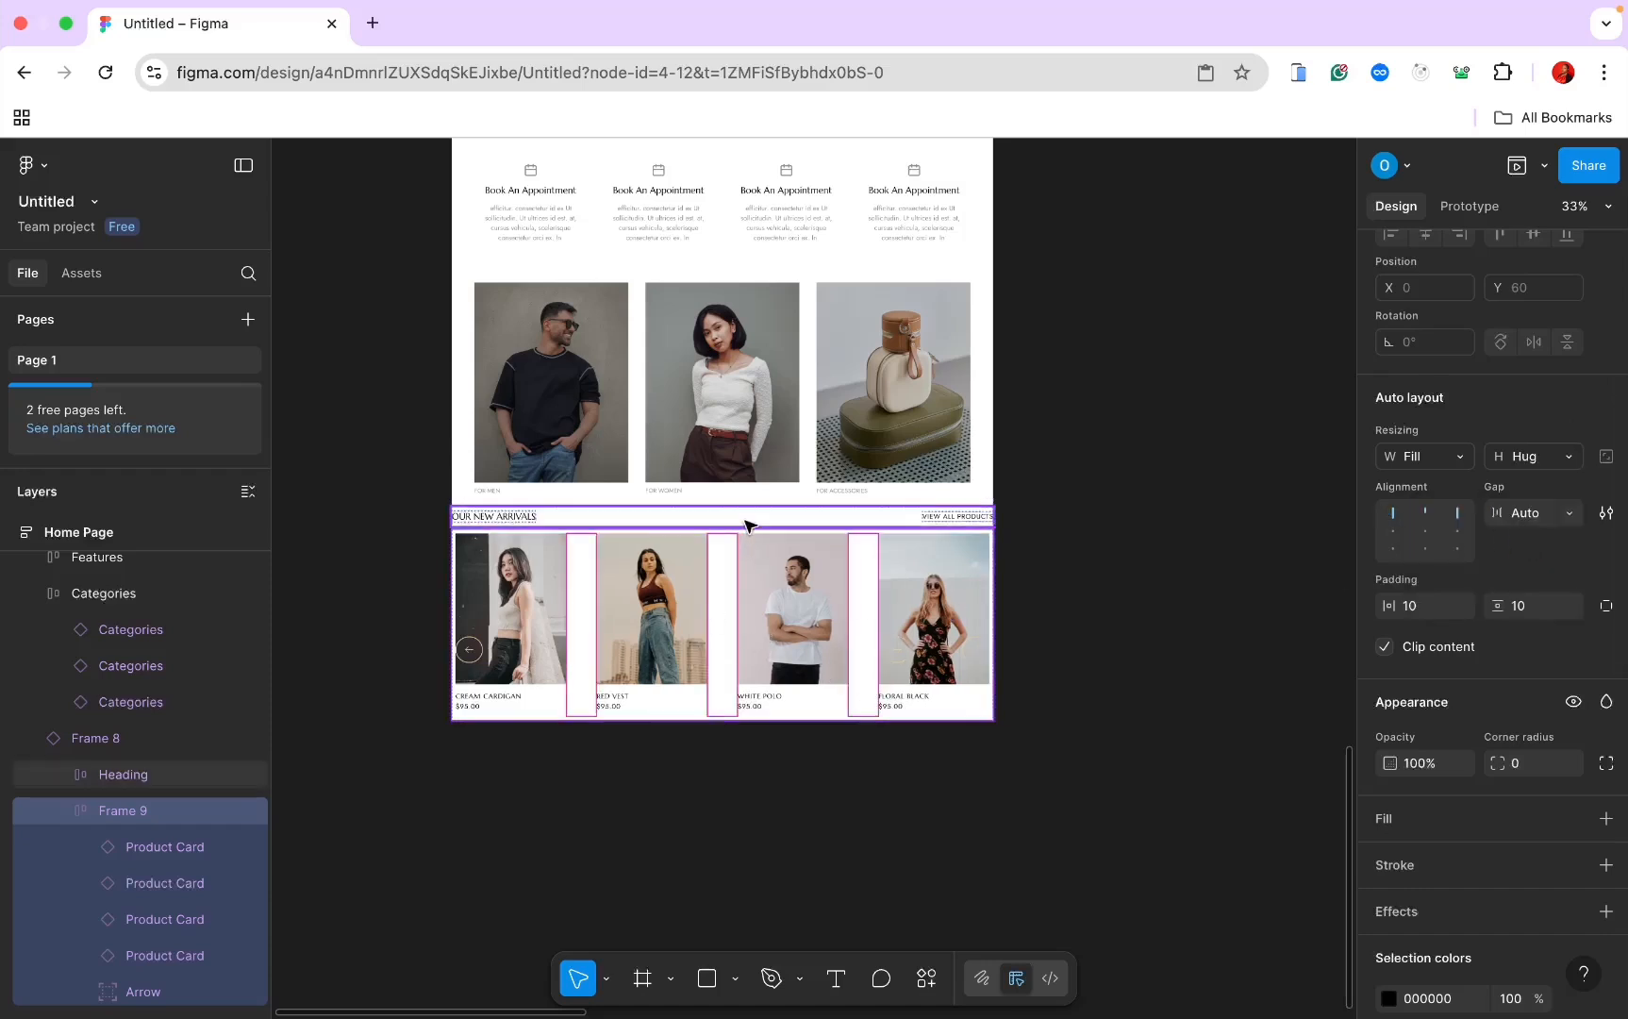
Step: Rename the Frame 8 section layer to Best Selling and set horizontal padding to 60
click(116, 745)
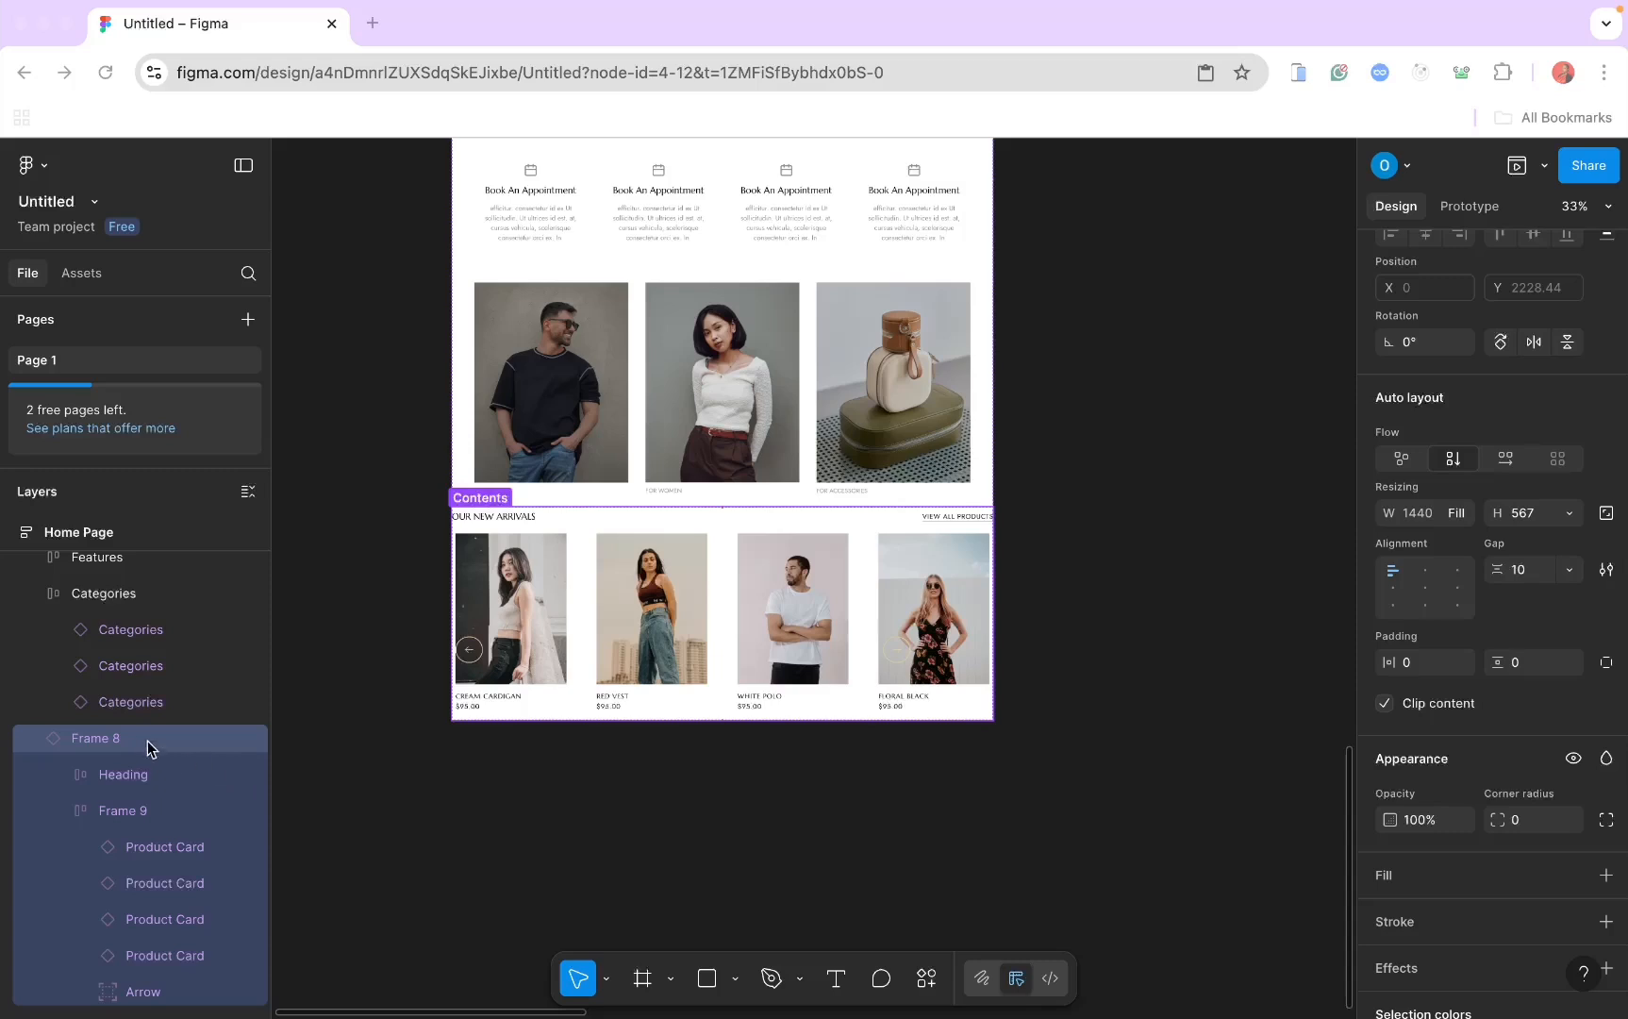
double_click(134, 737)
text(Best)
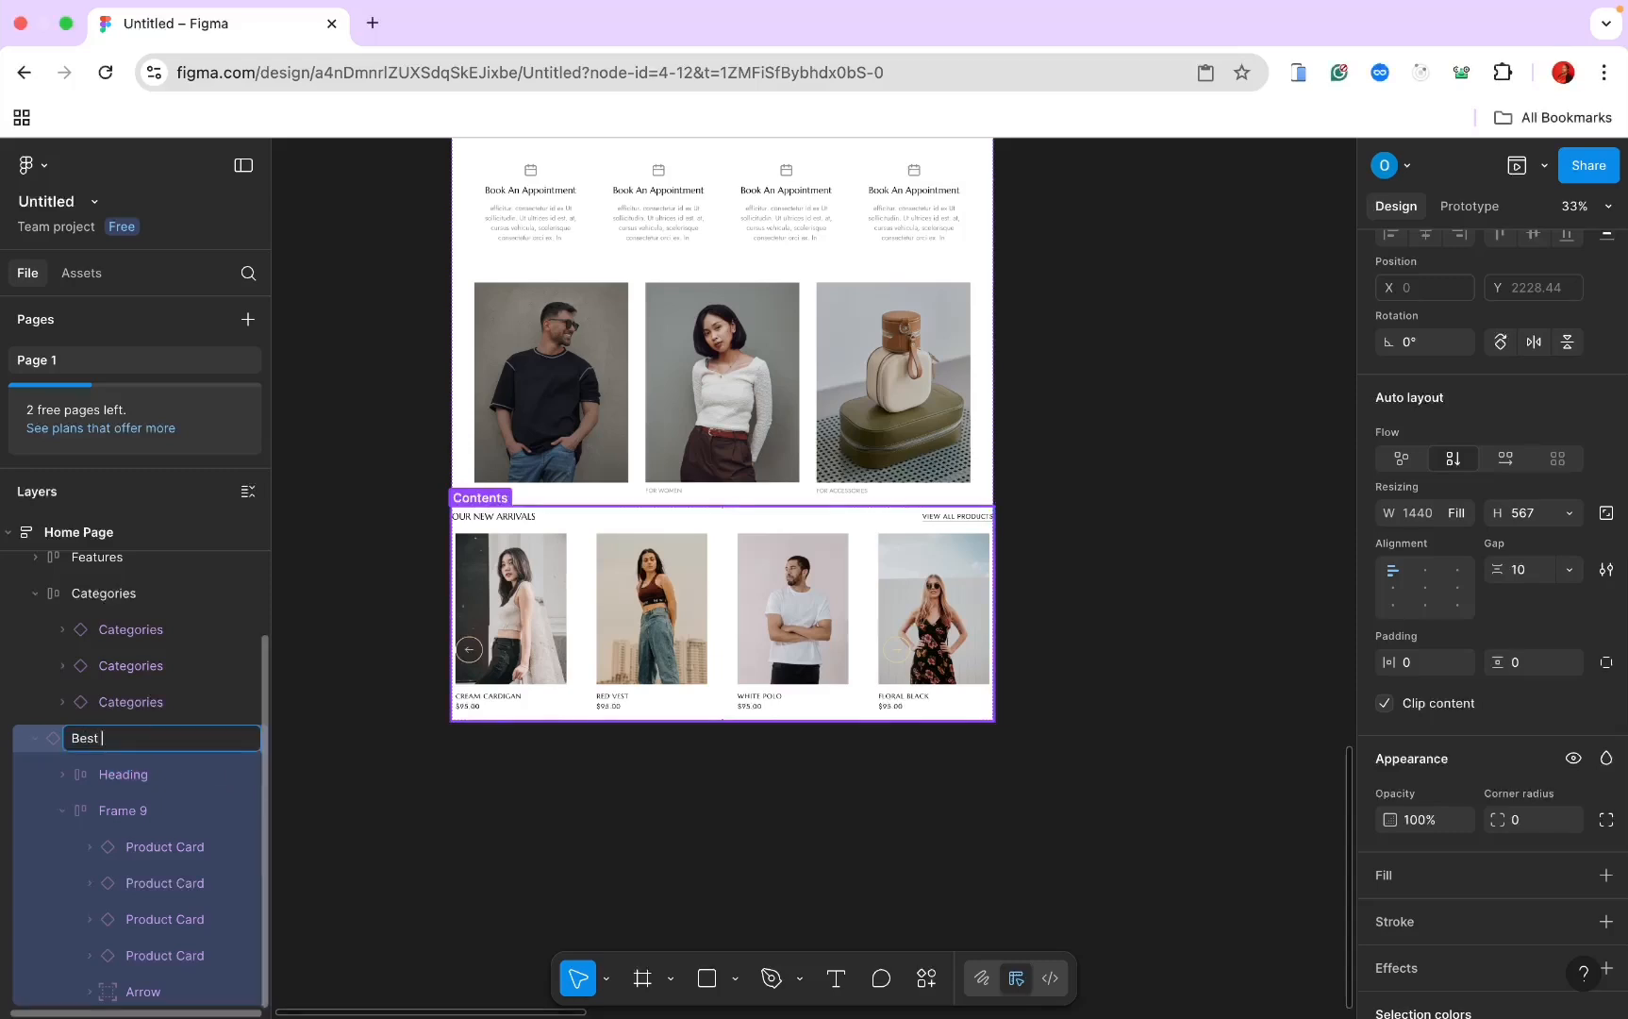
text( s)
text(E)
text(S)
text(elling)
key(Return)
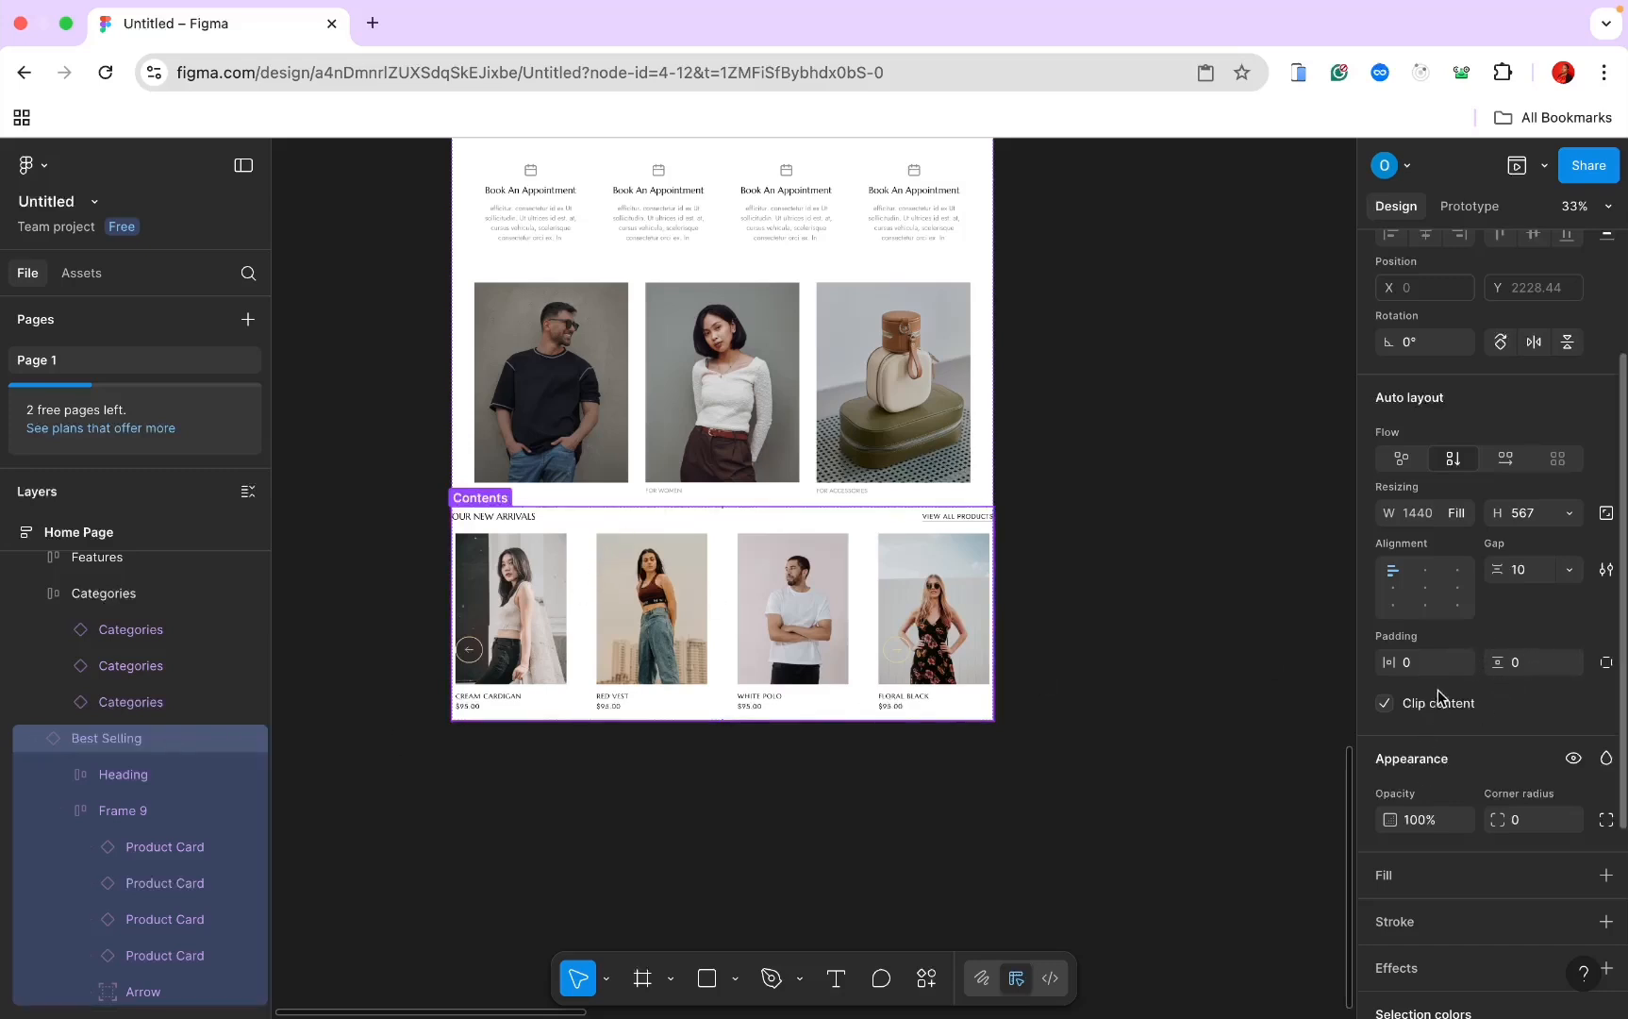
click(1416, 663)
key(Return)
click(1322, 582)
scroll(1322, 582, up, 3)
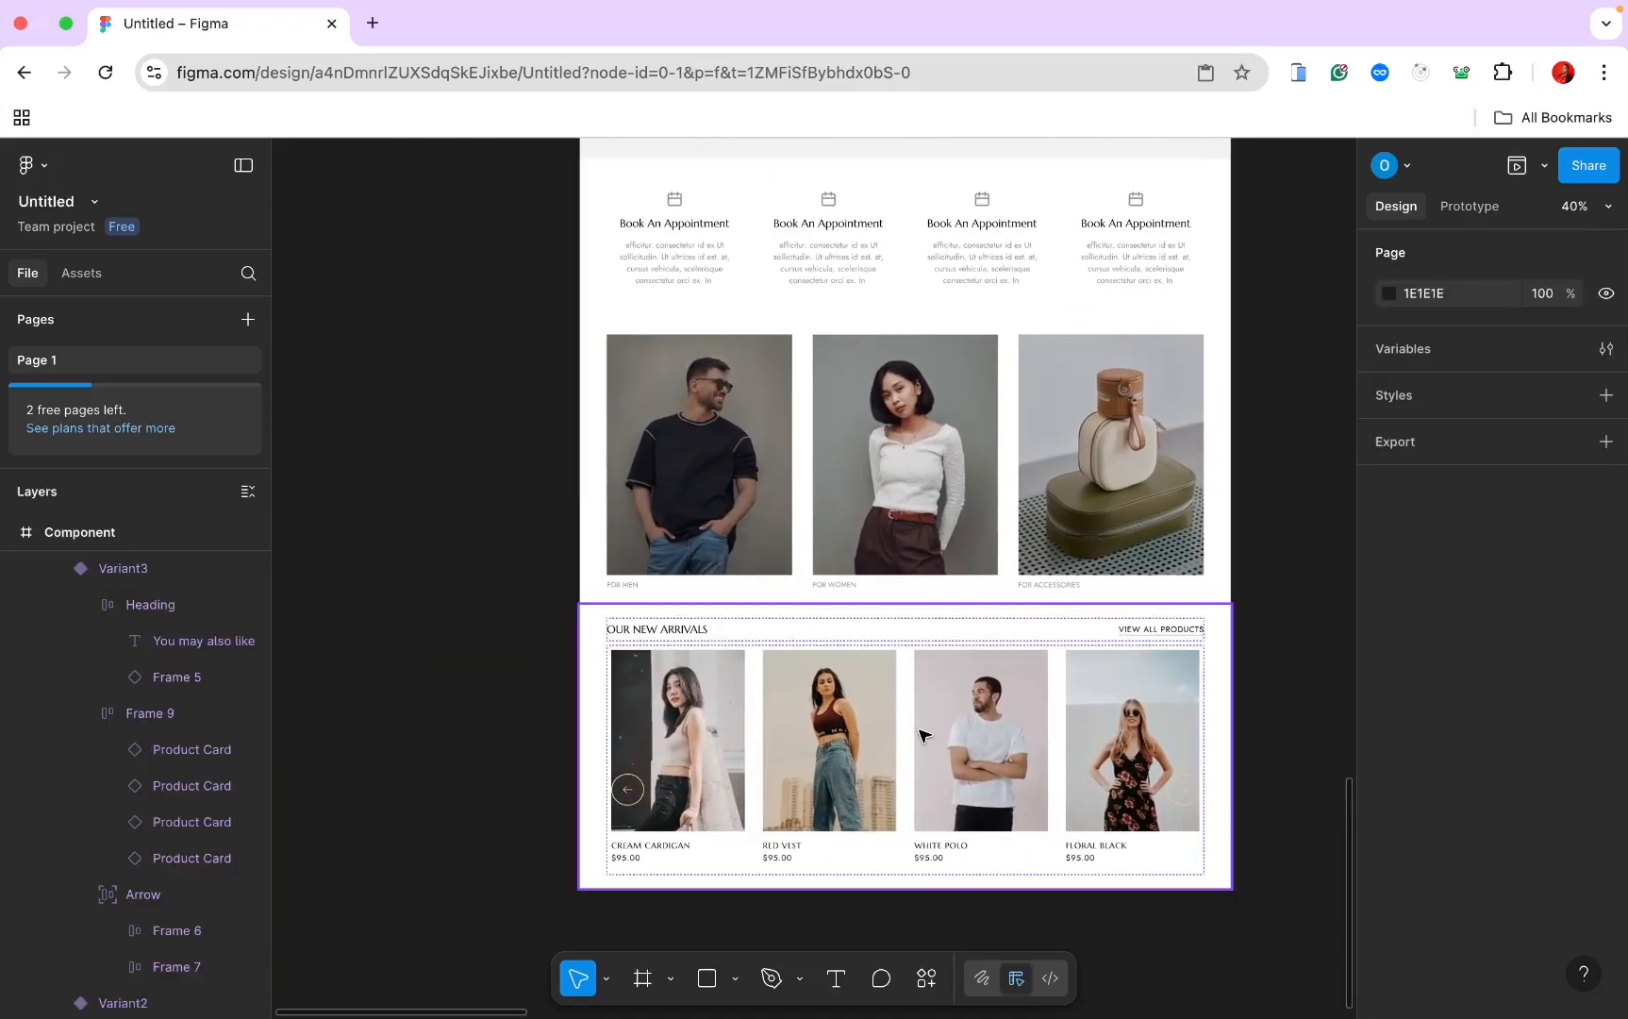
scroll(1183, 737, down, 2)
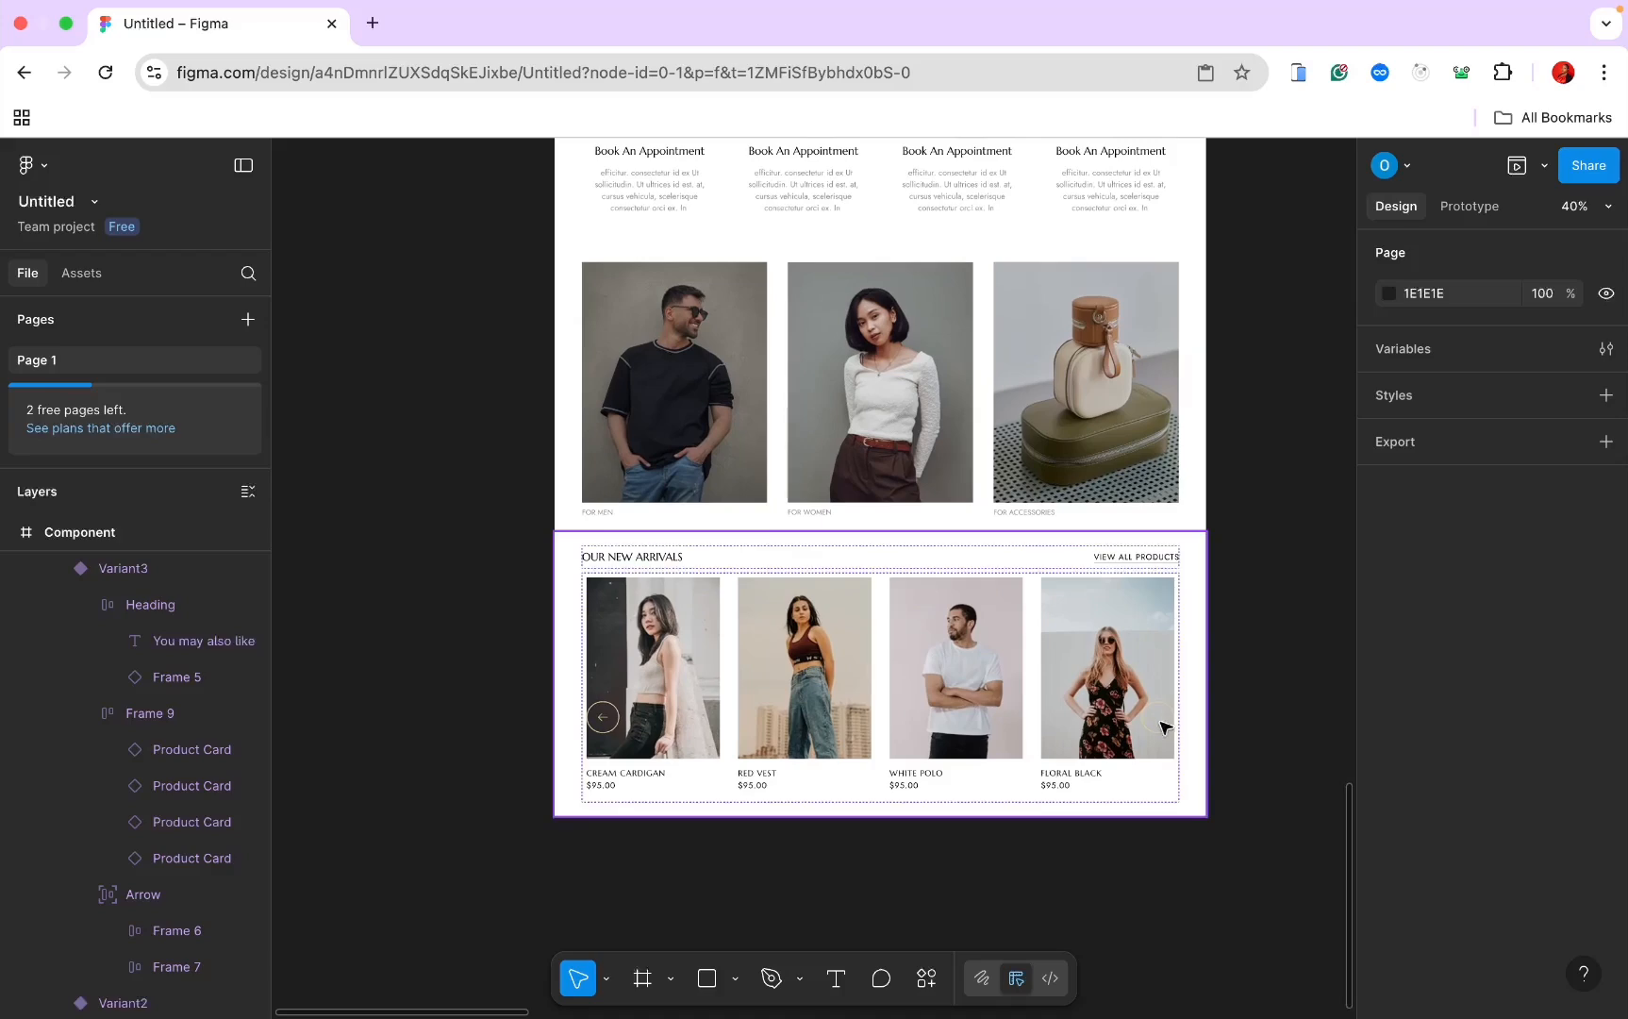
Step: Move the product row Frame 9 out of the carousel onto open canvas and make it a component
scroll(1122, 710, down, 5)
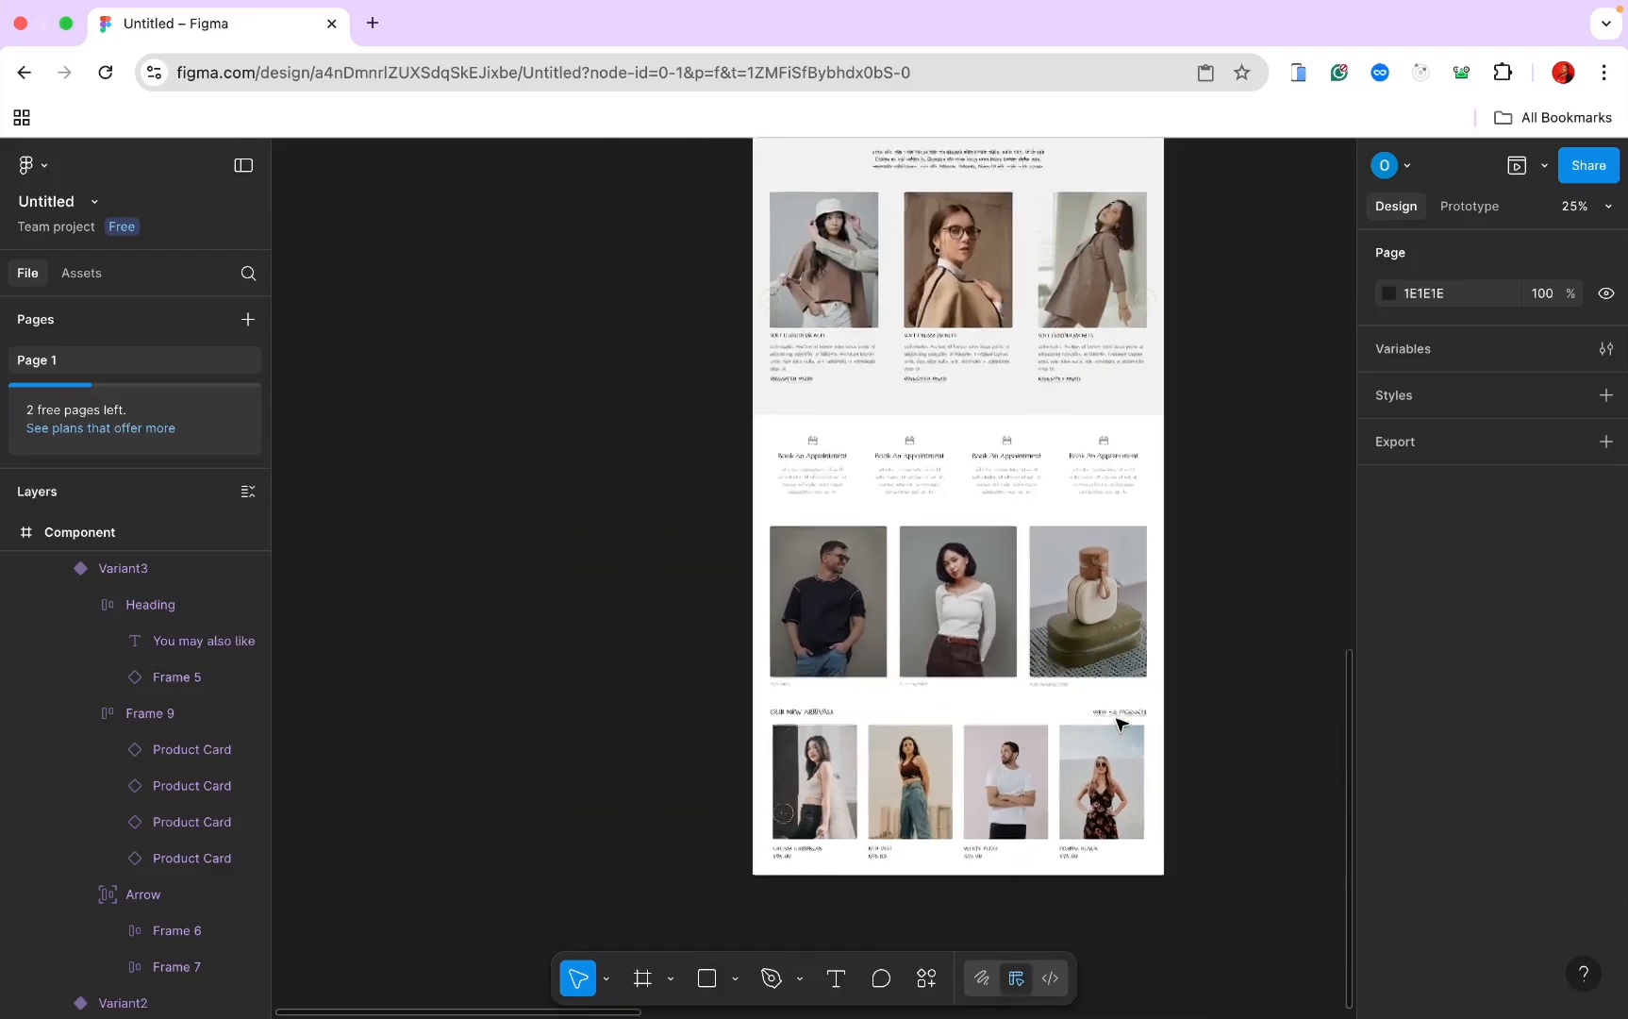
scroll(1116, 724, up, 2)
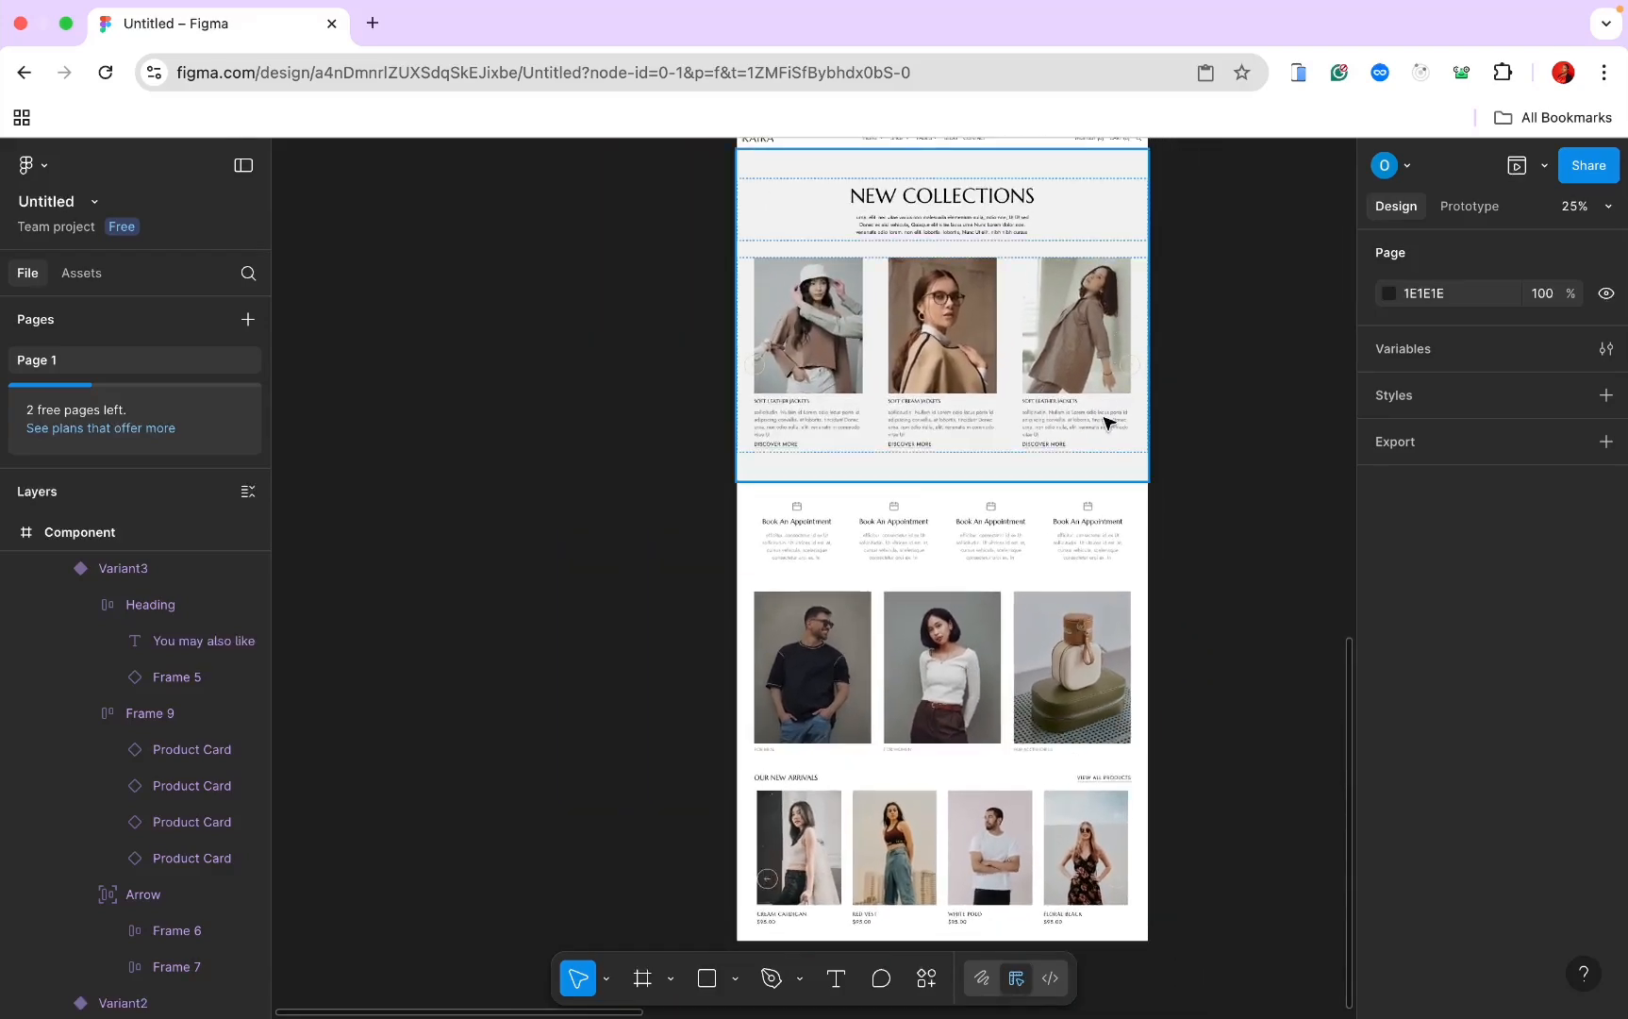
scroll(1108, 422, down, 5)
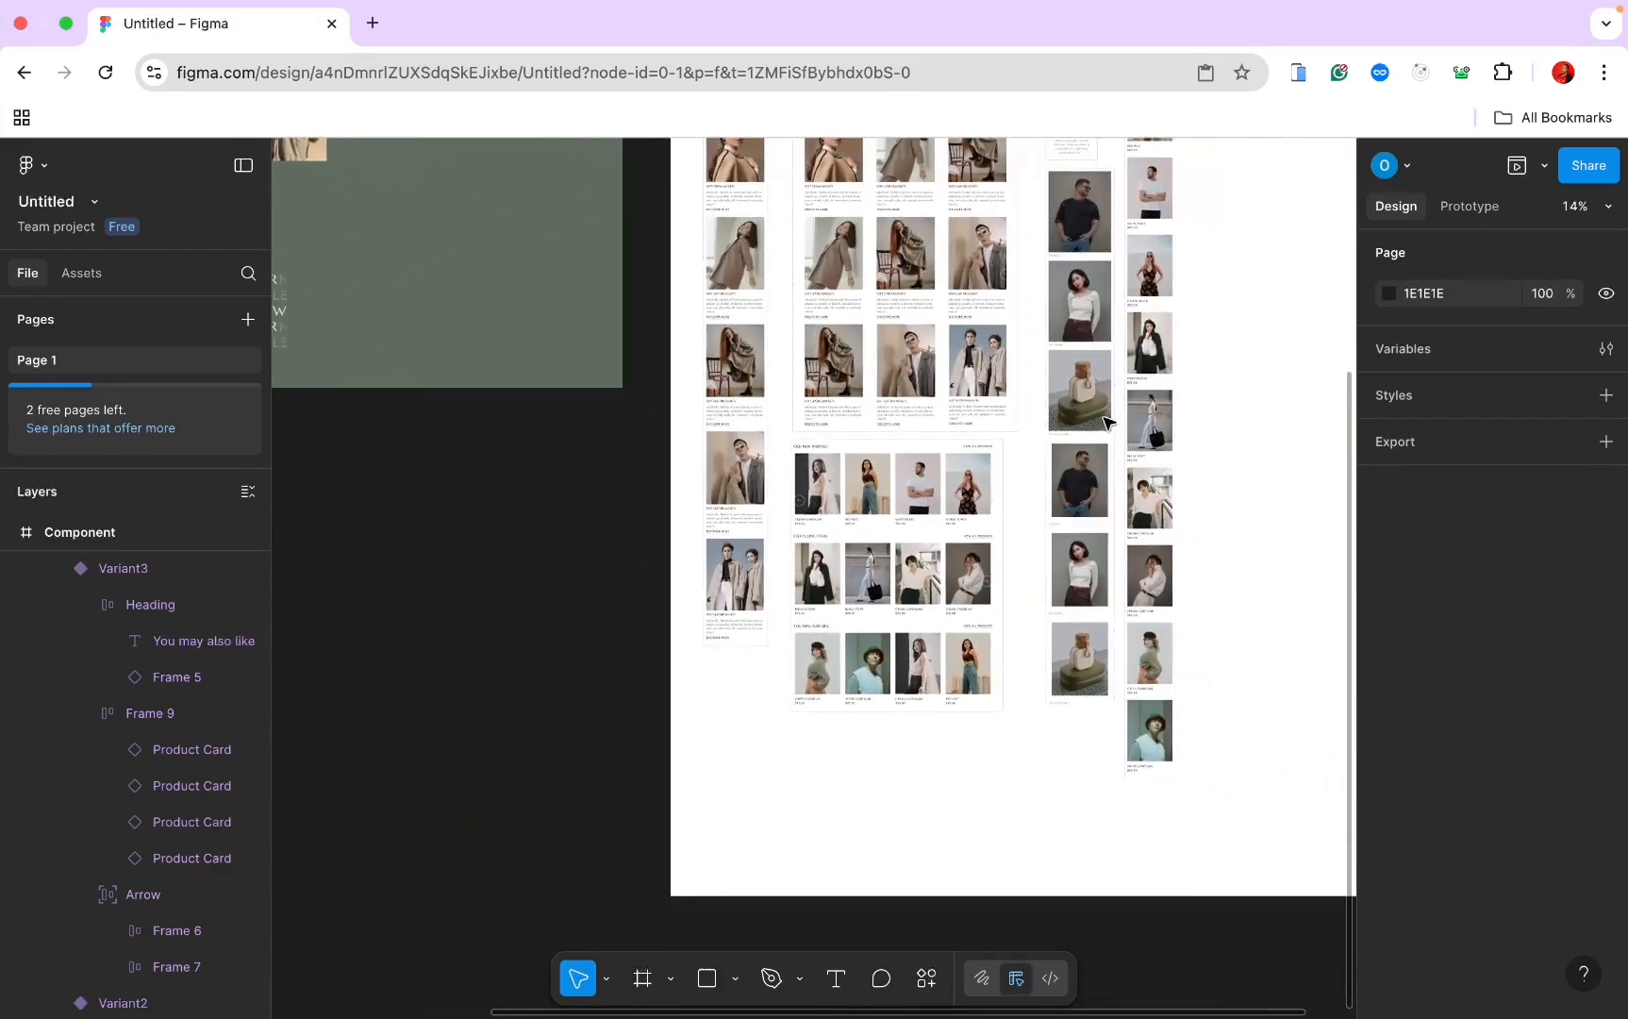
scroll(1037, 462, right, 2)
scroll(955, 502, up, 2)
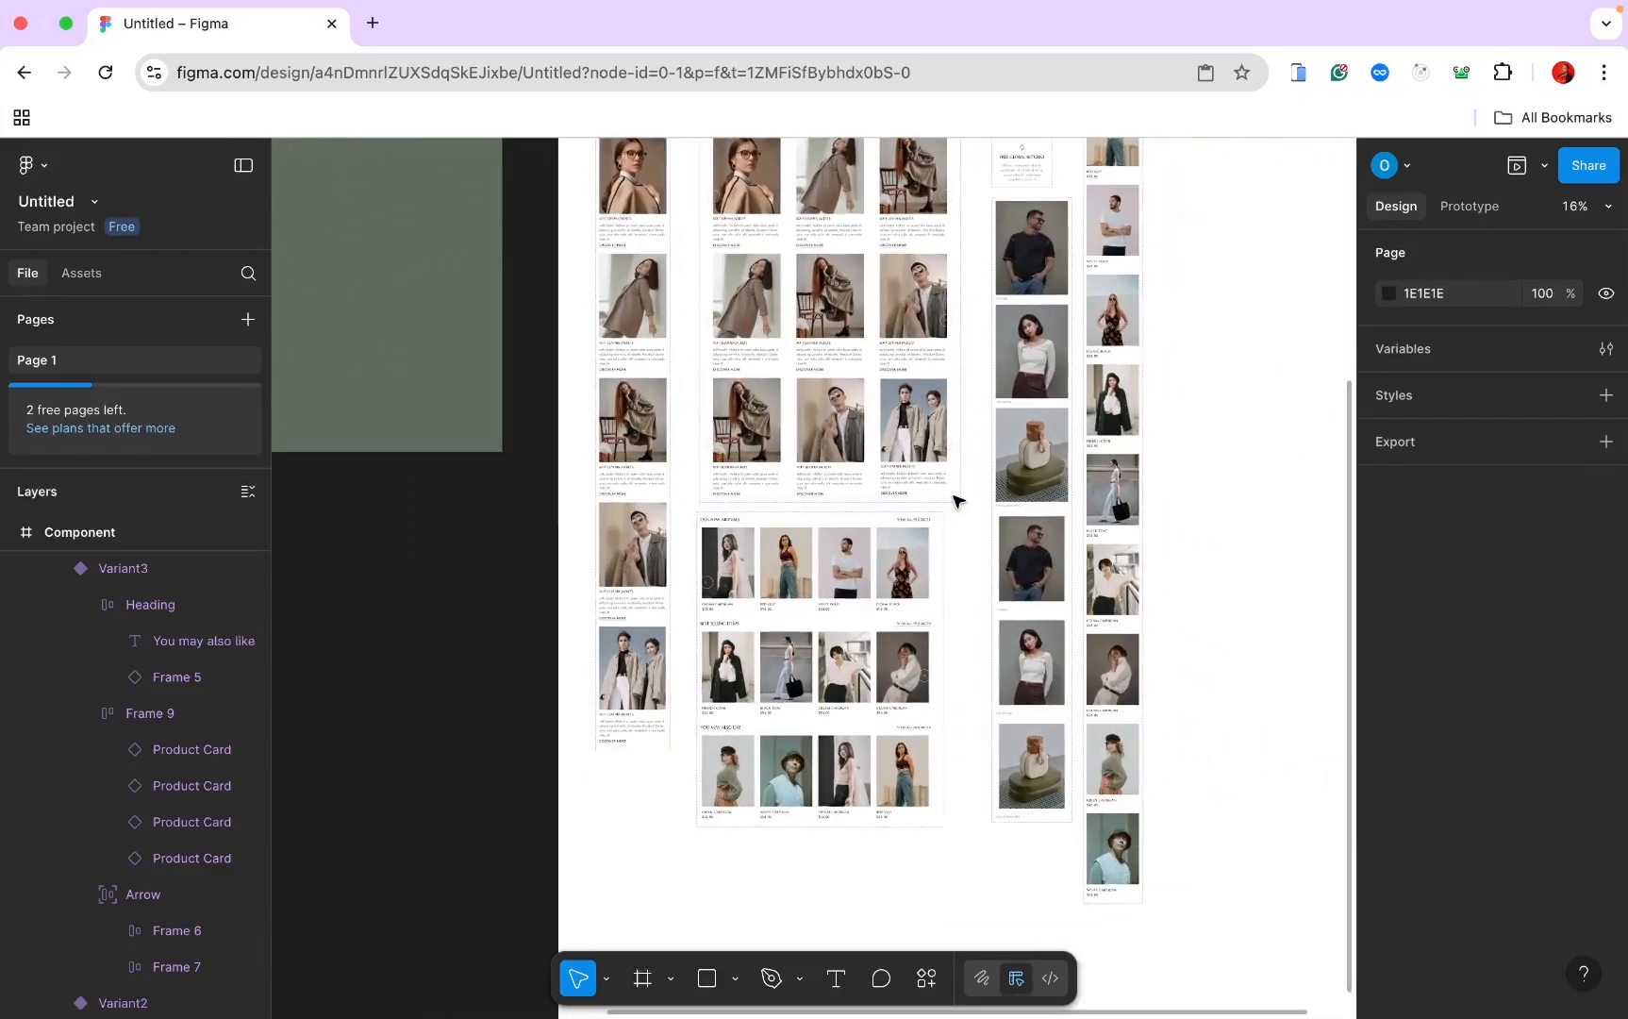
scroll(956, 502, up, 3)
click(755, 637)
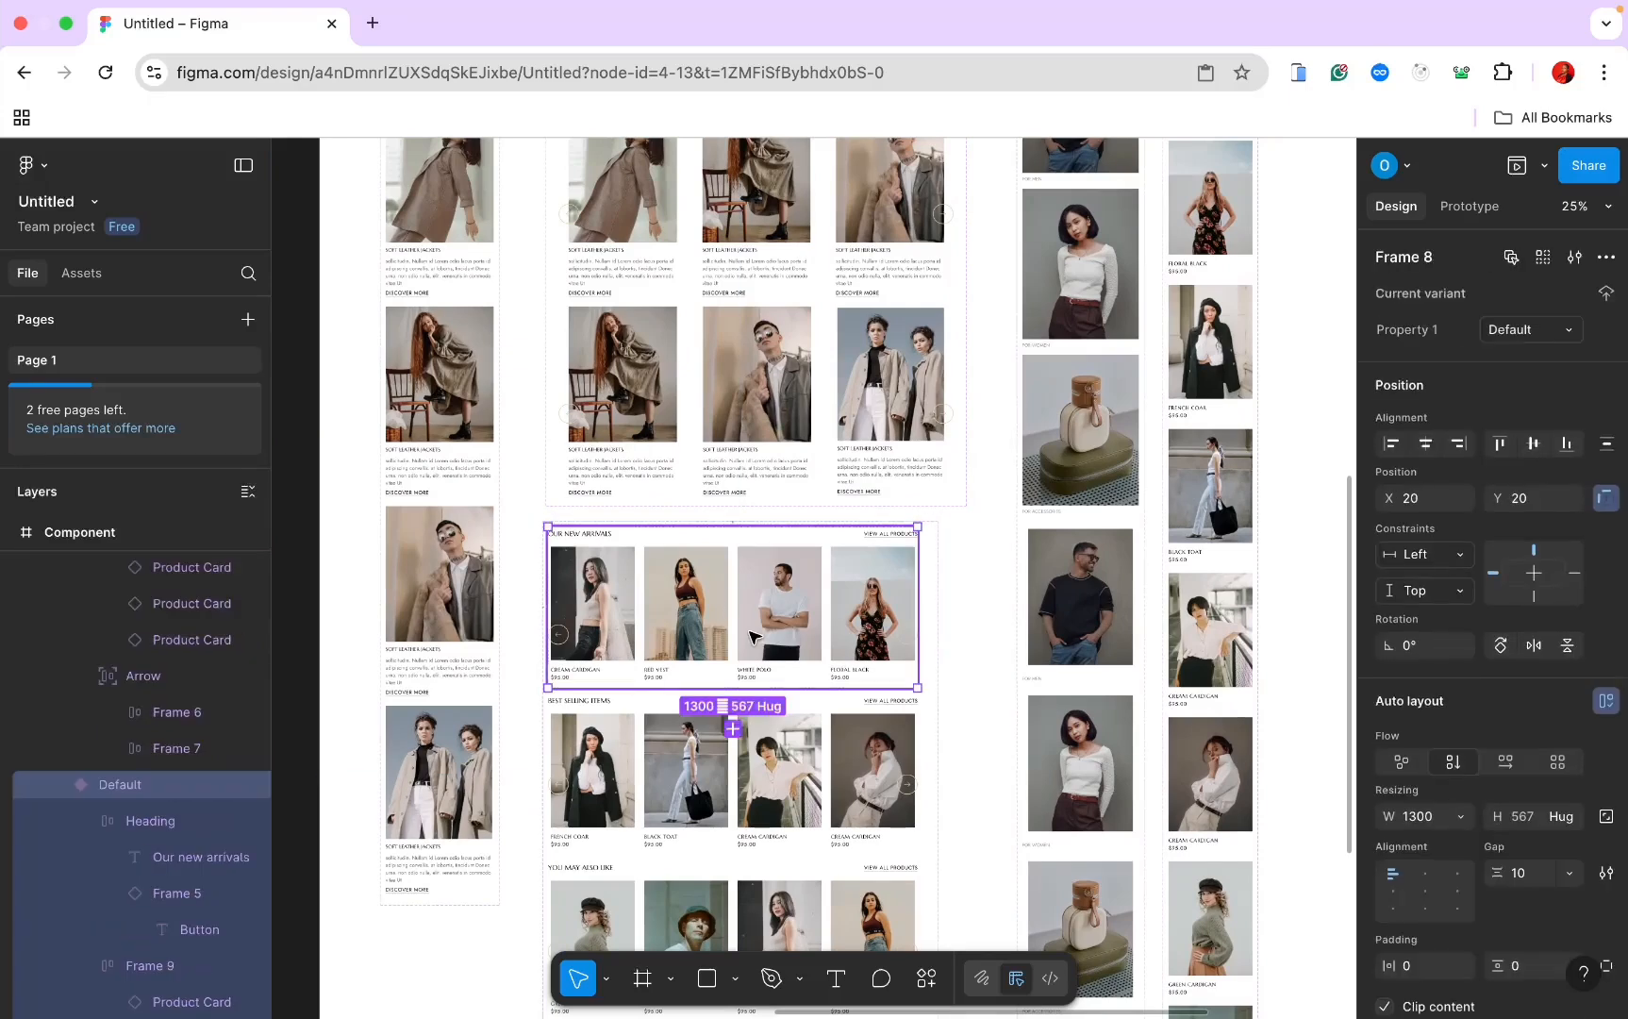
click(755, 637)
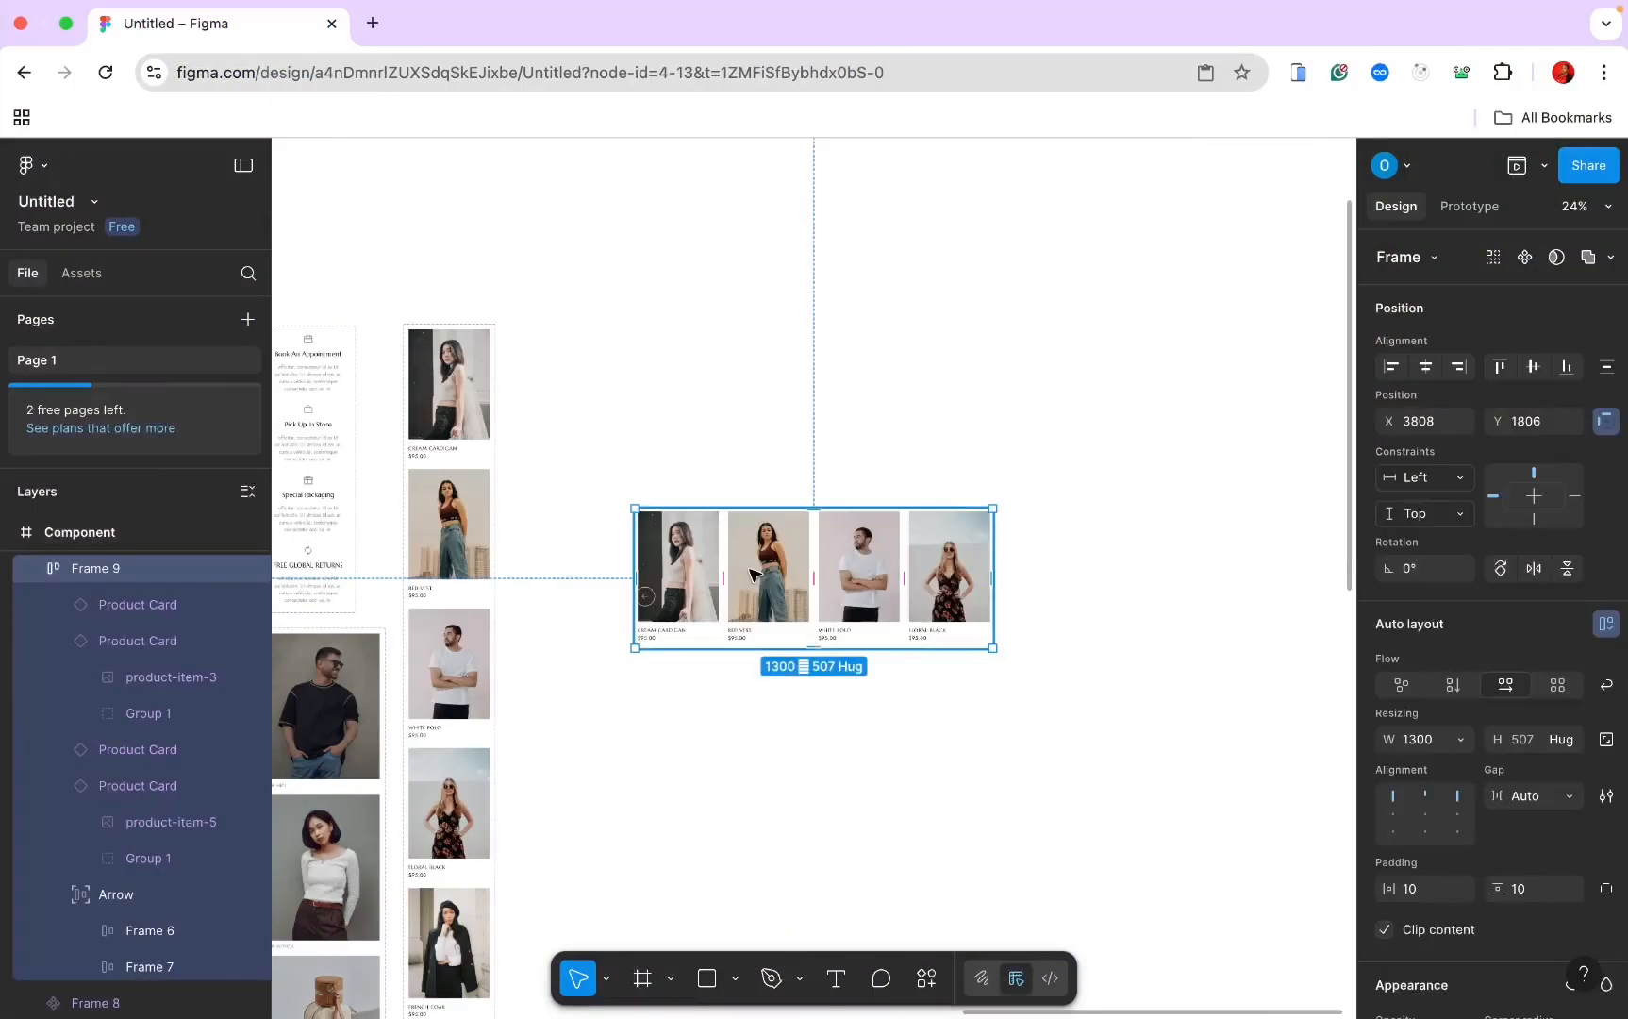
drag(748, 571, 669, 386)
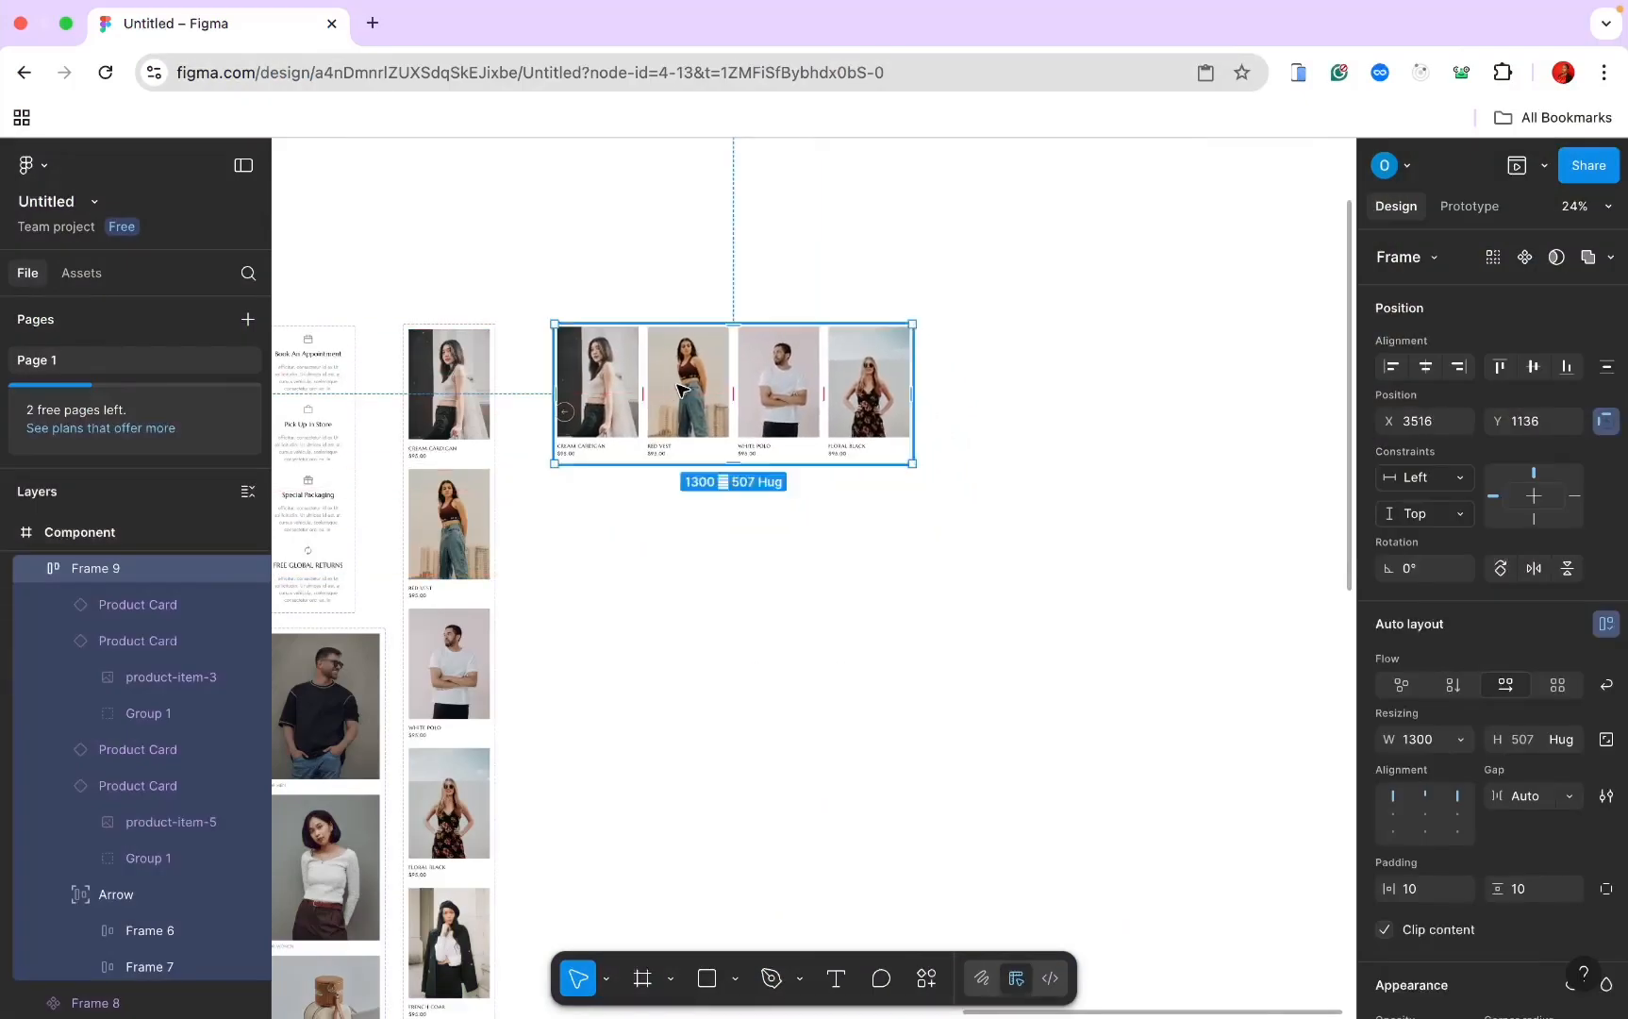
scroll(677, 388, left, 1)
scroll(678, 387, up, 1)
click(1526, 258)
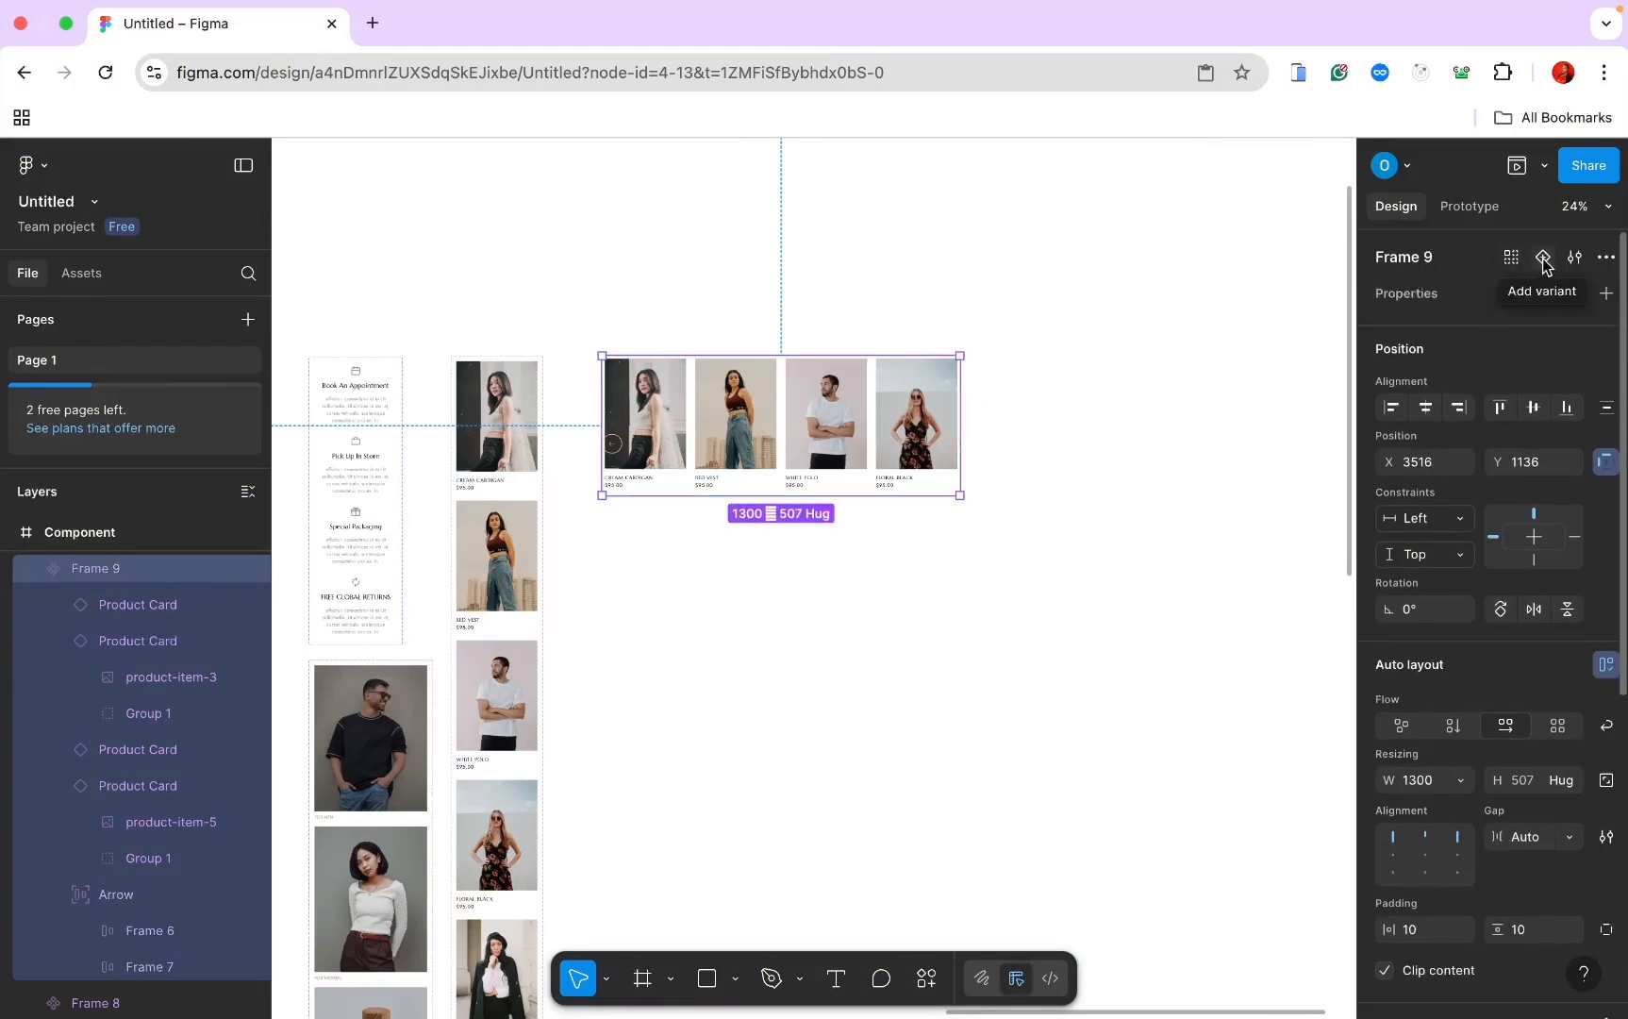
Step: Add variants to the product row, creating Variant2 through Variant5
click(1544, 260)
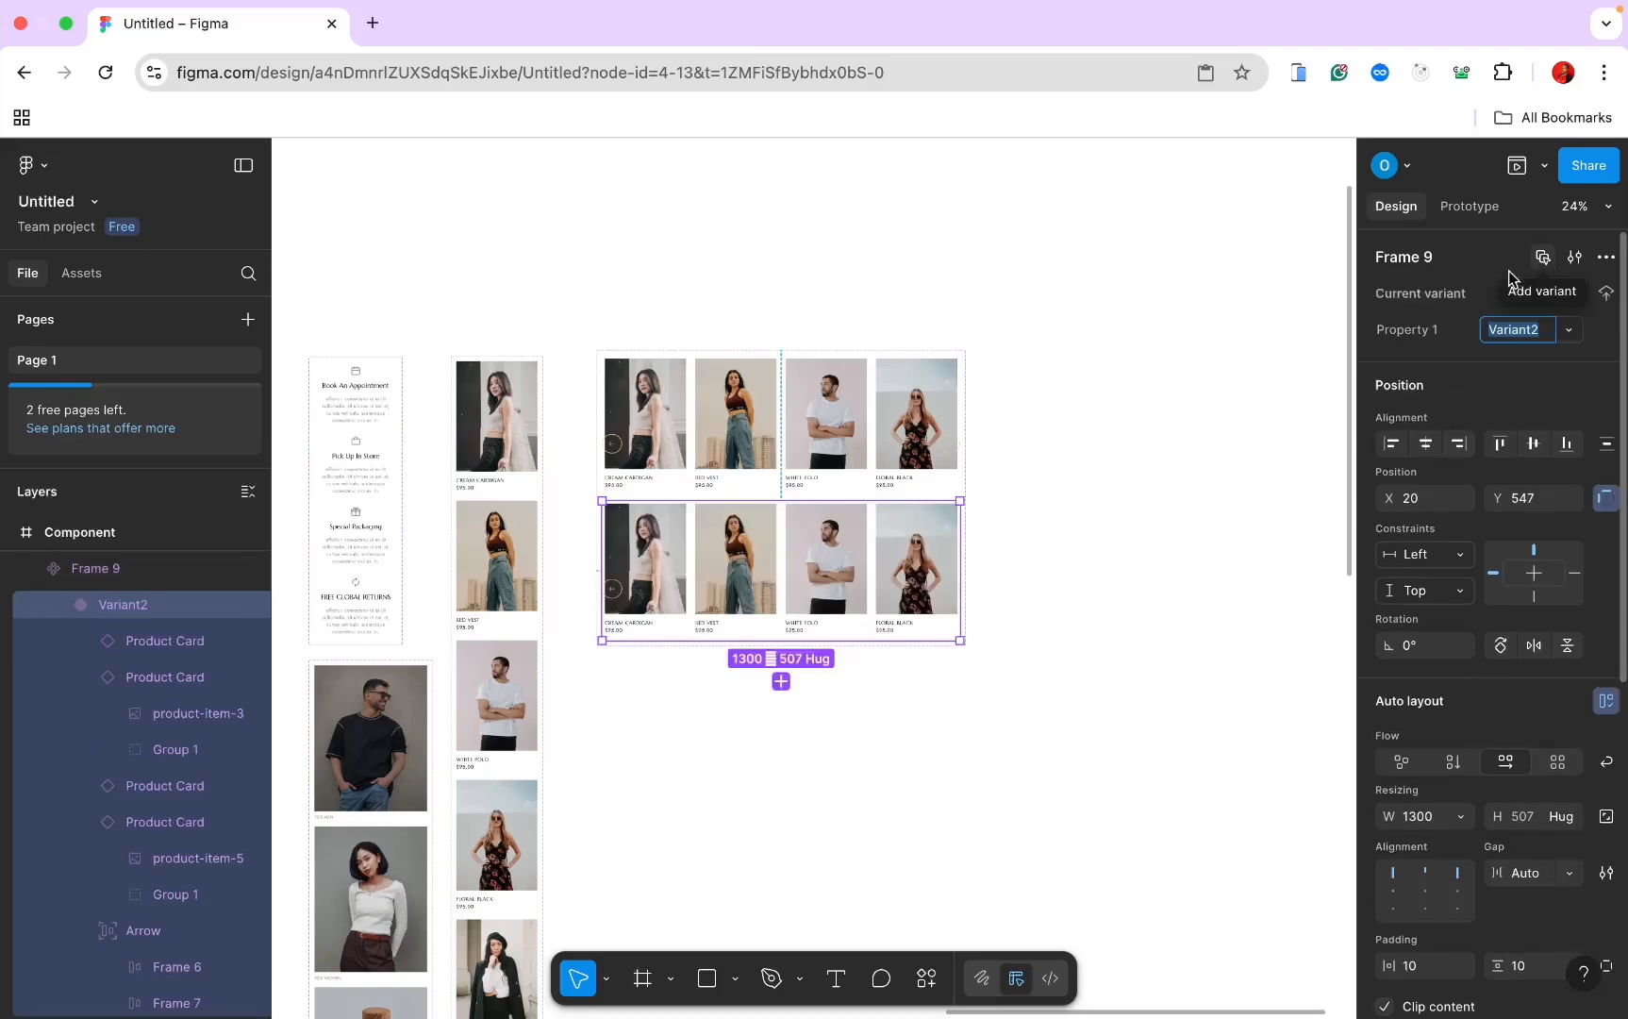
scroll(1181, 451, down, 3)
scroll(1181, 451, left, 1)
scroll(1181, 451, up, 5)
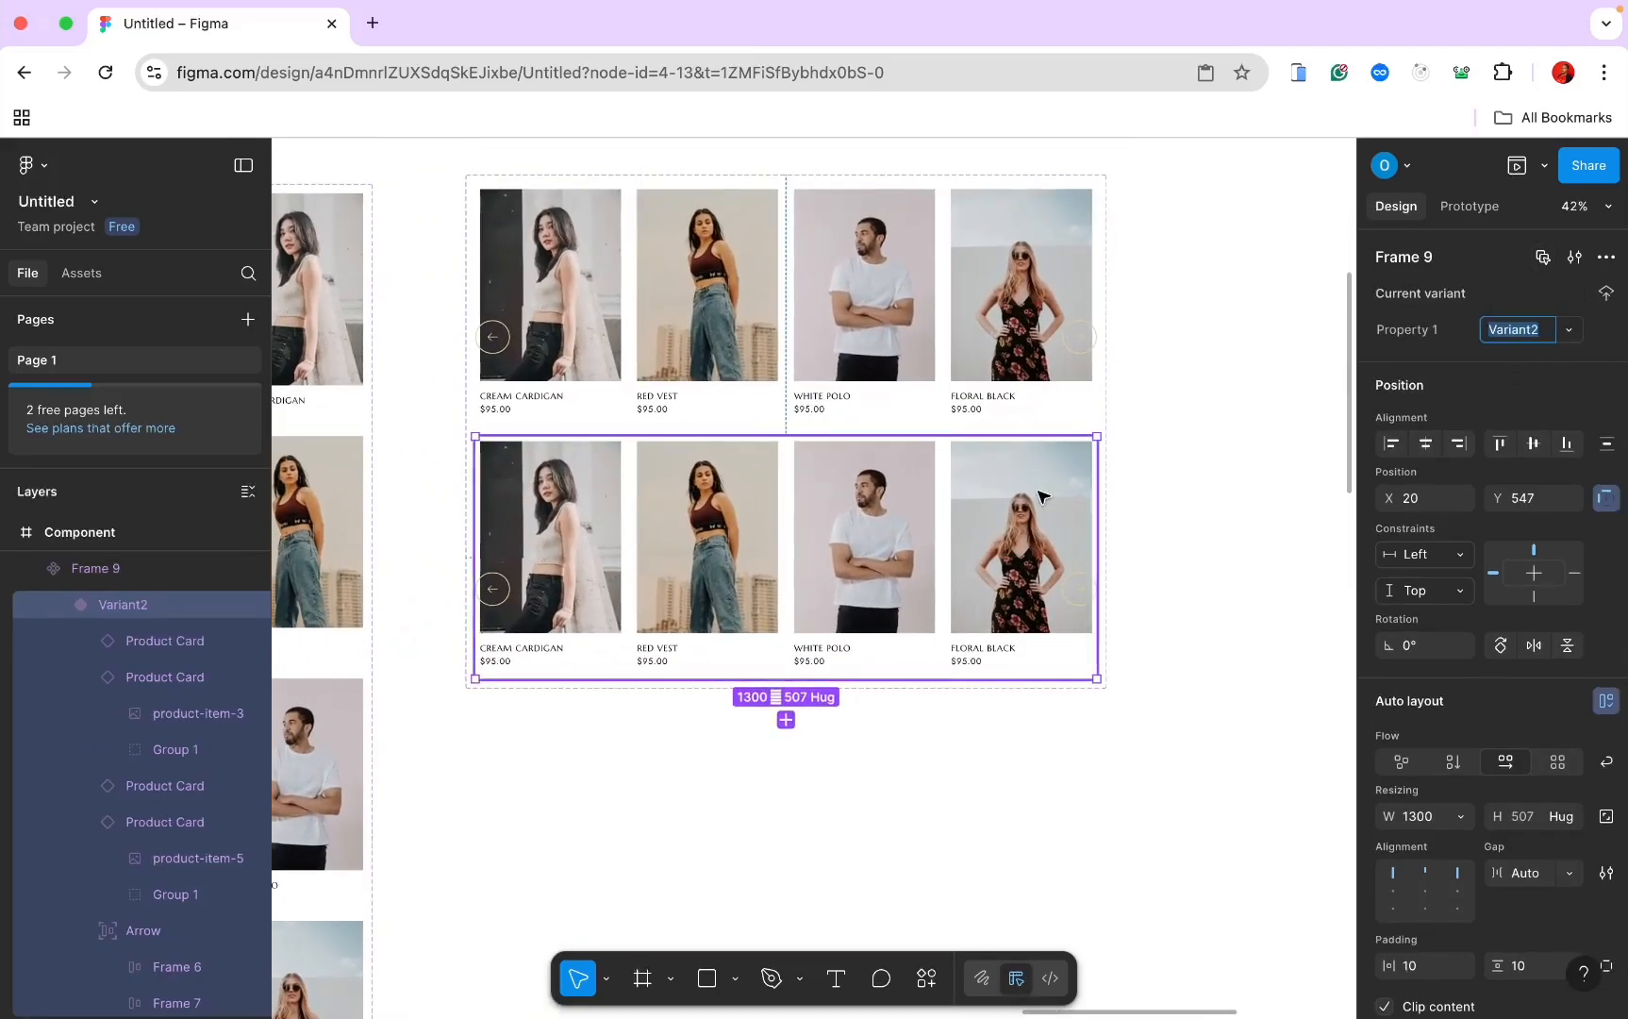
click(786, 720)
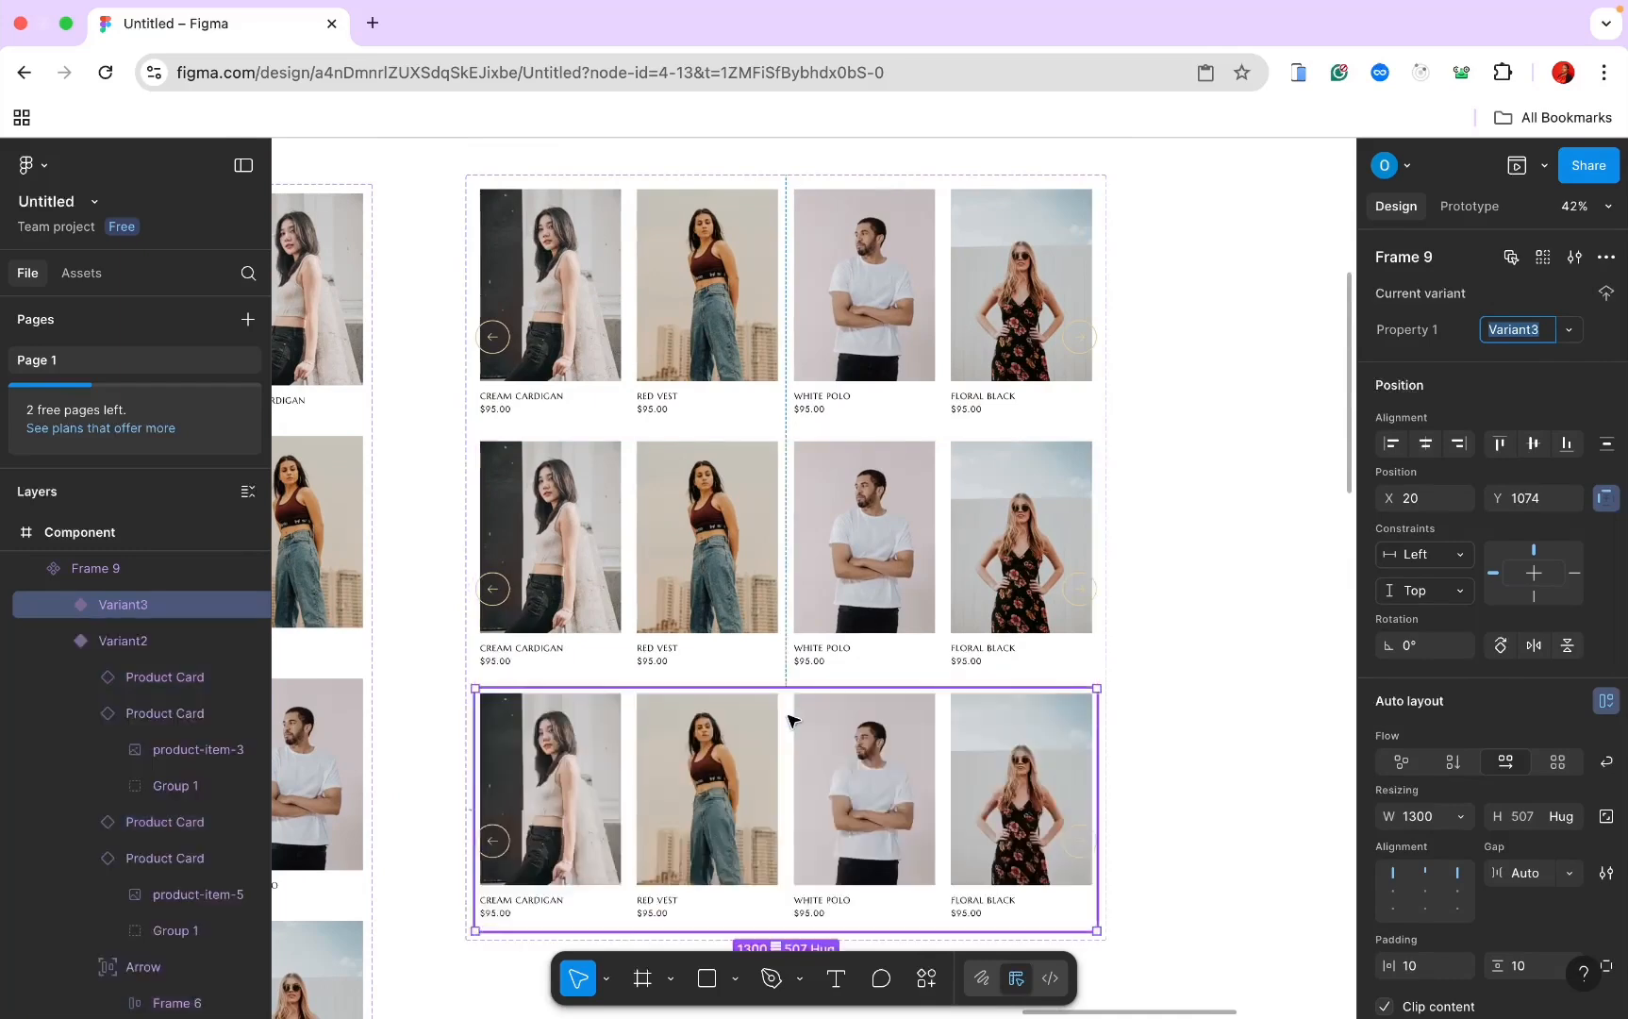
scroll(790, 715, down, 3)
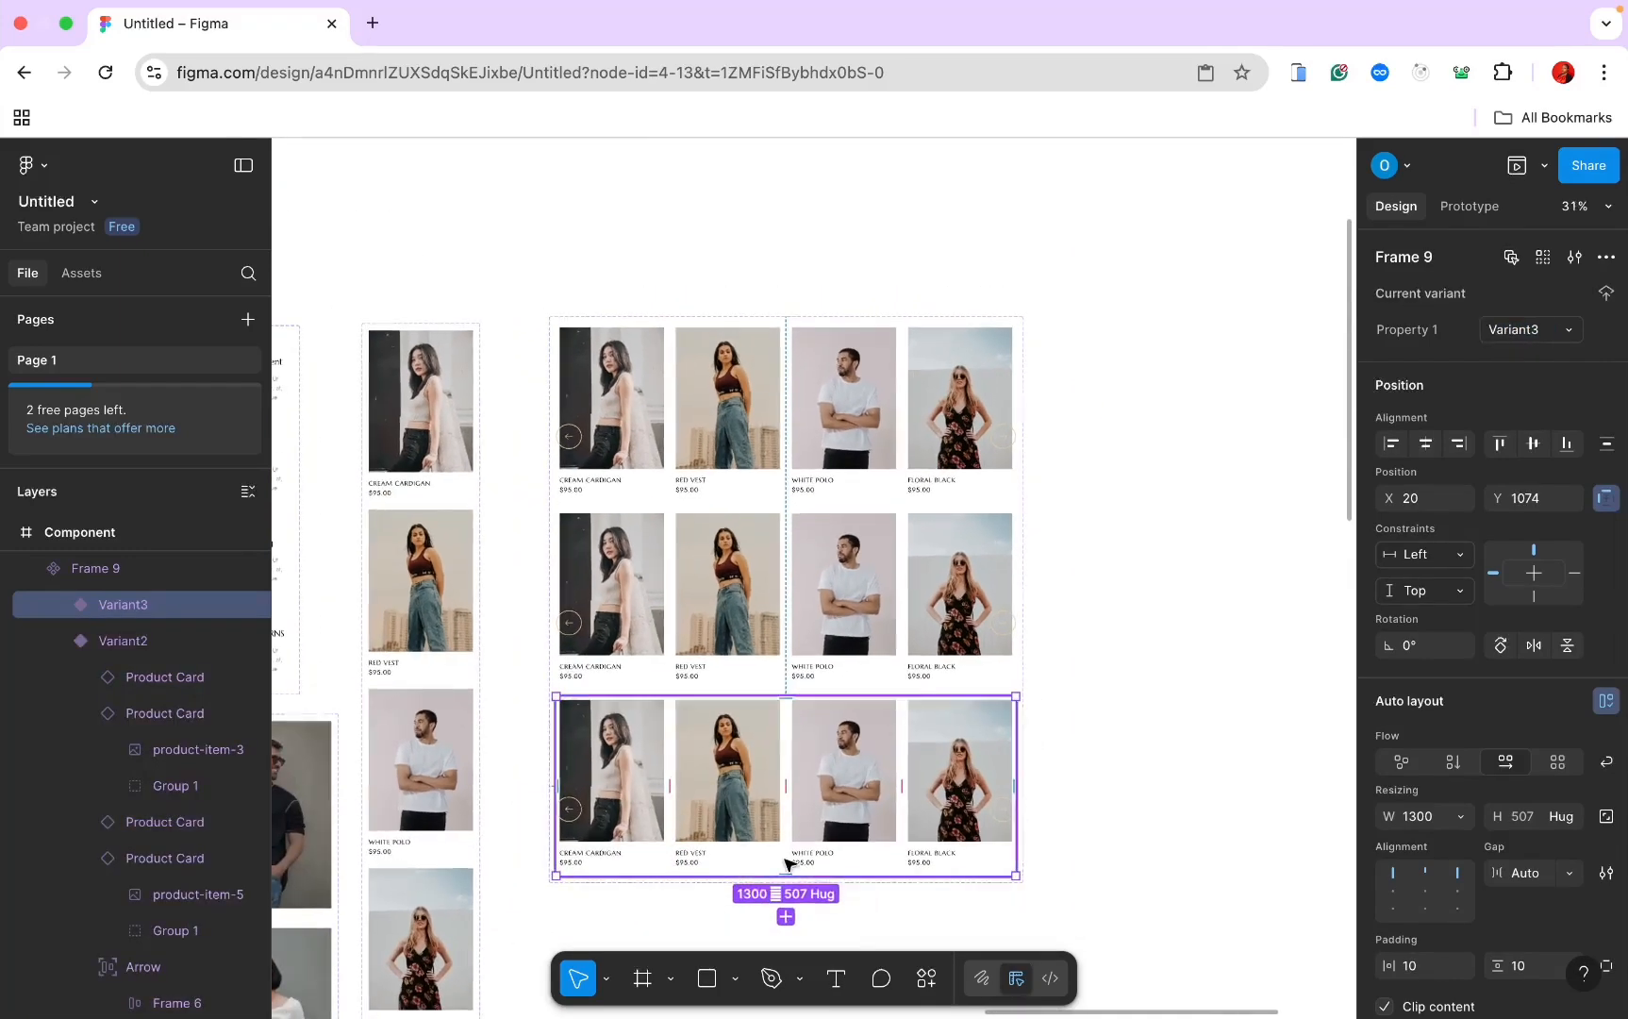
click(785, 916)
click(659, 530)
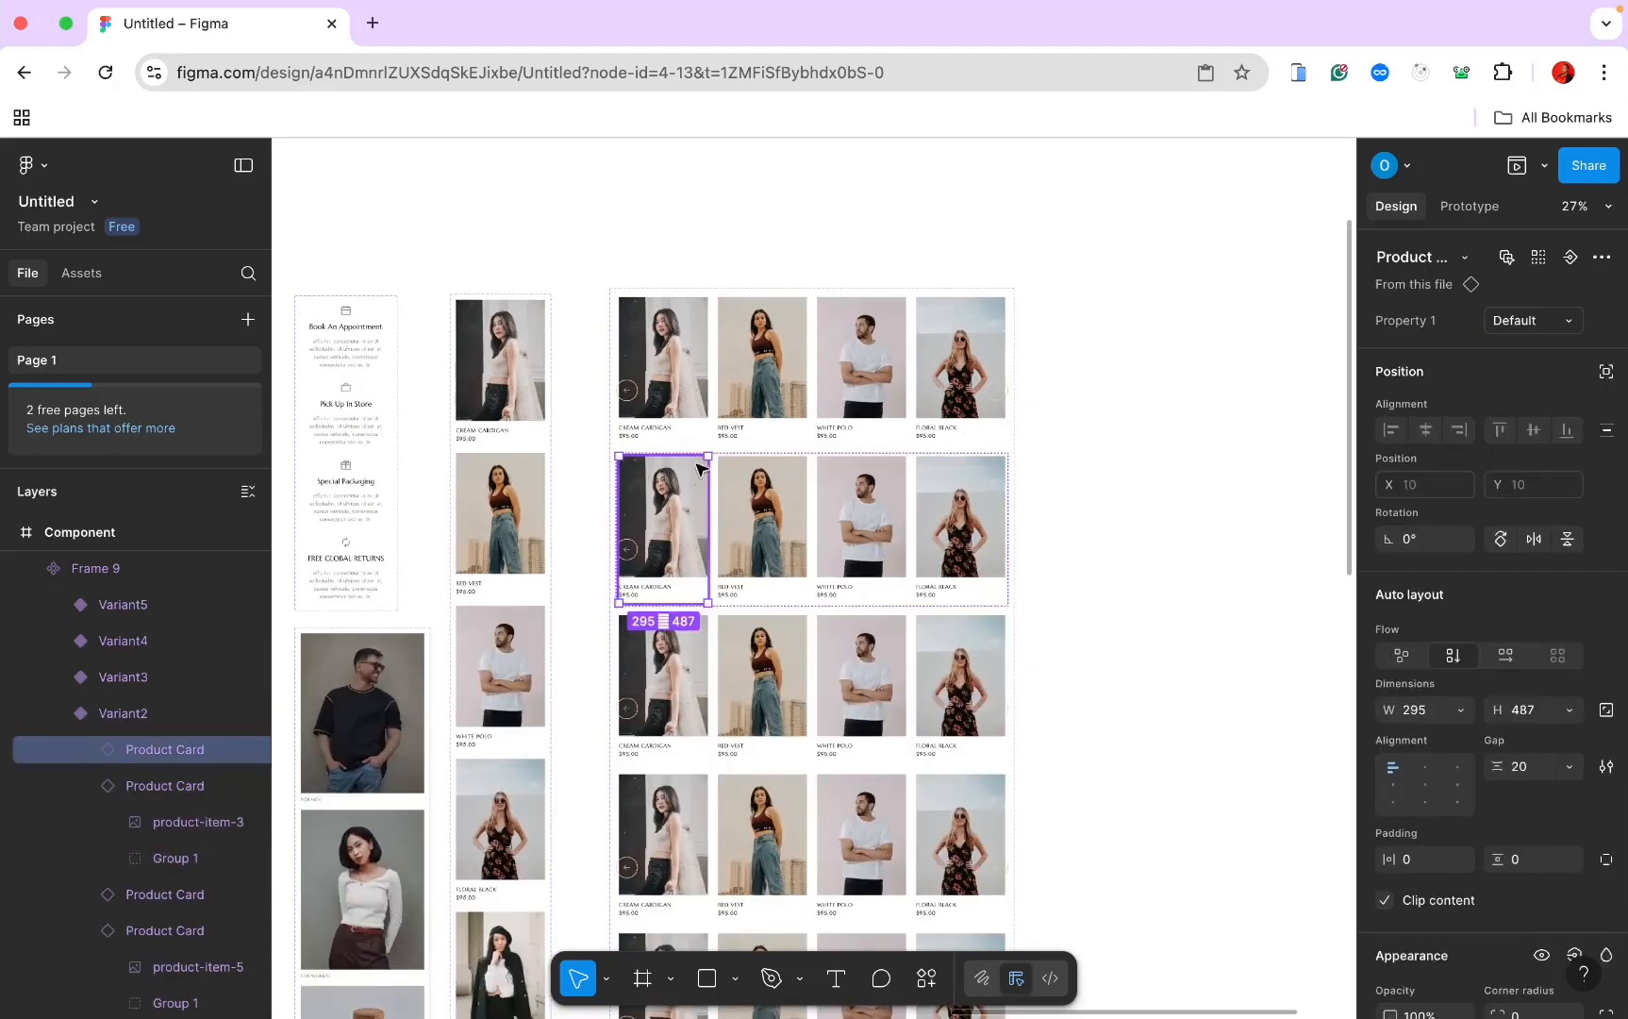
Step: Move the Cream Cardigan card to the row's last slot and swap it to Variant5, the French Coat
drag(711, 488, 995, 524)
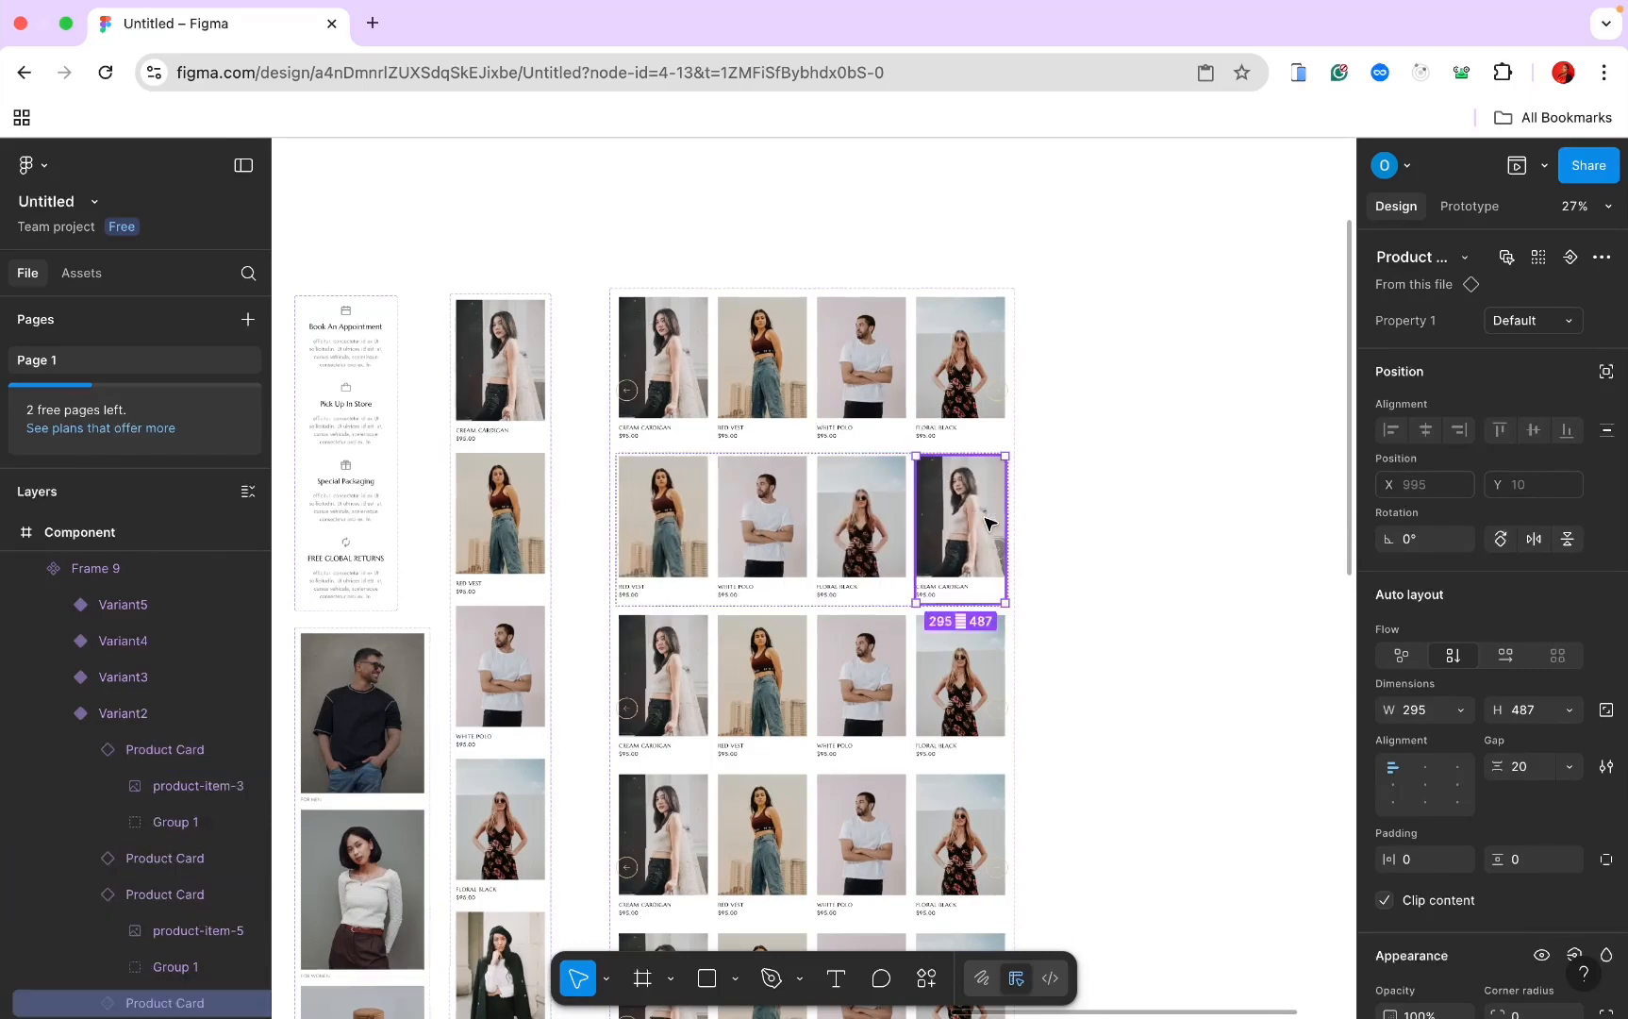
click(1545, 321)
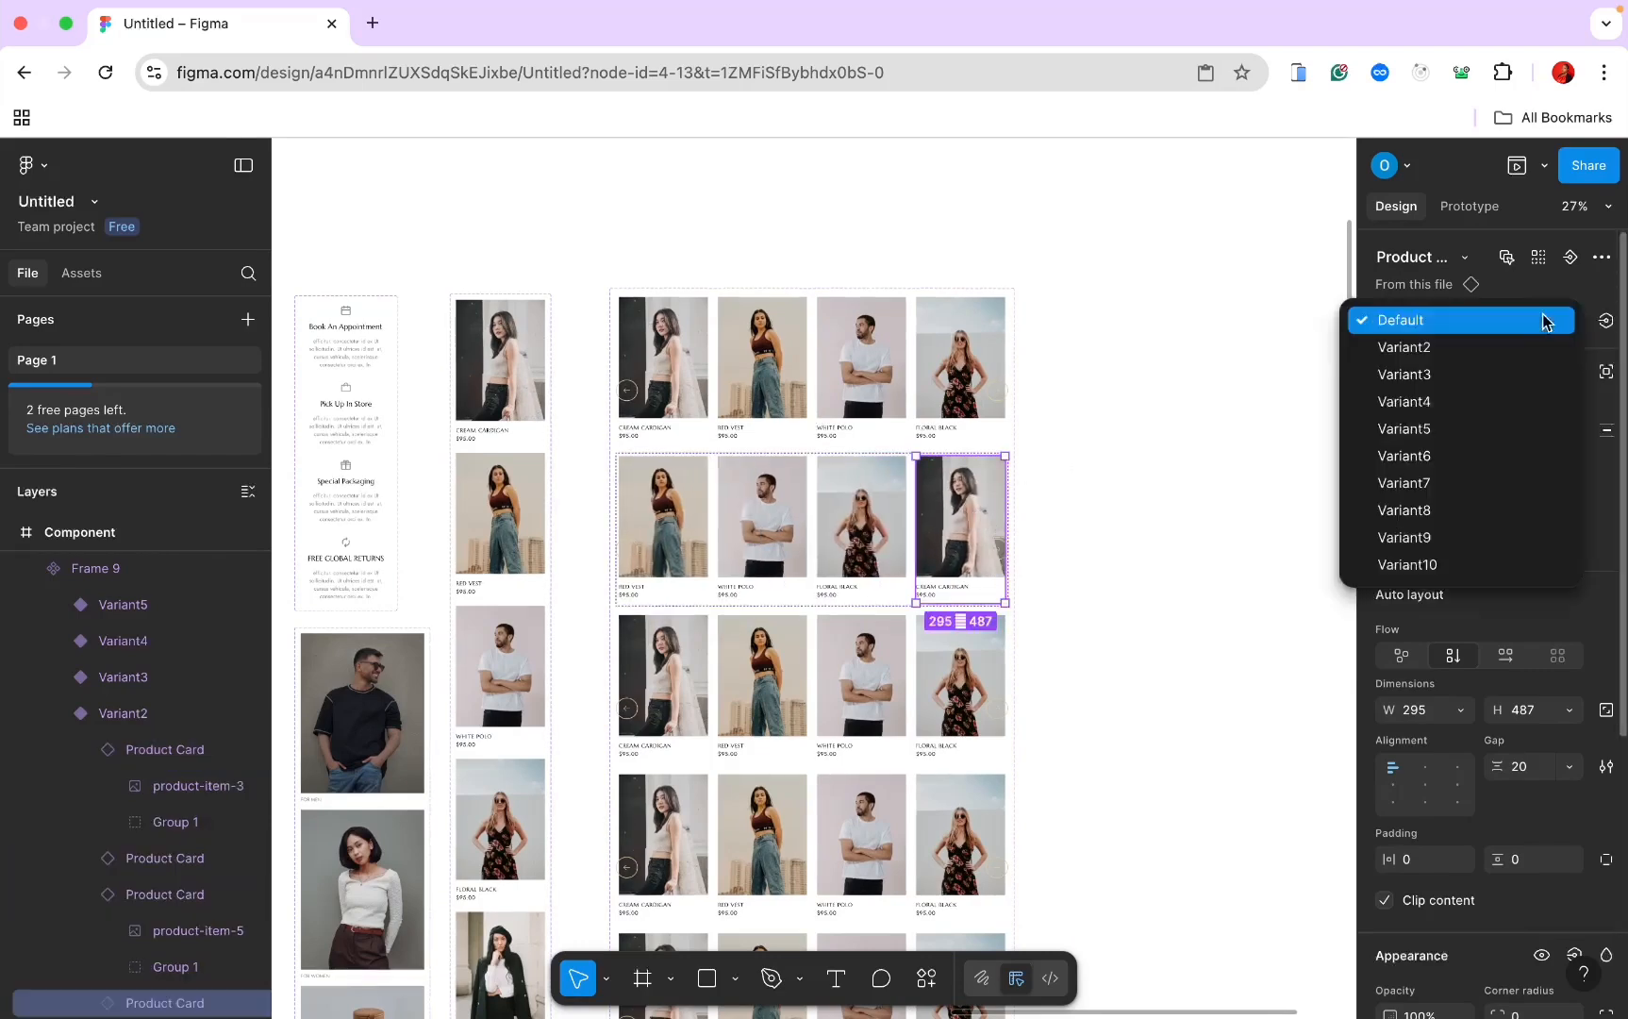
click(1483, 428)
scroll(1090, 484, down, 3)
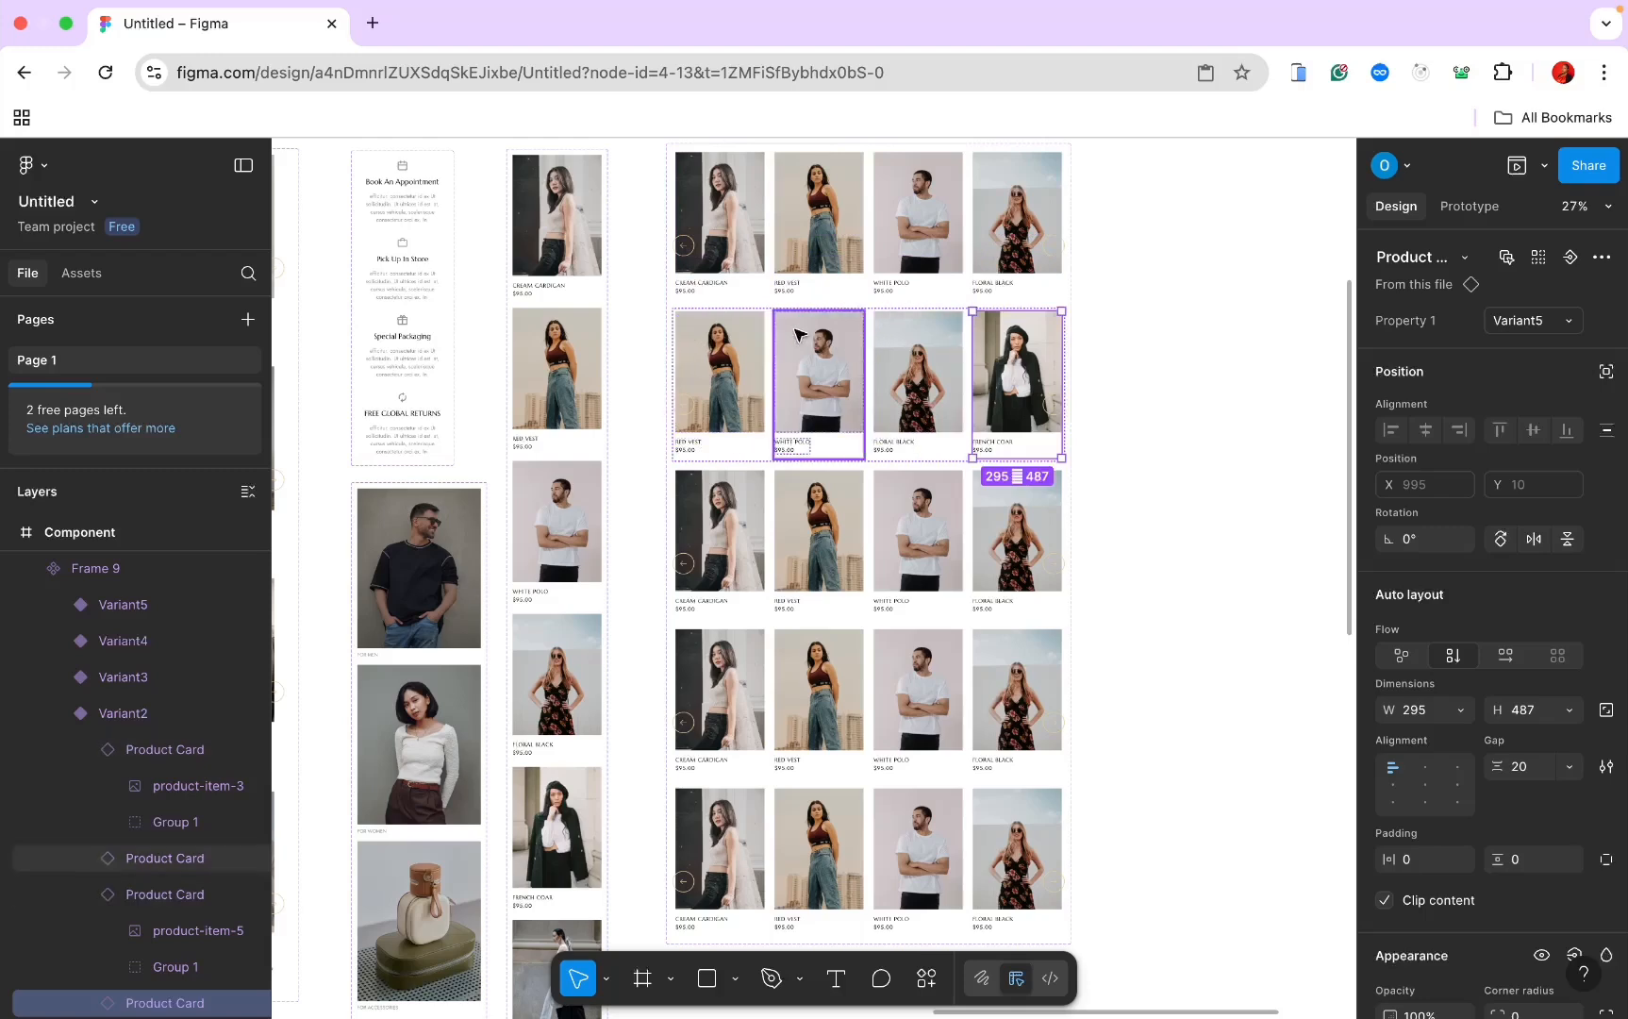
Step: In the Variant3 row, move Cream Cardigan to the end and Red Vest to the third slot
click(773, 307)
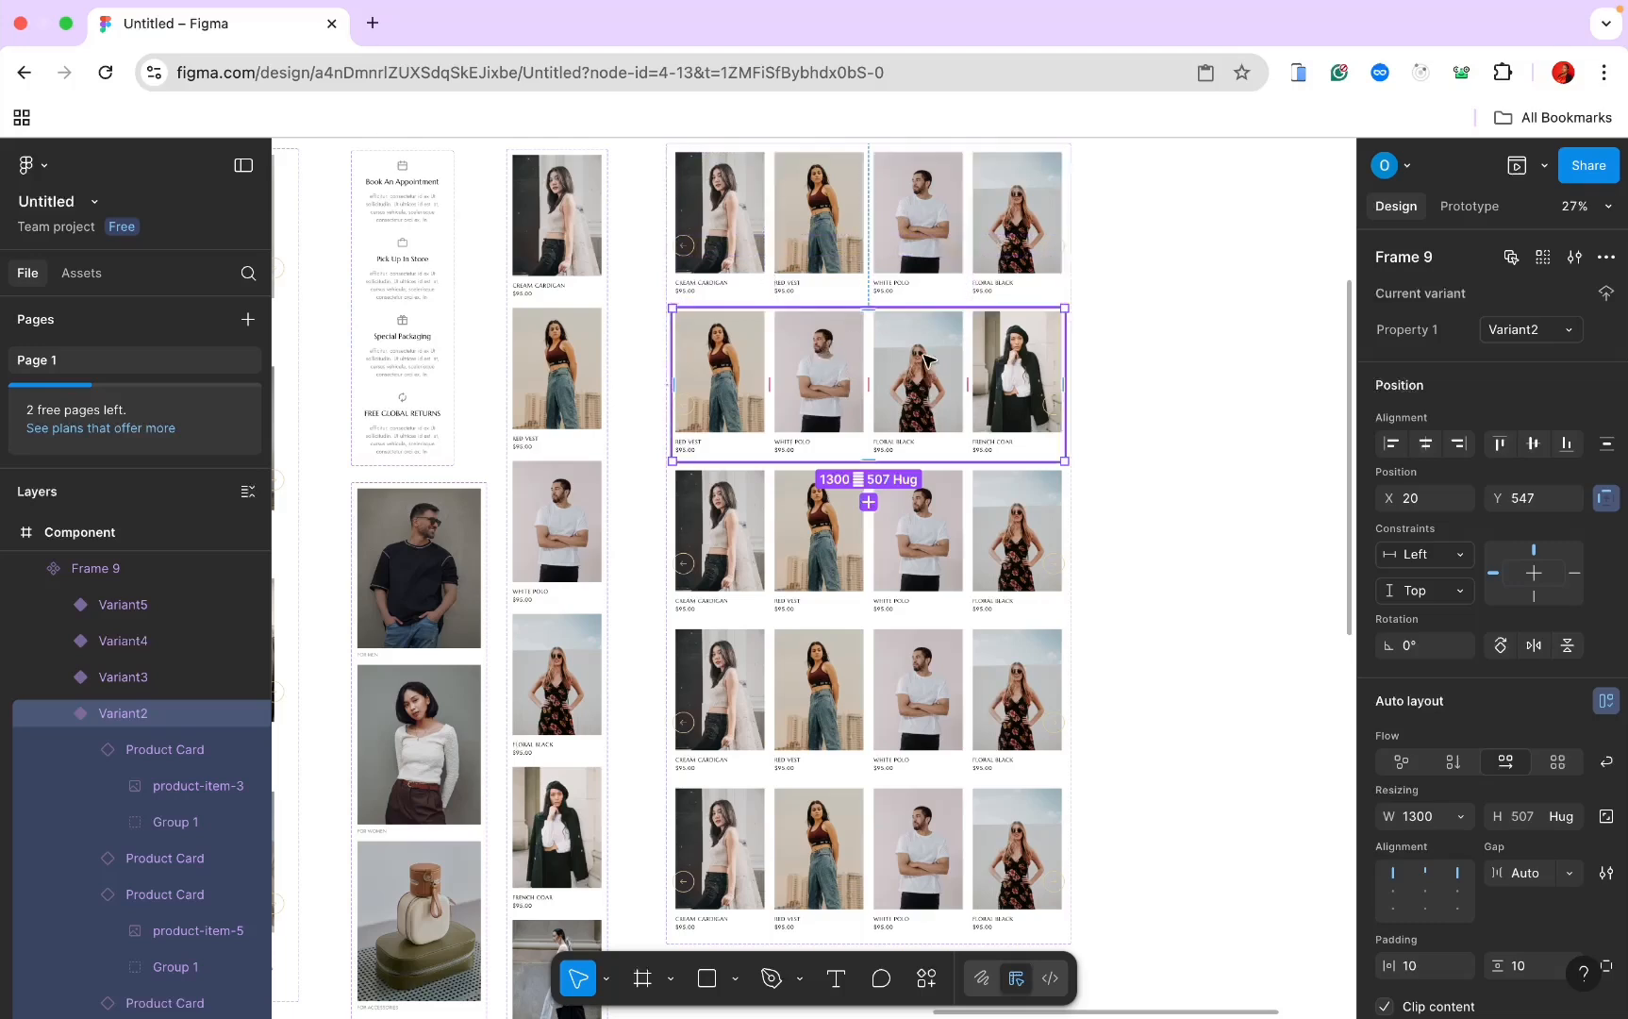
scroll(929, 377, down, 3)
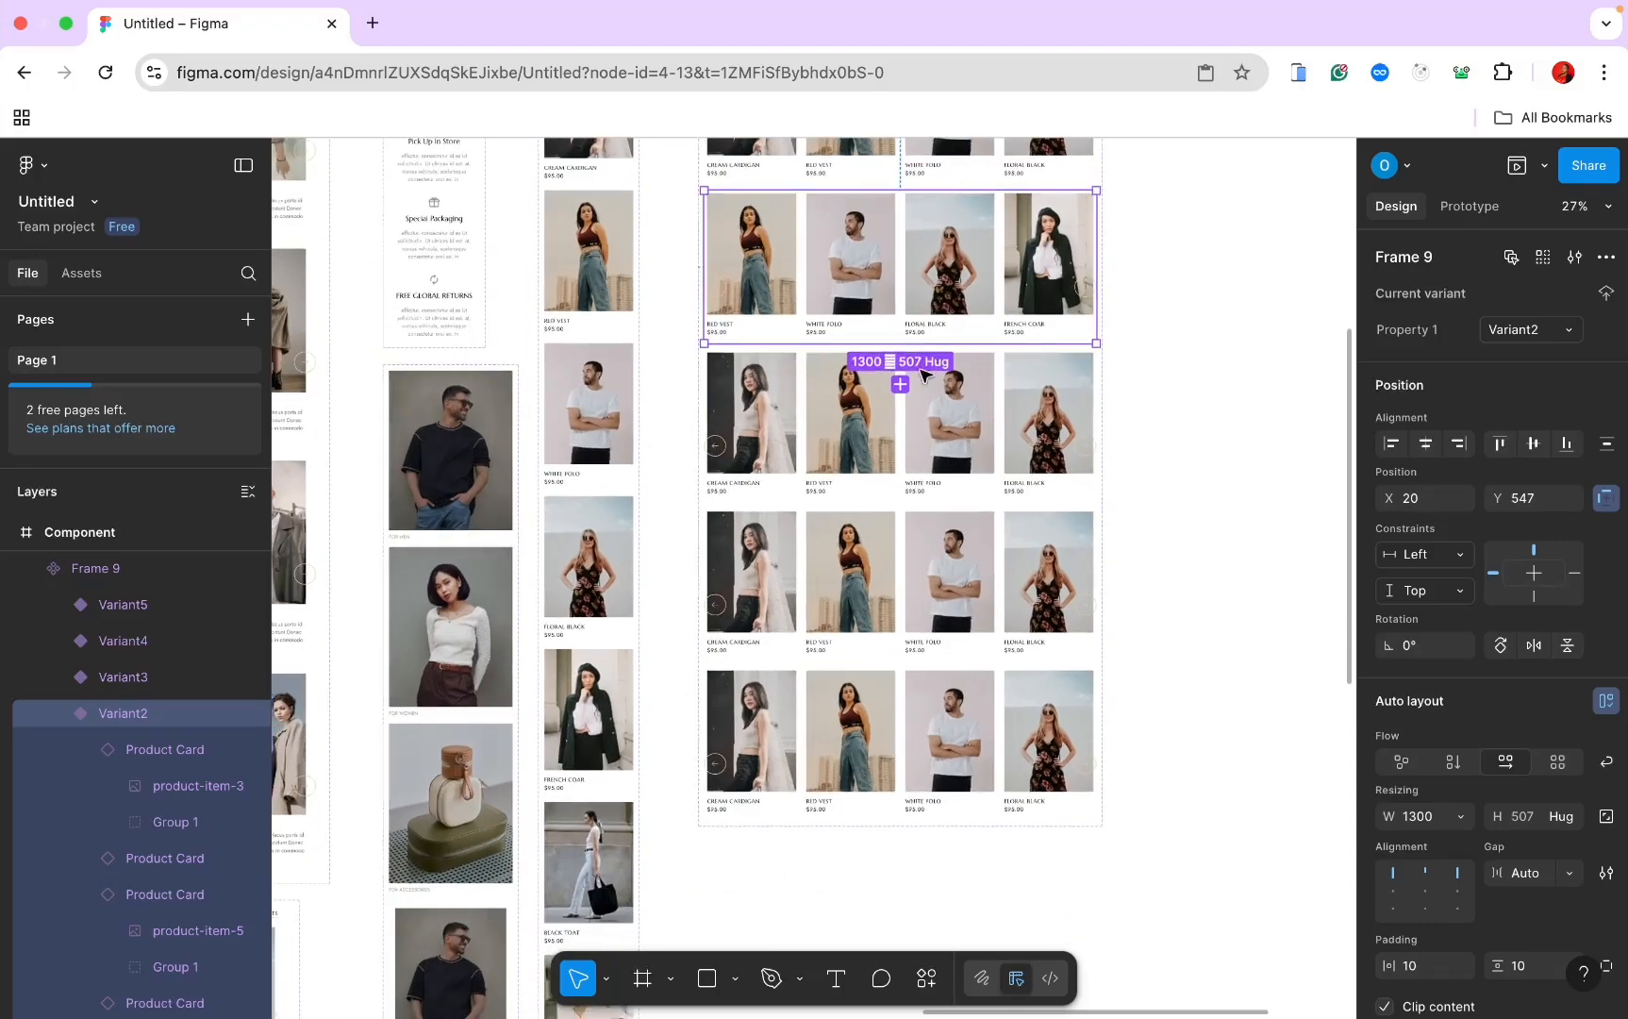
click(769, 408)
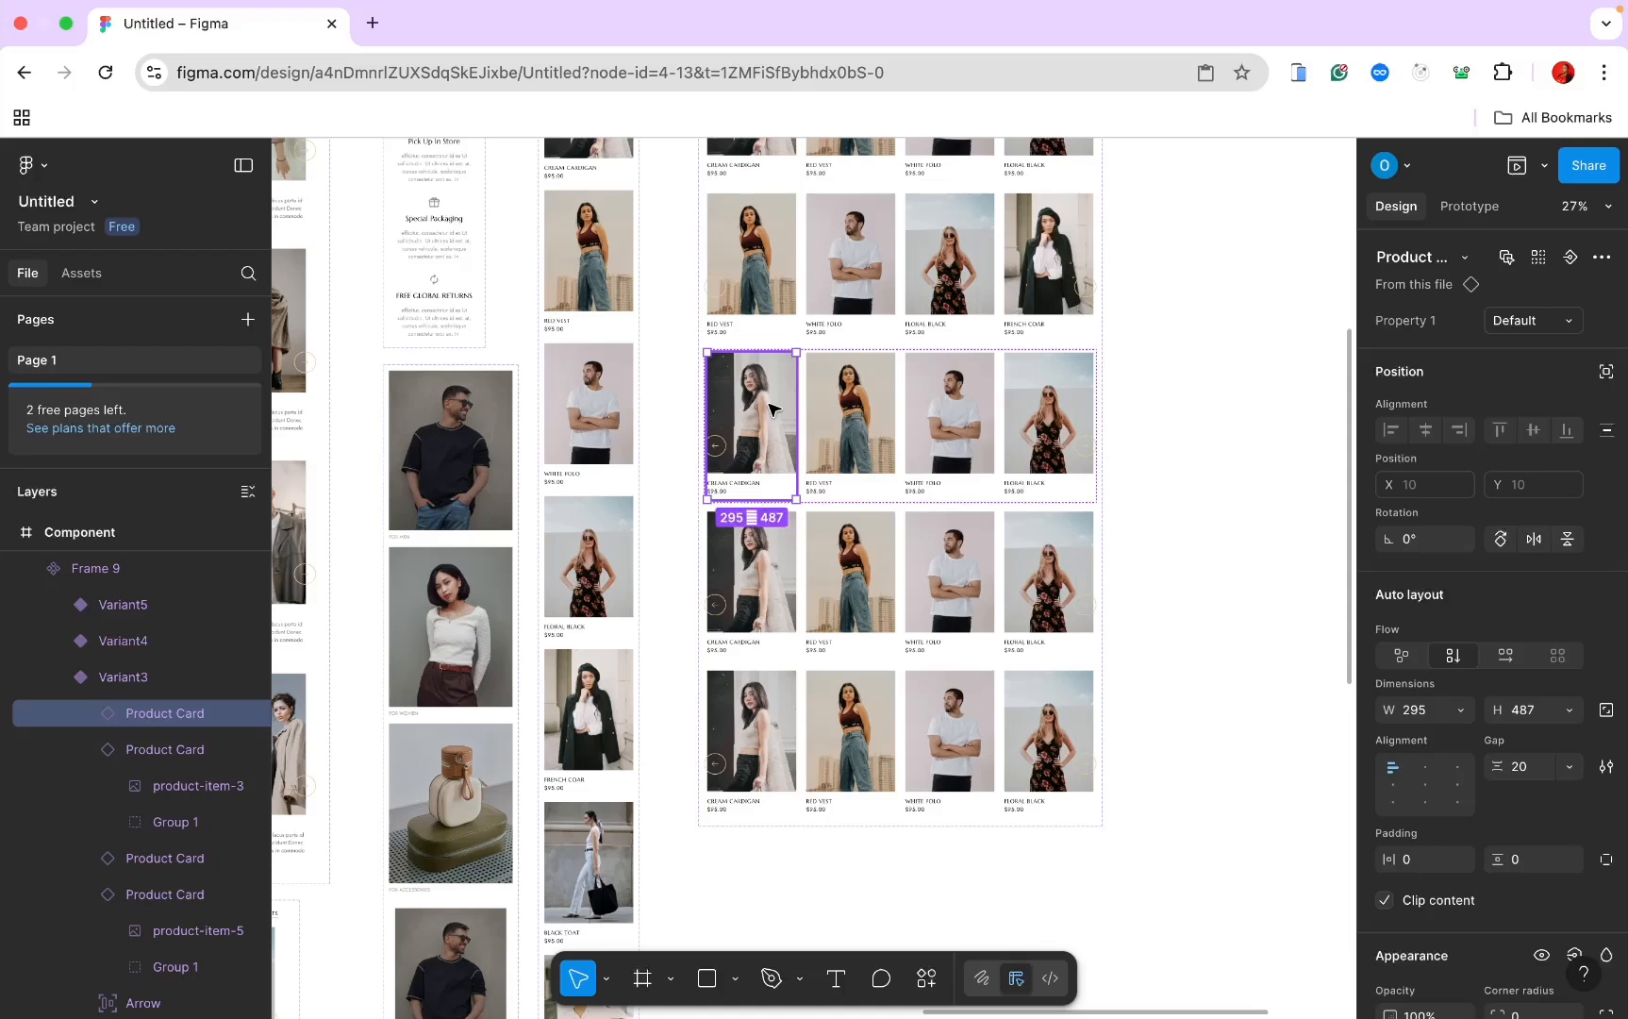
drag(769, 407, 1048, 415)
drag(746, 434, 948, 417)
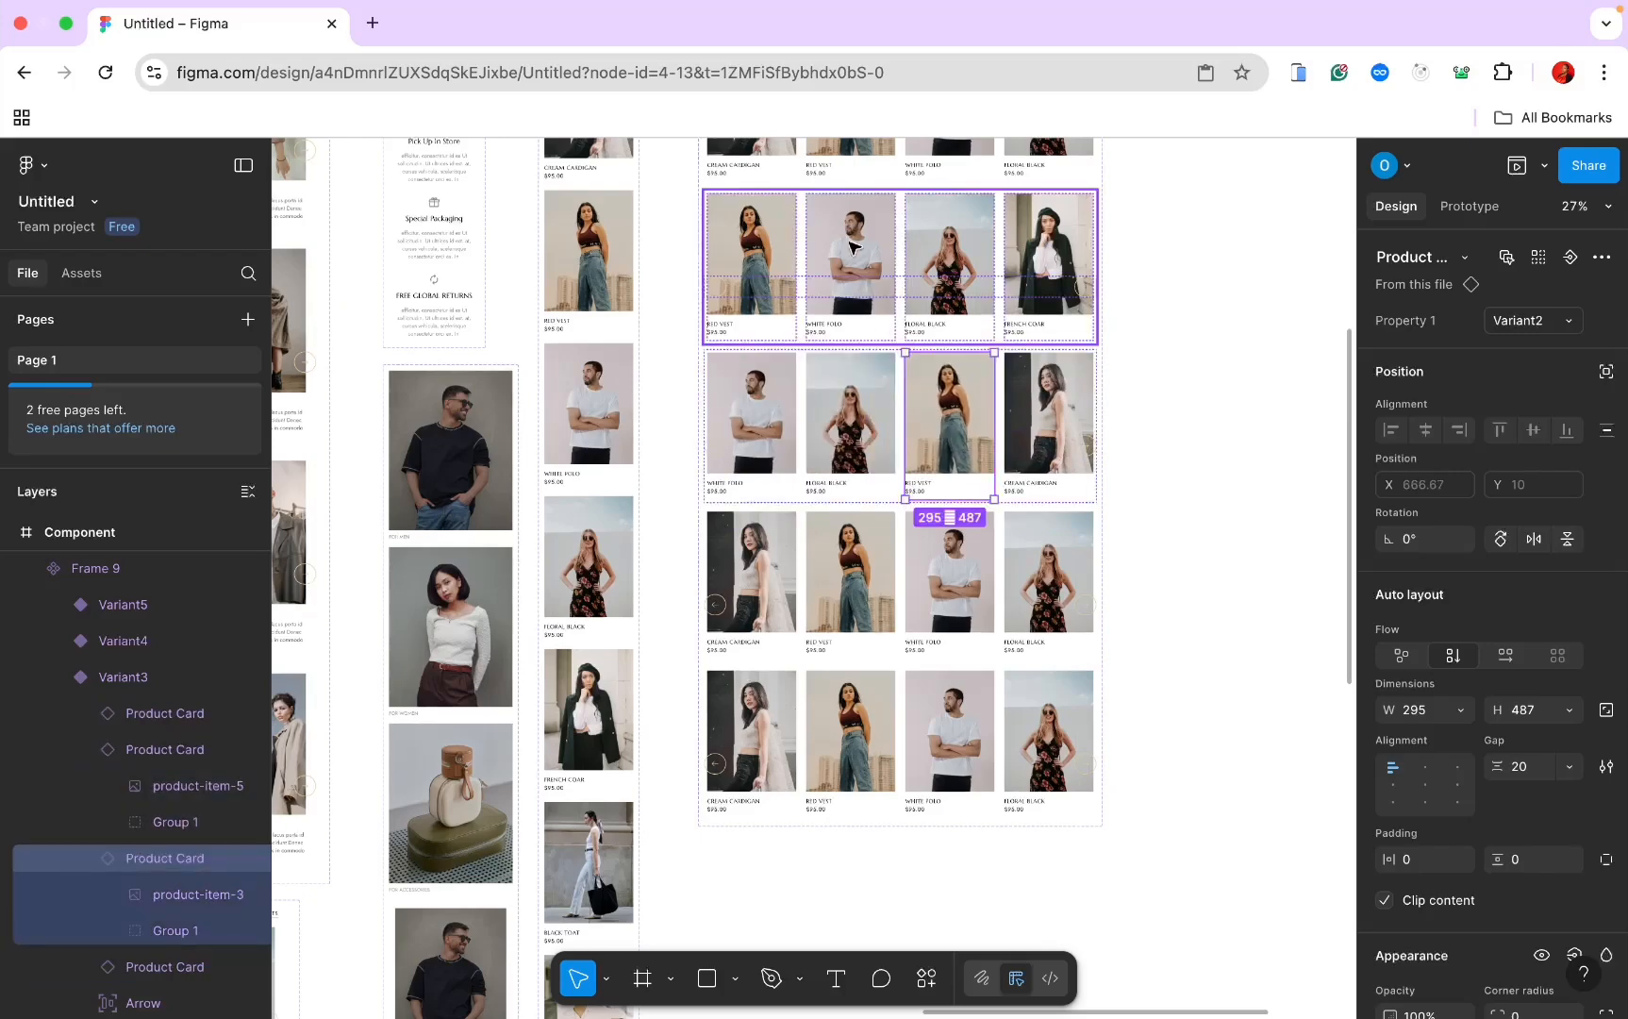
scroll(859, 226, up, 2)
scroll(858, 227, right, 2)
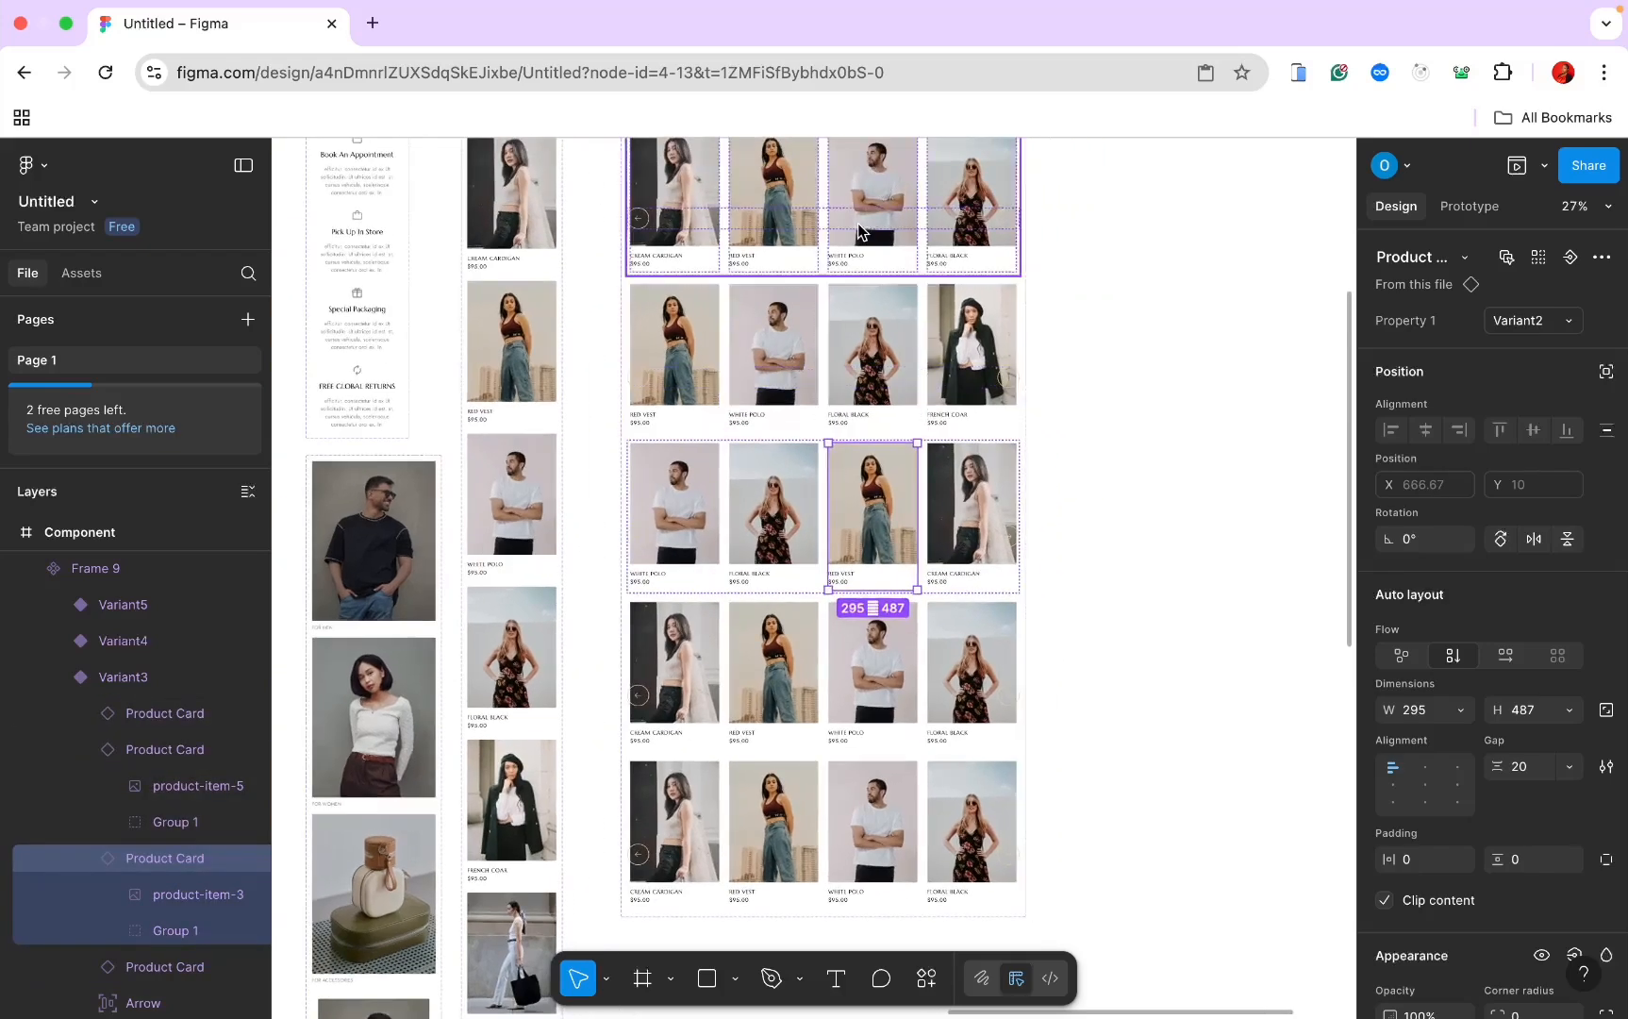
scroll(857, 225, up, 2)
scroll(858, 225, down, 2)
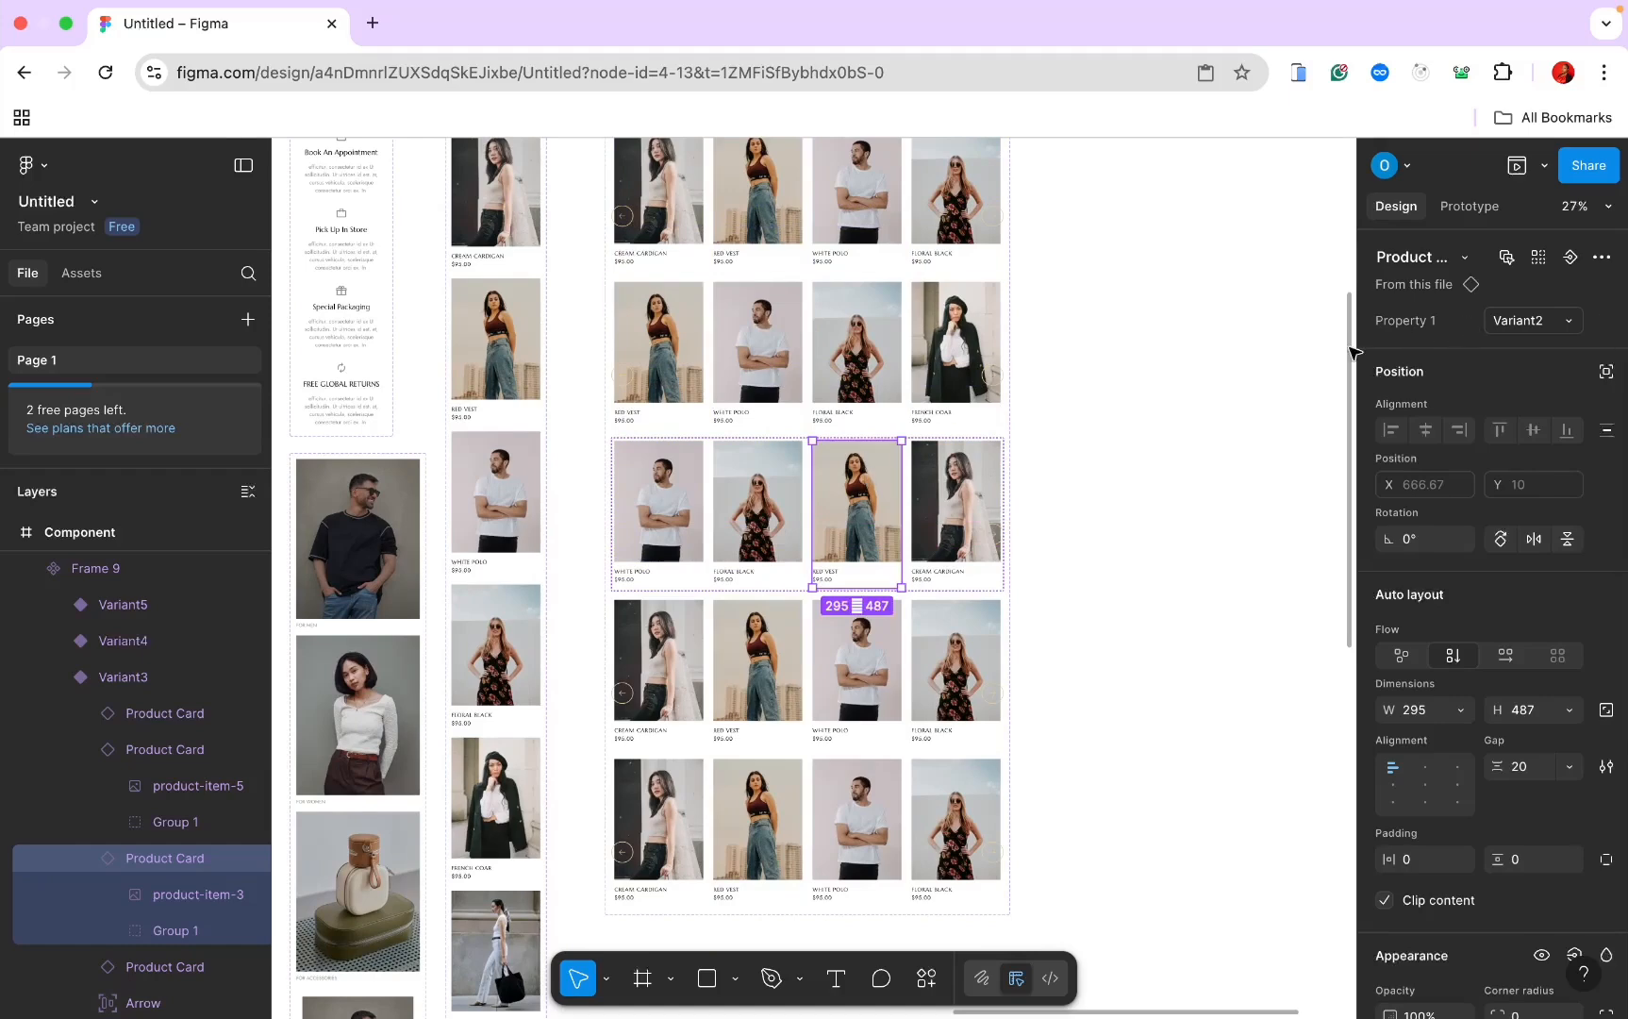
Step: Set the third product card's Property 1 to the French Coat variant
click(1558, 320)
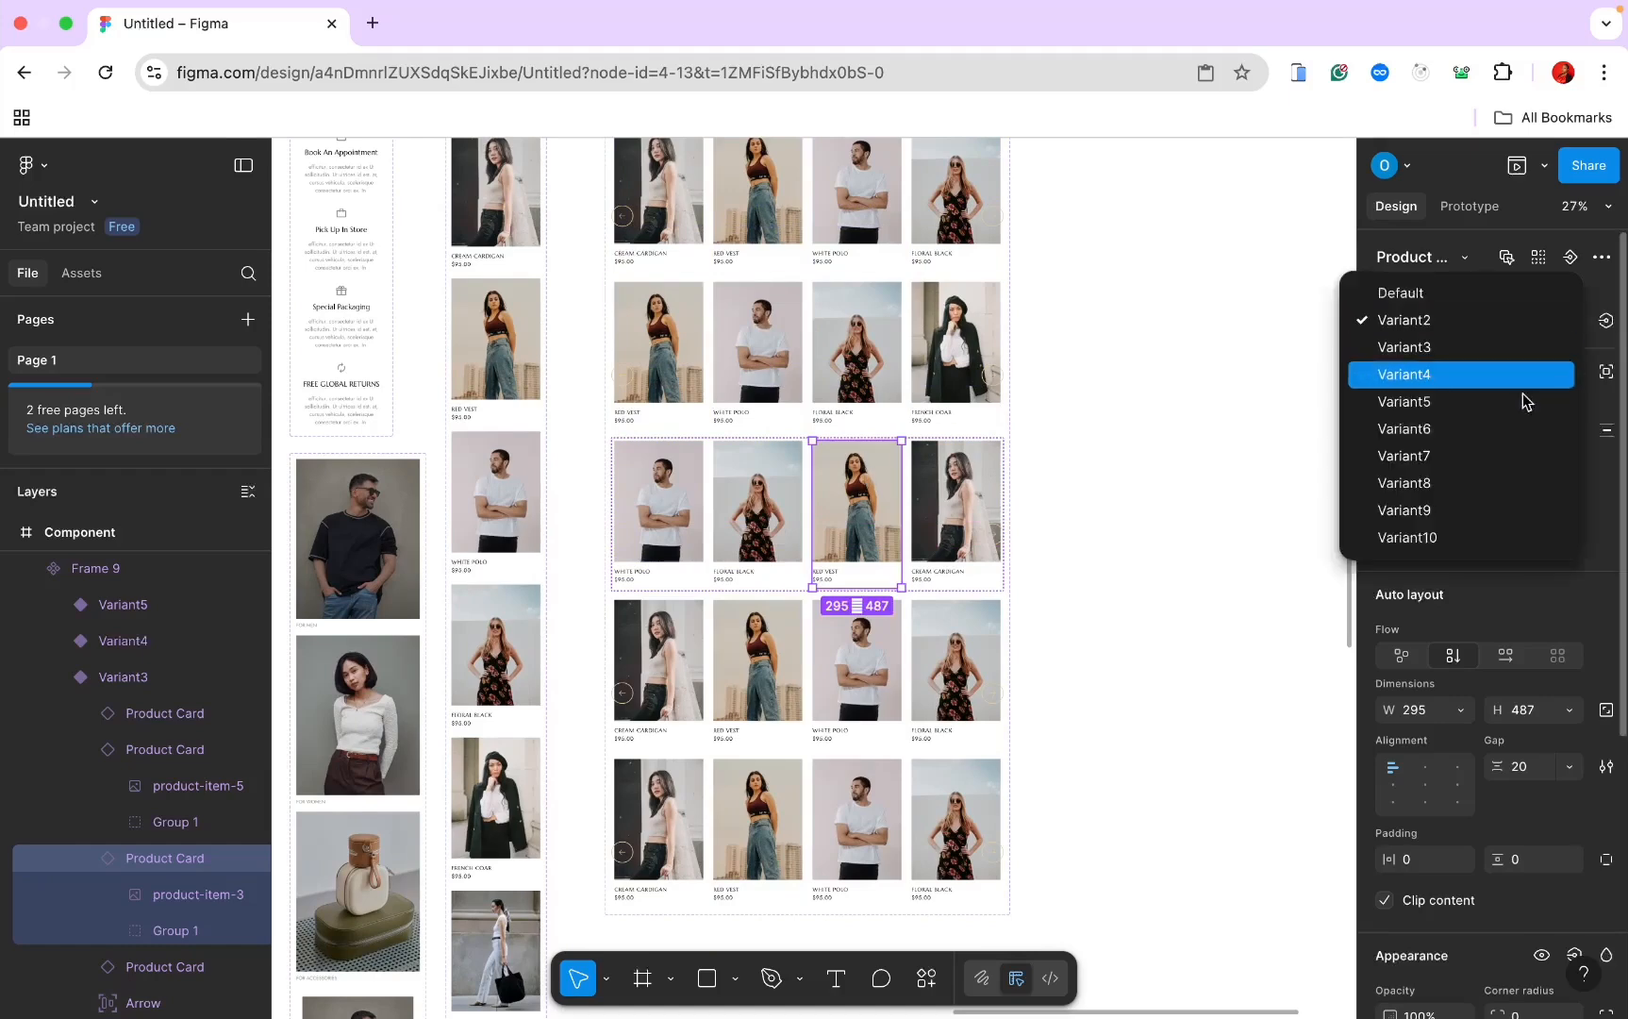
click(1481, 429)
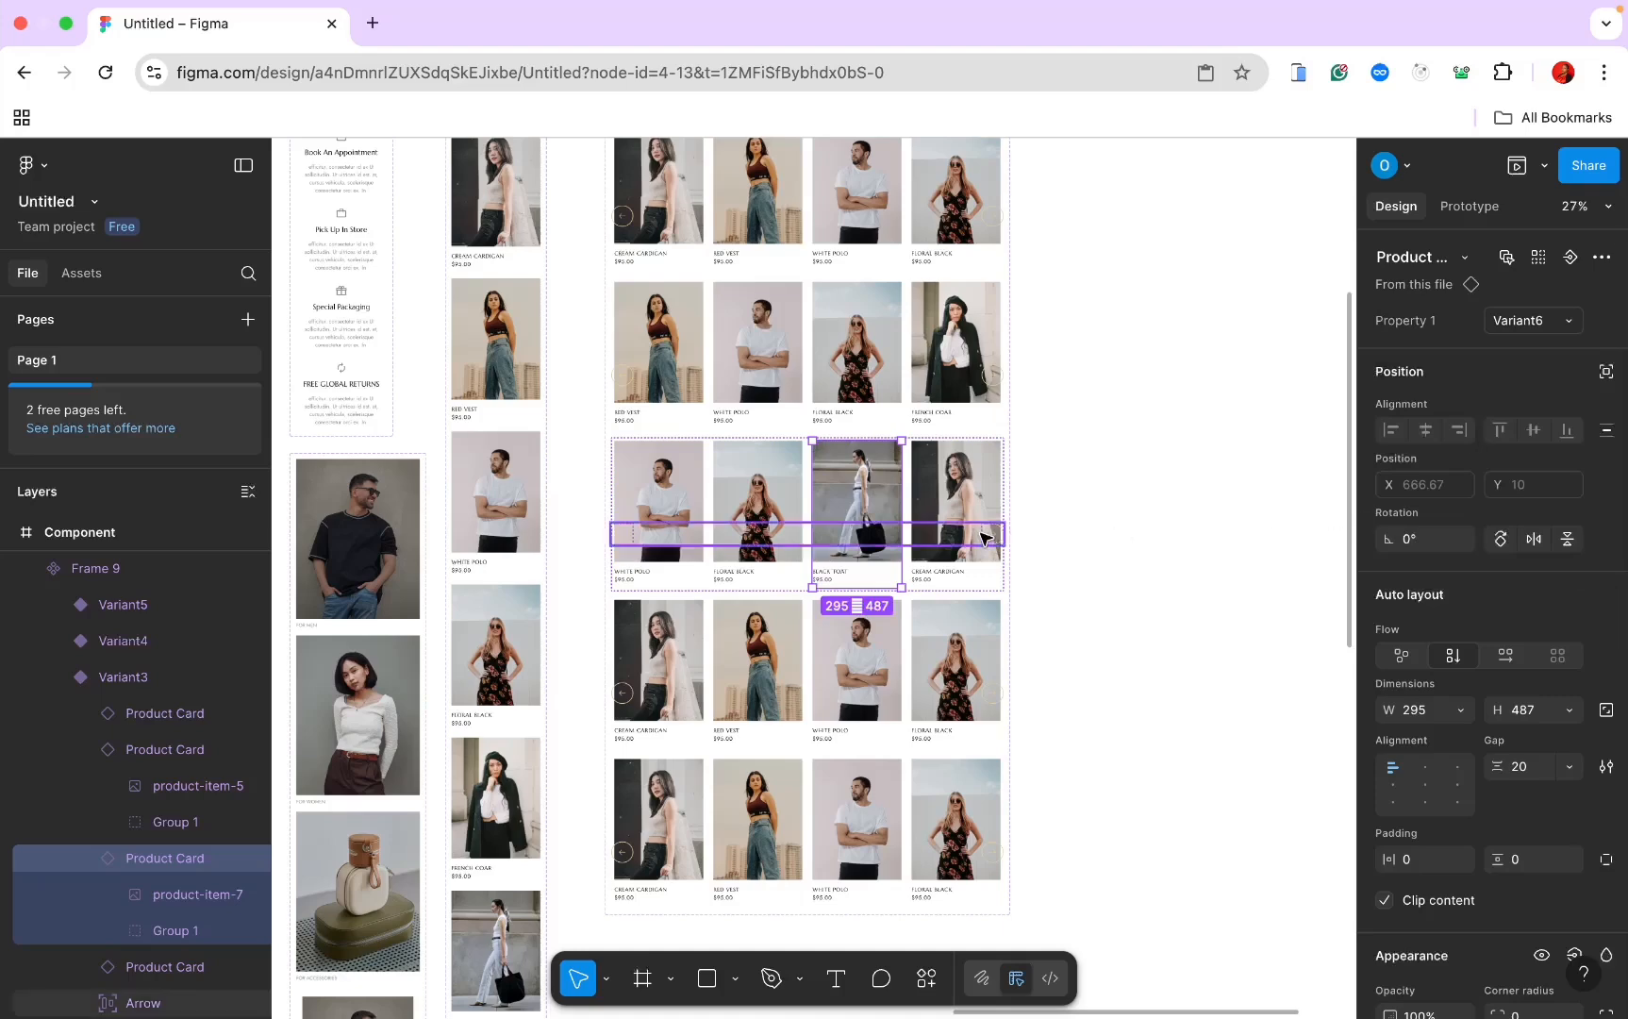
click(974, 486)
click(1558, 321)
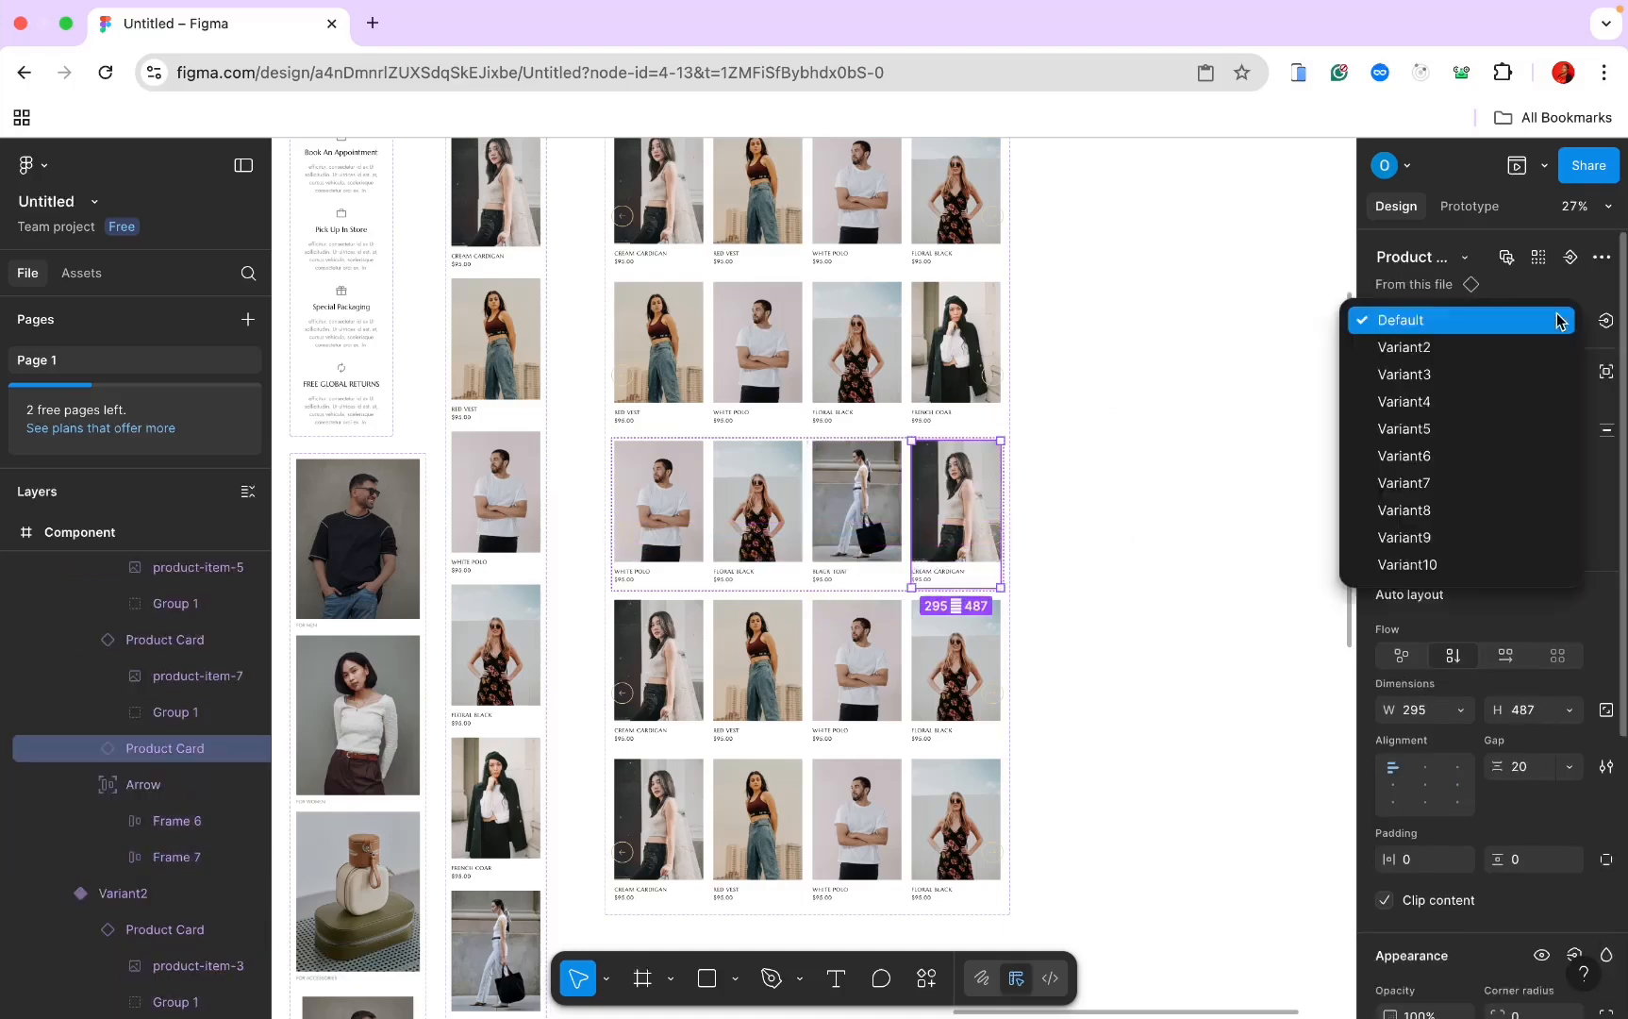
click(860, 493)
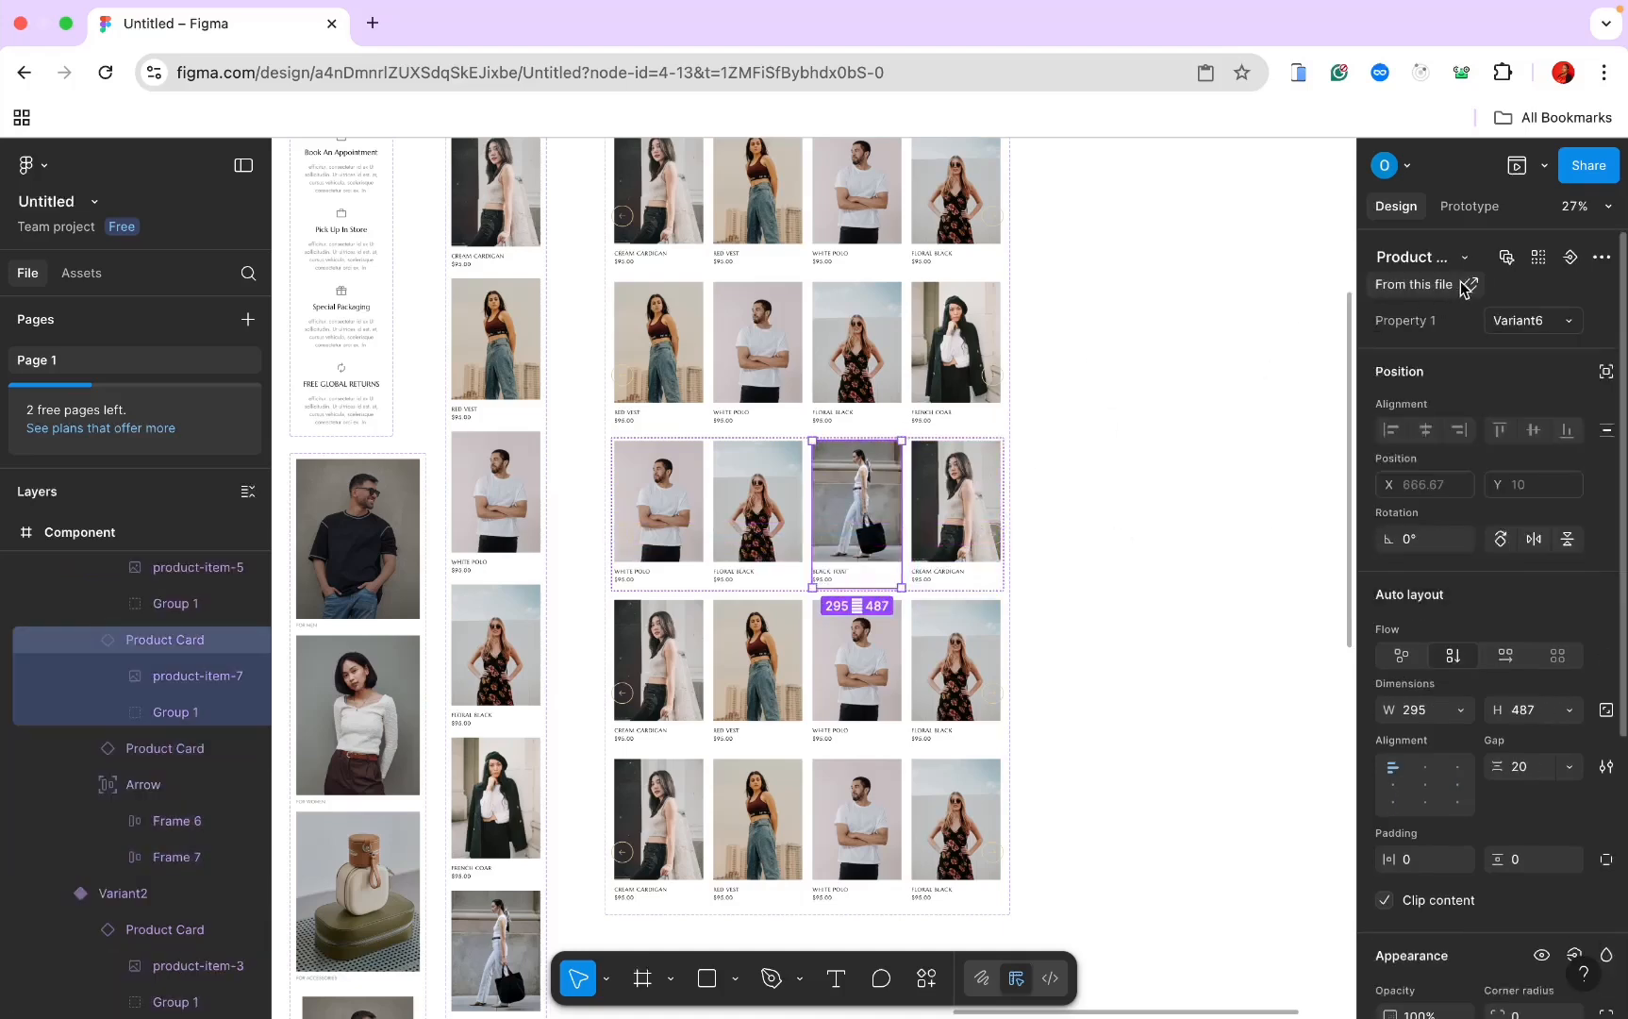
click(1563, 320)
click(1475, 295)
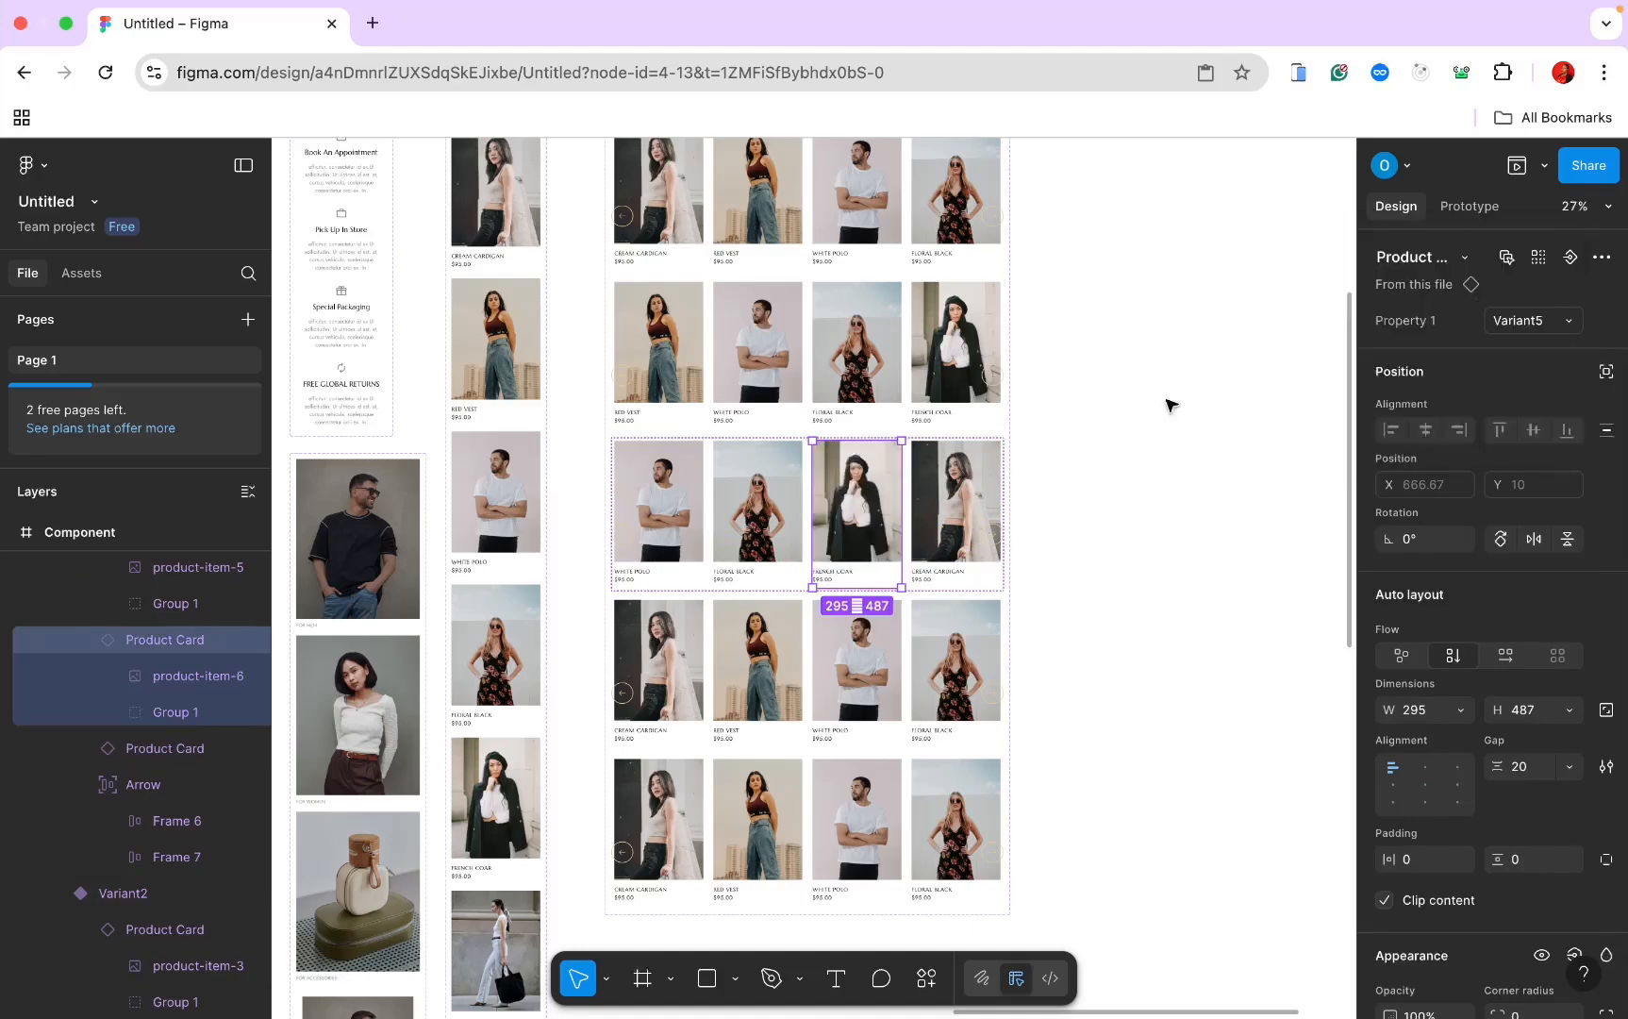
Step: Set the fourth product card's Property 1 to Variant6, the Black Tote
click(940, 483)
click(1561, 321)
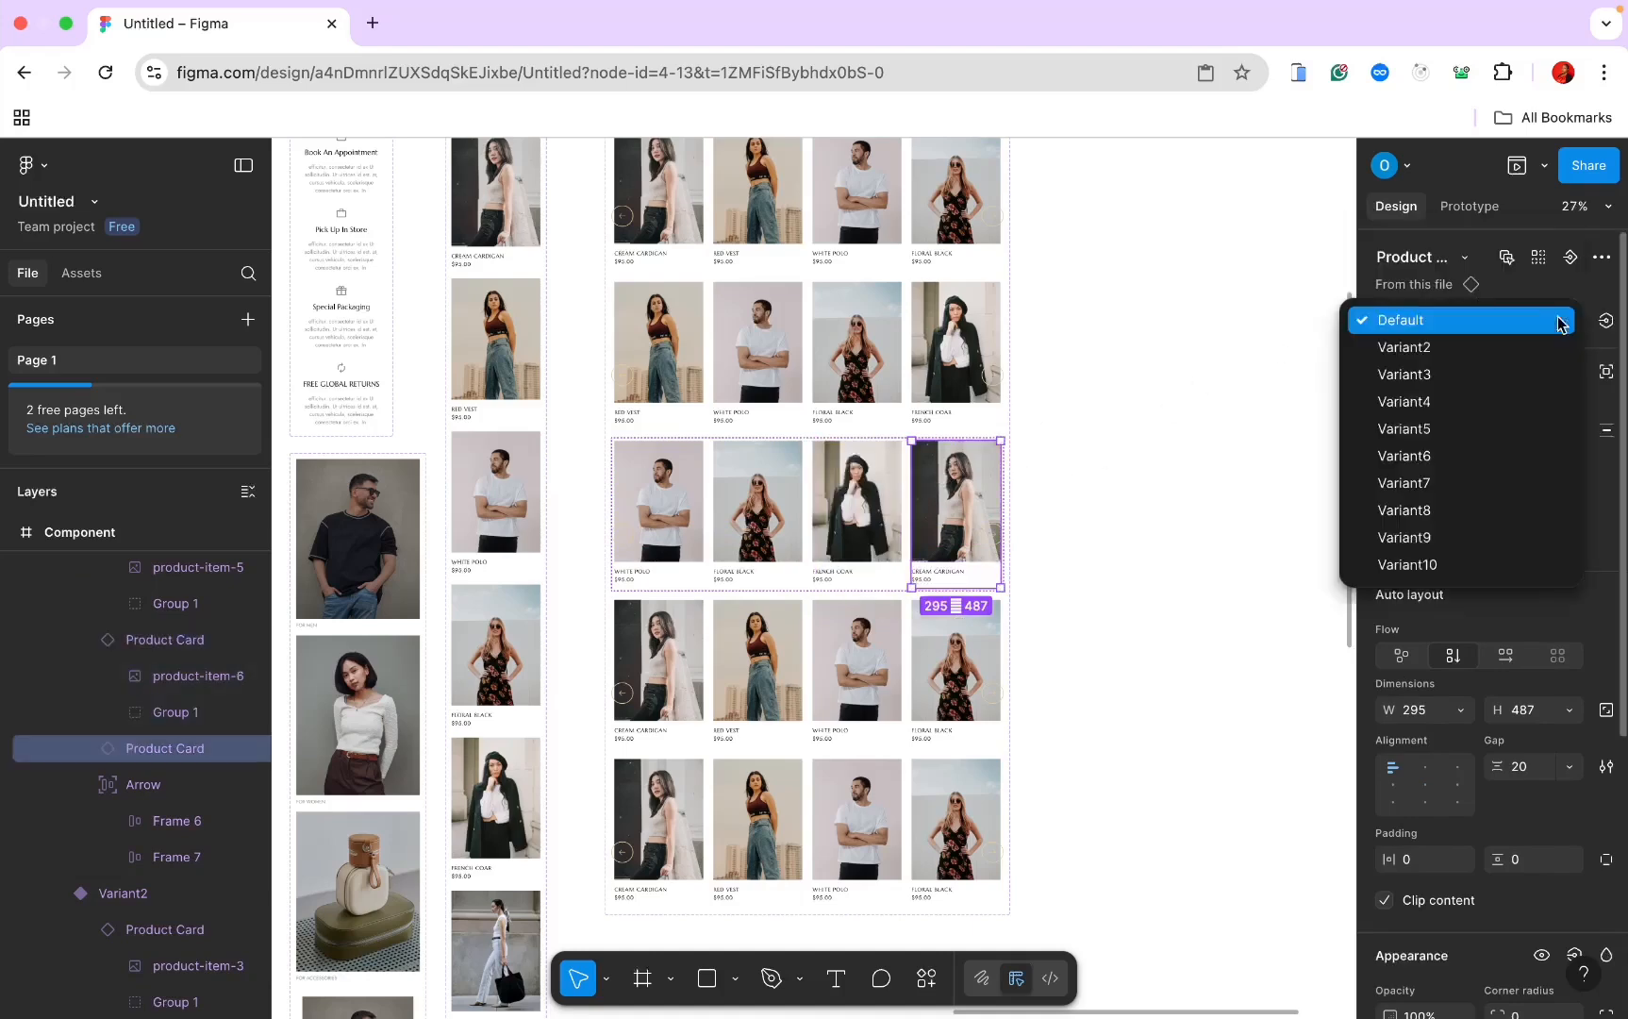
click(1452, 434)
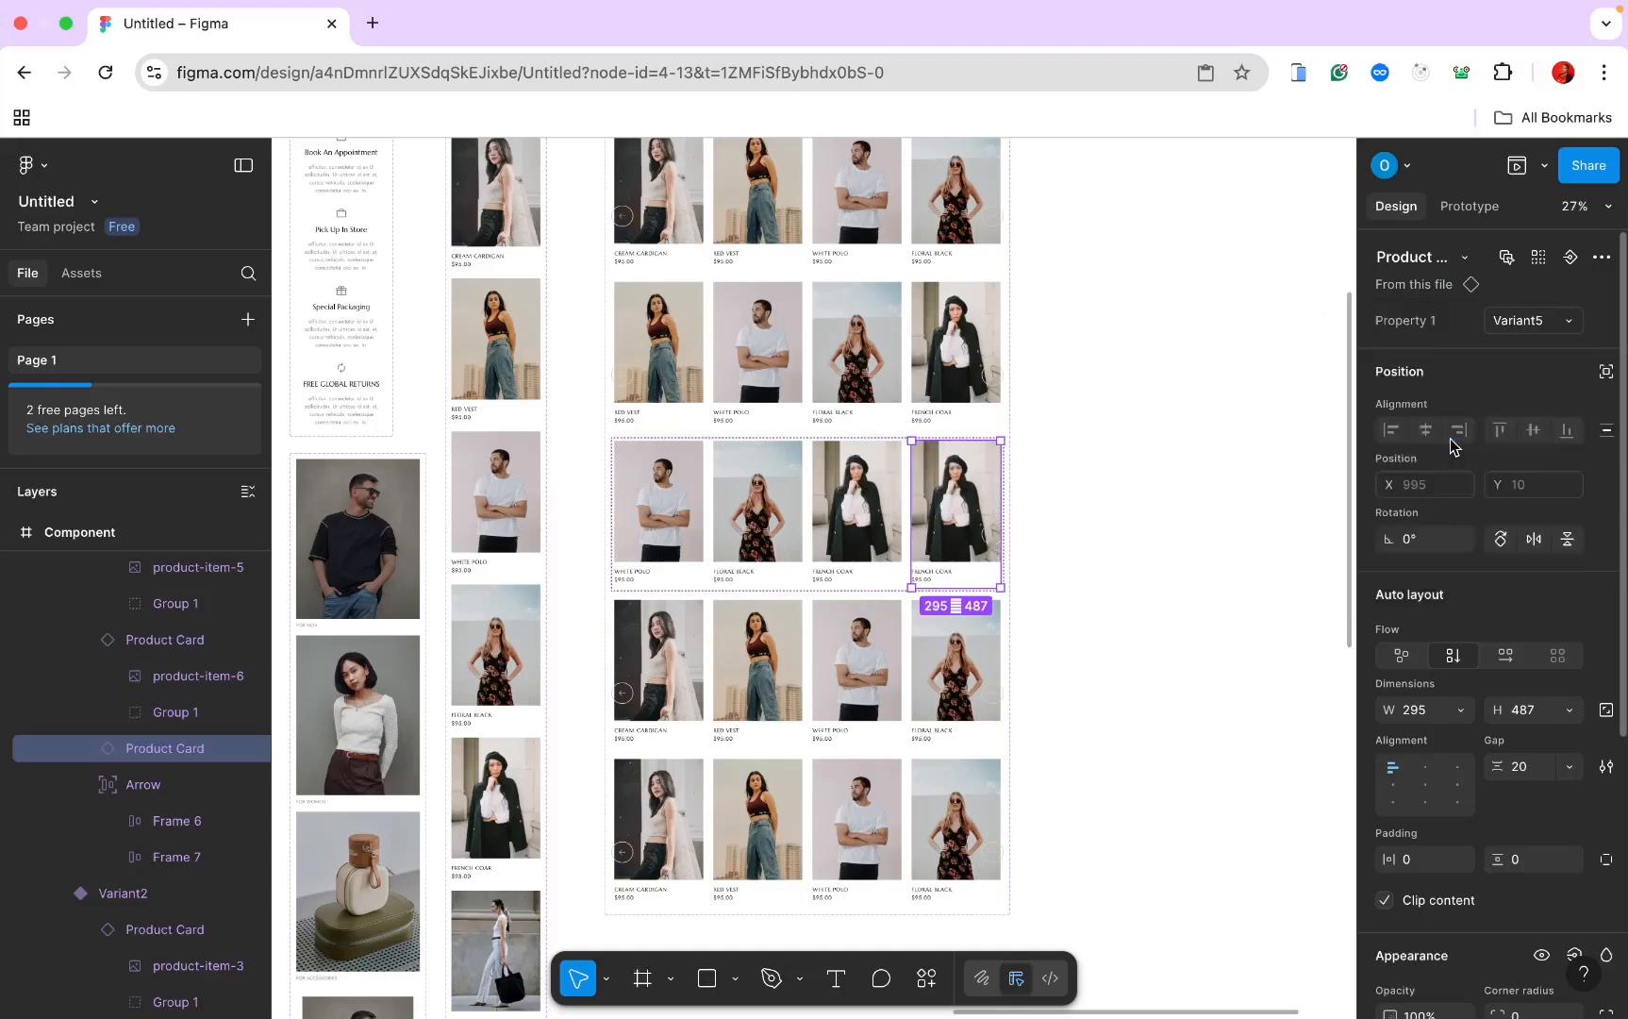
click(1555, 323)
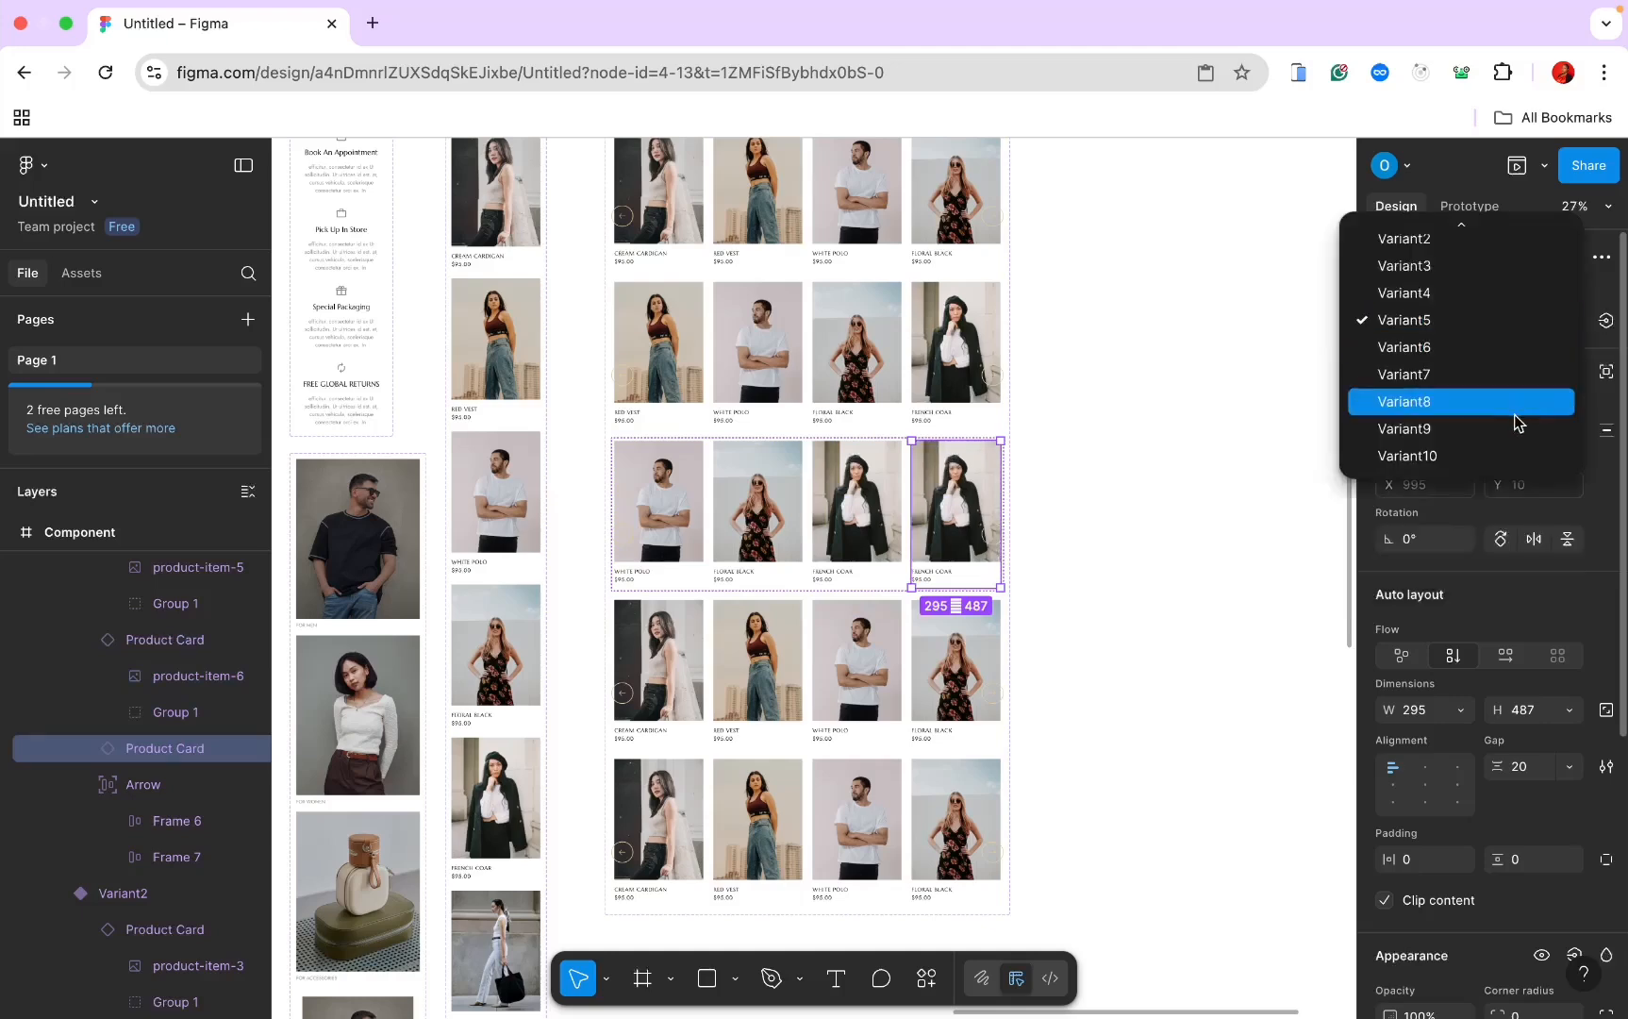
click(1501, 348)
scroll(1168, 509, down, 3)
scroll(1168, 510, left, 2)
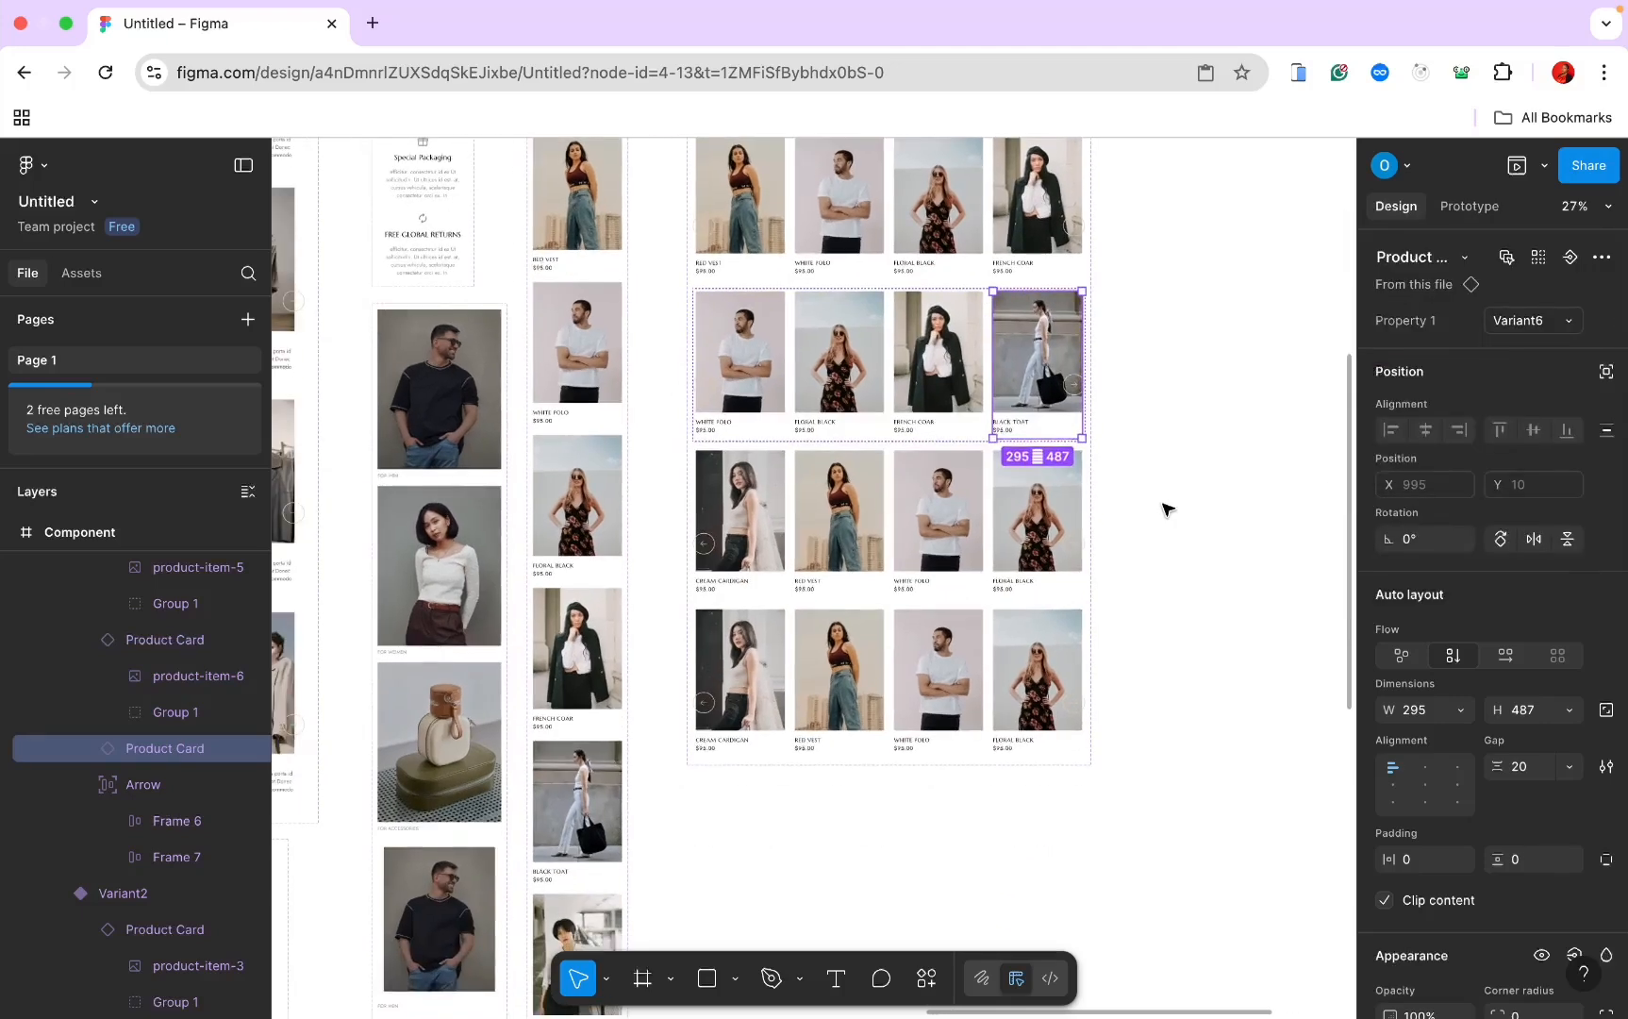
Step: Delete the third and fourth carousel row variants, keeping Variant3
click(887, 552)
shift+click(875, 672)
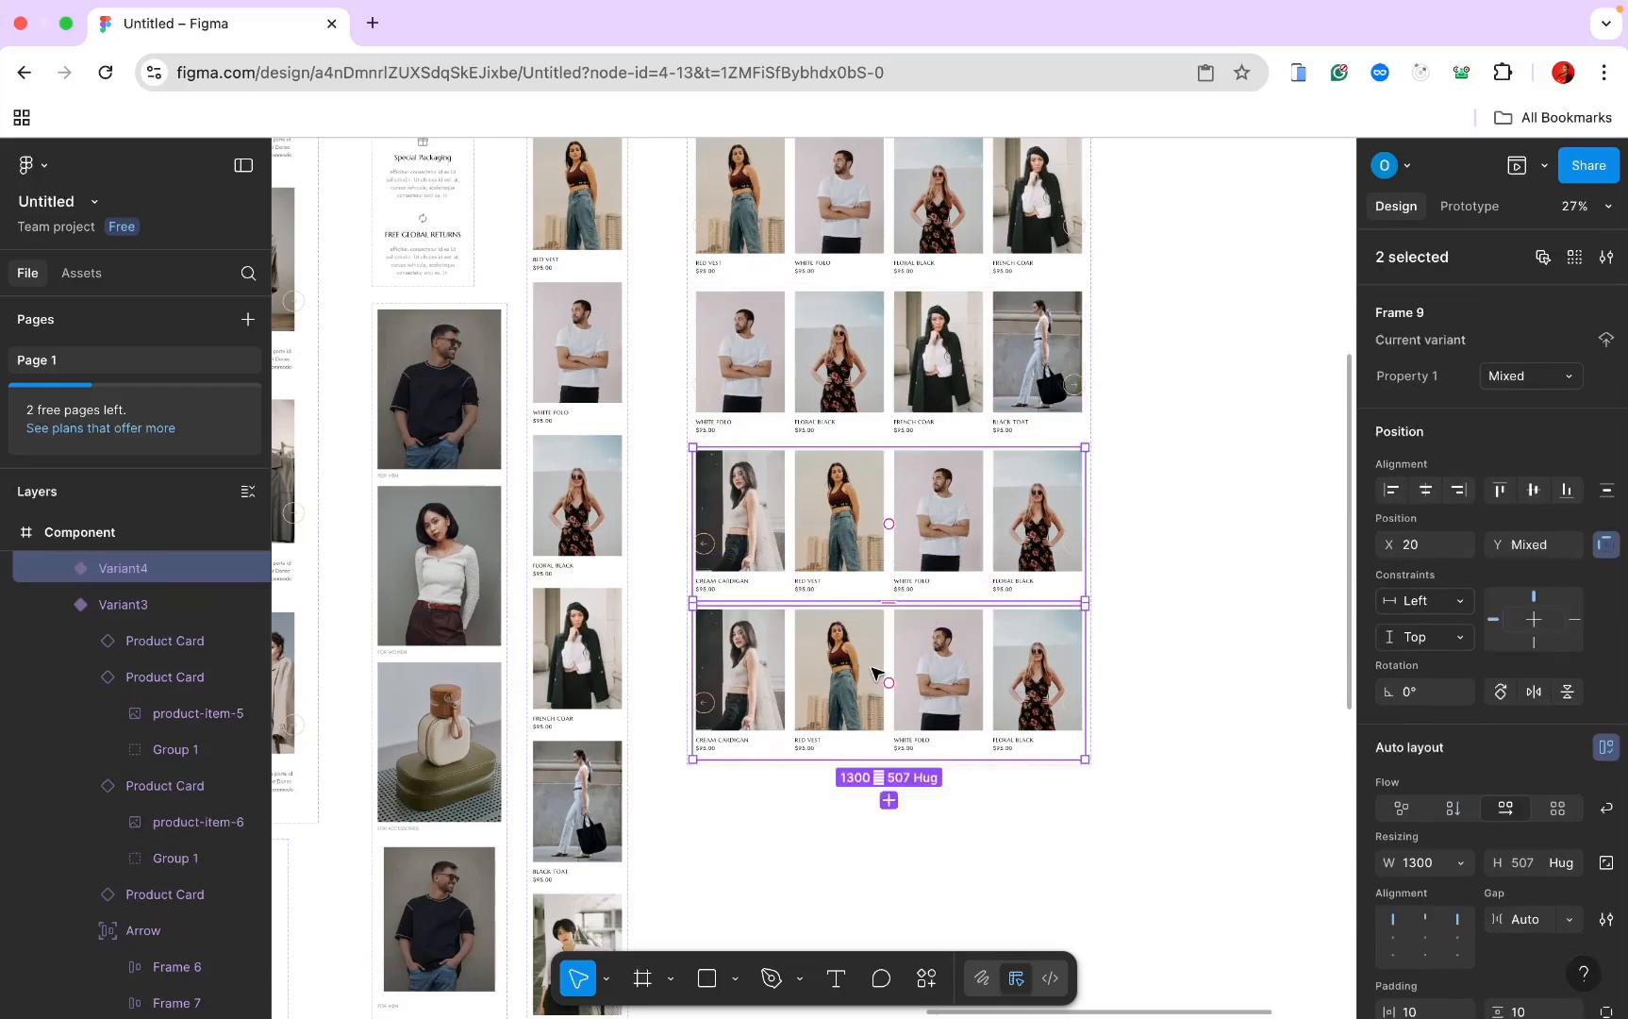
key(Delete)
click(956, 335)
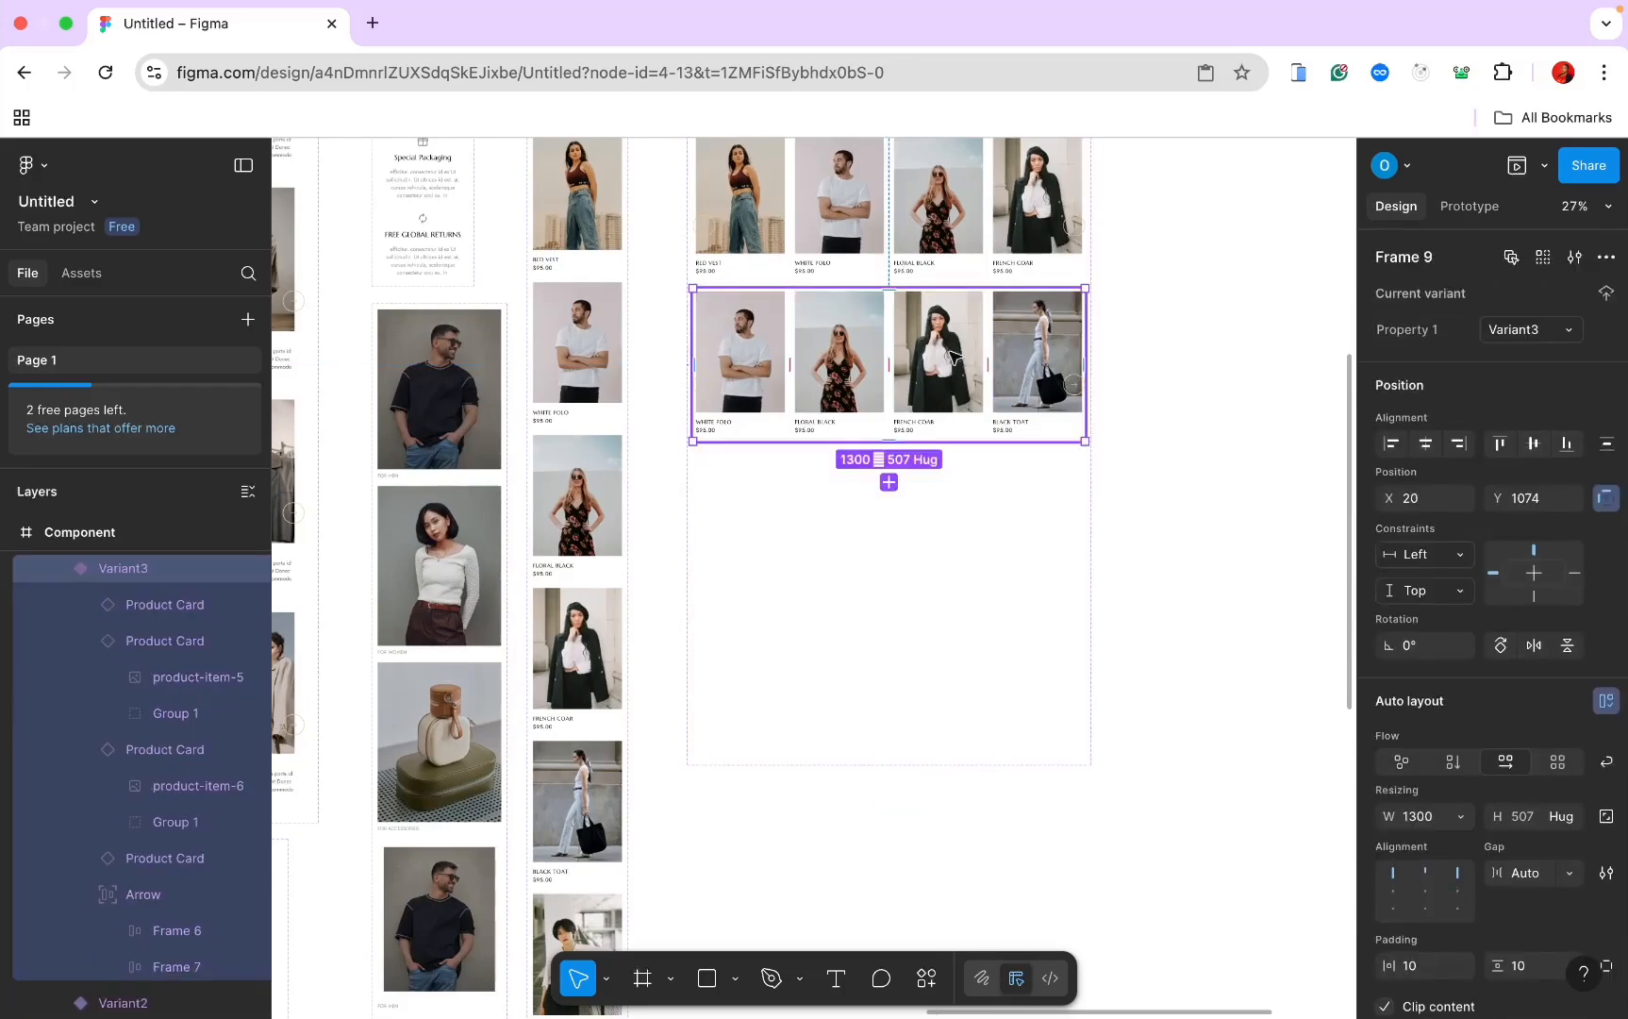
scroll(847, 311, up, 1)
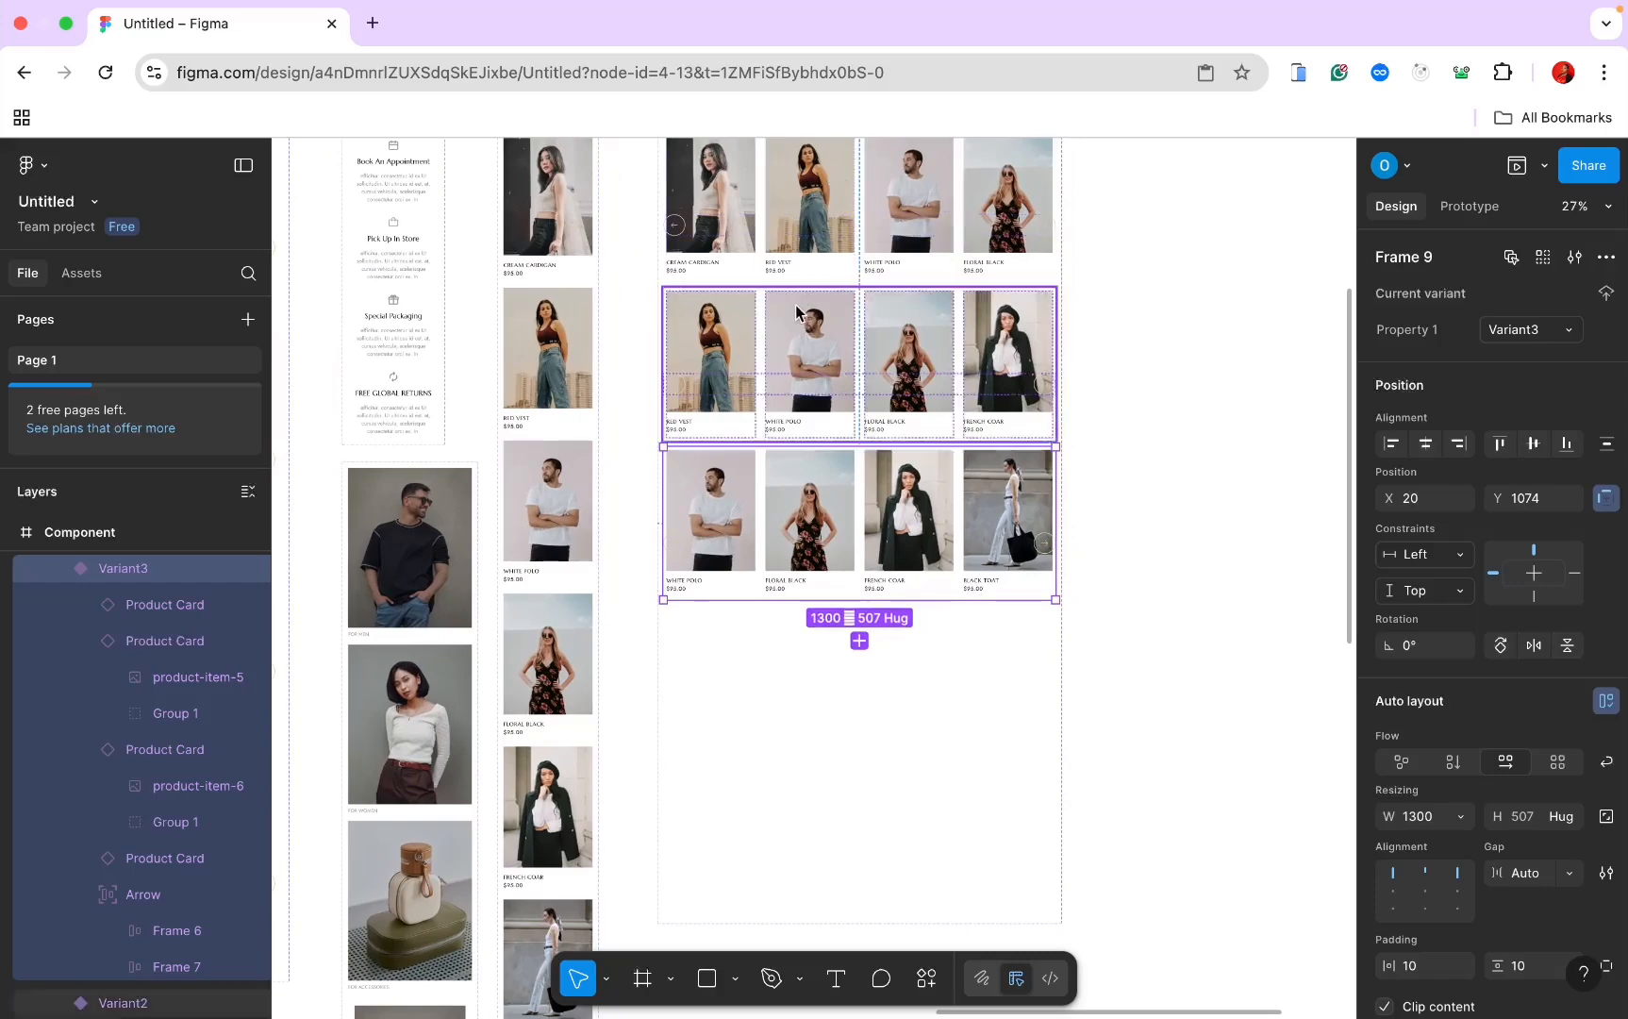
Step: Add a Variant4 row, move White Polo to the end and make the last card Variant7, Cream Cardigan
click(875, 523)
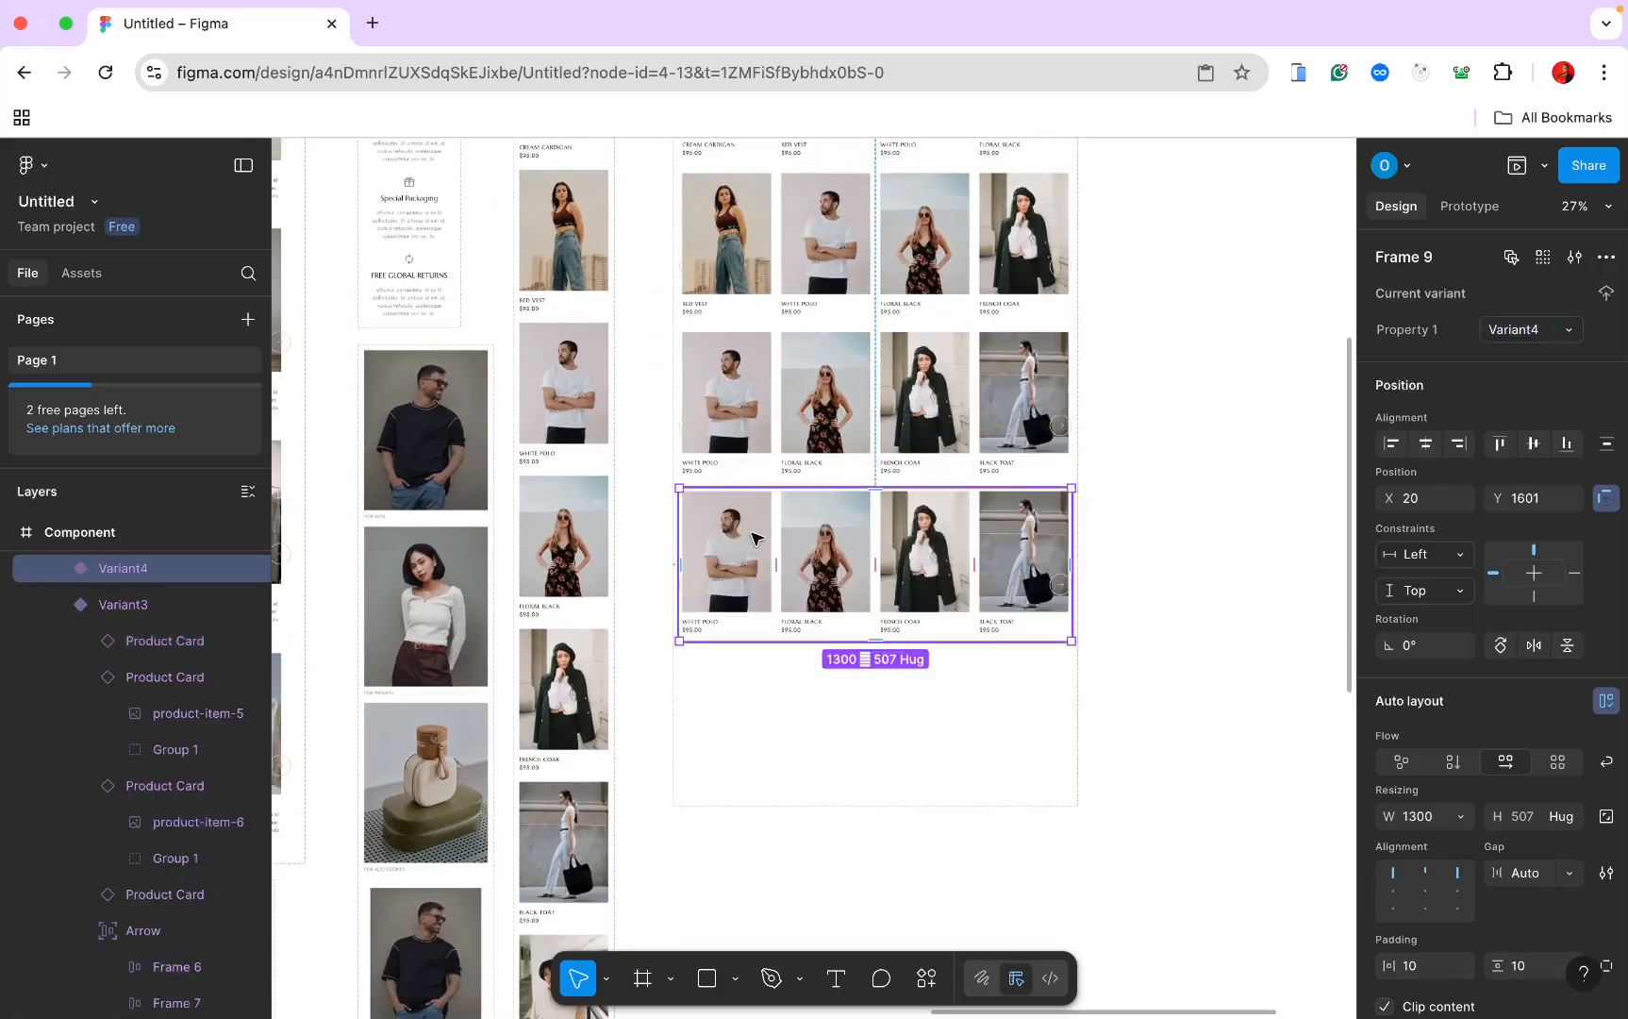
click(745, 543)
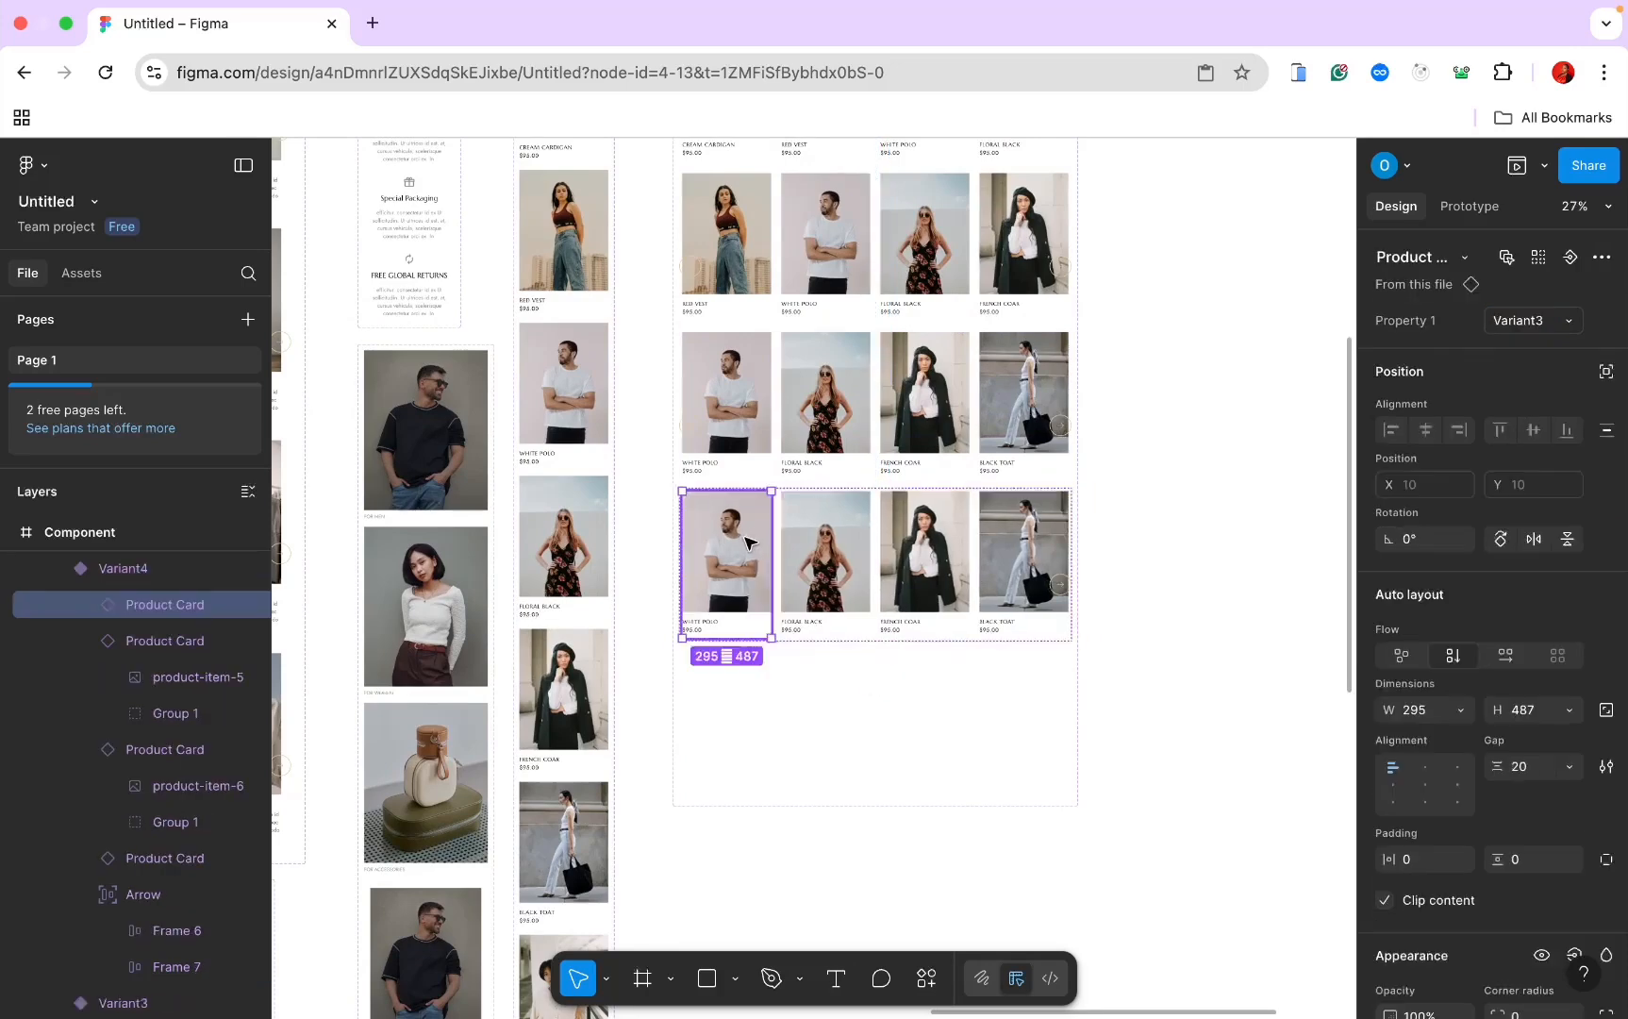
drag(791, 542, 1026, 534)
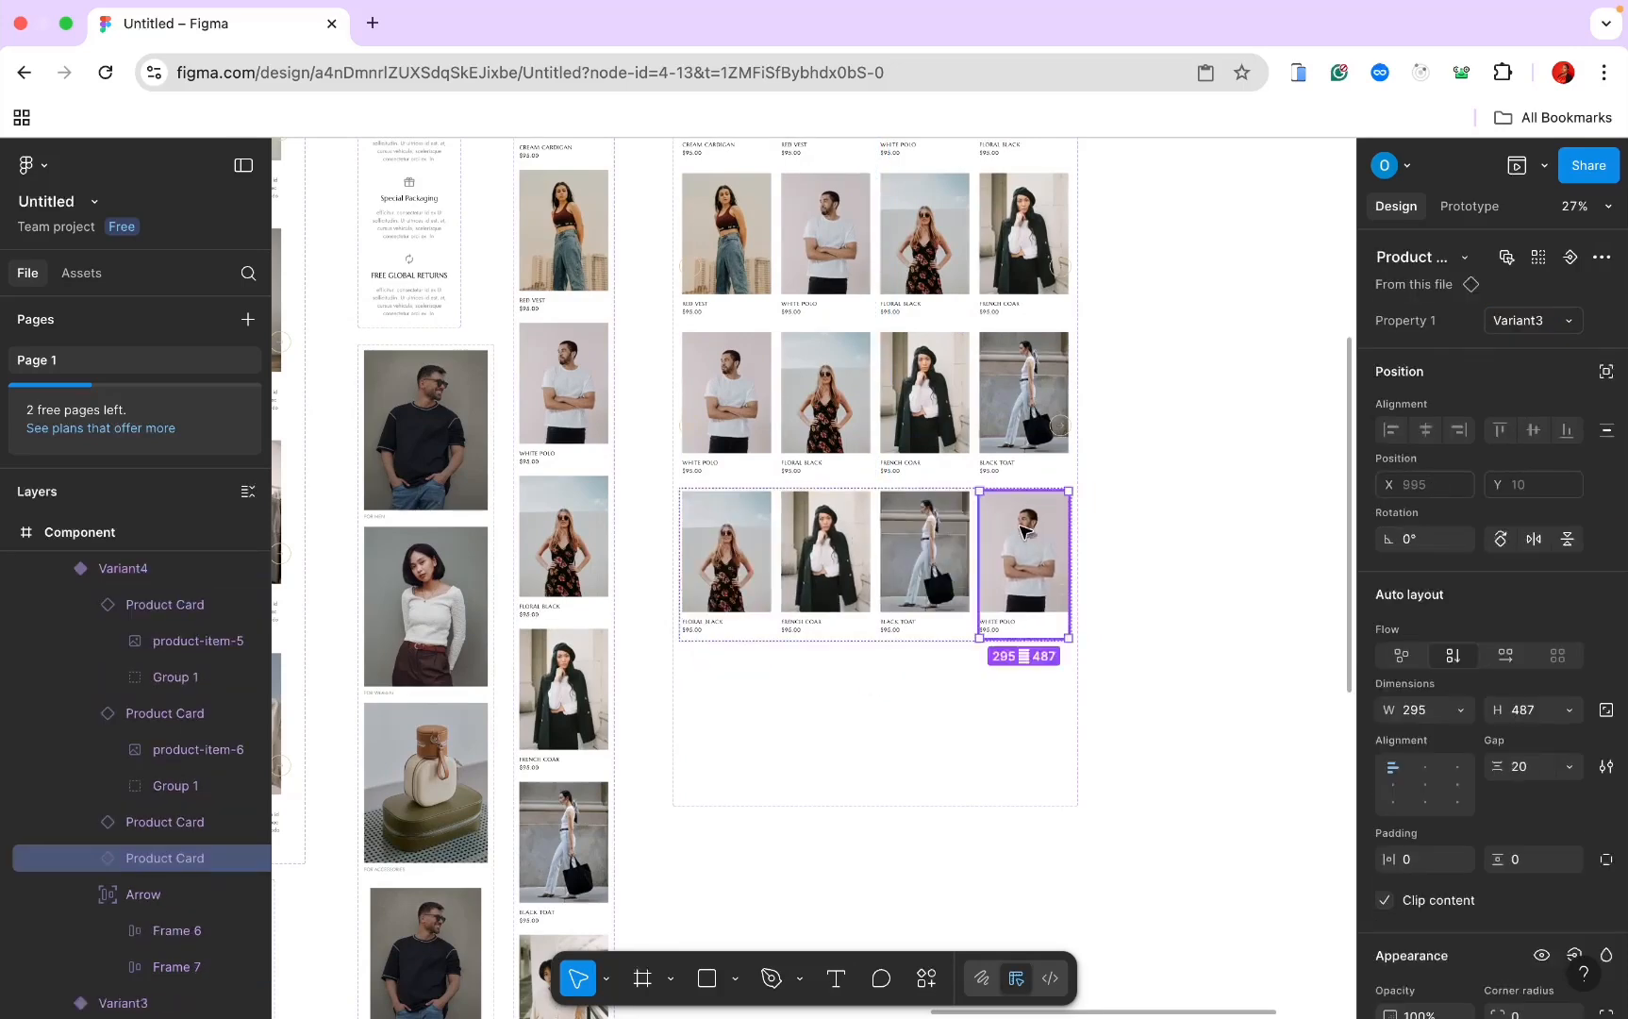
click(1530, 320)
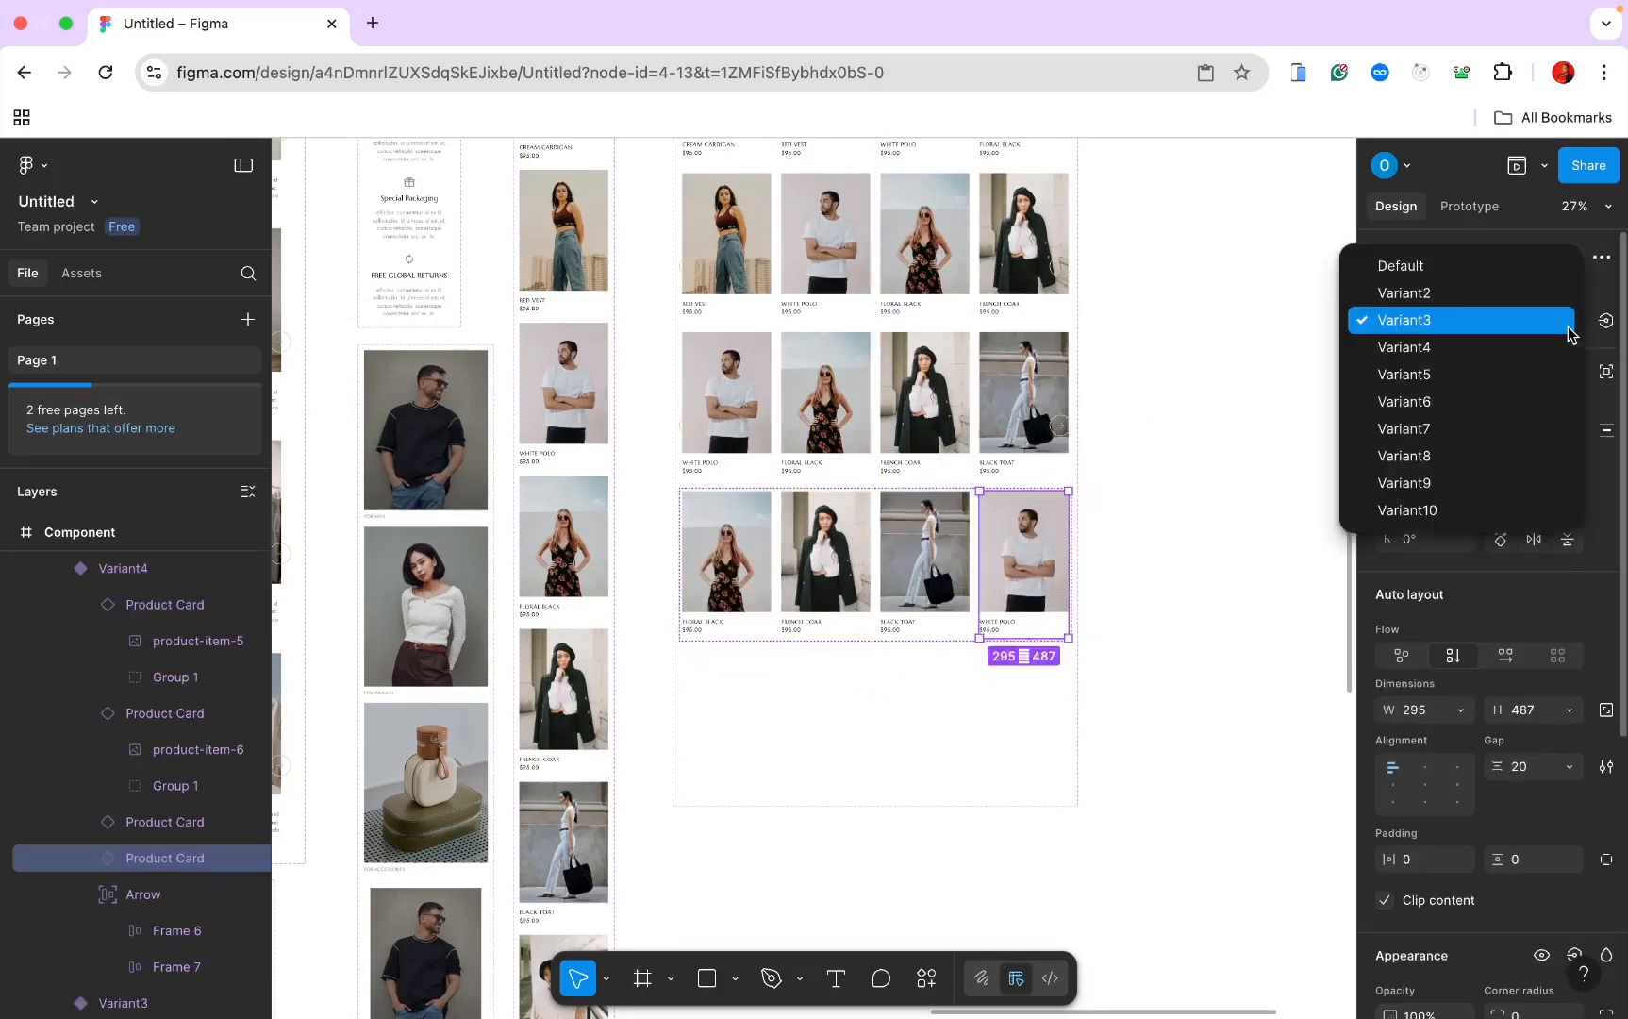
click(1467, 437)
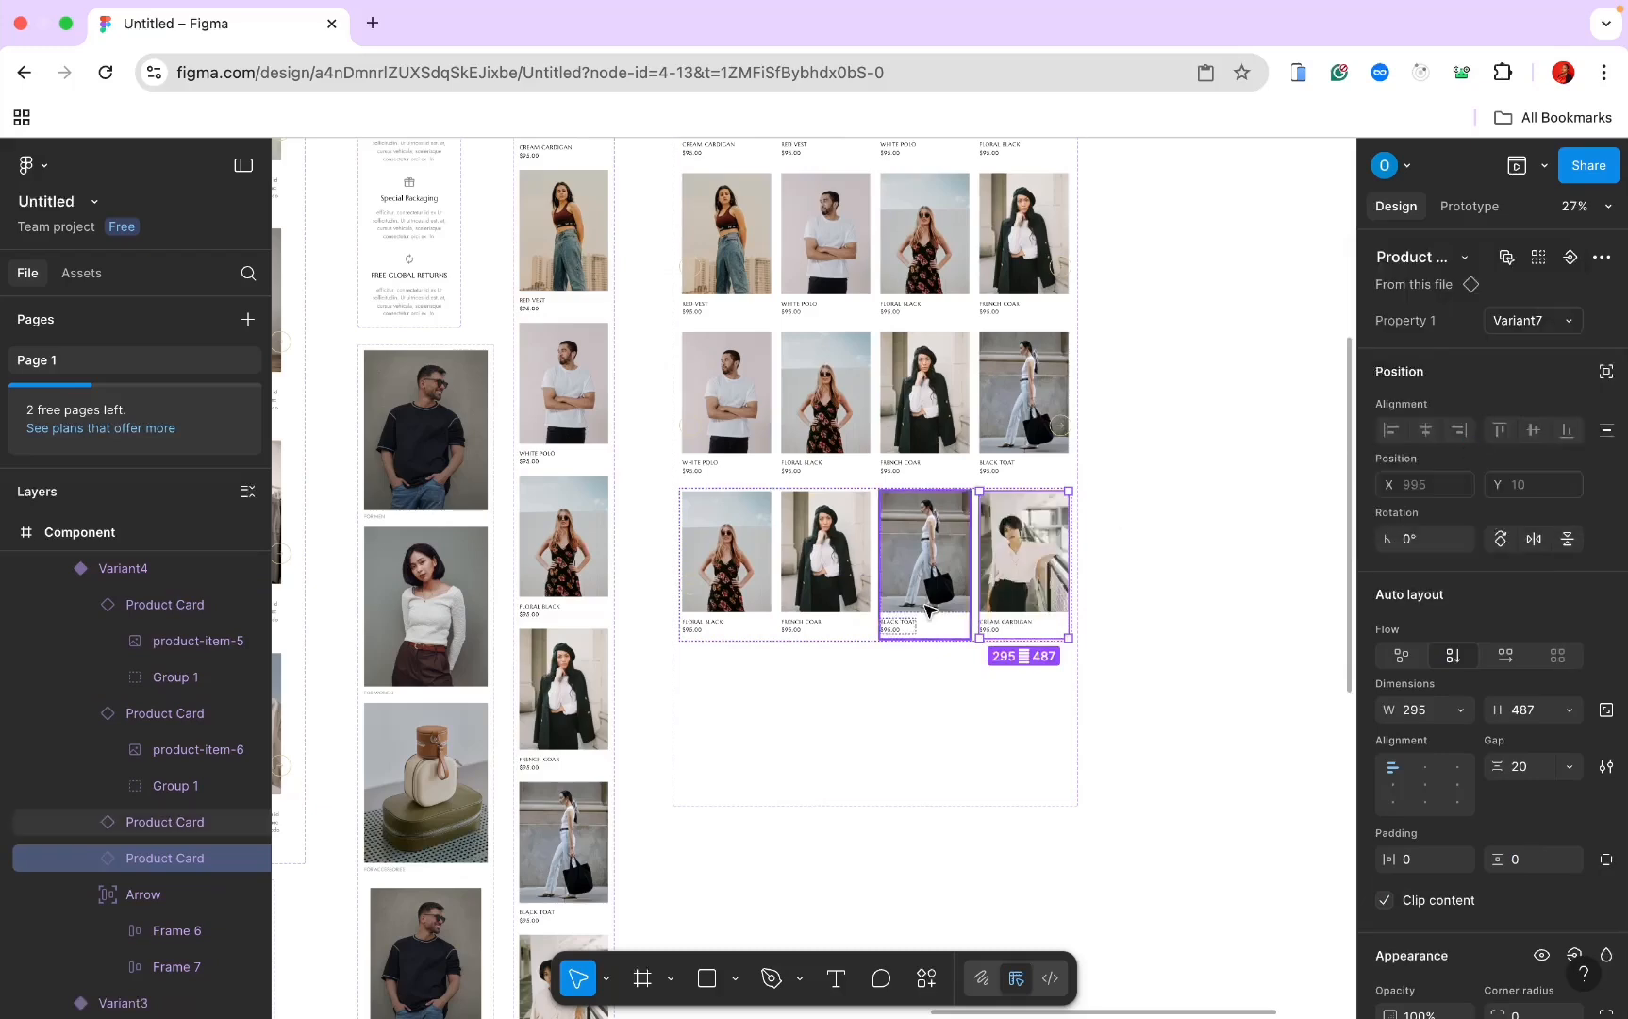
Step: Add a Variant5 row, move Floral Black to the end and set the last card to Variant8
click(873, 643)
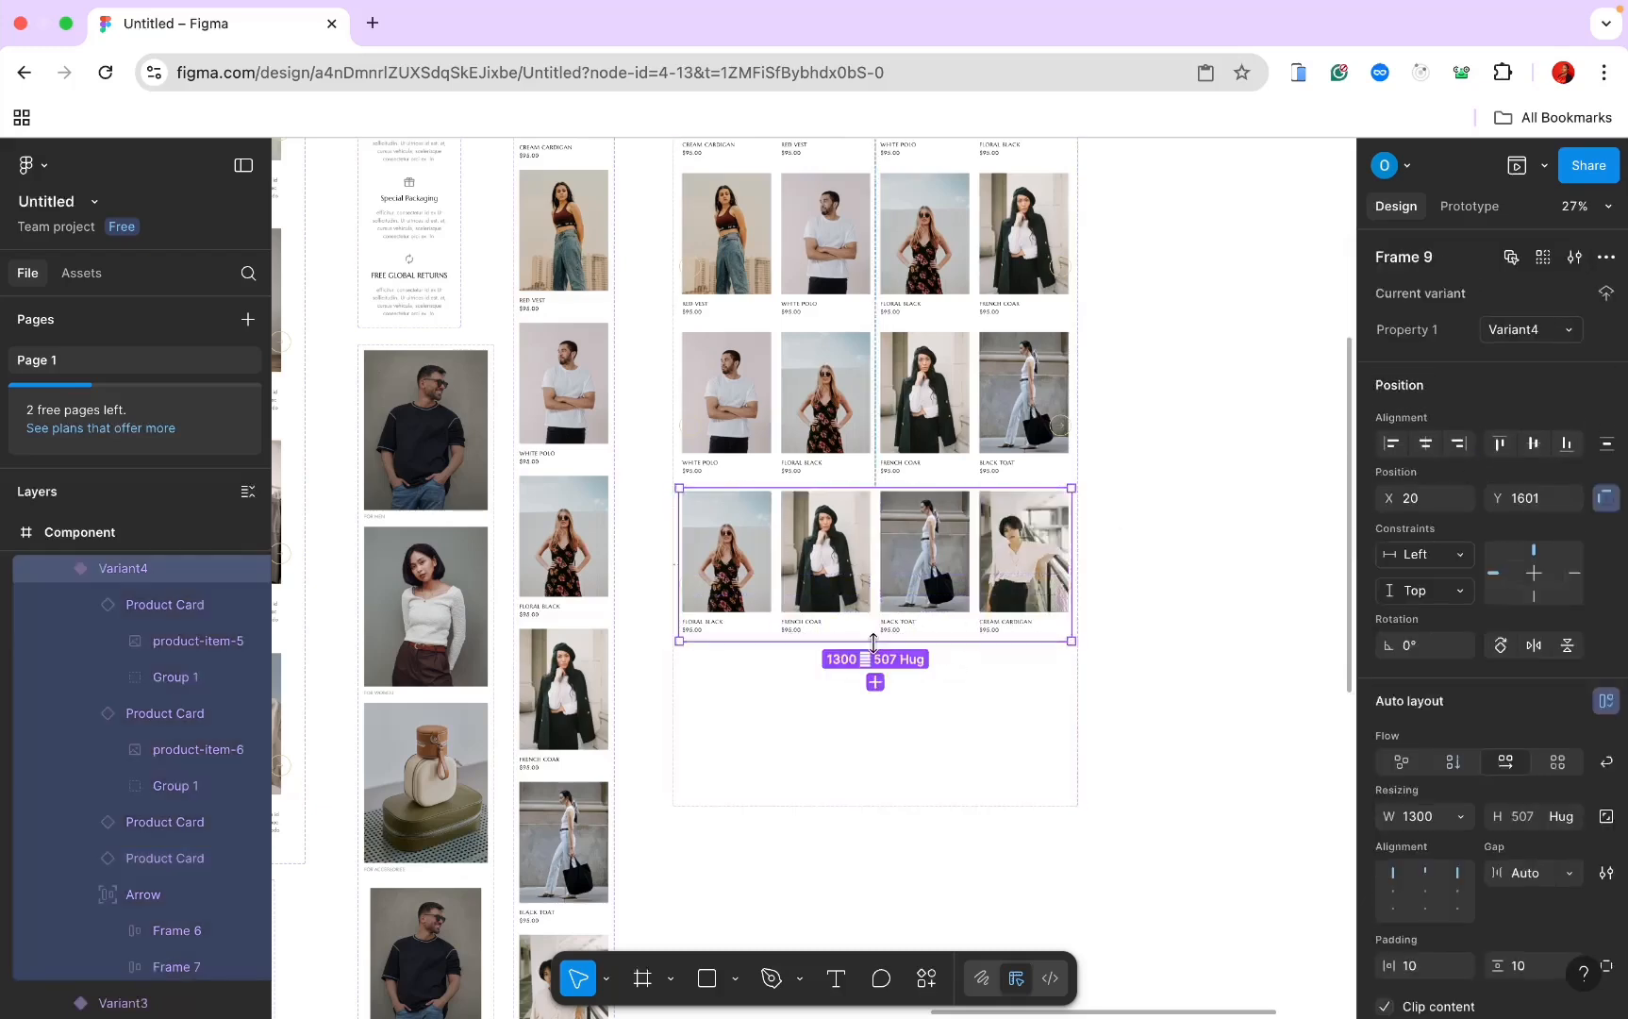
click(875, 681)
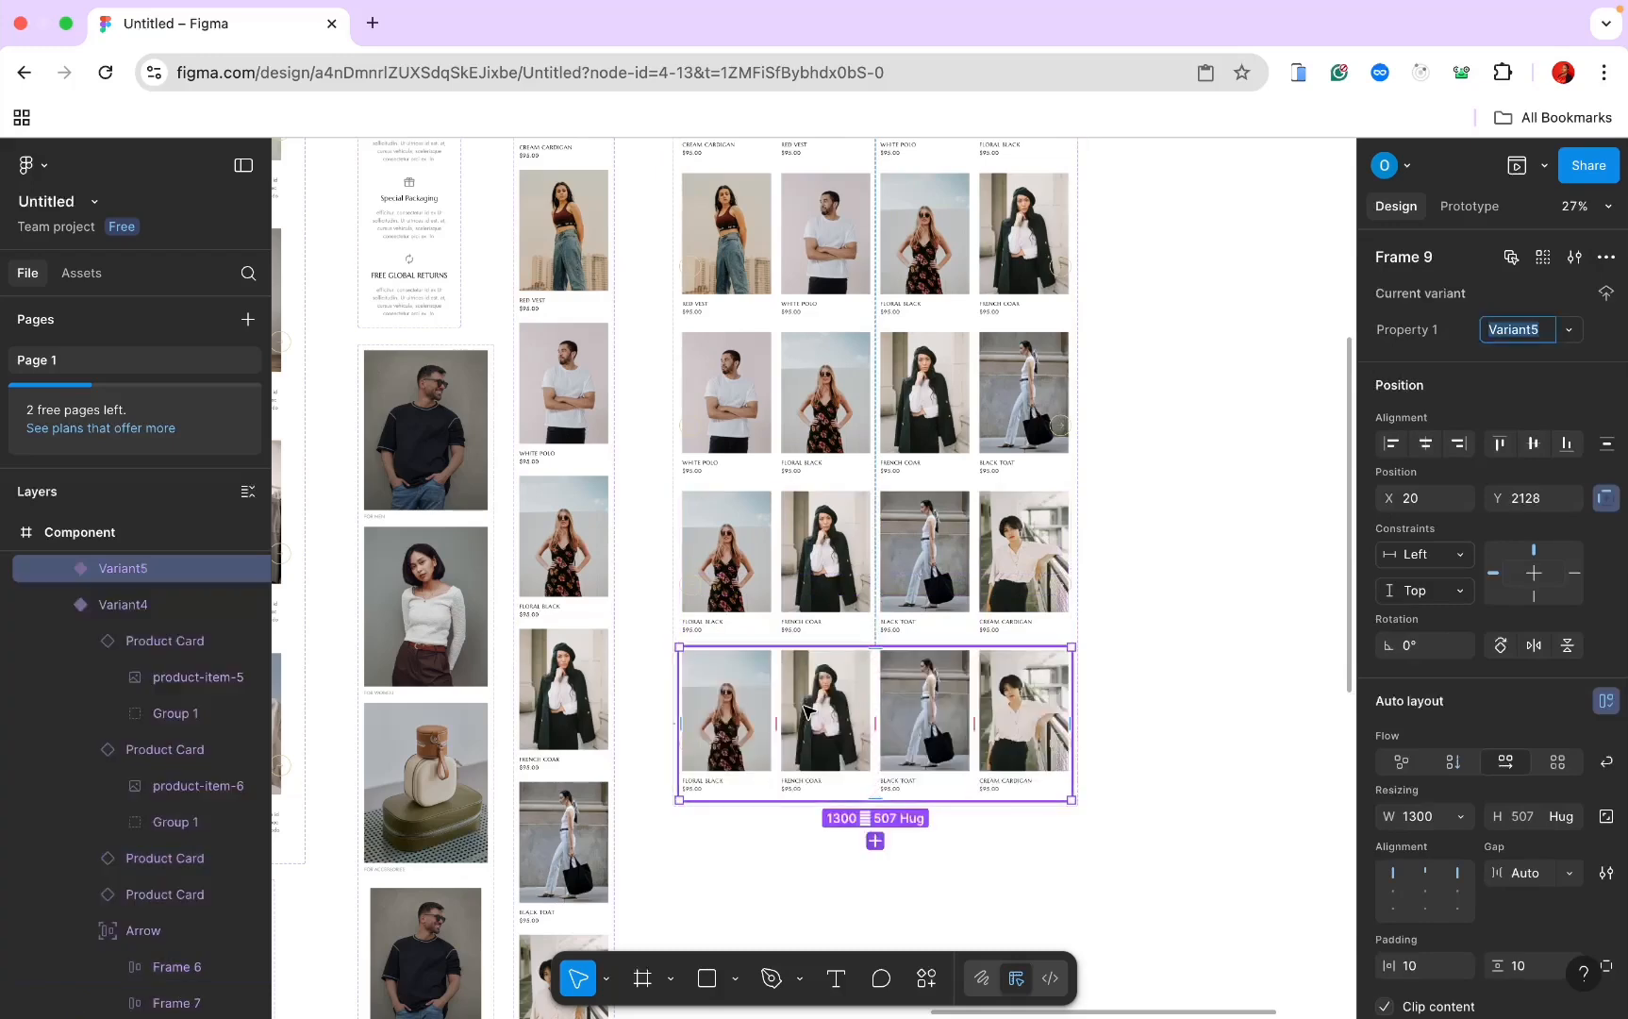
drag(722, 717, 996, 703)
click(1569, 326)
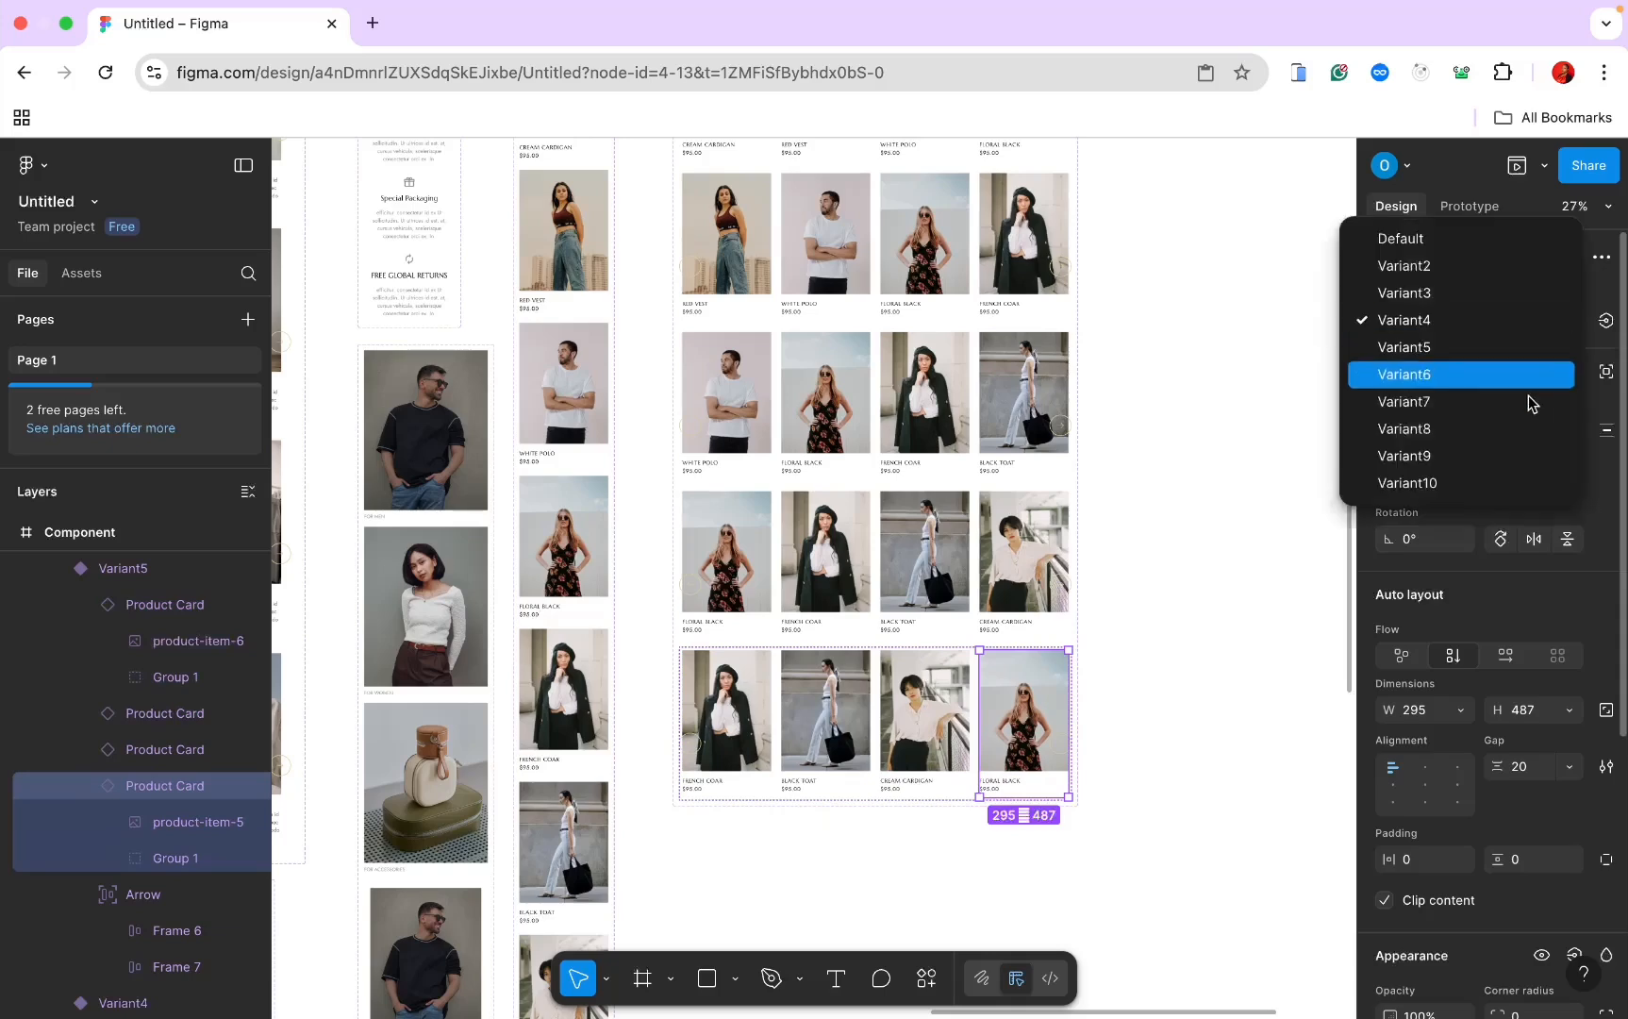
click(1507, 432)
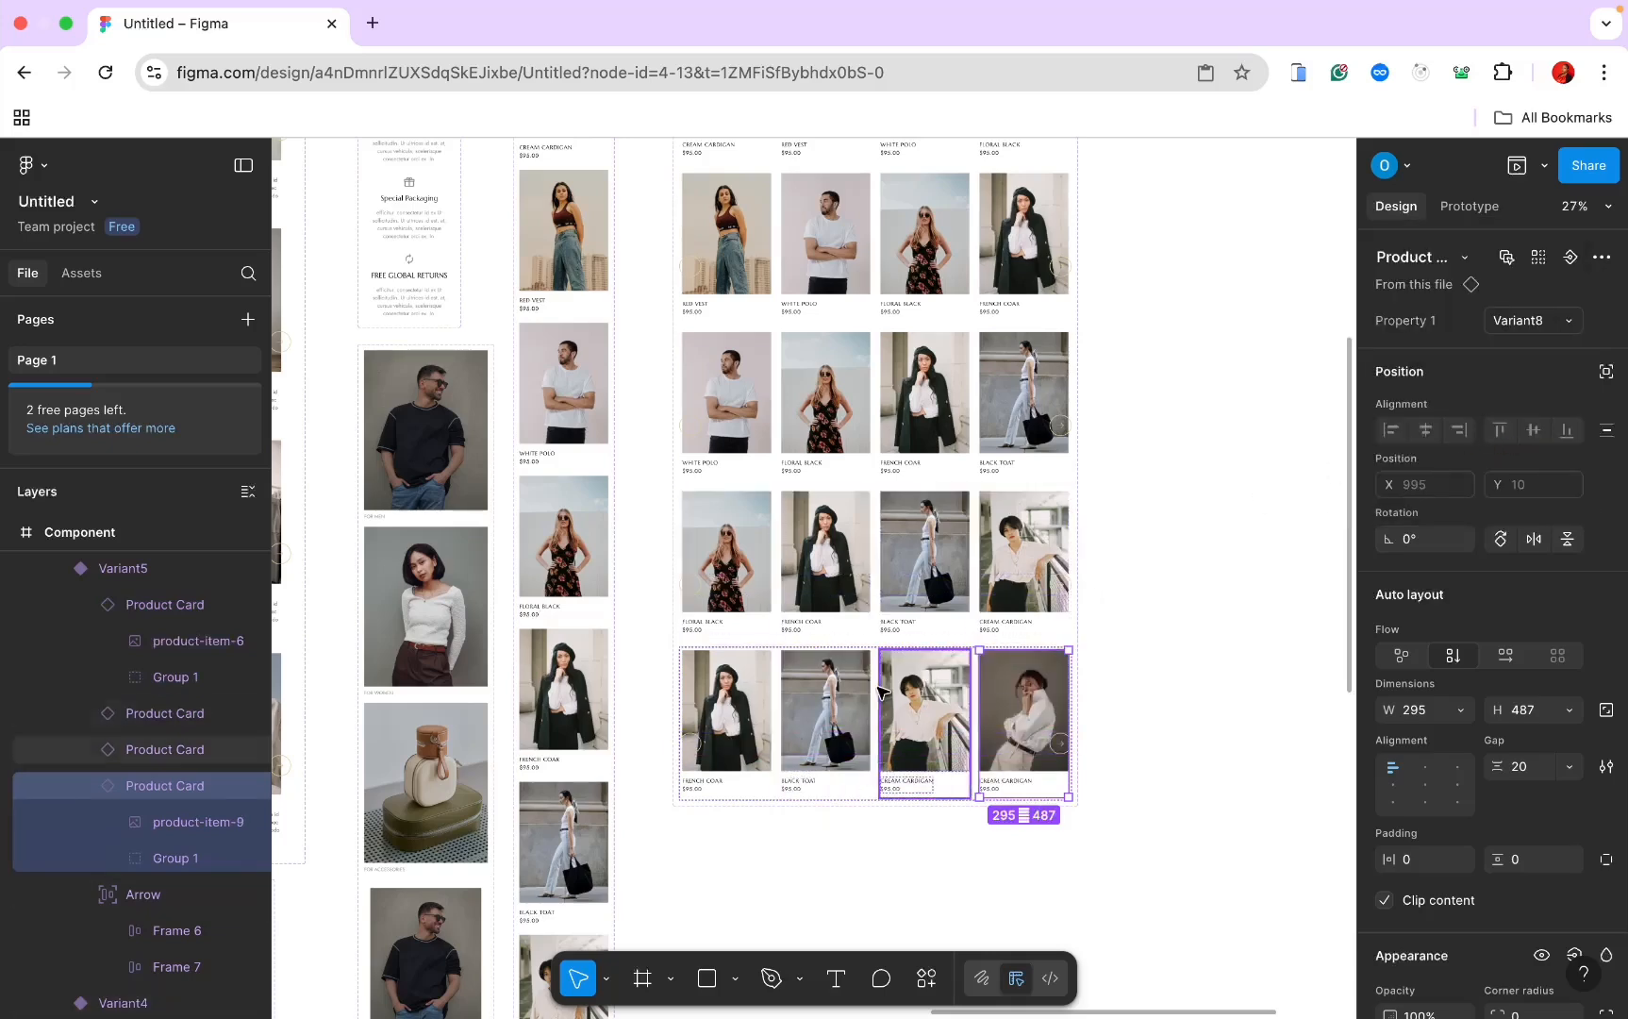
Step: Add a Variant6 row, move French Coat to the end and set the last card to Variant9
click(879, 653)
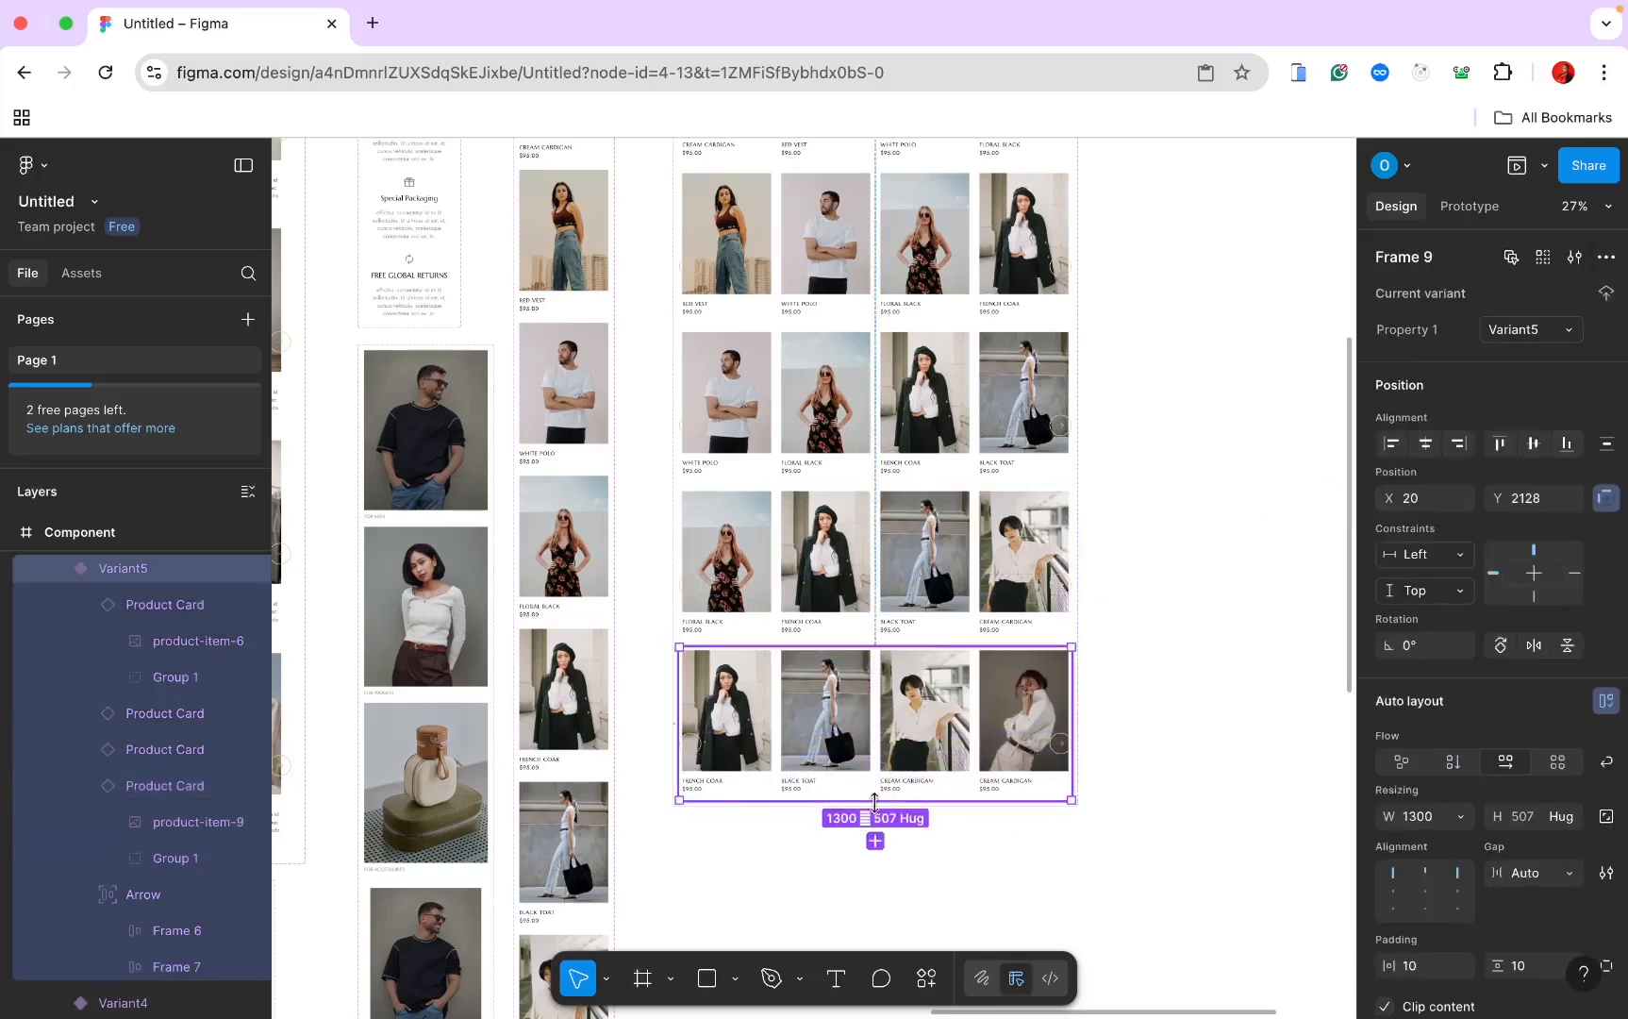
click(875, 842)
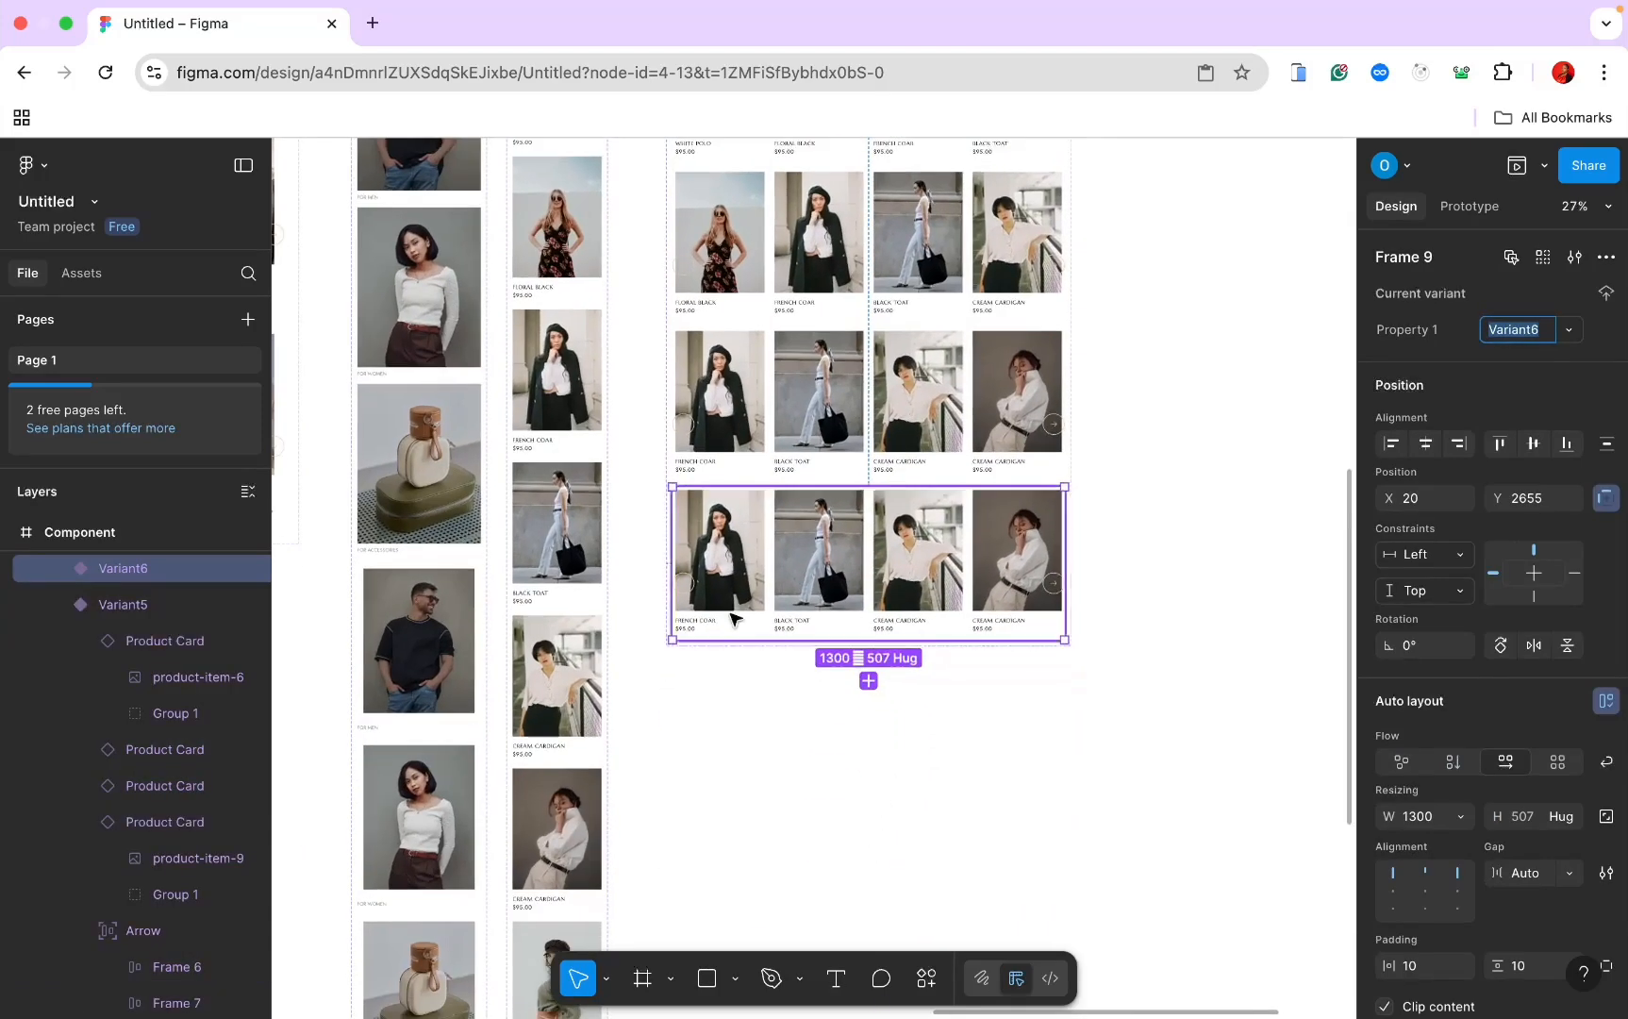
click(728, 564)
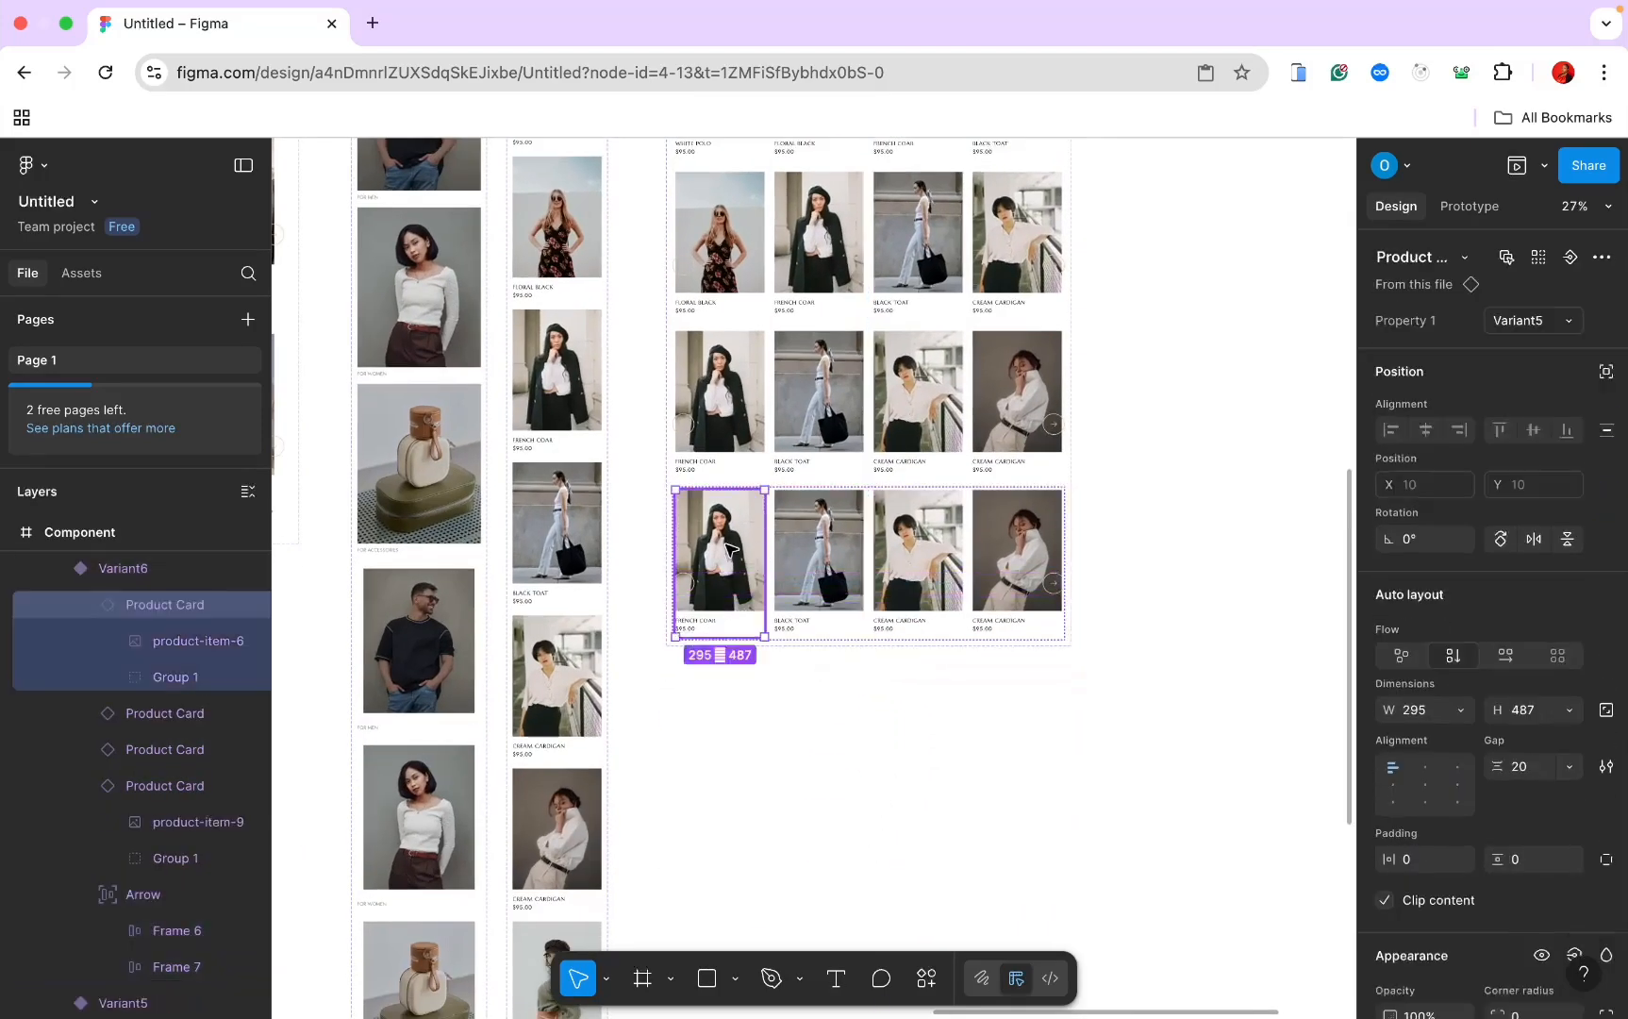
click(731, 549)
drag(726, 625, 997, 572)
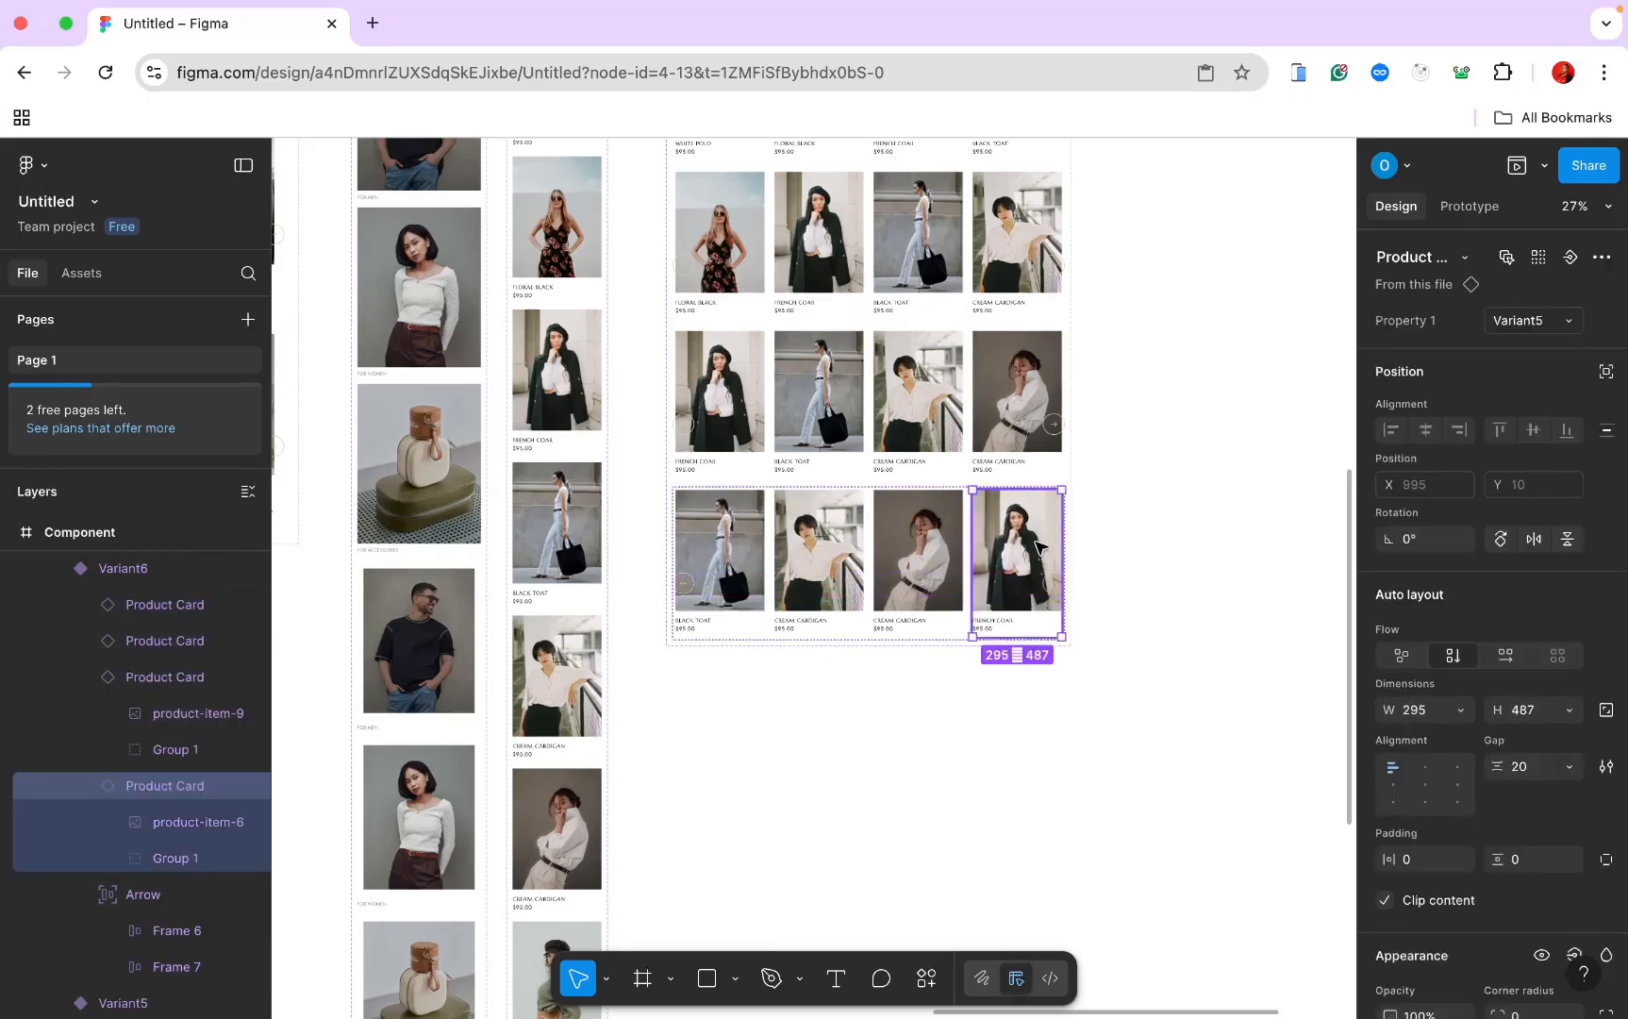
click(1538, 328)
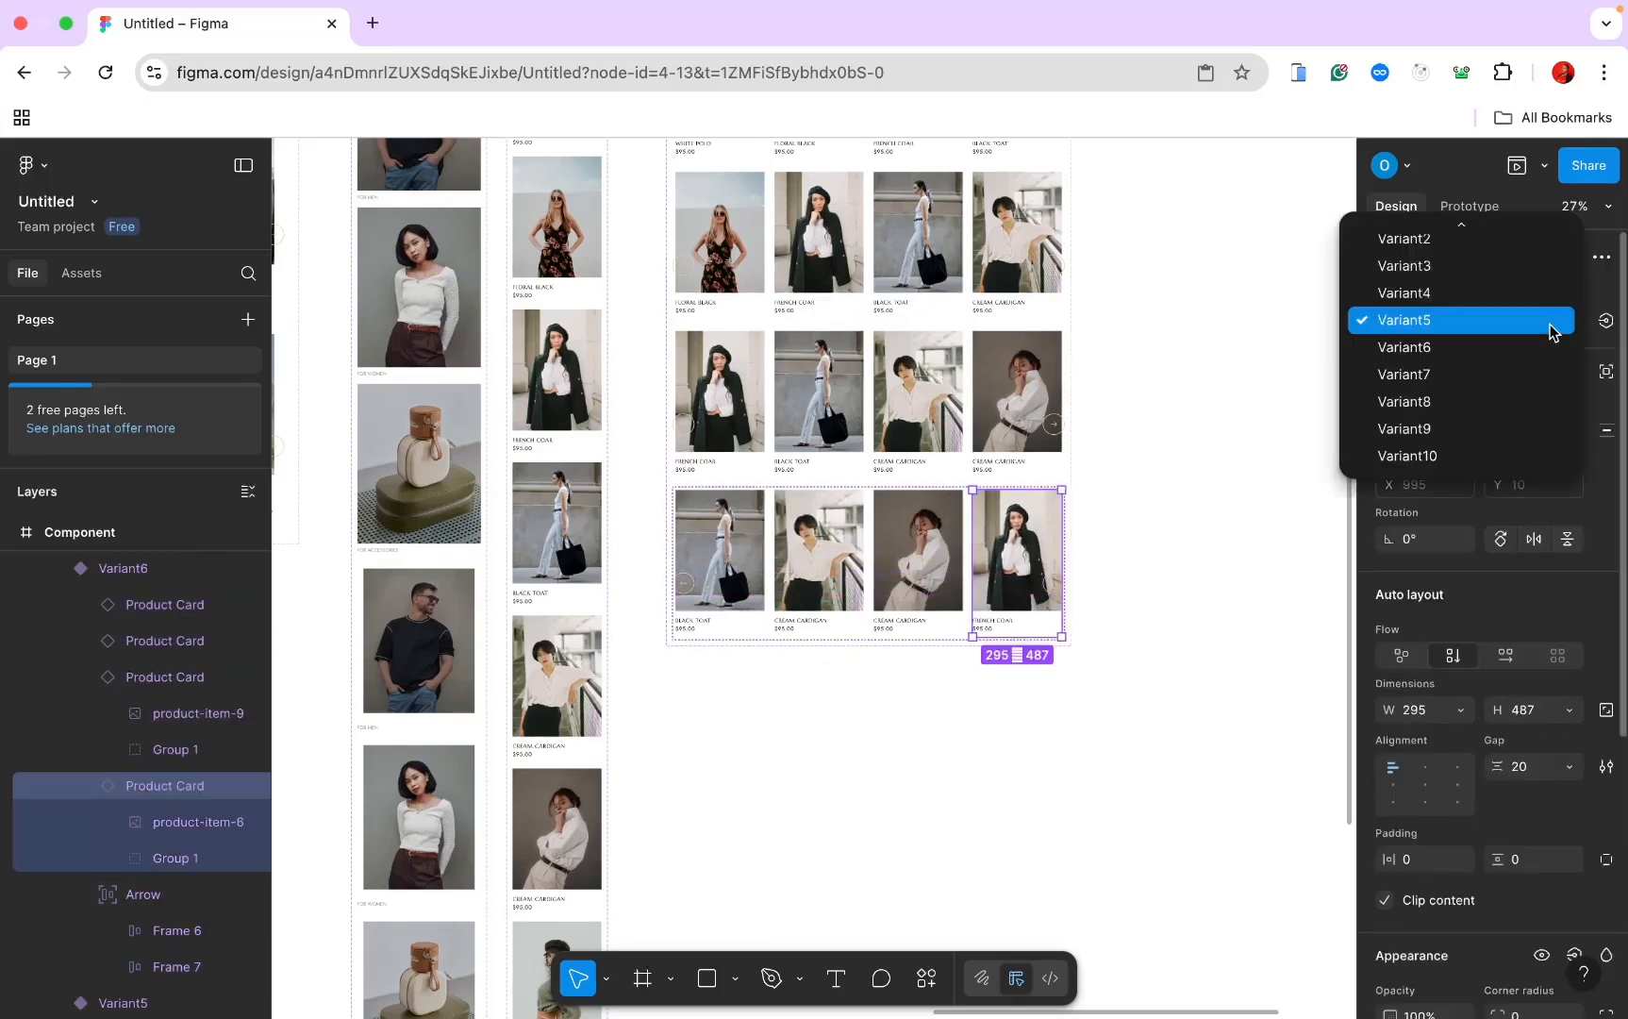
click(1519, 430)
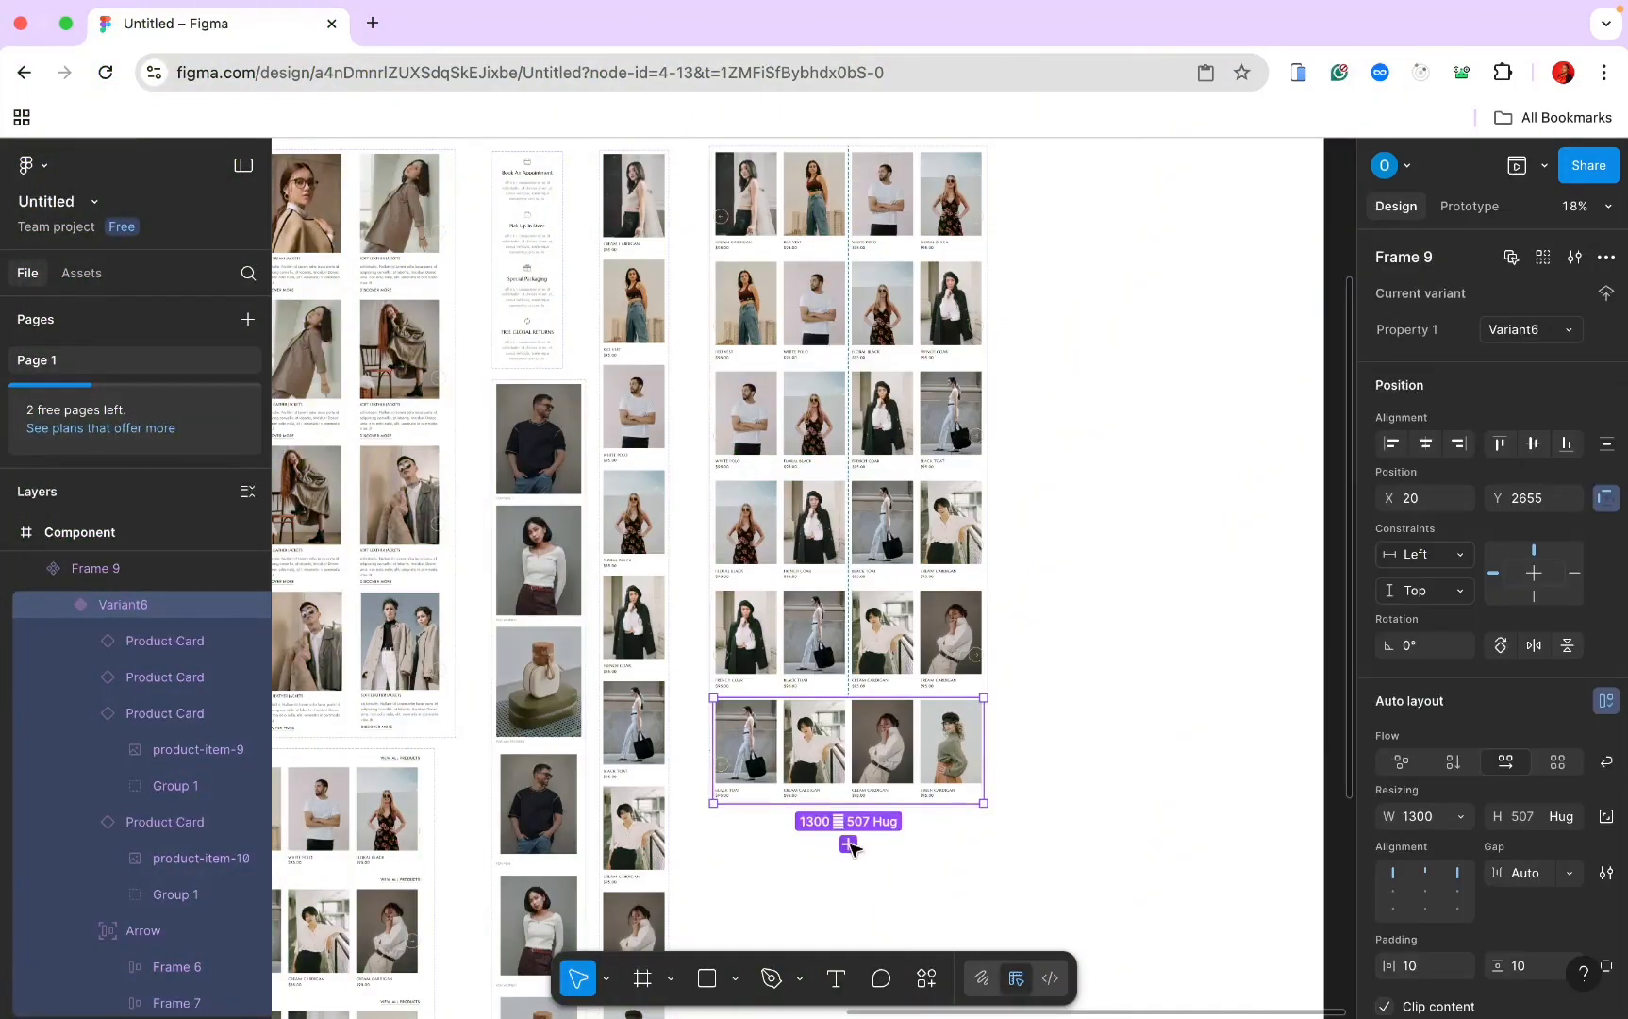
Step: In the Variant7 row, move Black Tote to the end and set the last card to Variant10
scroll(853, 849, down, 2)
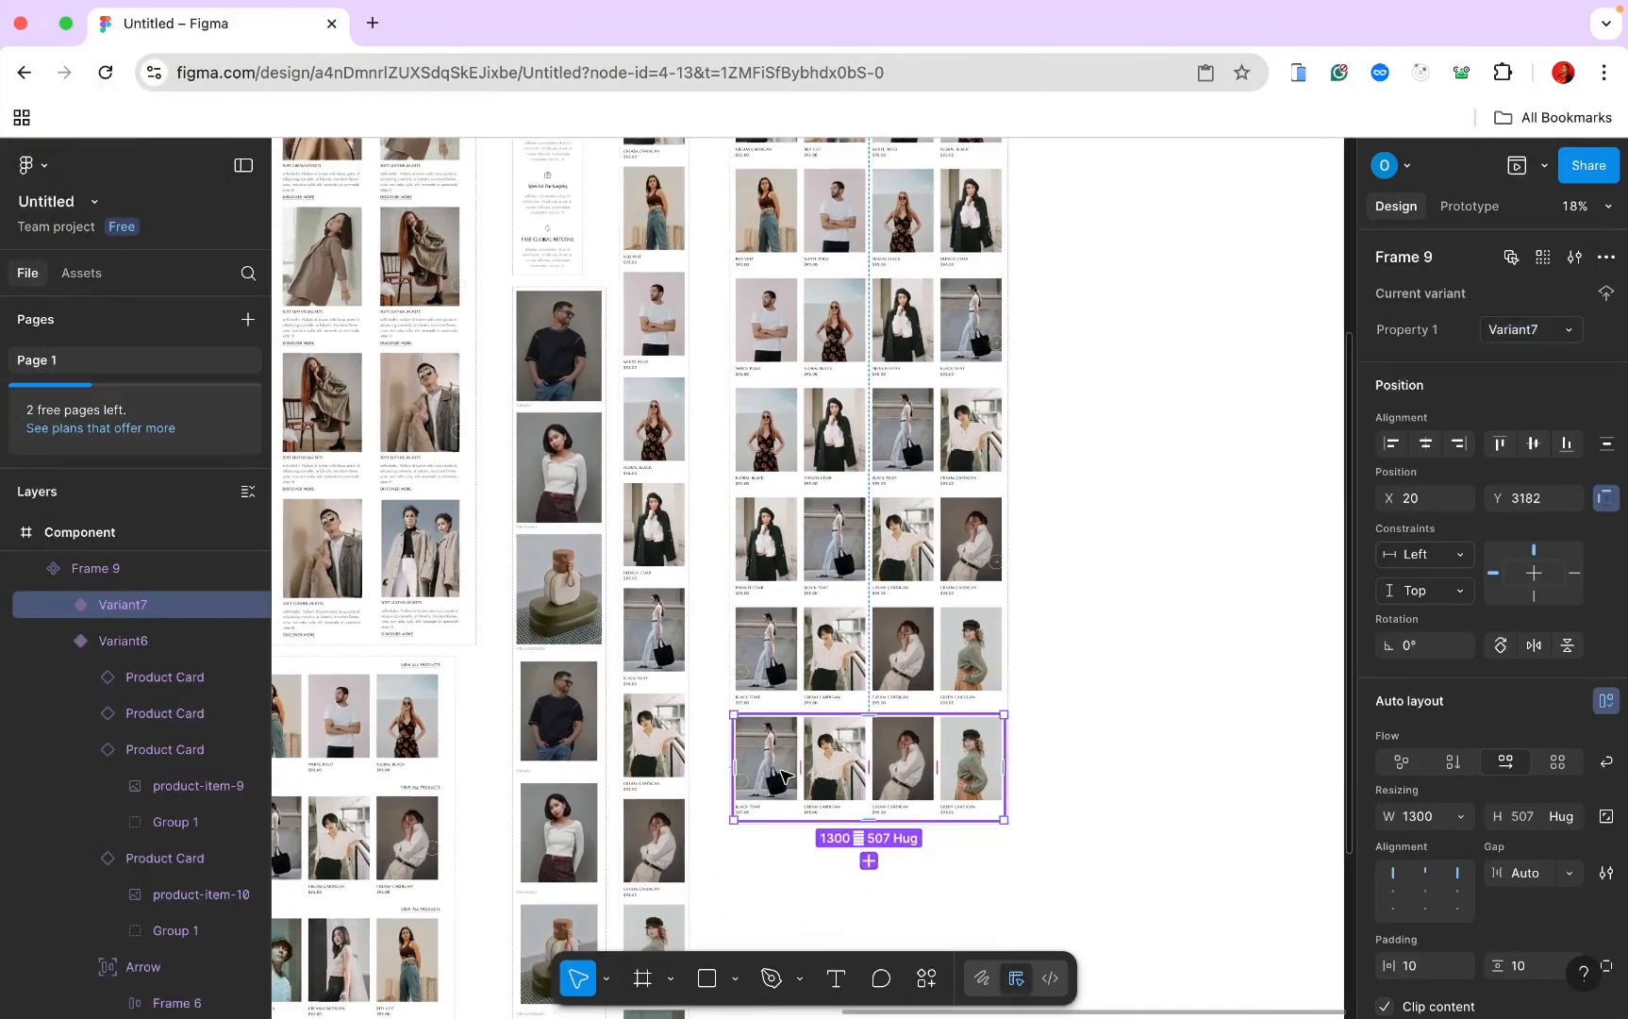
double_click(781, 752)
drag(781, 752, 972, 755)
click(1554, 322)
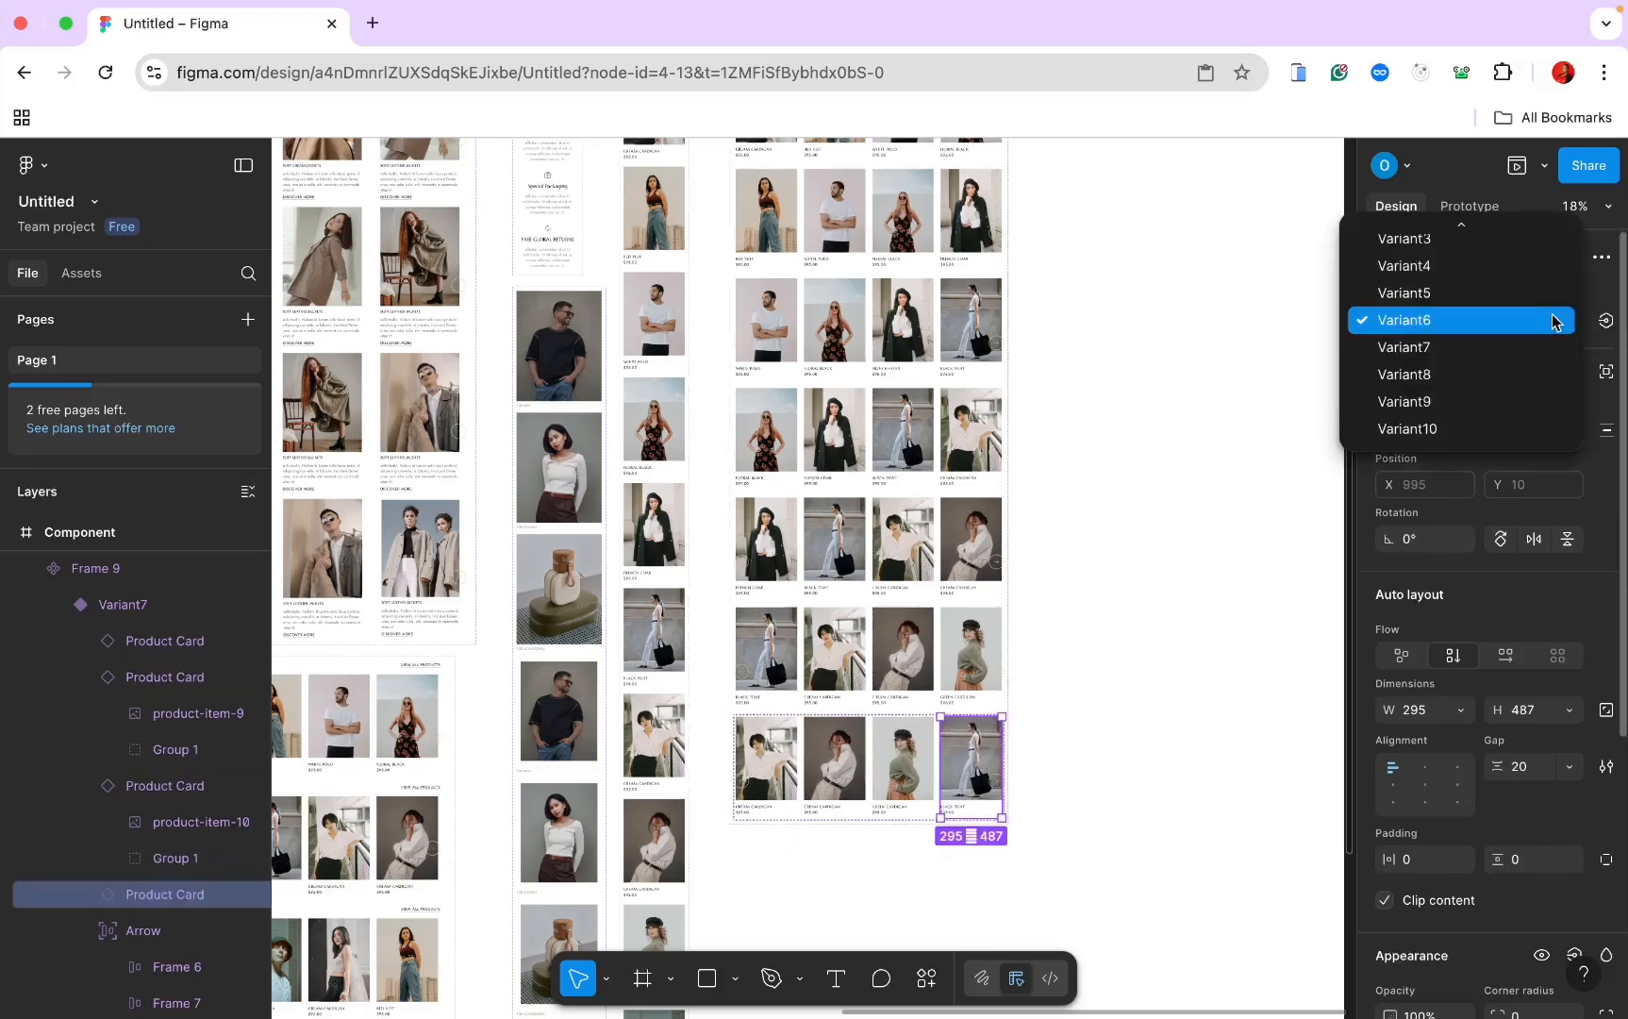
click(1491, 426)
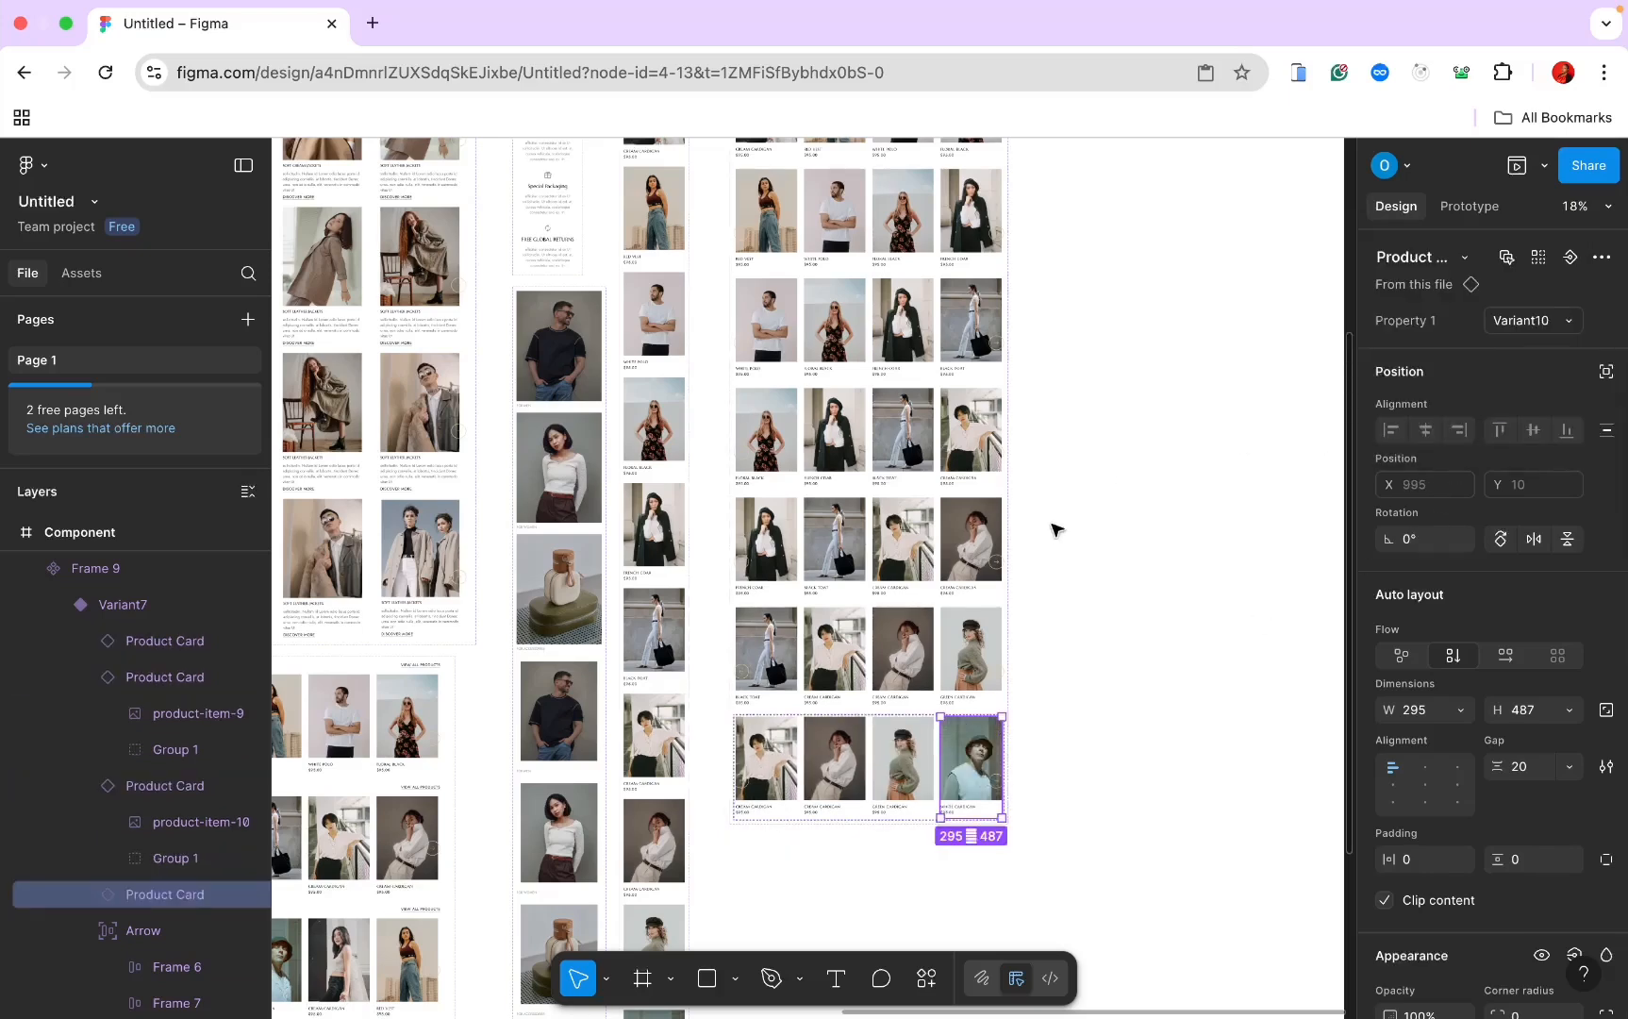
scroll(1054, 528, down, 2)
click(910, 775)
click(1099, 749)
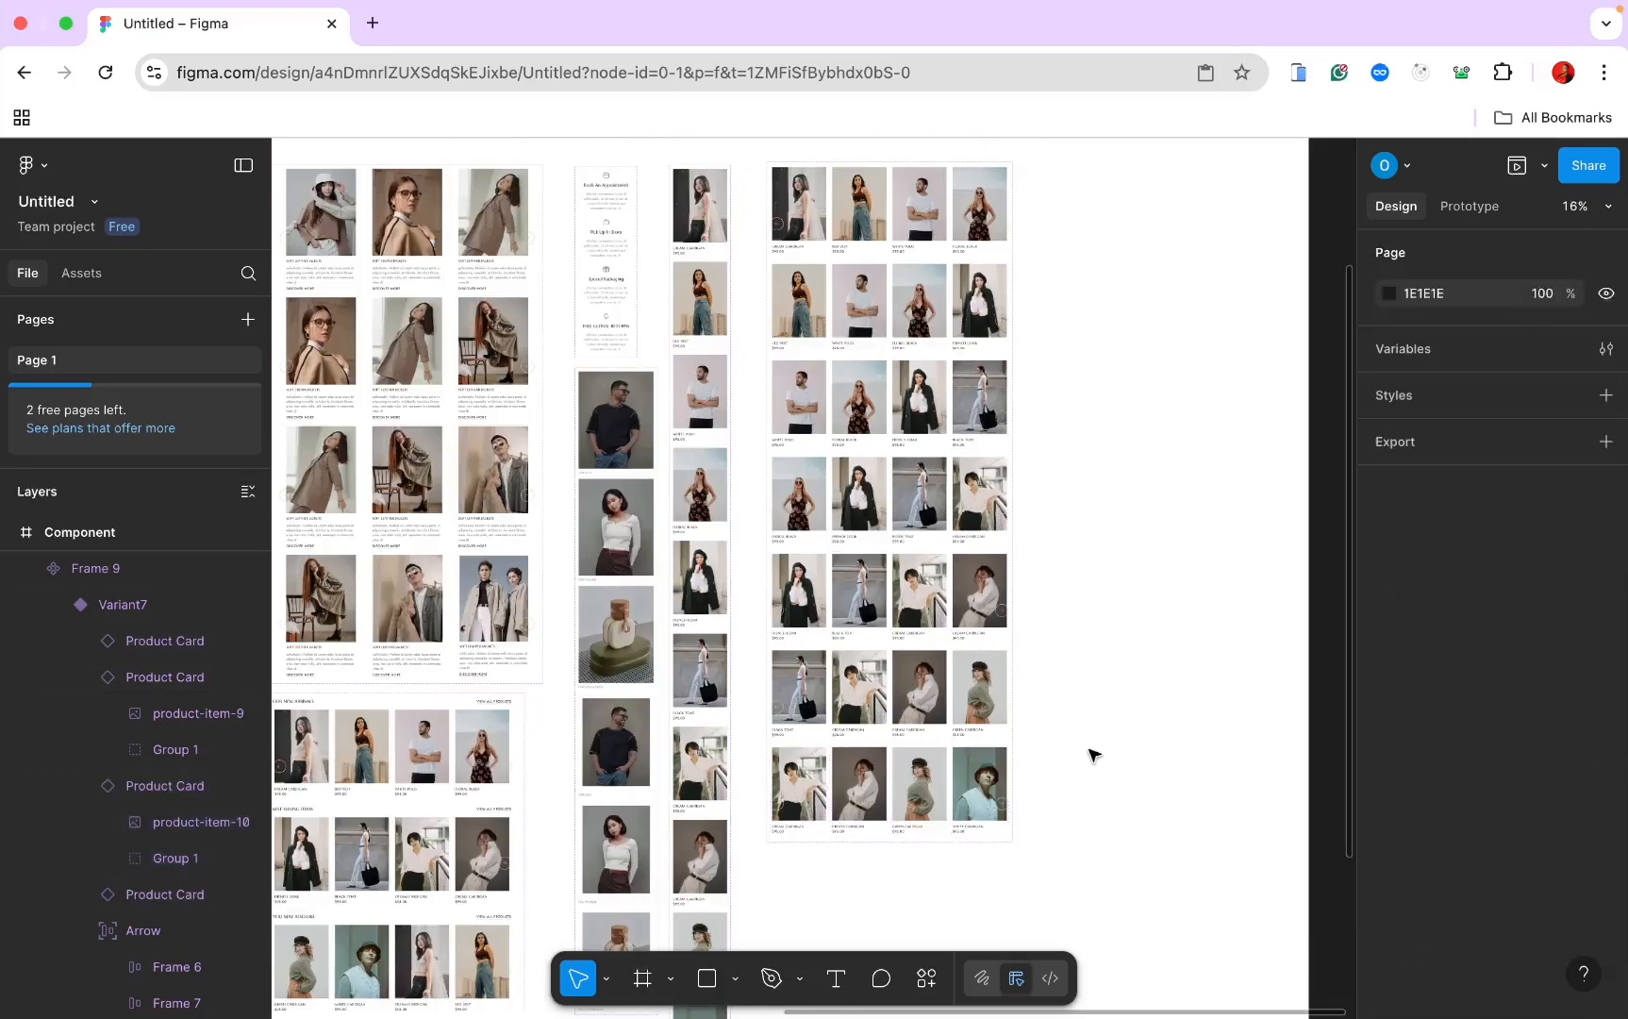
Step: Add a Variant8 row, shift its first card to the end and set the last card to Default
click(887, 772)
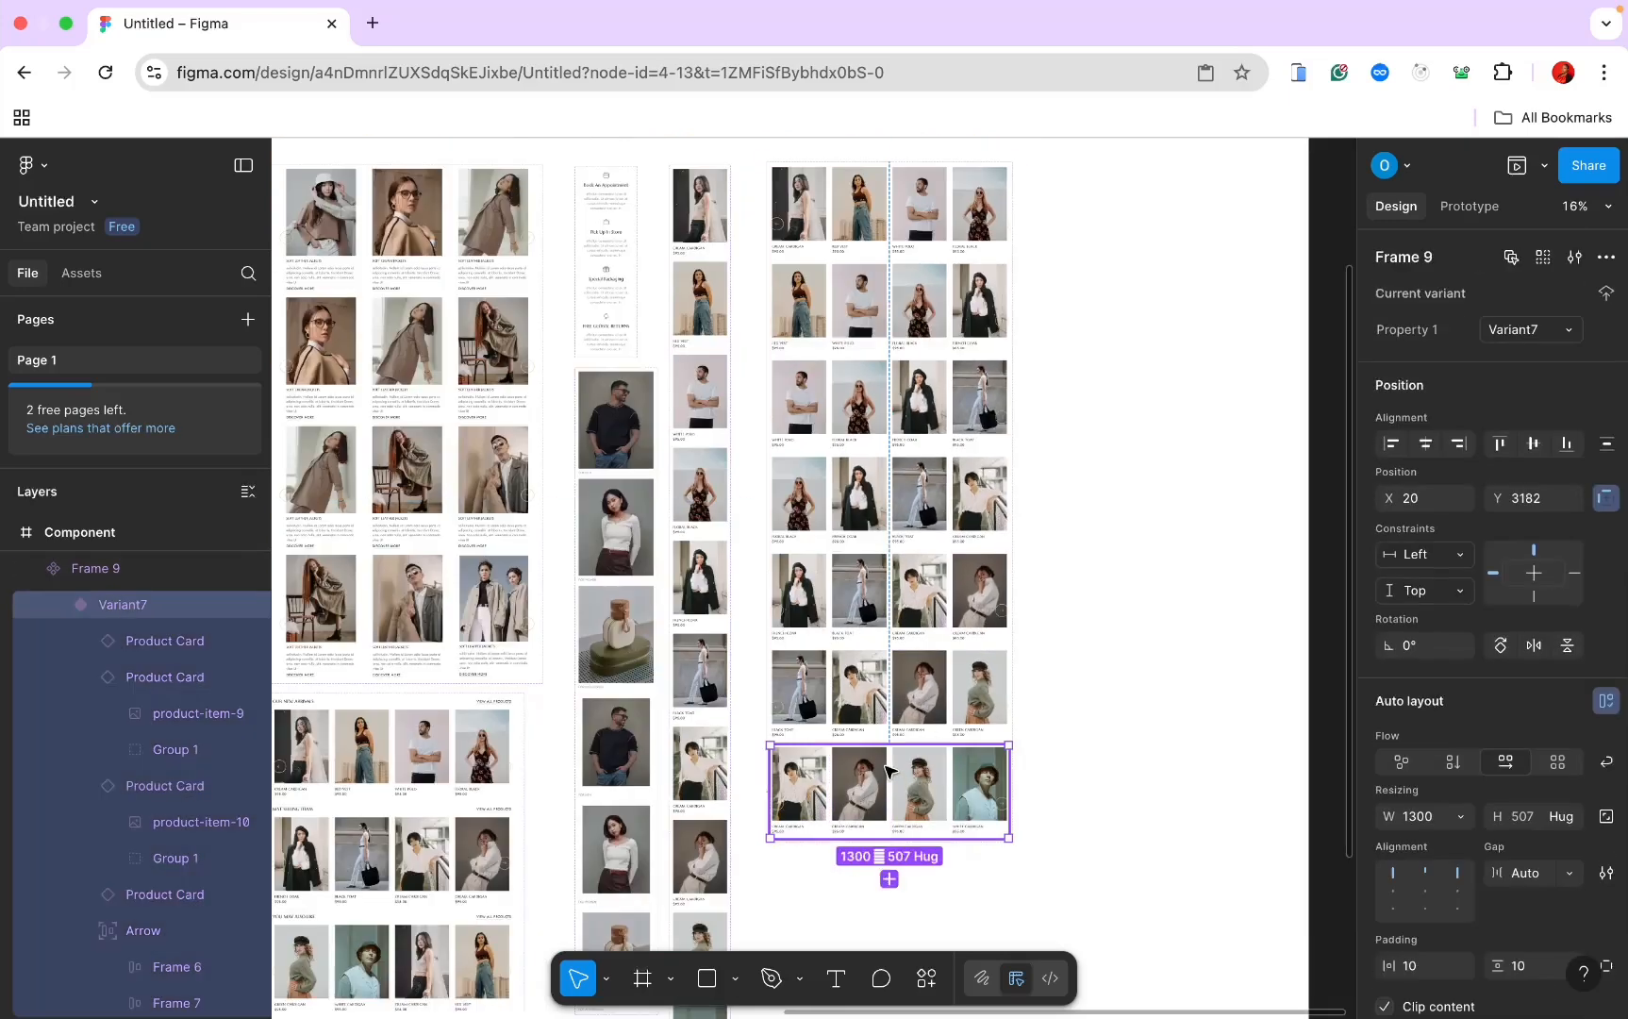
click(888, 879)
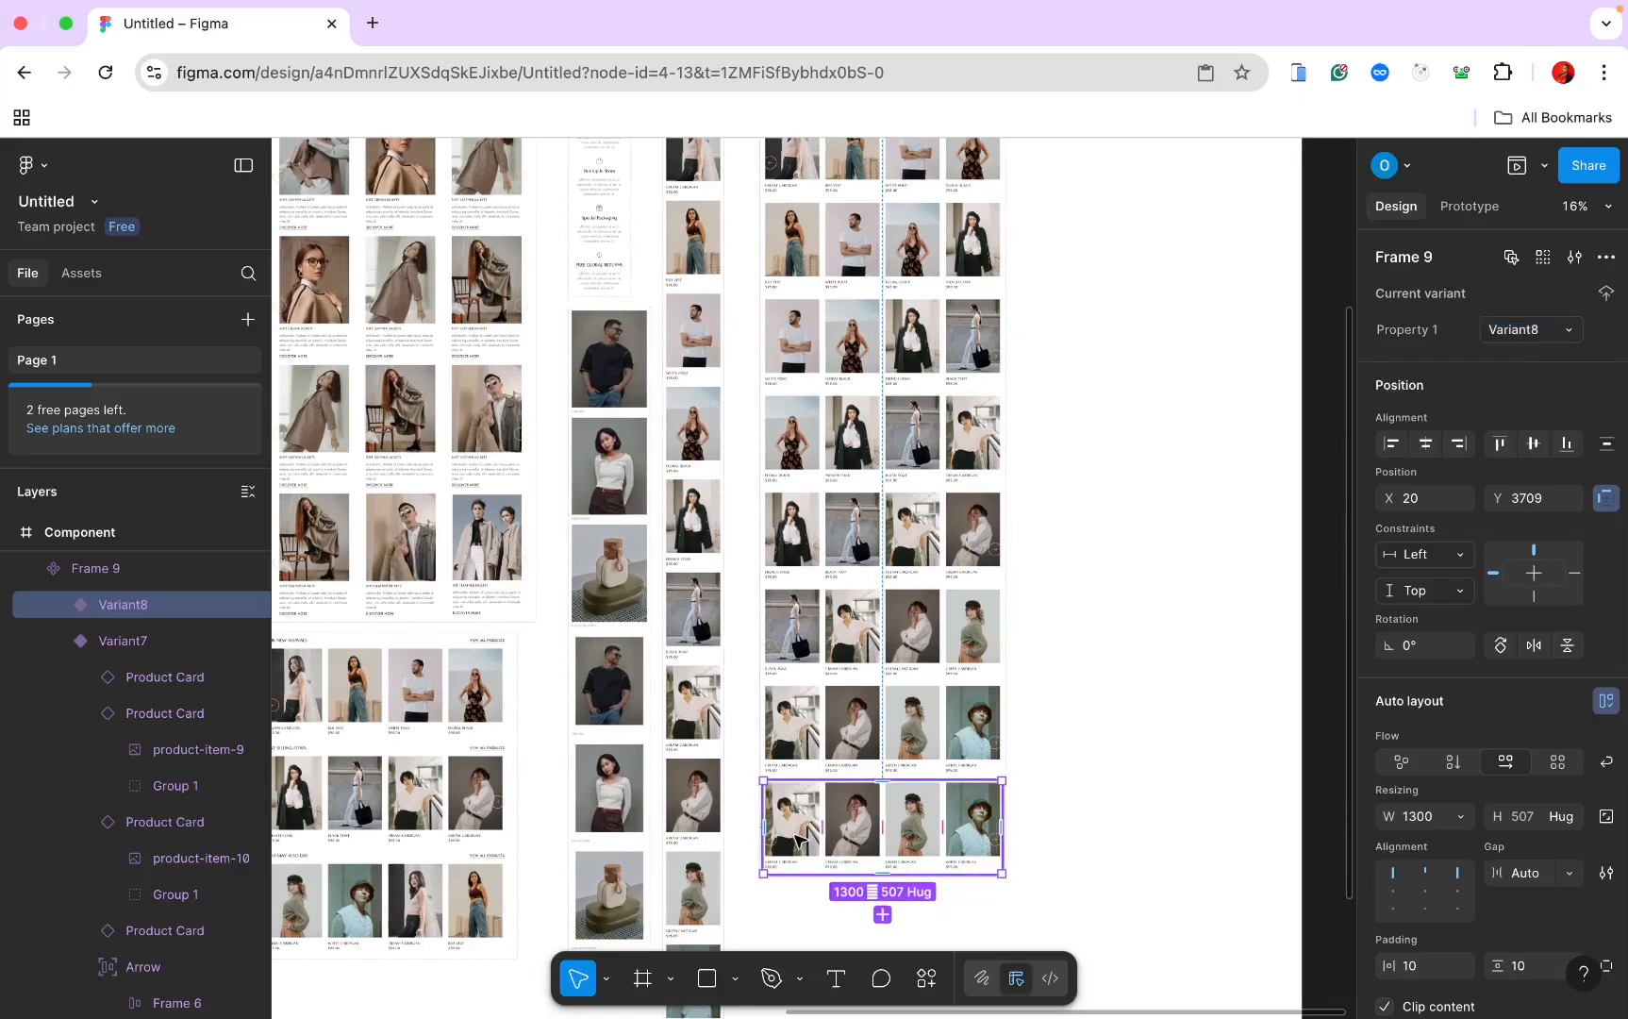
drag(795, 840, 1005, 796)
scroll(1008, 804, up, 5)
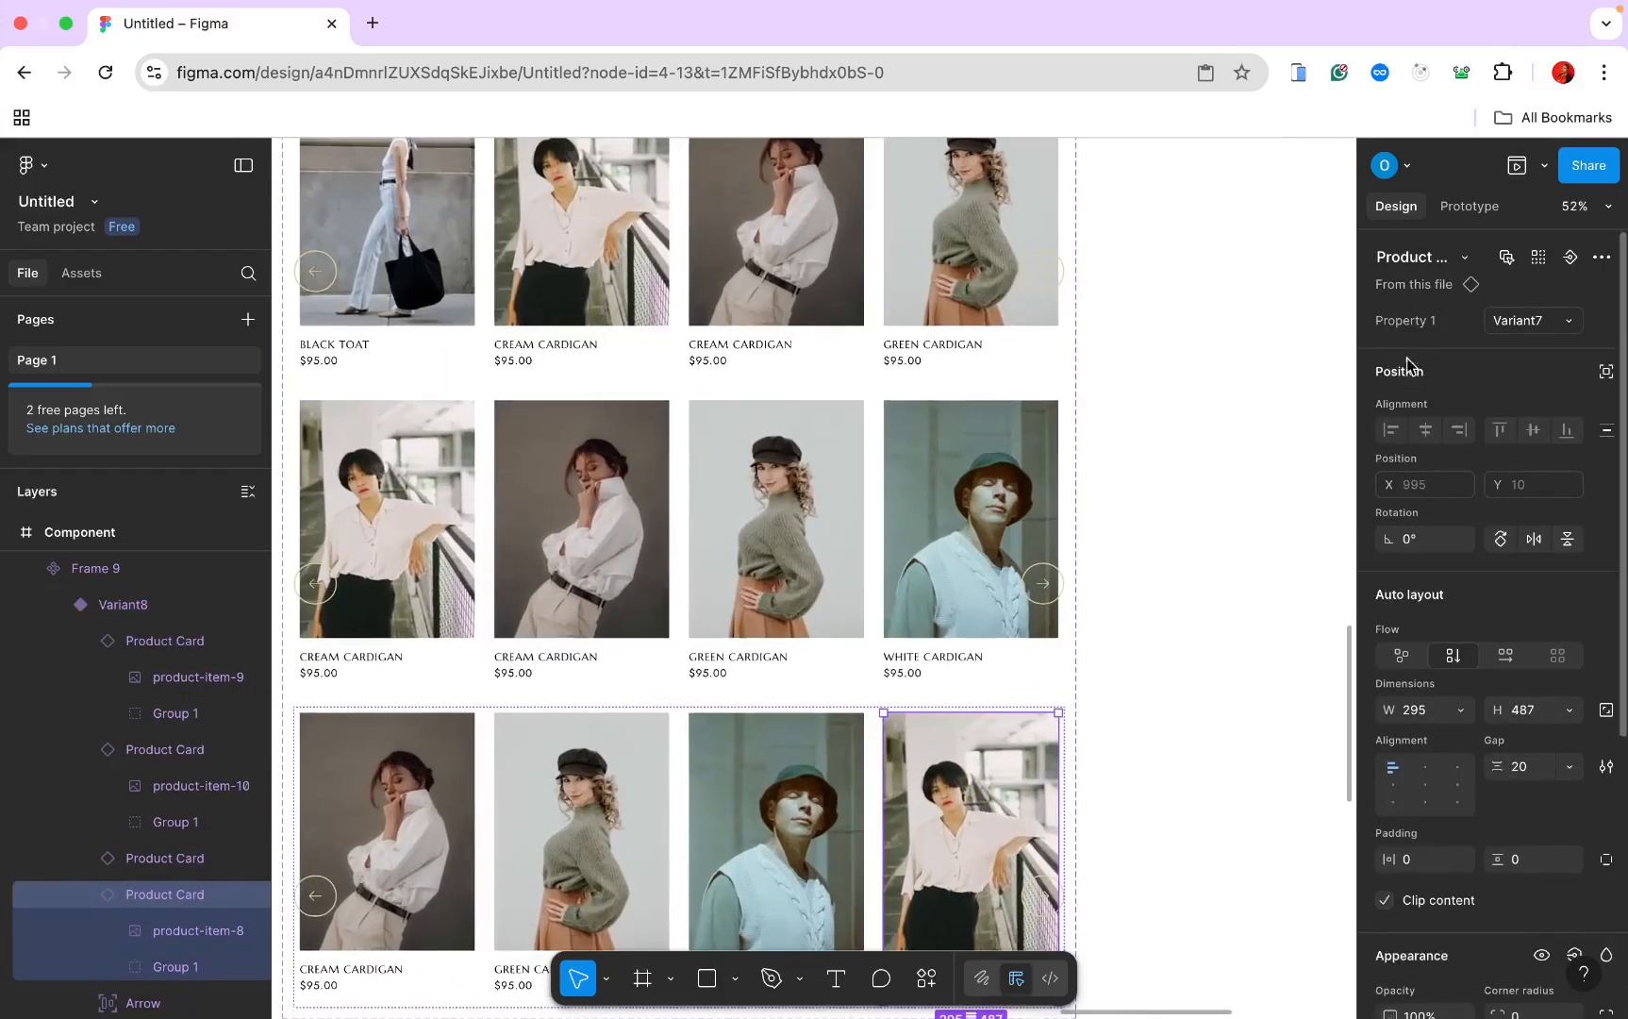
click(1566, 326)
scroll(1490, 240, up, 2)
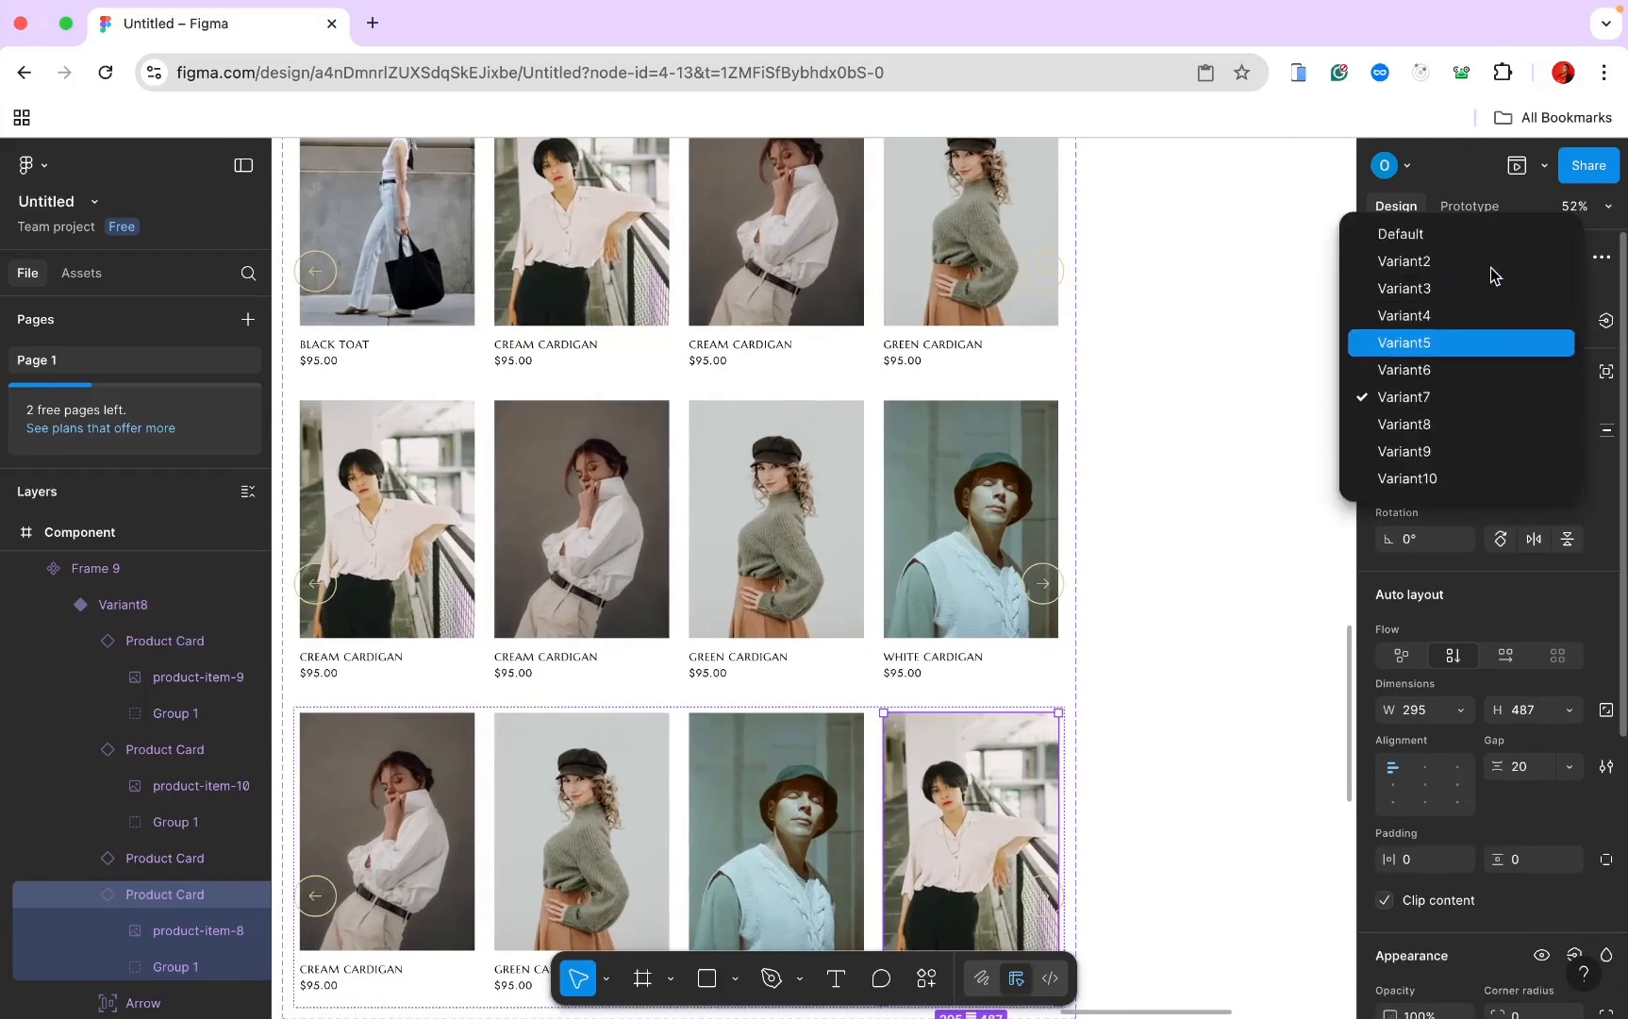
click(1476, 235)
scroll(1283, 373, down, 5)
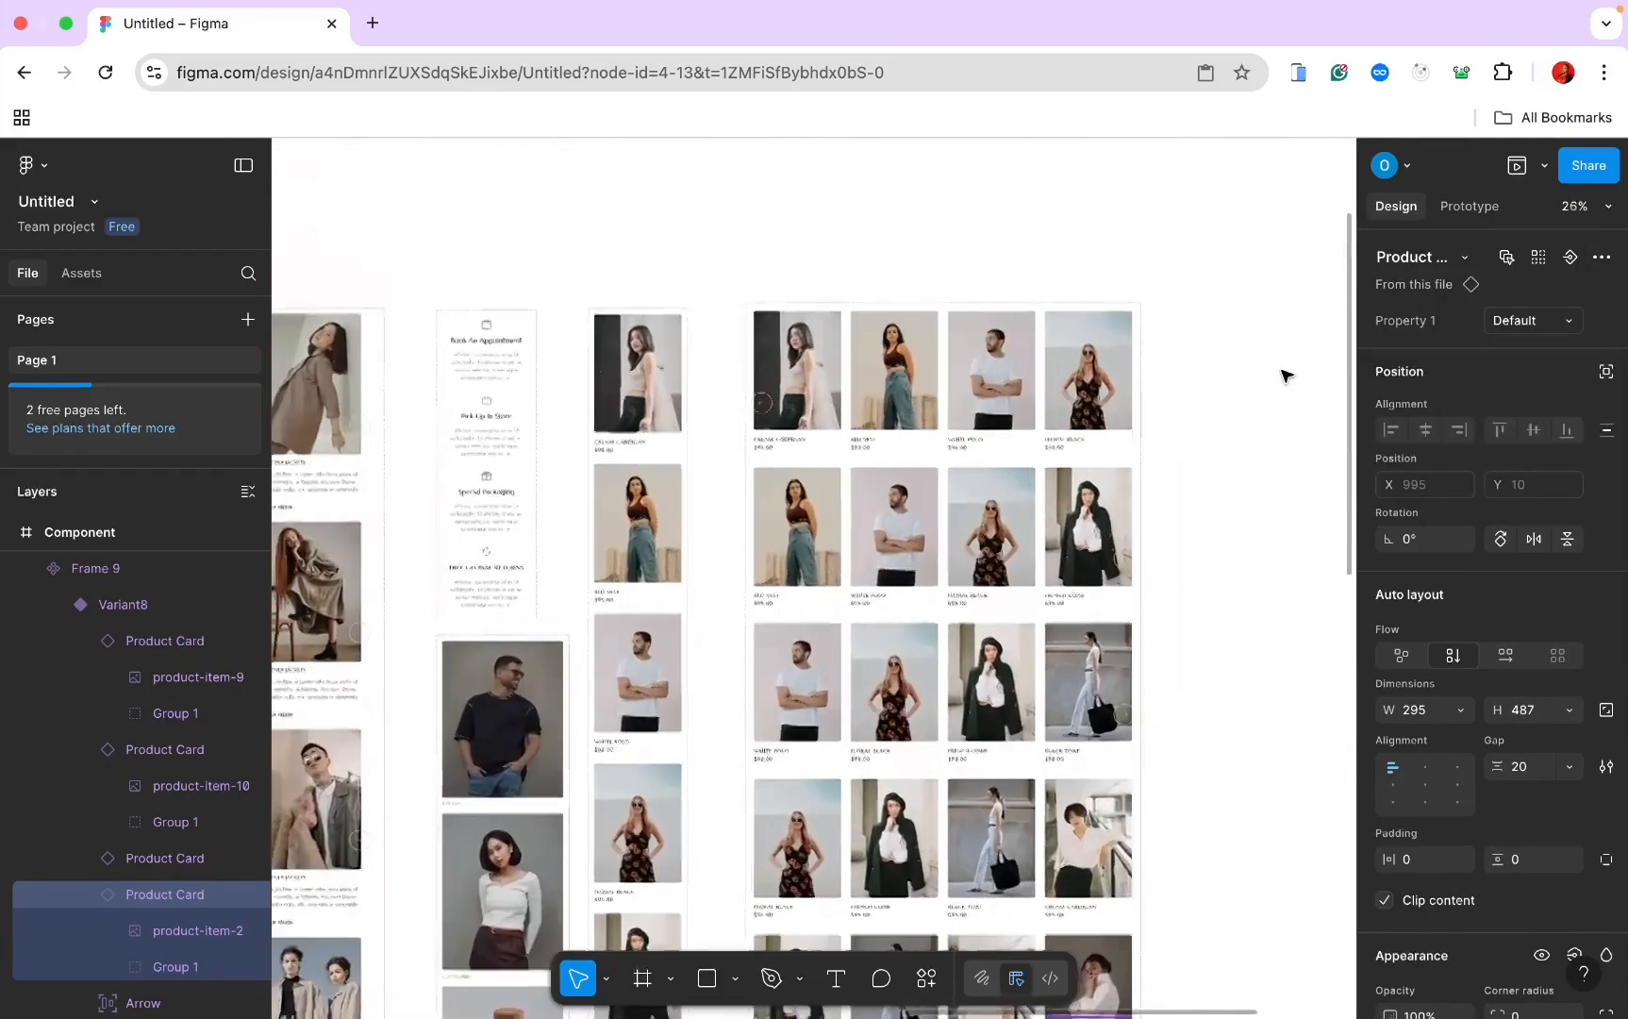
scroll(1285, 375, down, 1)
click(1117, 377)
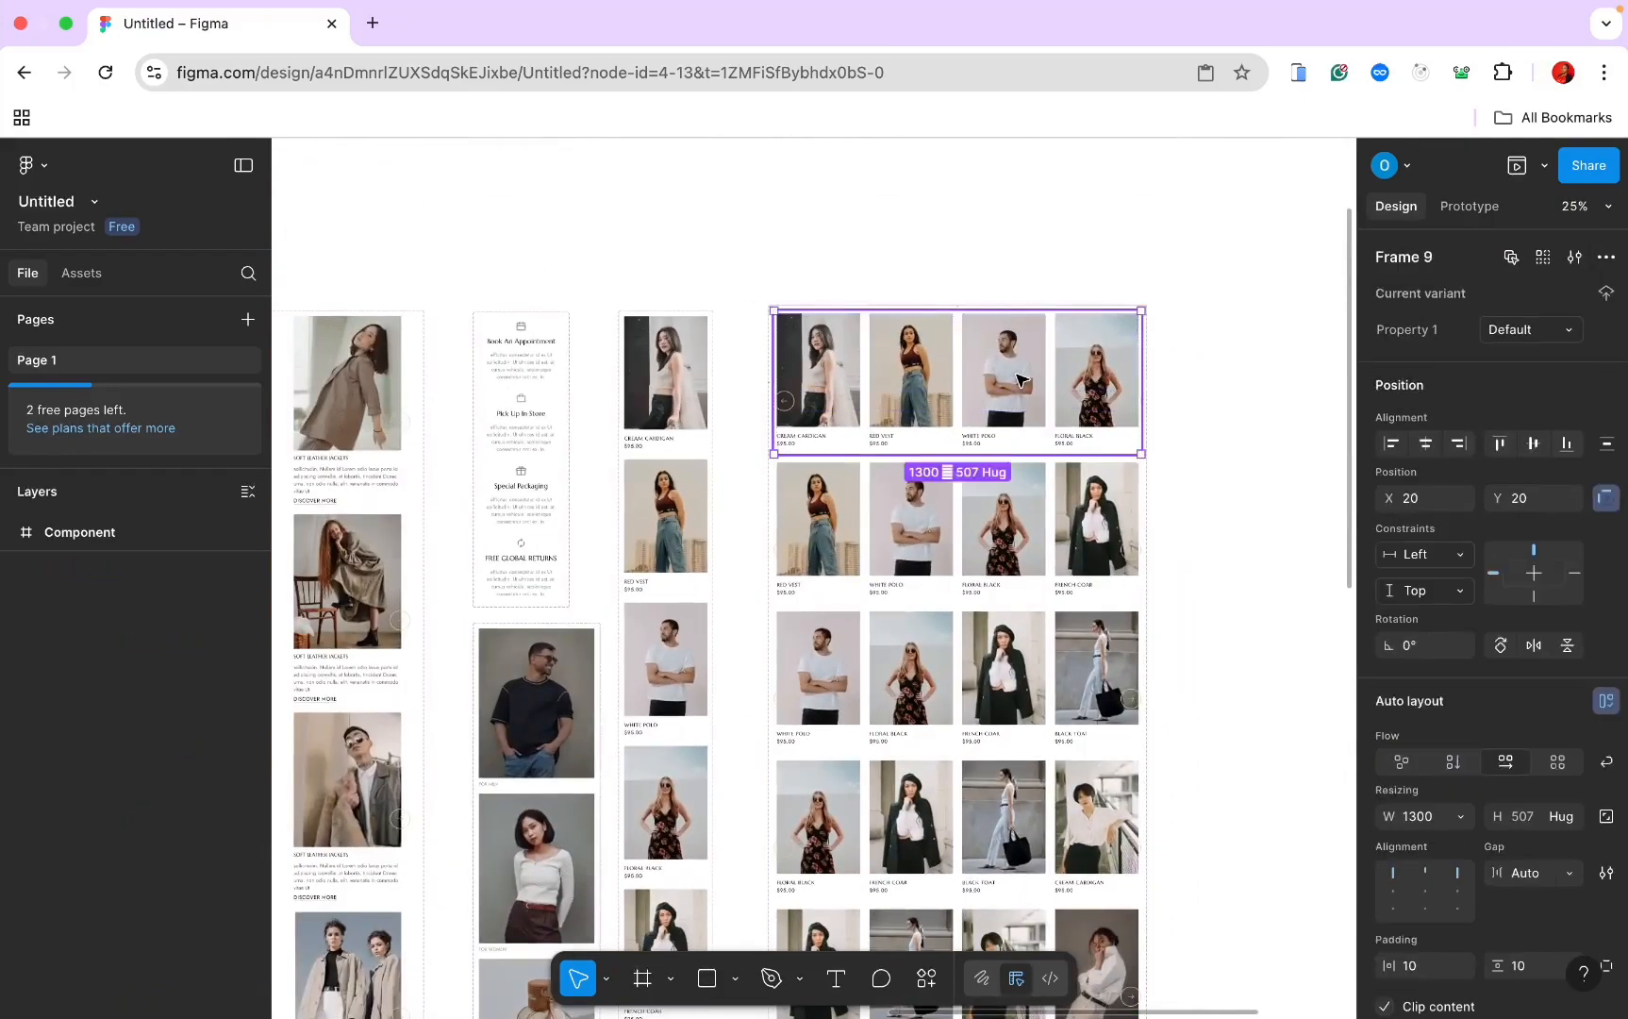
click(1464, 210)
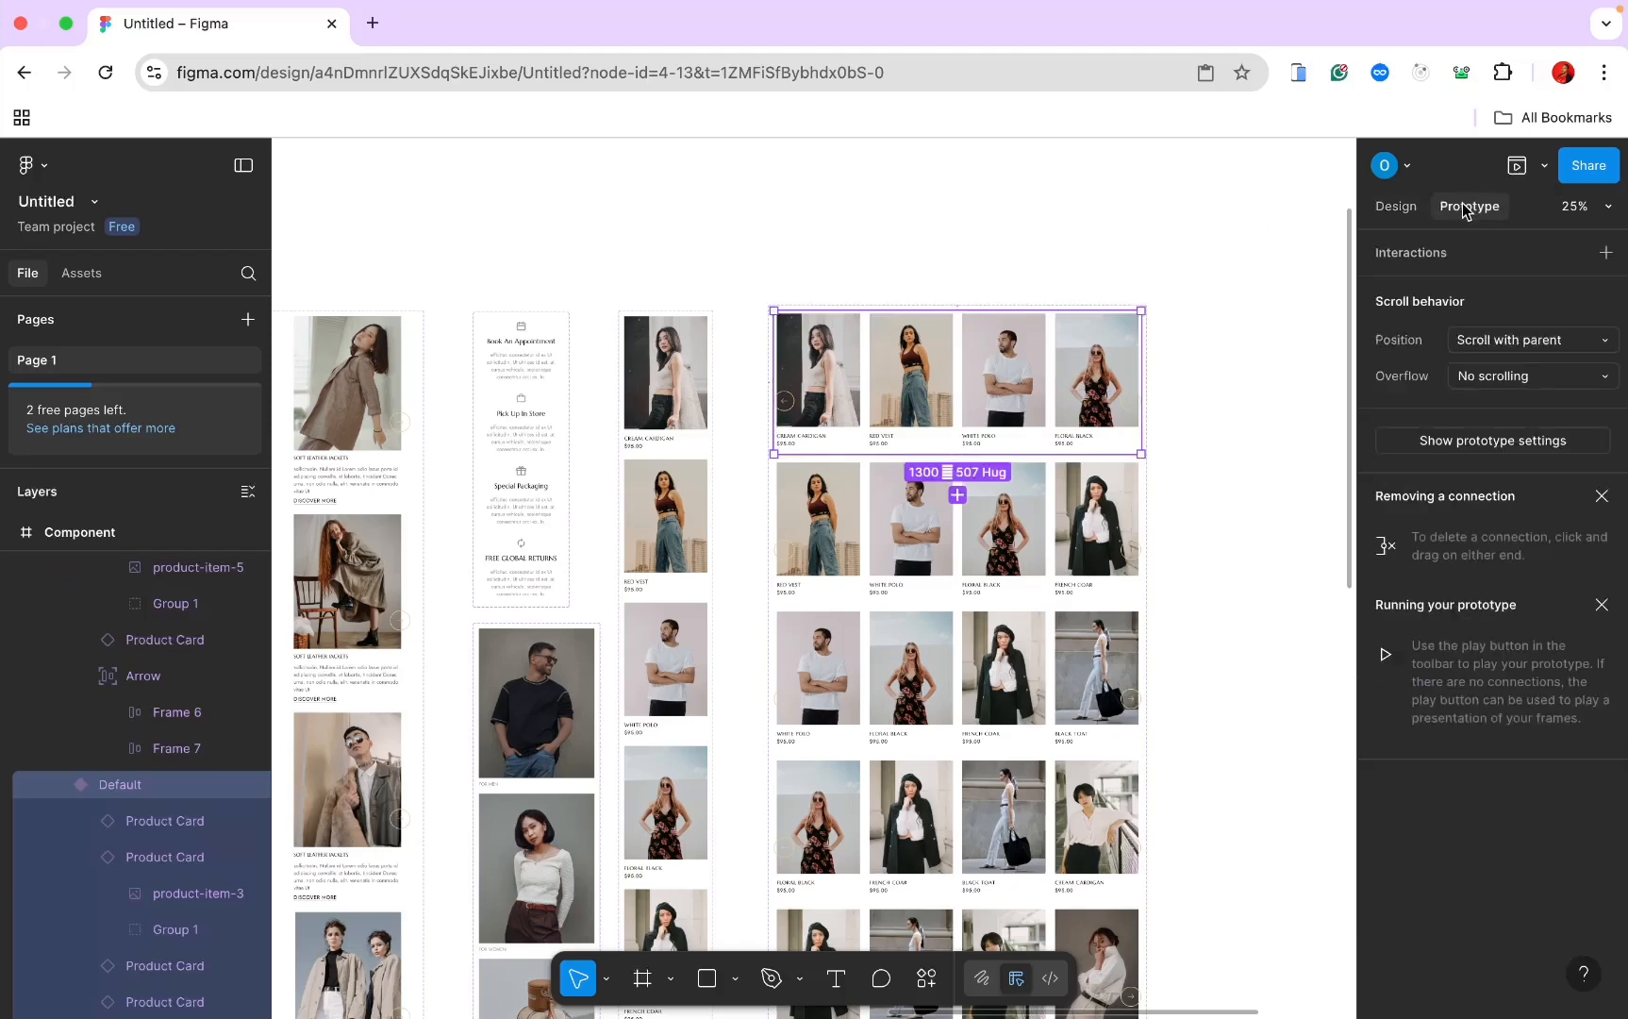
Step: Link the Default variant's right arrow to Variant2 with a 300ms Ease-in Dissolve on click
scroll(1141, 401, up, 4)
click(1132, 406)
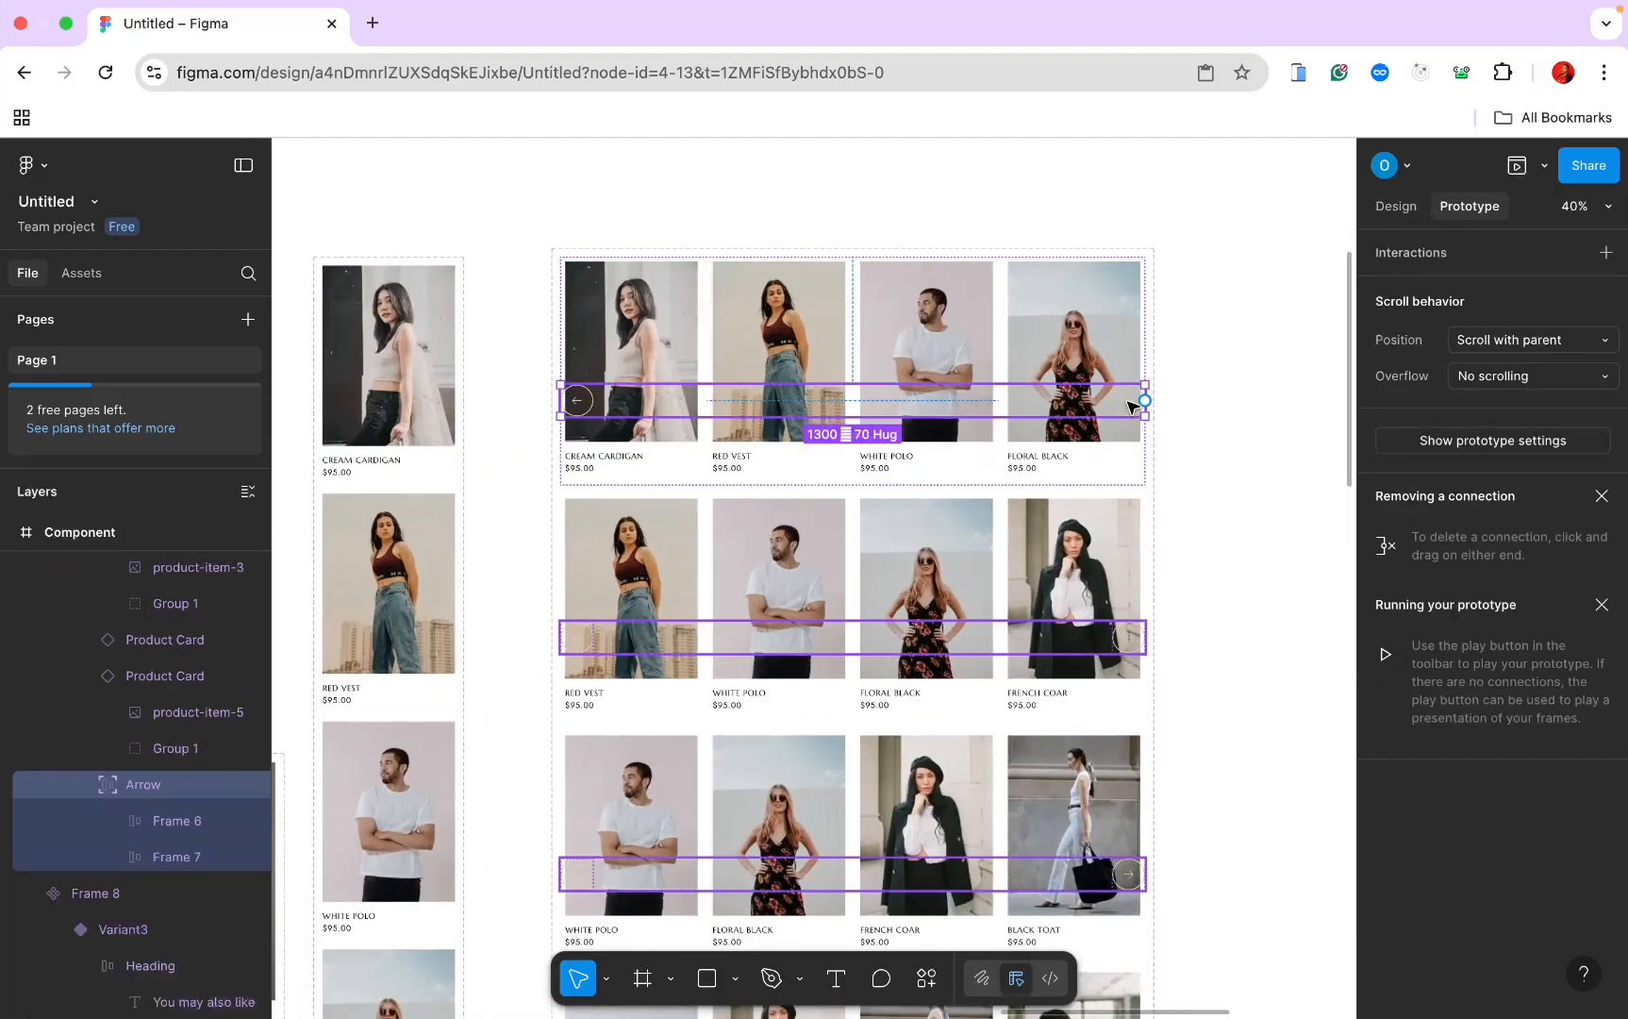
click(1132, 406)
drag(1129, 416, 1028, 518)
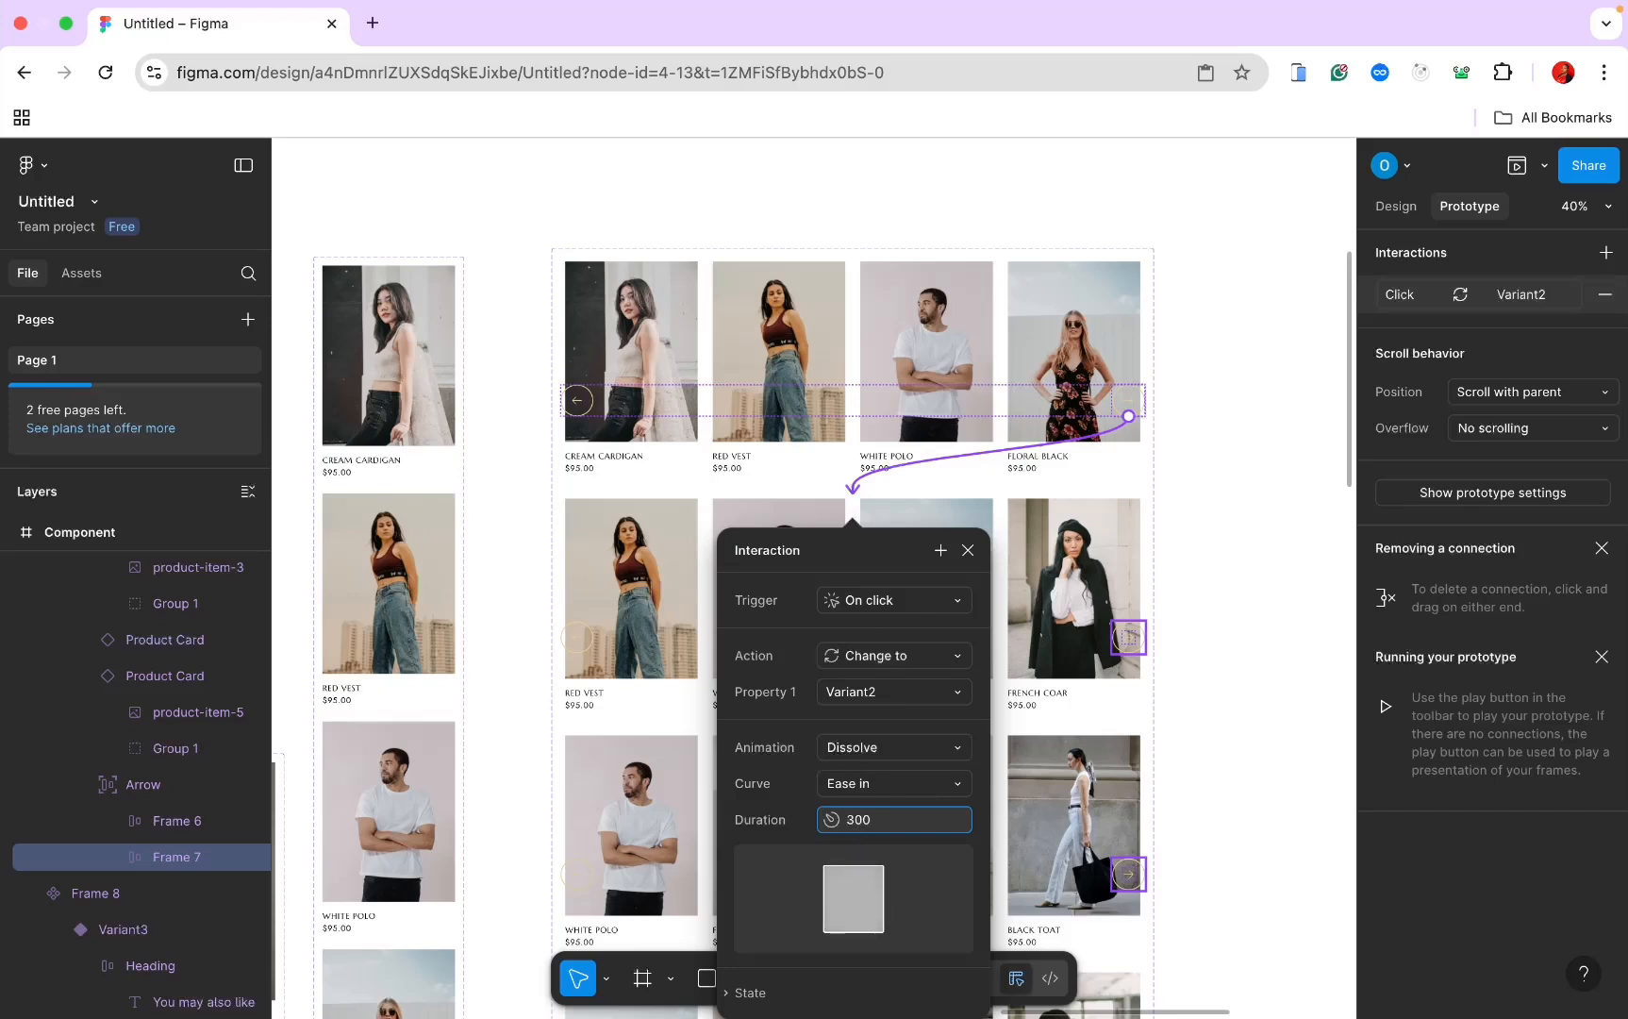
key(Return)
click(1186, 506)
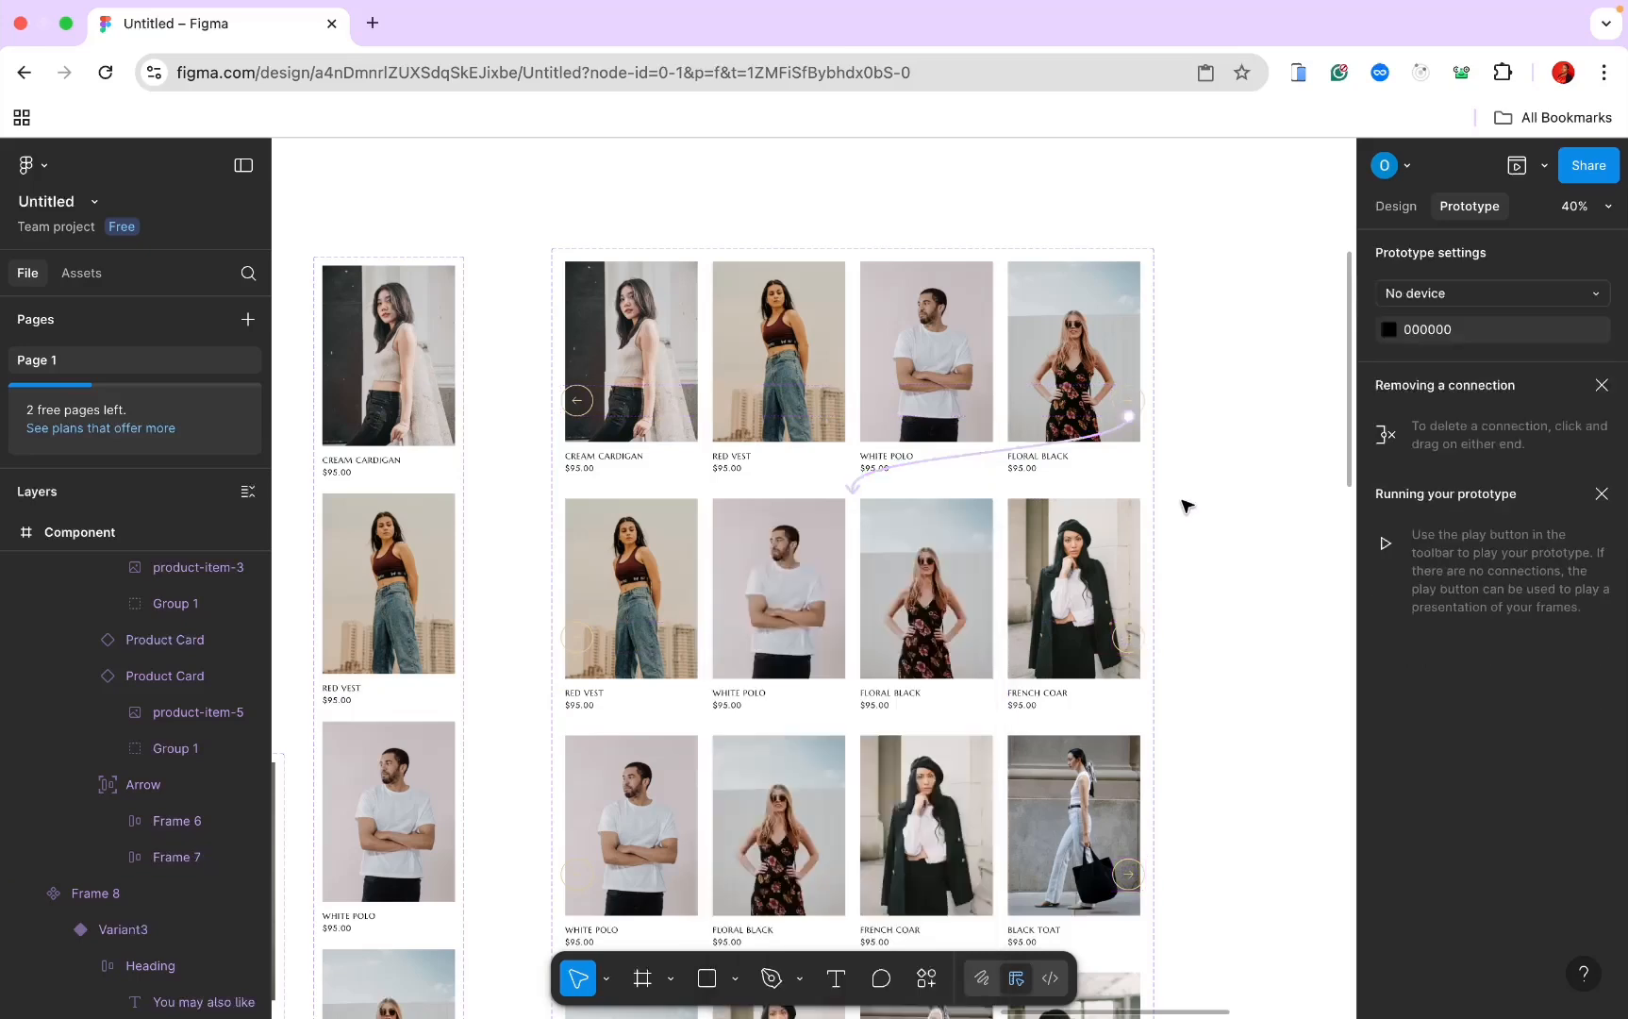
Step: Connect Variant2's right arrow to Variant3 and Variant3's right arrow to Variant4
scroll(1166, 509, down, 3)
click(1122, 521)
click(1122, 522)
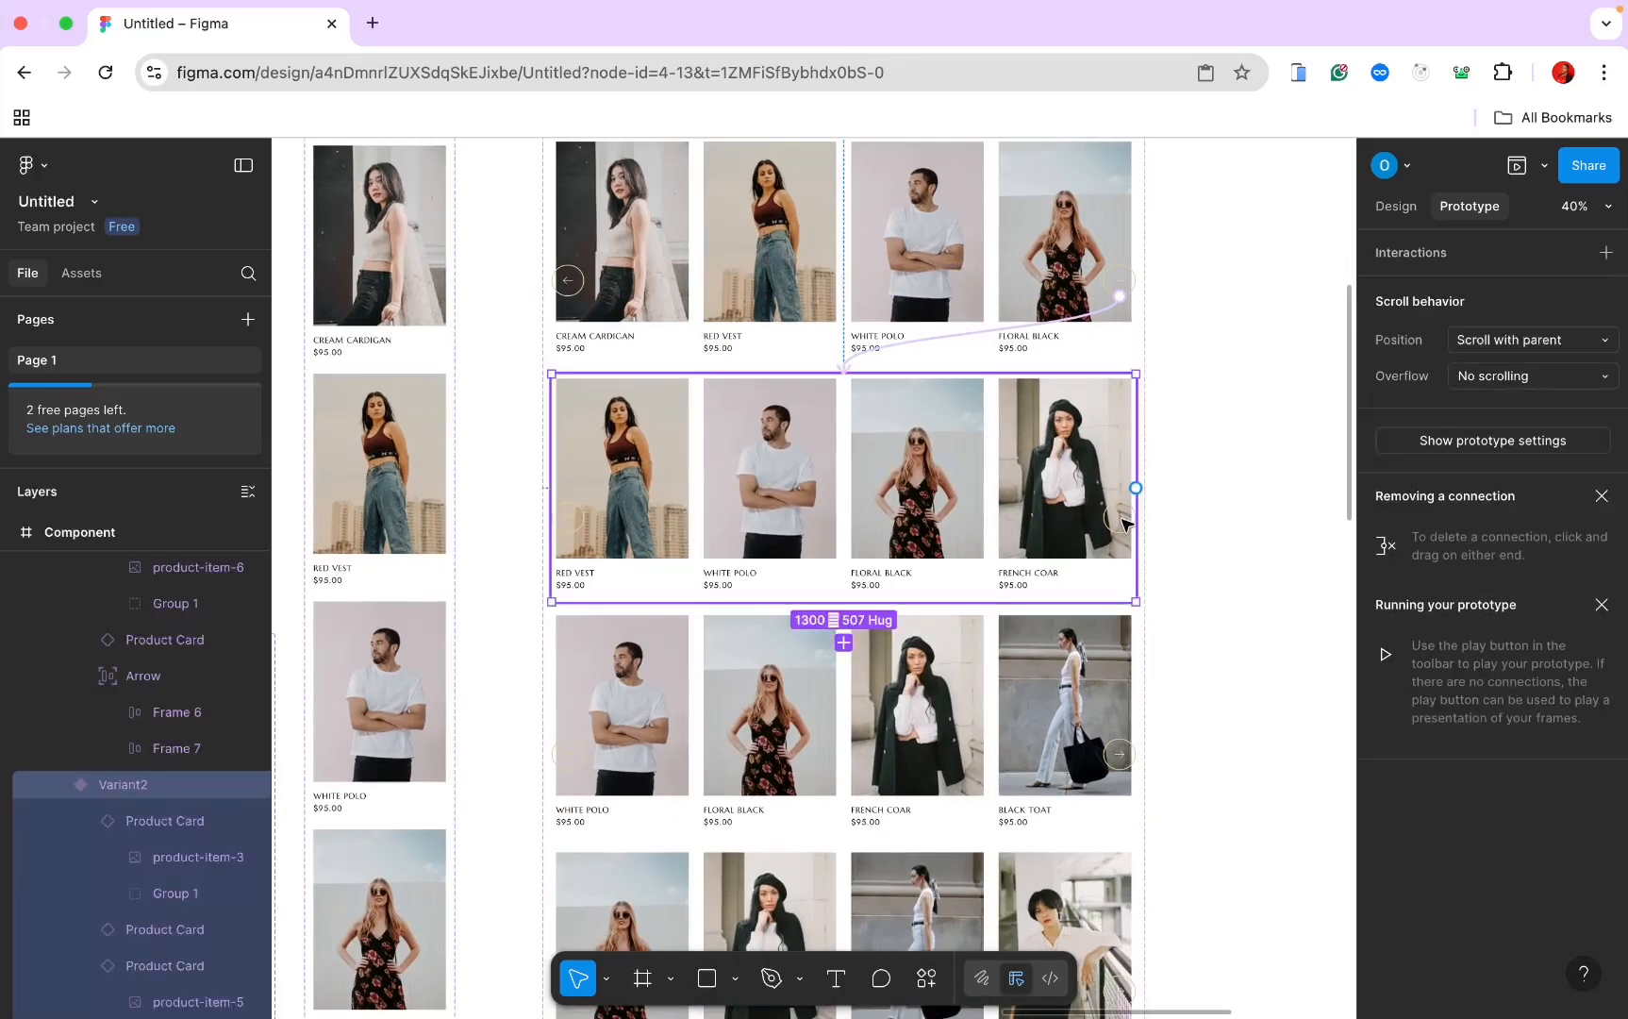
click(1122, 522)
click(1122, 522)
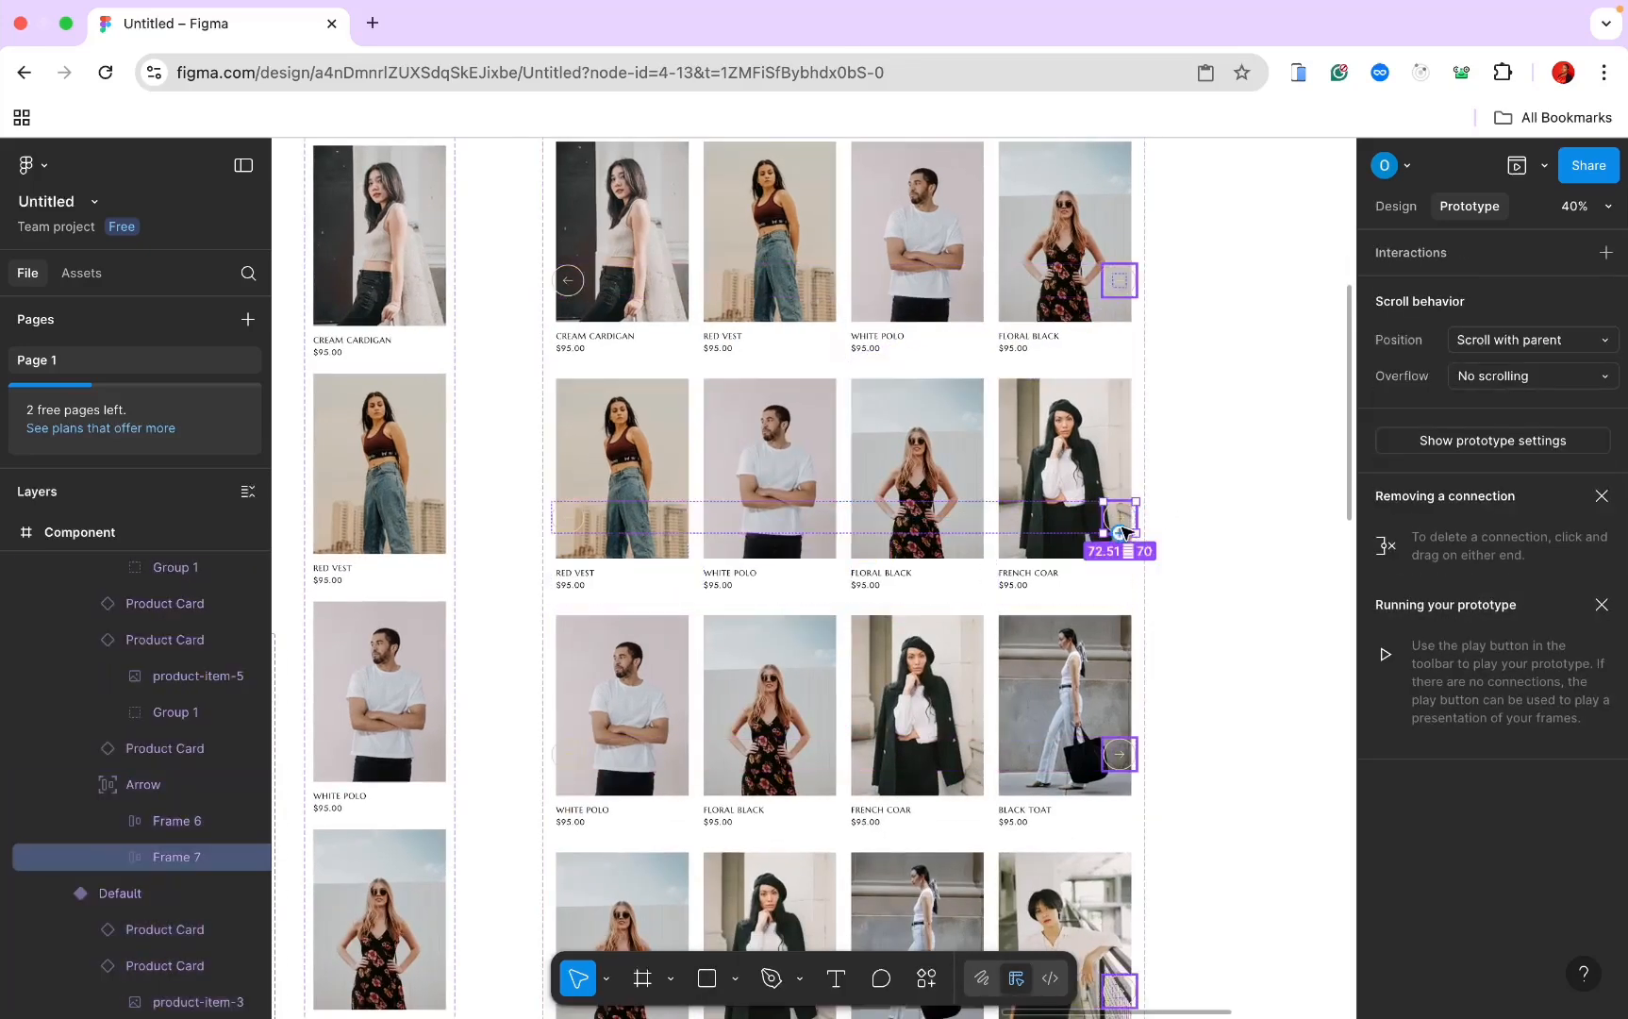
drag(1122, 533, 923, 622)
scroll(920, 625, down, 3)
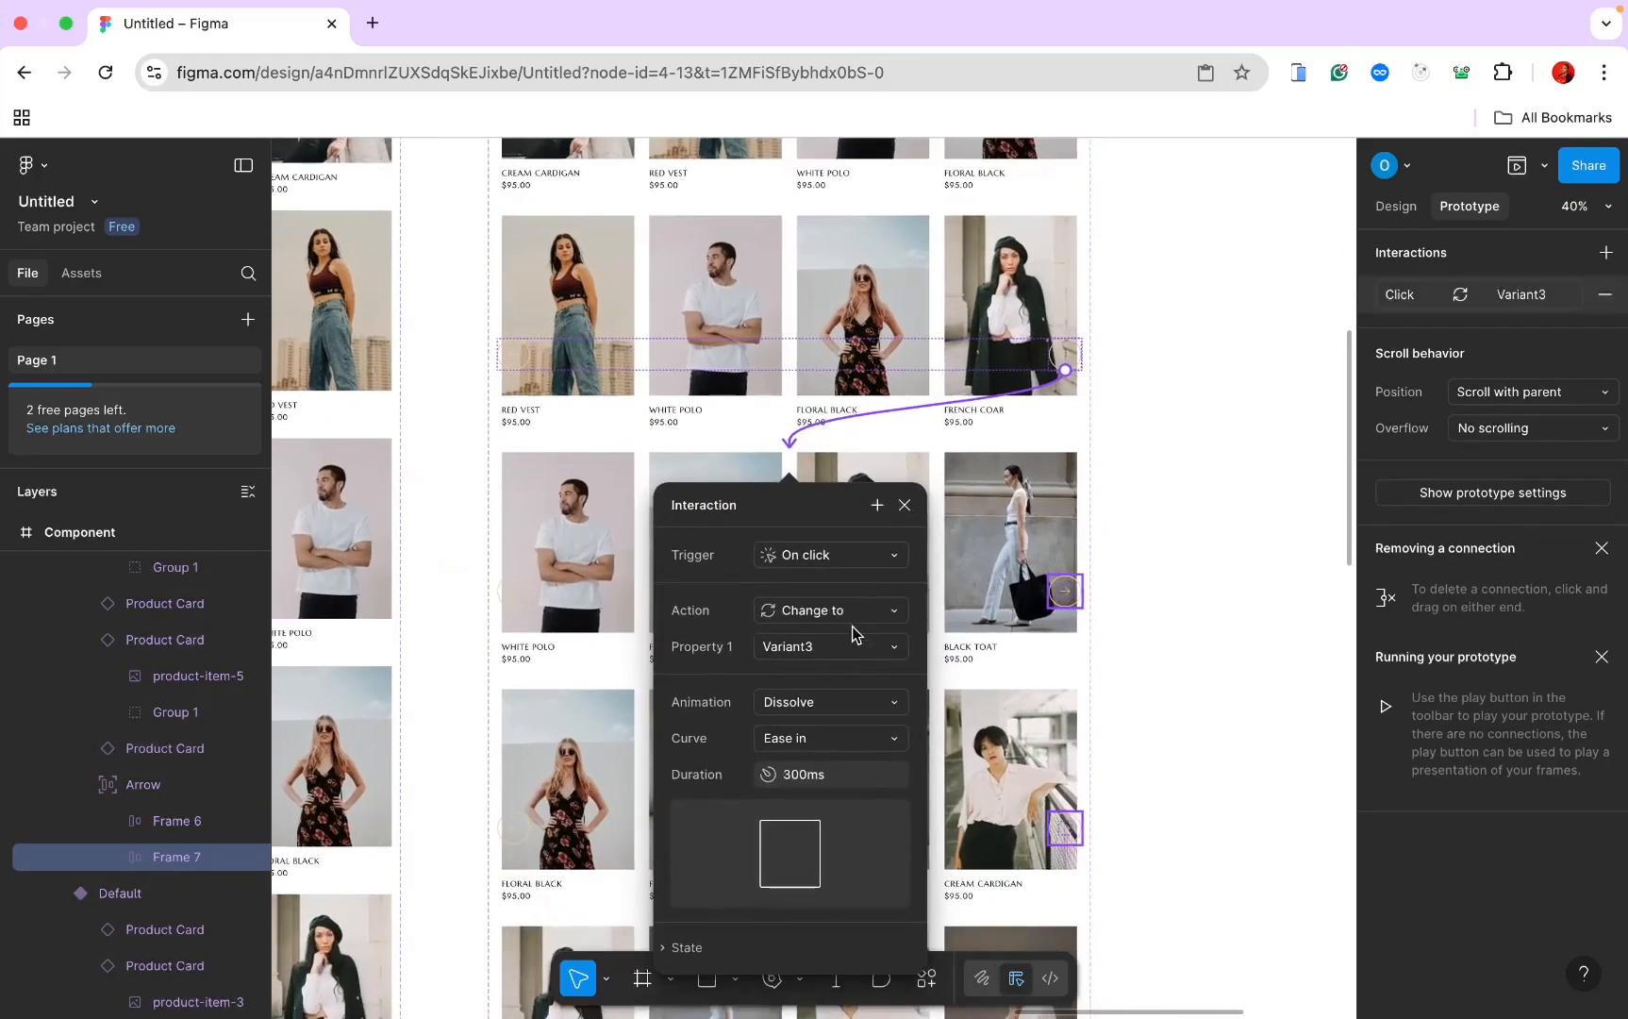
scroll(1151, 535, down, 3)
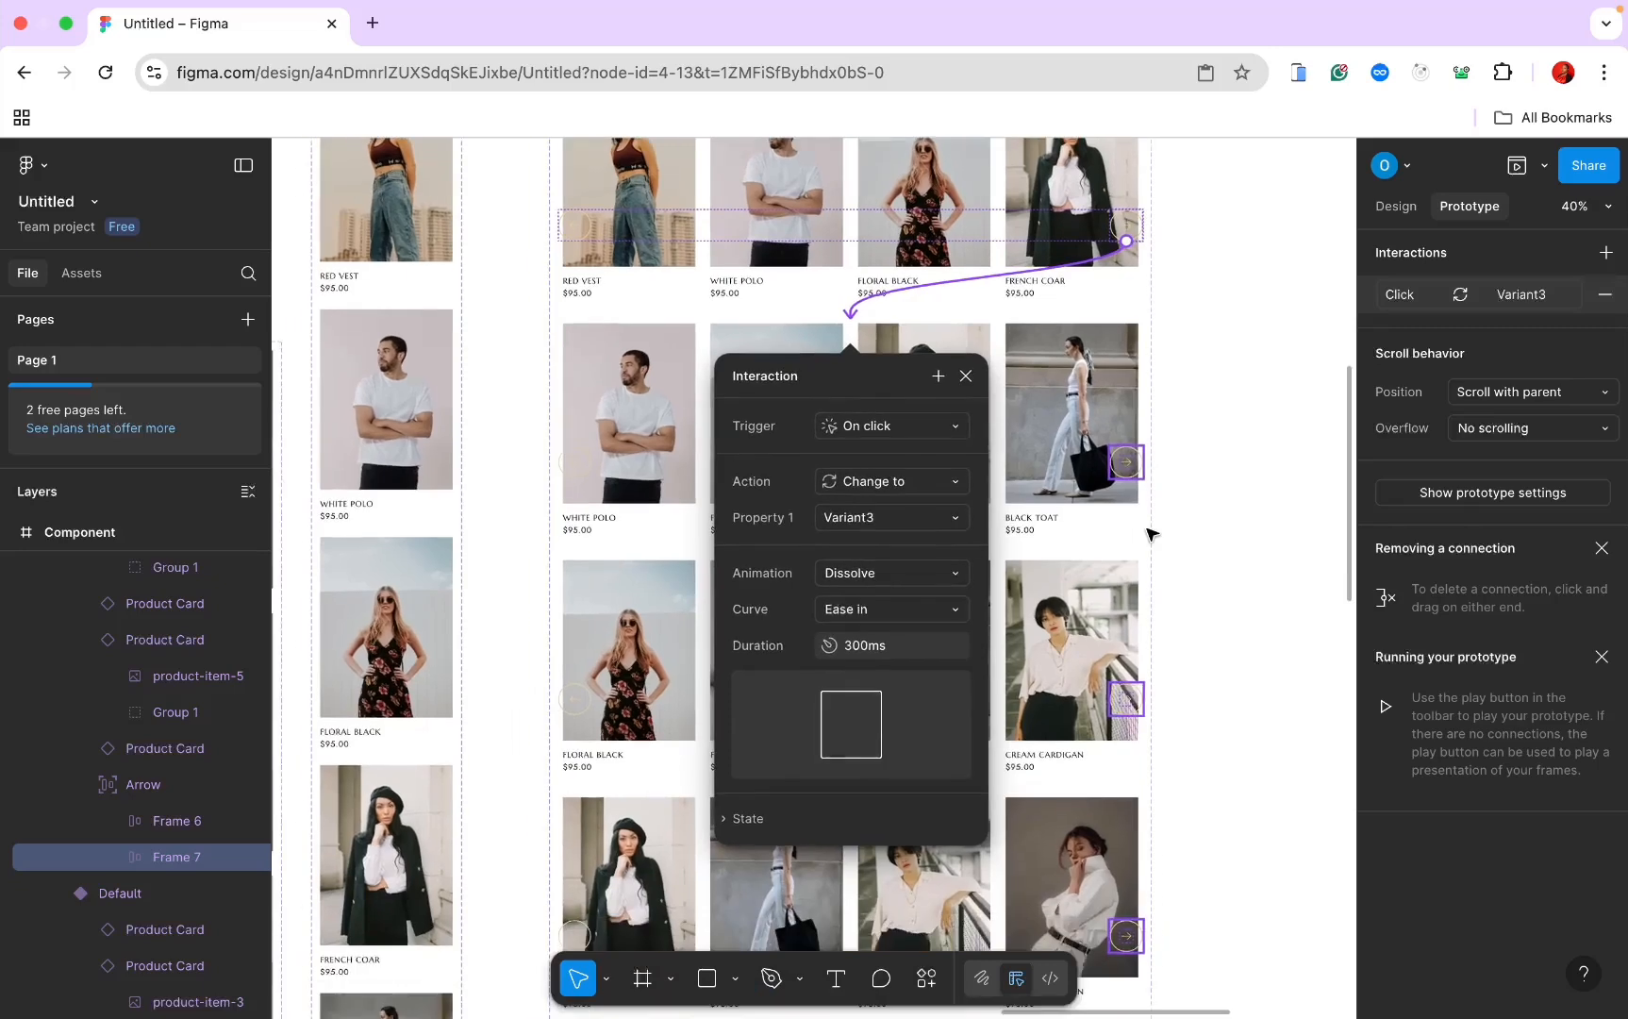
click(1132, 471)
click(1129, 466)
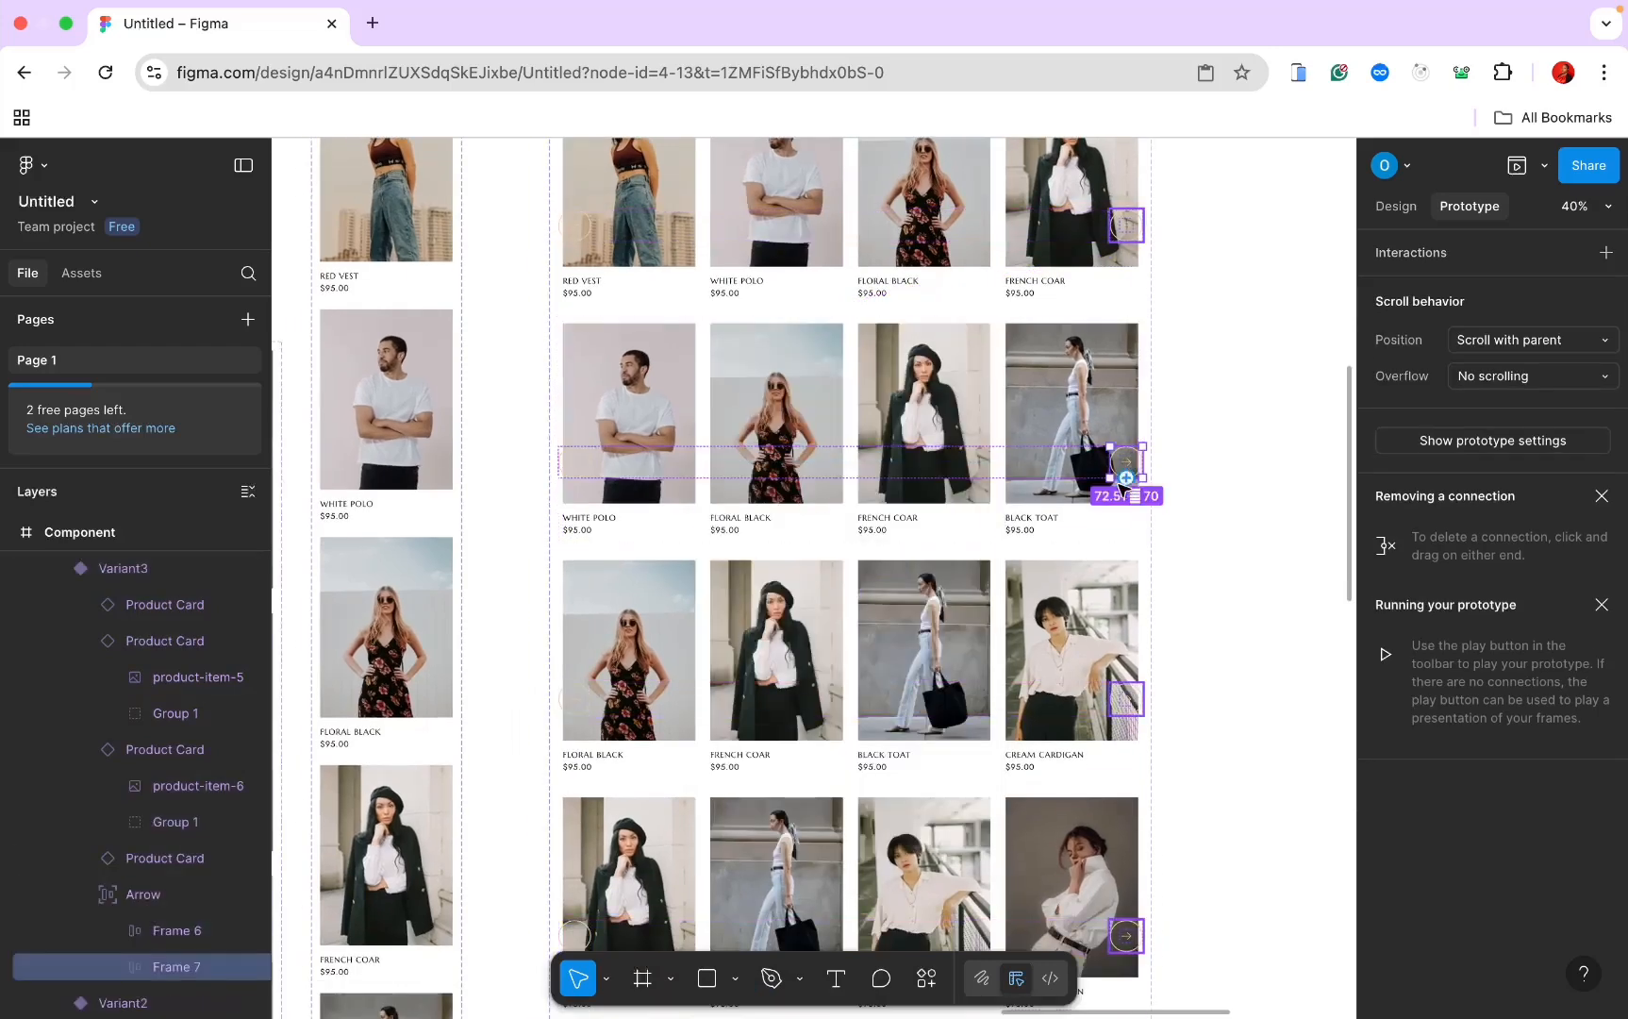
drag(1143, 462, 962, 568)
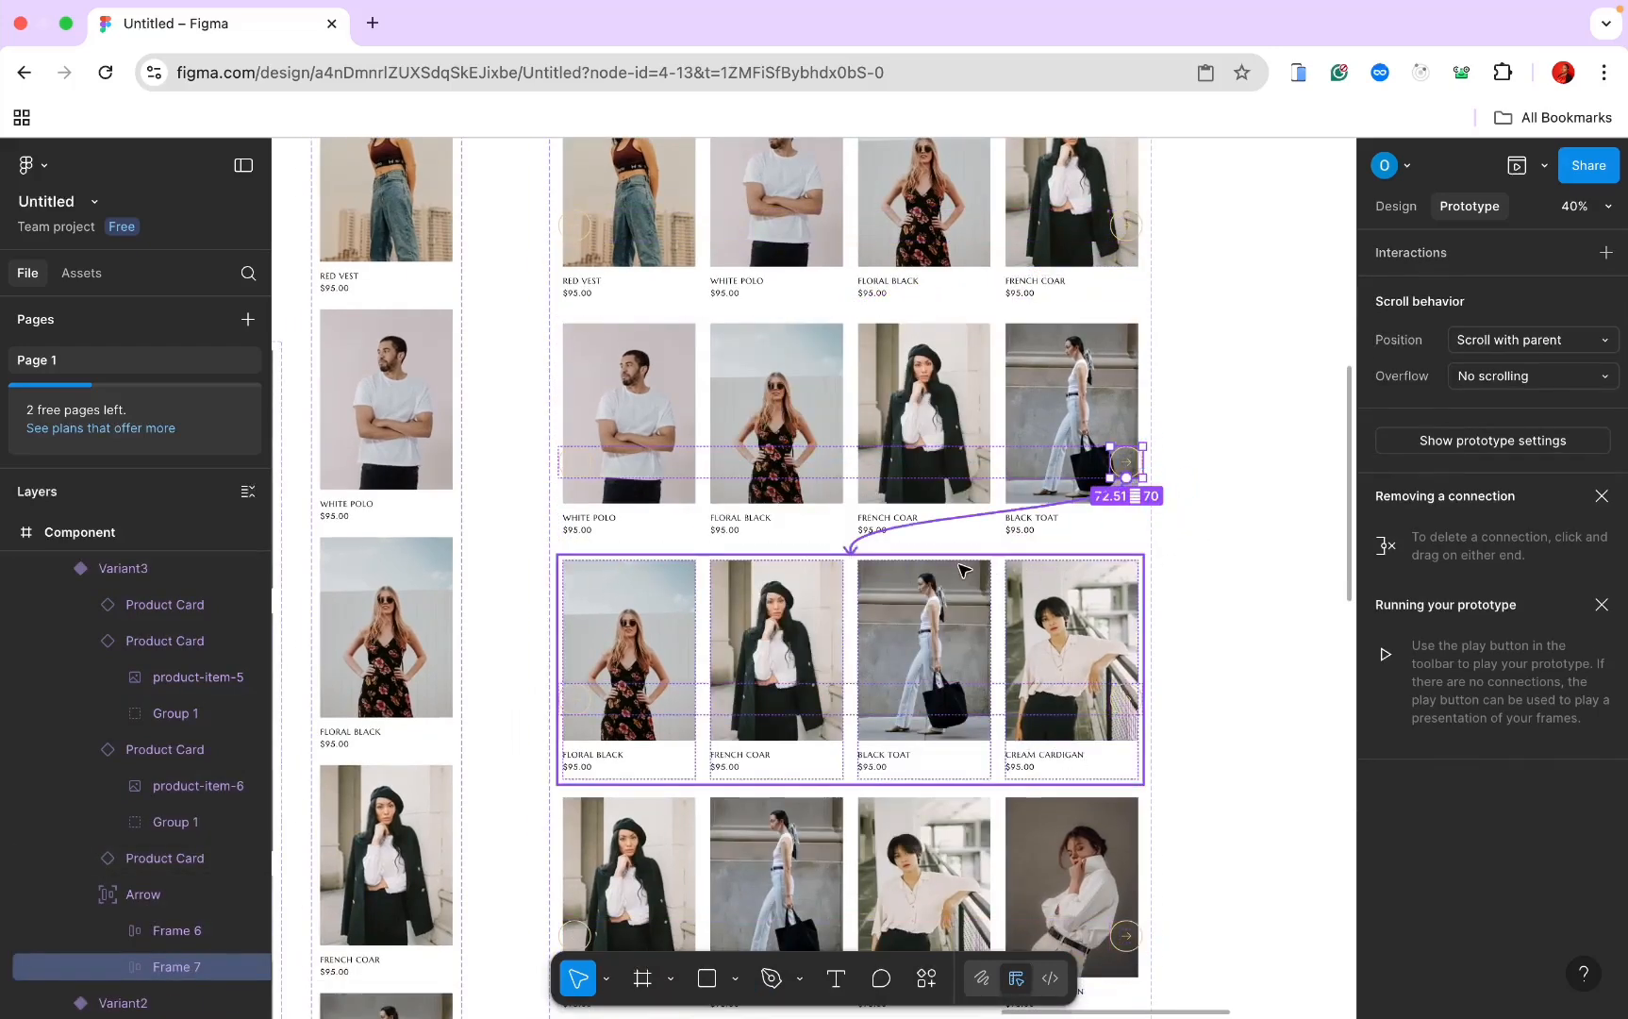
scroll(964, 568, down, 3)
click(1156, 537)
Step: Link the next two variants' right arrows each to the following variant row
scroll(1155, 538, down, 3)
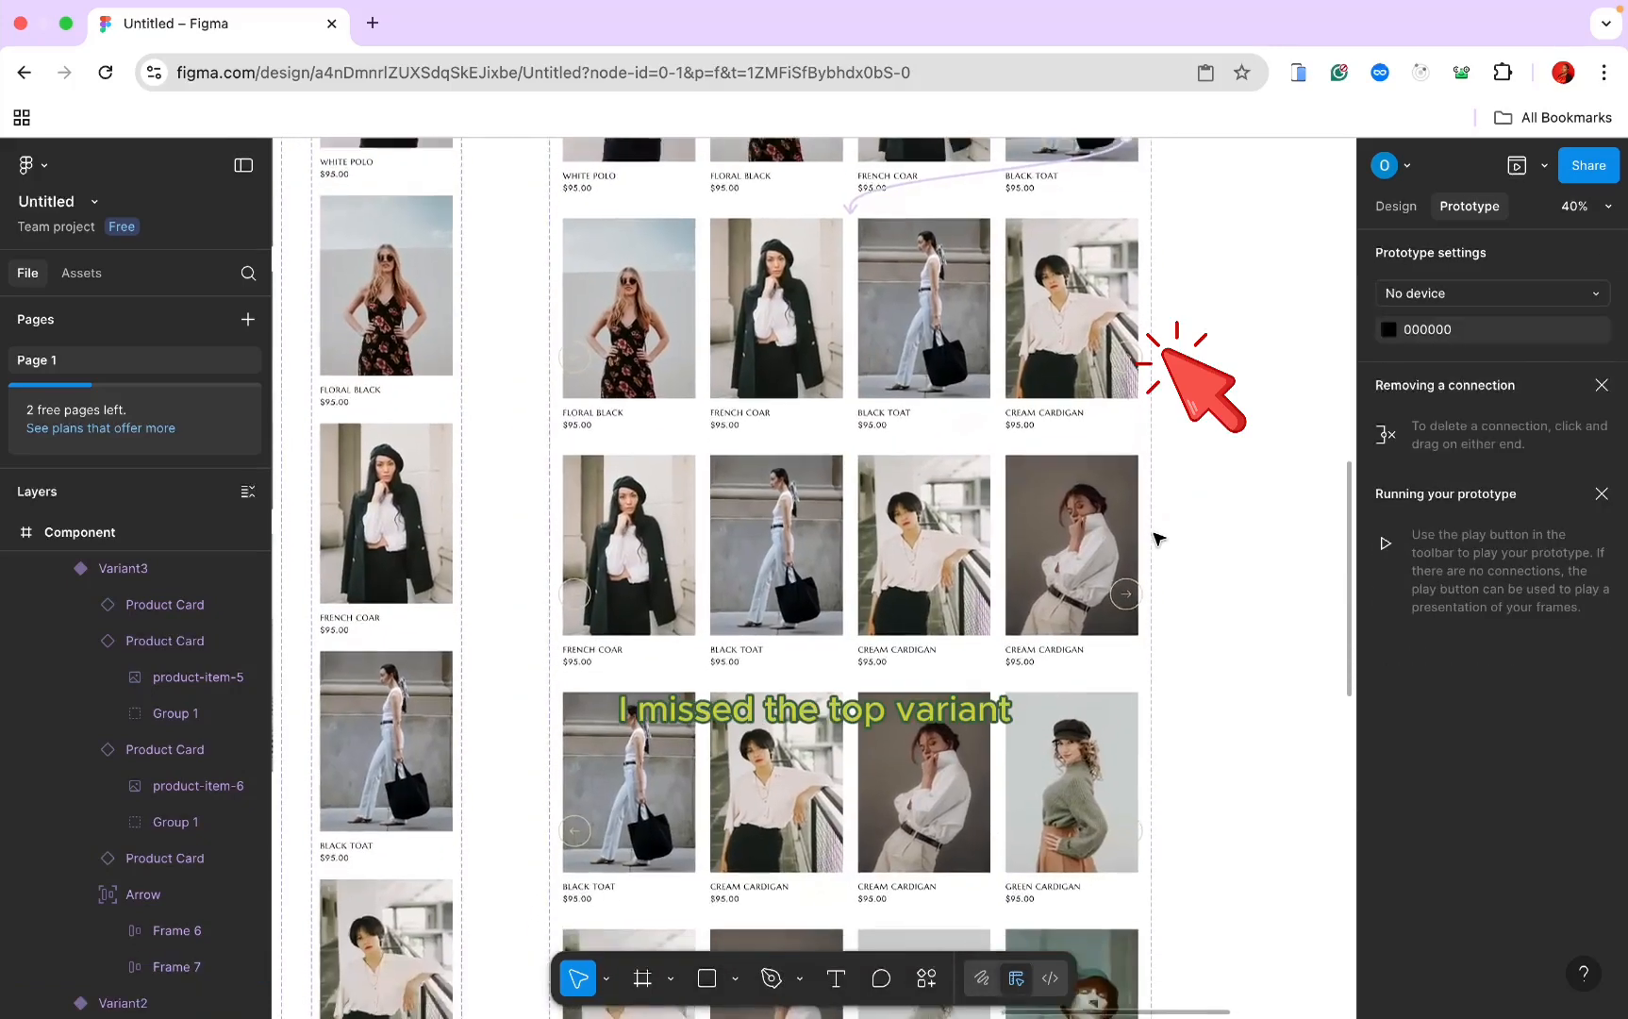
click(1125, 590)
click(1125, 590)
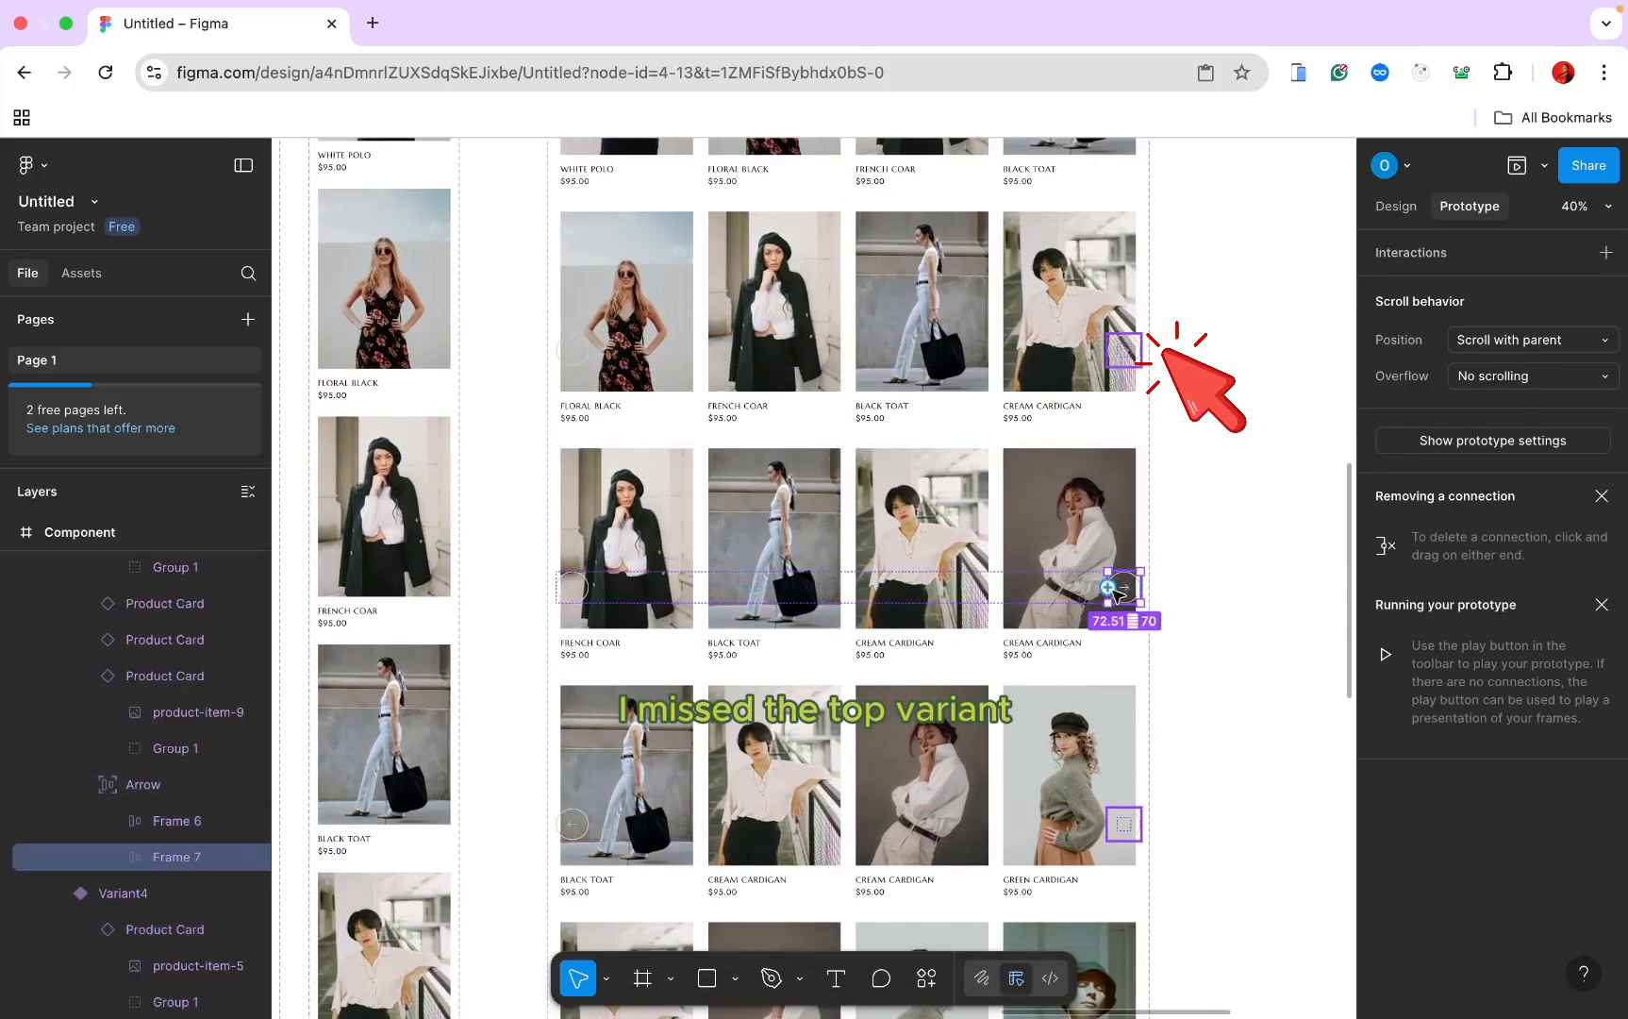
drag(1108, 587, 952, 719)
scroll(953, 719, down, 3)
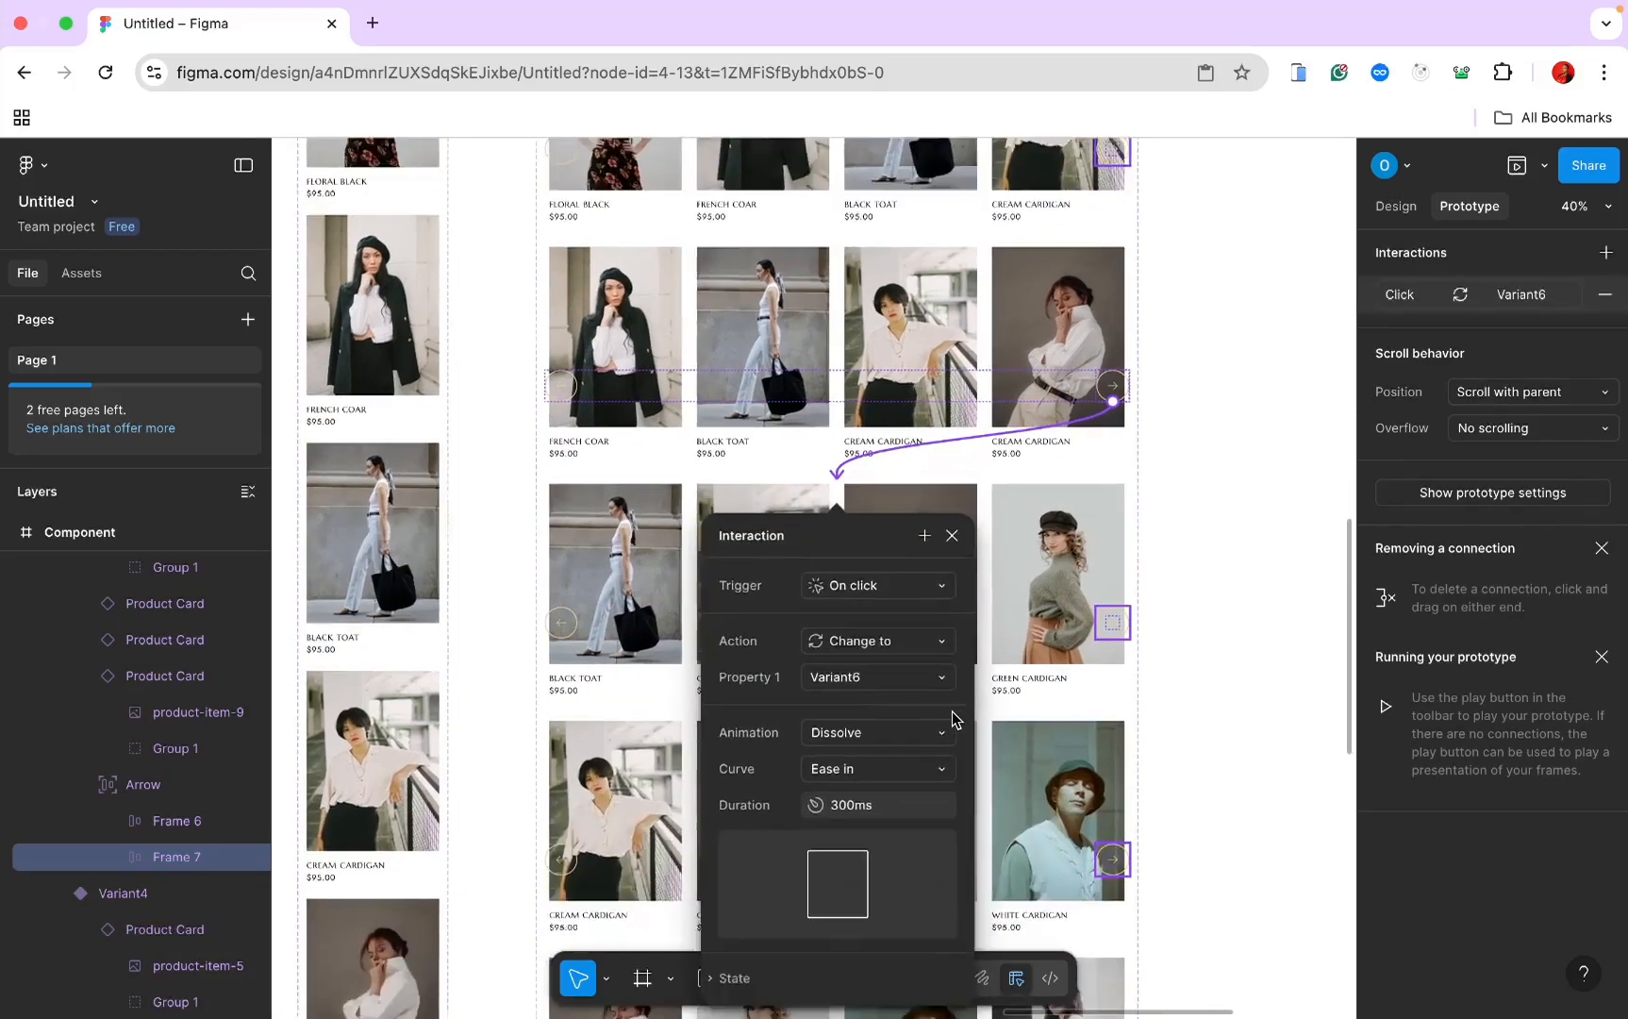
click(1224, 558)
scroll(1224, 558, down, 3)
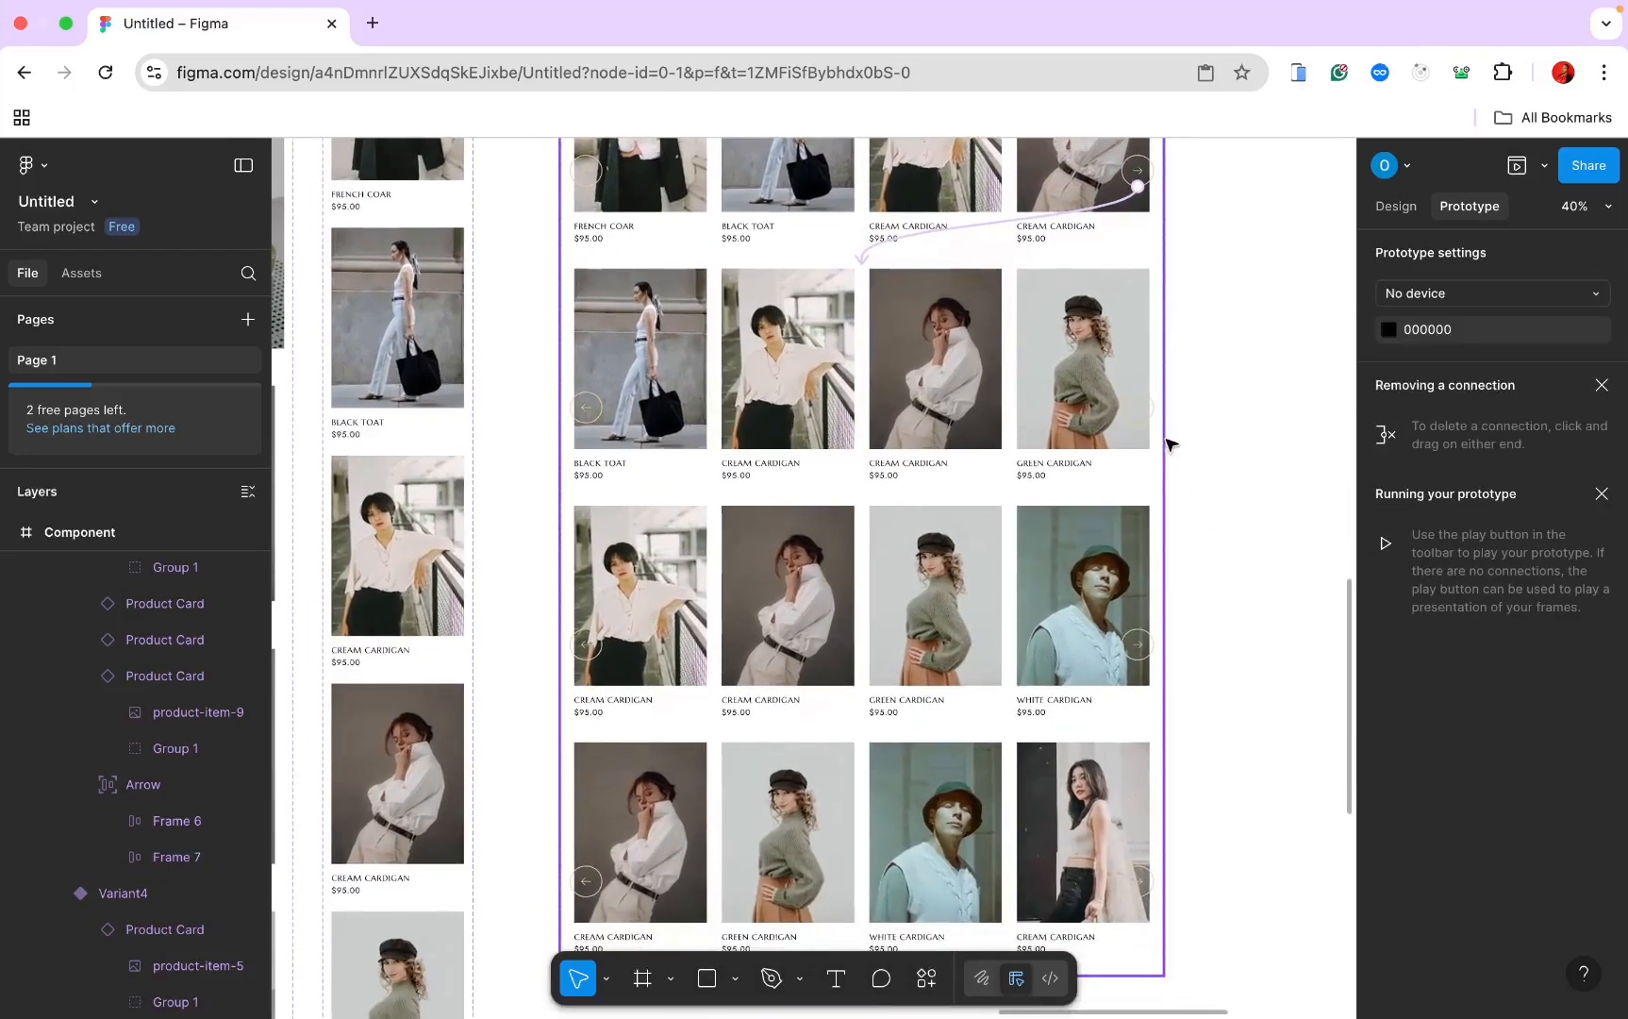
click(1139, 412)
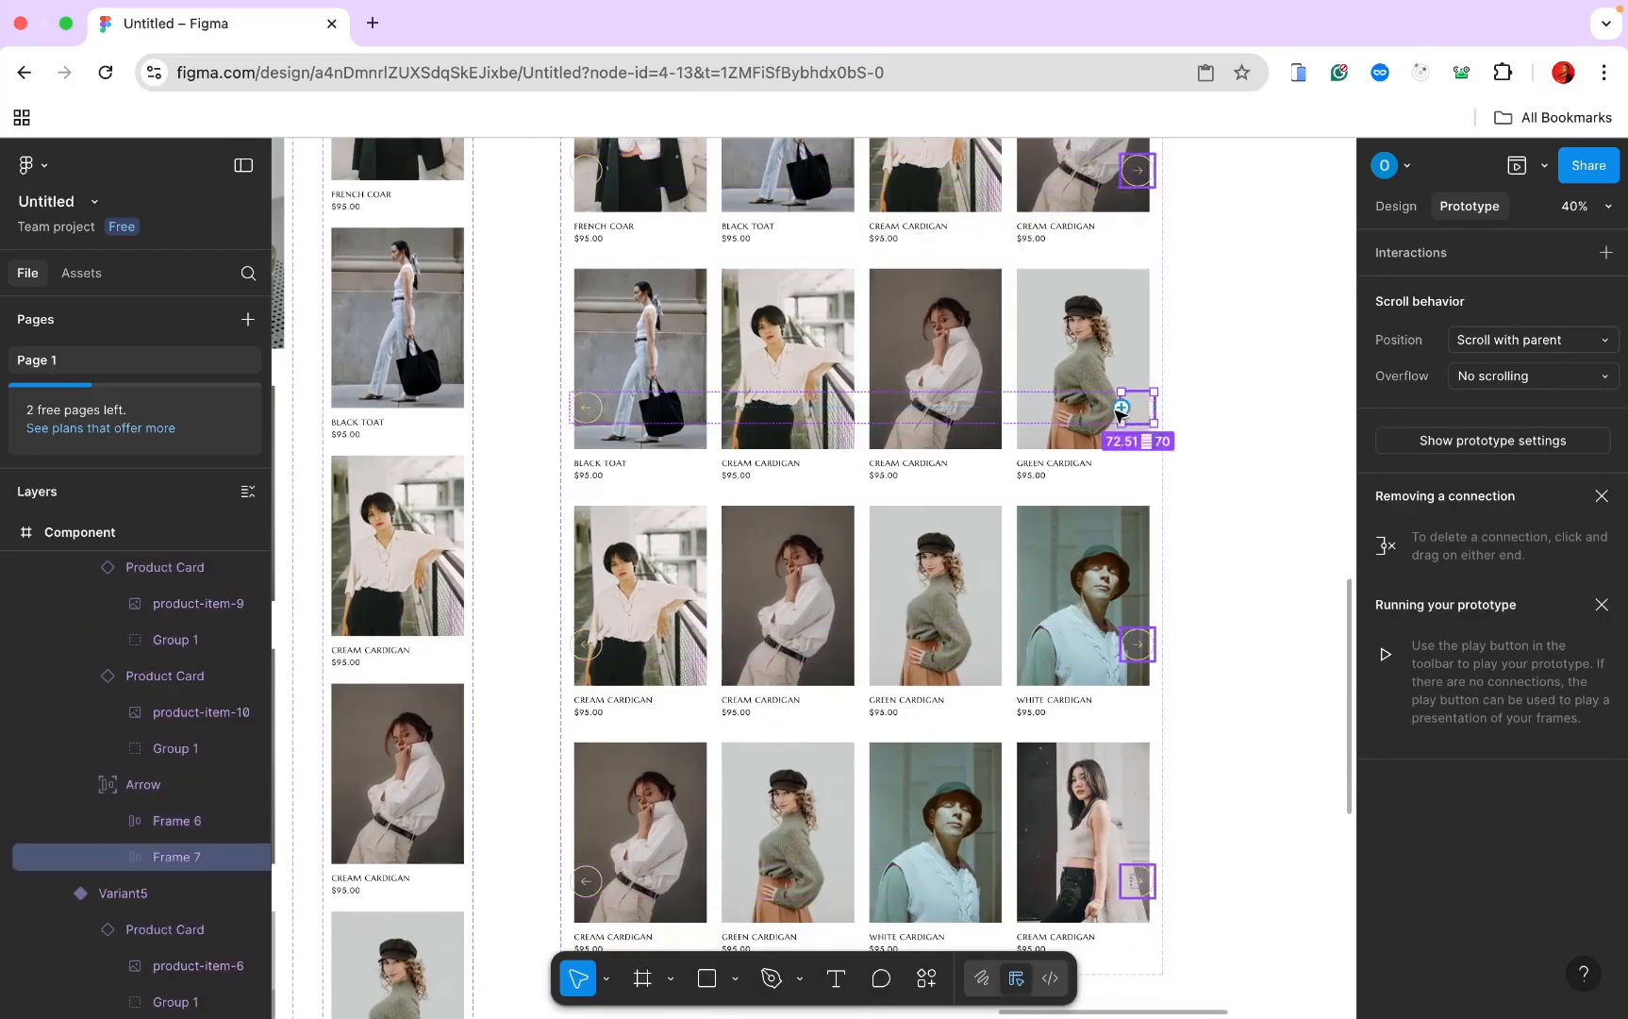
drag(1119, 408, 1012, 571)
click(1240, 415)
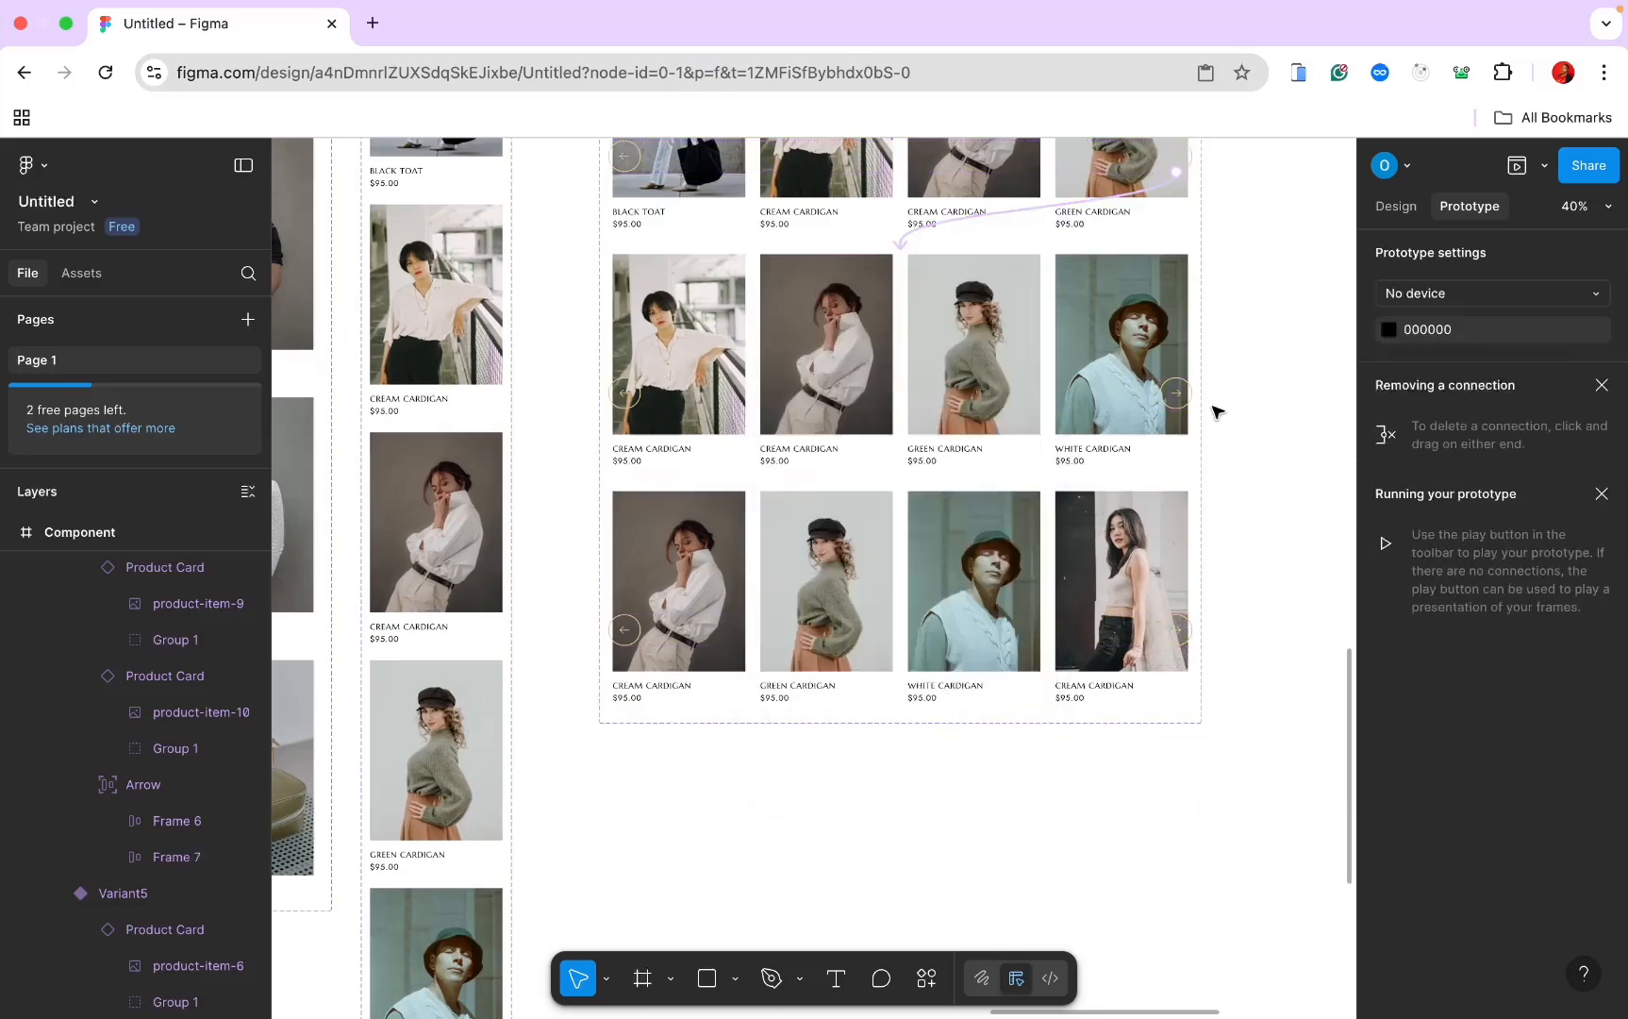
Step: Link the next variant's right arrow to Variant8
click(1176, 394)
double_click(1176, 394)
click(1176, 396)
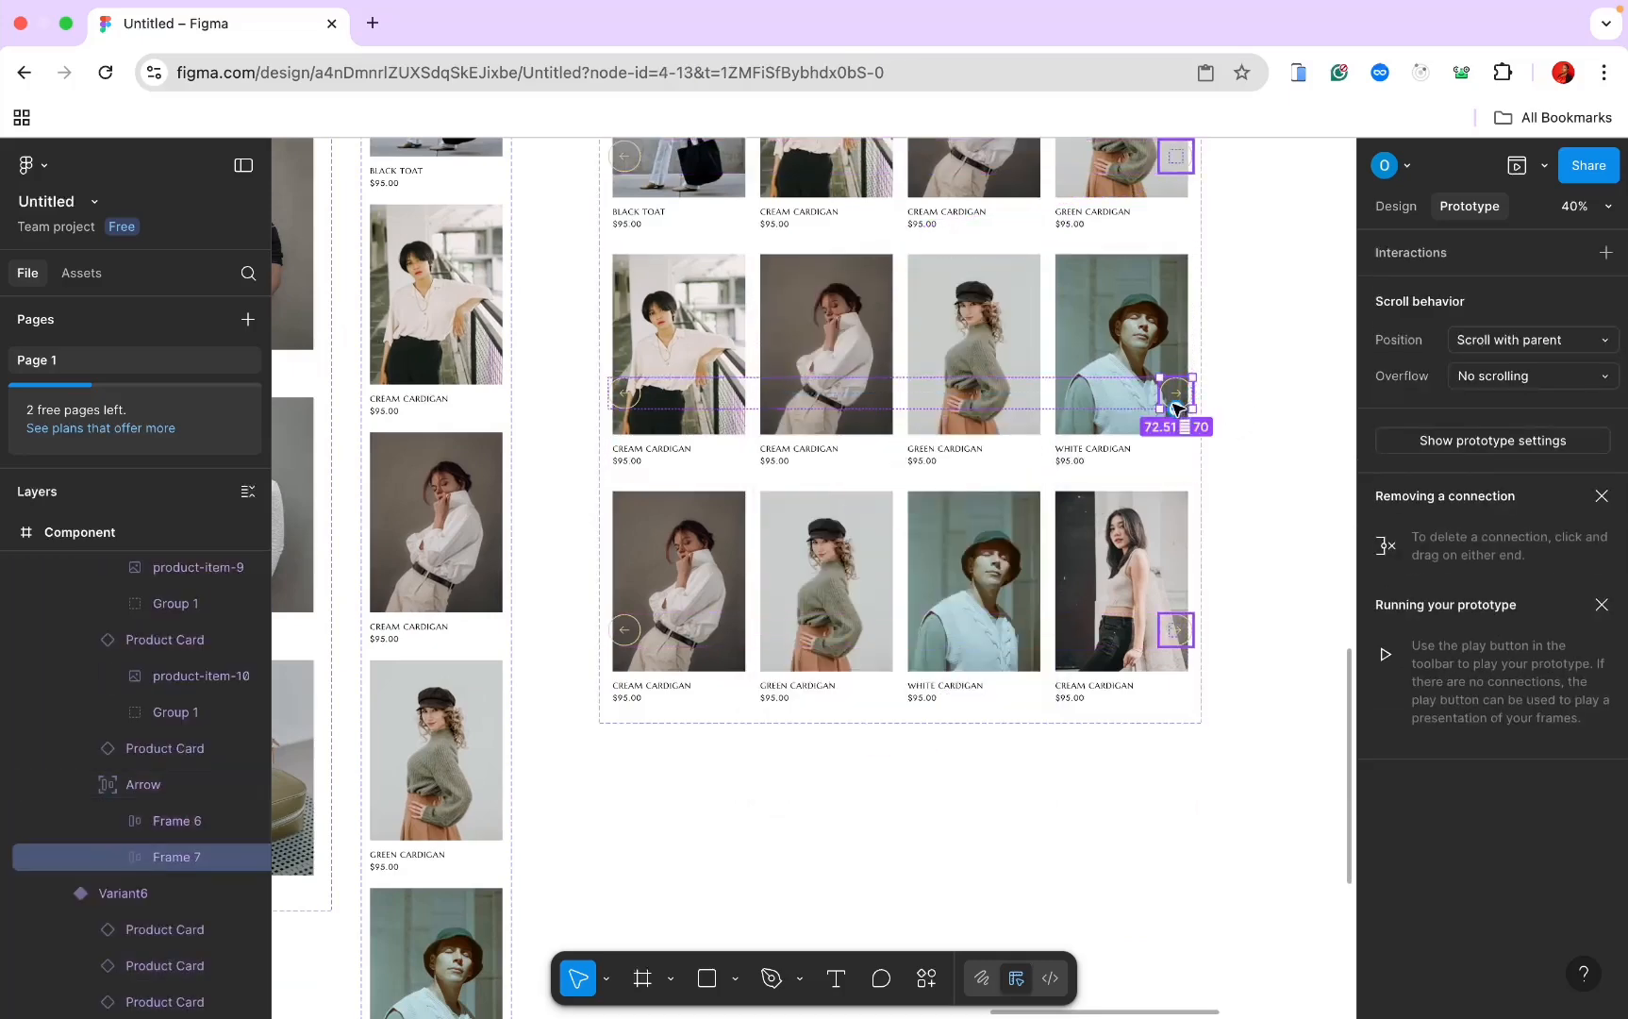
drag(1177, 410, 950, 499)
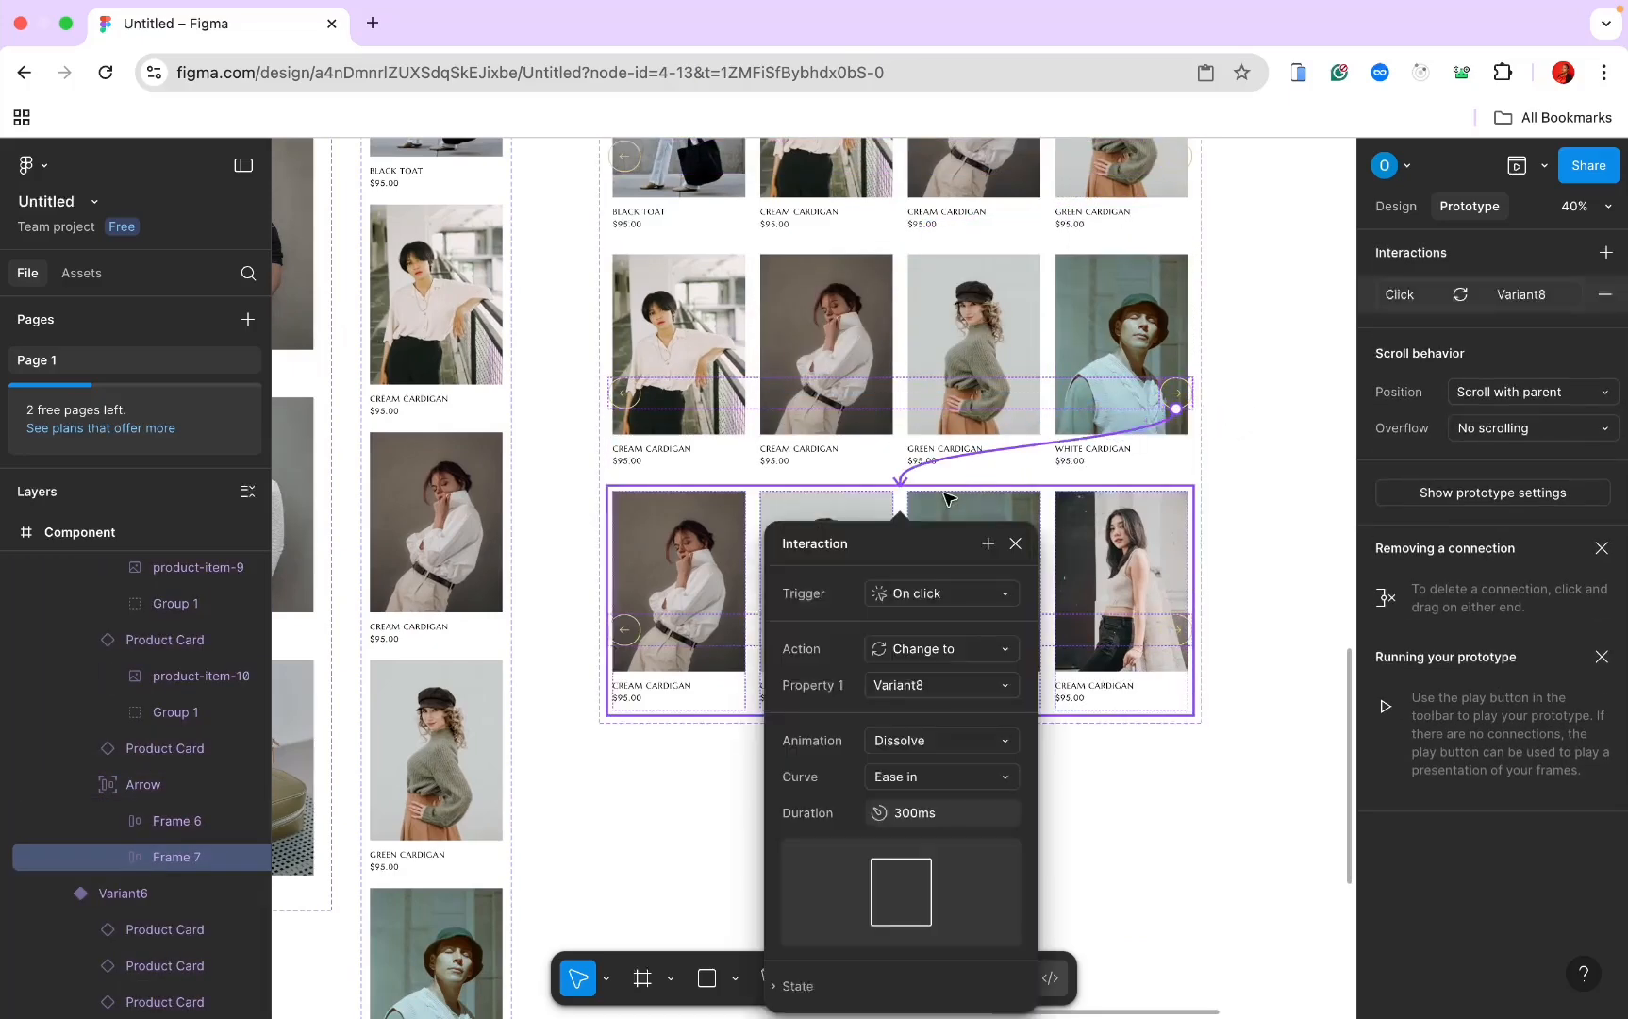
click(1104, 455)
Step: Loop the last variant's right arrow back to the Default variant
scroll(1051, 510, down, 5)
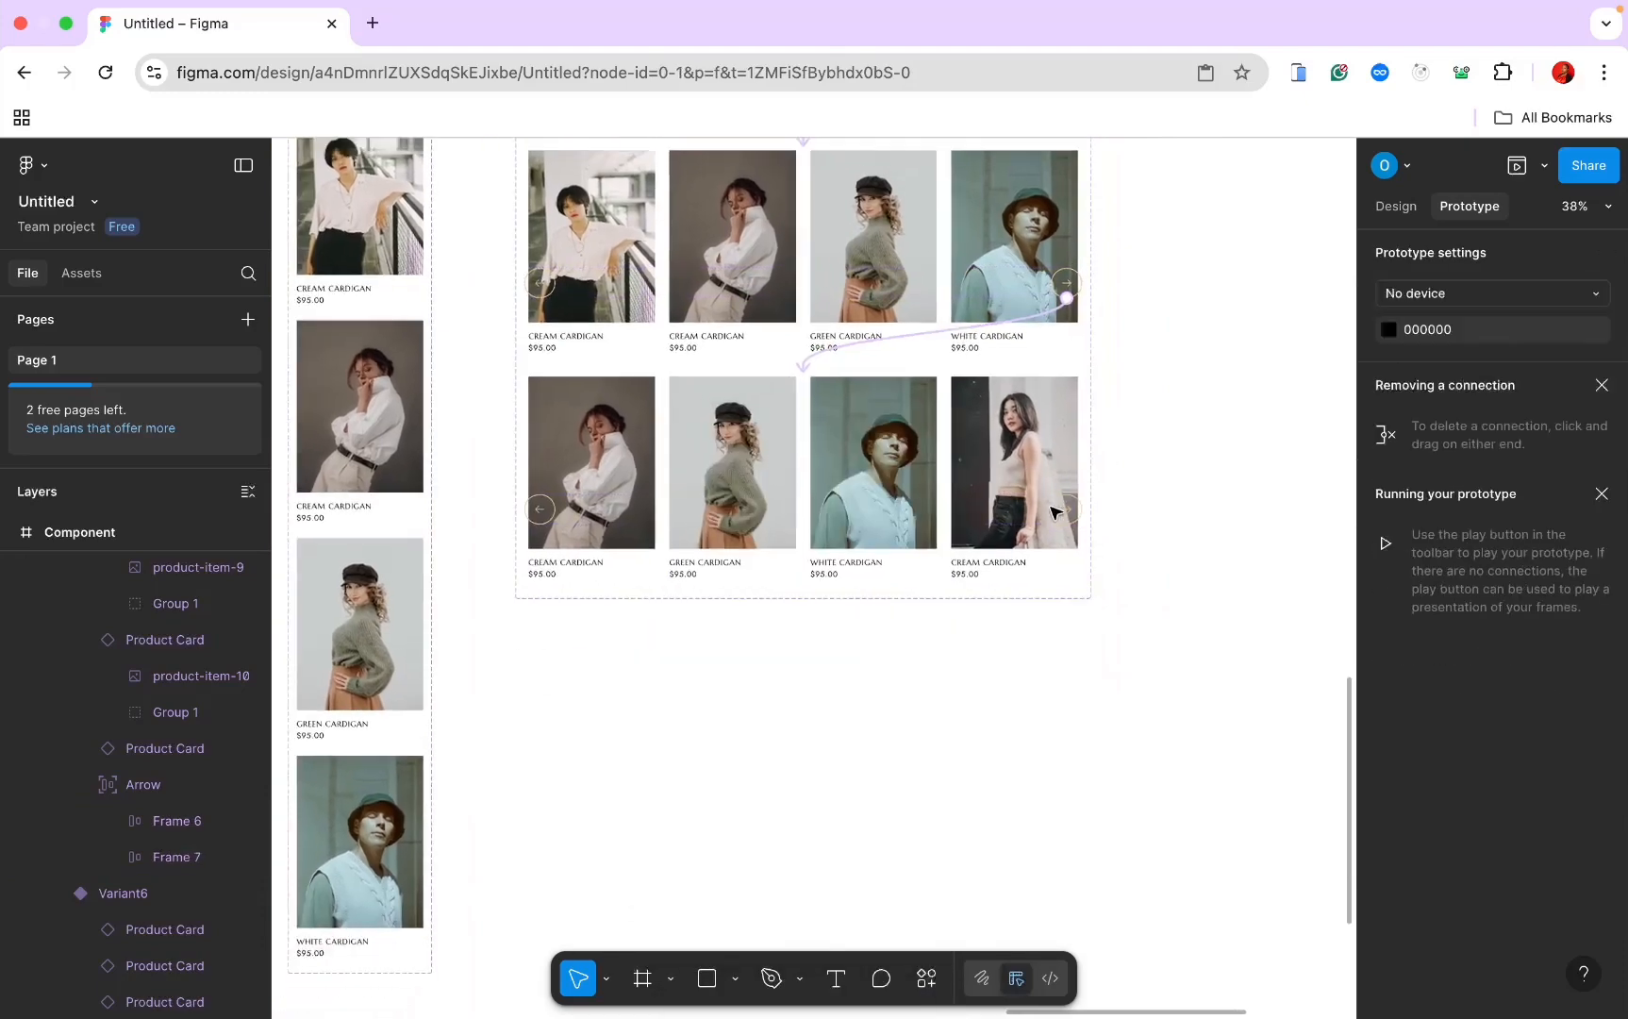
scroll(1055, 514, up, 3)
click(1057, 776)
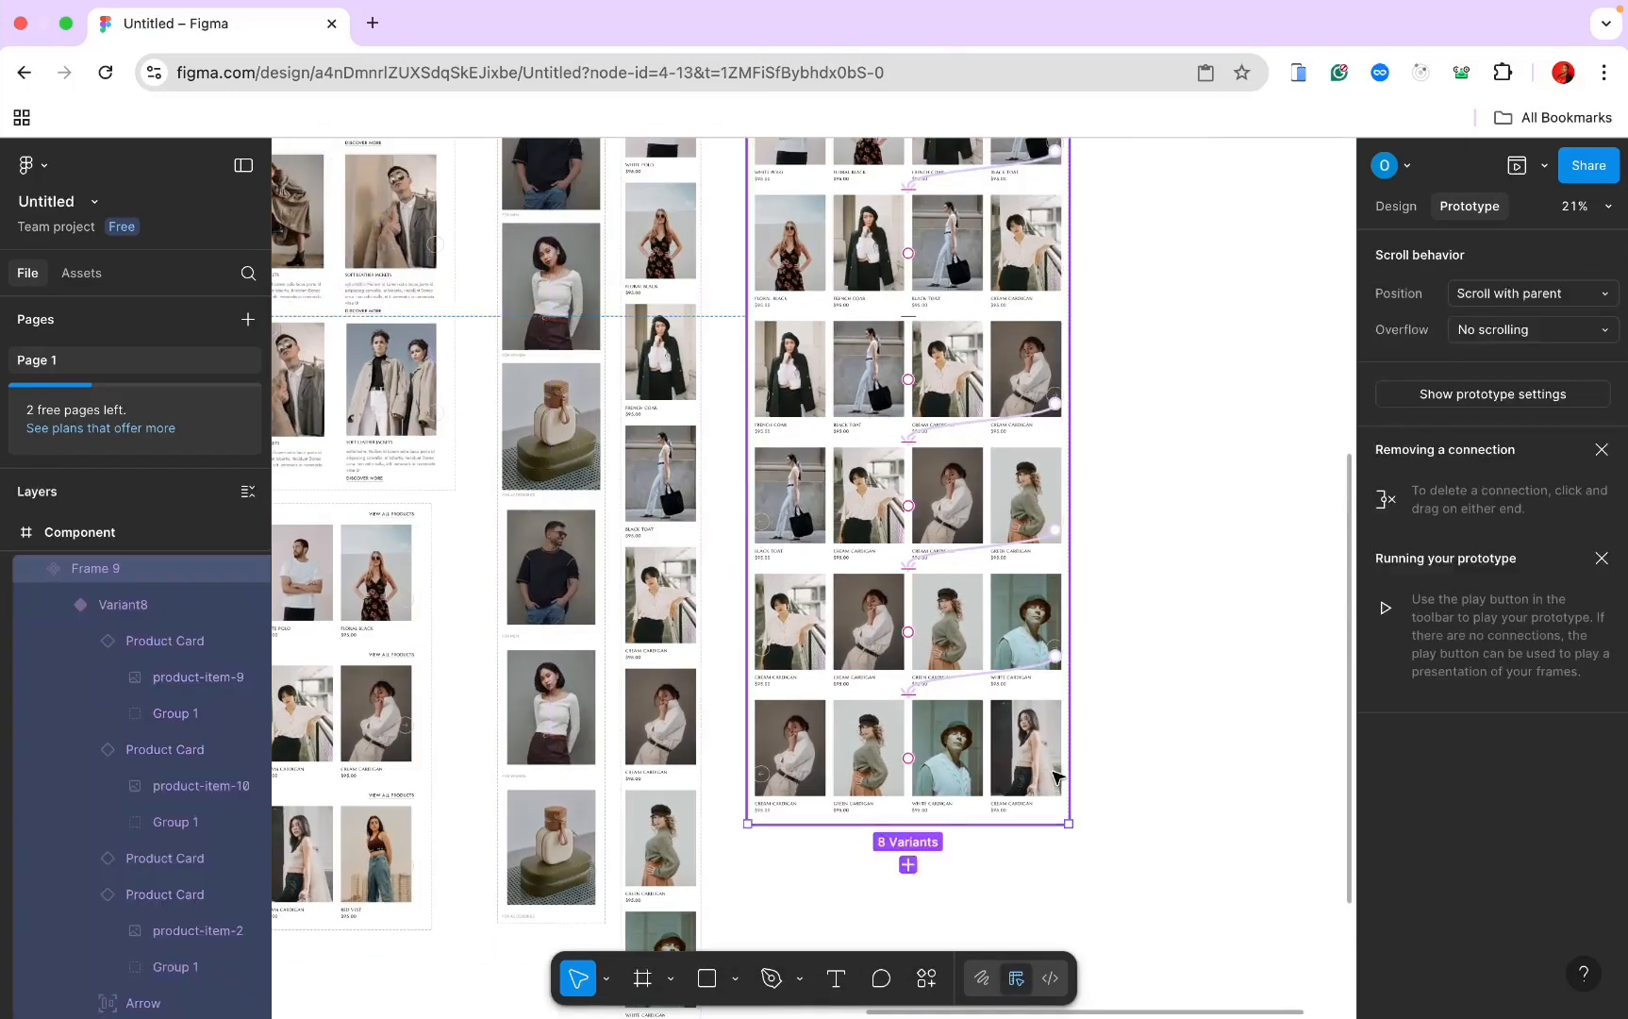
scroll(1059, 776, up, 3)
scroll(1057, 776, up, 5)
click(1057, 777)
click(1057, 776)
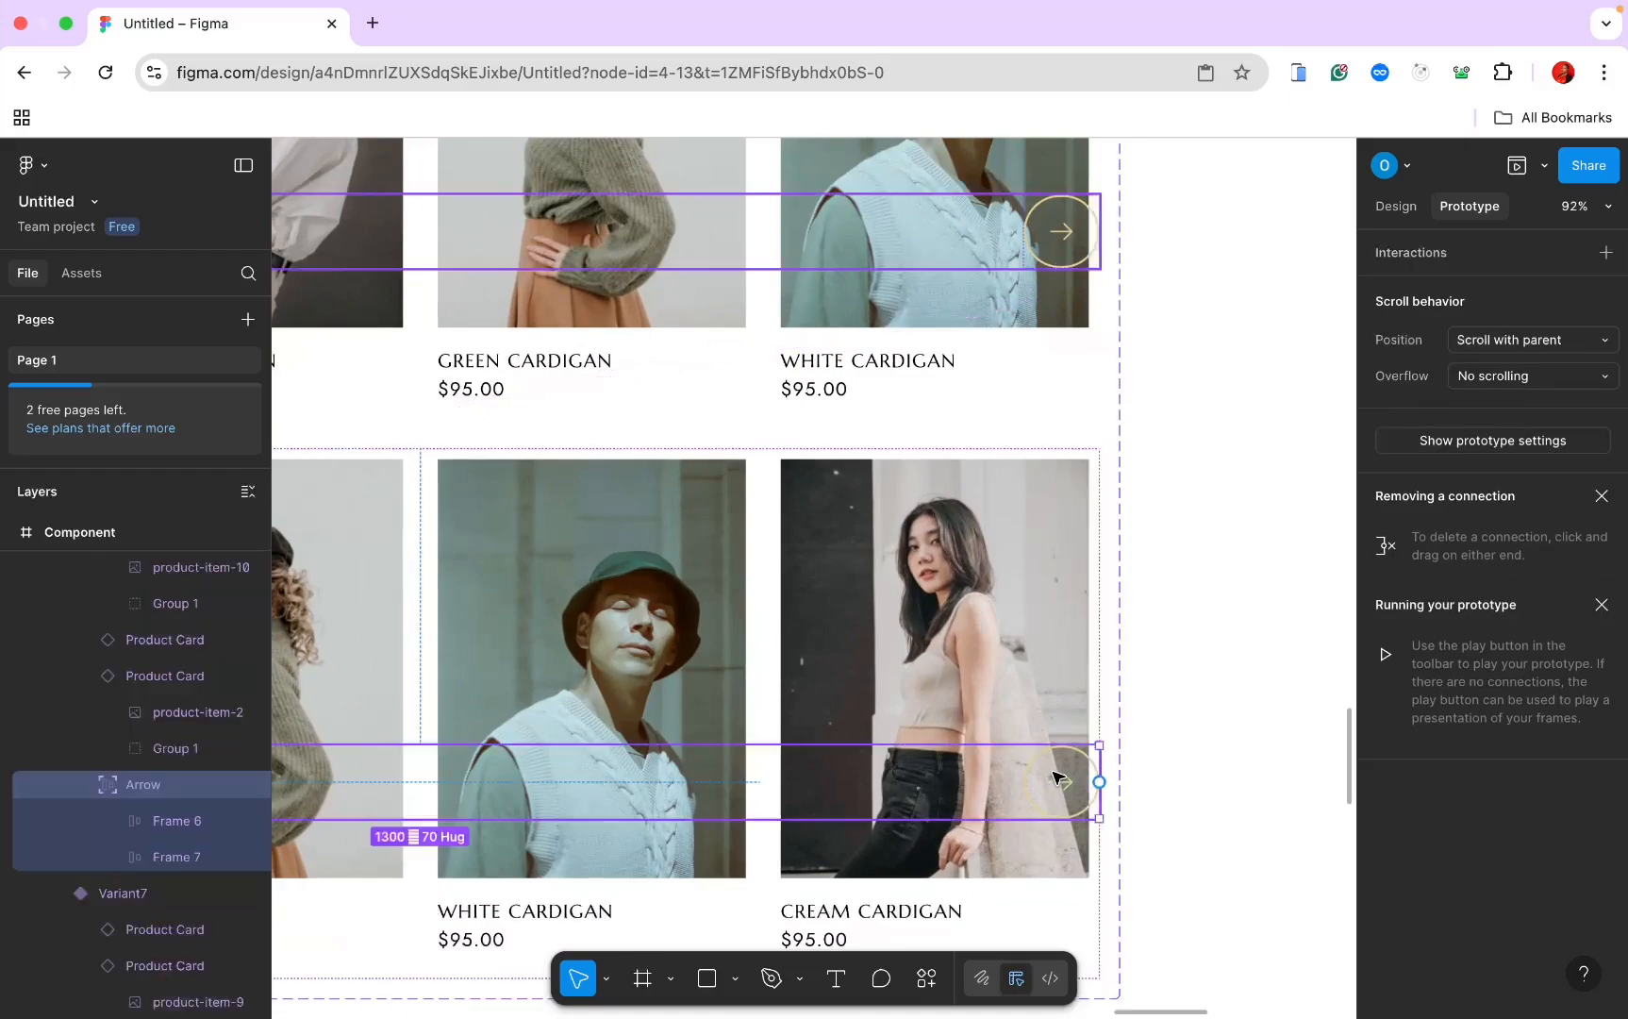
click(1055, 776)
scroll(1054, 777, down, 10)
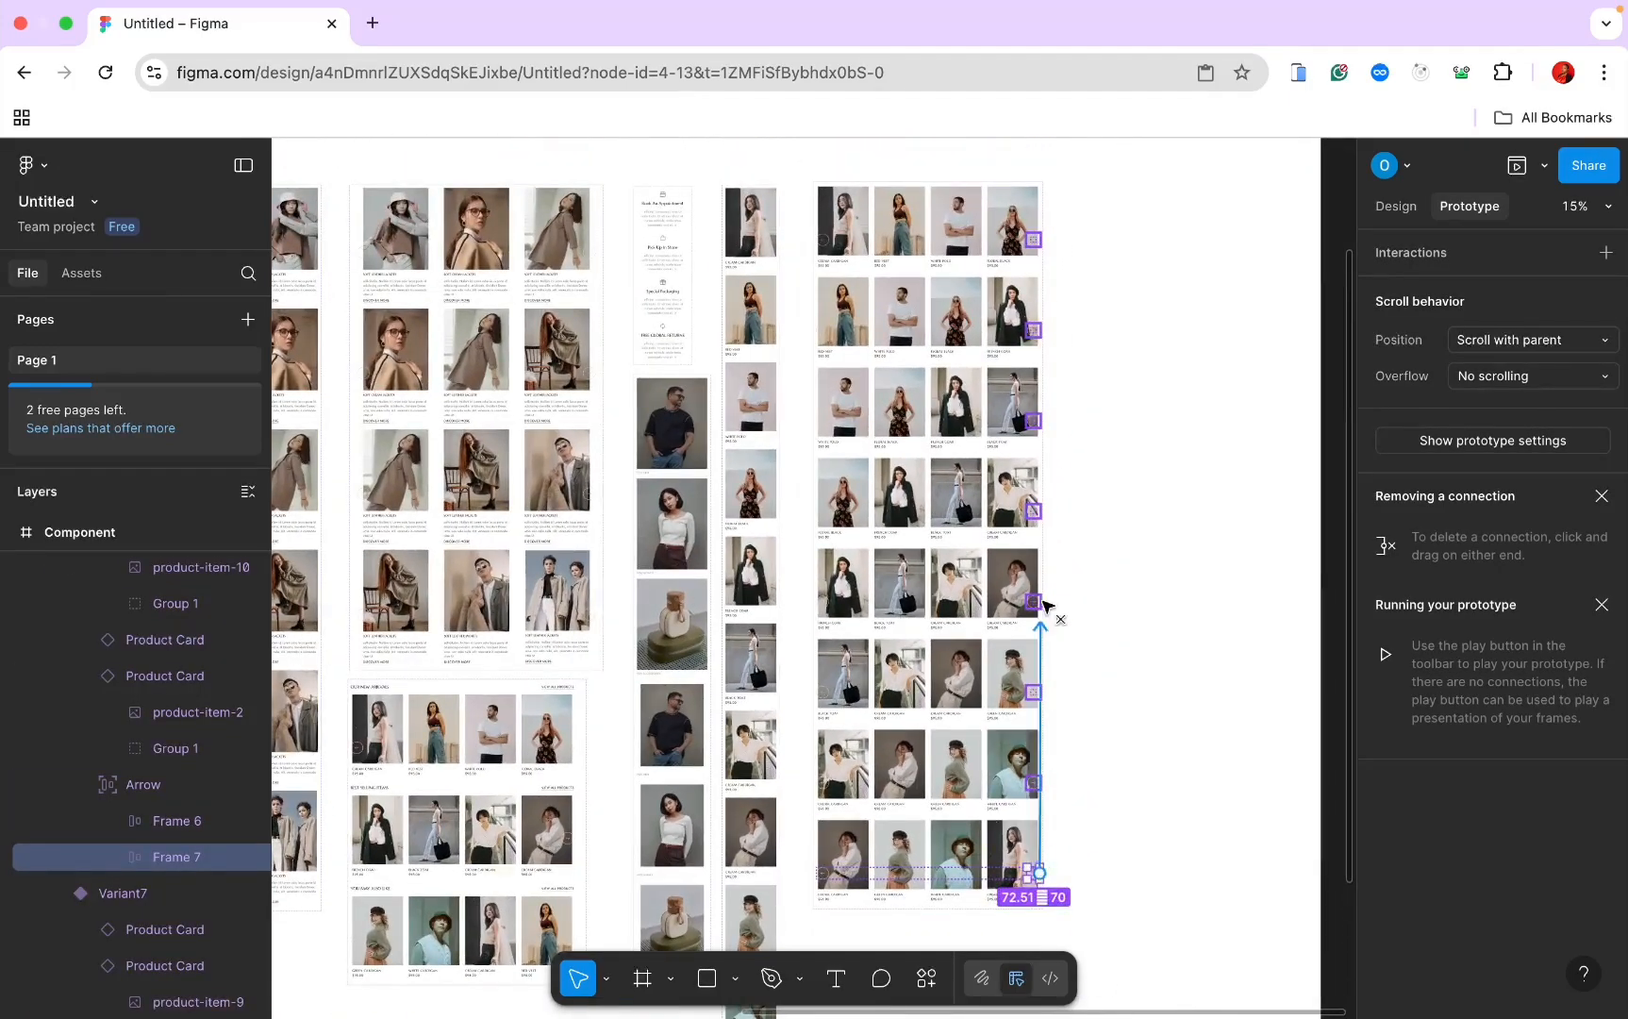
drag(1046, 605, 1030, 271)
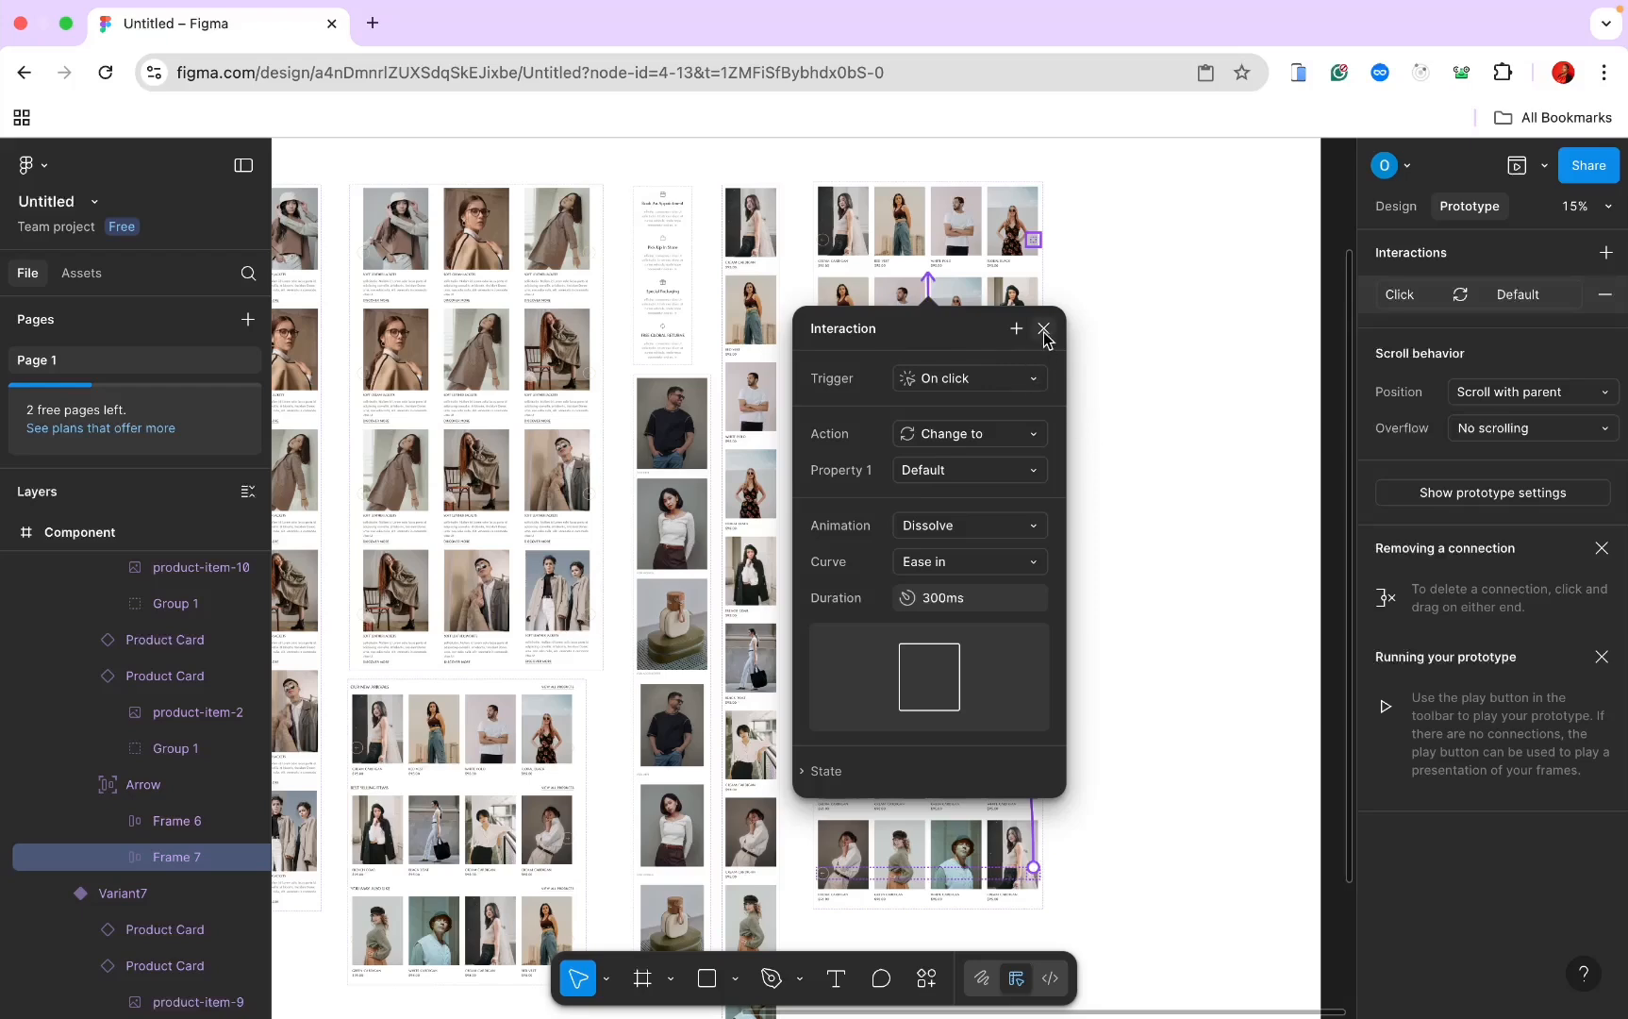
click(1043, 329)
Step: Link the Default variant's left arrow to a lower variant row with the 300ms Ease-in Dissolve
click(815, 203)
scroll(815, 204, down, 2)
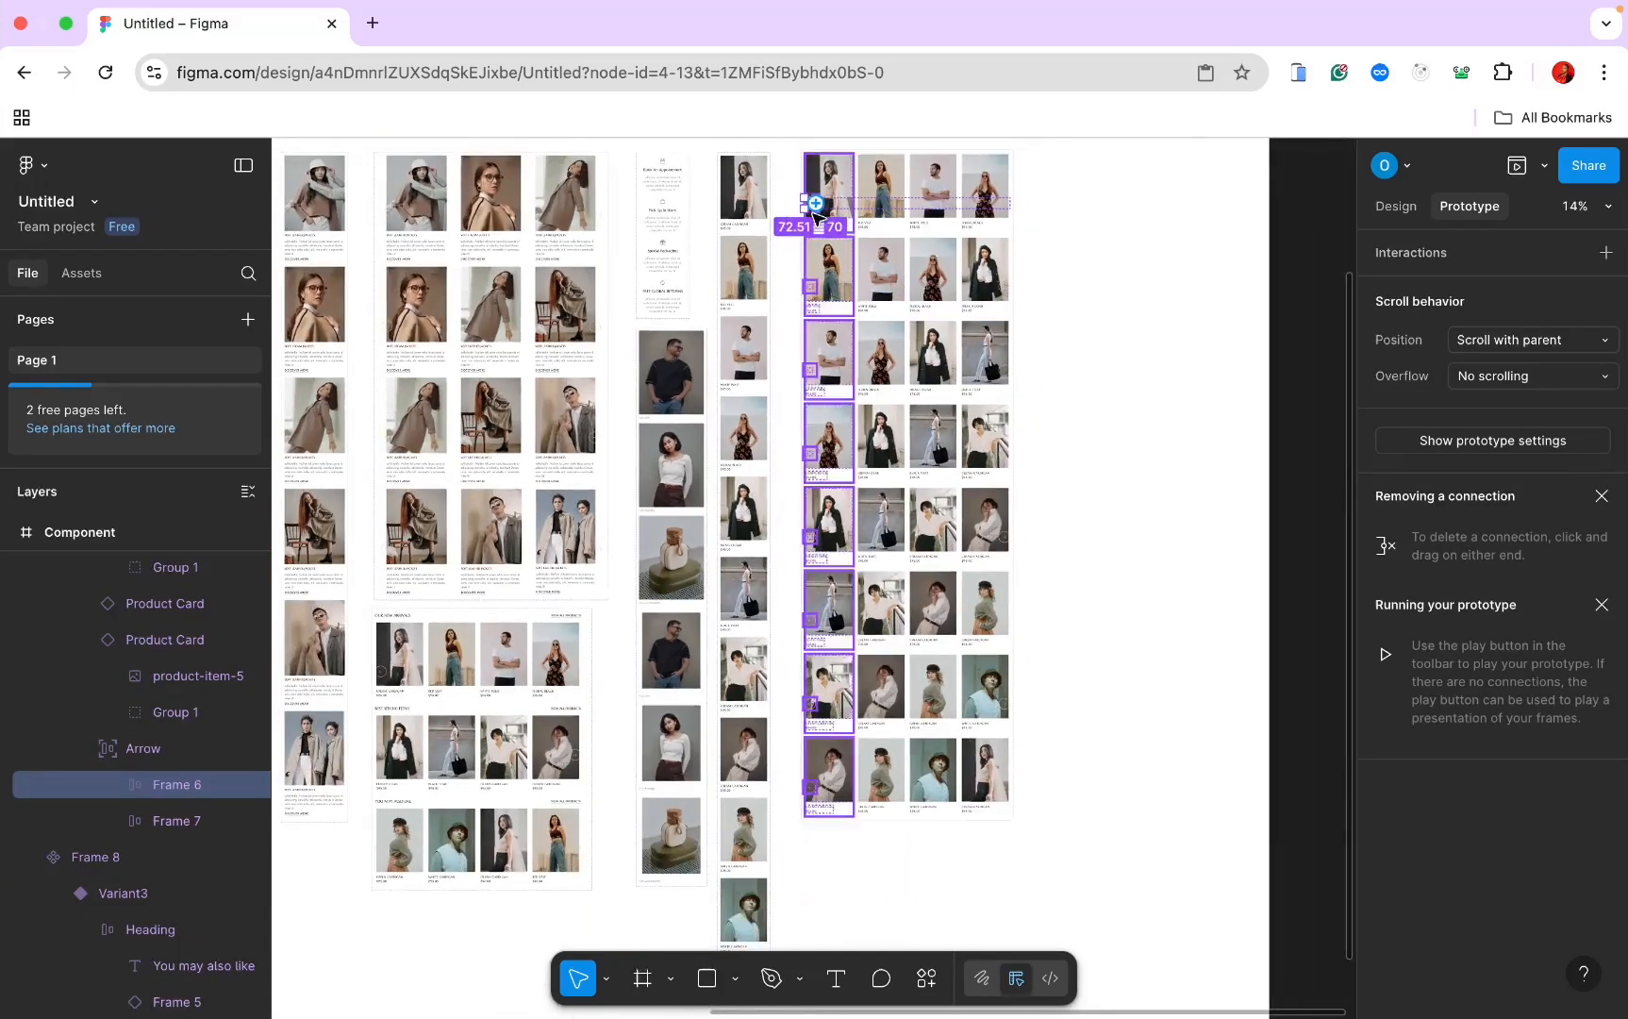
drag(815, 203, 894, 748)
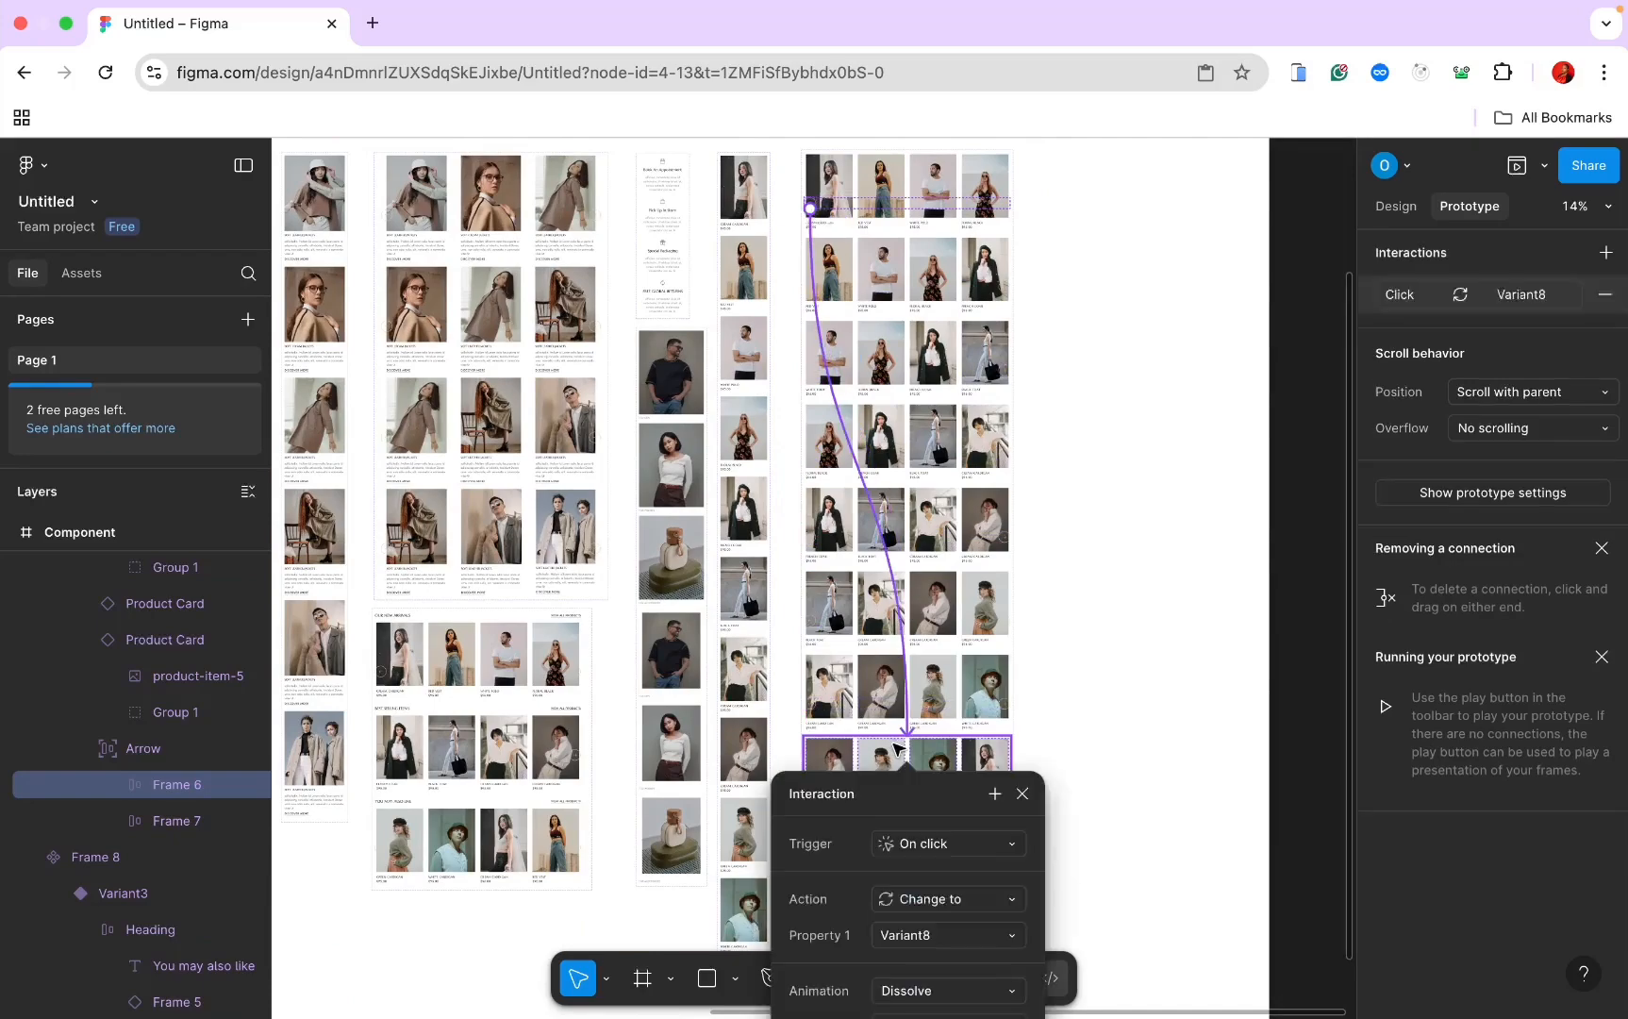
click(1057, 472)
scroll(1058, 472, up, 3)
scroll(1057, 472, up, 2)
scroll(1057, 472, left, 2)
Step: Link the second variant's left arrow back to Default
click(800, 283)
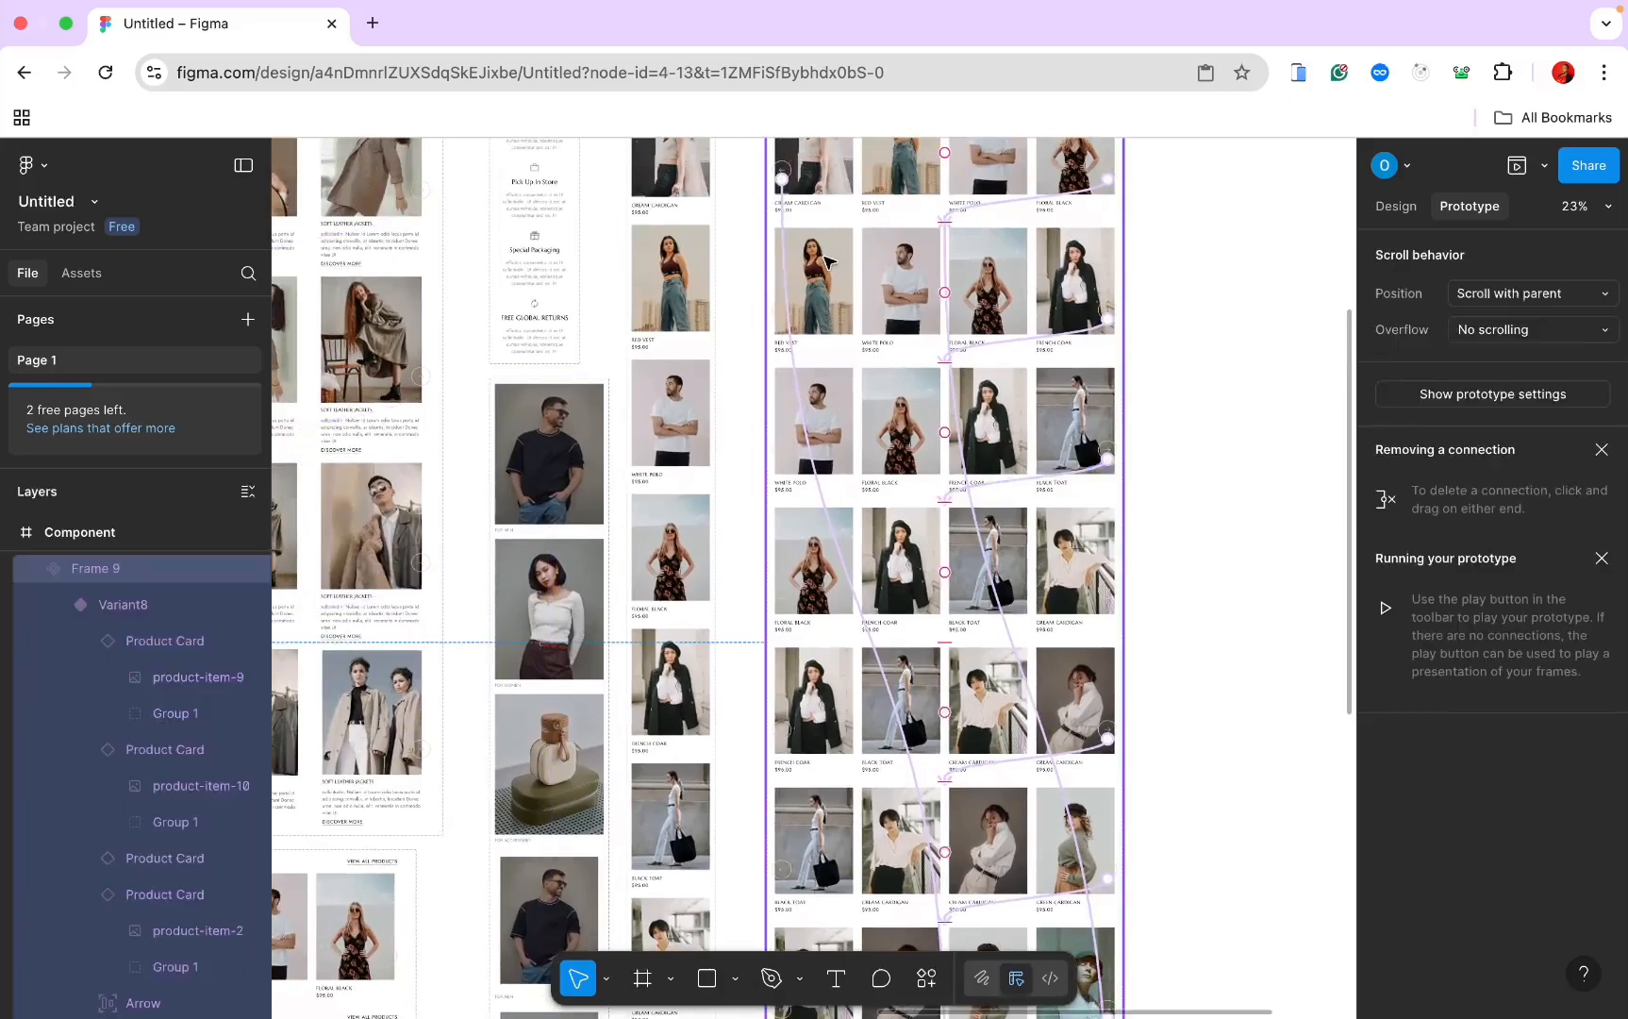
scroll(772, 294, up, 2)
scroll(772, 295, left, 1)
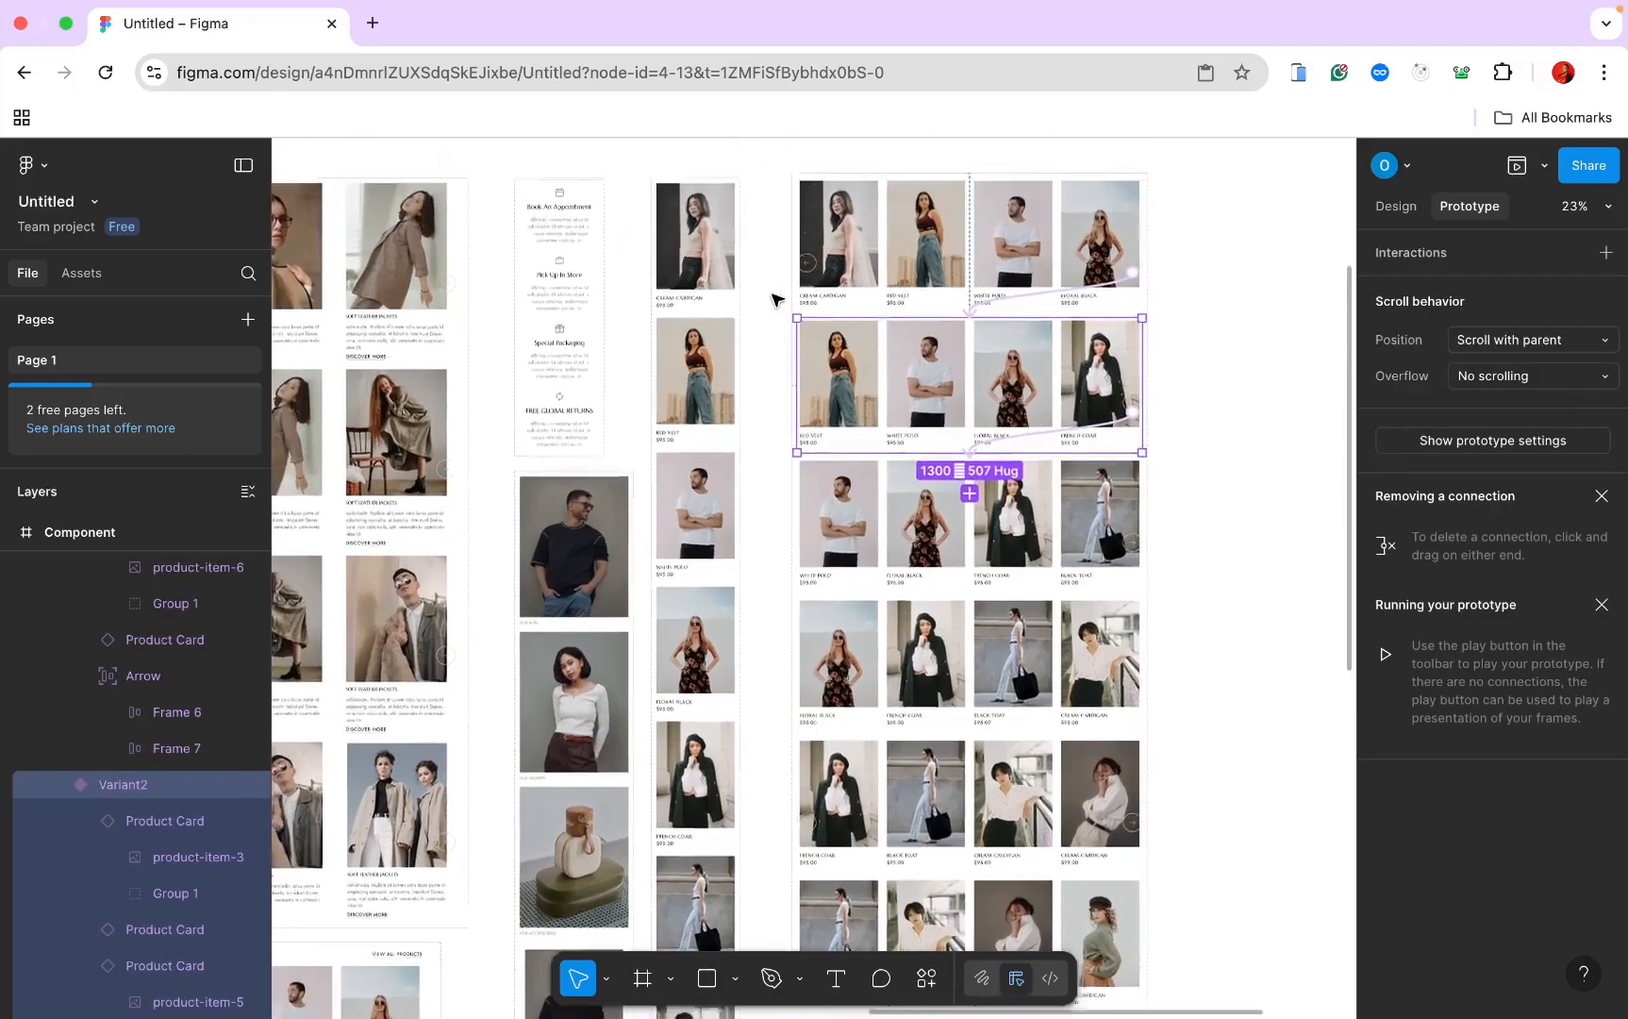
drag(800, 388, 887, 264)
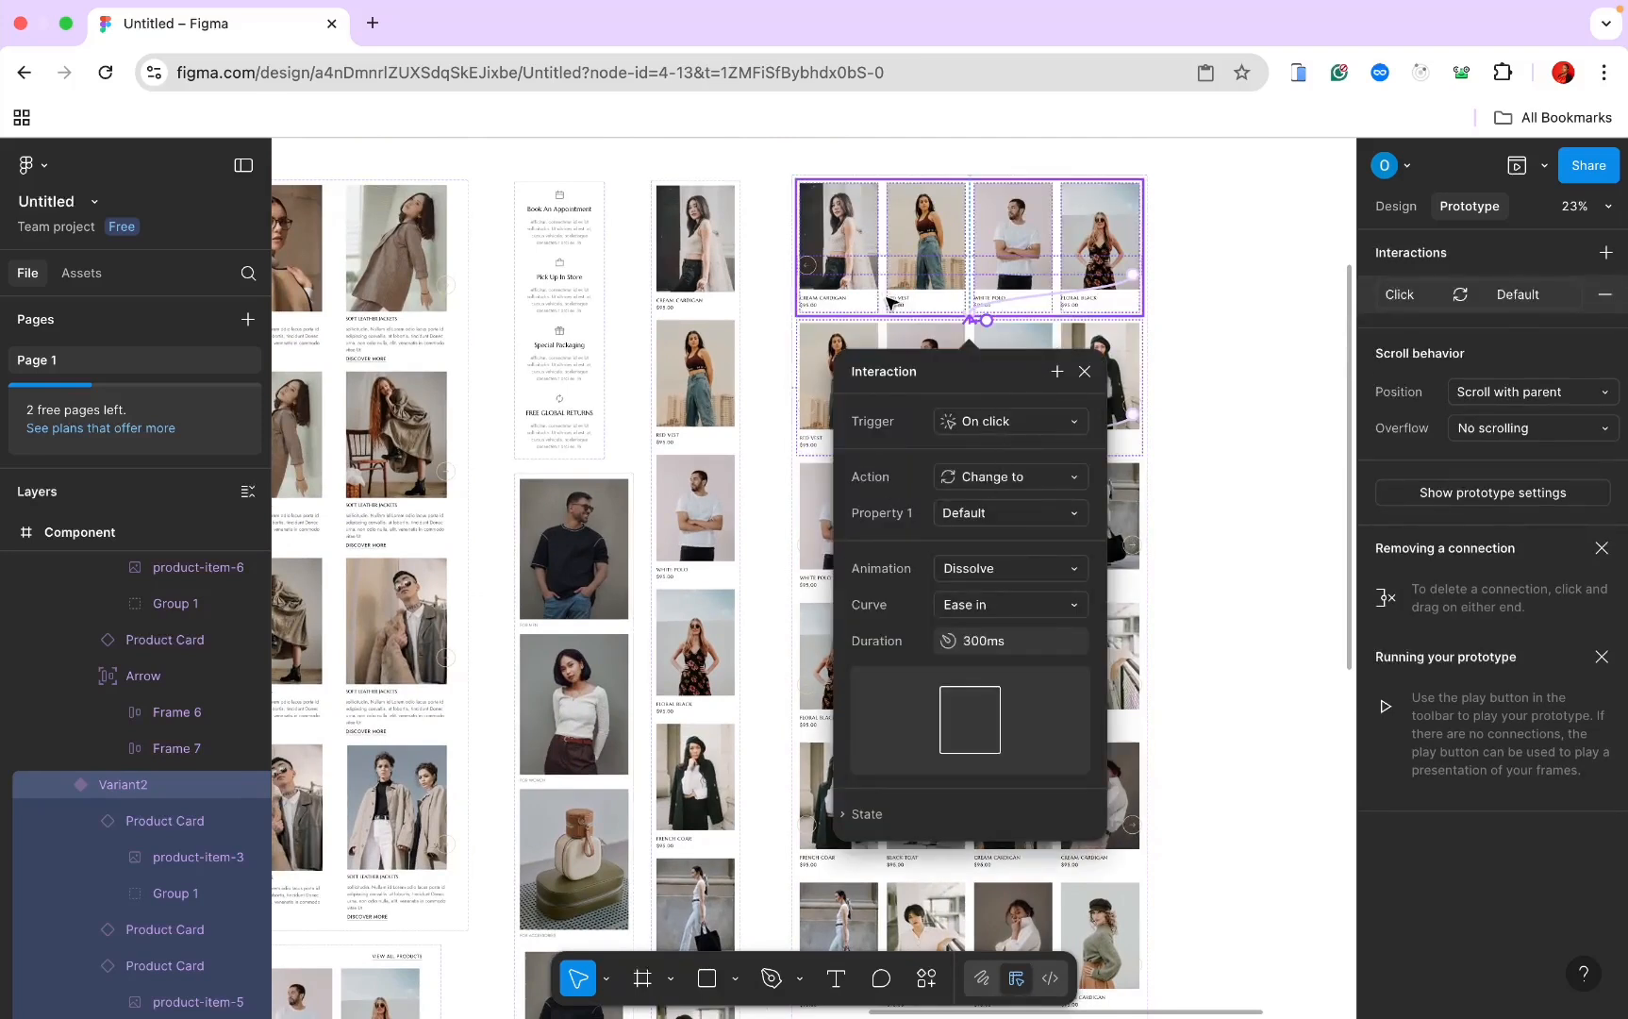
click(1178, 411)
scroll(841, 291, up, 5)
Step: Link the third variant's left arrow to the previous variant
super+click(766, 548)
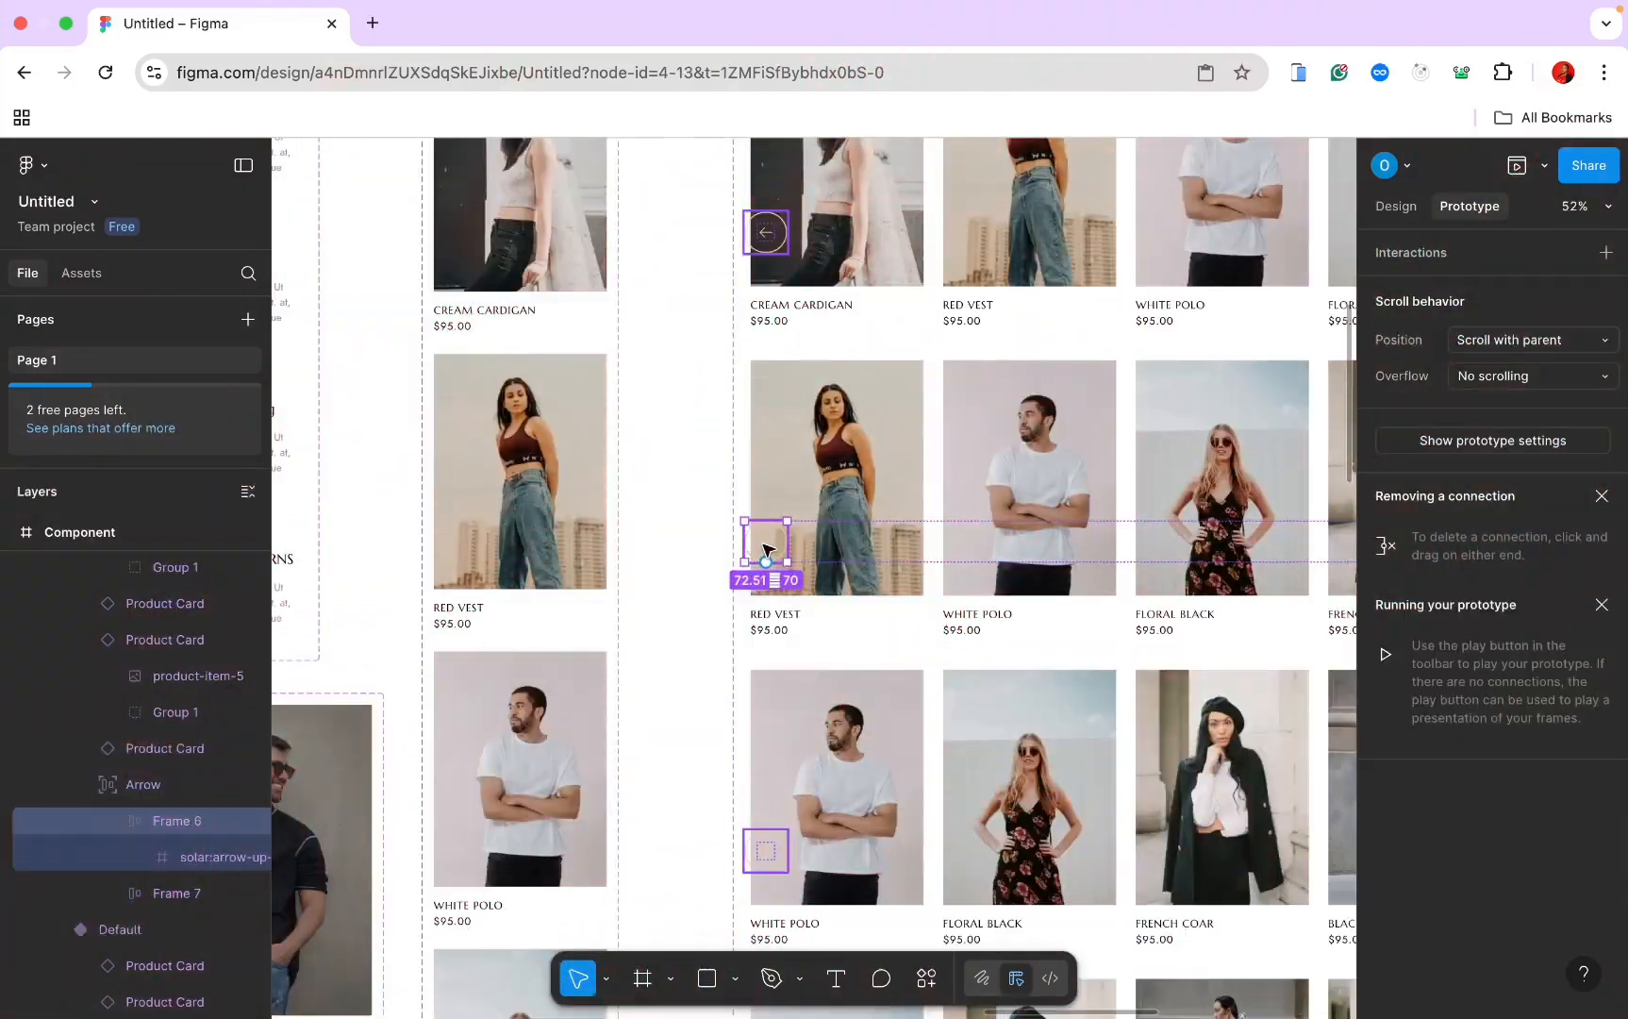
drag(766, 522, 895, 293)
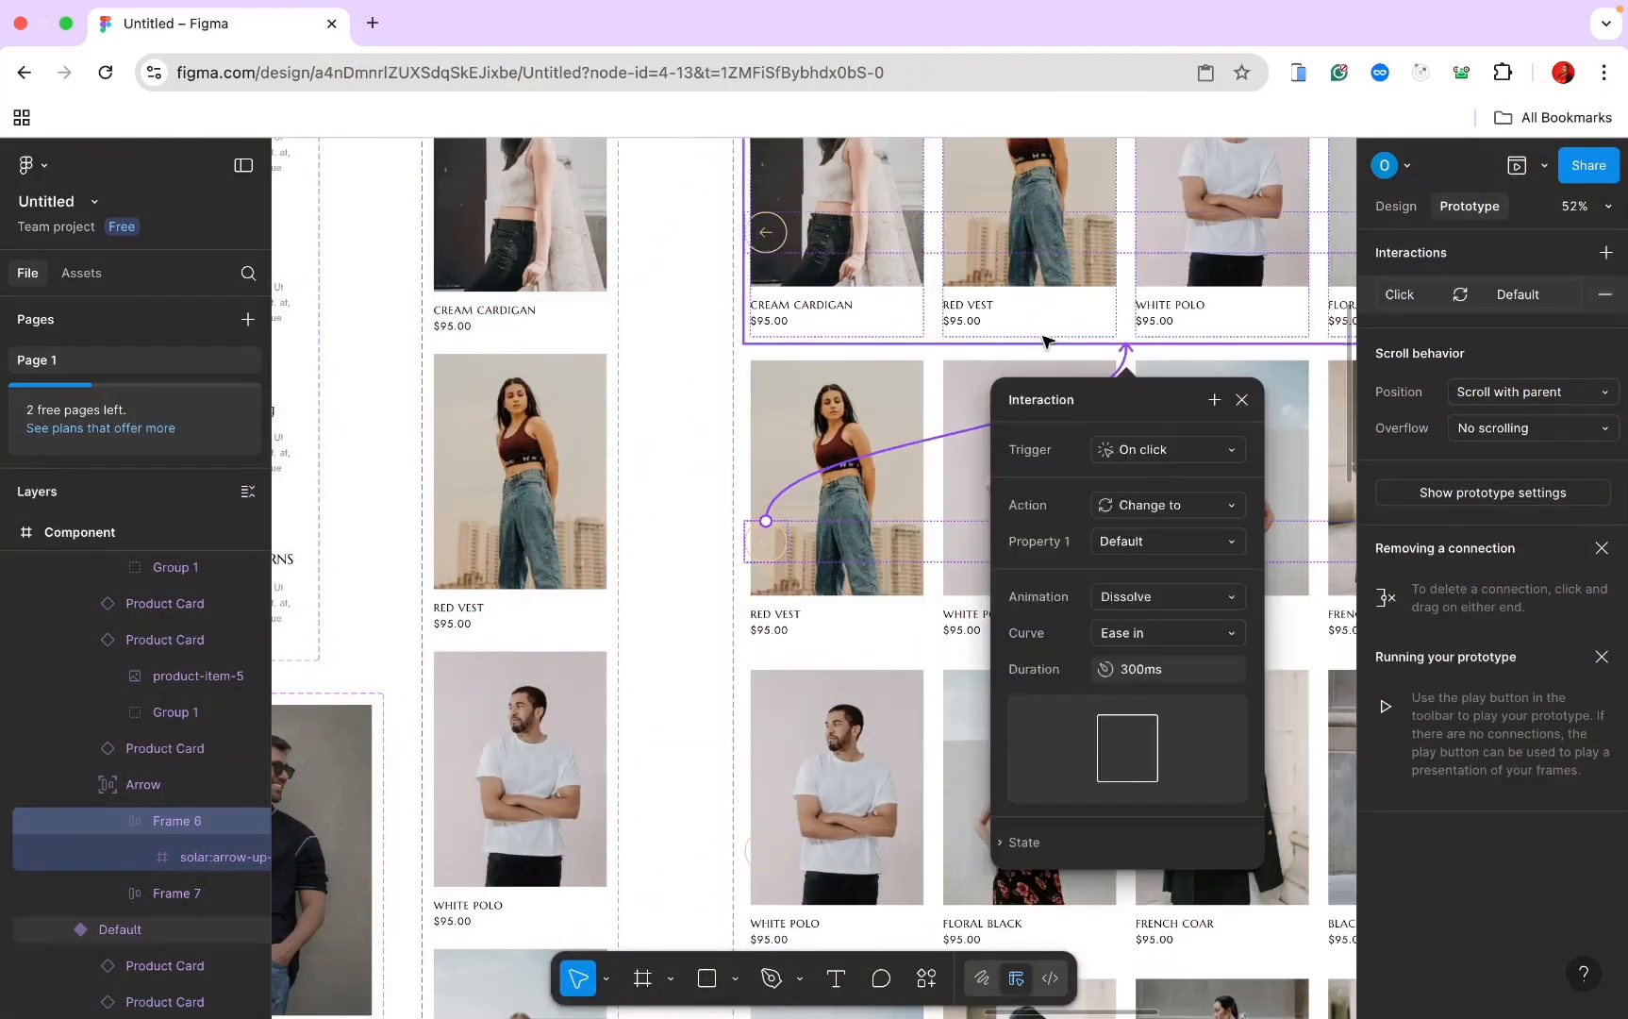
scroll(710, 422, right, 2)
scroll(711, 422, down, 1)
drag(665, 627, 763, 407)
scroll(771, 407, down, 5)
scroll(771, 407, down, 3)
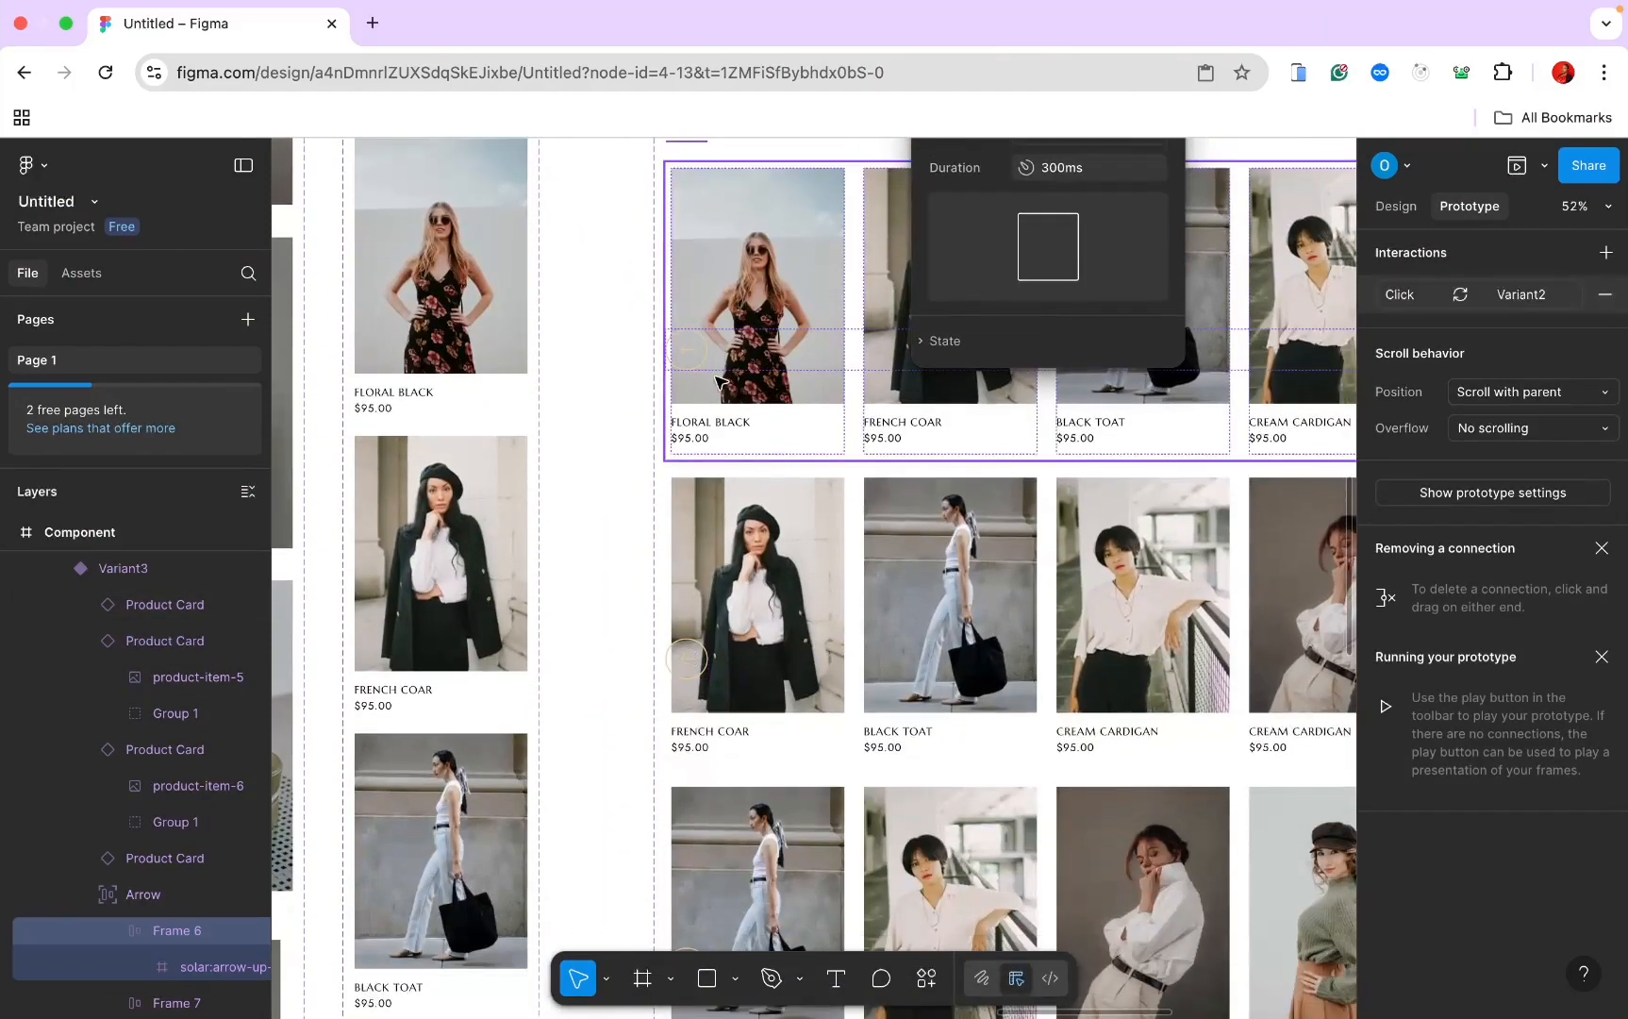
Step: Link the fourth variant's left arrow to Variant3
click(693, 354)
click(686, 354)
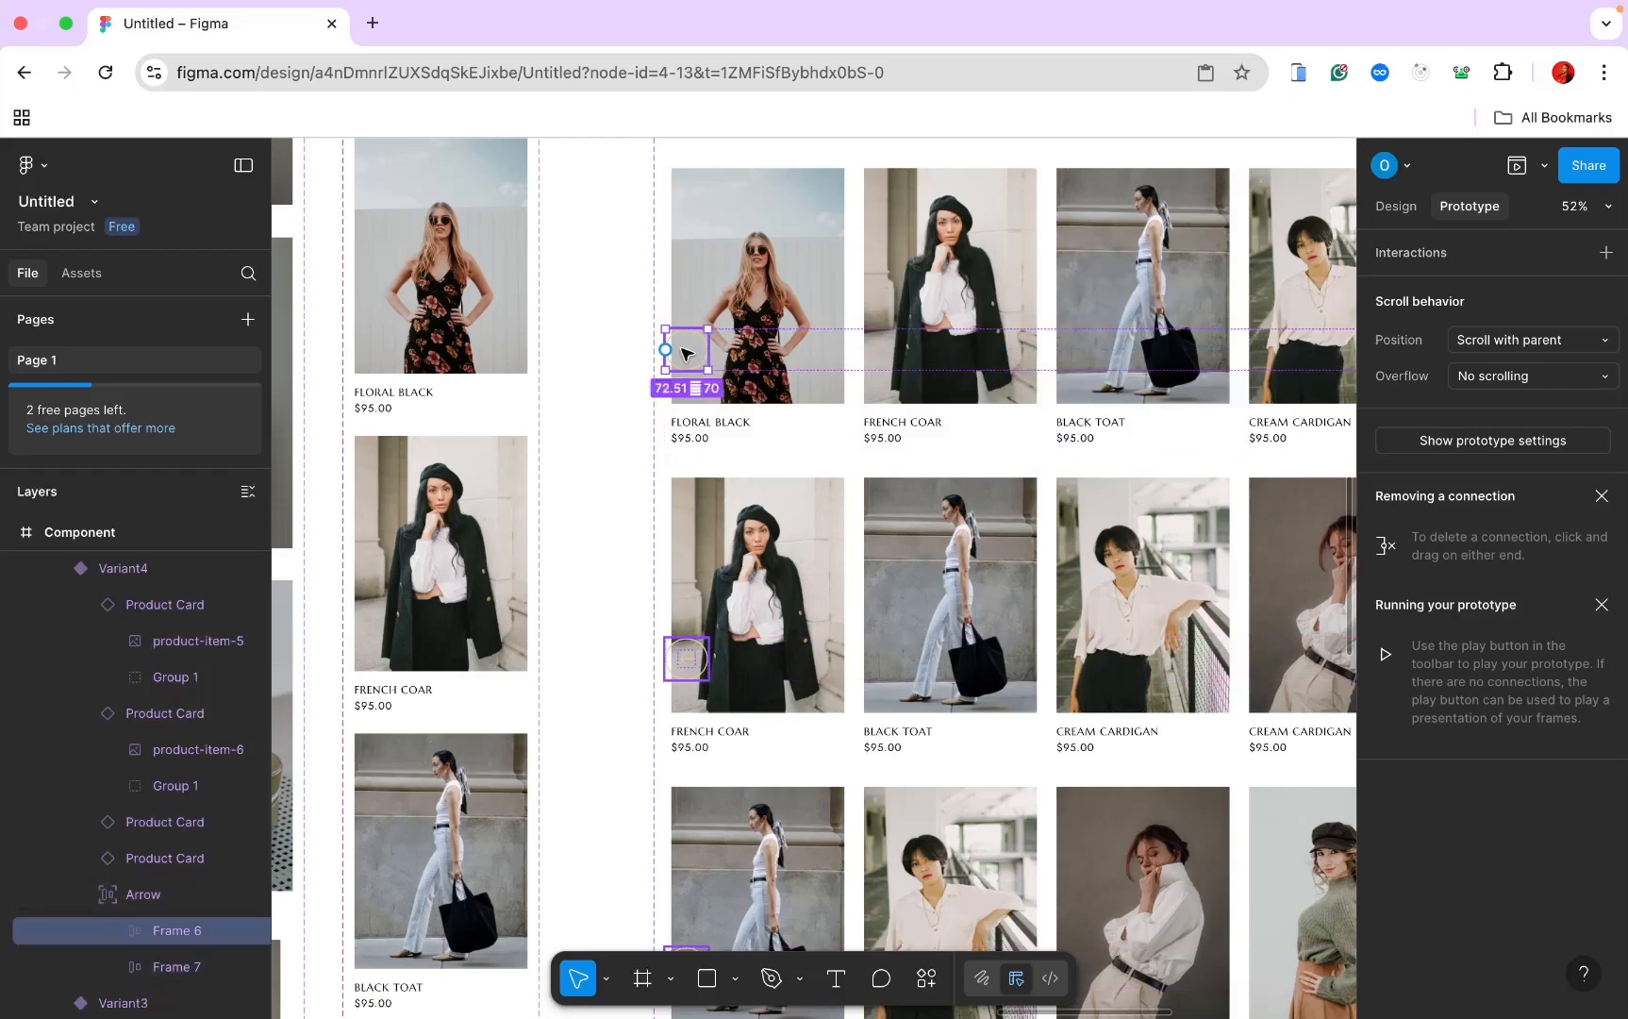
scroll(672, 359, up, 4)
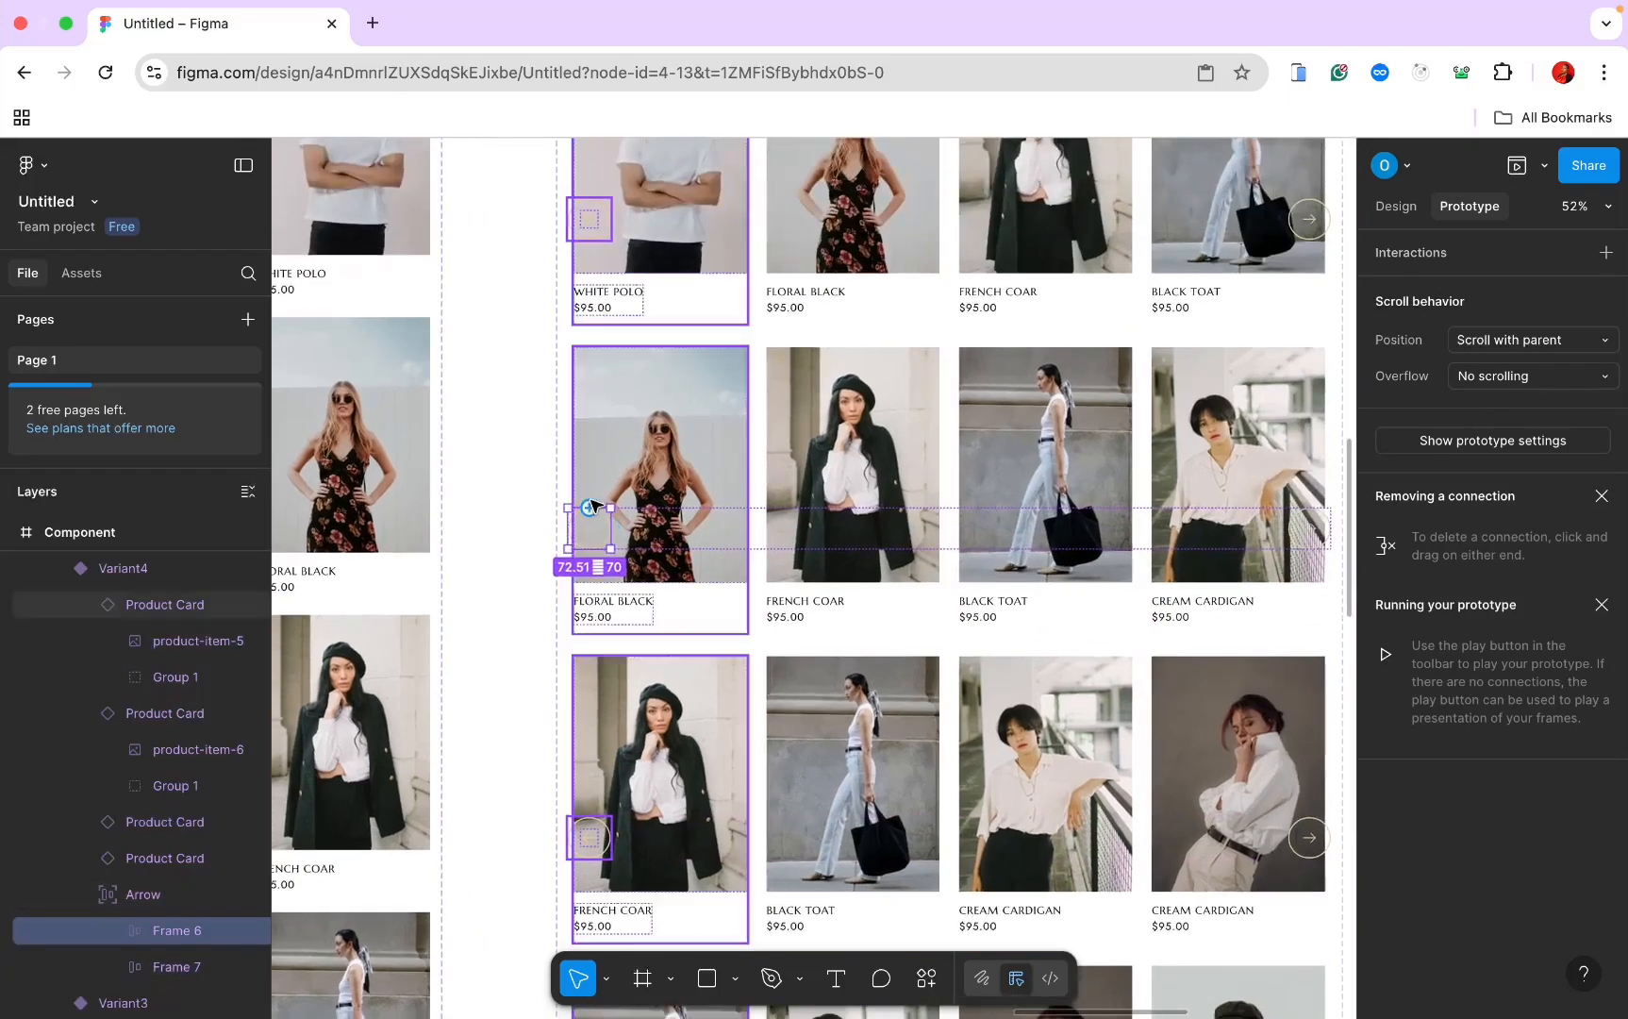
drag(591, 507, 701, 307)
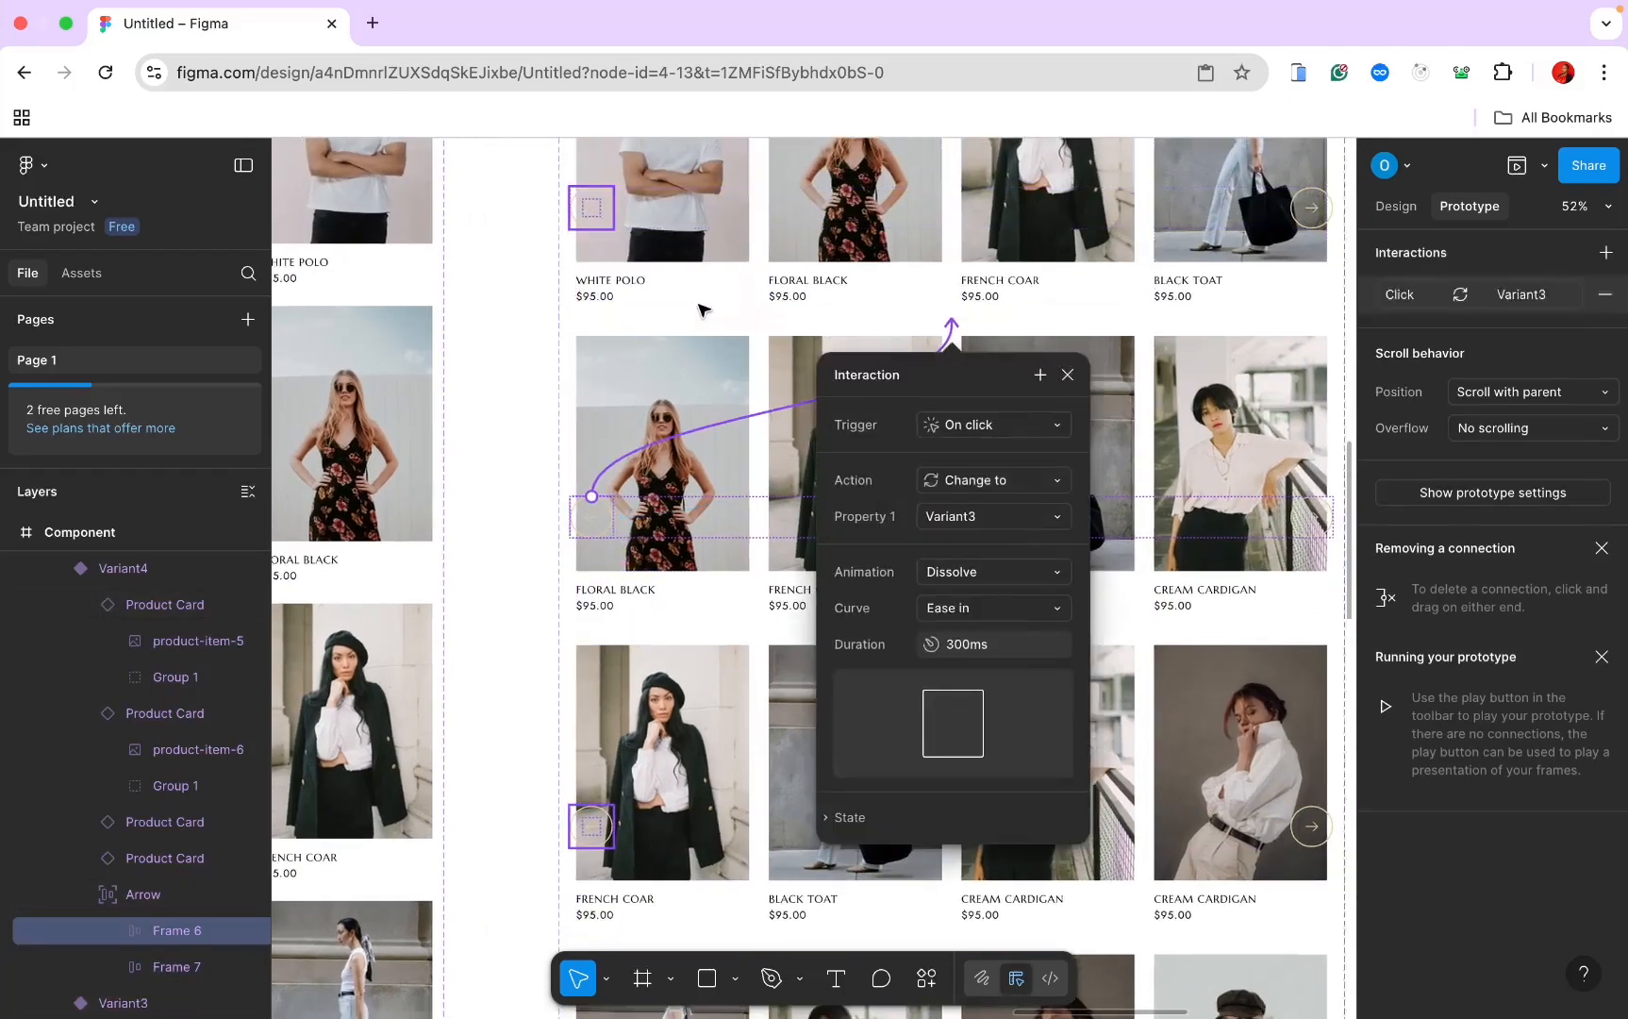
scroll(661, 415, down, 5)
scroll(623, 420, up, 1)
Step: Link the fifth and sixth variants' left arrows to Variant4 and Variant5
click(622, 420)
click(622, 420)
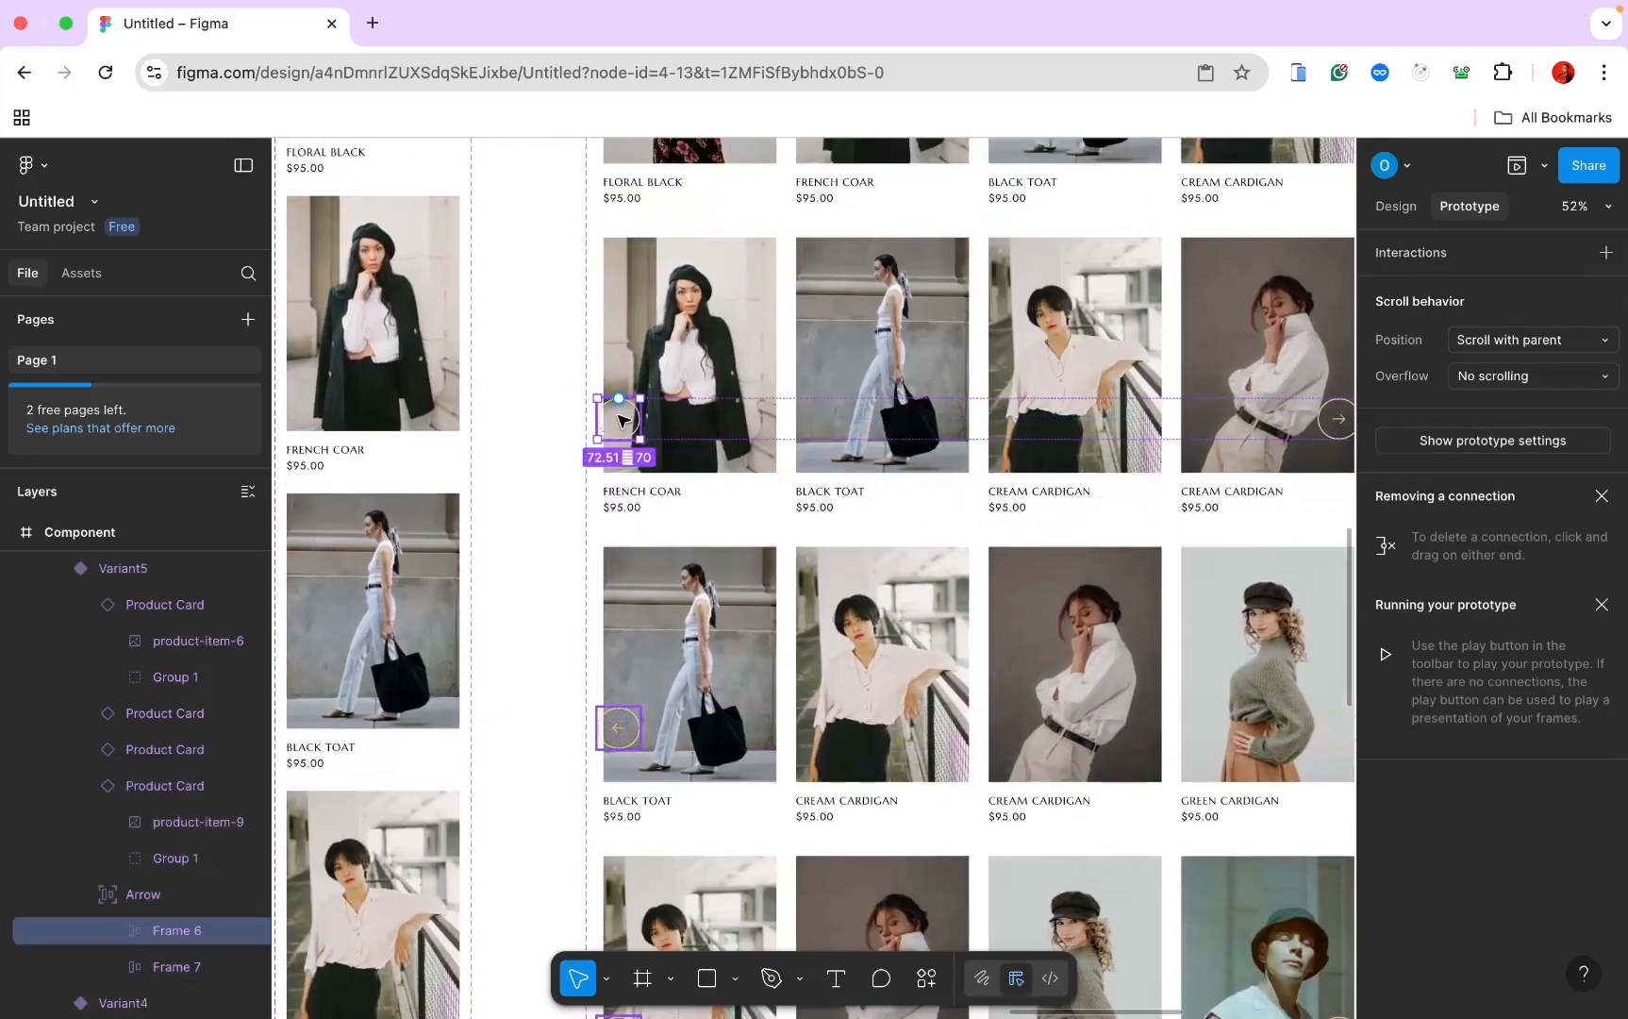
drag(640, 418, 691, 297)
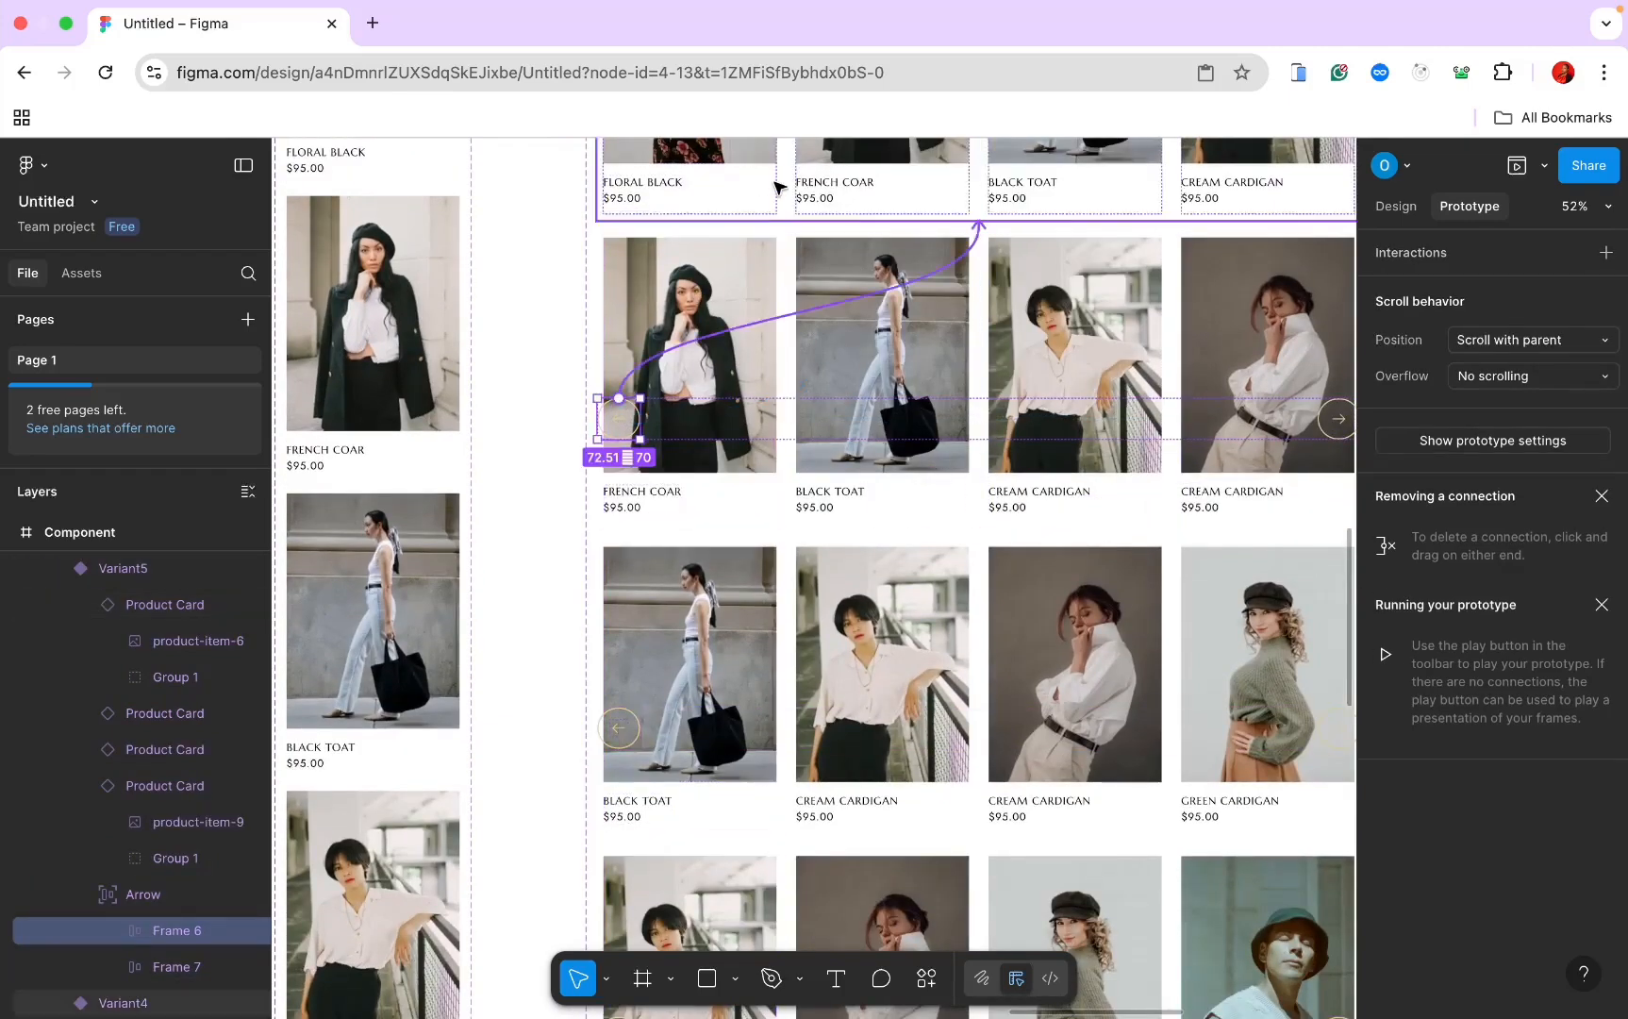
scroll(769, 212, down, 5)
scroll(653, 327, up, 3)
scroll(654, 327, right, 3)
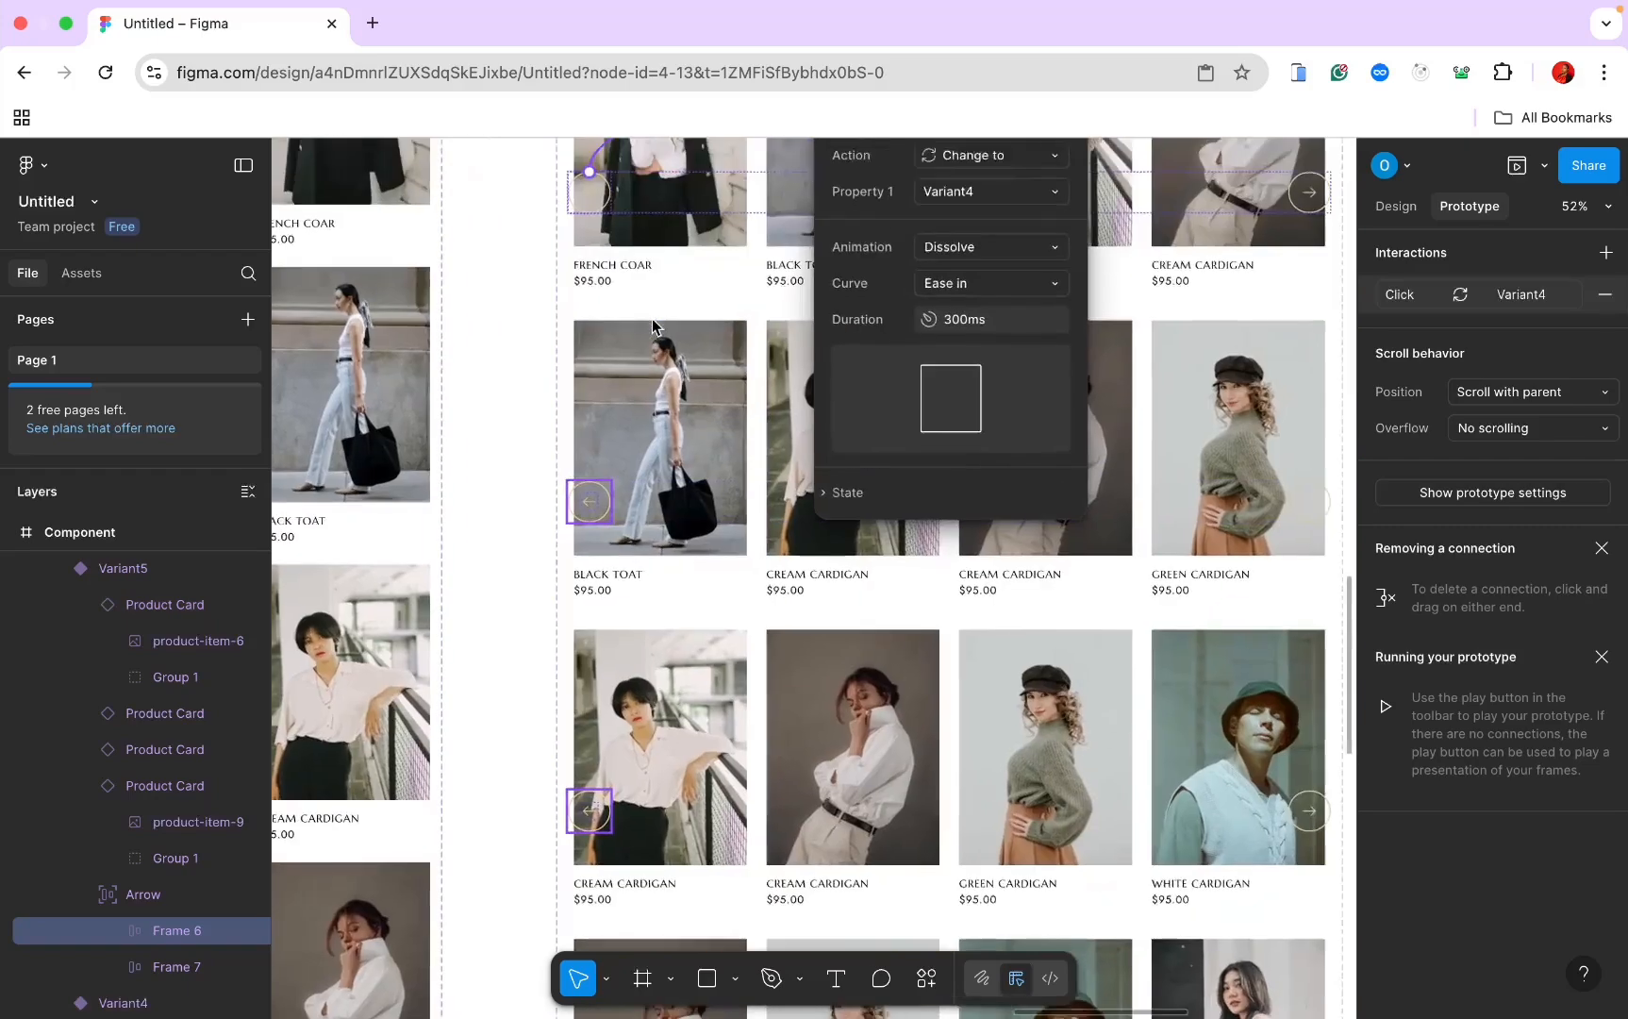
click(514, 578)
click(514, 579)
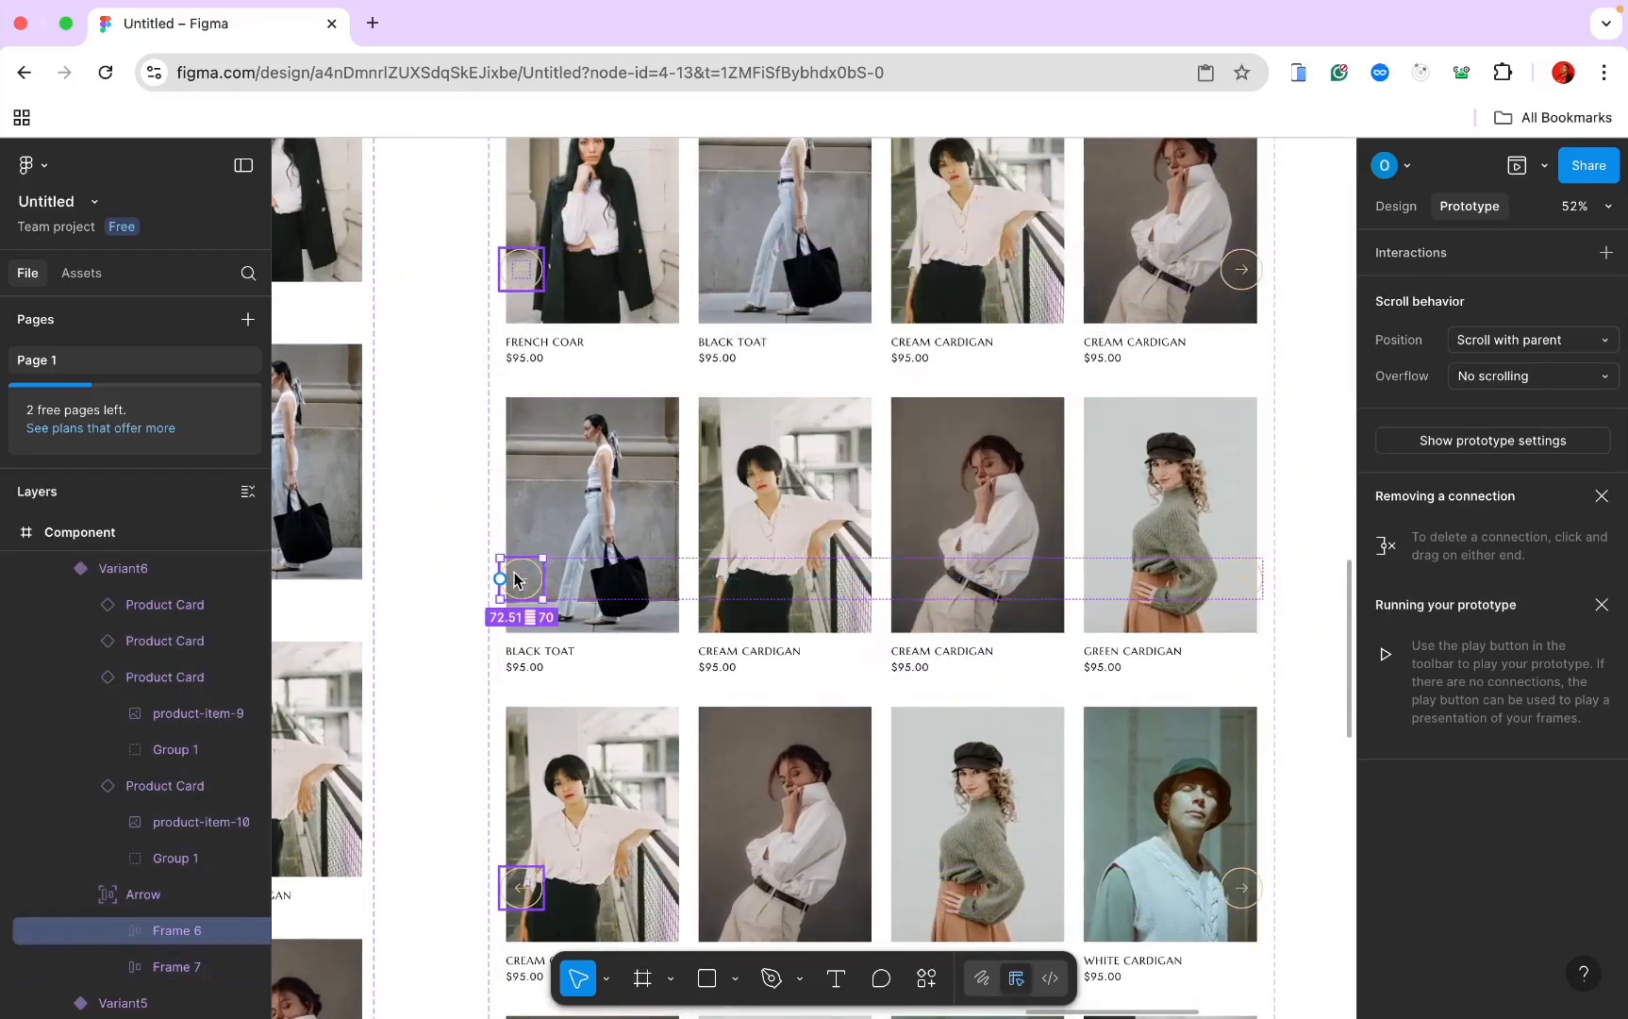
drag(523, 557, 628, 342)
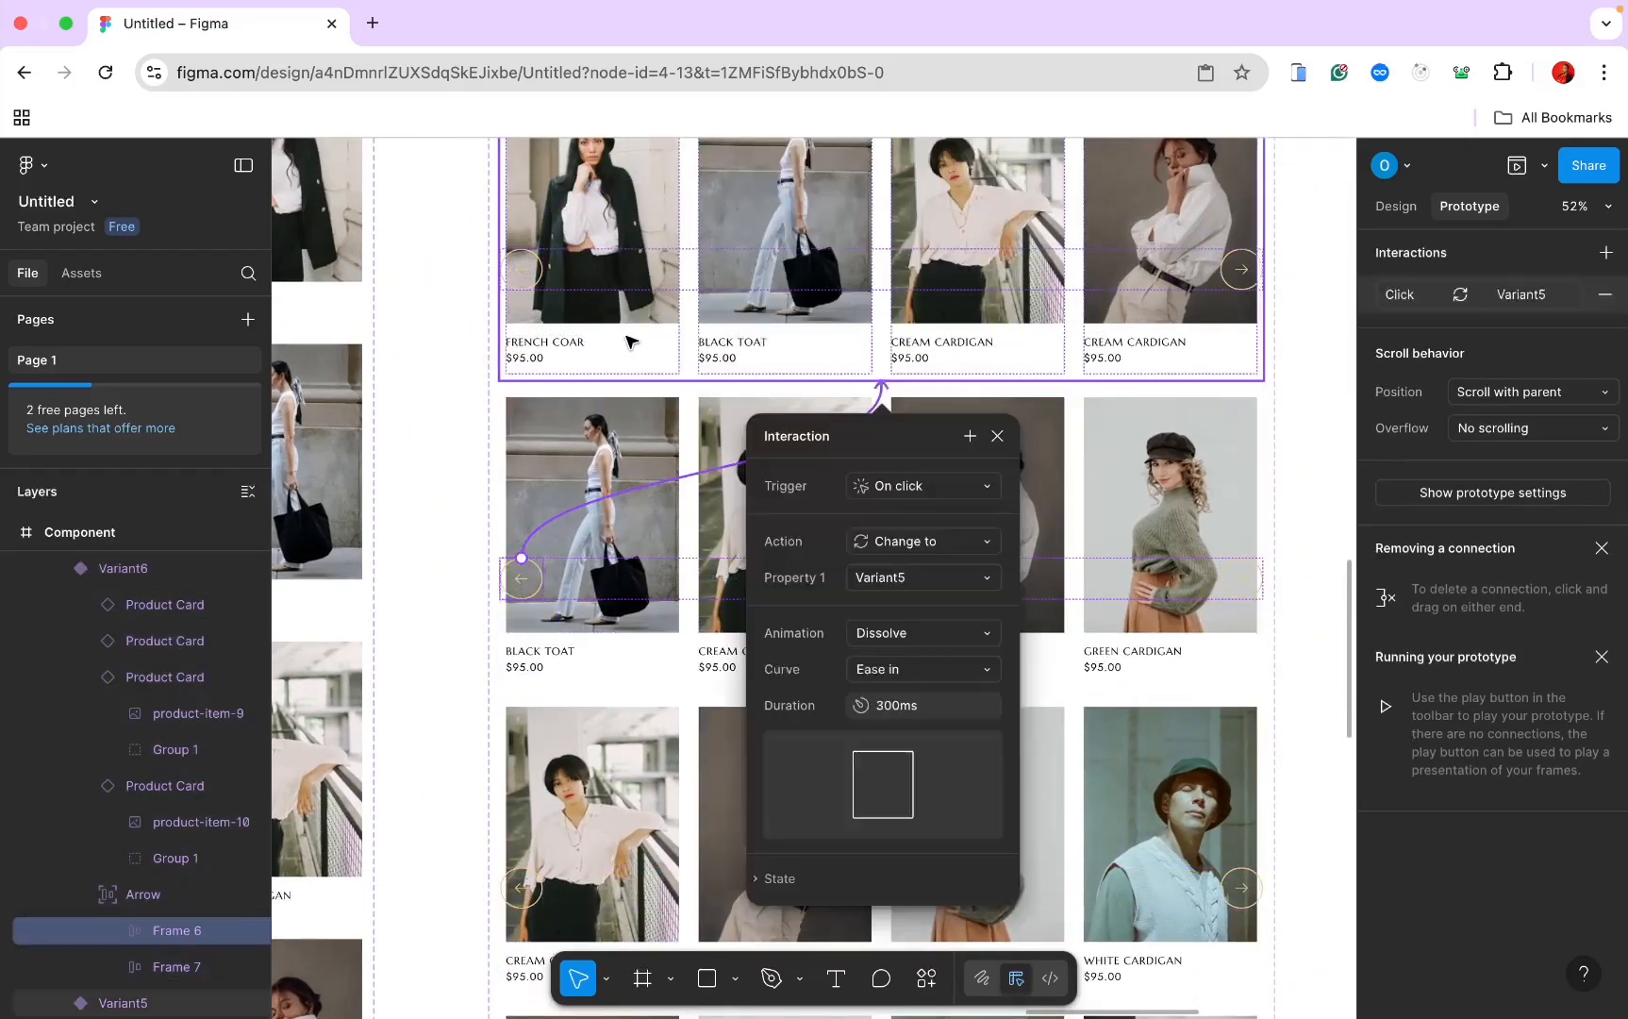
scroll(628, 341, down, 10)
Step: Link the seventh and last variants' left arrows to Variant6 and Variant7
click(545, 427)
double_click(545, 426)
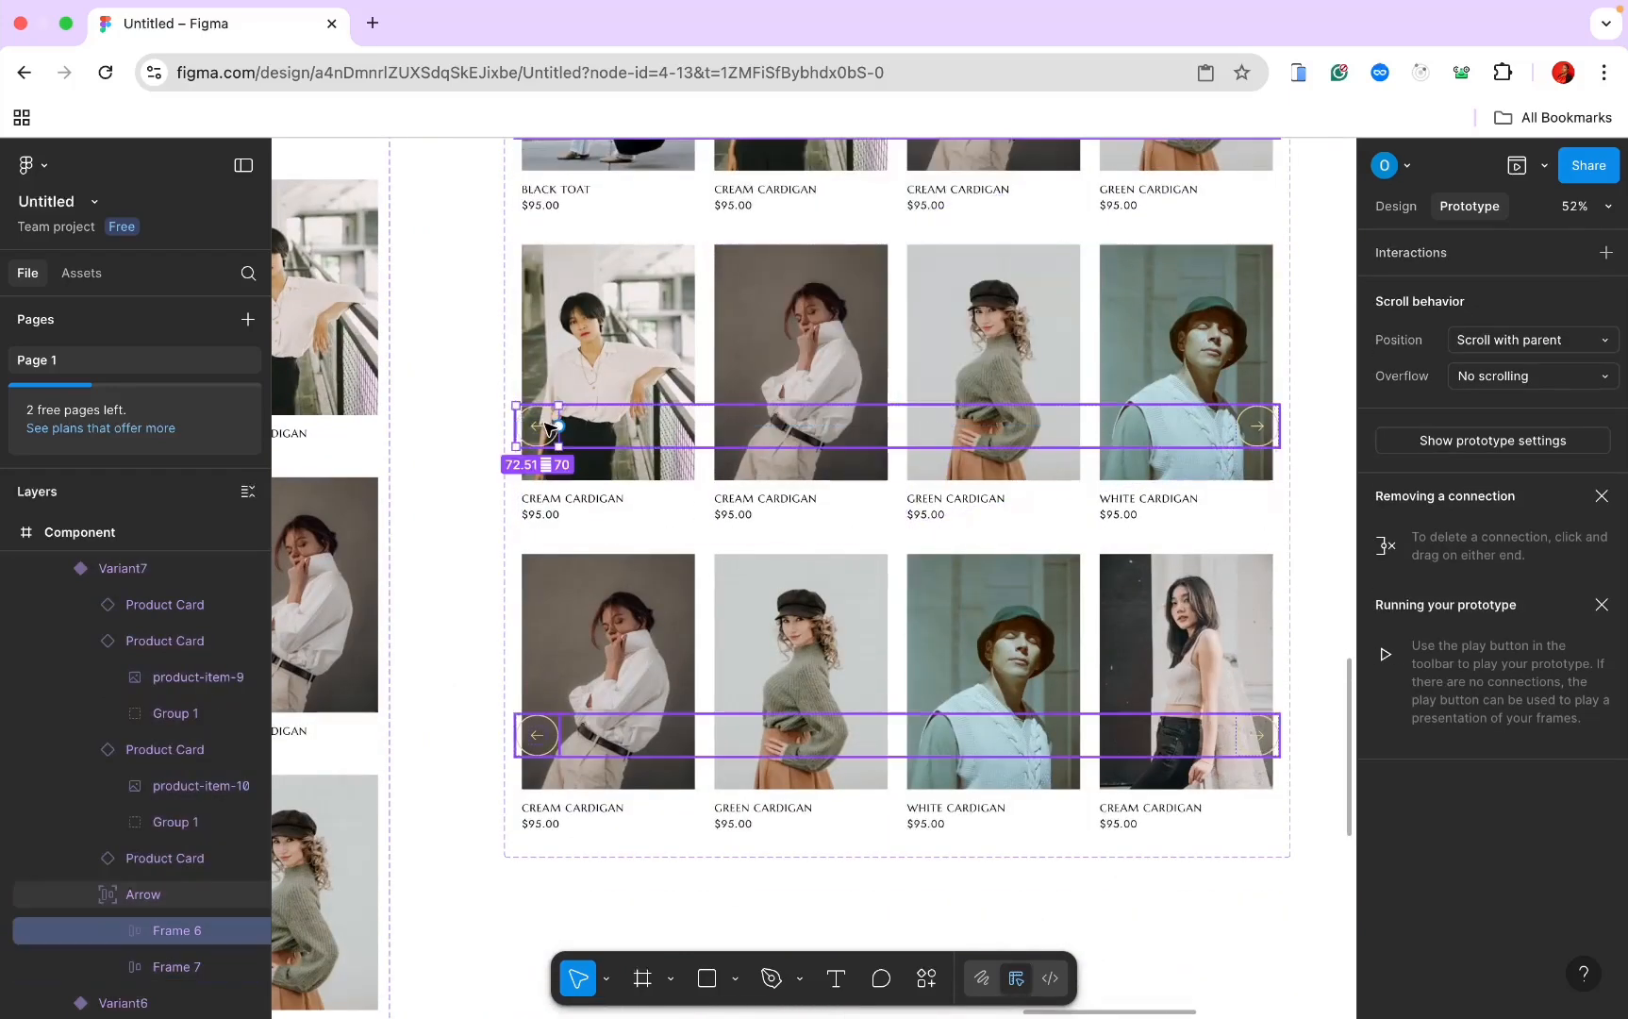
scroll(529, 453, up, 2)
scroll(529, 453, right, 1)
drag(514, 497, 610, 300)
scroll(610, 300, down, 5)
scroll(609, 300, left, 1)
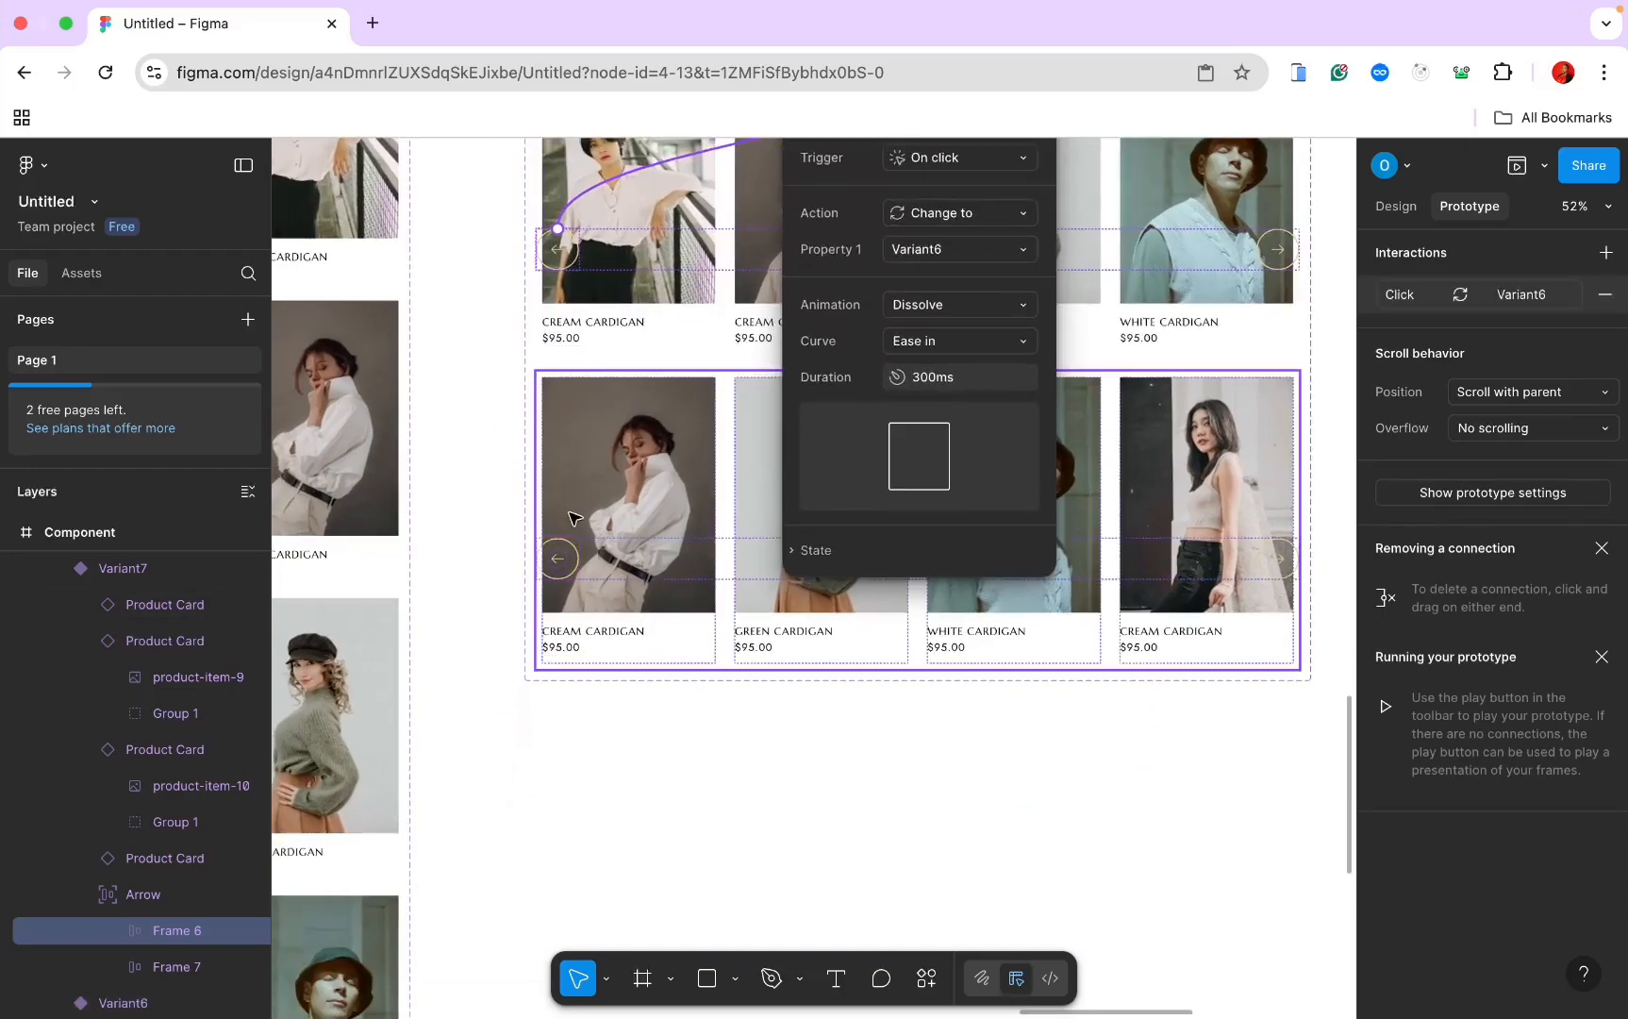
click(557, 555)
double_click(560, 557)
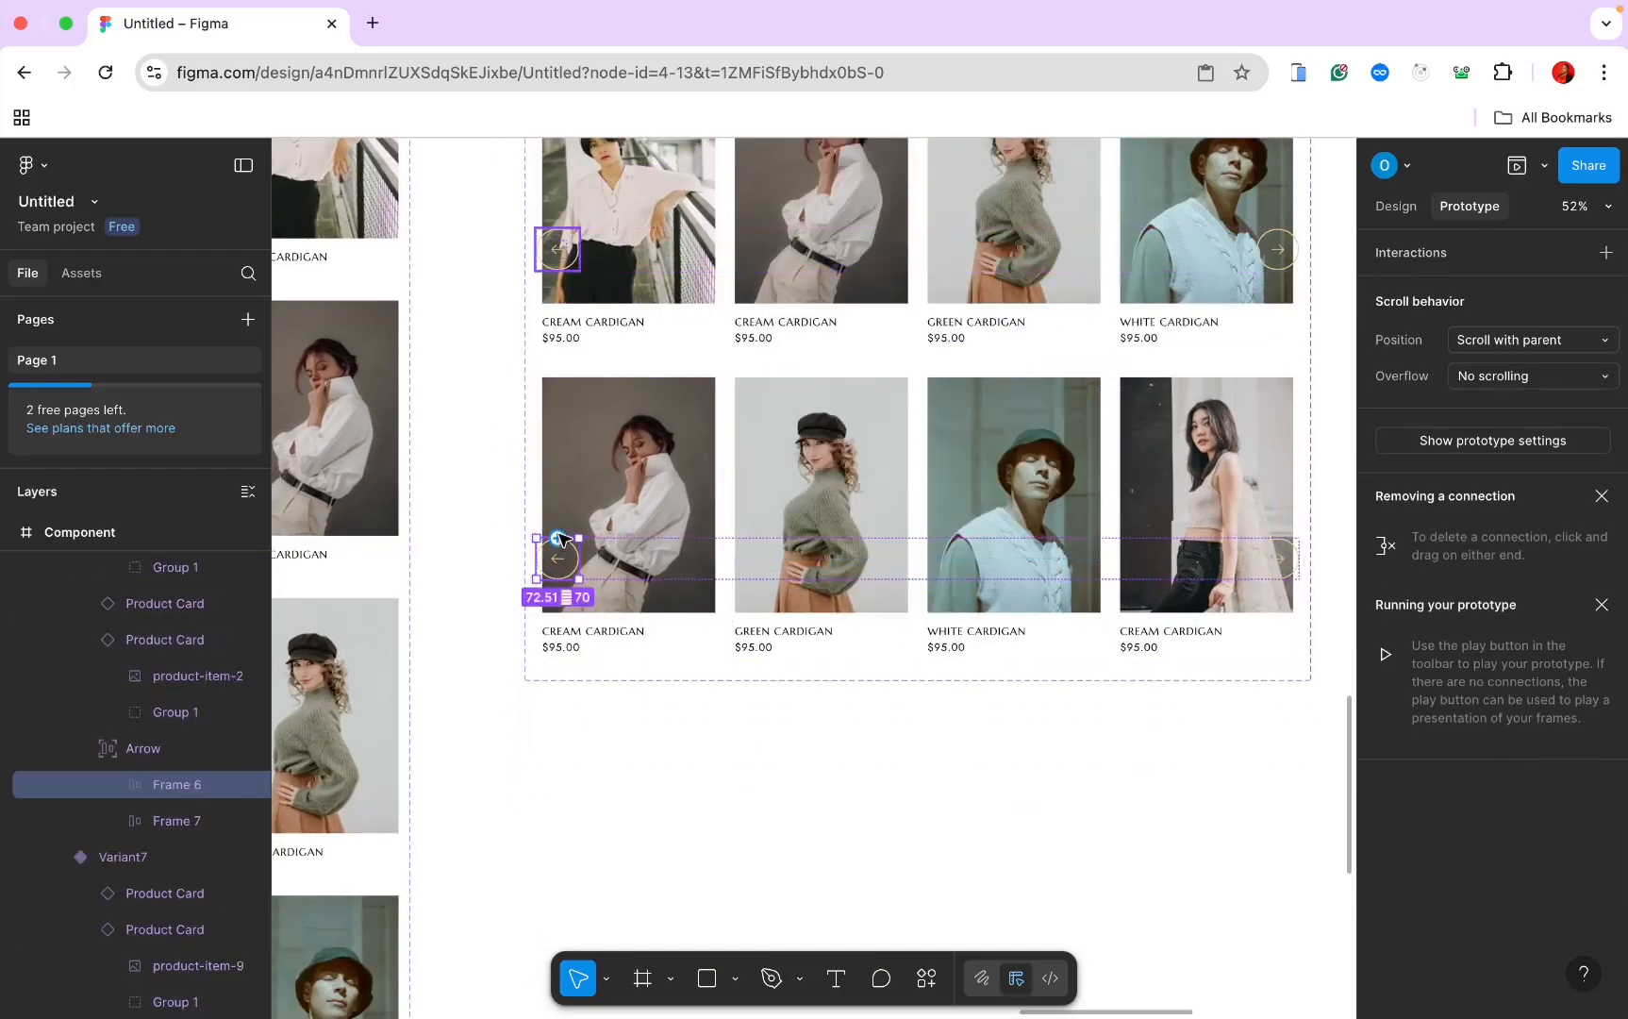
drag(561, 539, 636, 349)
scroll(635, 349, down, 10)
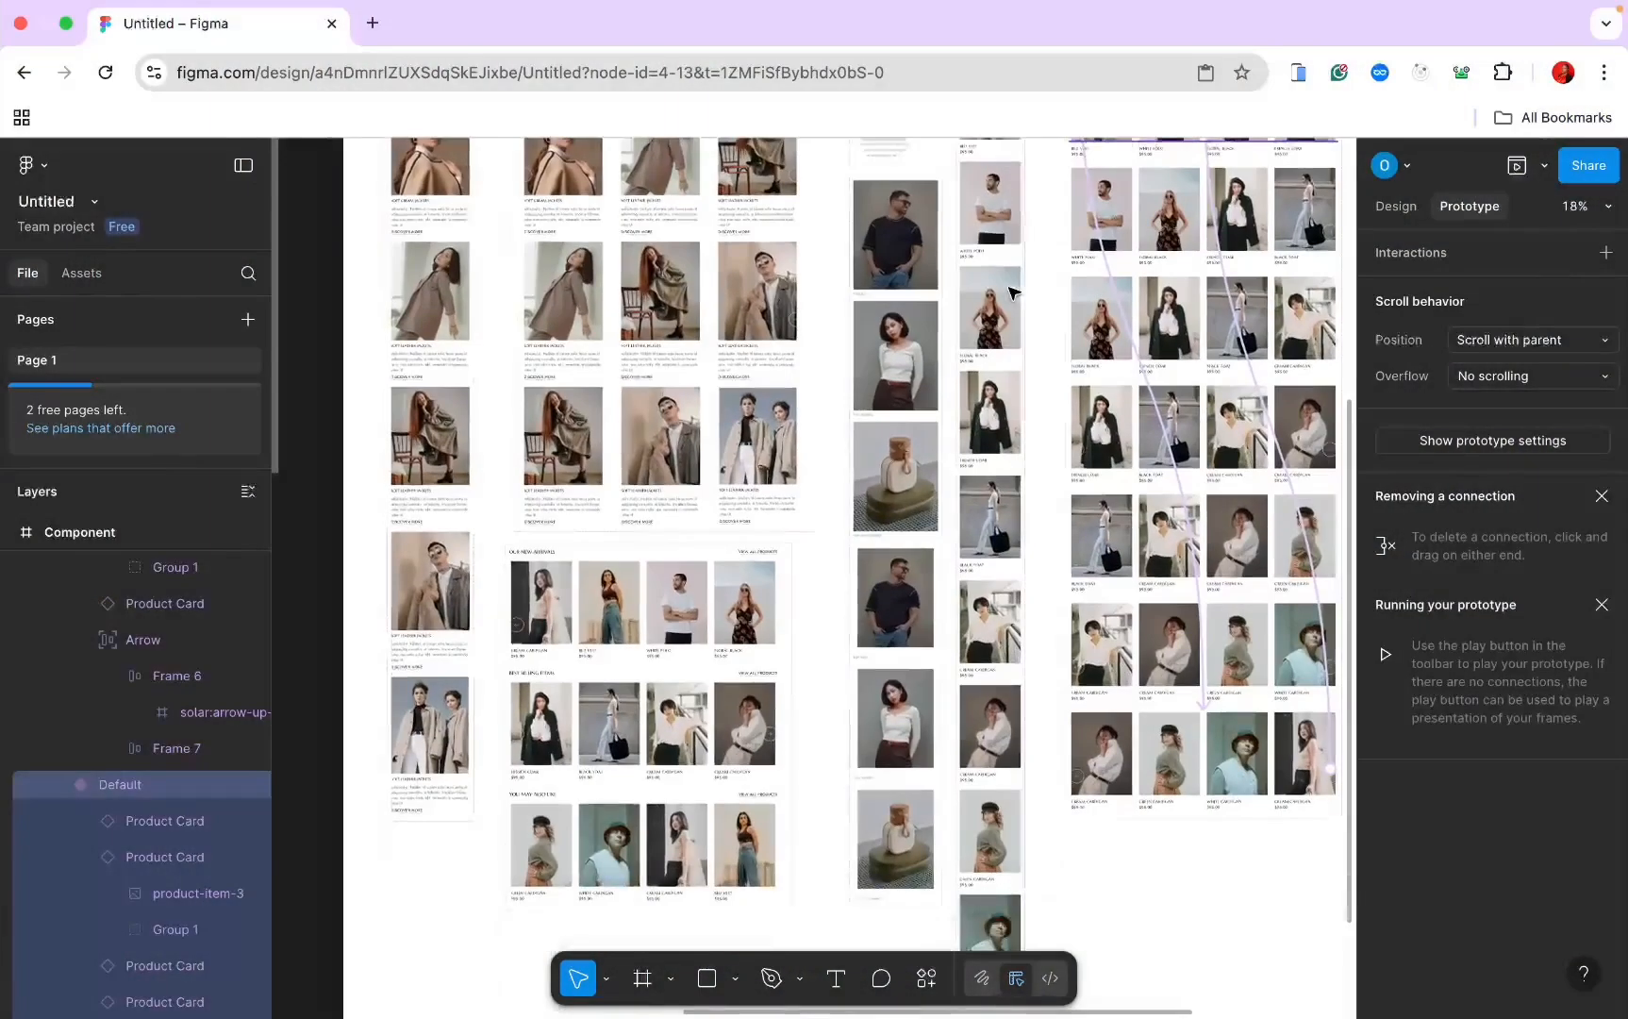
Step: Replace the home page's first product row with the copied carousel
click(628, 596)
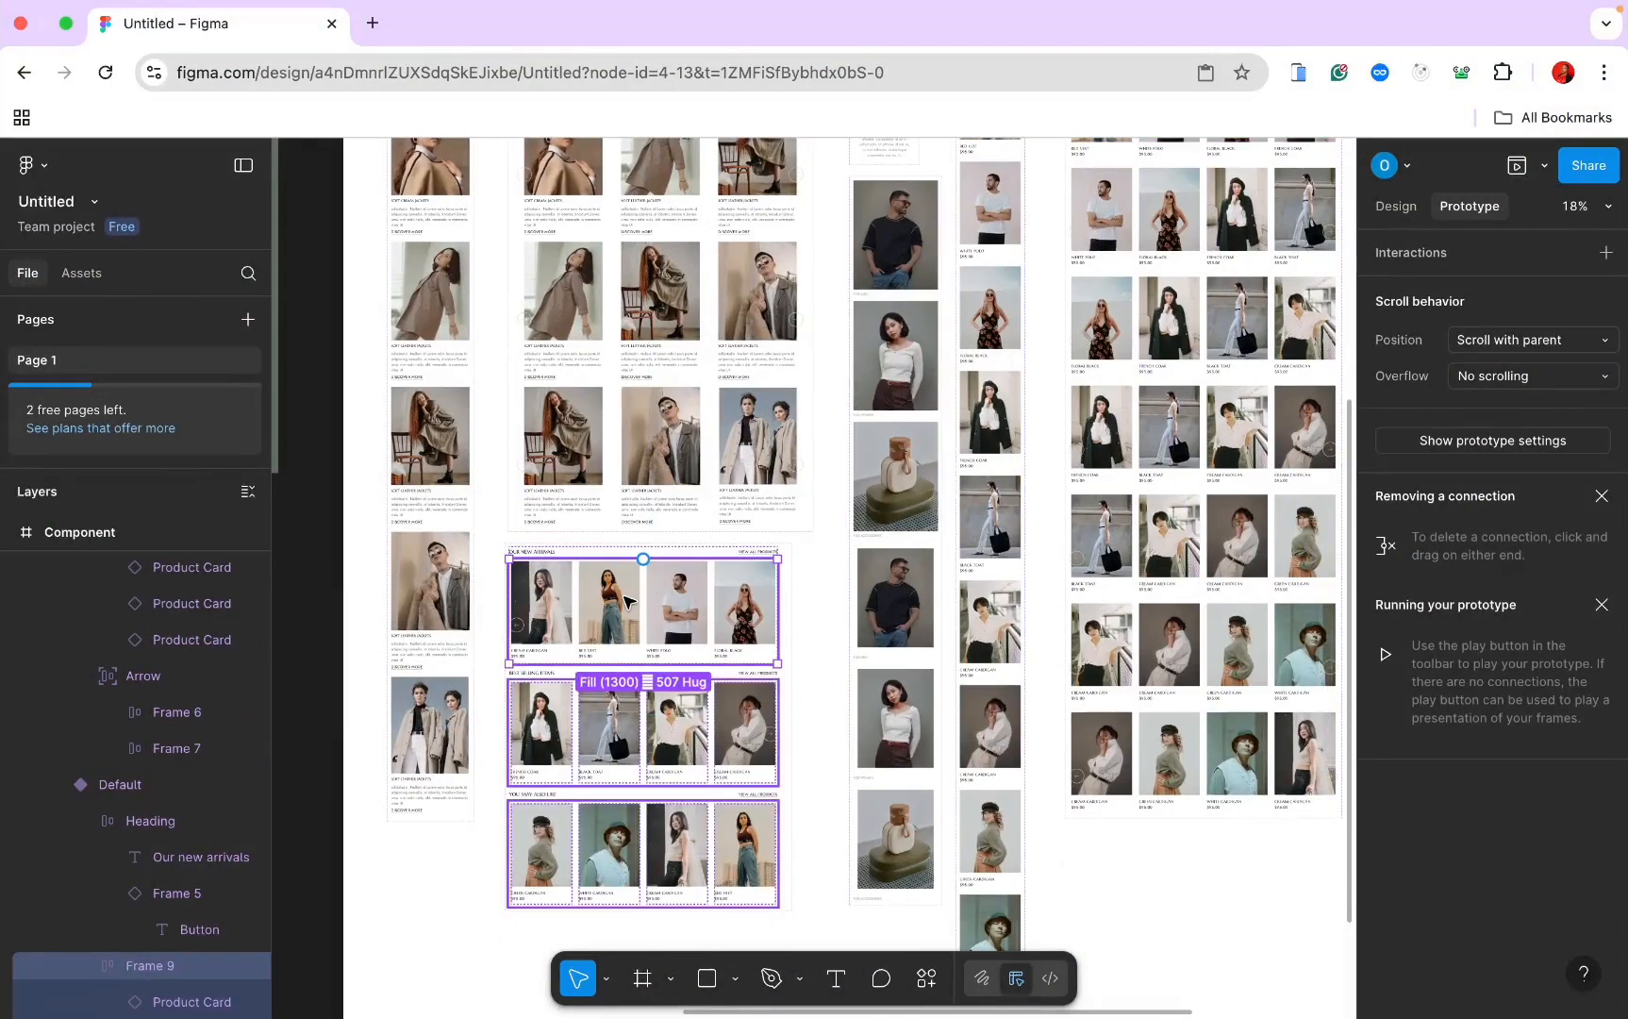
right_click(627, 601)
mouse_move(695, 338)
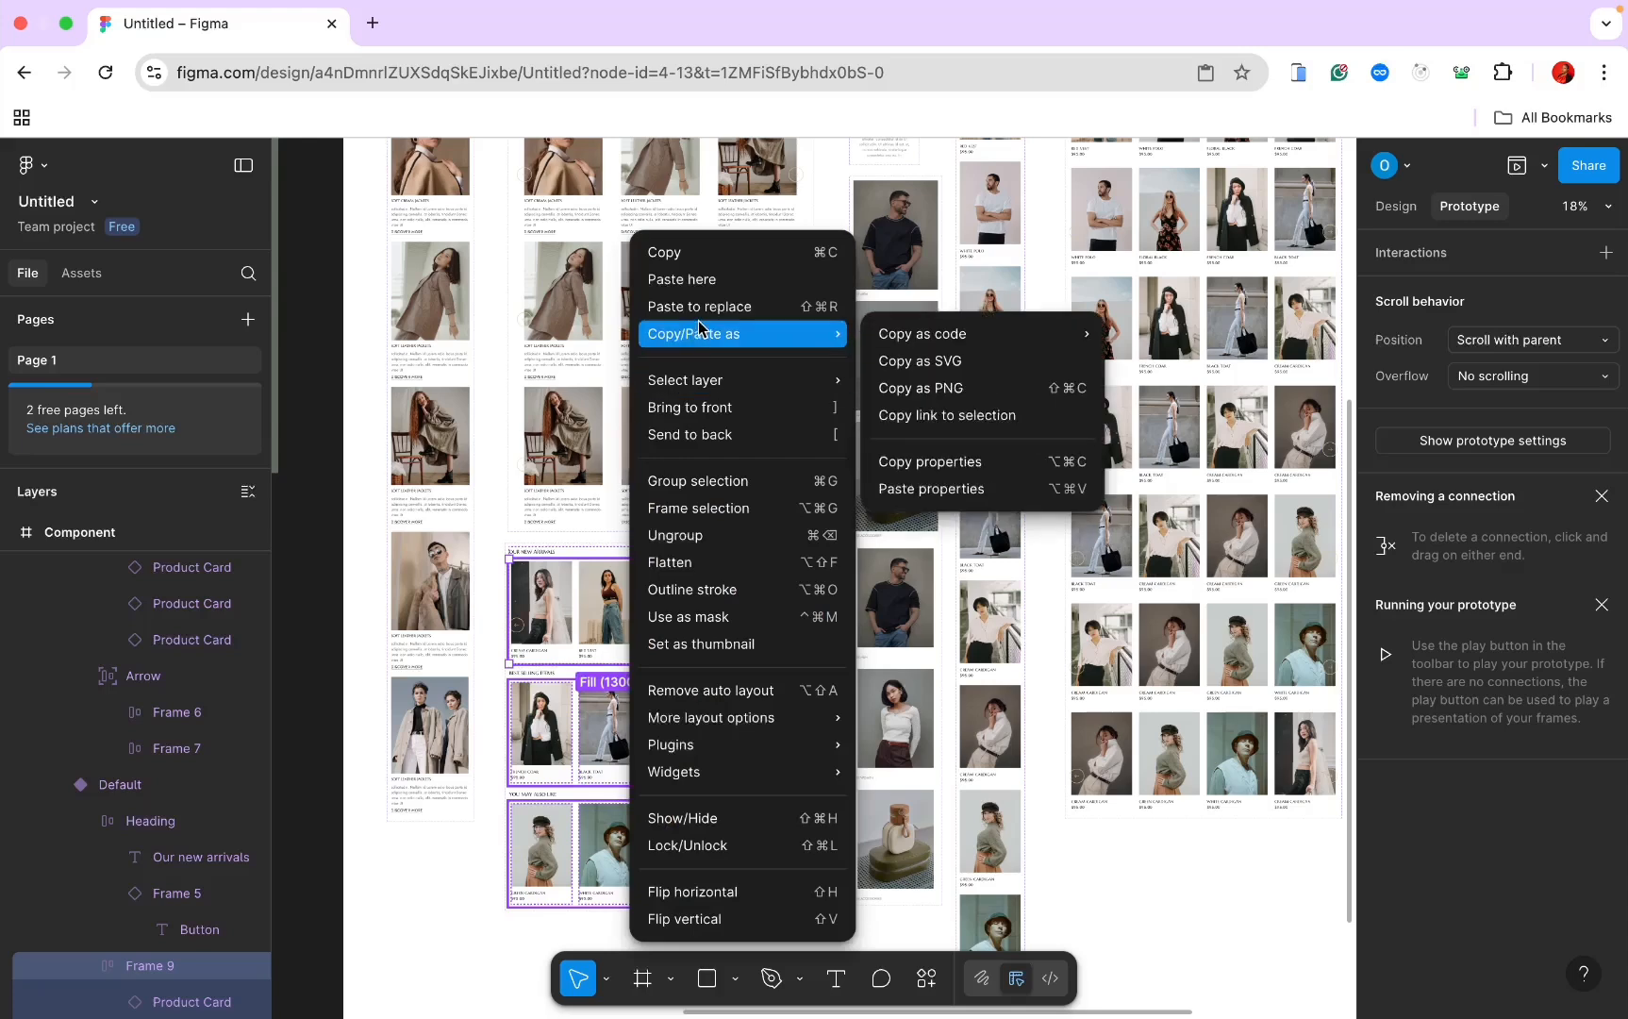
click(700, 315)
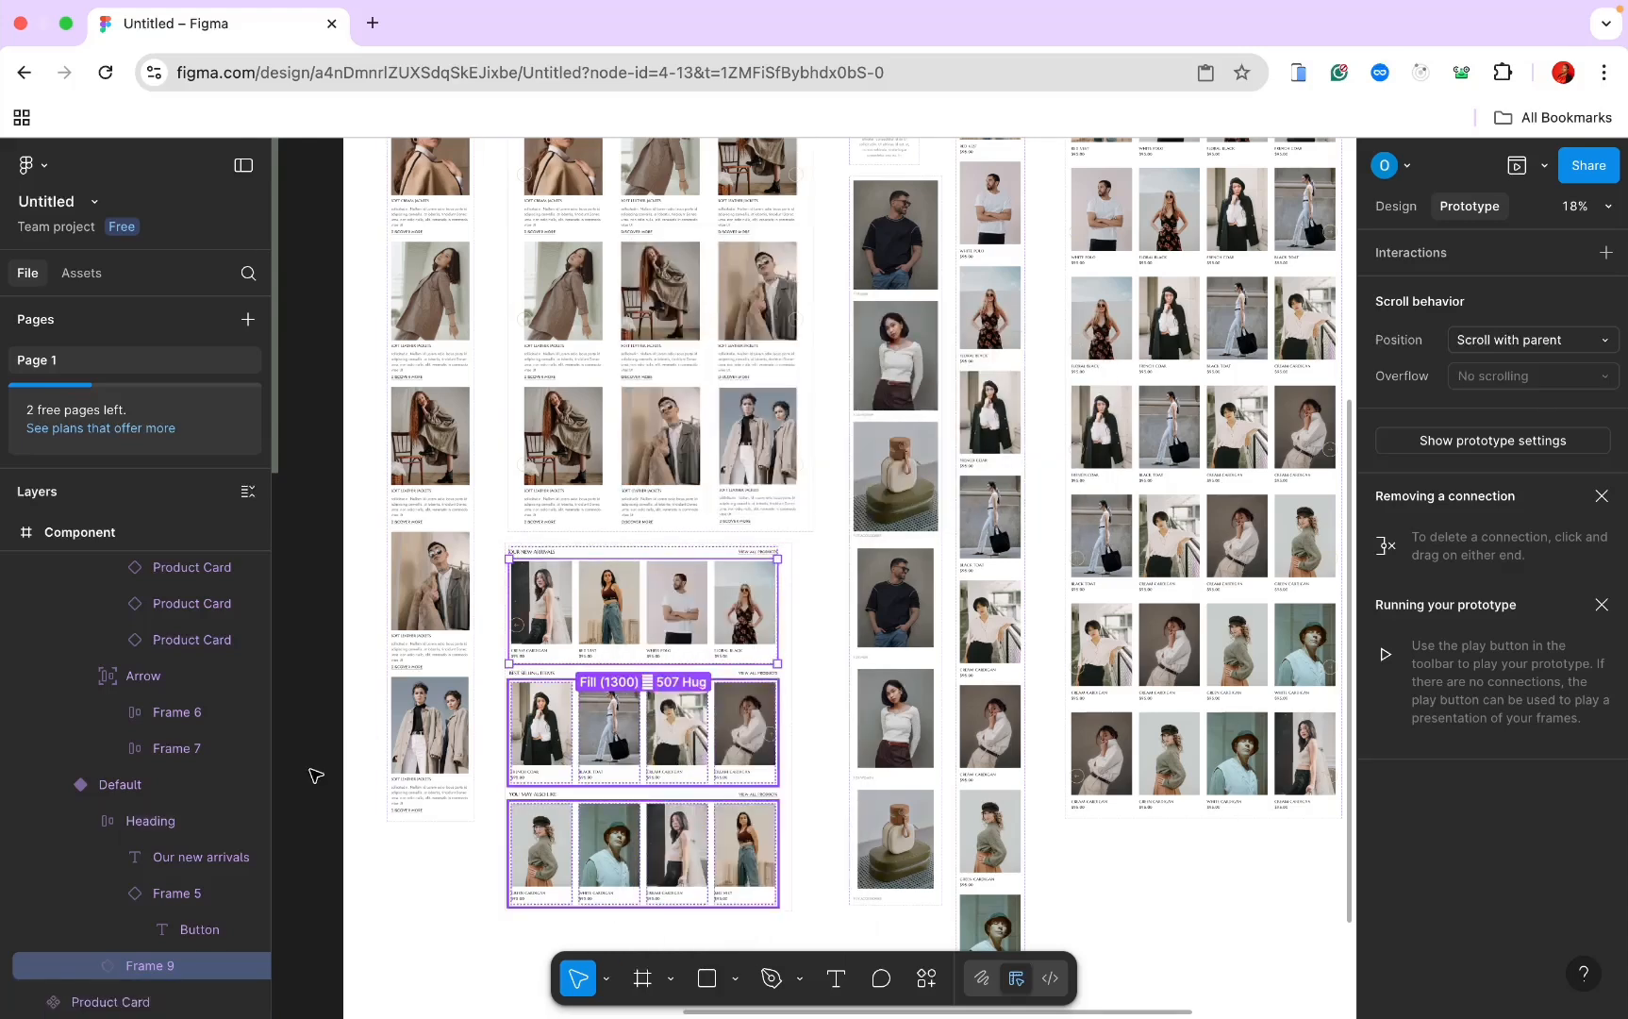
scroll(316, 776, down, 3)
scroll(218, 865, down, 2)
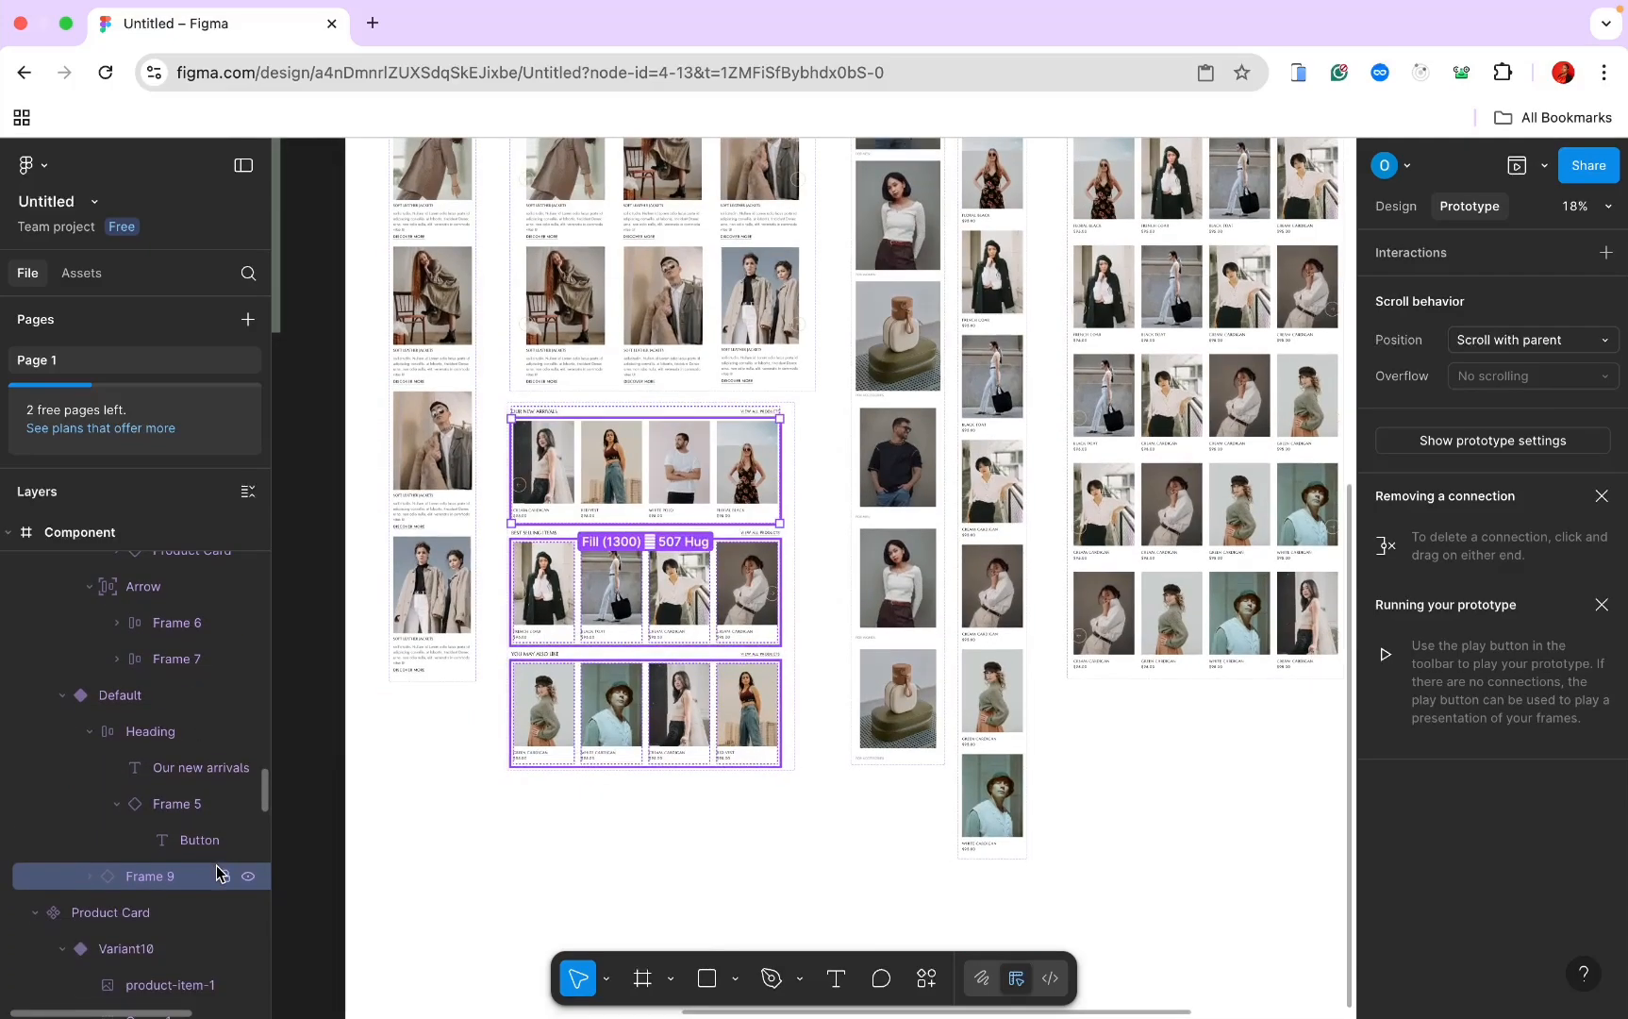
scroll(613, 656, up, 2)
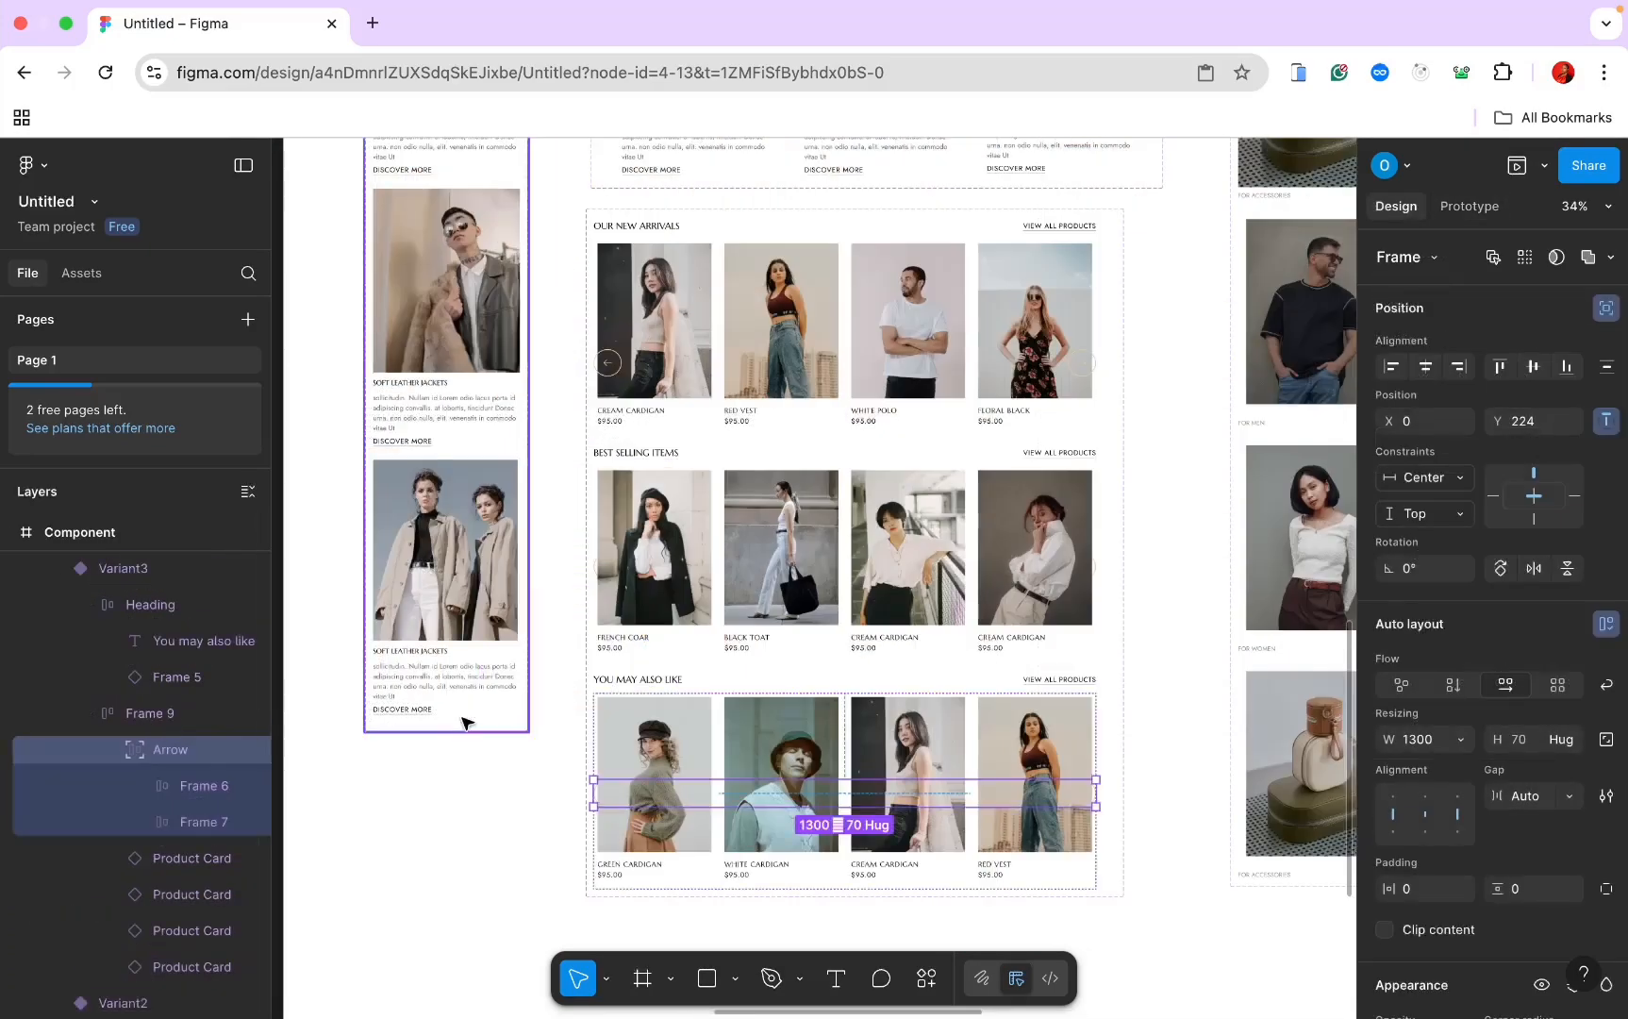
scroll(462, 722, down, 8)
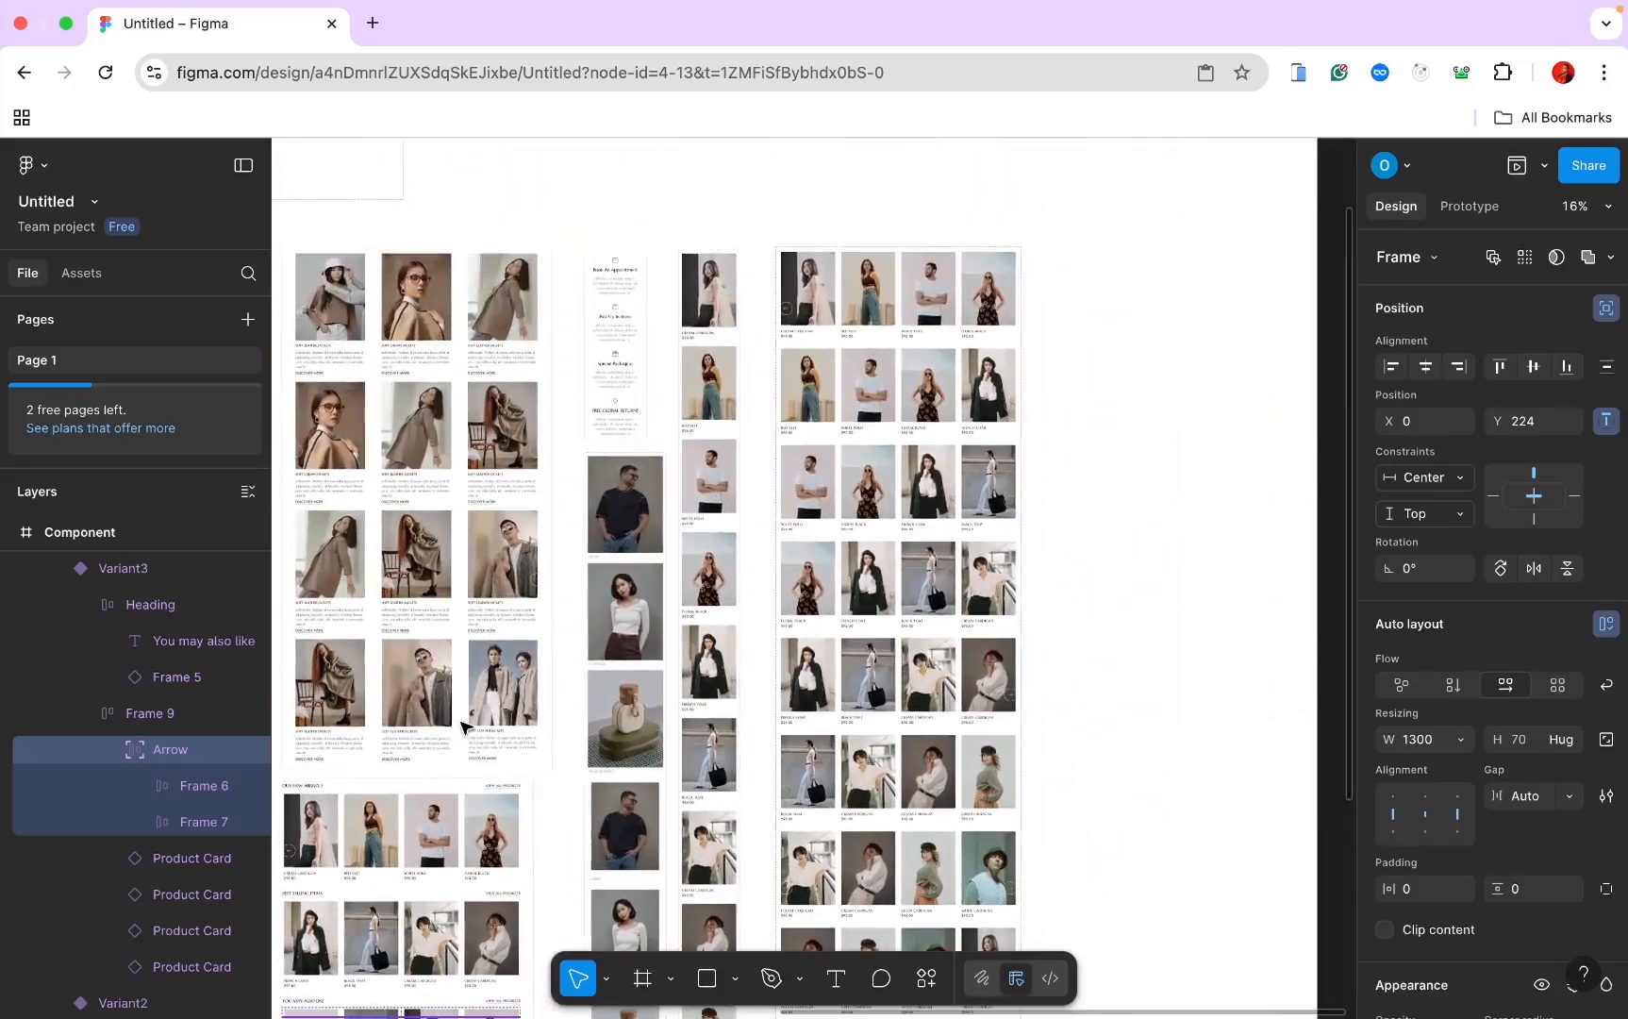
Step: Select the second carousel variant and zoom to fit its product grid
click(847, 378)
click(844, 368)
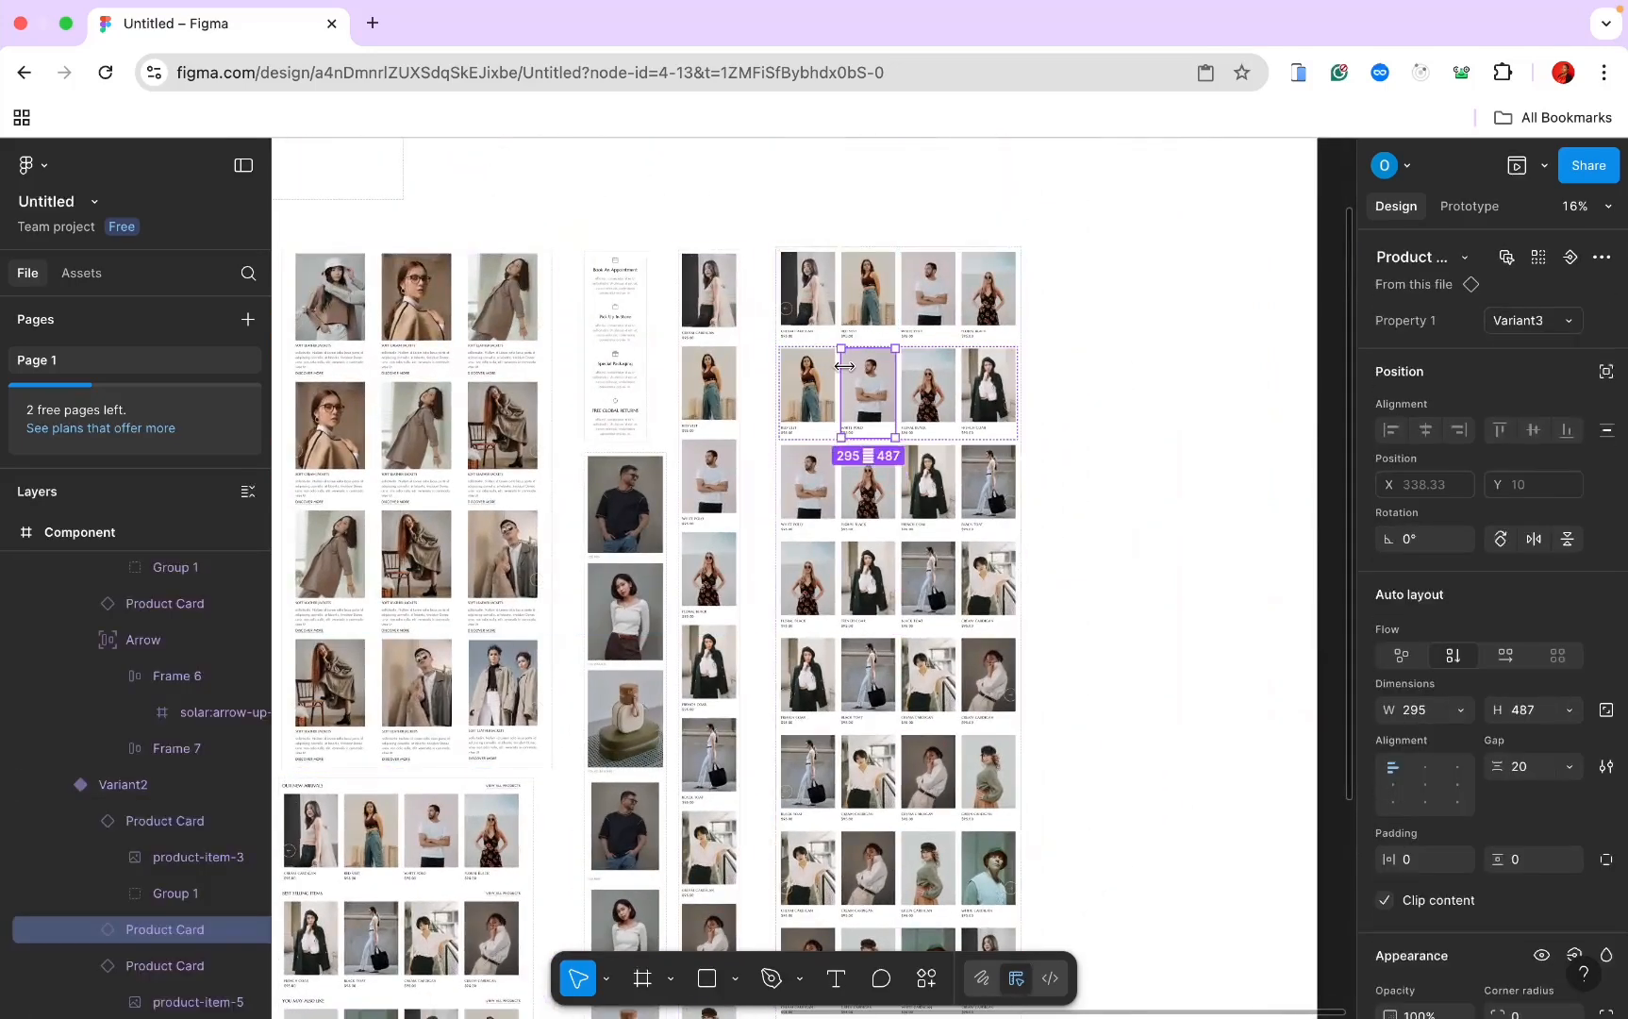
scroll(845, 366, up, 2)
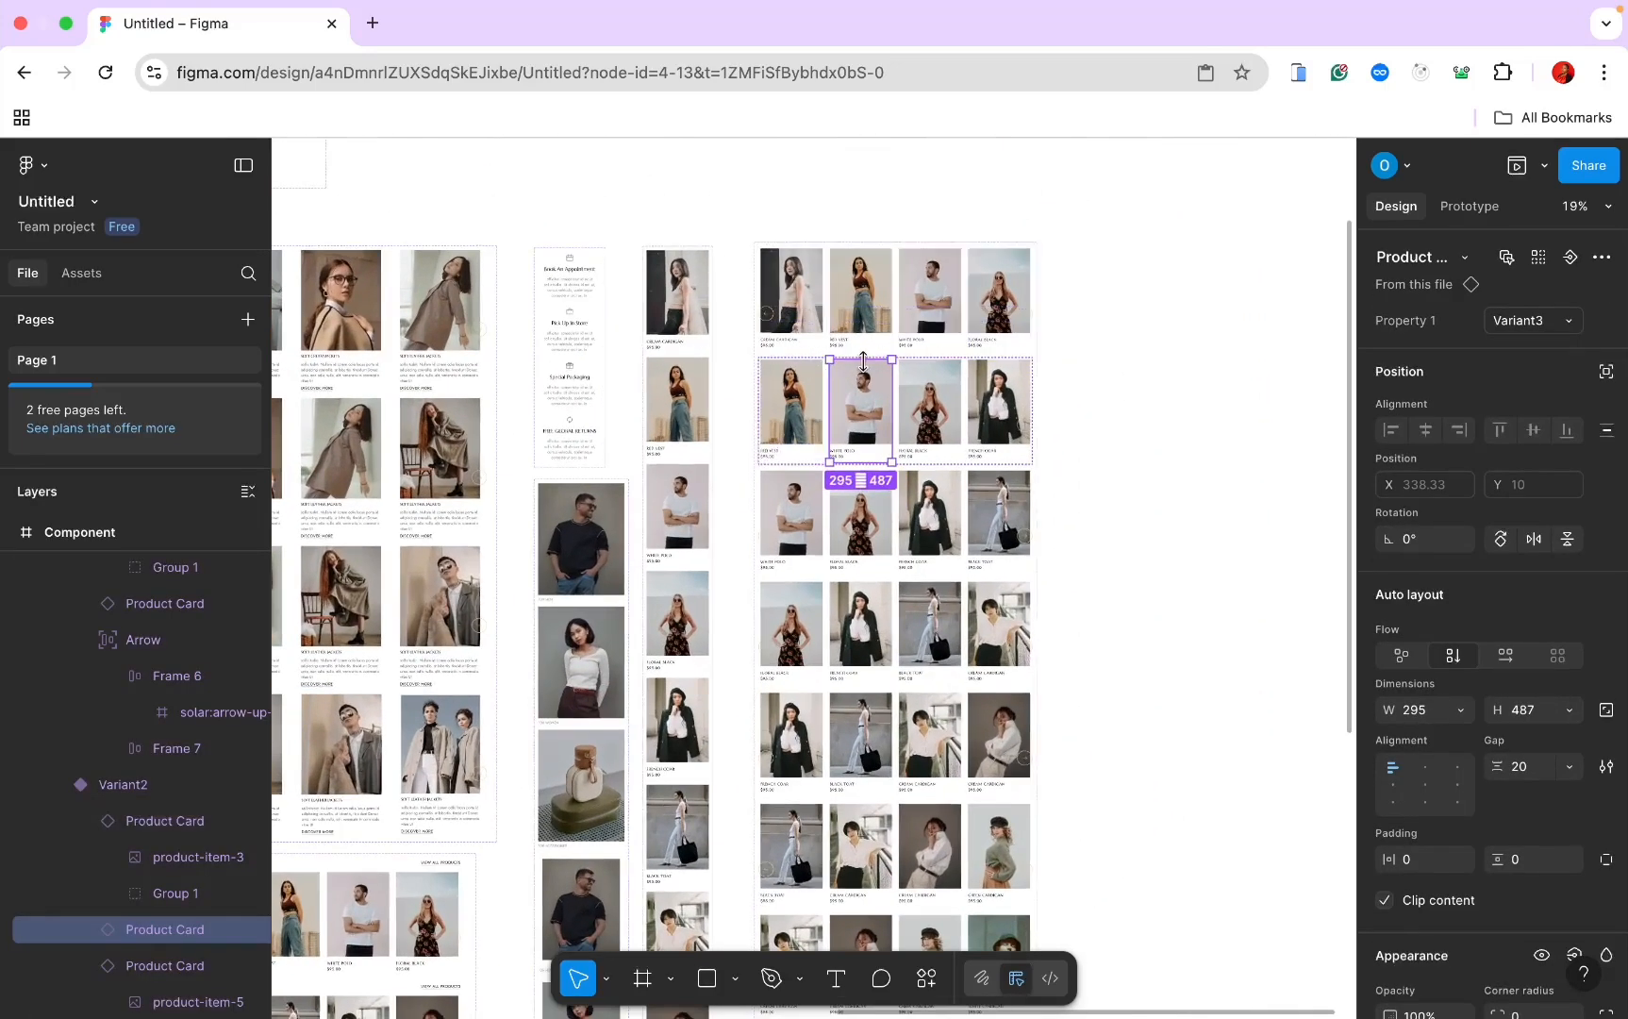
click(1040, 364)
click(956, 380)
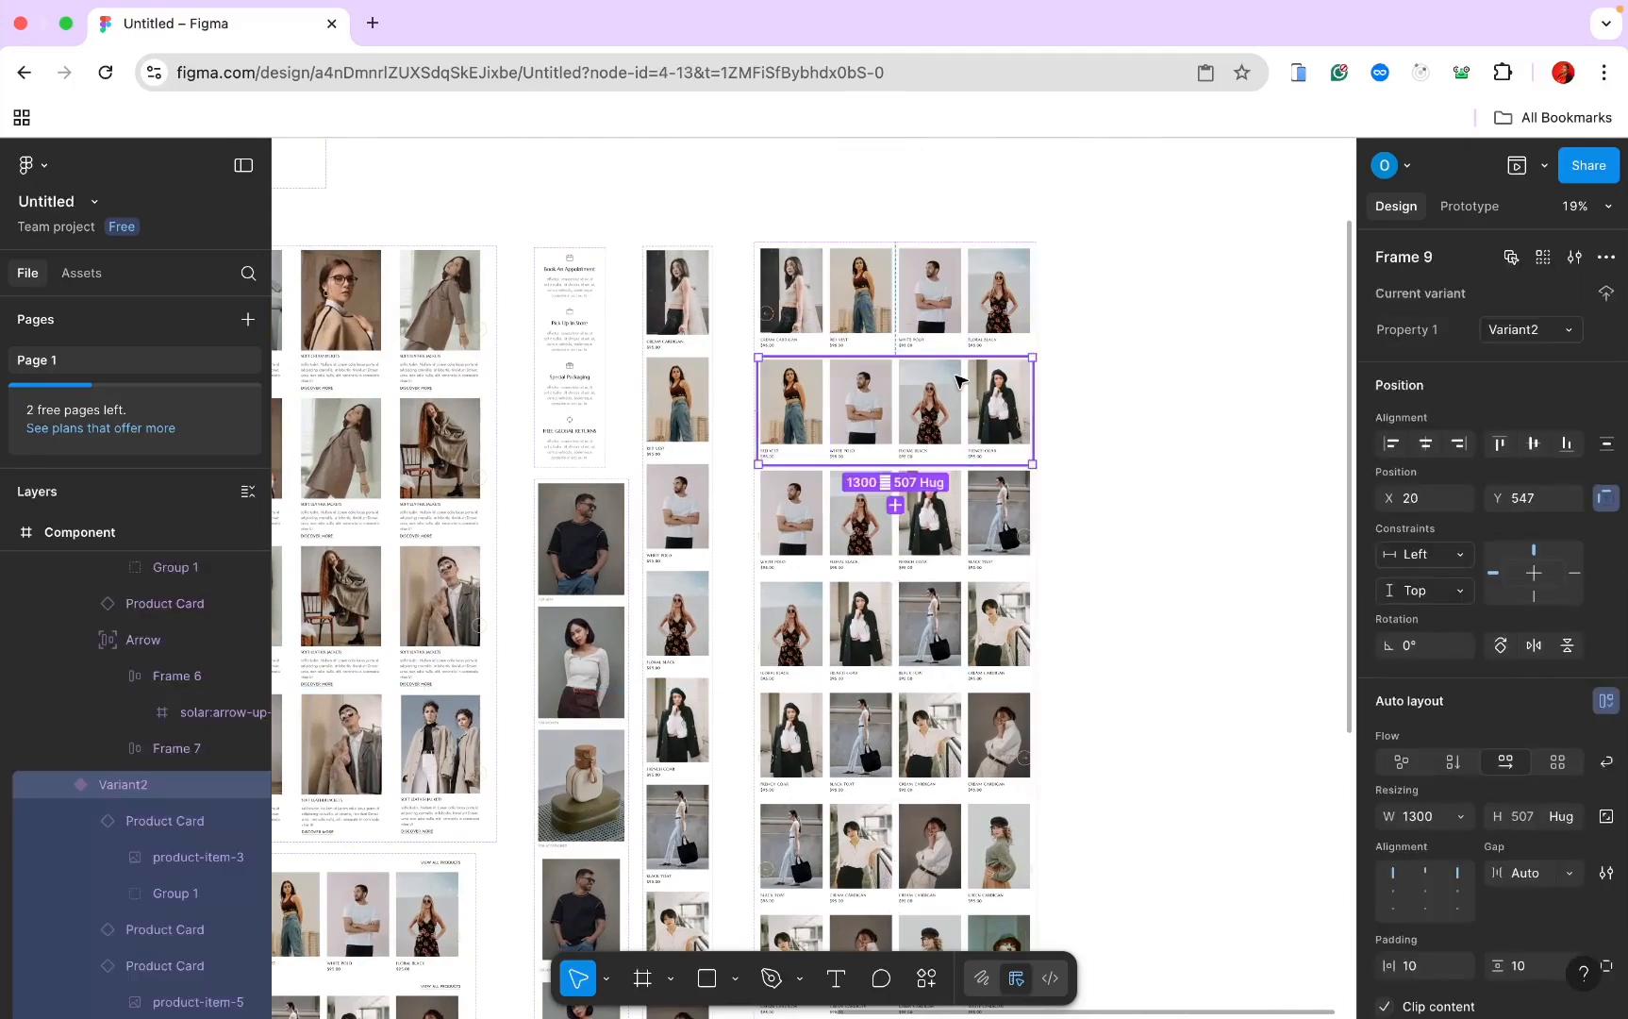
scroll(956, 380, left, 10)
scroll(956, 381, down, 2)
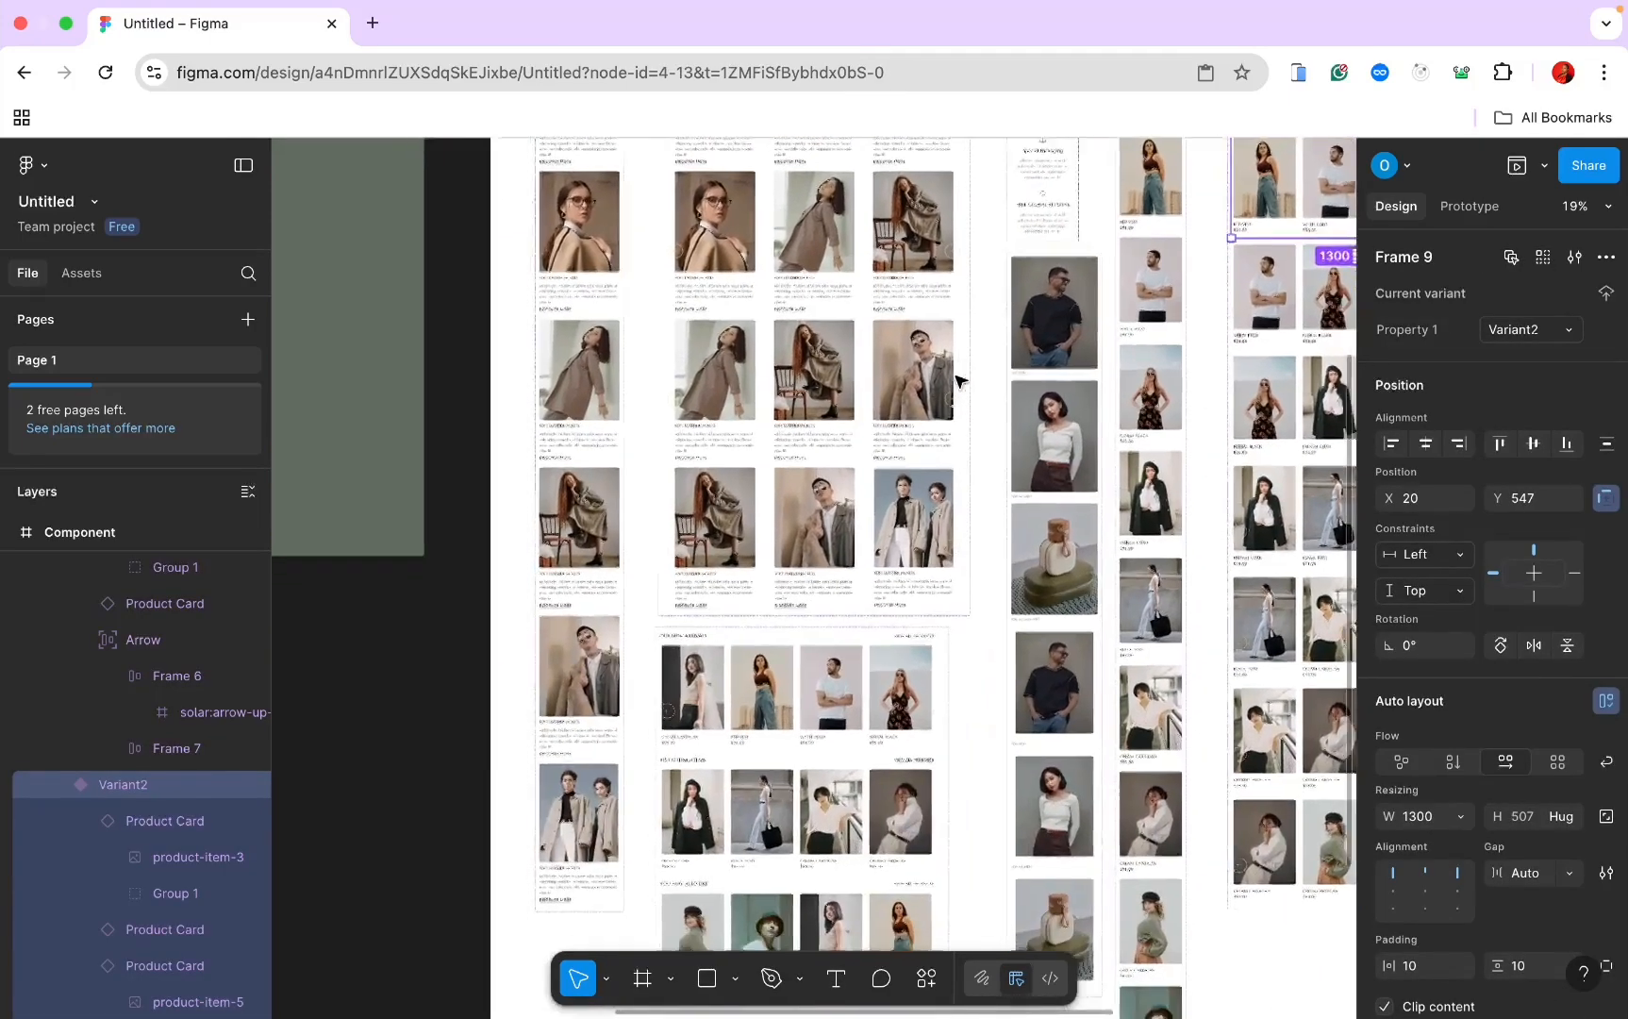
key(shift+2)
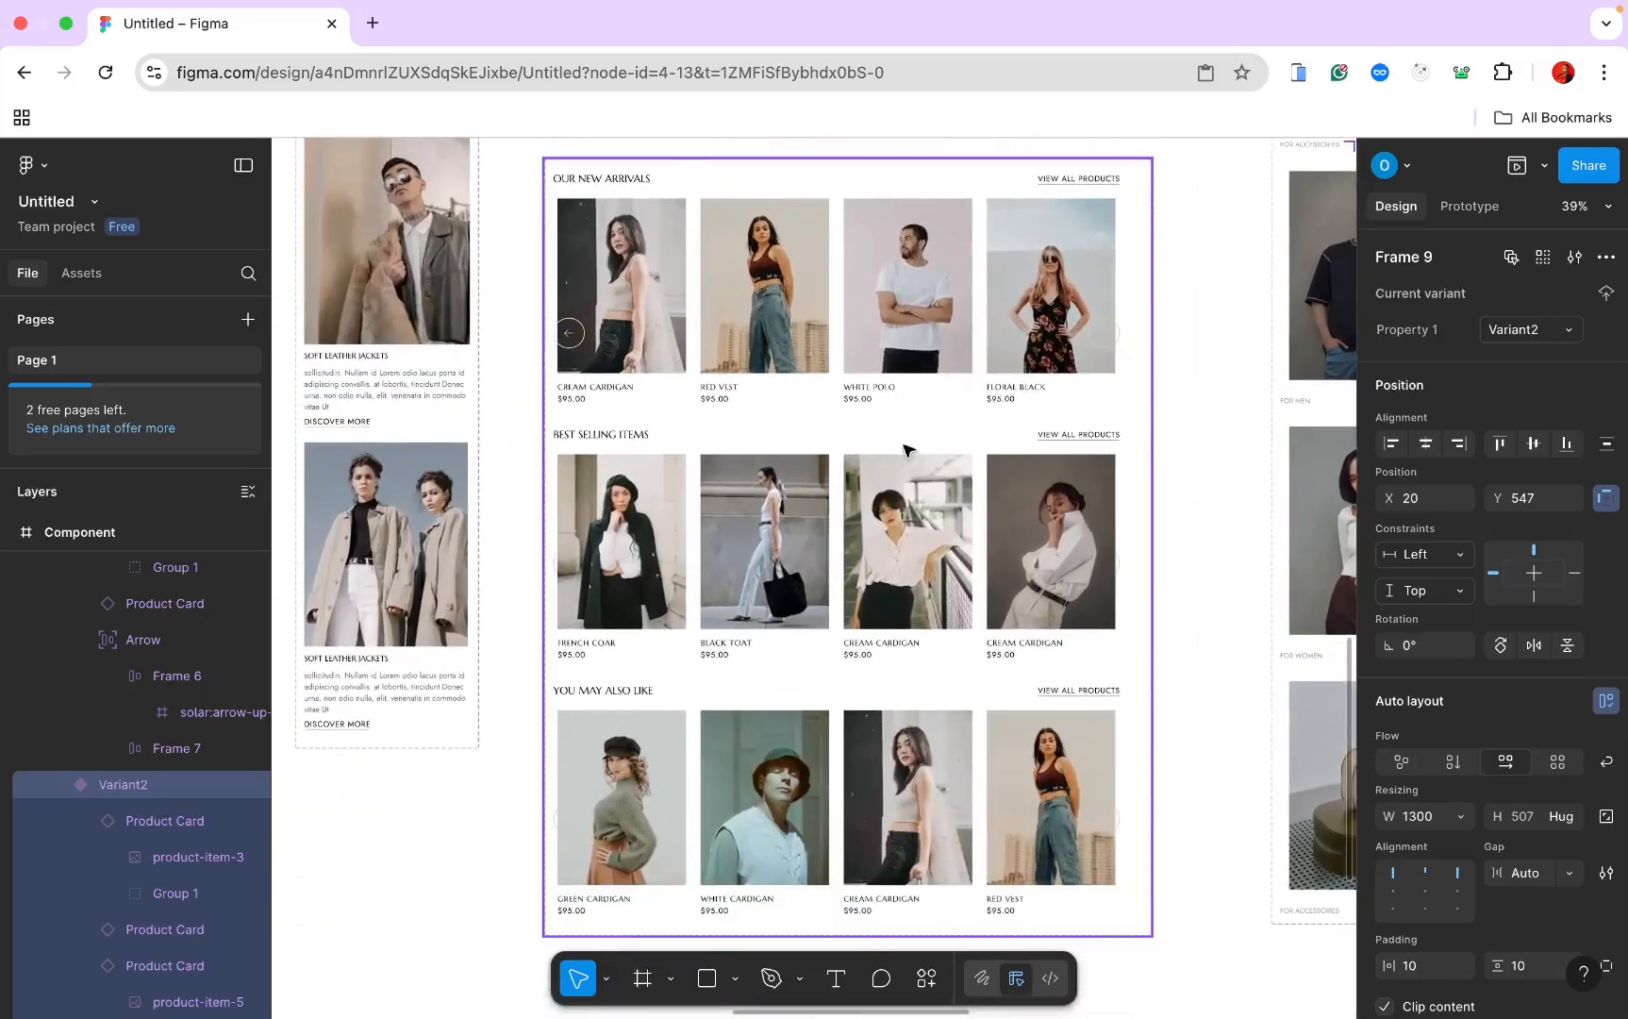
Step: Replace Variant2's nested Best Selling row with the copied Frame 9 instance
click(826, 544)
right_click(826, 543)
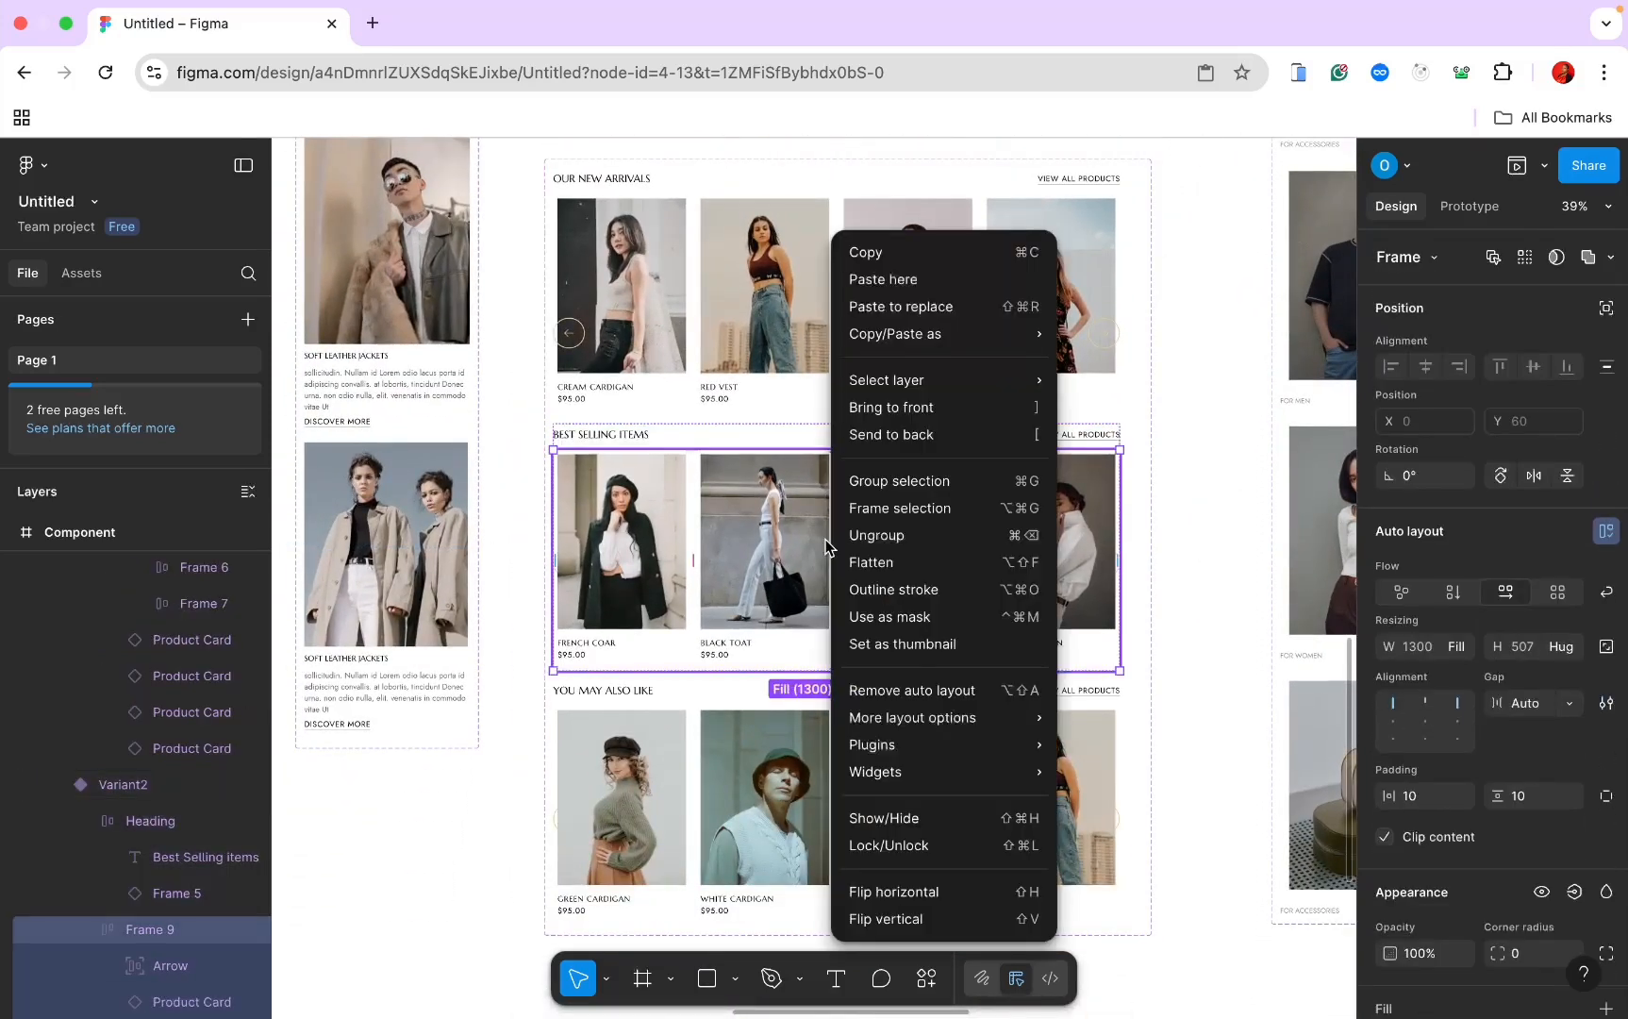
mouse_move(898, 375)
click(891, 307)
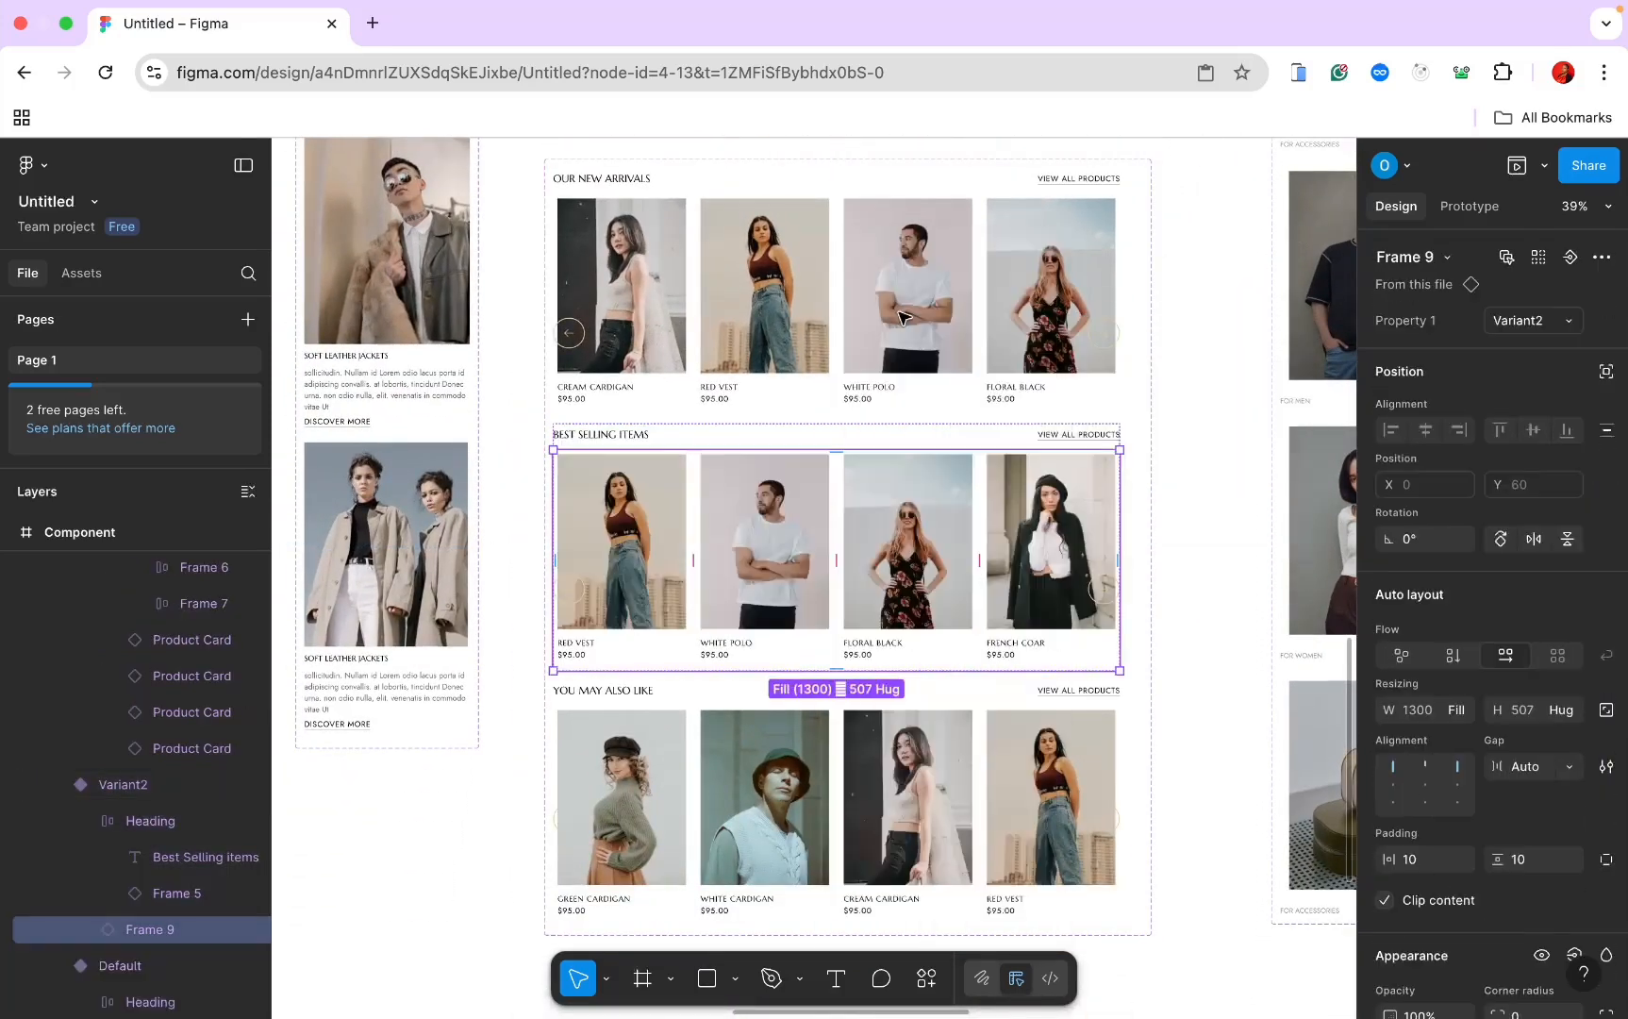
scroll(930, 477, right, 5)
scroll(930, 476, up, 4)
scroll(930, 483, right, 10)
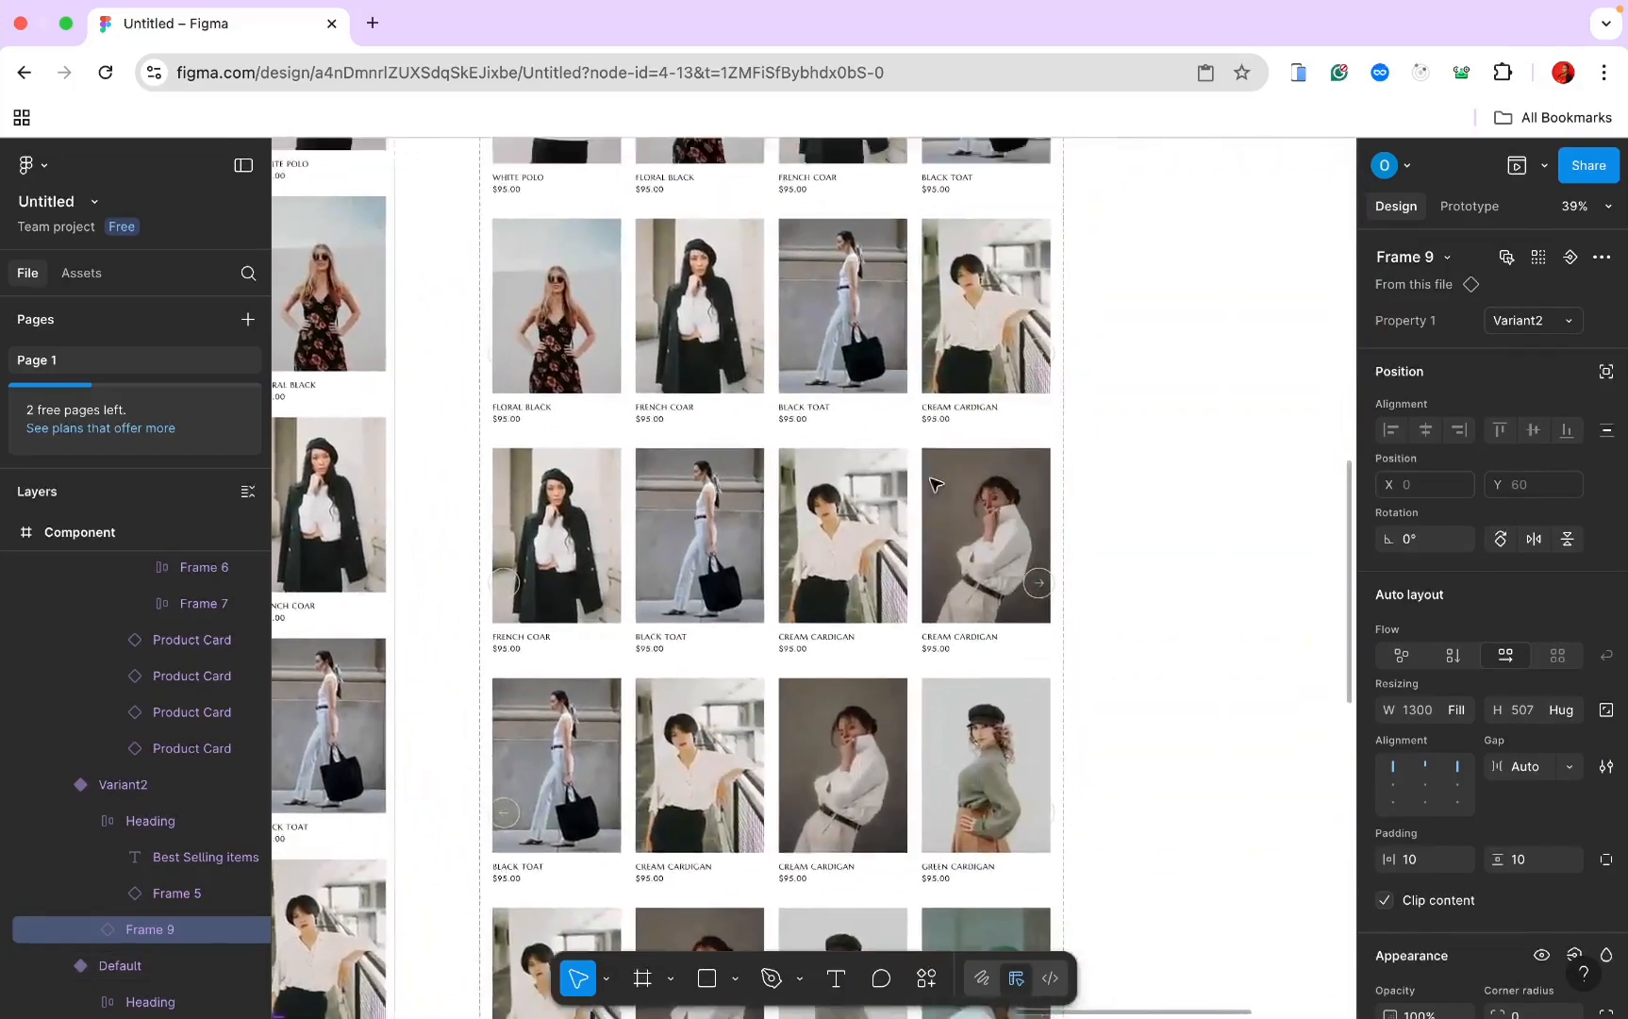
scroll(930, 483, up, 2)
scroll(930, 485, down, 3)
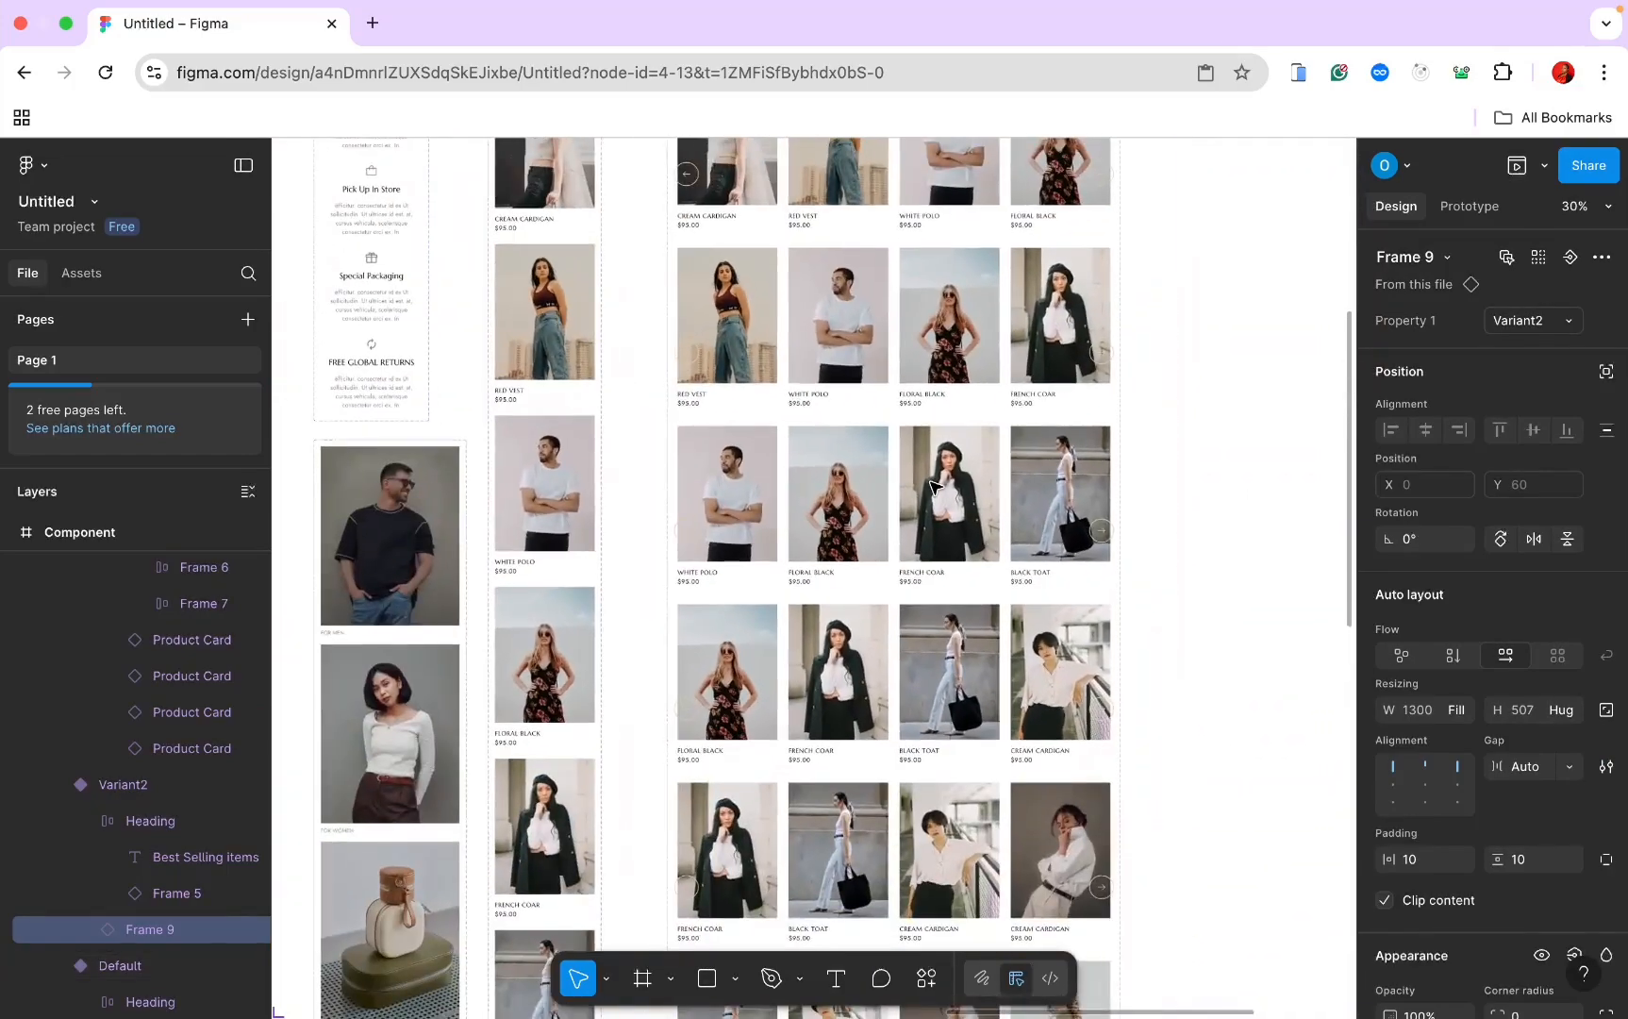
Step: Copy the product row inside Variant3
double_click(930, 485)
right_click(930, 486)
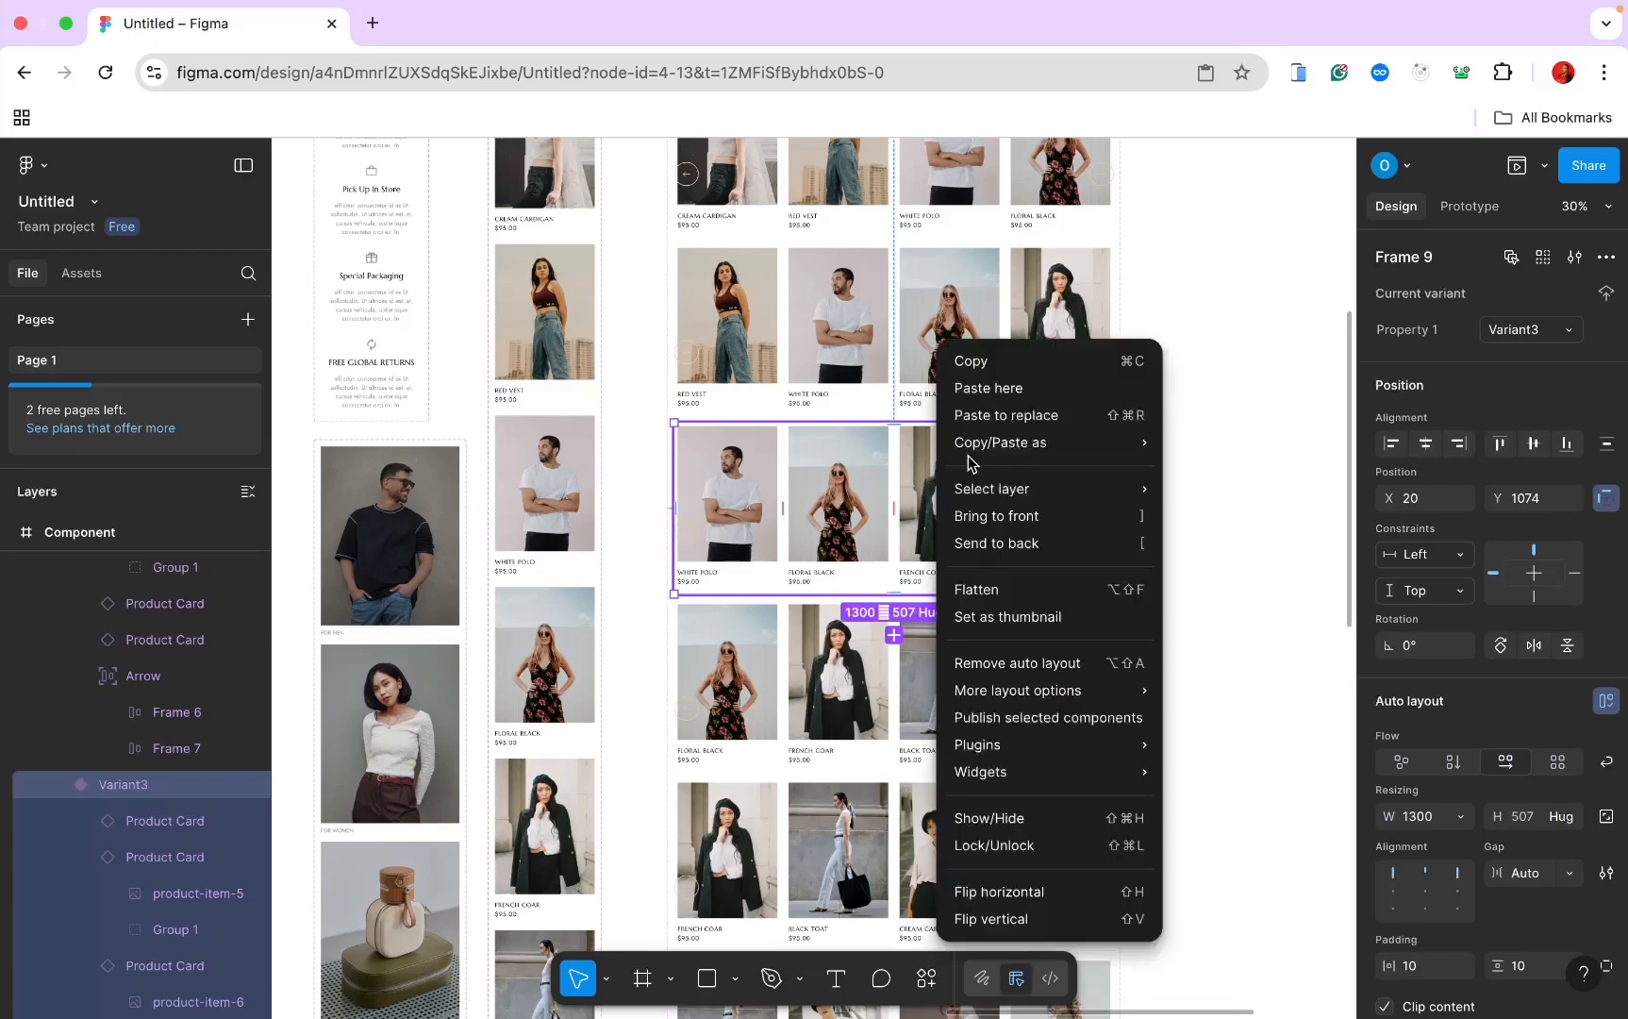
click(1019, 360)
scroll(819, 494, down, 10)
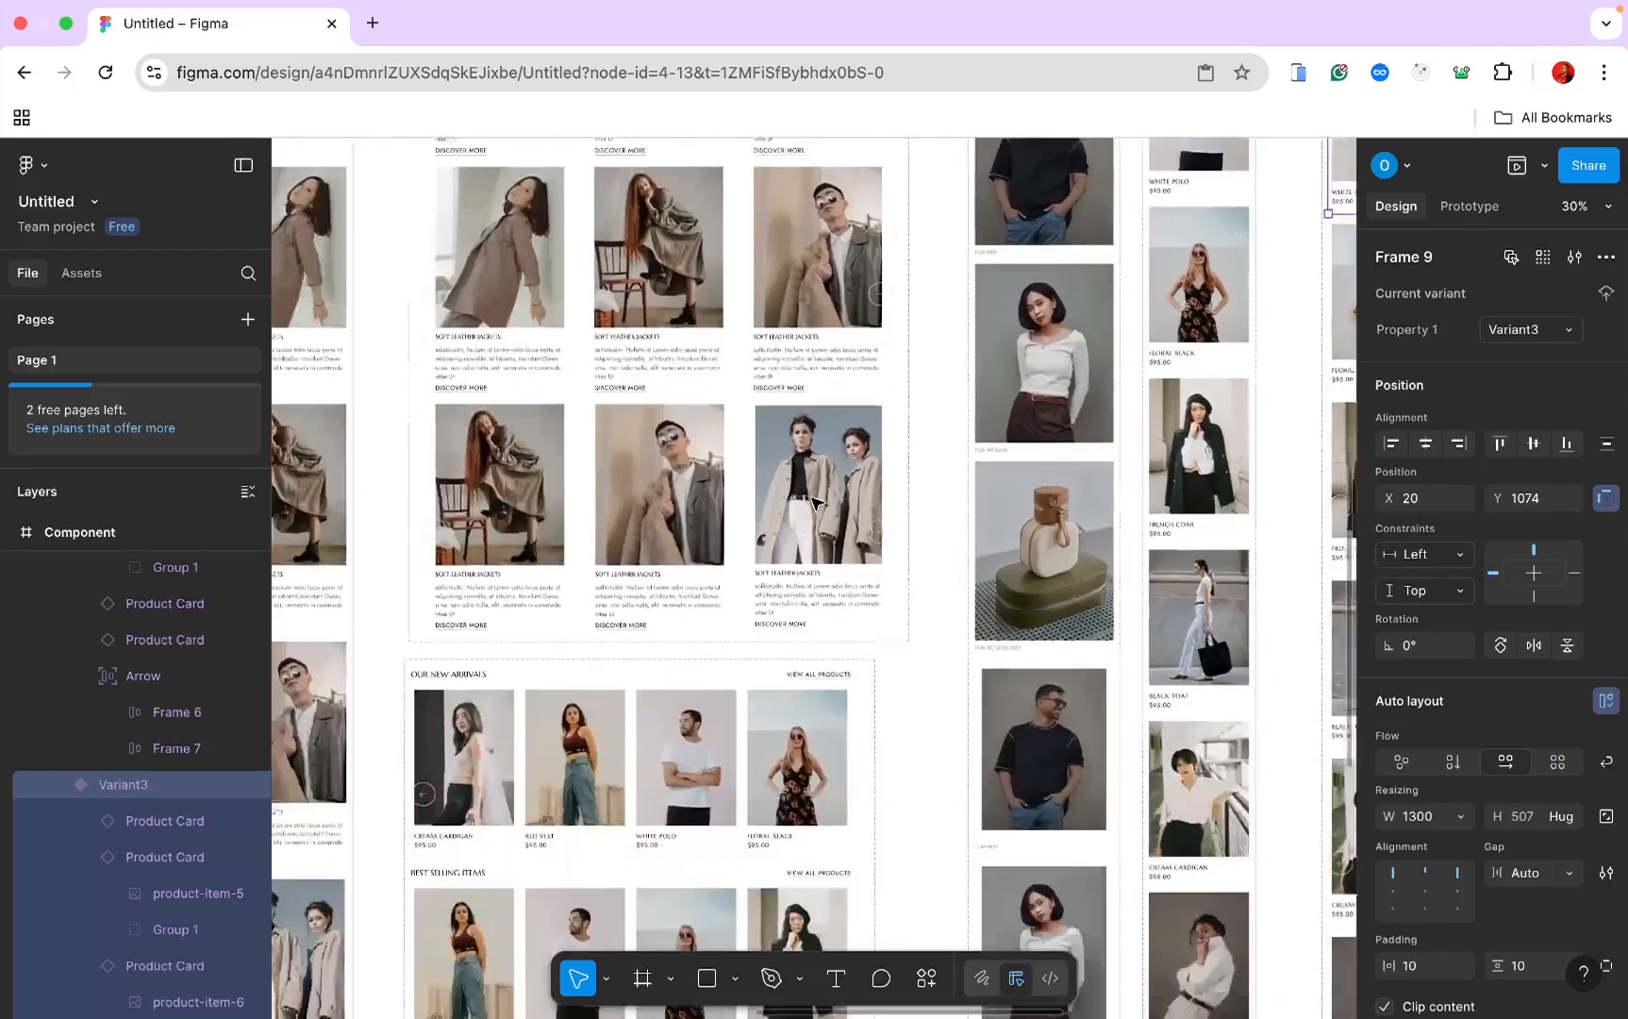
scroll(815, 502, up, 3)
scroll(811, 502, left, 3)
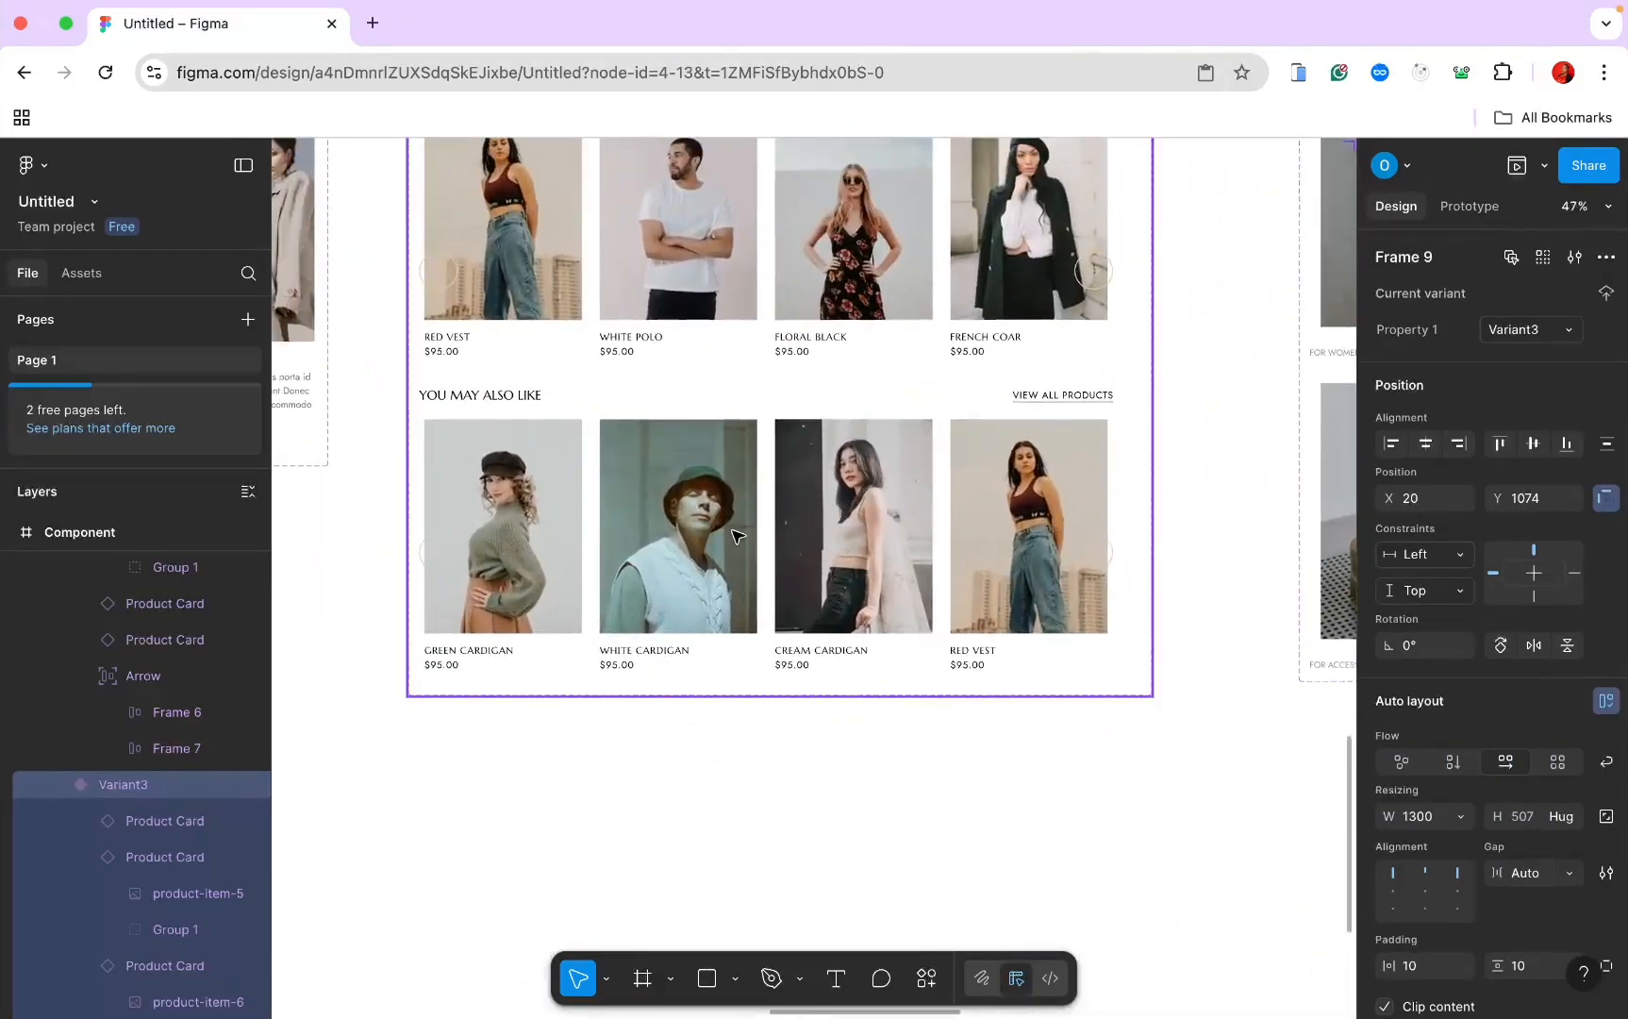
Step: Replace the You may also like row with the copied Variant3 row
click(739, 536)
right_click(739, 536)
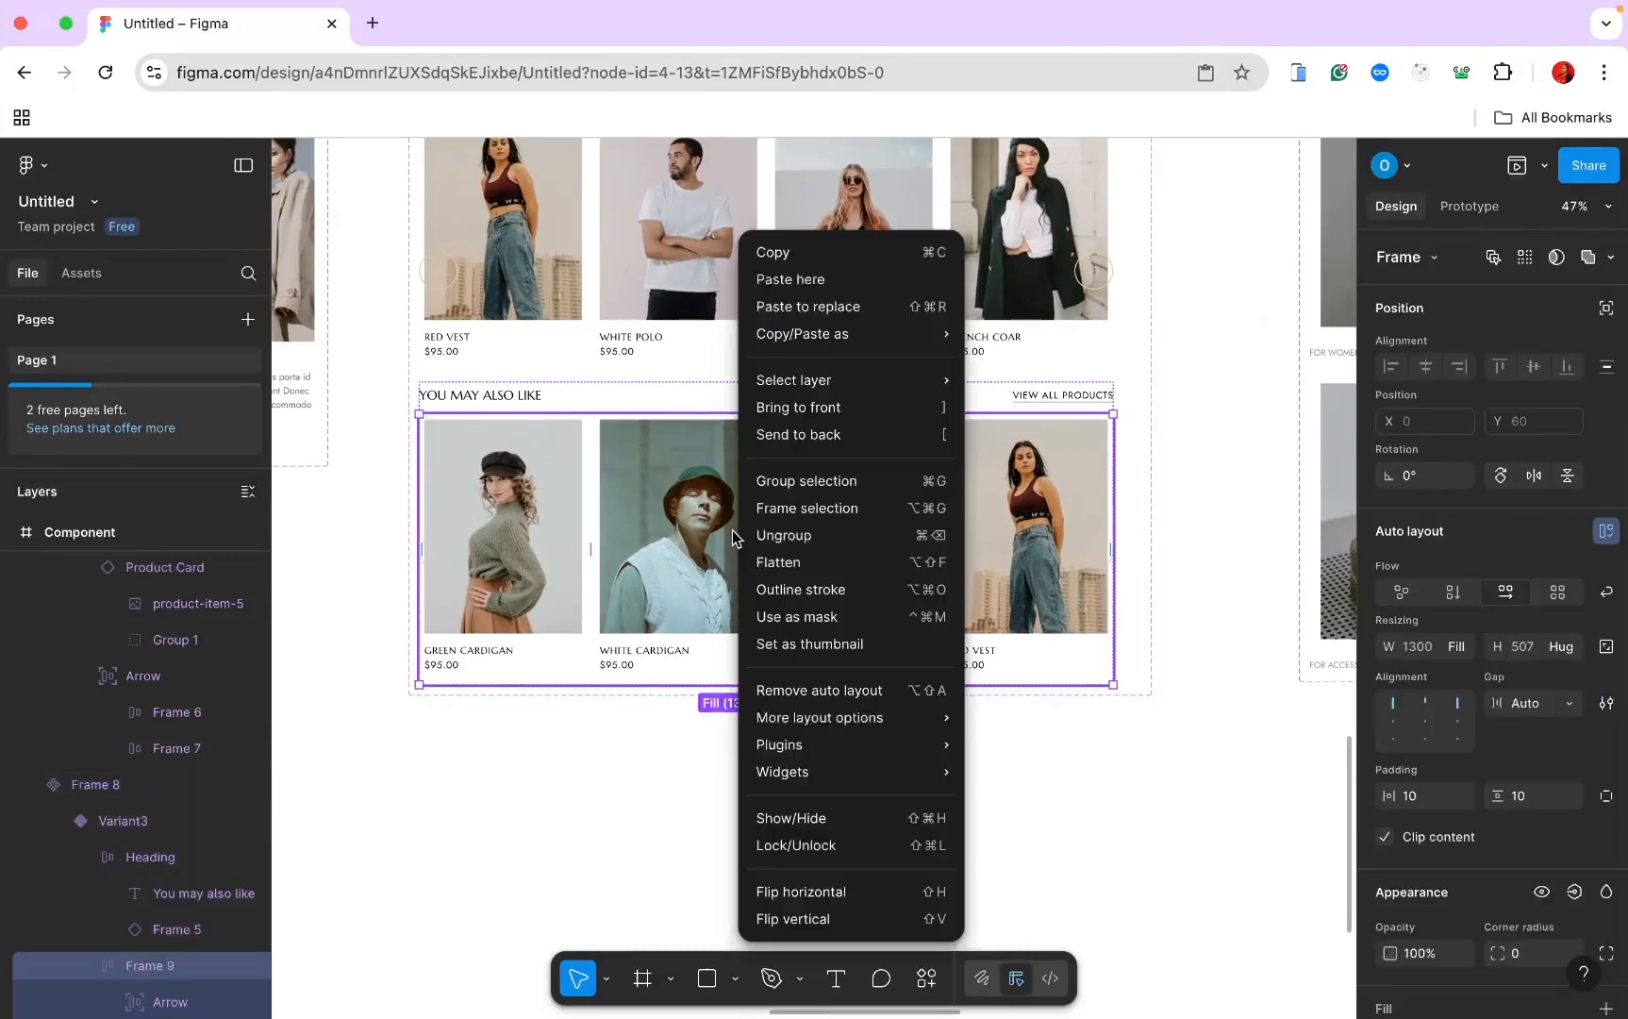
click(807, 306)
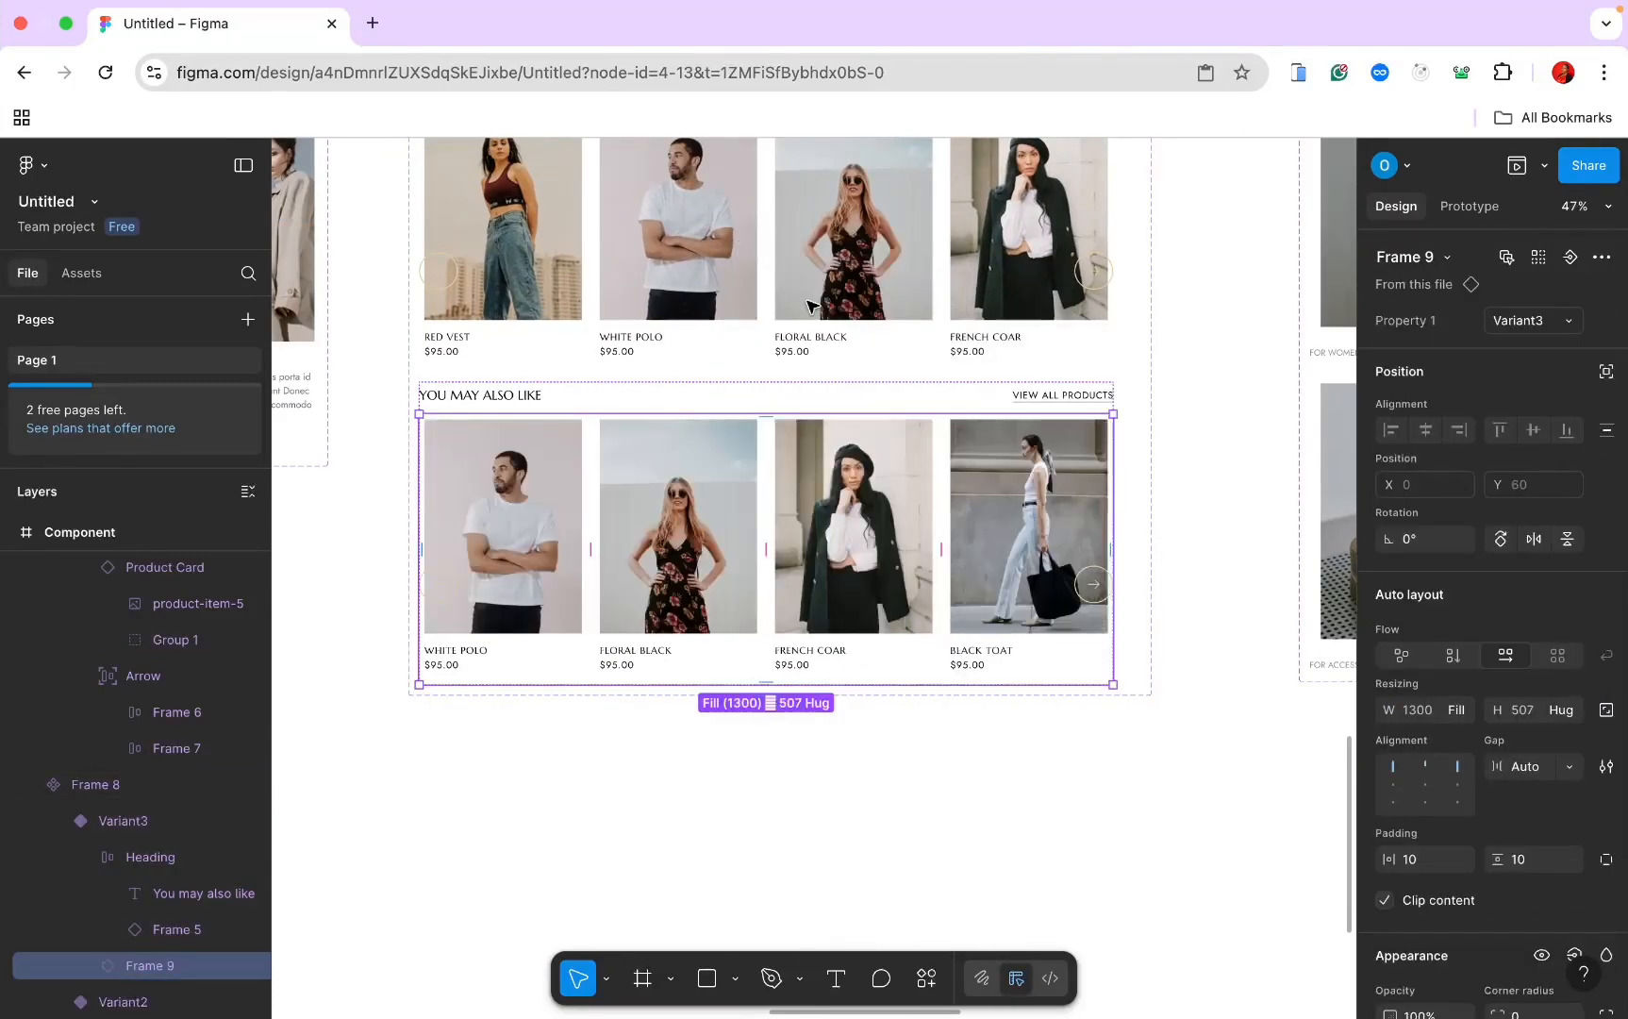
scroll(812, 306, down, 10)
scroll(811, 306, left, 5)
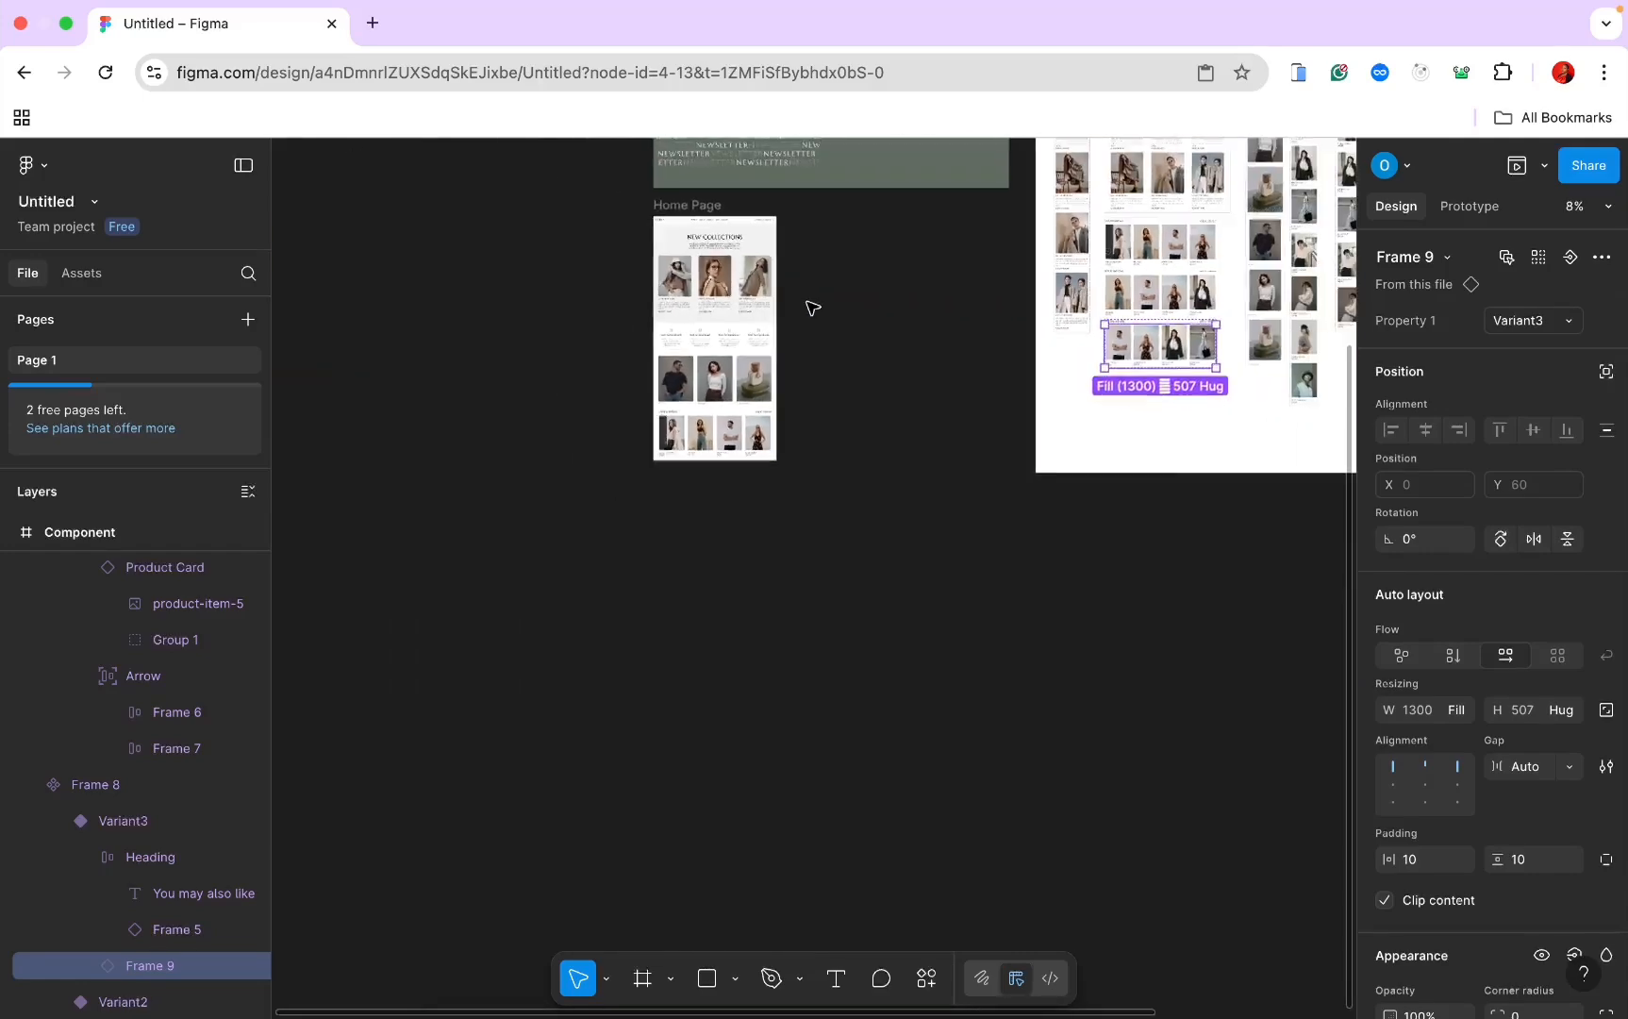
scroll(811, 307, up, 5)
scroll(826, 257, down, 5)
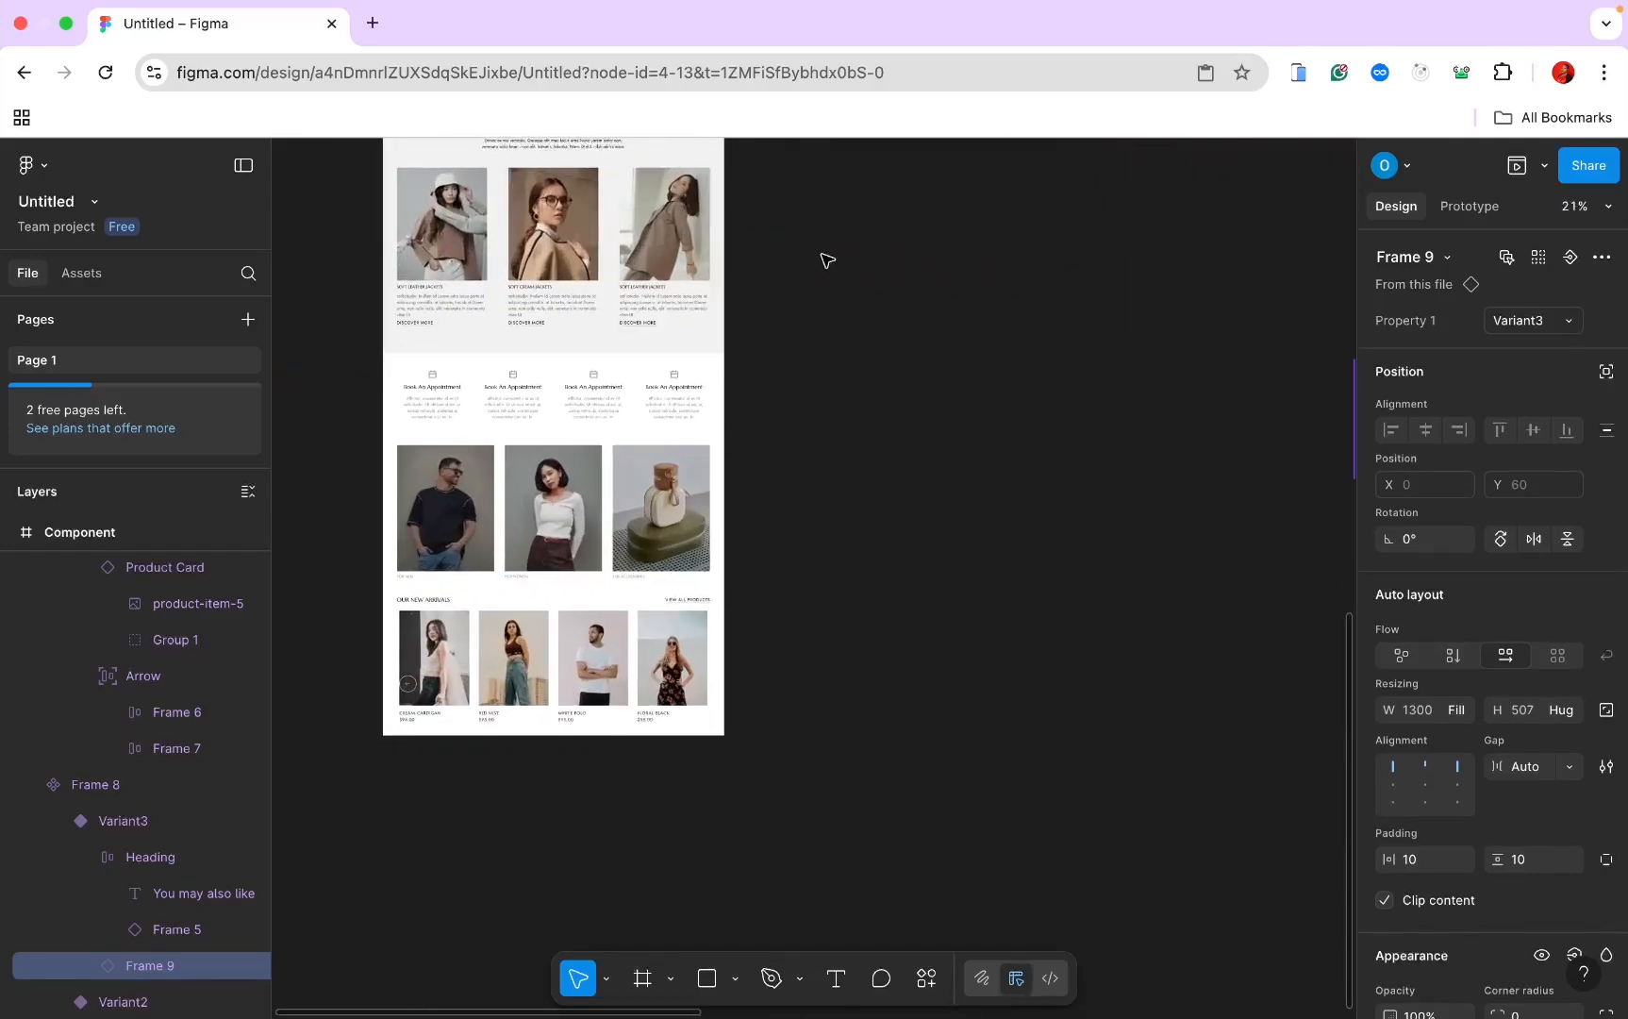
scroll(826, 257, up, 2)
scroll(823, 258, left, 3)
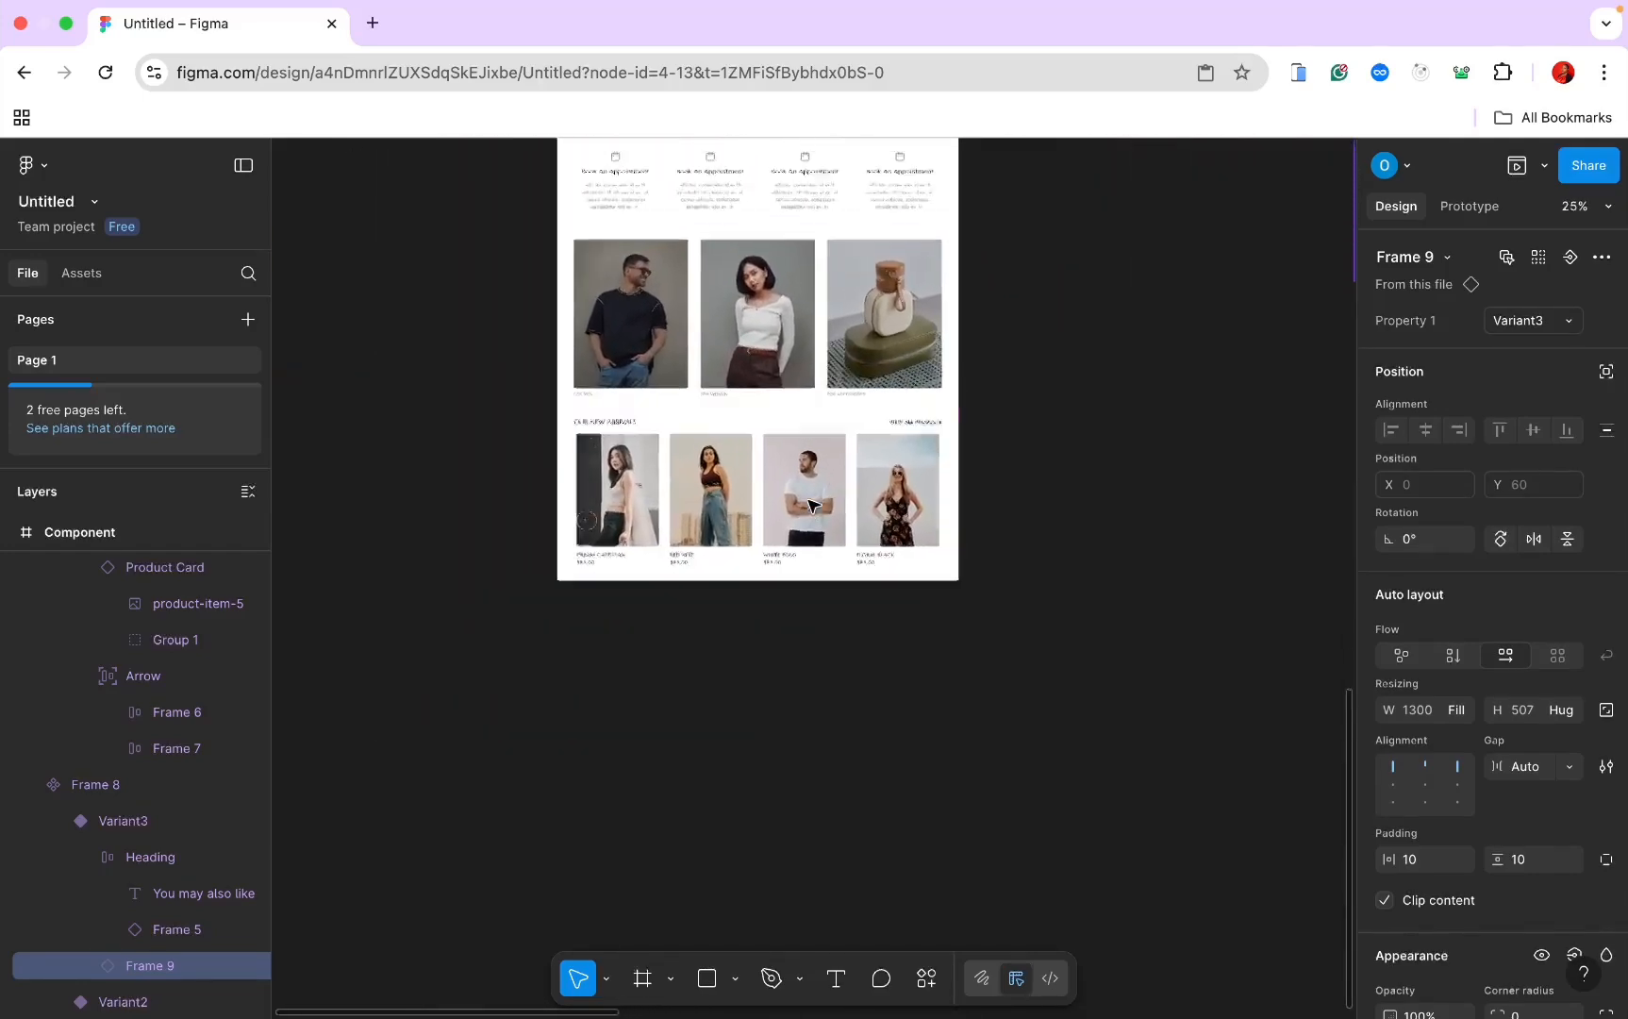
scroll(823, 257, up, 5)
scroll(823, 258, right, 2)
click(511, 247)
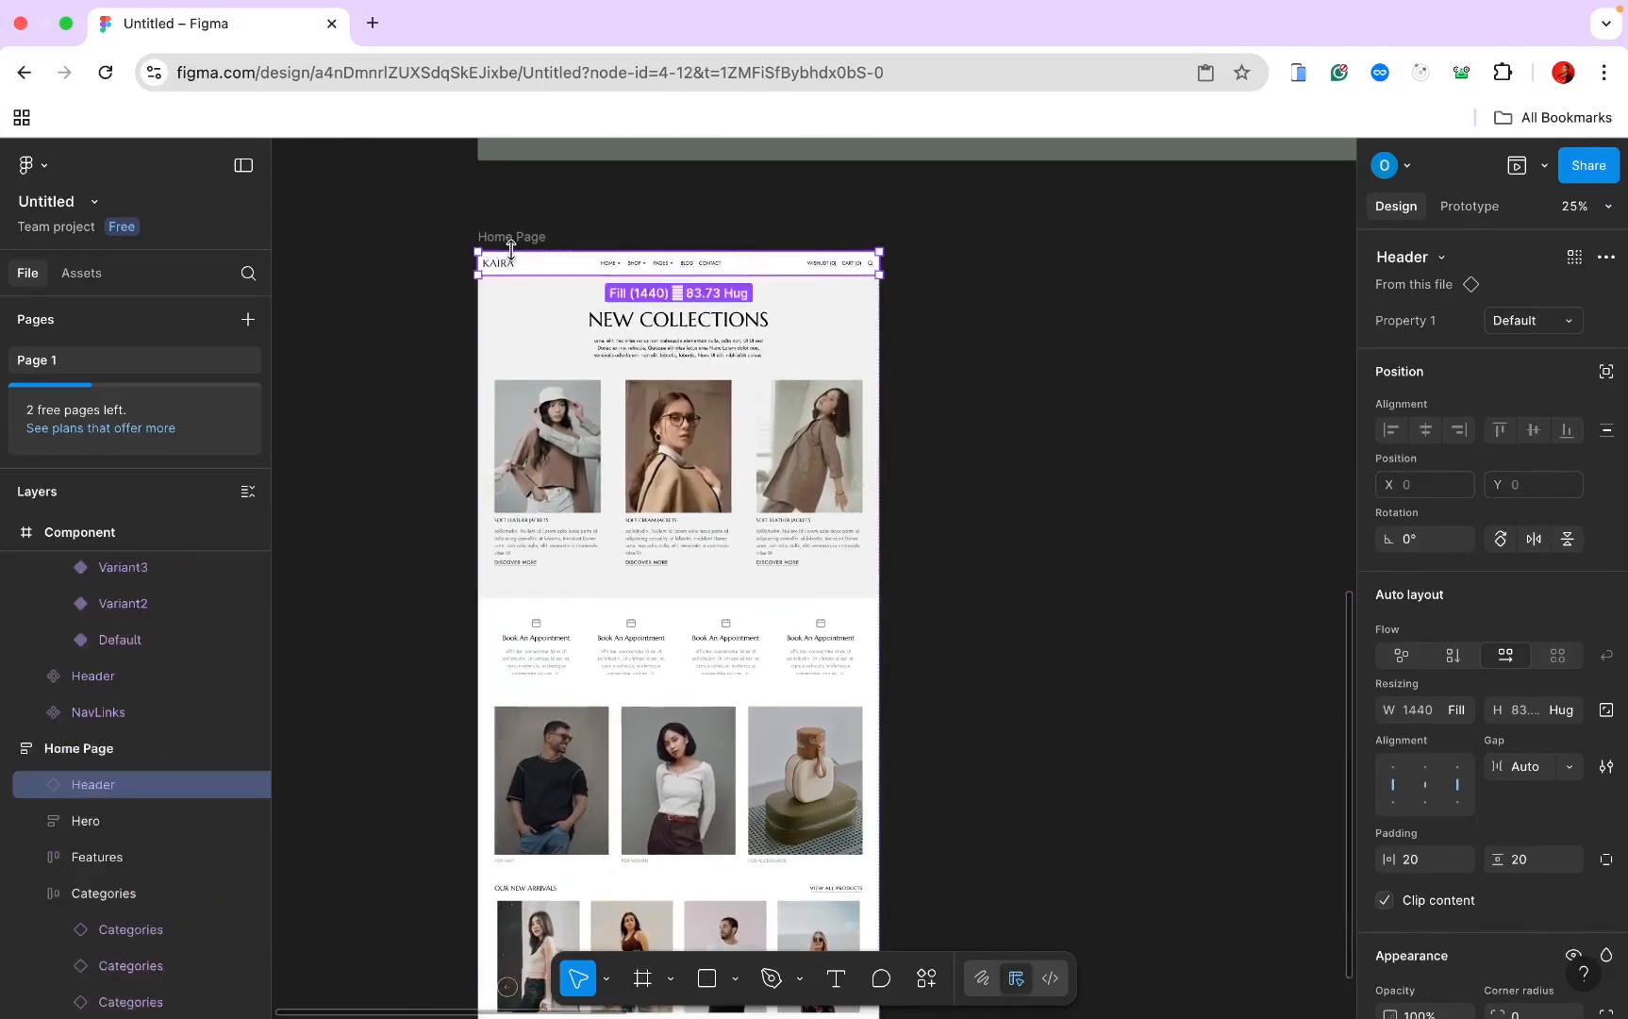
click(512, 237)
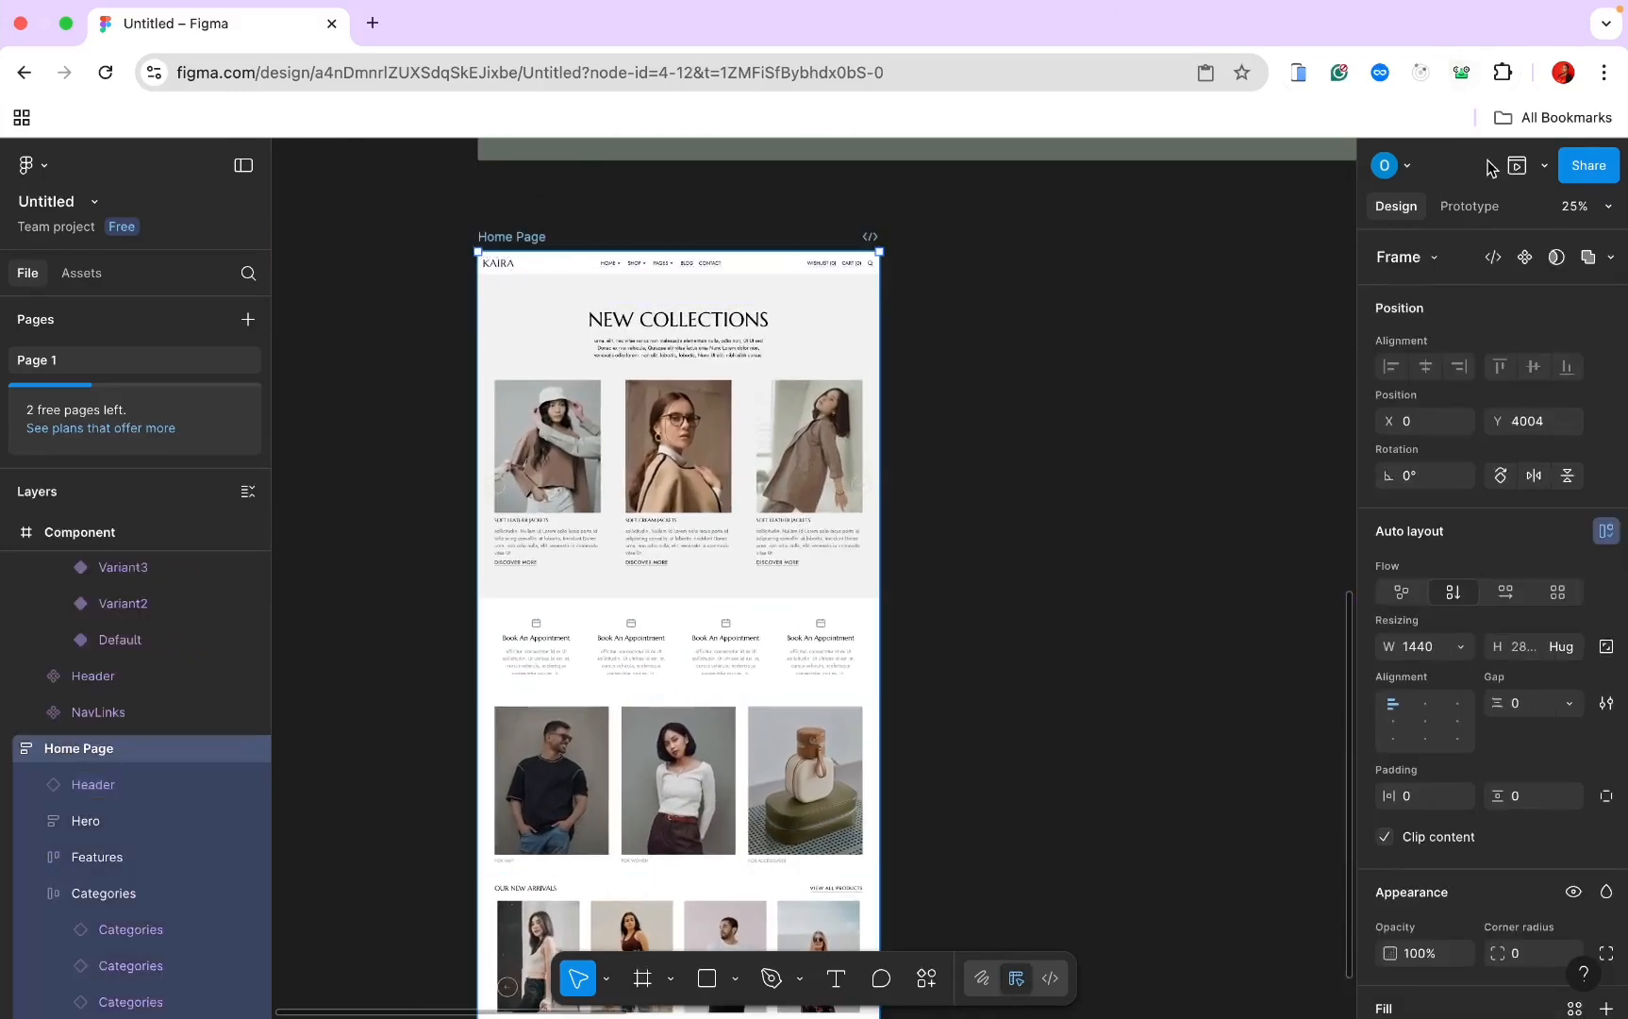
click(1515, 166)
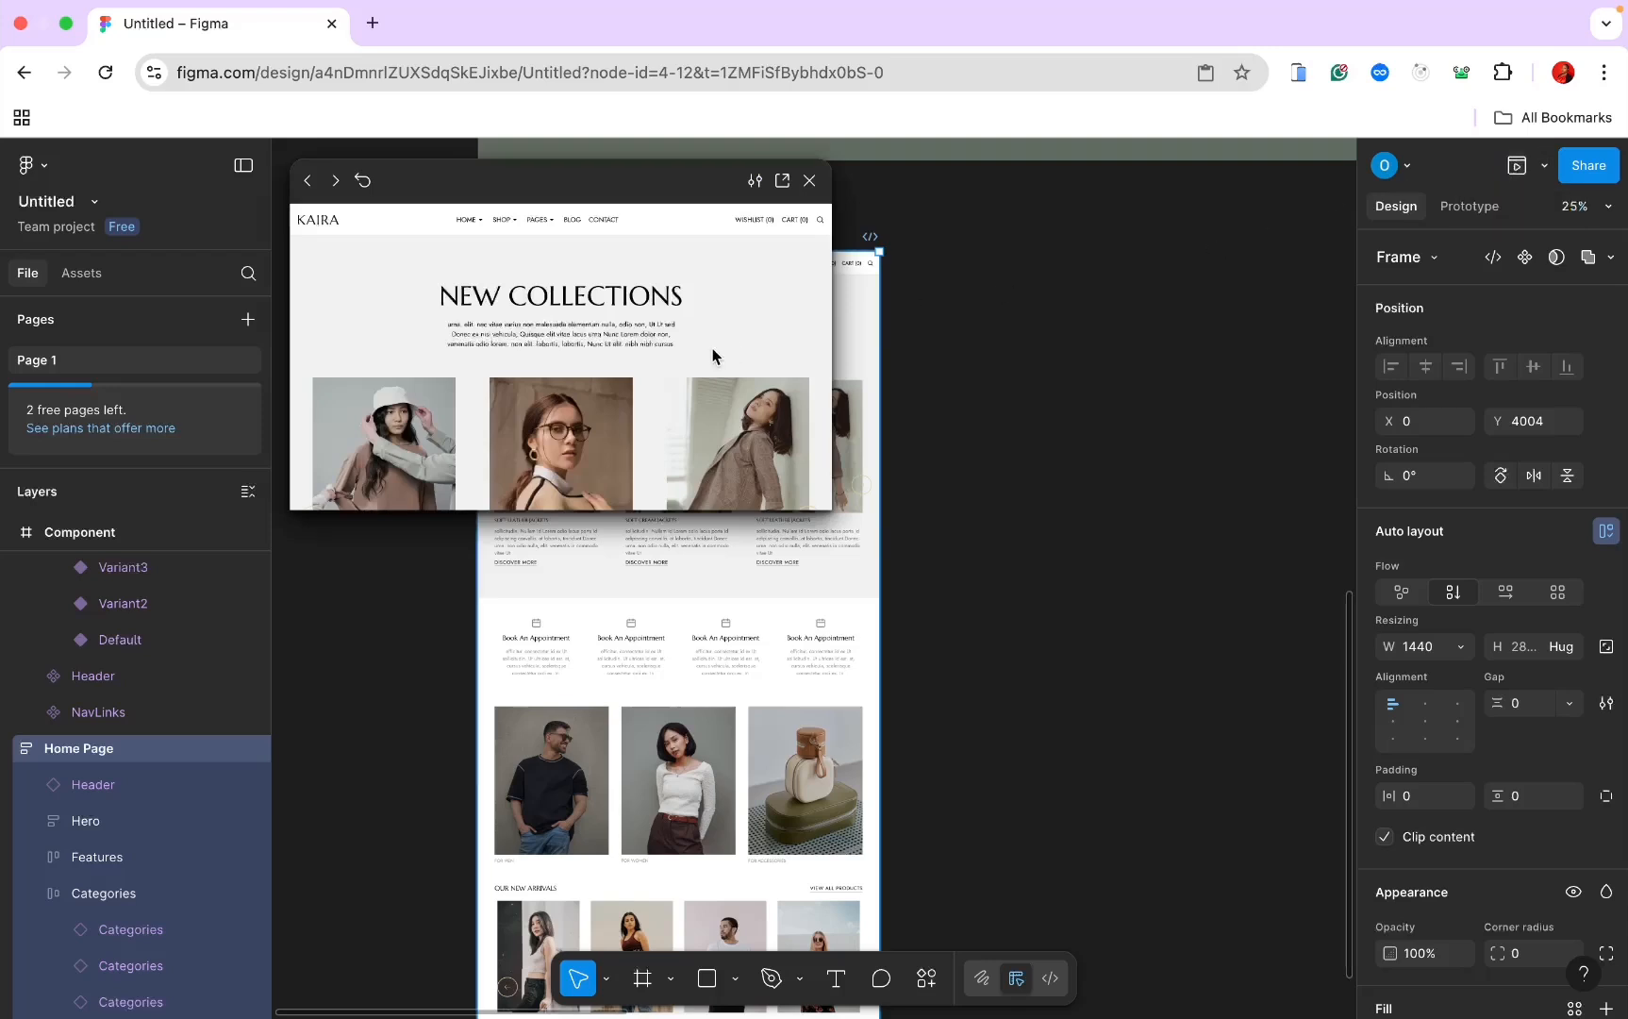
scroll(713, 355, down, 10)
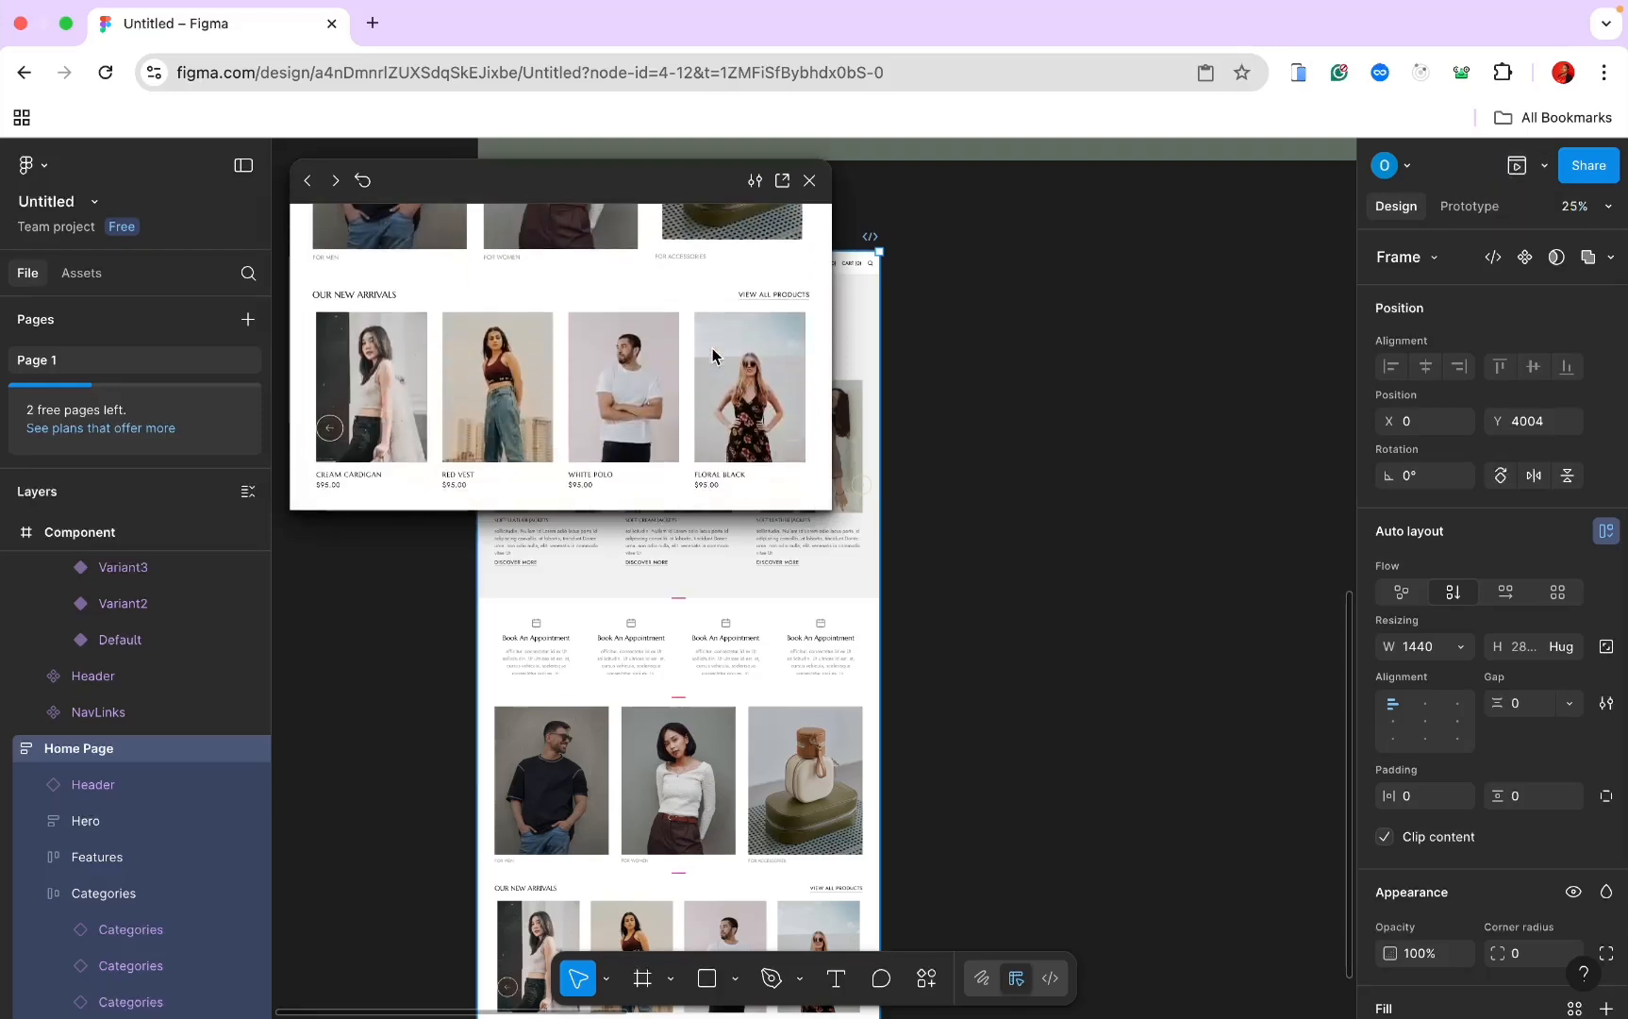
click(794, 437)
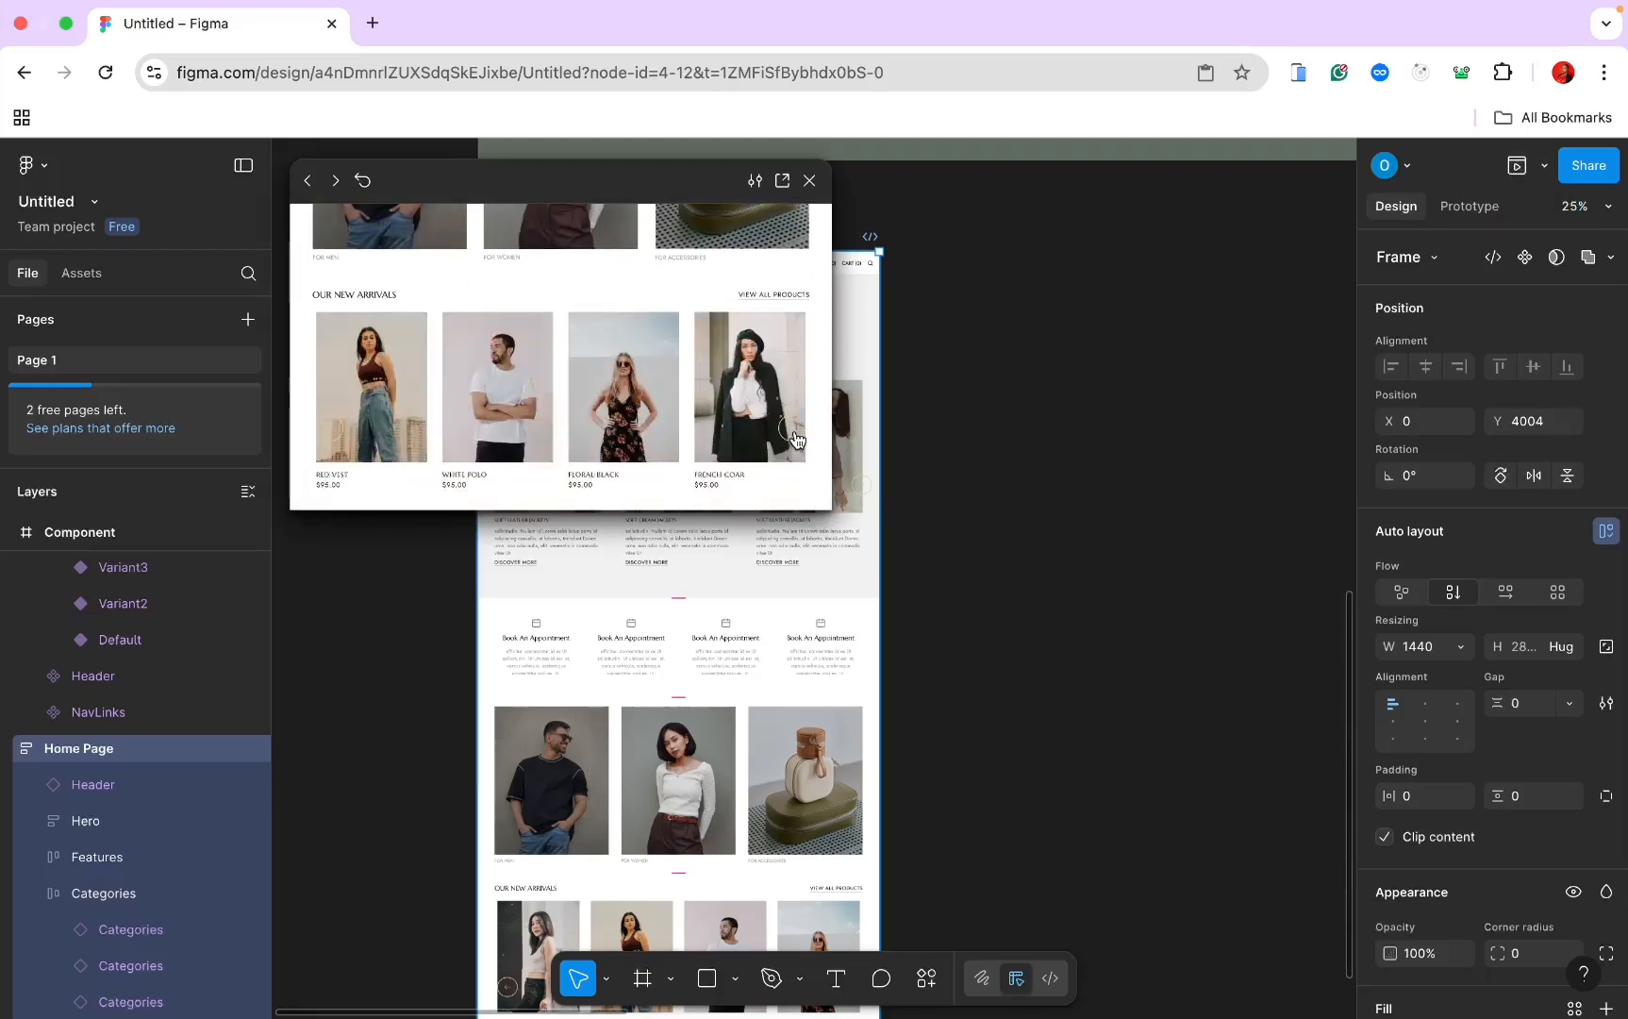
click(793, 438)
click(794, 437)
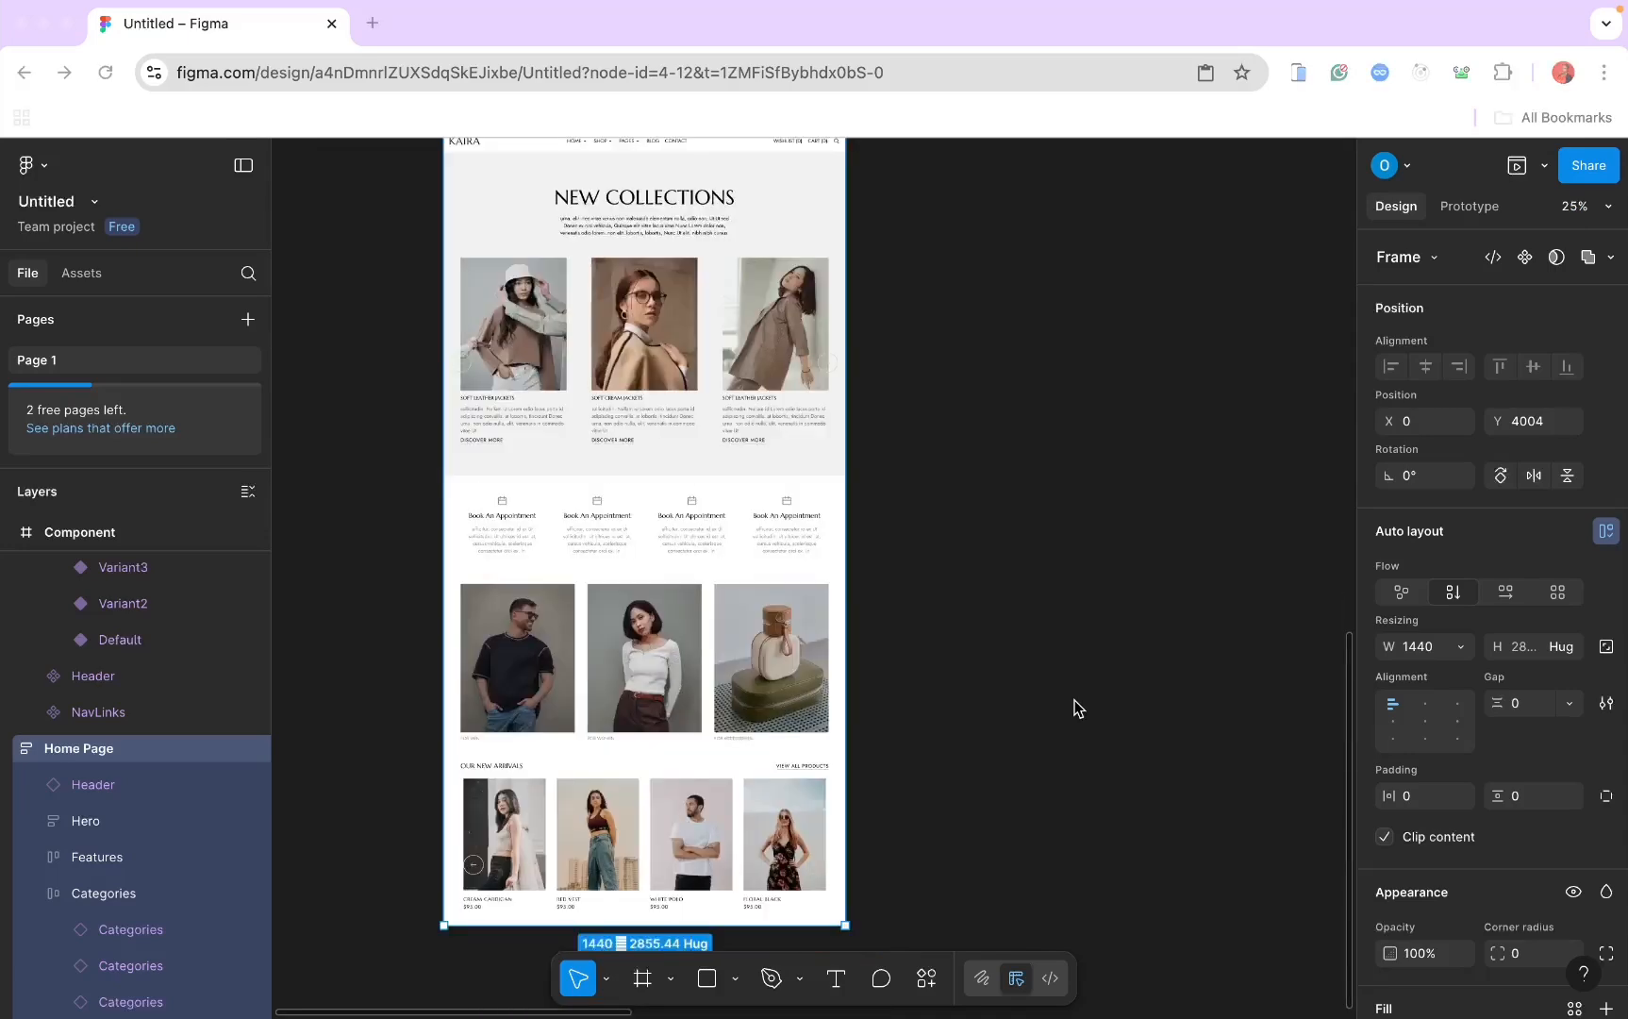
scroll(1074, 708, down, 3)
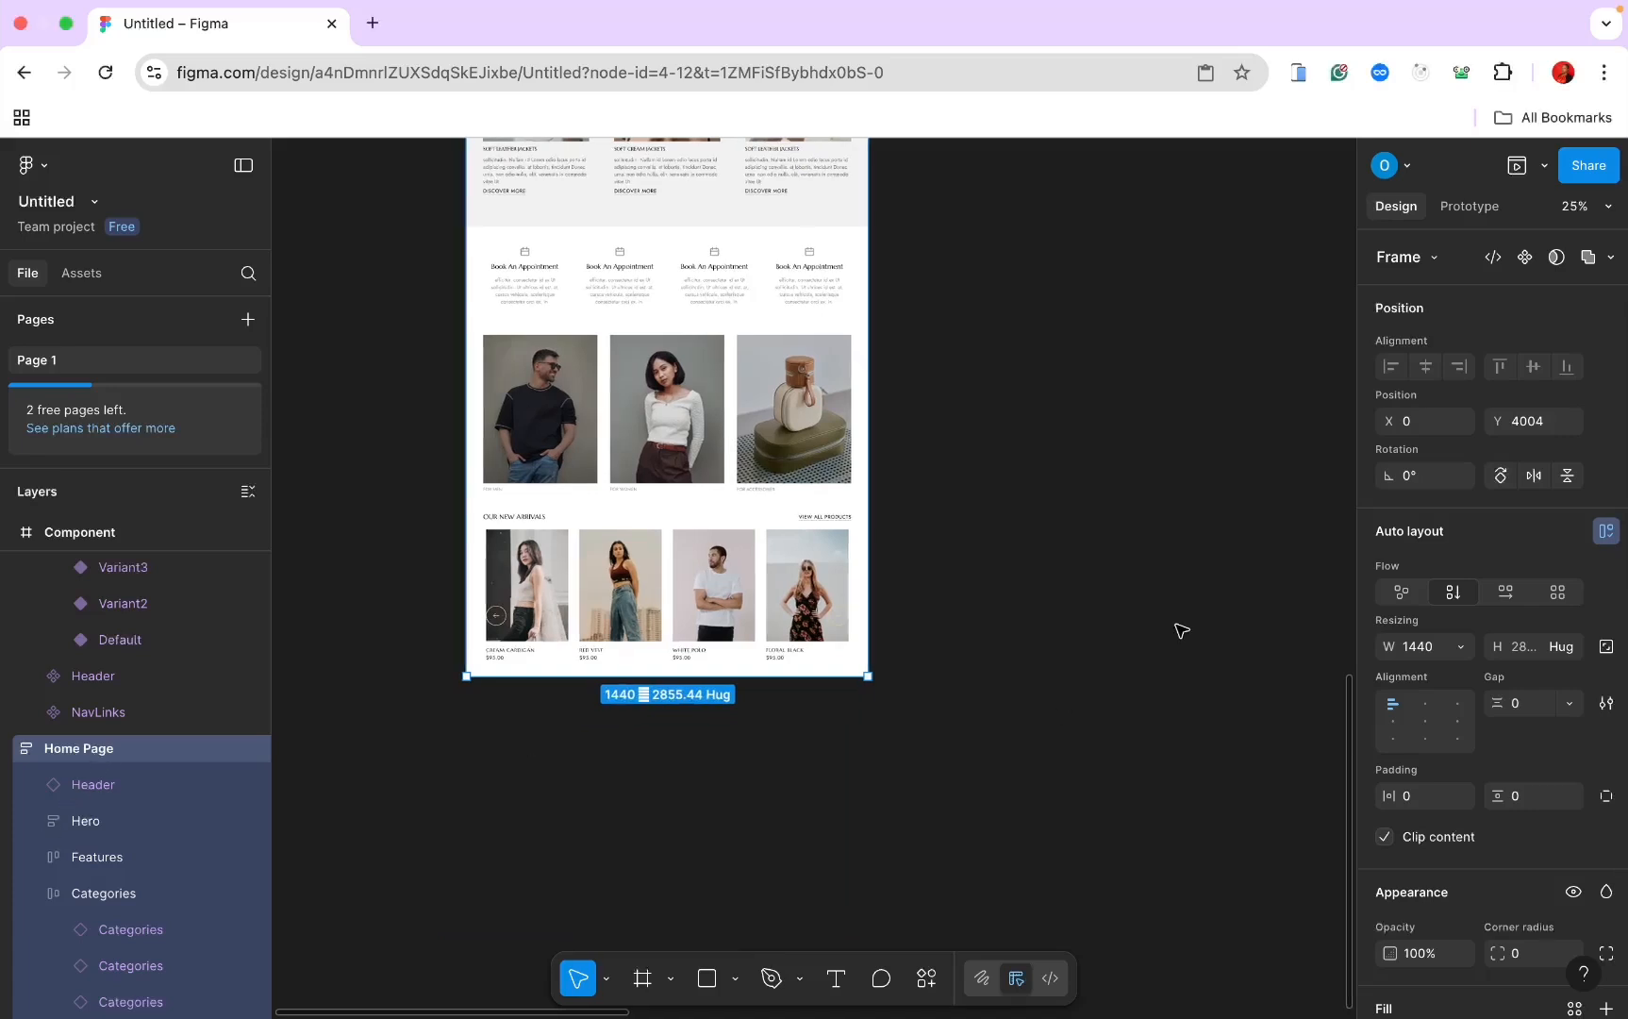
scroll(1179, 628, down, 4)
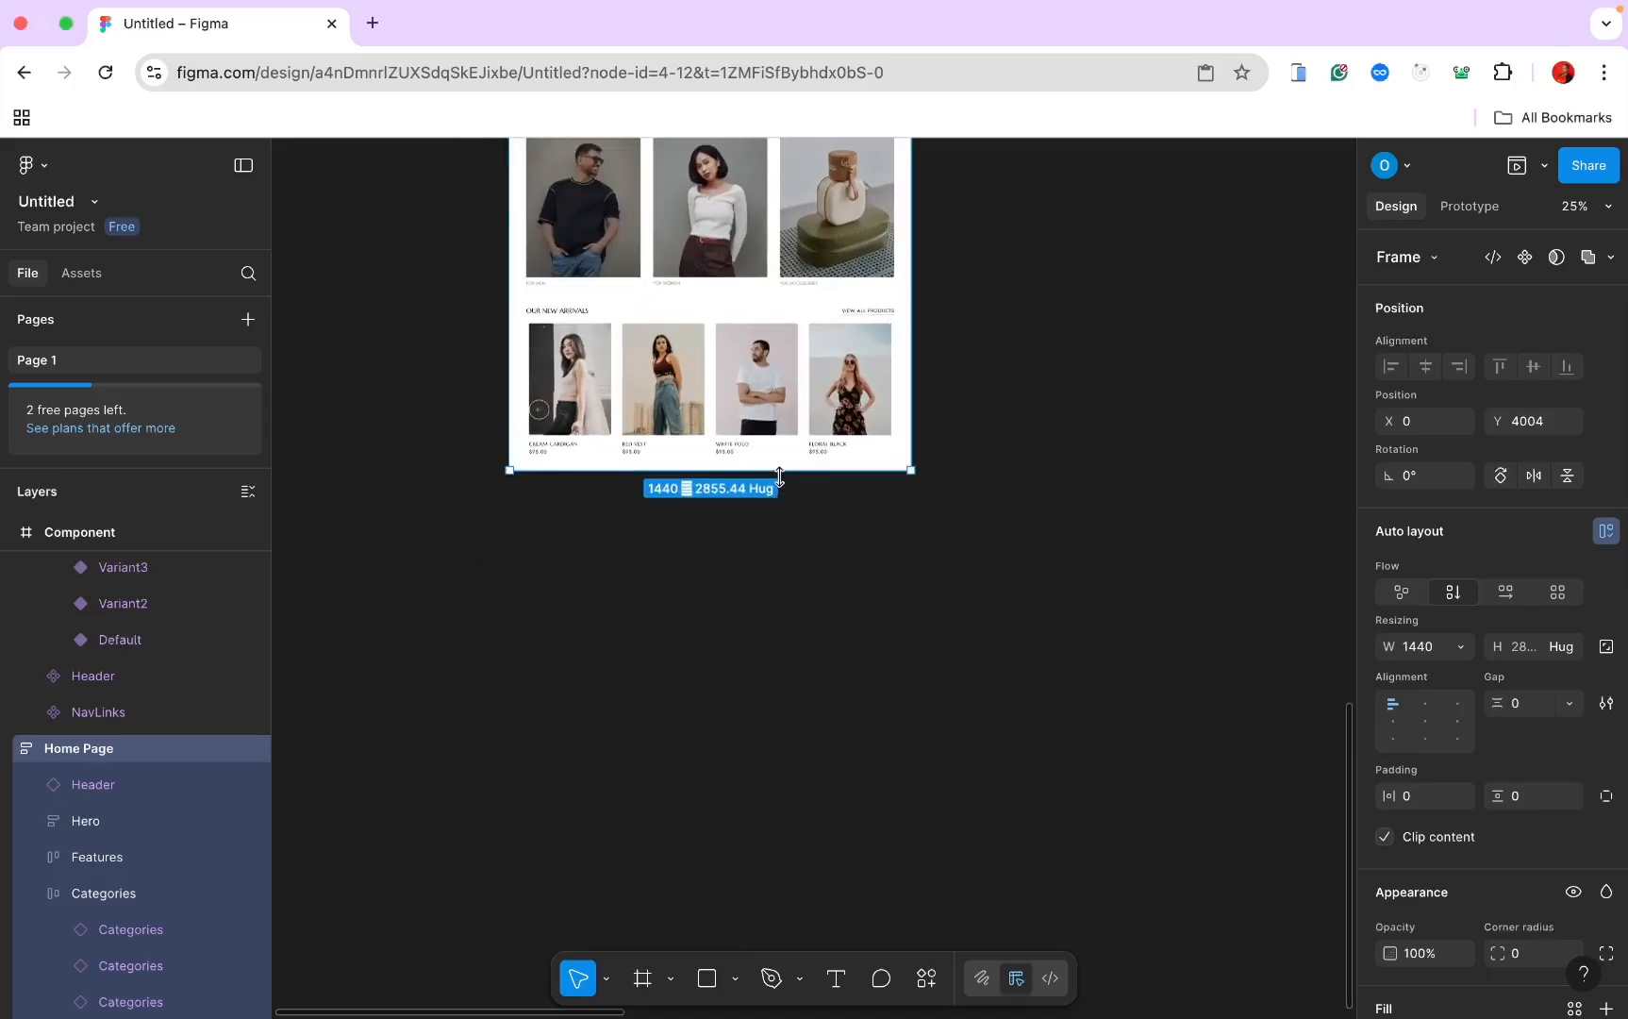
Step: Extend the Home Page to 3191 tall and add a full-width frame below New Arrivals
drag(779, 477, 775, 564)
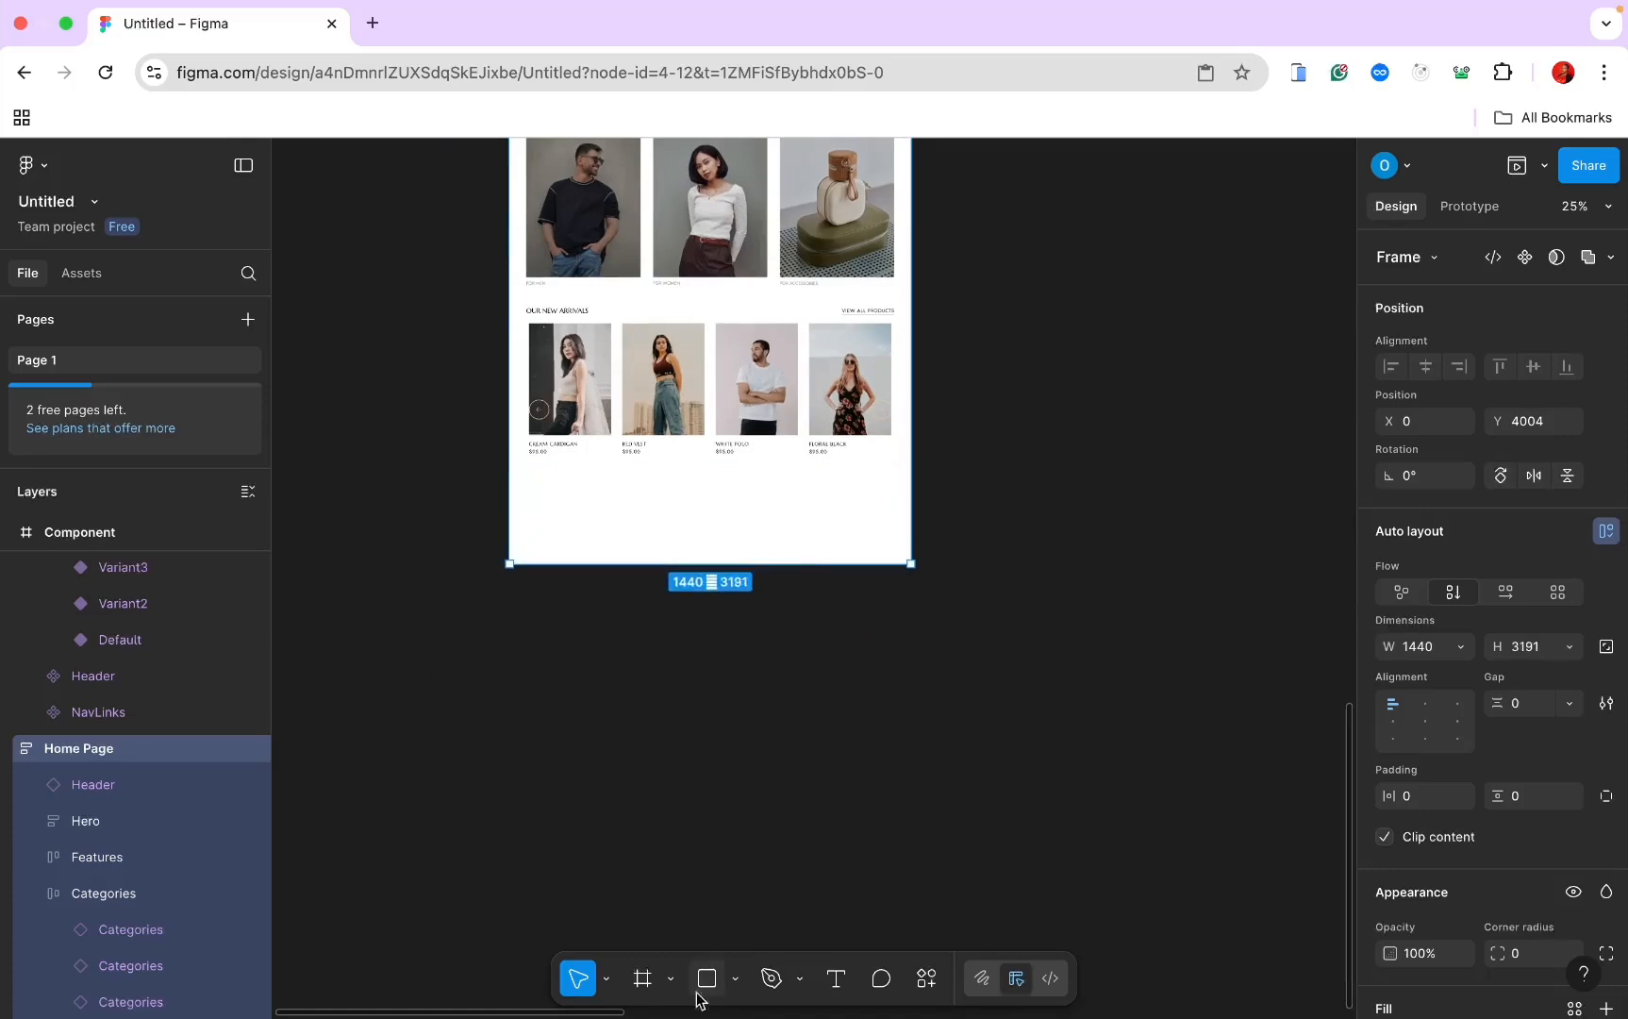
click(643, 980)
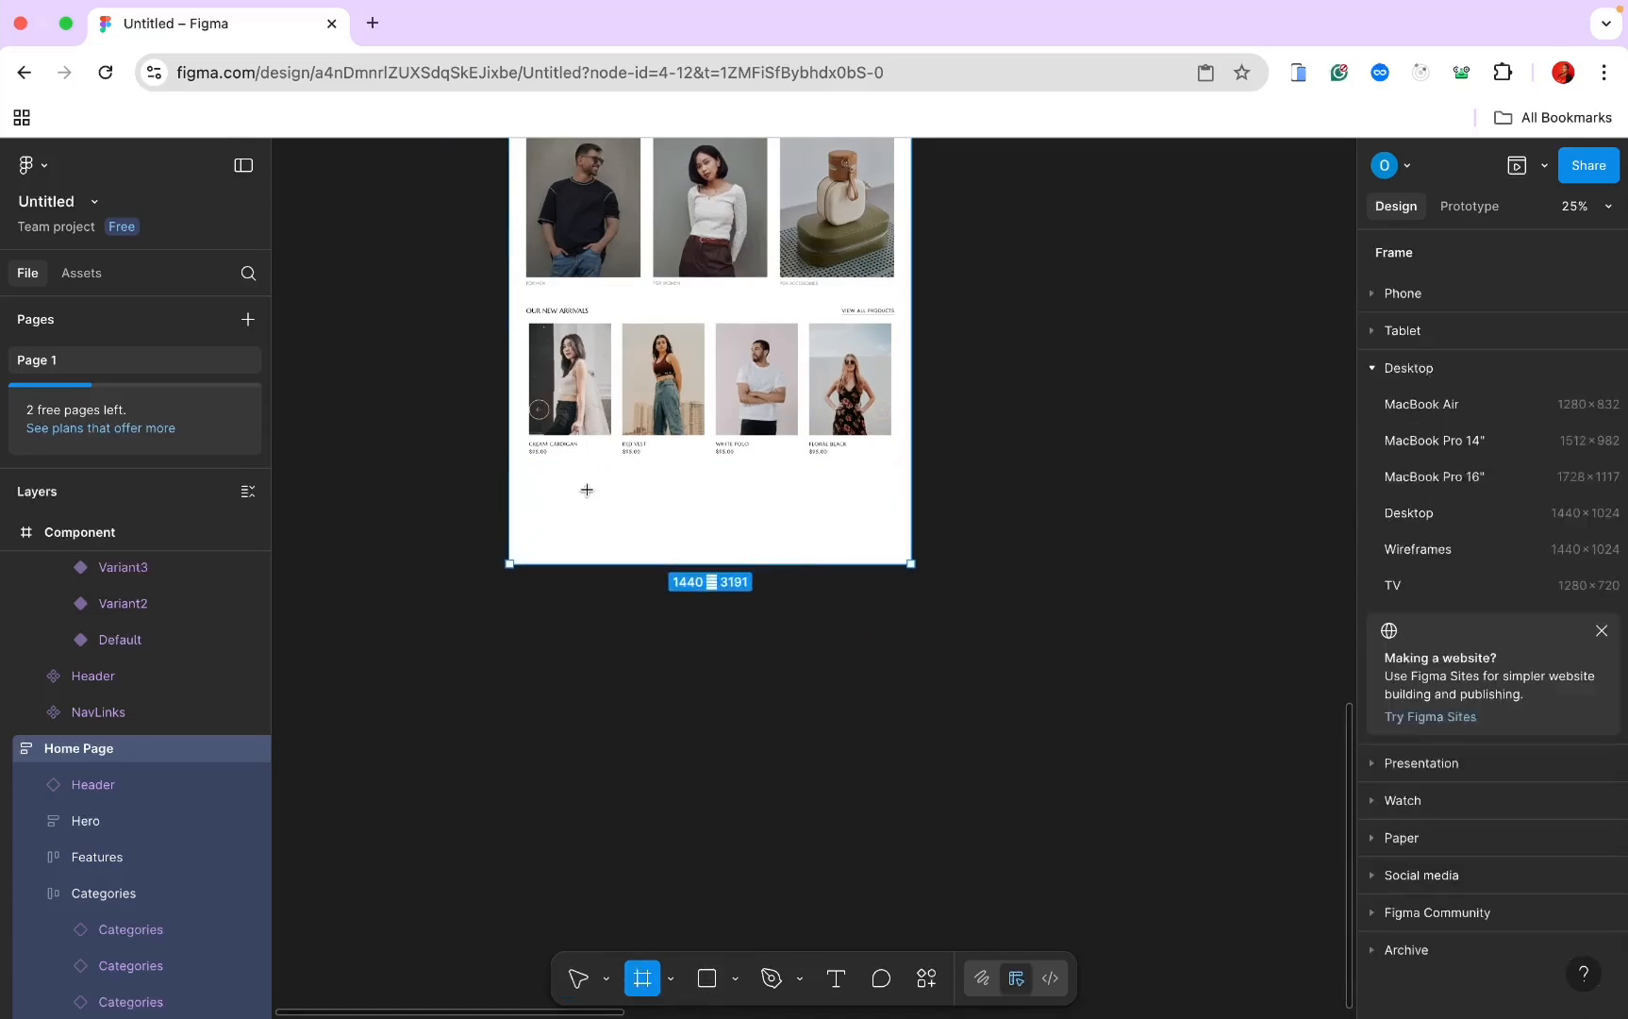
mouse_move(510, 470)
mouse_down()
mouse_move(813, 548)
mouse_move(882, 546)
mouse_up()
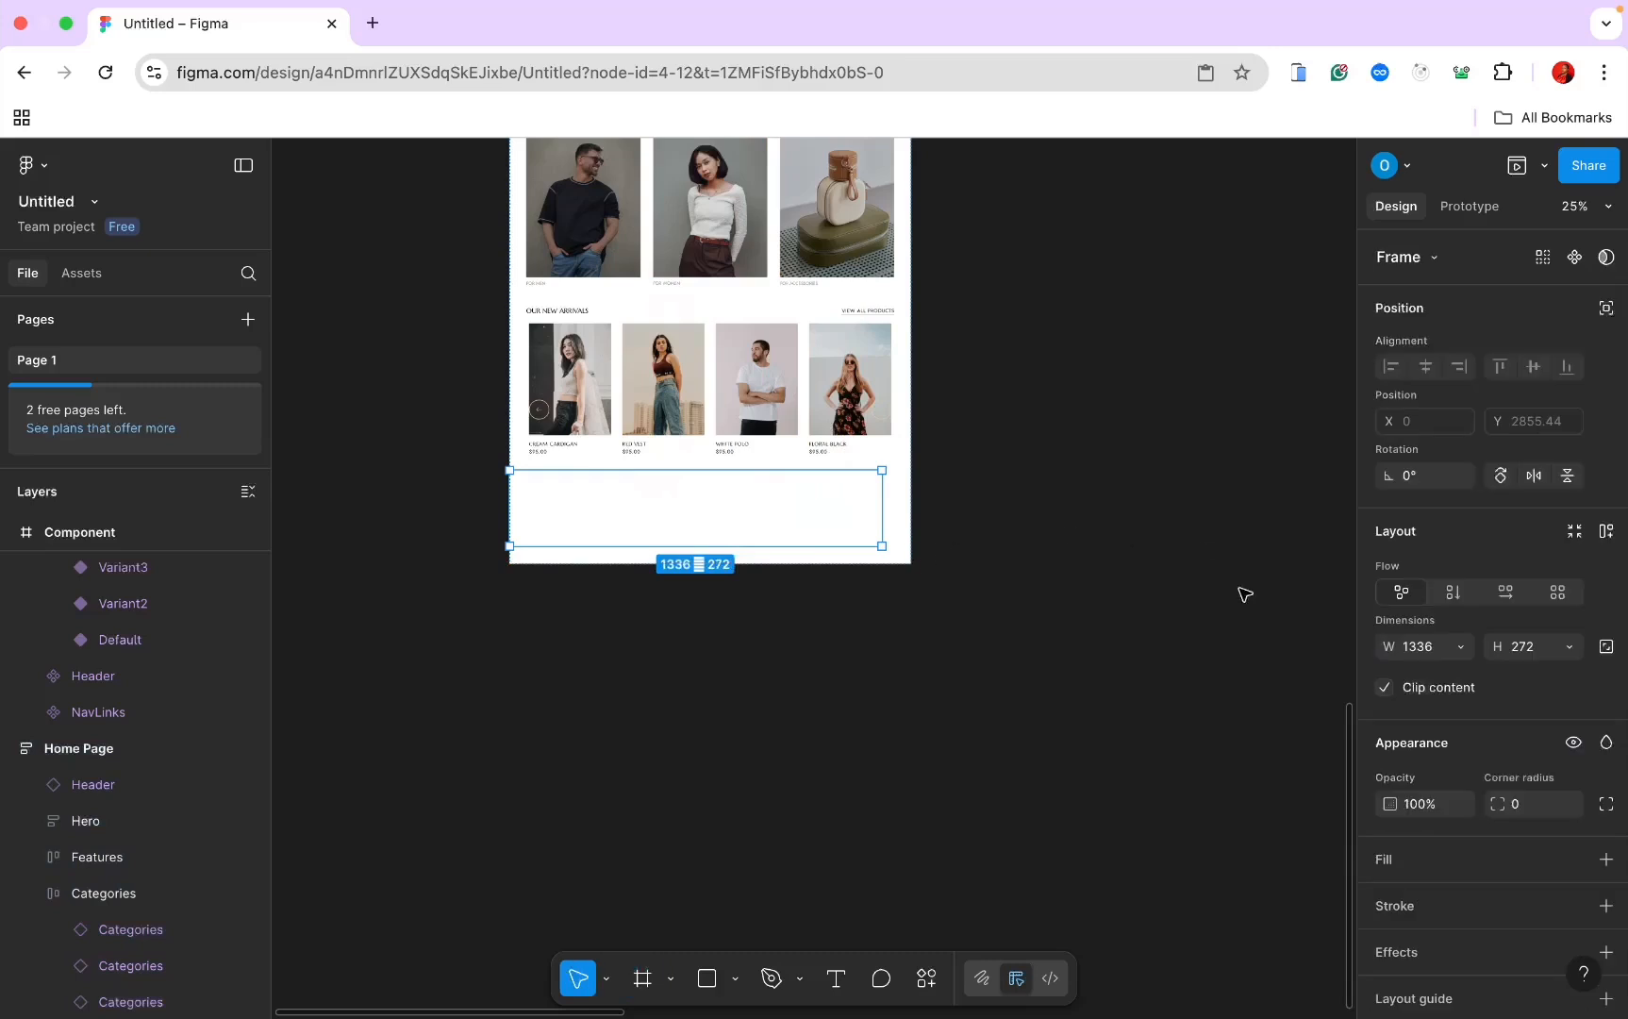
click(1460, 647)
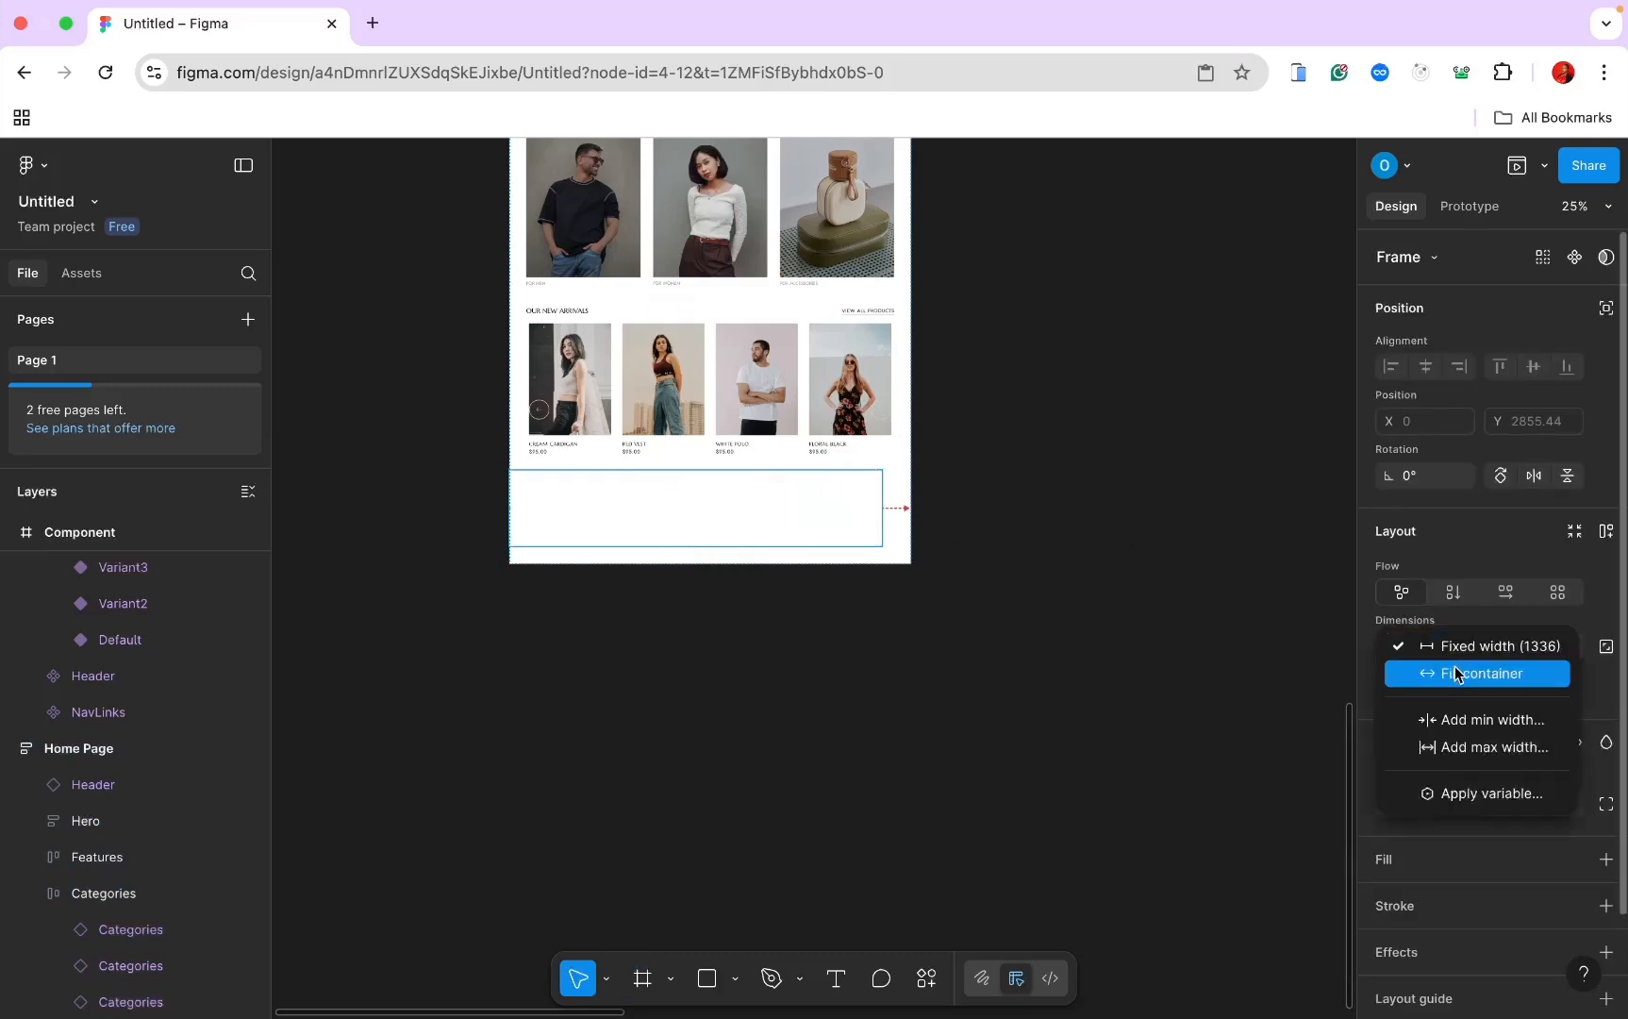
click(1456, 673)
Step: Rename the new Frame 10 layer to CTA
scroll(1173, 593, up, 1)
scroll(1174, 593, left, 1)
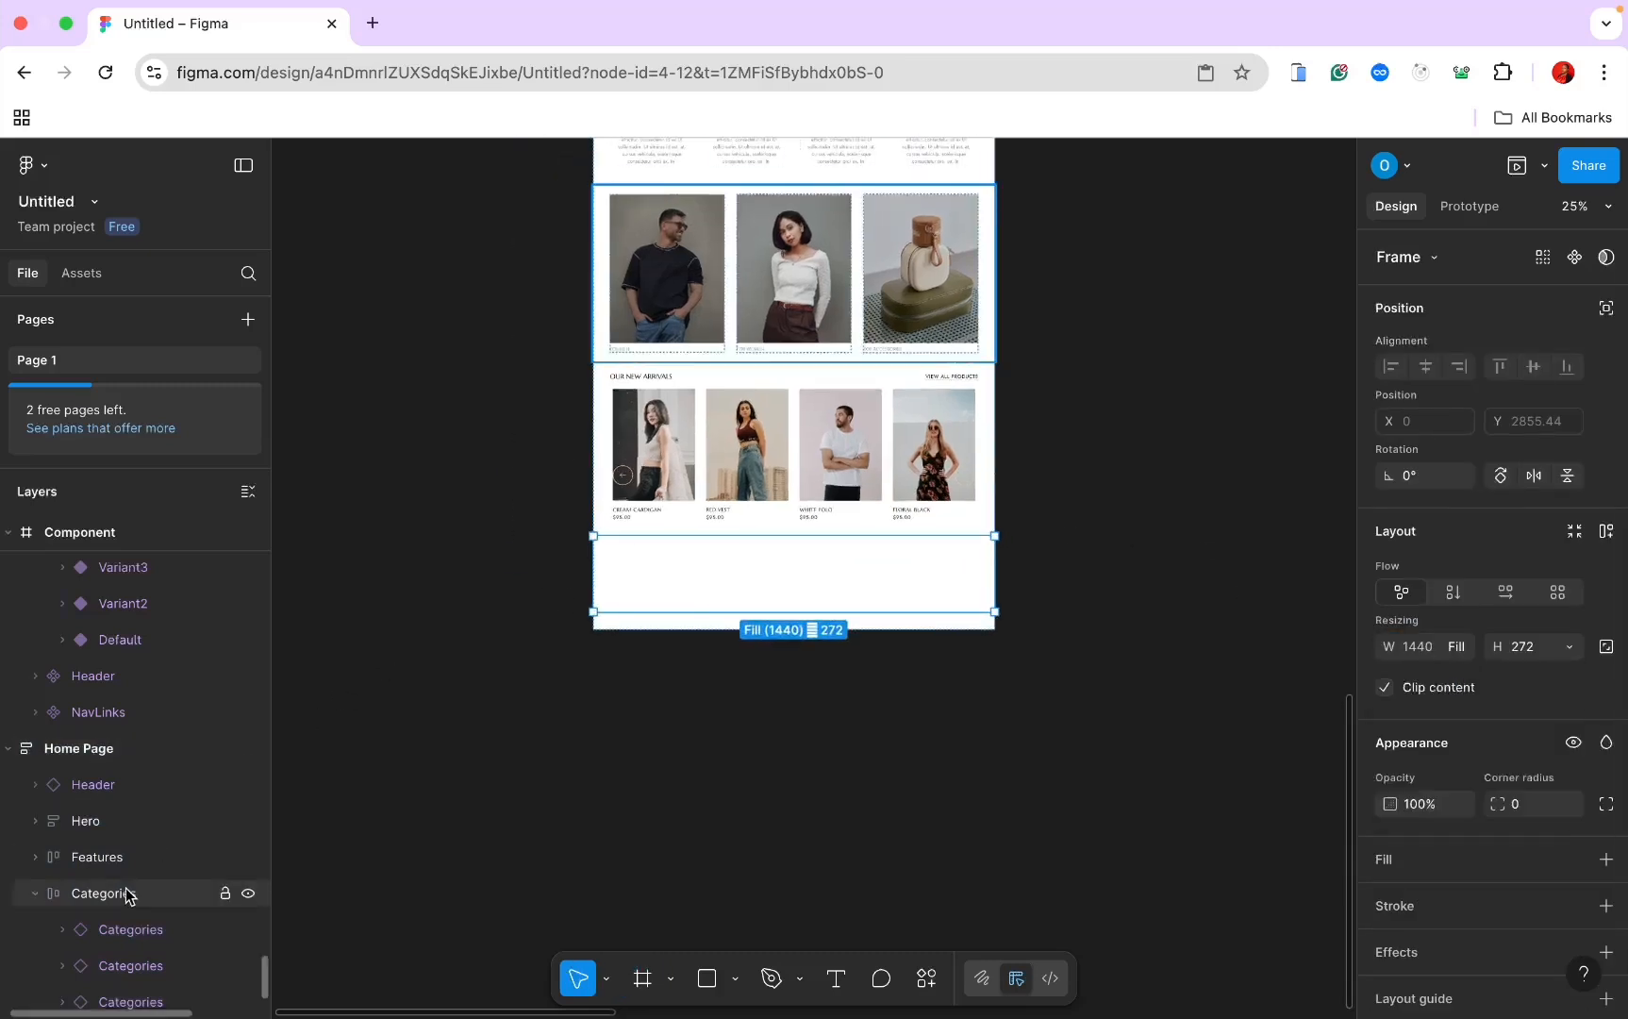
scroll(129, 896, down, 3)
double_click(101, 992)
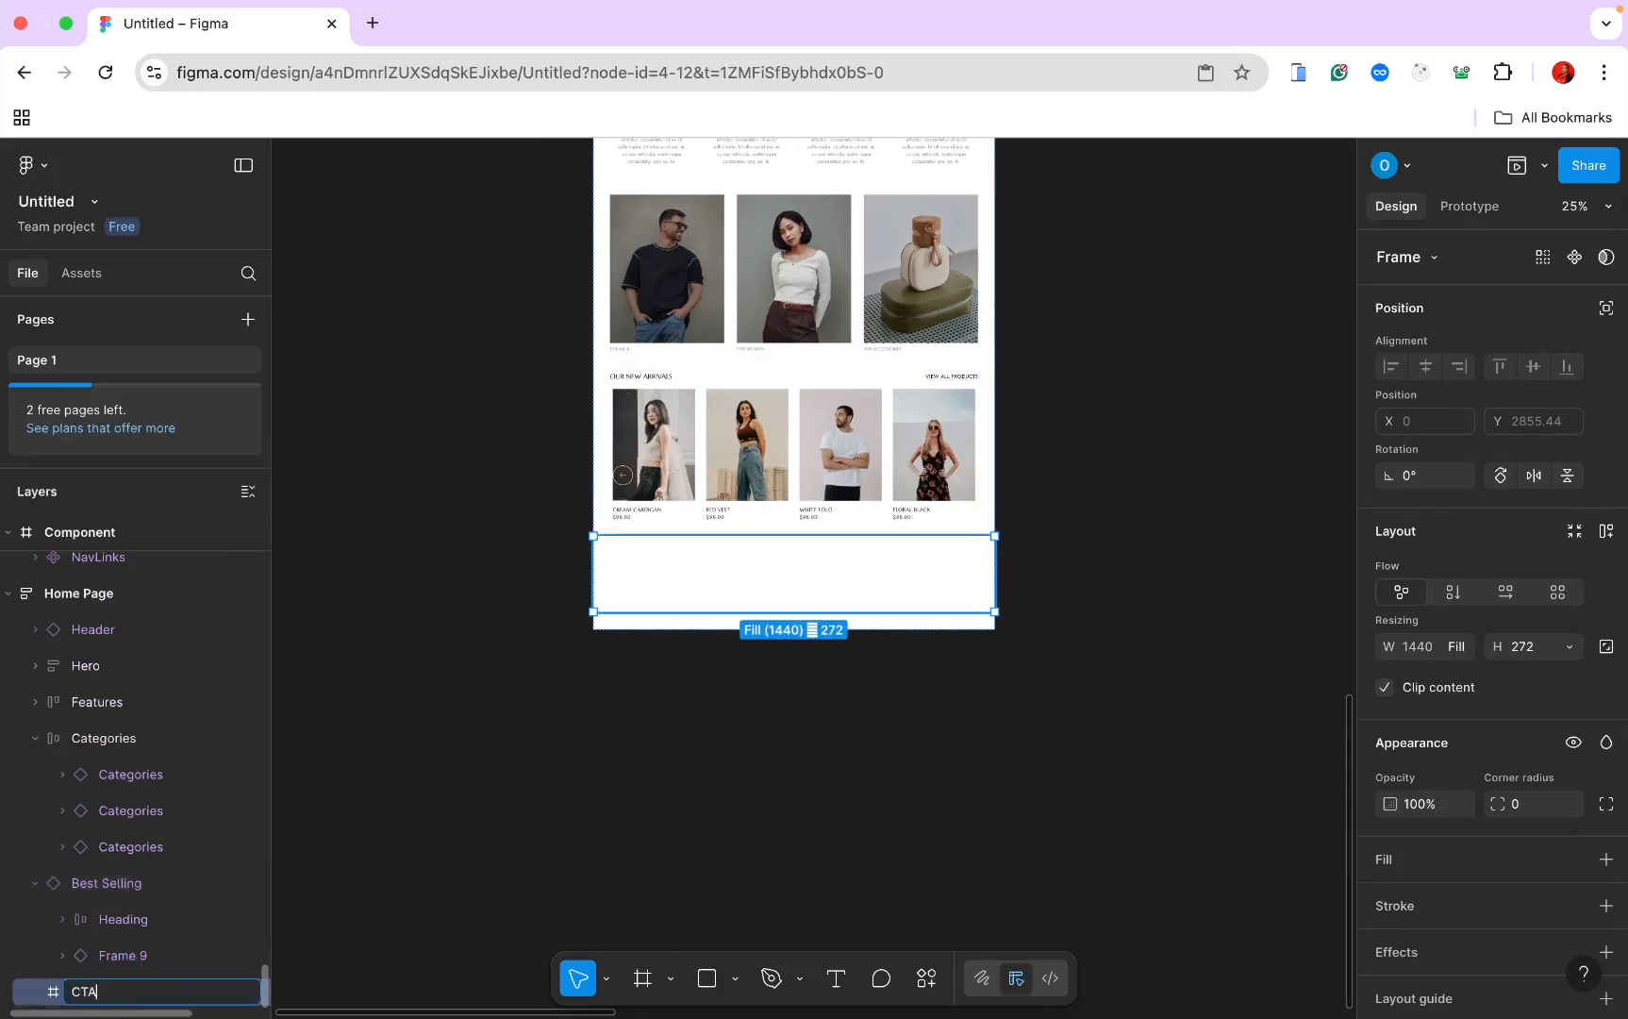
key(Return)
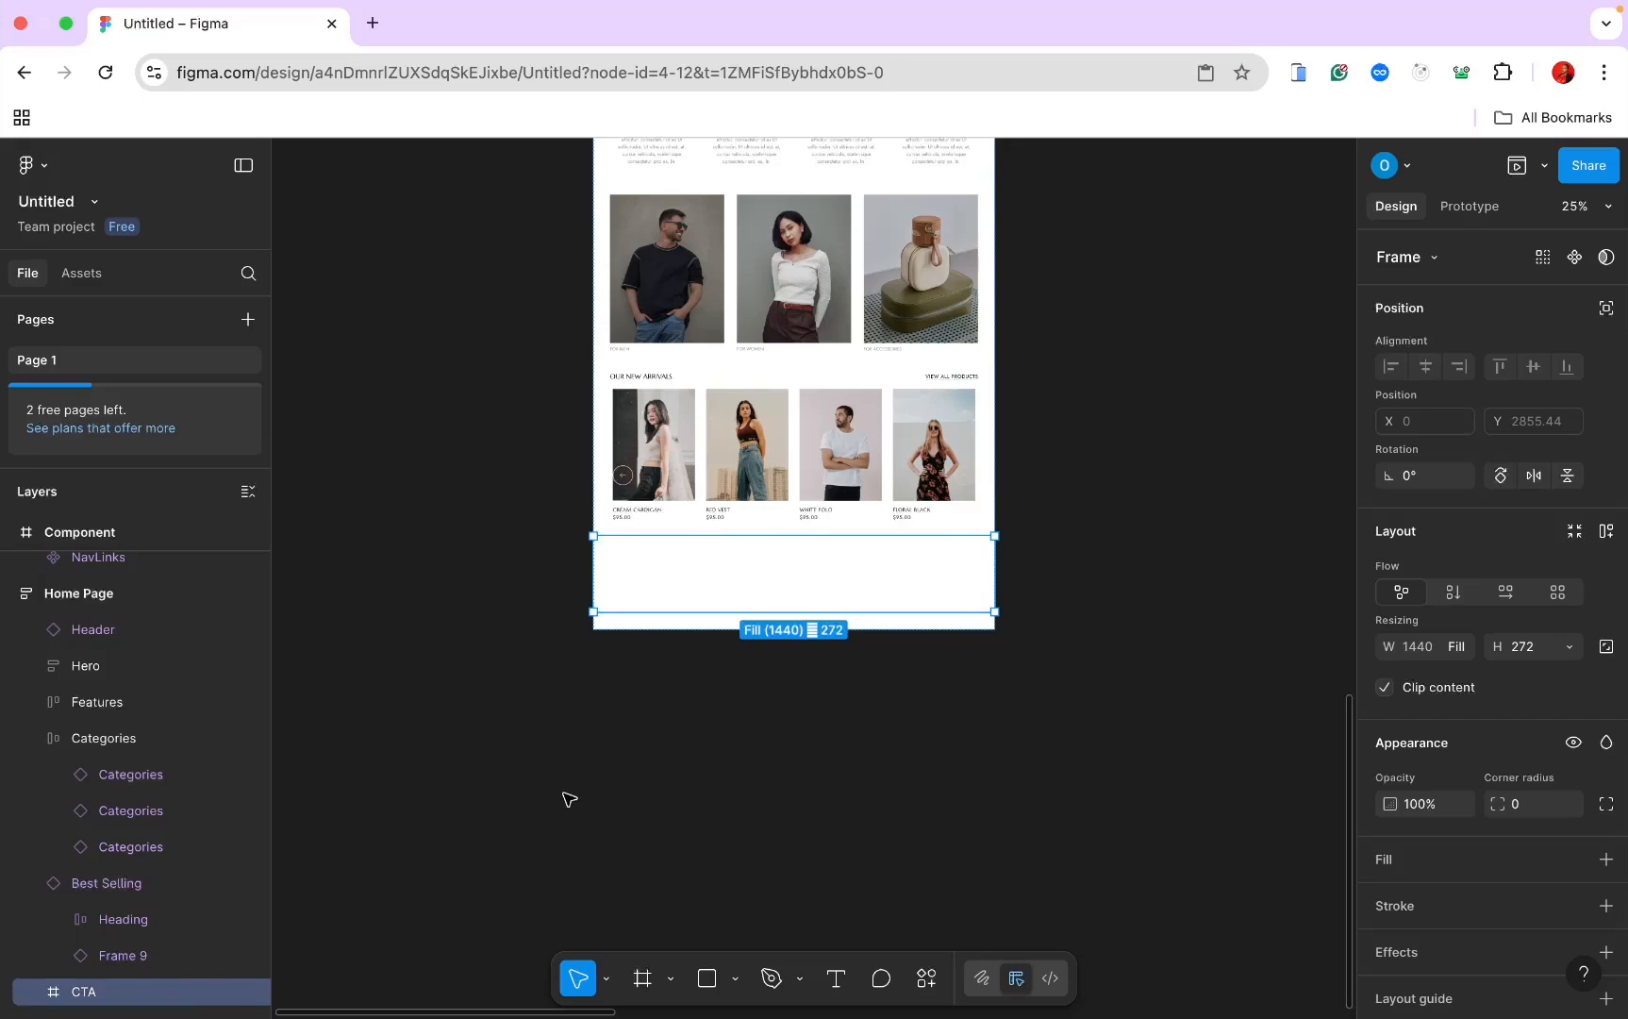
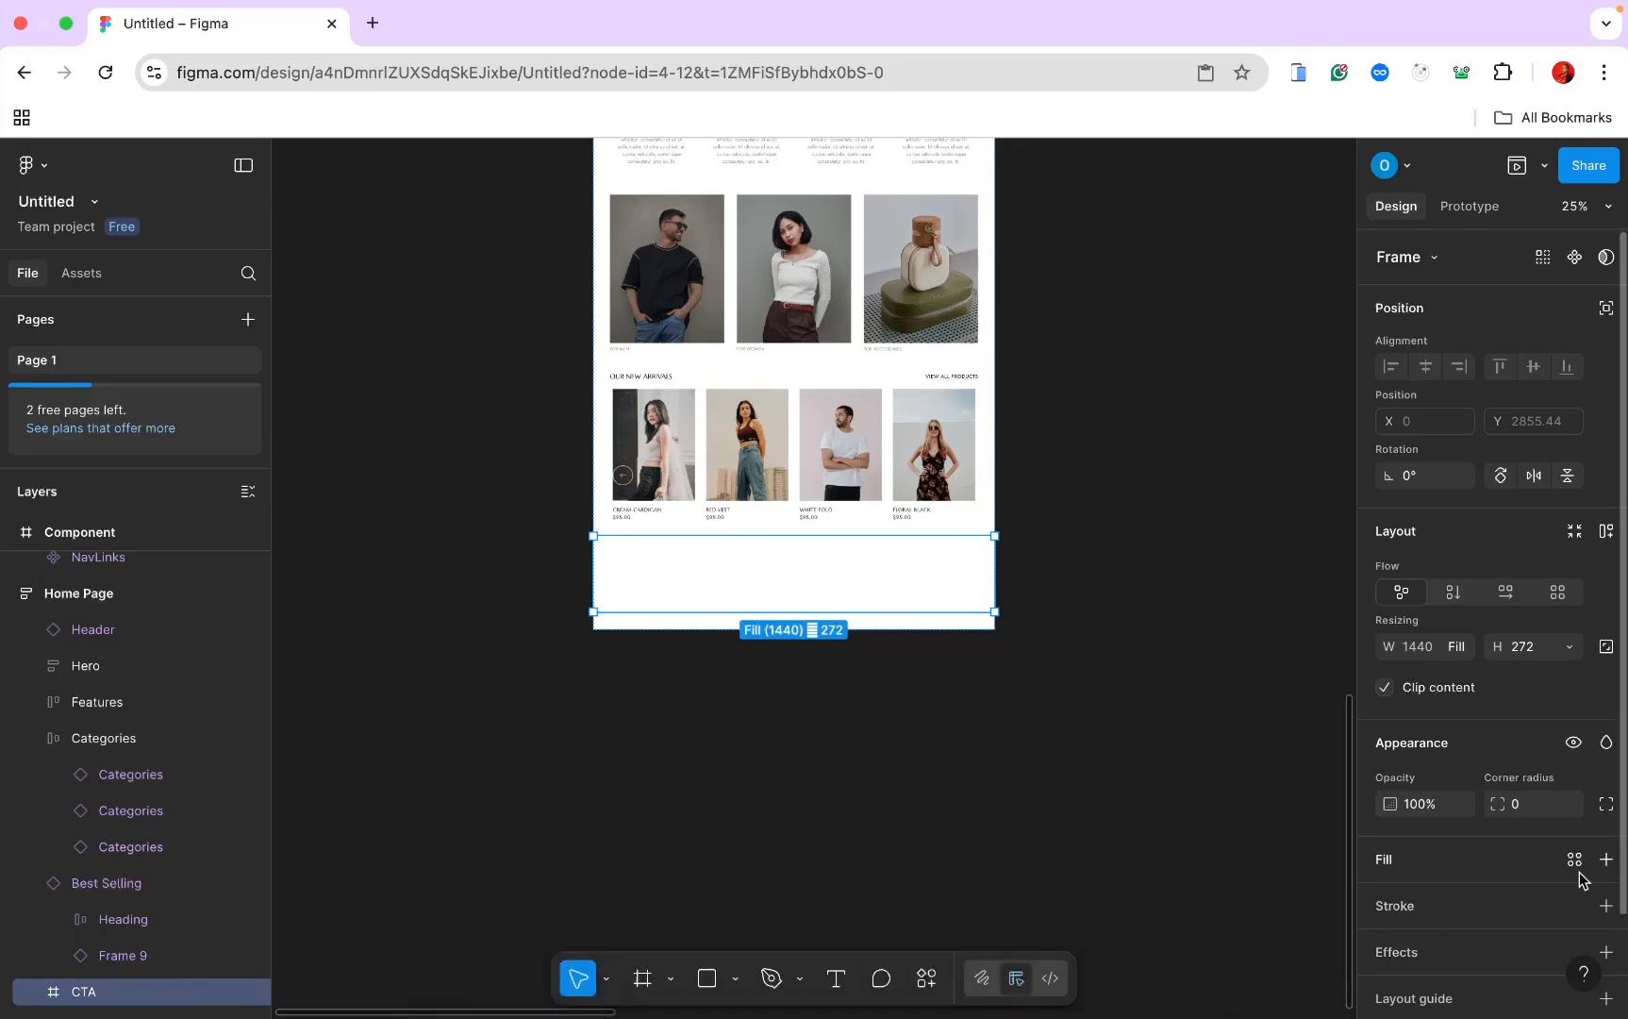
Step: Give the CTA section a light grey F1F1F0 fill and draw a frame inside it
click(1607, 862)
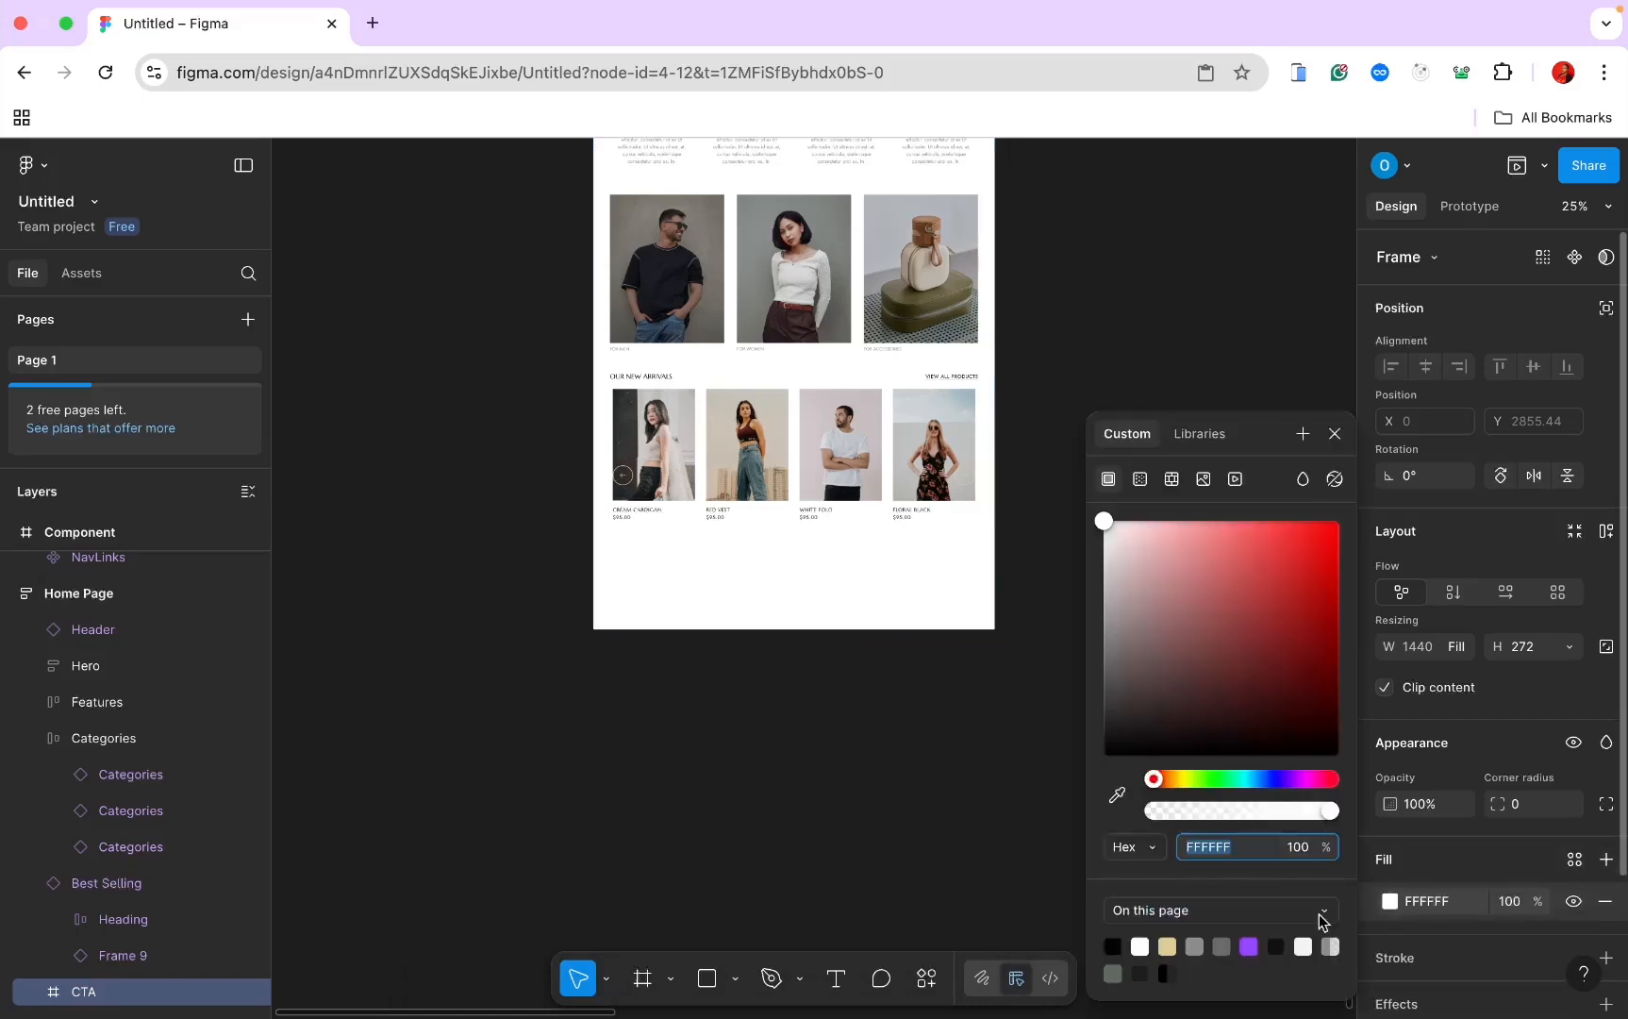
click(1195, 946)
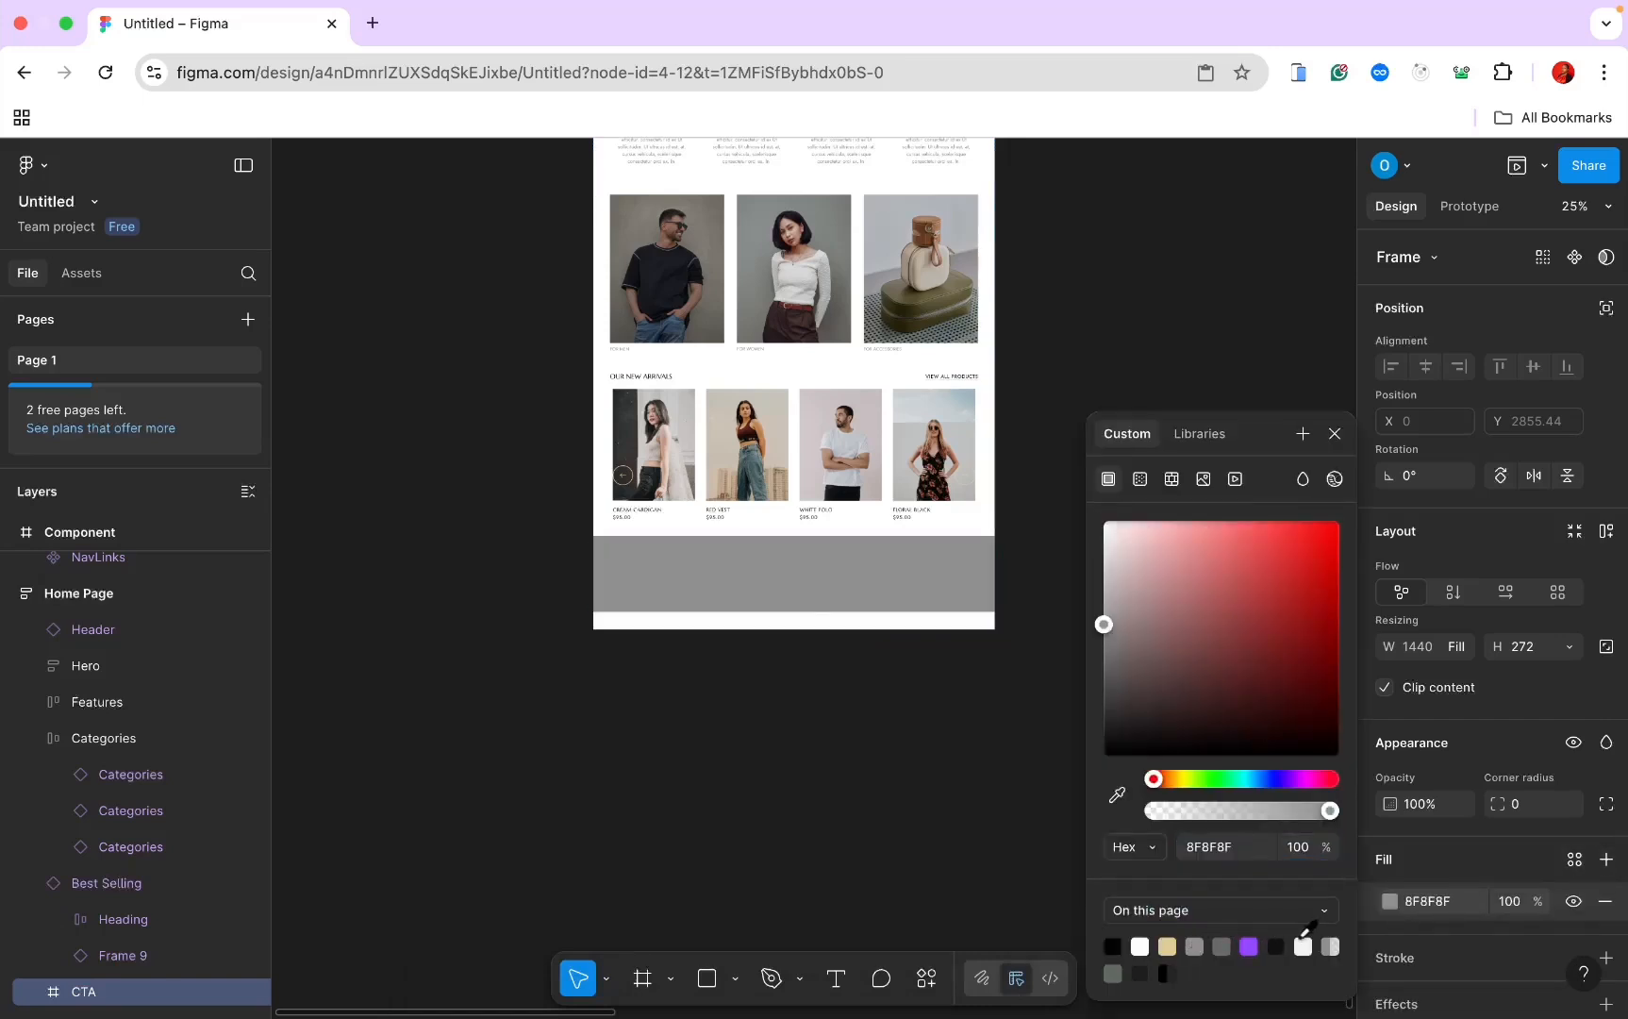
click(1304, 941)
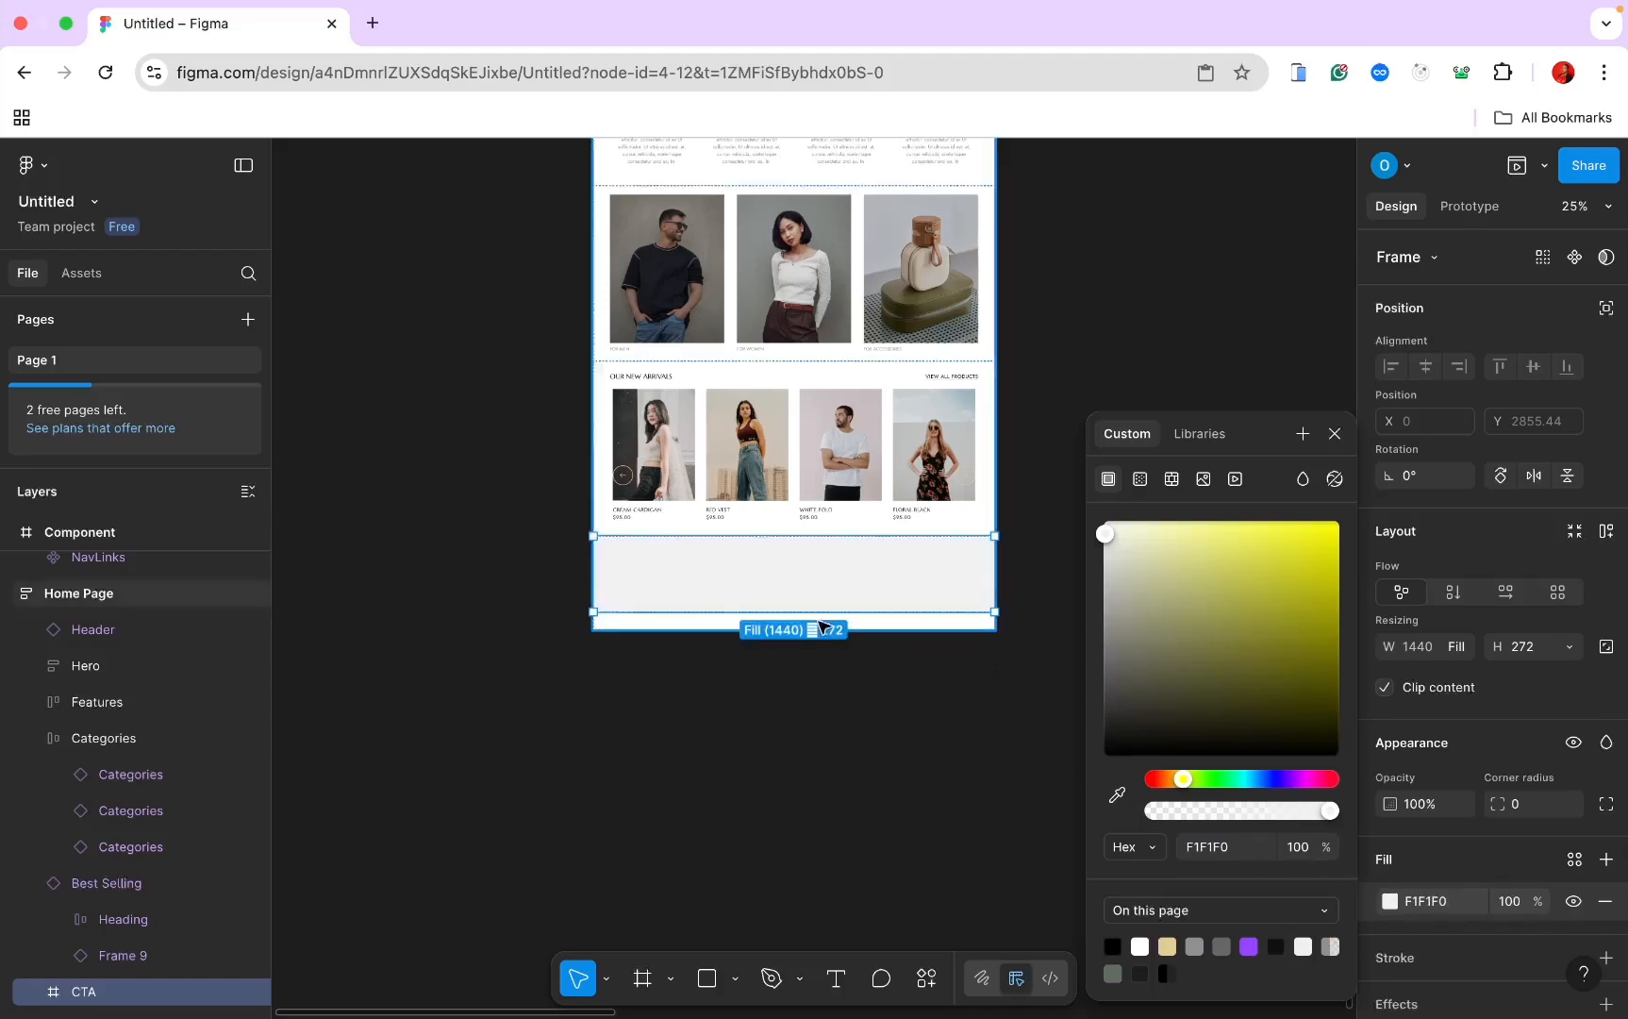
click(643, 978)
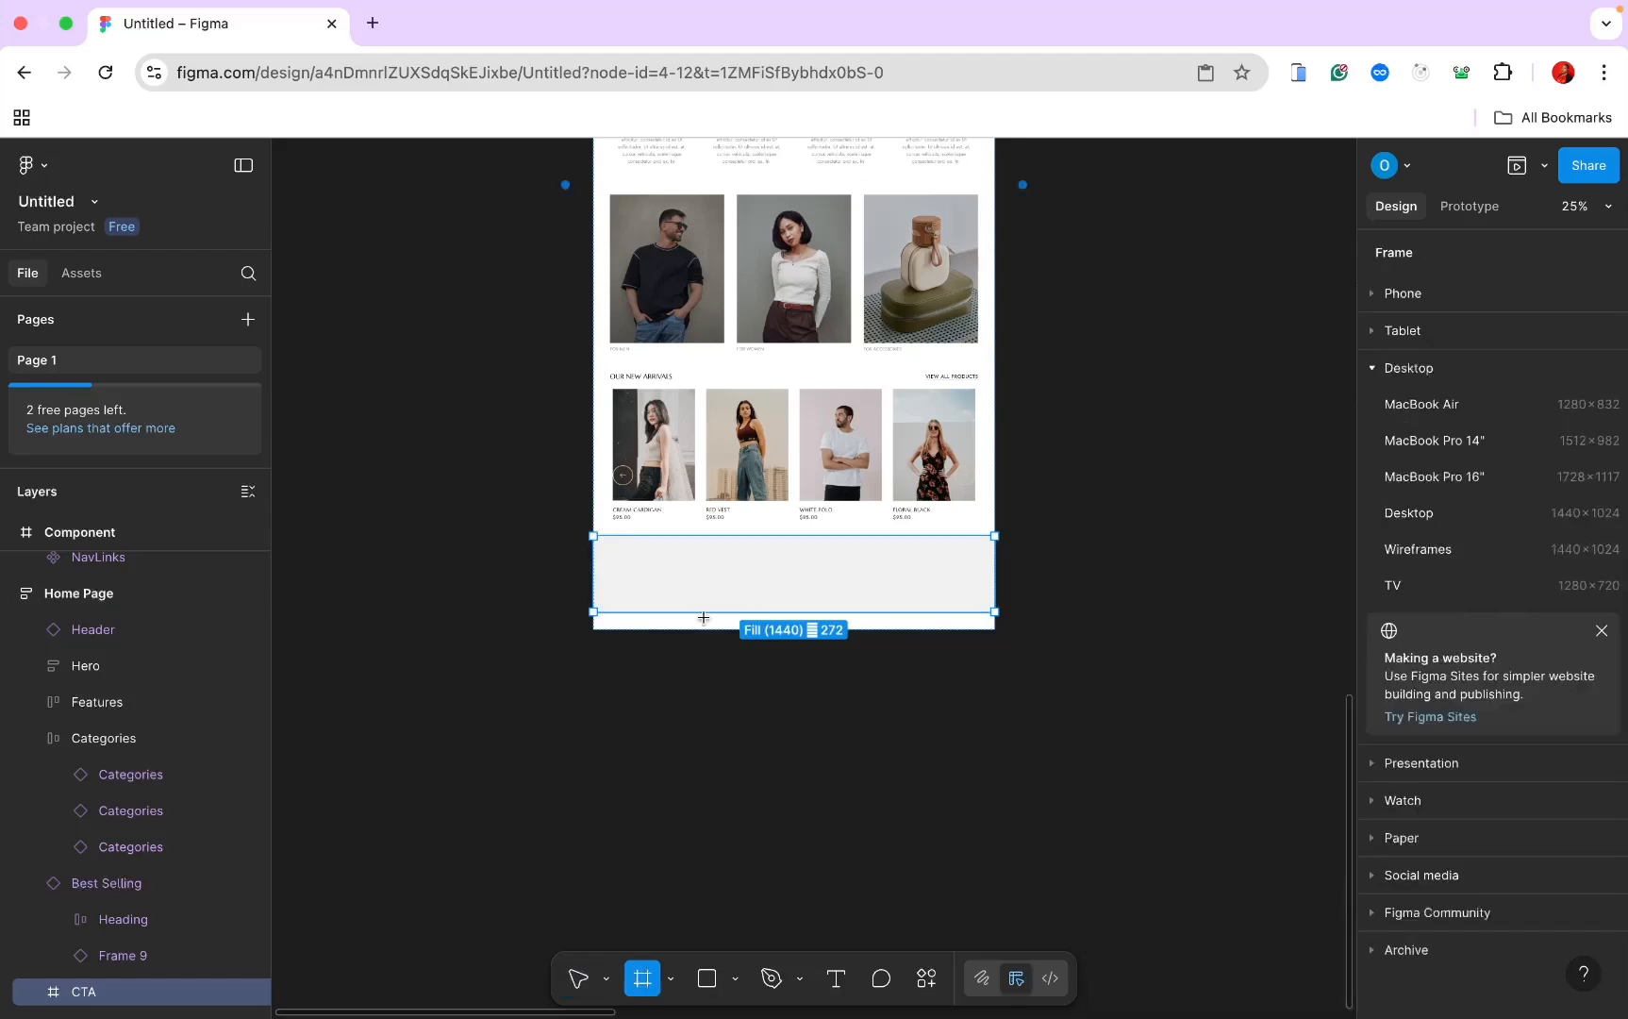
drag(673, 556, 943, 597)
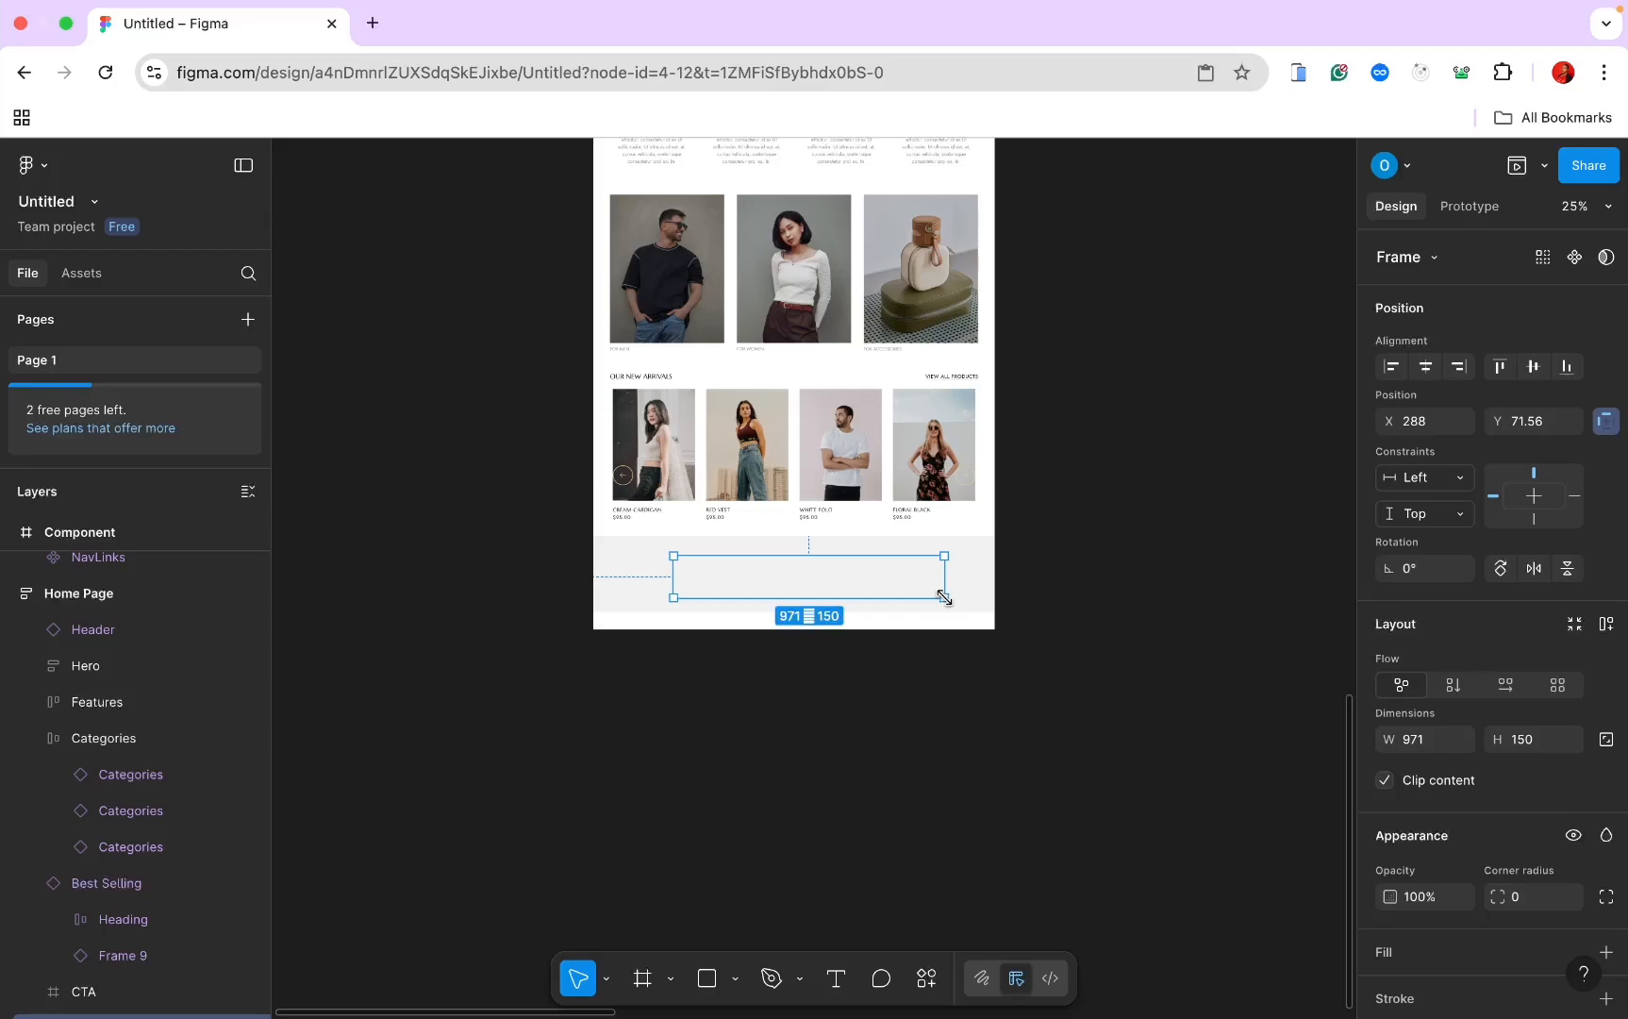
Step: Add auto layout to the CTA section with padding 60 horizontal and 80 vertical
click(975, 557)
scroll(1409, 810, down, 1)
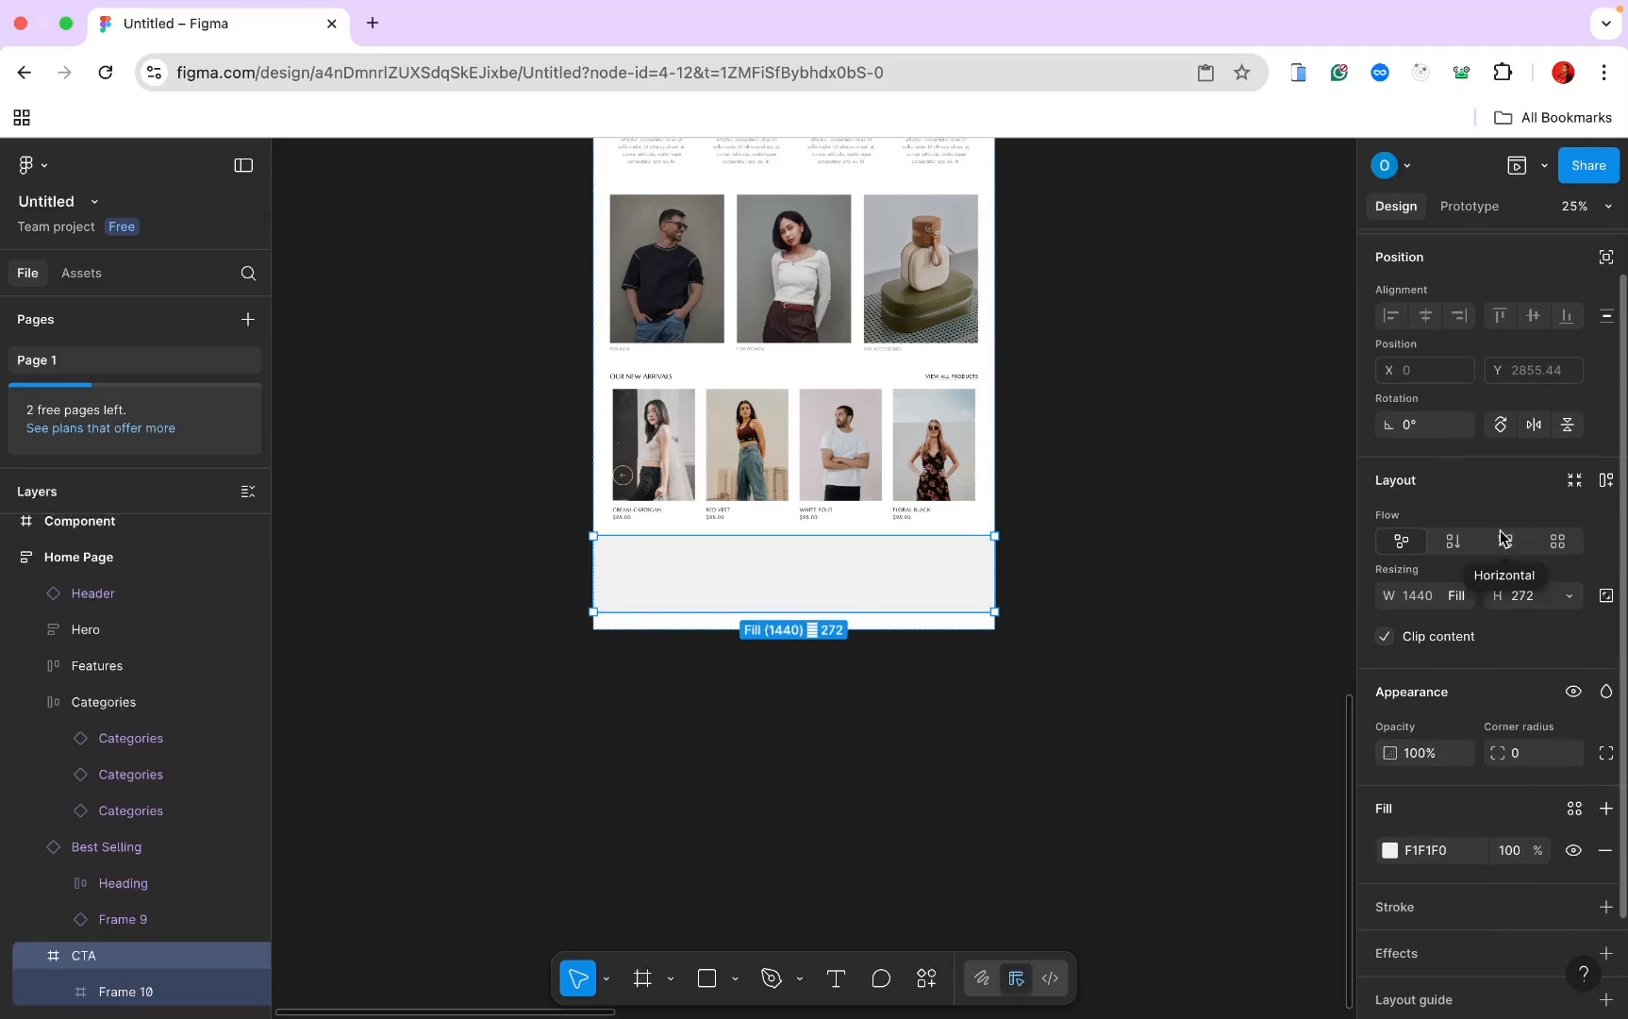
click(1606, 483)
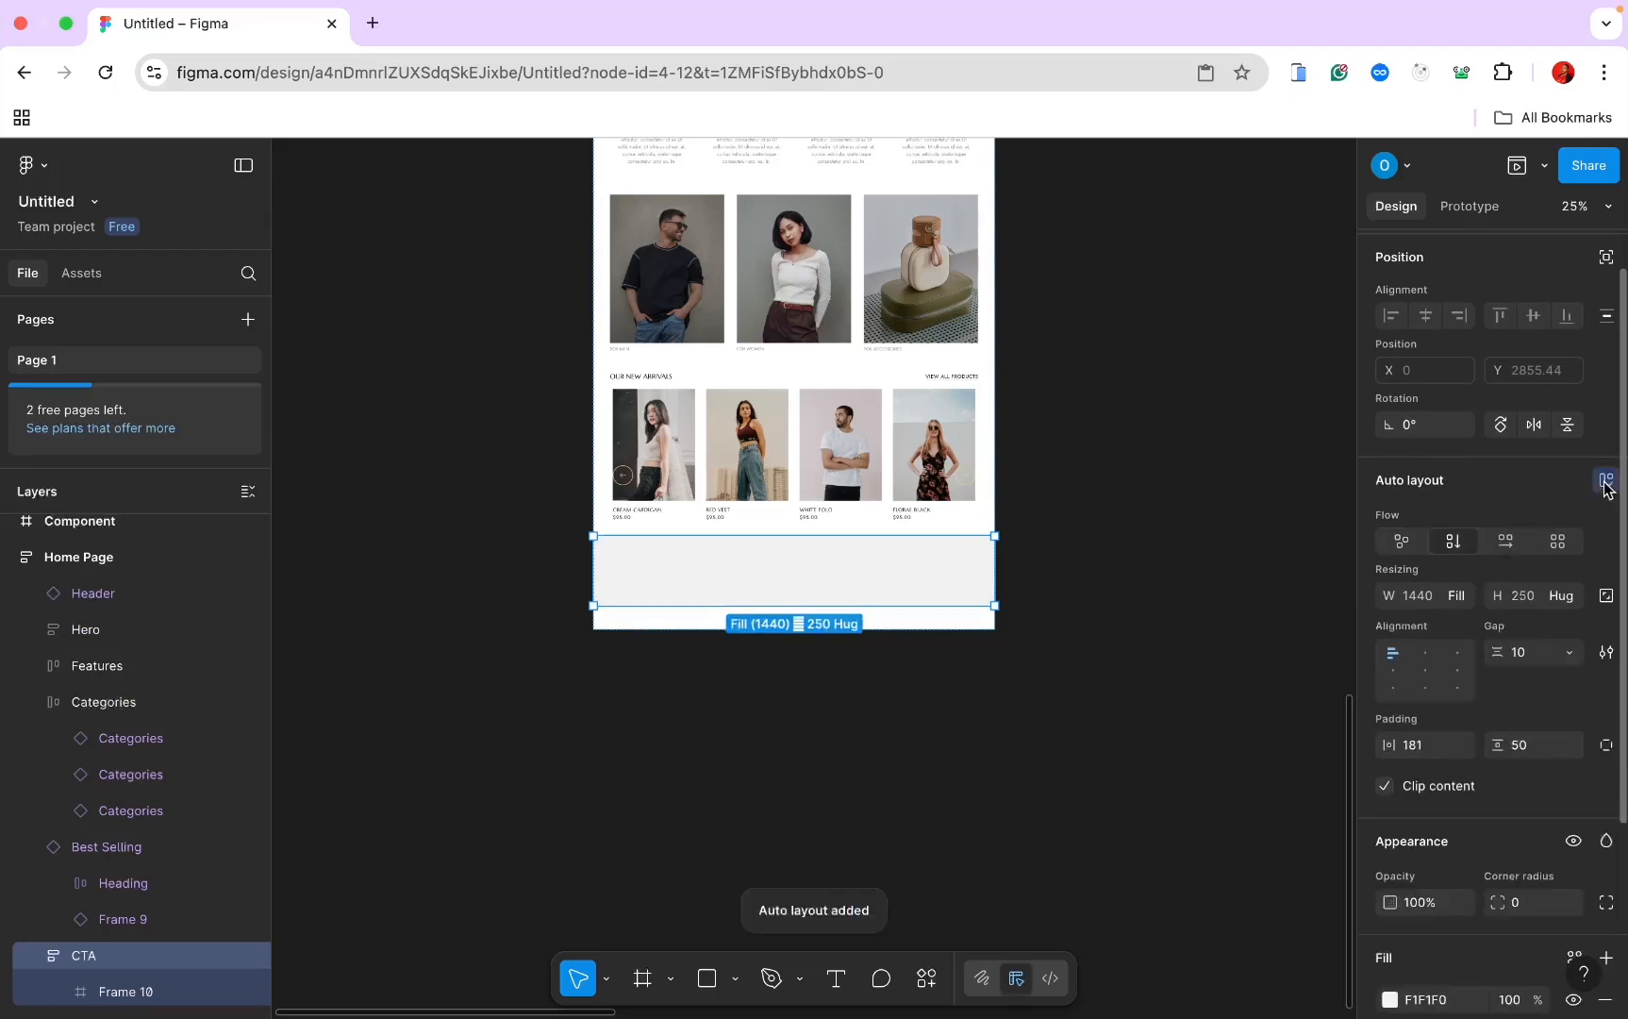
click(1419, 743)
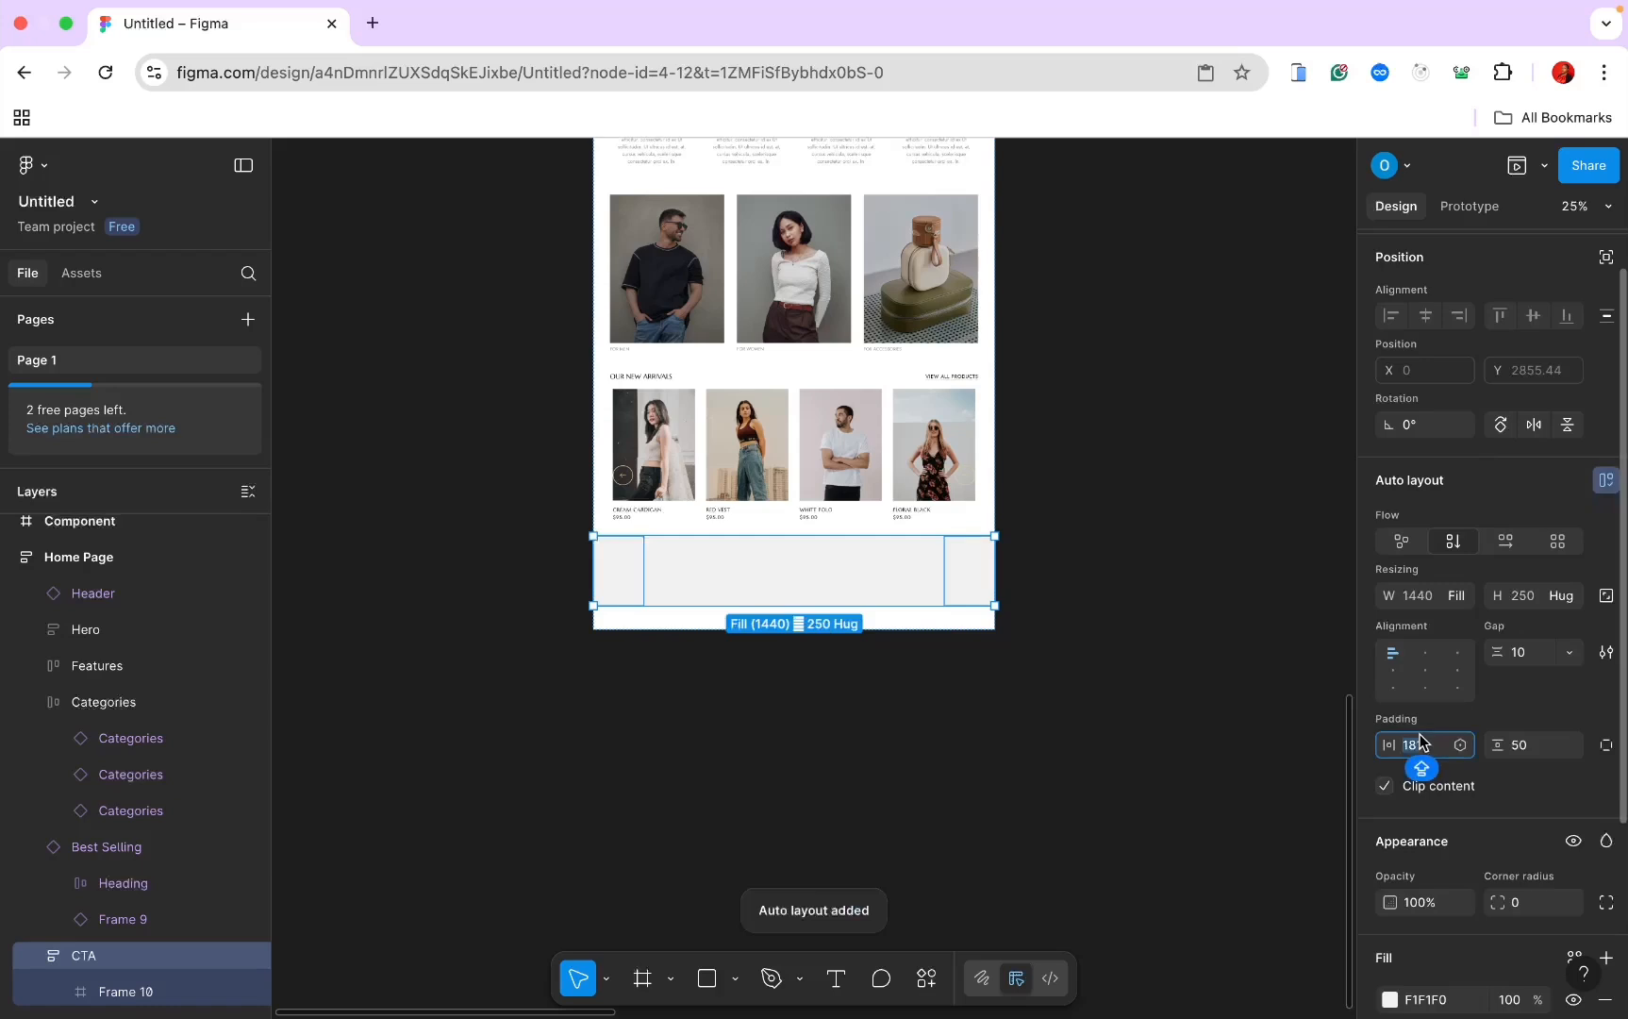
text(60)
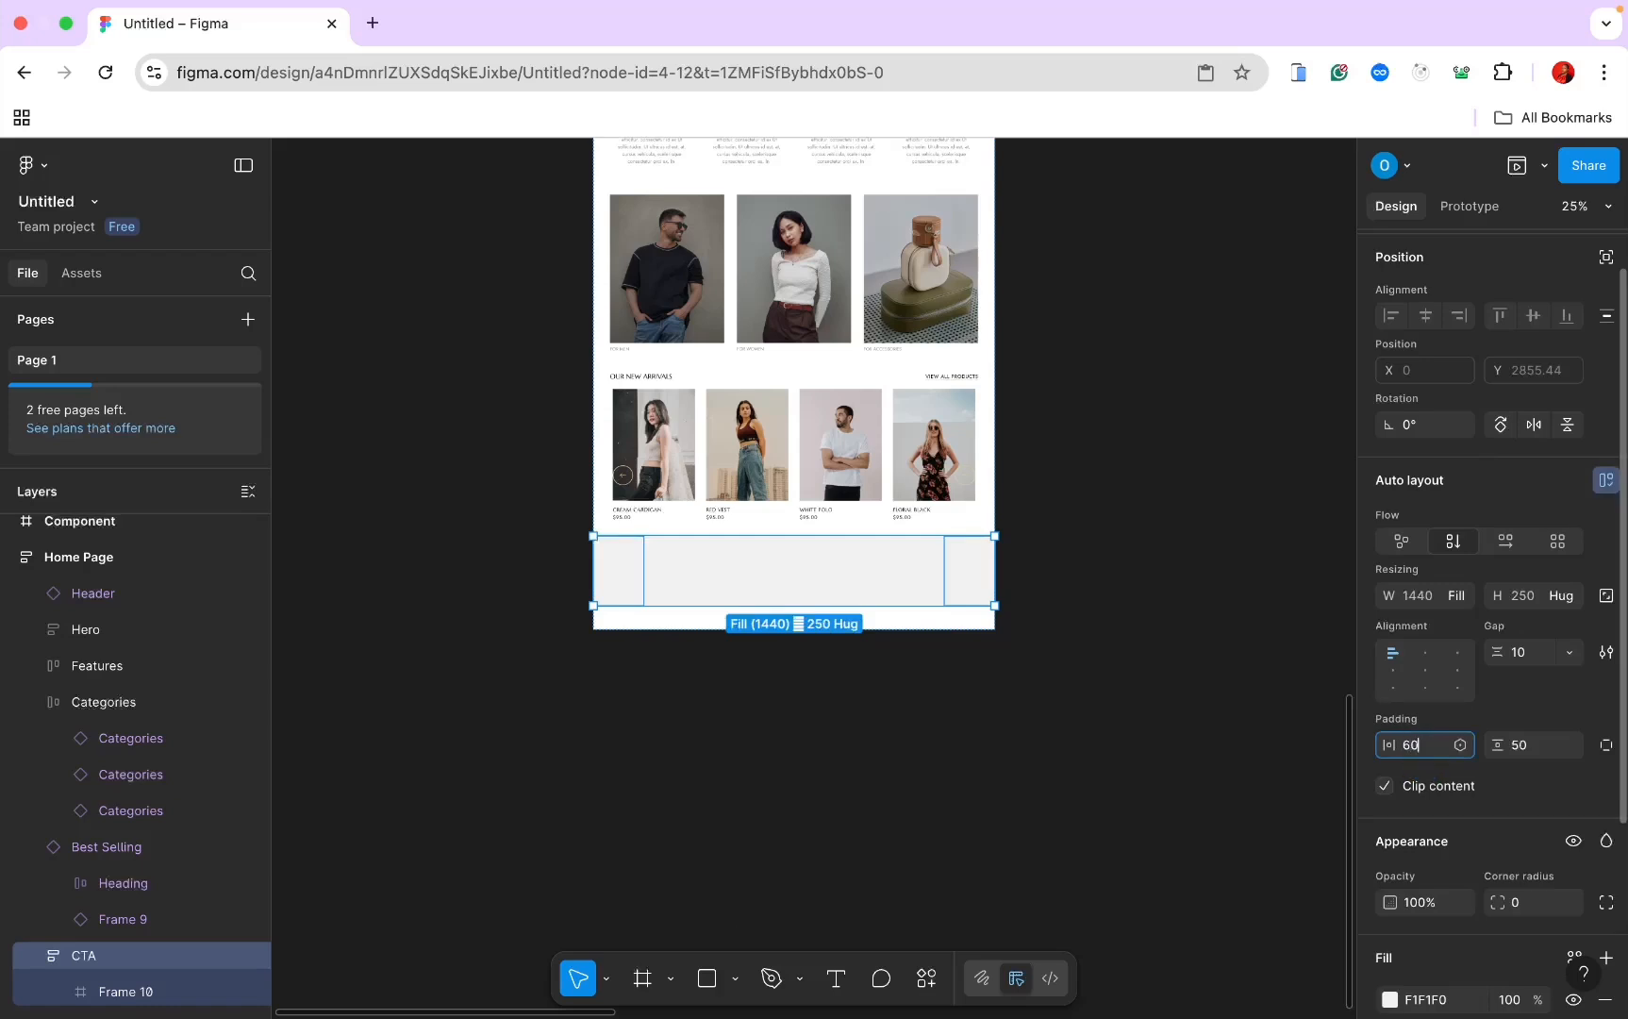
key(Return)
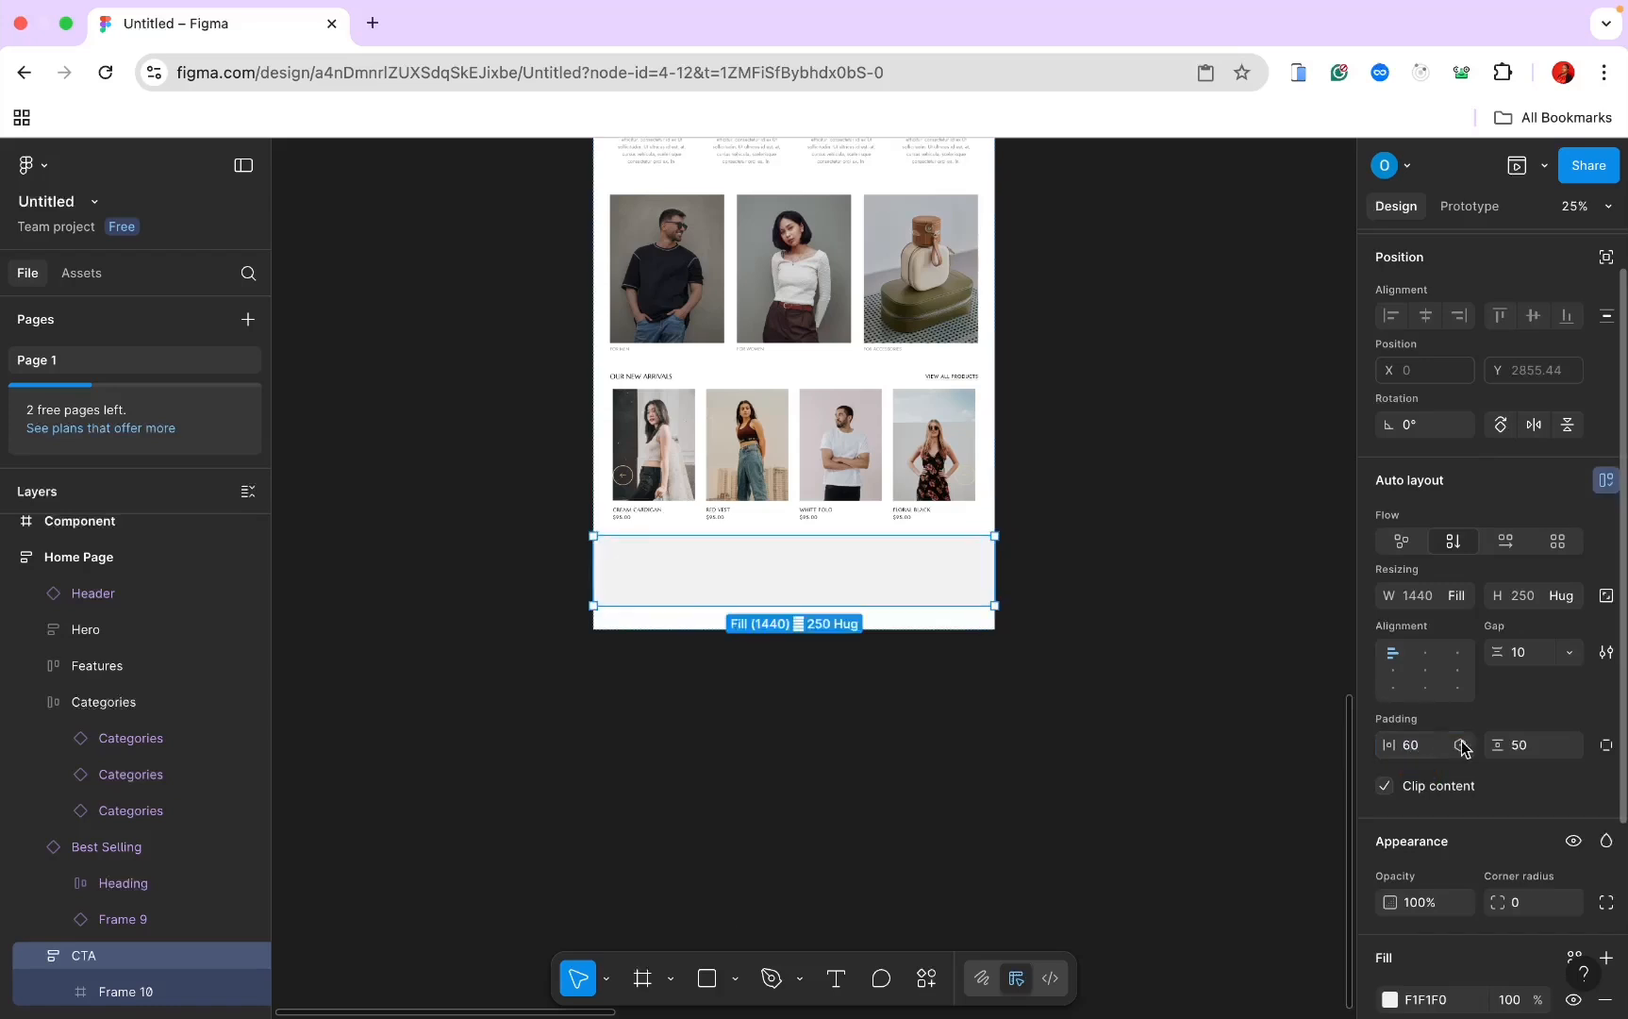
click(1520, 749)
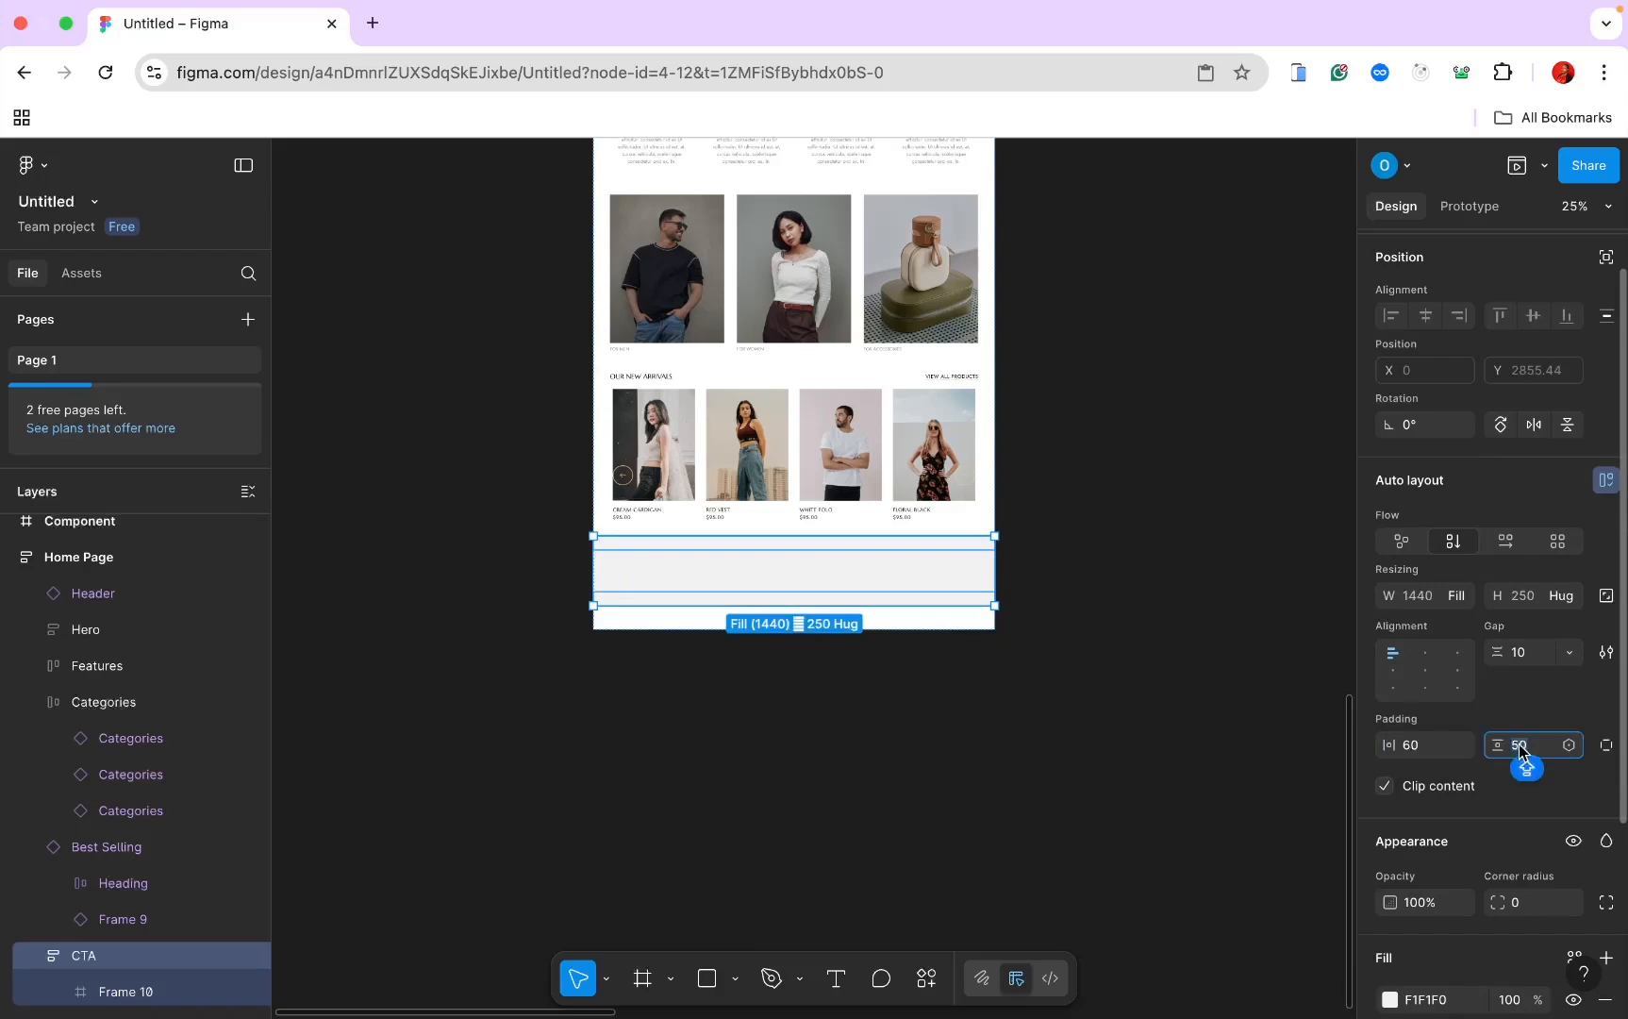
text(8)
key(Return)
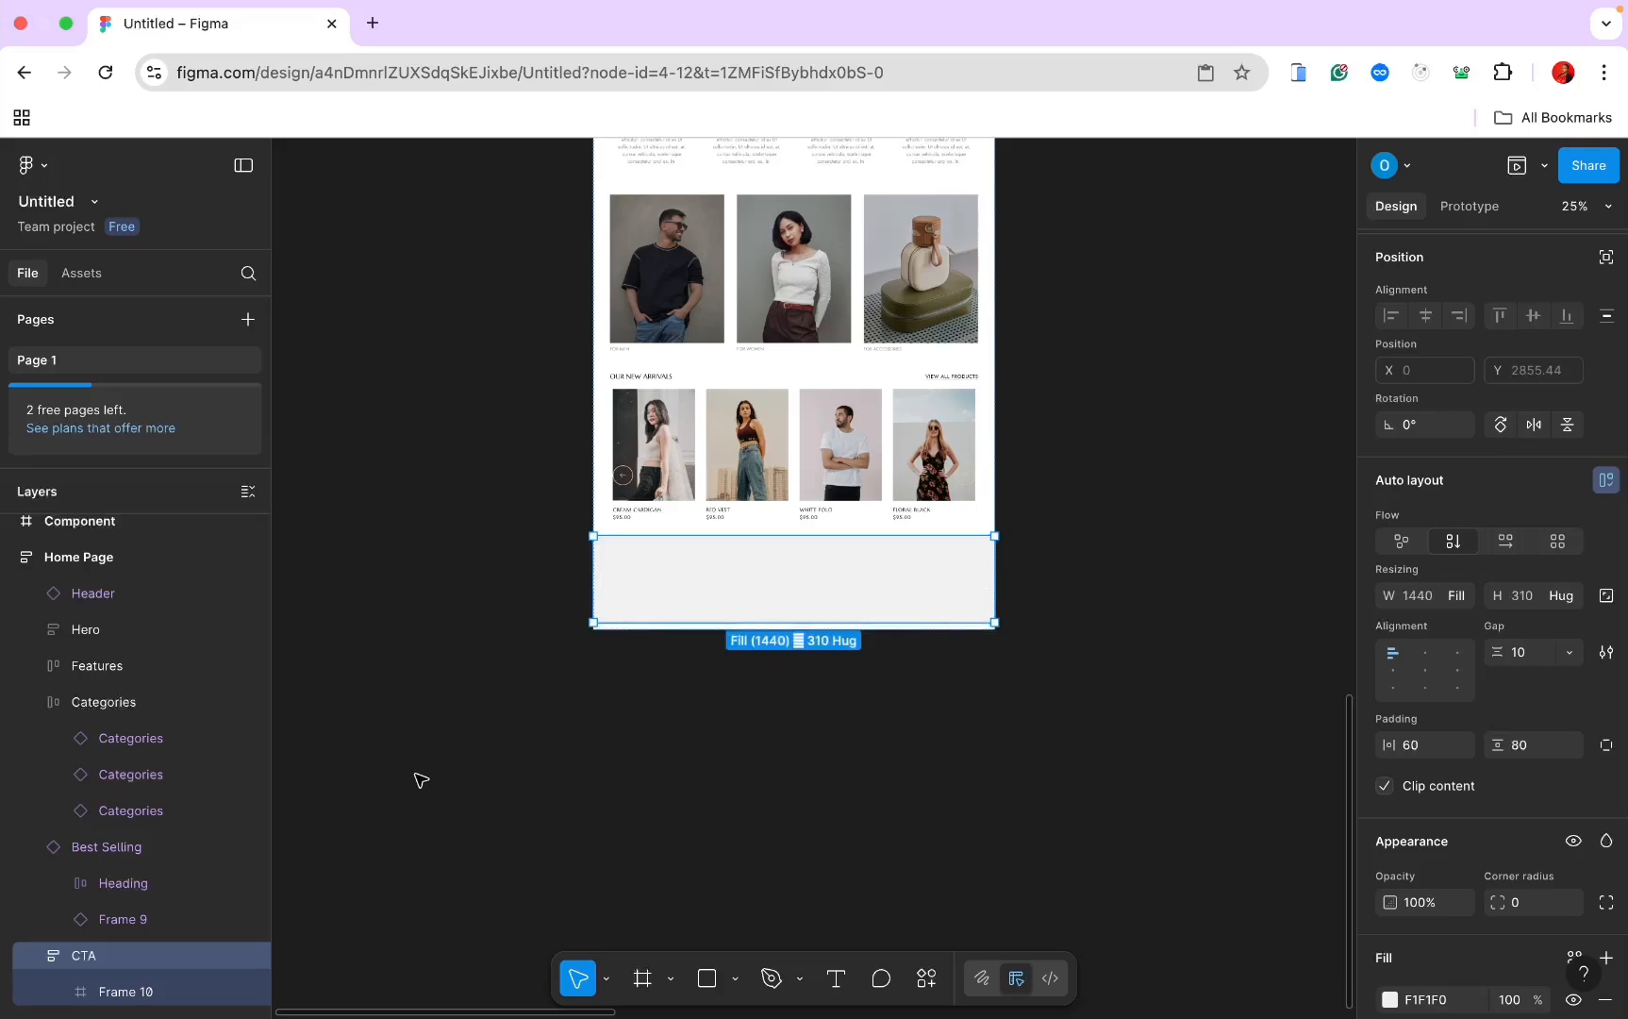
Step: Make Frame 10 fill the CTA width with a fixed 150 height
click(149, 998)
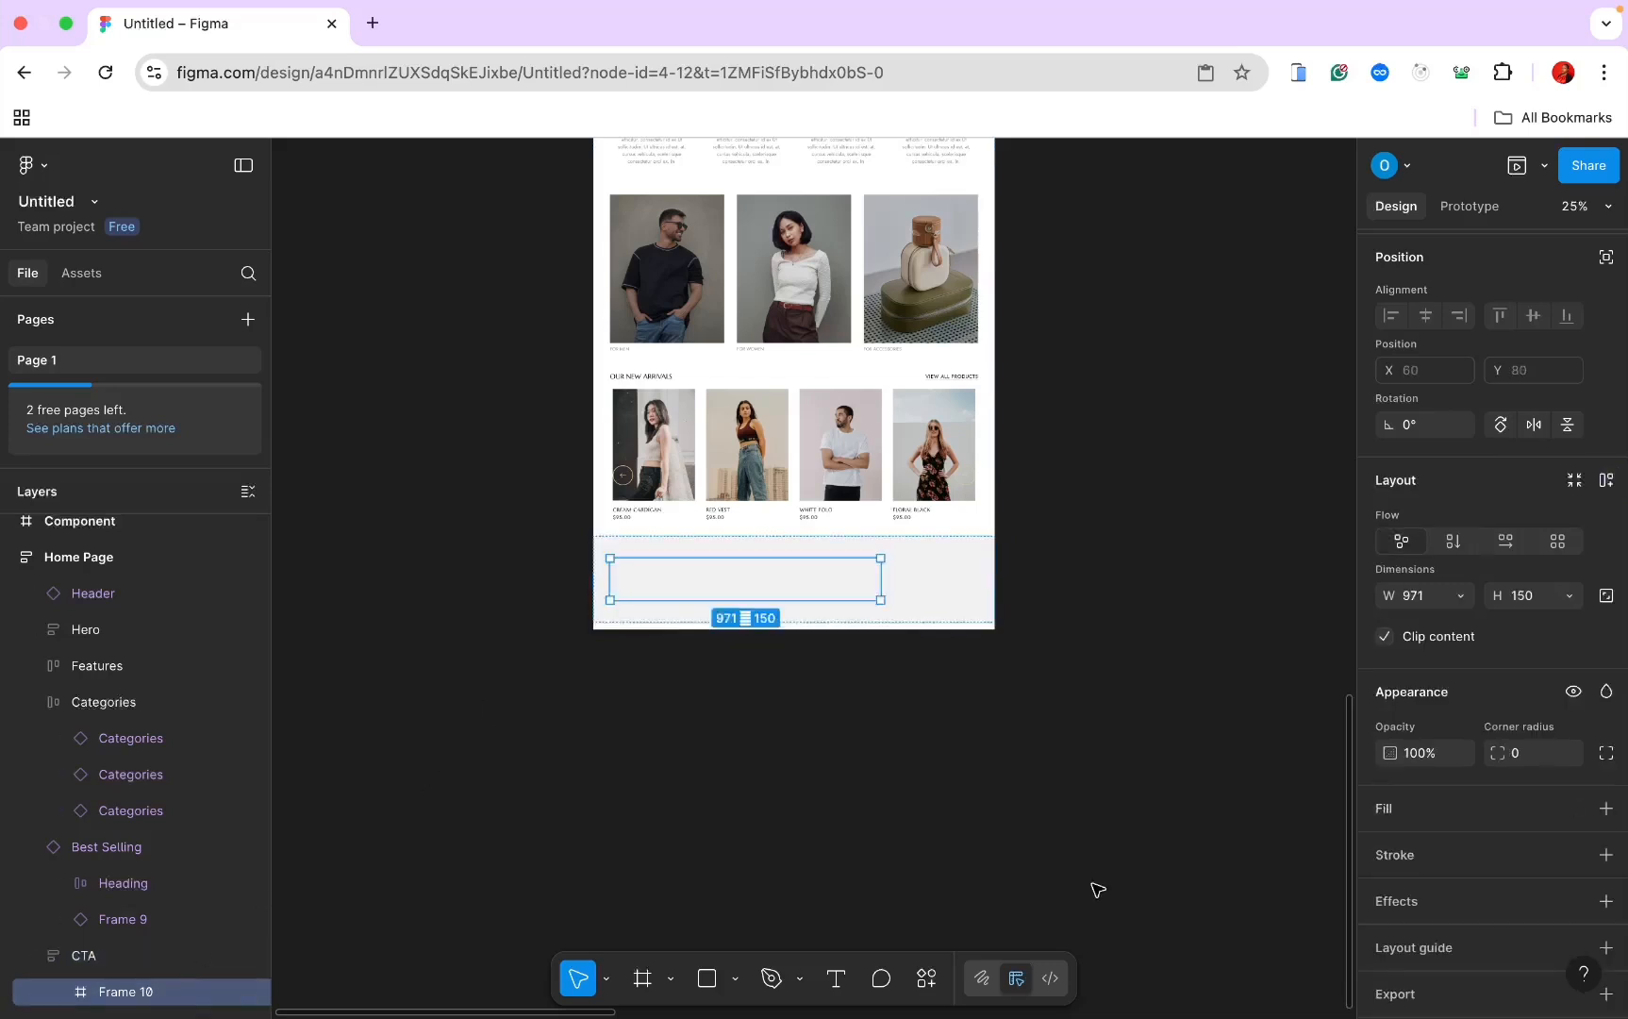
click(1453, 601)
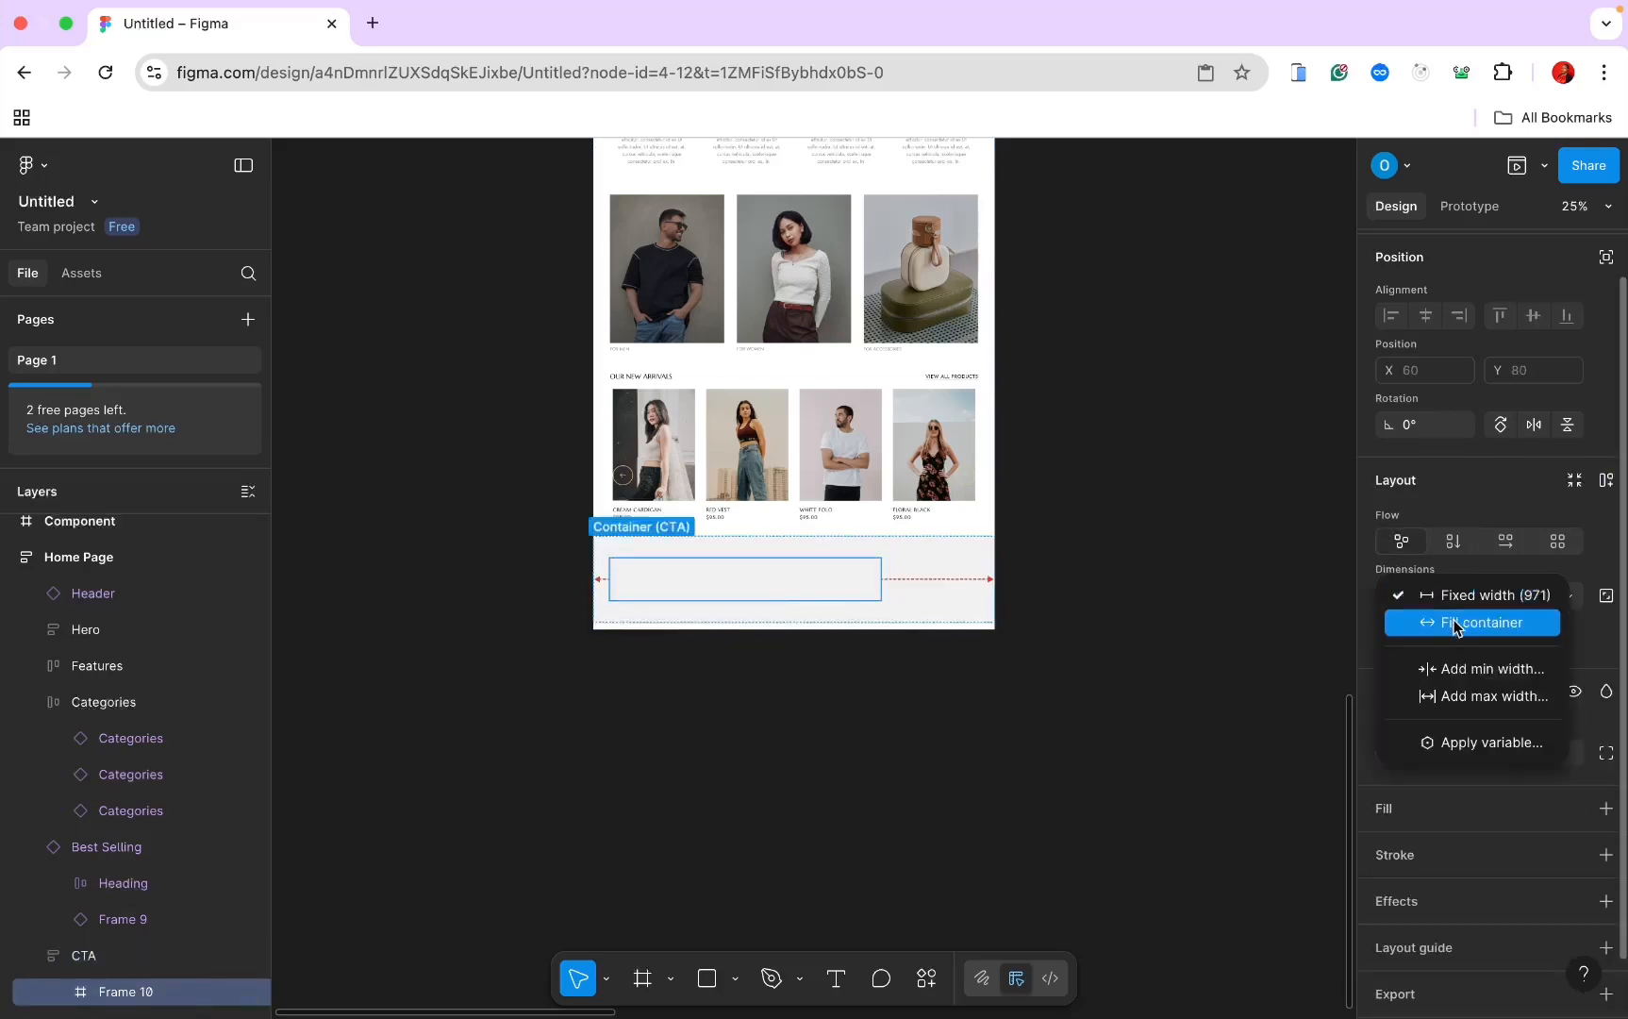
click(1457, 622)
click(1568, 601)
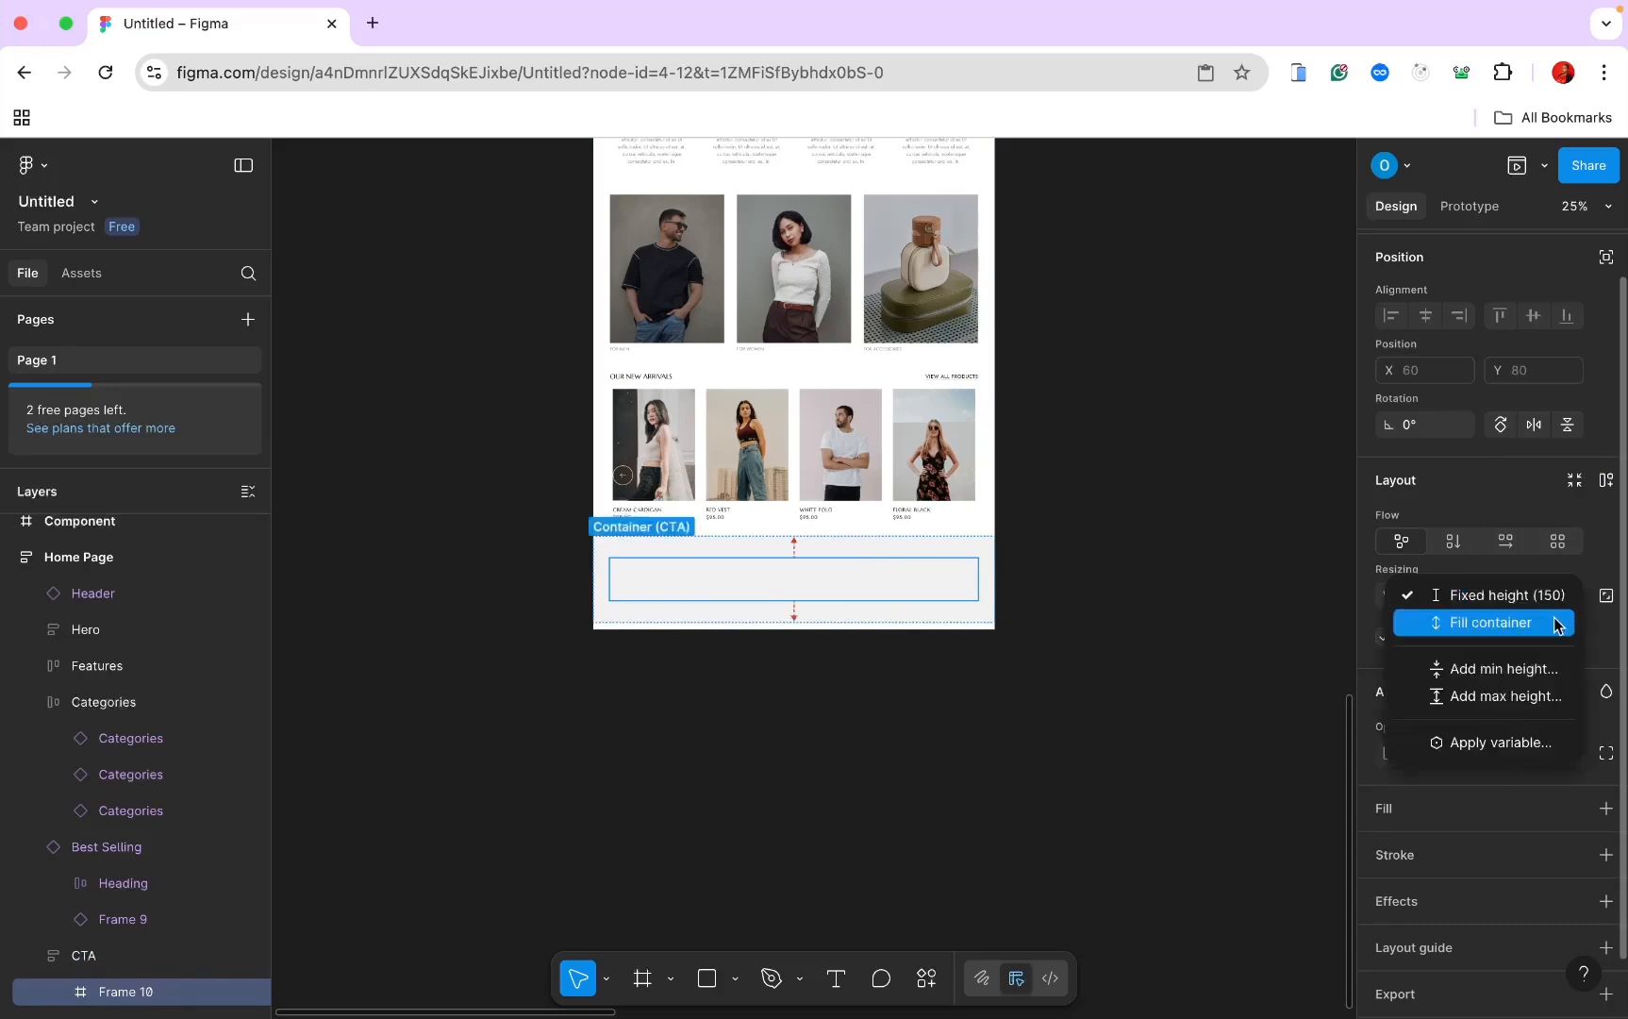
click(1556, 623)
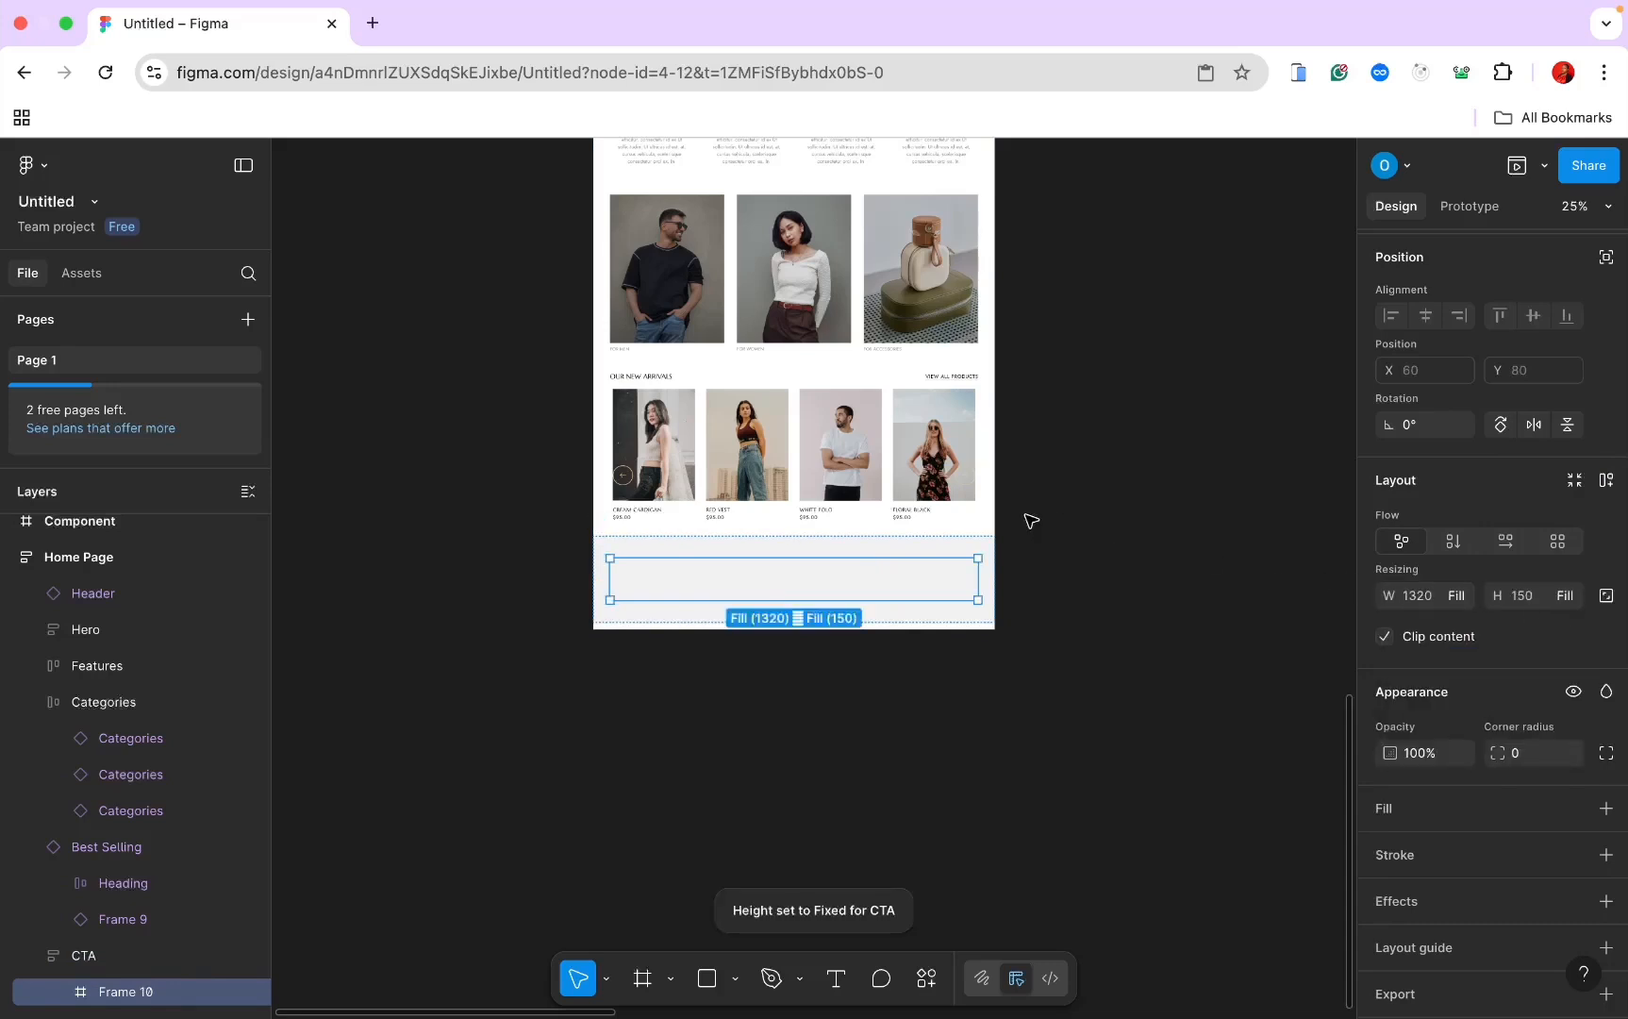
click(1569, 596)
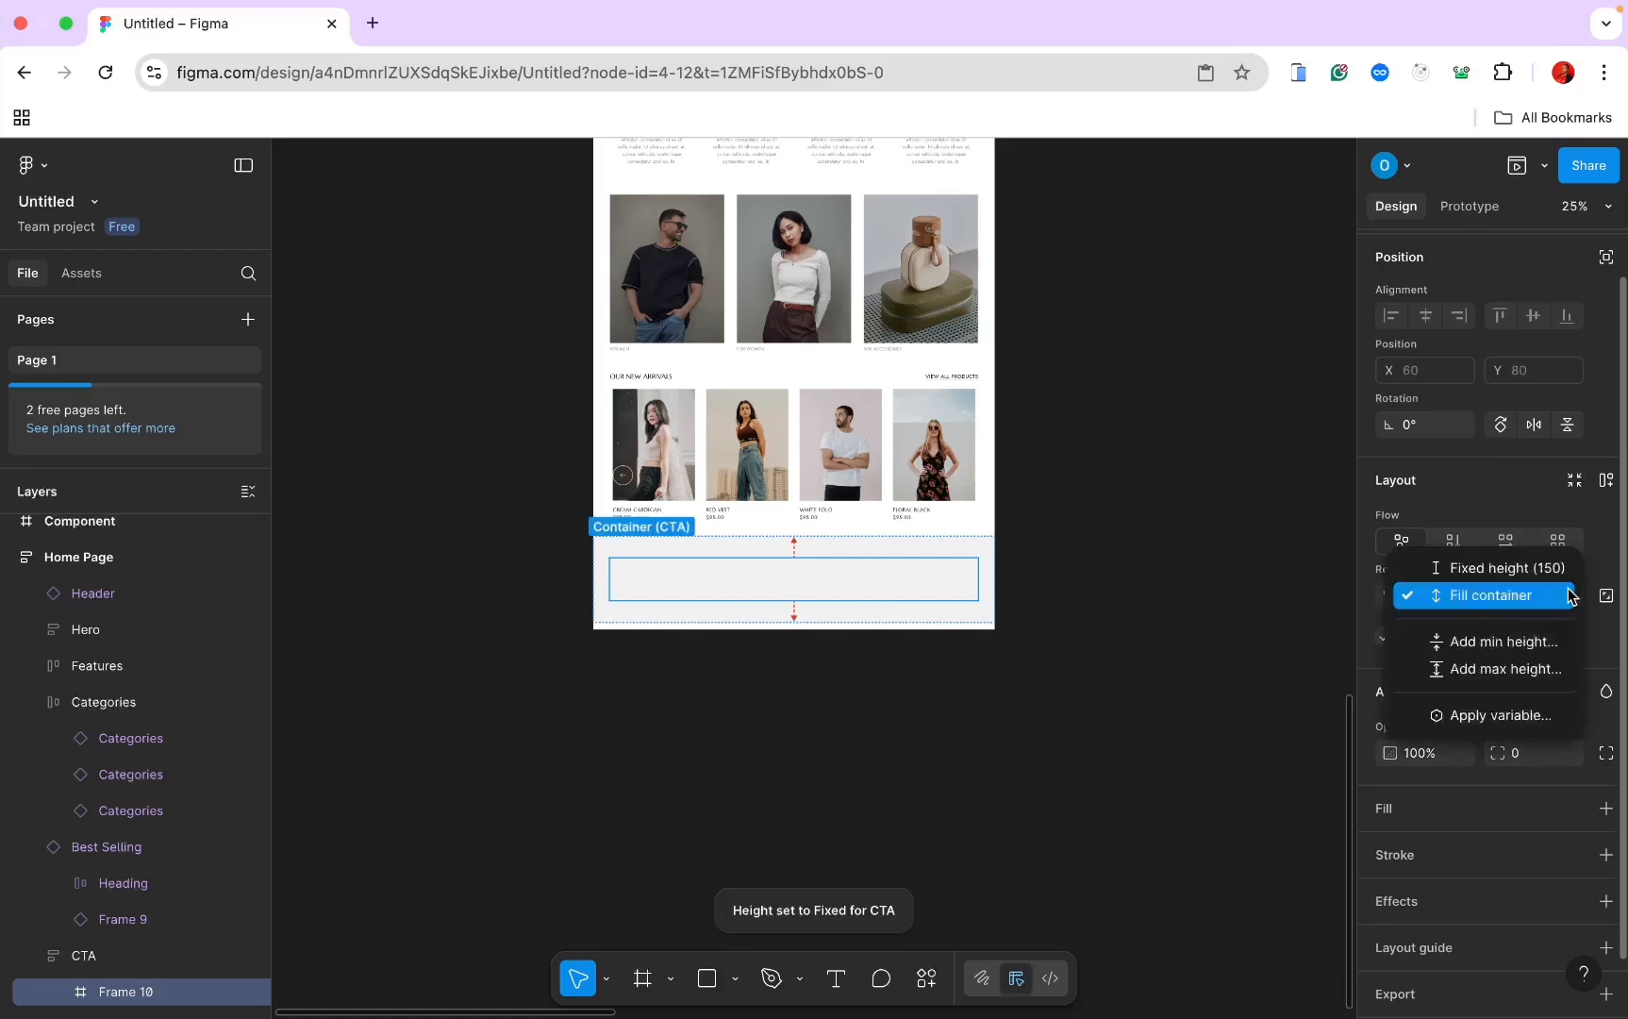
click(1551, 568)
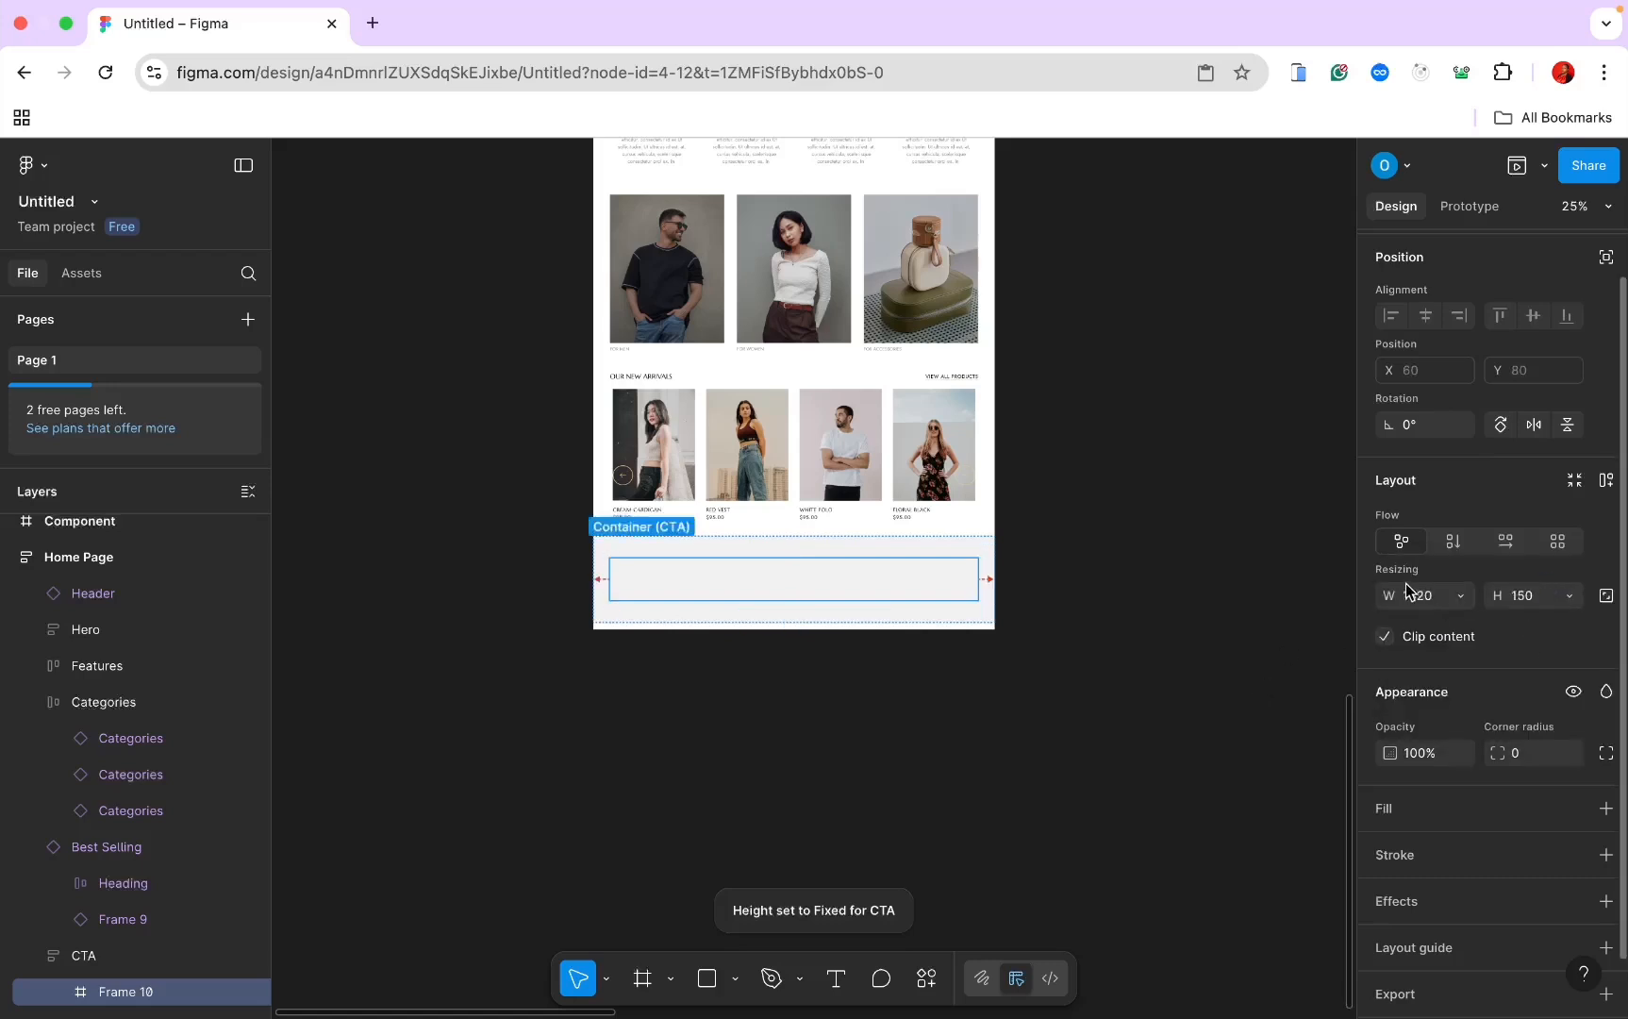
ctrl+scroll(1055, 660, up, 5)
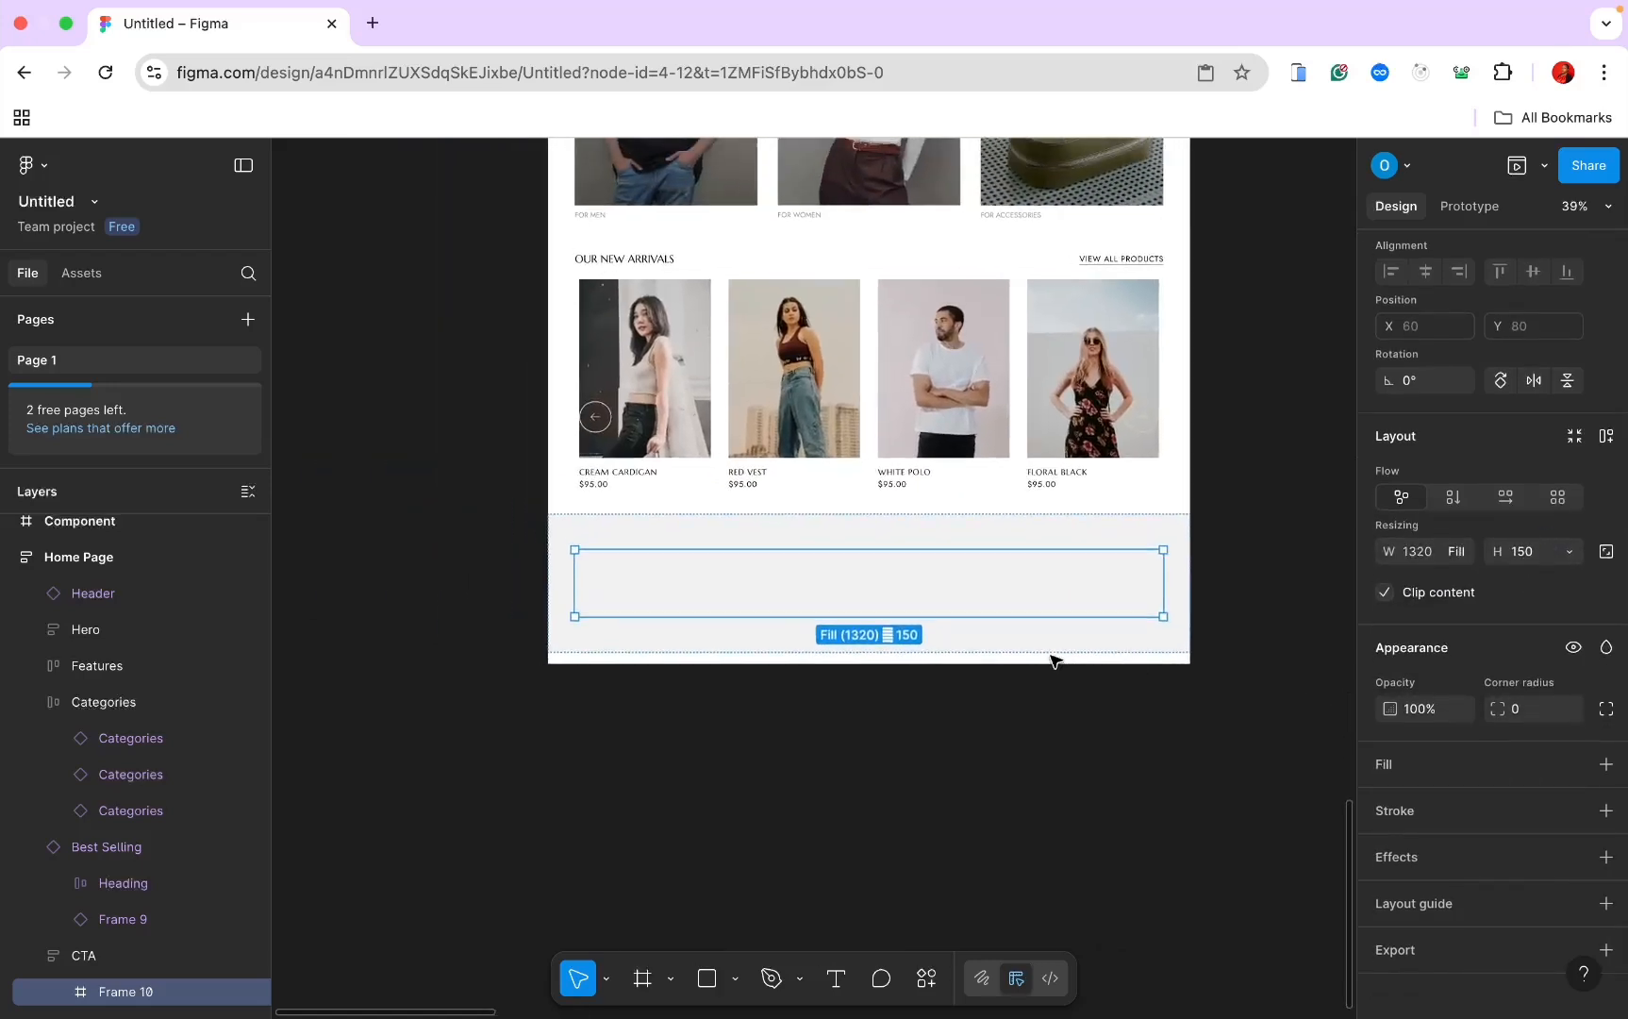
ctrl+scroll(1054, 661, down, 3)
ctrl+scroll(1055, 661, up, 4)
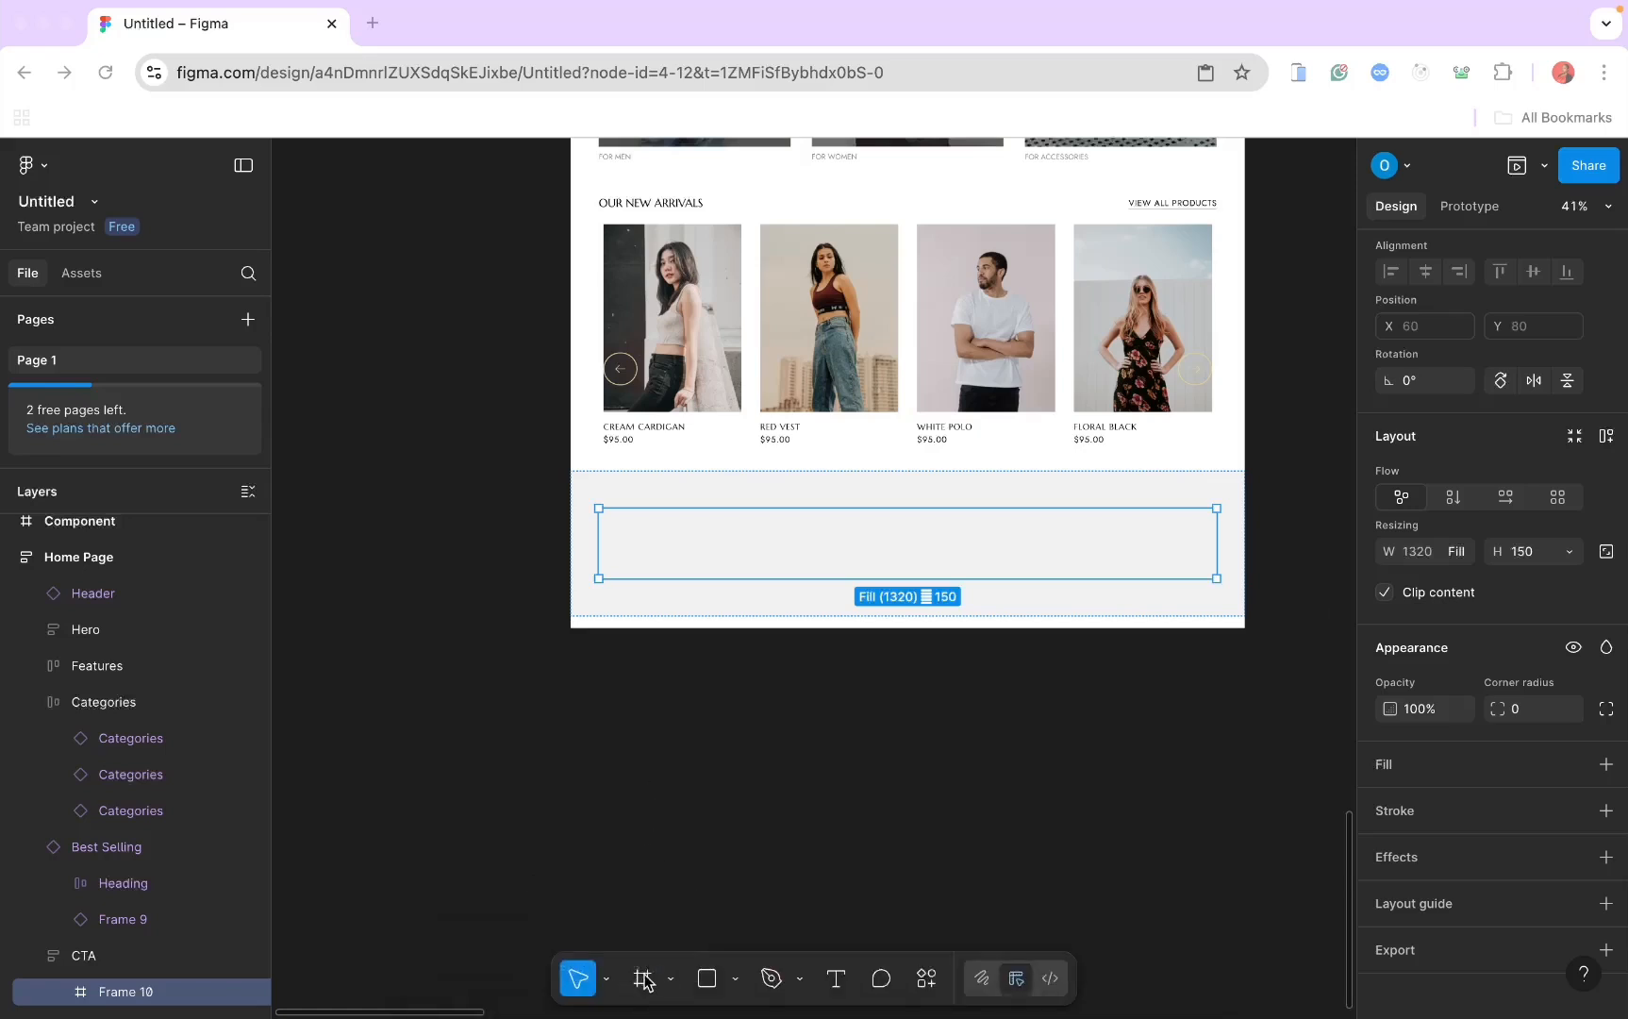
Step: Draw a small second frame inside the CTA, then undo it
mouse_move(752, 535)
mouse_down()
mouse_move(781, 535)
mouse_move(755, 531)
mouse_up()
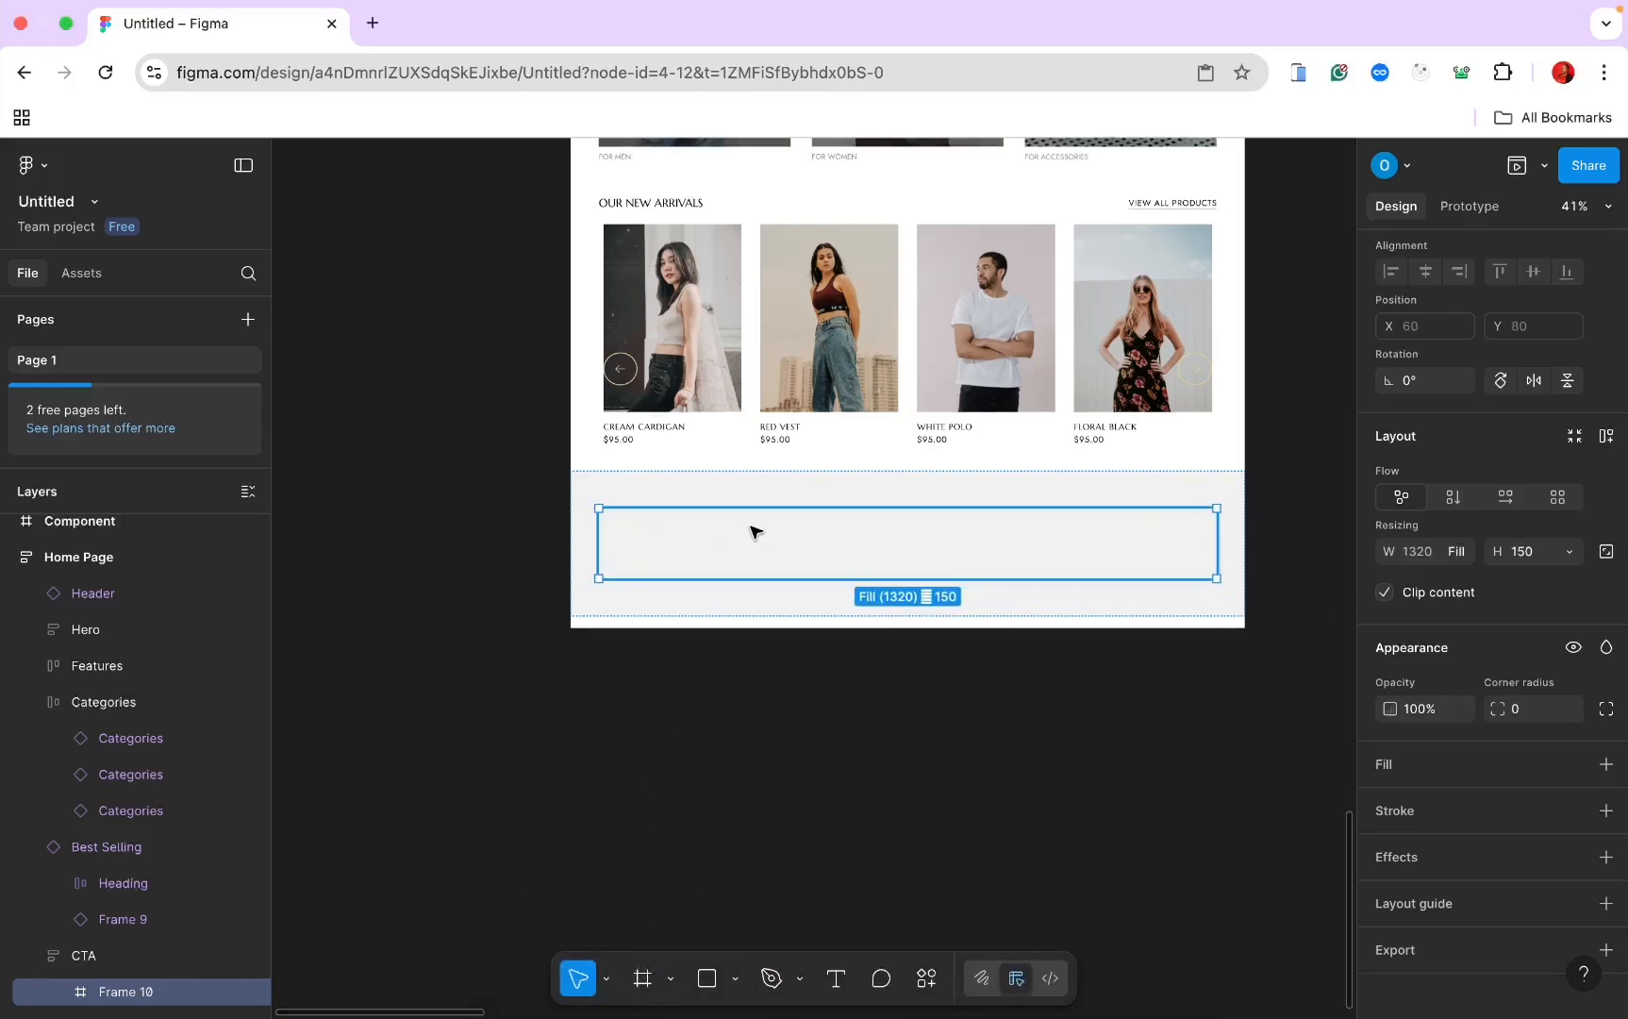
click(642, 978)
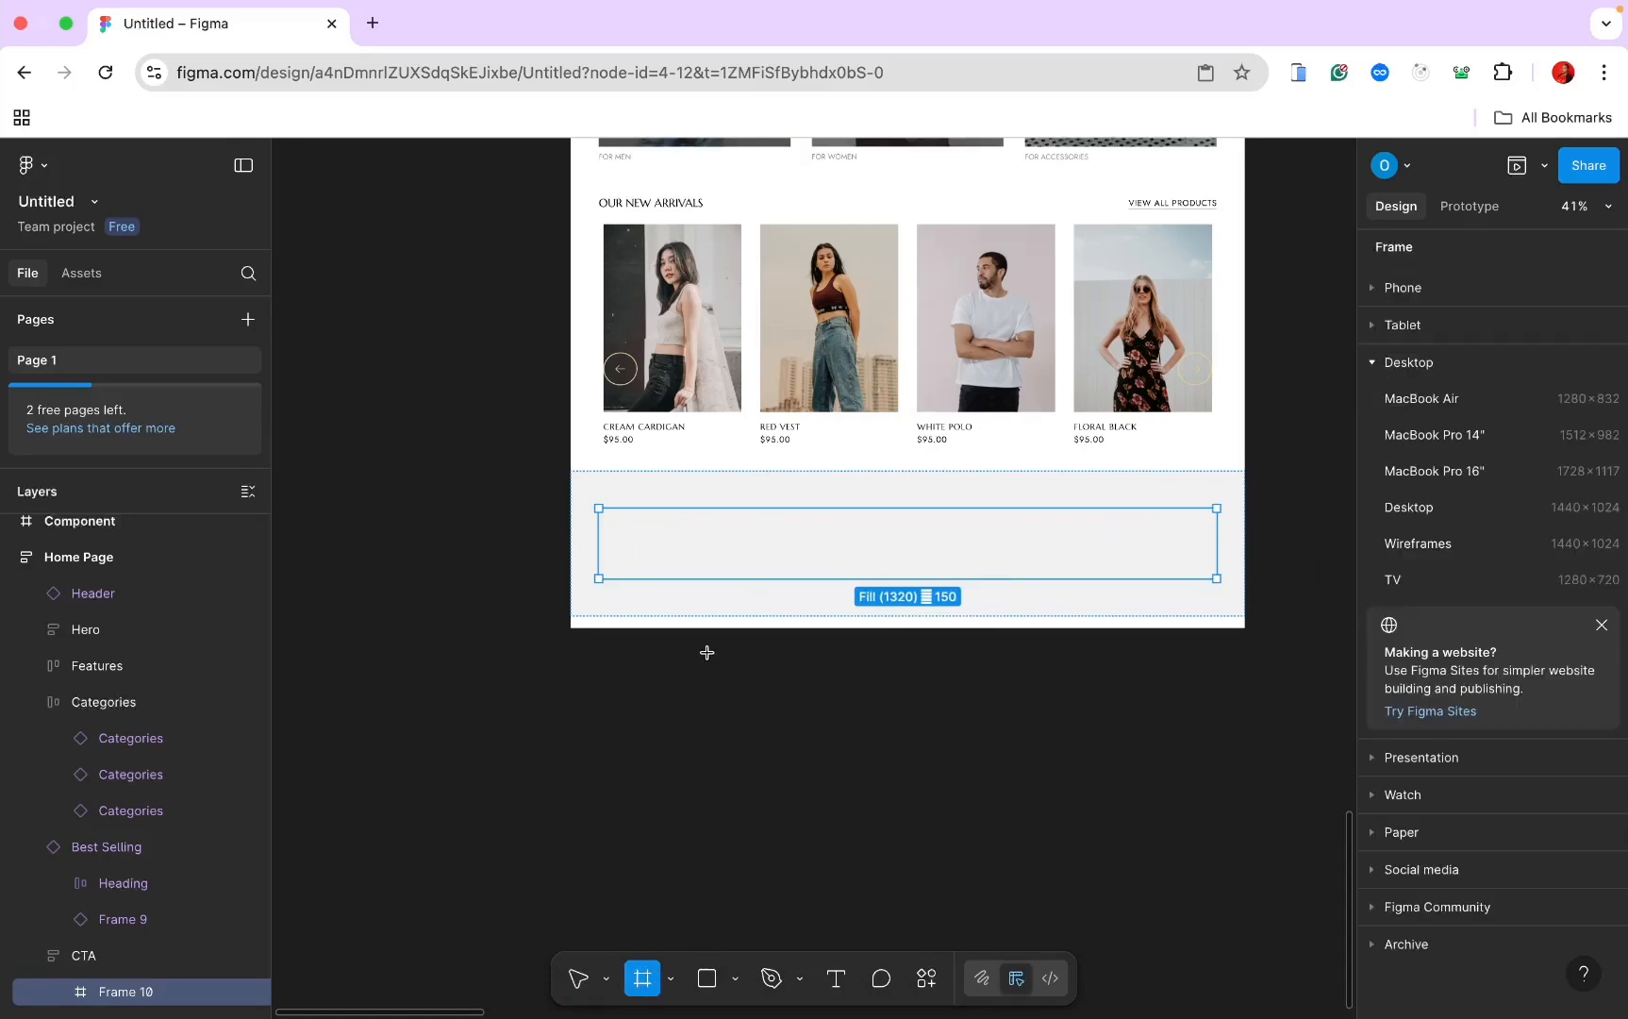
drag(715, 528, 860, 572)
scroll(176, 747, down, 1)
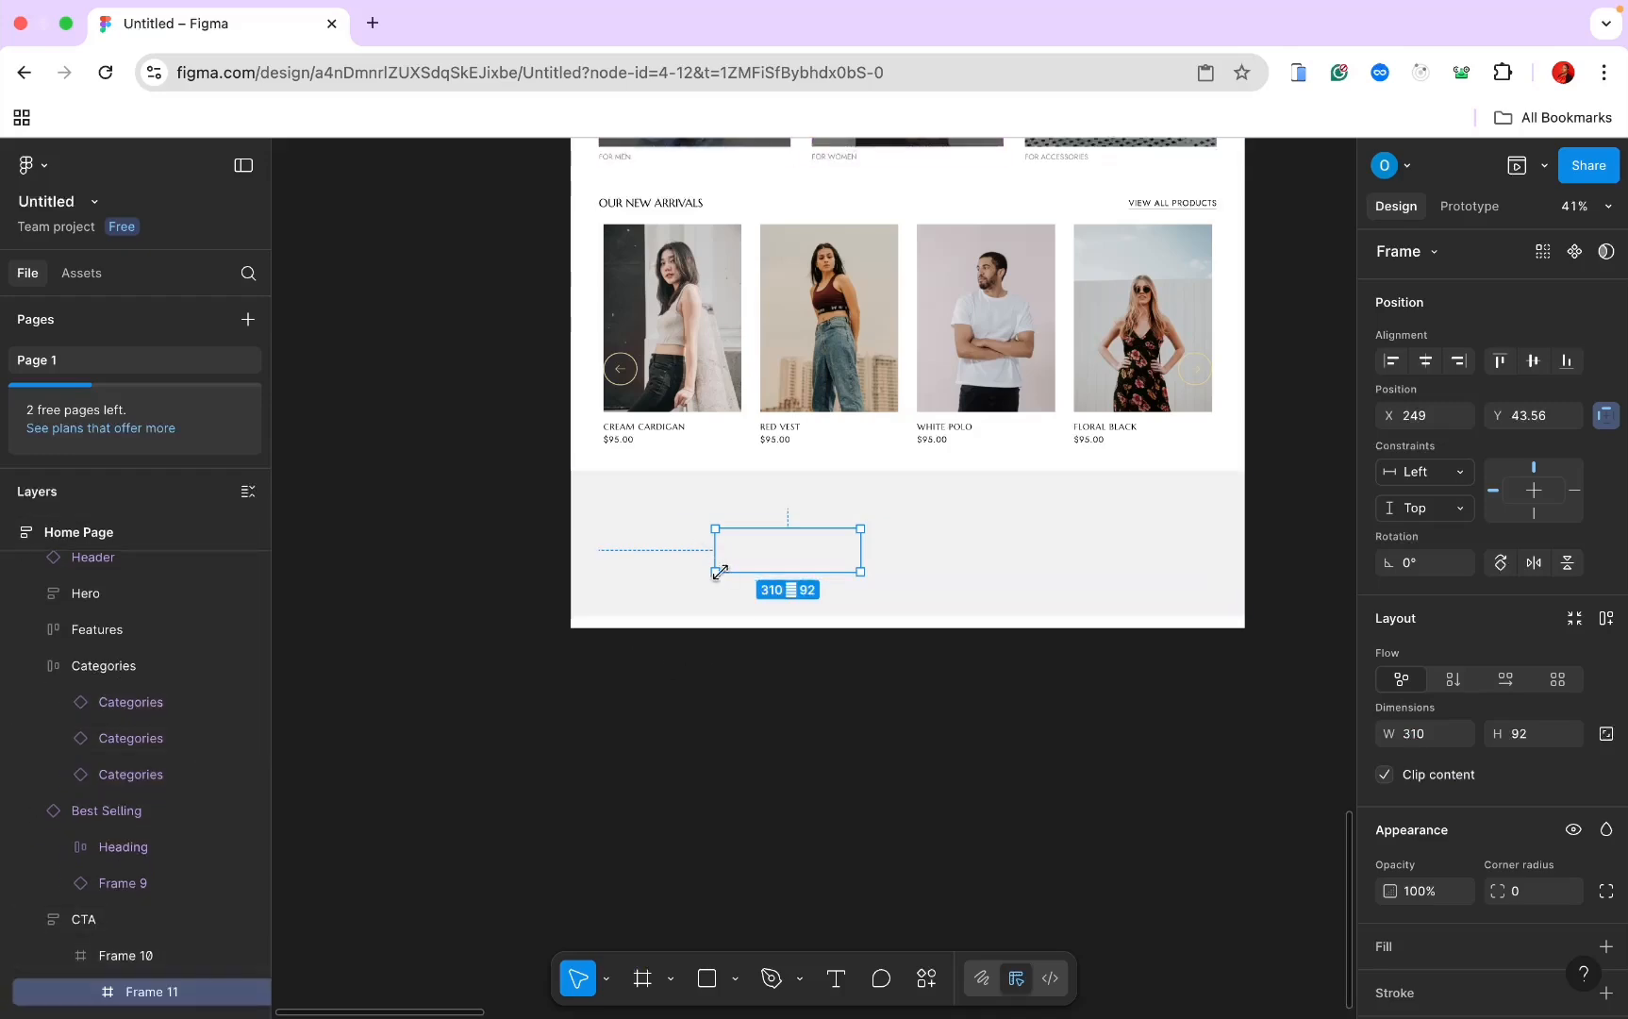
key(super+z)
scroll(658, 564, down, 5)
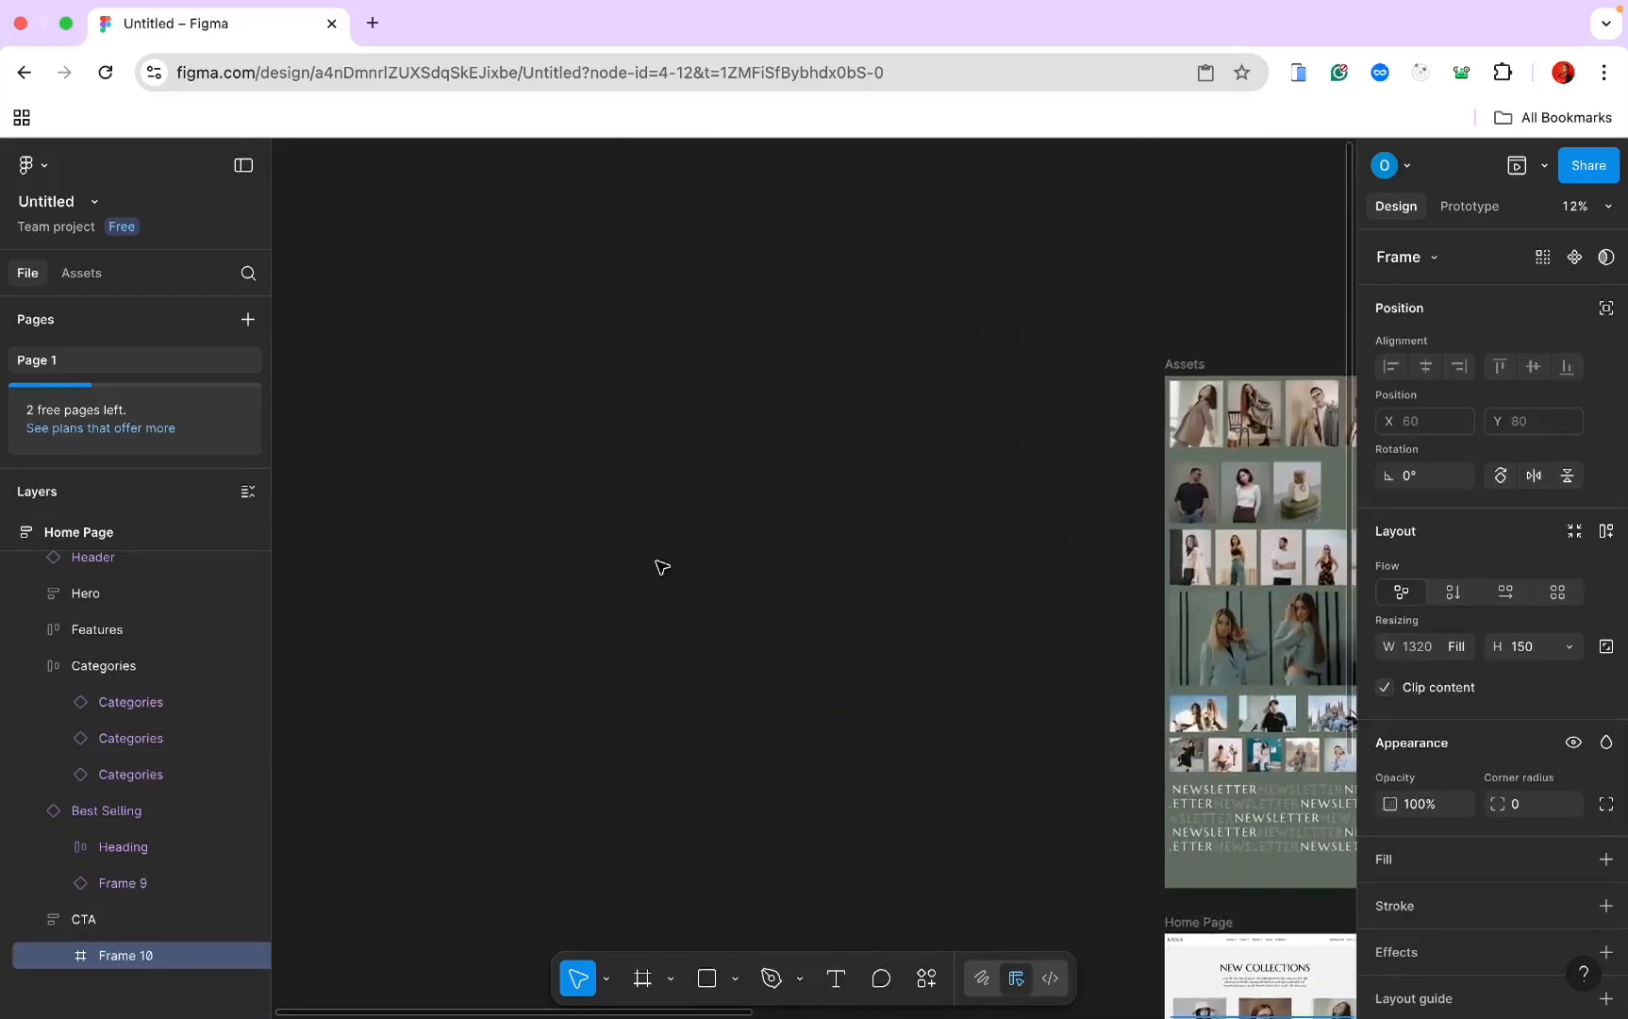
scroll(662, 566, right, 10)
scroll(662, 566, down, 5)
scroll(665, 564, up, 3)
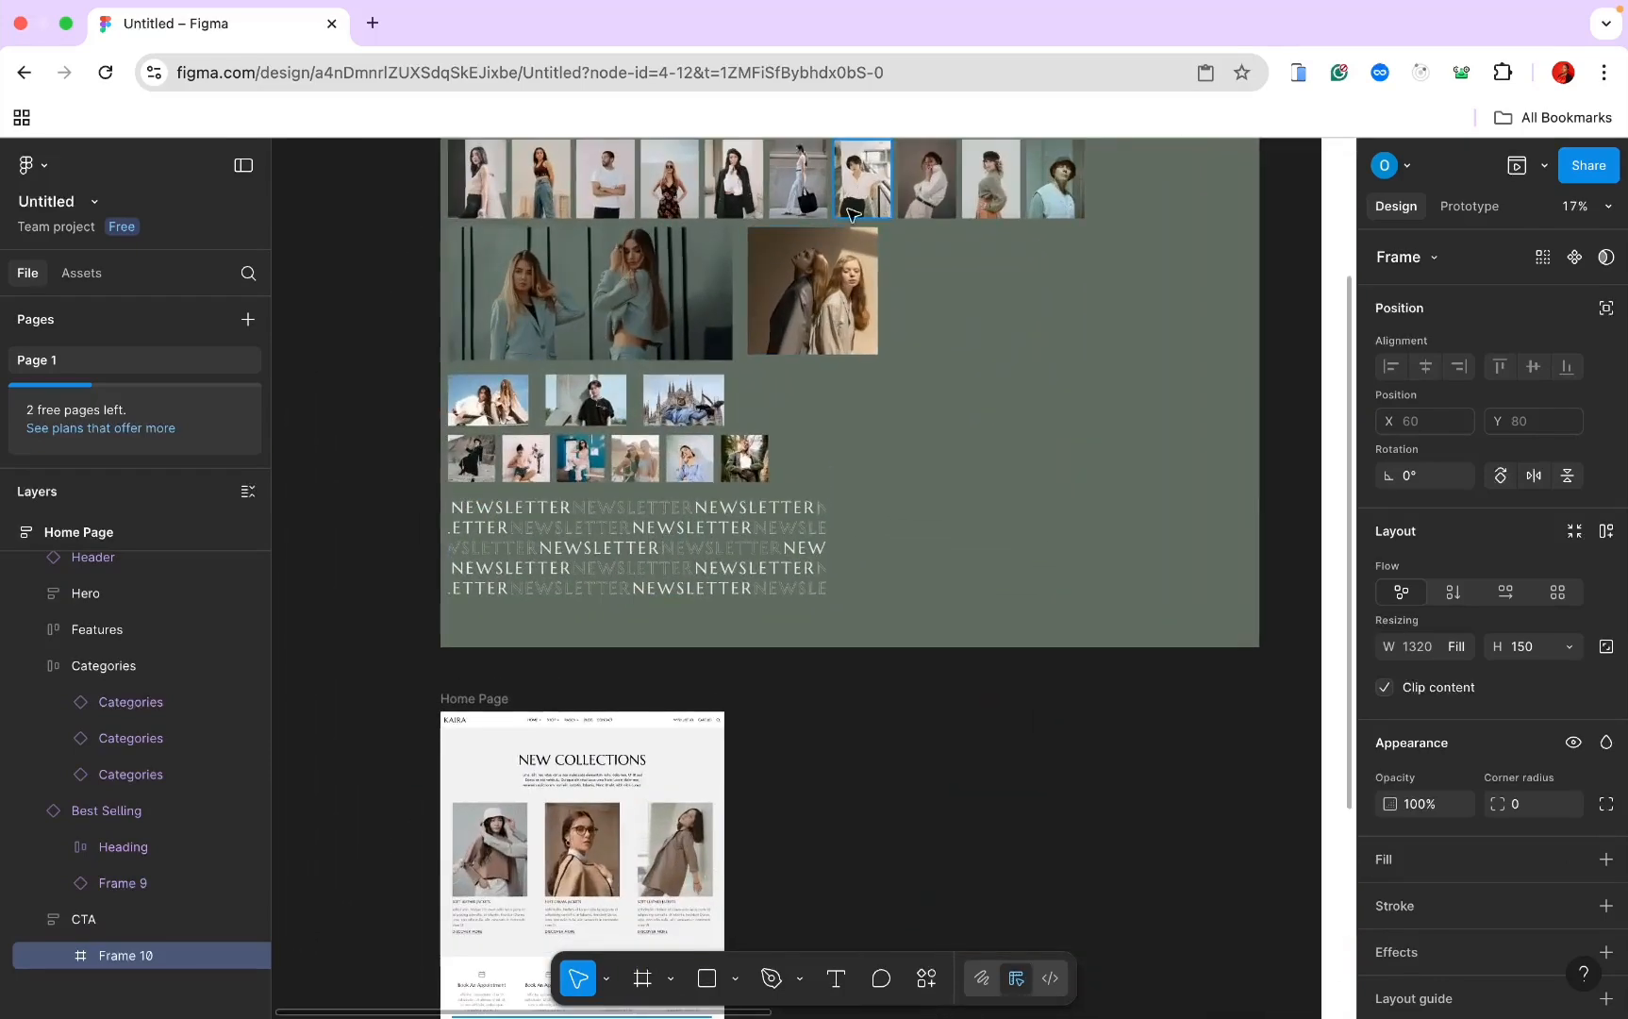
Step: Copy the single-image-2 photo from the Assets board and paste it into the CTA's inner frame
click(852, 214)
click(842, 275)
right_click(844, 274)
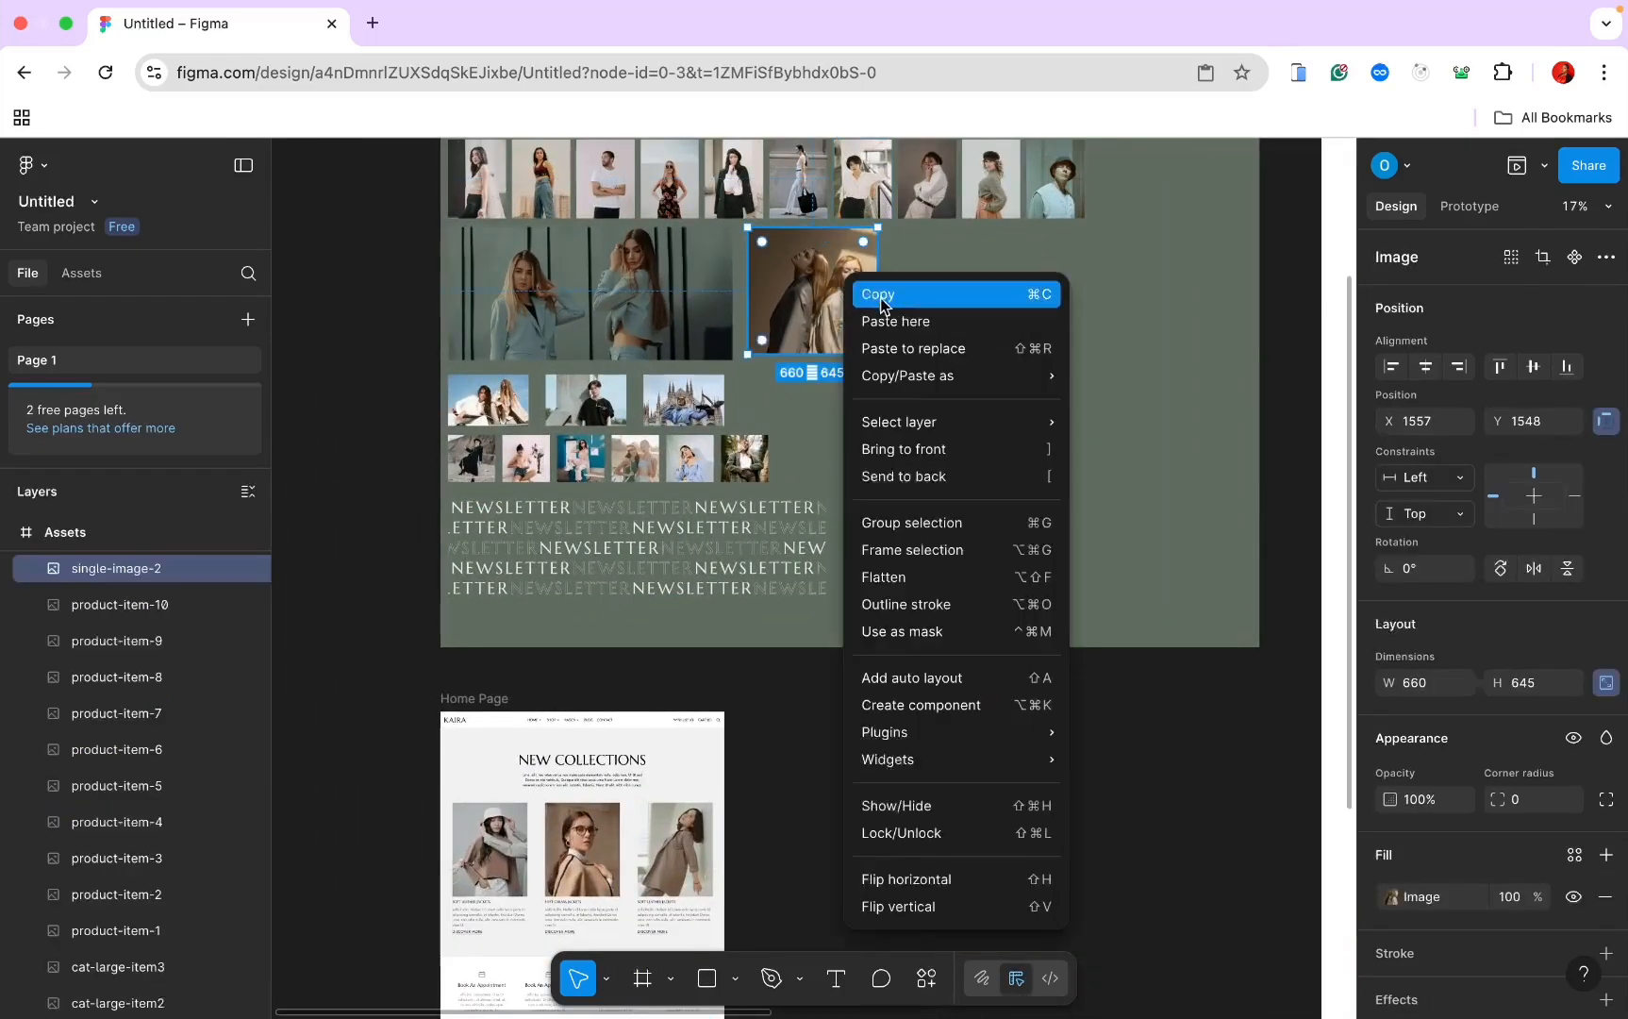
click(880, 295)
scroll(769, 429, down, 10)
scroll(769, 430, left, 2)
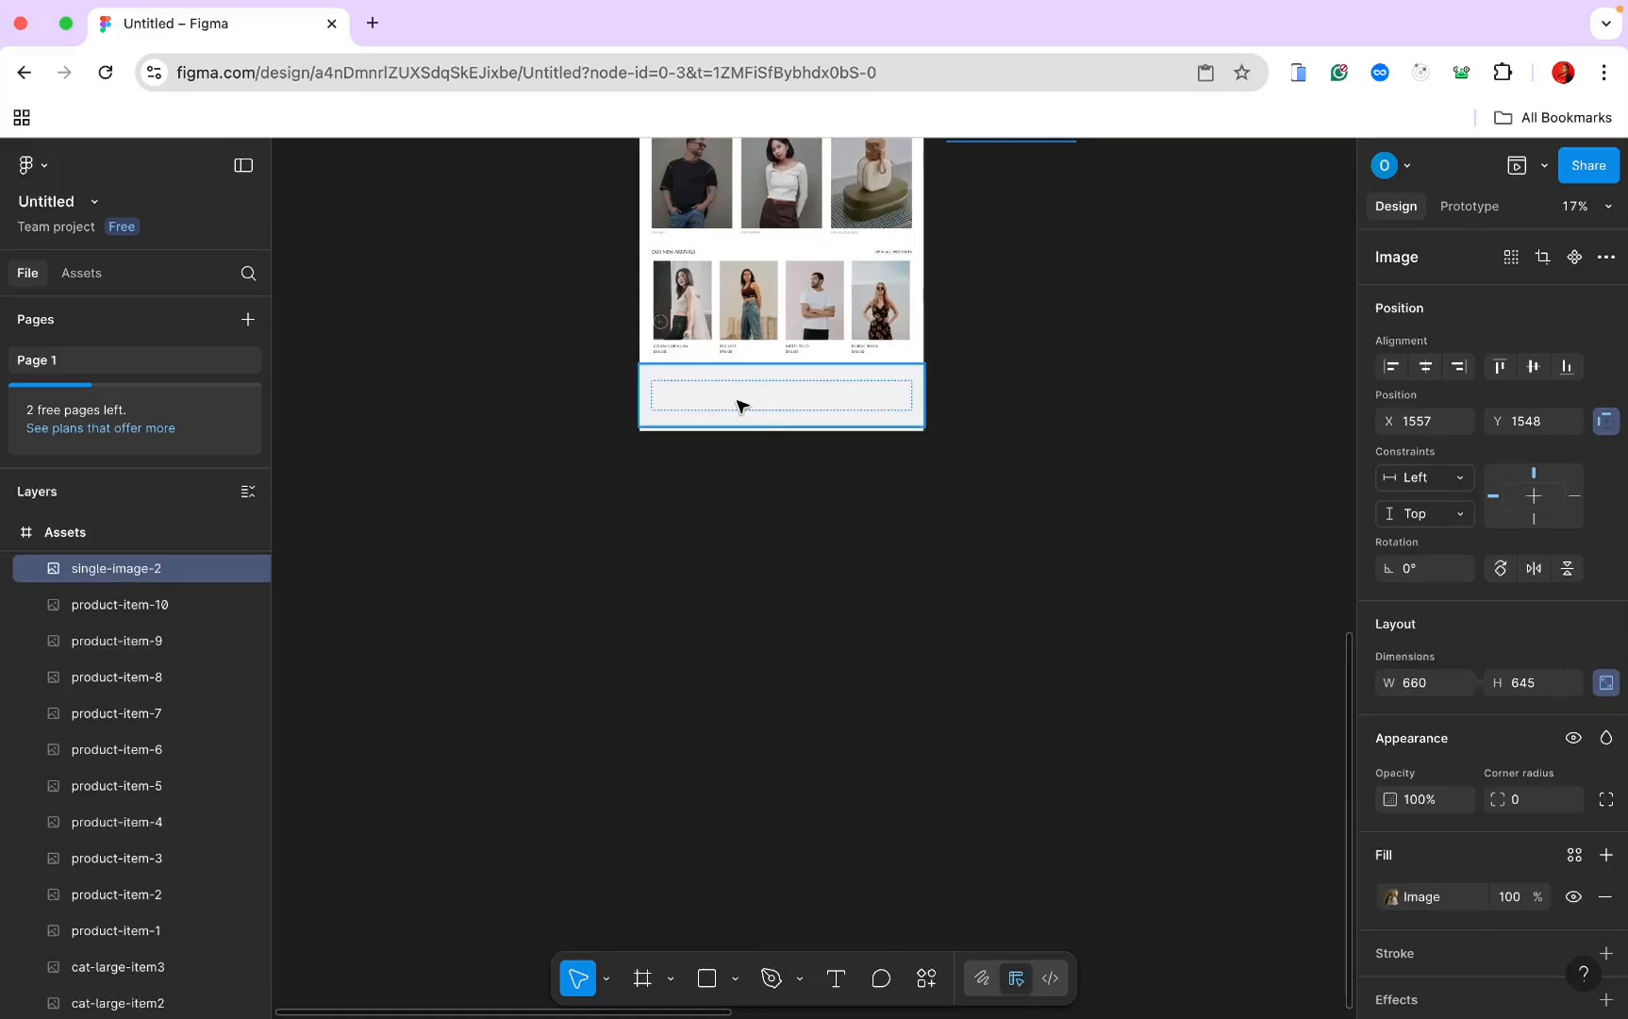
double_click(737, 406)
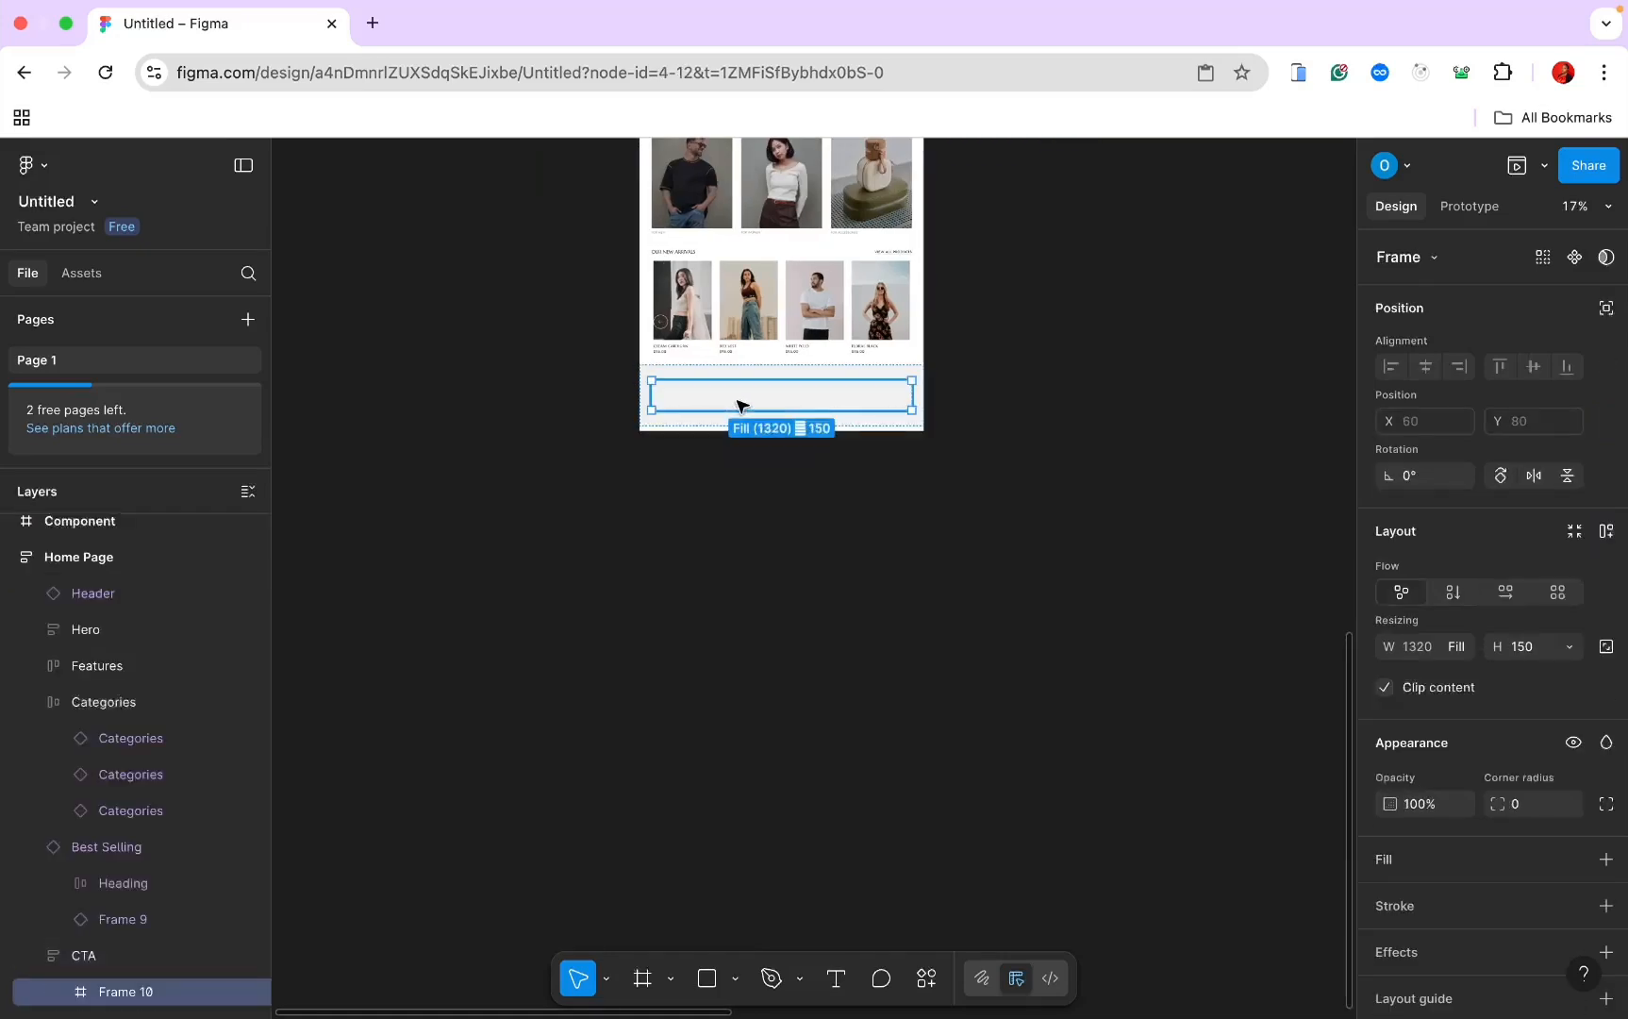
right_click(737, 405)
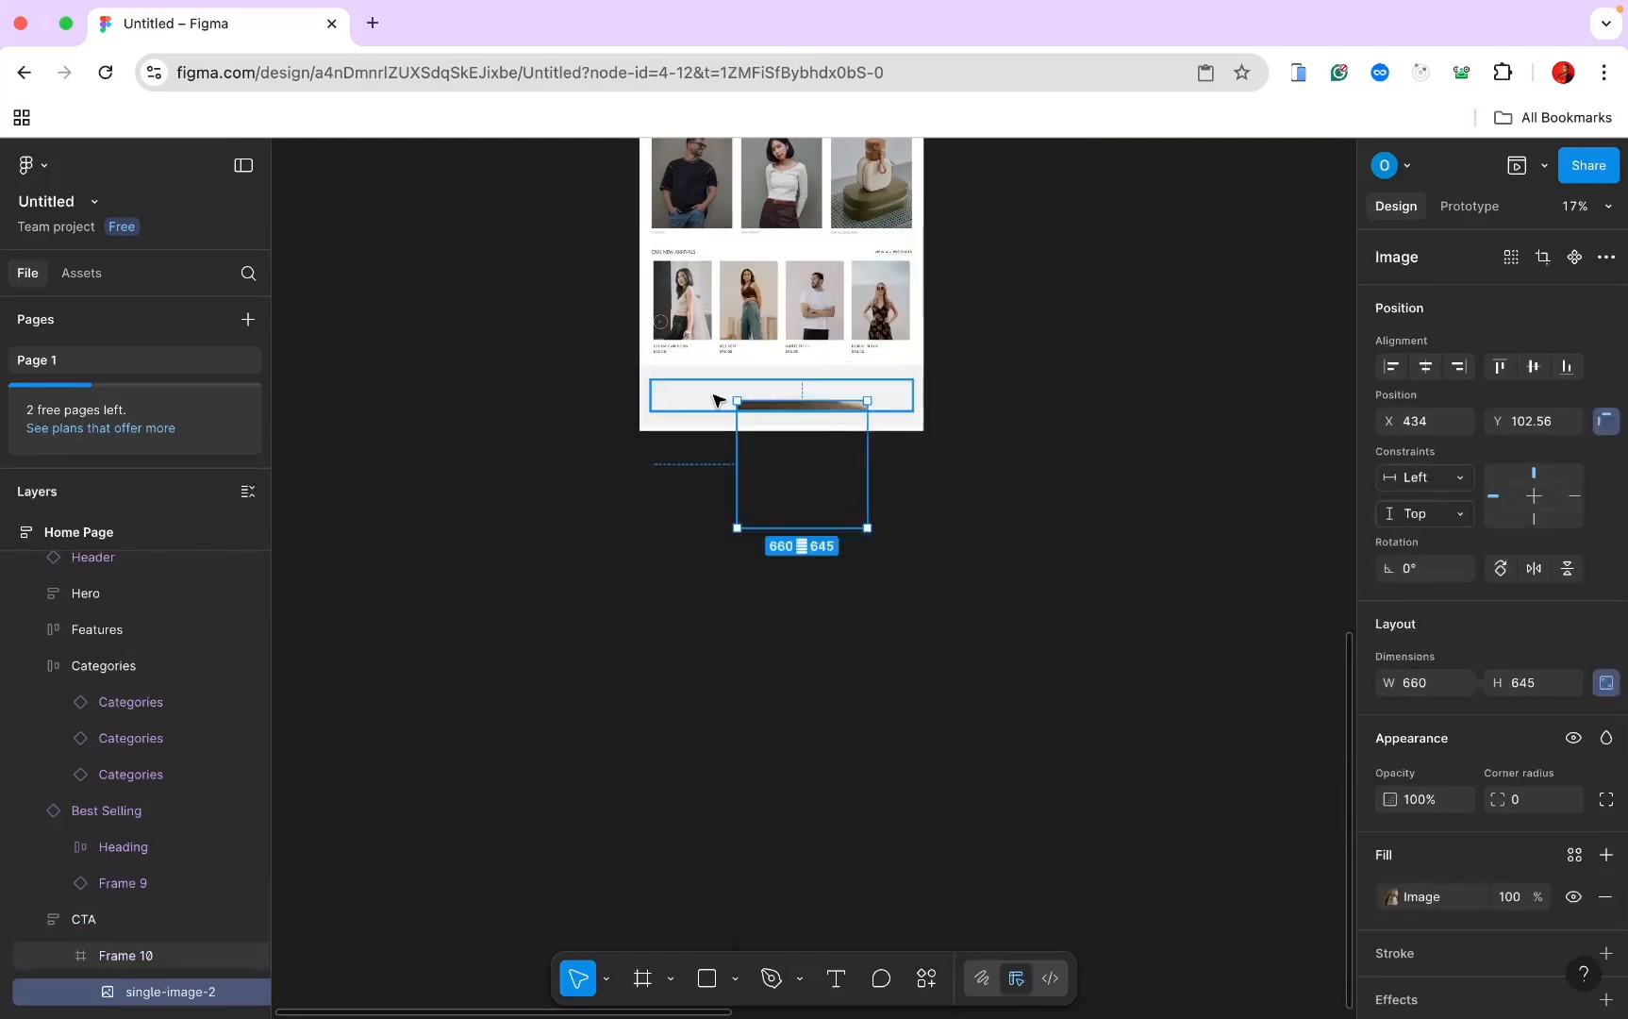
Step: Add auto layout to the frame holding the CTA image
click(717, 400)
click(1574, 647)
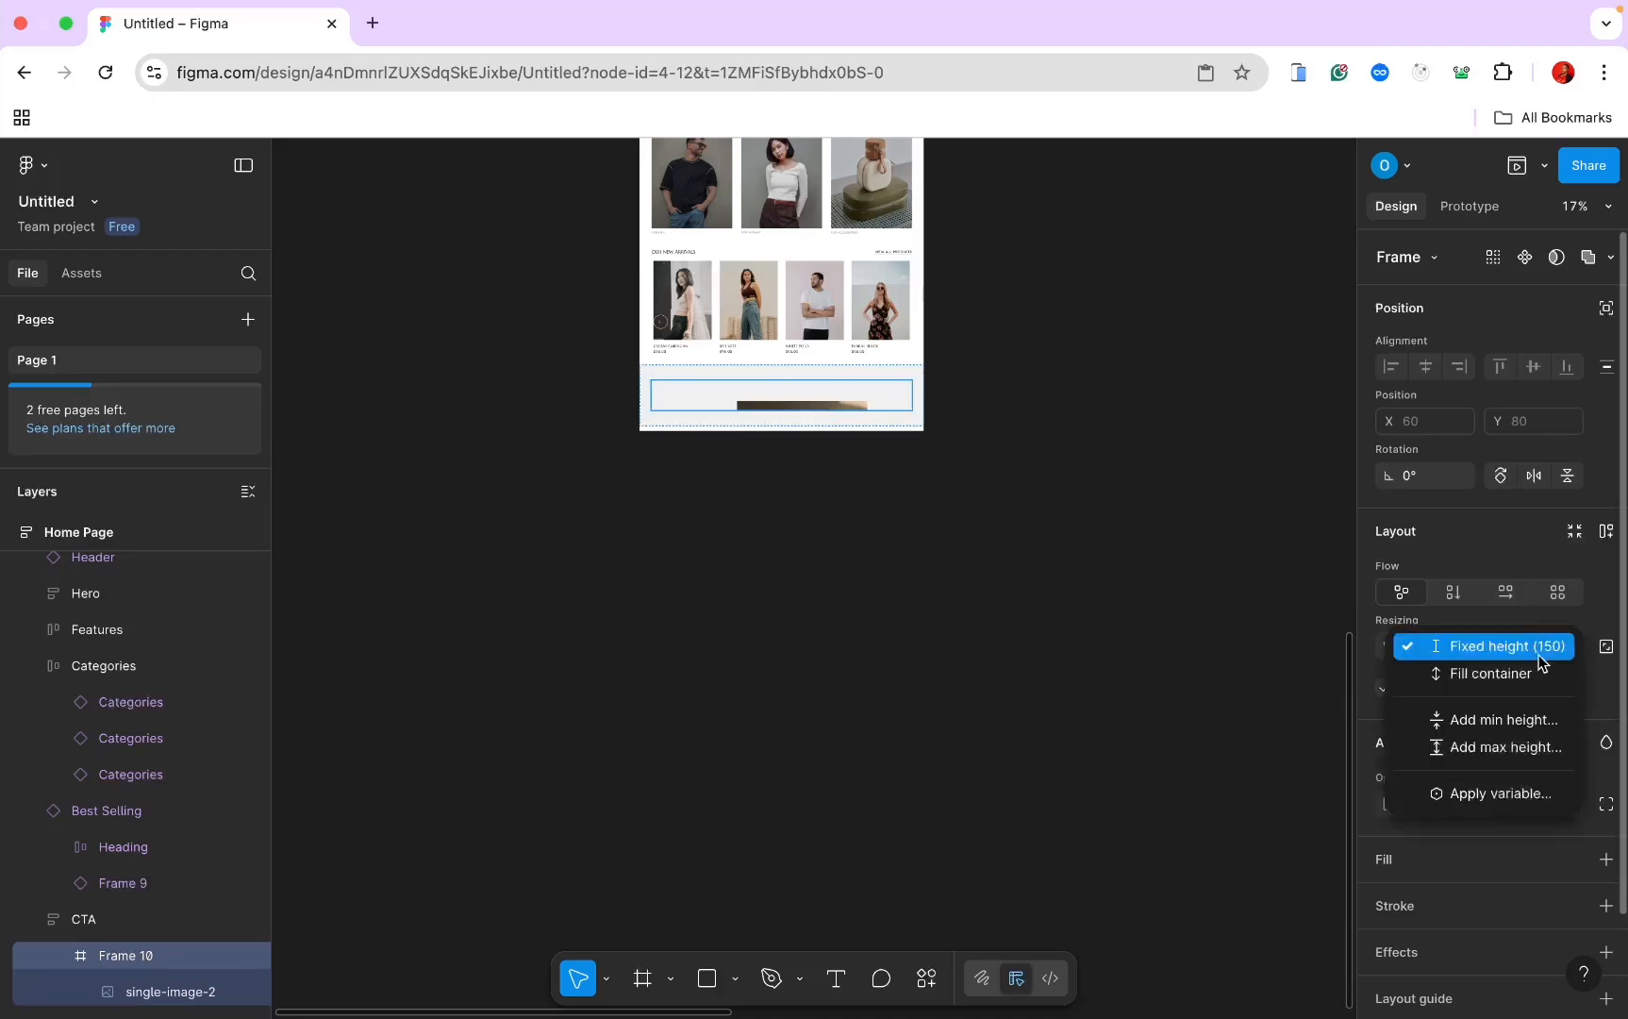
click(1595, 617)
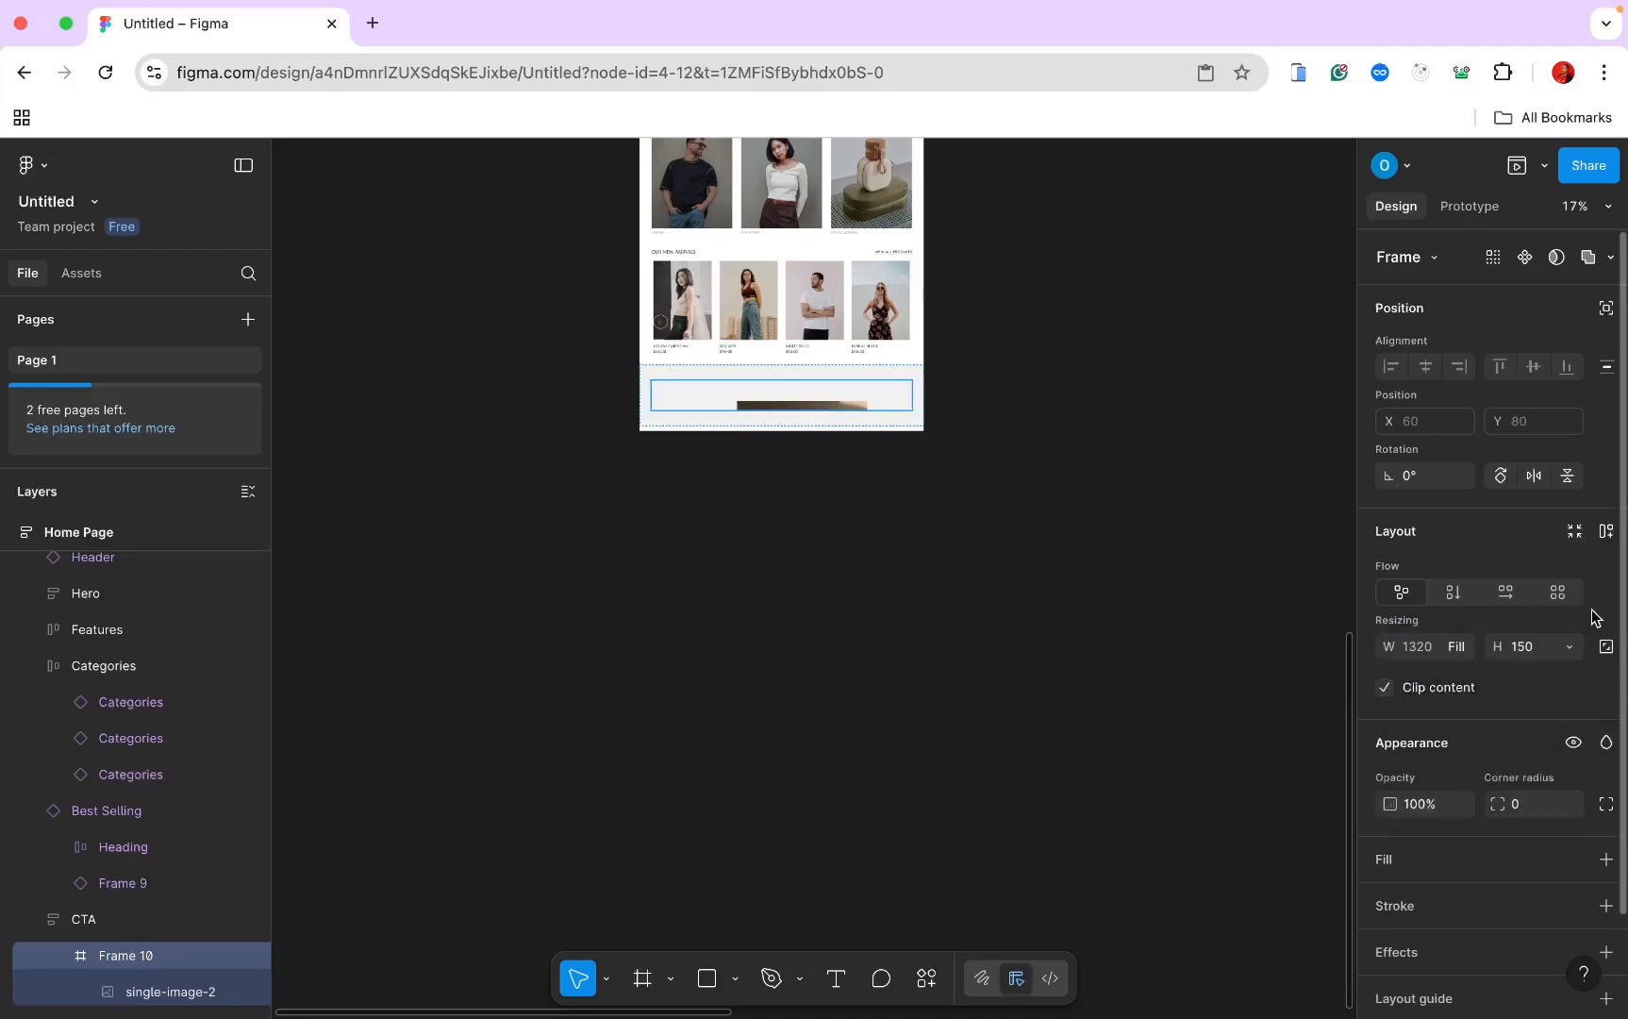
click(1604, 533)
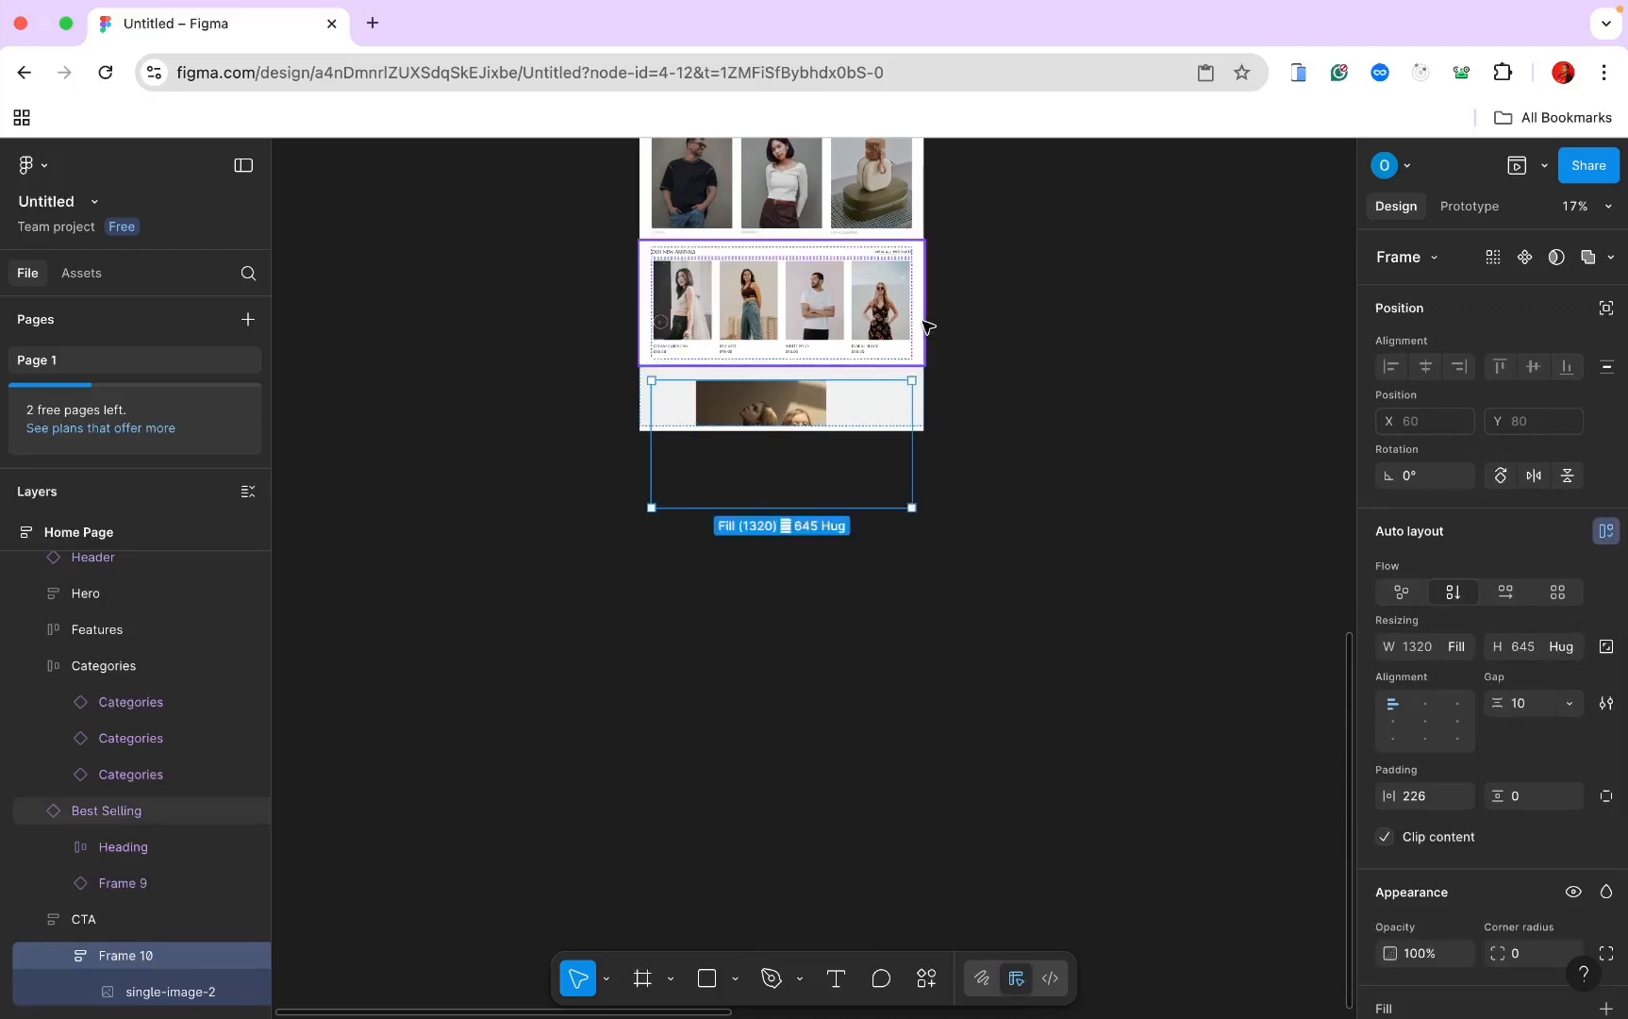
scroll(934, 368, up, 3)
scroll(941, 400, up, 5)
Step: Set the Home Page frame's height to Hug contents
click(732, 277)
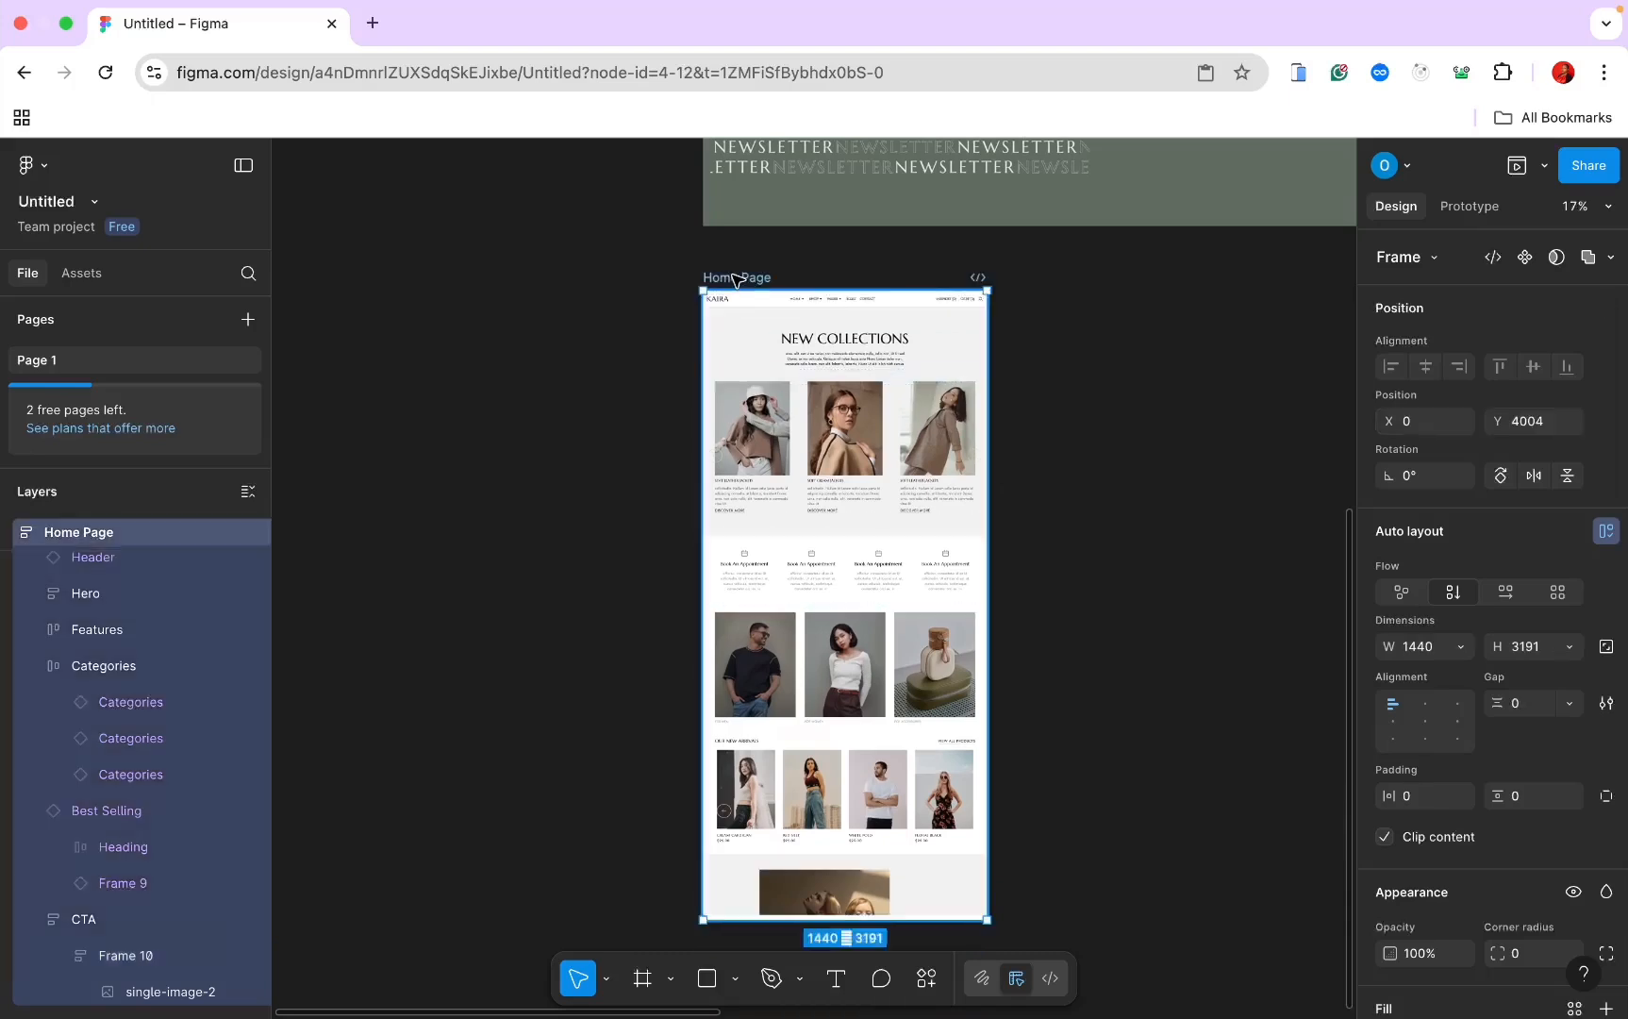
scroll(732, 277, down, 1)
scroll(732, 277, down, 1)
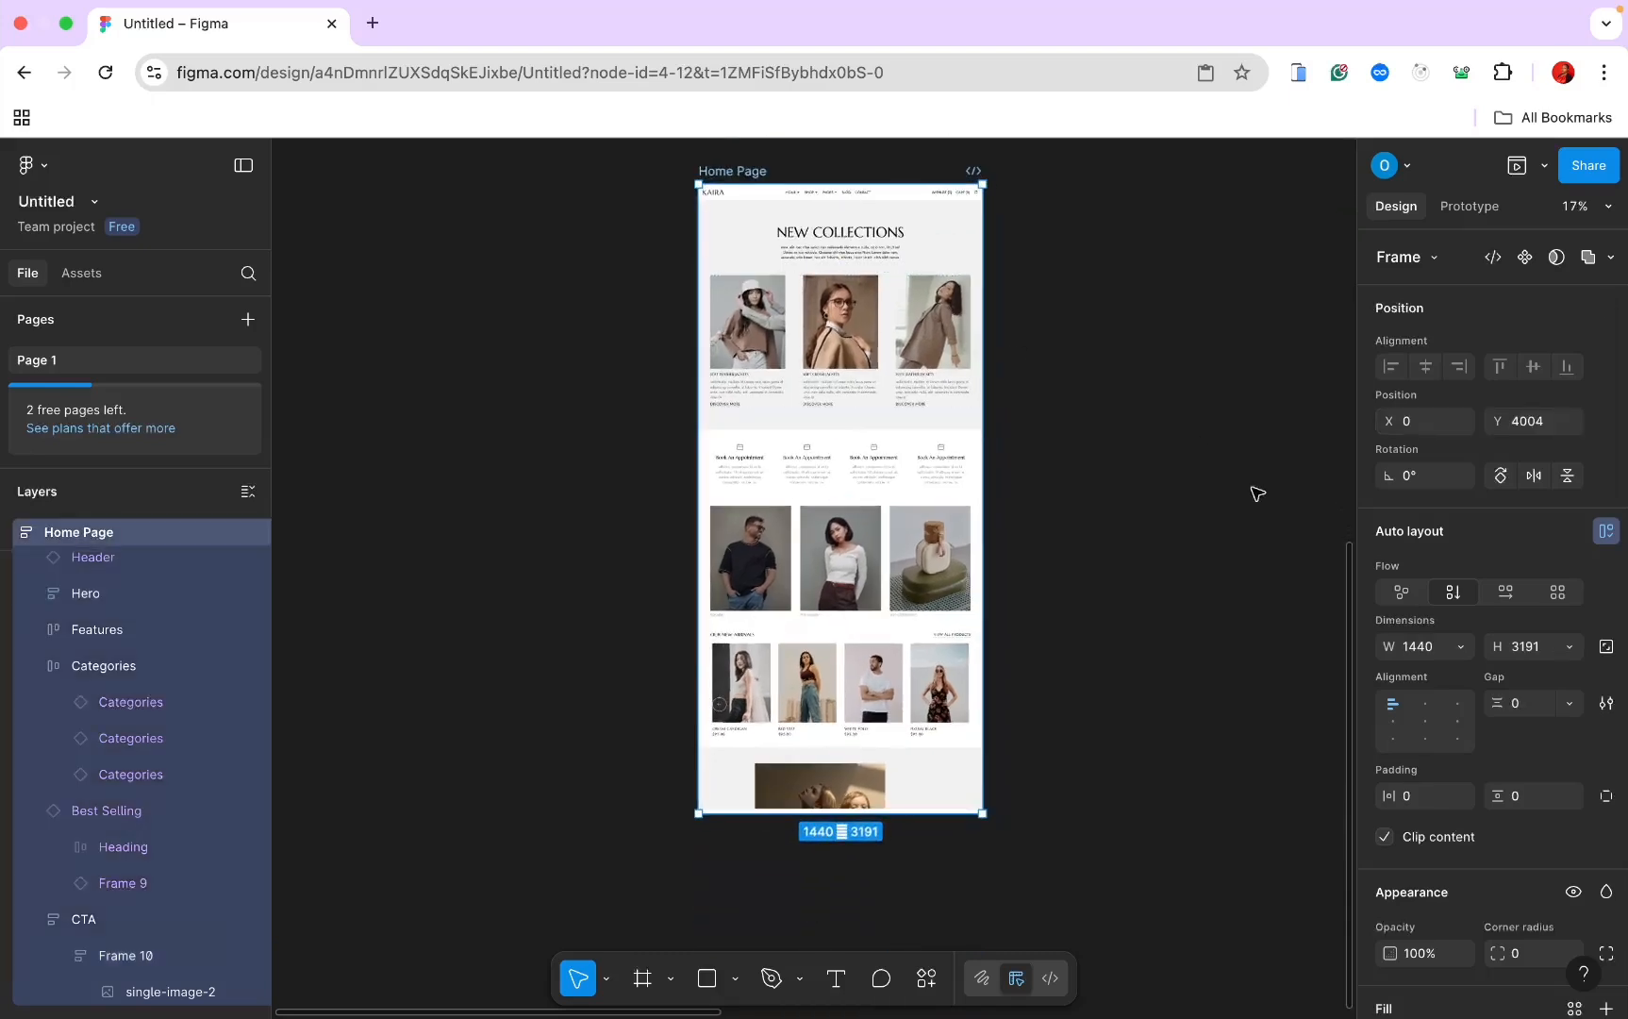
click(1566, 647)
click(1547, 672)
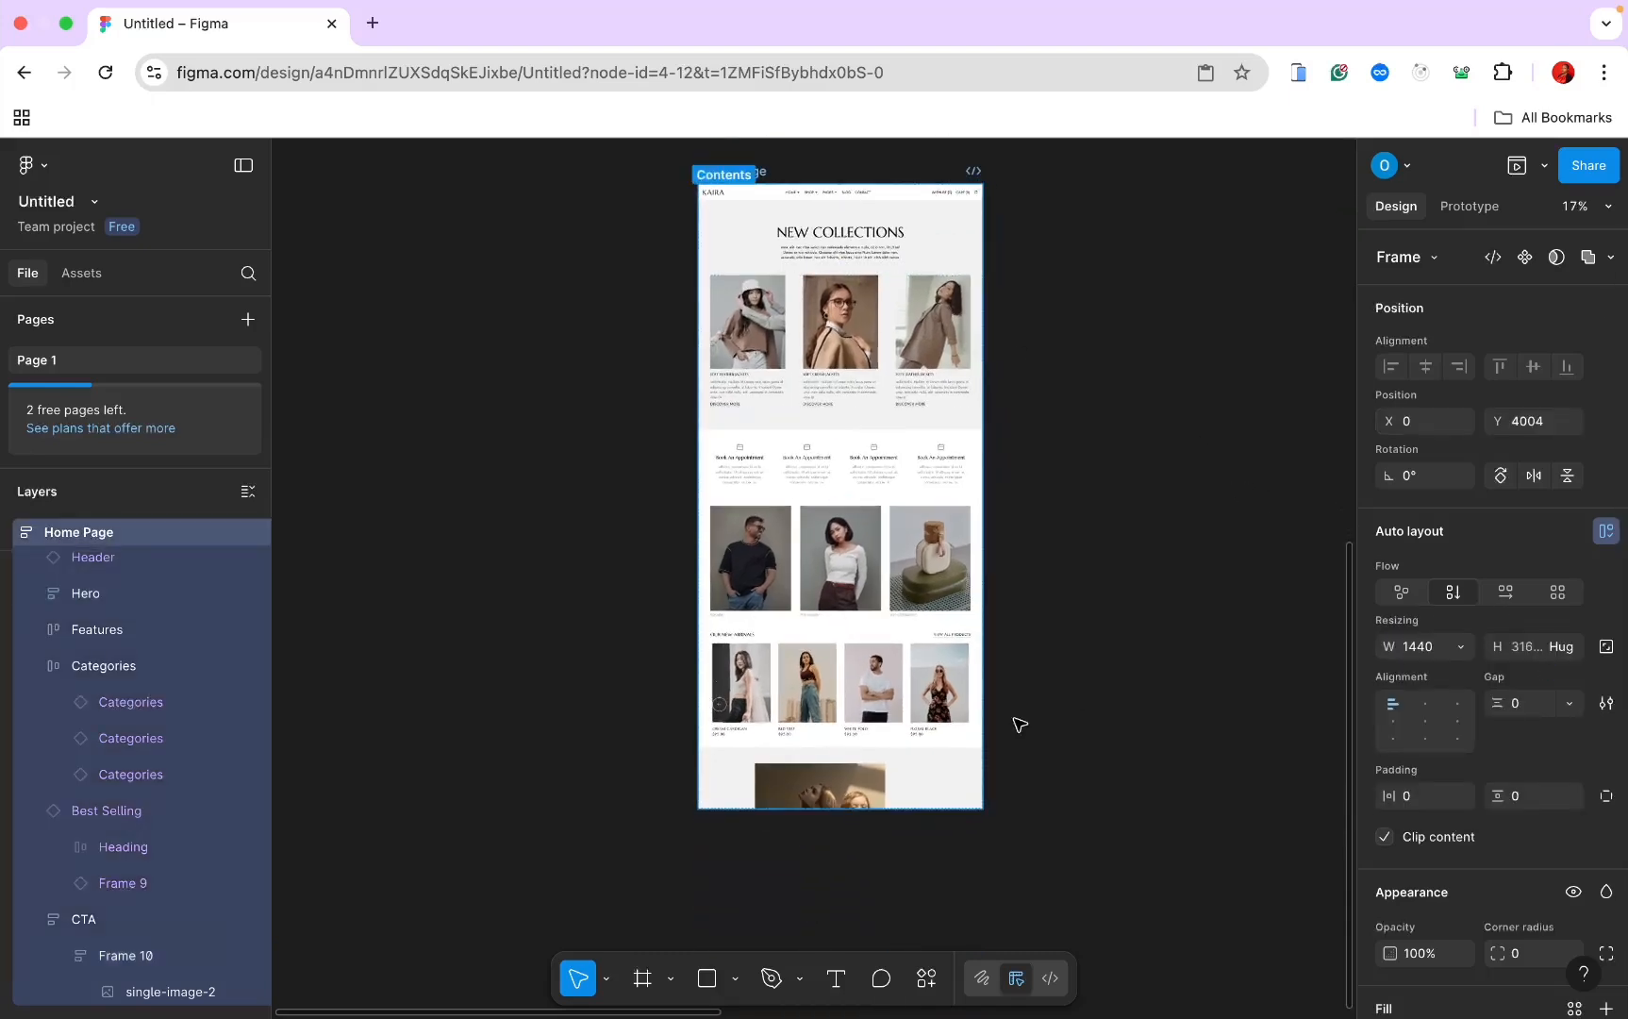
Step: Set the CTA section's height to Hug contents
click(968, 761)
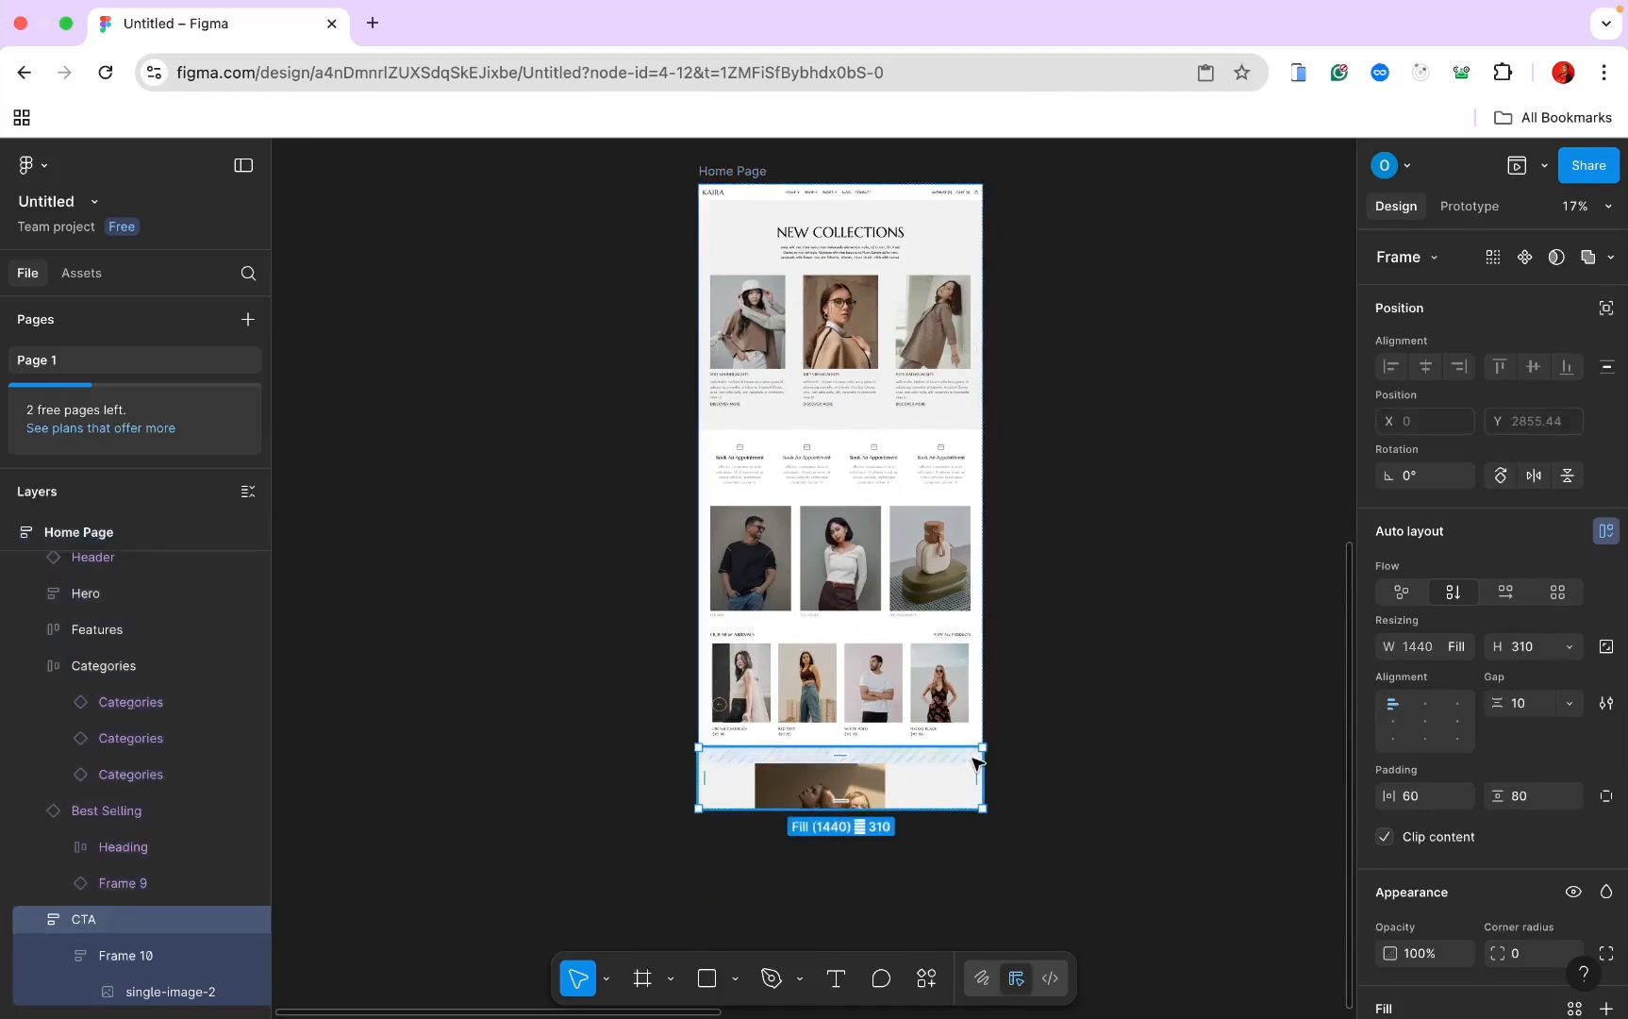
click(1569, 647)
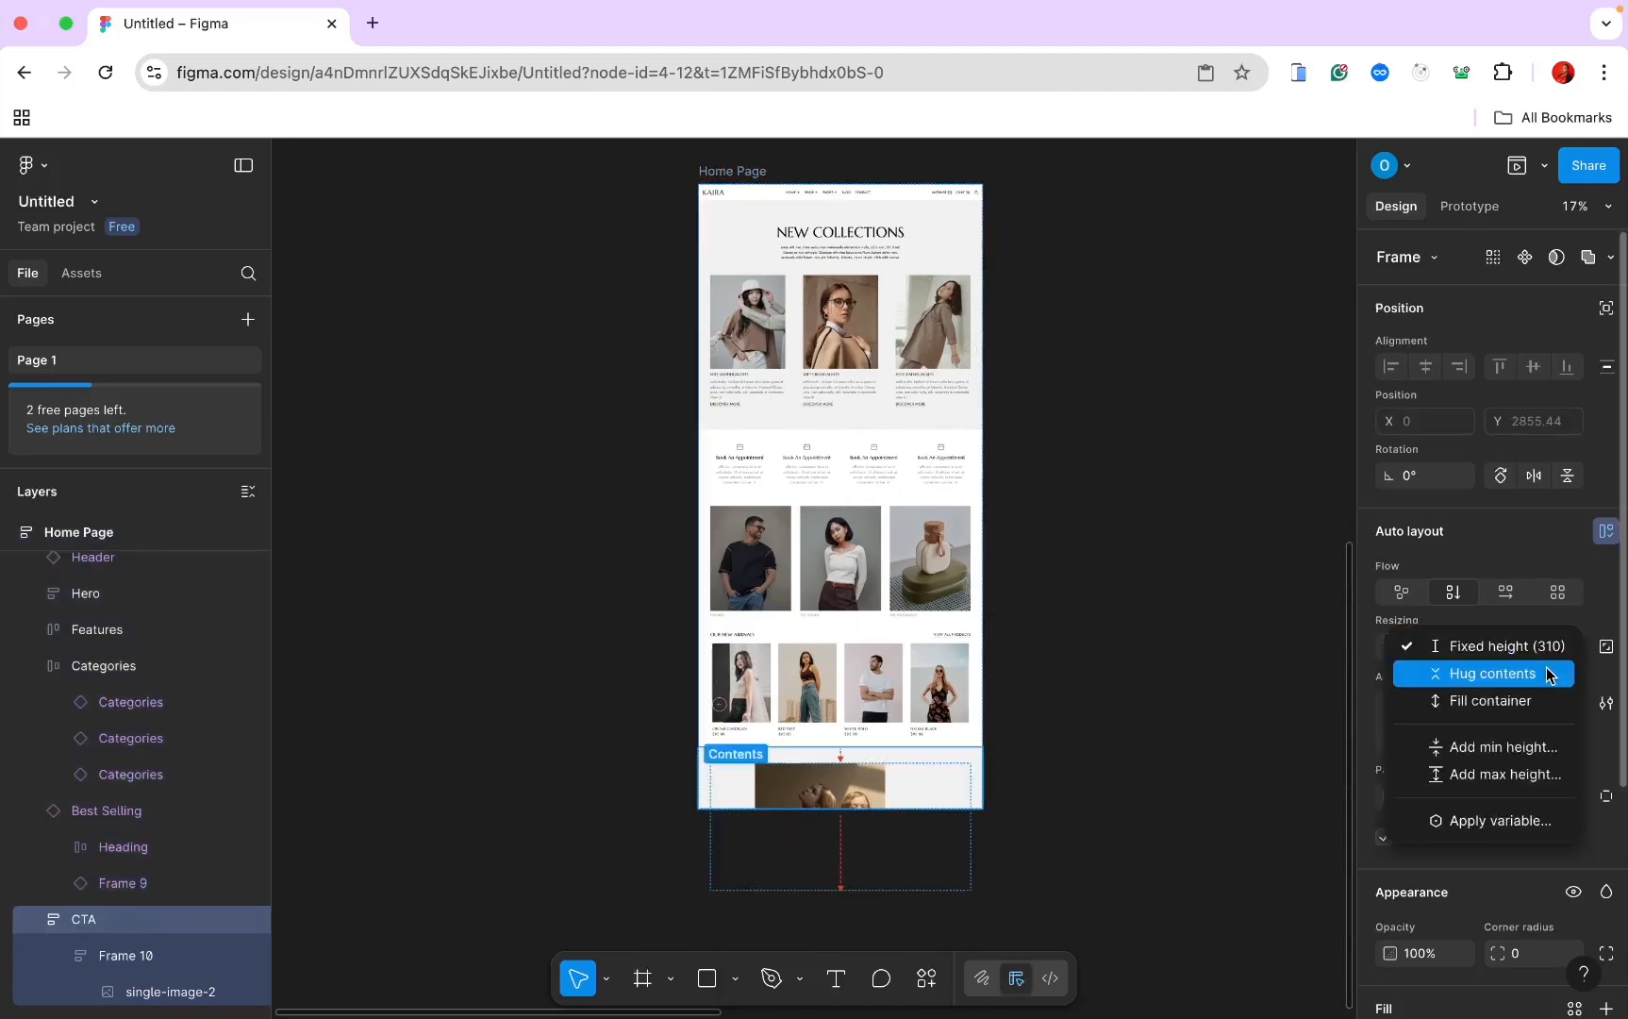
click(1547, 673)
scroll(1149, 793, up, 5)
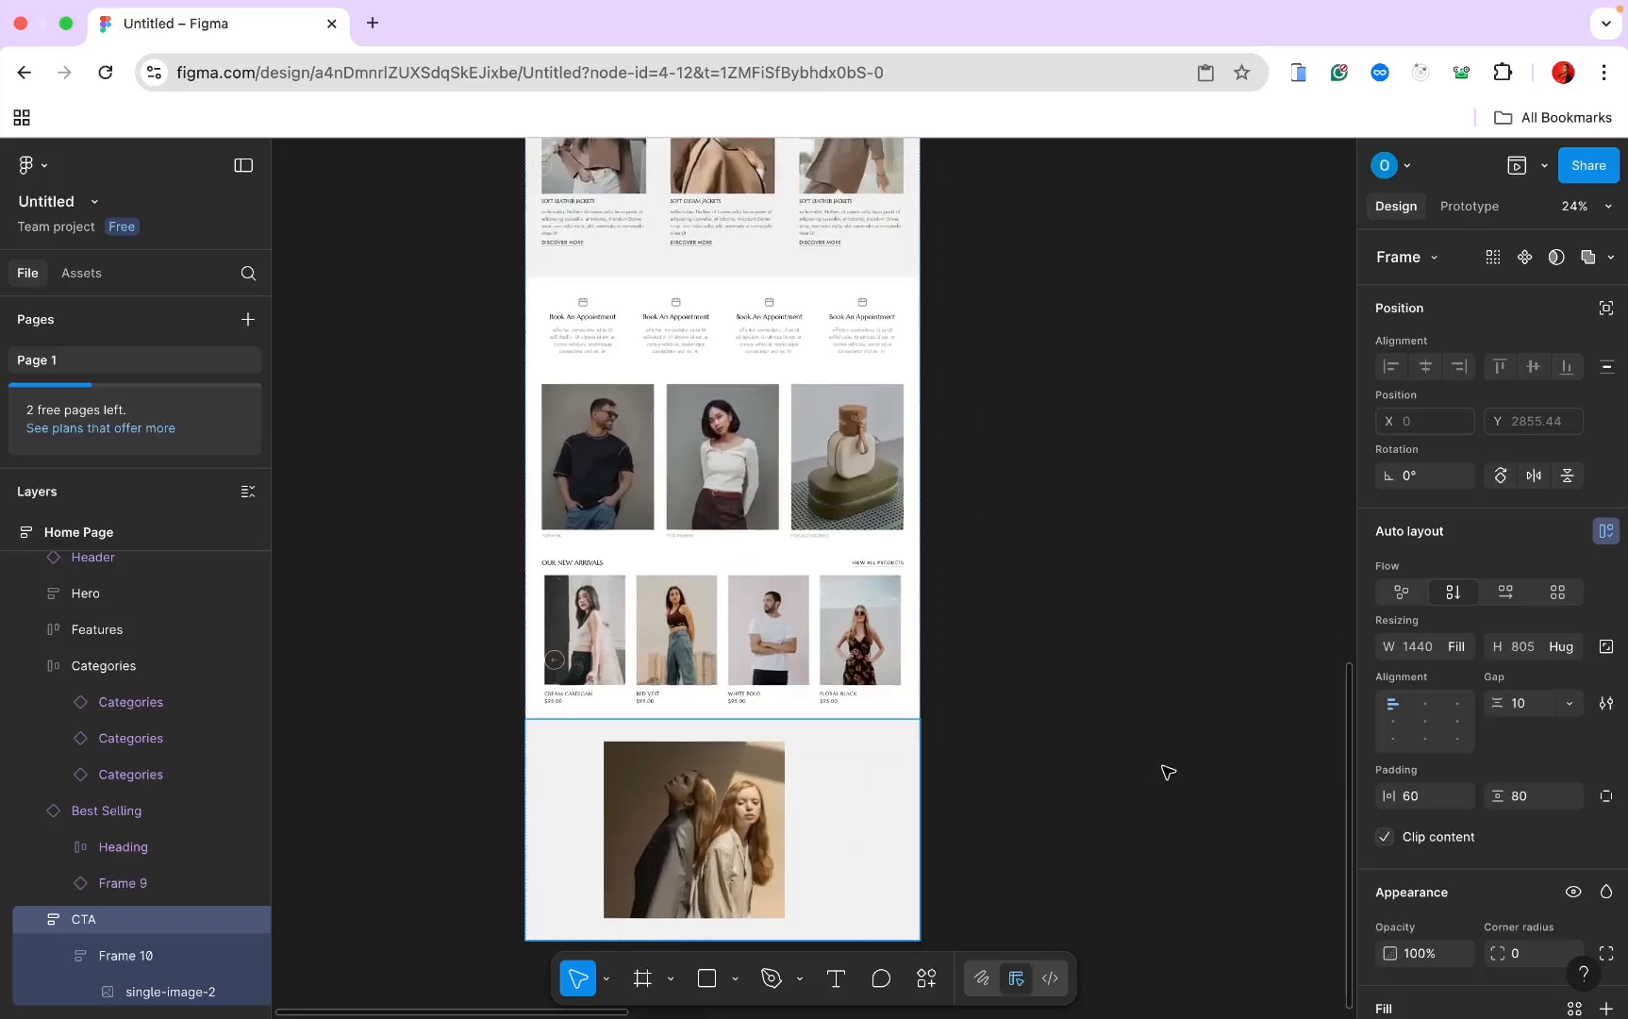
scroll(1167, 773, down, 3)
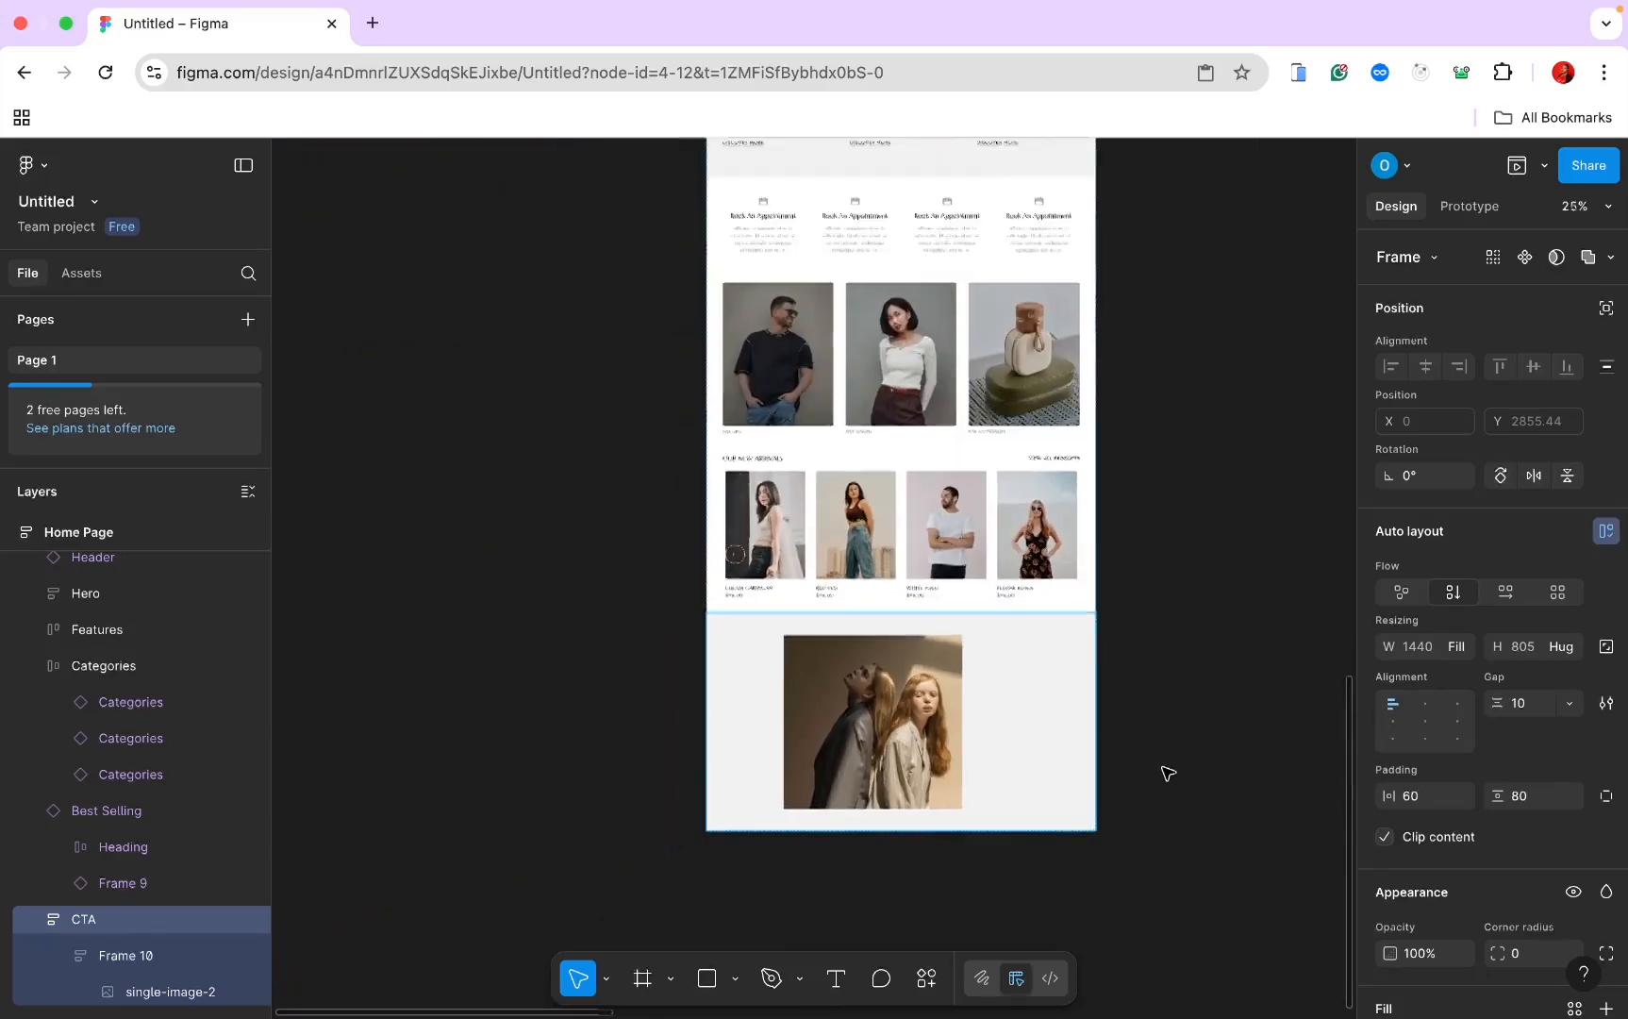
Step: Draw Frame 11 inside Frame 10 and lay Frame 10's children out horizontally
click(126, 955)
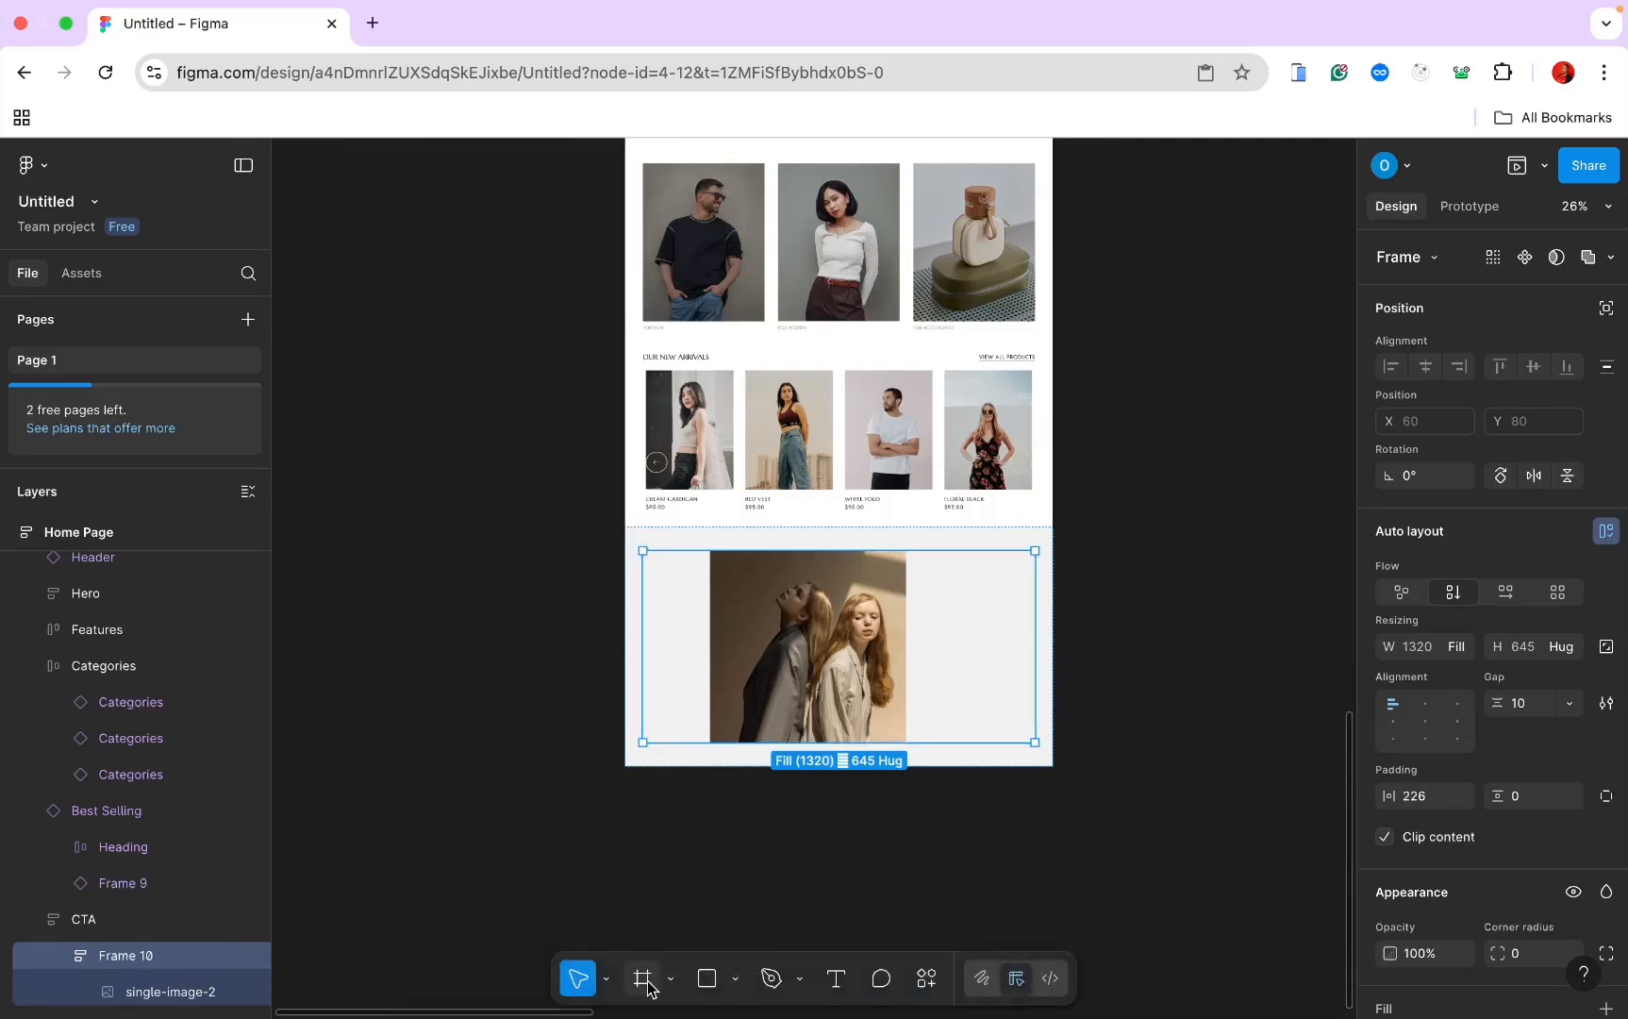
key(f)
mouse_move(931, 578)
mouse_down()
mouse_move(945, 637)
mouse_move(1127, 679)
mouse_up()
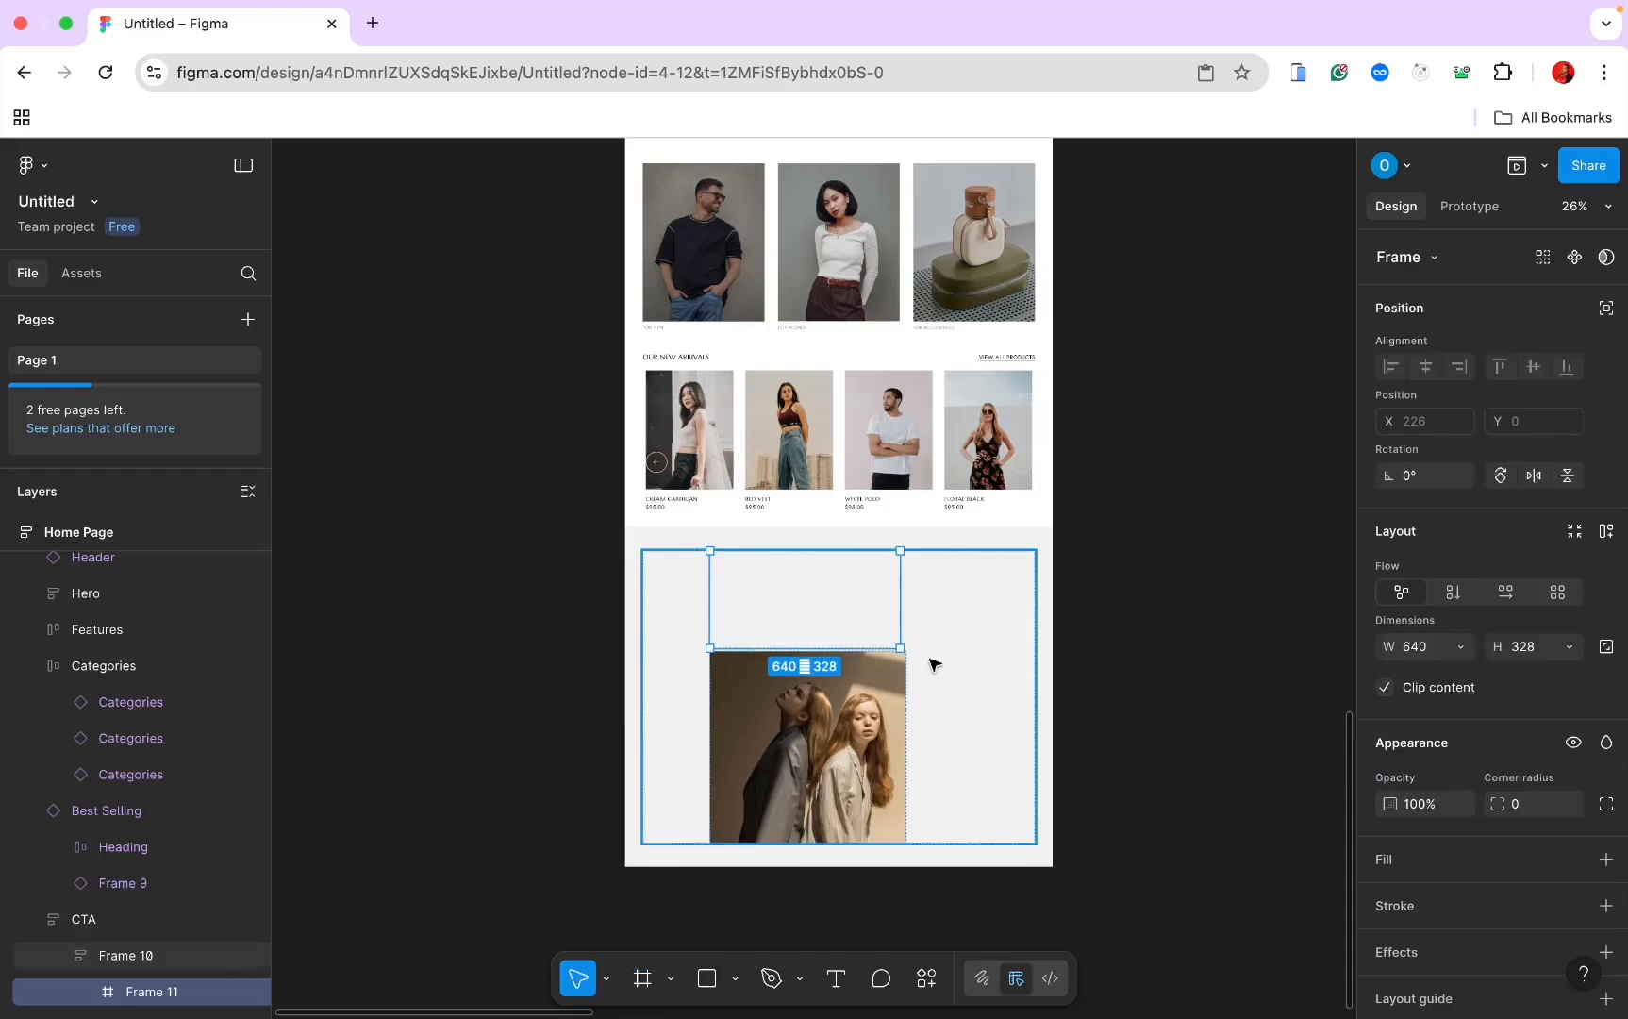
click(985, 655)
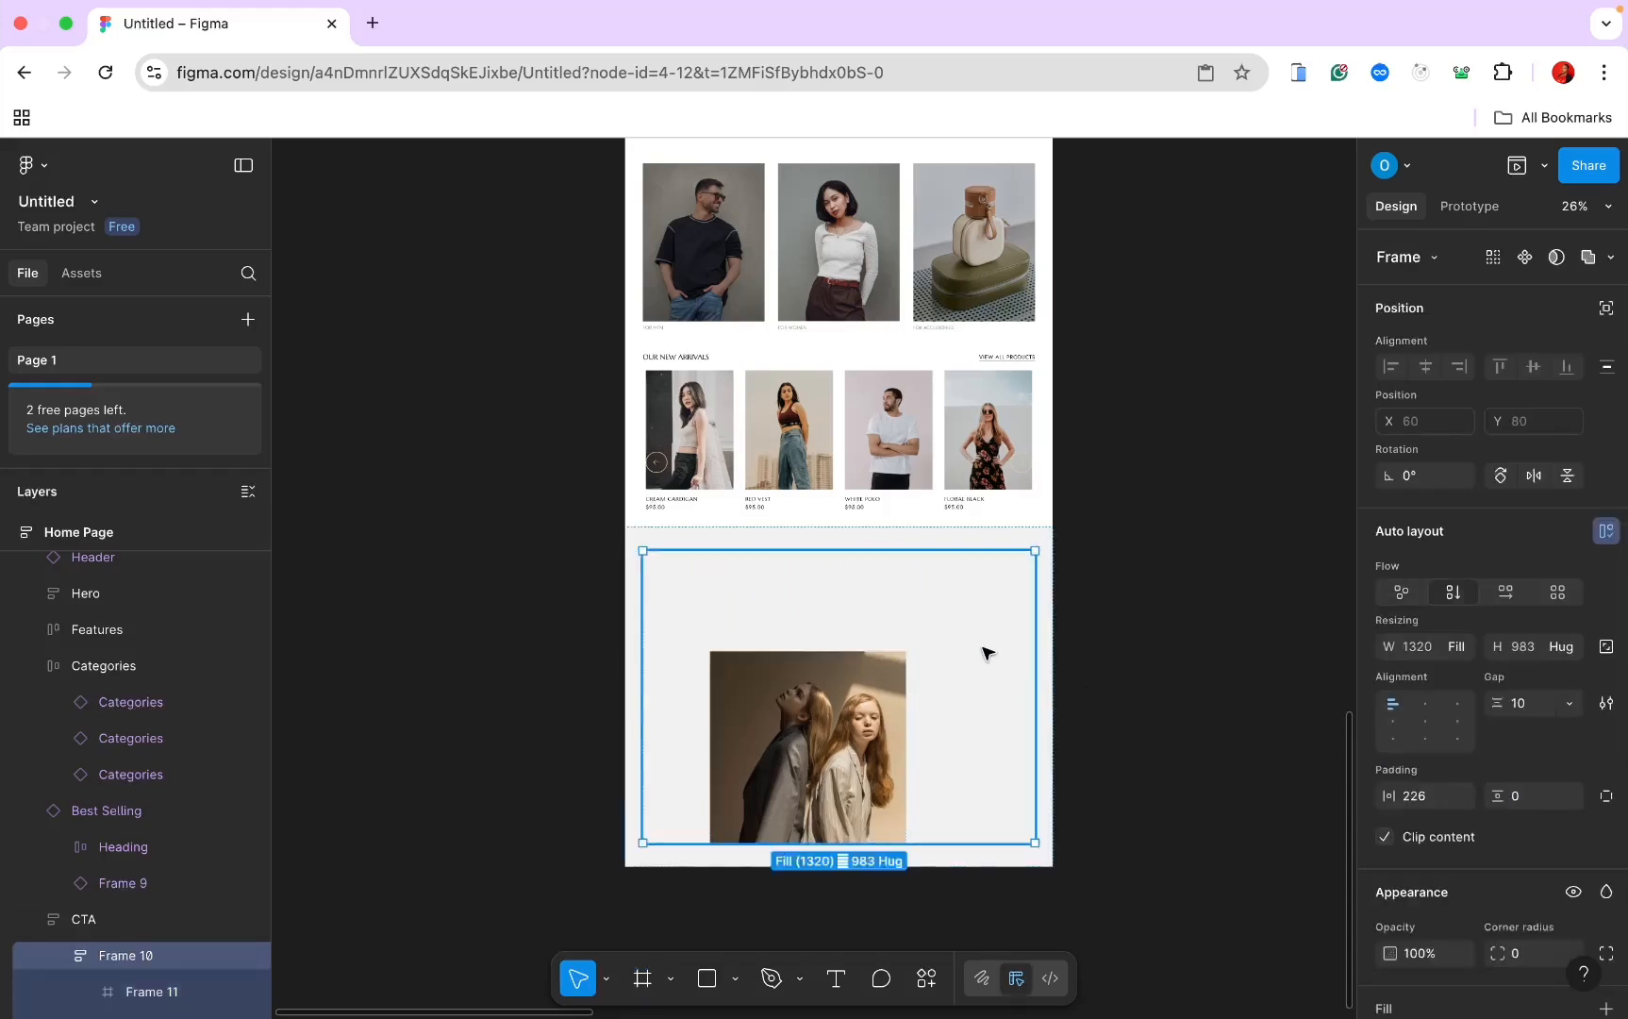
click(1506, 594)
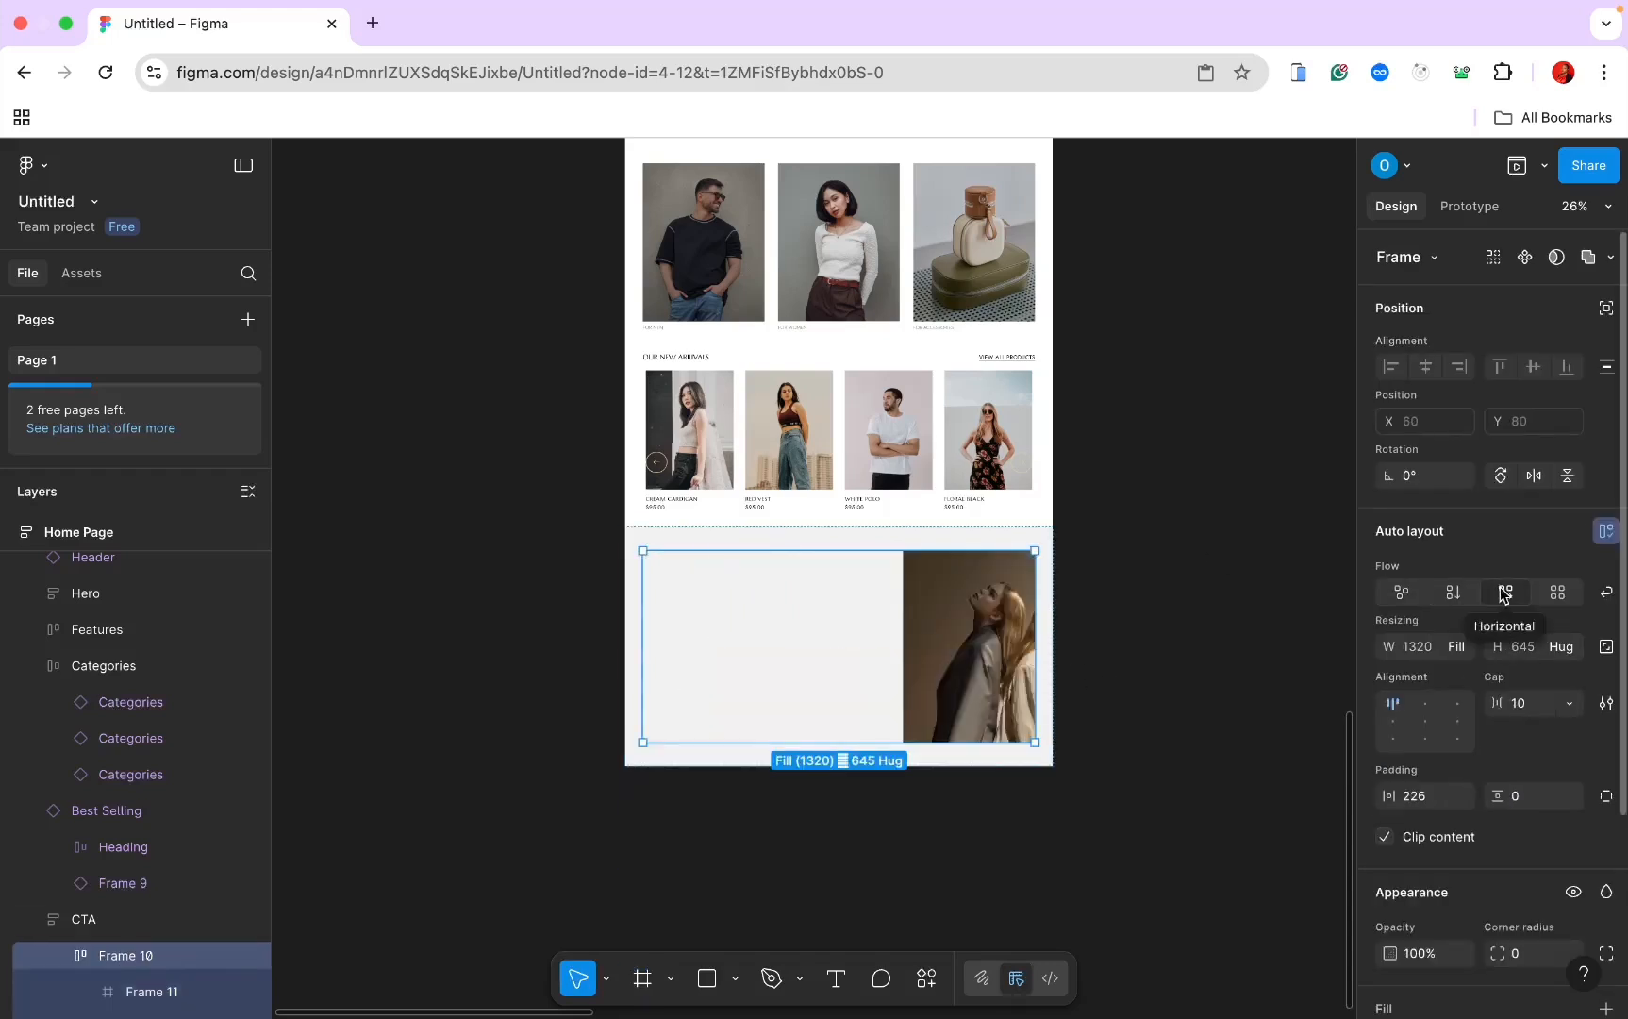
drag(927, 623, 738, 620)
double_click(920, 603)
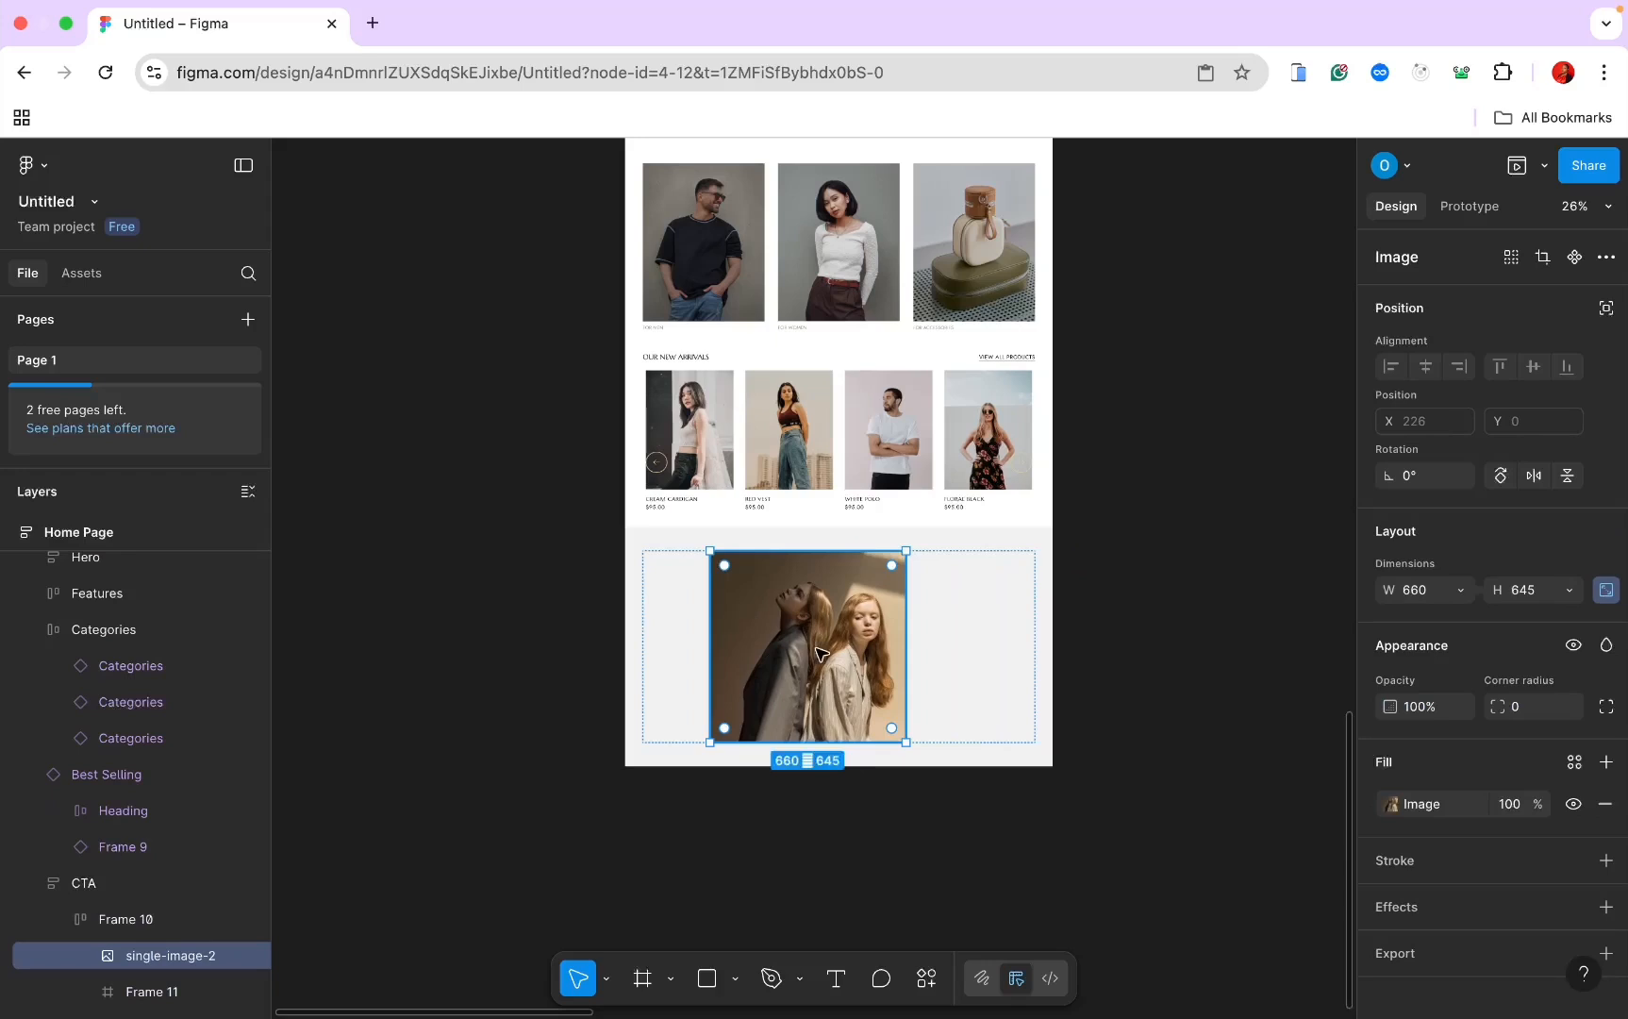
mouse_move(837, 666)
mouse_down()
mouse_move(794, 666)
mouse_move(840, 666)
mouse_up()
click(964, 642)
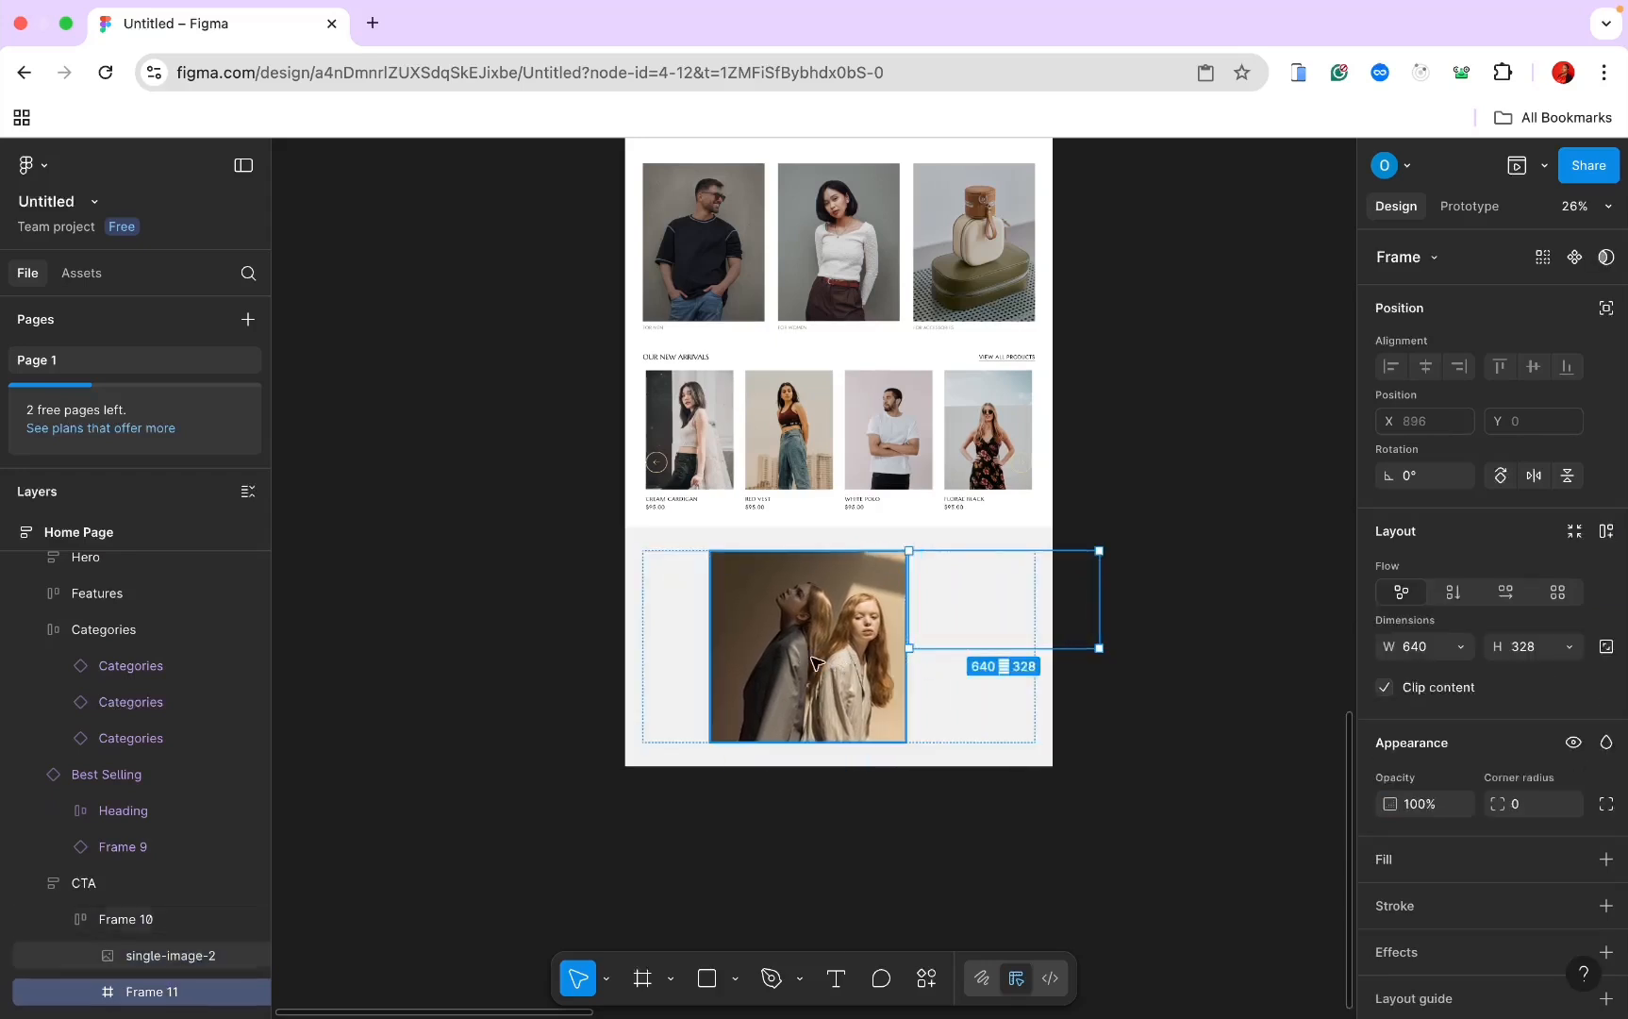
Step: Set Frame 10's horizontal padding and gap between children to 0
click(683, 611)
scroll(1389, 741, down, 1)
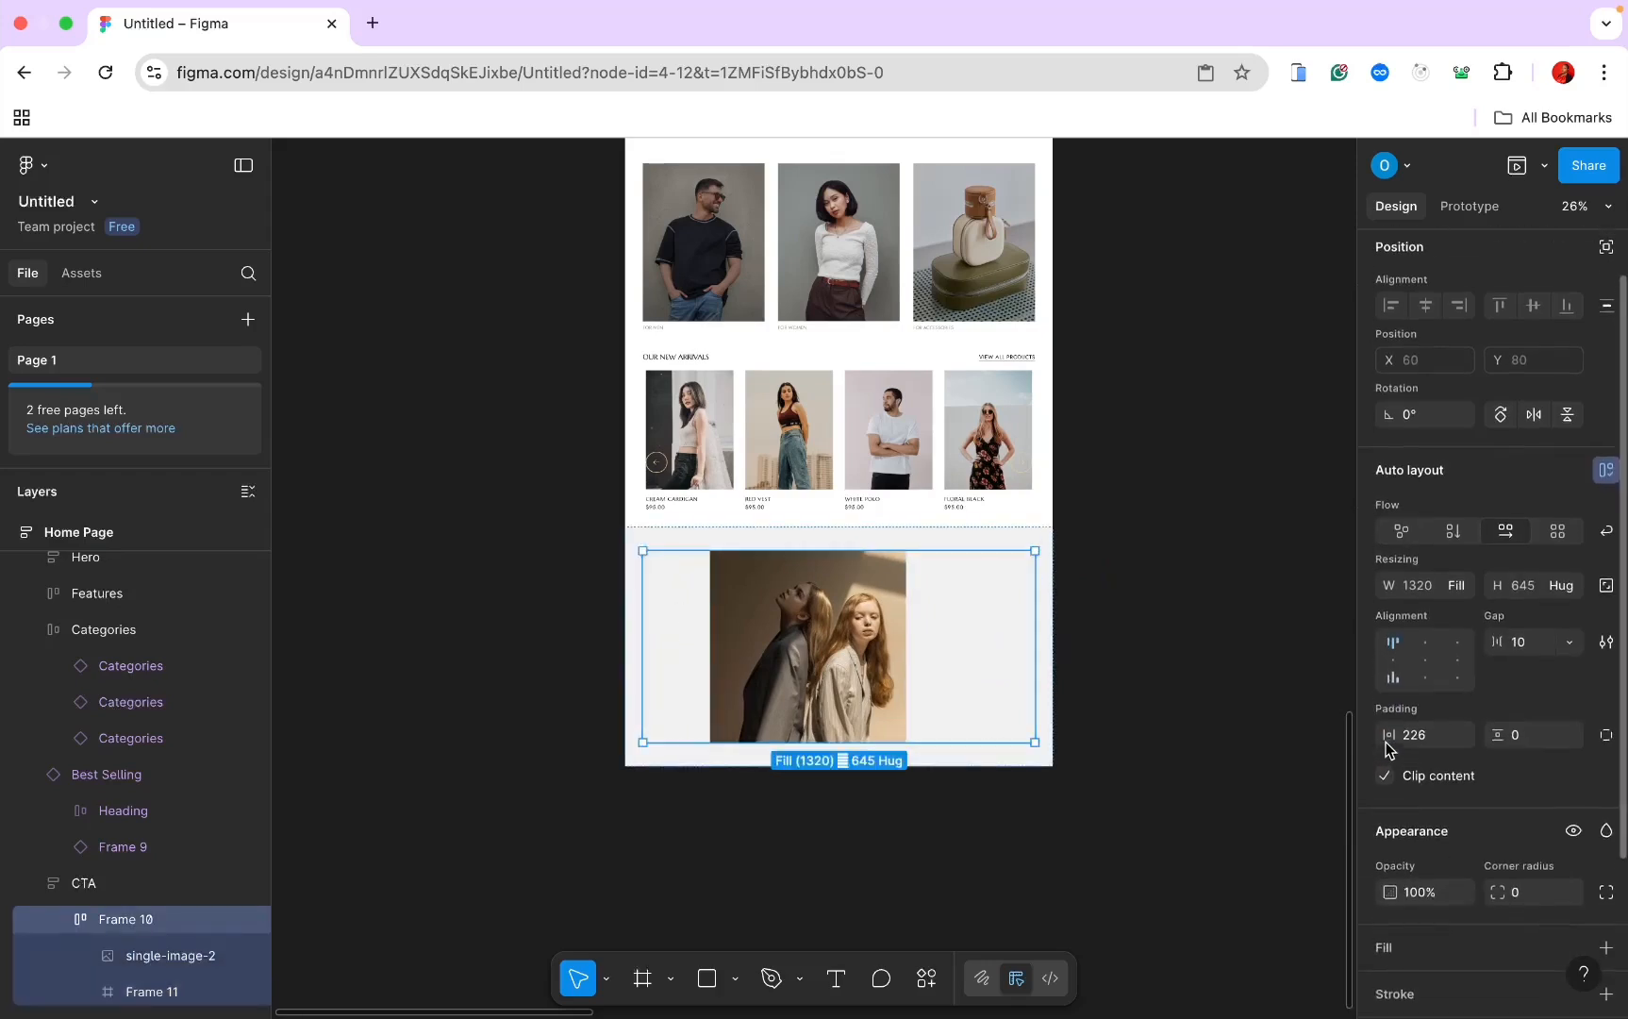
text(0)
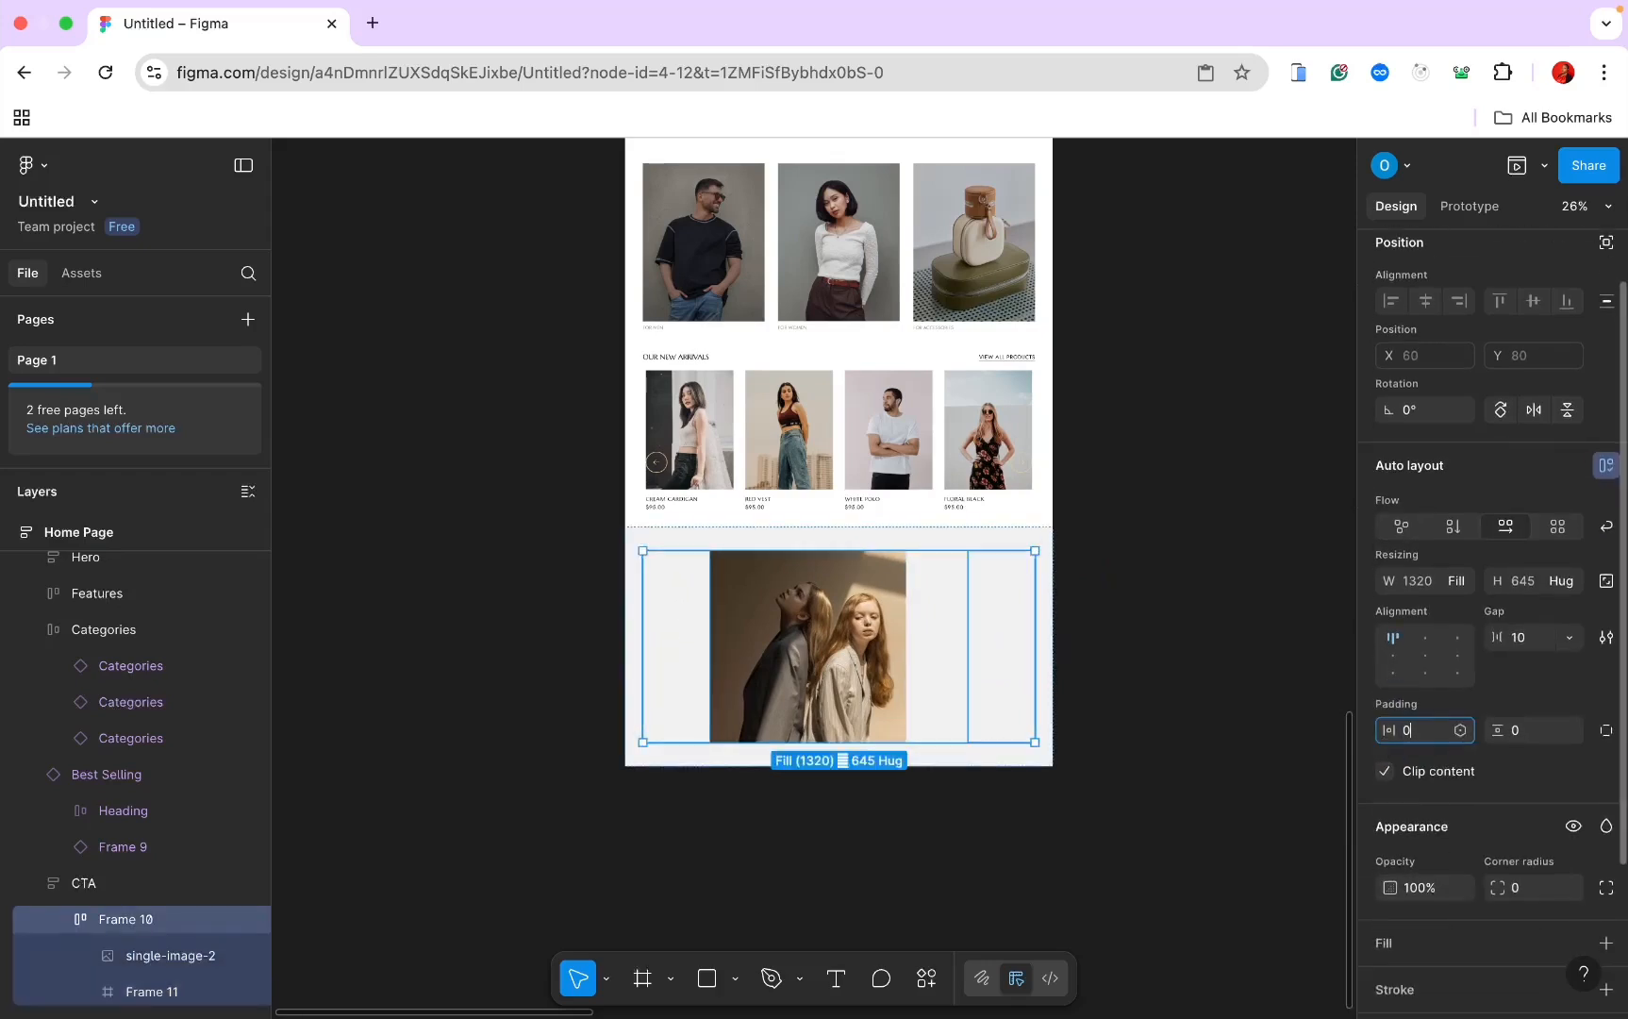
key(Return)
click(1526, 640)
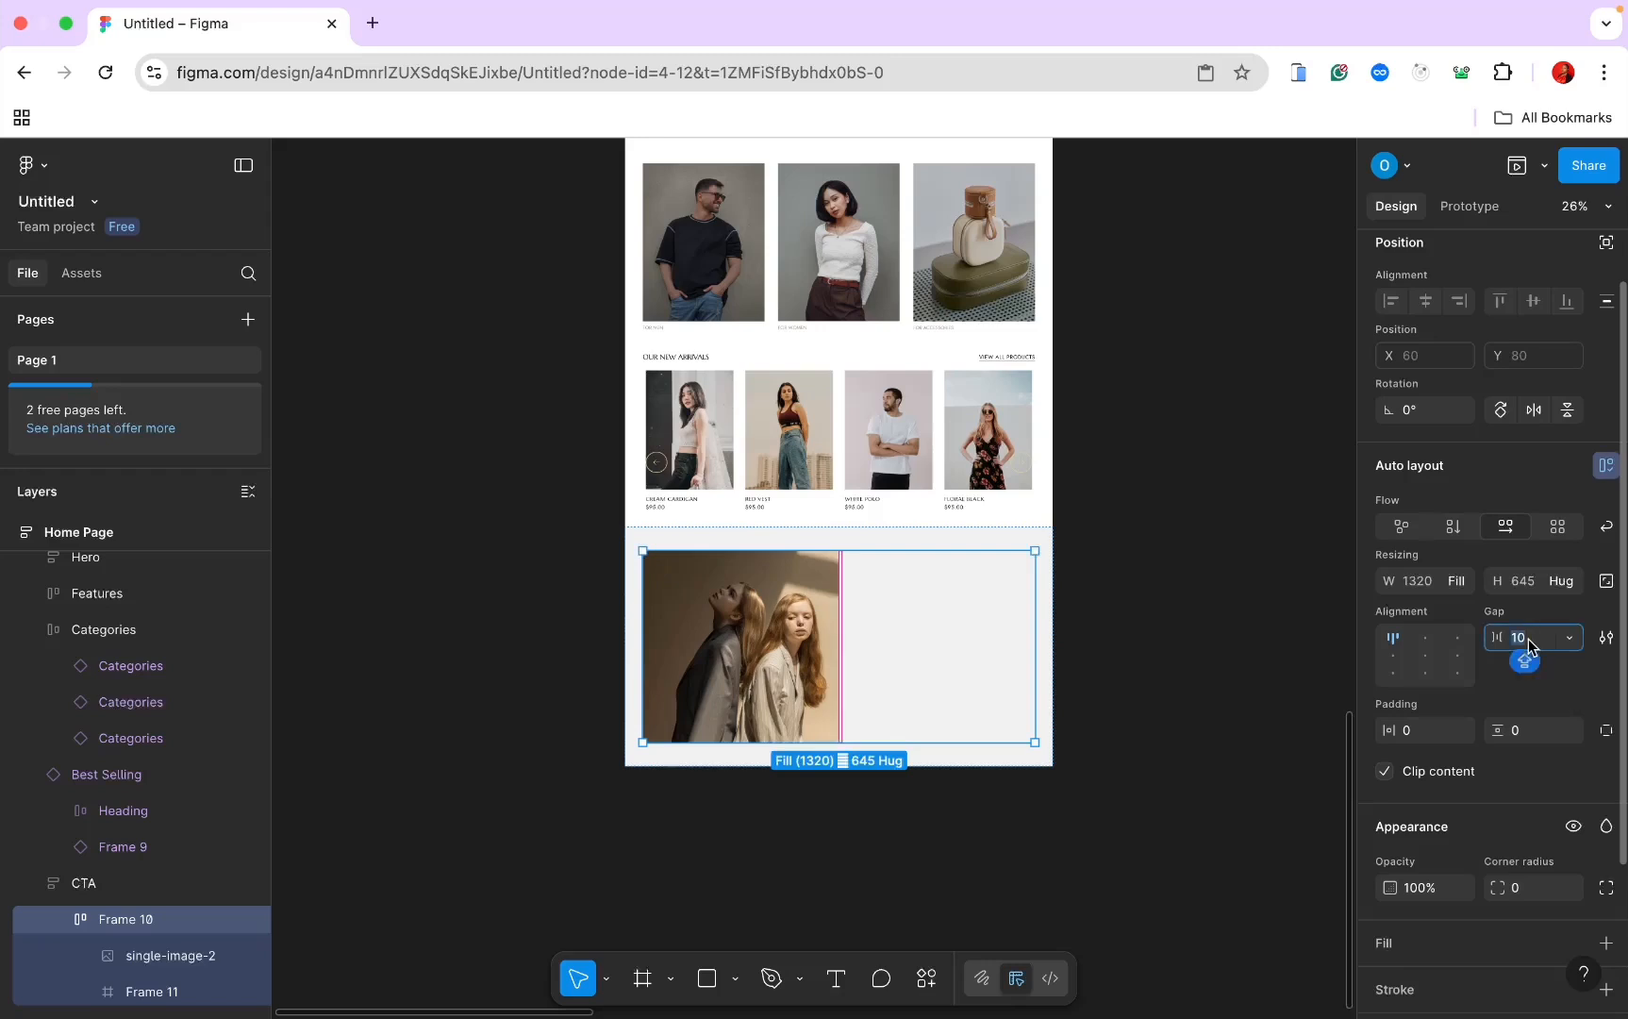
text(0)
key(Return)
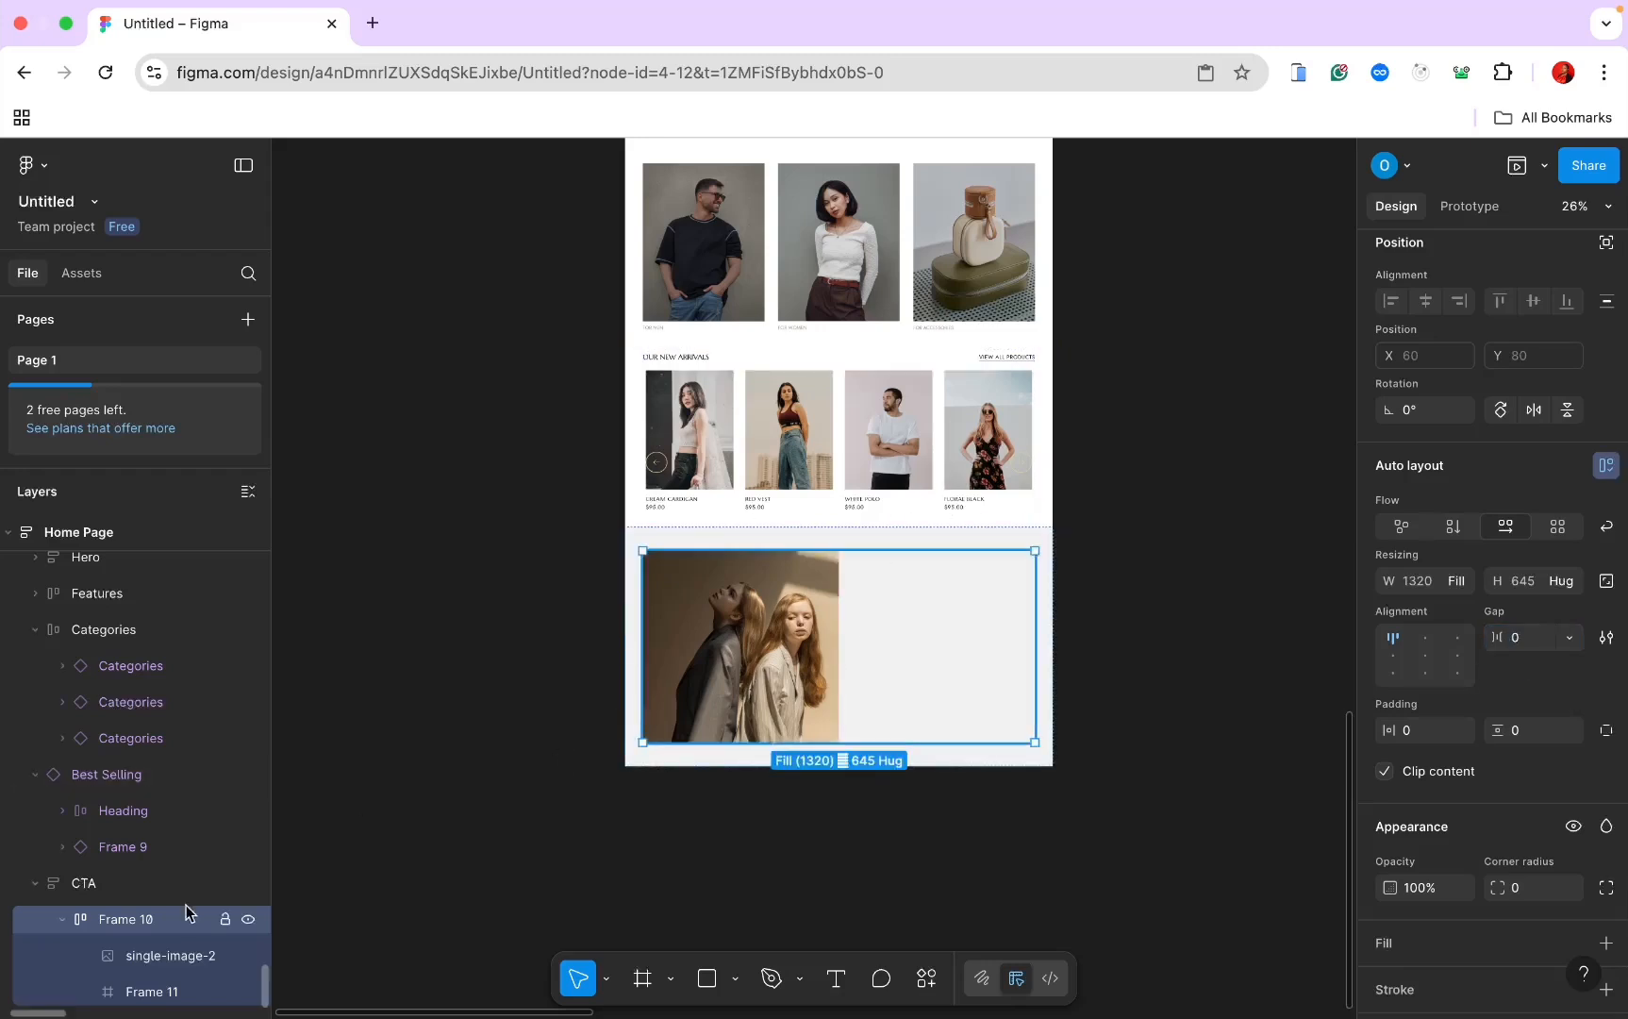
Step: Make Frame 11 fill its container in both height and width
click(163, 988)
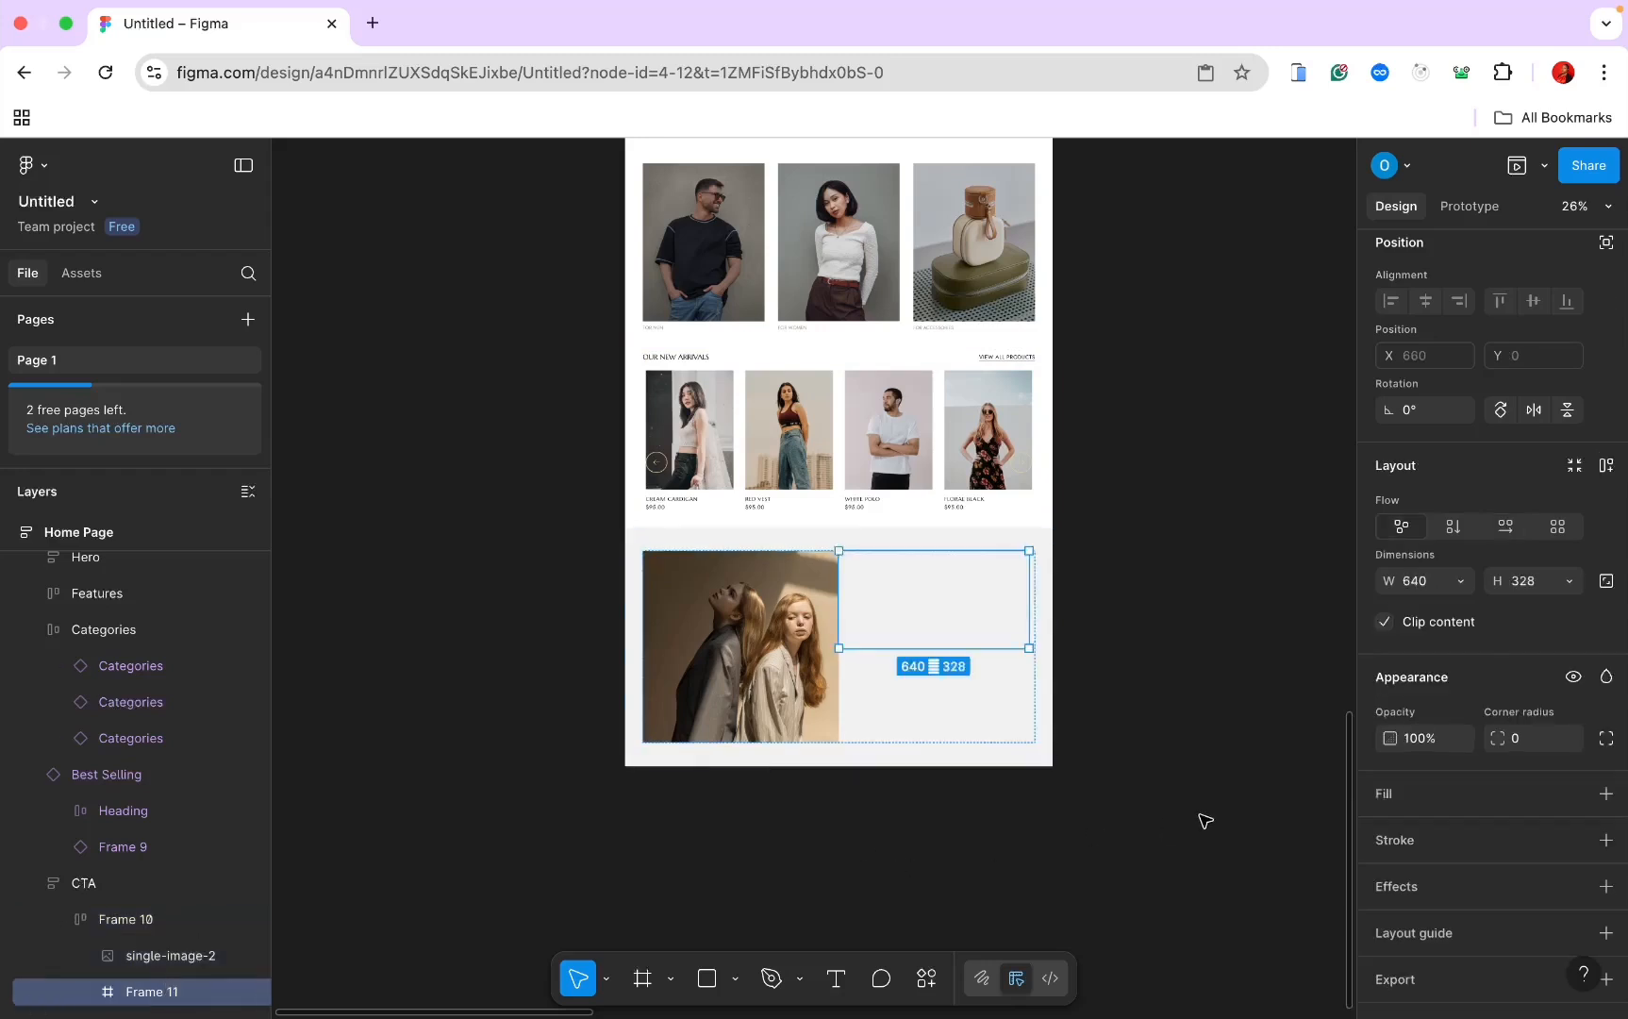
click(1570, 582)
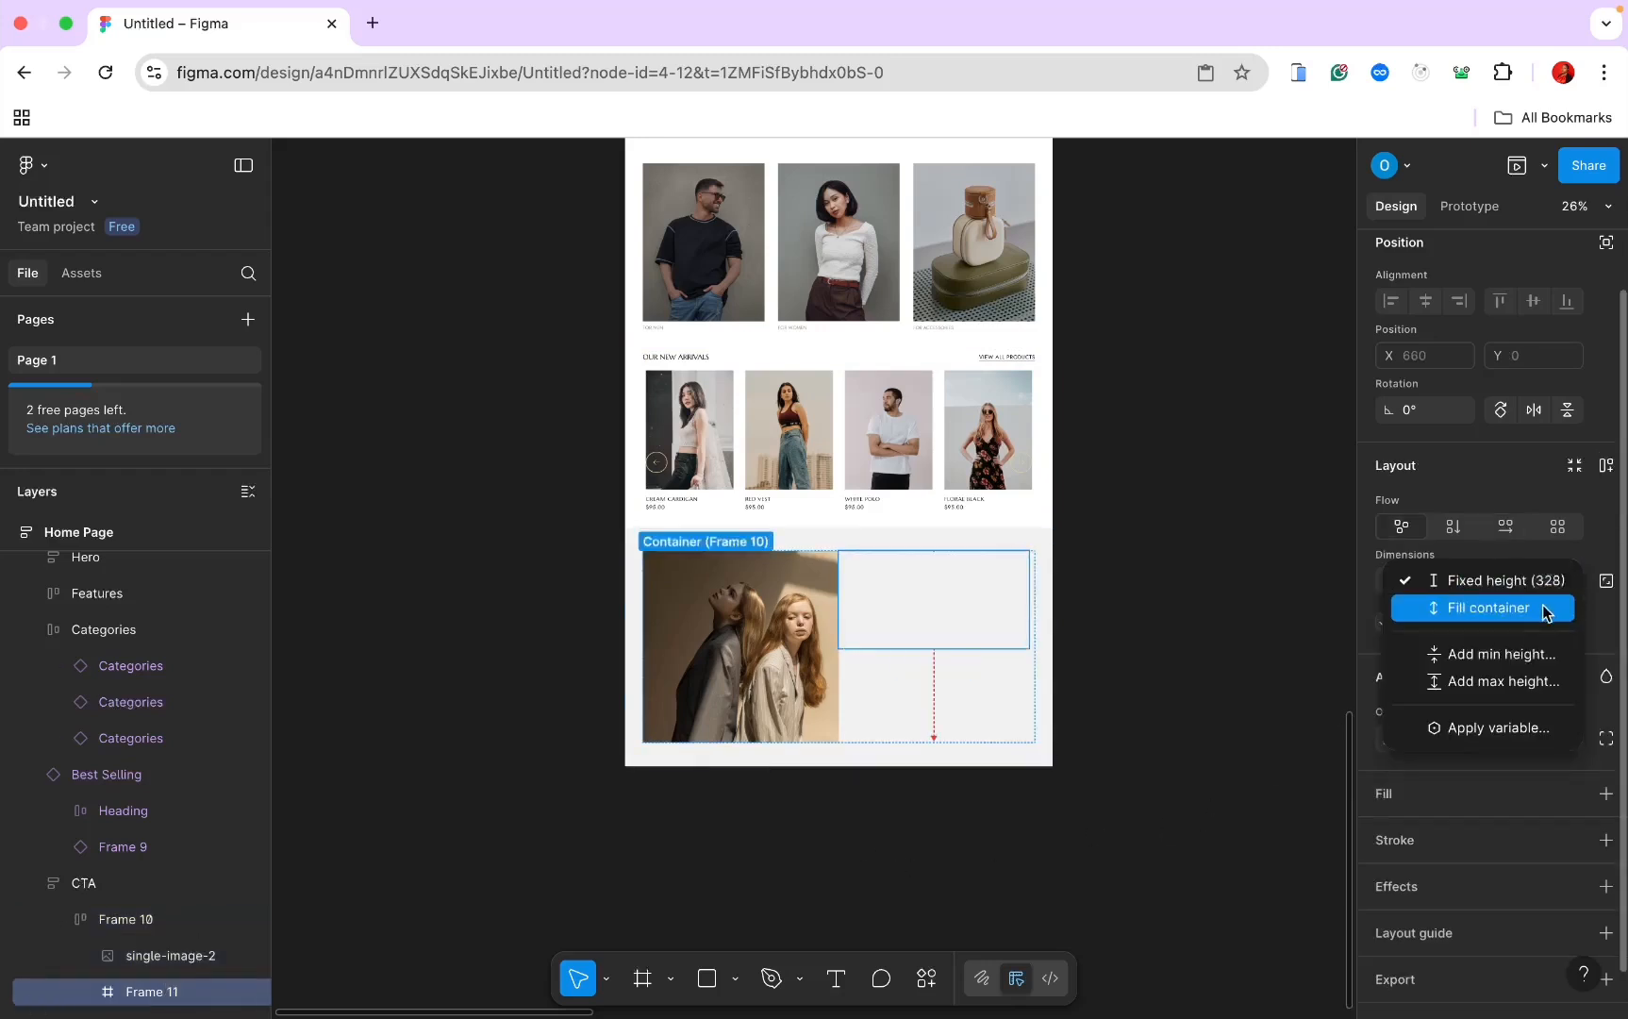
click(1543, 606)
scroll(979, 600, up, 3)
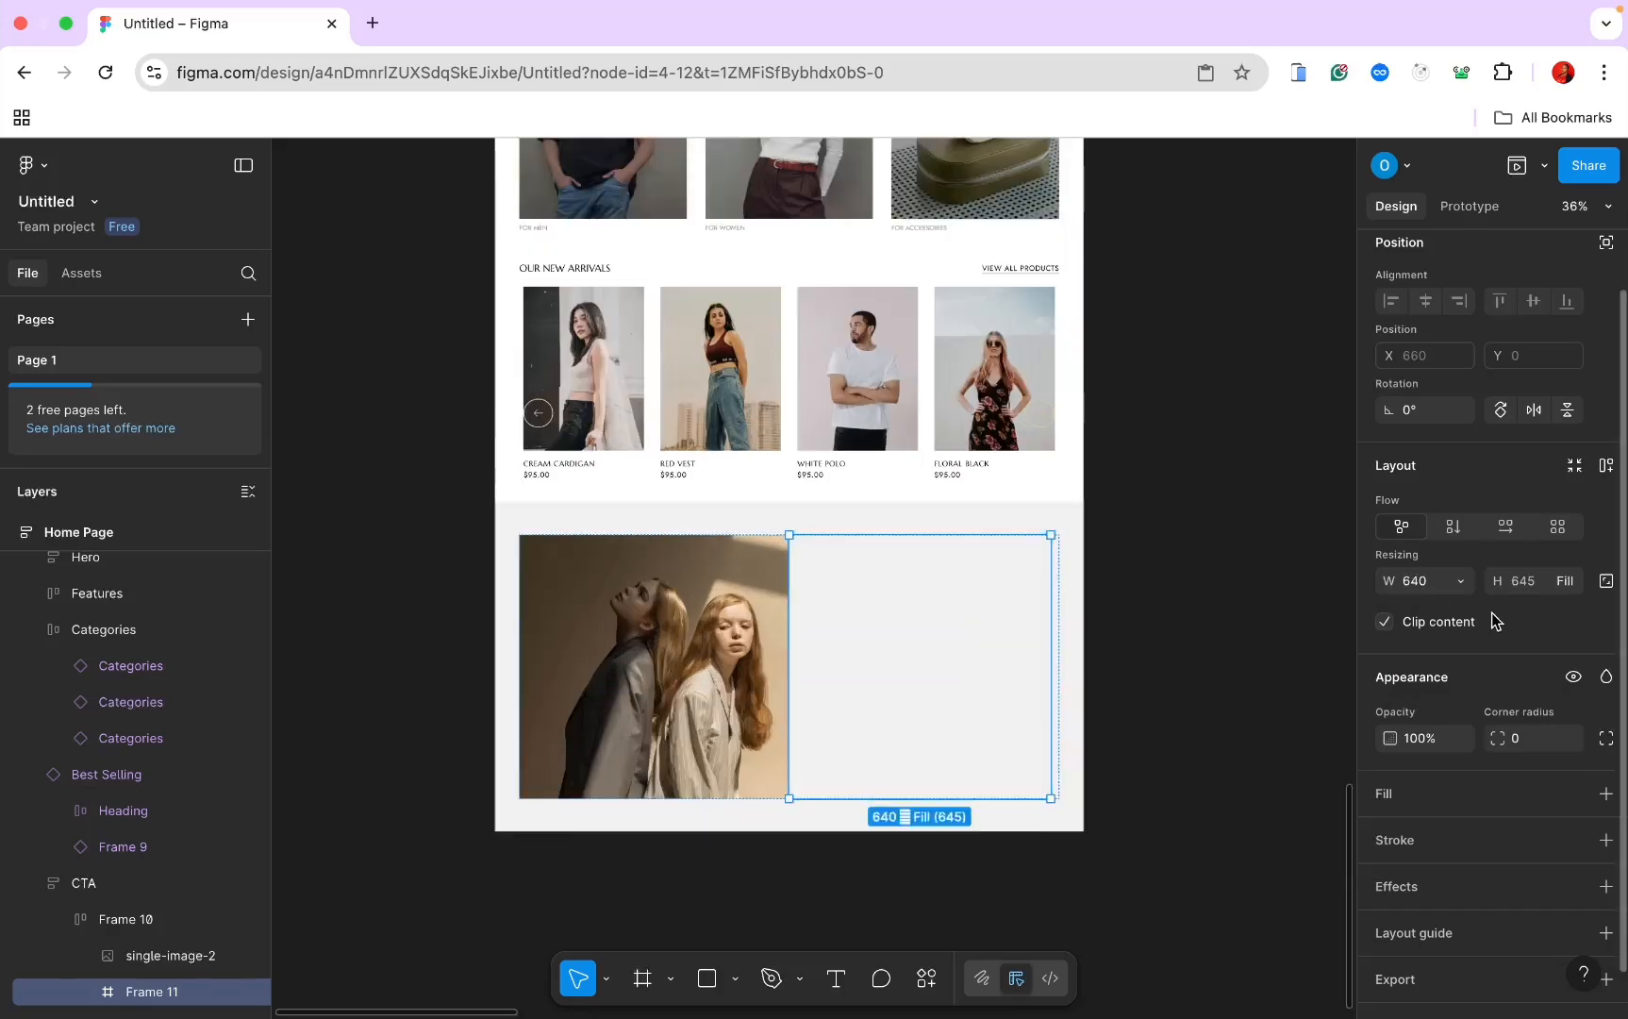
click(1459, 582)
click(1453, 608)
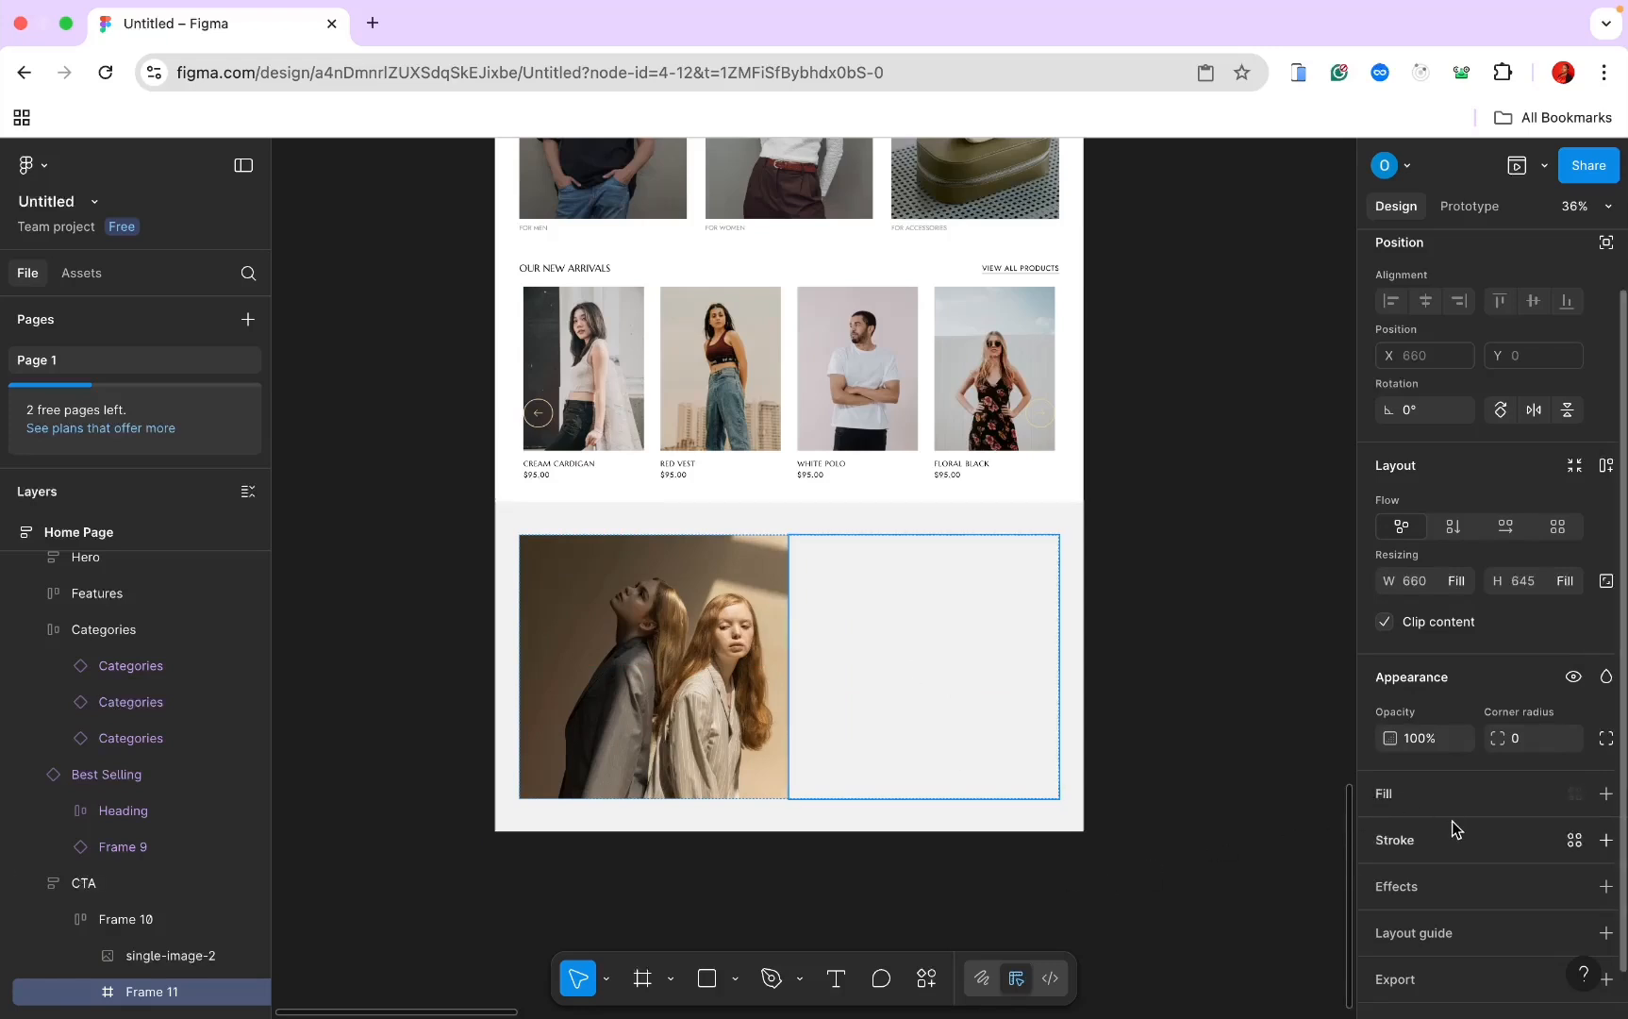
Step: Add a white FFFFFF fill to Frame 11
click(1607, 794)
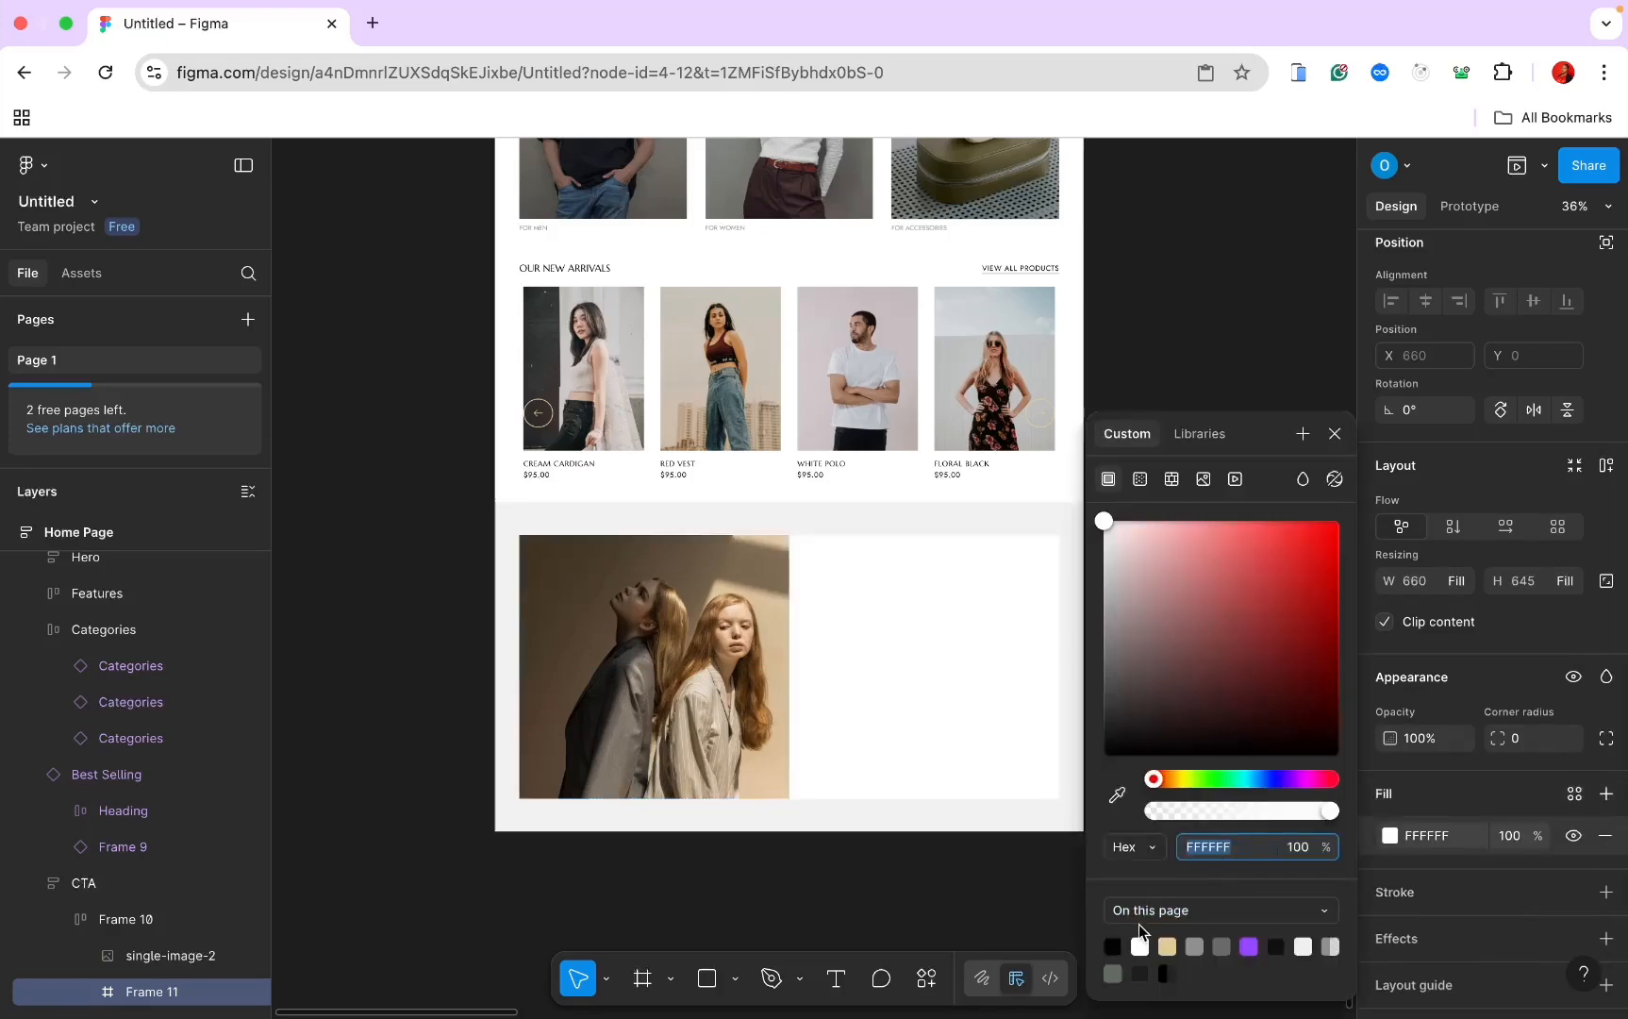
scroll(936, 613, up, 1)
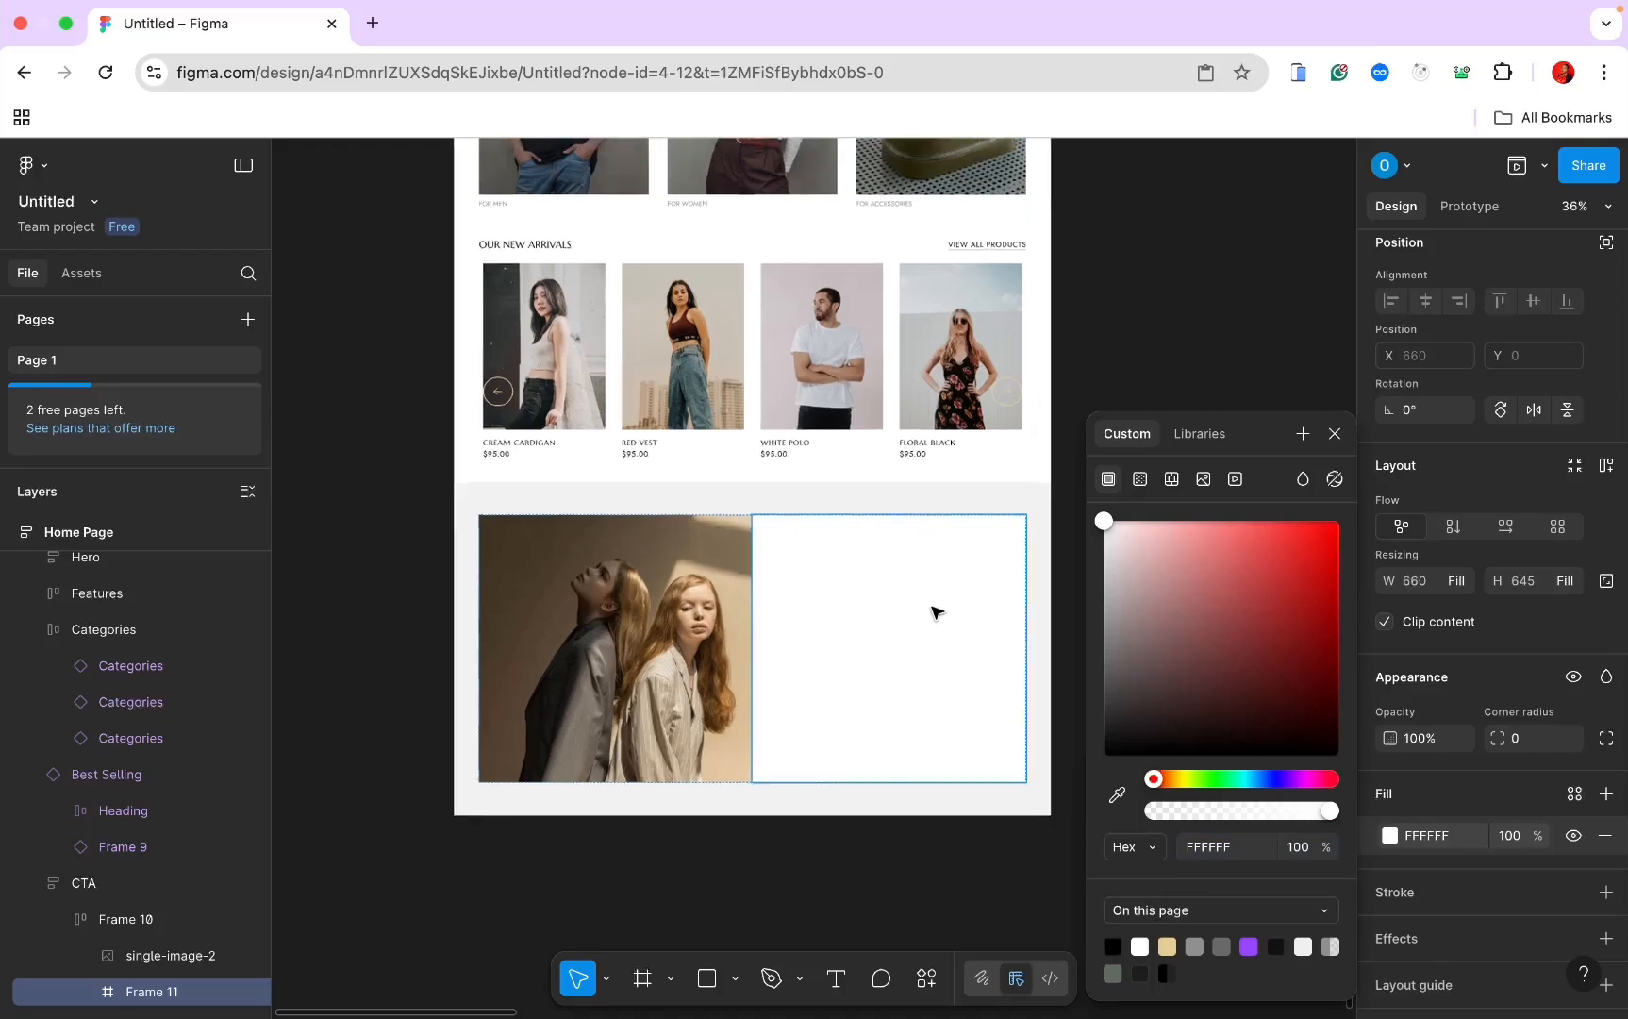
click(1335, 432)
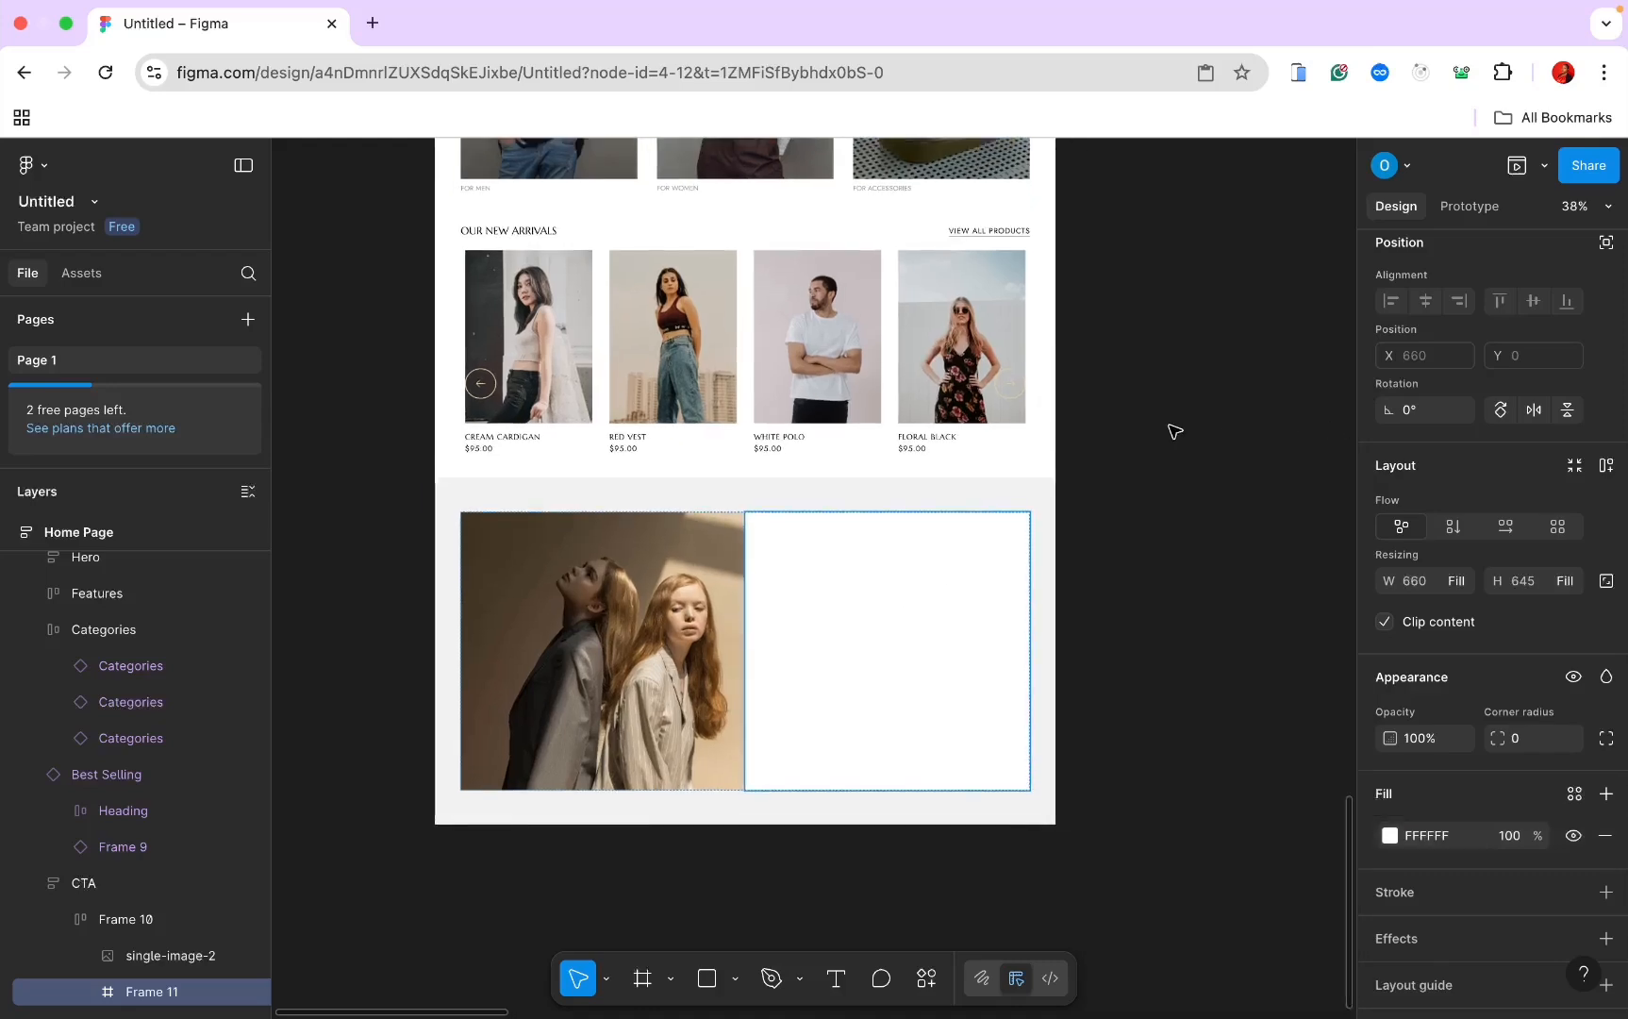
scroll(1170, 430, up, 5)
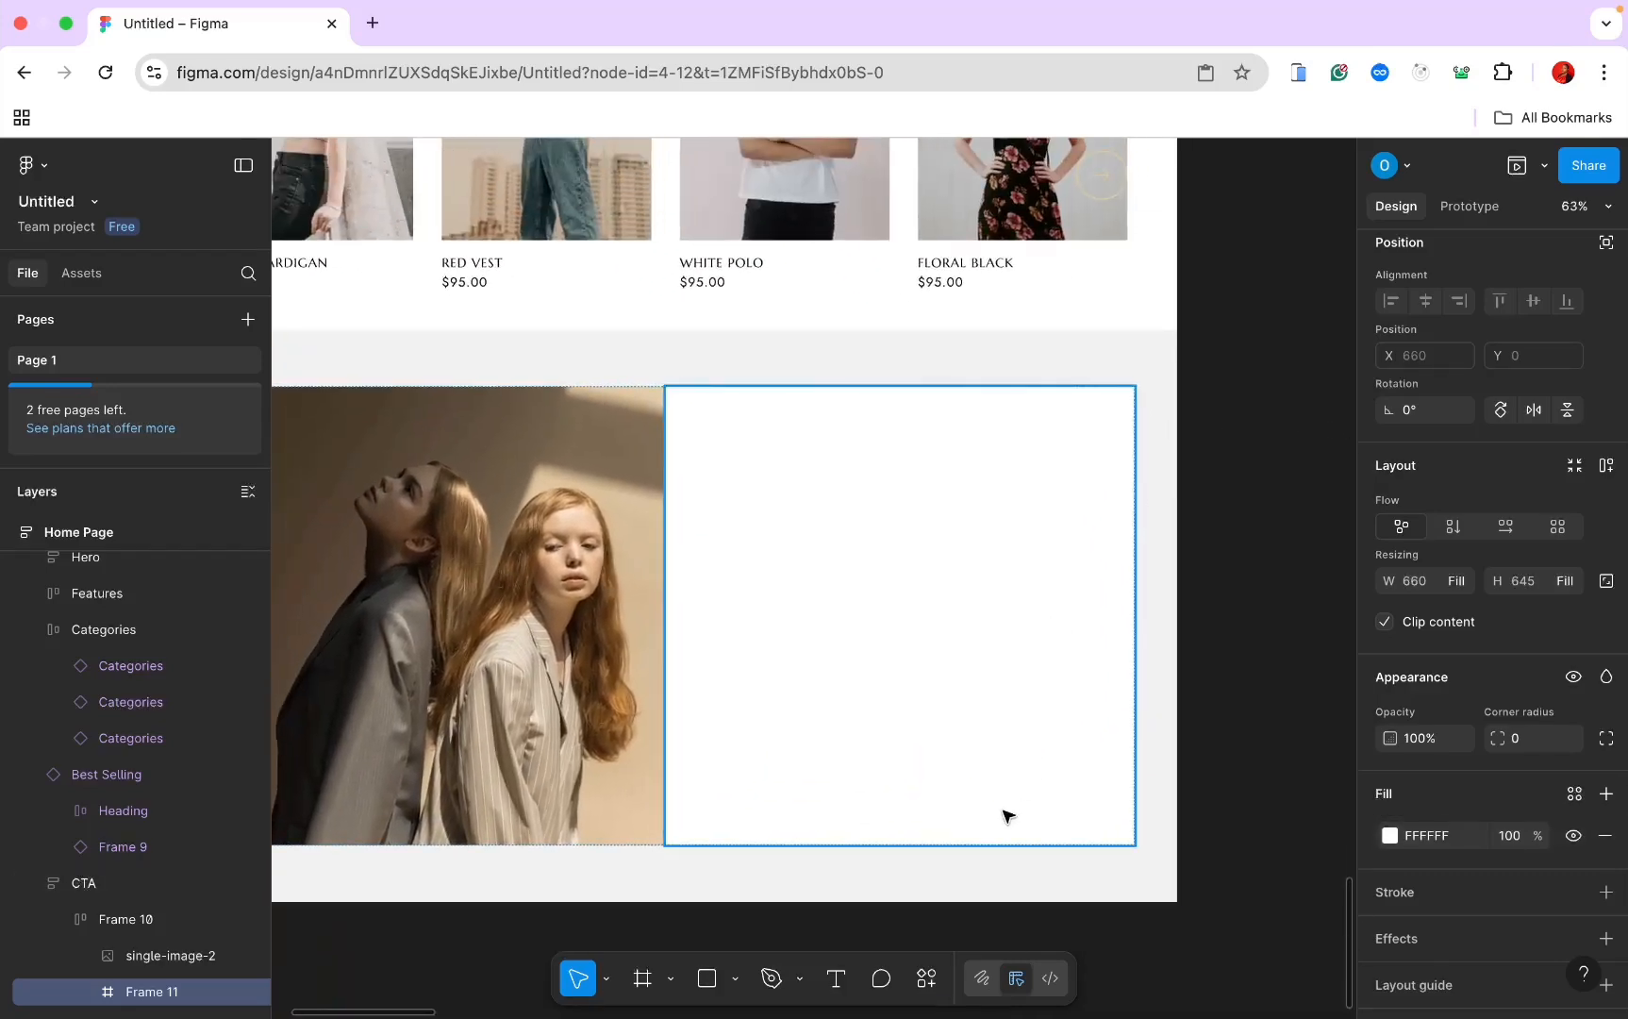
Step: Add a centred 'CLASSIC WINTER COLLECTION' heading in Marcellus 40 to the white frame
click(835, 978)
click(779, 477)
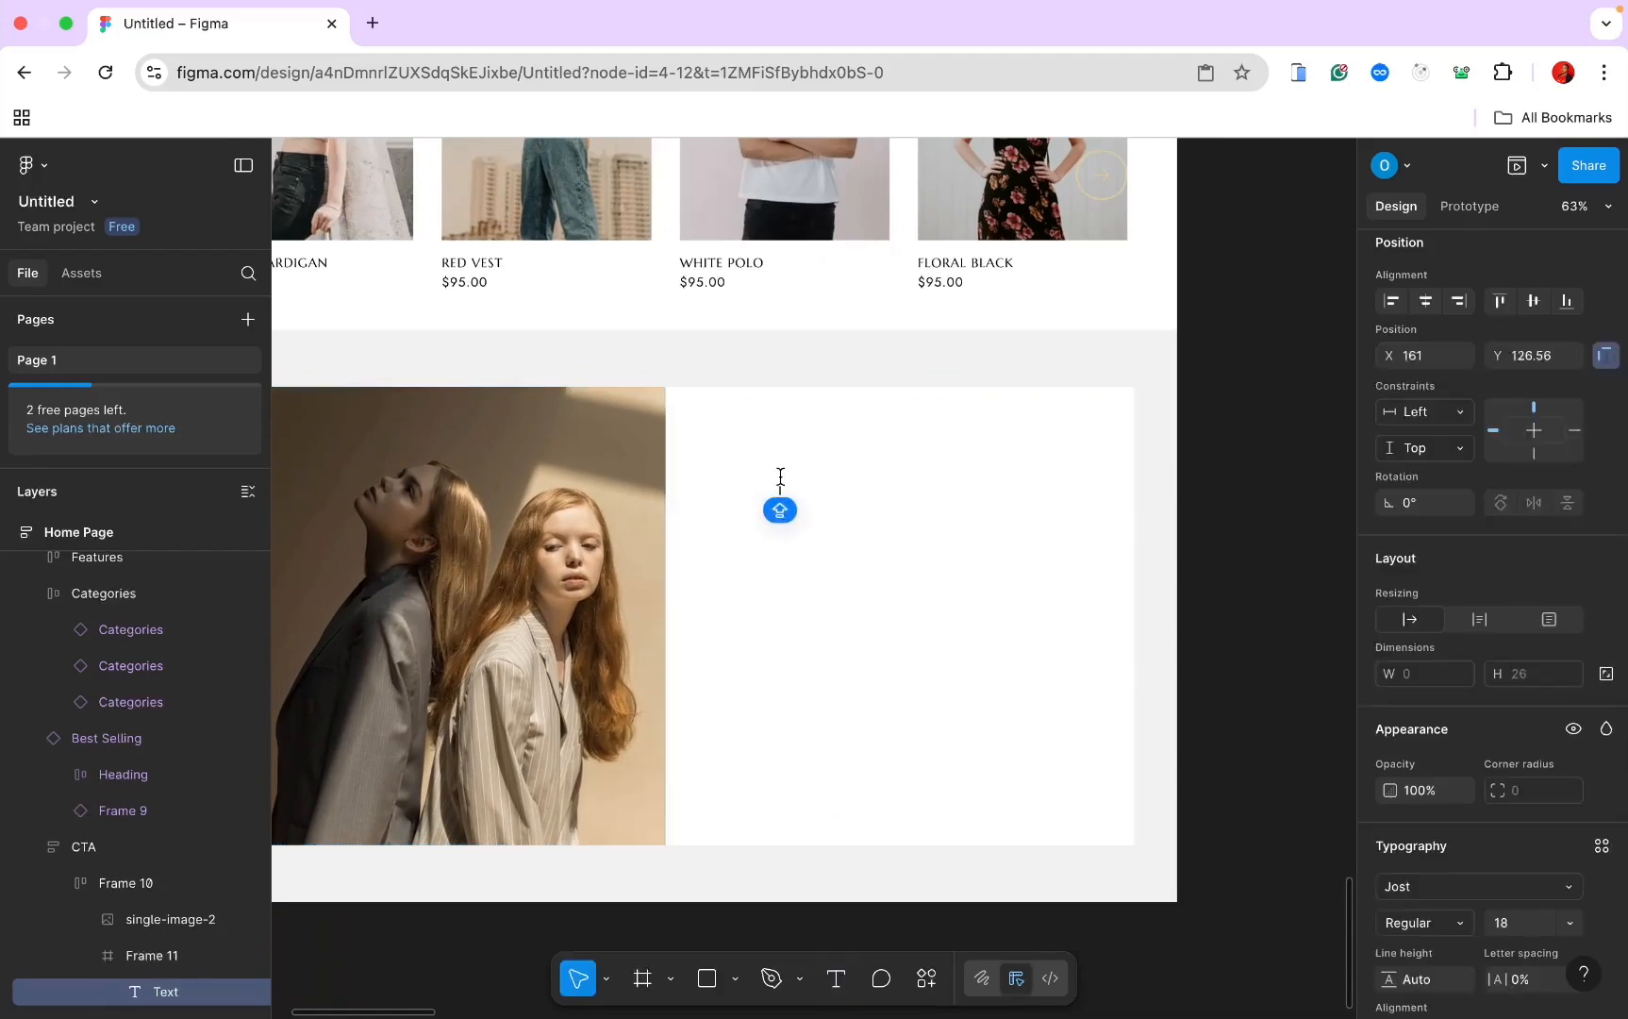
text(cLASSIC)
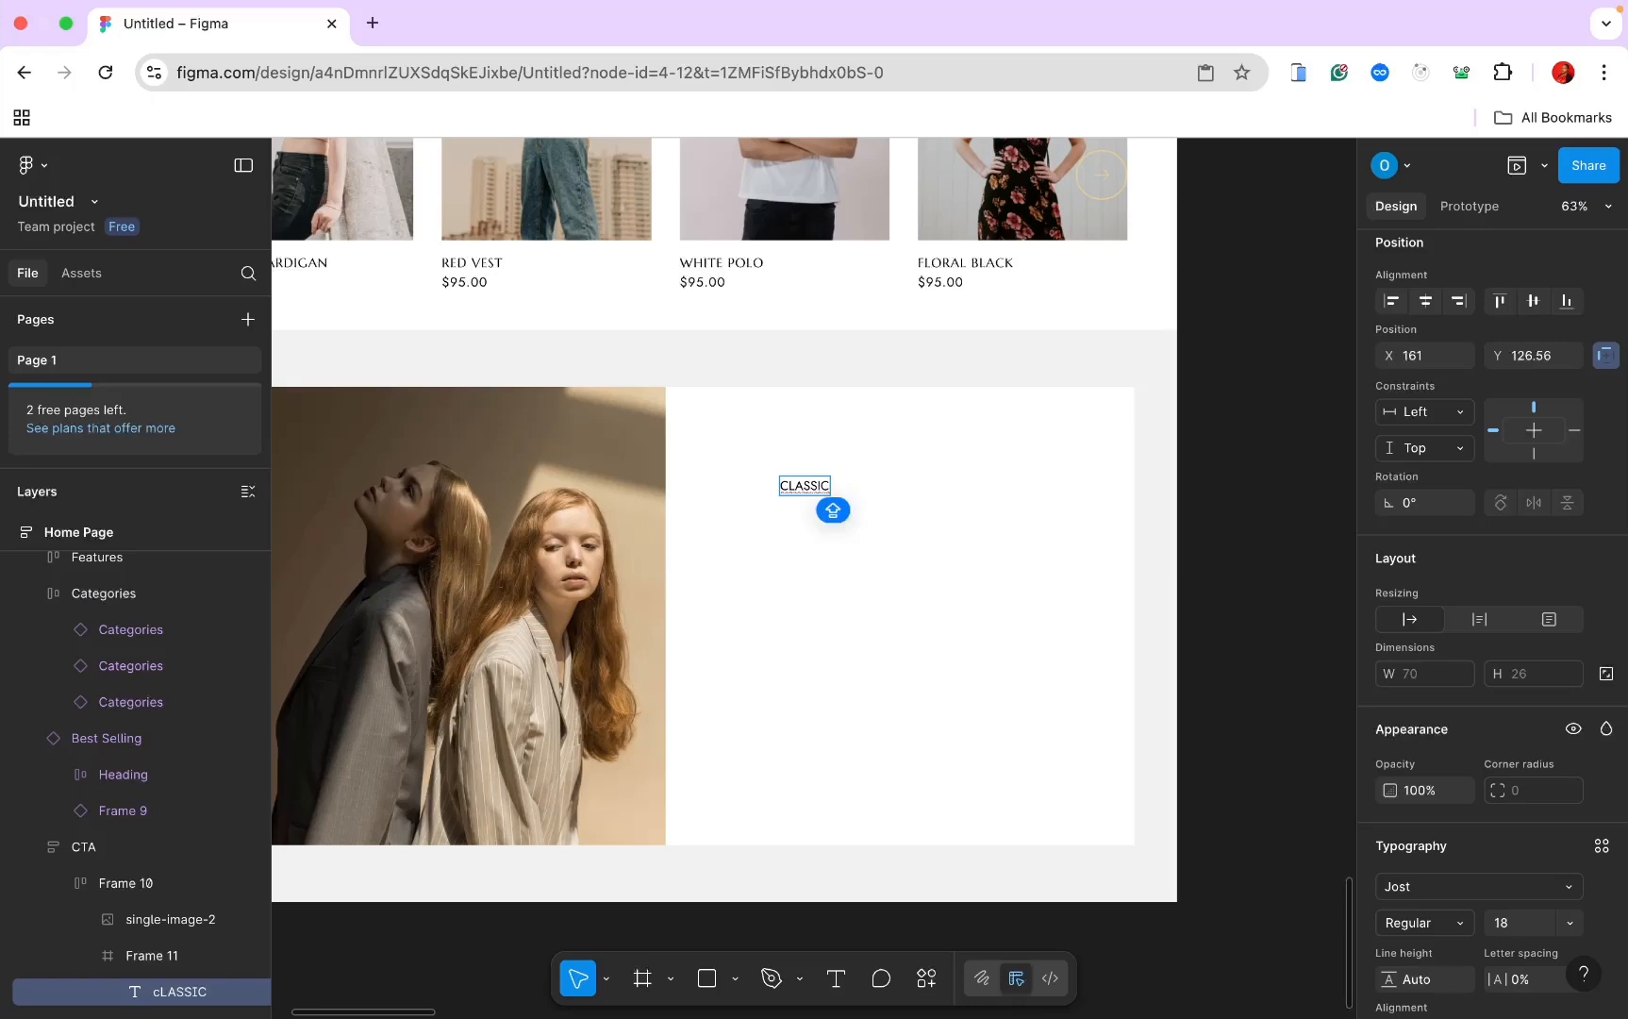
text( WINTER)
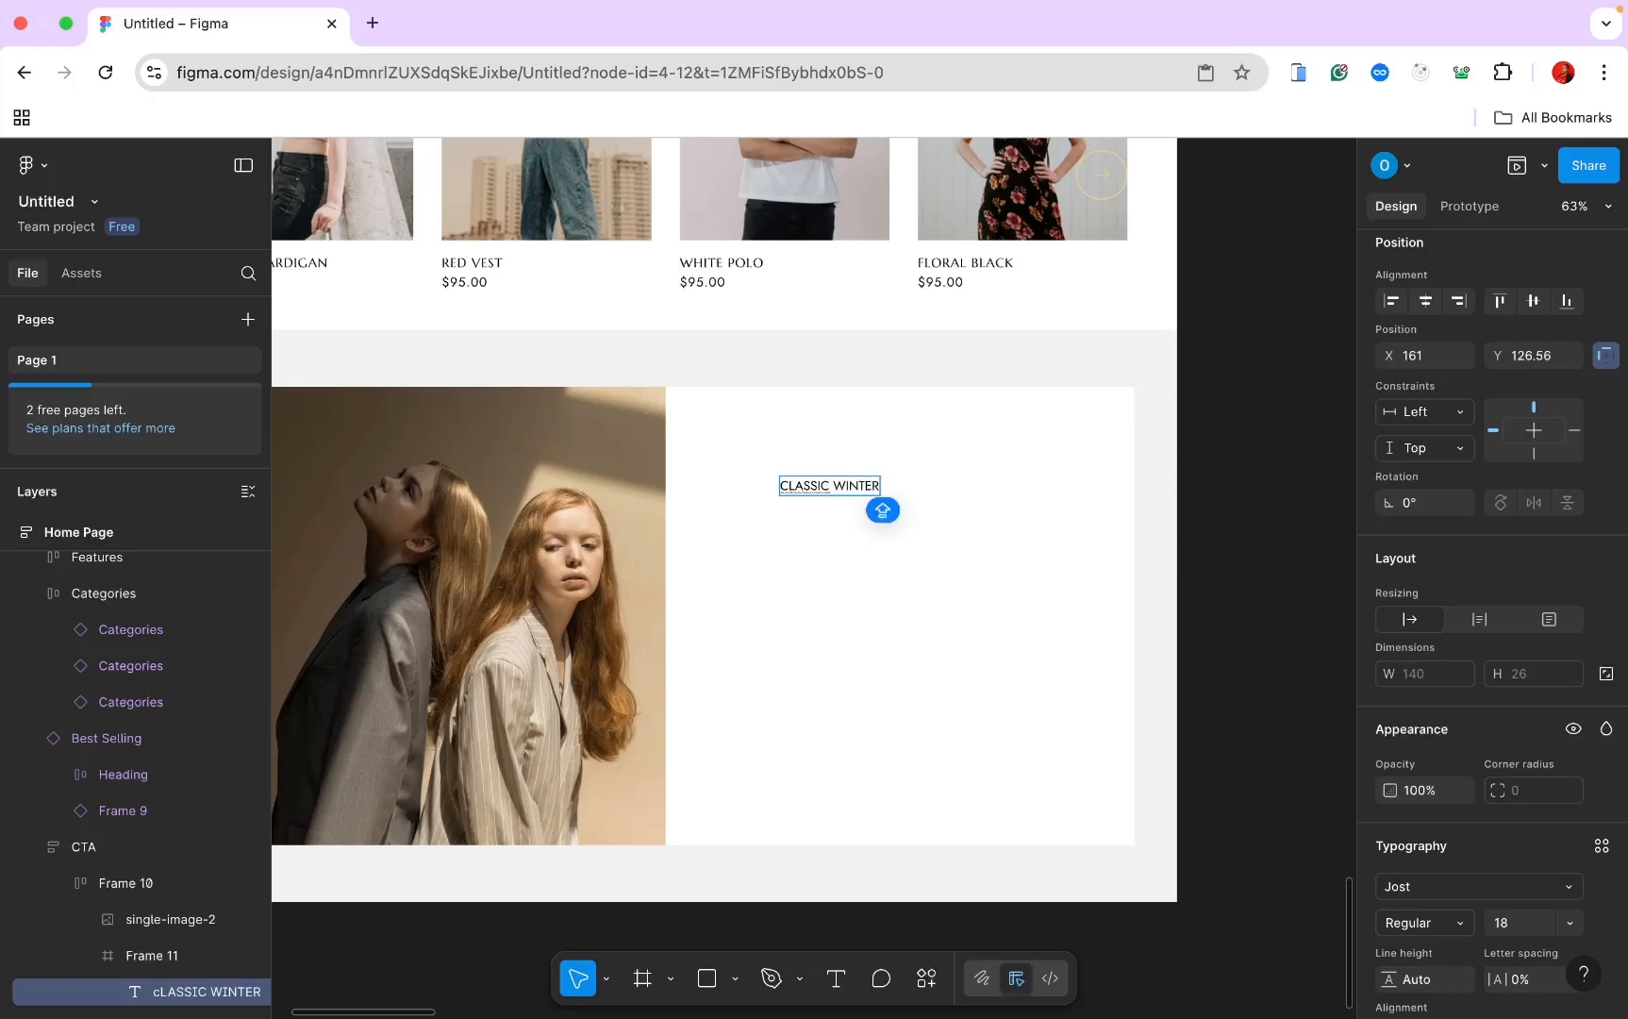
text( COLLECTION)
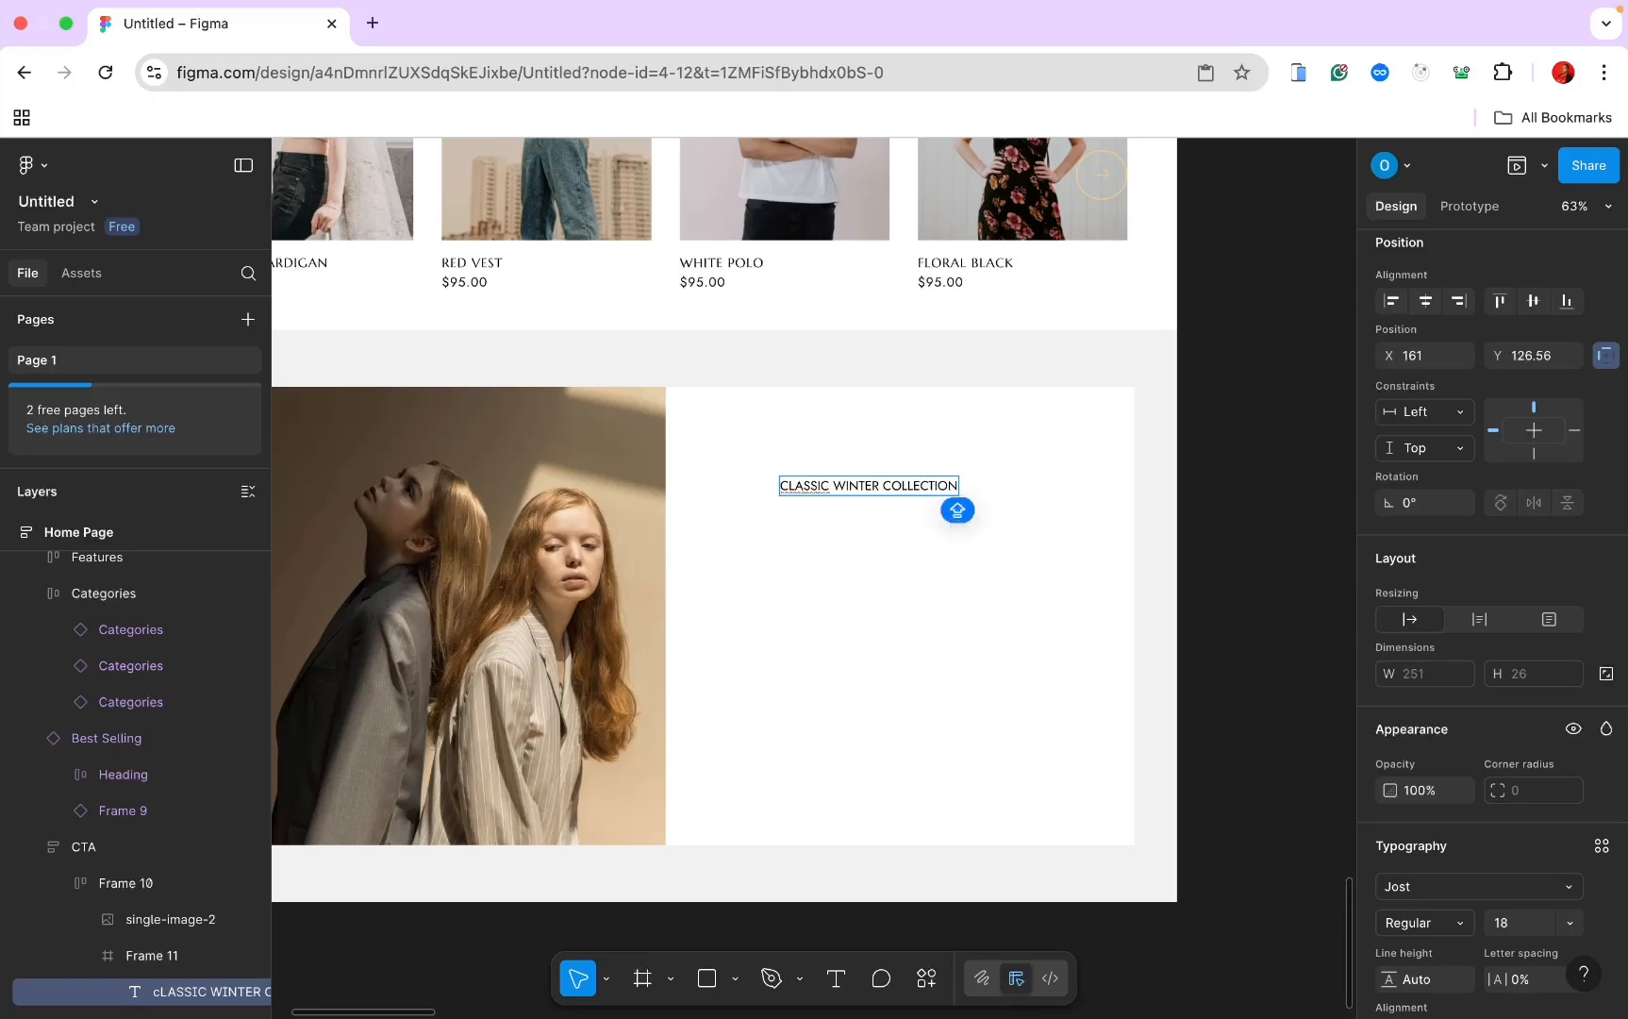
key(Escape)
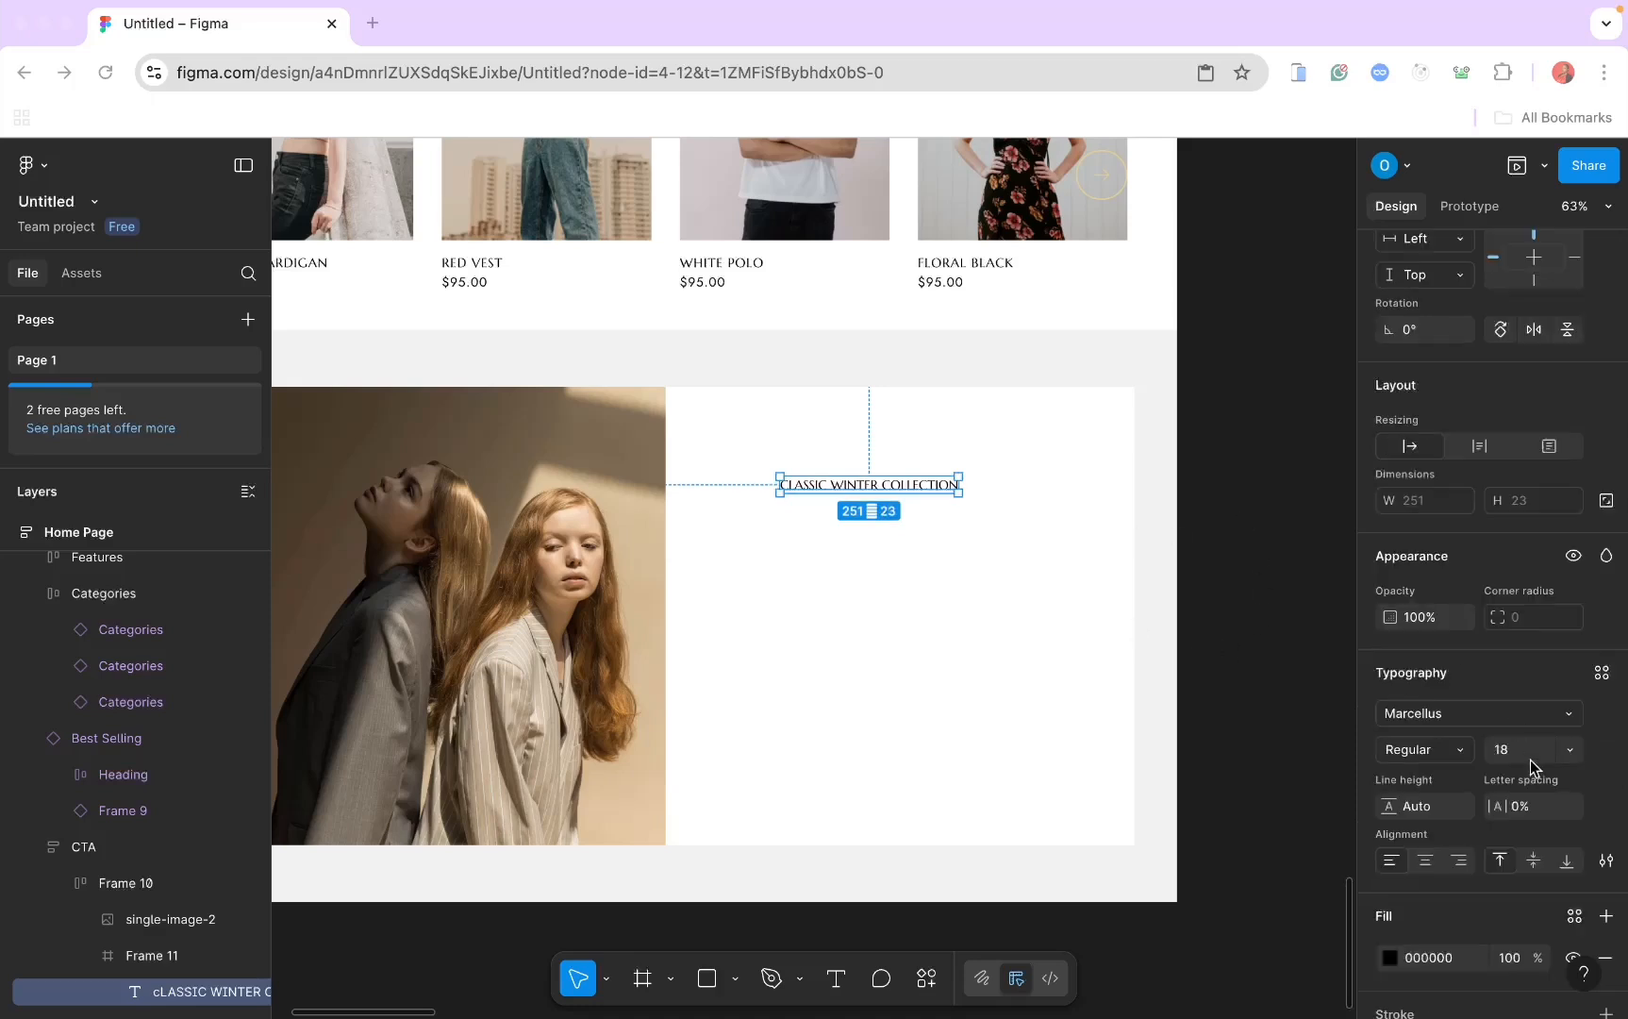
click(1508, 753)
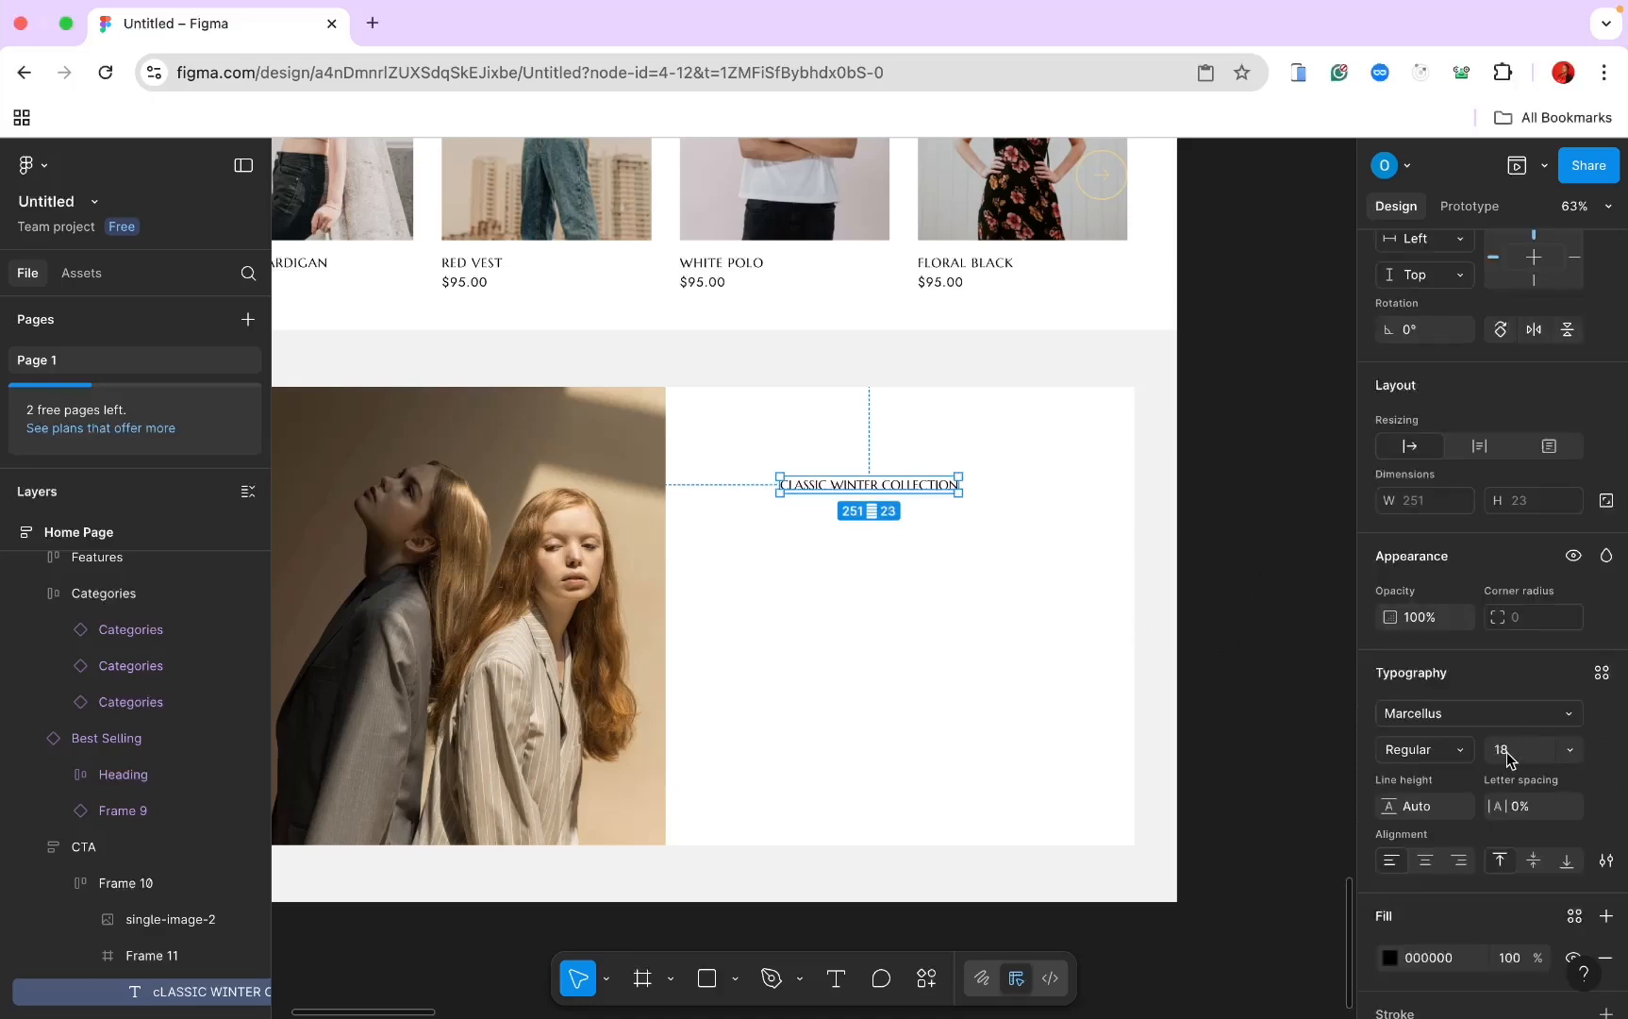
click(1508, 753)
text(40)
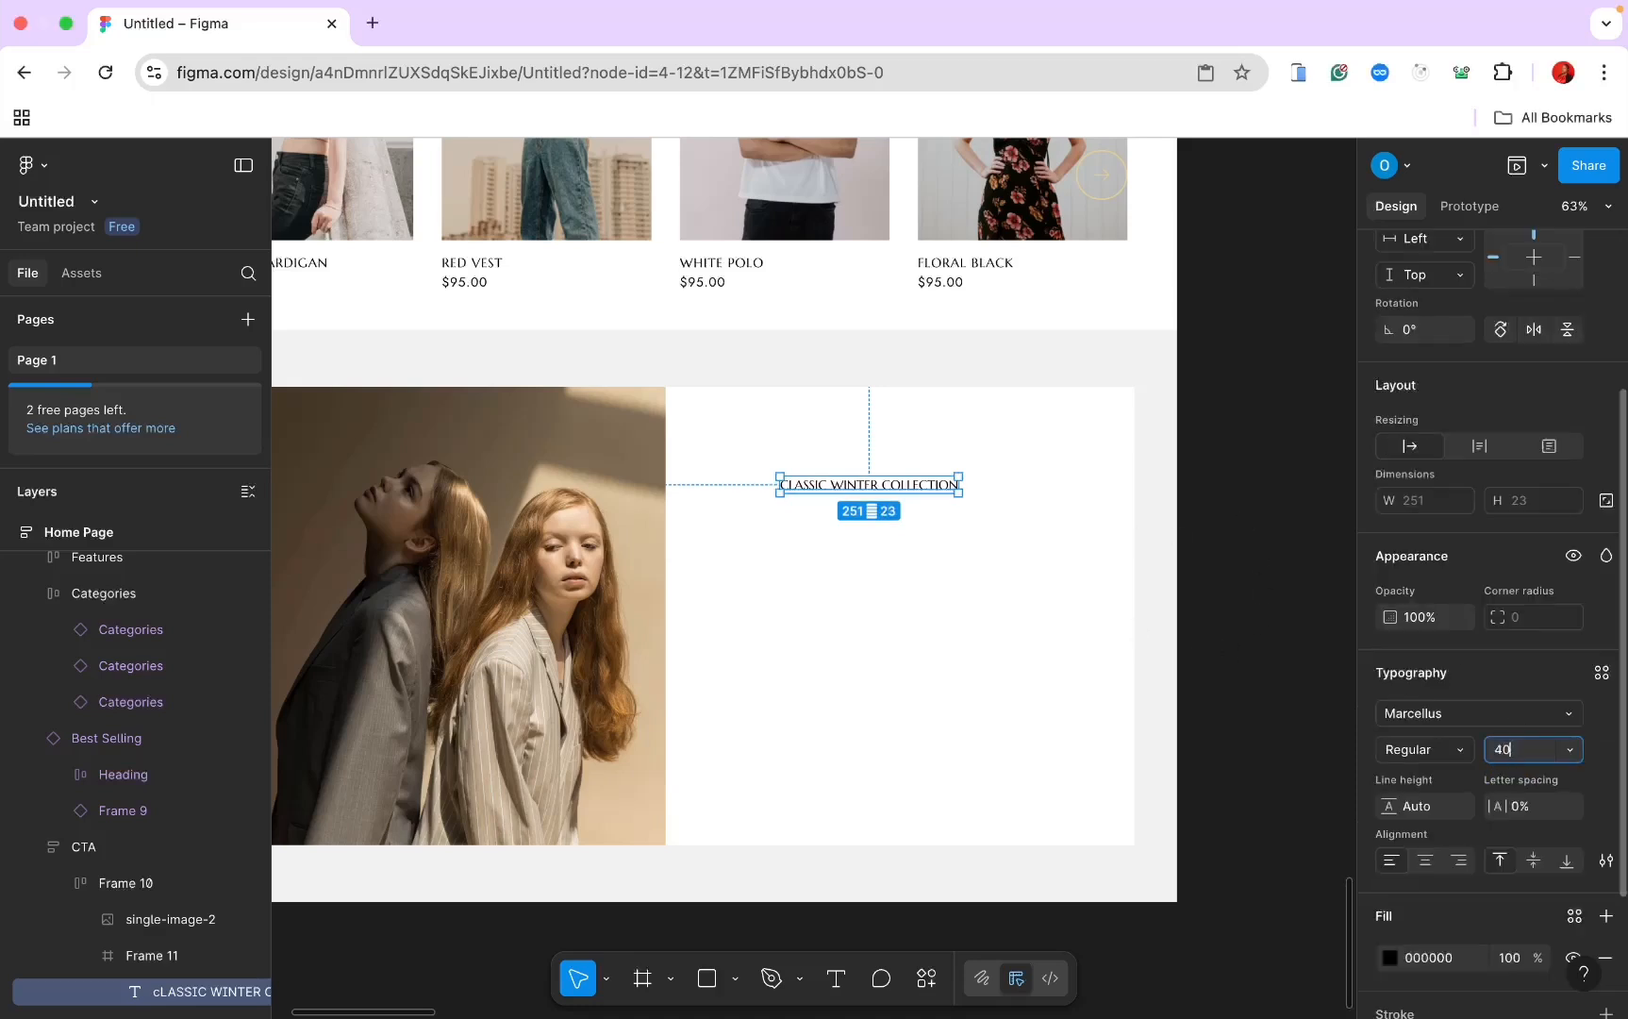
key(Return)
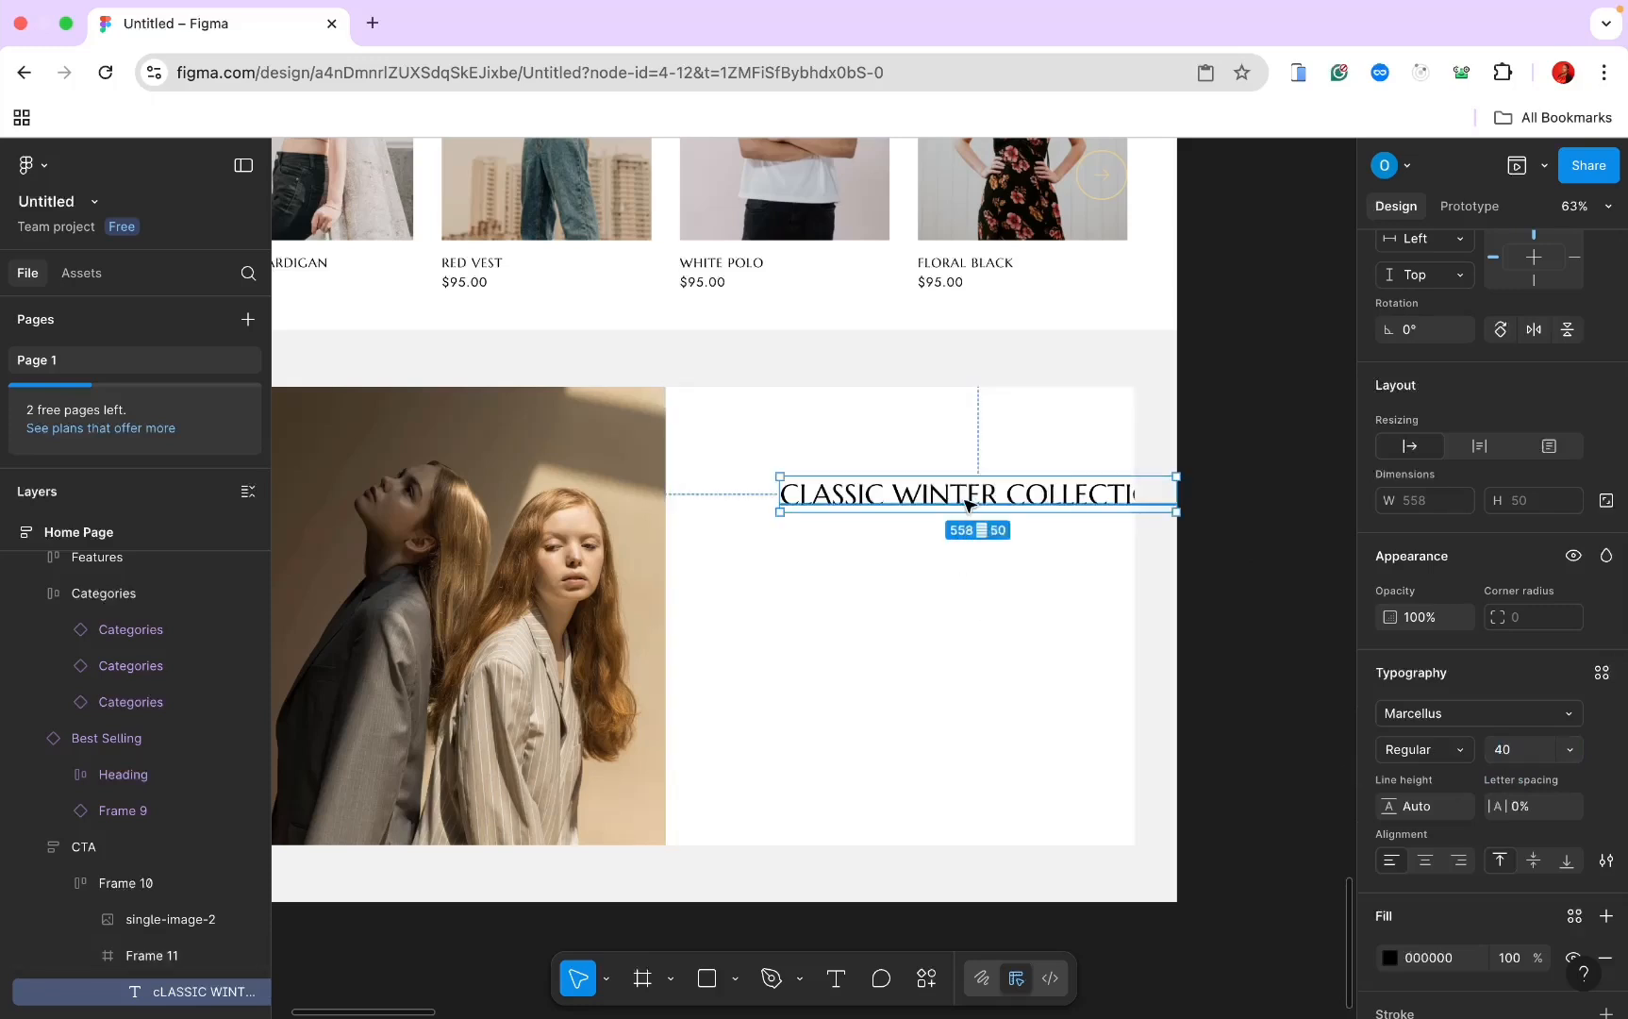
drag(966, 504, 899, 500)
Step: Give the white frame vertical auto layout with 60 side padding and 100 top/bottom padding
click(898, 438)
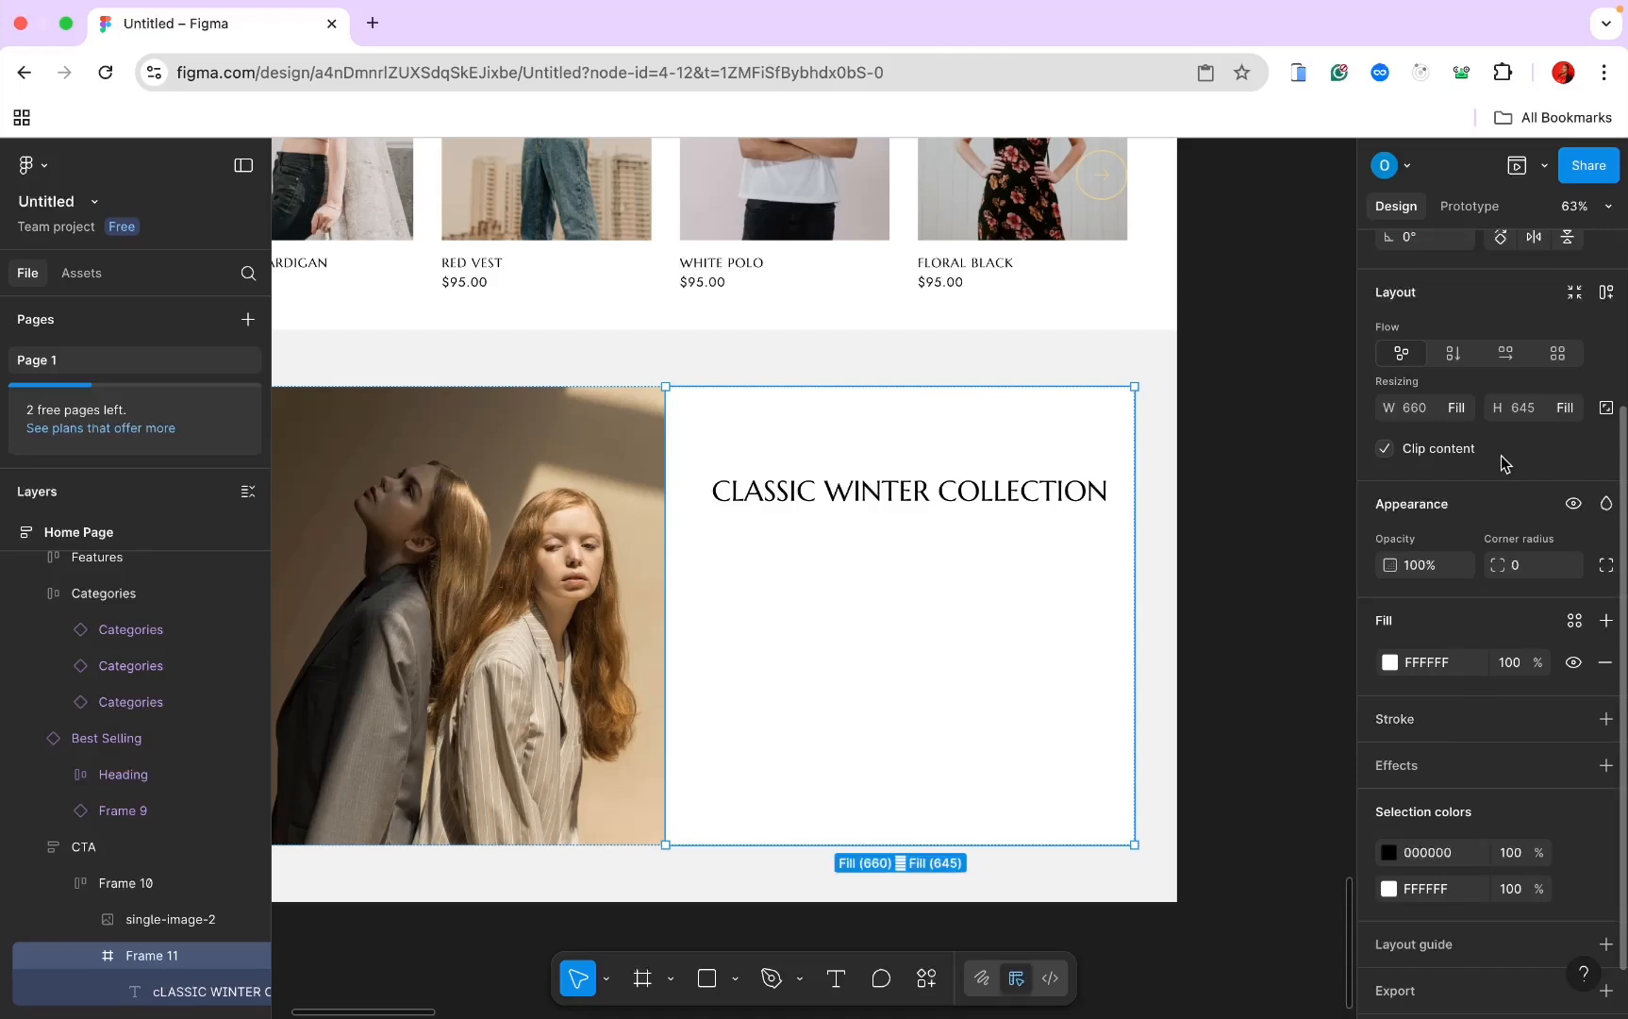
click(1454, 355)
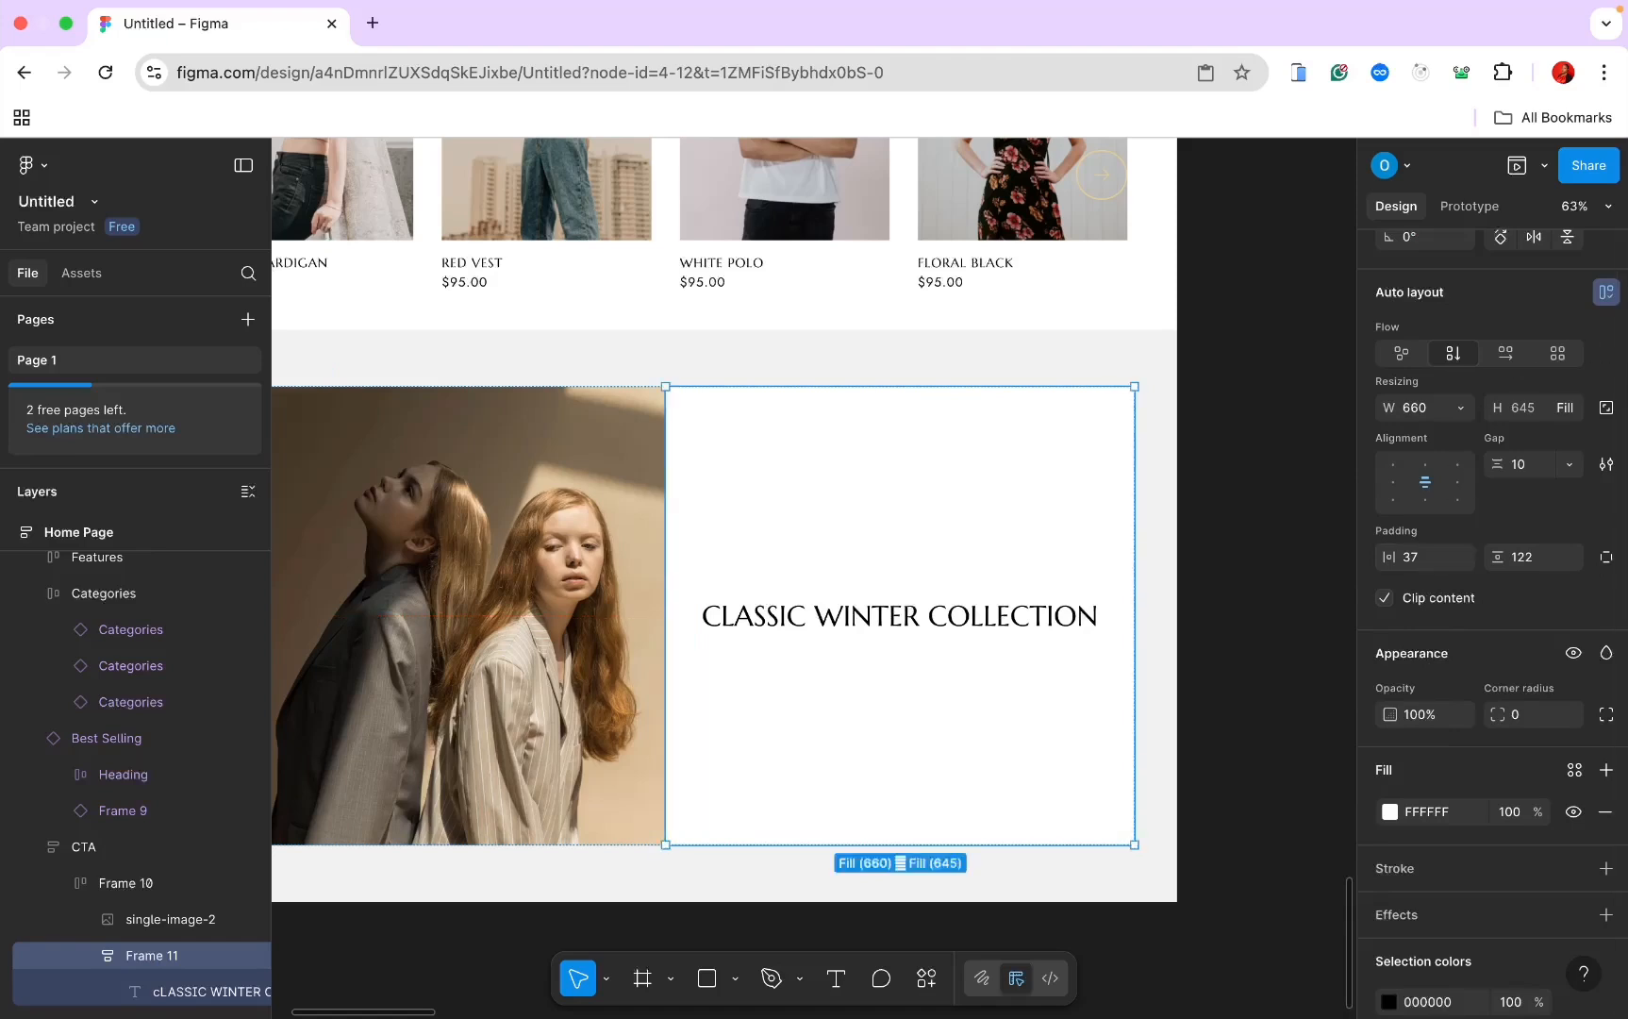
key(super+Tab)
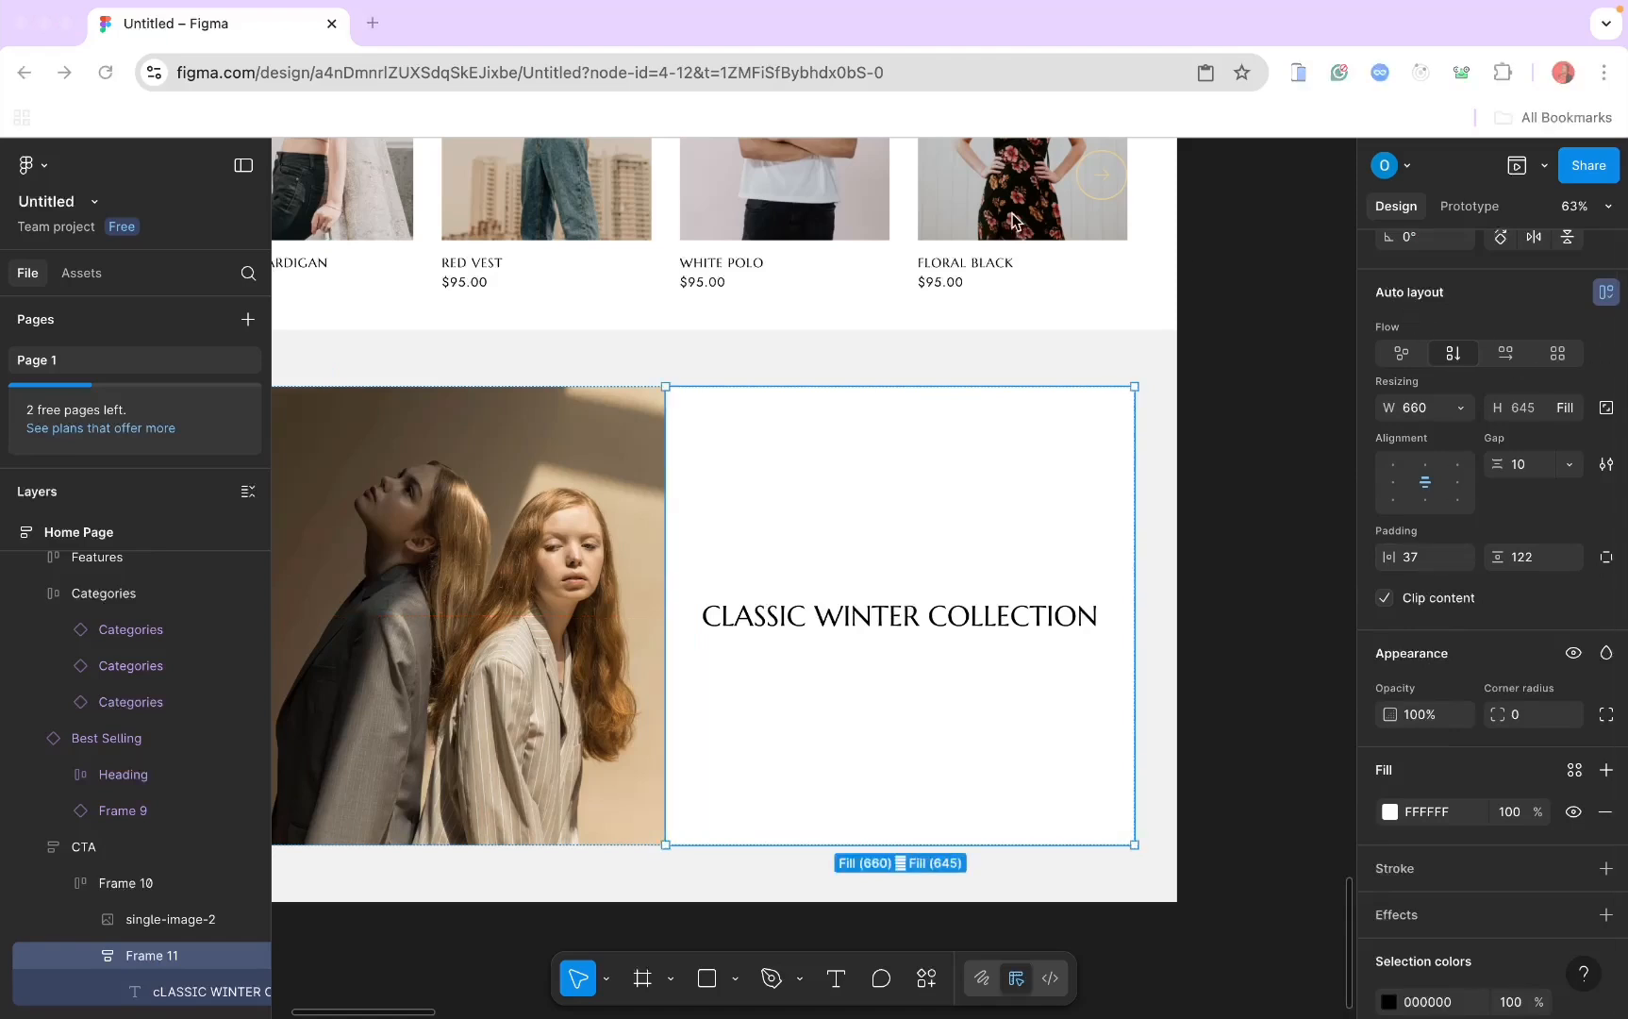
scroll(1439, 876, down, 3)
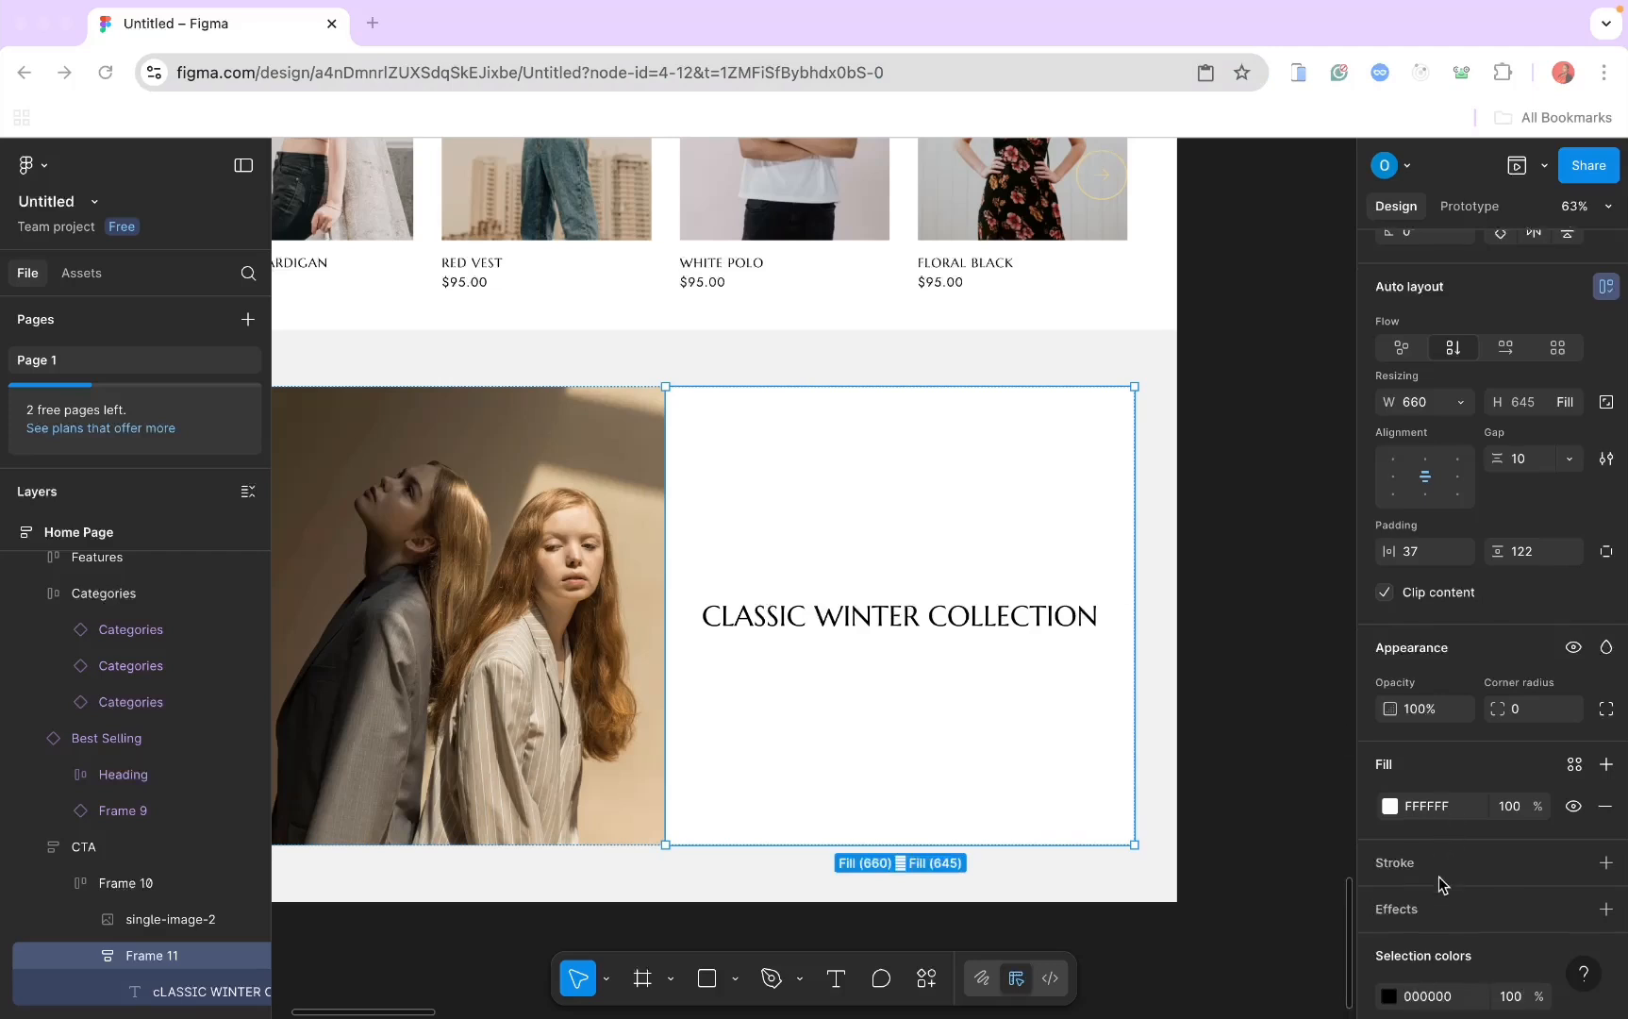
click(1417, 357)
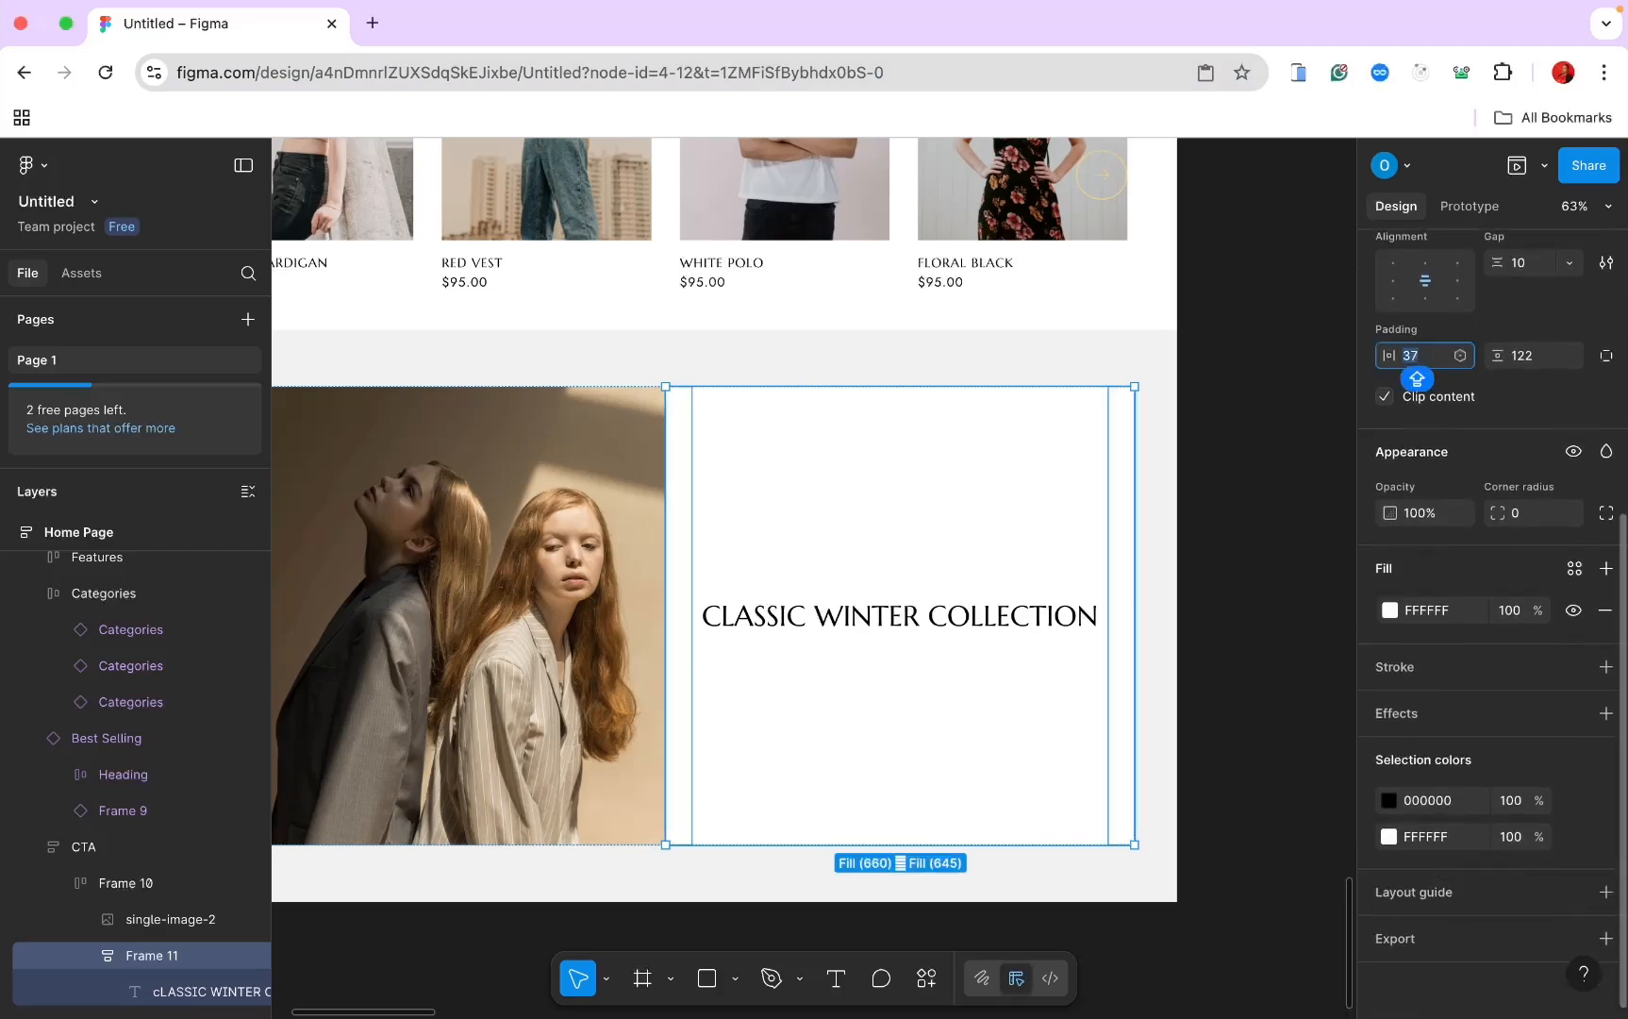
text(60)
key(Return)
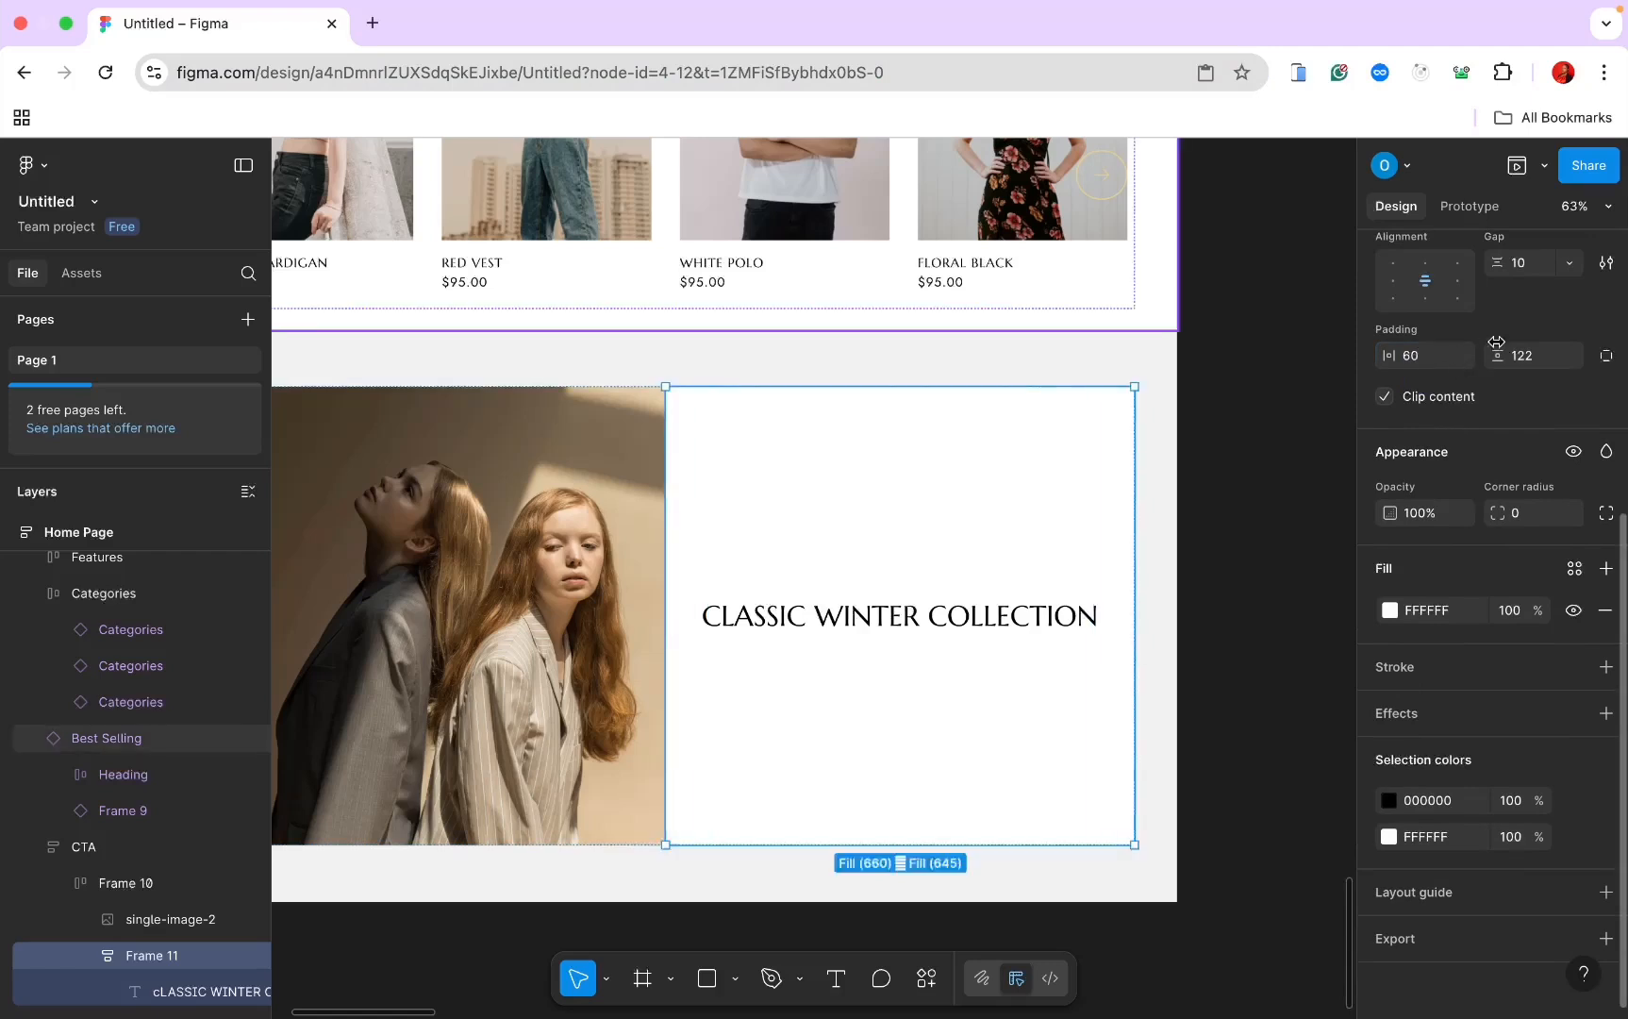
click(1523, 359)
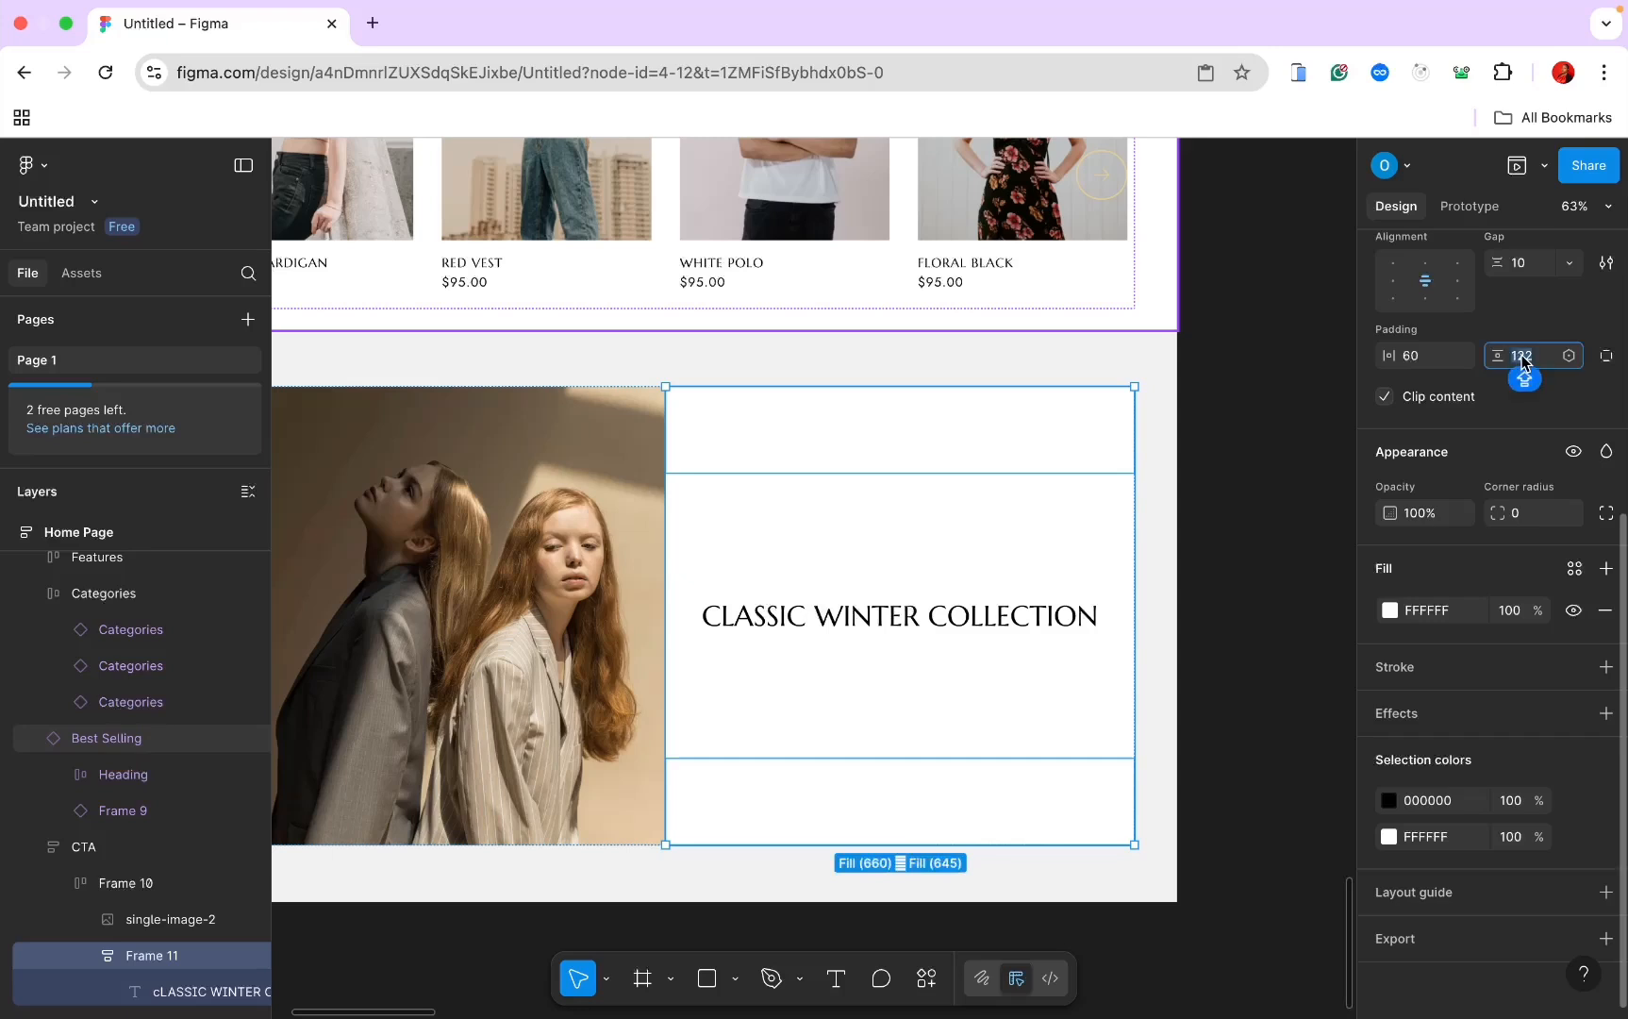
text(100)
key(Return)
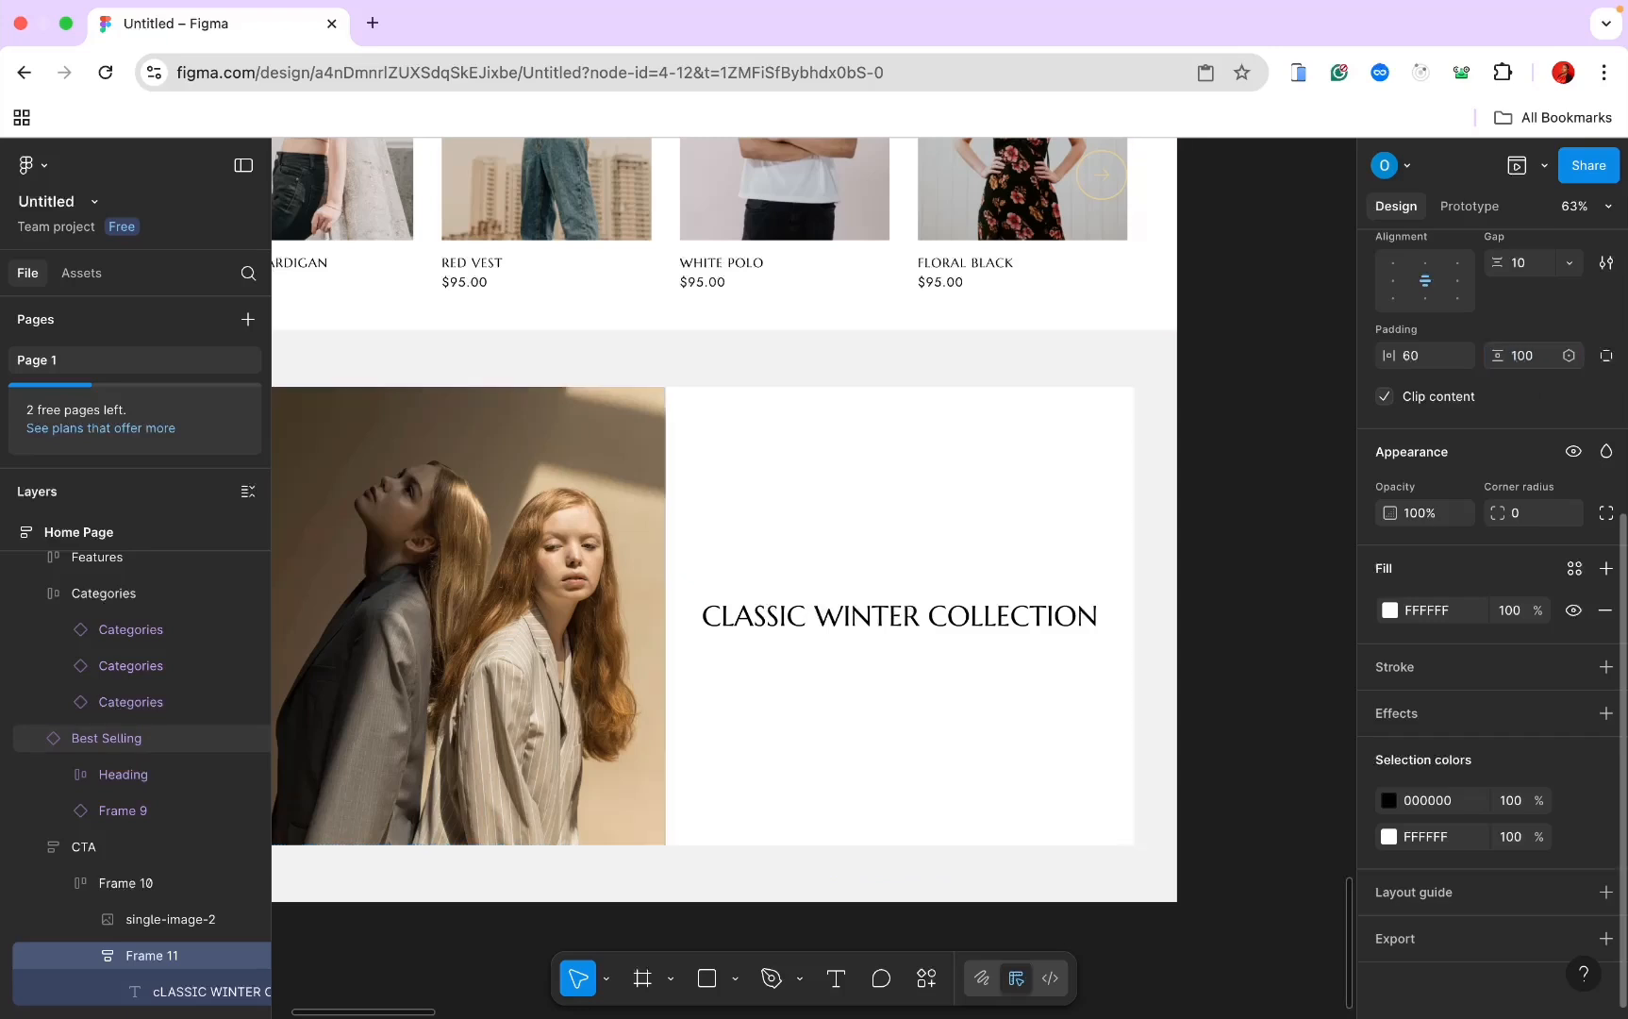
click(878, 621)
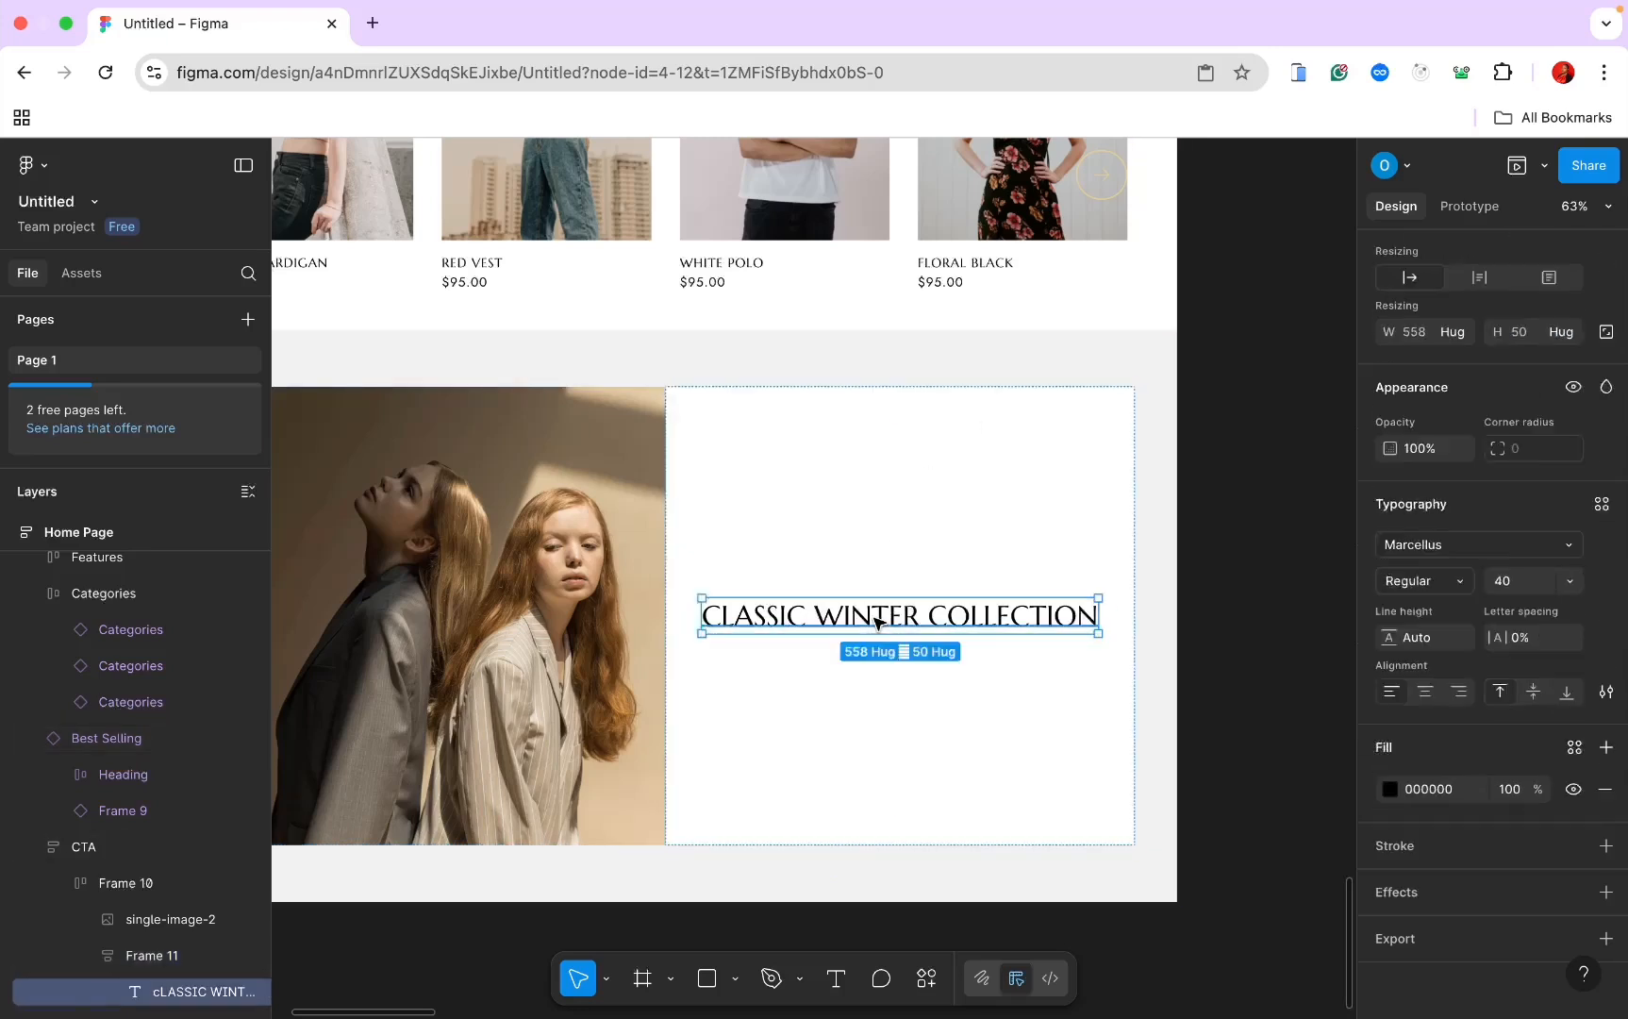
Step: Add a new text box below the heading in Jost at size 18
click(151, 955)
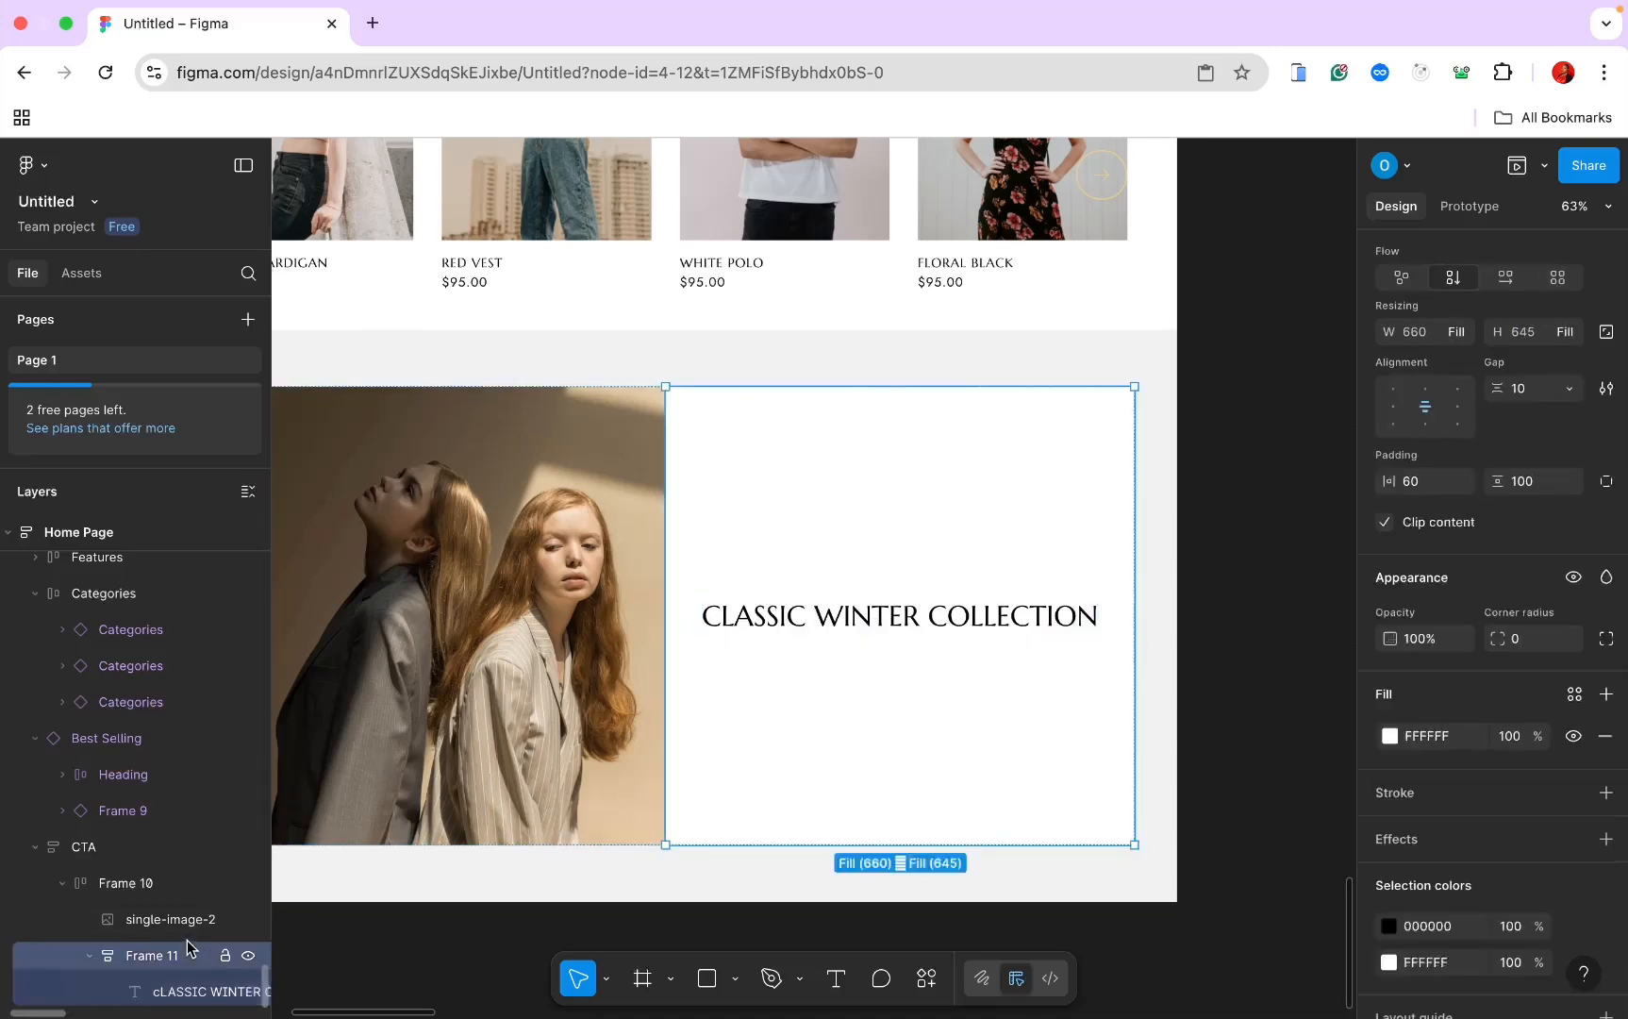
click(836, 978)
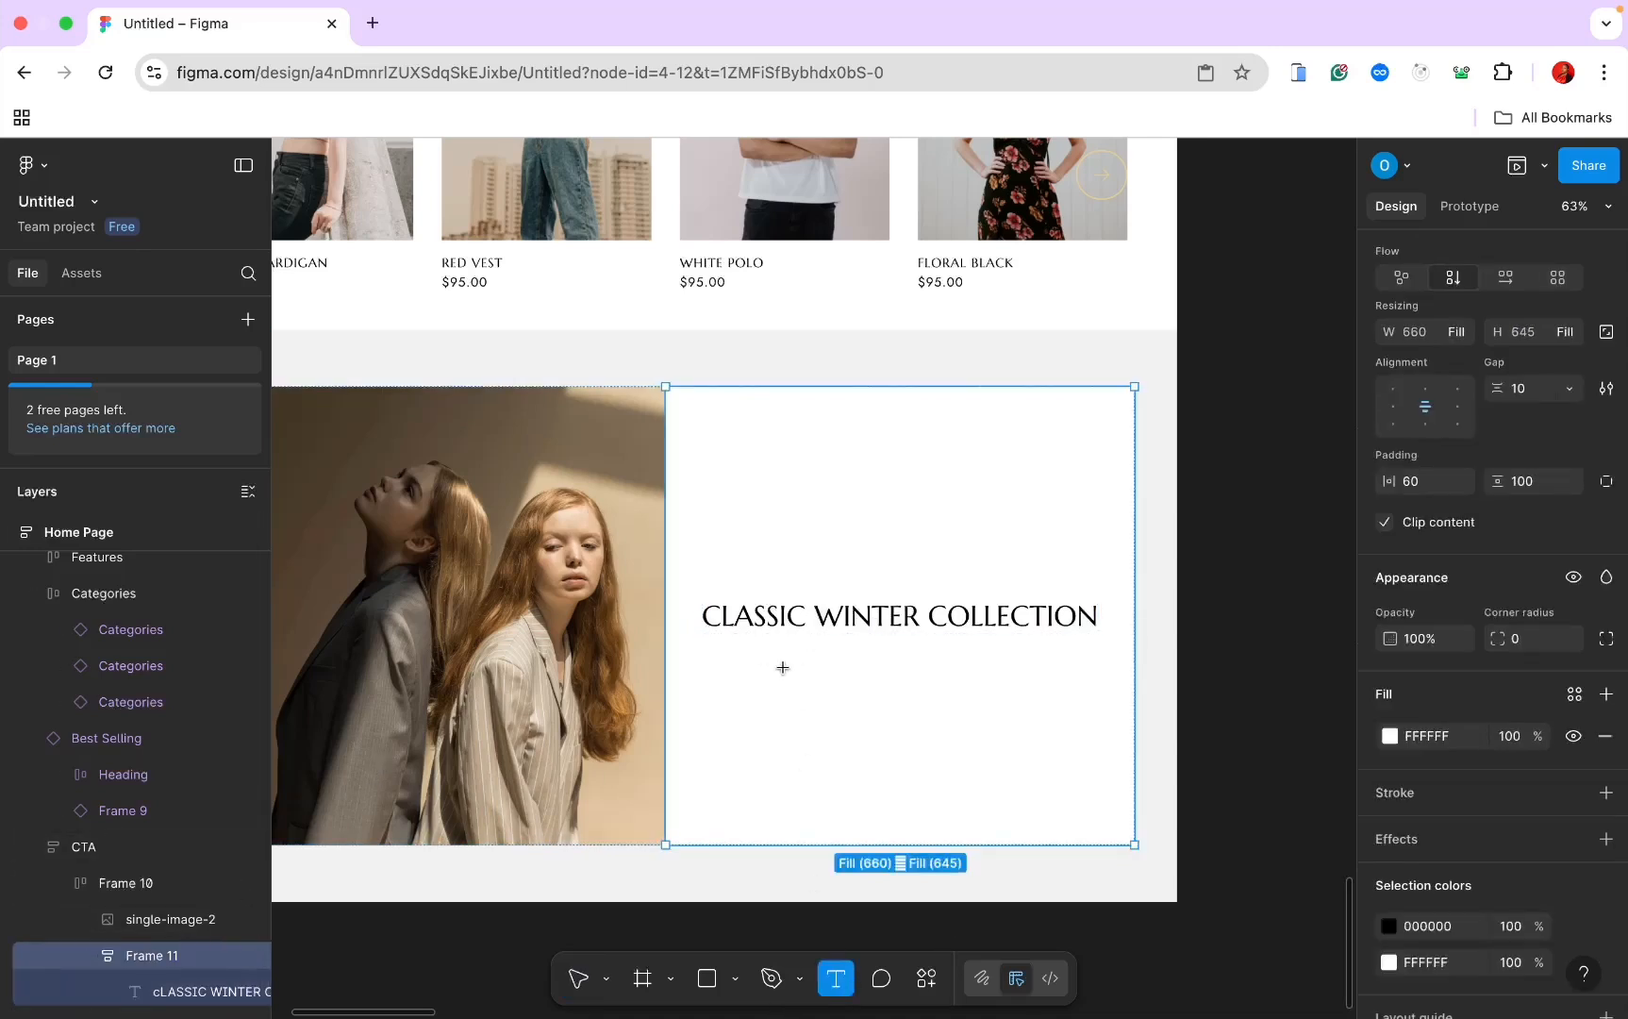
click(782, 672)
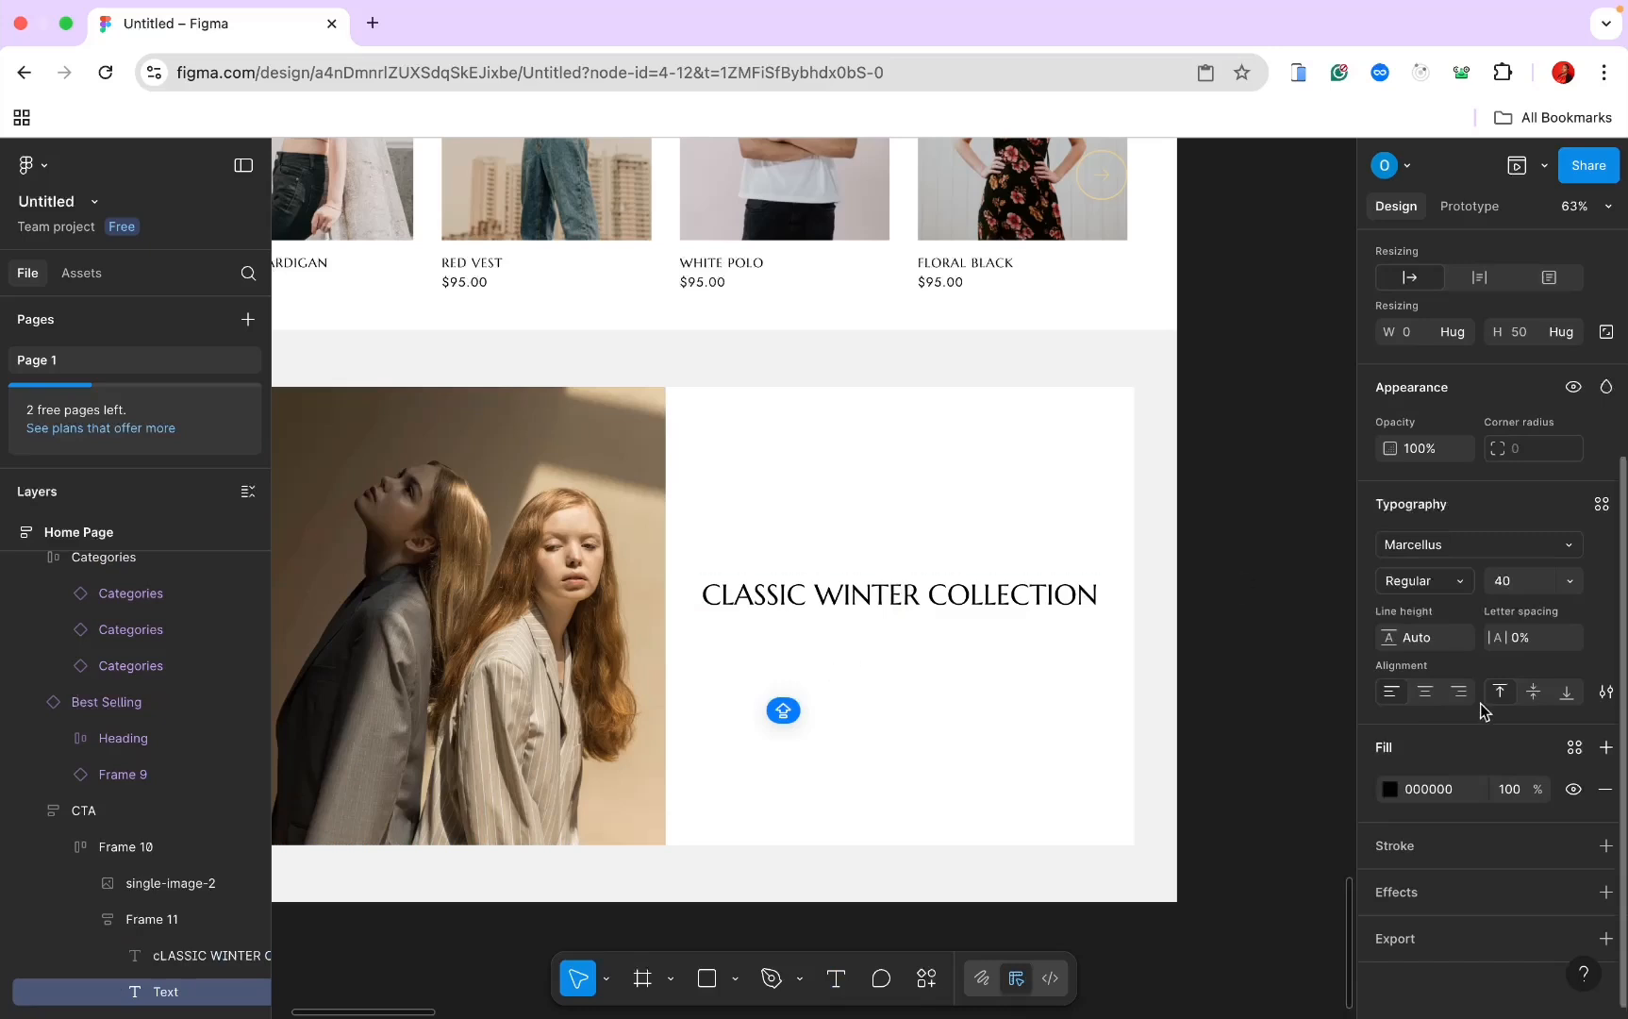
click(1512, 582)
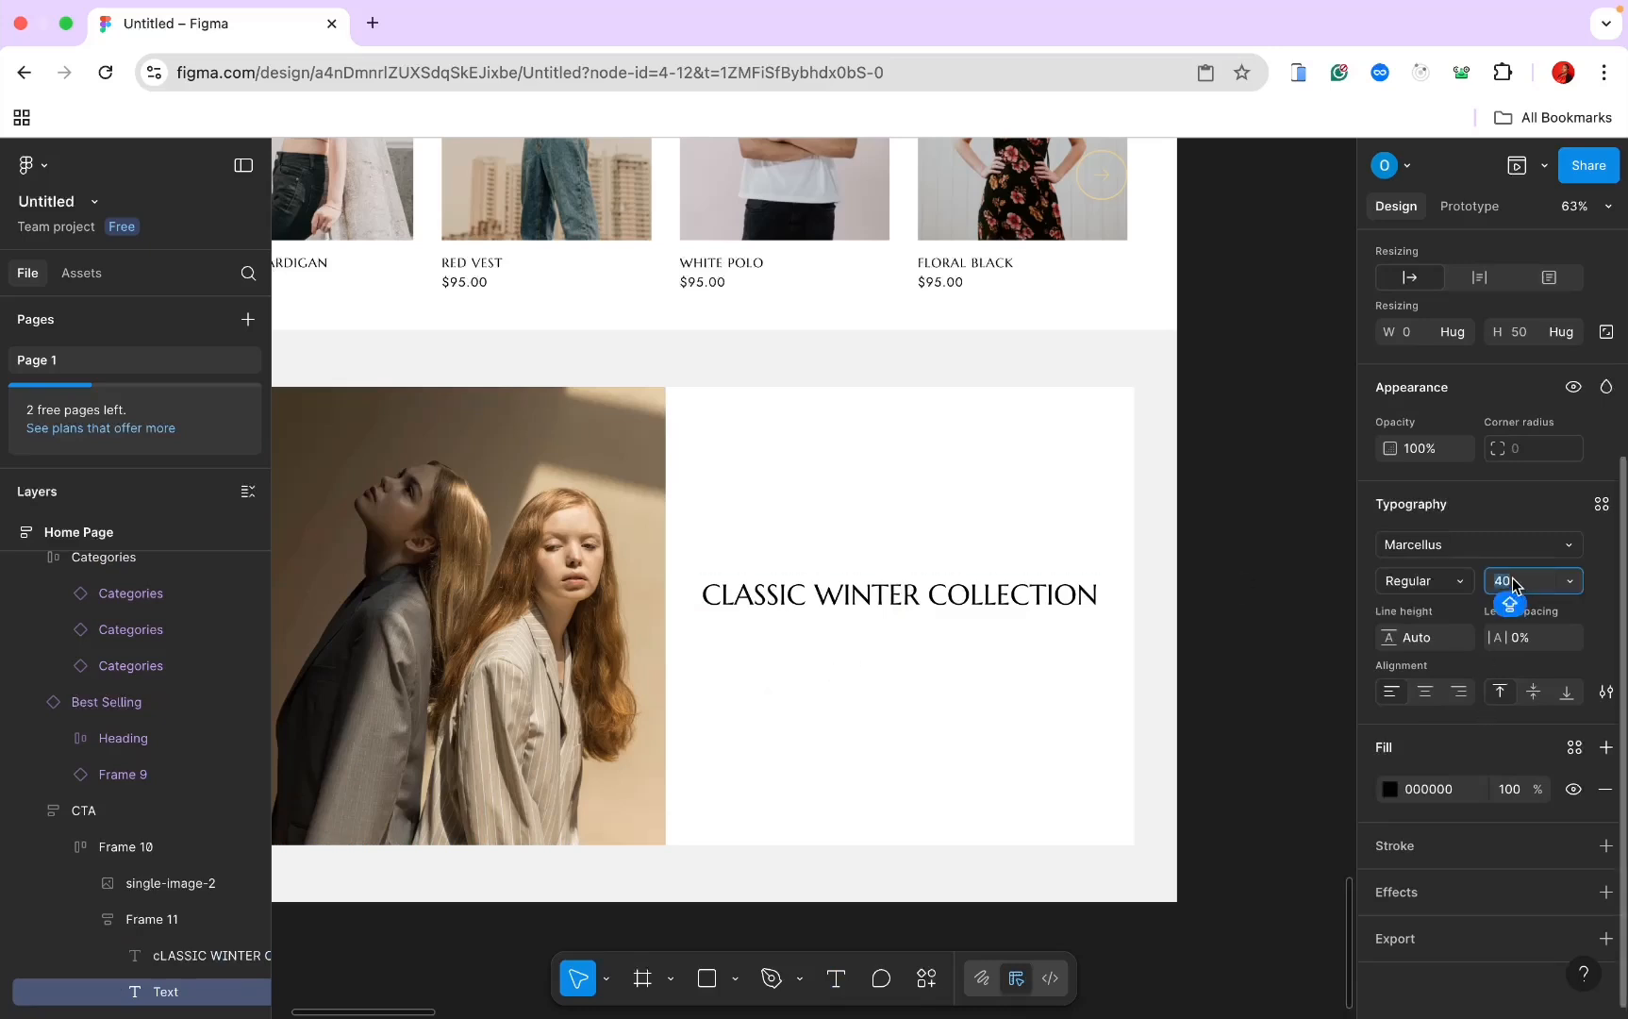
text(18)
click(1478, 544)
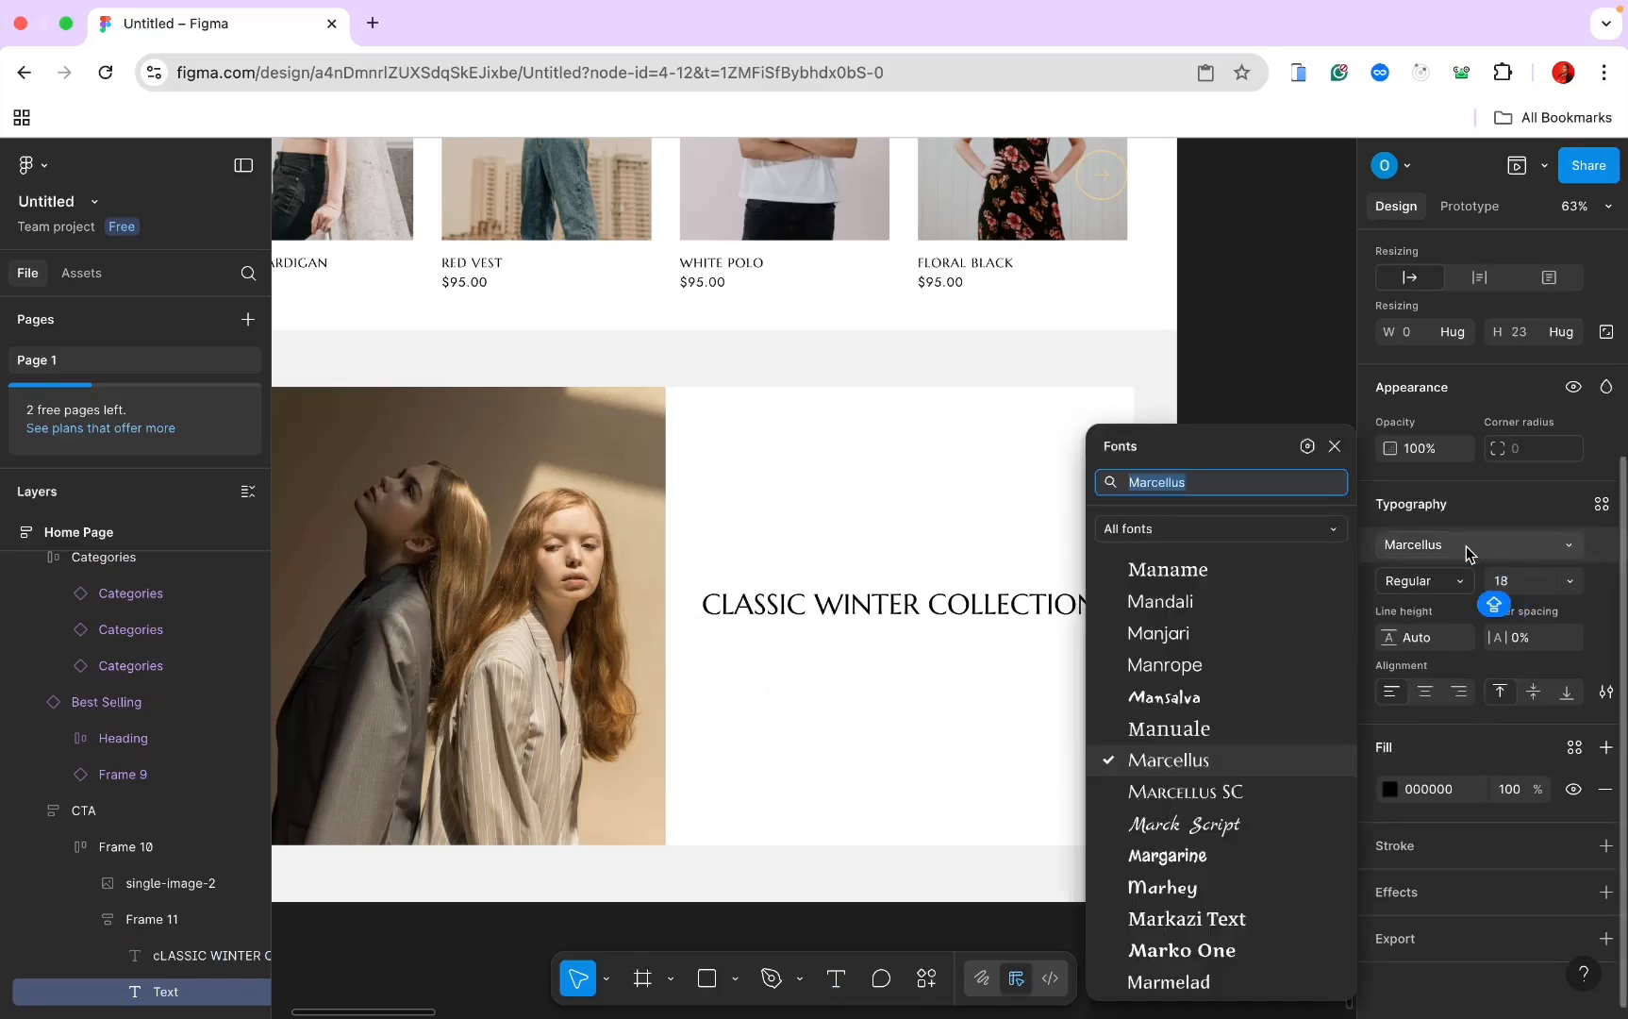
text(JO)
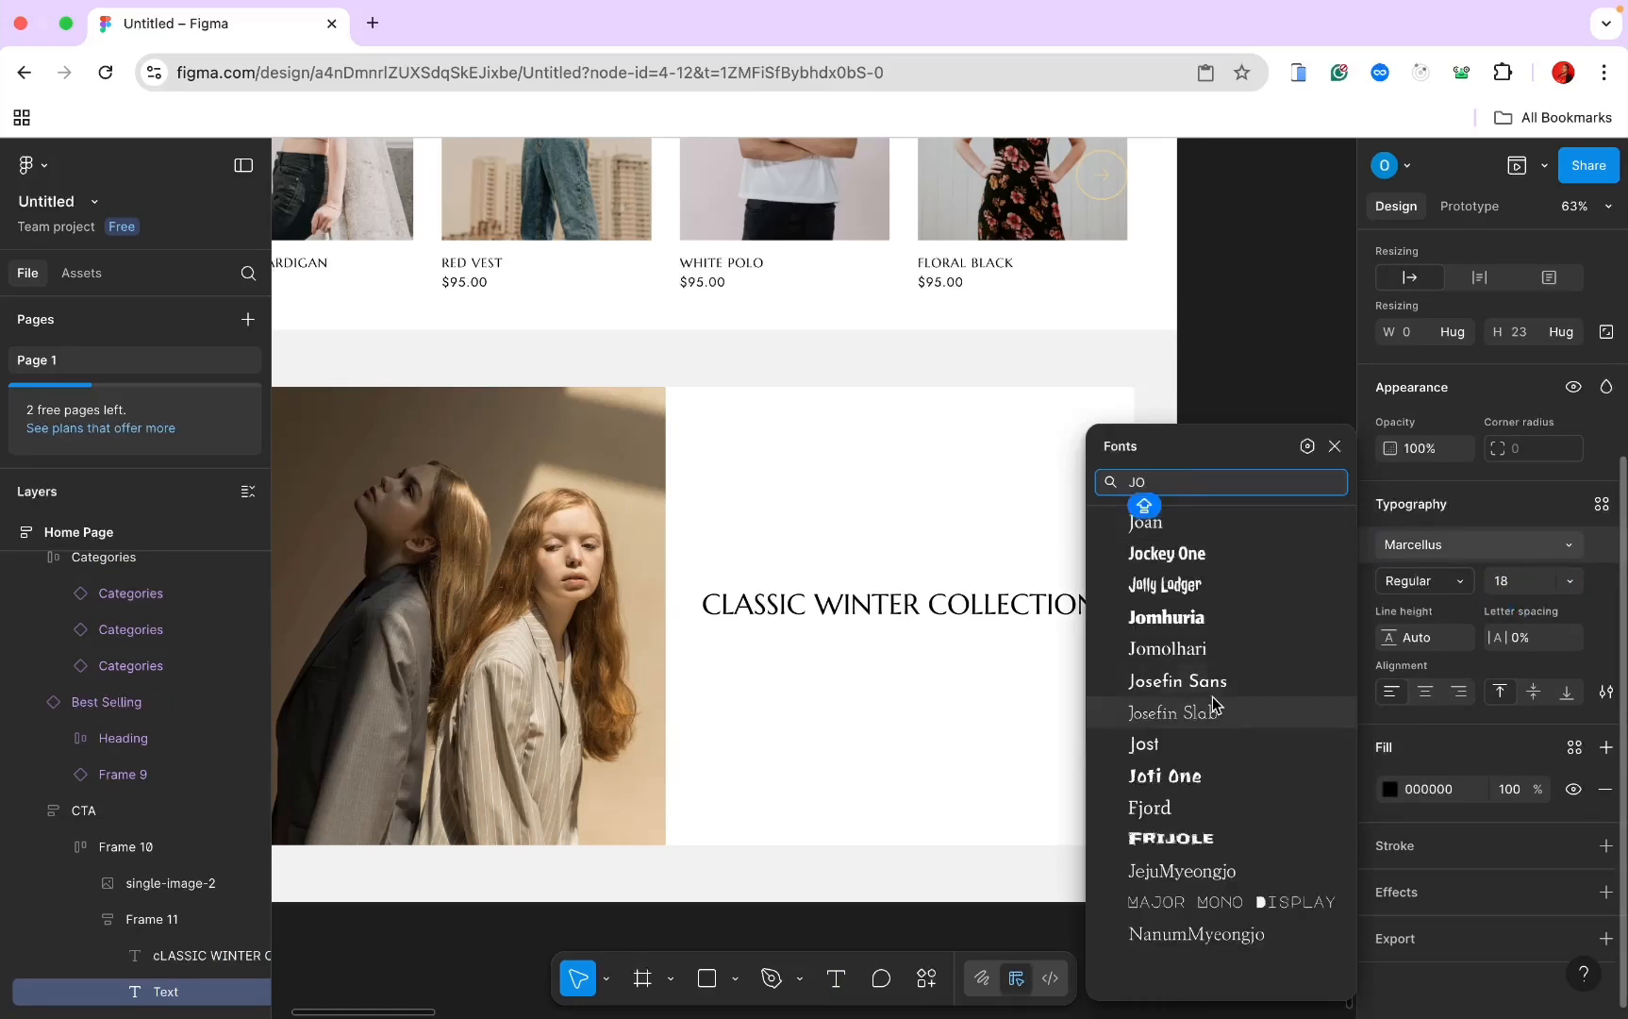
click(1198, 739)
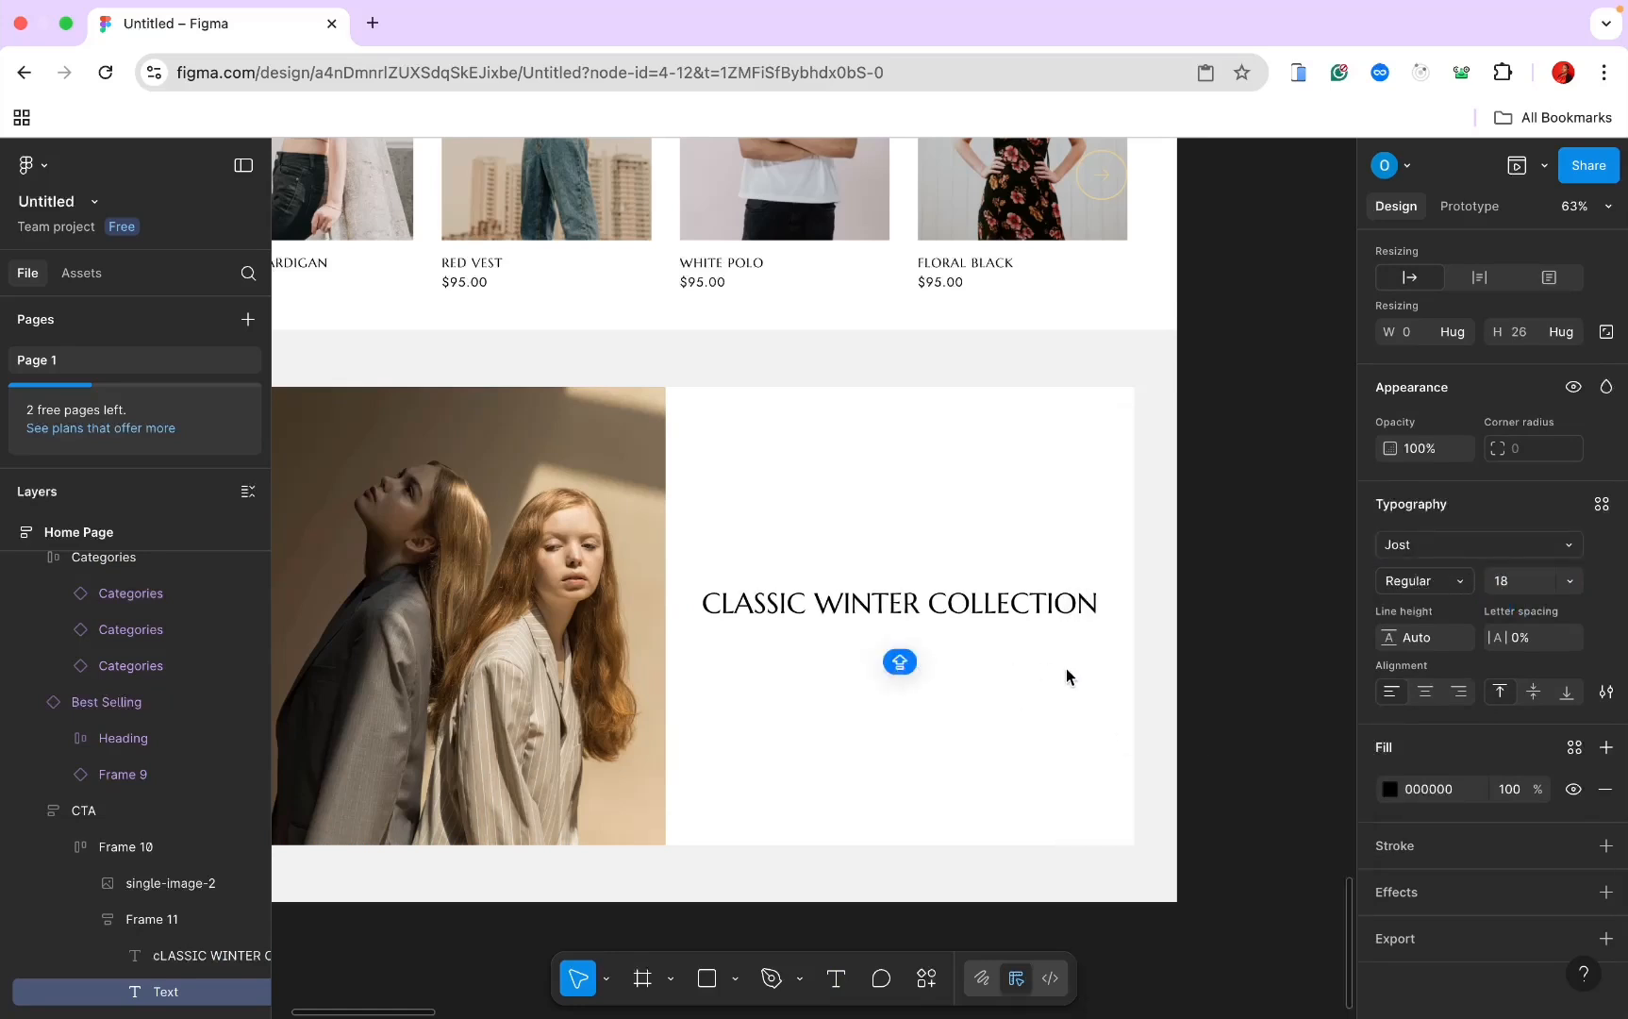
Step: Fill the text box with one long English lorem ipsum paragraph via the Lorem ipsum plugin
click(927, 979)
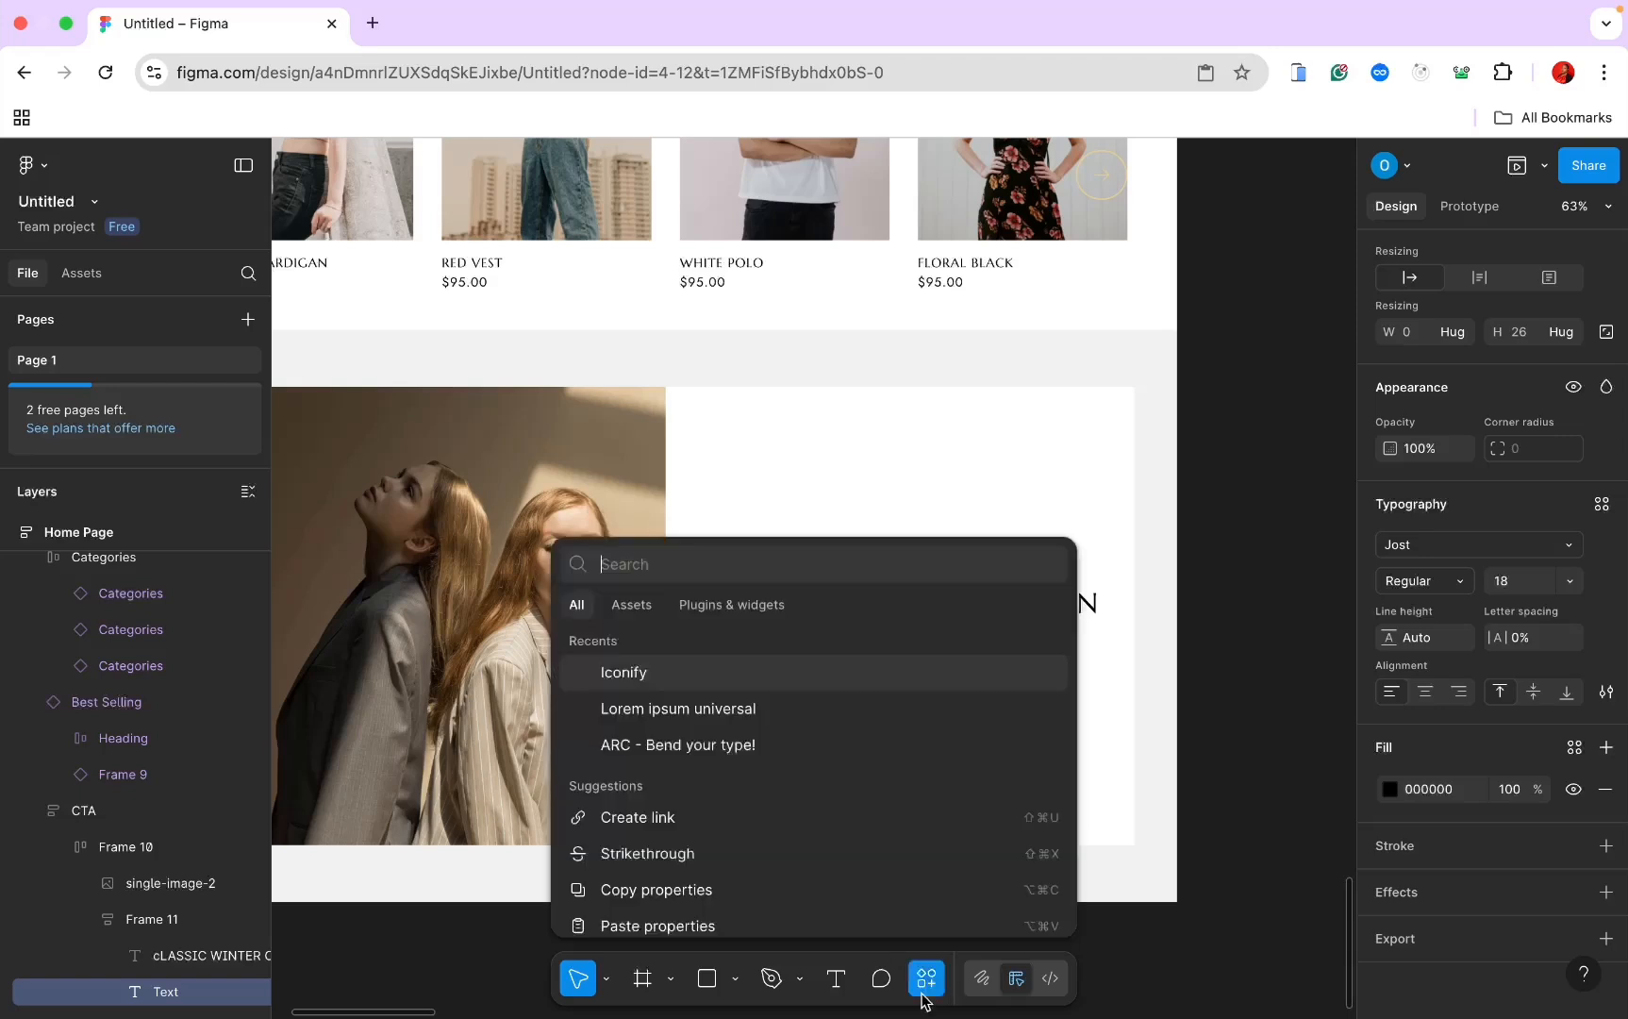
click(746, 707)
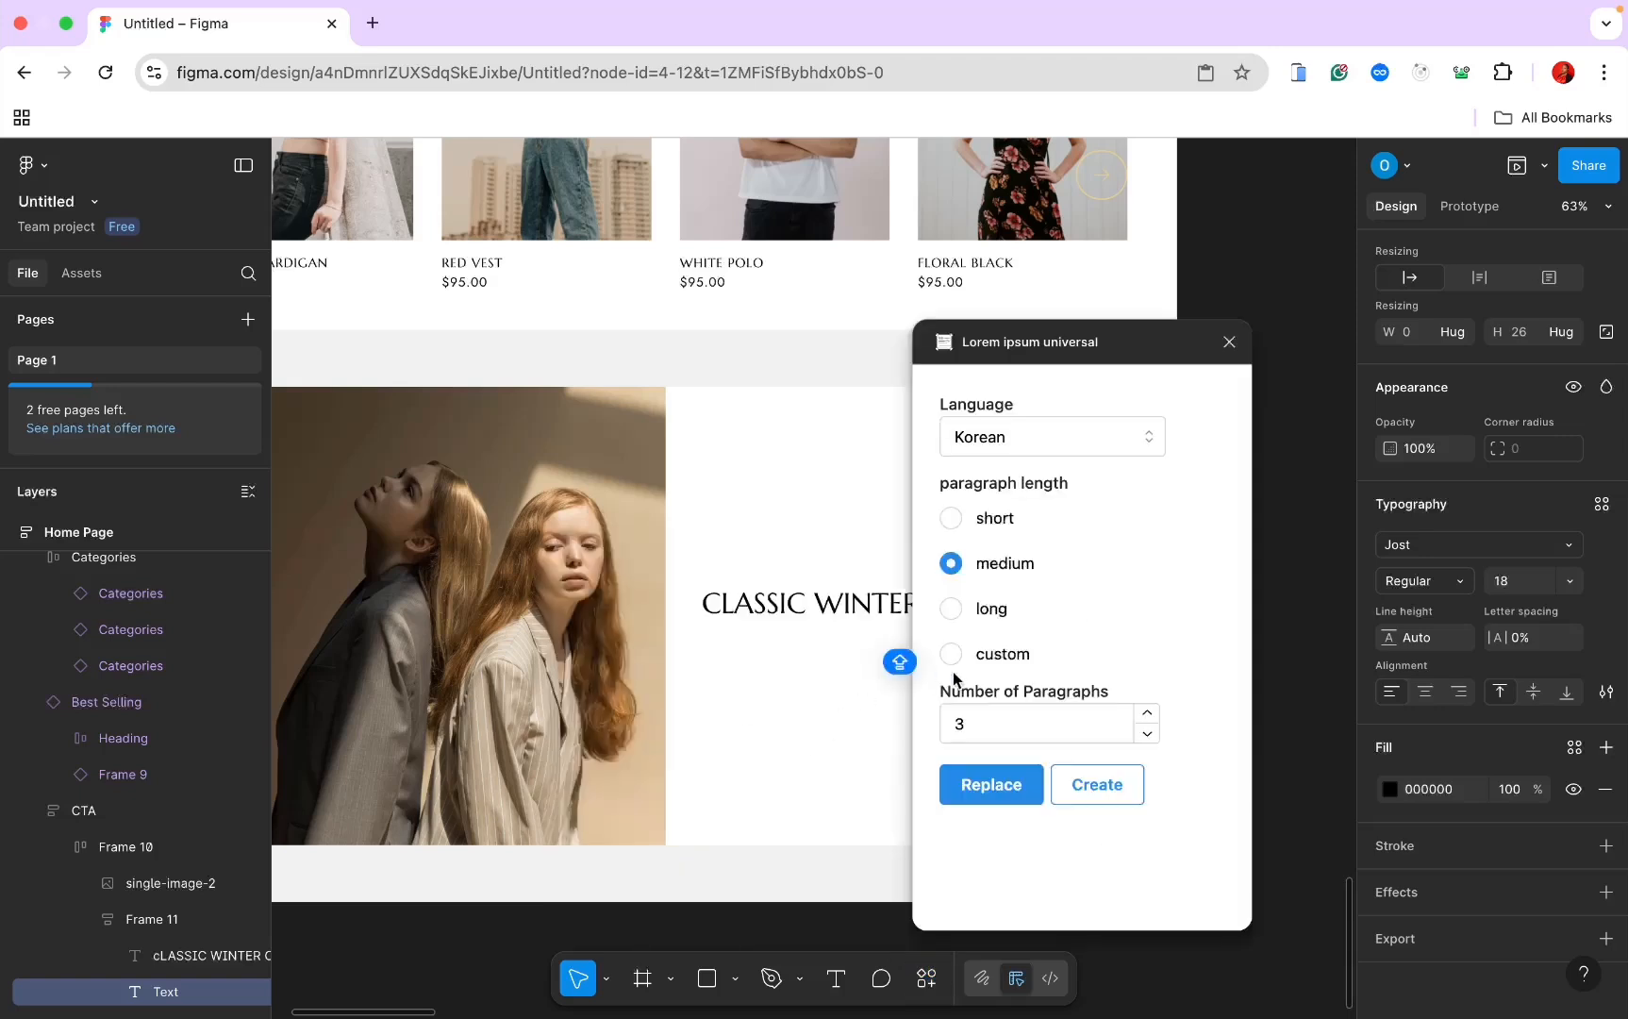
click(950, 608)
click(1024, 447)
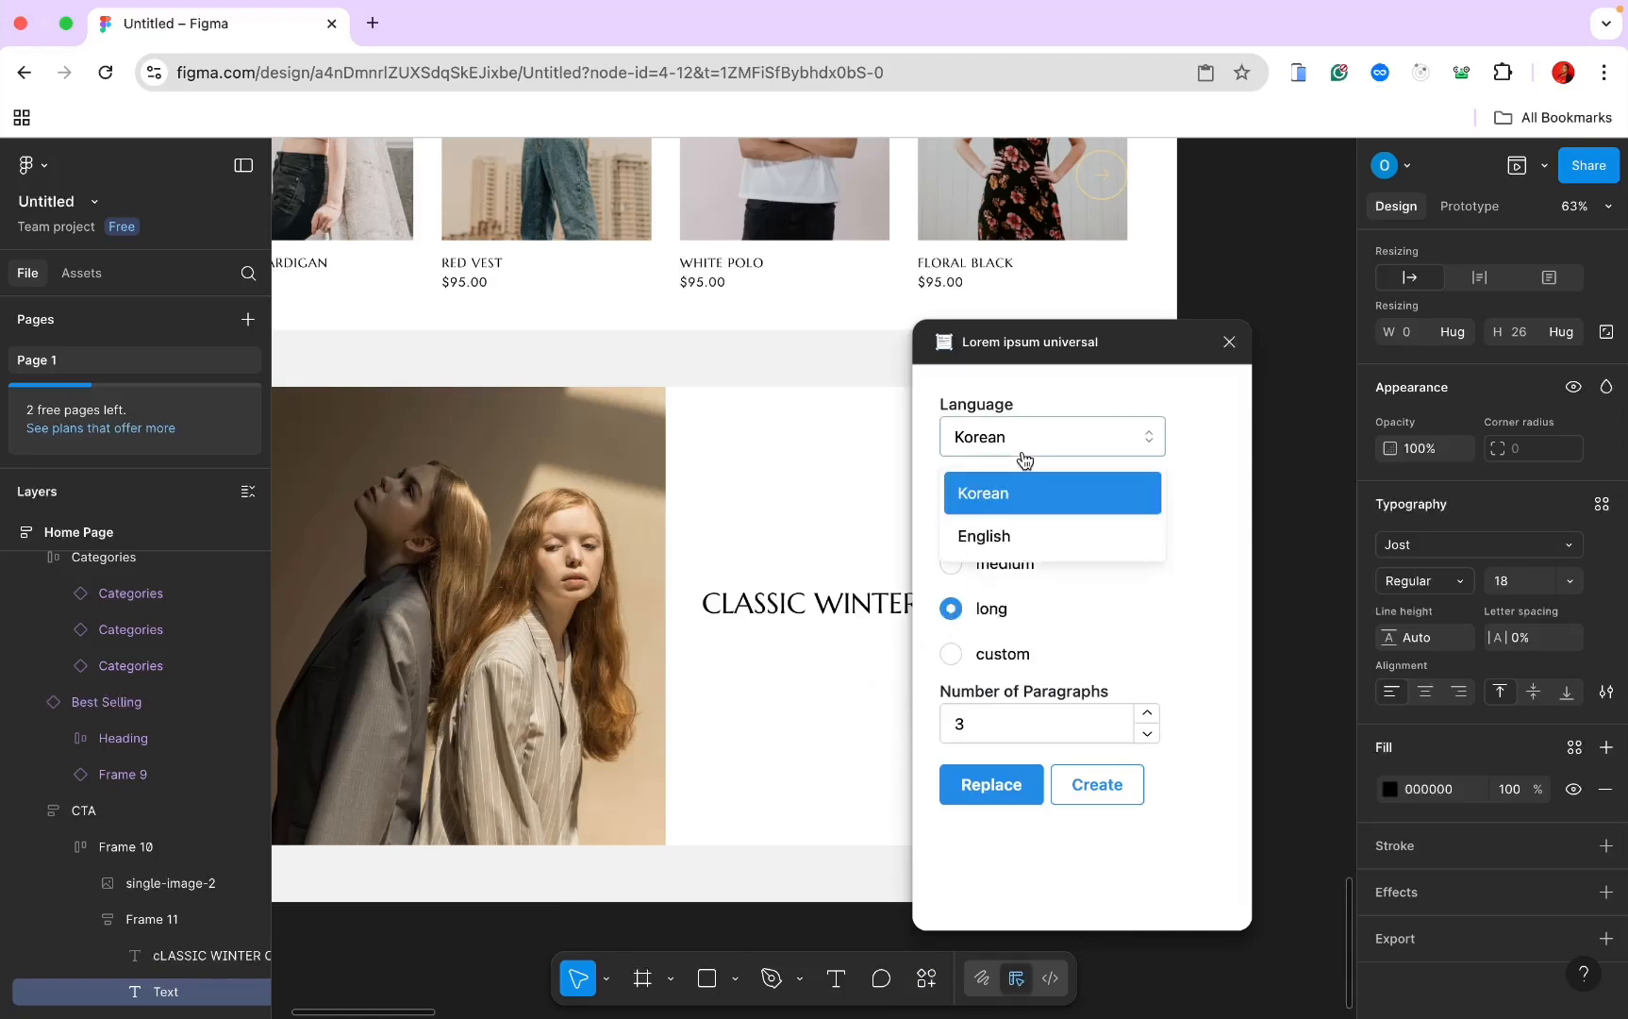
click(1021, 528)
double_click(960, 724)
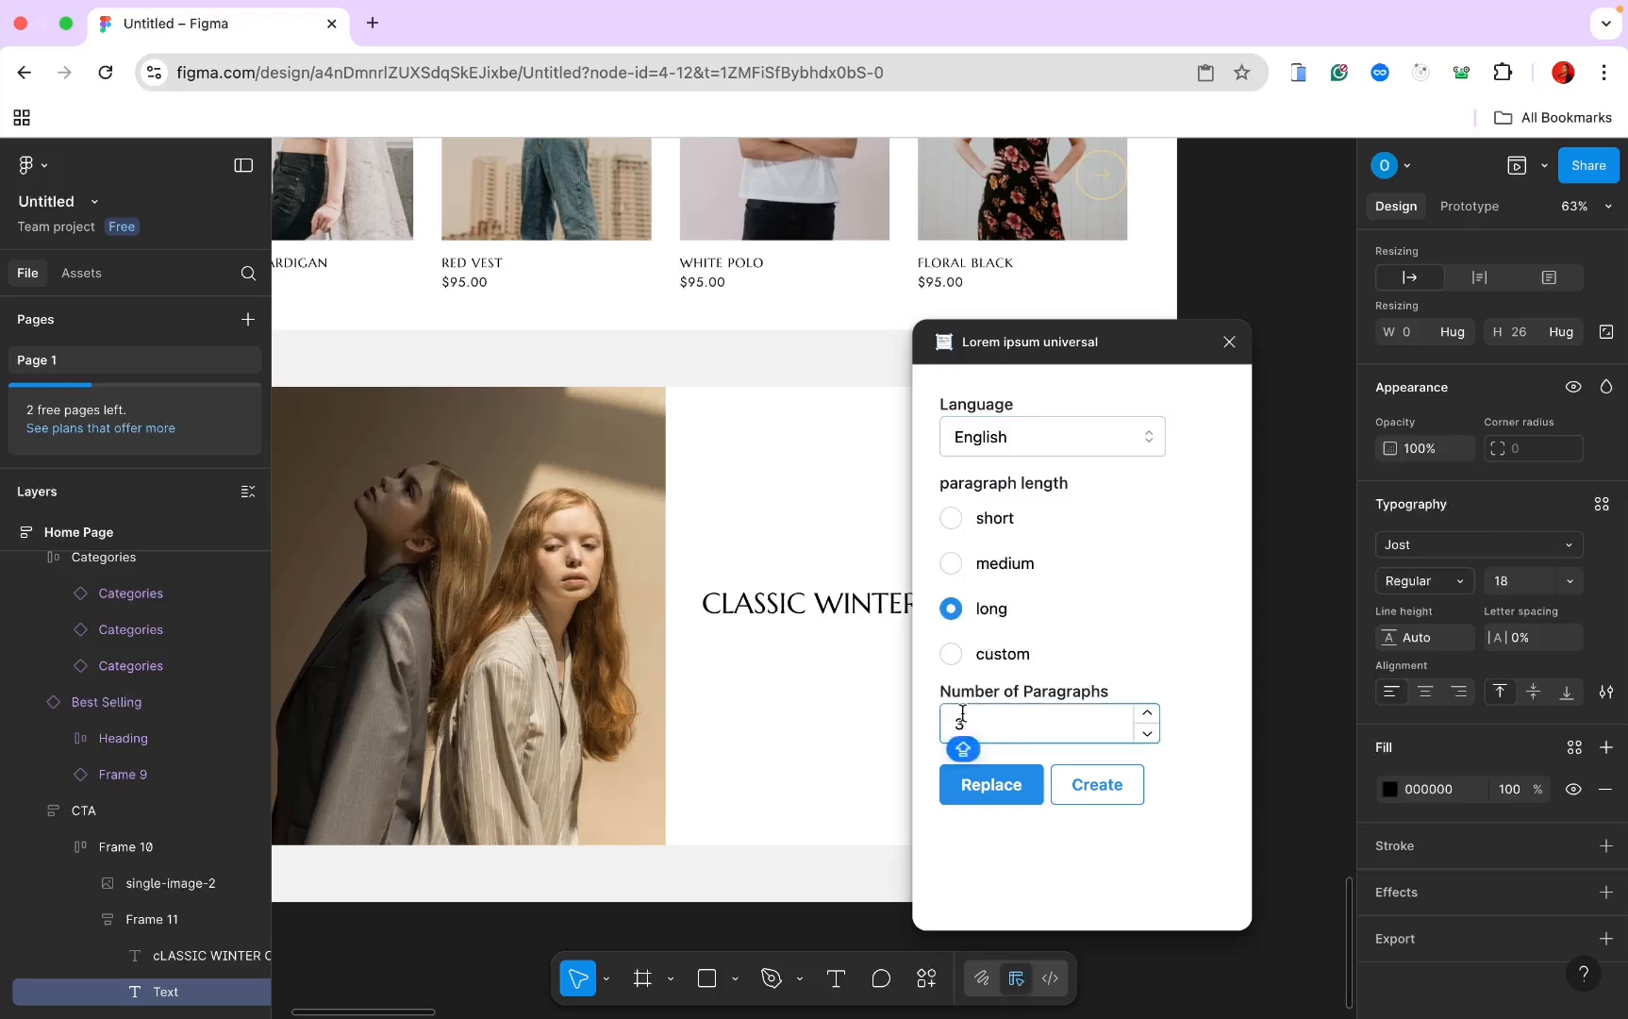
text(1)
click(982, 785)
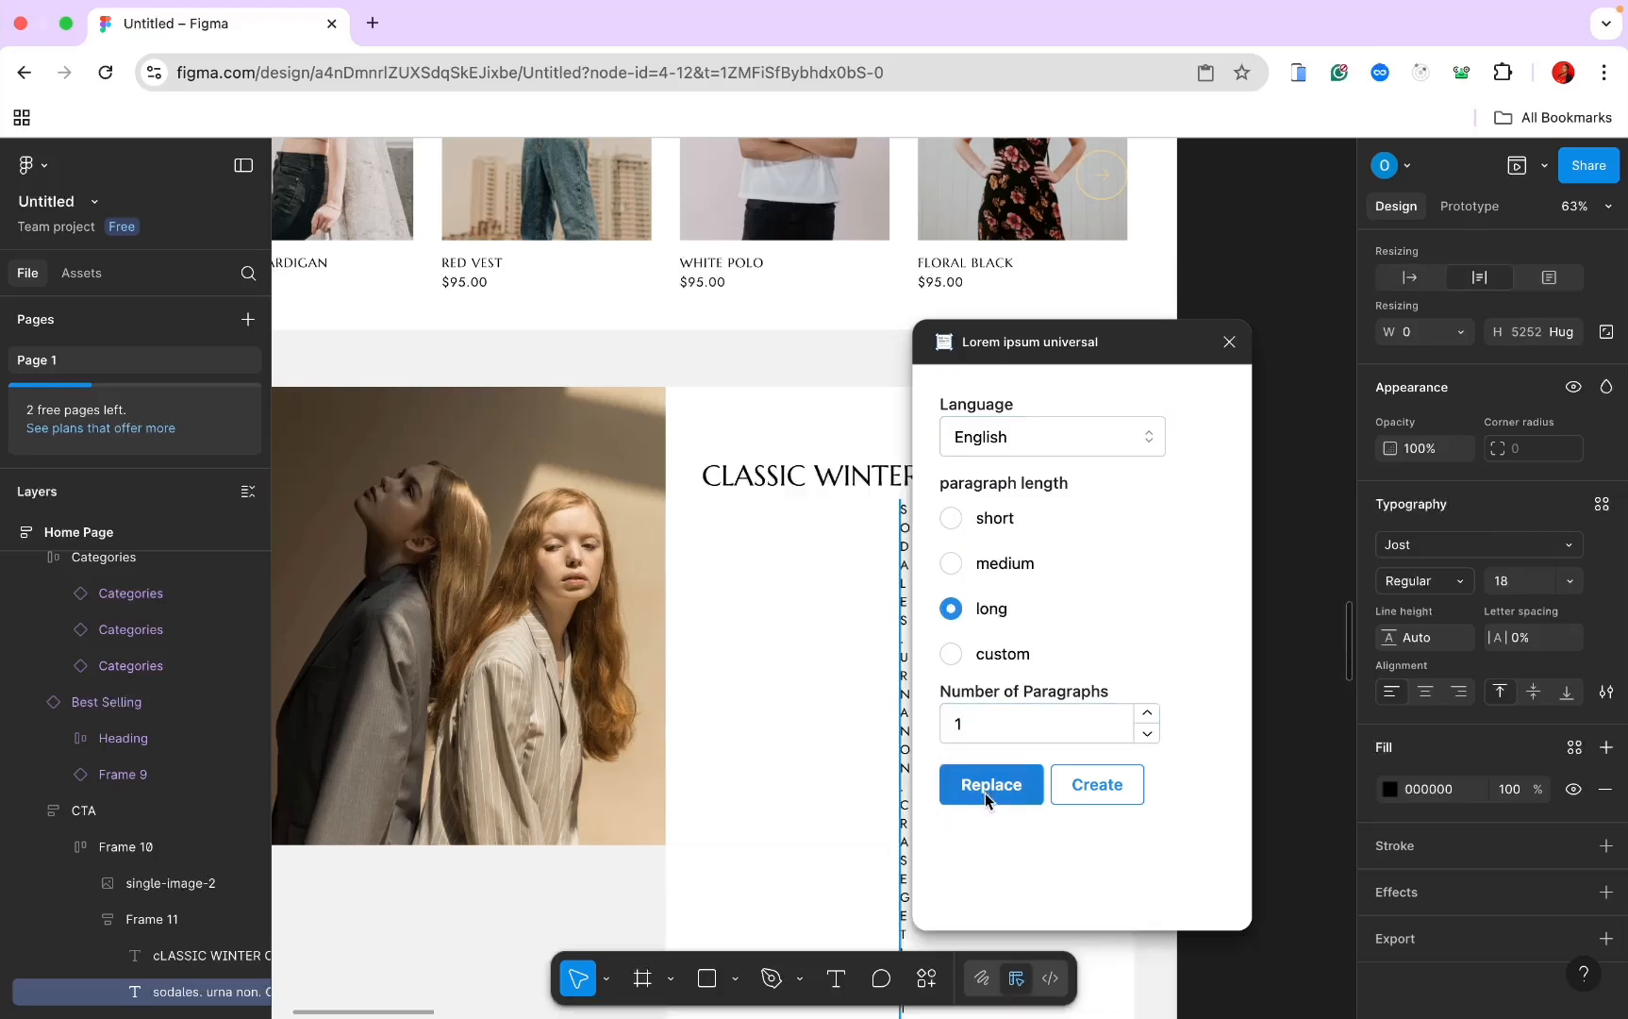
scroll(792, 755, down, 3)
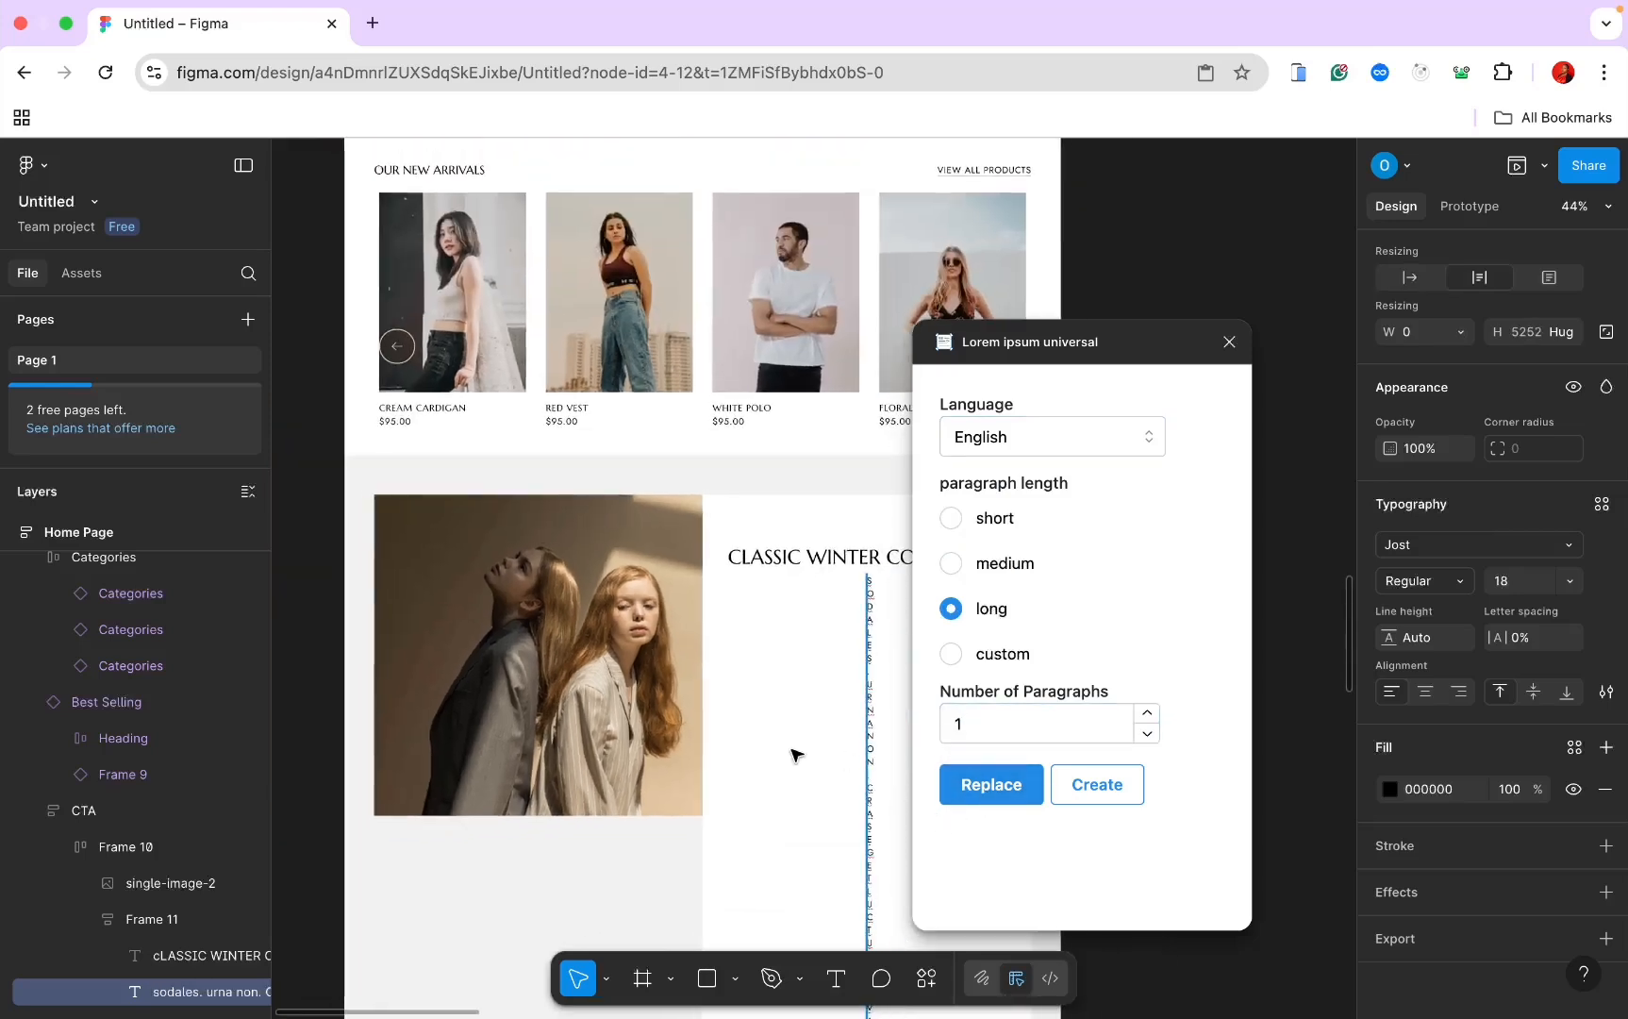
click(1229, 341)
Step: Make the paragraph fill the container width, hug its height, and remove the trailing empty line
scroll(1414, 531, up, 1)
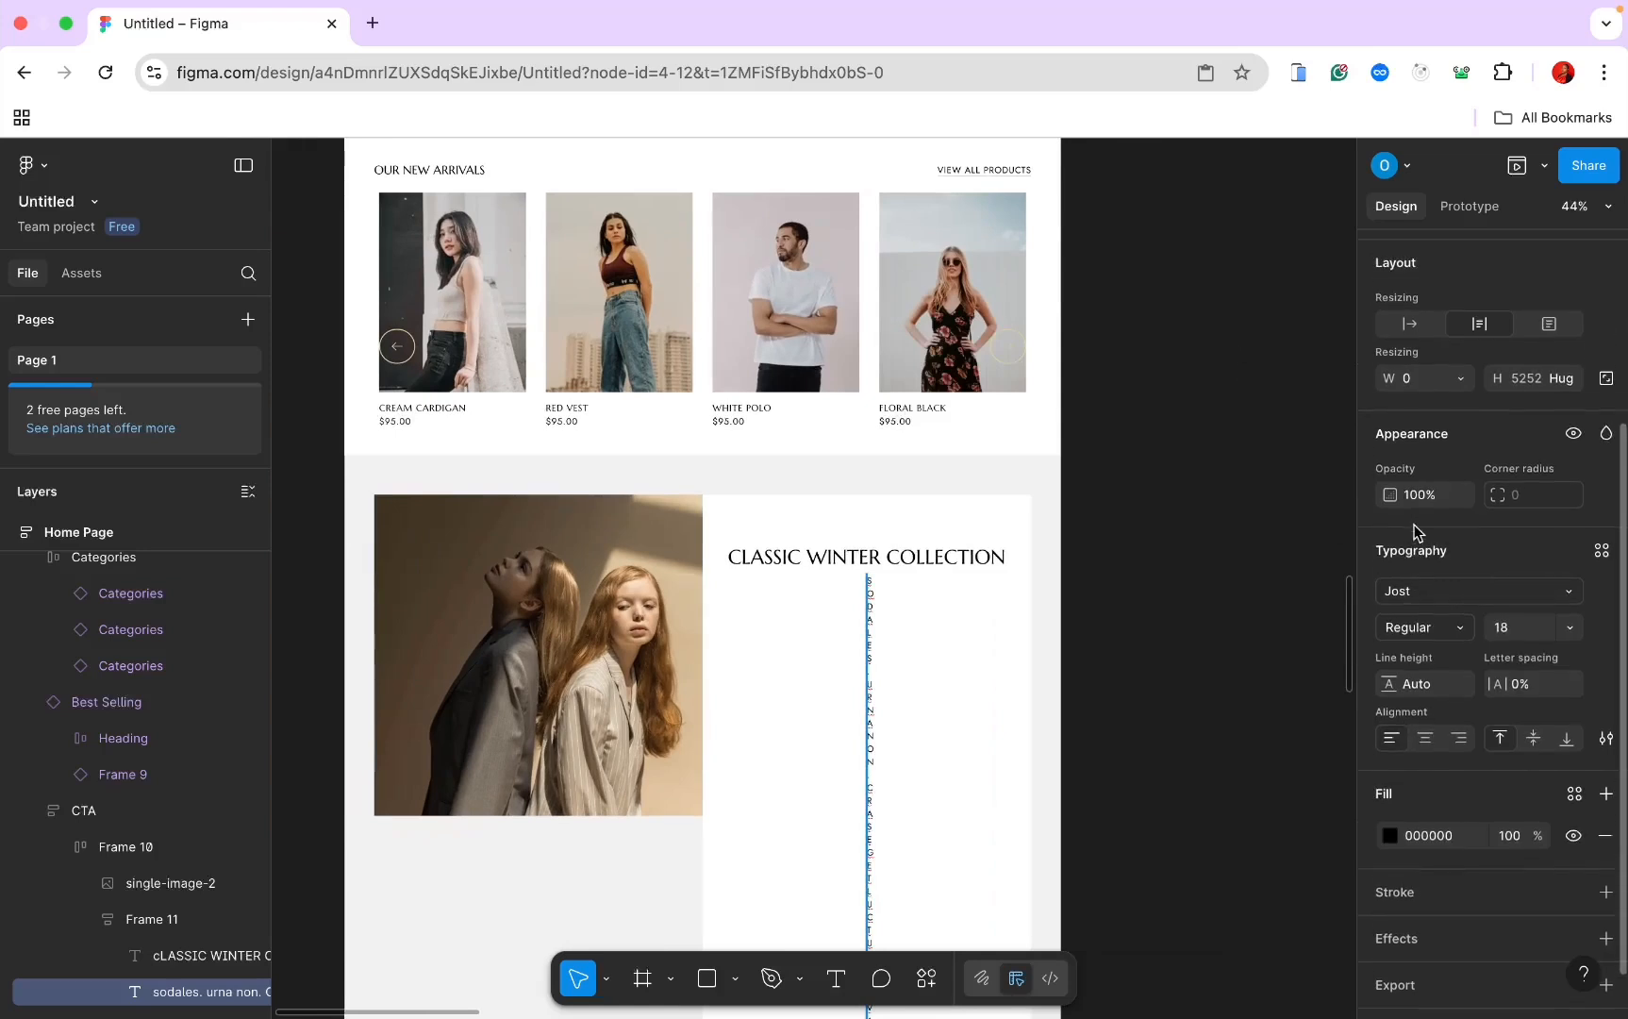
click(1552, 320)
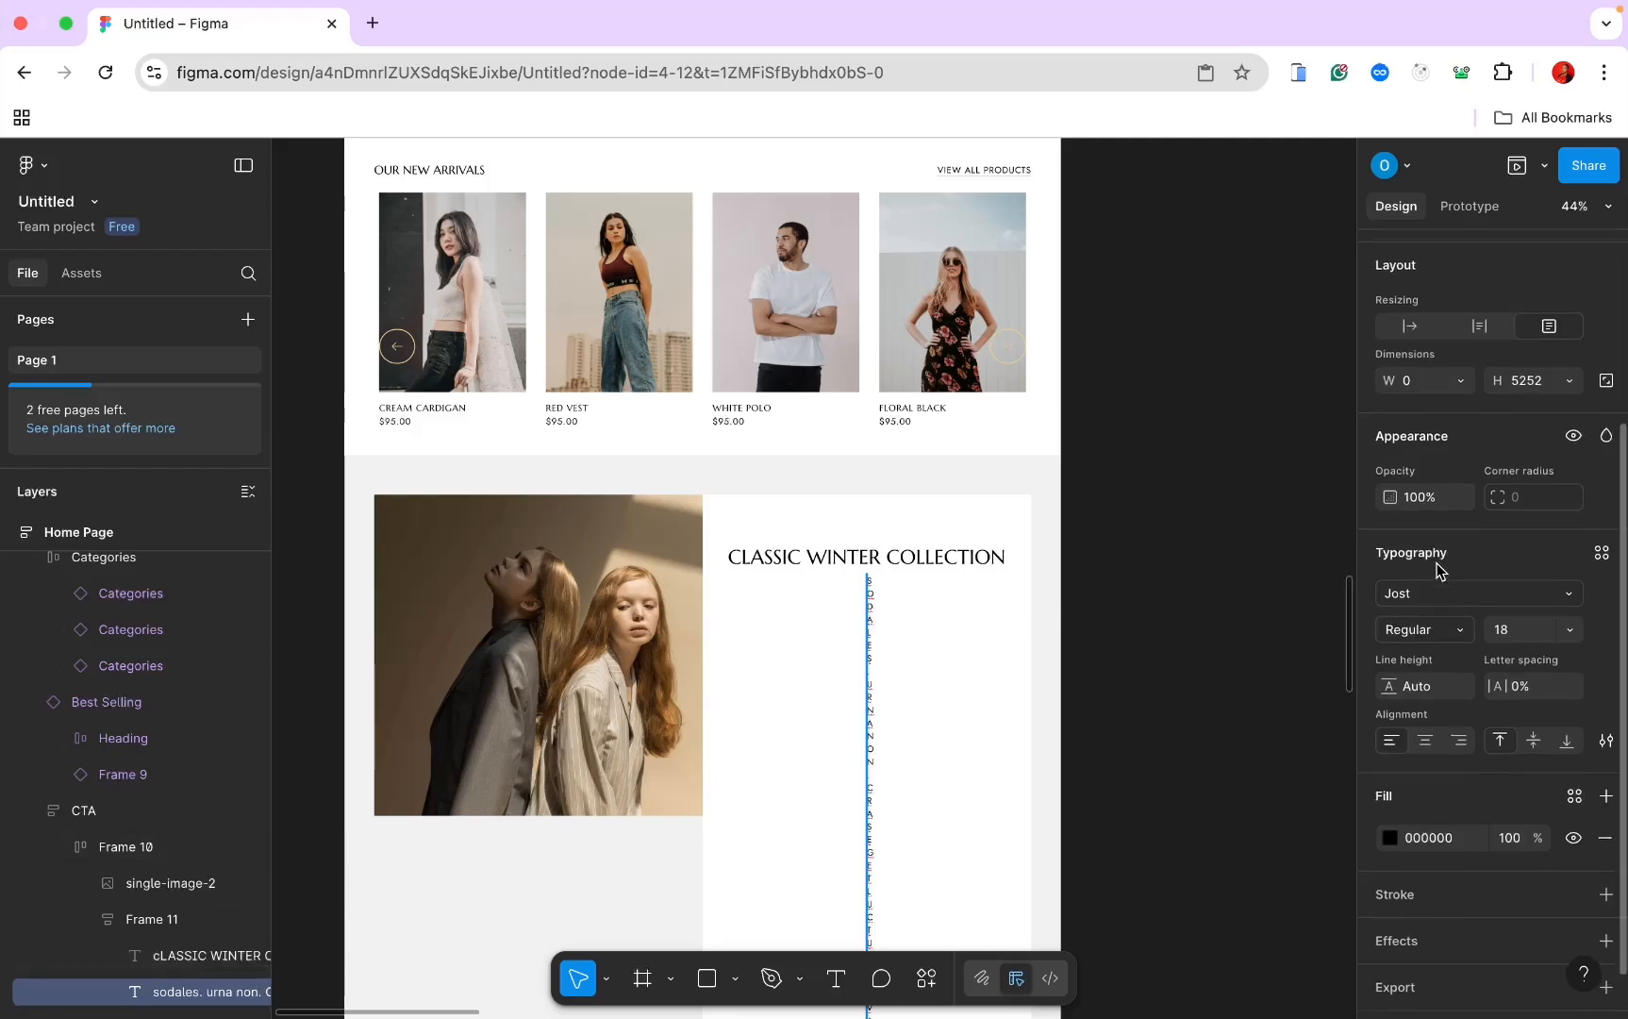
scroll(1462, 519, up, 2)
click(1463, 430)
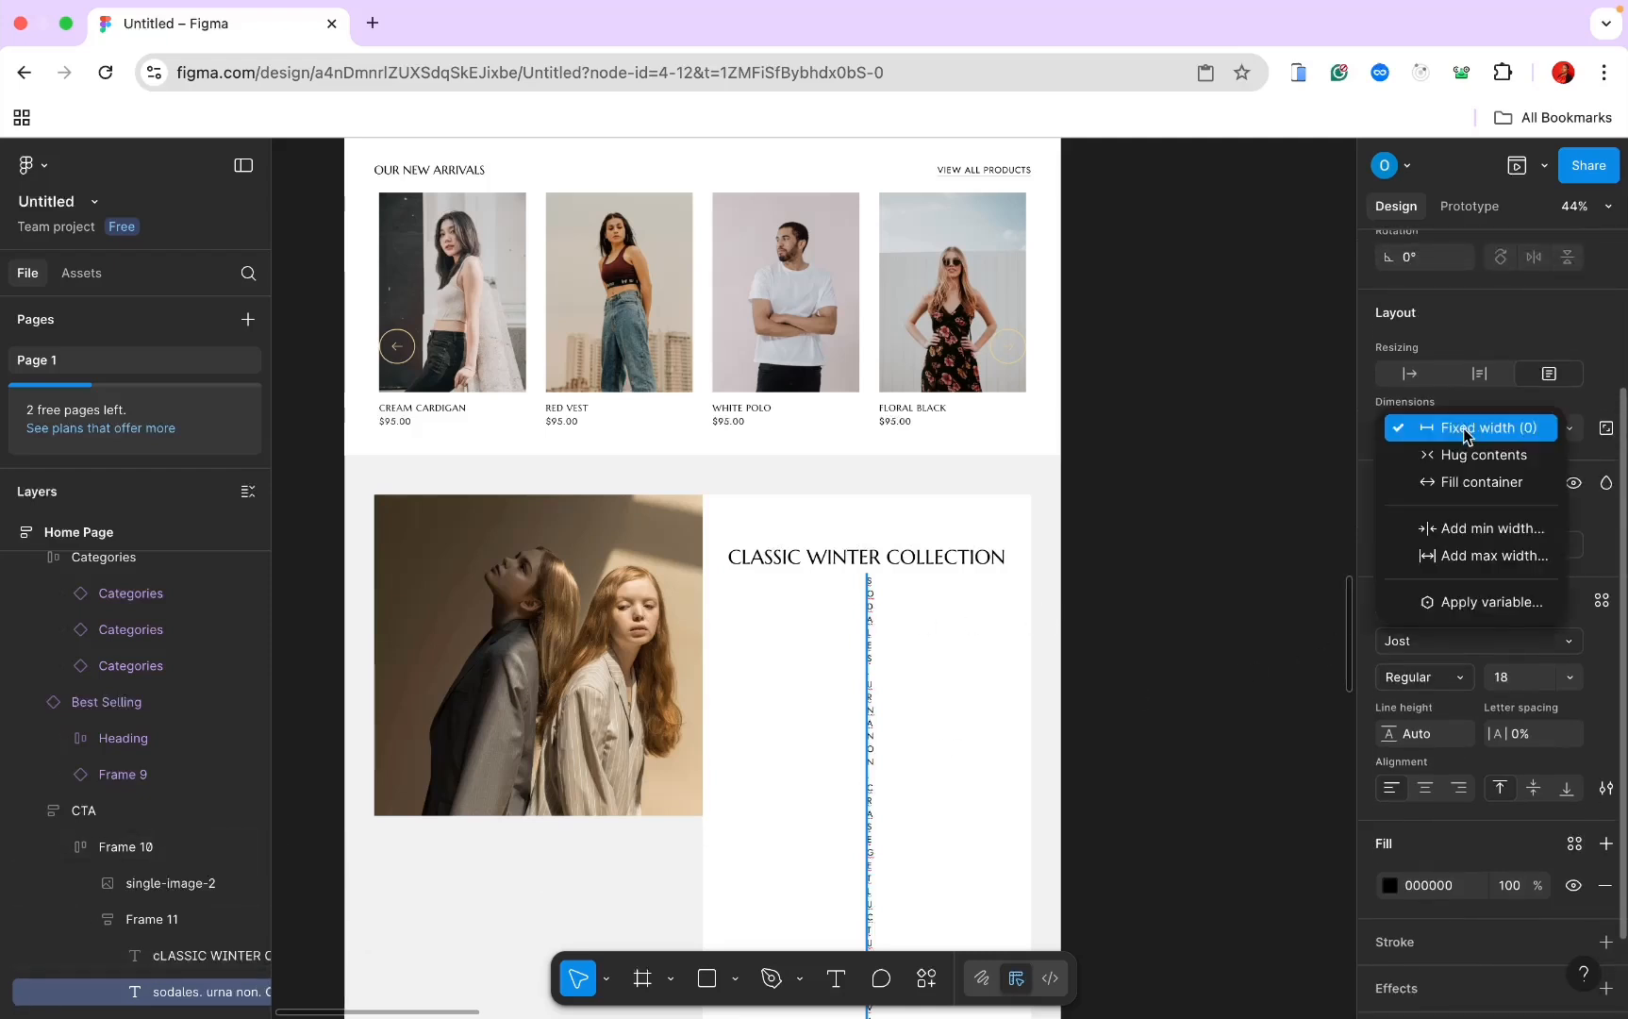
click(1469, 482)
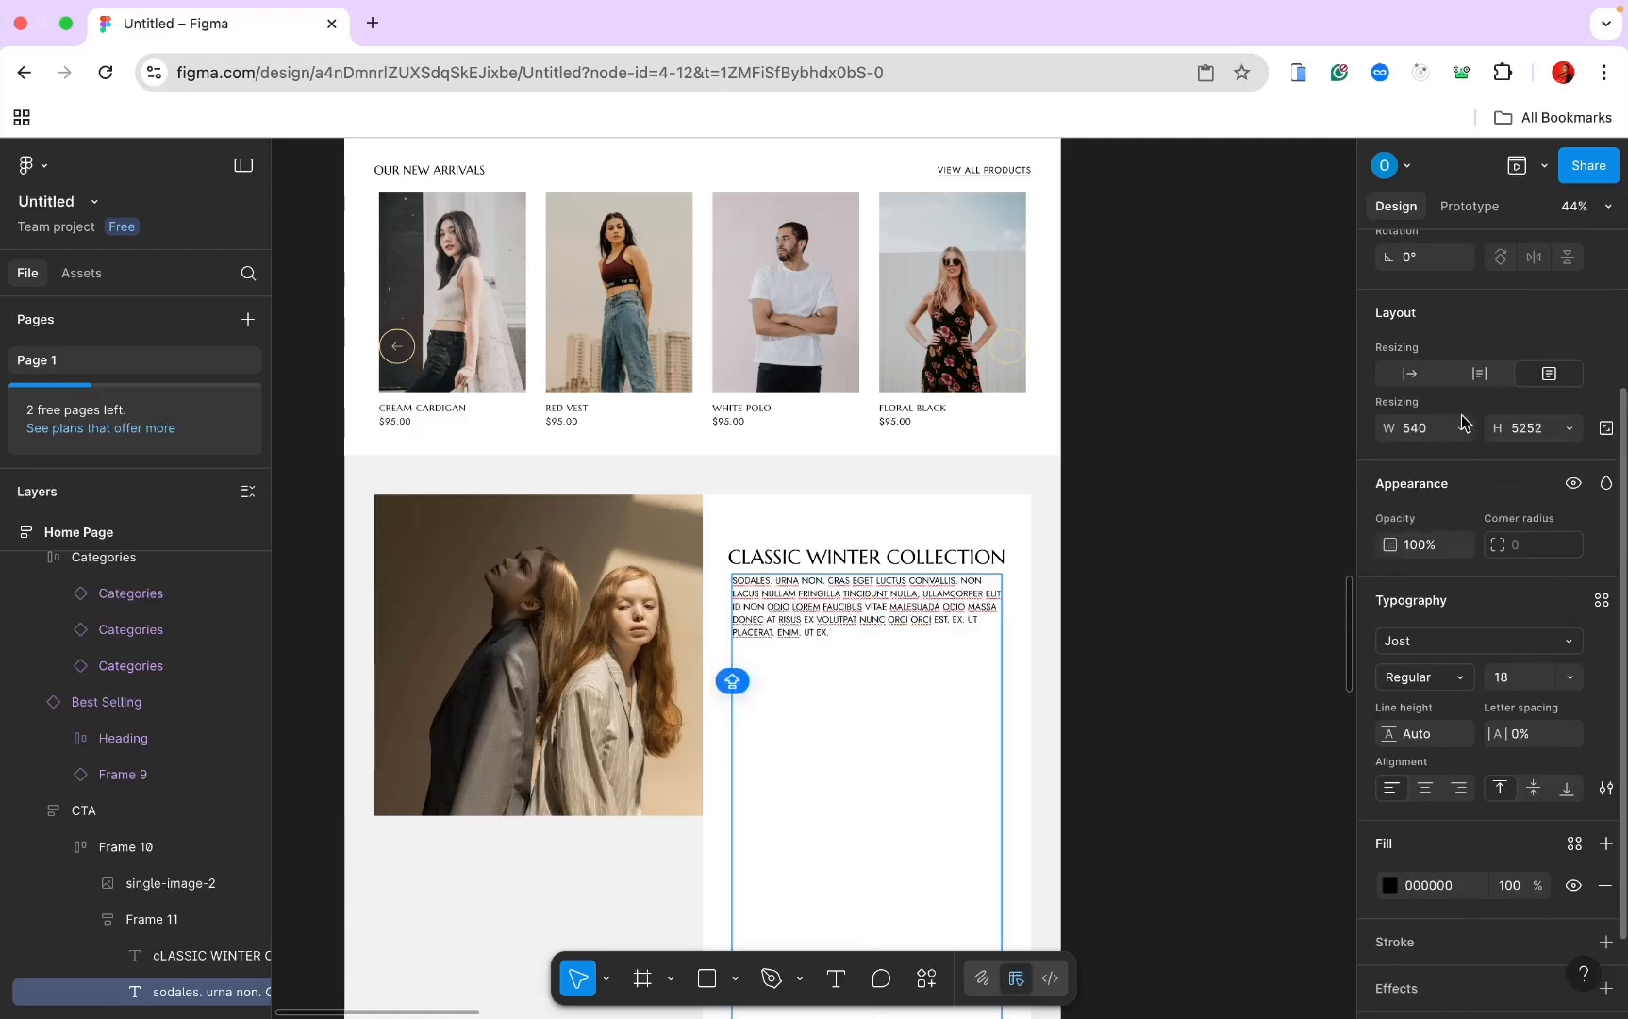
click(1479, 375)
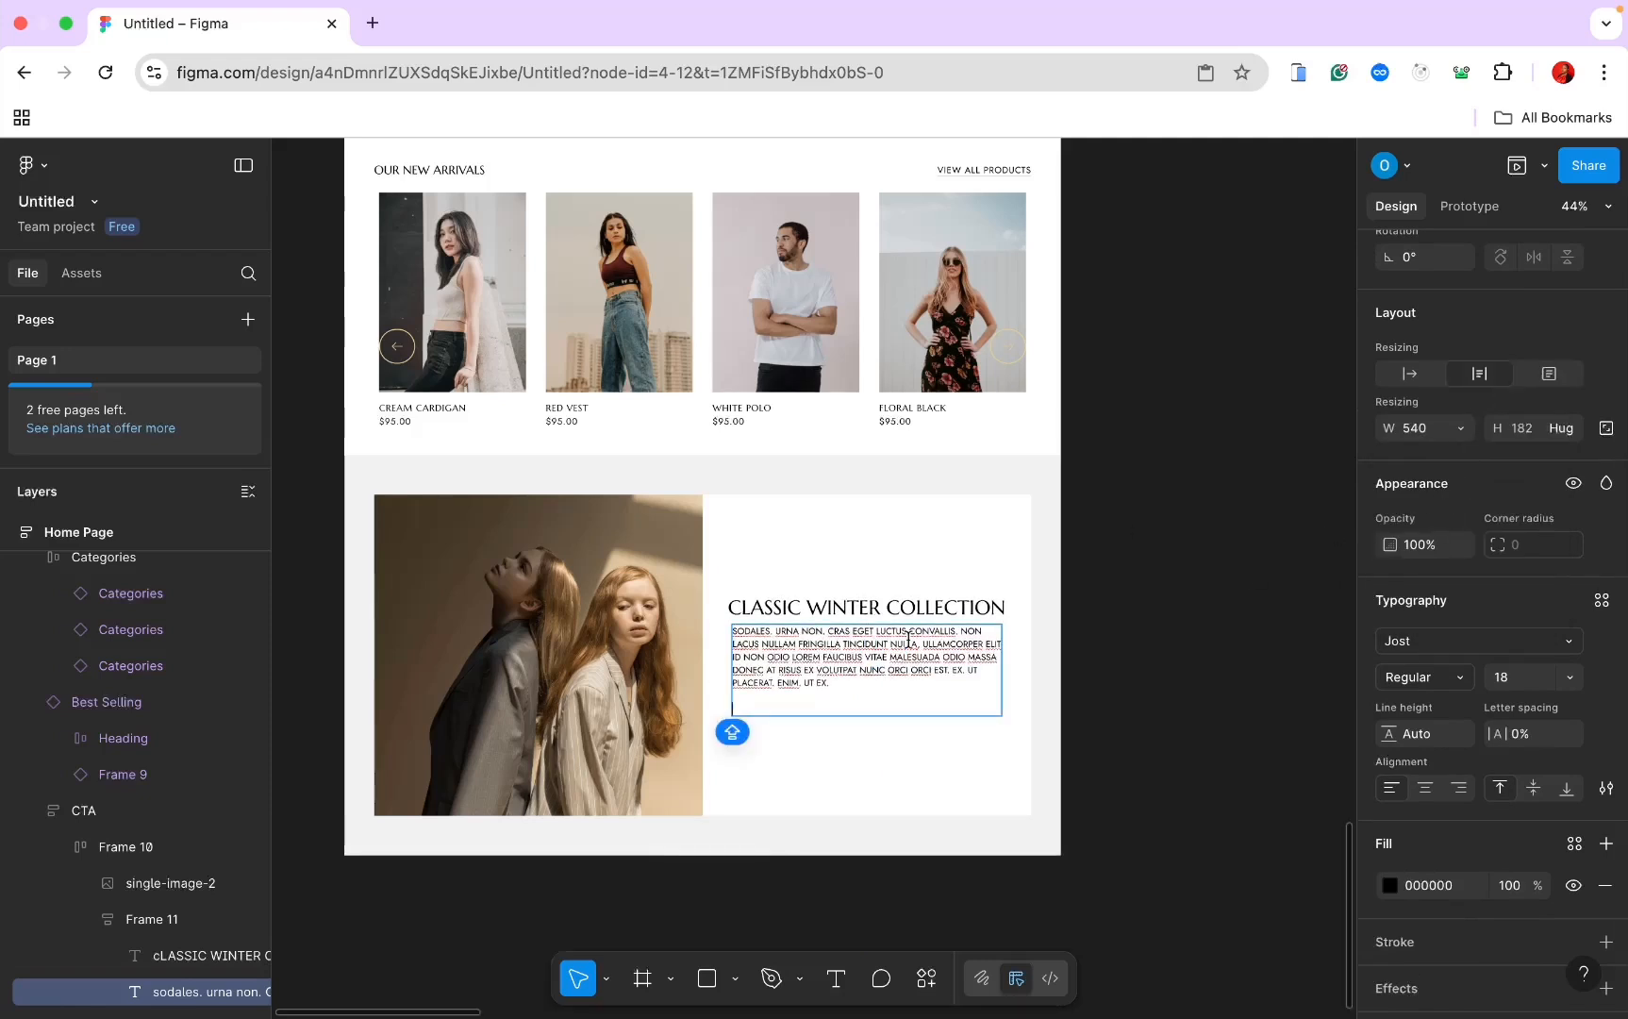
key(BackSpace)
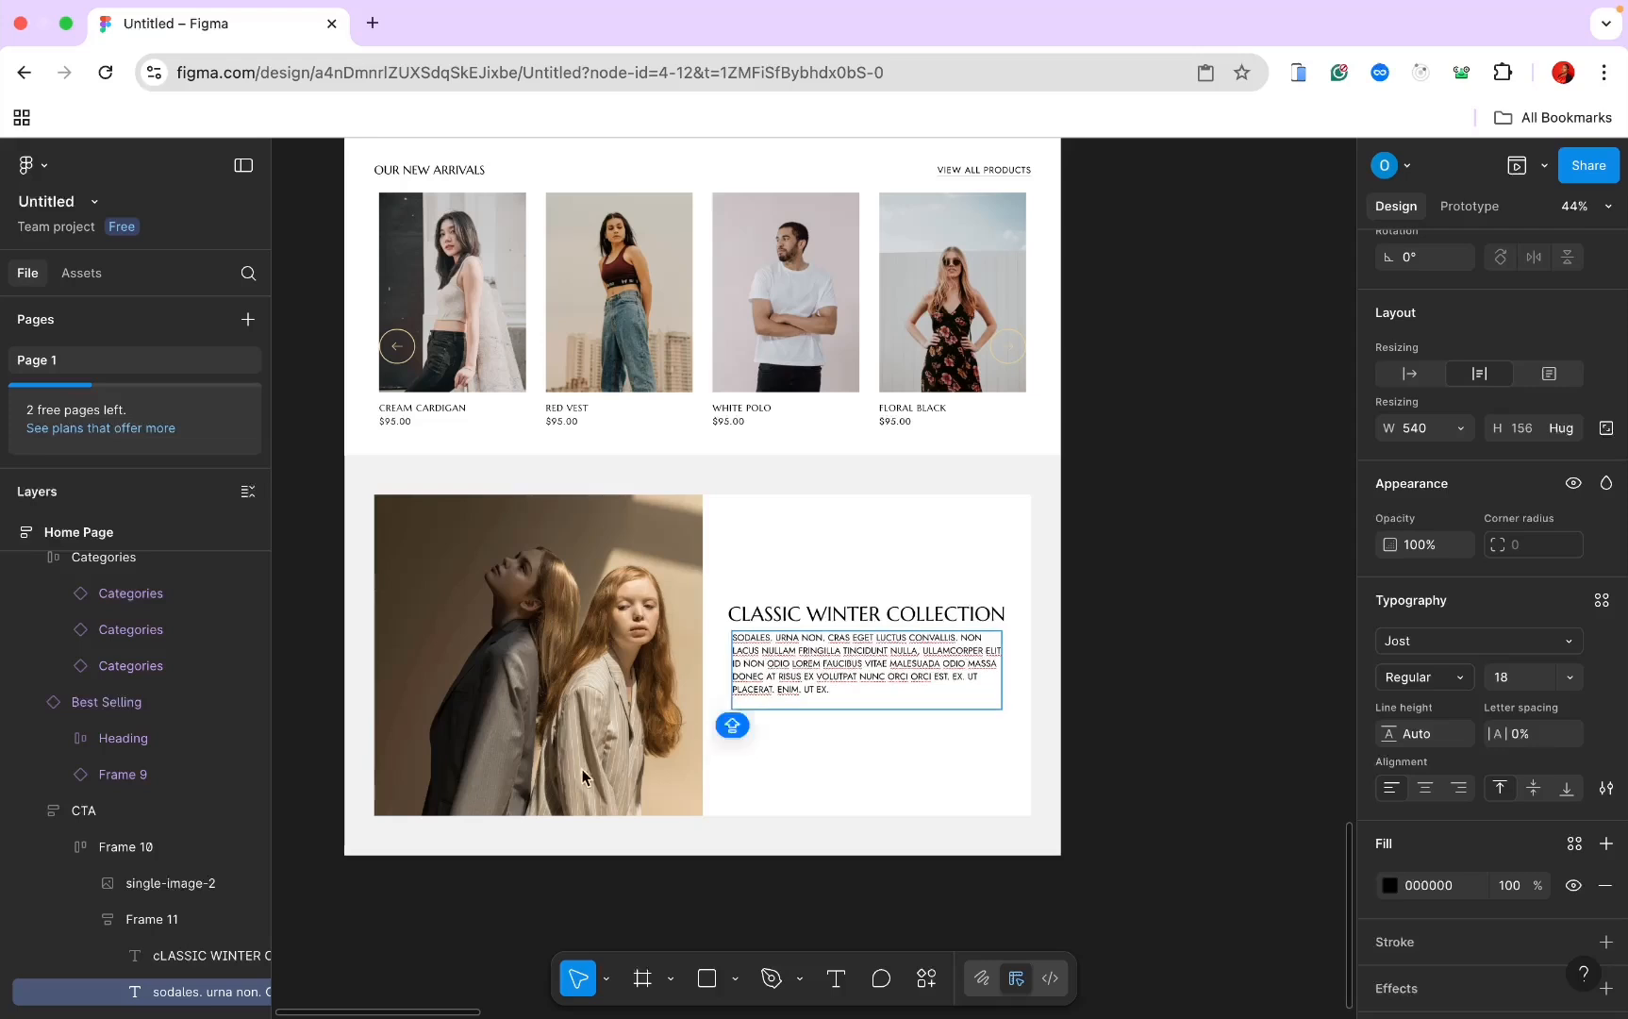
Step: Set the winter collection paragraph's case to Title Case
key(Escape)
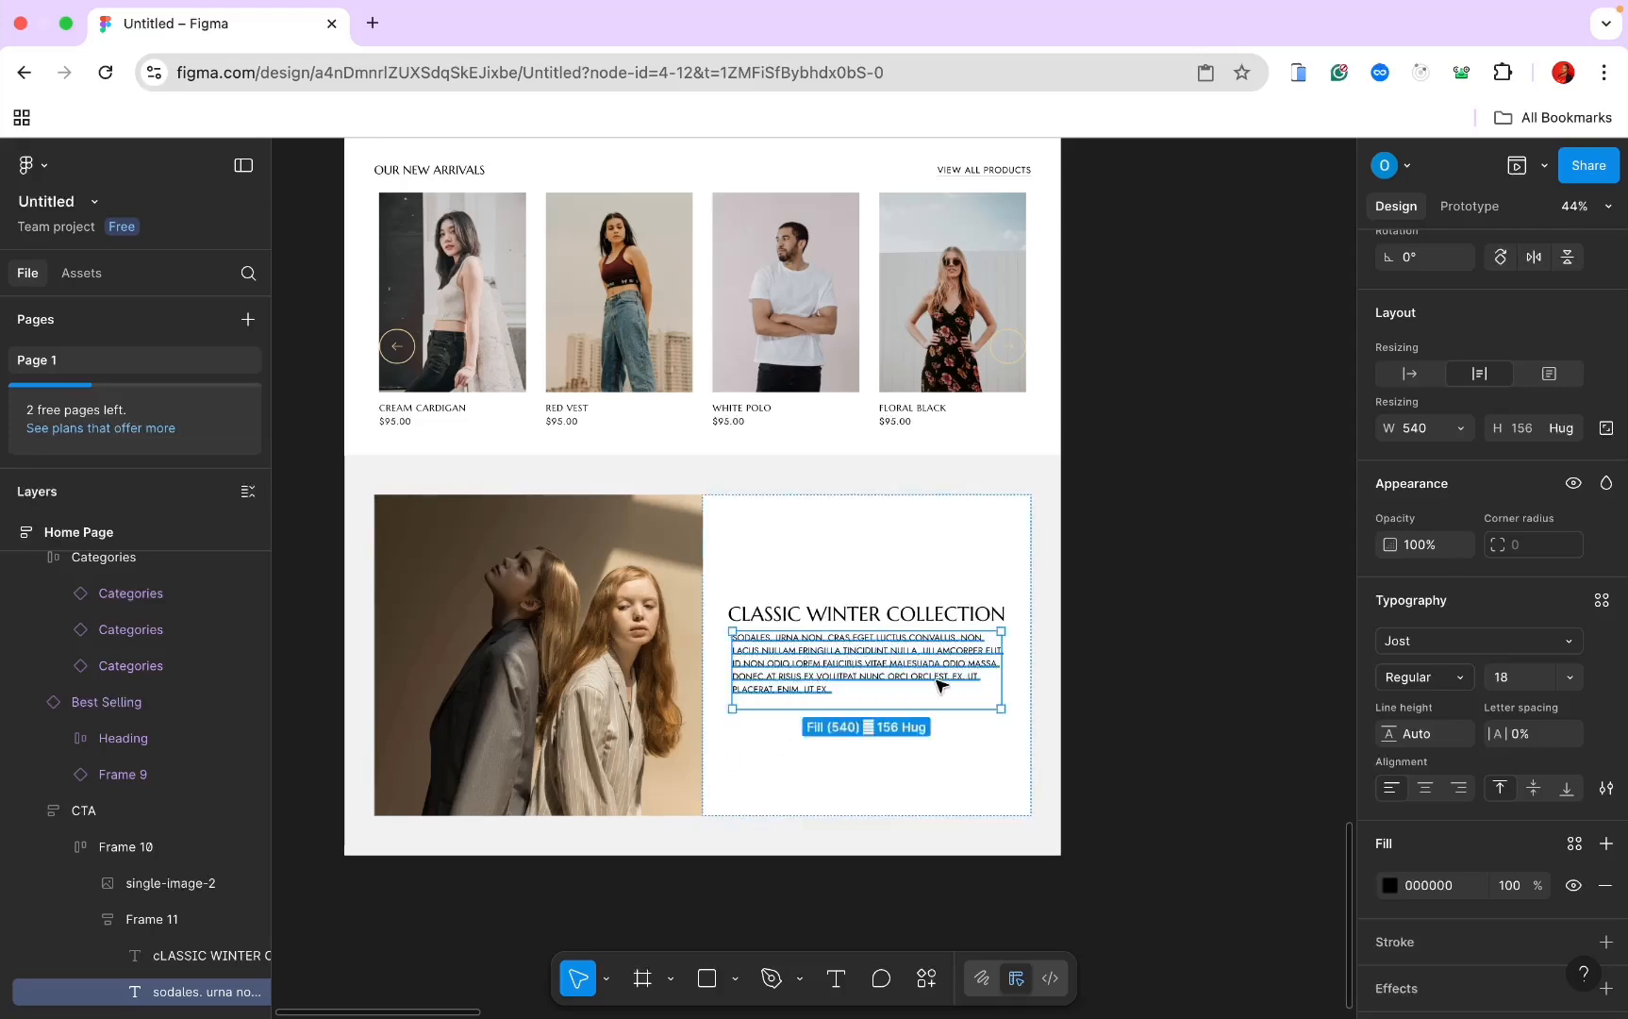
scroll(1407, 788, down, 2)
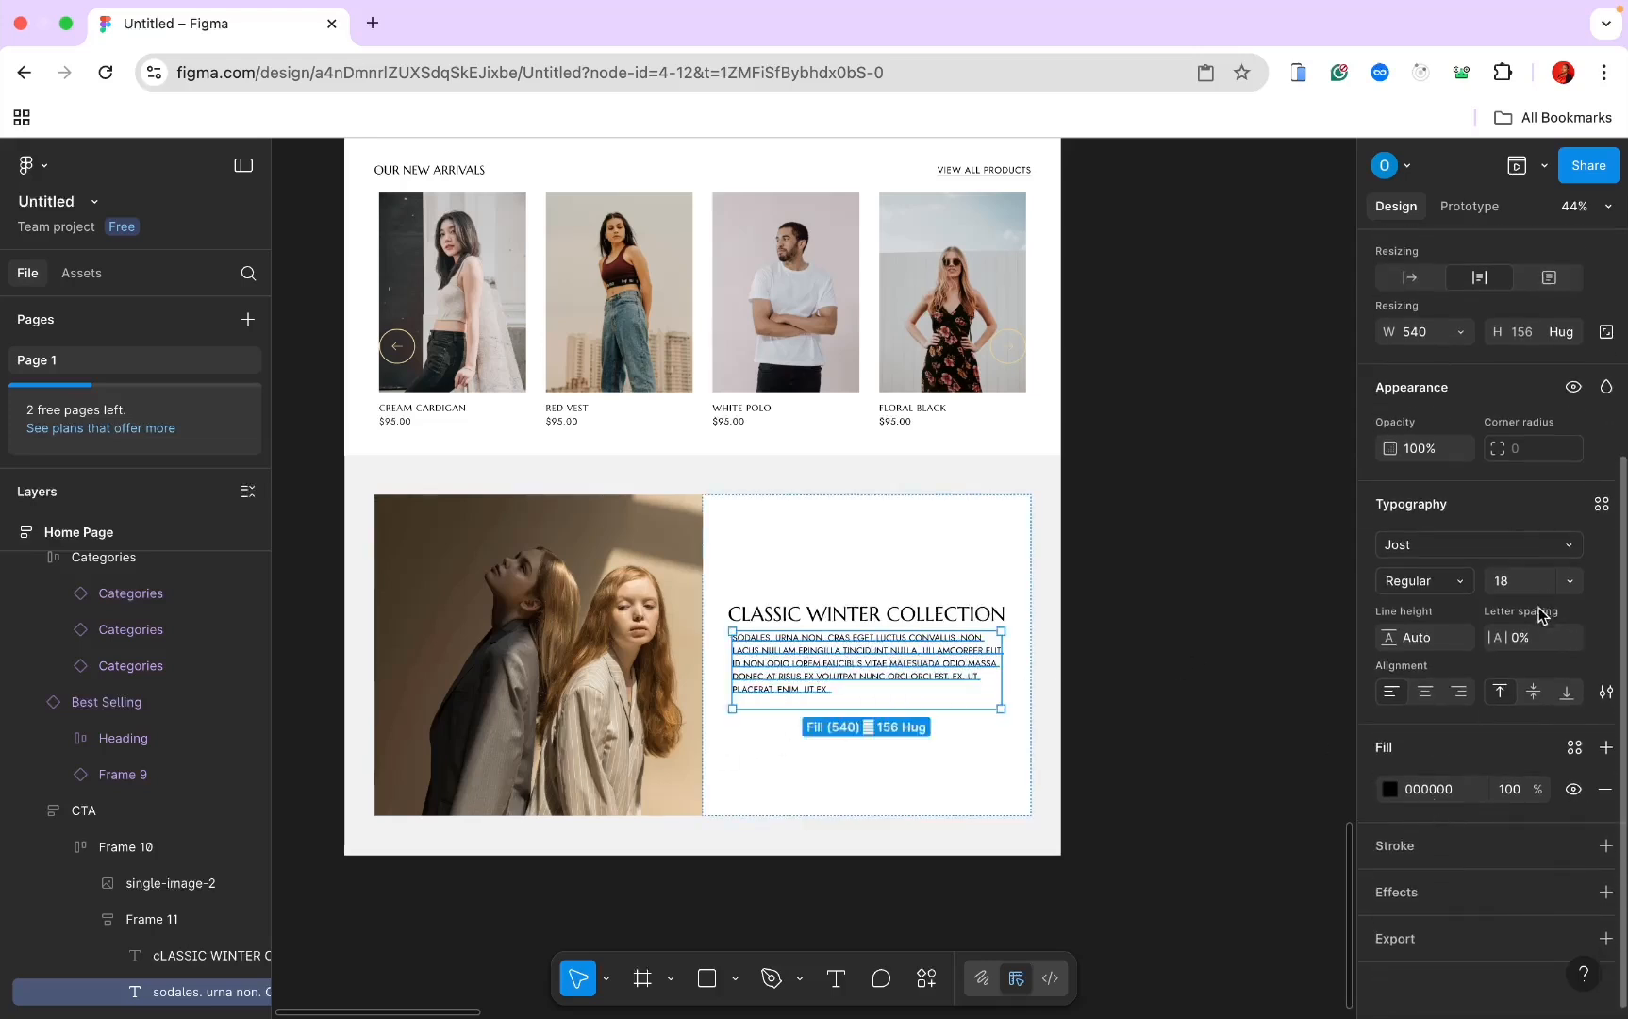
click(1606, 692)
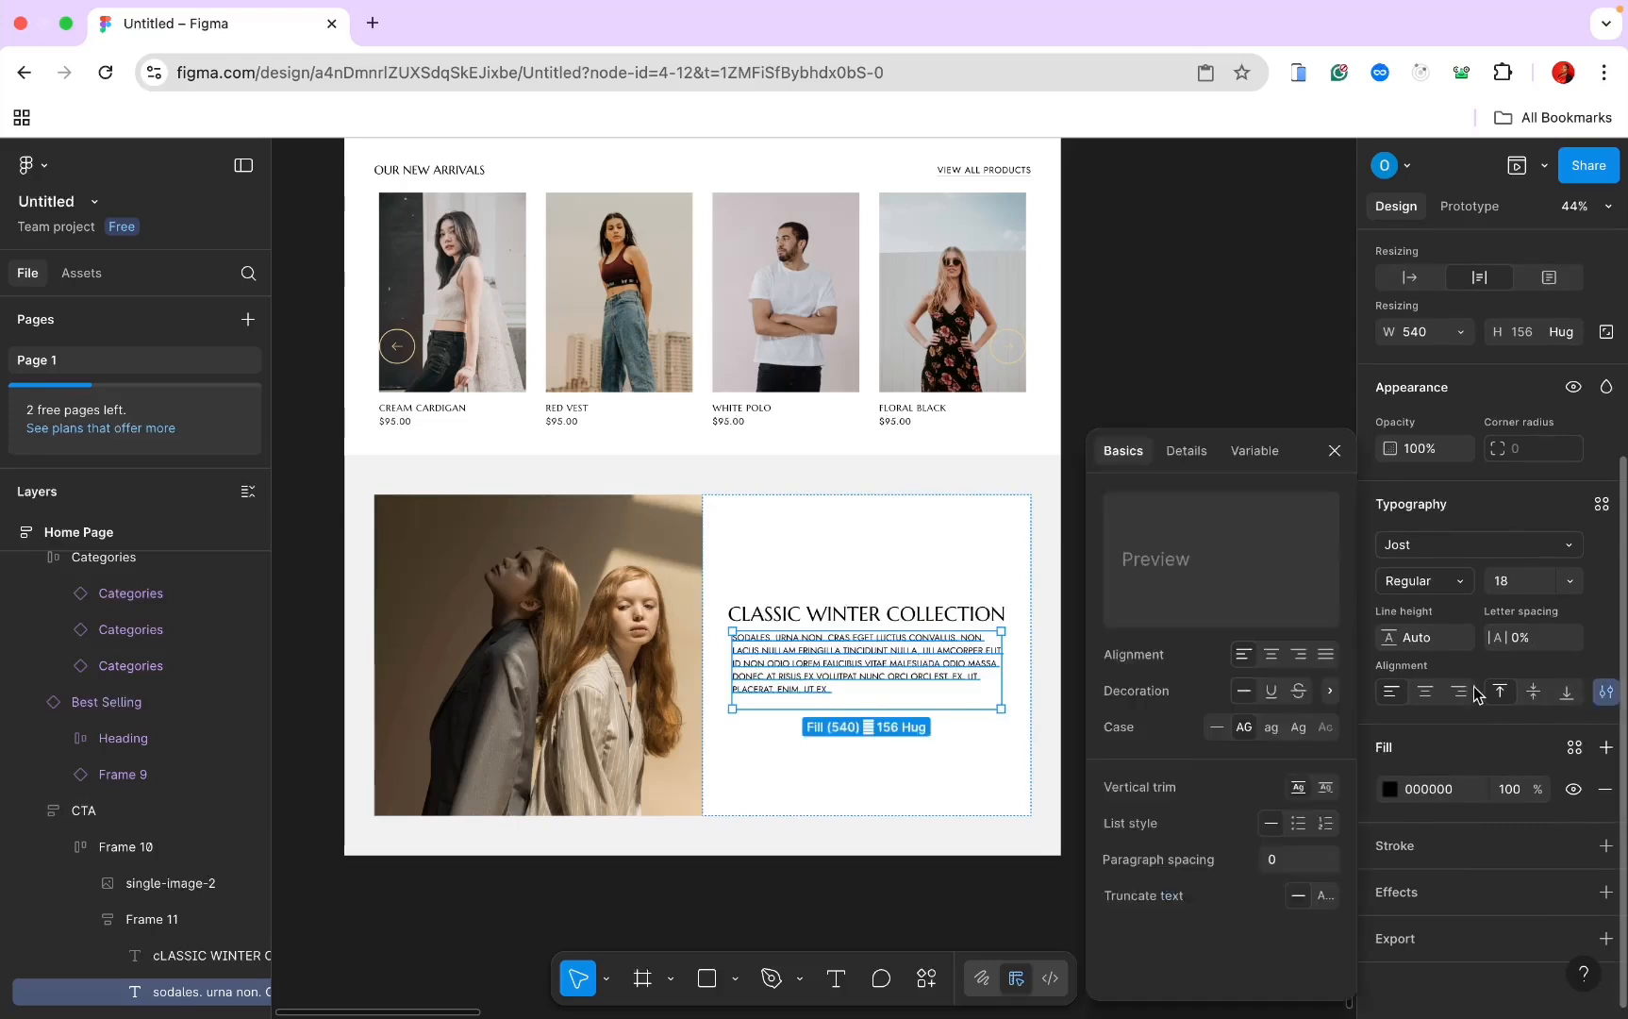
click(1299, 728)
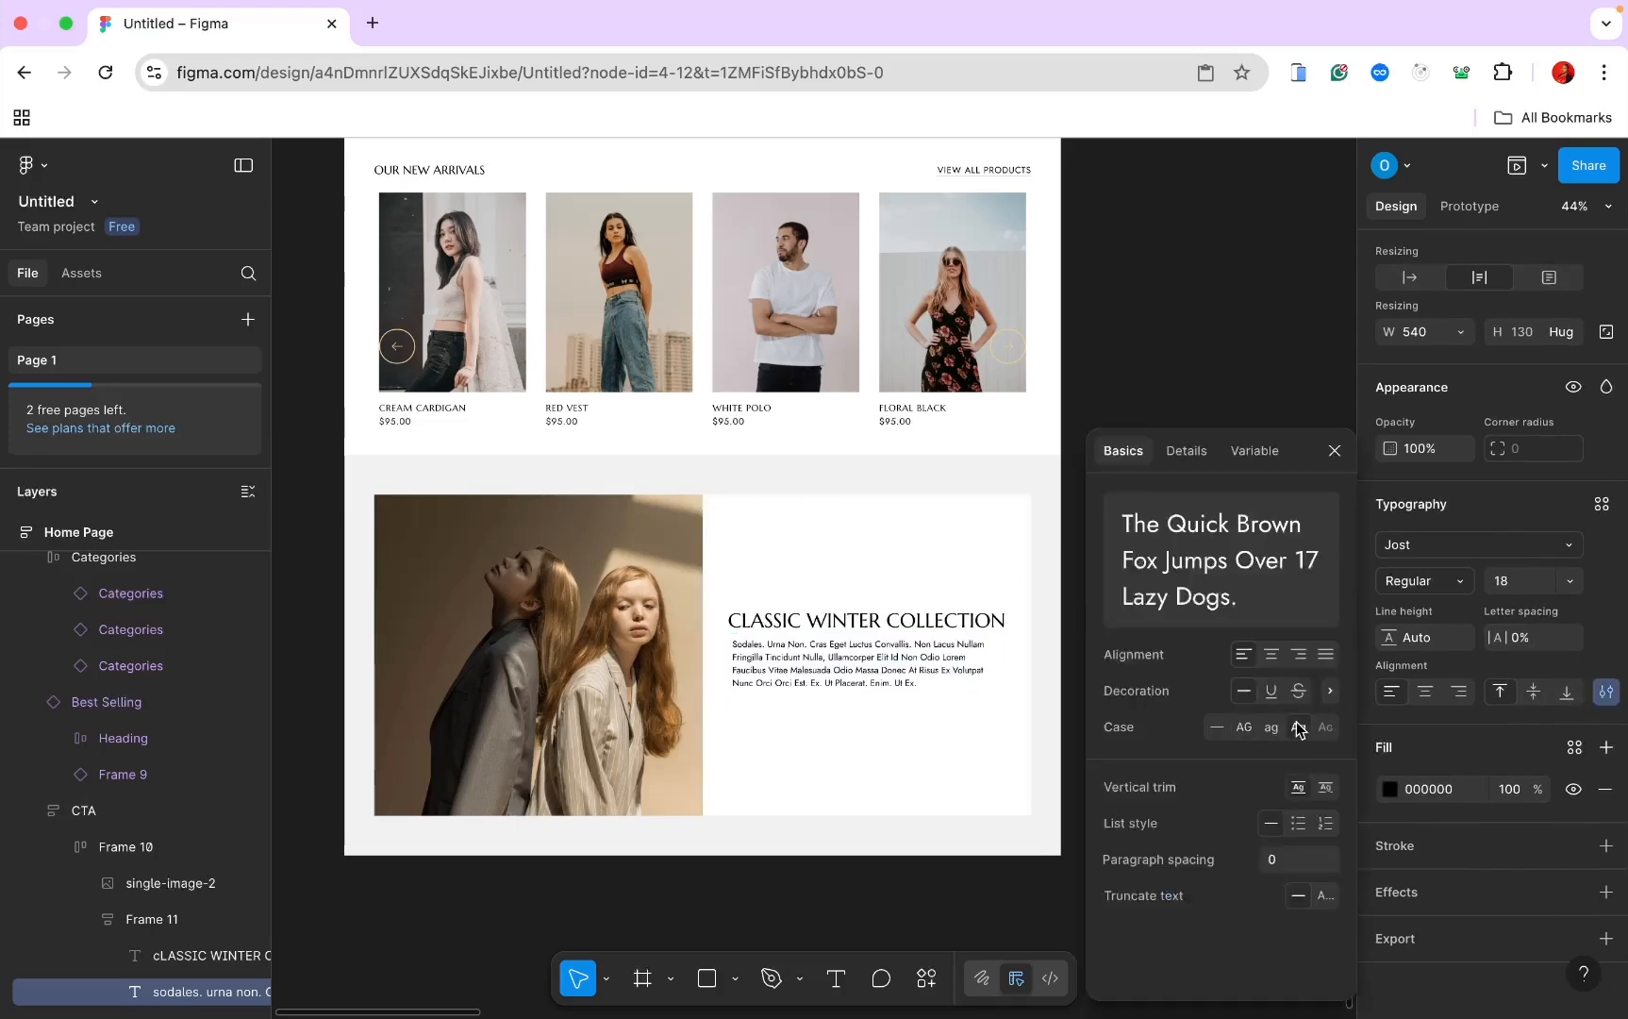
Step: Create a text style named 'p' from the Features card description text (Jost Regular 18)
click(1206, 408)
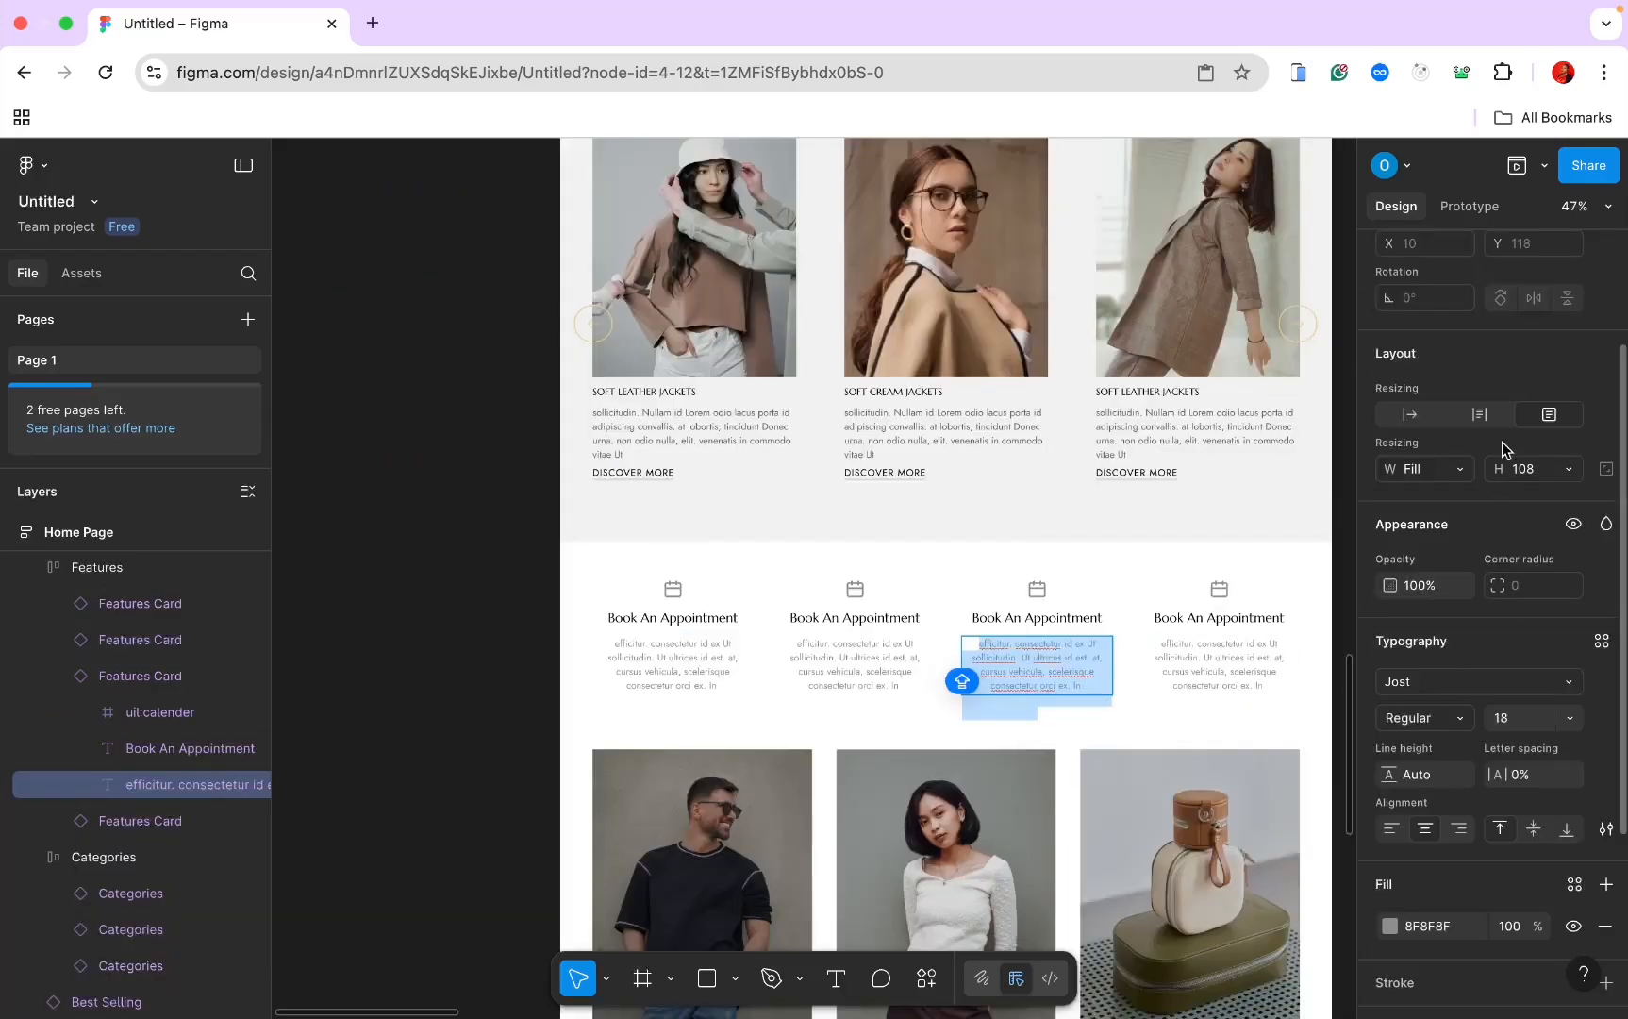
click(1481, 418)
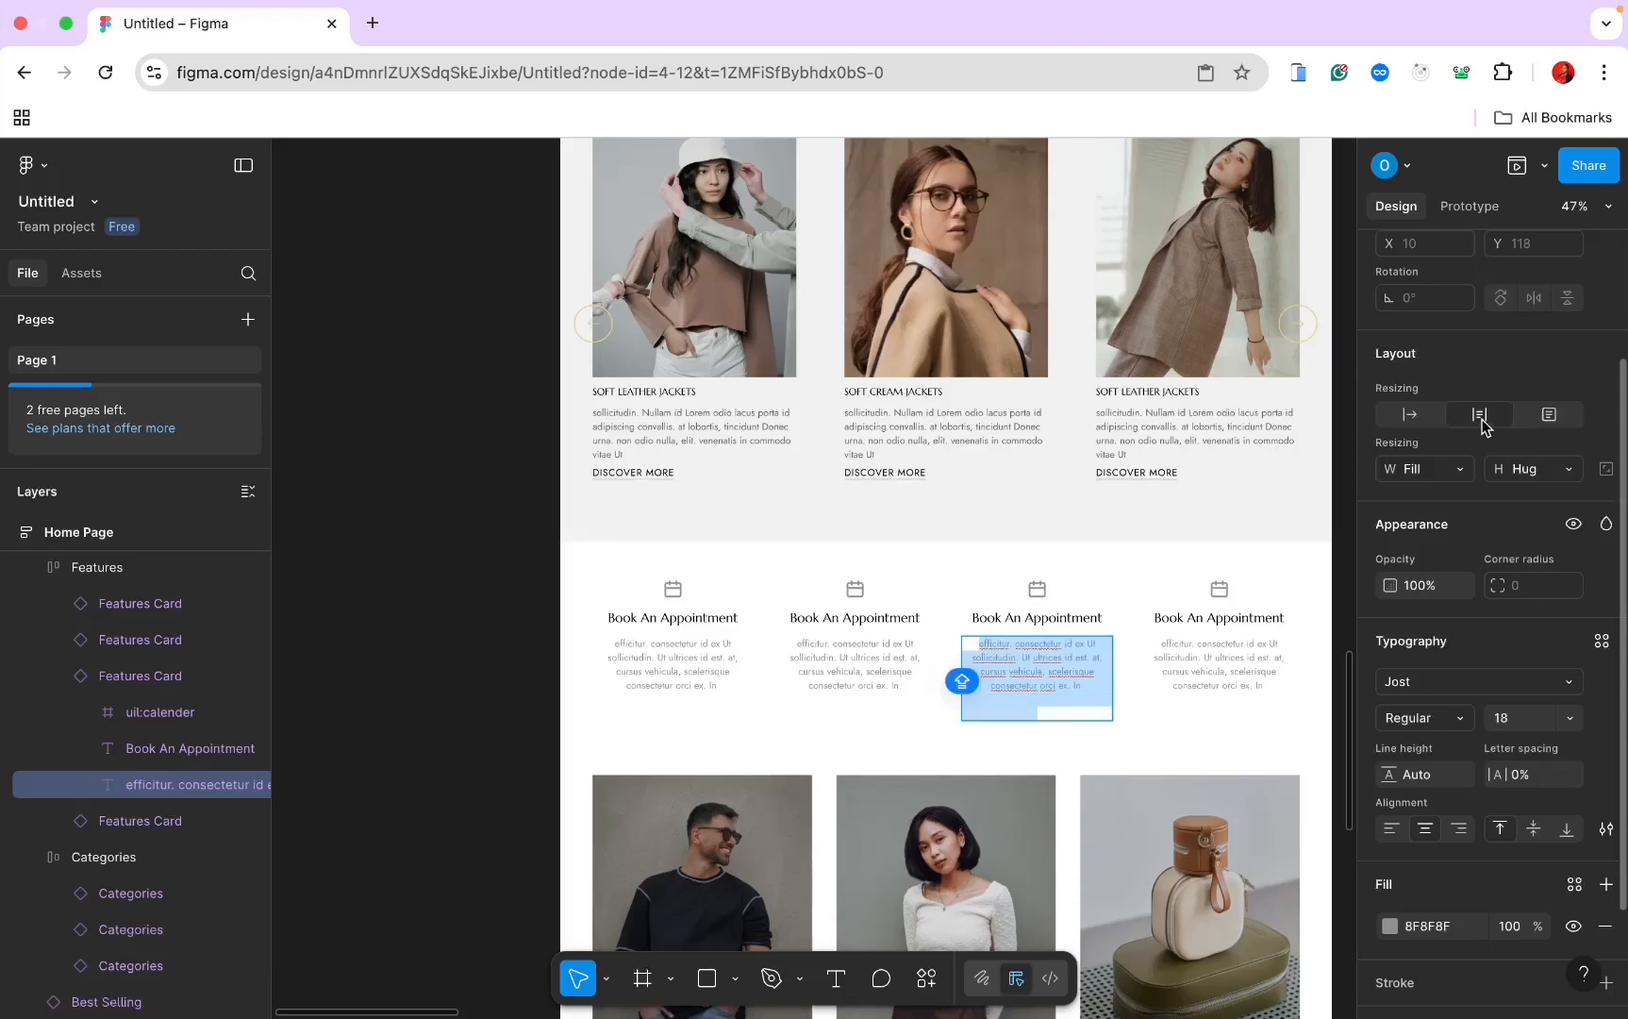
key(super+z)
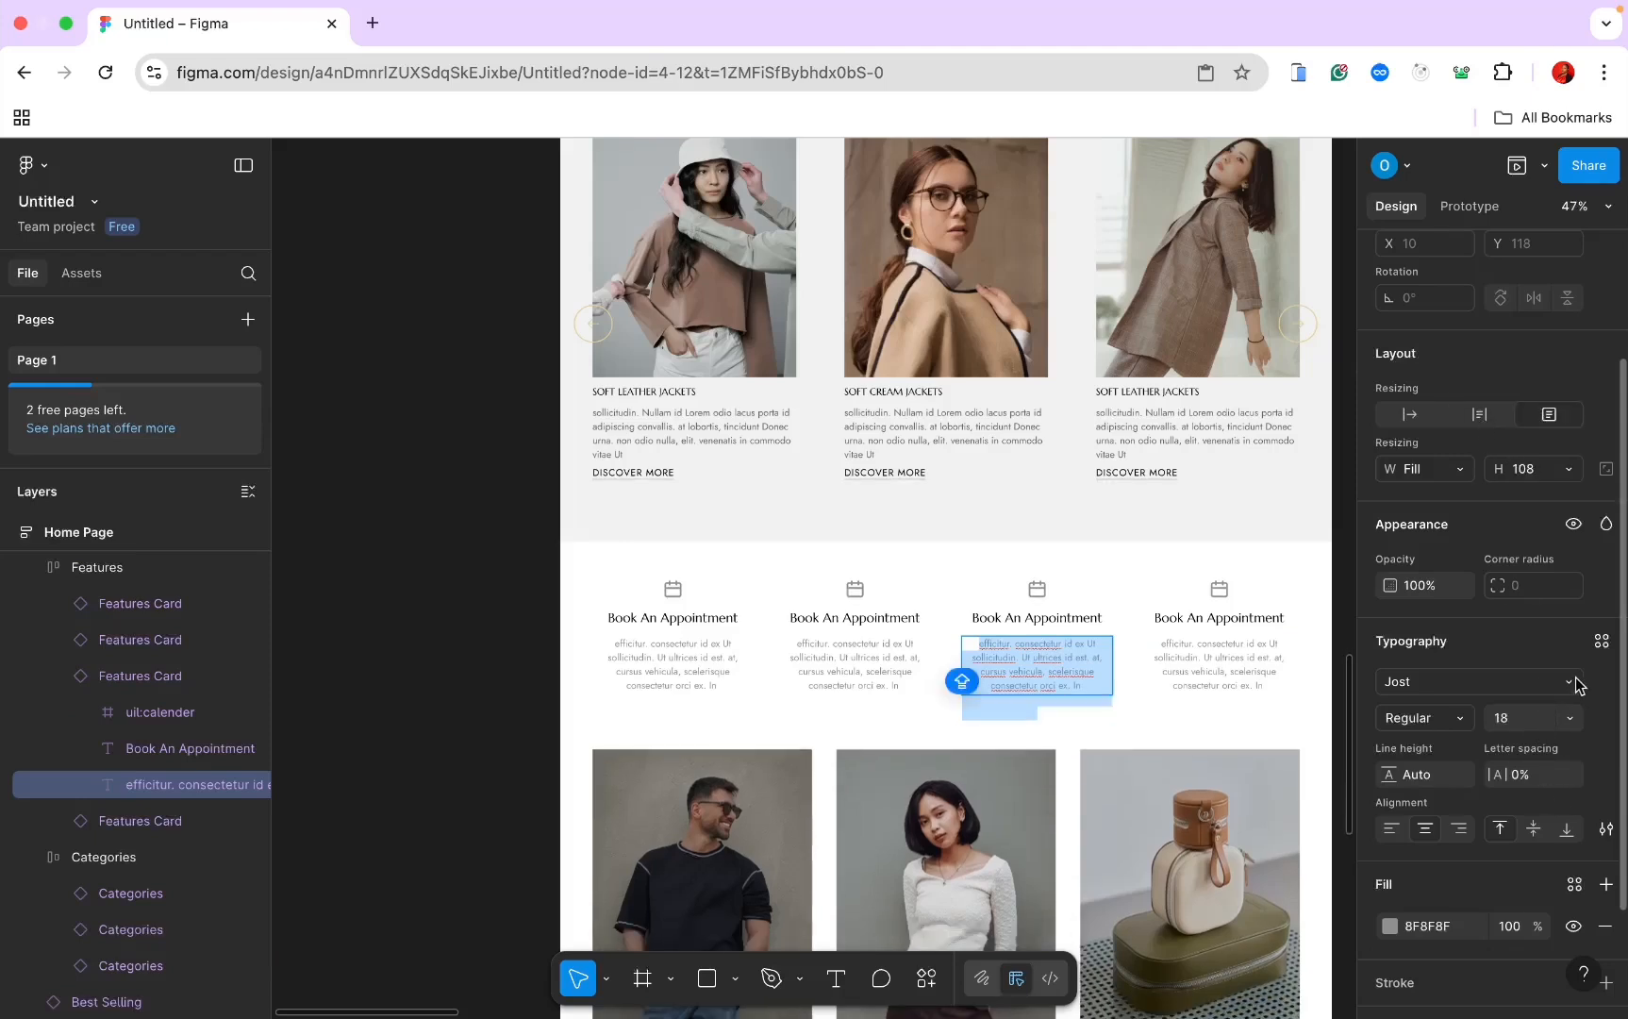
click(1602, 641)
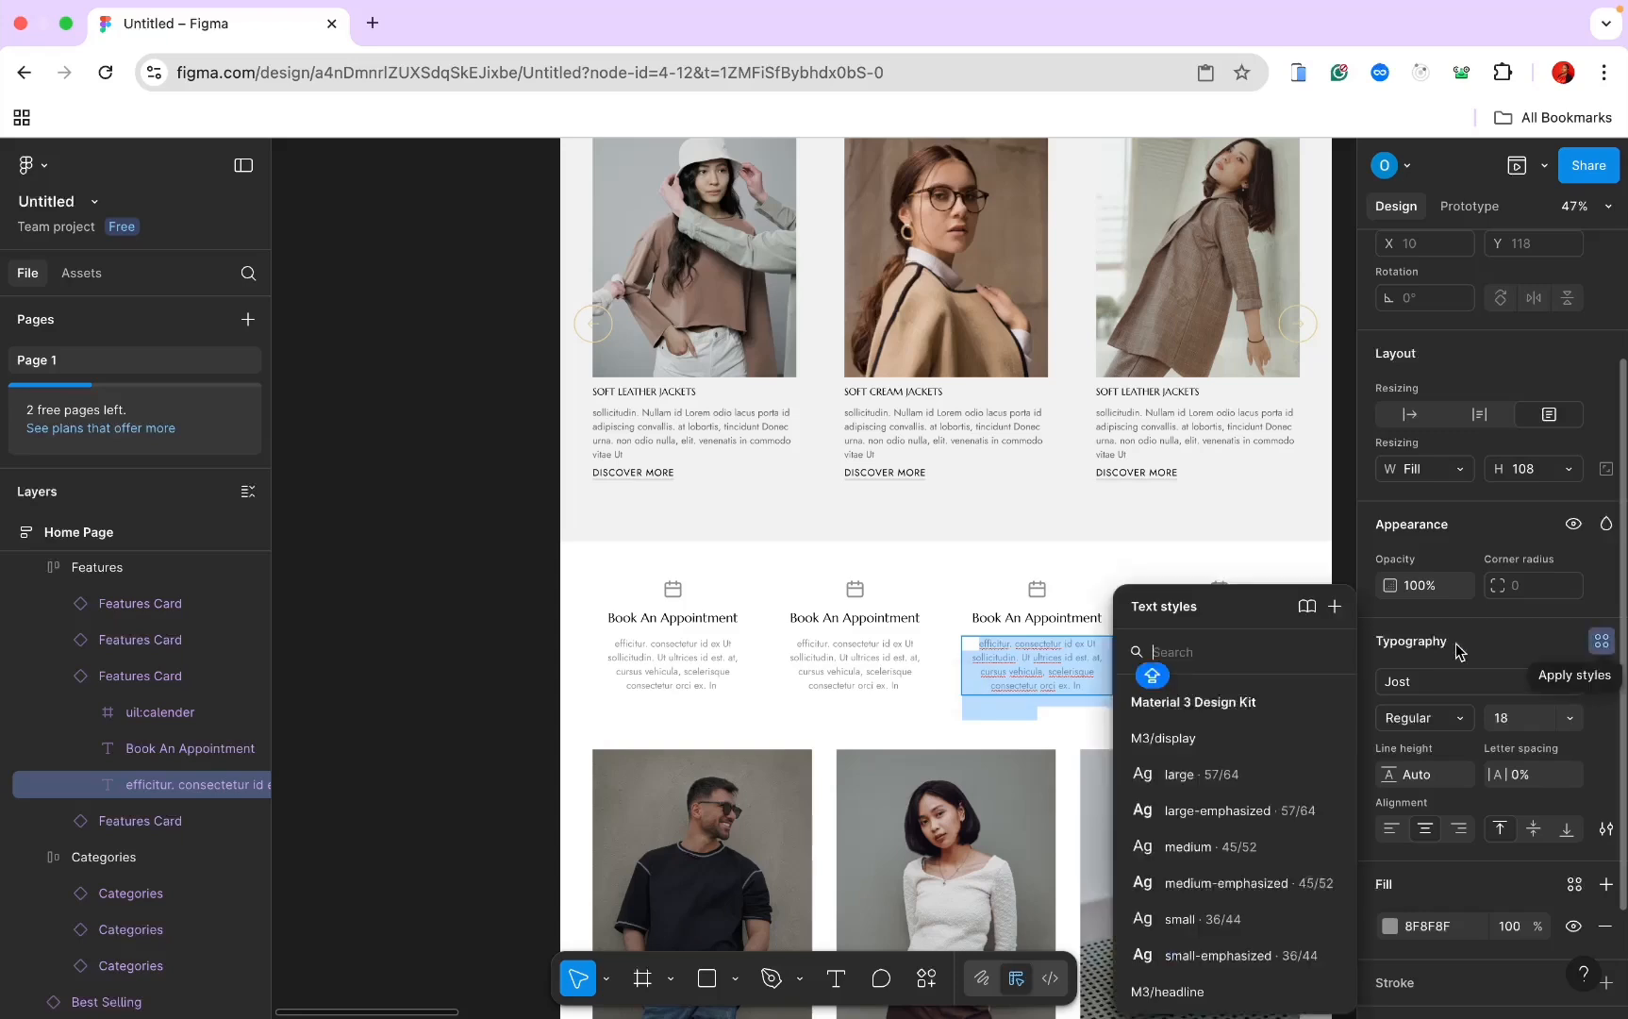
click(1334, 606)
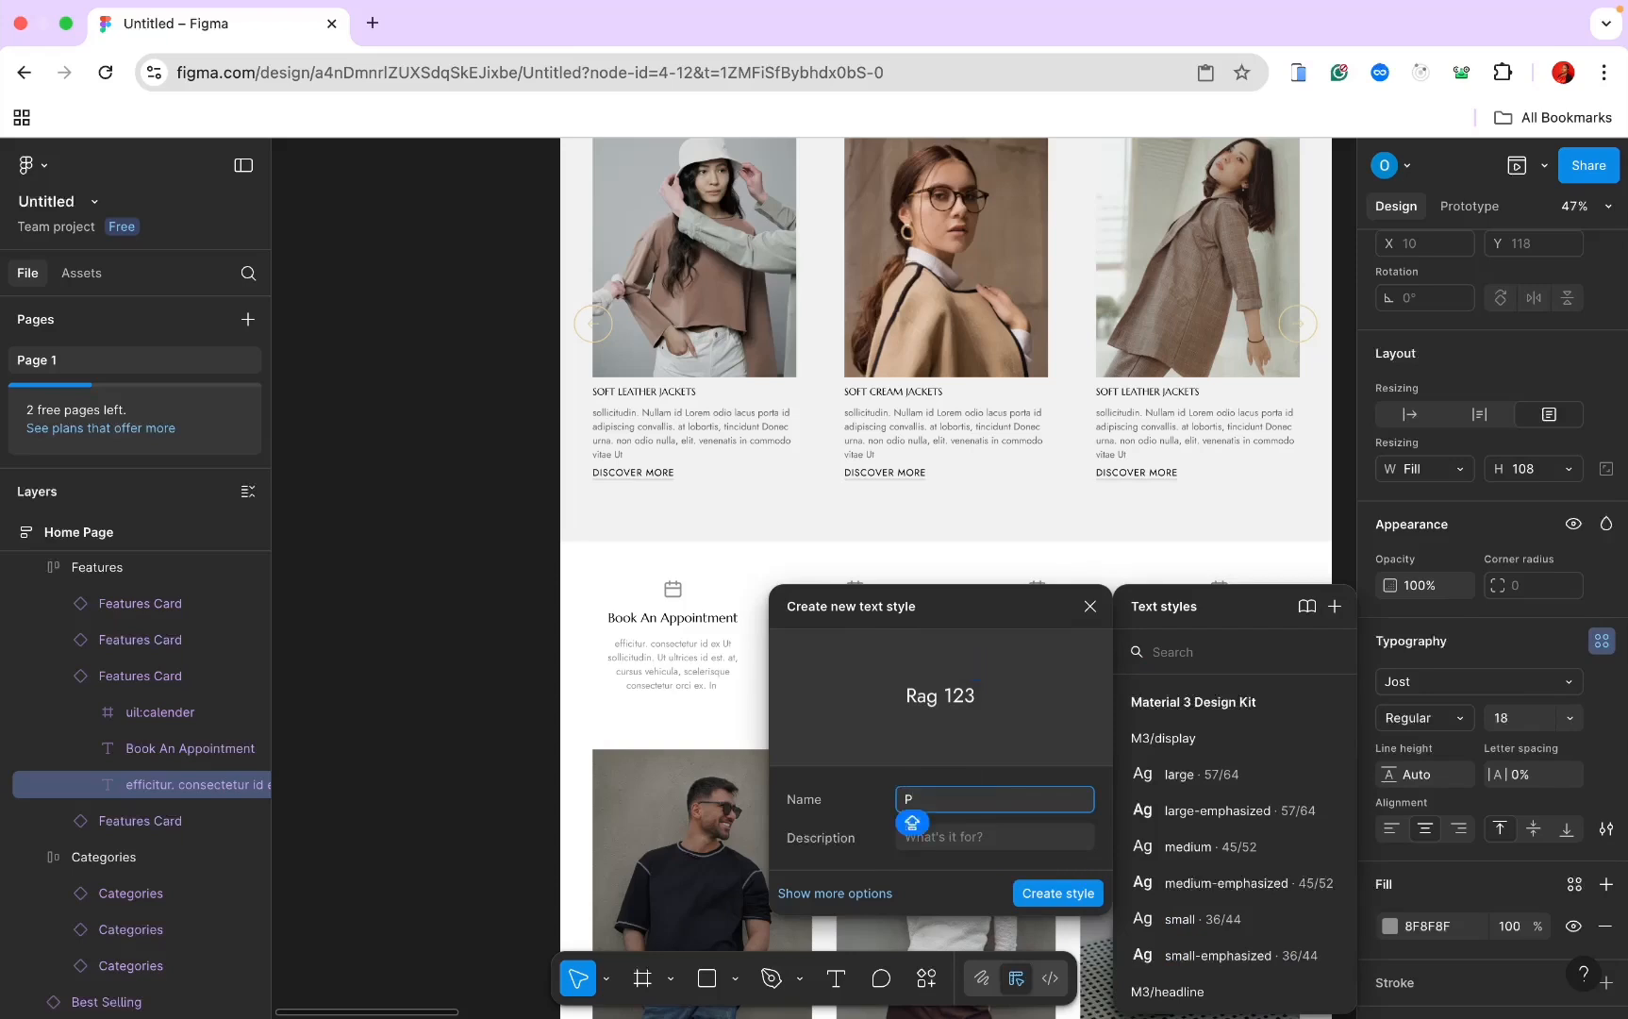
key(BackSpace)
text(p)
click(1039, 894)
scroll(1041, 901, down, 10)
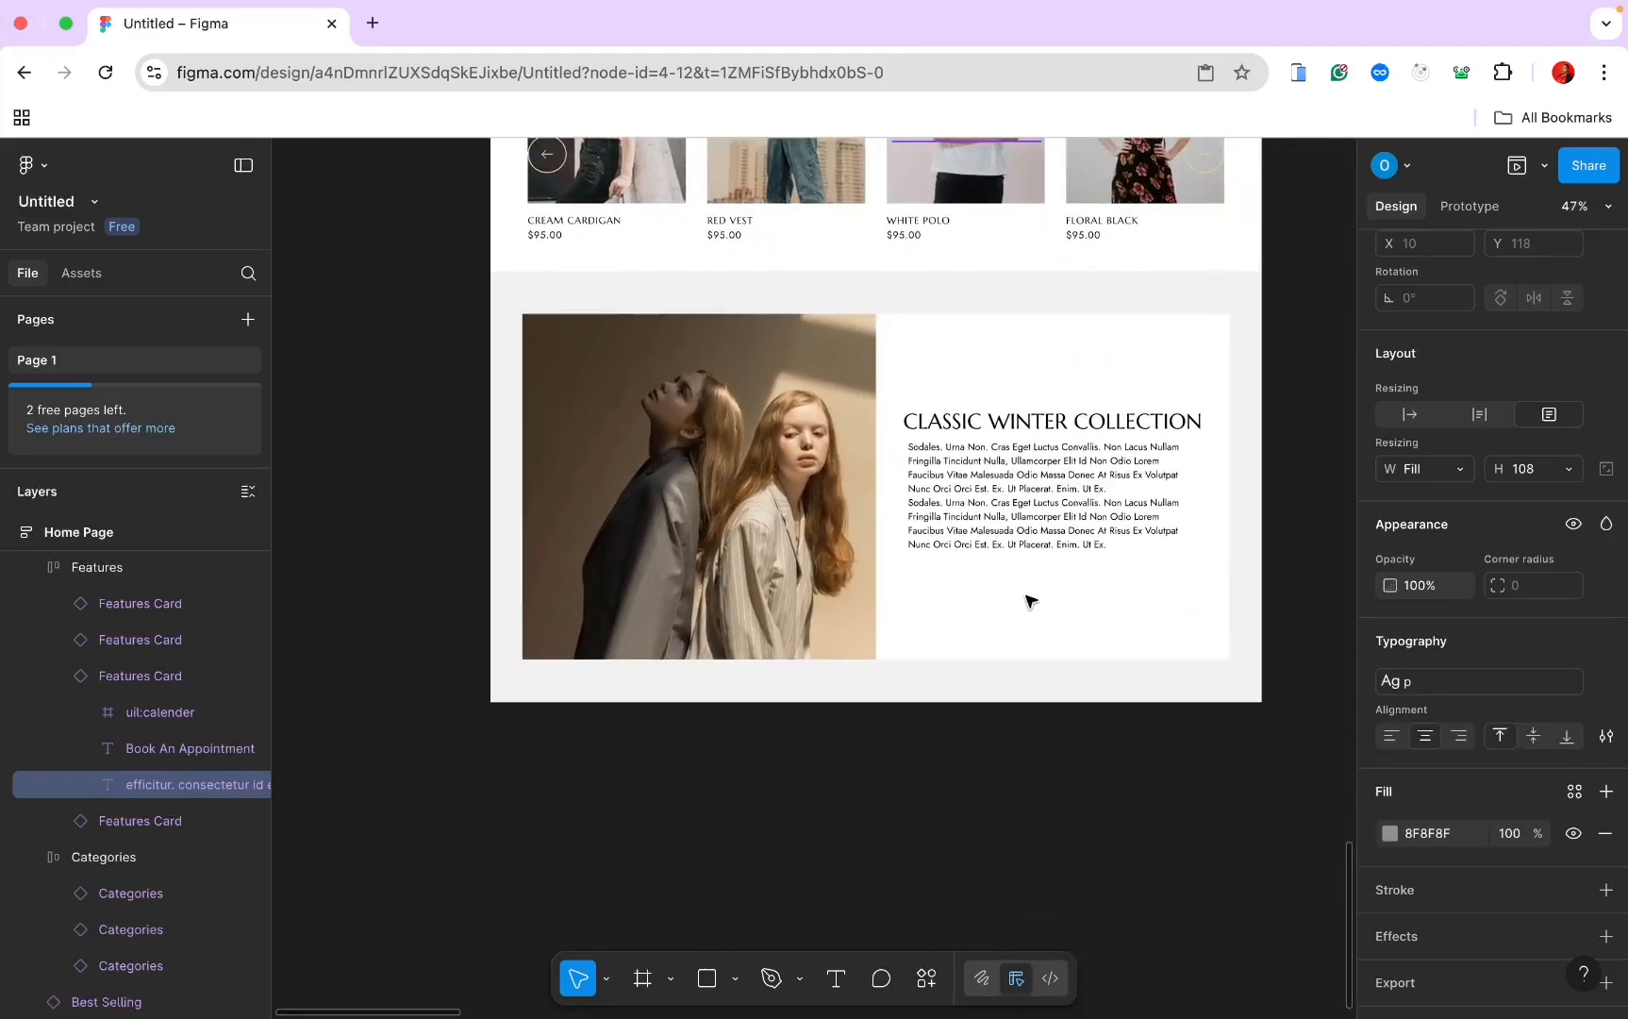
Step: Apply the p text style to the winter collection paragraph
double_click(1011, 530)
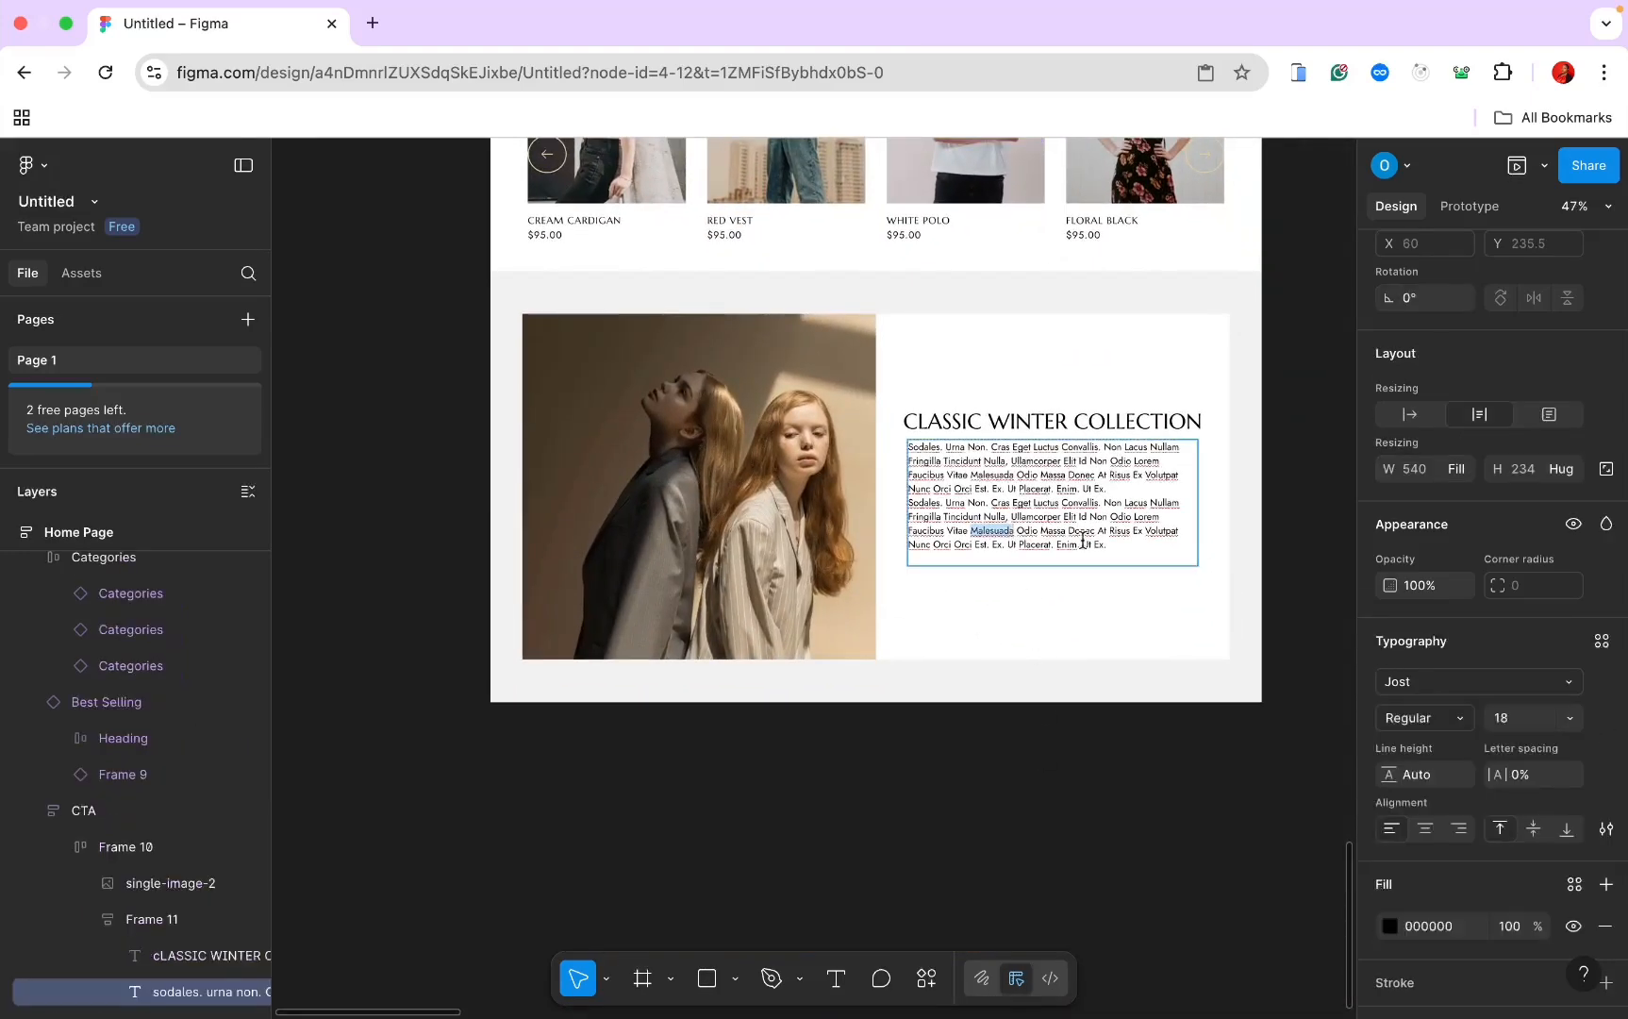
click(1602, 640)
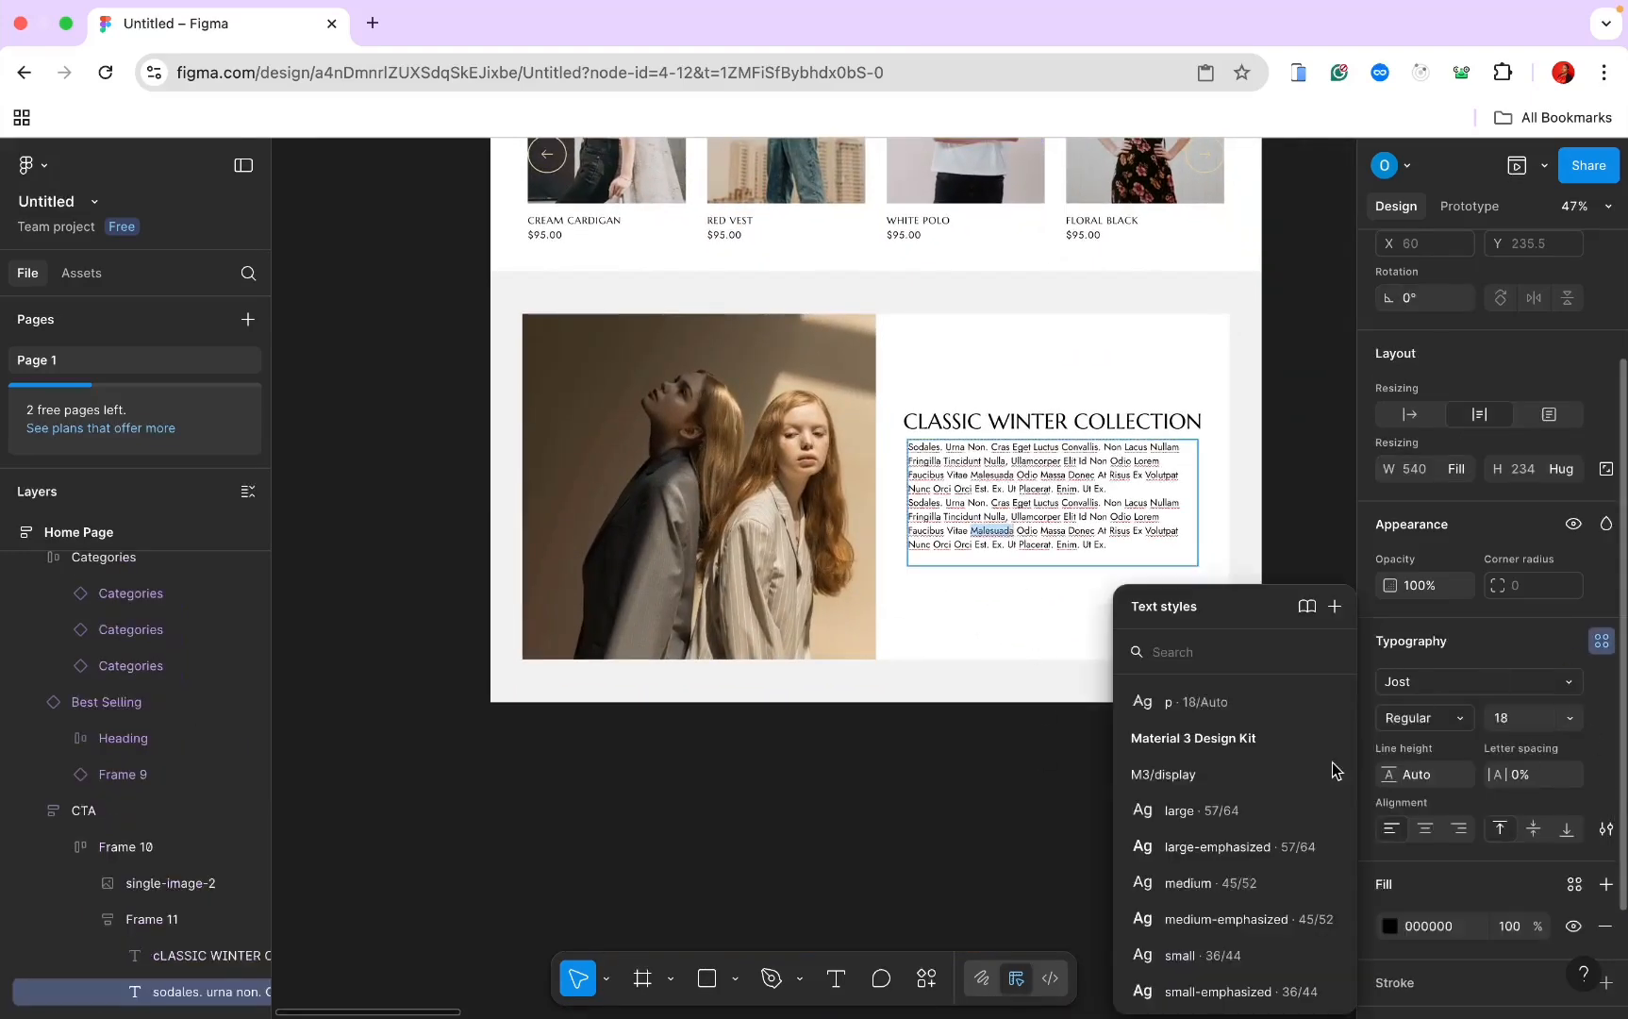
click(1221, 701)
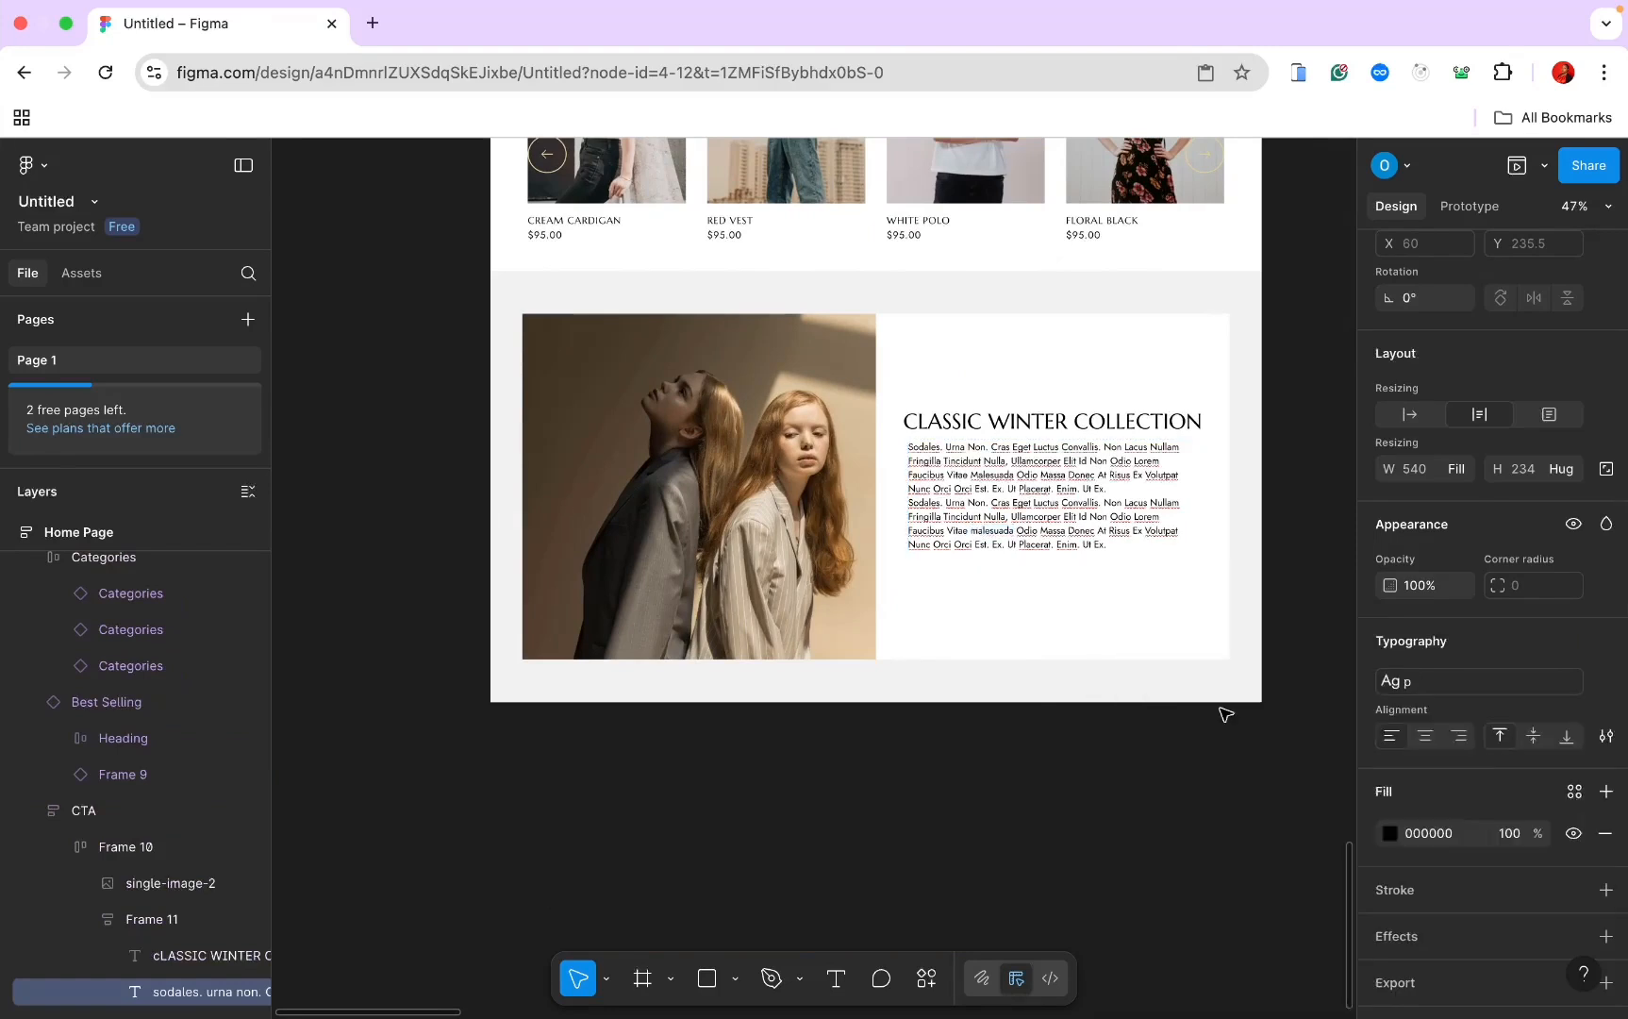
double_click(1064, 543)
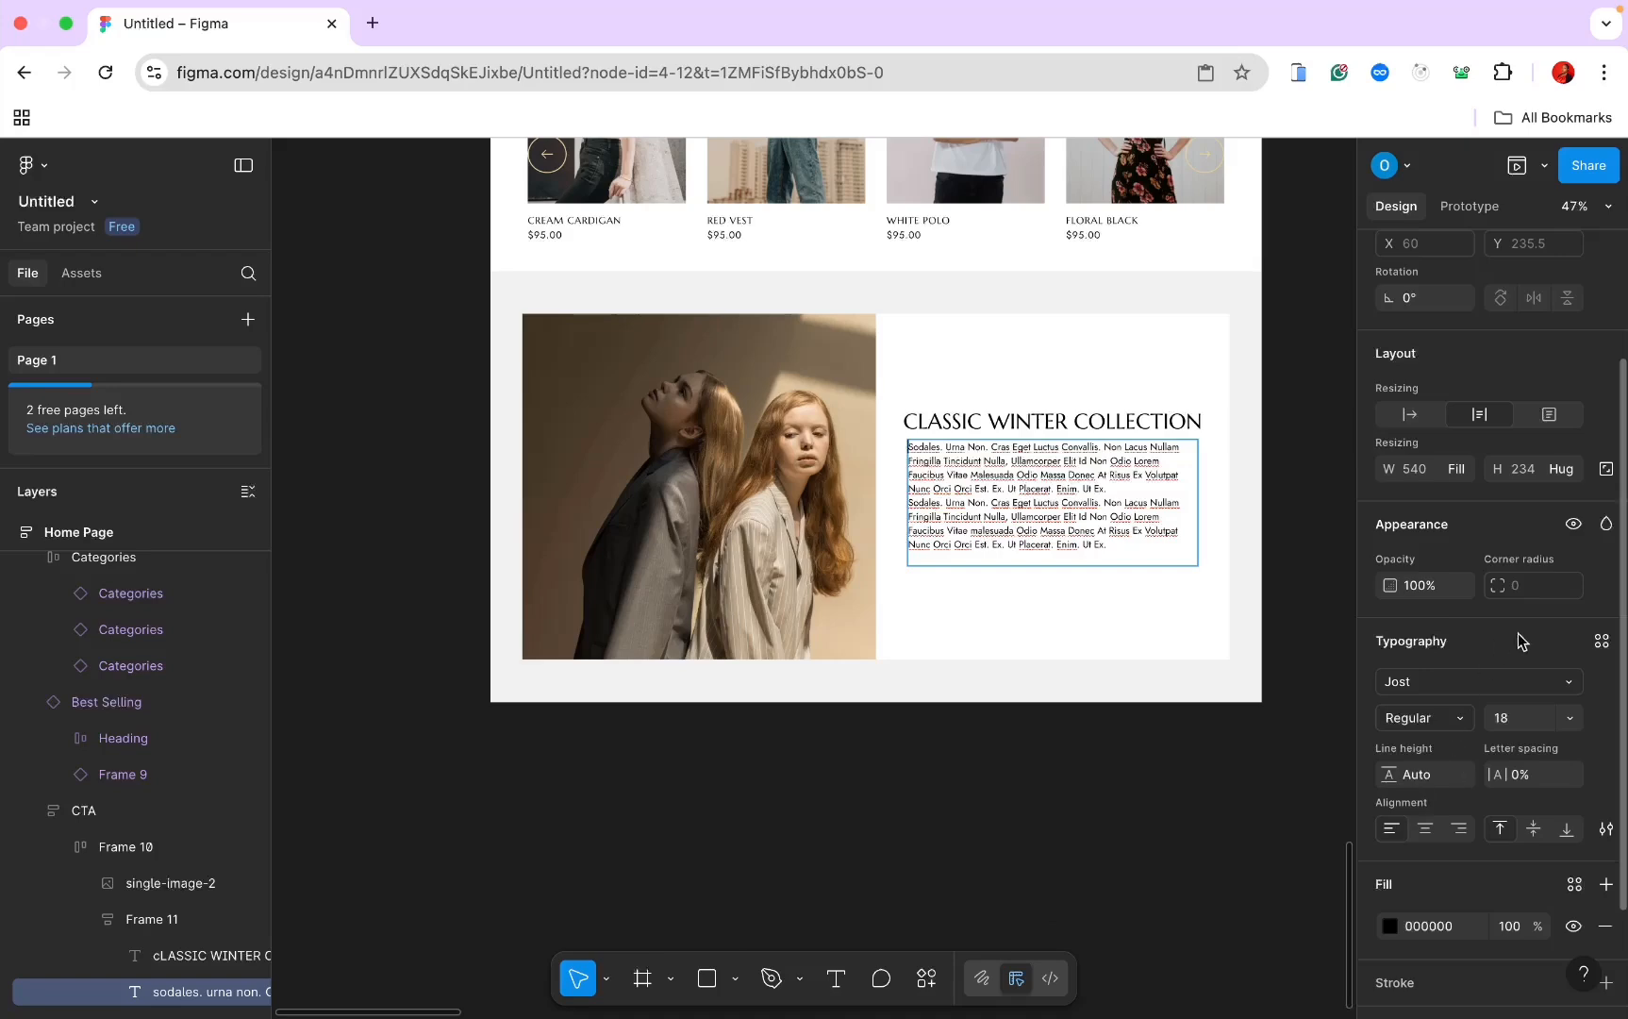
click(1602, 640)
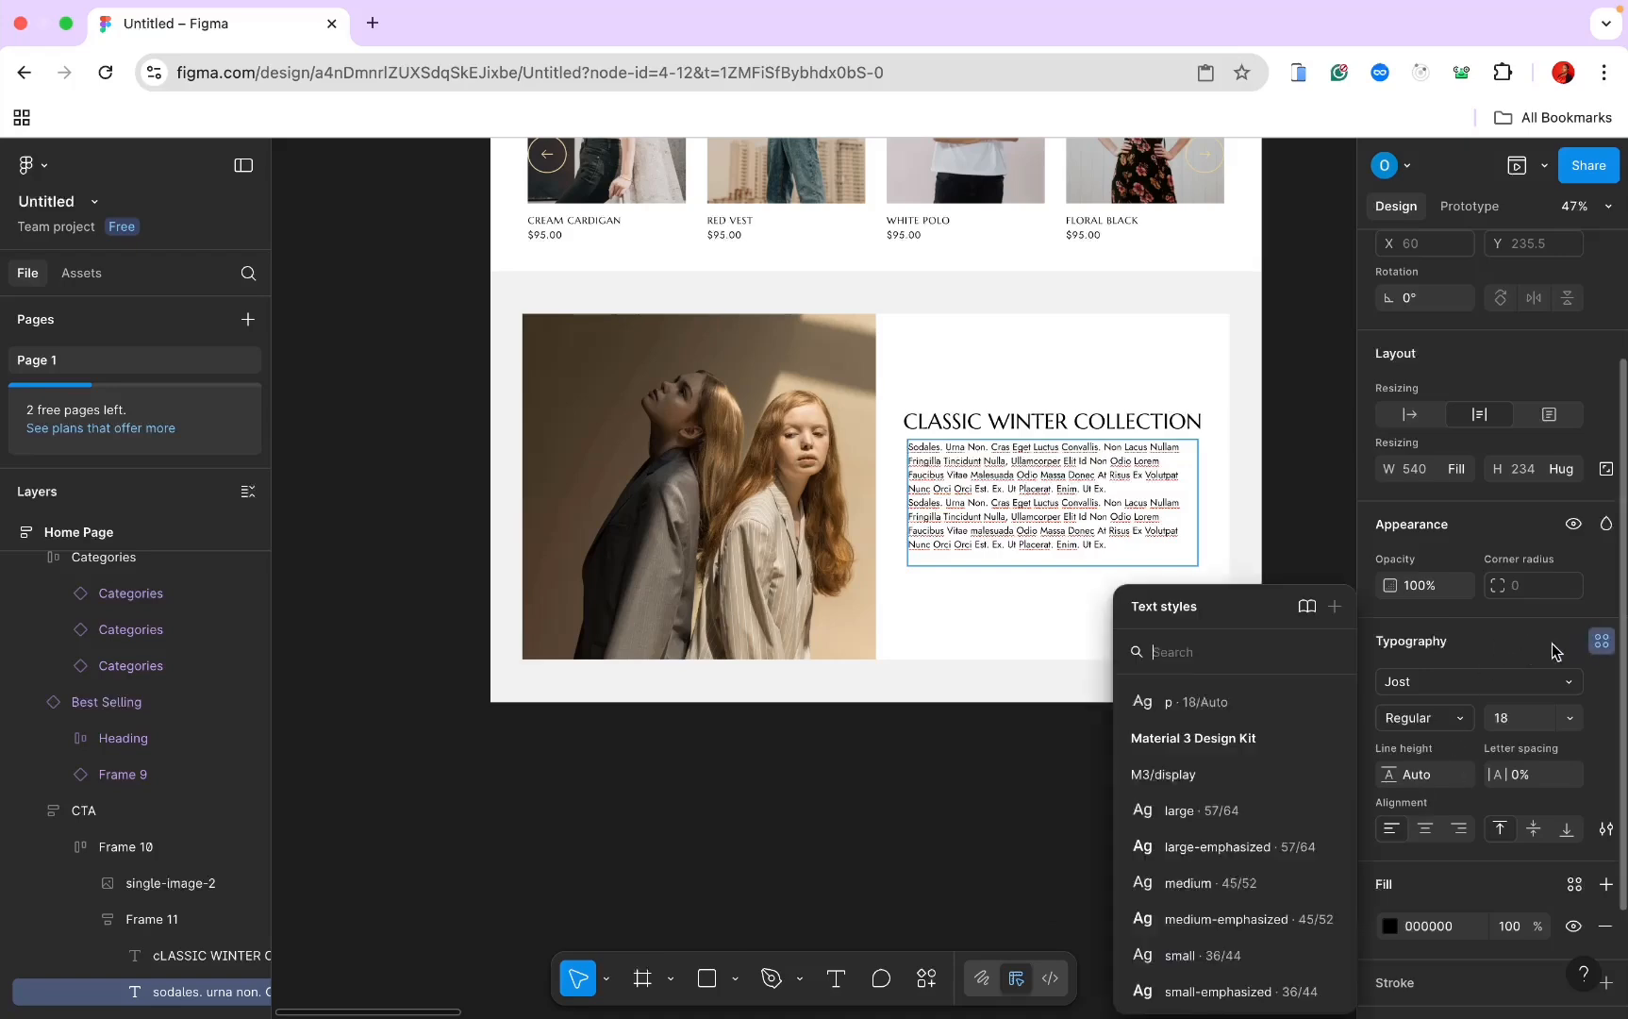
click(1307, 708)
Step: Set the paragraph's text colour to grey 8F8F8F and select parent Frame 11
scroll(1209, 486, up, 3)
click(1420, 833)
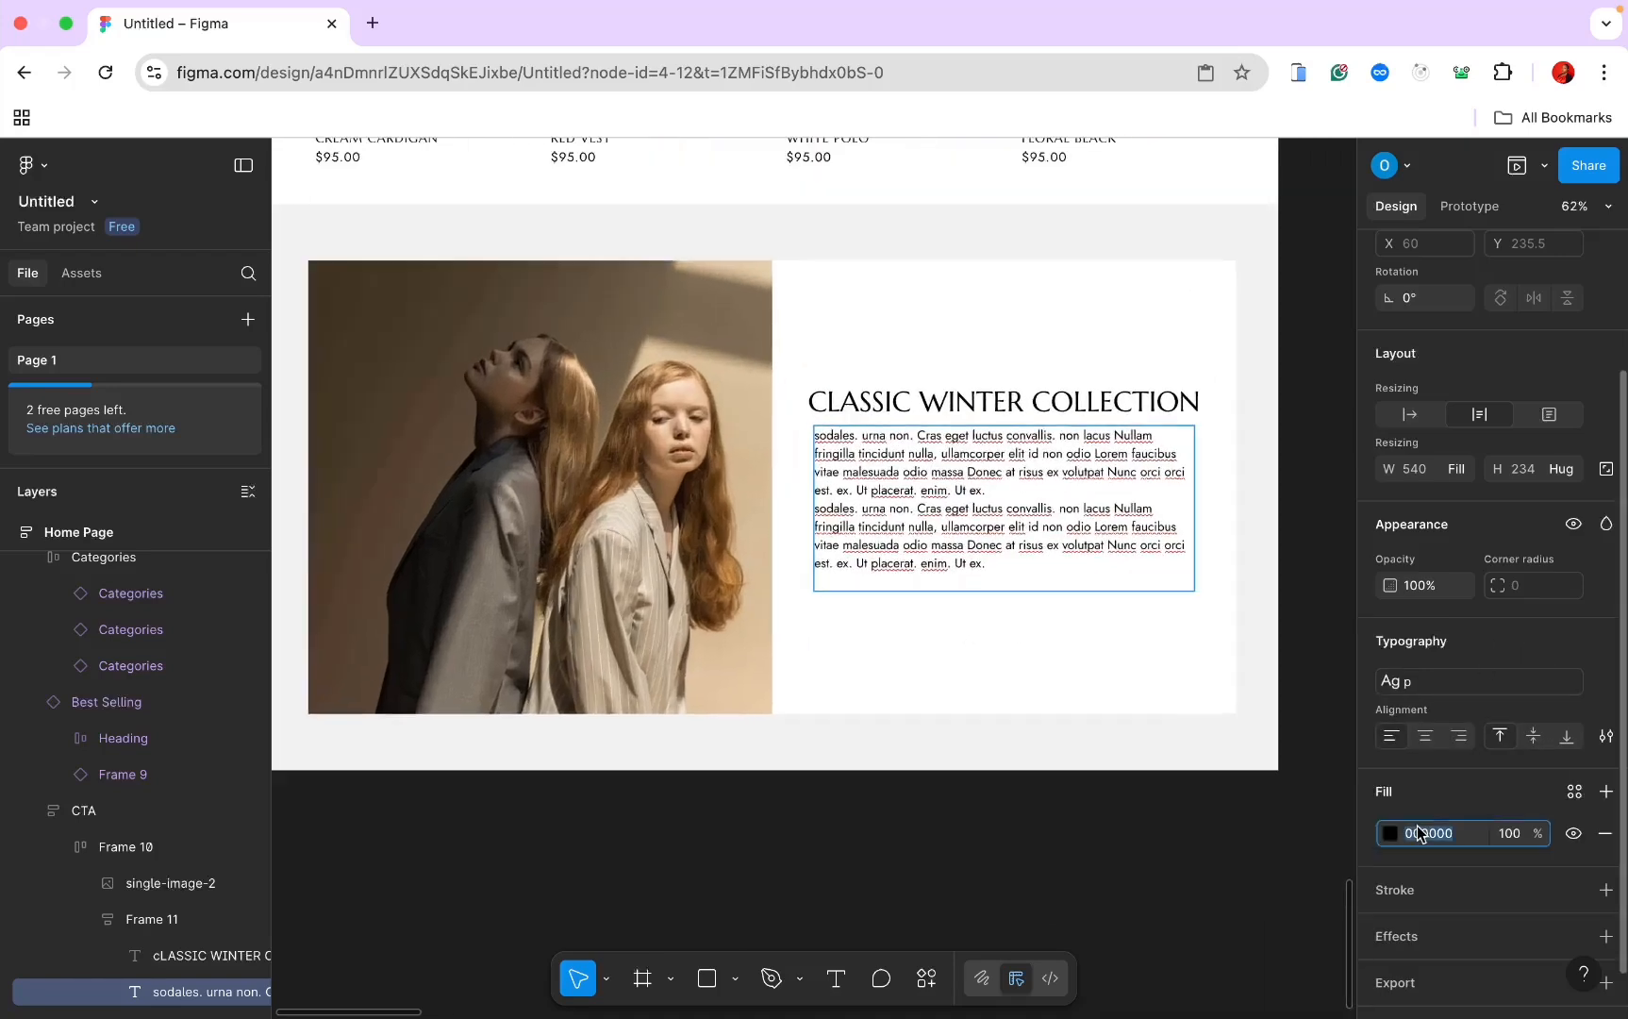
text(8f)
key(Return)
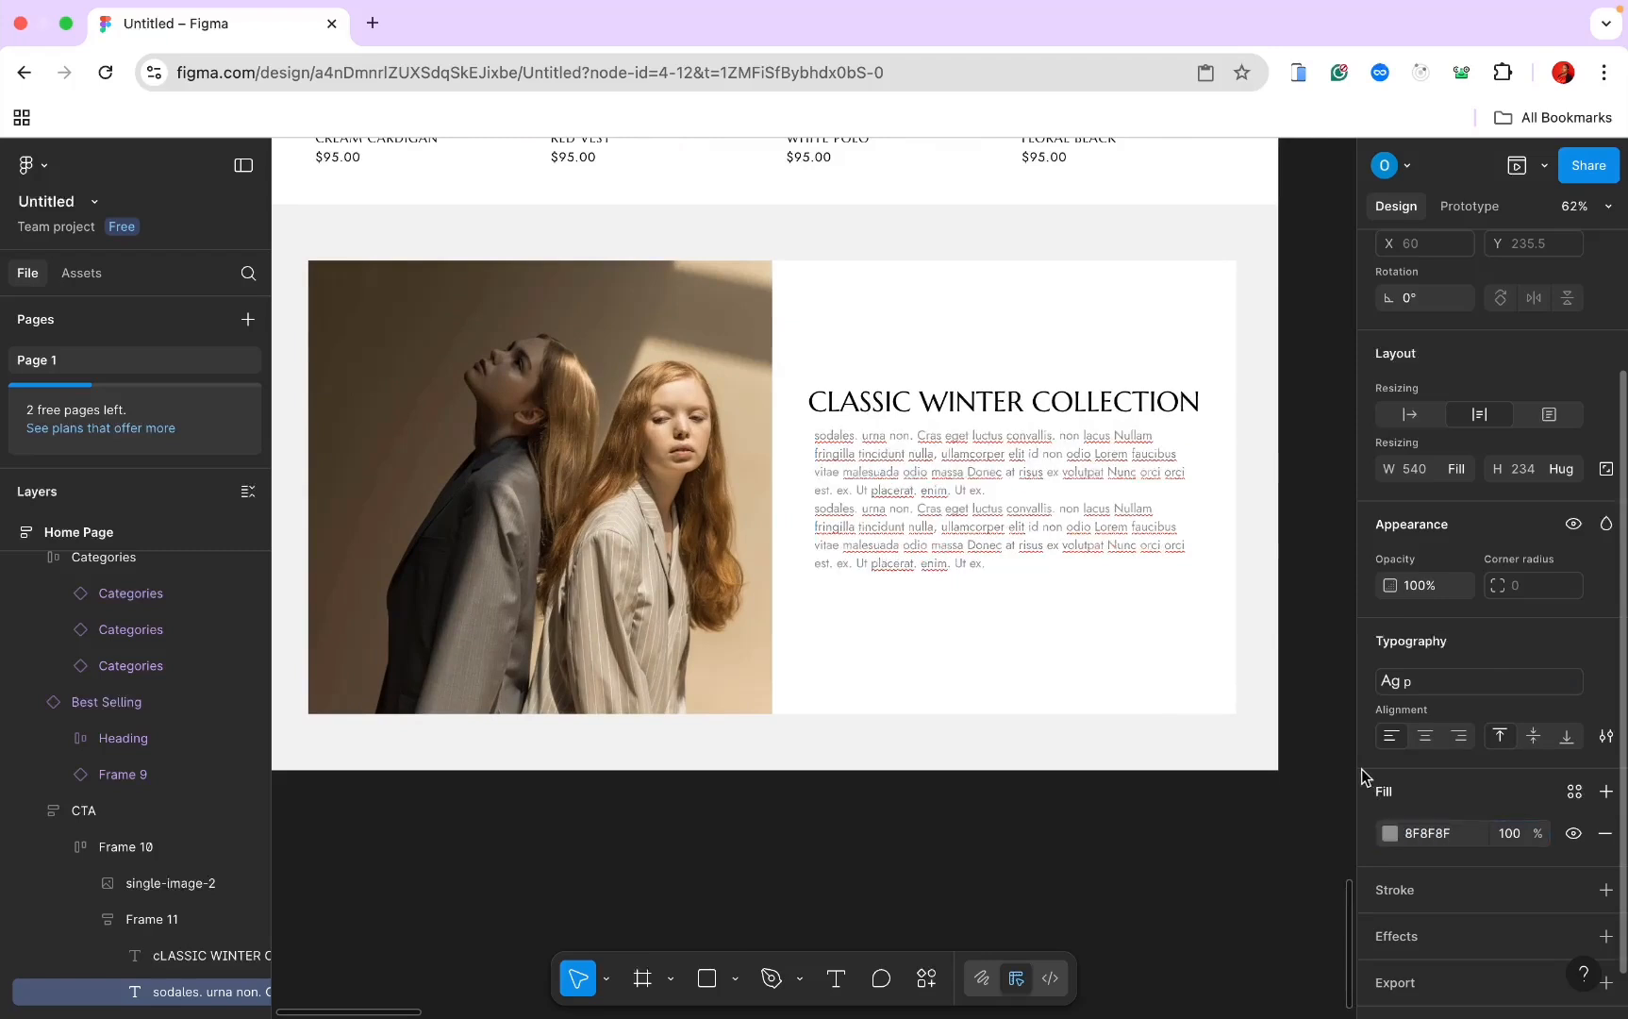
click(1017, 377)
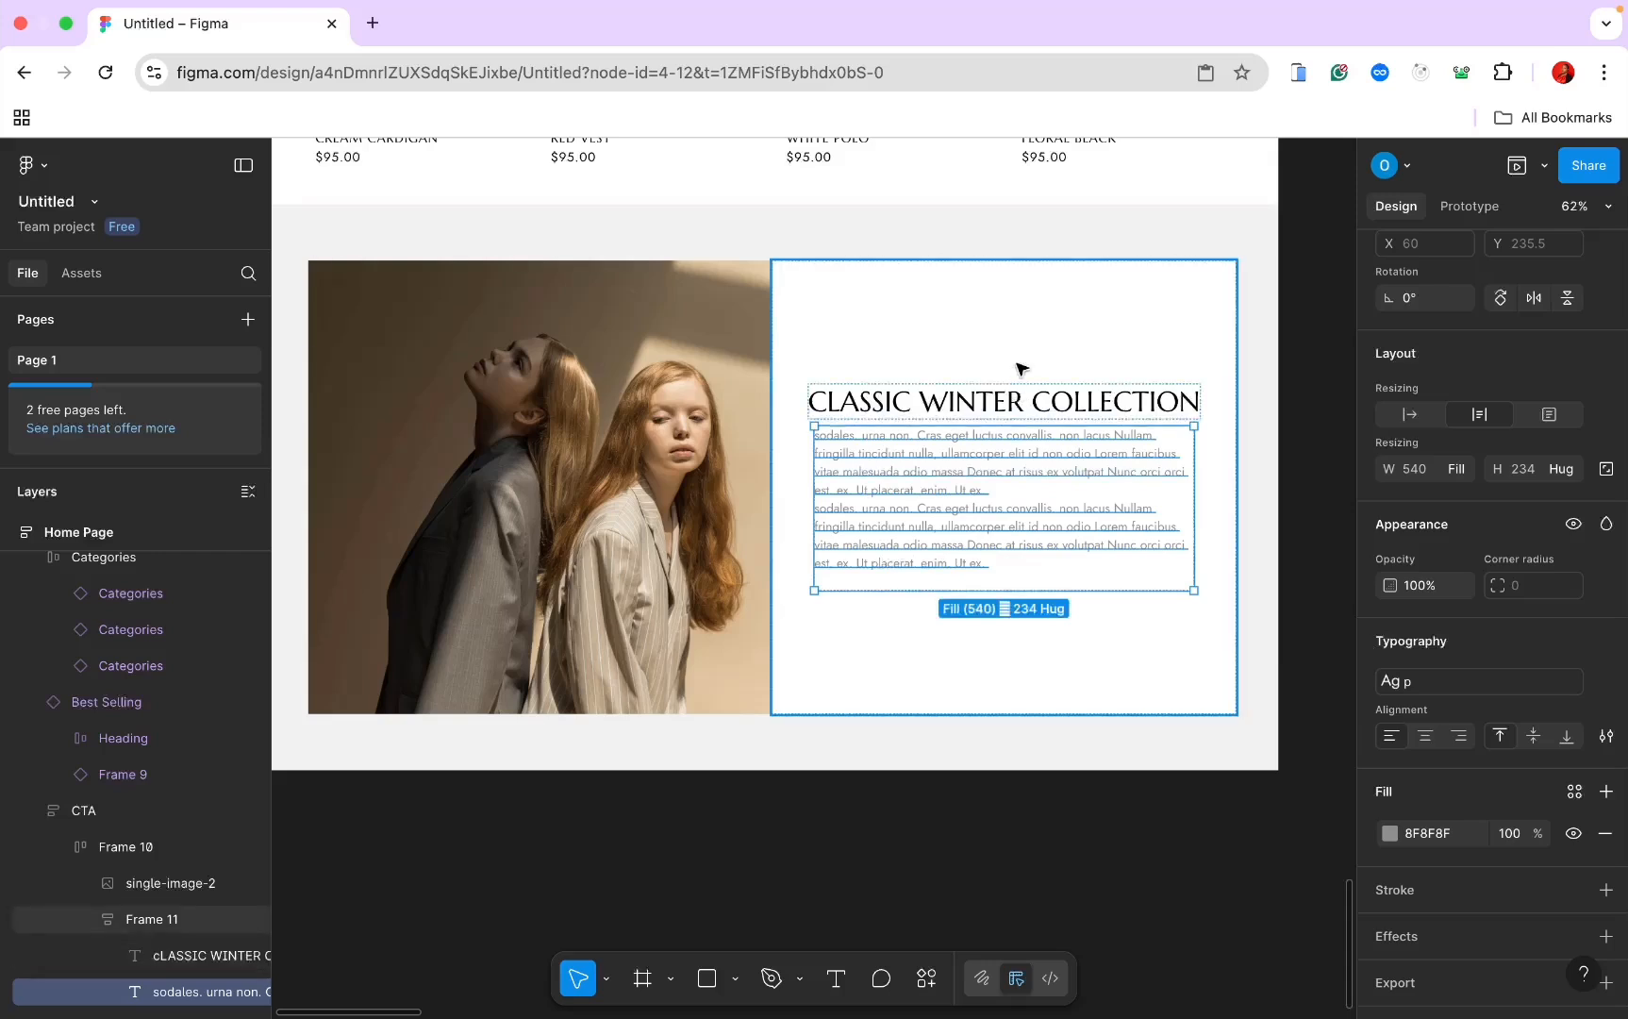
Step: Place the BUTTON component from the assets below the paragraph
click(92, 275)
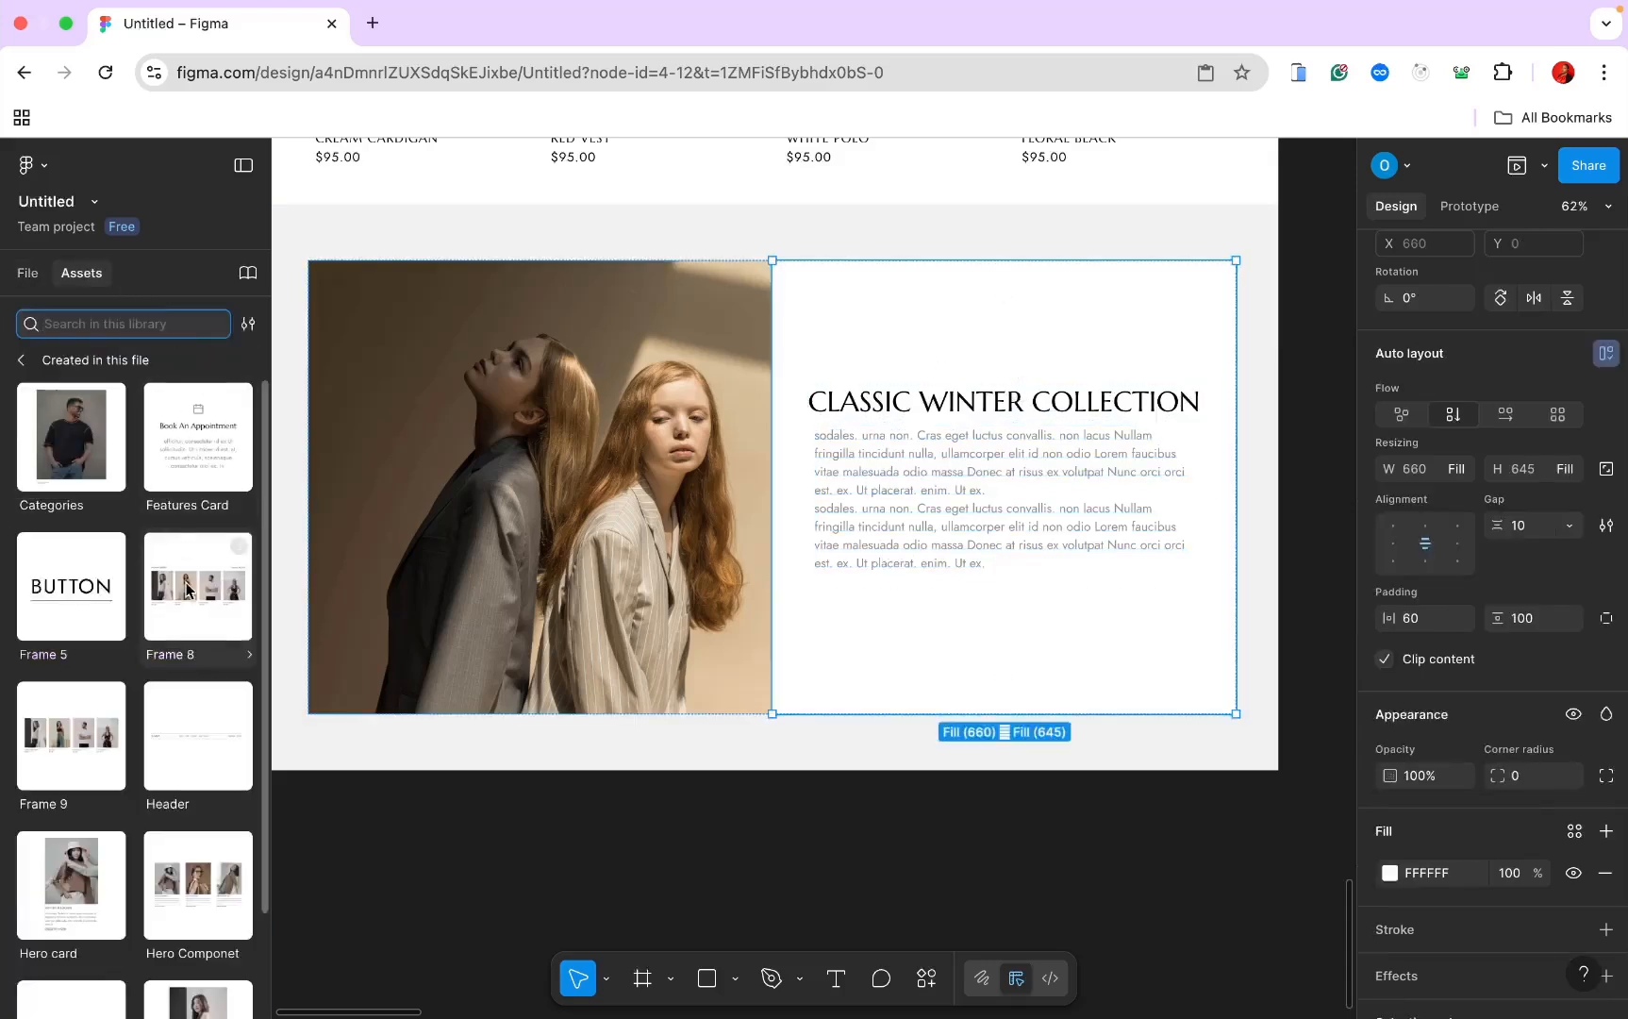
scroll(211, 636, down, 3)
scroll(189, 641, up, 2)
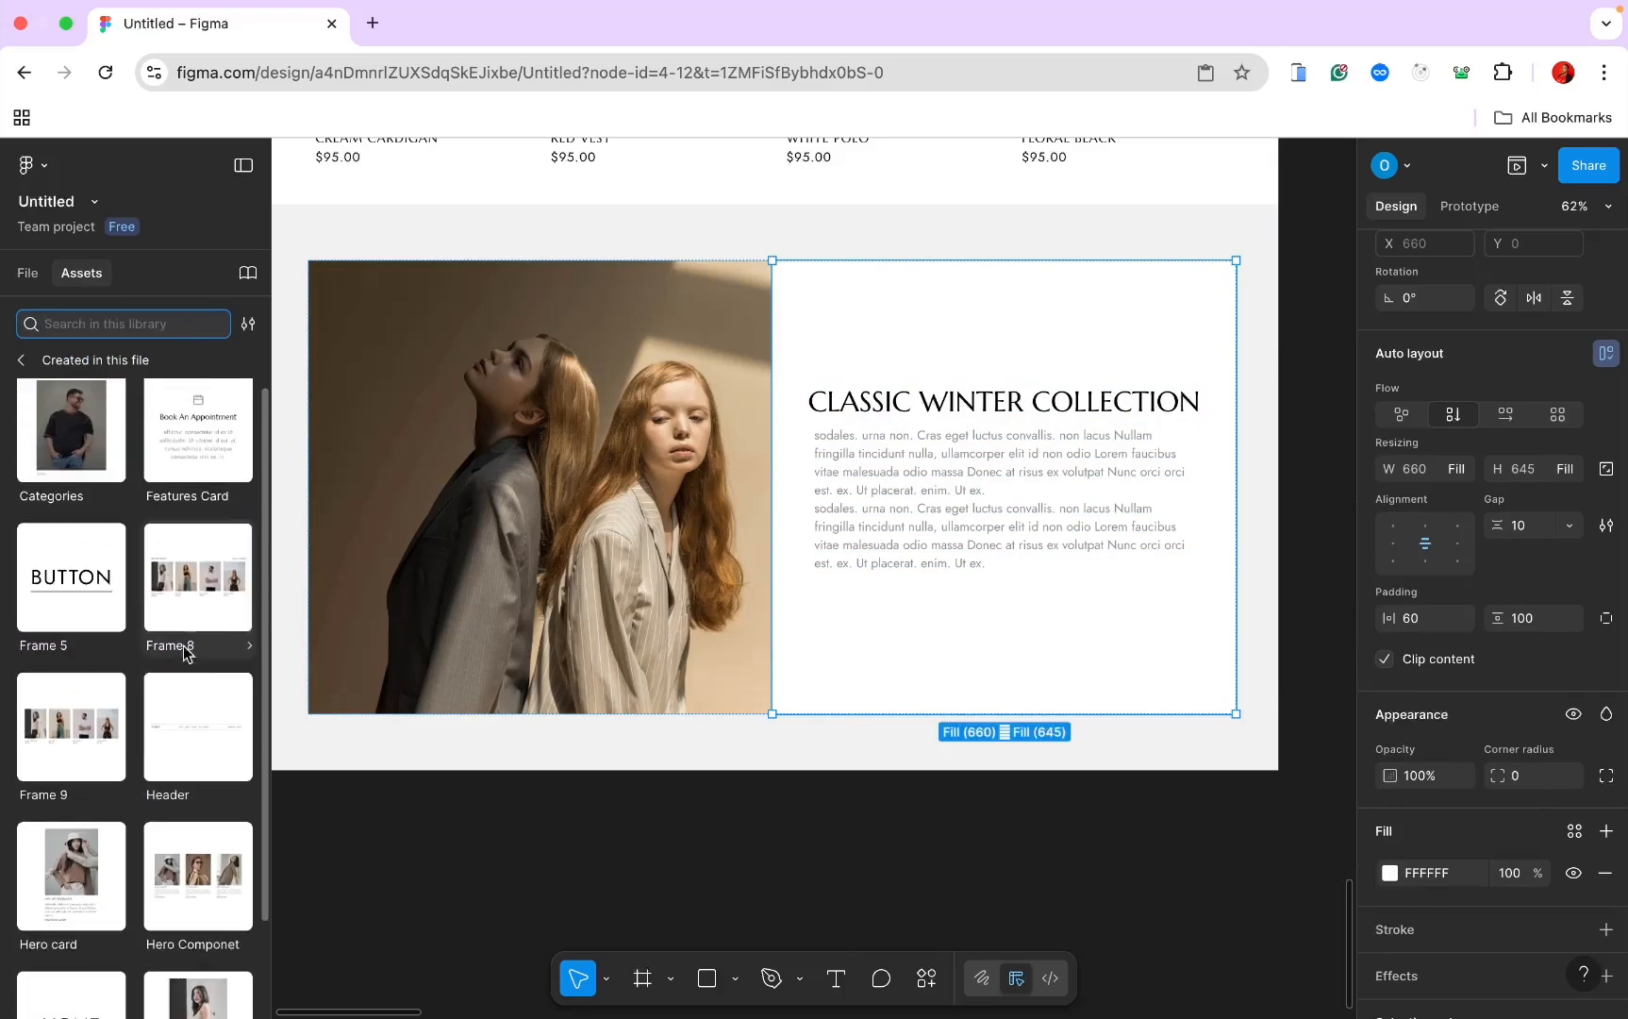
click(69, 581)
drag(69, 581, 937, 531)
click(27, 274)
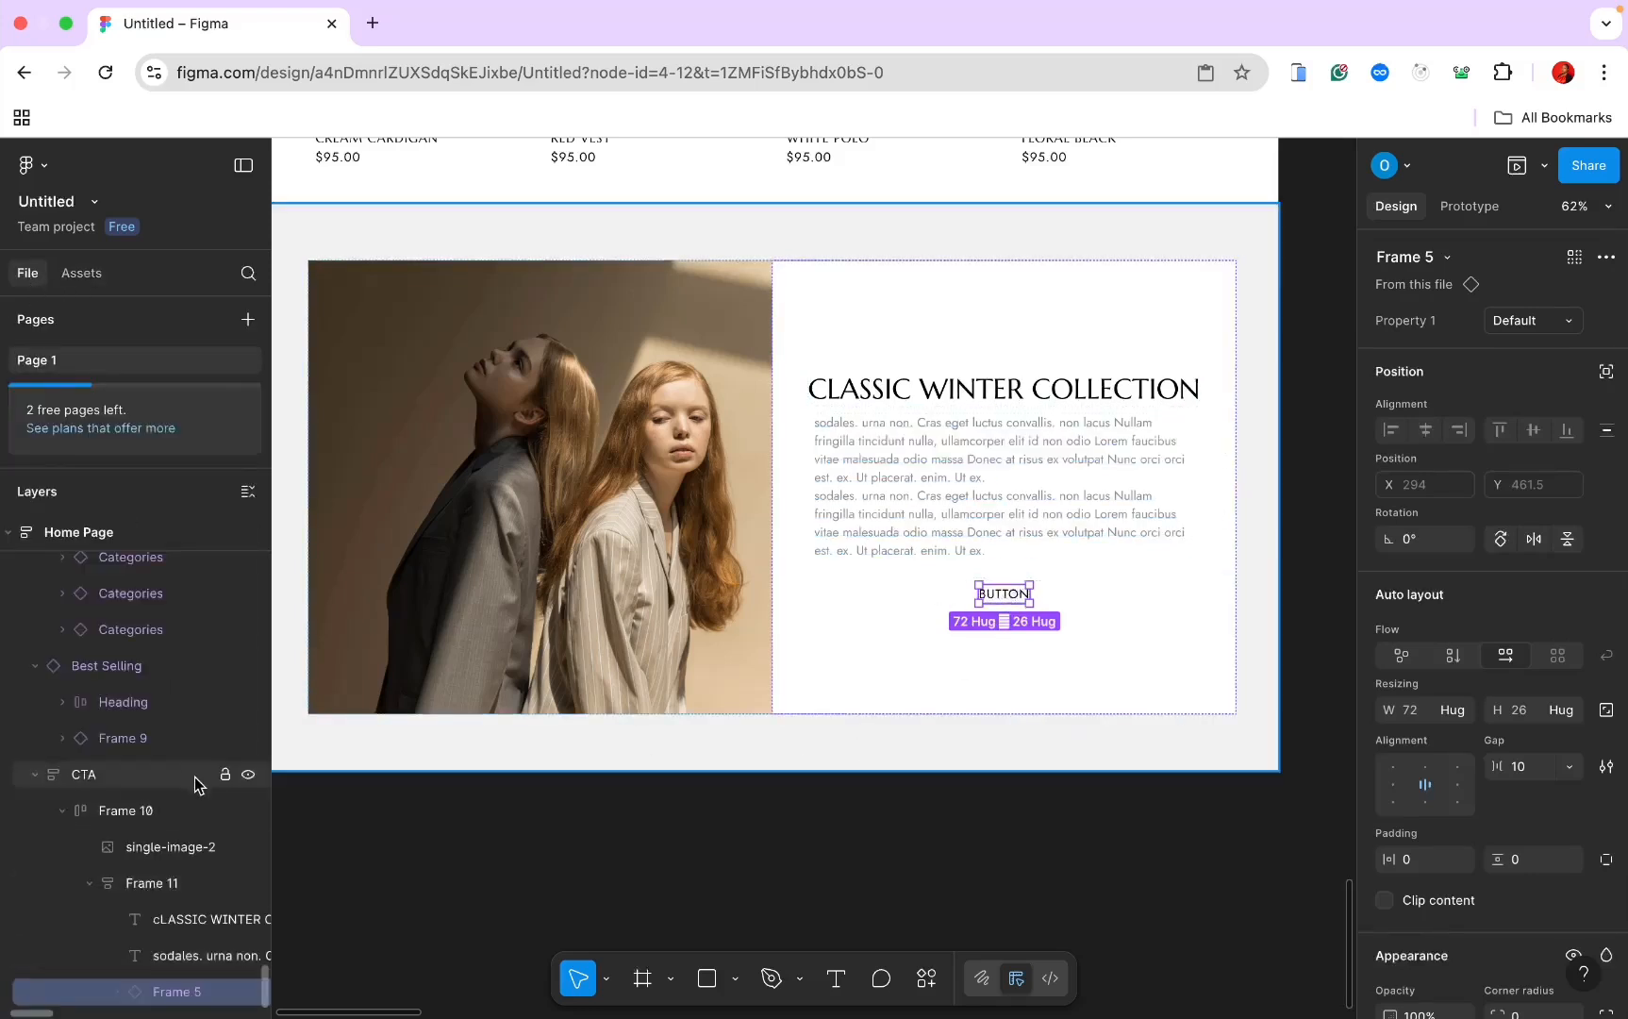
Step: Set Frame 11's auto layout alignment to middle-left
click(171, 884)
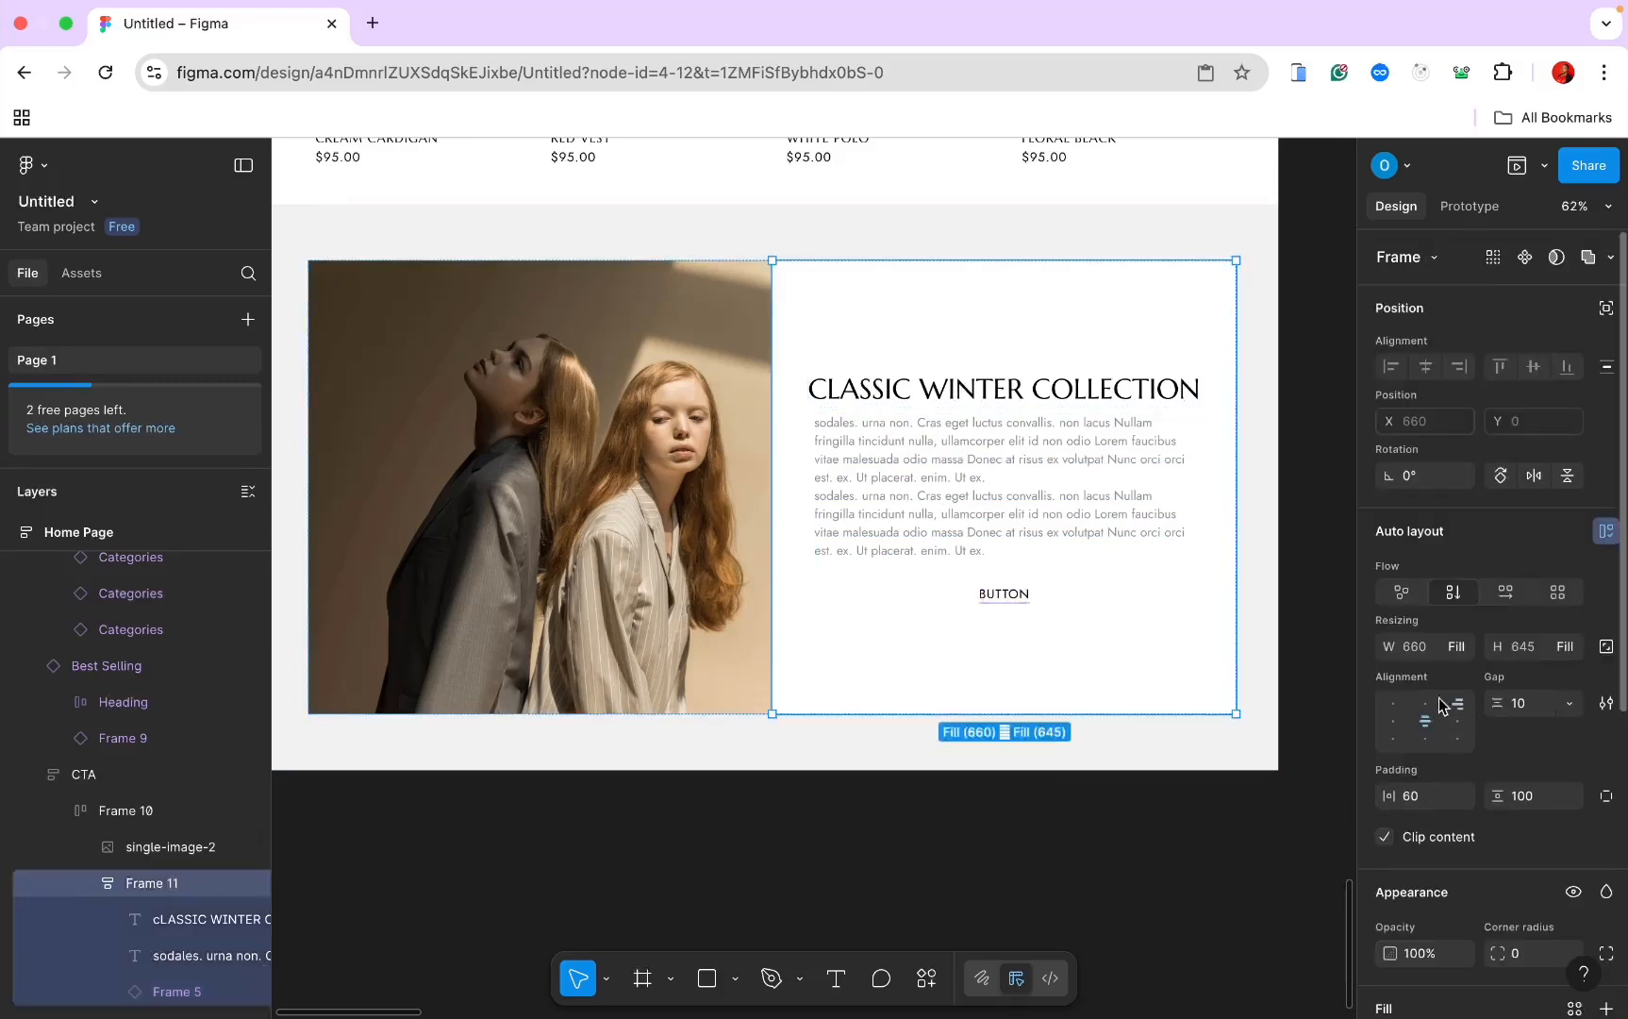
click(1391, 707)
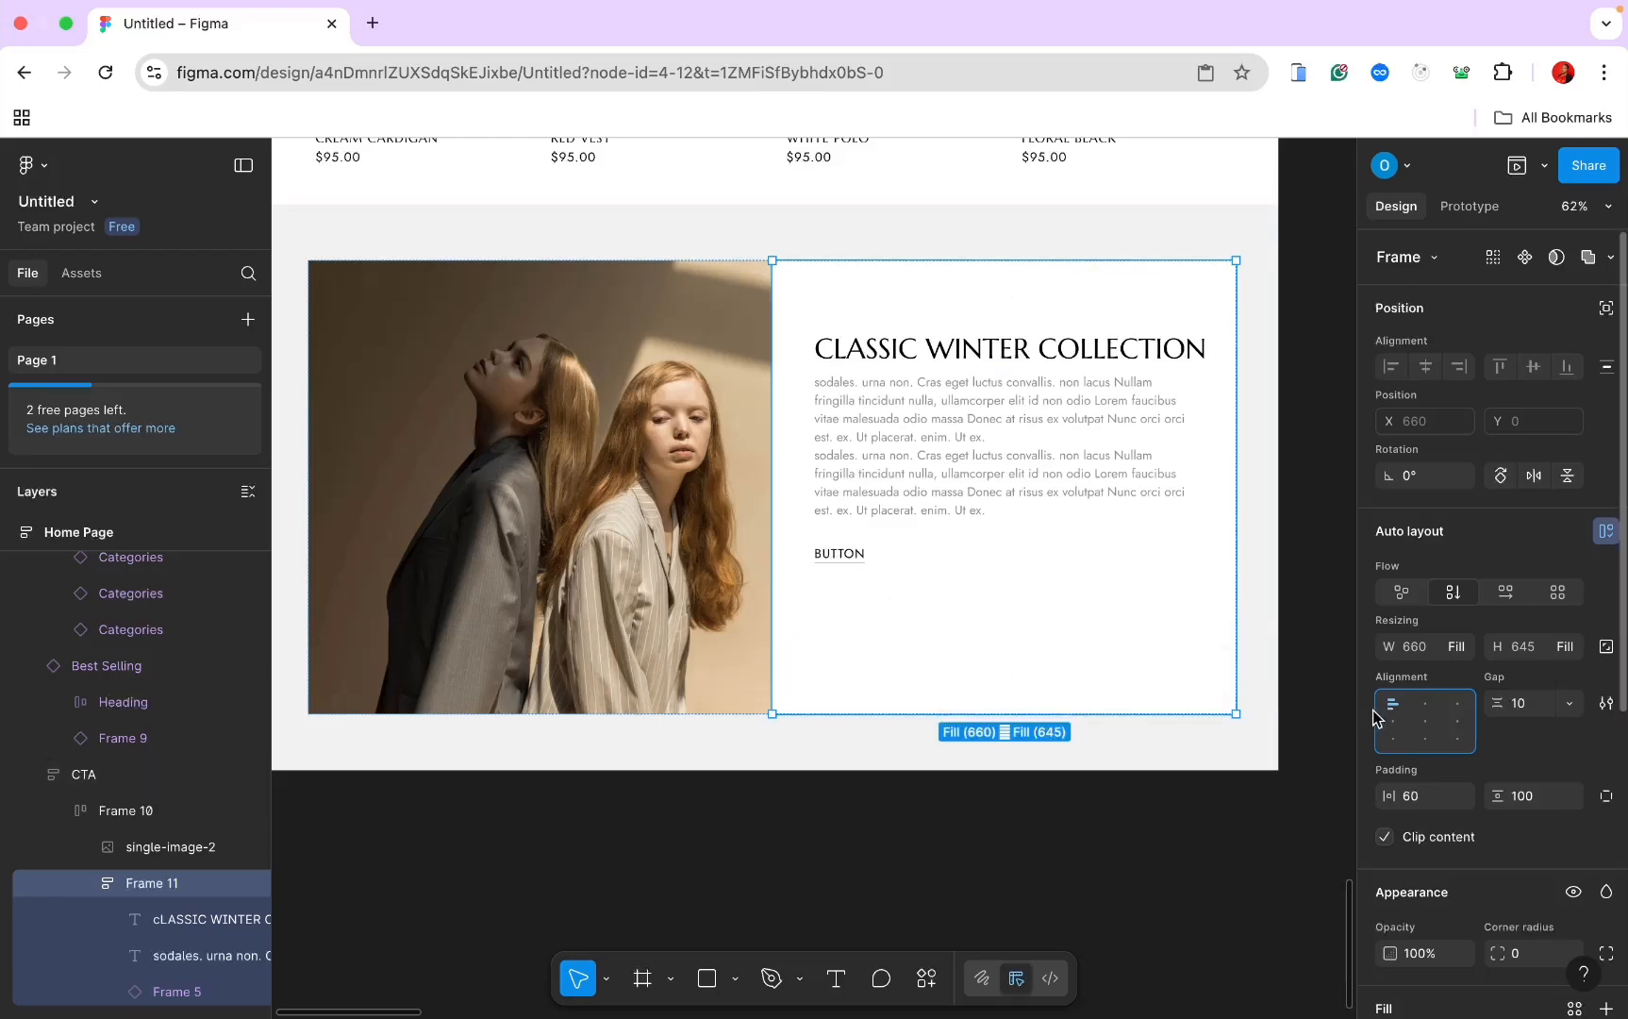
click(1391, 722)
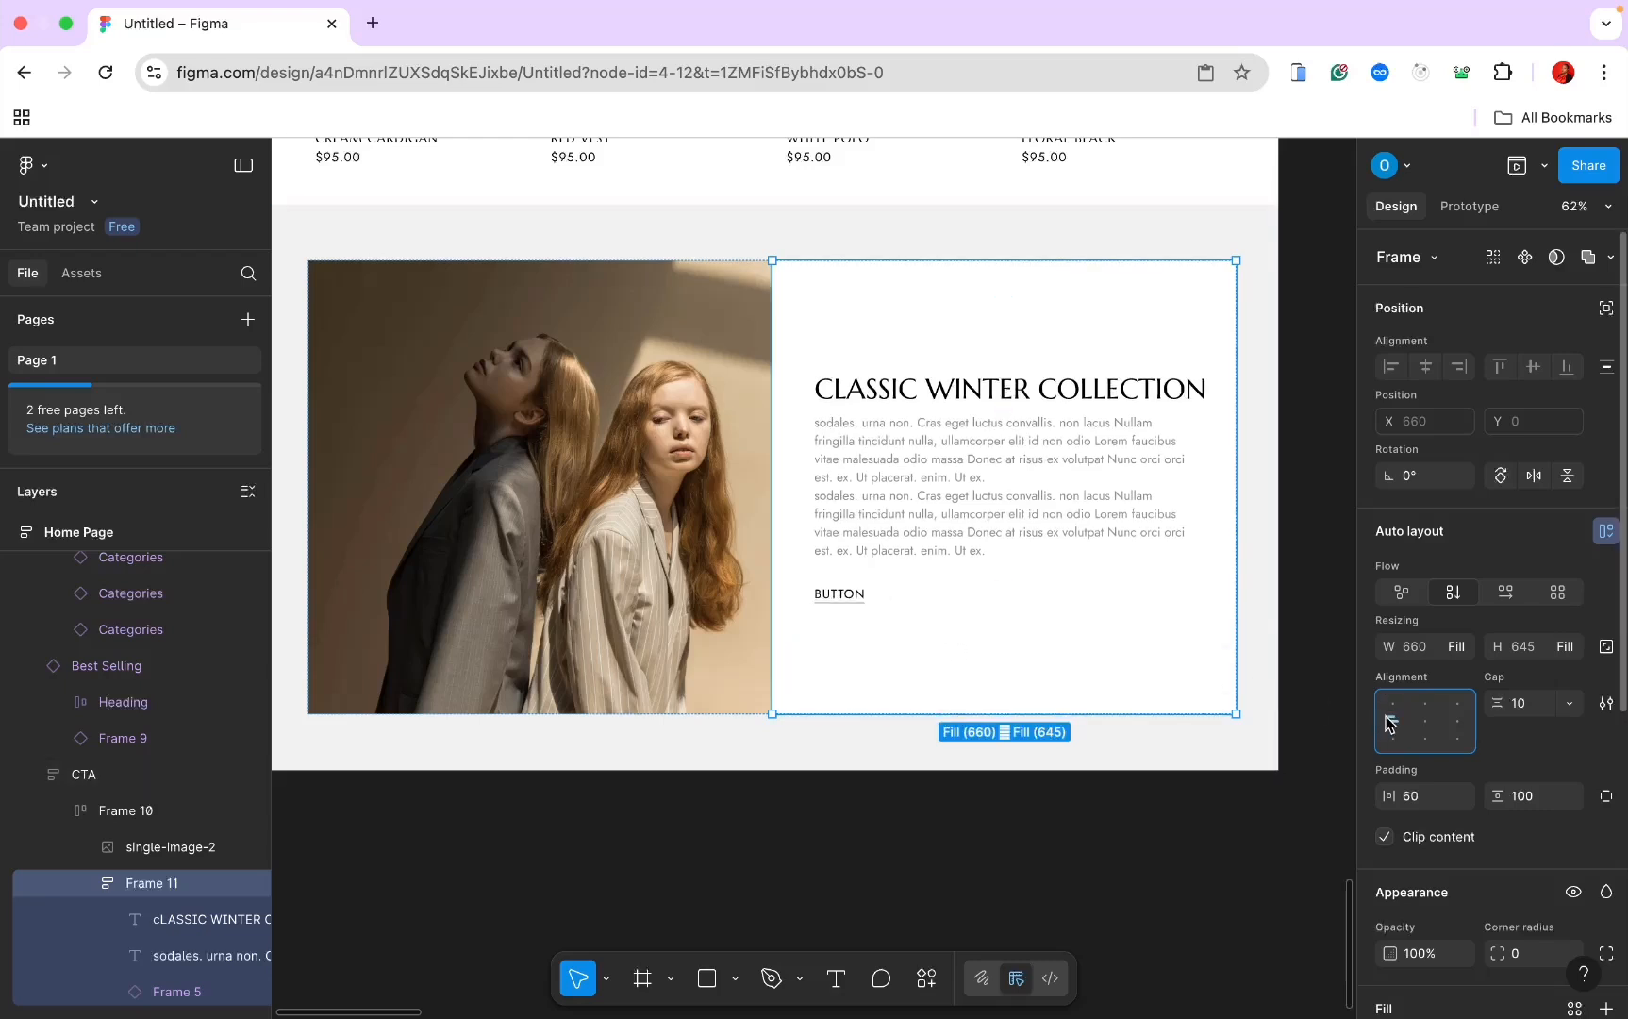
Step: Switch the CTA button to the black Variant2 style (132 × 36)
click(851, 605)
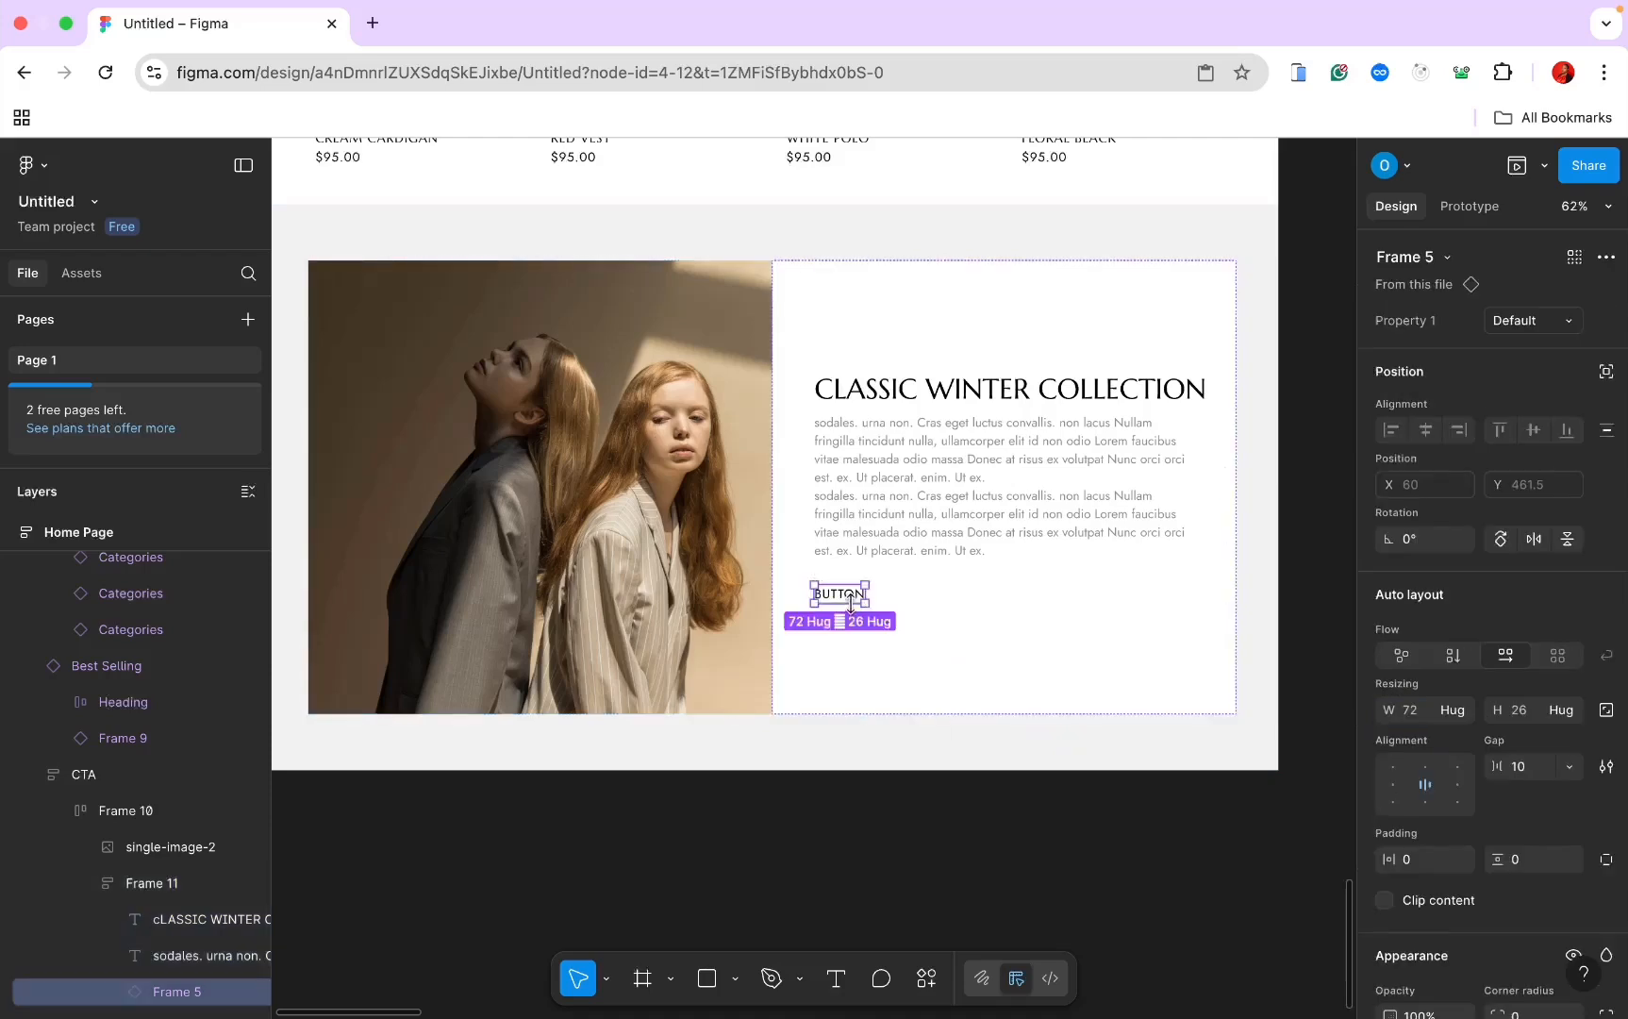
click(1564, 326)
click(1536, 353)
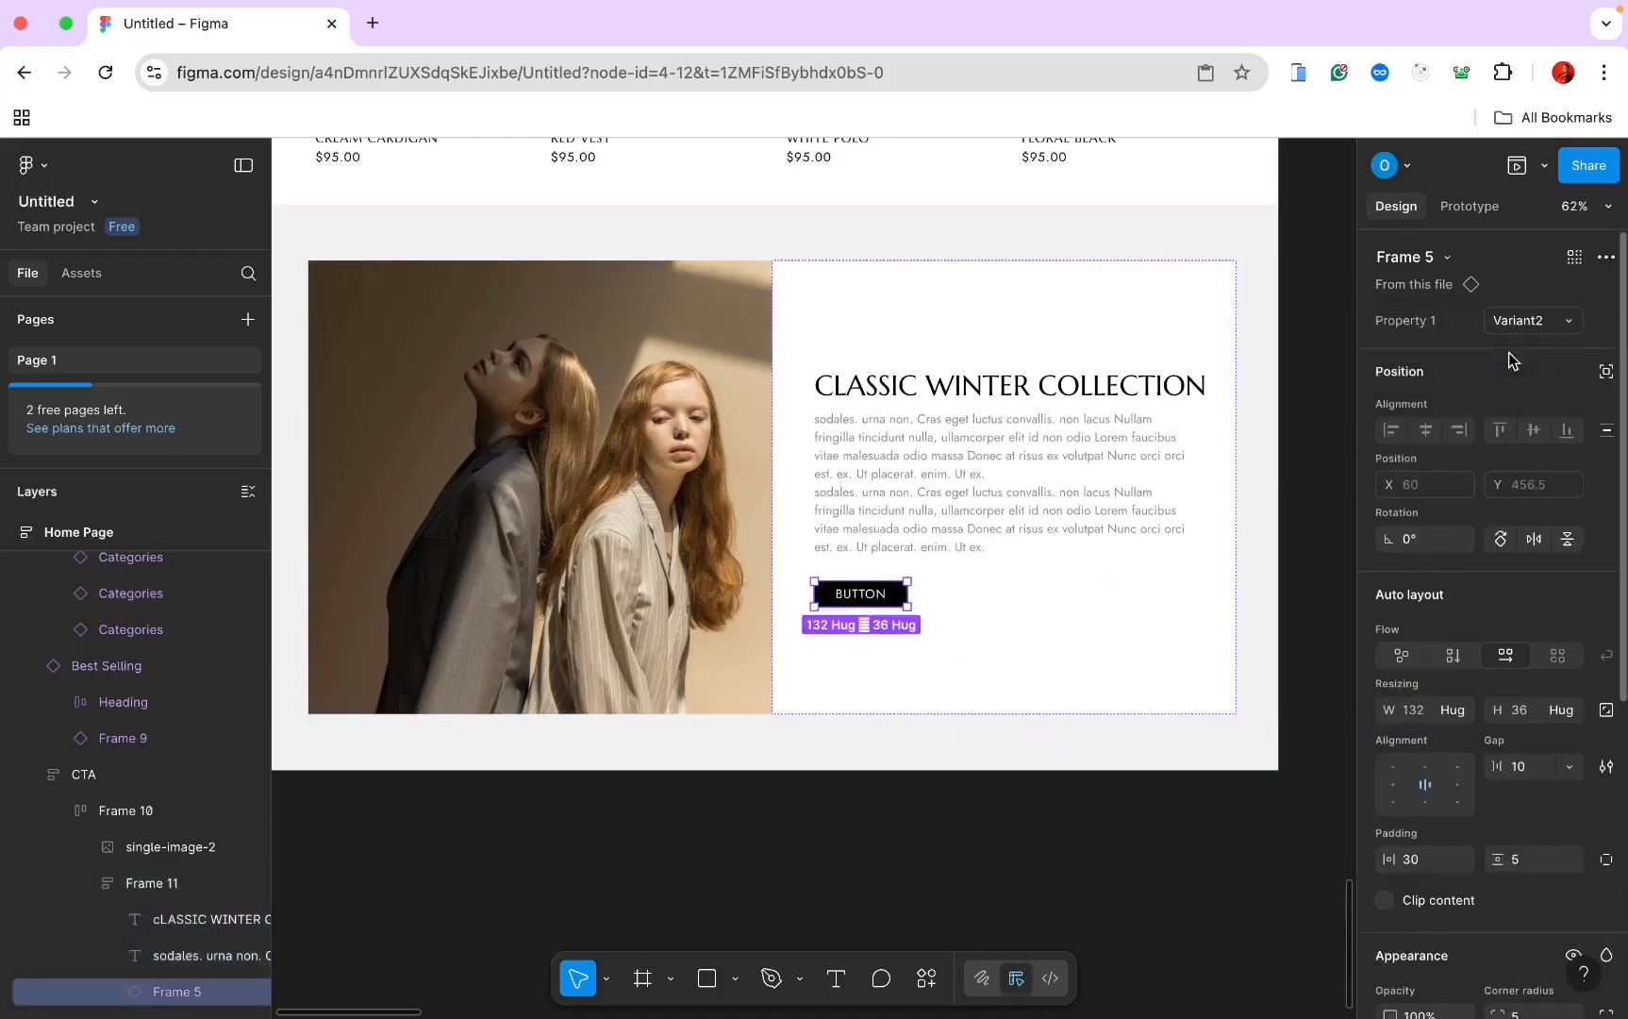
scroll(1047, 509, up, 5)
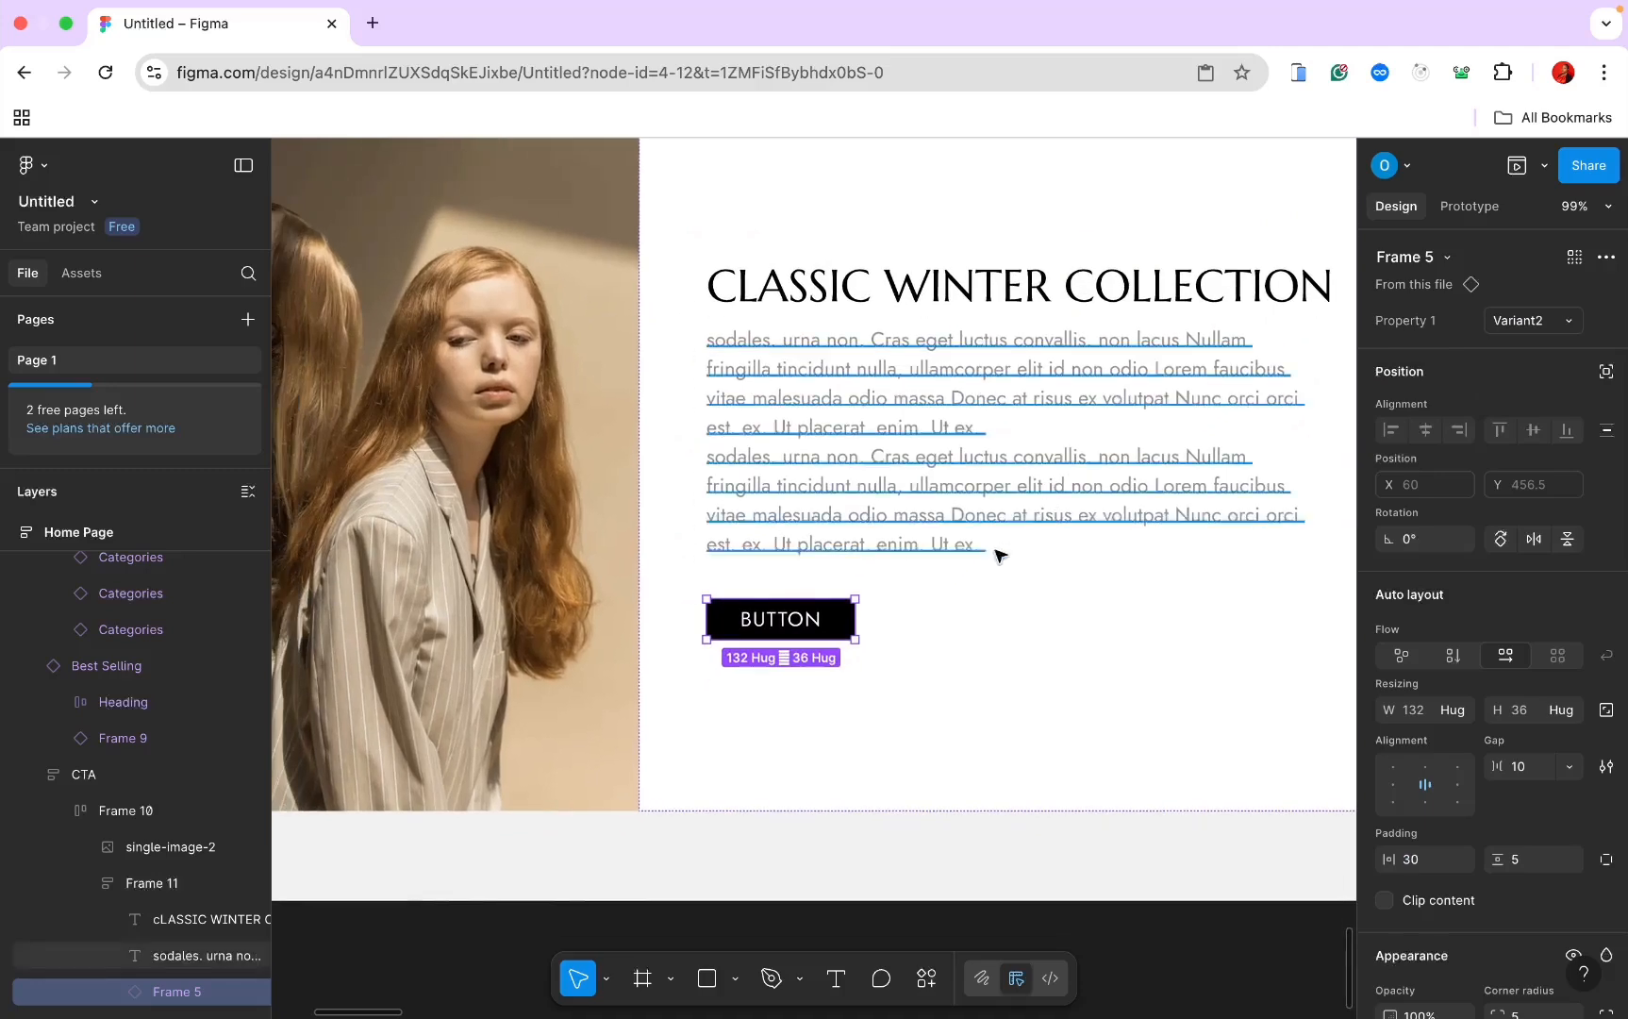
Step: Change the CTA button text to 'SHOP COLLECTION'
double_click(783, 621)
key(shift+p)
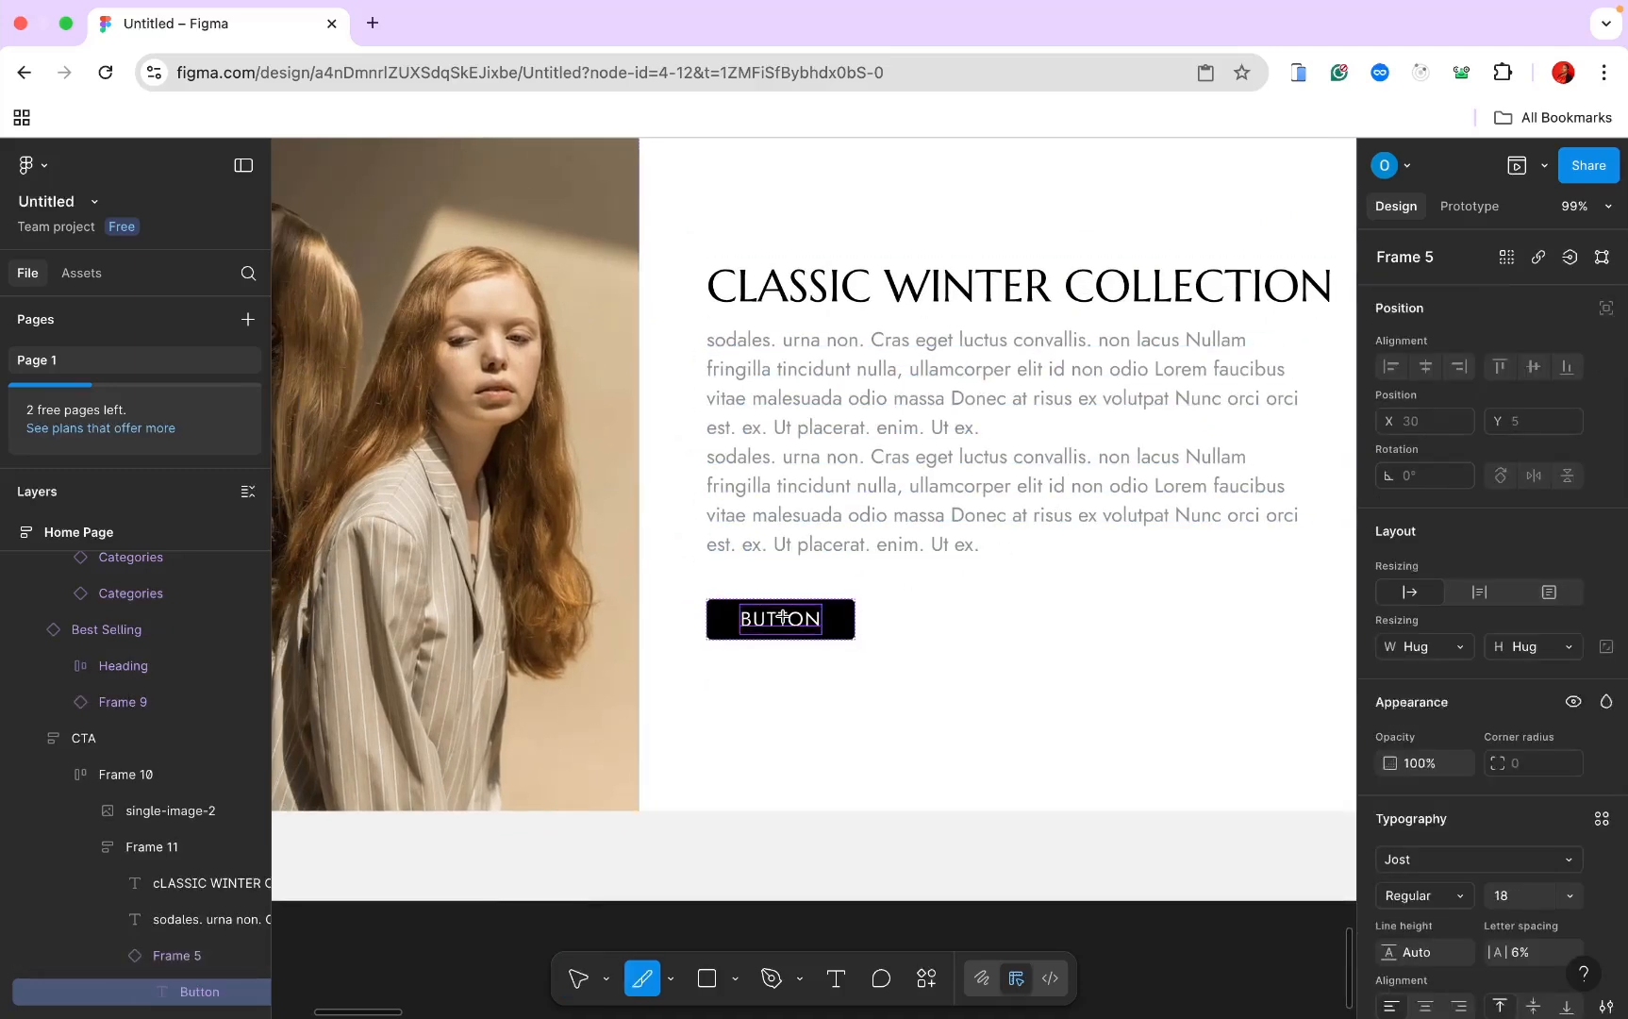
click(783, 617)
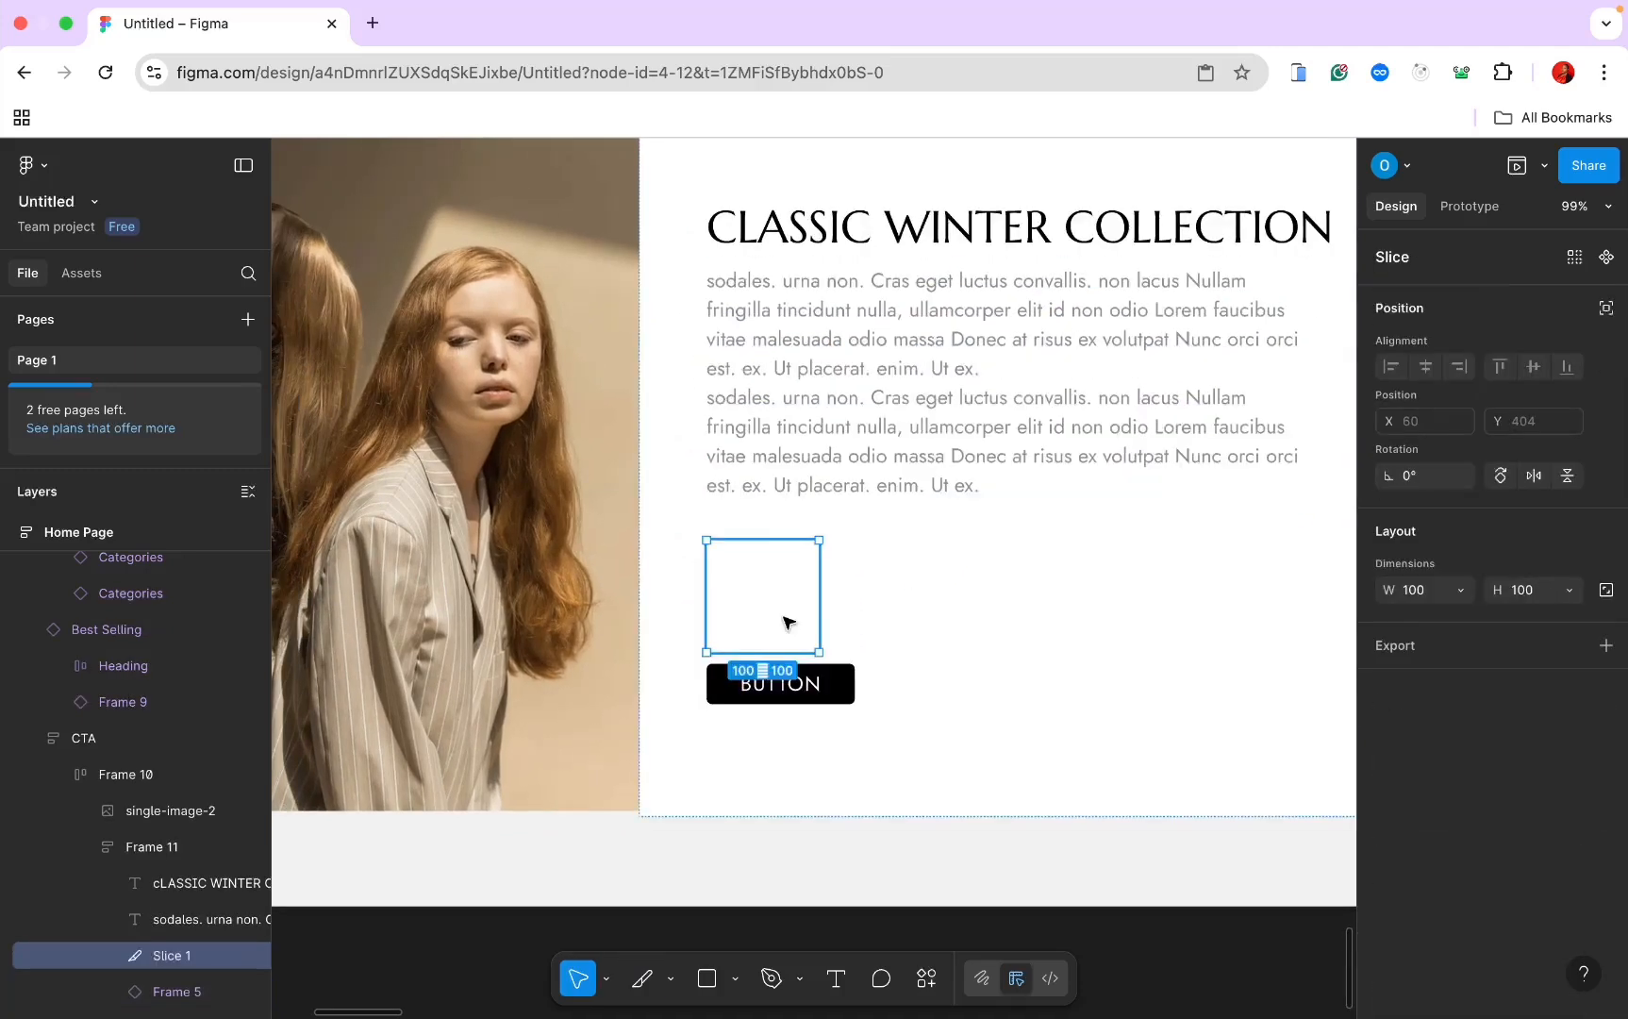
key(super+z)
double_click(783, 619)
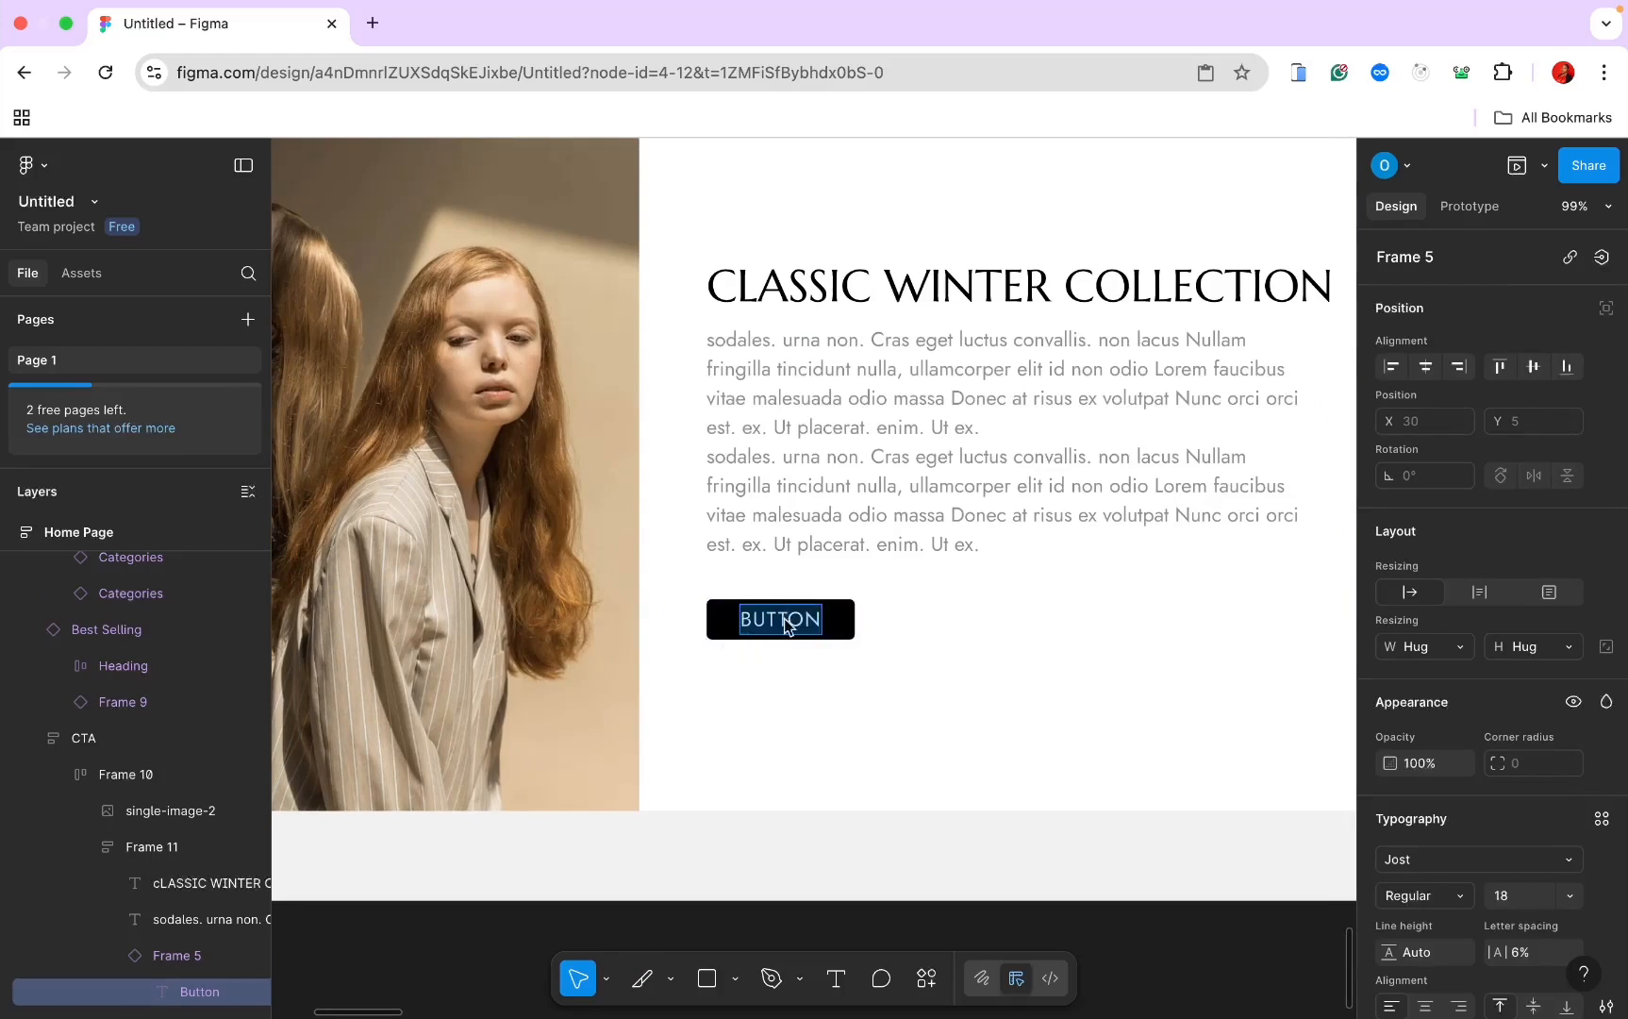
text(SH)
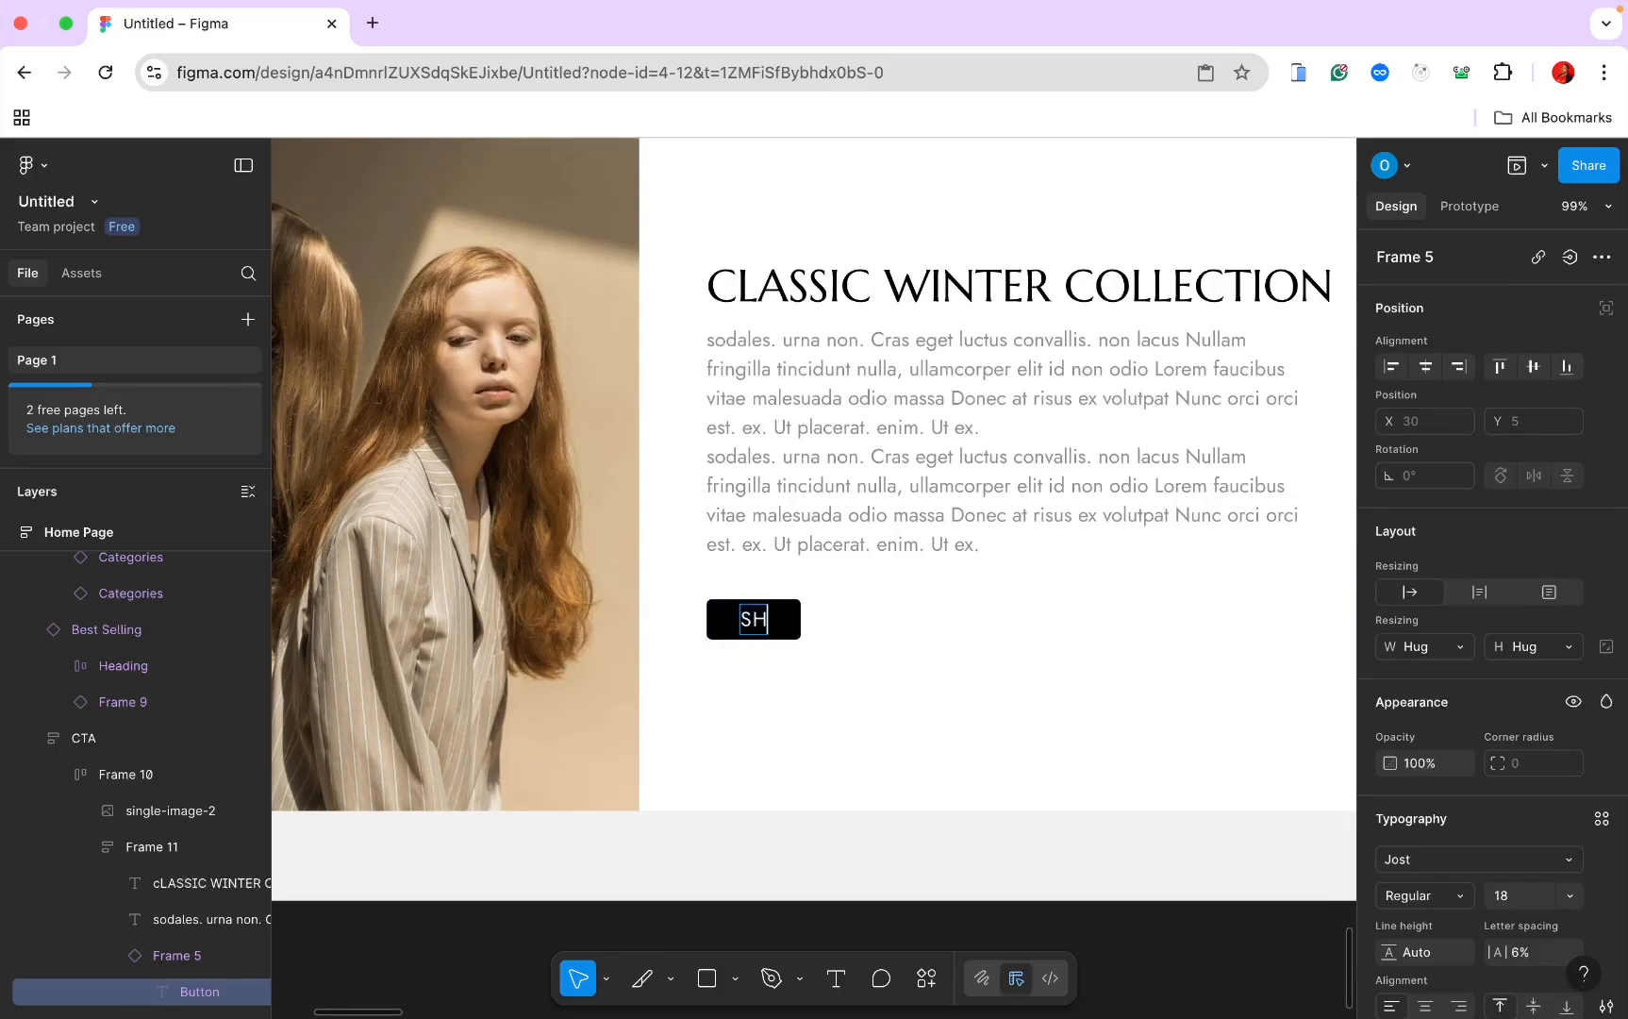
text(OP COLLE)
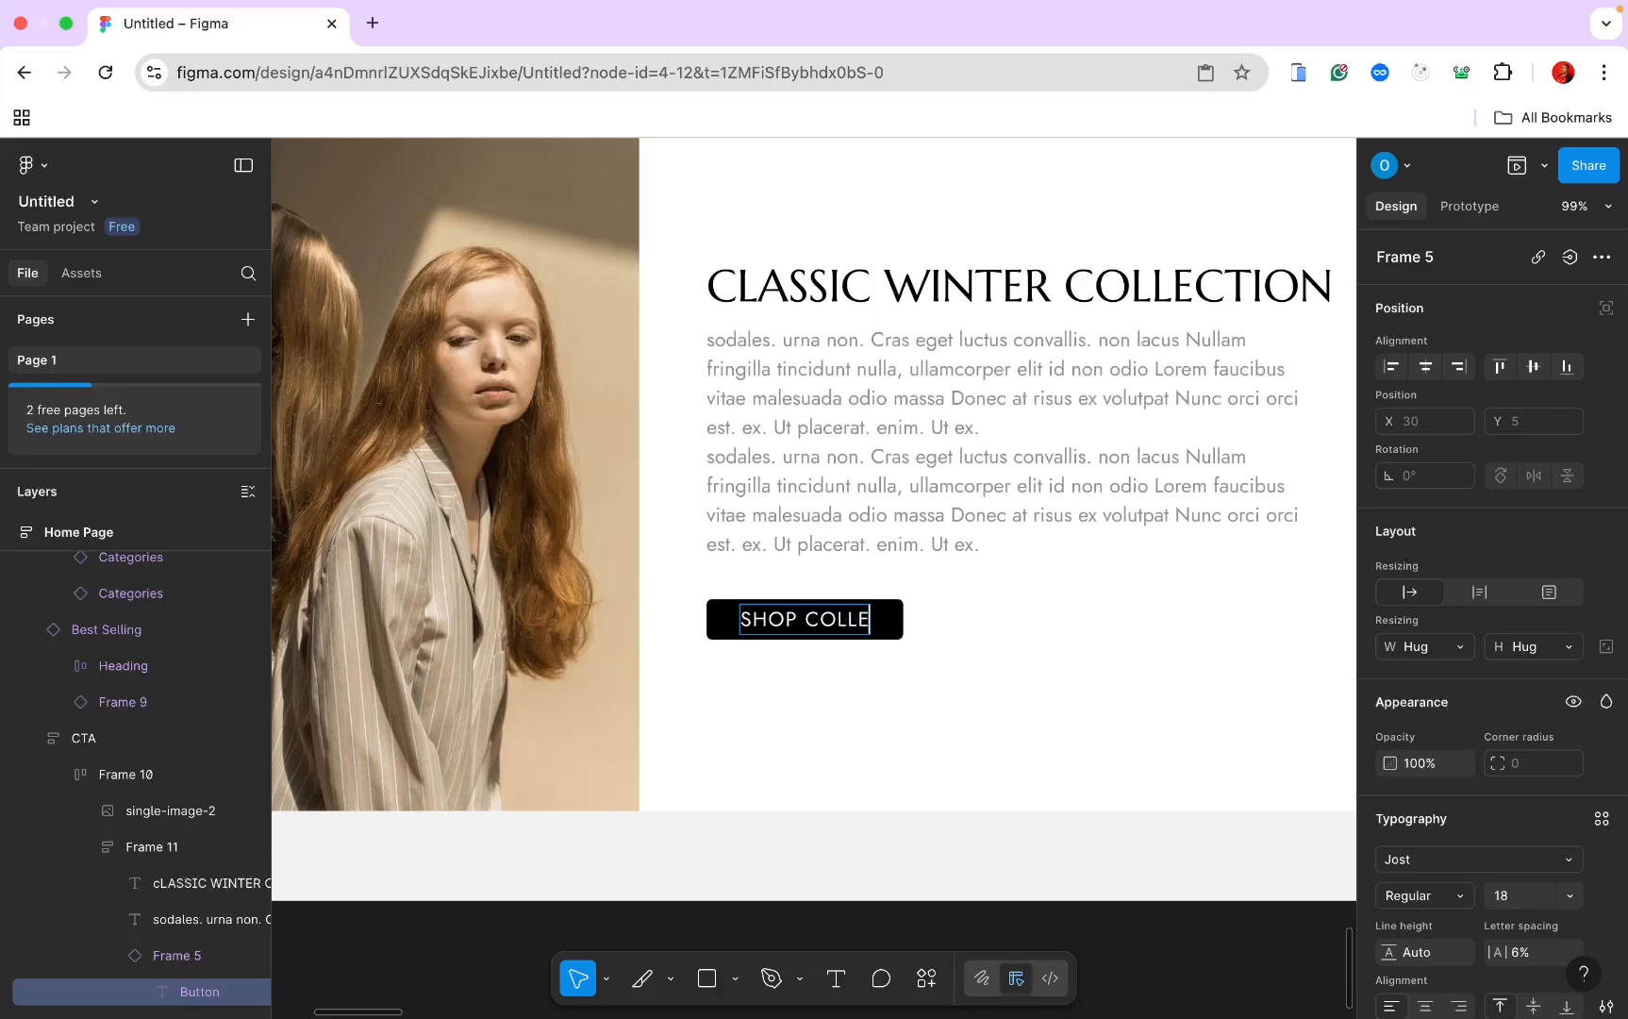
text(CTION)
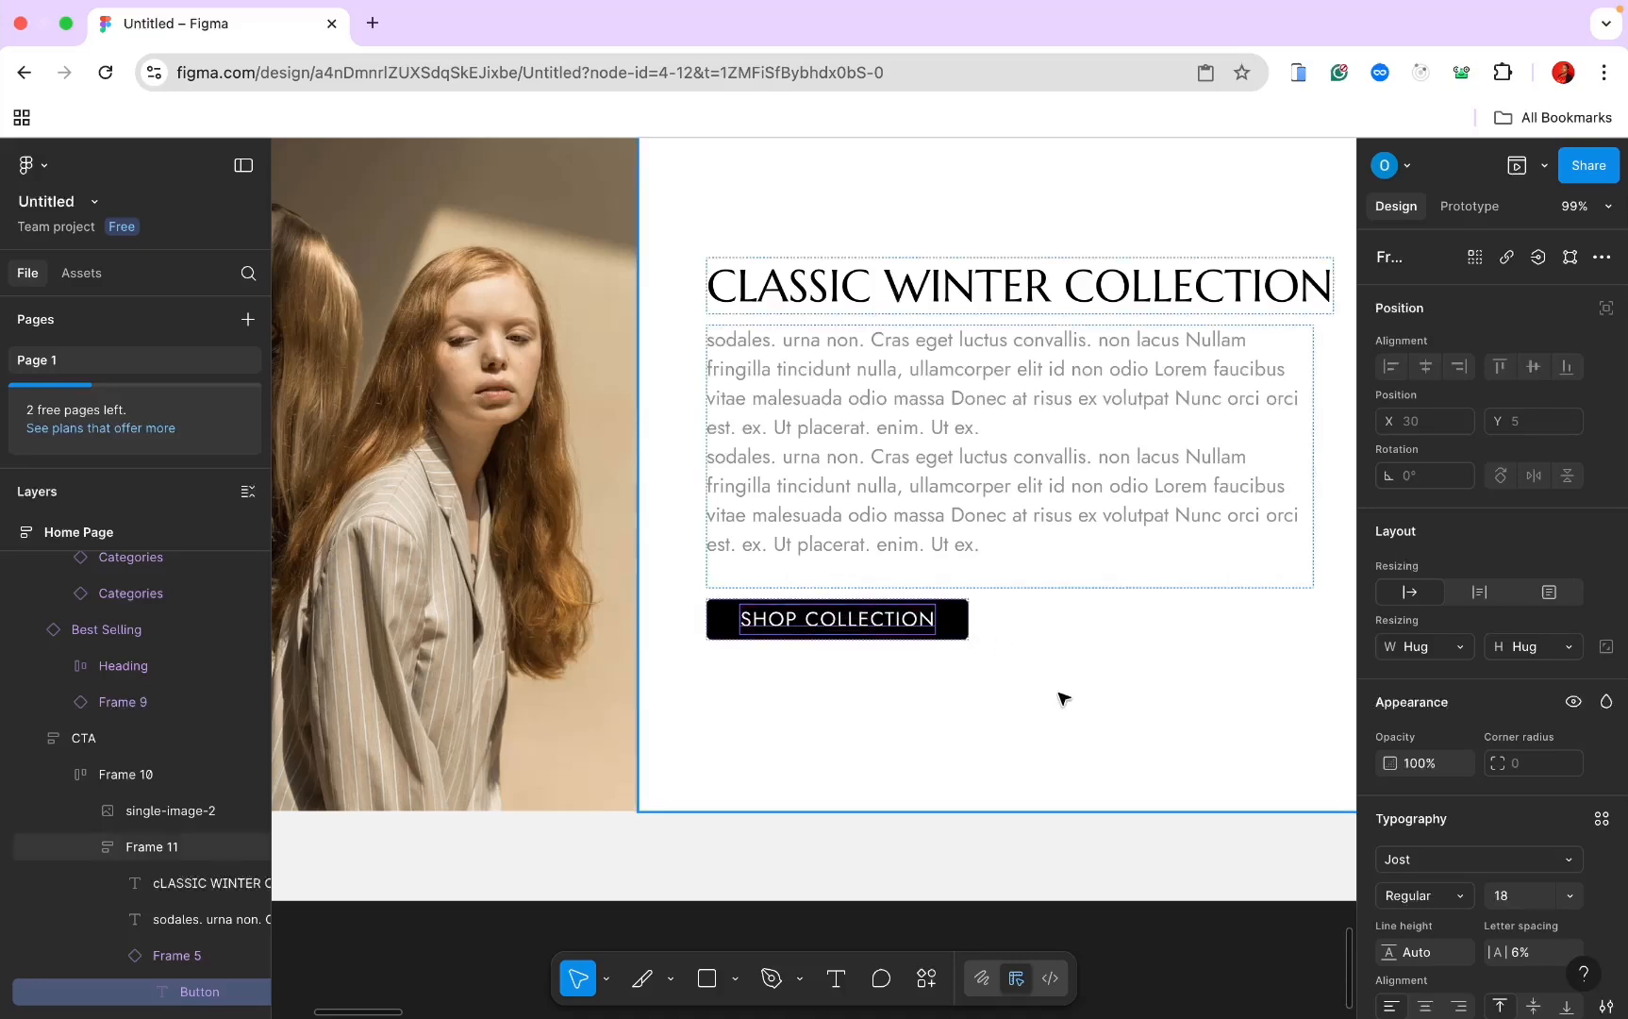
Step: Narrow the CLASSIC WINTER COLLECTION heading to 346 wide so it wraps onto two lines
scroll(1044, 676, down, 10)
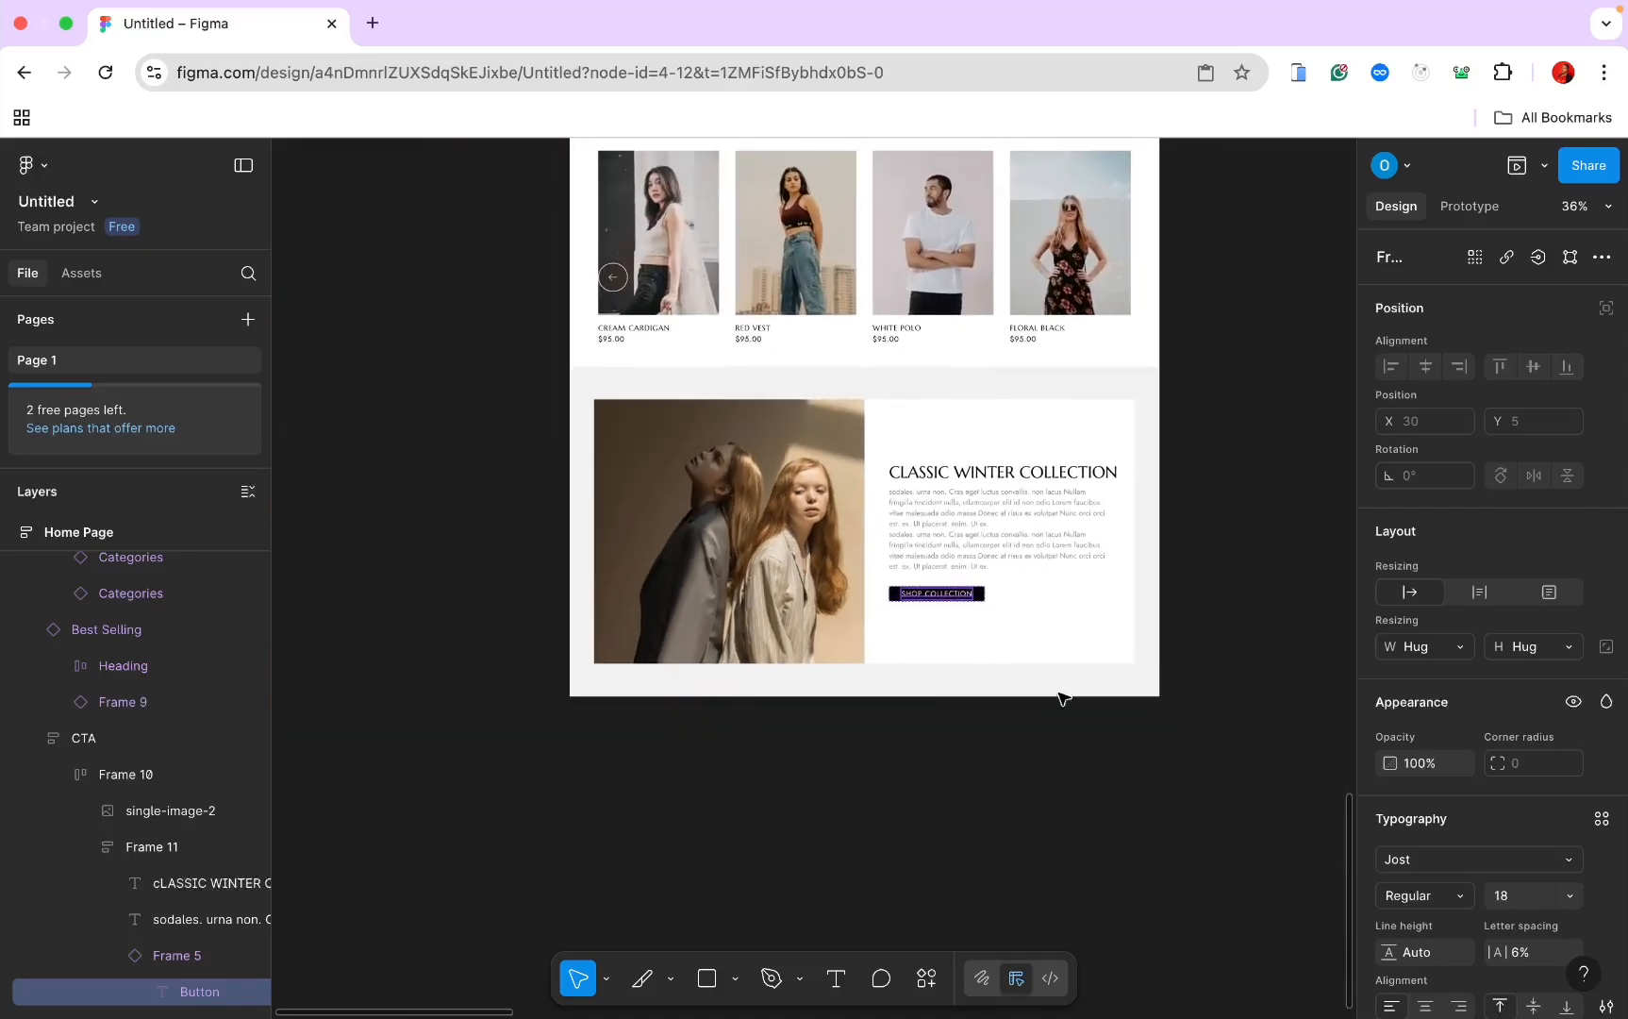
scroll(1062, 698, down, 4)
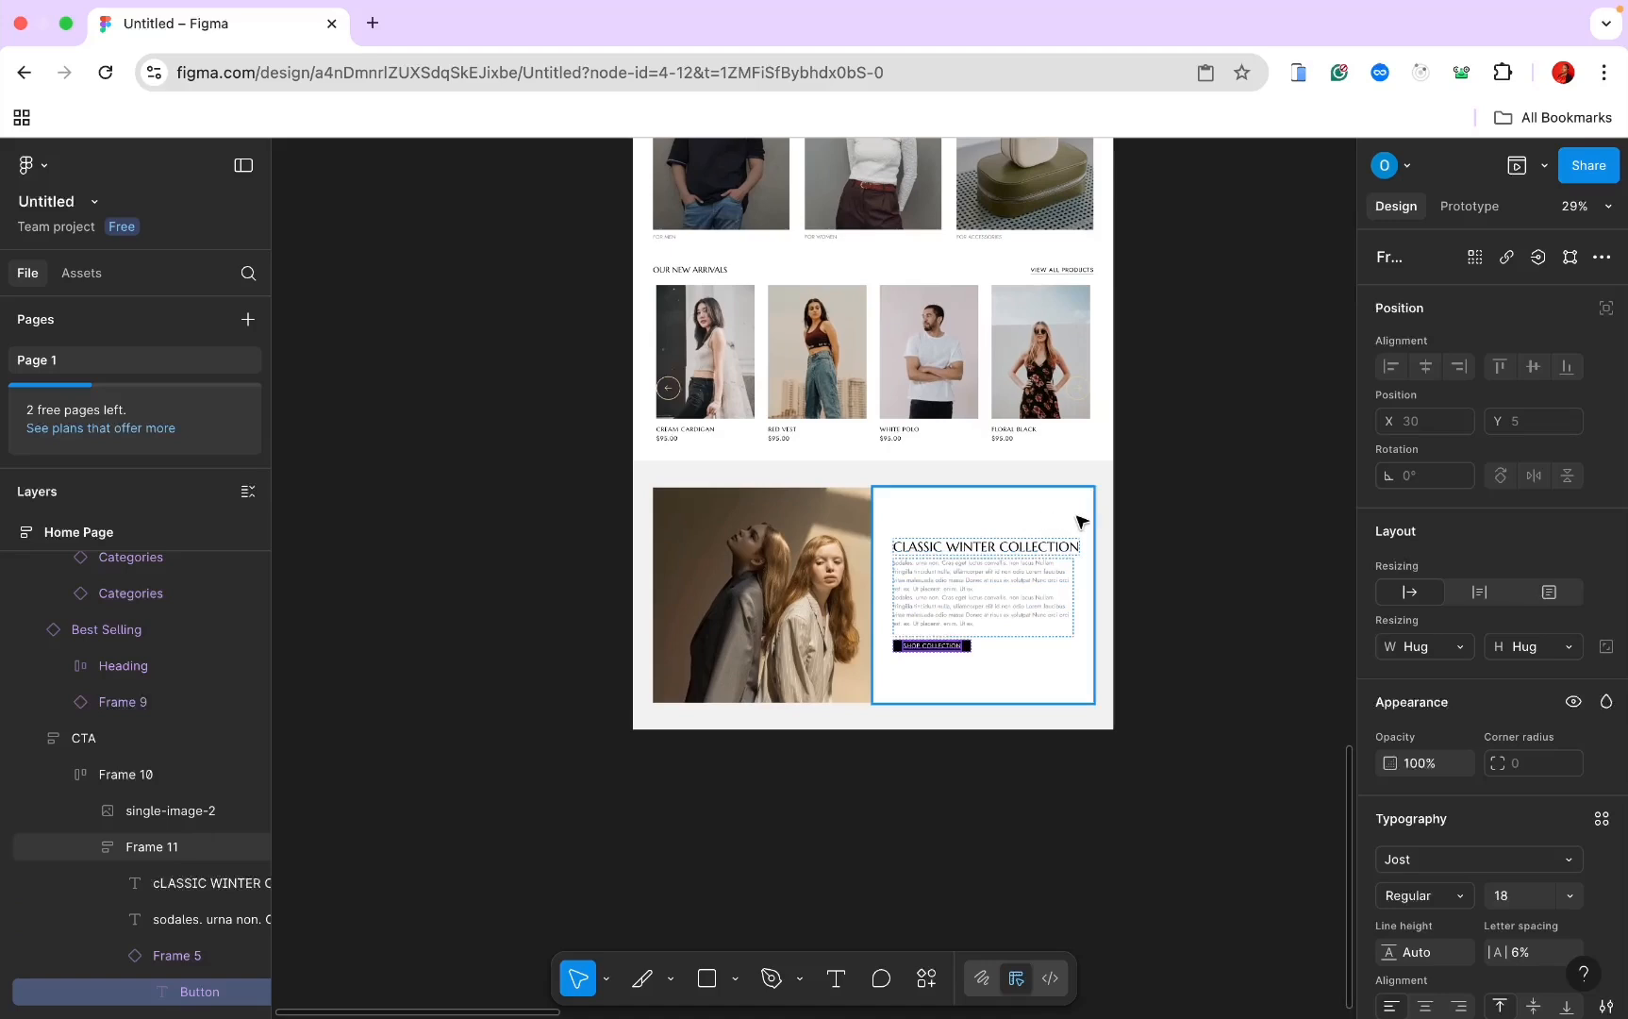
click(1045, 548)
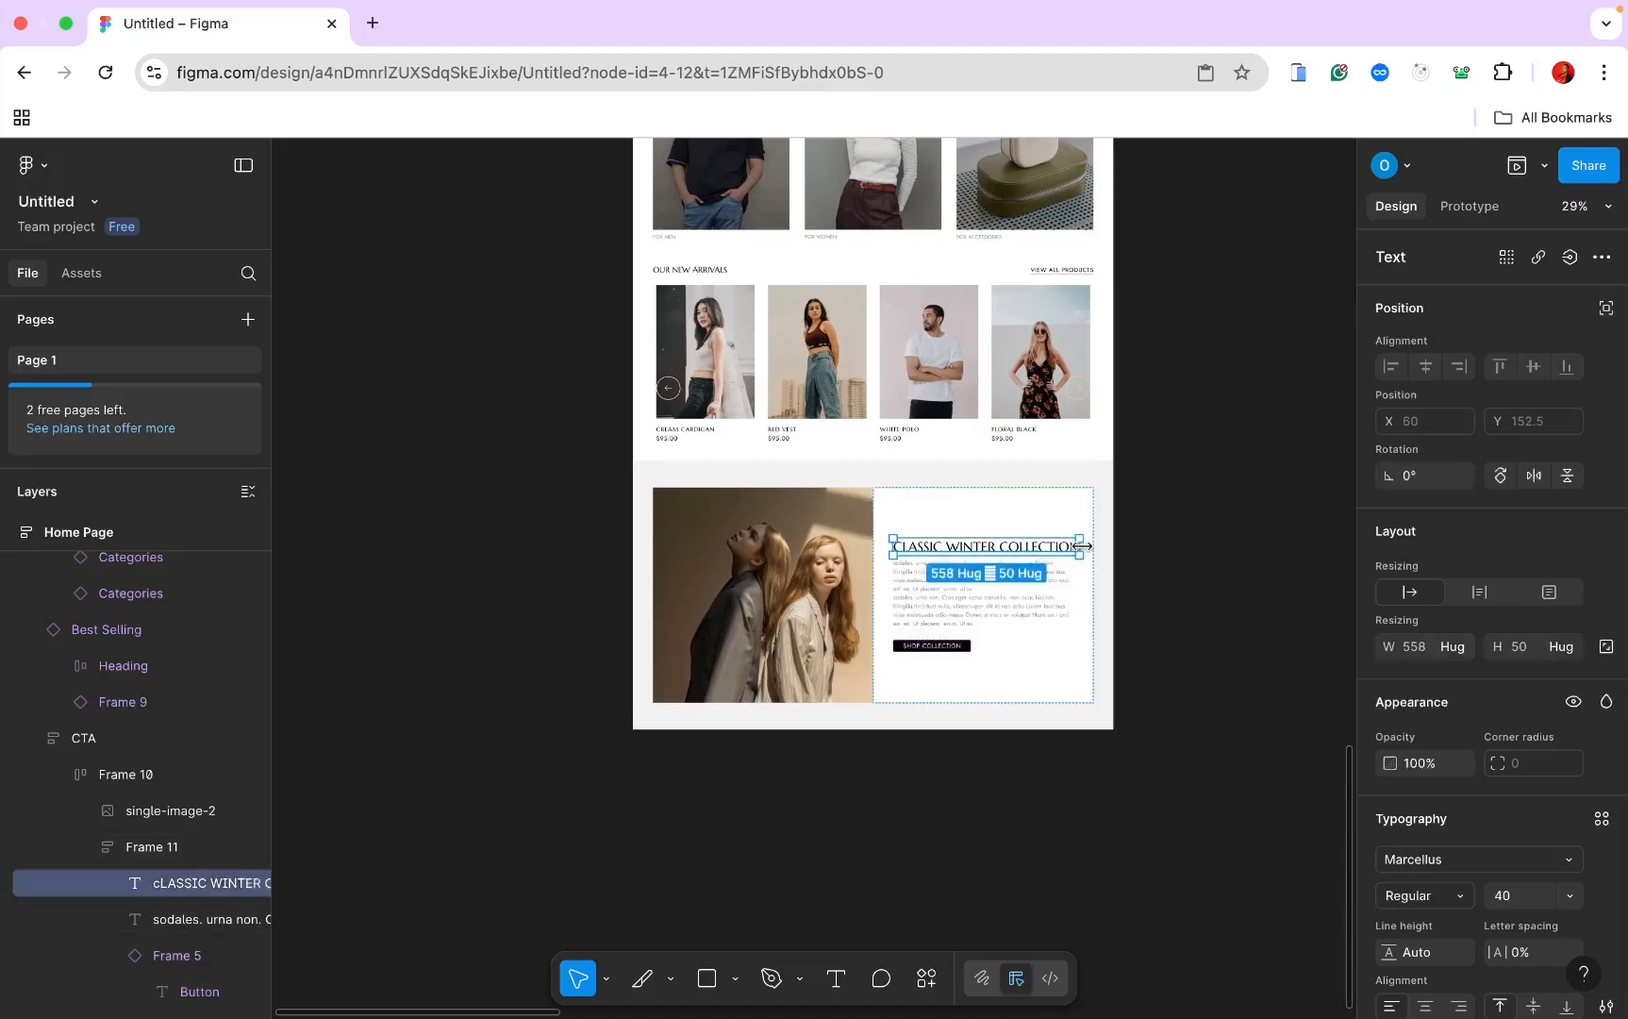
drag(1081, 546, 1061, 539)
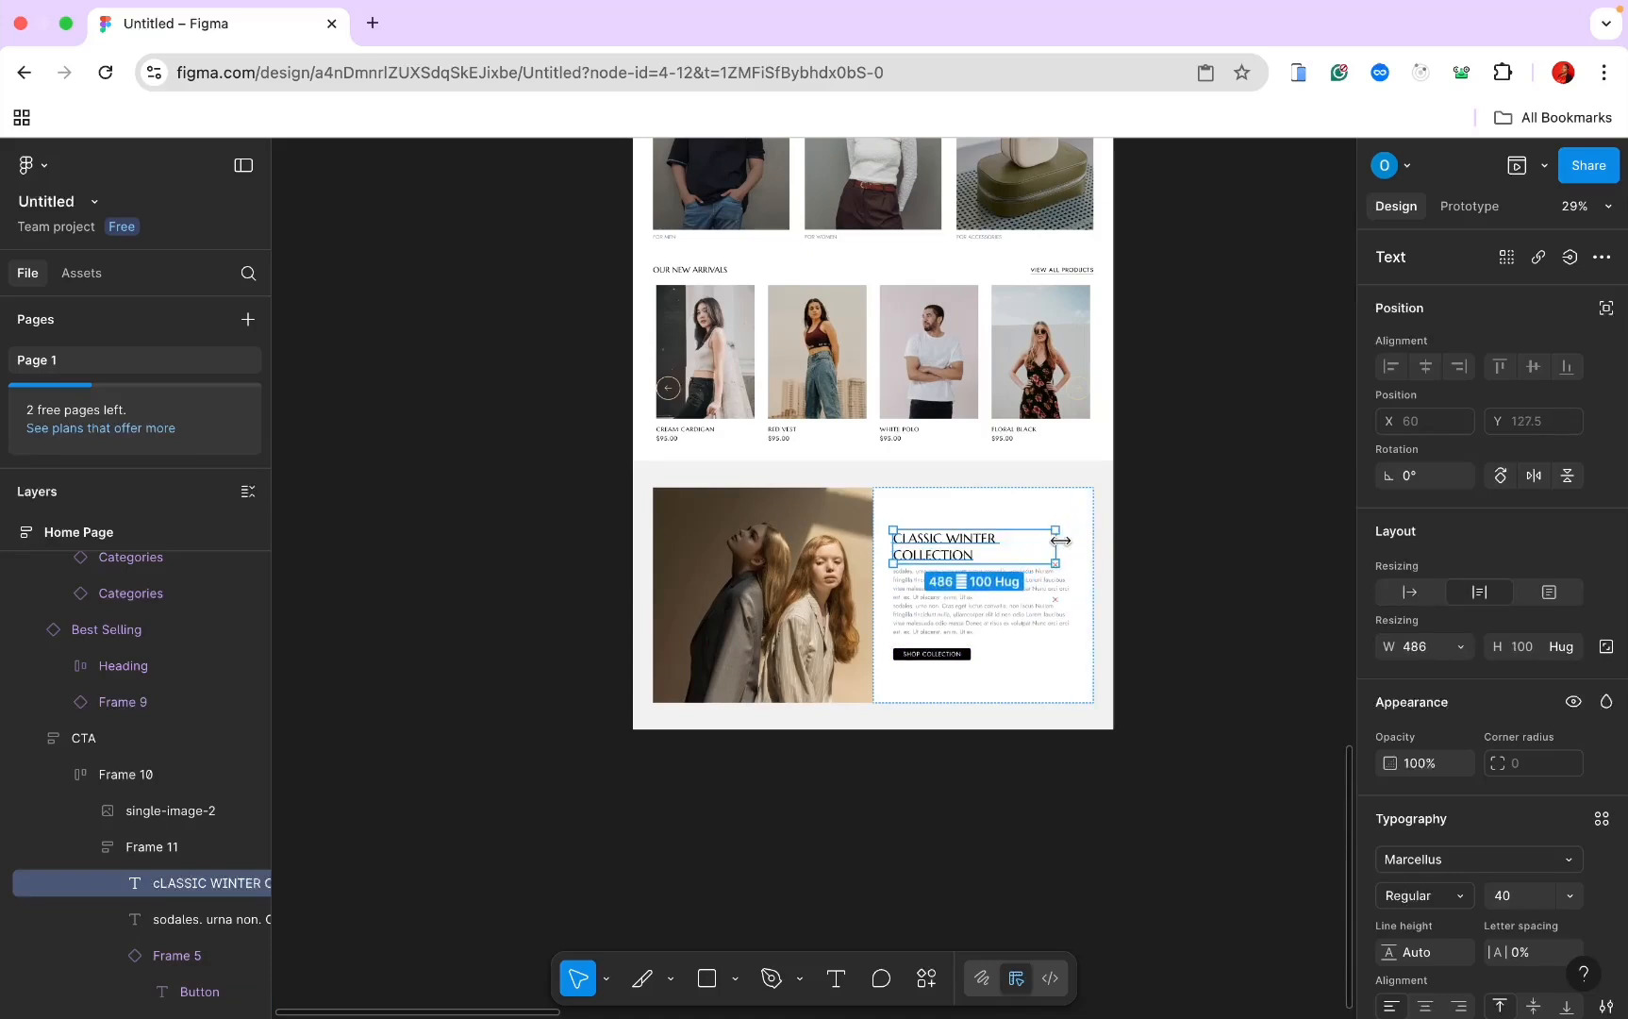
drag(1059, 539, 1017, 545)
click(1104, 545)
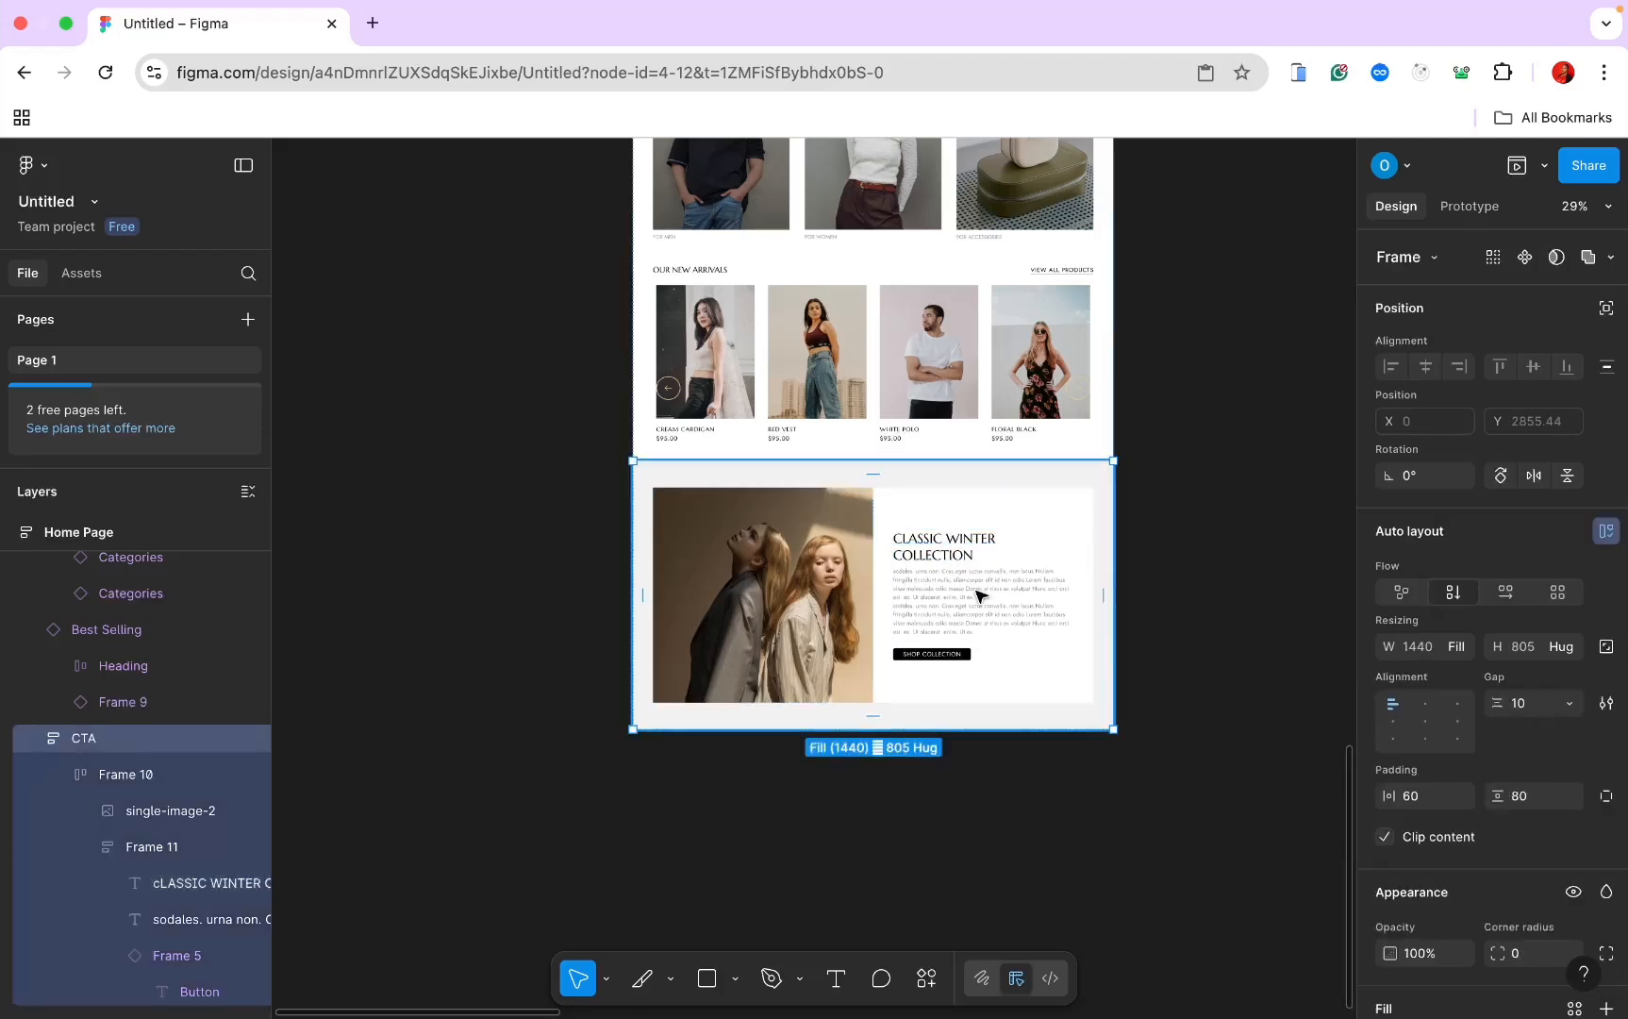
scroll(979, 597, down, 5)
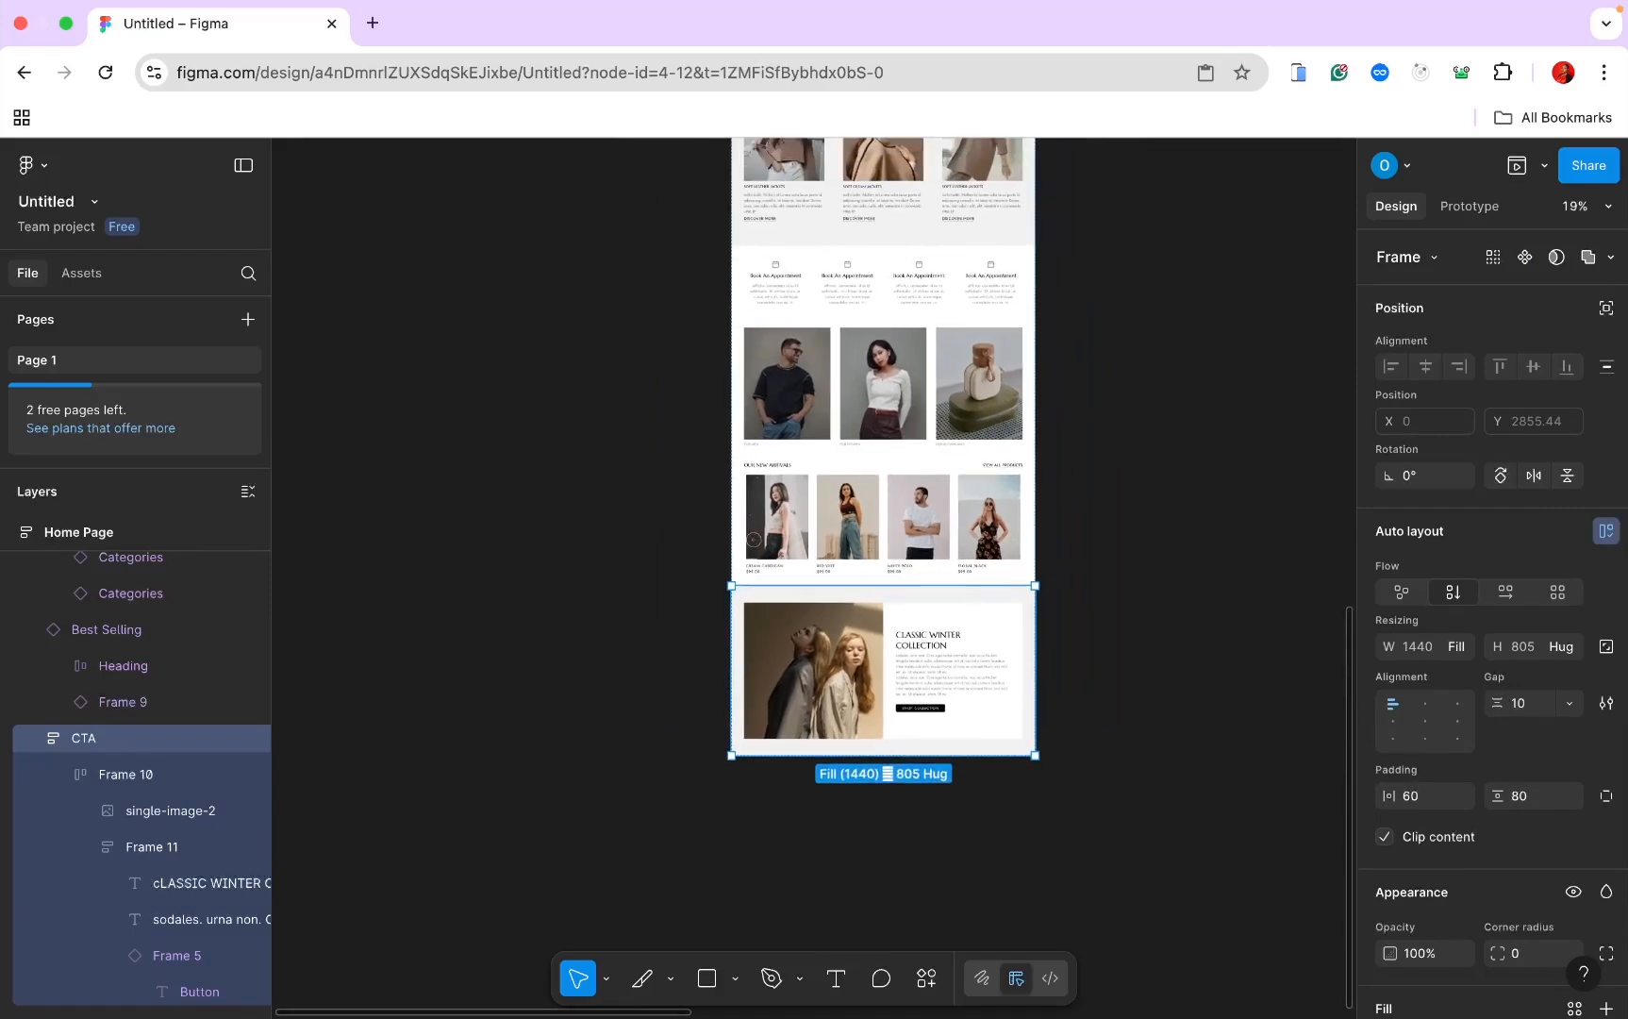
Step: Duplicate the Best Selling product row and move the copy below the CTA section
scroll(1148, 702, up, 5)
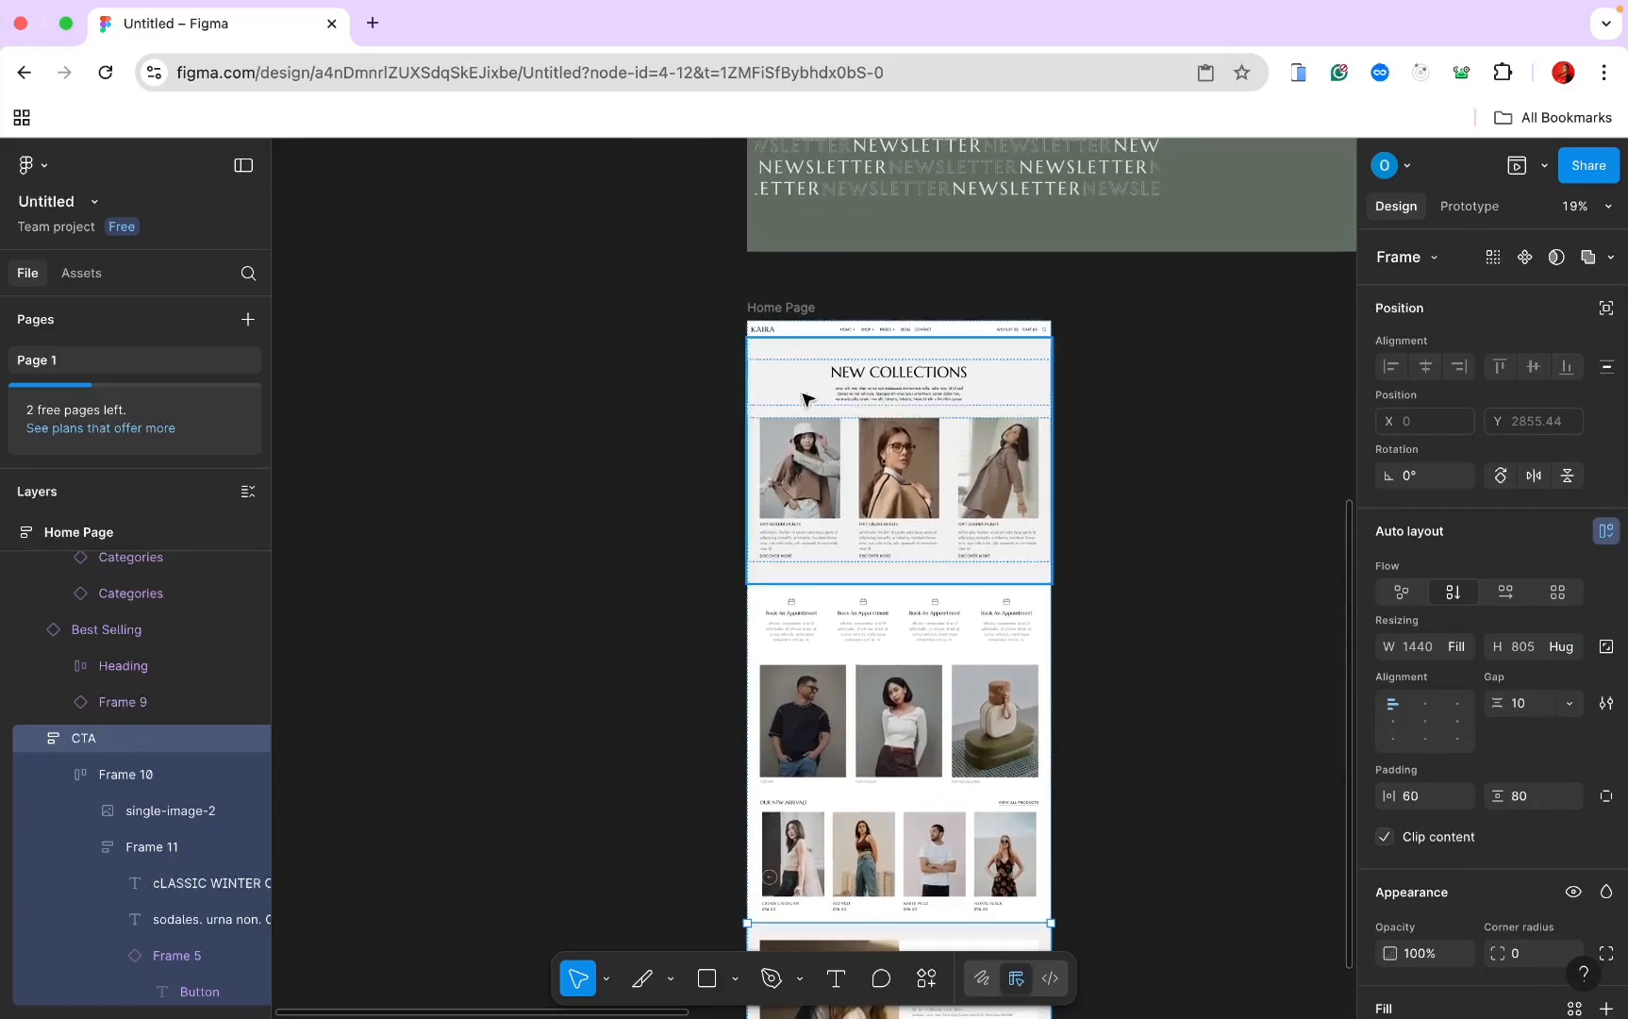
click(785, 309)
scroll(795, 332, down, 5)
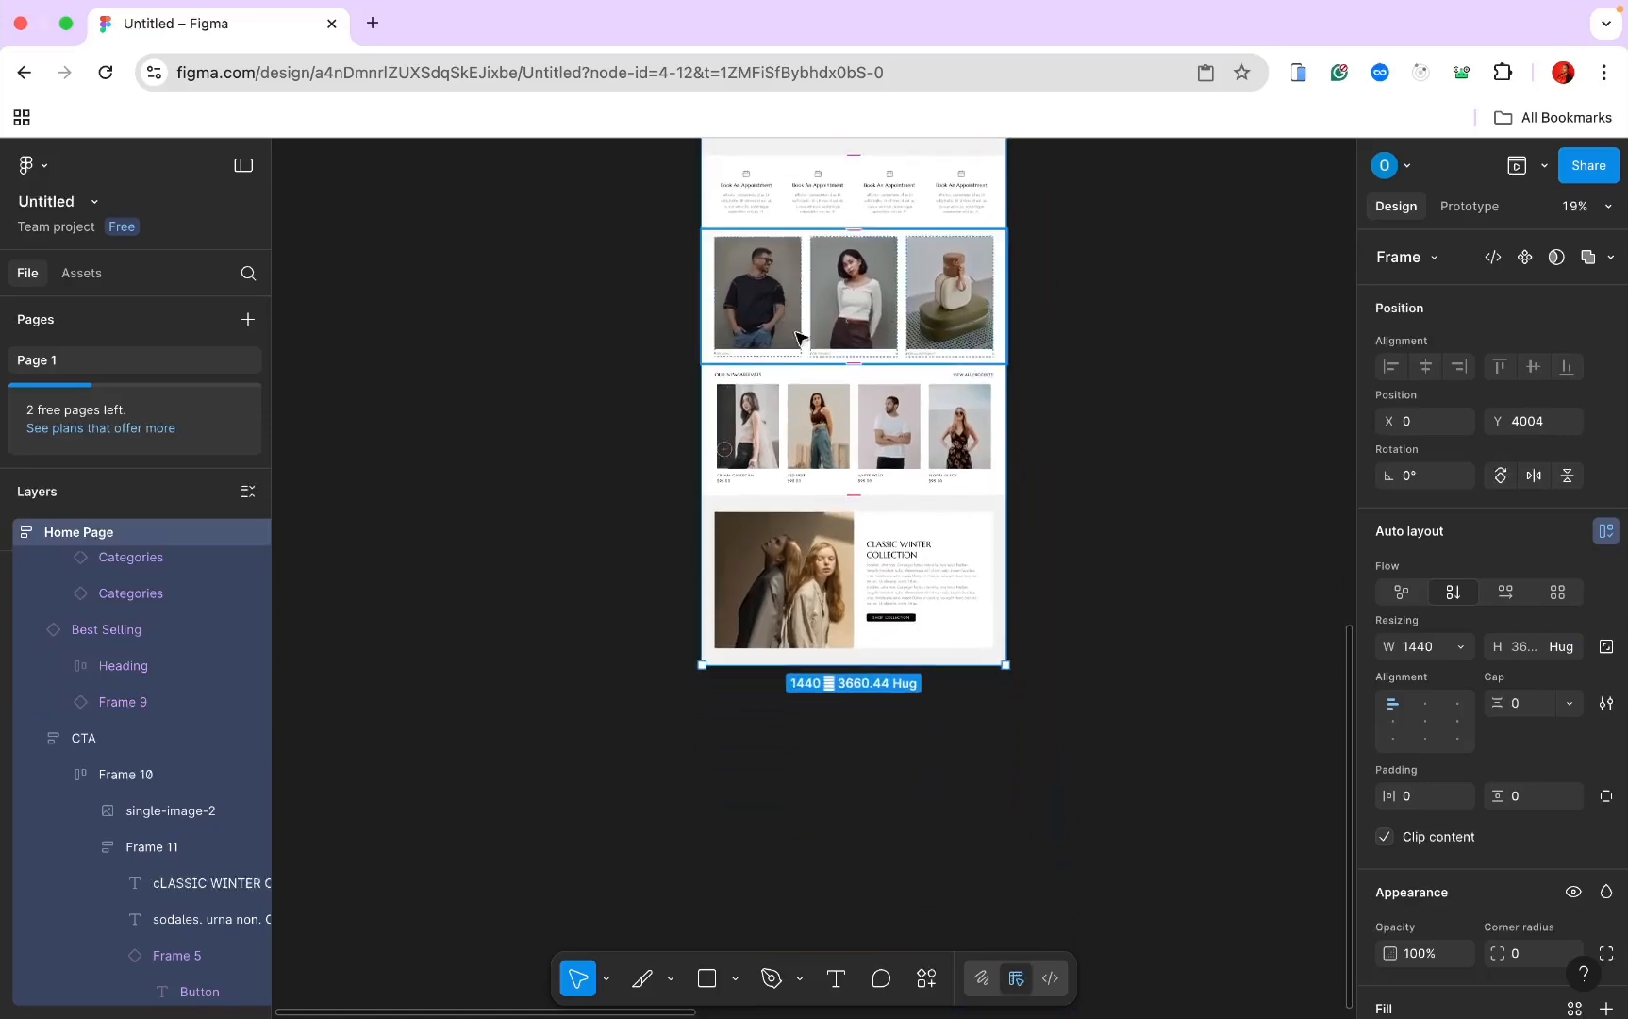
click(817, 415)
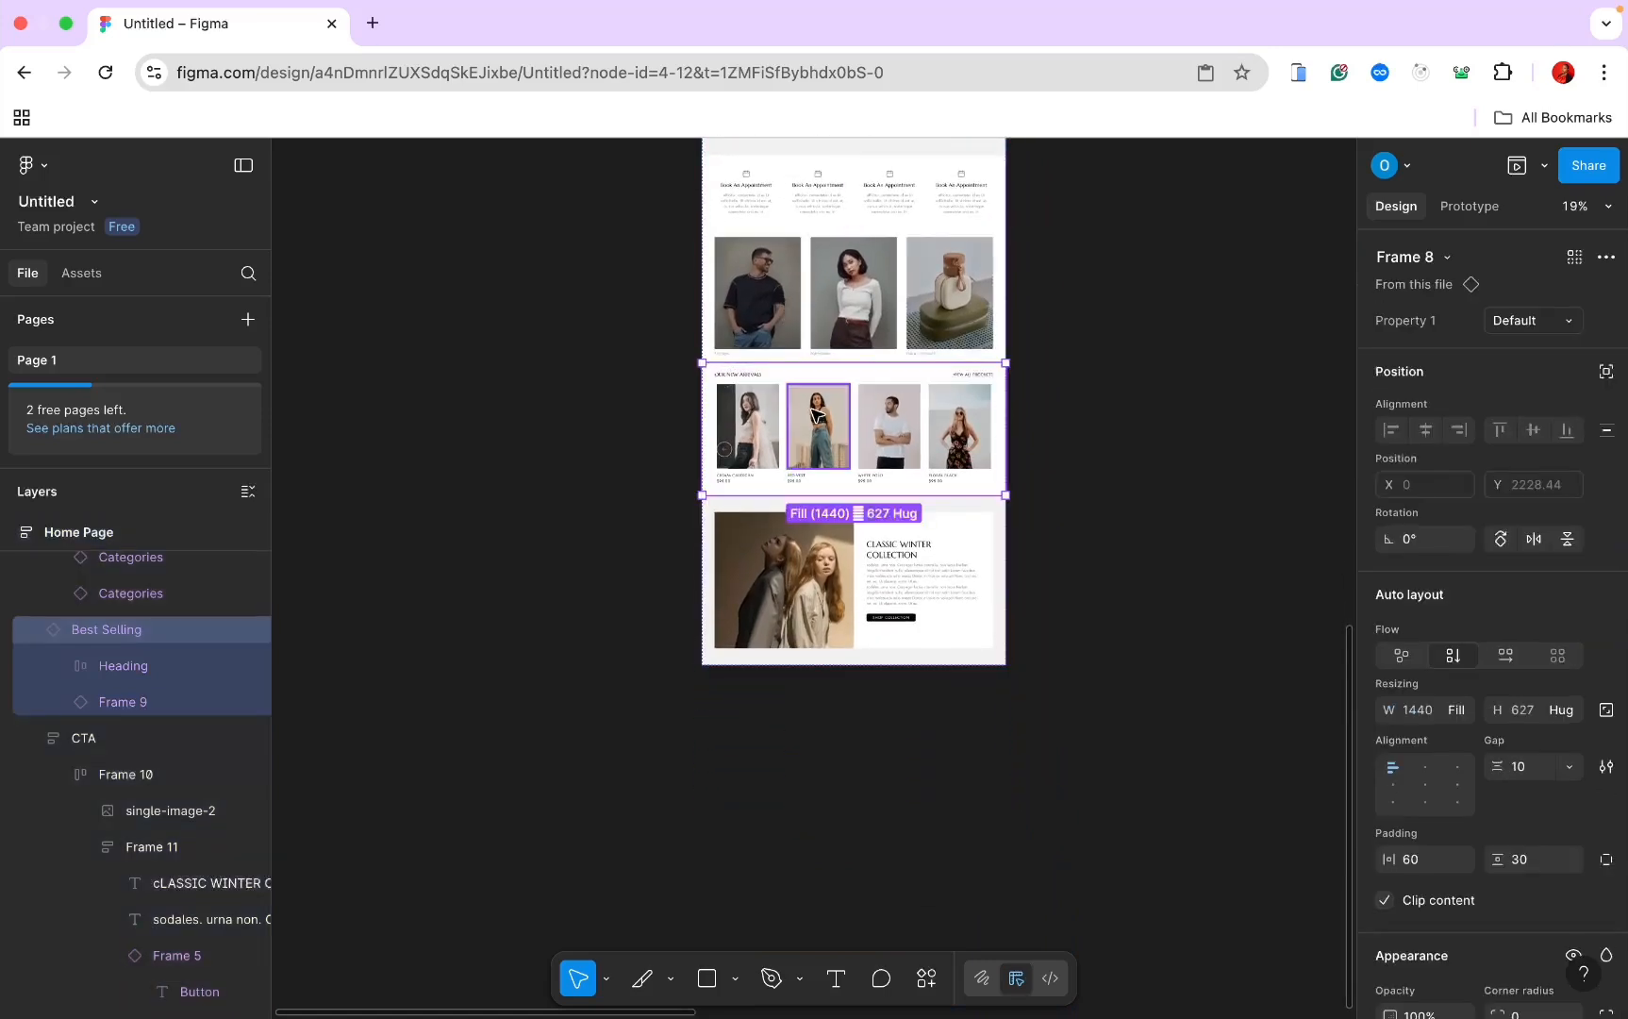
key(super+d)
drag(821, 540, 825, 665)
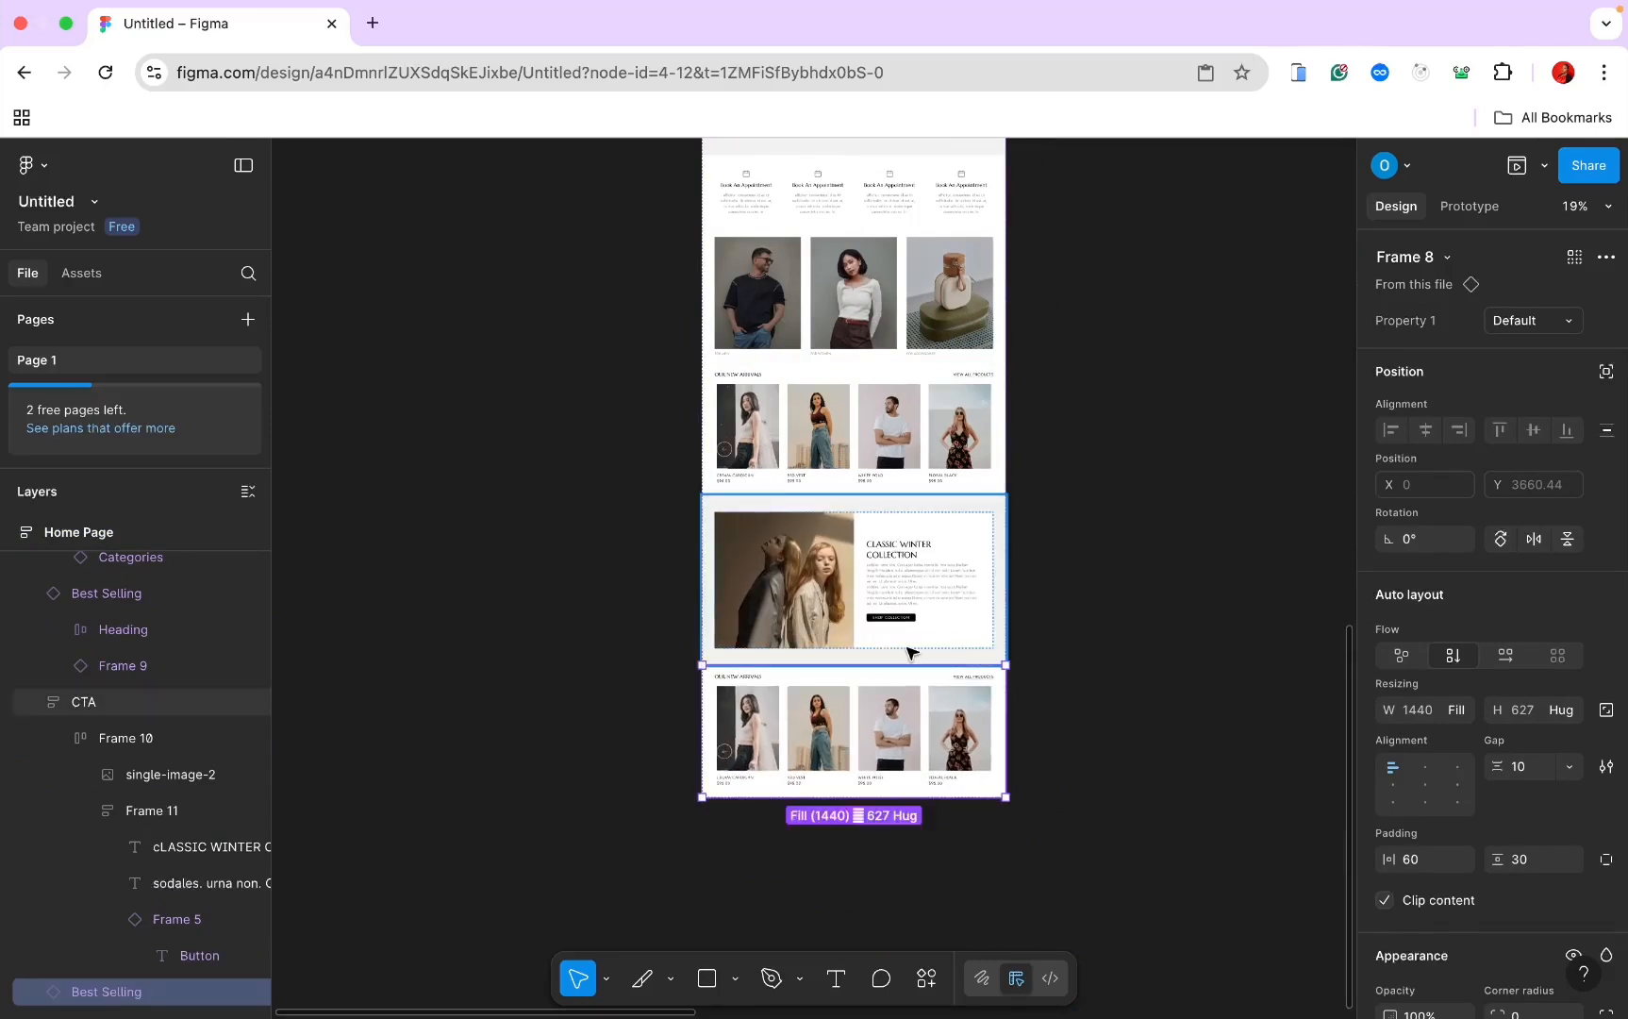
Step: Switch the copied row to Variant2, showing BEST SELLING ITEMS
scroll(908, 654, up, 2)
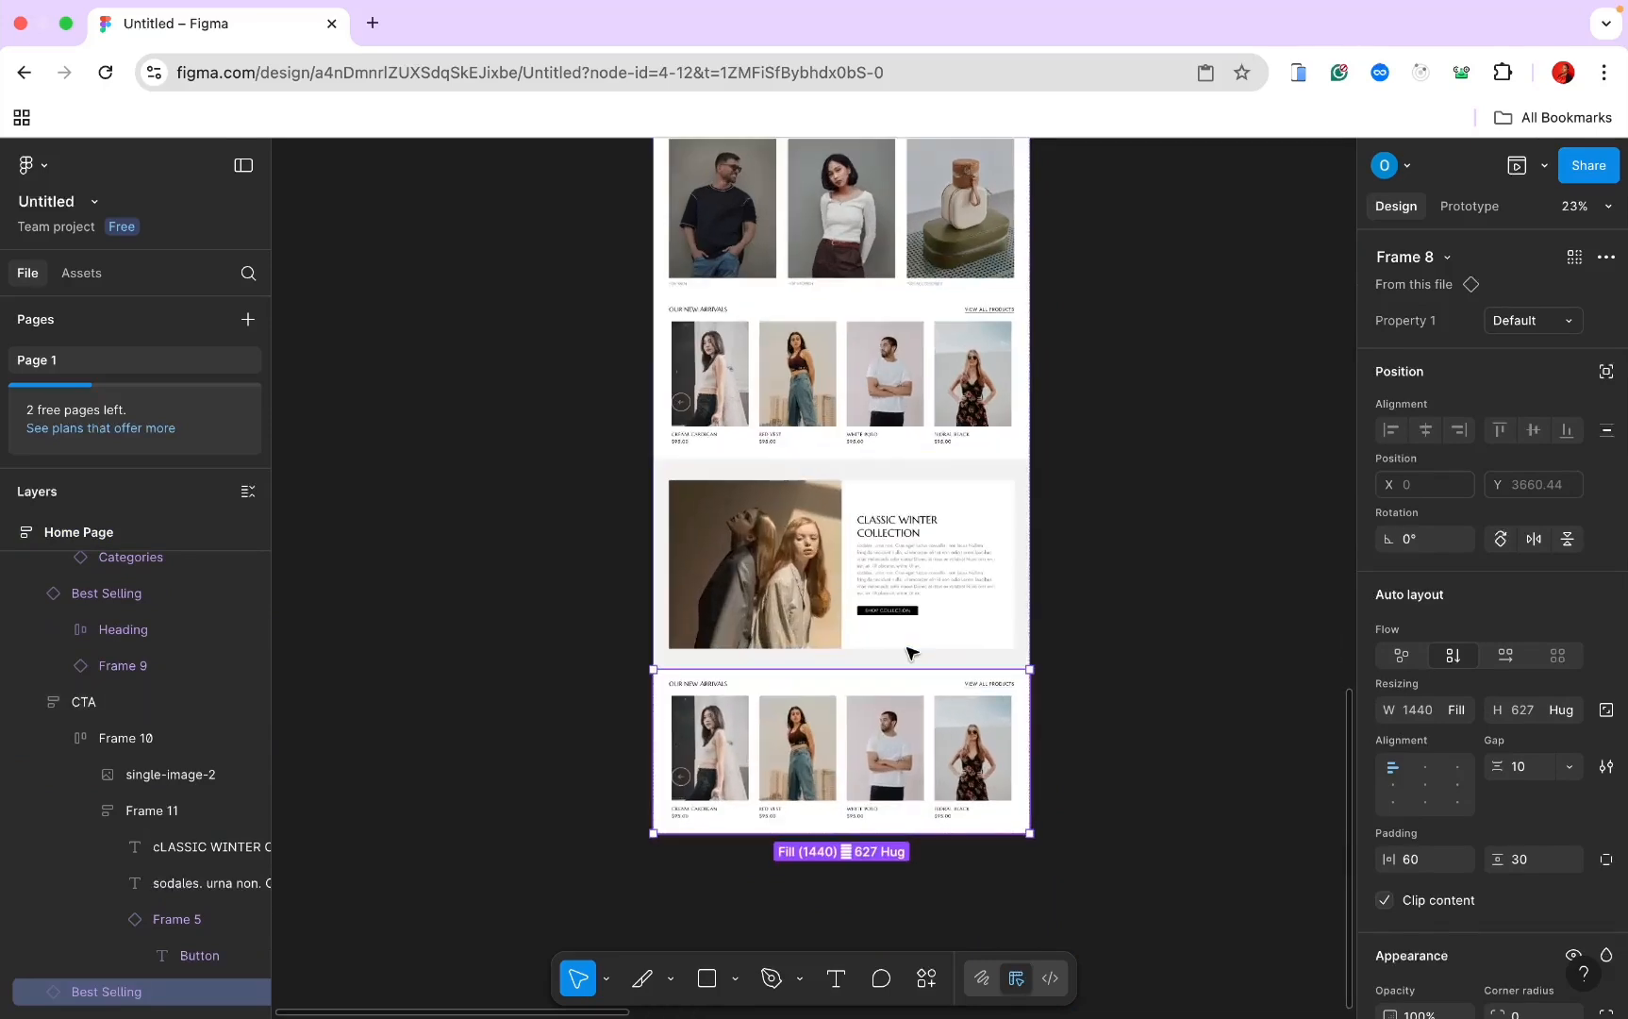
click(1561, 322)
click(1553, 346)
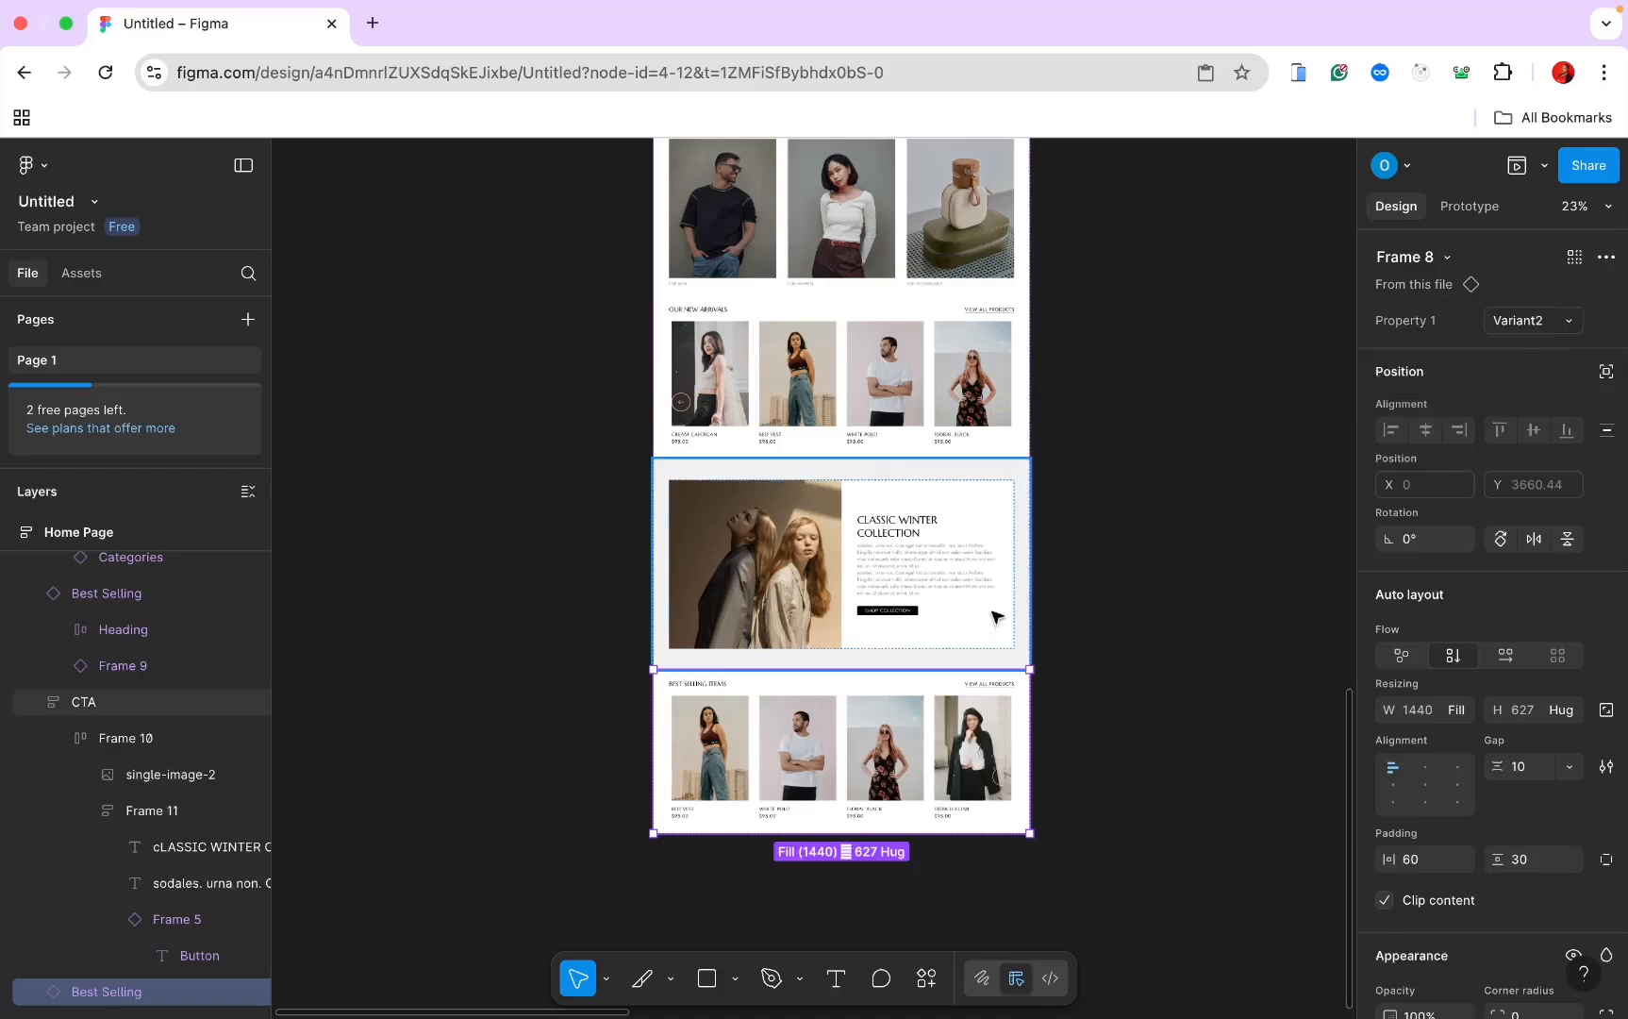
scroll(985, 622, up, 3)
scroll(986, 623, up, 3)
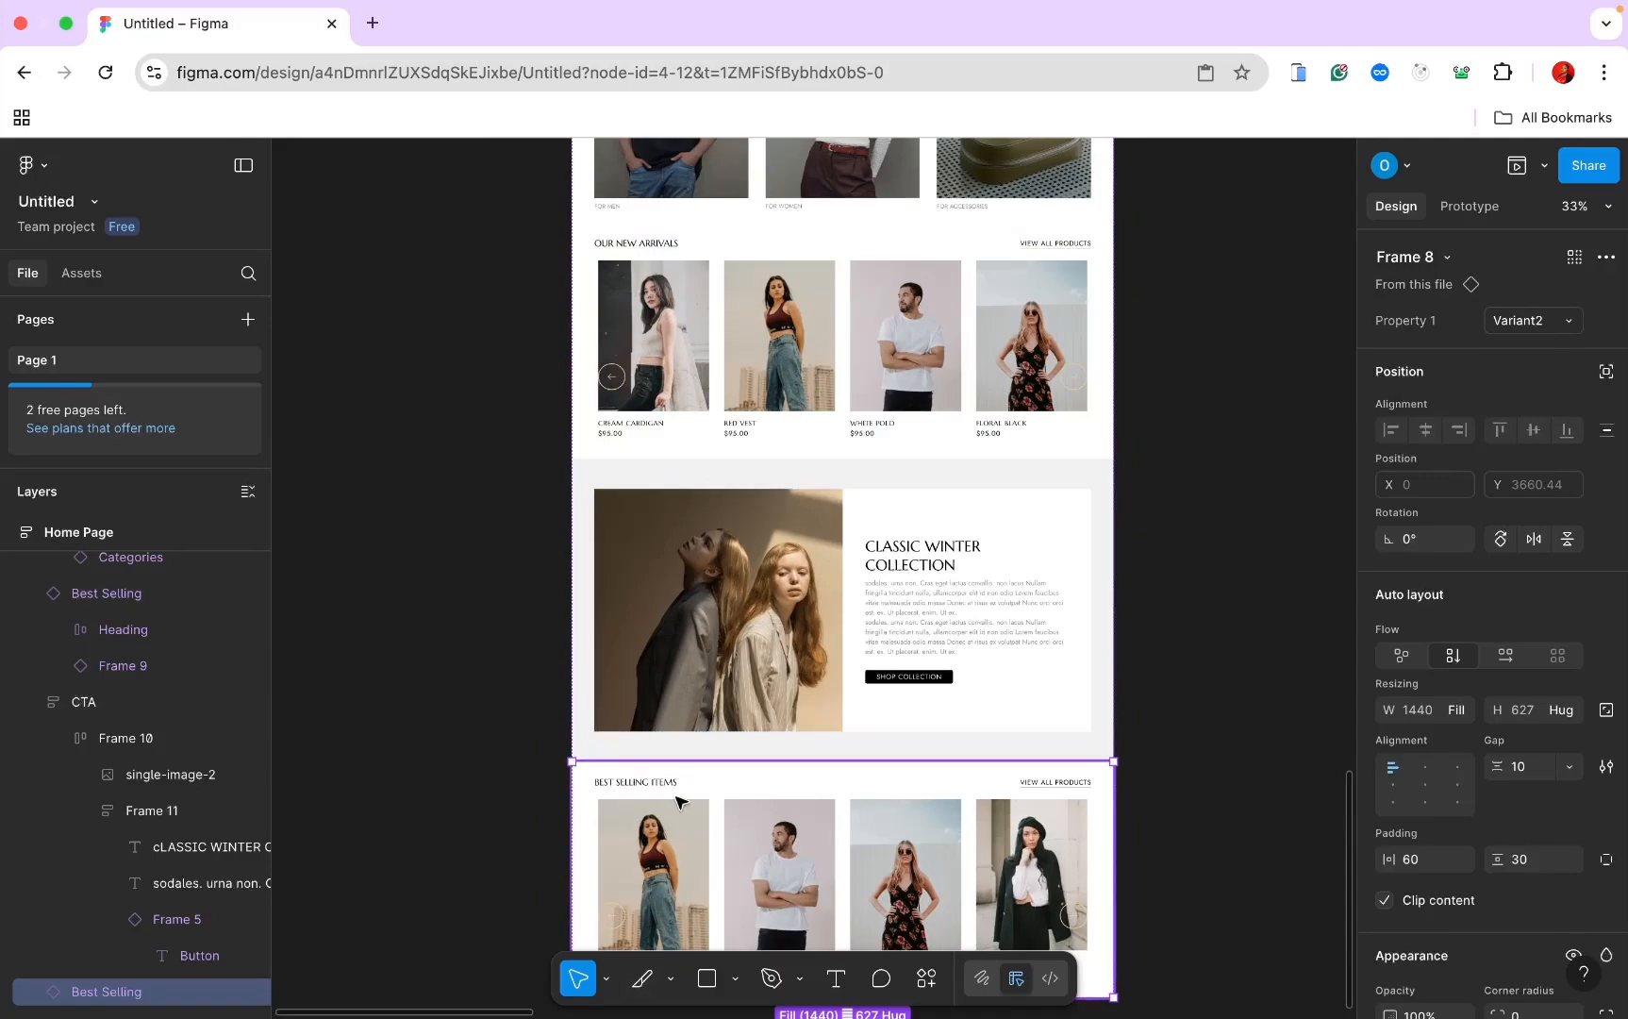
scroll(647, 799, down, 2)
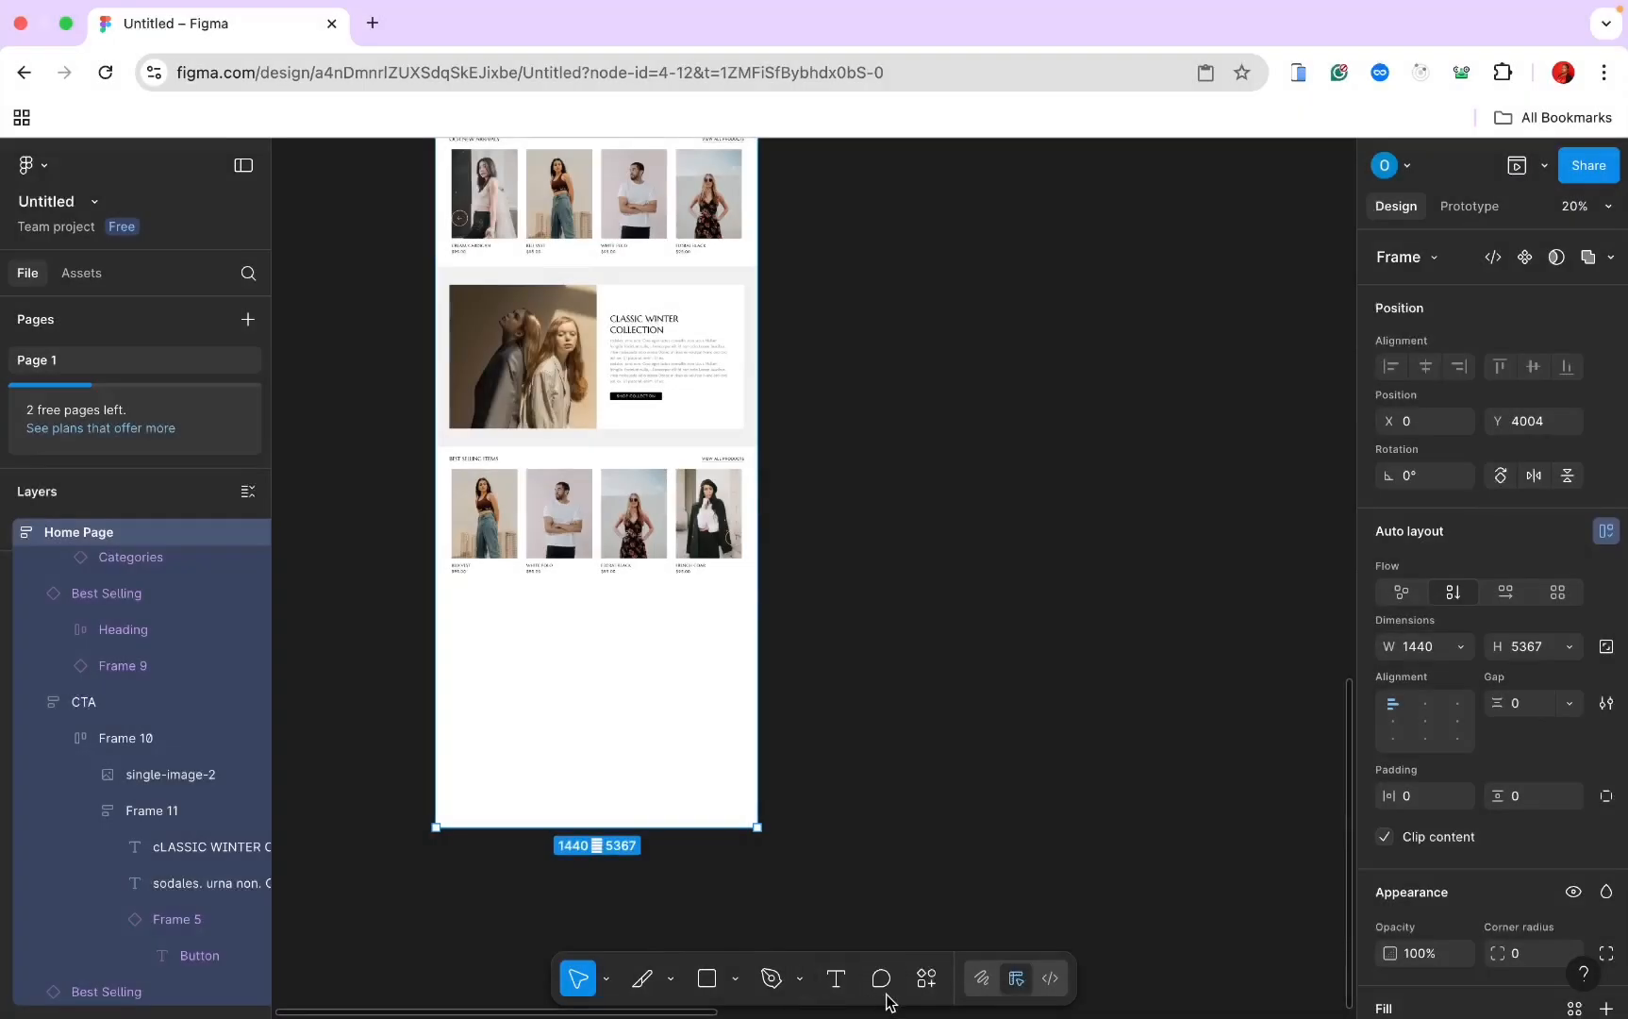
click(925, 983)
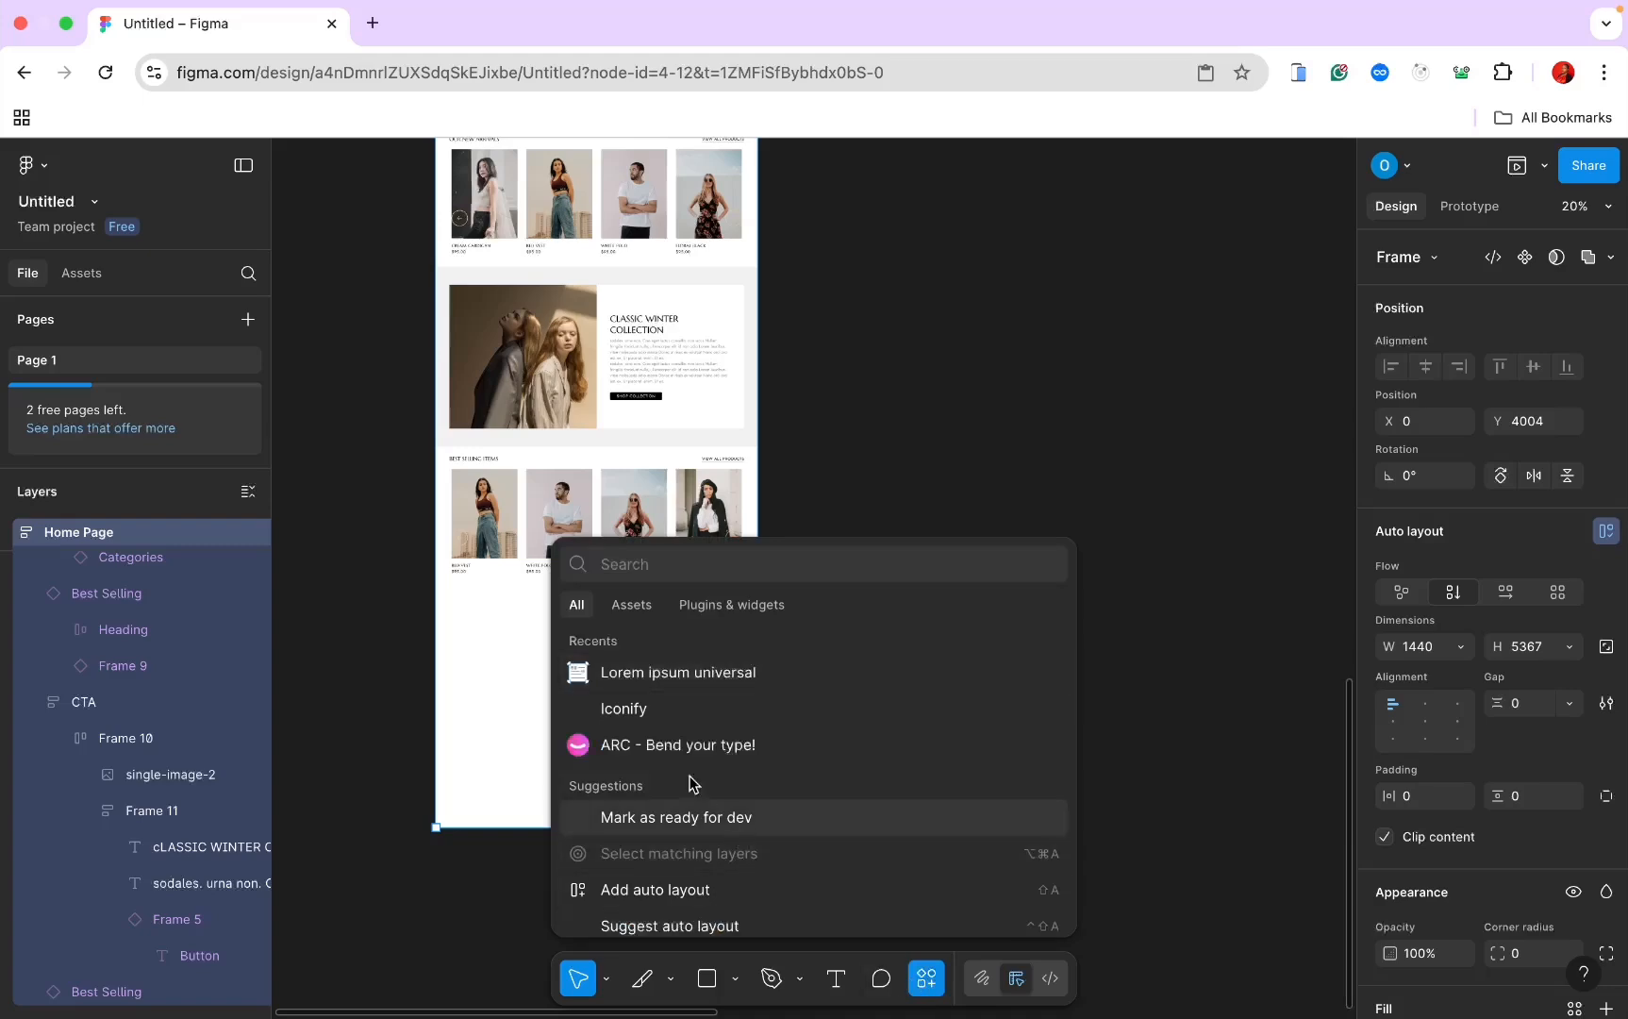
Step: Rename Frame 12 to 'Video Section' and set its width to Fill container (1440)
key(Escape)
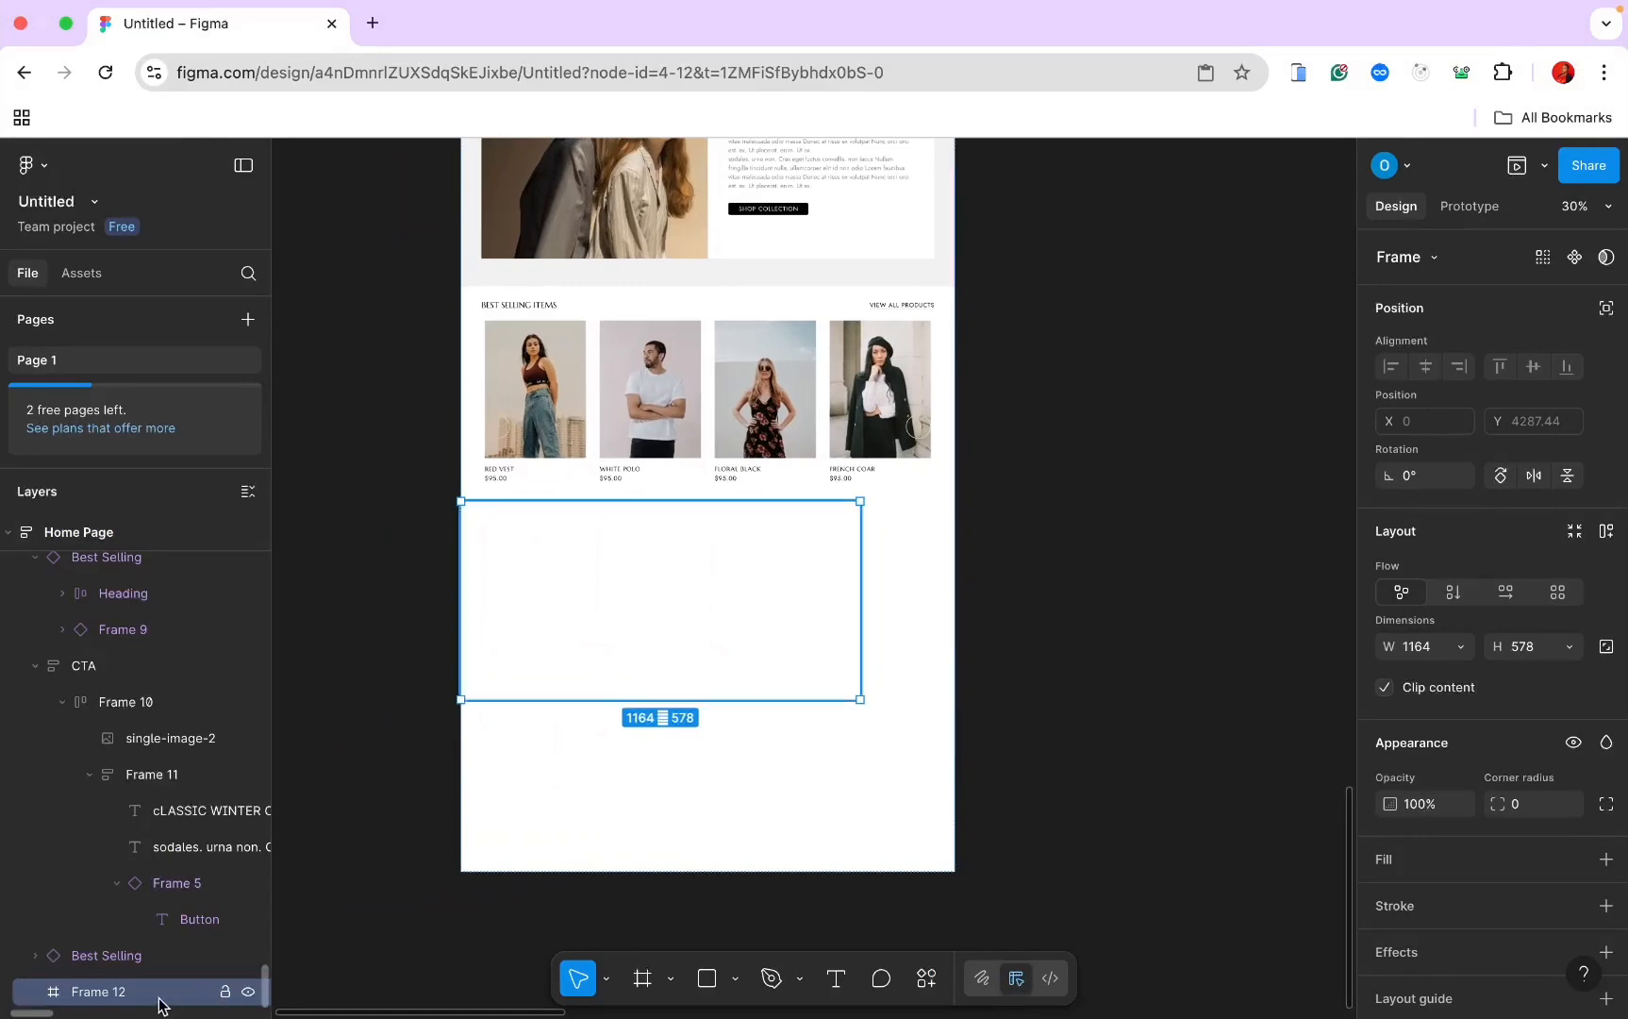
double_click(120, 997)
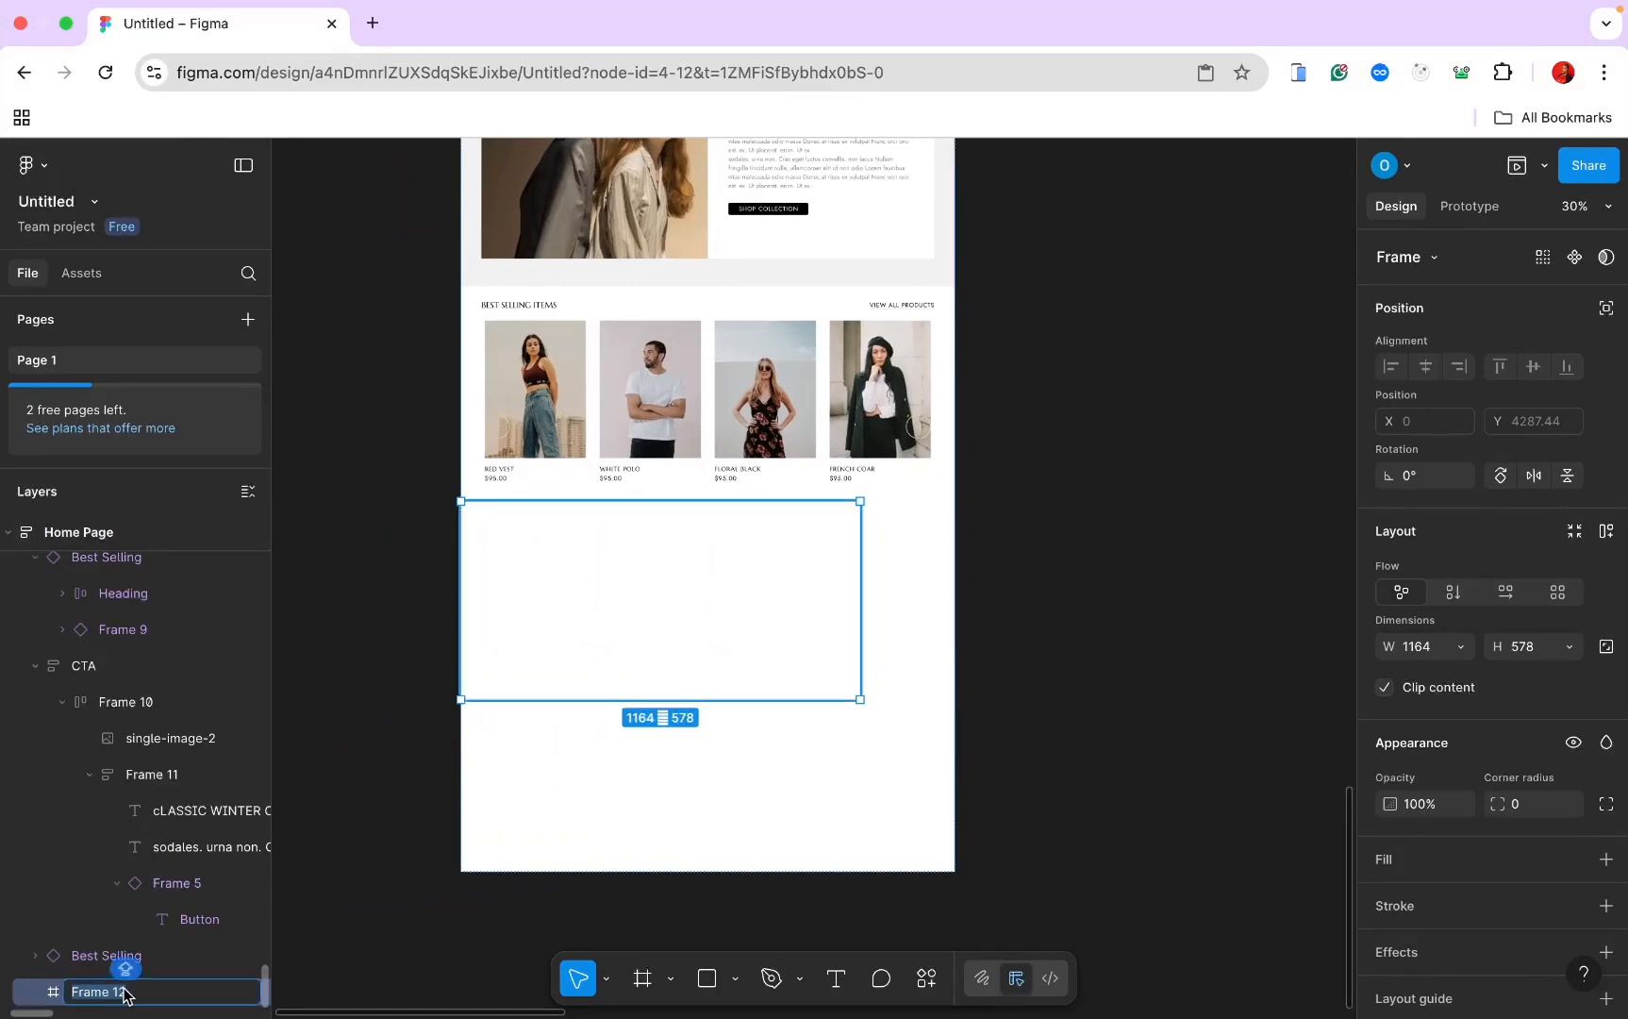
text(Vi)
text(deo Section)
key(Return)
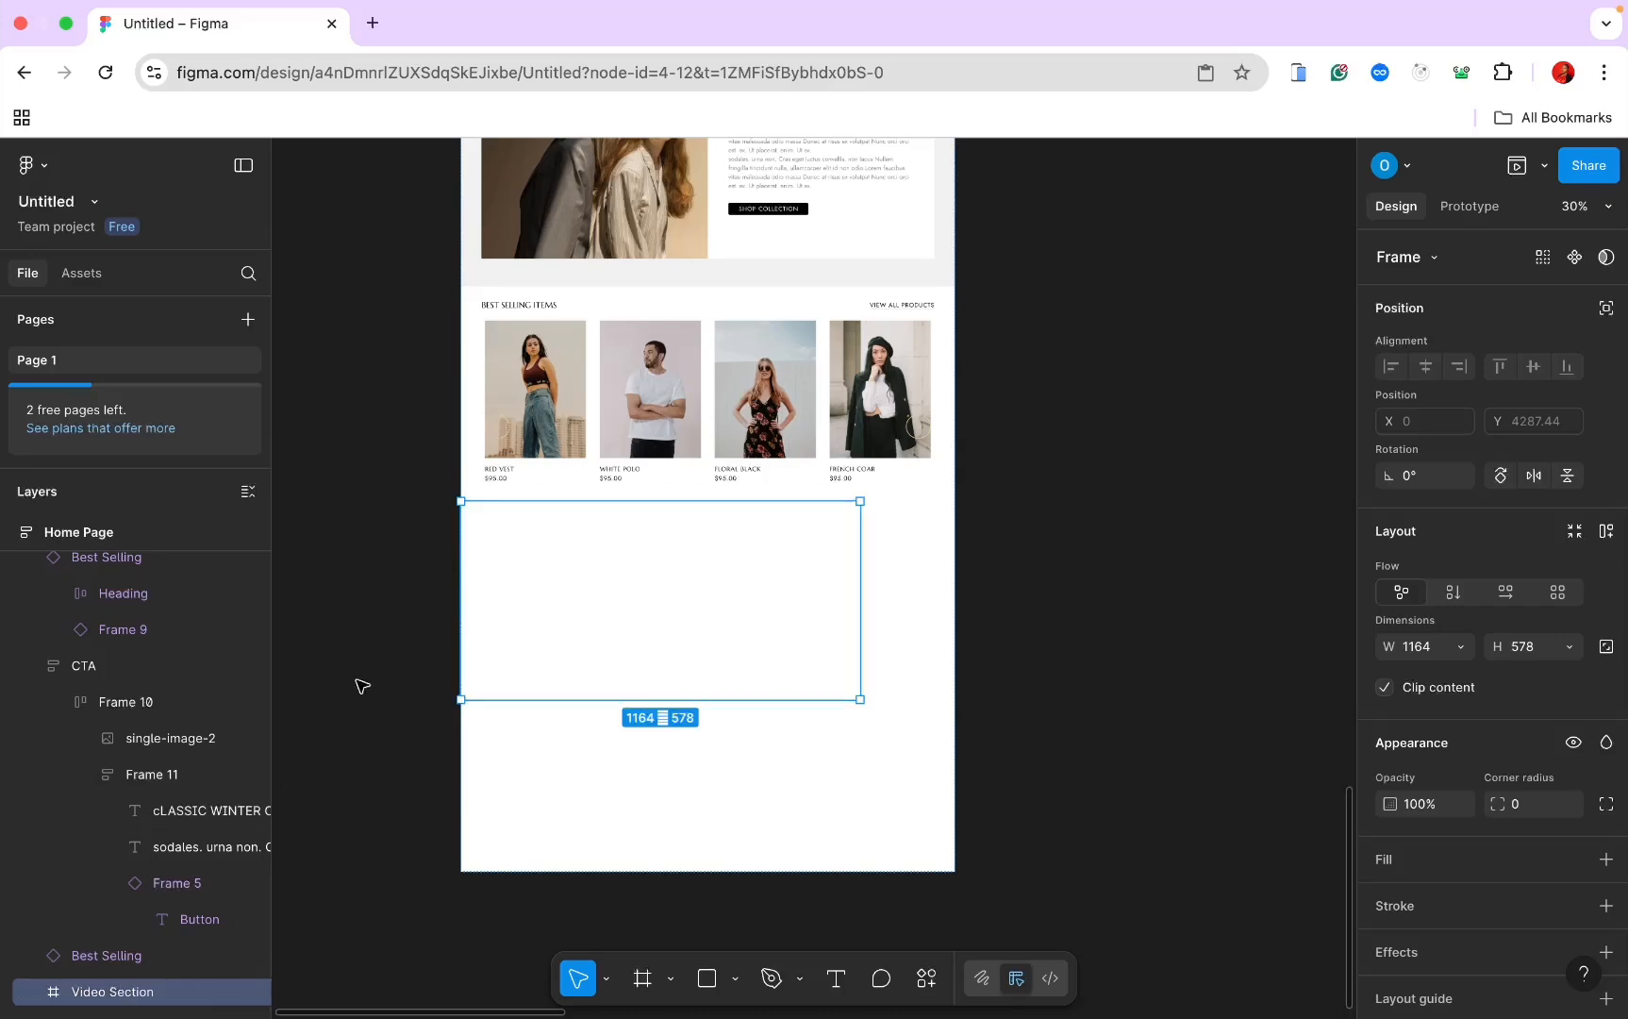
click(1460, 646)
click(1457, 674)
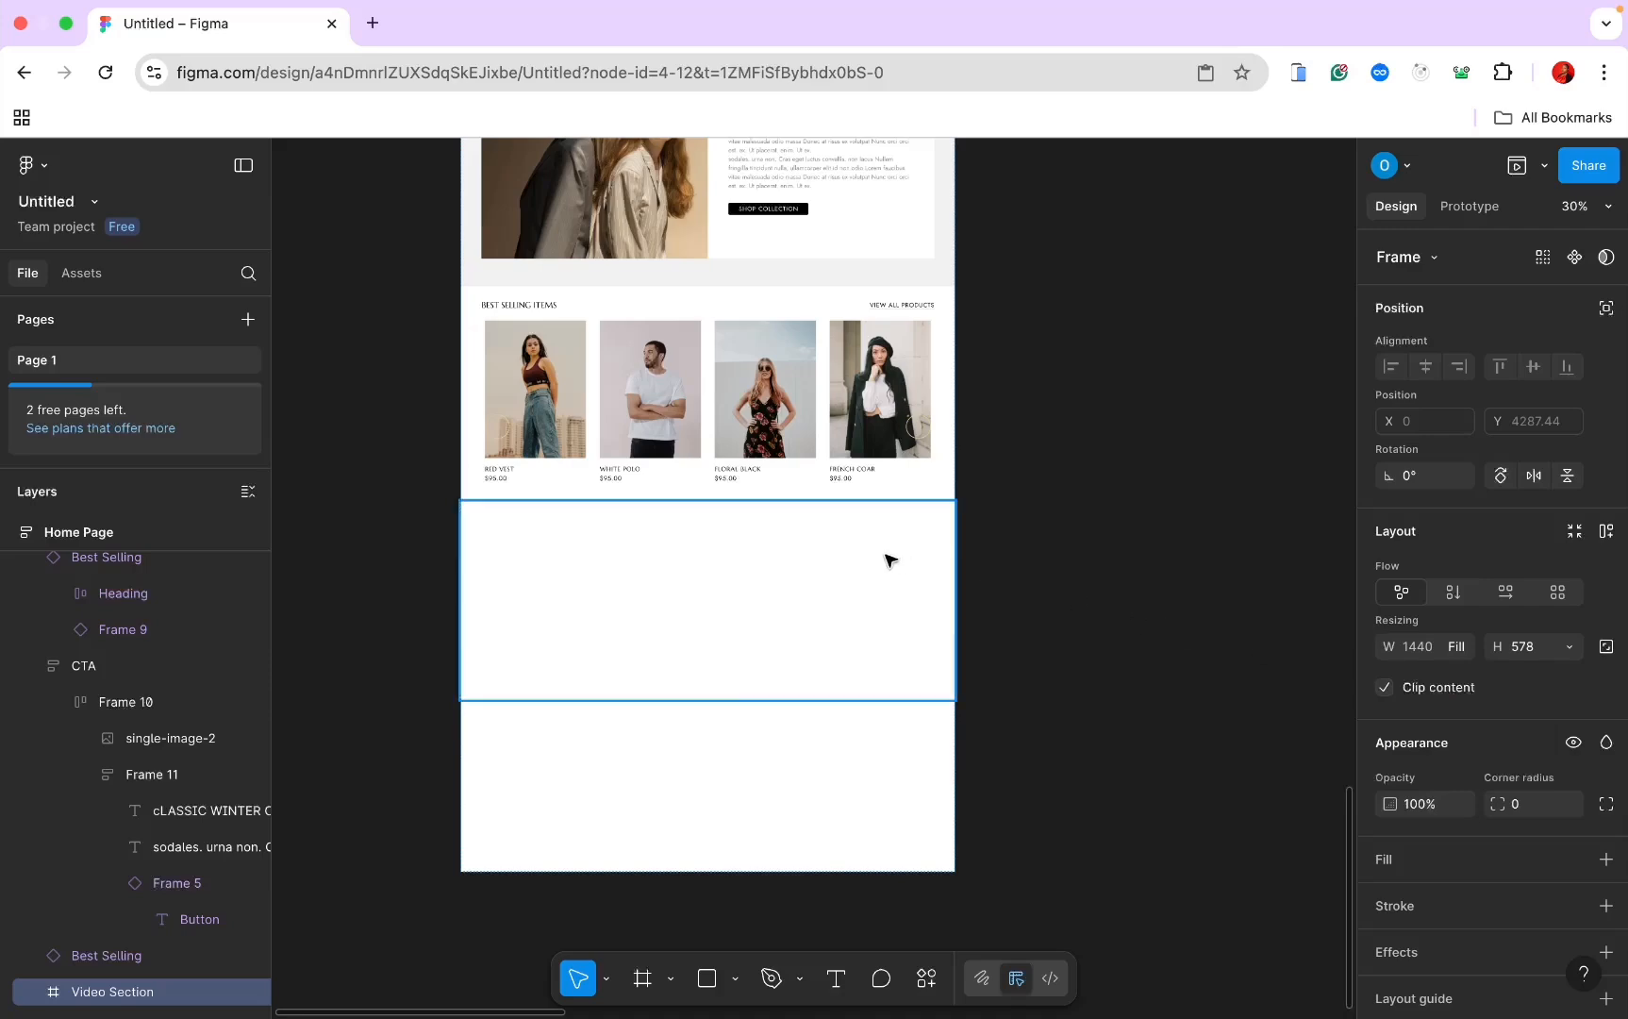
Step: Select the video-image in the Assets frame and copy it
scroll(821, 571, up, 10)
scroll(821, 571, up, 15)
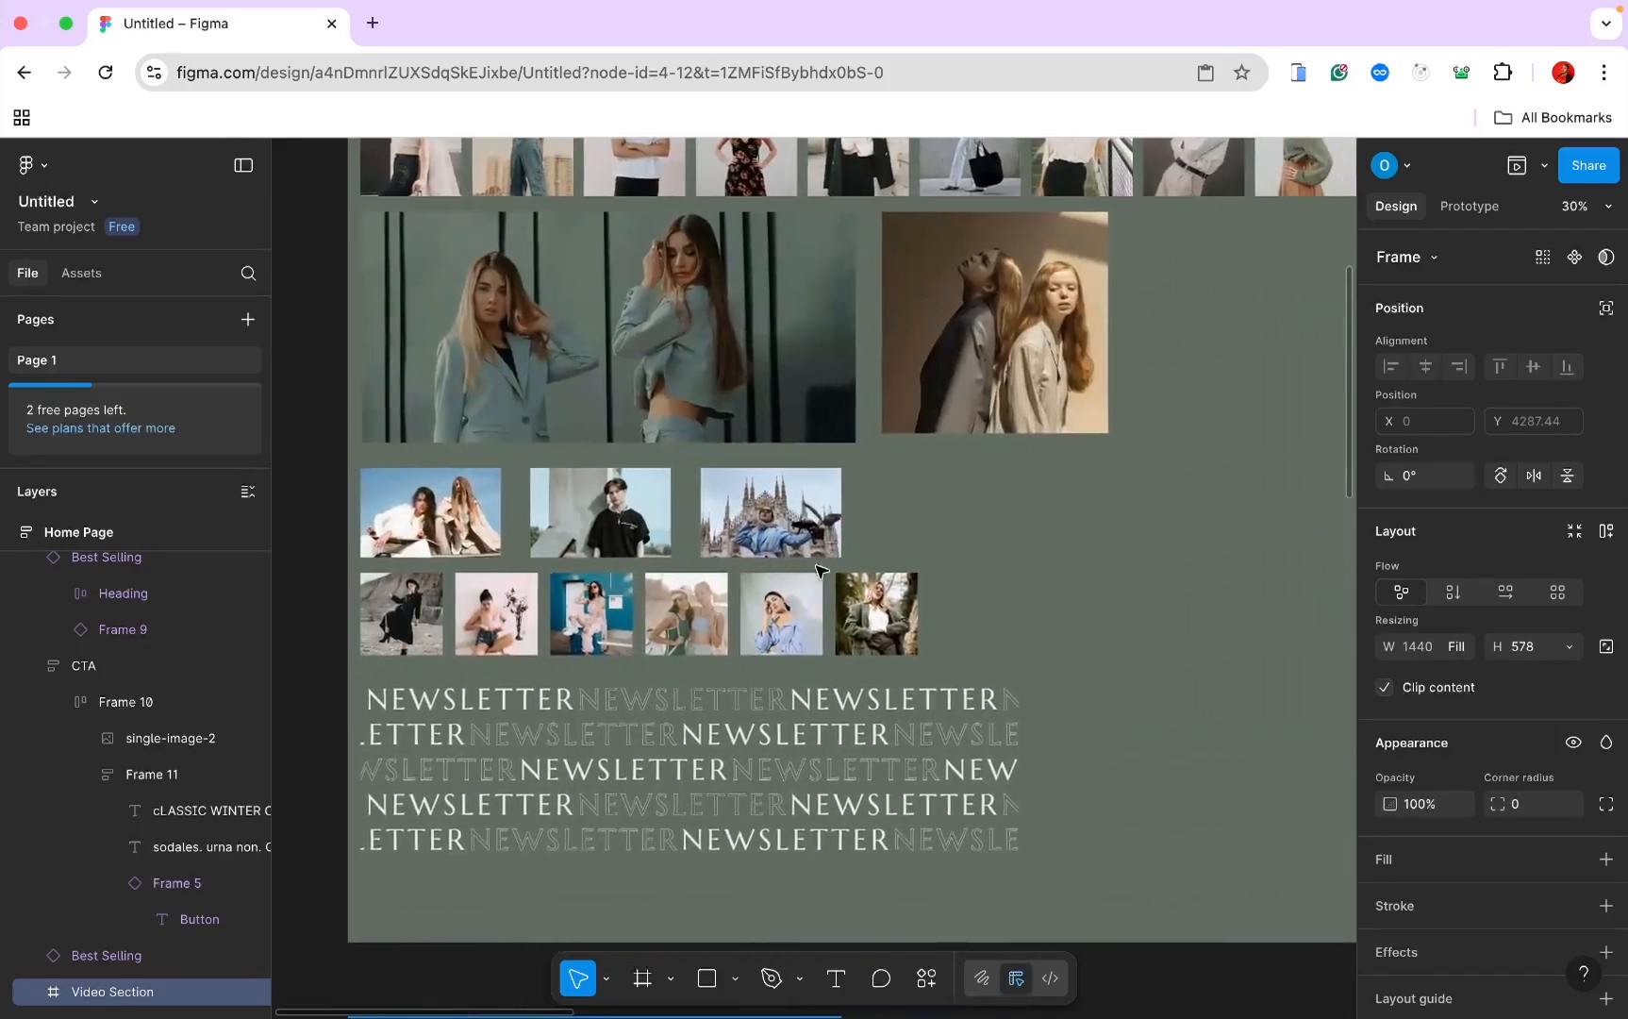
scroll(717, 345, right, 1)
click(721, 348)
scroll(722, 348, down, 15)
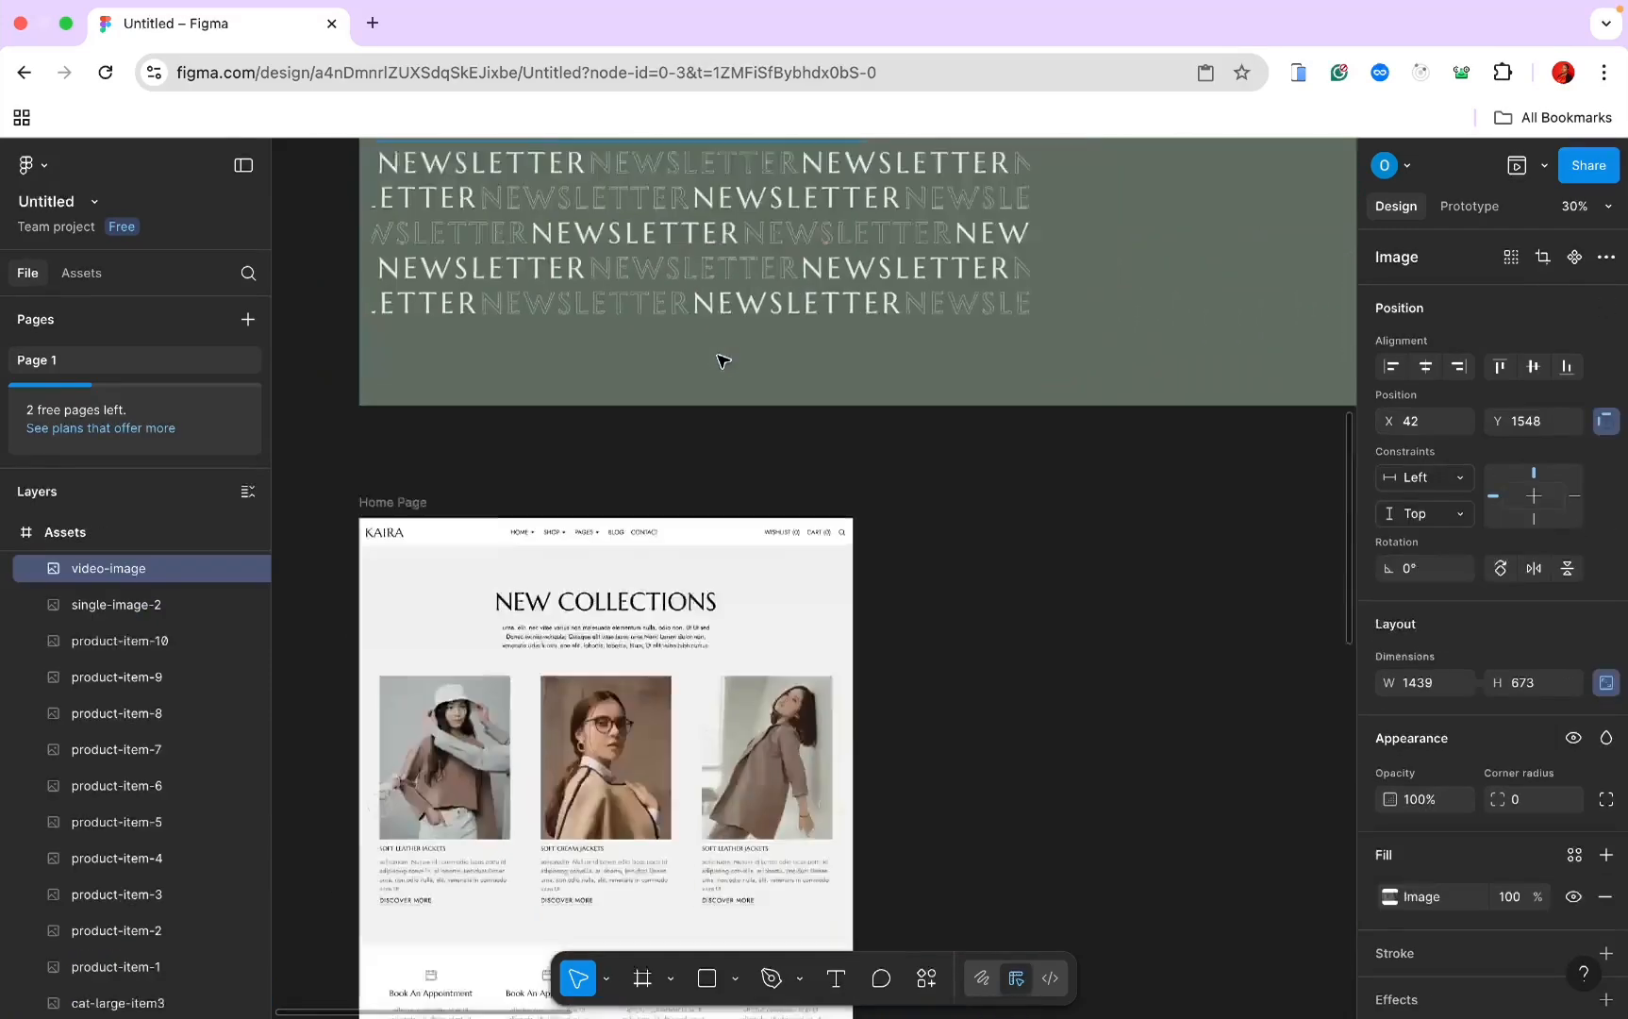
scroll(720, 360, down, 2)
Step: Paste the video-image photo into the Video Section frame
click(673, 448)
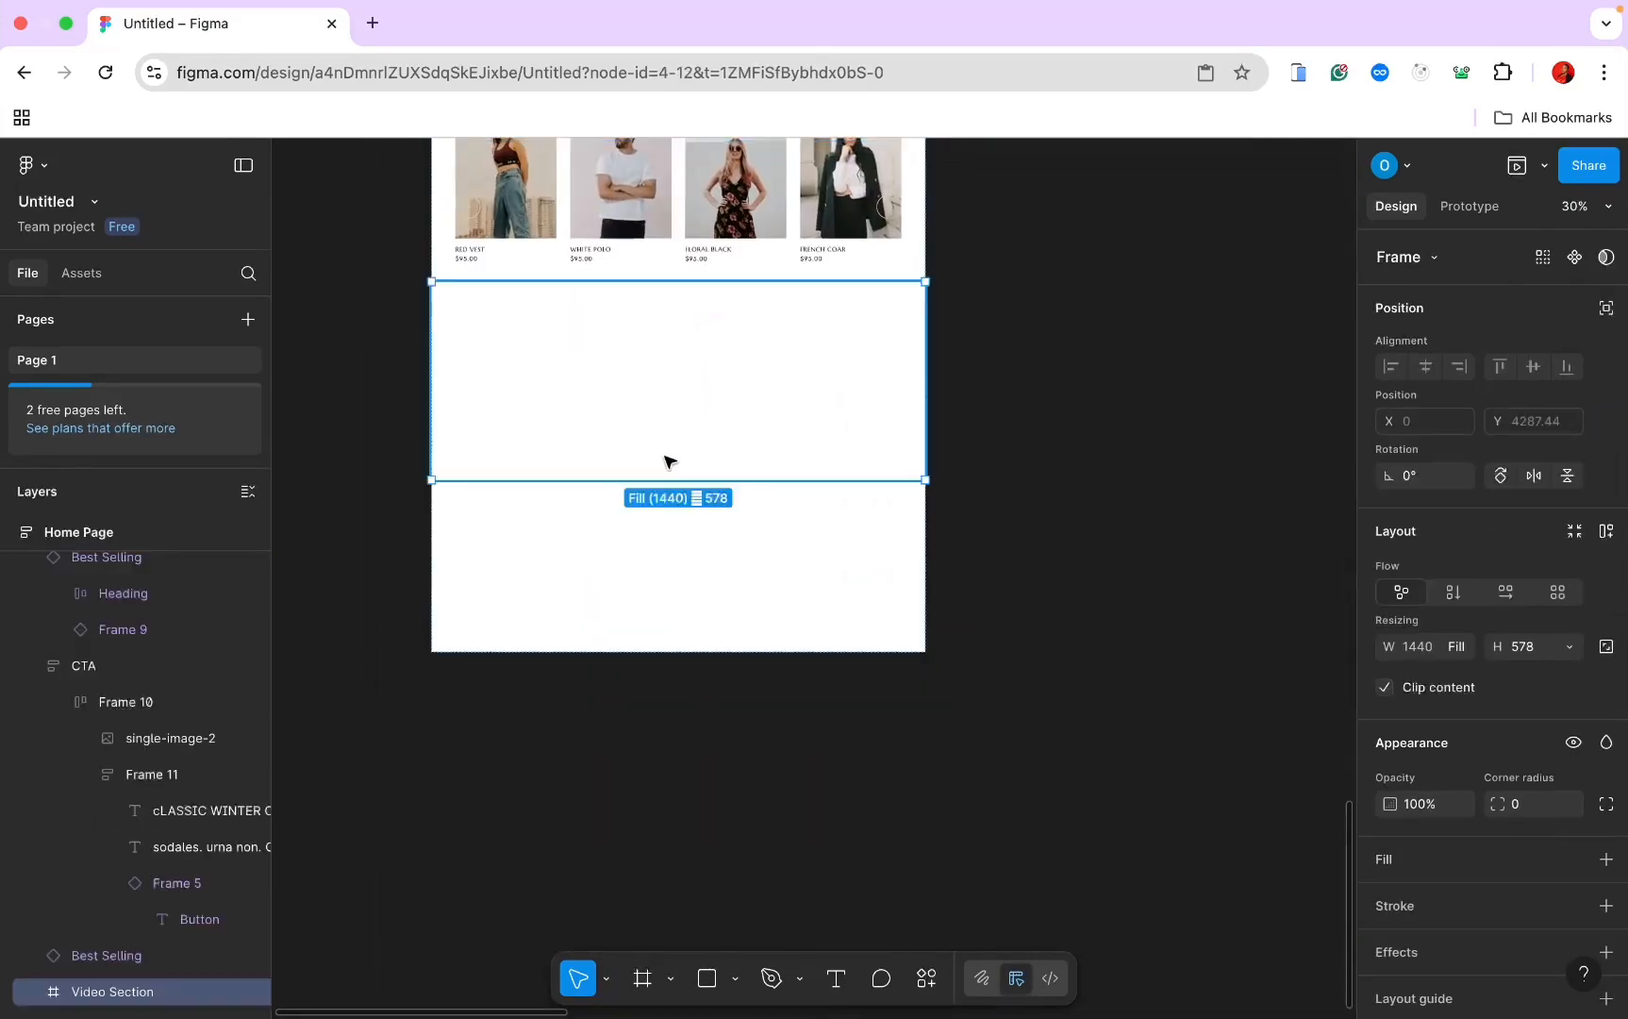
key(ctrl+v)
click(136, 959)
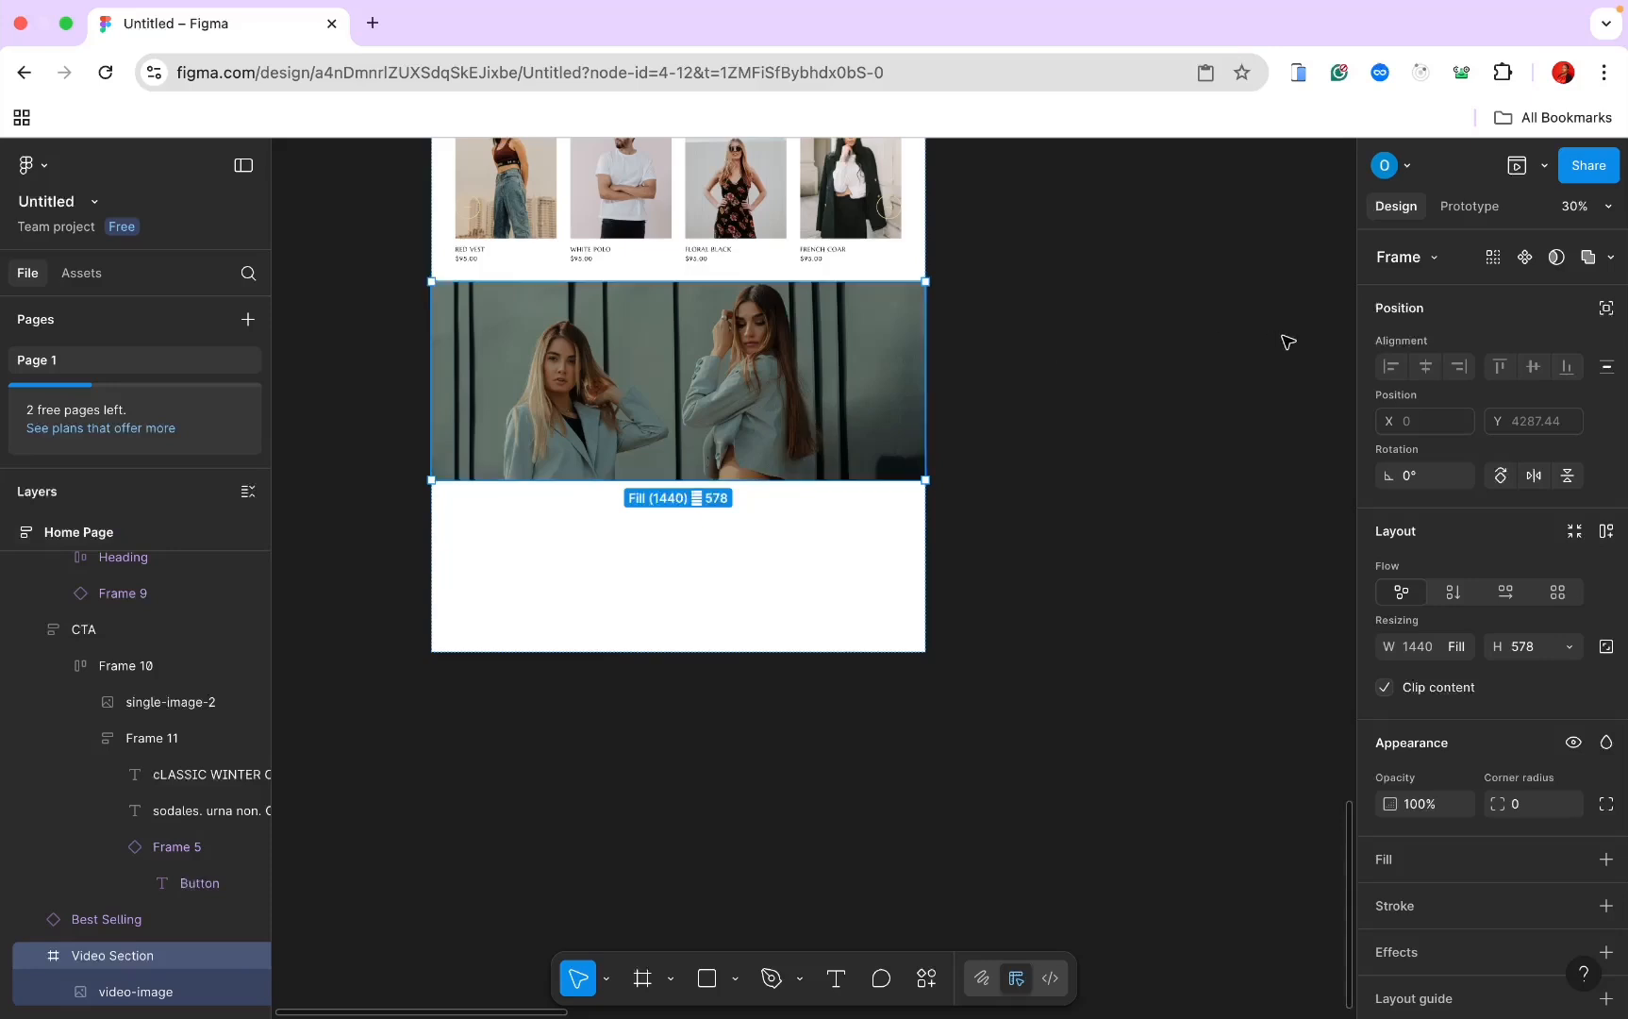
Step: Add vertical auto layout to the Video Section, hugging its height at 673
click(1569, 647)
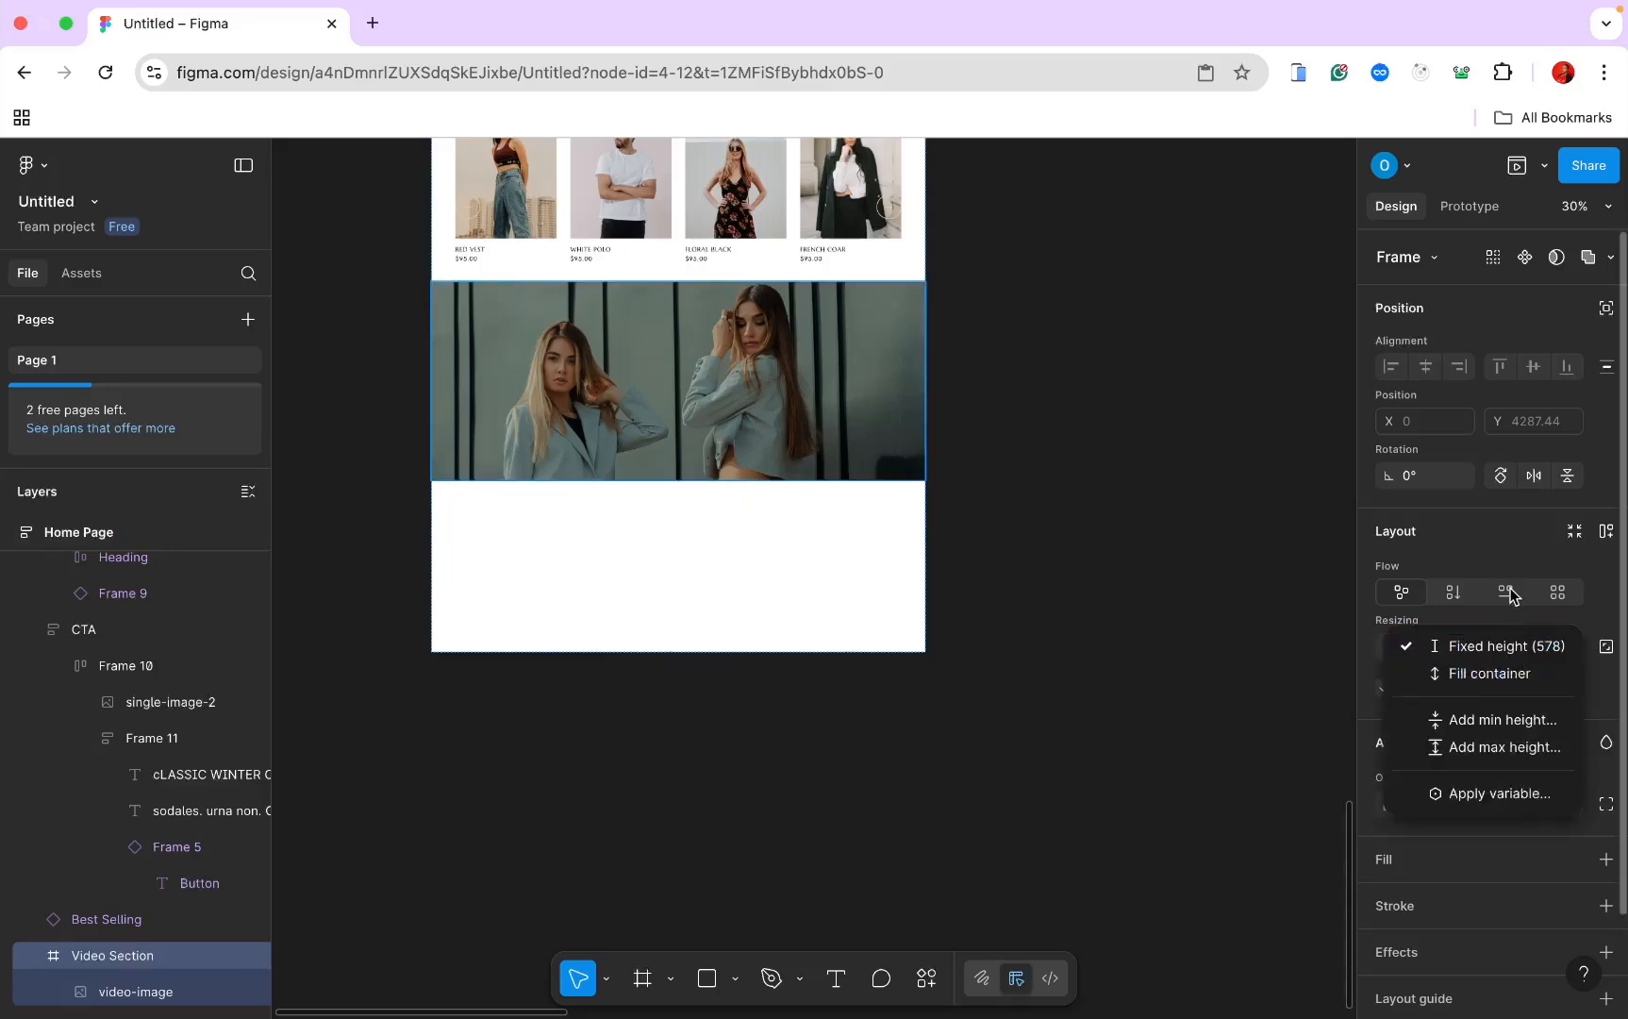
click(1605, 531)
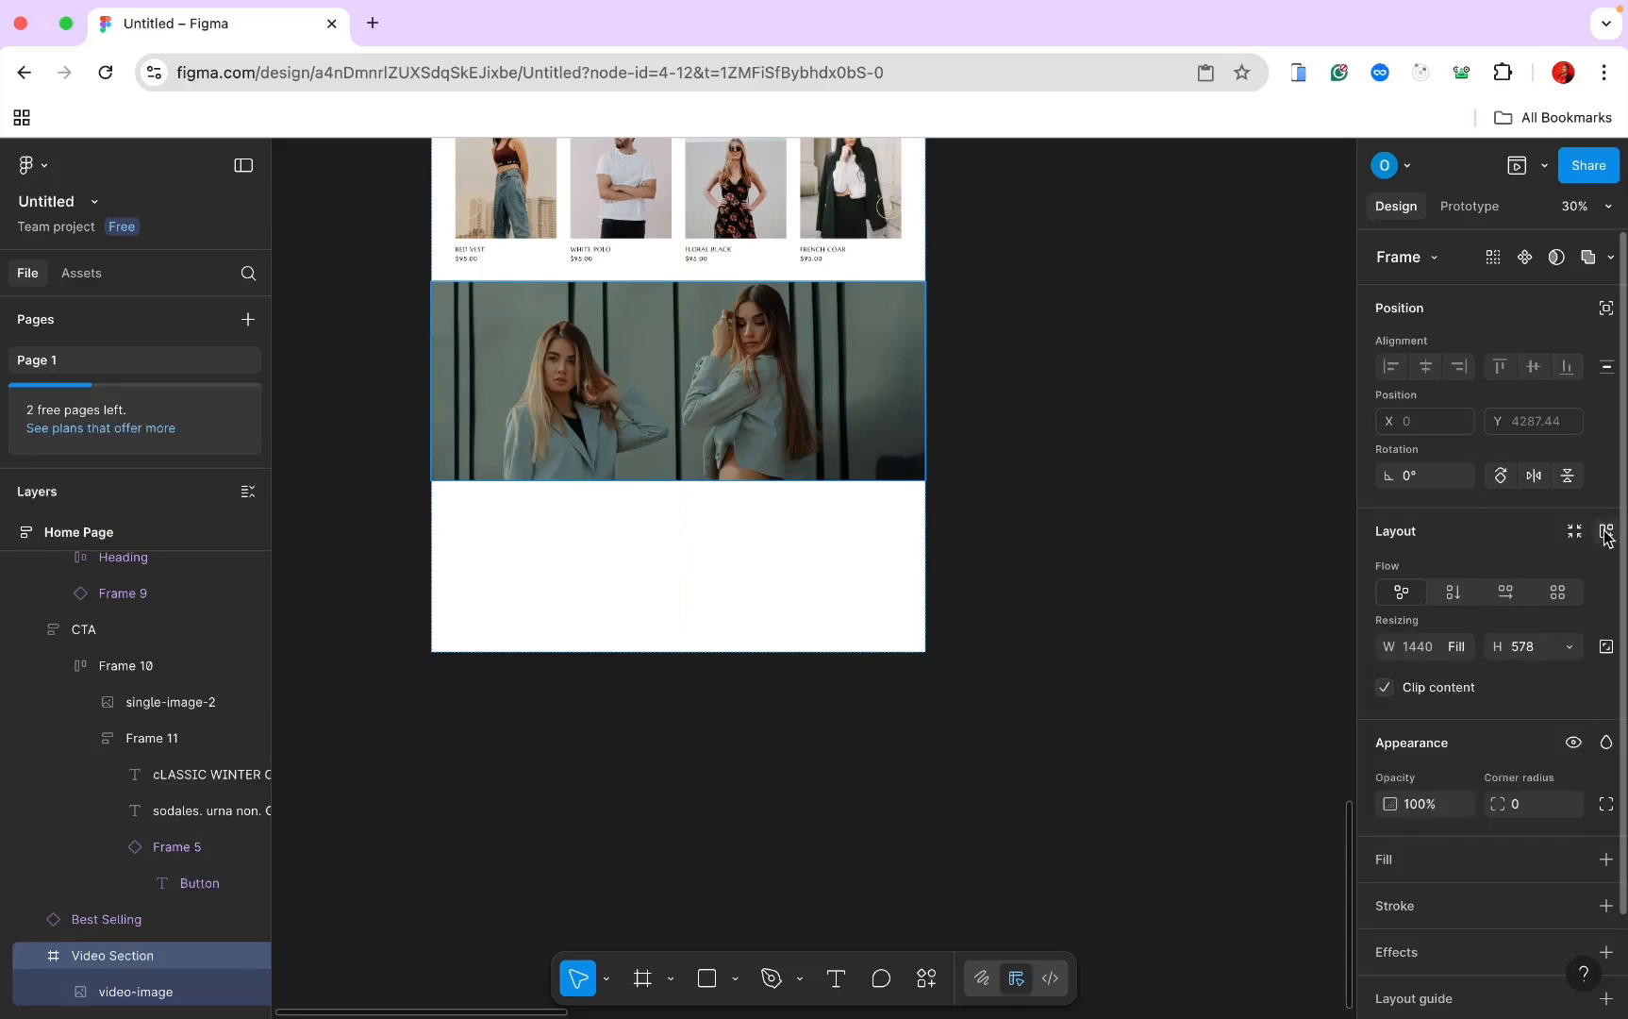
click(1570, 646)
click(1607, 533)
click(1607, 533)
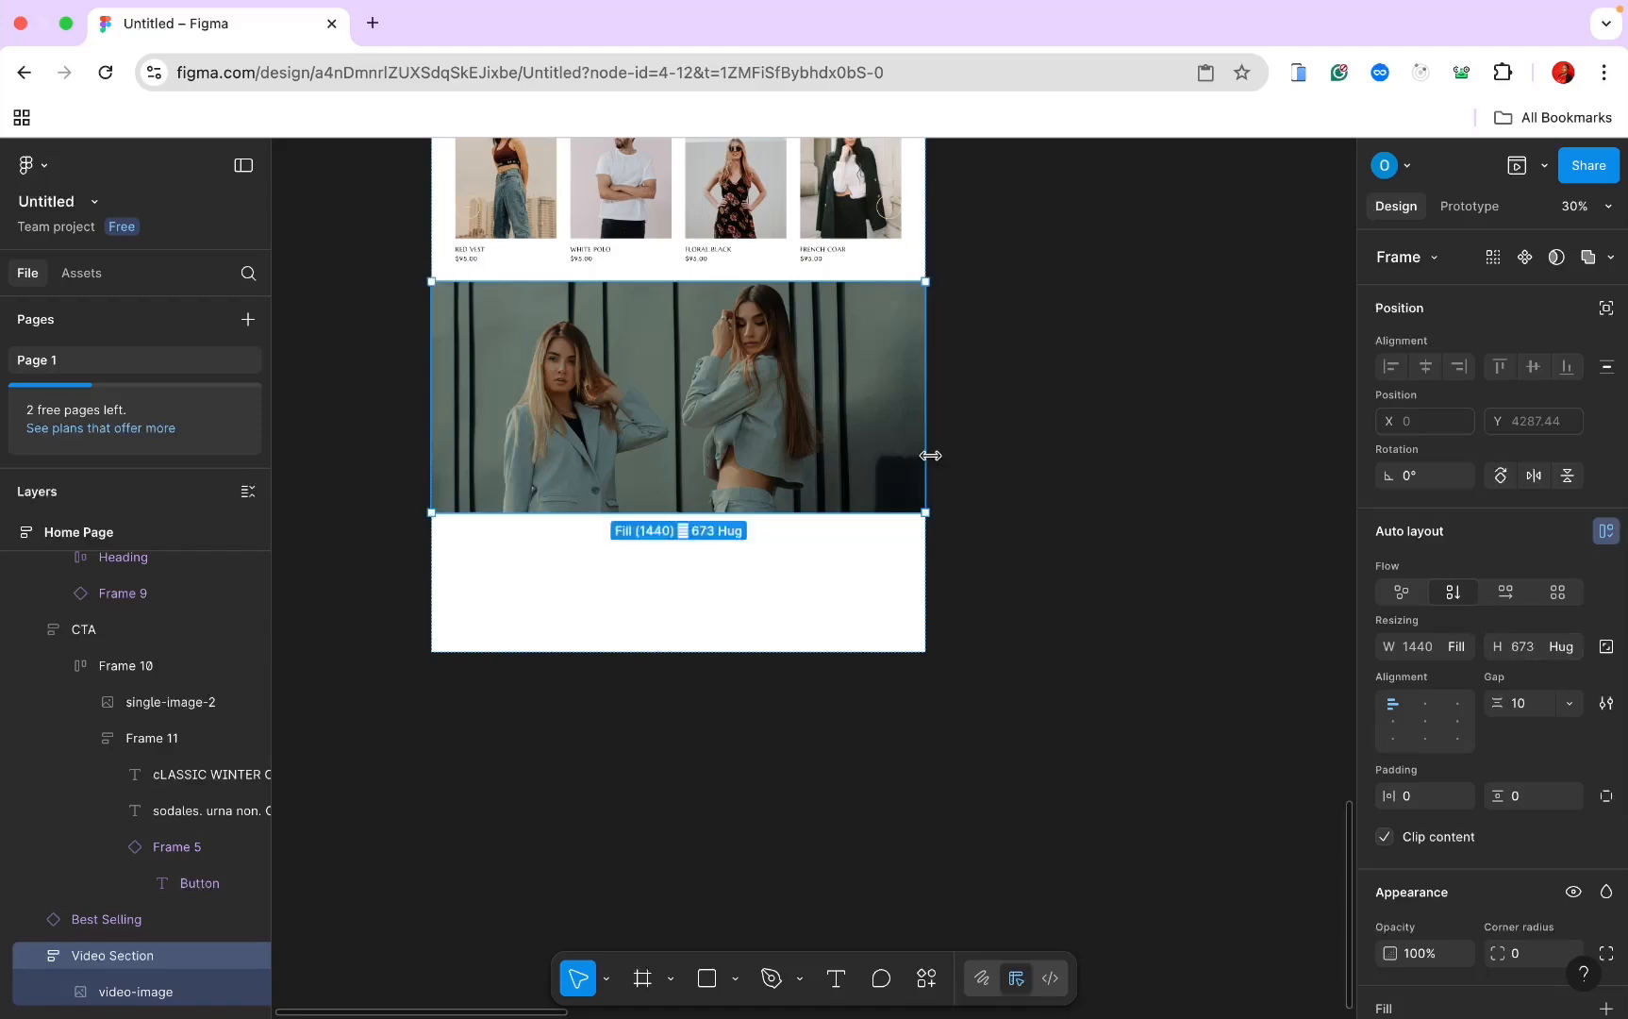
scroll(698, 458, down, 3)
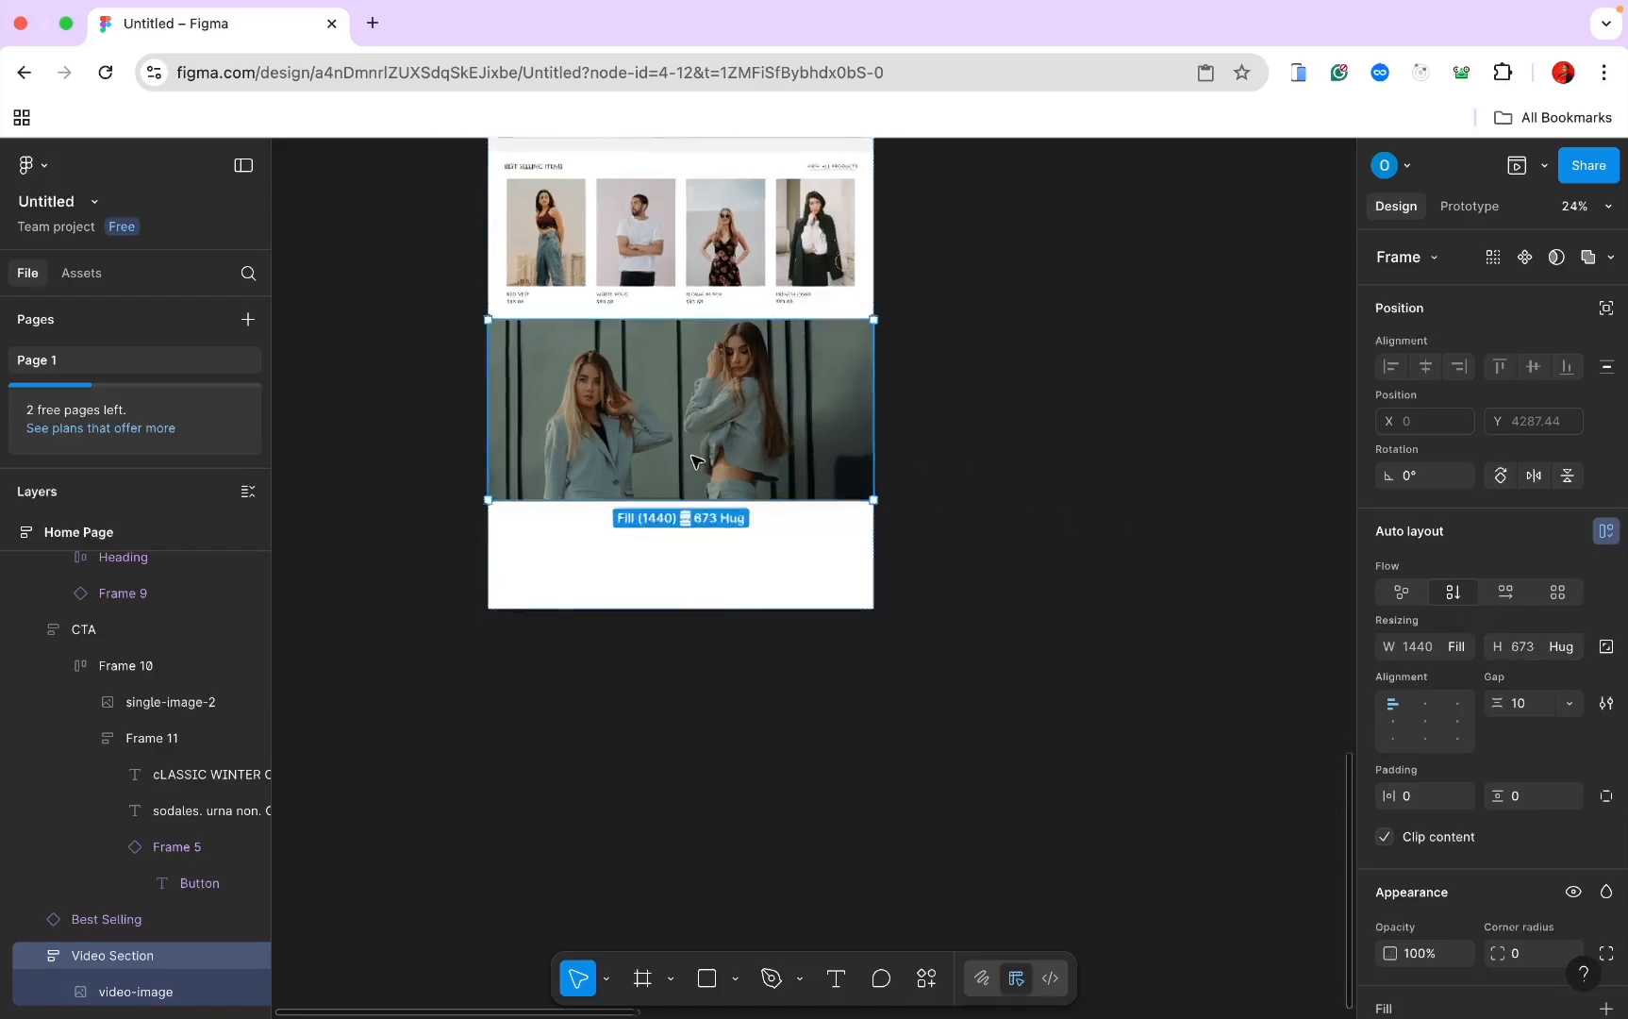
scroll(694, 469, up, 6)
scroll(693, 469, up, 10)
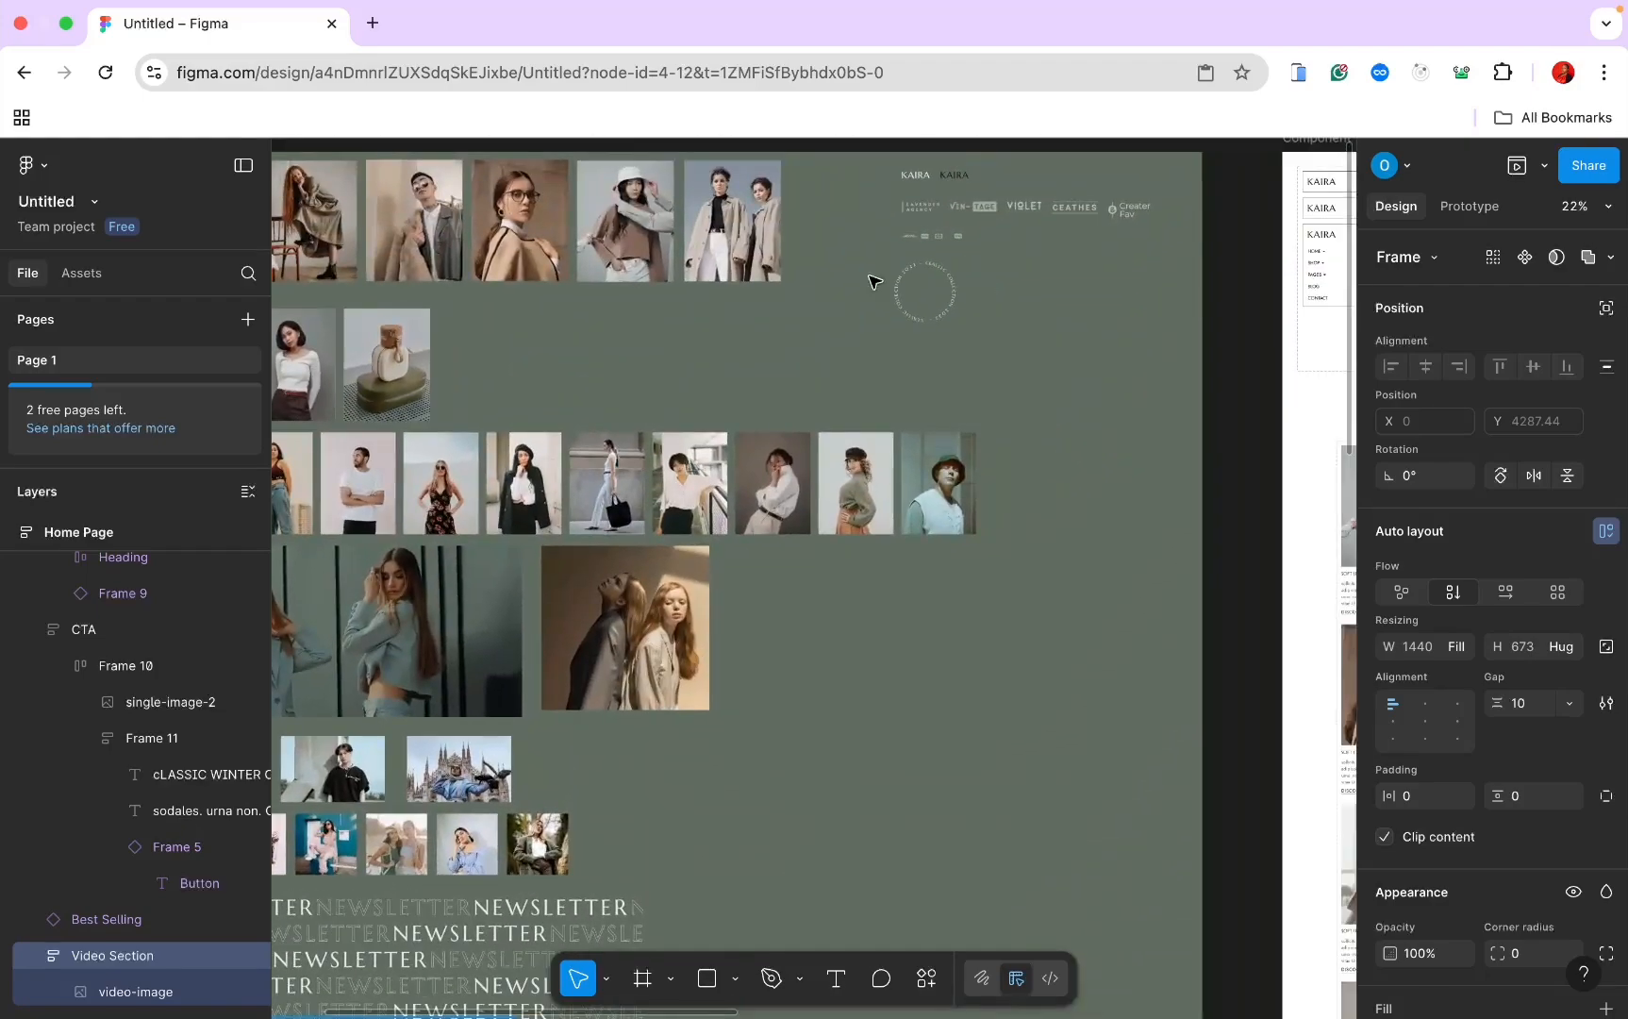
Step: Paste the circular text-pattern badge into the Video Section
click(944, 279)
scroll(945, 280, down, 10)
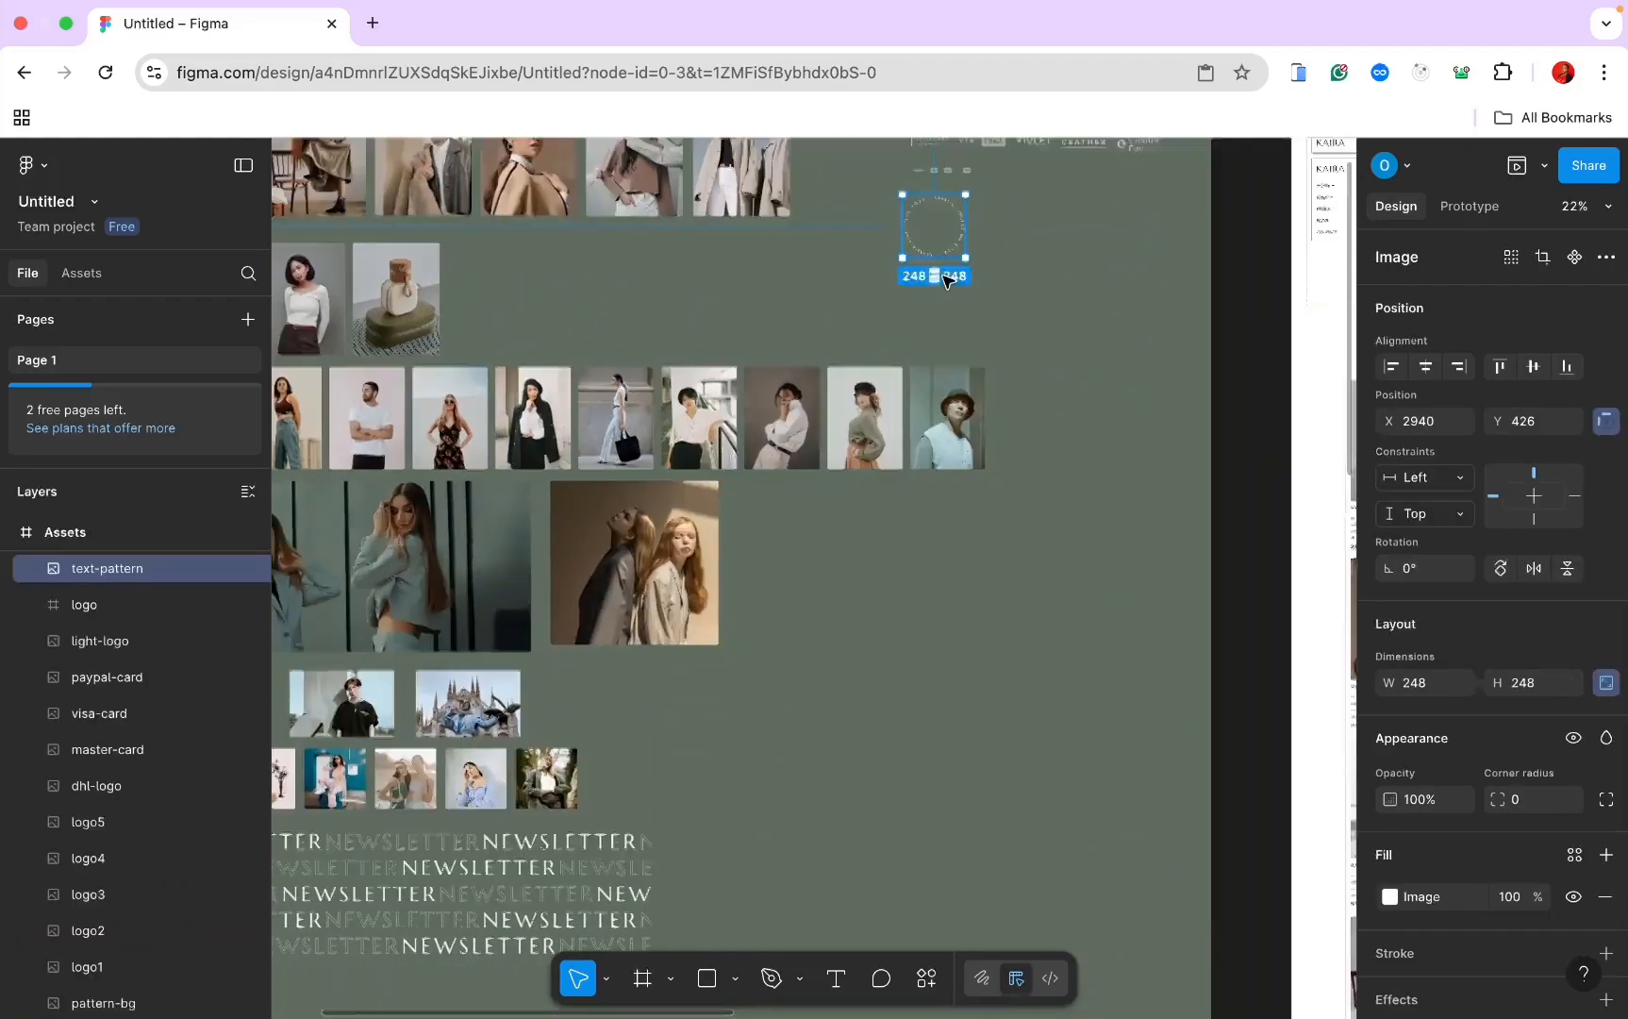
click(872, 314)
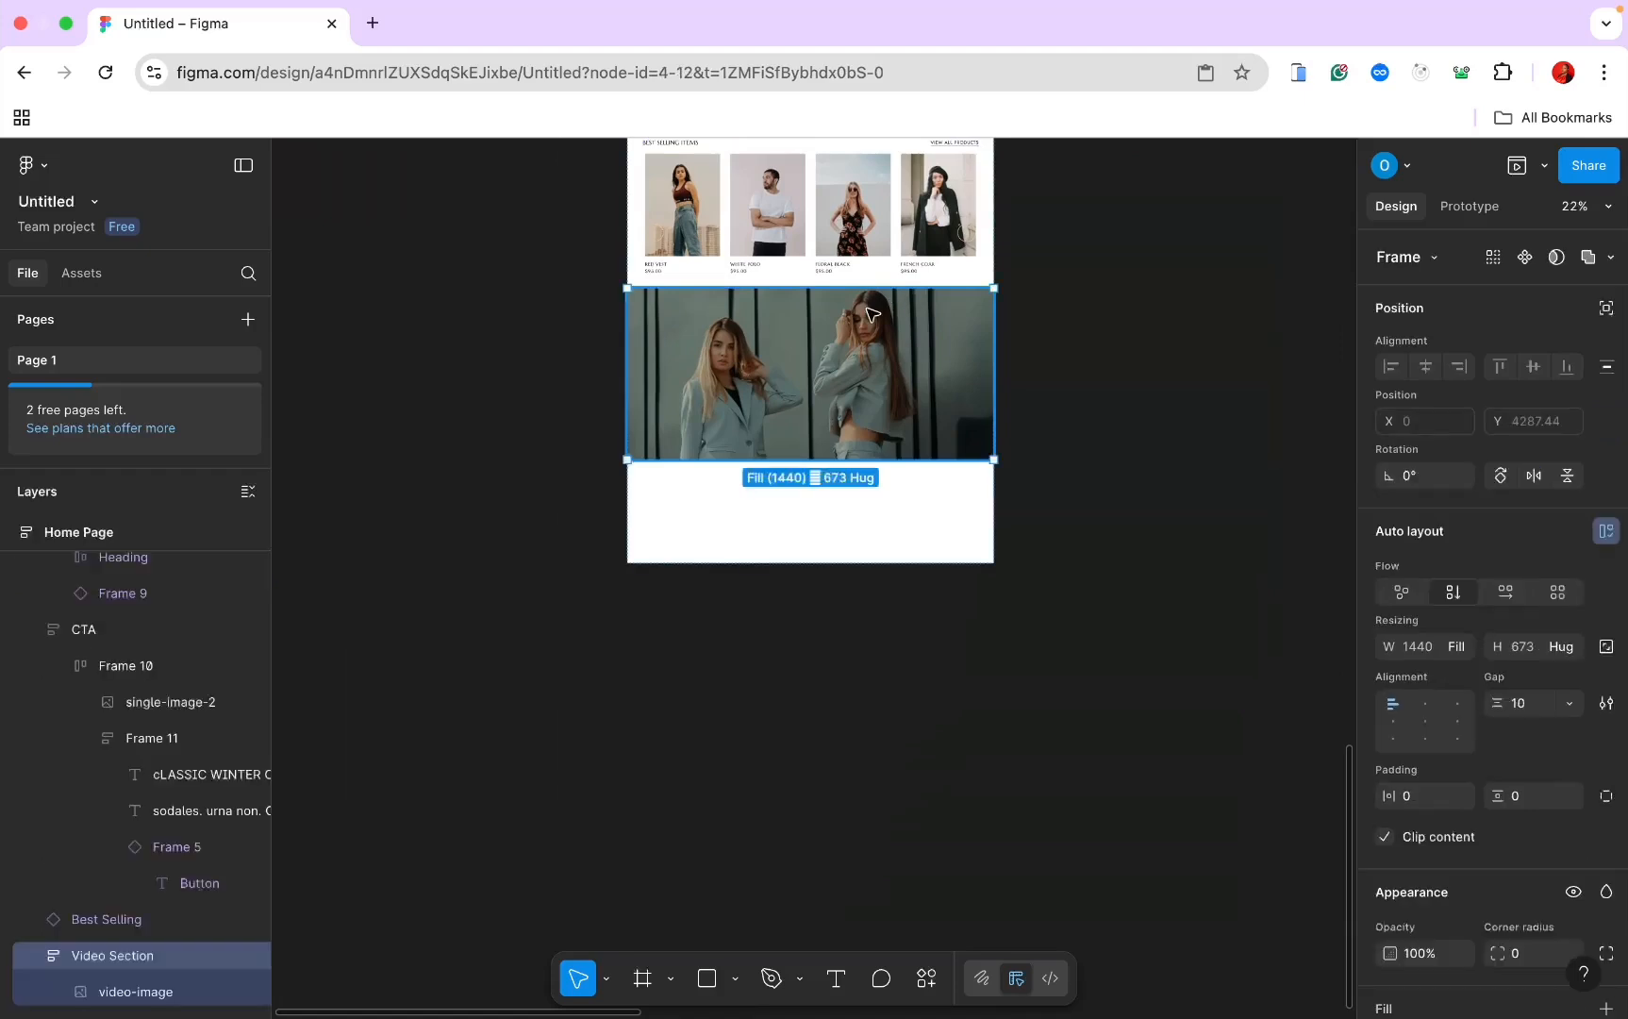
key(ctrl+v)
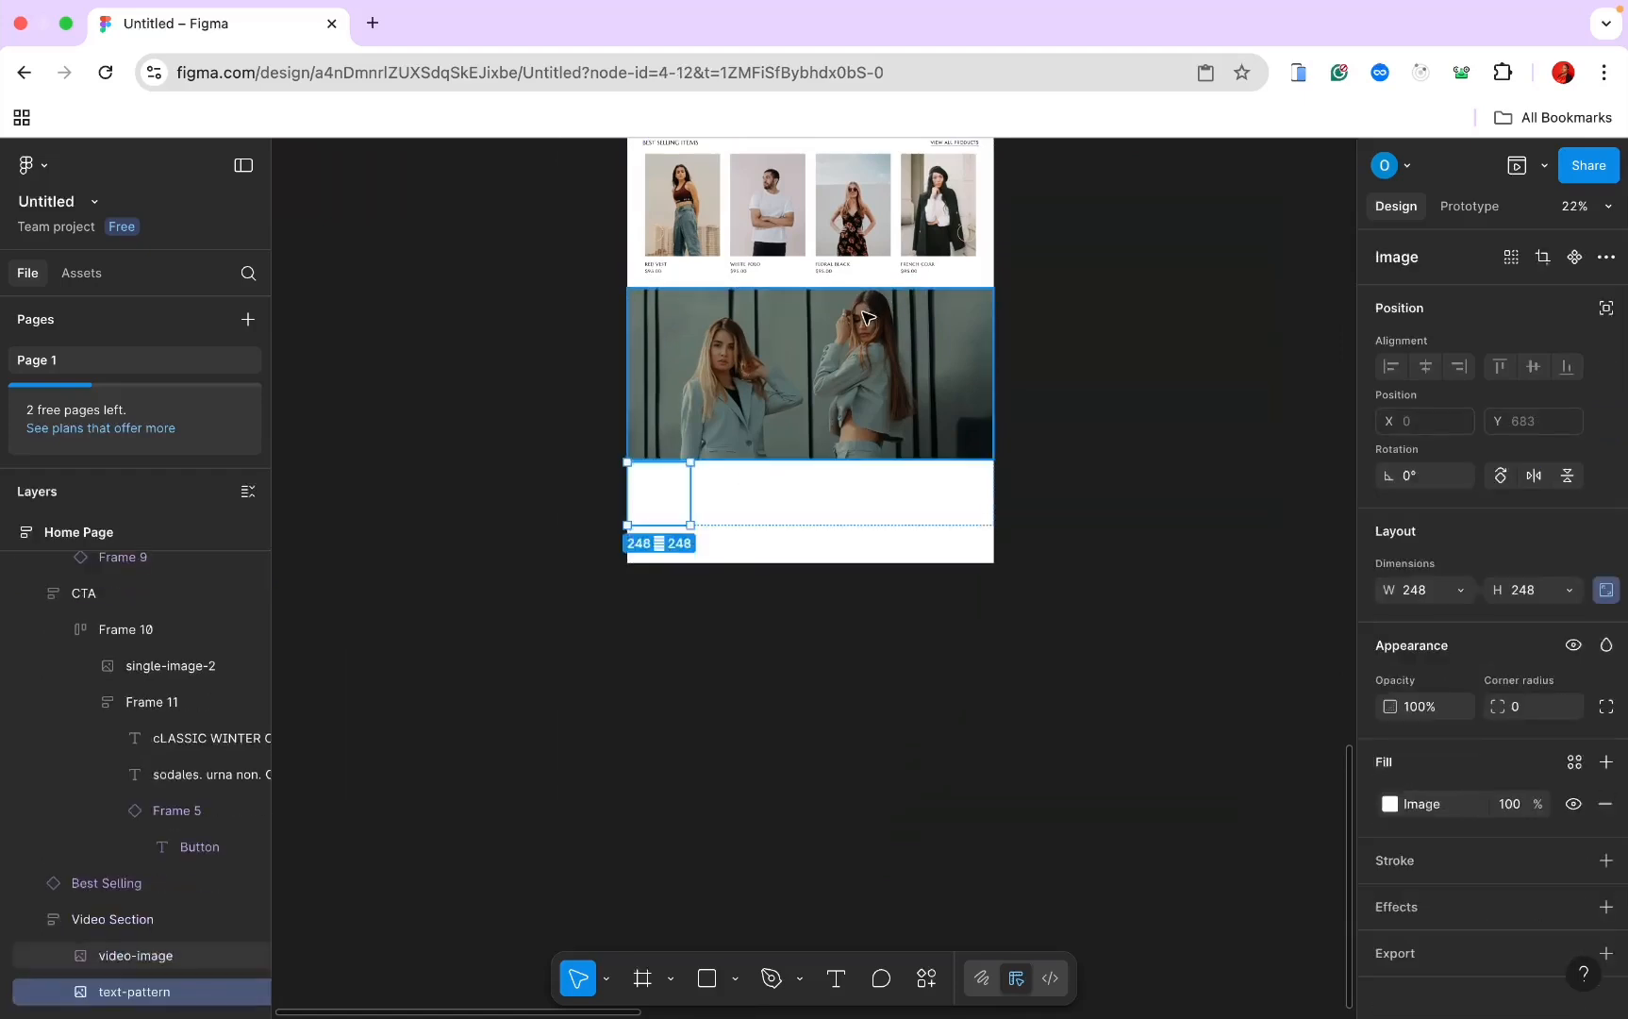
Step: Make the badge absolute-positioned and centre it horizontally and vertically on the photo
click(1606, 308)
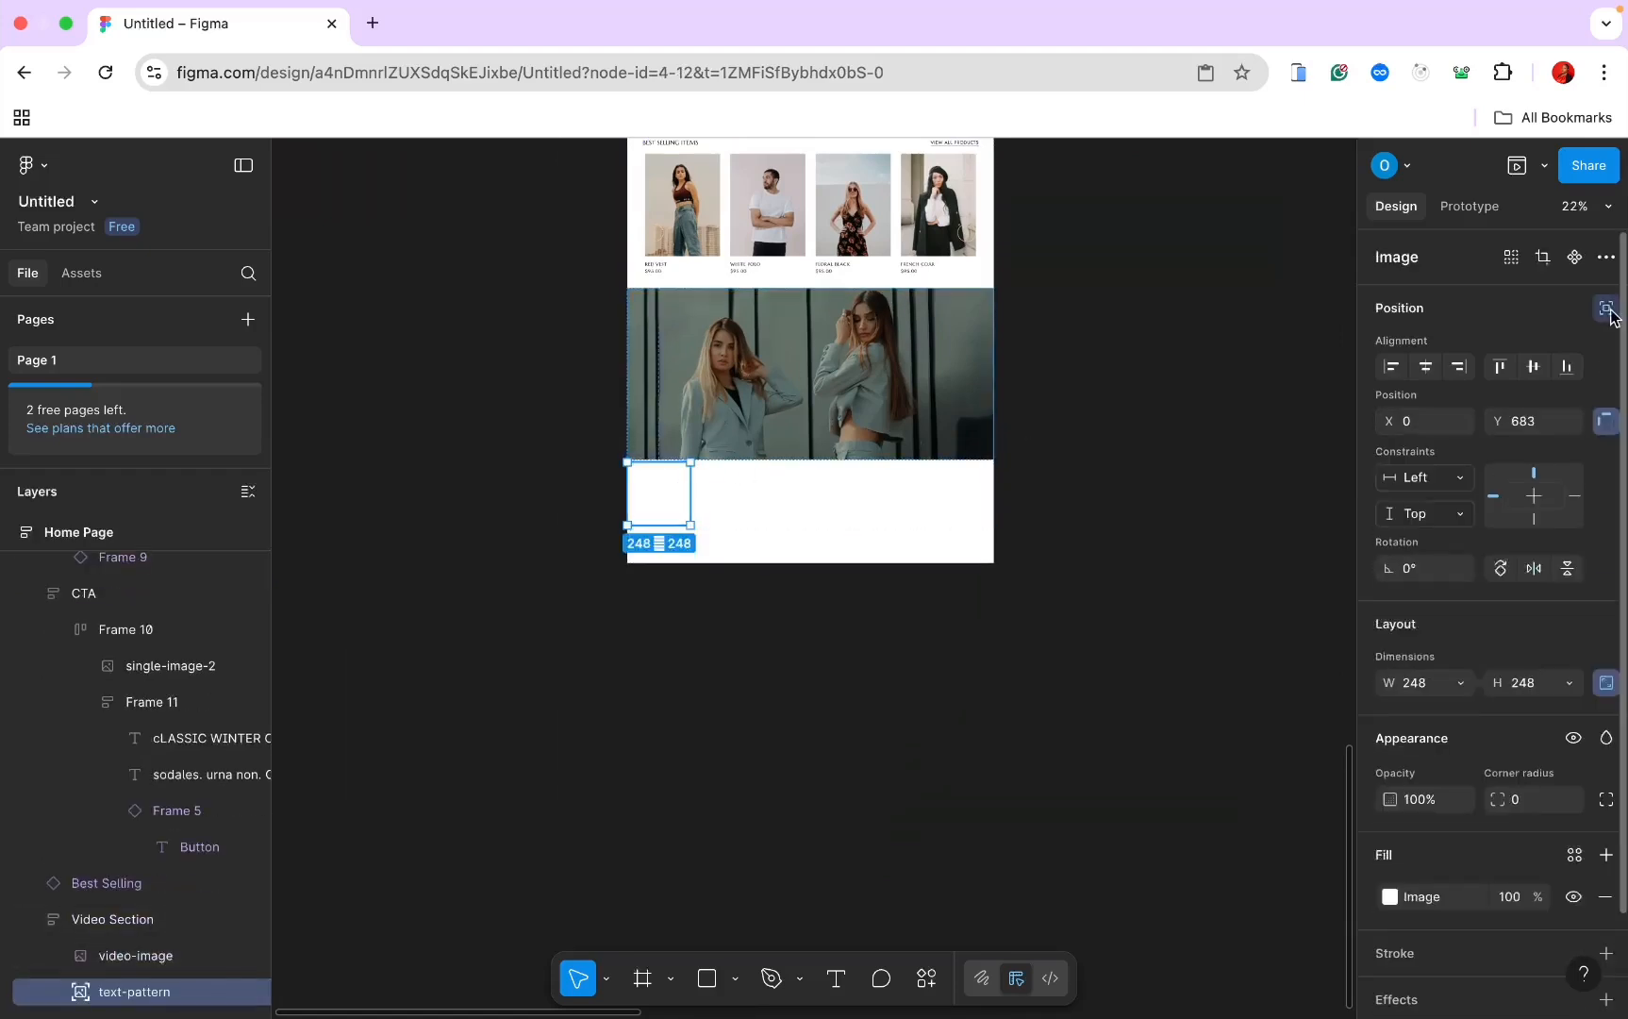
drag(676, 506, 831, 375)
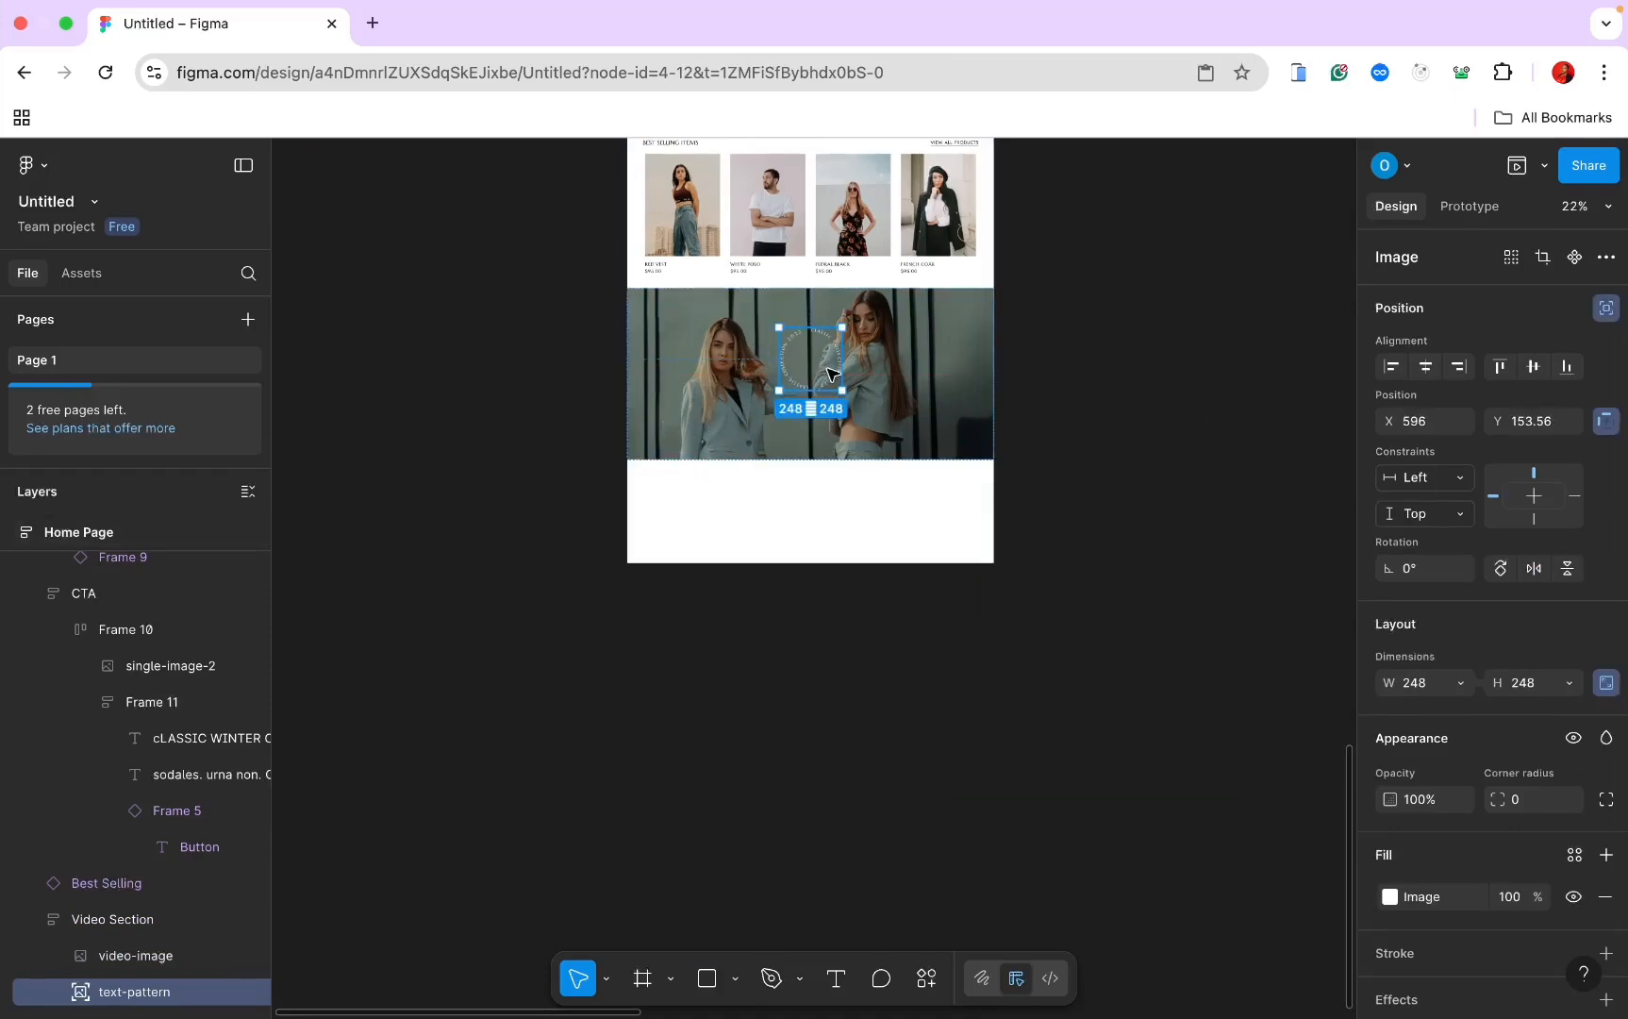
click(1426, 369)
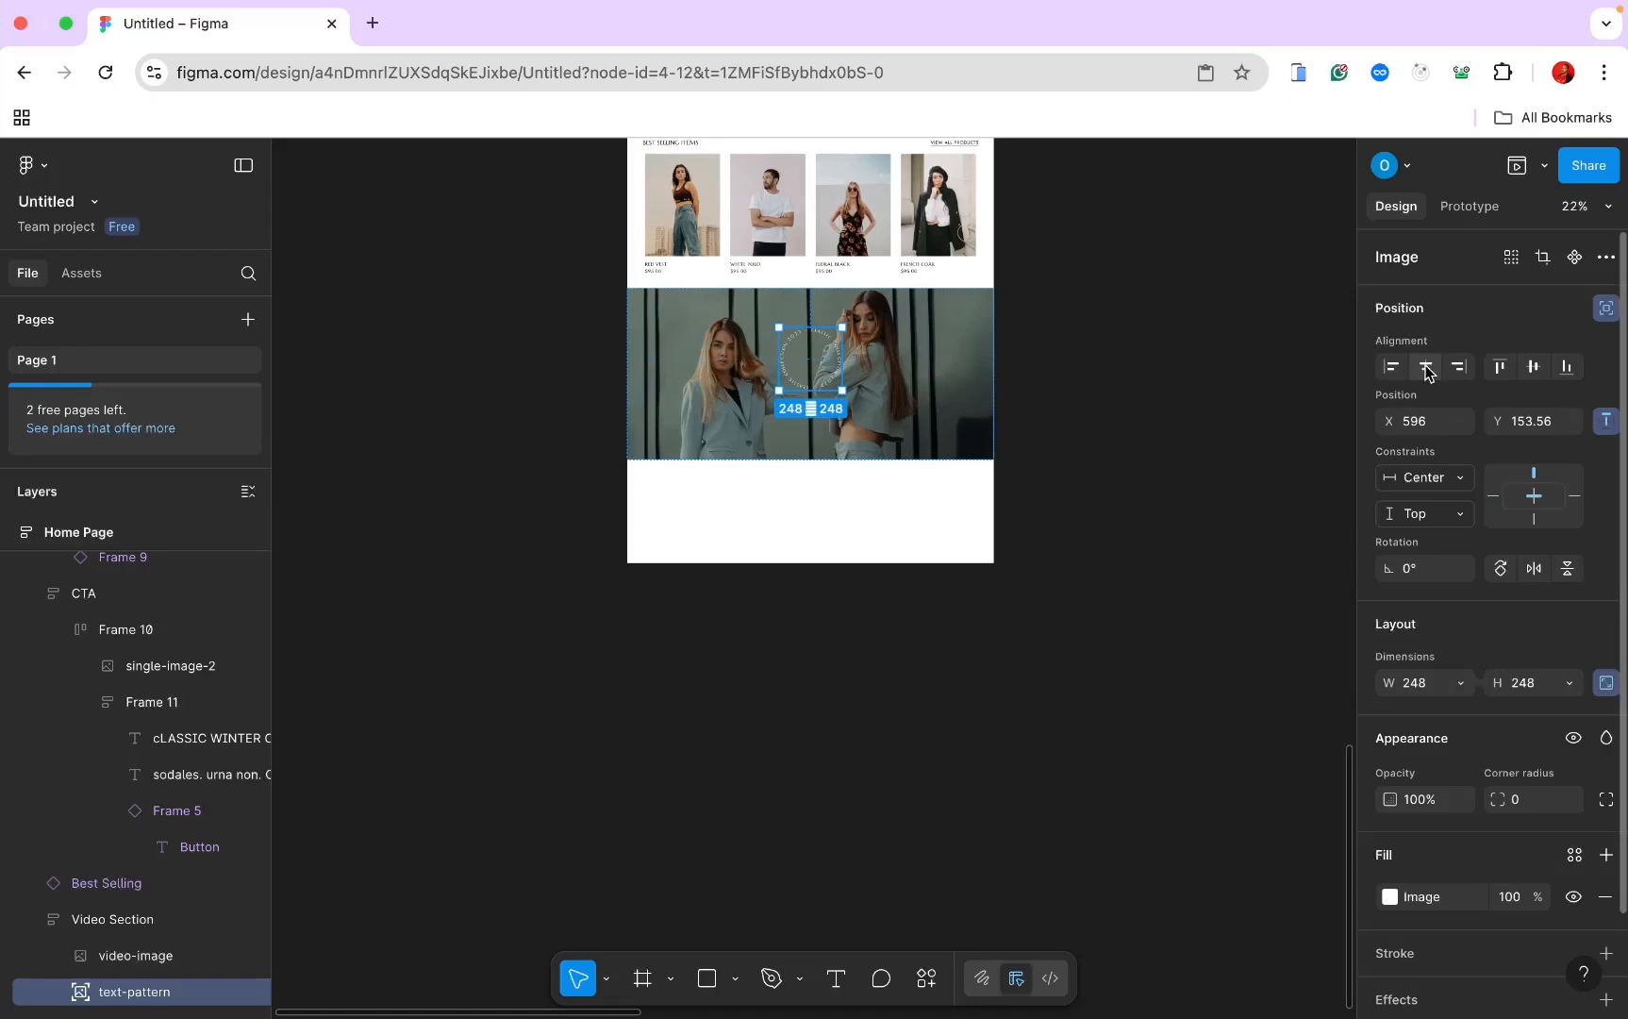
click(1533, 367)
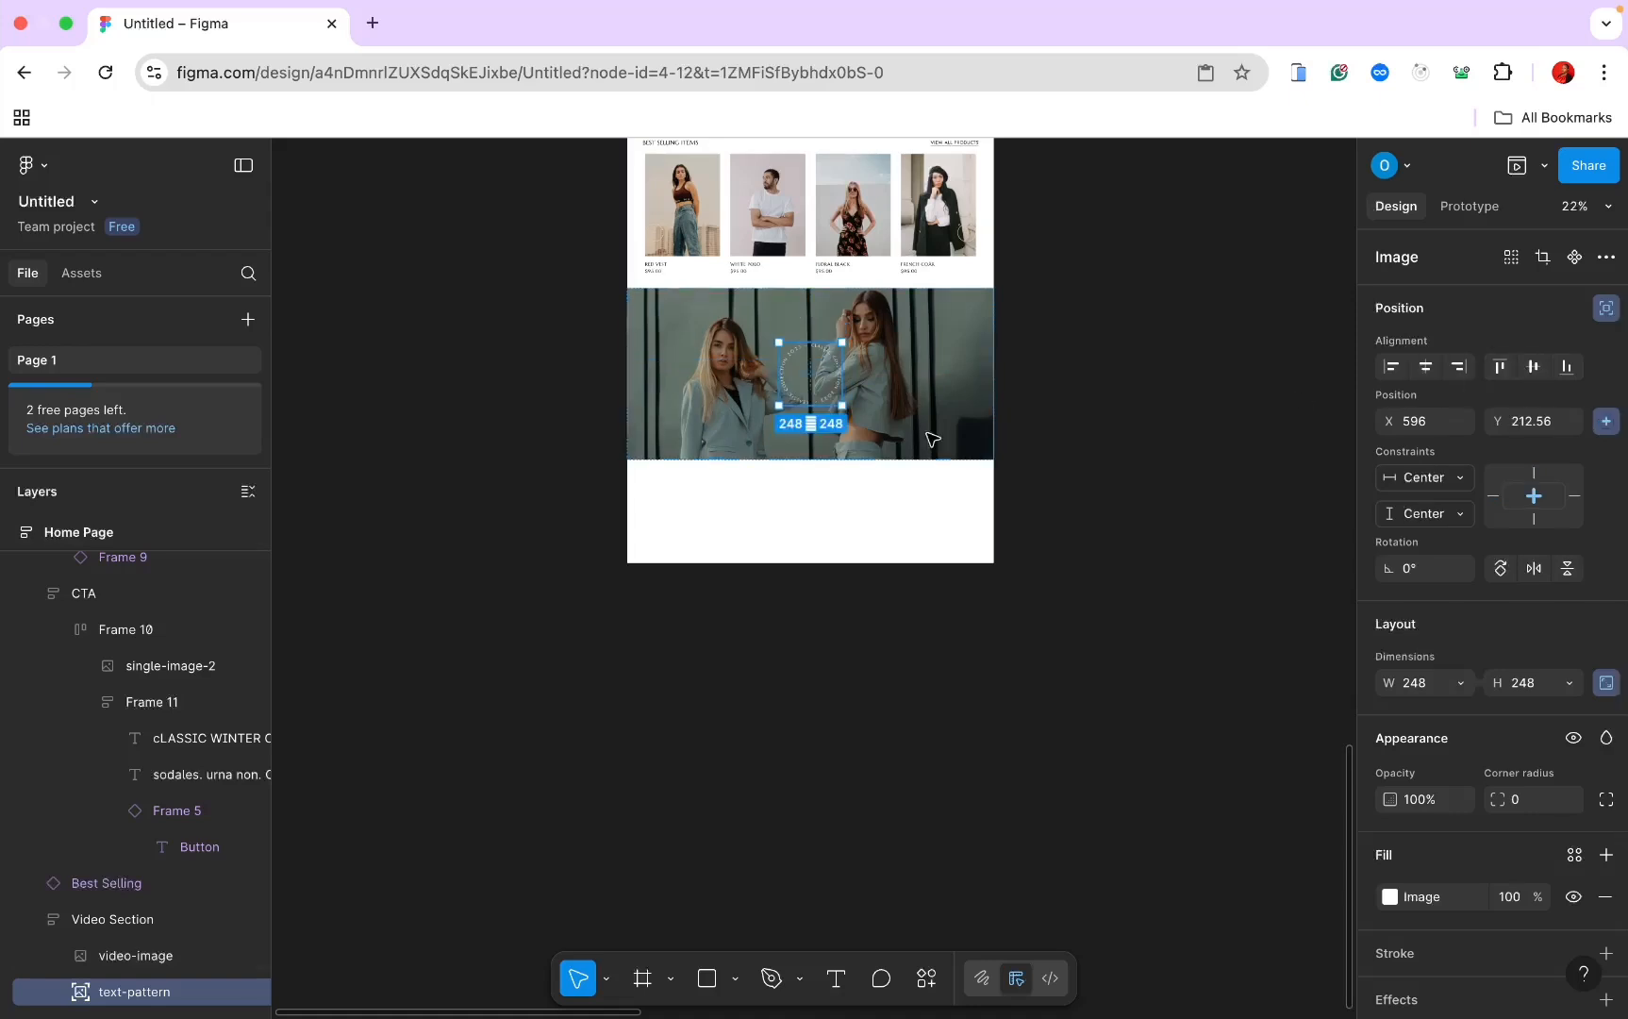
click(774, 422)
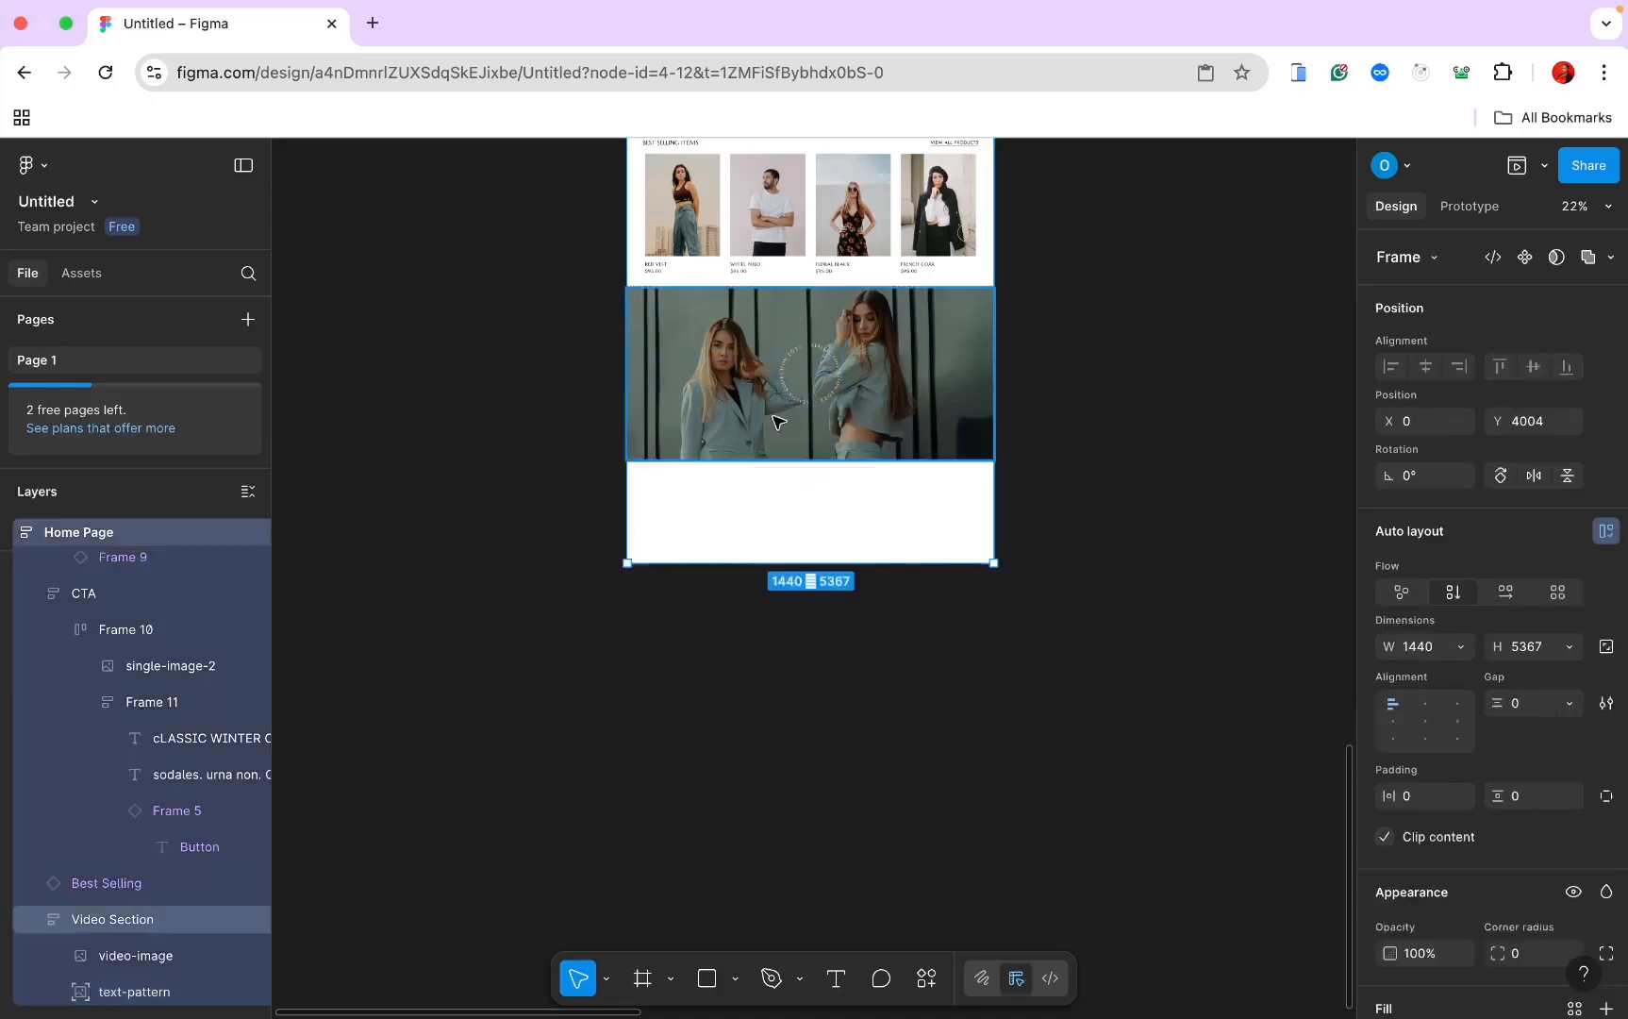
scroll(781, 382, up, 3)
key(super+k)
Step: Search Iconify for 'play' and place the play icon onto the video photo
click(730, 708)
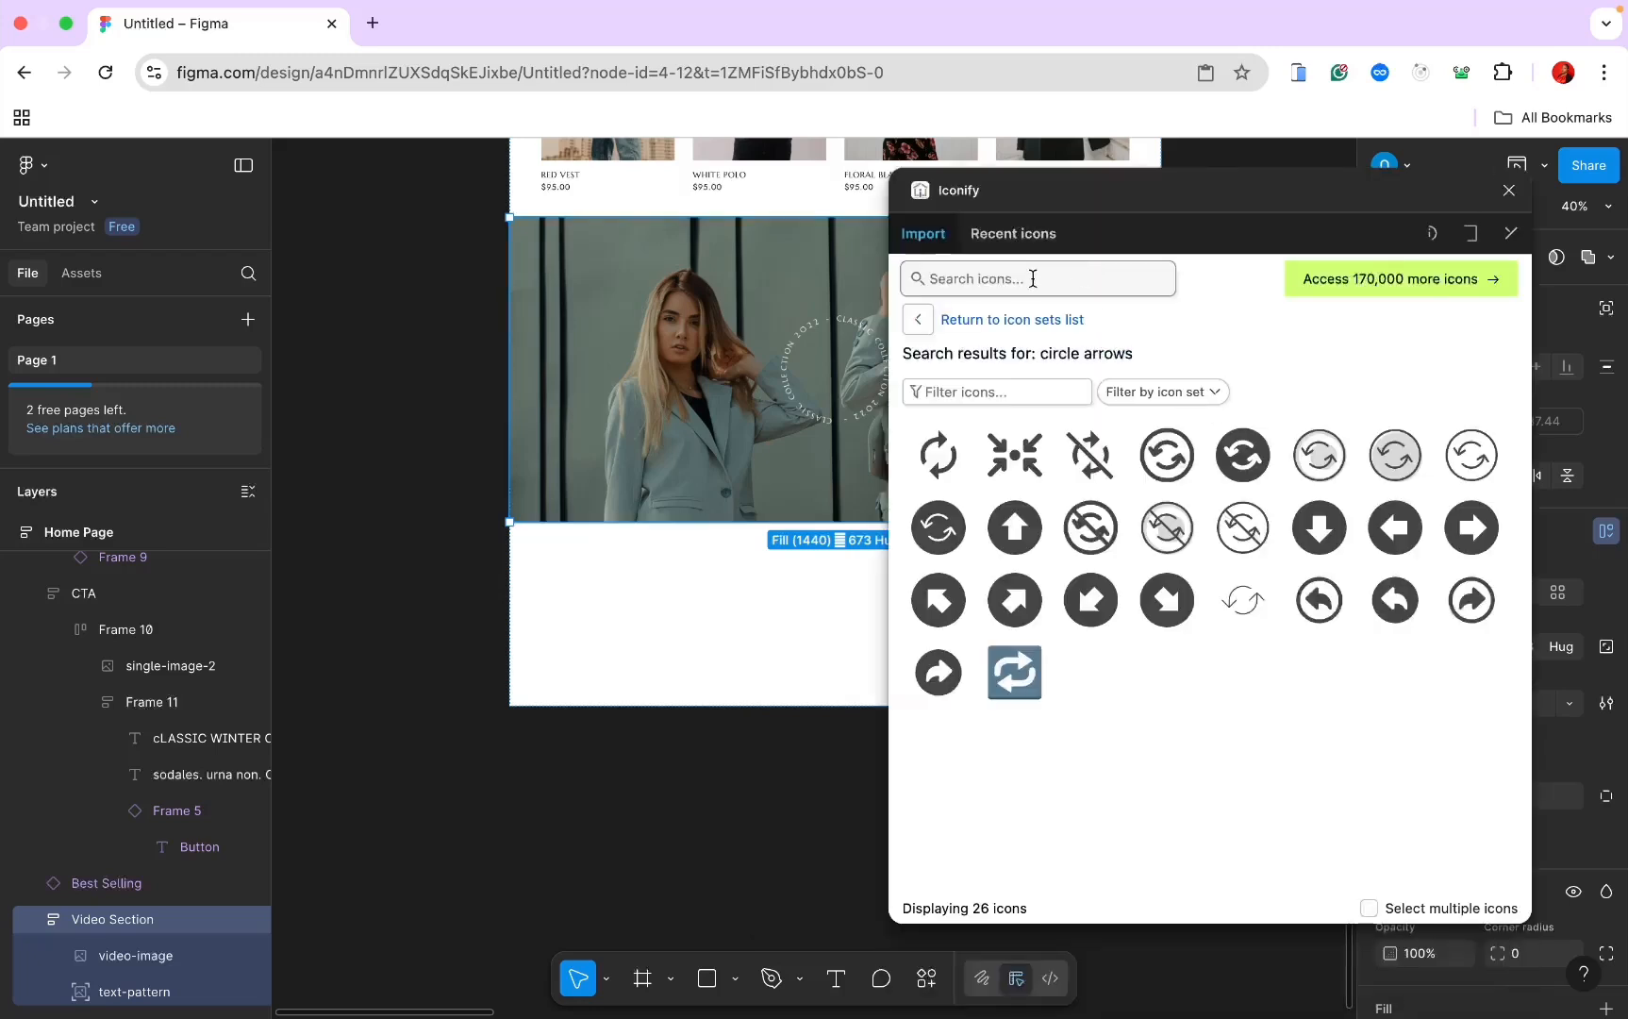
click(1033, 279)
text(ola)
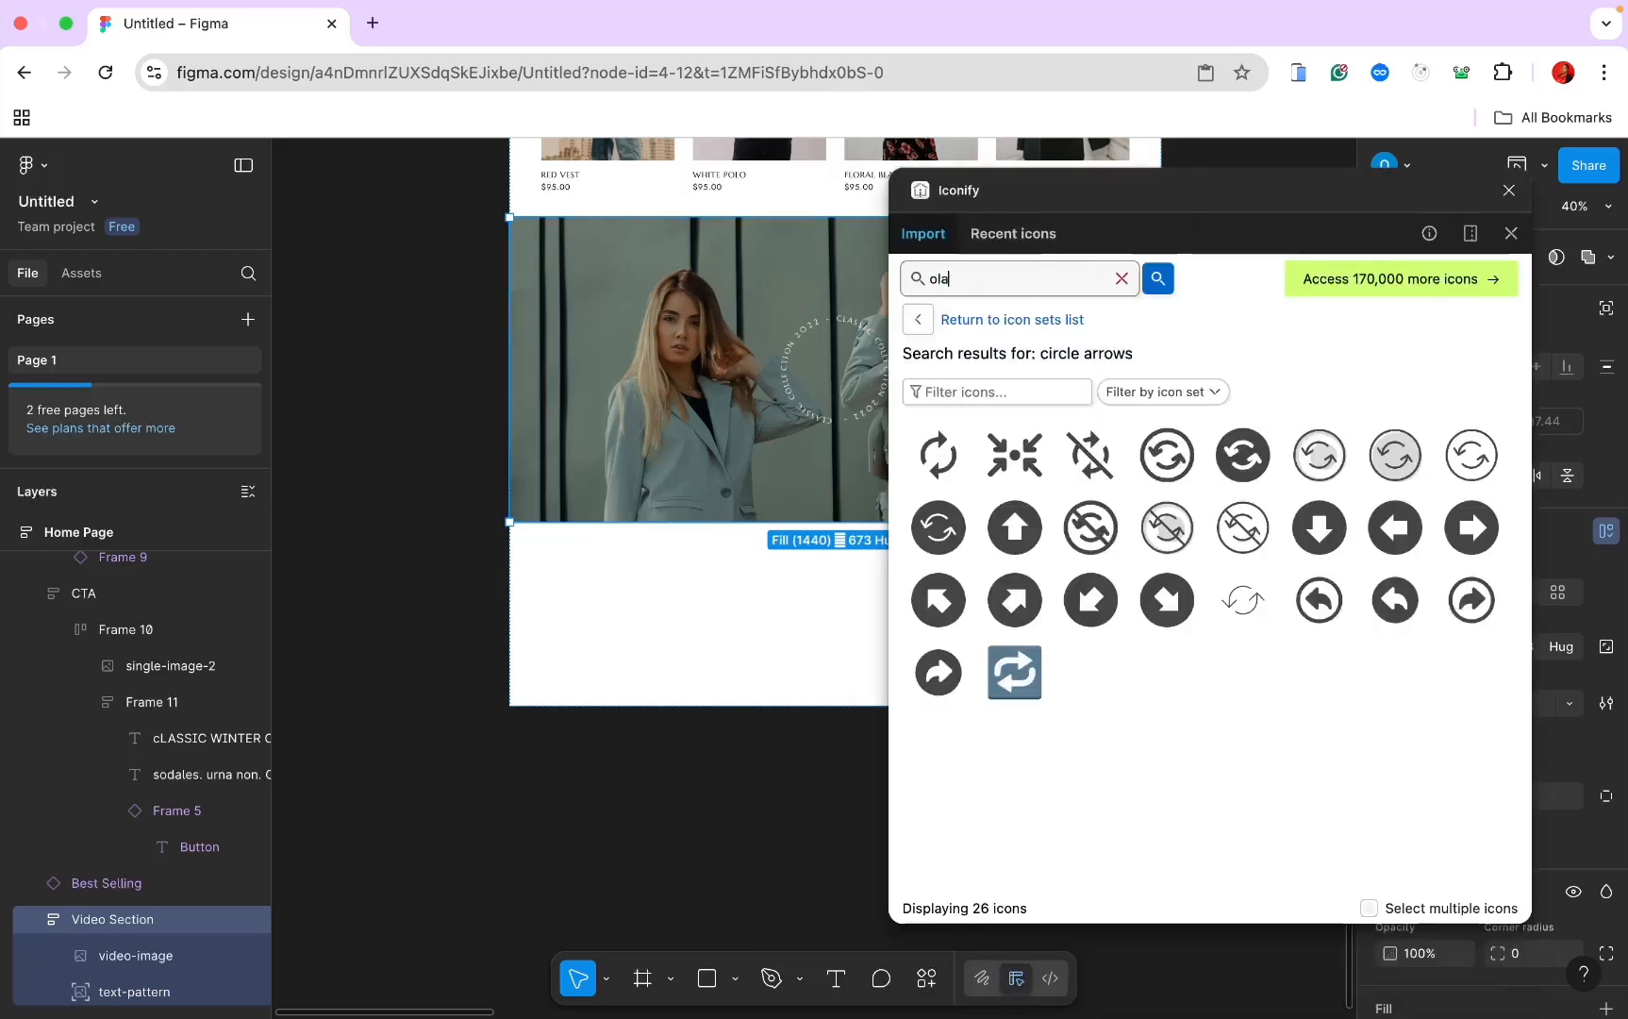
key(BackSpace)
key(BackSpace)
click(1032, 277)
text(play)
key(Return)
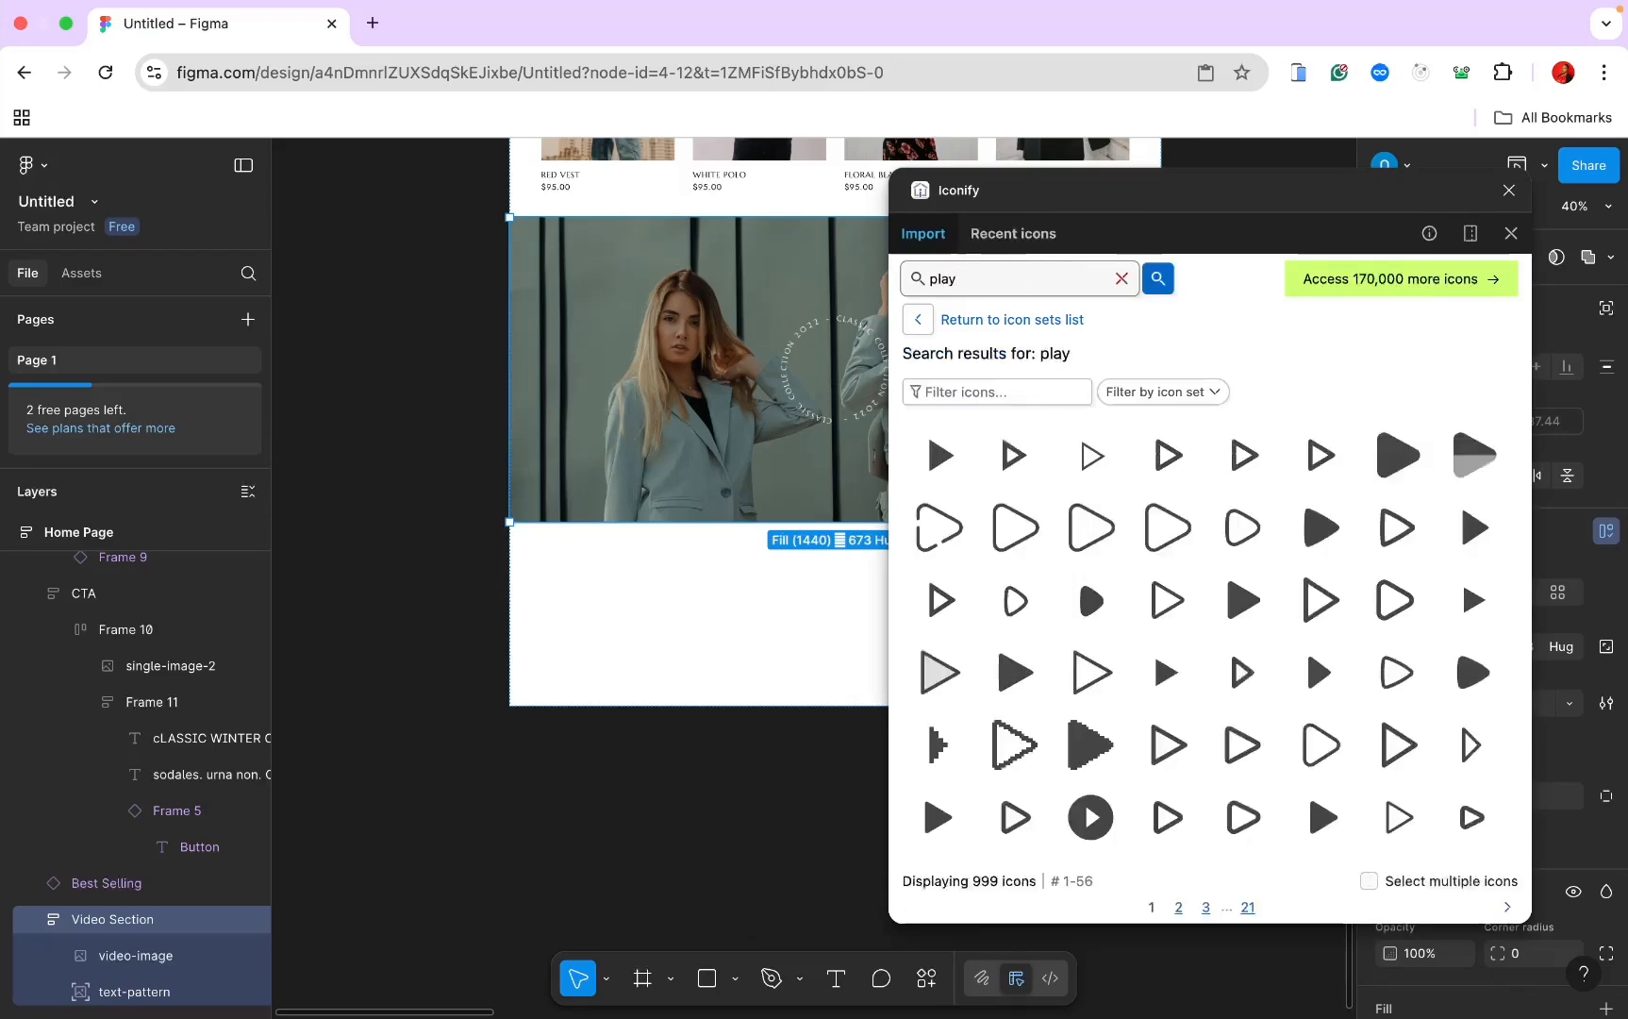
drag(953, 462, 850, 379)
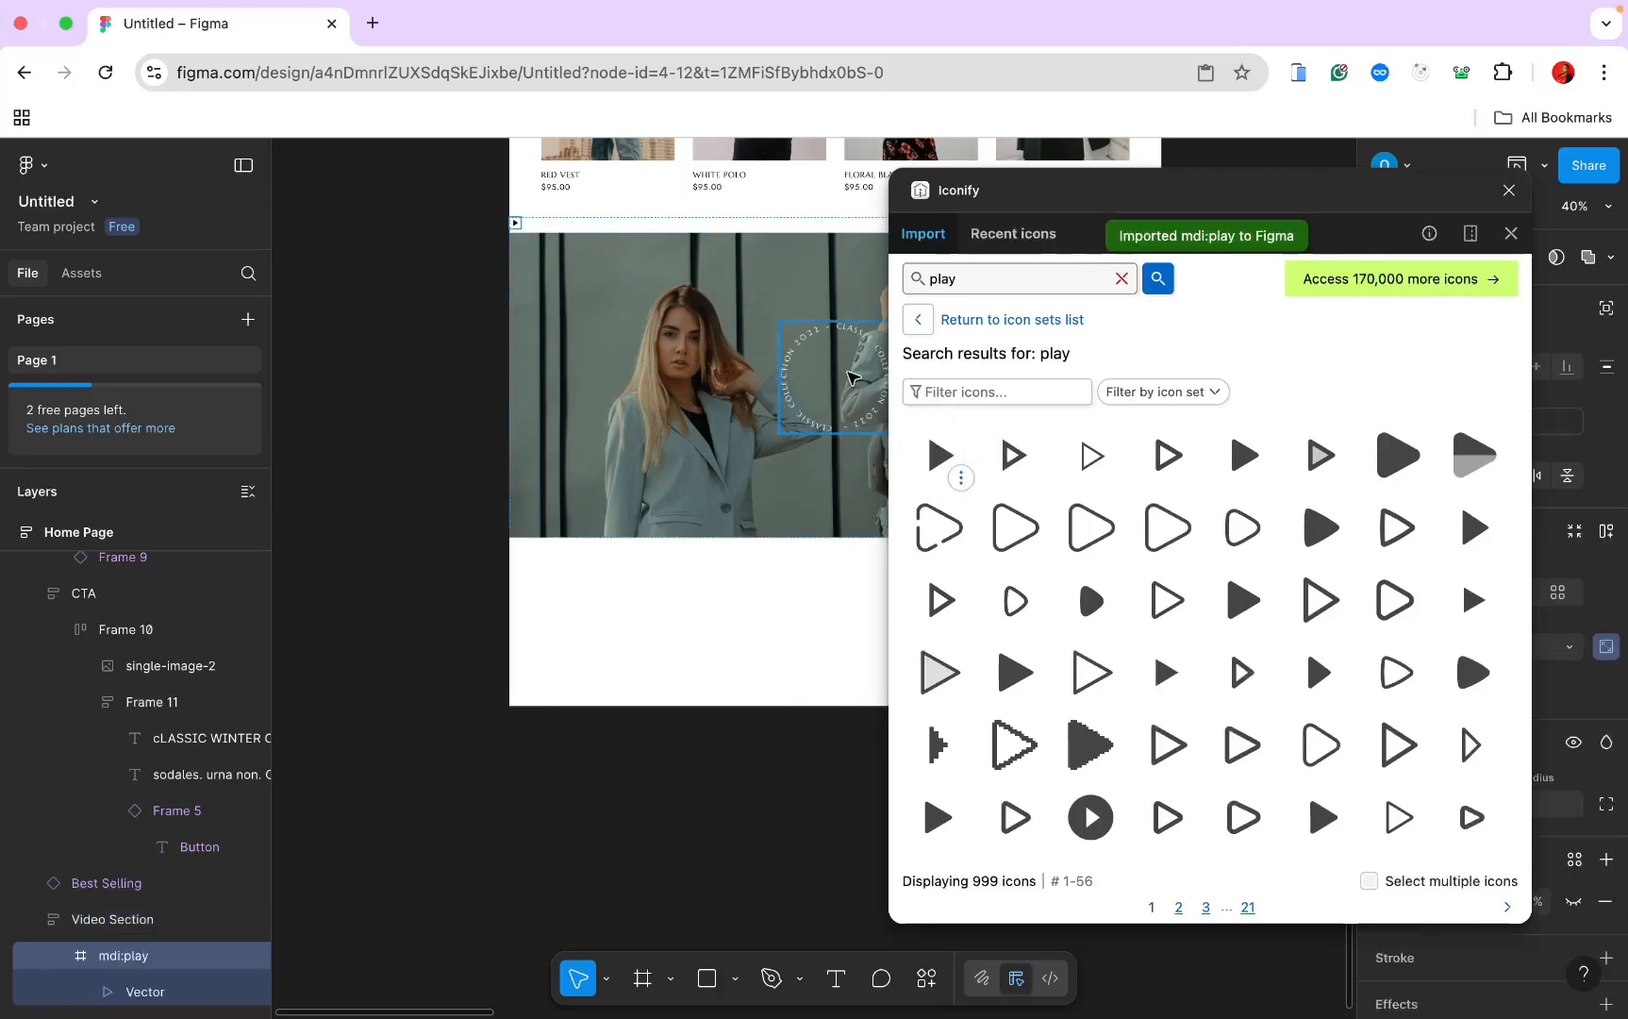
click(1510, 189)
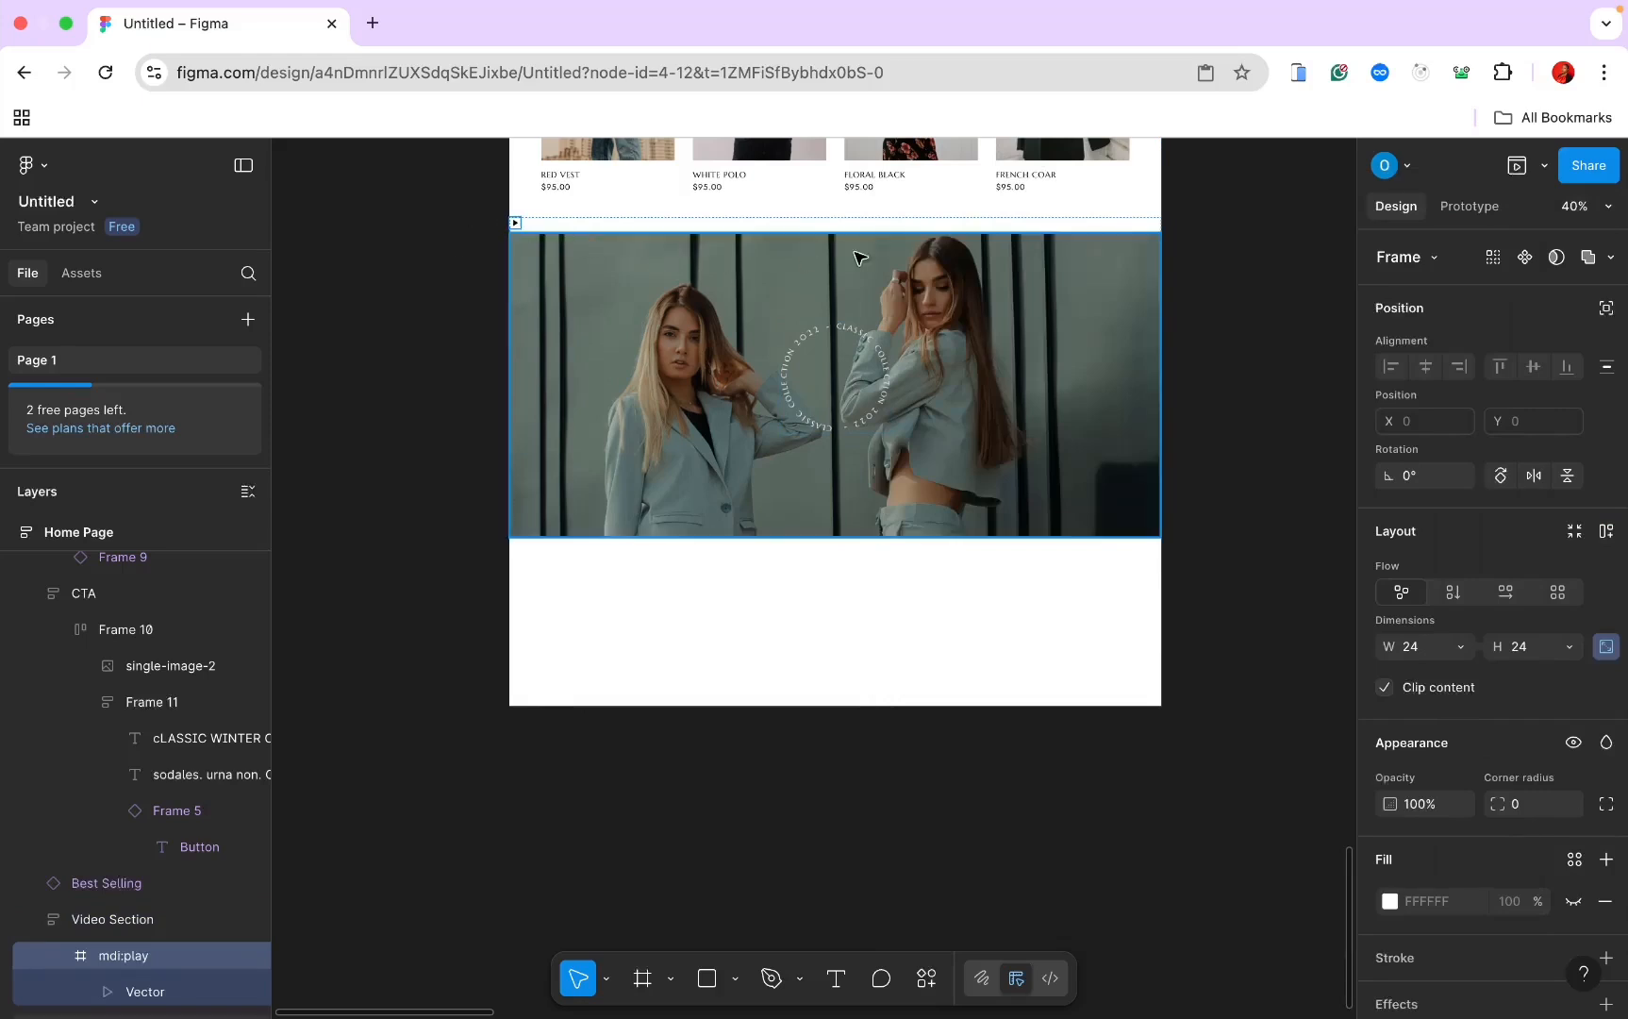
Step: Make the play icon absolute-positioned, resize it to 90 × 90 and centre it in the badge
click(1605, 309)
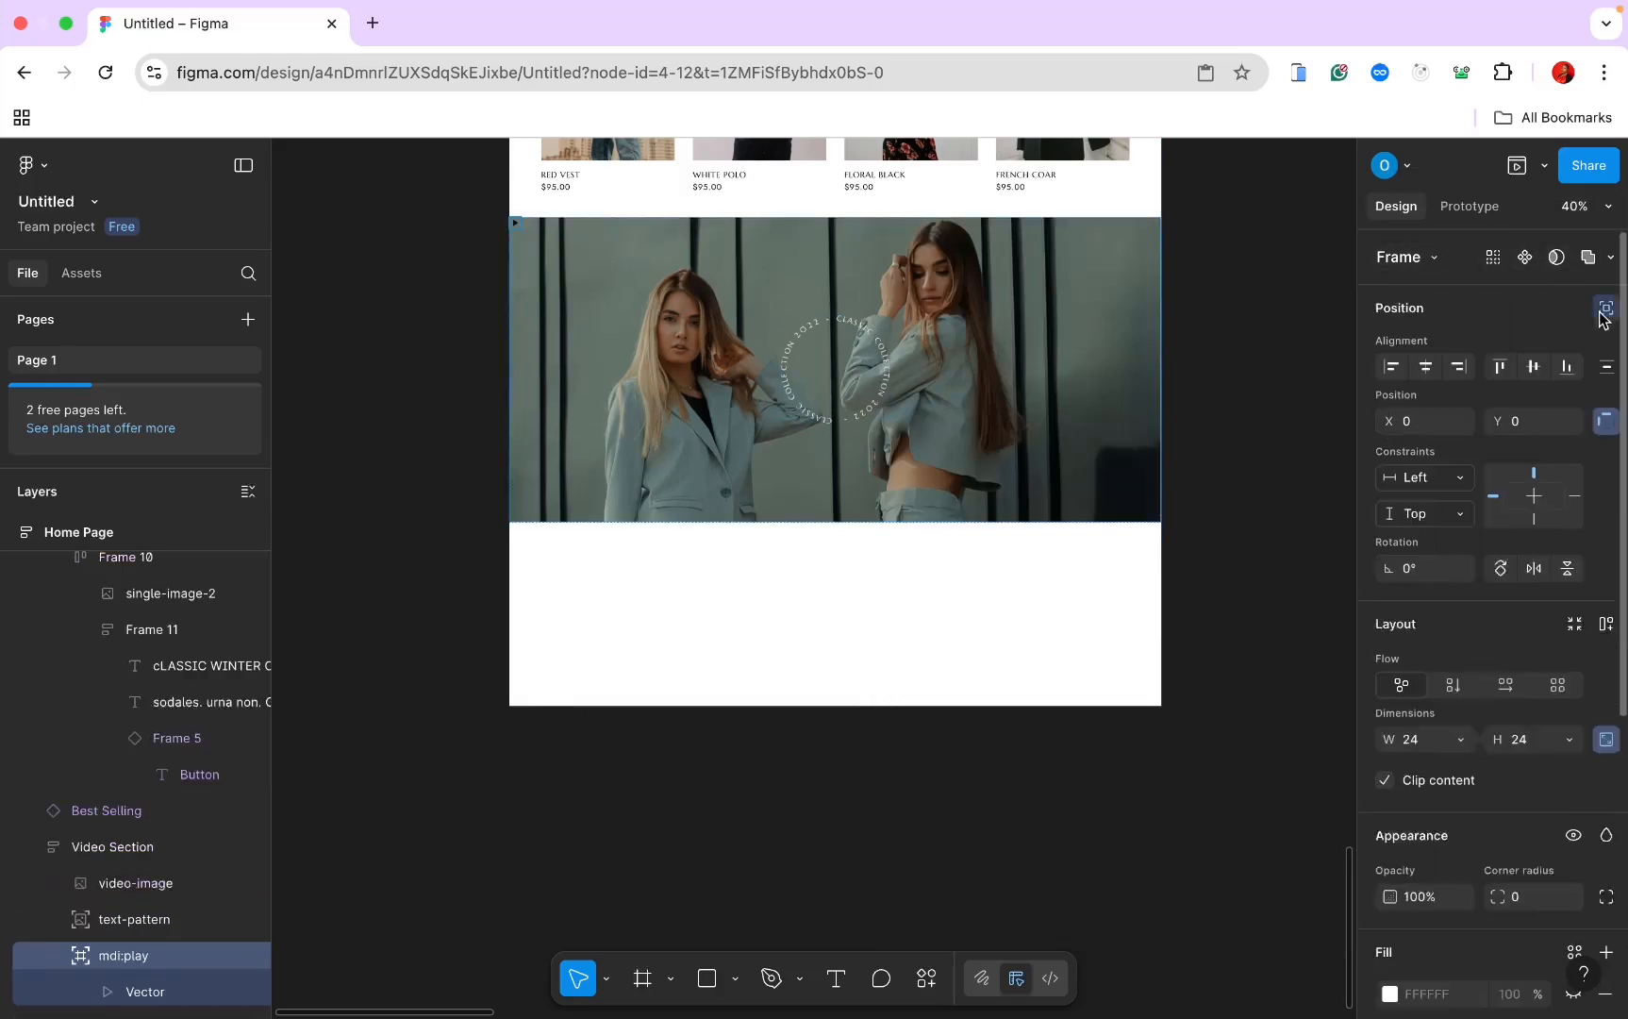
drag(520, 227, 836, 369)
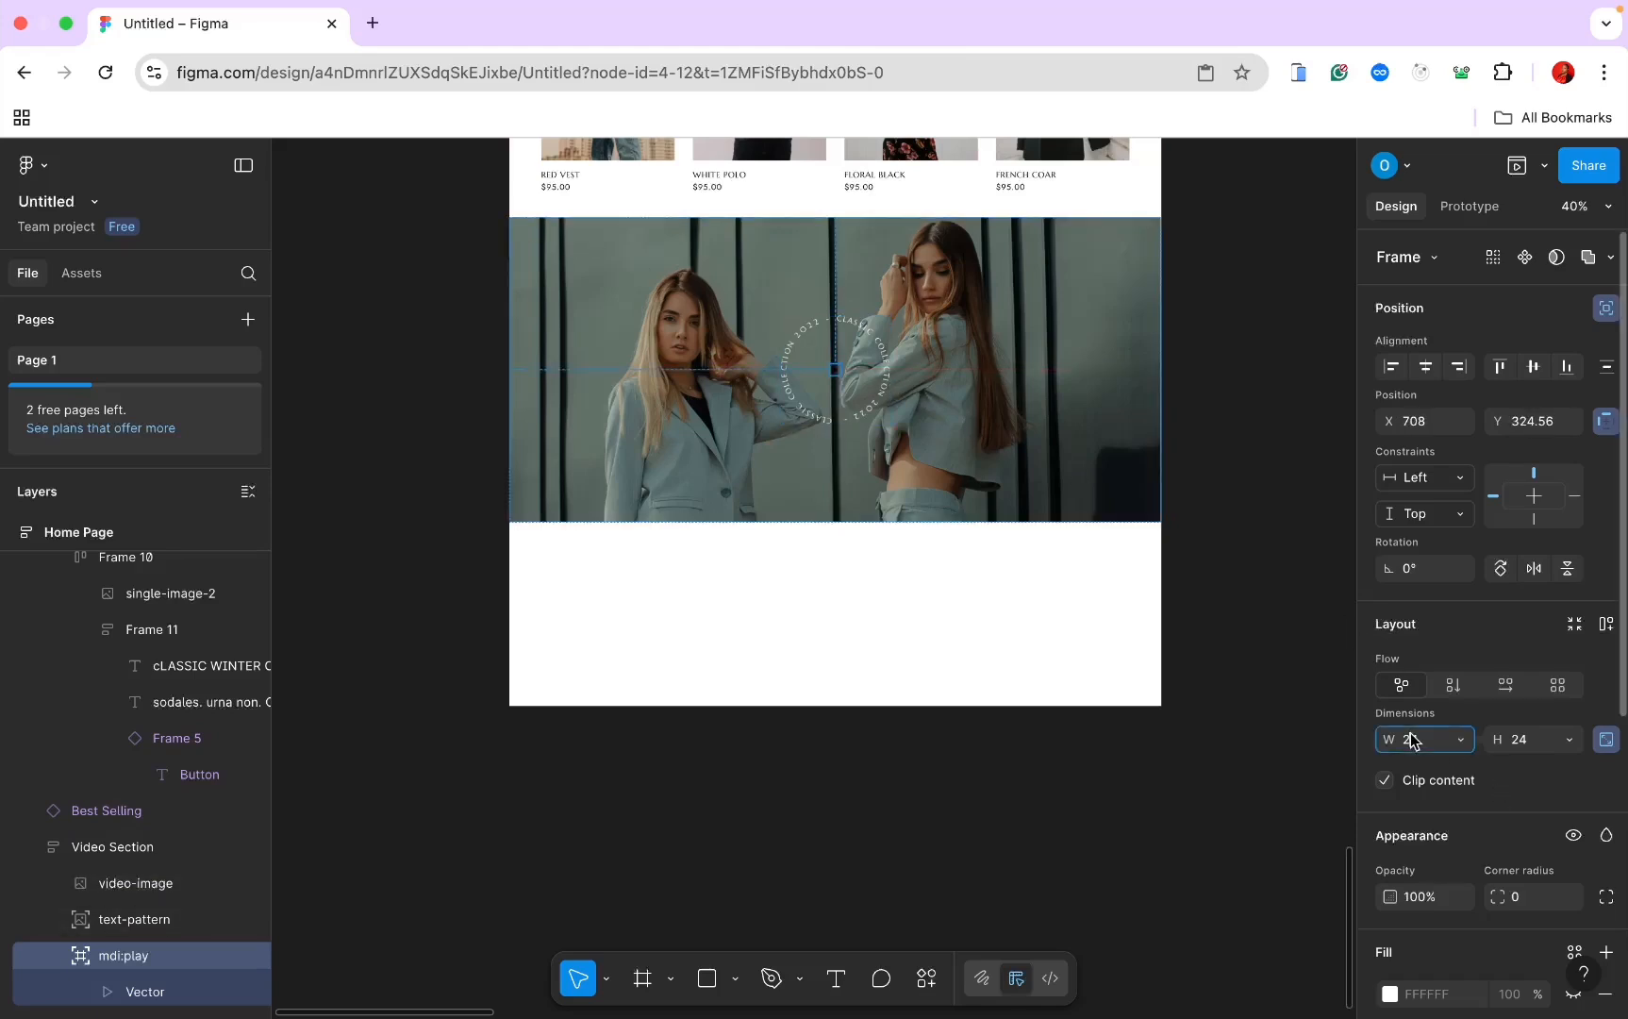
text(50)
key(Return)
text(90)
key(Return)
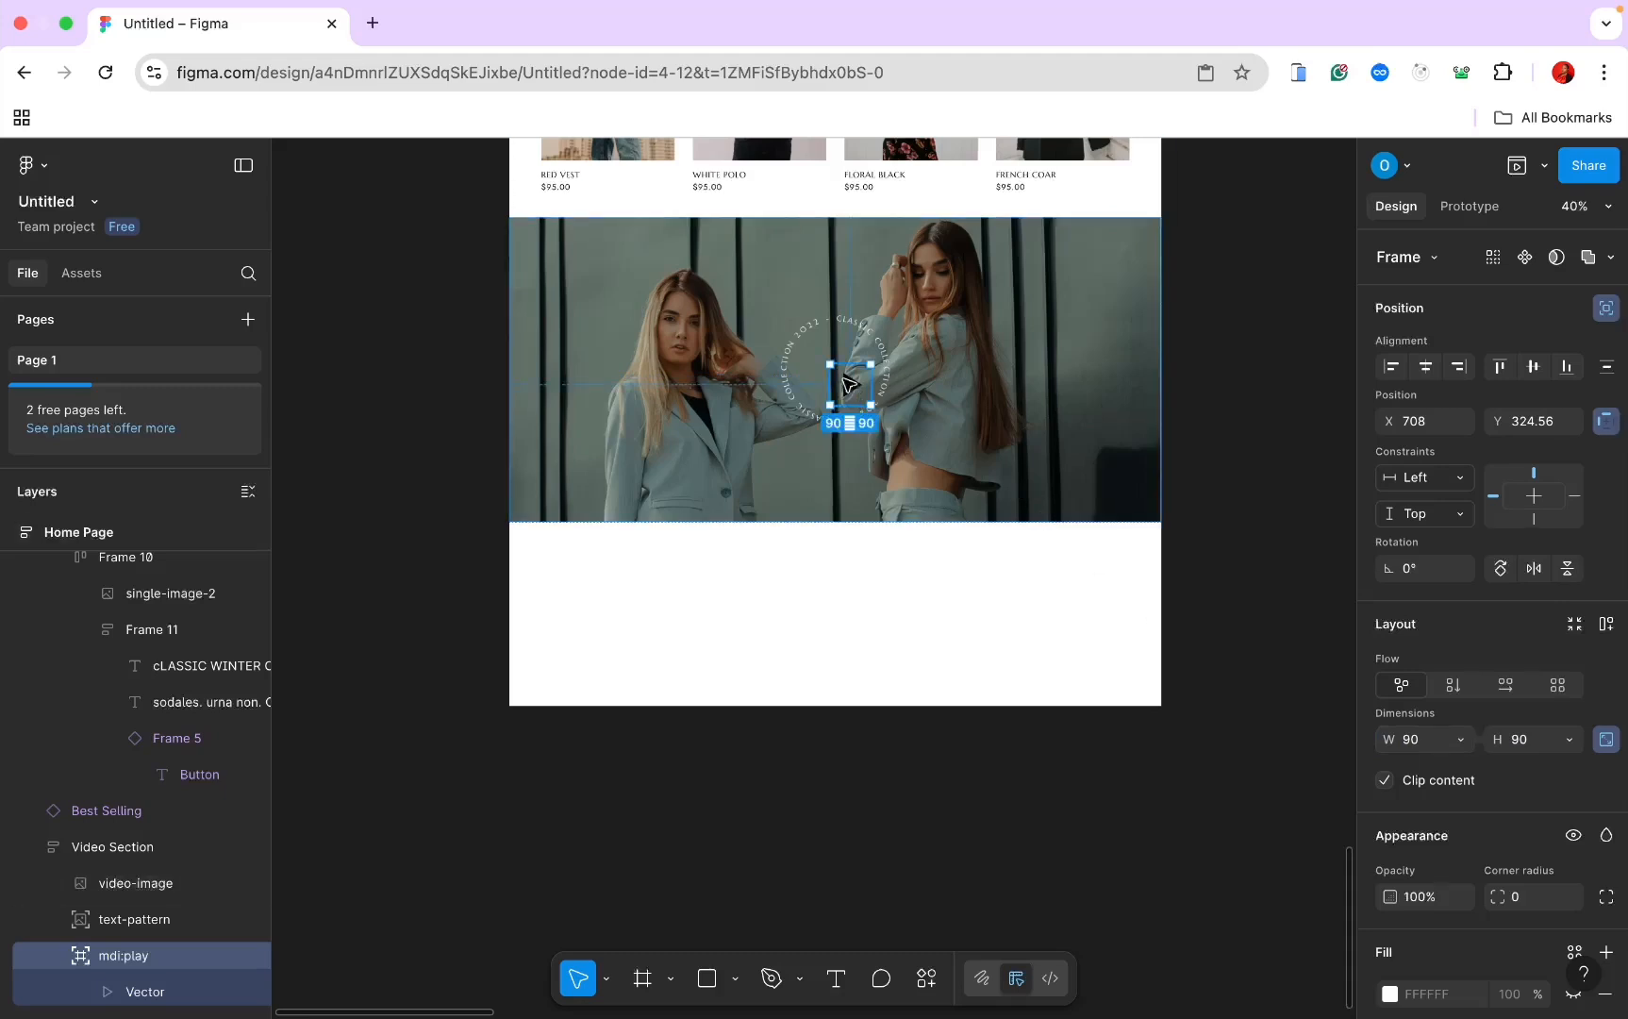
drag(846, 382, 842, 377)
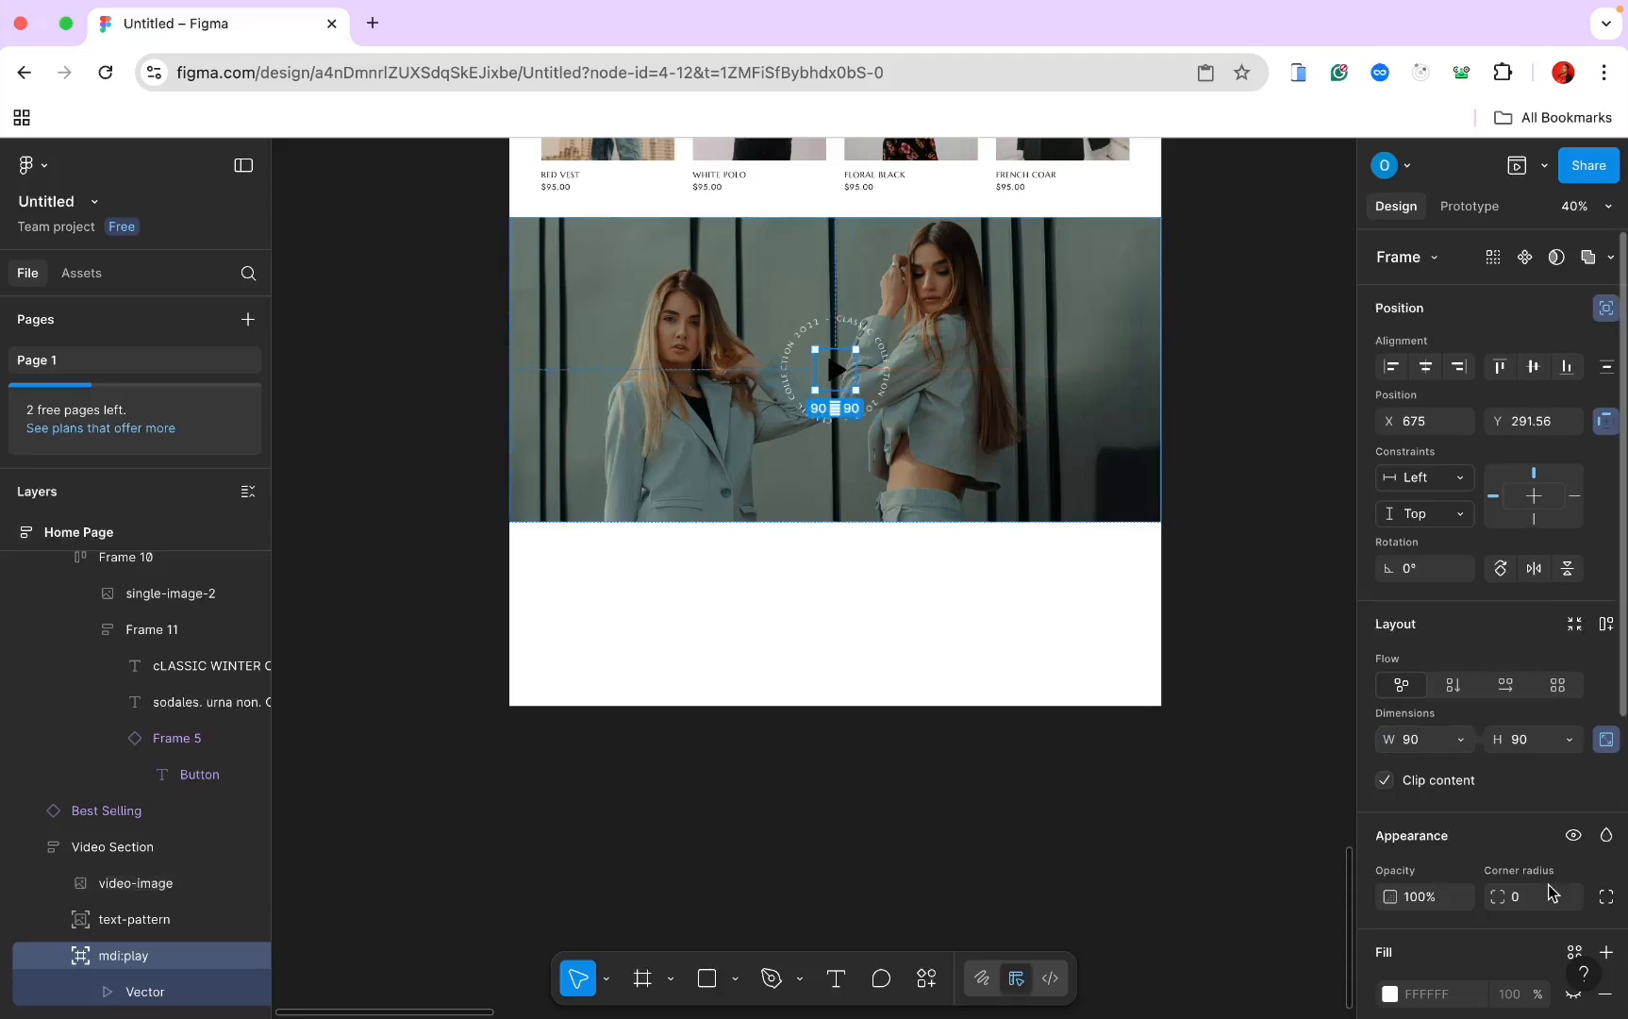
Step: Colour the play icon off-white F1F1F0
scroll(1559, 924, down, 3)
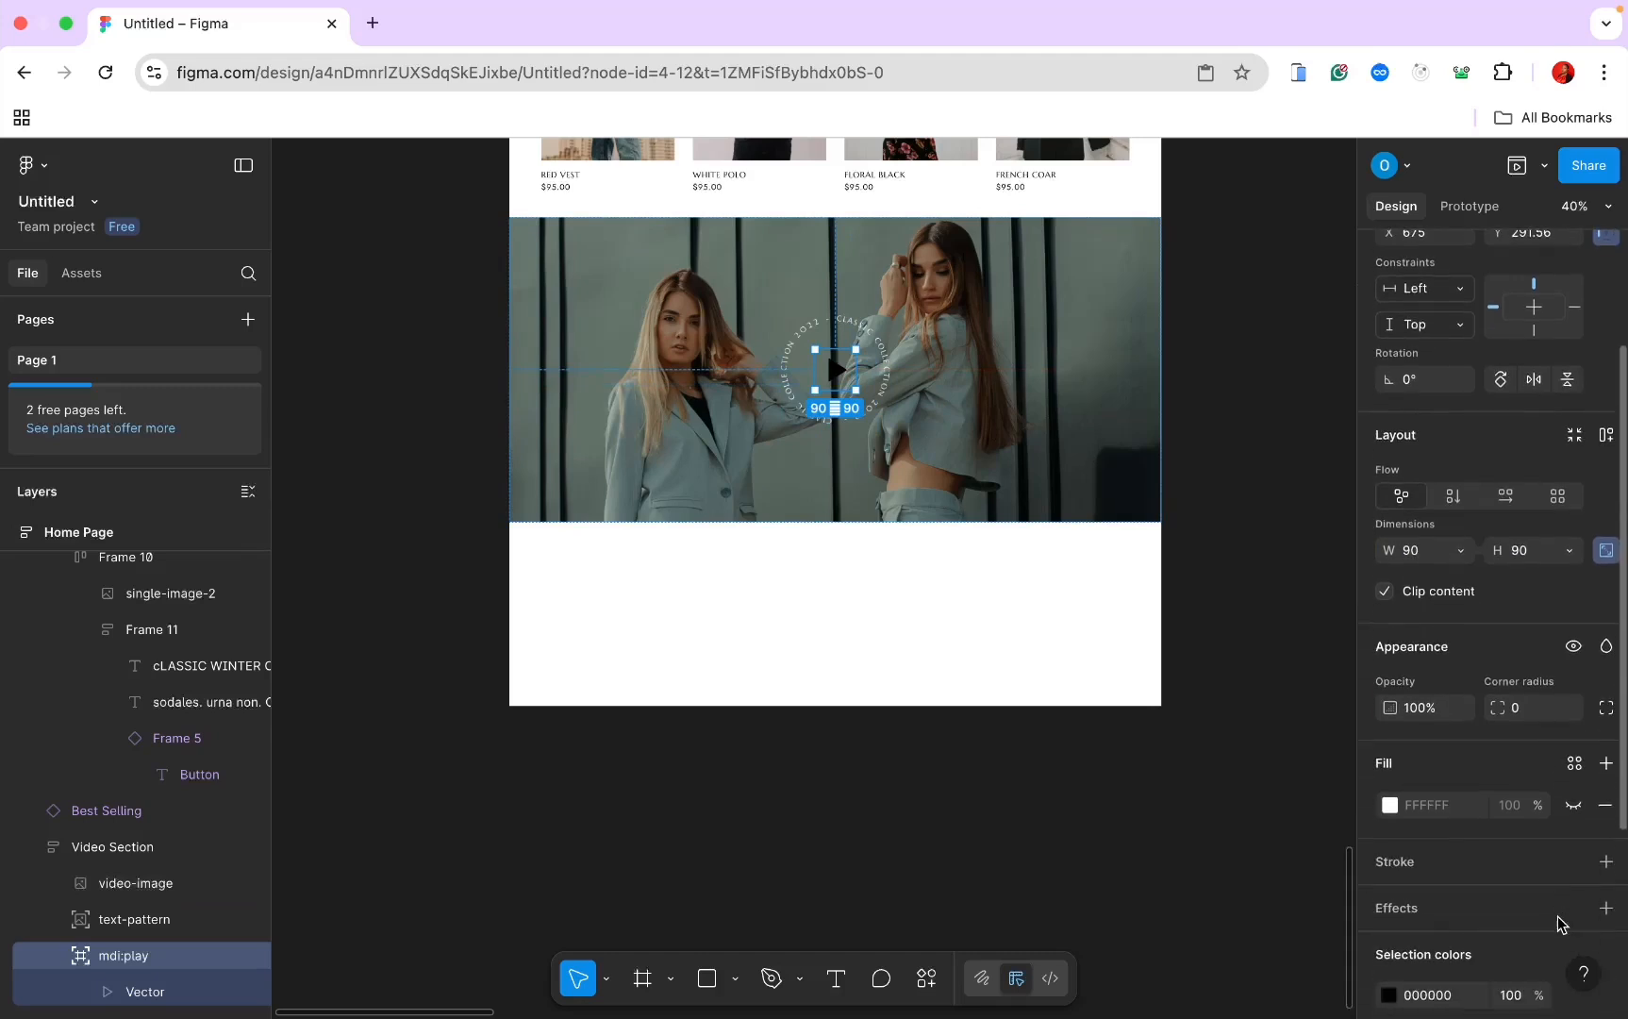
click(1389, 996)
scroll(1386, 998, down, 4)
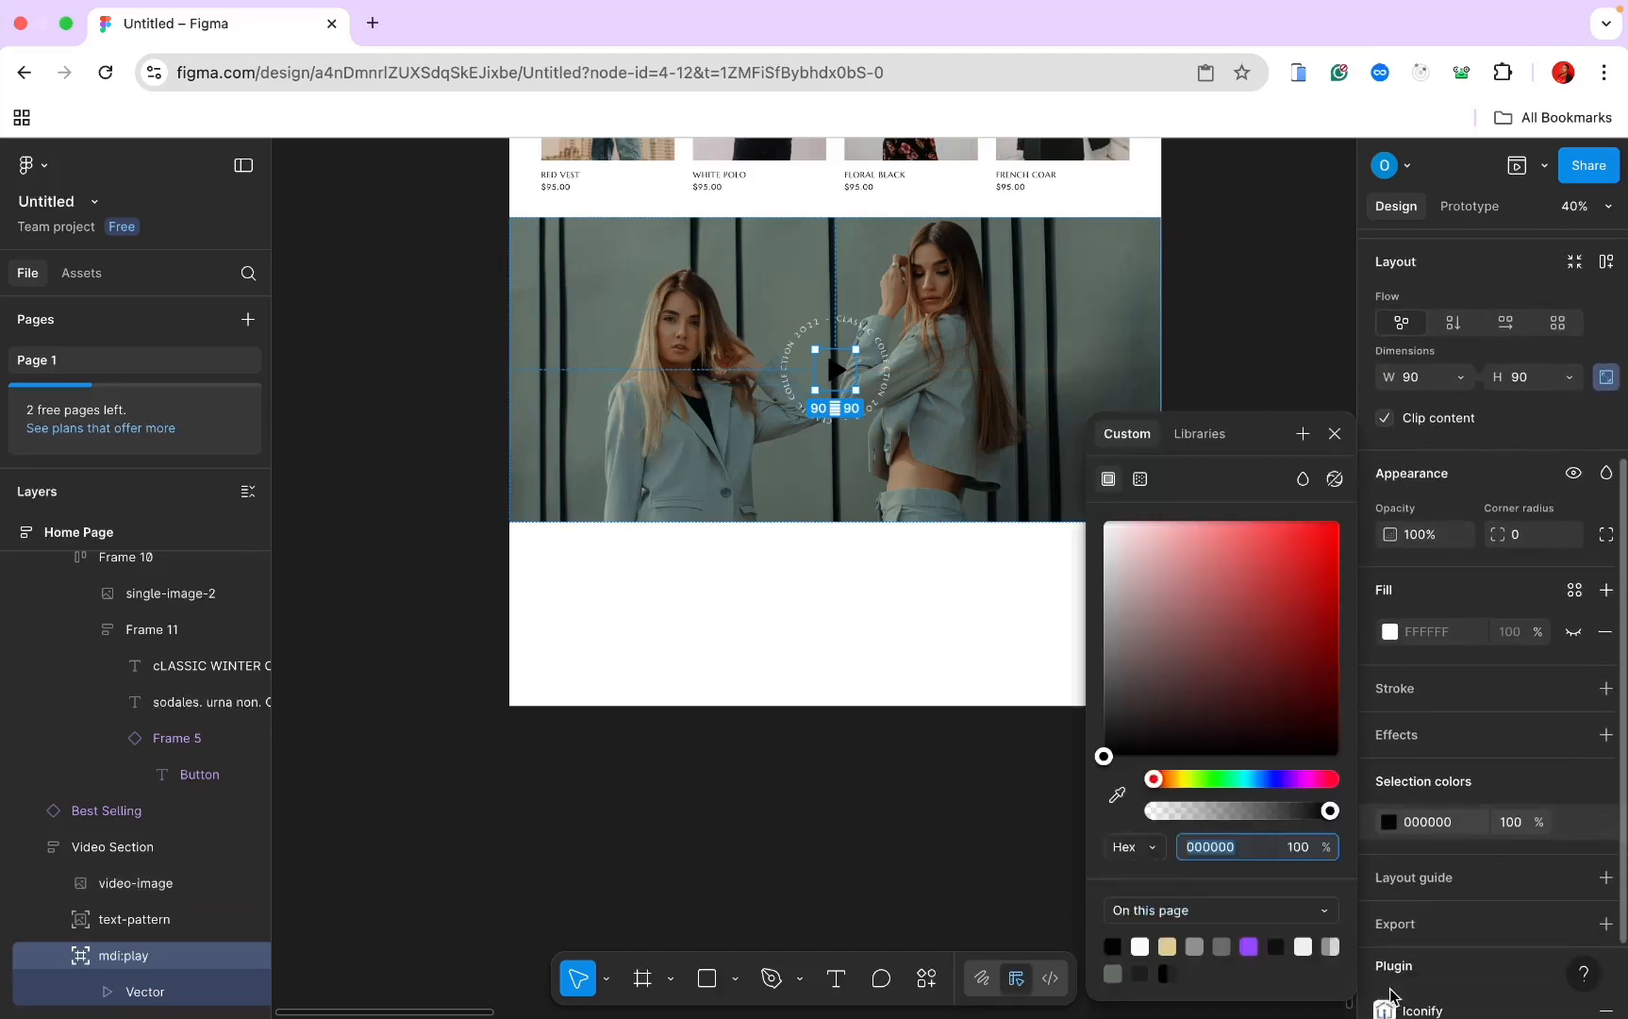
click(1143, 946)
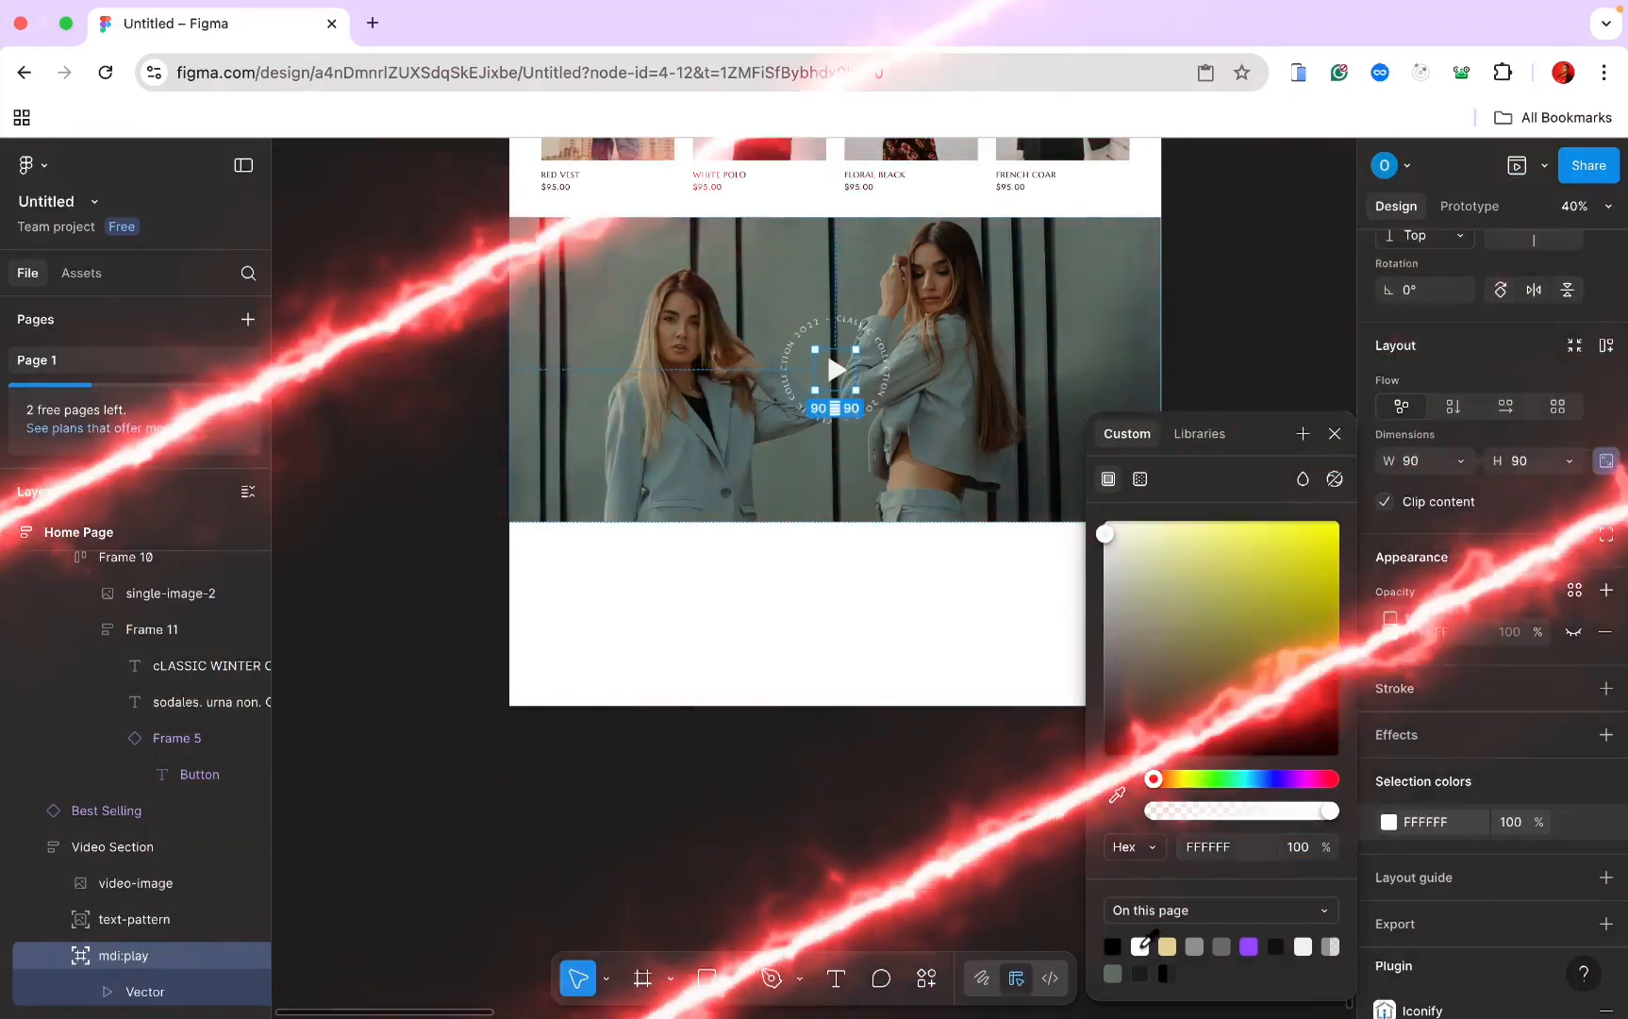
click(1303, 946)
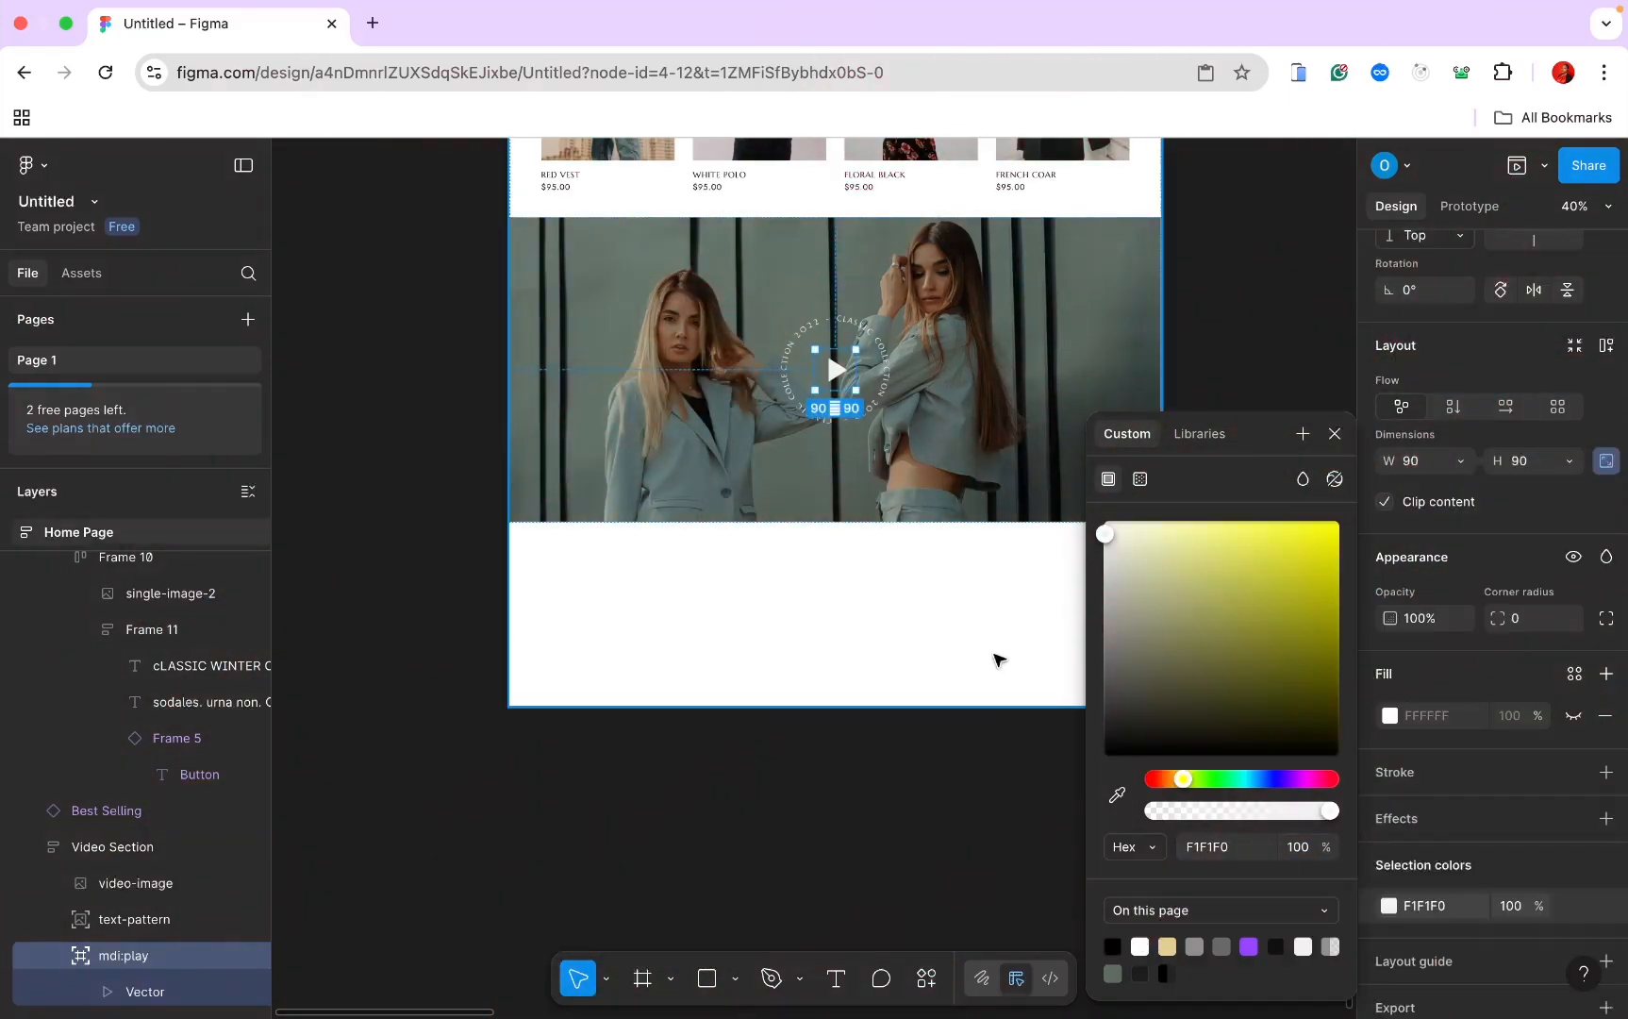
scroll(997, 657, up, 3)
scroll(920, 683, up, 5)
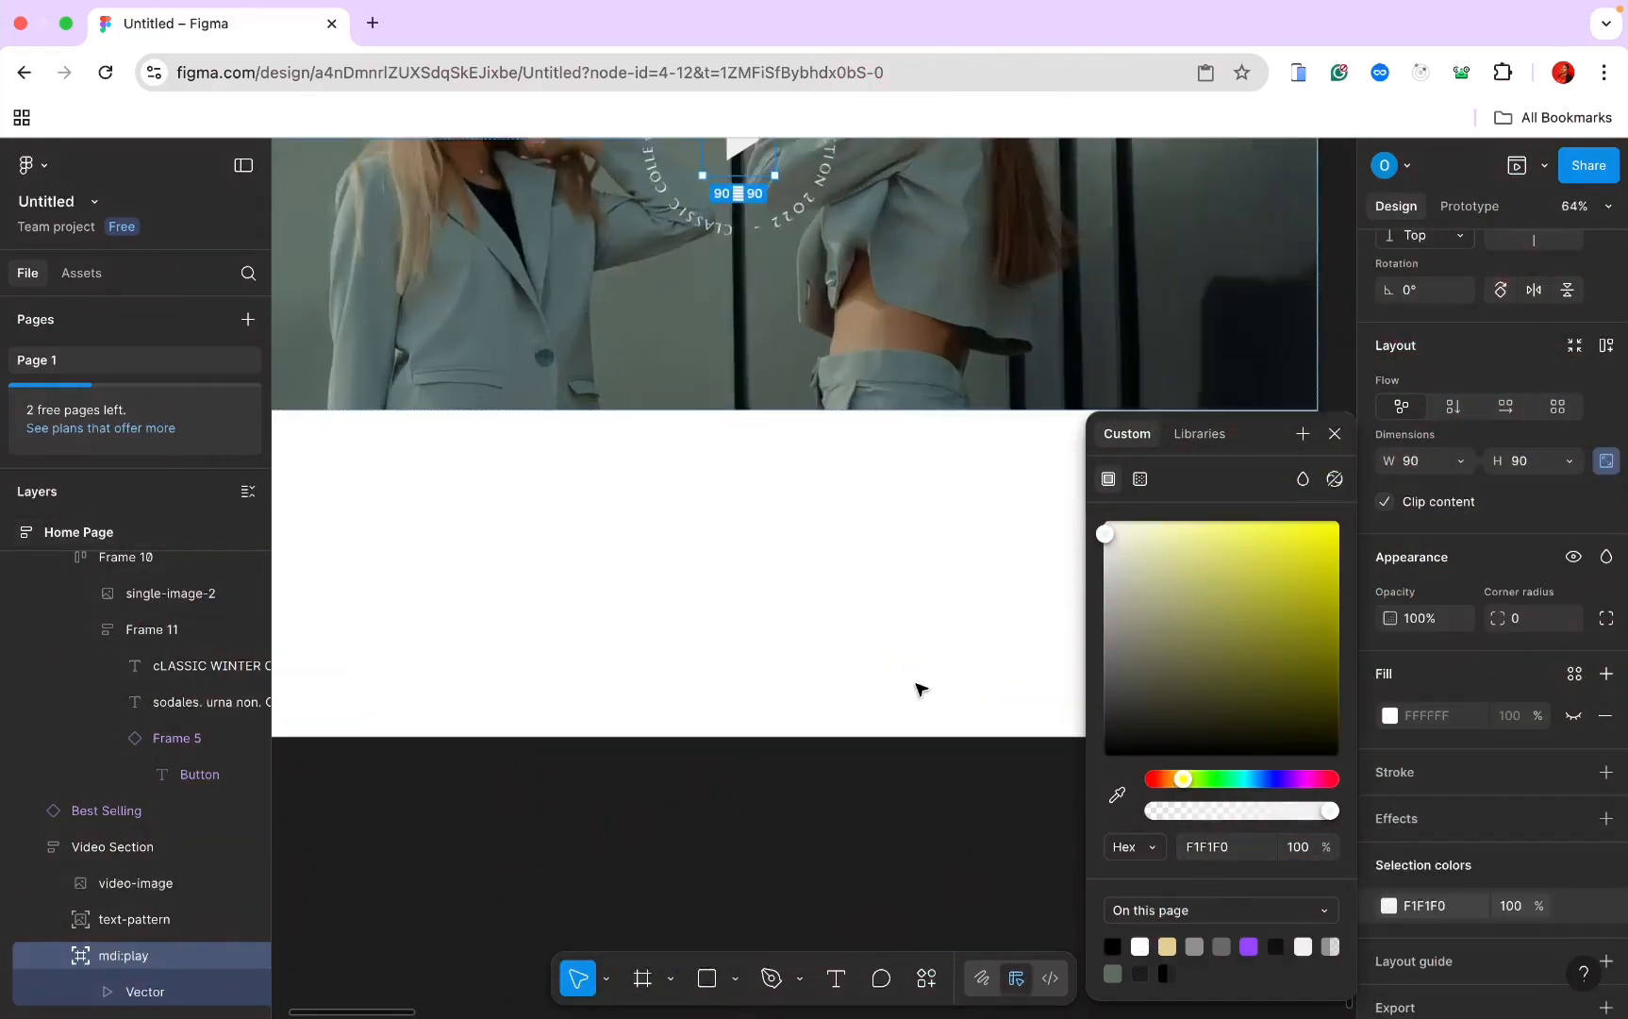
scroll(920, 689, down, 2)
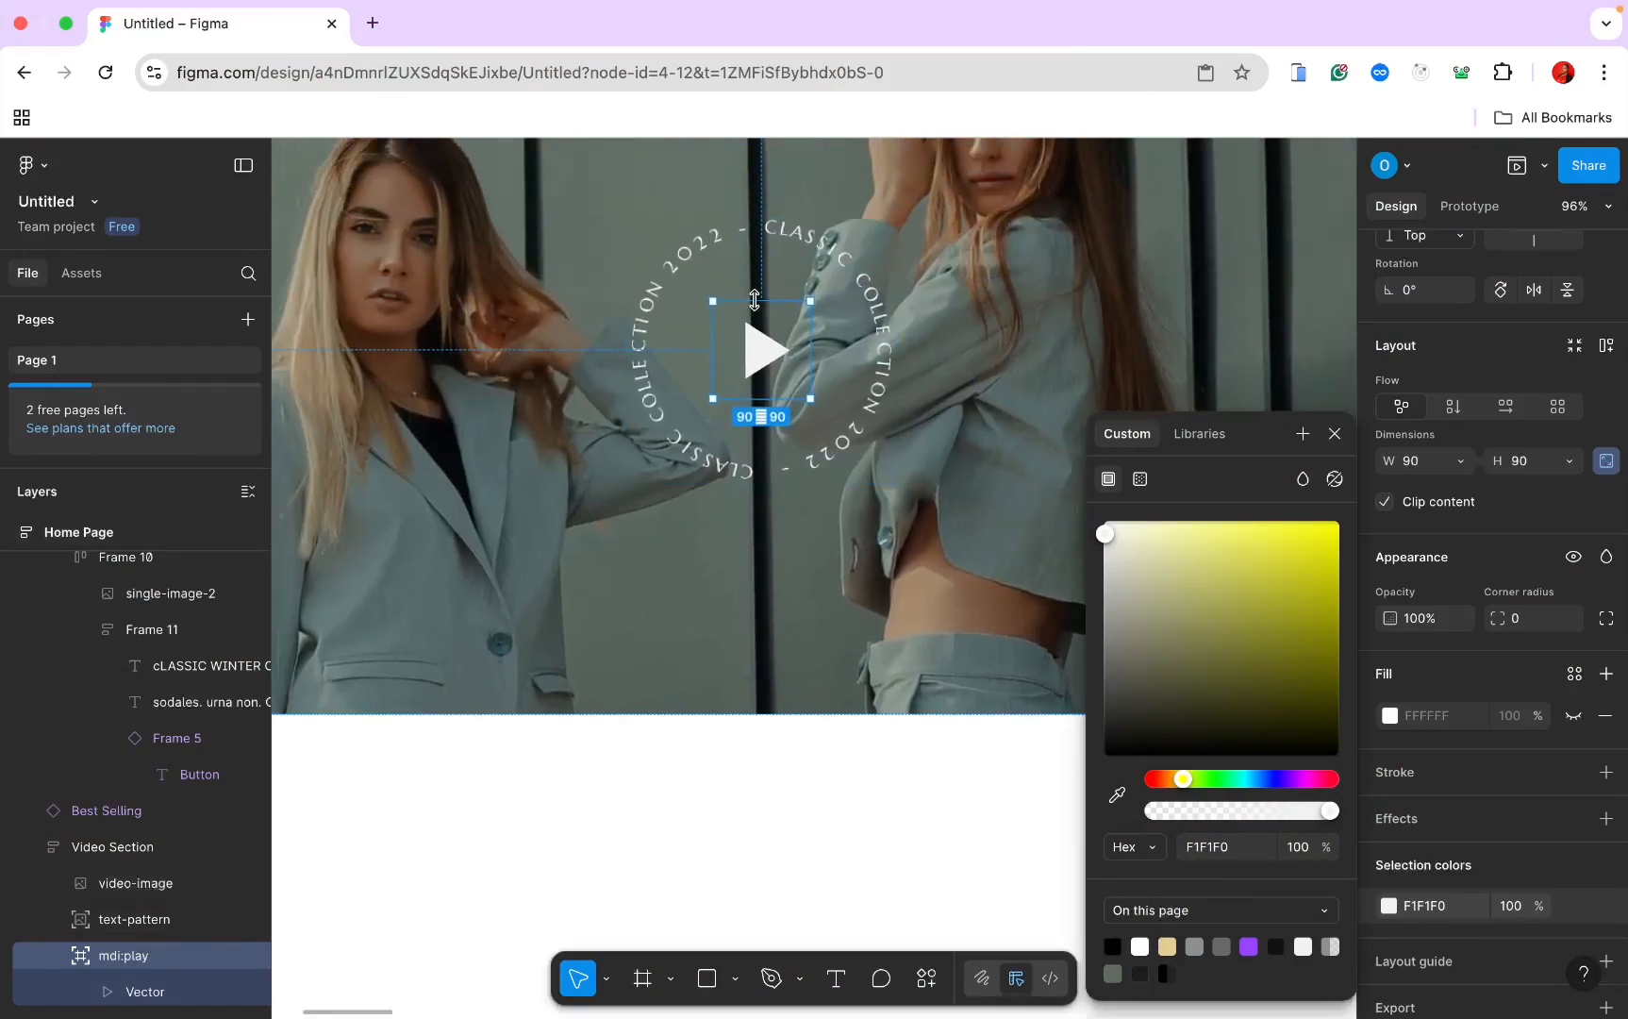
scroll(755, 300, down, 4)
scroll(760, 303, up, 2)
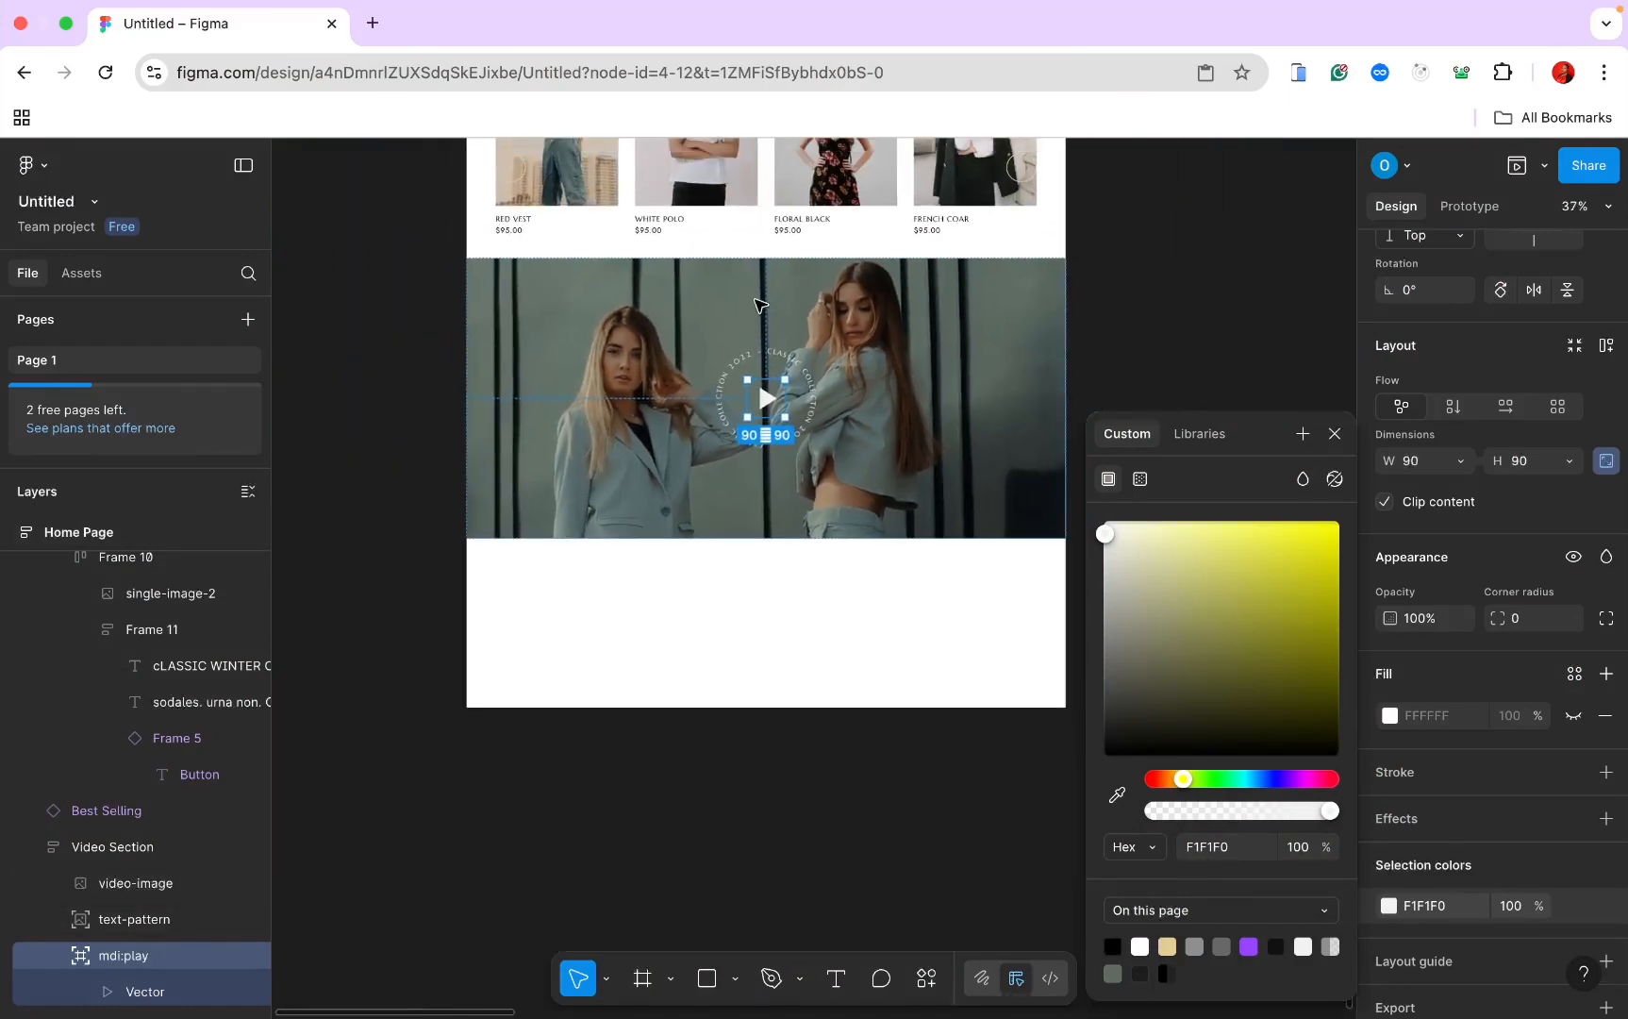
Step: Duplicate the Best Selling product row and move the copy below the Video Section
click(1118, 274)
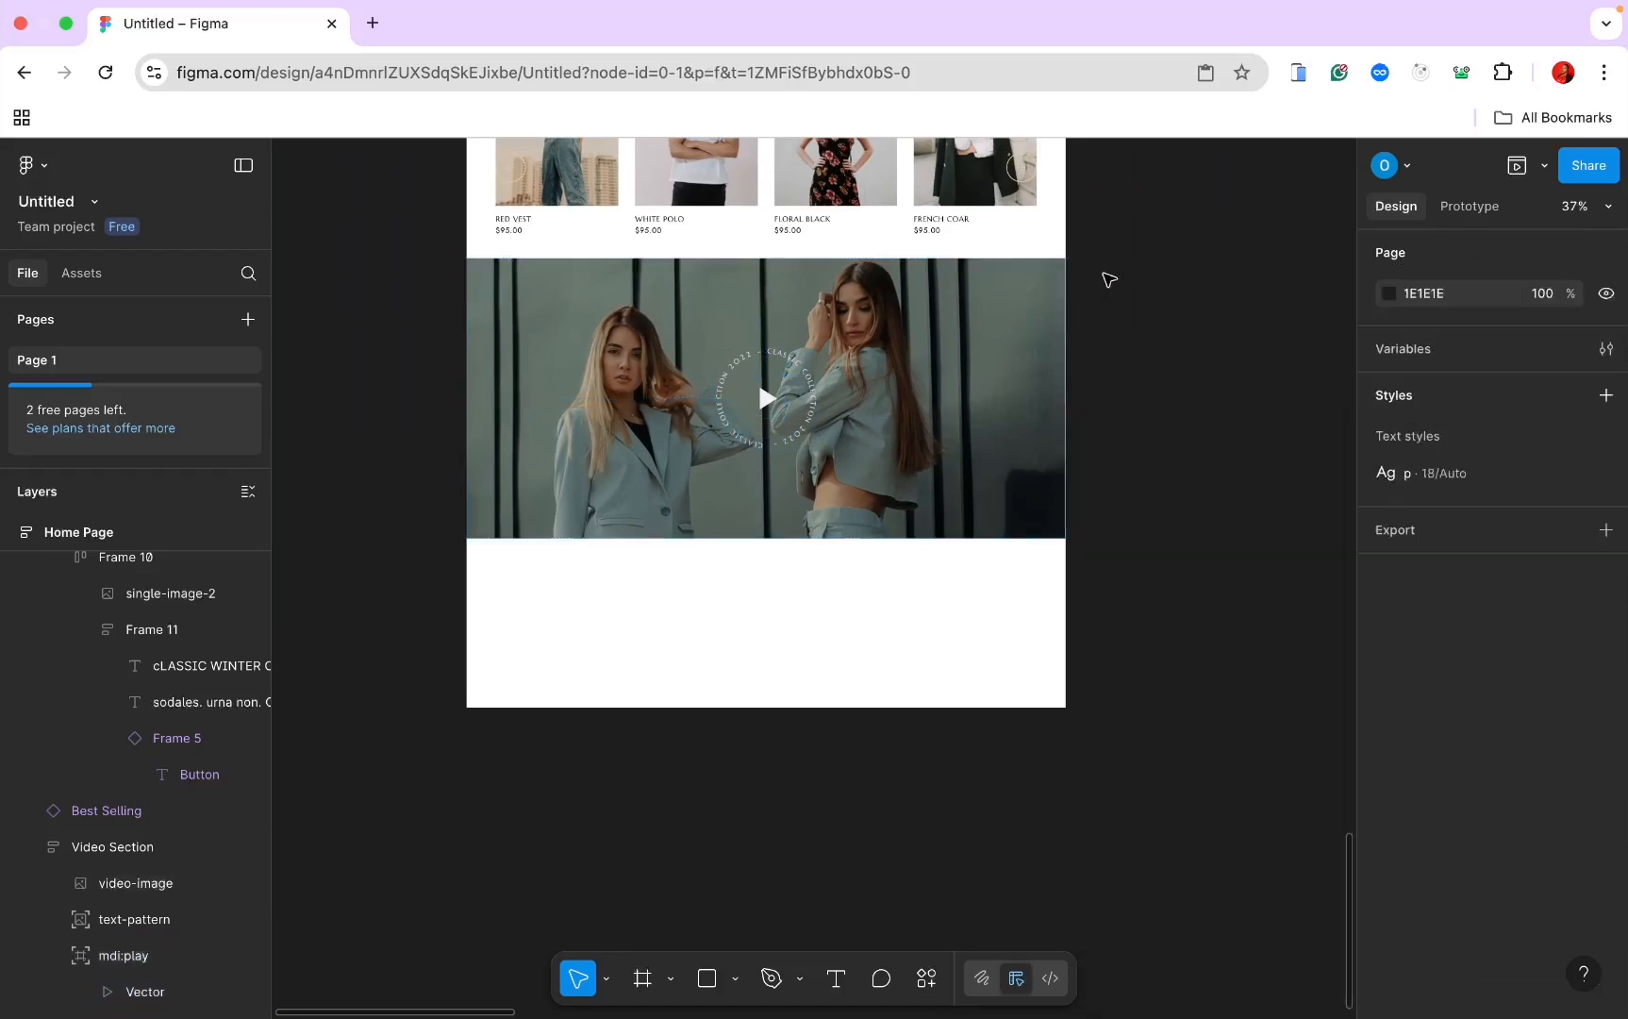
click(877, 365)
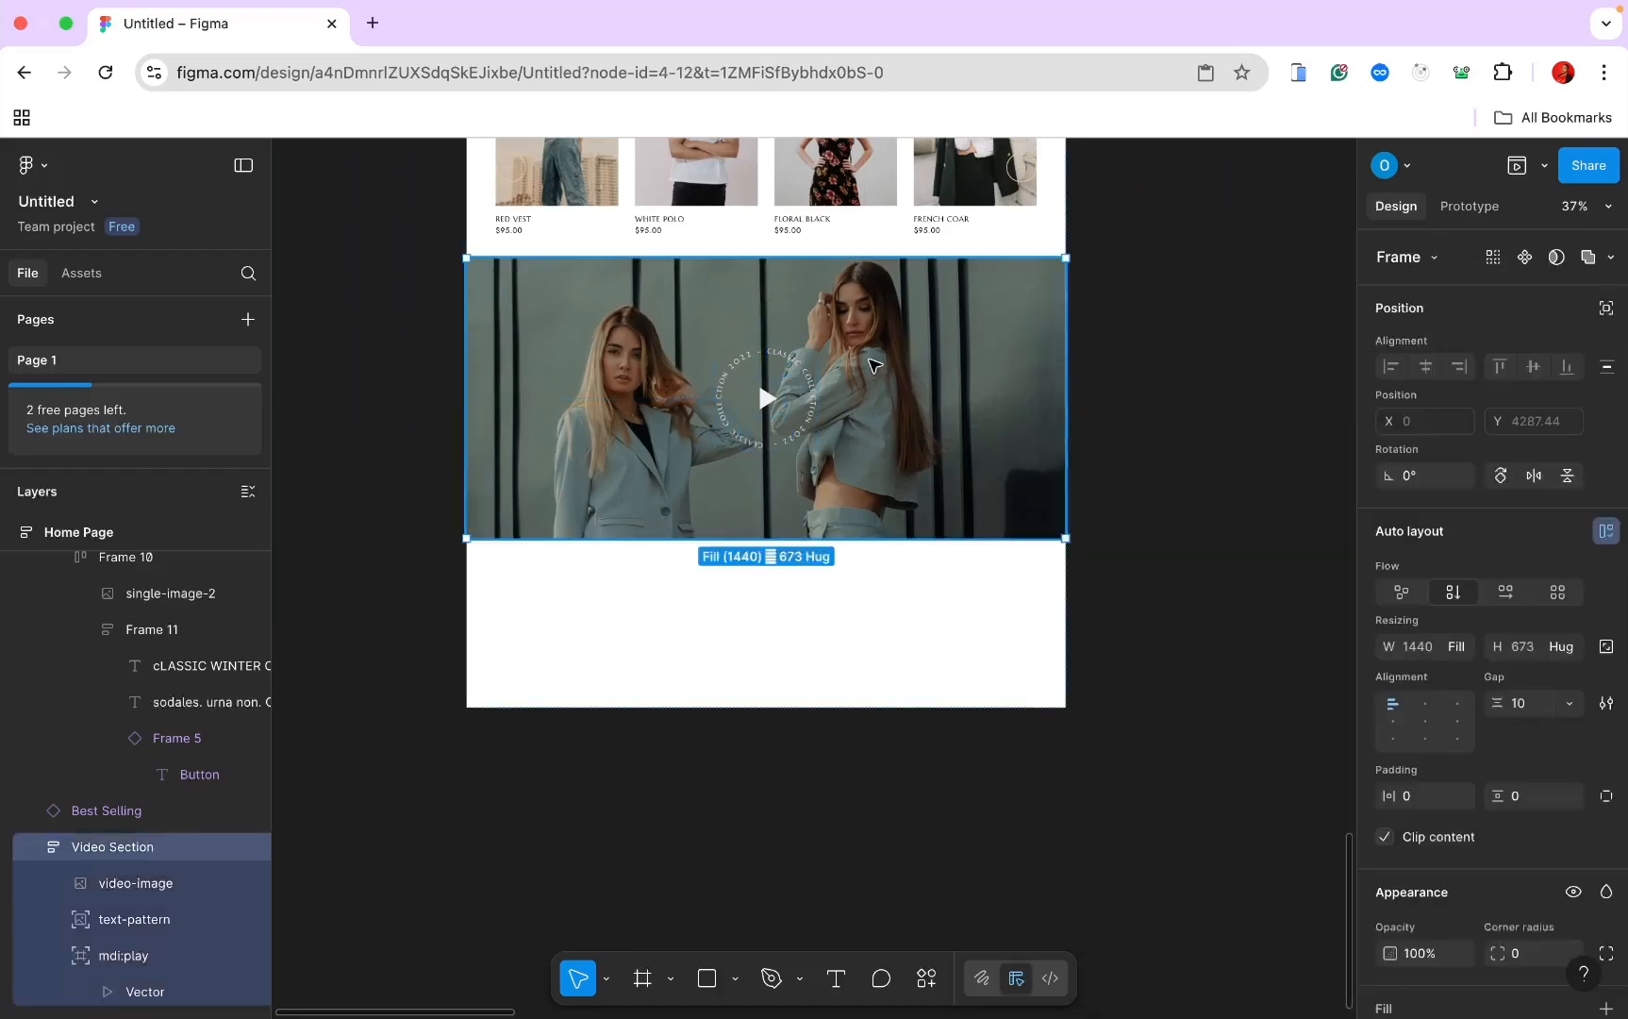
scroll(873, 365, down, 2)
scroll(830, 311, up, 2)
click(811, 281)
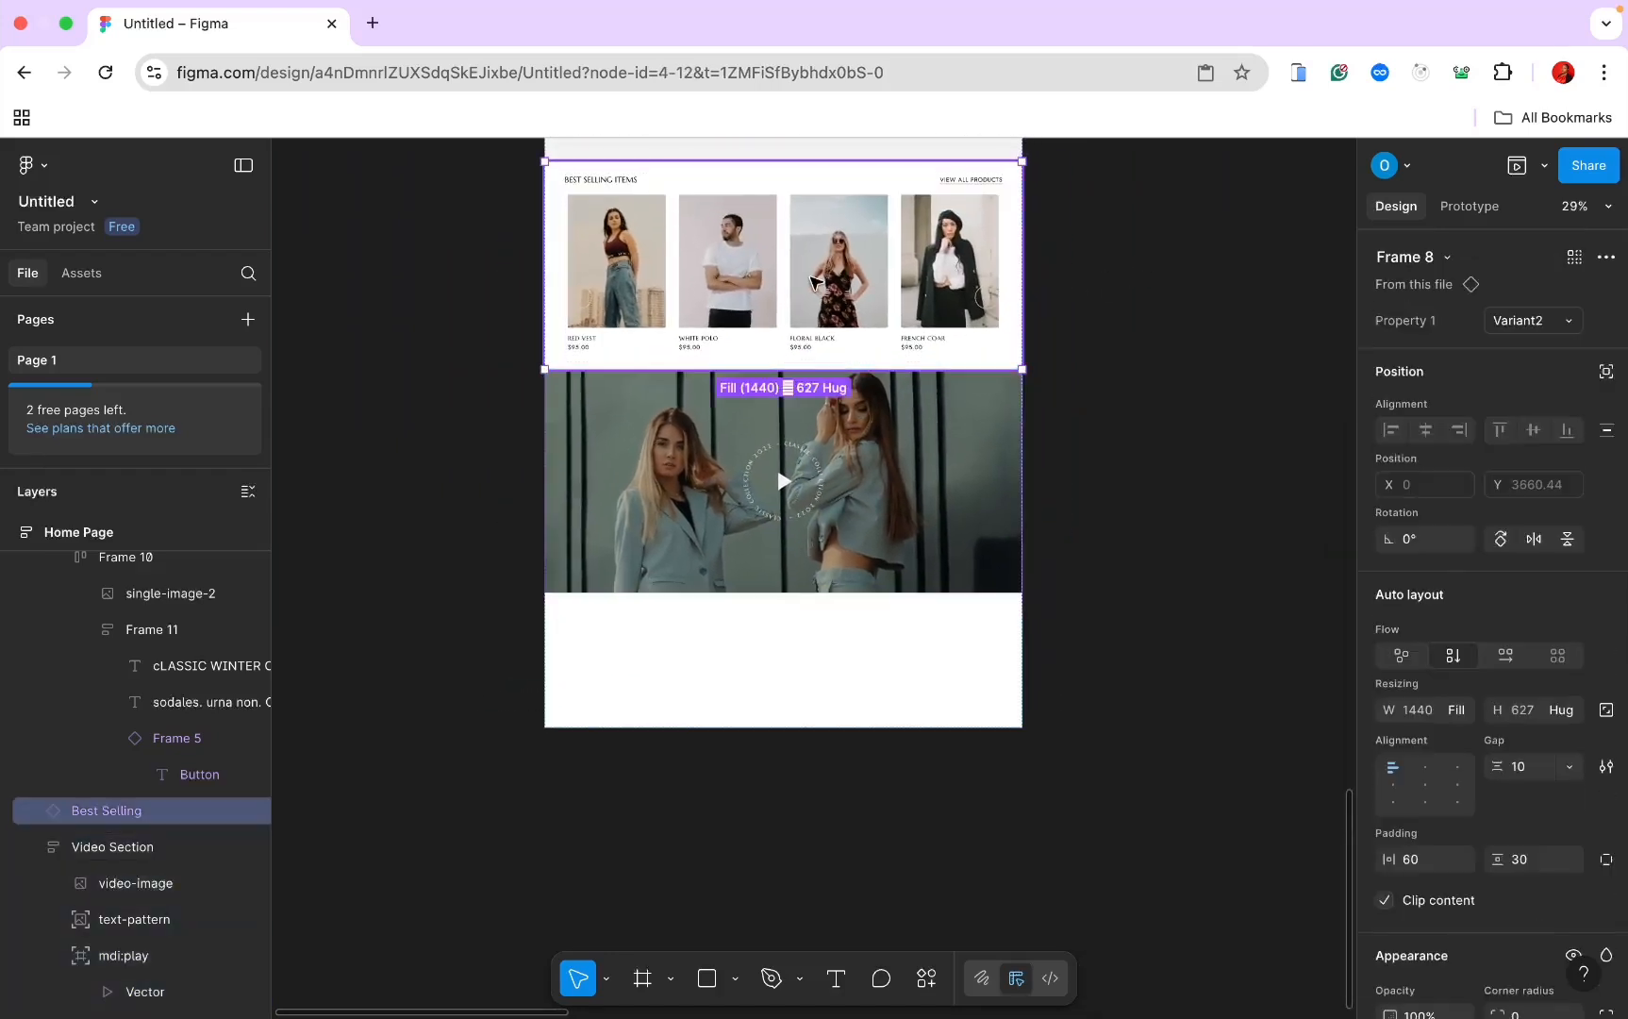
key(super+d)
scroll(793, 415, down, 3)
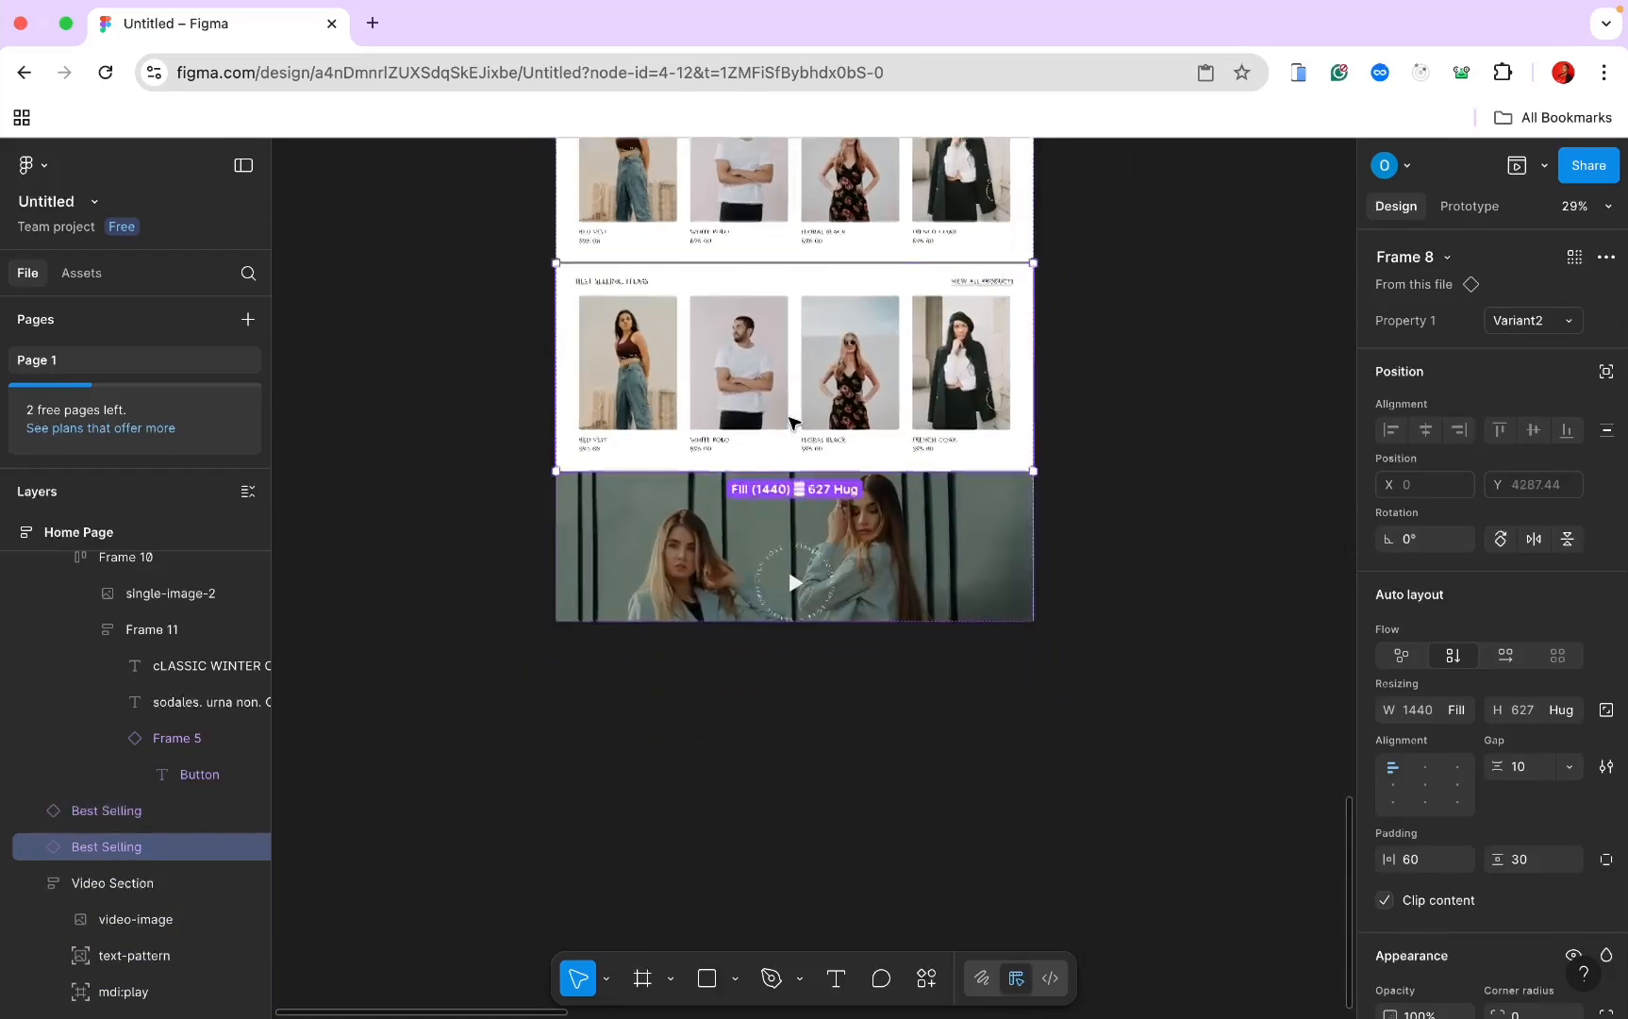
scroll(790, 421, down, 3)
drag(796, 396, 782, 522)
Step: Extend the Home Page frame to 7784 tall, then reselect the copied product row
scroll(779, 528, down, 1)
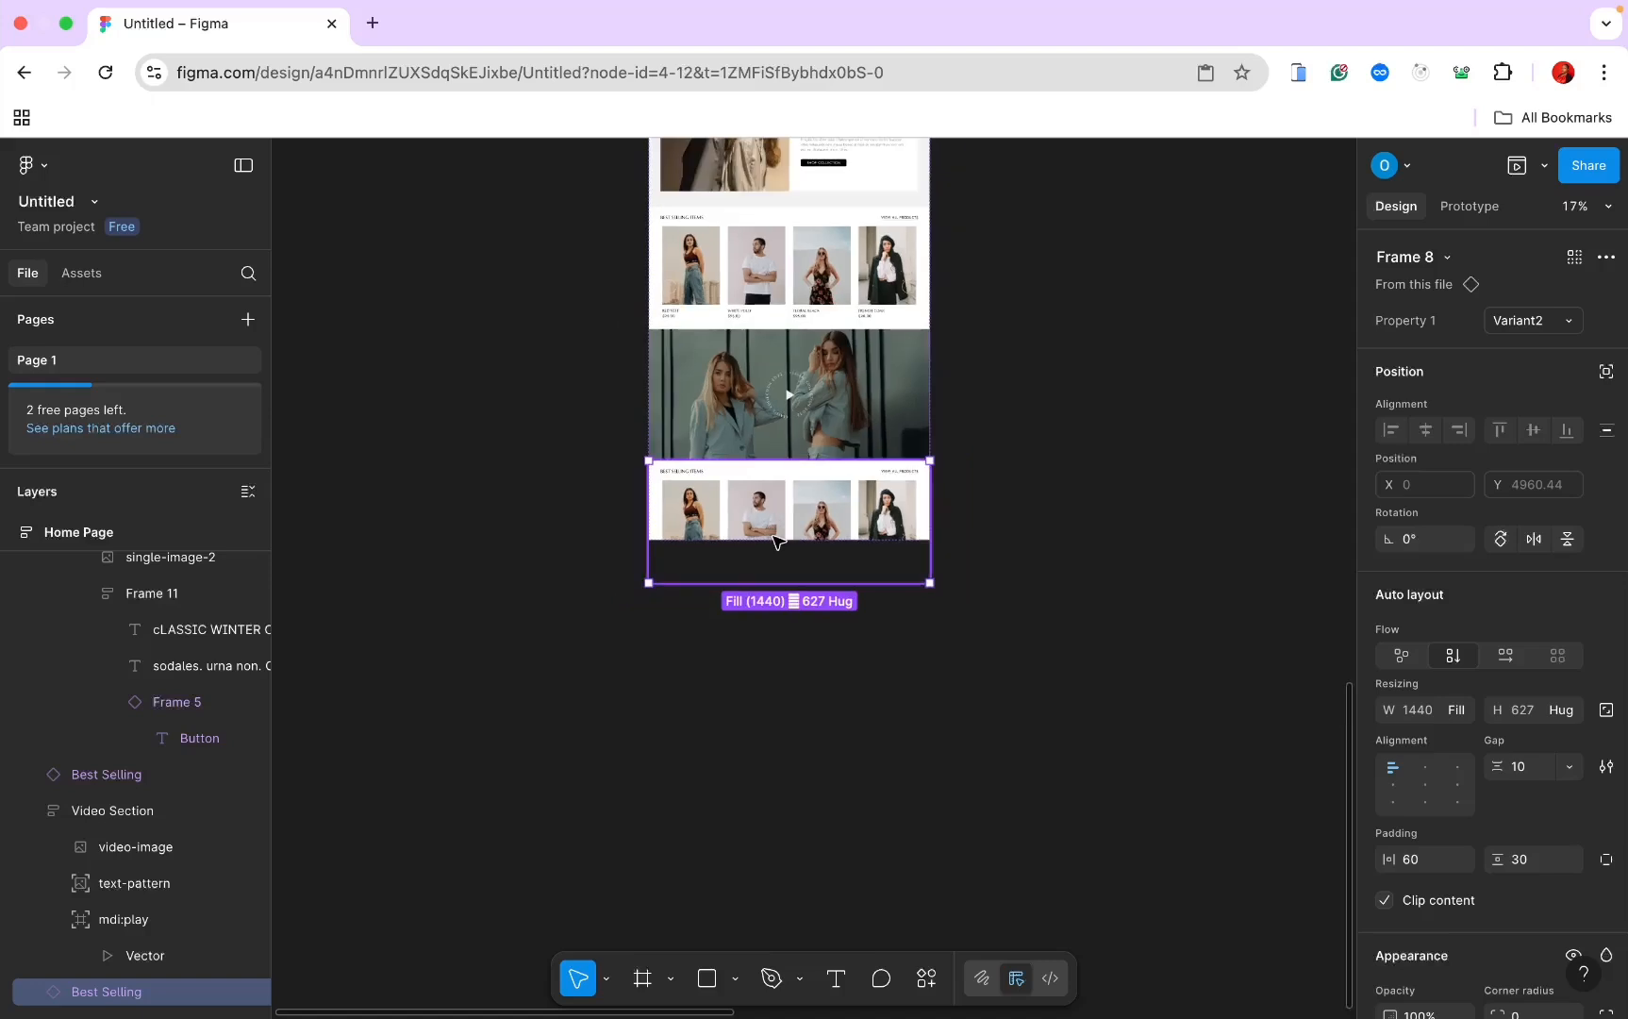
scroll(774, 540, up, 2)
scroll(773, 541, down, 2)
scroll(745, 377, up, 2)
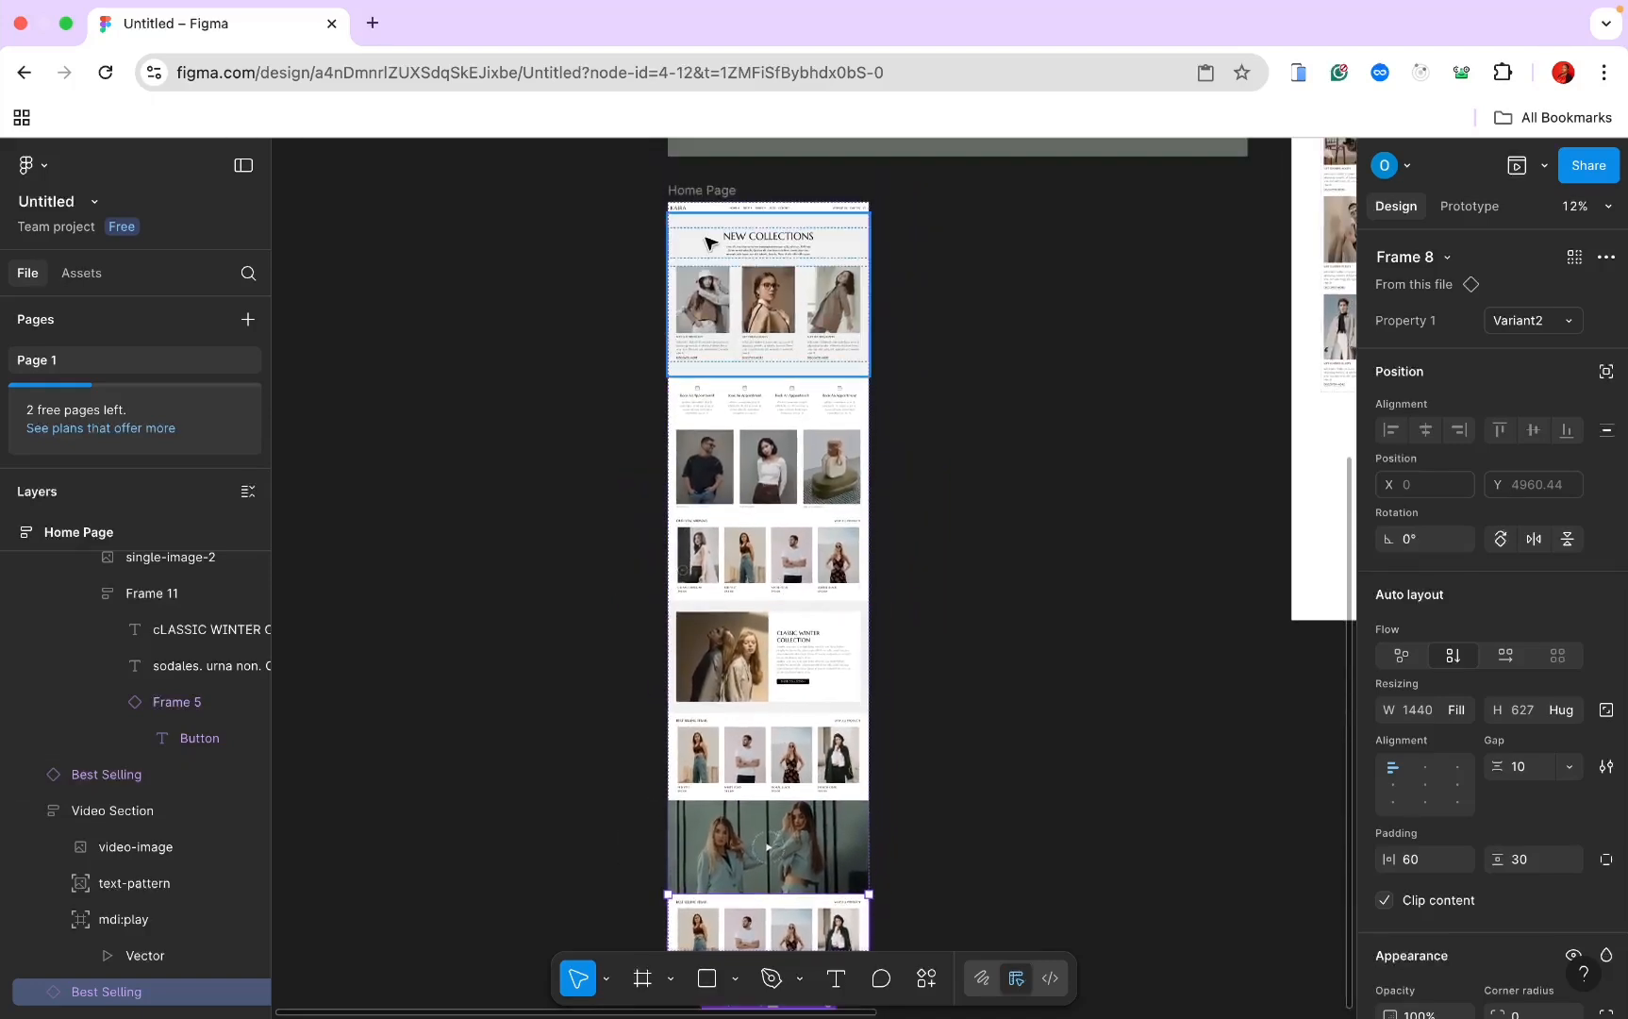
click(709, 193)
scroll(727, 424, down, 5)
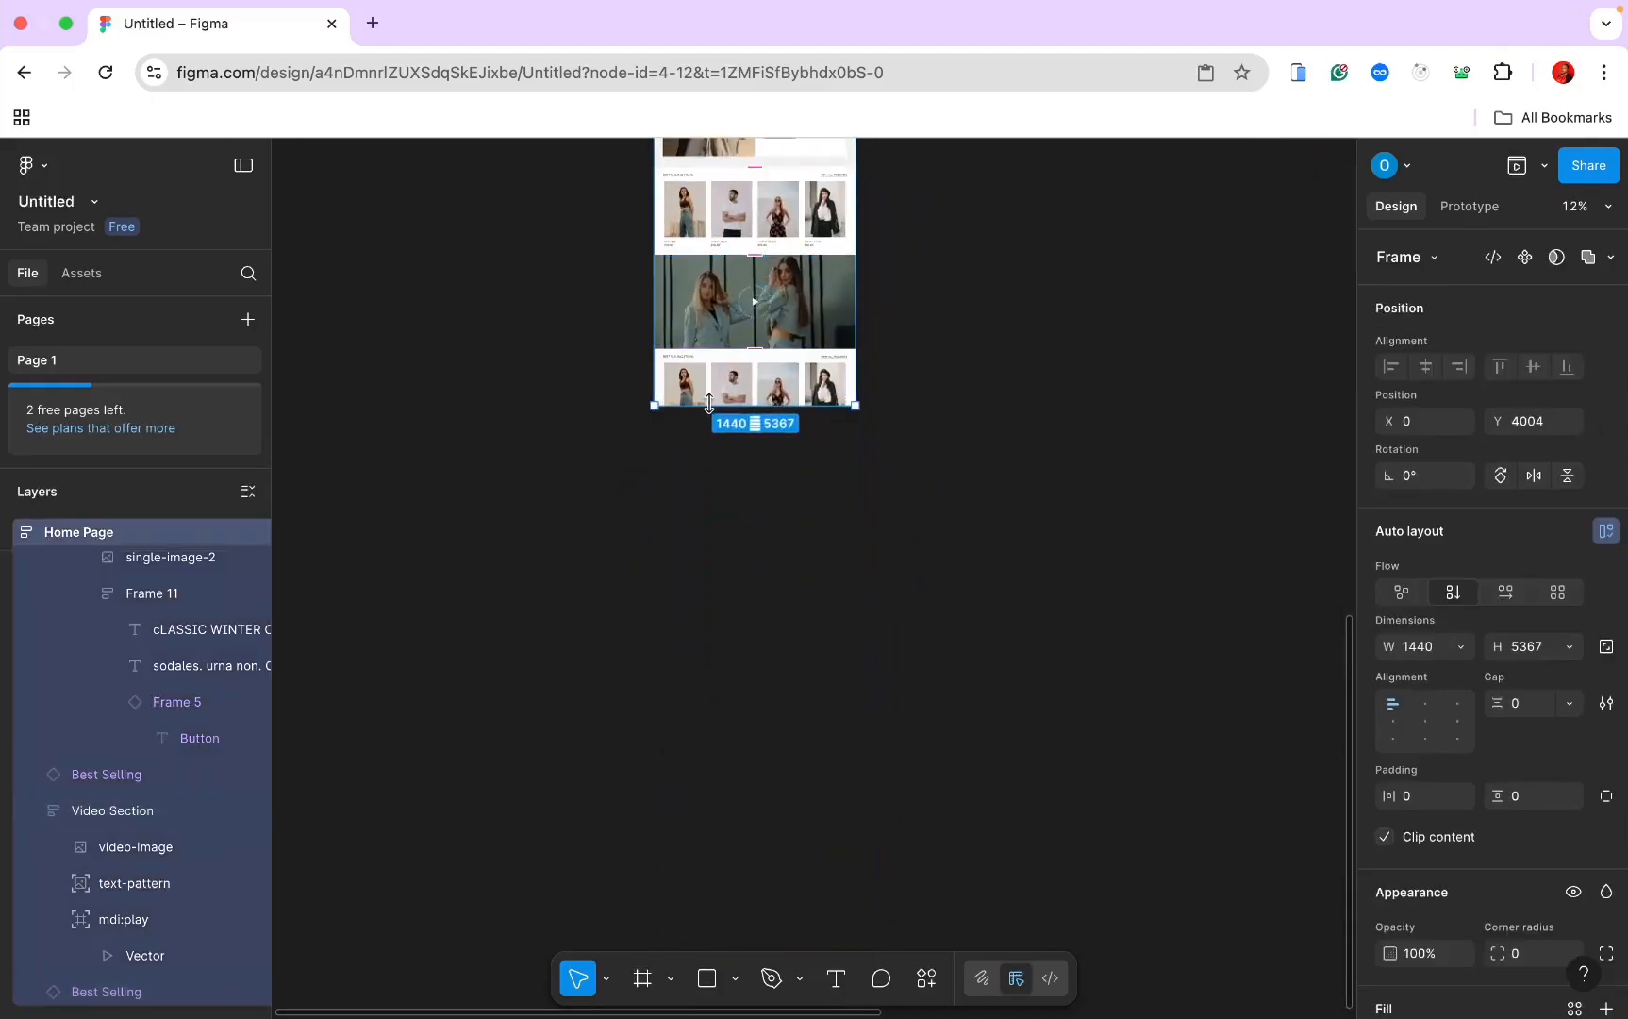
drag(734, 415, 732, 742)
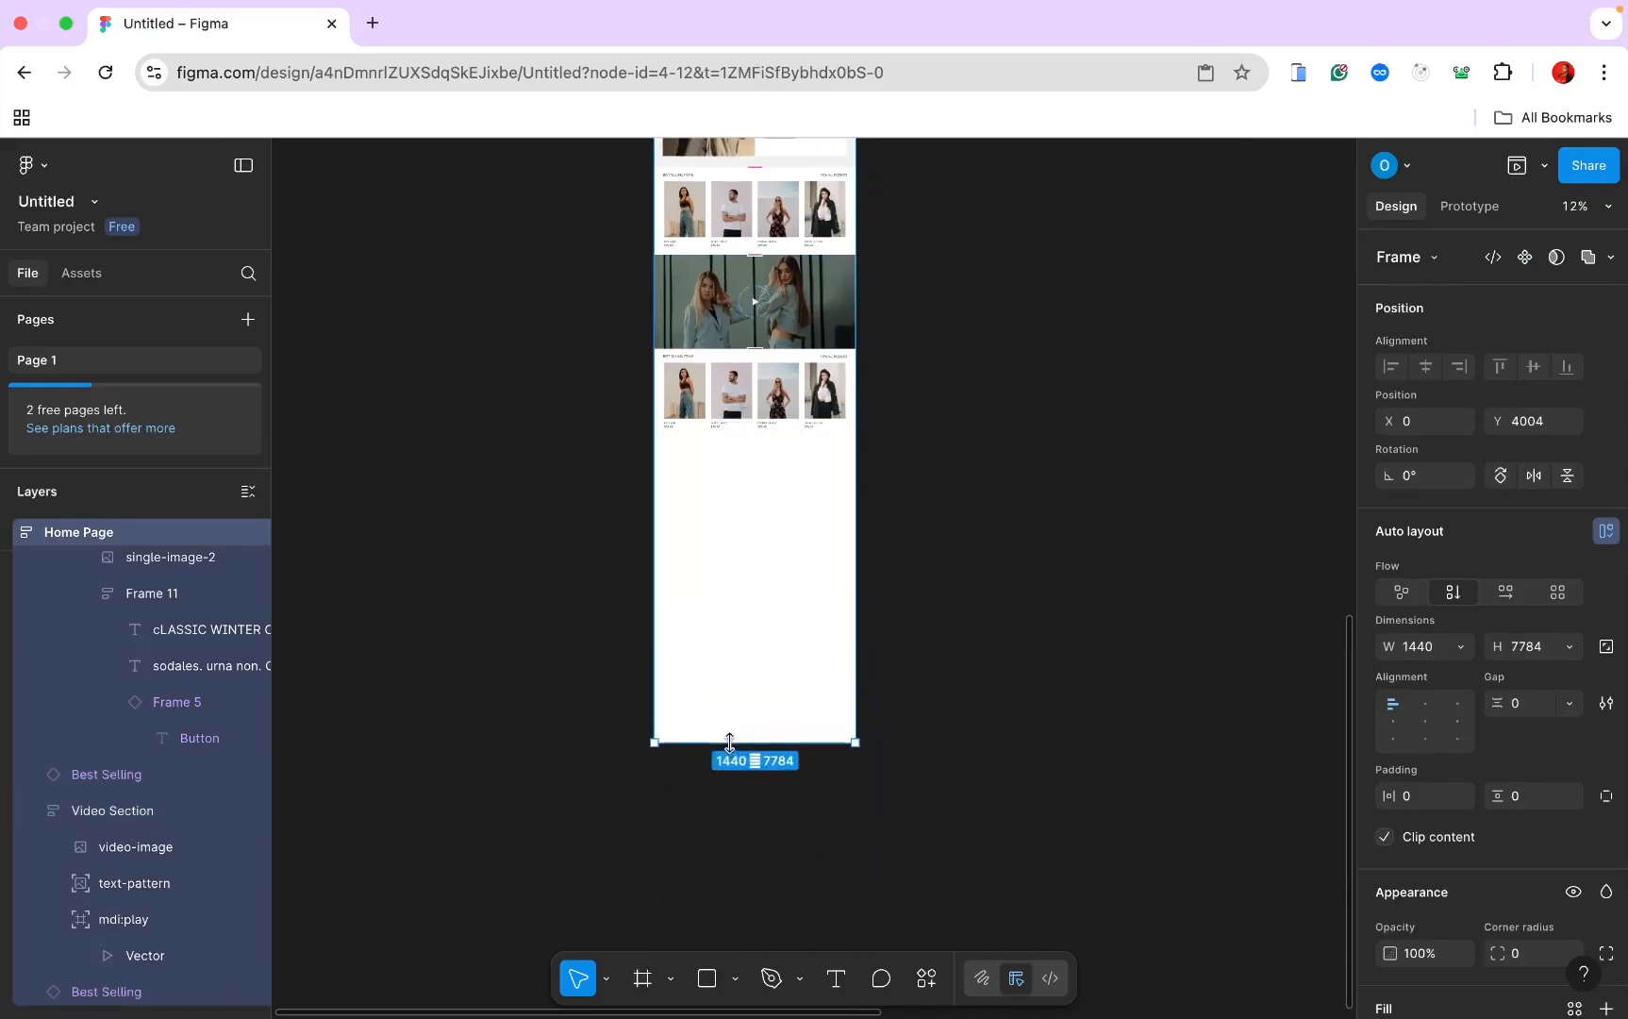
scroll(691, 382, up, 2)
scroll(691, 382, up, 2)
click(692, 382)
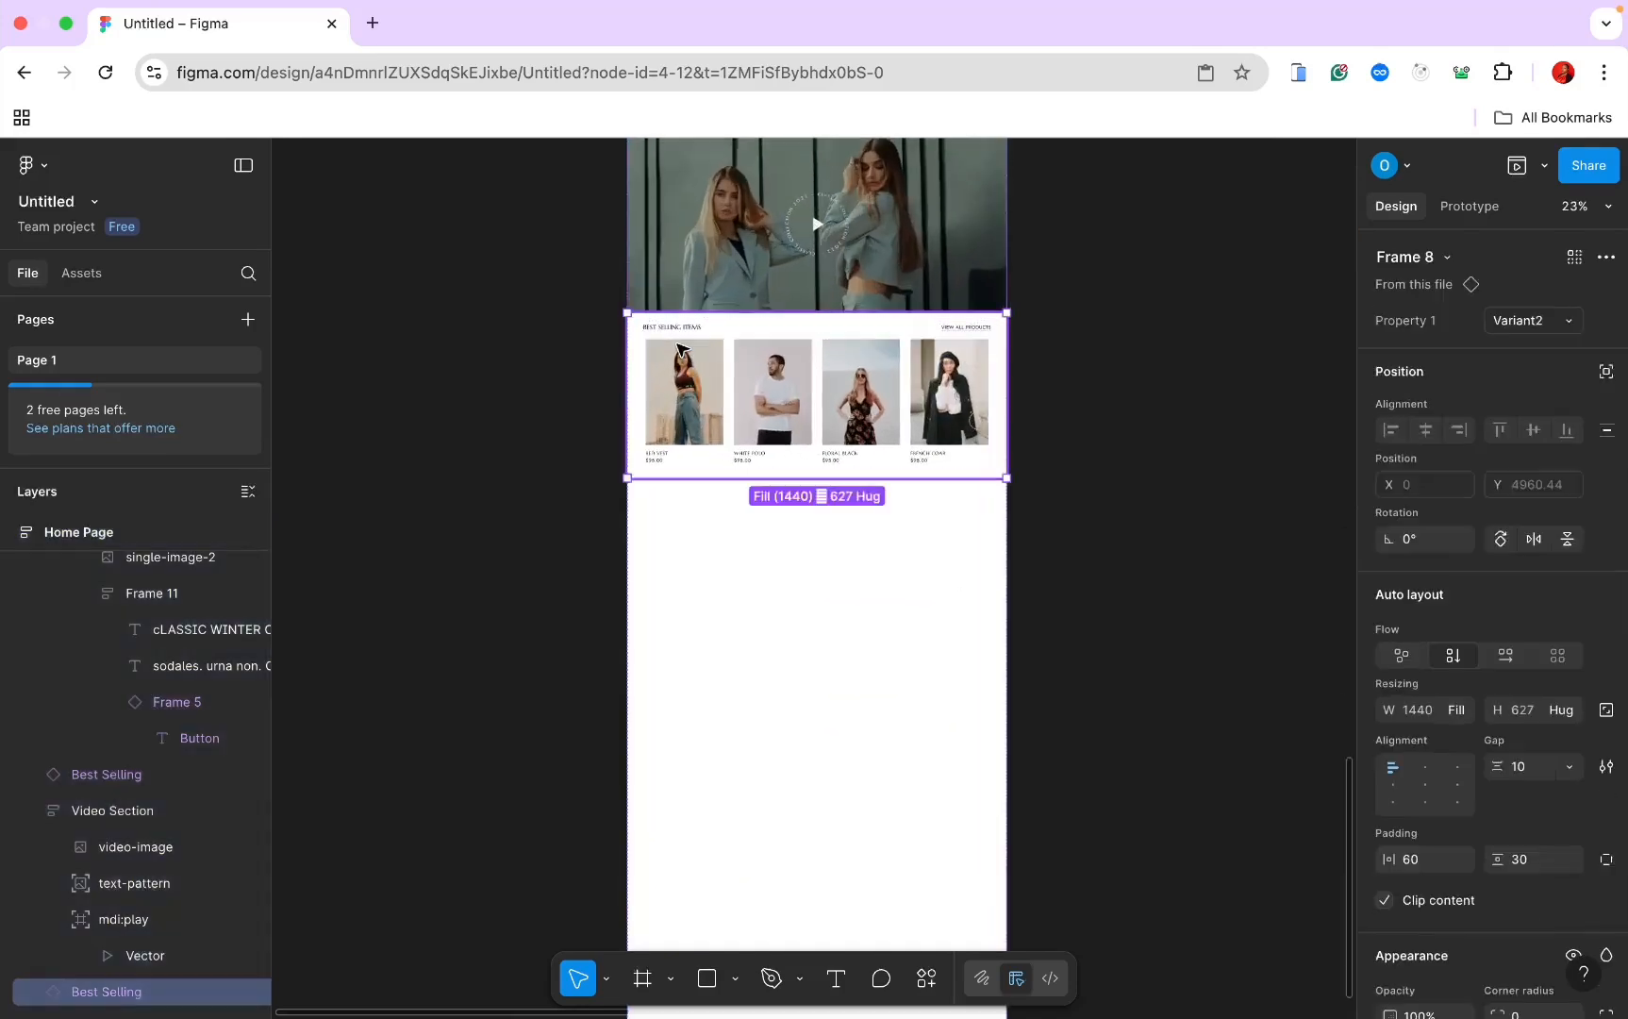
click(1552, 321)
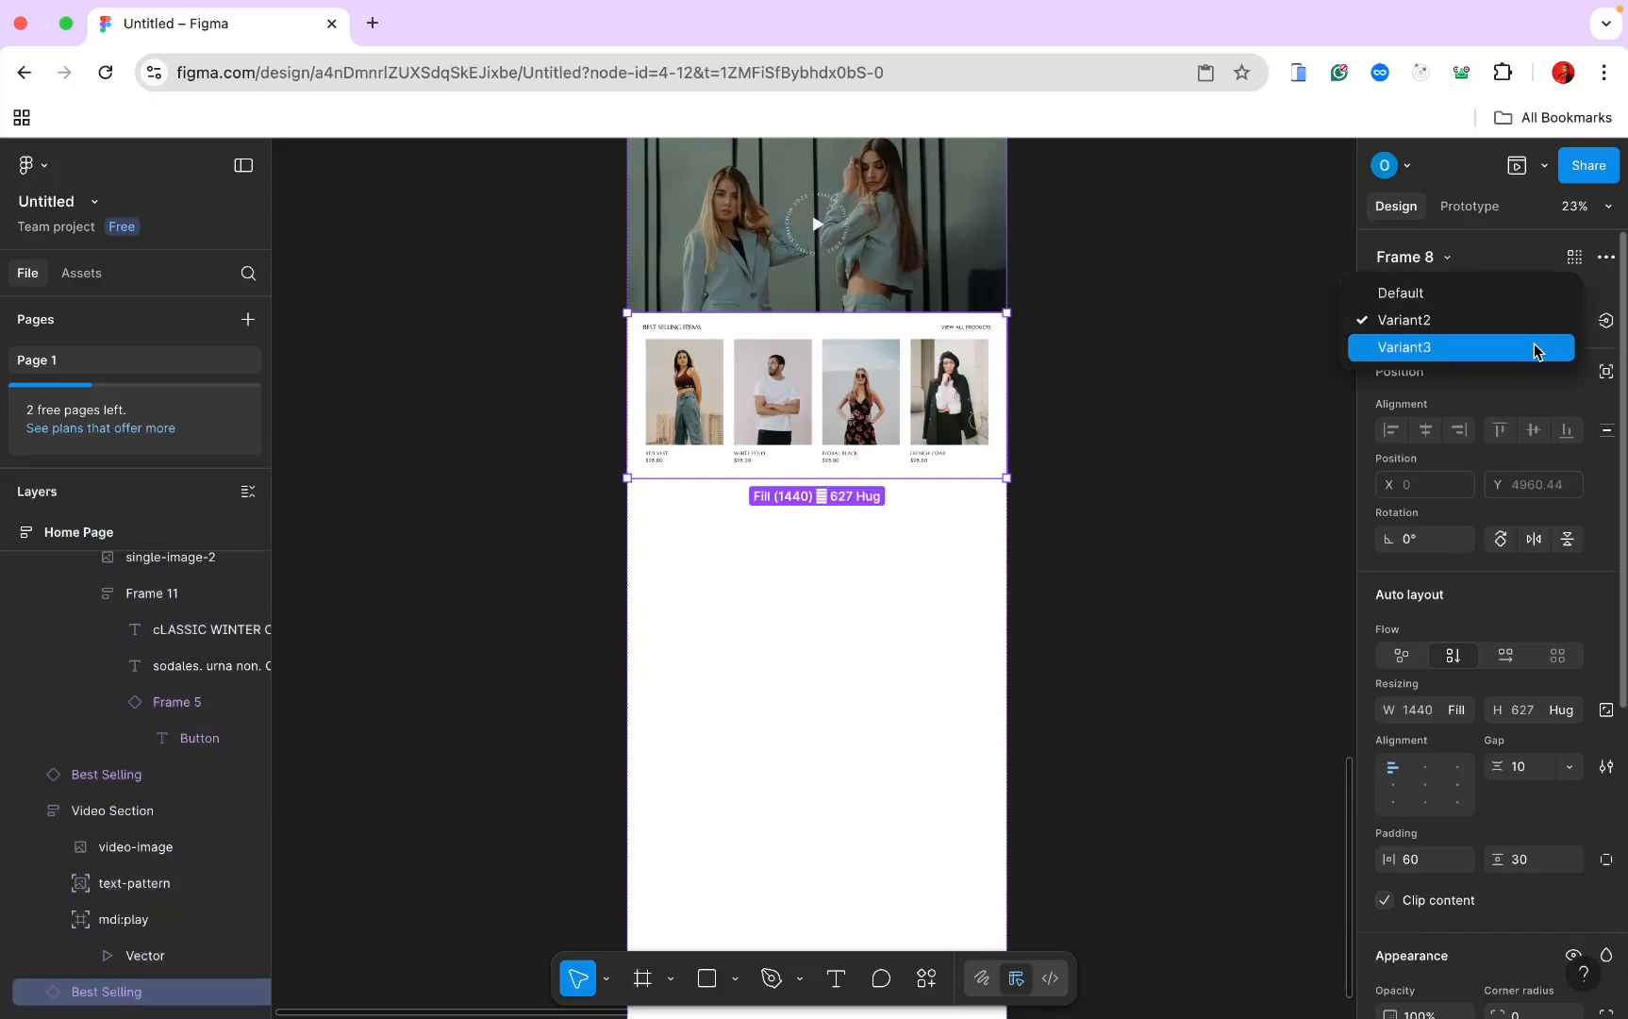
Step: Switch the copied row's Property 1 to Variant3, the You May Also Like version
click(1536, 349)
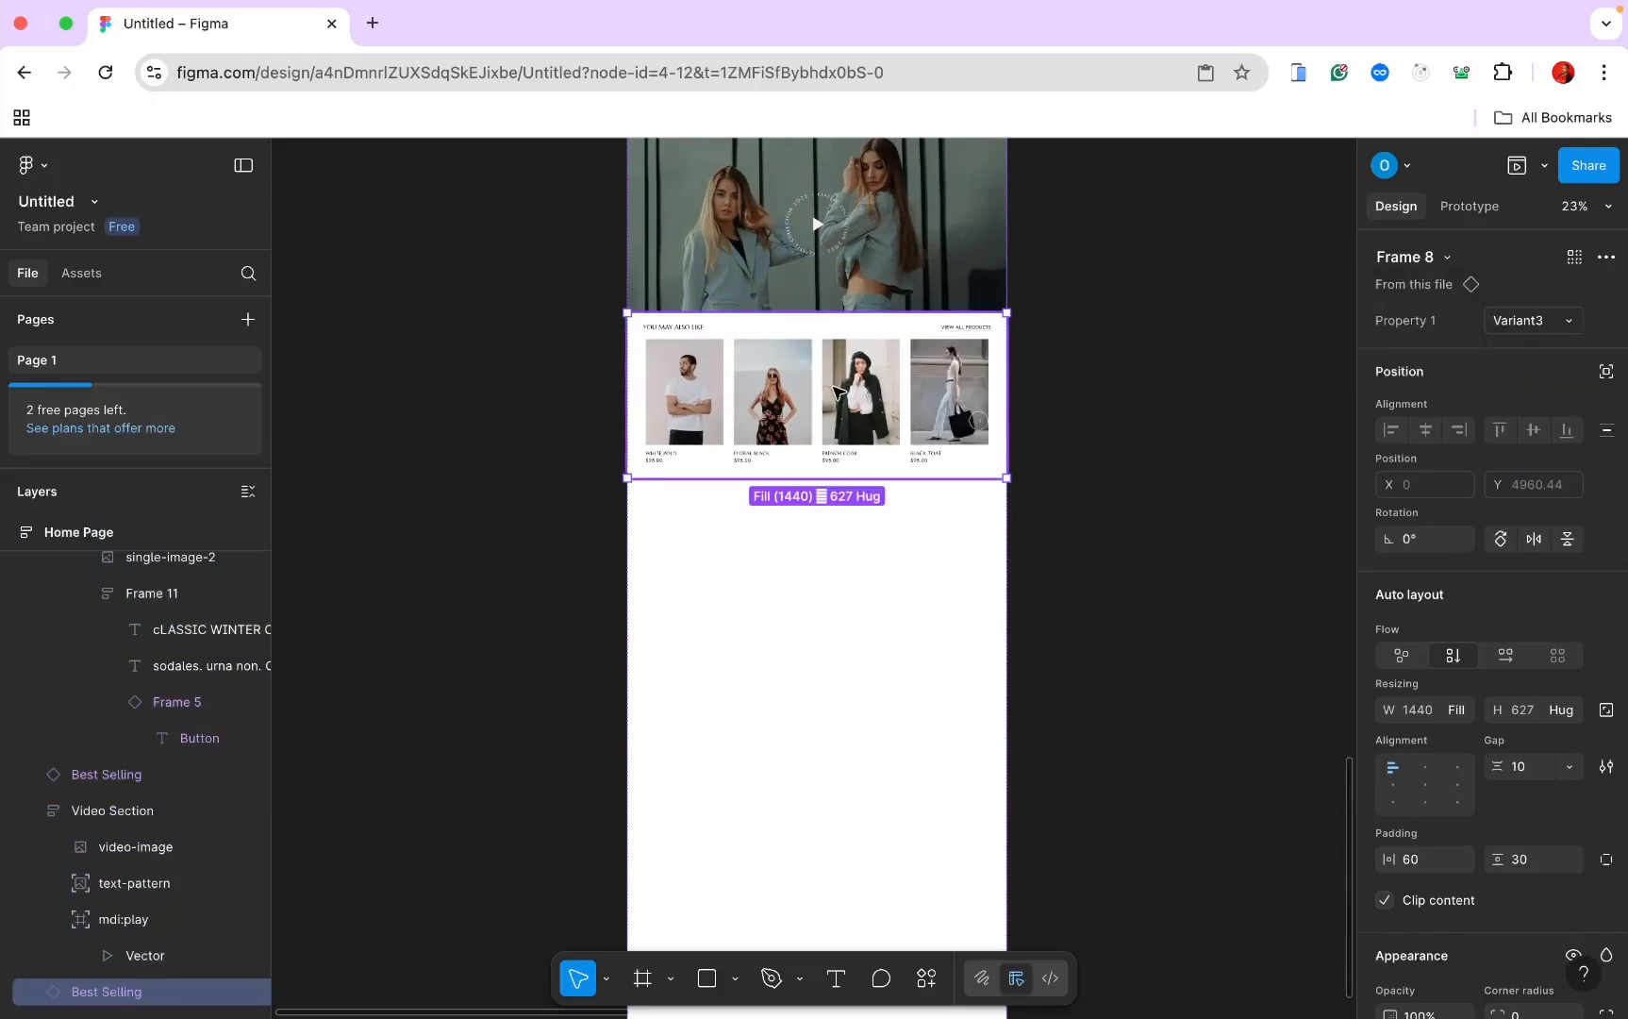
scroll(784, 389, up, 5)
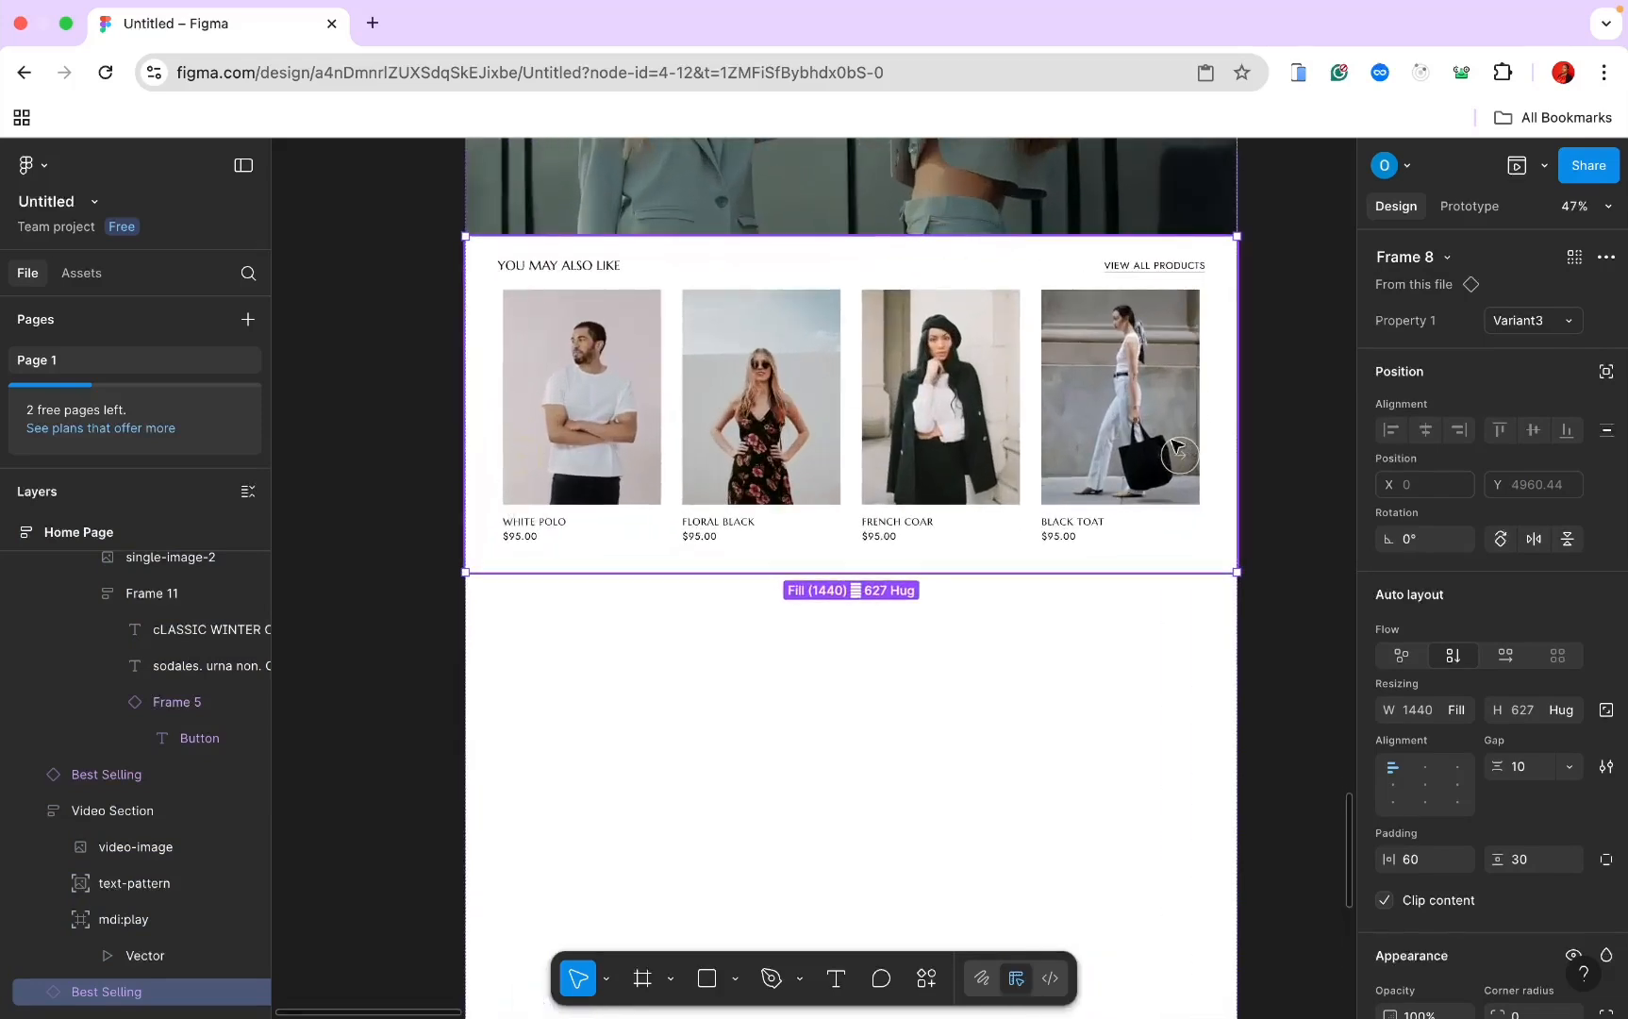
scroll(854, 439, down, 5)
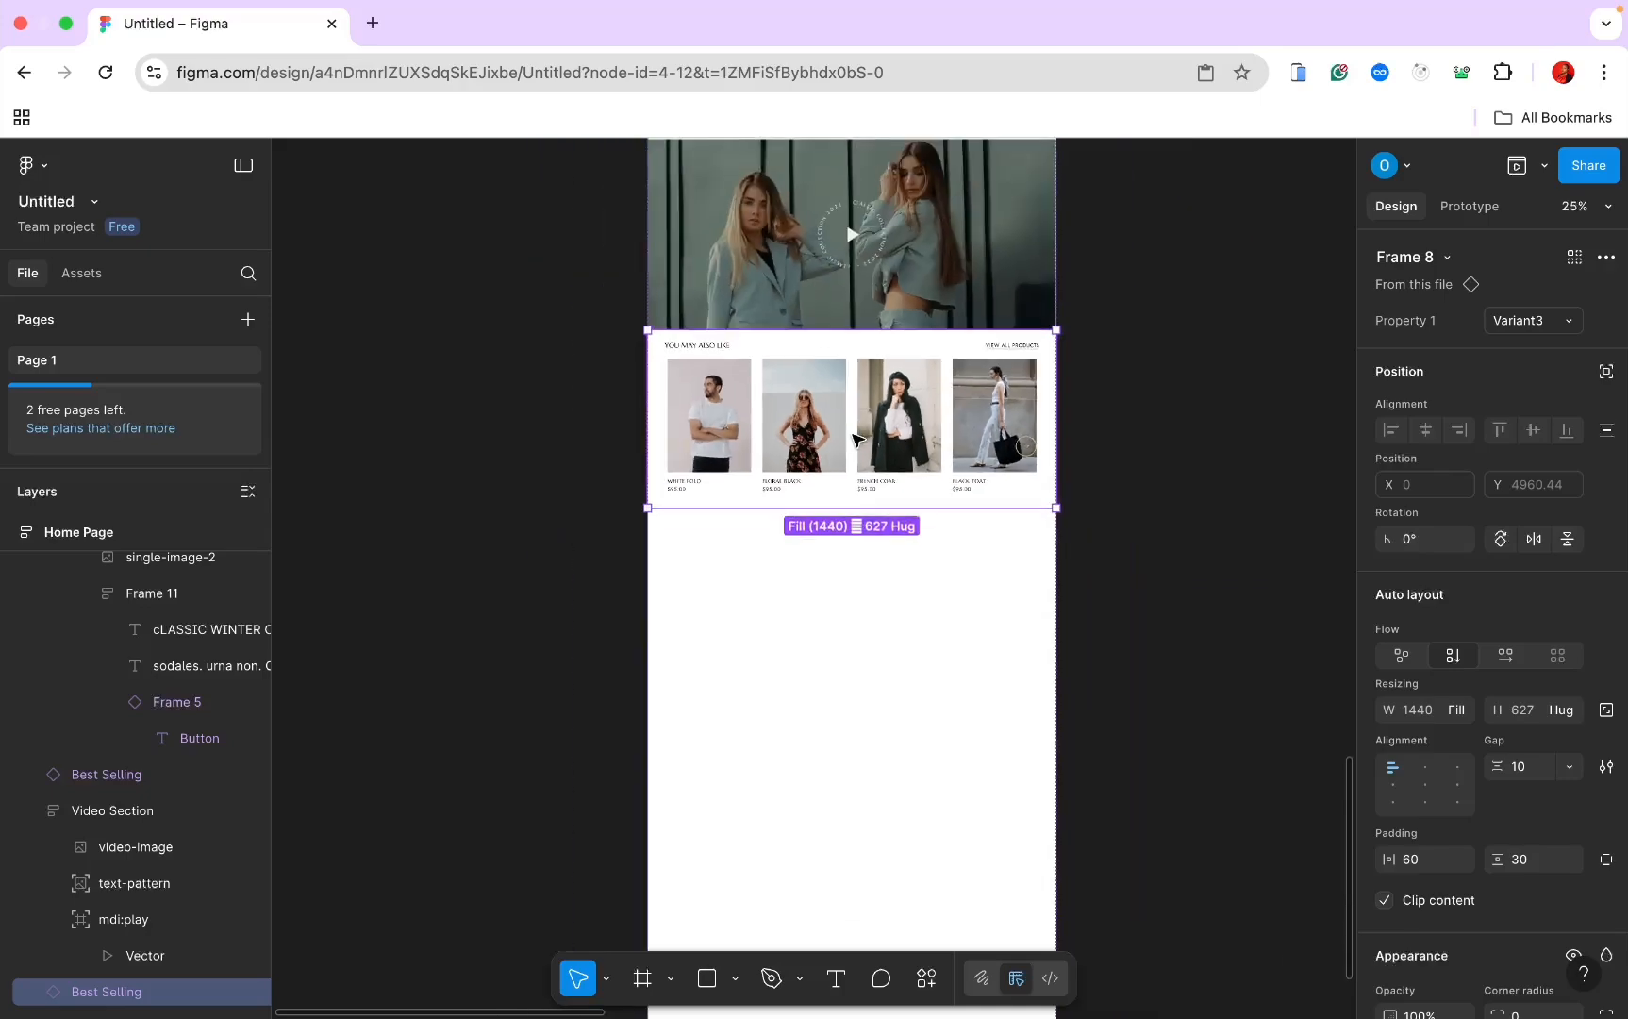
click(1036, 443)
Step: Look over the full Home Page layout, then select the Home Page frame
scroll(1036, 444, down, 3)
scroll(1036, 444, right, 8)
scroll(1036, 443, up, 8)
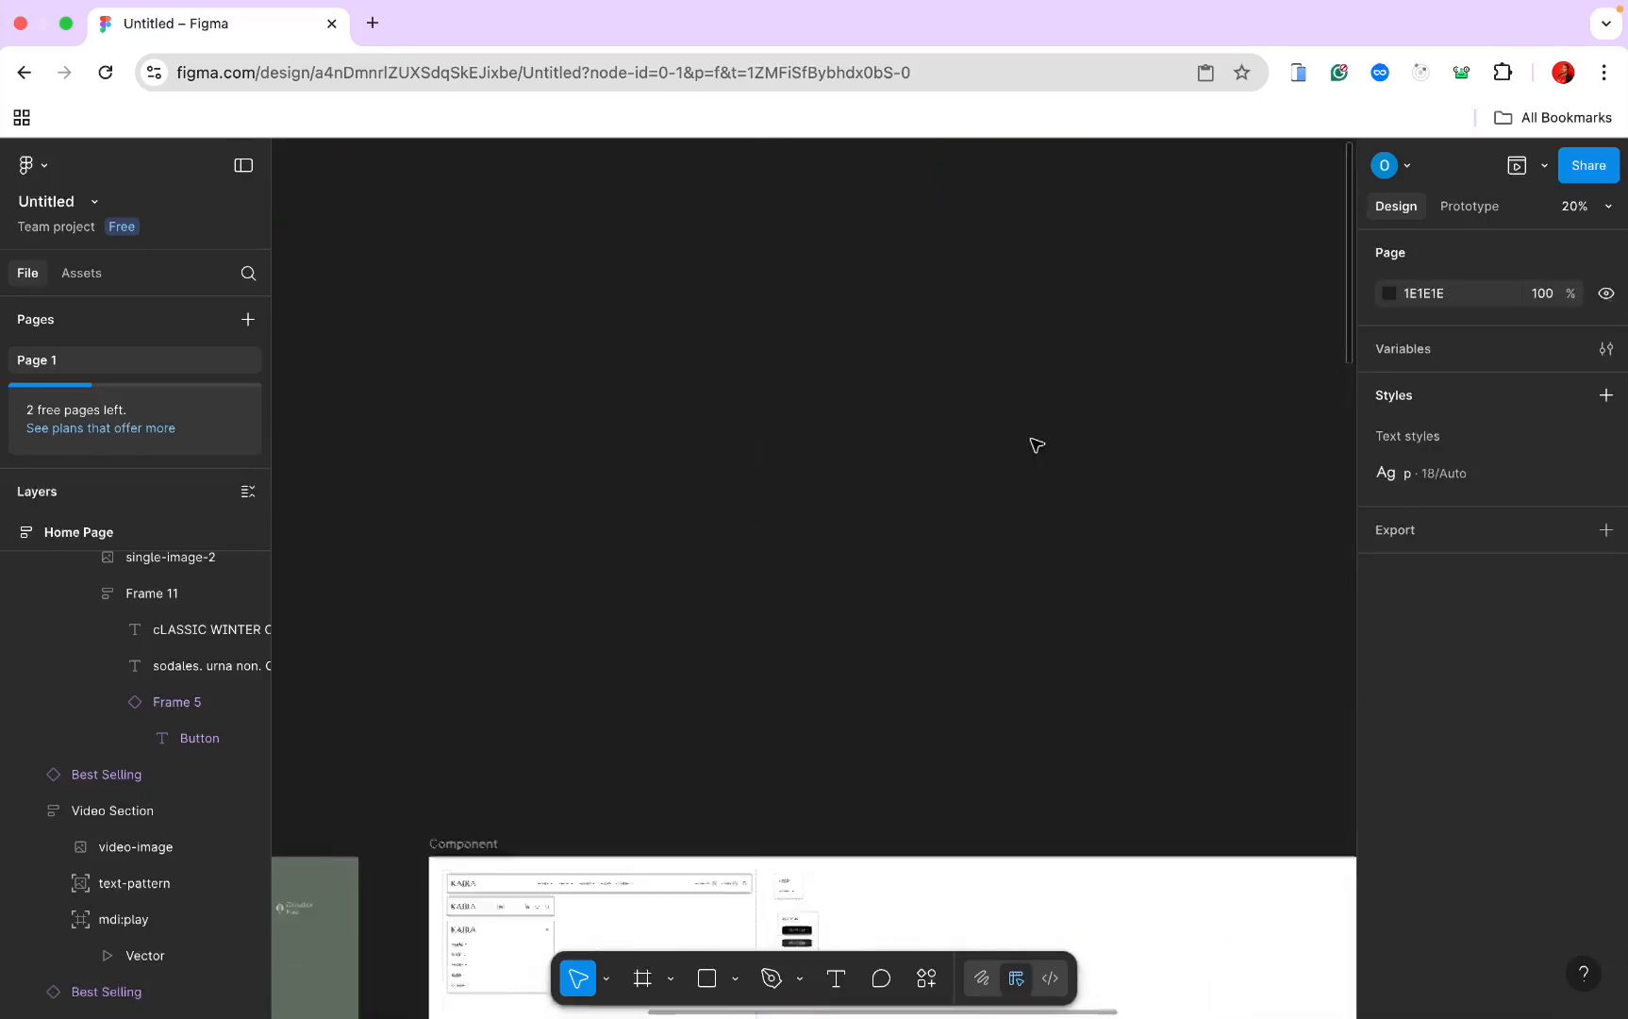
scroll(1035, 443, down, 6)
scroll(1036, 443, right, 5)
scroll(1037, 444, left, 2)
scroll(1037, 445, up, 2)
scroll(1036, 443, up, 3)
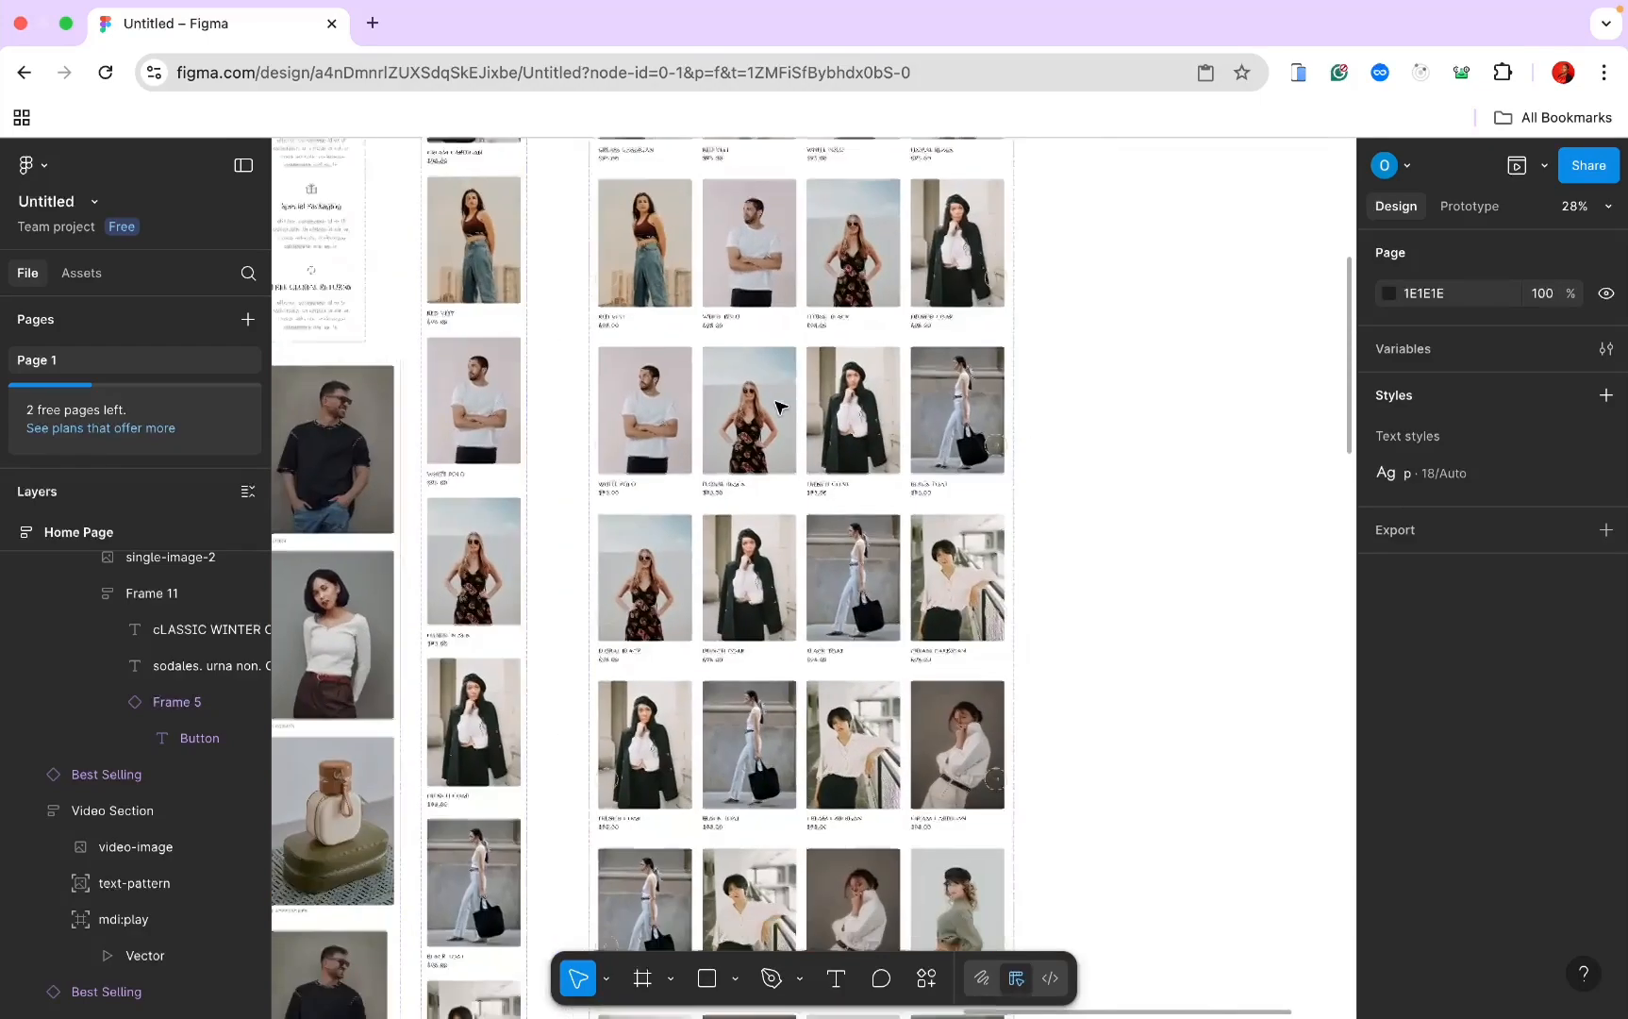
scroll(783, 407, down, 5)
scroll(809, 274, down, 5)
scroll(809, 287, down, 3)
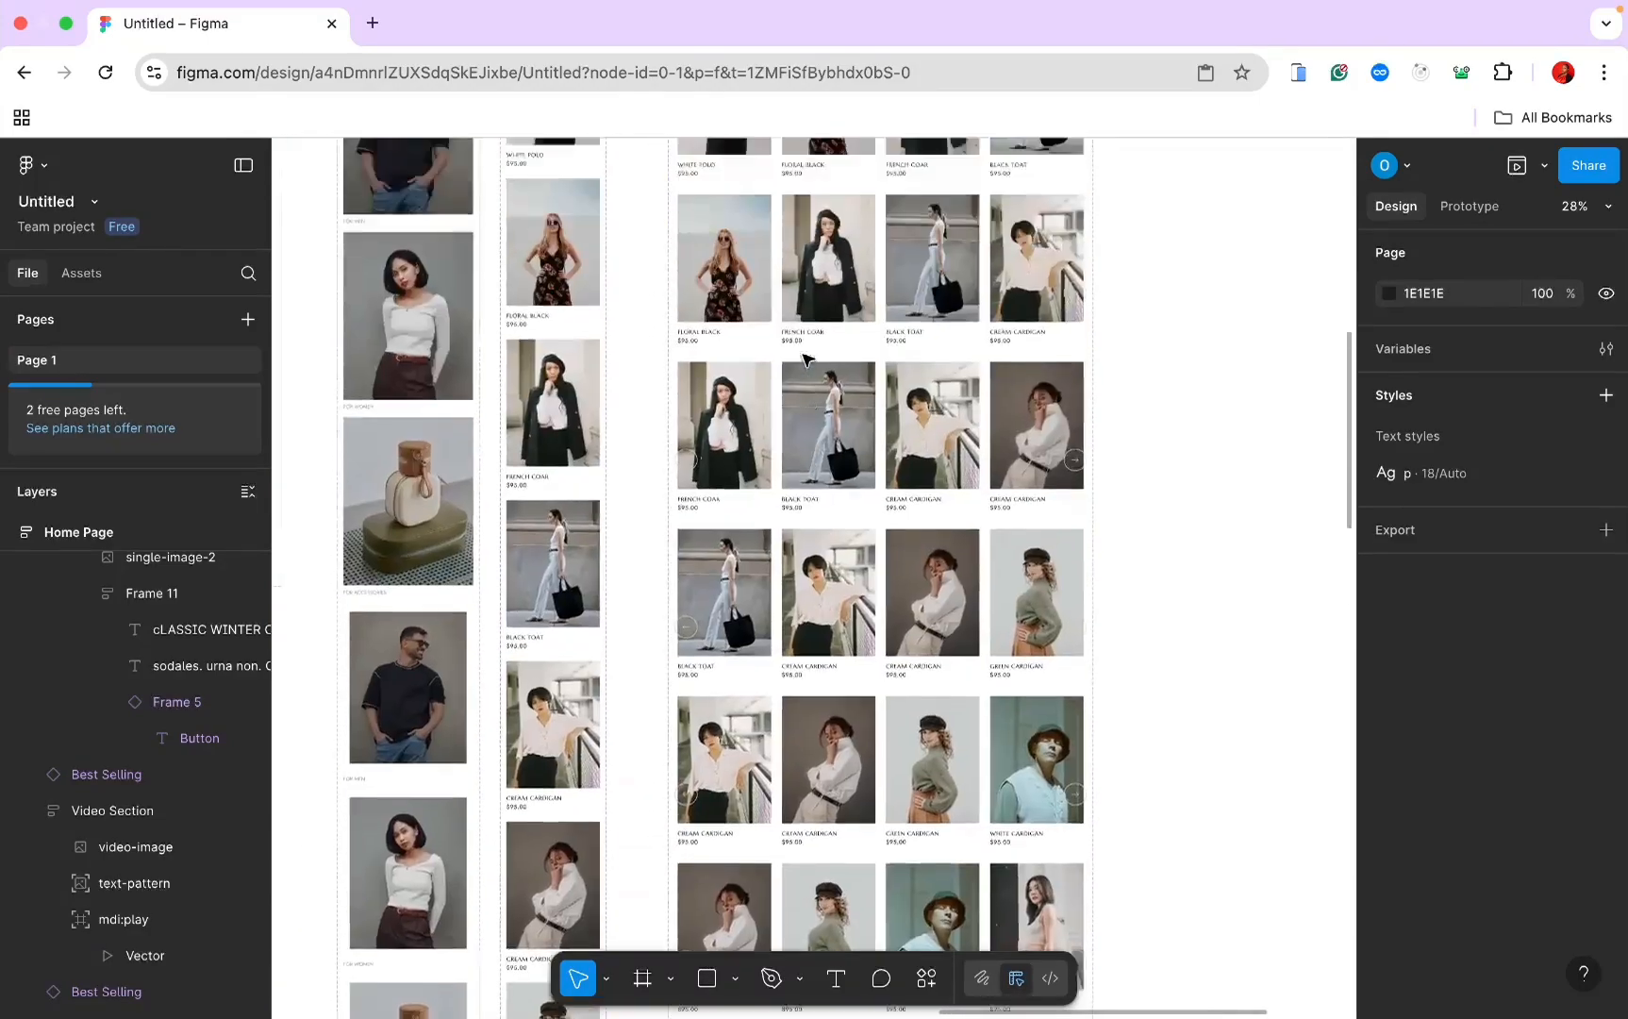
scroll(773, 307, up, 4)
scroll(745, 323, down, 3)
scroll(745, 324, down, 5)
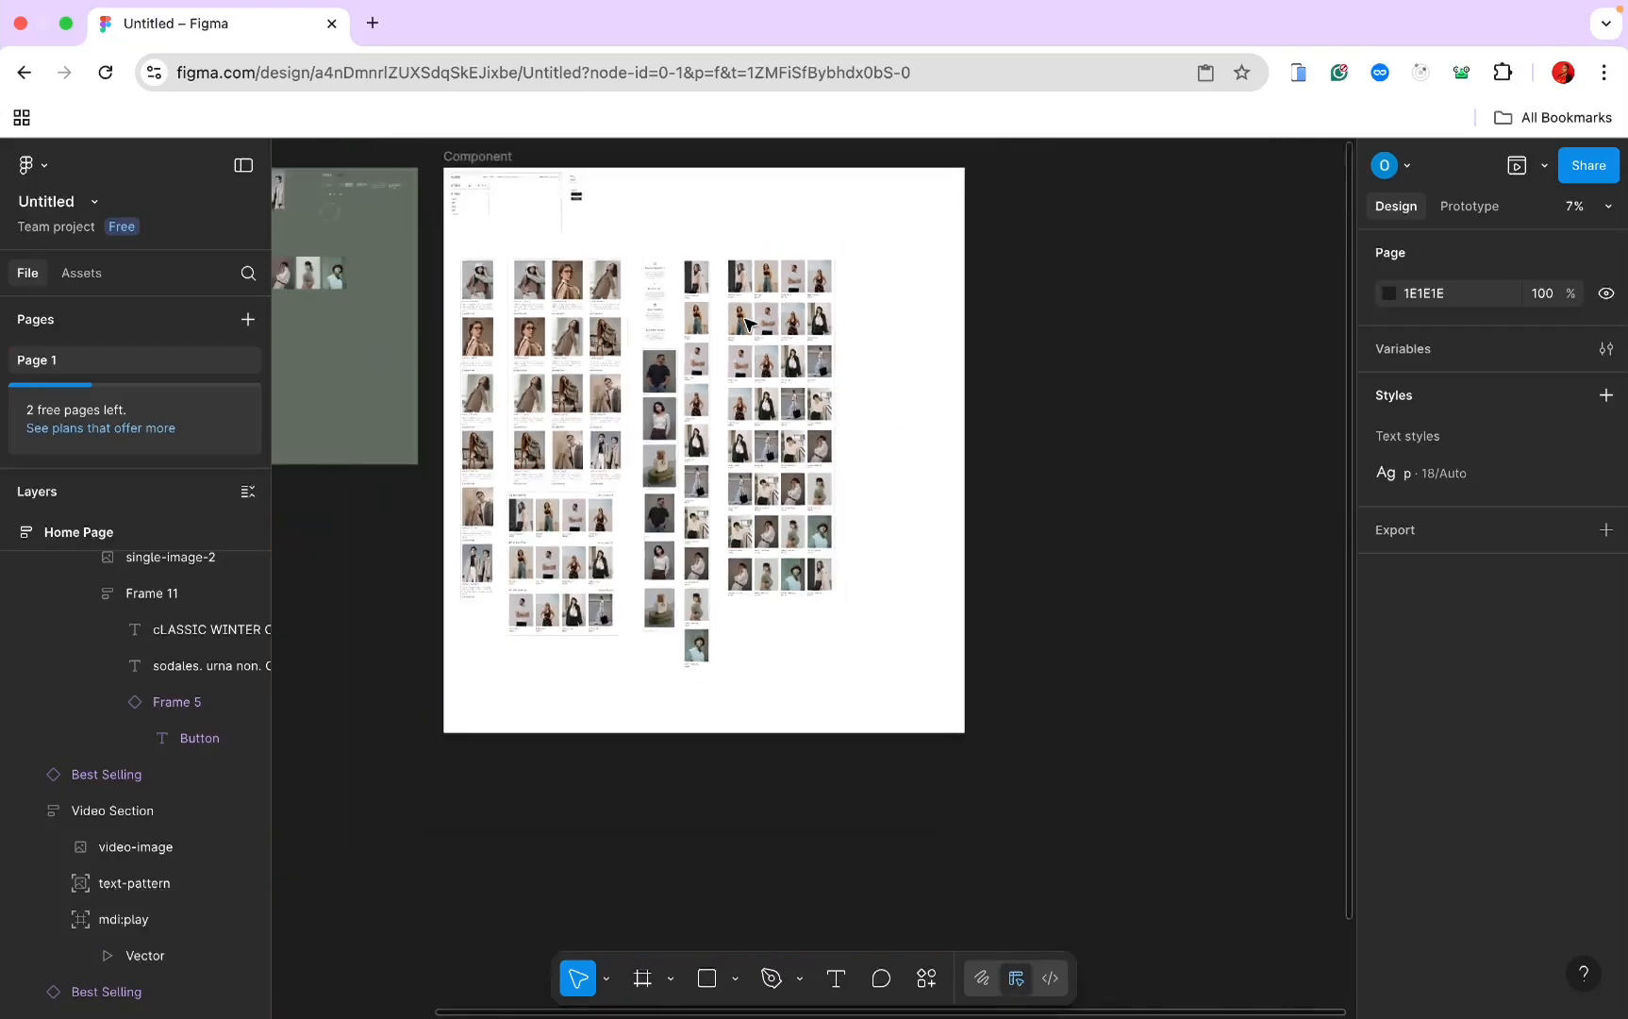
scroll(745, 324, left, 10)
scroll(750, 325, up, 3)
scroll(750, 324, right, 5)
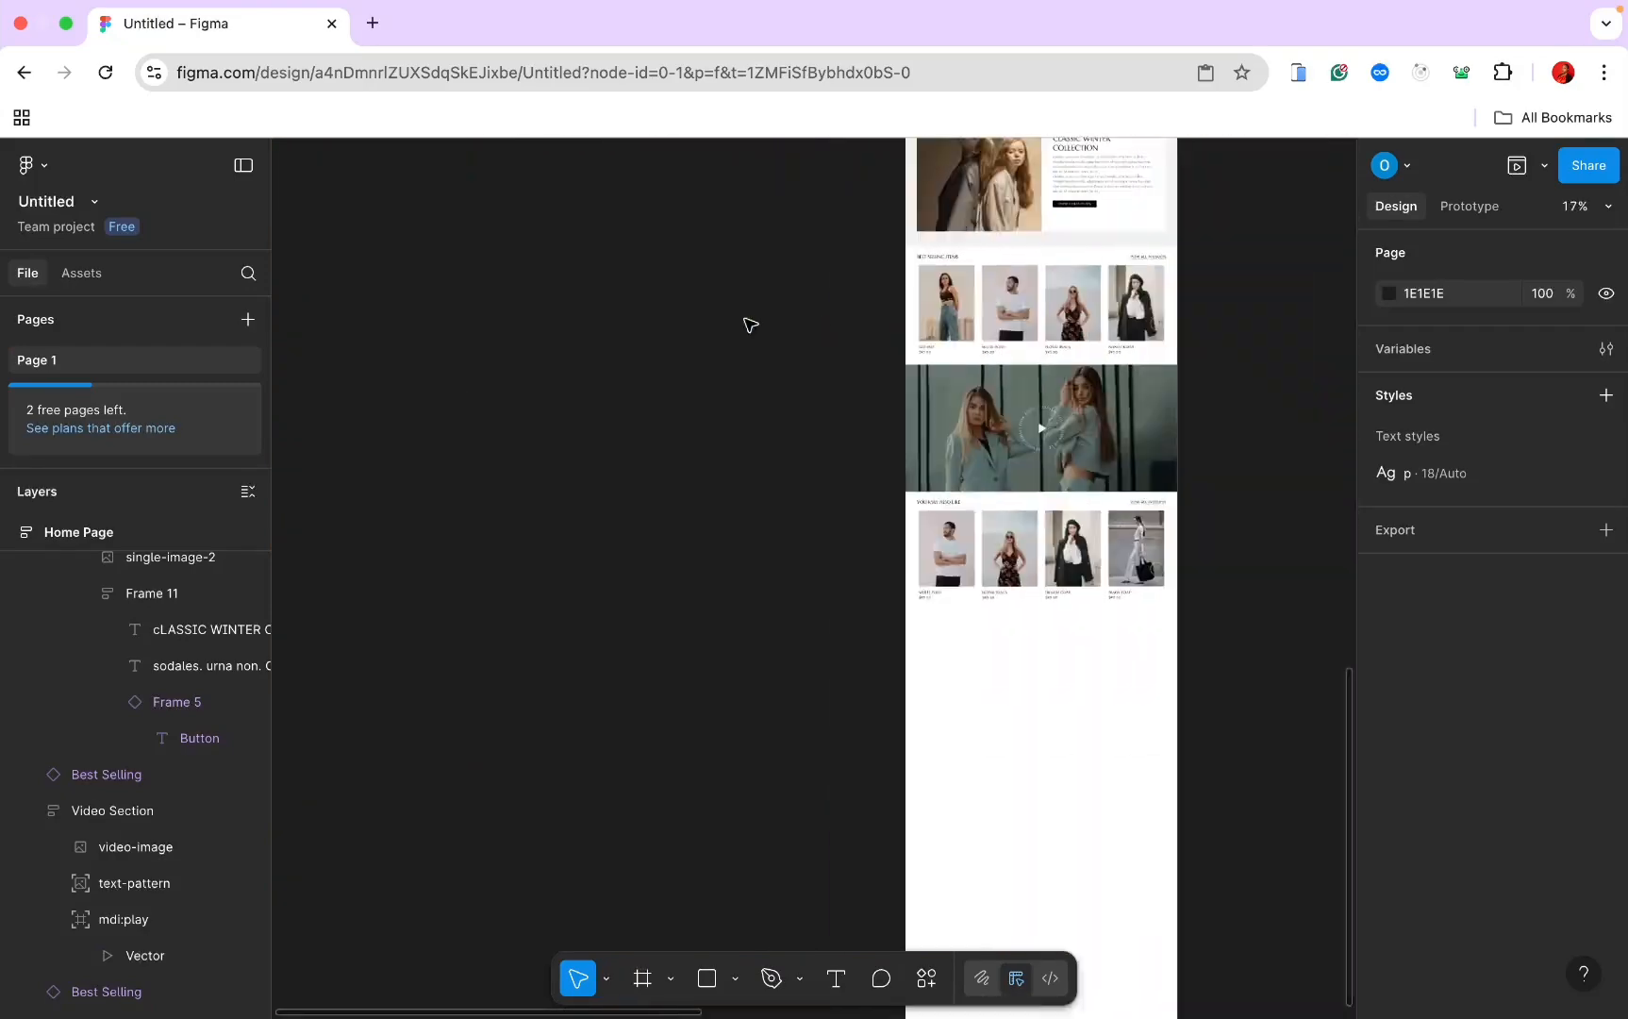
scroll(749, 325, up, 4)
scroll(750, 325, up, 7)
scroll(750, 324, down, 4)
scroll(746, 320, up, 4)
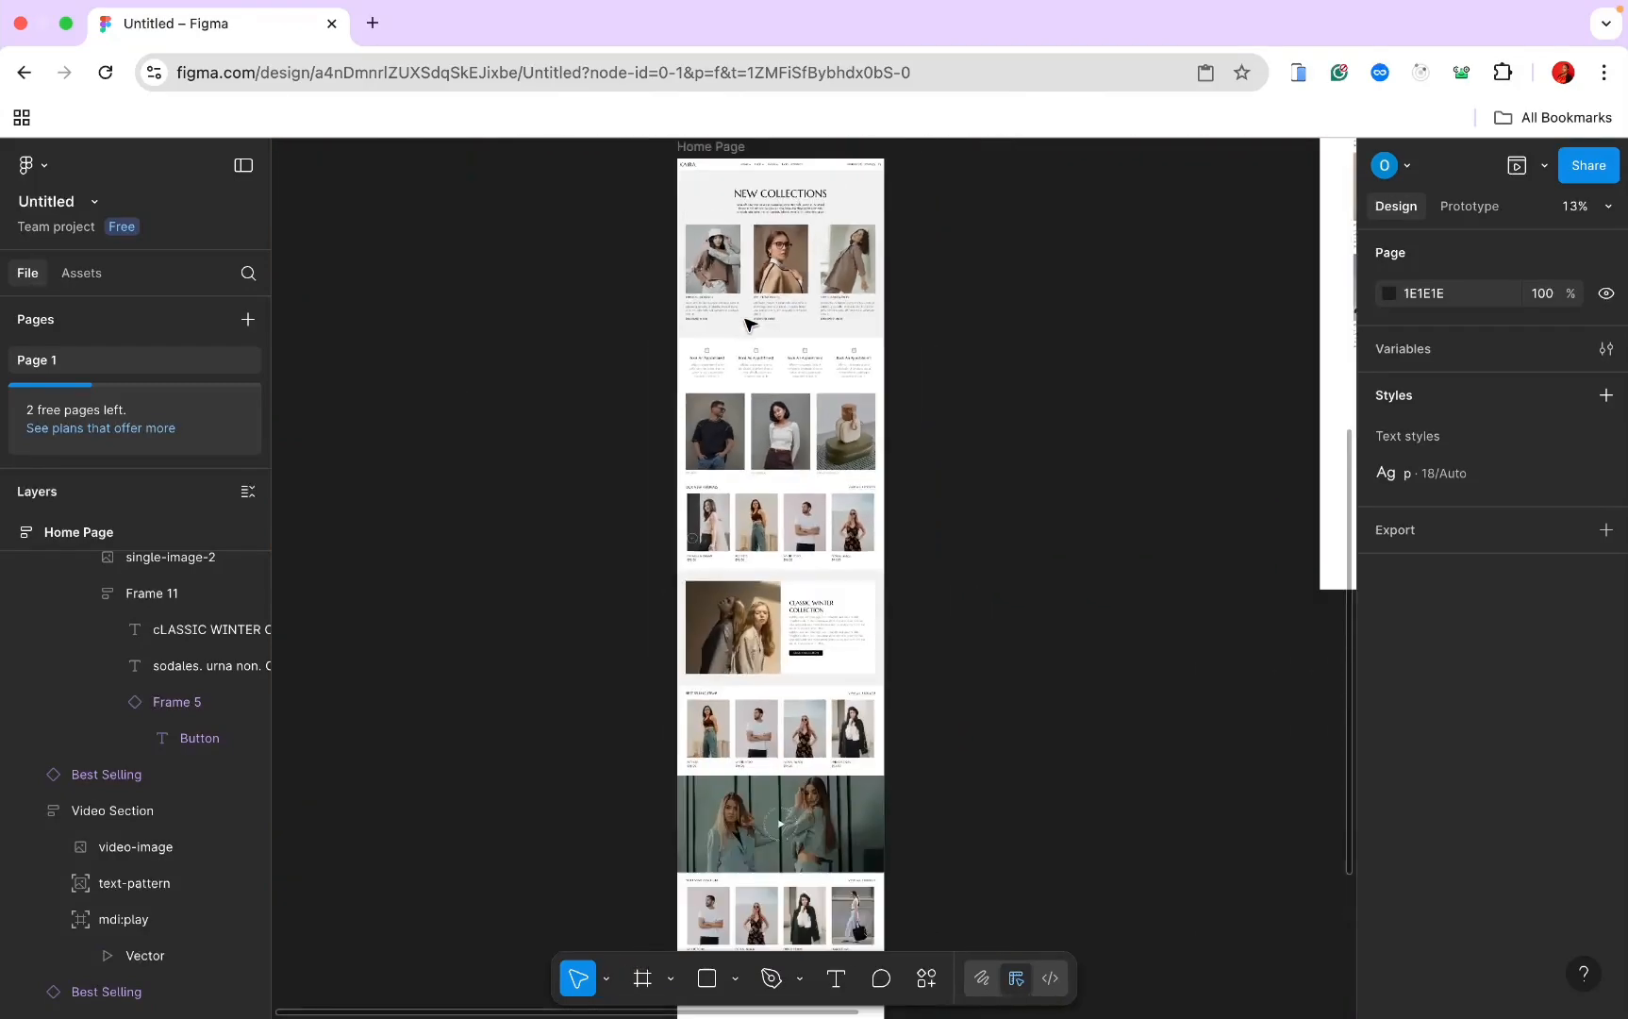
click(694, 256)
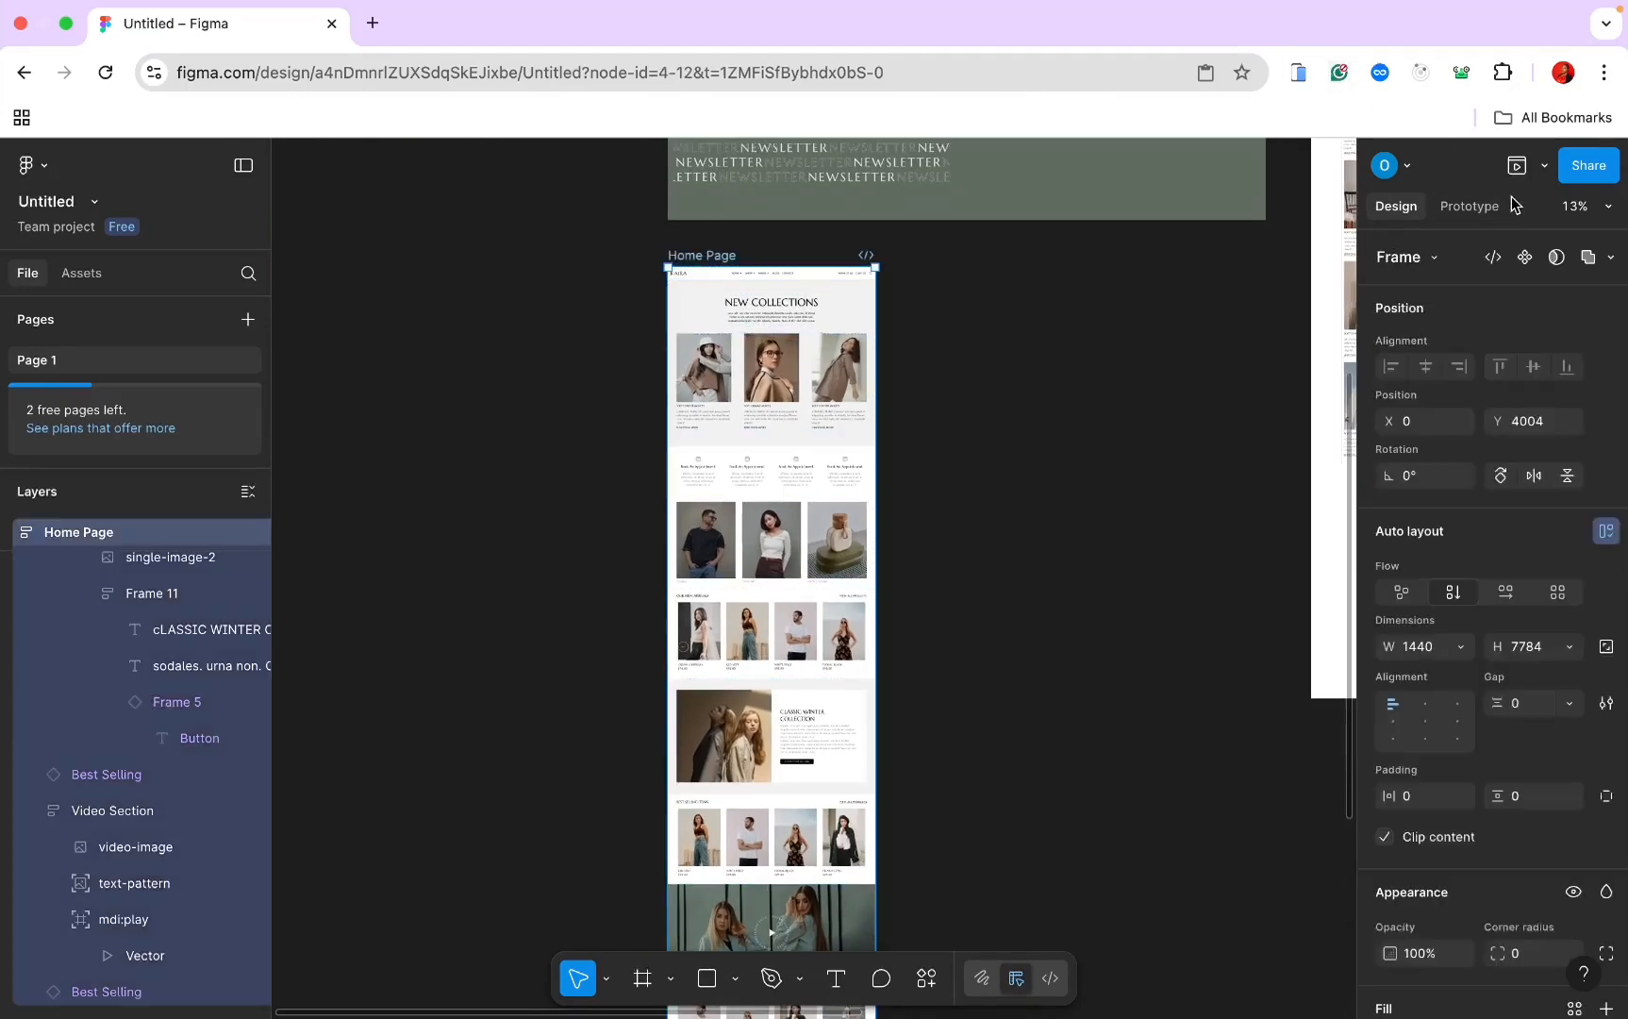
Step: Preview the Home Page prototype and advance the You May Also Like carousel once
click(1517, 166)
scroll(616, 441, down, 5)
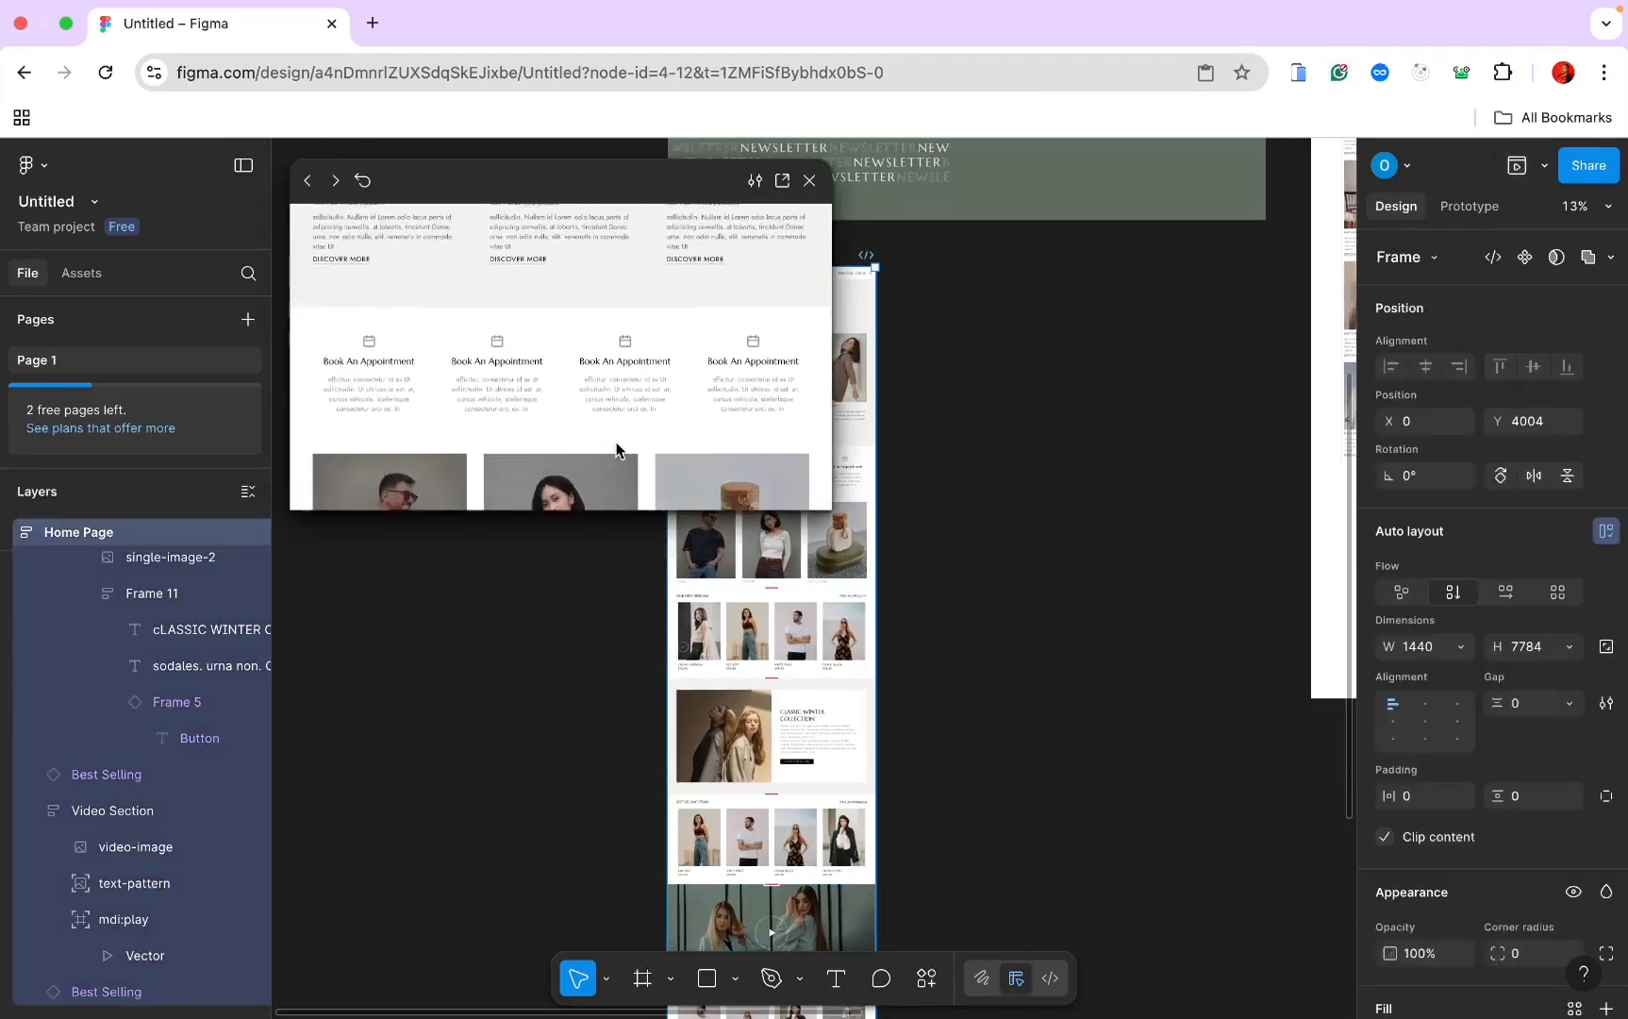
scroll(616, 441, down, 5)
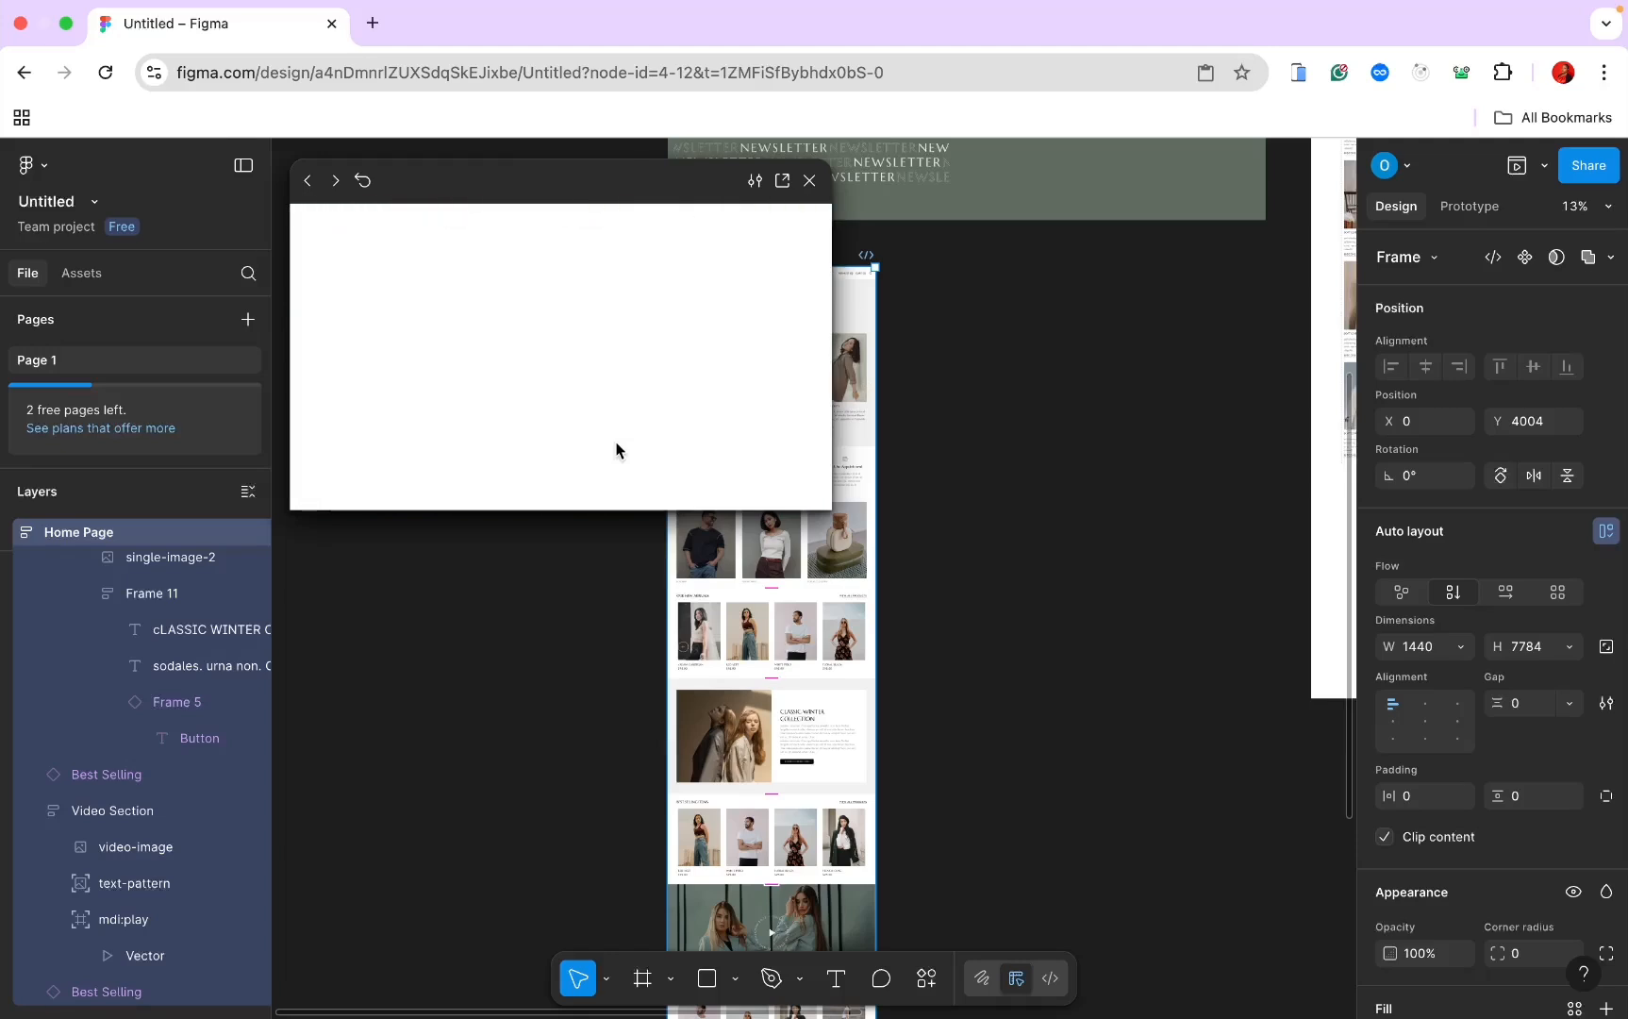
scroll(618, 456, up, 3)
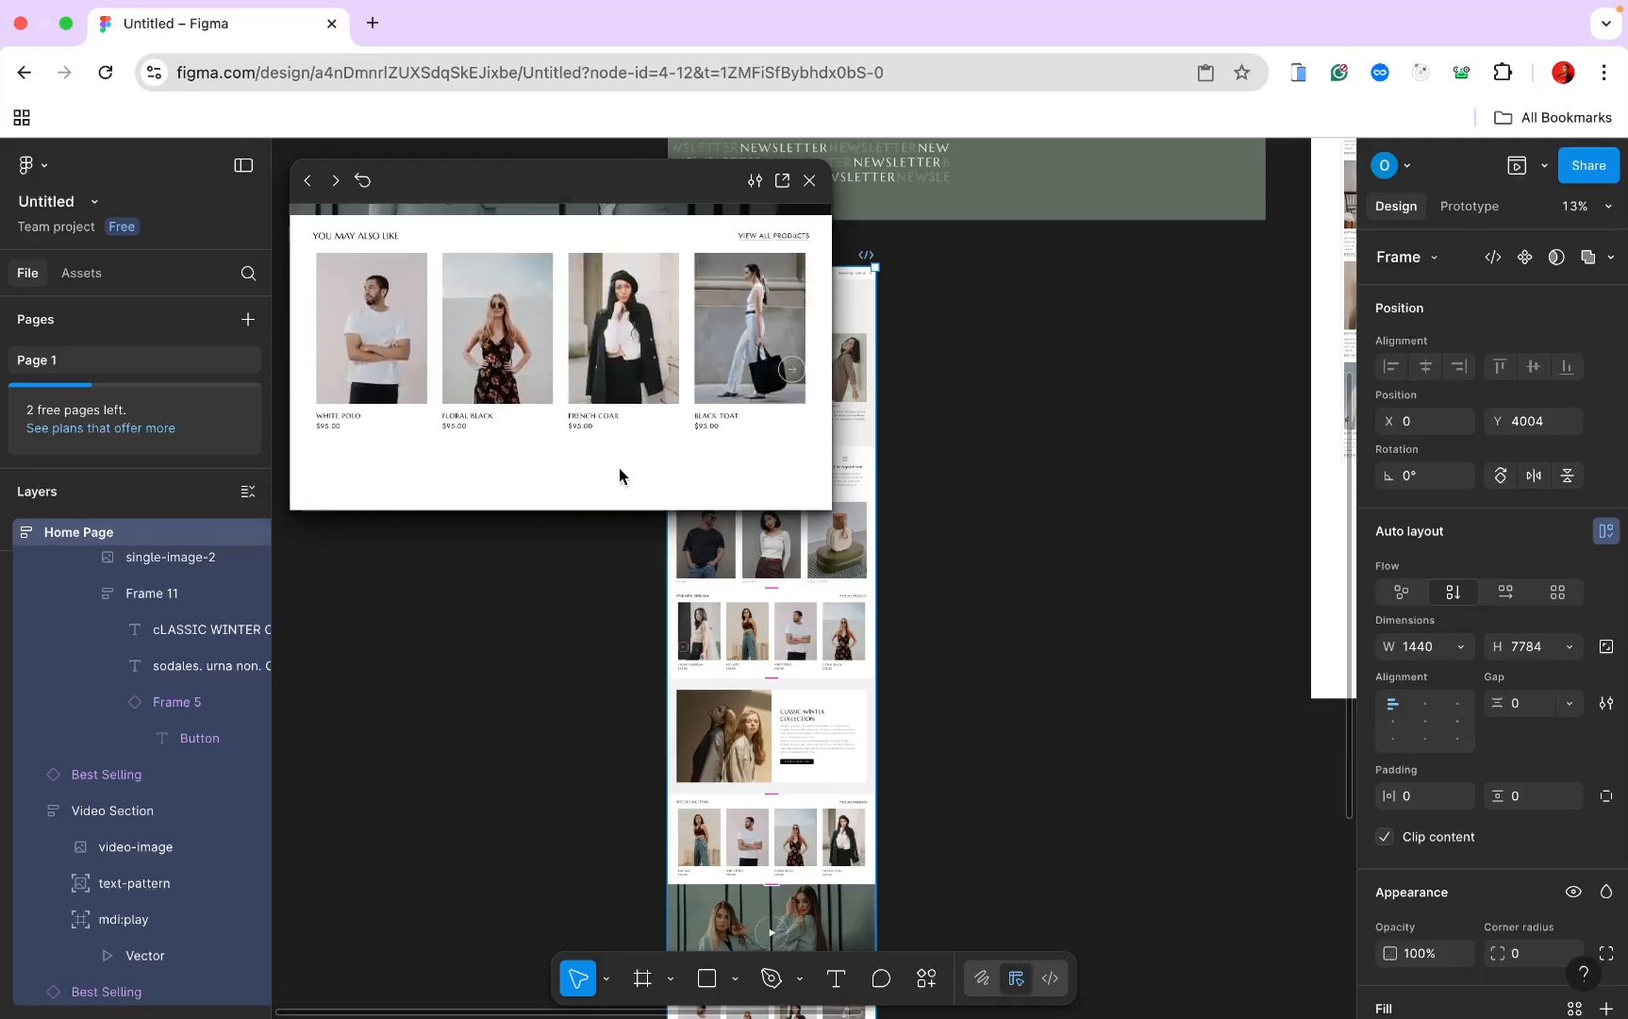
click(794, 368)
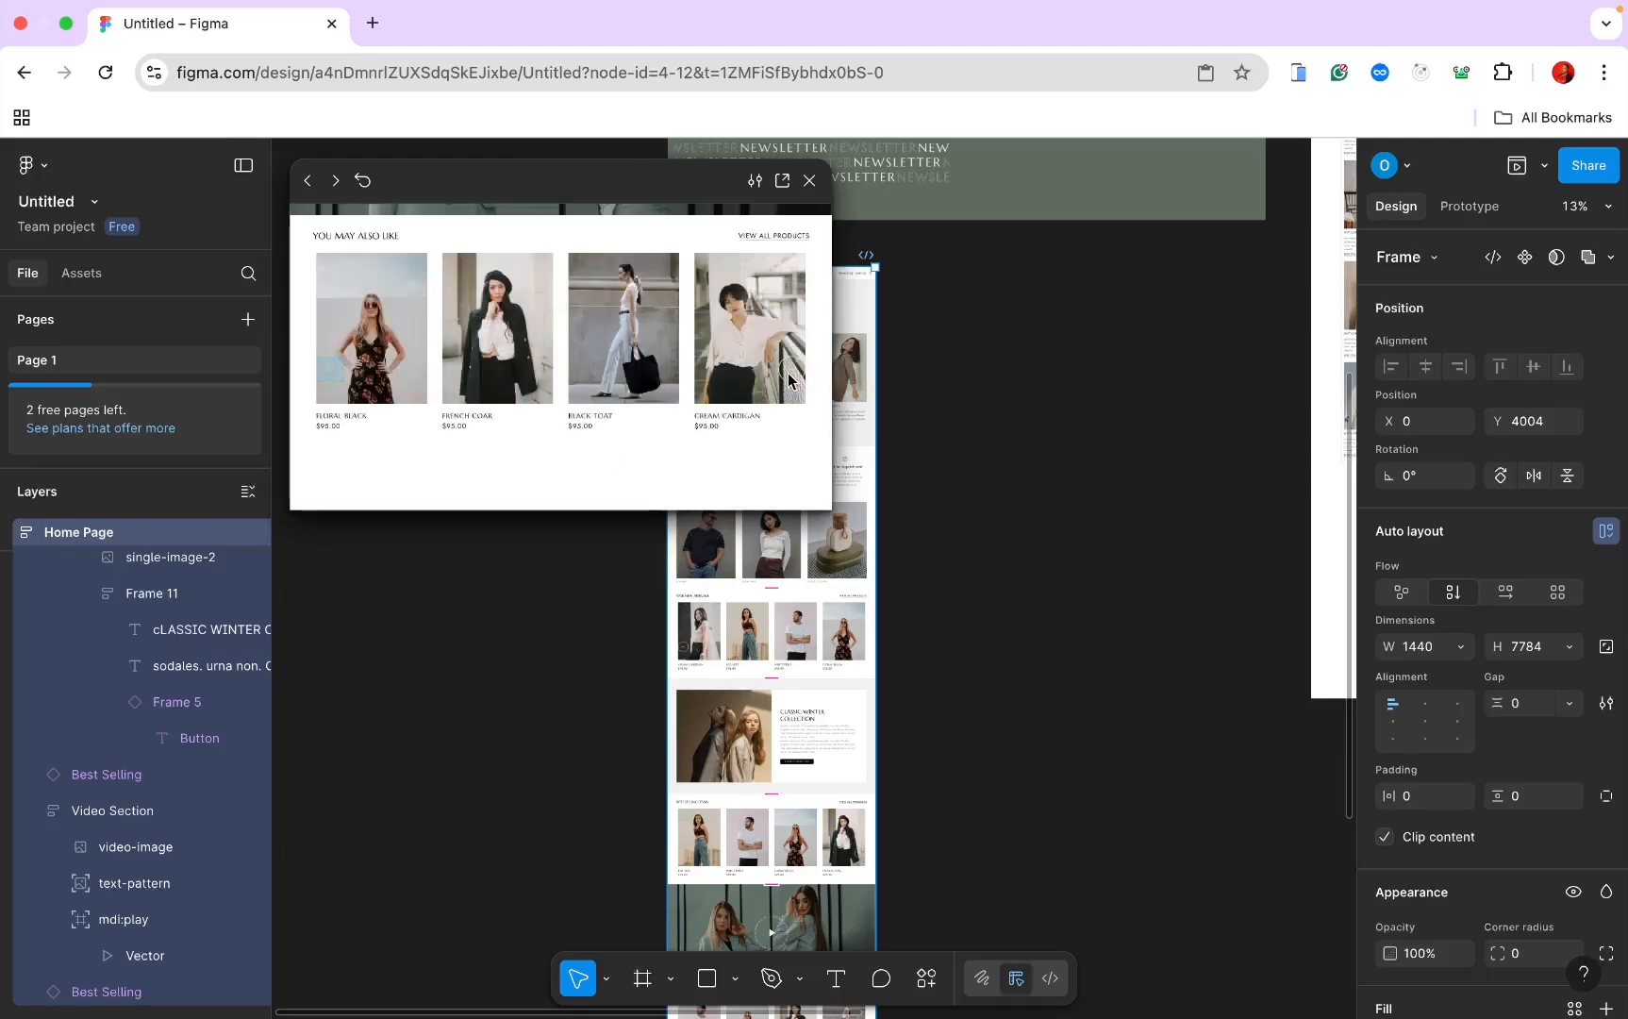
Step: Step the carousel back with the left arrow until Red Vest comes first
click(326, 373)
click(326, 374)
click(326, 374)
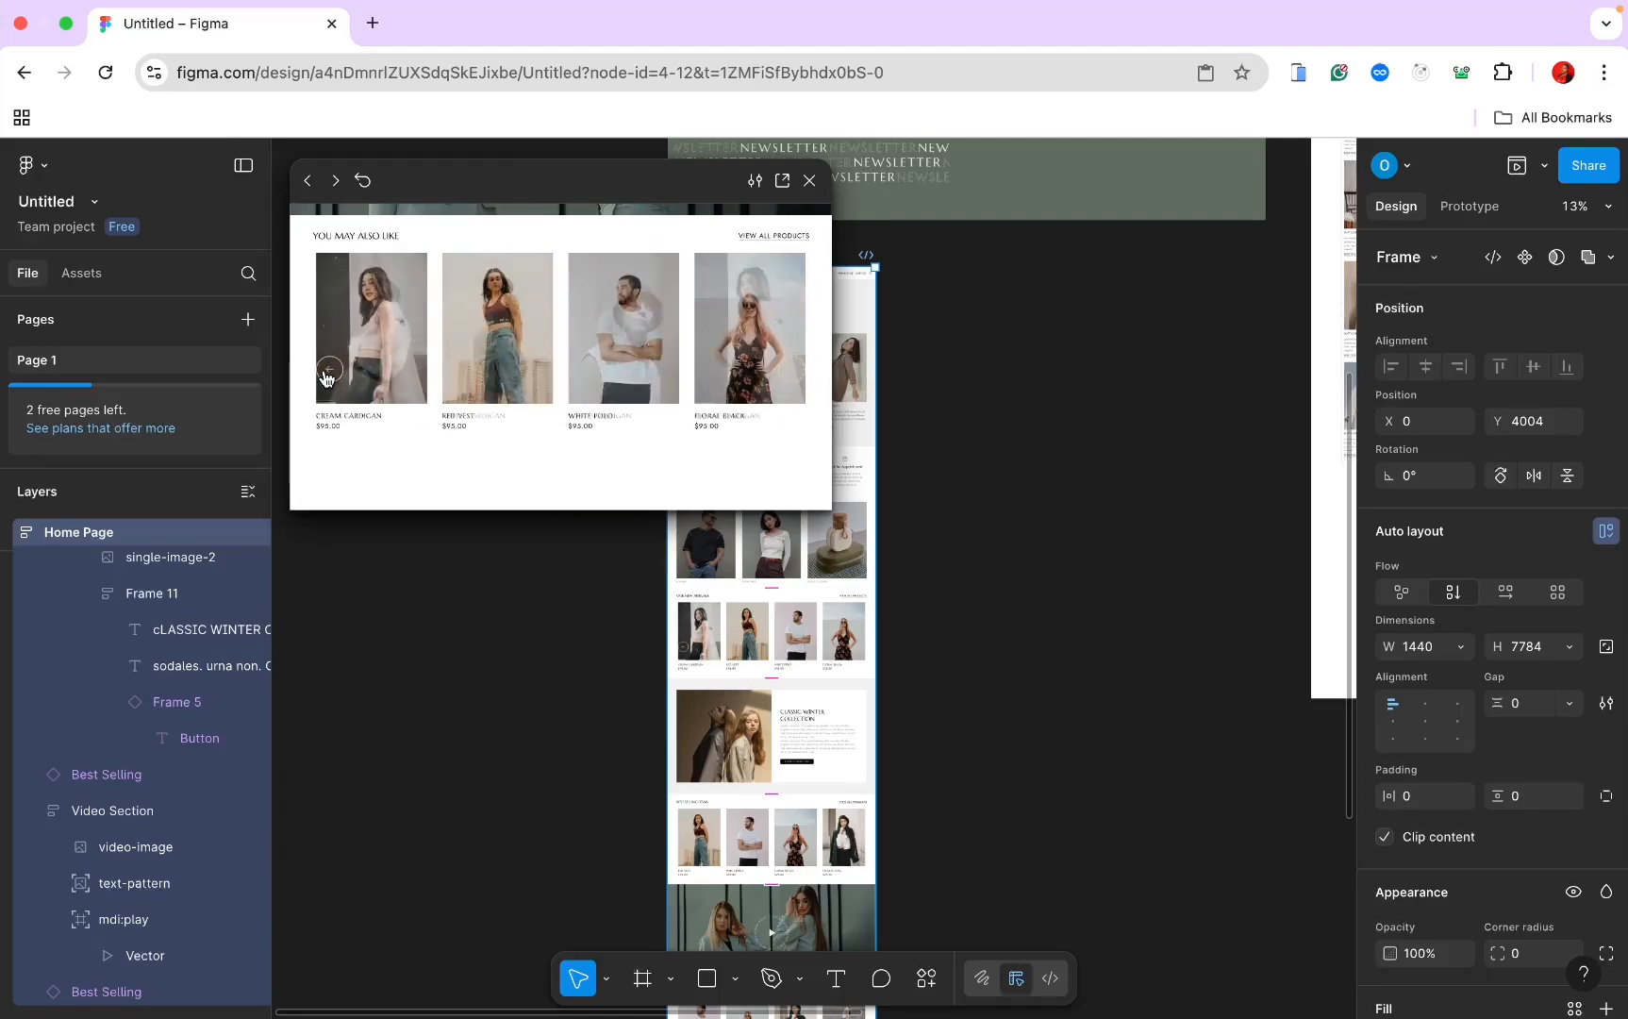
click(326, 373)
click(326, 374)
click(326, 374)
click(327, 373)
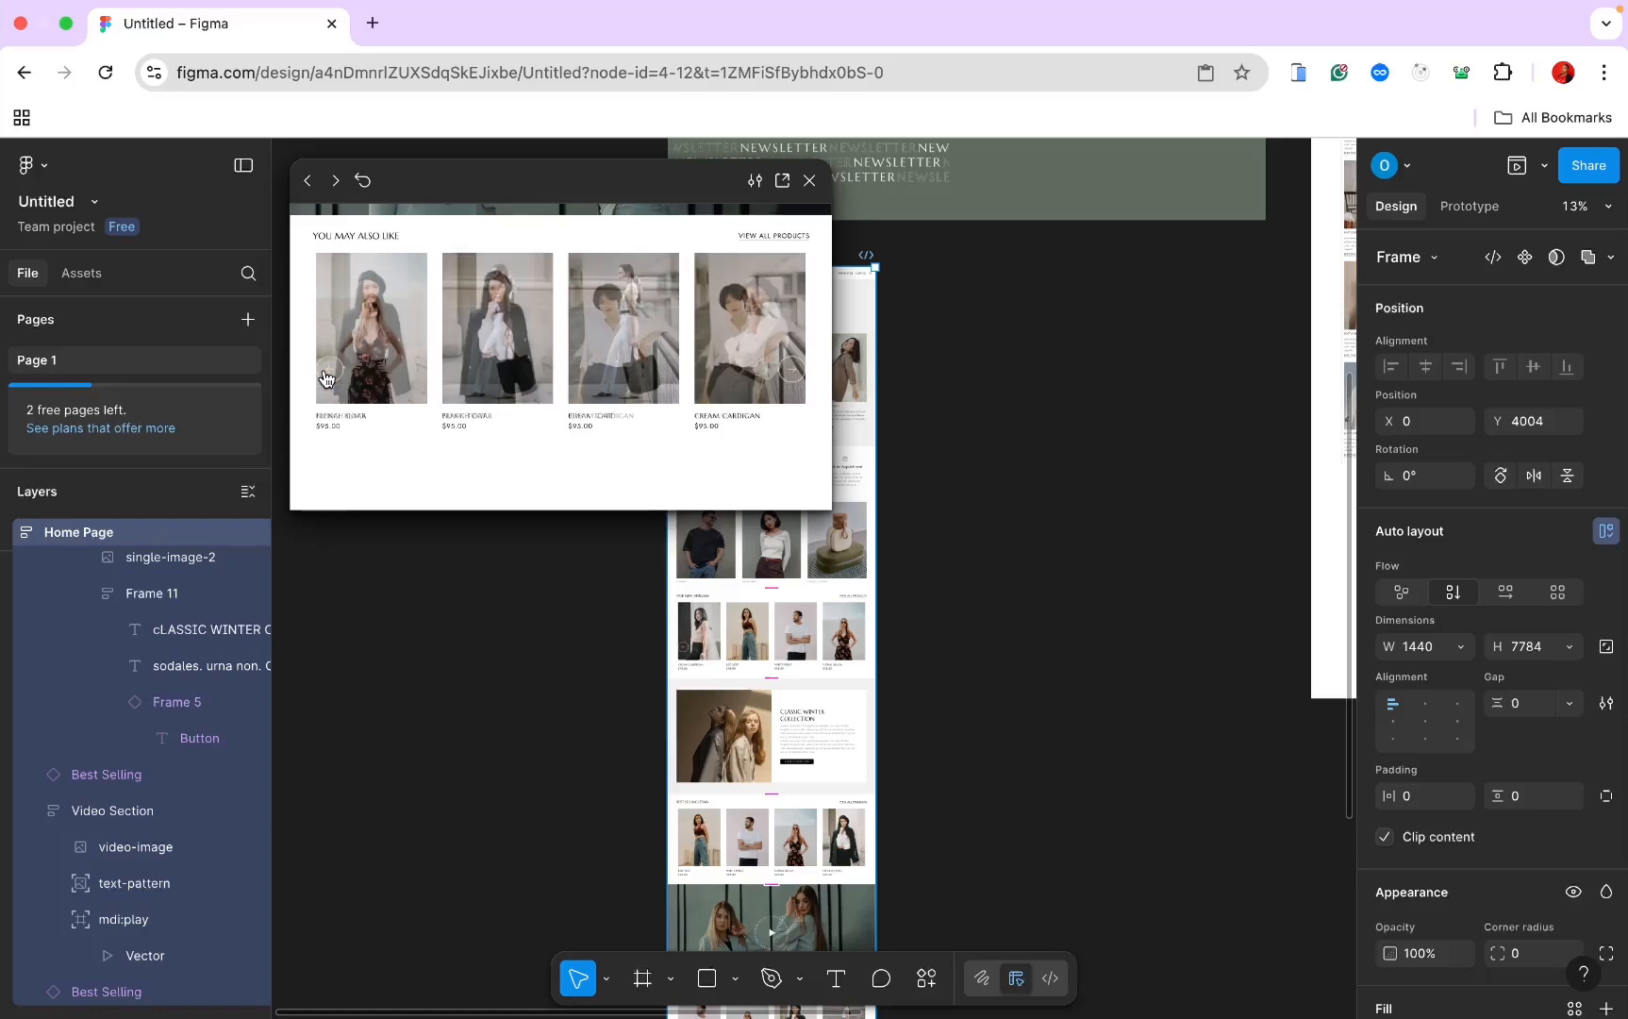
click(325, 376)
click(325, 376)
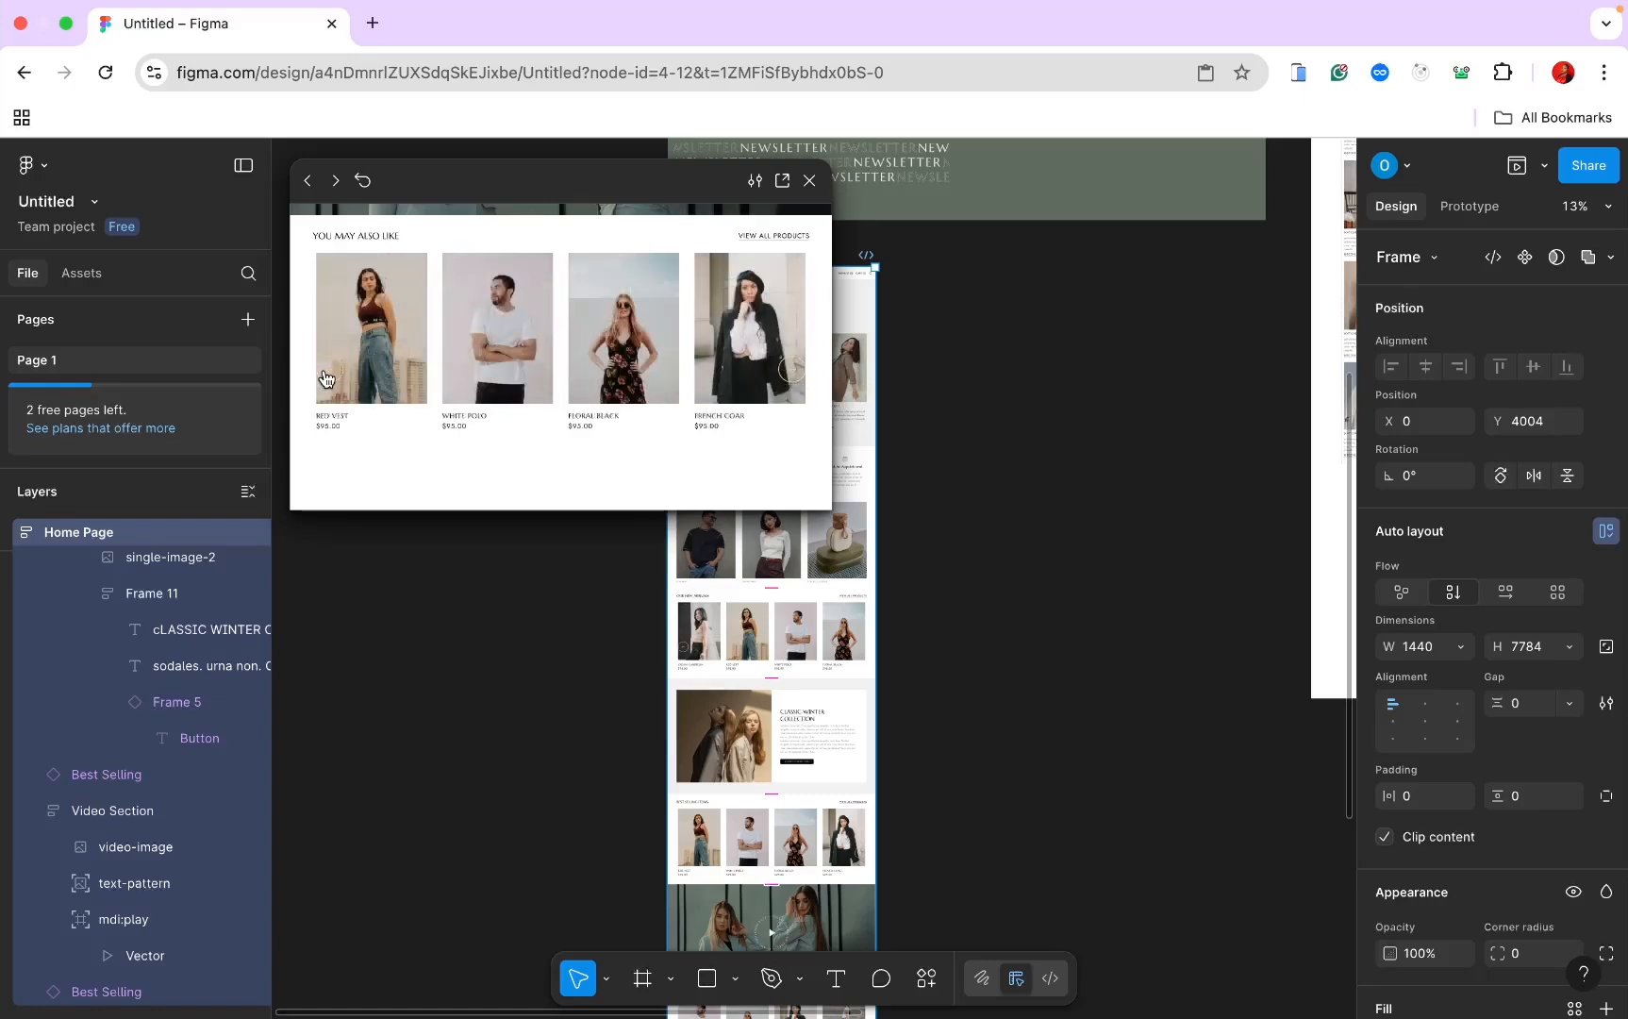
Step: Advance the carousel twice with the right arrow, then close the preview
click(790, 375)
click(790, 375)
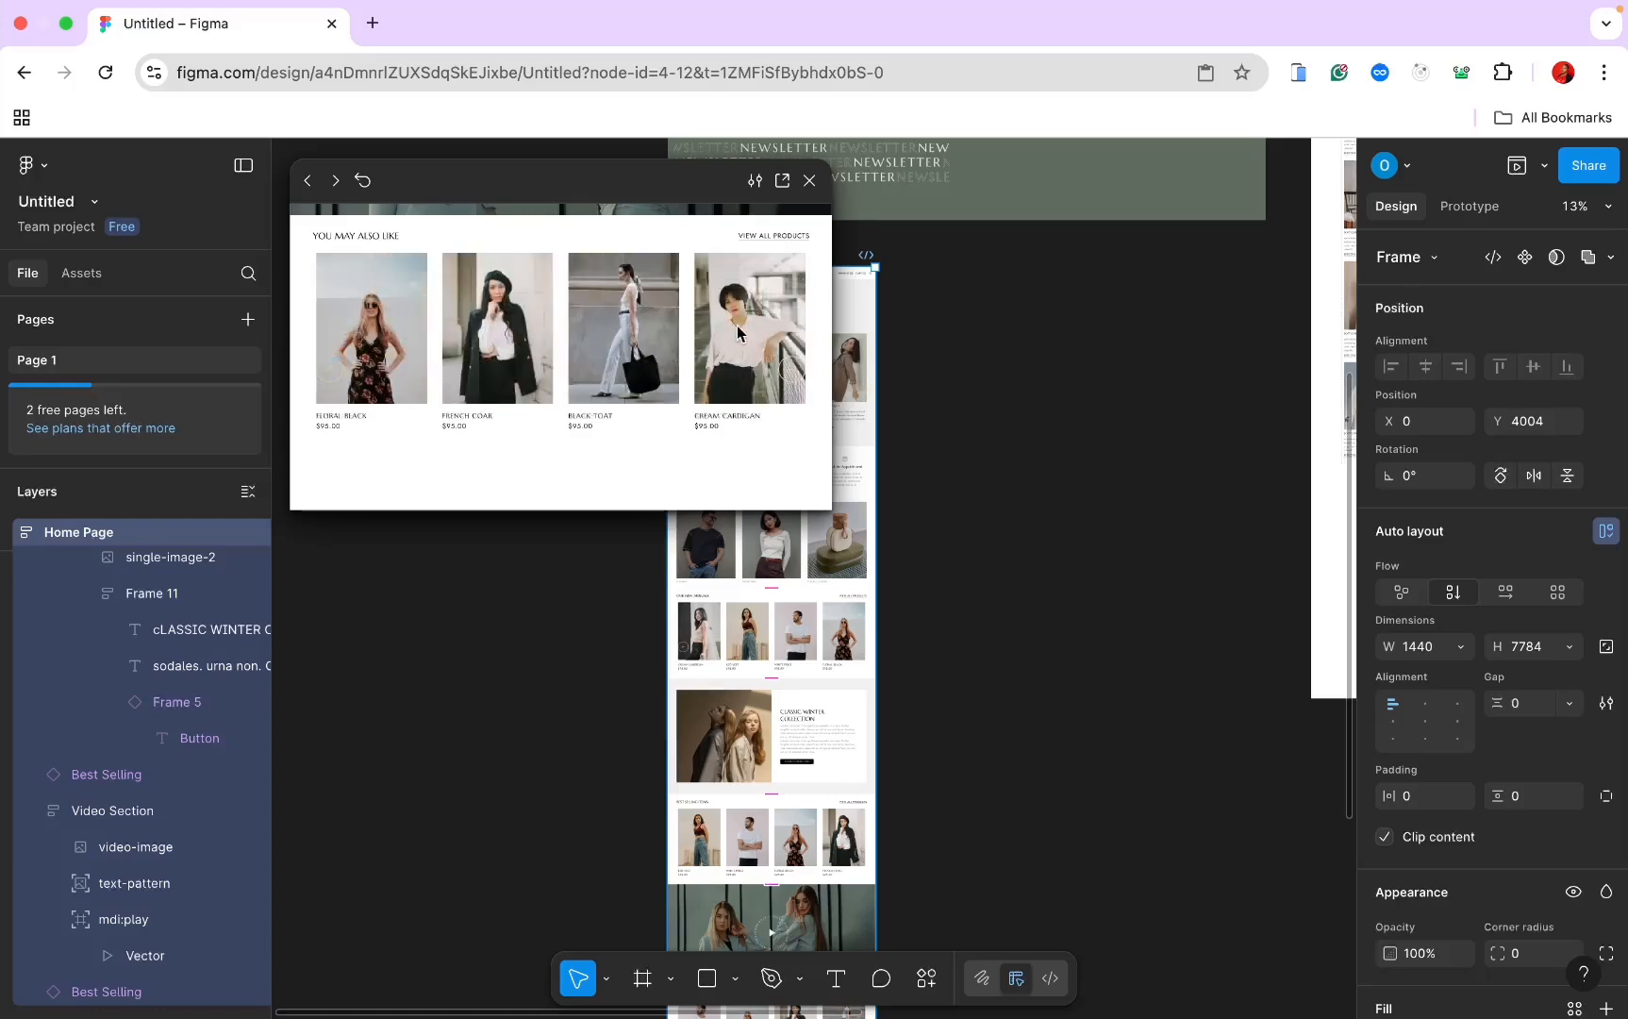
click(808, 183)
Step: In Prototype mode, select the right arrow Frame 7 inside the product-row component
scroll(806, 194, up, 10)
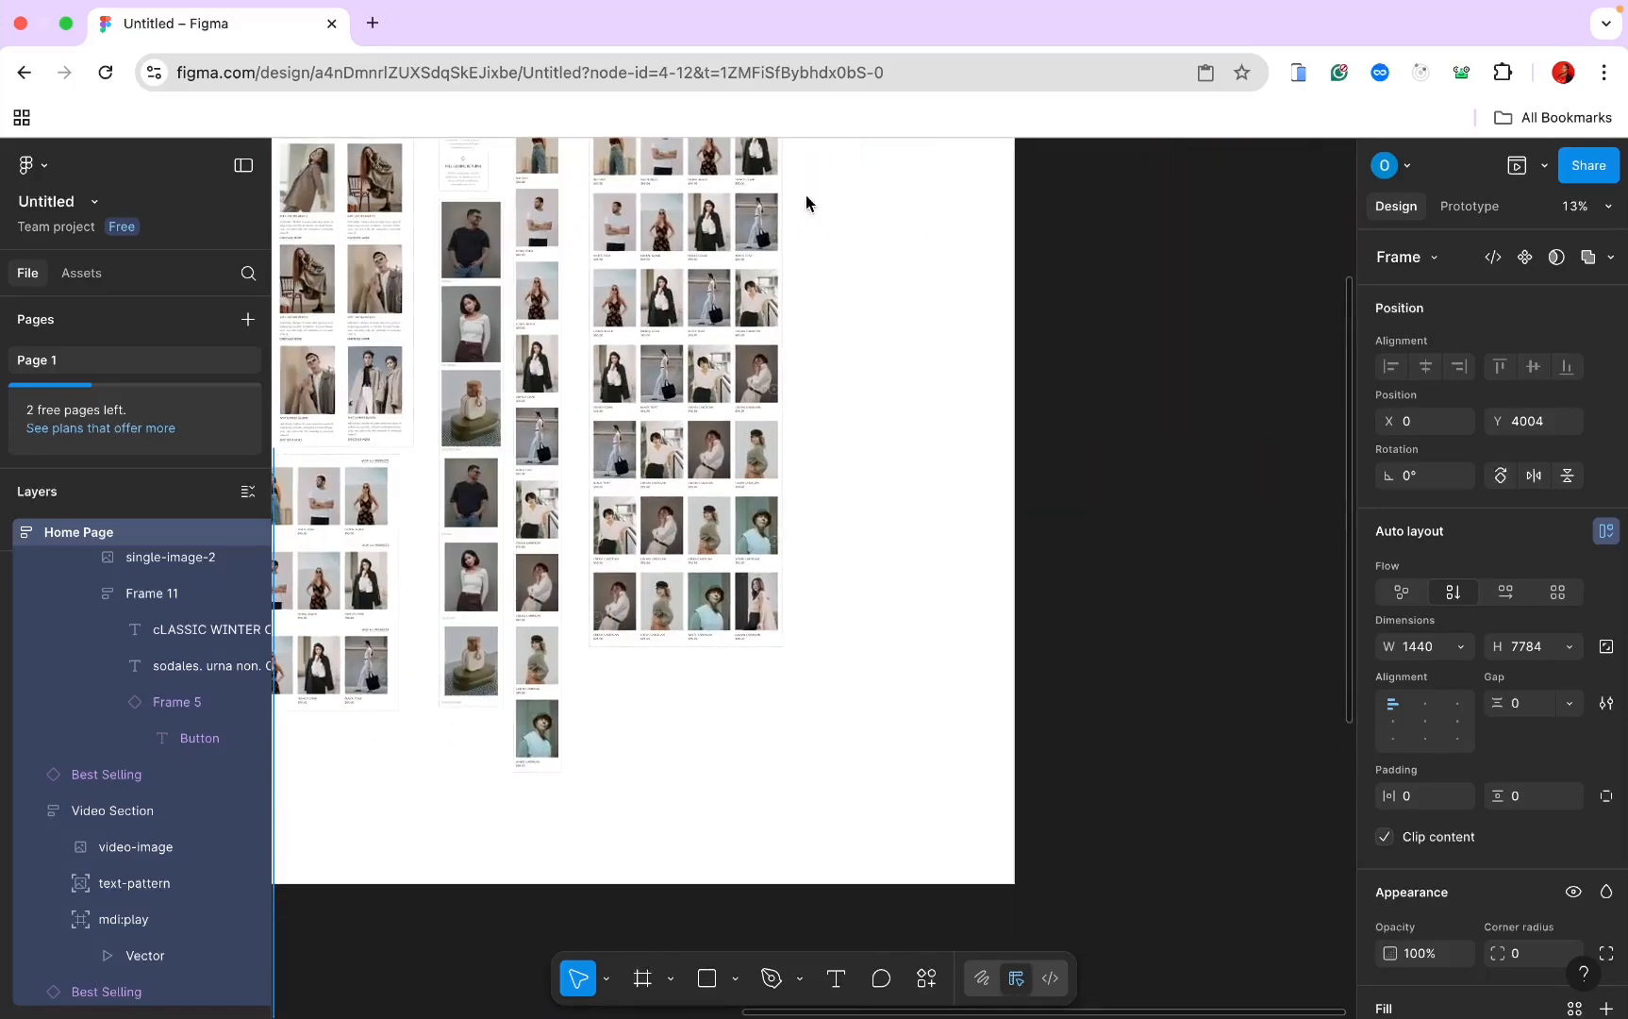
scroll(805, 194, up, 5)
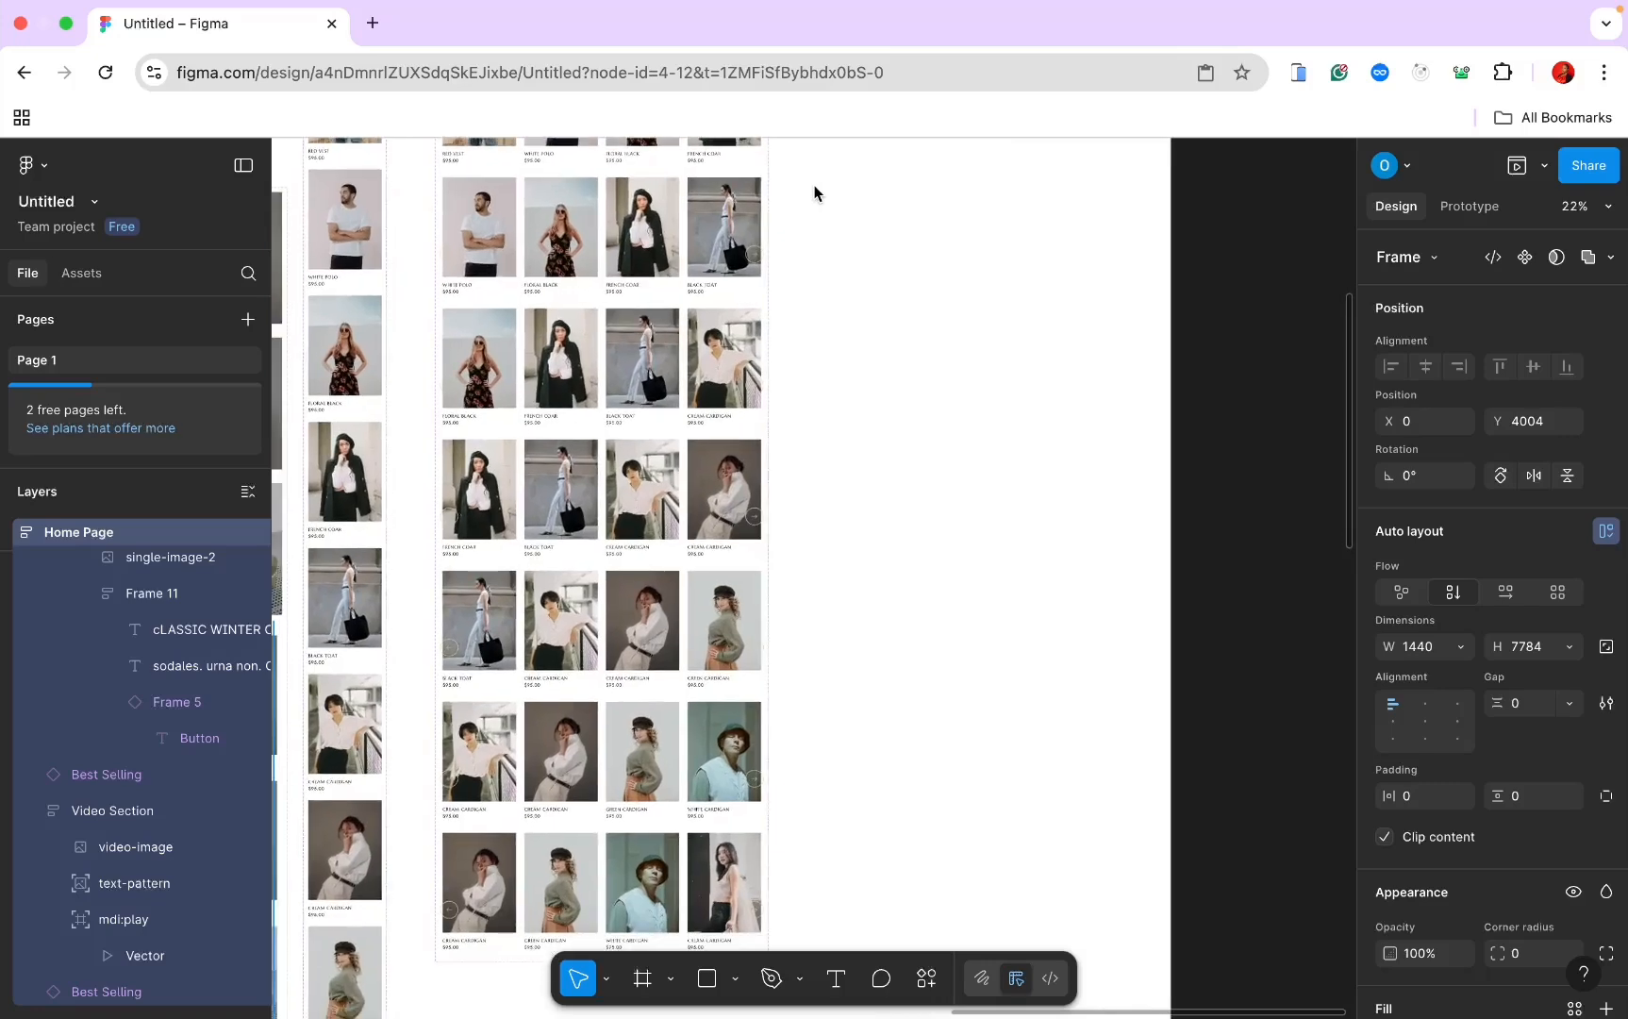
click(1445, 206)
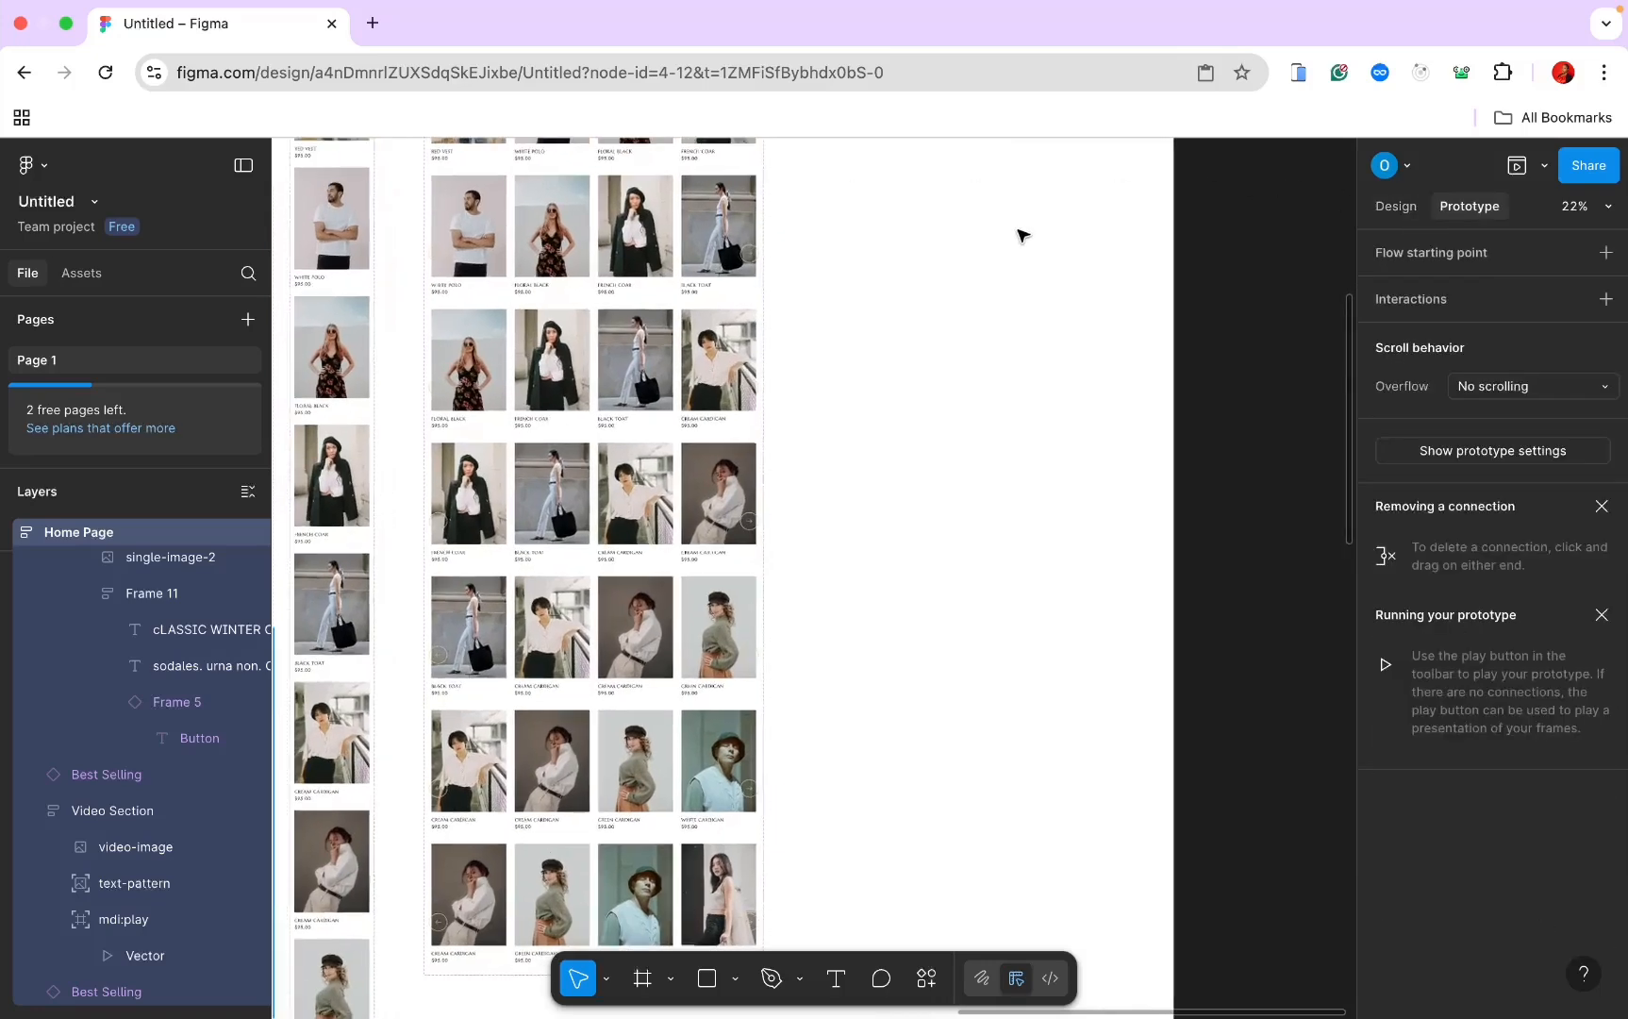
scroll(1022, 233, up, 1)
scroll(1021, 233, up, 3)
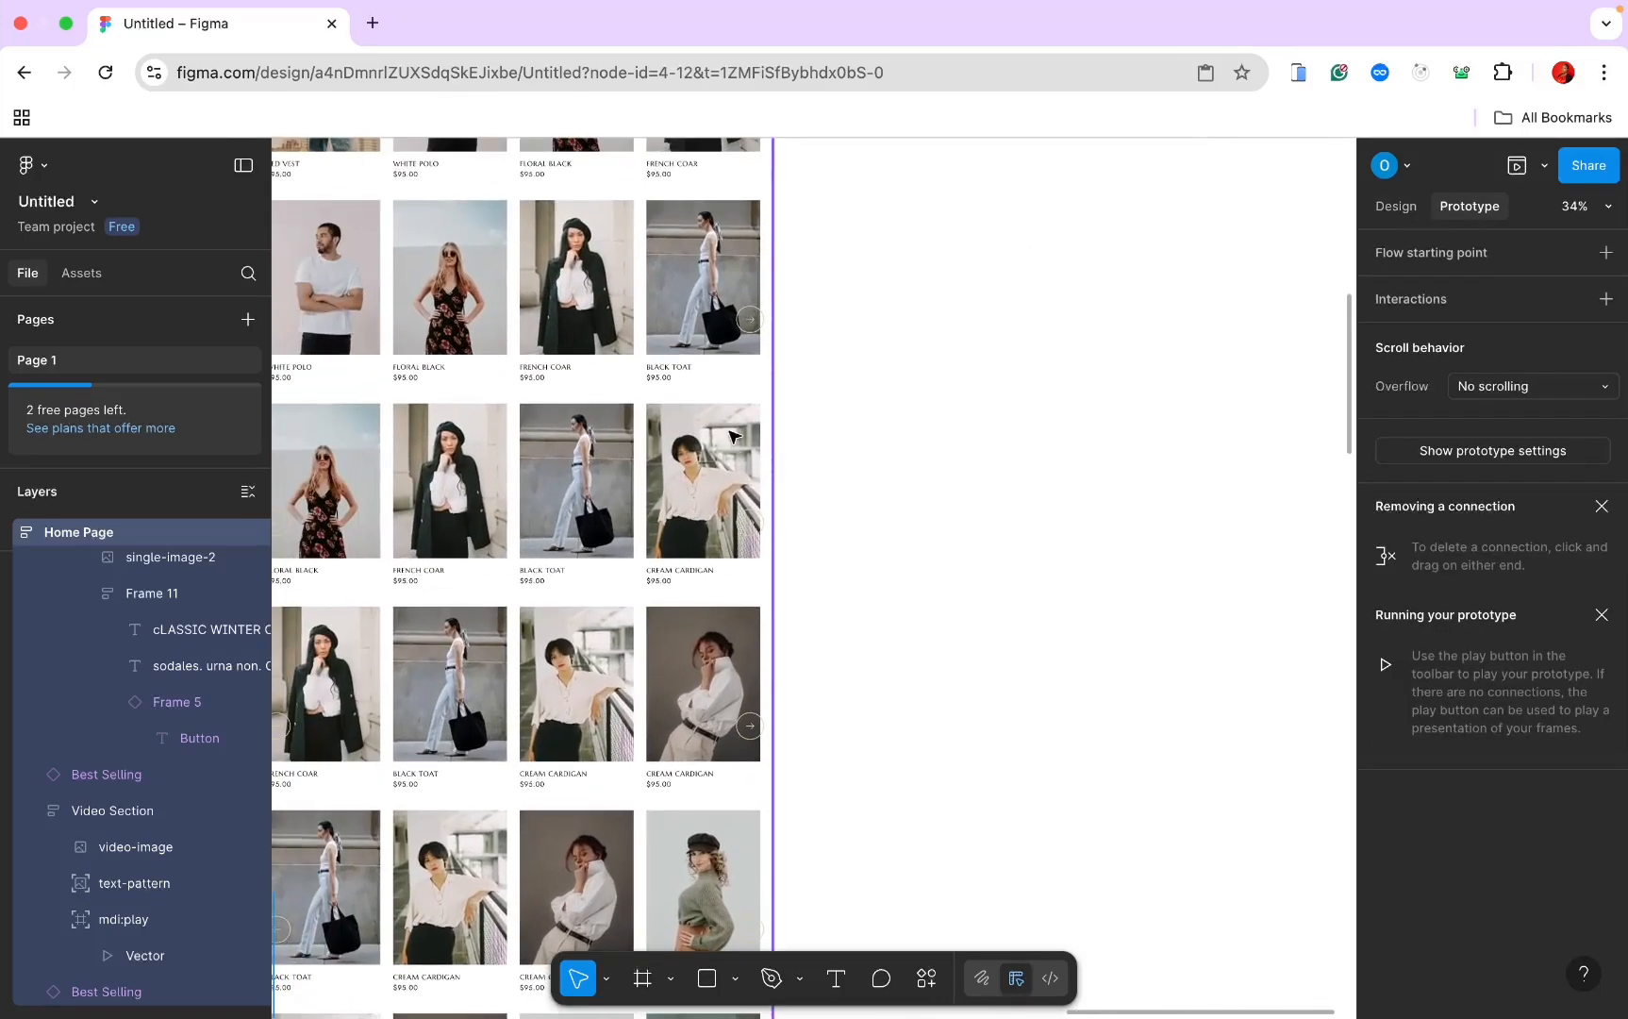
click(763, 529)
click(752, 524)
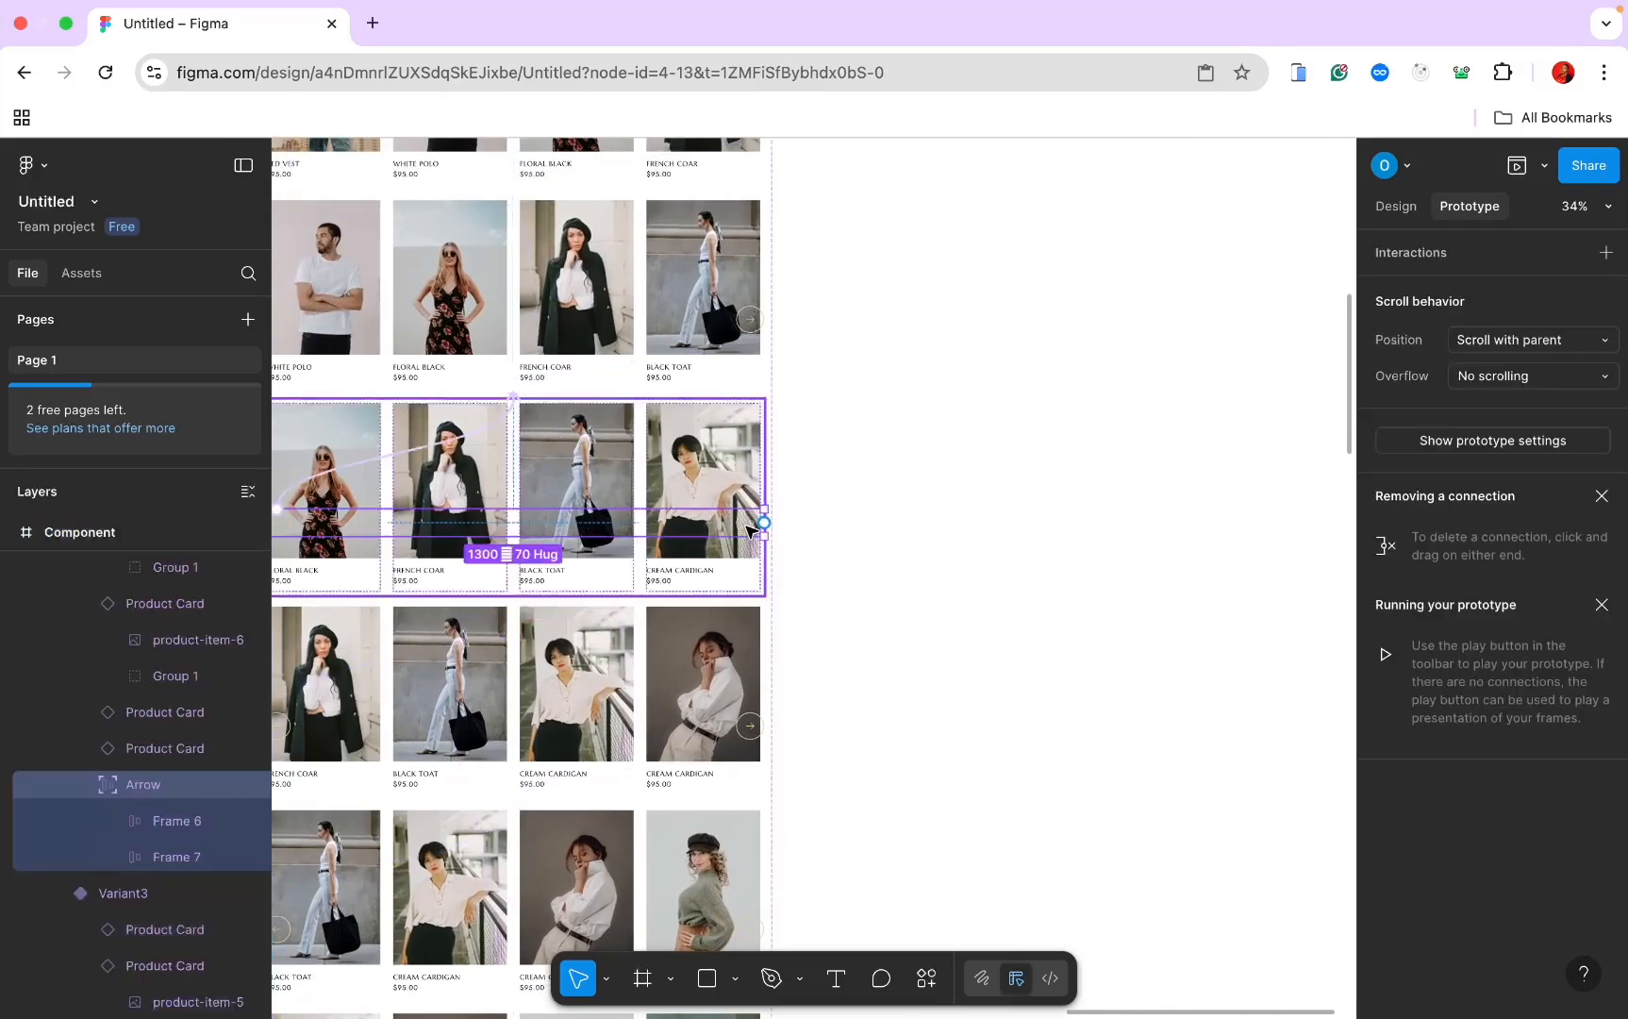
click(750, 525)
Step: Link the right arrow On click to Change to Variant5 with a 300ms Ease In dissolve
scroll(849, 396, down, 3)
scroll(849, 396, left, 1)
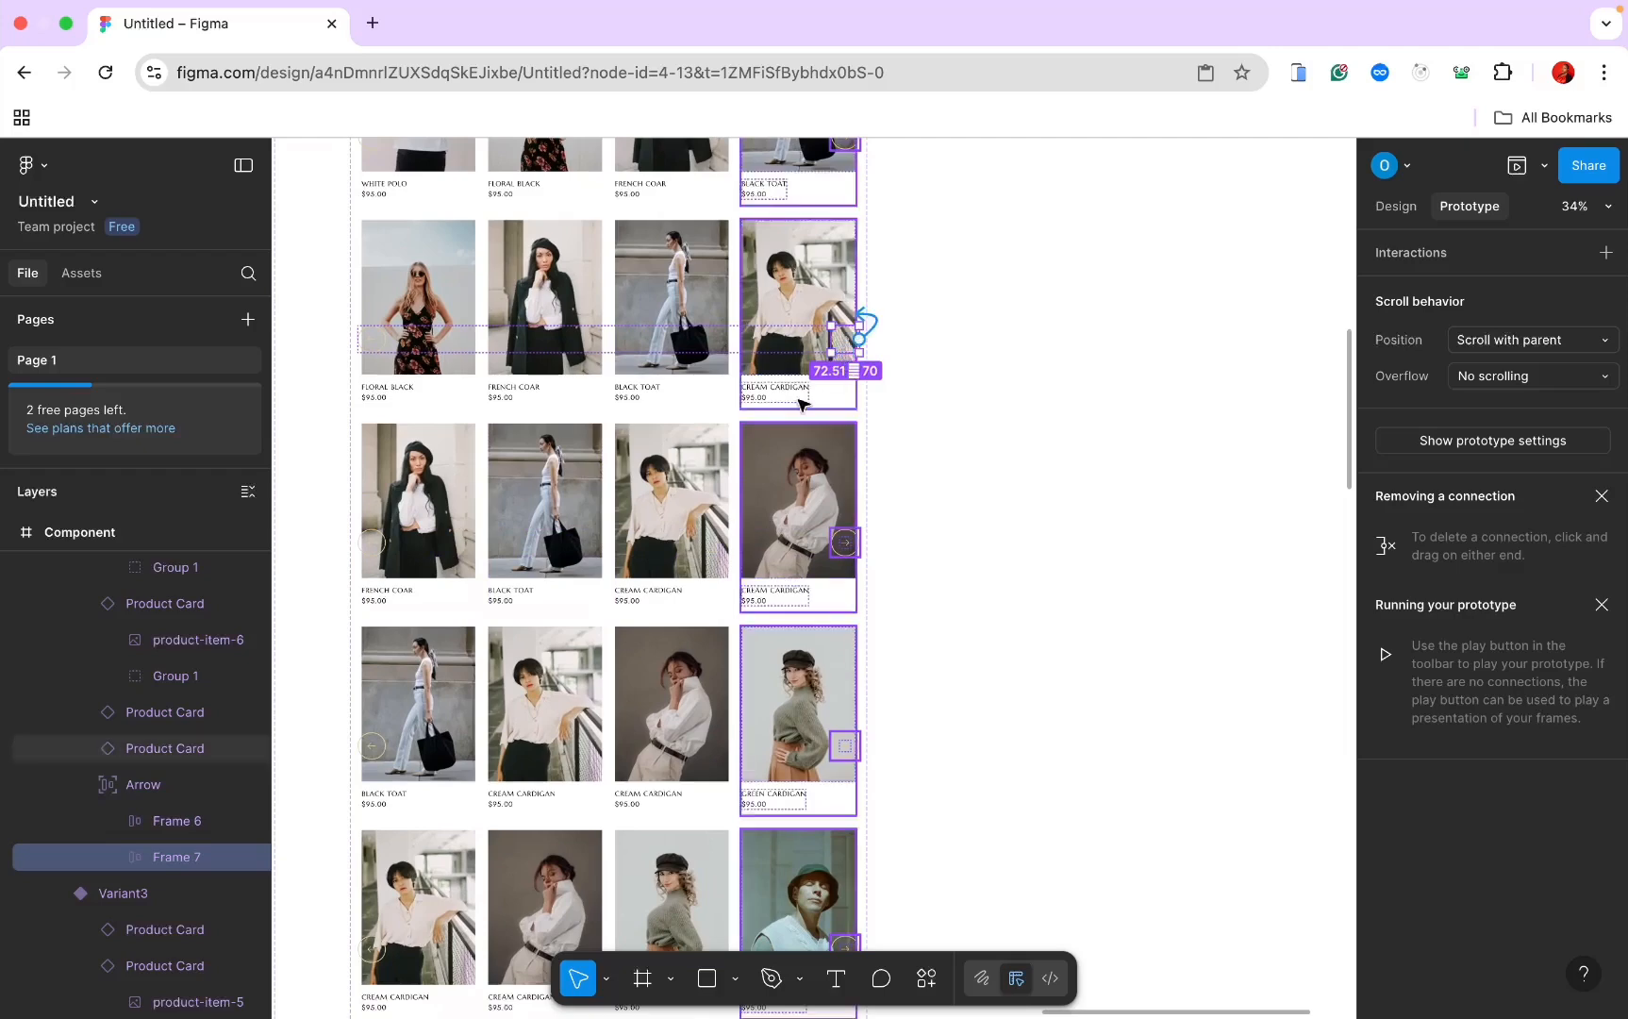
drag(858, 339, 734, 439)
scroll(734, 439, down, 3)
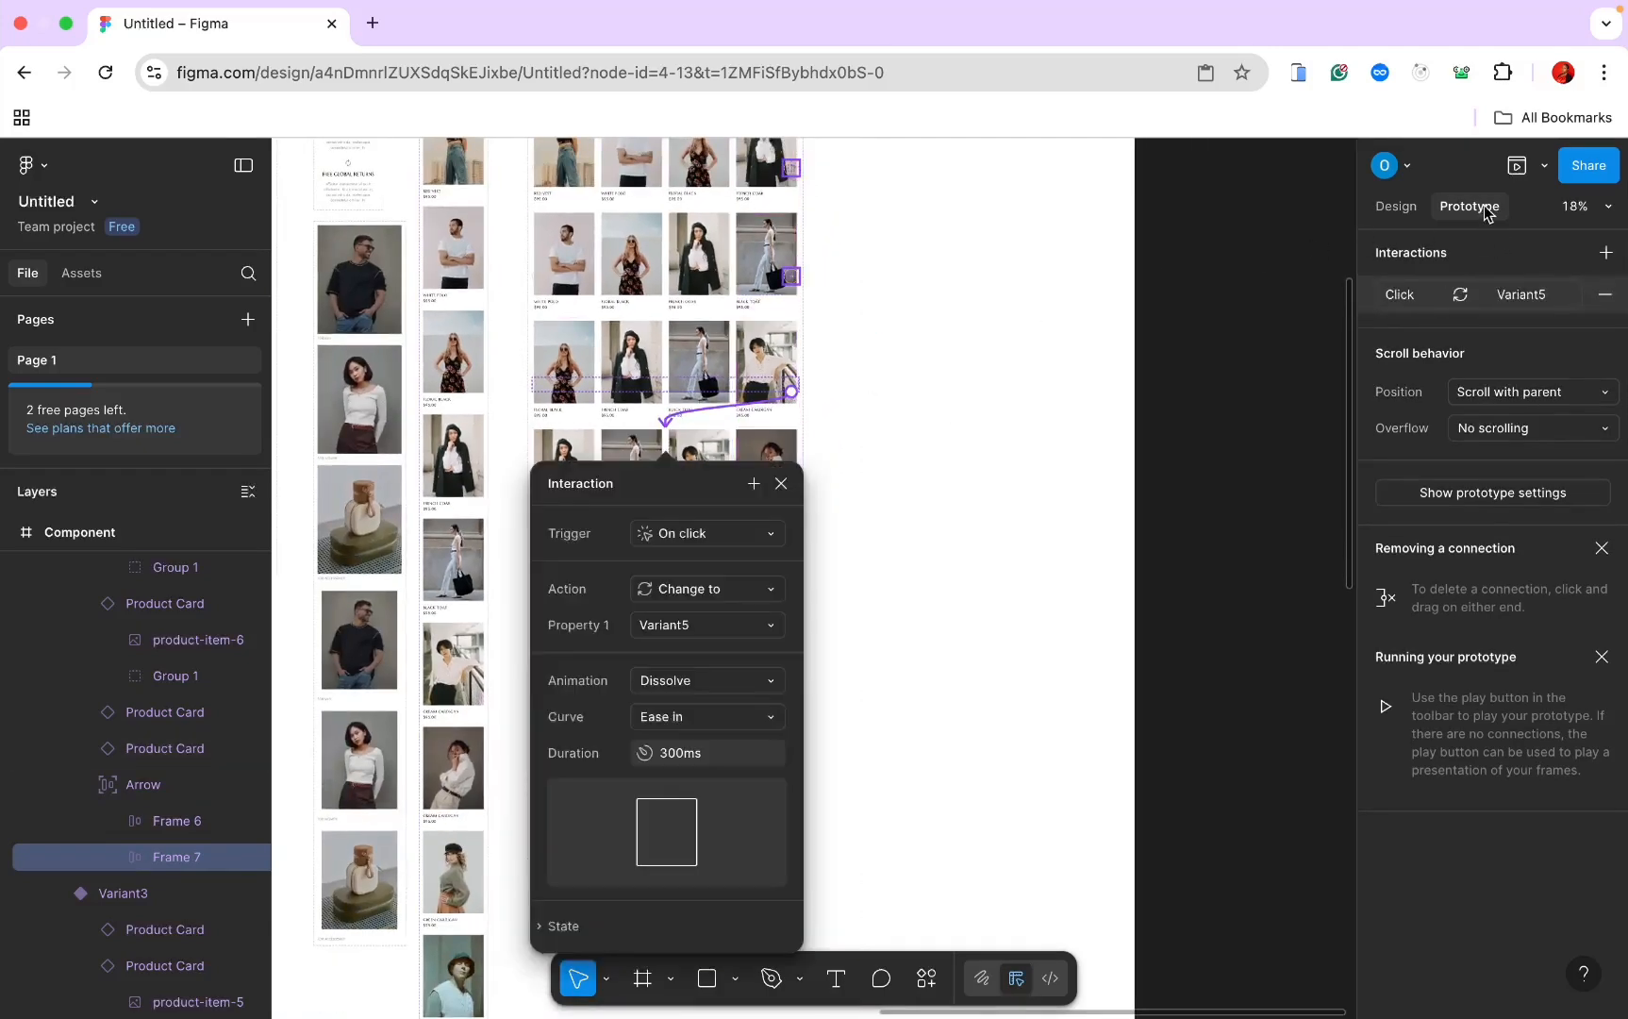
click(1387, 210)
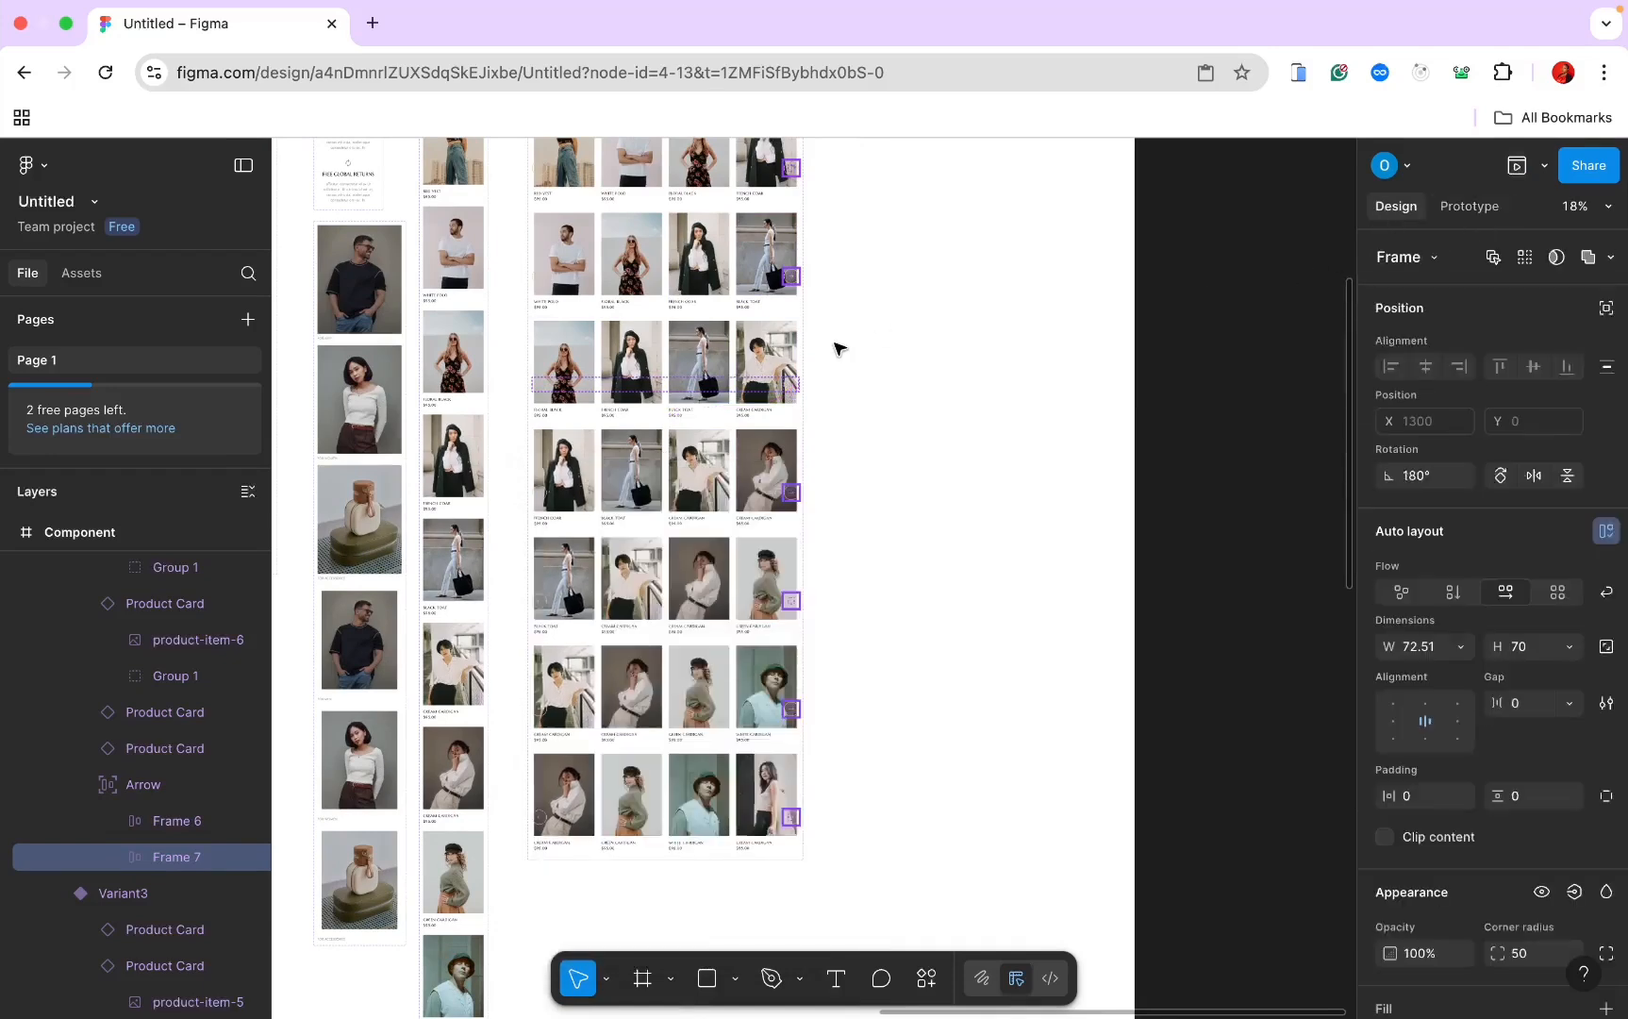
scroll(835, 349, down, 3)
scroll(837, 349, left, 5)
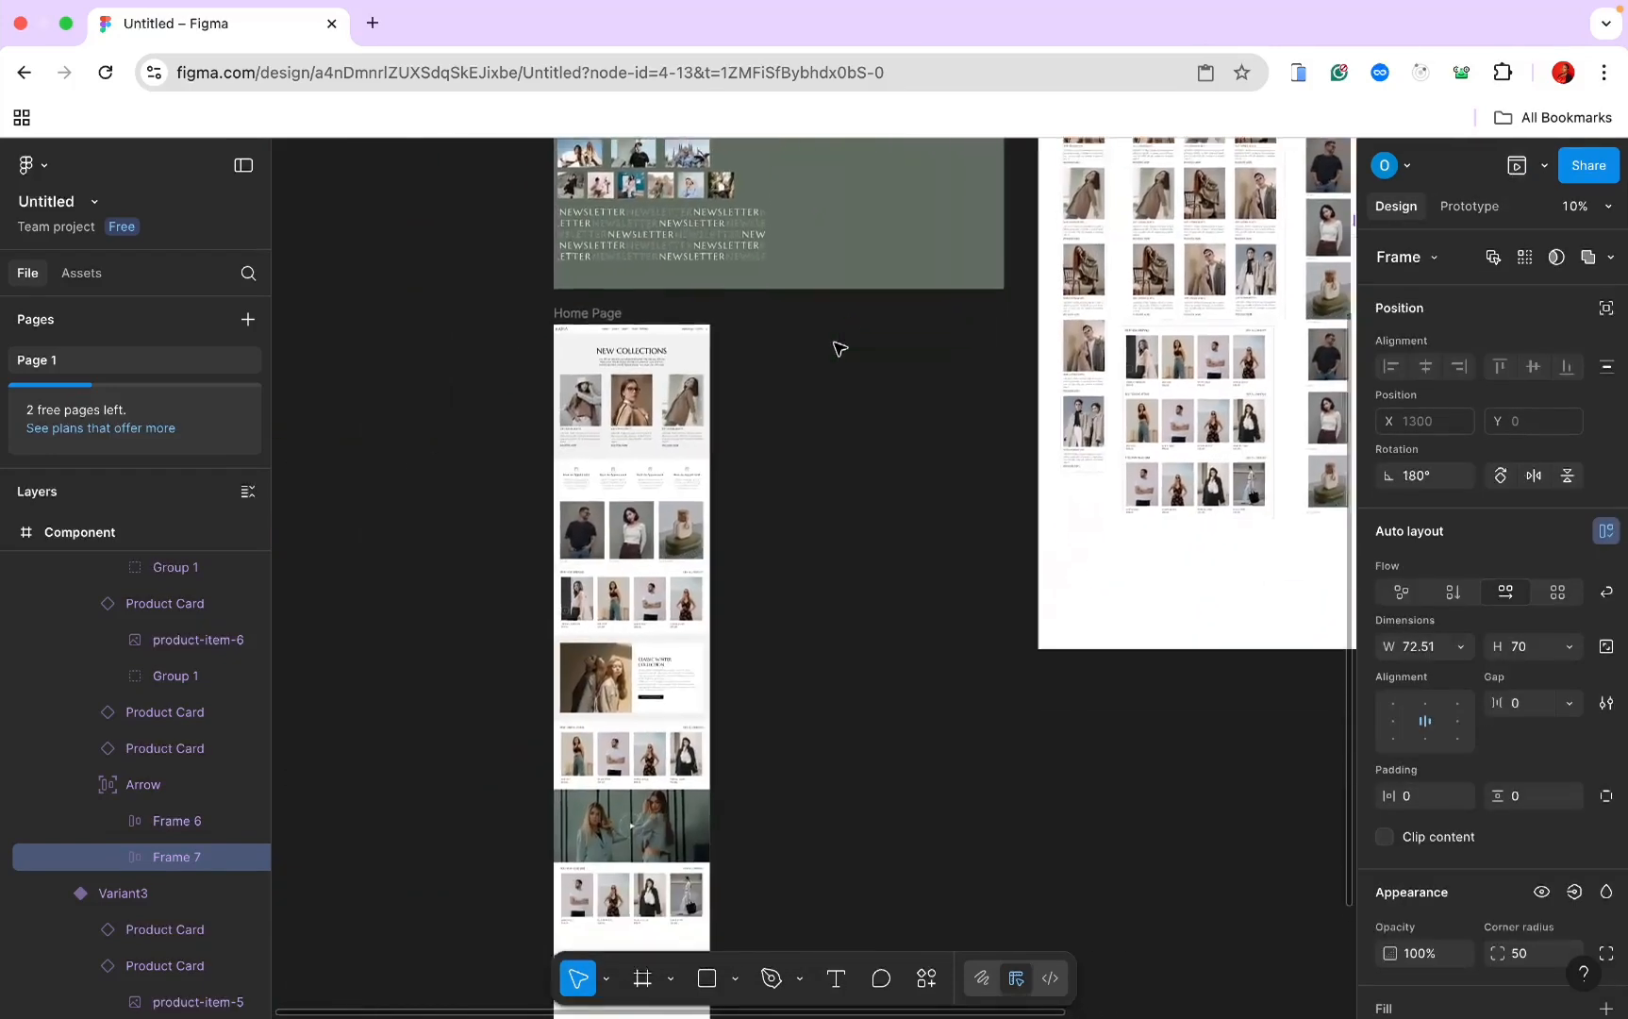
scroll(837, 347, up, 2)
scroll(836, 346, left, 5)
click(822, 296)
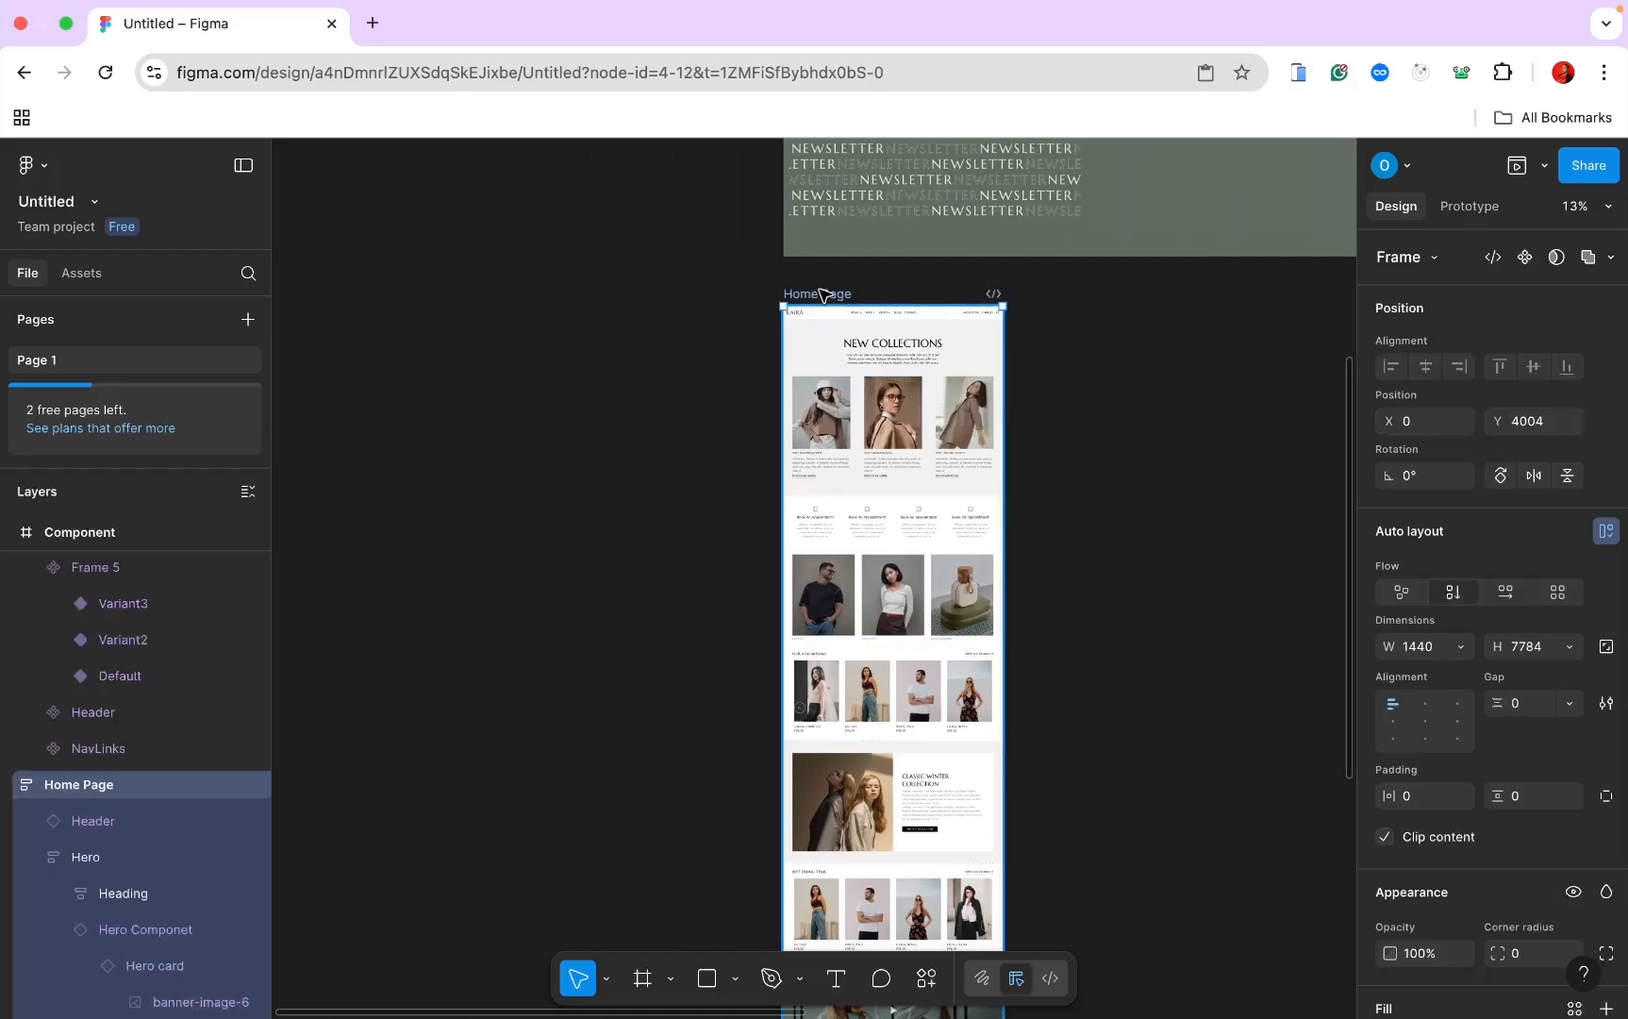
click(1517, 165)
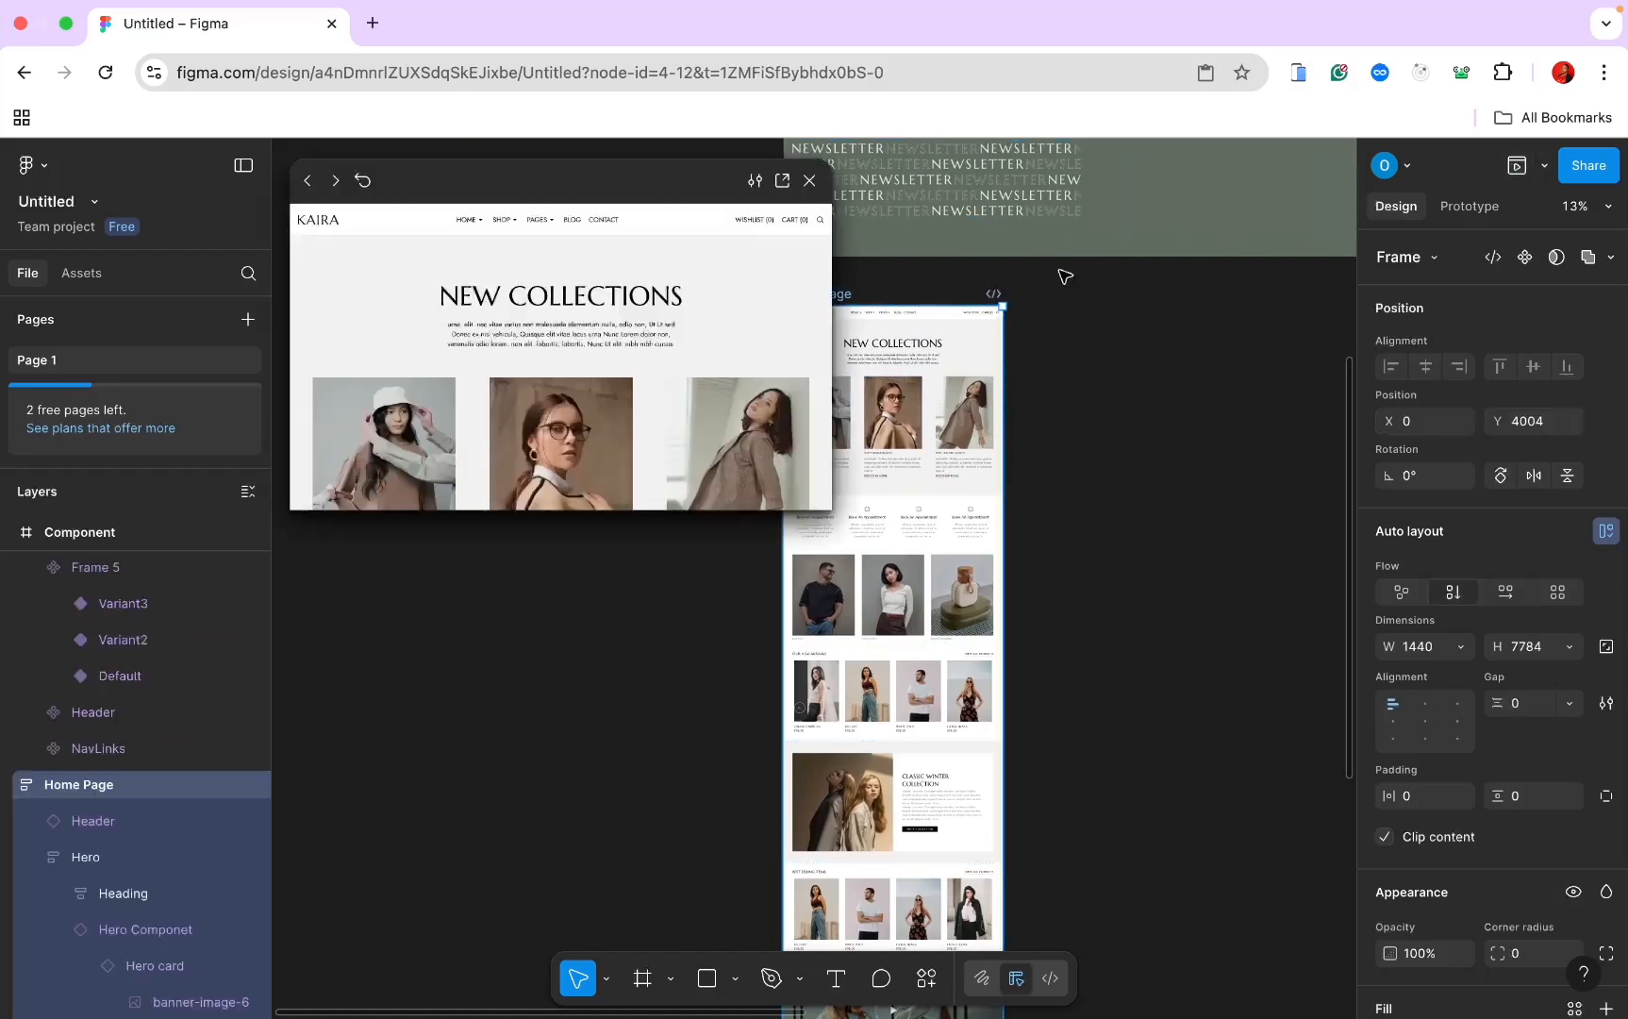
scroll(576, 338, down, 10)
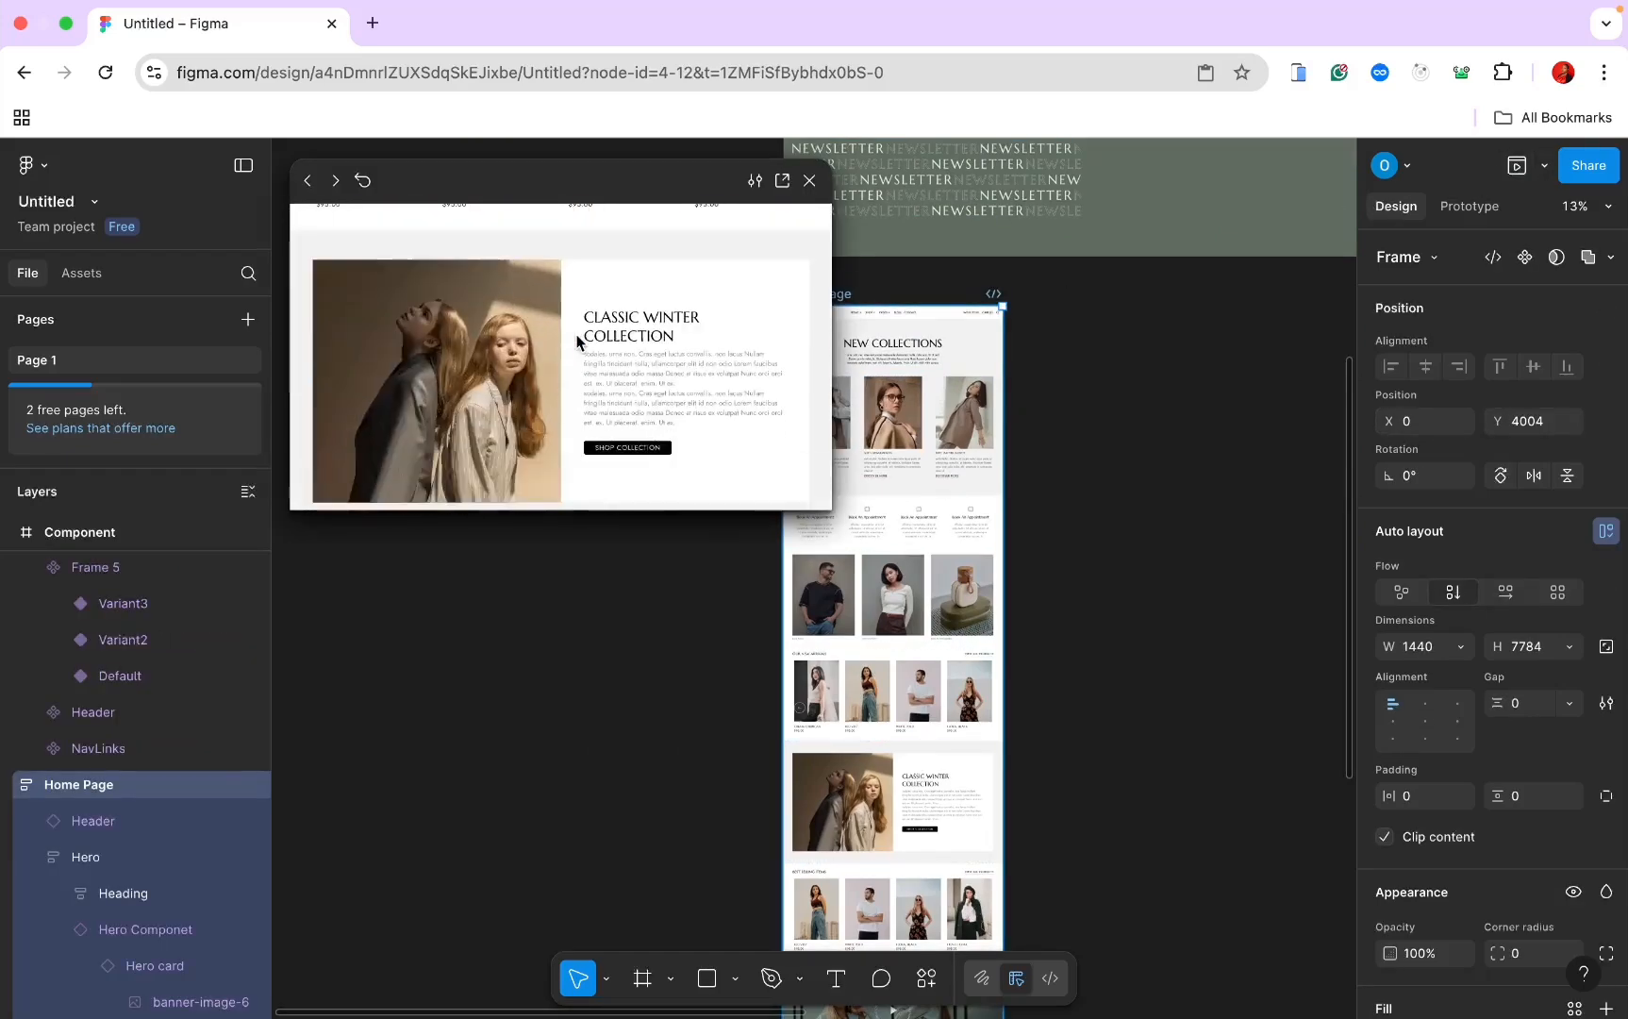
scroll(576, 338, up, 10)
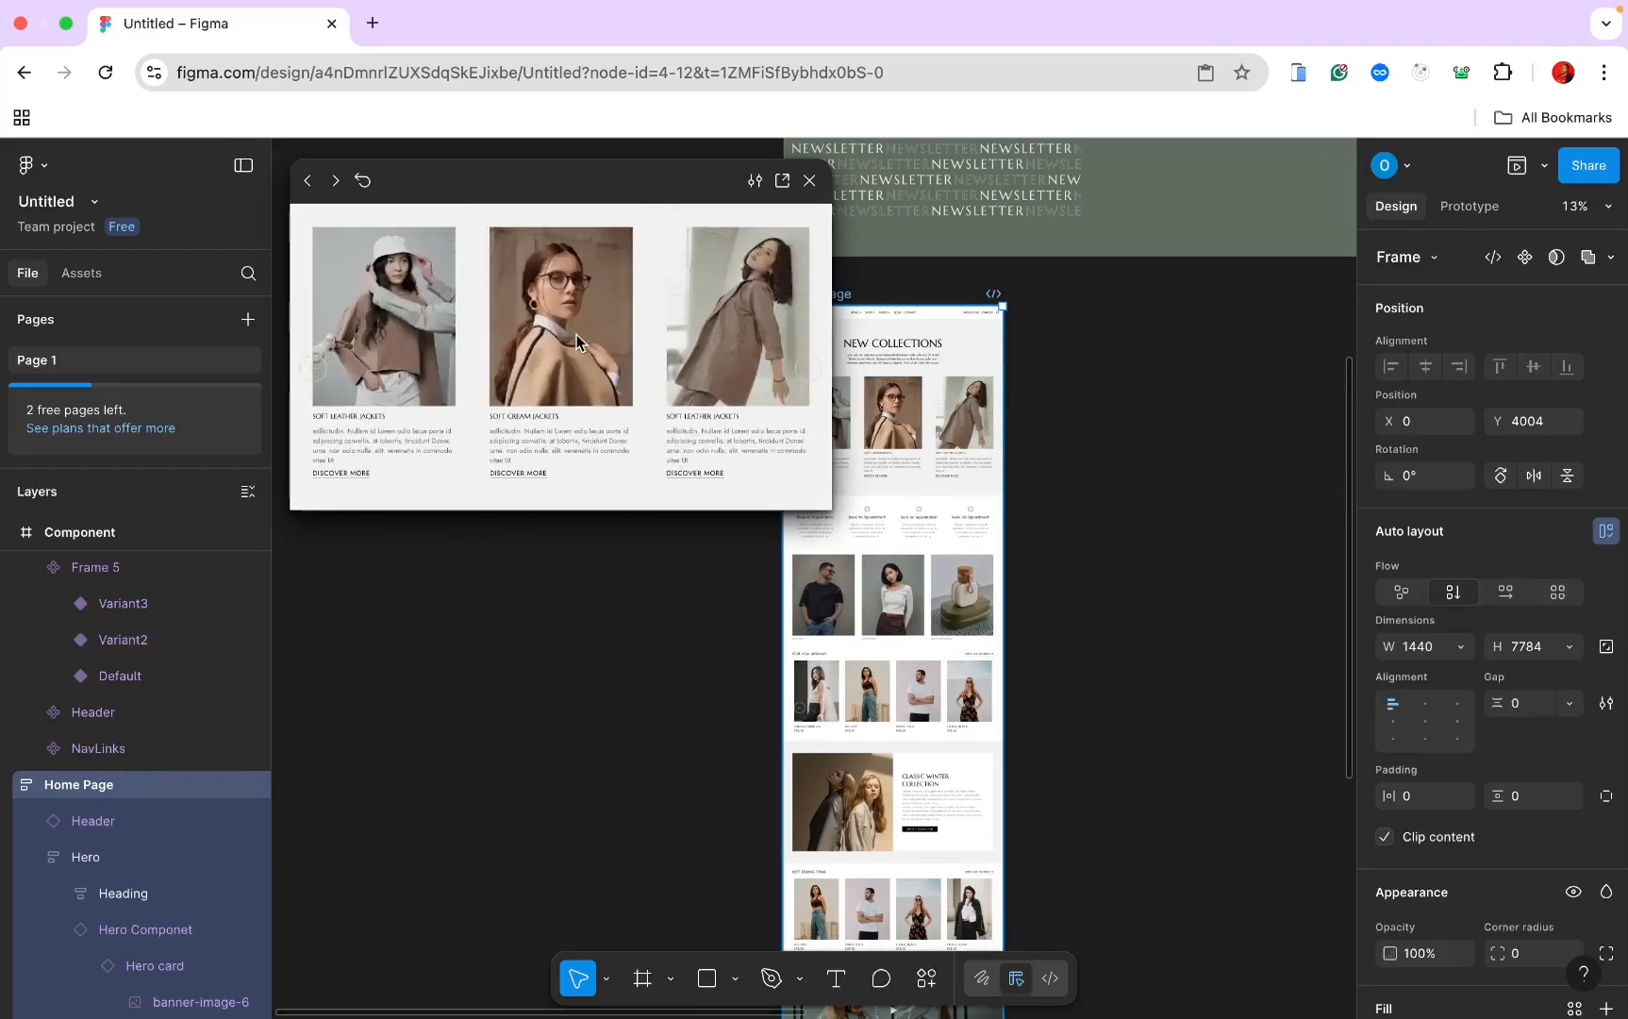
scroll(715, 299, down, 5)
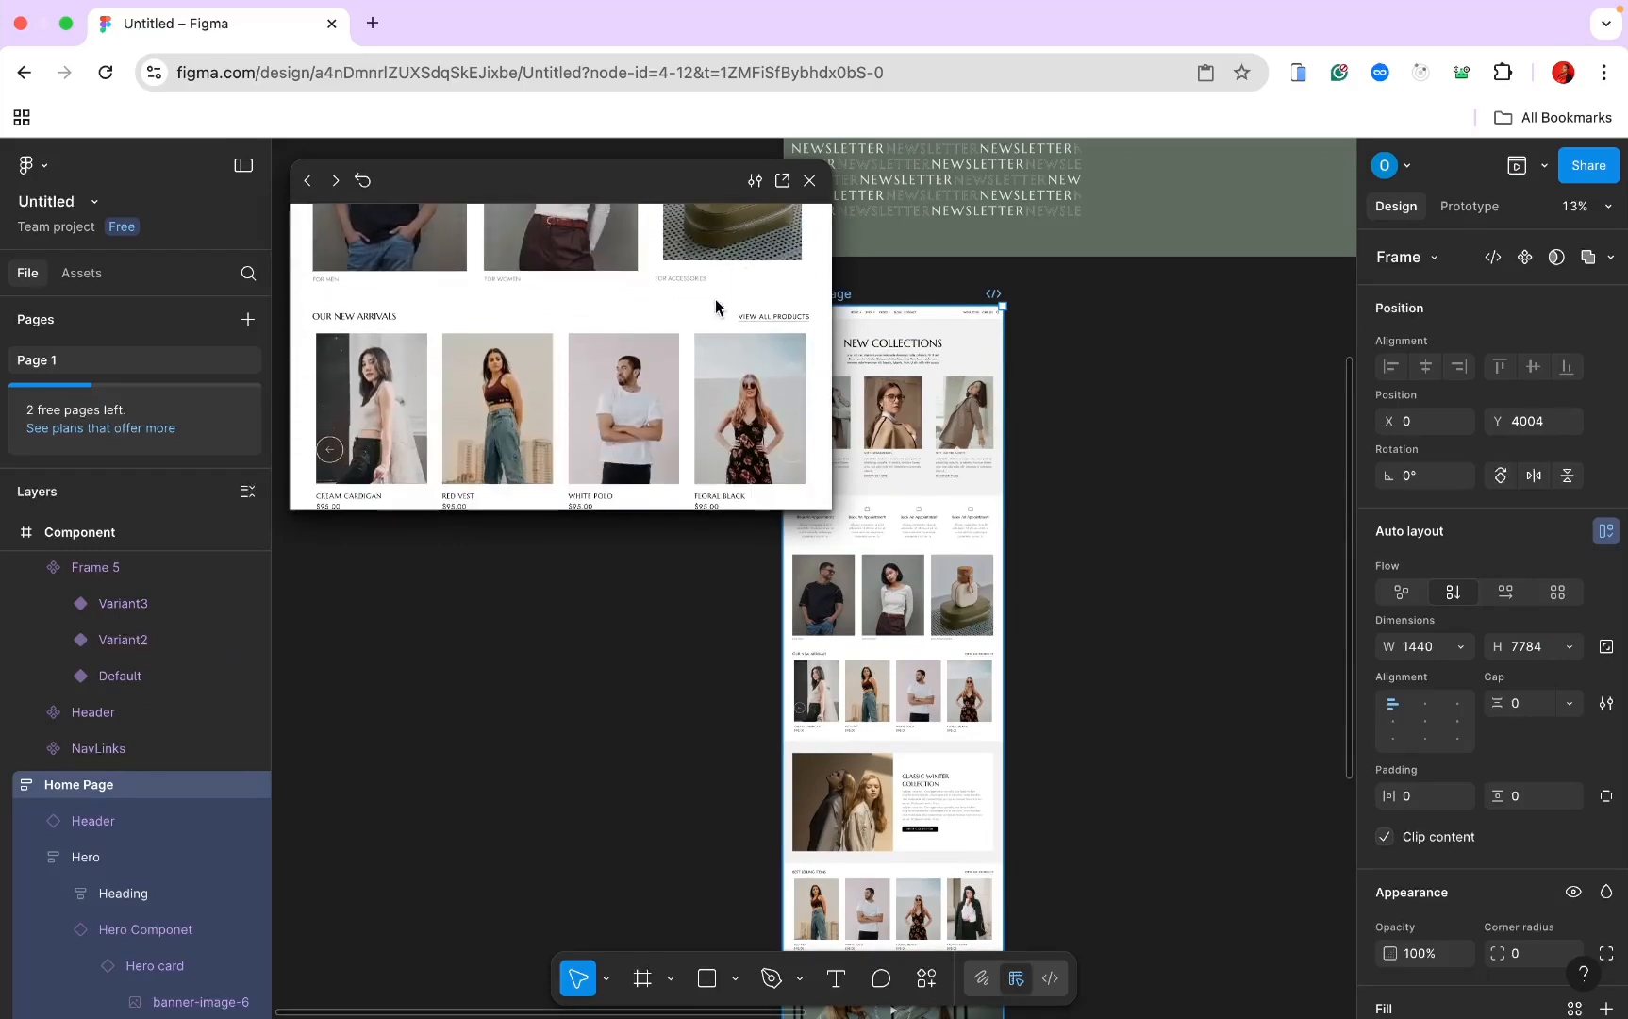
scroll(786, 401, down, 1)
click(789, 396)
click(789, 396)
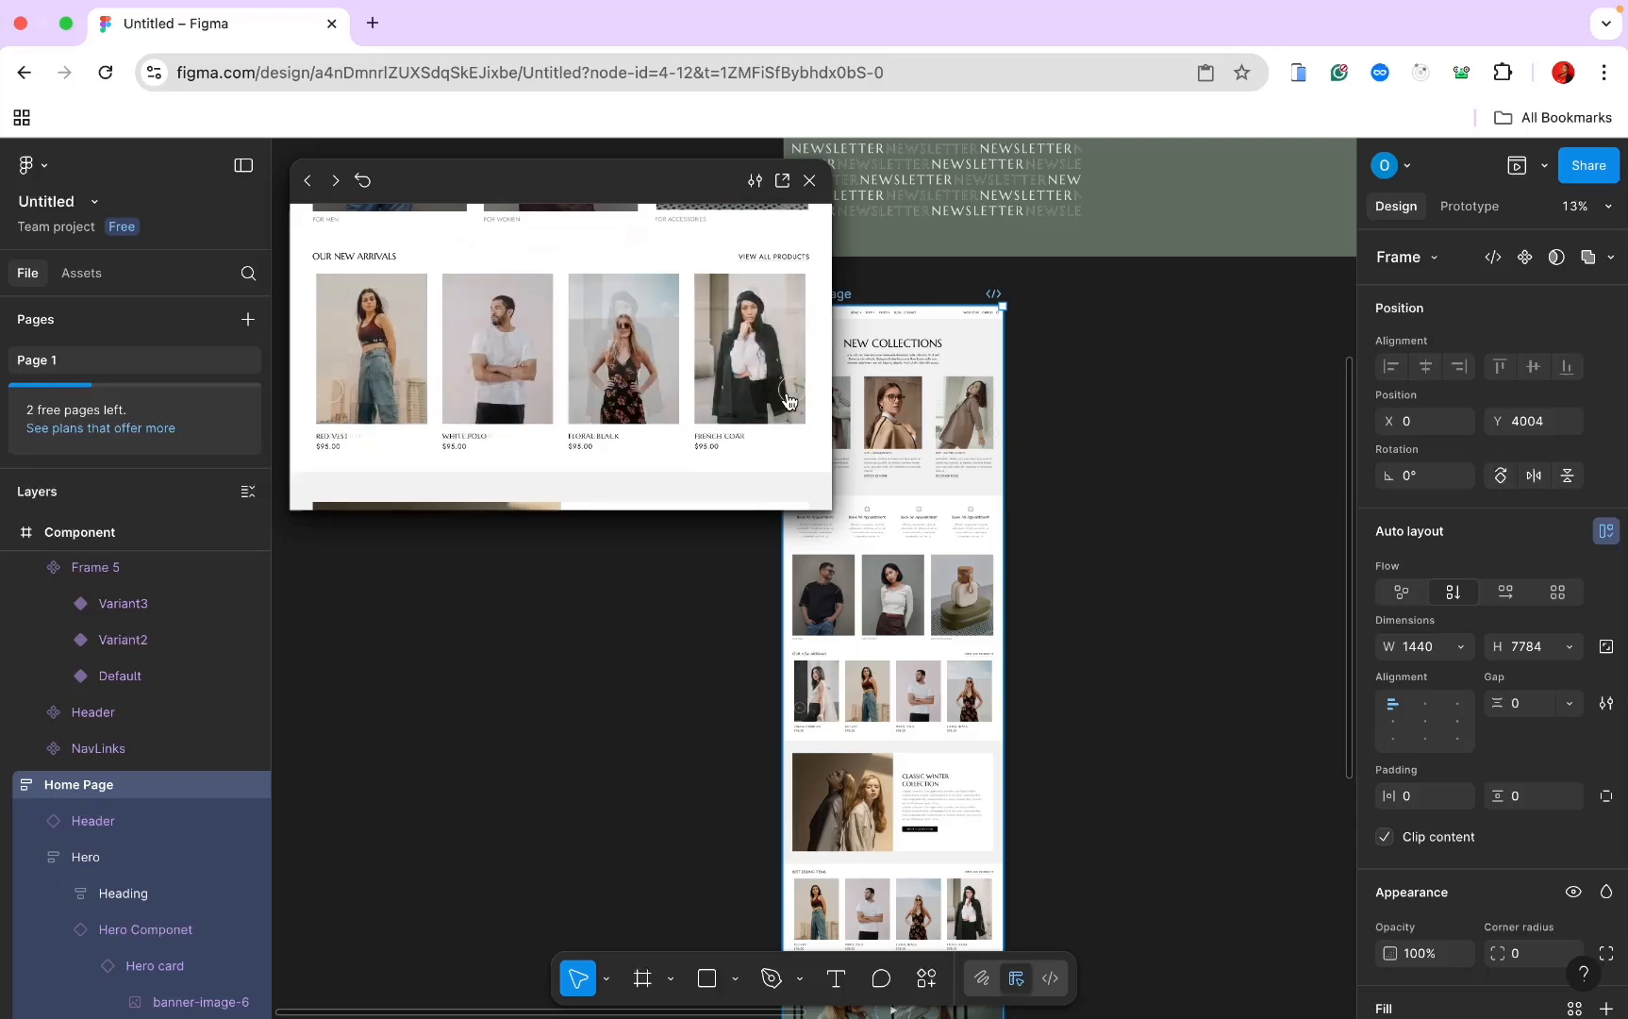
click(788, 397)
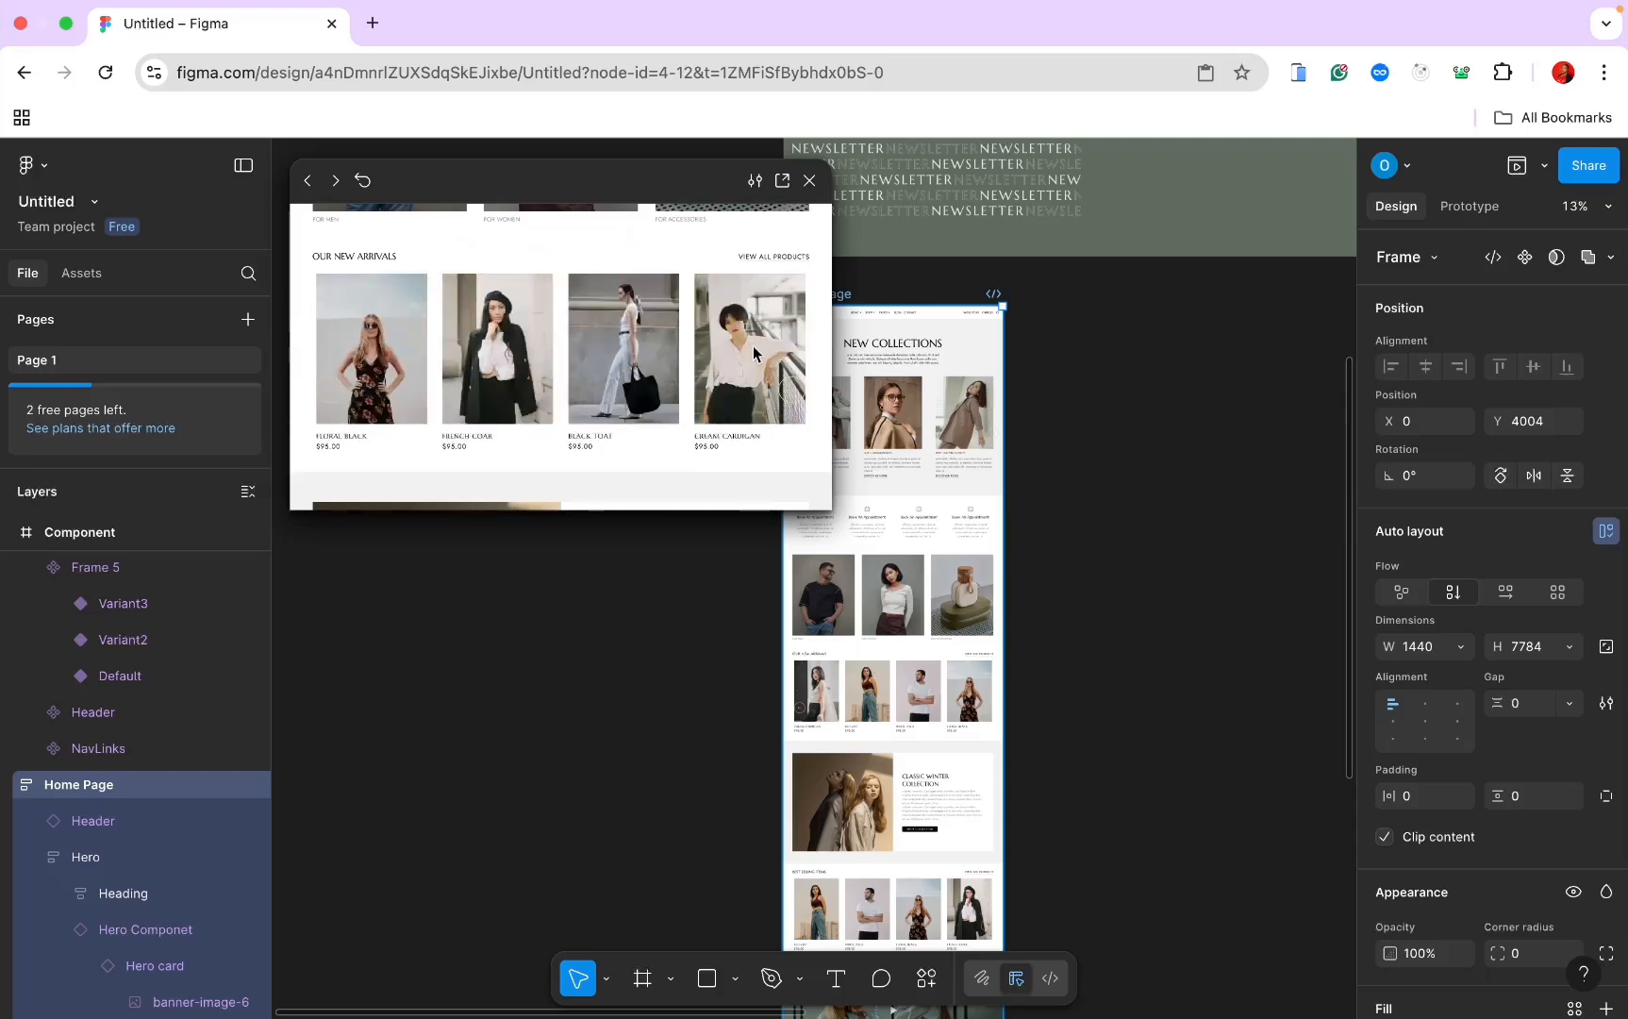
click(795, 396)
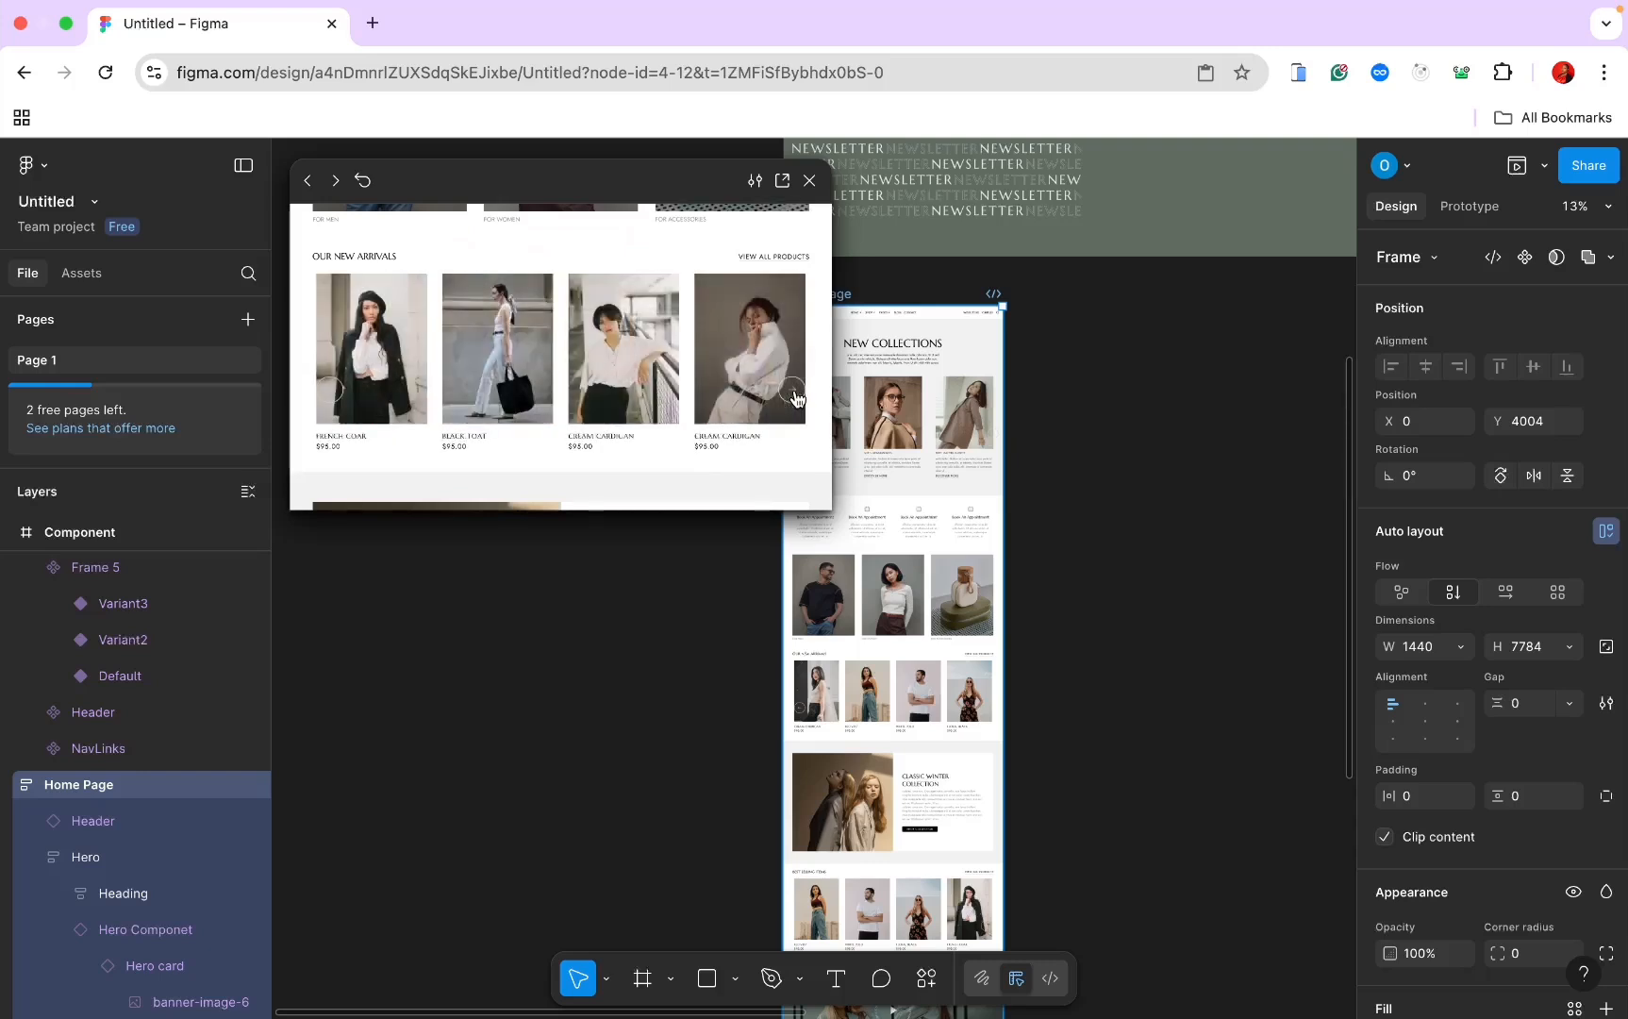
click(795, 396)
click(795, 396)
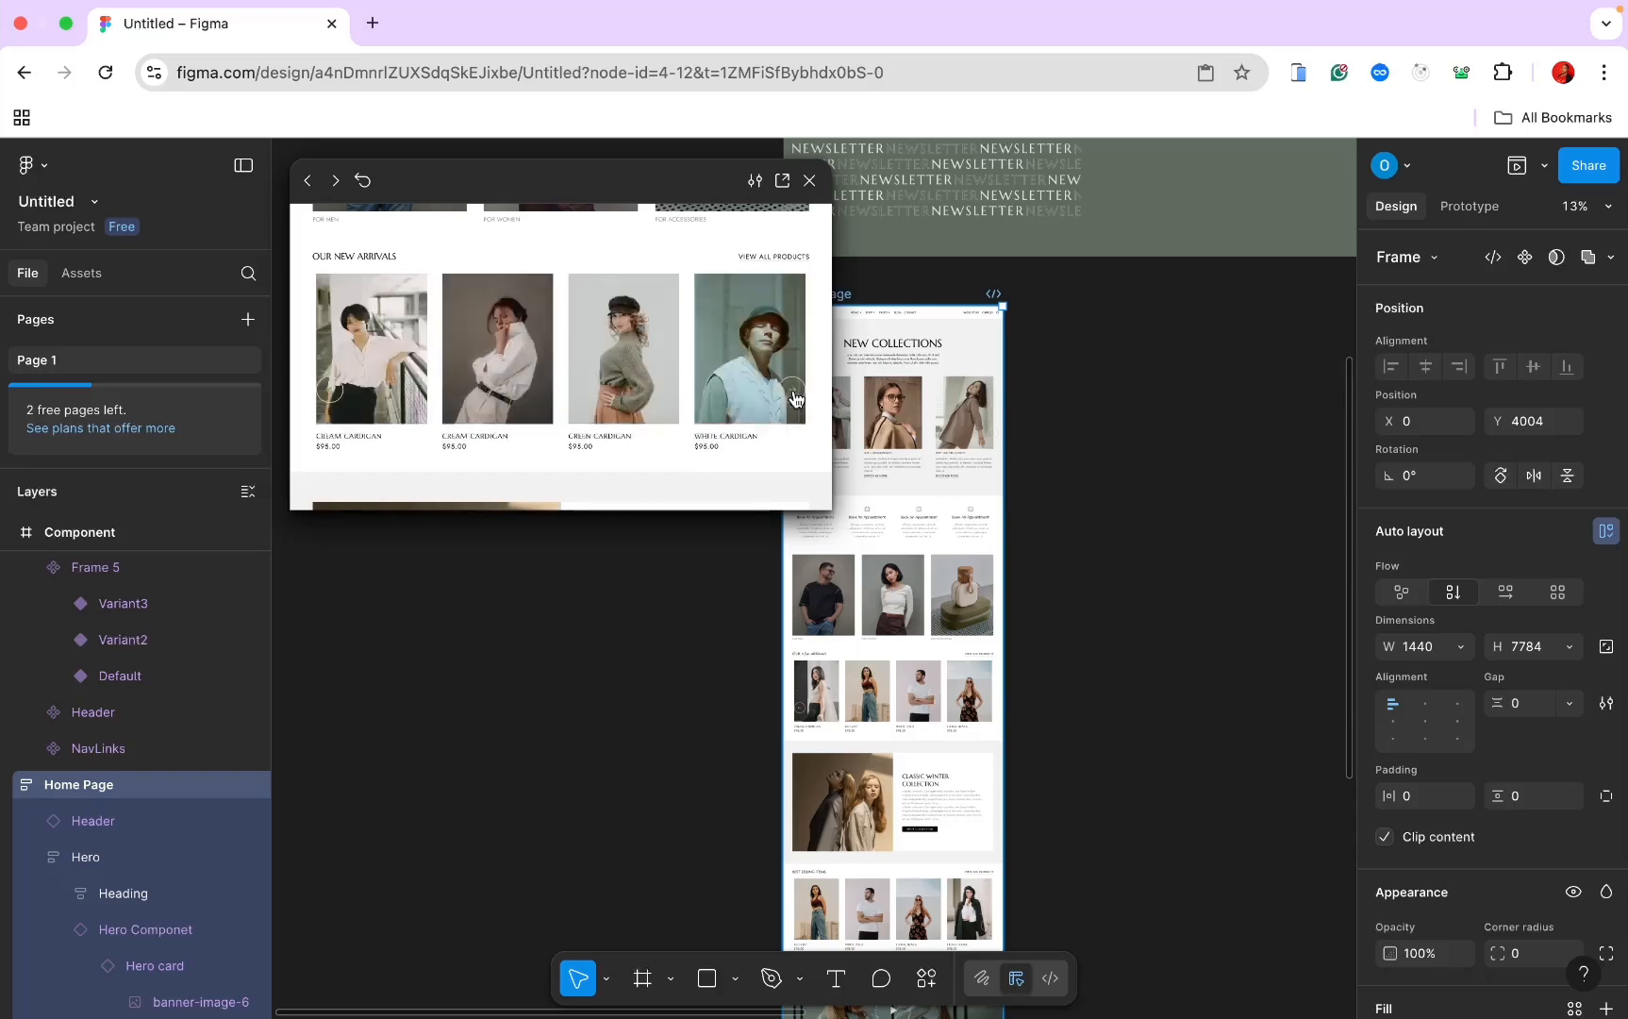
click(809, 181)
scroll(937, 435, down, 10)
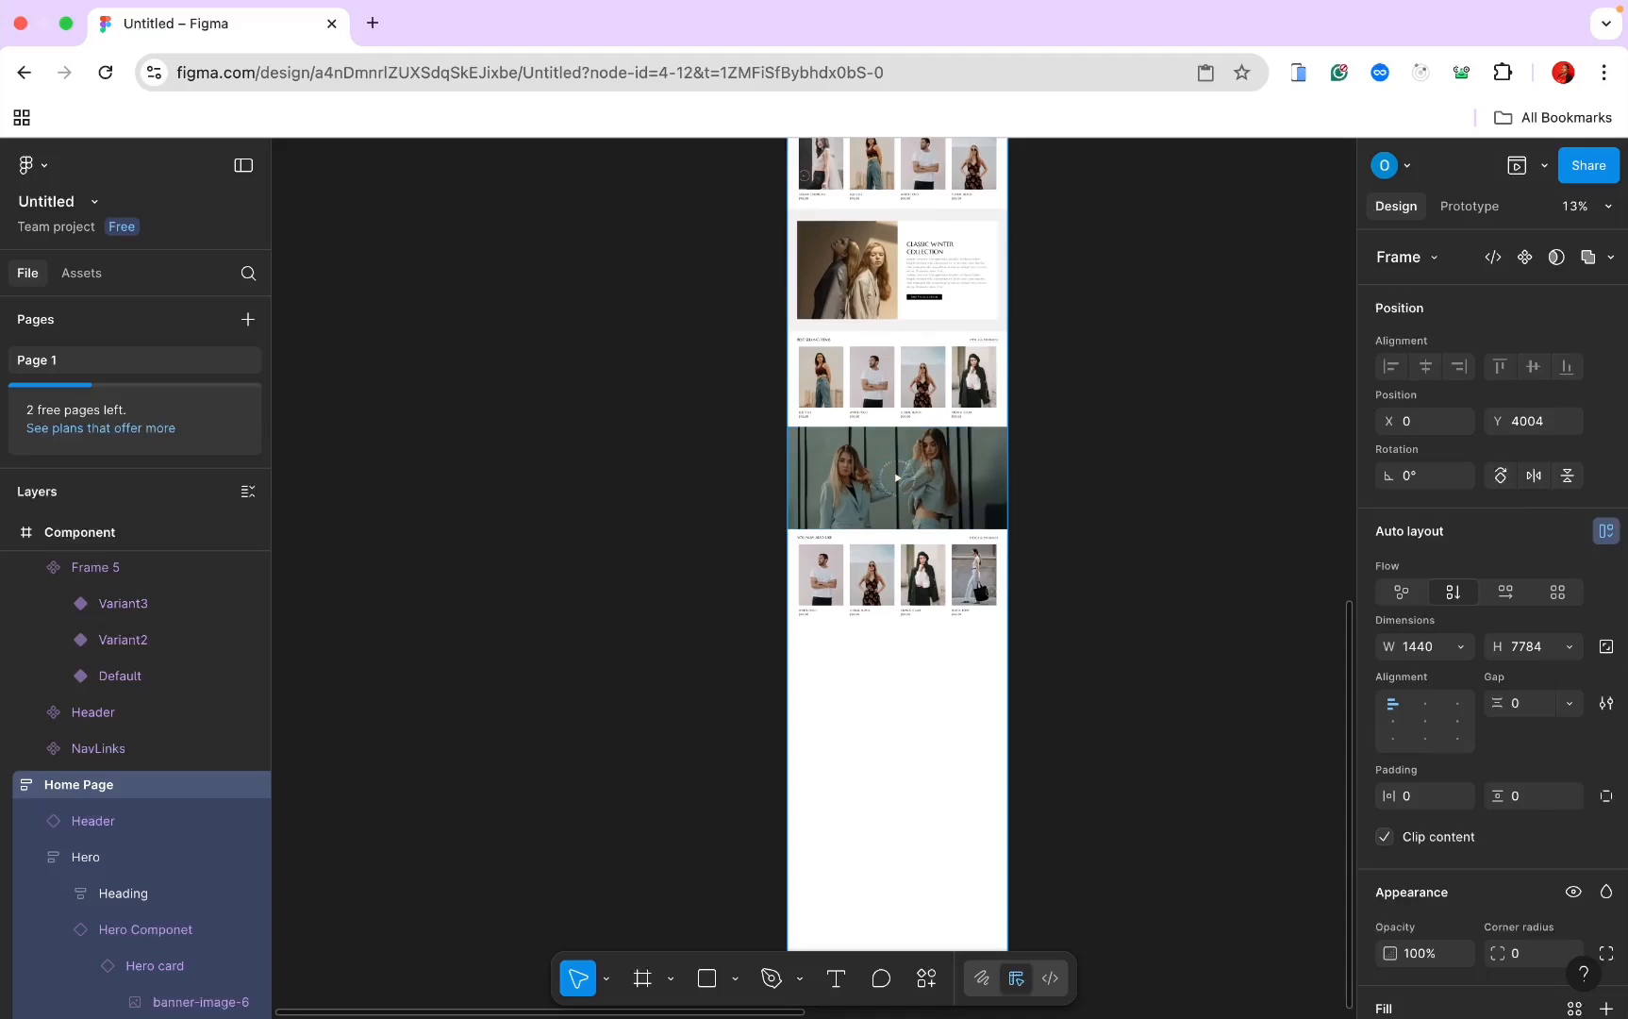
Step: Draw a frame below the You May Also Like row, set width to Fill container, rename it Blog
scroll(967, 629, down, 3)
scroll(967, 629, right, 1)
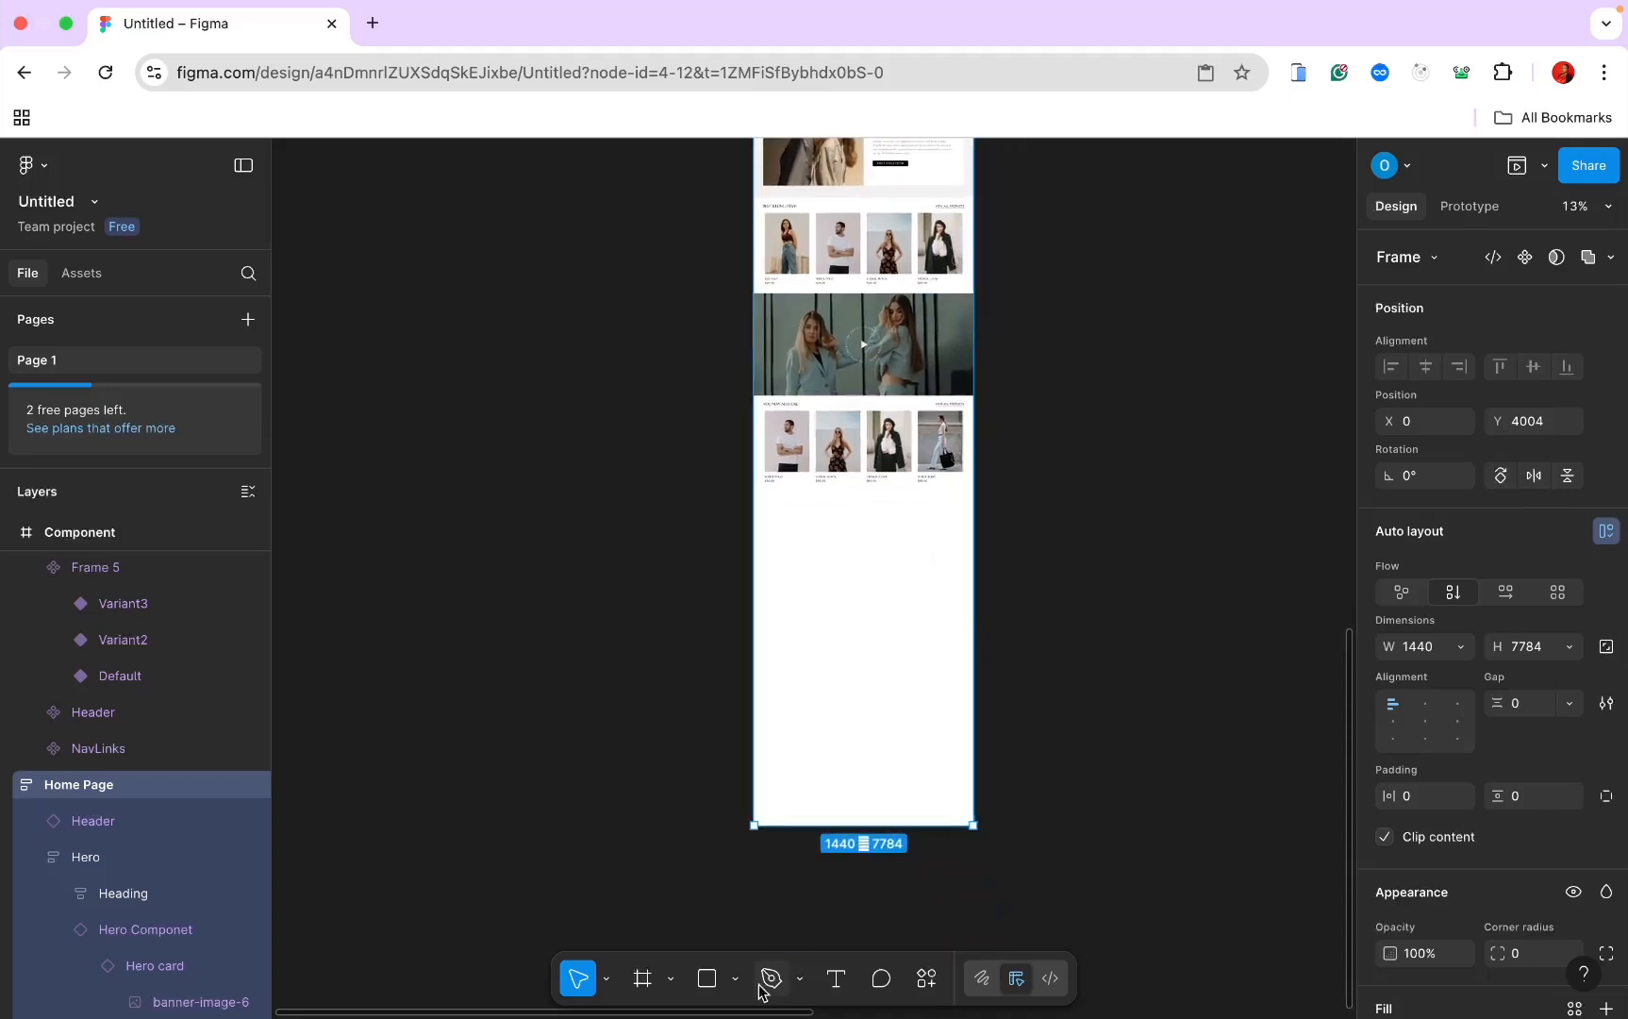
click(651, 984)
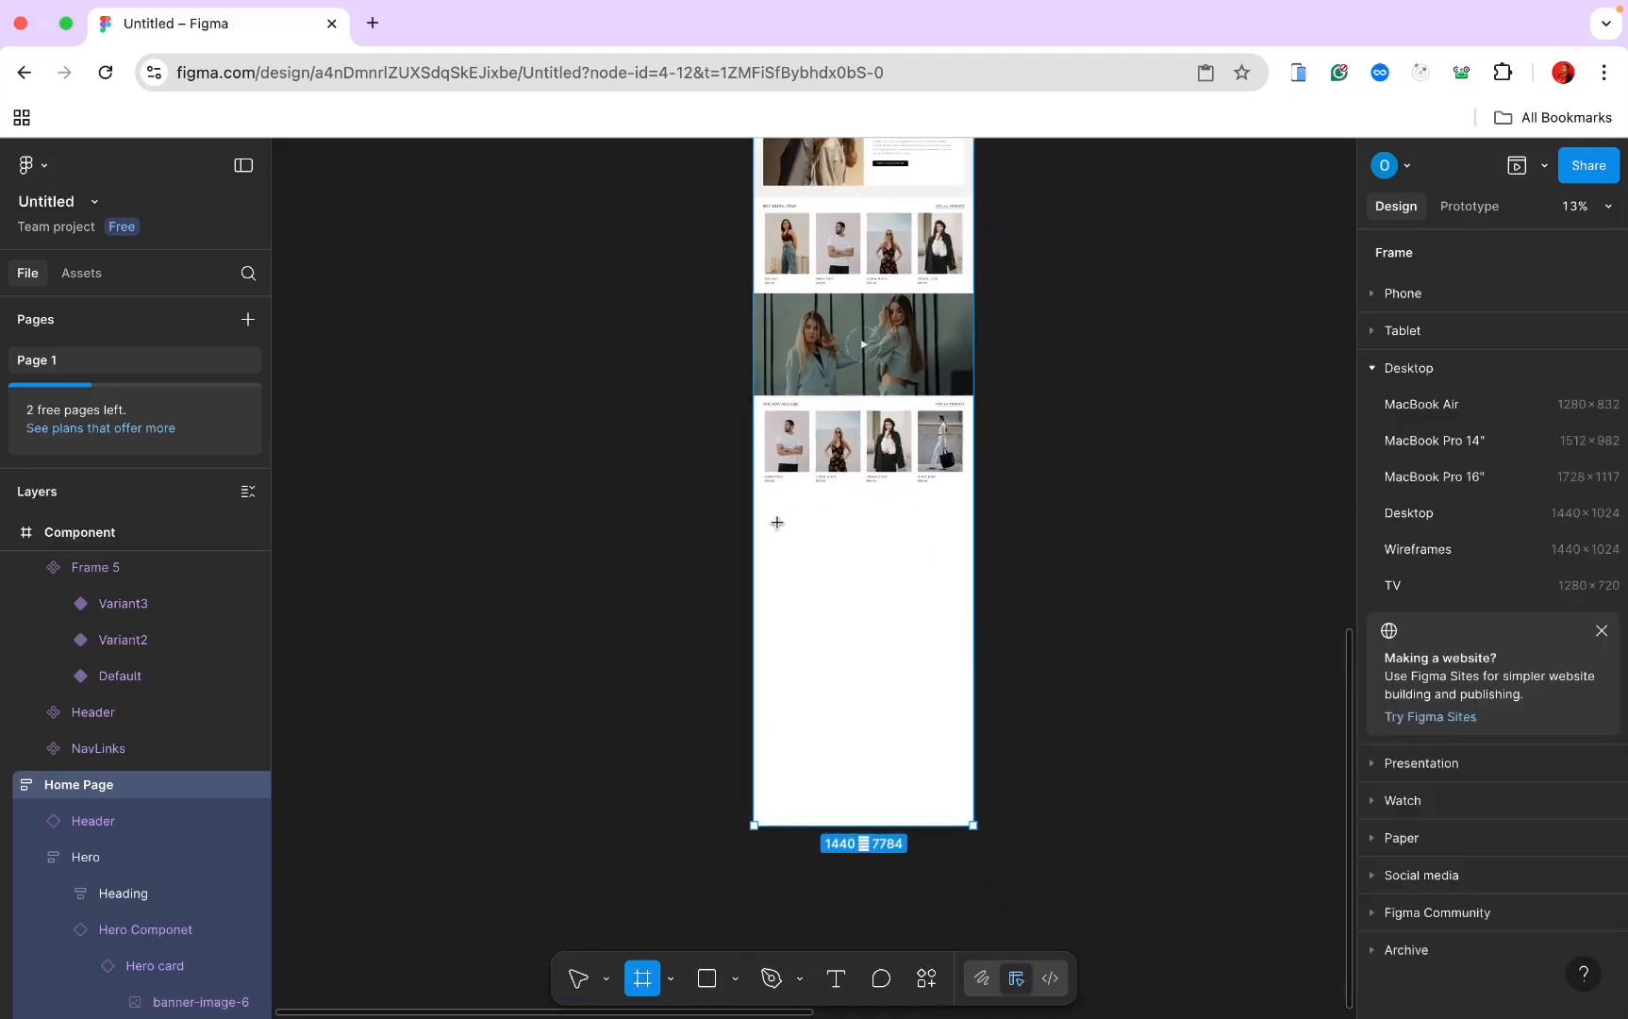
drag(777, 523, 989, 585)
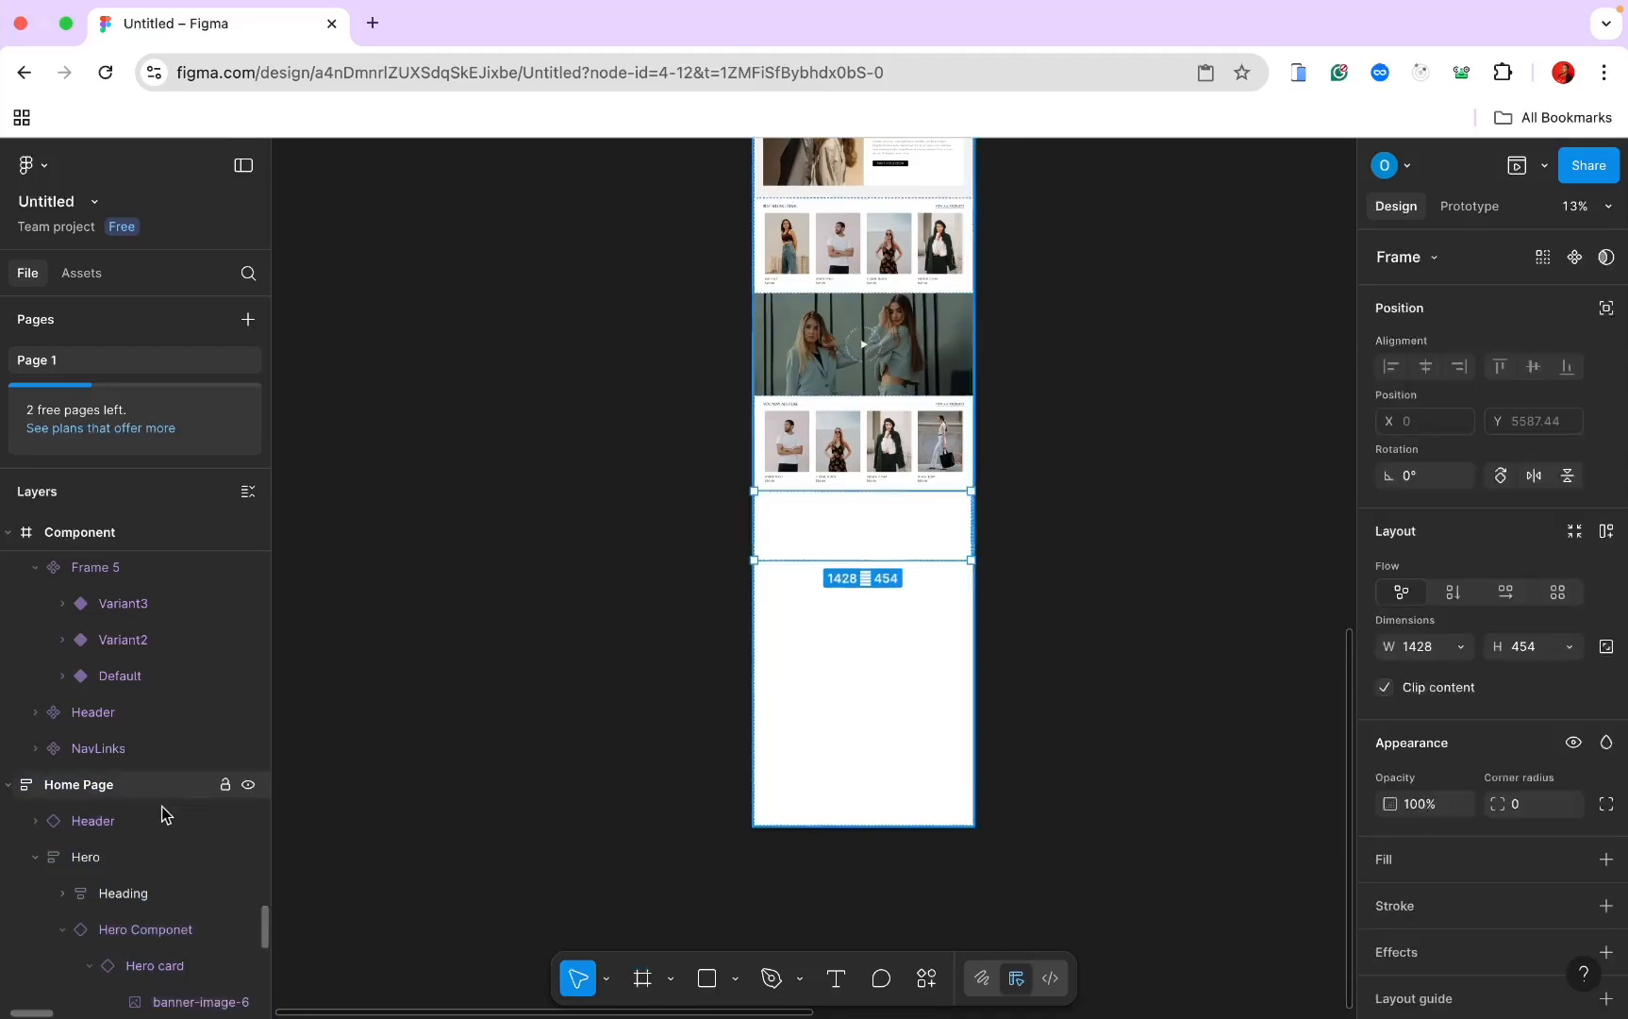
click(1460, 647)
click(1443, 673)
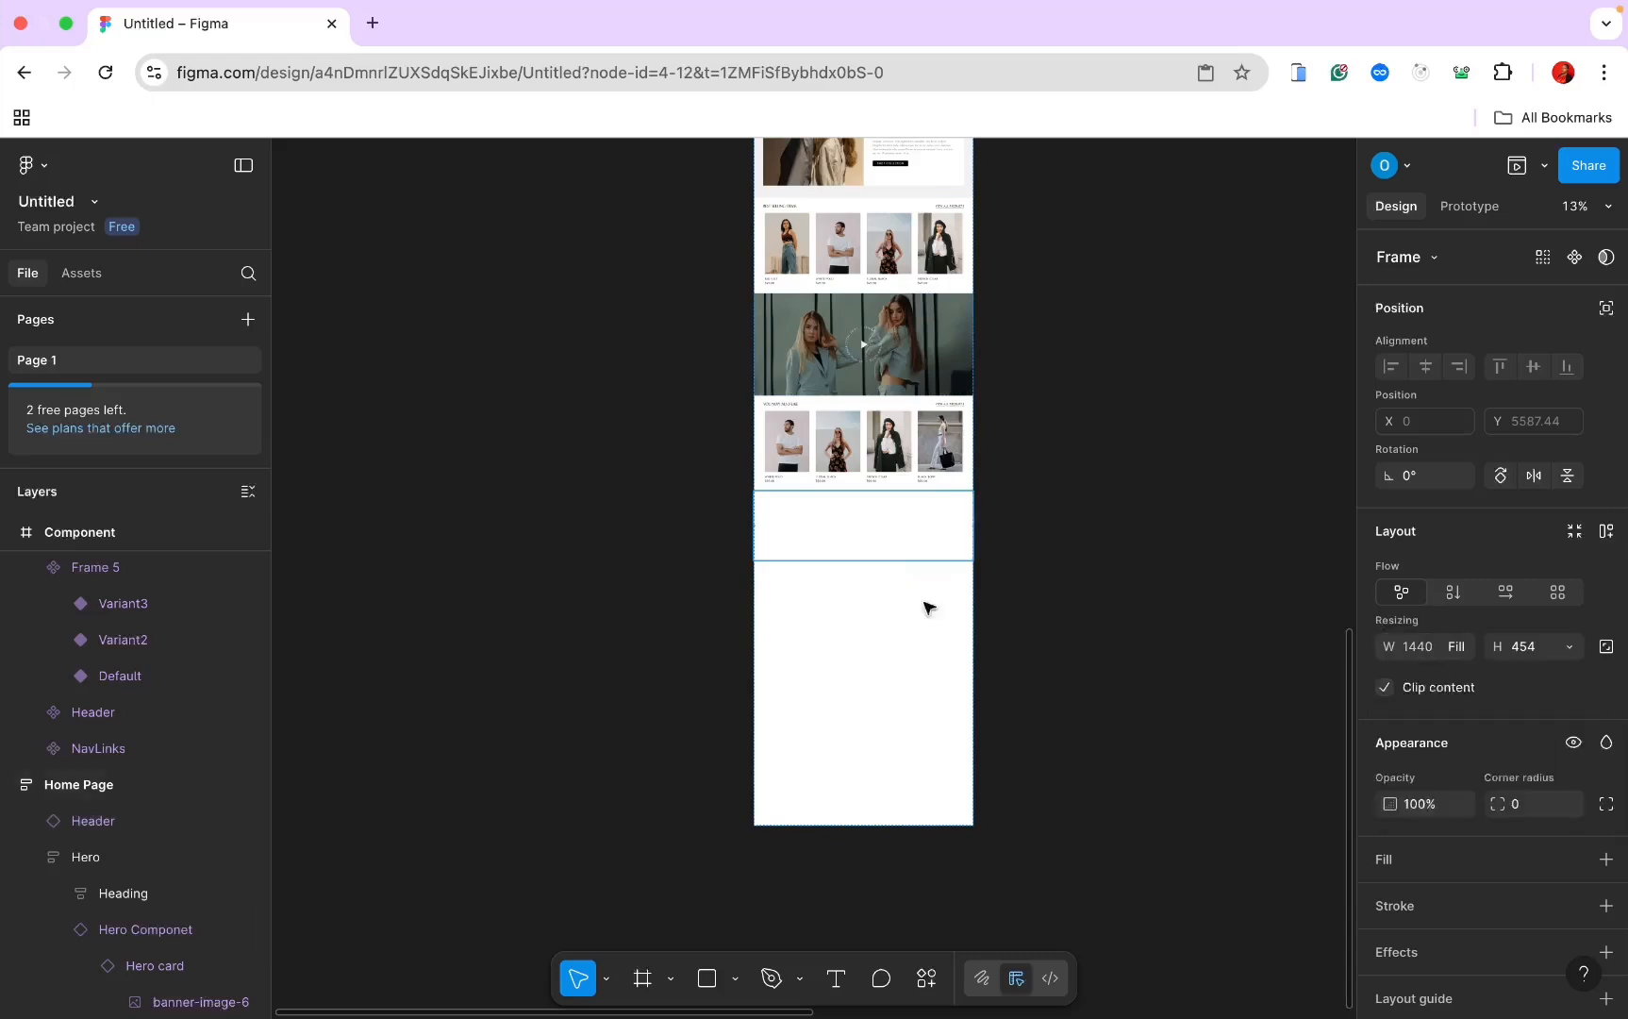
scroll(86, 892, down, 10)
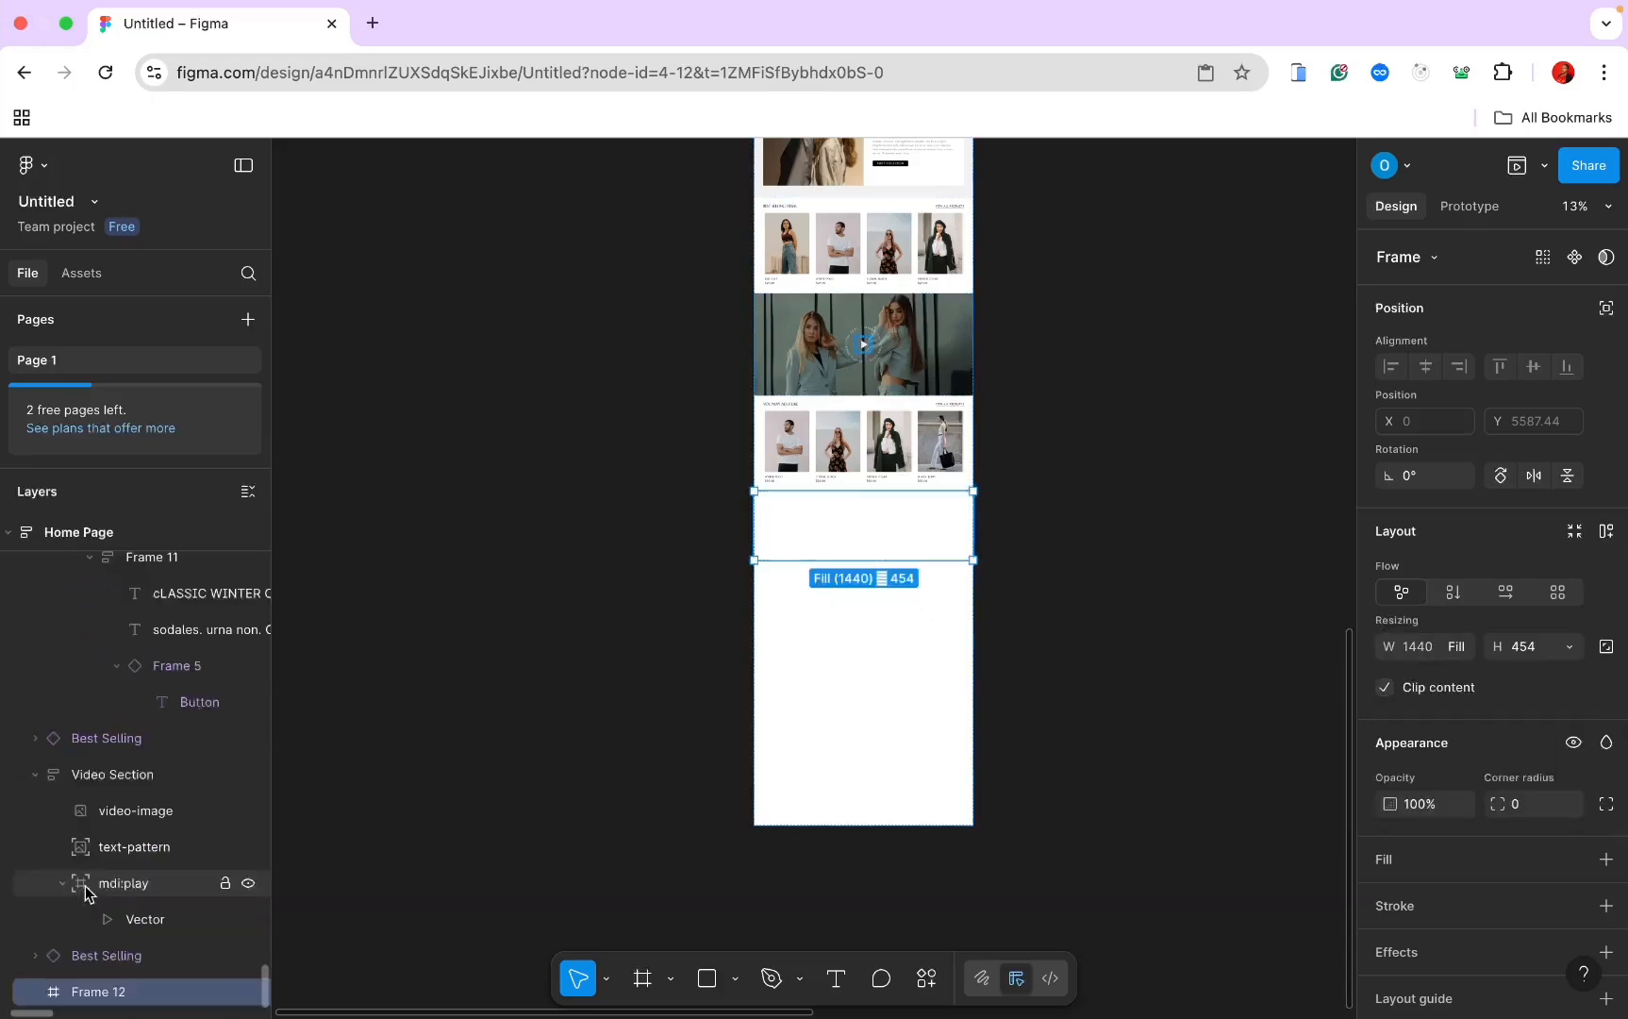
double_click(100, 991)
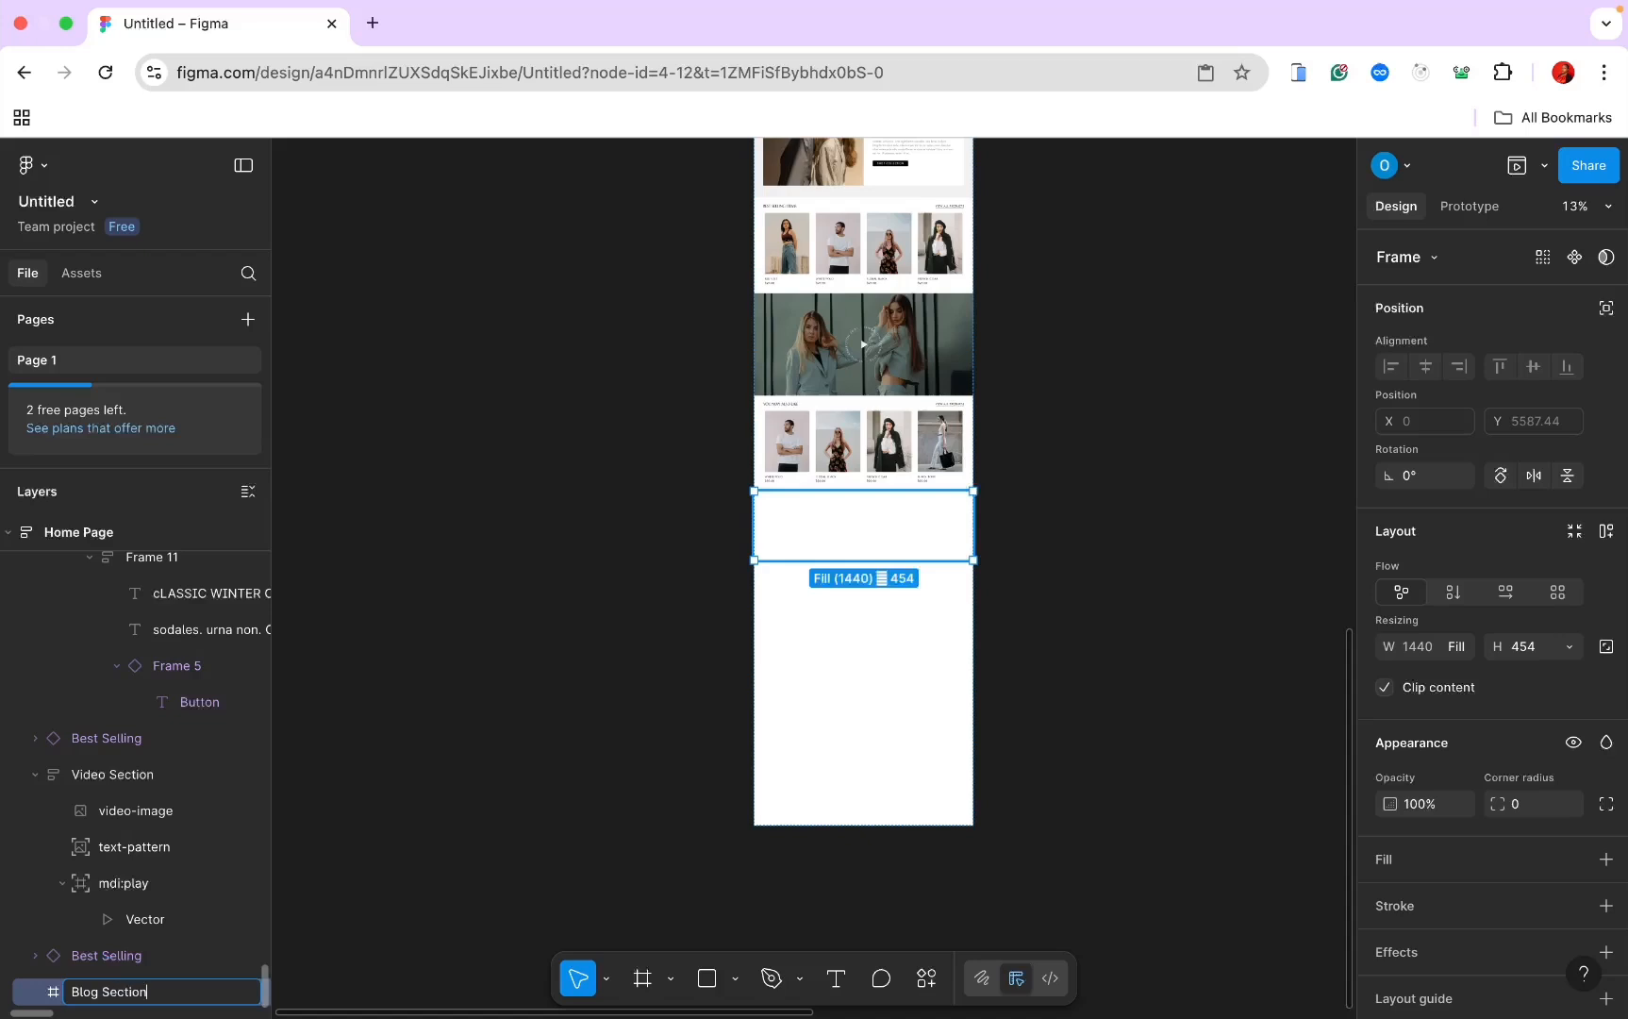
Step: Confirm the Blog Section frame name, then select the 6453 × 7000 Component board
key(Return)
scroll(658, 714, right, 3)
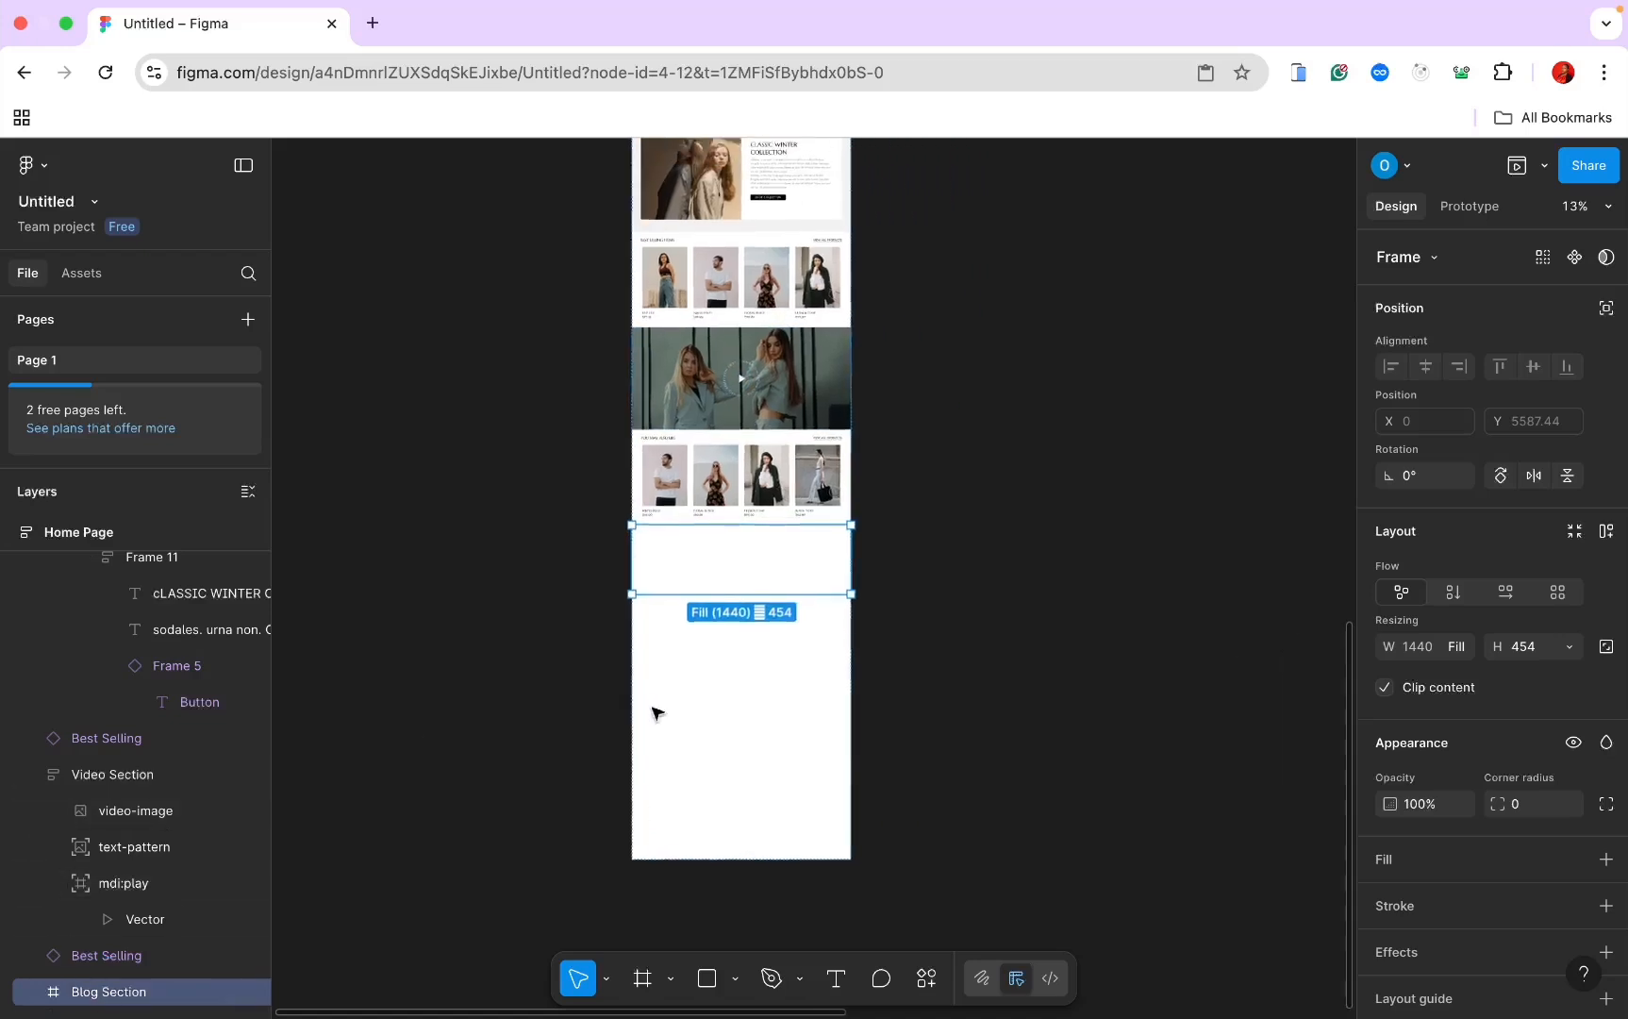
scroll(717, 590, right, 3)
scroll(716, 589, up, 2)
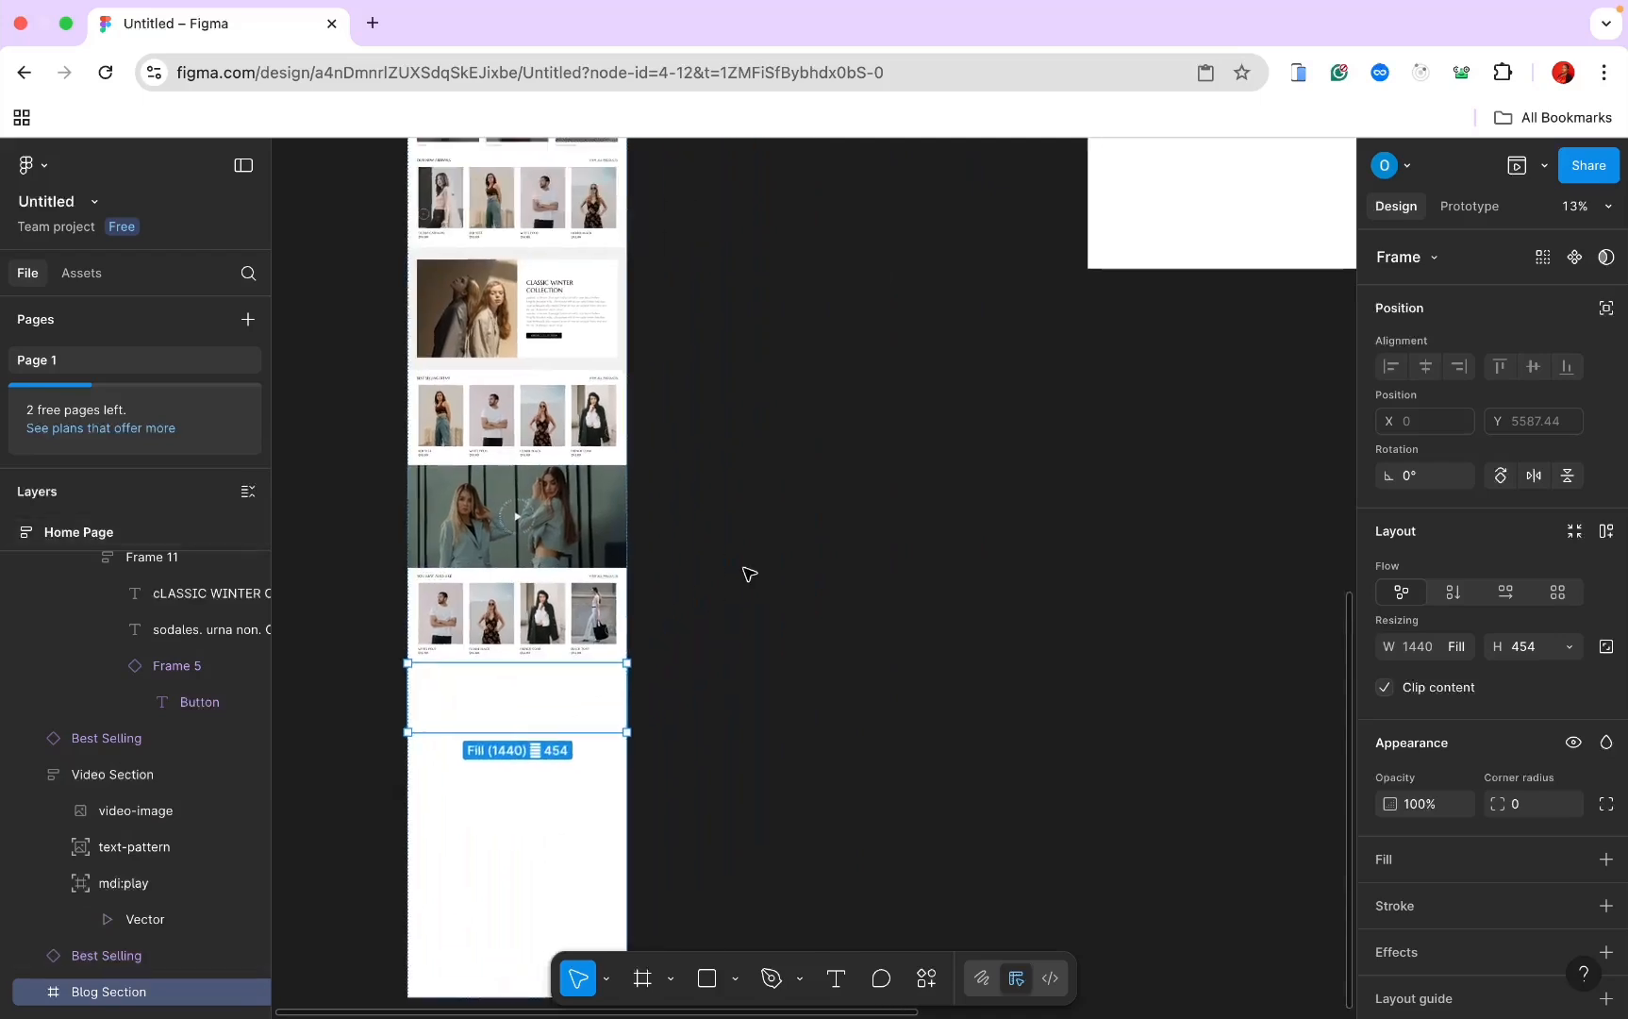
scroll(749, 574, down, 2)
scroll(749, 573, left, 2)
scroll(612, 617, right, 5)
scroll(612, 616, up, 3)
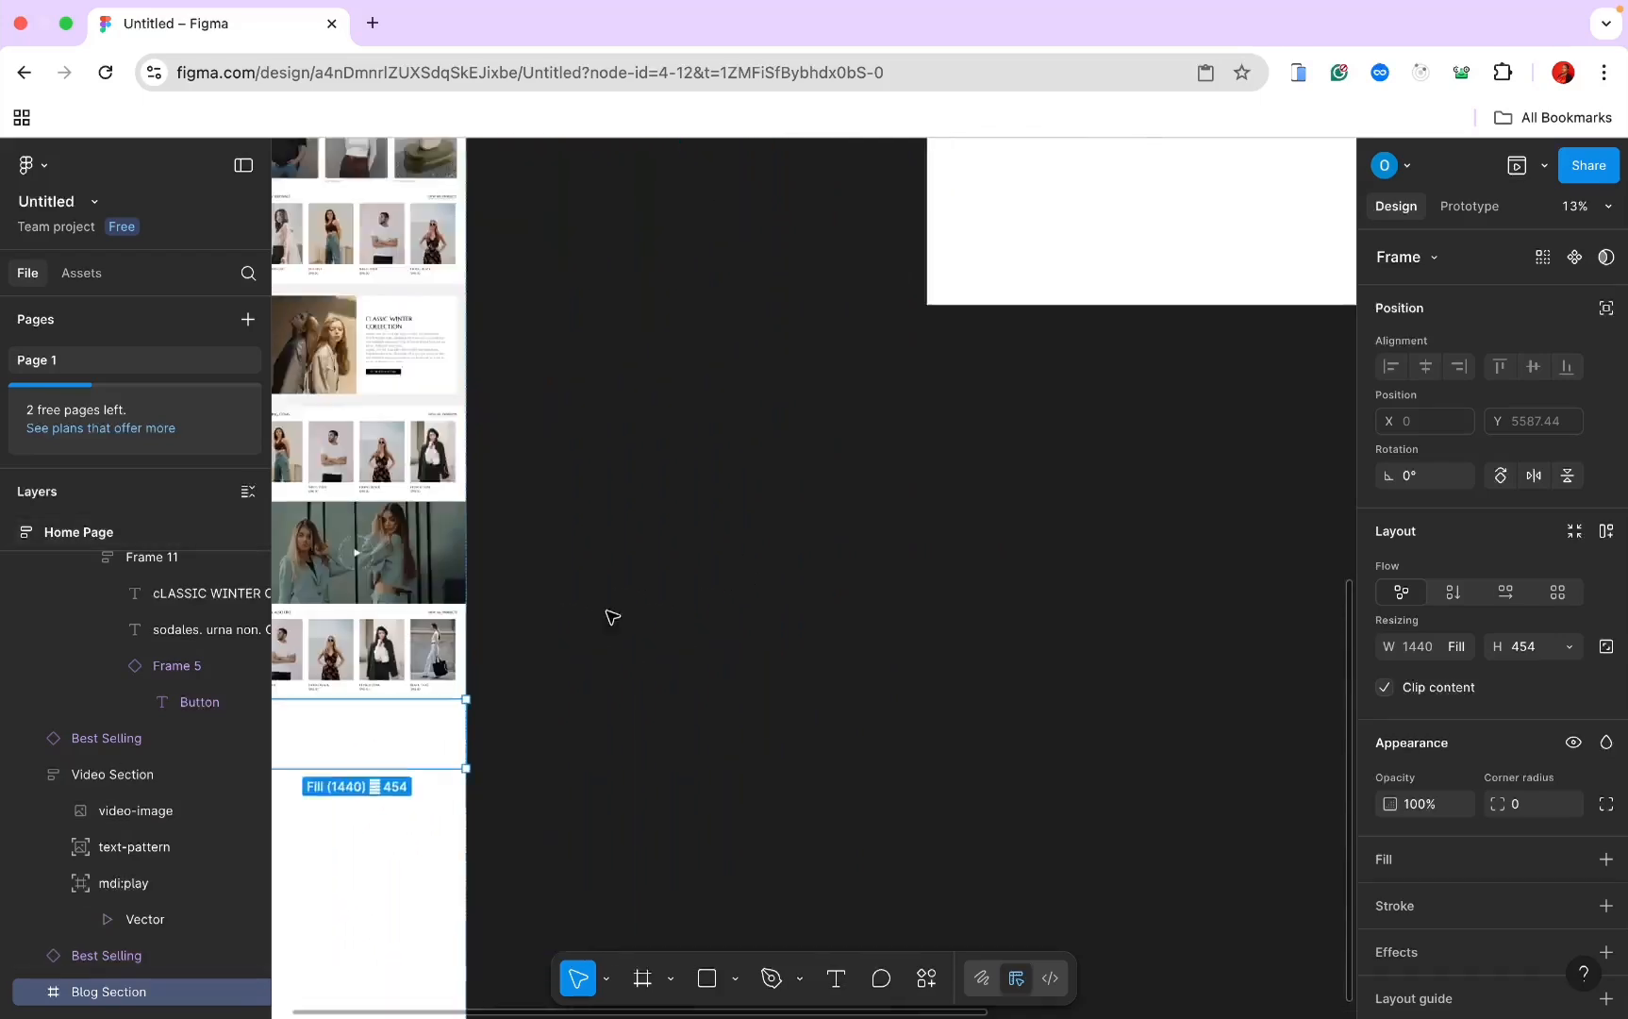
scroll(613, 617, right, 5)
scroll(612, 617, up, 3)
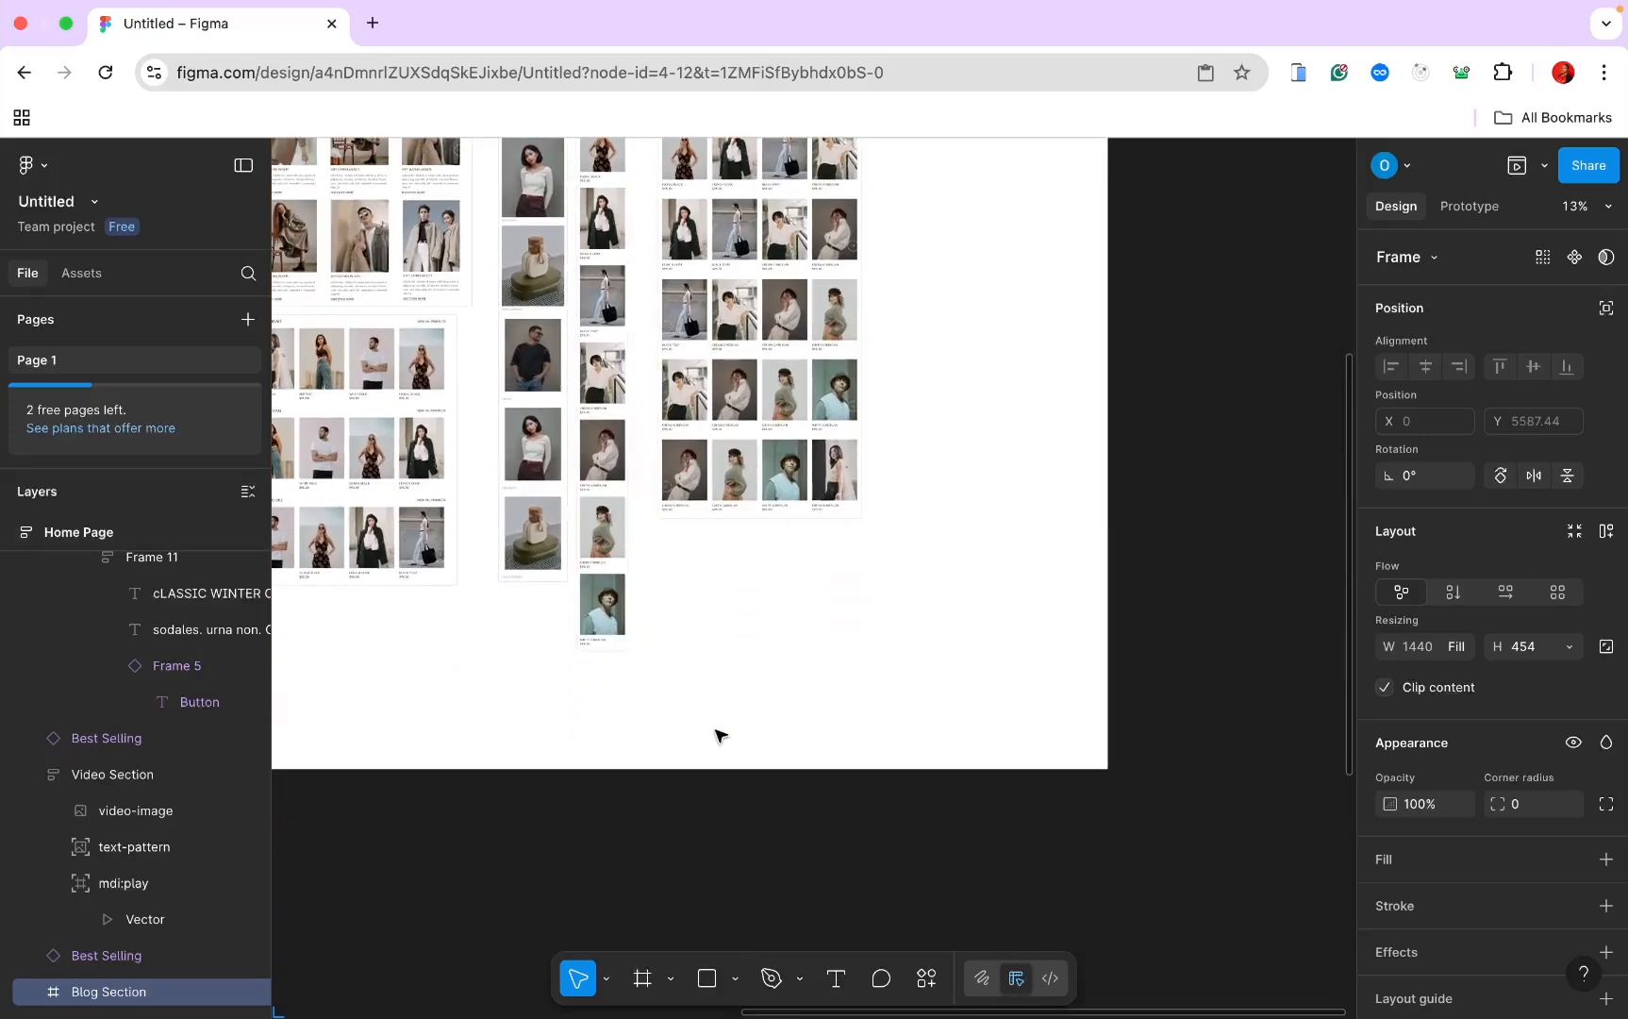
scroll(734, 775, left, 5)
scroll(734, 776, up, 4)
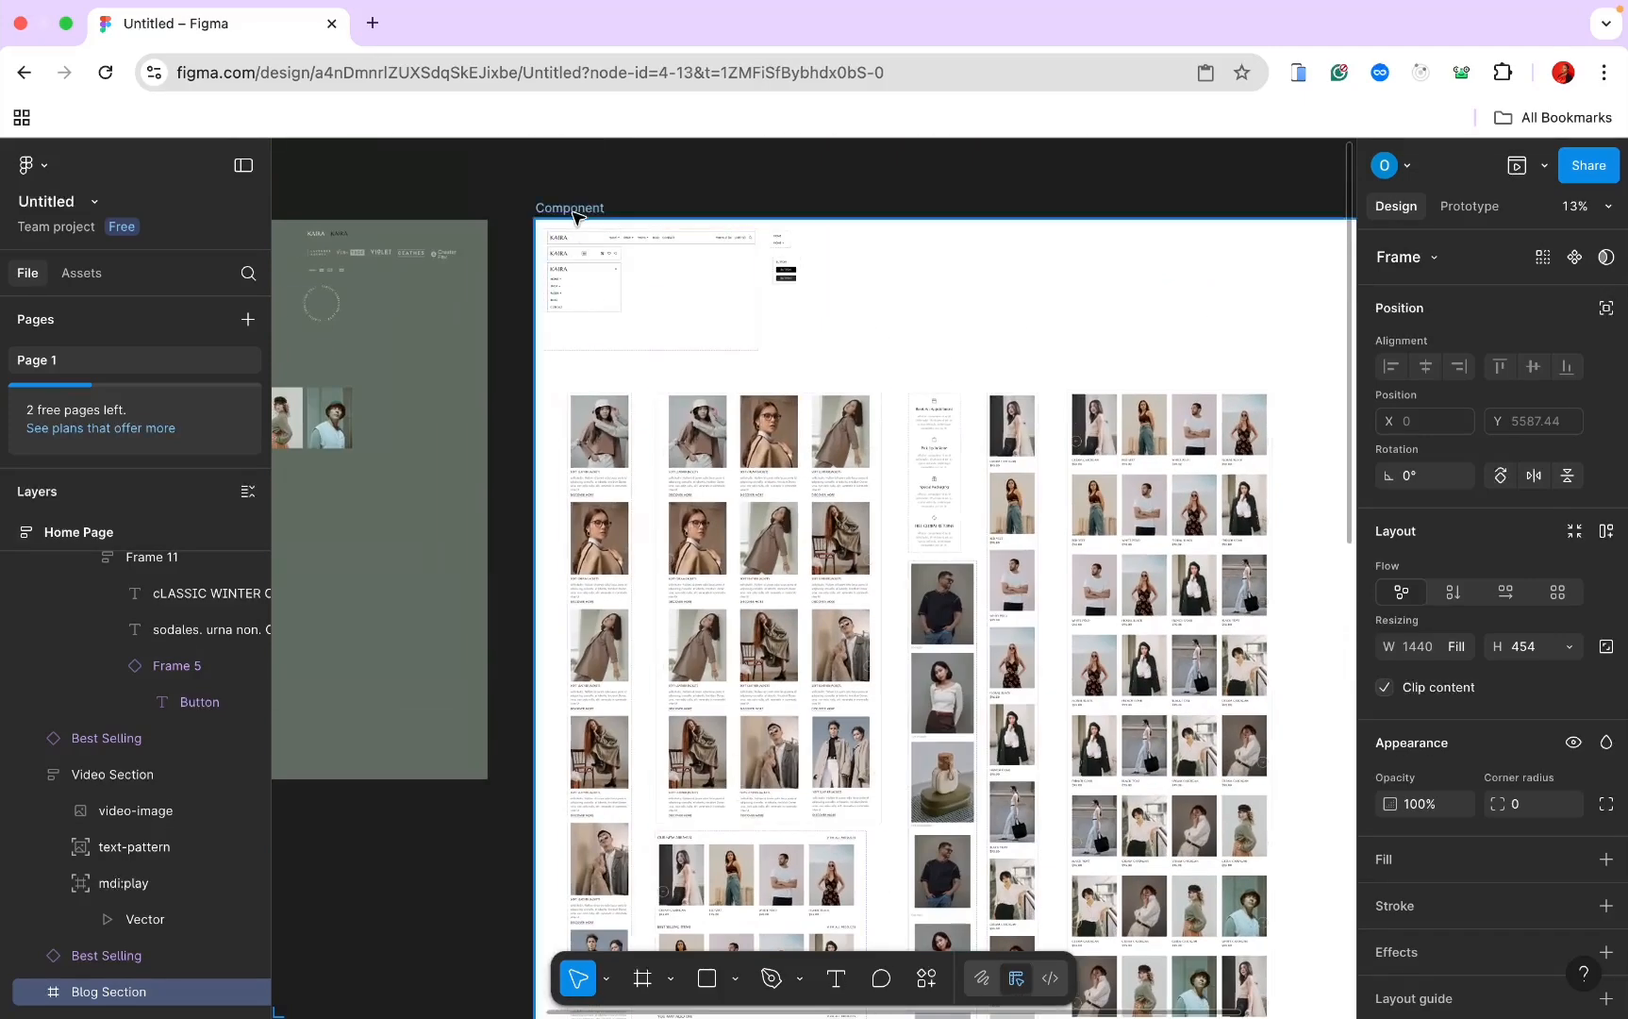
click(572, 216)
scroll(572, 216, down, 10)
scroll(572, 216, right, 5)
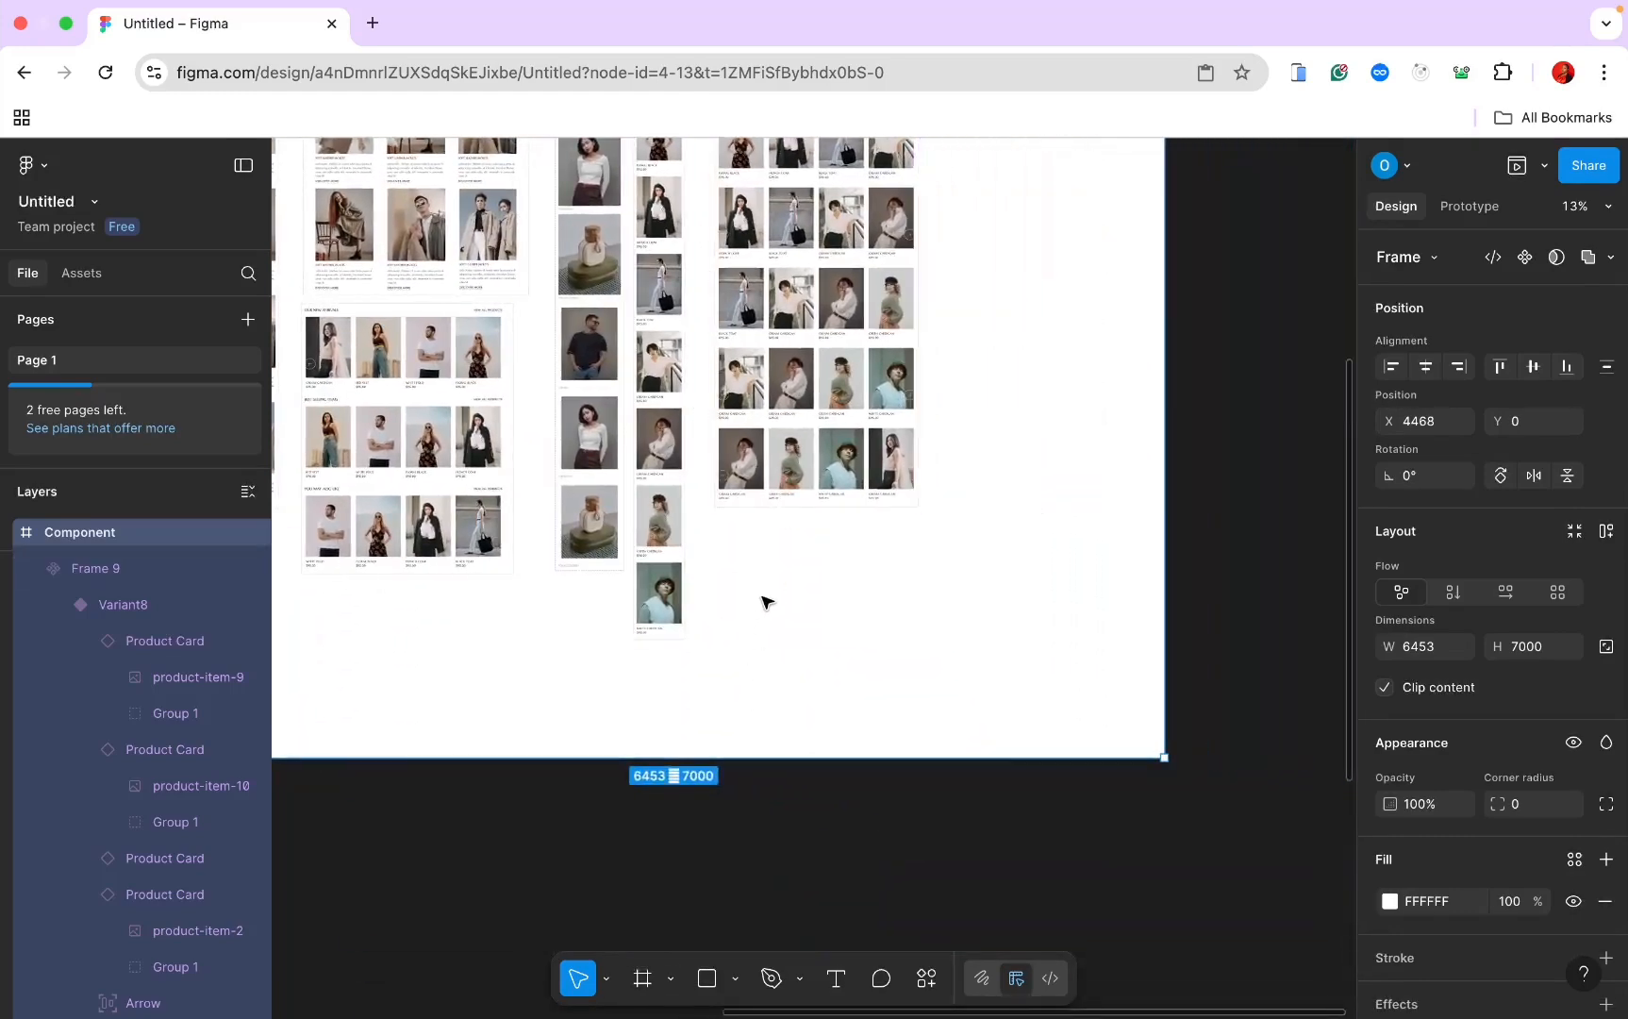
Step: Paste Blog Section into the Component board right of the product grids and add a black stroke
key(ctrl+v)
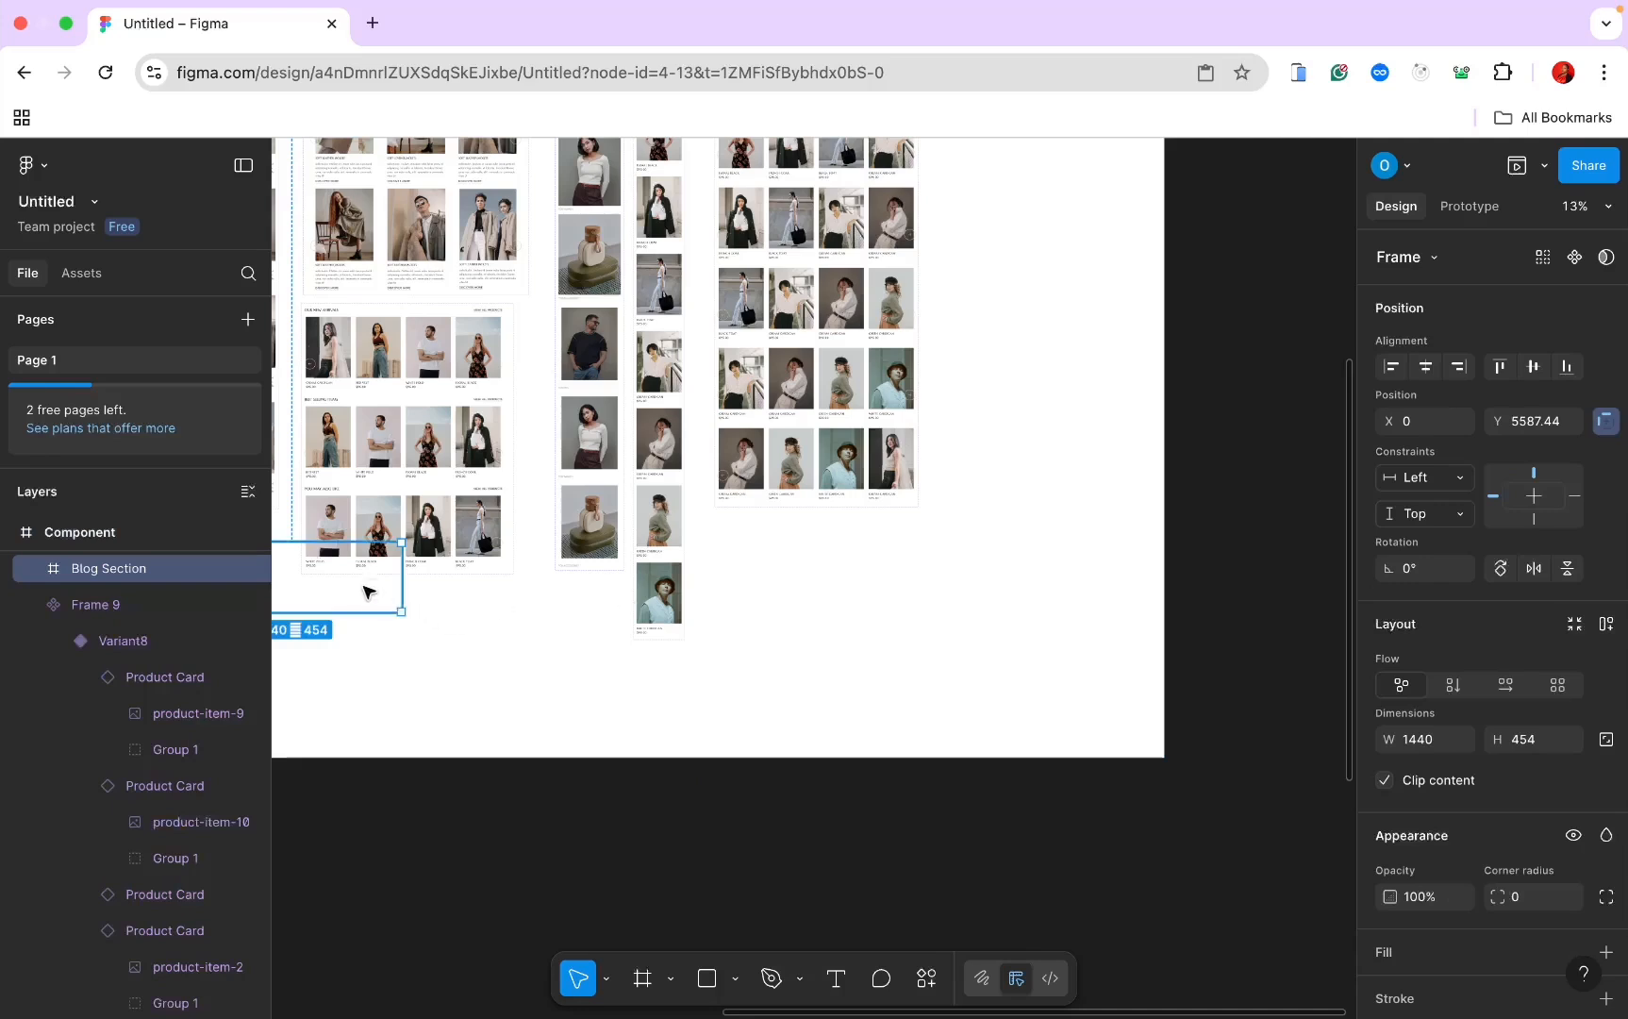
drag(355, 581, 884, 562)
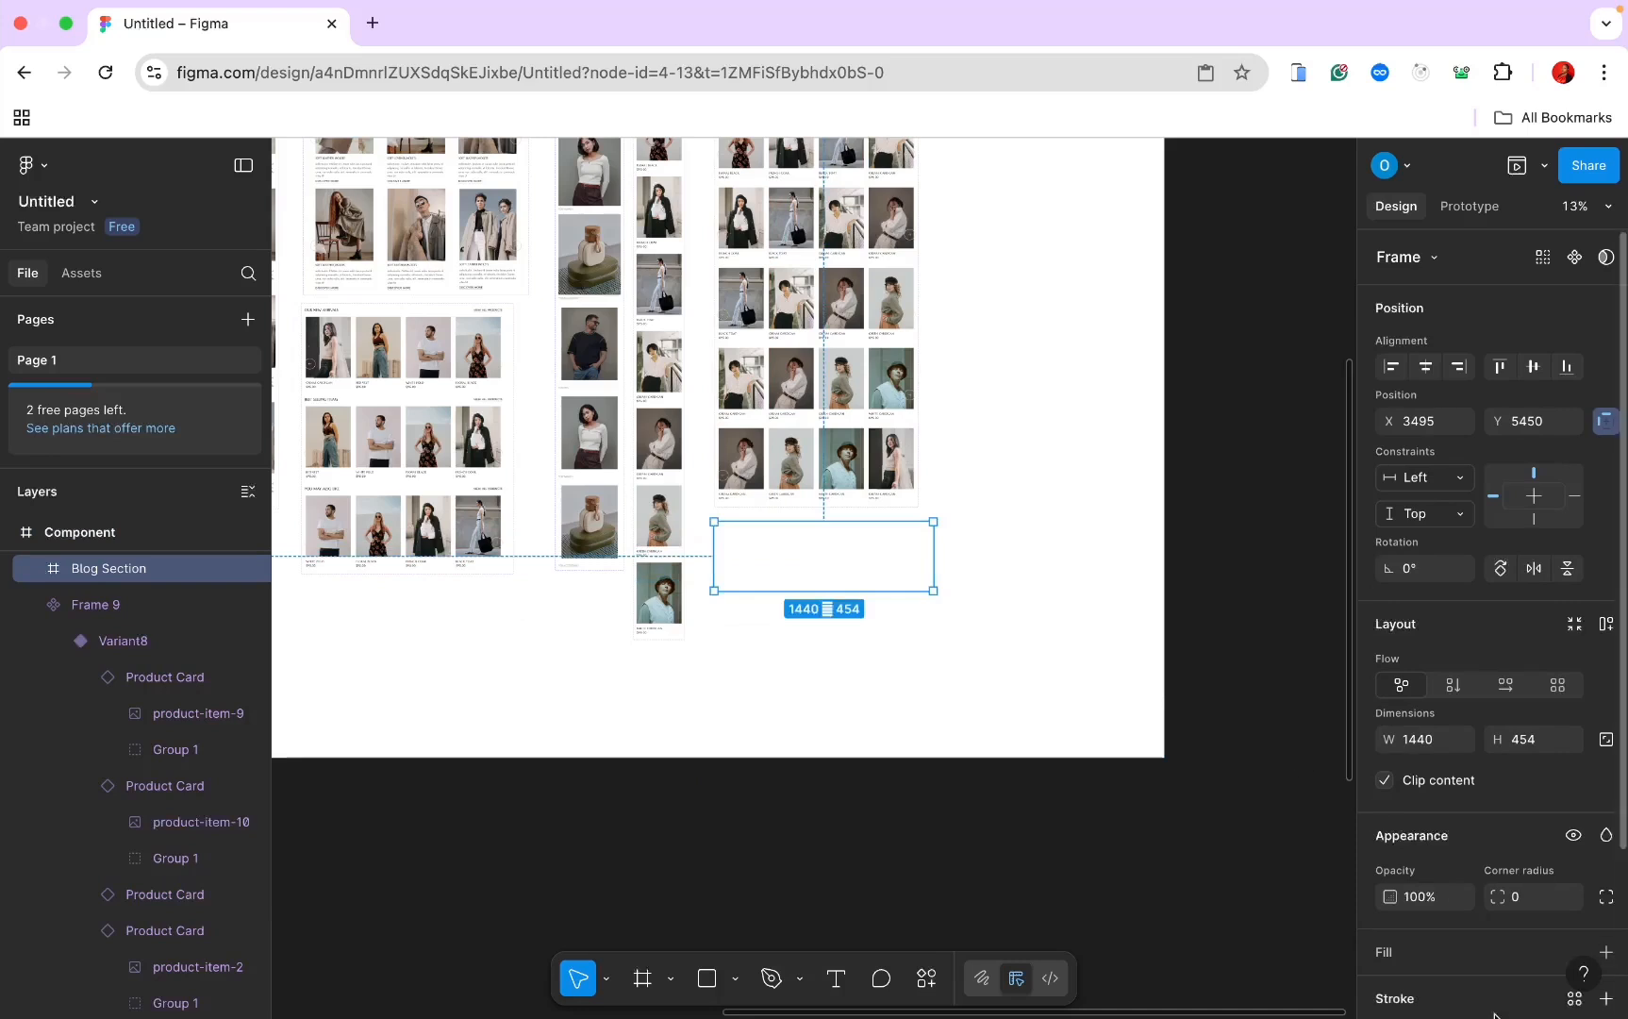
scroll(1599, 990, down, 2)
click(1607, 894)
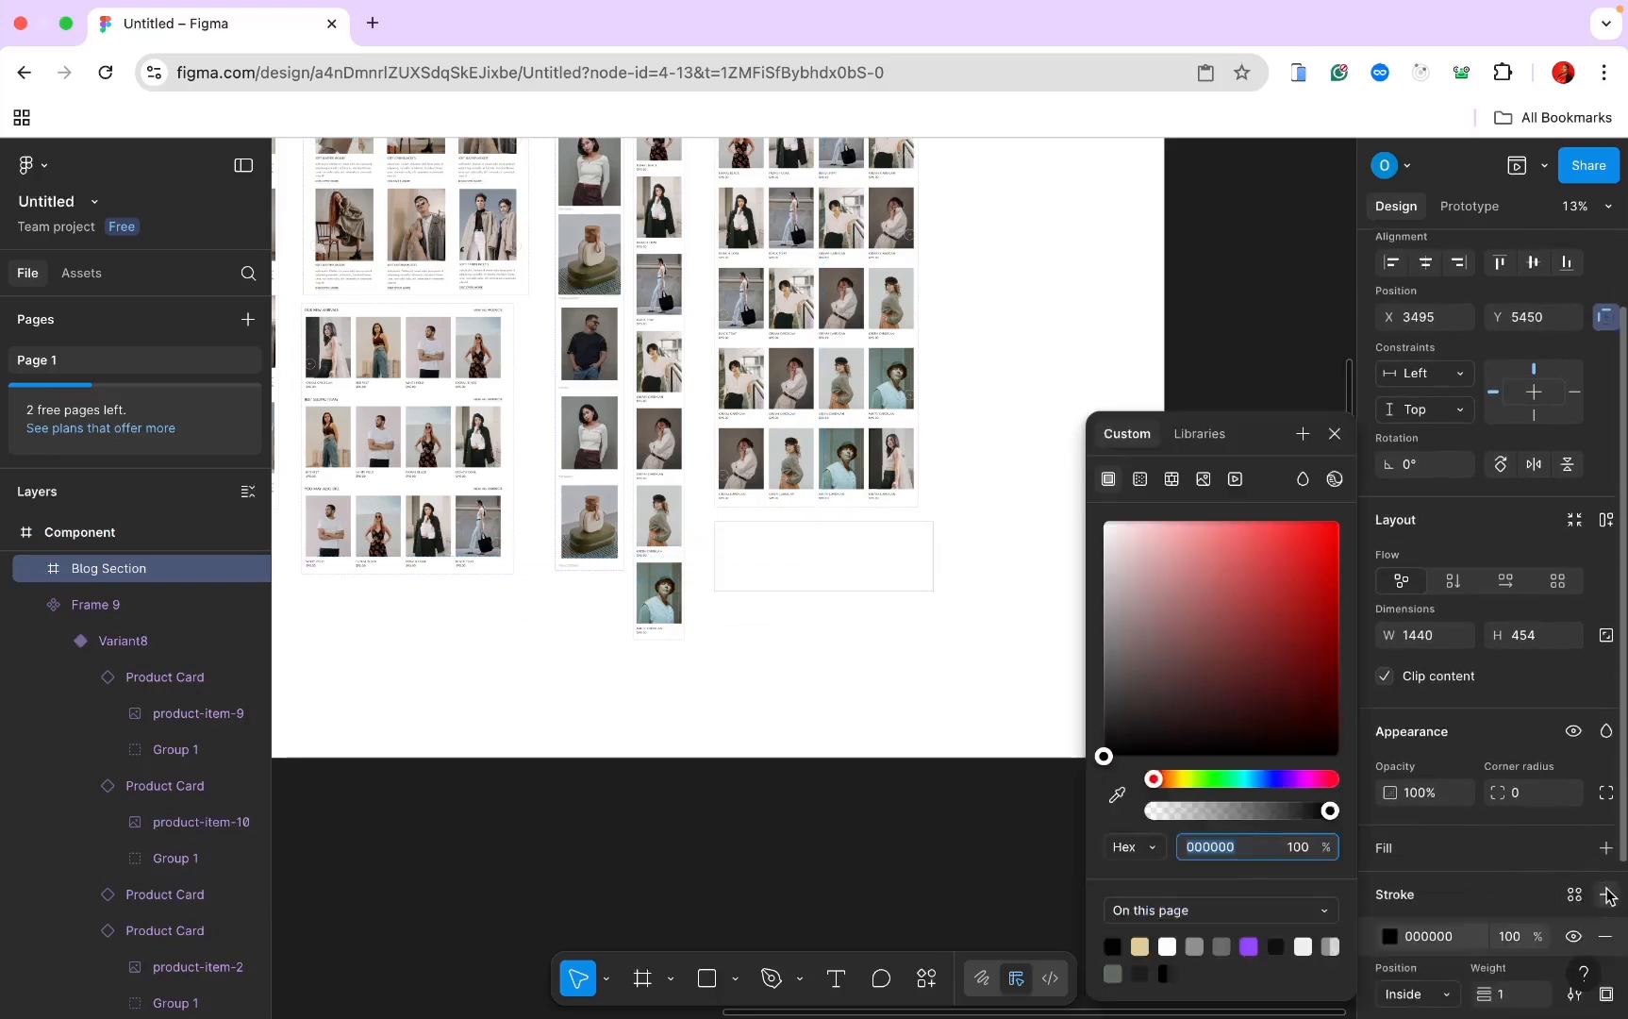
scroll(932, 629, up, 1)
scroll(932, 629, down, 1)
scroll(932, 629, left, 2)
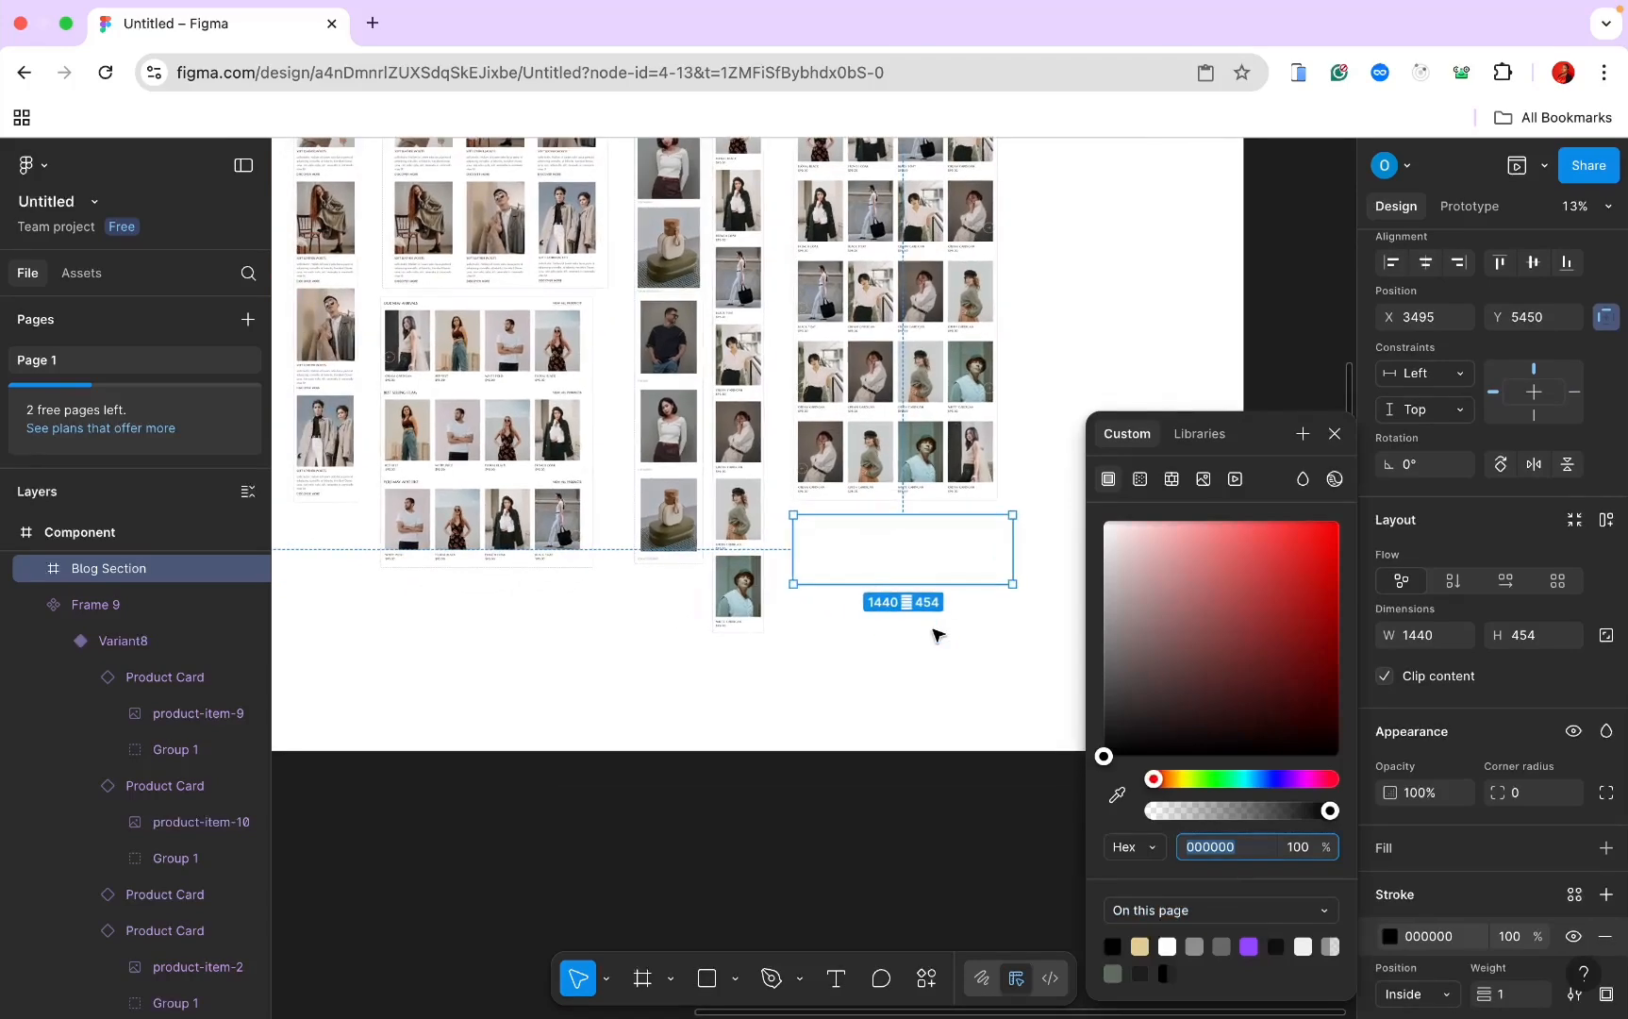
Step: Paste the Our new arrivals heading row into the Blog Section frame
click(475, 306)
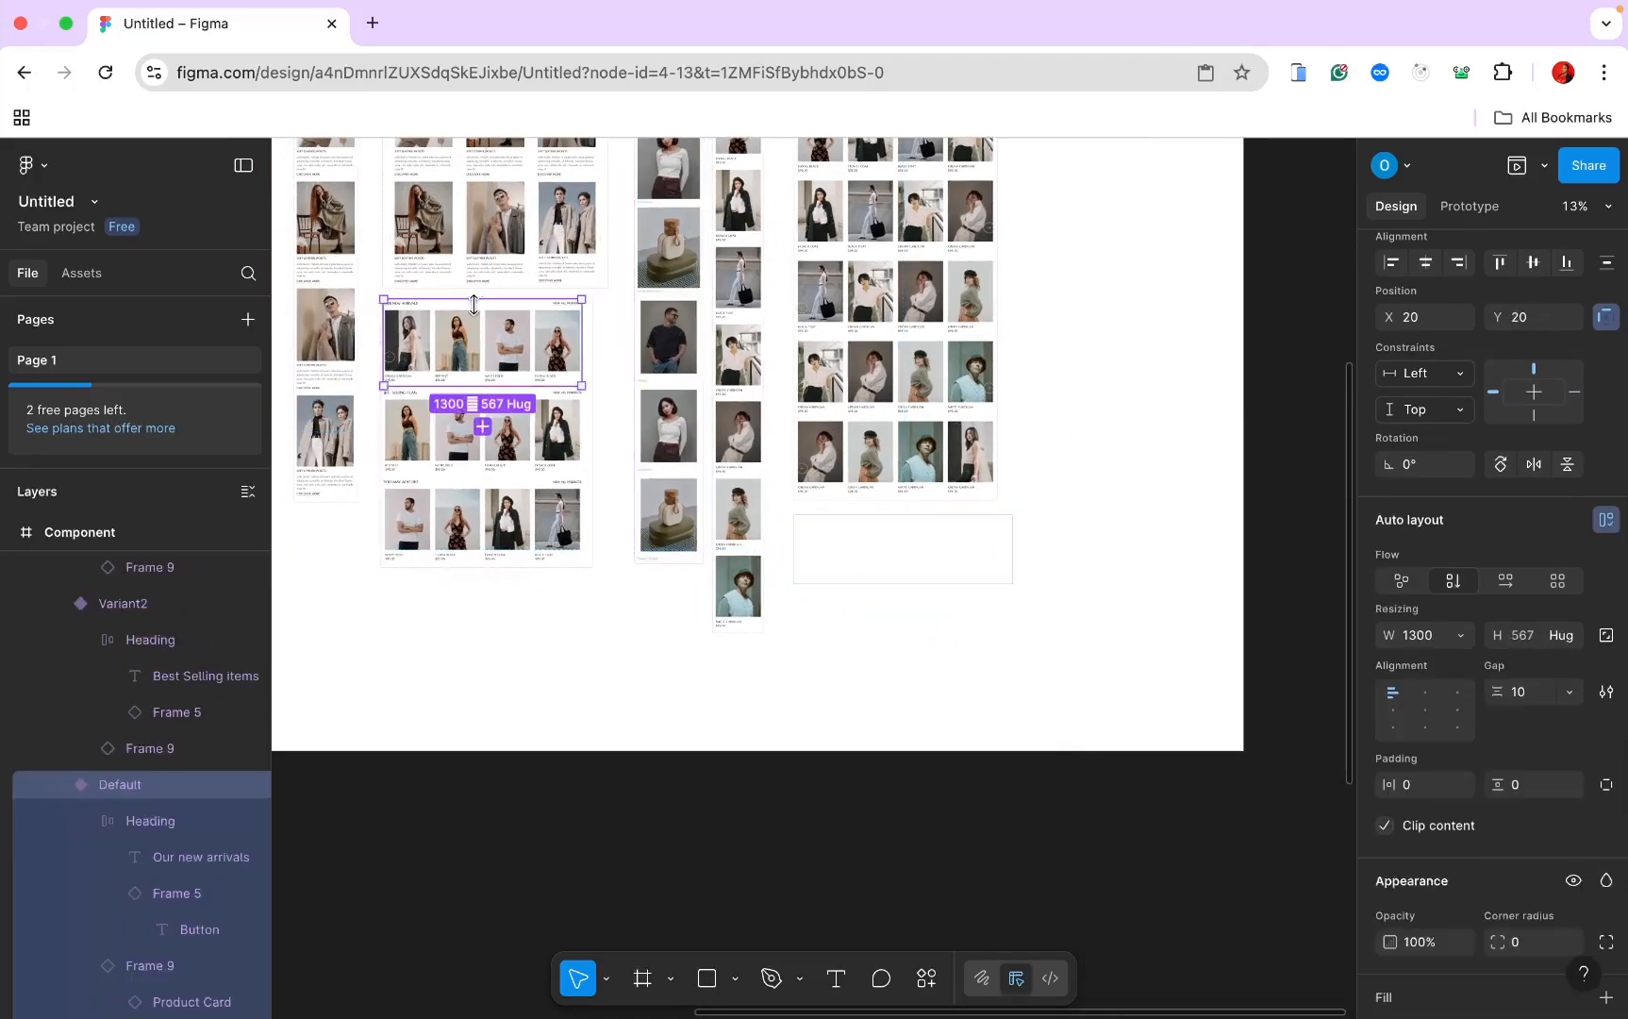
scroll(475, 305, up, 3)
click(466, 306)
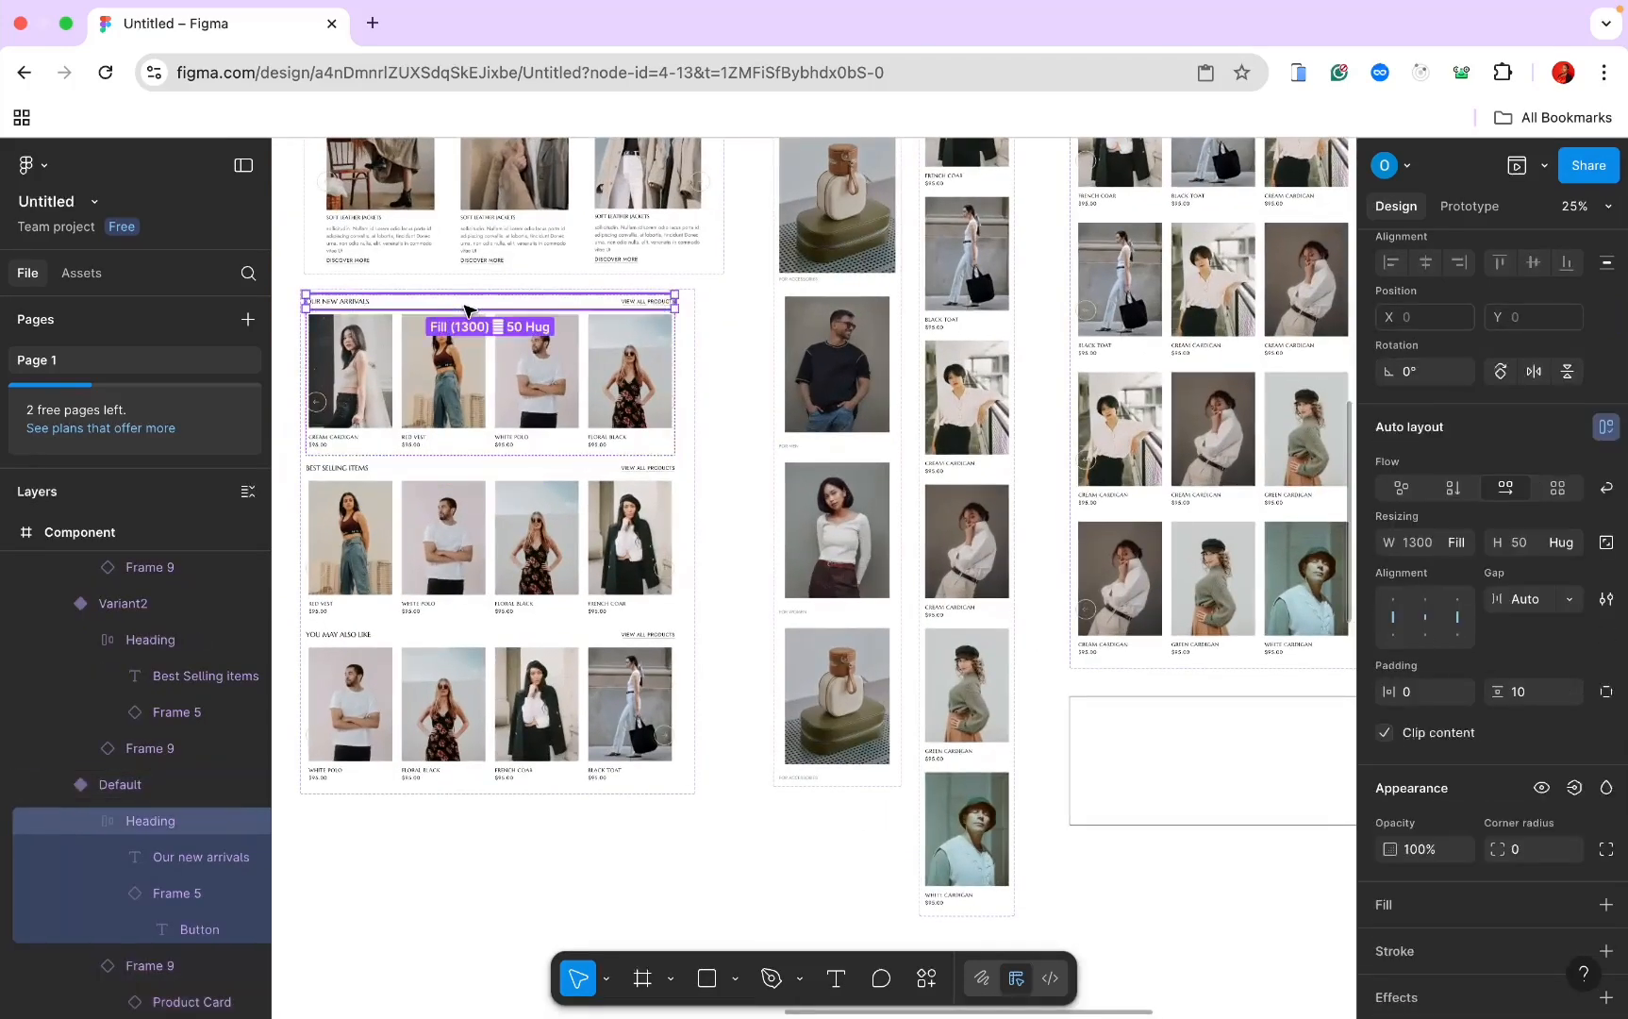
scroll(481, 316, down, 5)
scroll(481, 316, right, 6)
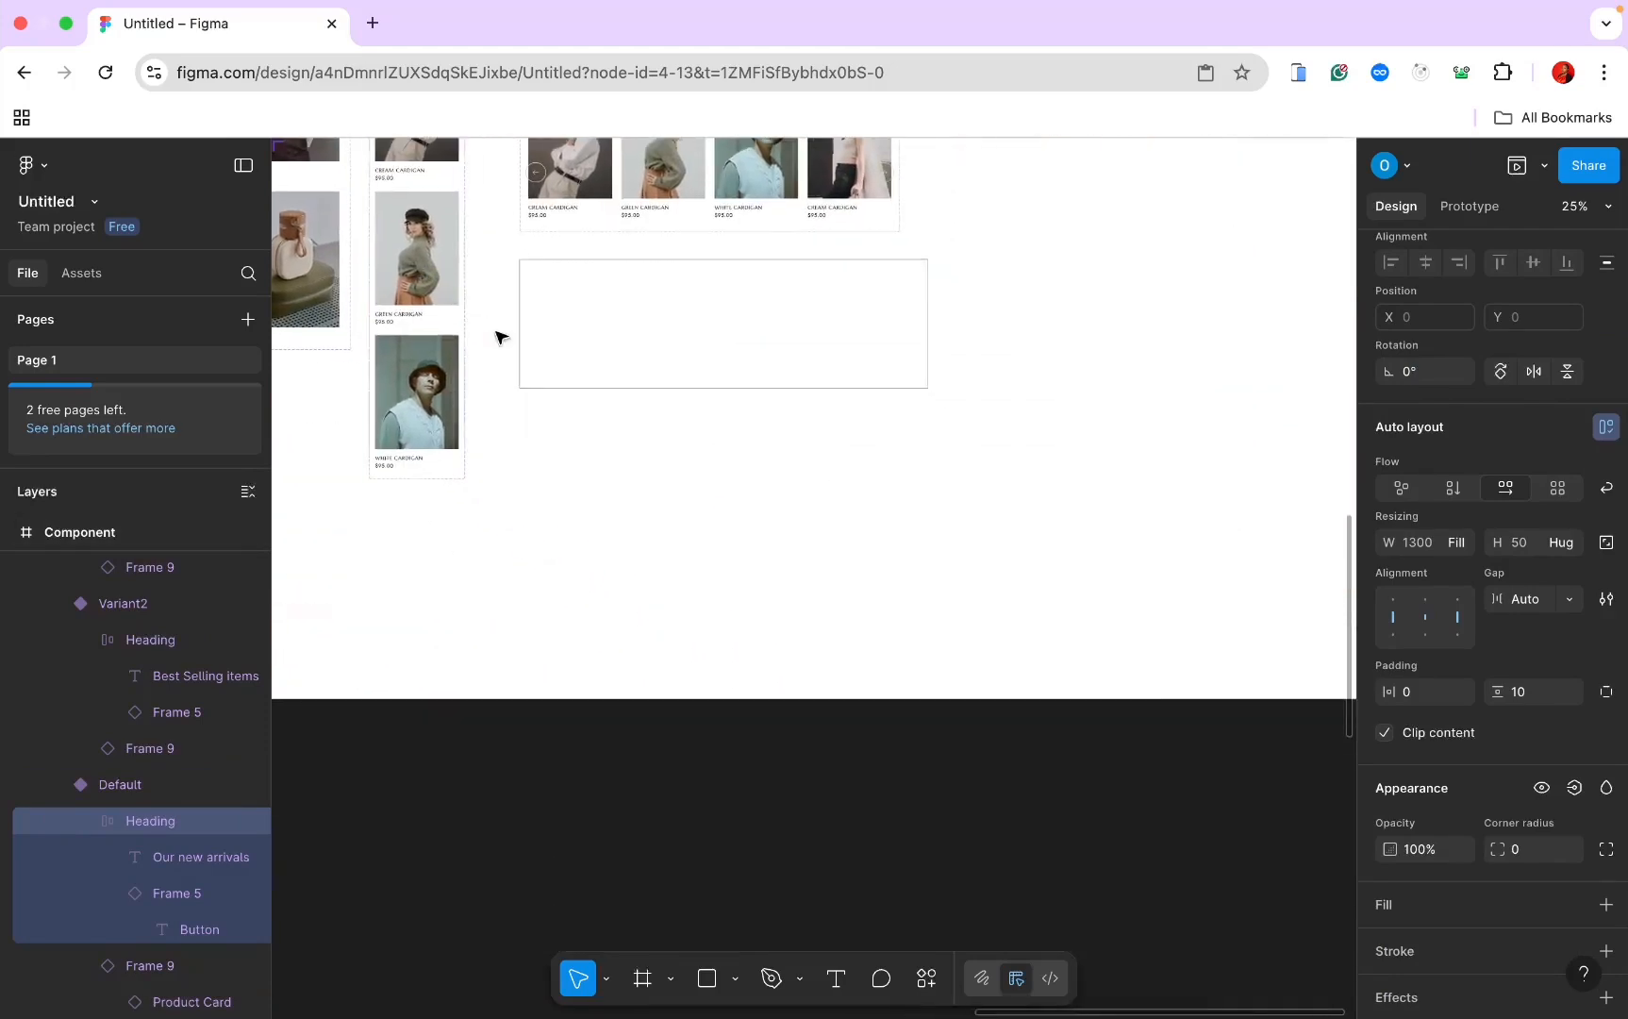
click(531, 293)
key(ctrl+v)
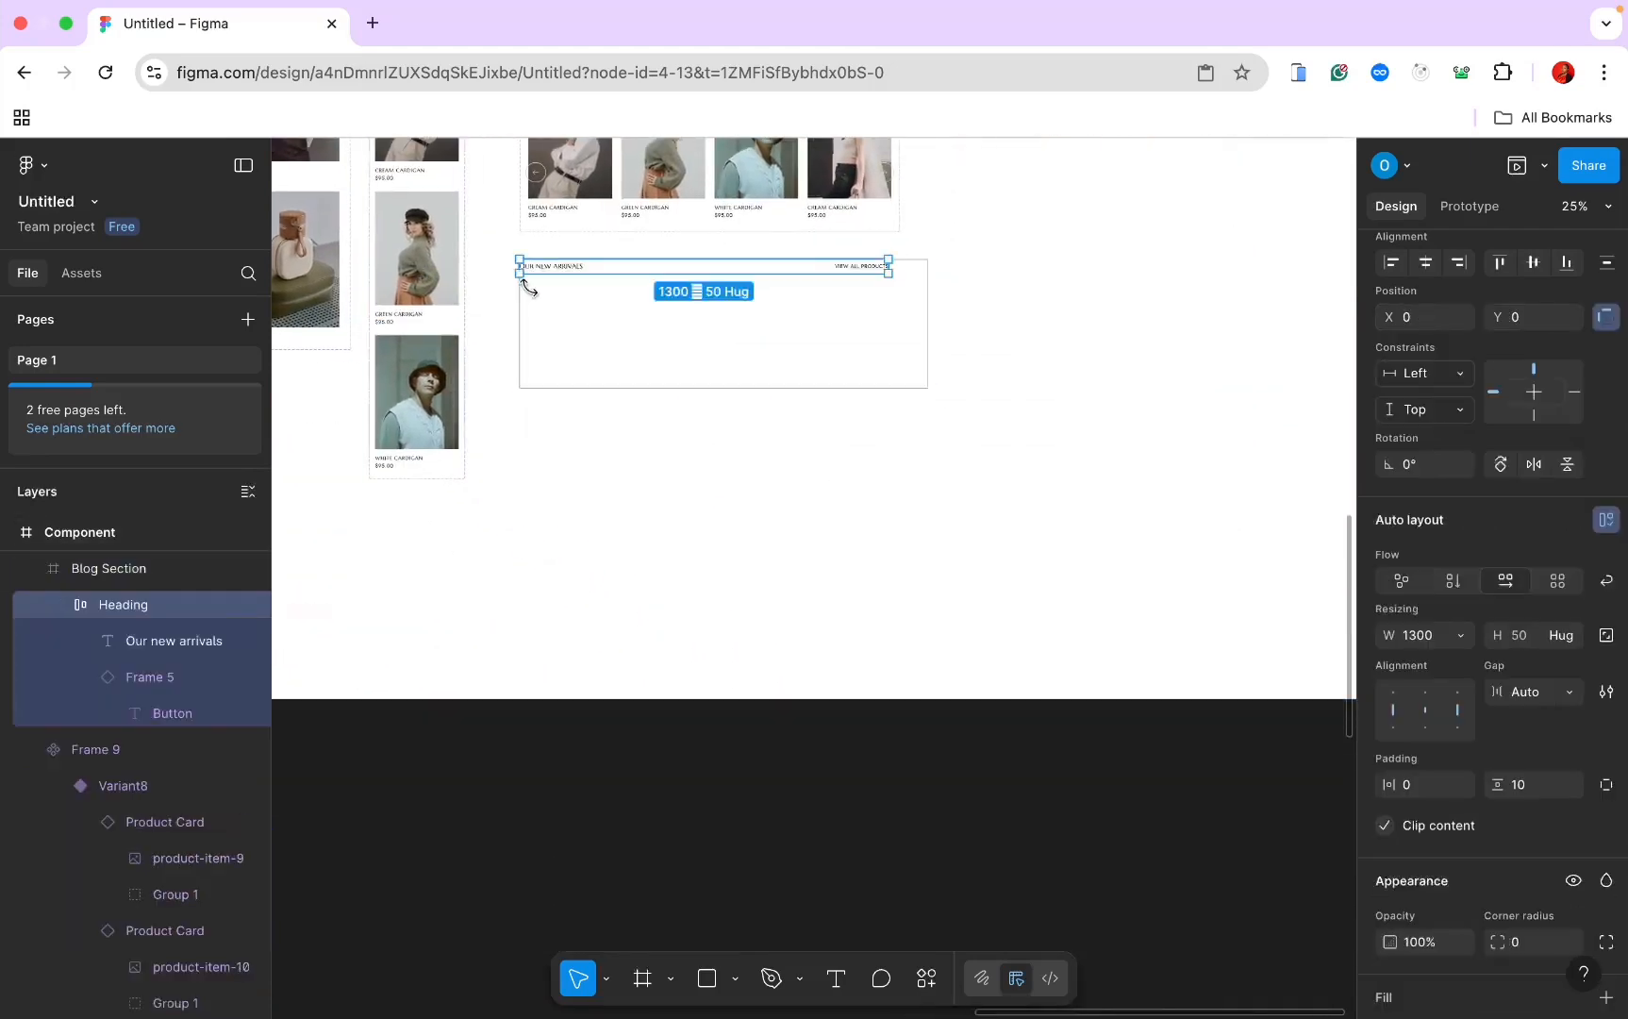
Step: Give Blog Section vertical auto layout and resize it to 1438 × 558
click(915, 368)
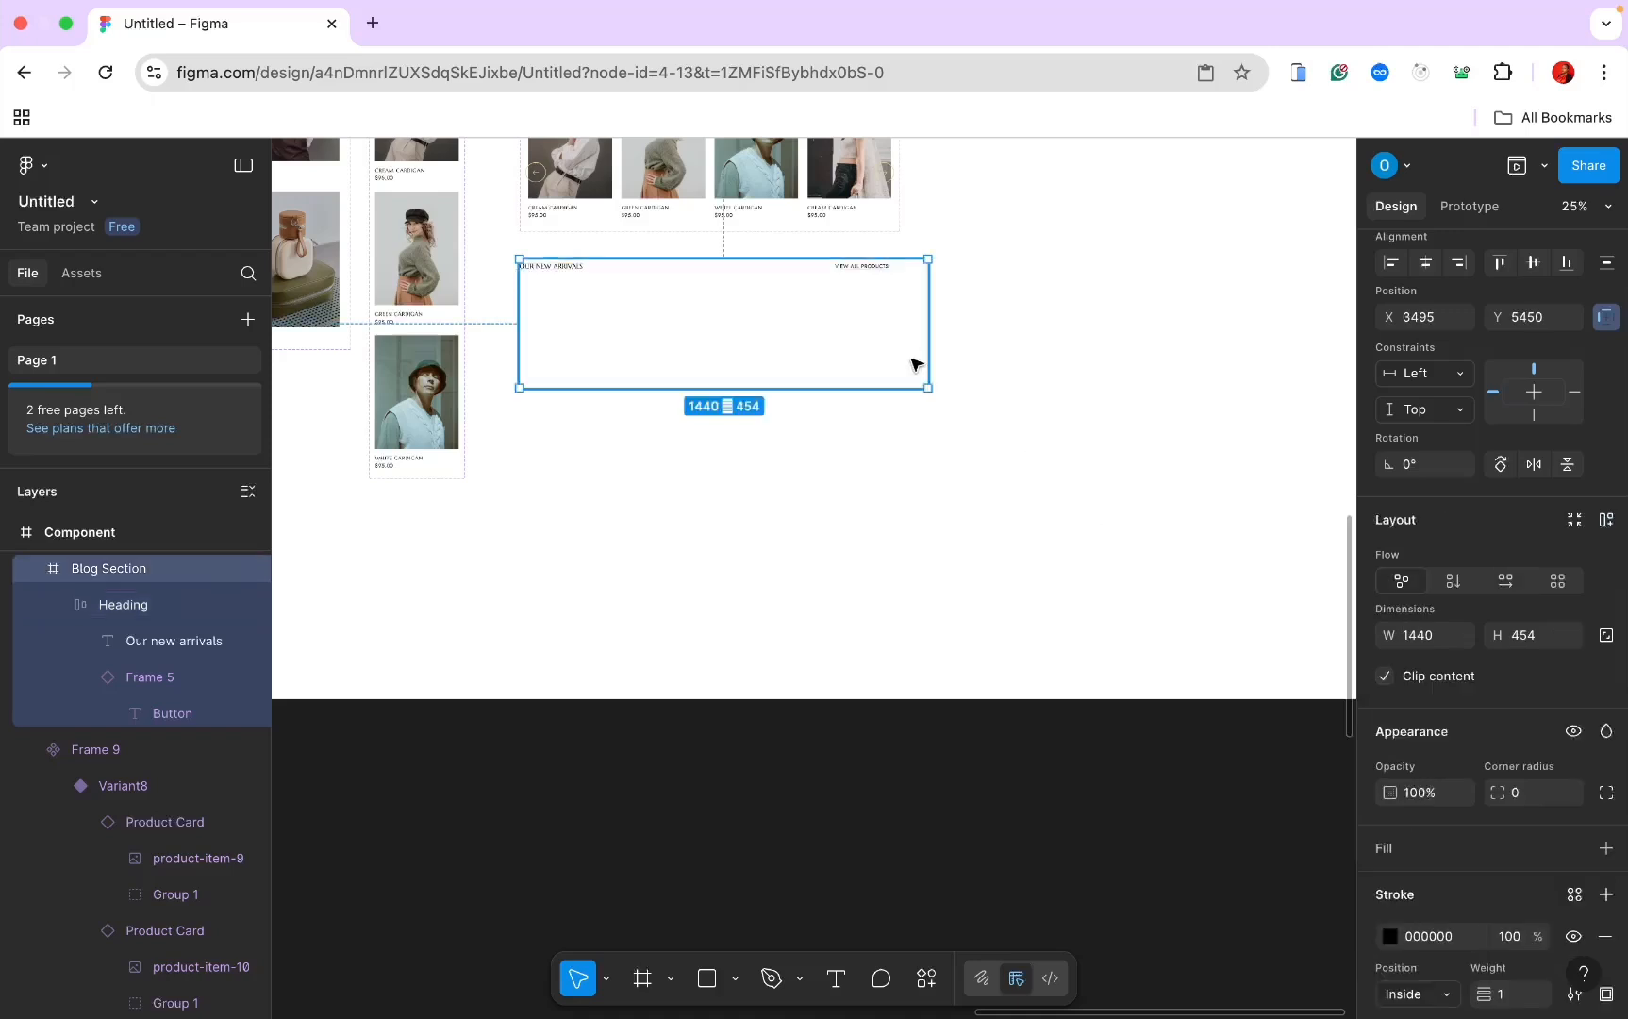
click(1606, 520)
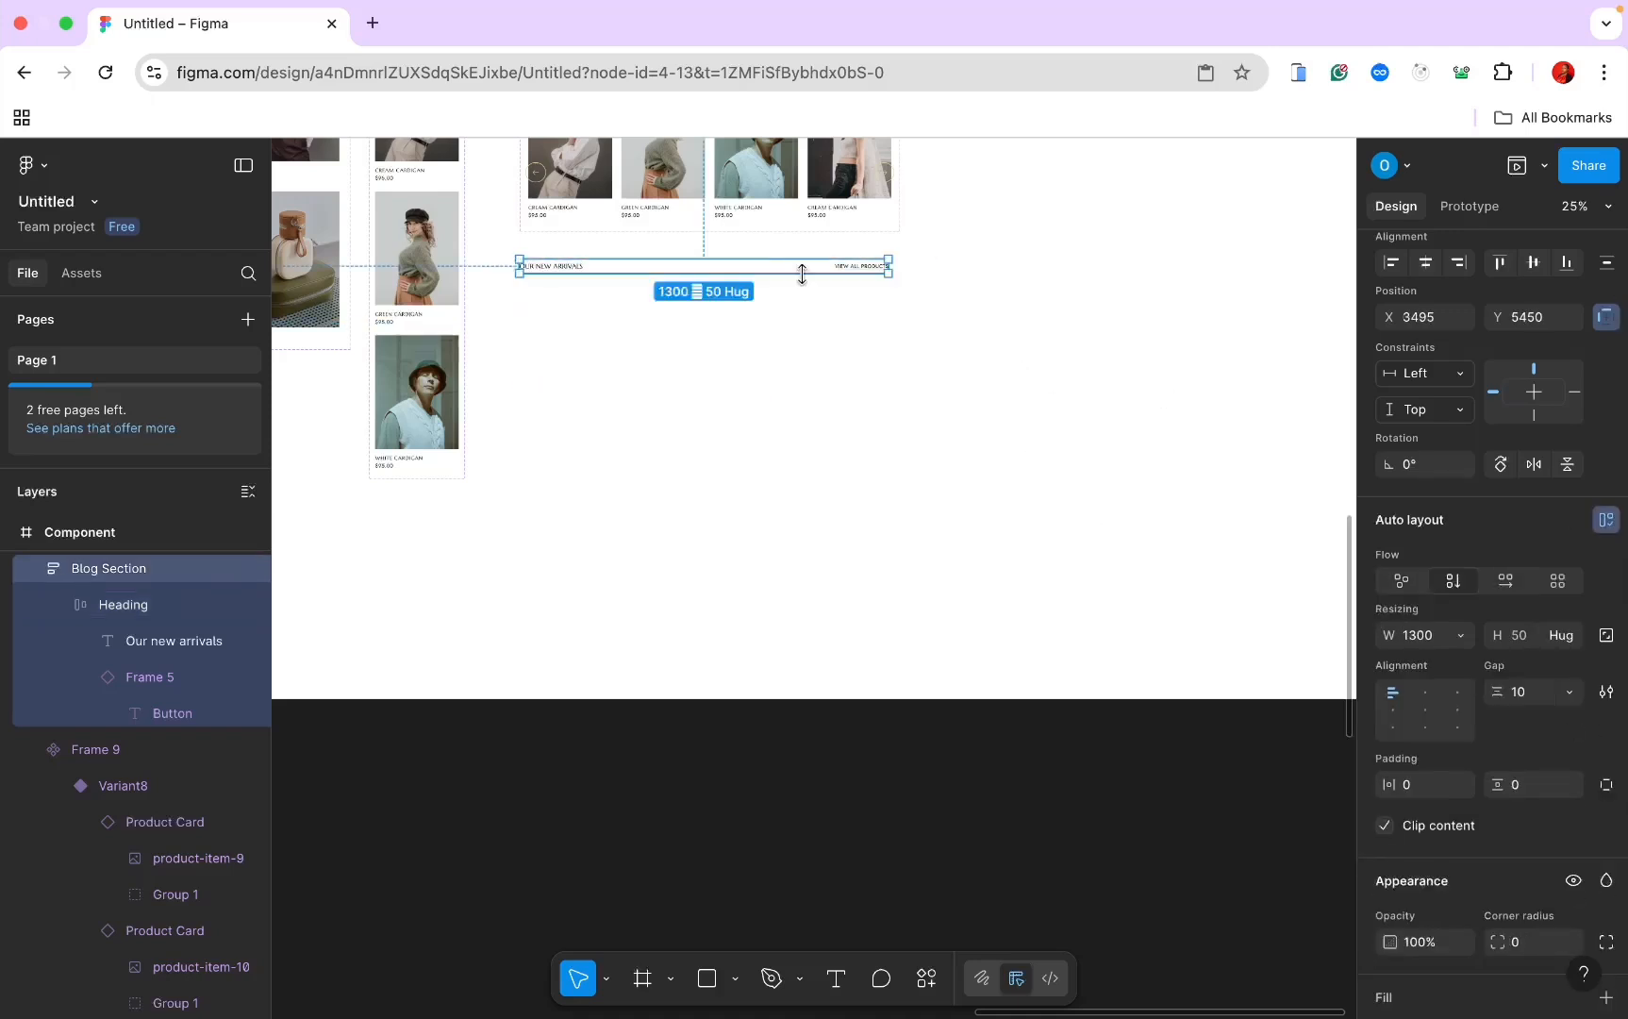
drag(817, 345, 783, 419)
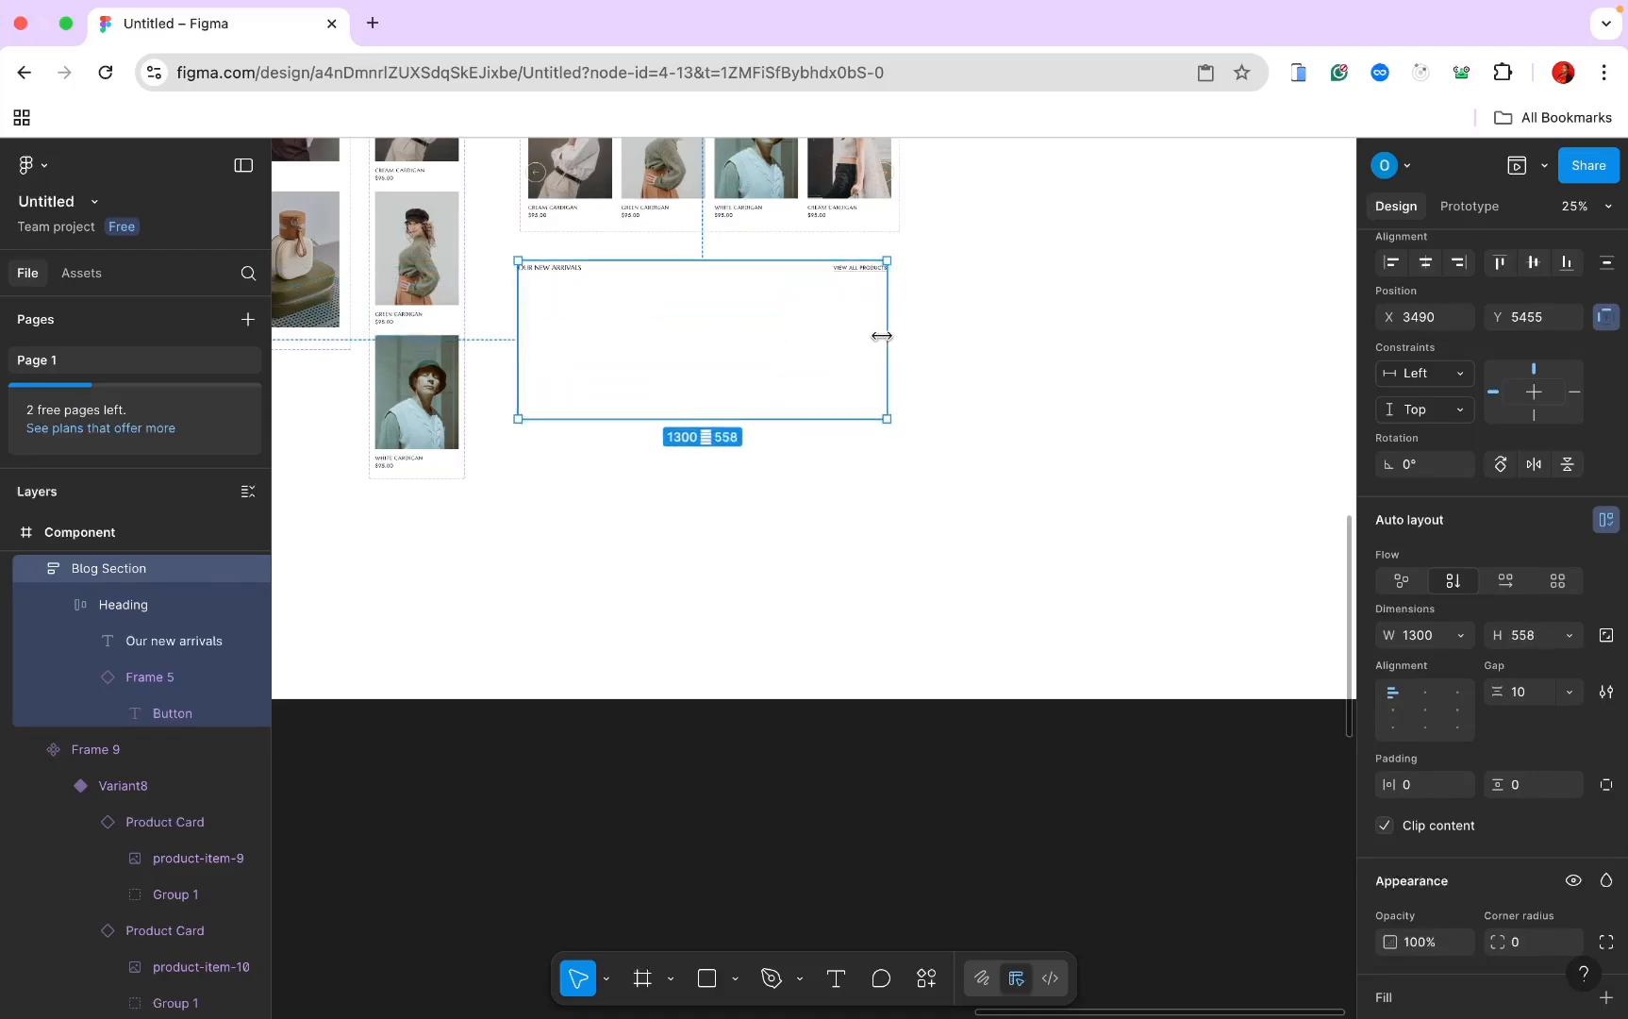
drag(881, 336, 926, 331)
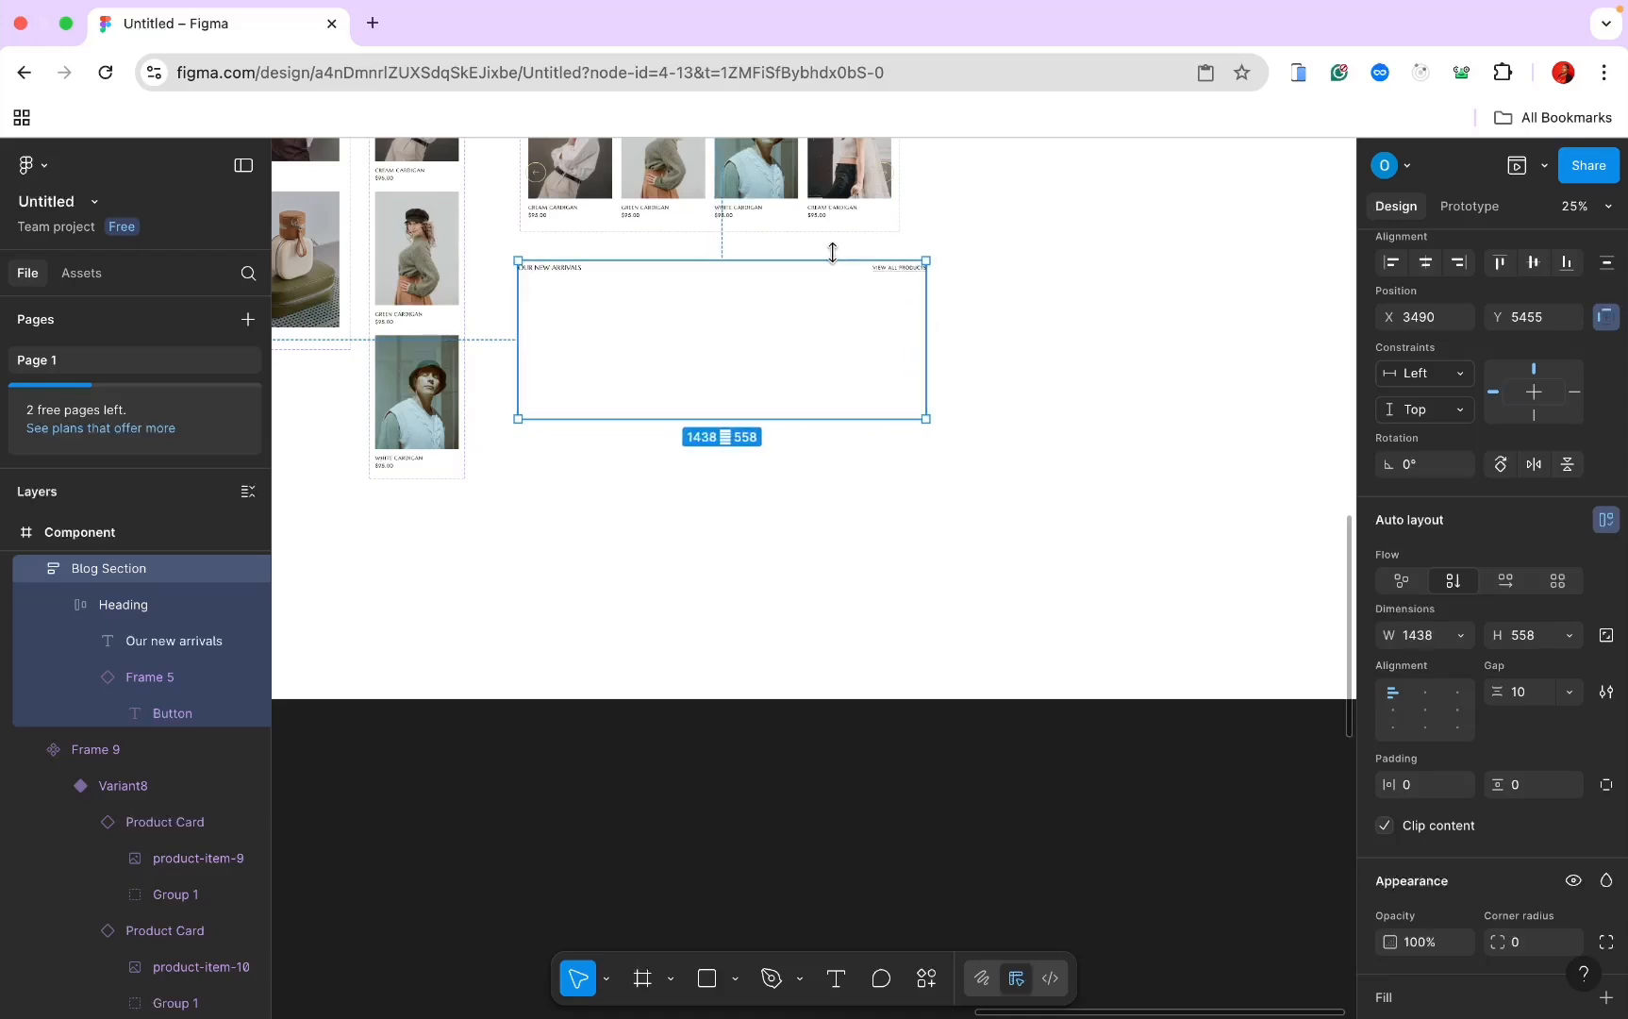
scroll(810, 313, up, 10)
scroll(810, 313, down, 6)
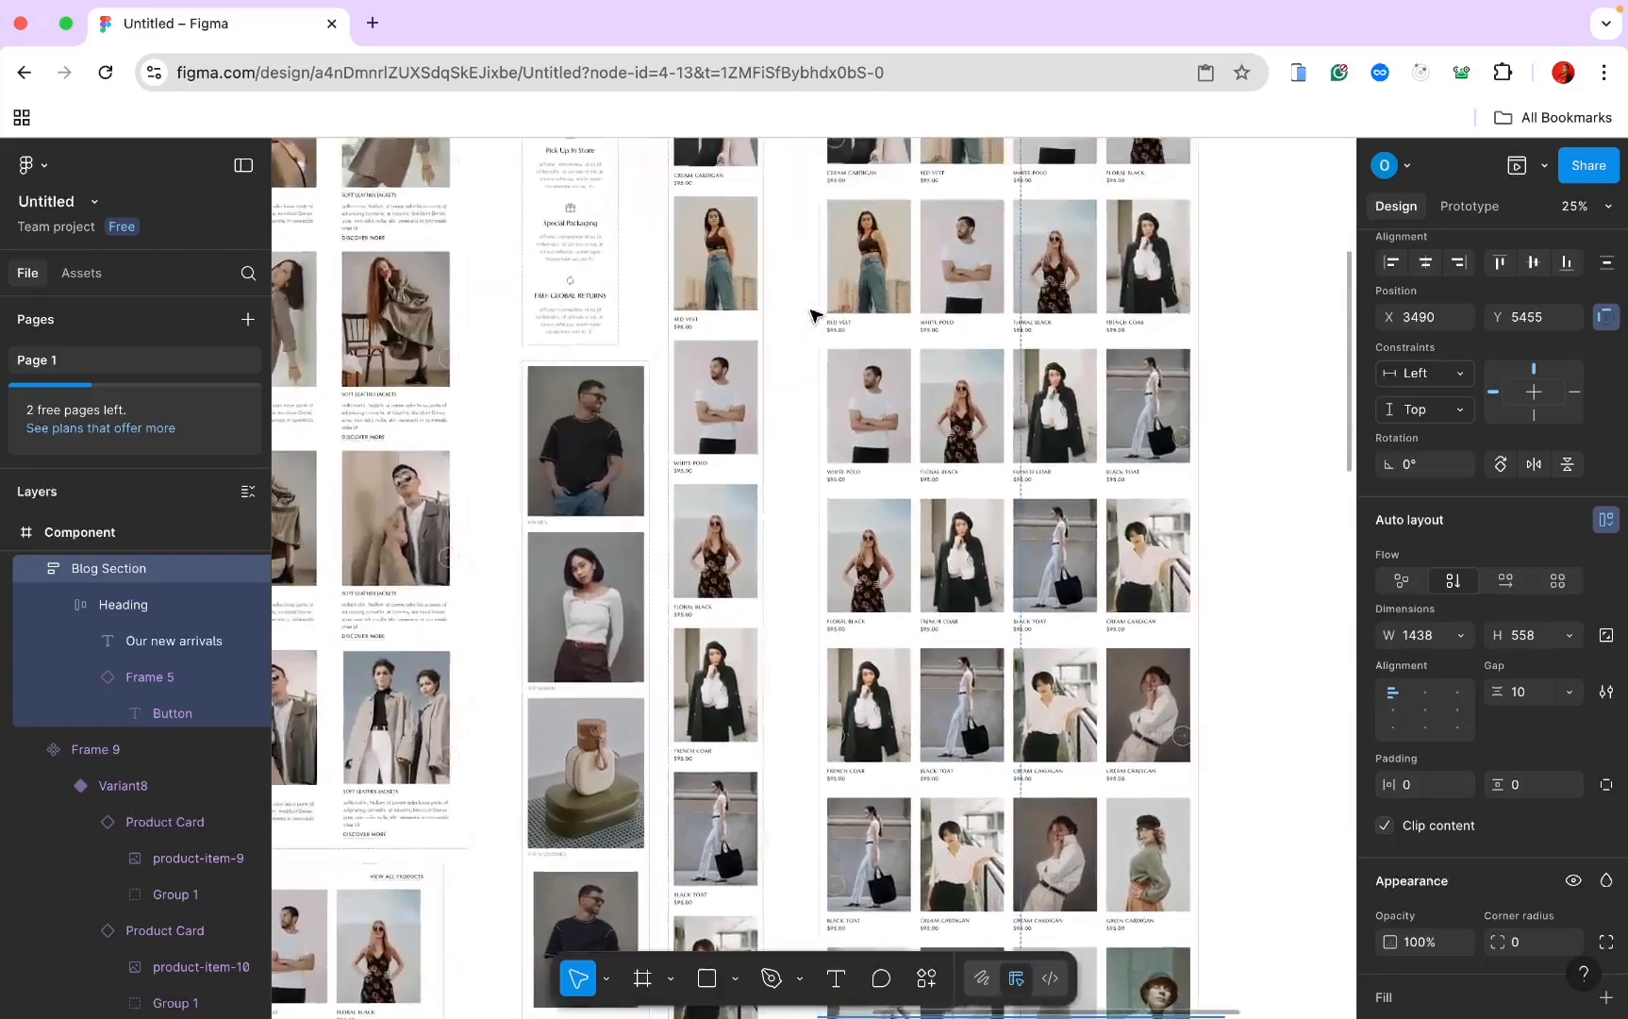
scroll(810, 313, right, 10)
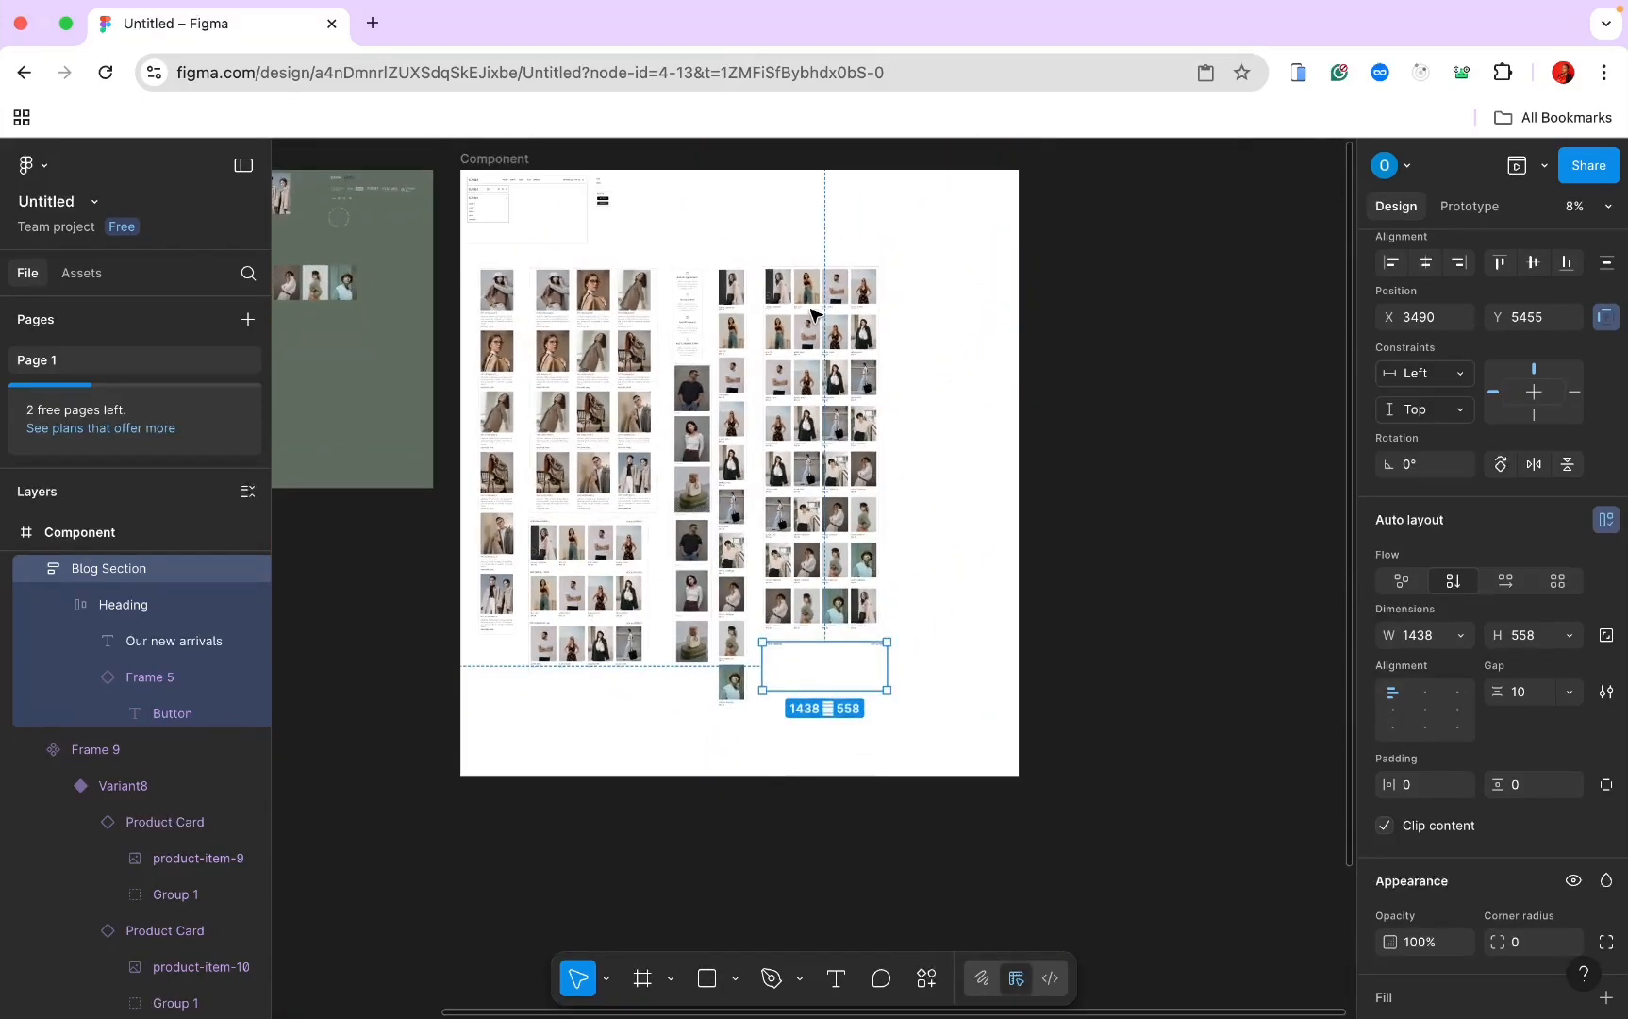
scroll(814, 316, up, 1)
scroll(816, 316, up, 5)
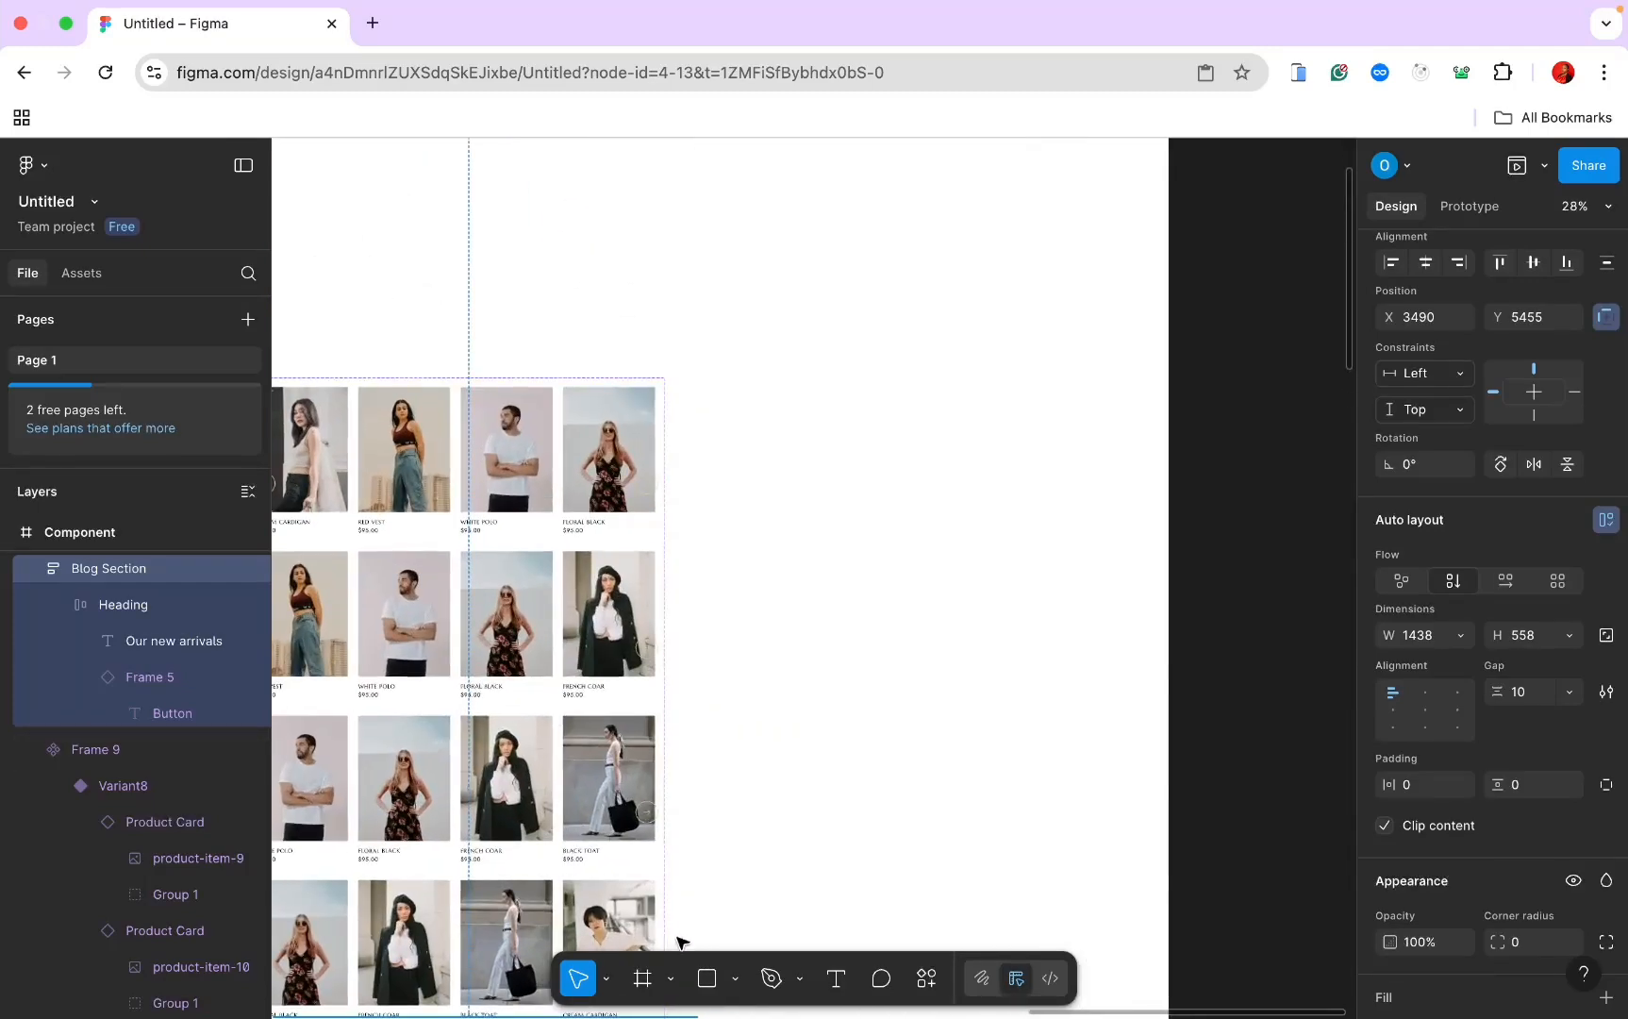
Step: Draw a new card frame, Frame 12, and paste the post-large-image1 photo into it
click(643, 978)
drag(693, 391, 822, 541)
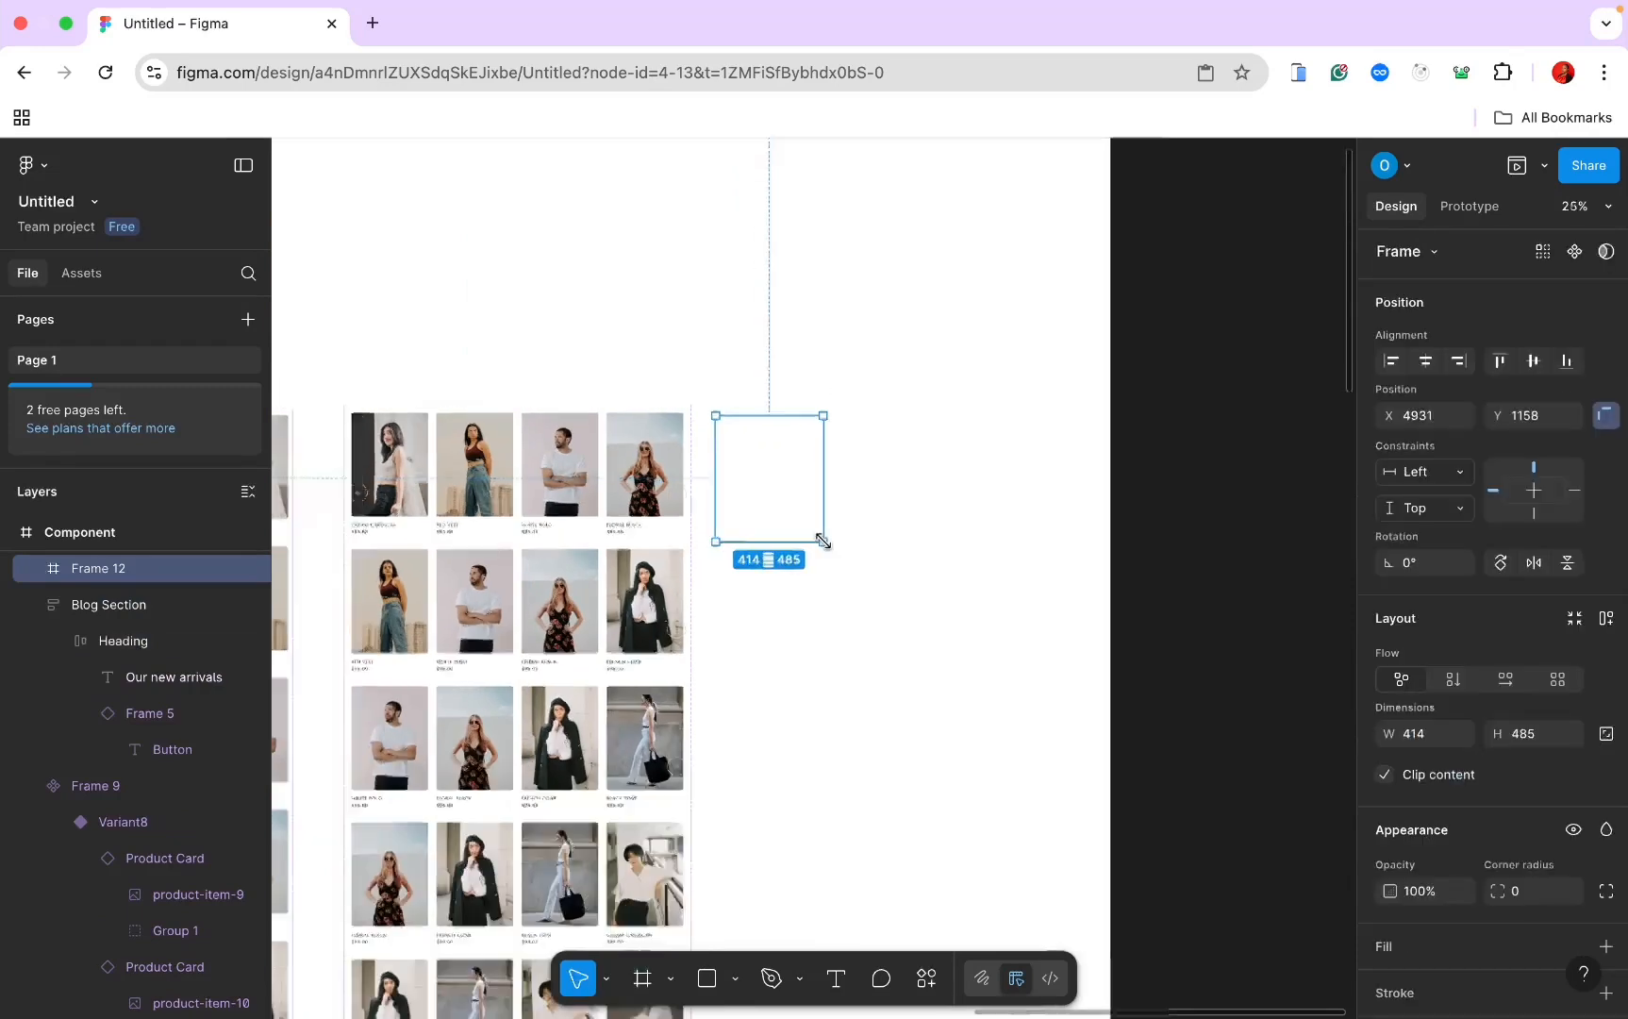
scroll(823, 542, down, 8)
scroll(827, 532, up, 8)
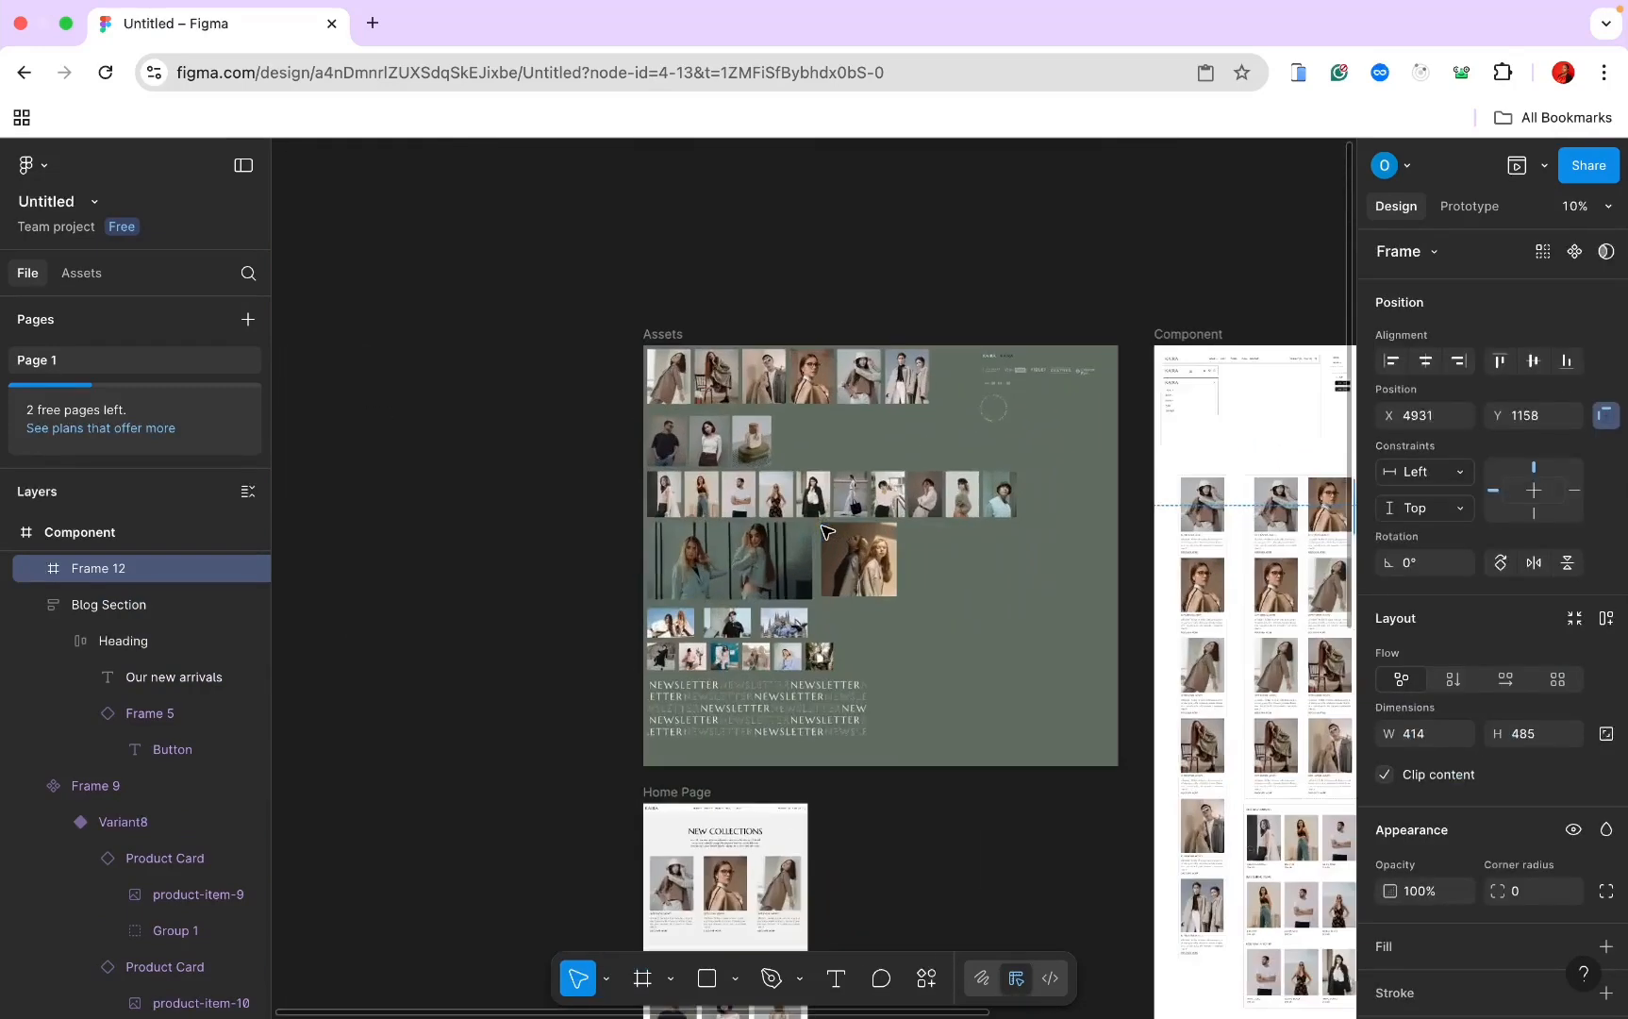
scroll(824, 531, up, 3)
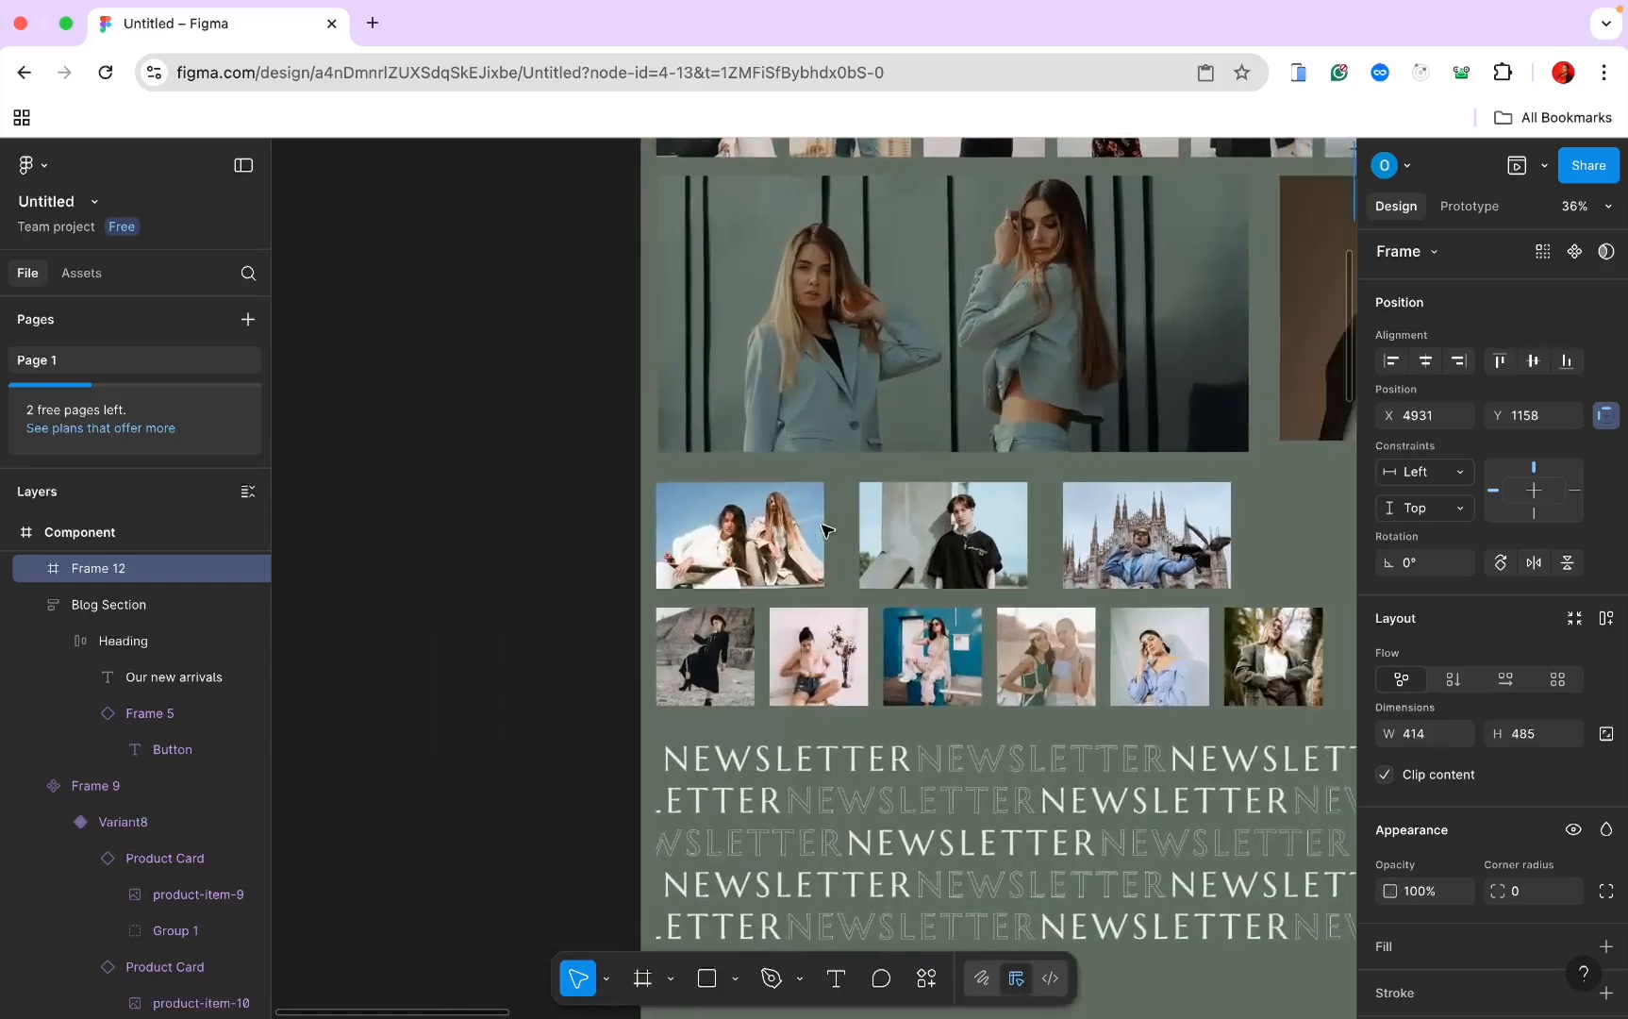
click(621, 531)
scroll(621, 531, down, 3)
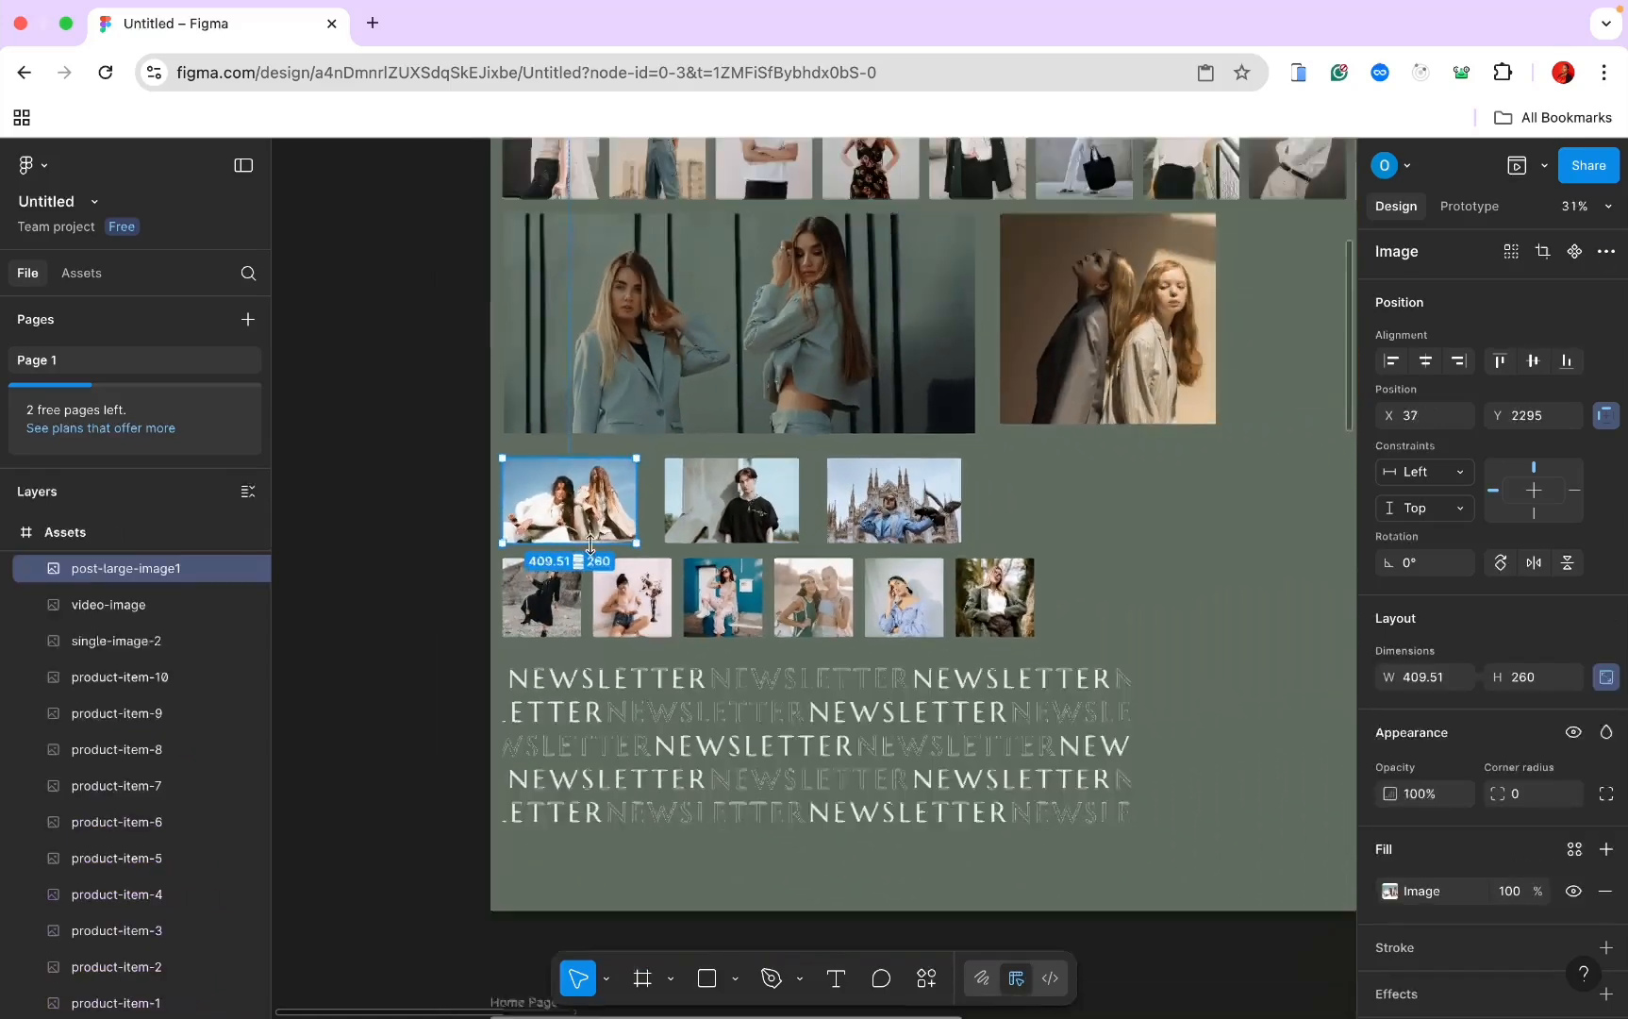
scroll(624, 486, down, 5)
scroll(628, 485, down, 2)
scroll(627, 485, right, 2)
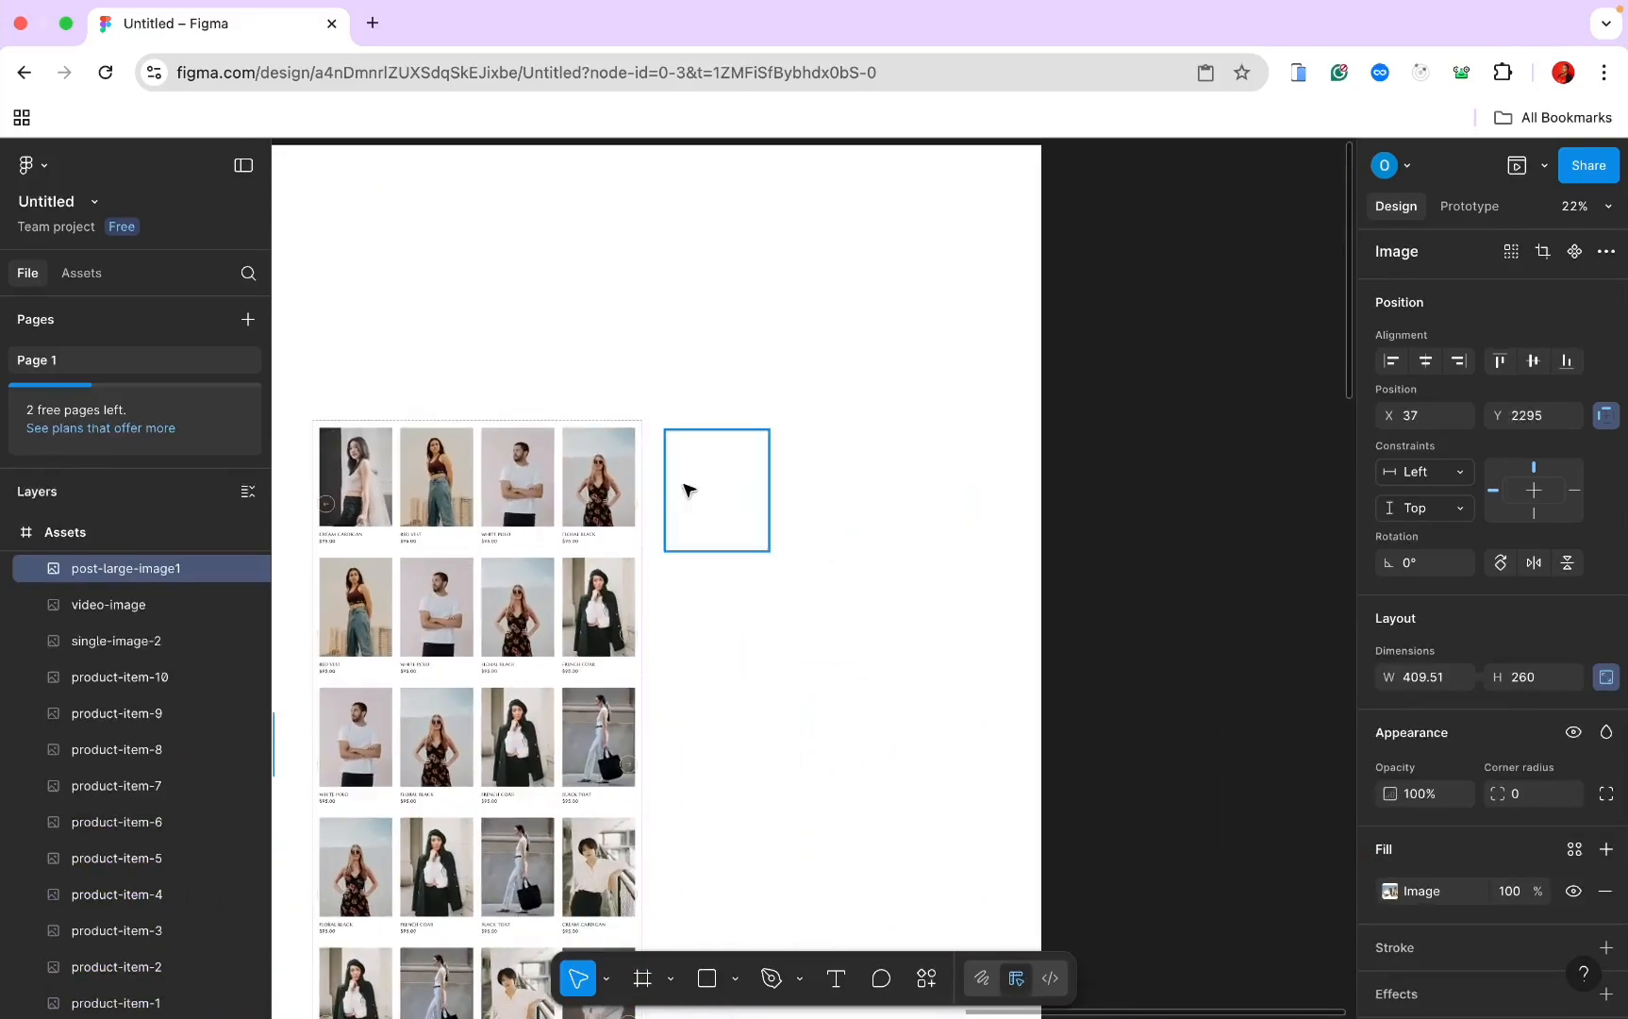
click(712, 476)
key(super+v)
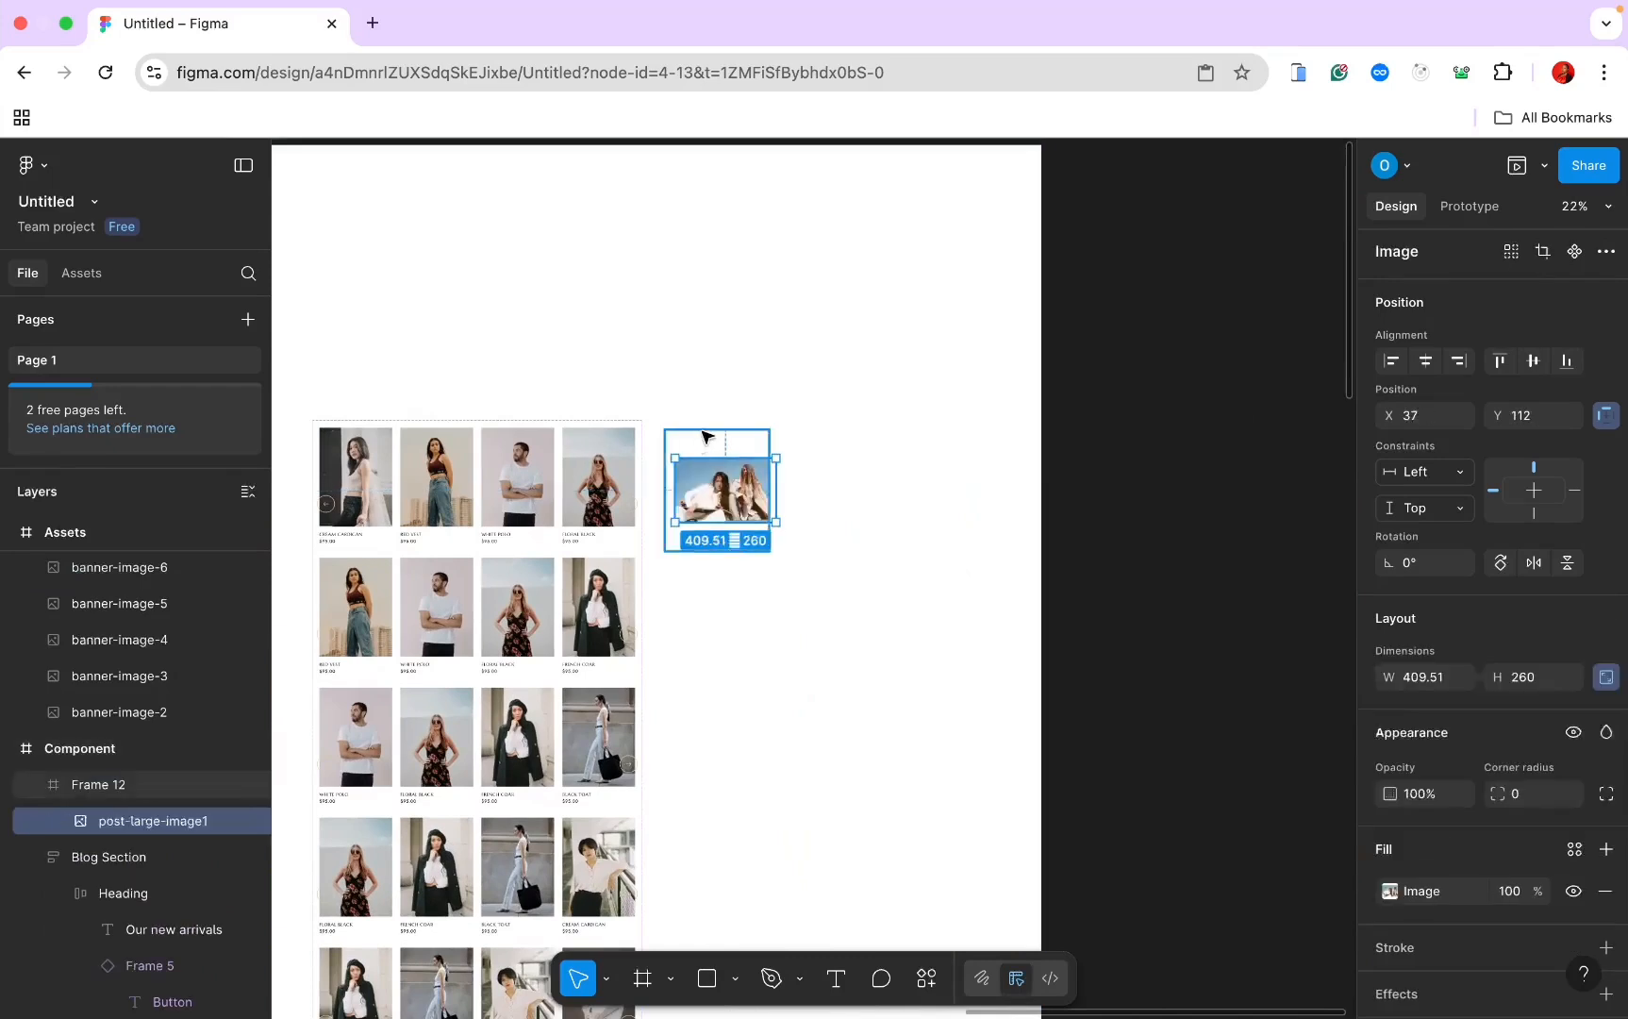
Step: Add auto layout to Frame 12 with 0 gap and 0 bottom padding
click(710, 444)
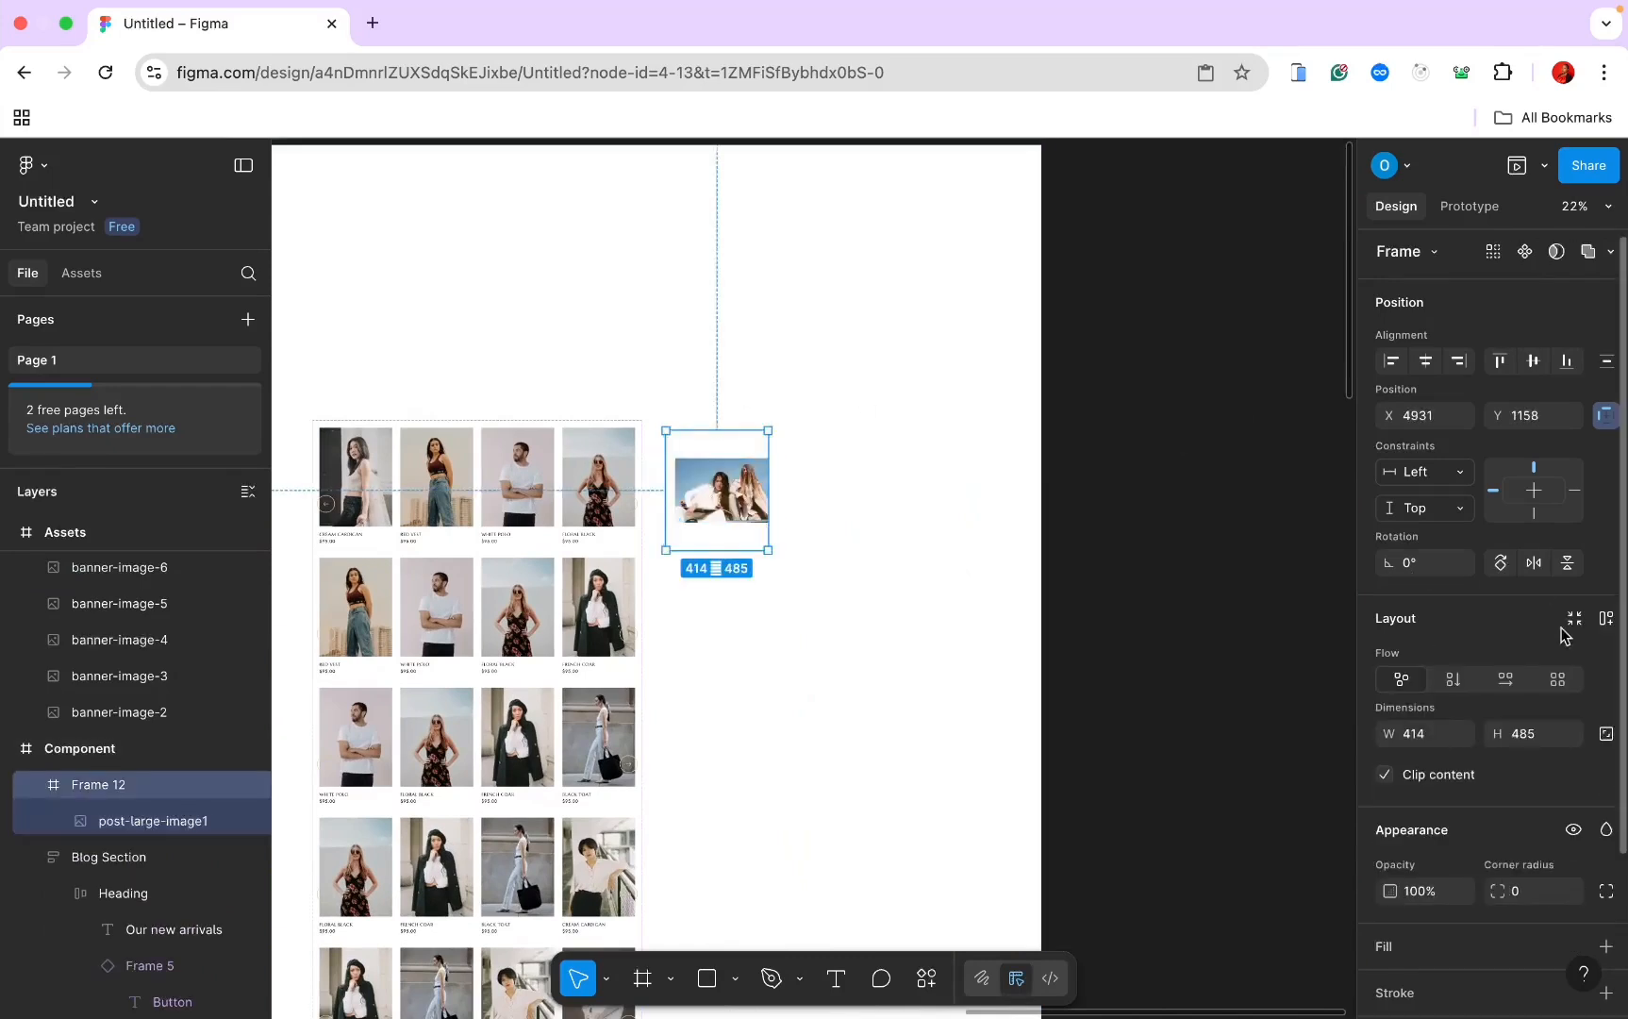
click(1604, 620)
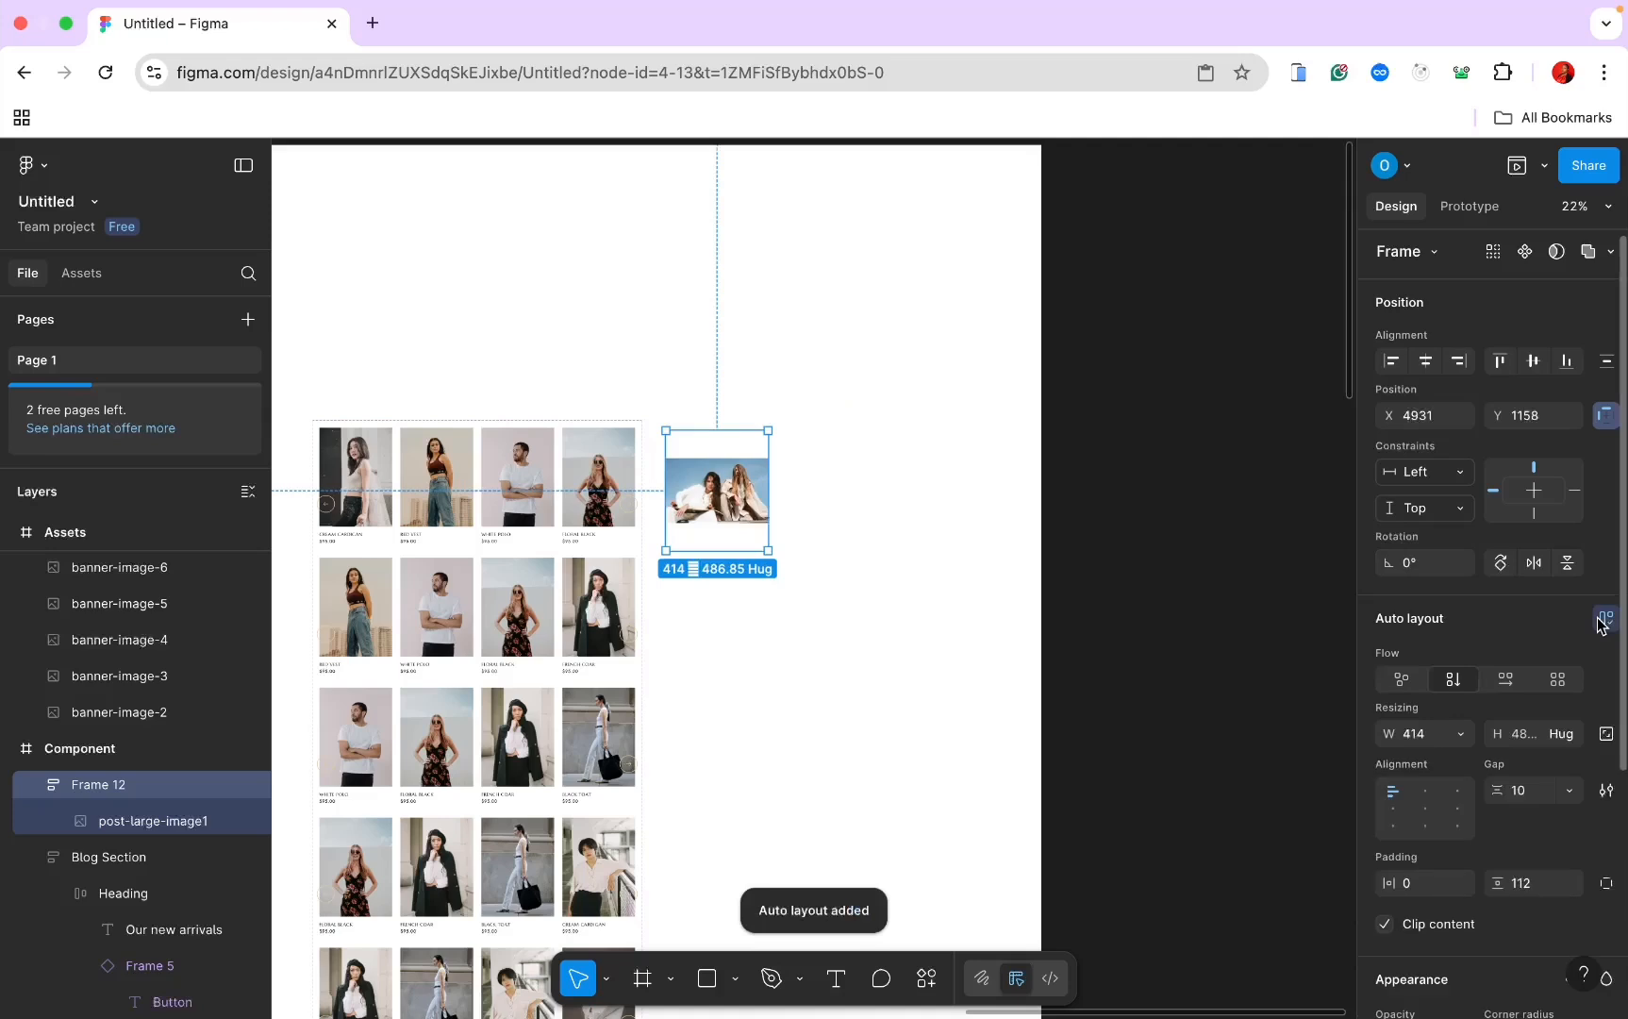
click(1514, 793)
text(0)
key(Return)
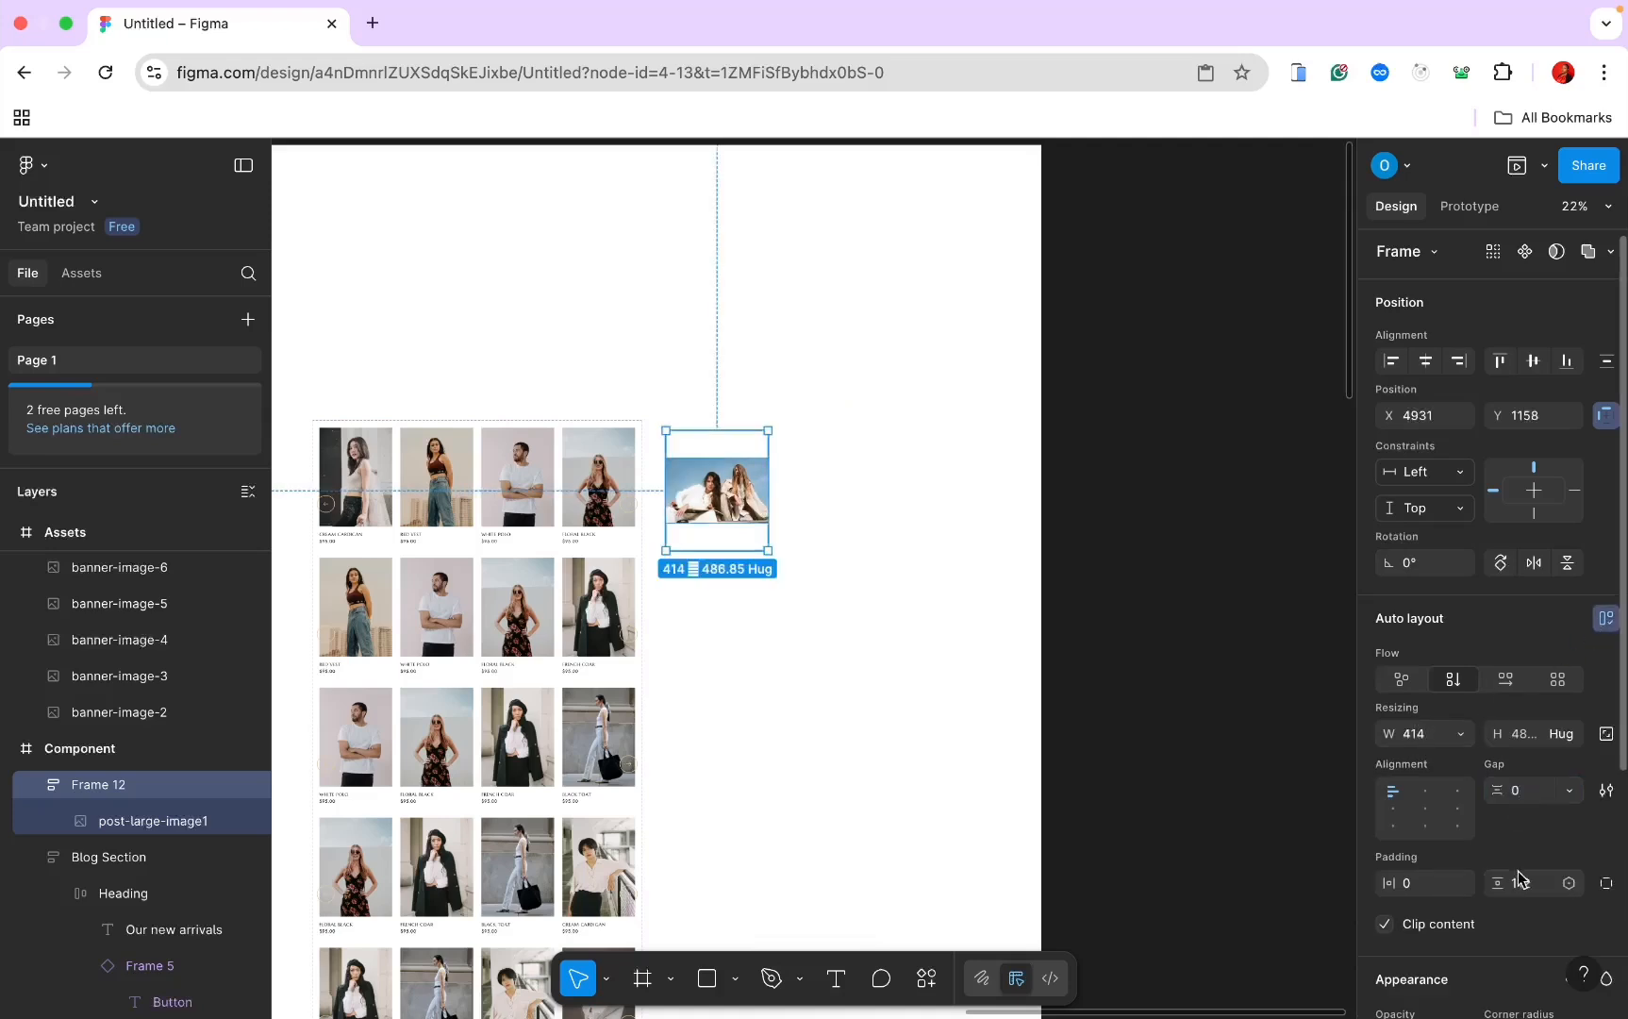
click(1522, 884)
text(0)
key(Return)
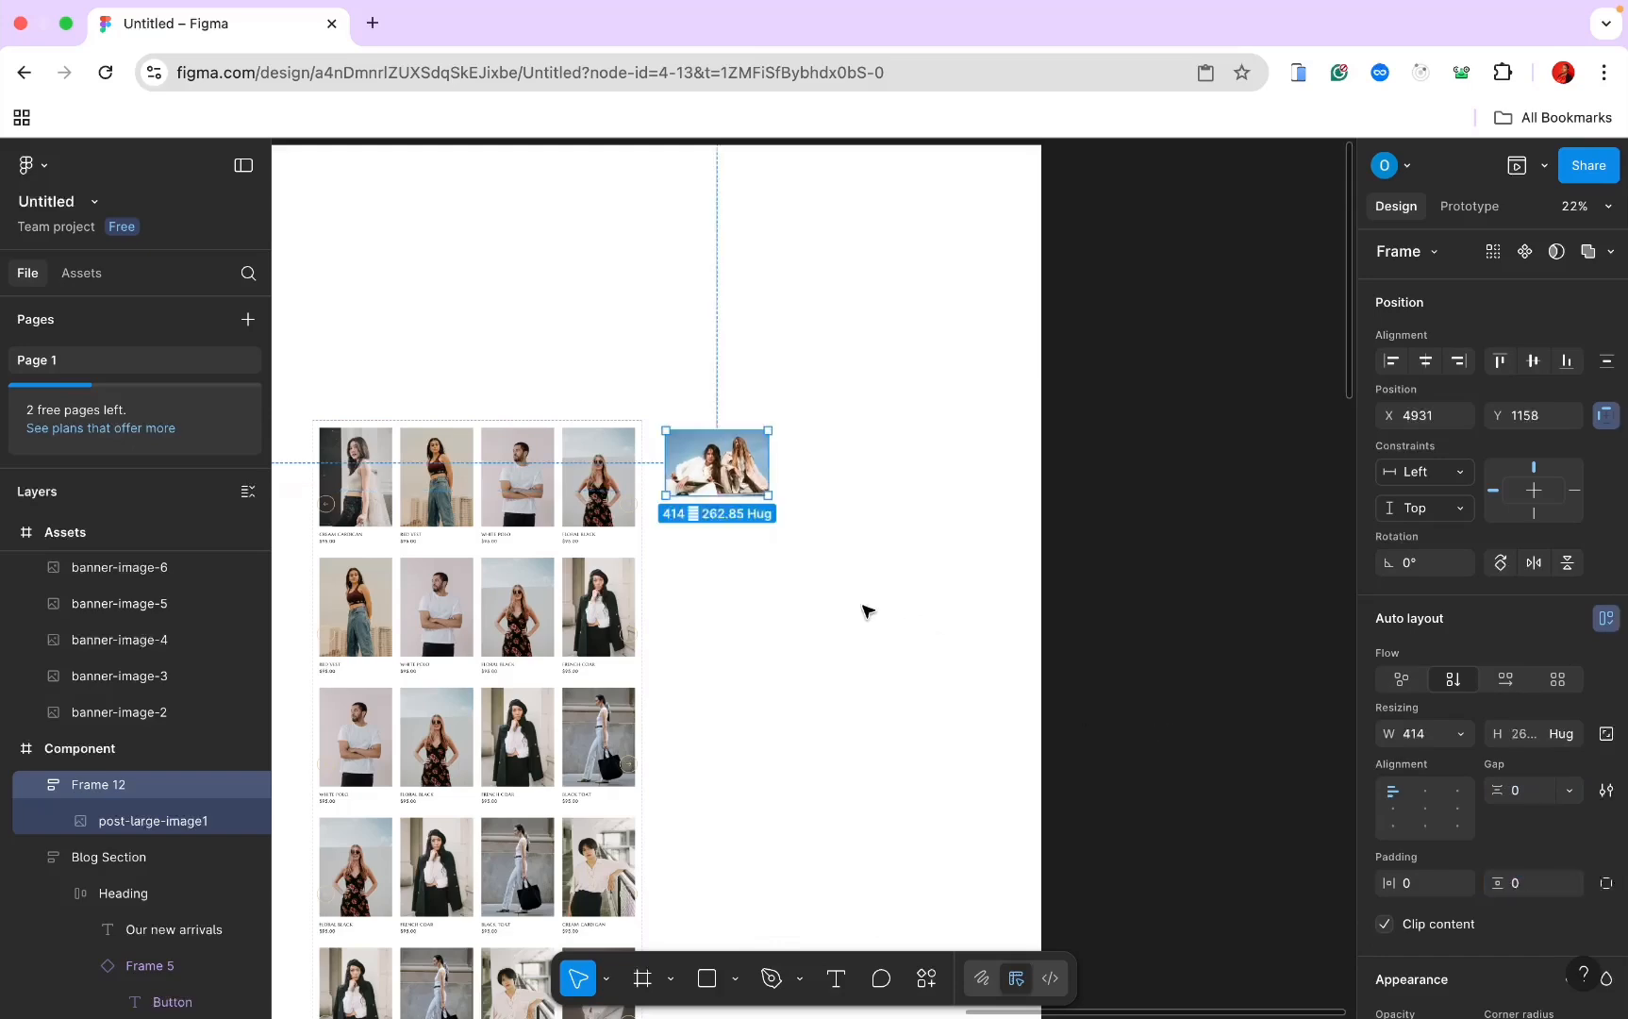
Step: Resize the card frame to 410 × 440
drag(712, 495, 703, 542)
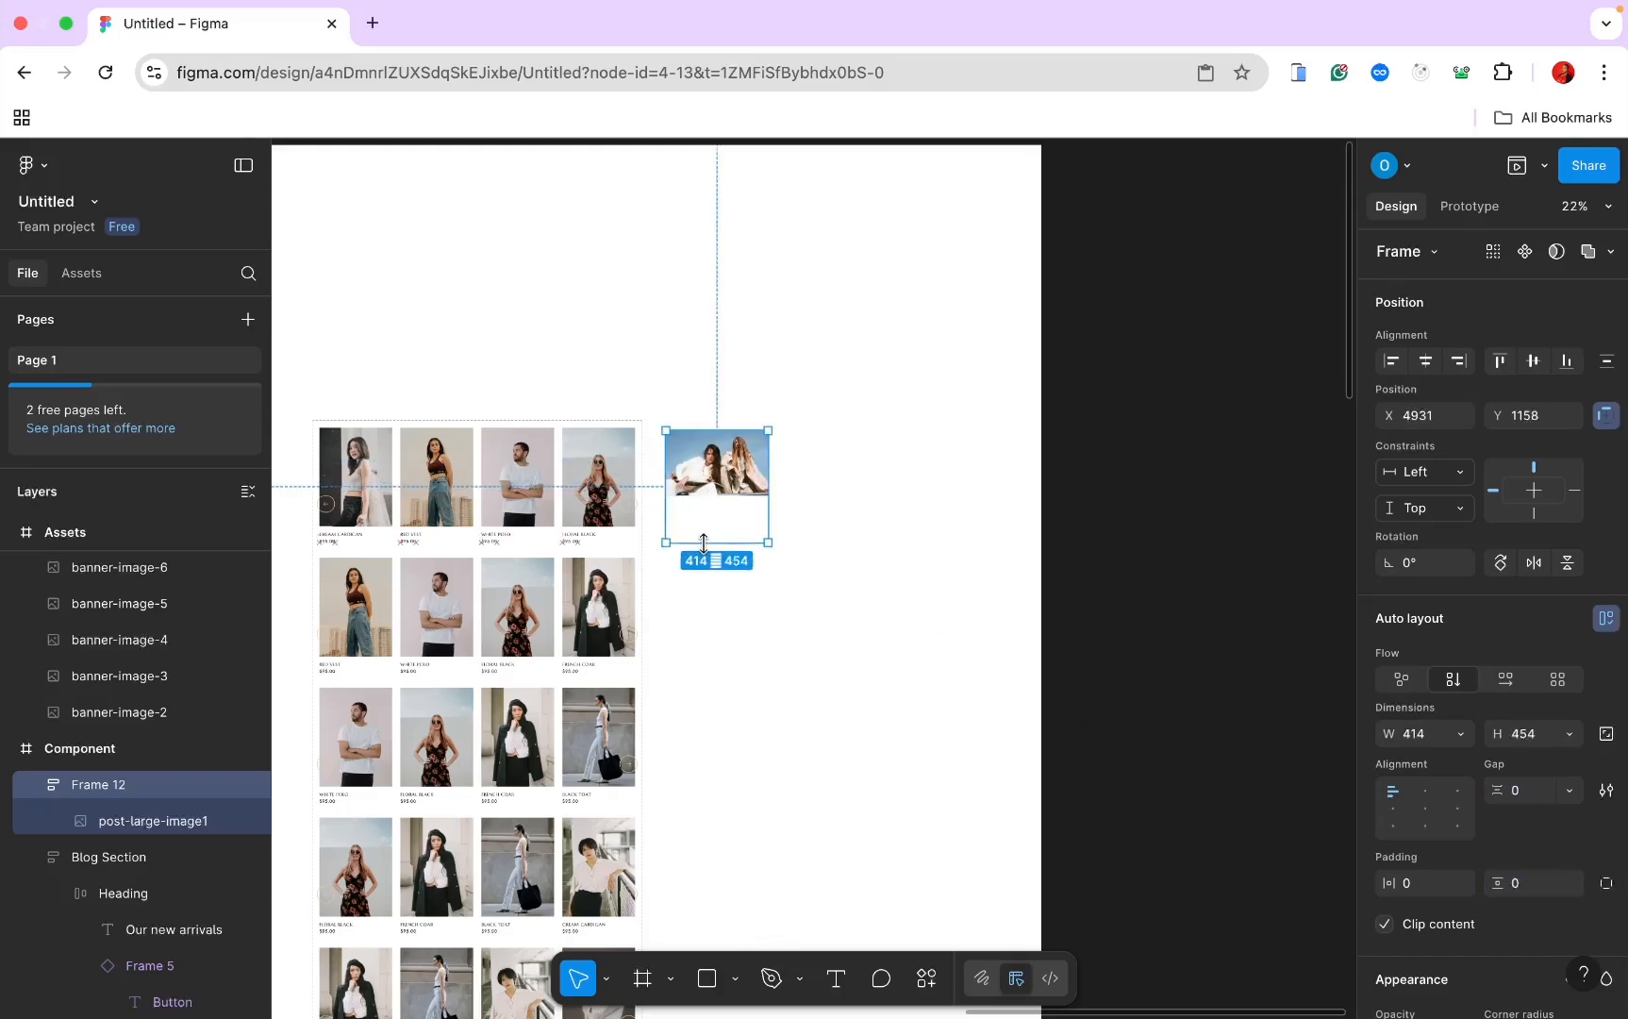
click(1424, 734)
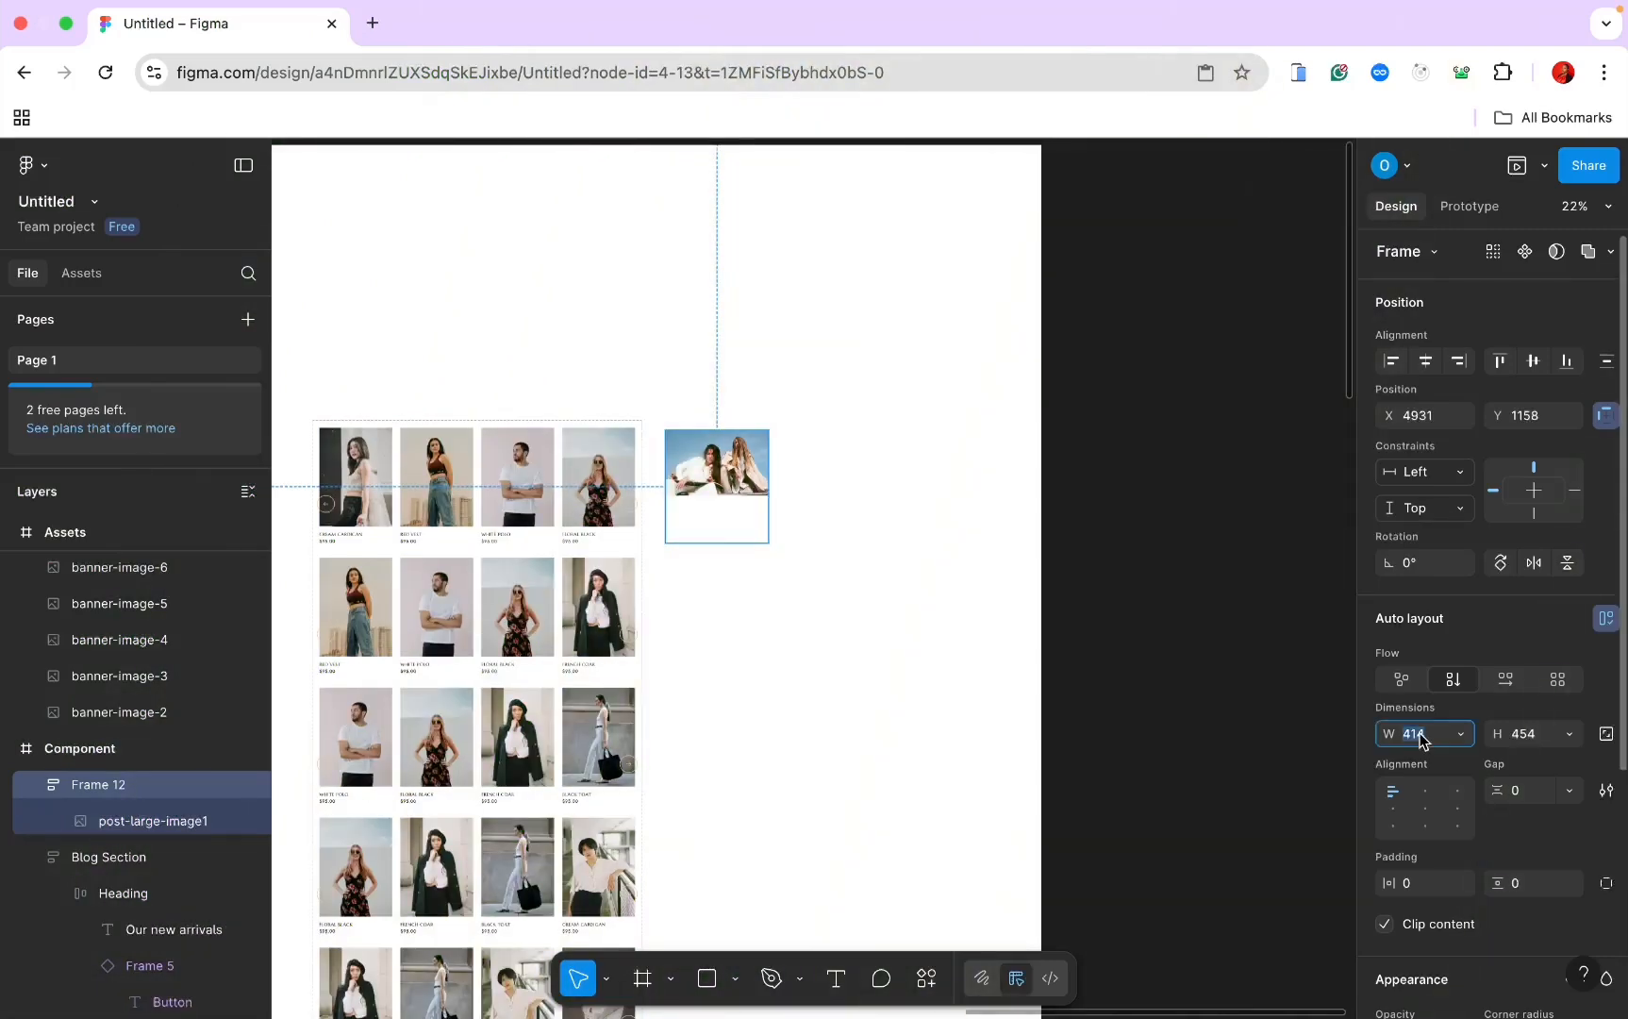
text(4)
key(Return)
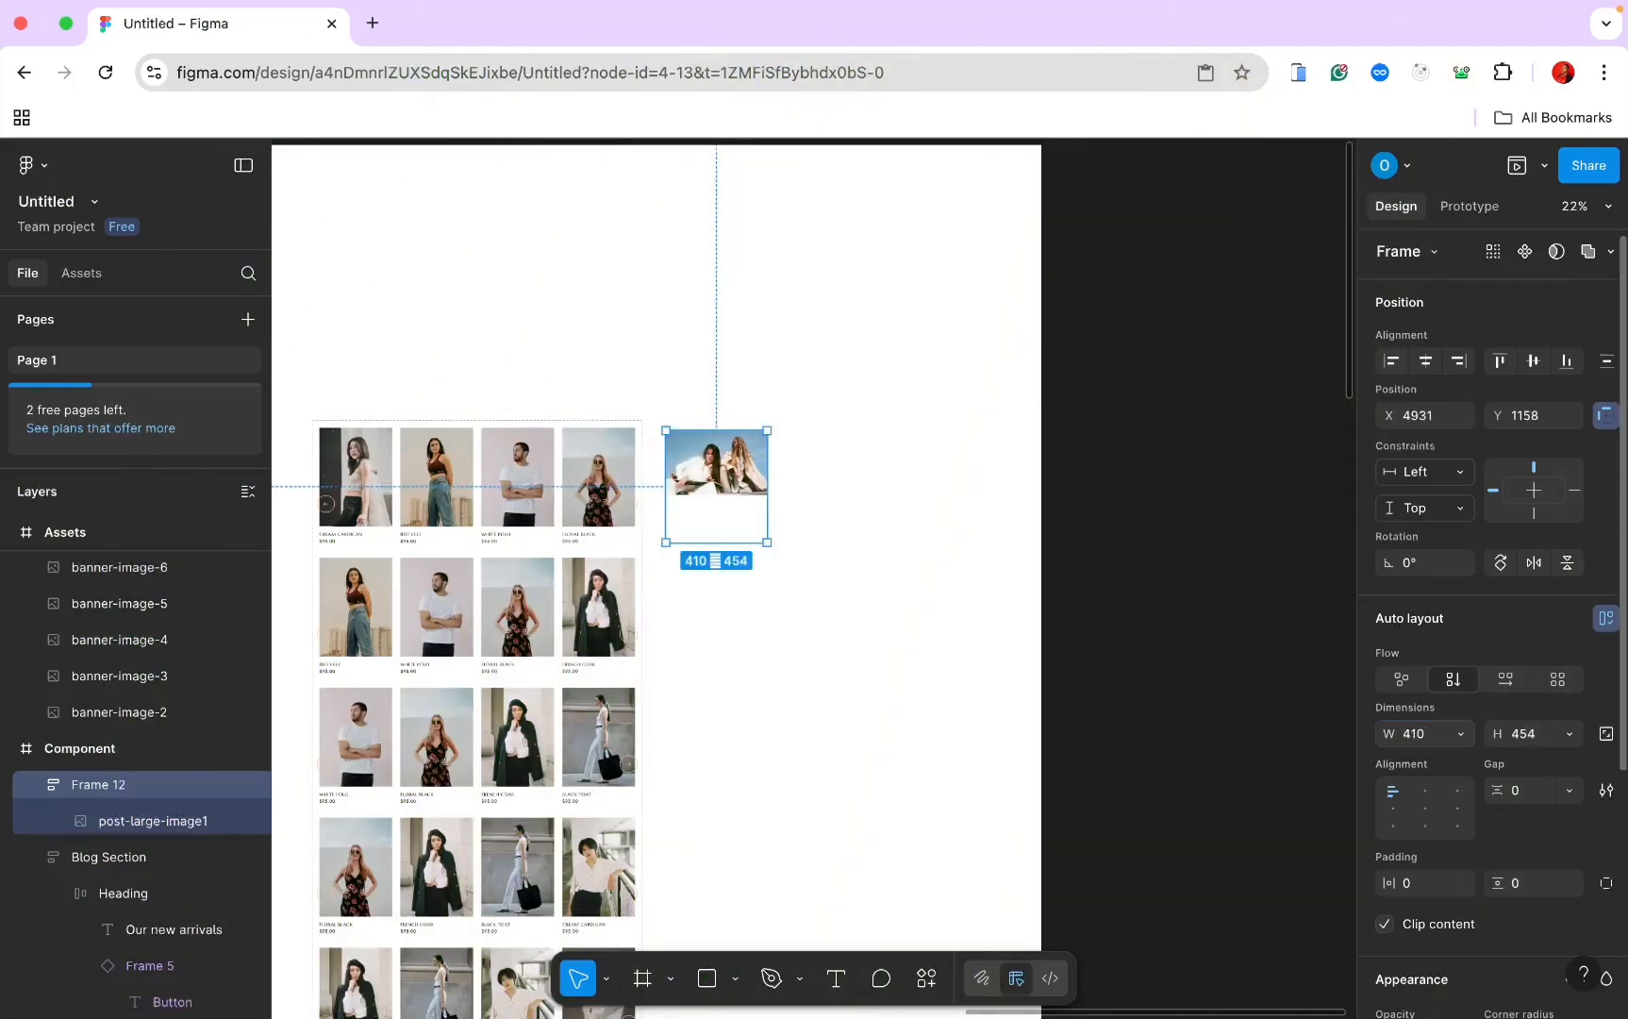
click(1534, 748)
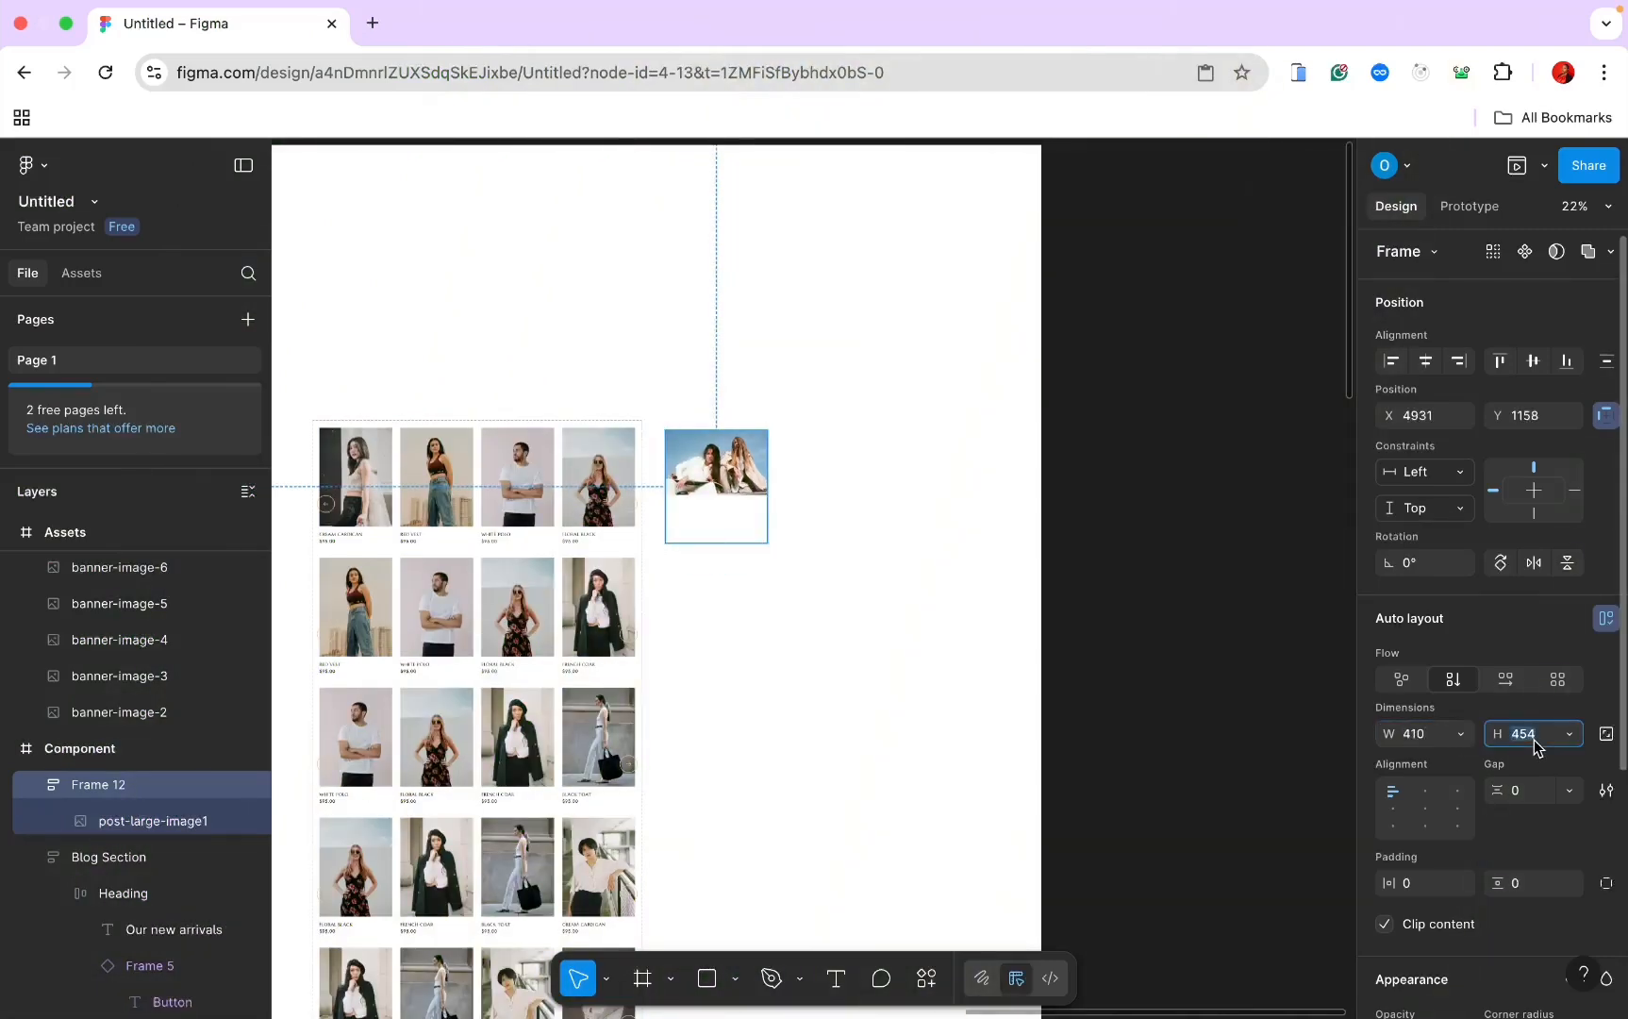
text(440)
key(Return)
Step: Make the photo fill the card width at 260 high
click(745, 486)
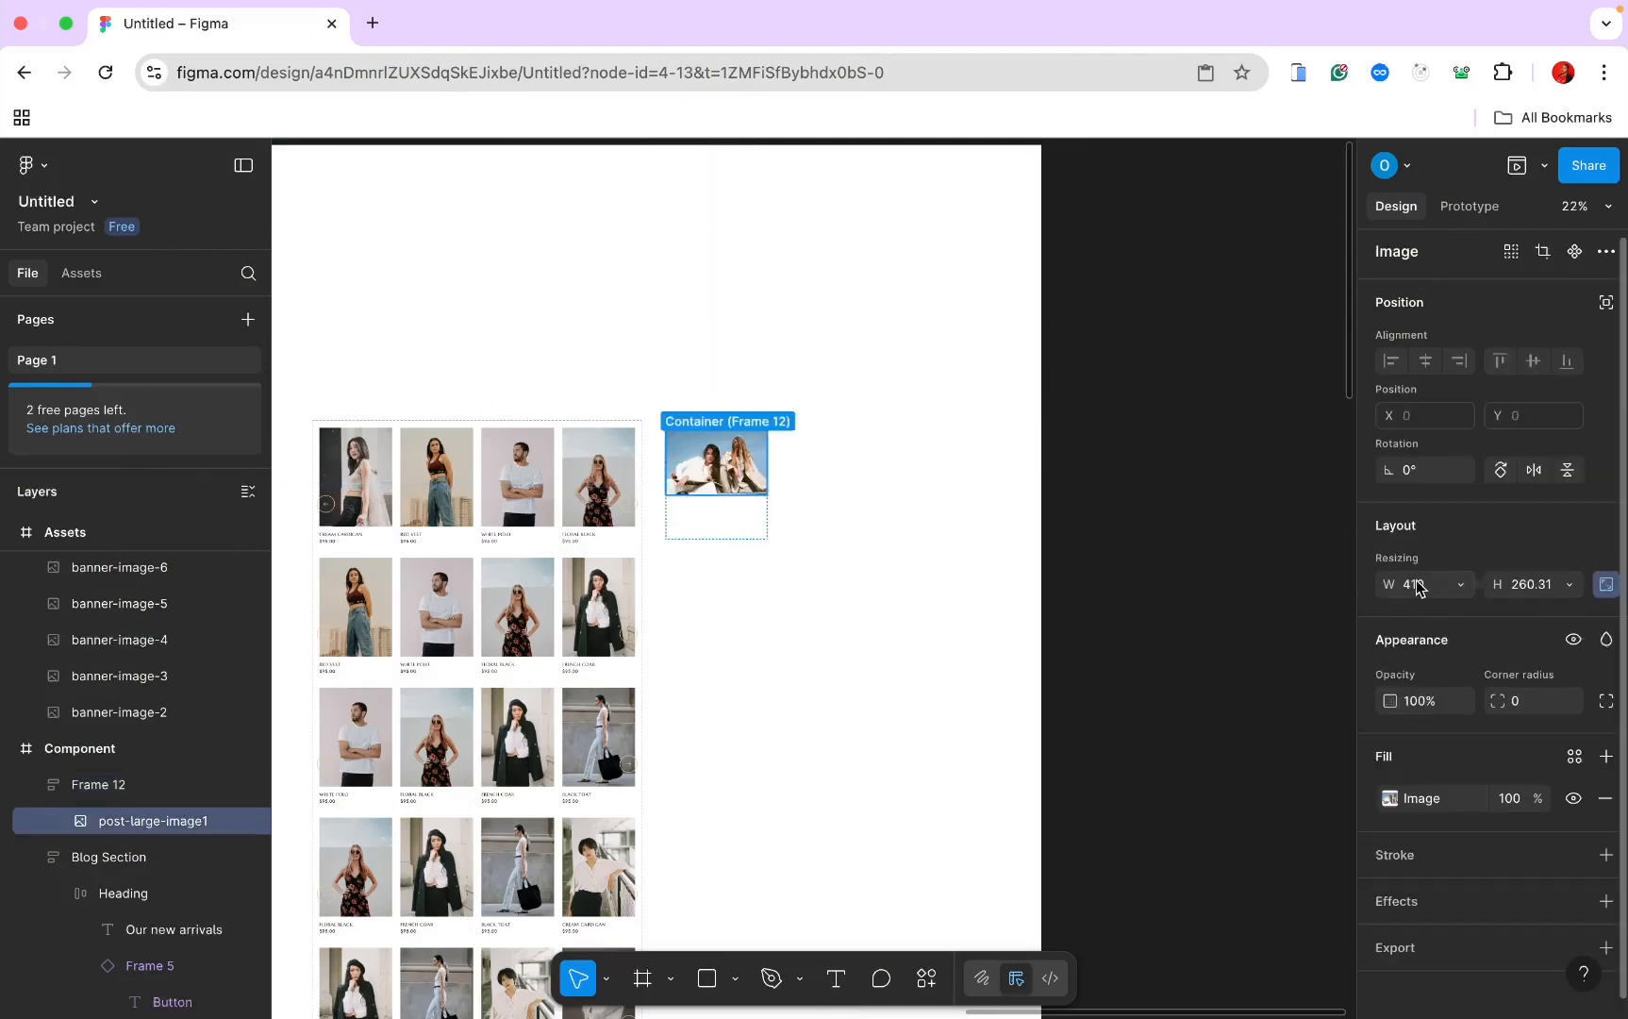
click(1458, 586)
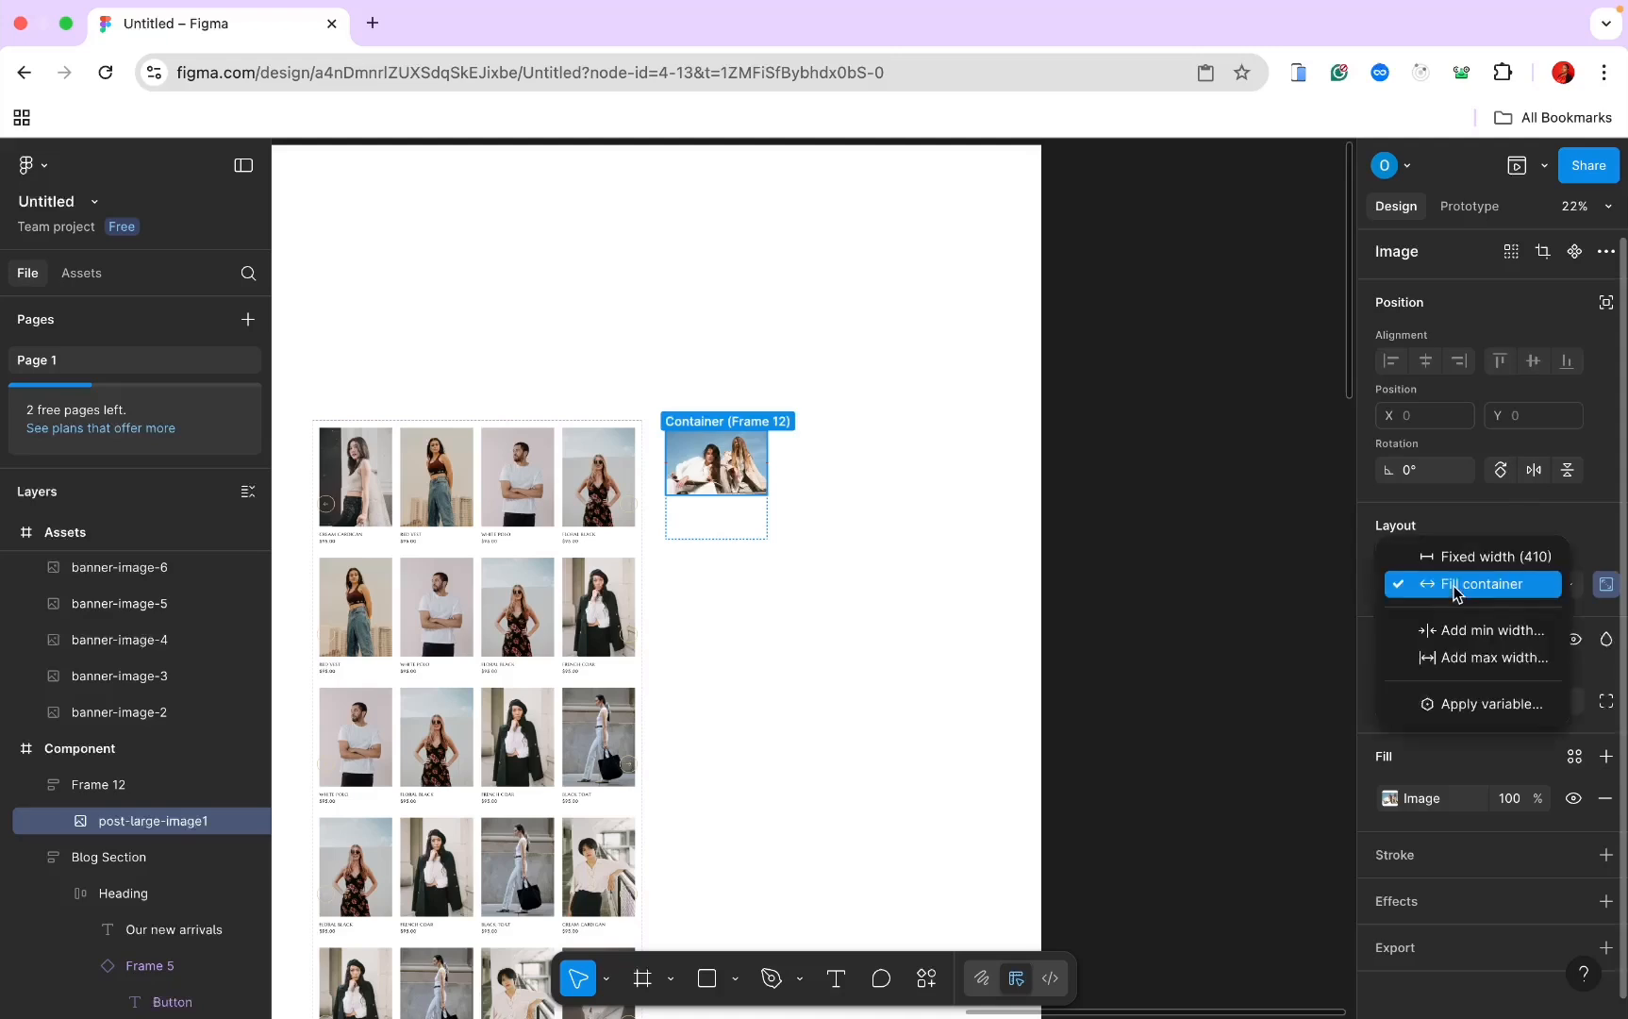
click(1459, 586)
click(1521, 586)
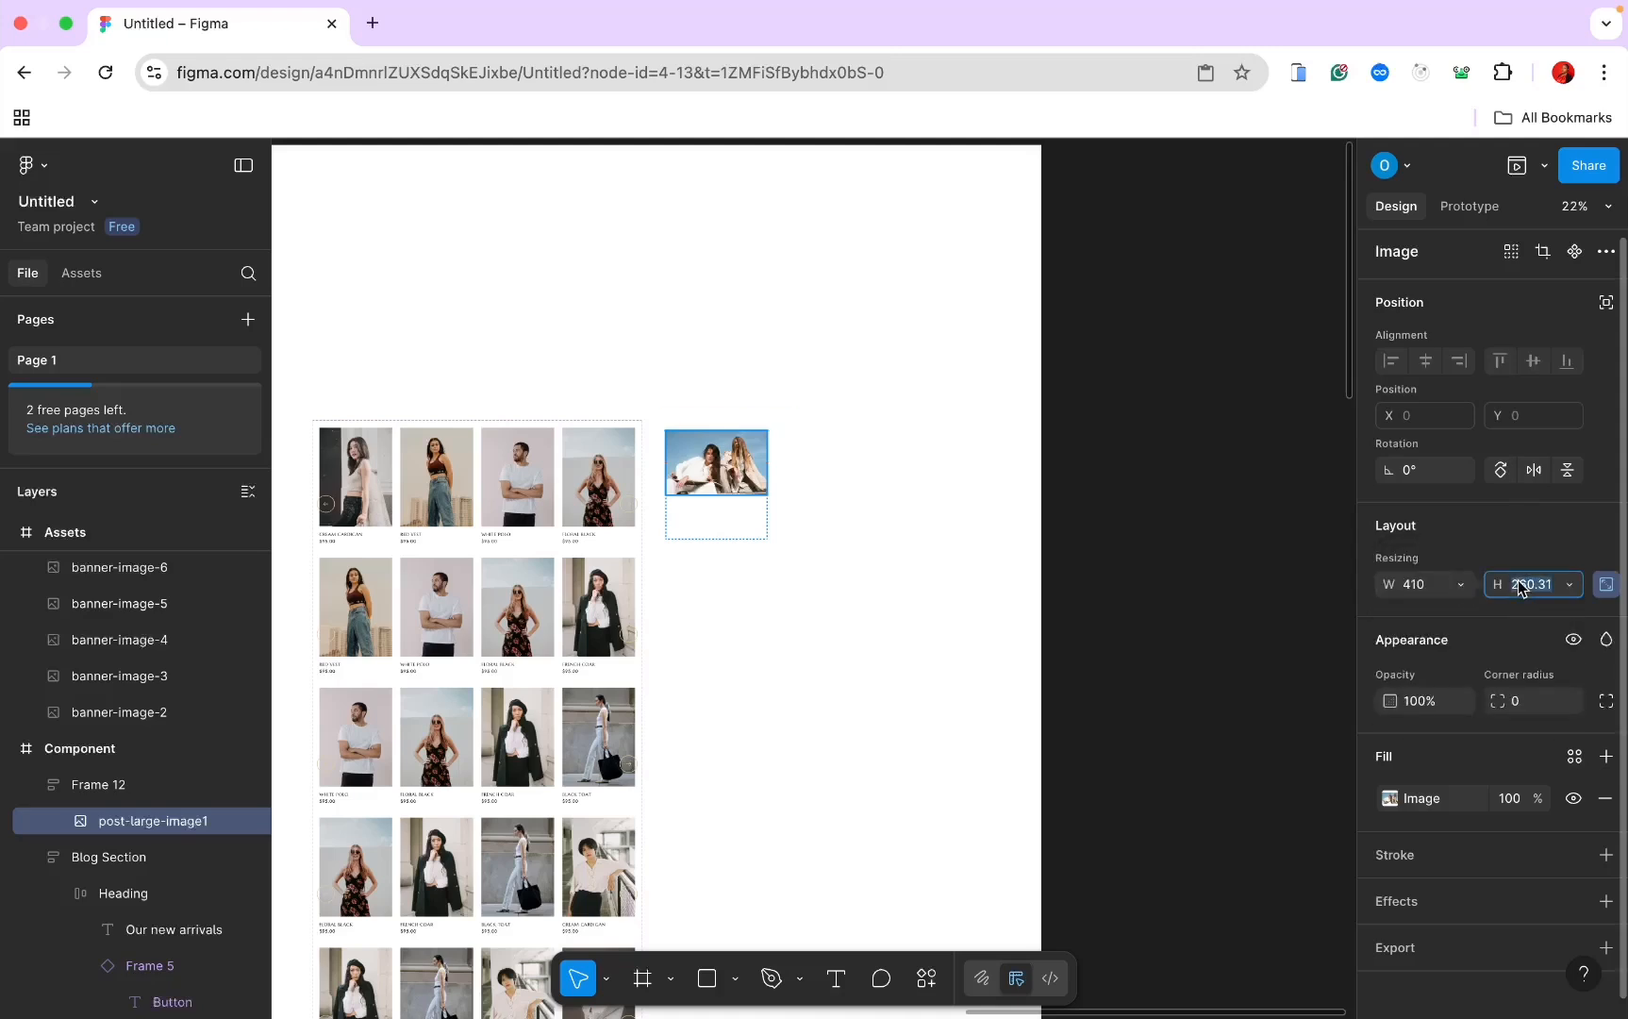
text(260)
key(Return)
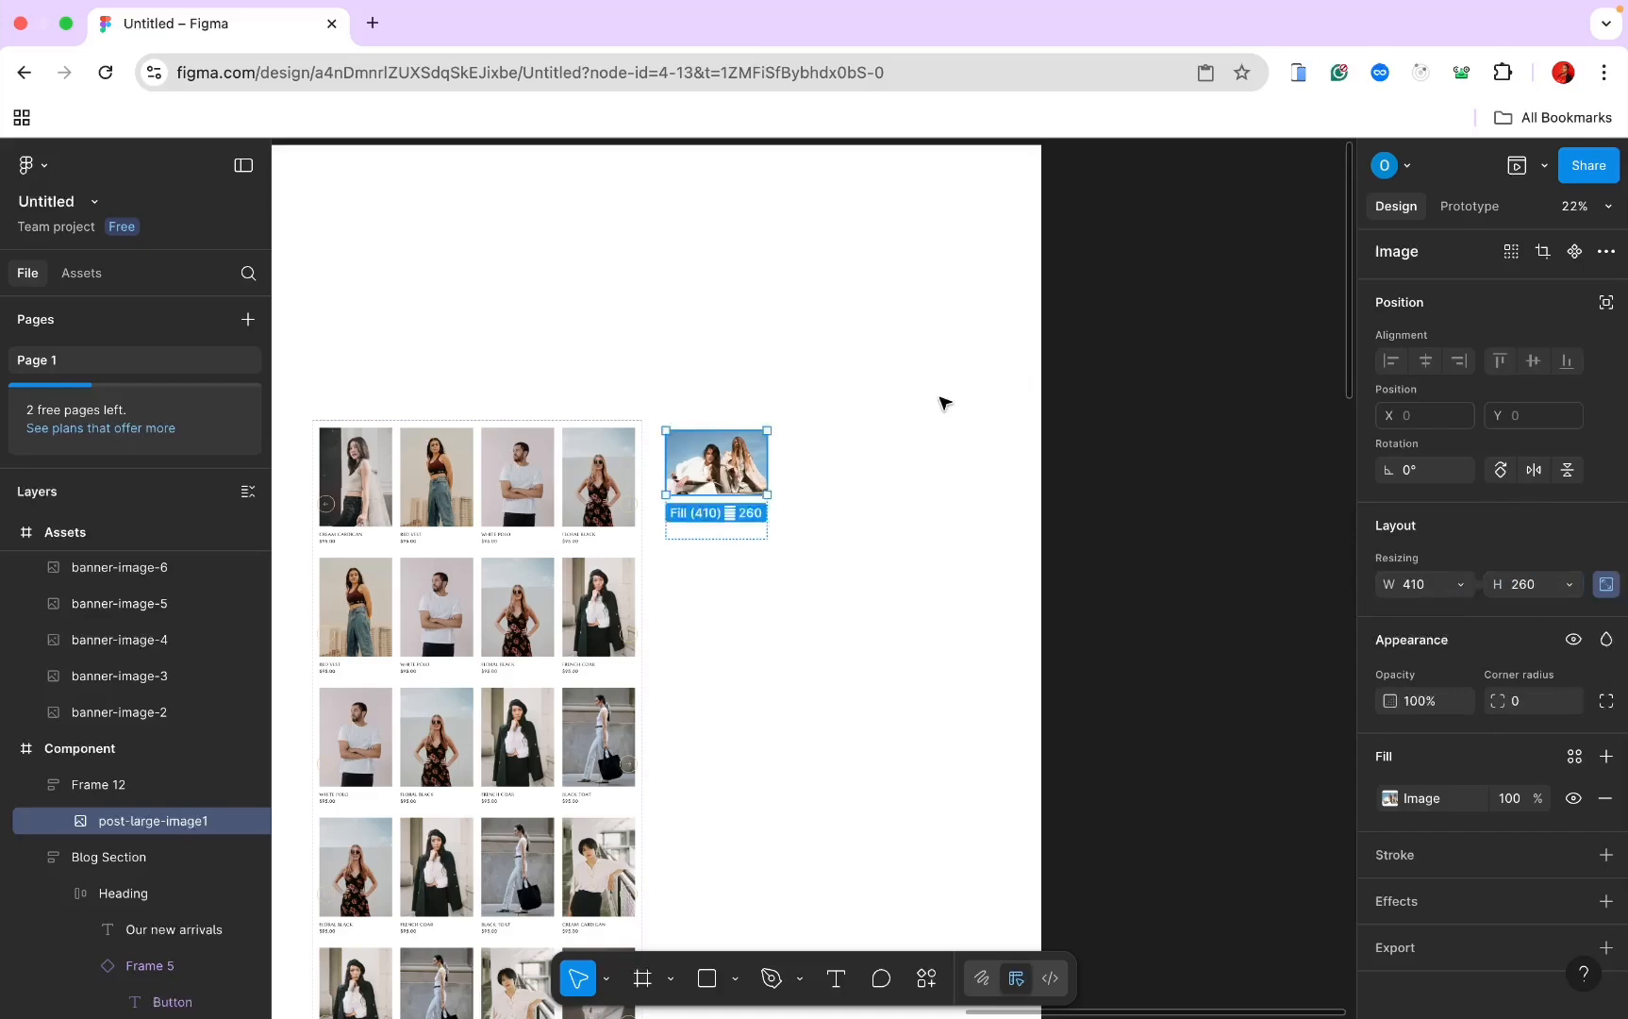
scroll(942, 399, up, 3)
scroll(942, 400, up, 1)
scroll(920, 435, down, 3)
click(879, 338)
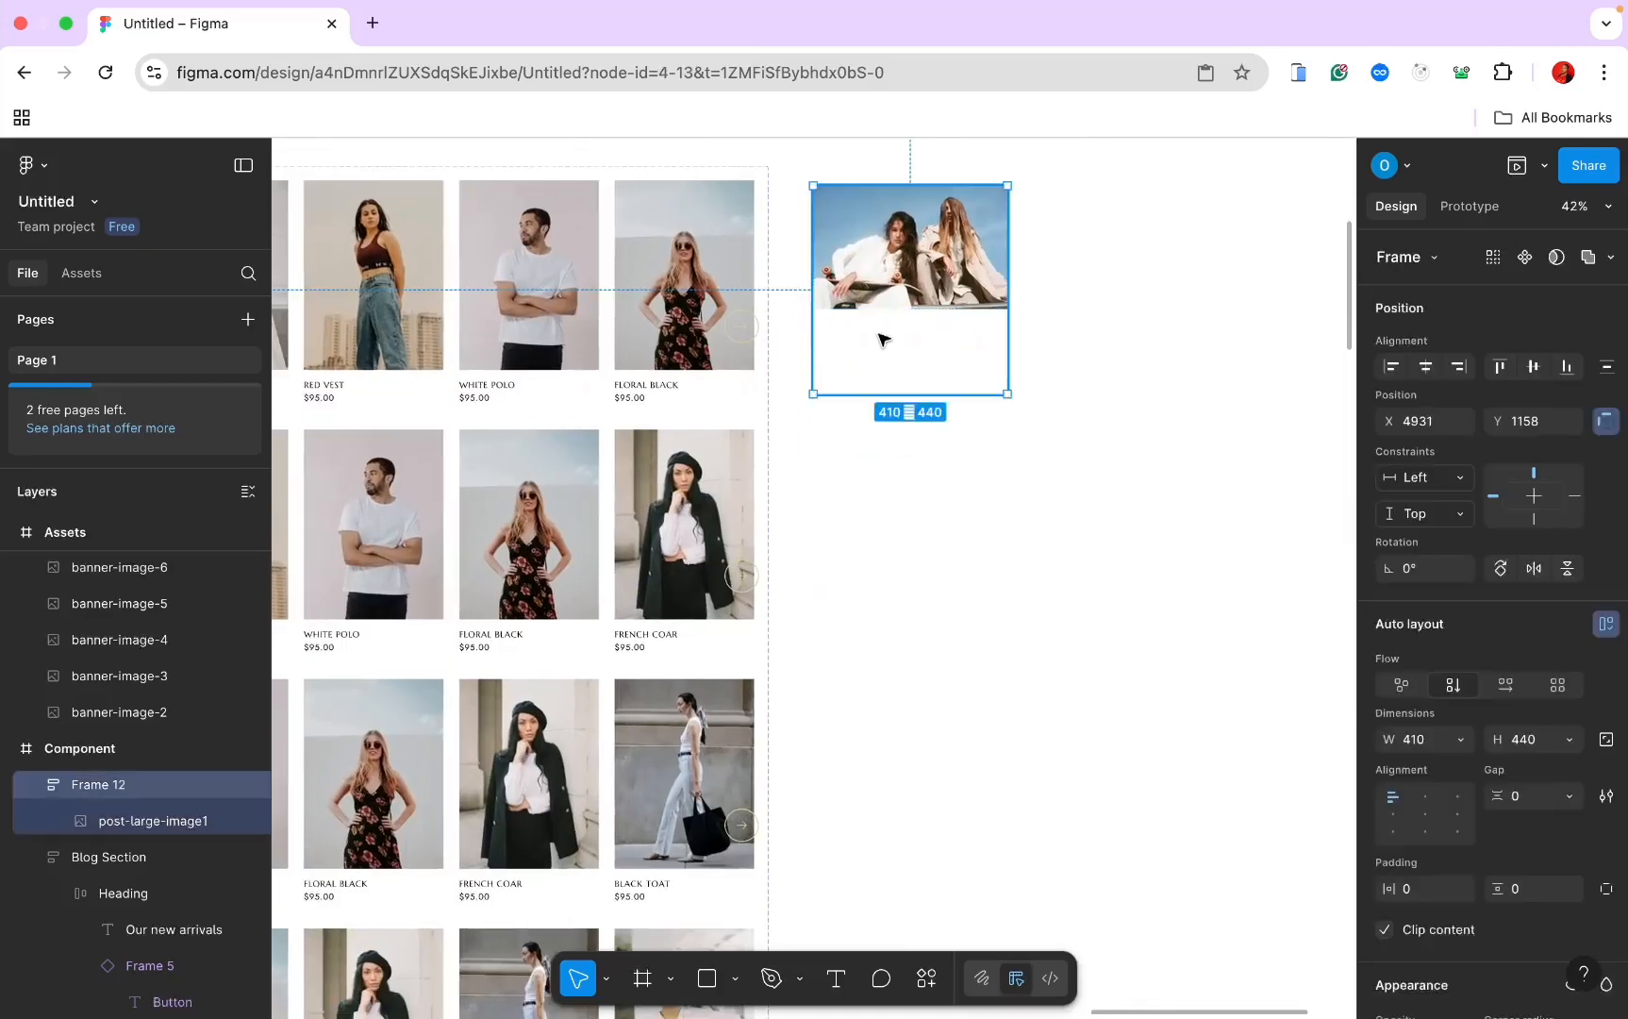
Step: Draw a 402 × 146 frame below the photo inside the card
key(f)
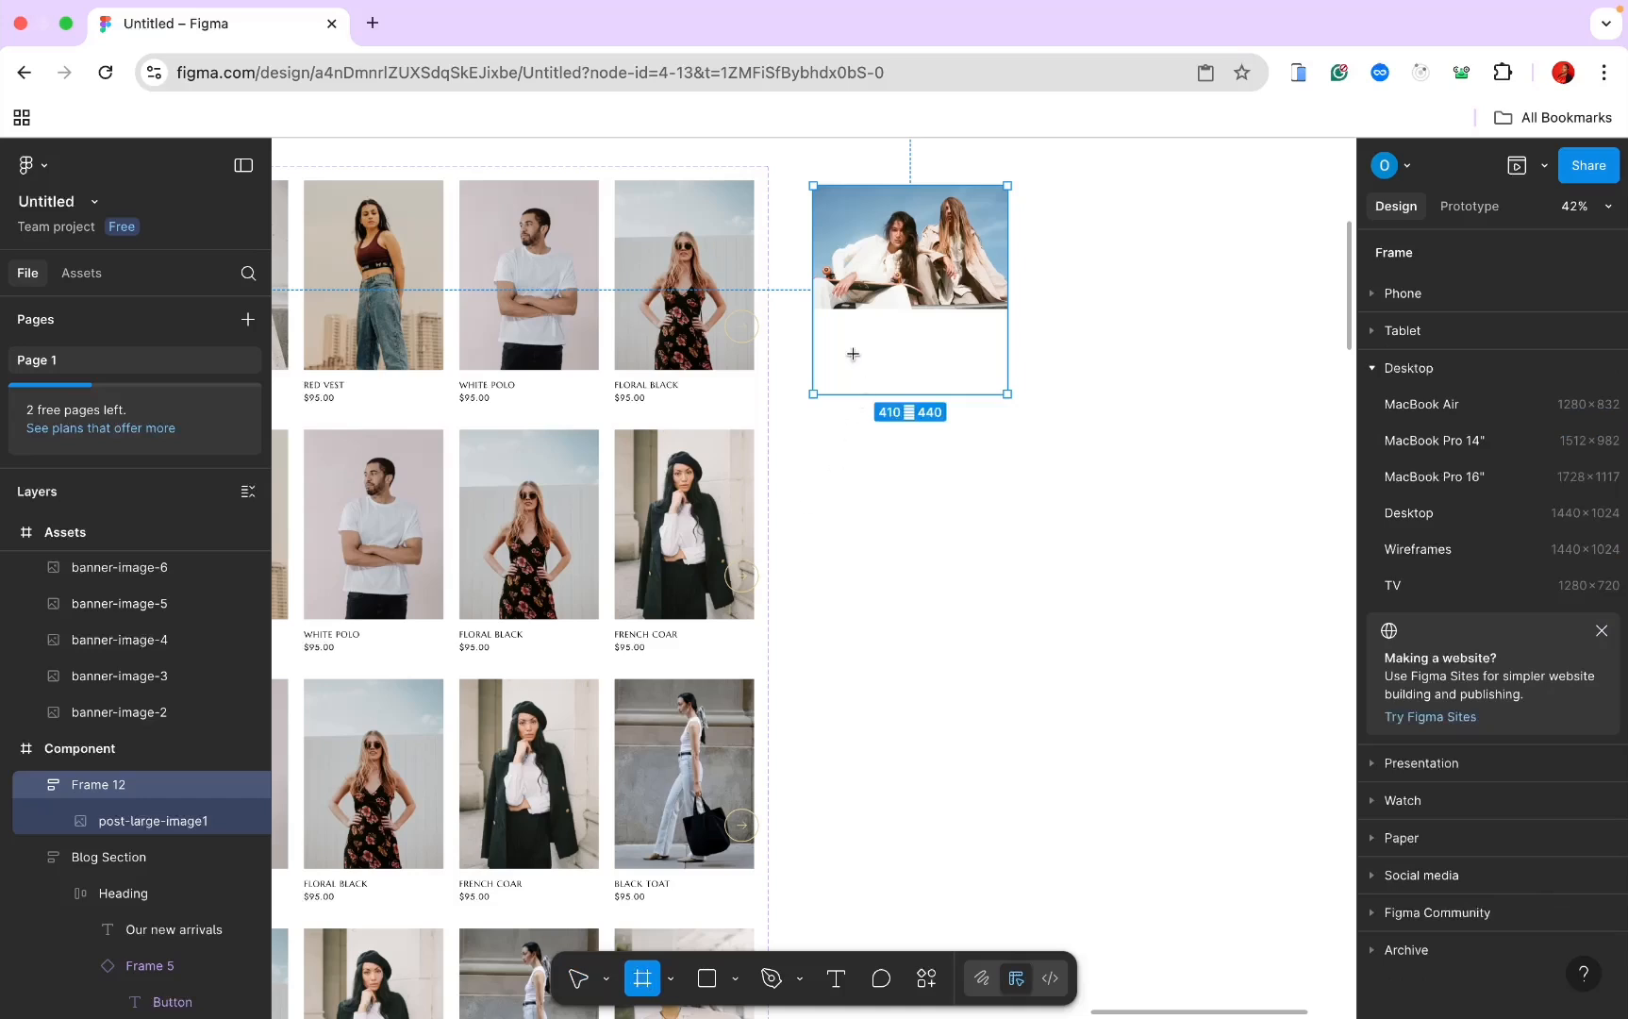
drag(813, 309, 1004, 377)
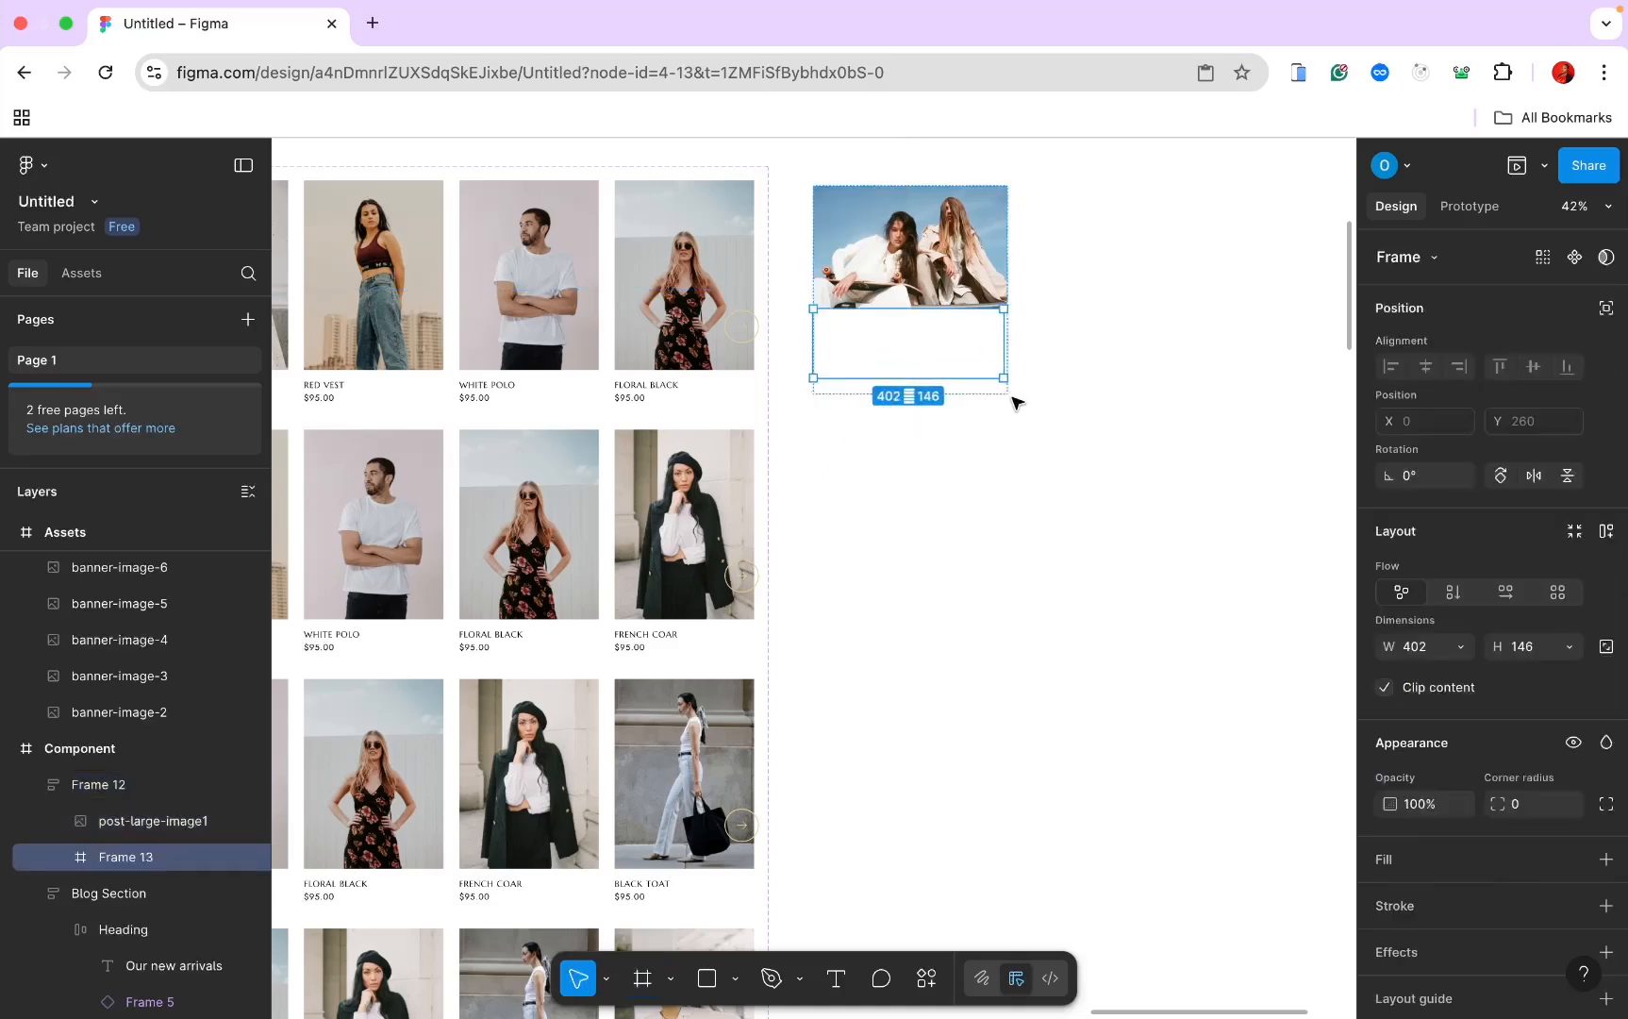
right_click(1020, 332)
click(880, 341)
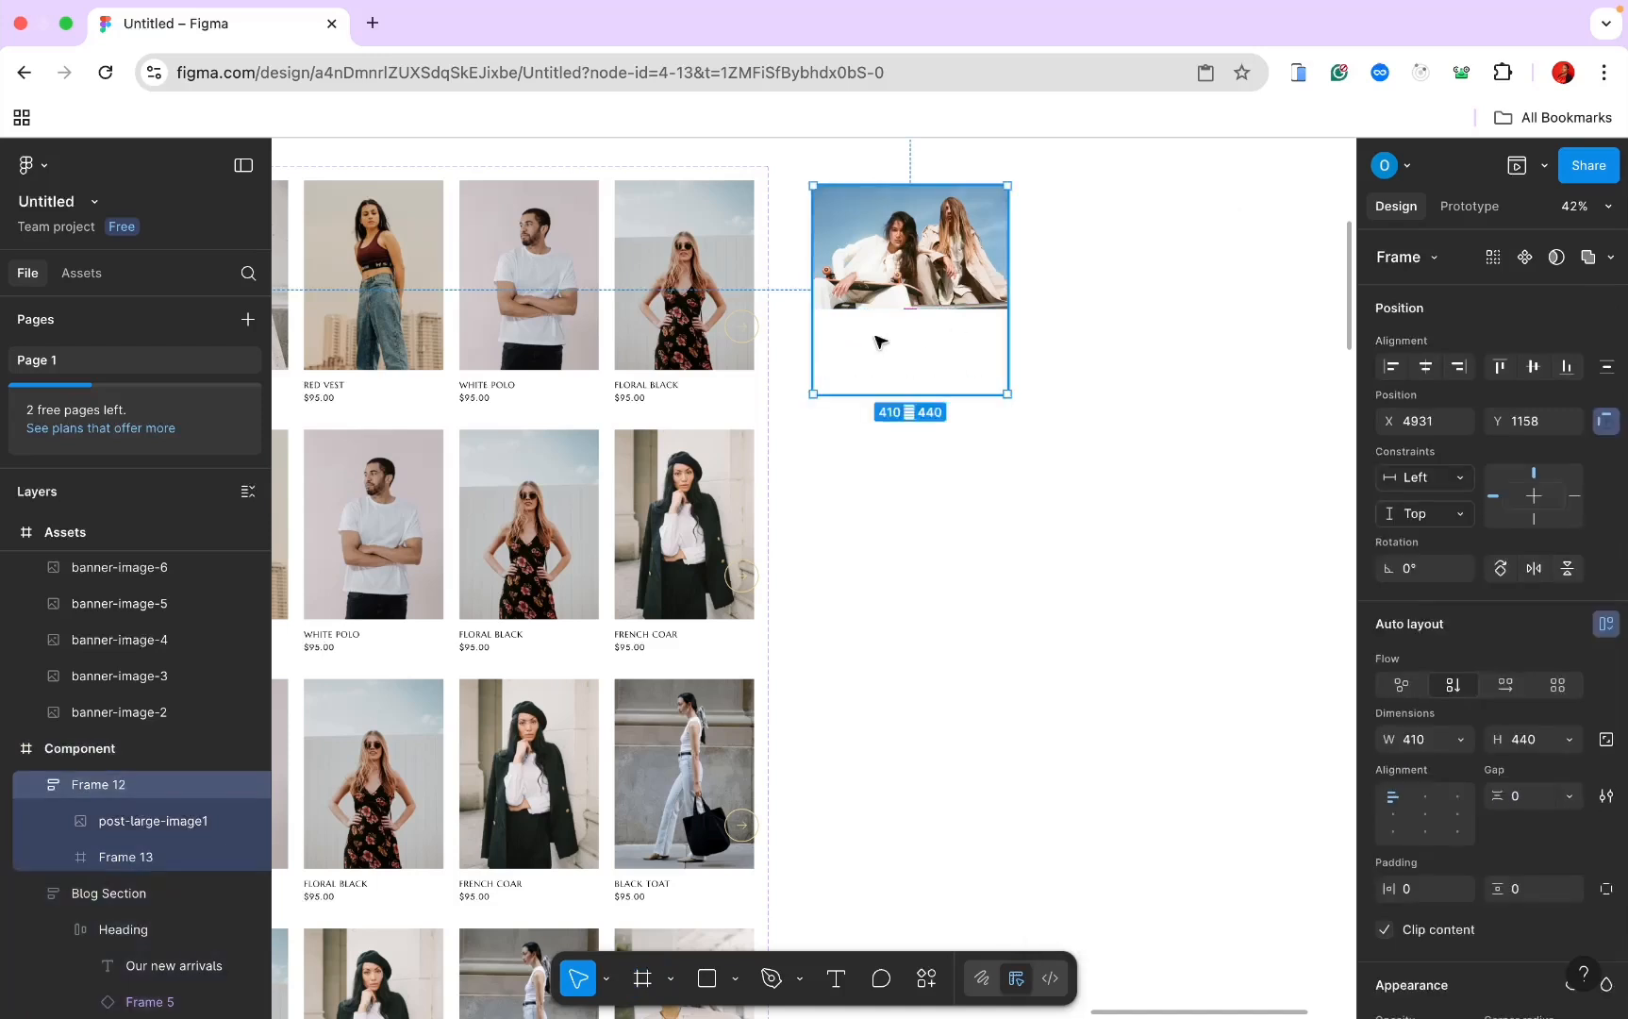
click(127, 859)
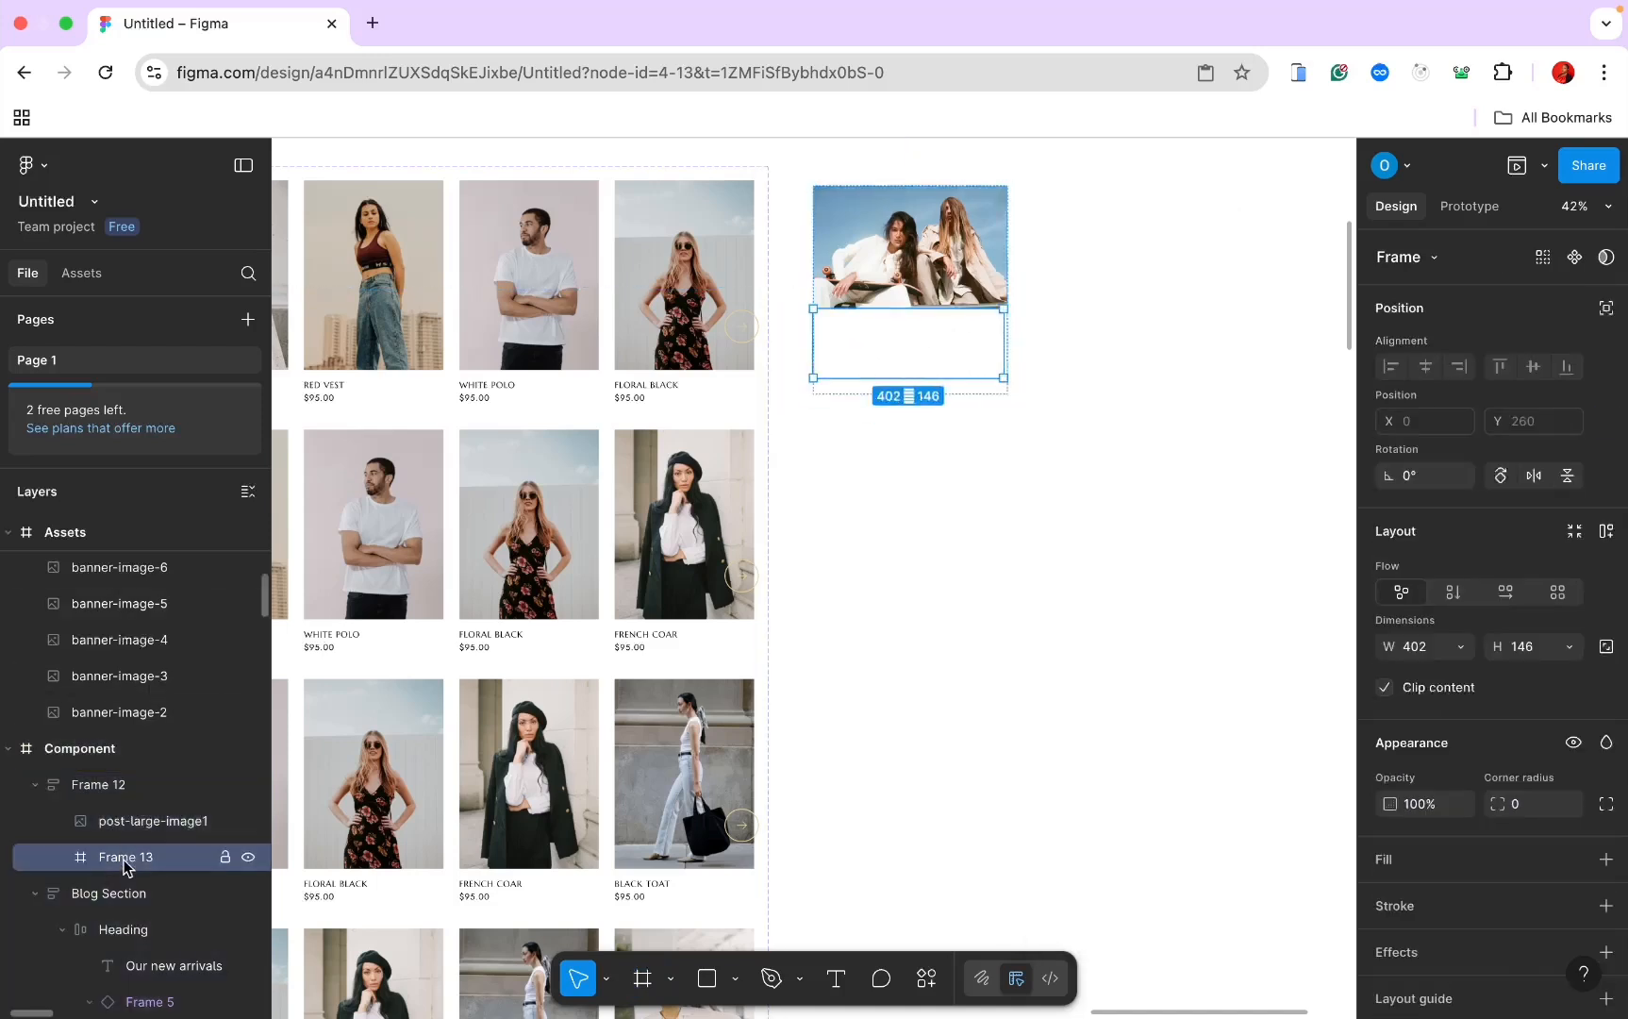
scroll(948, 676, up, 5)
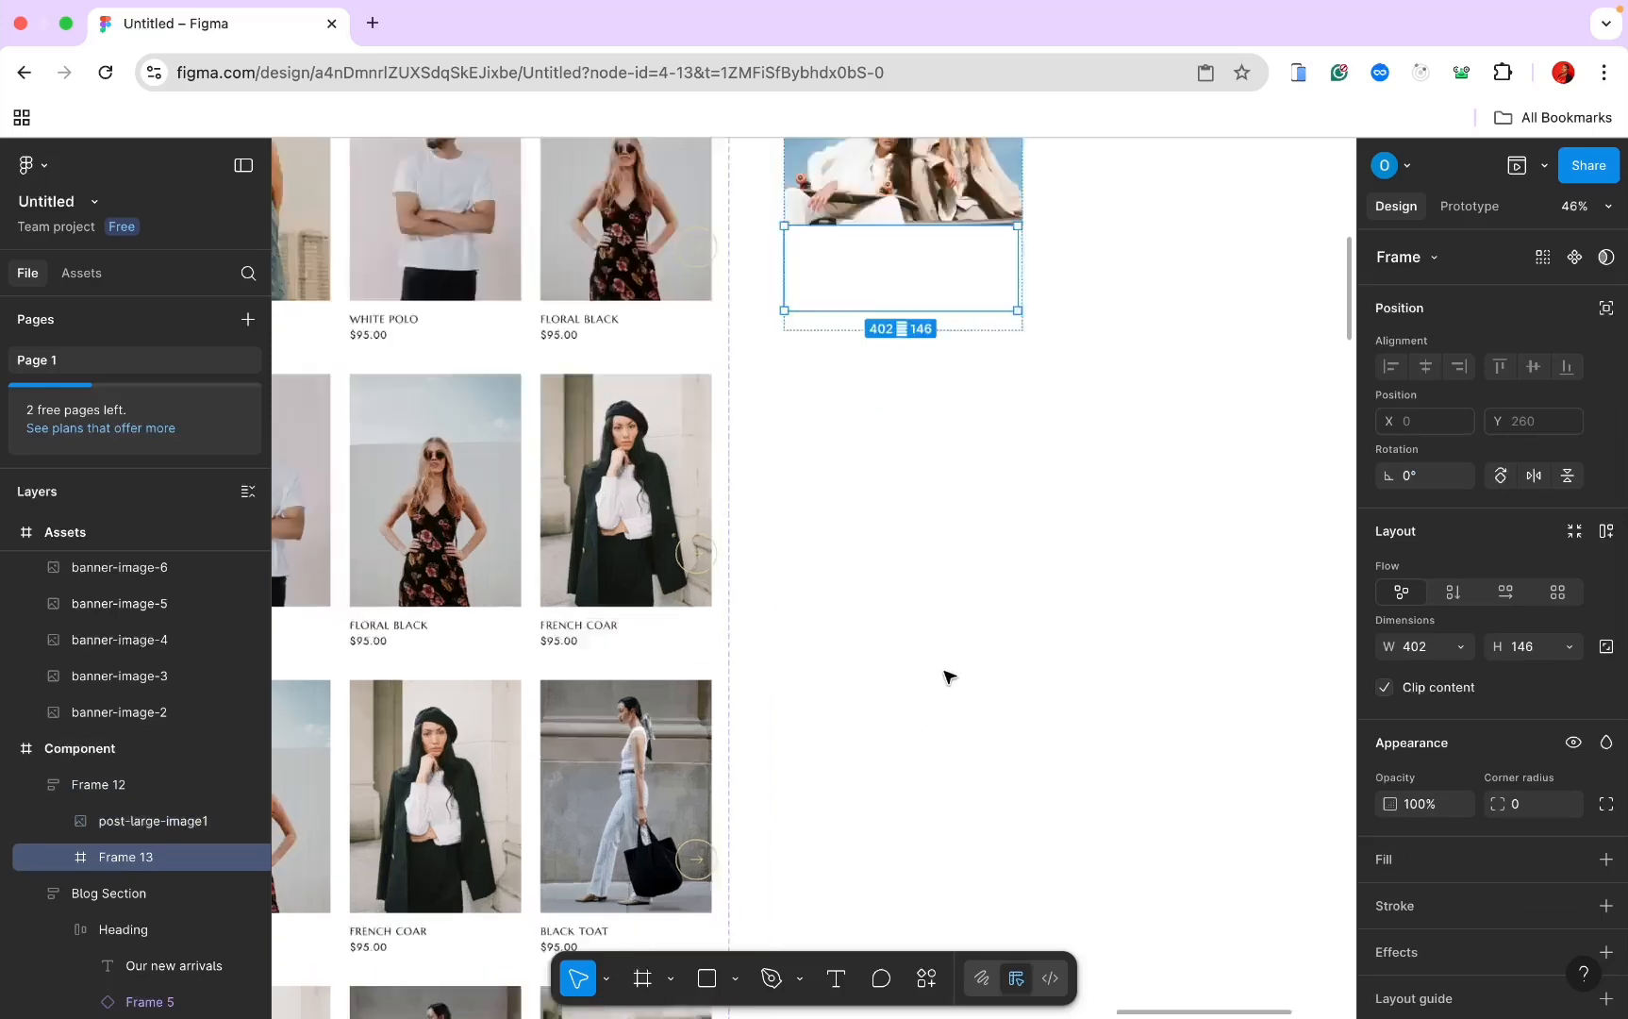
scroll(948, 677, up, 5)
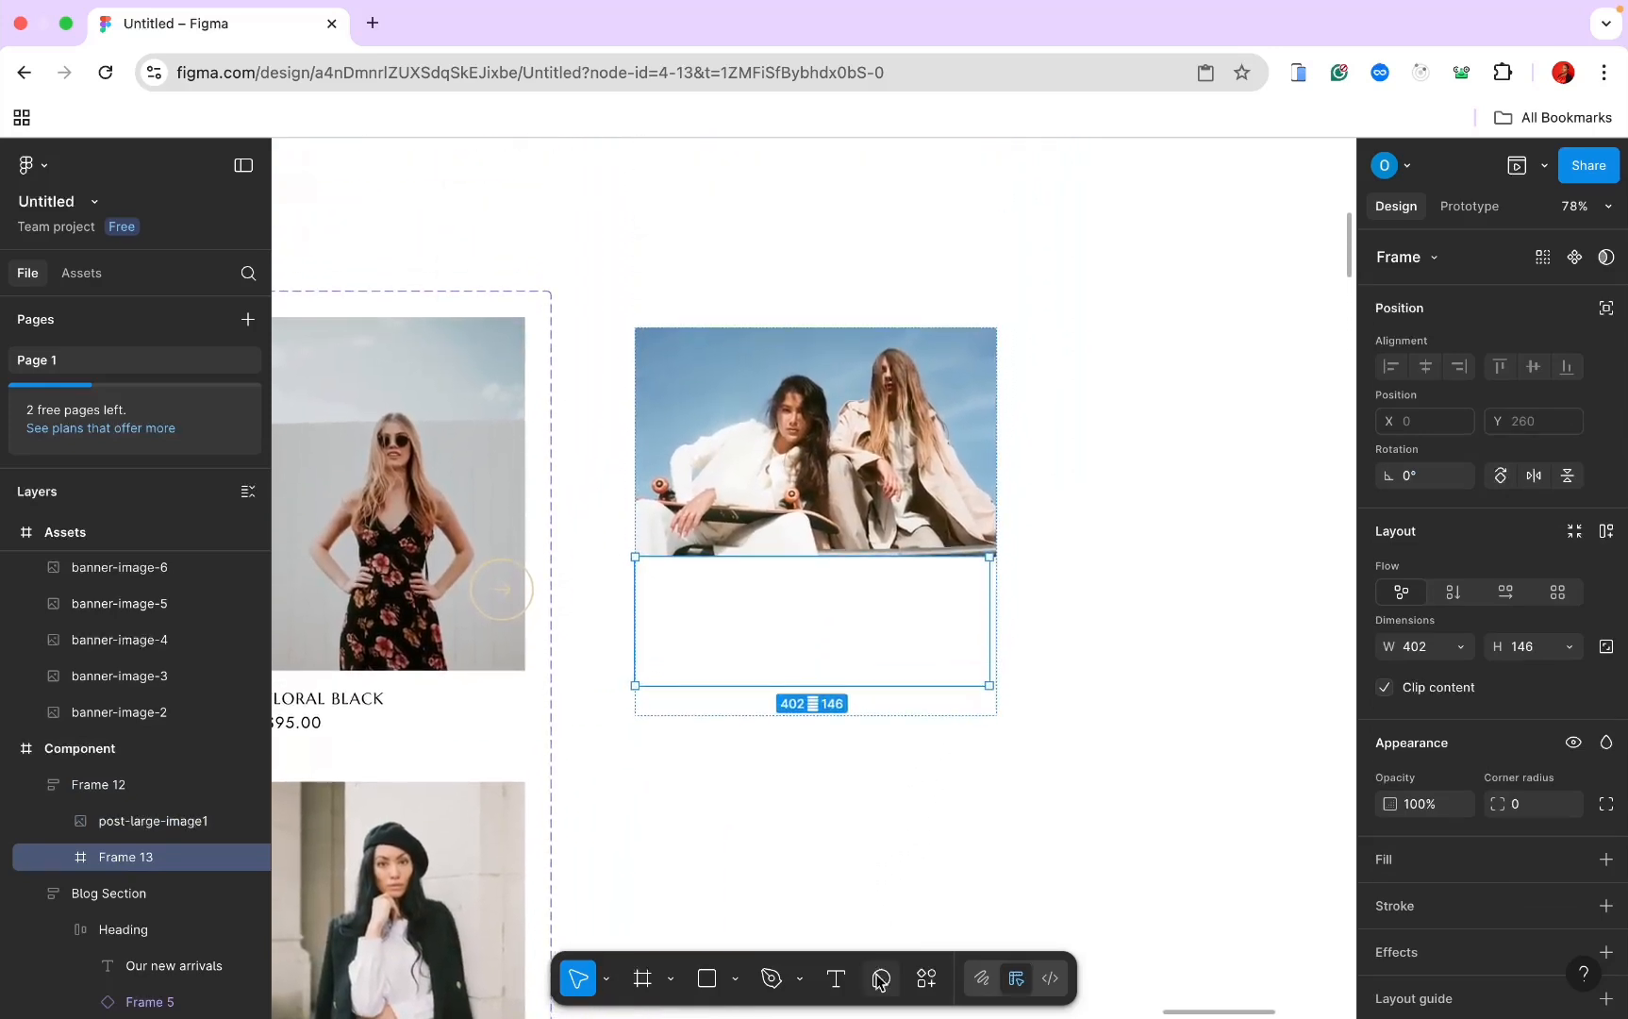
Step: Add the title text 'How to look outstanding IN PASTI' inside the new frame
click(837, 979)
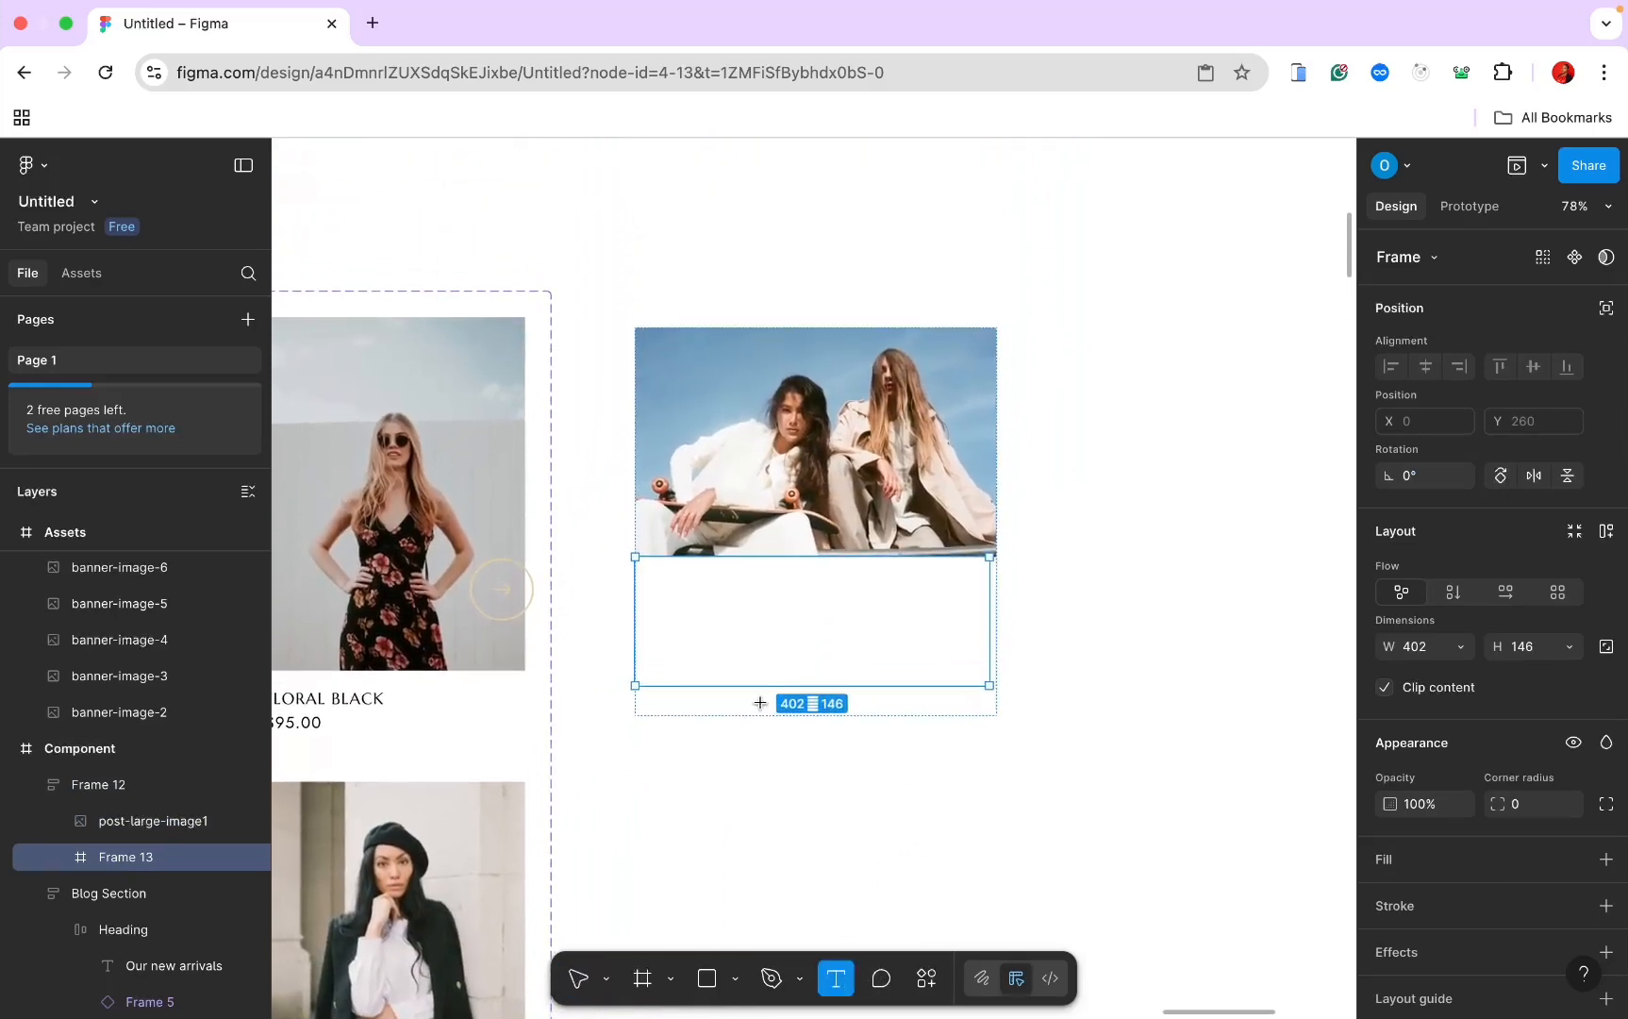
click(665, 571)
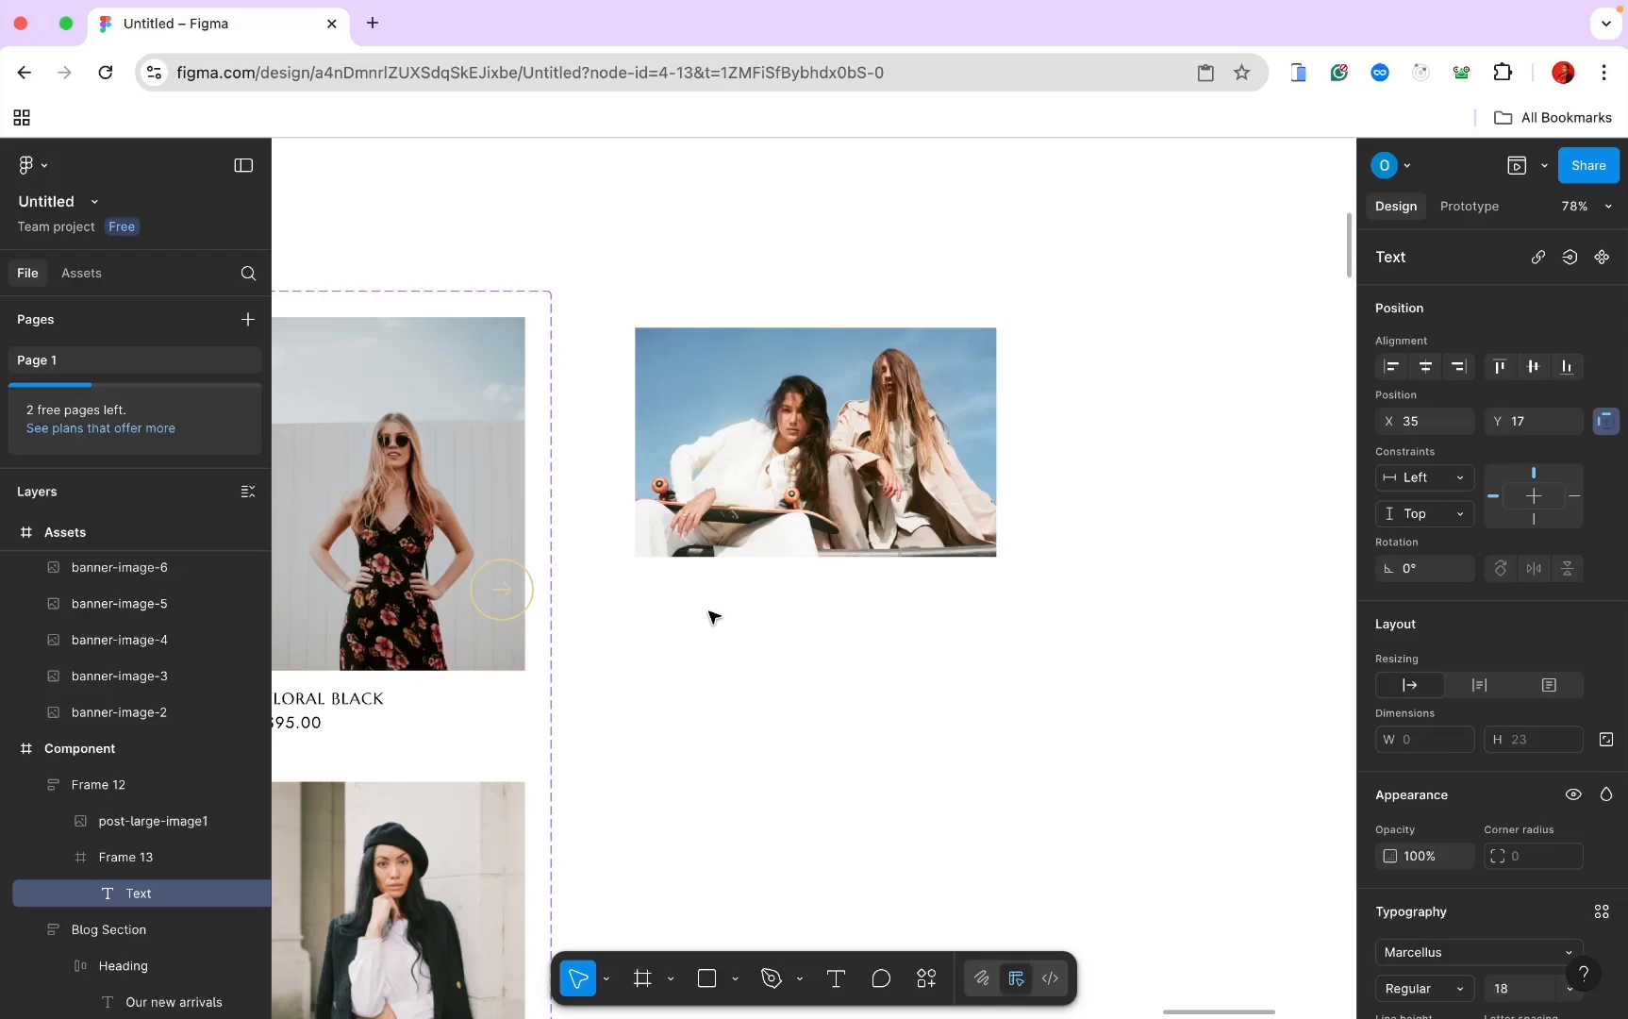
text(How to)
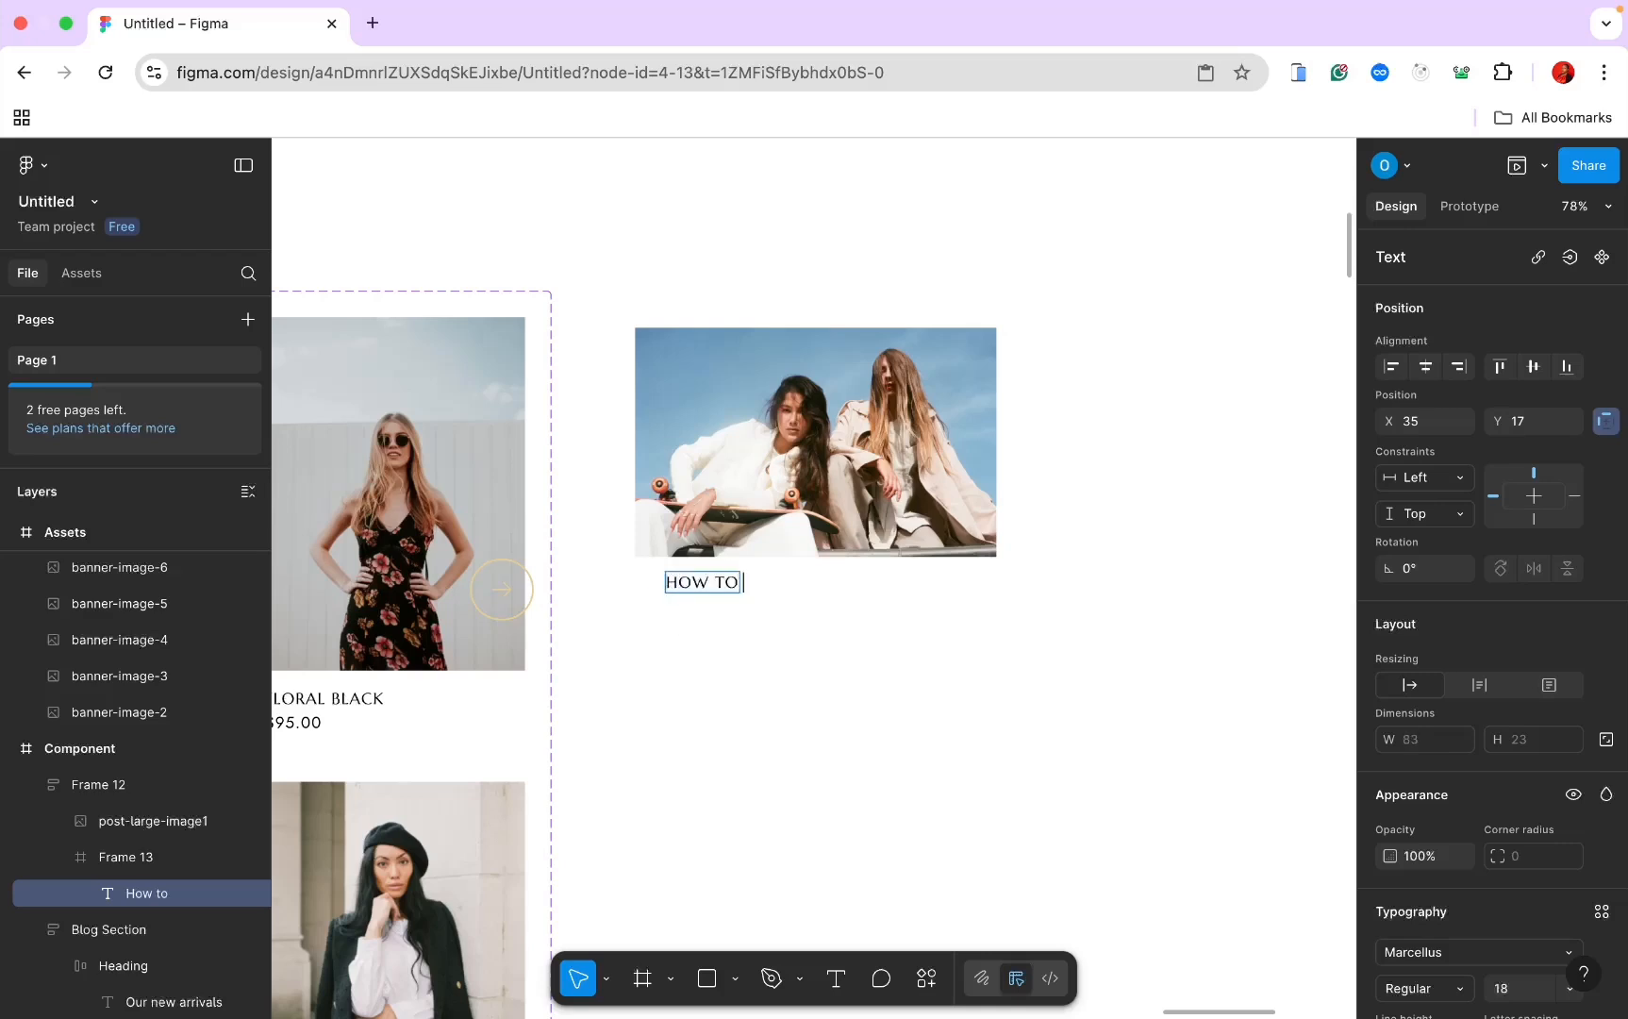
text( look out)
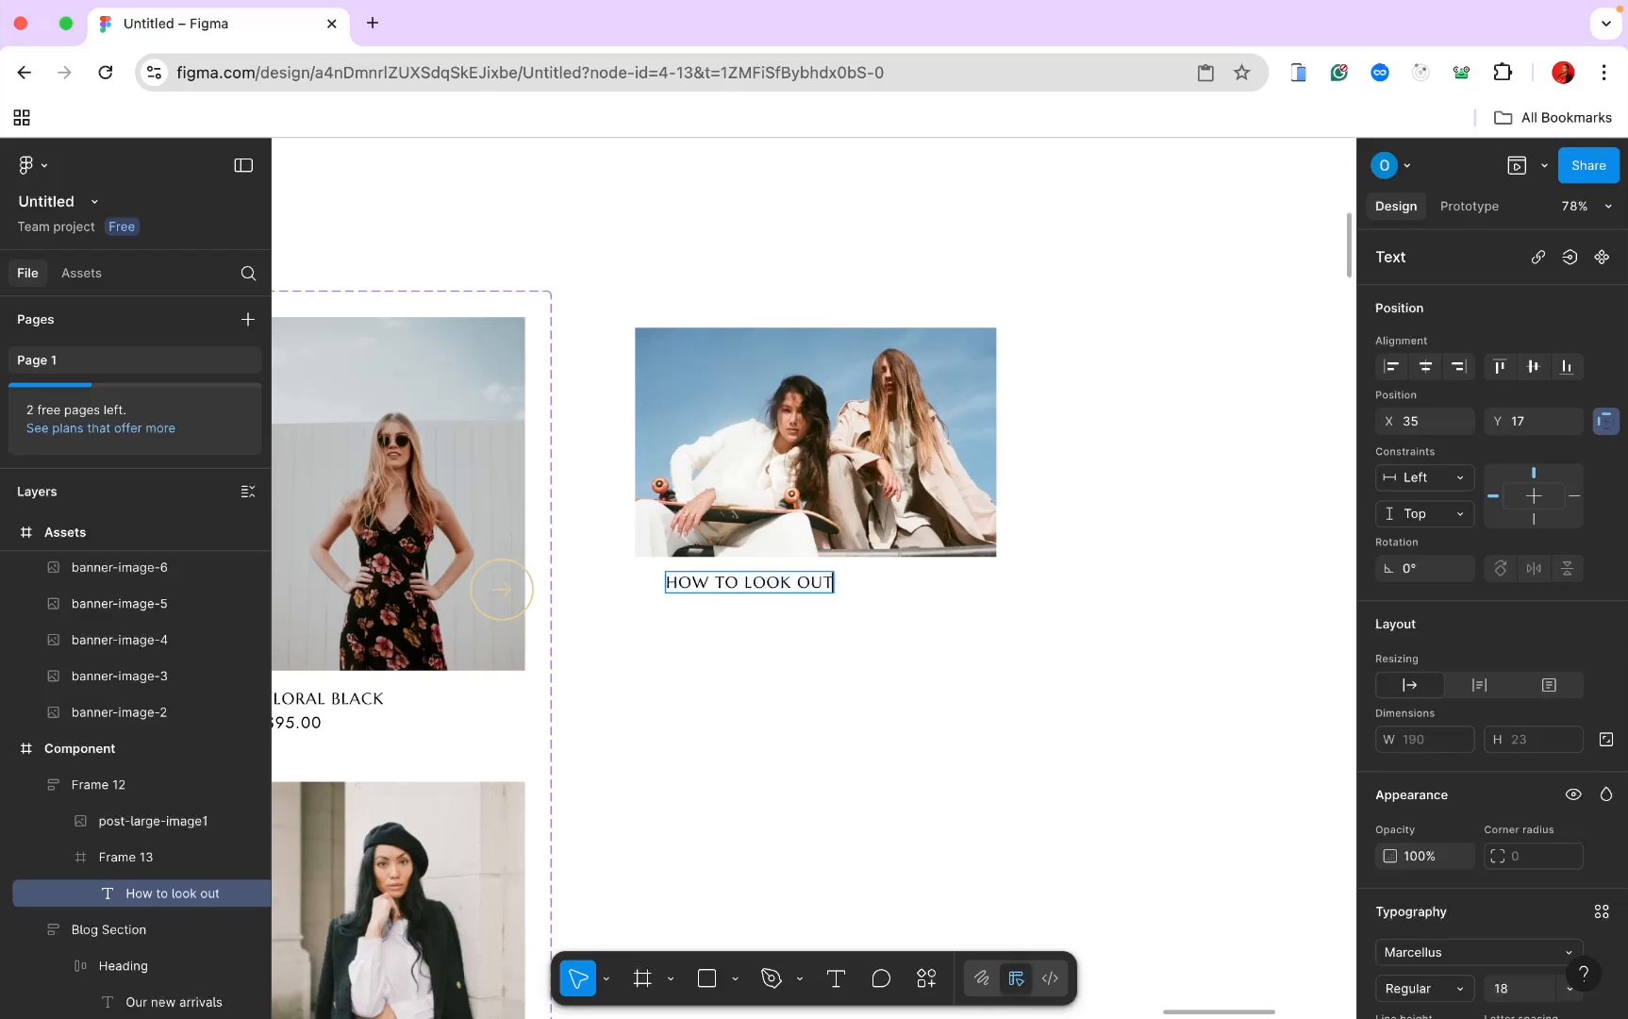
text(standing)
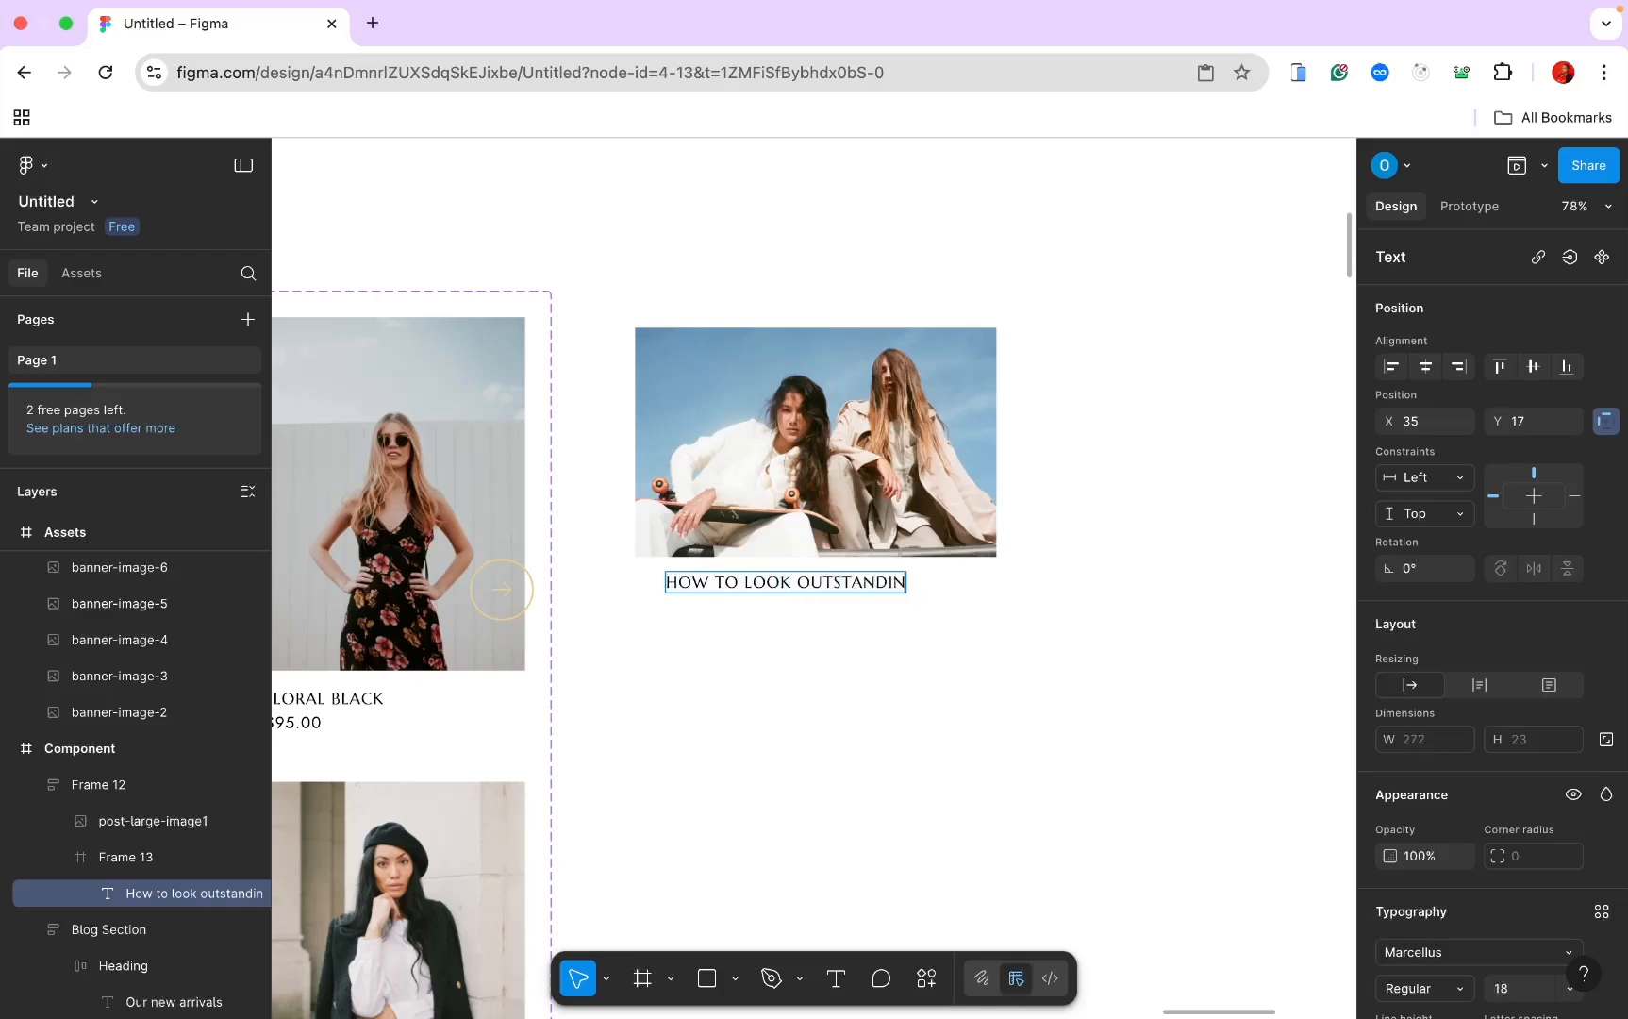
text( IN)
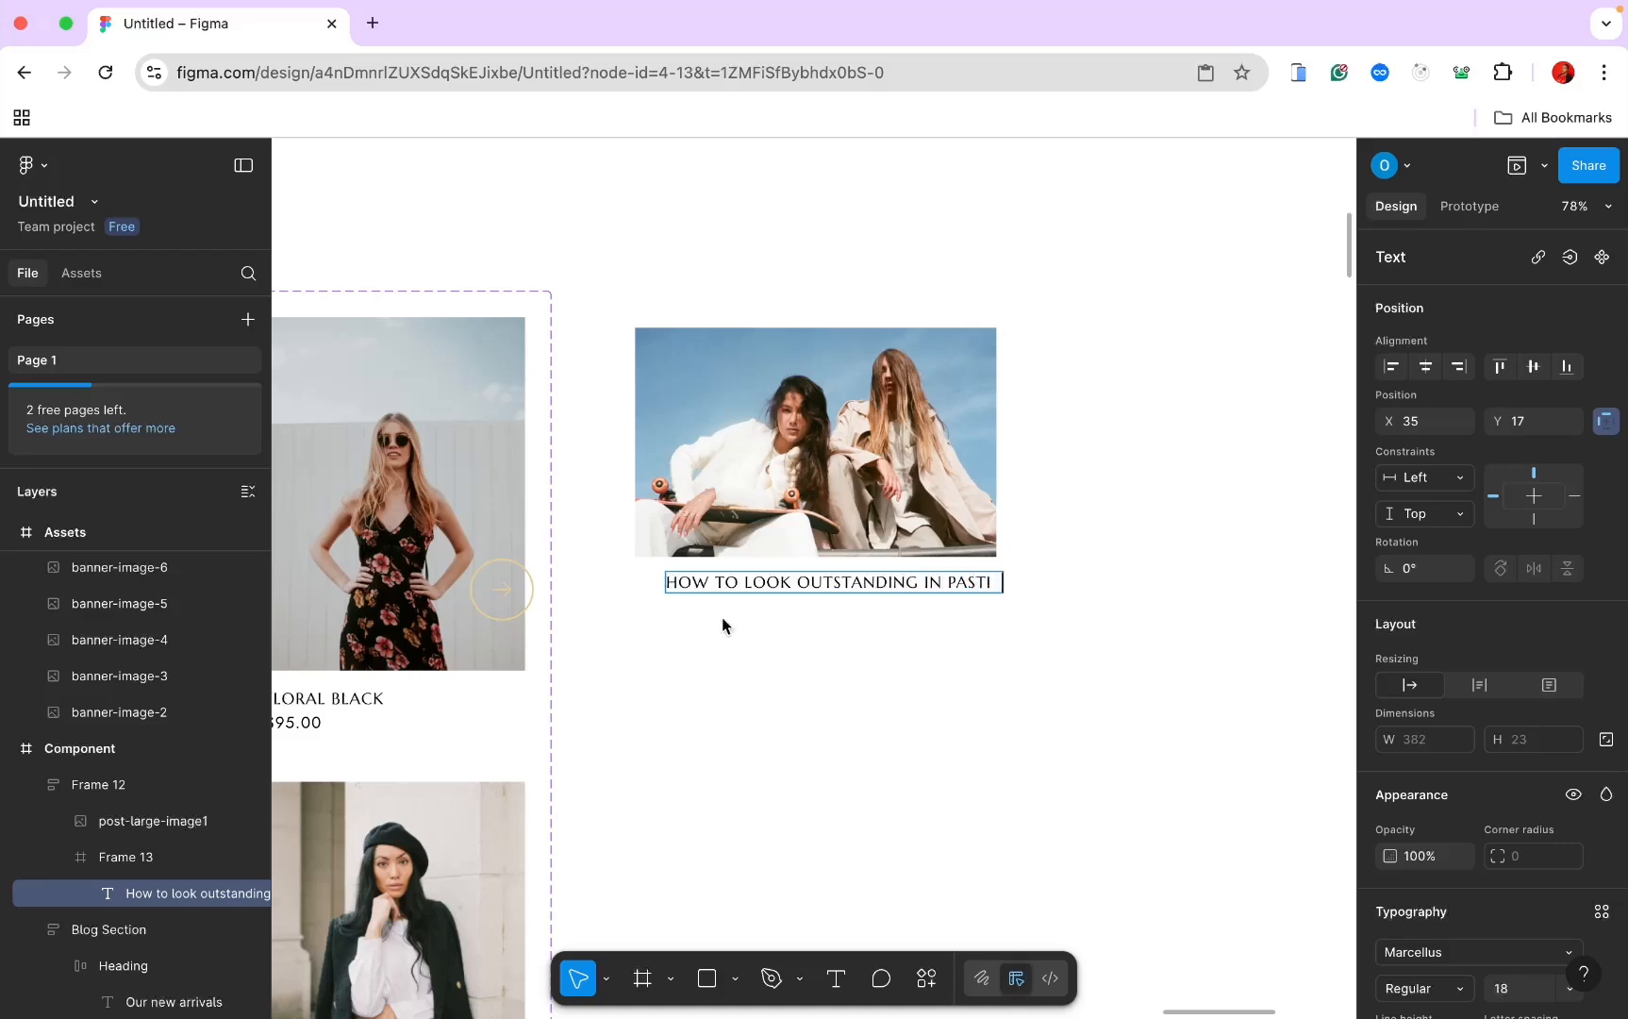
text( PASTI)
key(Escape)
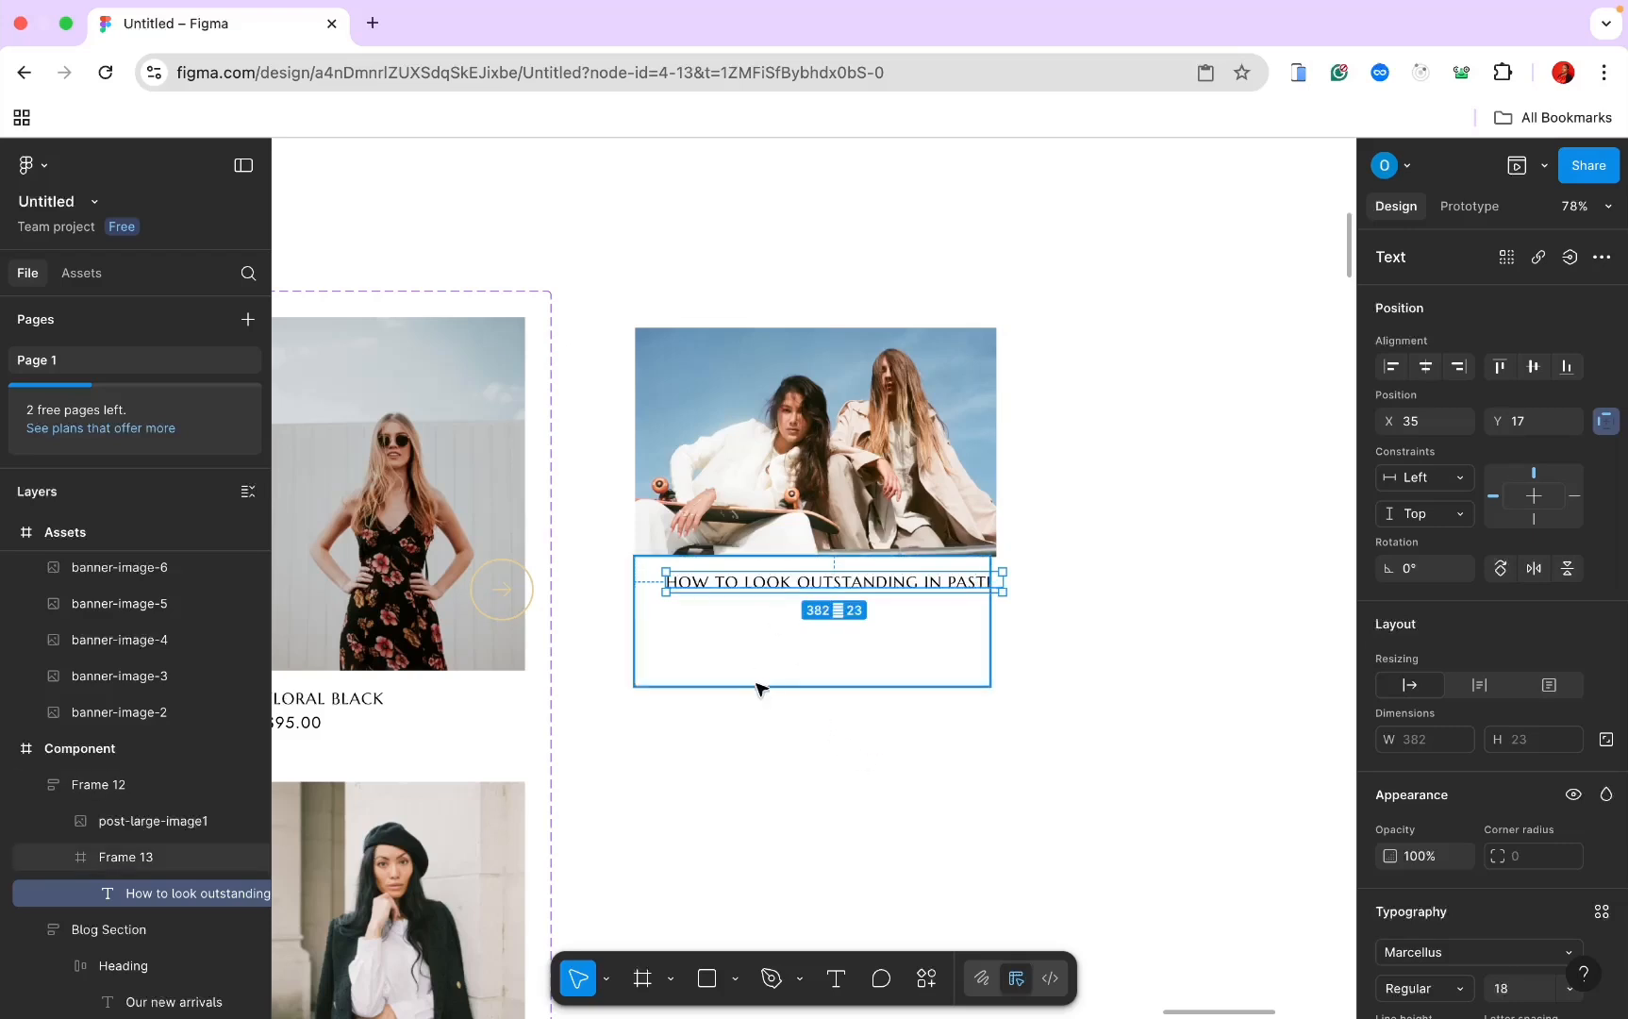
Step: Give the title's frame auto layout and set its height to fill the card
click(161, 861)
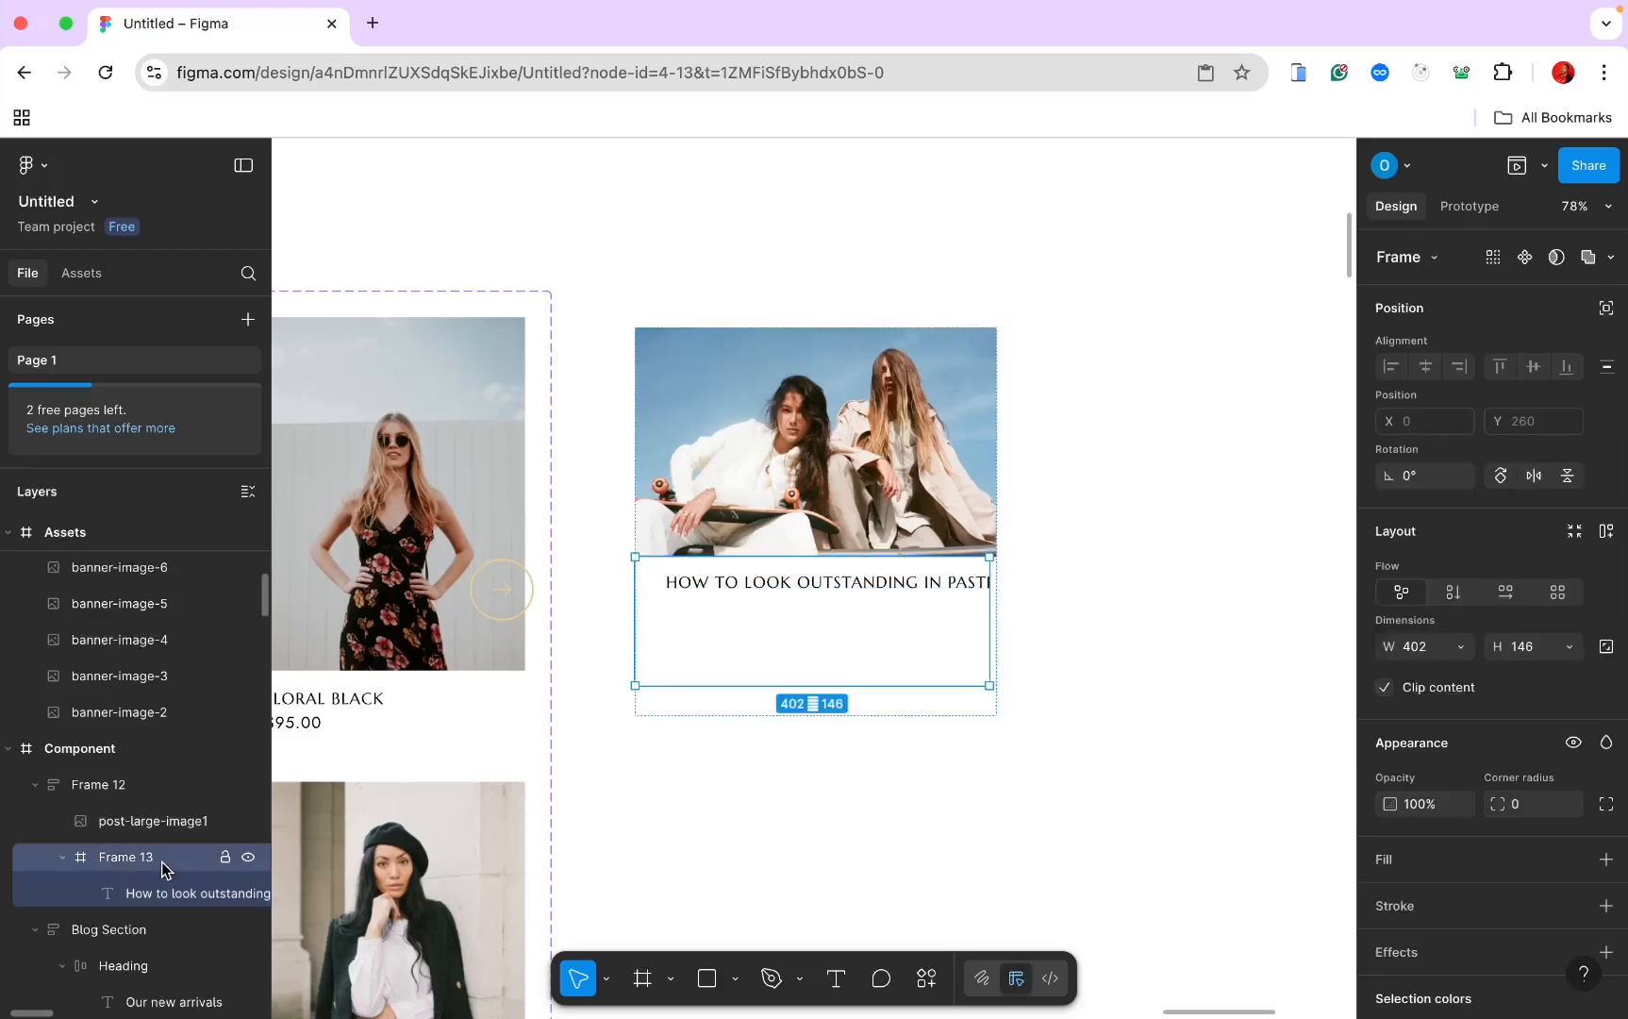
click(733, 584)
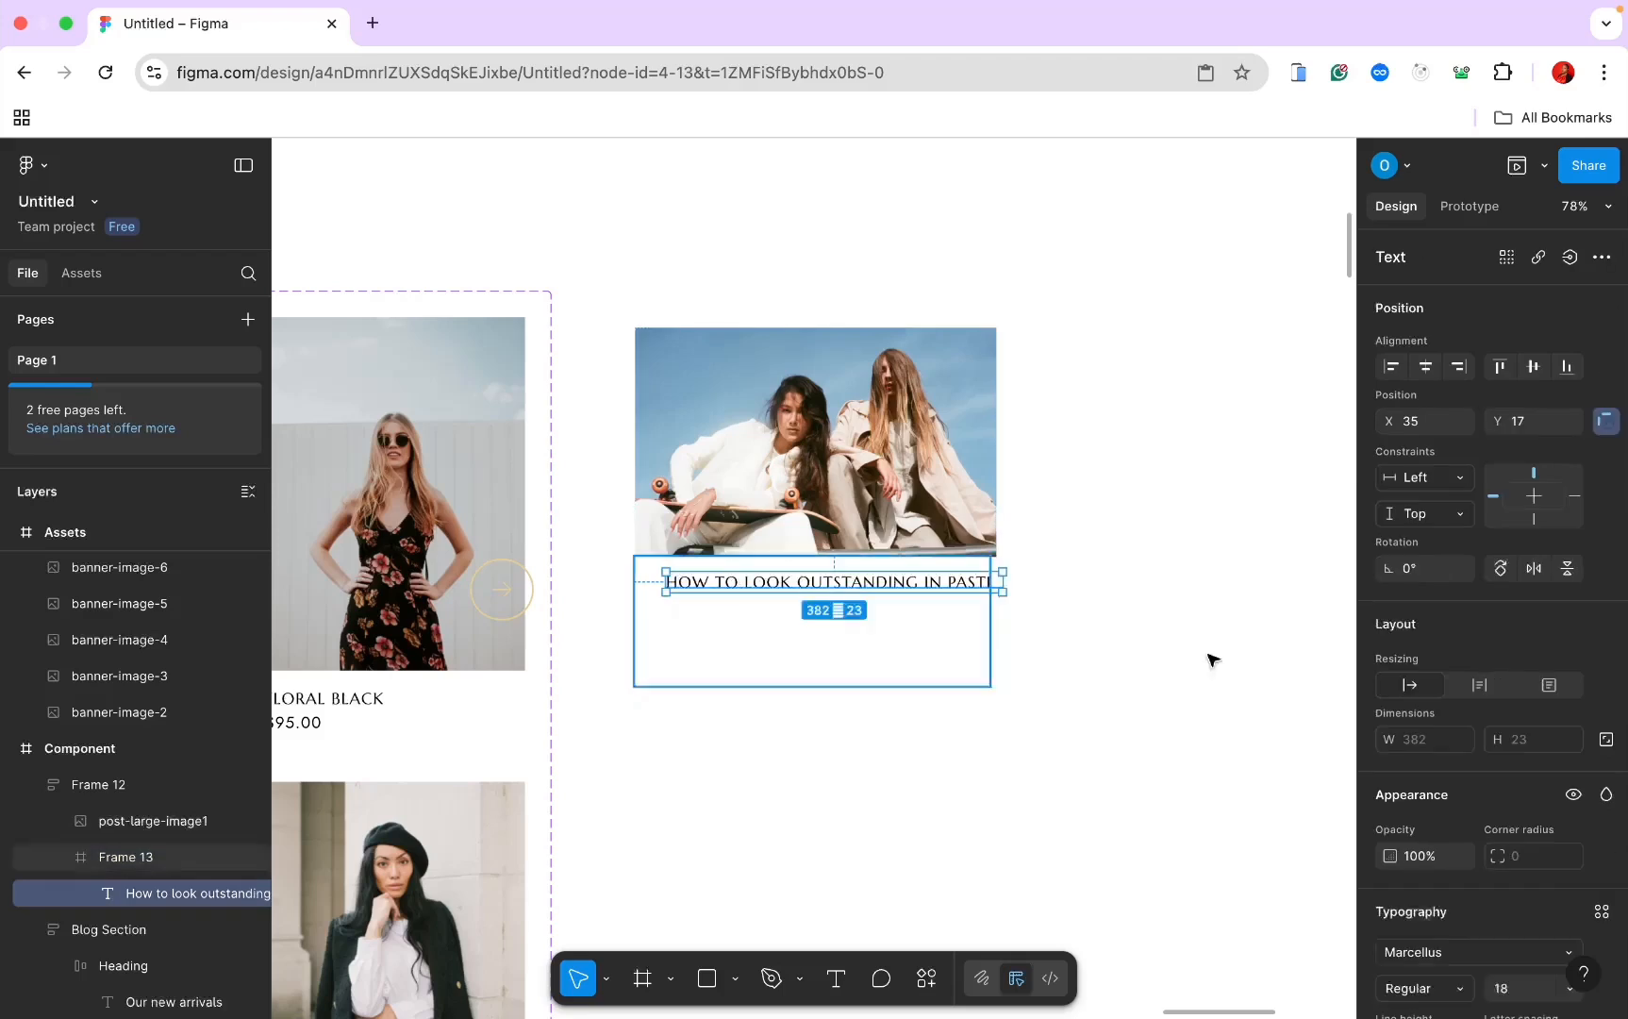
click(830, 642)
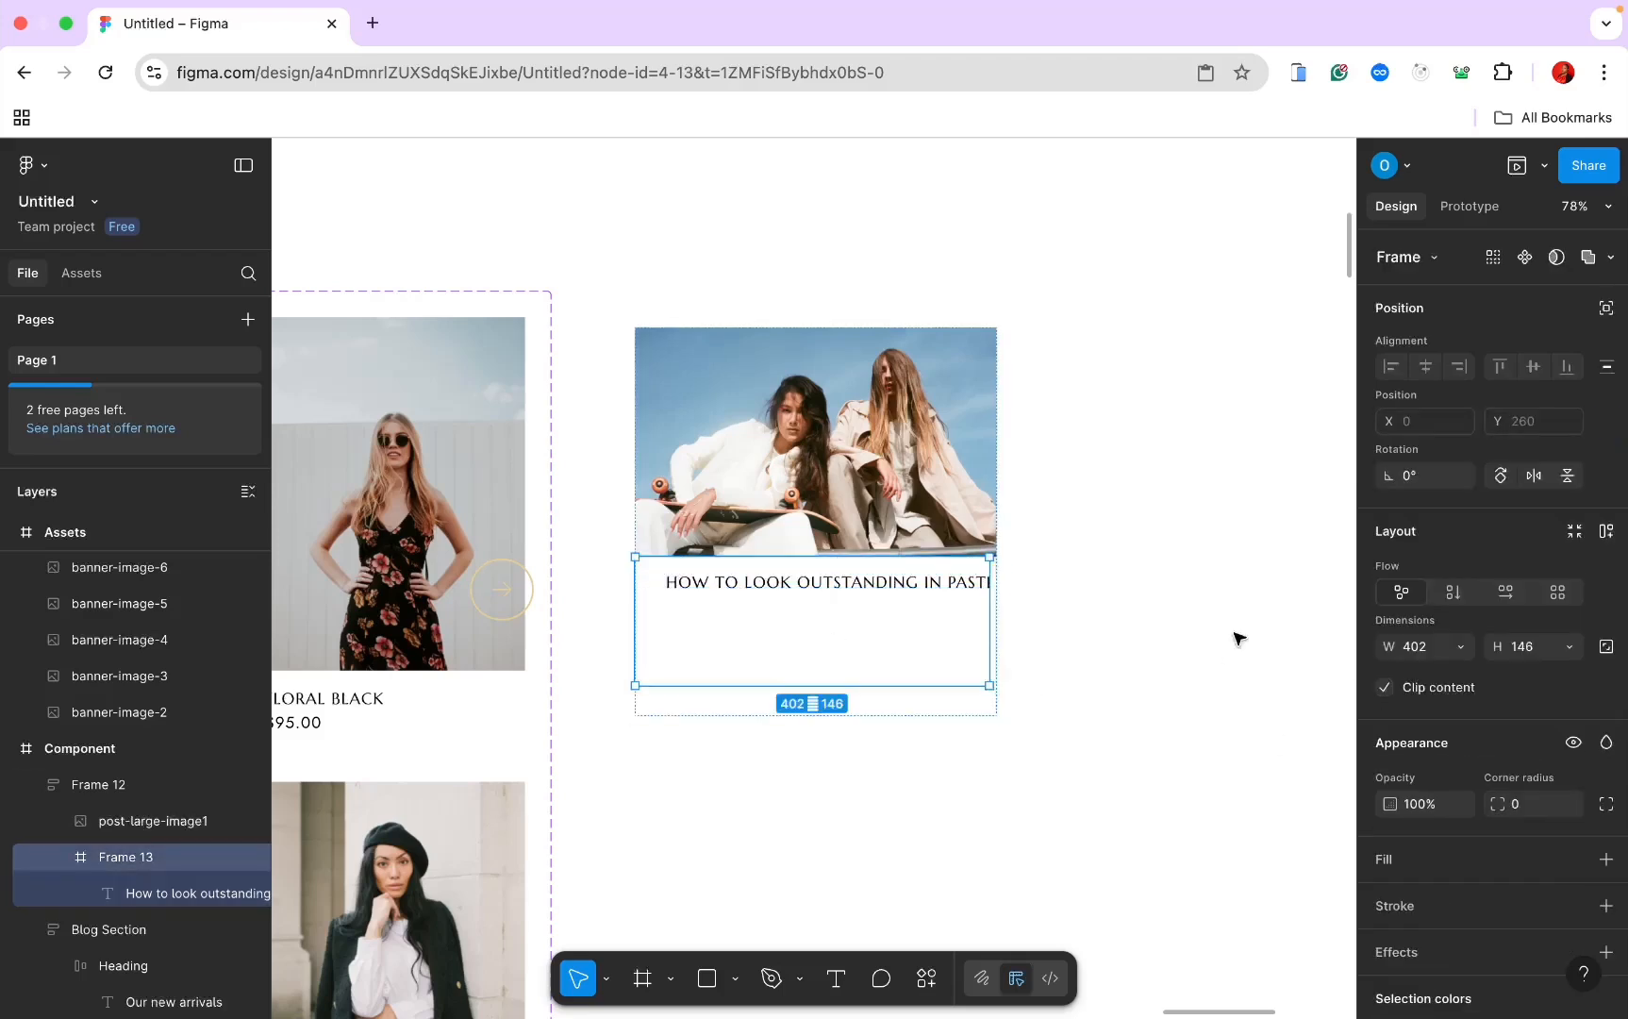
click(1606, 531)
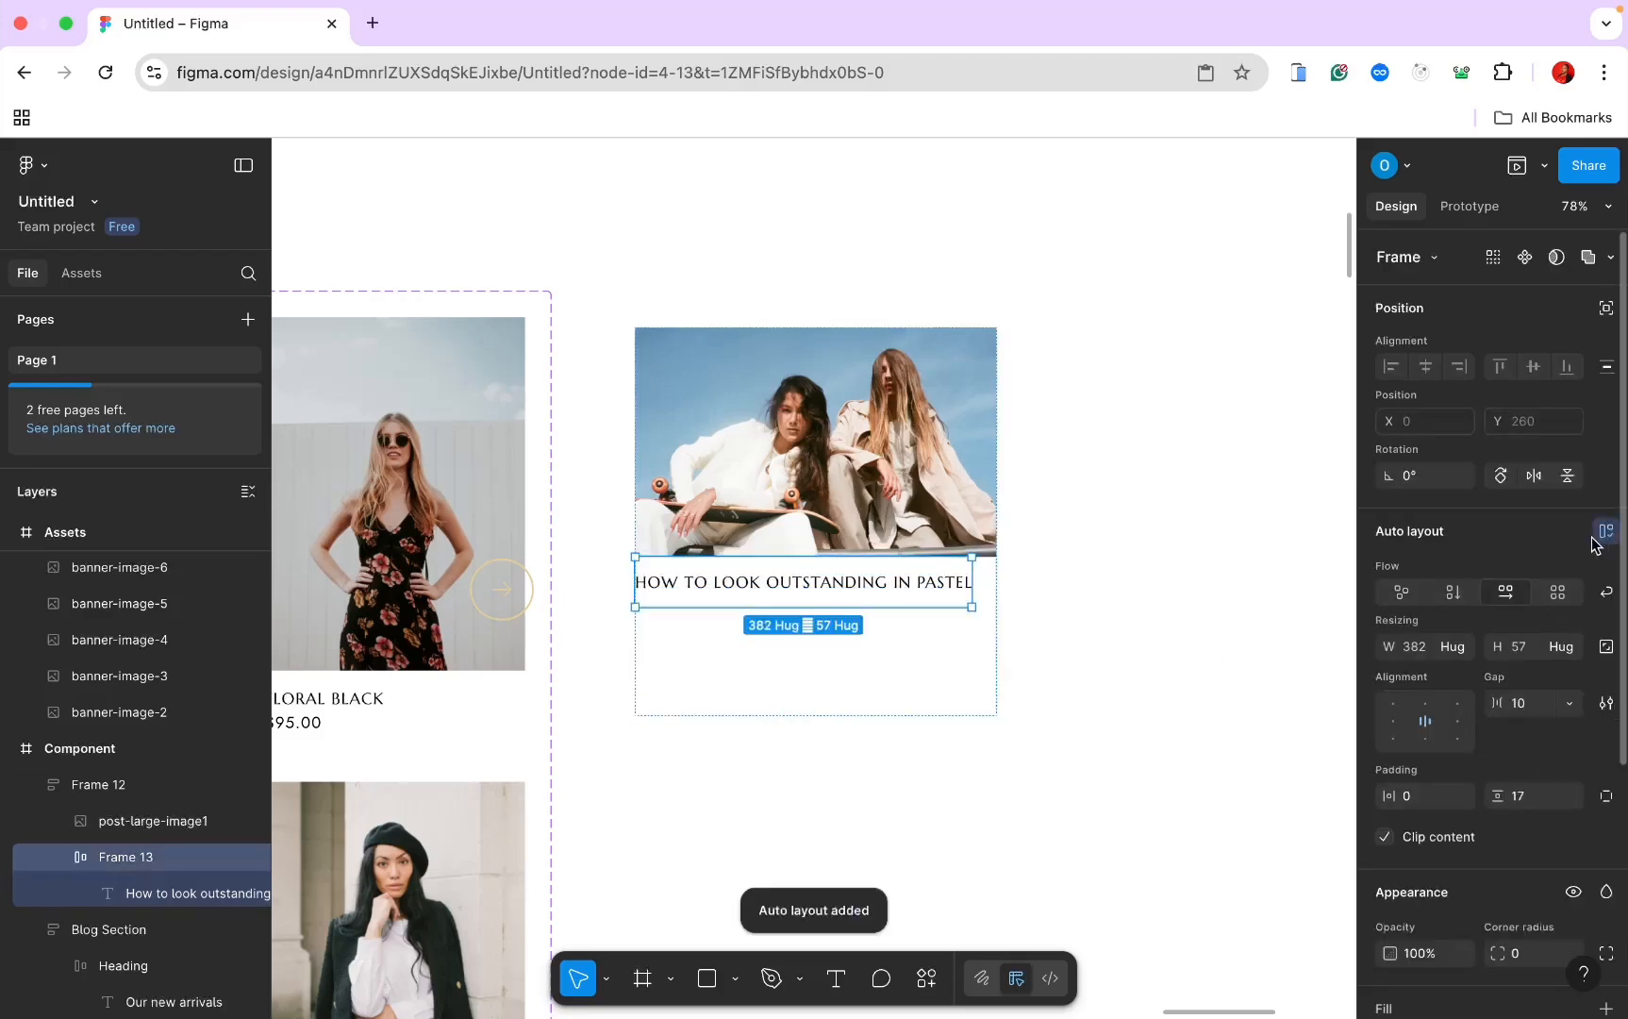
click(1563, 647)
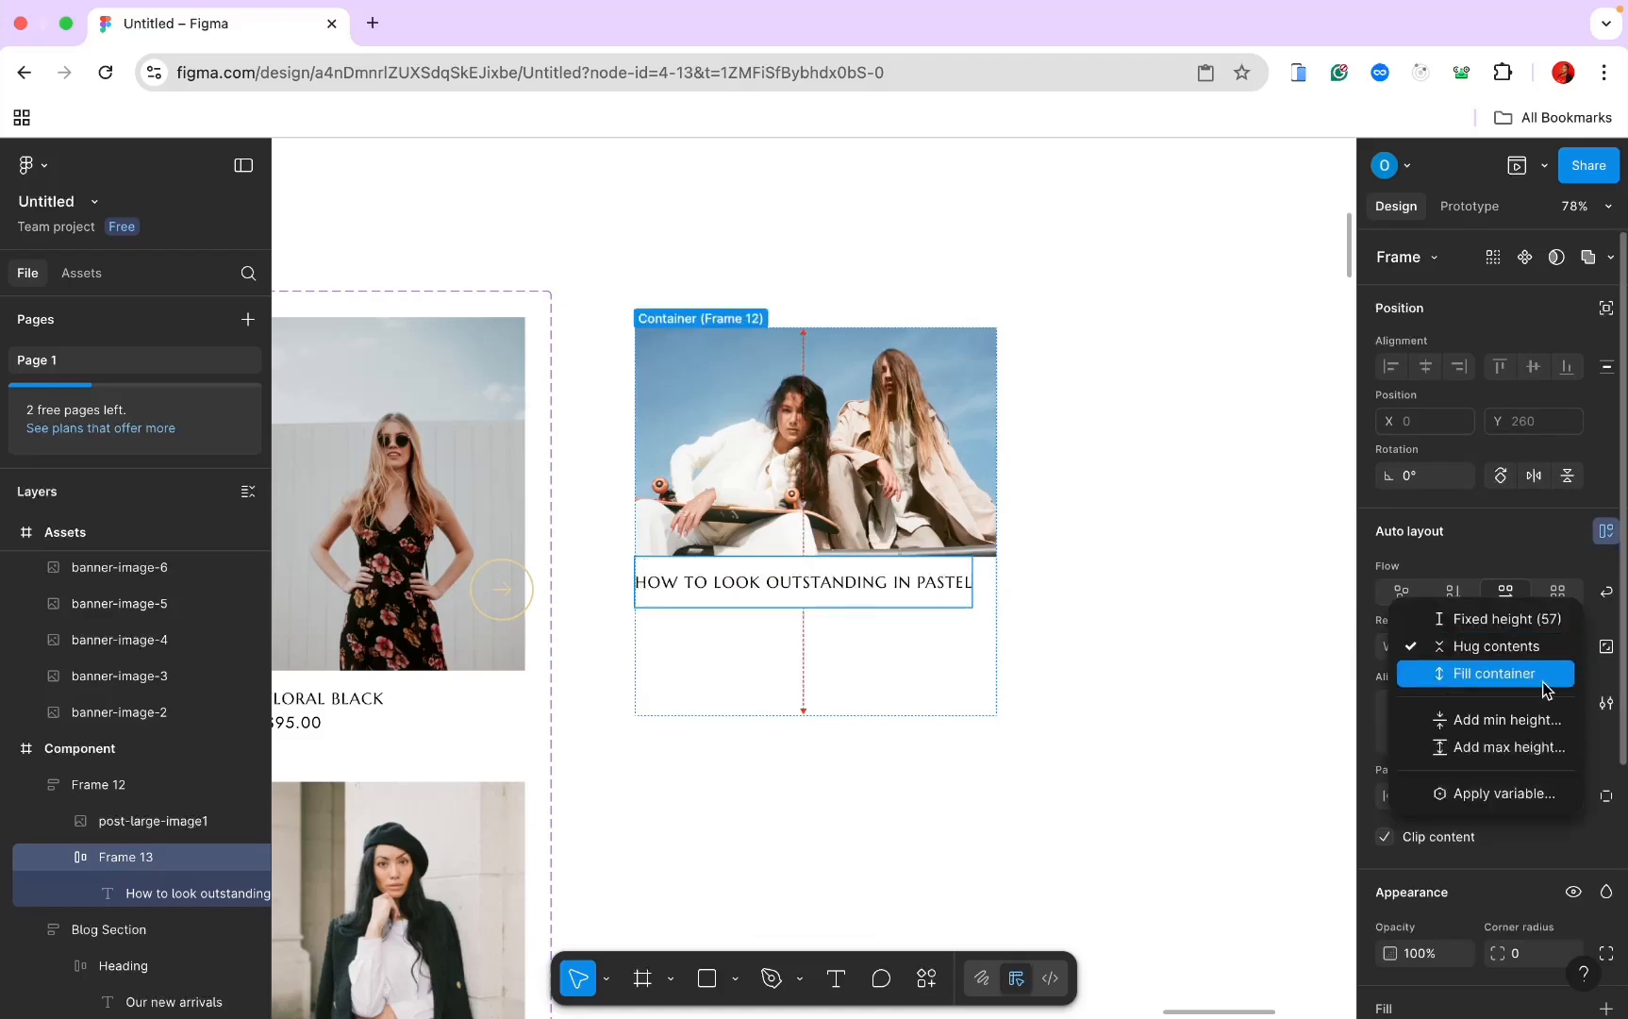
click(1543, 680)
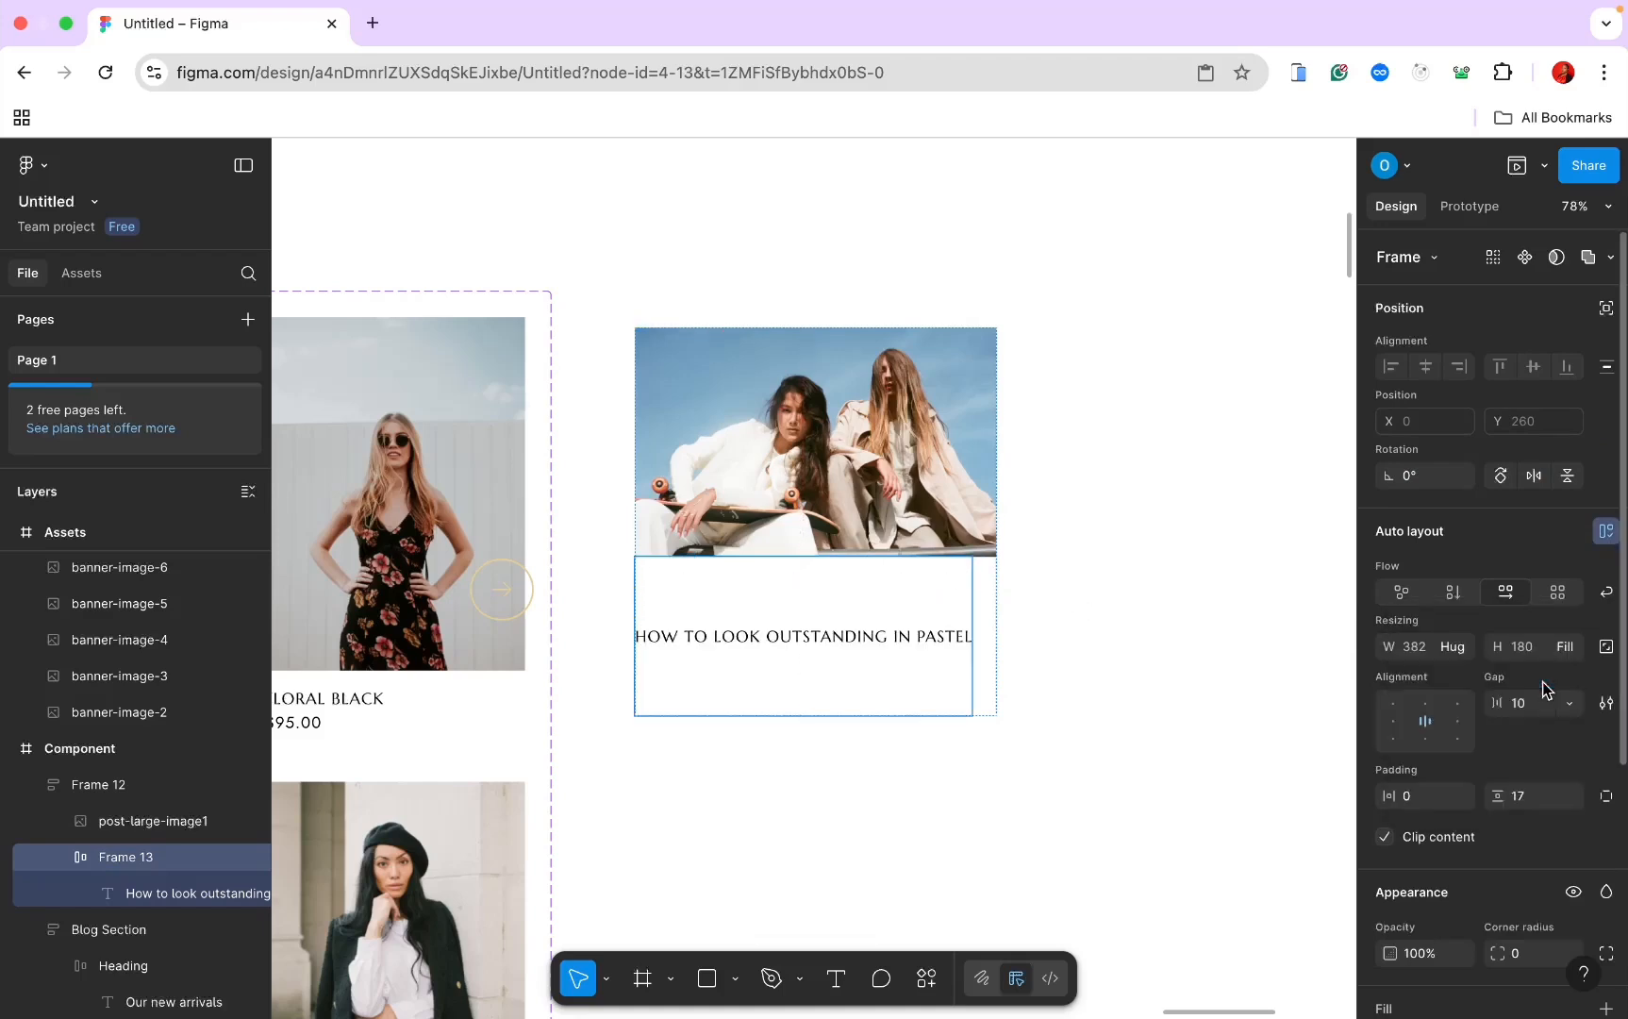
Step: Duplicate the title, stack the frame vertically, and make it fill the card's 410 width
click(887, 636)
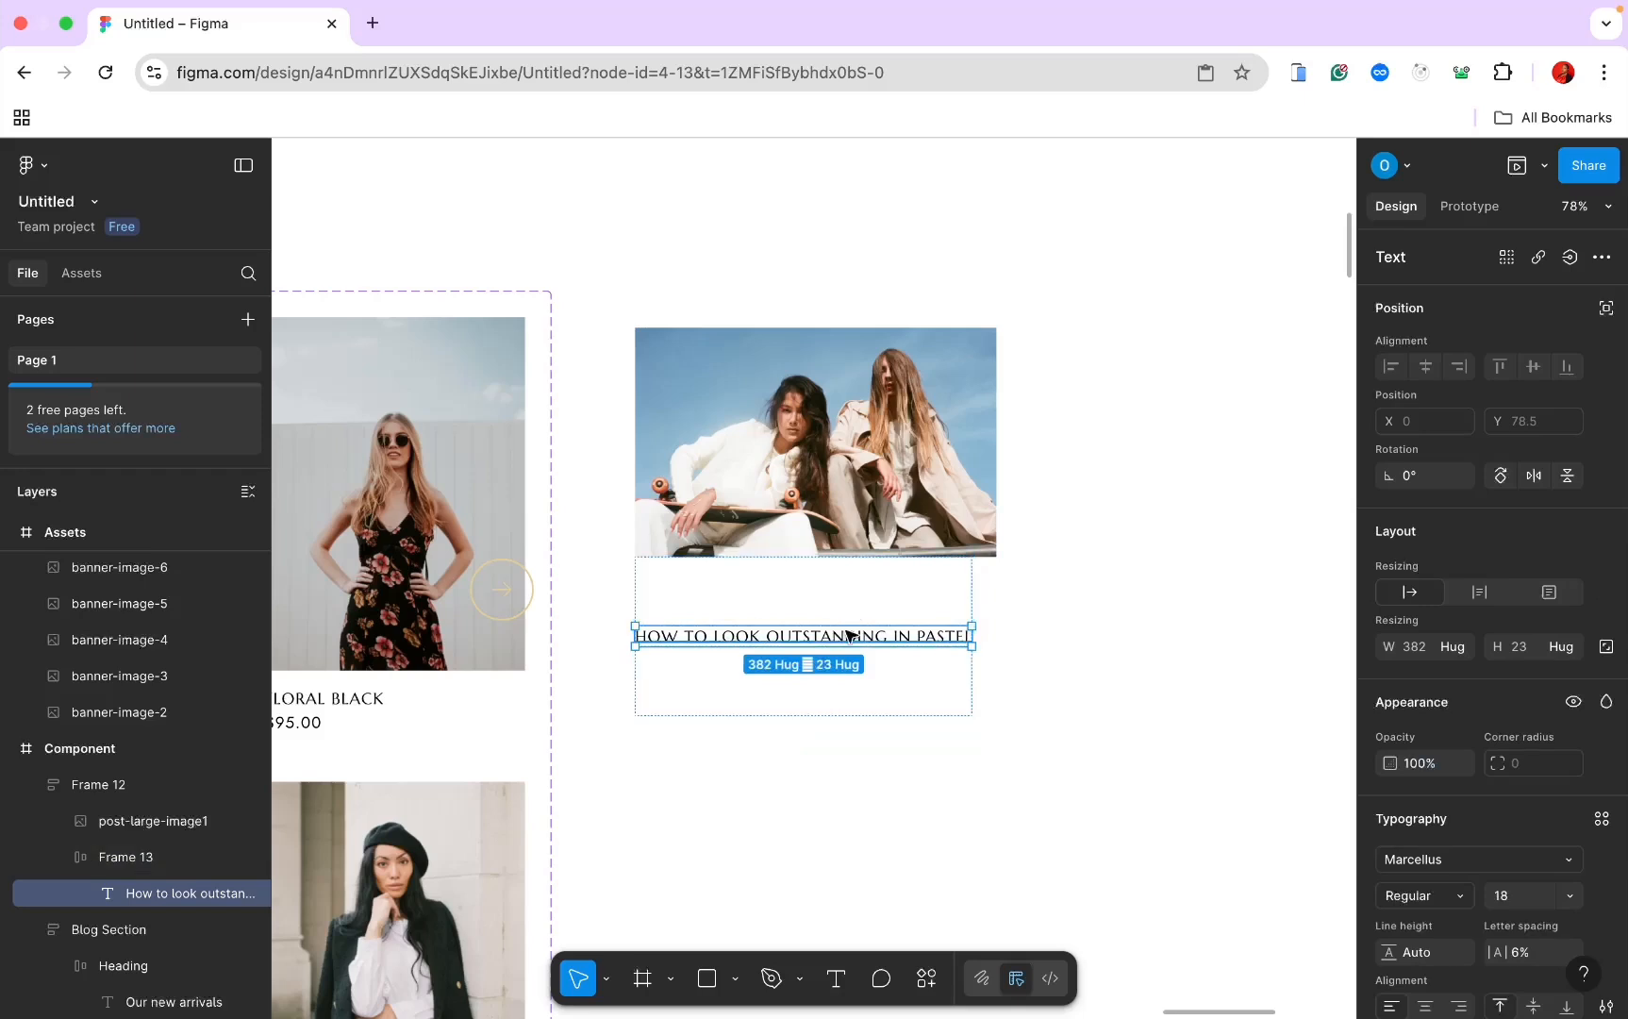
key(ctrl+d)
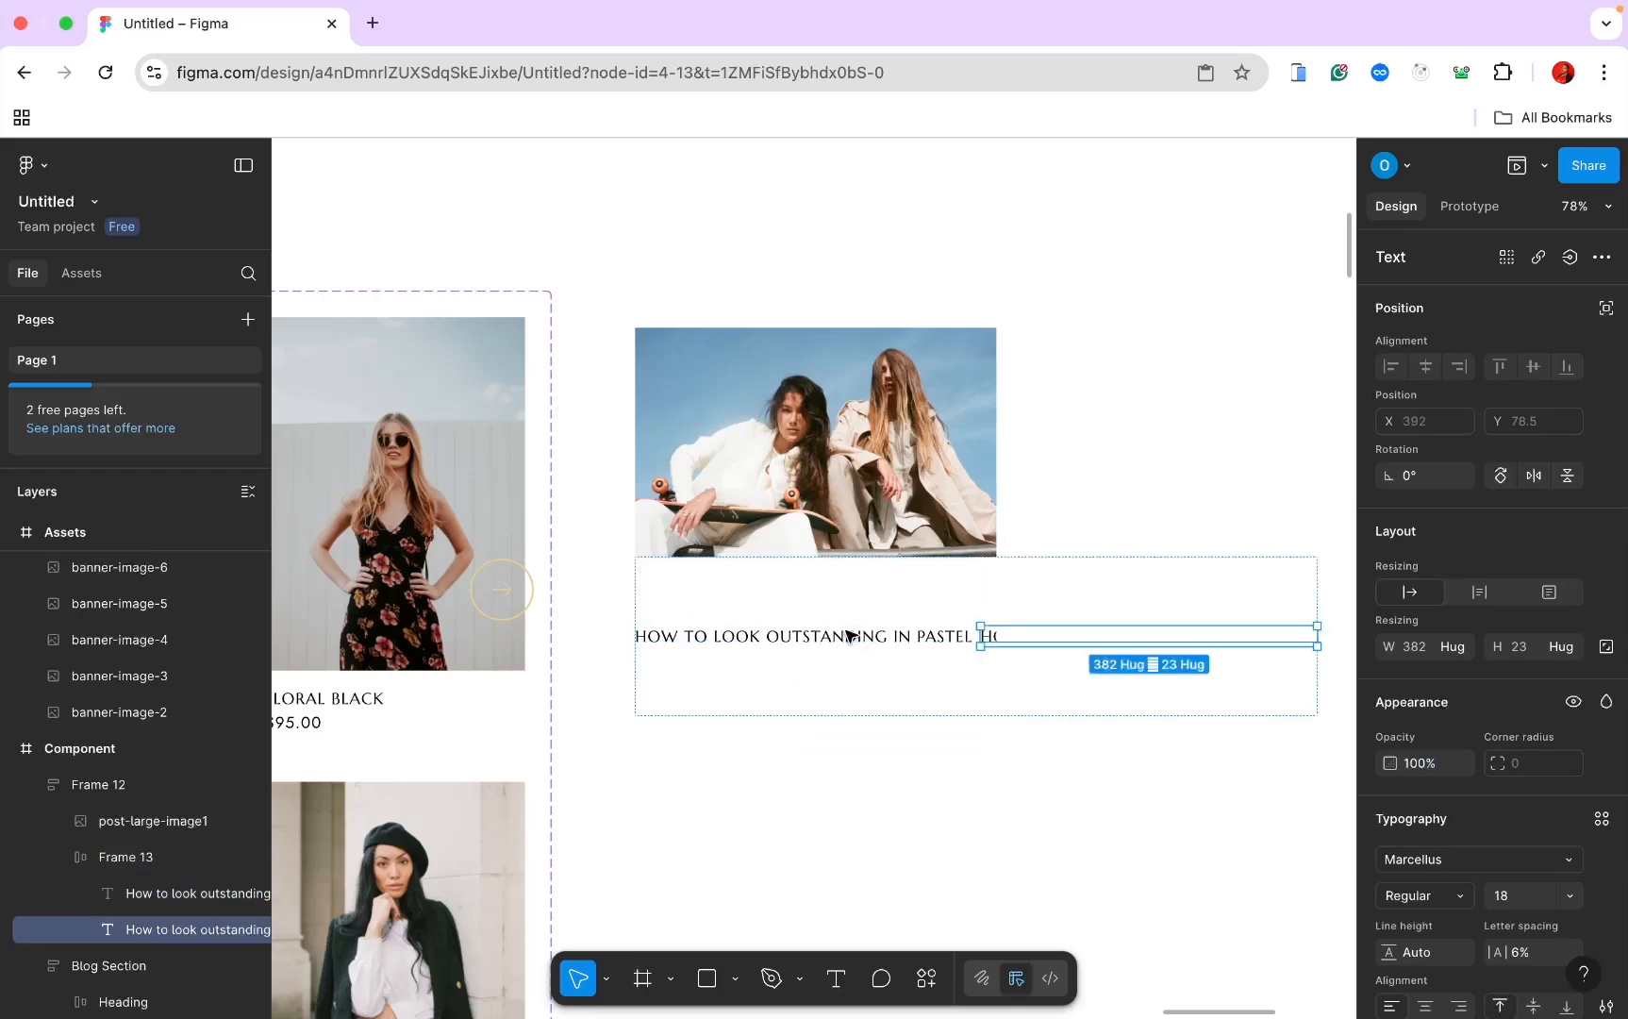
click(783, 568)
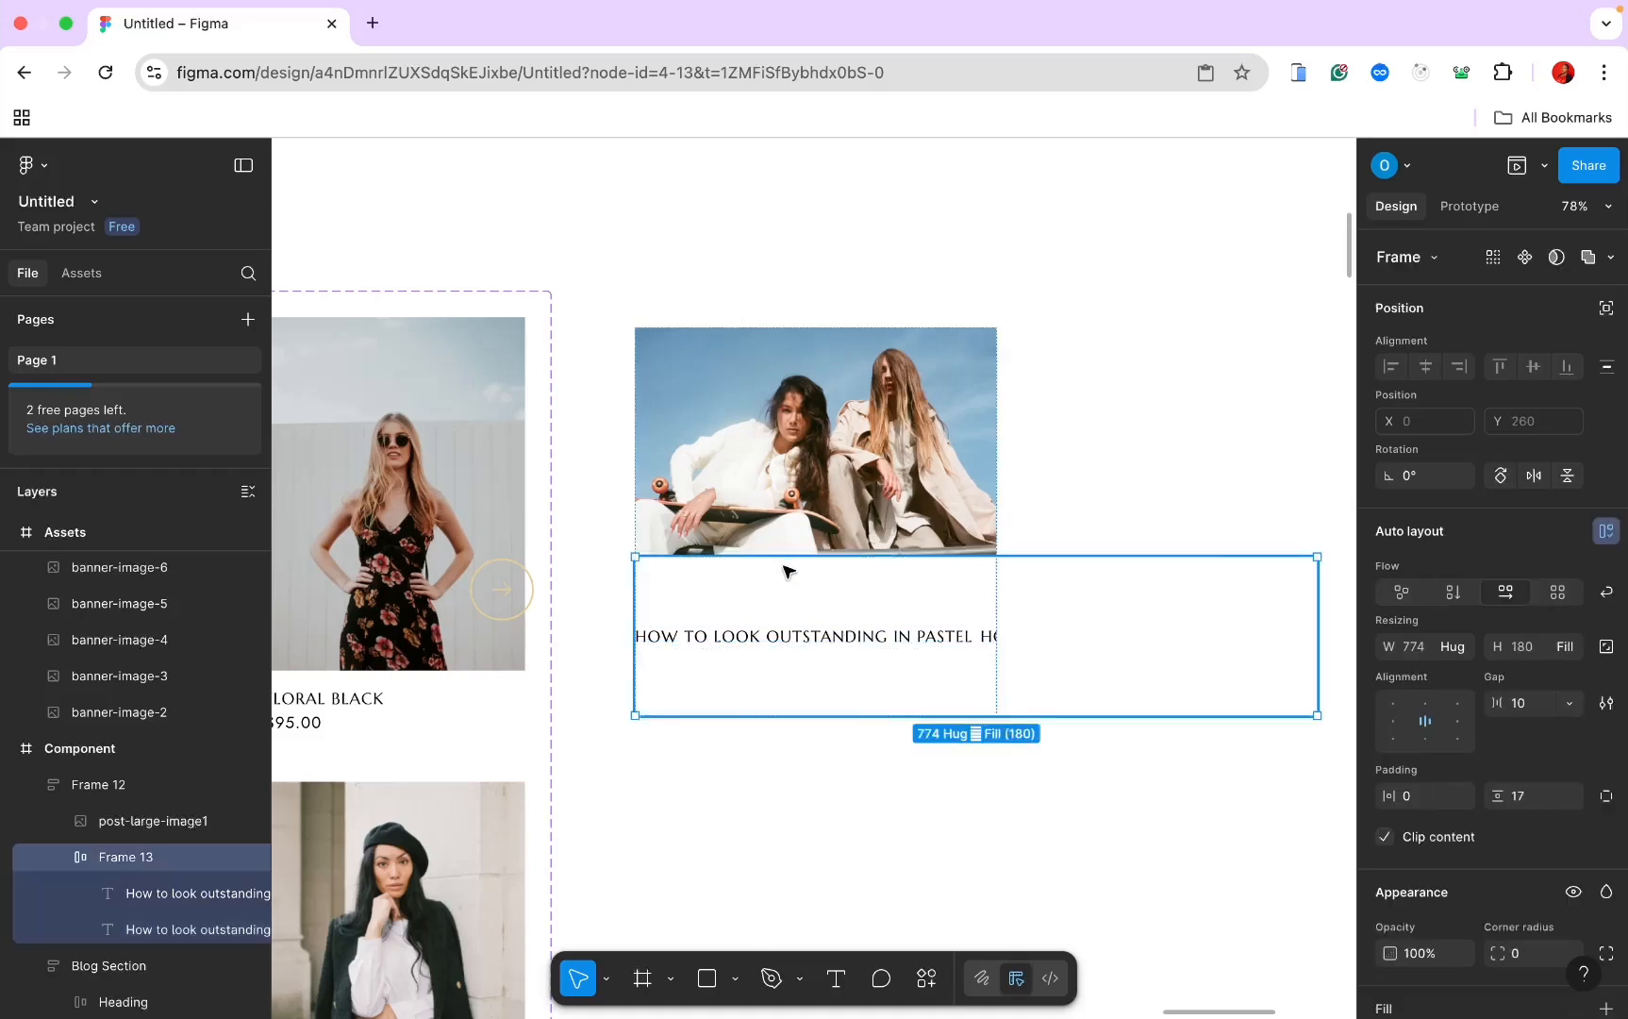
click(1454, 593)
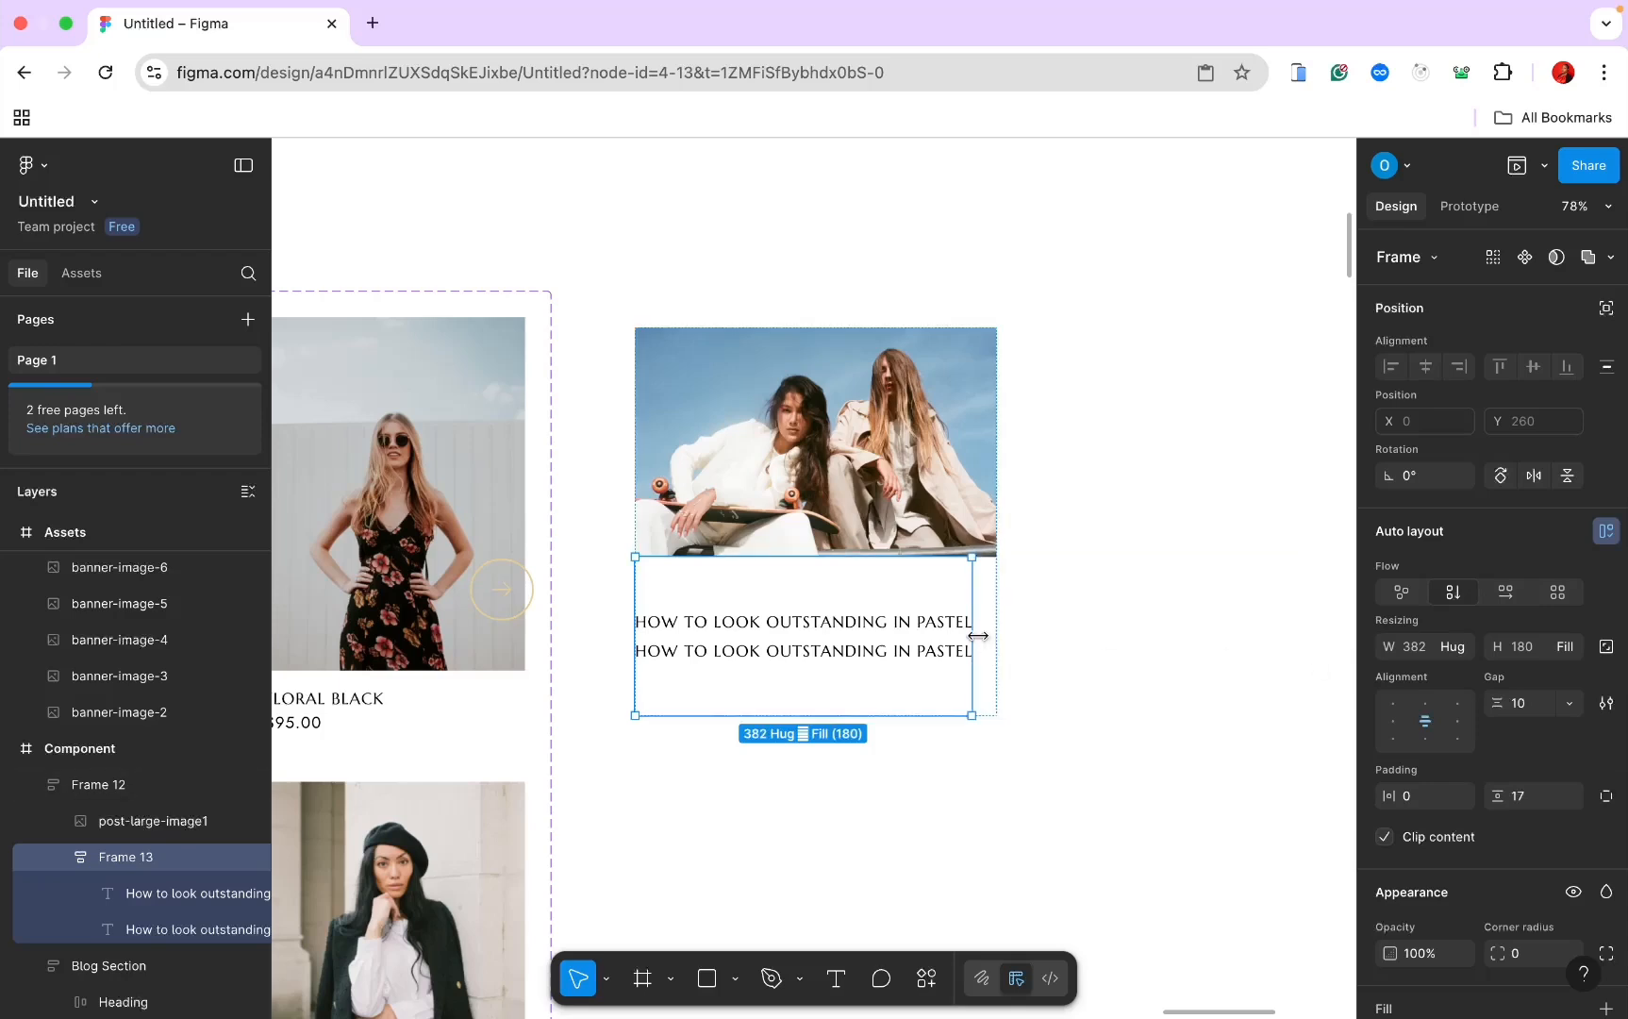
click(1453, 647)
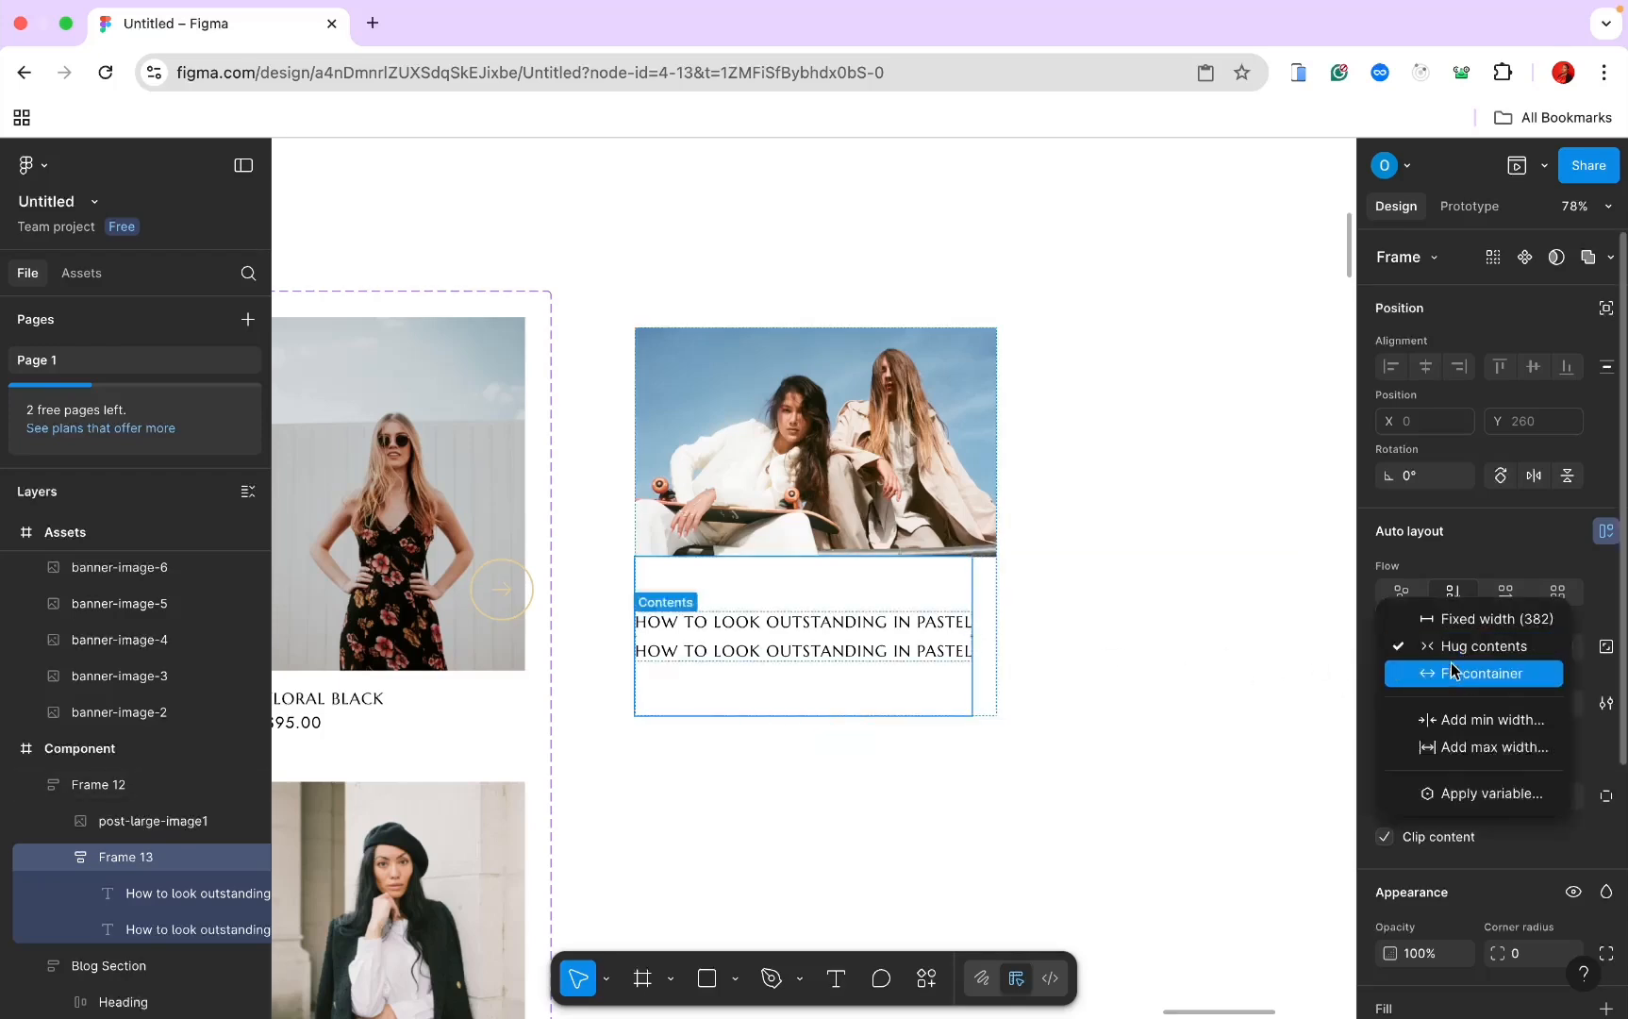
click(1446, 670)
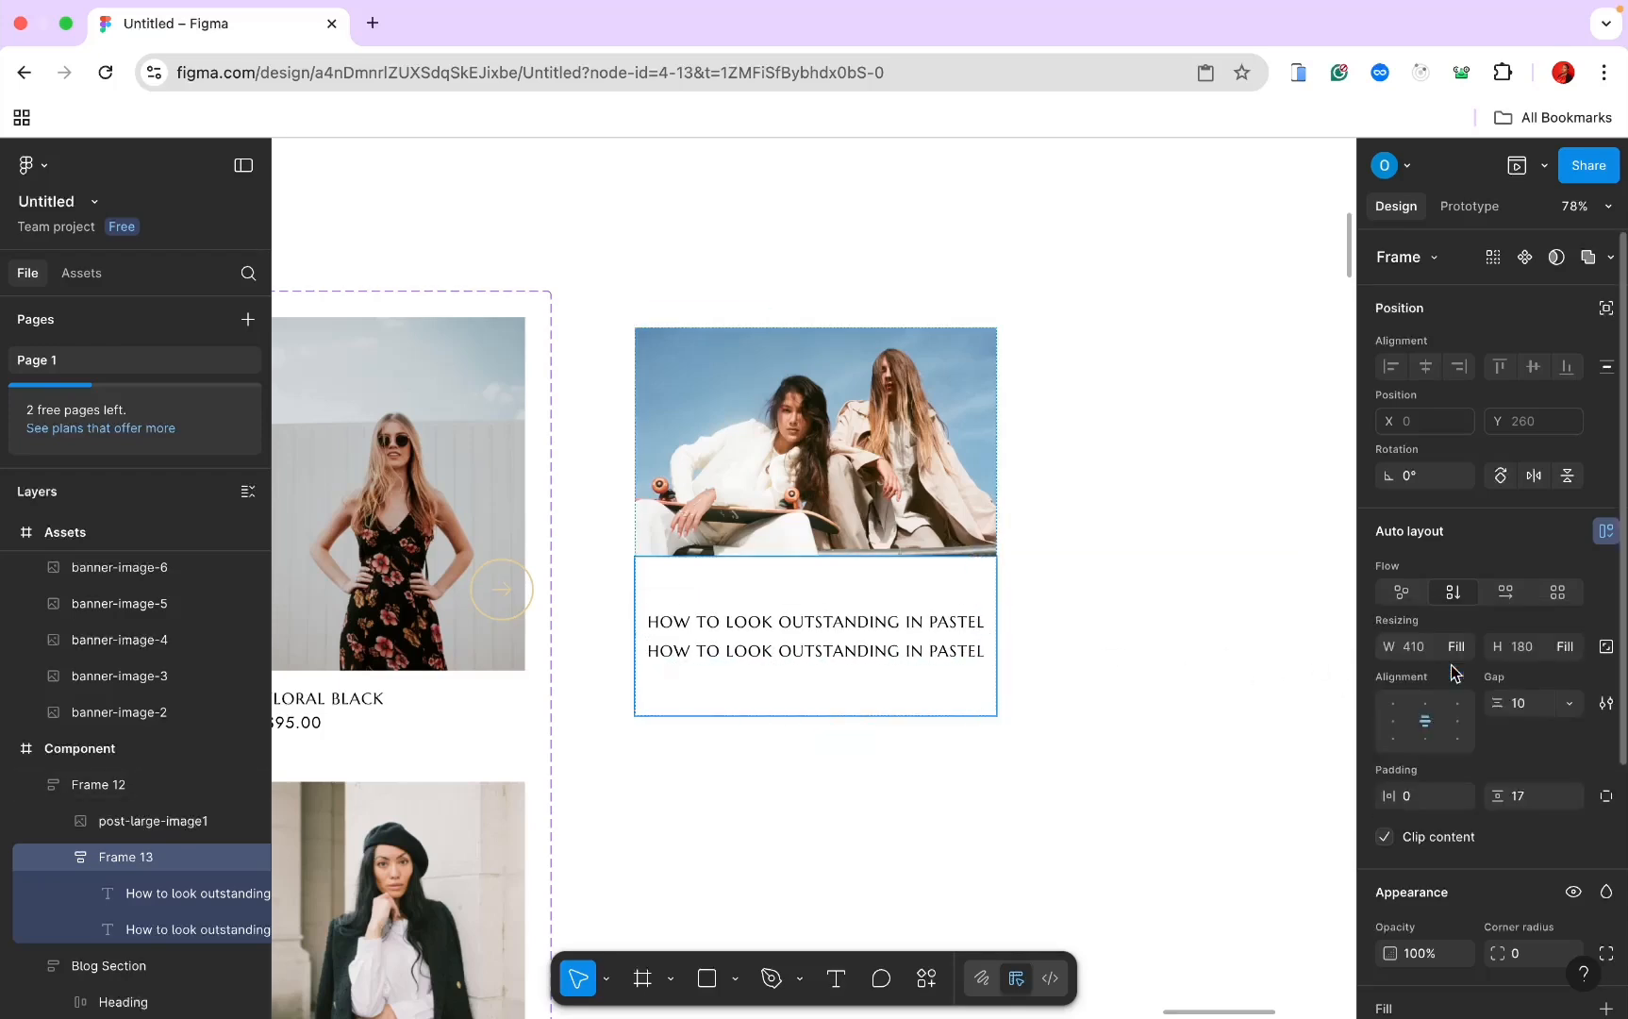
click(807, 653)
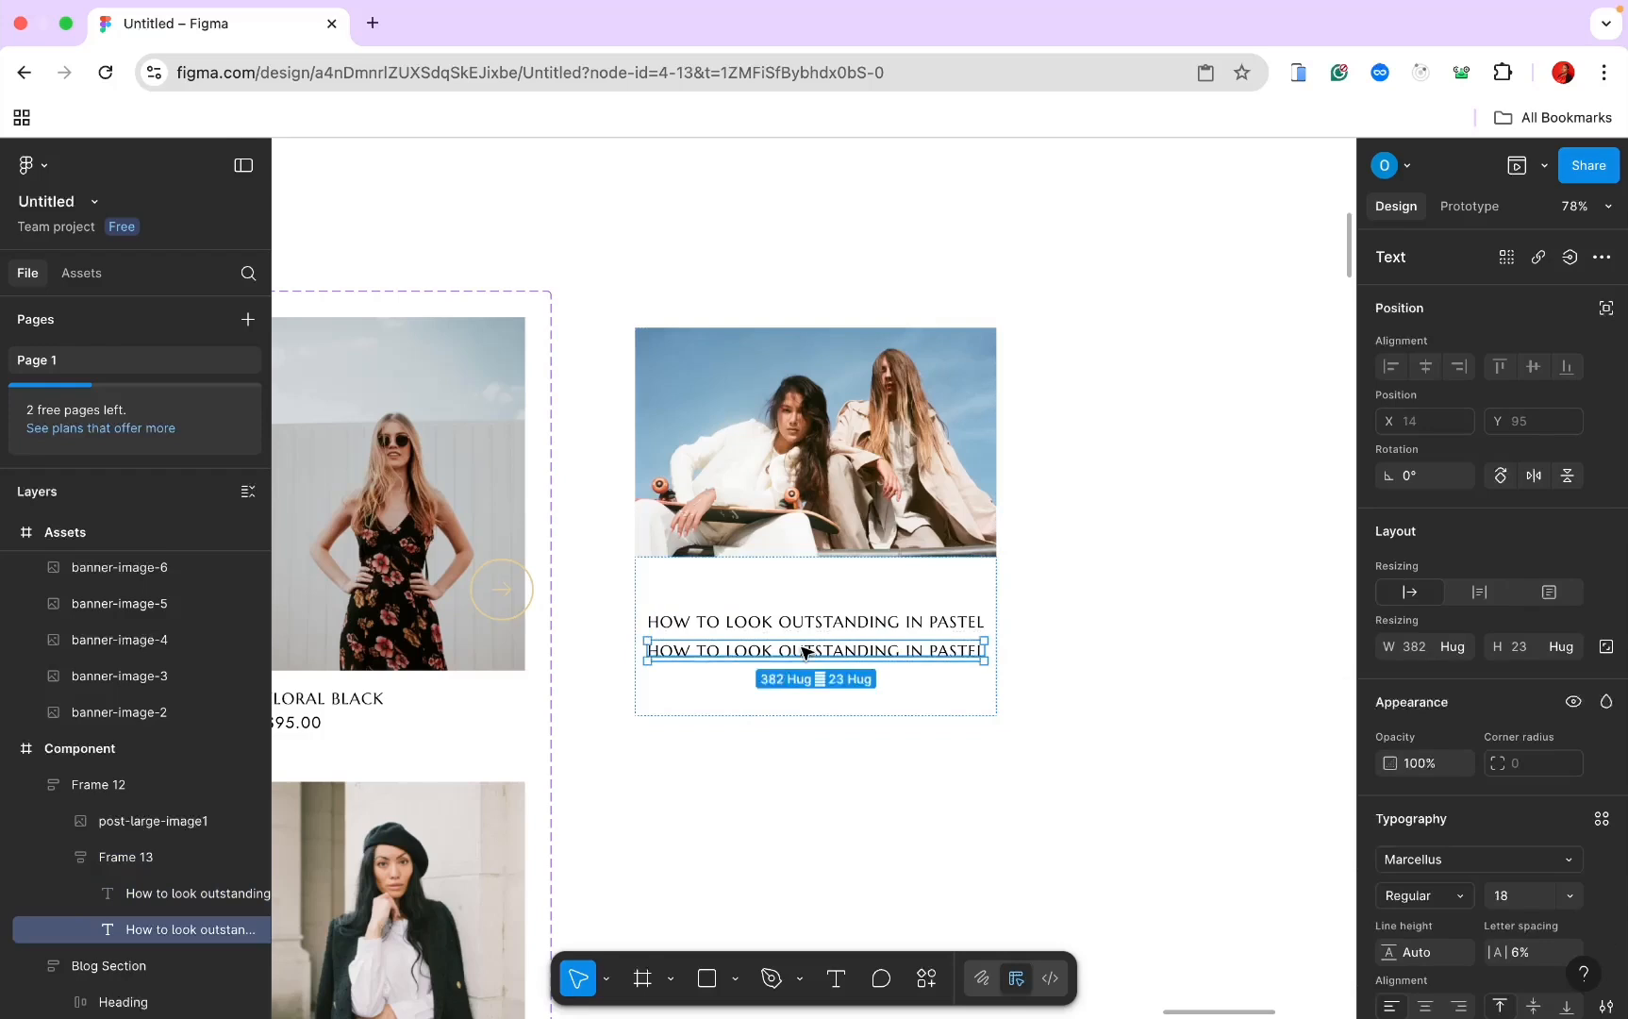
Step: Swap the duplicate title for one short English paragraph via the Lorem ipsum universal plugin
click(926, 978)
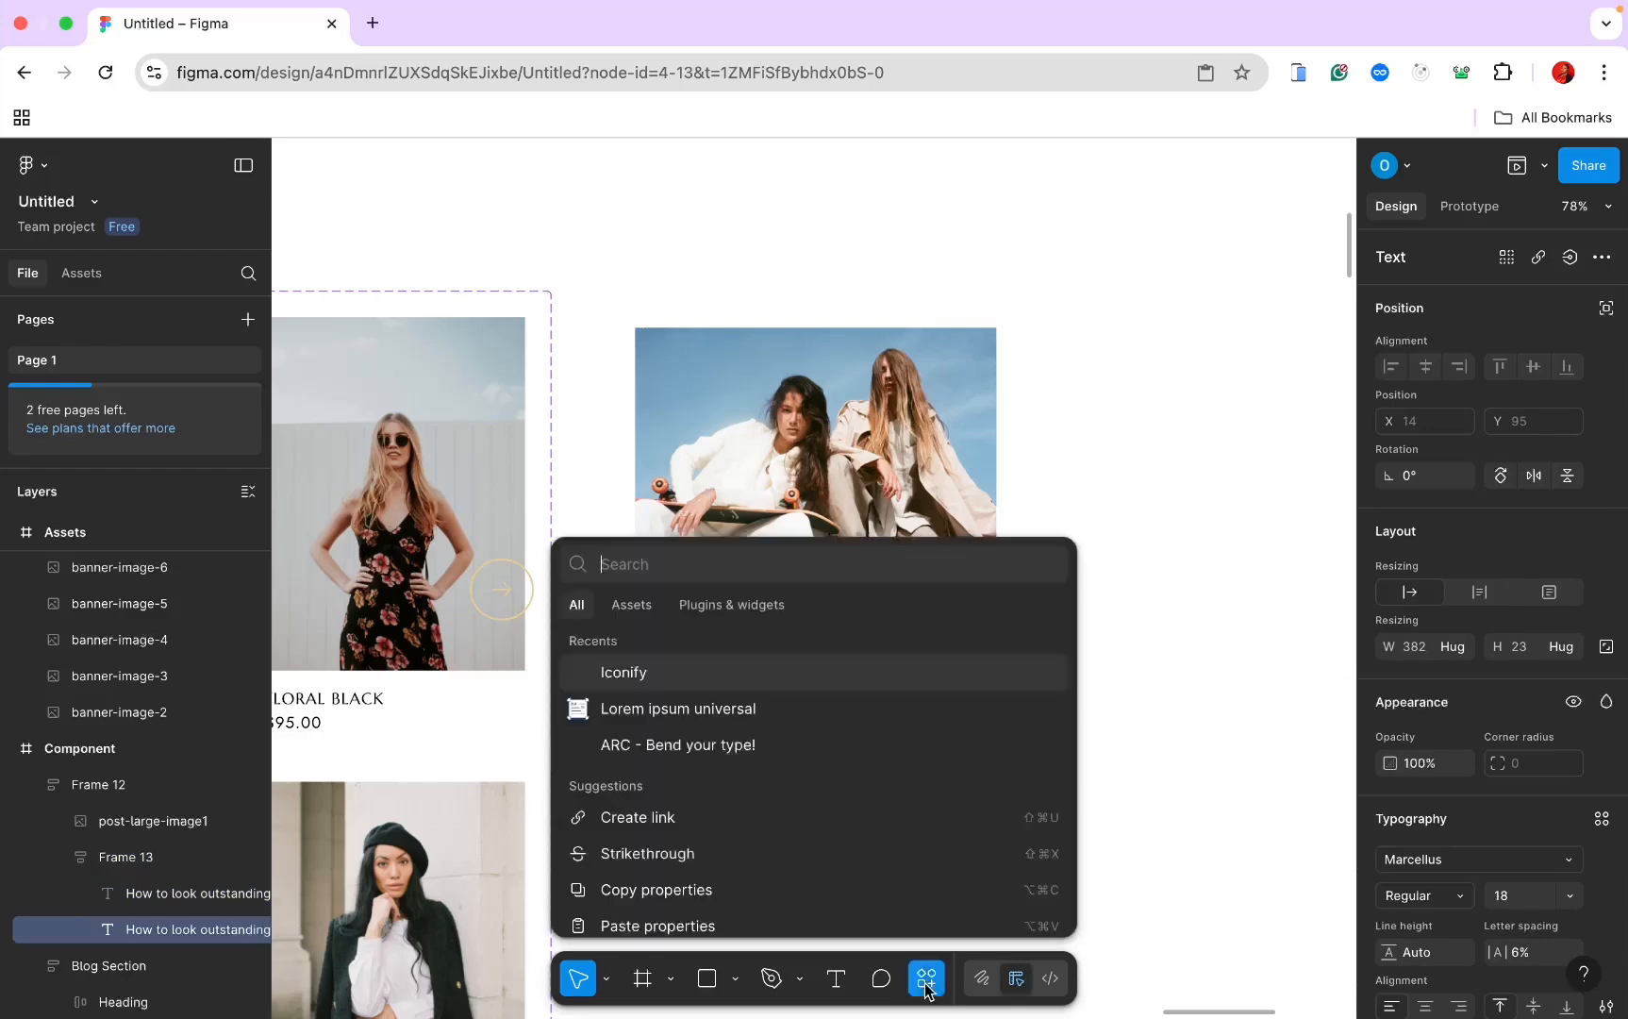
click(724, 709)
click(963, 451)
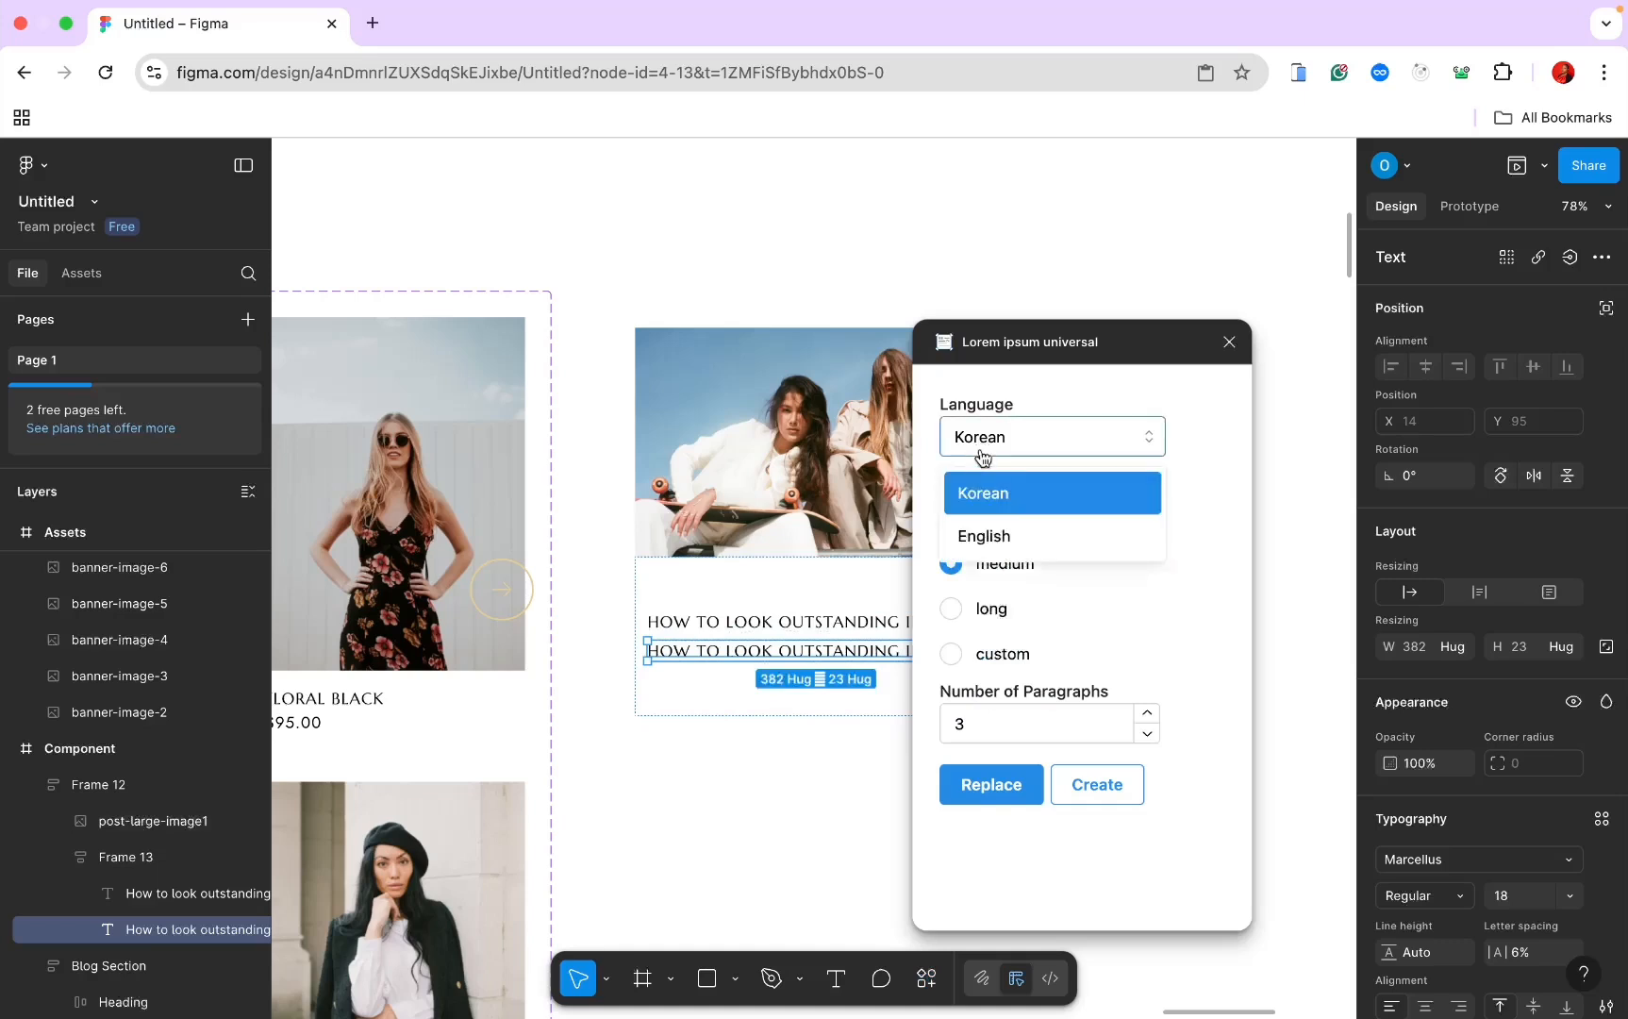
click(979, 531)
click(952, 518)
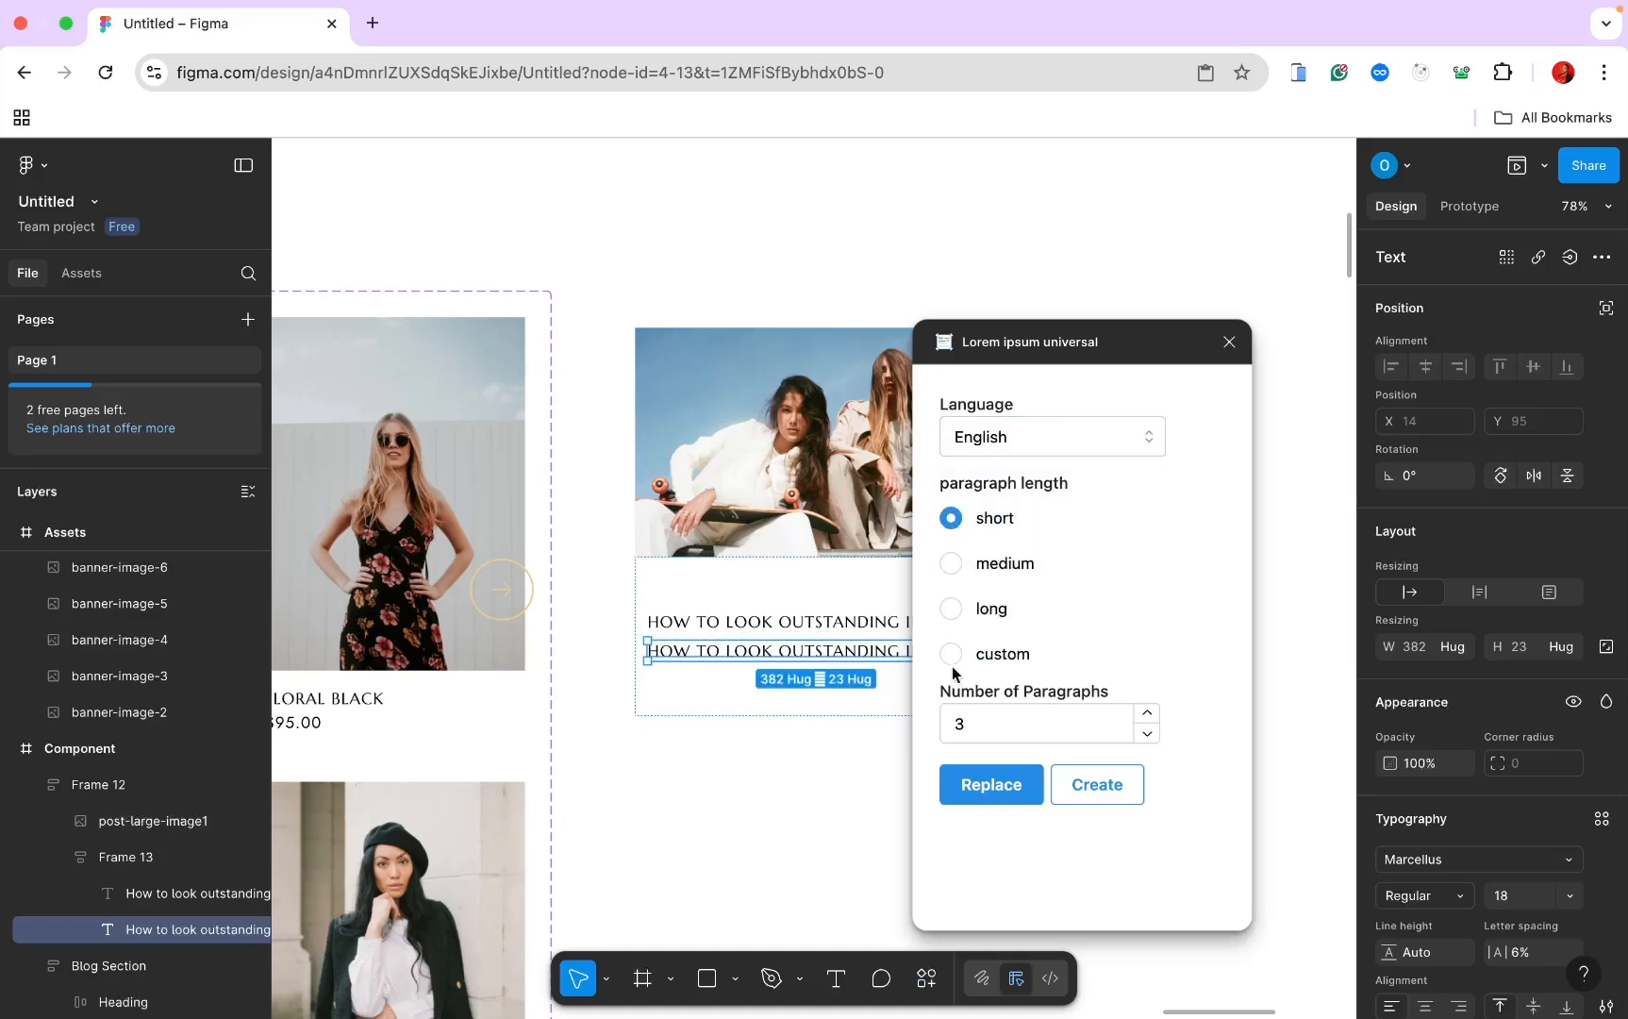
click(959, 708)
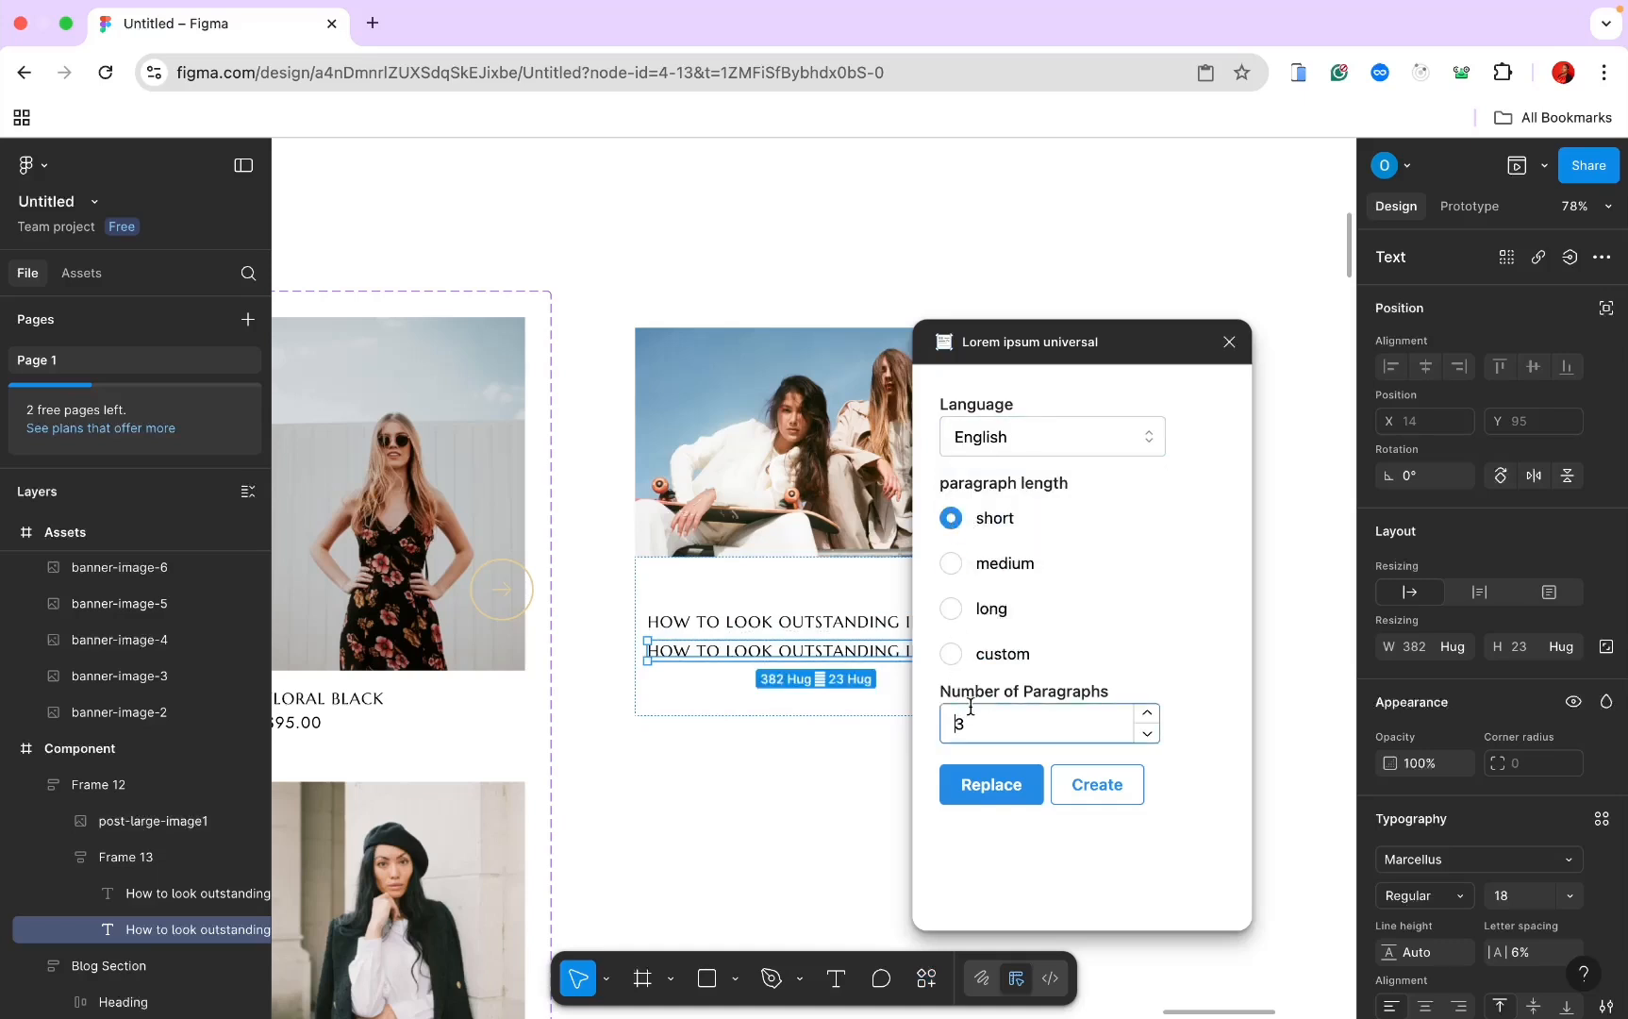
key(BackSpace)
text(1)
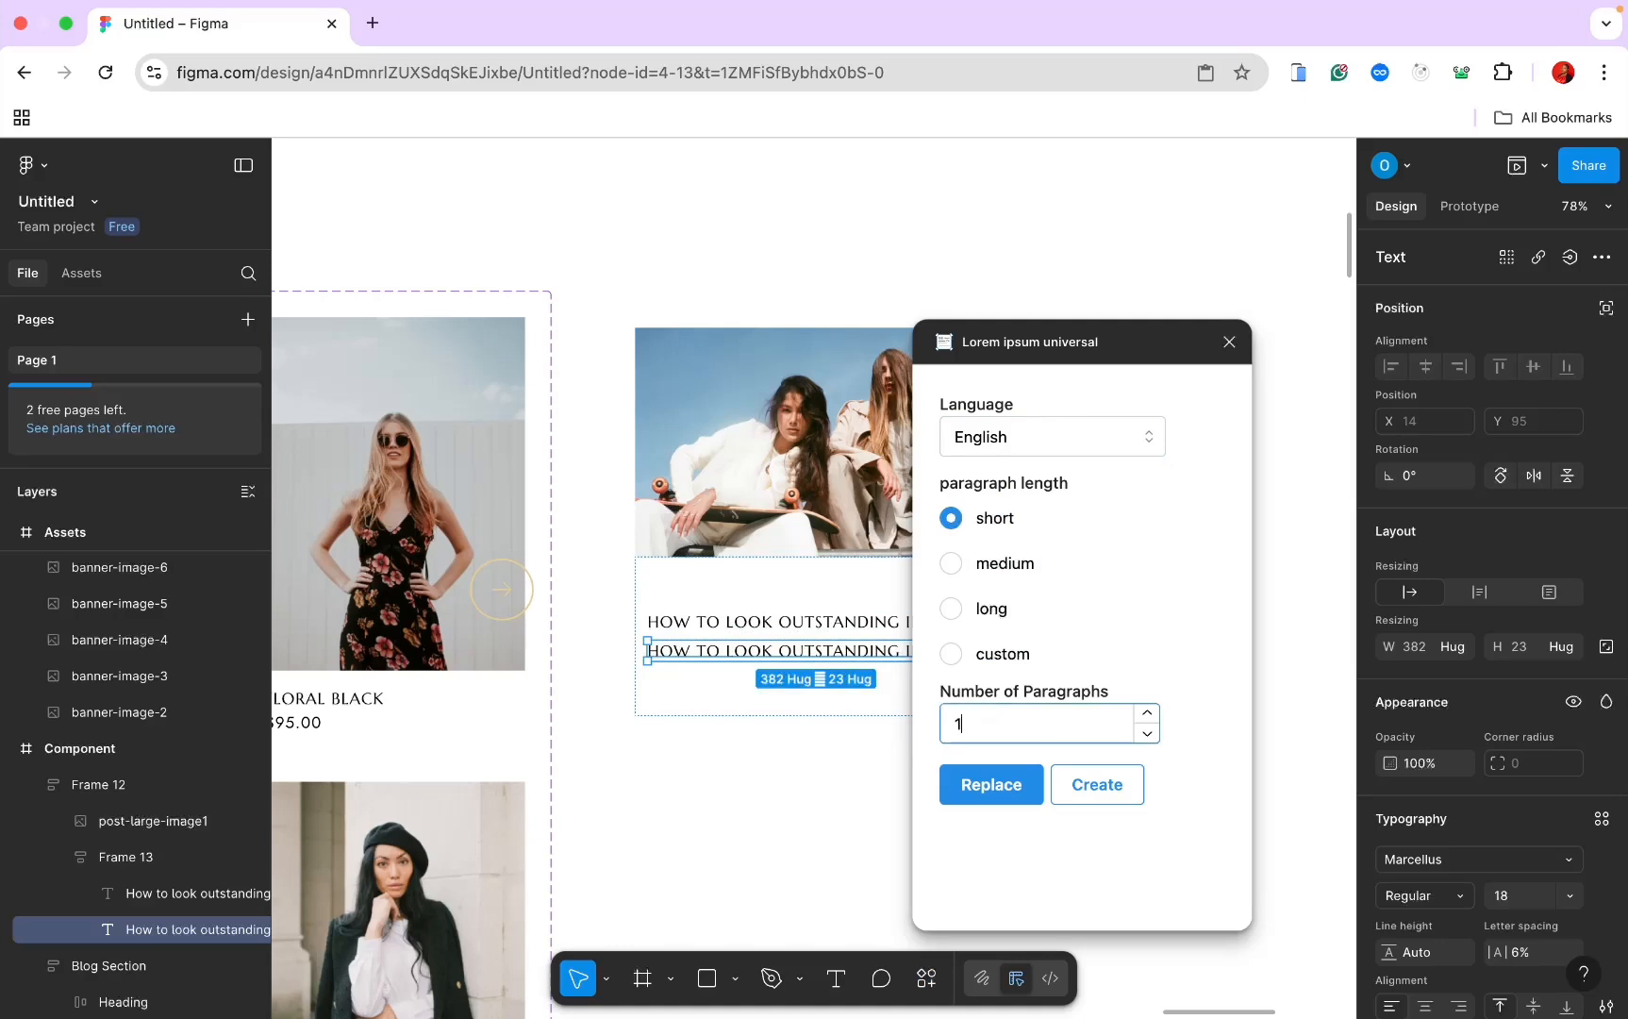
click(963, 785)
click(766, 798)
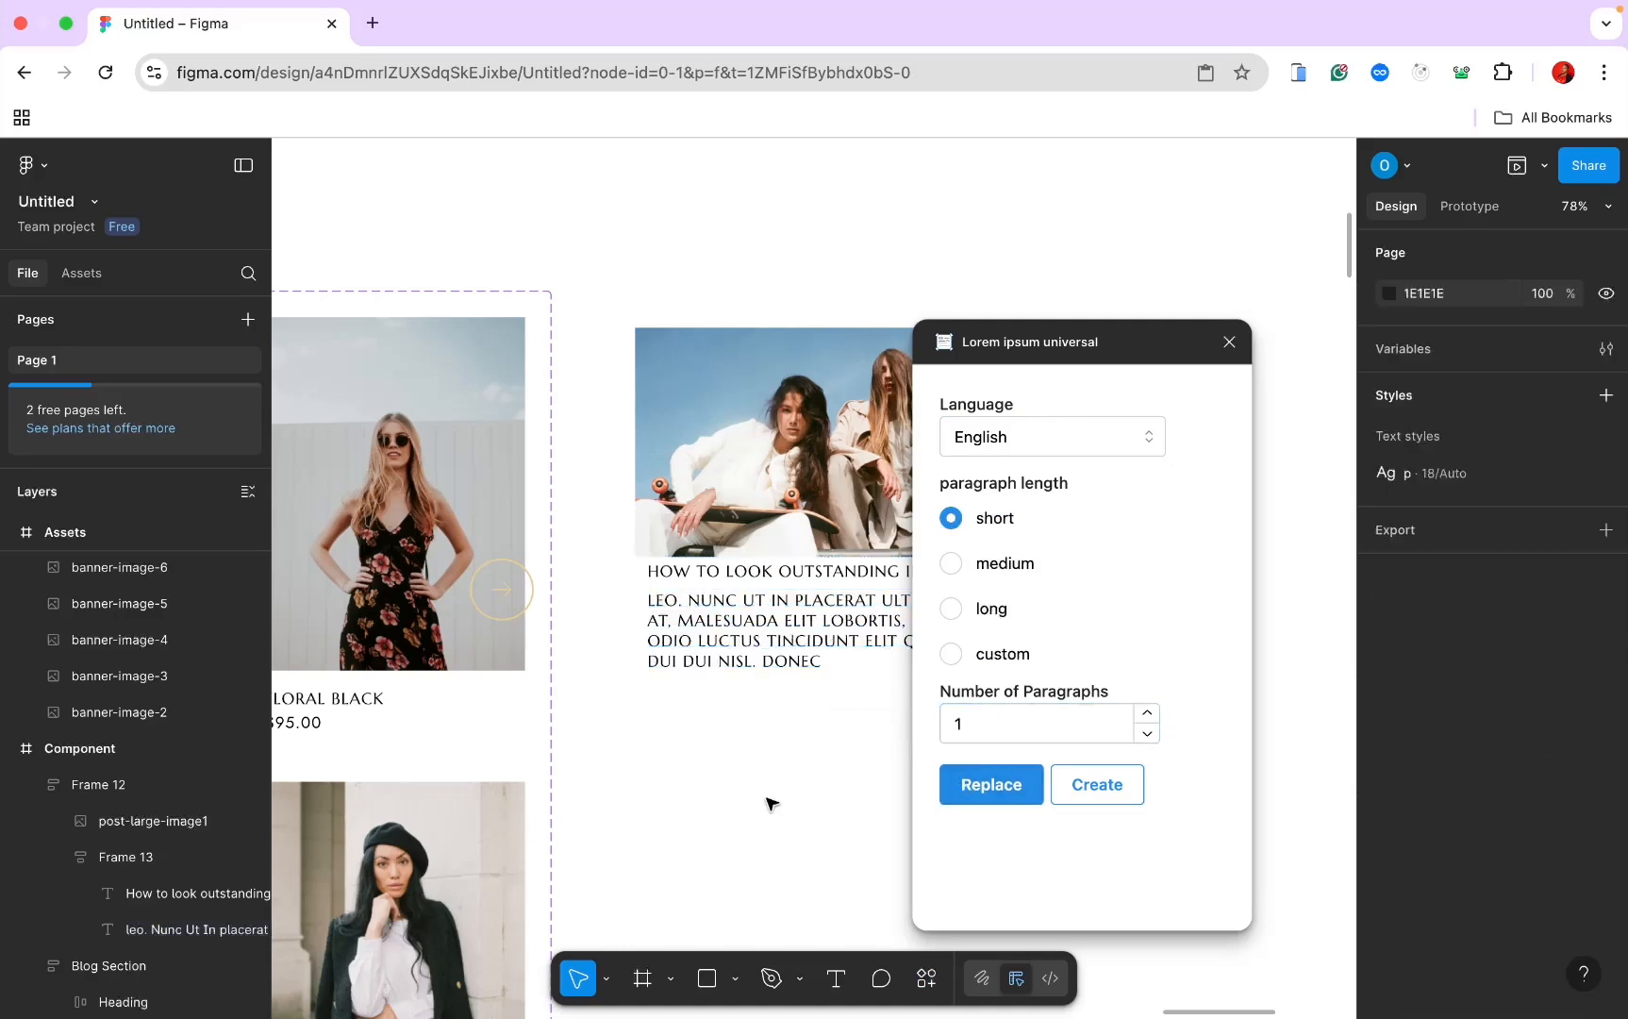
double_click(741, 638)
double_click(741, 638)
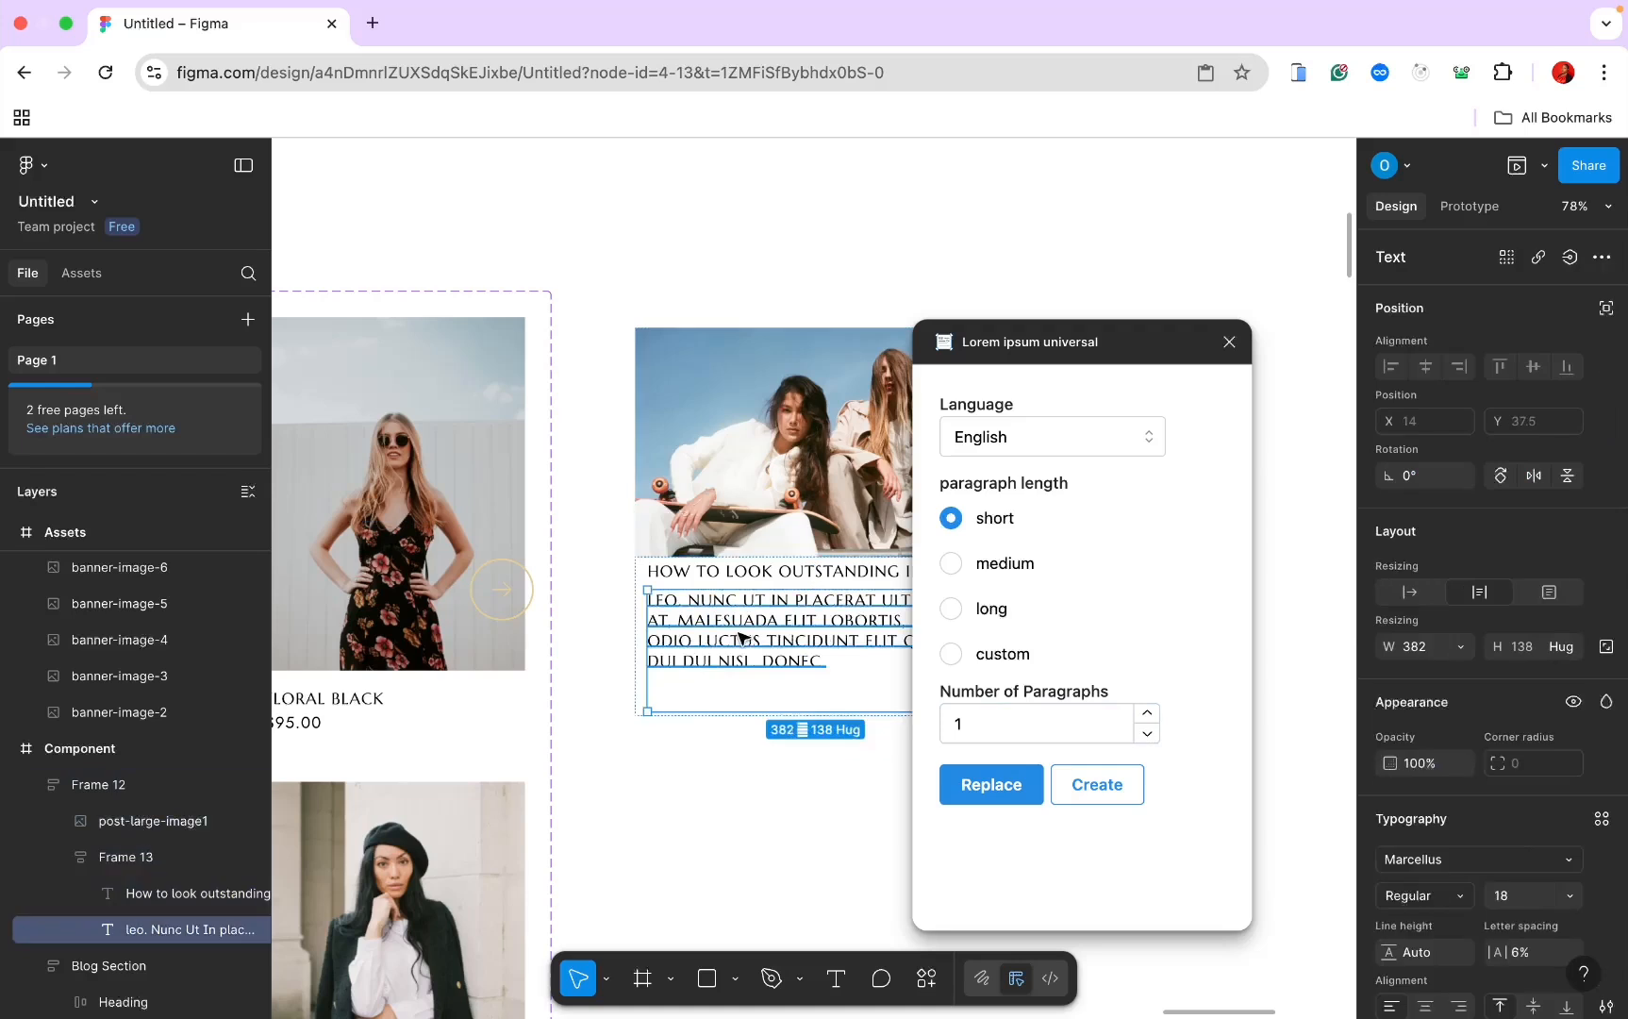
Step: Give the paragraph the p text style, 89 height and grey 8F8F8F fill
click(1229, 342)
scroll(1538, 739, down, 3)
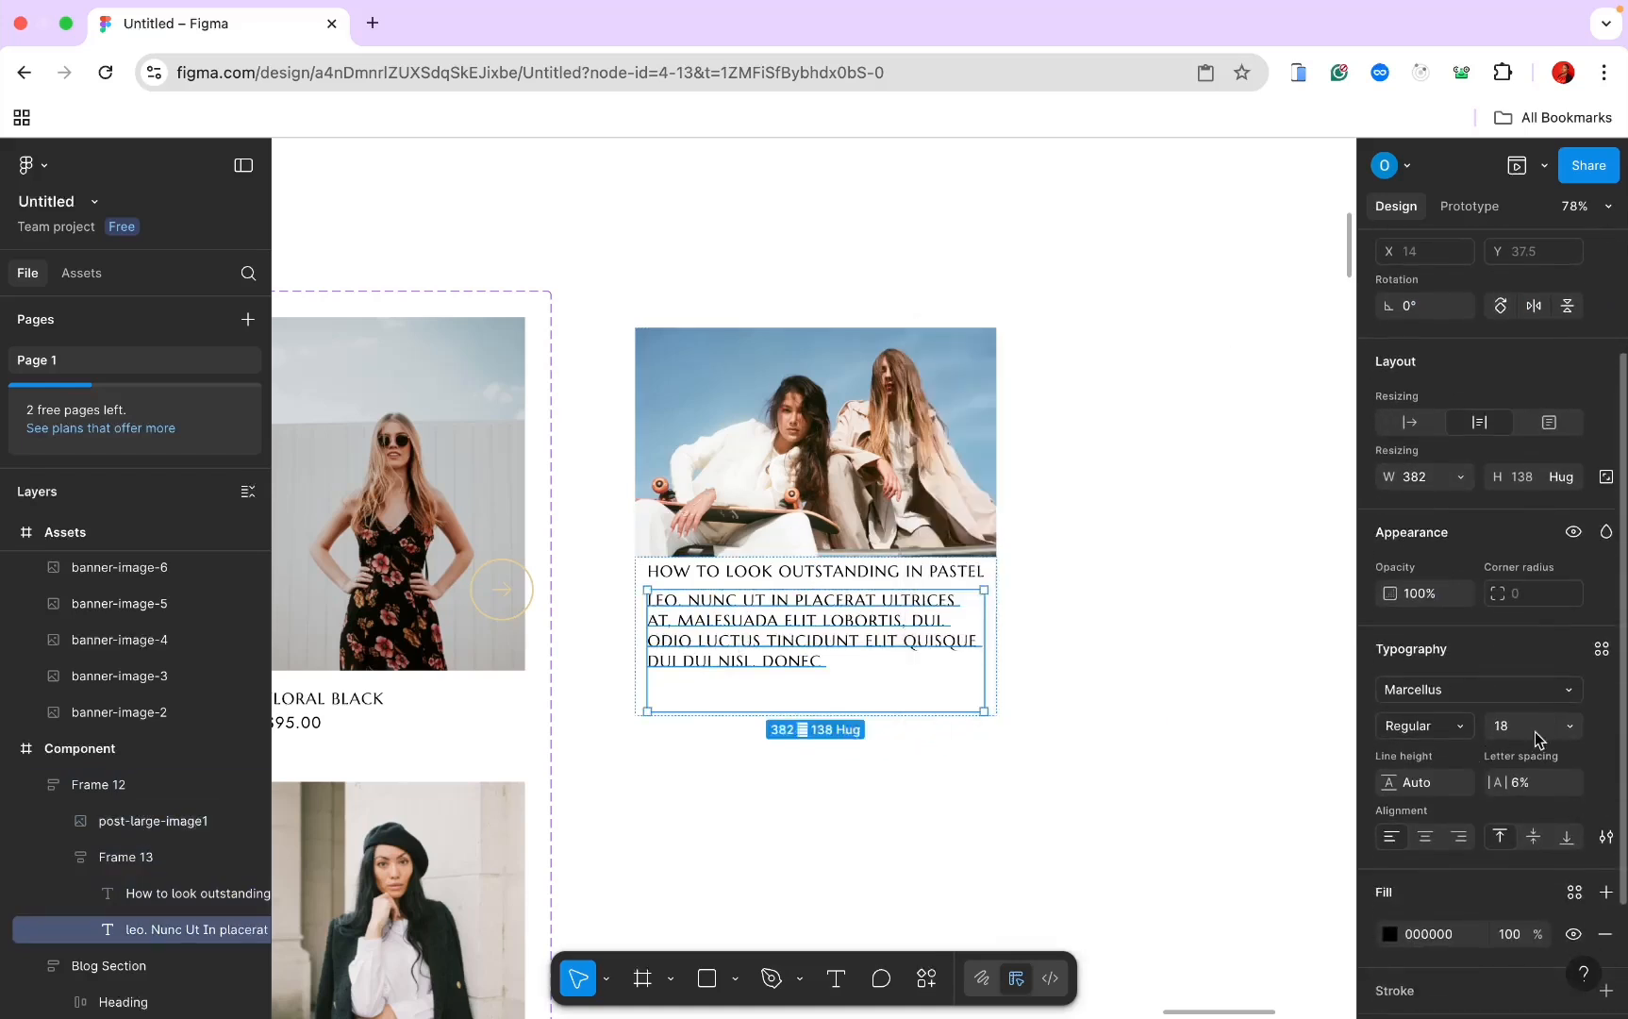
click(1565, 688)
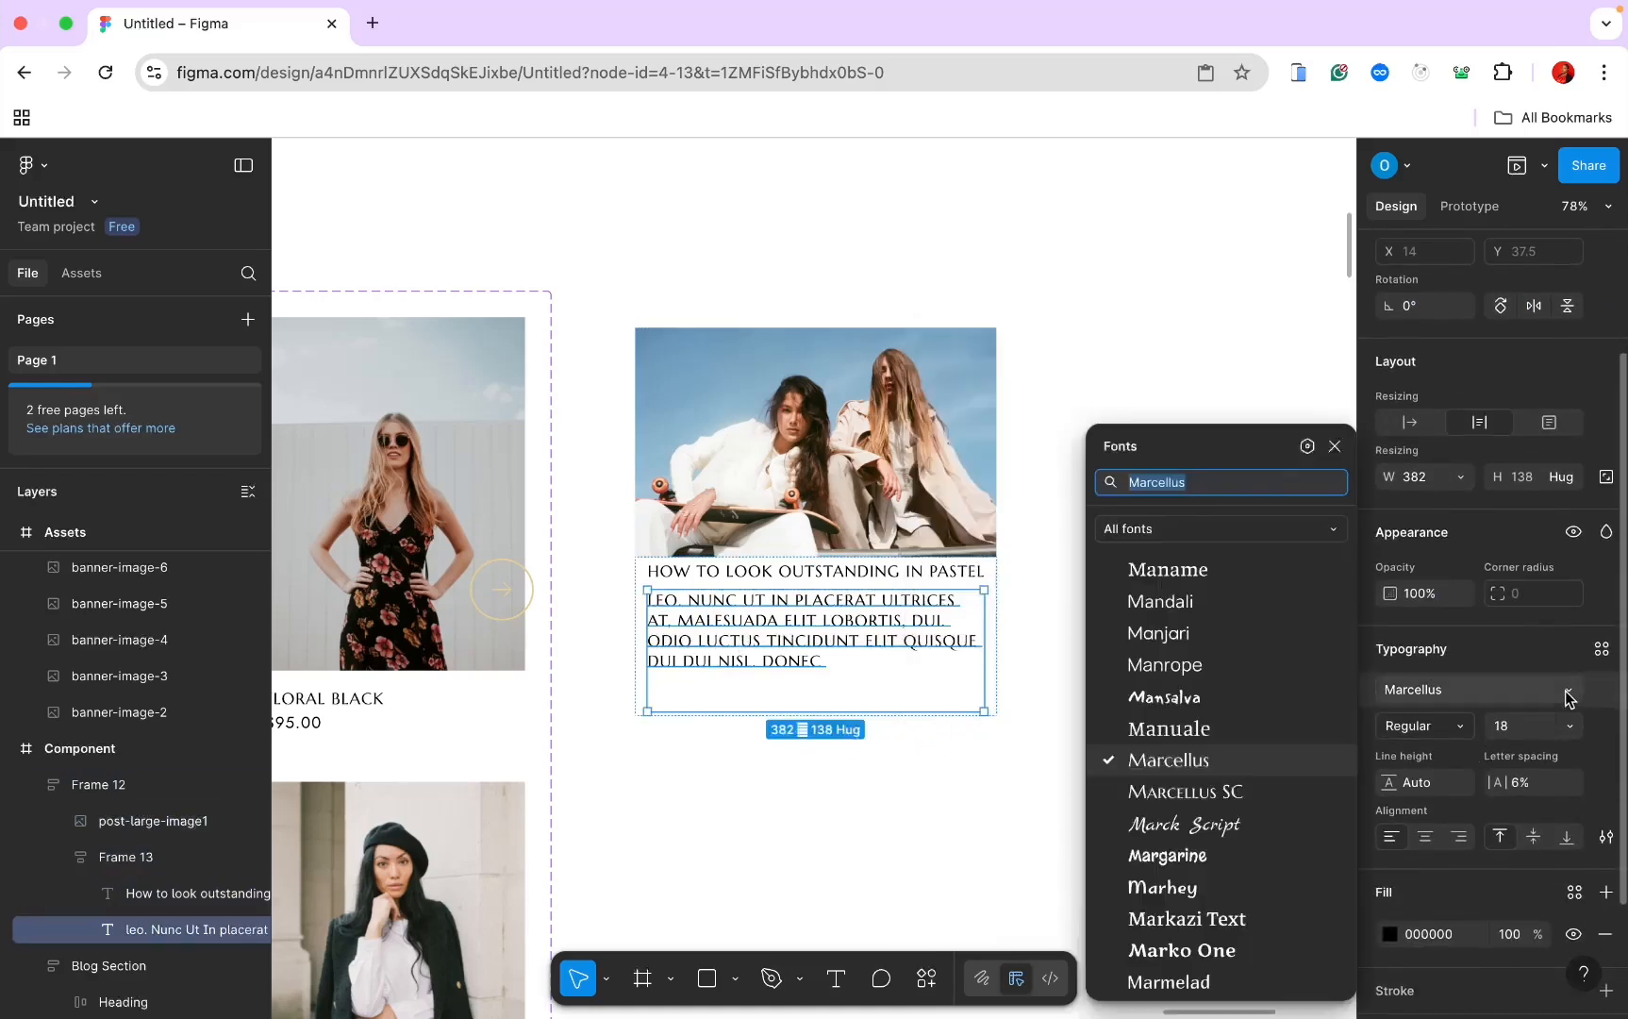
click(1603, 651)
click(1217, 706)
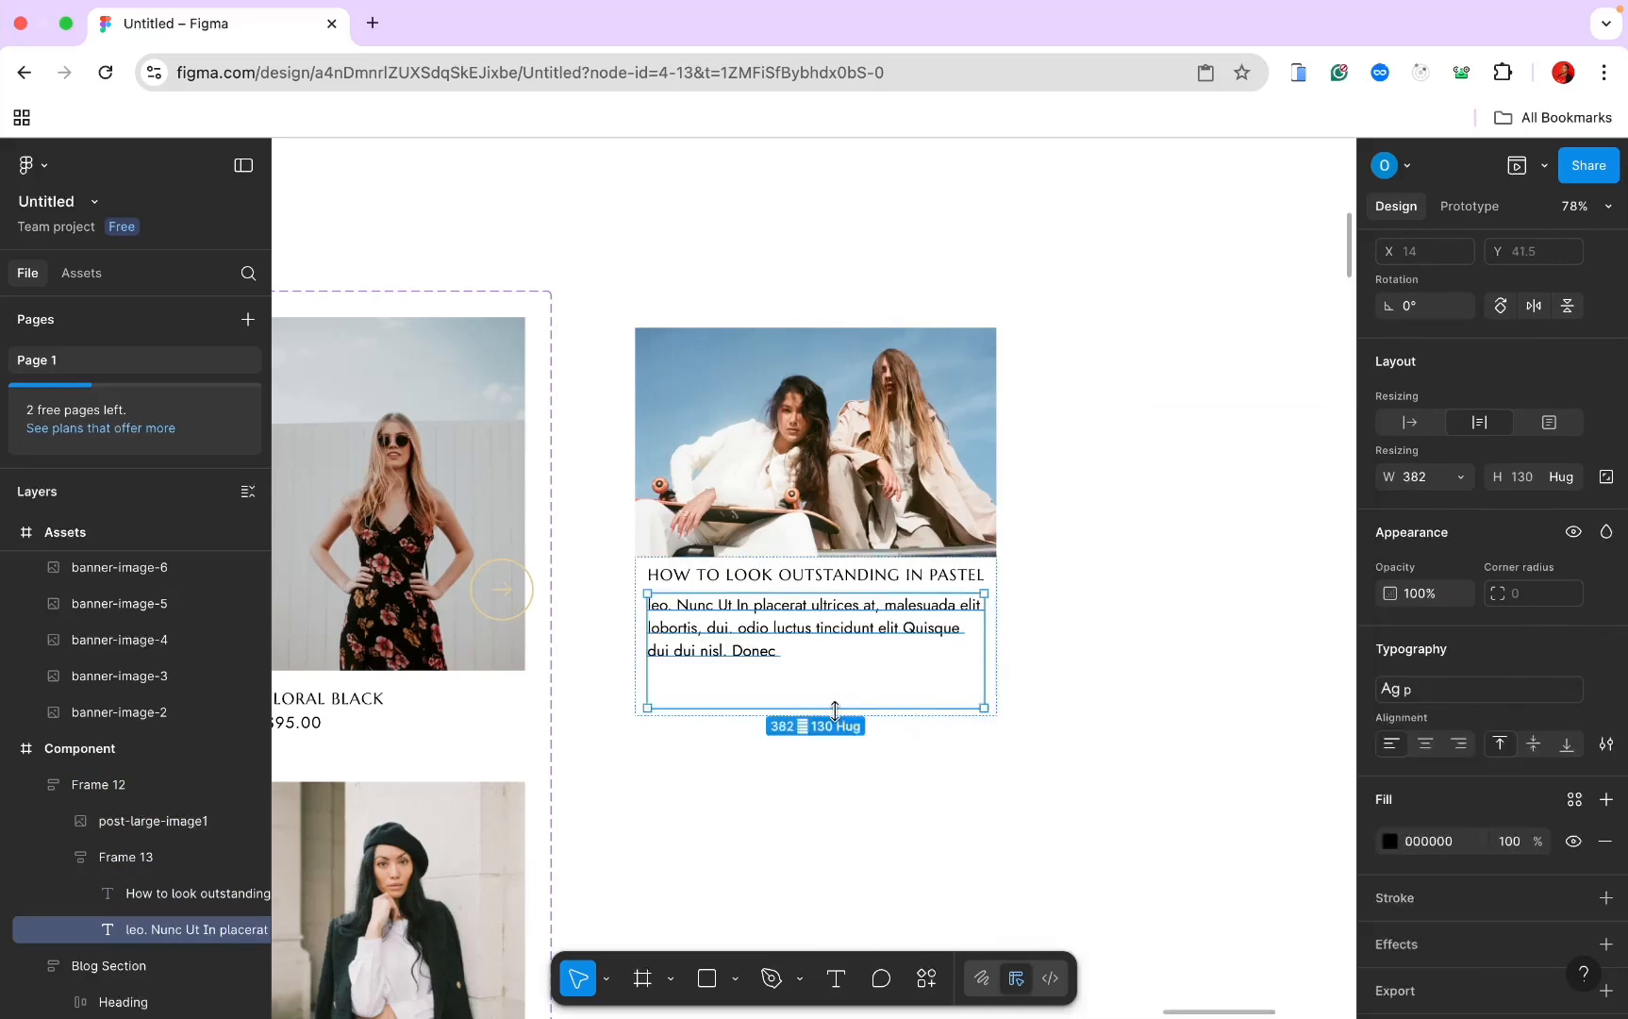
drag(833, 691, 832, 670)
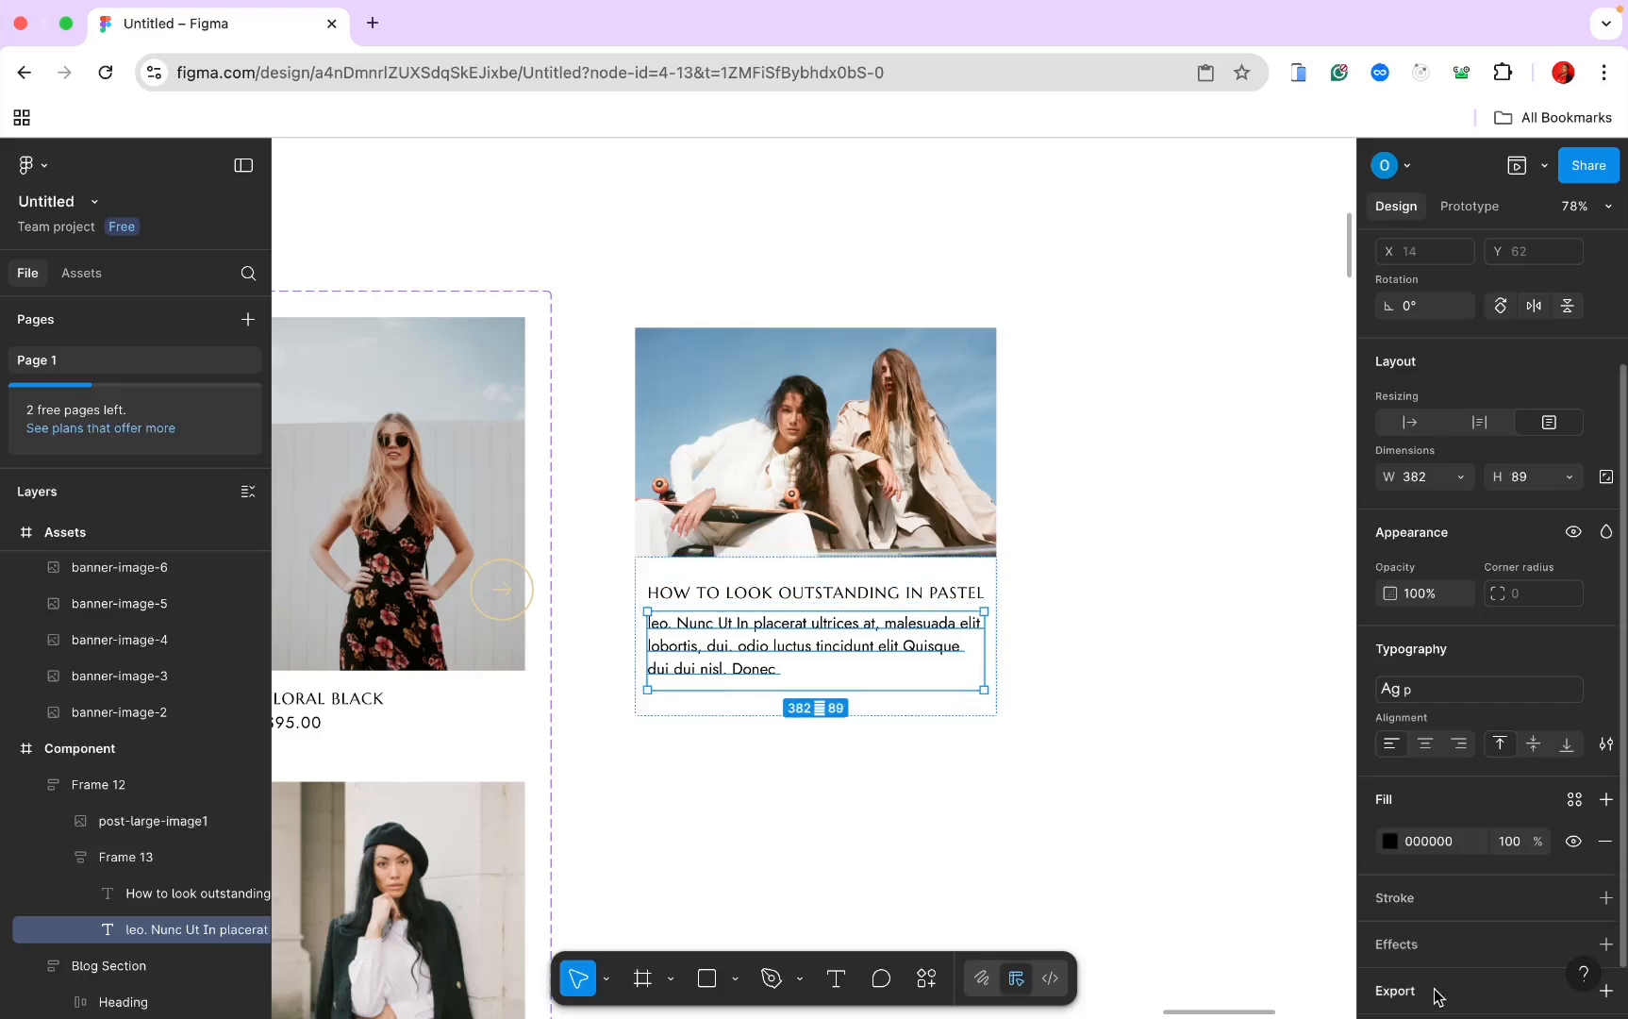
scroll(1435, 996, down, 1)
click(1432, 788)
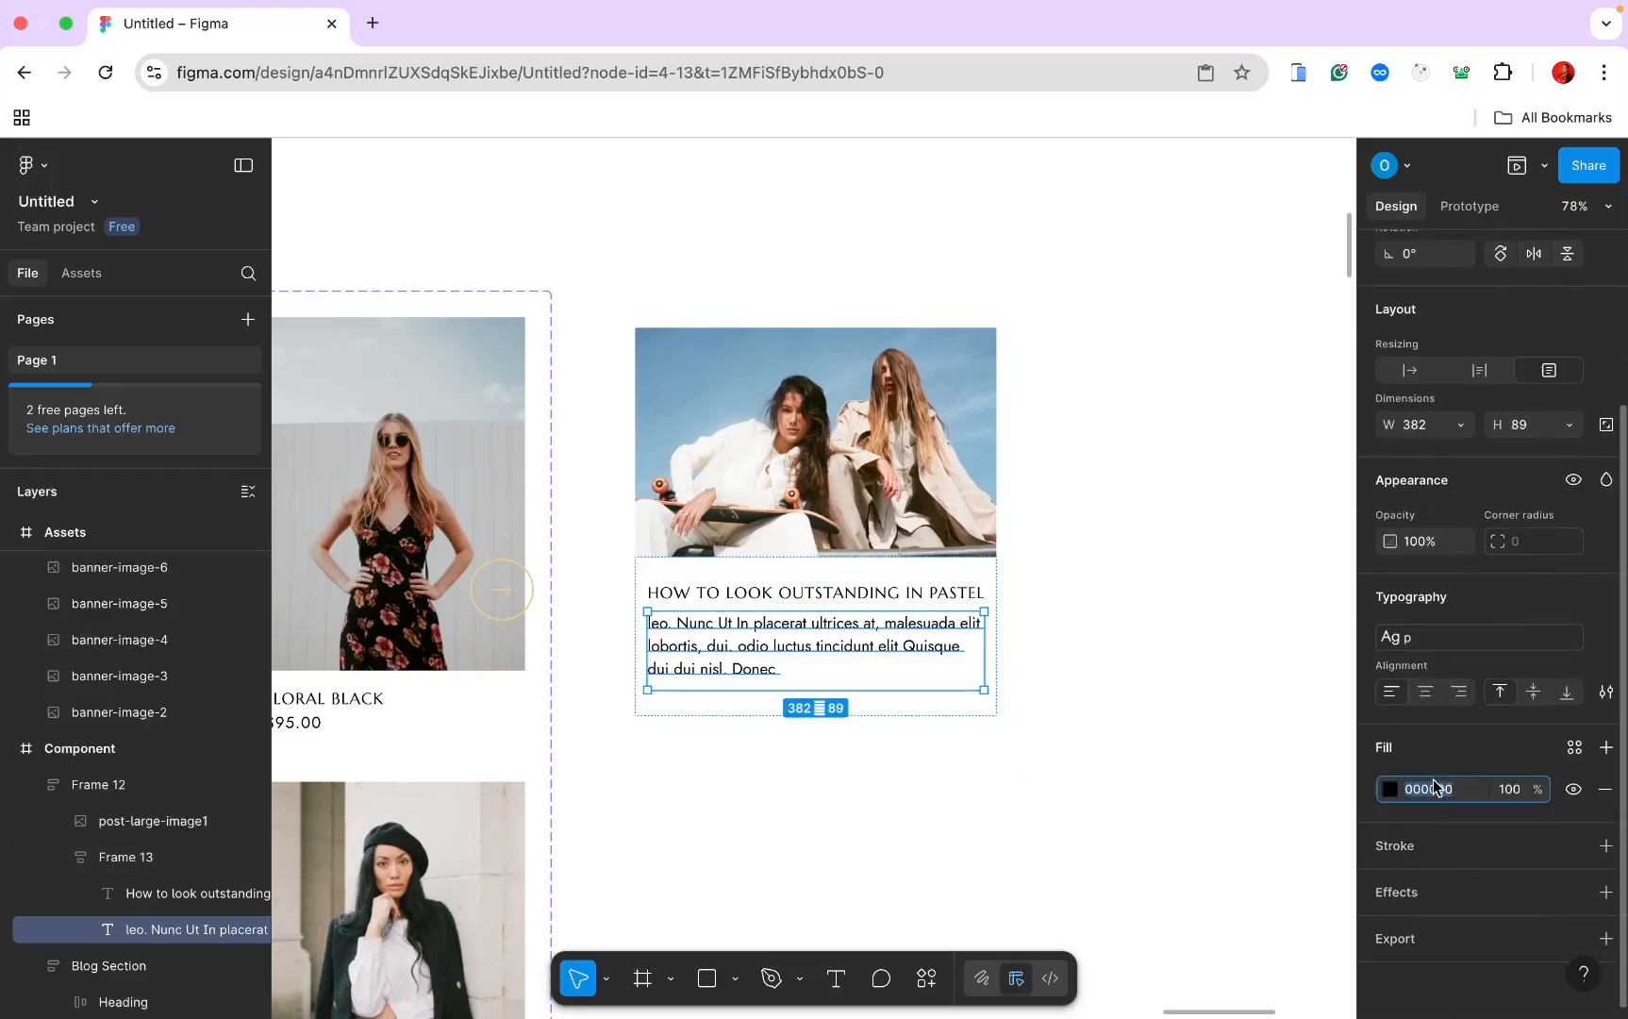
text(8f)
key(Return)
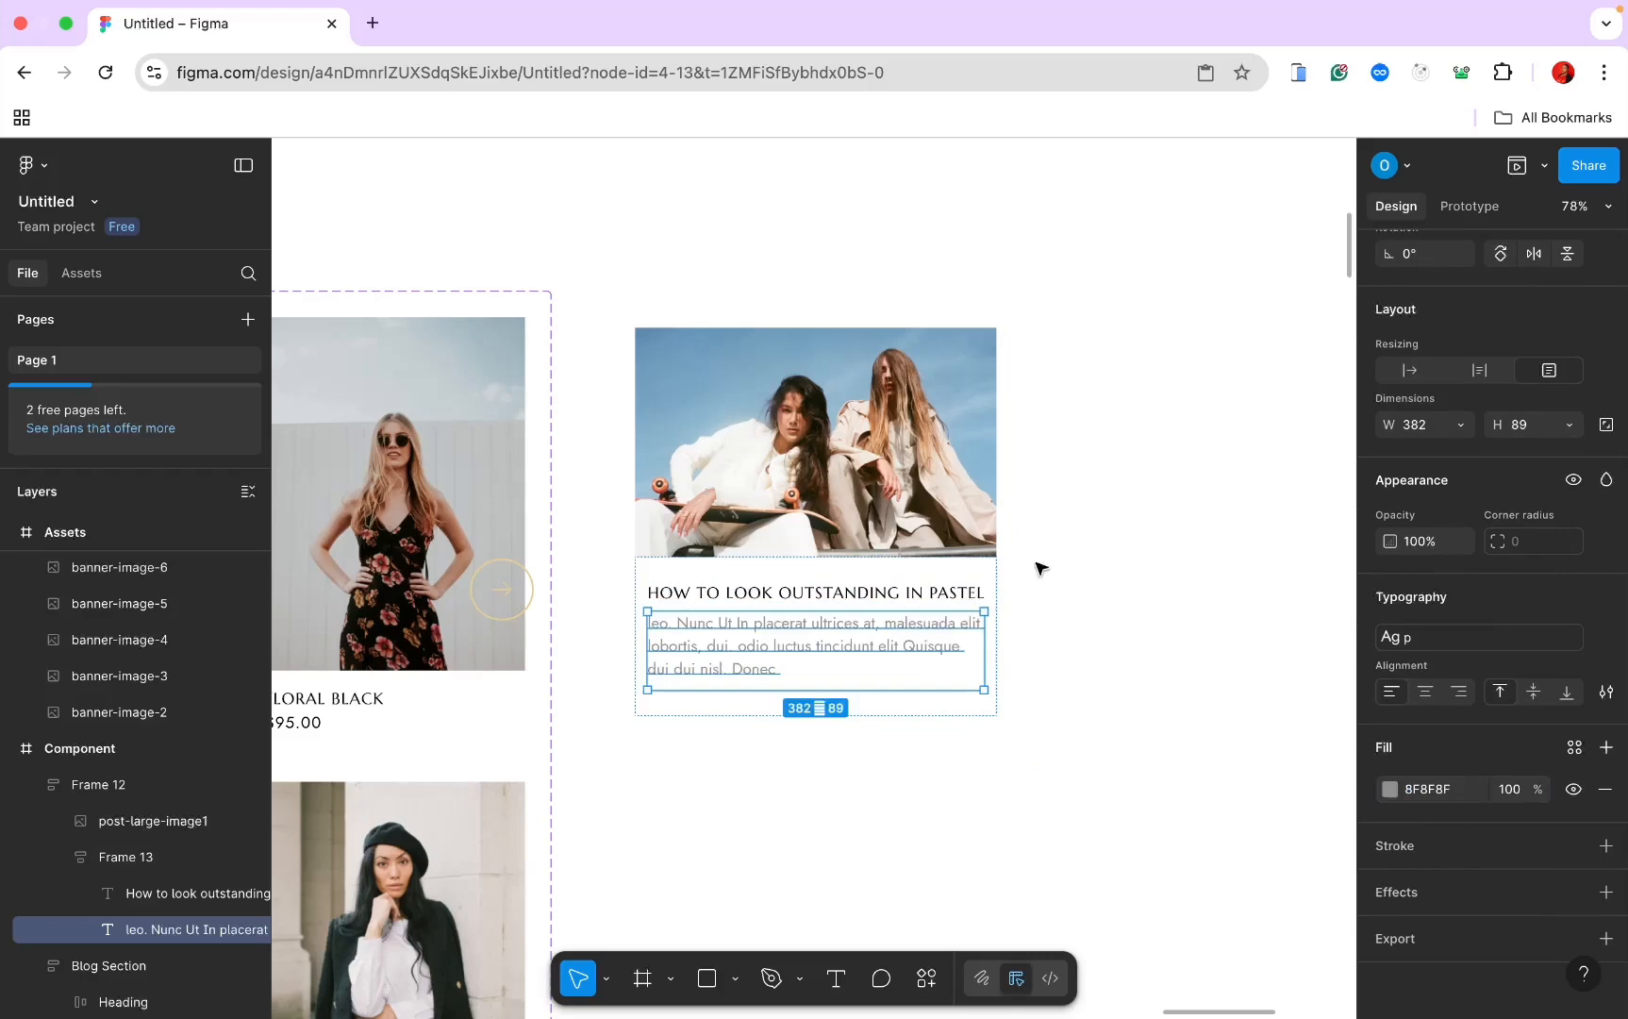
click(1052, 623)
Step: Add a 'Fashion/ jul 11, 2022' text line above the heading
double_click(806, 618)
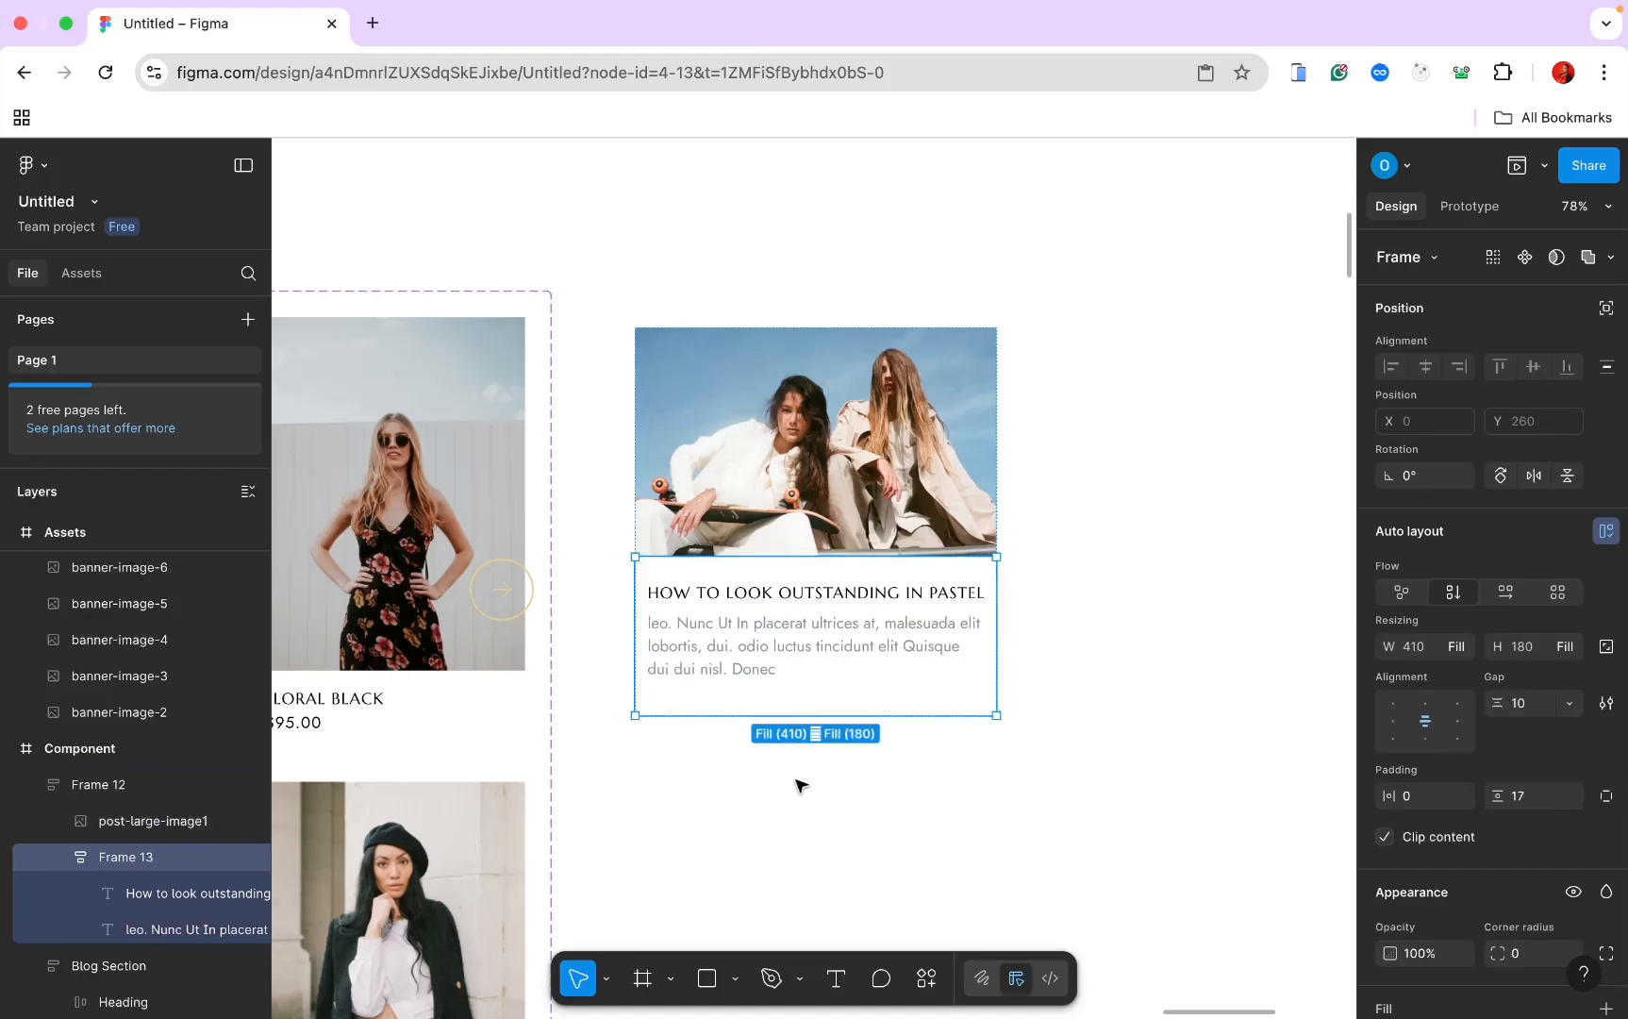
click(834, 978)
click(816, 577)
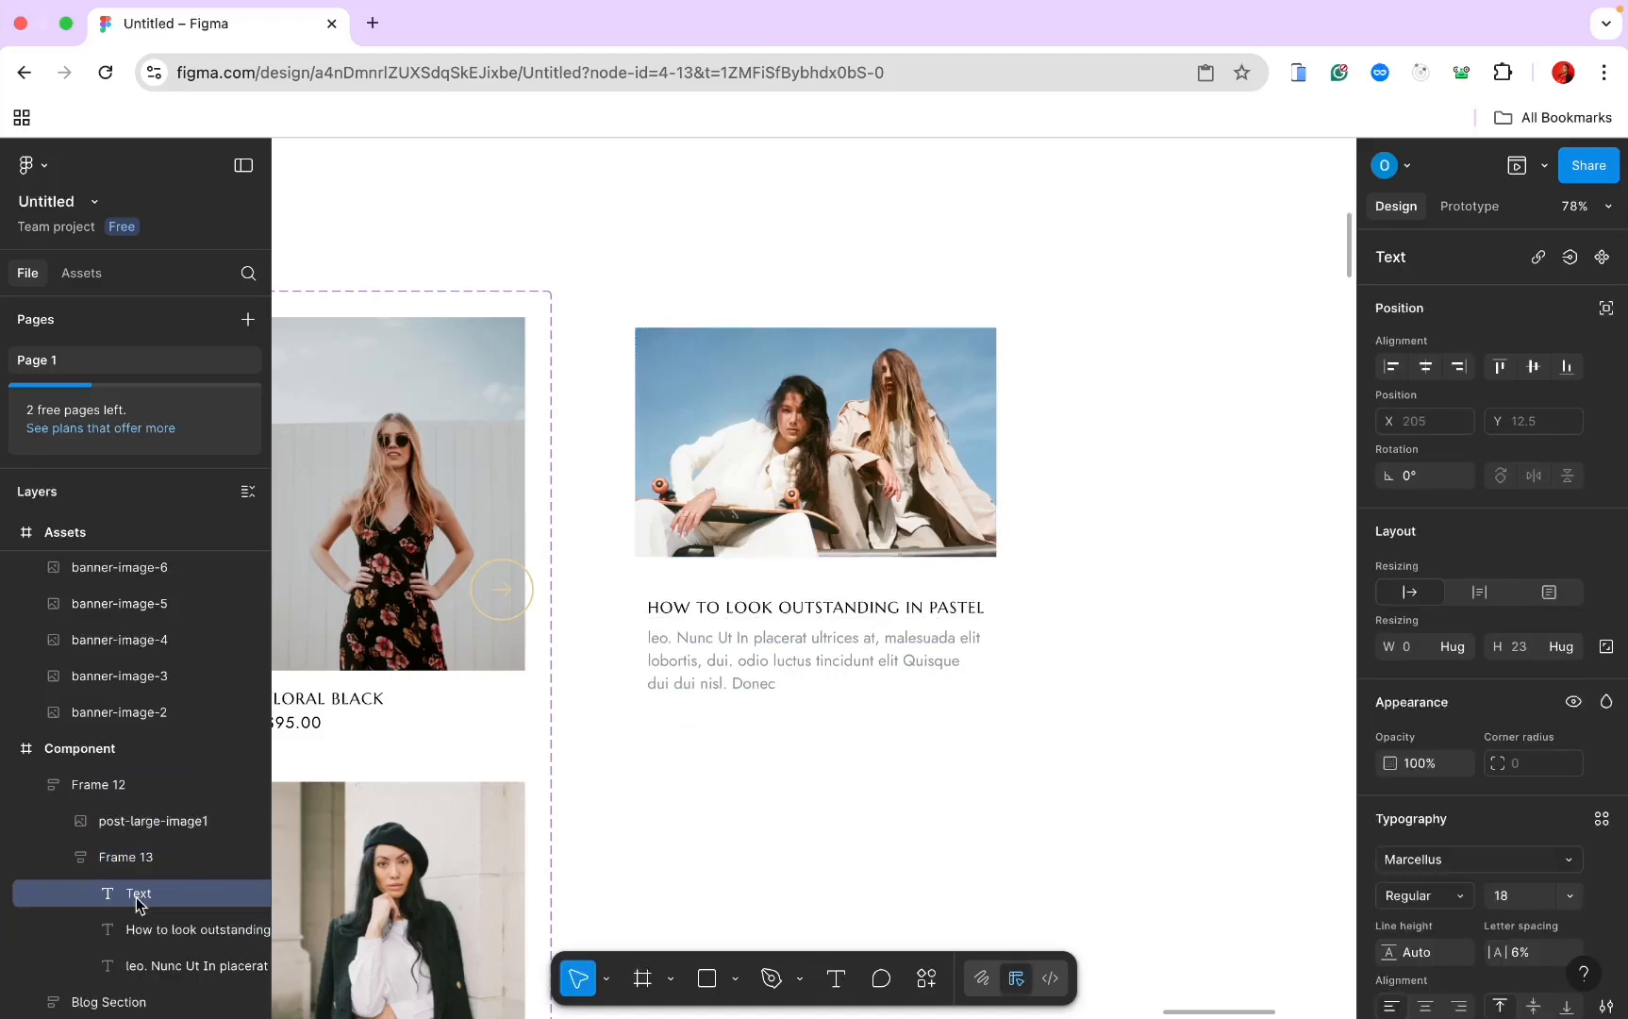
text(Fashion)
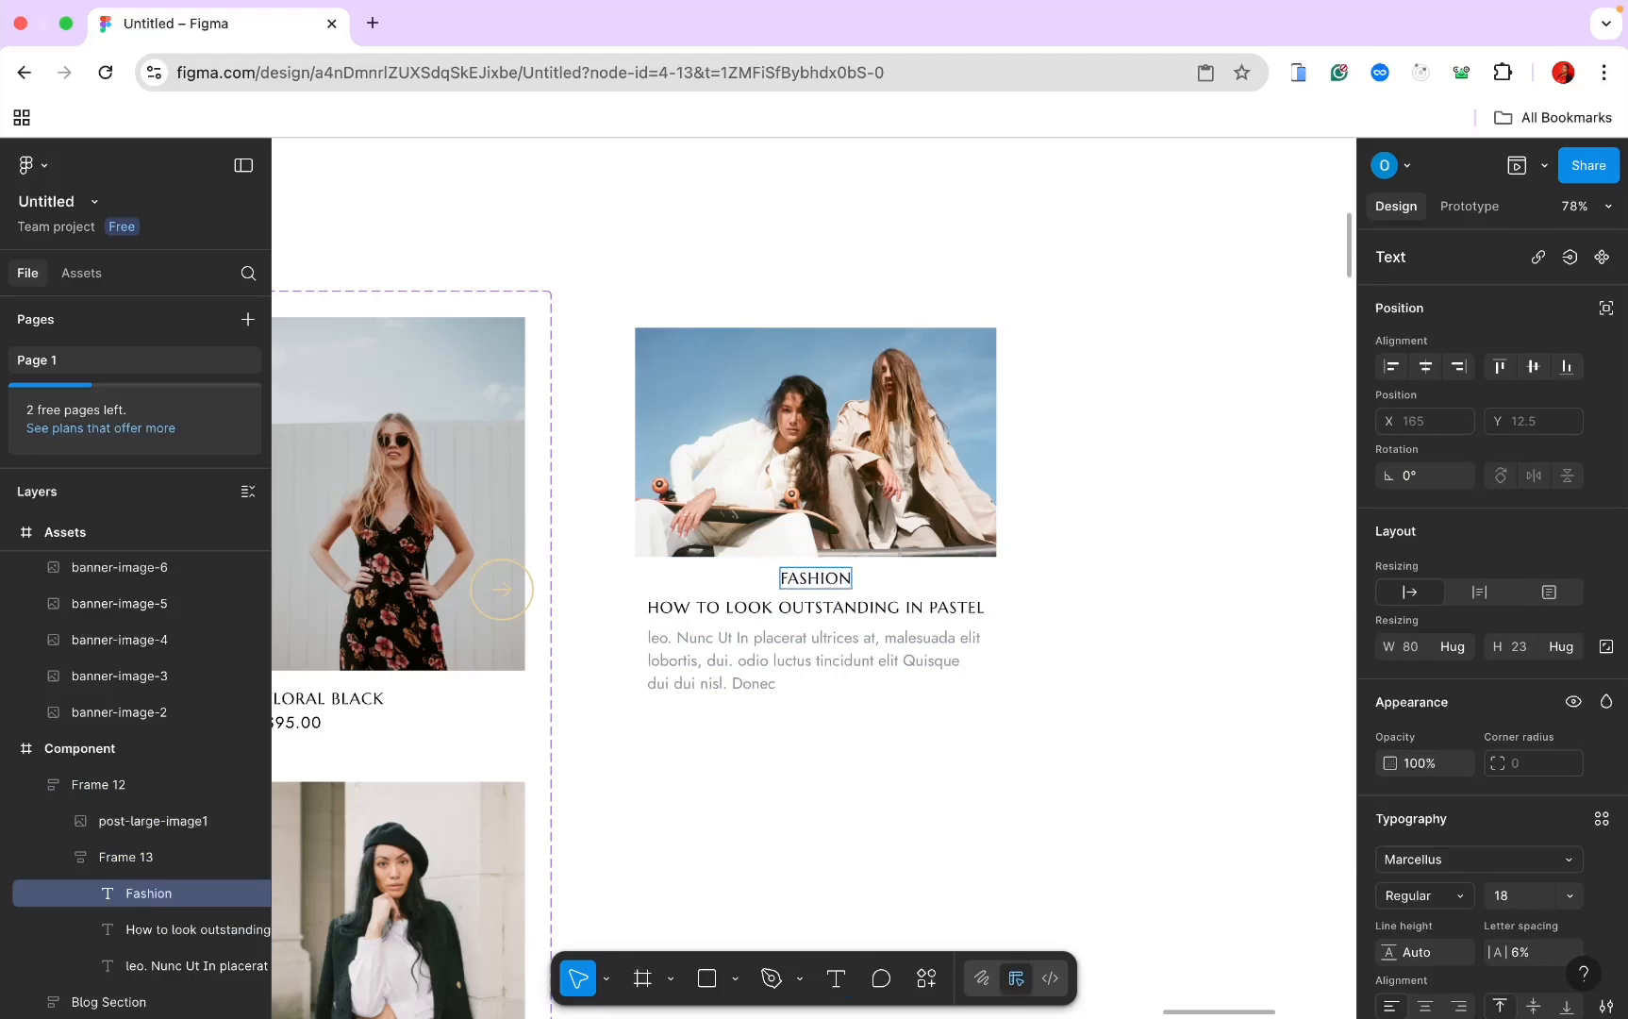
text(/ jul)
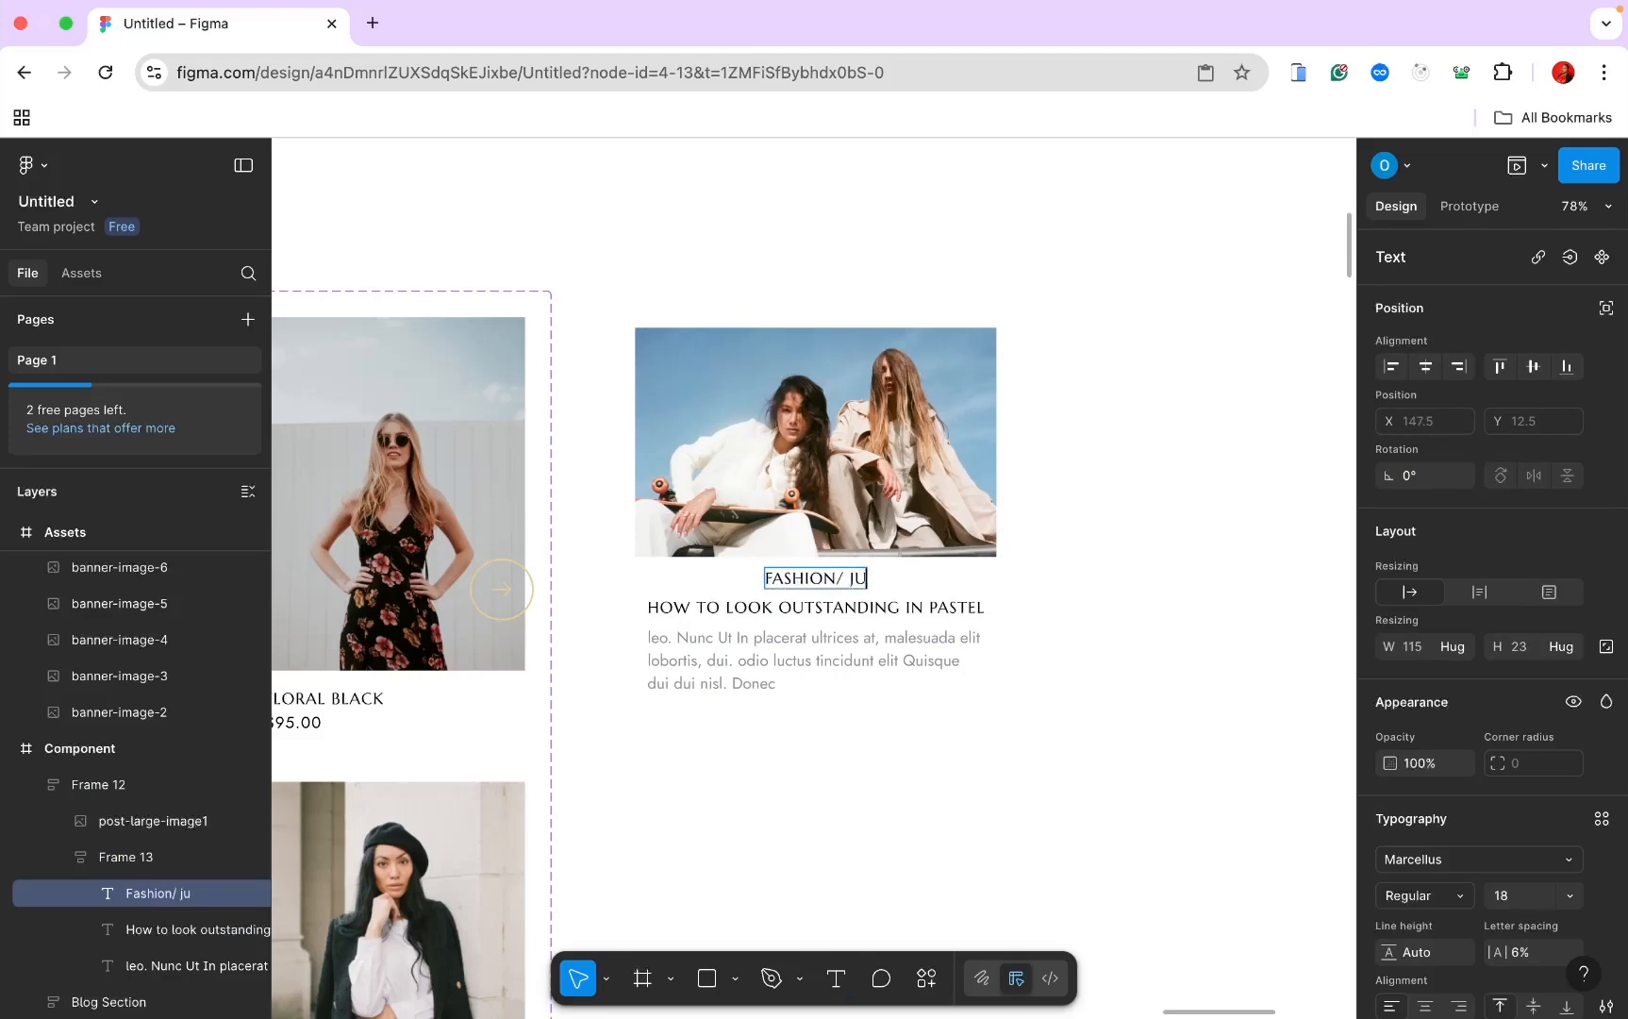
text( 11)
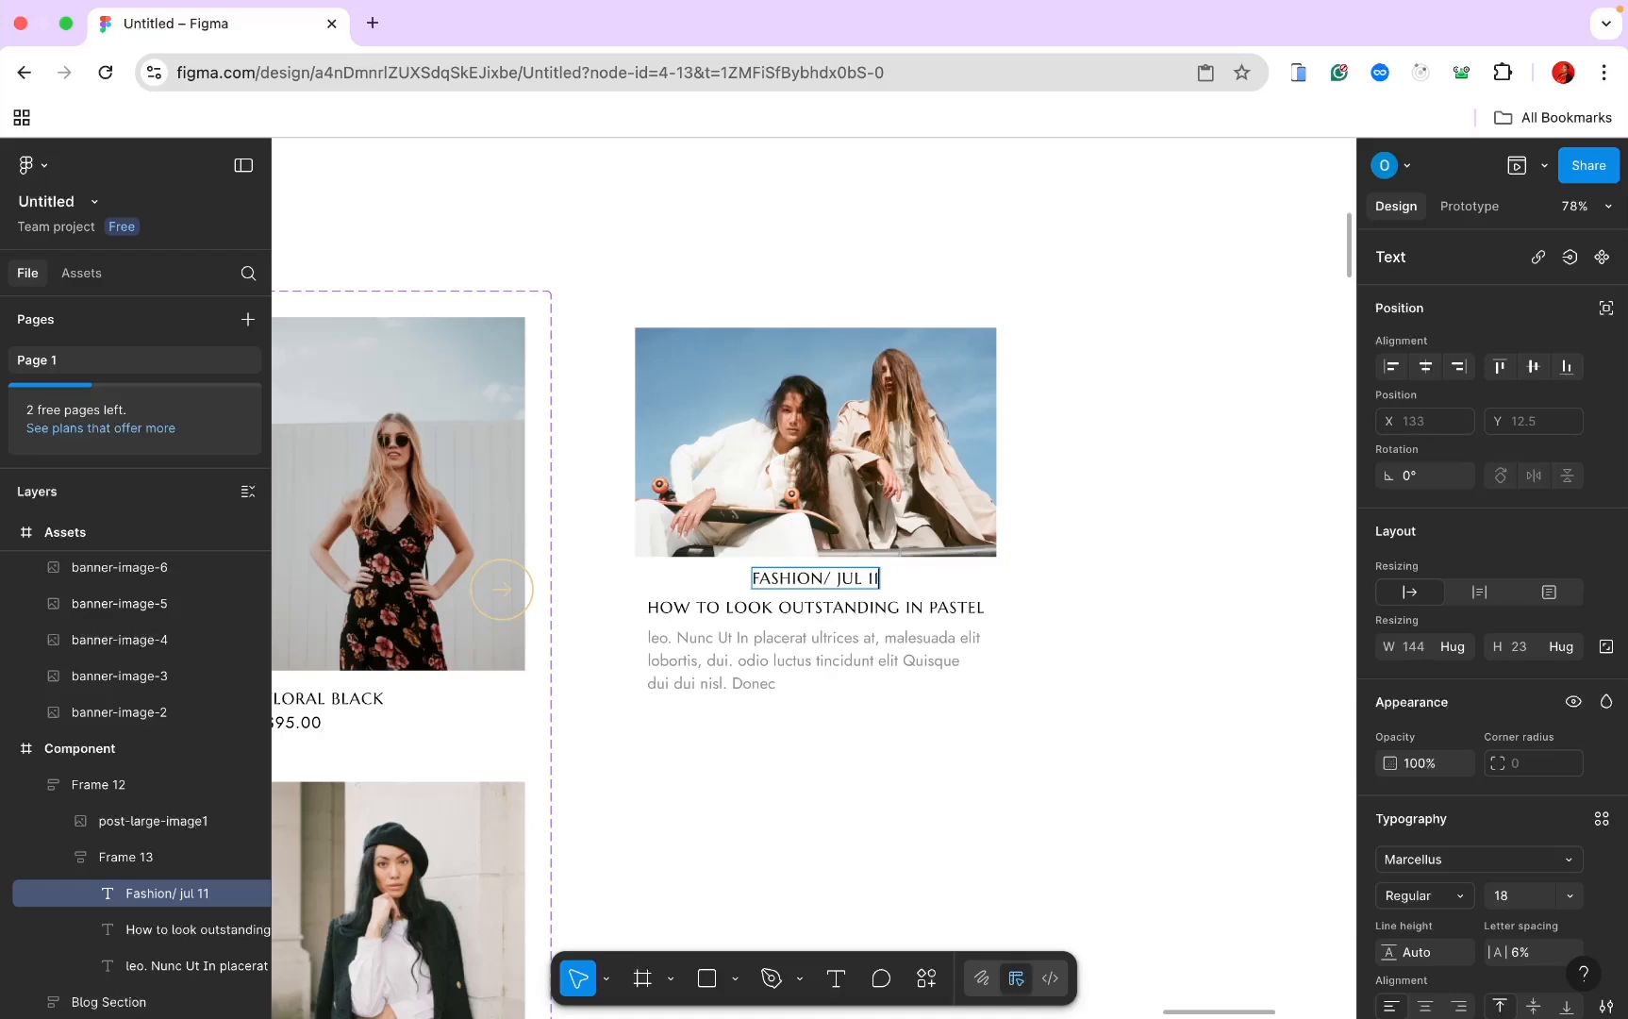
text(, 2022)
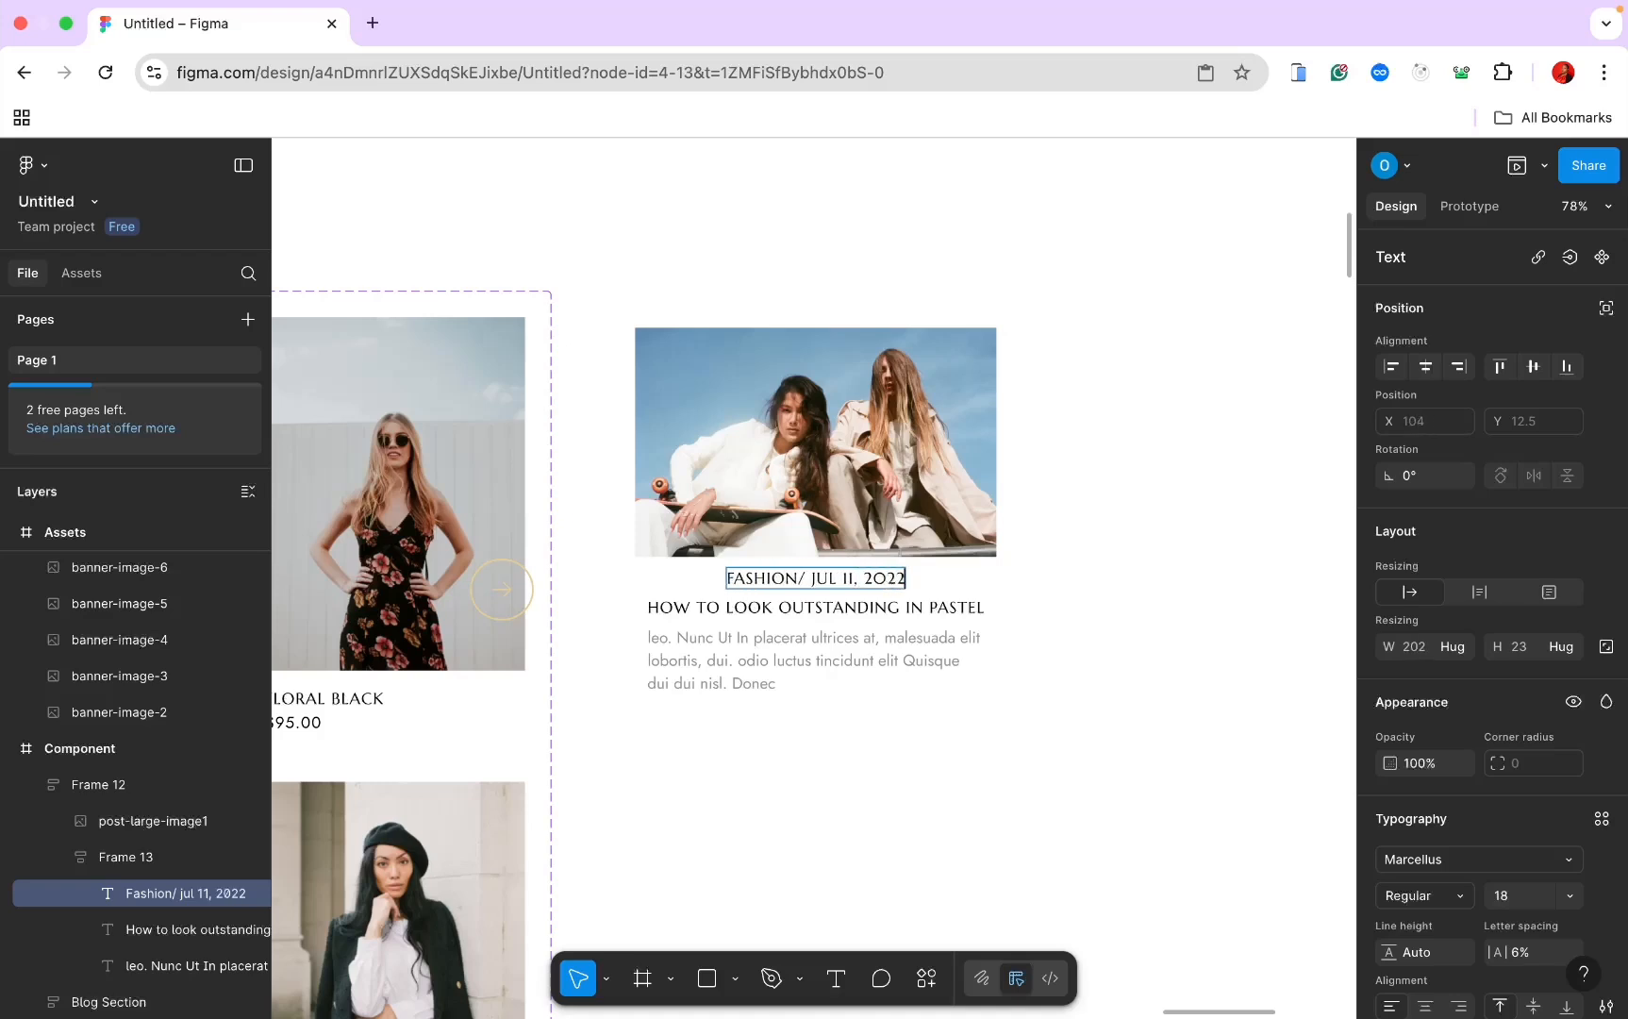
Step: Set the date line, title and paragraph to Fill container so they span the 410 card width
scroll(1457, 566, down, 3)
click(1457, 417)
click(1448, 443)
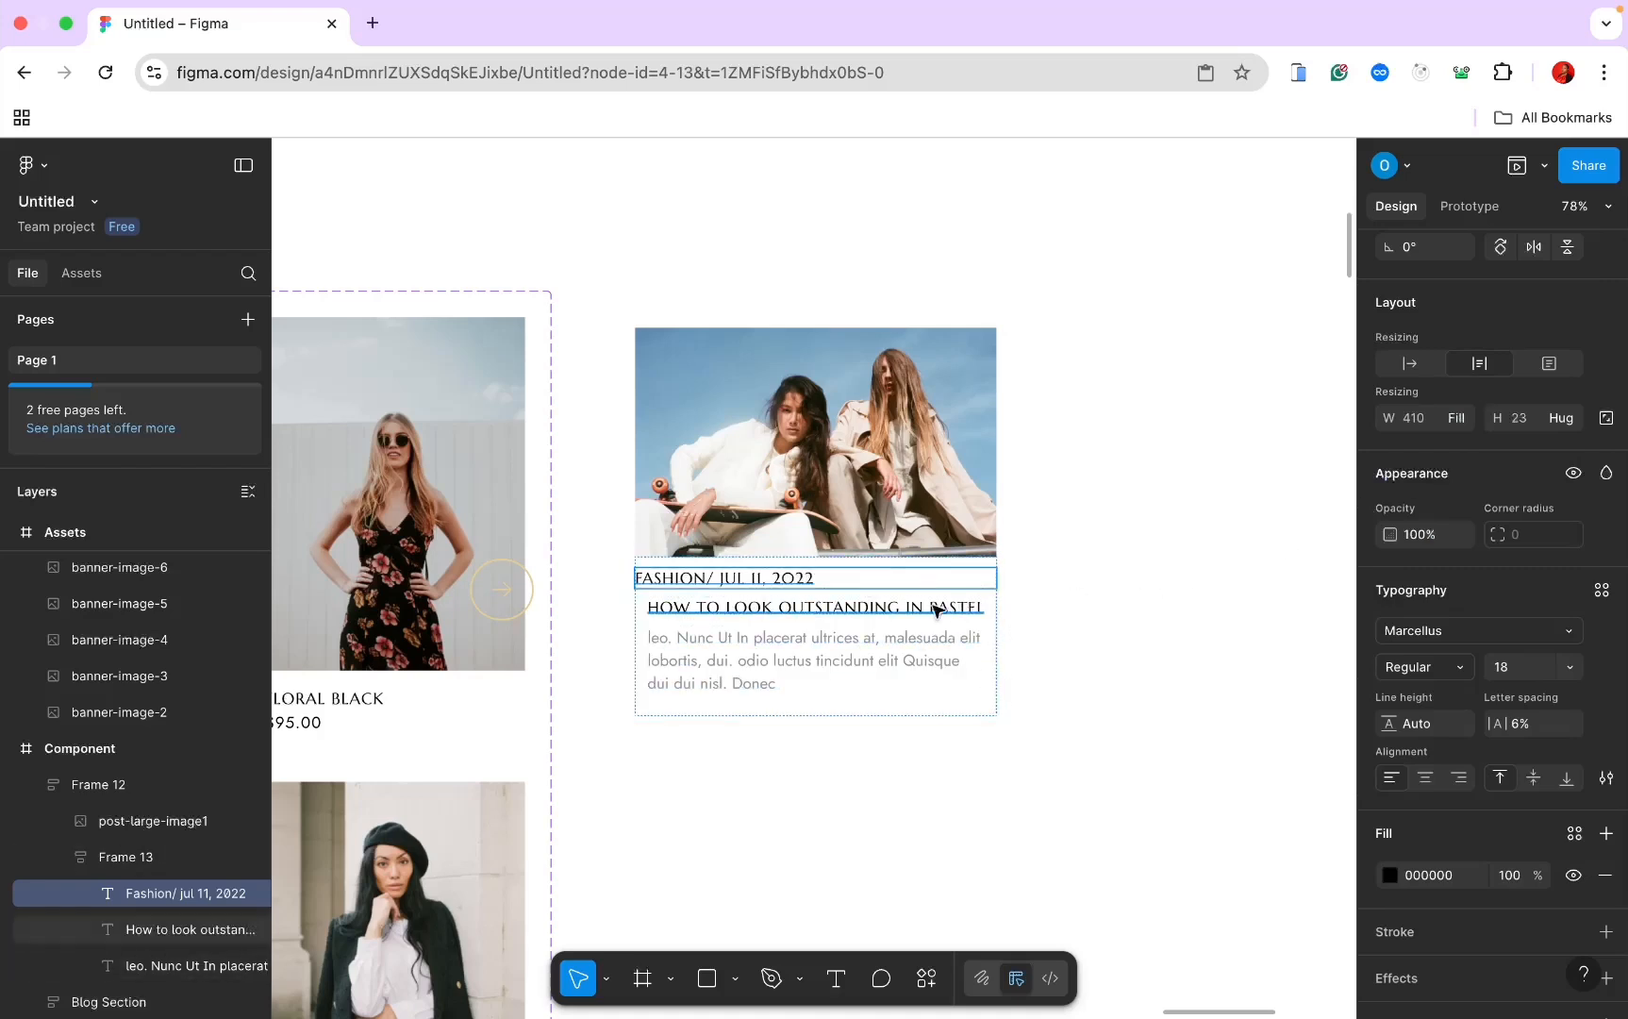
click(866, 611)
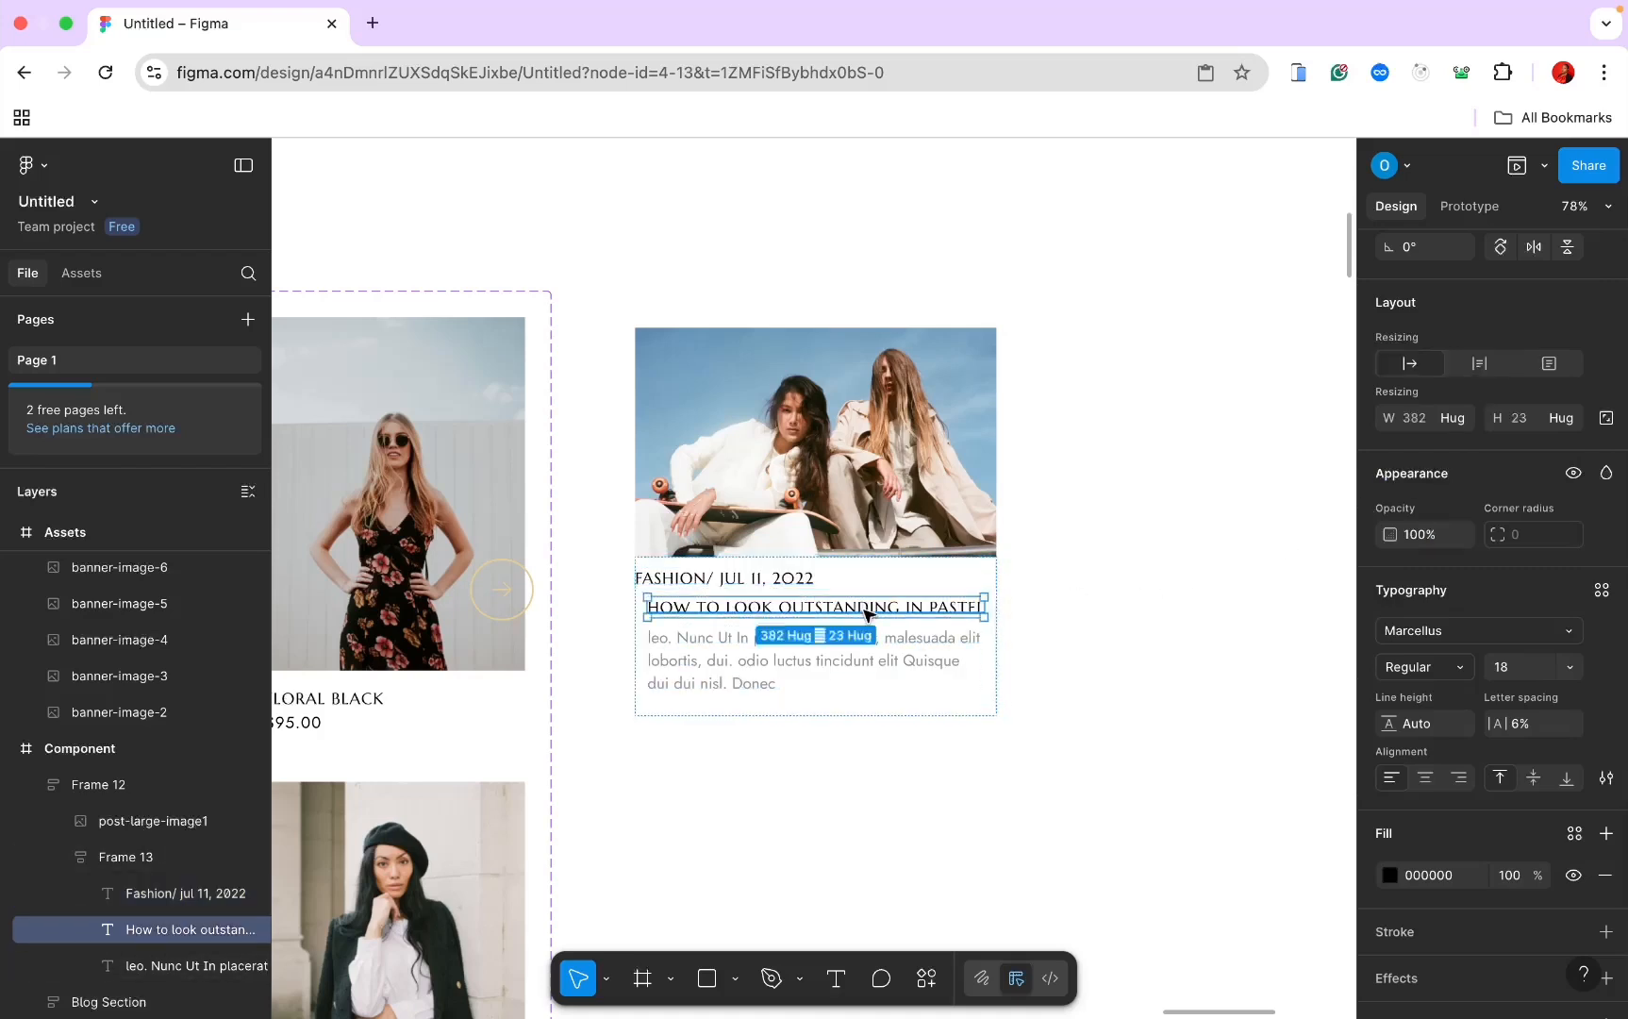
shift+click(877, 660)
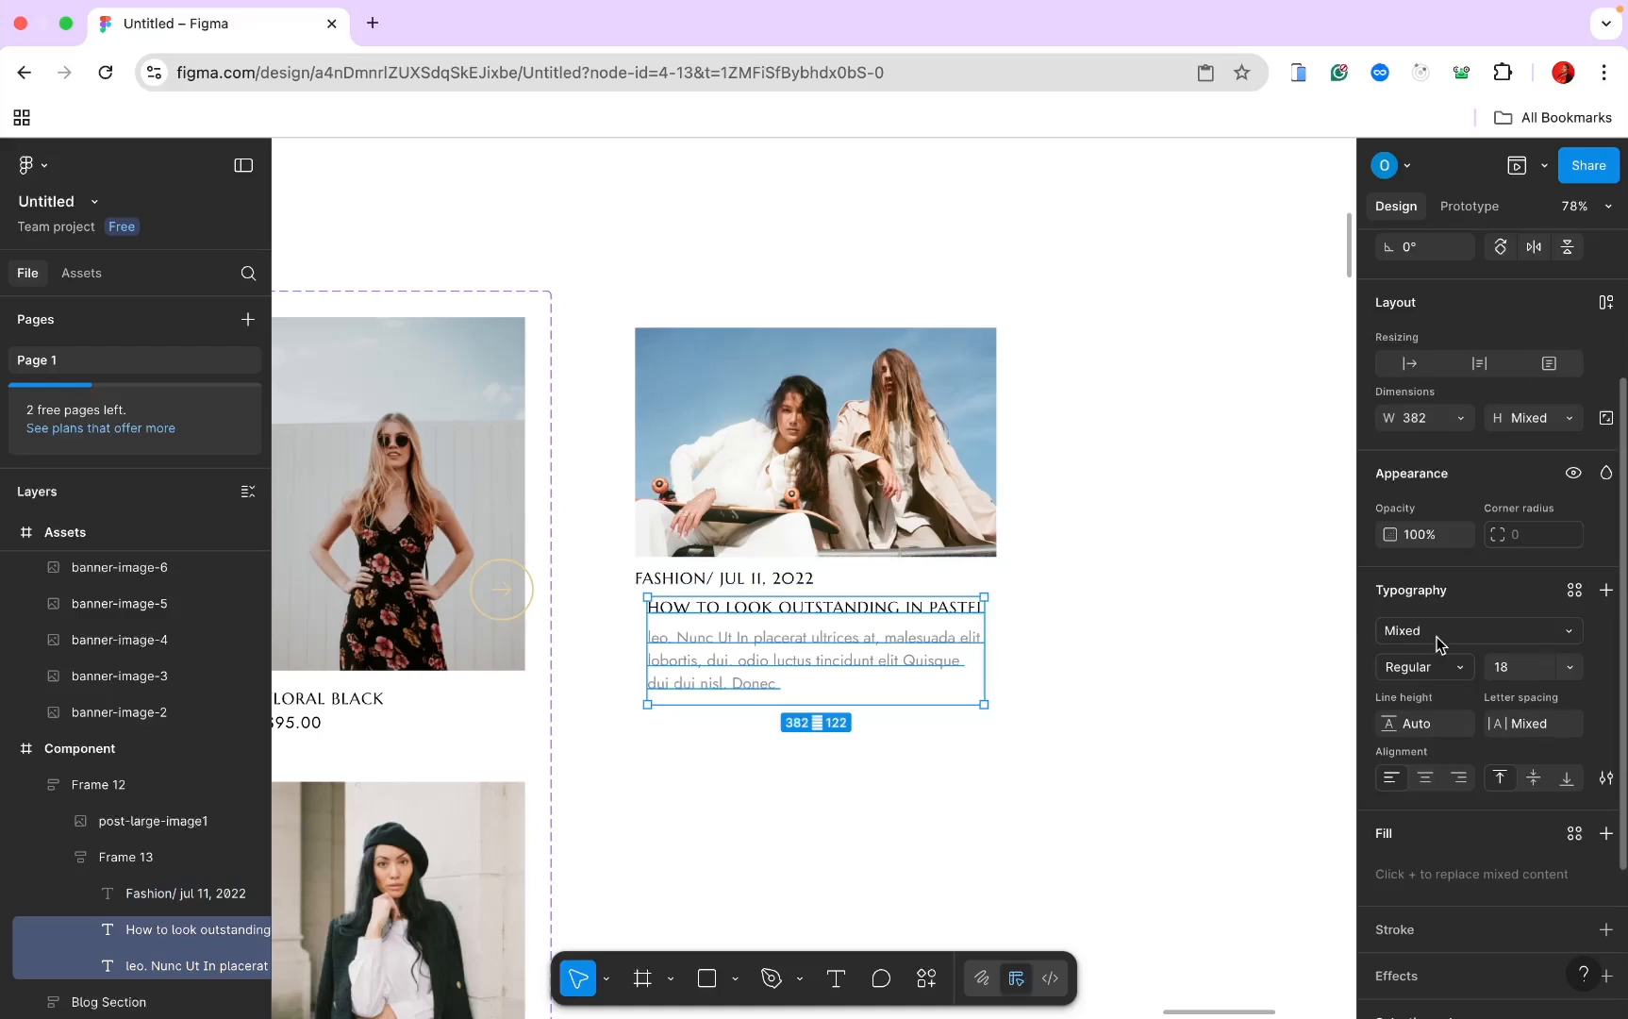
click(1461, 429)
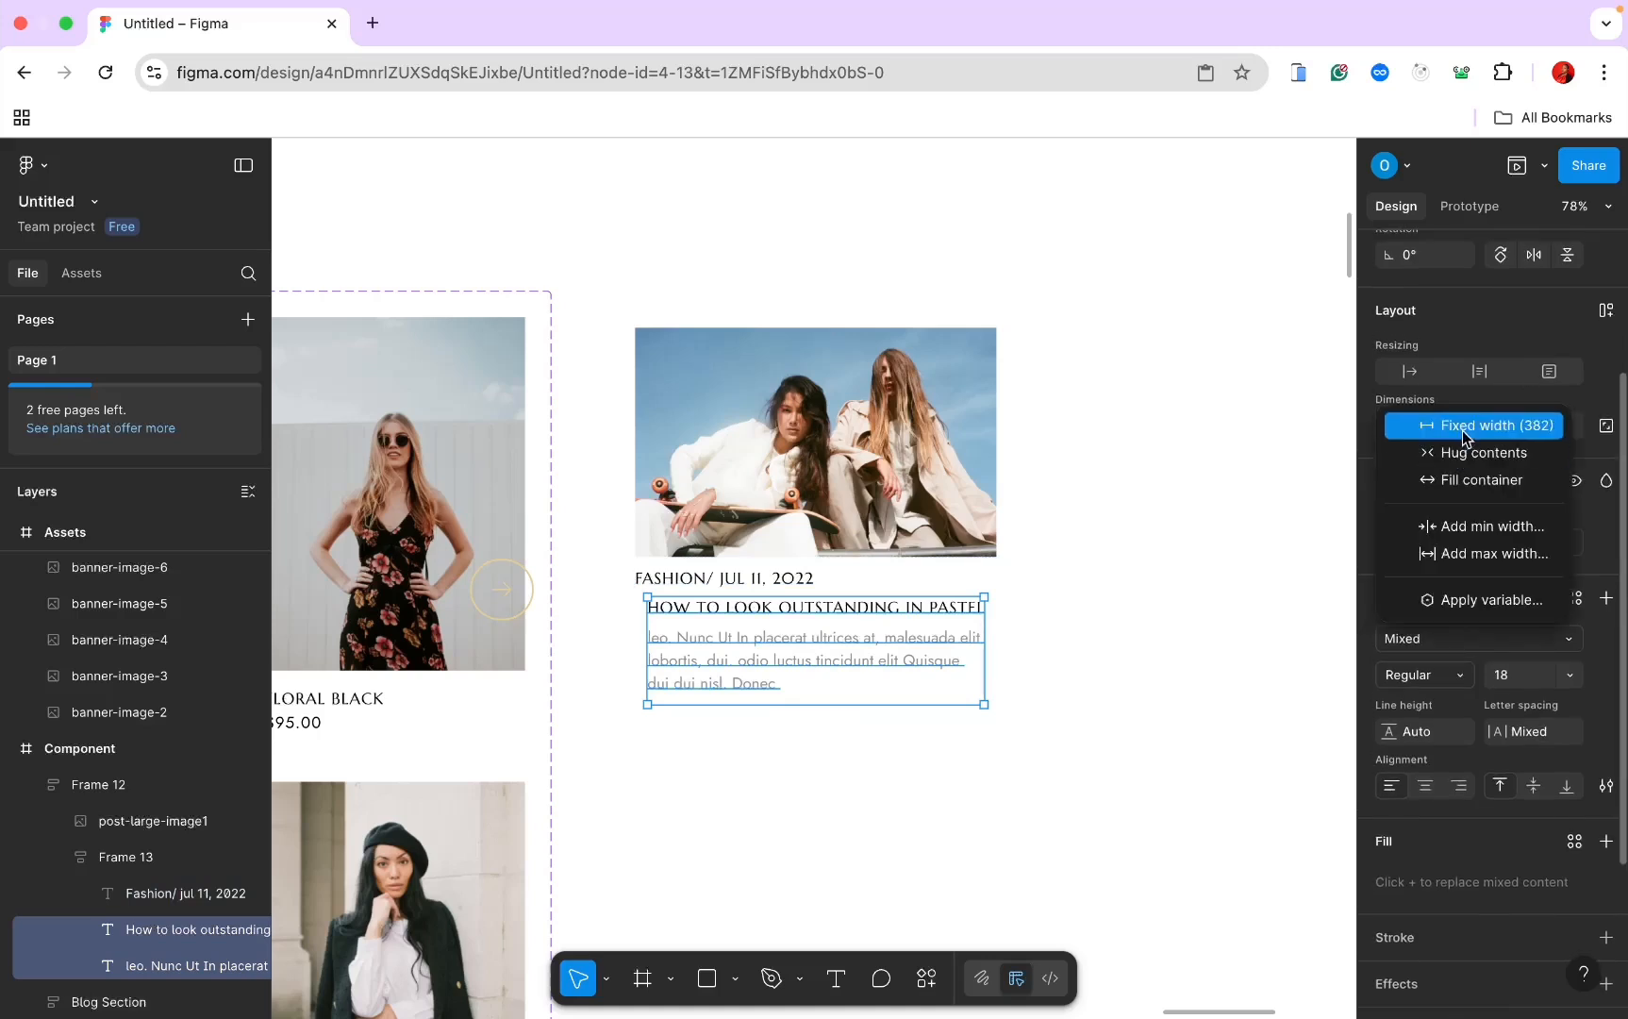
click(1461, 477)
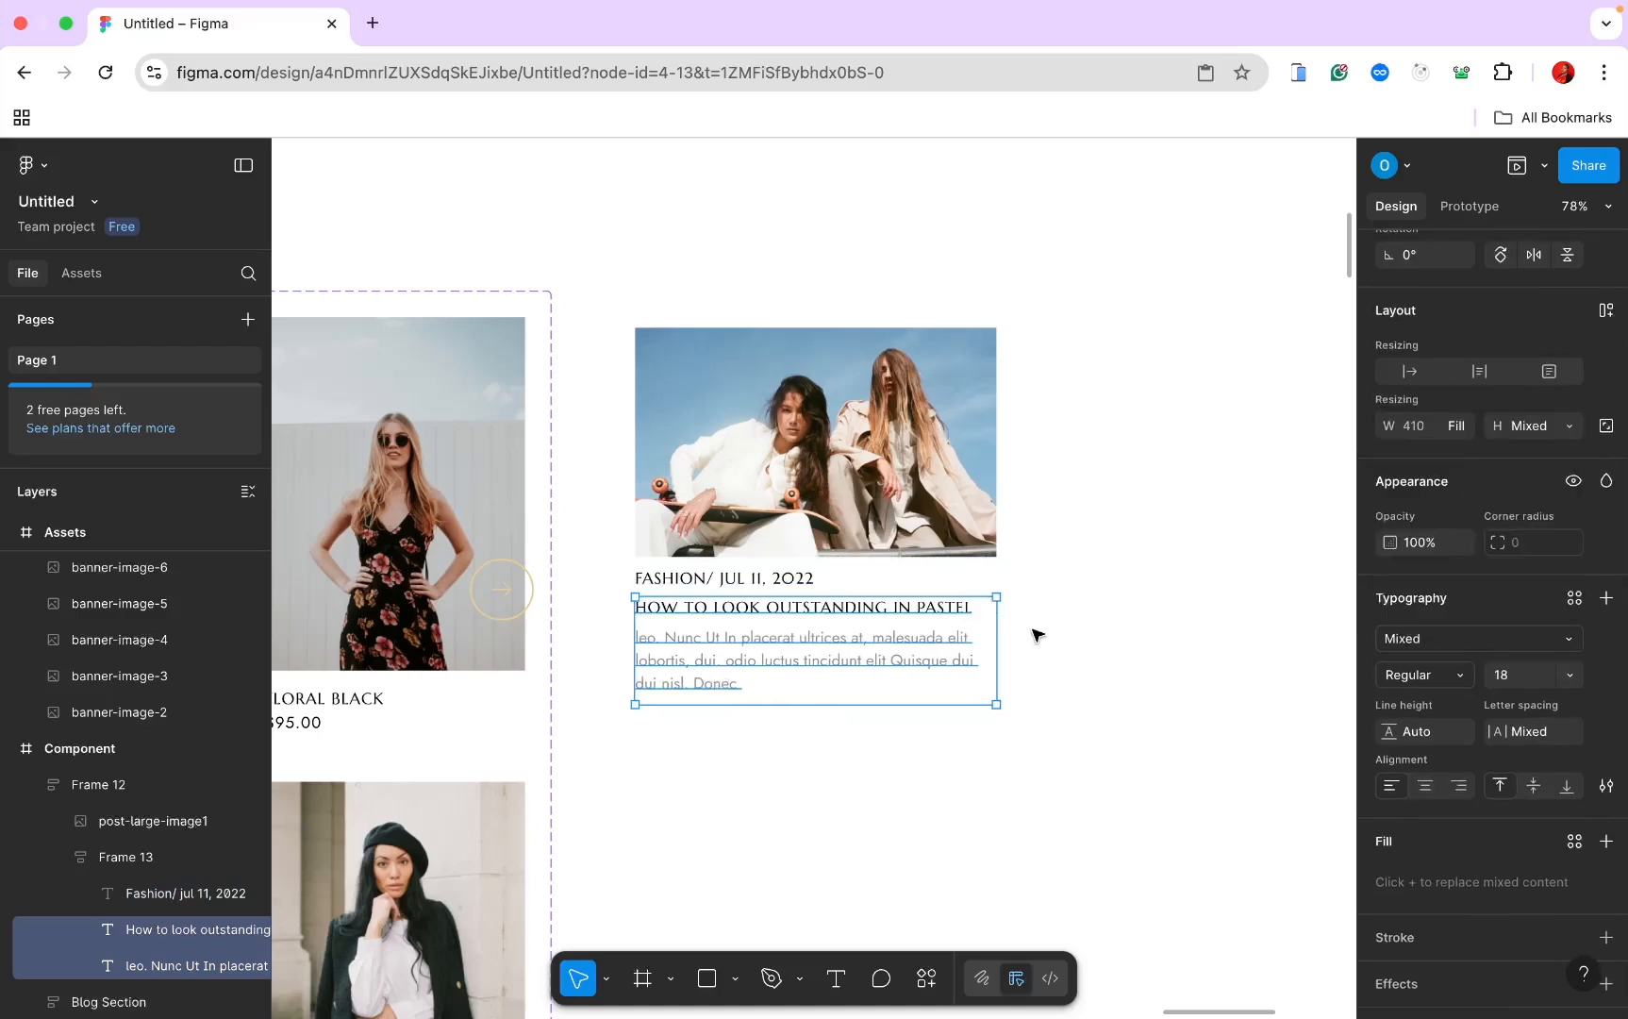
click(1062, 624)
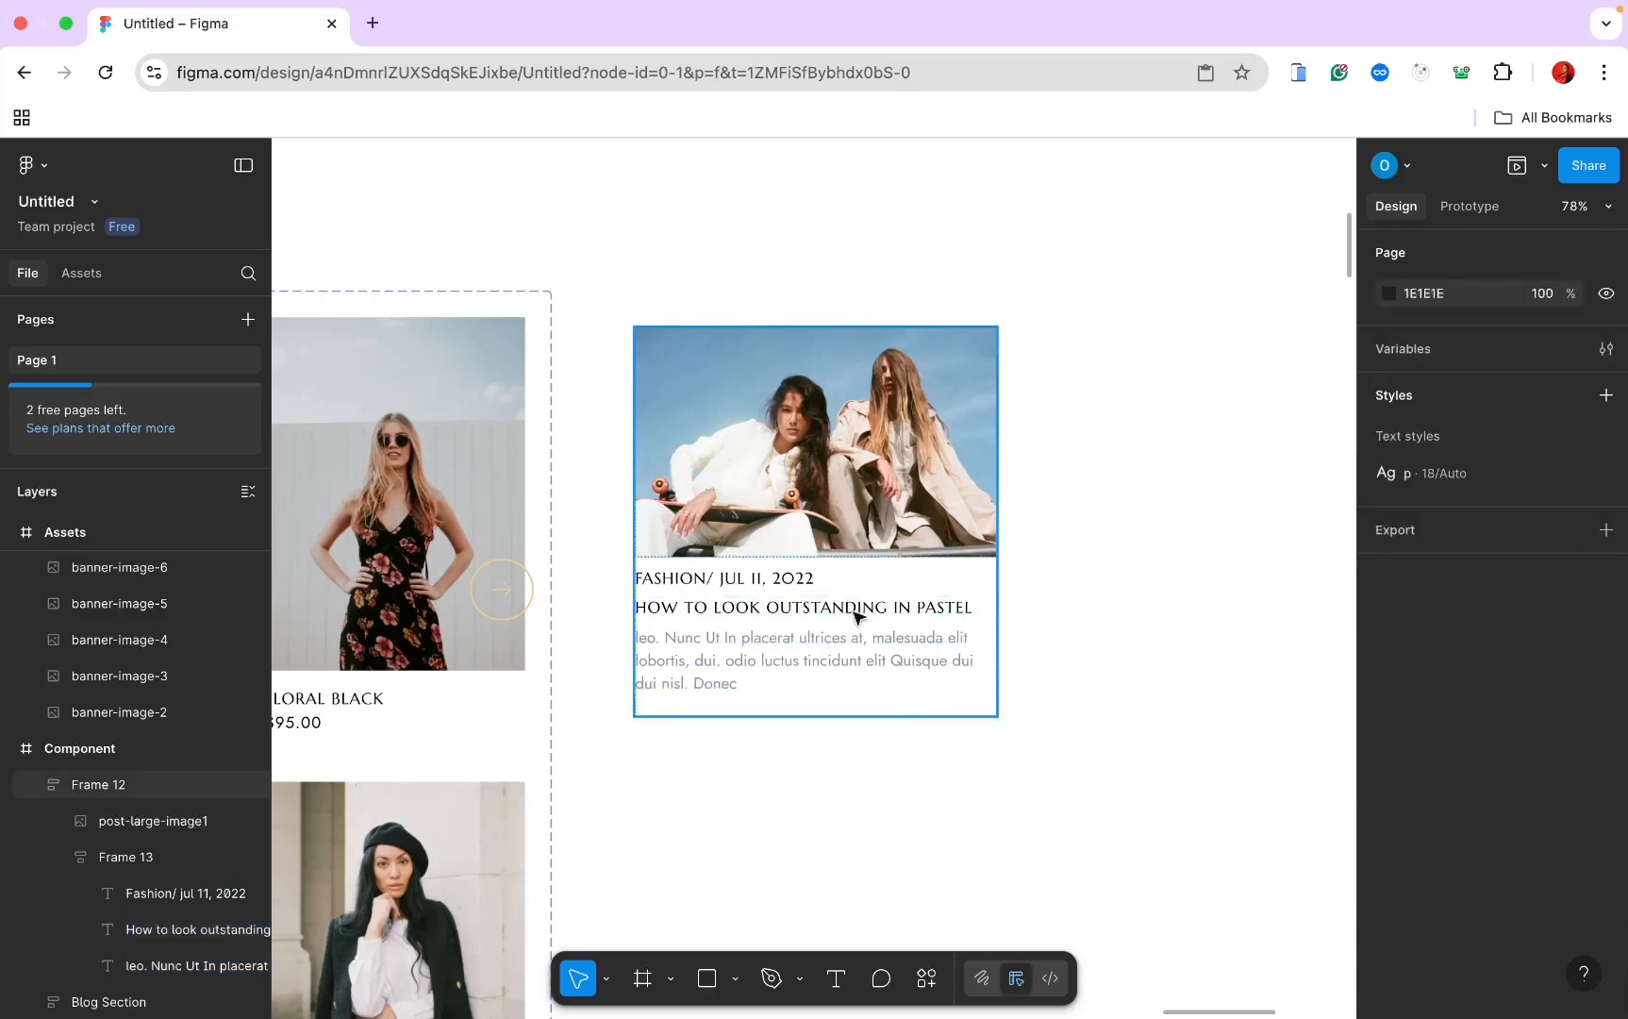
Step: Set the FASHION / JUL 11, 2022 date line in Jost at size 12
click(779, 582)
click(780, 582)
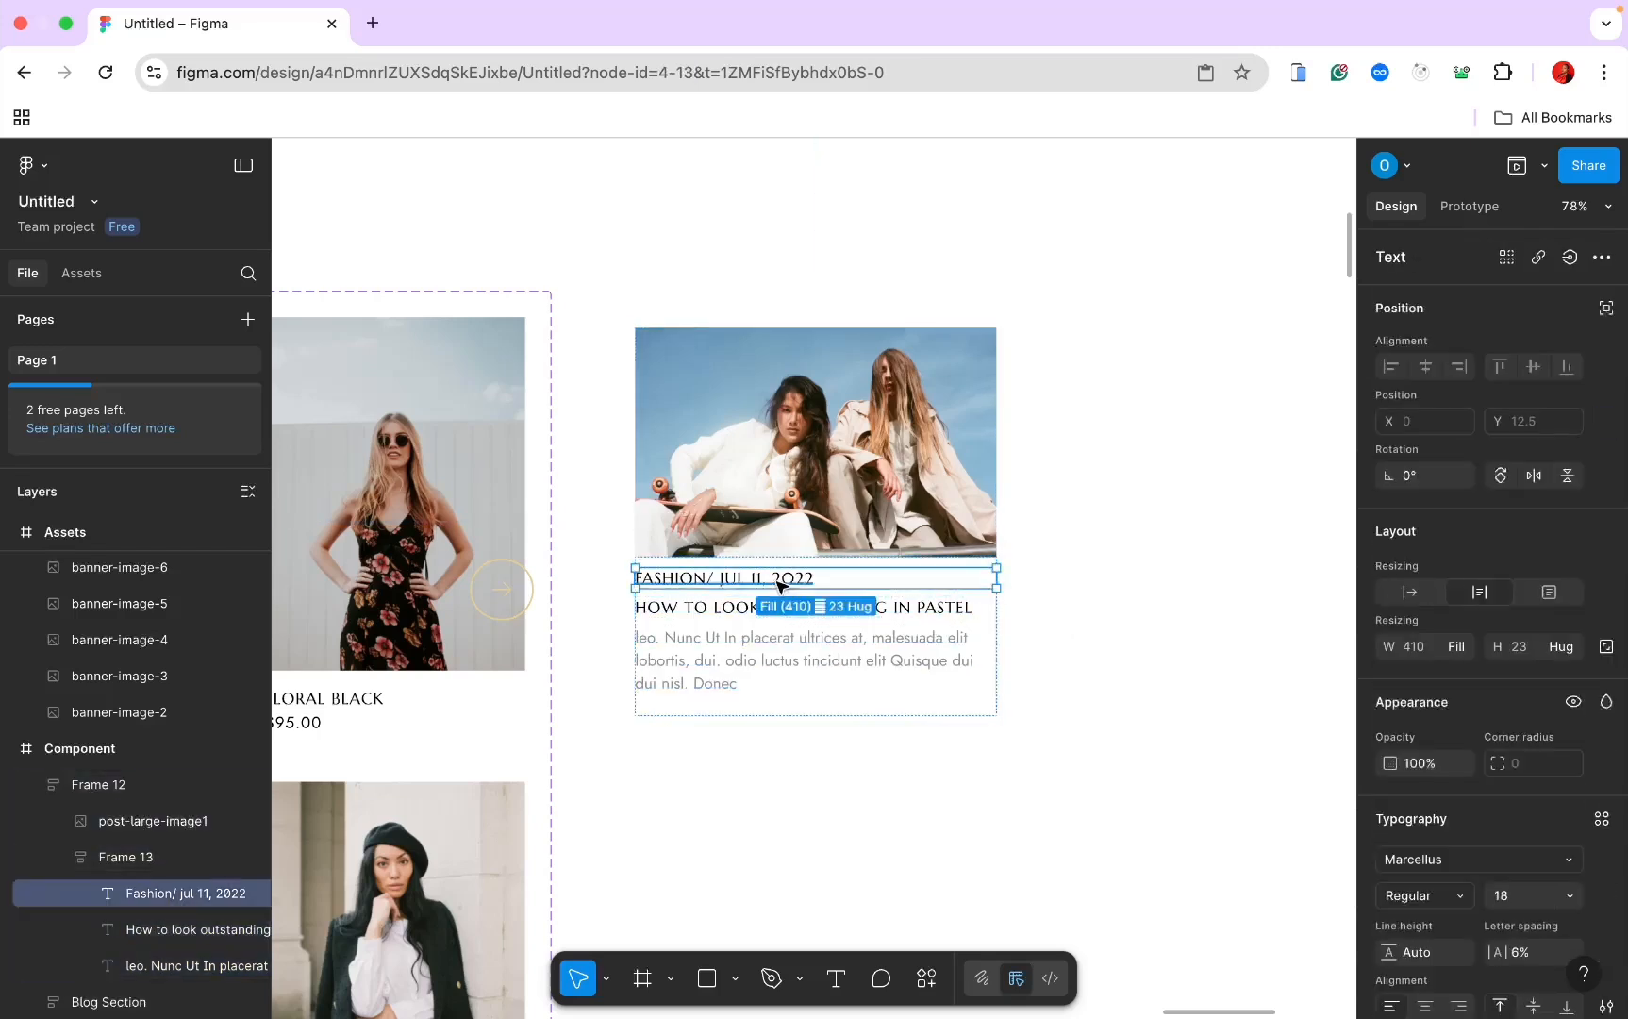
click(1405, 860)
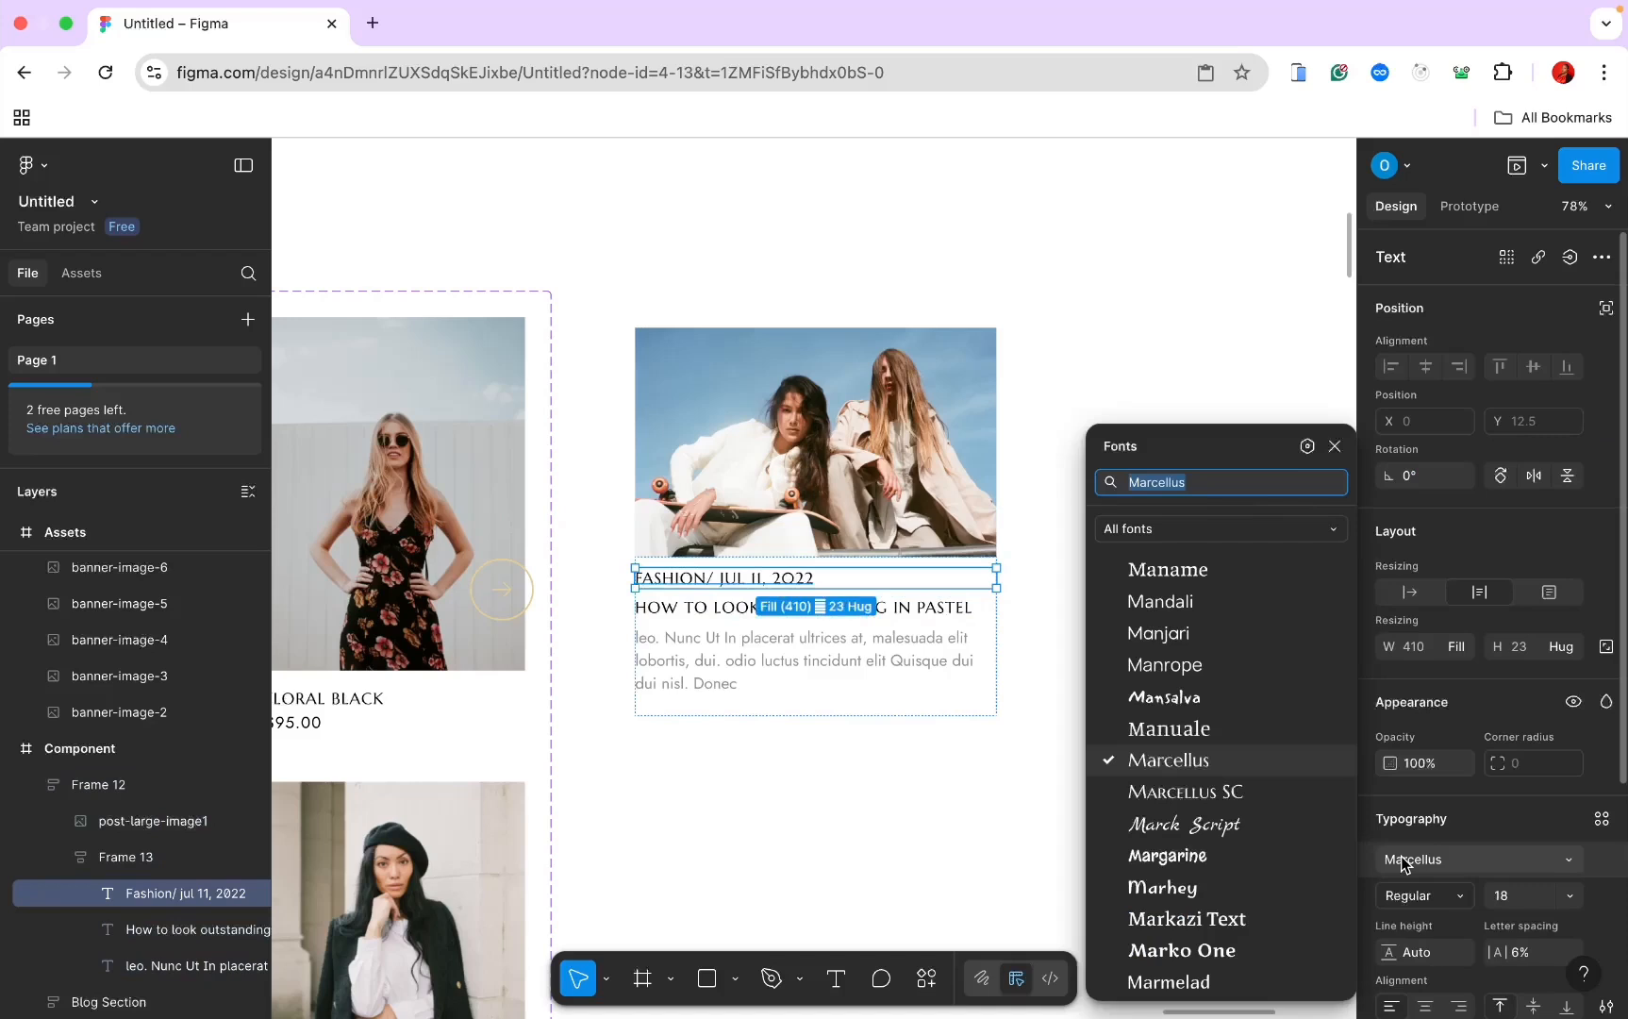
text(jol)
key(BackSpace)
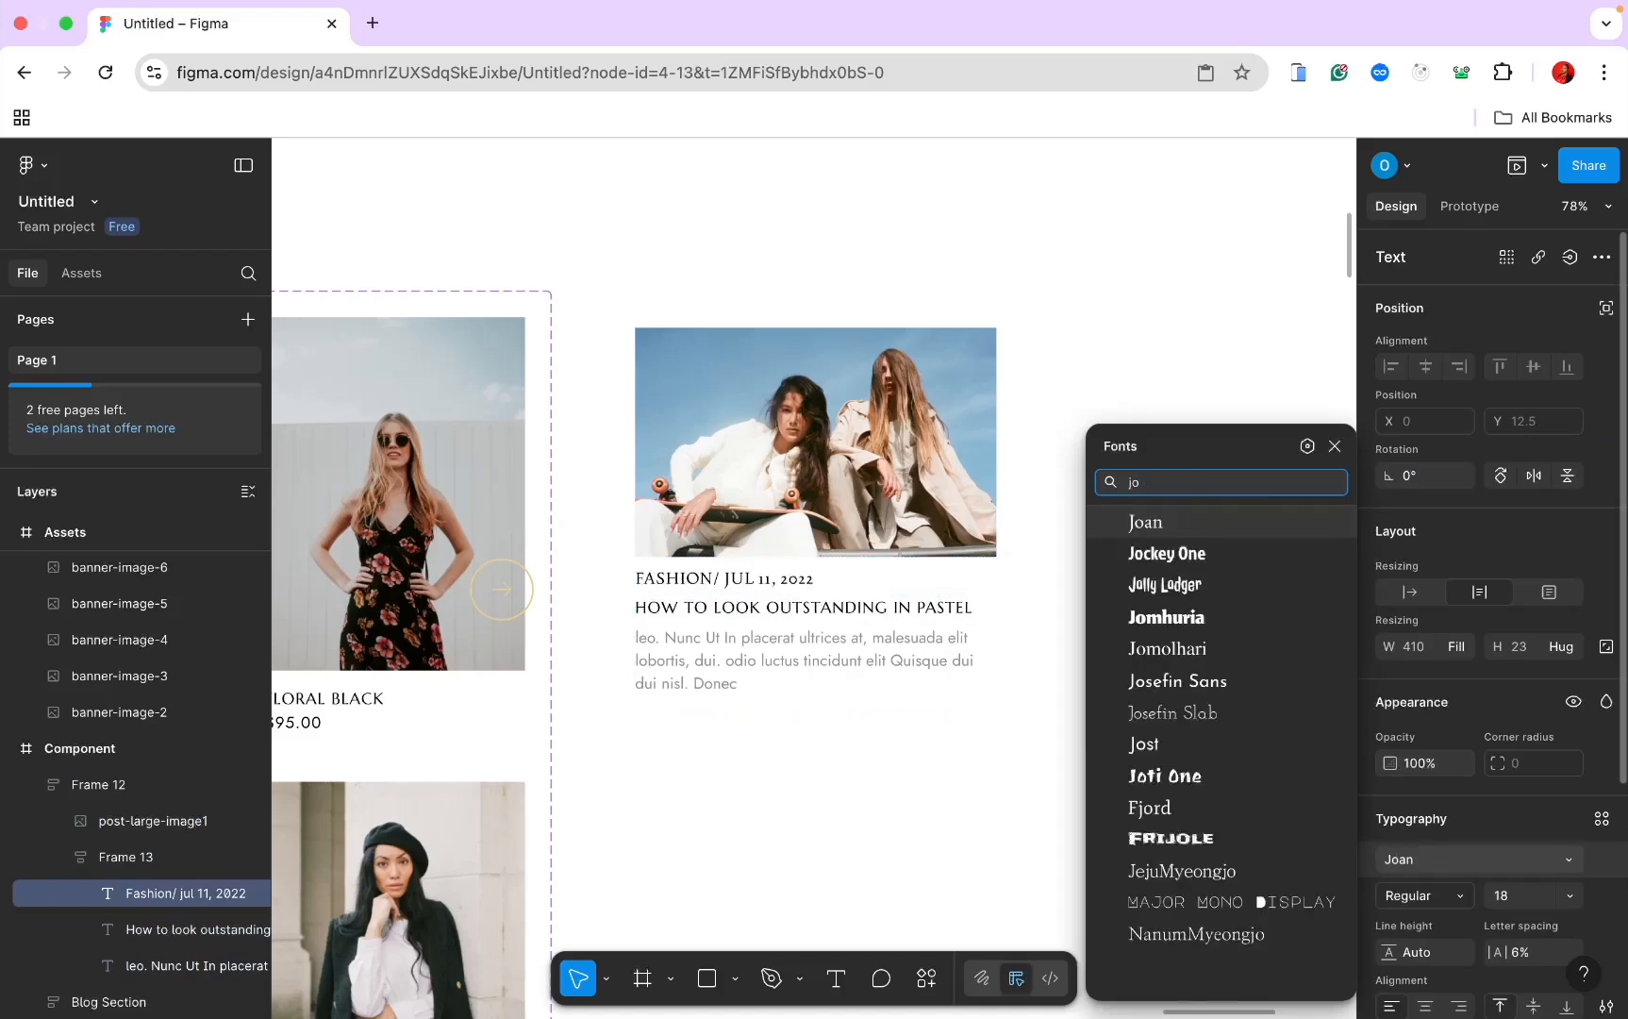
text(s)
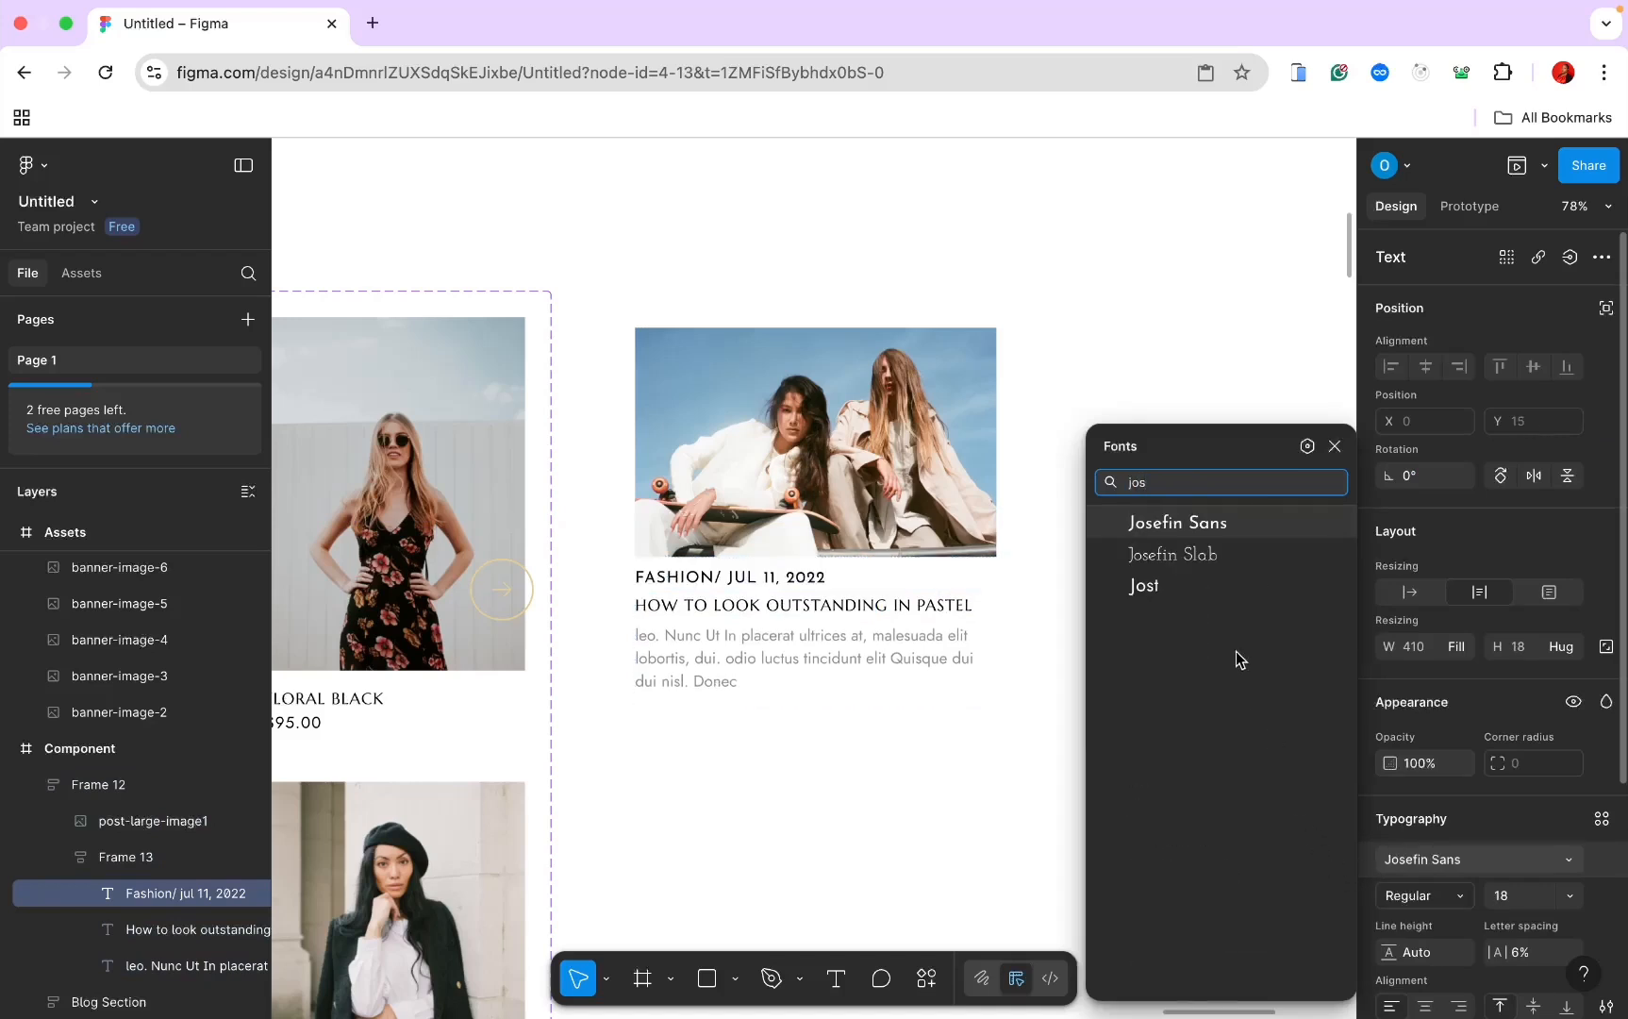
click(1200, 585)
click(1509, 890)
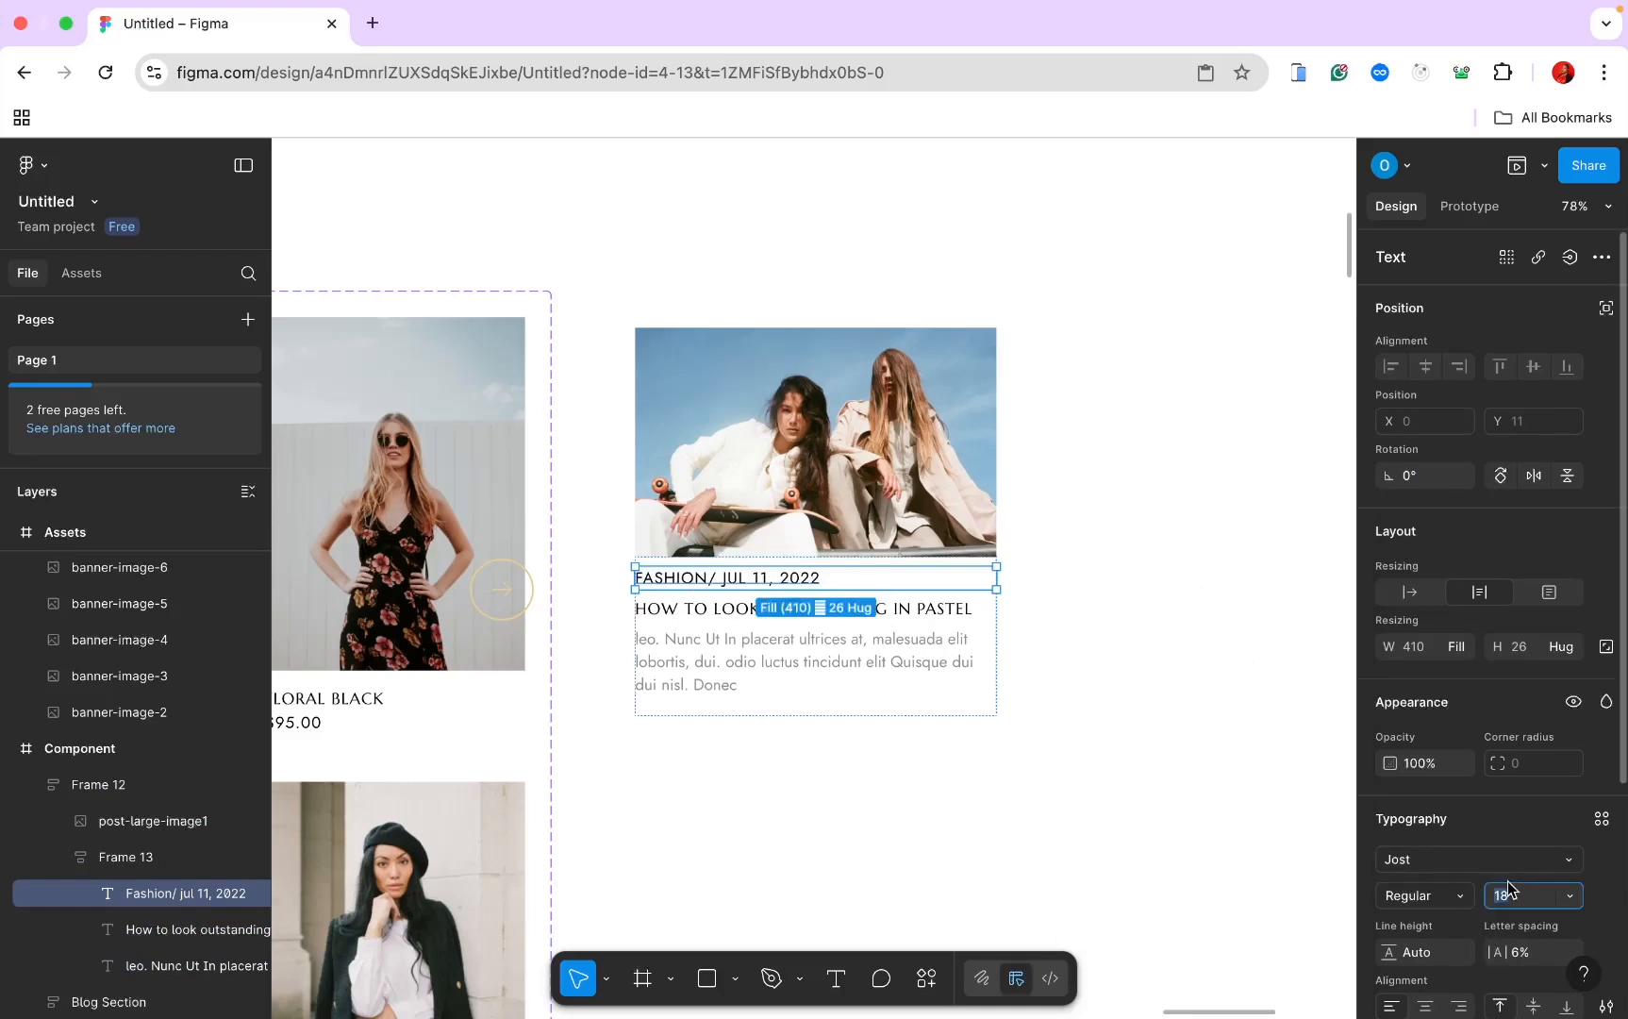
key(Return)
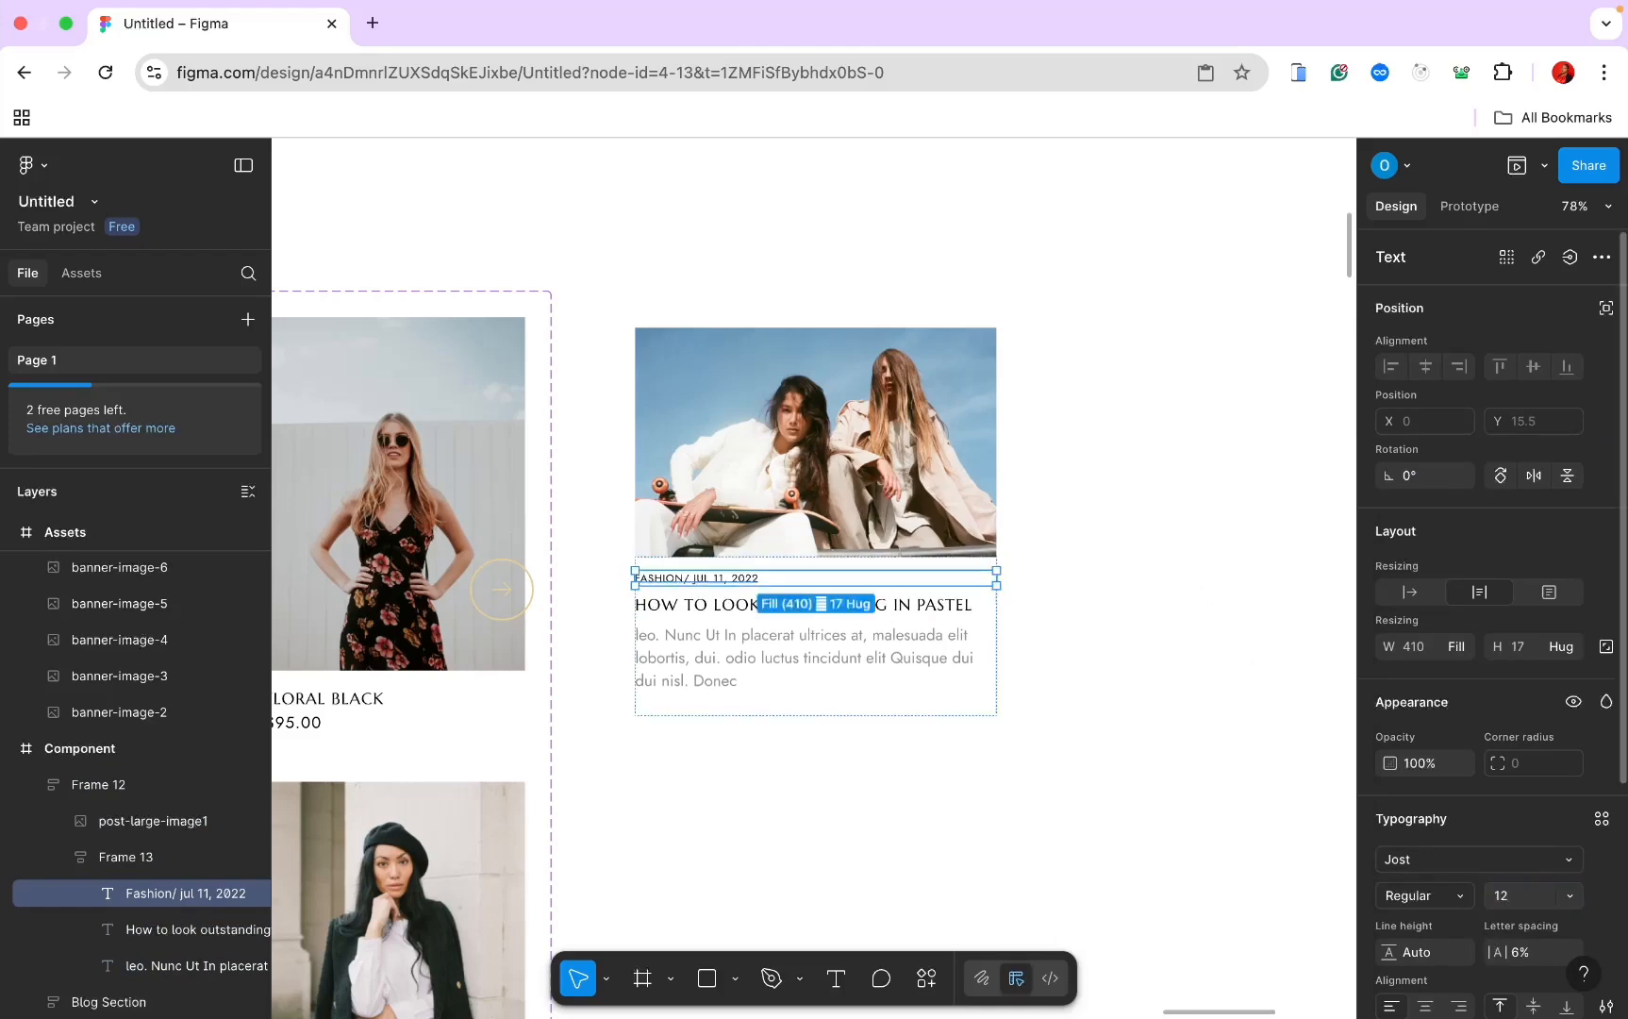
Step: Colour the date text grey 8F8F8F
scroll(1456, 915, down, 2)
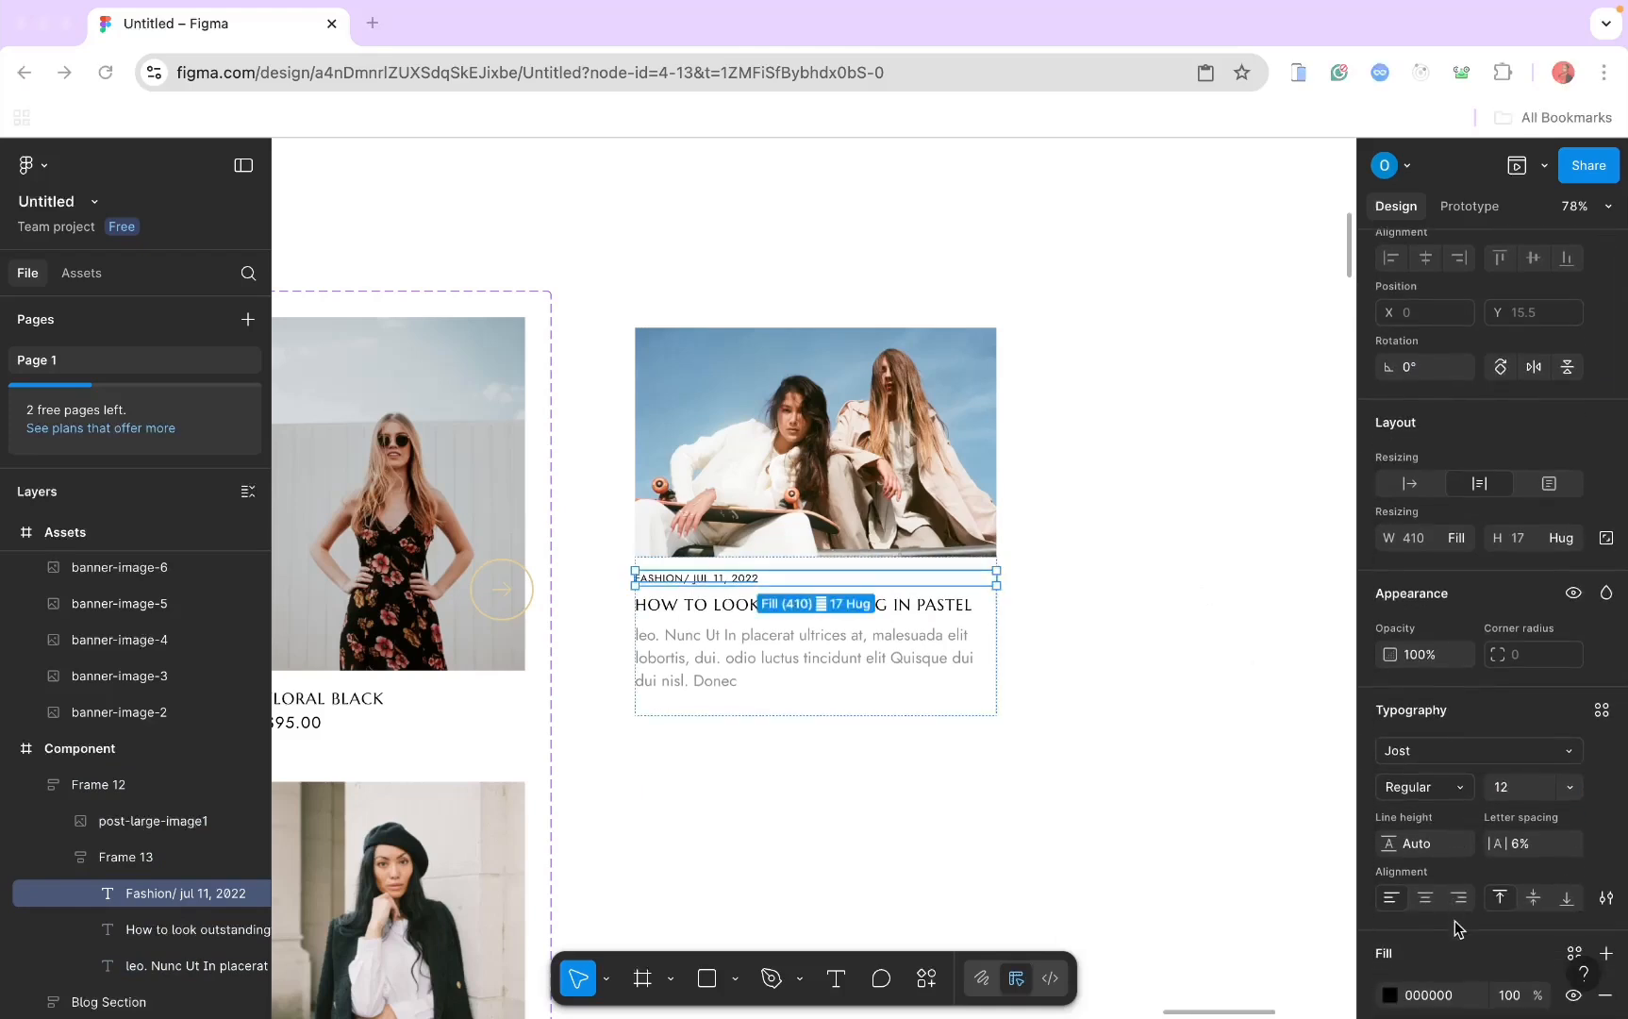
click(1417, 995)
text(8)
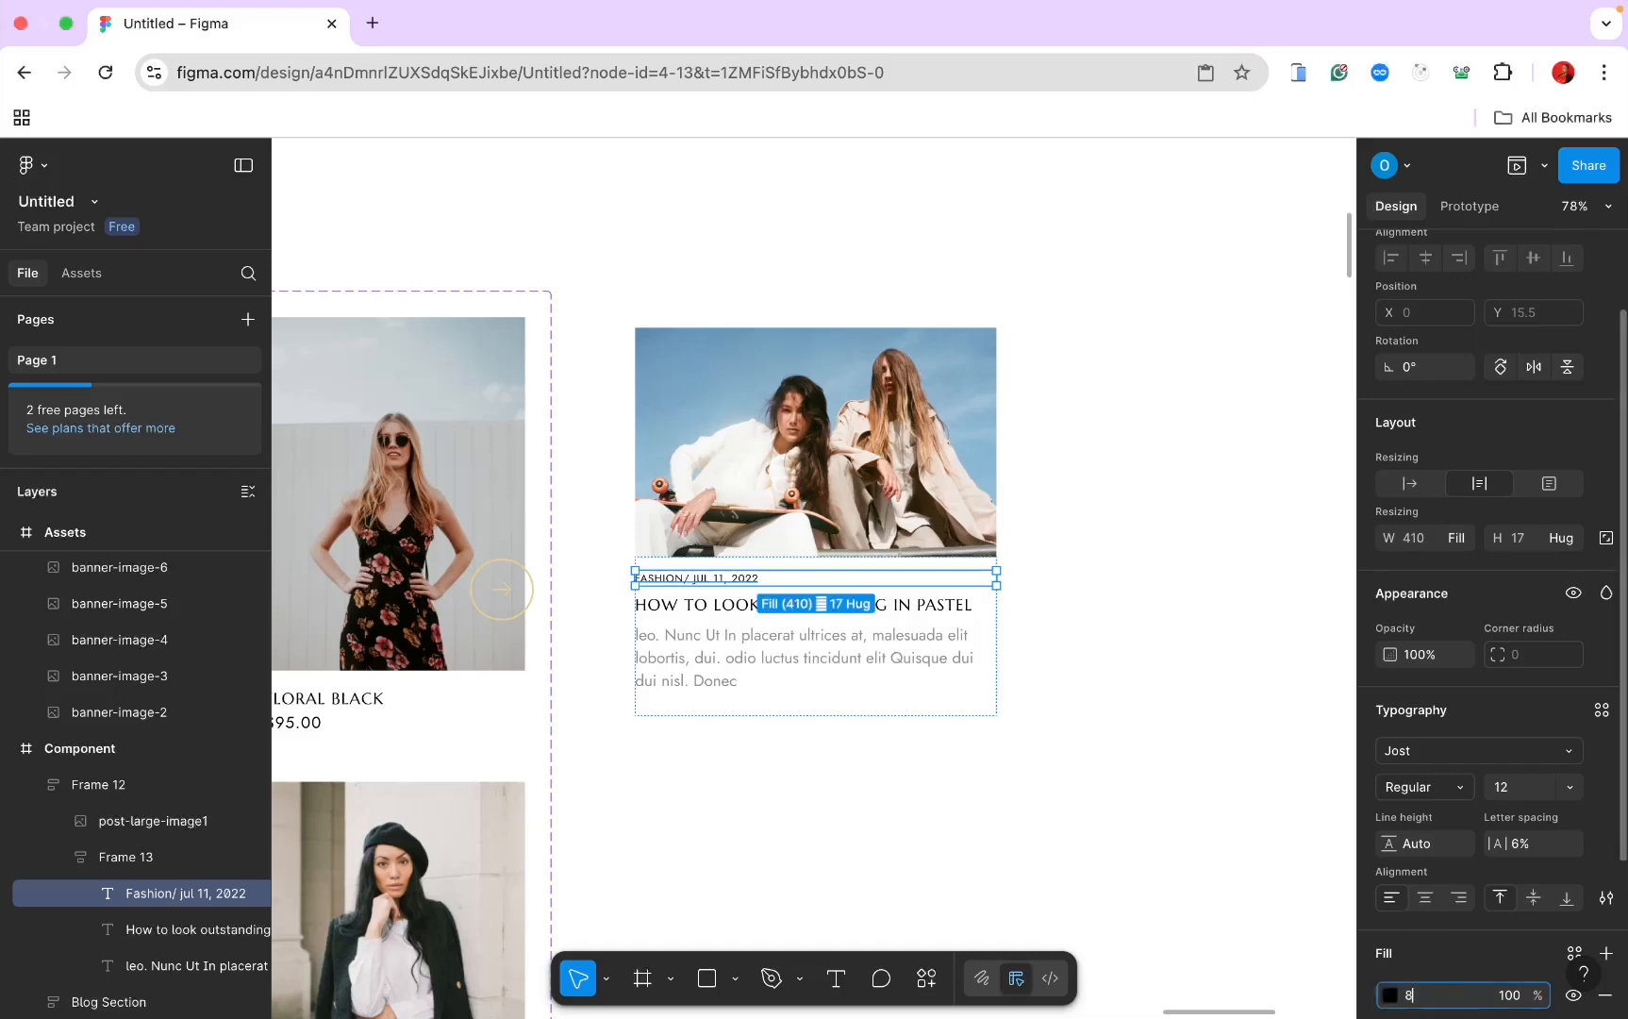
text(f)
key(Return)
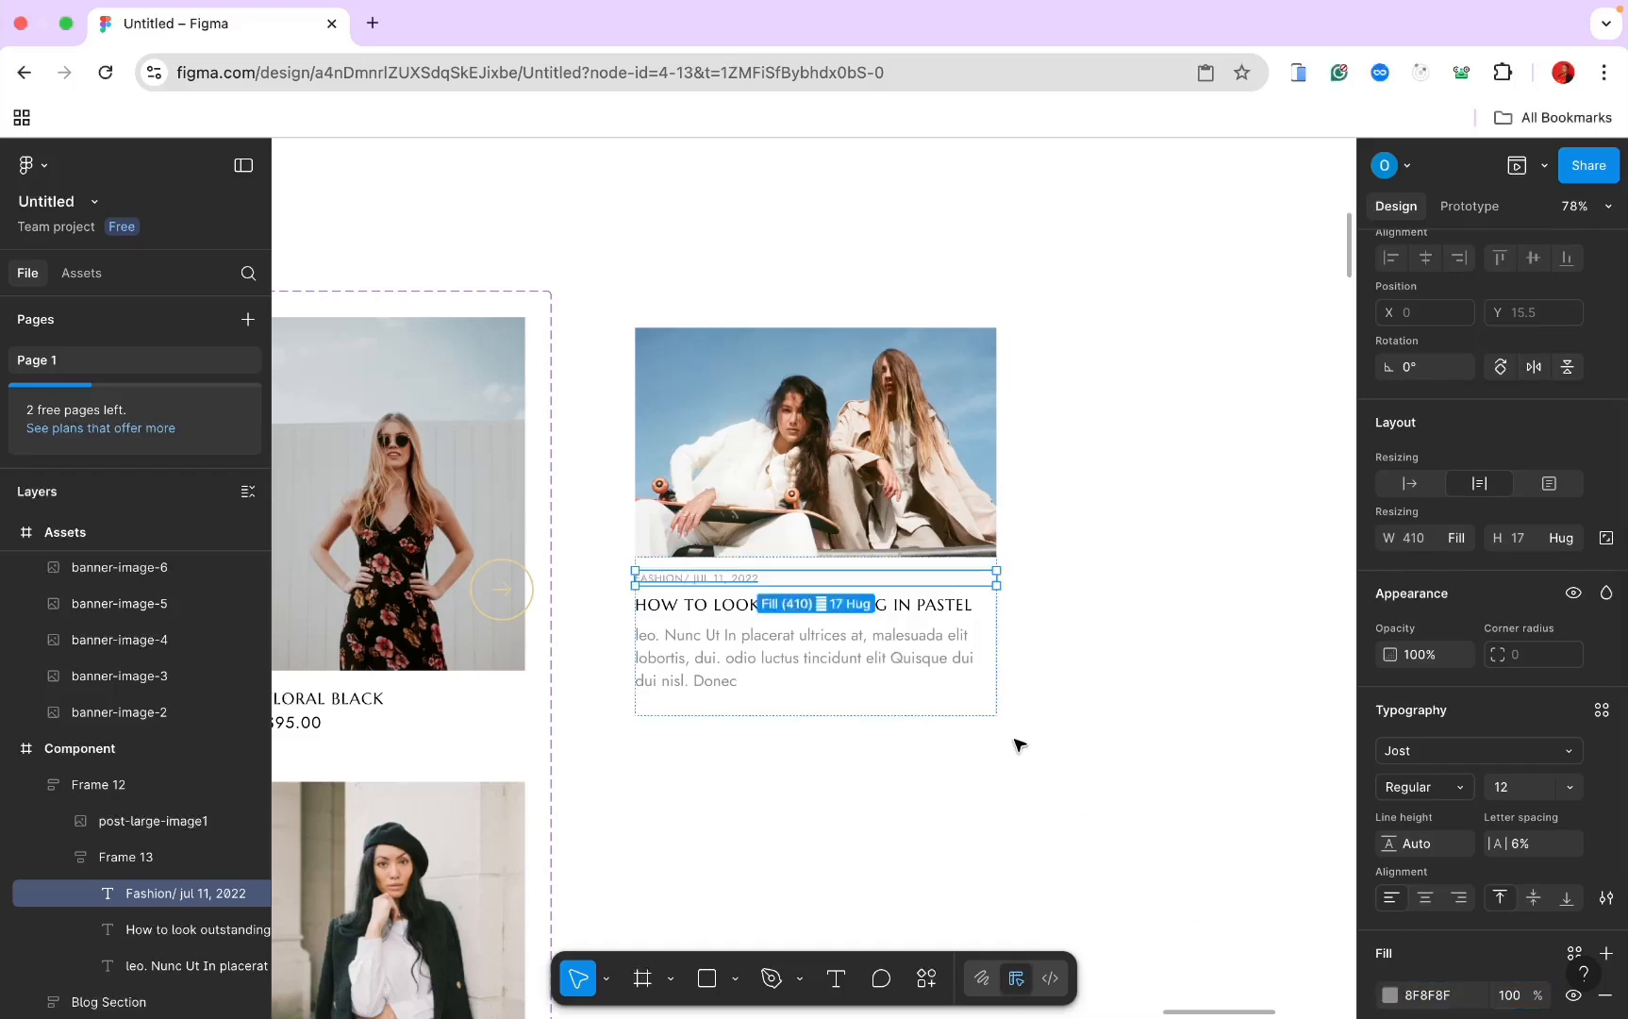
Step: Reselect the FASHION date text inside the blog card's text block
click(1017, 753)
click(712, 582)
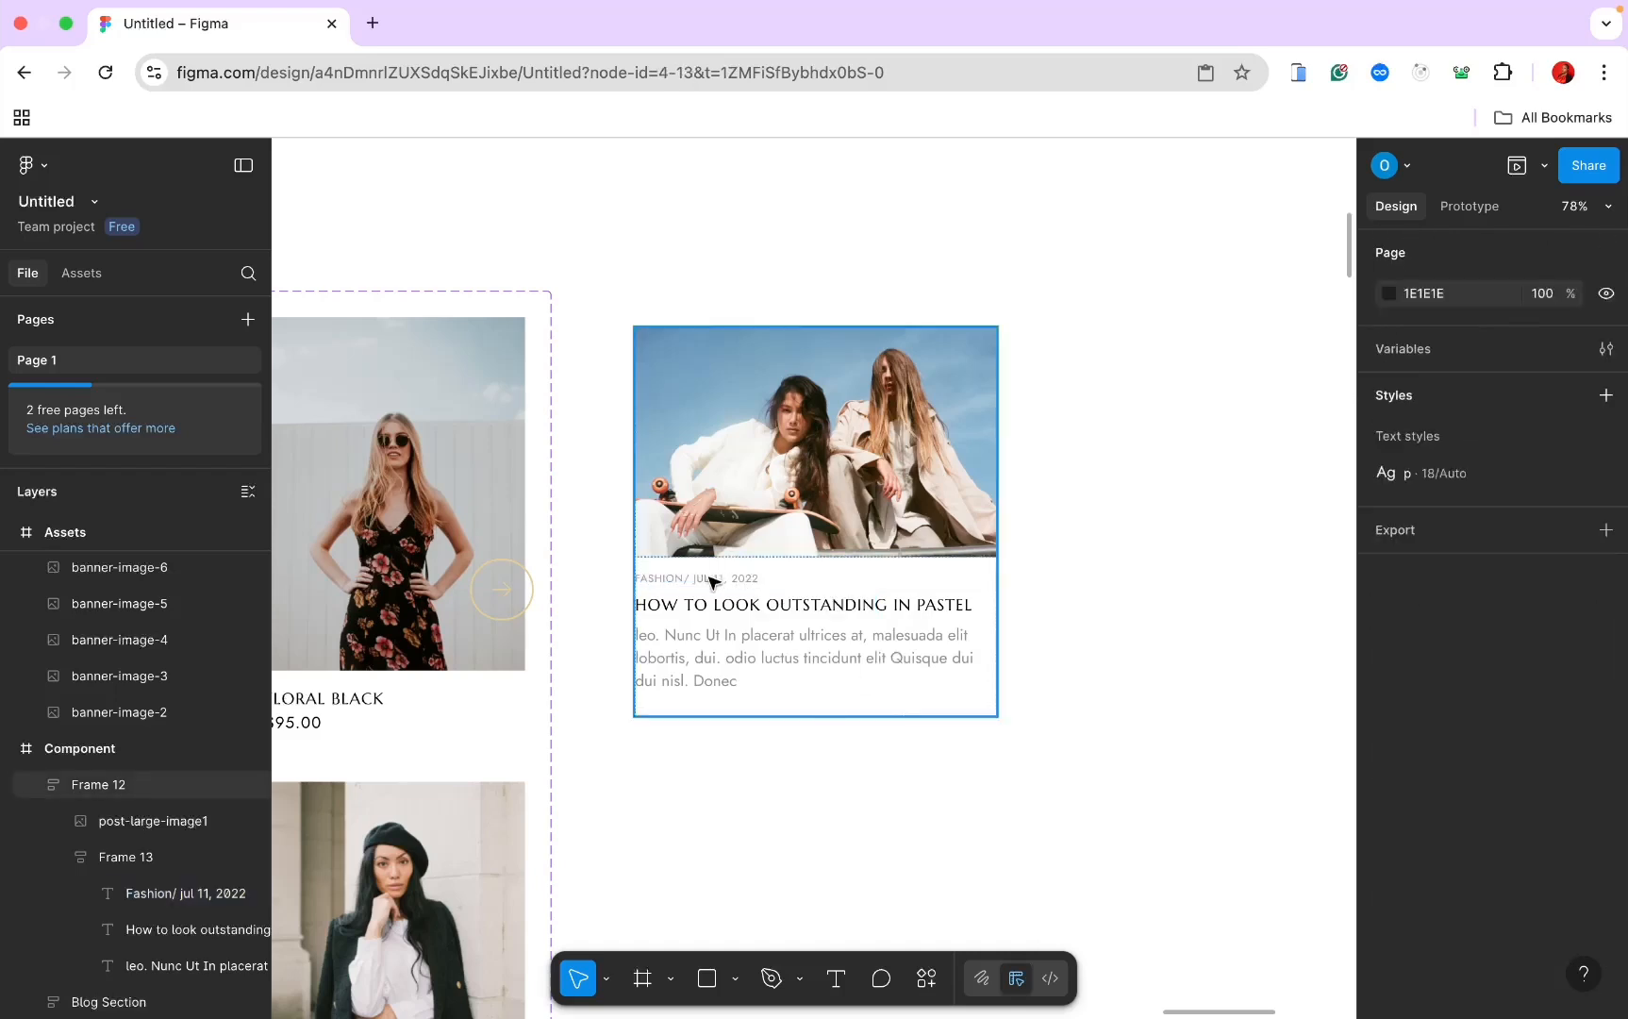
click(712, 582)
click(712, 582)
Step: Group the date line and headline with a spacing of 3 between them
shift+click(721, 607)
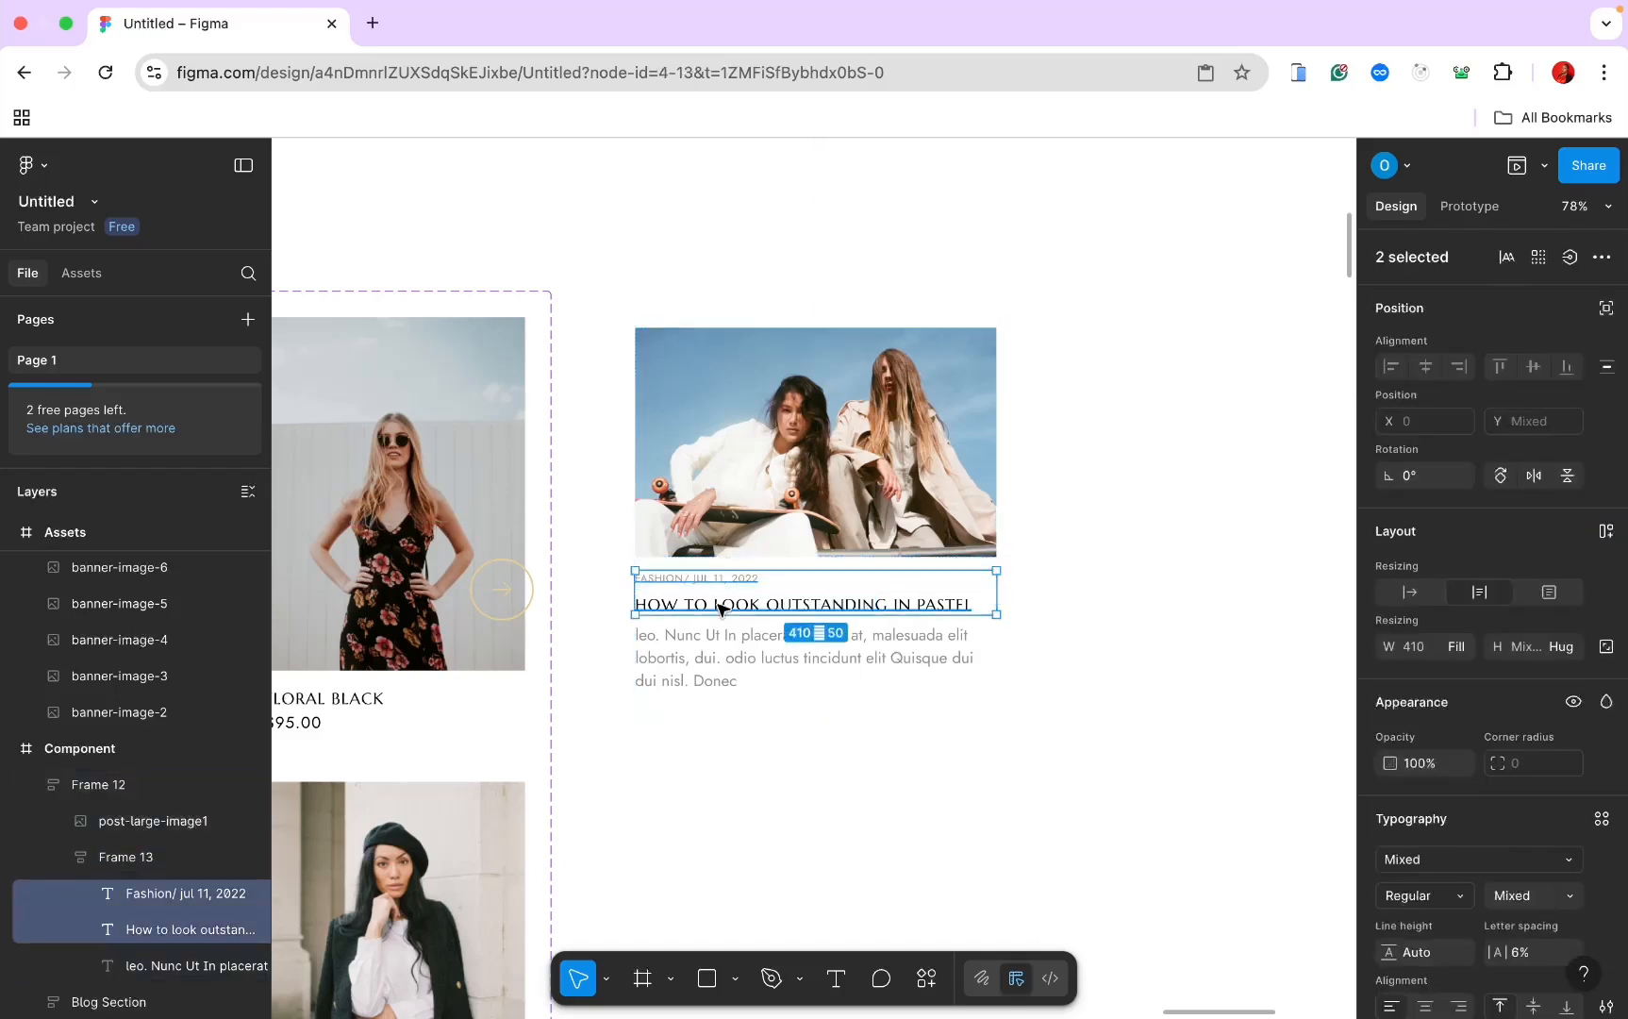
right_click(725, 607)
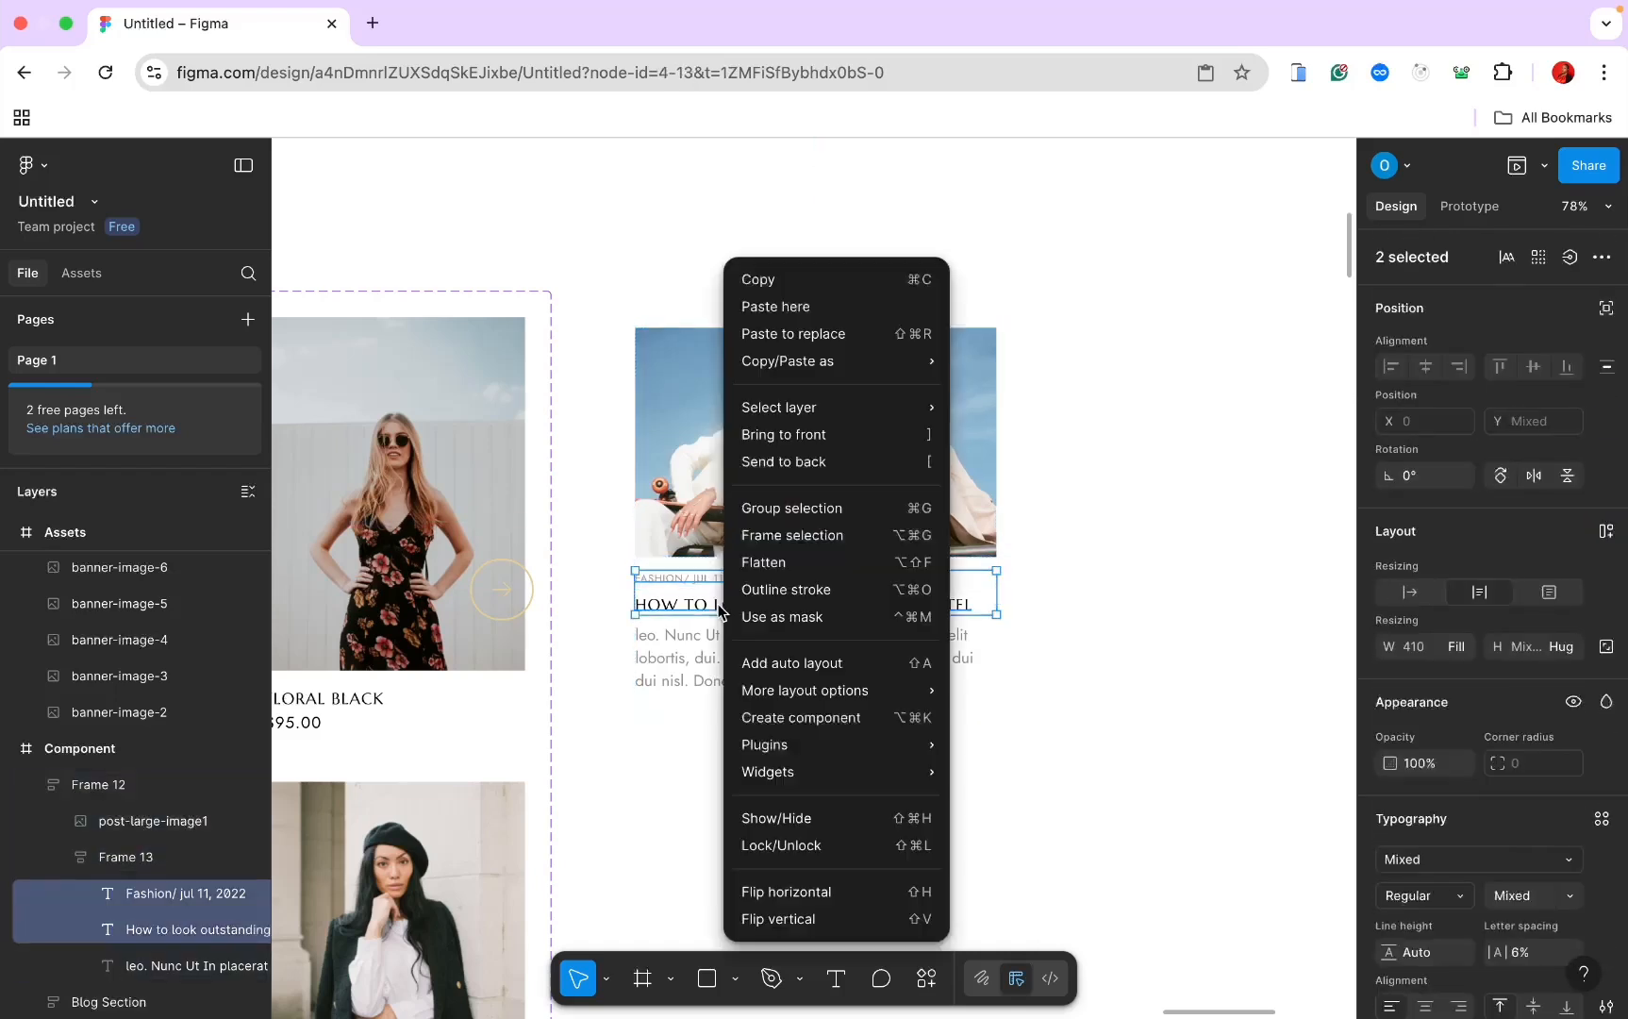
click(776, 514)
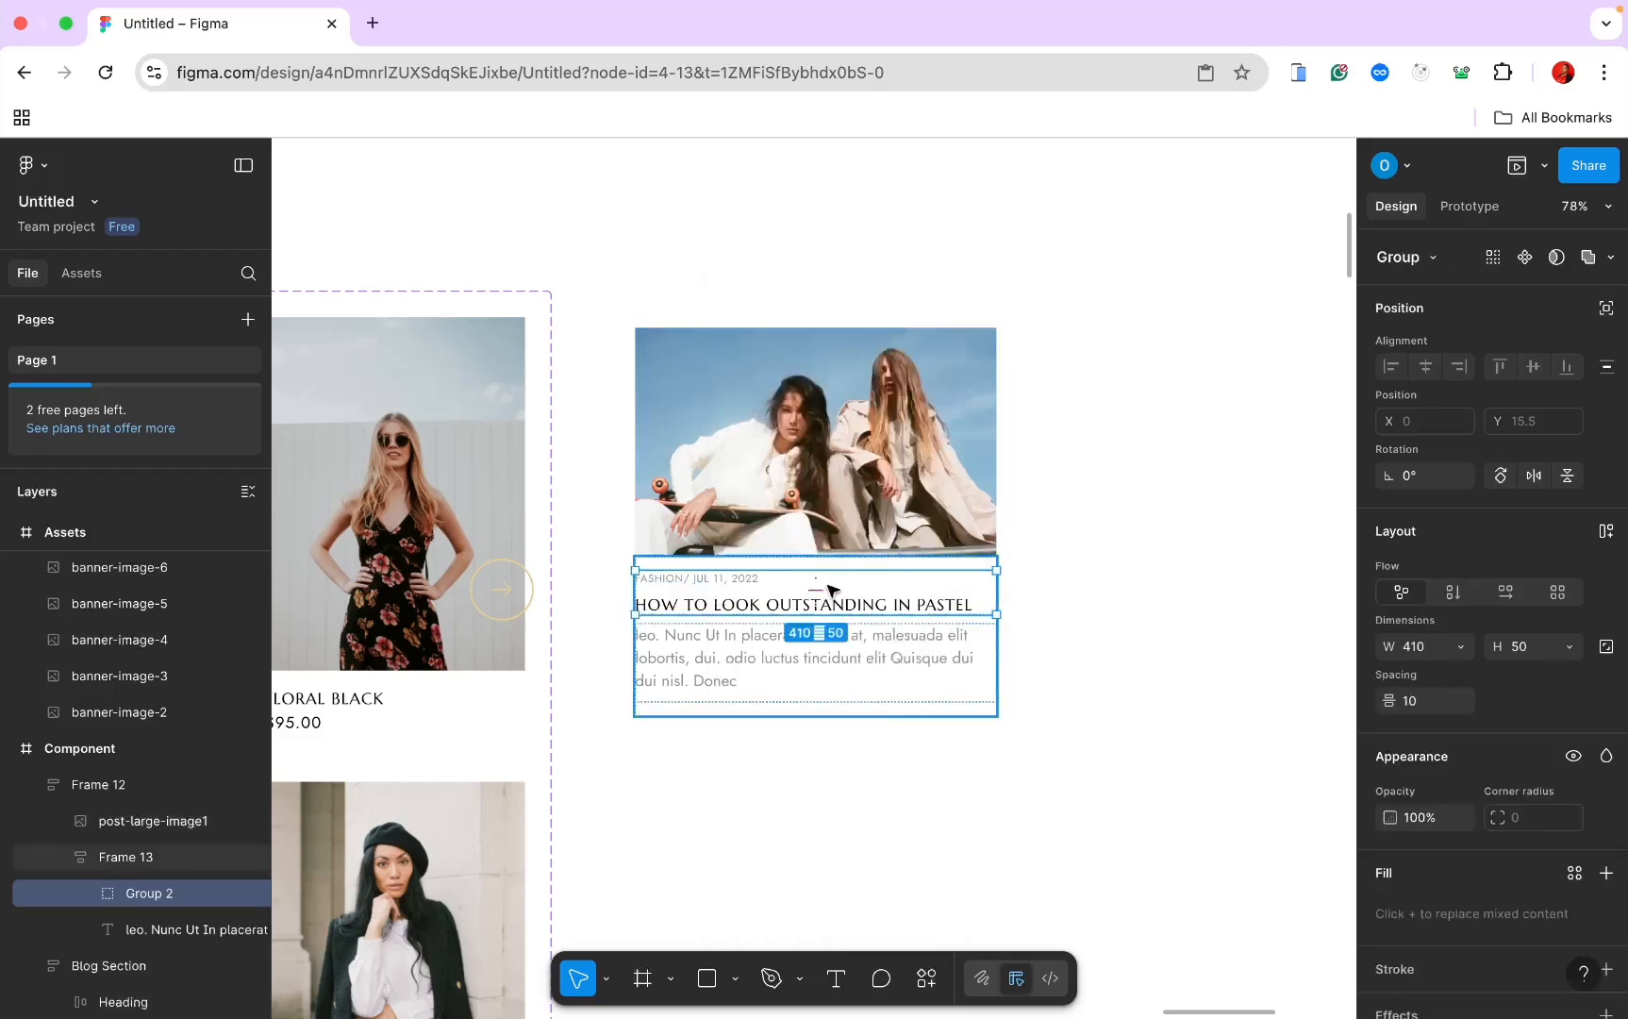
click(1414, 700)
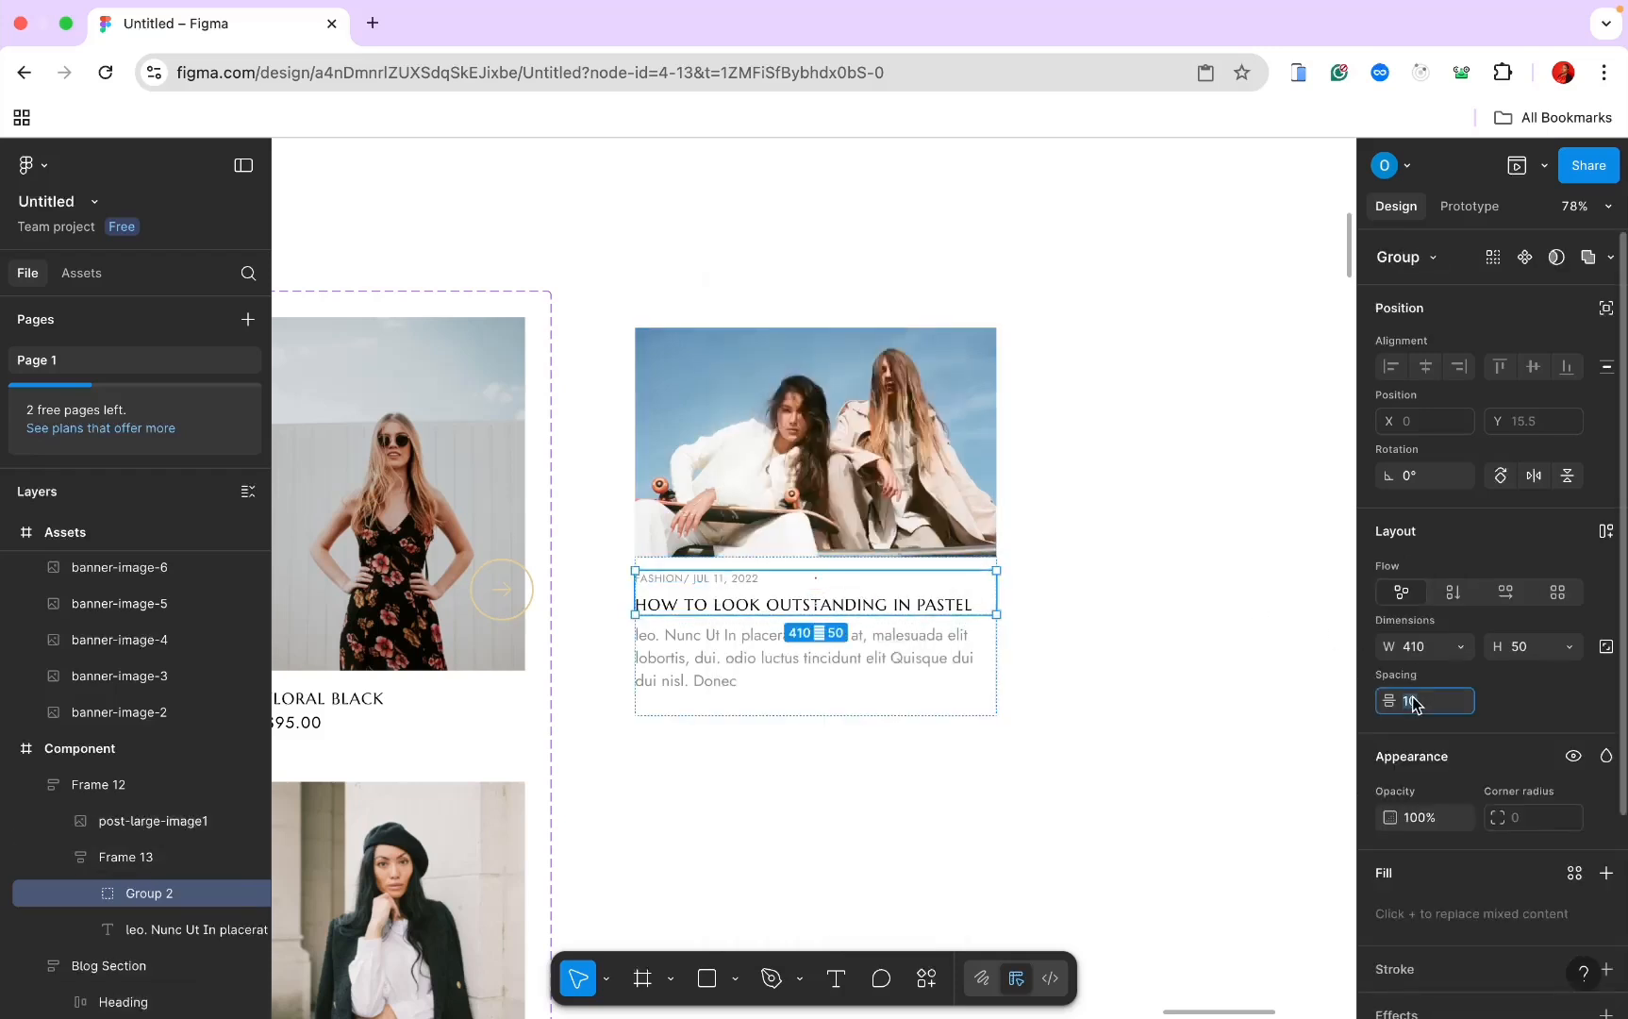
key(Return)
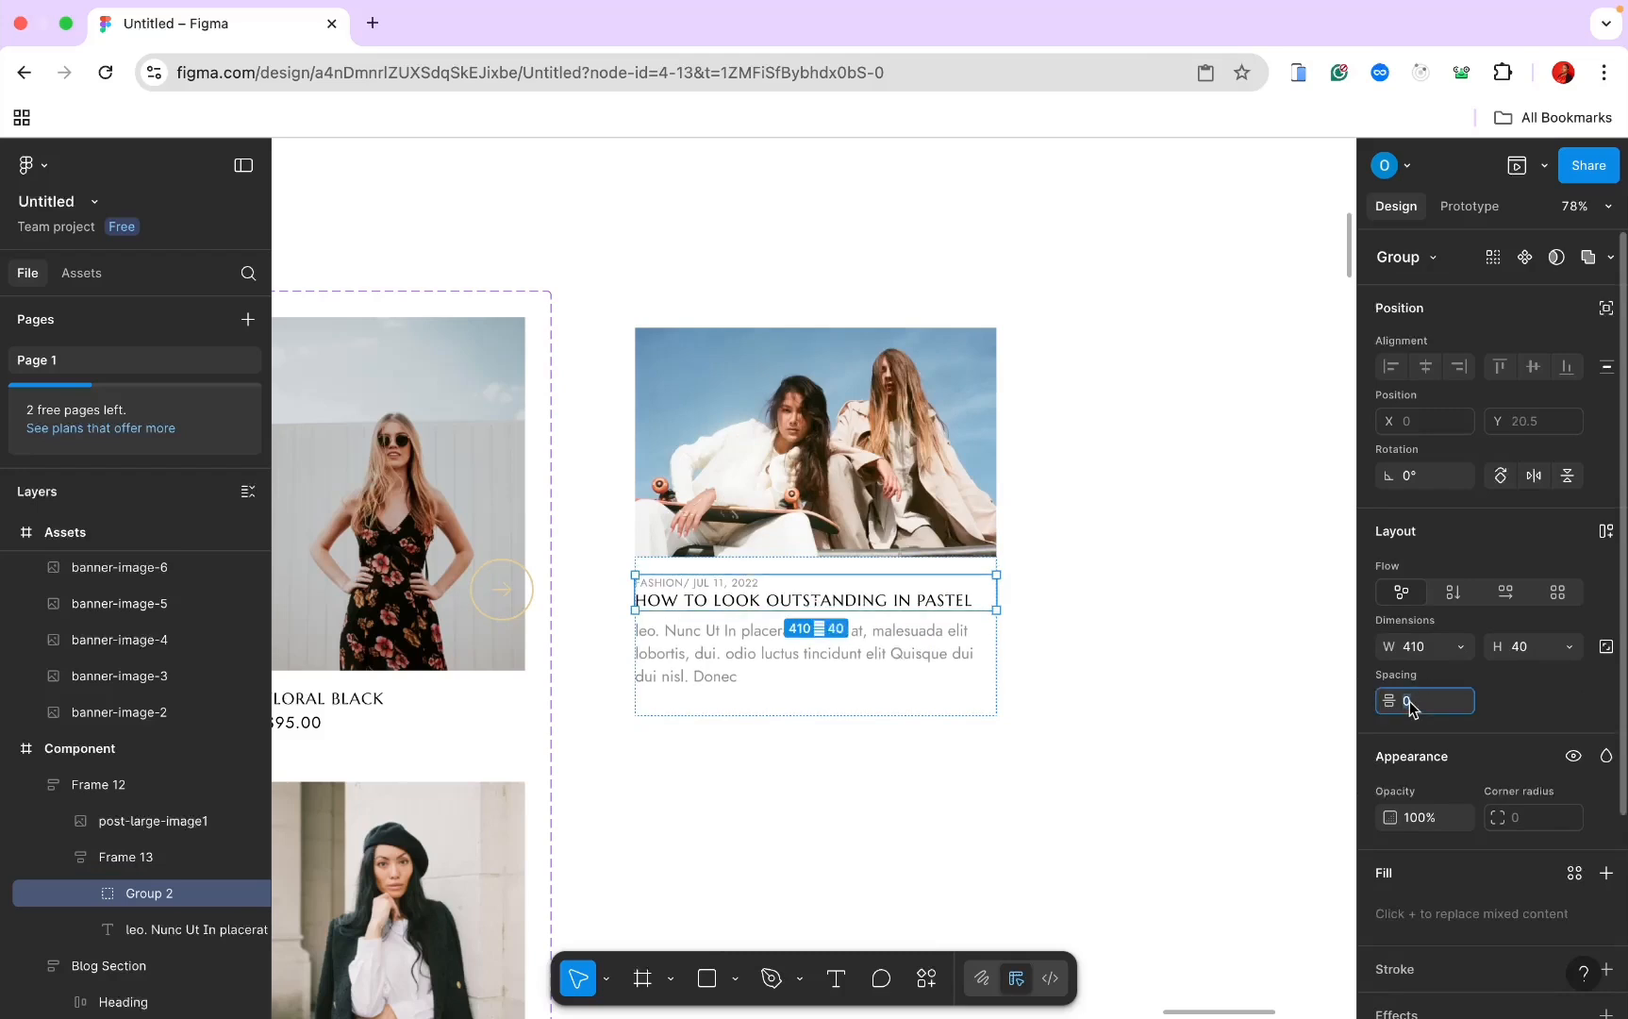
text(3)
key(Return)
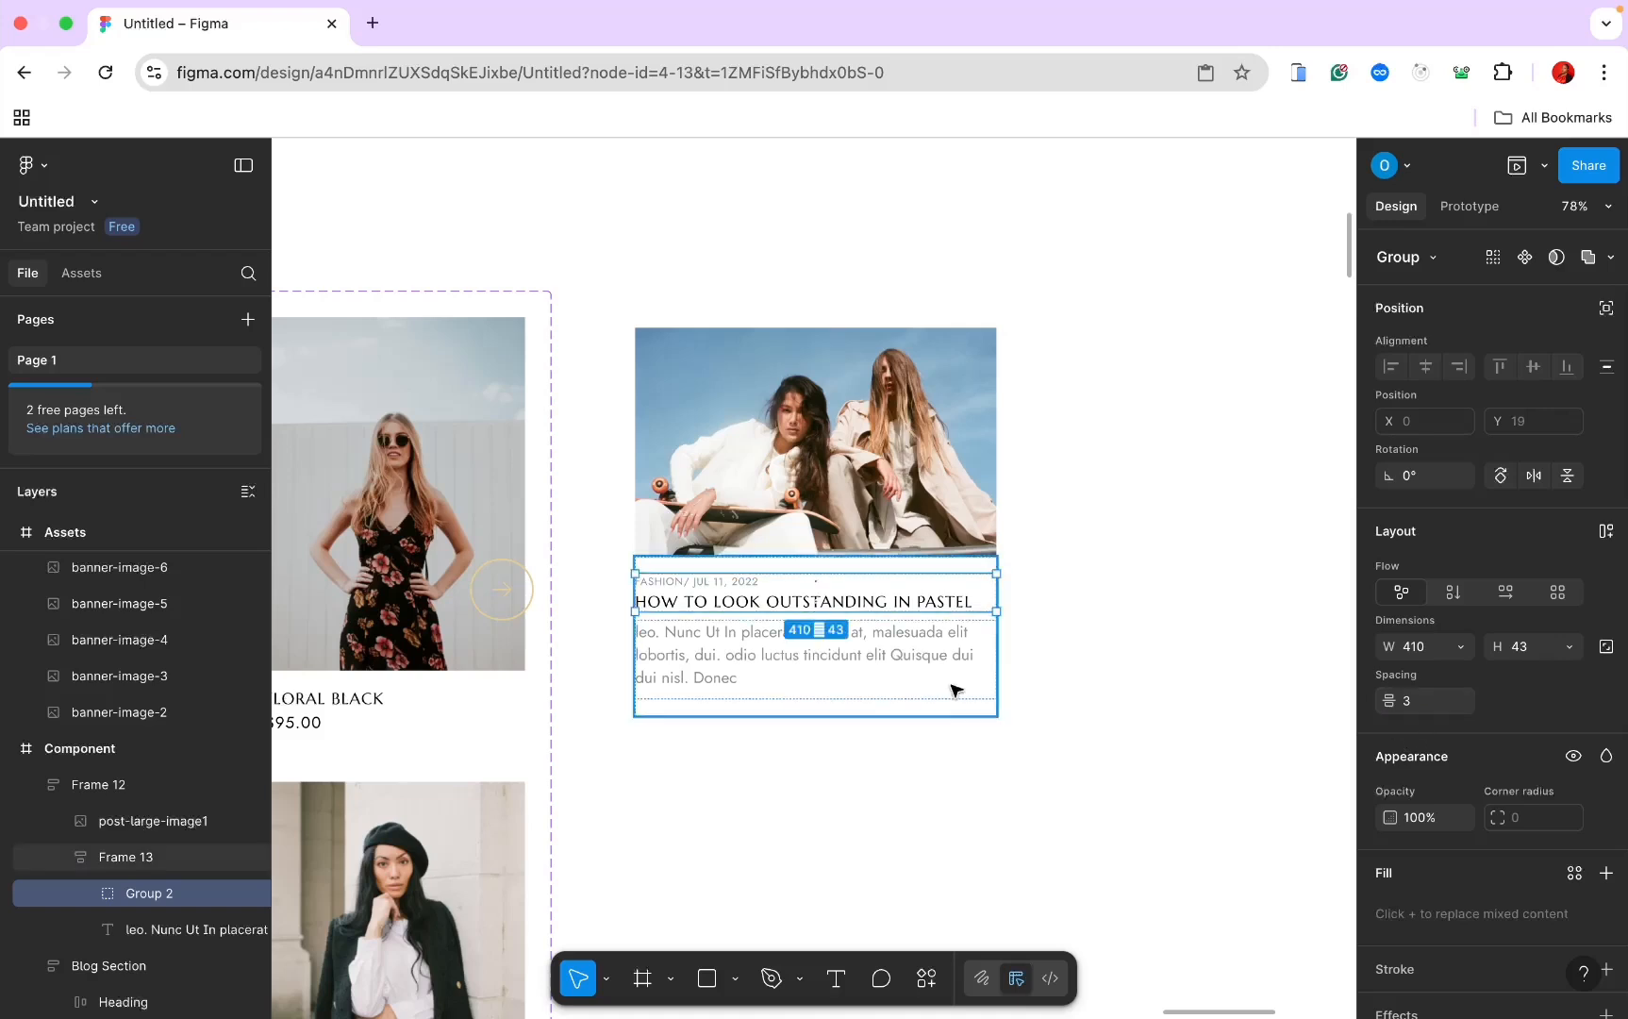
Step: Give the card's text block, Frame 13, a gap of 15 and vertical padding of 12
click(897, 582)
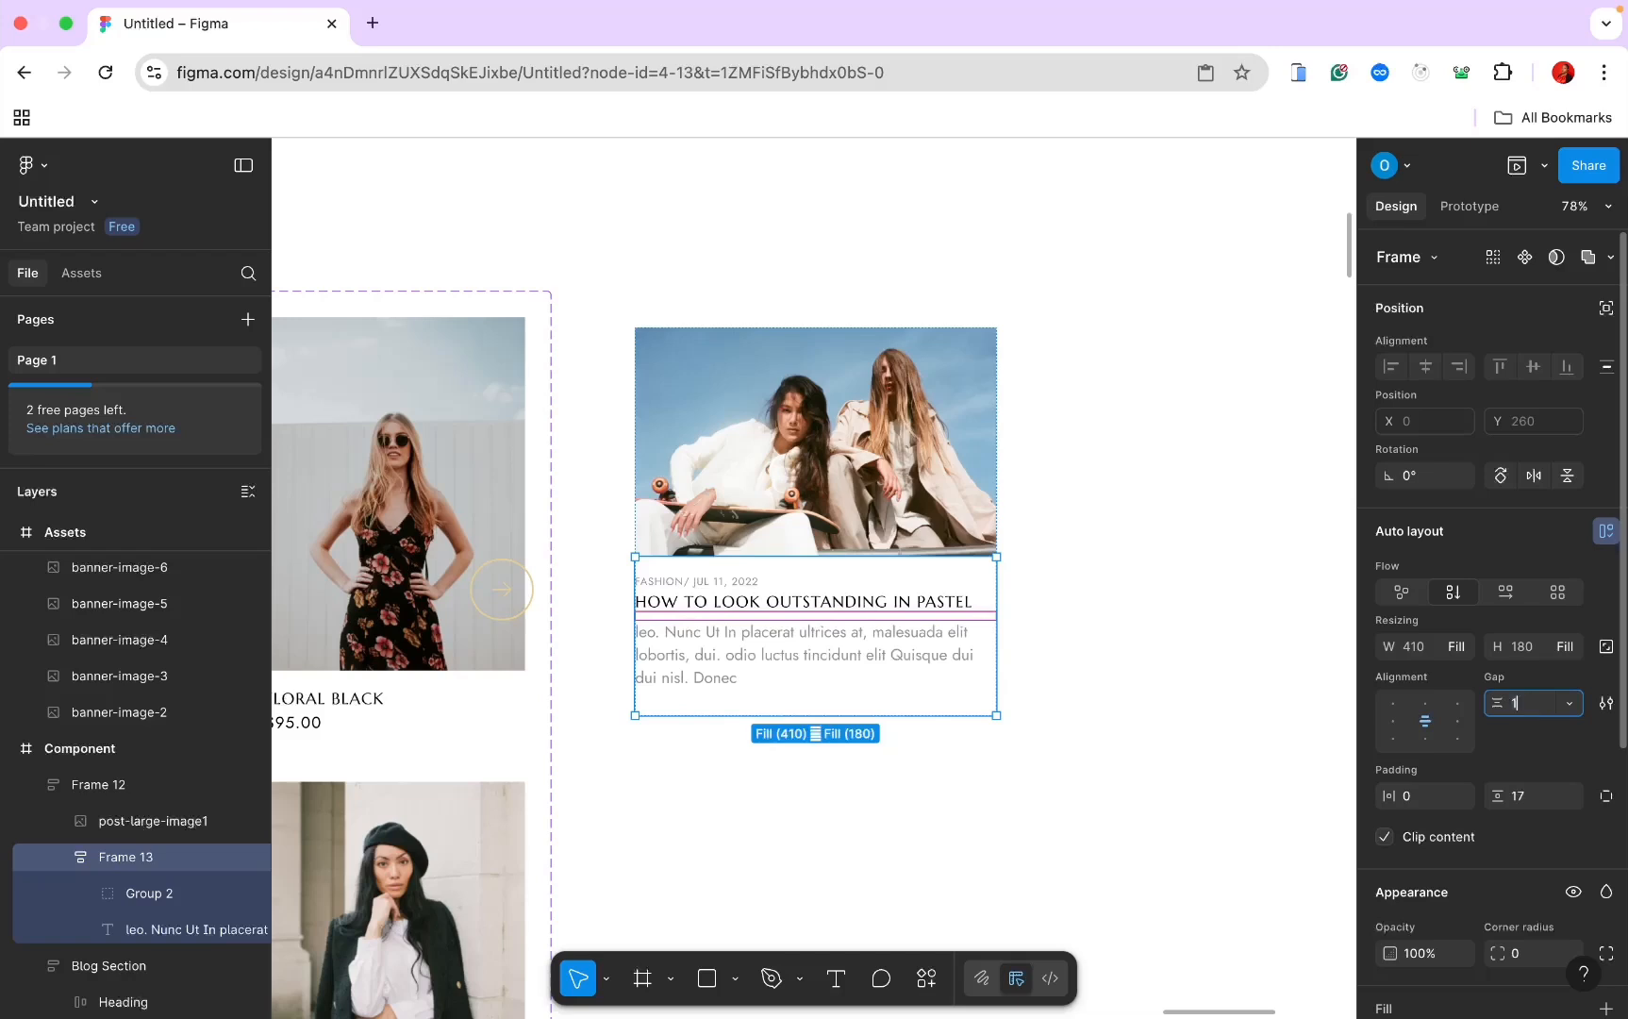
key(Return)
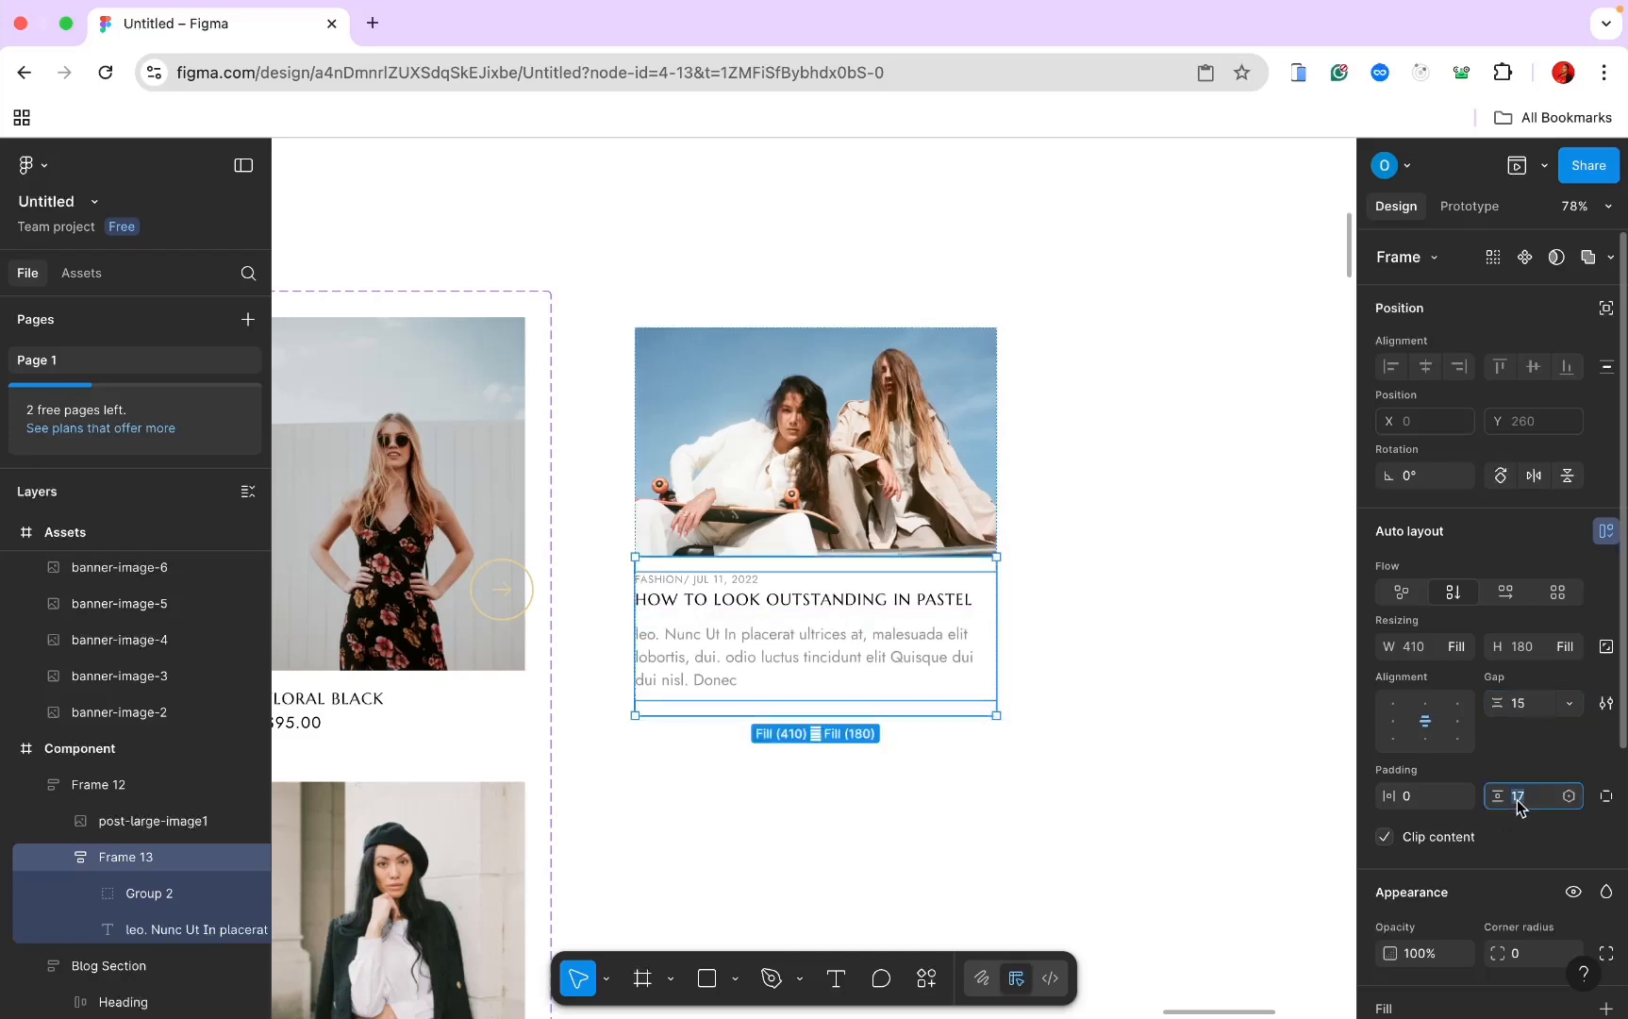
text(12)
key(Return)
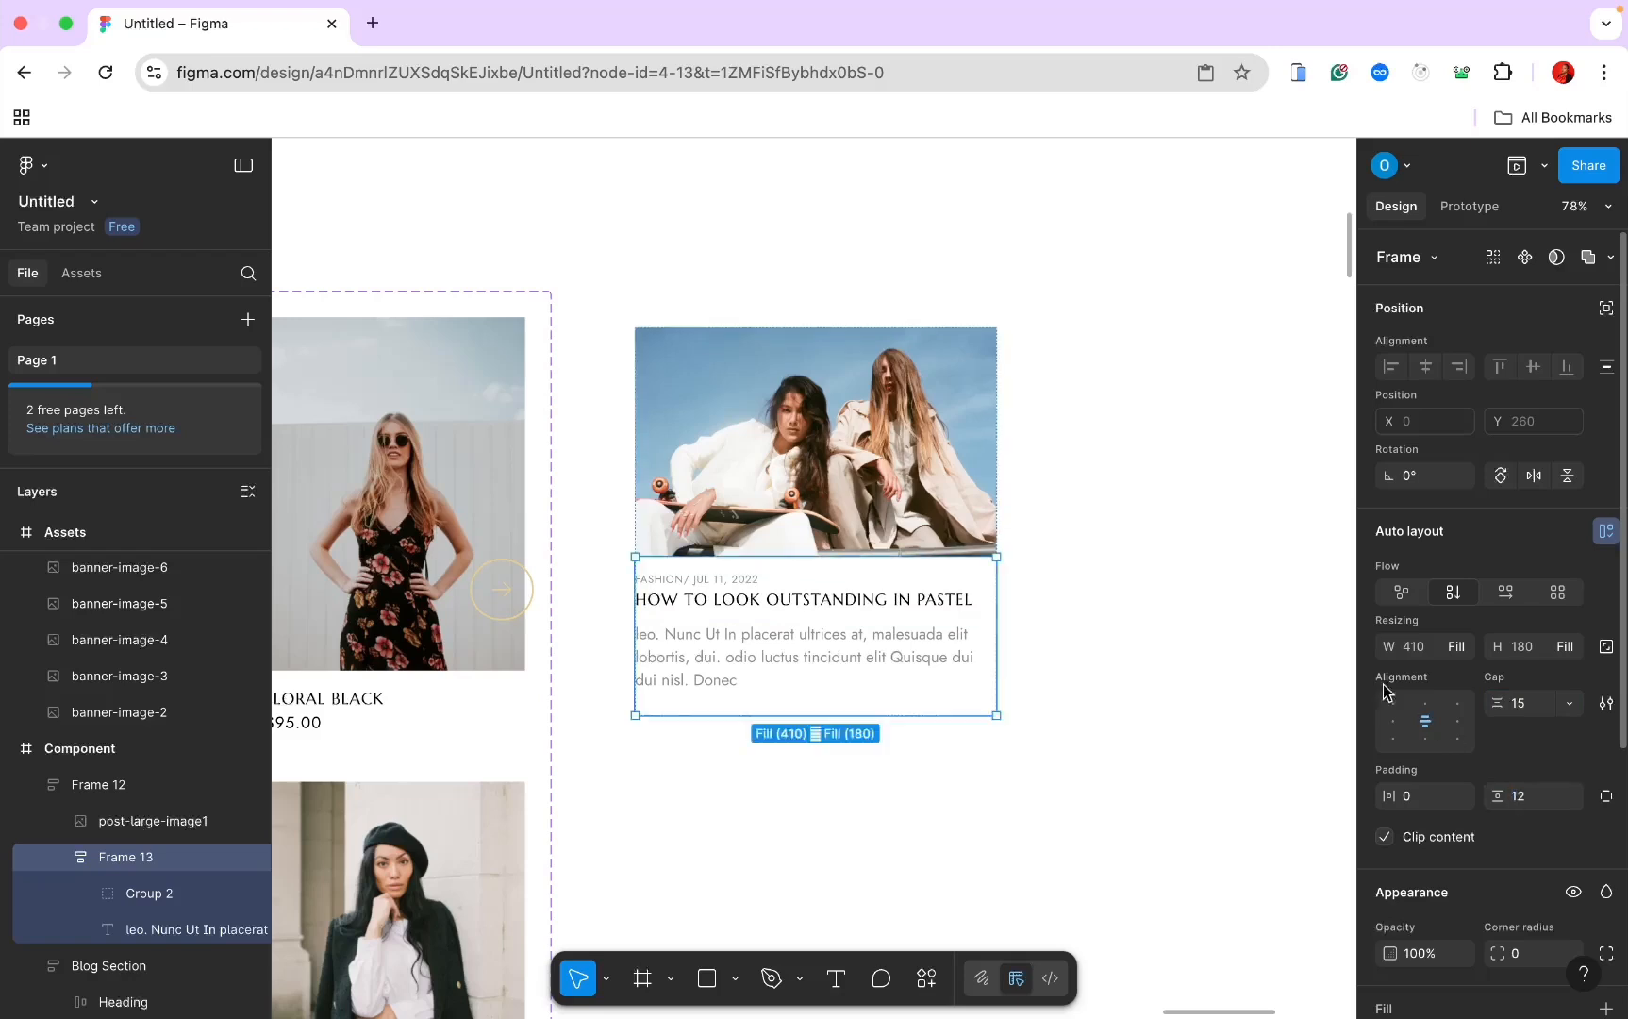
click(1275, 626)
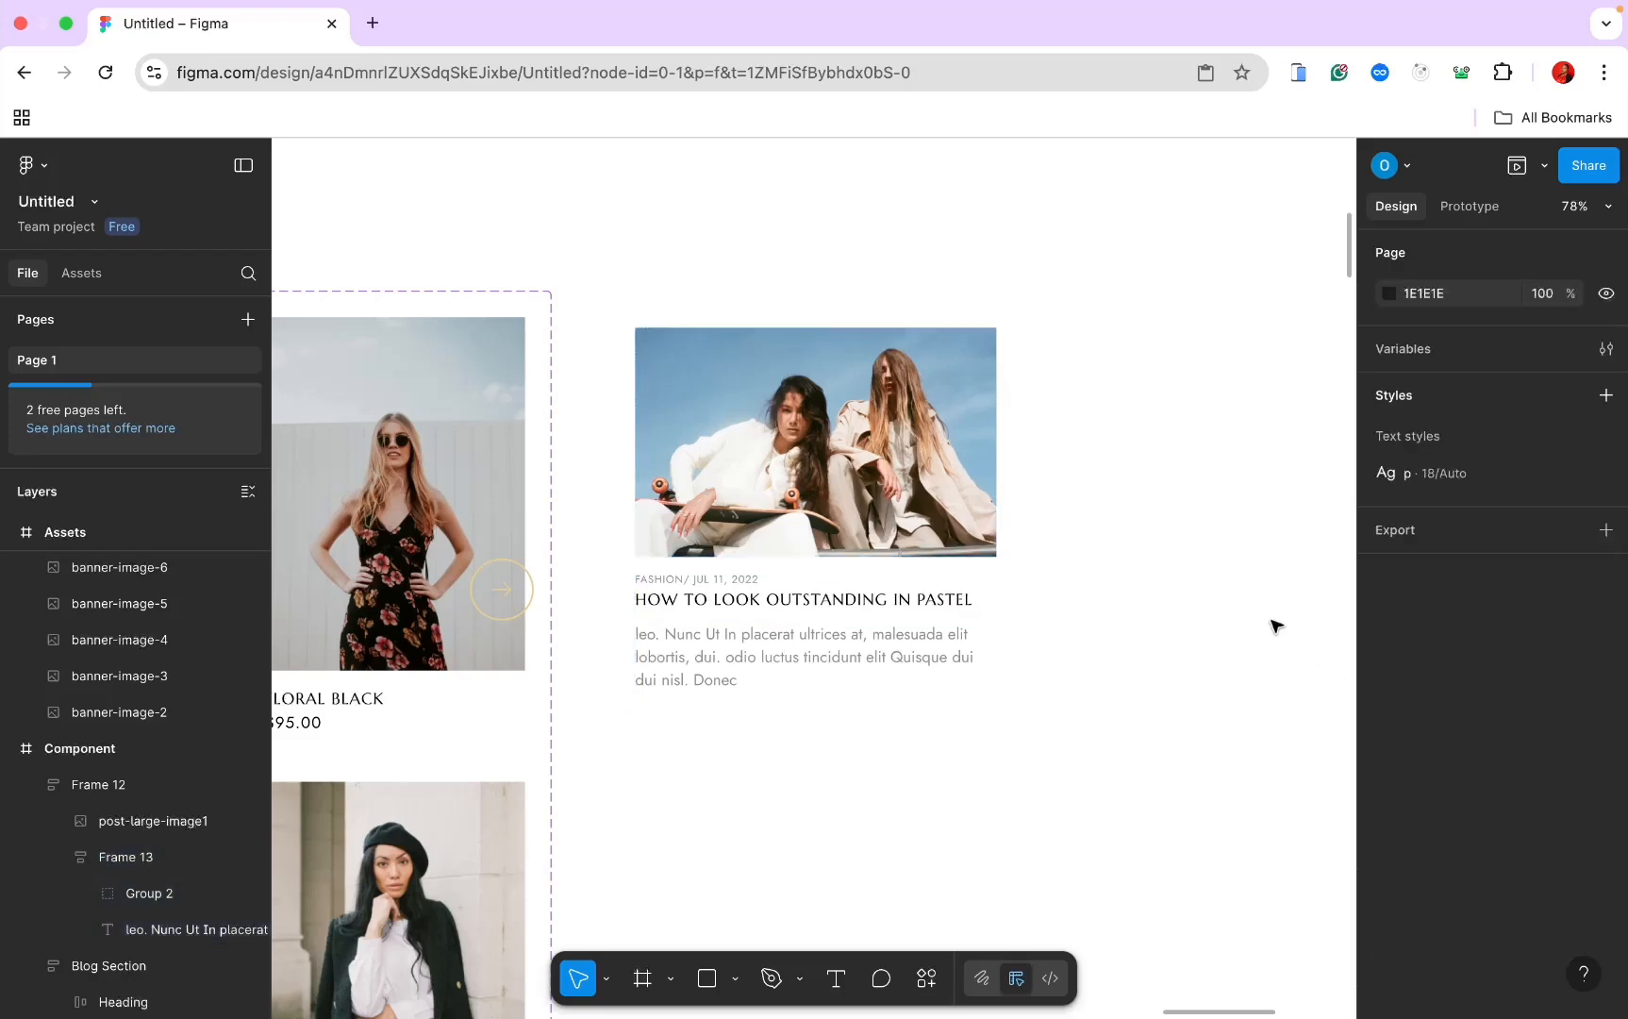
click(934, 623)
Step: Turn the blog card into a component and add a second variant
scroll(934, 622, down, 5)
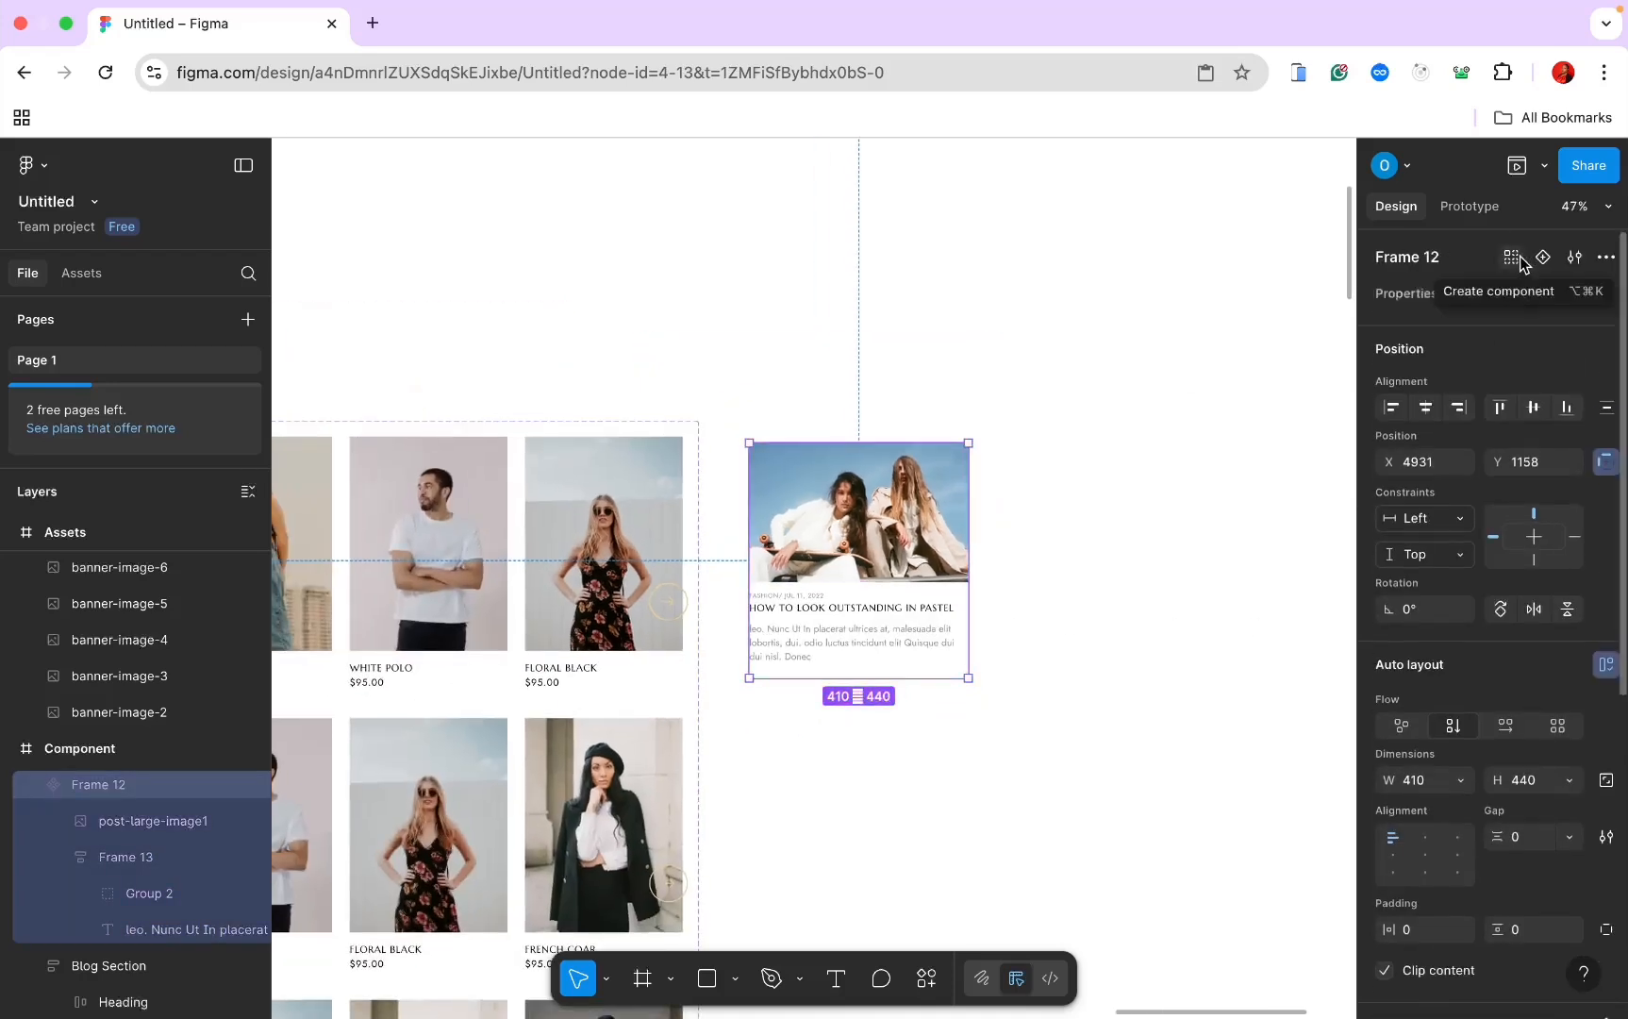
click(1523, 260)
click(1543, 257)
Step: Replace the second variant's image with the post-large-image2 photo of a man
scroll(1149, 510, down, 2)
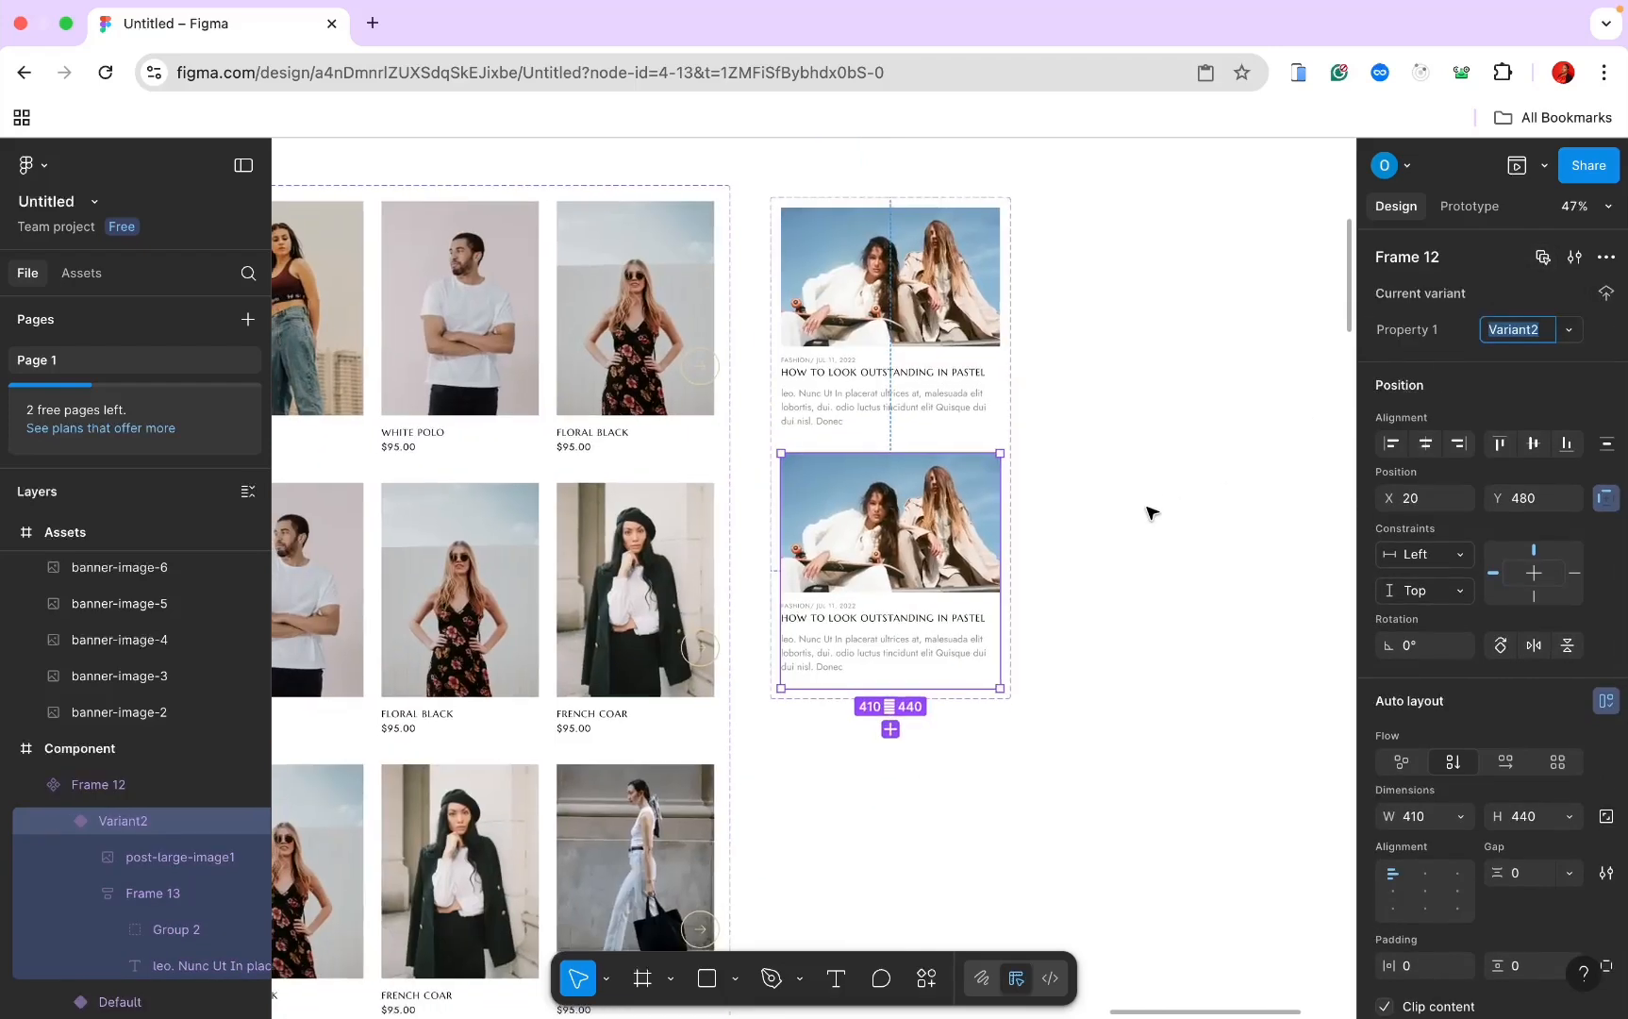
scroll(1080, 527, down, 5)
scroll(986, 571, down, 10)
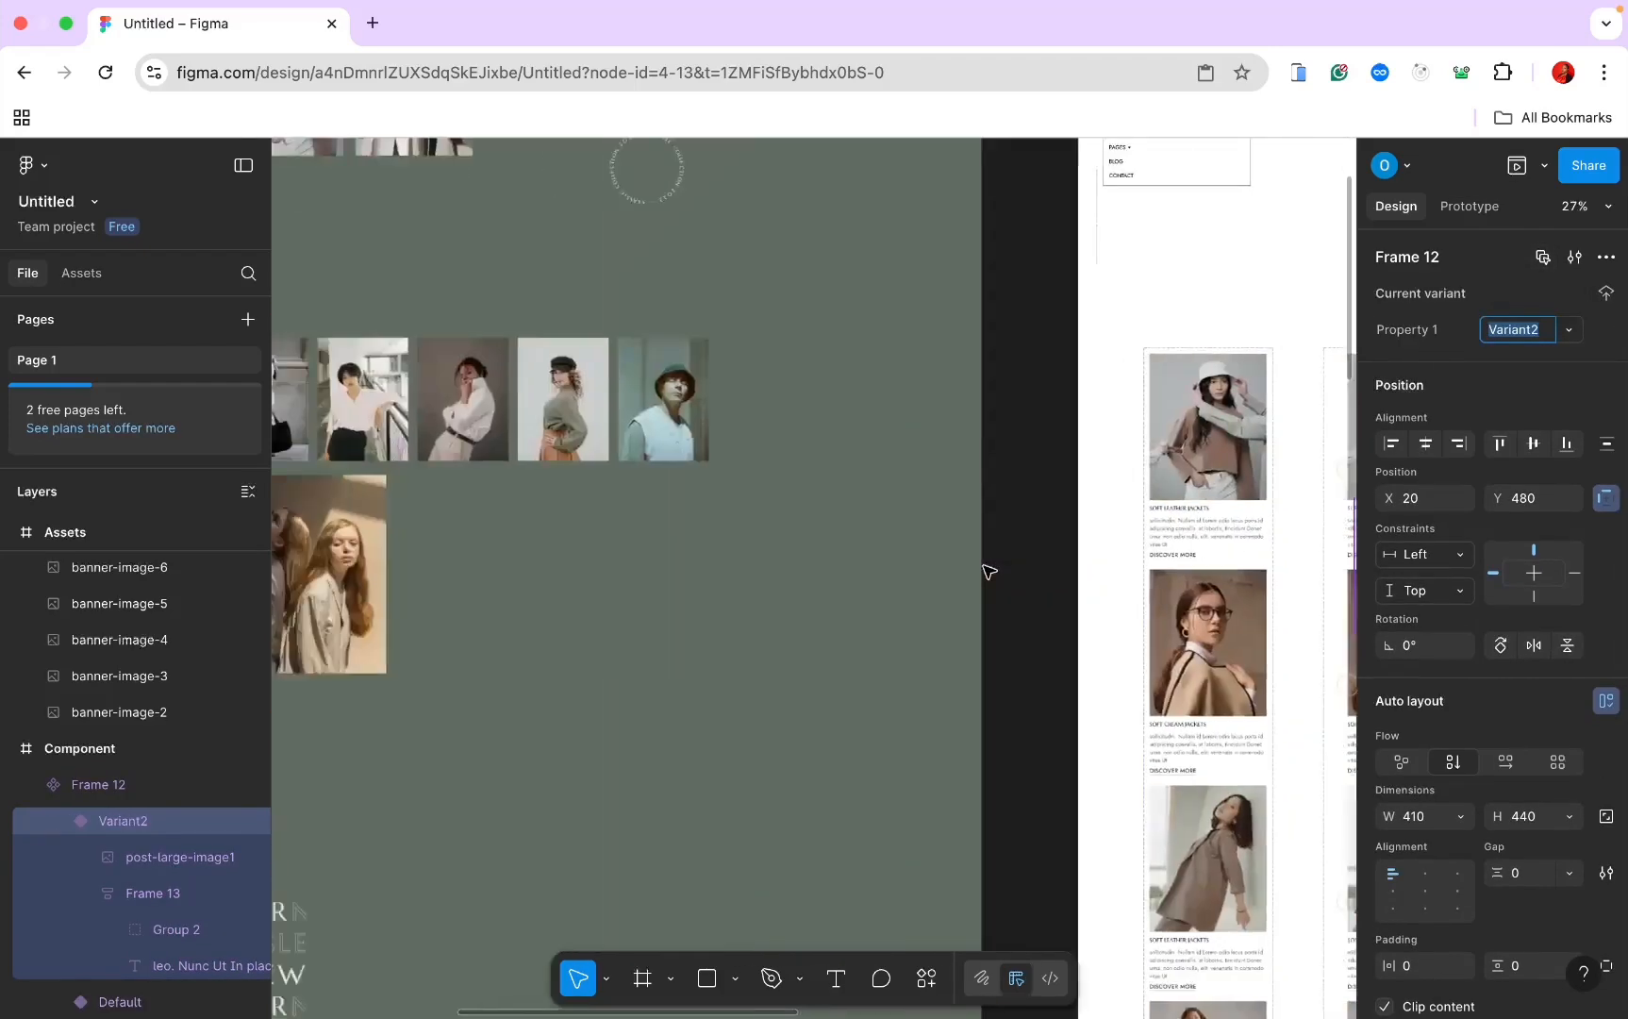
scroll(986, 570, left, 5)
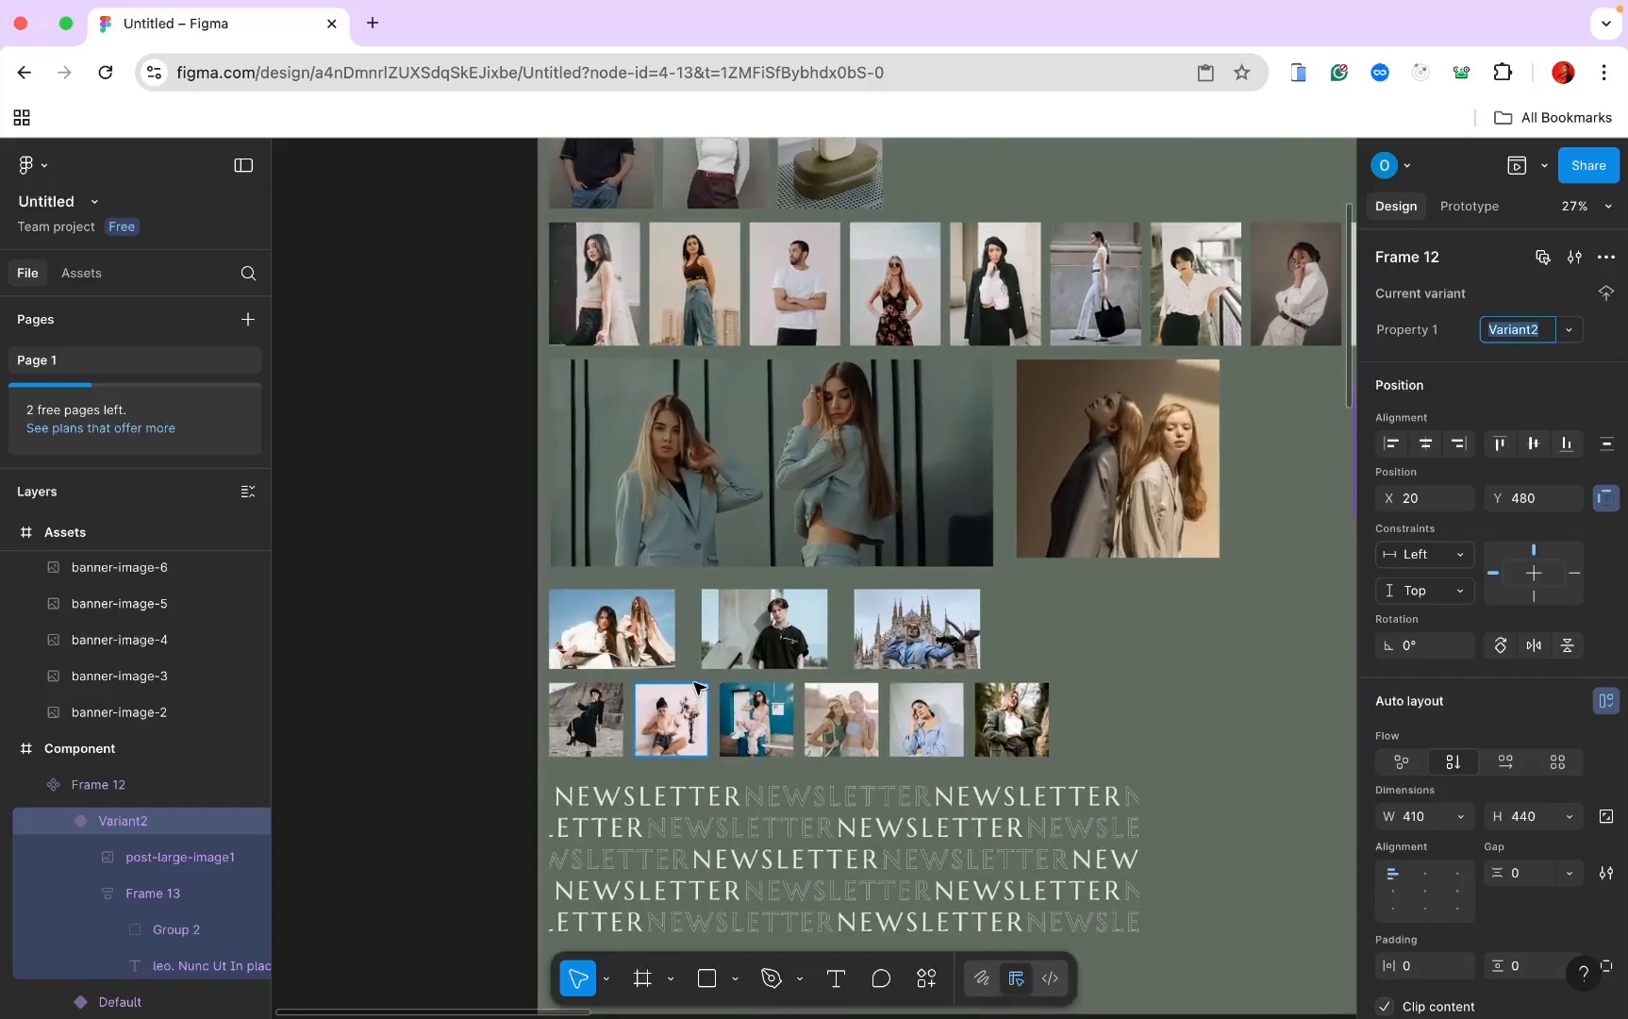
click(745, 639)
scroll(742, 639, right, 10)
scroll(742, 640, right, 8)
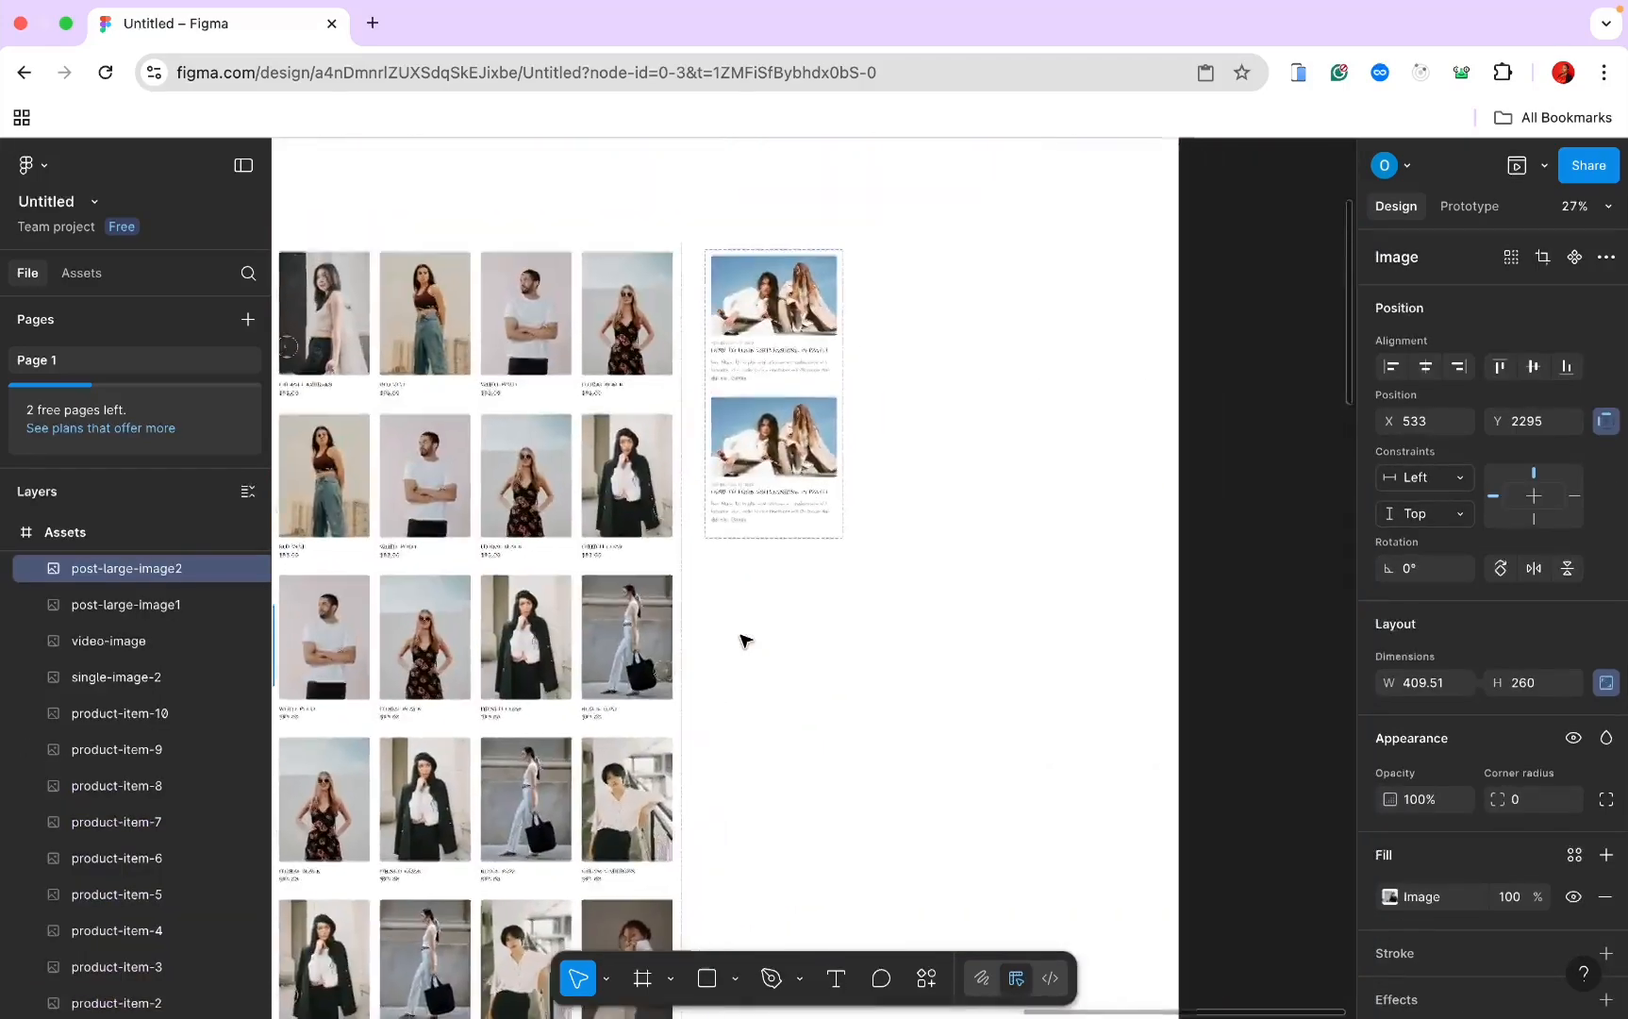
ctrl+scroll(747, 632, up, 3)
click(740, 397)
right_click(739, 401)
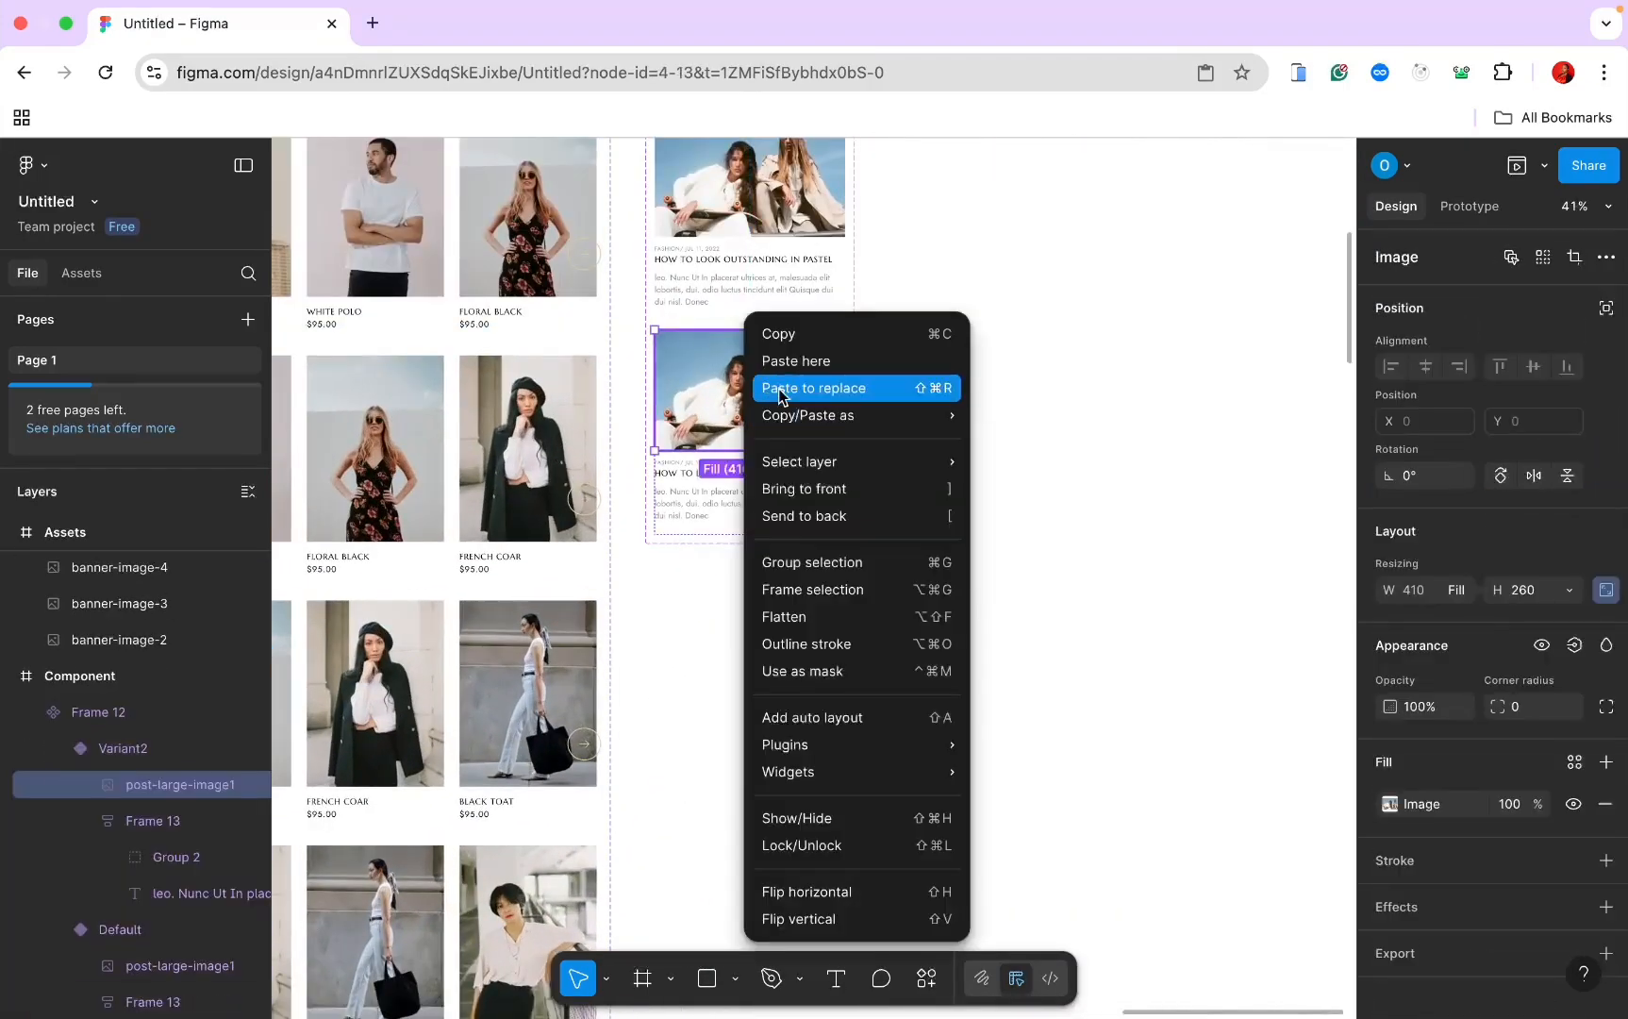
click(831, 389)
Step: Add a third variant to the blog card component set
click(758, 531)
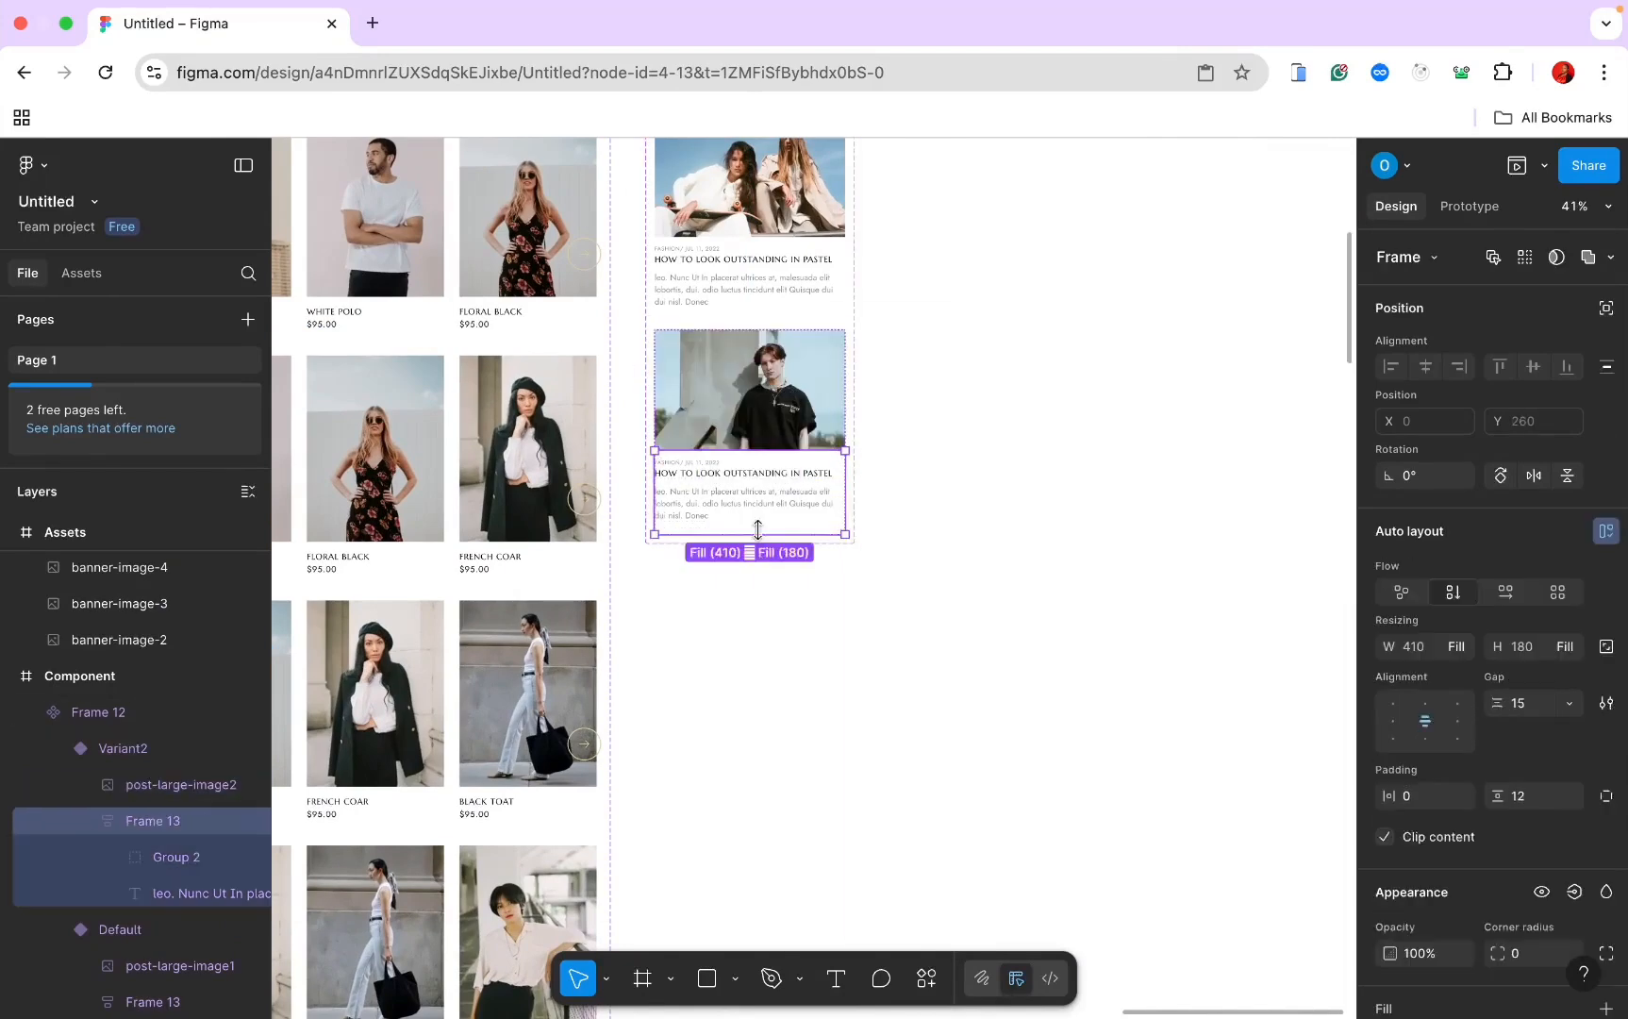
click(764, 572)
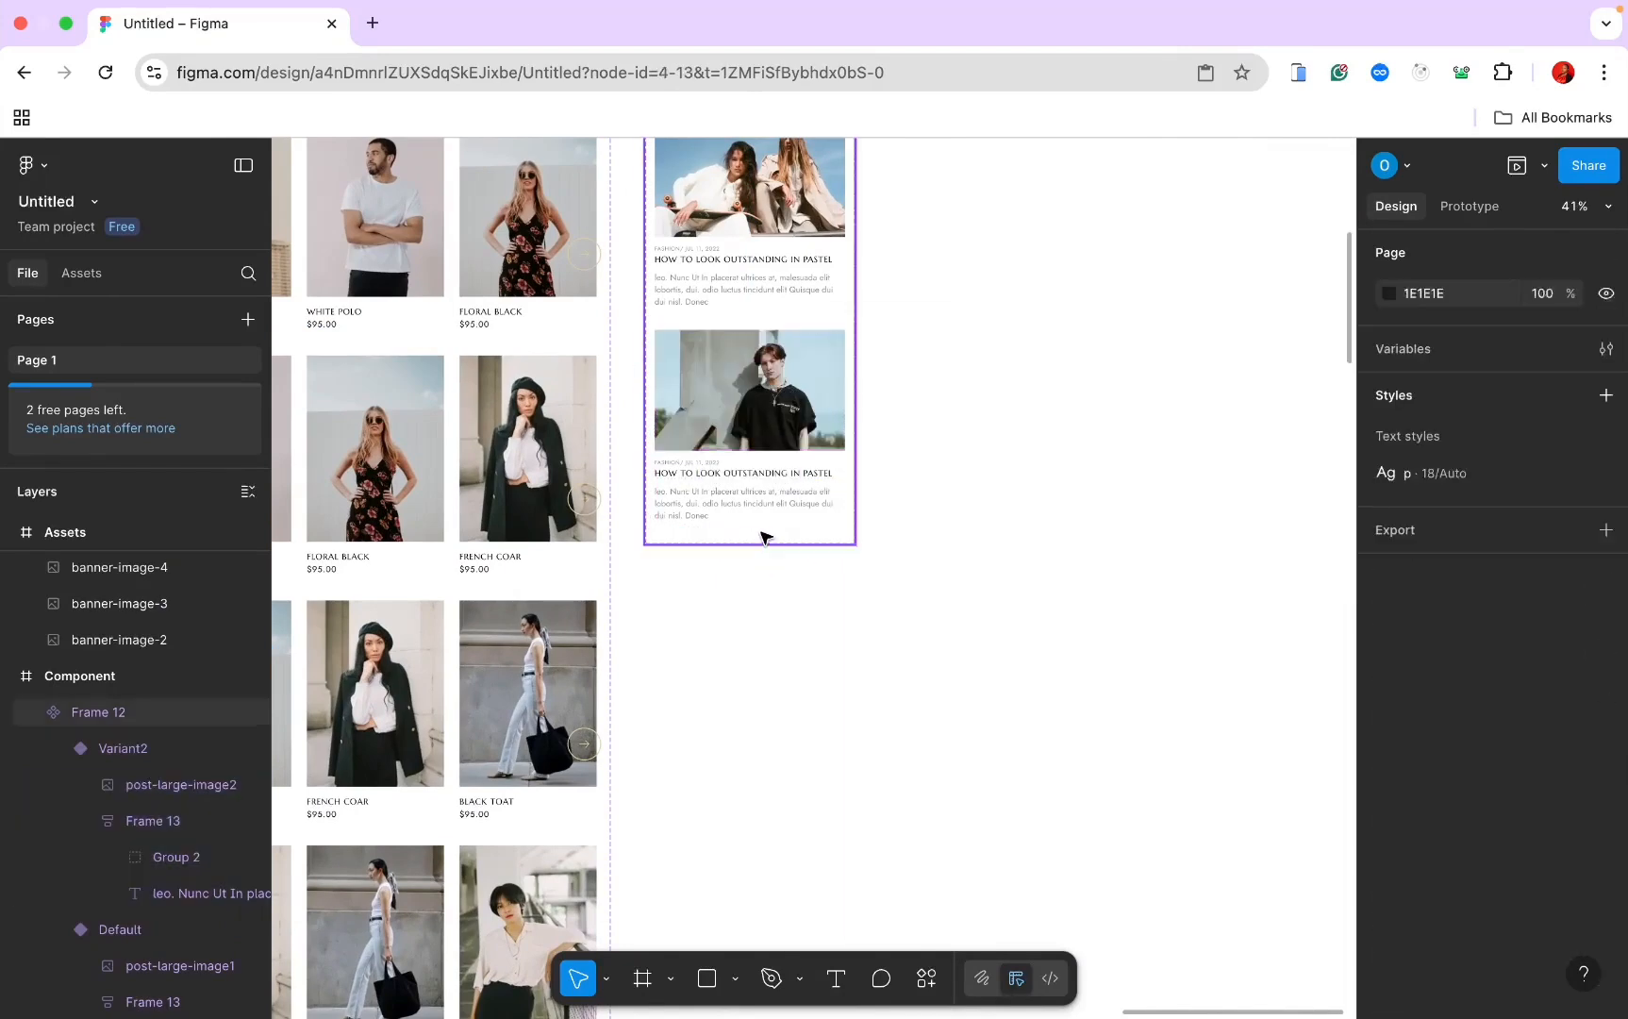
click(763, 535)
click(746, 582)
Step: Copy the post-large-image3 cathedral photo
scroll(752, 590, down, 5)
scroll(753, 590, down, 3)
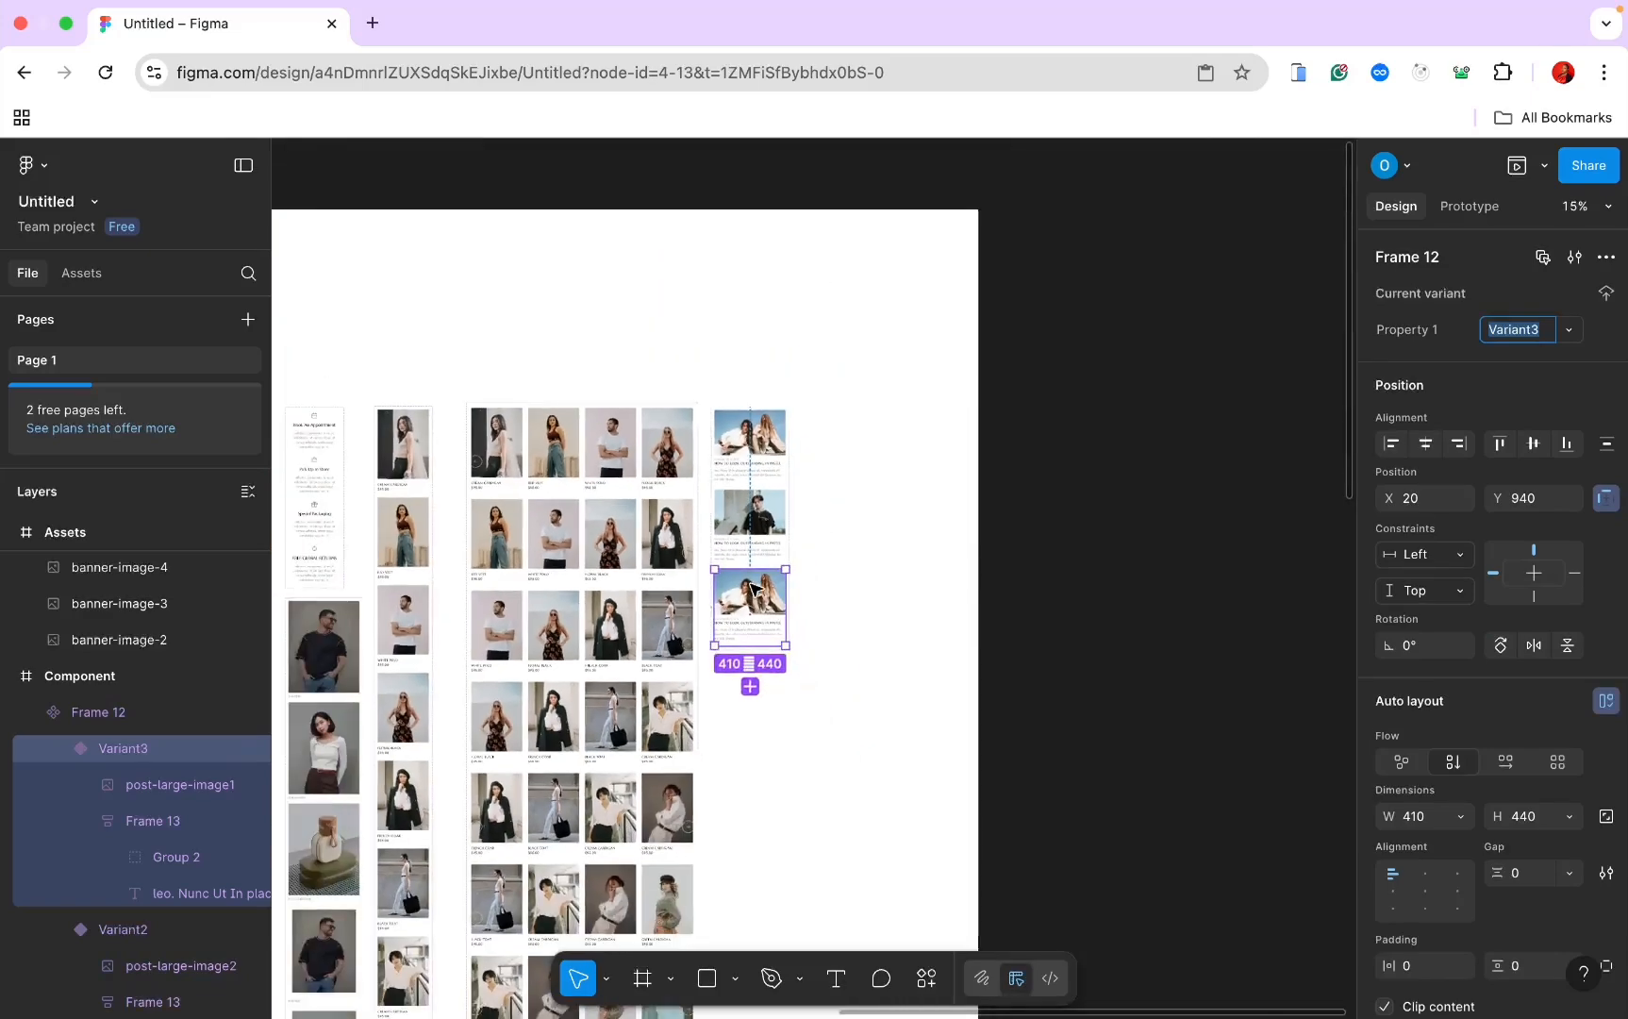
scroll(752, 589, left, 10)
scroll(752, 590, up, 5)
scroll(753, 590, up, 5)
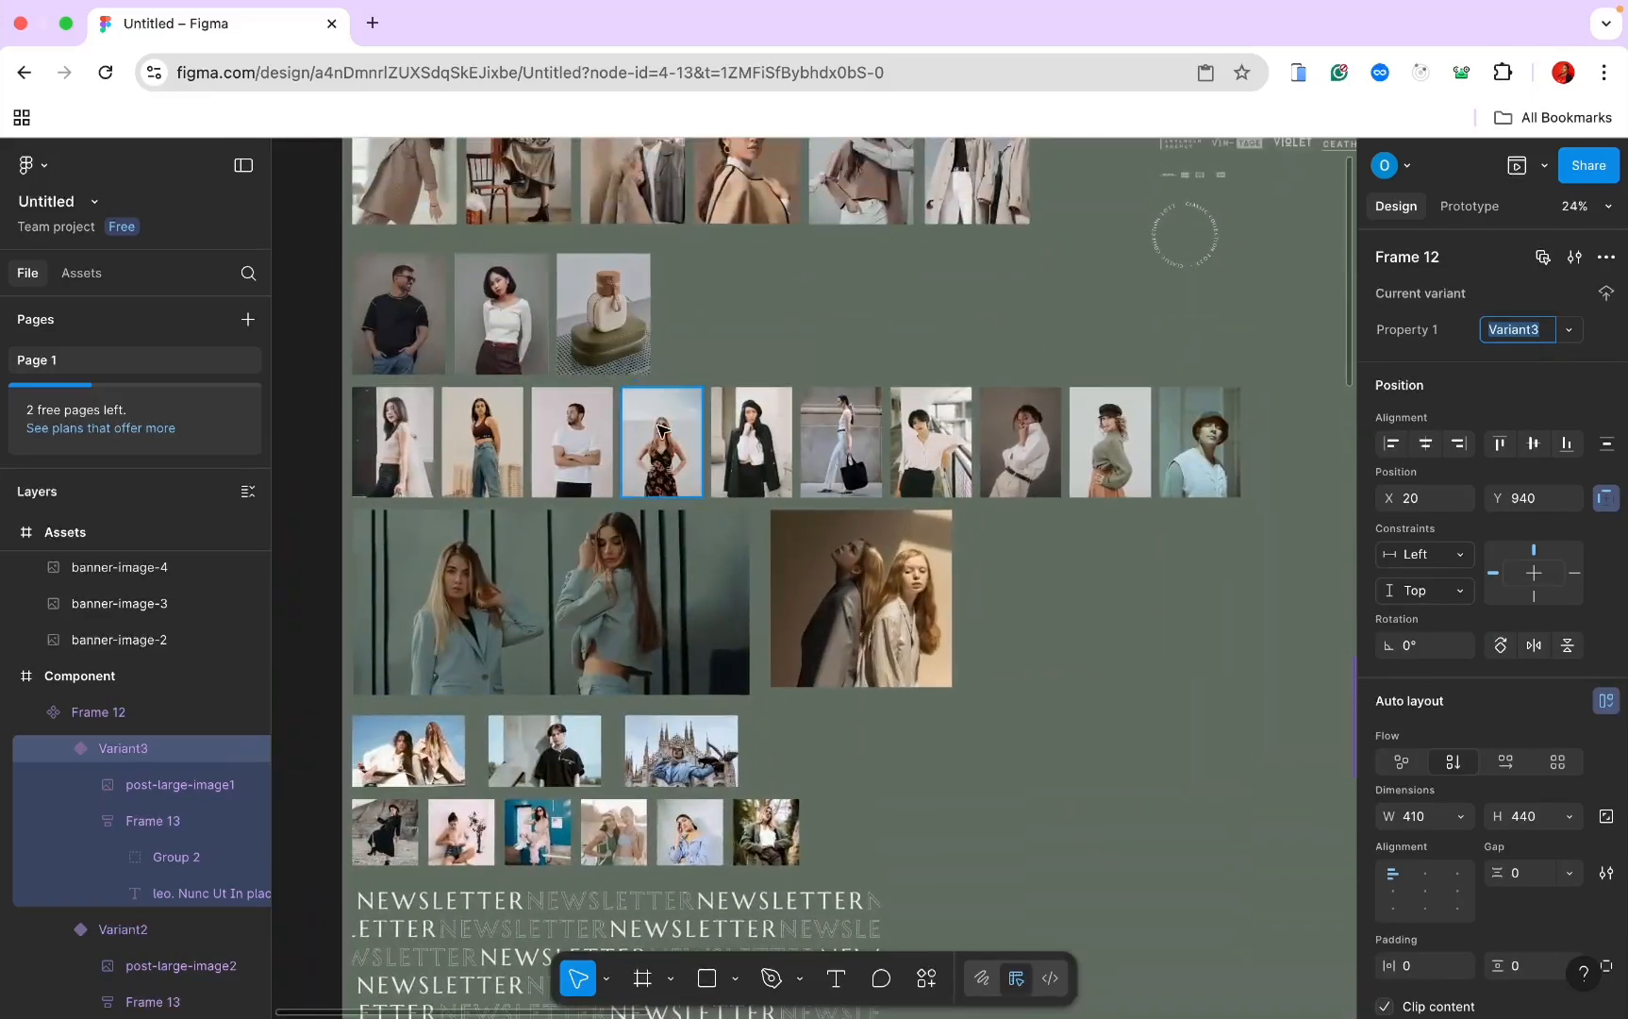
click(617, 351)
click(688, 745)
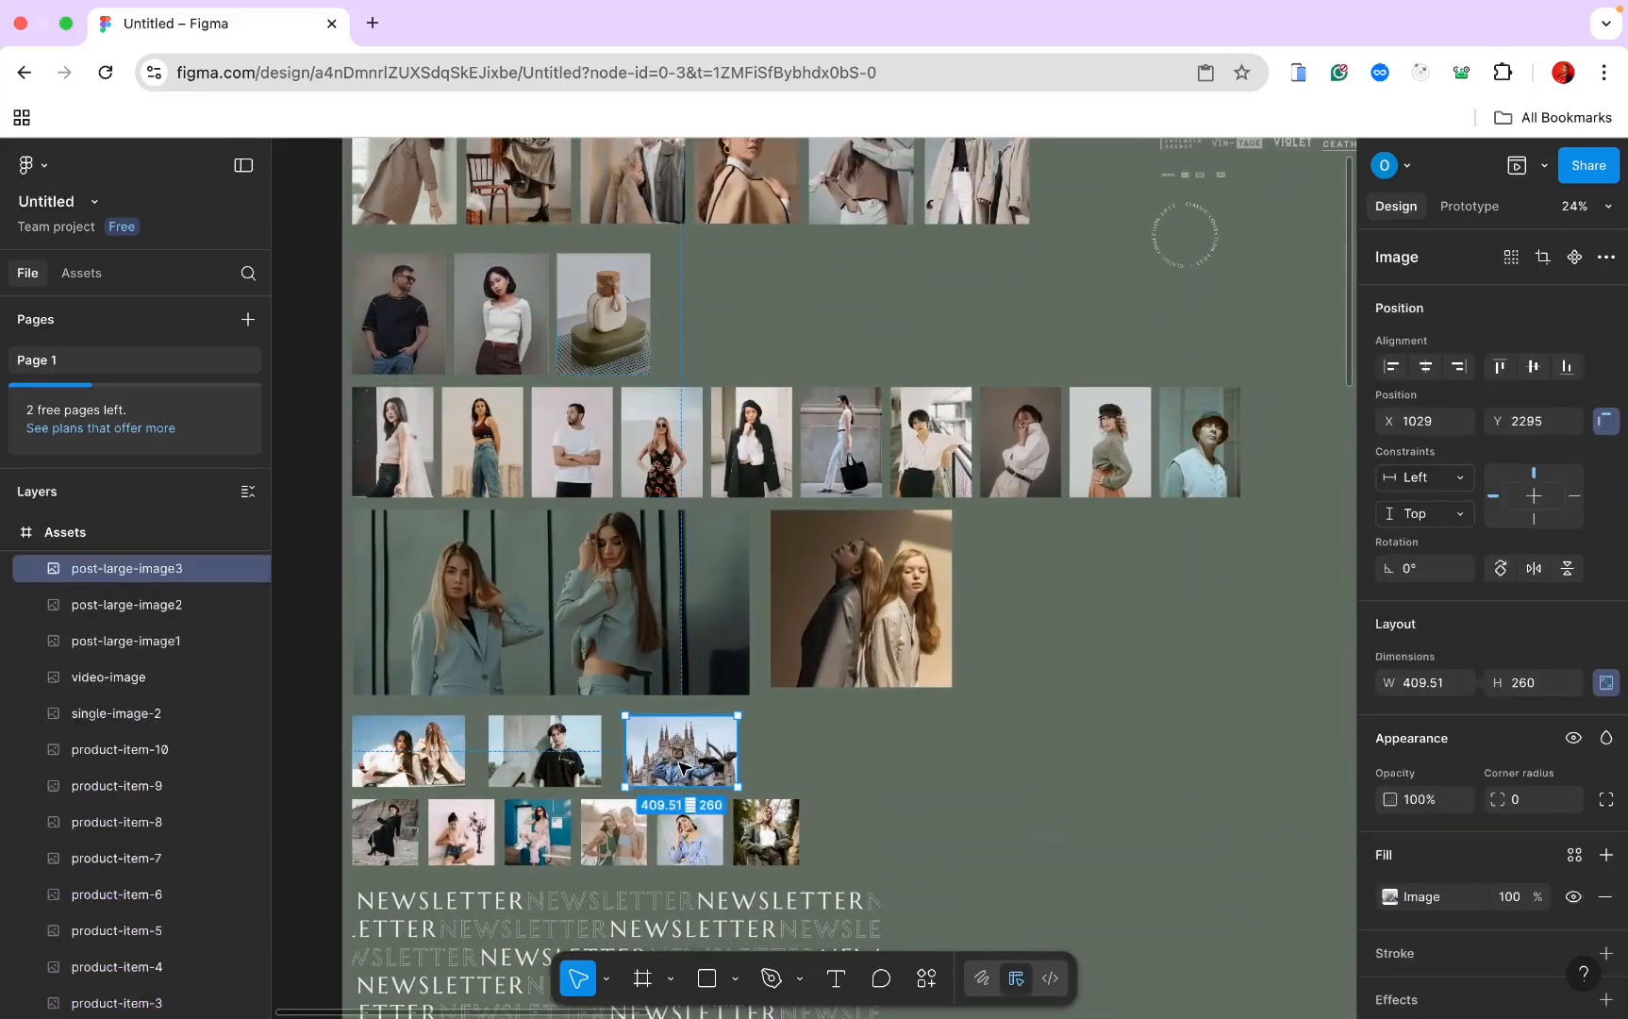
right_click(686, 747)
click(746, 306)
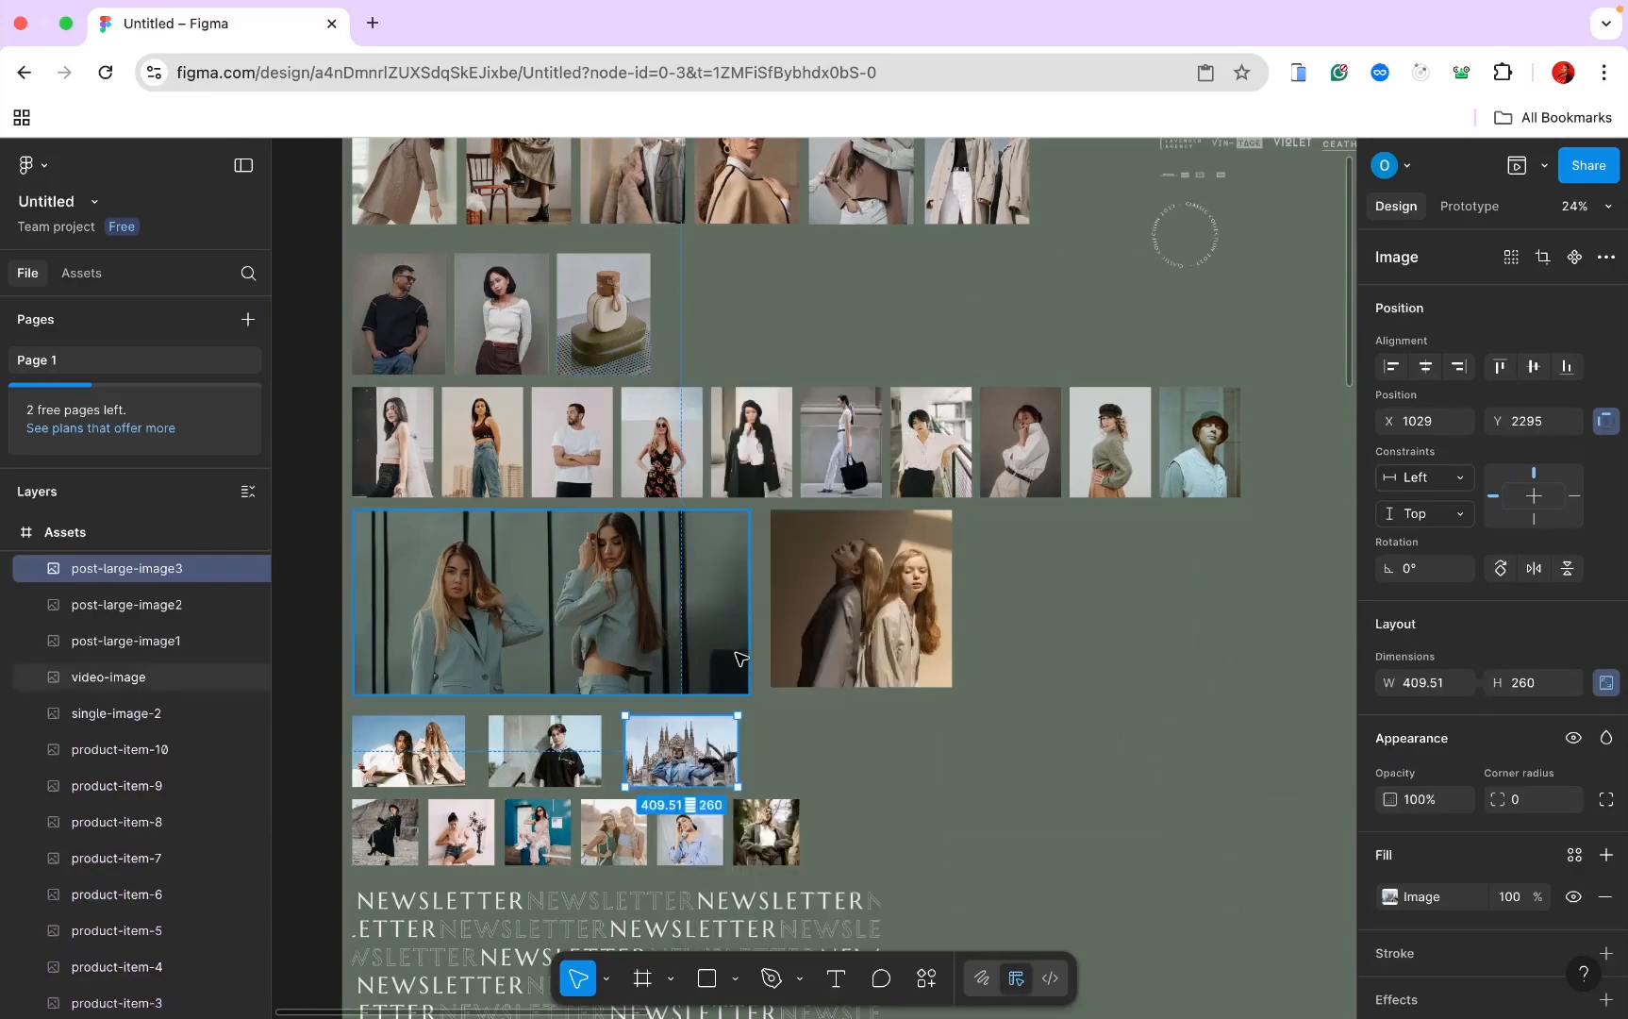
Step: Paste the cathedral photo in place of the third variant's image
scroll(741, 658, up, 5)
scroll(741, 657, down, 5)
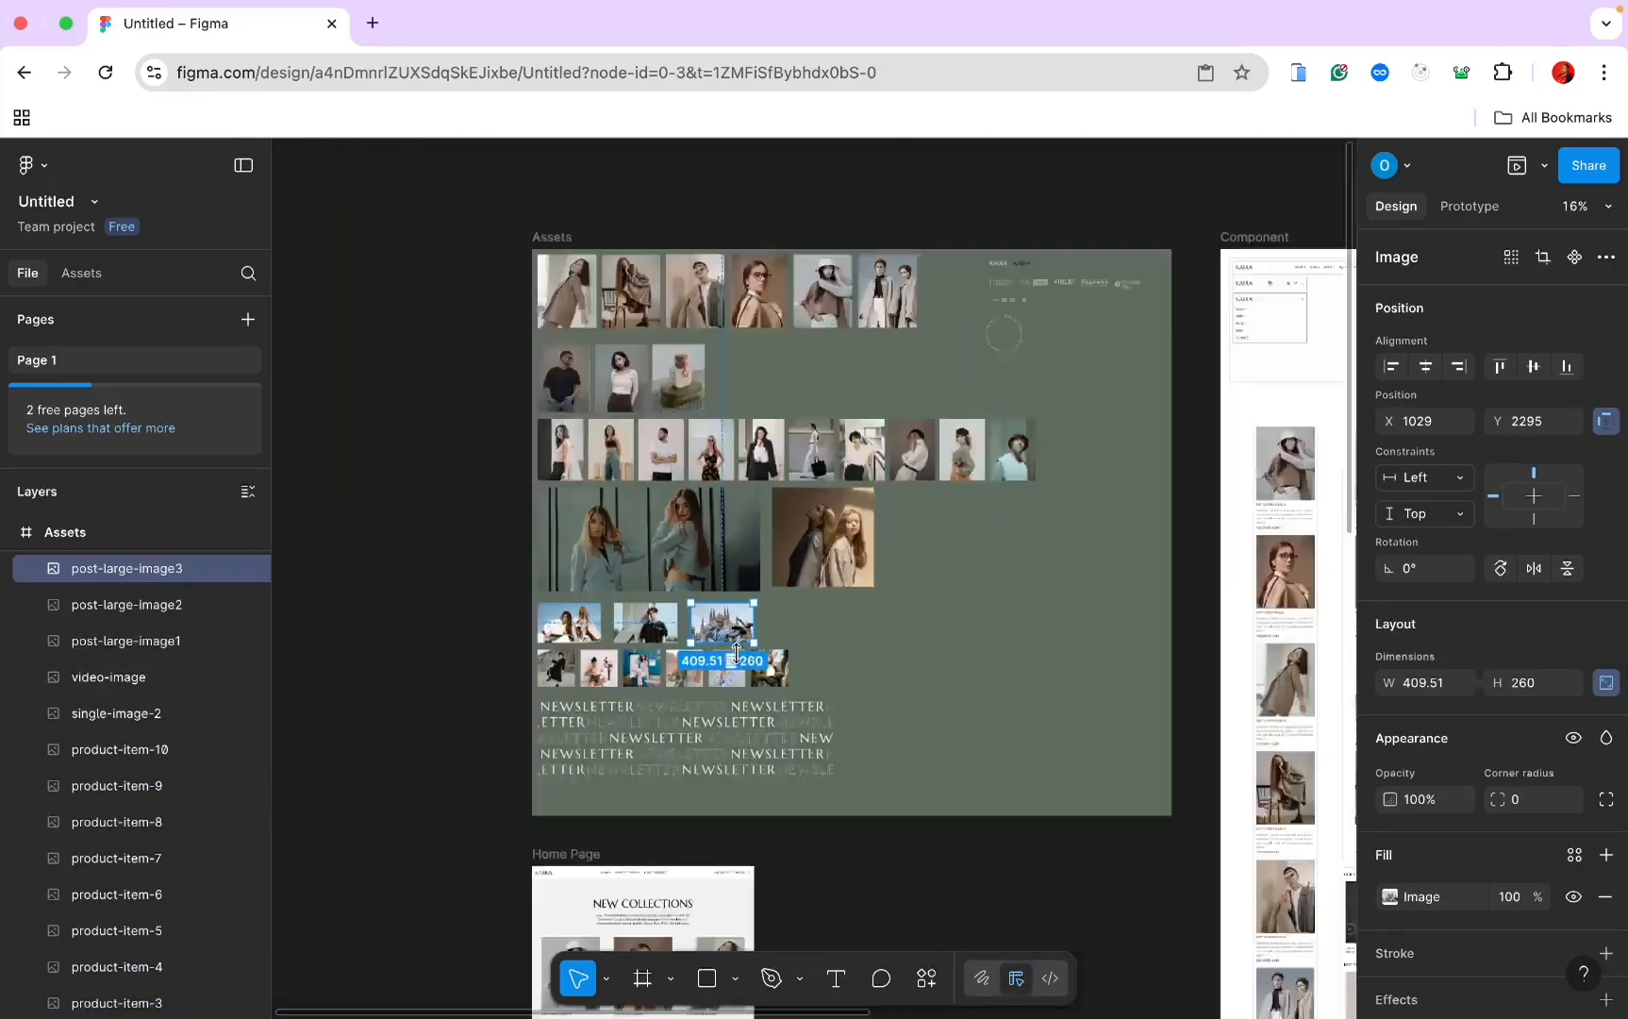
scroll(741, 657, right, 5)
scroll(741, 657, up, 5)
scroll(735, 658, right, 8)
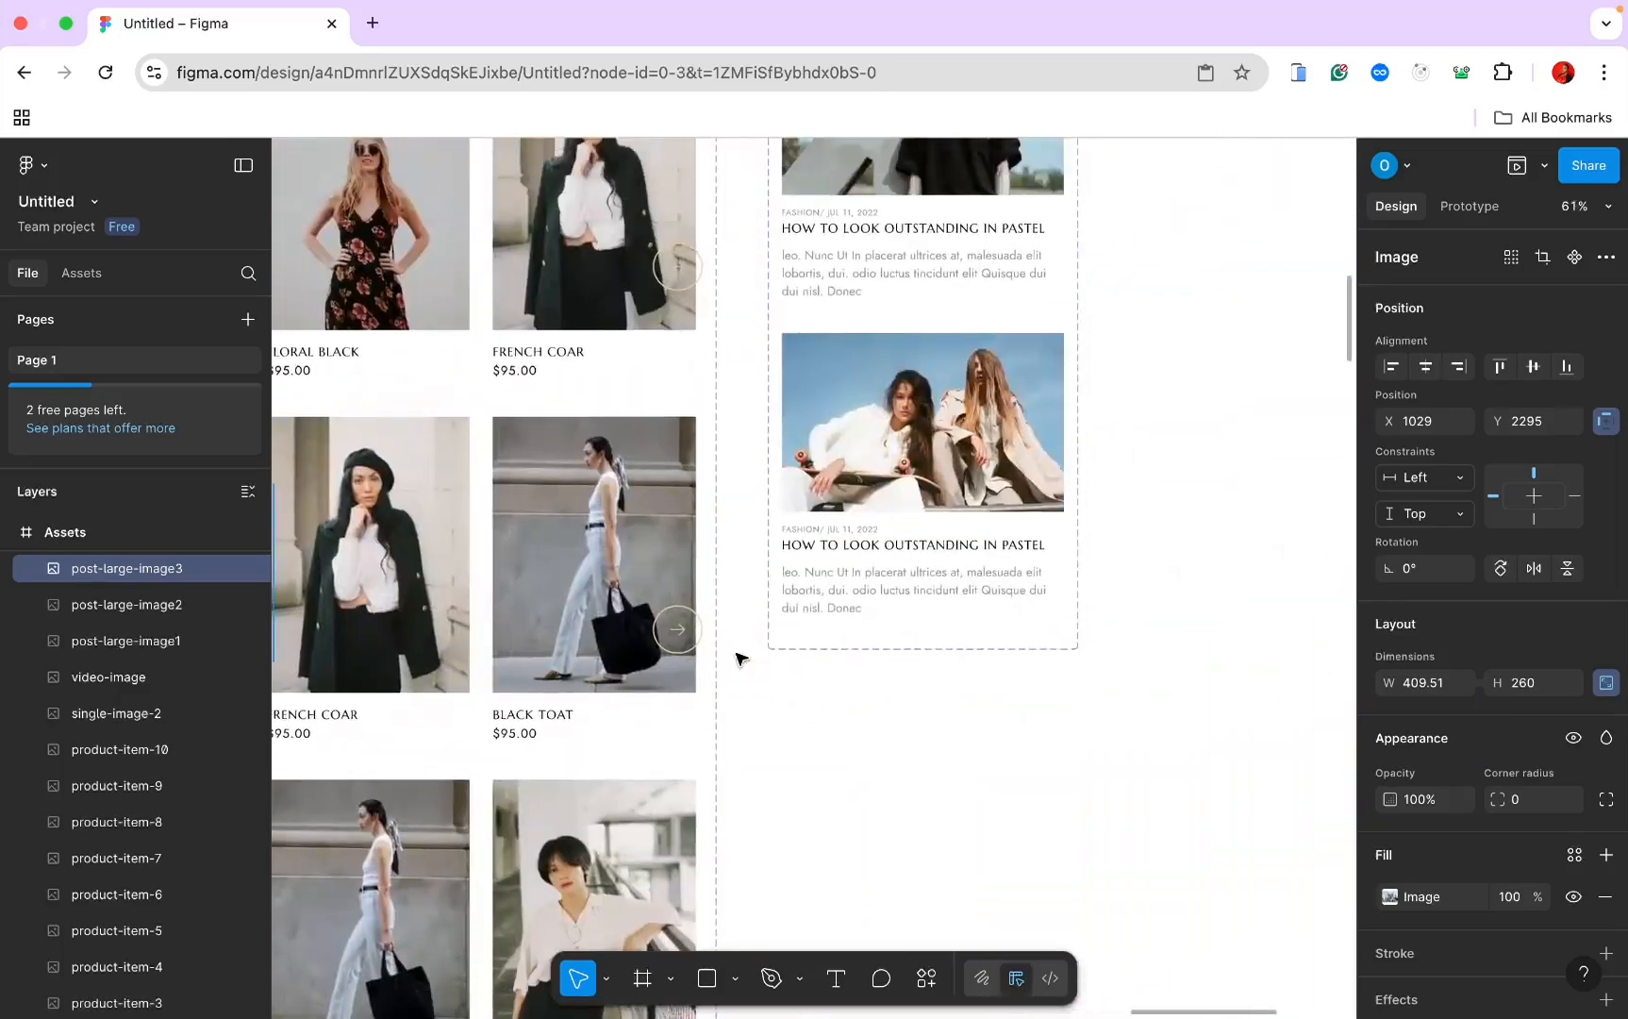
click(755, 432)
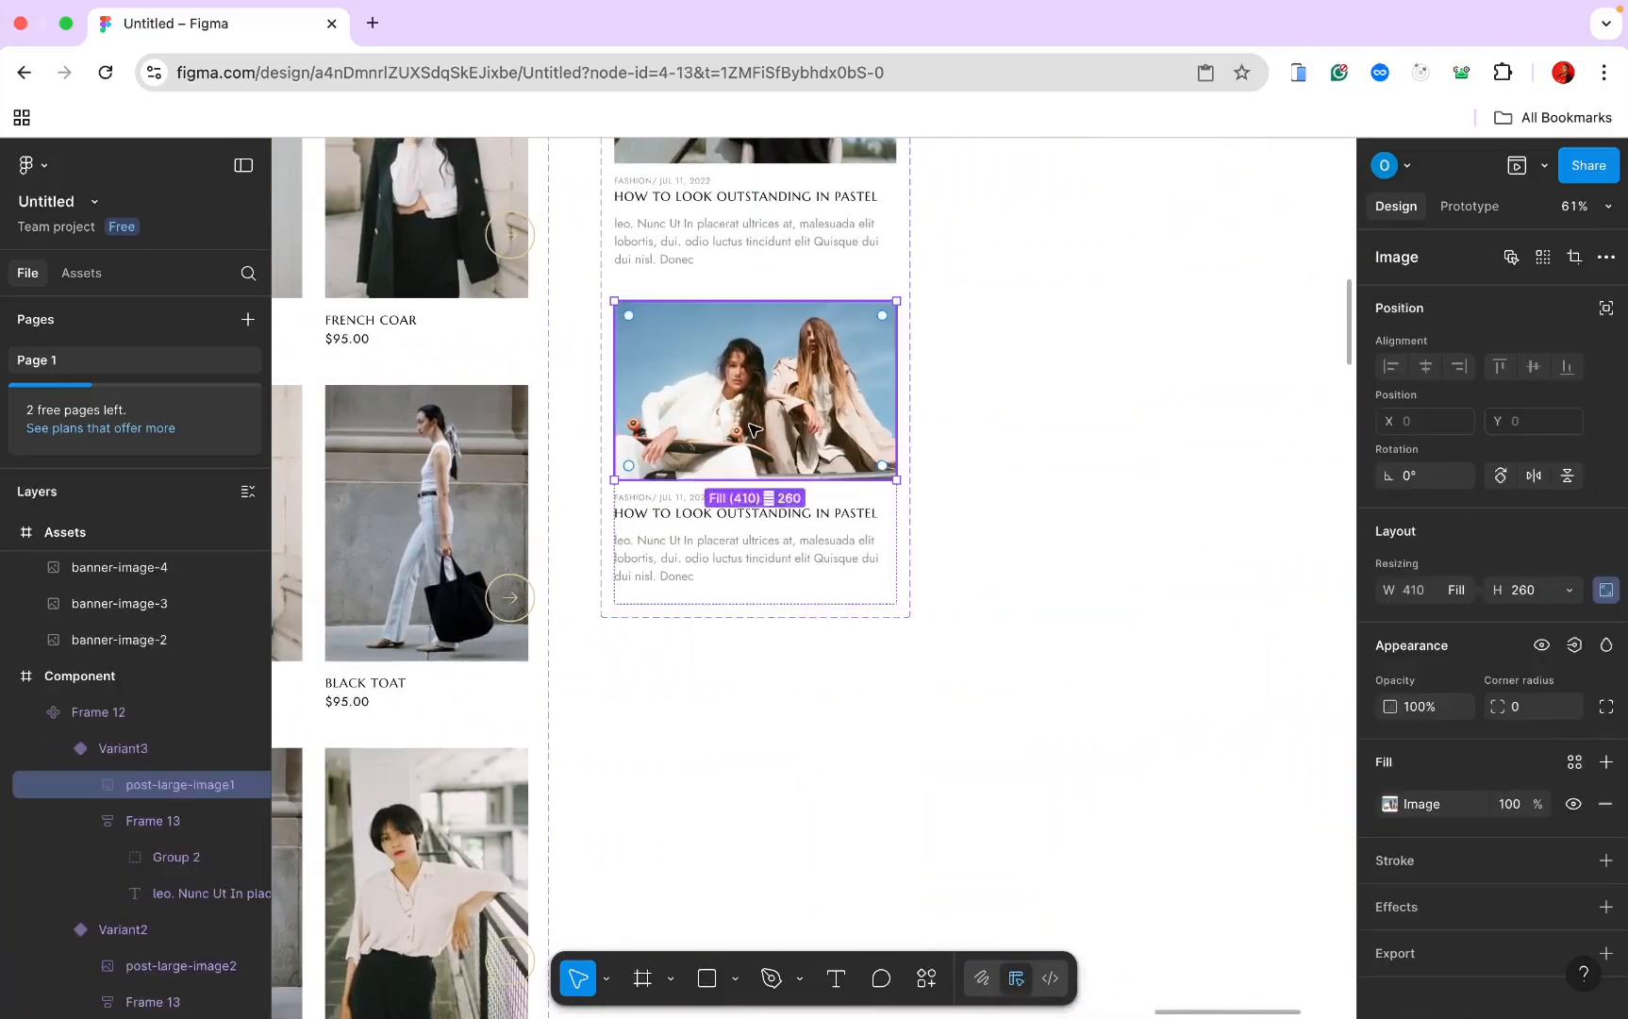
right_click(757, 312)
click(811, 388)
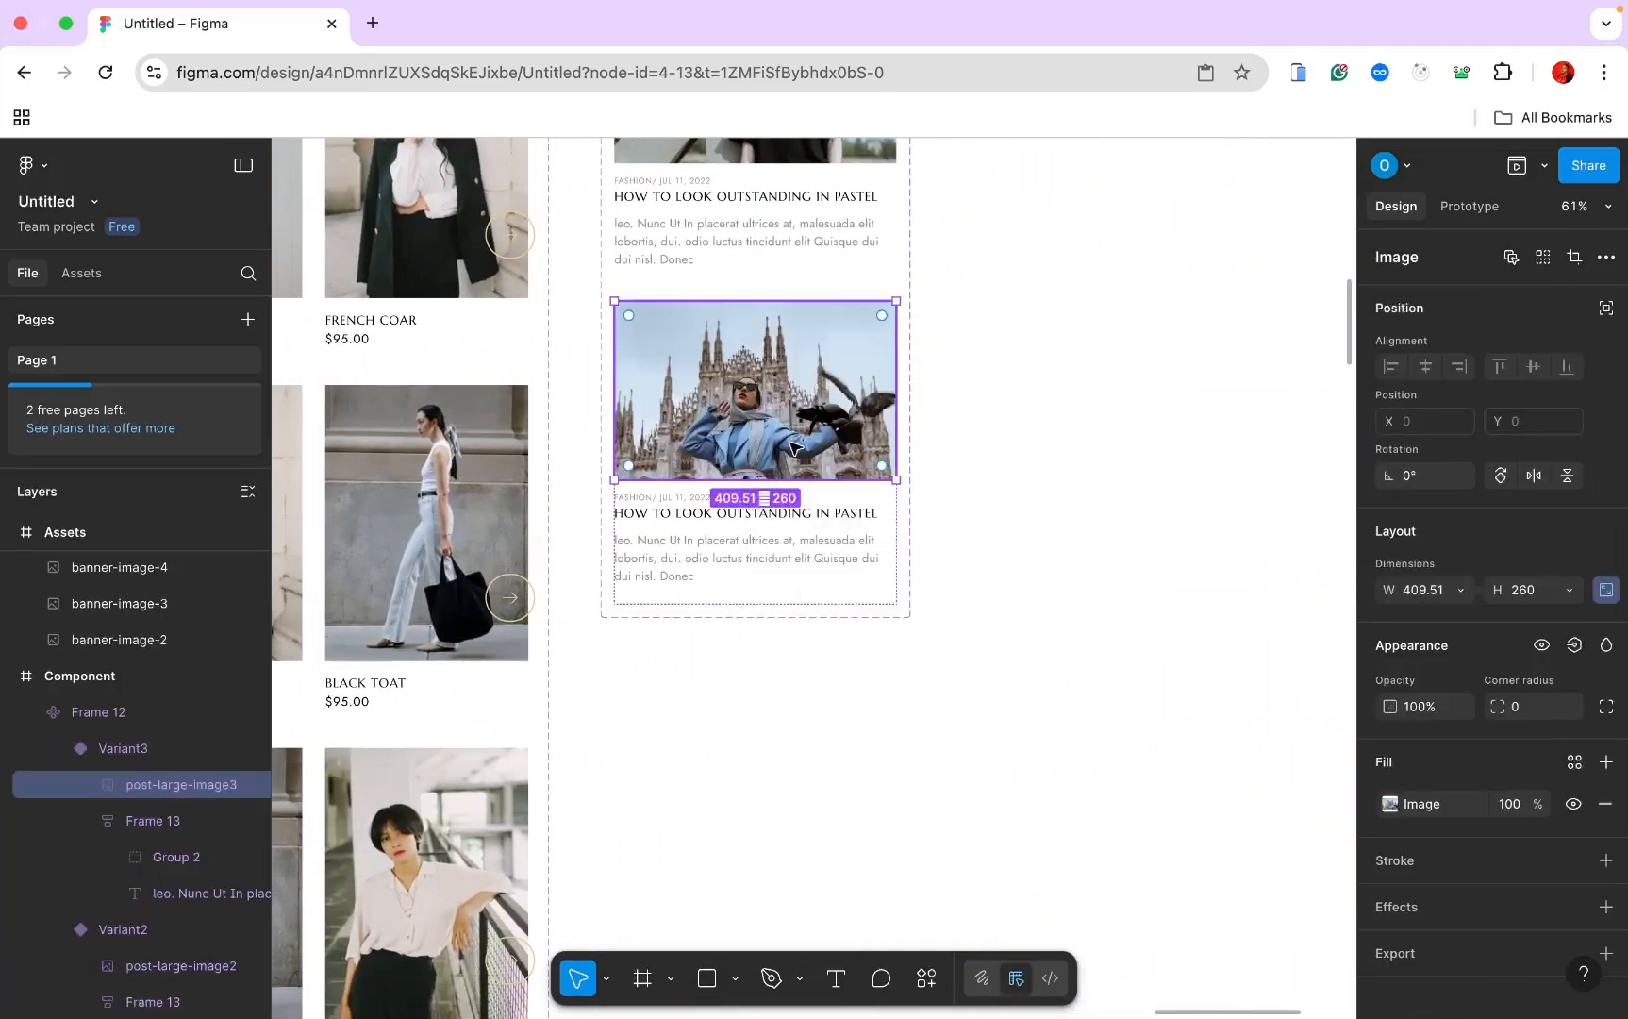
click(759, 514)
Step: Retitle the card headings 'Crazy fashion with unique moment' and 'top 10 fashion trend for summer haul'
double_click(758, 515)
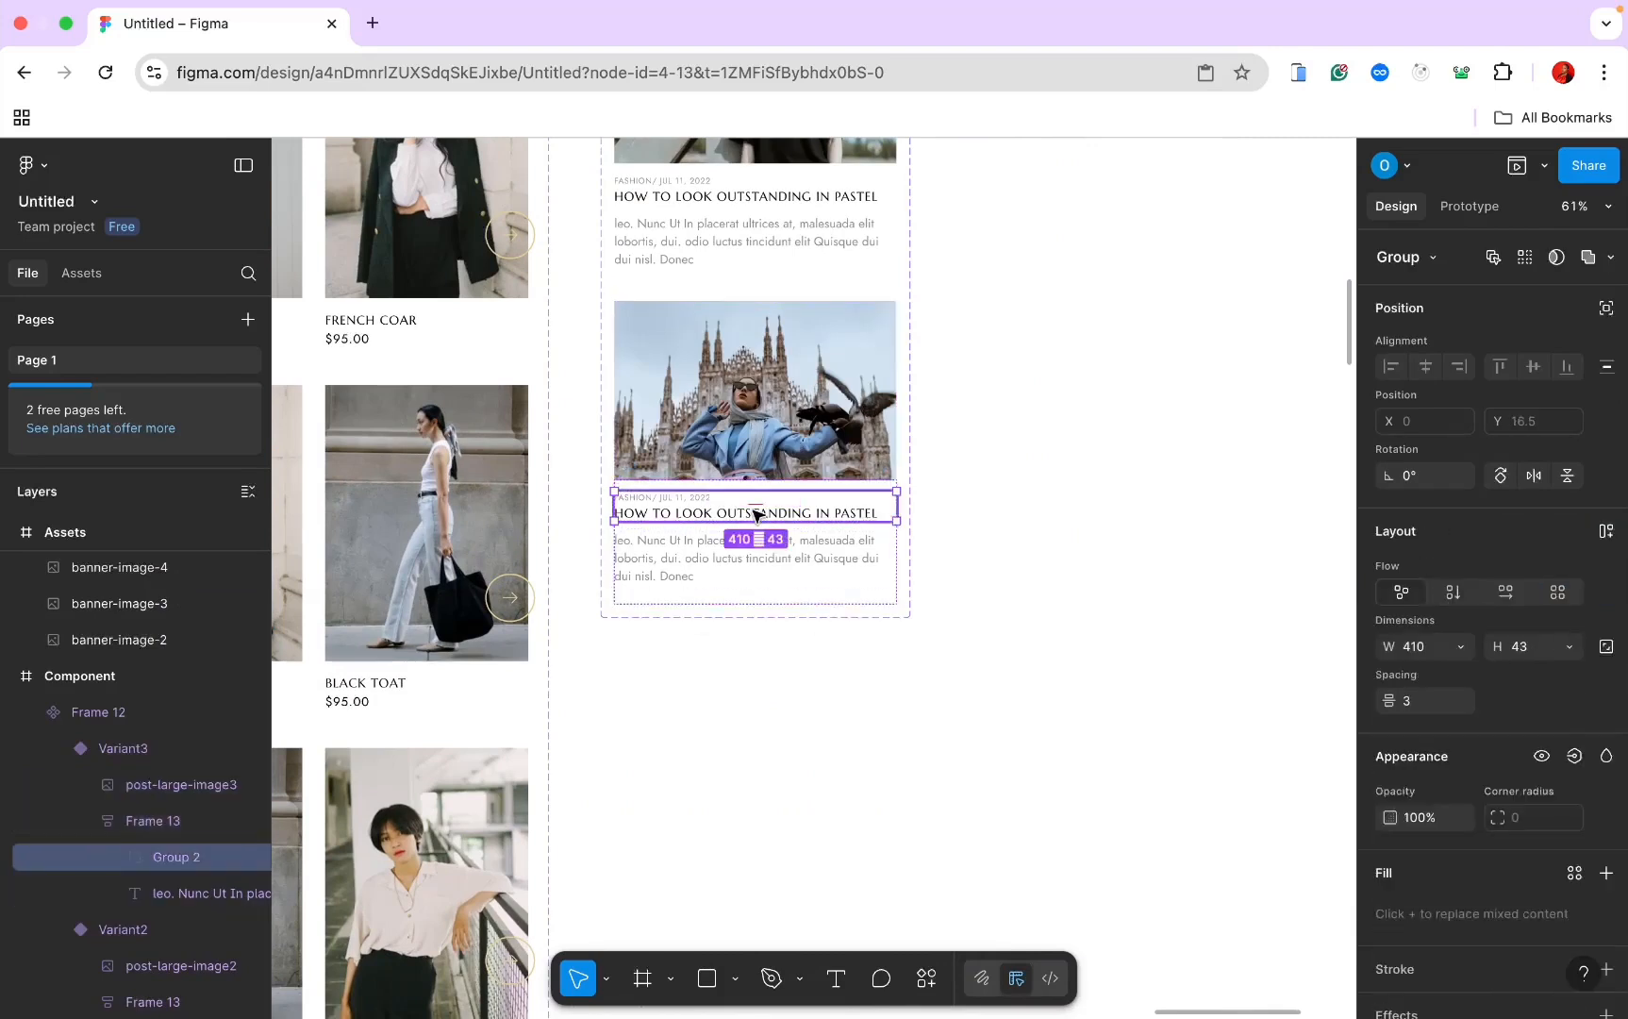
double_click(755, 515)
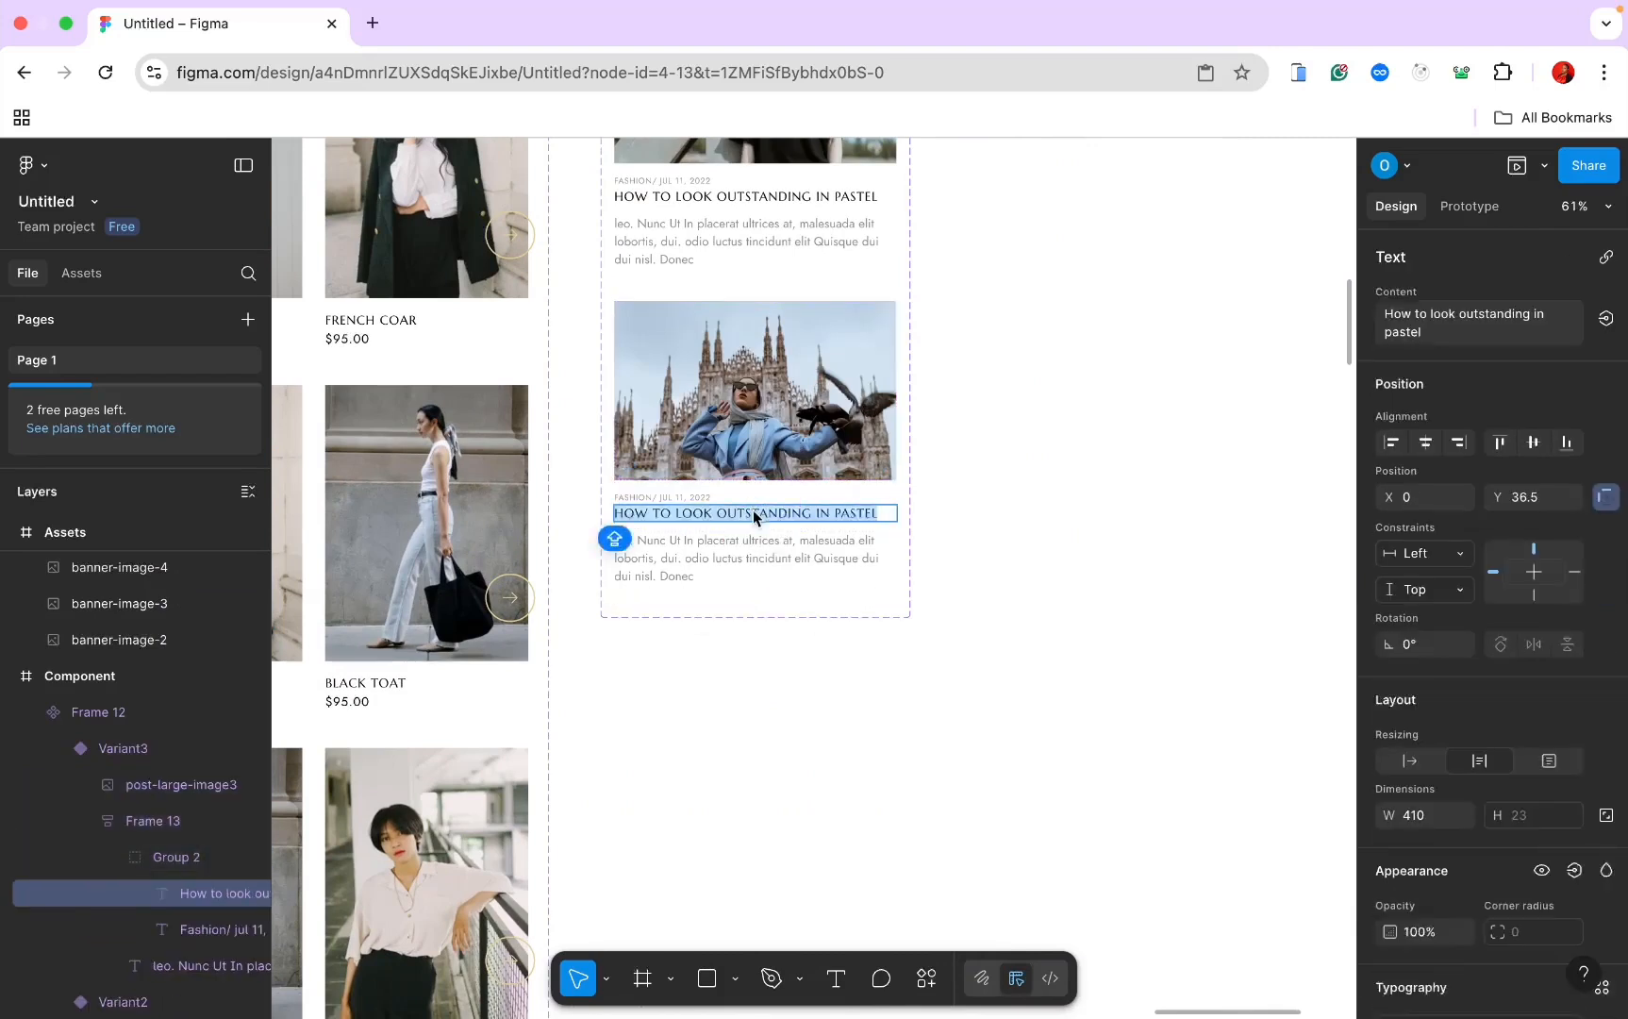
text(Crazy)
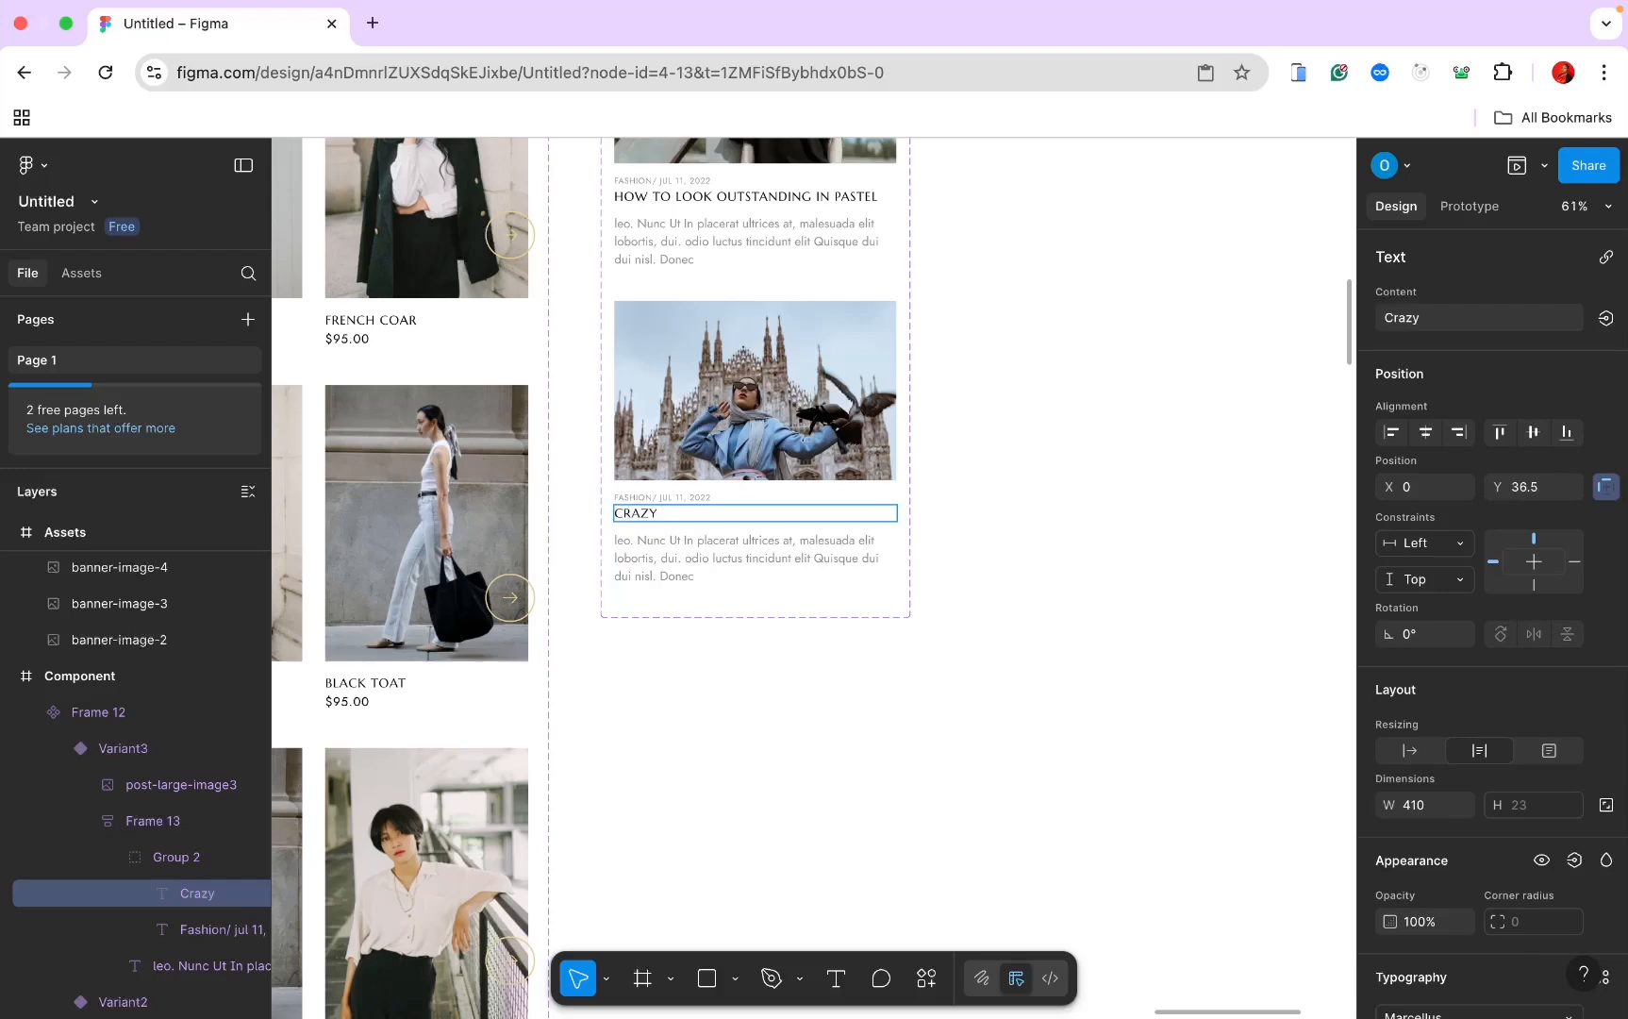
text( fashion wit)
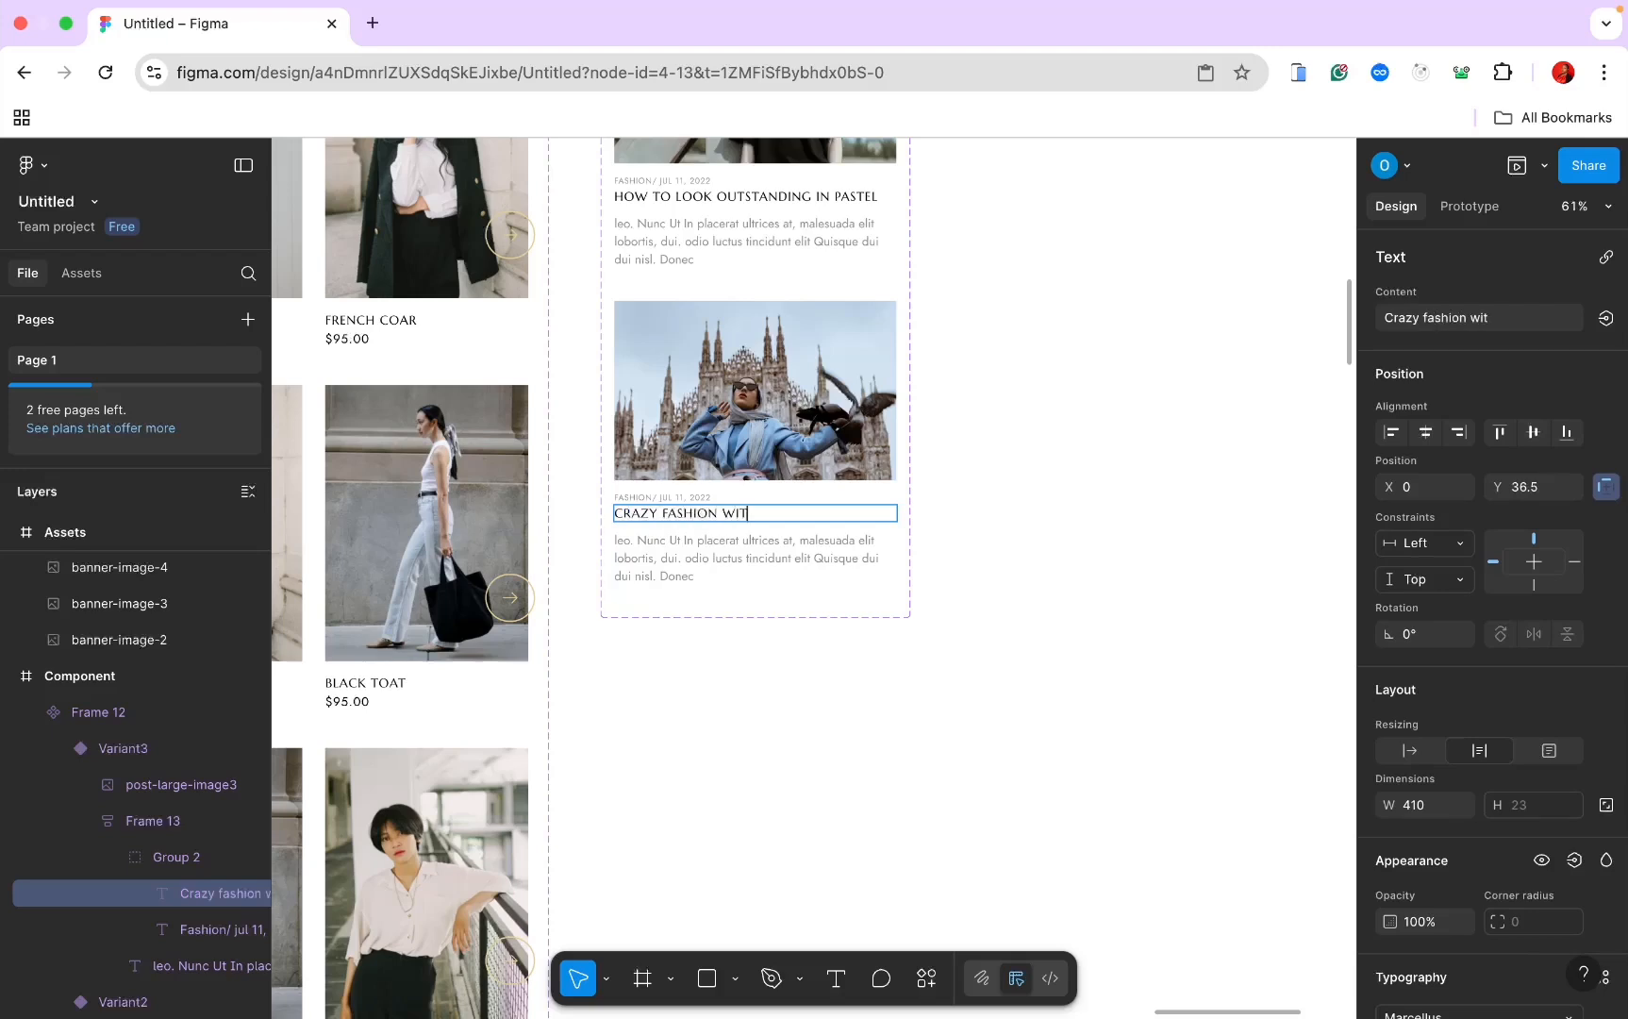
text(h unique moment)
scroll(727, 413, up, 5)
click(727, 415)
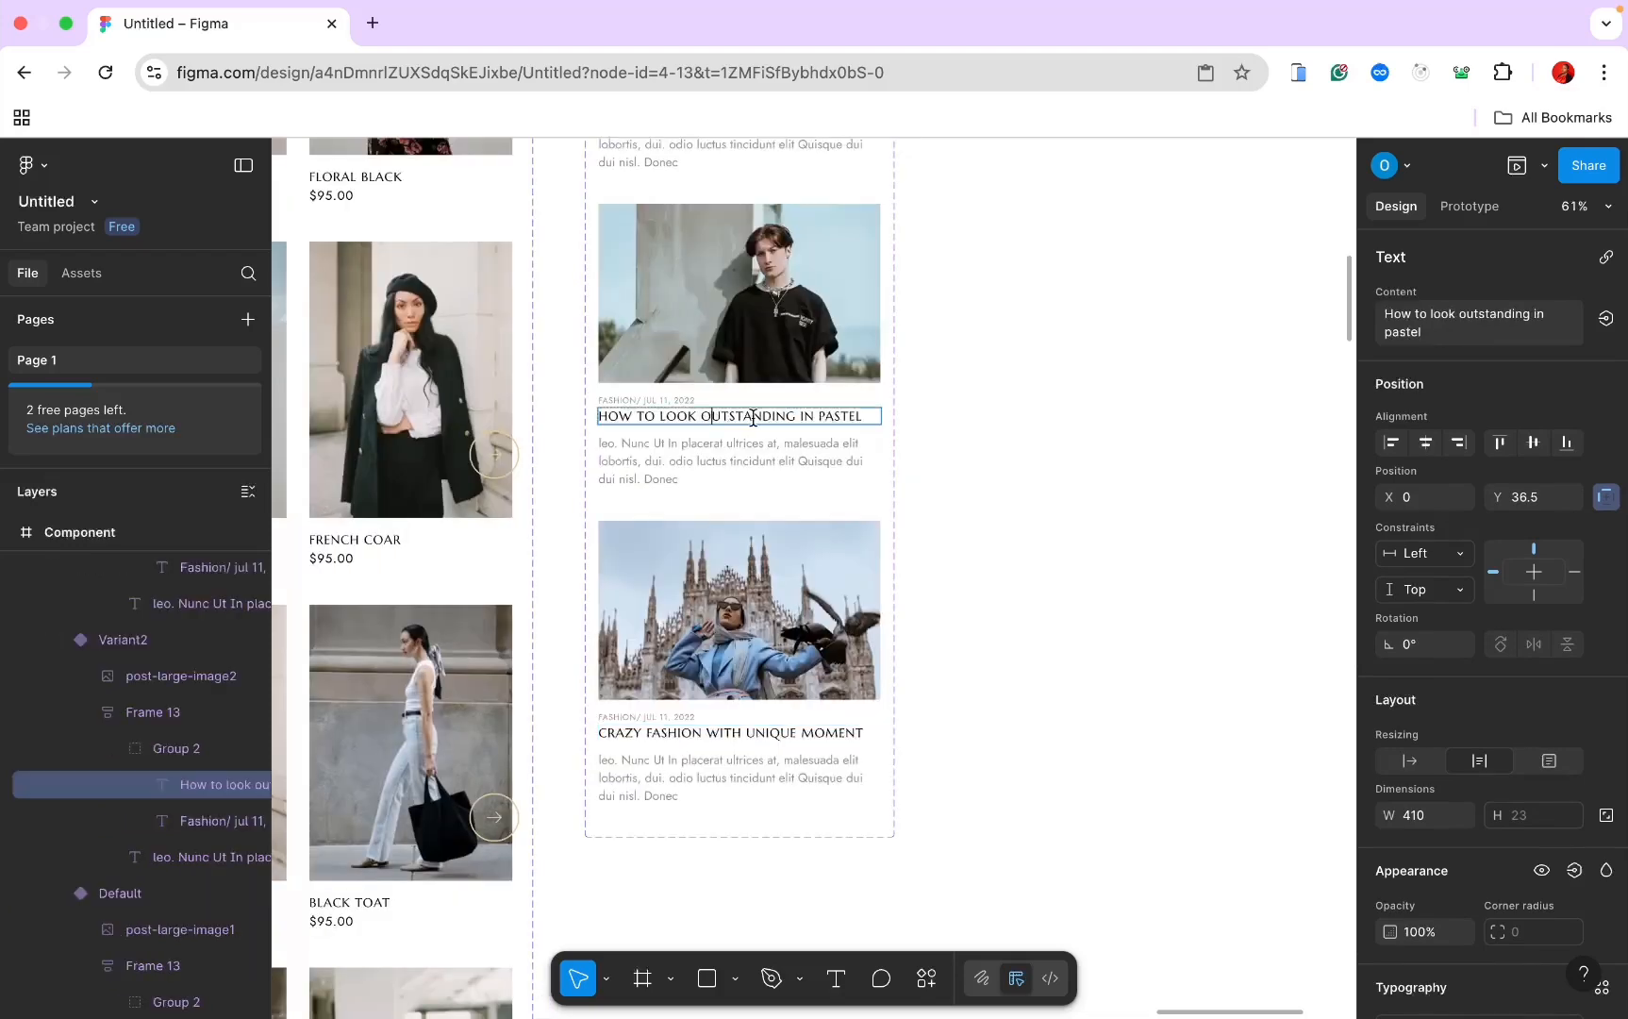
drag(861, 416, 599, 416)
key(BackSpace)
text(top 10 f)
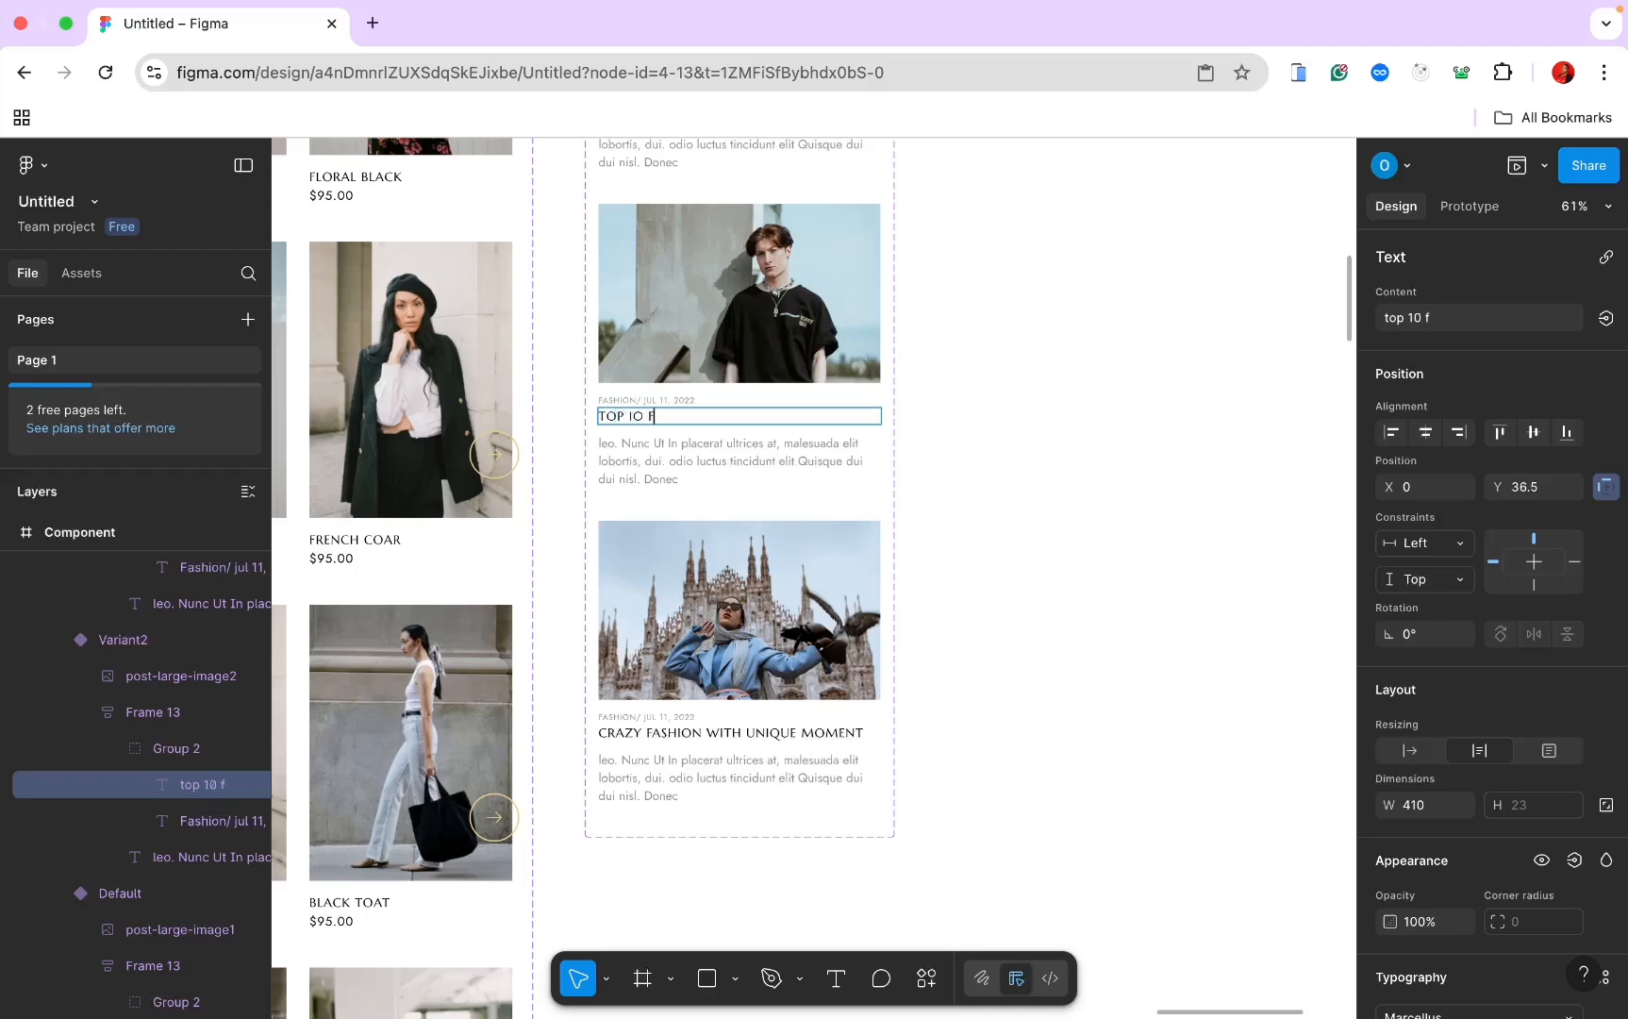
text(ashion trend for su)
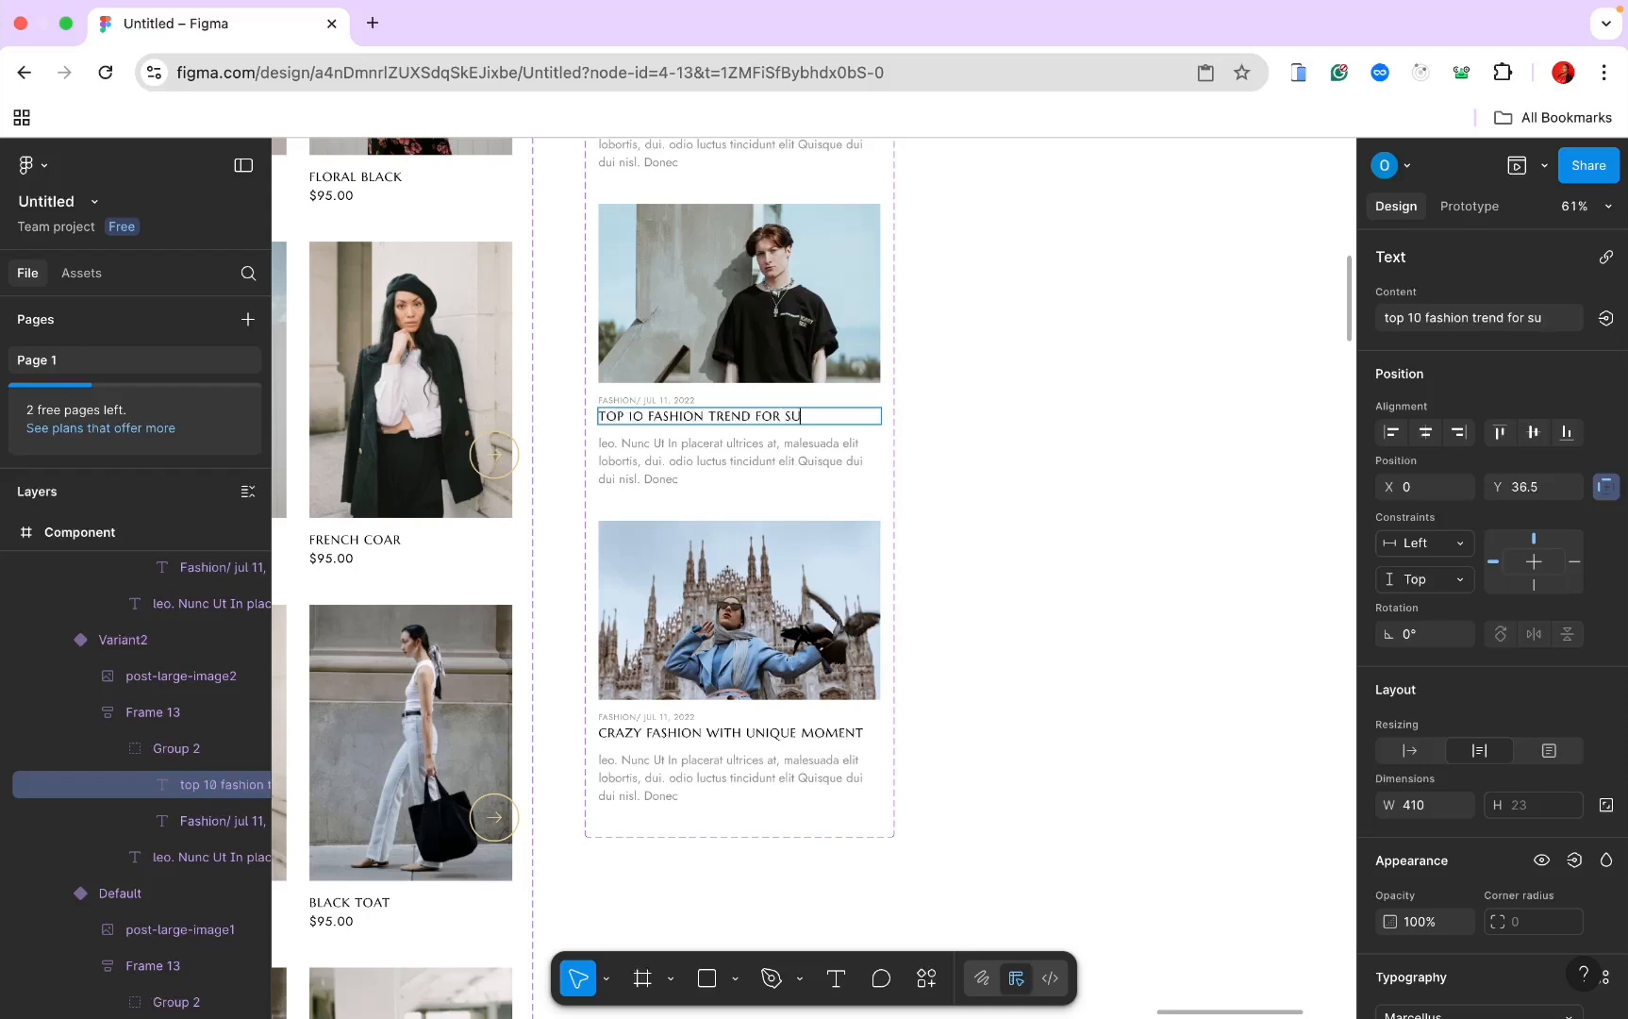
text(mmer haul)
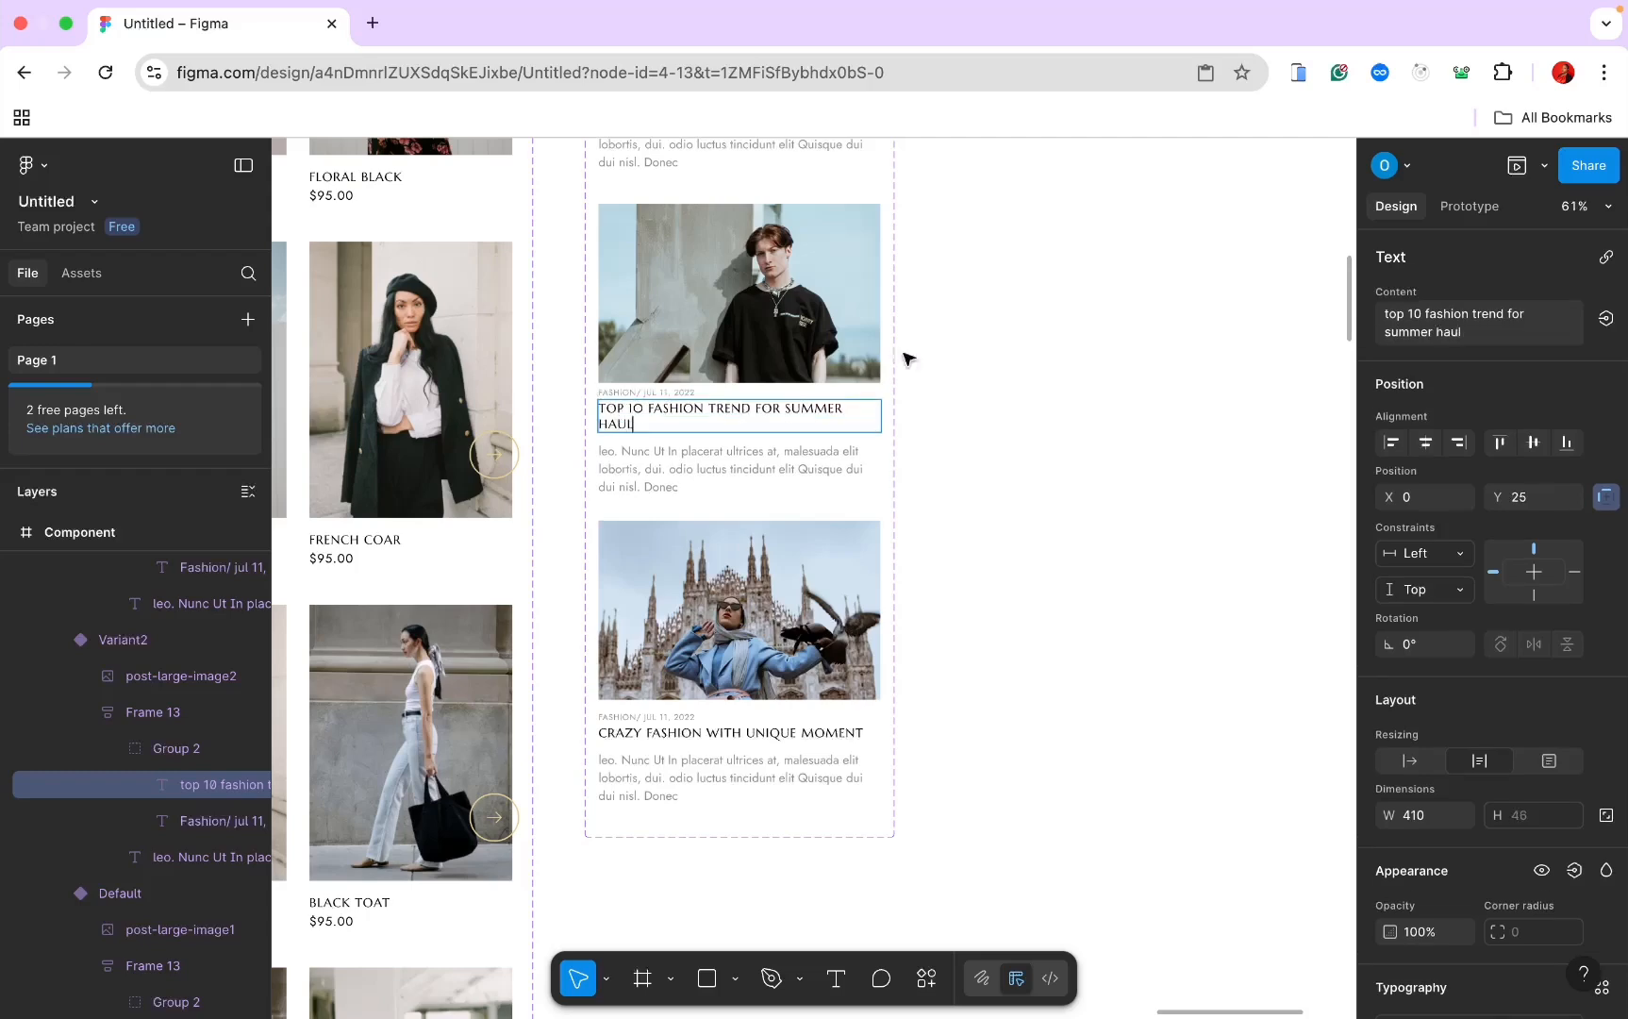
key(Escape)
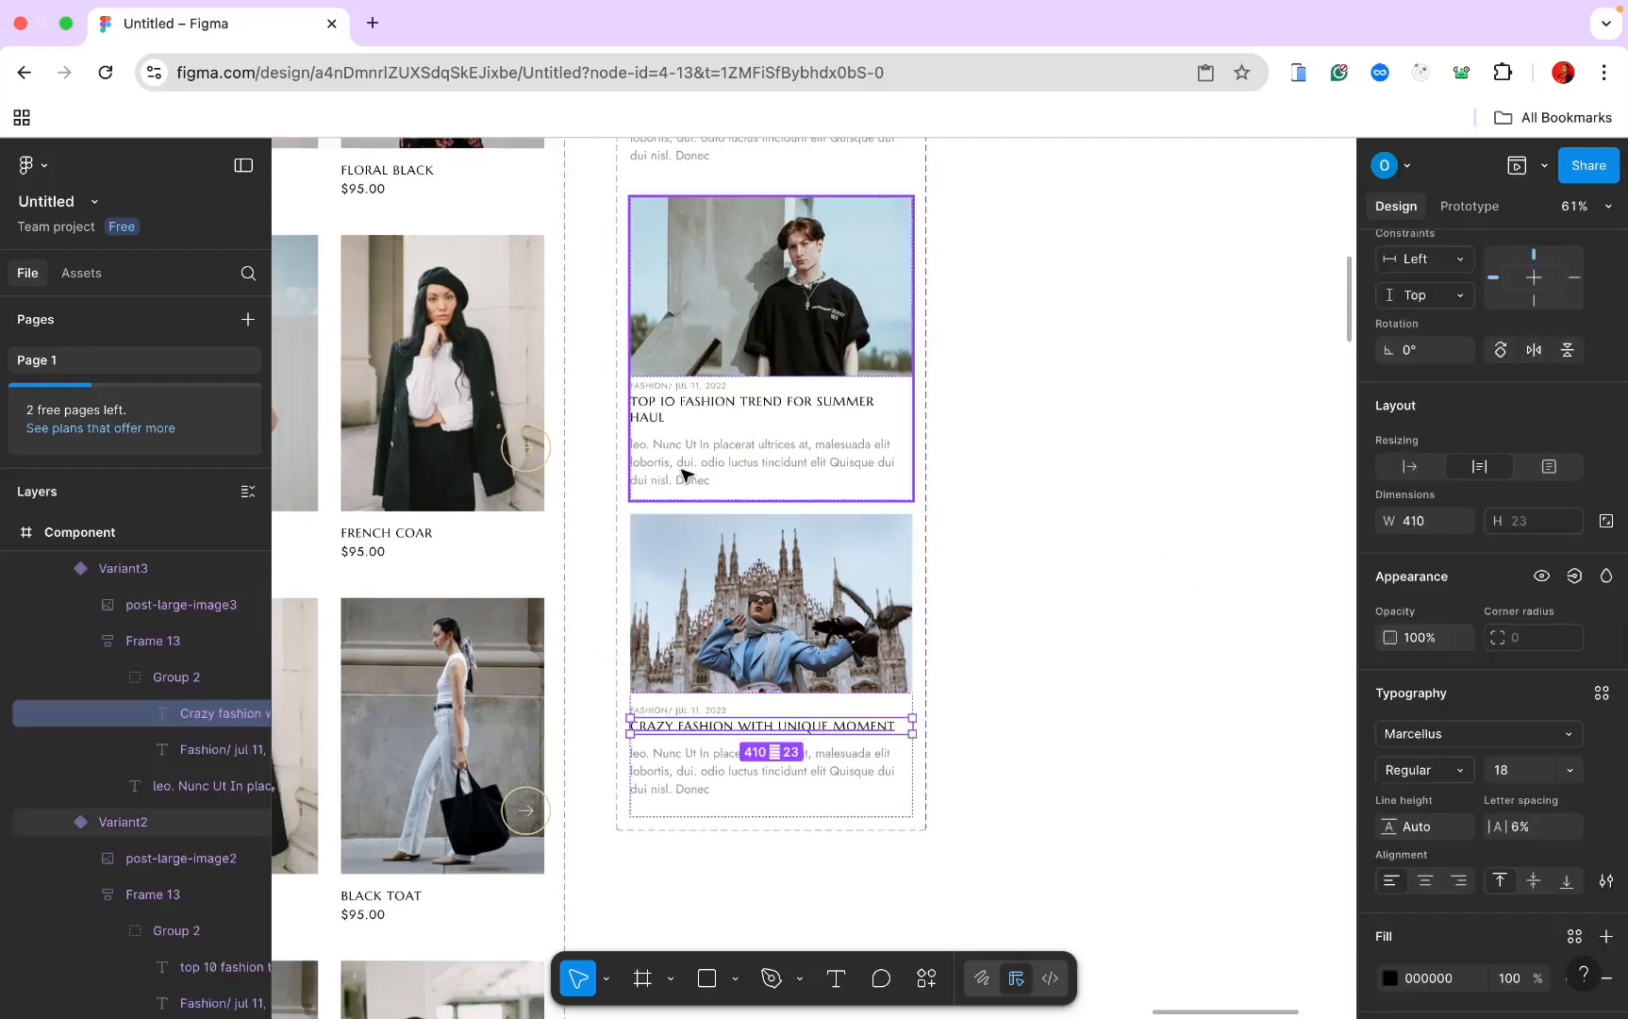
Step: Set all three card headings to font size 20
shift+triple_click(669, 404)
shift+click(671, 406)
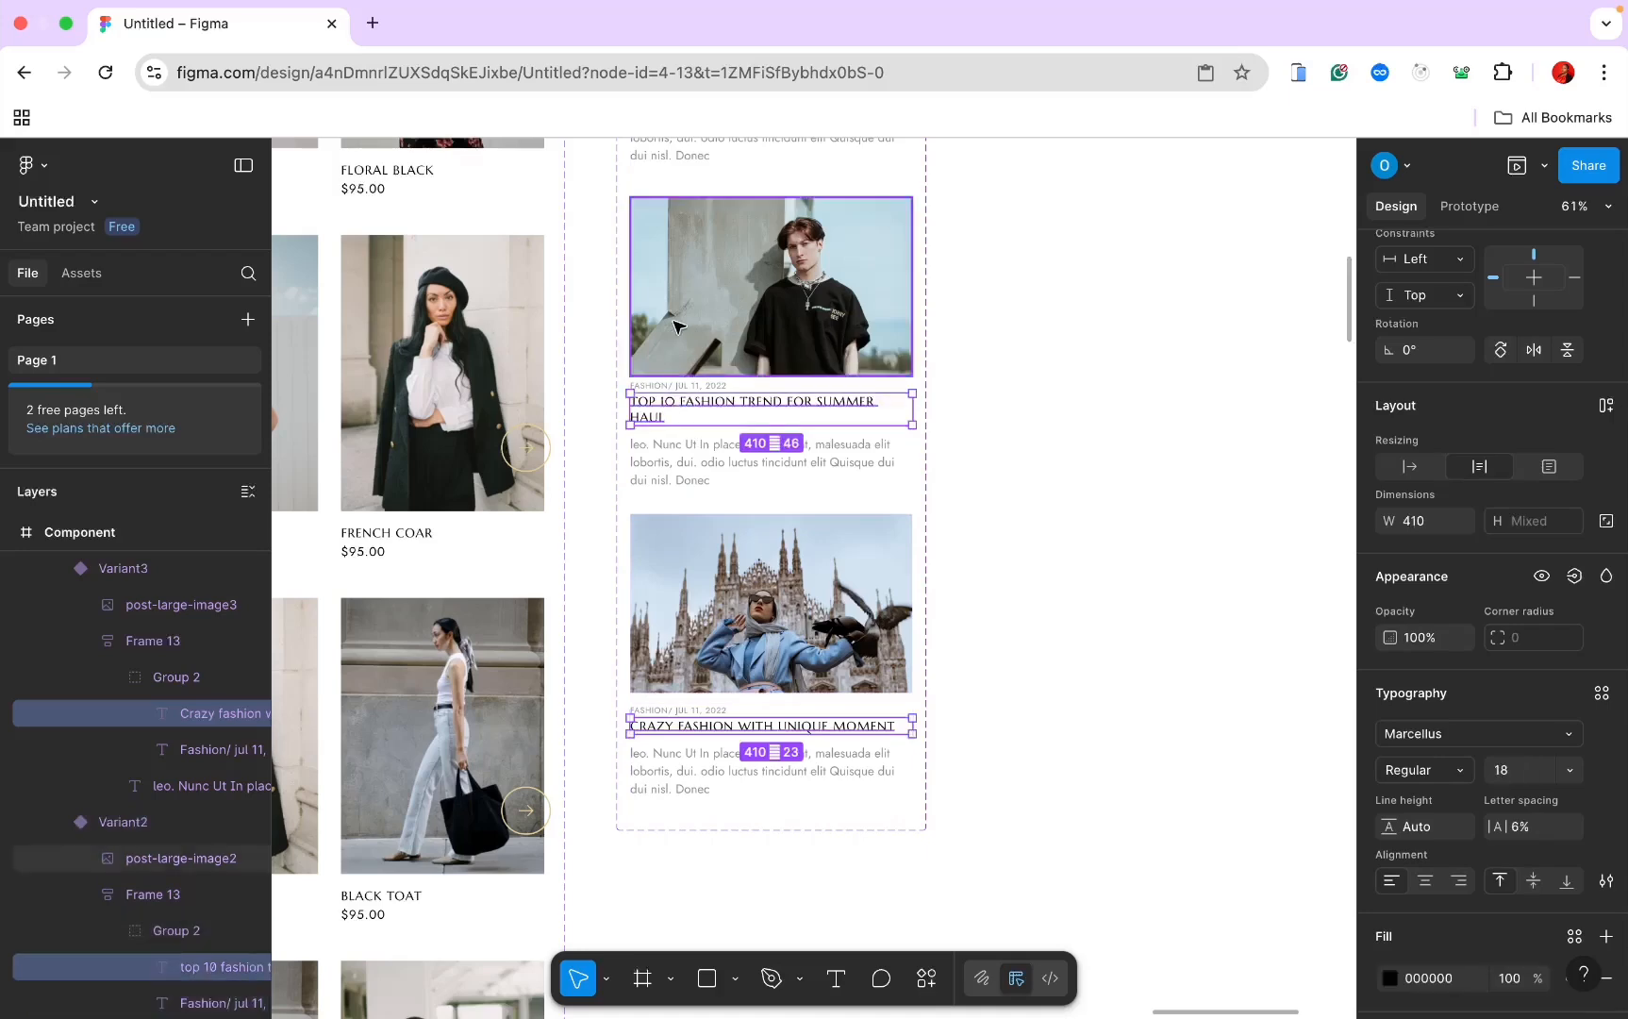
scroll(698, 283, up, 3)
shift+triple_click(696, 238)
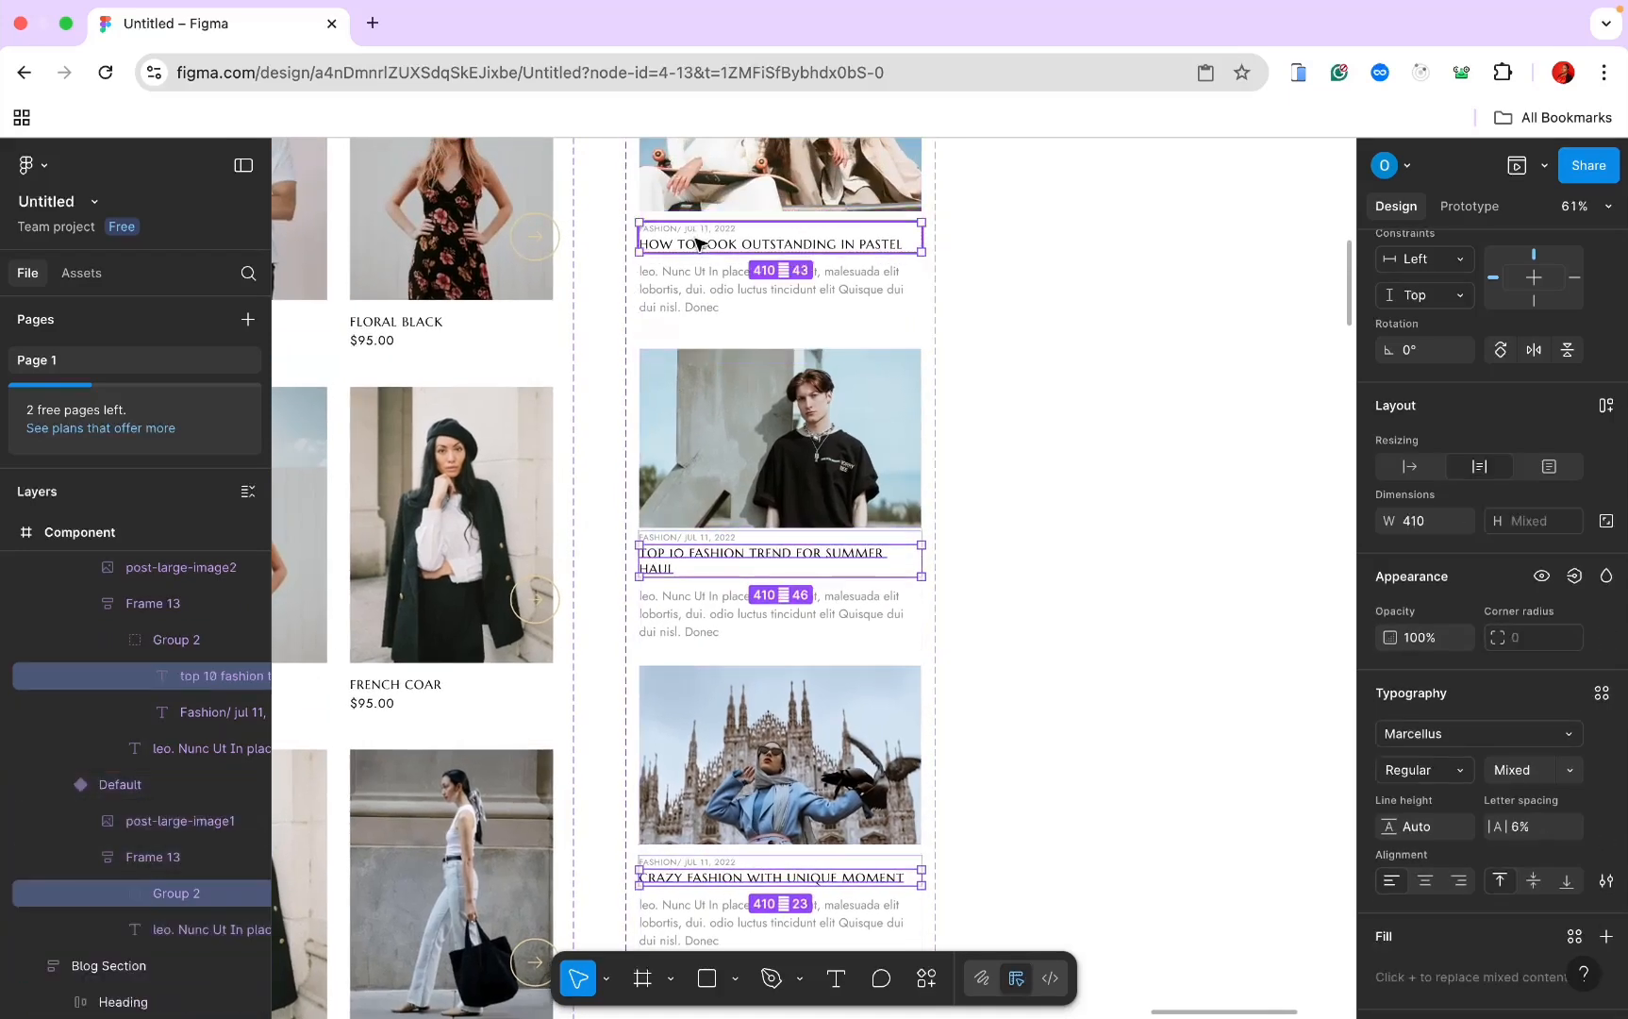
shift+click(696, 239)
shift+click(702, 247)
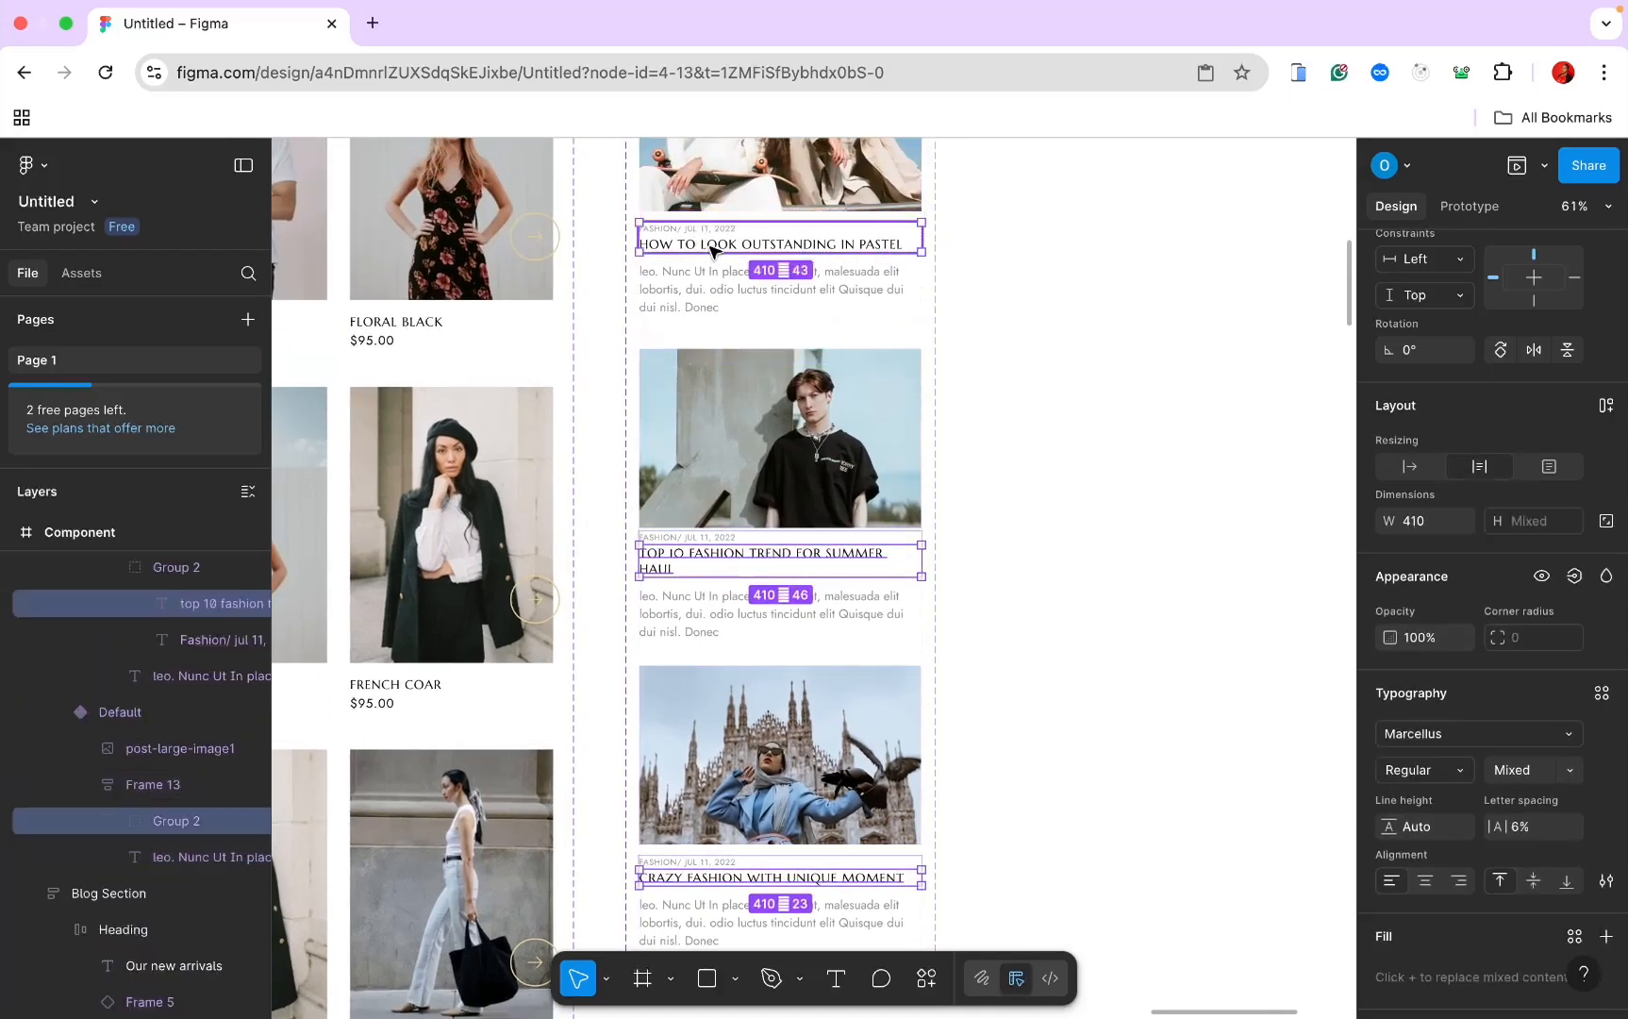
click(1507, 772)
key(Return)
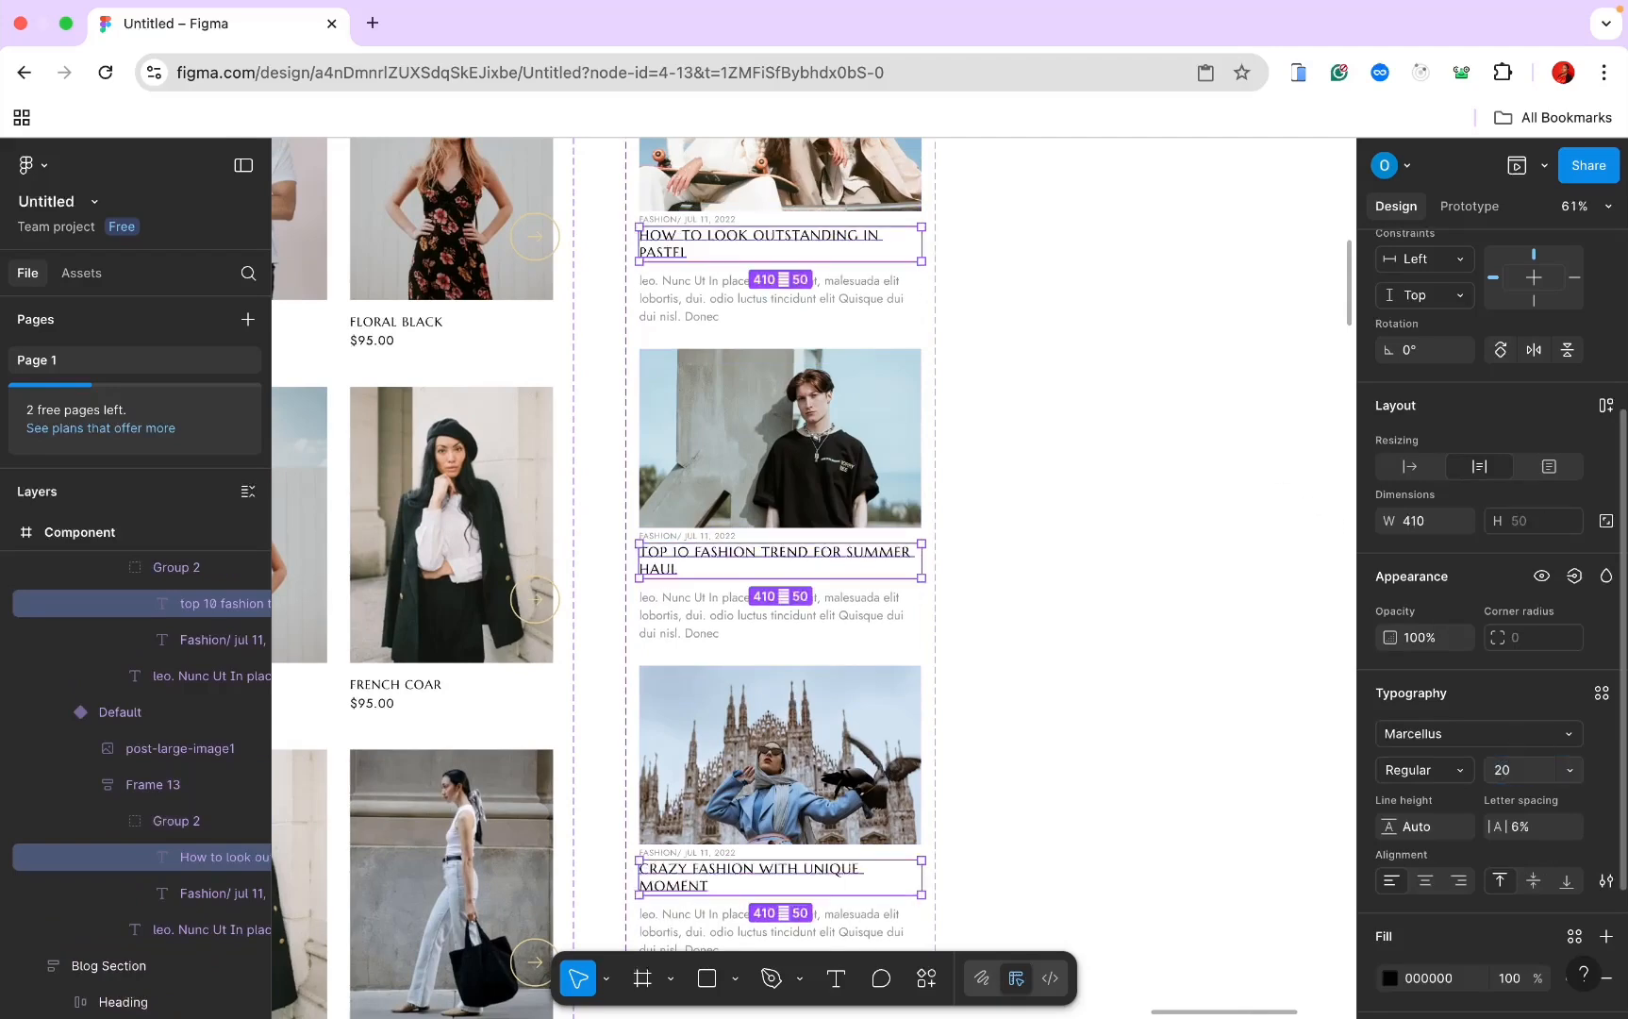
click(1171, 640)
Step: Place the blog card component in Our New Arrivals and duplicate it twice
scroll(1171, 639, down, 5)
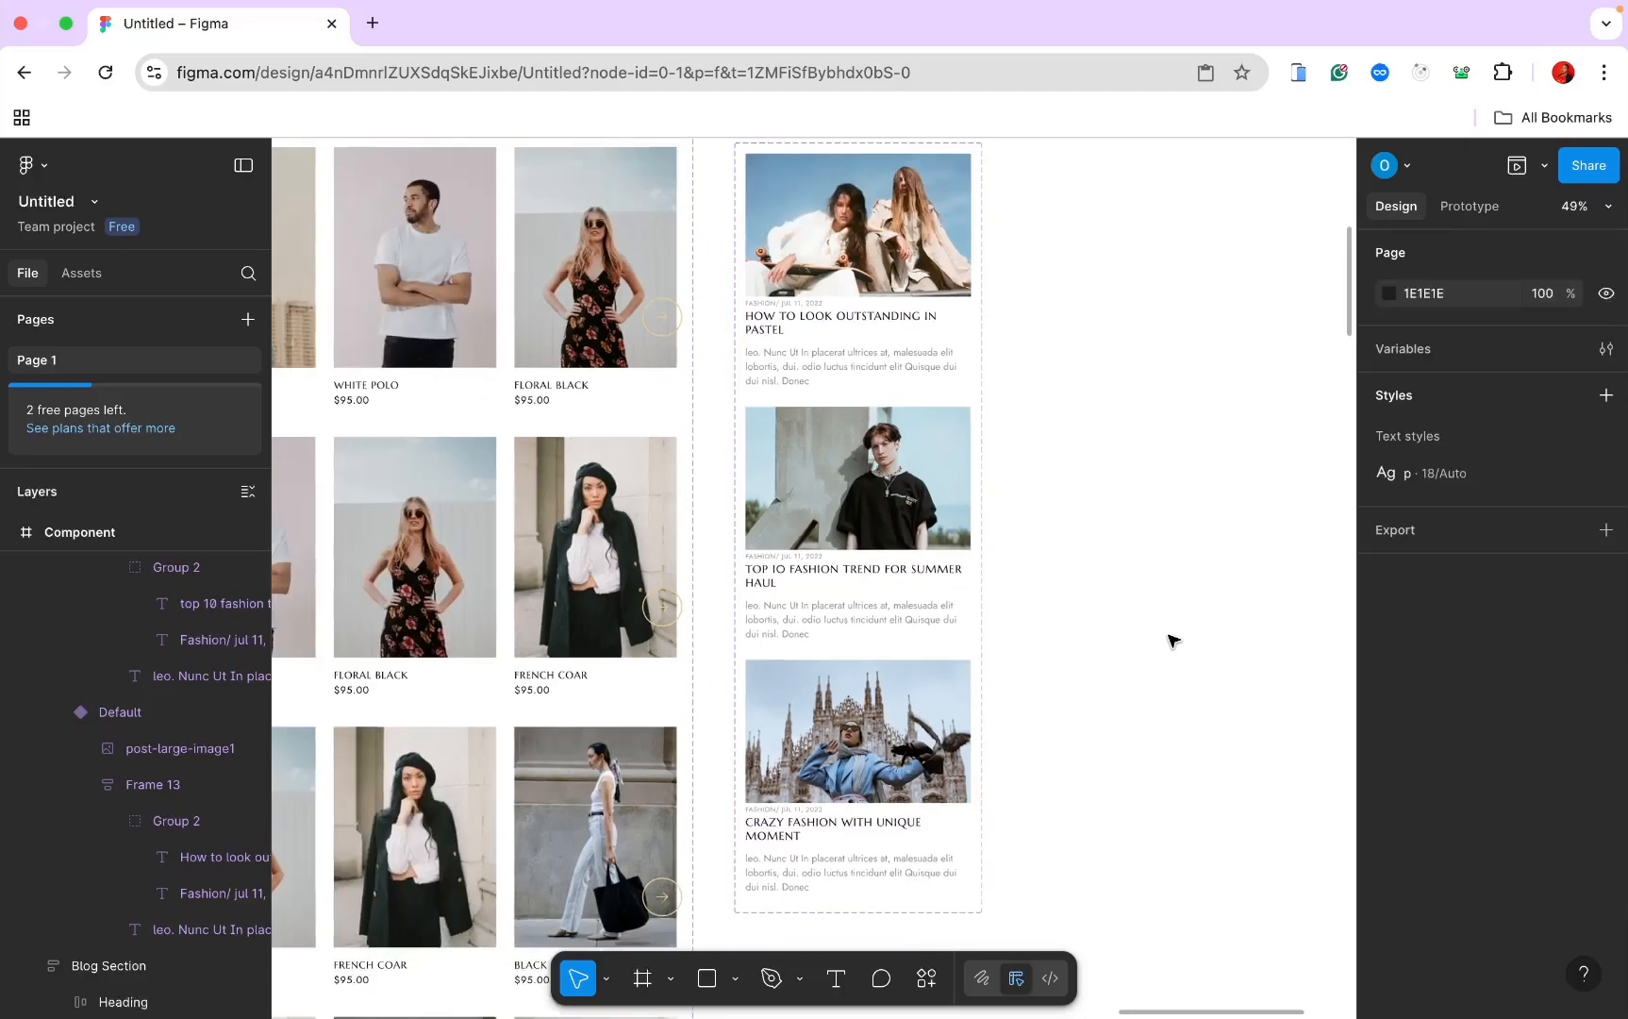
scroll(1171, 640, down, 4)
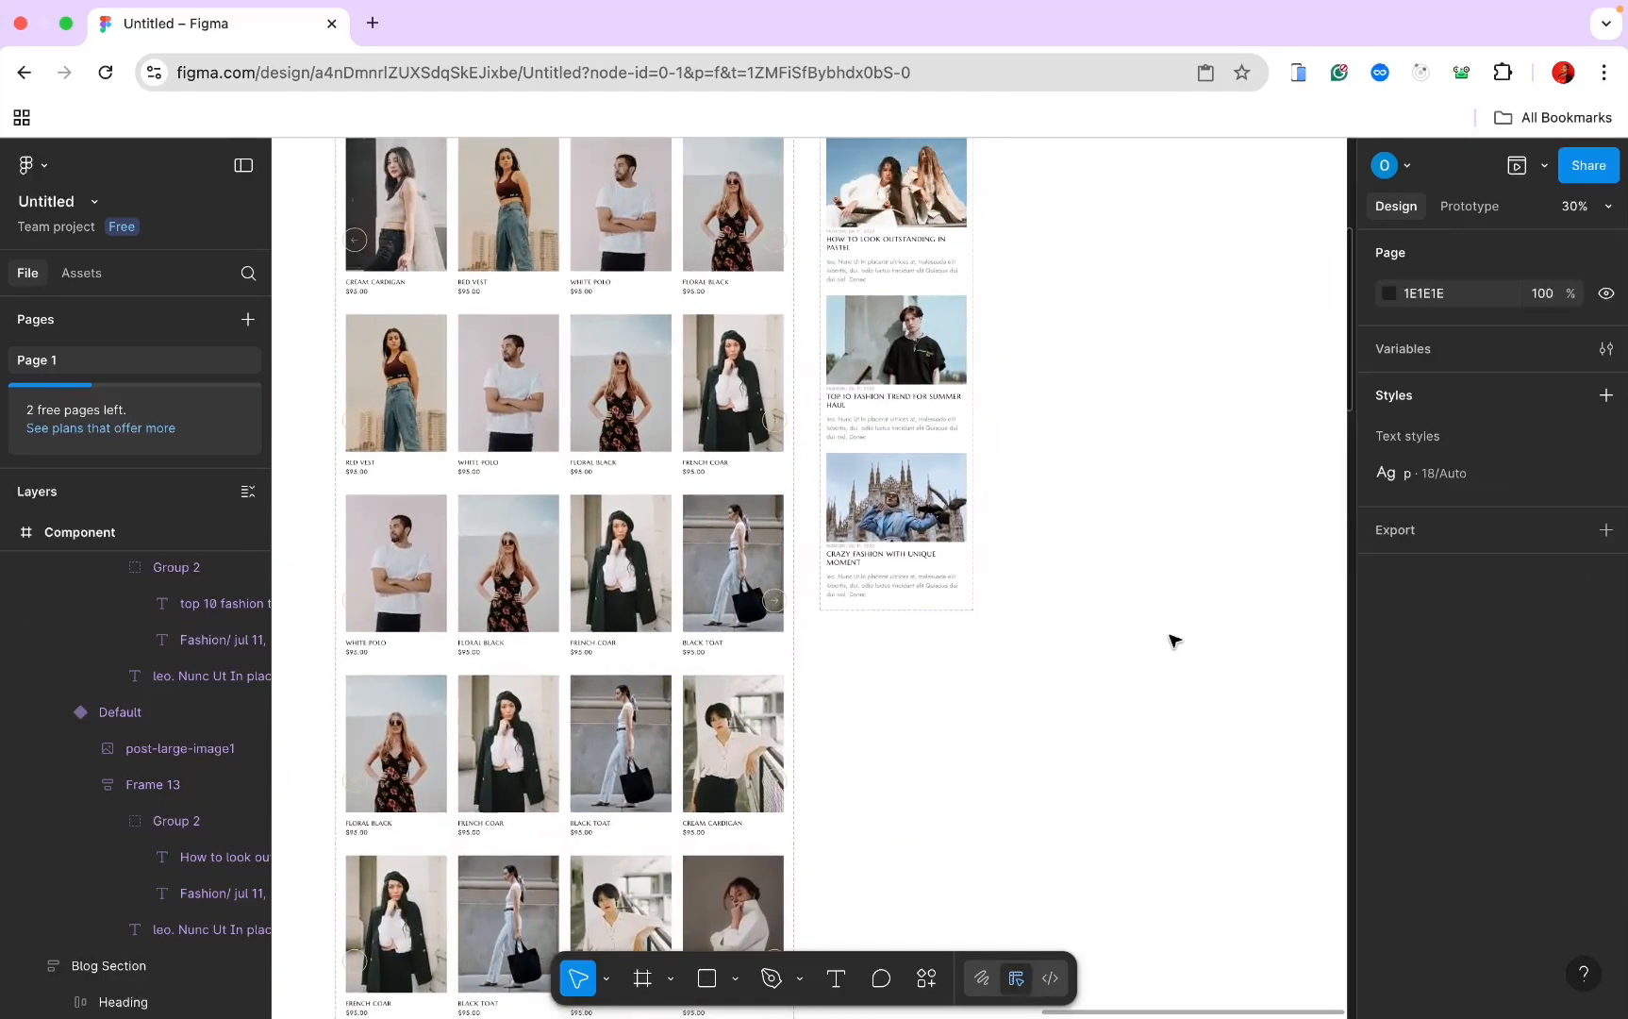
scroll(1171, 640, down, 10)
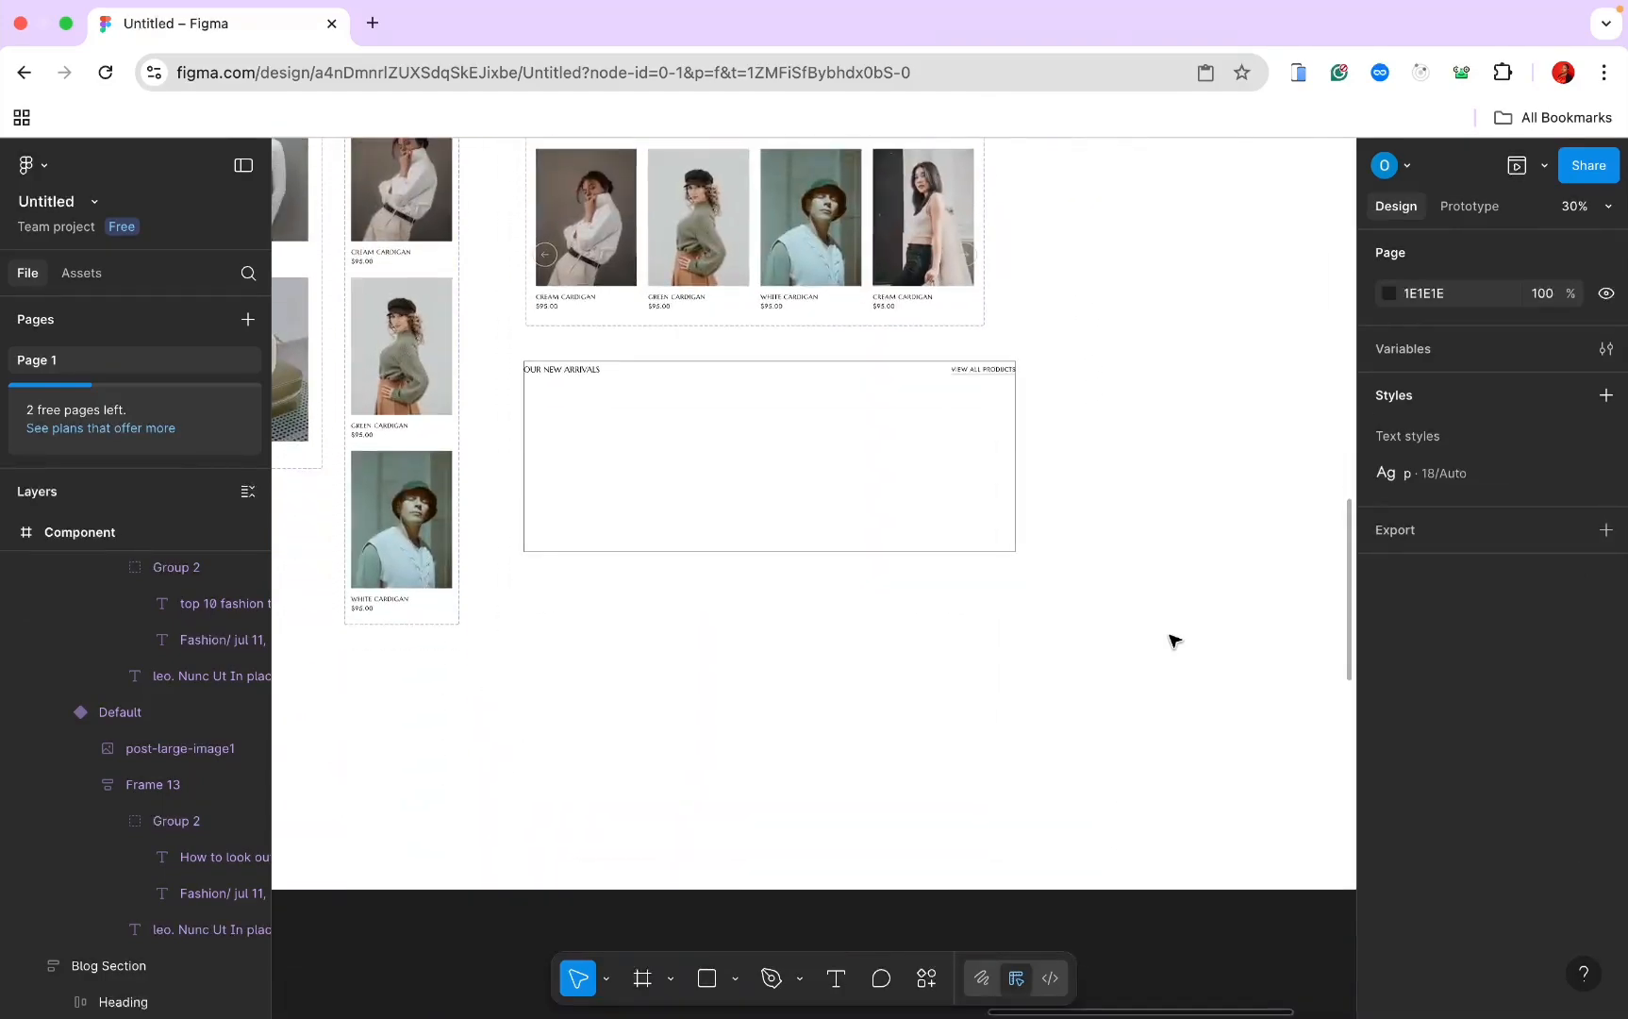
scroll(1175, 642, left, 1)
click(850, 557)
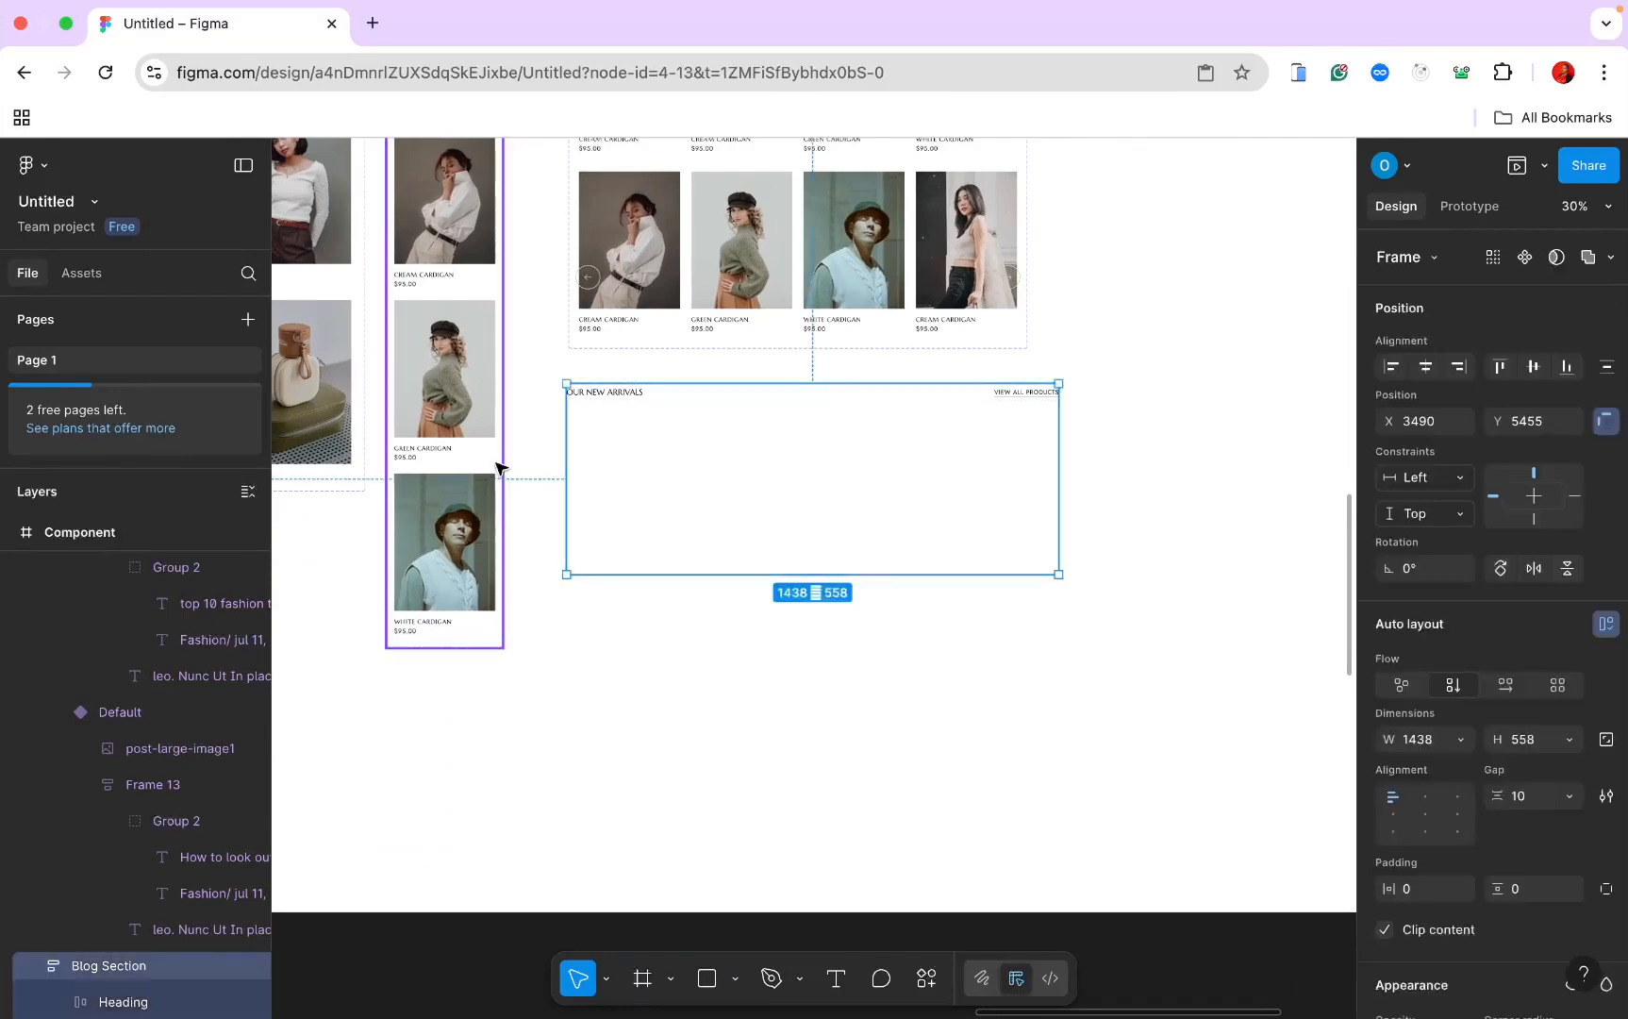
click(82, 275)
drag(71, 577, 682, 525)
key(ctrl+d)
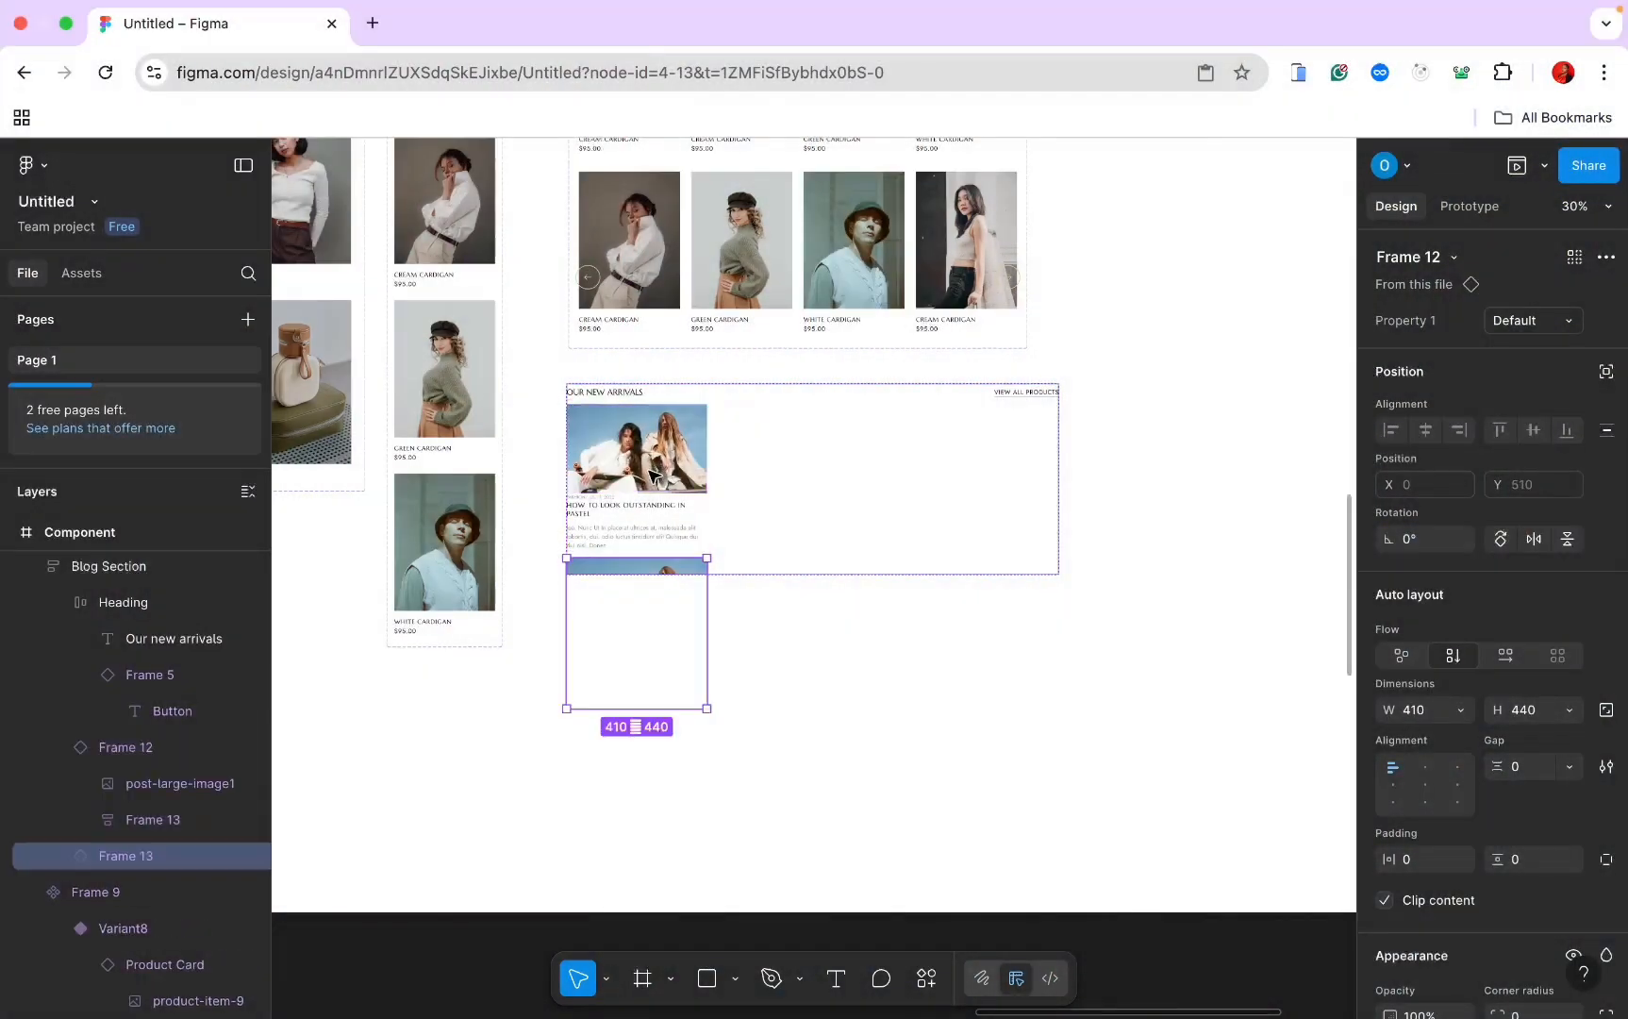
key(ctrl+d)
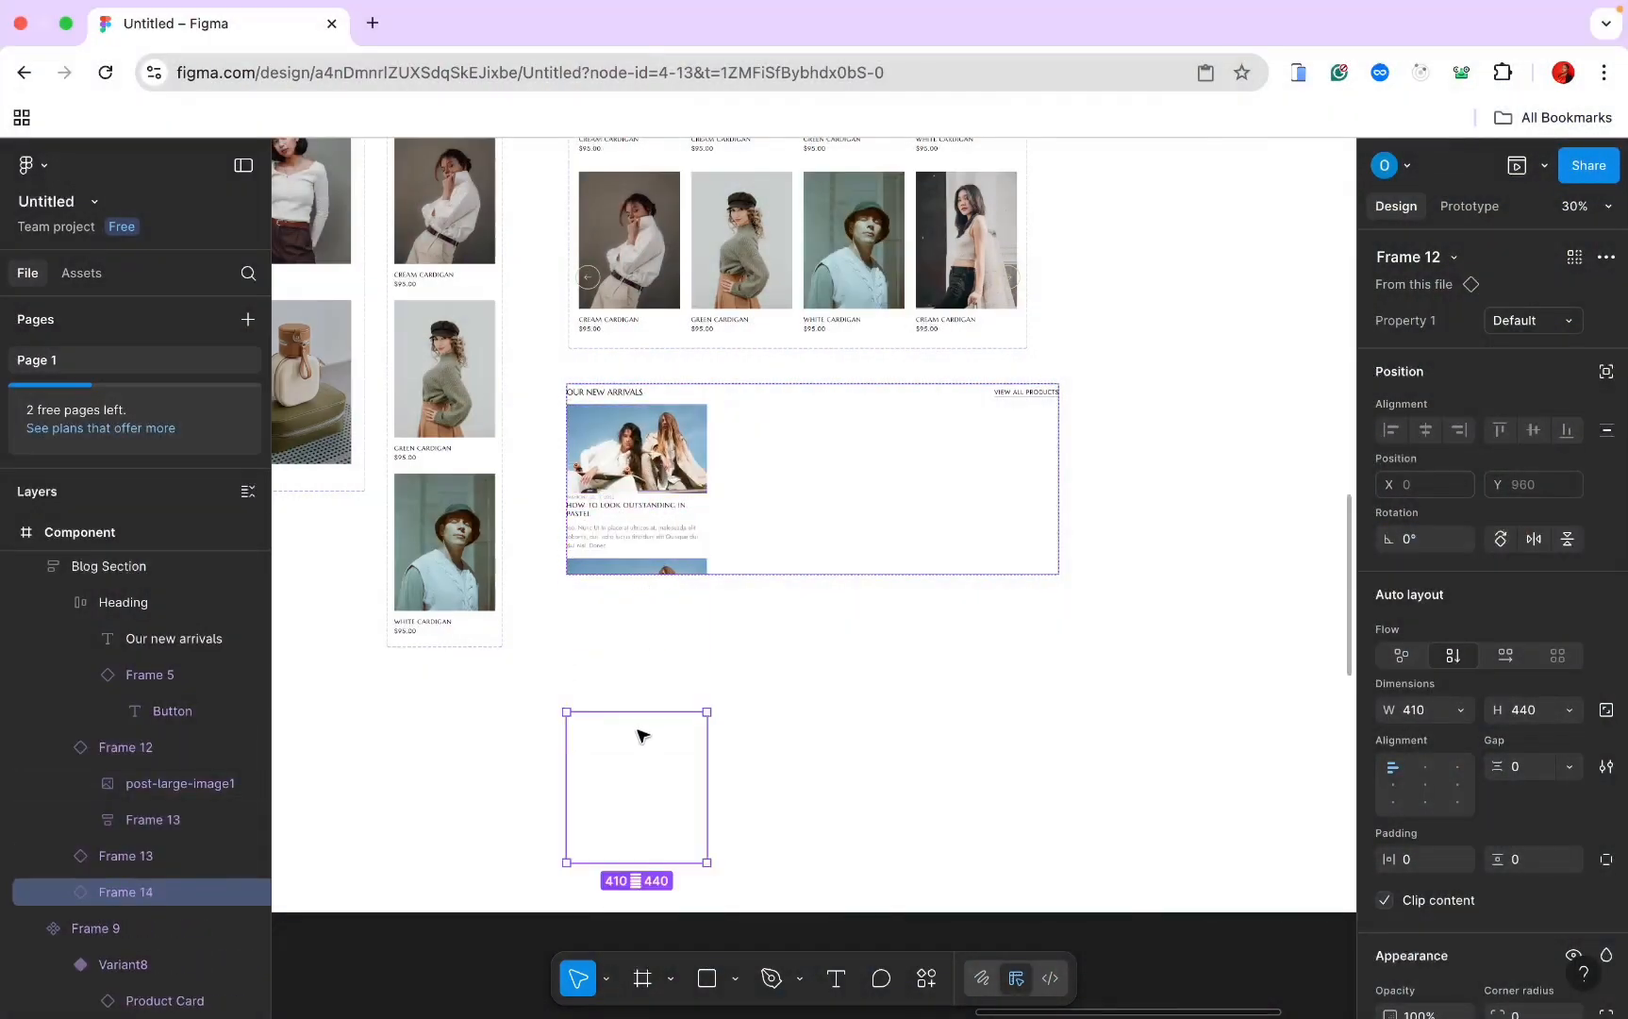
Step: Frame the three cards in a horizontal row that fills the width with auto spacing
shift+click(658, 575)
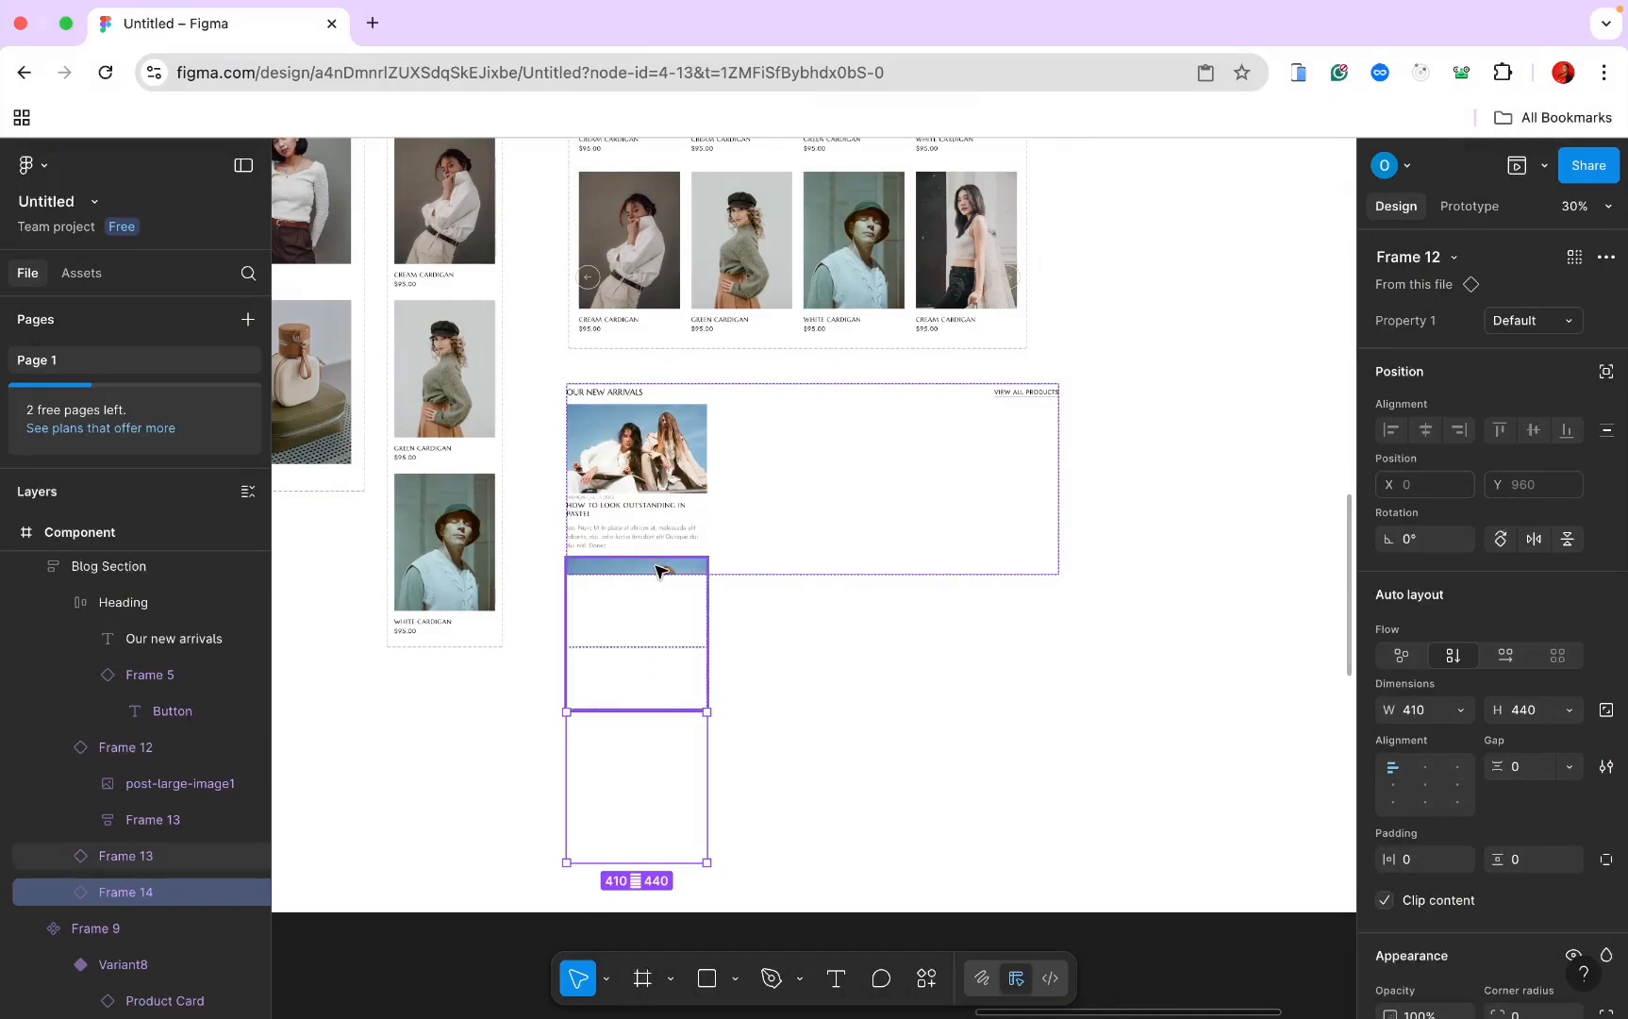
shift+click(658, 481)
right_click(660, 477)
click(741, 489)
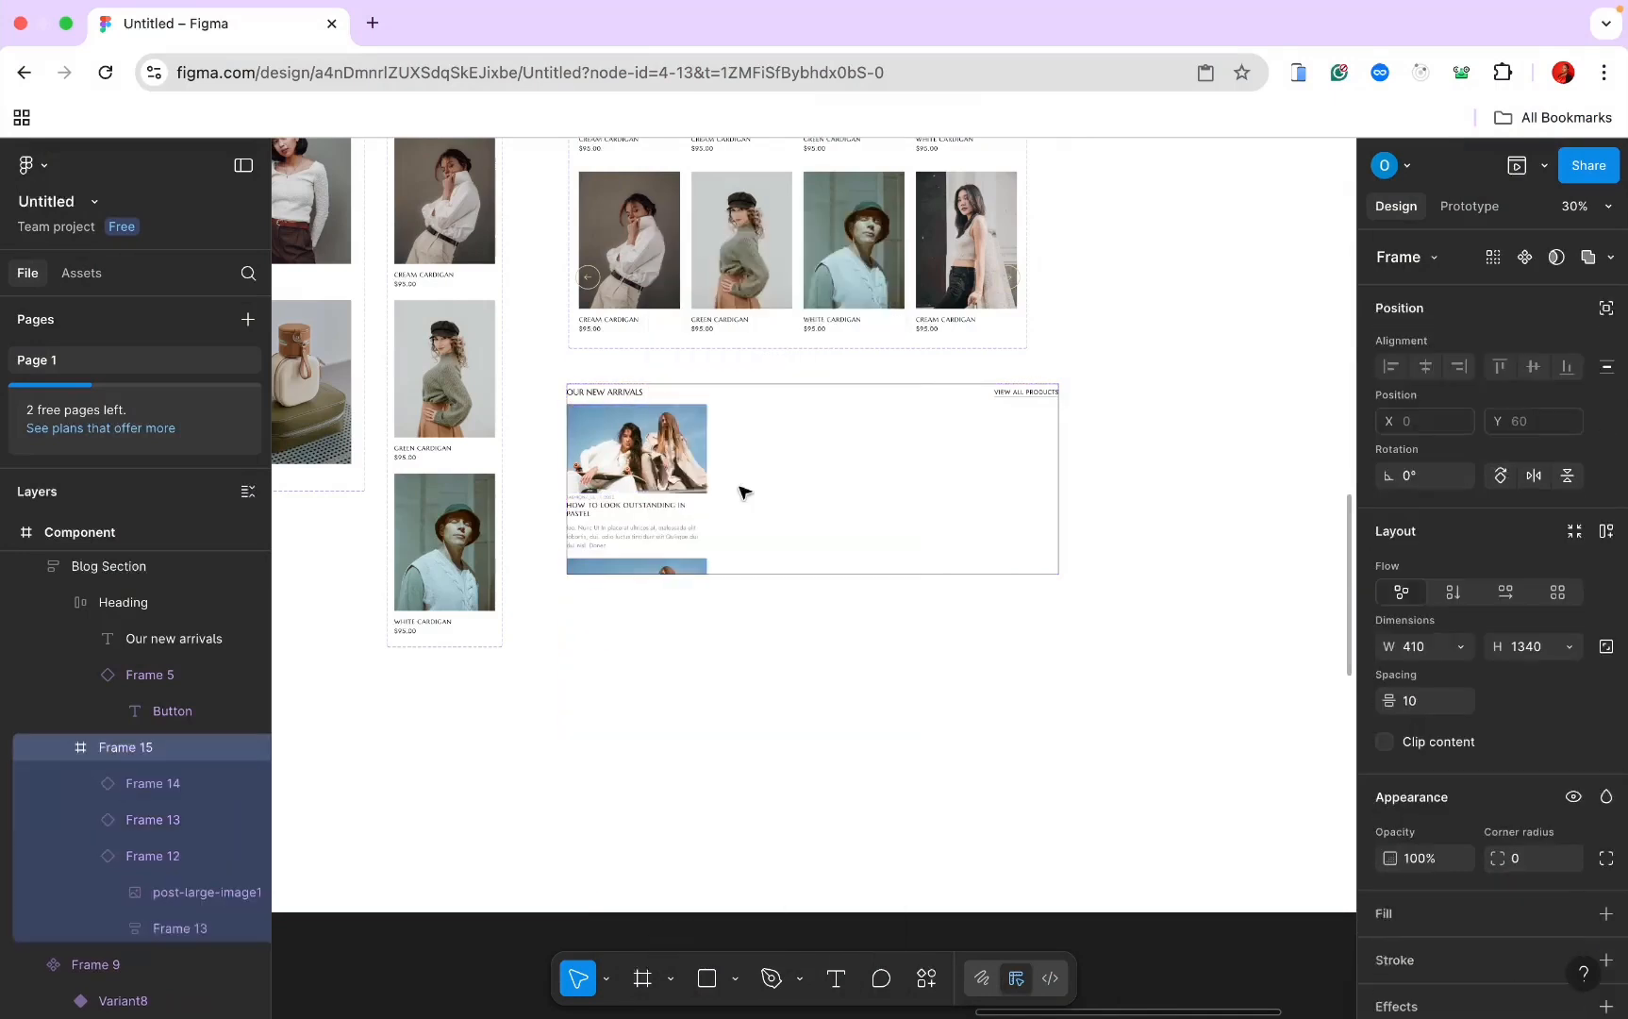
click(1508, 592)
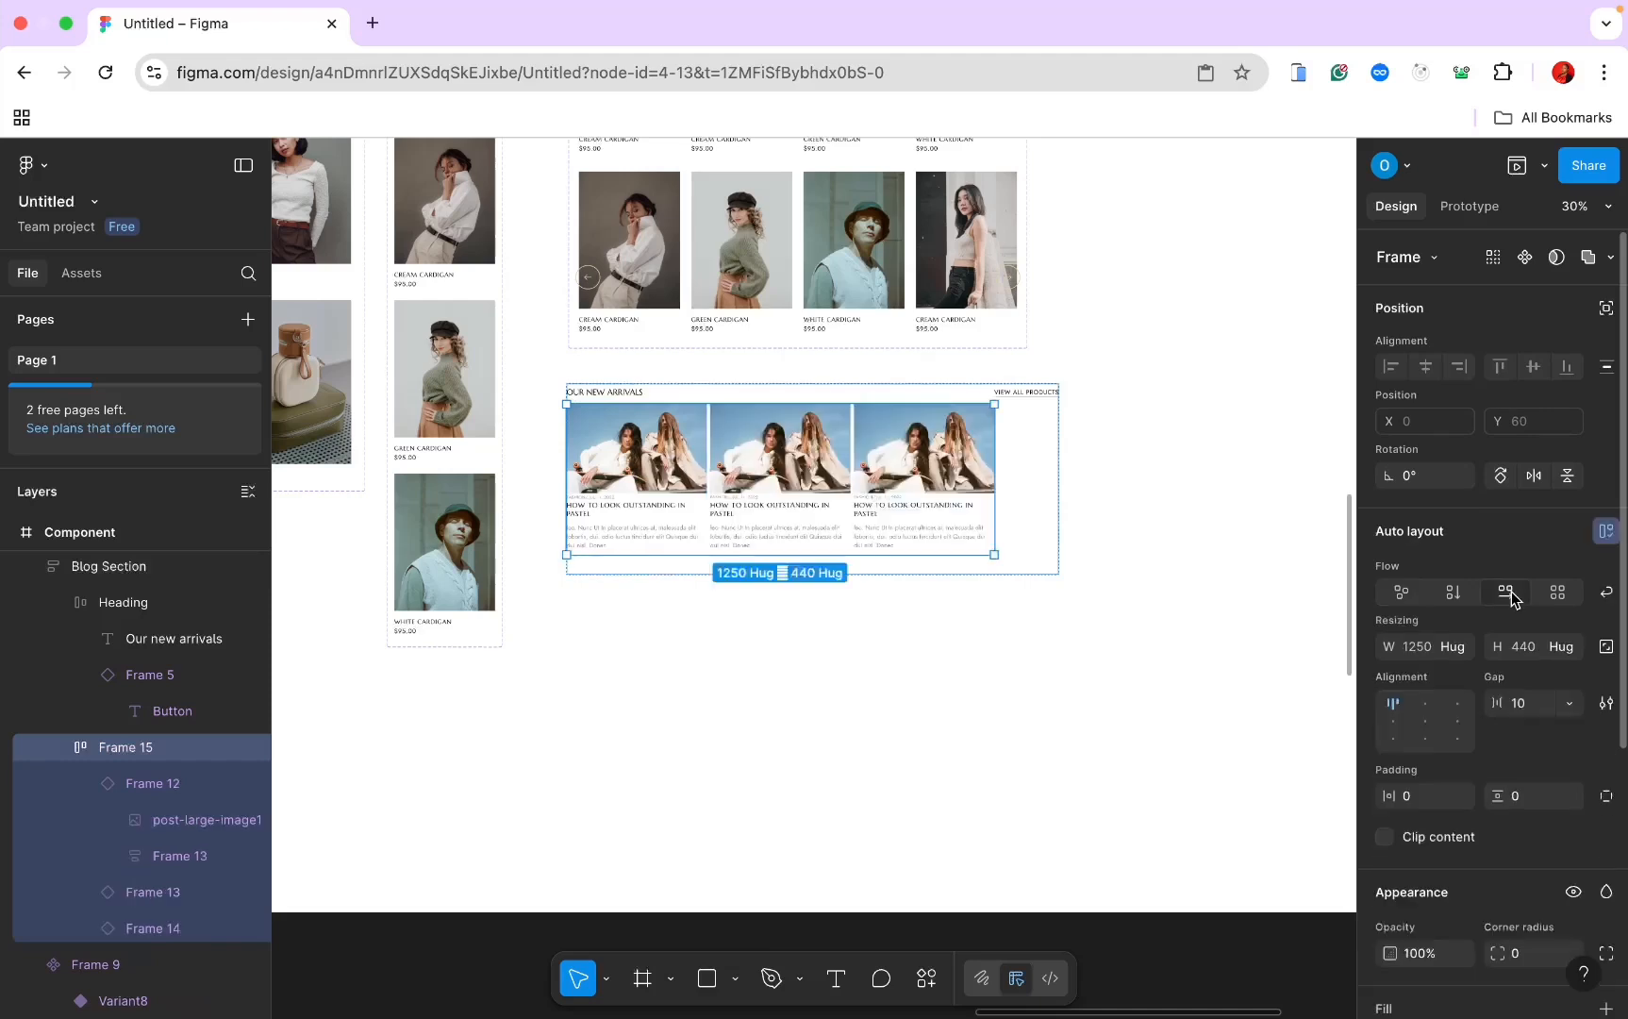
click(1452, 650)
click(1448, 673)
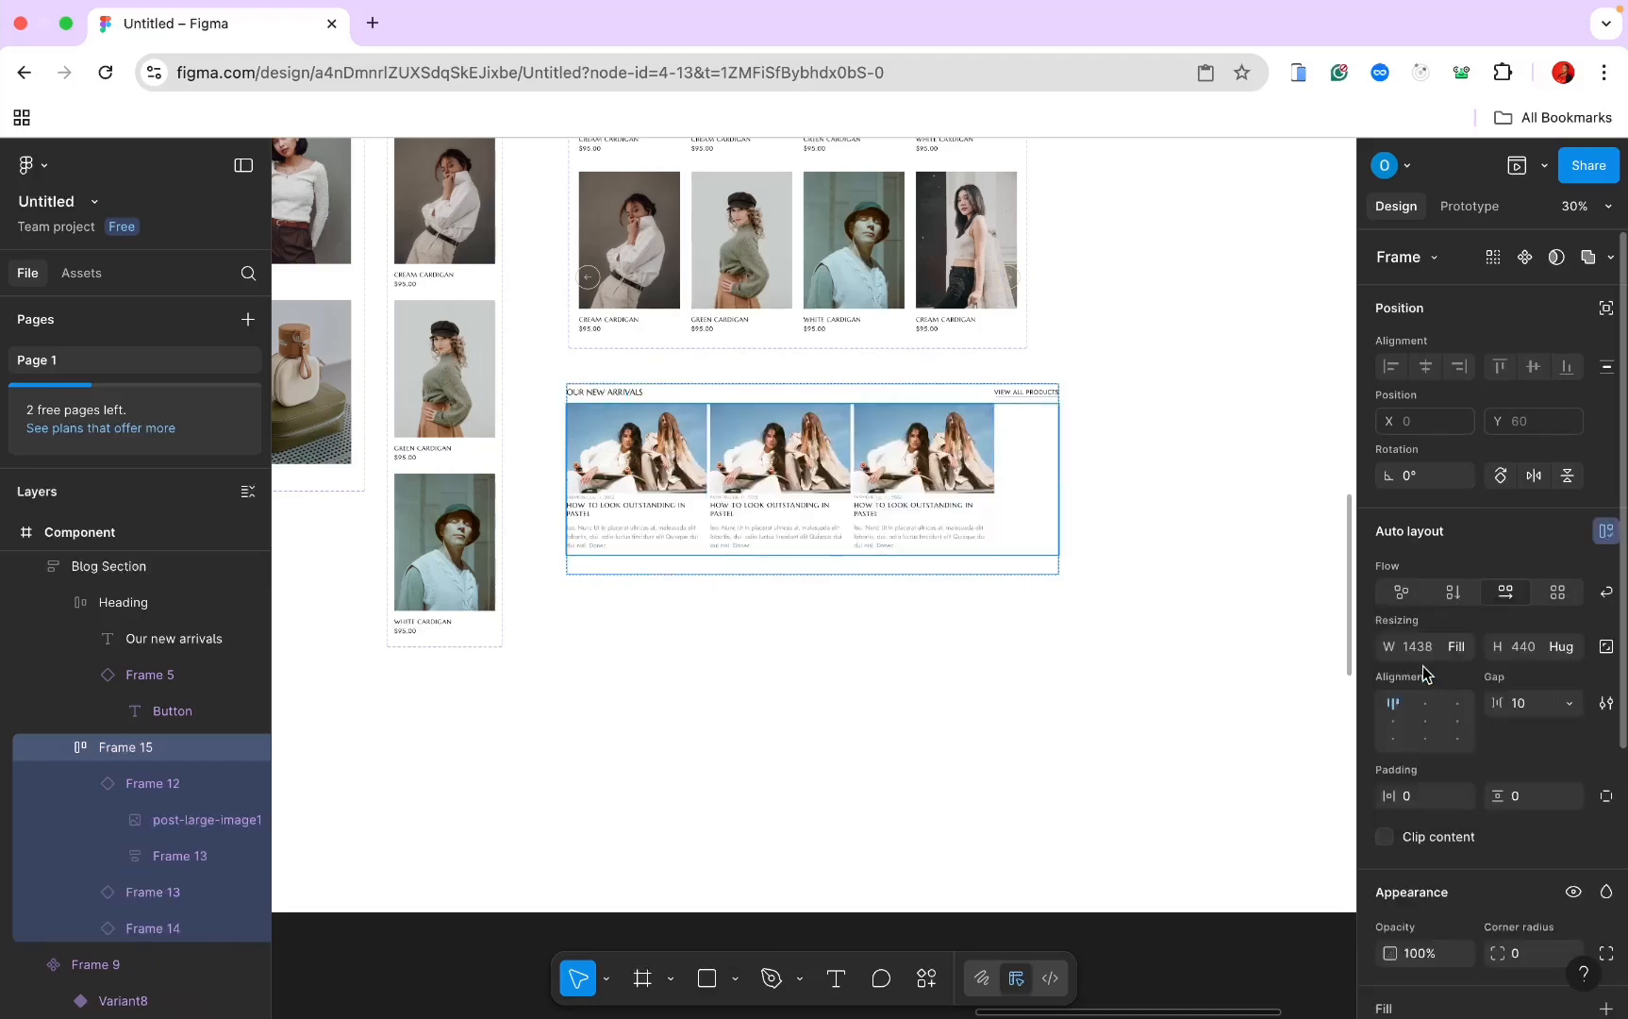
click(1570, 703)
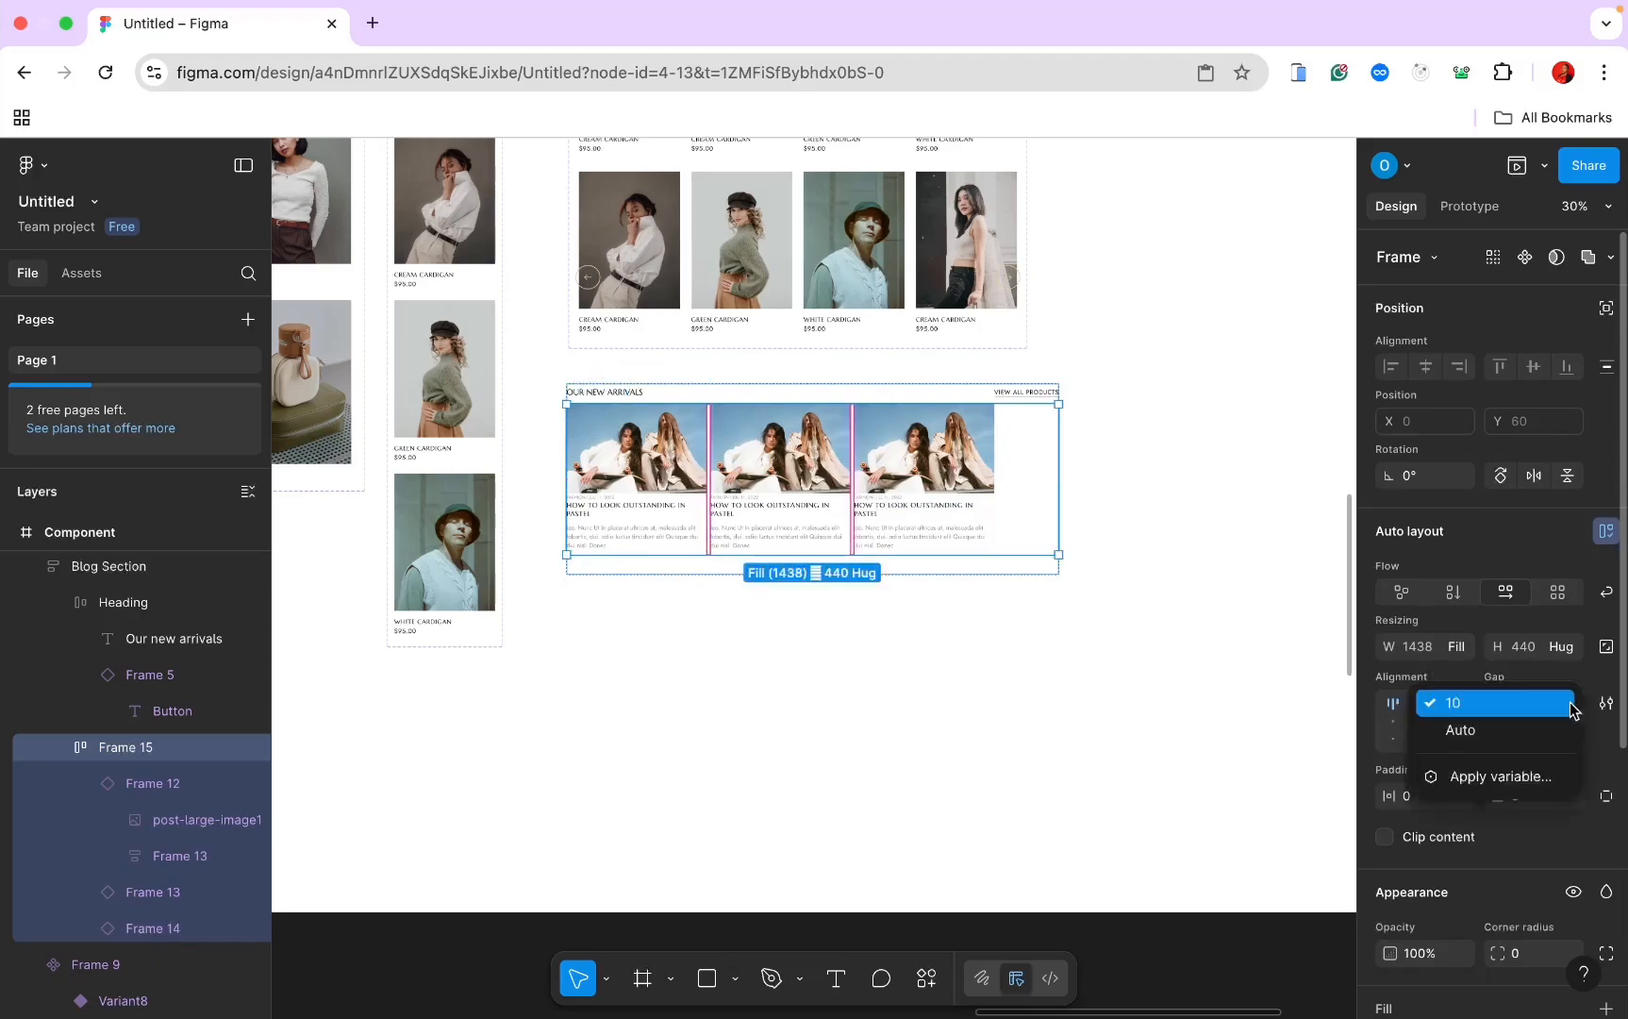
click(1543, 730)
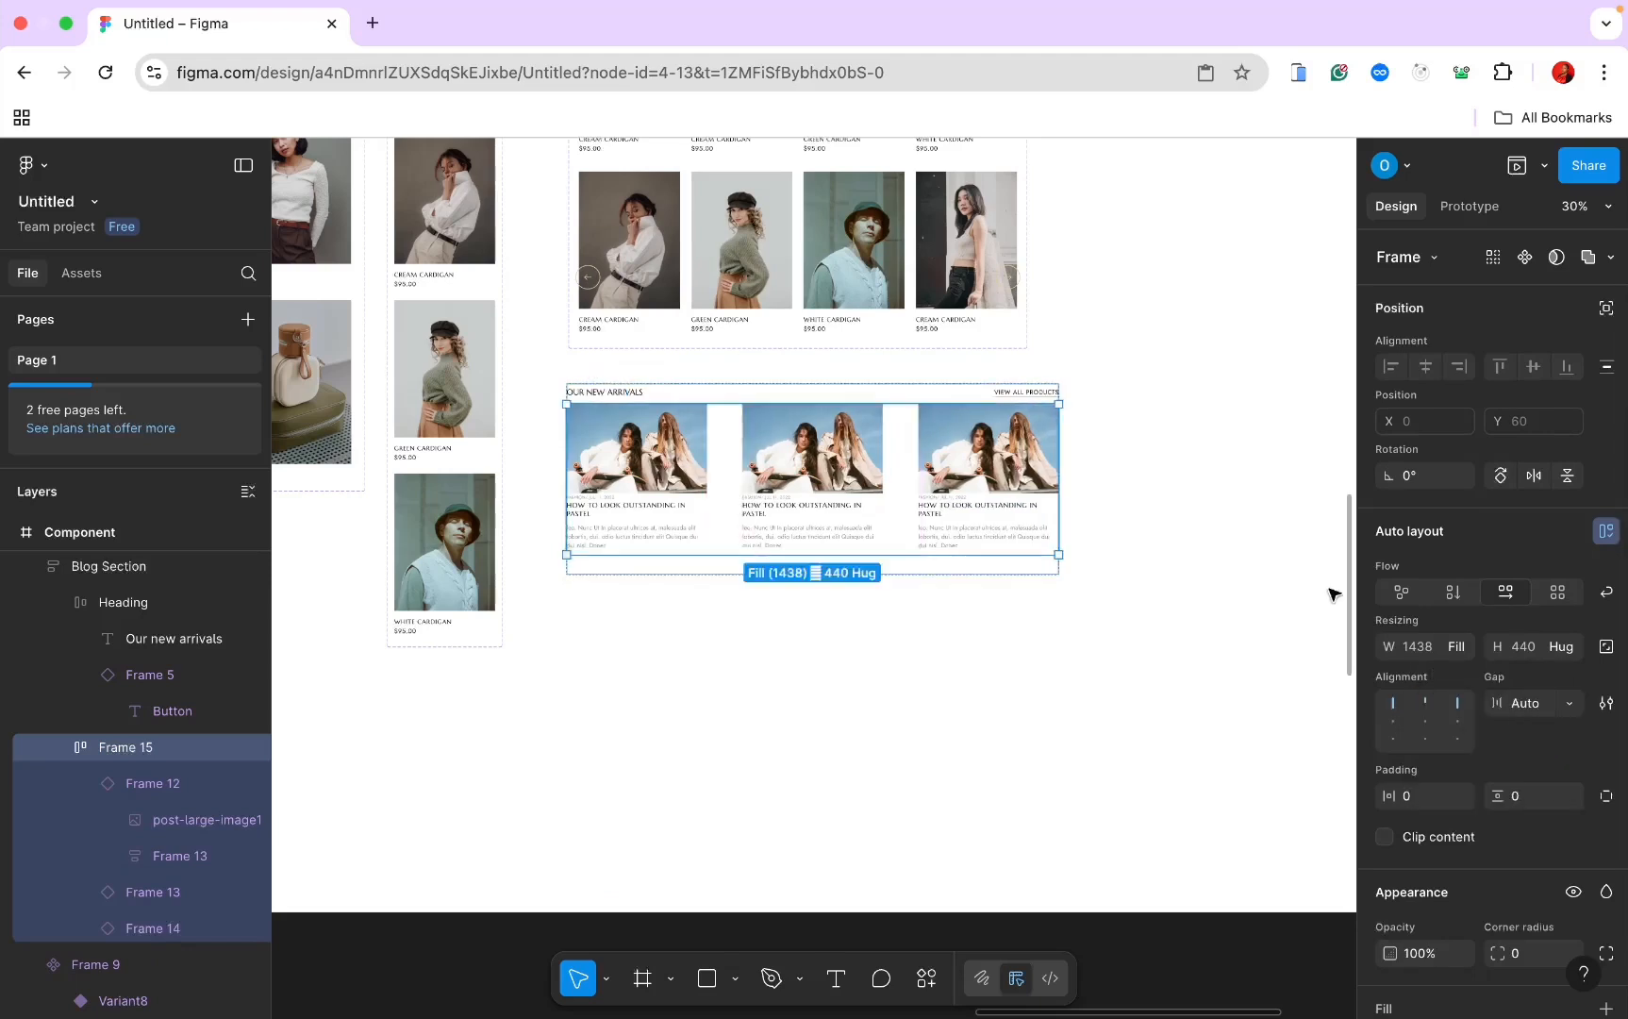
Step: Switch the middle blog card to Variant2
click(792, 476)
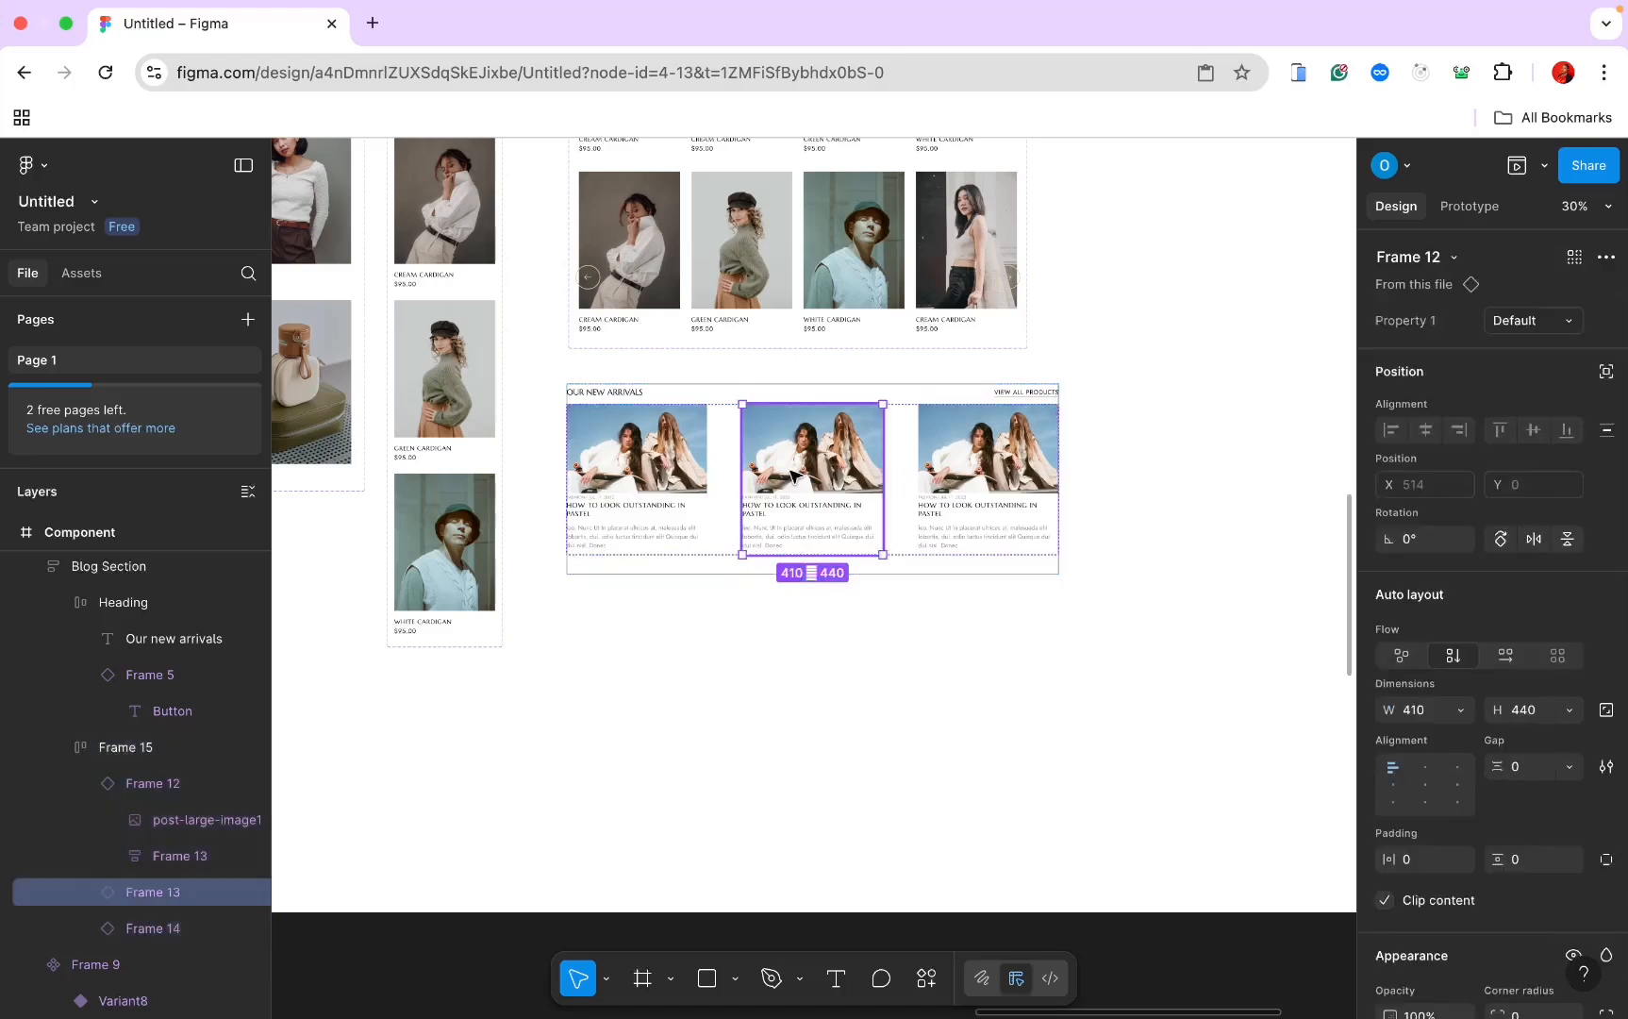
click(1561, 321)
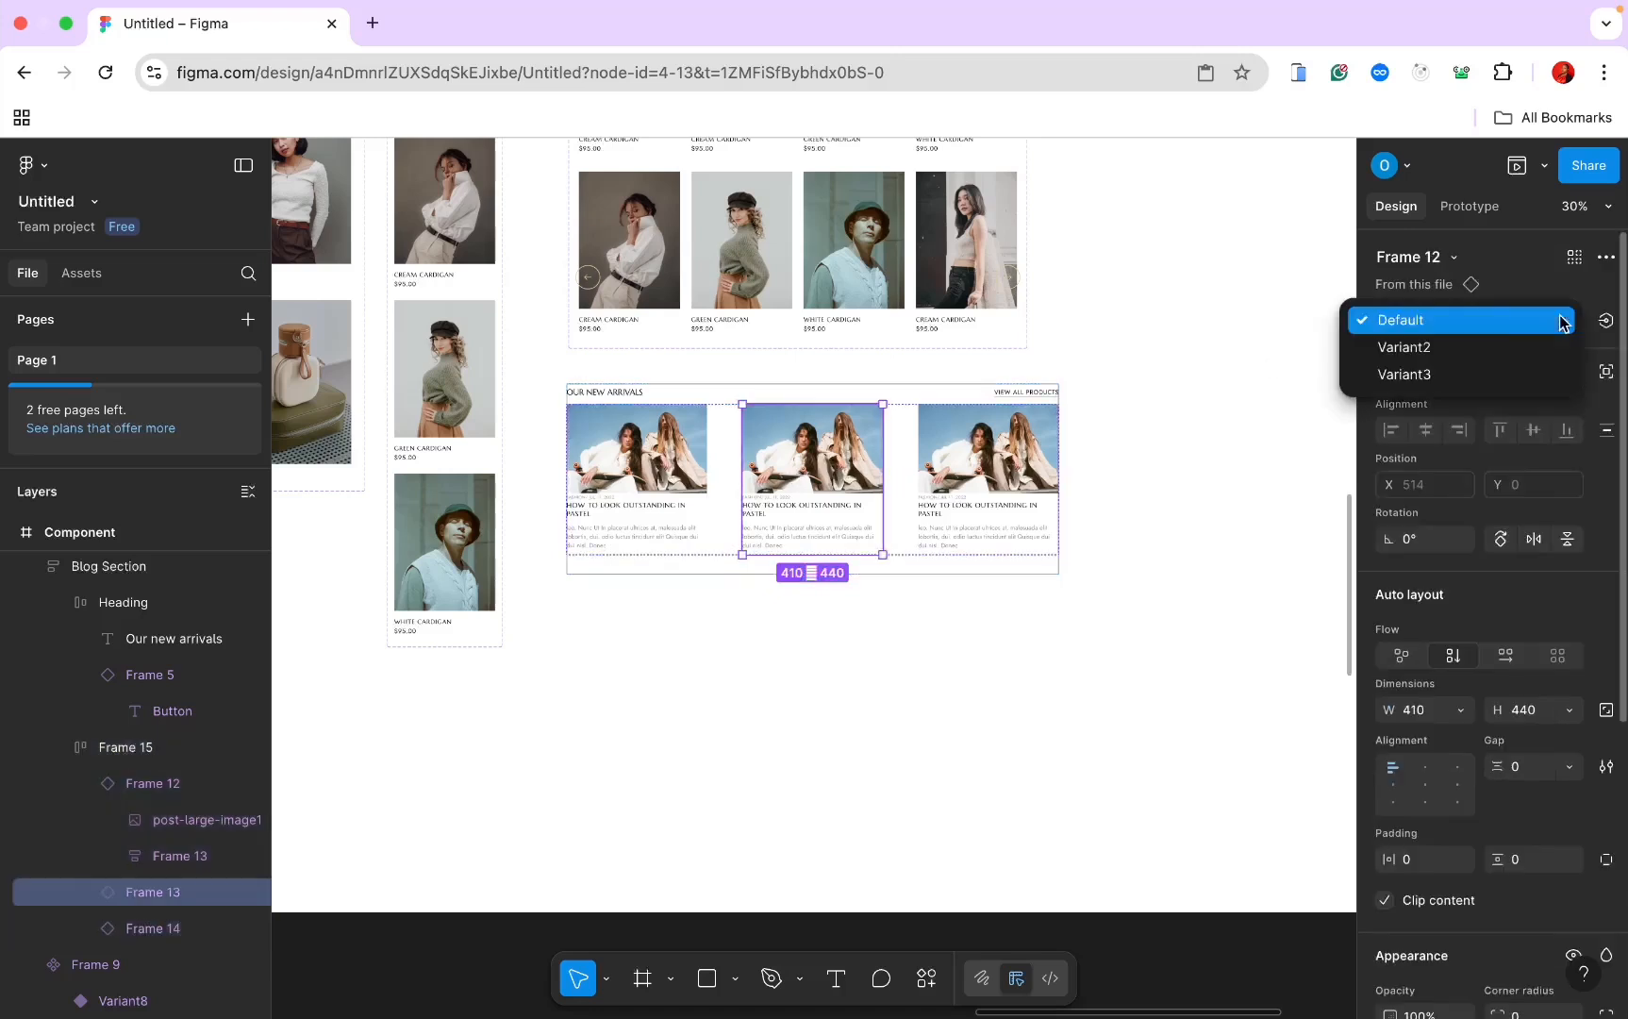
click(1478, 370)
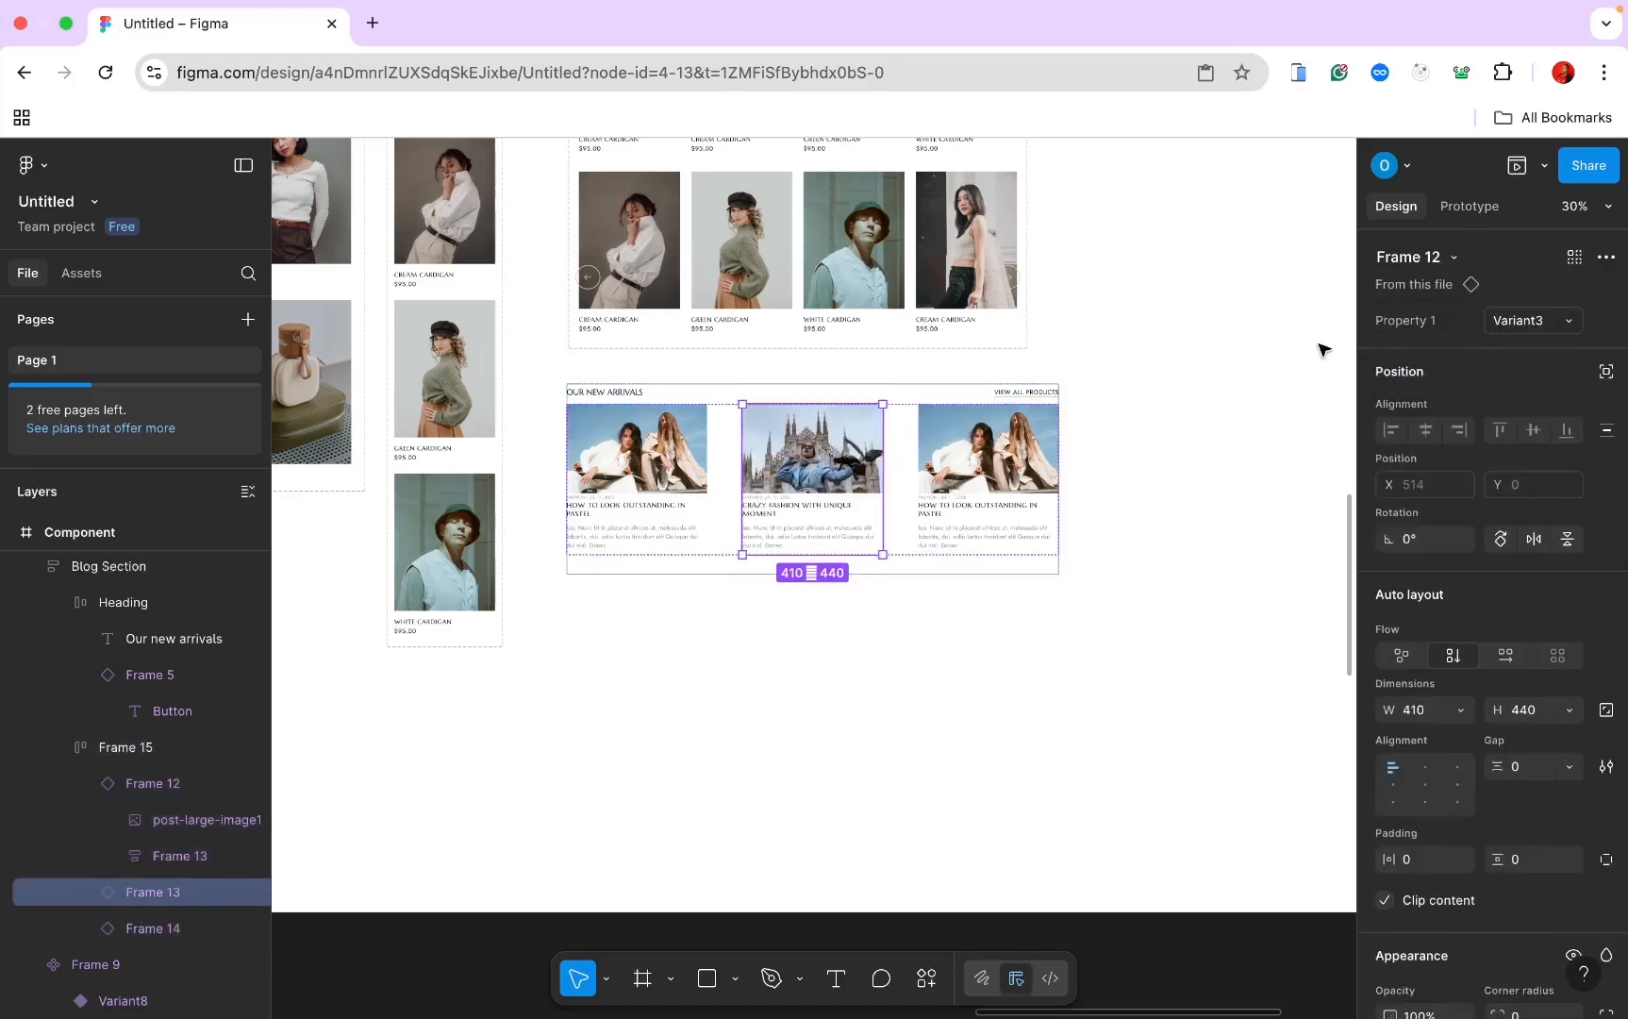
click(1552, 322)
click(1371, 309)
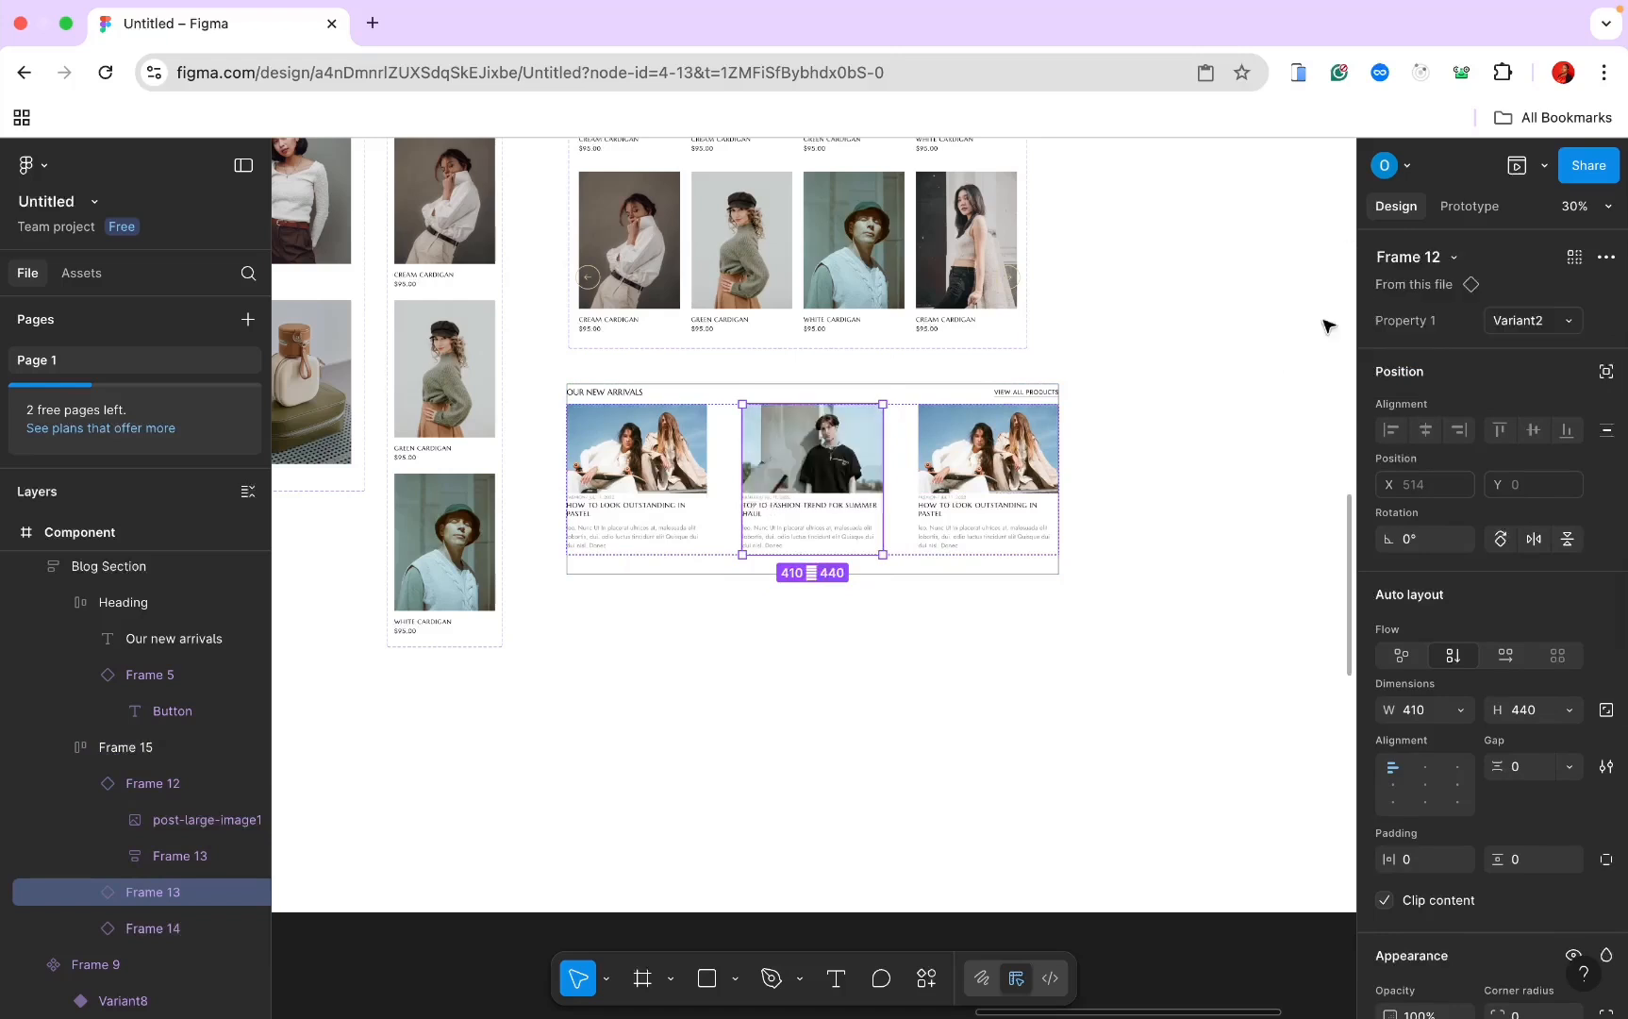
key(Tab)
click(1509, 313)
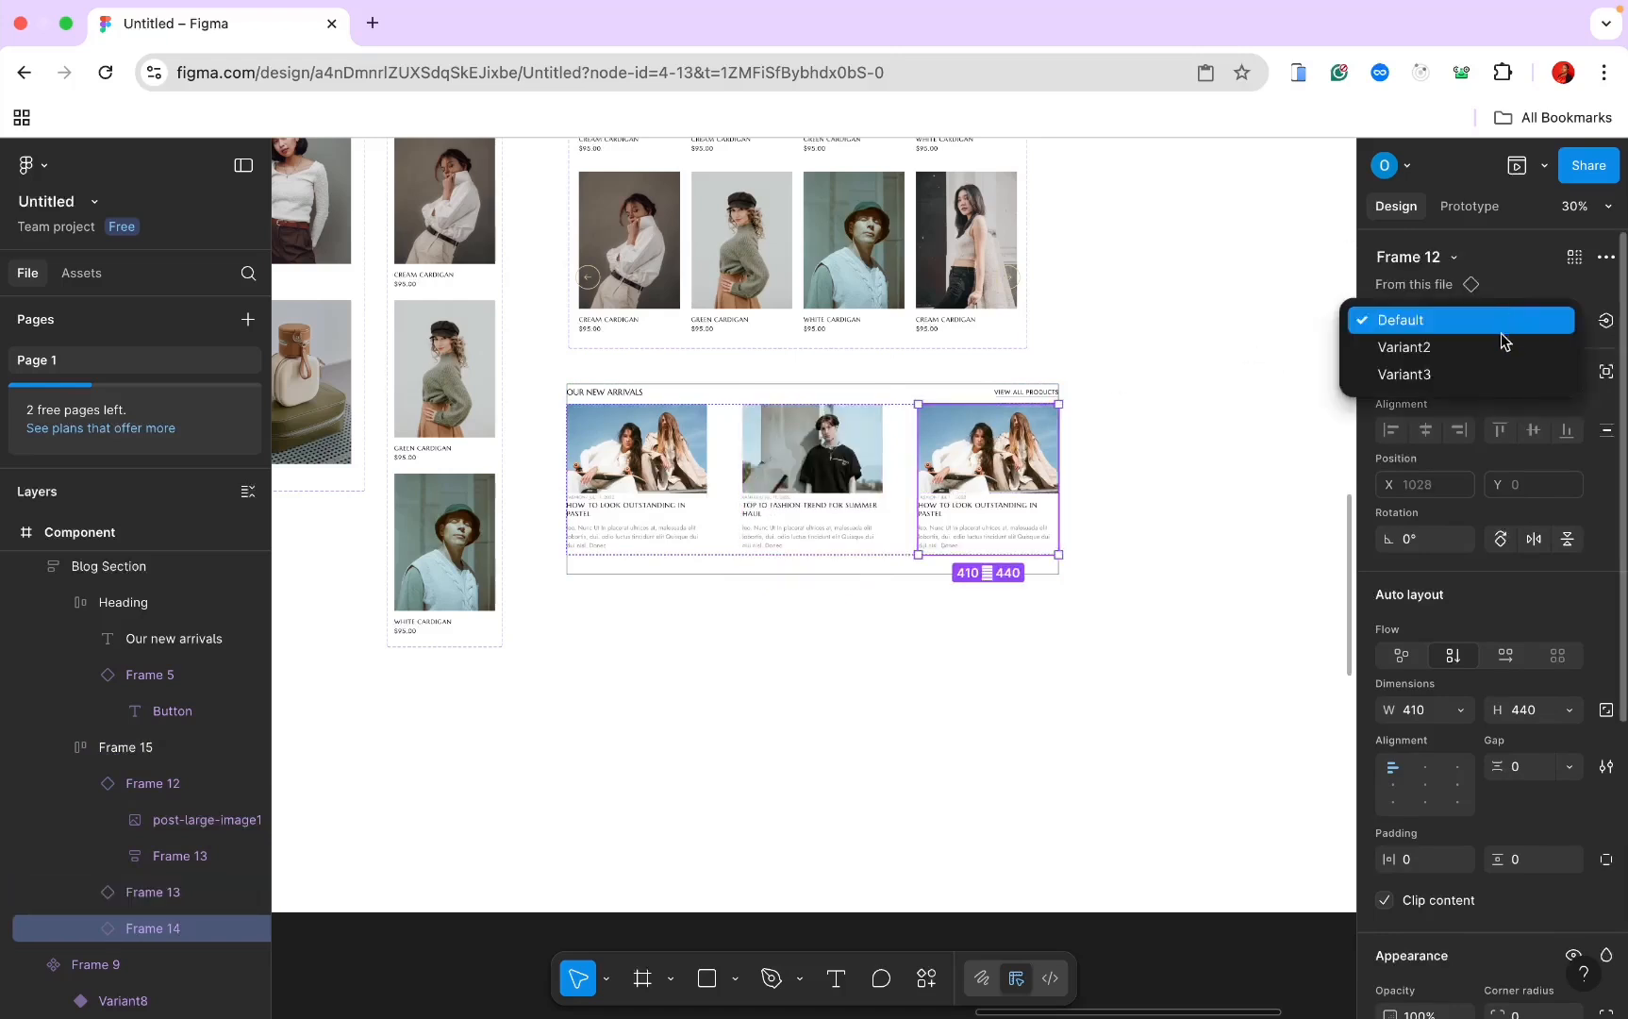
Step: Set the third card to Variant3 and retype the section heading as READ BLOG POST
click(1403, 370)
double_click(604, 391)
text(READ BLOG POST)
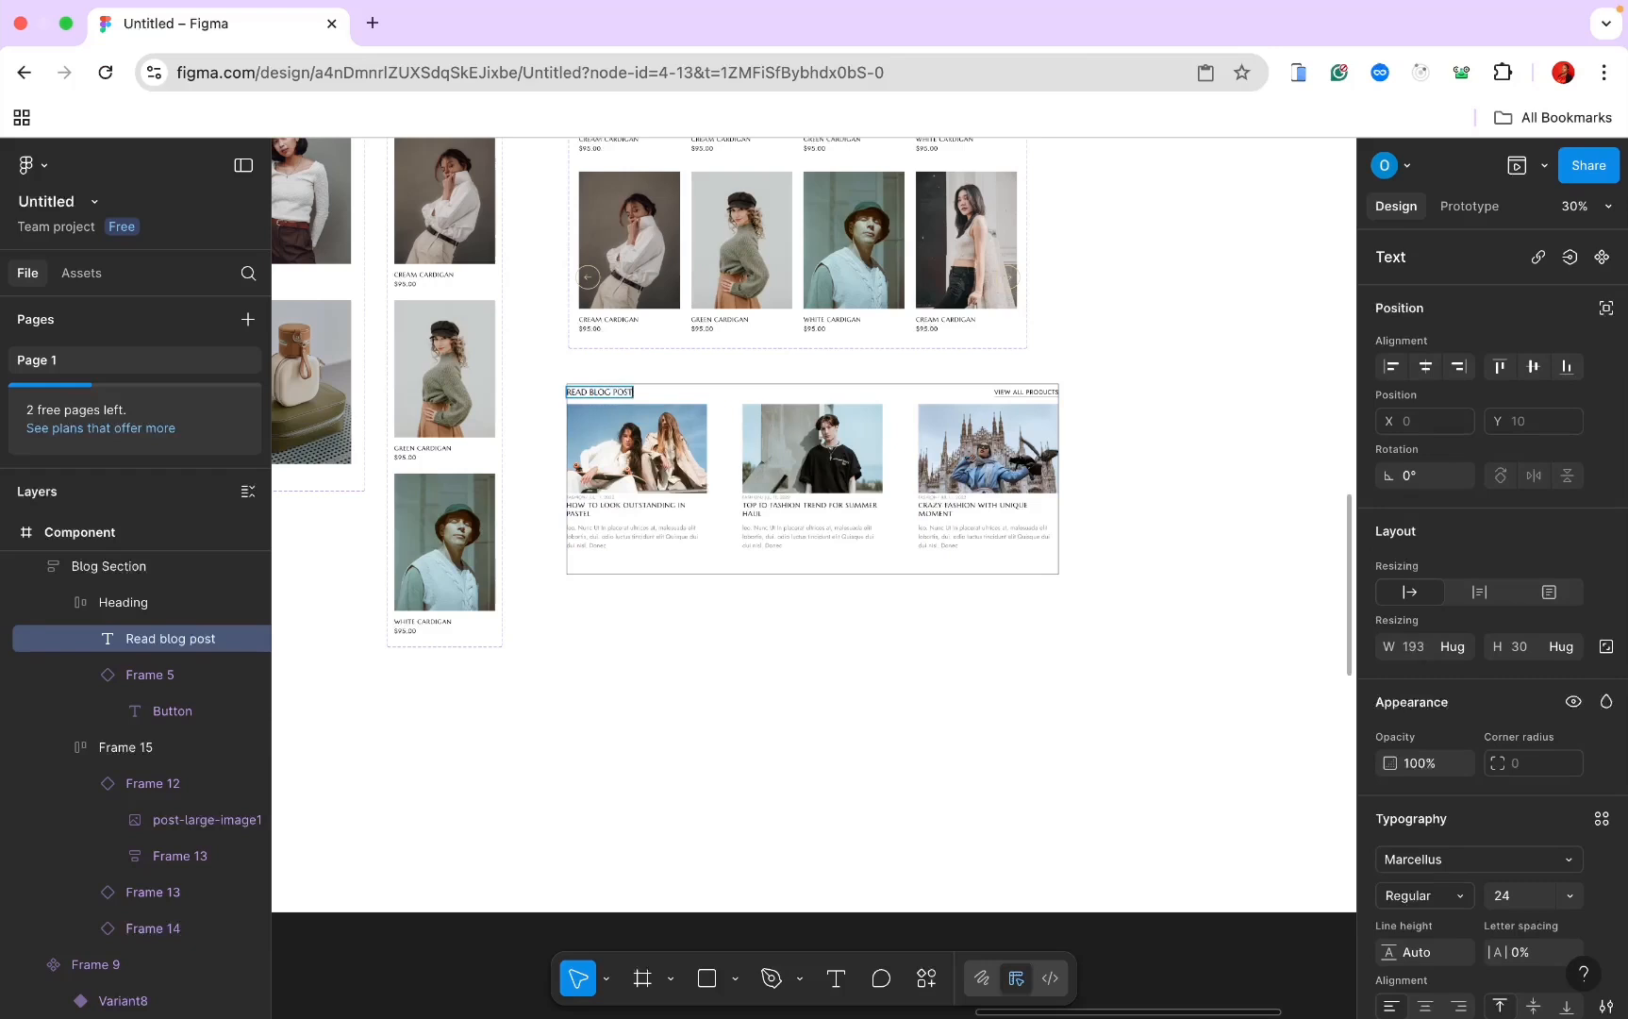
key(Escape)
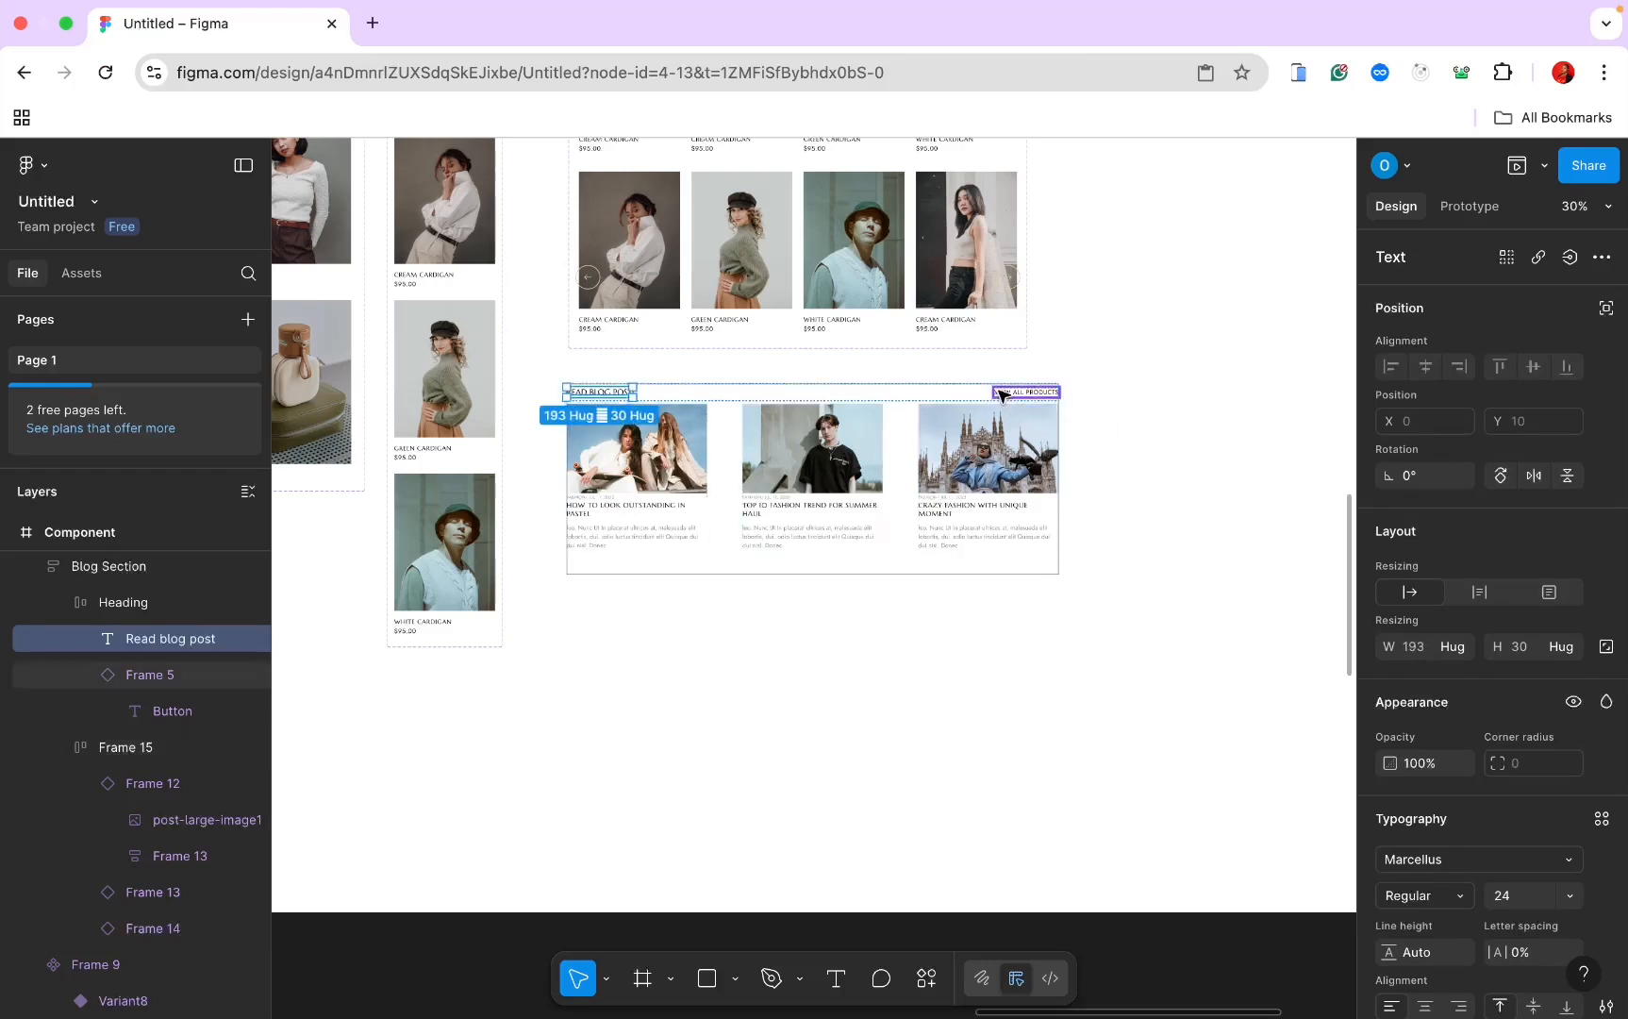
Step: Remove the black stroke from the Blog Section frame
key(Escape)
key(Escape)
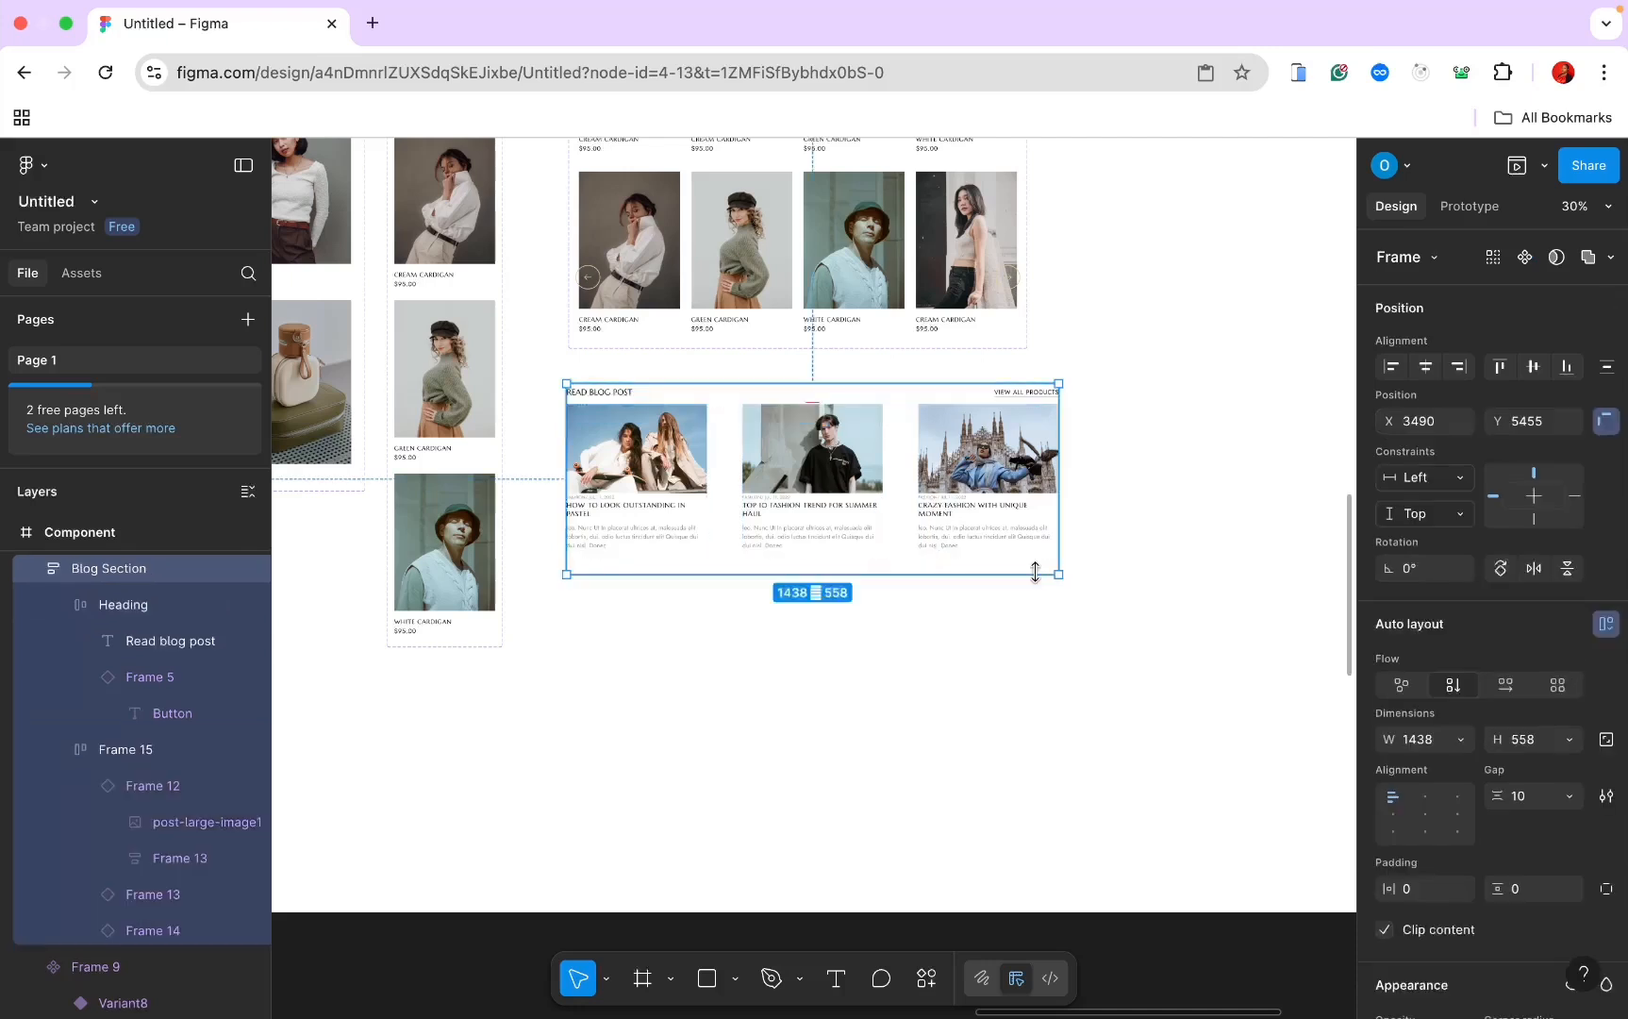
scroll(1410, 748, down, 10)
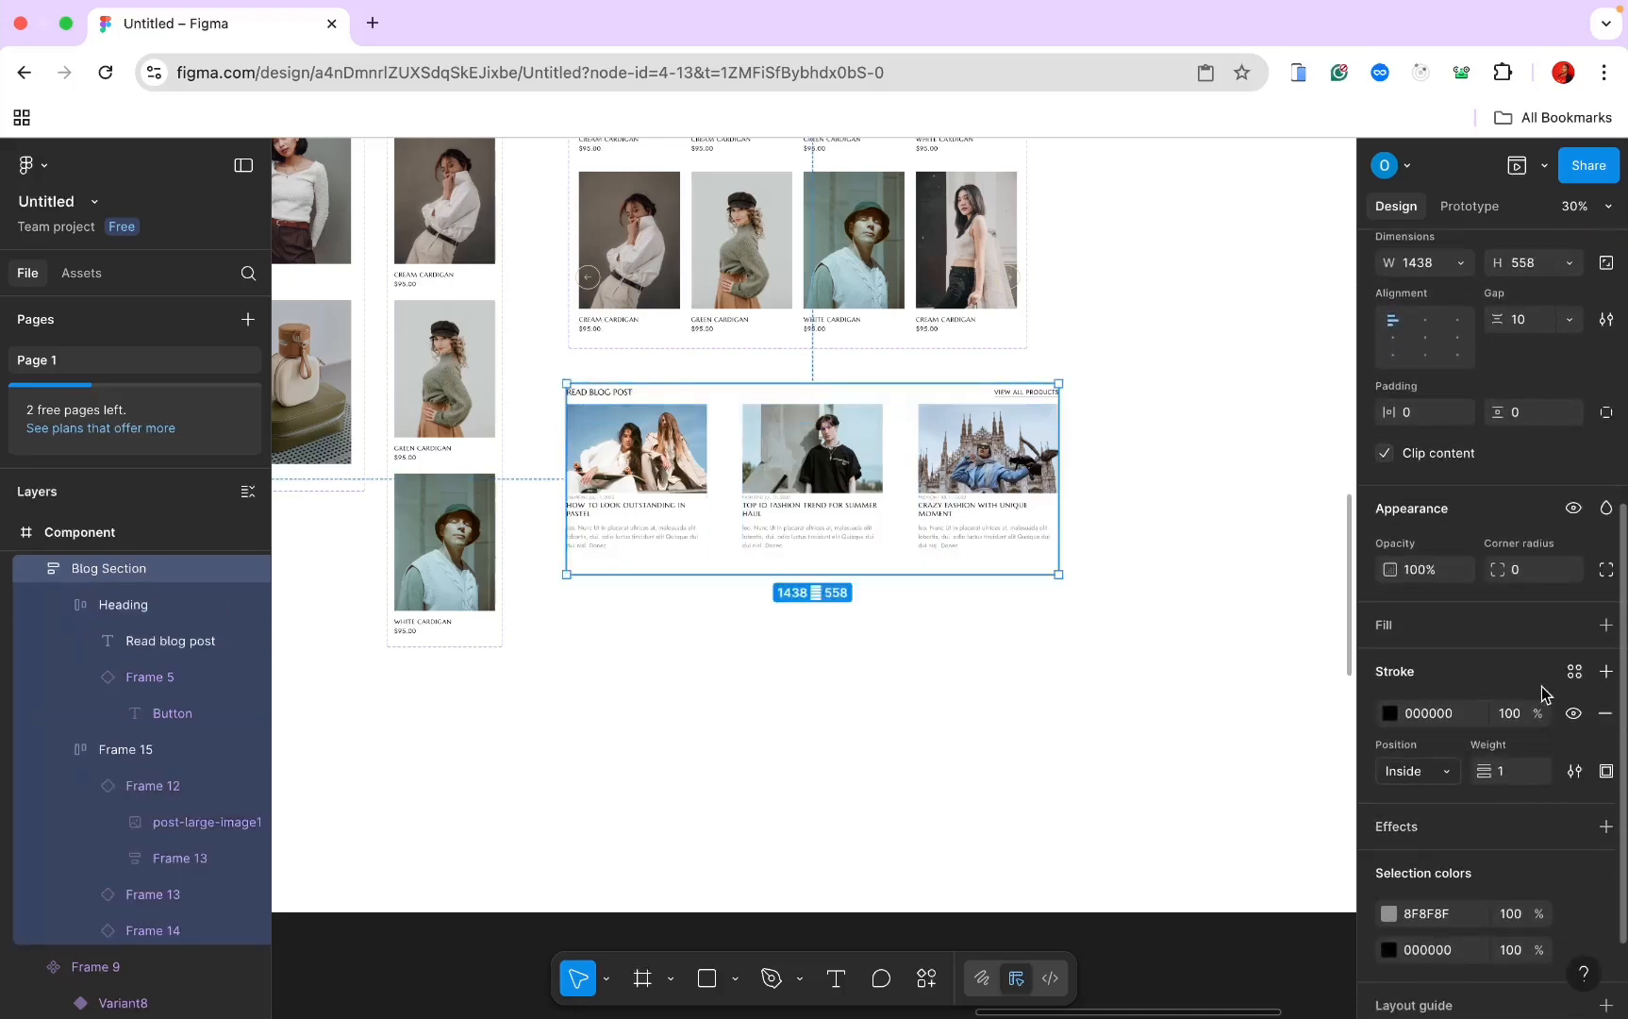
click(1605, 713)
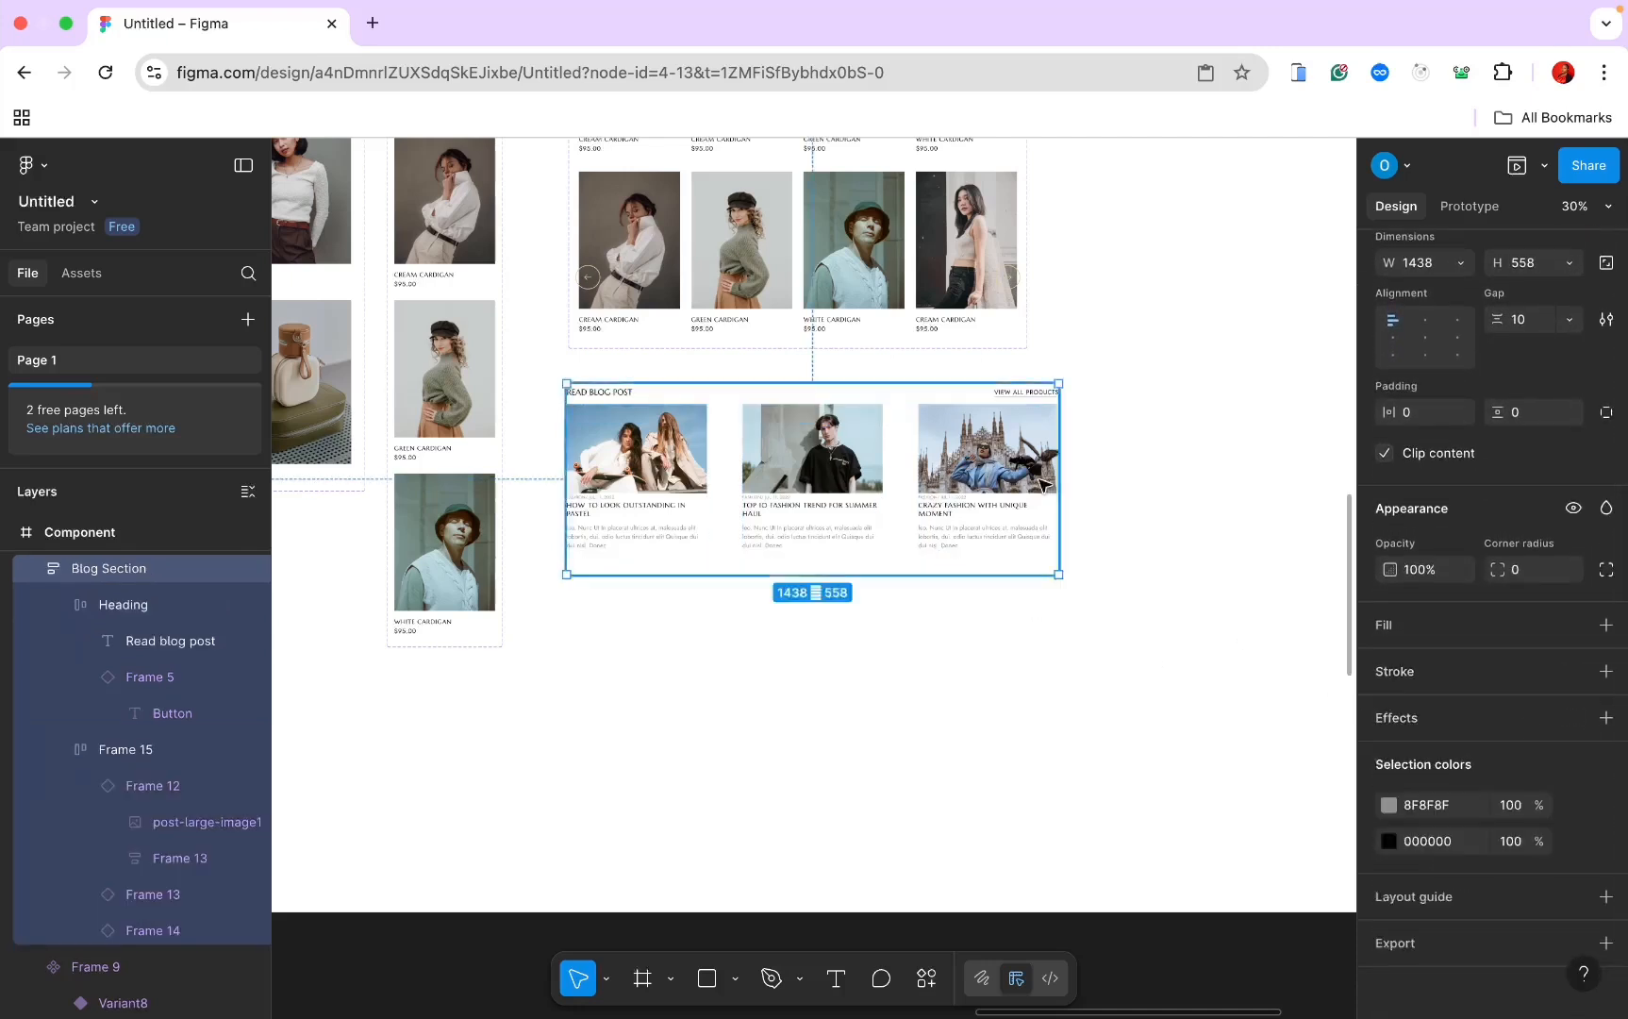
scroll(1081, 604, down, 5)
scroll(1081, 604, right, 10)
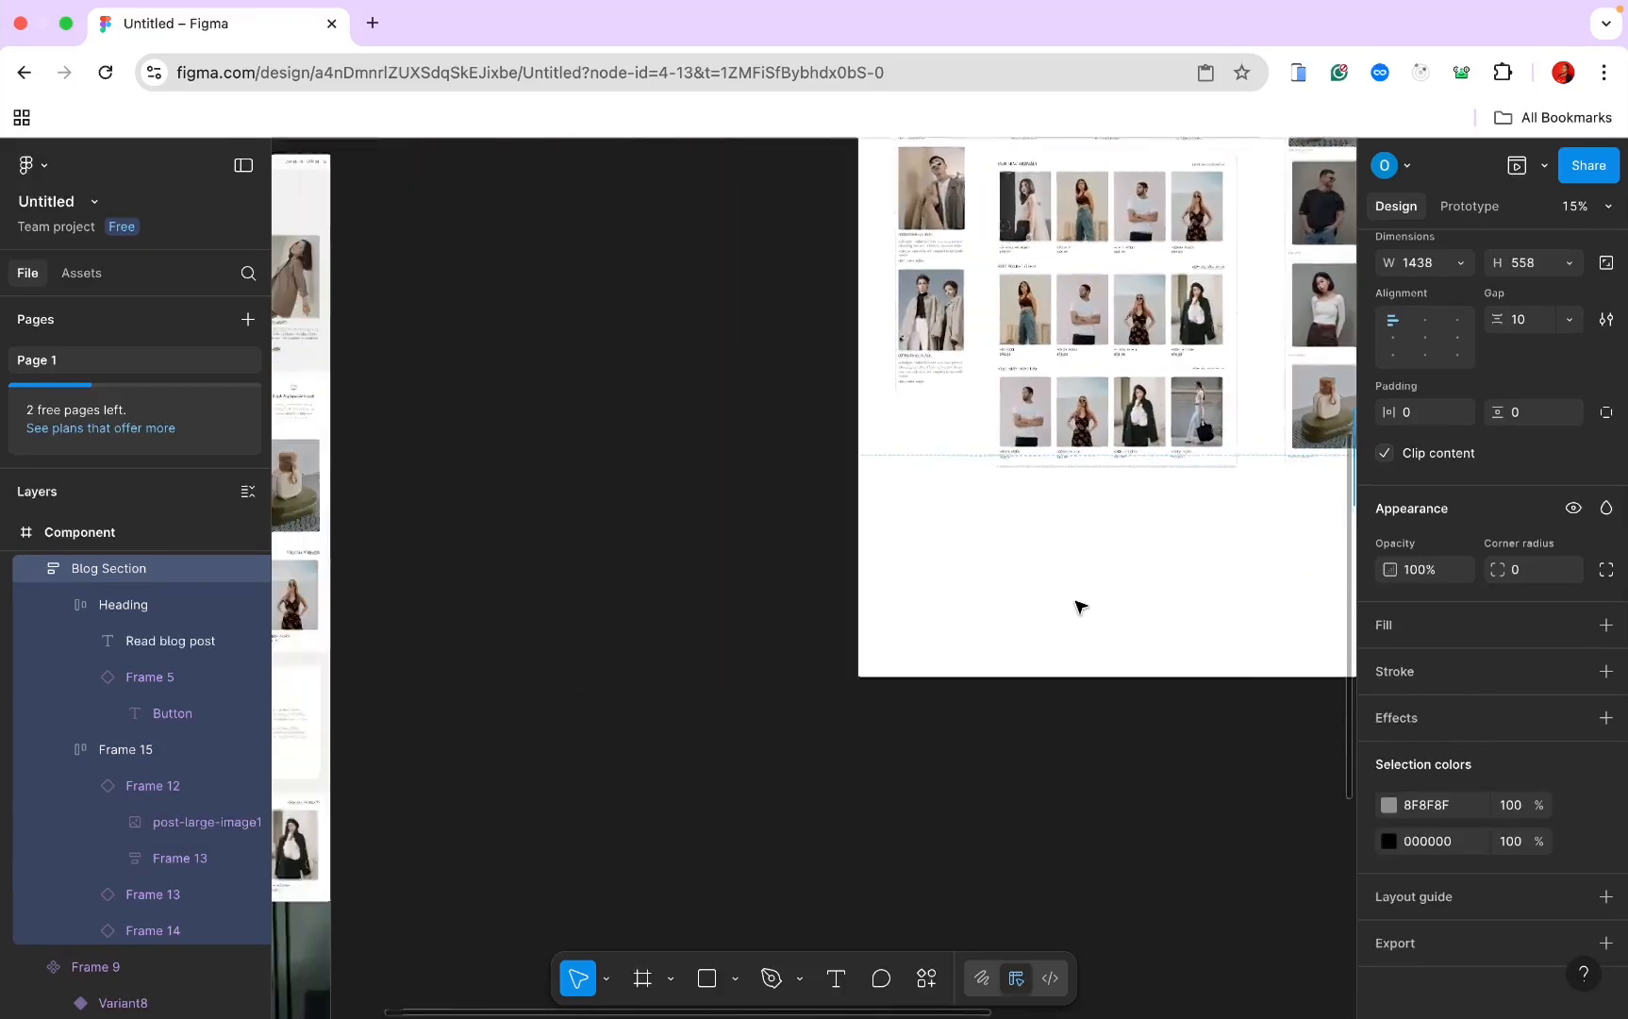
scroll(1081, 605, down, 5)
Step: Delete the empty Blog Section placeholder below the Home Page product grid
scroll(1081, 605, up, 5)
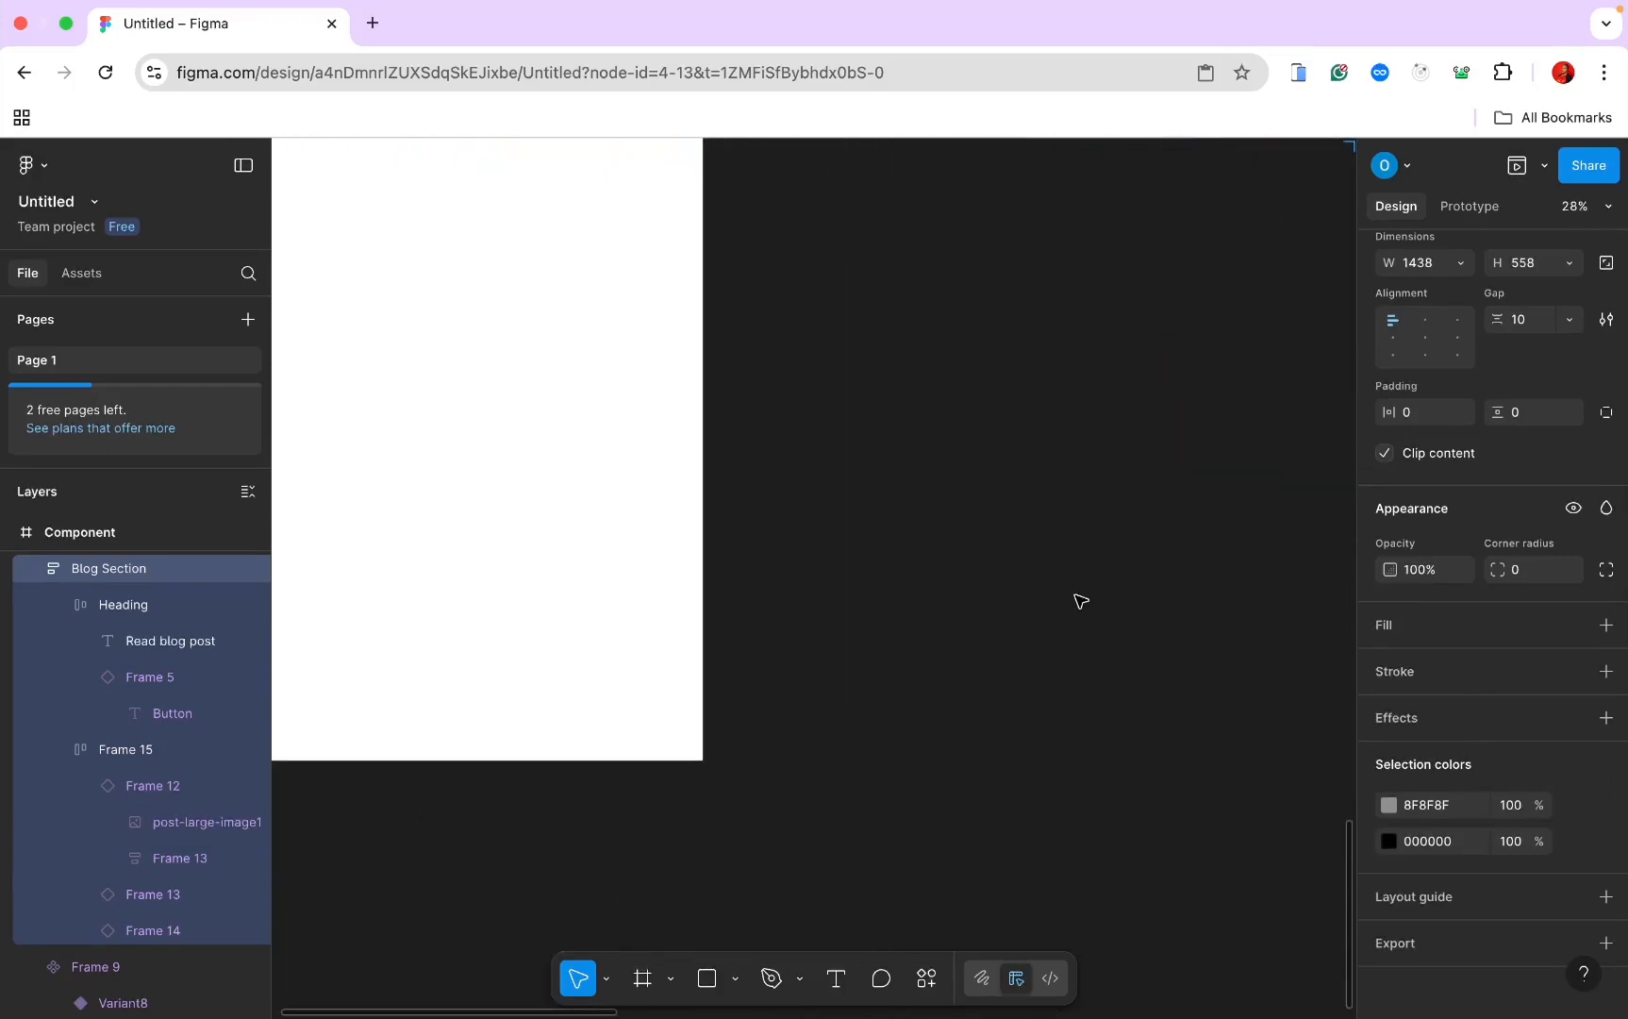
click(916, 611)
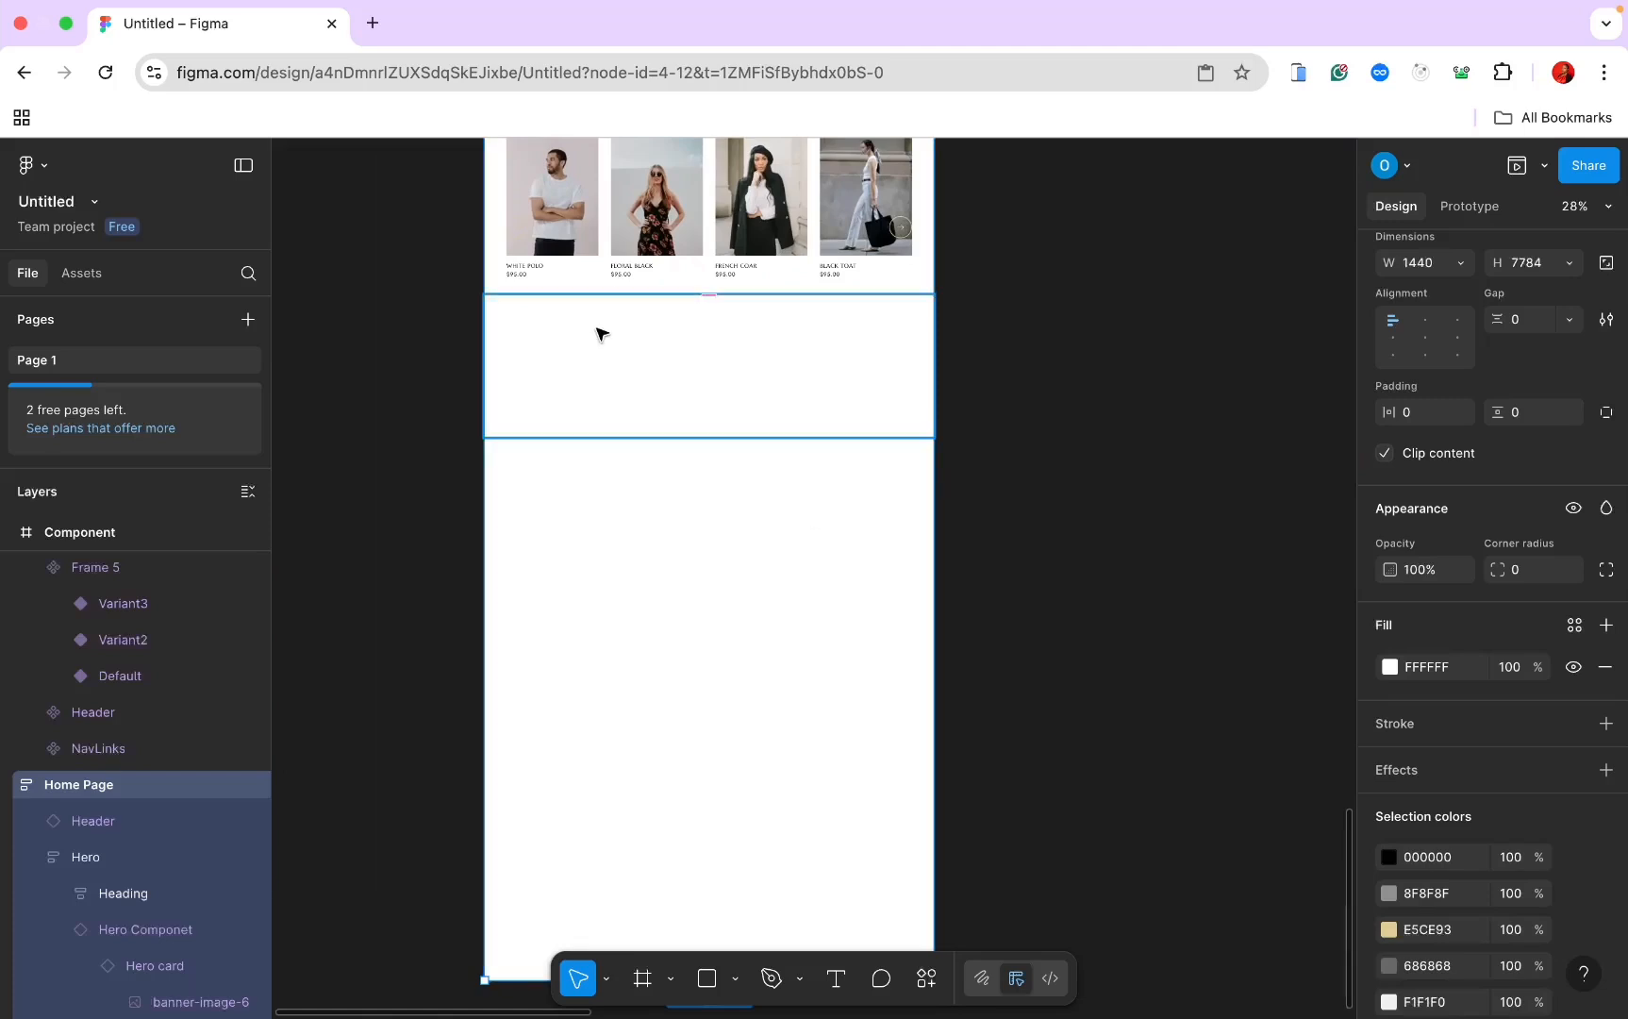
click(598, 362)
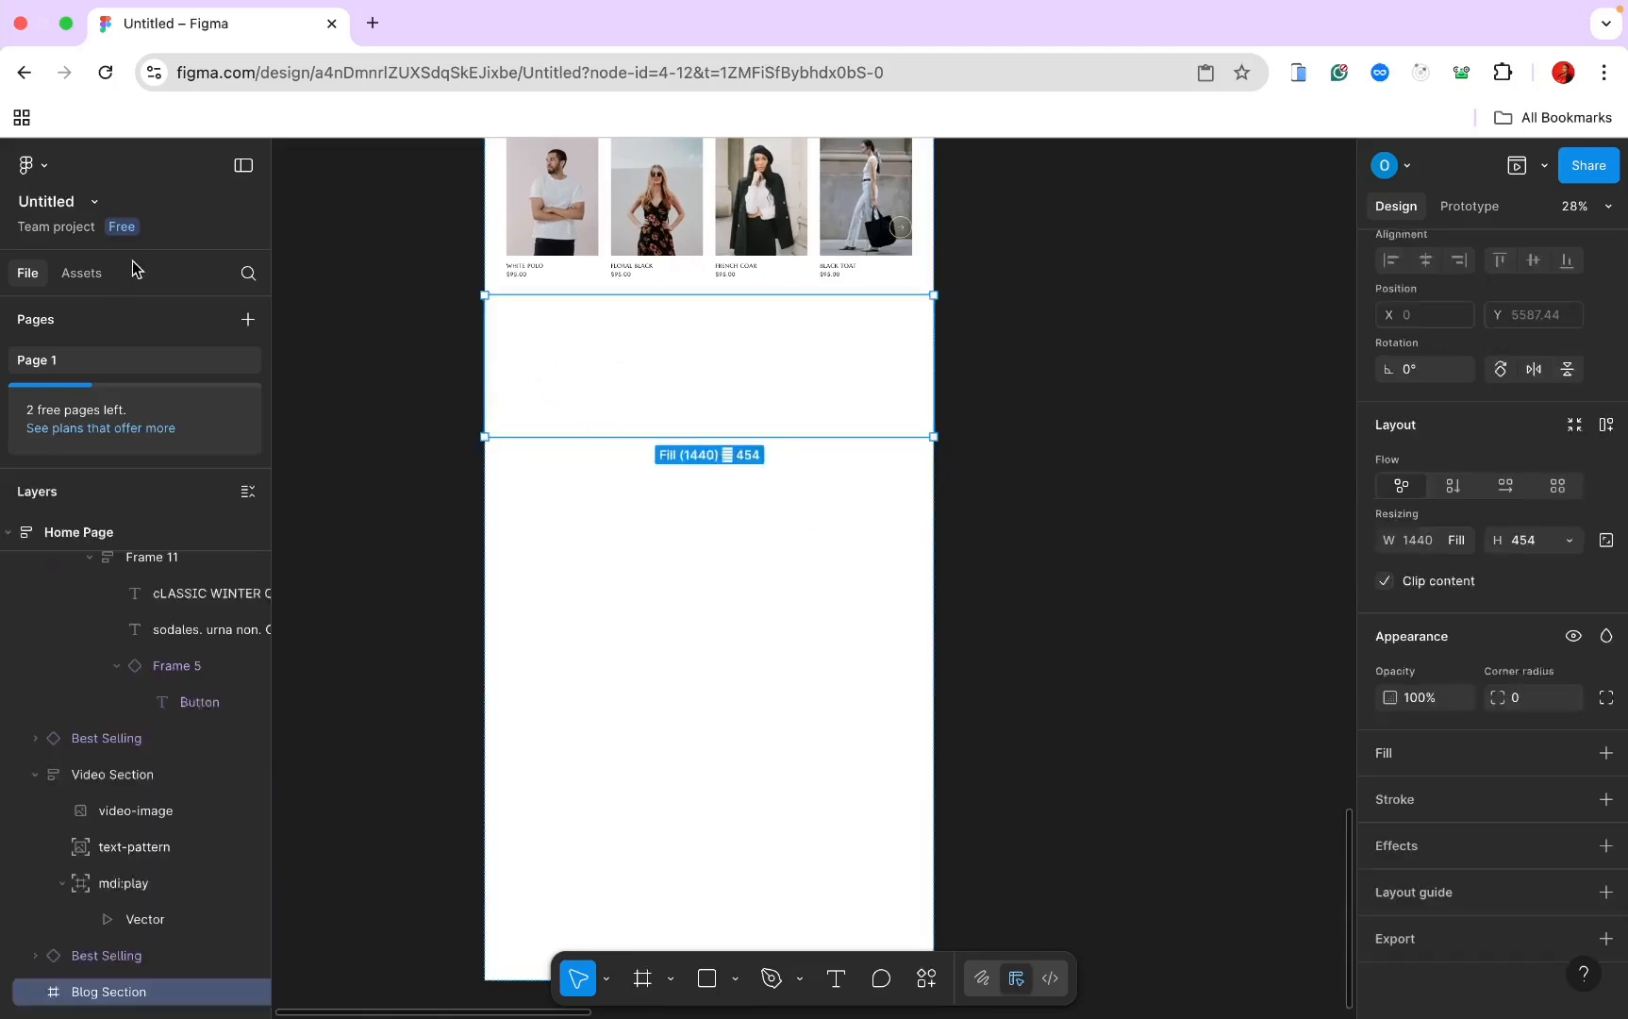
click(99, 275)
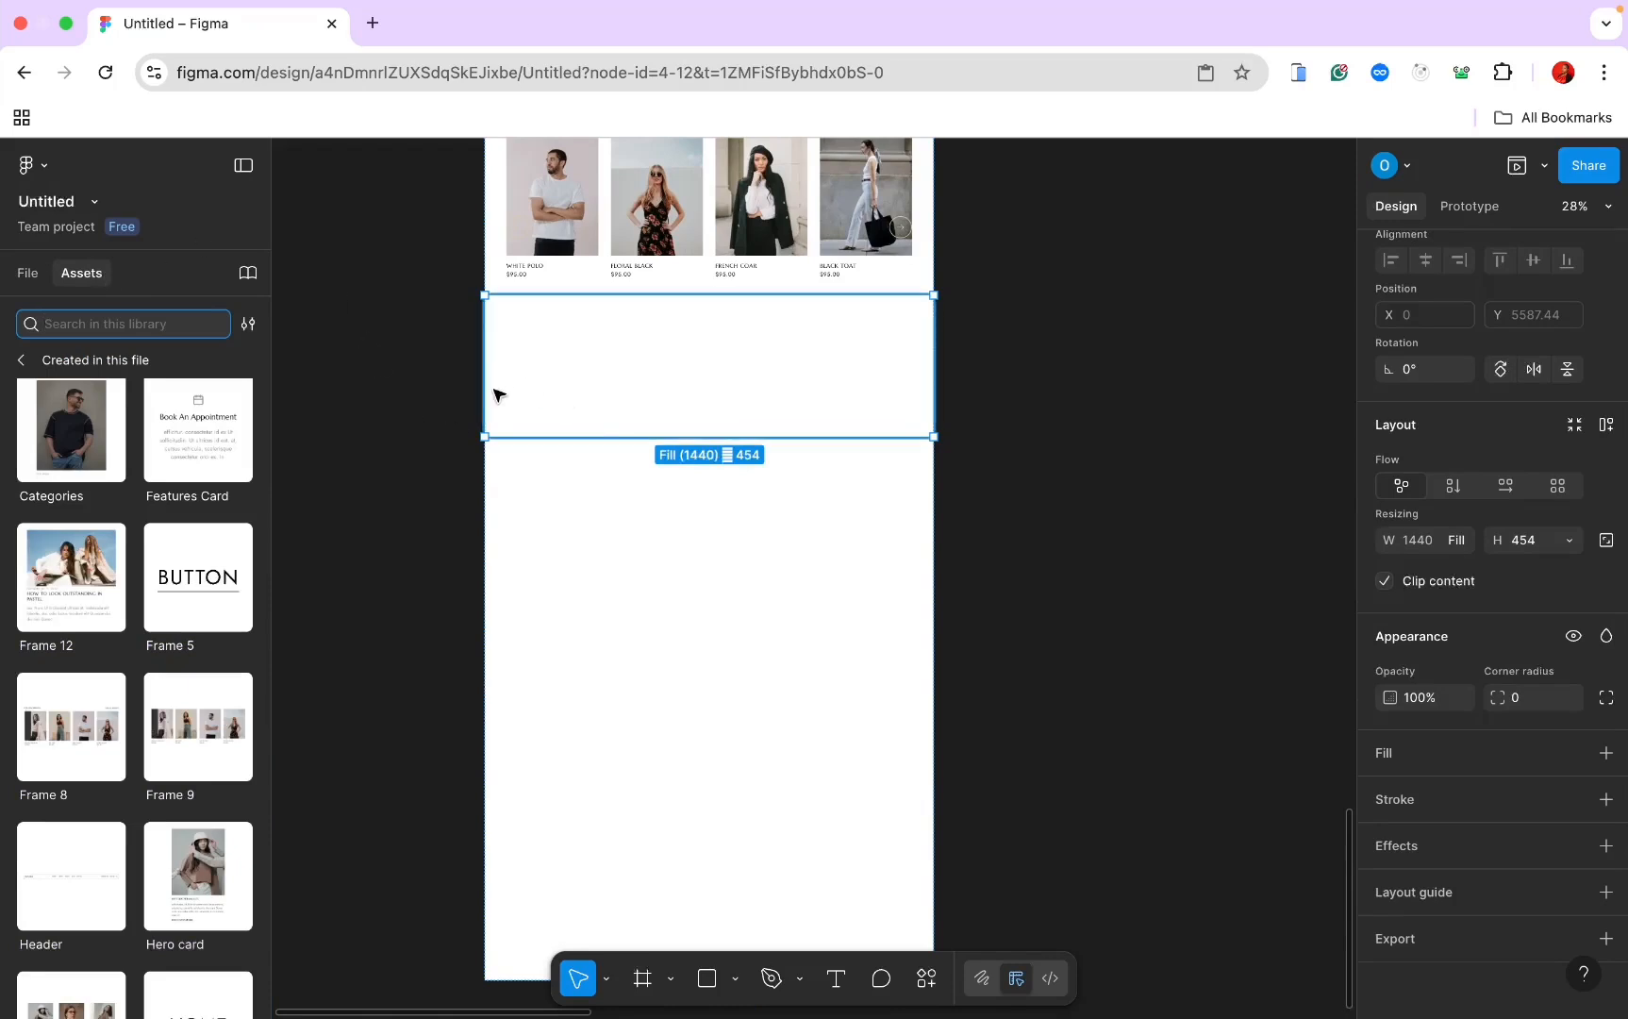
click(30, 274)
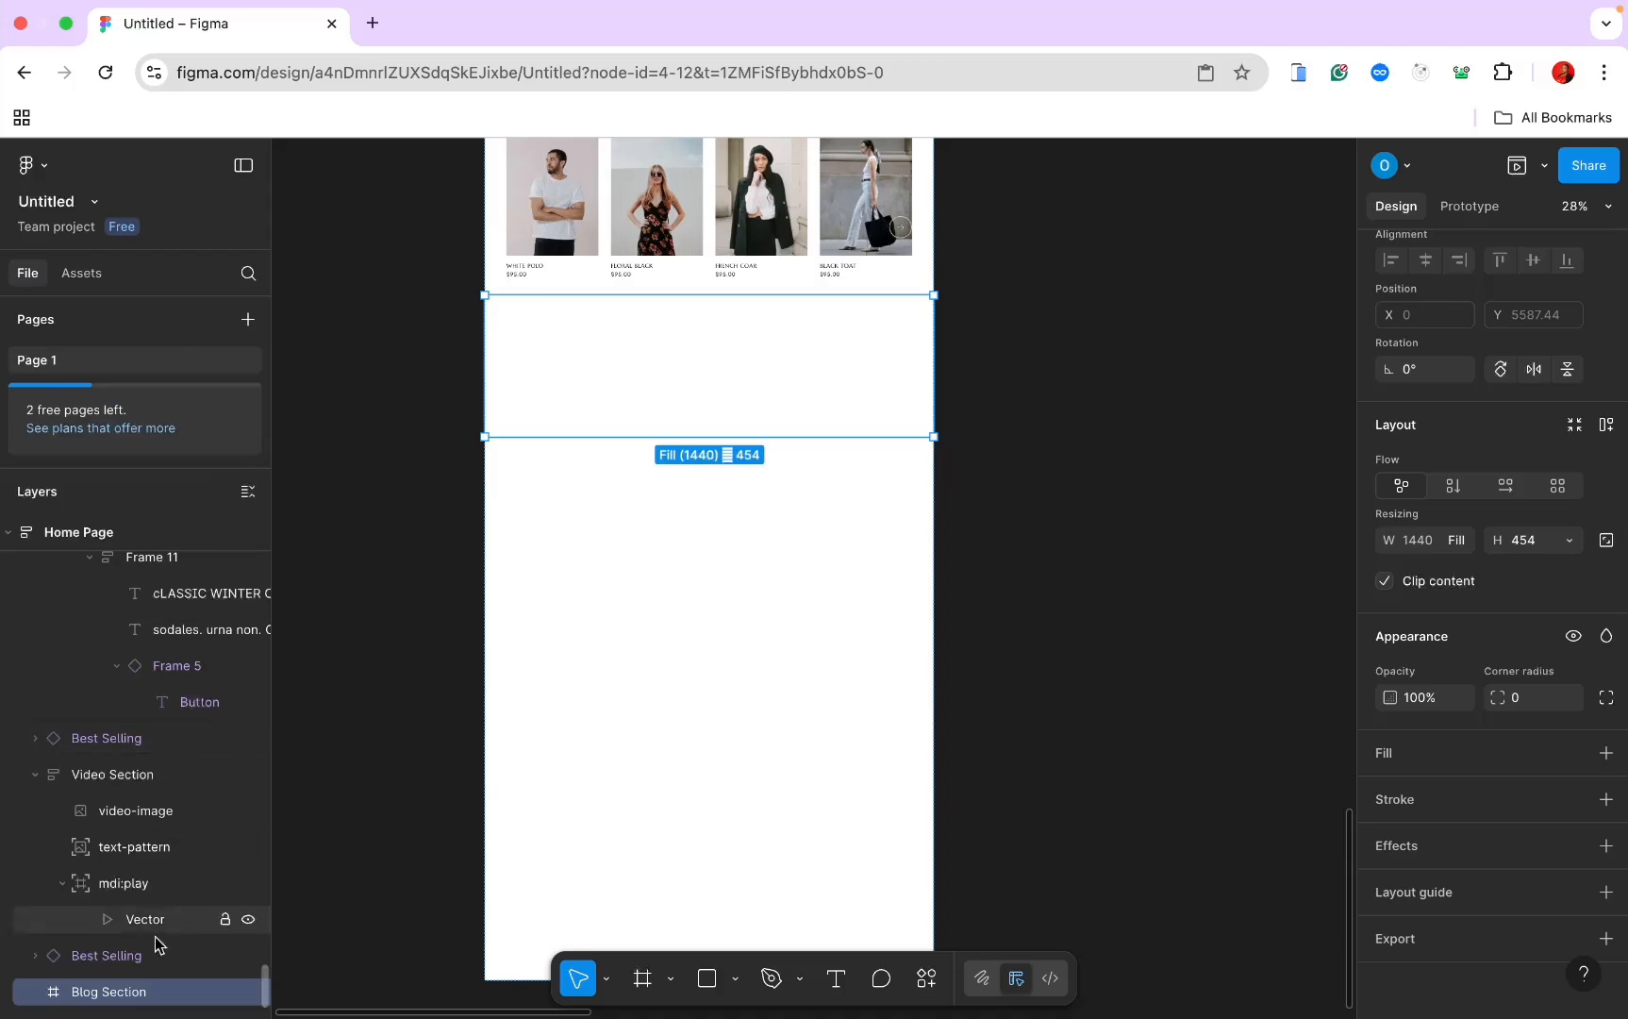
key(Delete)
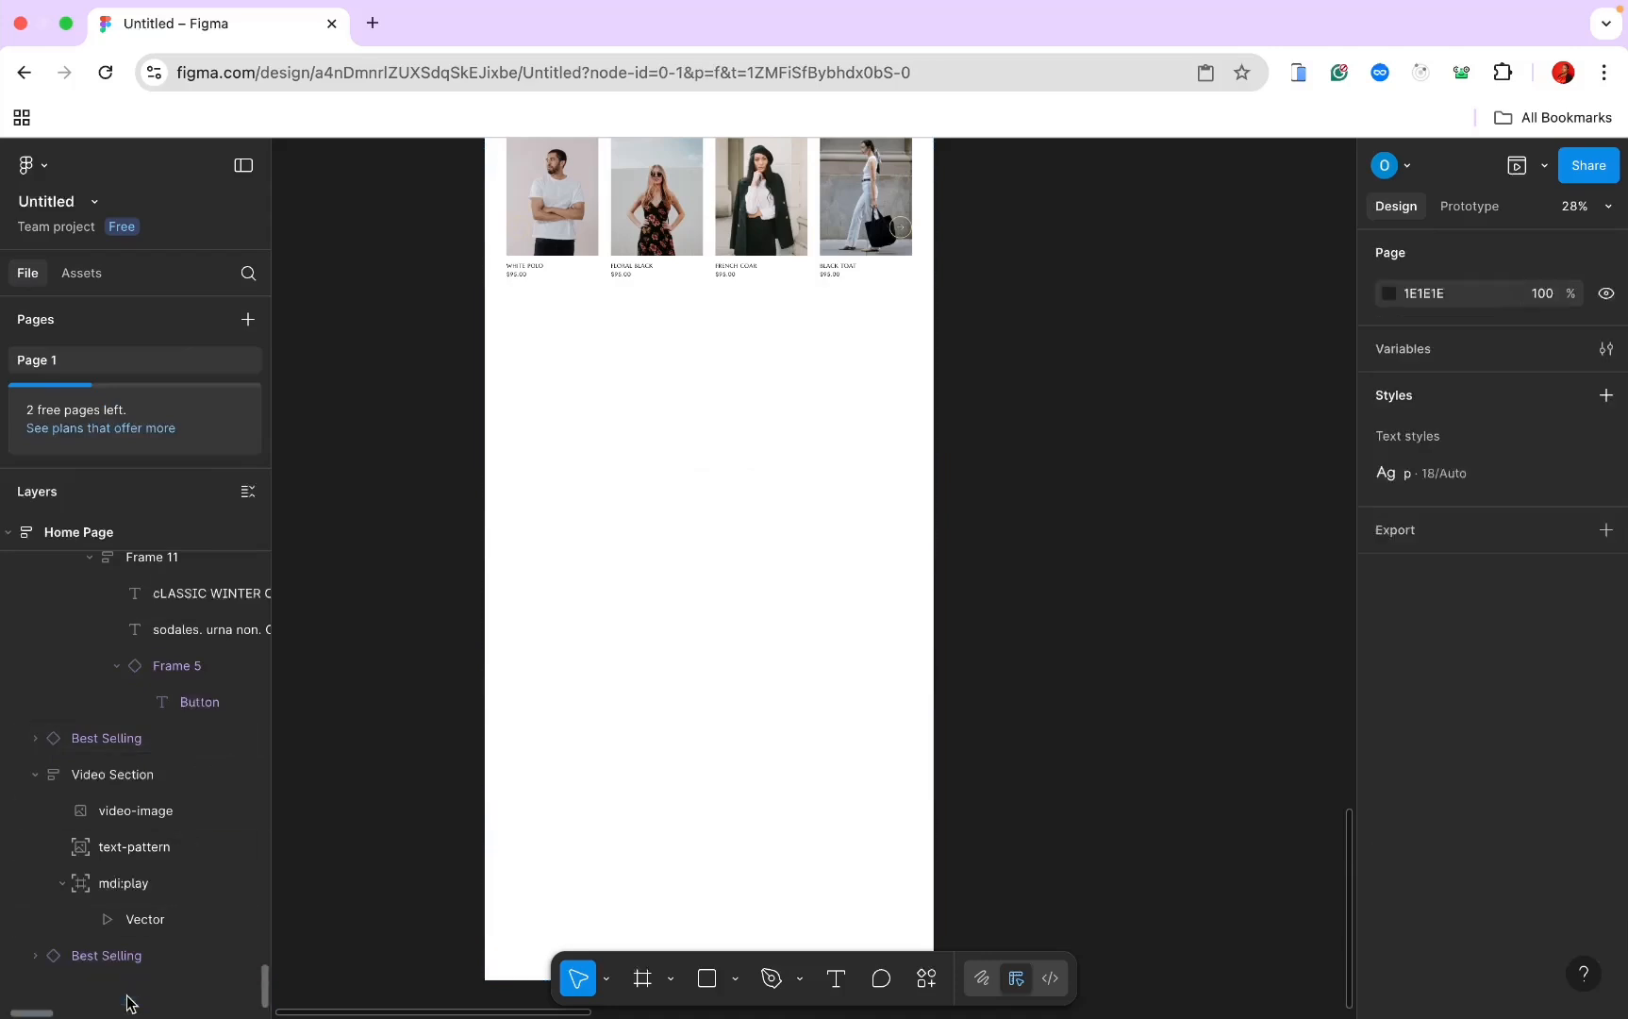
Step: Show the file's component assets in the left panel
click(87, 279)
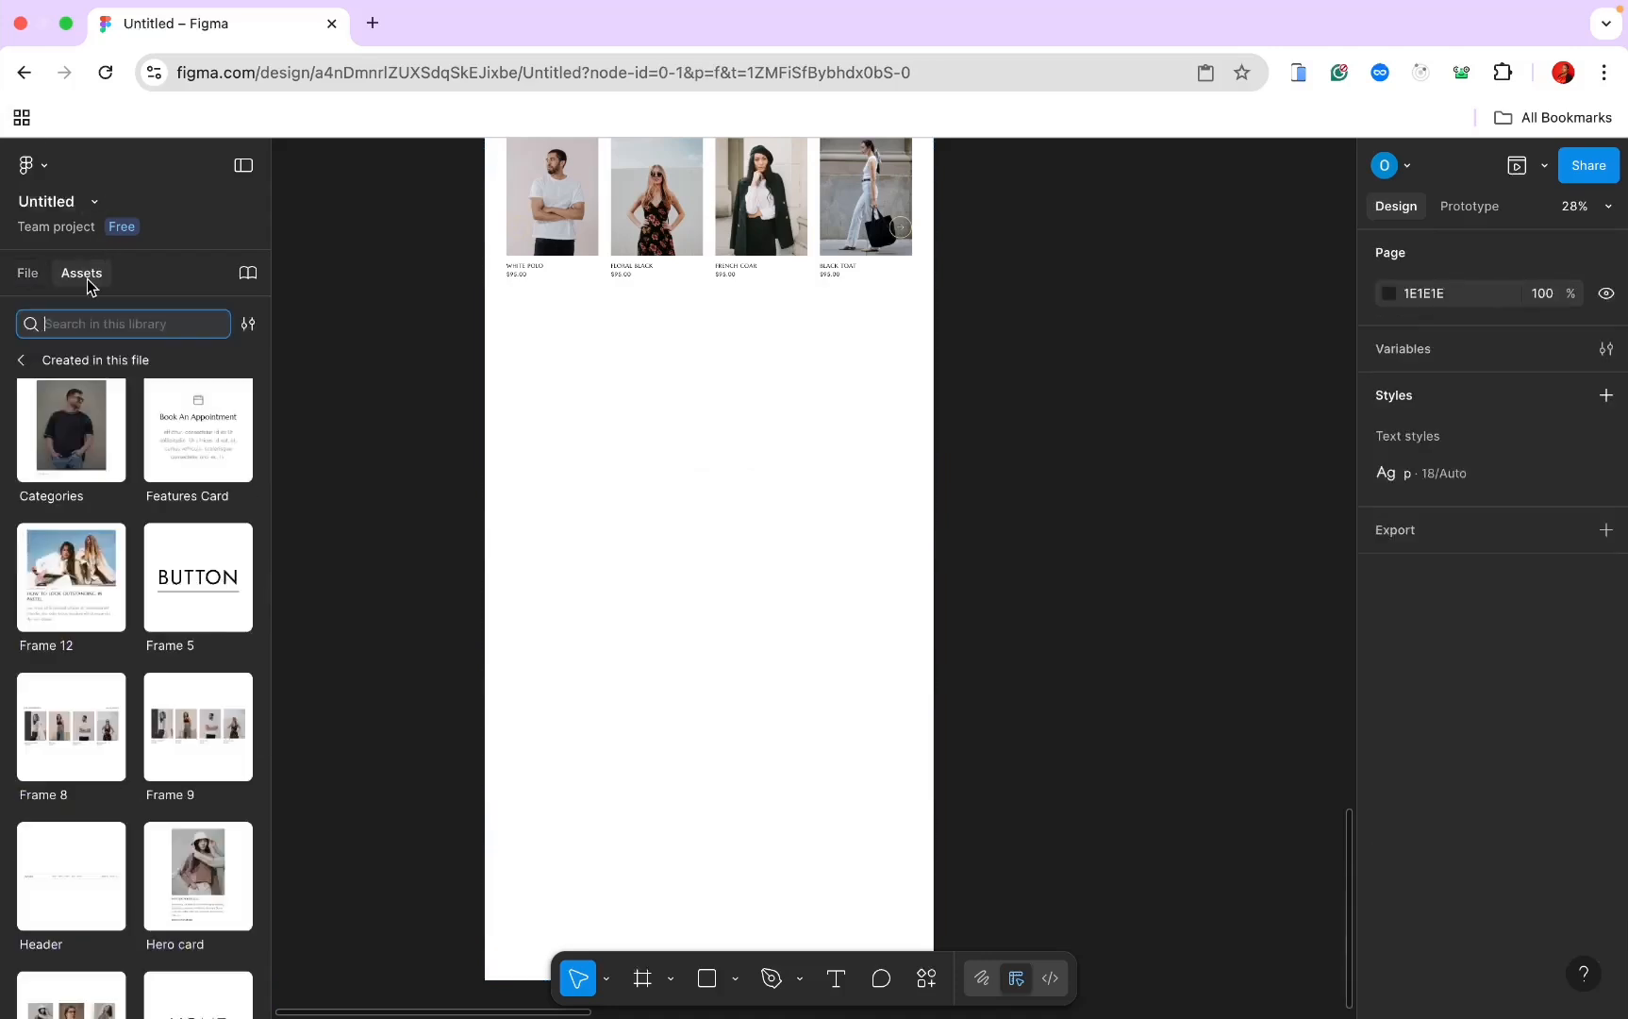
scroll(165, 575, down, 3)
scroll(160, 579, up, 3)
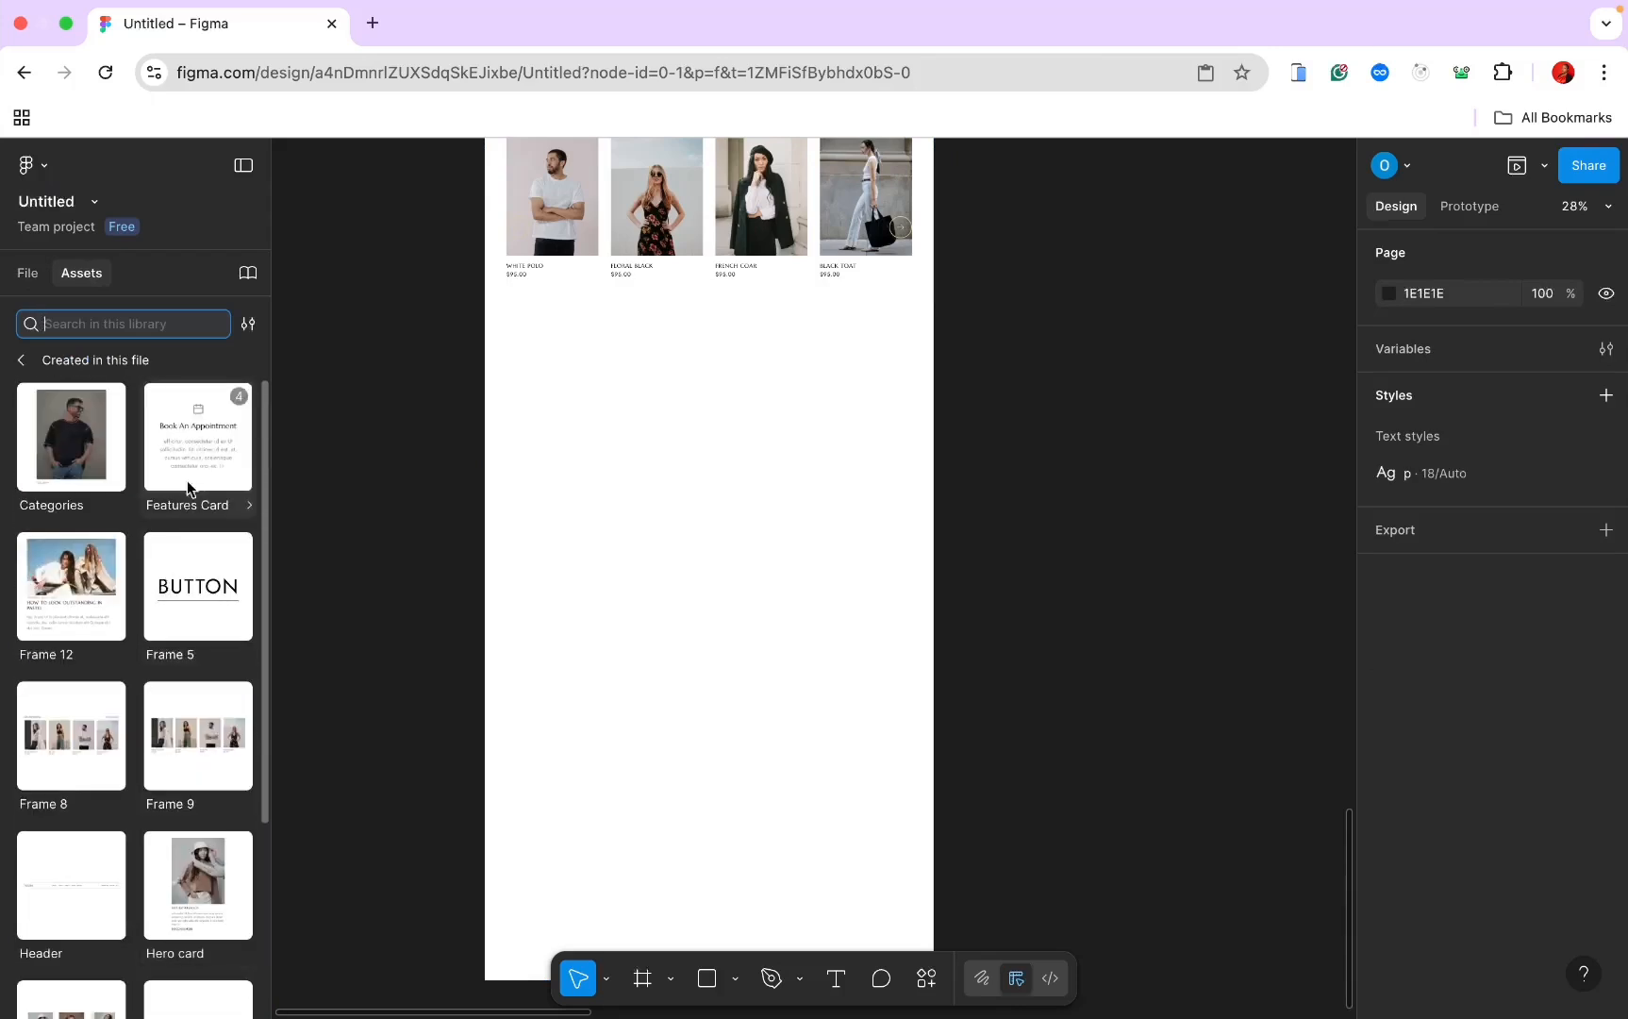
Step: Select the Frame 12 component set on the canvas
click(84, 644)
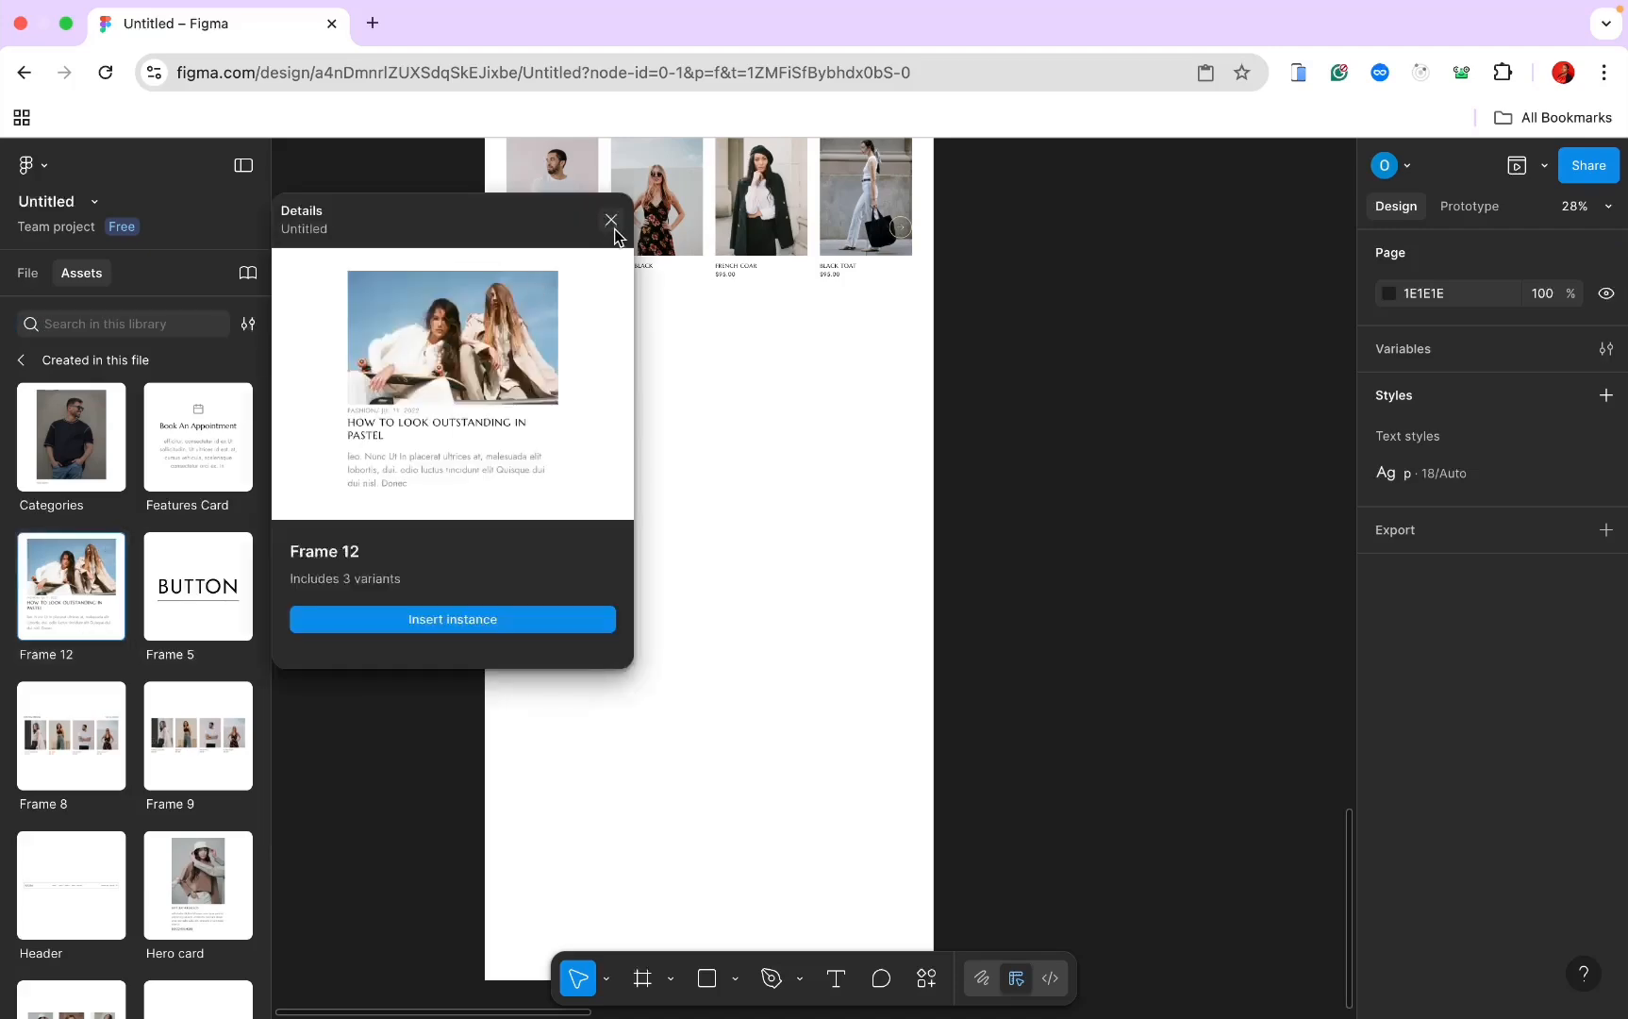
click(613, 227)
scroll(614, 277, down, 6)
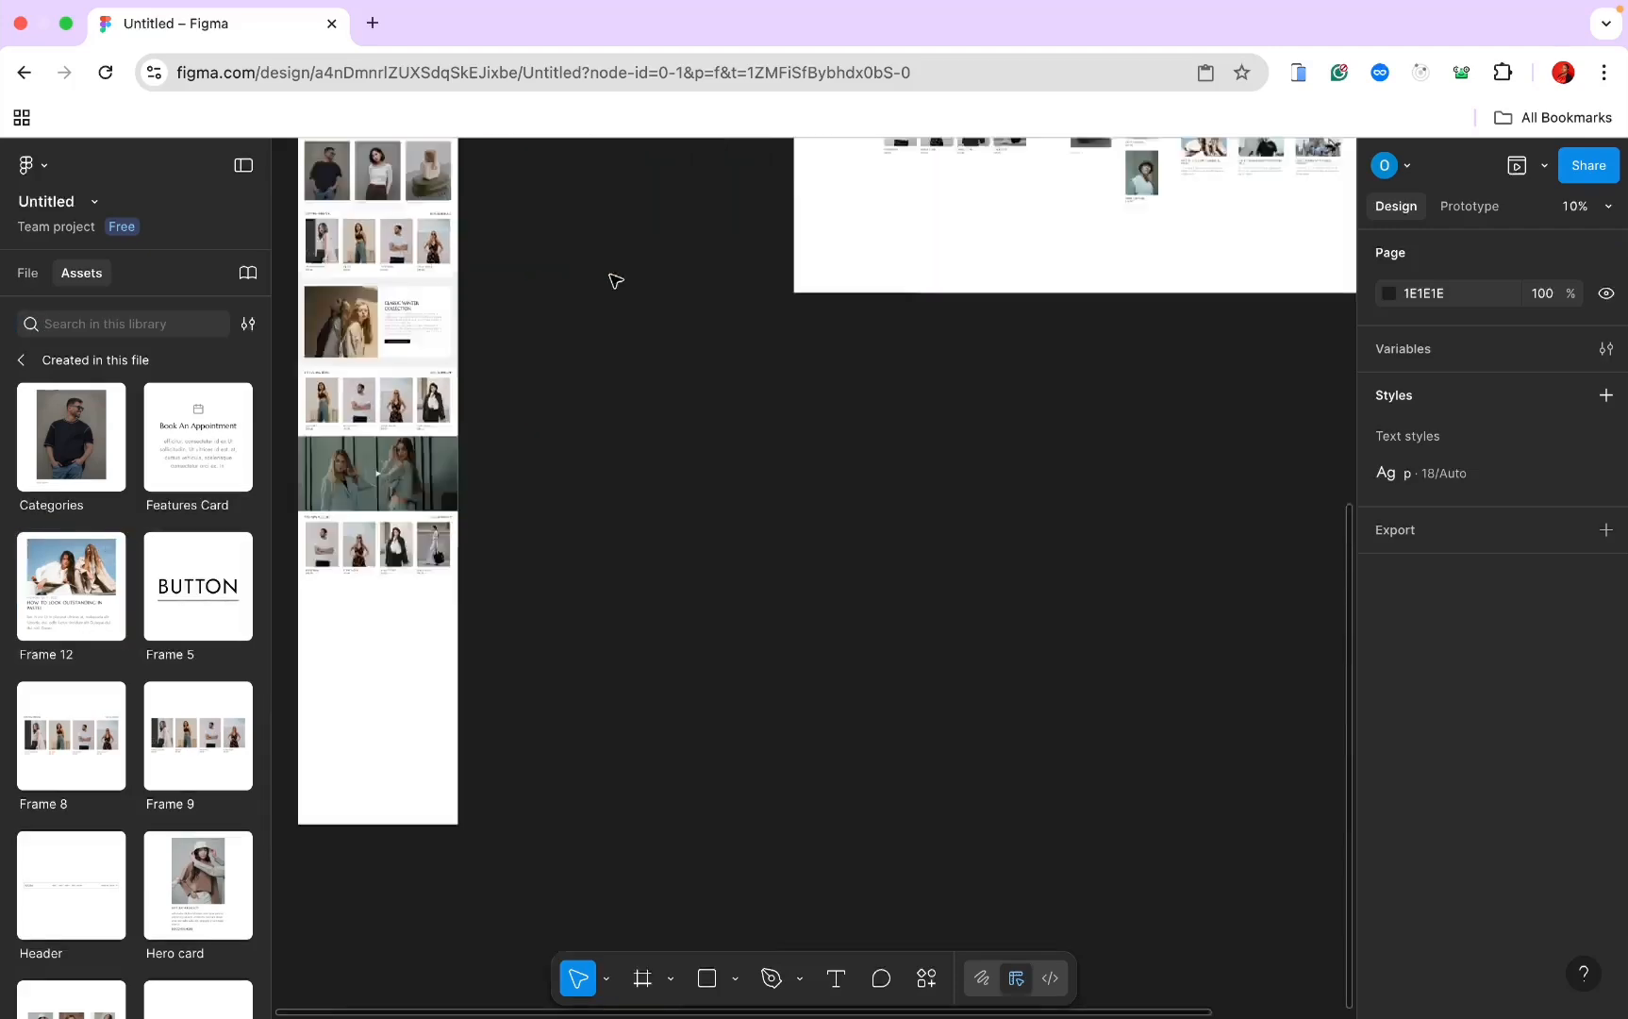
scroll(614, 276, up, 5)
scroll(614, 277, right, 2)
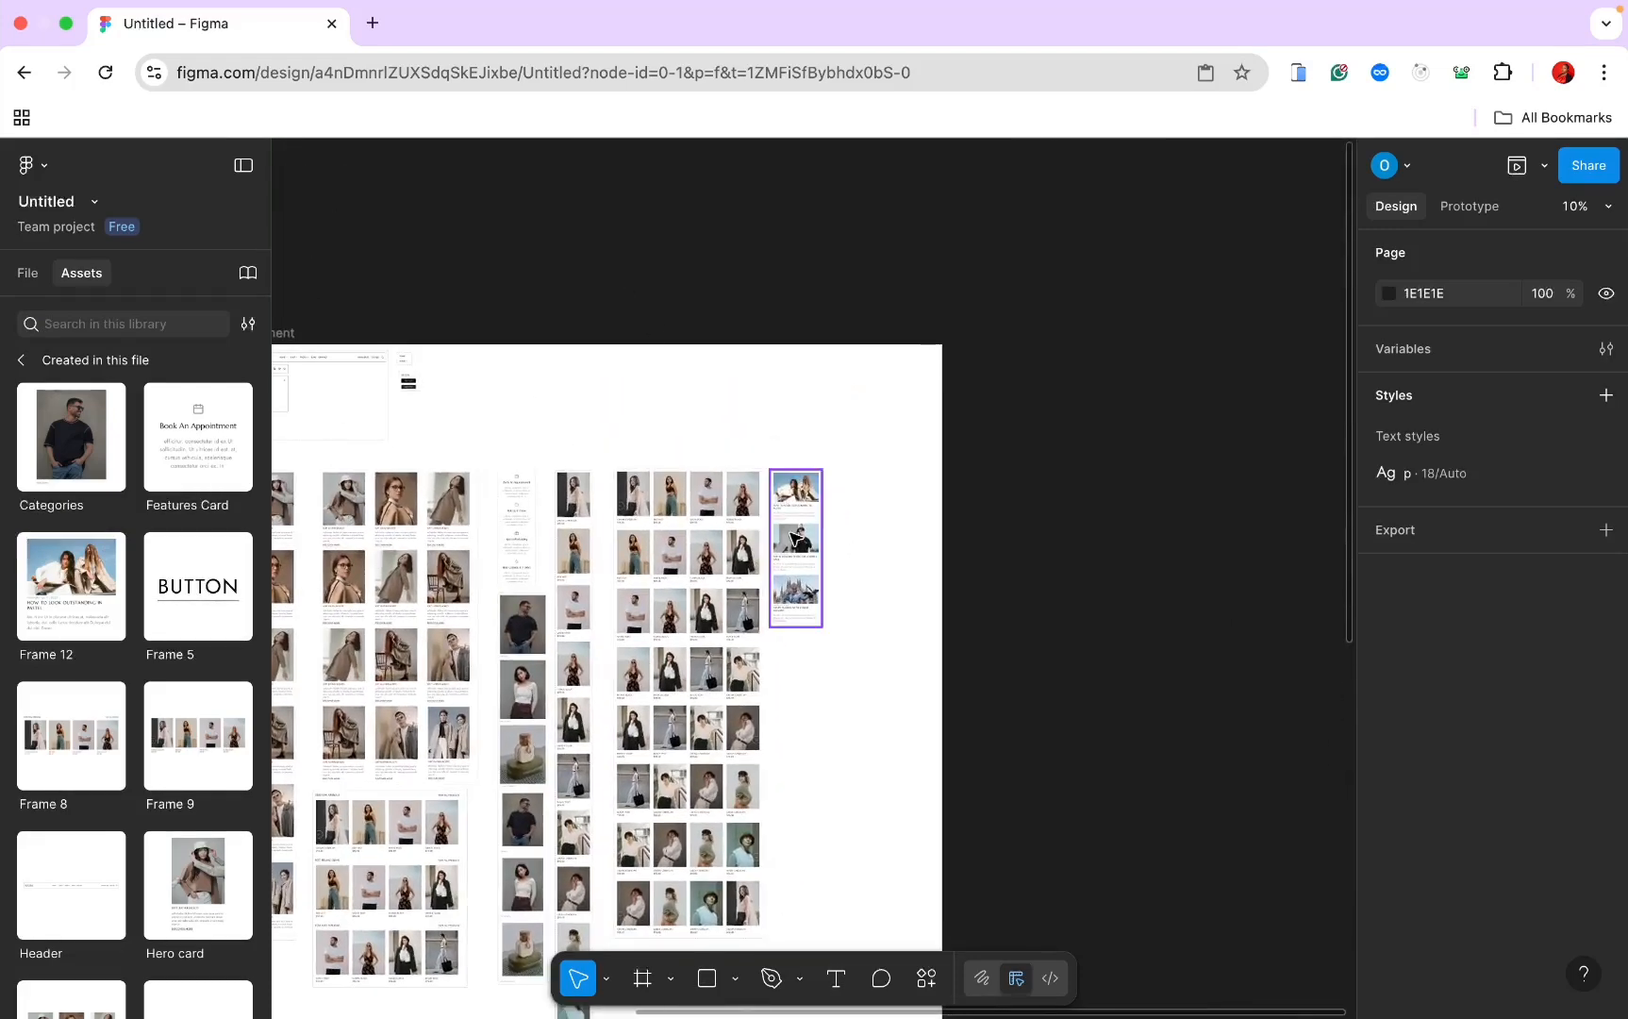
click(793, 529)
scroll(810, 447, up, 3)
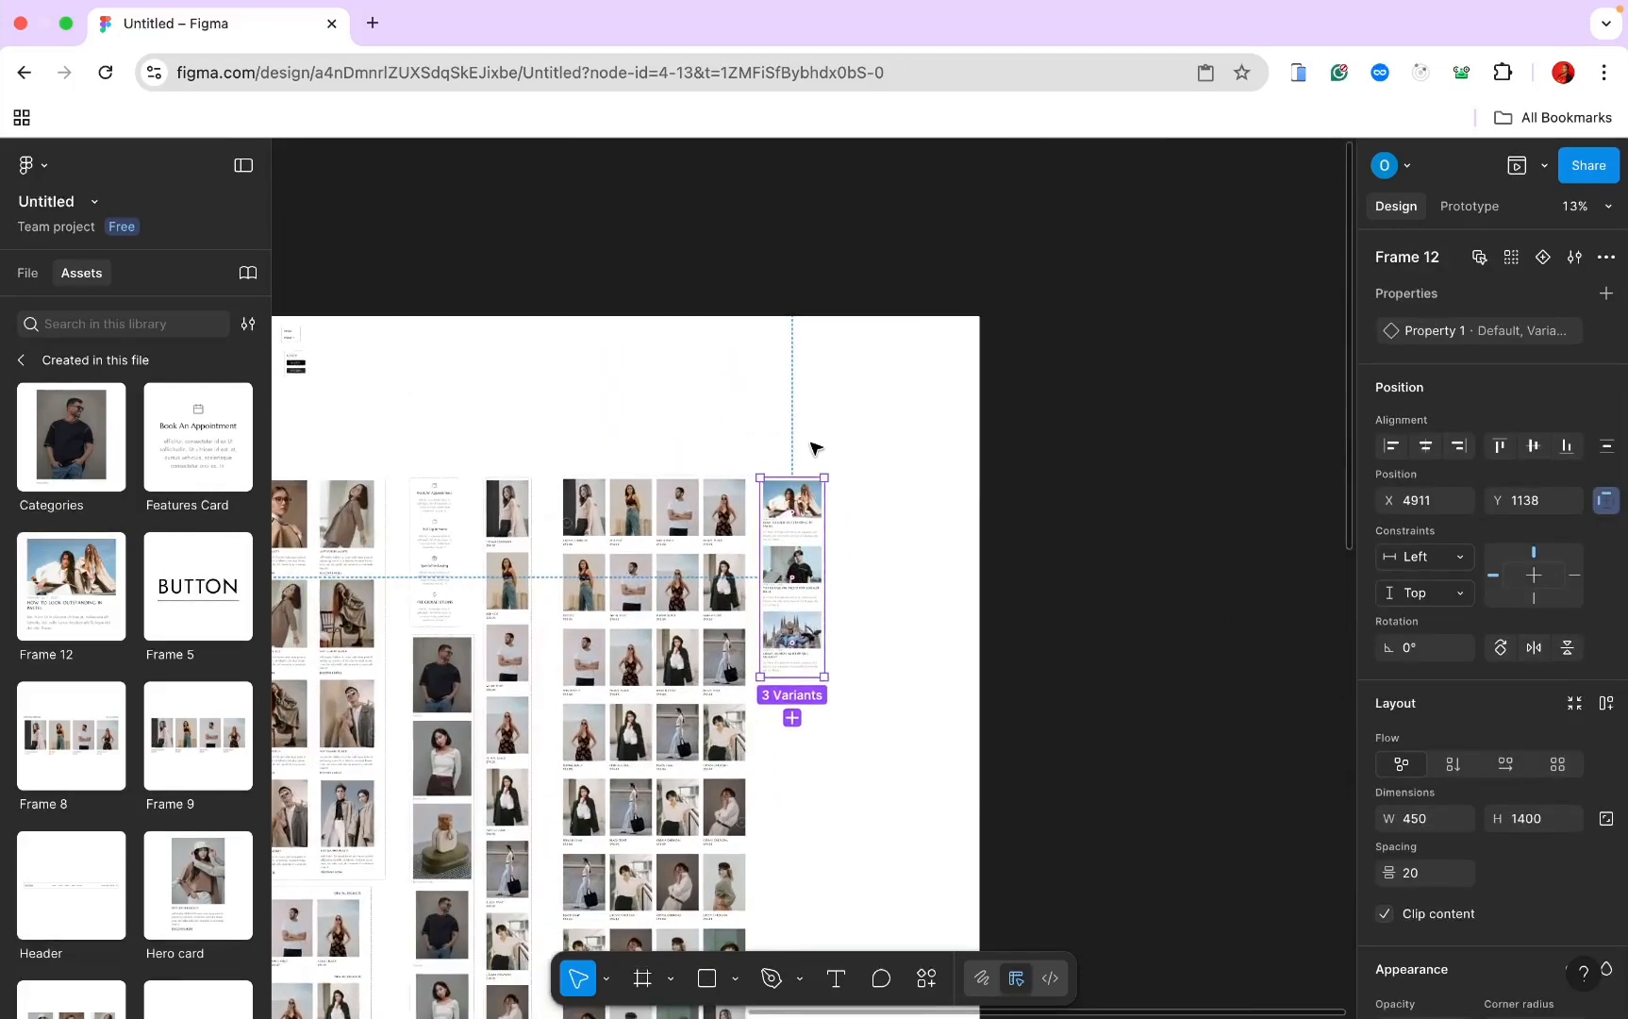
Step: Rename the component set from Frame 12 to 'blog card'
double_click(1387, 263)
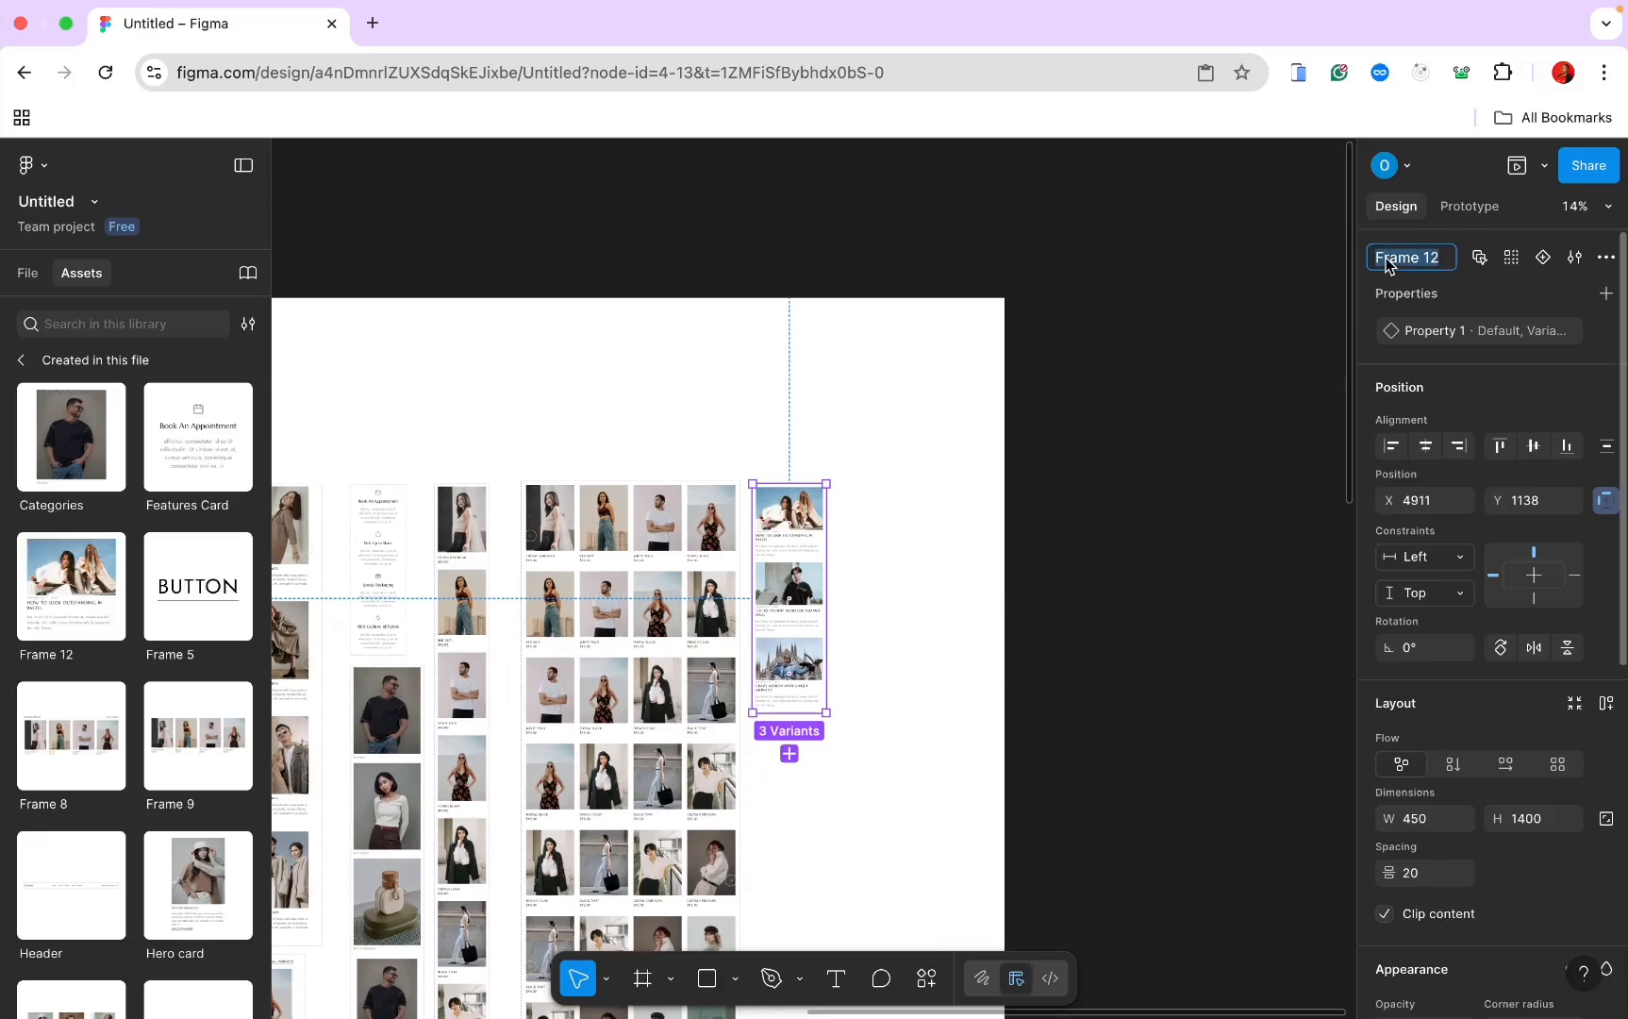
key(Tab)
key(Tab)
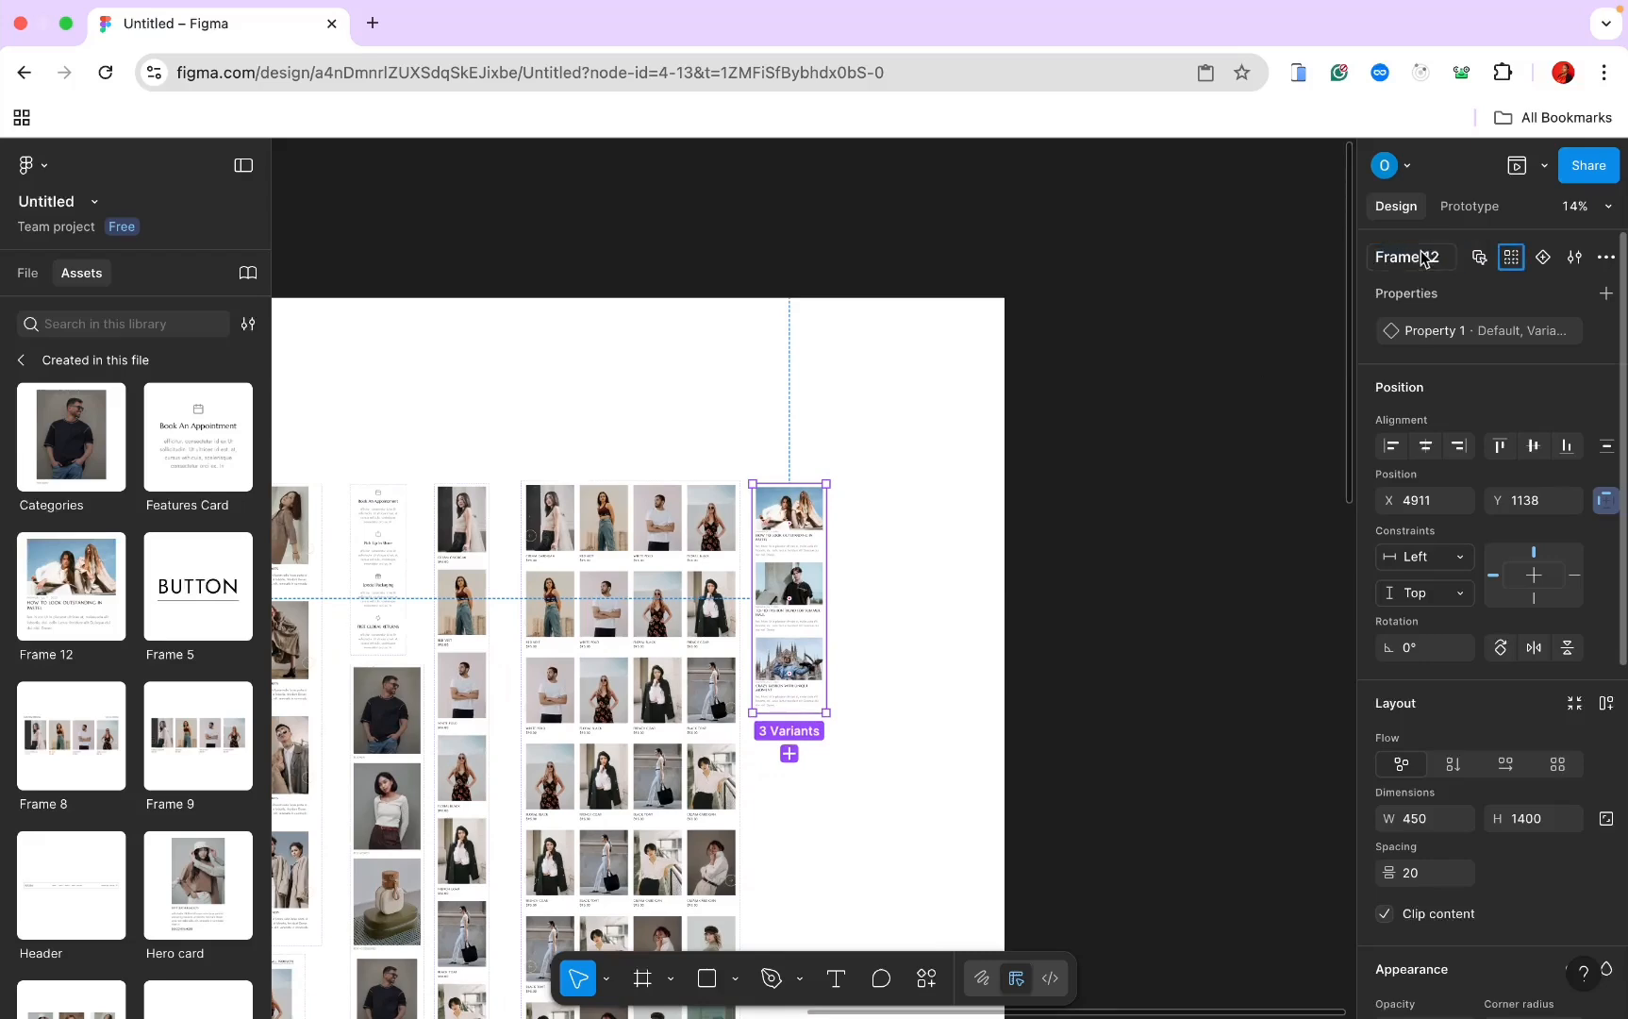
click(1423, 258)
key(super+a)
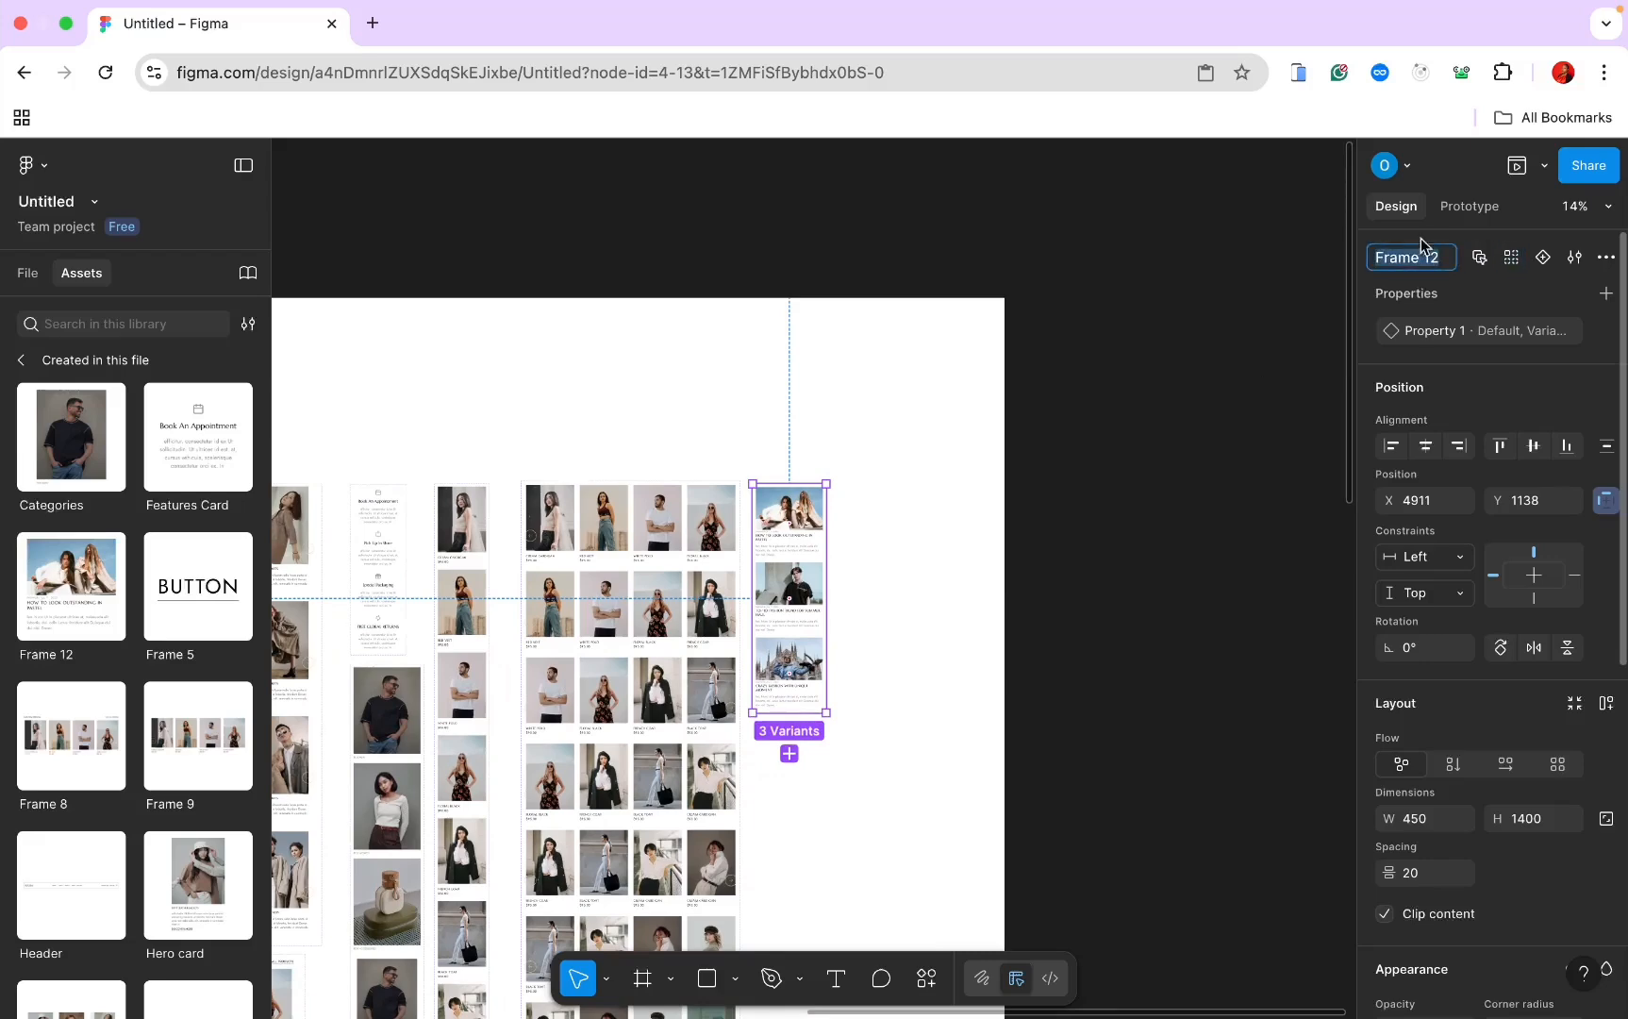
text(blog card)
key(Return)
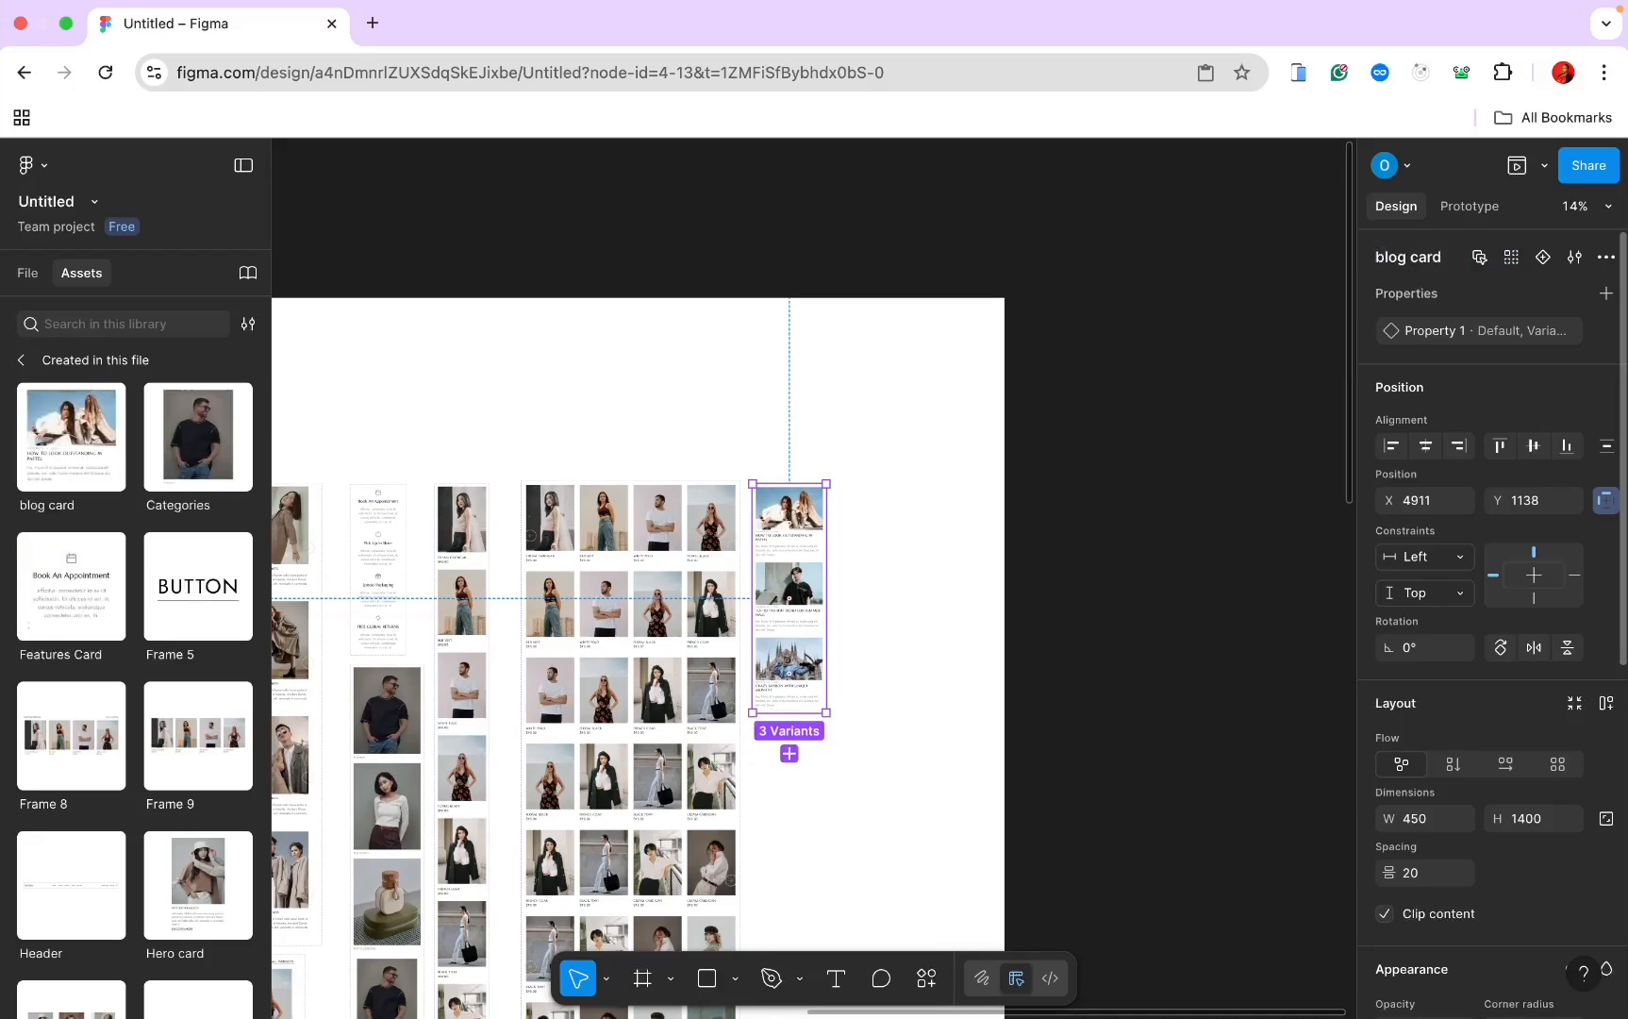
scroll(1236, 283, down, 5)
scroll(1236, 283, left, 5)
scroll(1235, 283, down, 5)
scroll(1236, 283, right, 4)
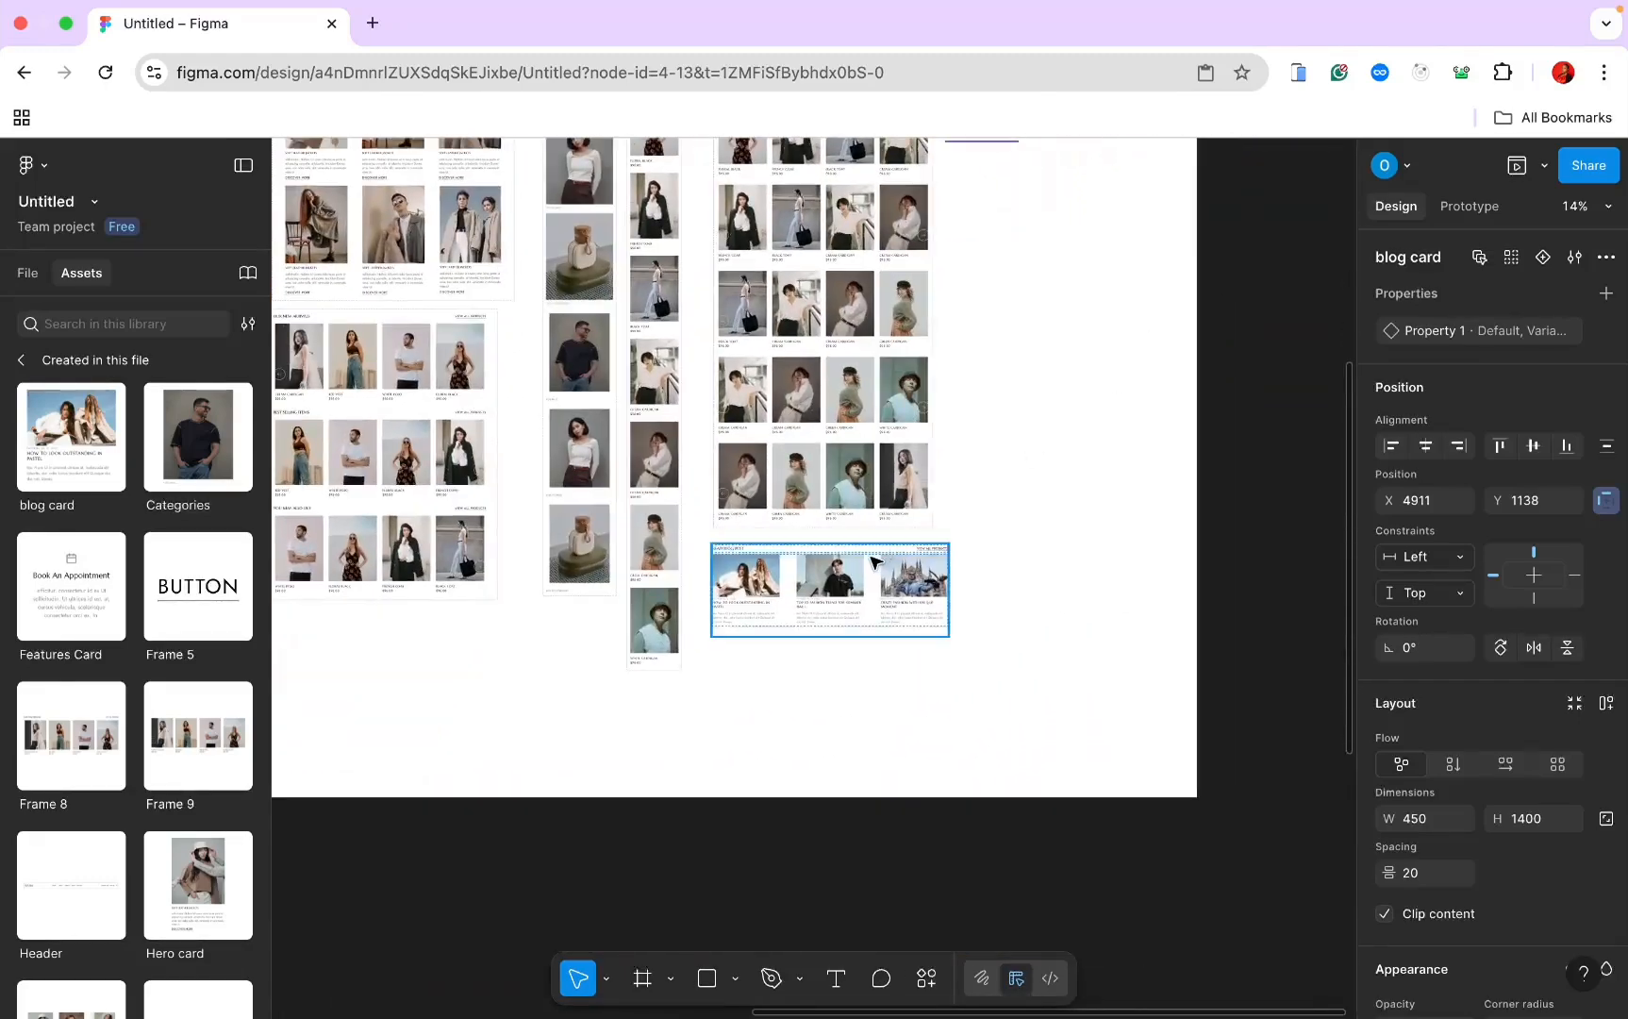
Step: Paste the blog section into the Home Page frame
click(873, 563)
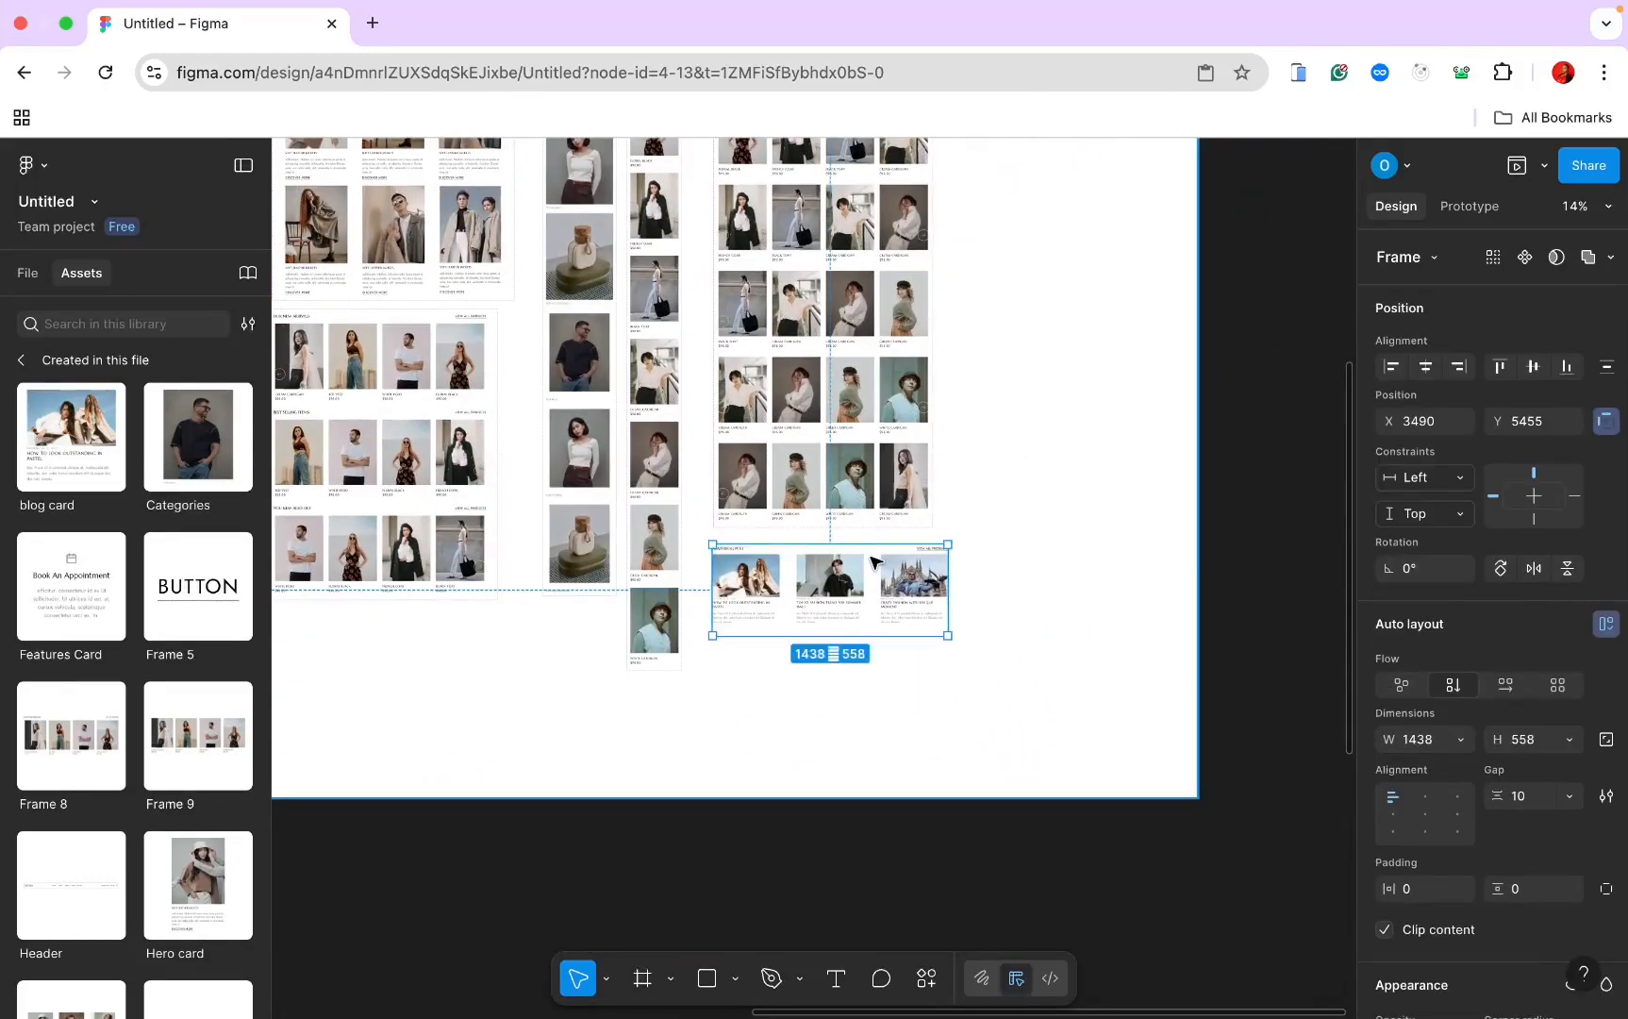
key(Escape)
scroll(872, 564, left, 10)
scroll(876, 564, left, 7)
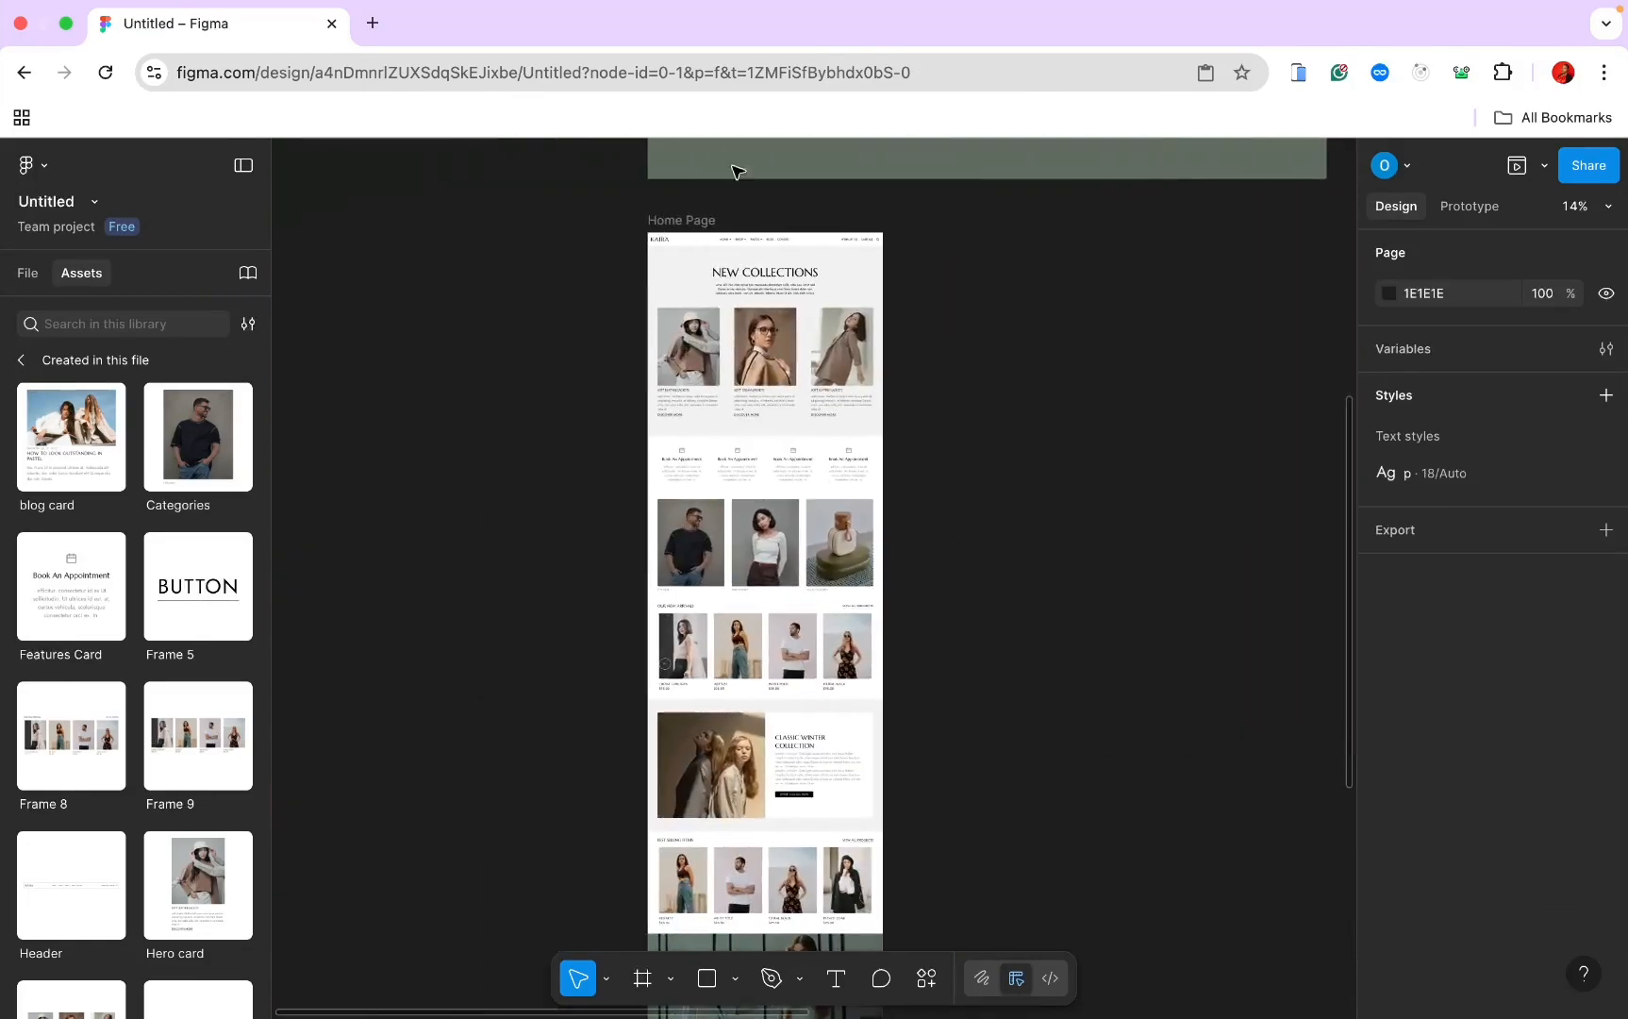
click(690, 224)
key(super+v)
scroll(689, 223, down, 5)
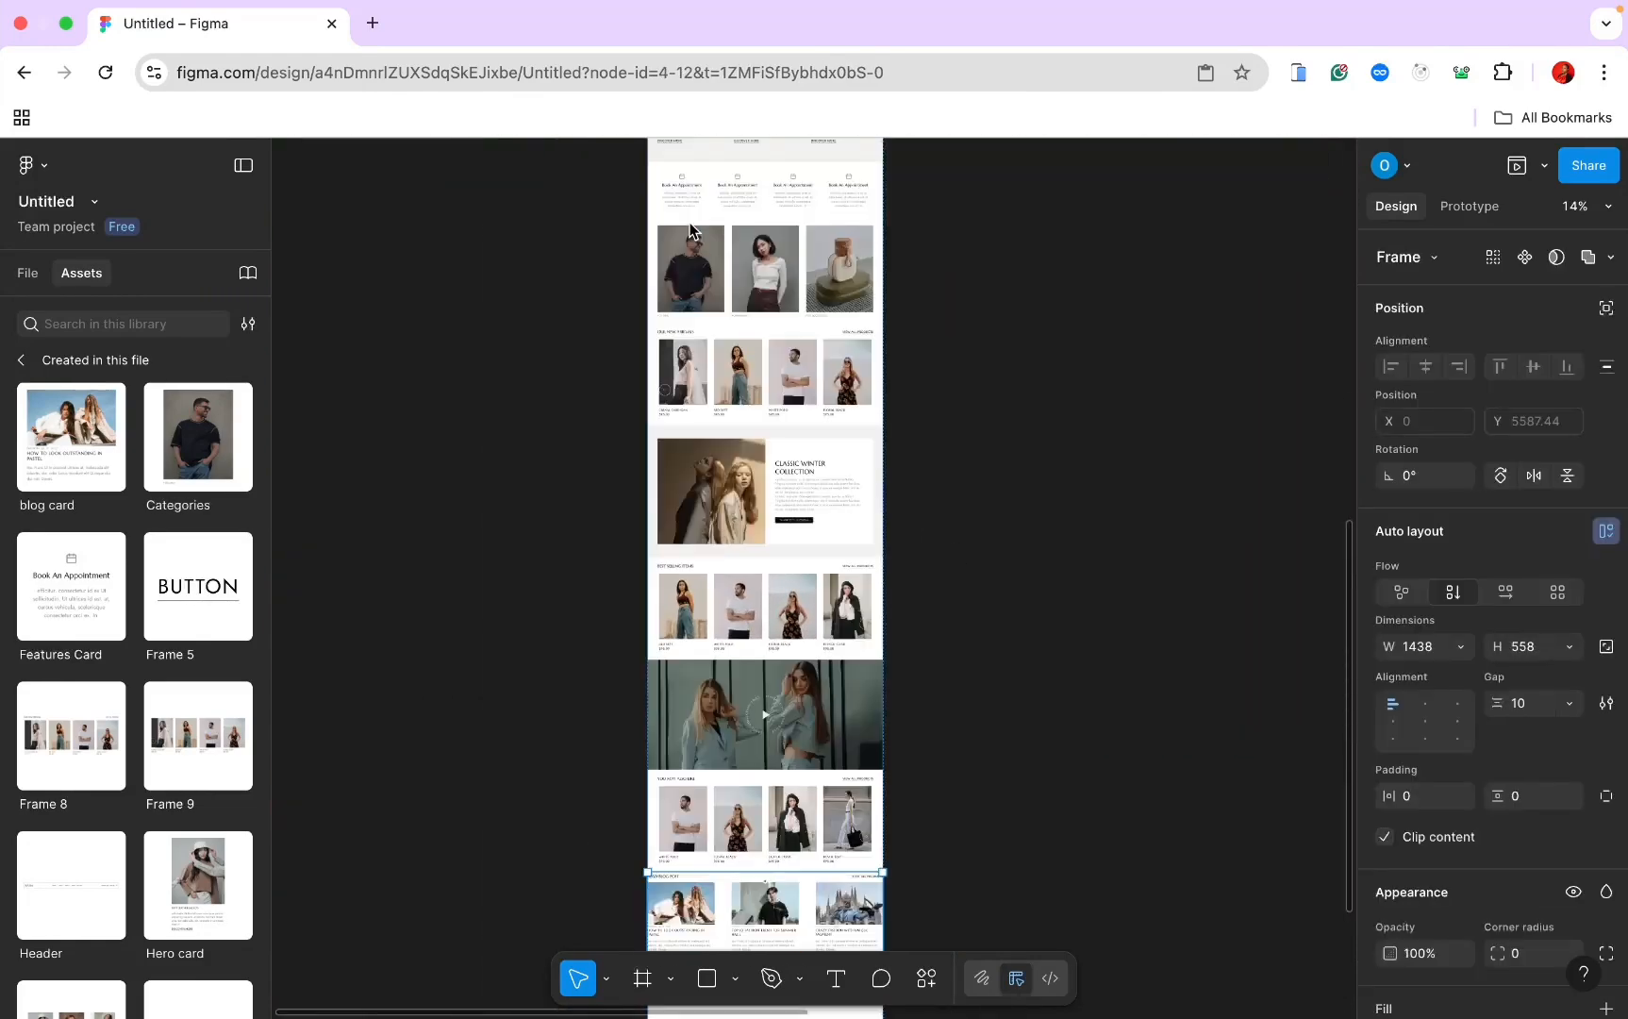
scroll(690, 223, up, 4)
scroll(689, 227, down, 3)
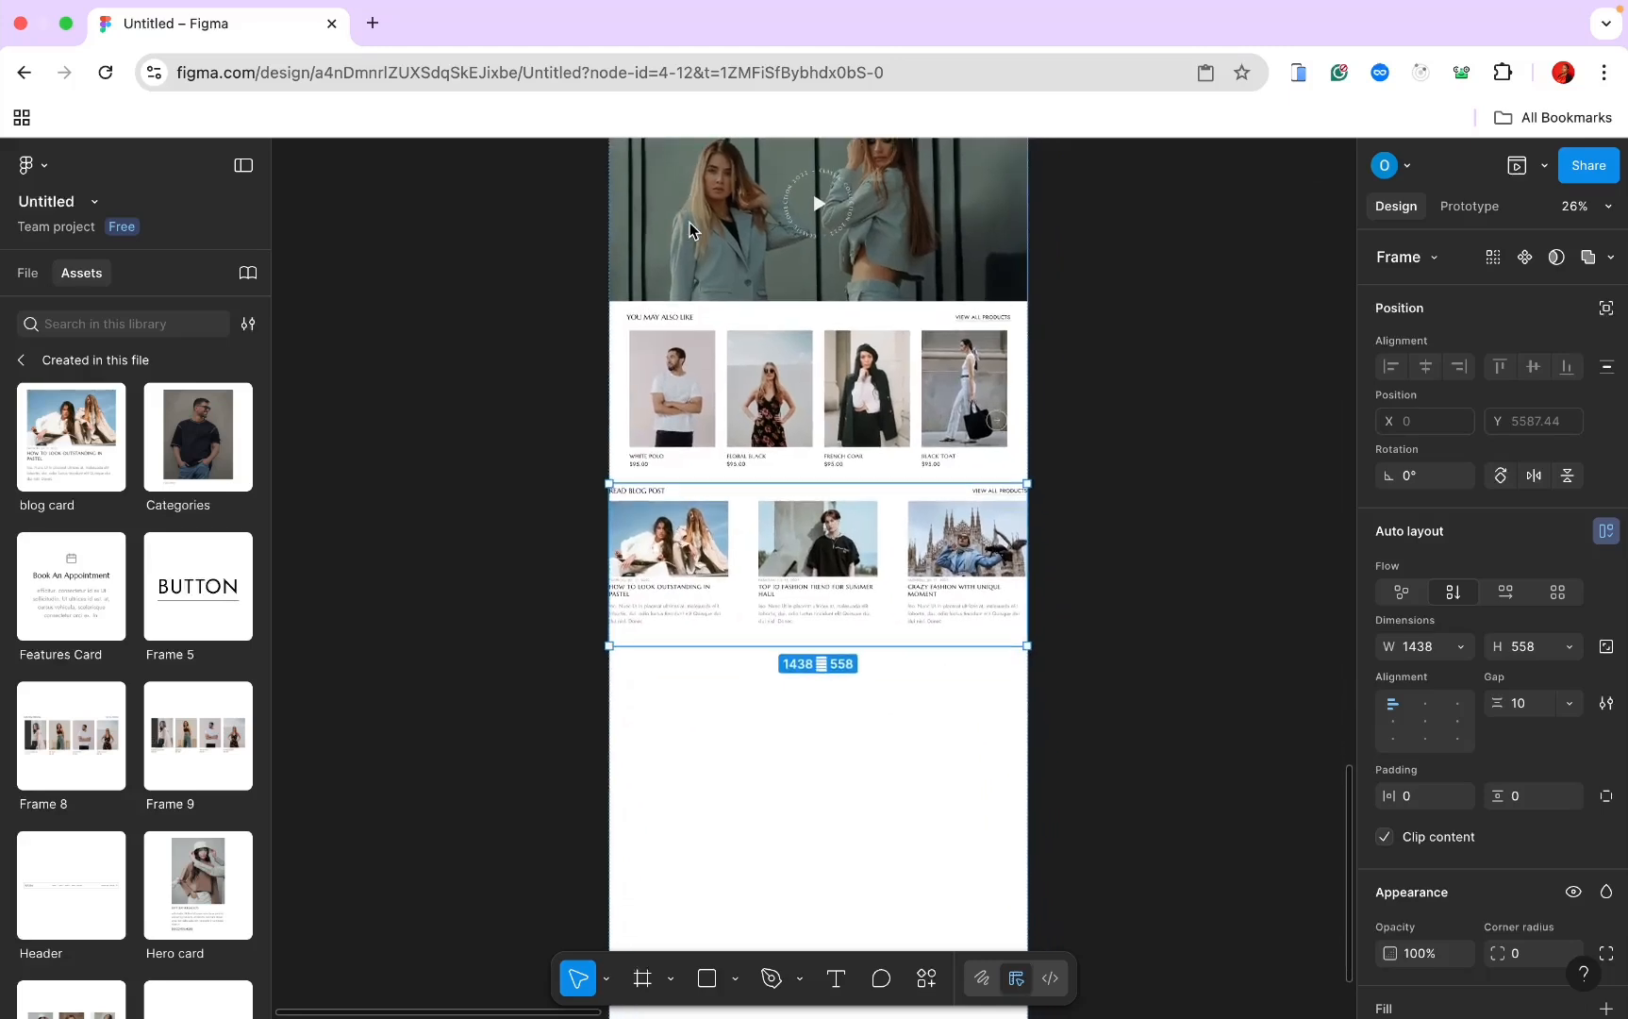
Step: Set the blog section's horizontal padding to 60
click(1406, 795)
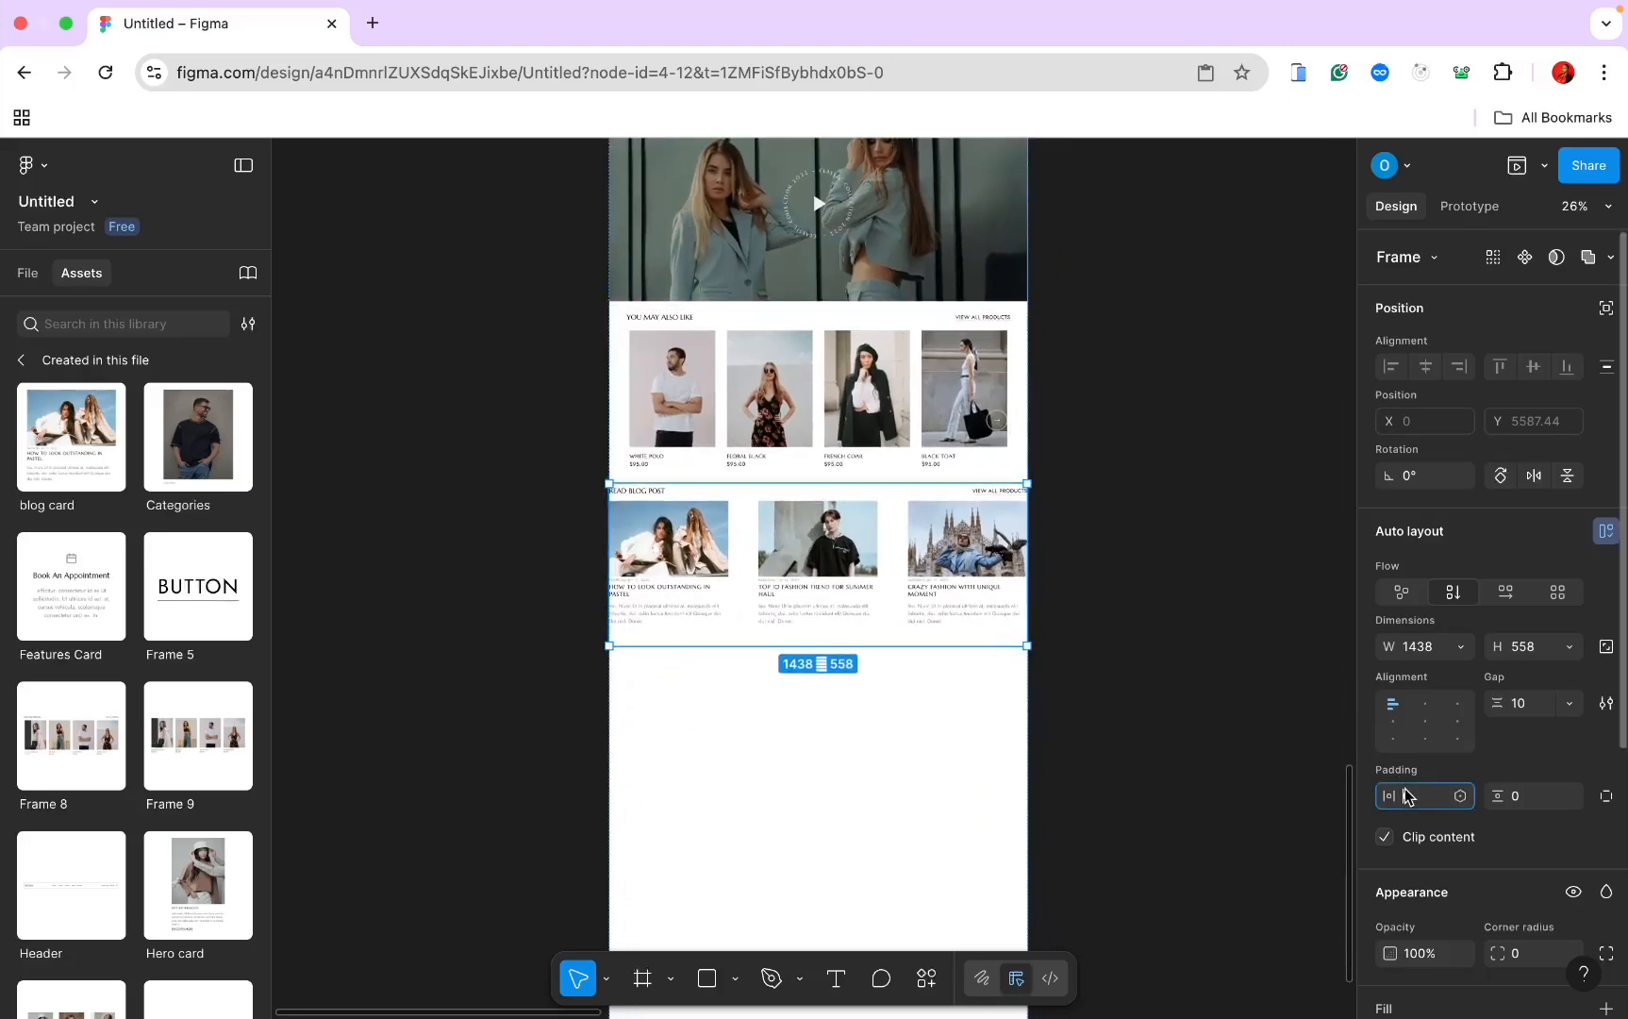
text(60)
key(Return)
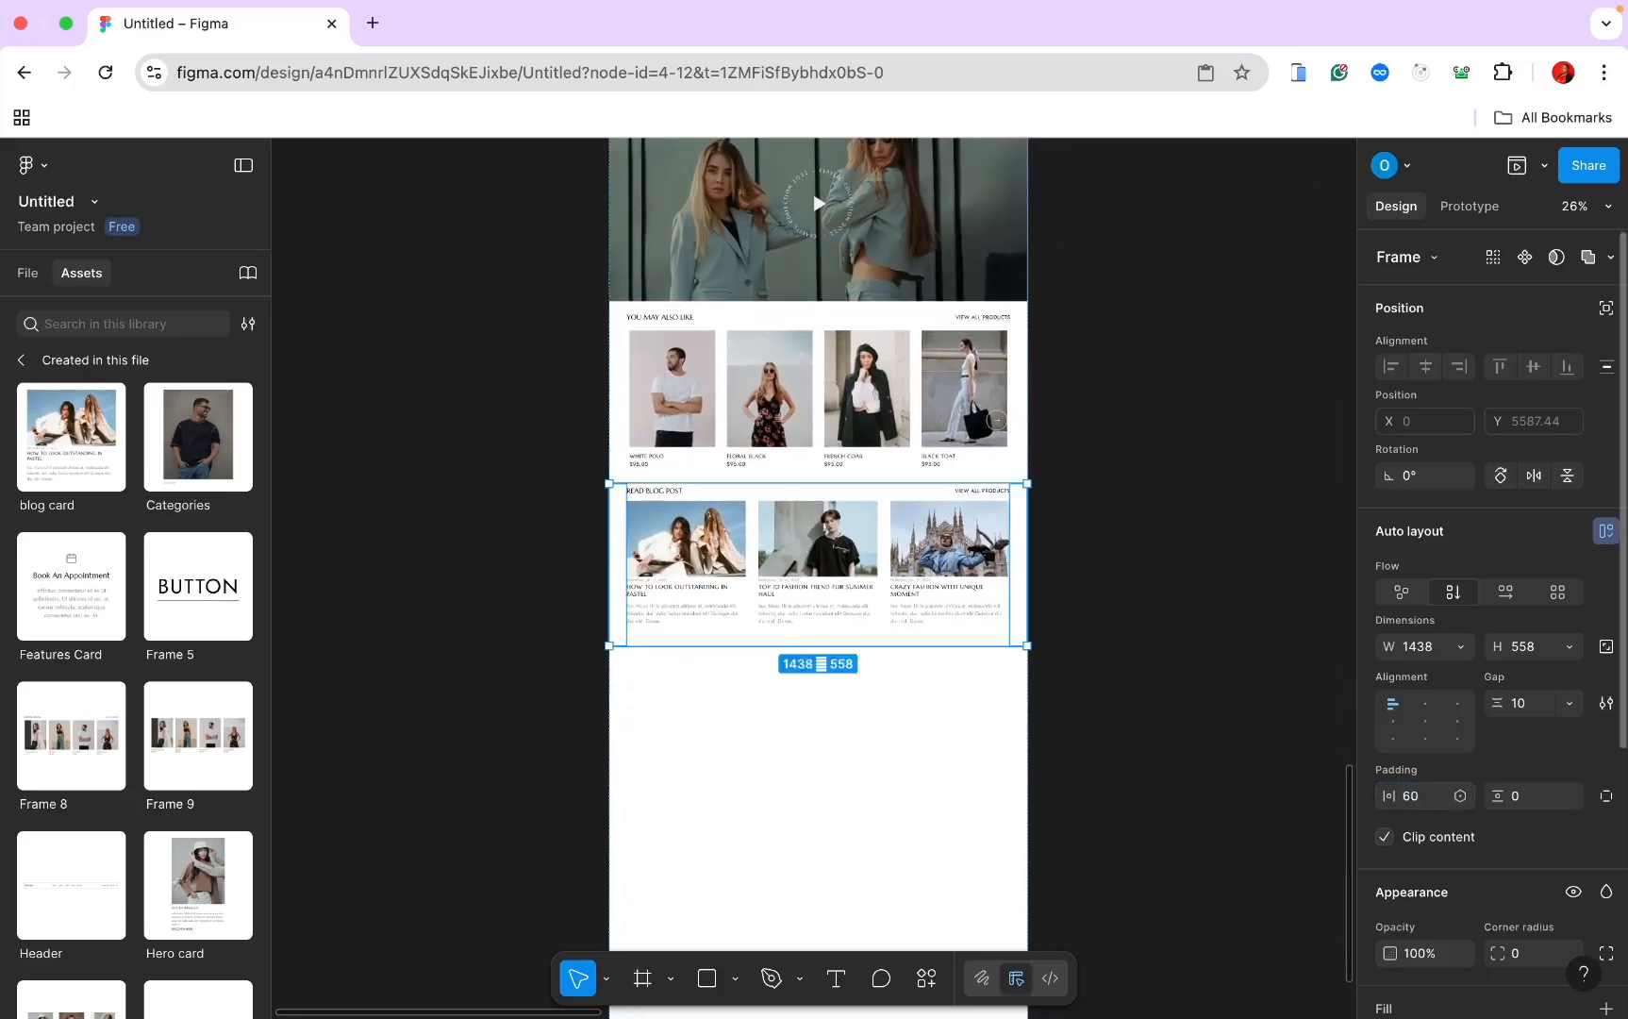
click(1517, 792)
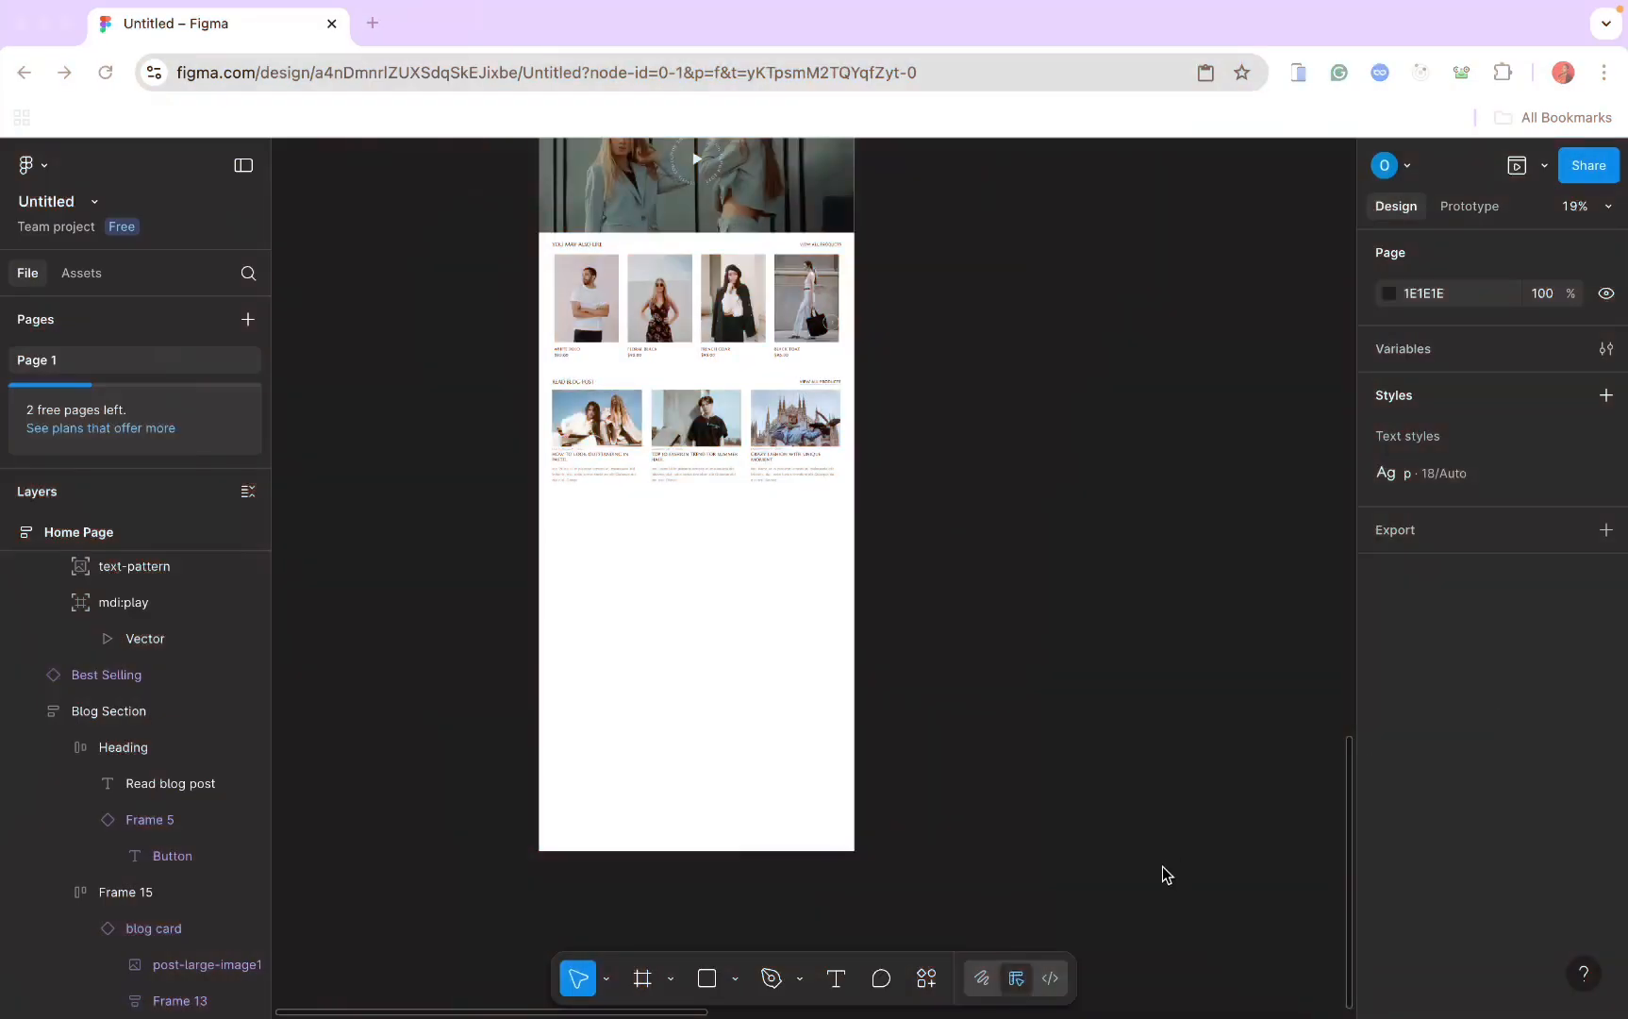
scroll(1164, 866, down, 3)
scroll(1164, 866, right, 2)
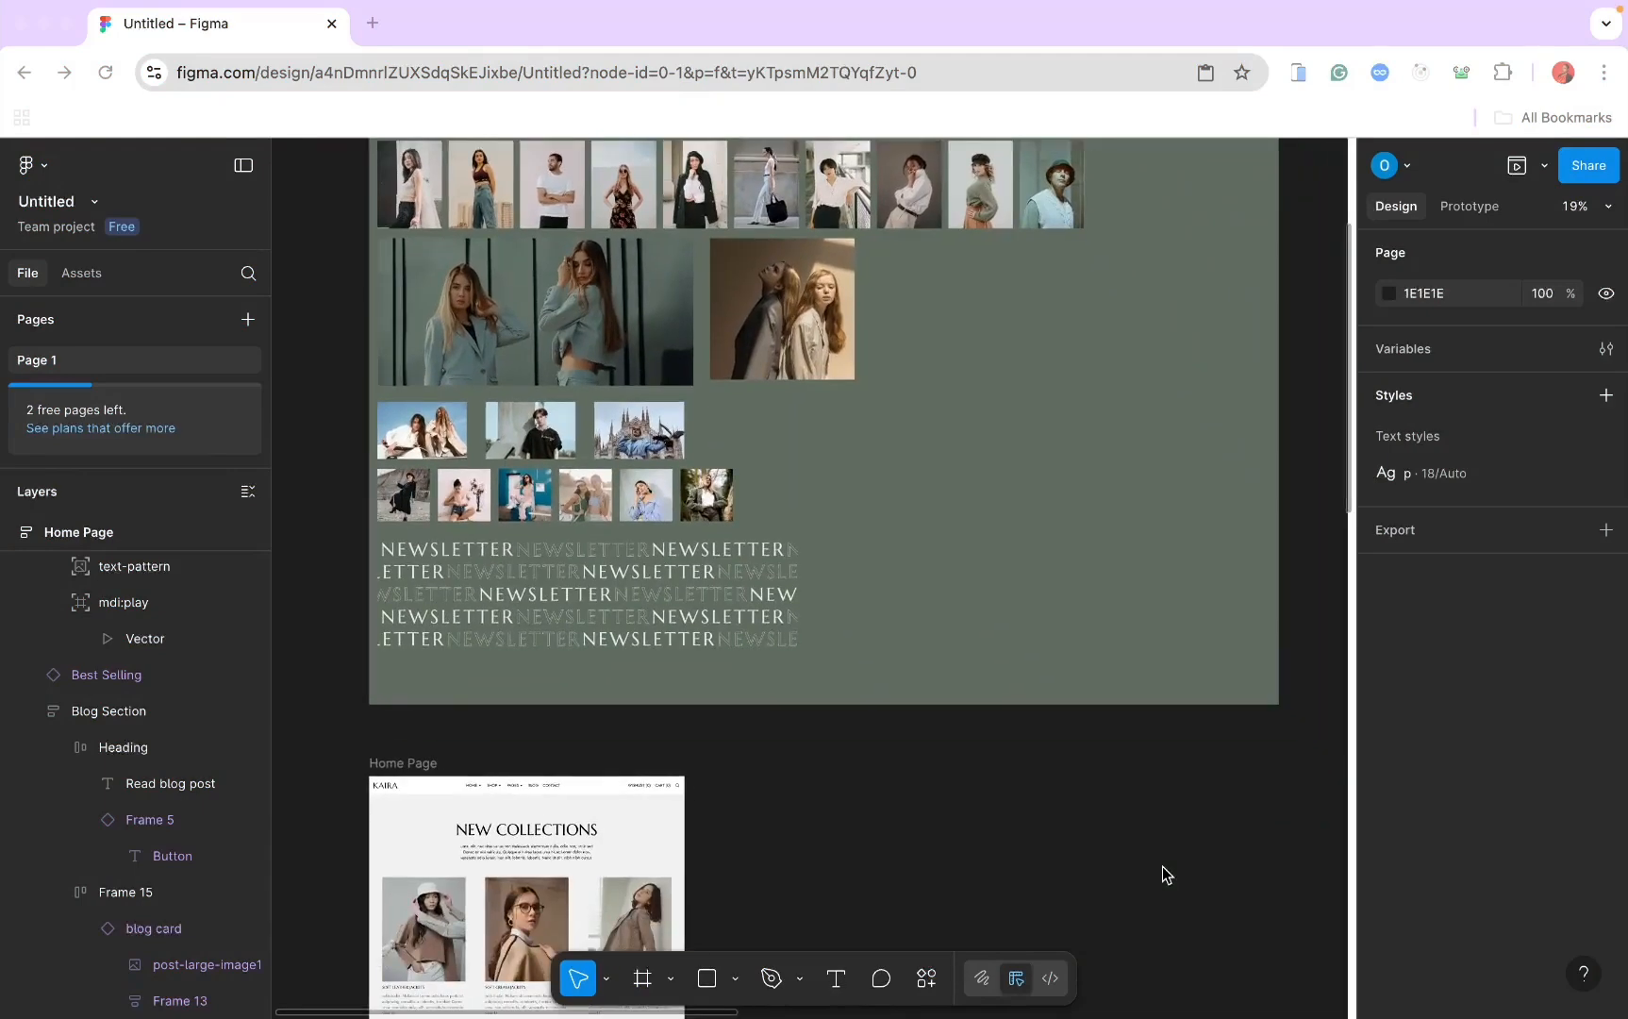
scroll(1163, 866, up, 3)
click(980, 572)
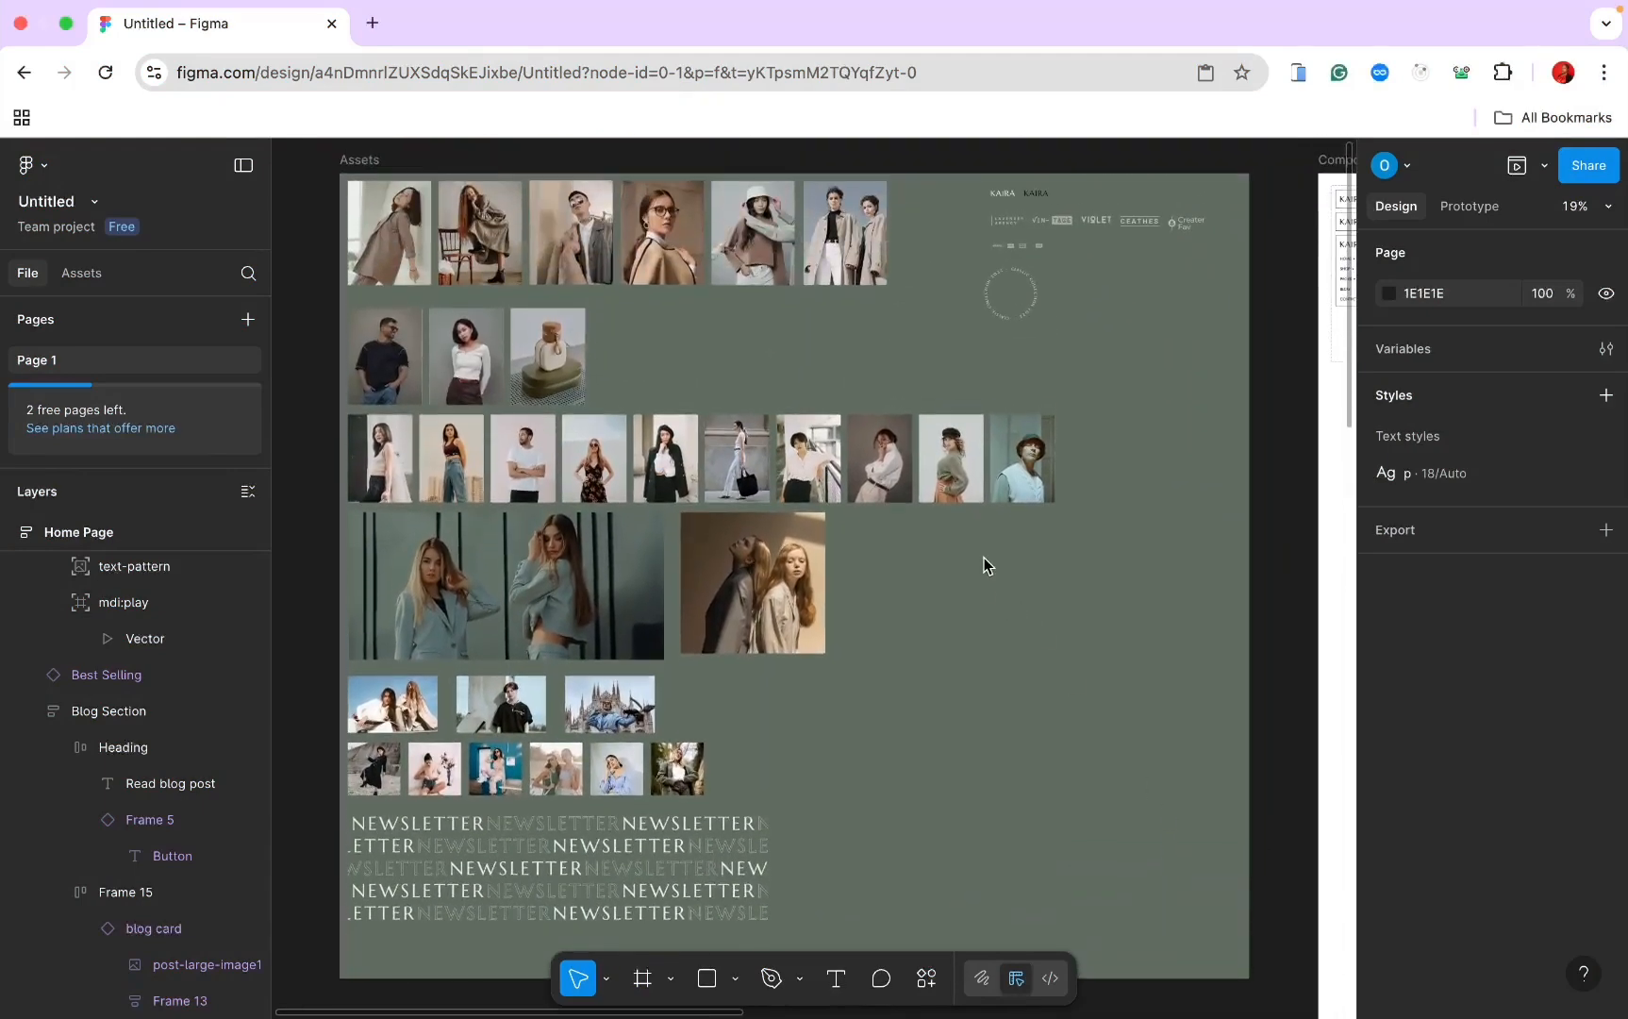
ctrl+scroll(988, 563, up, 5)
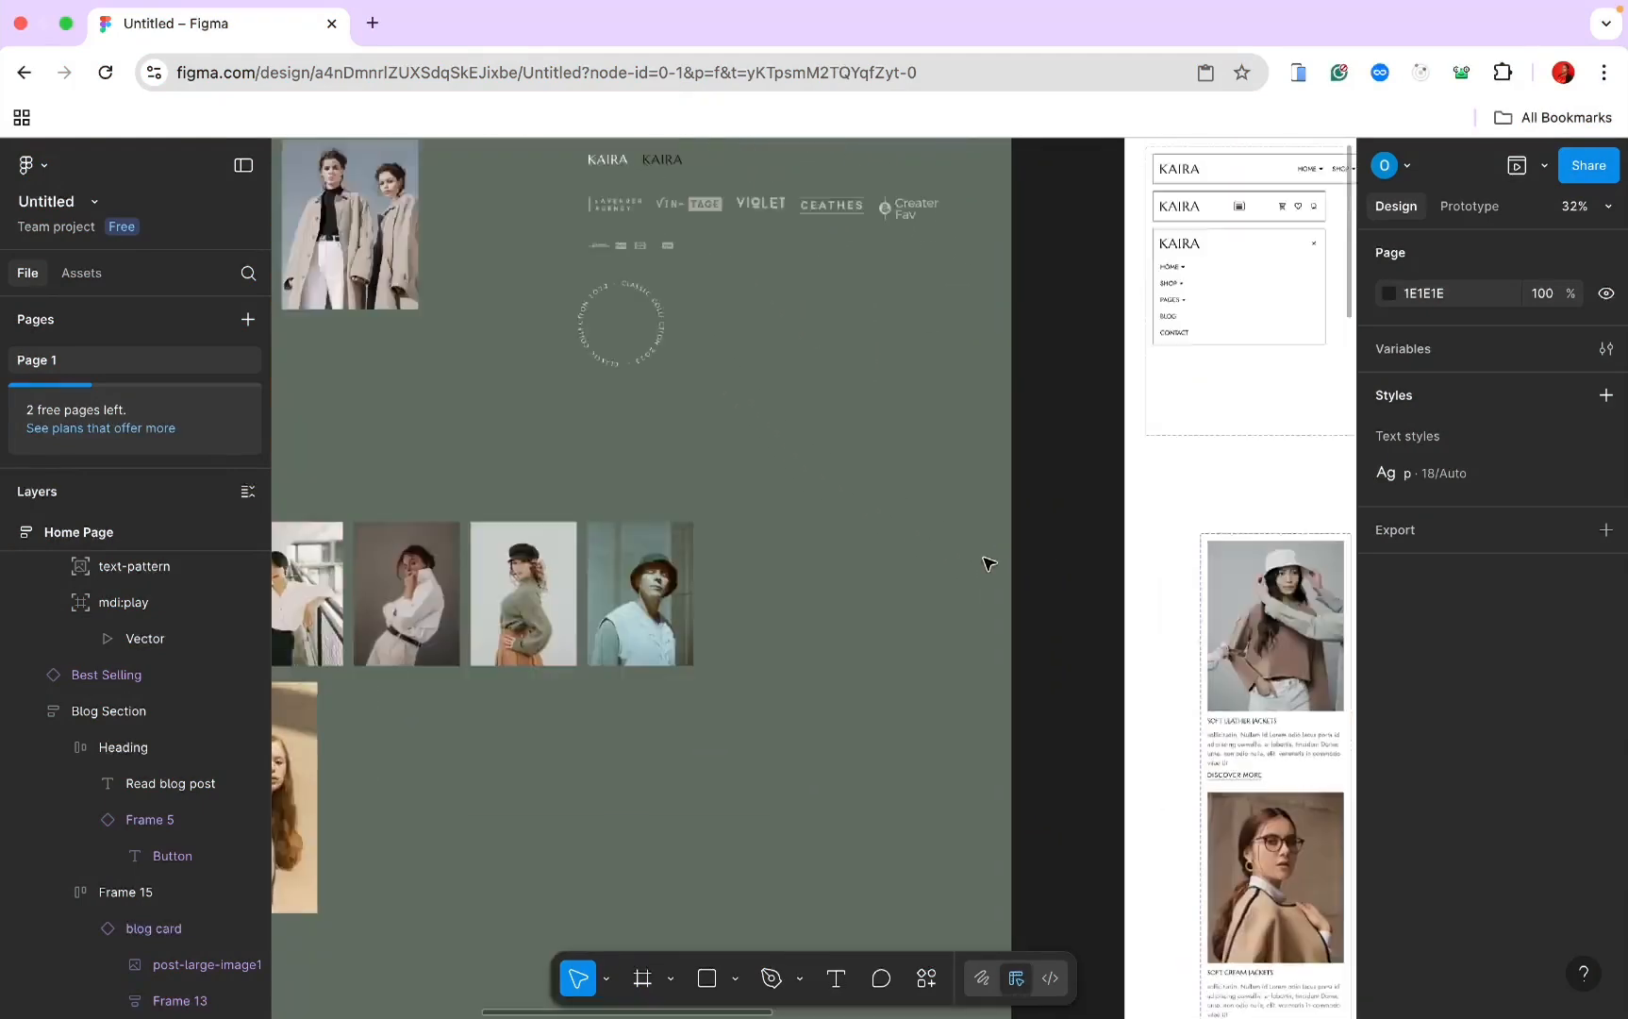
scroll(989, 560, up, 10)
scroll(1083, 336, down, 5)
ctrl+scroll(1083, 337, up, 5)
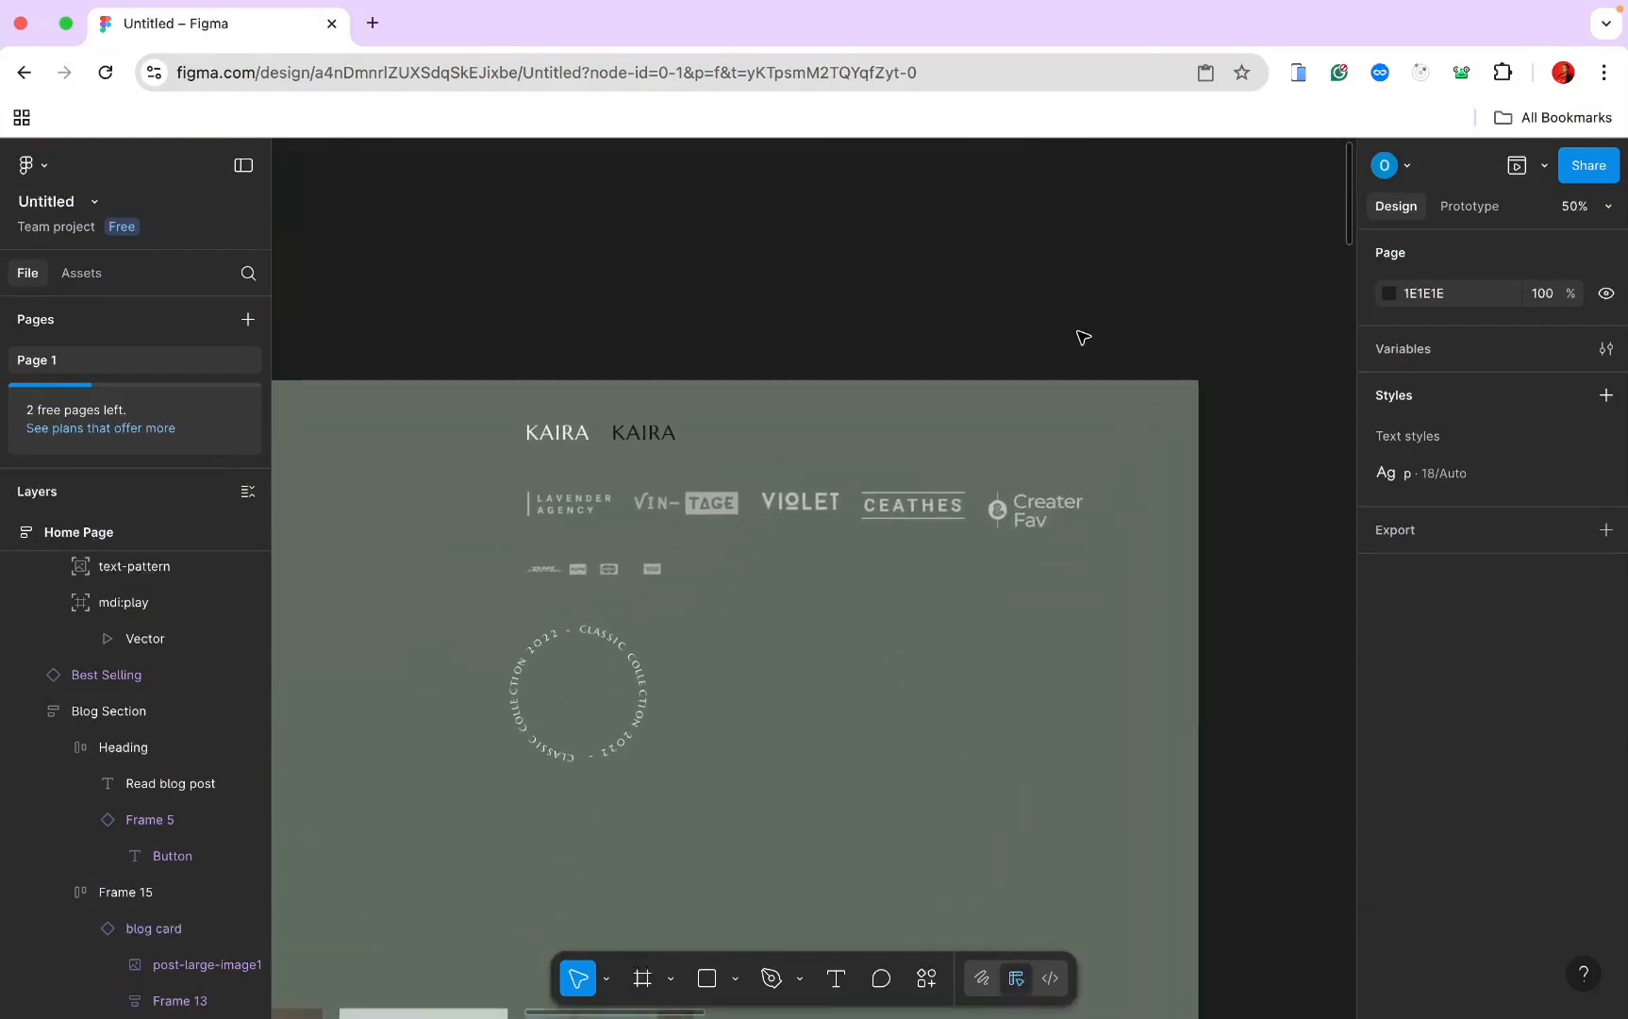
ctrl+scroll(758, 585, down, 10)
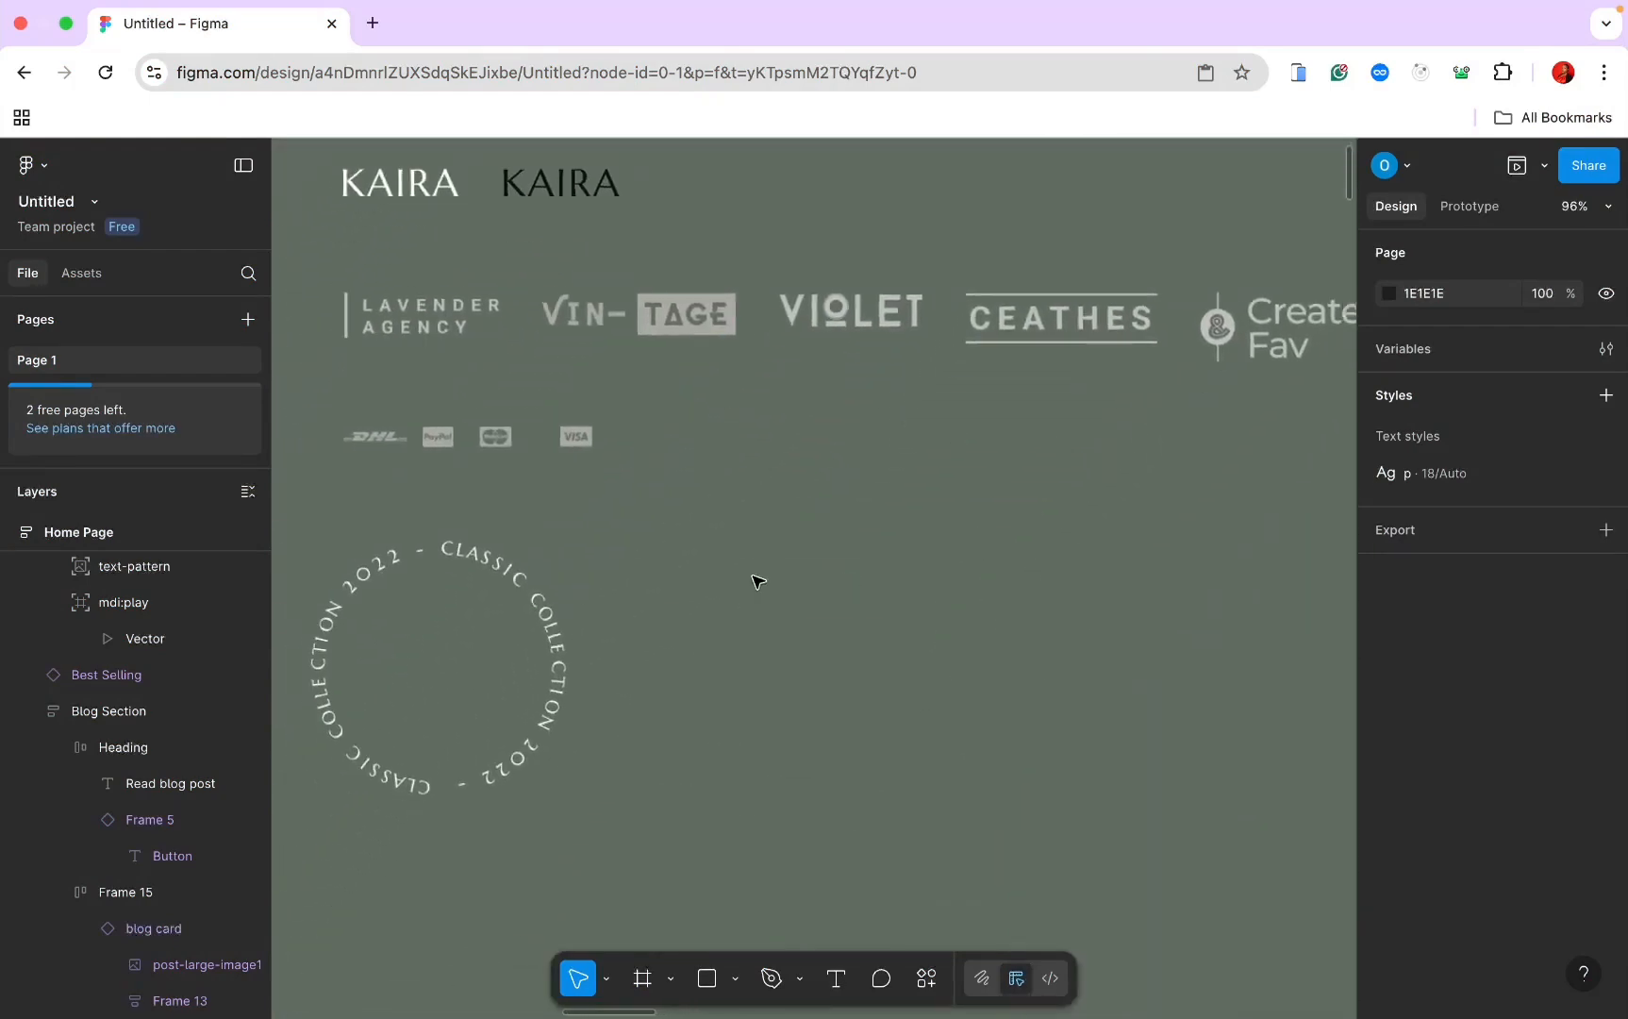
scroll(759, 584, down, 10)
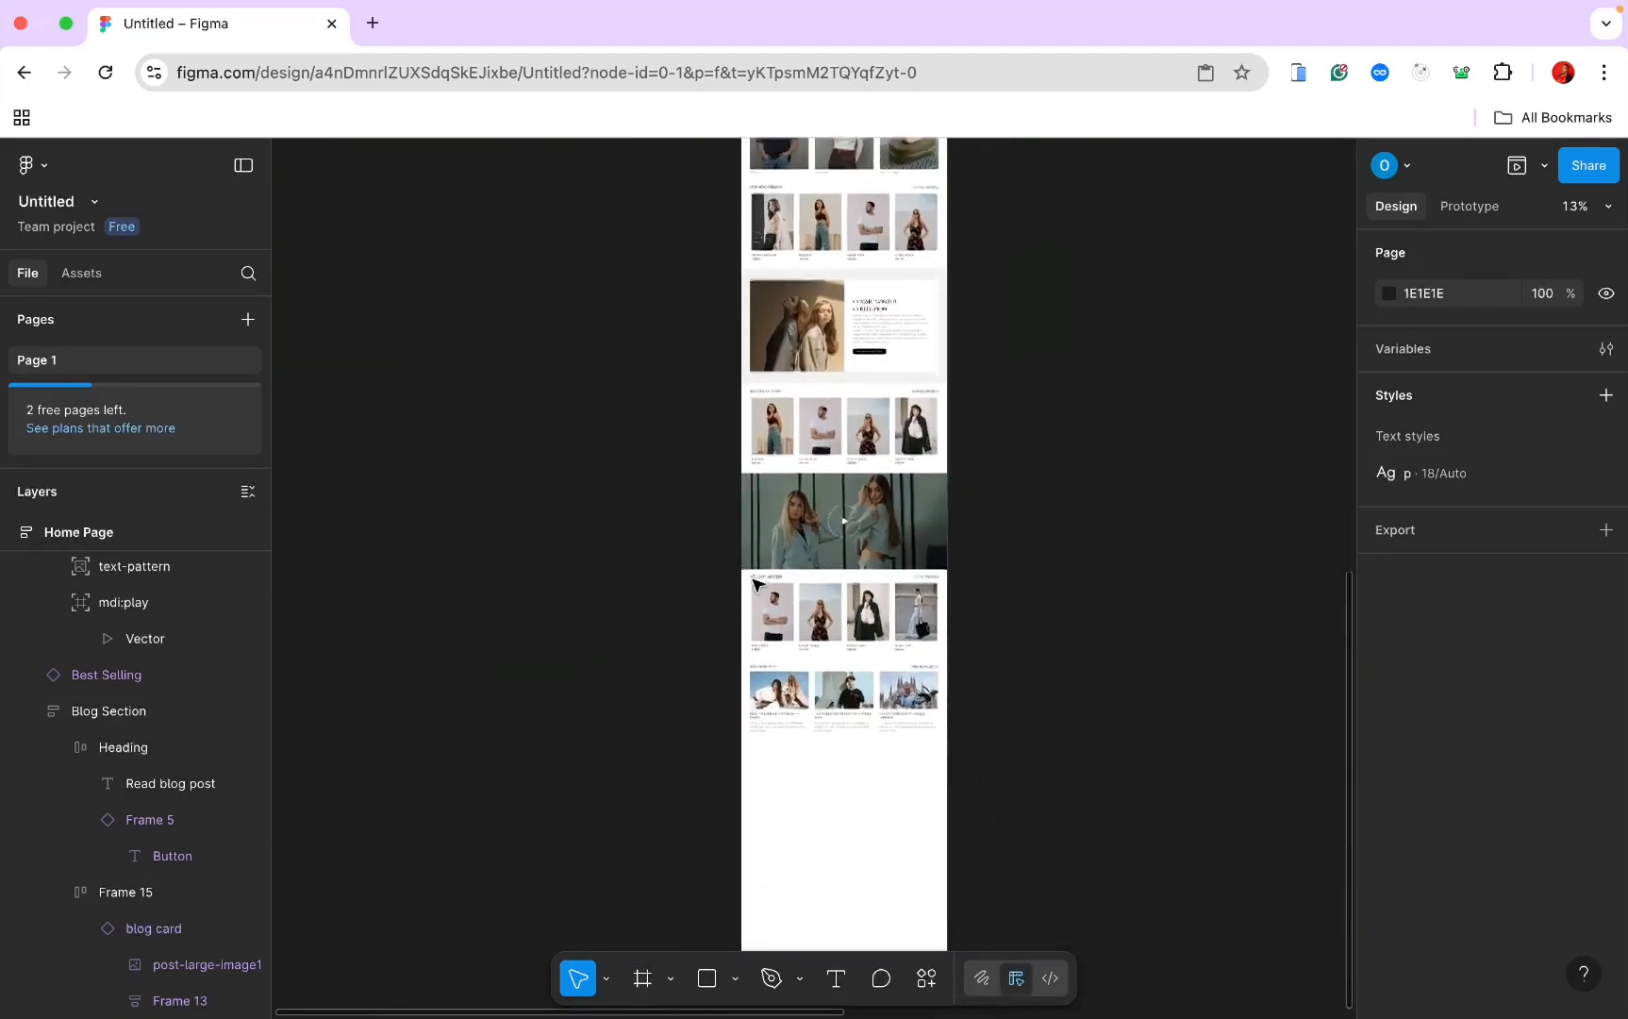
ctrl+scroll(758, 585, up, 3)
scroll(759, 585, down, 5)
ctrl+scroll(758, 585, up, 3)
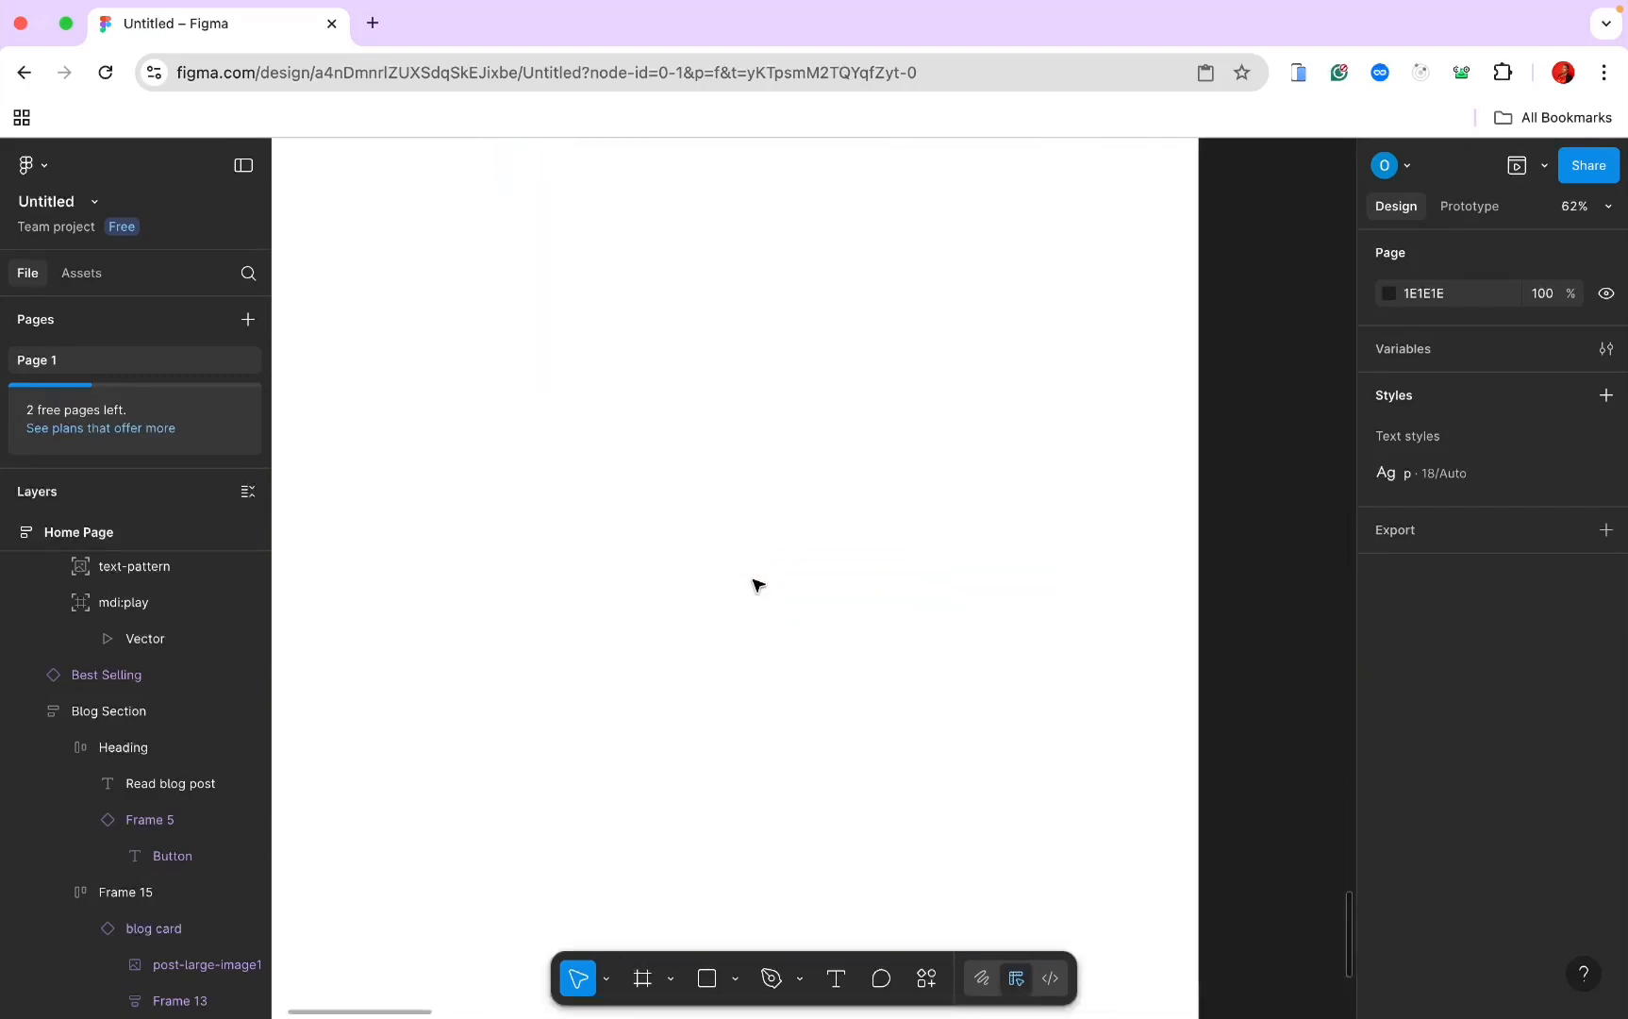
ctrl+scroll(754, 582, down, 3)
ctrl+scroll(755, 582, up, 1)
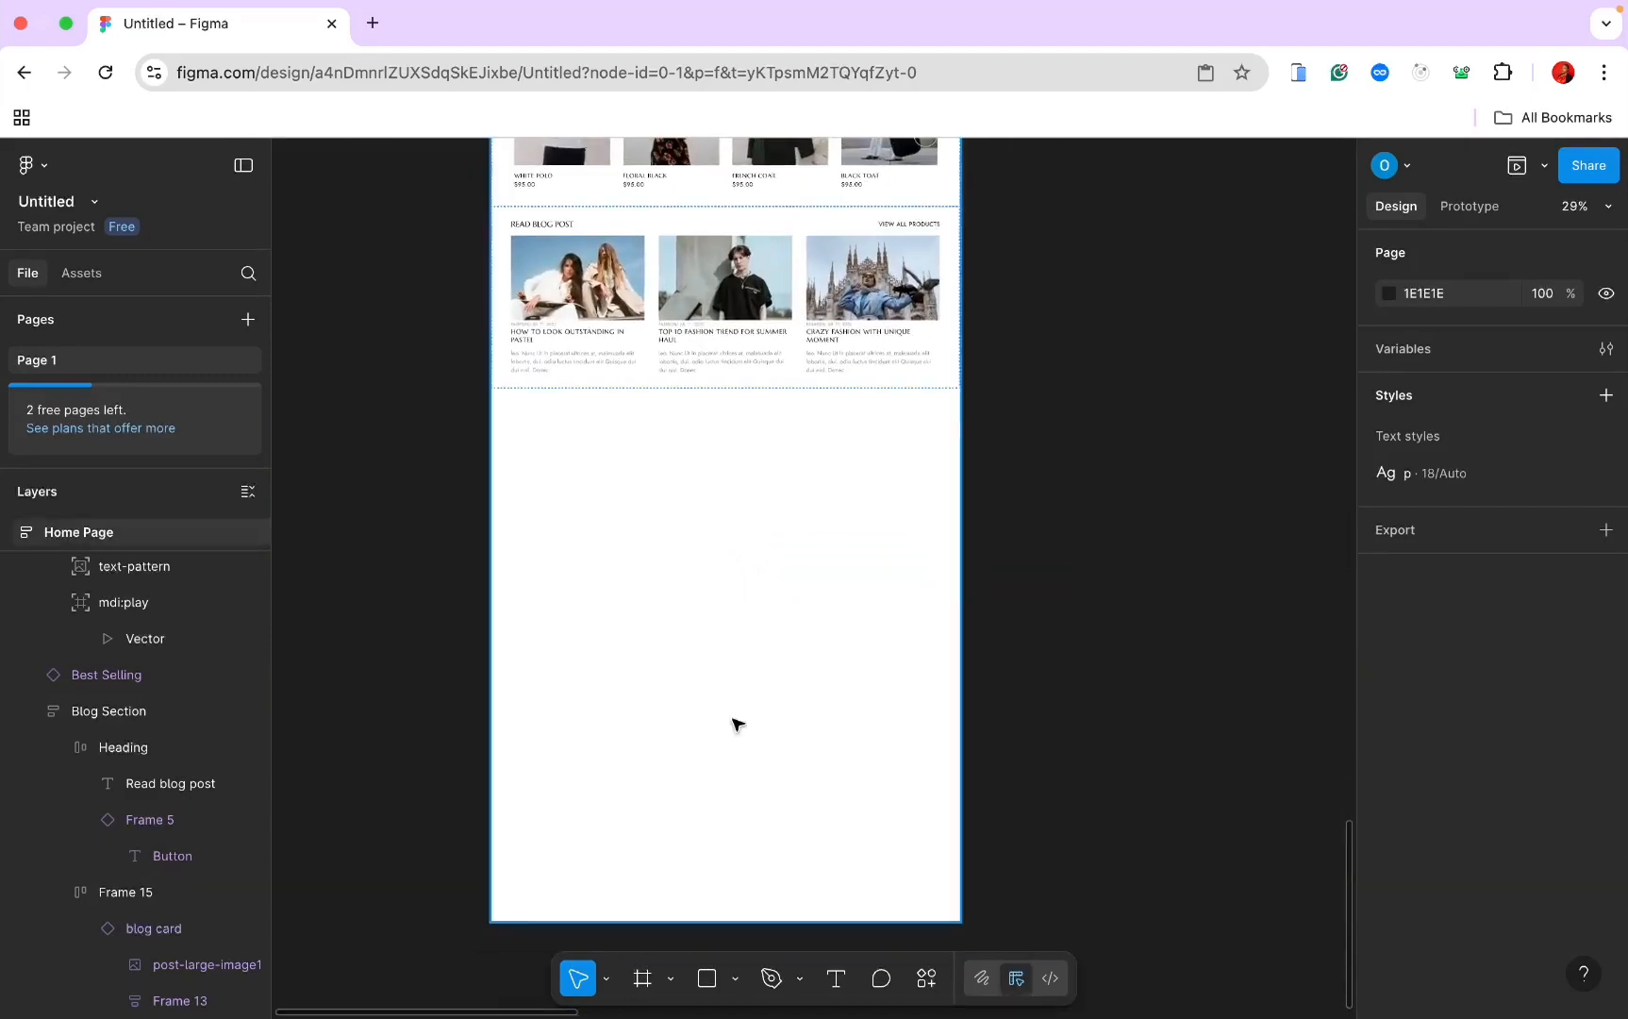
Step: Draw a 1436×216 frame below the blog section and name it Trusted By
click(645, 981)
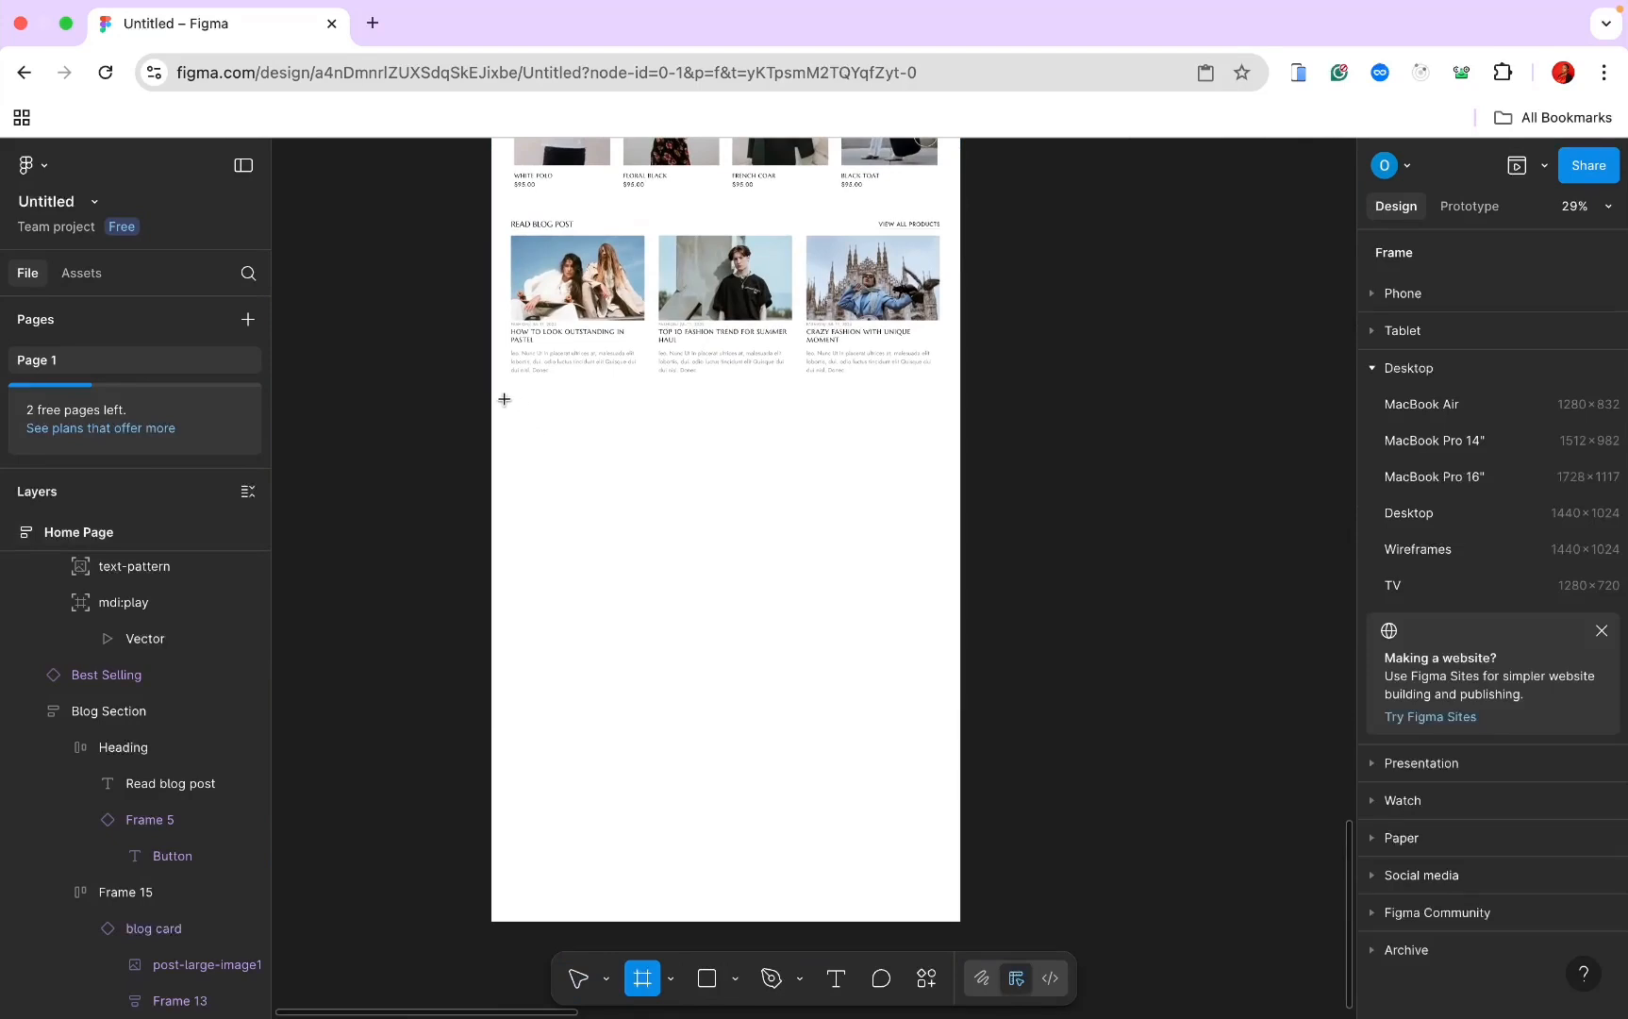
drag(505, 399, 971, 466)
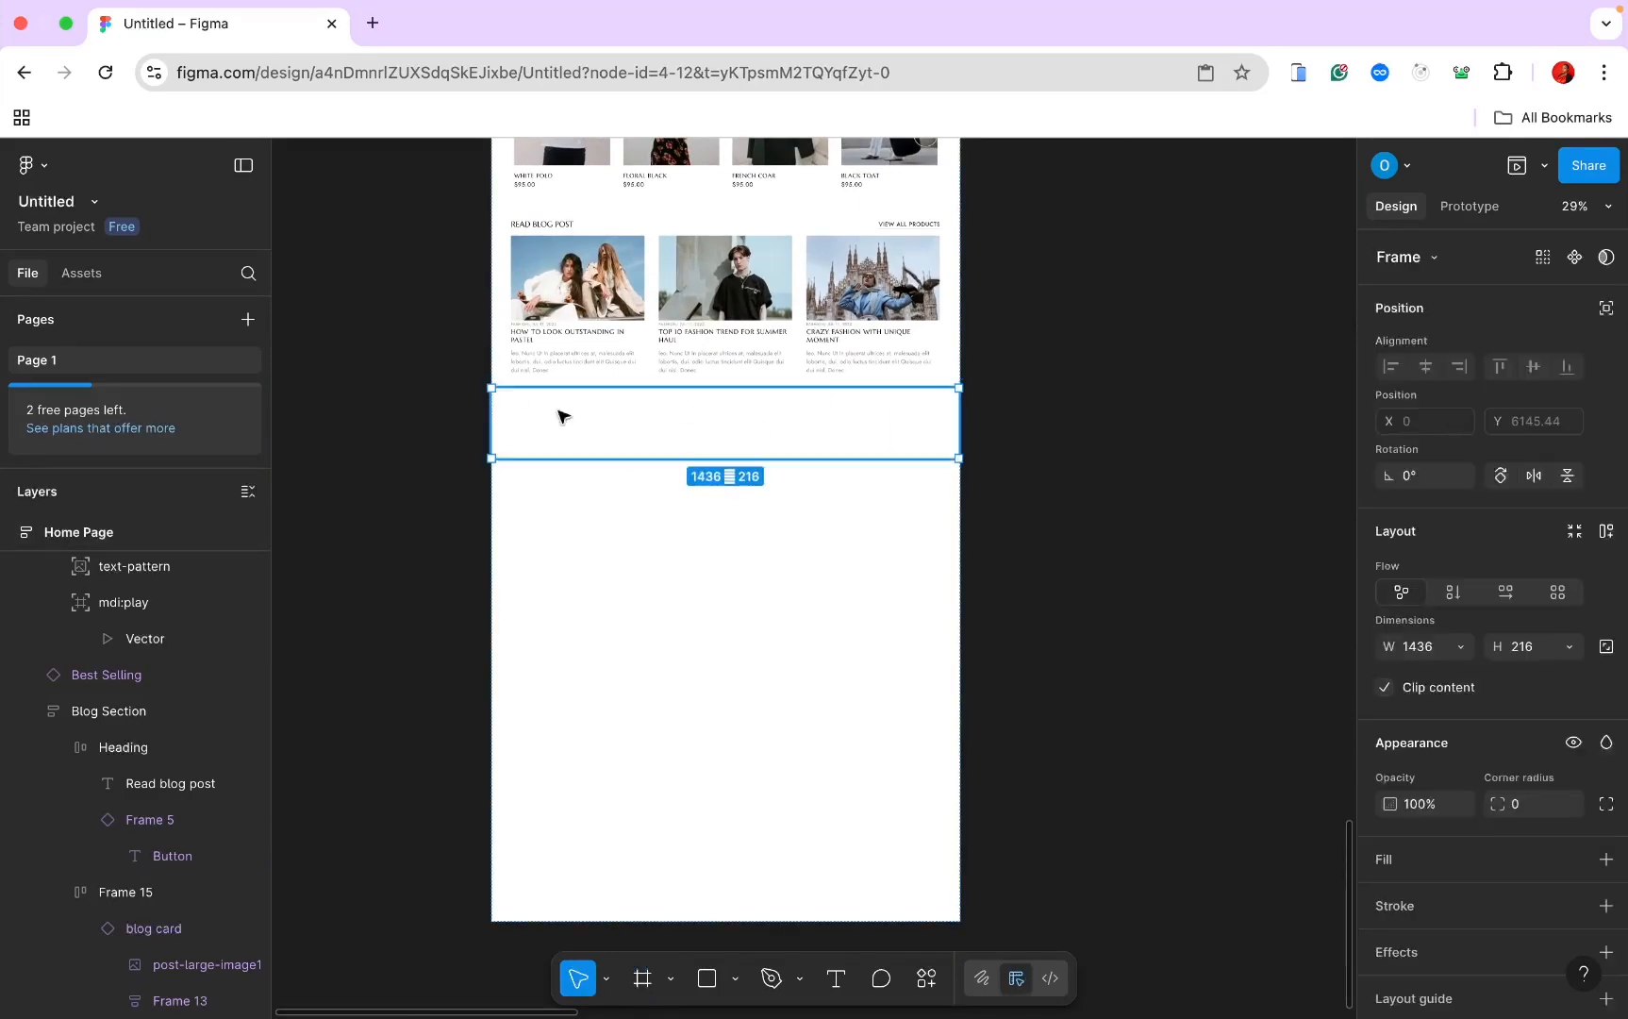
scroll(159, 708, down, 3)
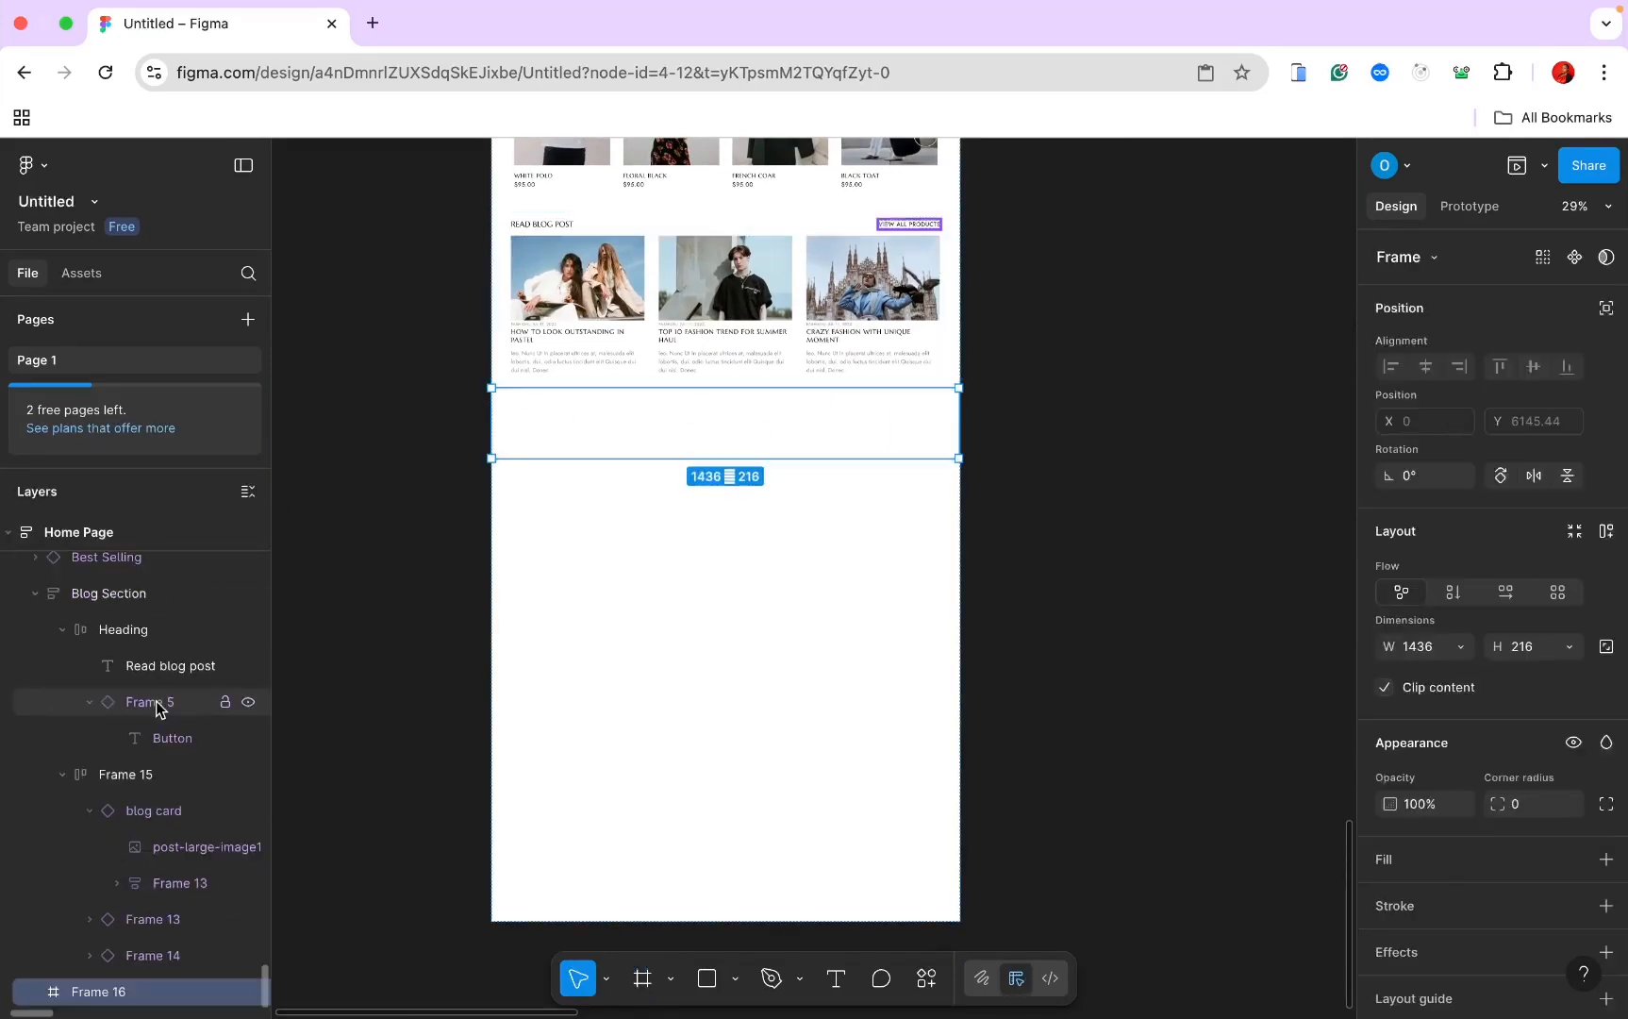
double_click(99, 992)
text(Trusted By)
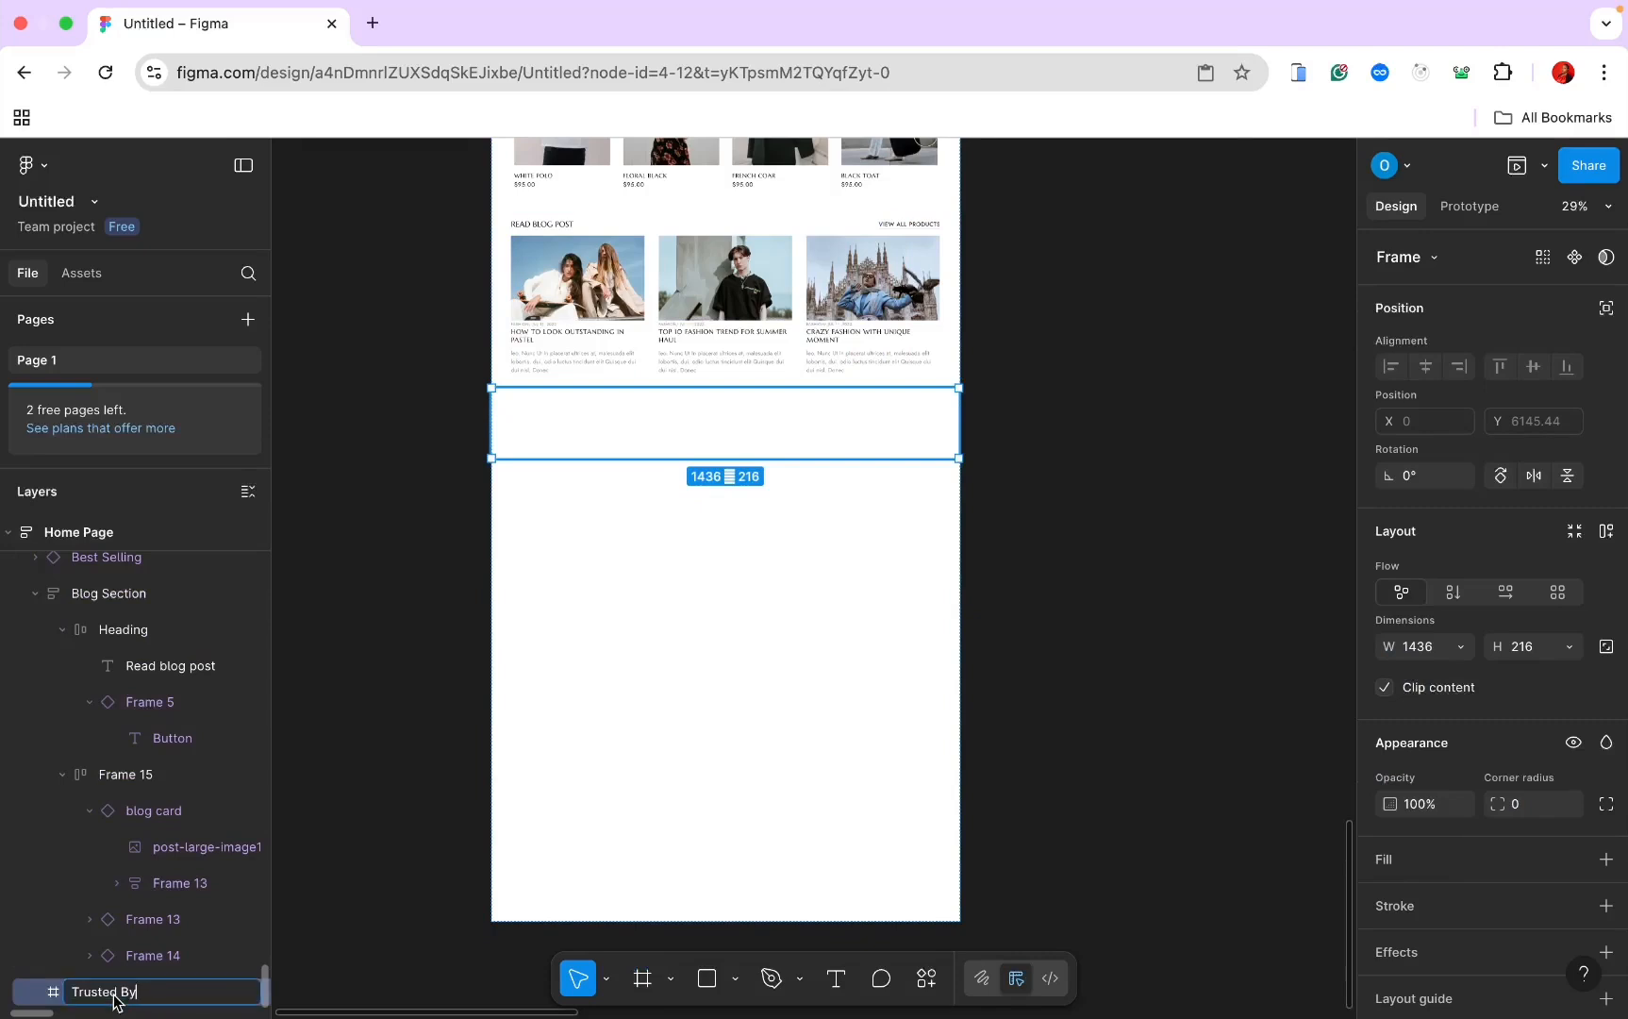
key(Return)
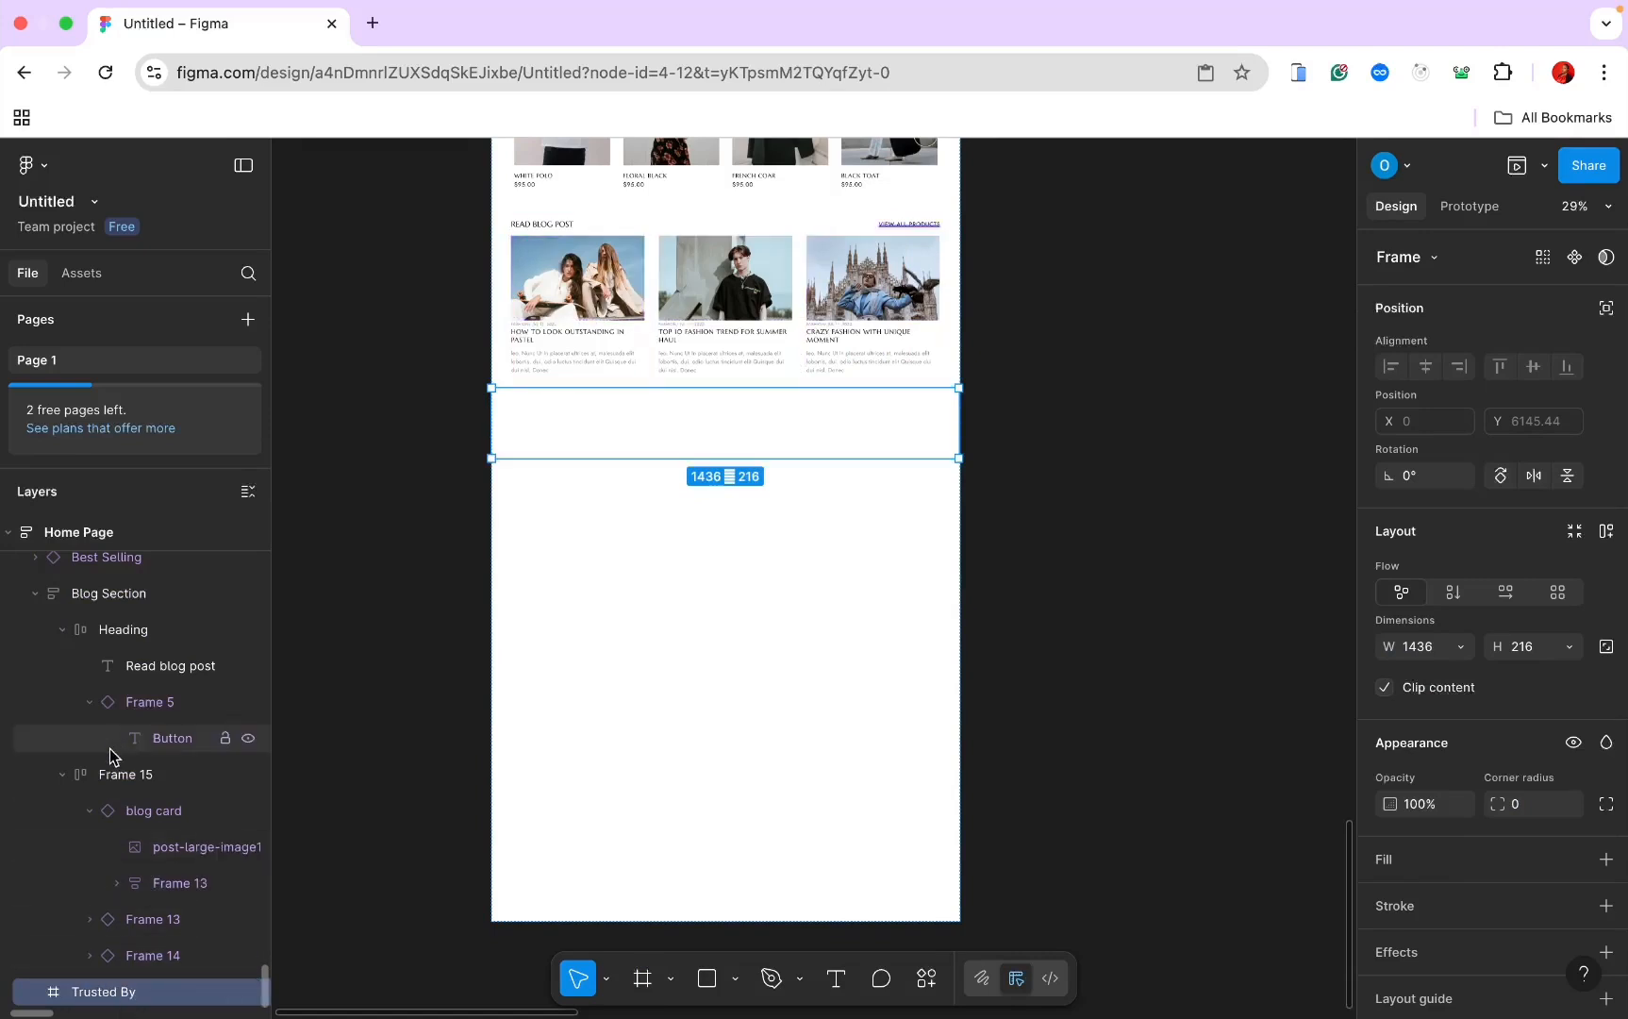
Step: Collapse the Blog Section layers and select the Lavender Agency logo in the Assets frame
click(35, 594)
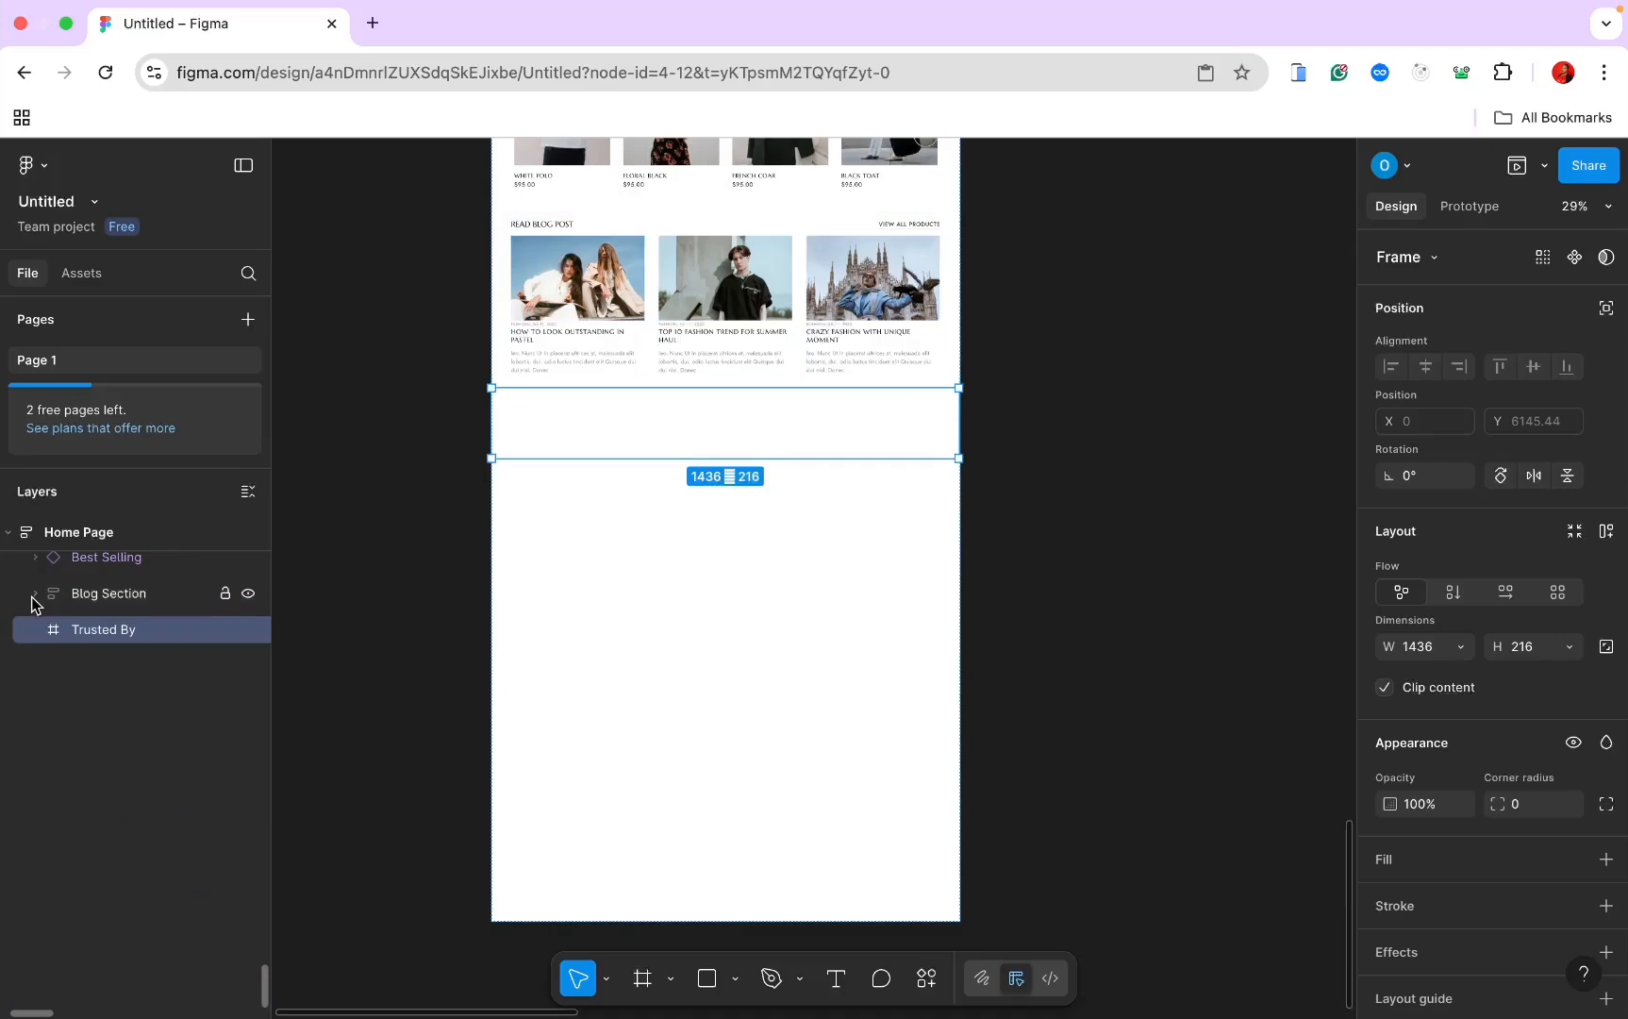
scroll(33, 603, up, 3)
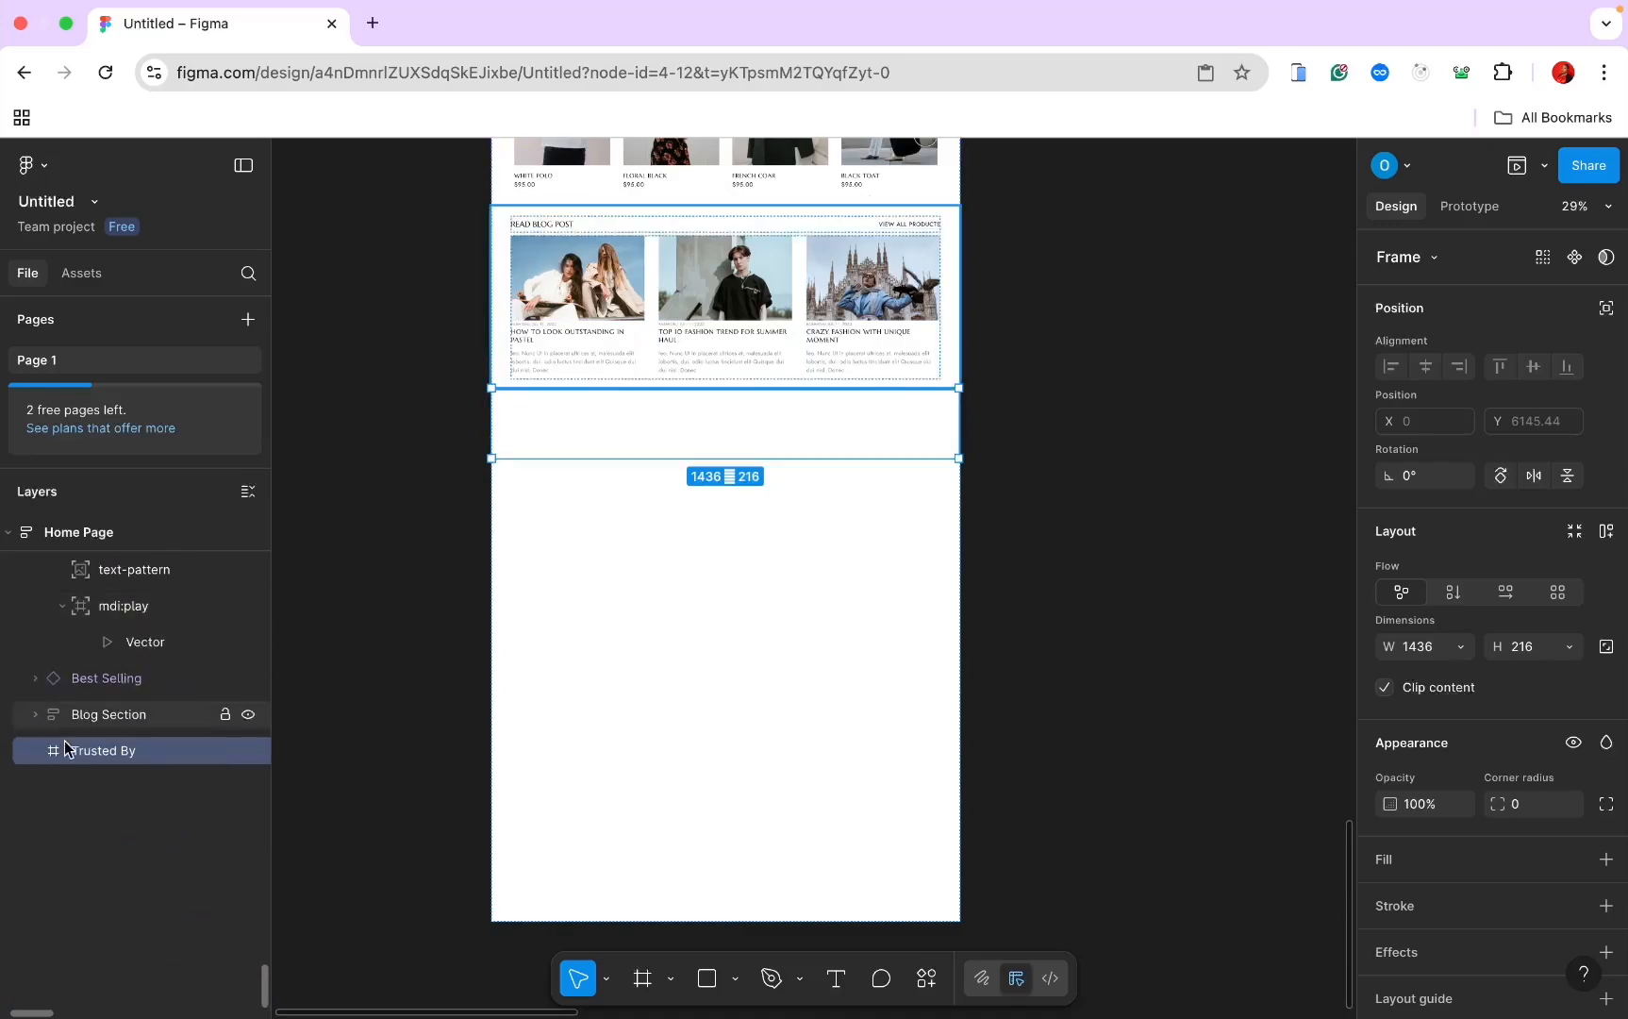
scroll(520, 487, up, 15)
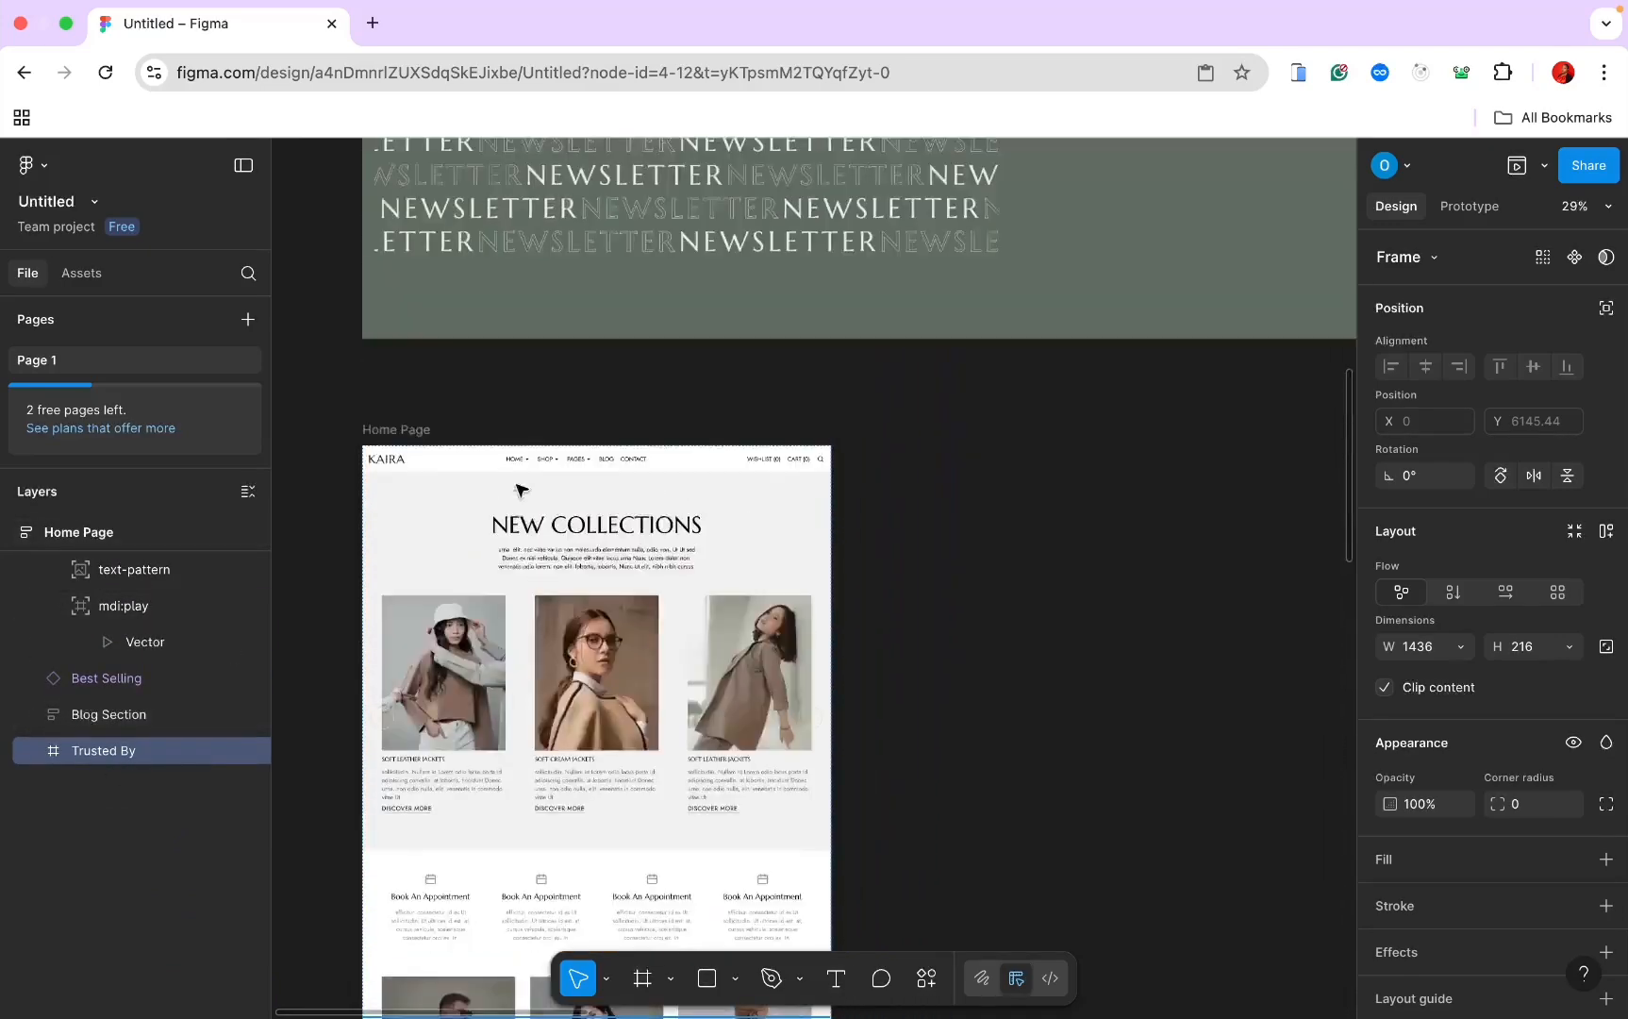
scroll(520, 488, up, 15)
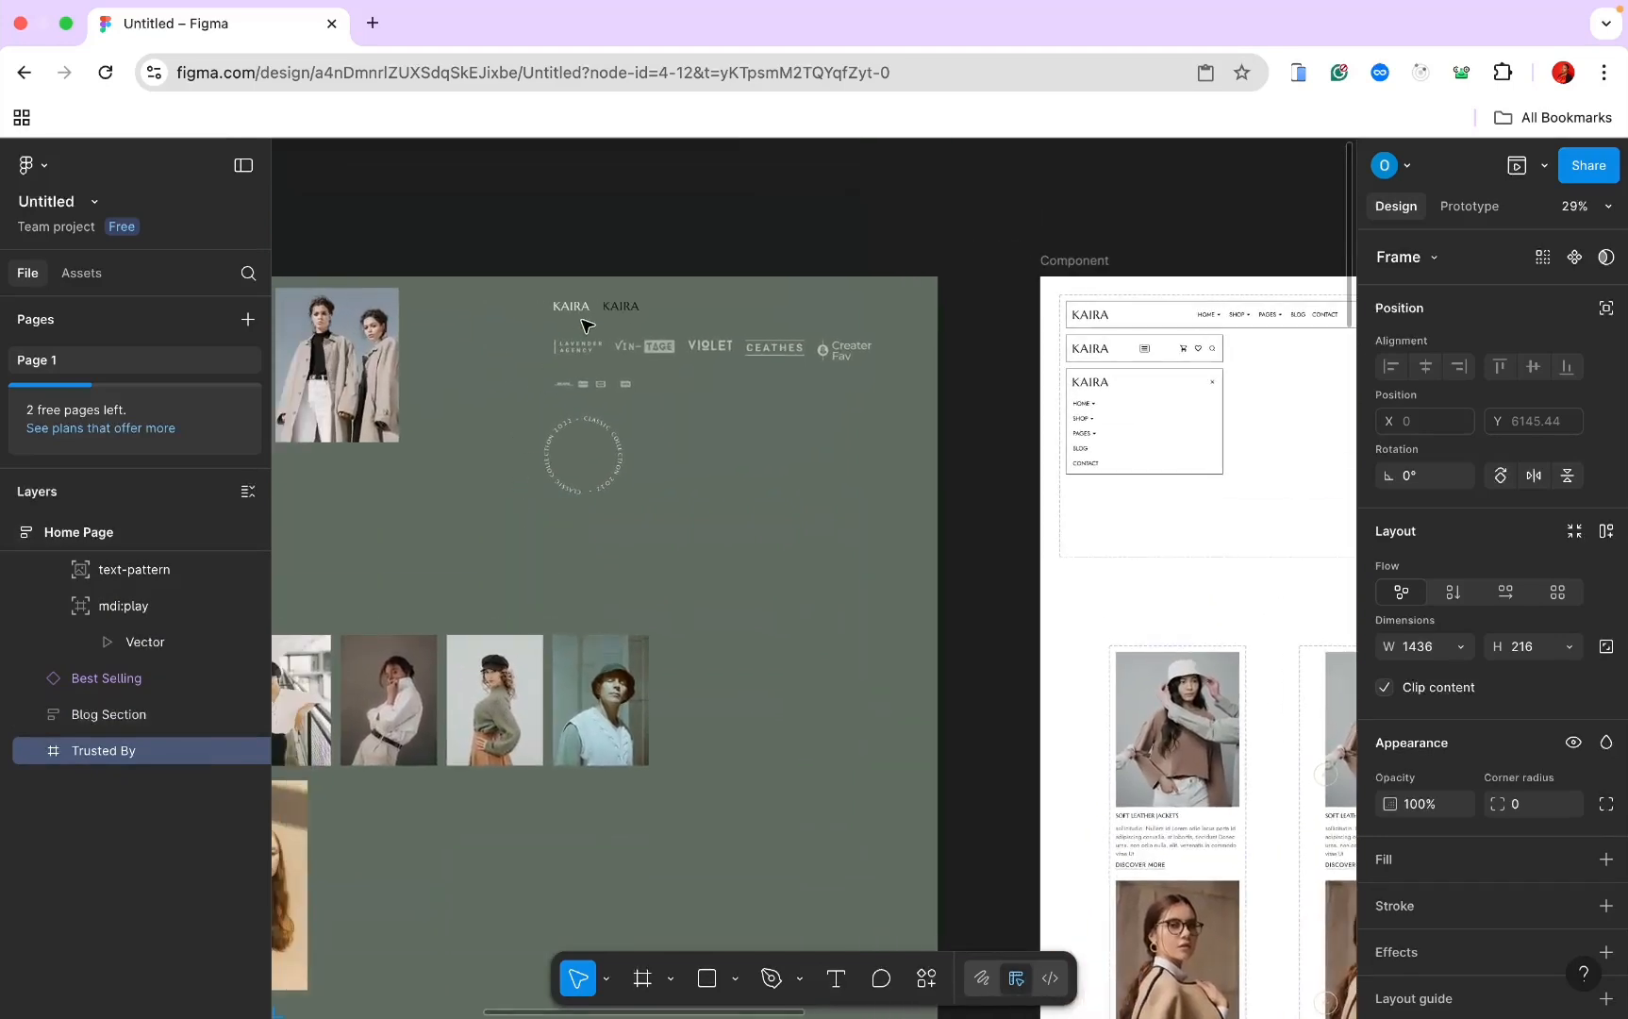
click(577, 346)
Step: Copy the five brand logos, logo1 to logo5, into the Trusted By frame
shift+click(633, 349)
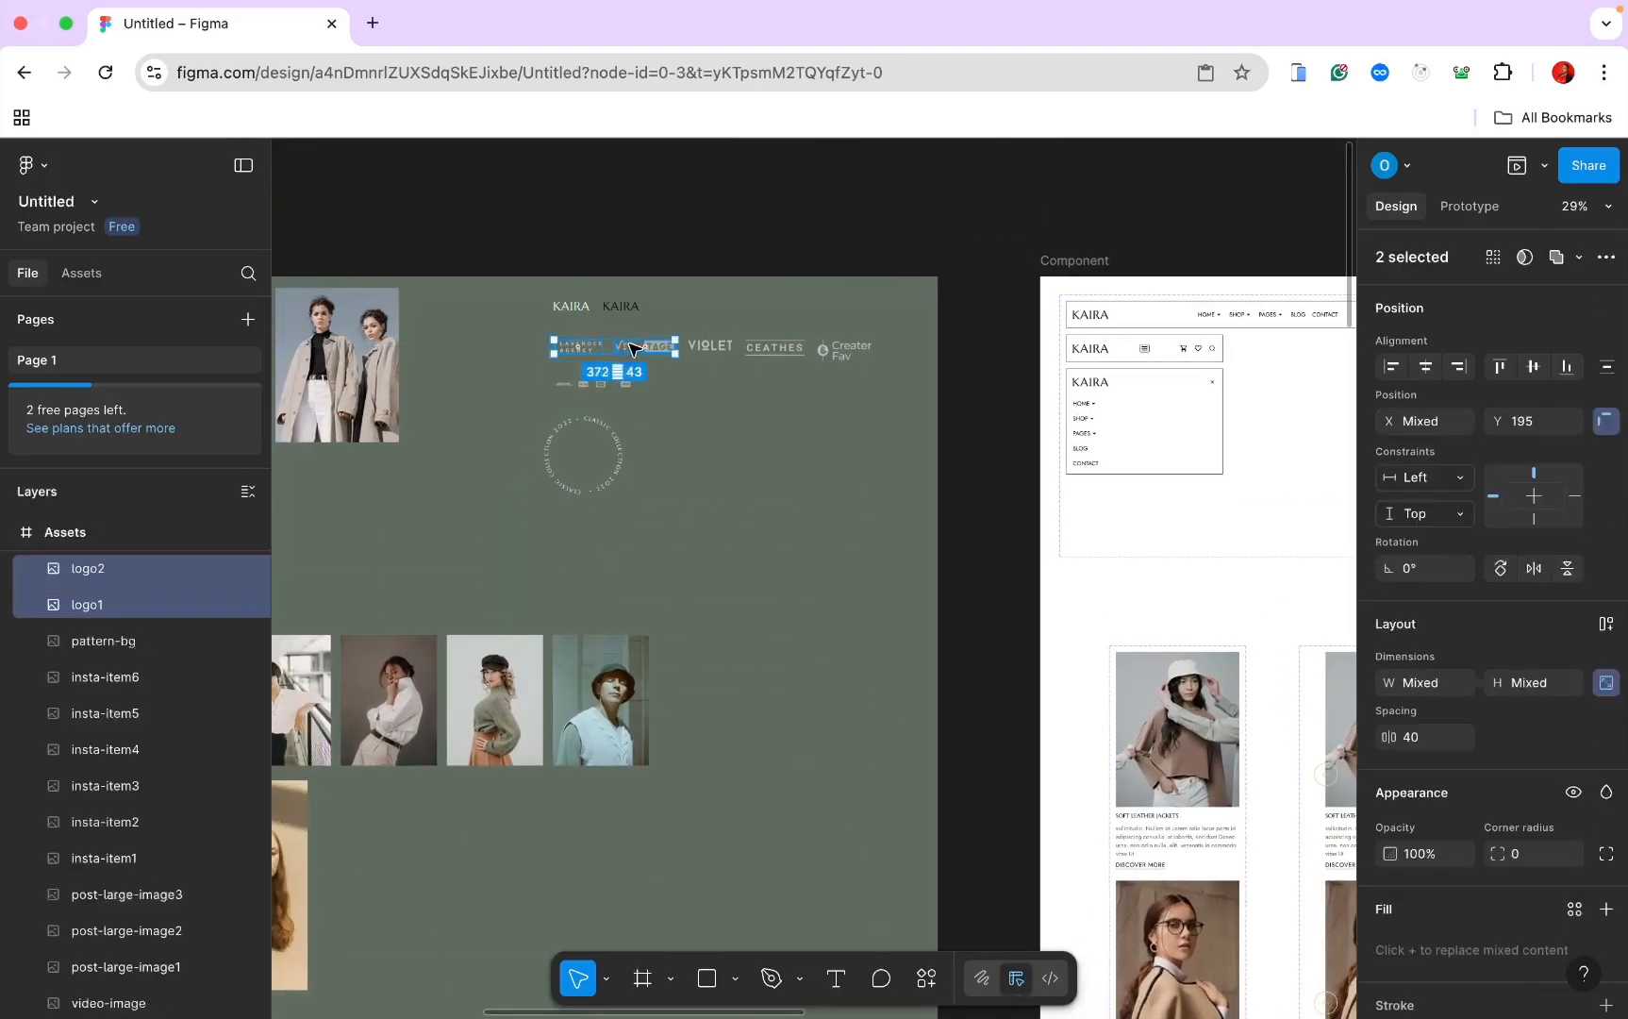
shift+click(709, 347)
shift+click(772, 349)
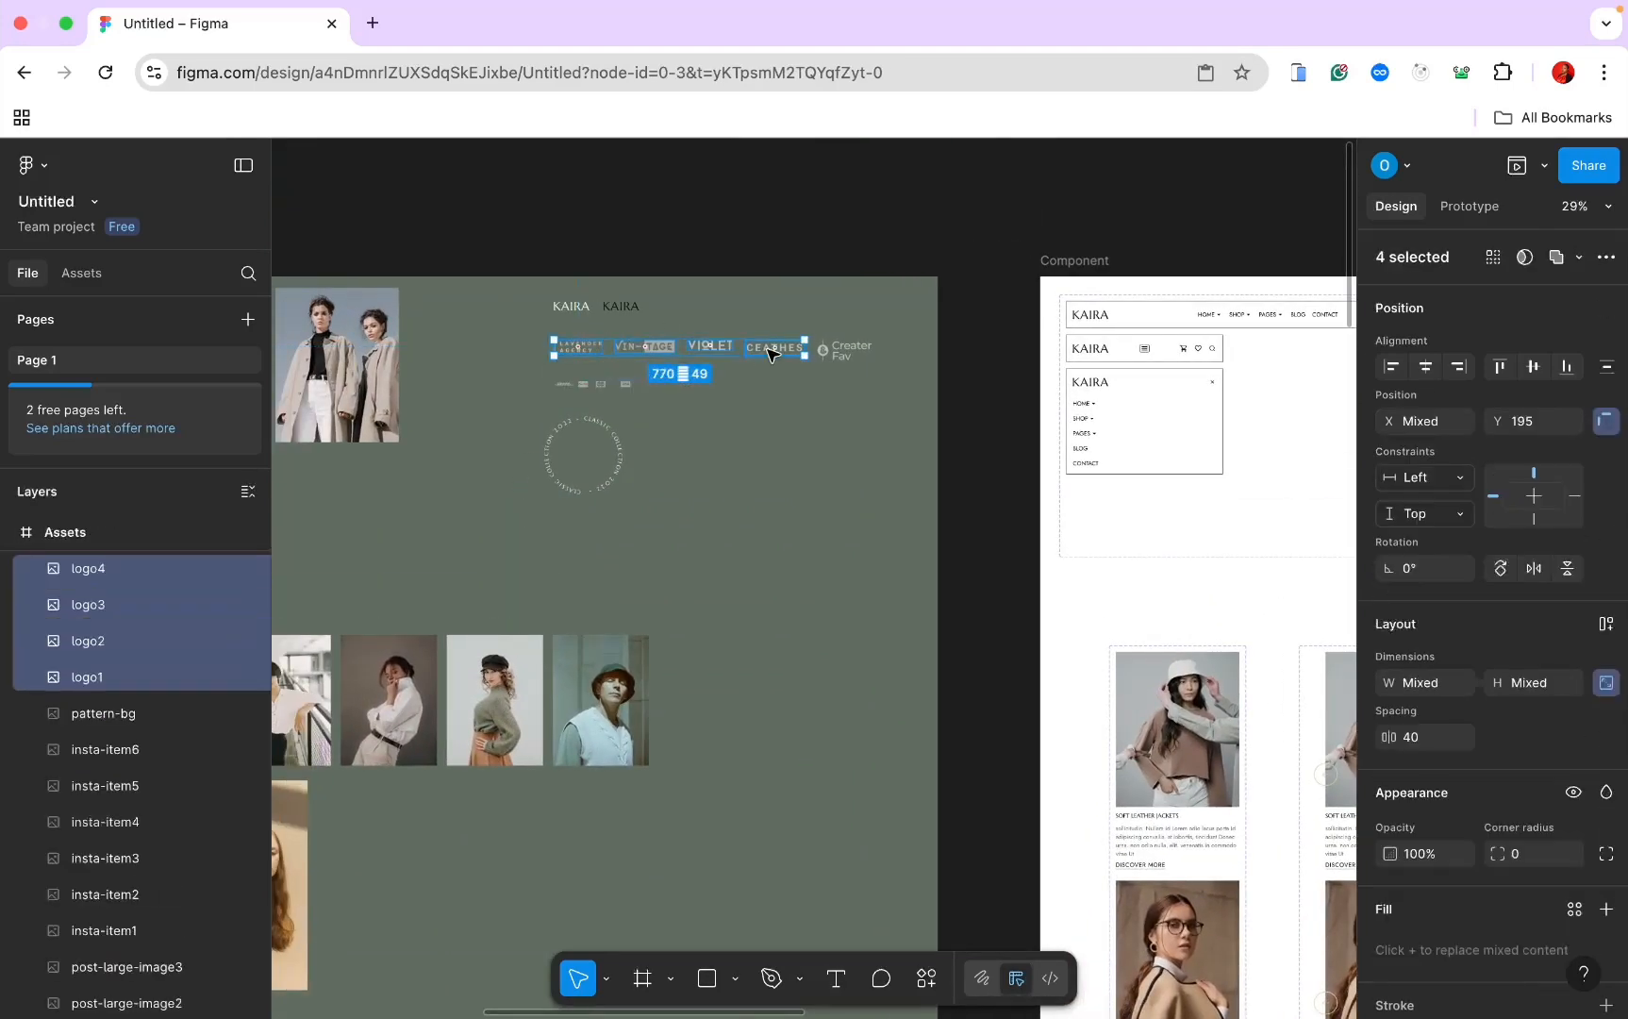
shift+click(851, 347)
scroll(838, 350, down, 20)
scroll(838, 350, left, 5)
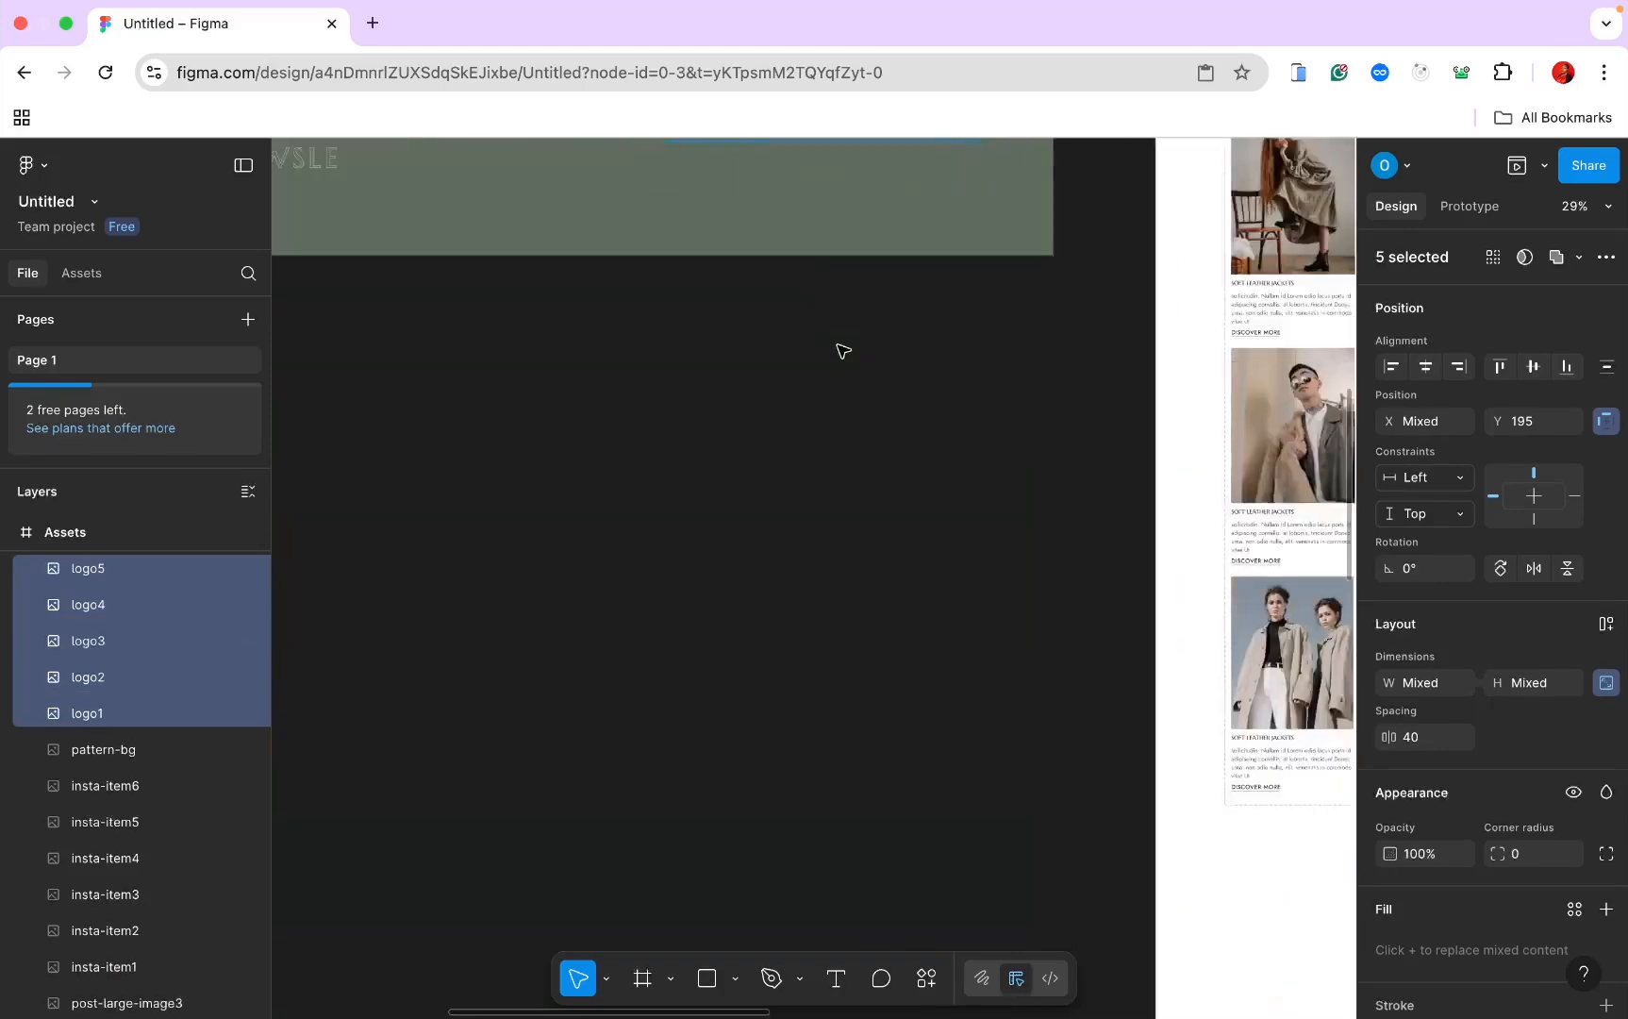
scroll(843, 350, down, 3)
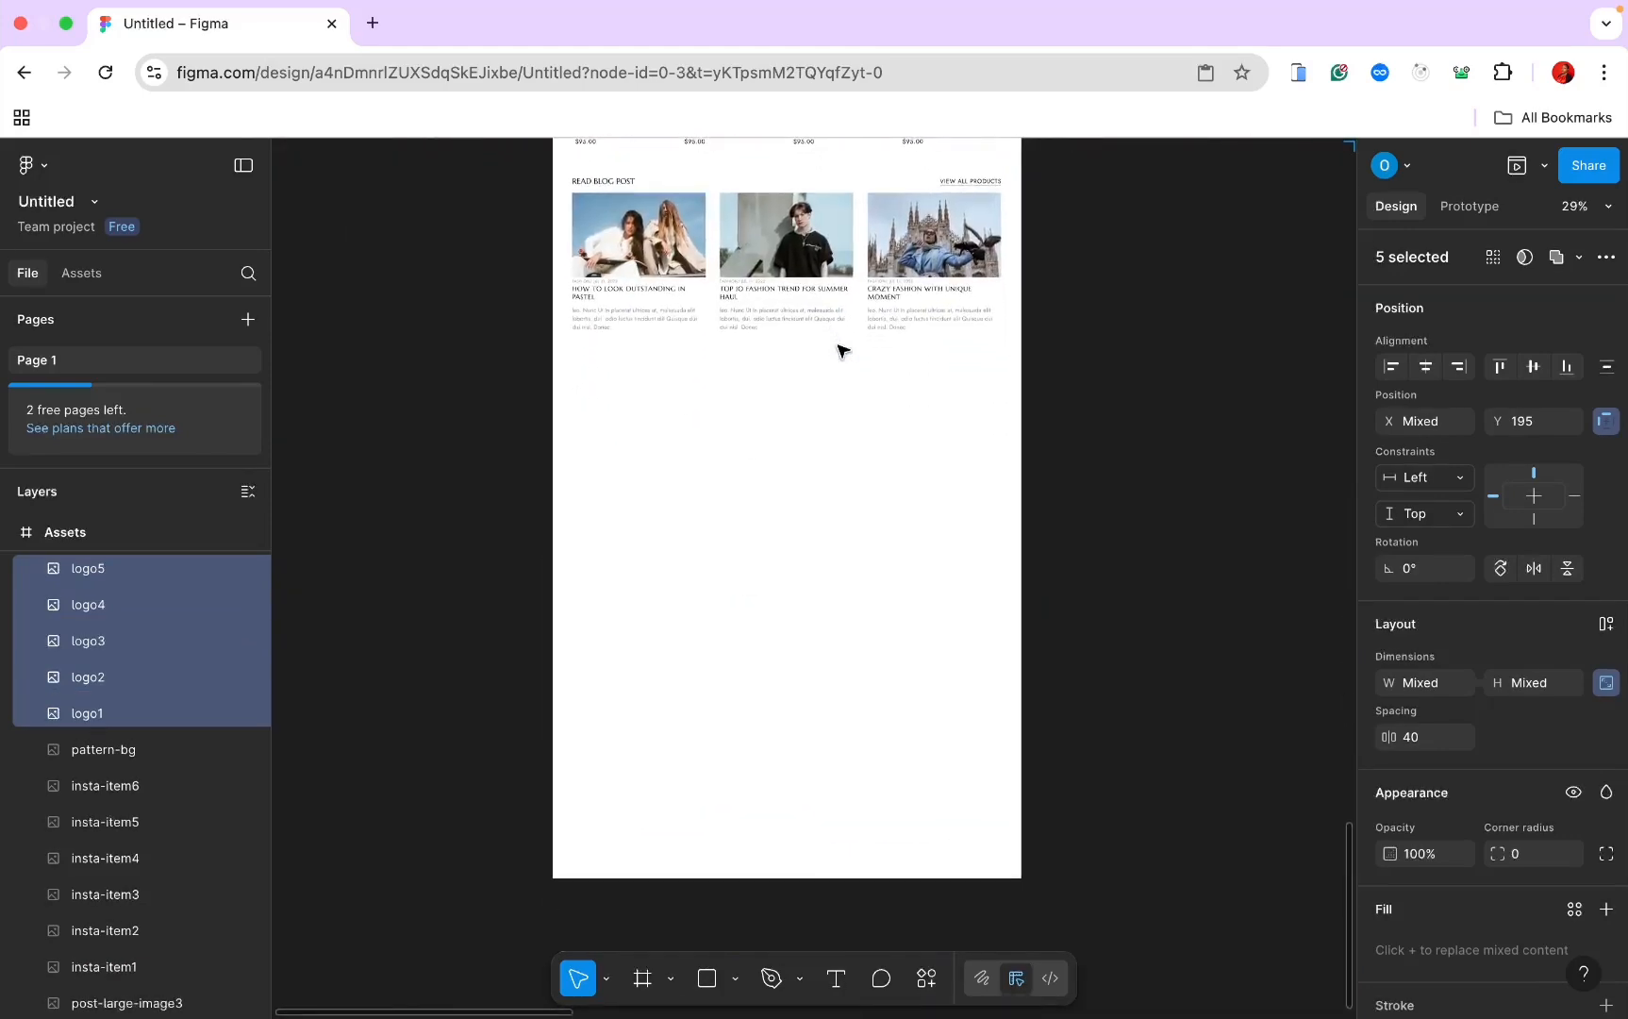
click(699, 407)
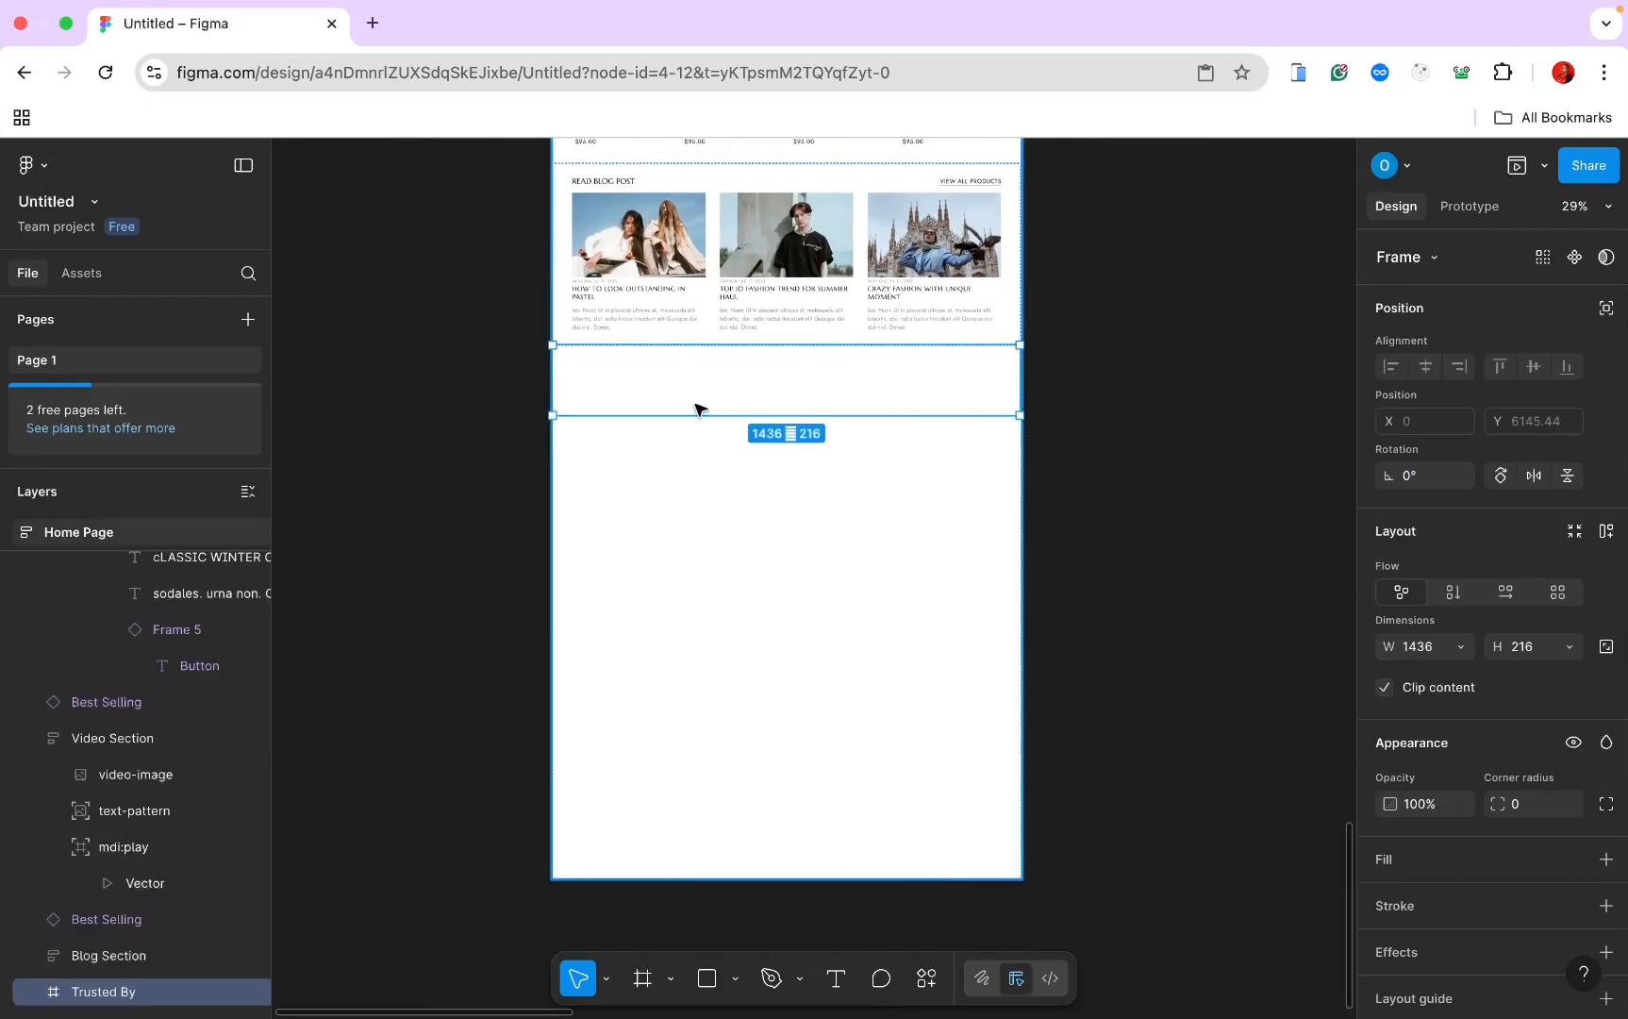
key(super+v)
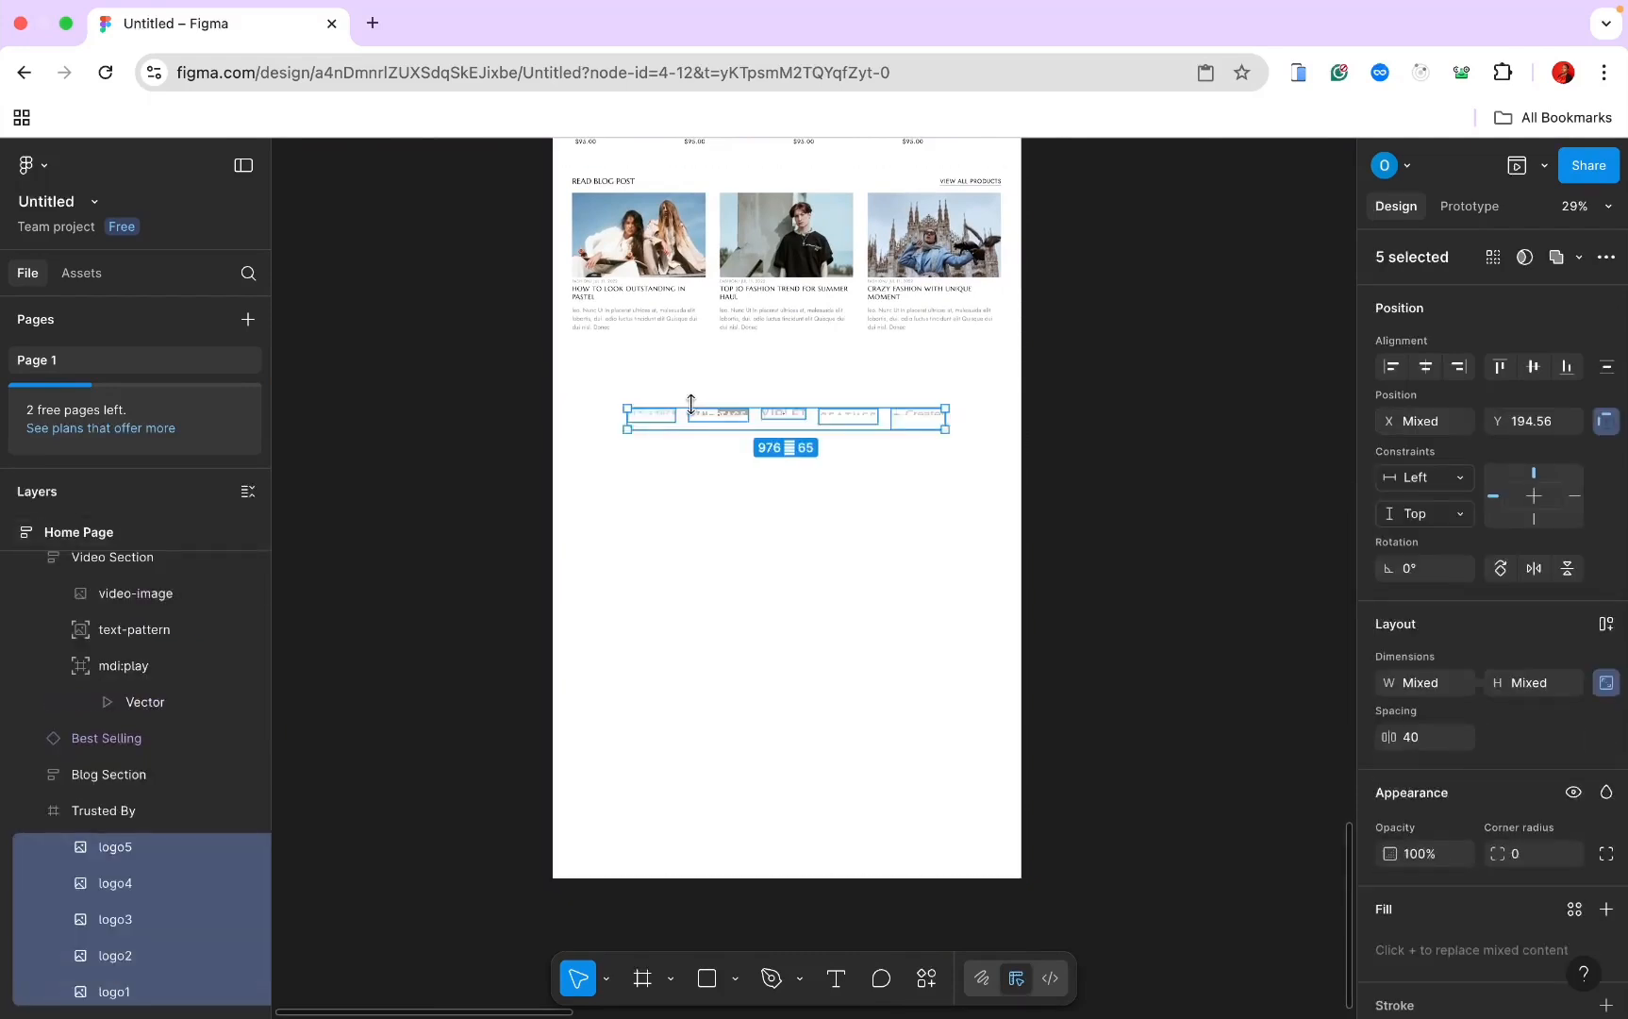
click(96, 813)
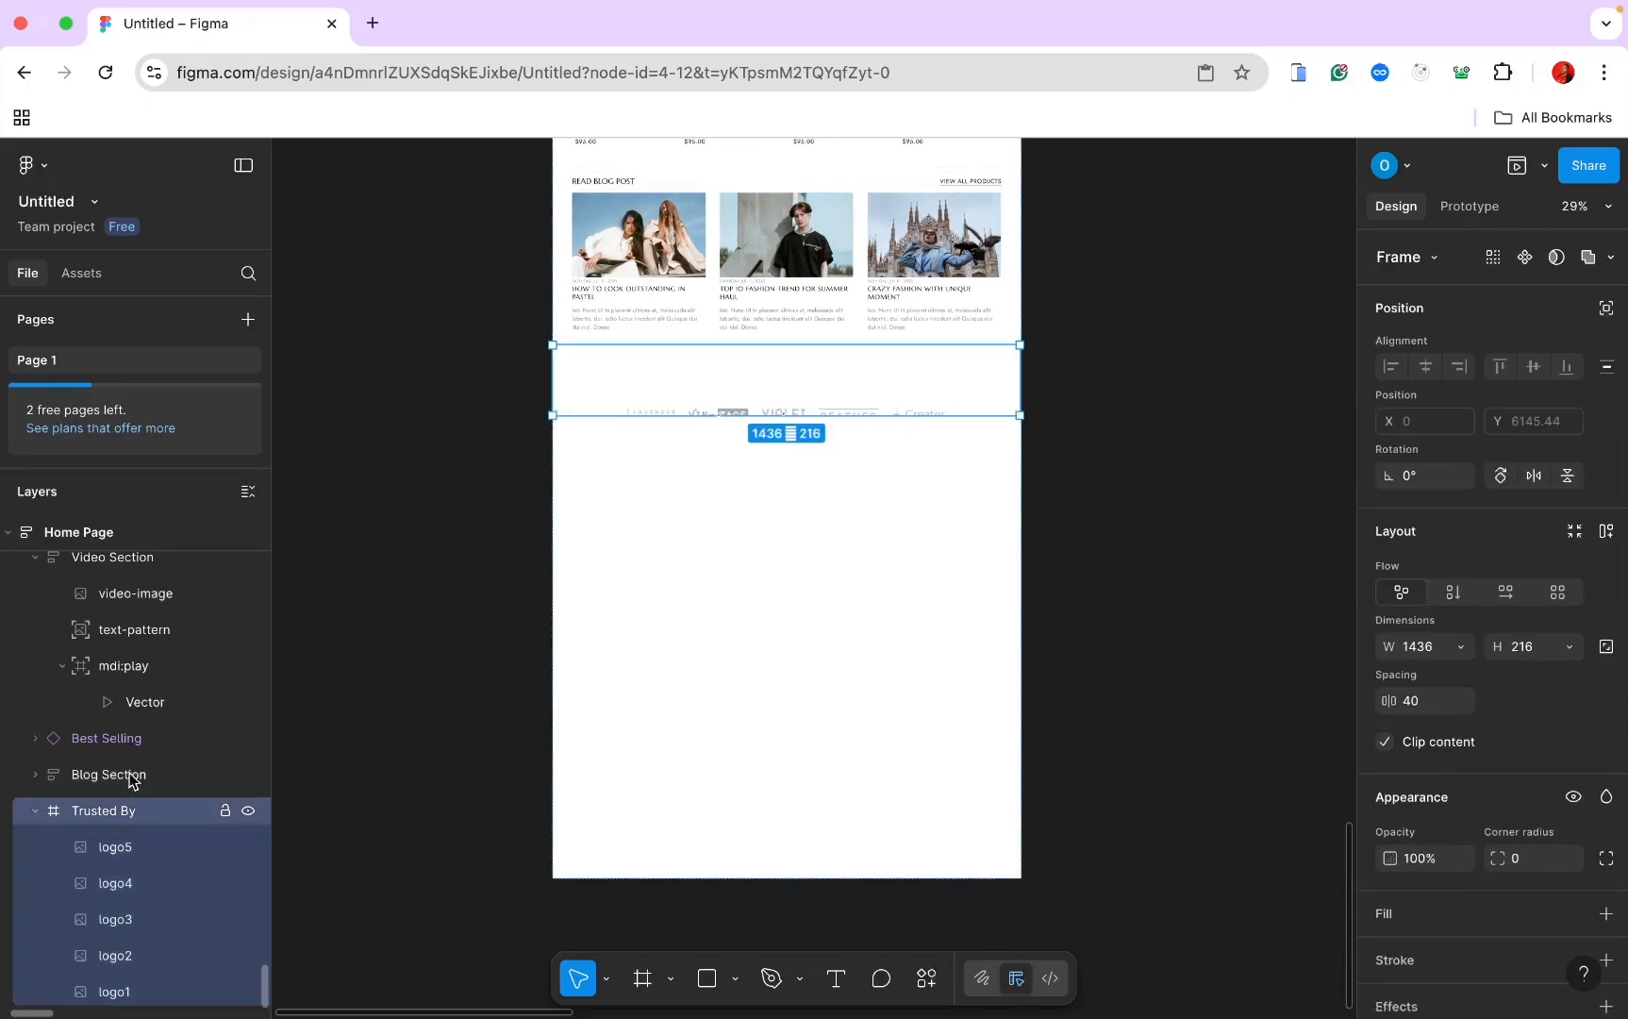
Step: Give Trusted By auto layout with auto spacing and Fill container width
click(1606, 534)
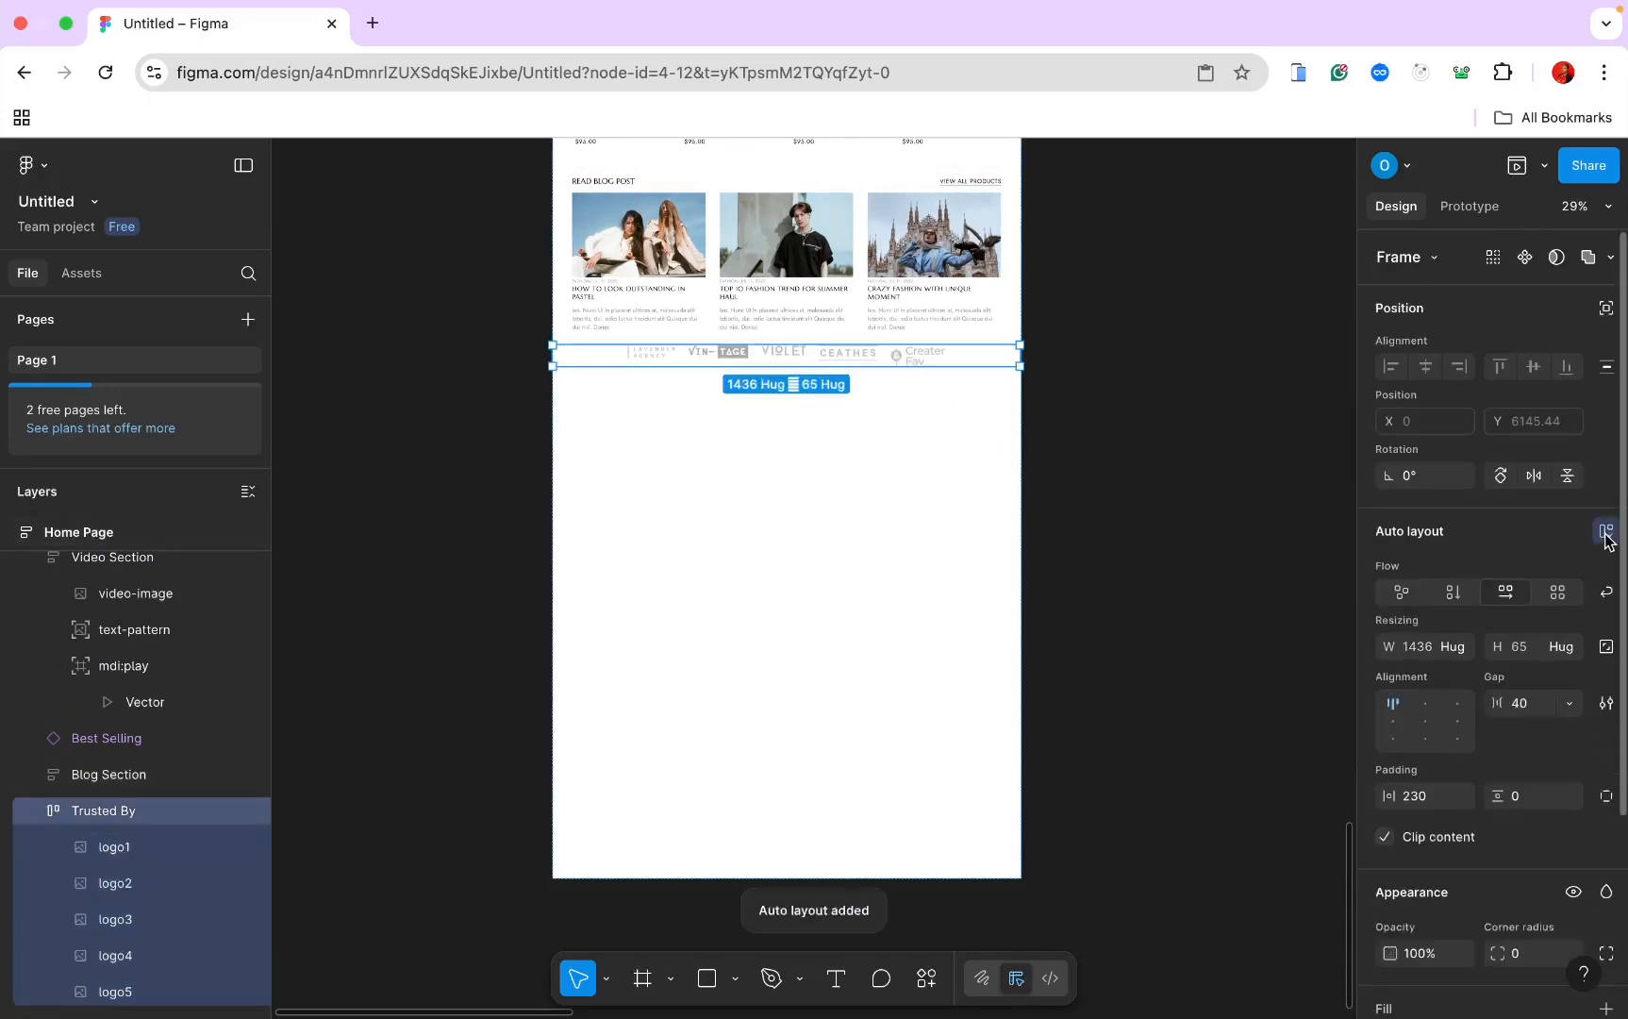
click(1569, 702)
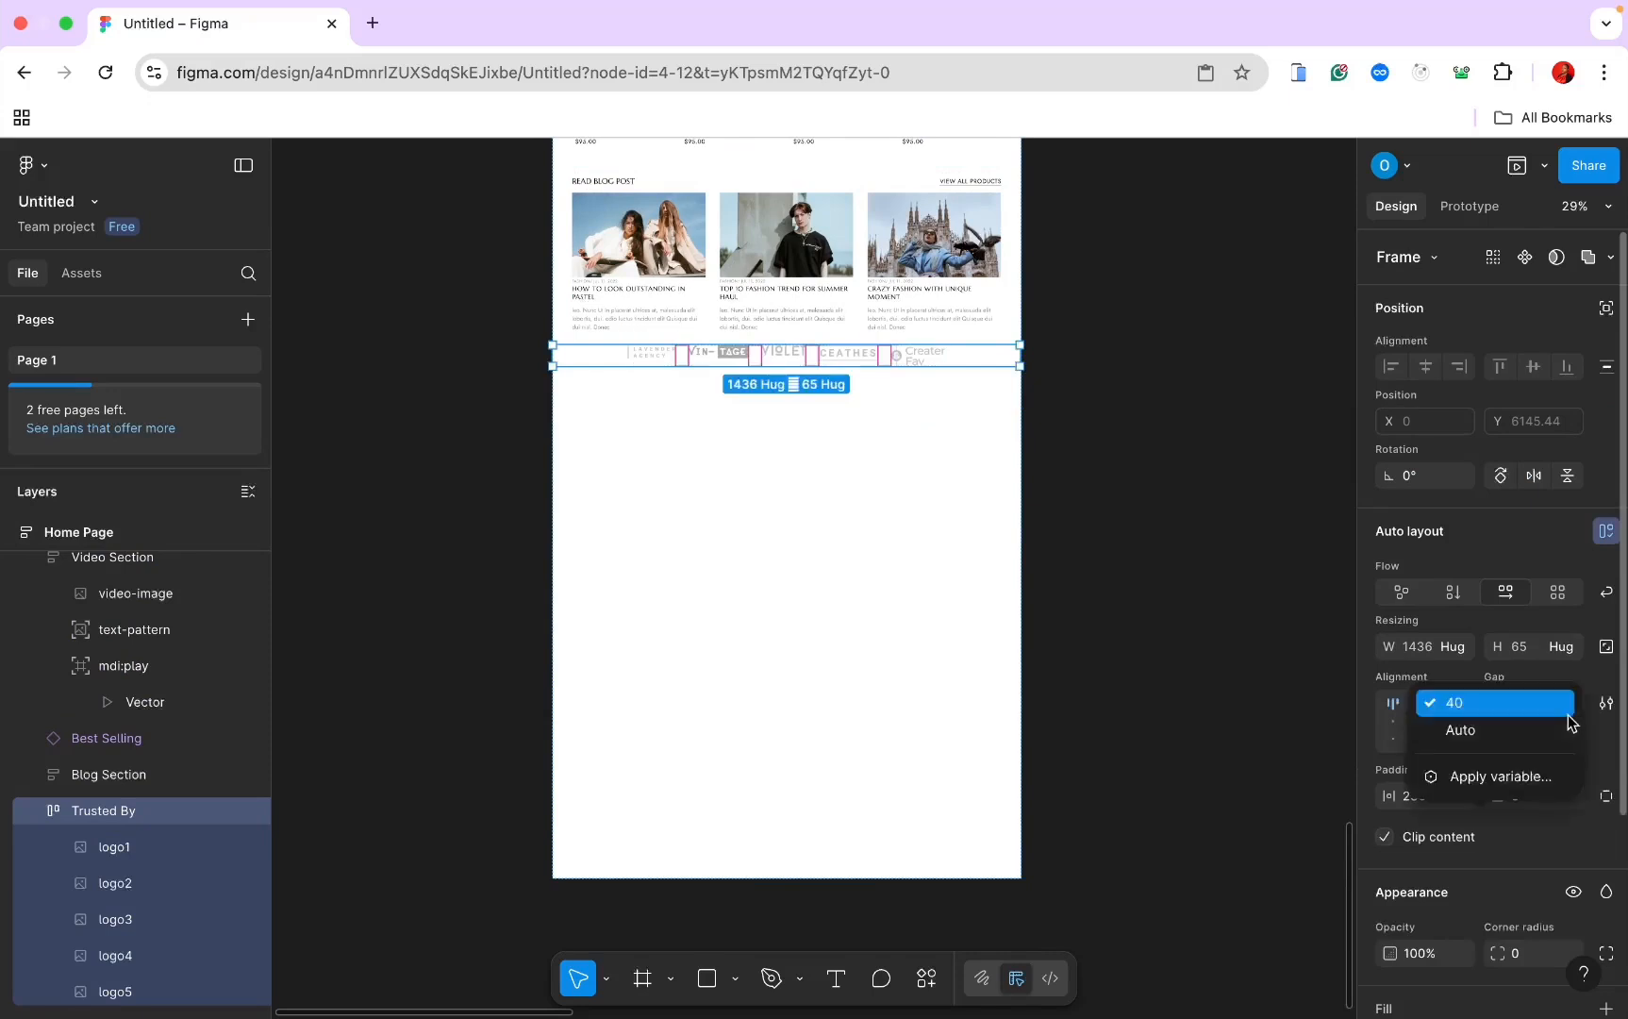
click(1547, 732)
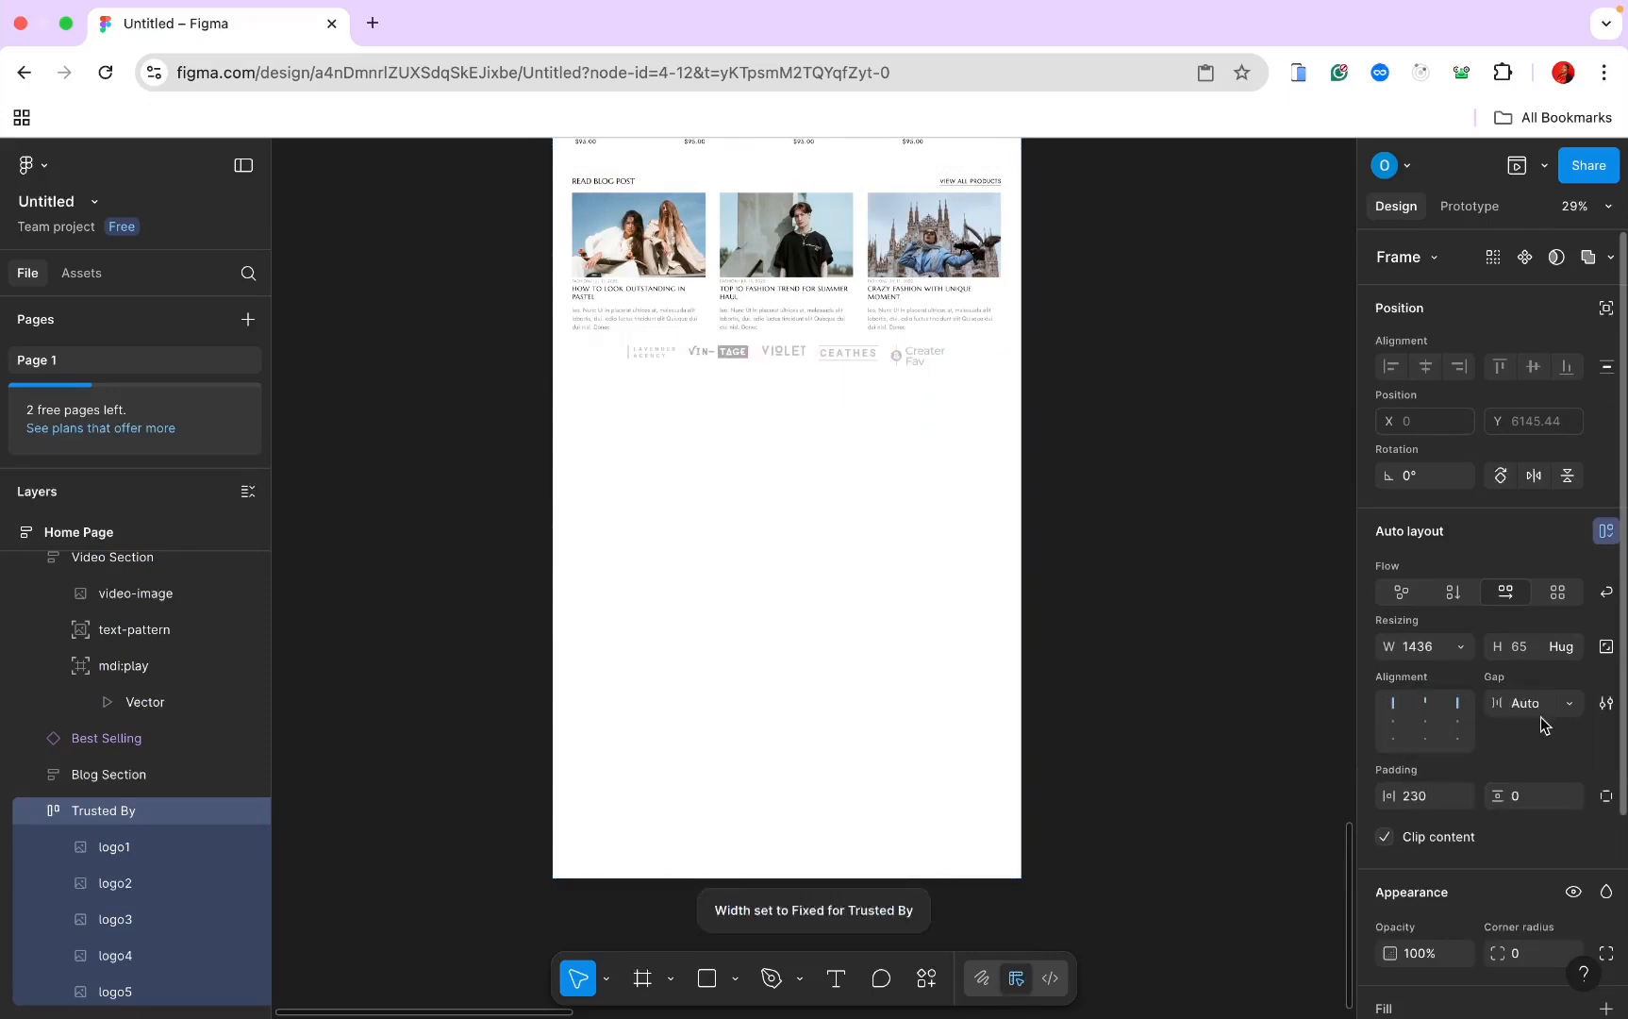
click(1460, 646)
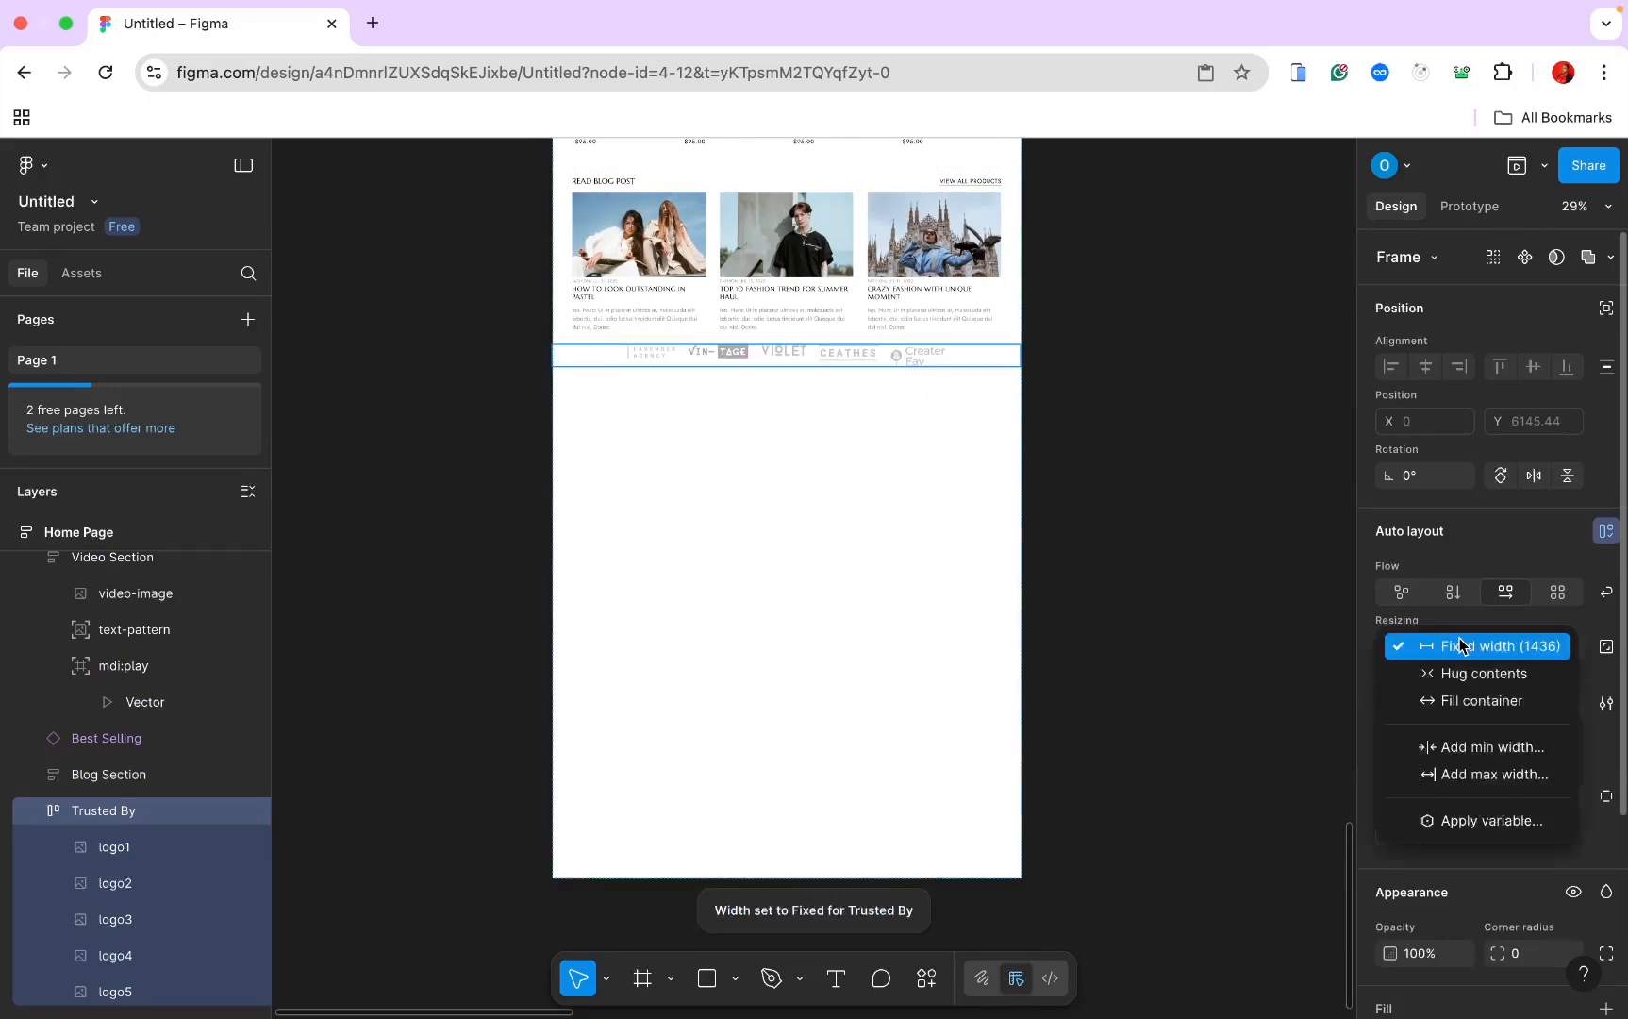
click(1461, 702)
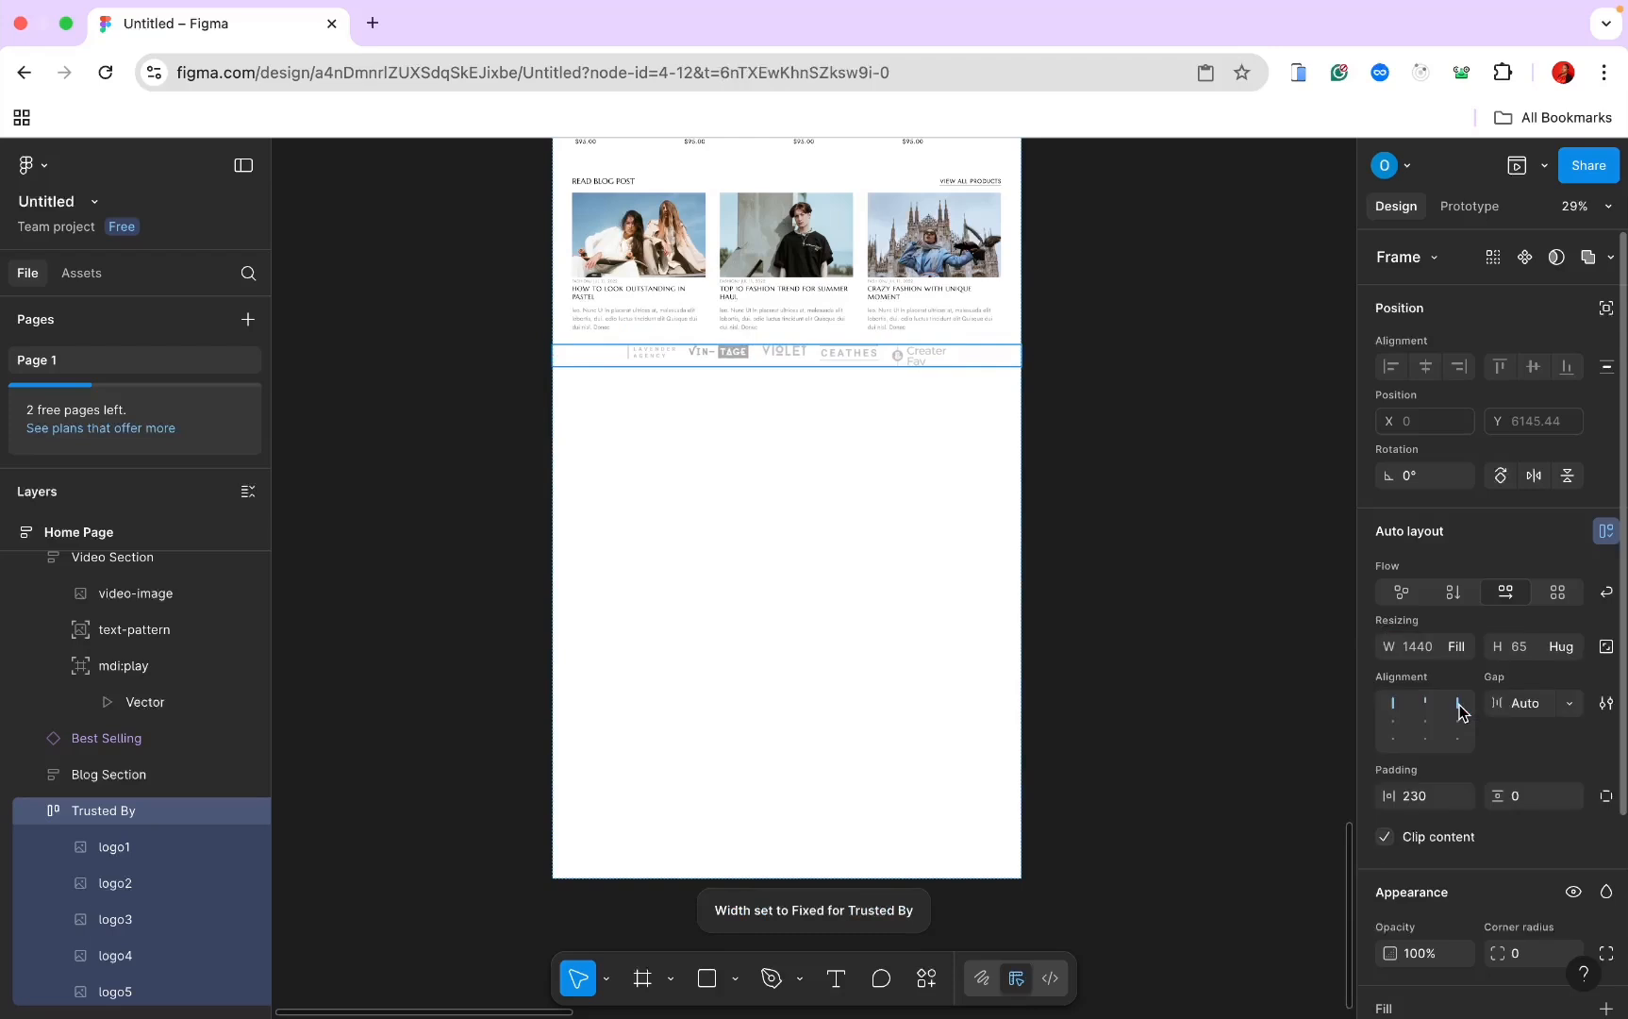
Step: Set the logo row's horizontal padding to 0 and vertical padding to 60
click(1415, 795)
key(Return)
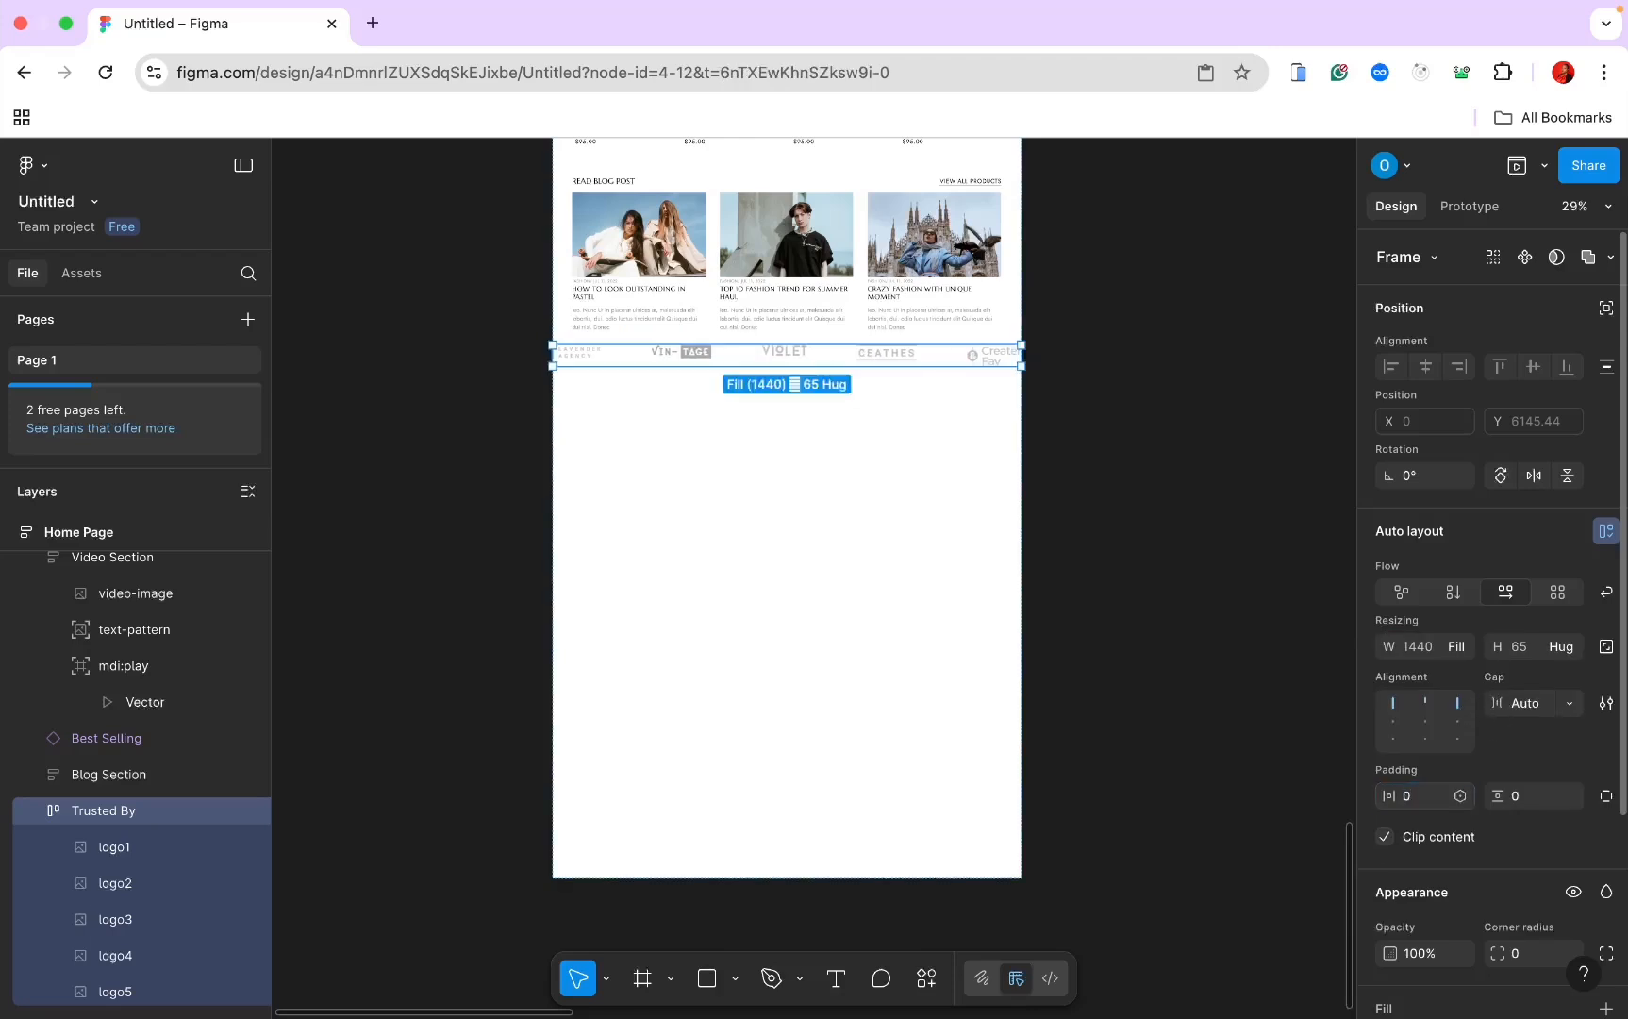
key(super+Tab)
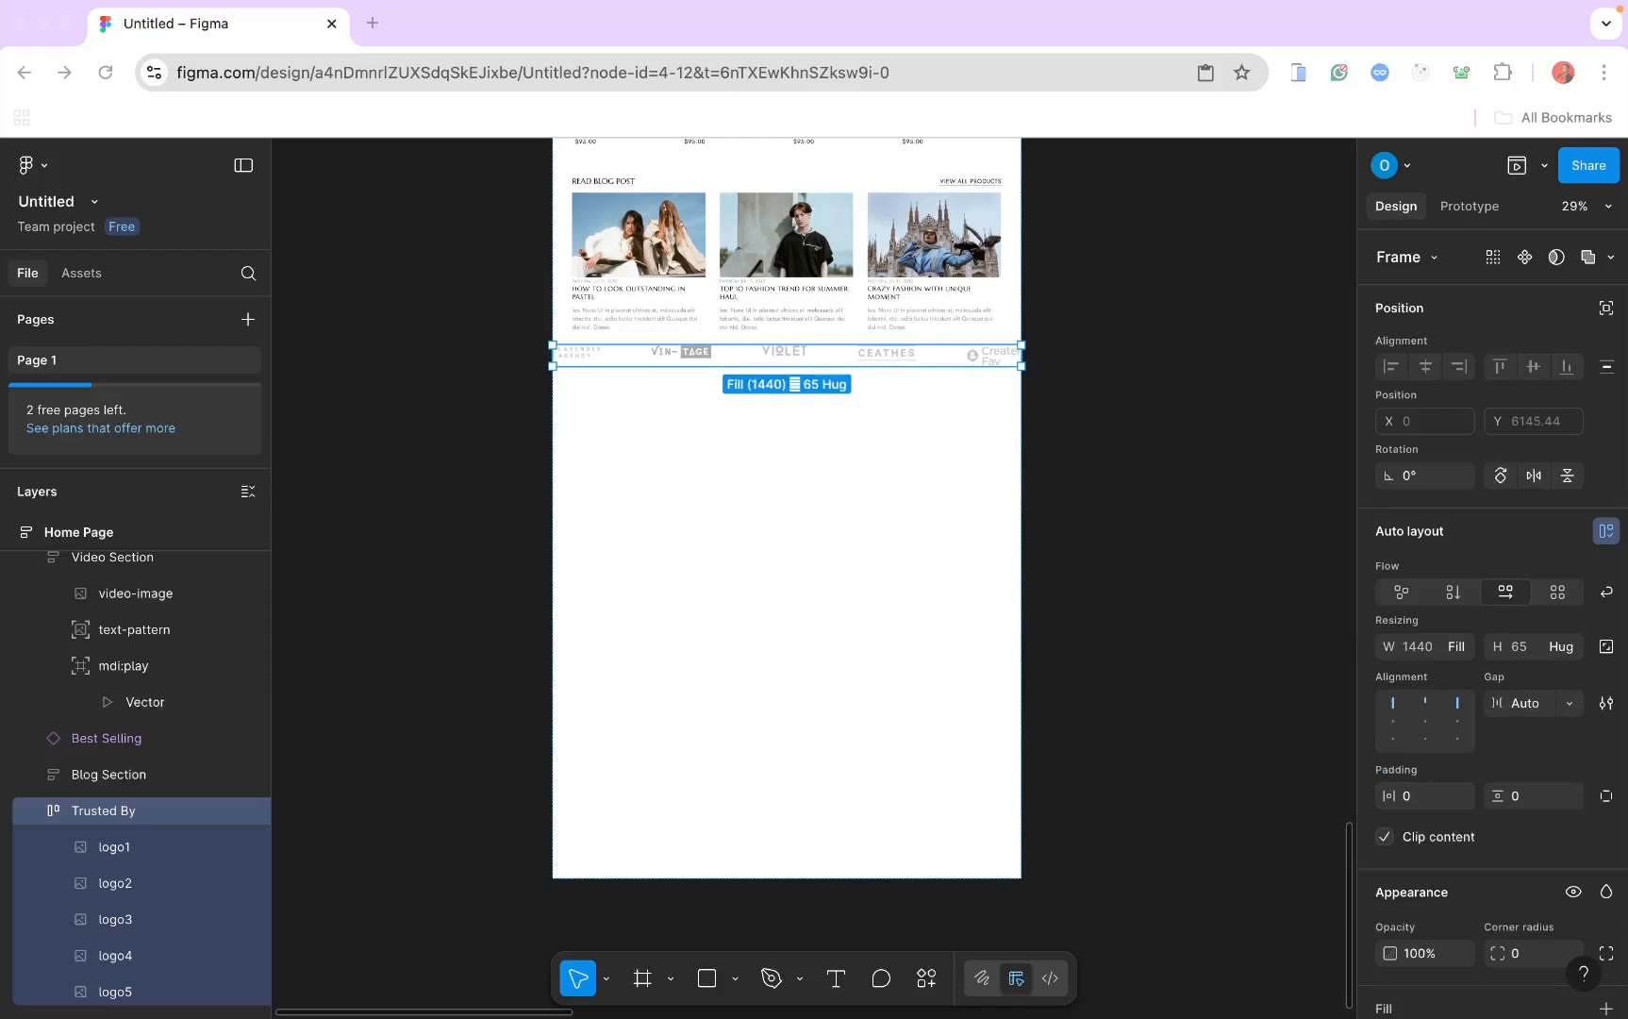
click(1520, 797)
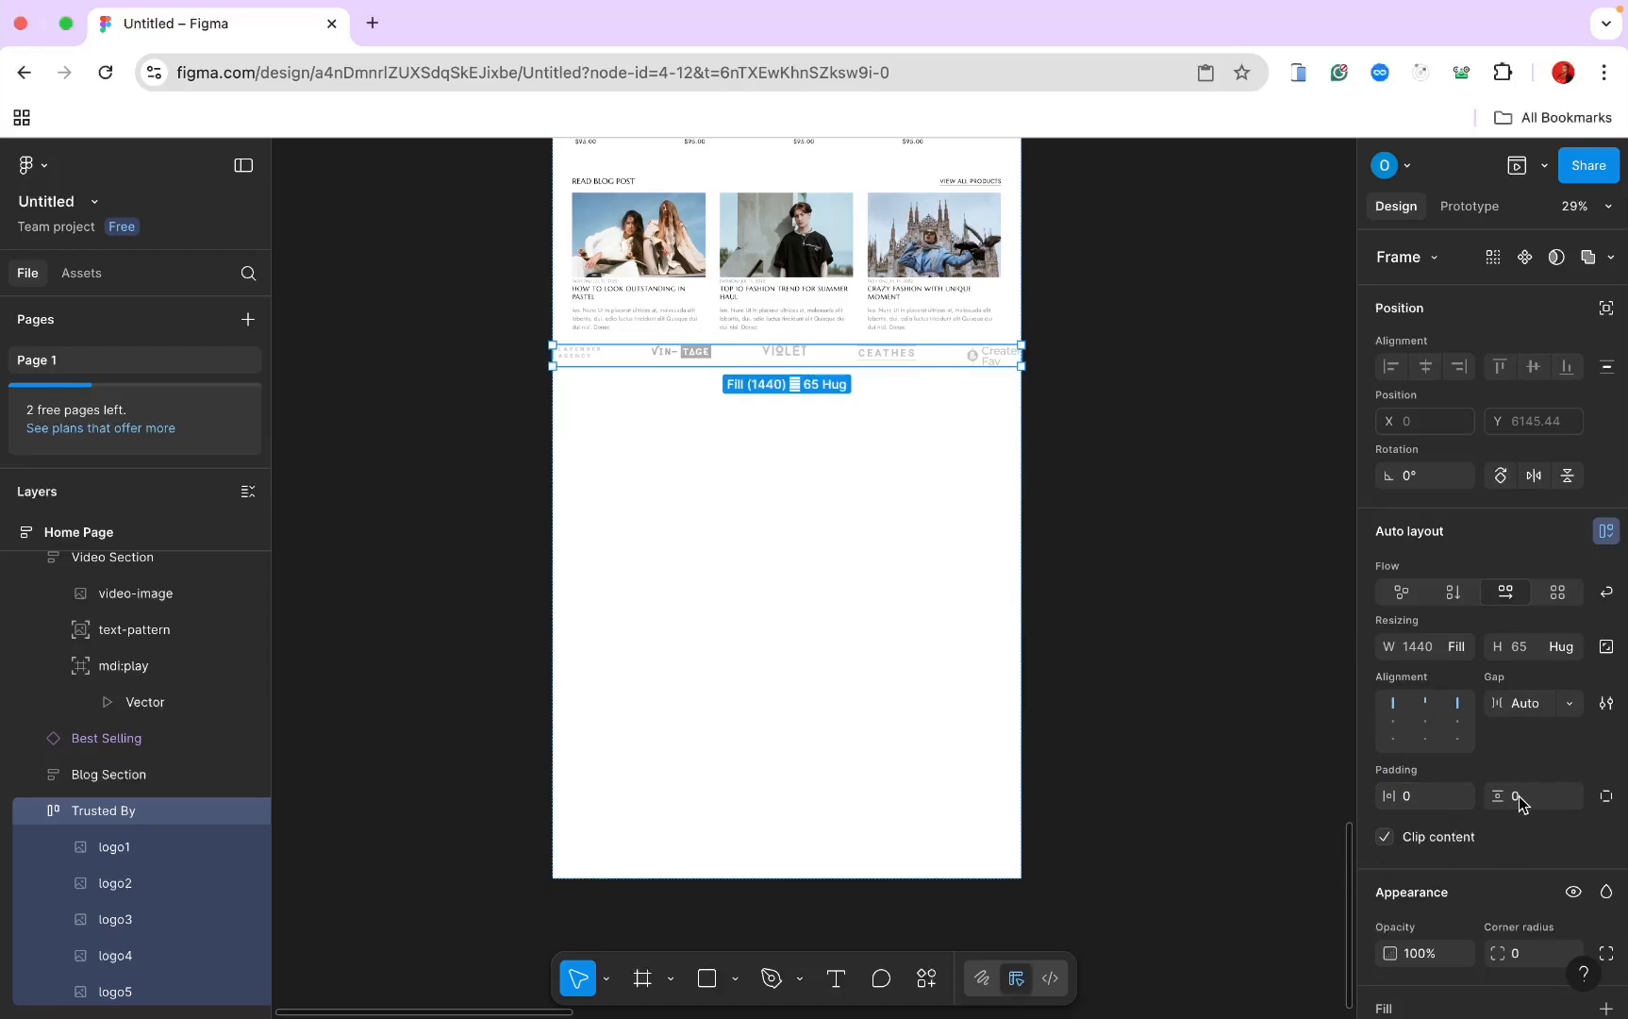
click(1518, 800)
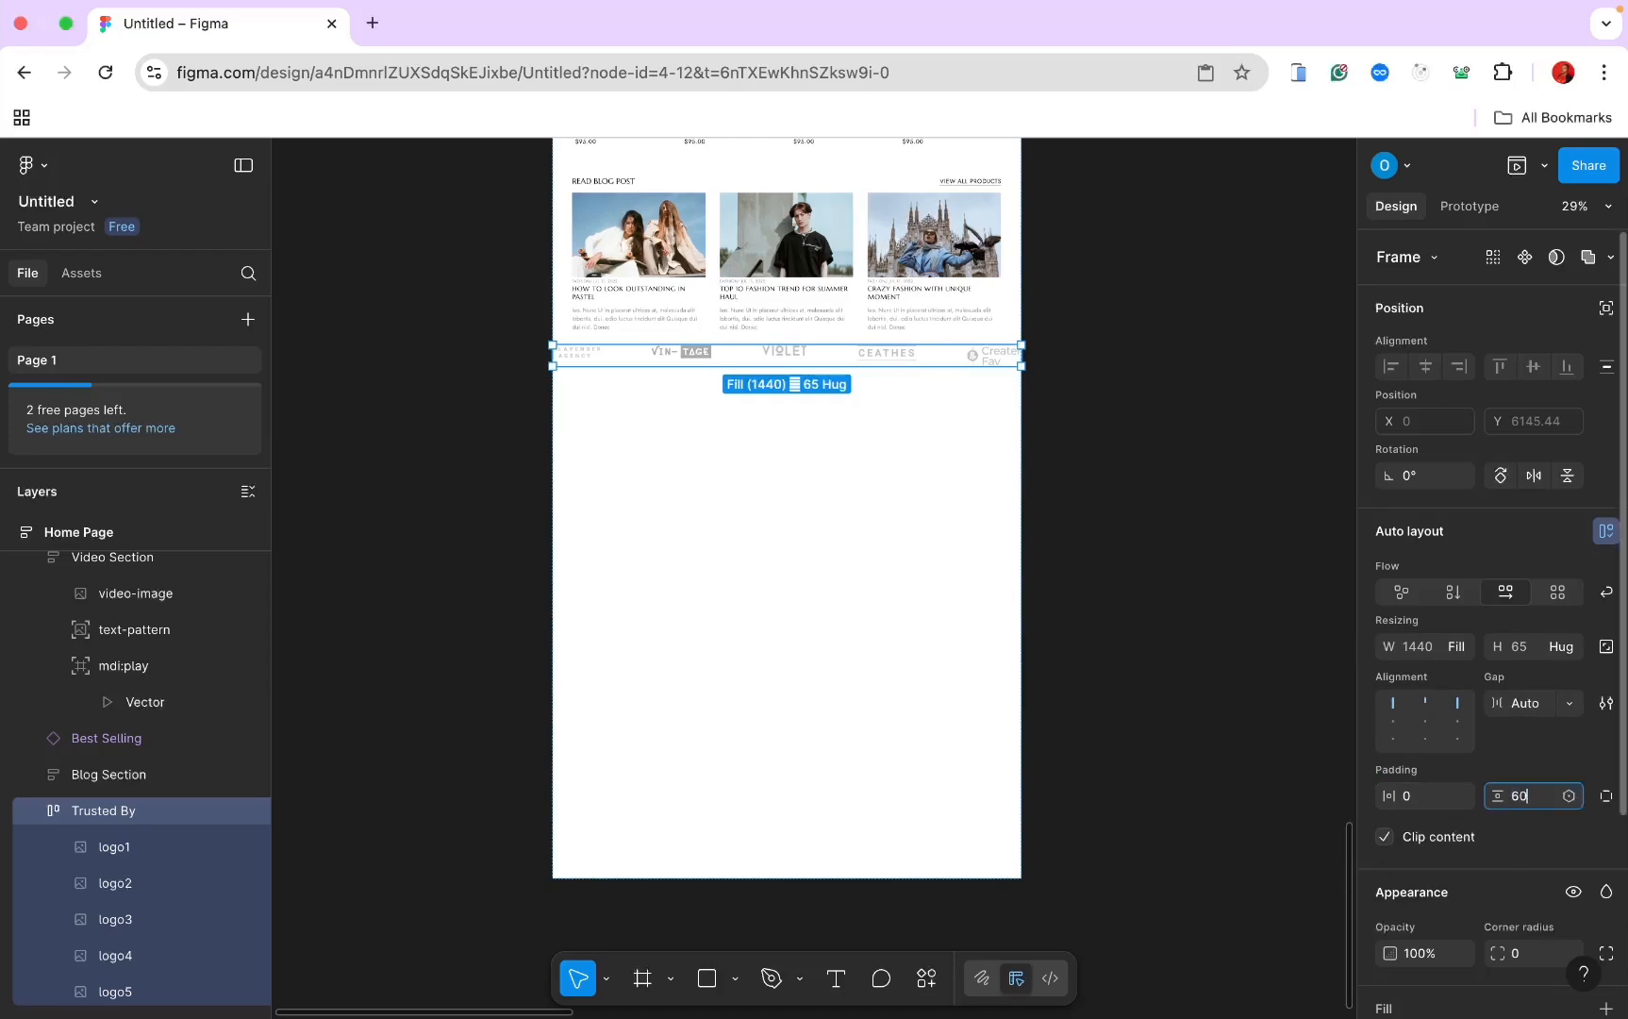
key(Return)
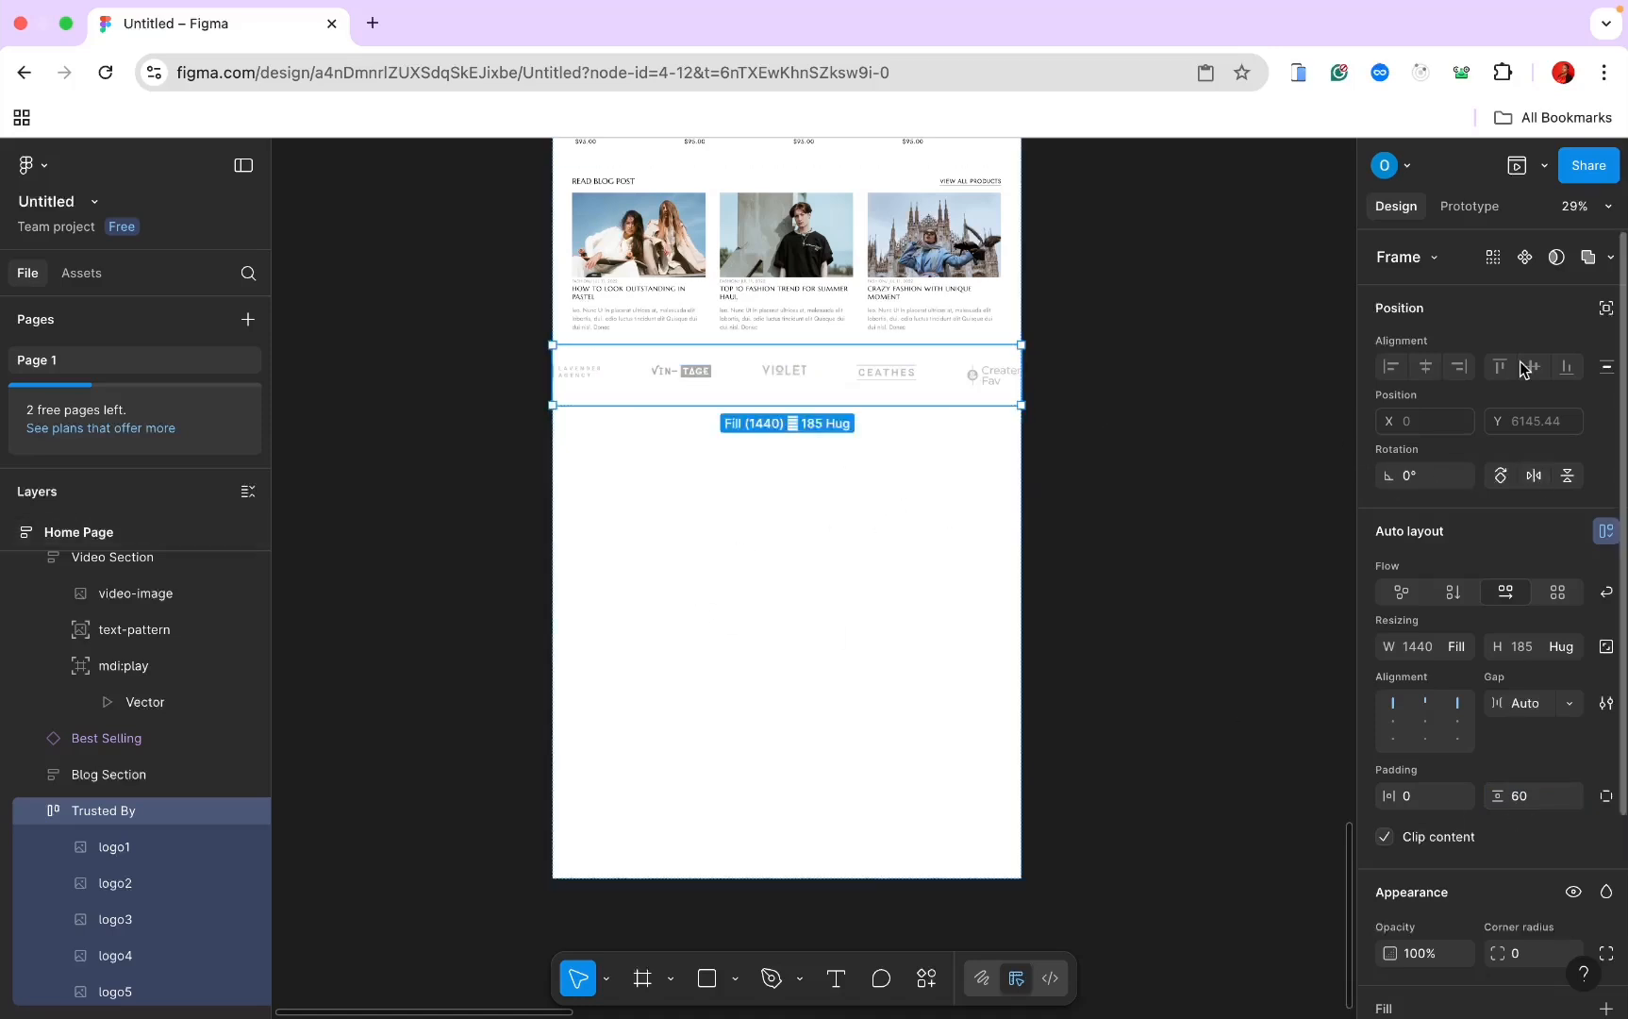
key(super+Tab)
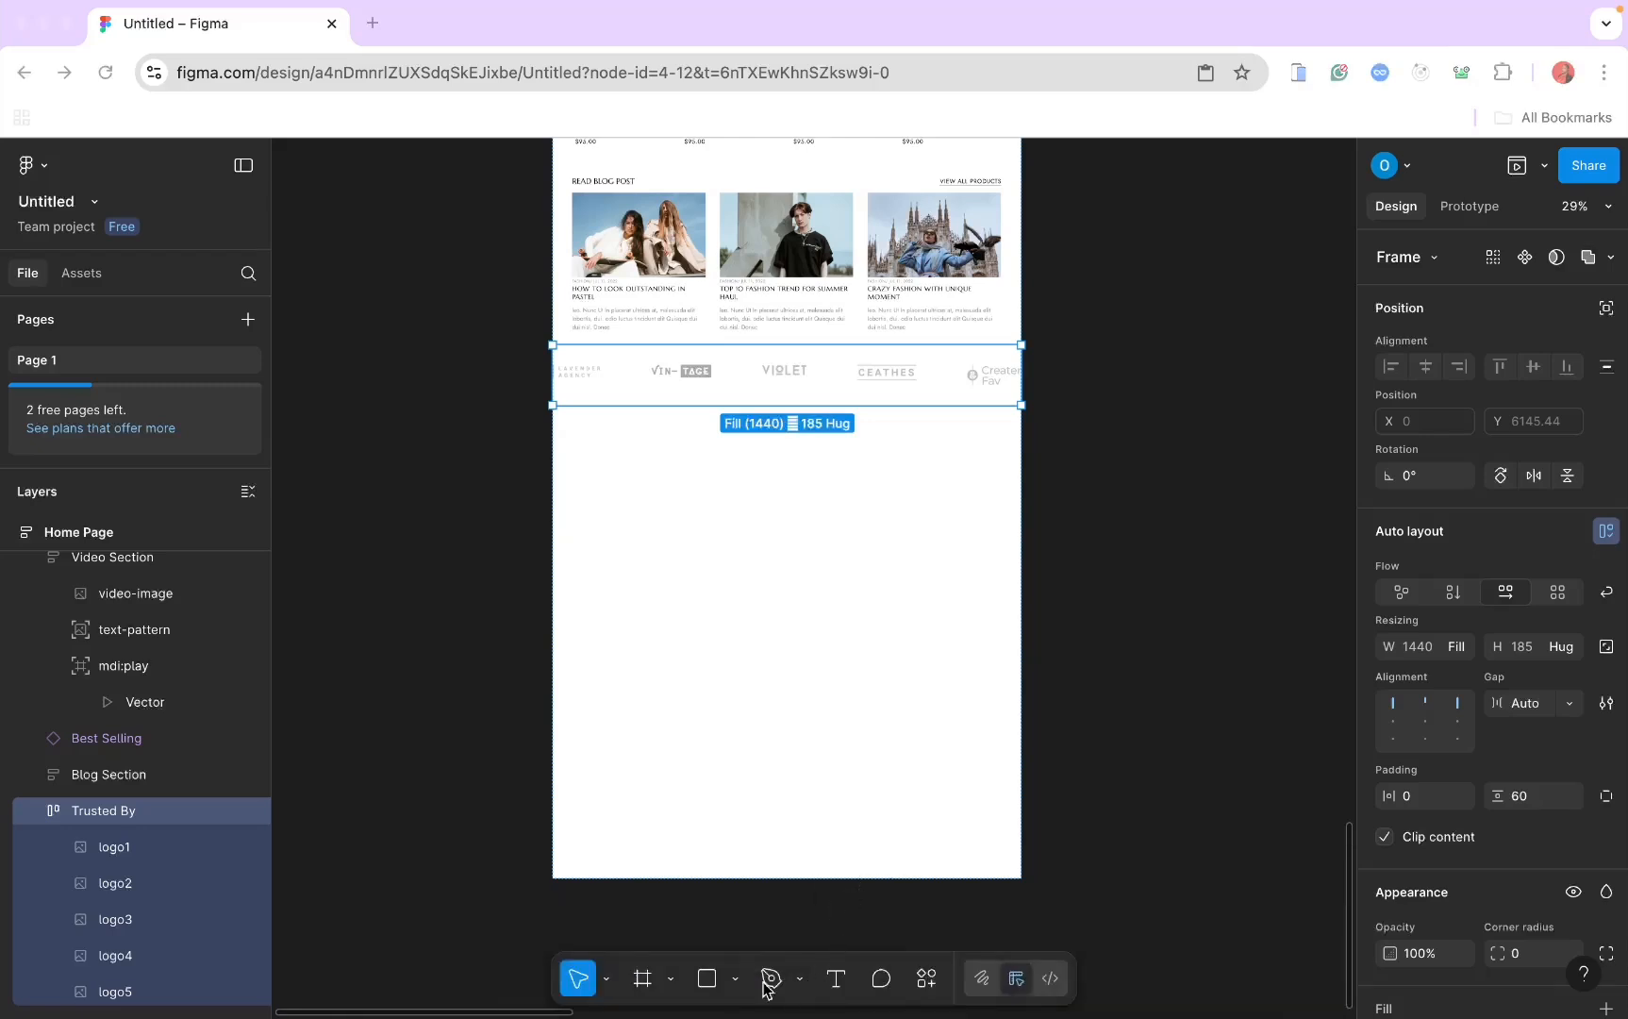
Step: Draw a frame below Trusted By and move the NEWSLETTER pattern image into it
click(643, 986)
click(642, 981)
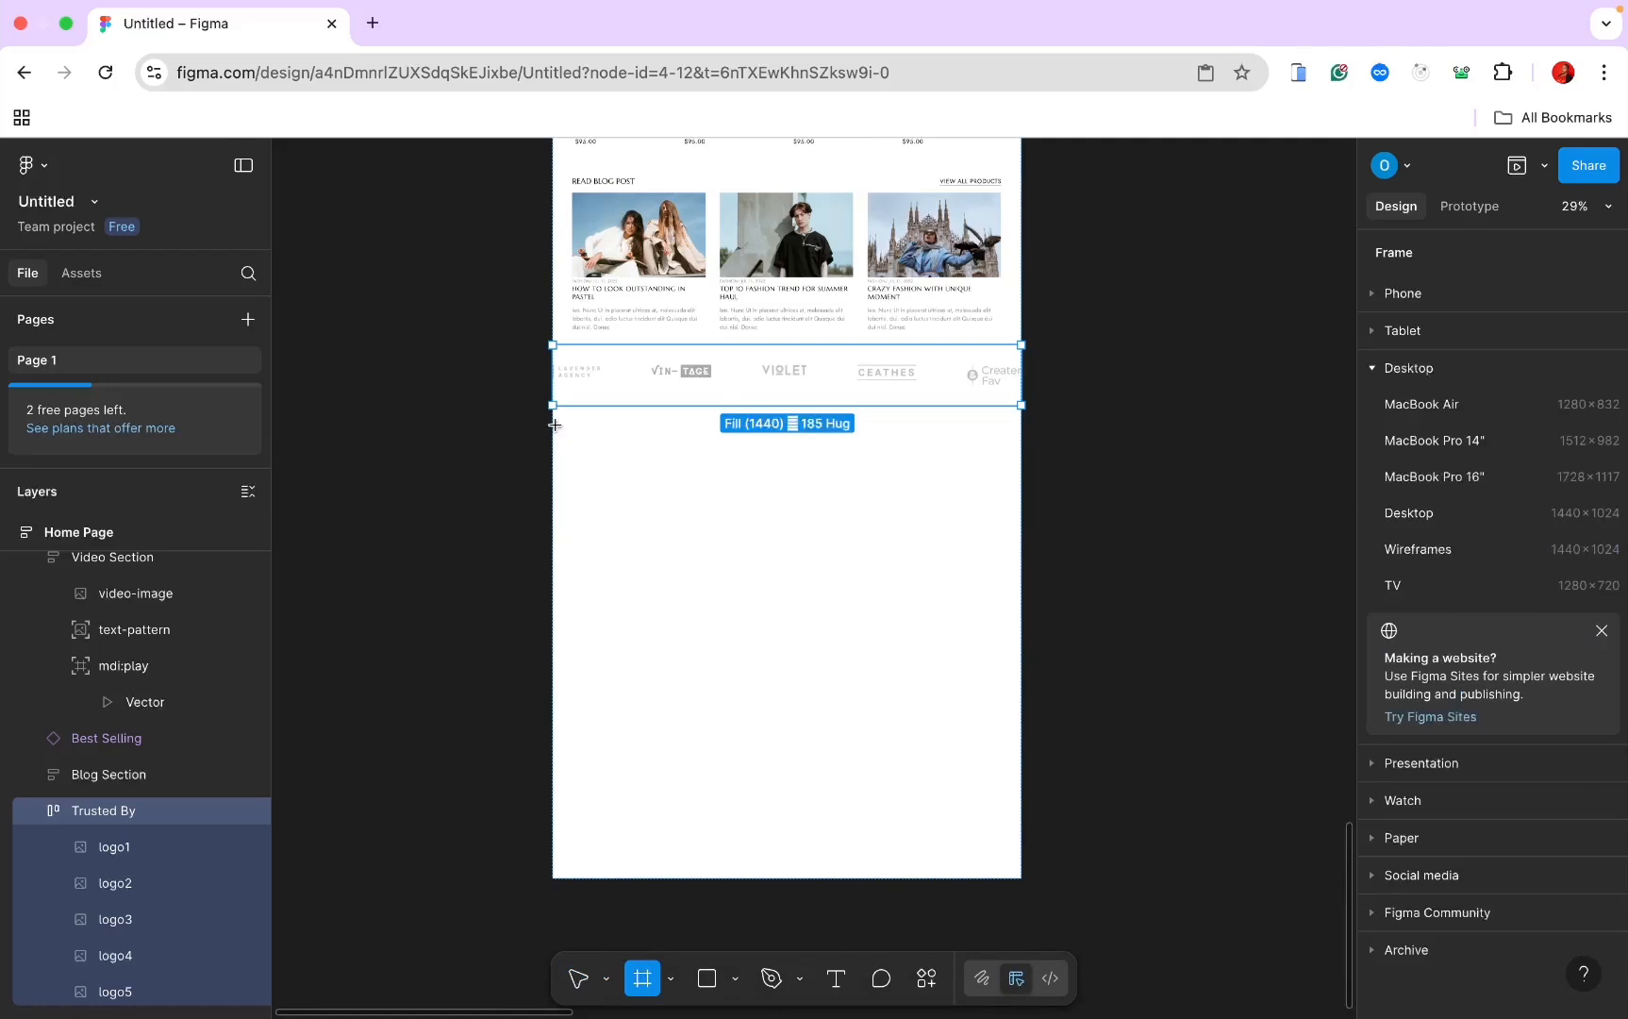
drag(555, 426, 1024, 544)
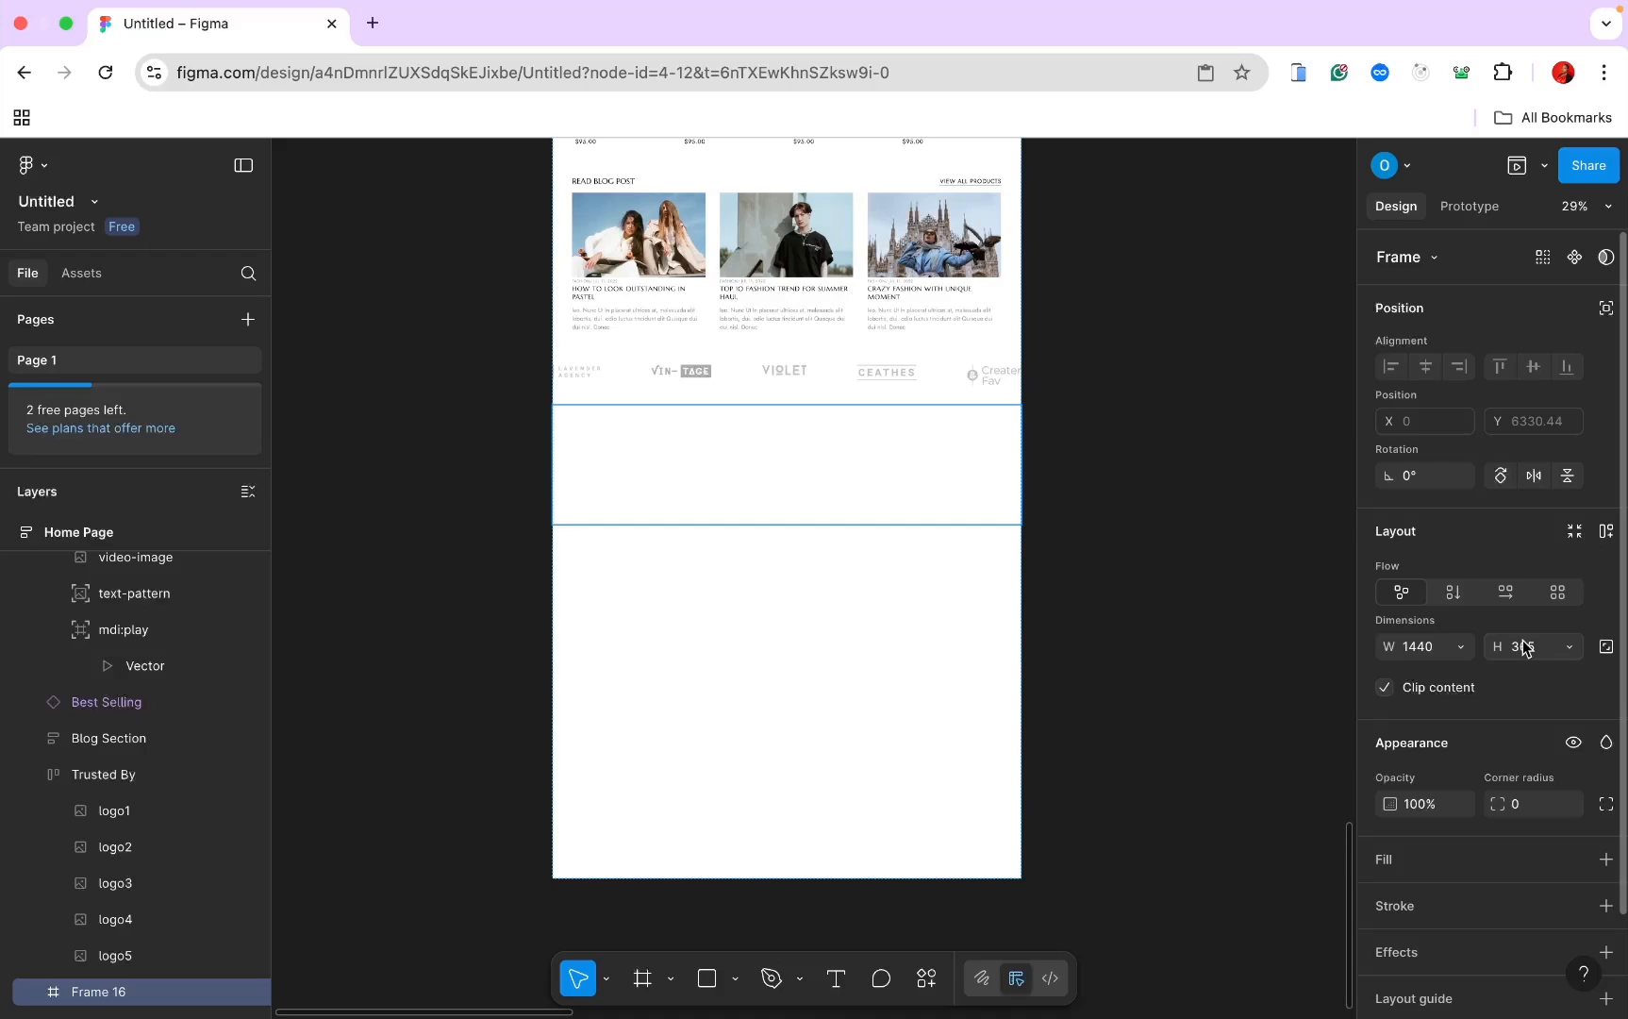
scroll(1035, 476, up, 15)
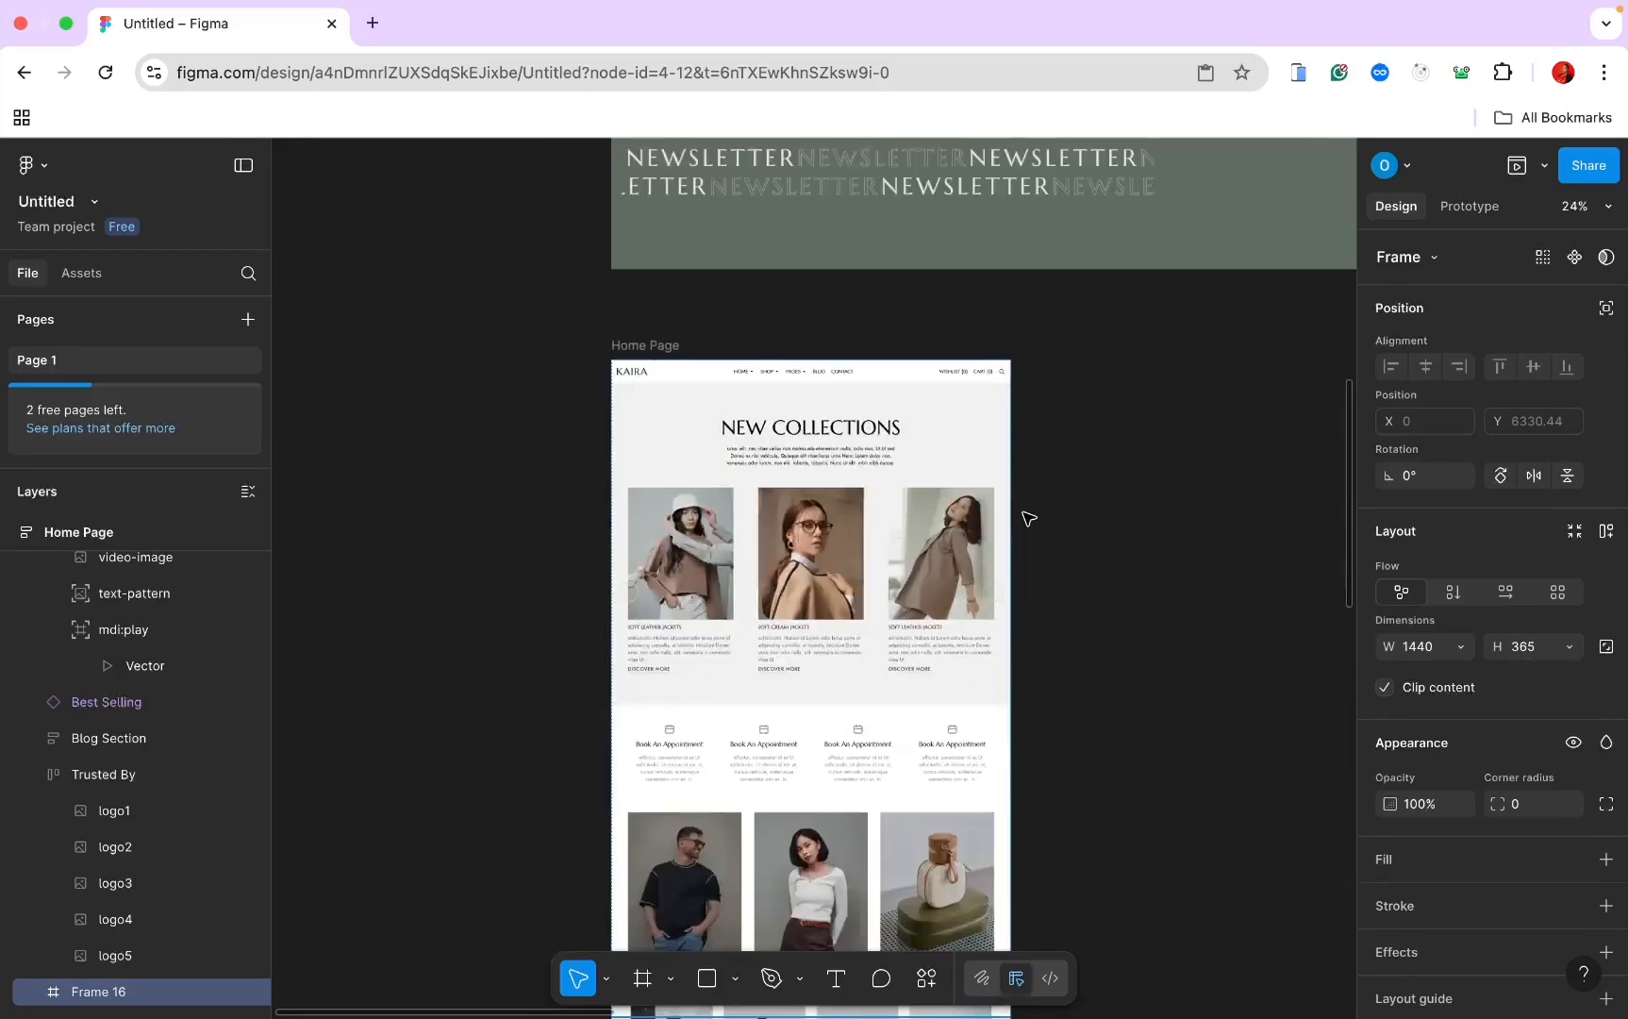
click(906, 256)
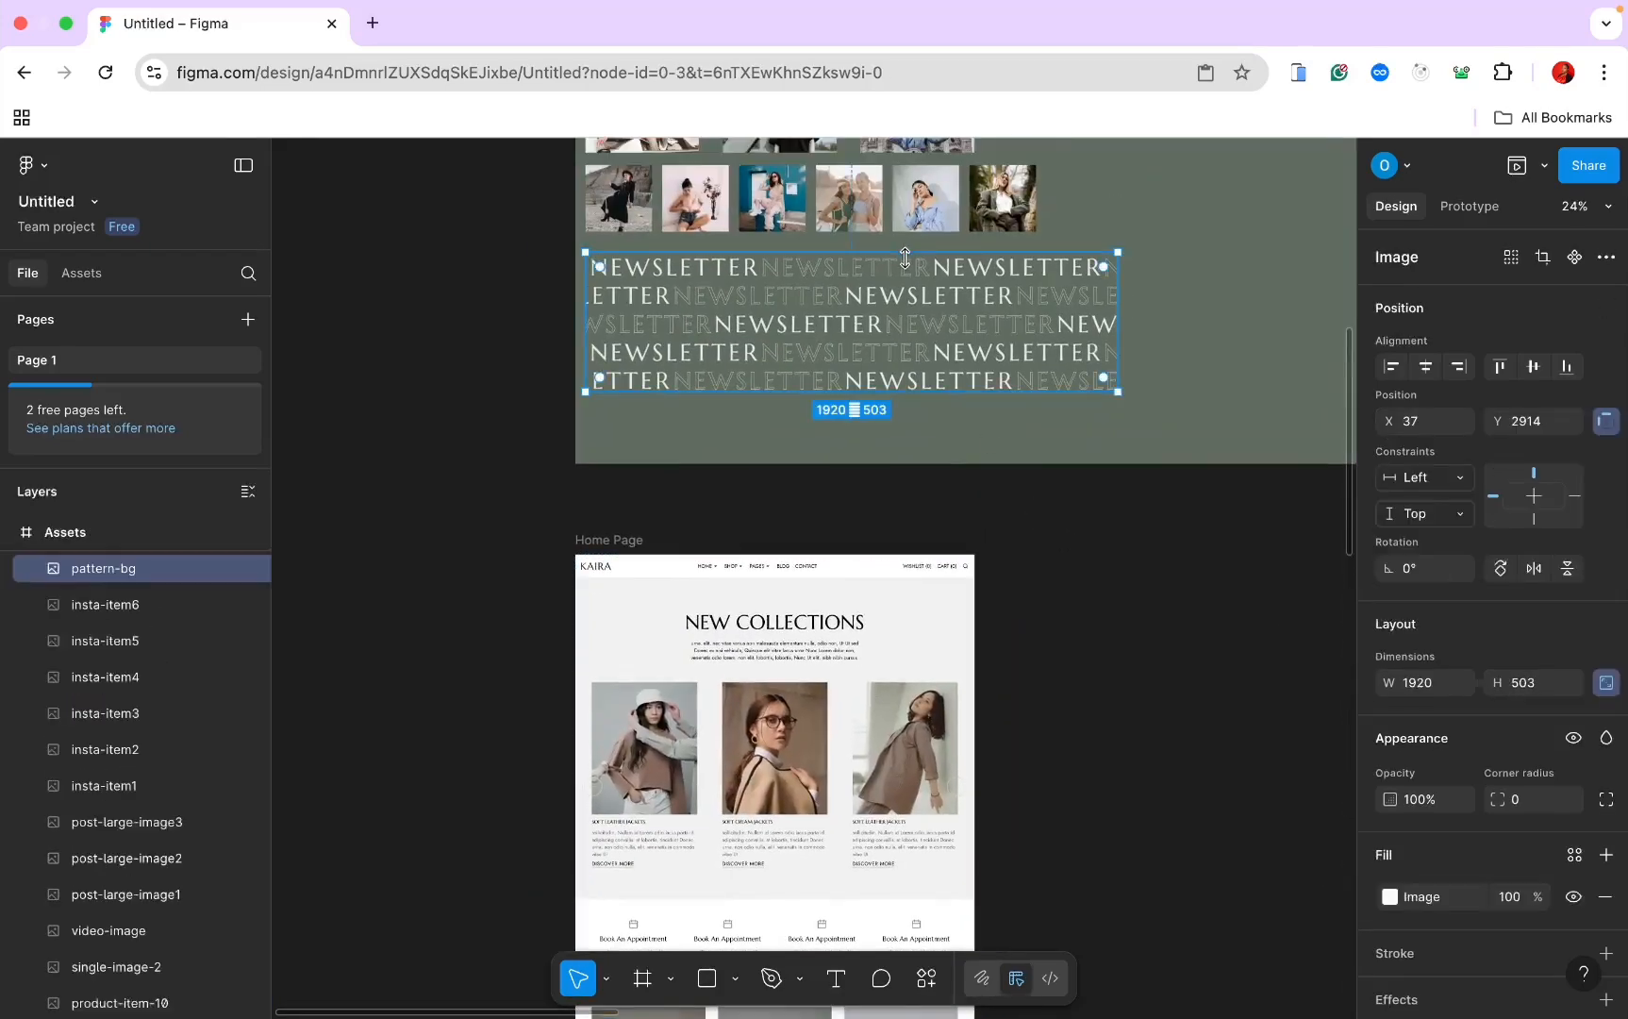
scroll(962, 807, down, 15)
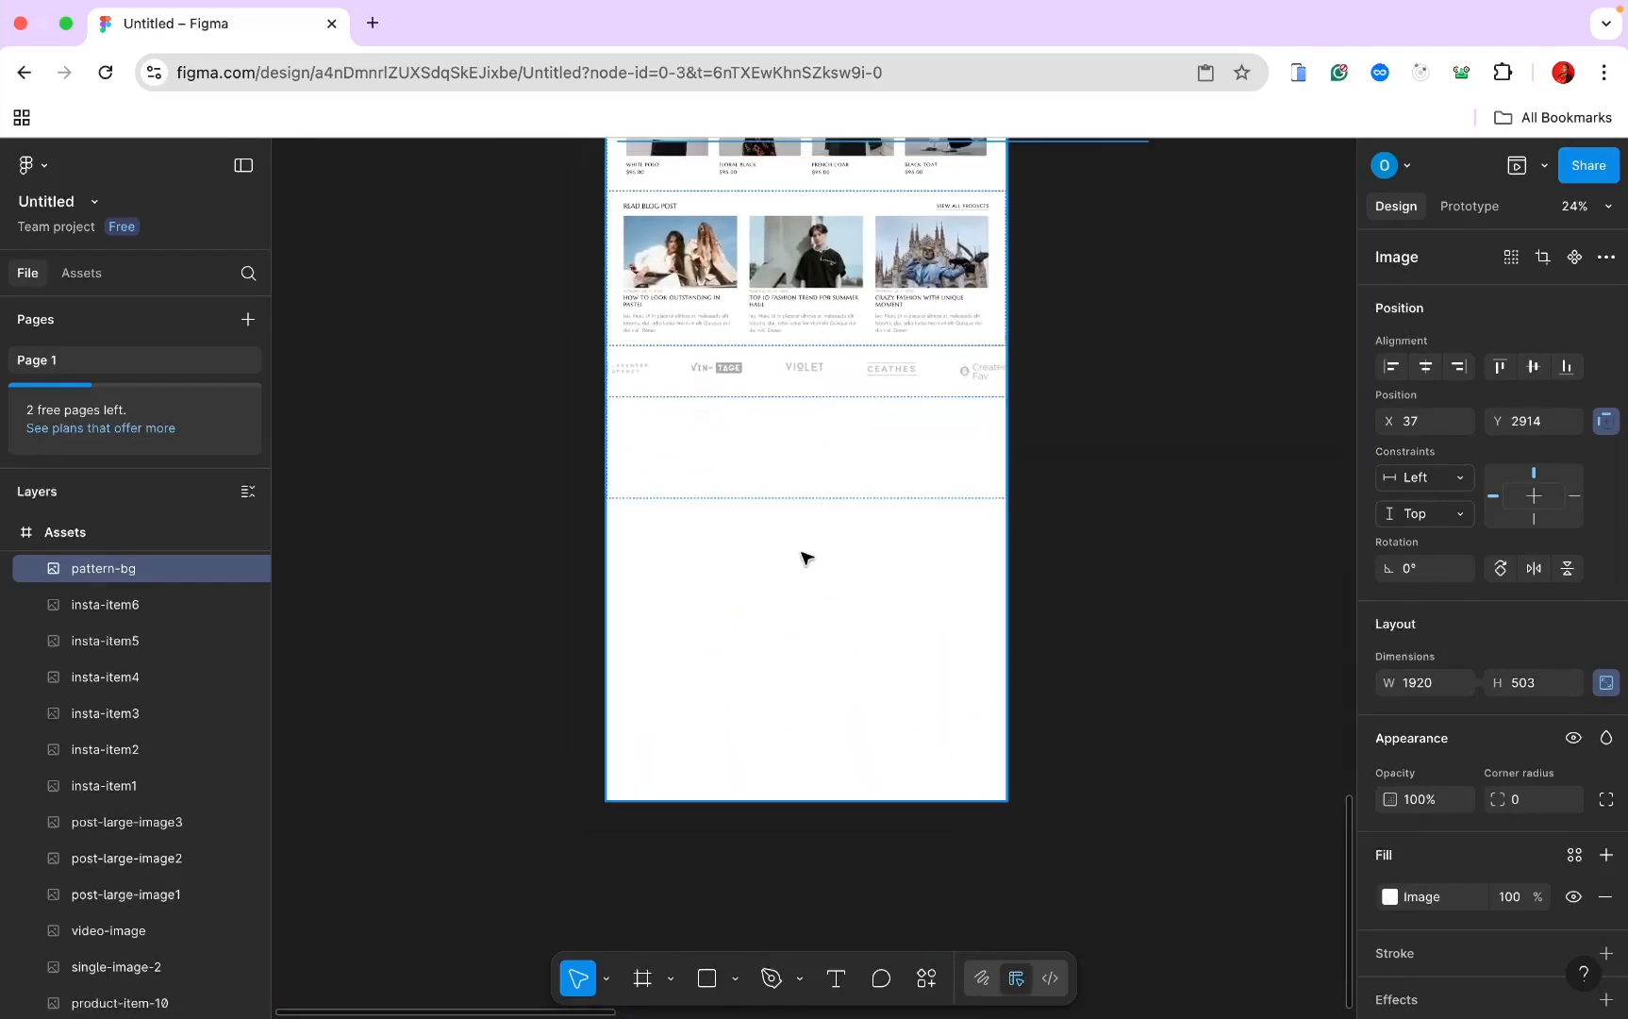
click(775, 462)
double_click(772, 464)
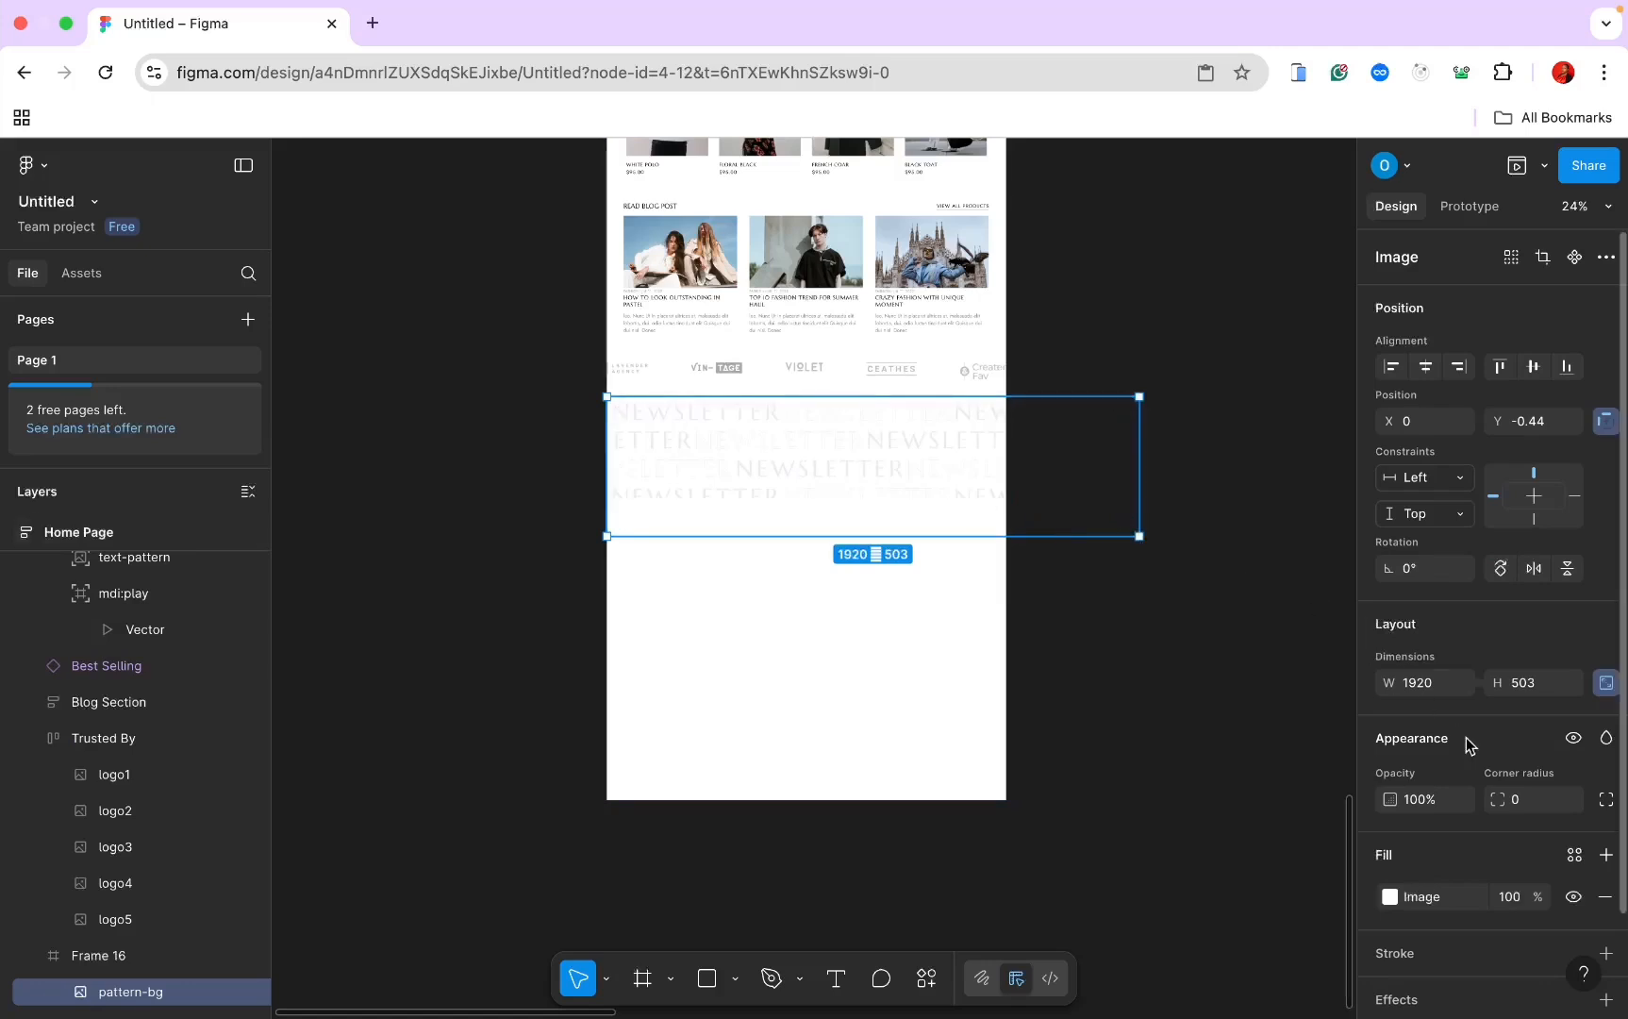
click(165, 956)
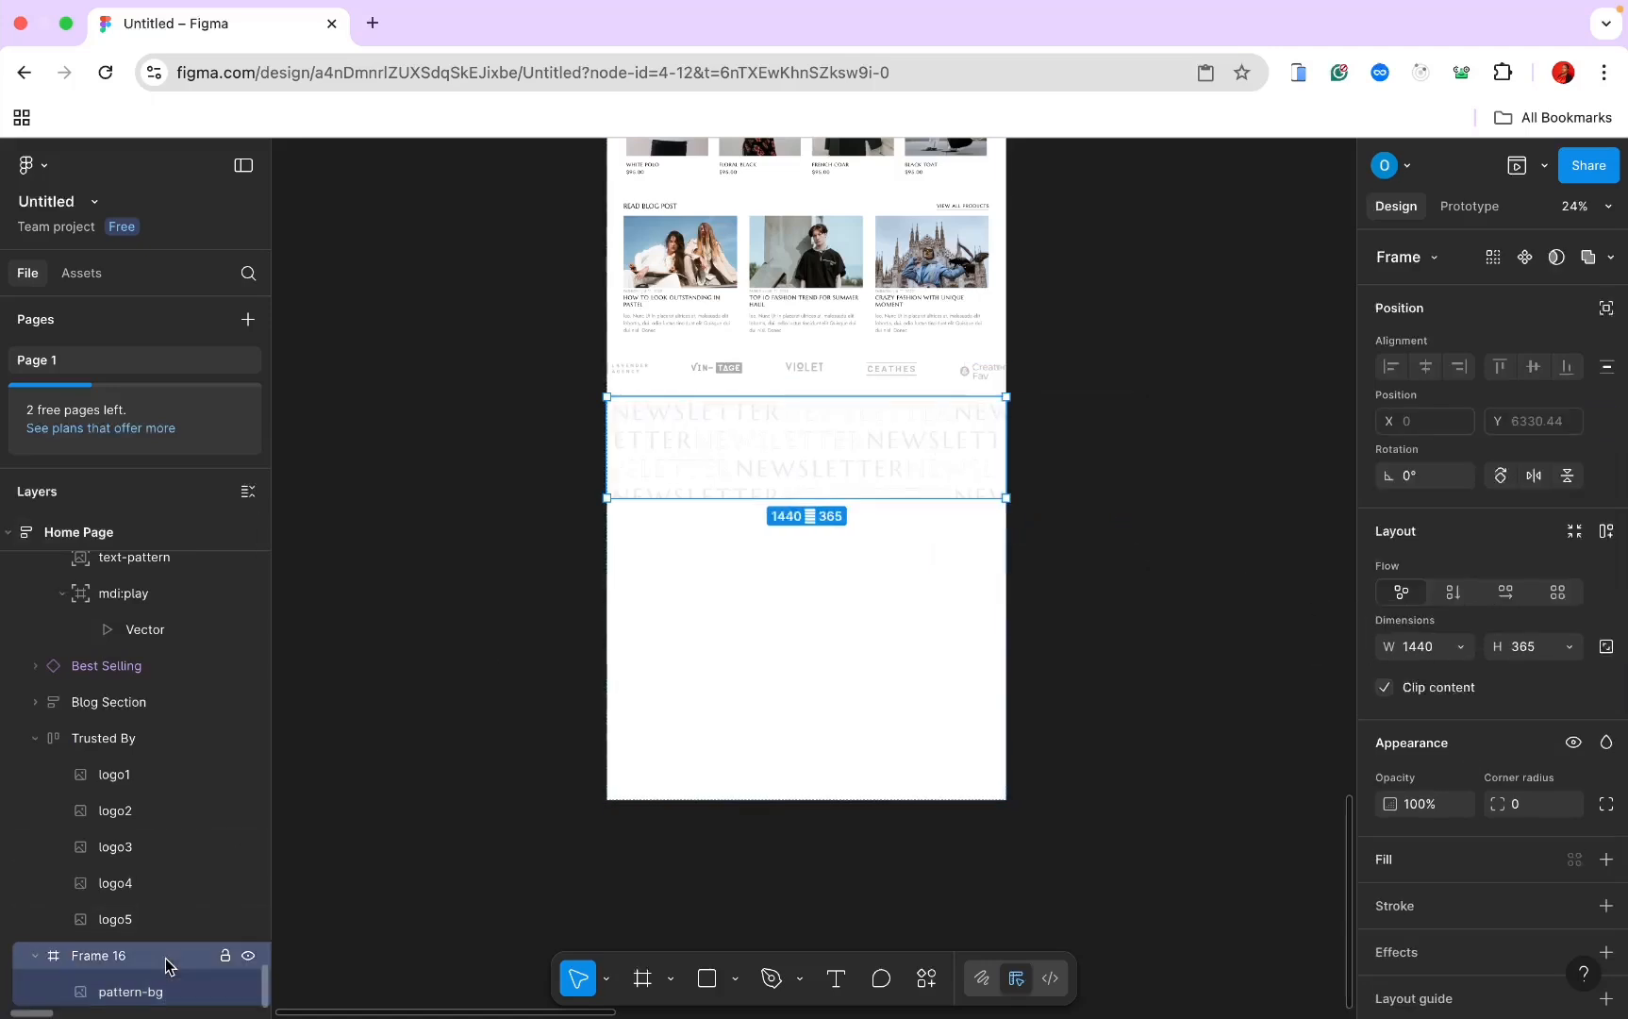
Step: Turn on auto layout and set both the frame and pattern image width to Fill container
click(1604, 533)
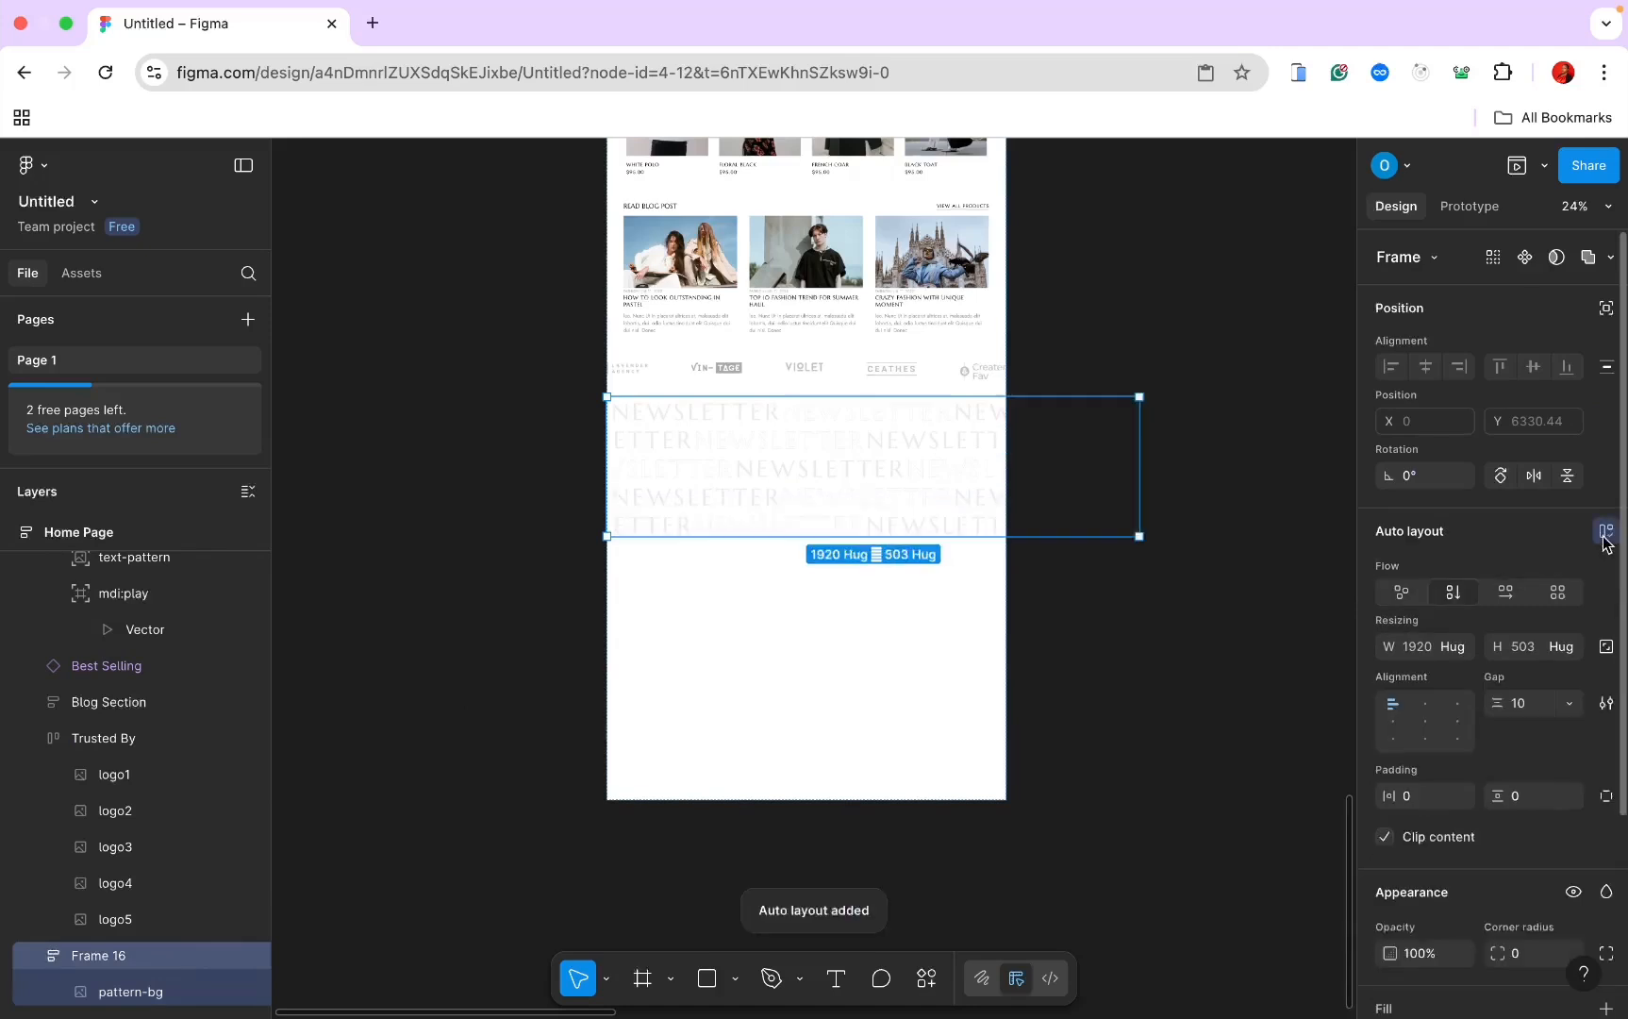
click(1453, 646)
click(1450, 676)
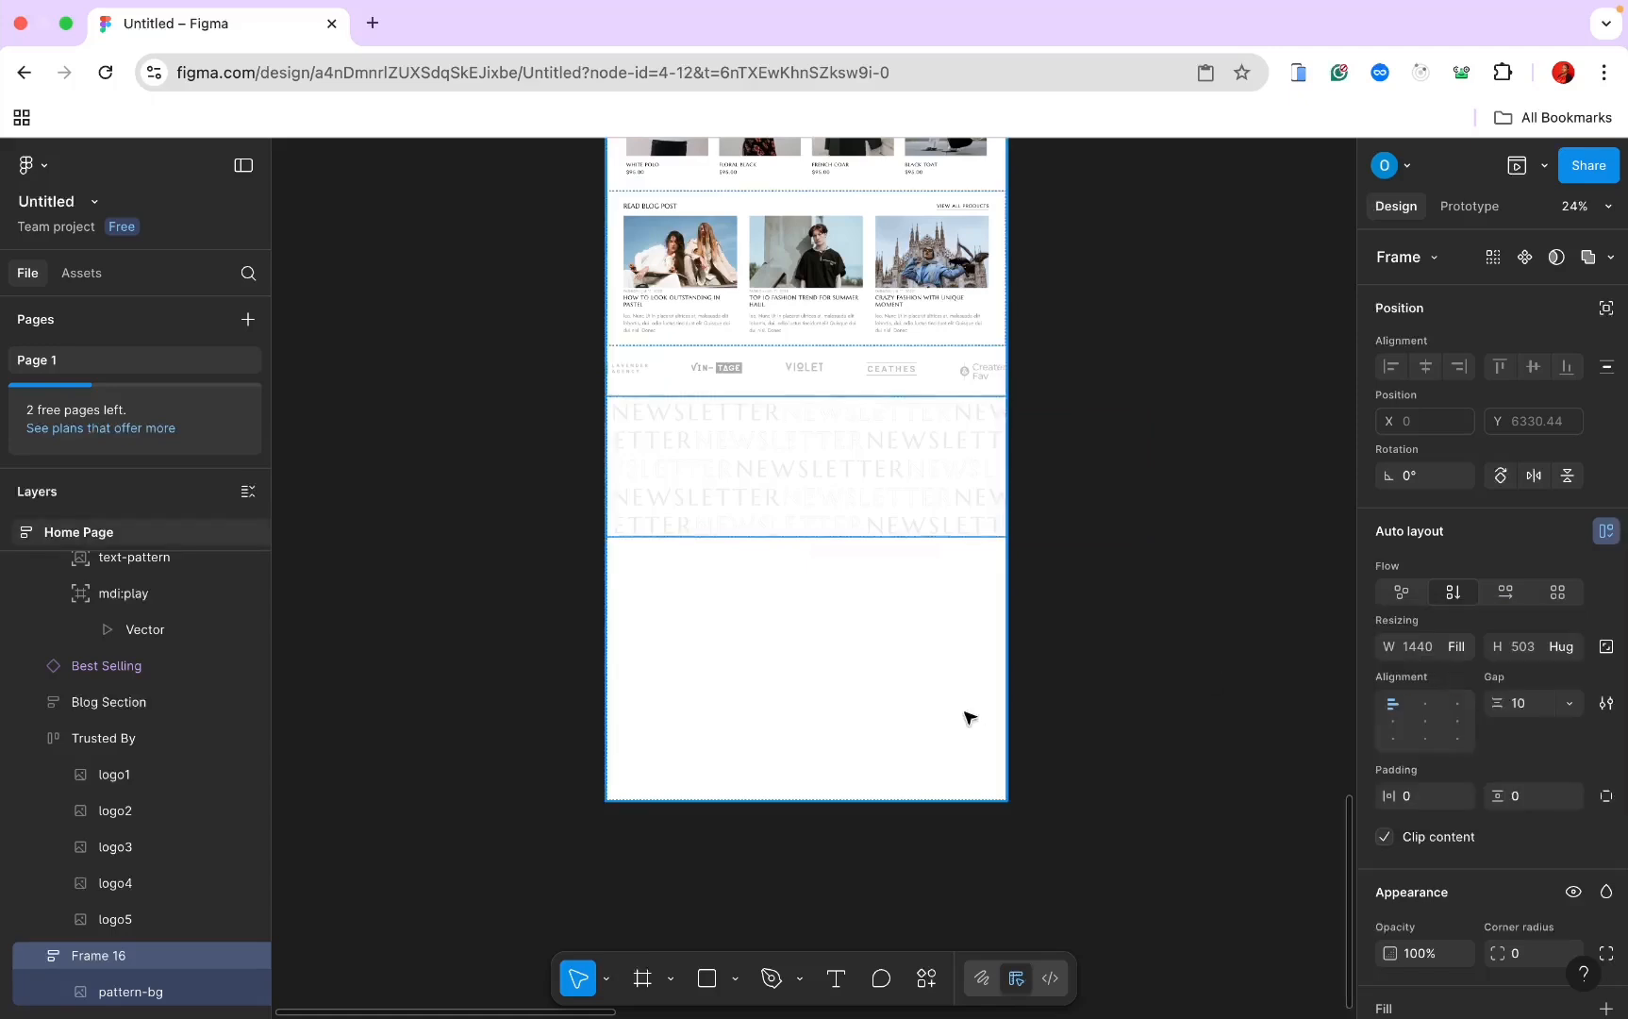
click(184, 992)
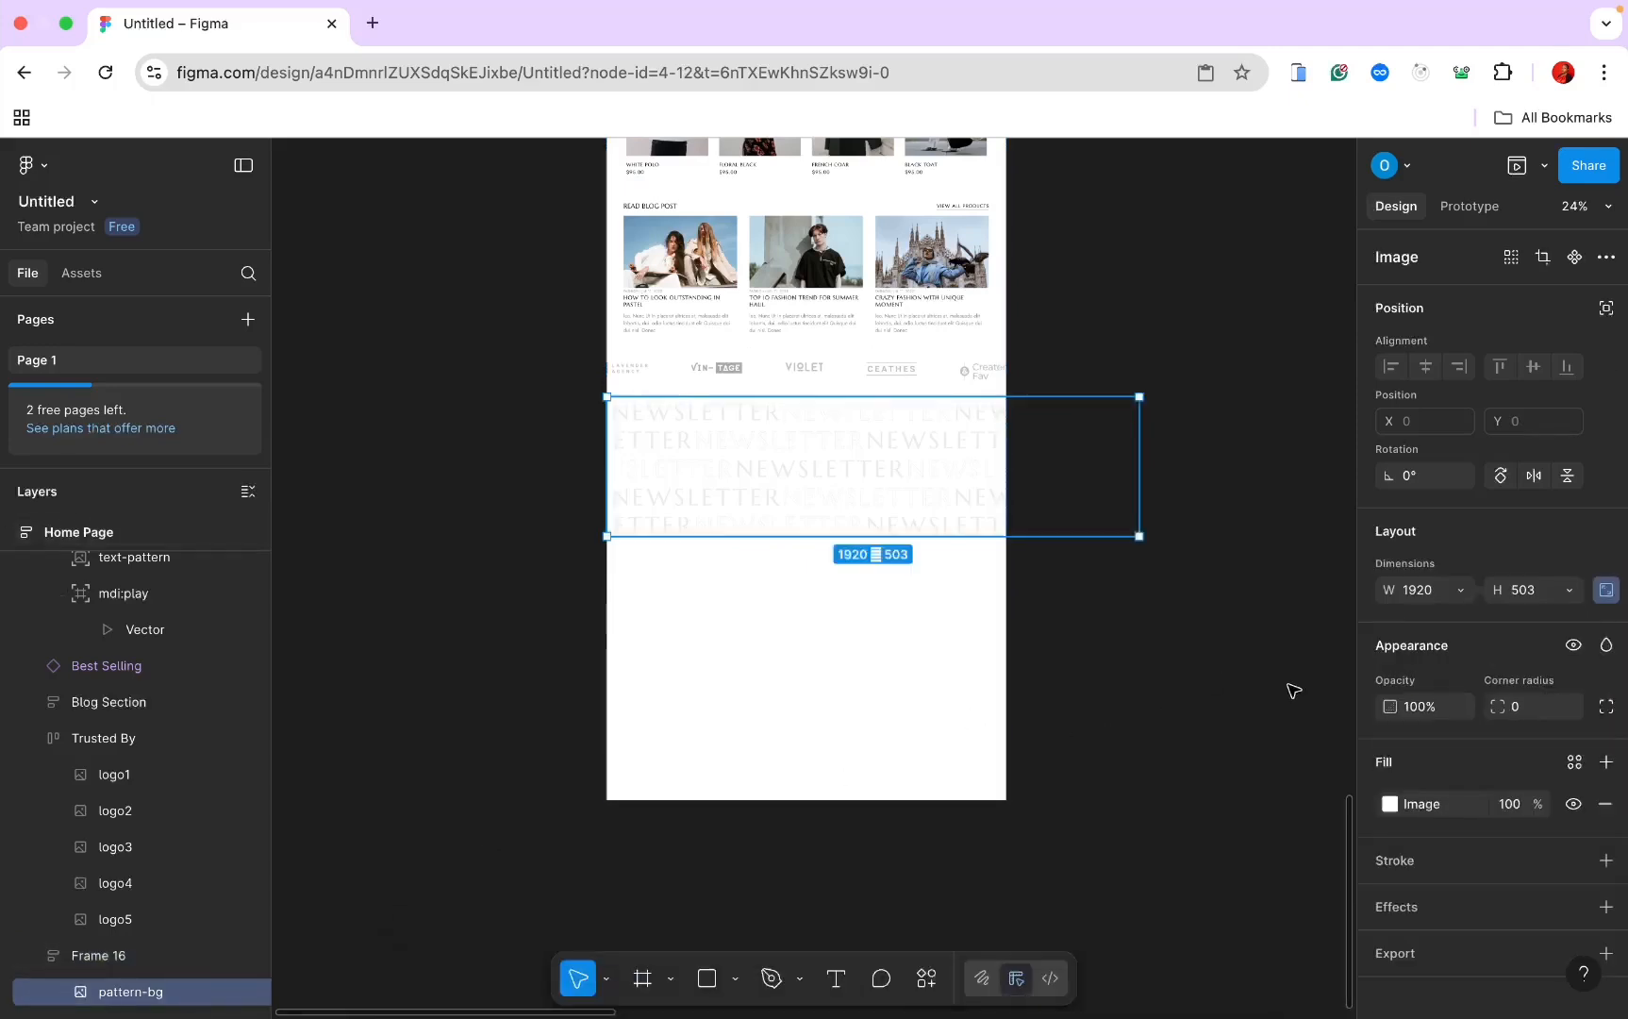
click(1460, 589)
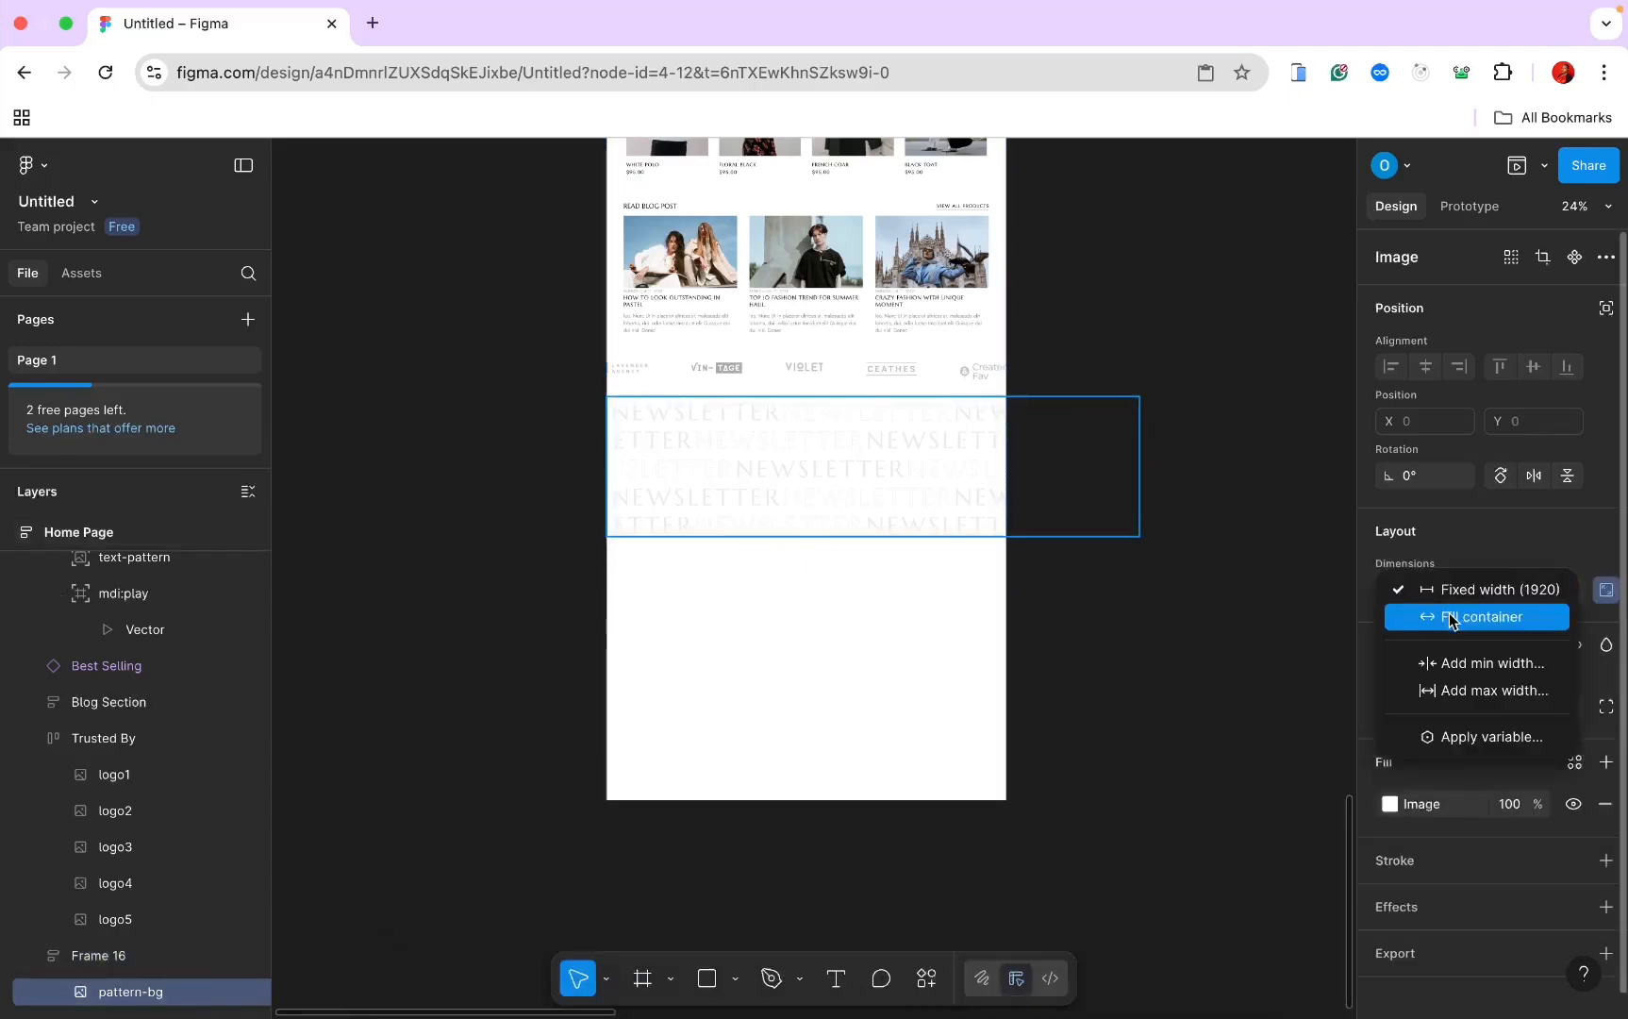
click(1450, 616)
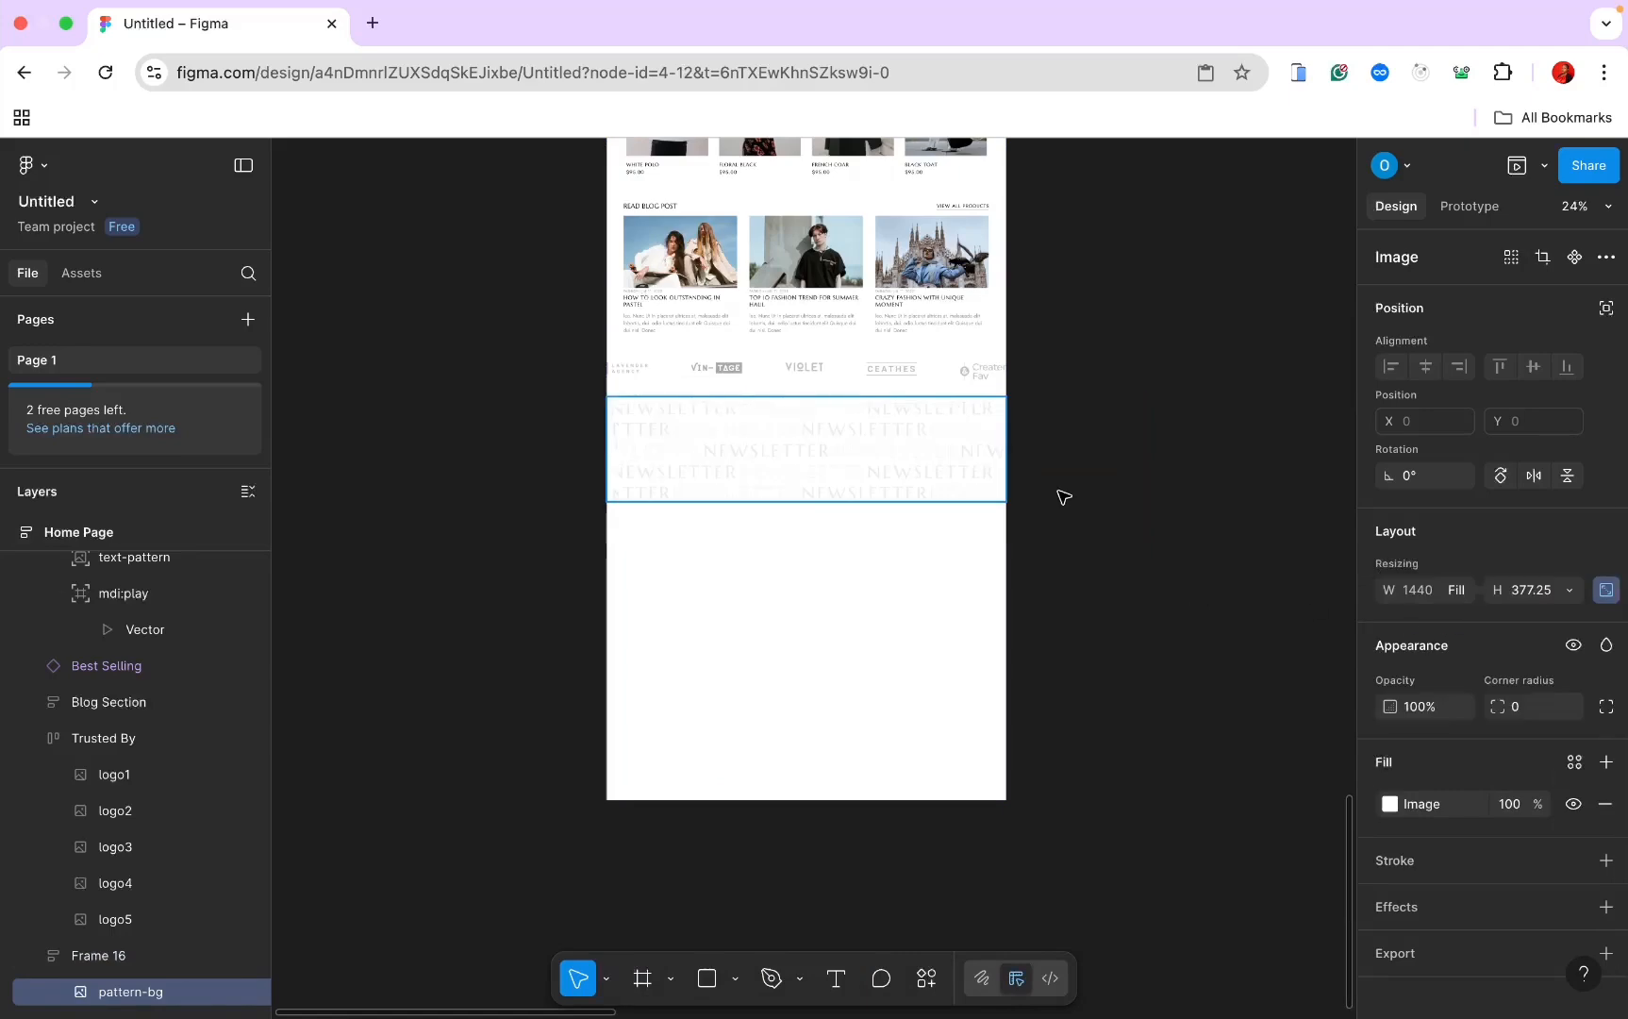
scroll(1061, 495, up, 5)
scroll(1061, 494, left, 3)
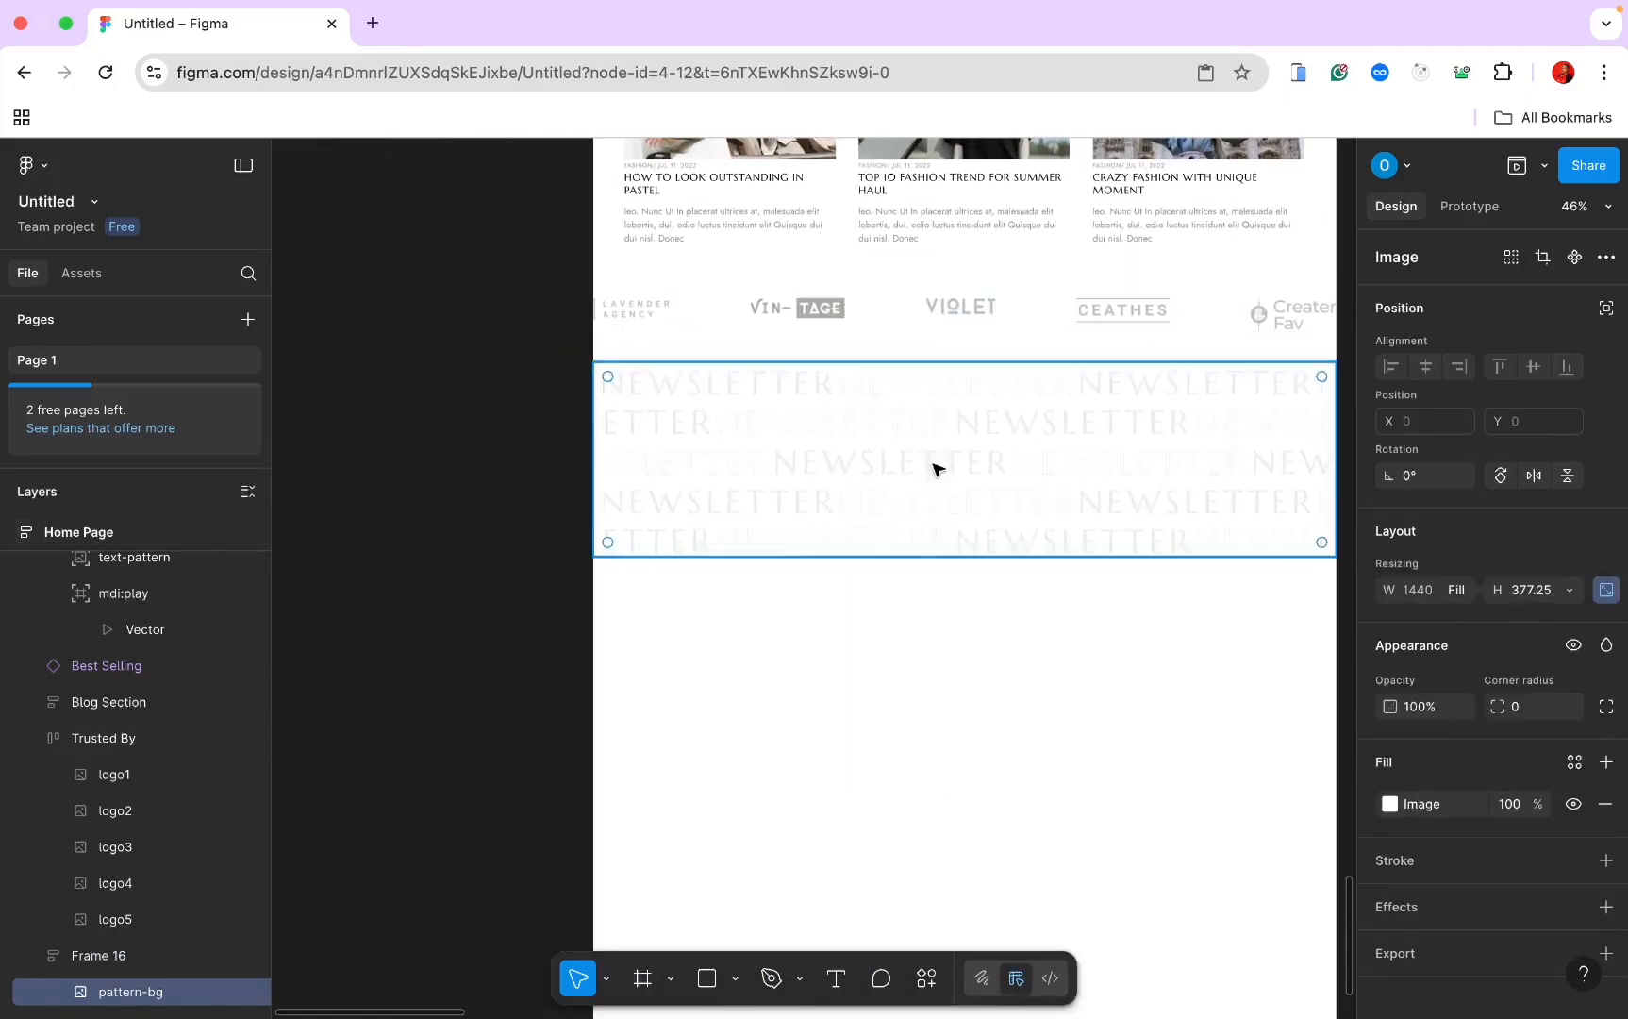
scroll(937, 466, down, 5)
scroll(929, 445, up, 3)
key(Escape)
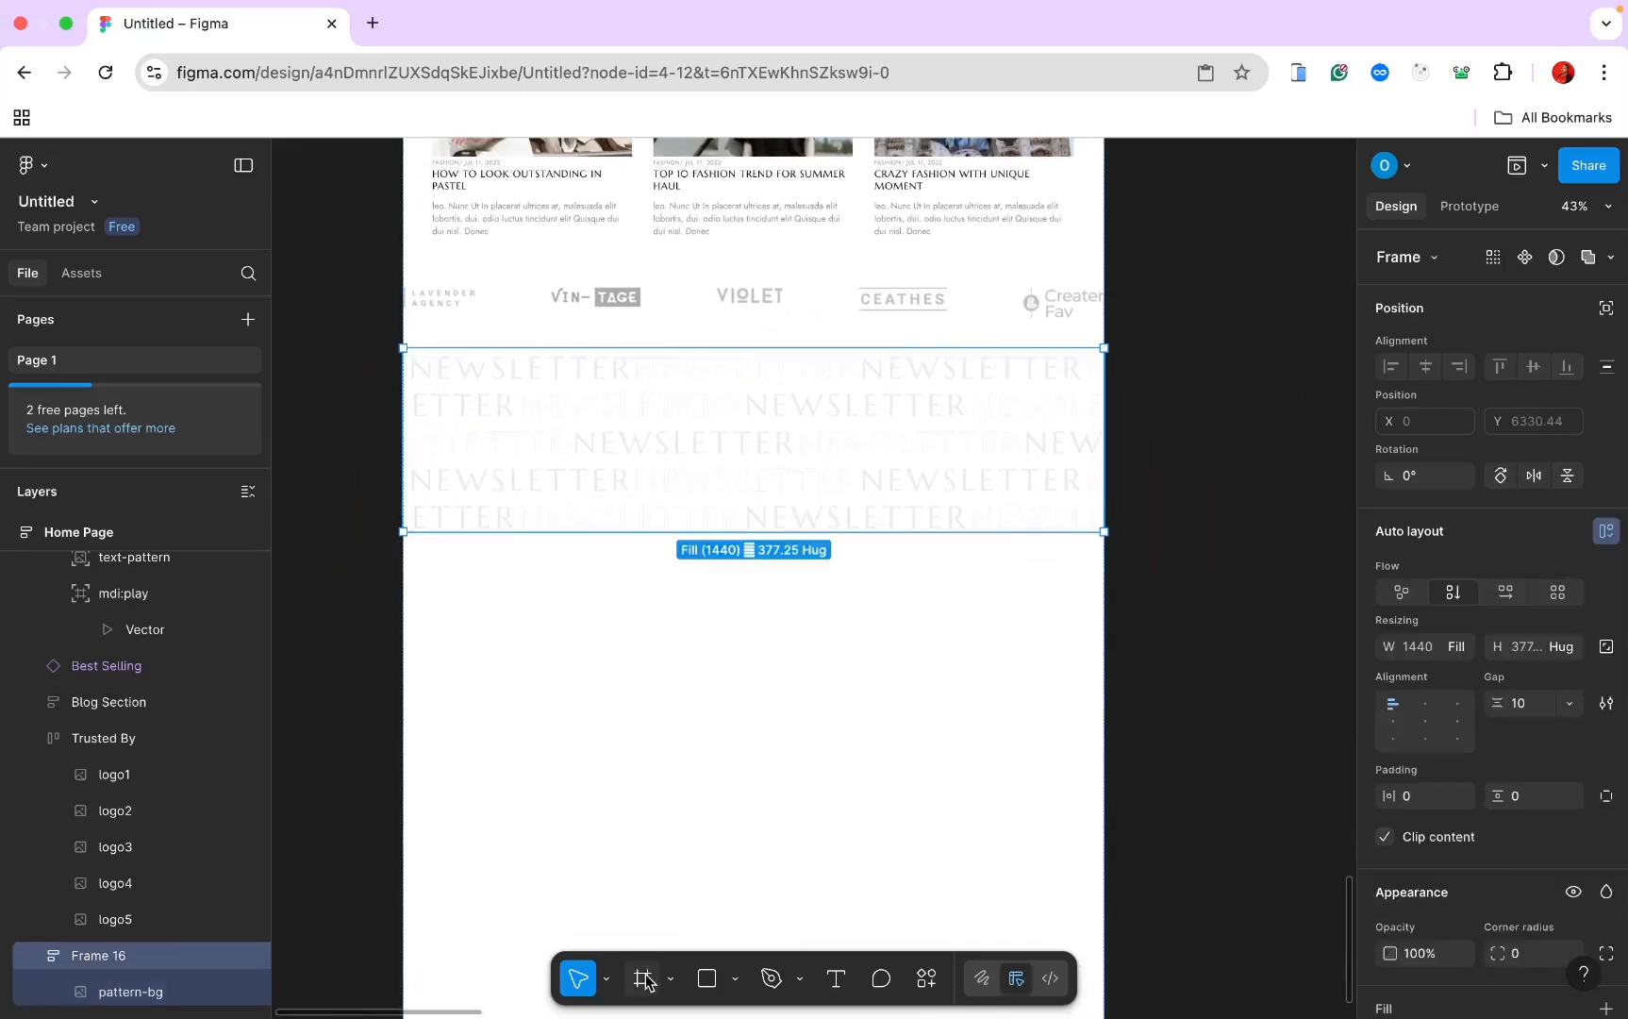
click(645, 981)
Step: Draw an inner frame over the pattern, set it to absolute position, and move it down
drag(565, 380, 1147, 448)
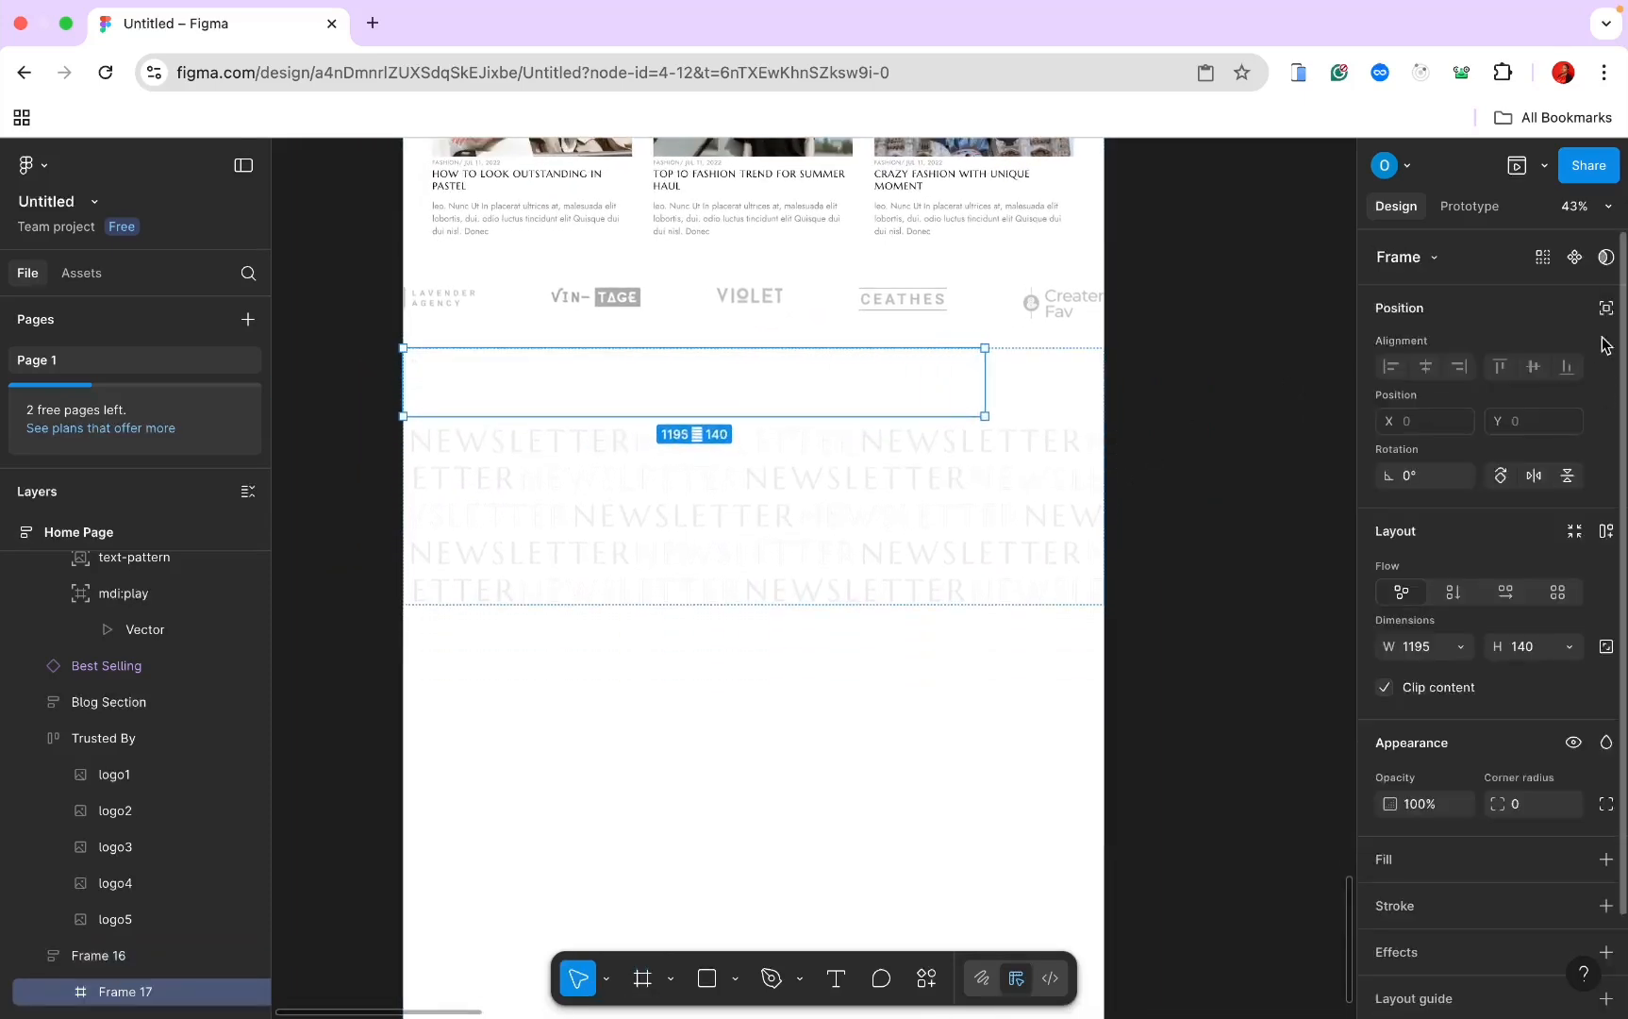
click(1607, 314)
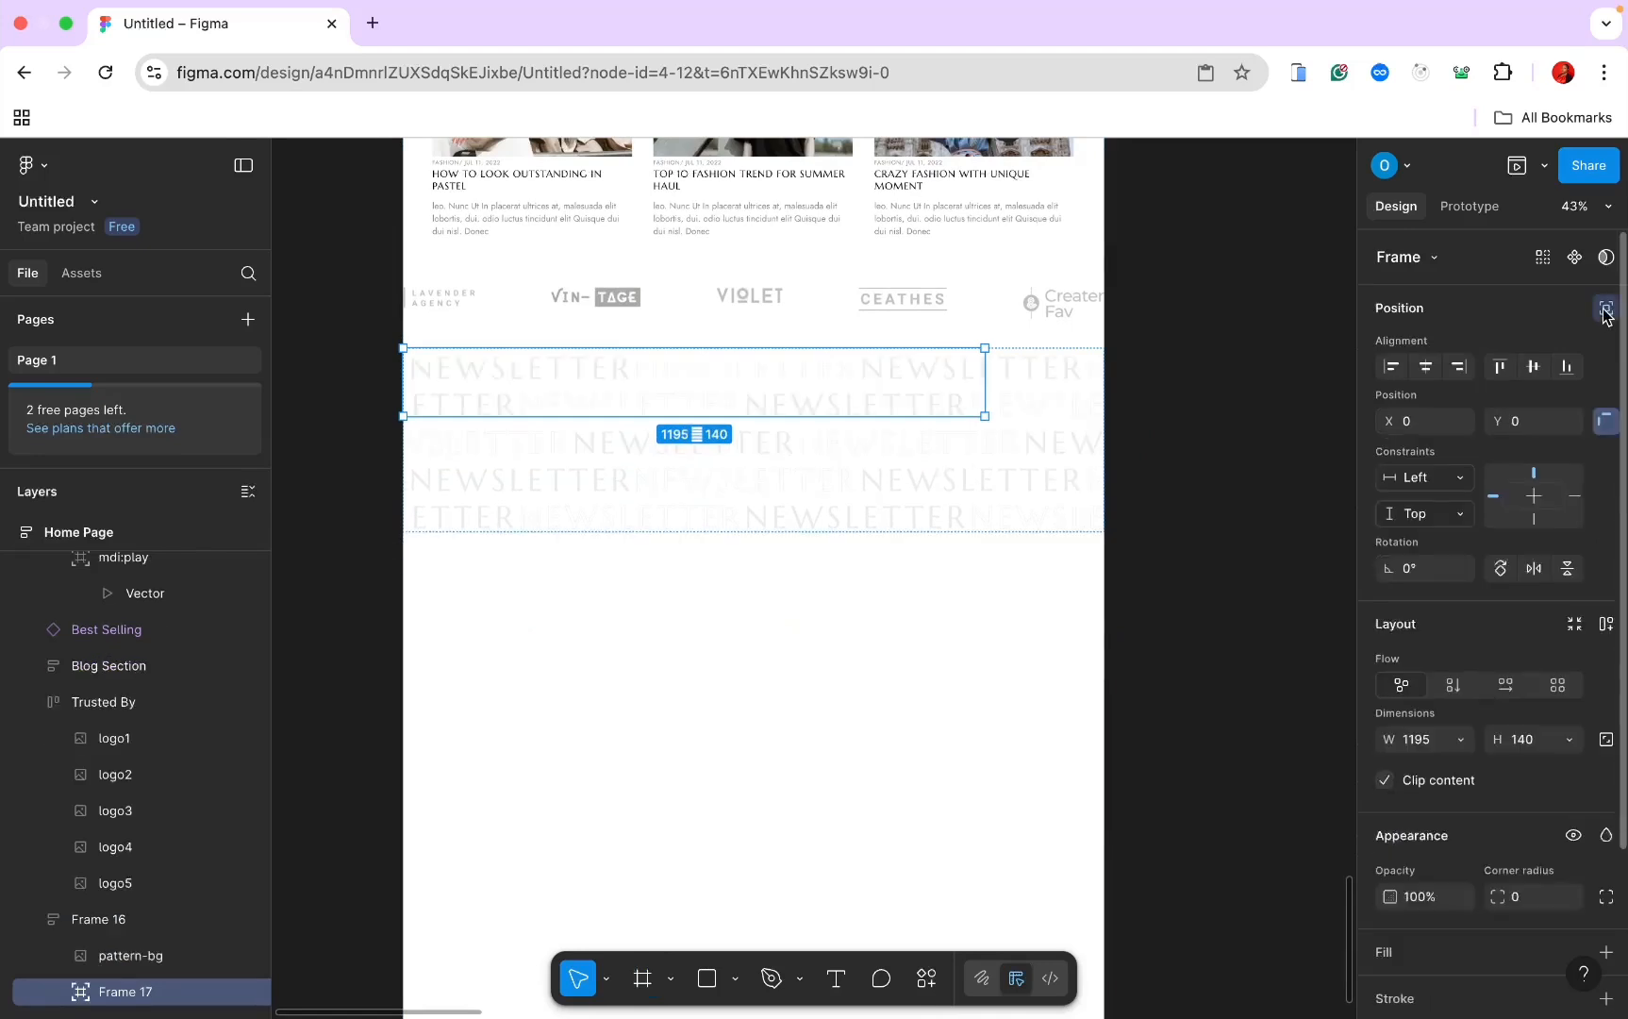
drag(844, 411, 927, 469)
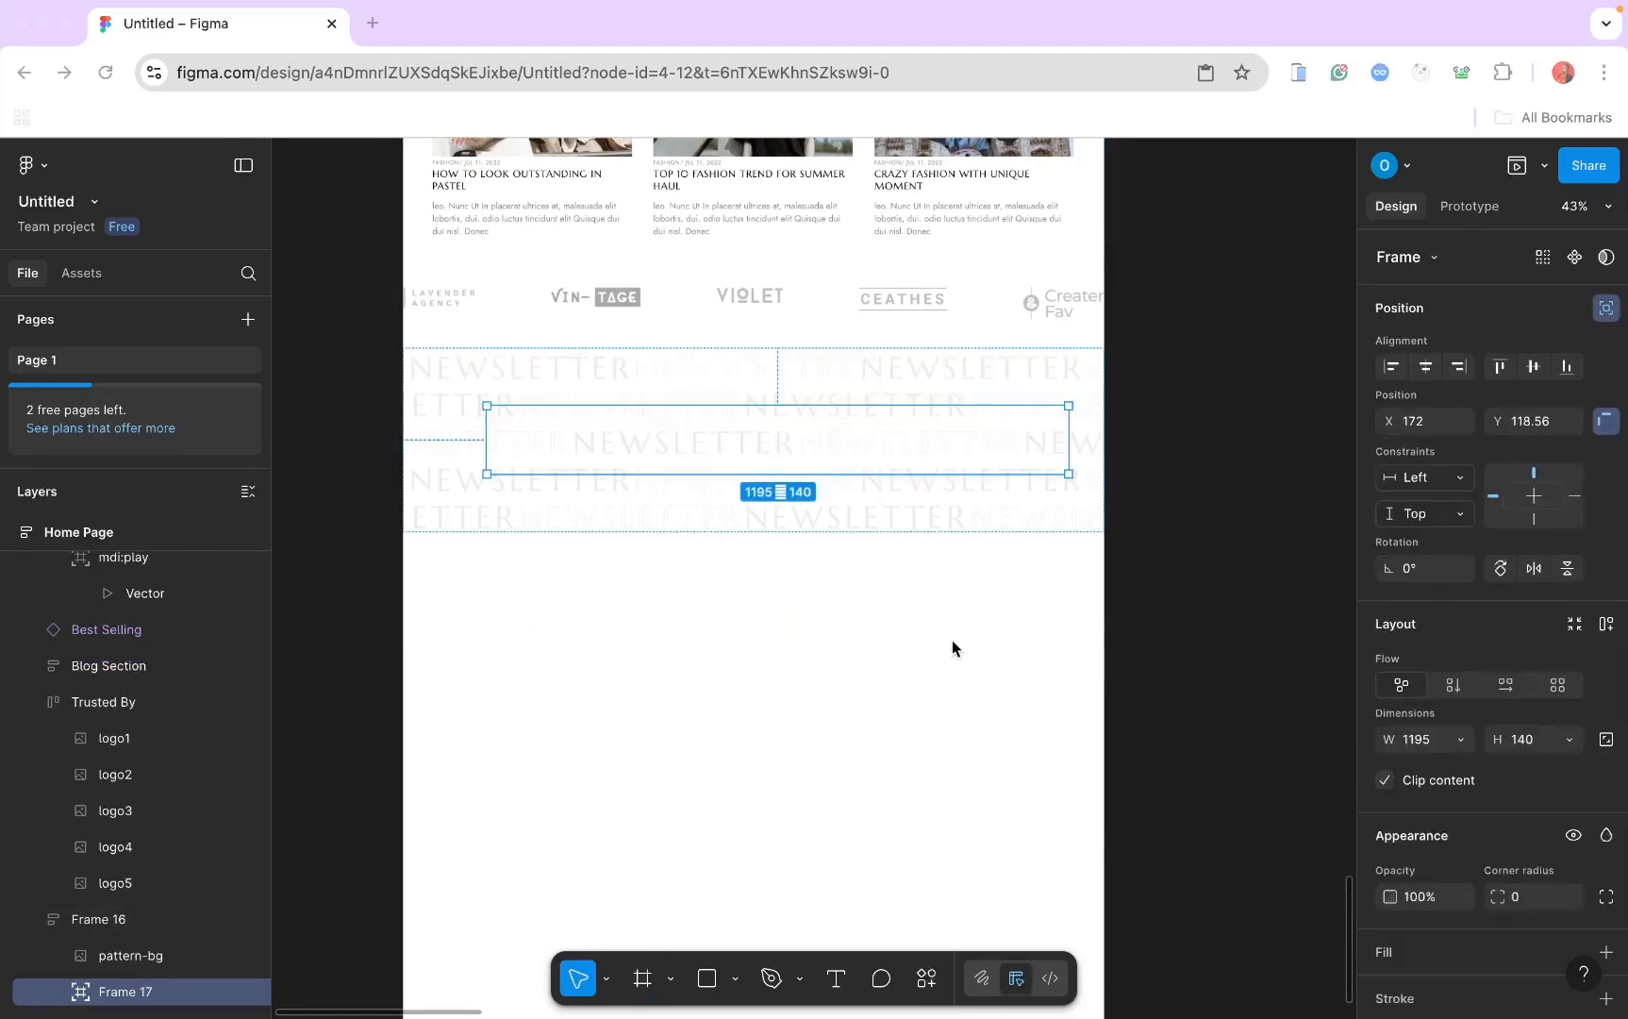
Step: Add a text heading reading 'Sign uo for news letter' inside the inner frame
click(834, 983)
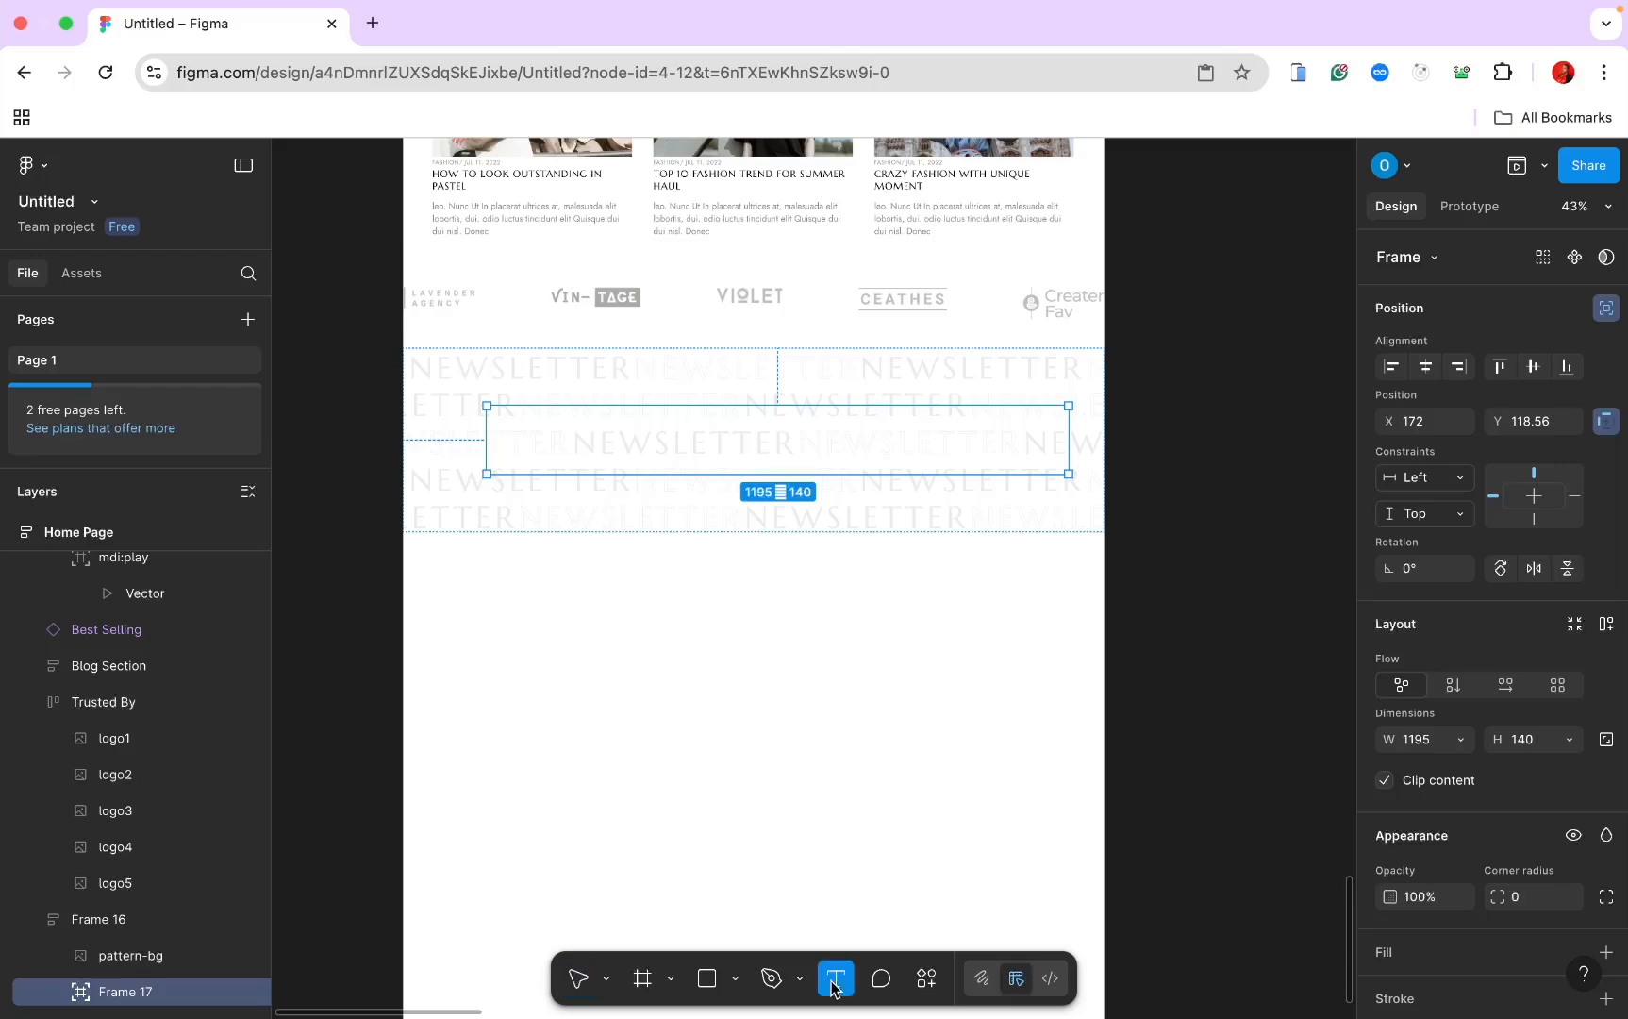
click(568, 424)
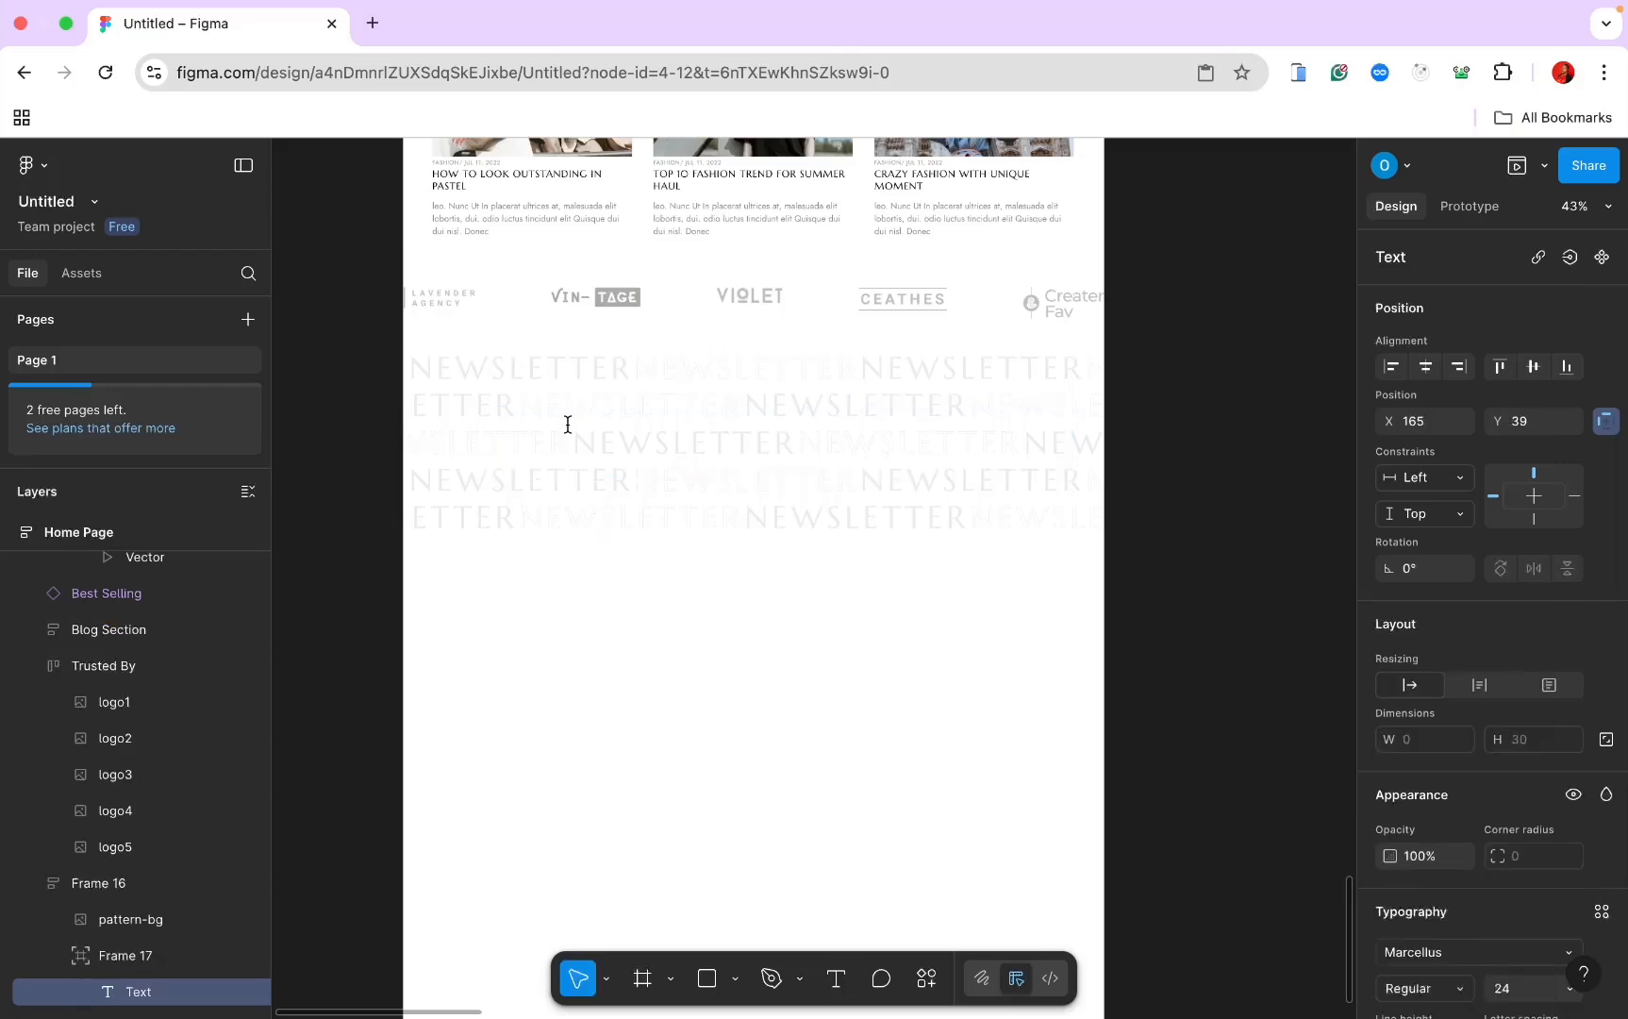
text(Sign uo for n)
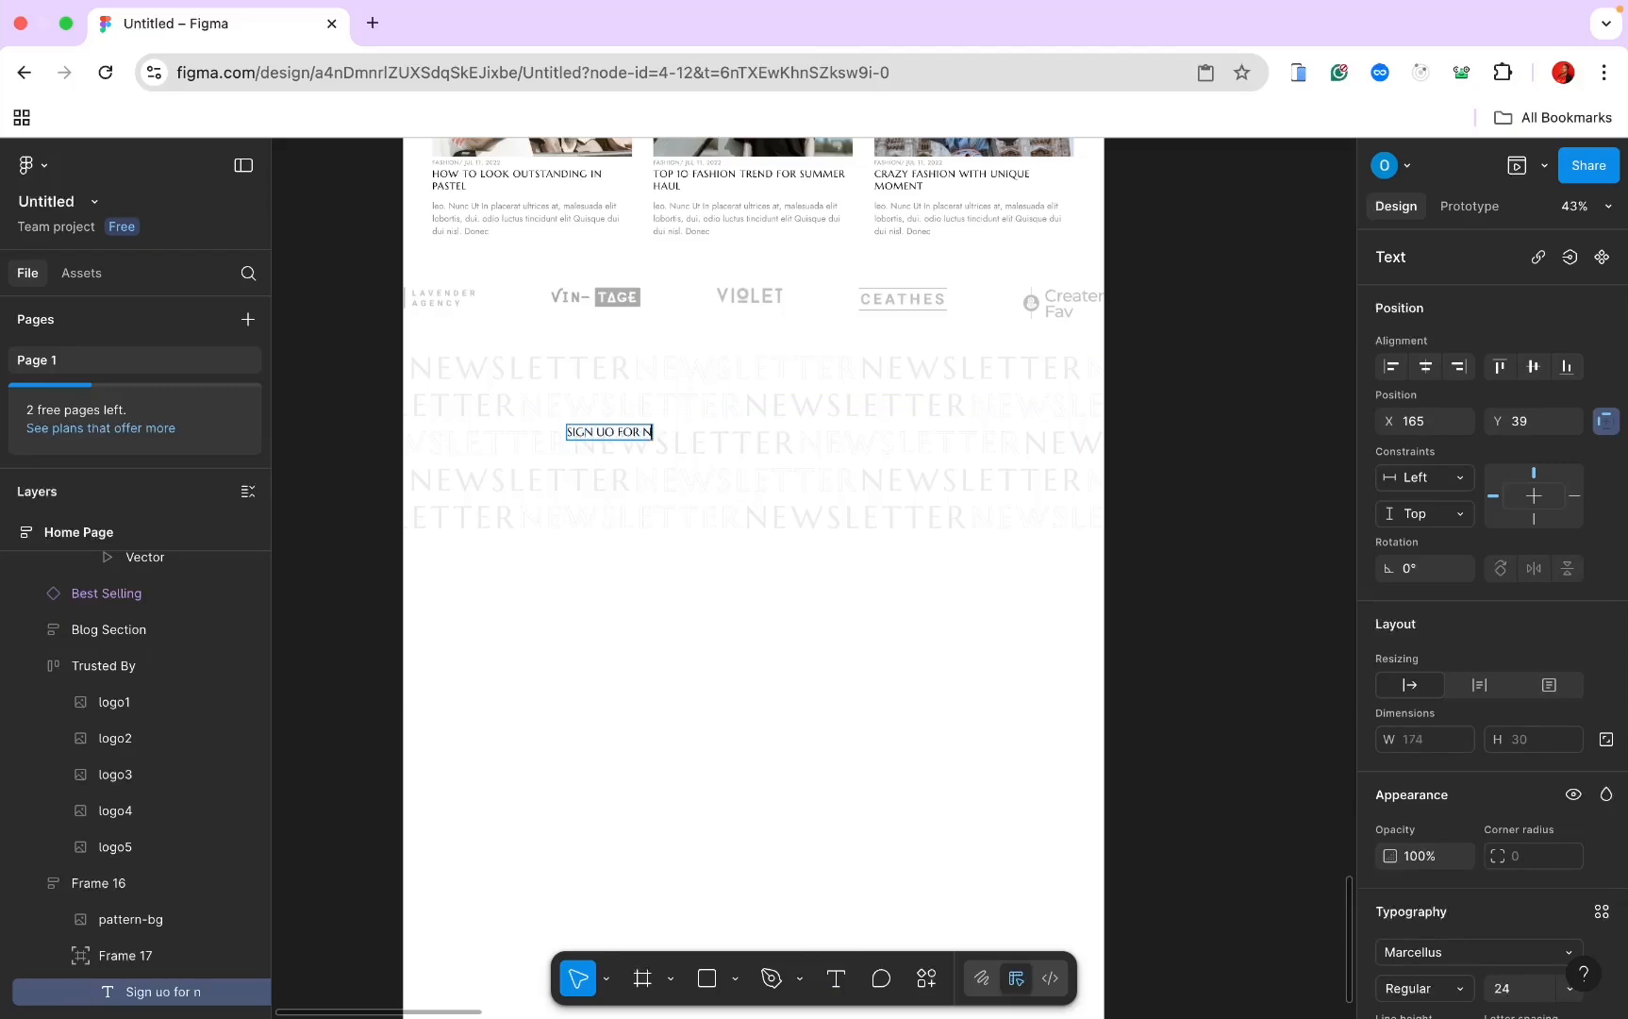
text(ews letter)
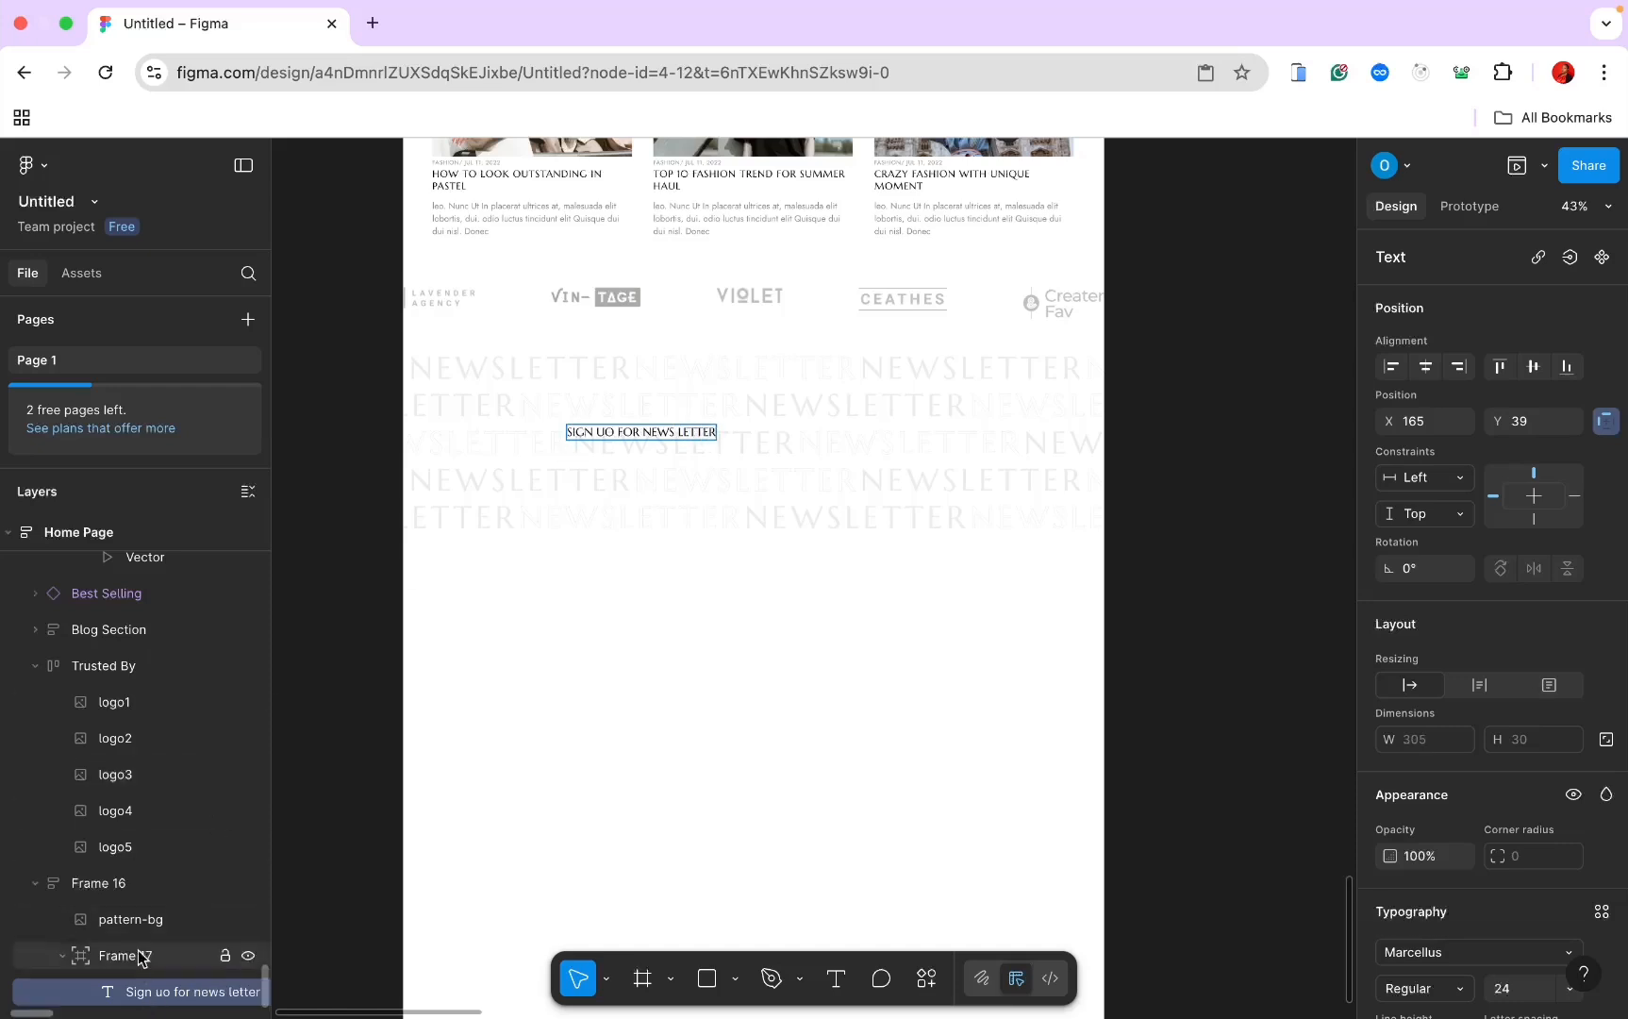
scroll(1490, 660, down, 1)
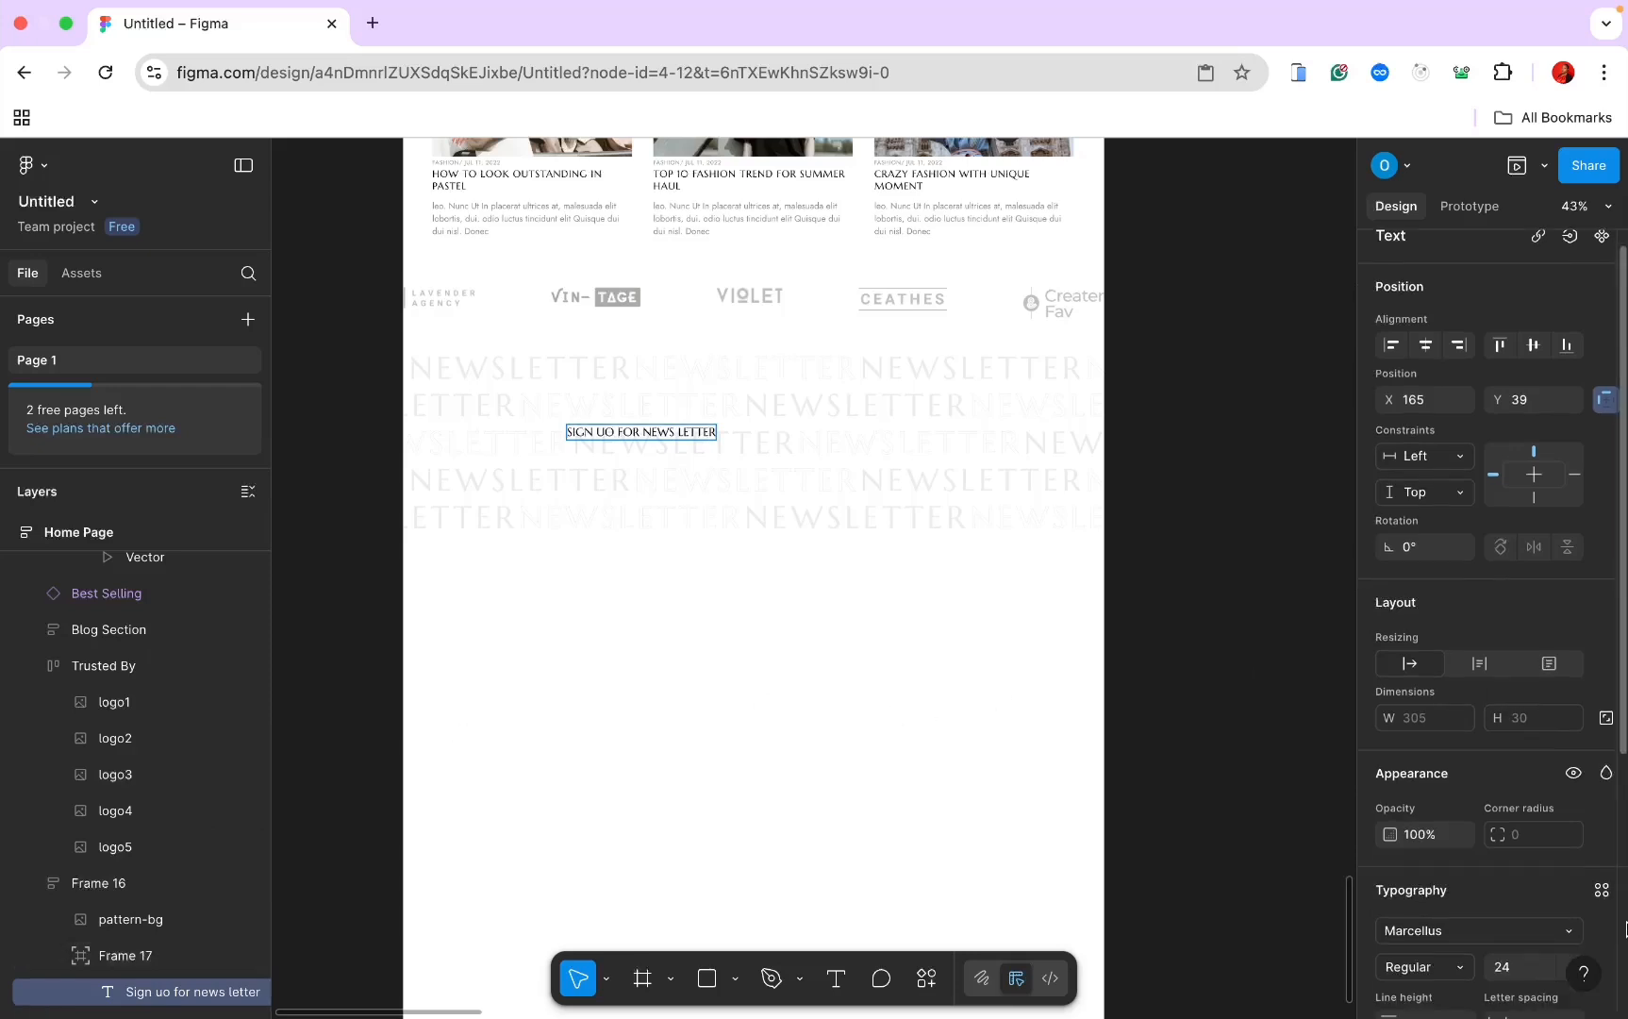
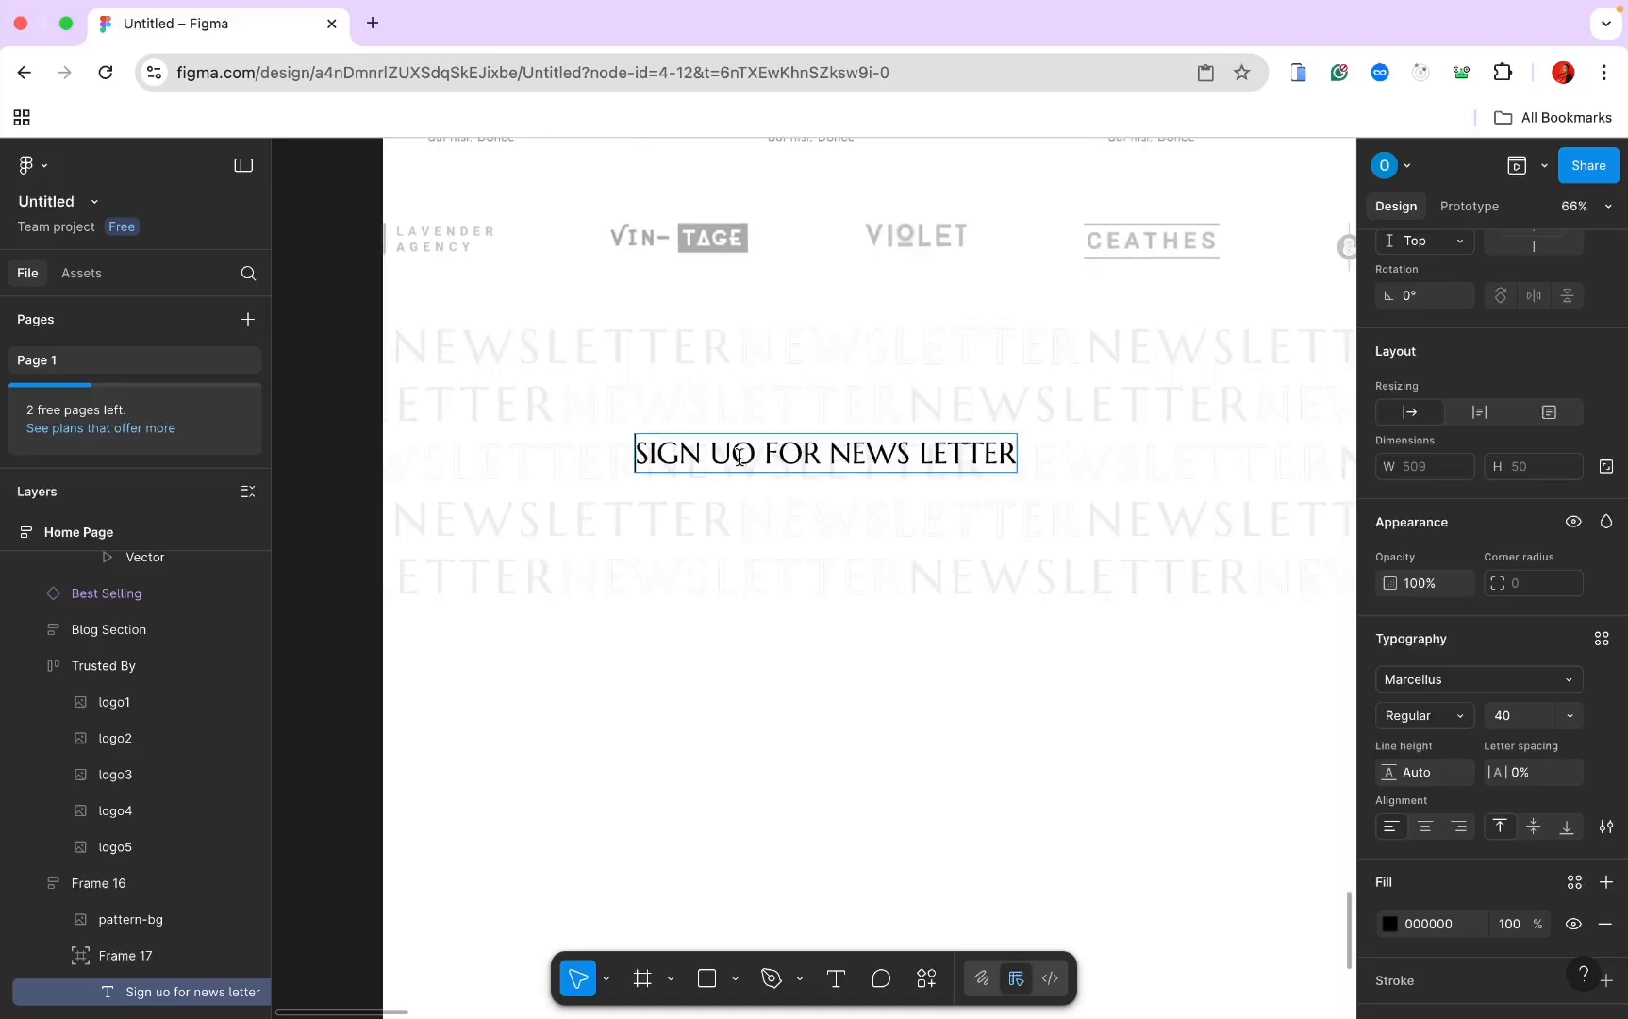
Step: Fix the heading typo so it reads 'SIGN UP FOR NEWS LETTER'
click(755, 456)
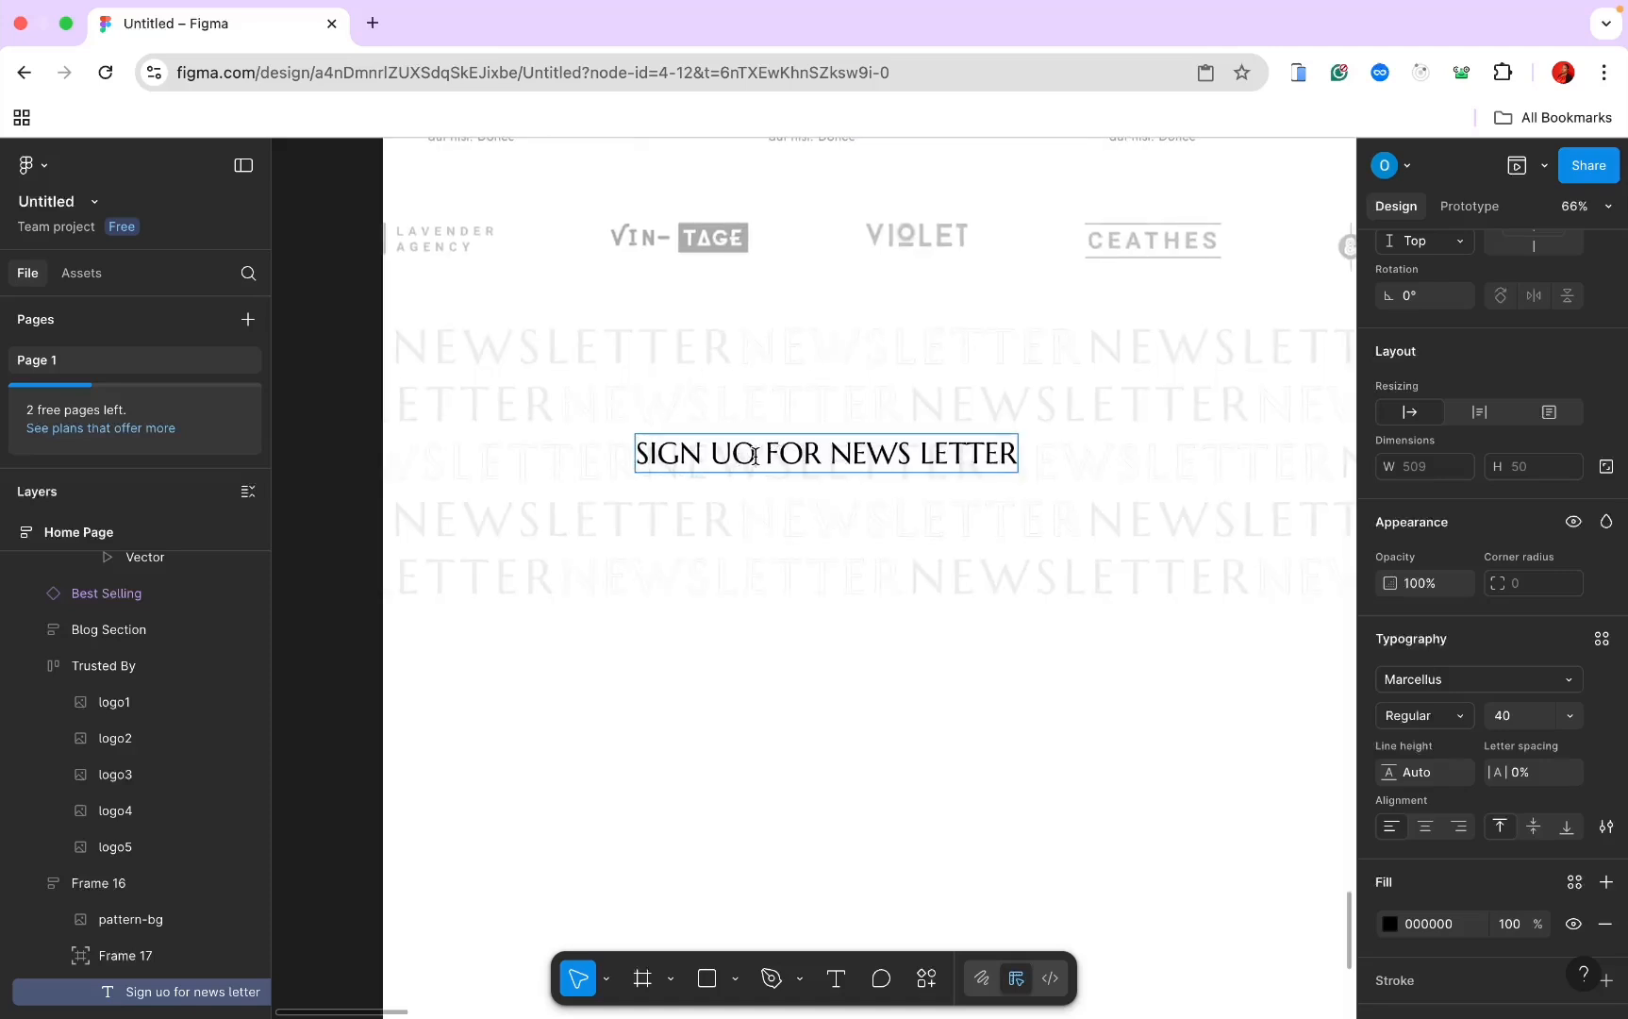
key(BackSpace)
text([)
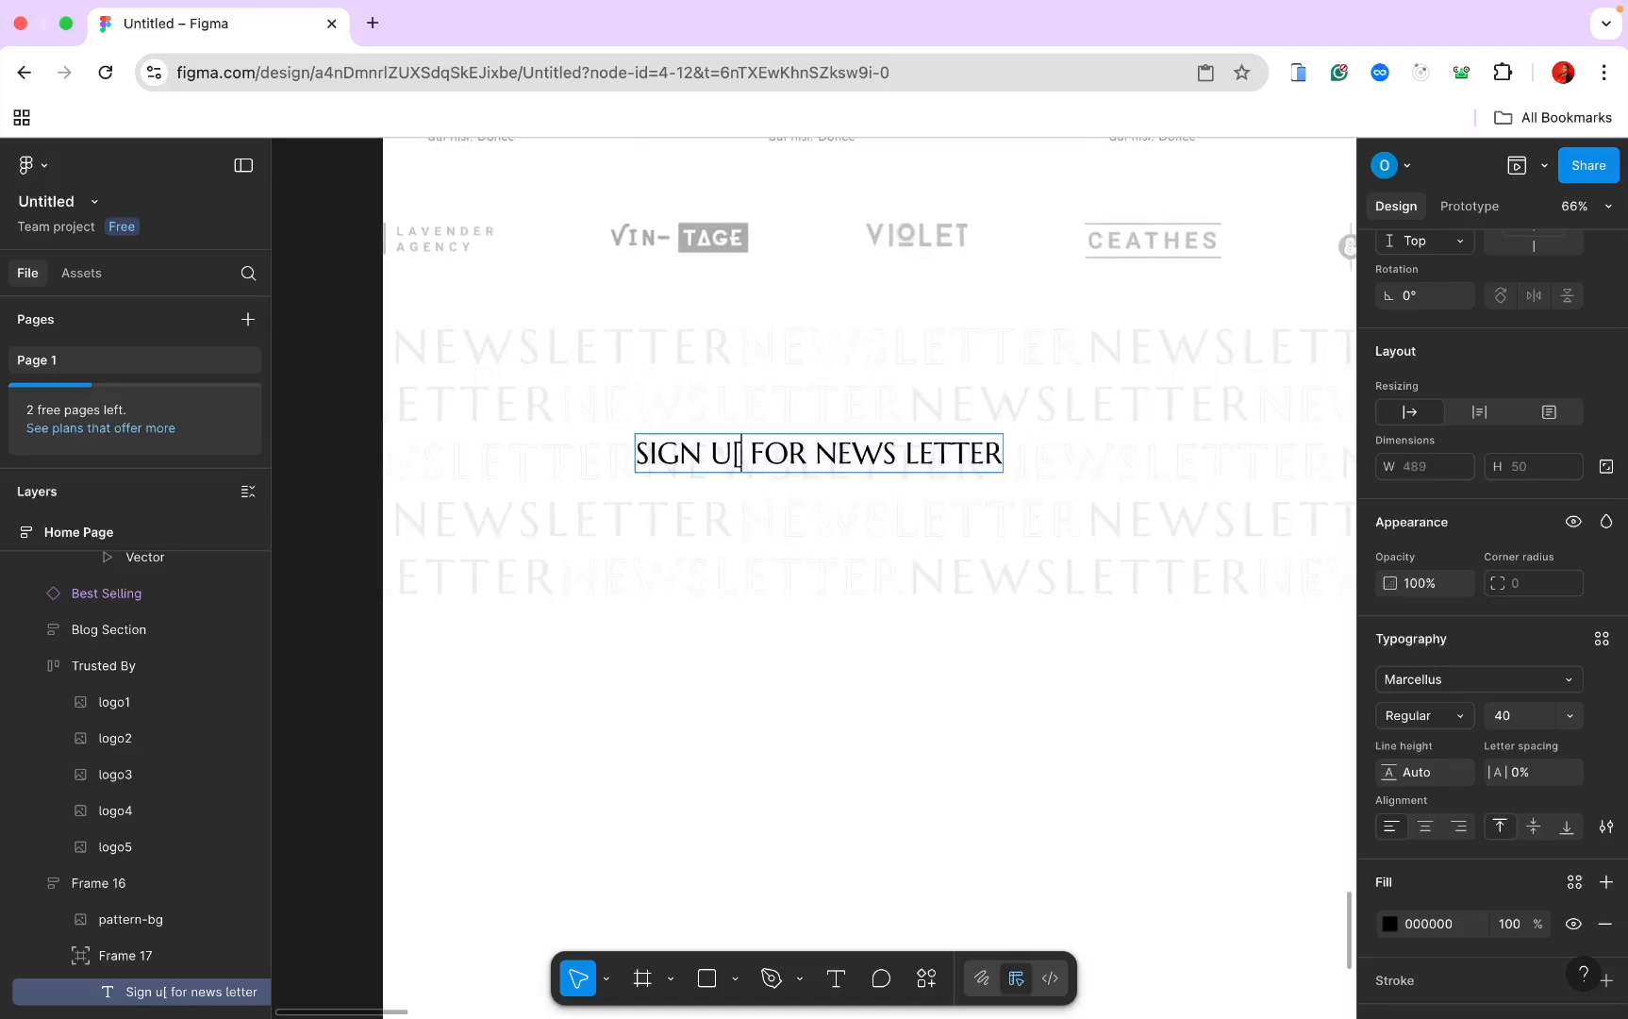
key(BackSpace)
text(P)
click(91, 953)
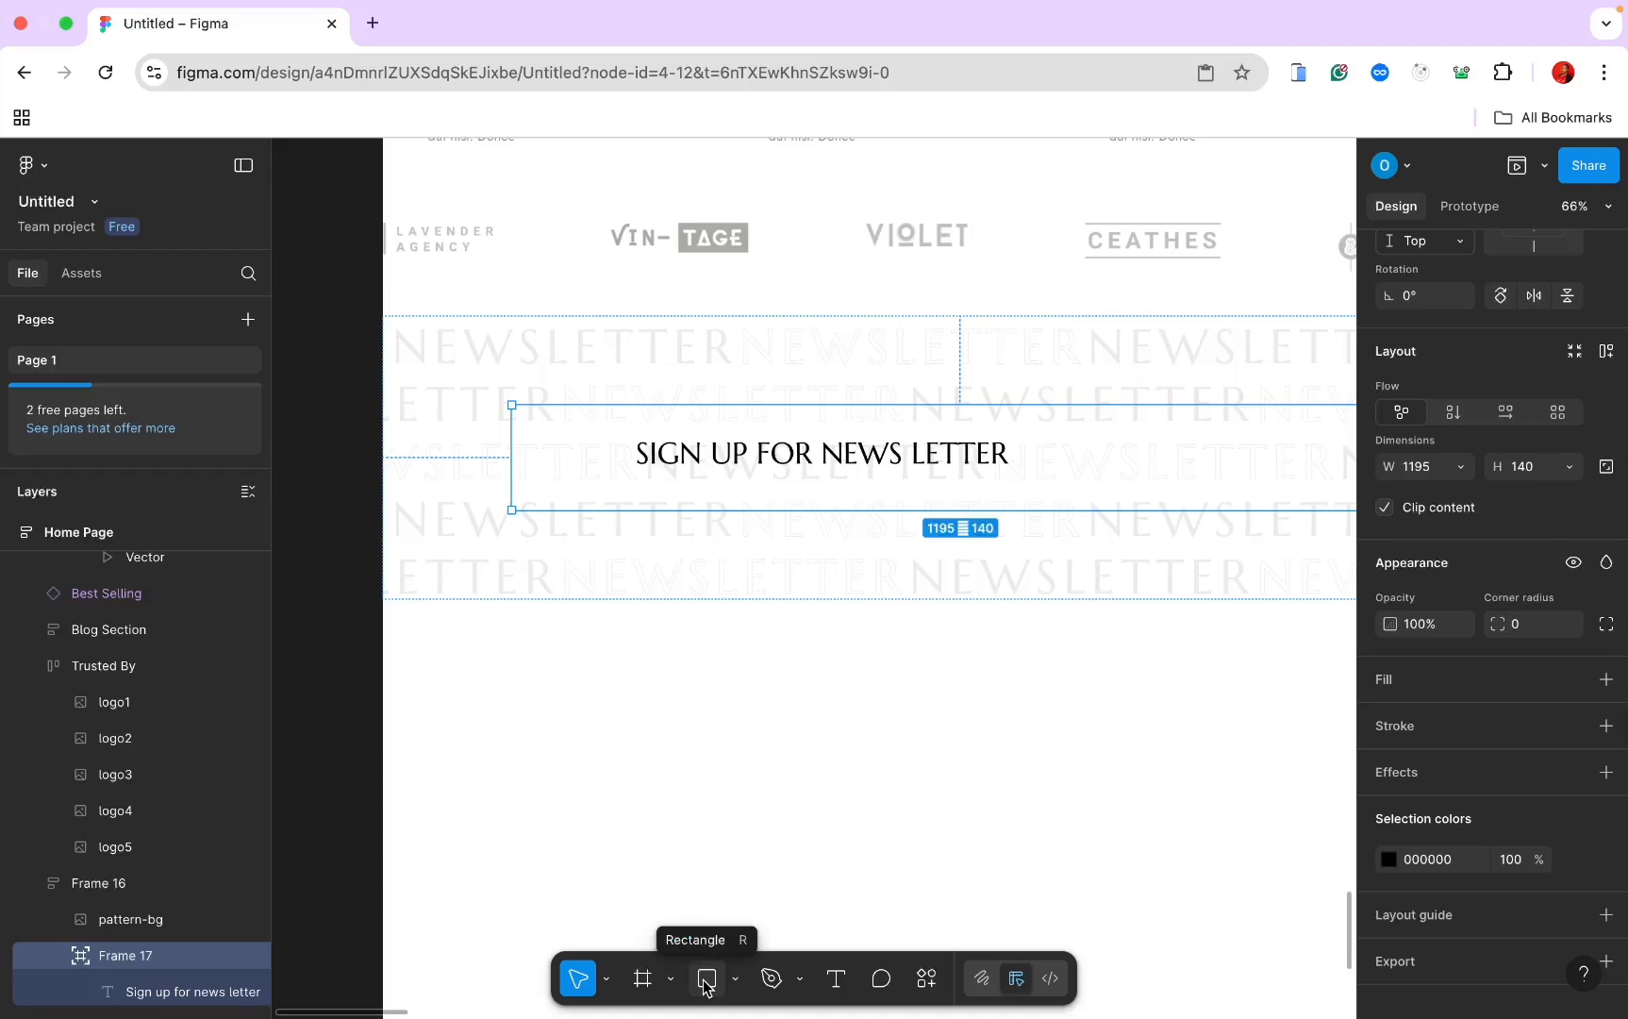
click(840, 978)
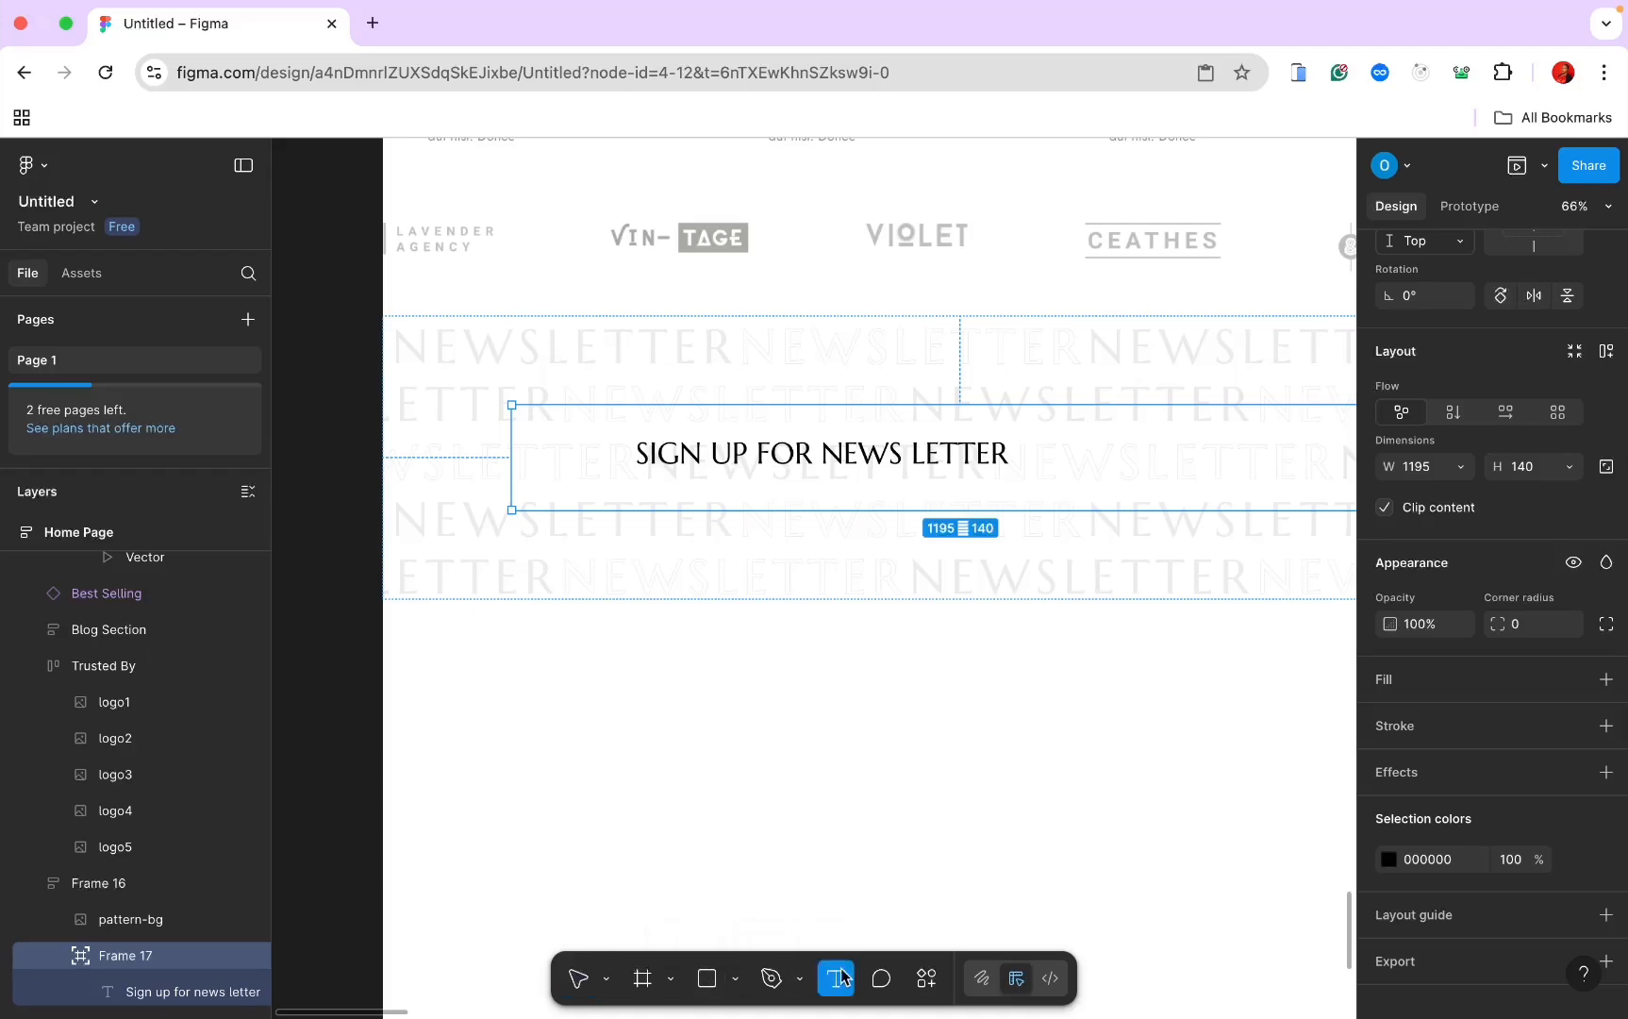
Step: Add a 'YOUR EMAIL ADDRESS' text line below the heading at font size 12
click(656, 477)
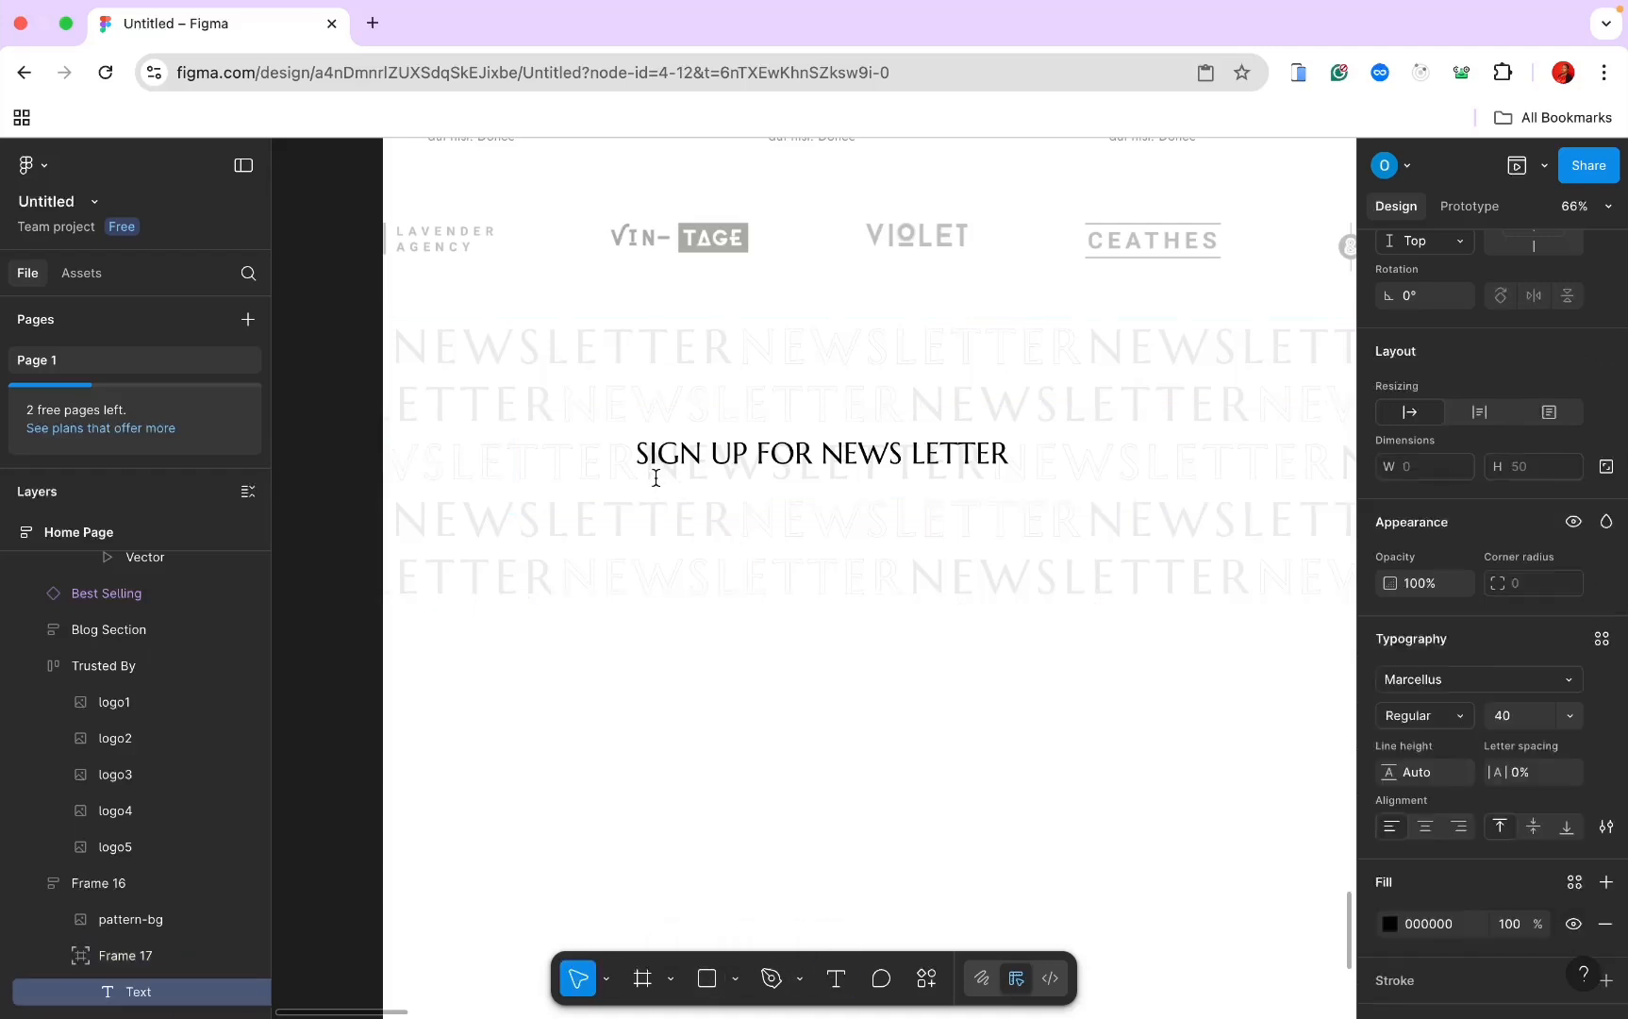
text(YOUT)
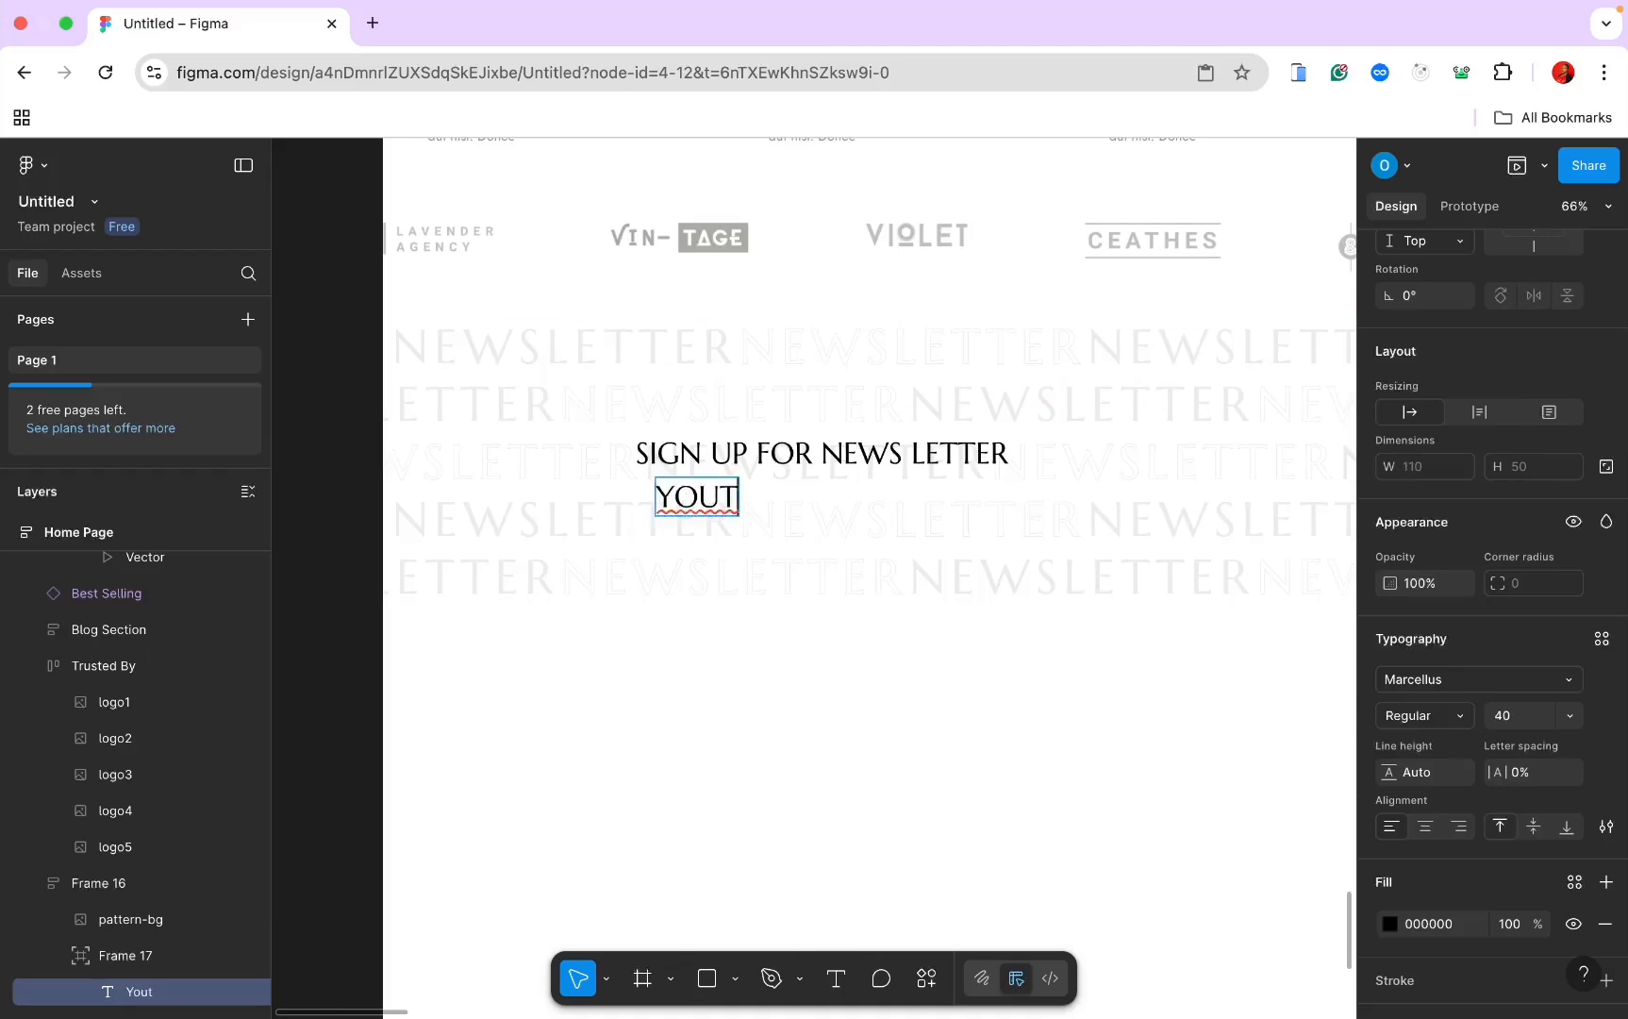
key(BackSpace)
text(R EM)
text(12)
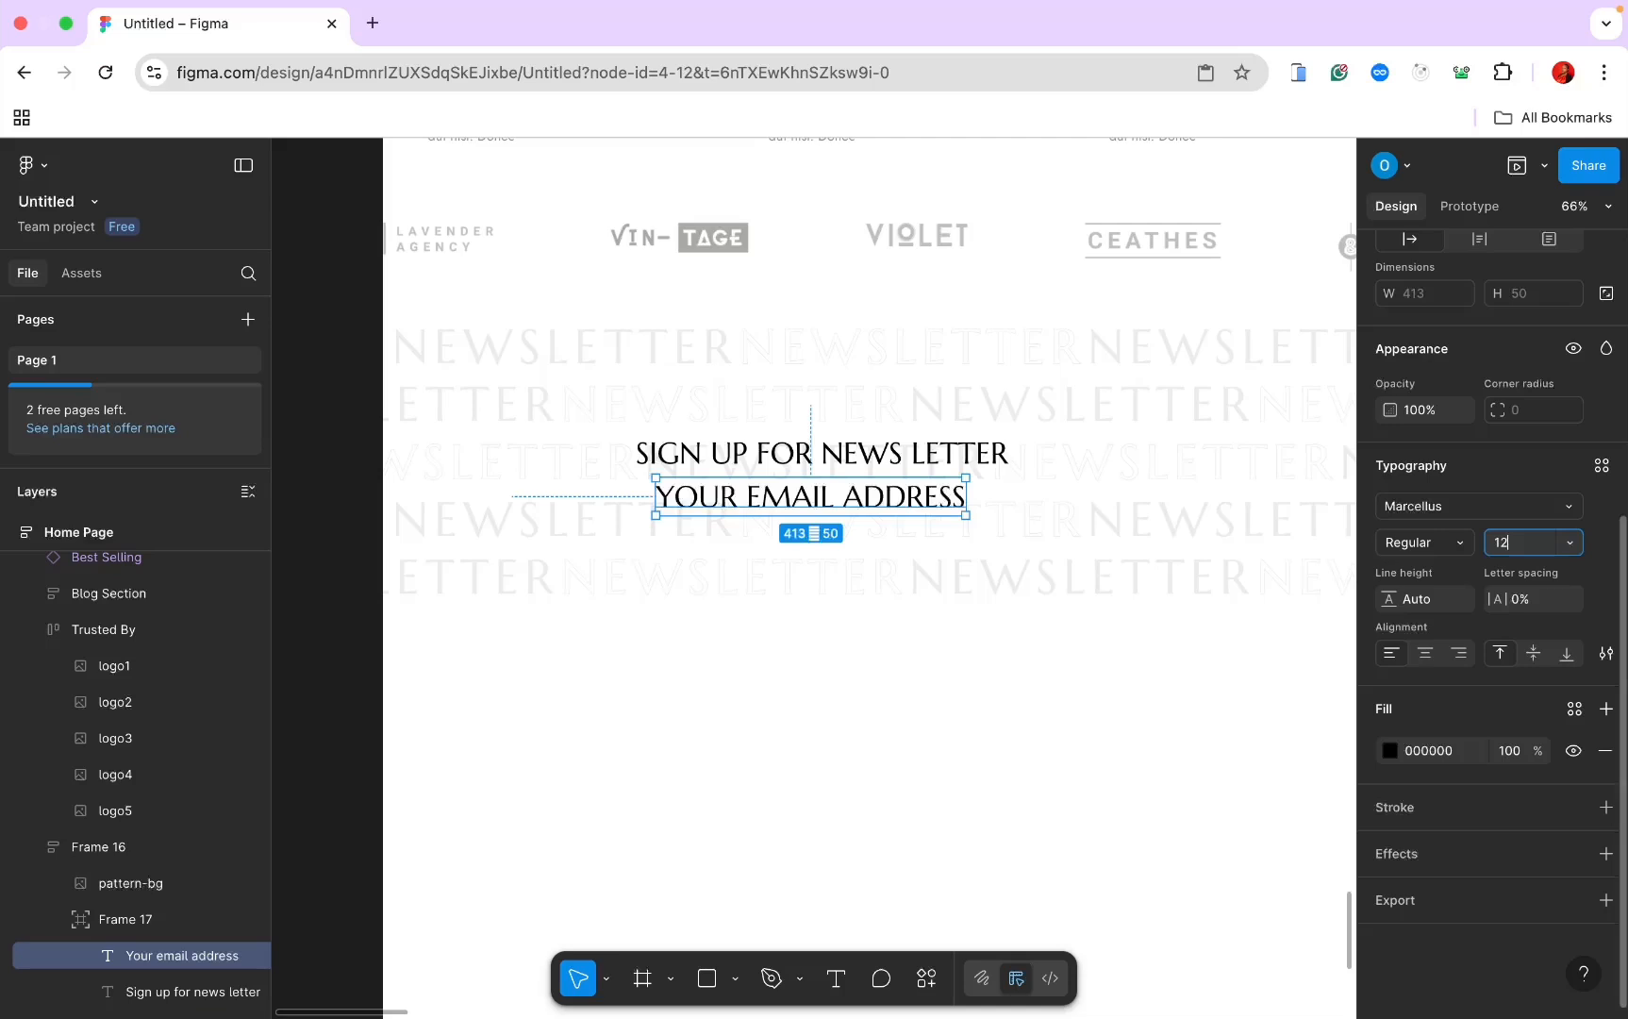
key(Return)
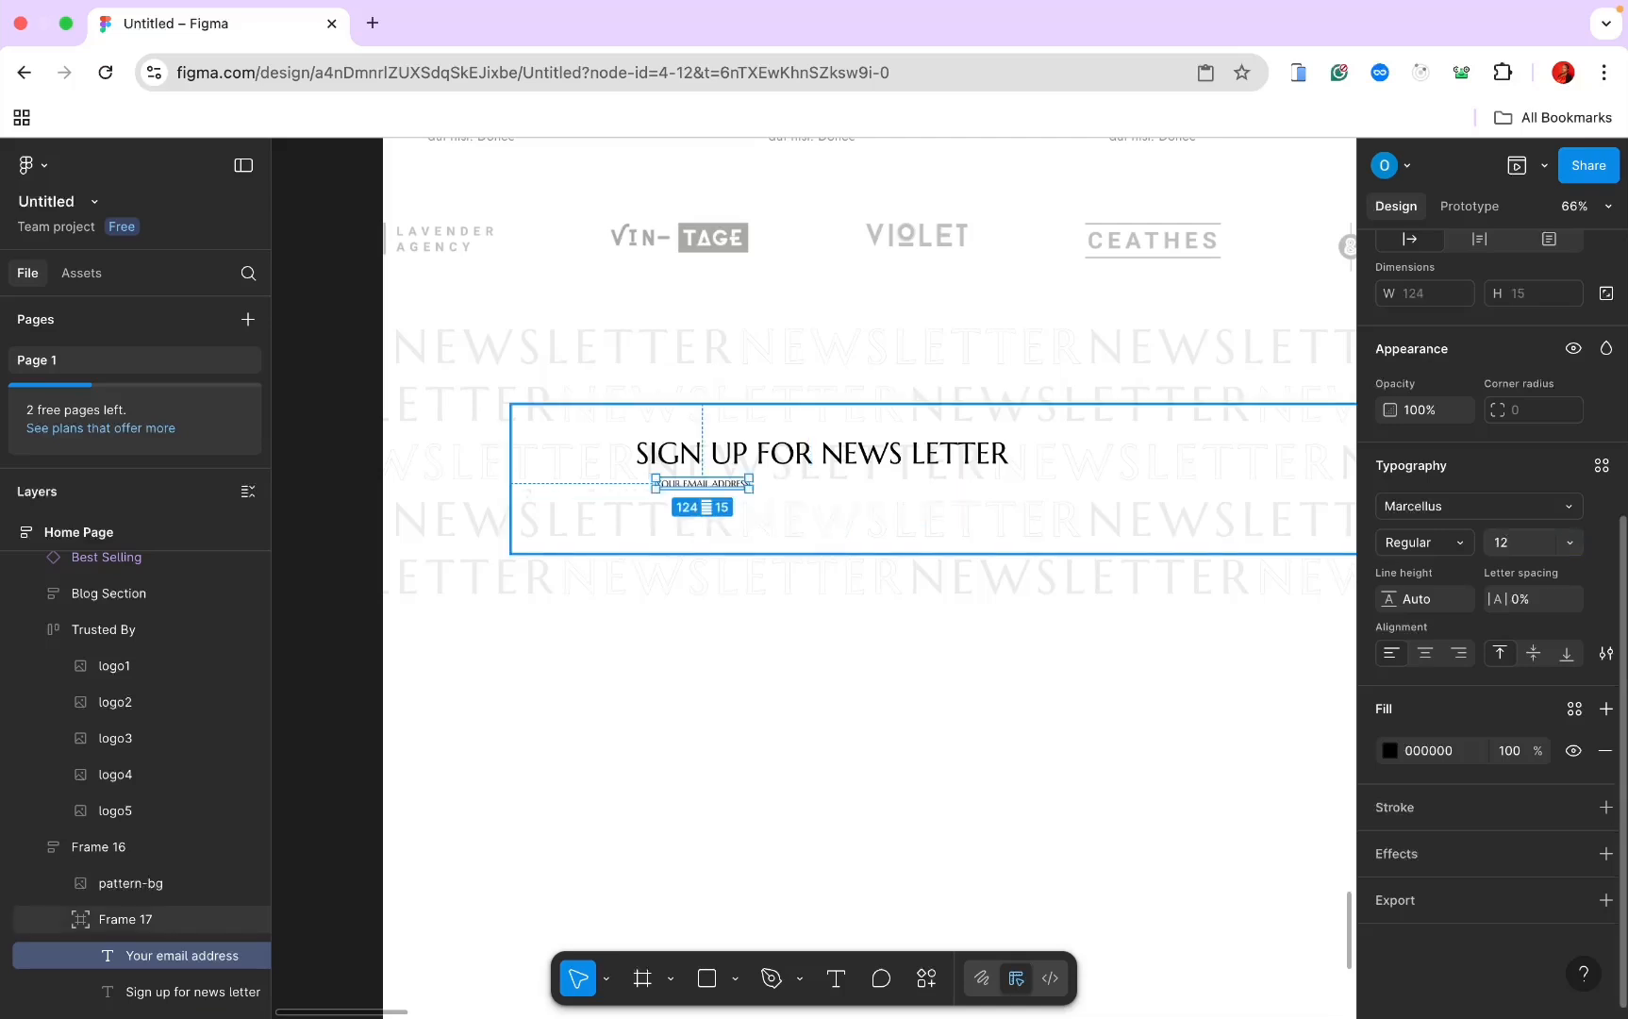
Step: Switch the email text to Jost in title case and wrap it in a frame
click(1561, 514)
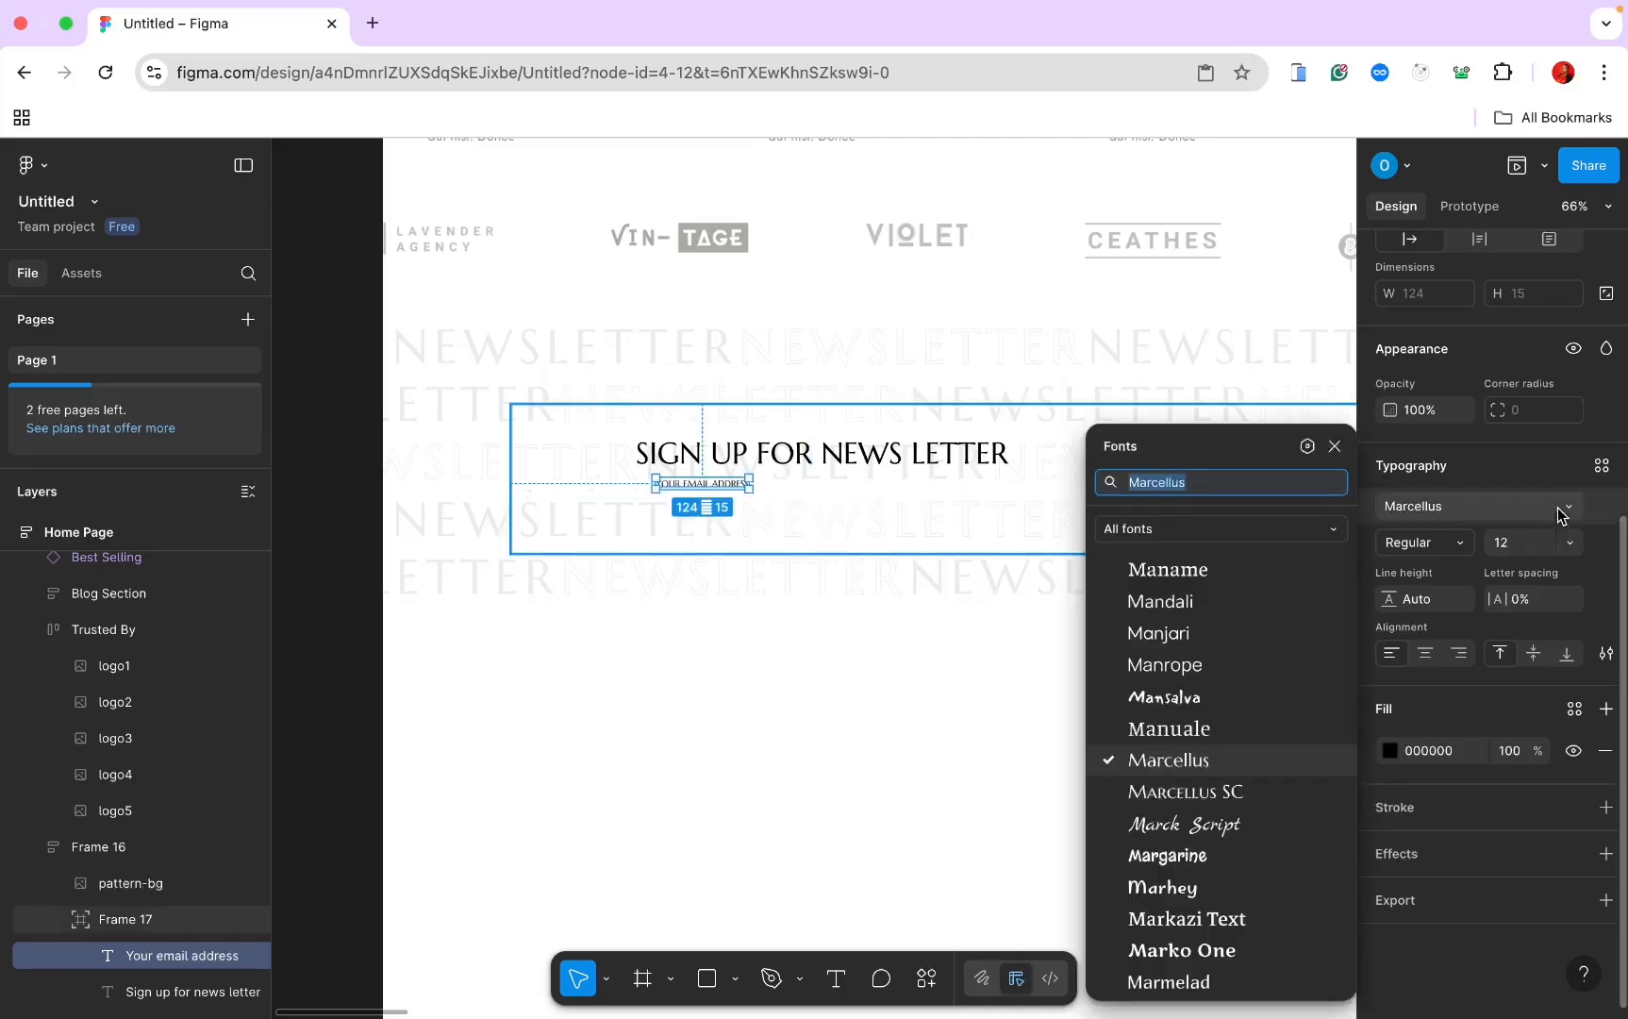
text(jost)
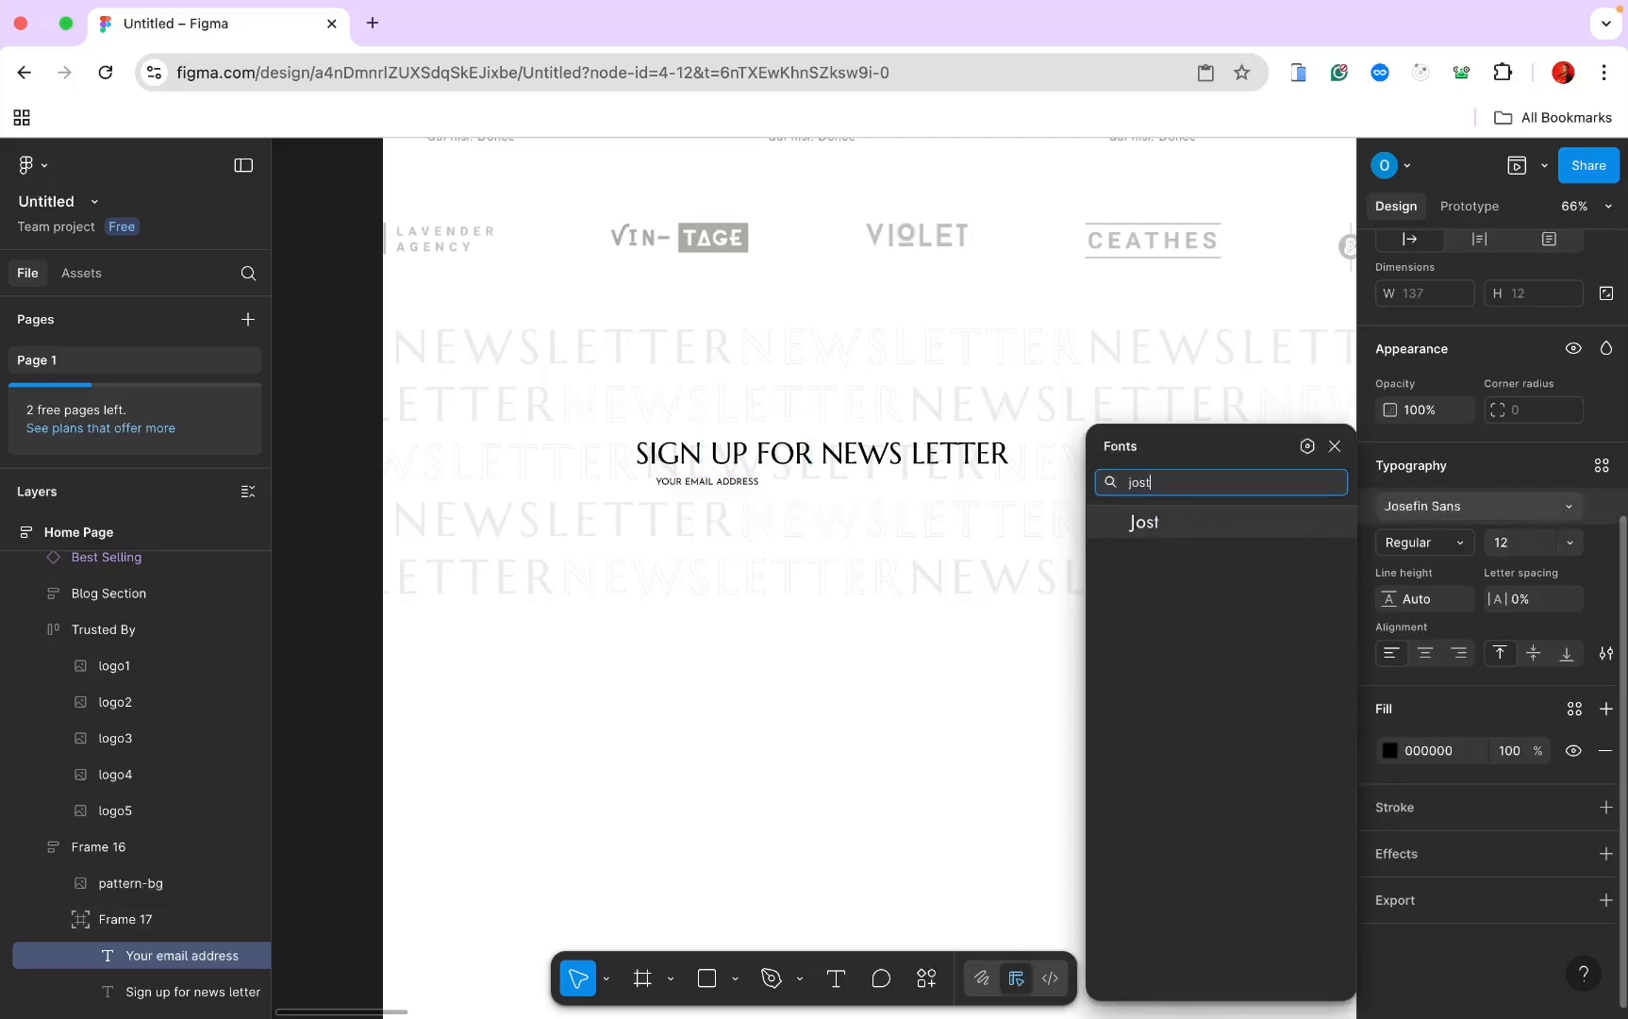
click(1193, 521)
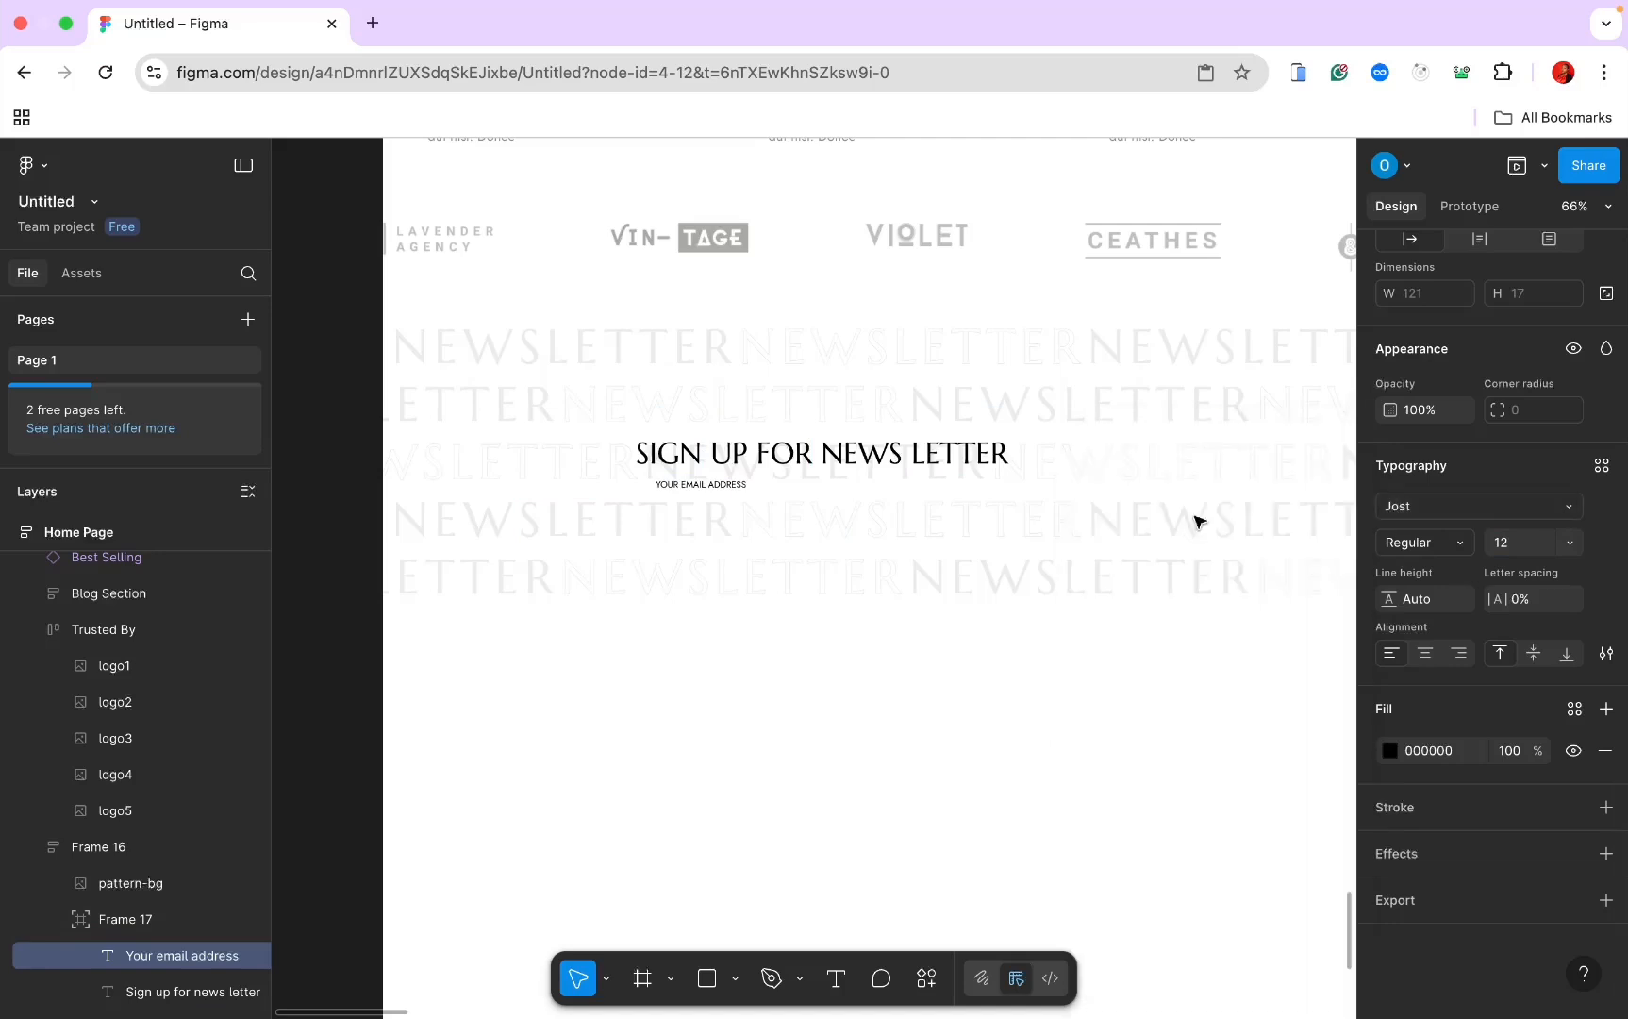
click(1607, 652)
click(1298, 727)
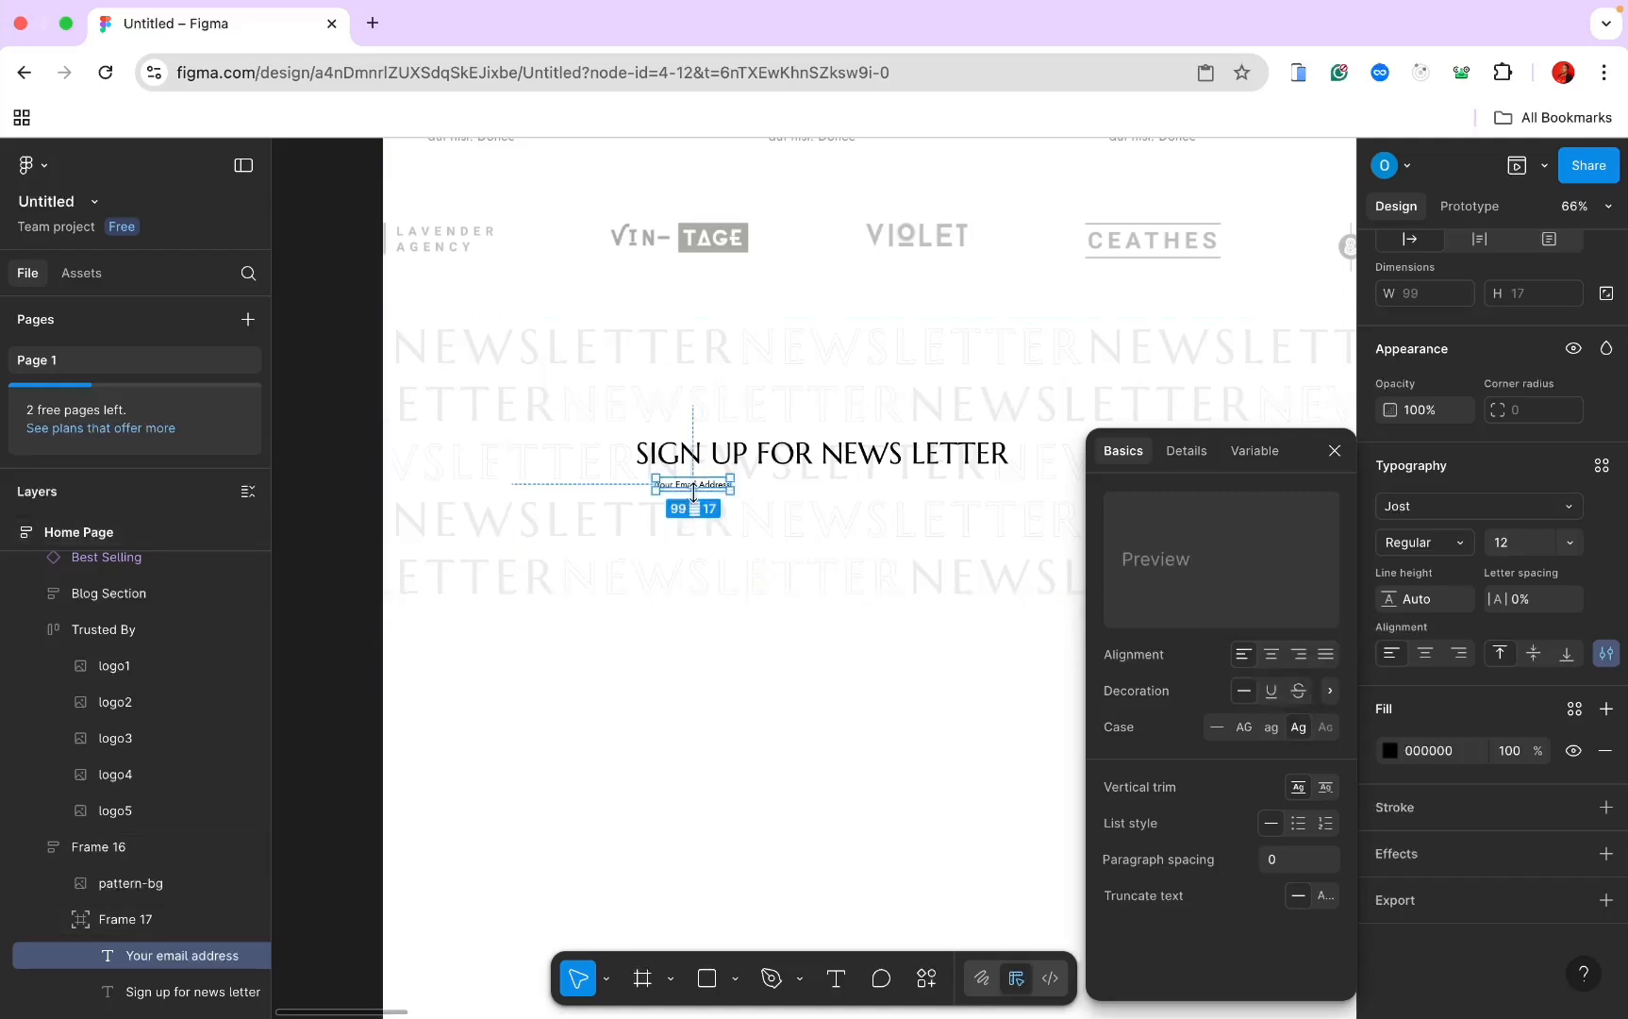
scroll(695, 492, up, 5)
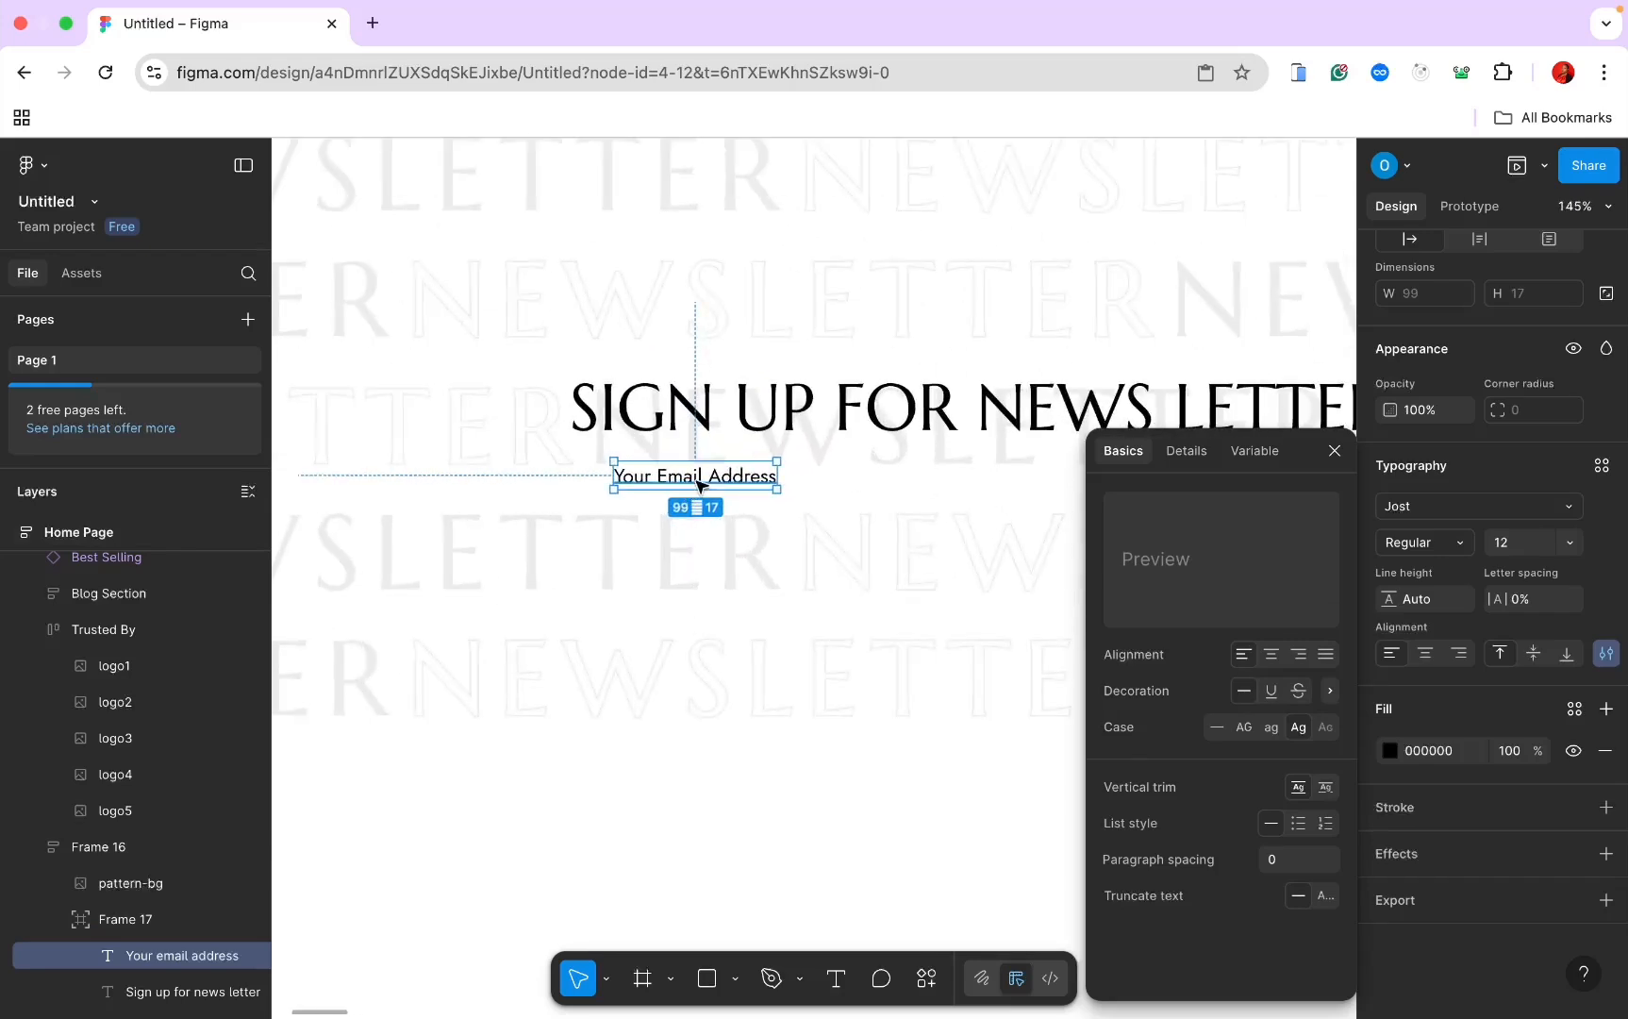
right_click(699, 485)
Step: Give the email frame a white FFFFFF fill and auto layout with 10 padding on each side
click(800, 559)
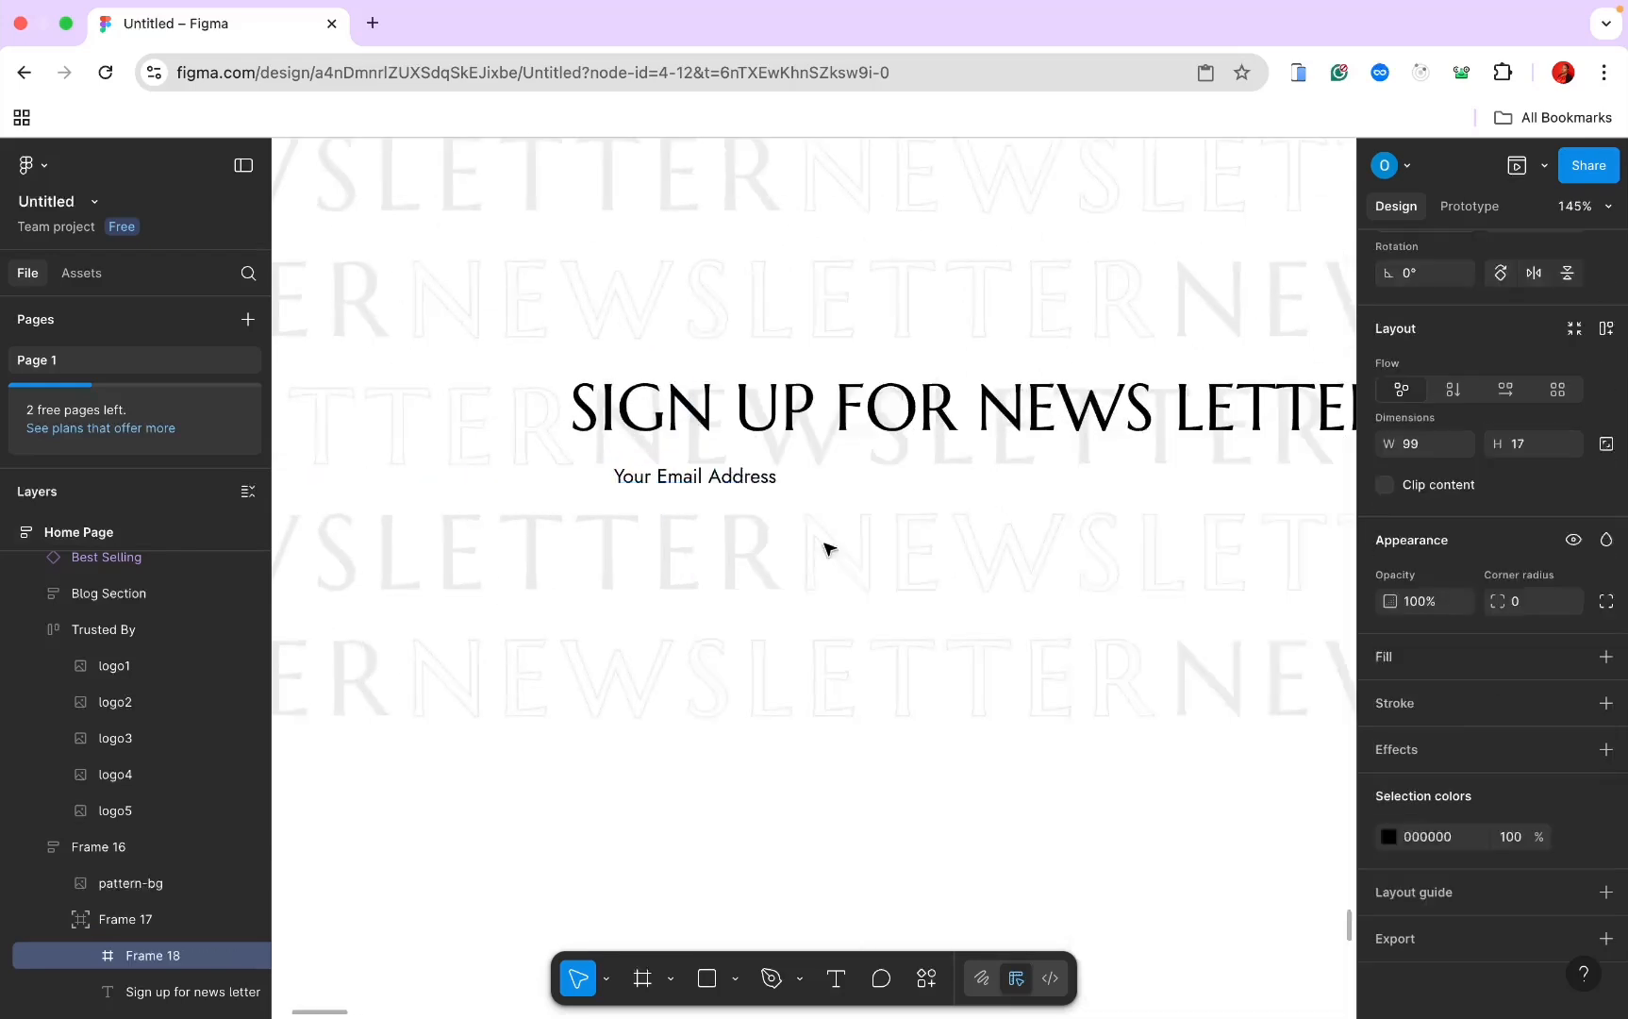
click(1606, 658)
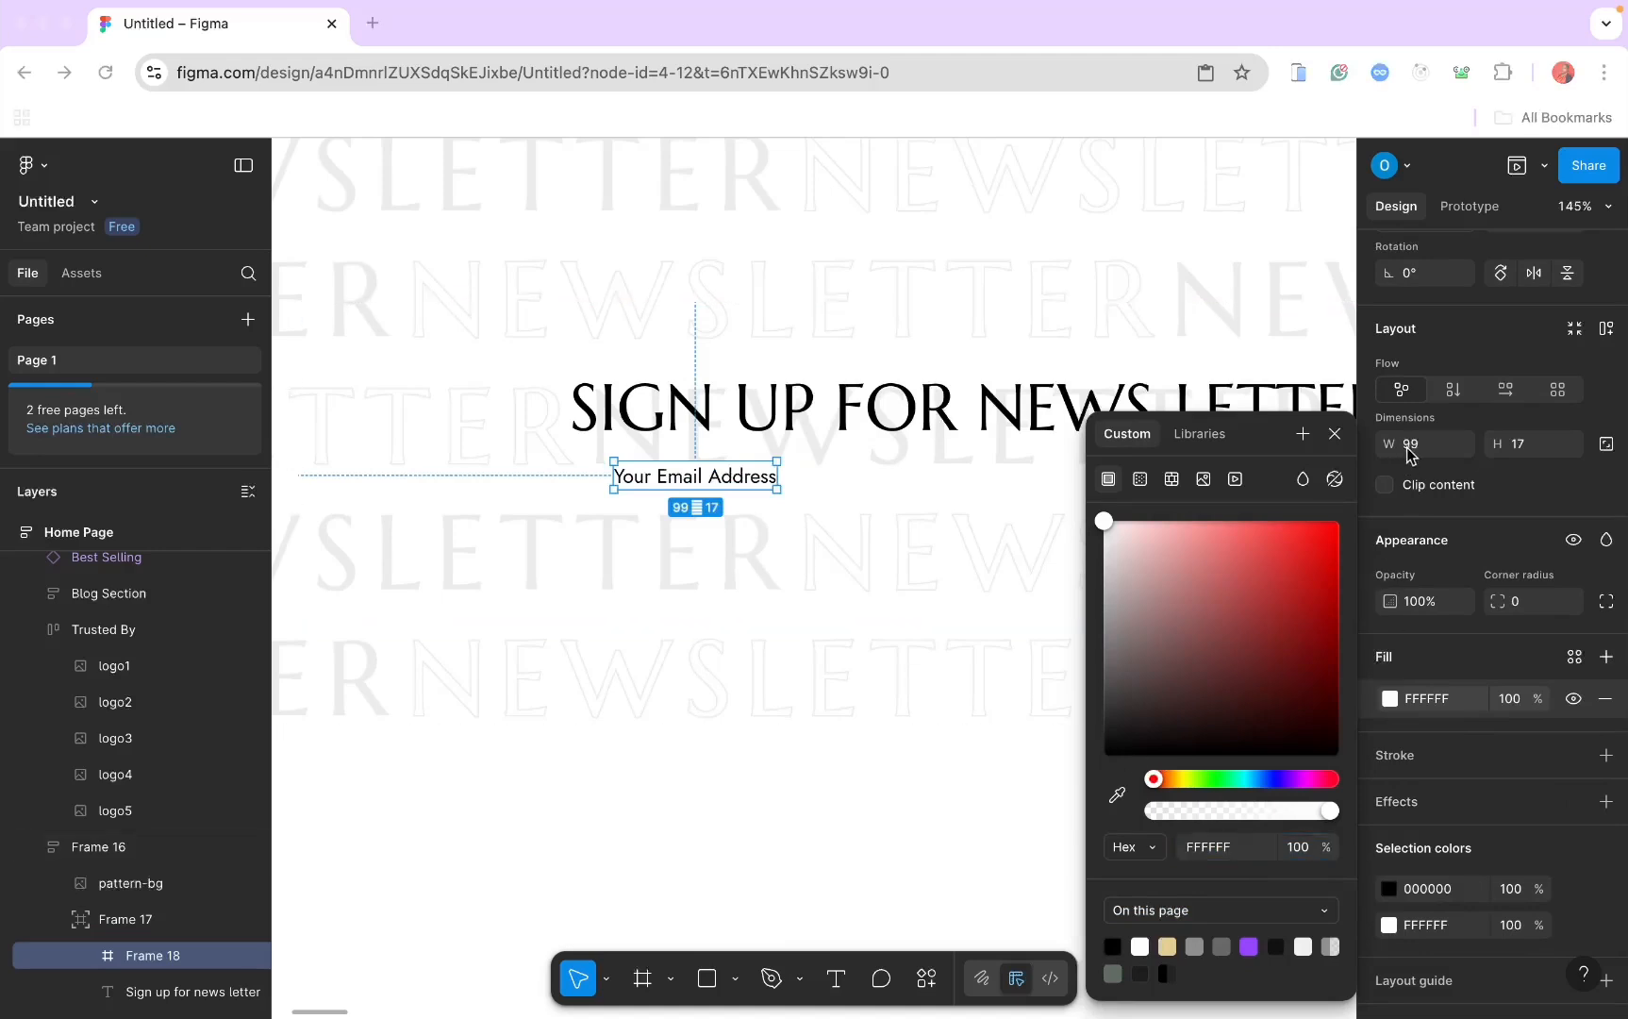
click(1607, 330)
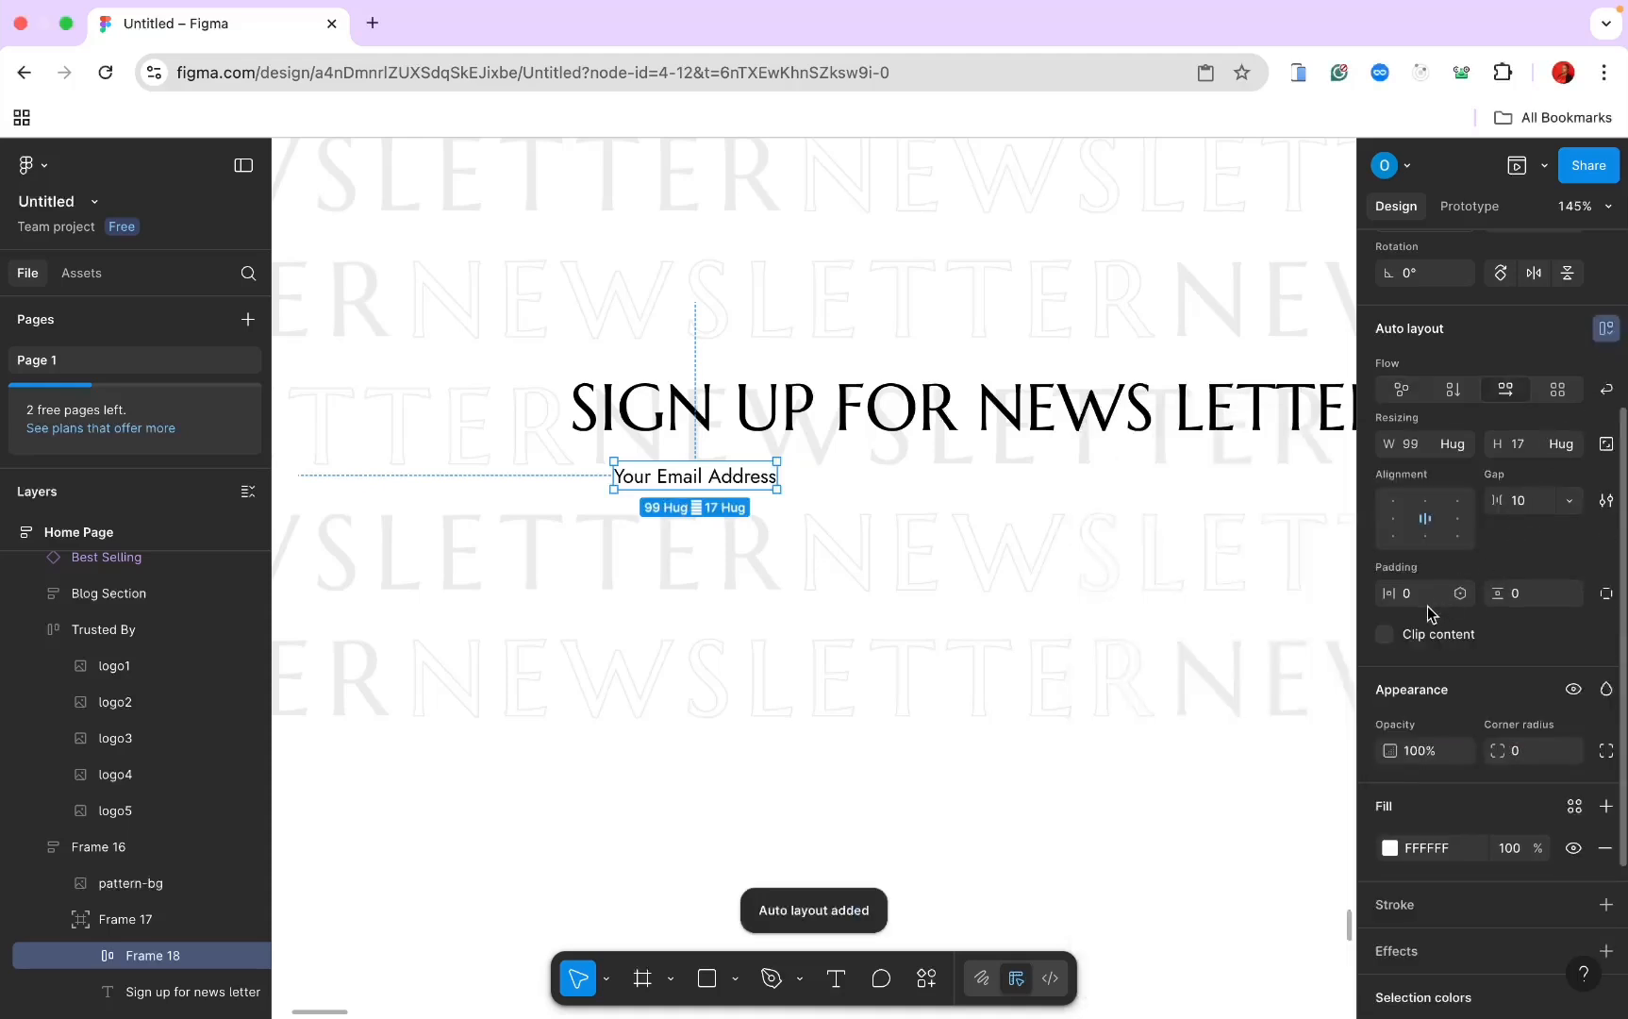
text(10)
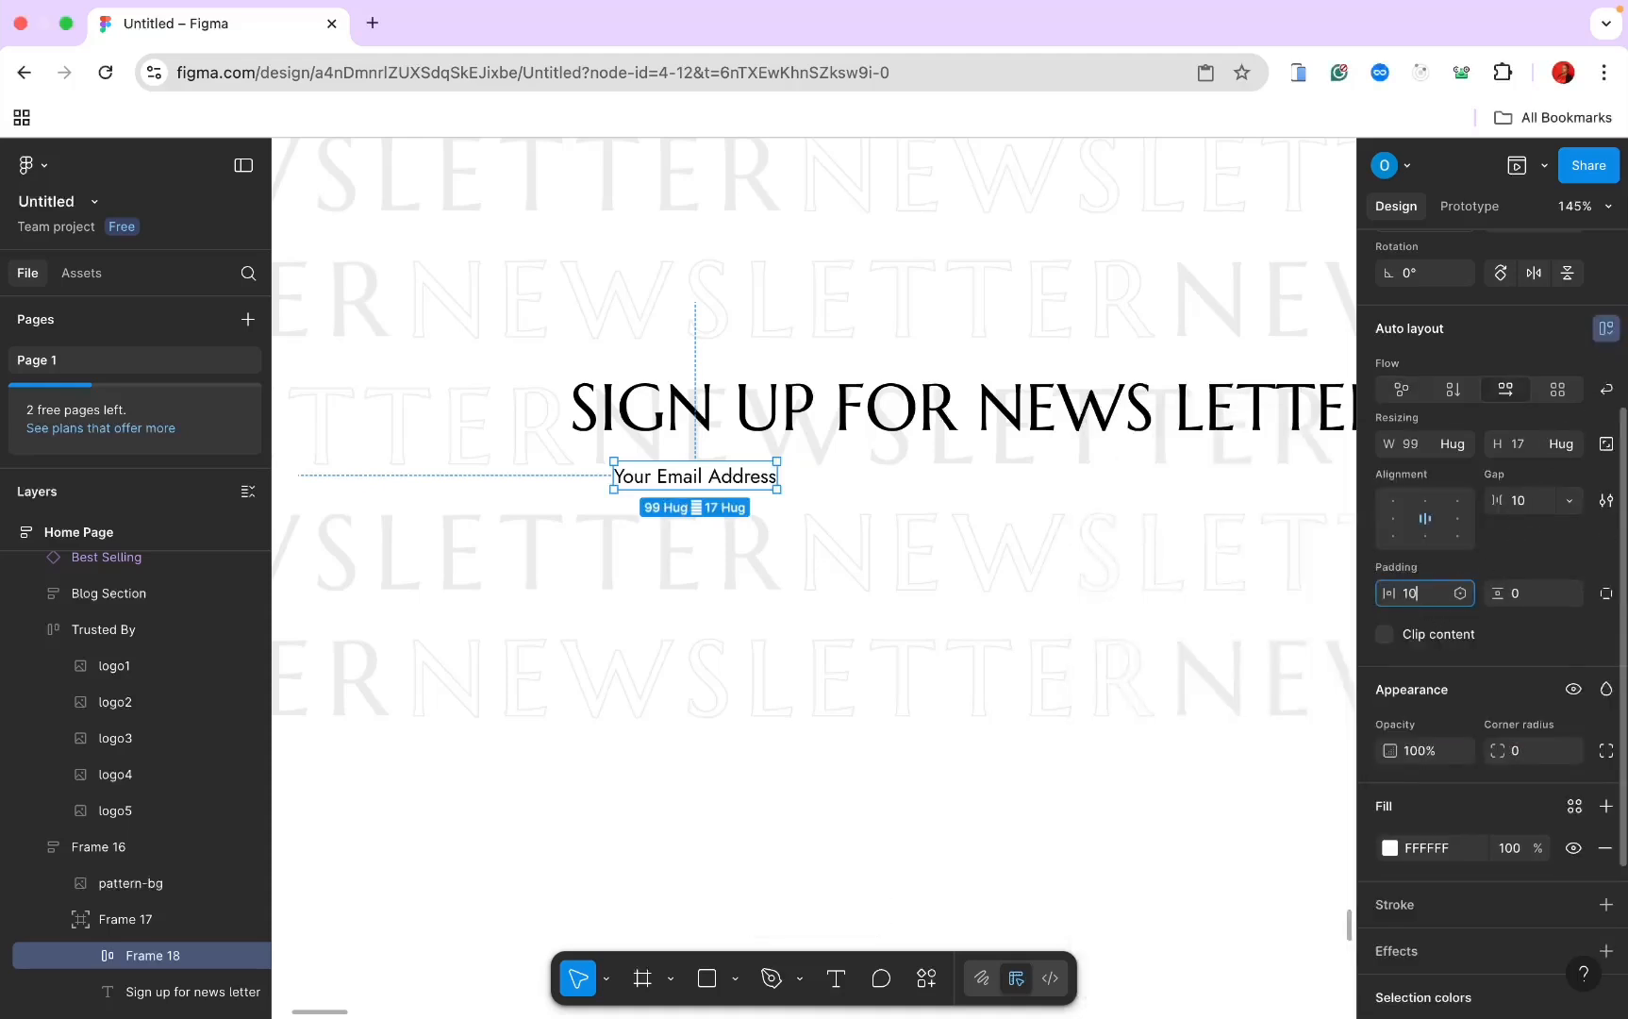
key(Return)
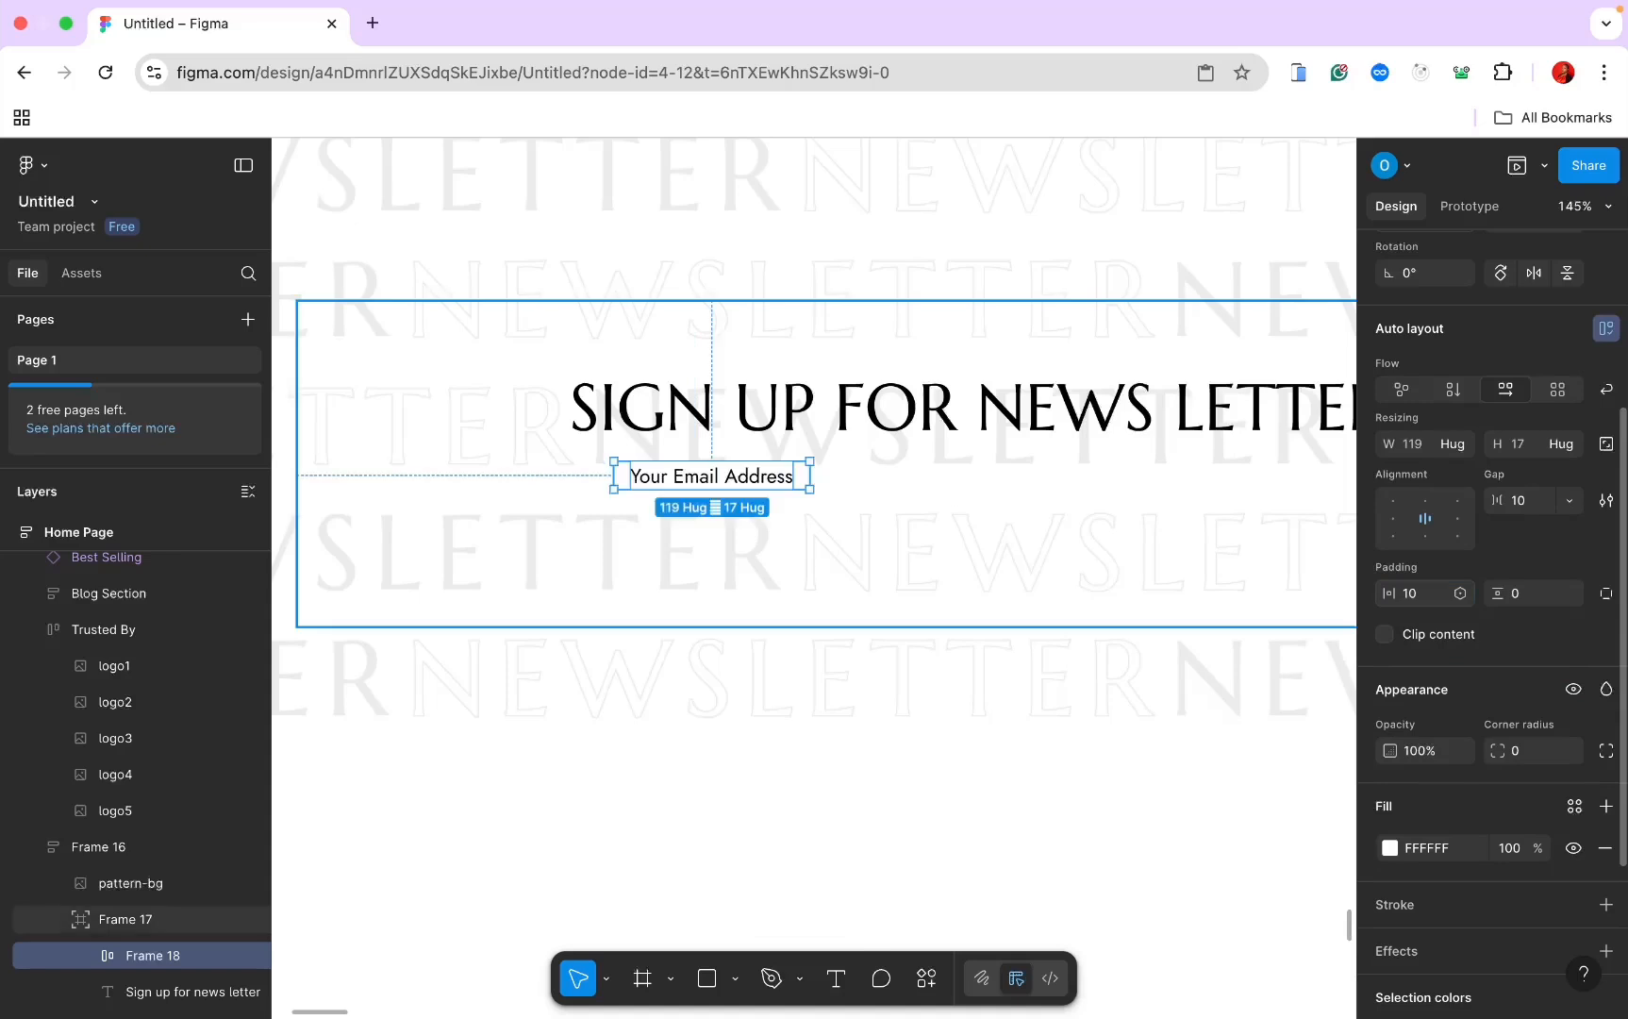
click(1519, 602)
key(Return)
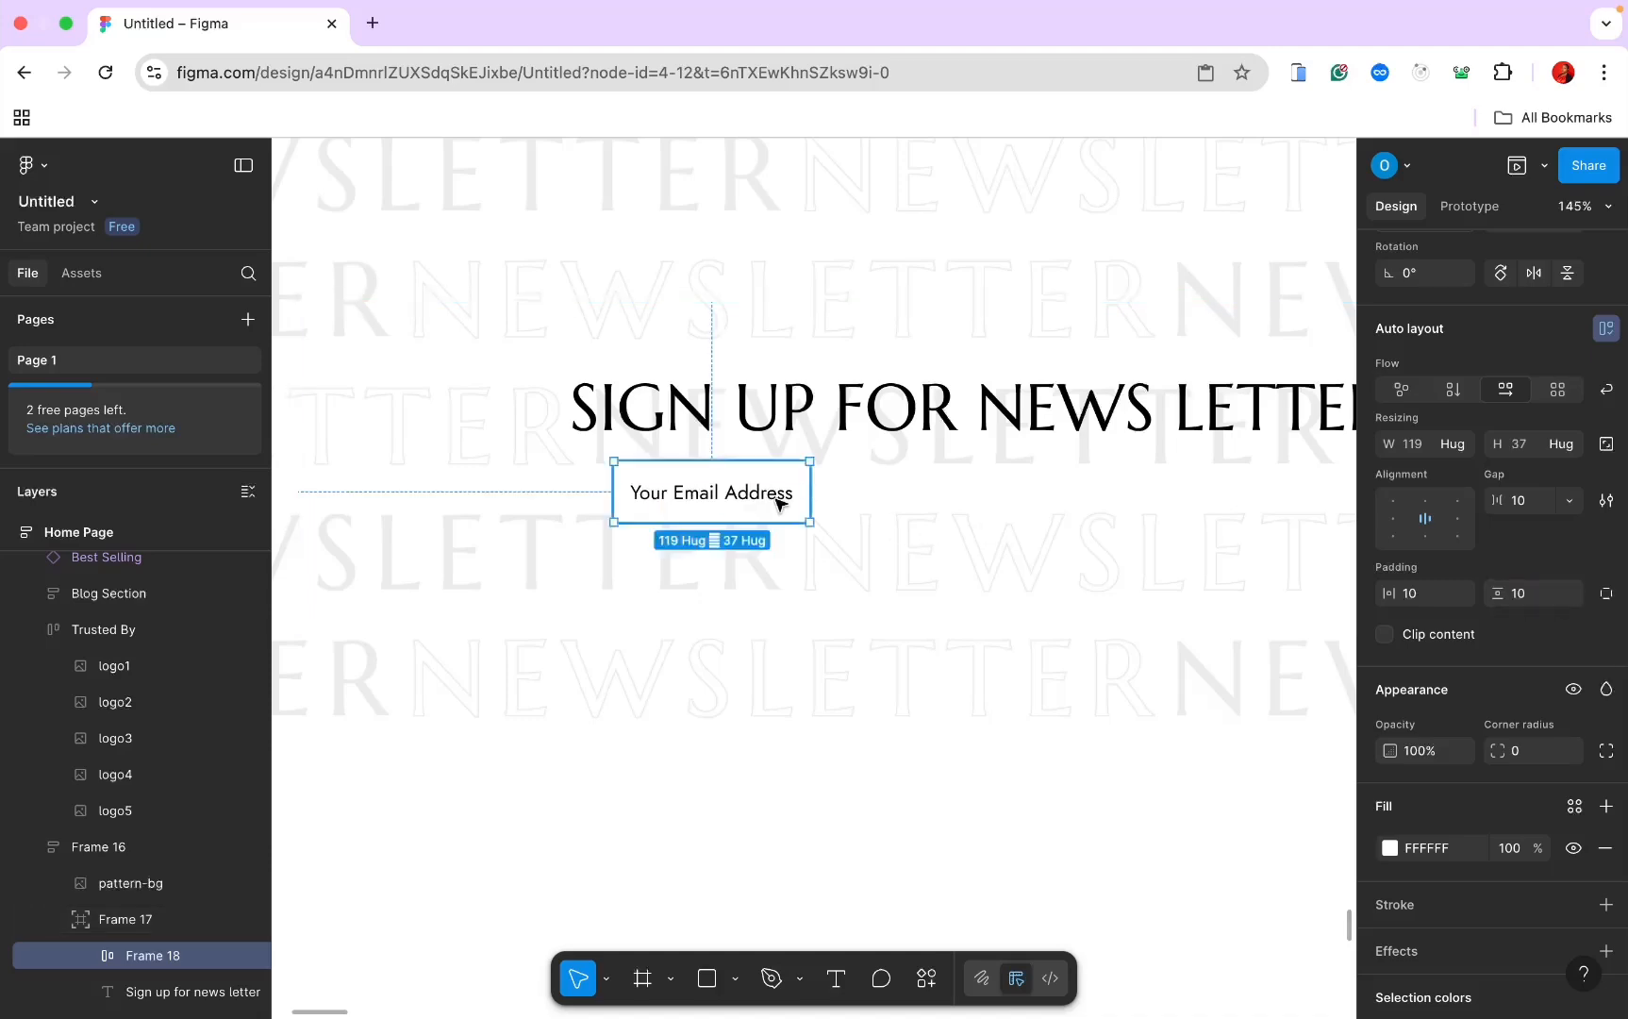
scroll(772, 529, down, 2)
scroll(773, 529, down, 5)
Step: Set the heading-and-email frame to 530 wide, centre it, and stack it with auto layout
click(772, 461)
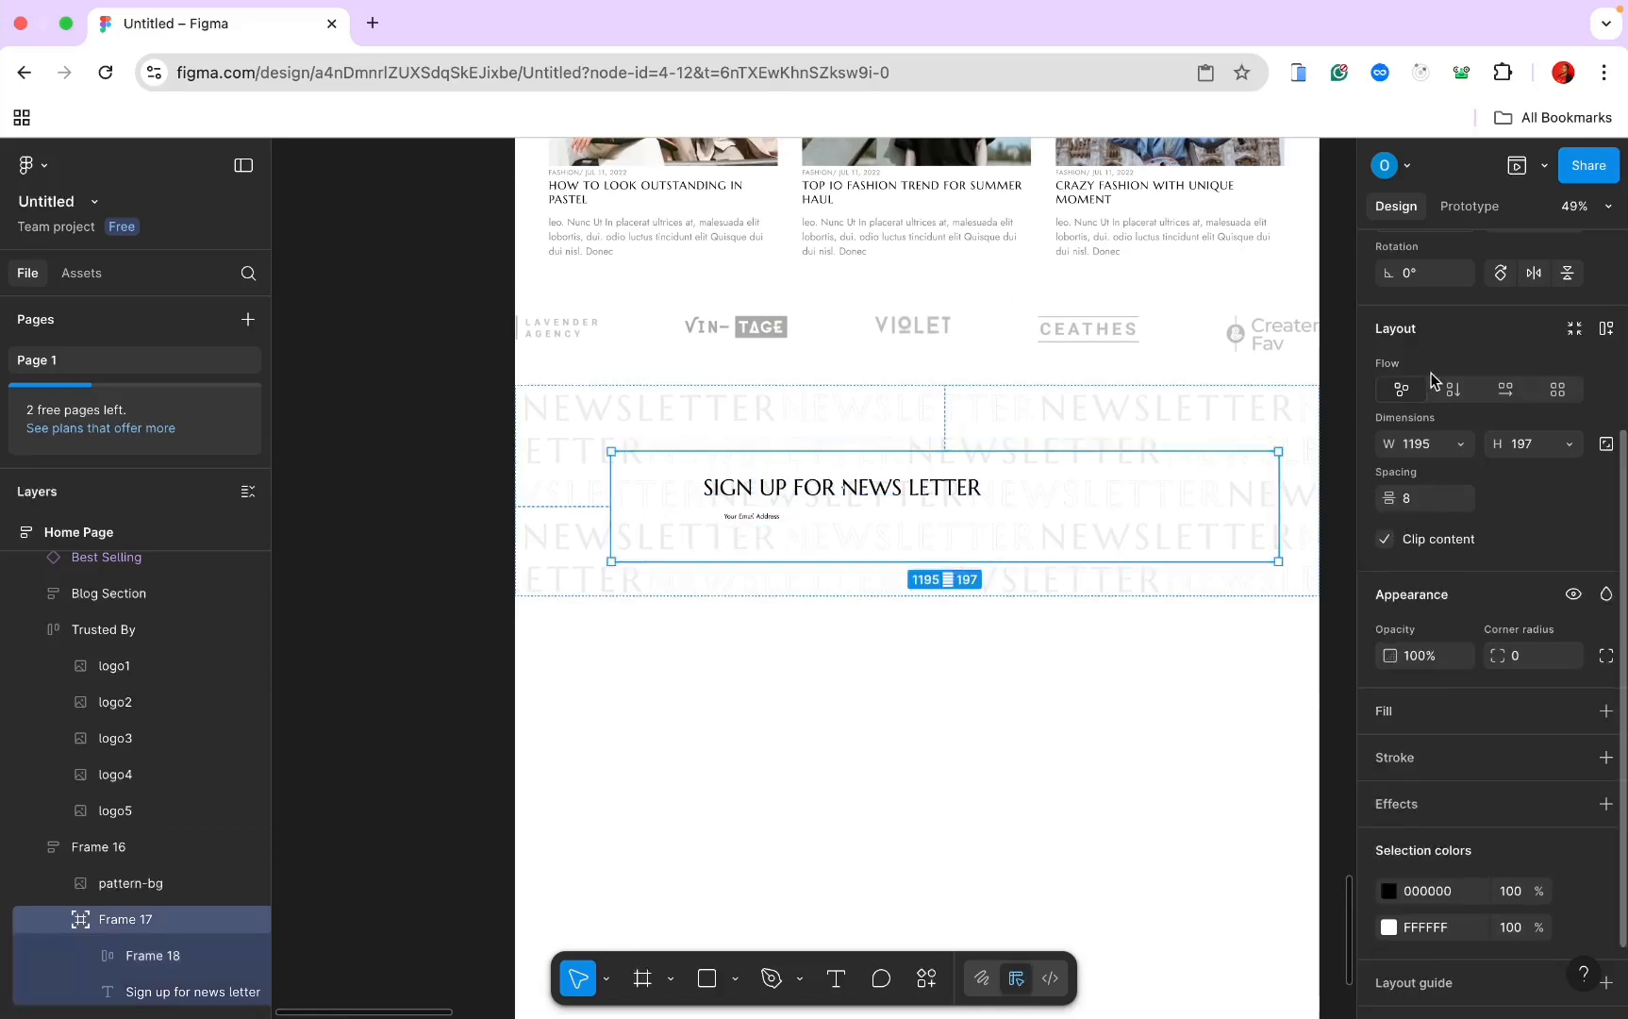
click(1429, 449)
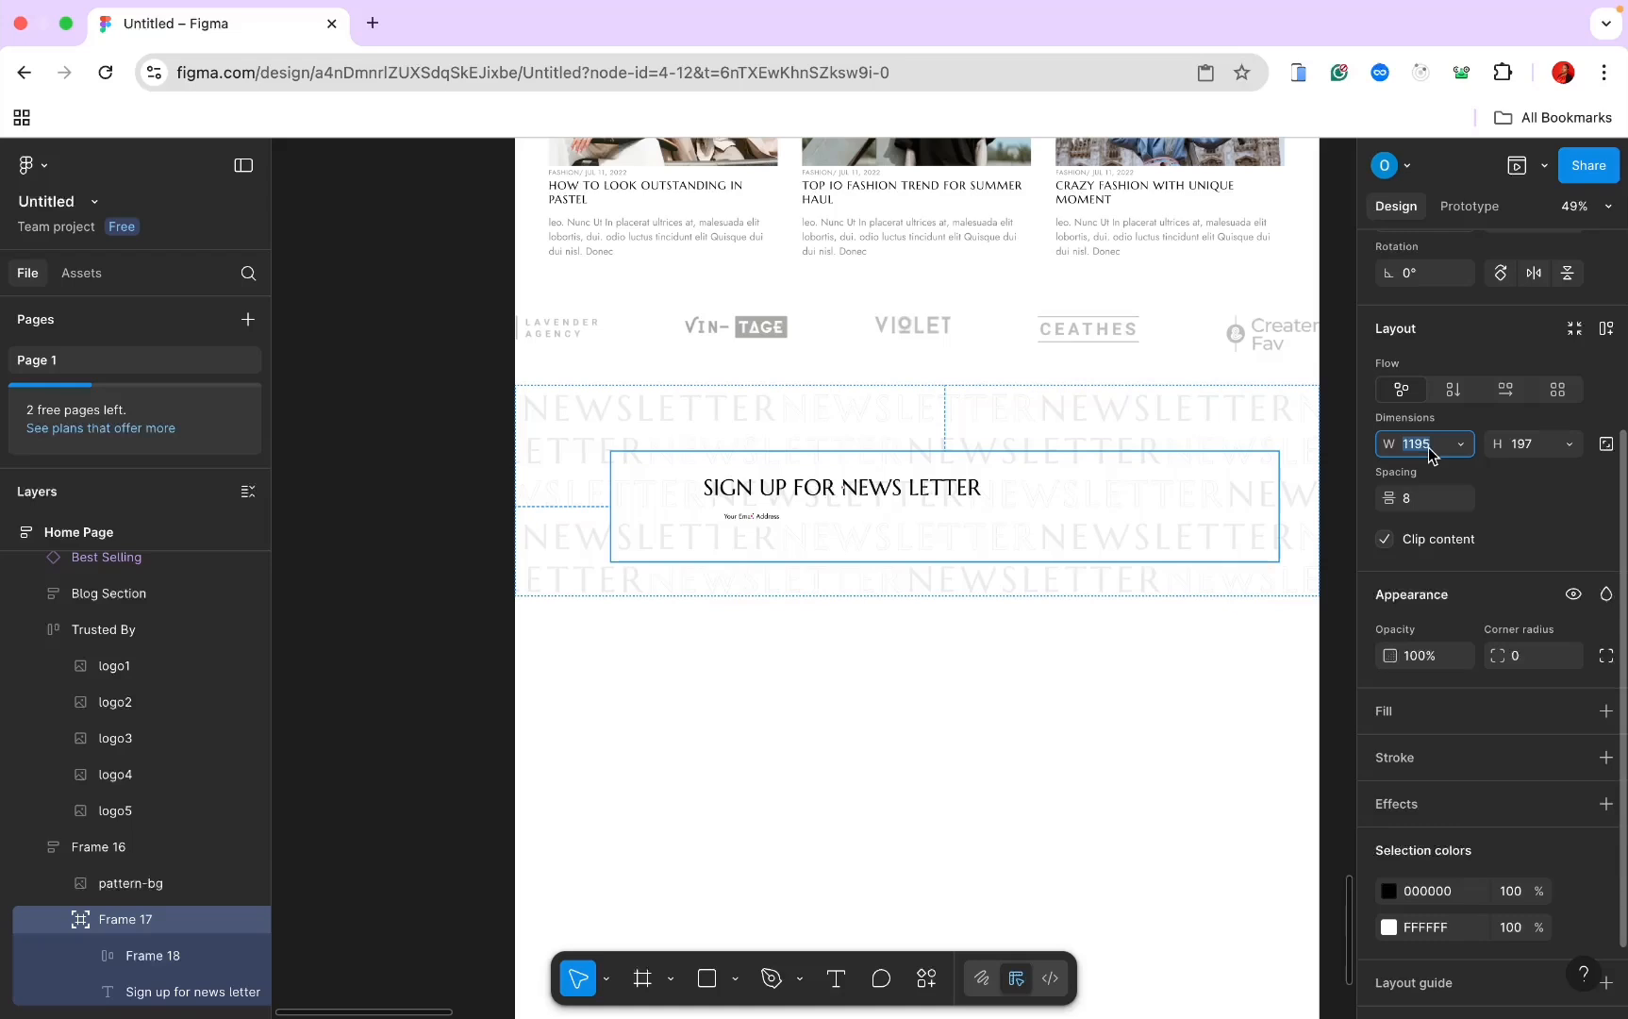
text(530)
key(Return)
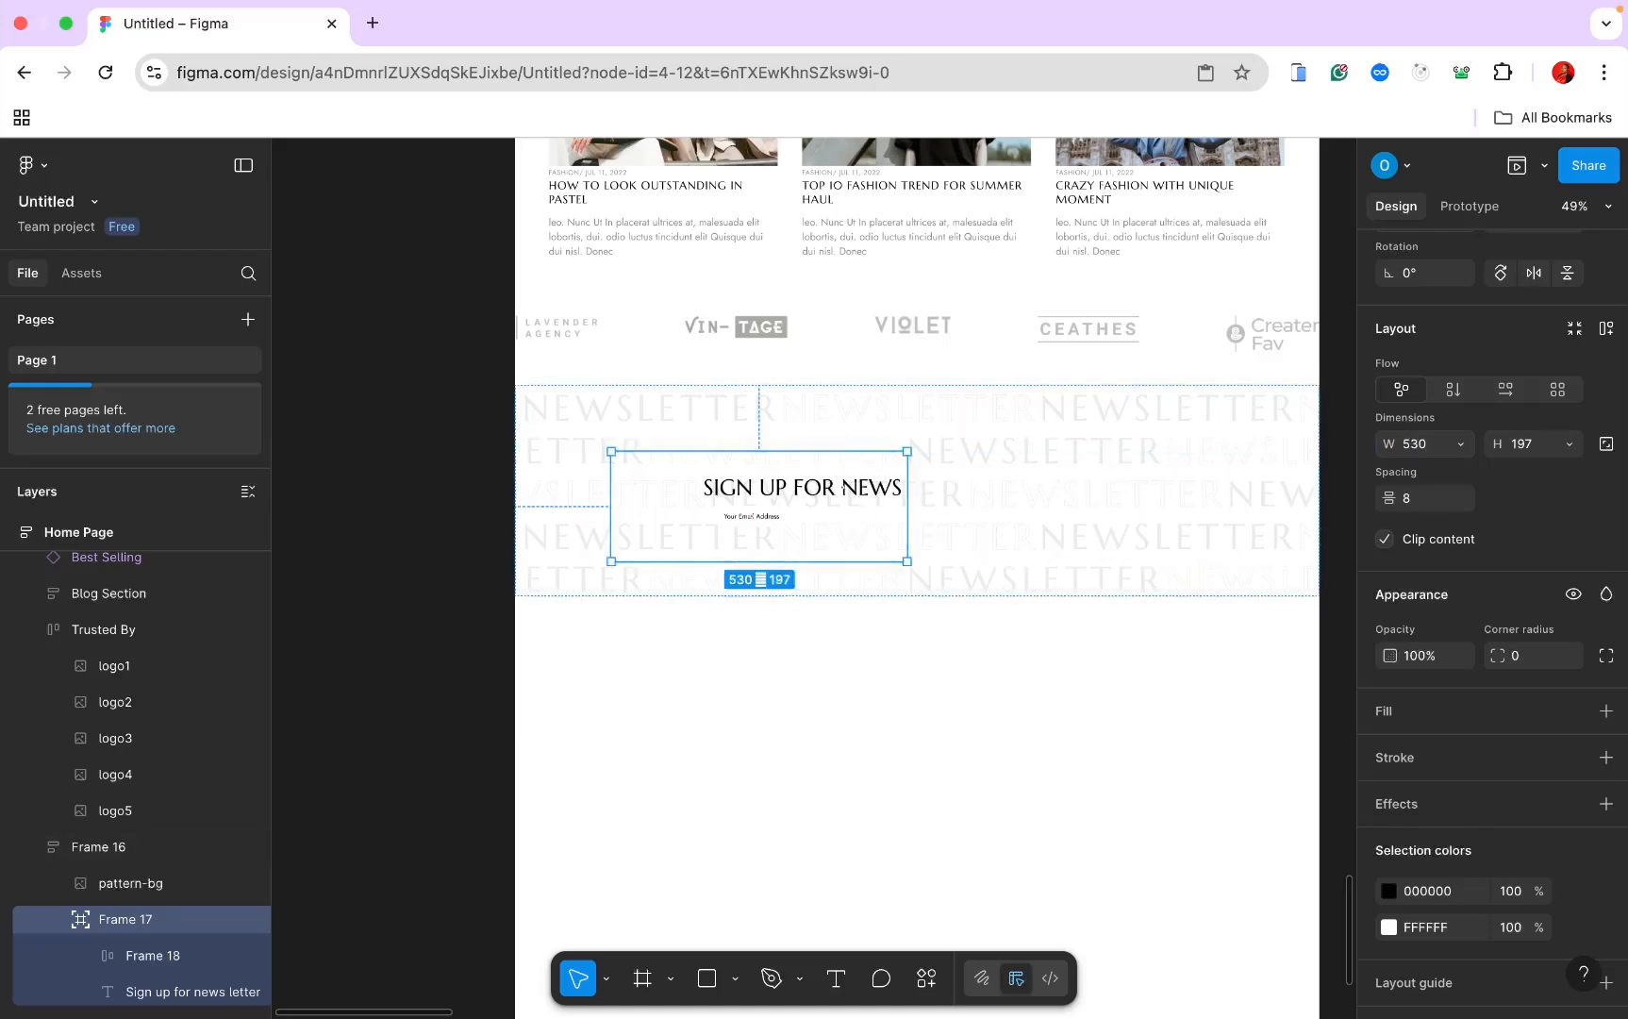
scroll(1415, 383, up, 5)
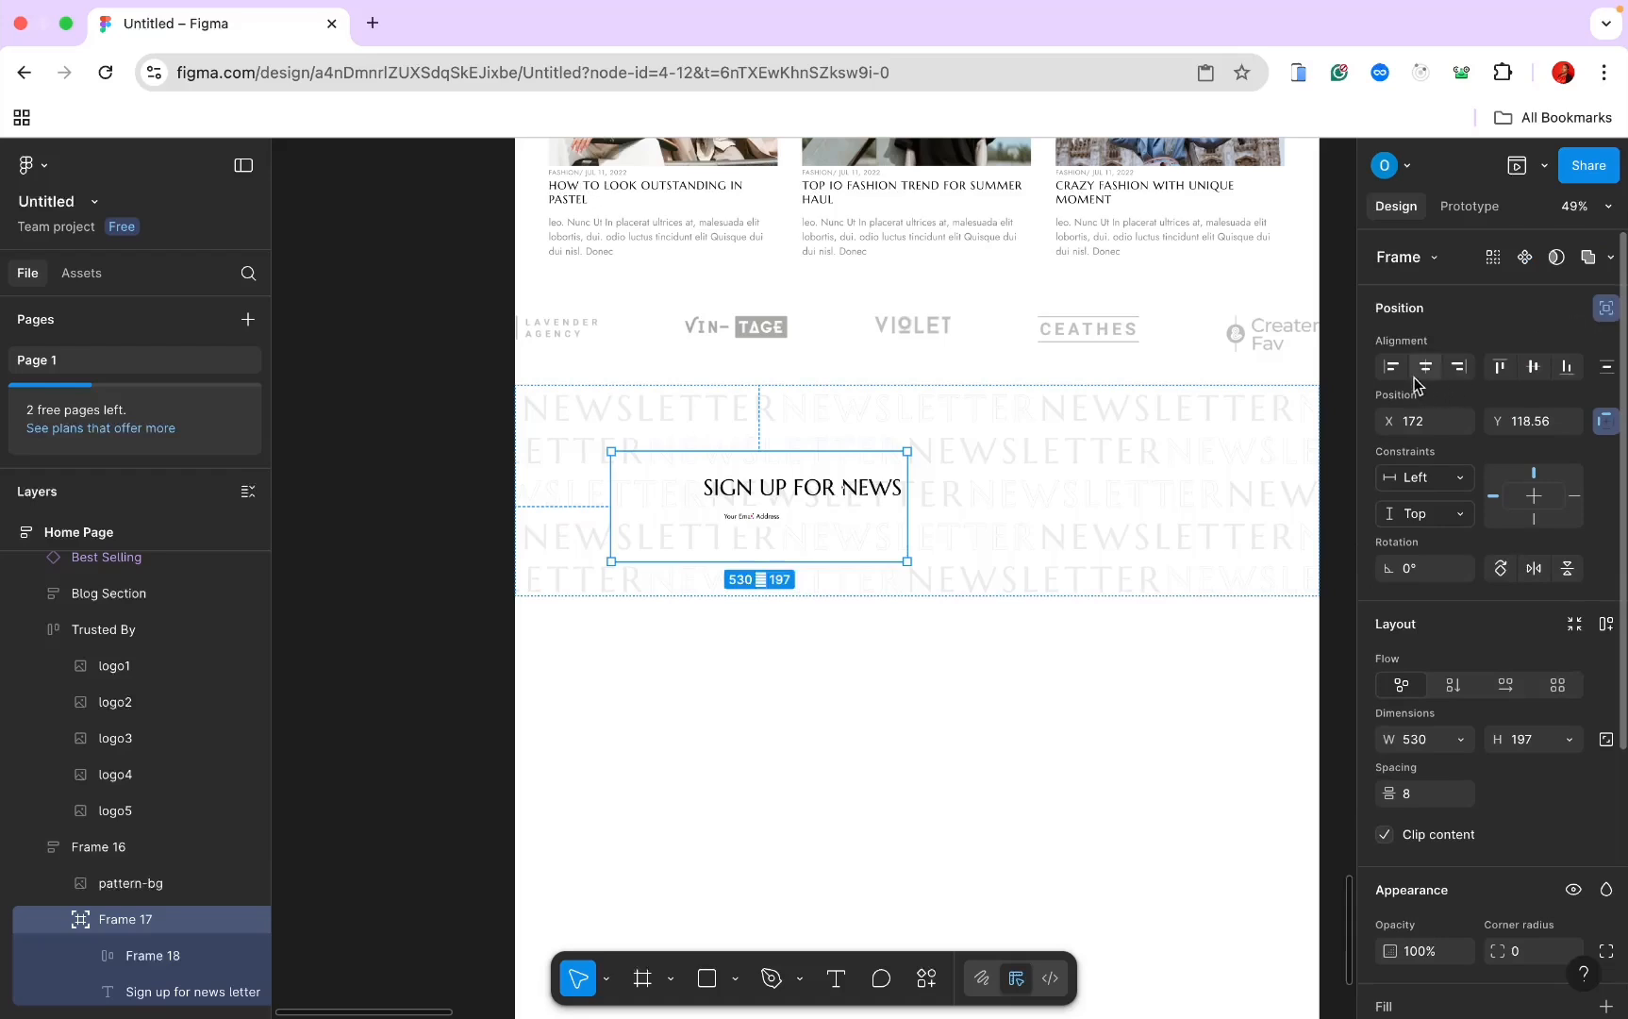
click(1424, 367)
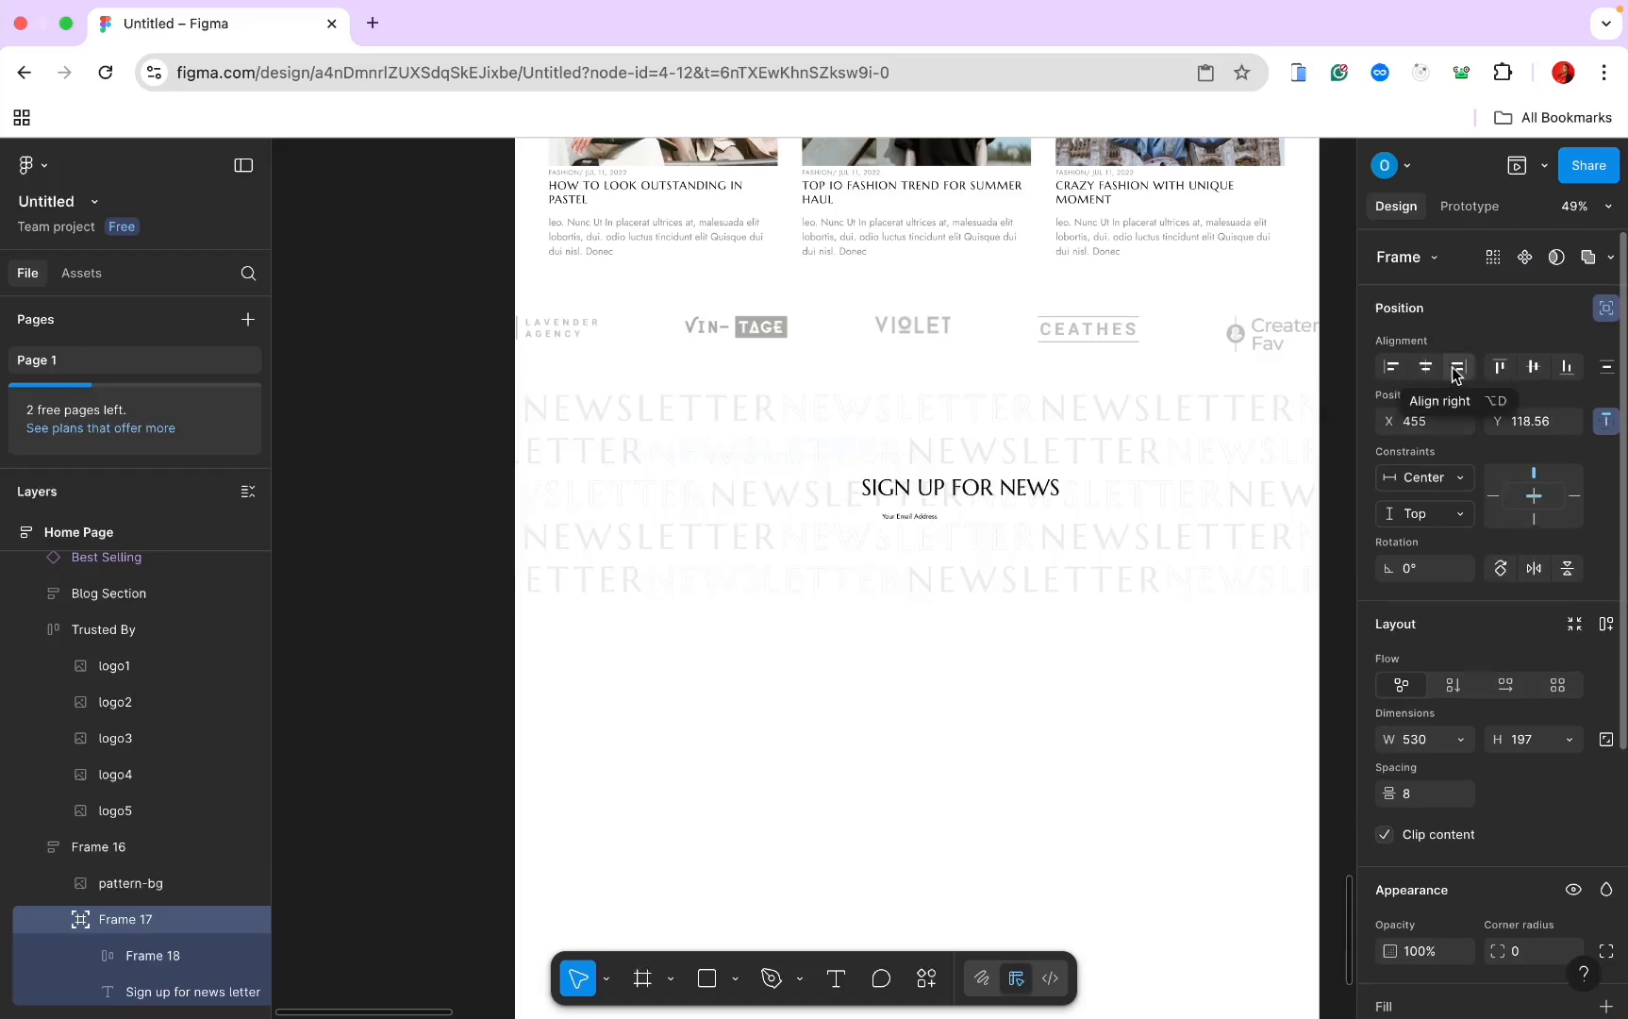
click(1537, 368)
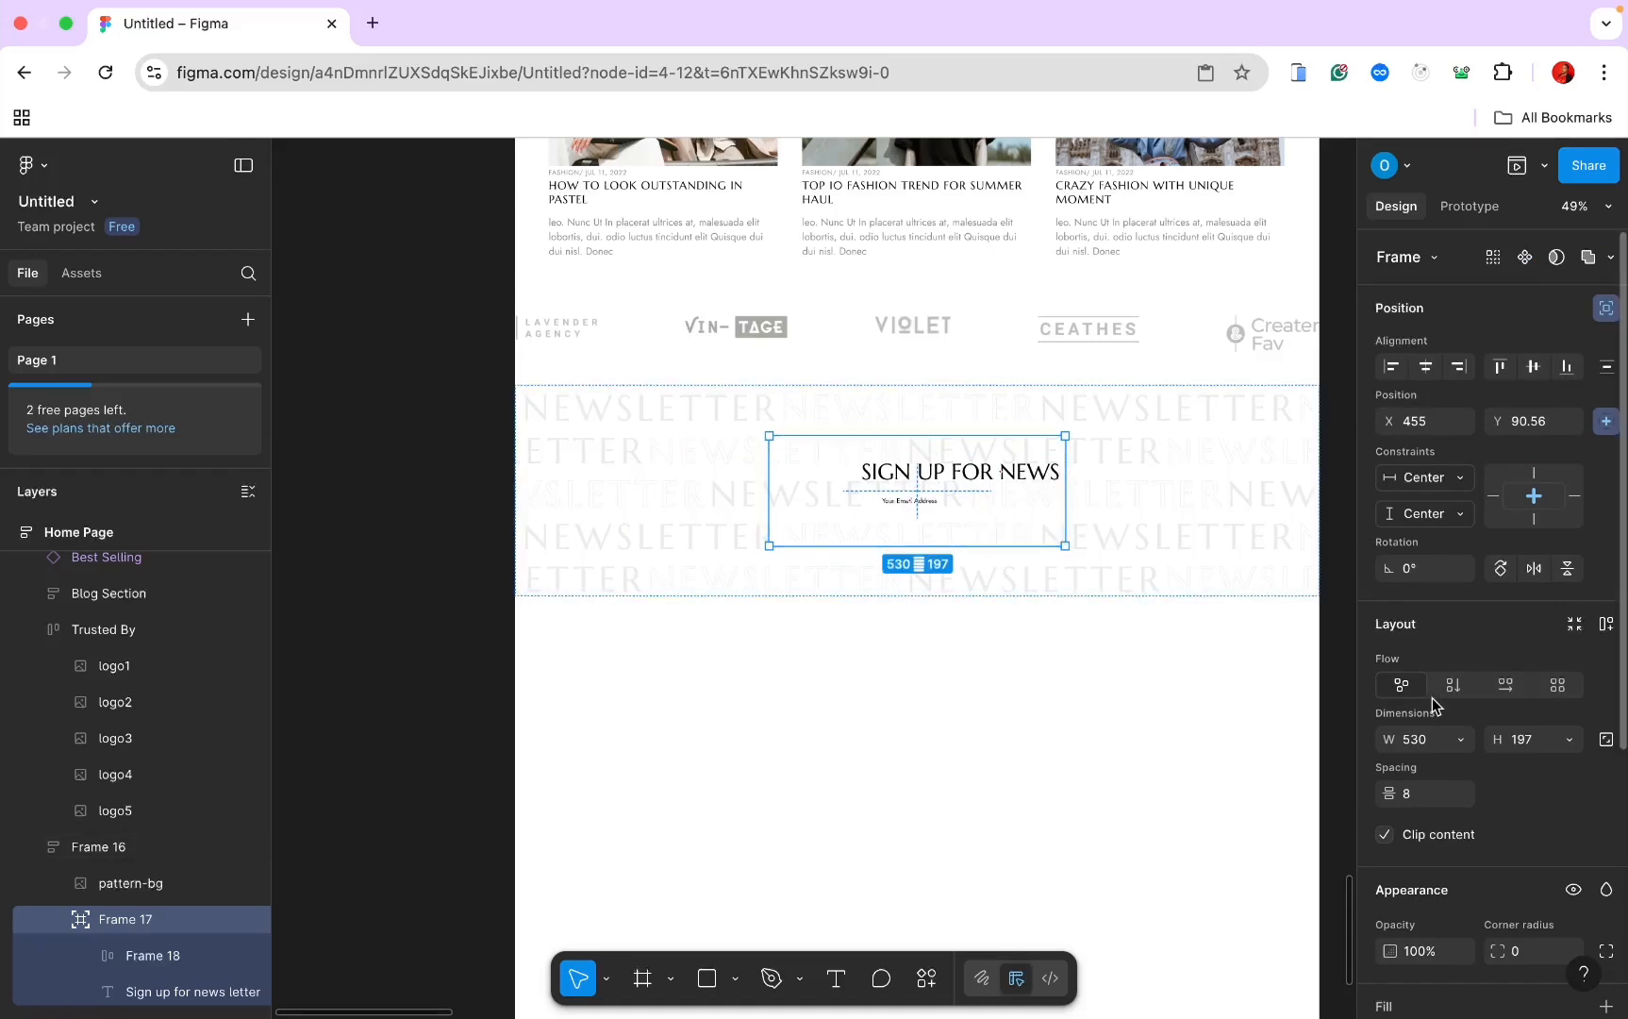
scroll(1432, 697, down, 1)
scroll(1432, 697, down, 1)
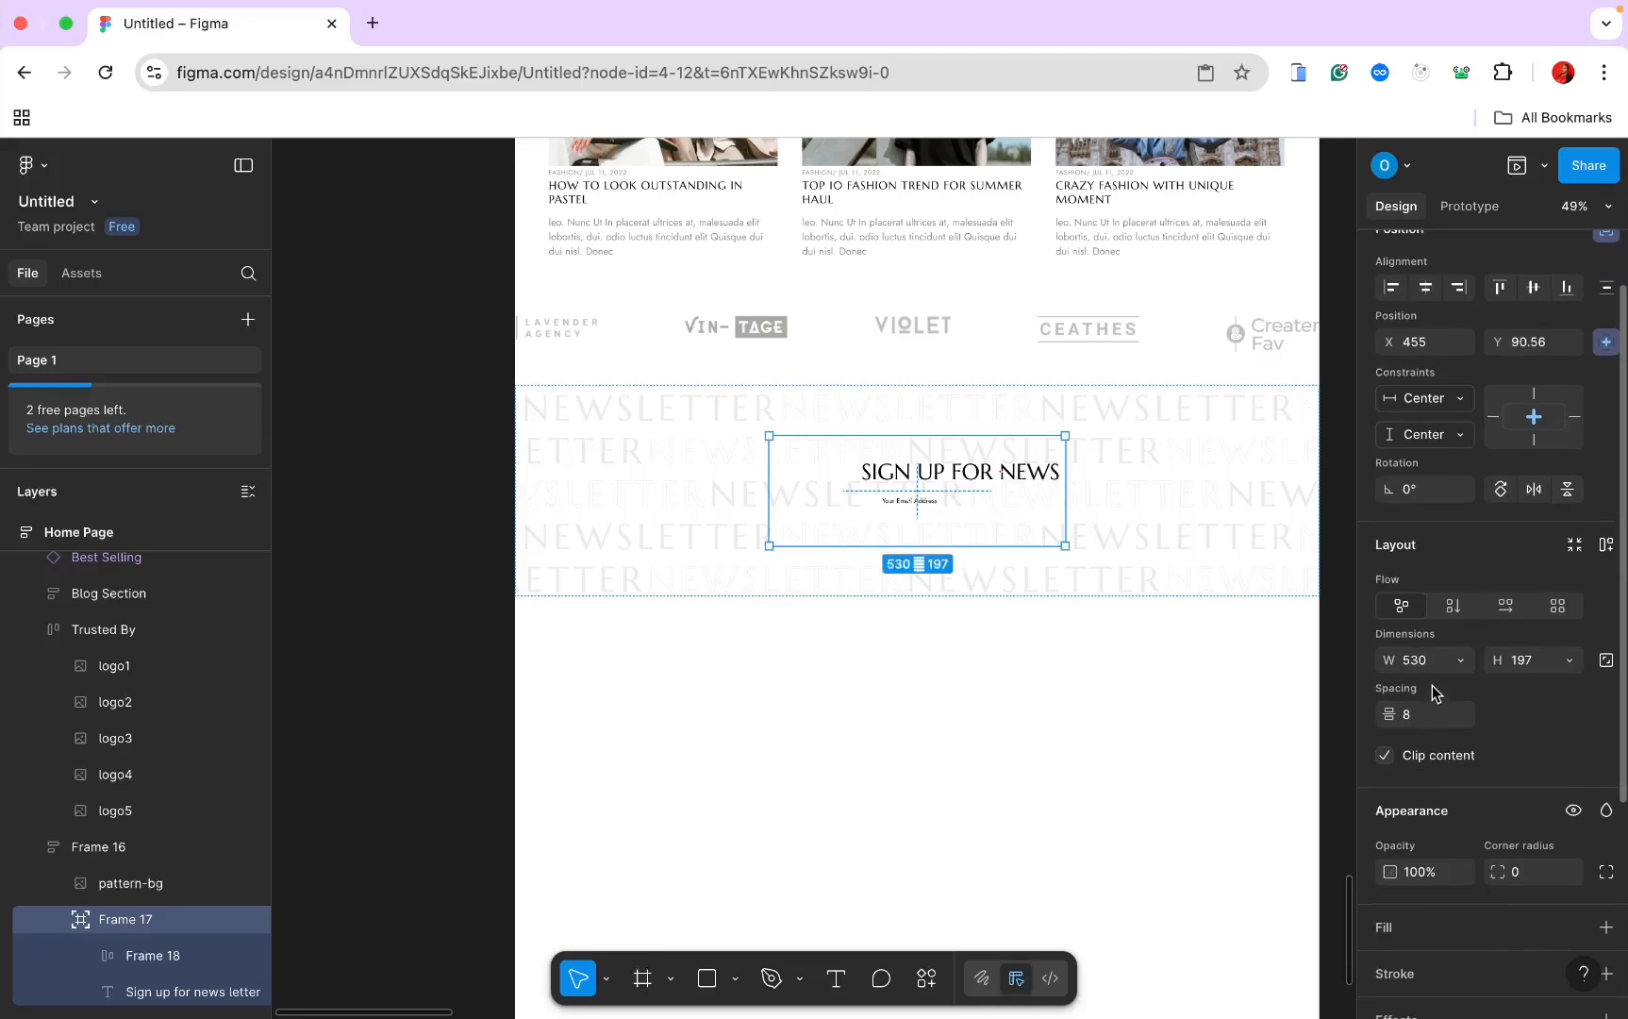
click(1606, 546)
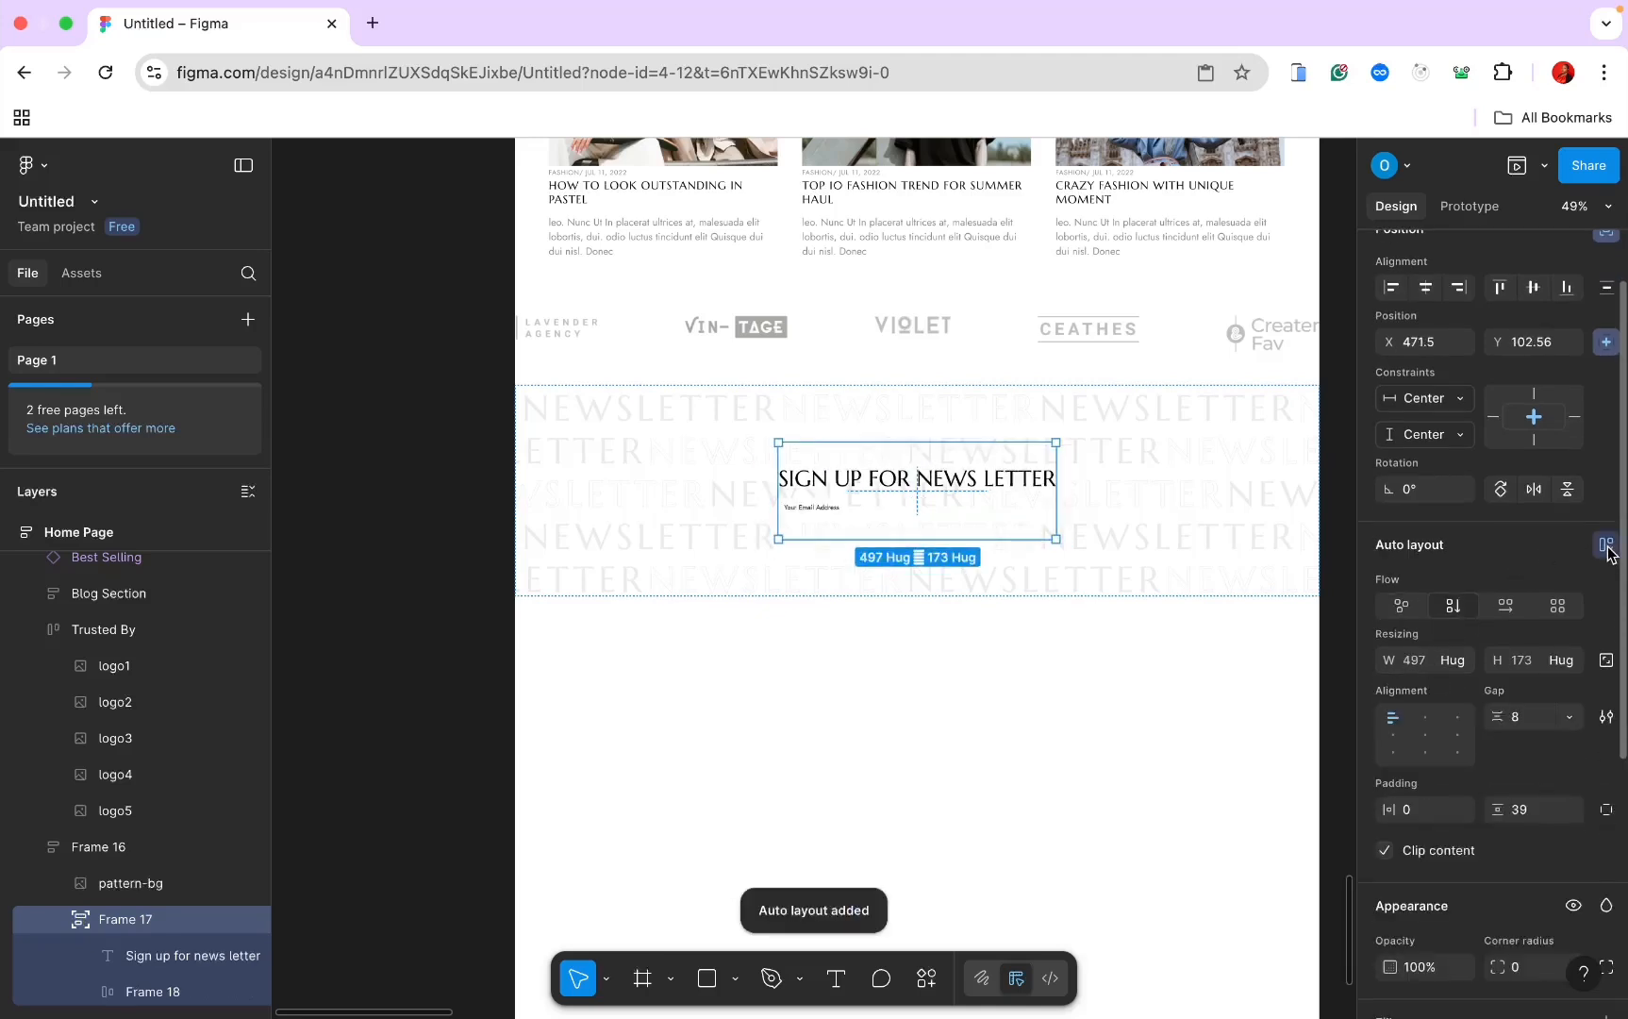
scroll(1128, 557, up, 5)
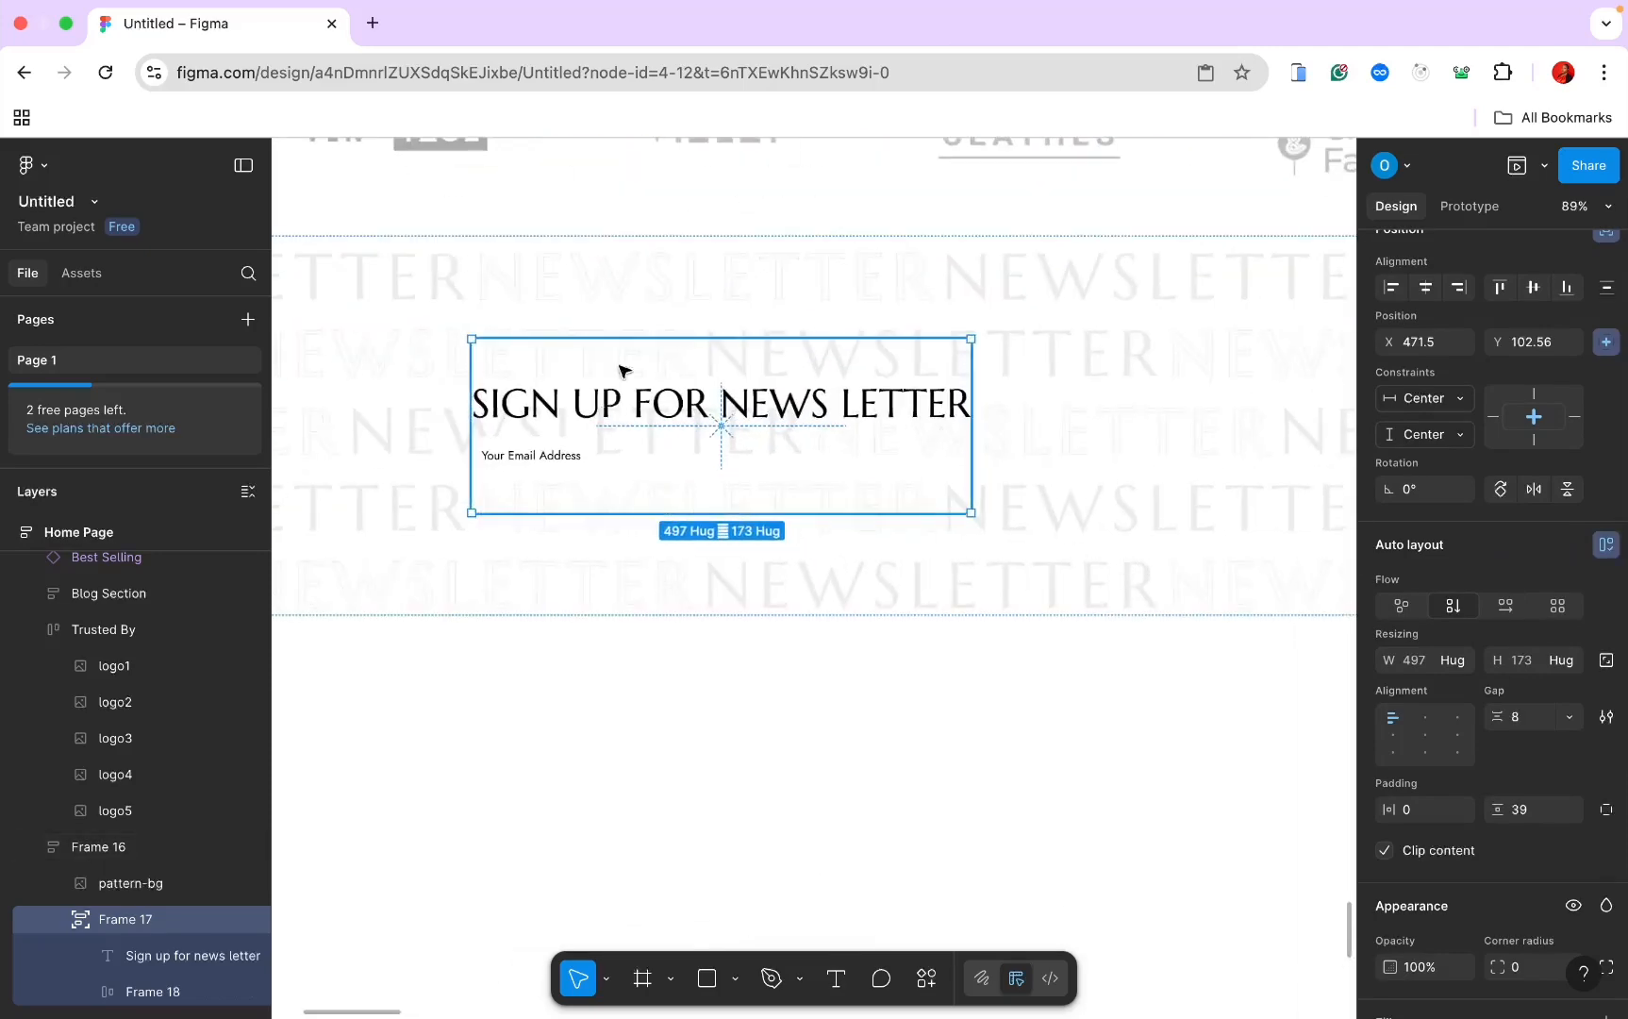
scroll(722, 422, up, 5)
scroll(724, 425, down, 4)
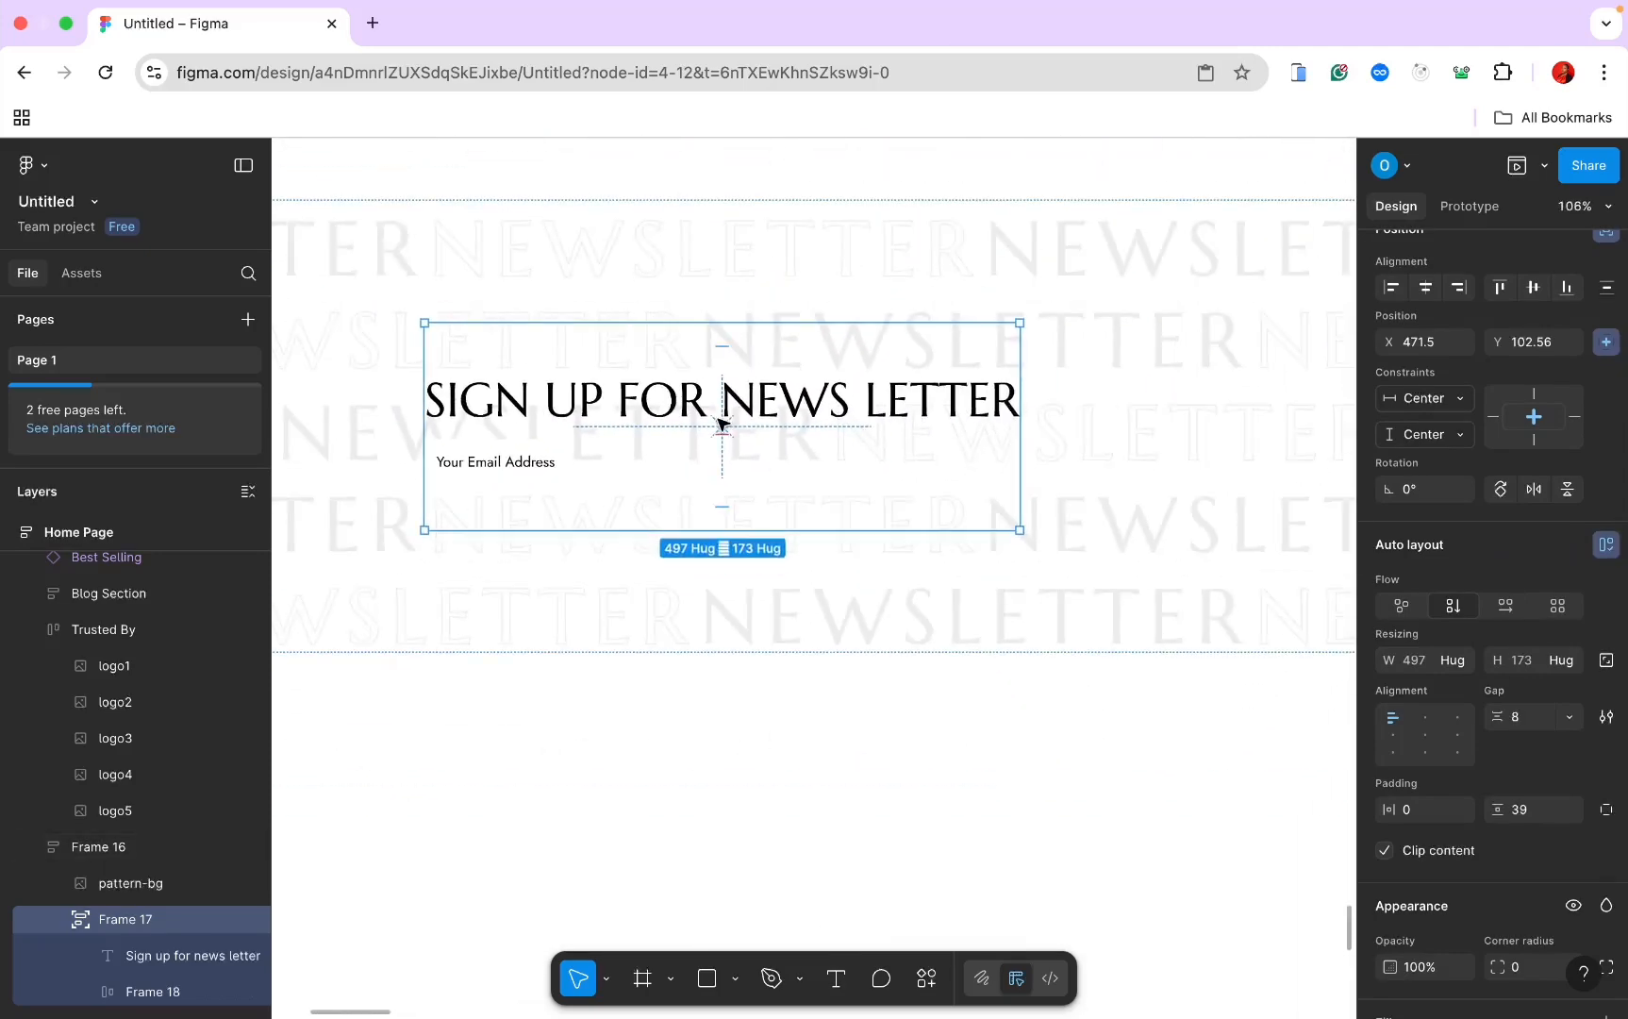
Step: Stretch the email box to full width, left-align its text, and zero the container's vertical padding
click(531, 472)
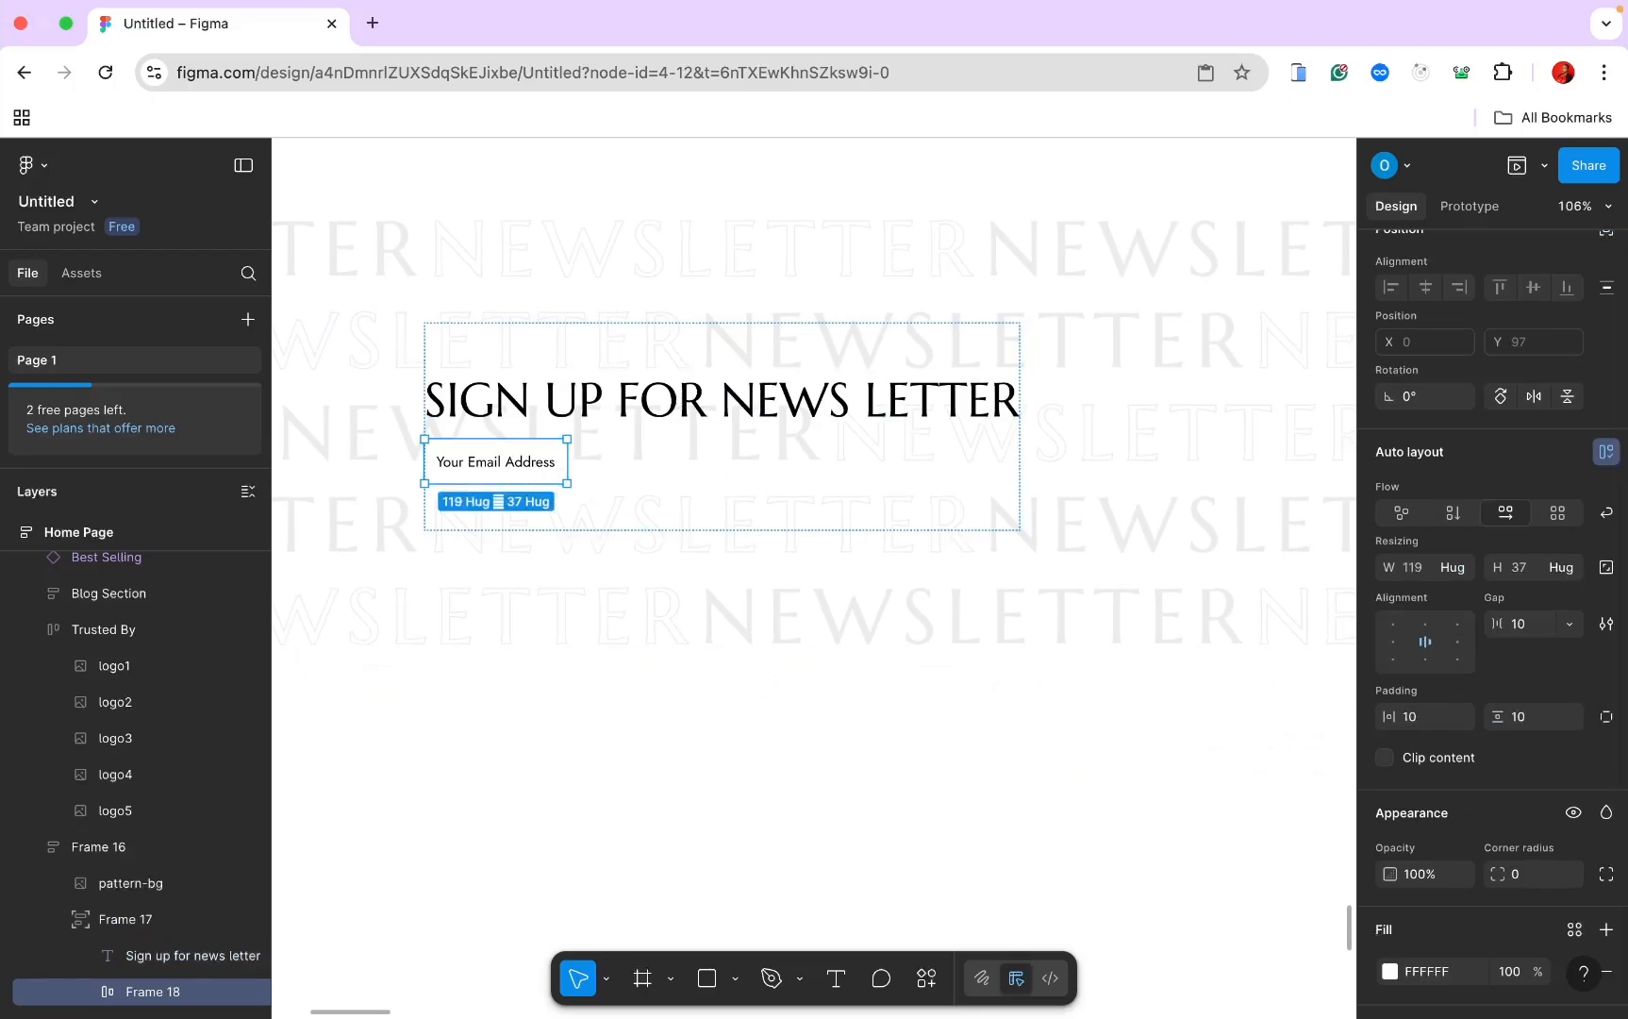
click(1460, 569)
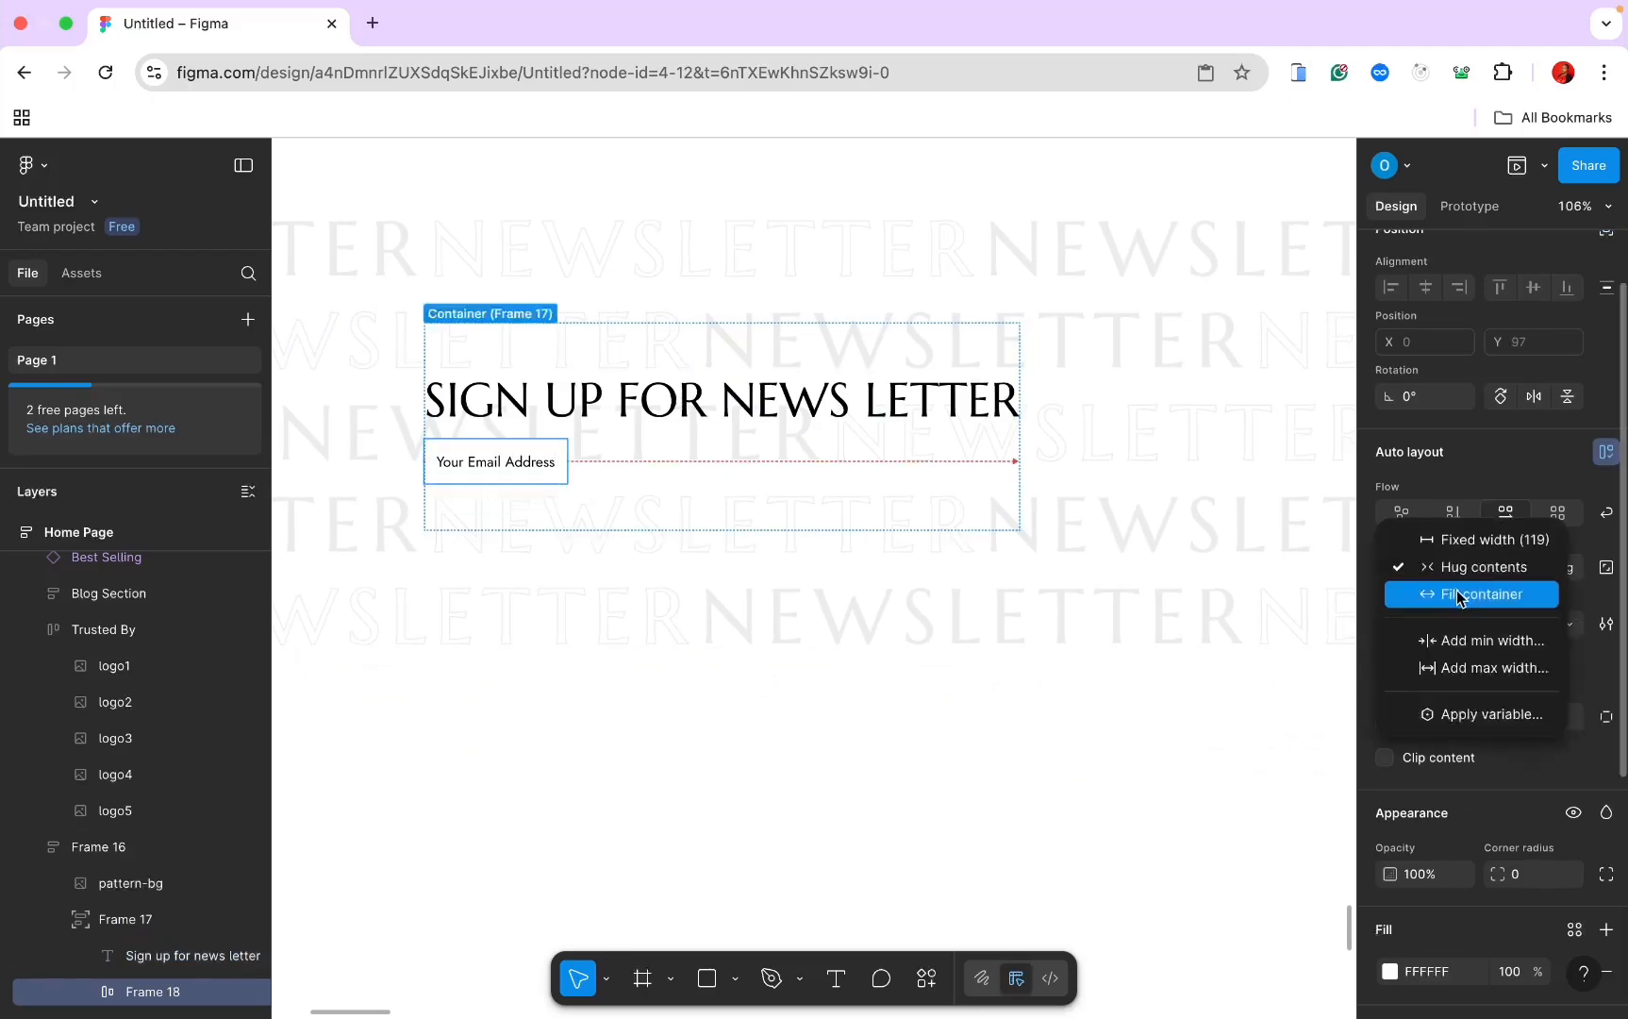
click(1460, 597)
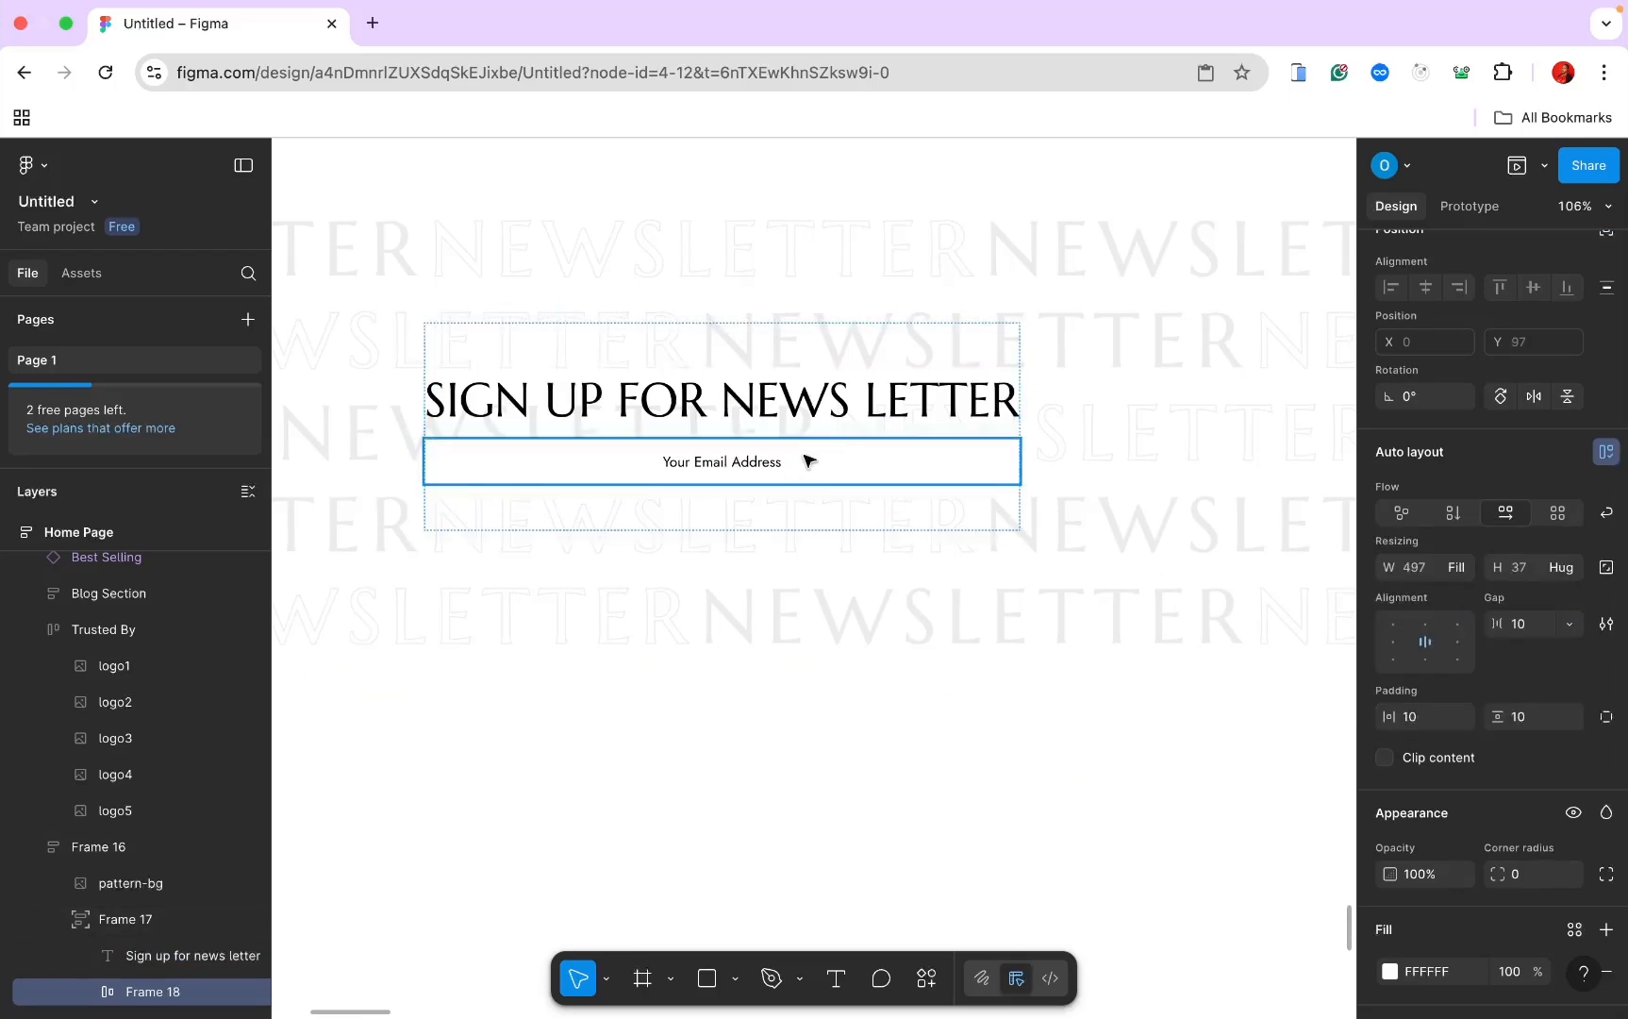
click(1395, 641)
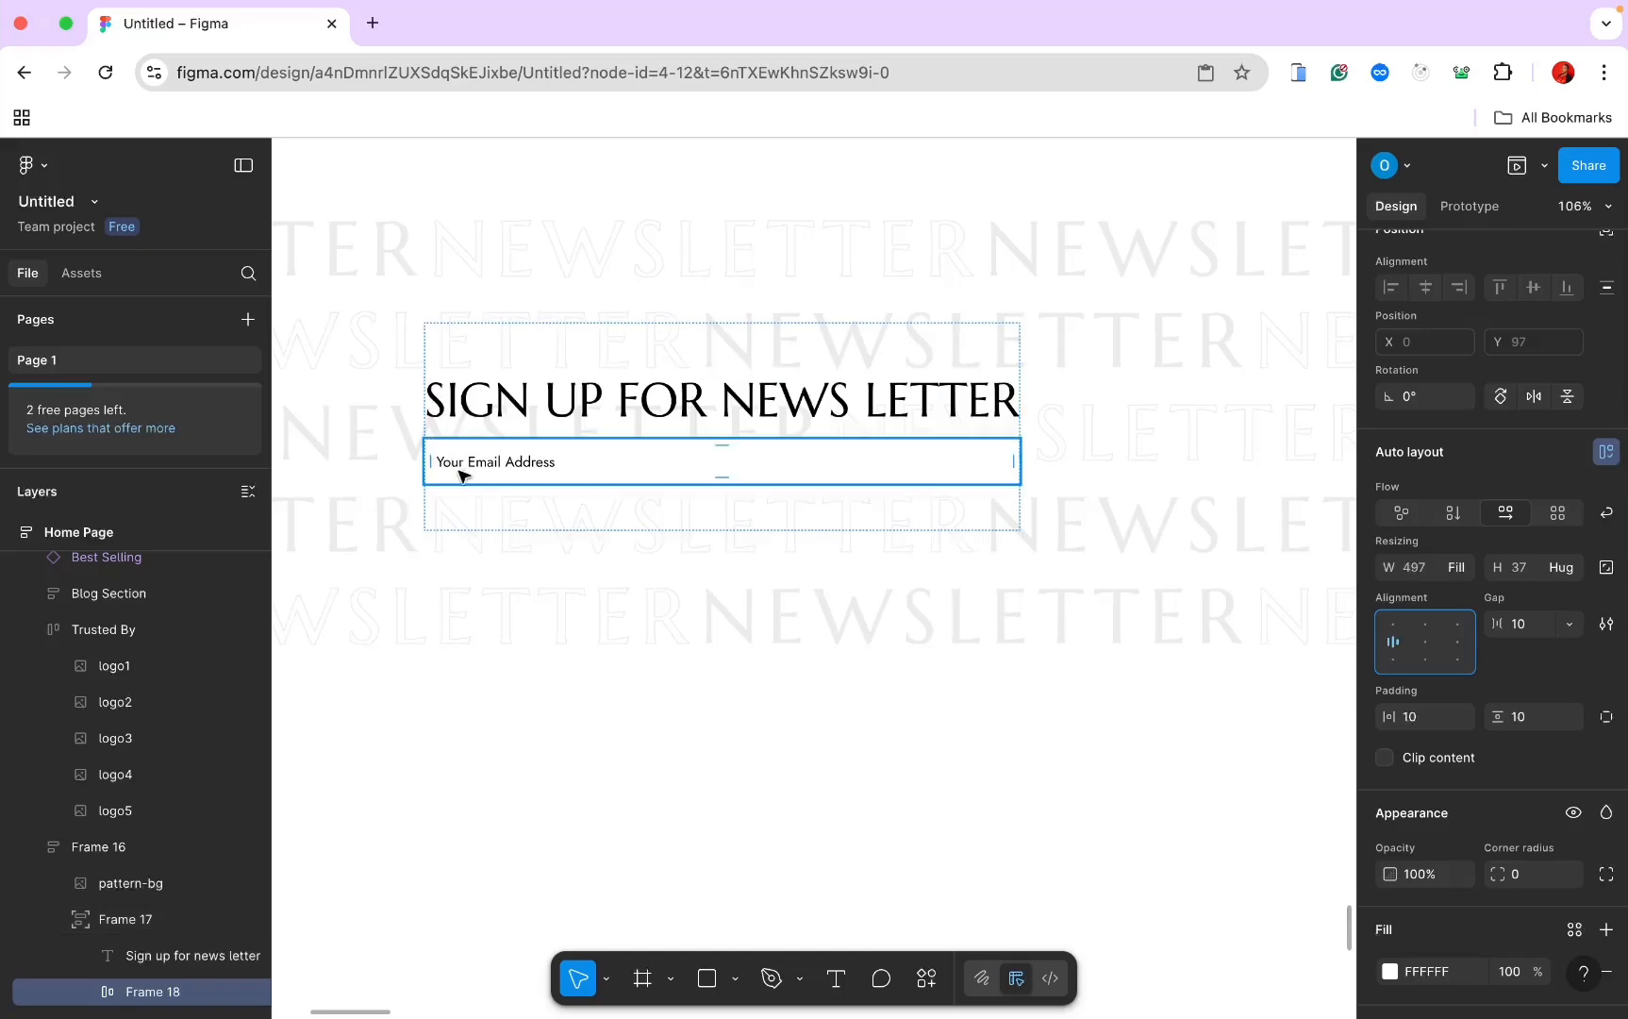
scroll(499, 467, down, 3)
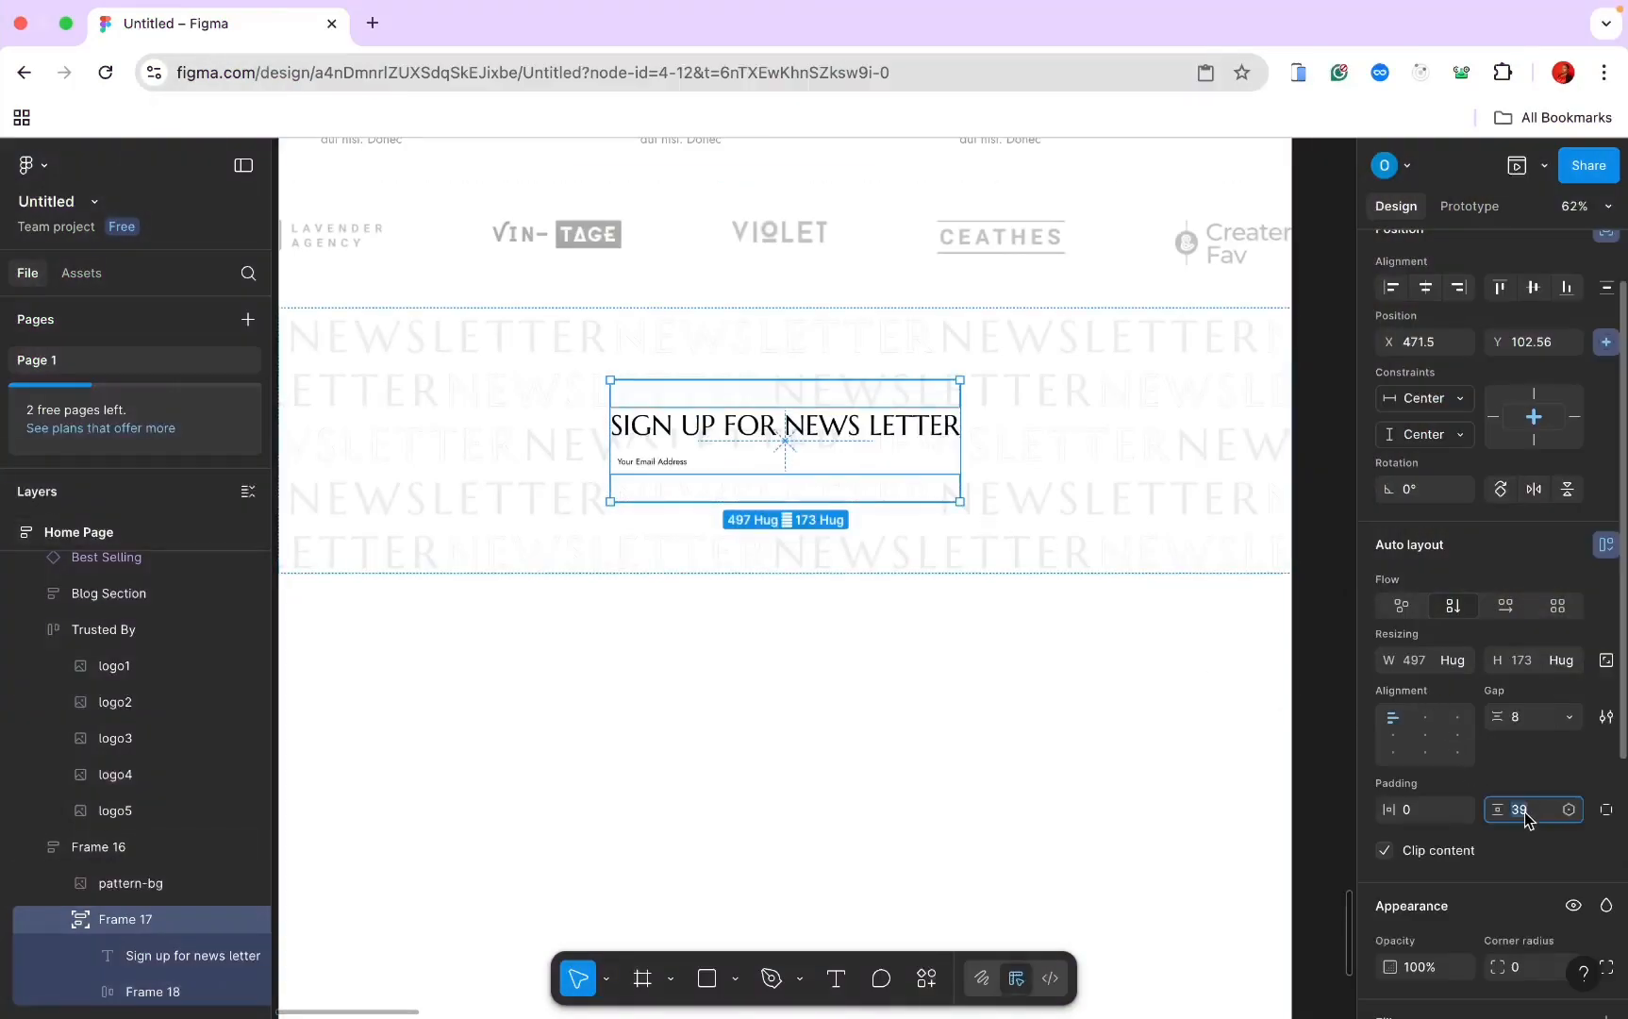
key(Return)
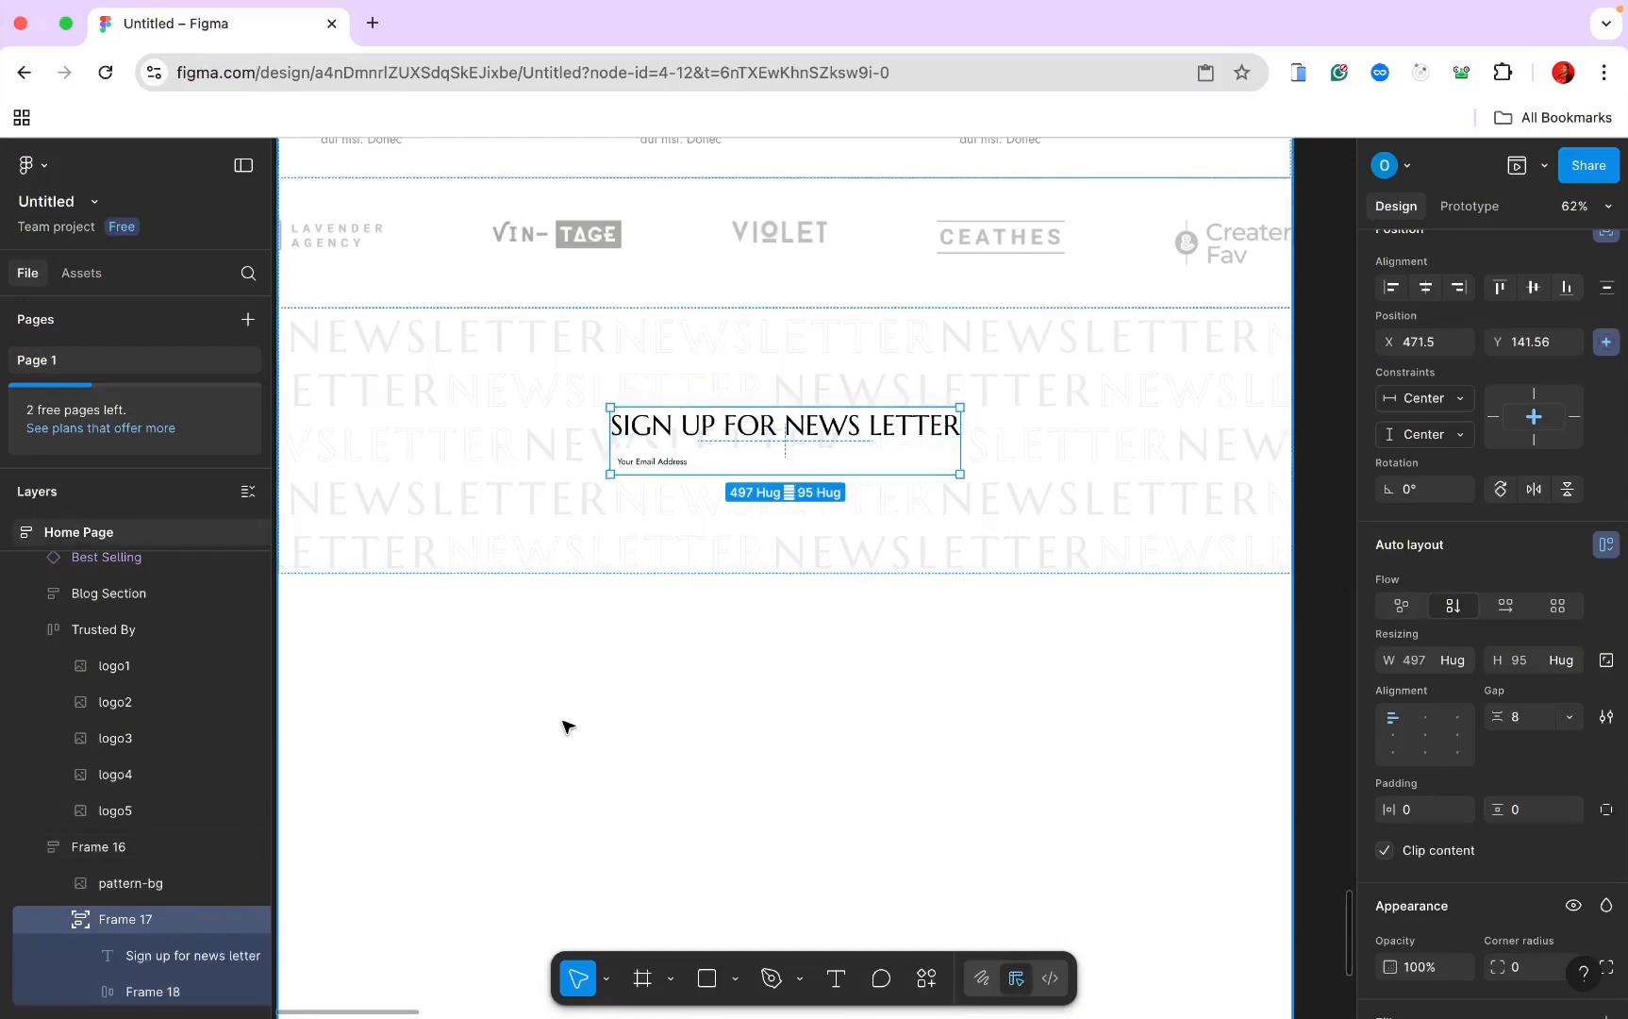
Step: Drag the Frame 5 button component from Assets into the newsletter block below the email field
click(81, 275)
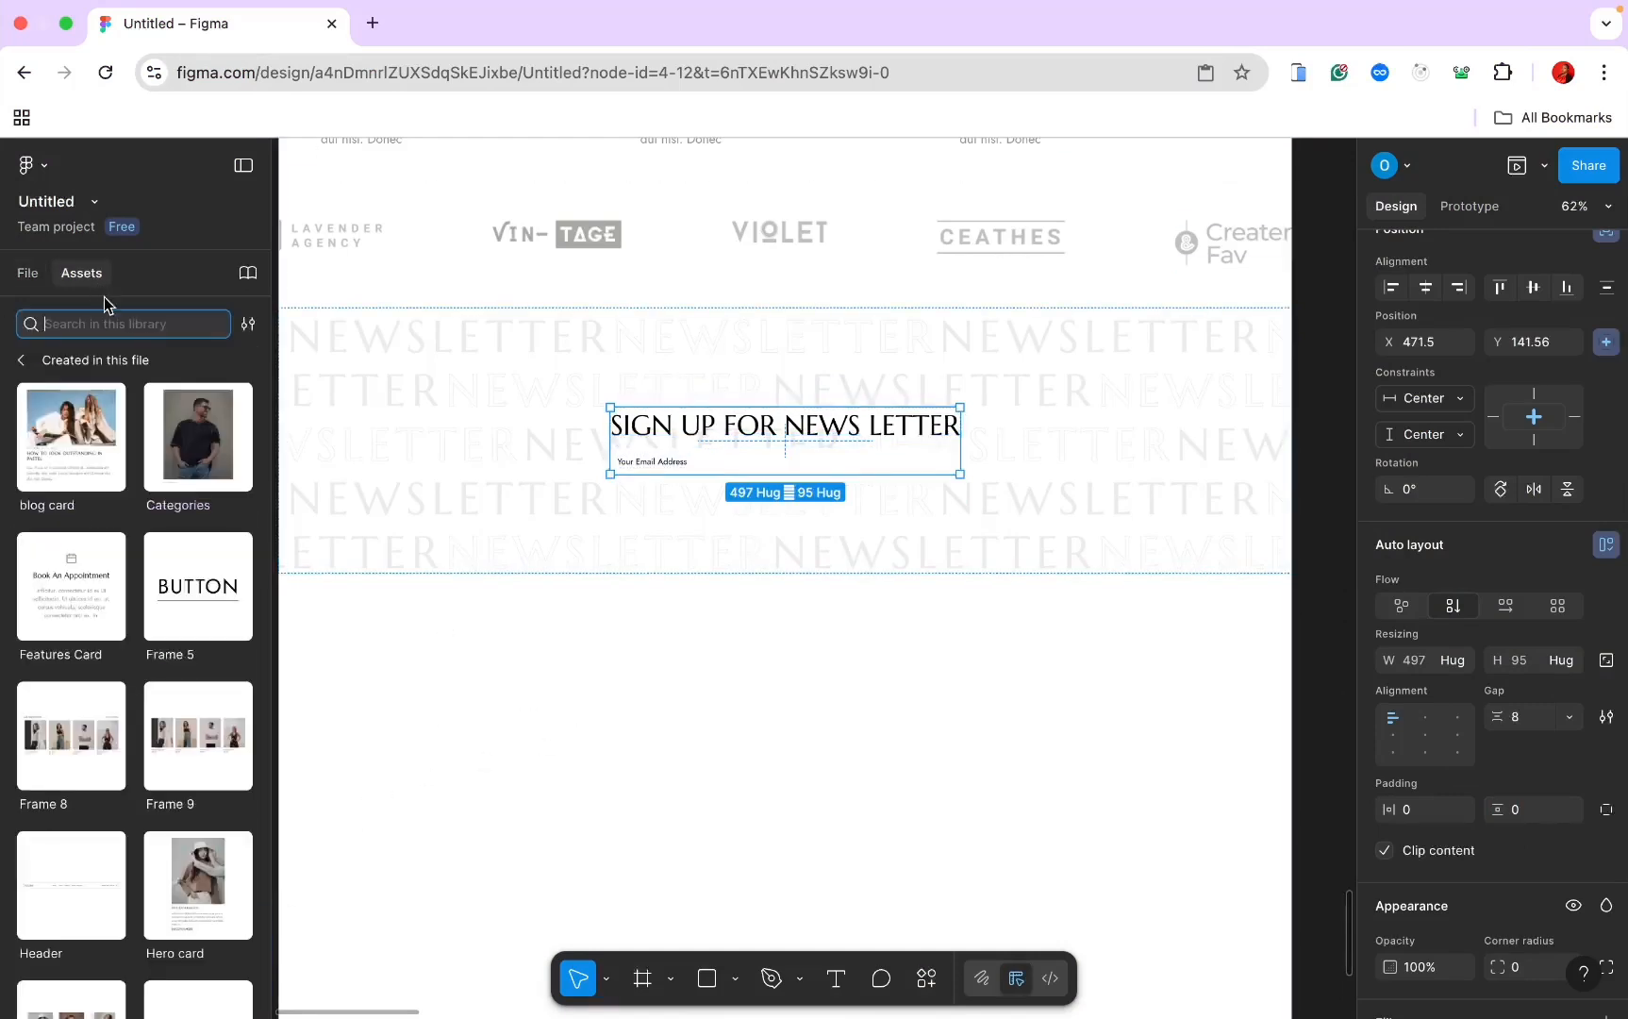
click(186, 629)
click(606, 219)
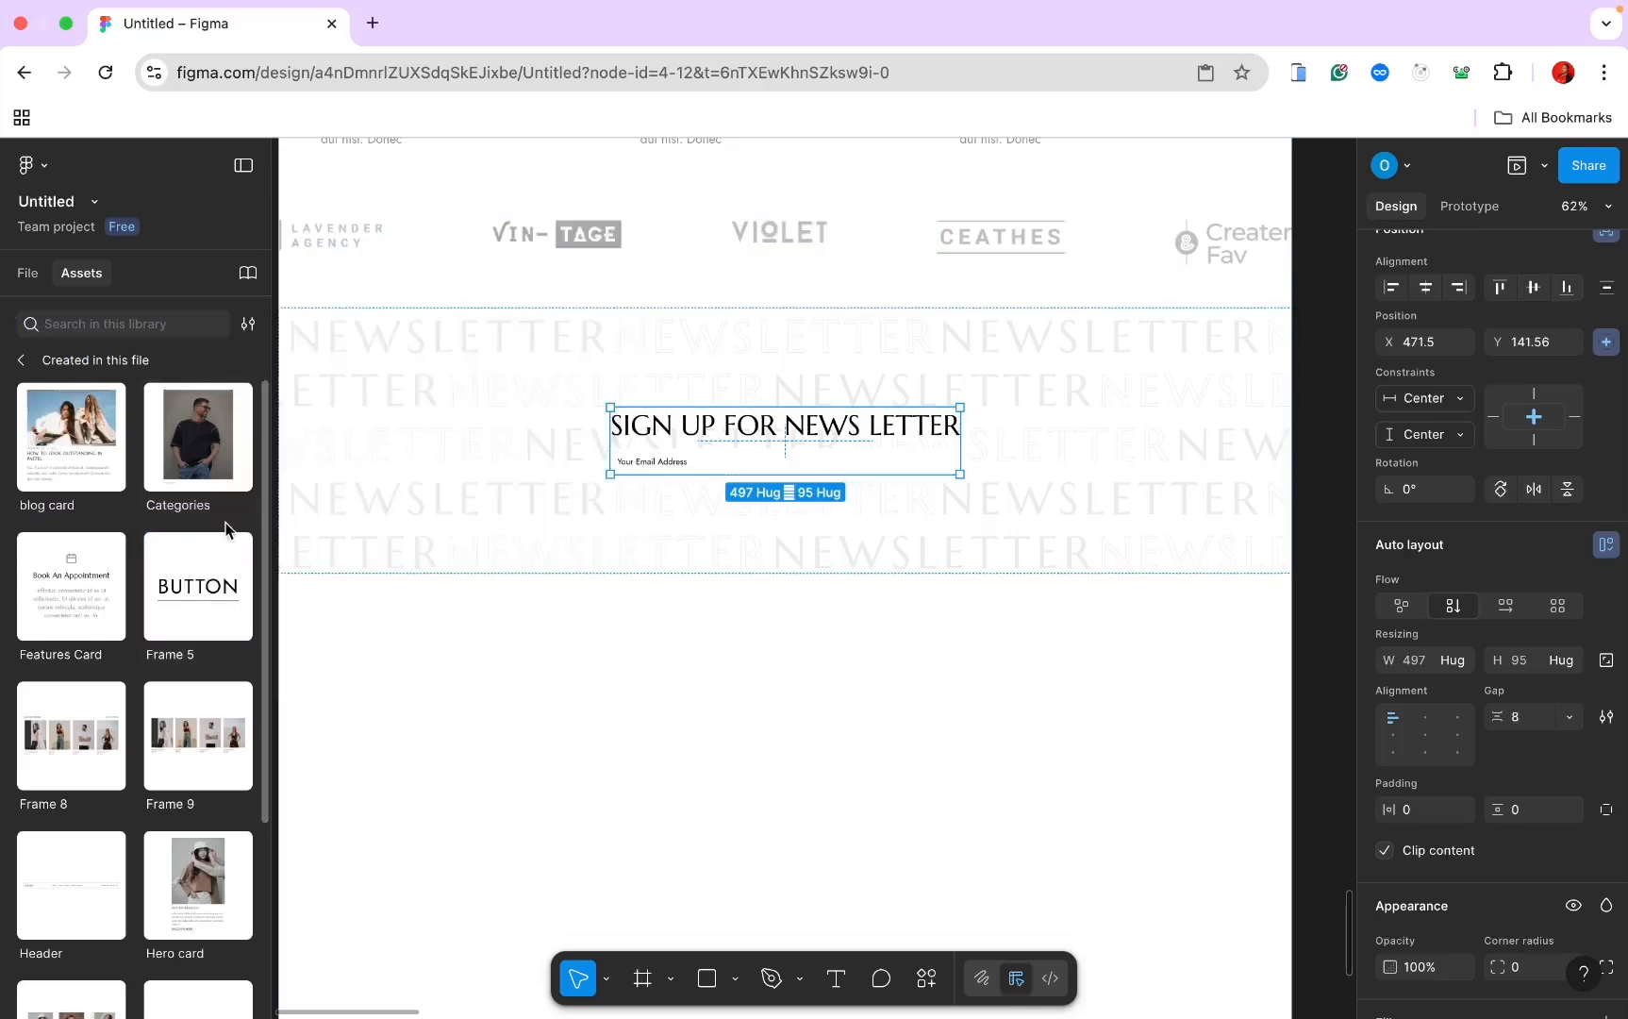
drag(224, 534, 792, 451)
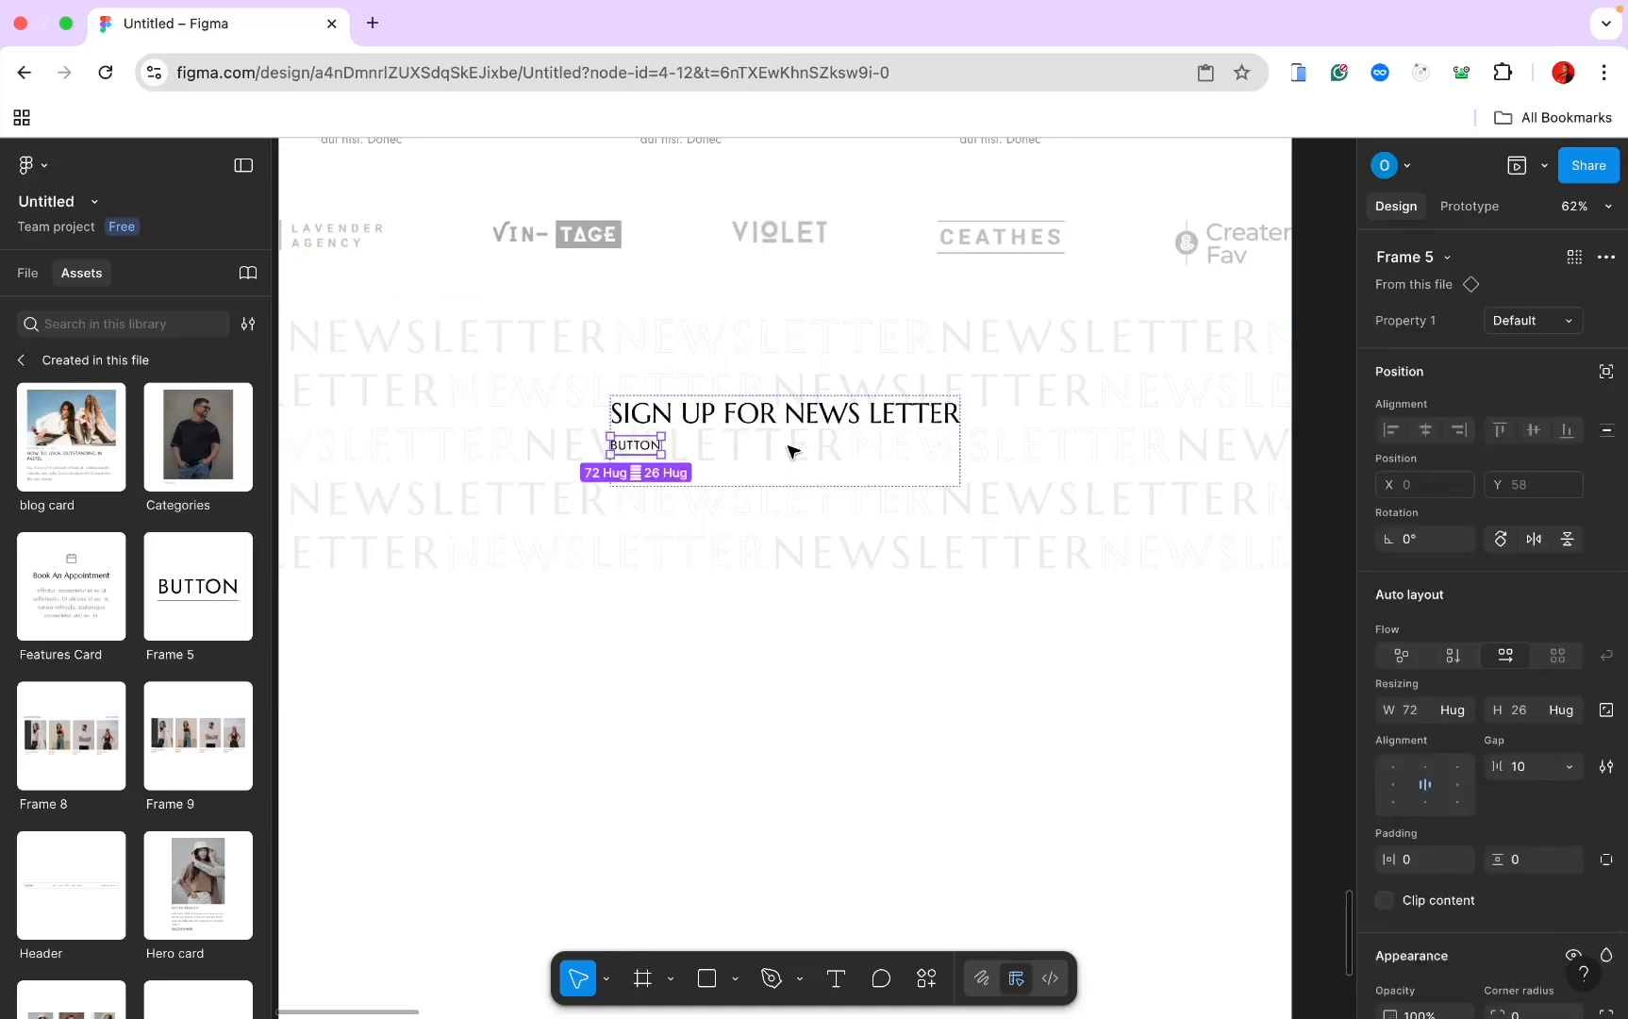
drag(645, 450, 645, 475)
scroll(702, 335, up, 5)
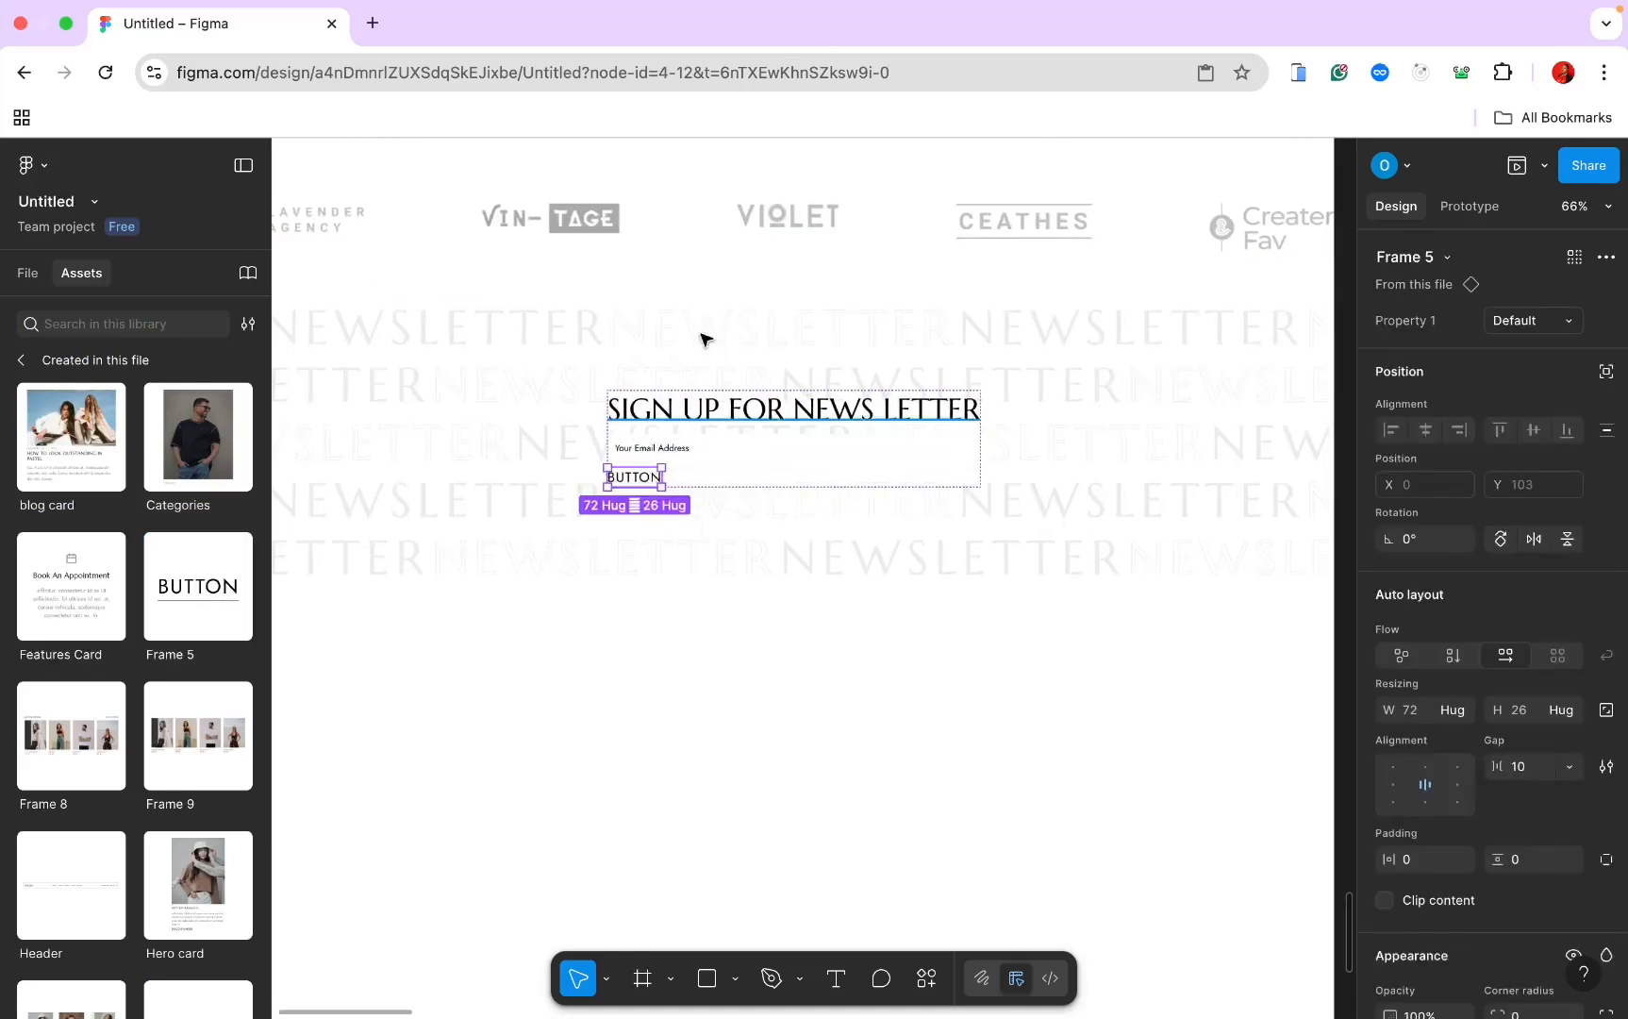
scroll(745, 418, down, 2)
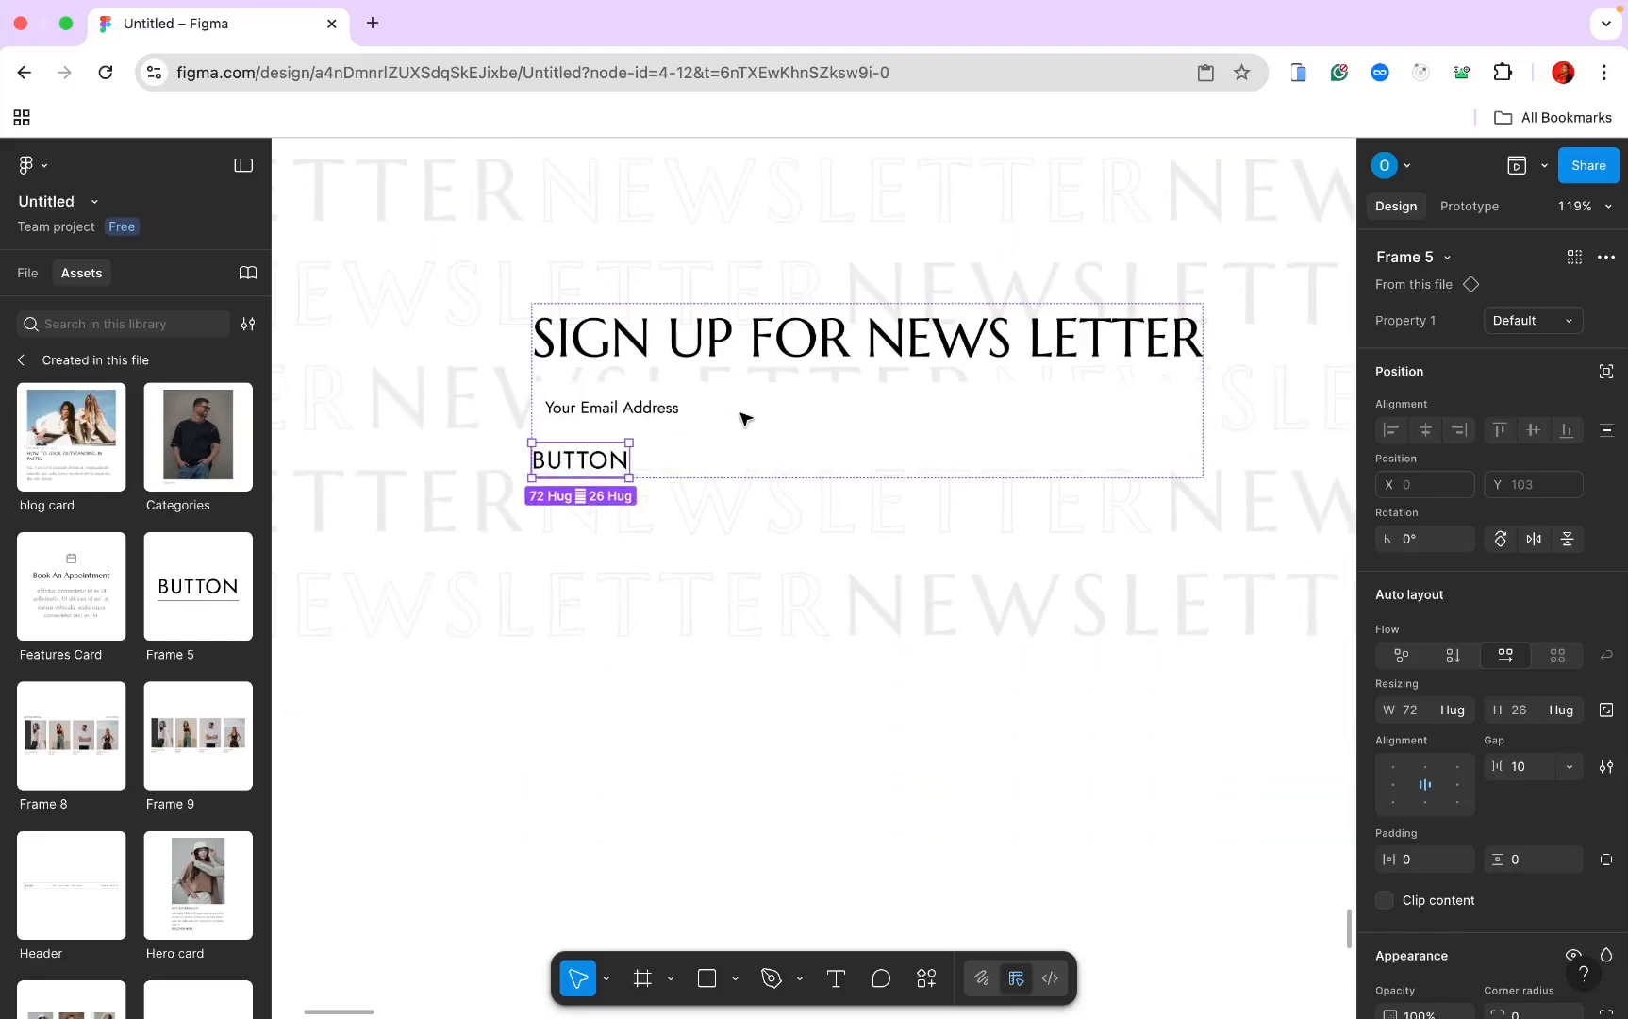
Step: Set the button to Variant2, Fill container width, and relabel it SIGN UP
click(1573, 326)
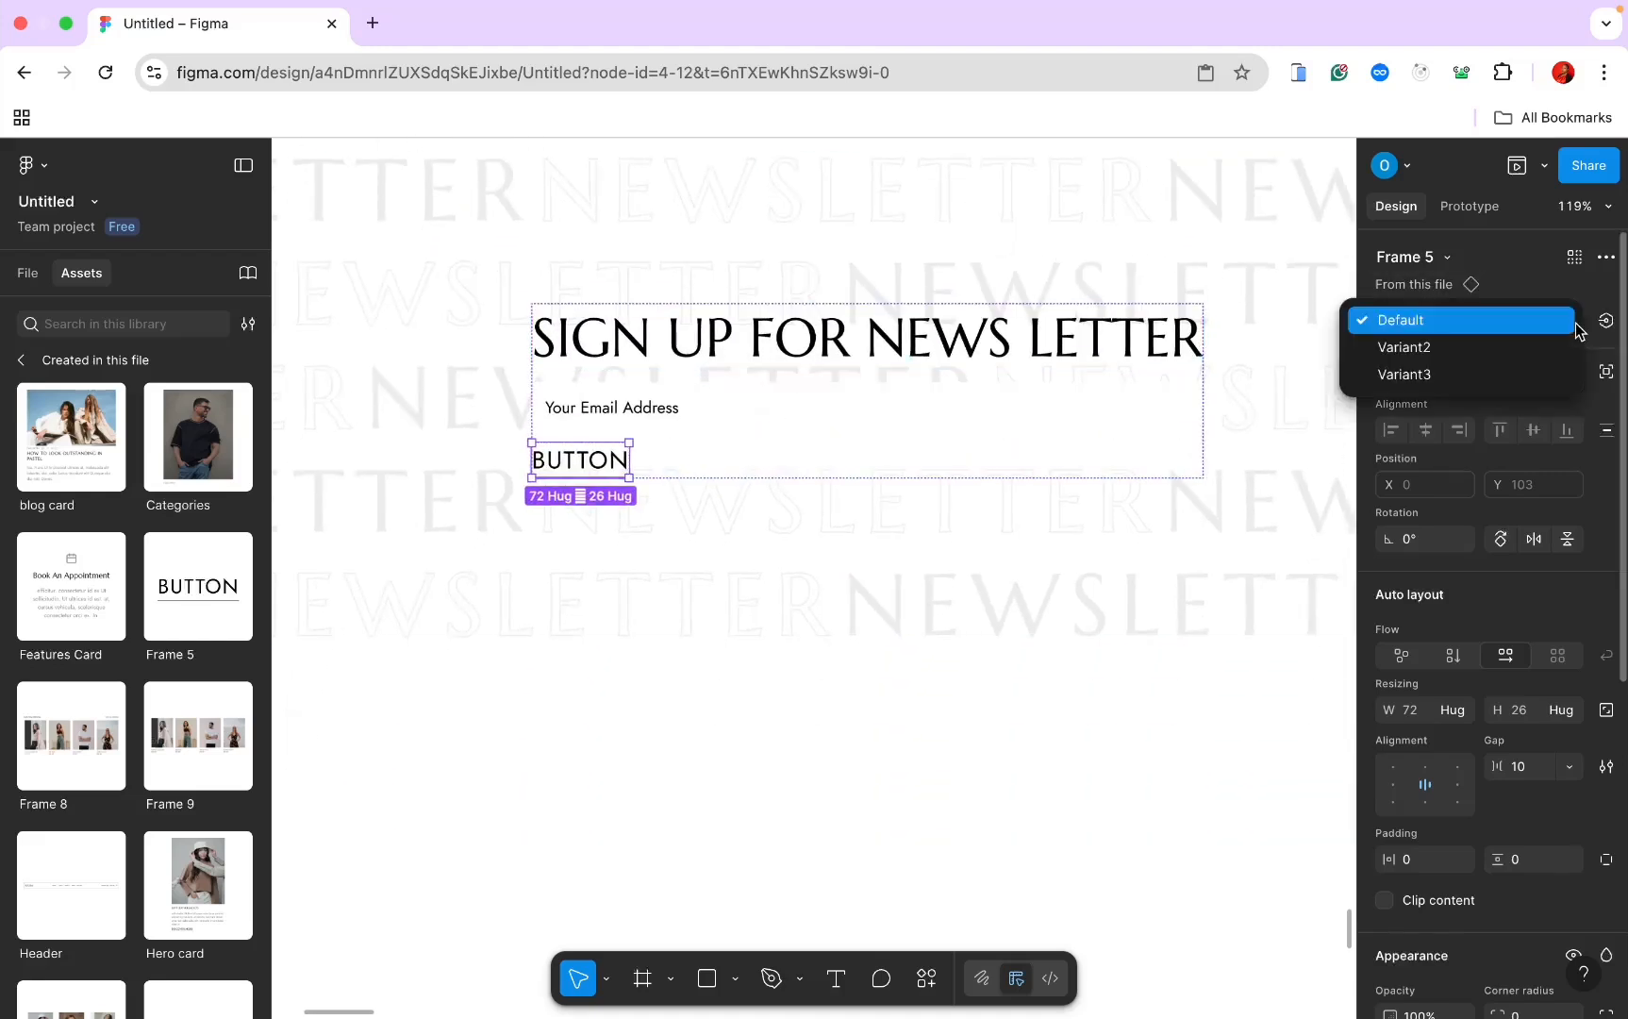
click(1552, 349)
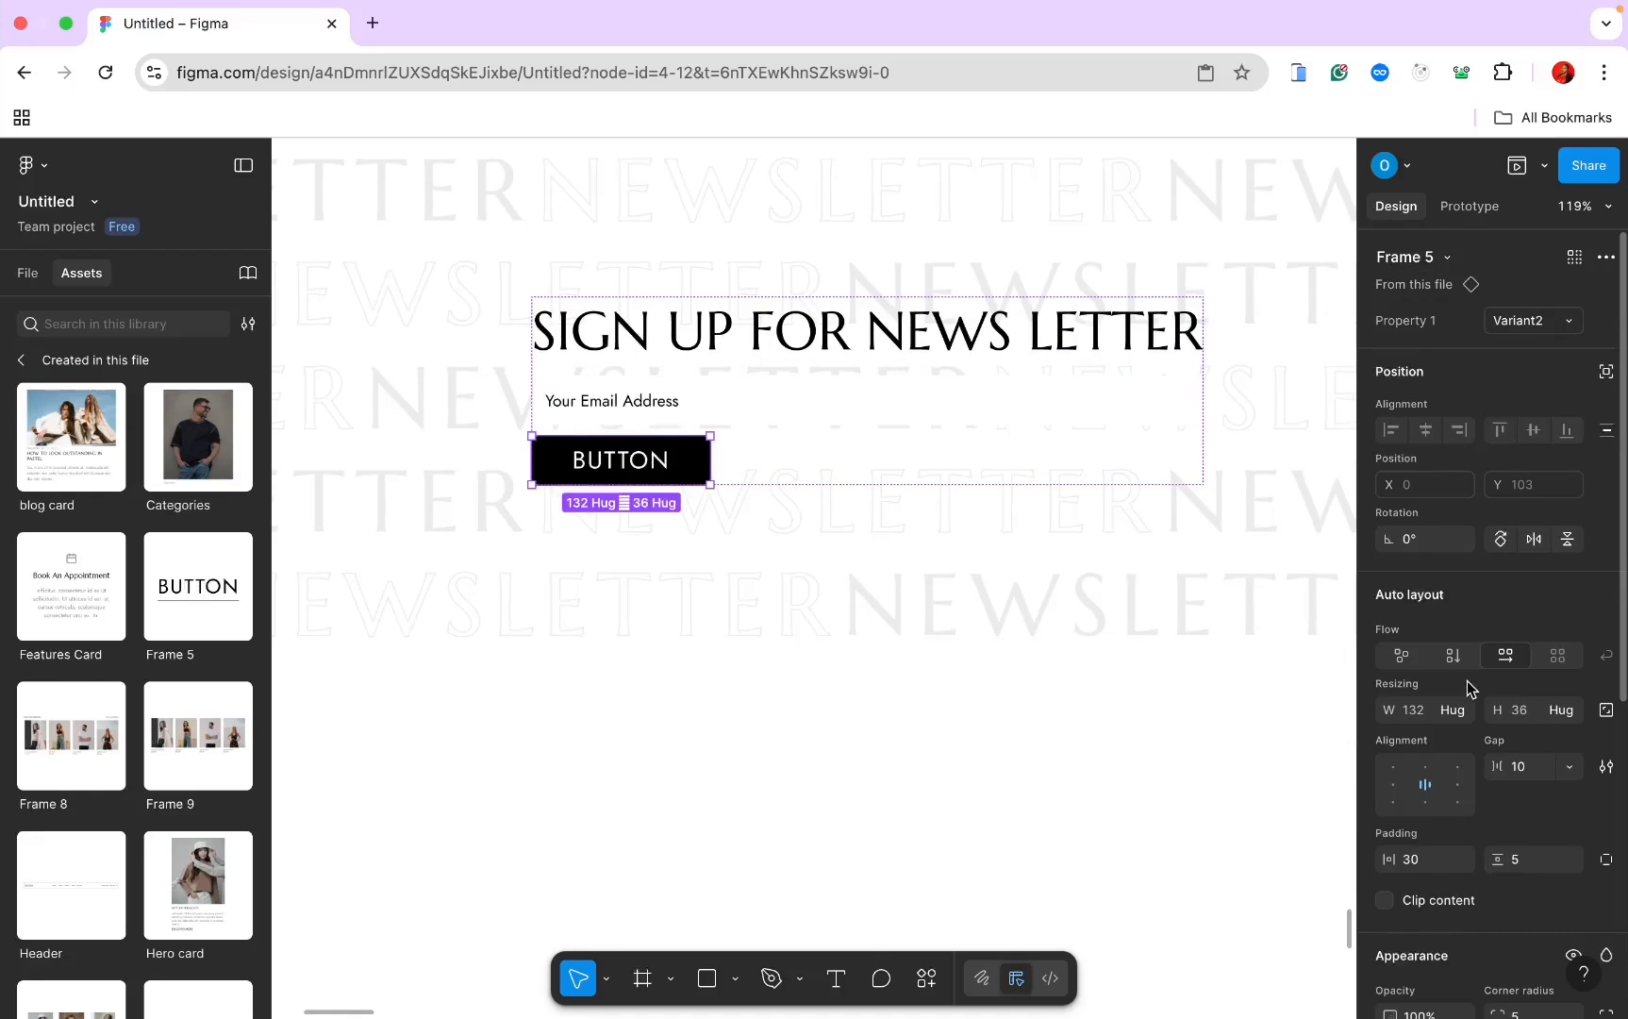
click(1463, 710)
click(1469, 740)
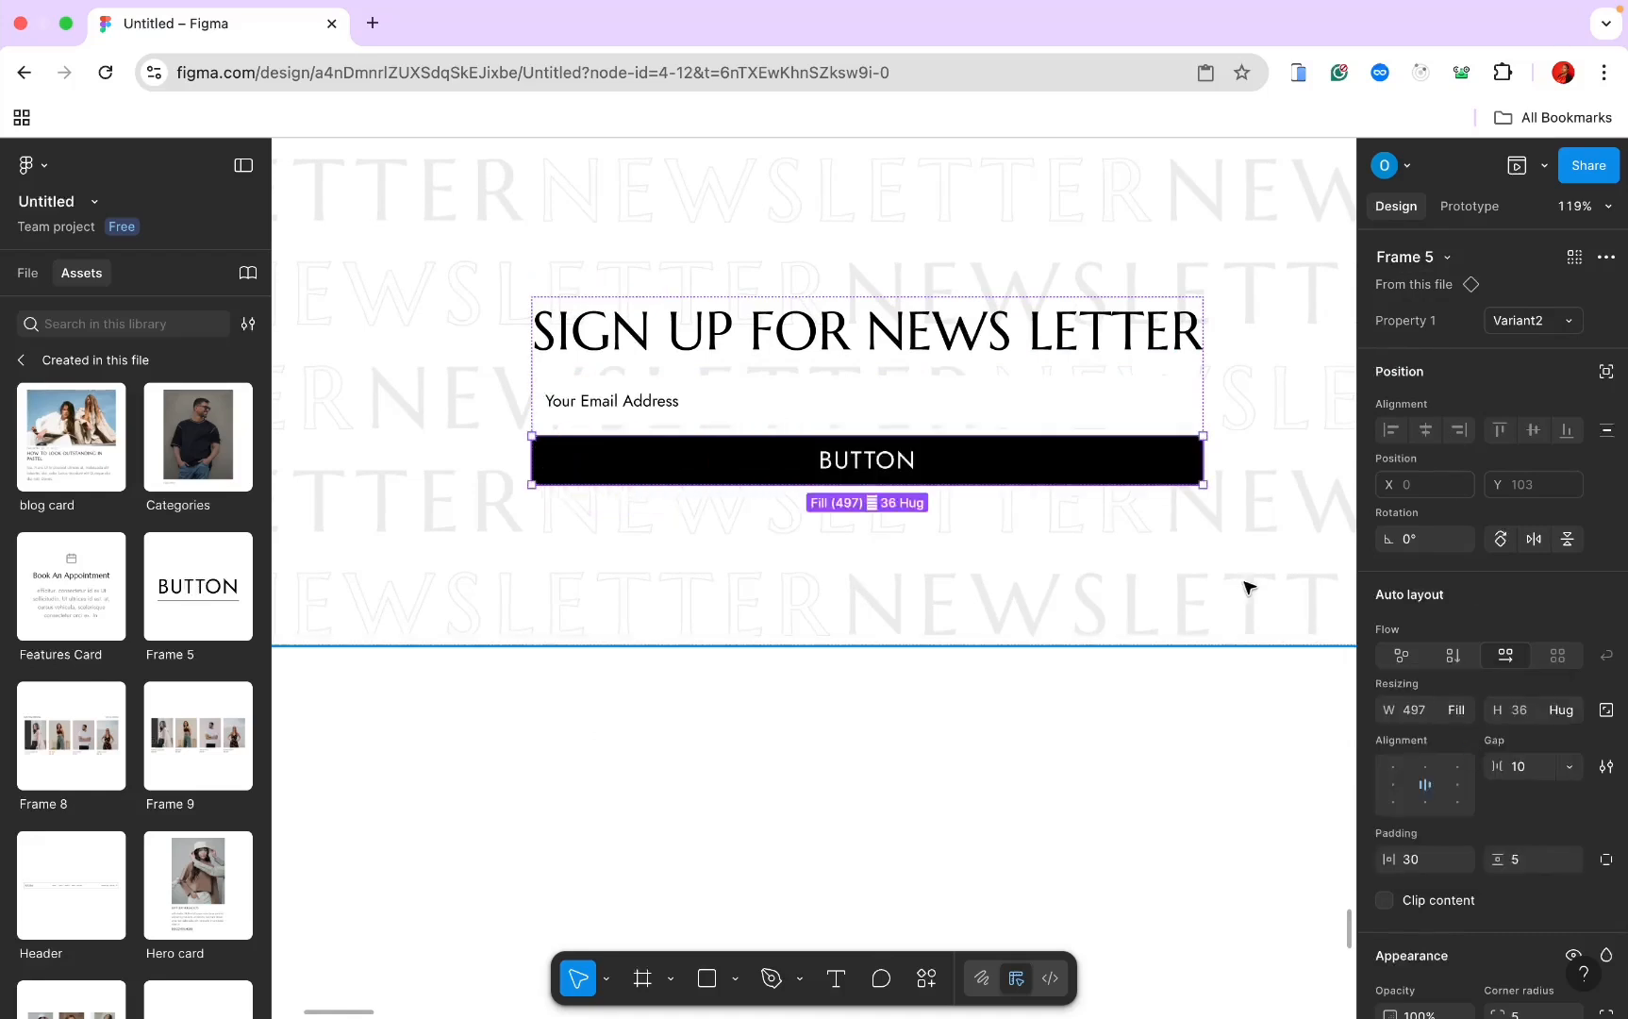
click(870, 462)
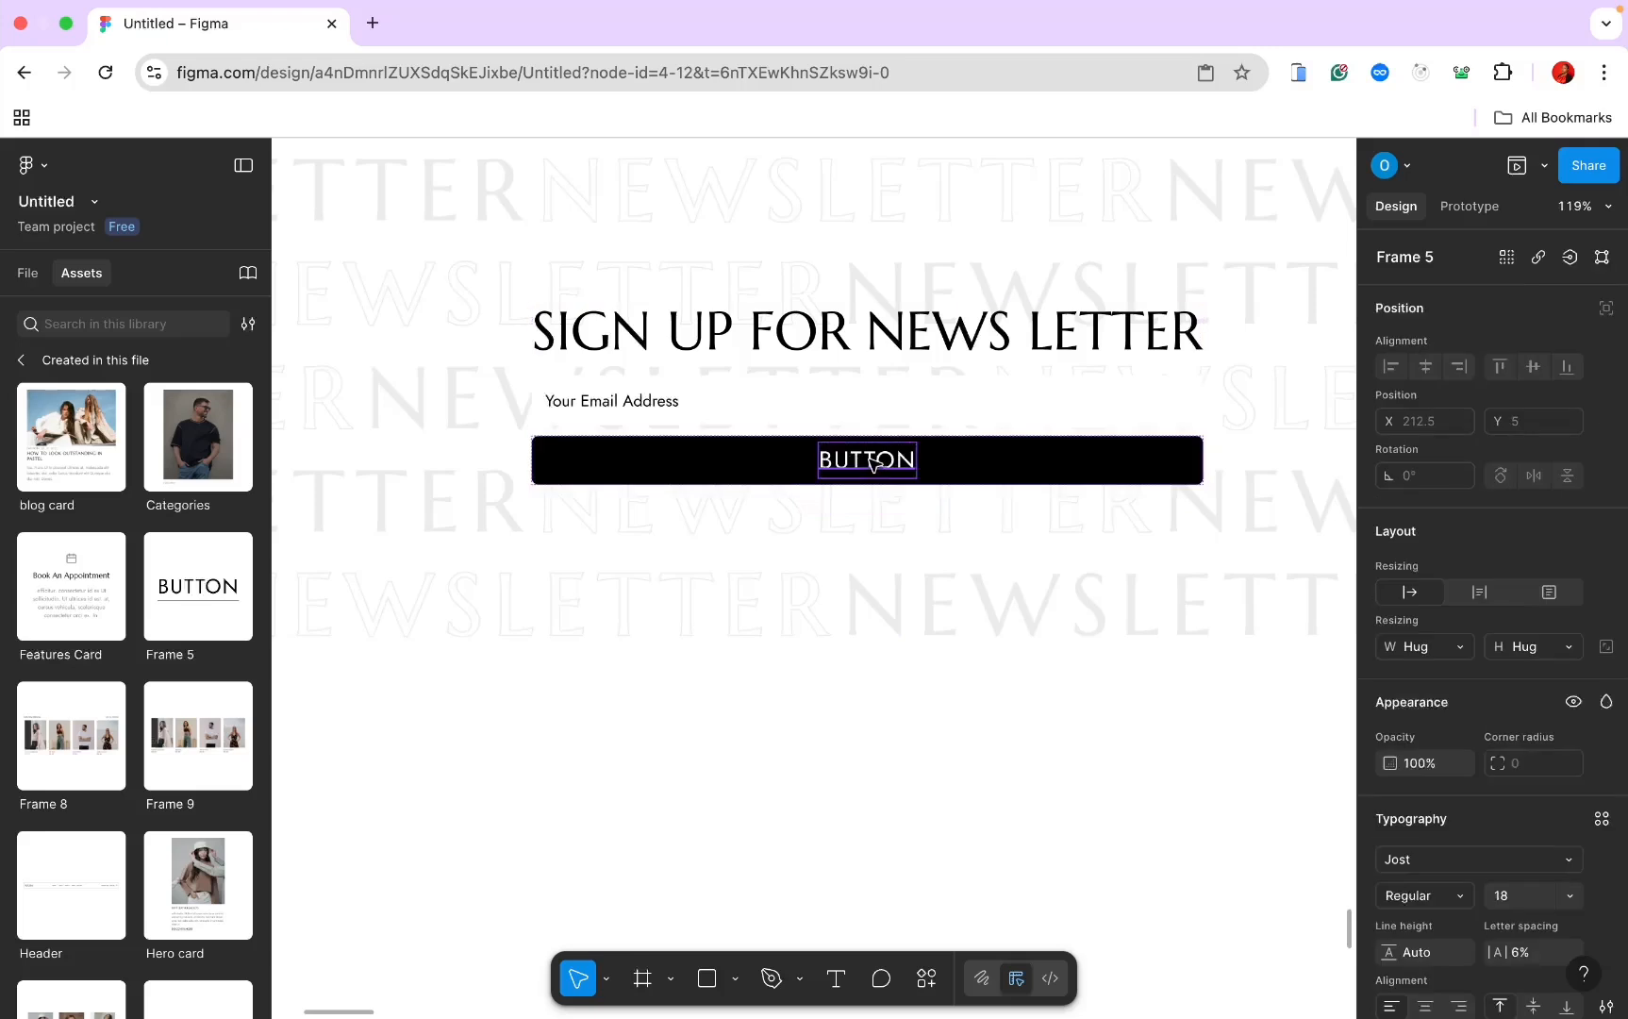
double_click(870, 461)
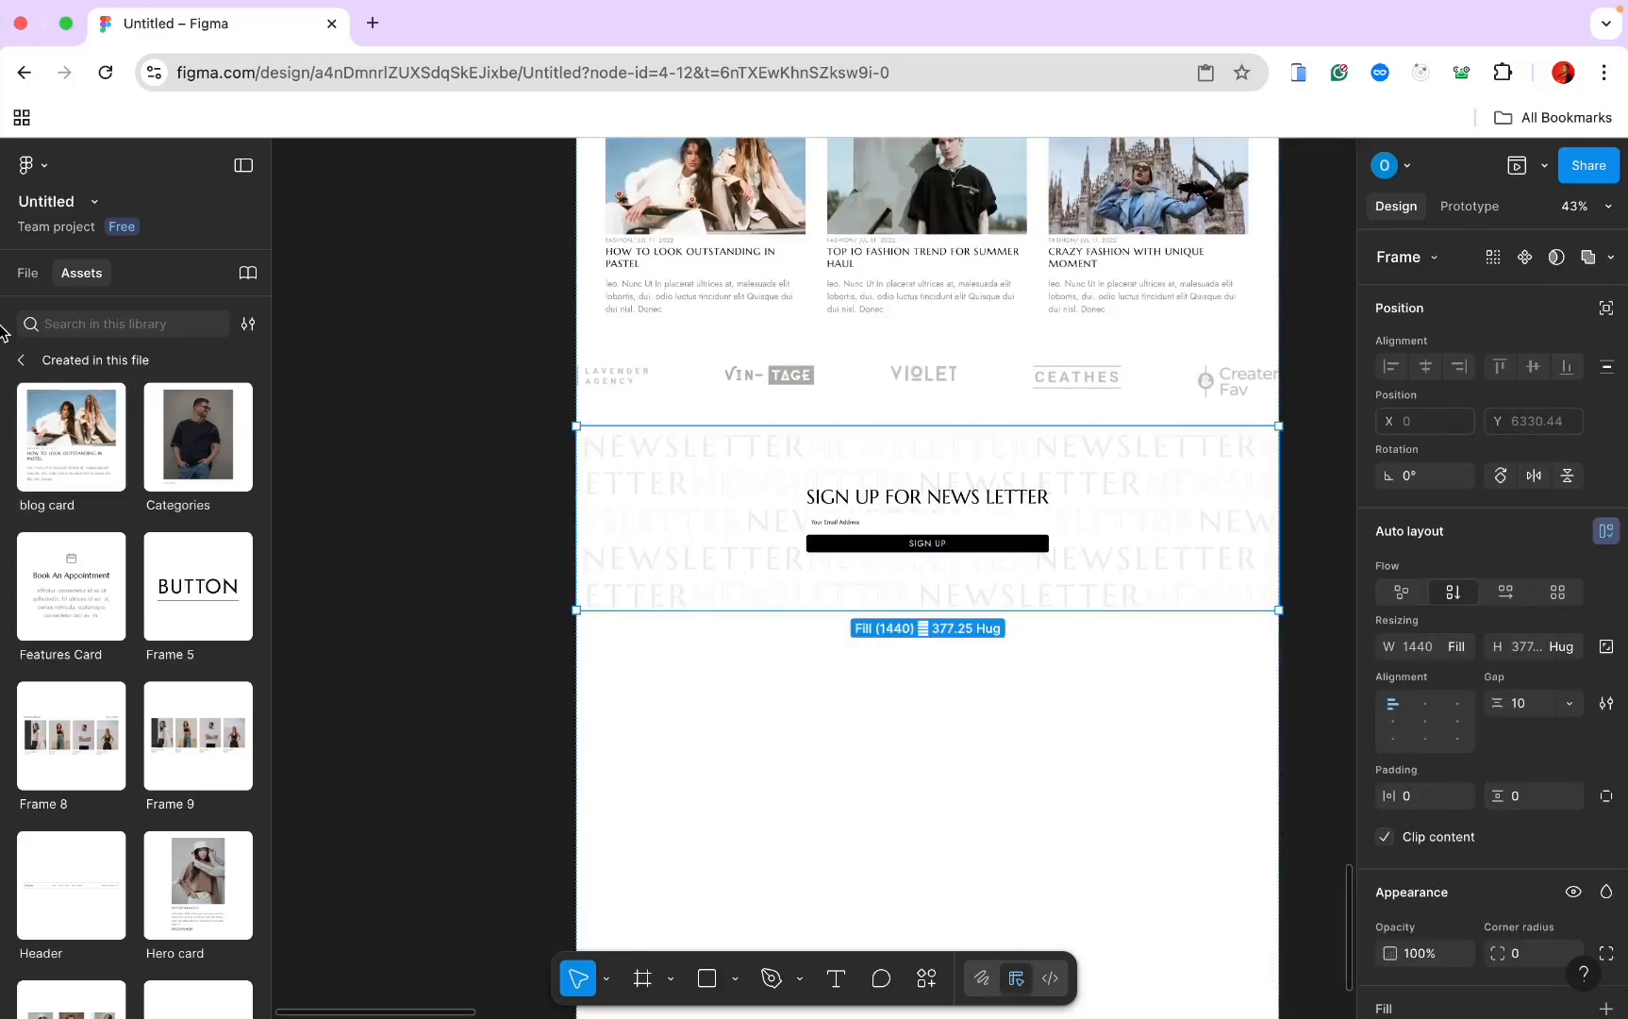
click(25, 273)
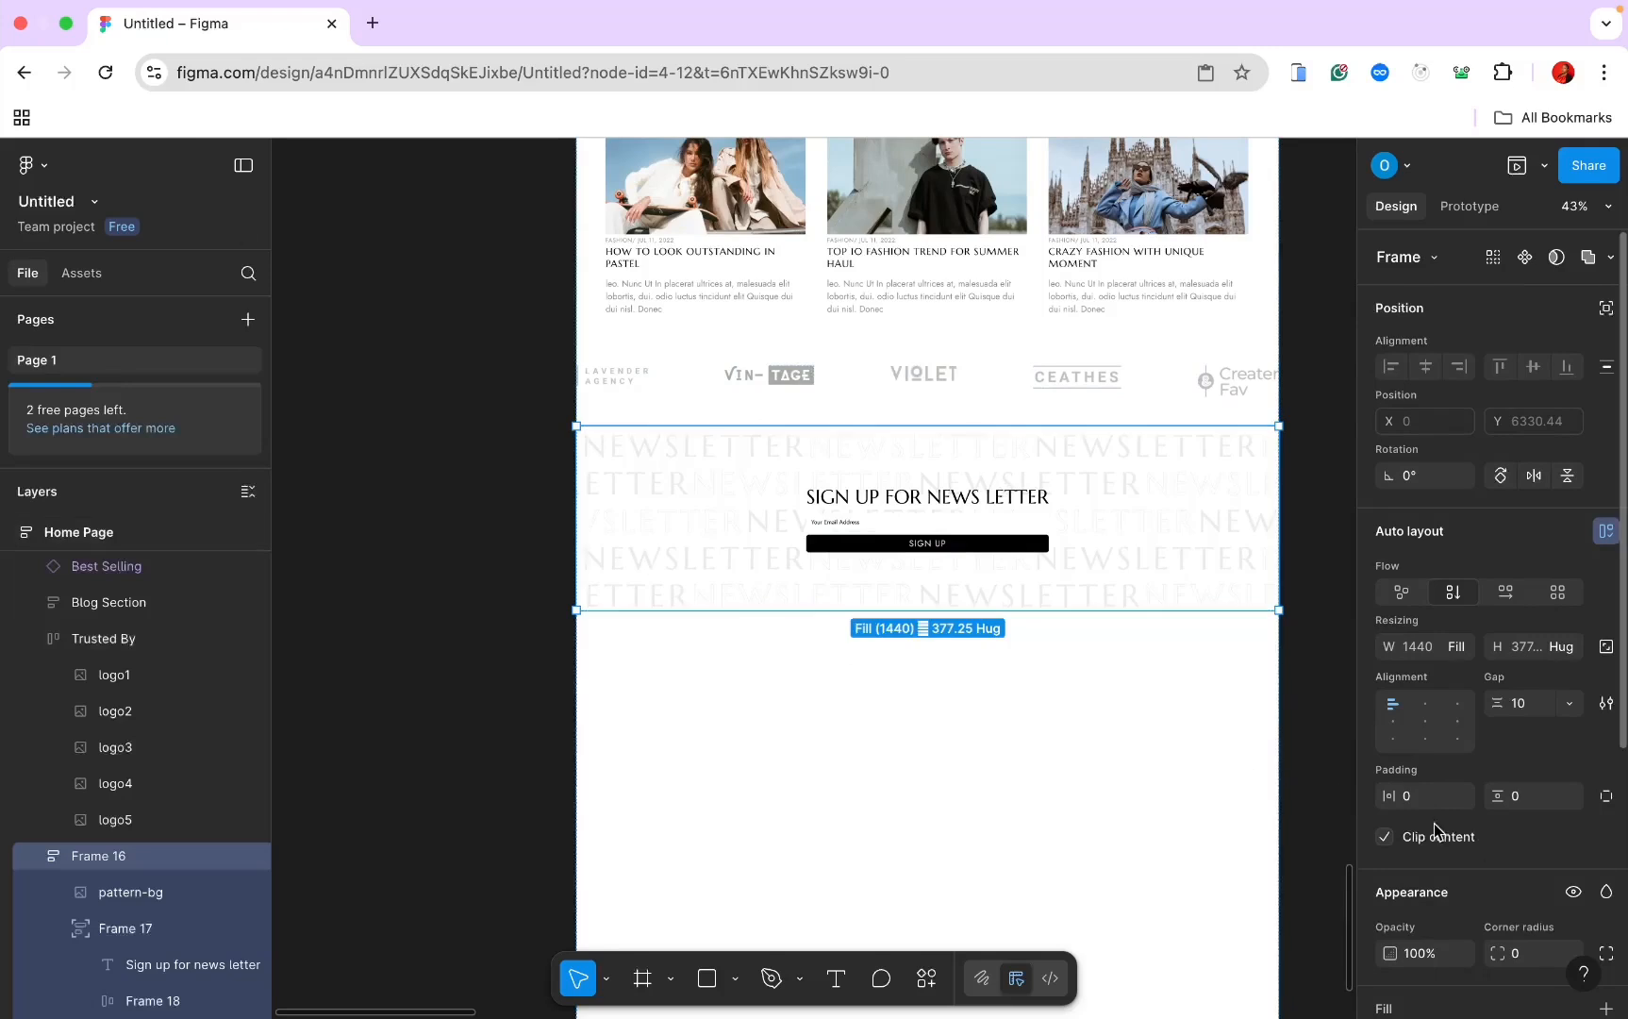
scroll(1435, 830, down, 1)
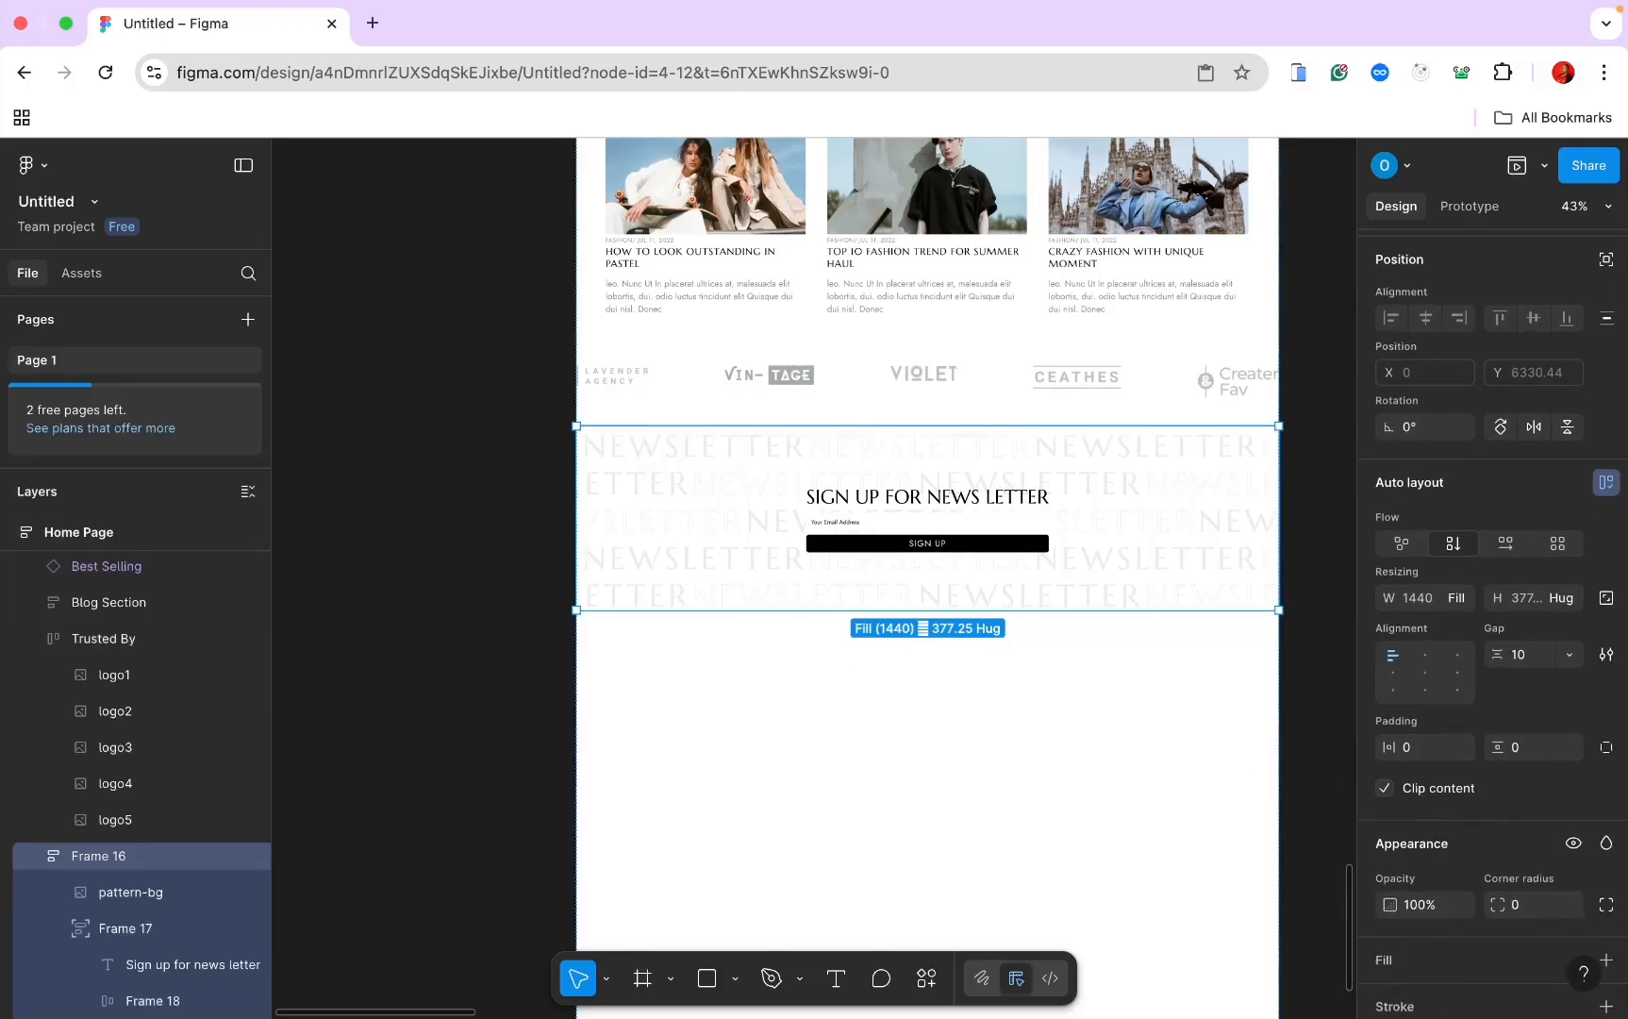
key(super+Tab)
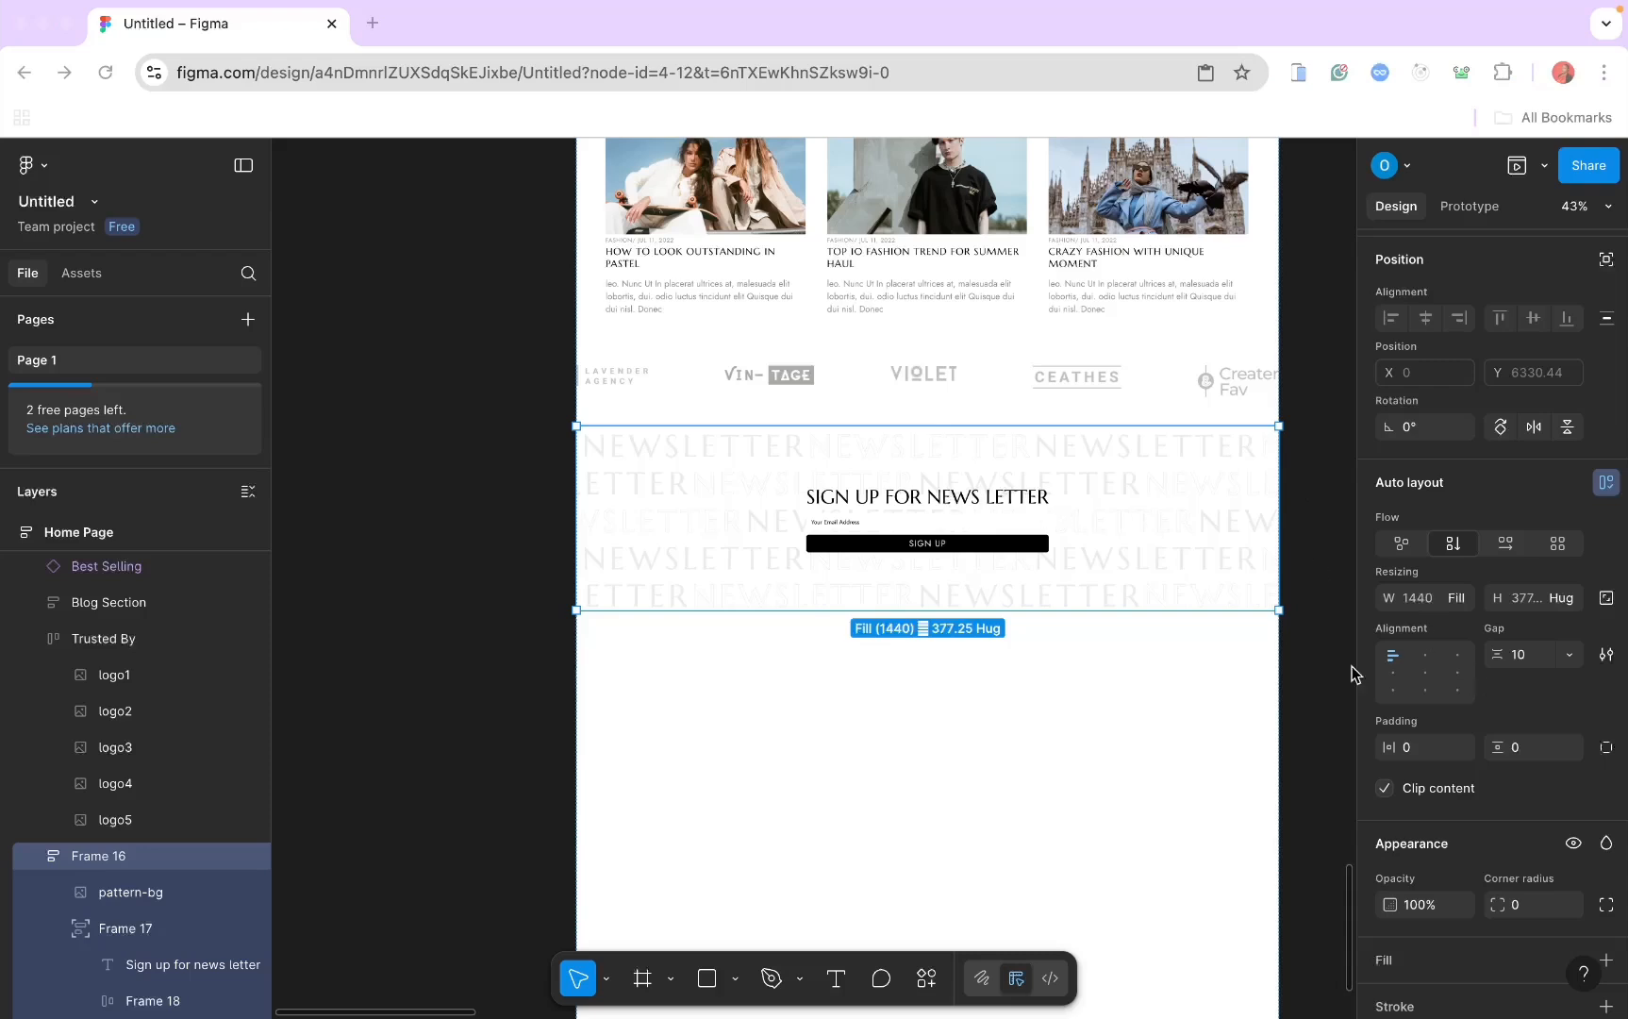
click(786, 525)
scroll(792, 509, up, 5)
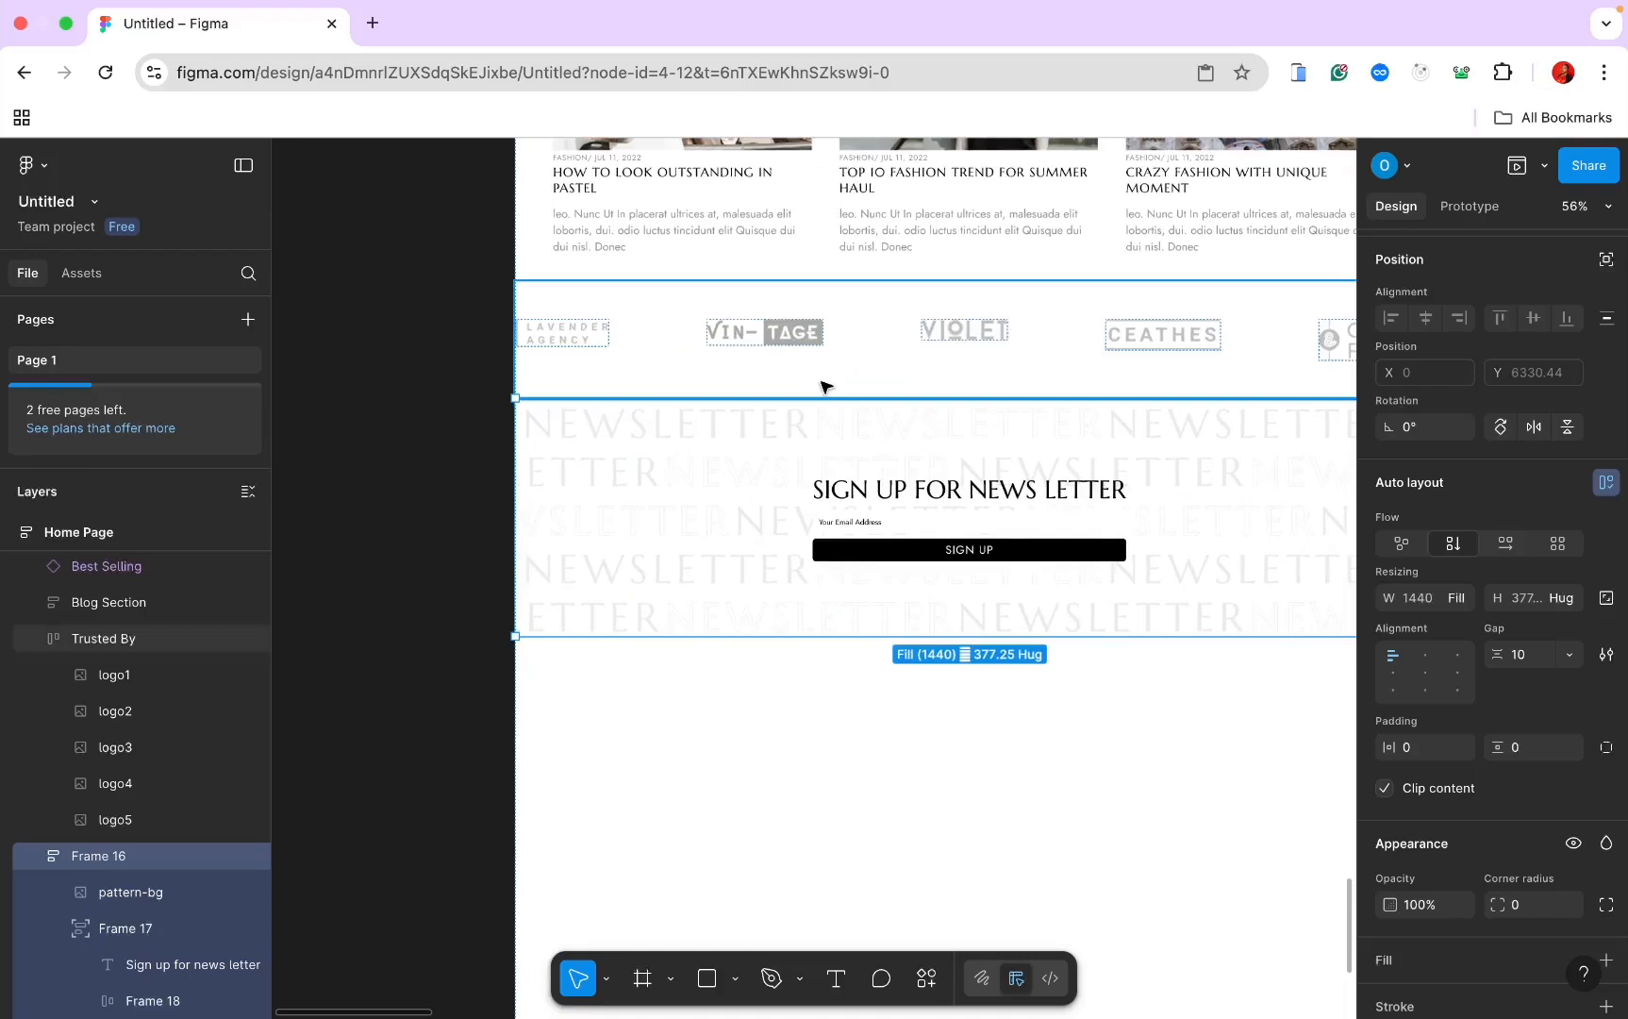
Step: Give the newsletter section (Frame 16) a light grey F1F1F0 background fill
scroll(903, 528, up, 2)
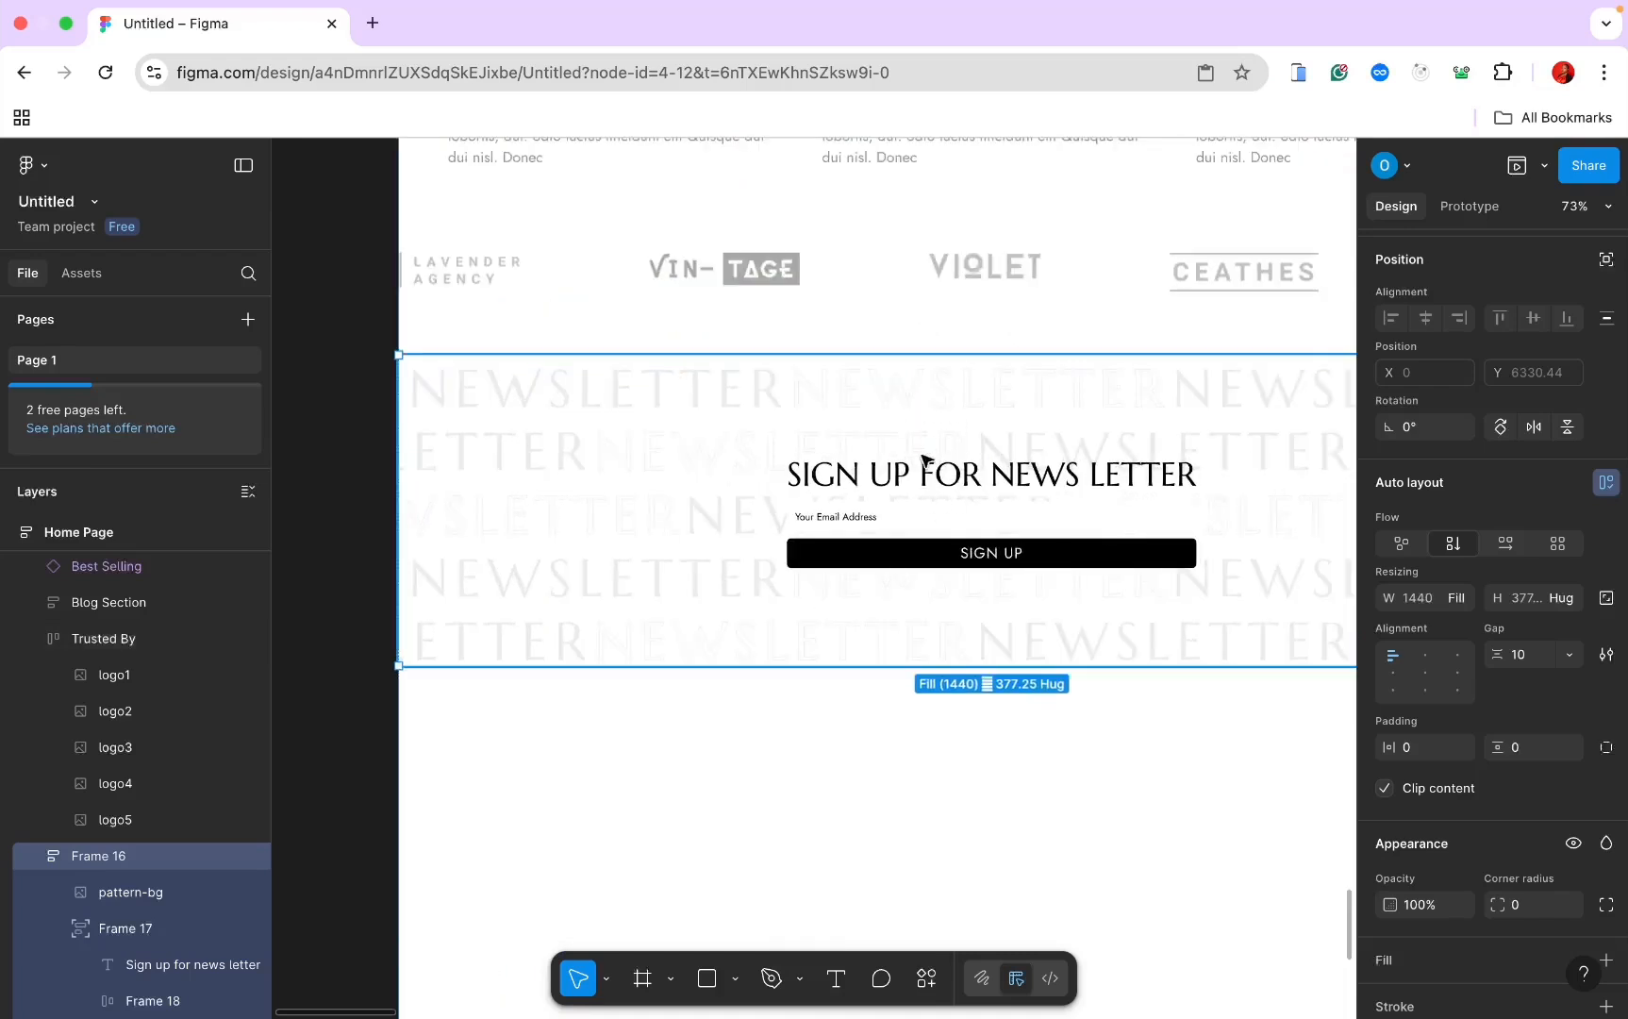
scroll(927, 466, up, 2)
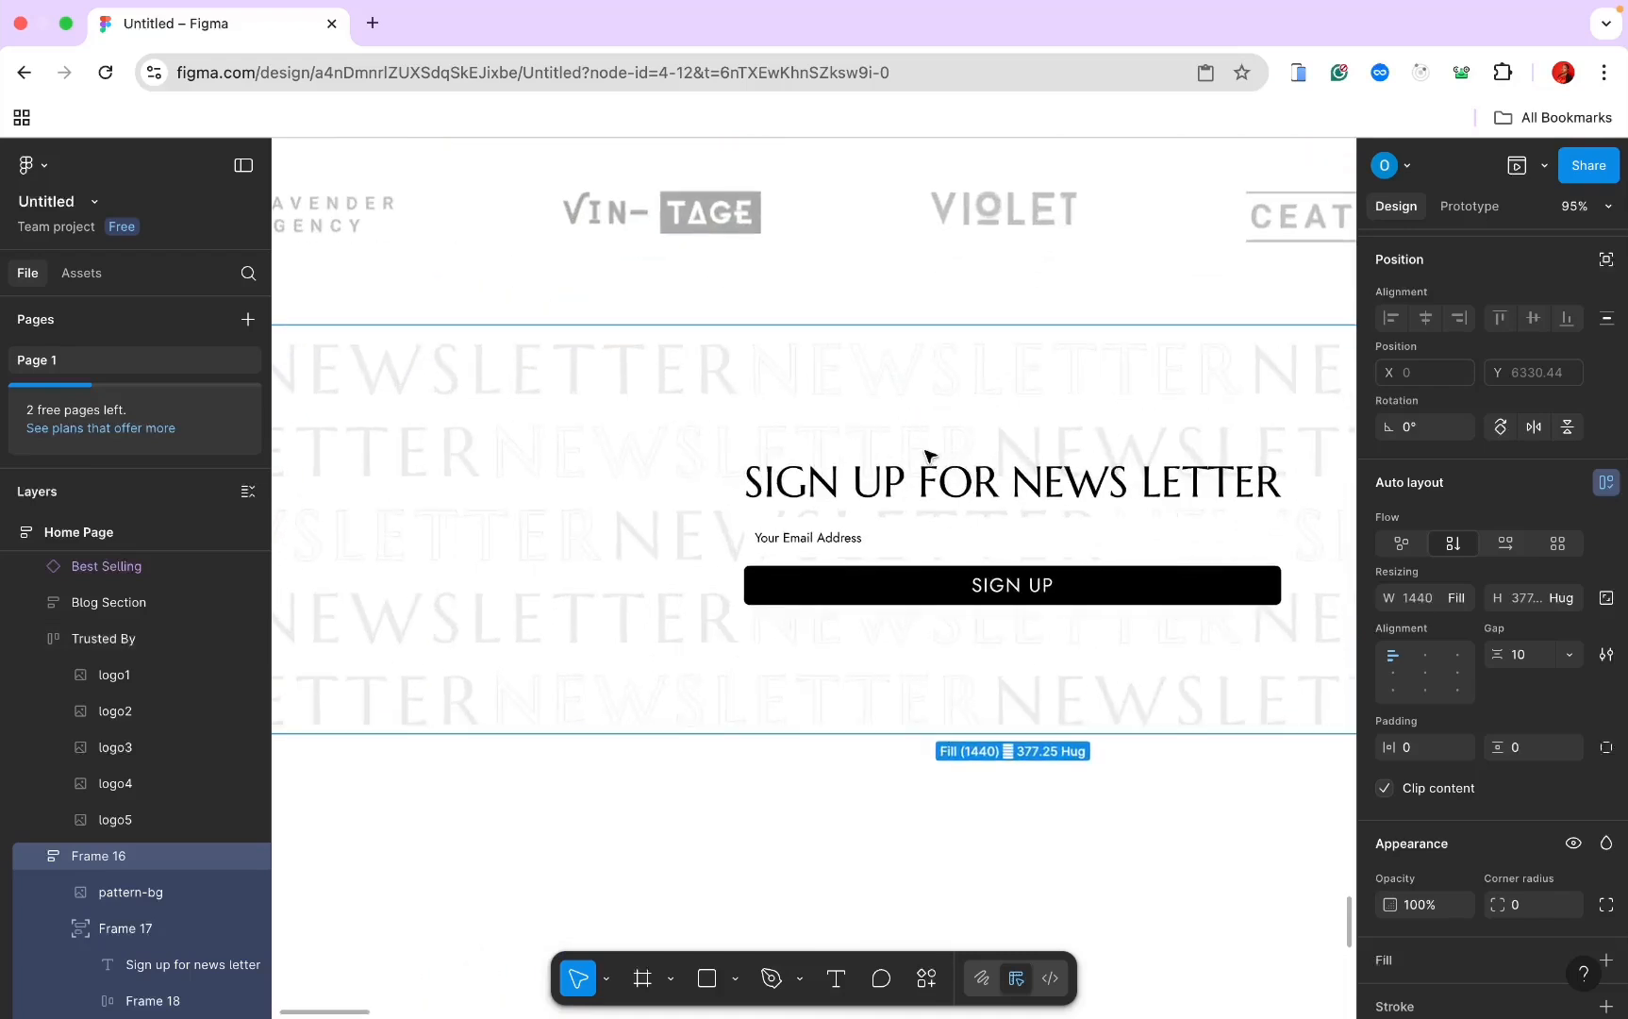
scroll(849, 639, down, 3)
scroll(847, 640, up, 3)
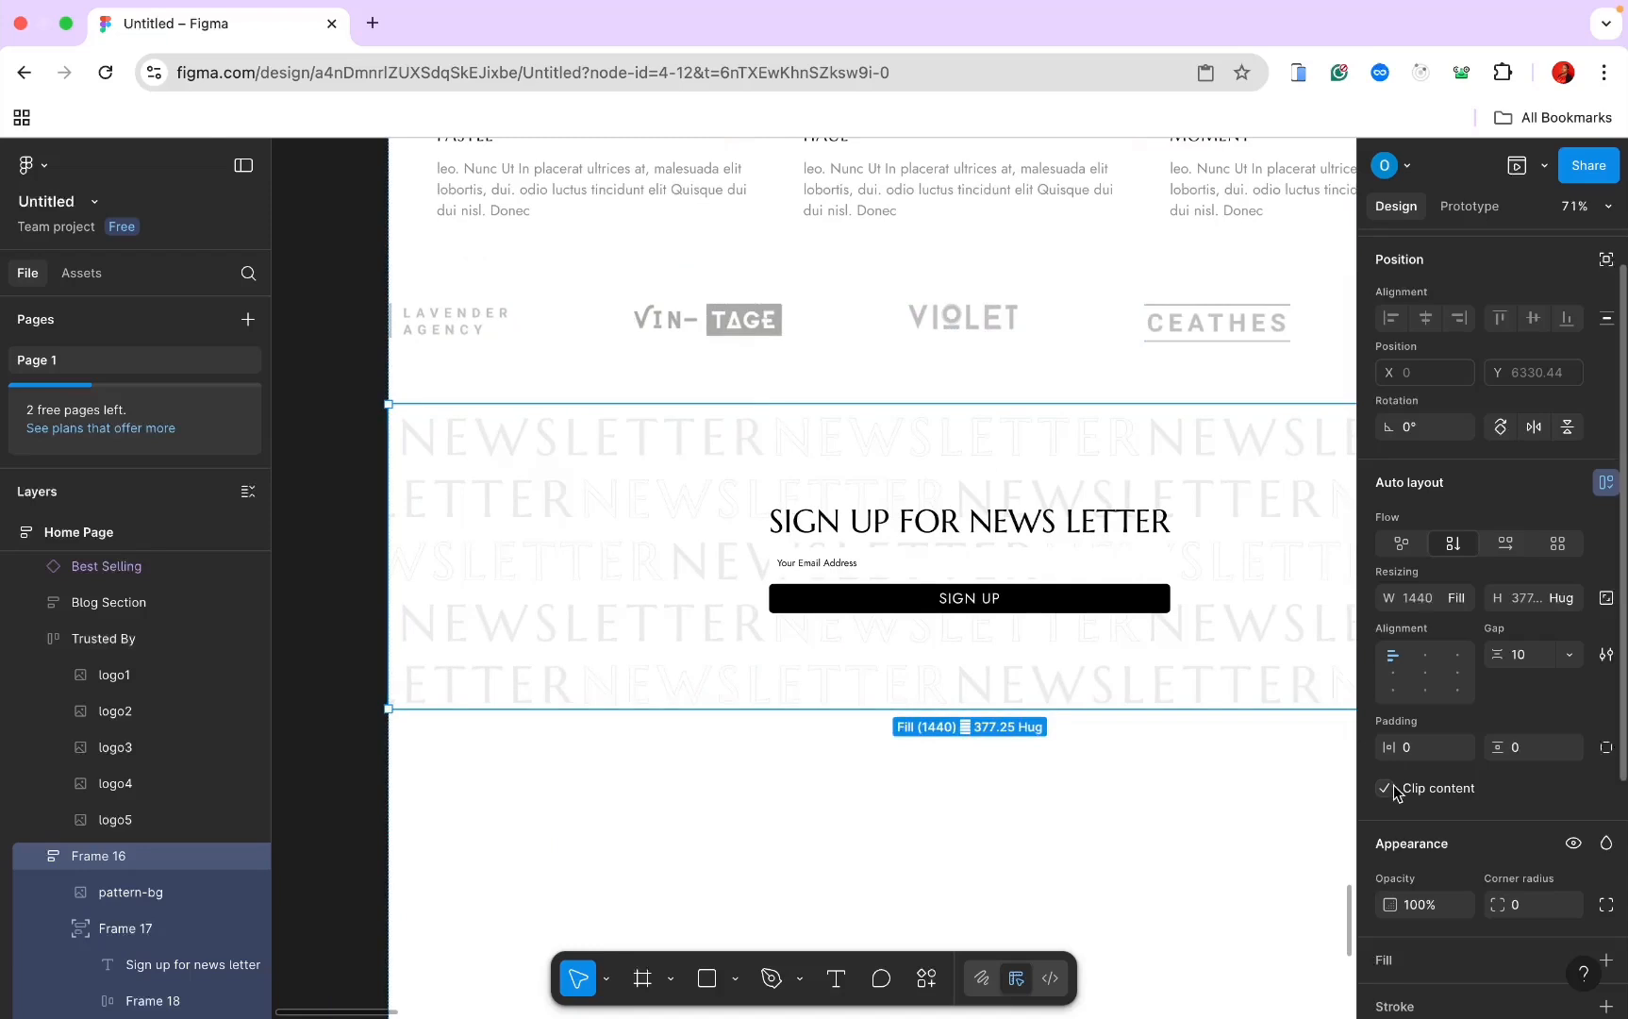
scroll(1458, 894, down, 3)
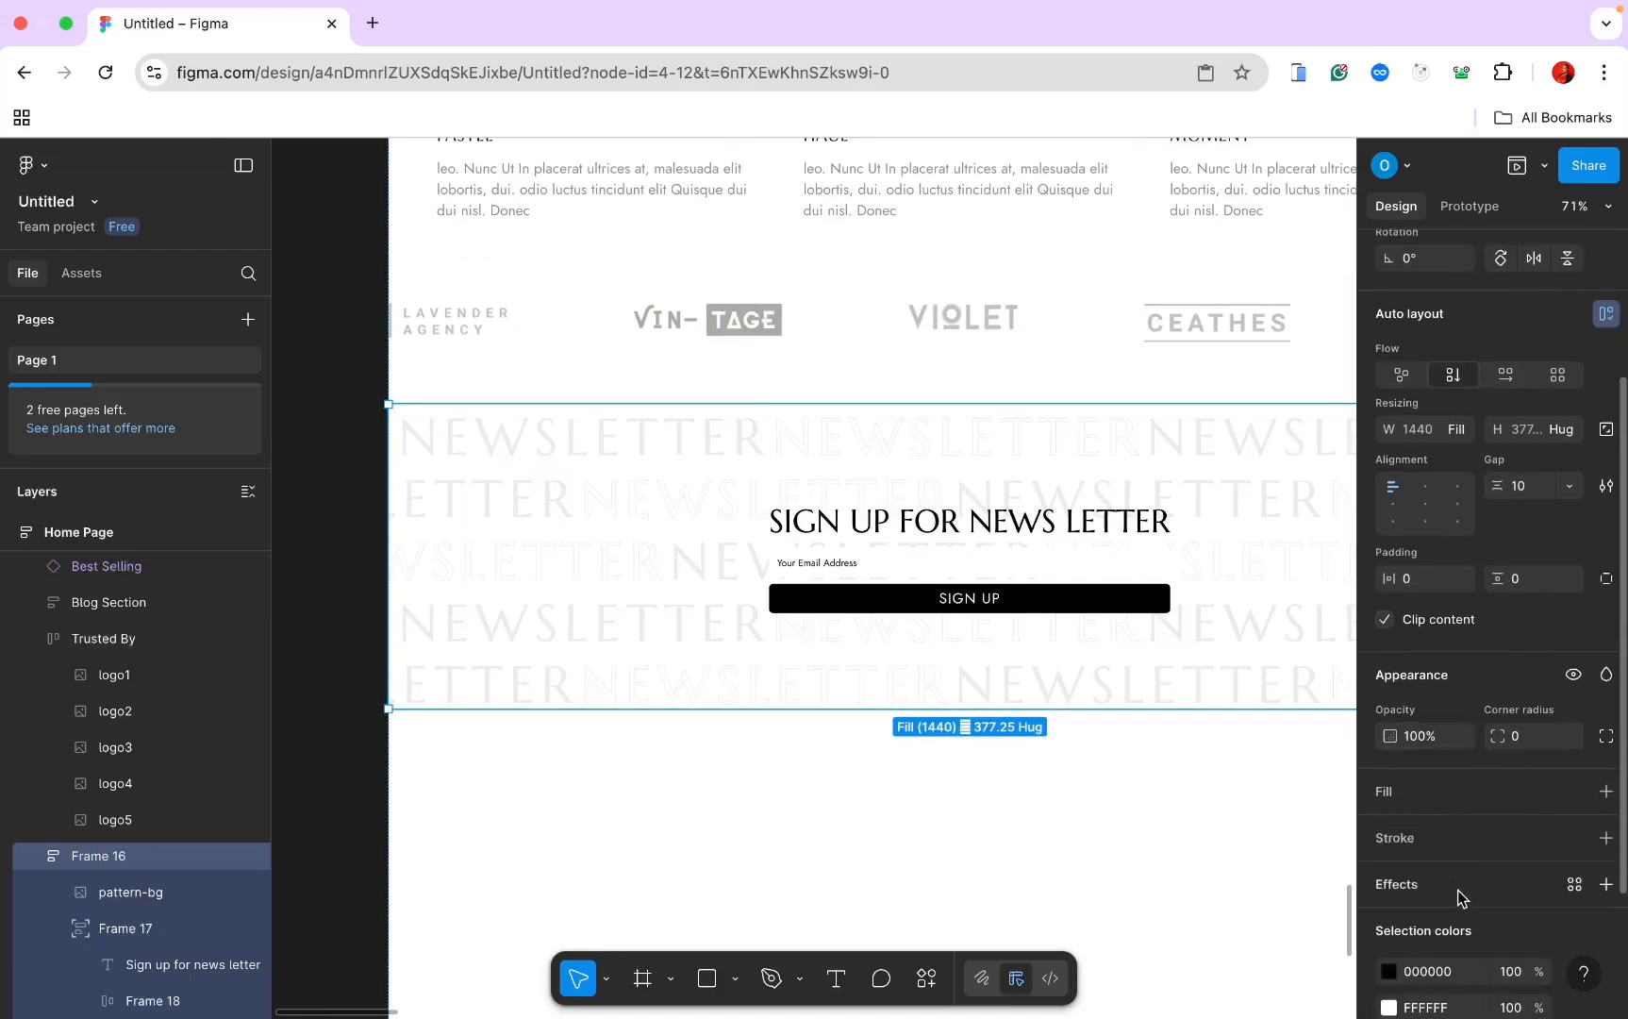
click(1603, 791)
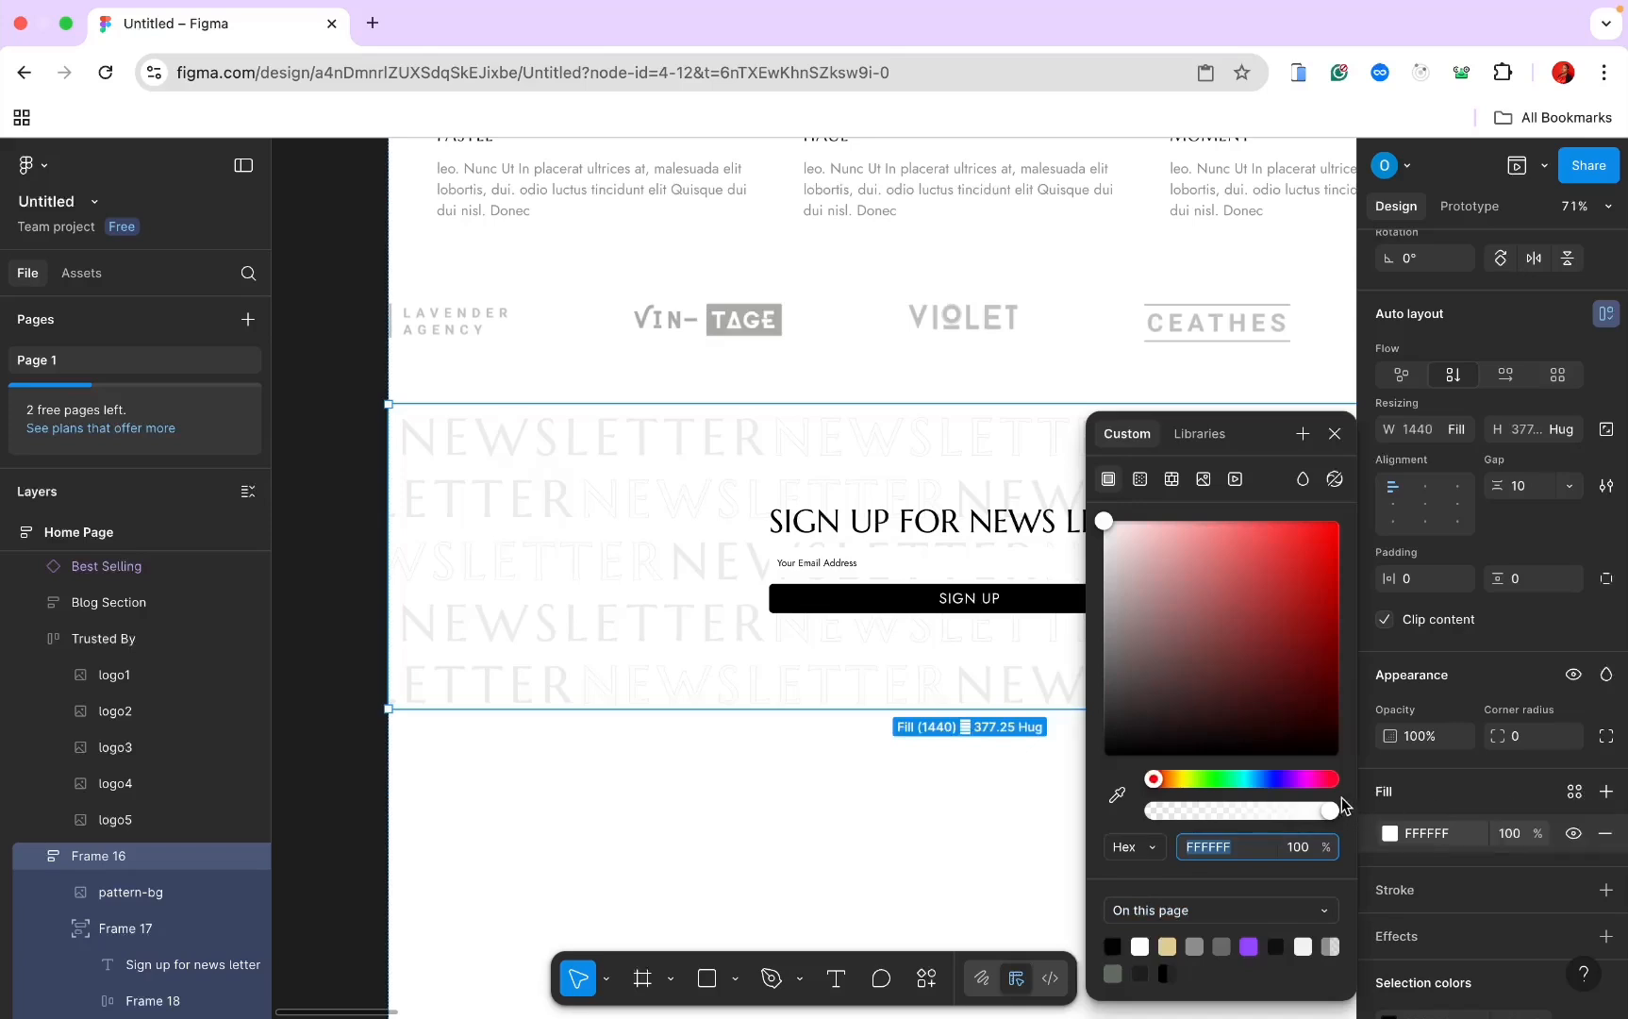
text(f1)
key(Return)
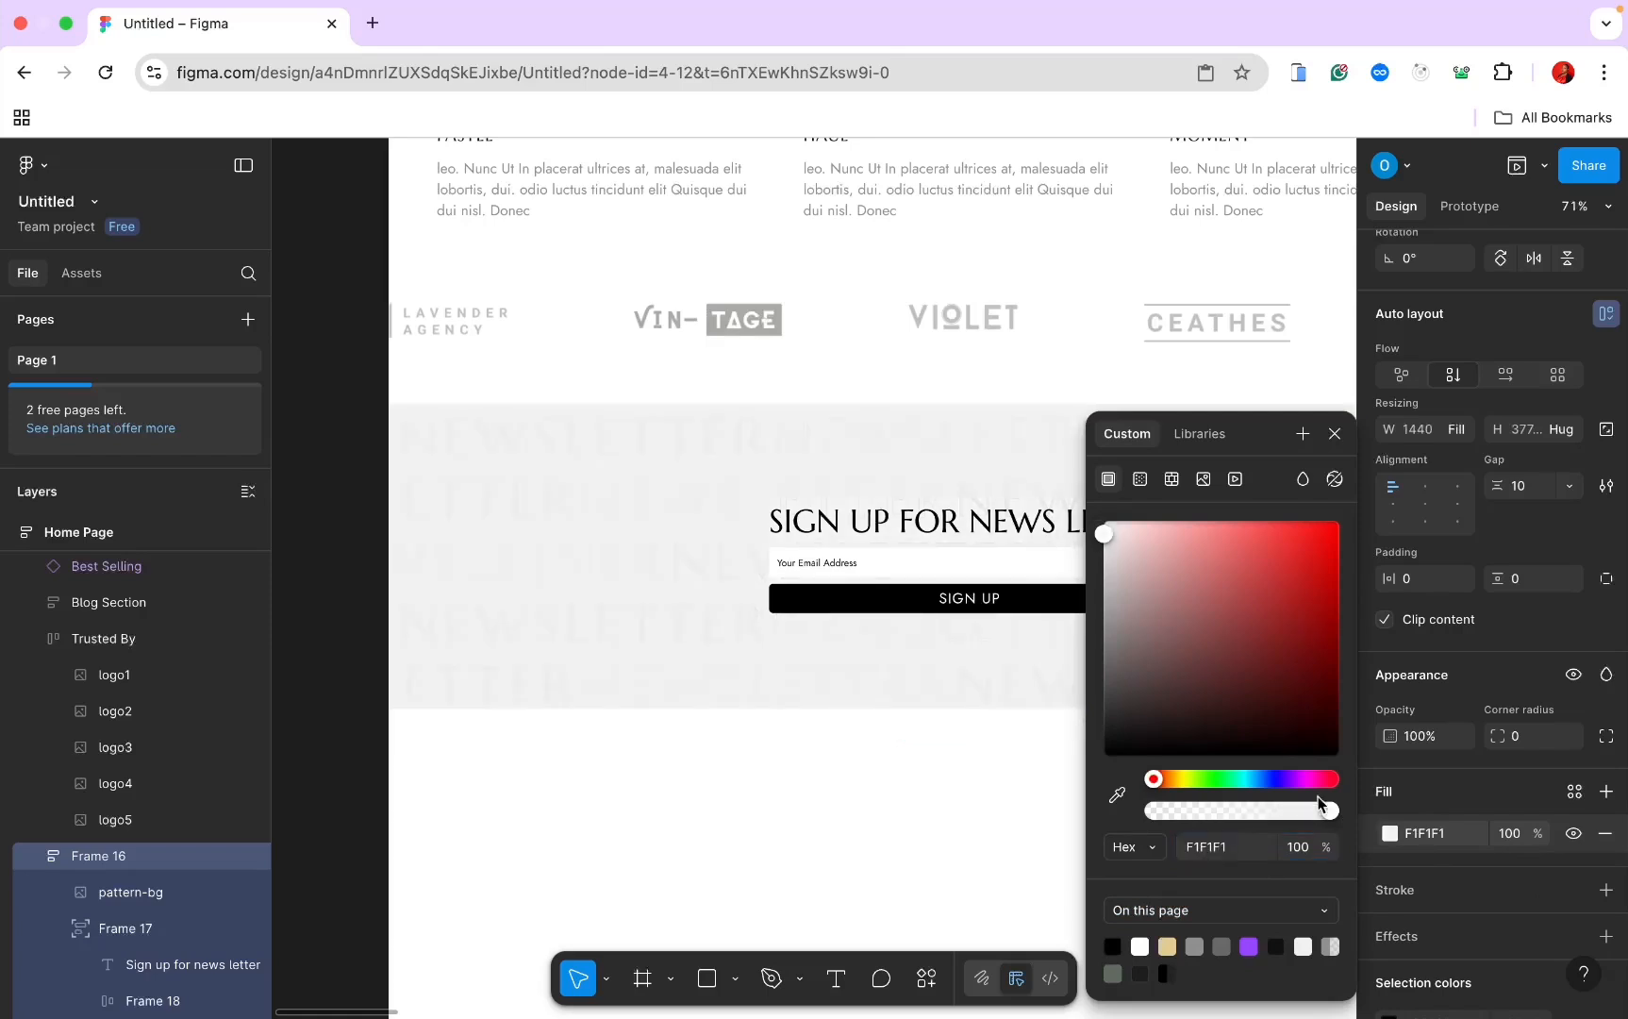
click(1226, 847)
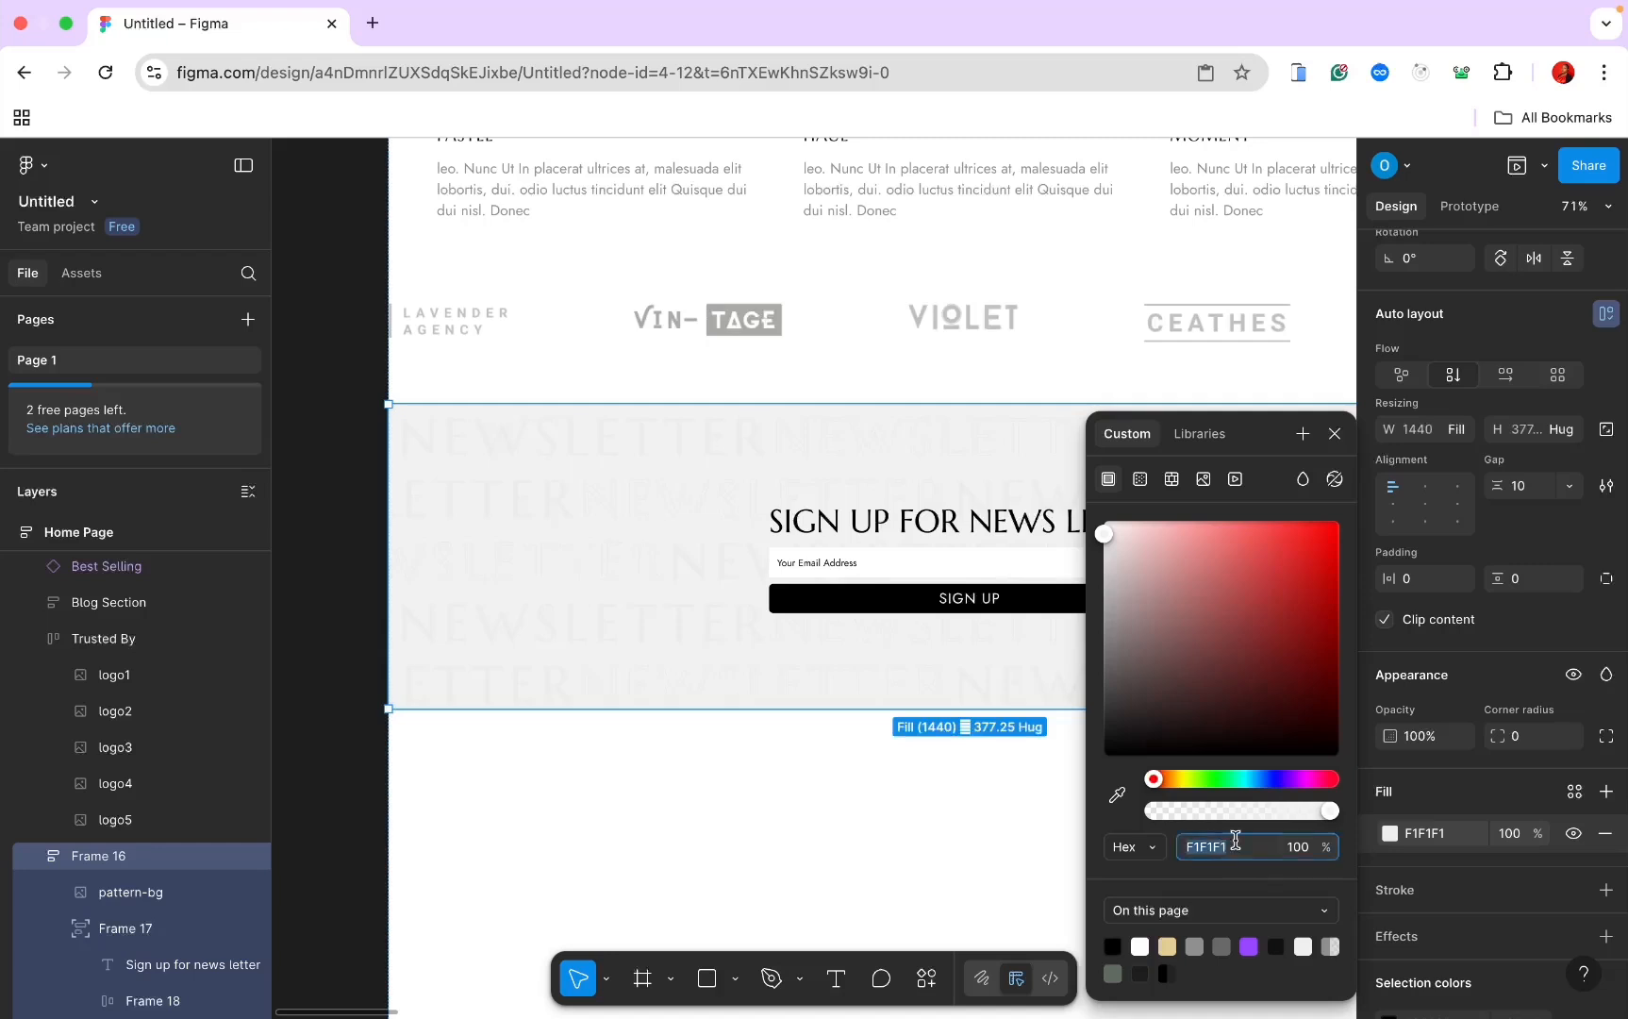
click(1228, 847)
key(Return)
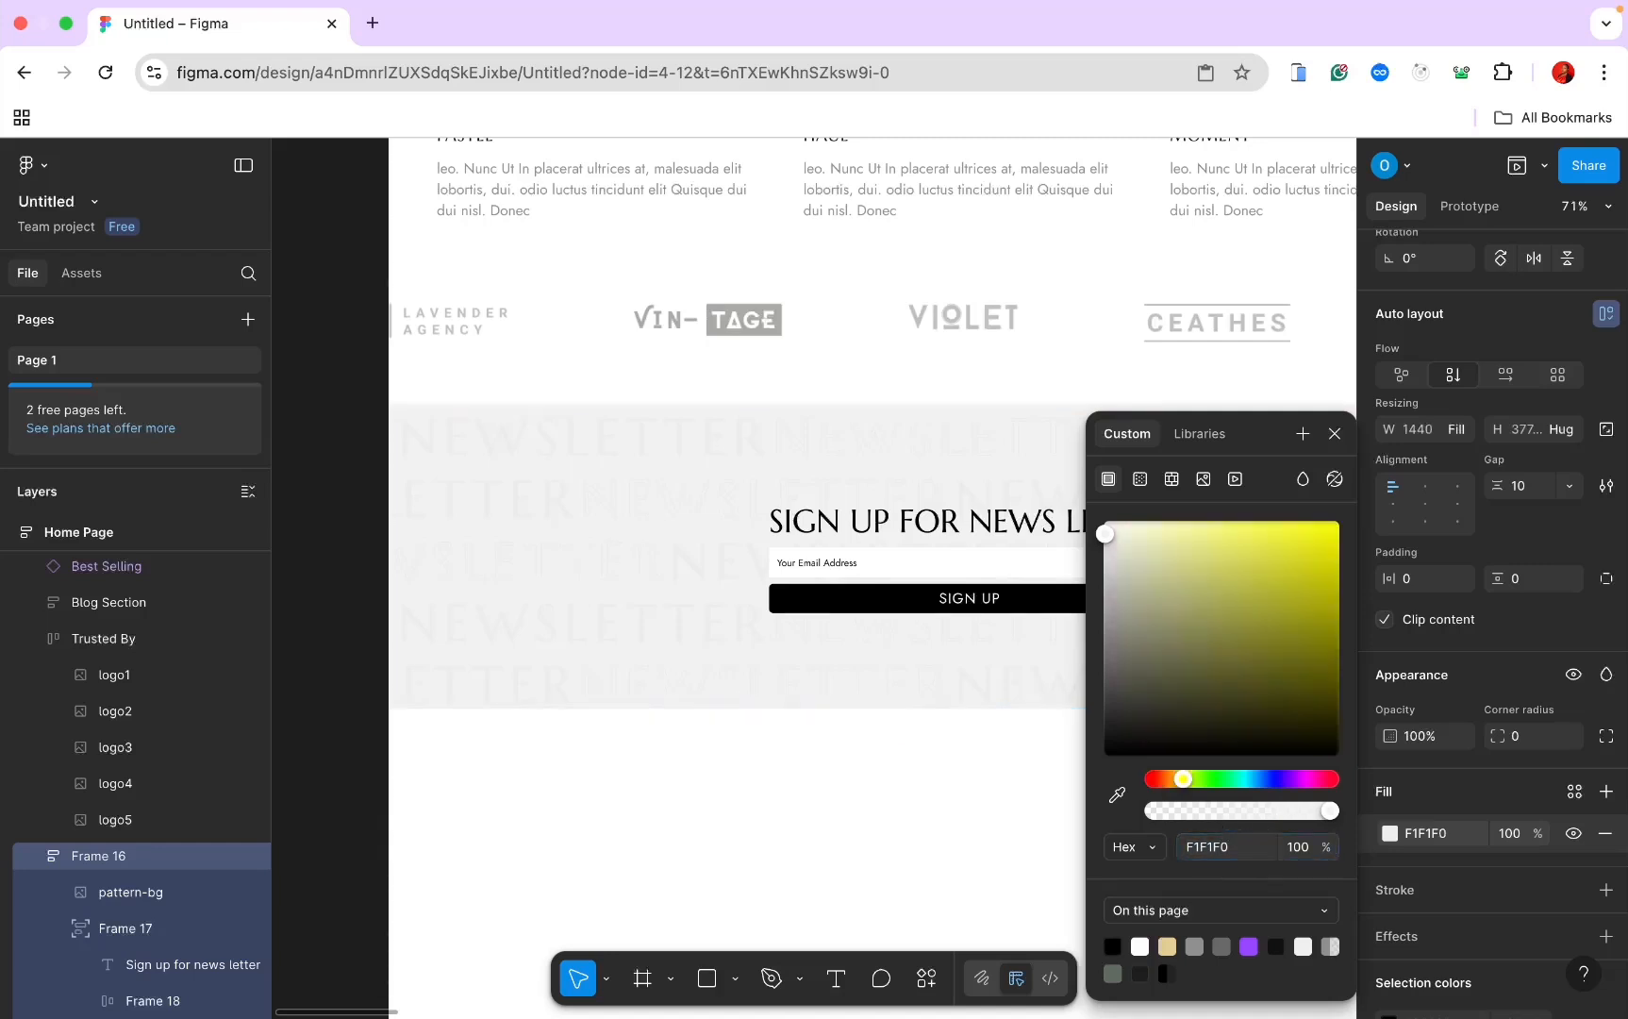
click(911, 852)
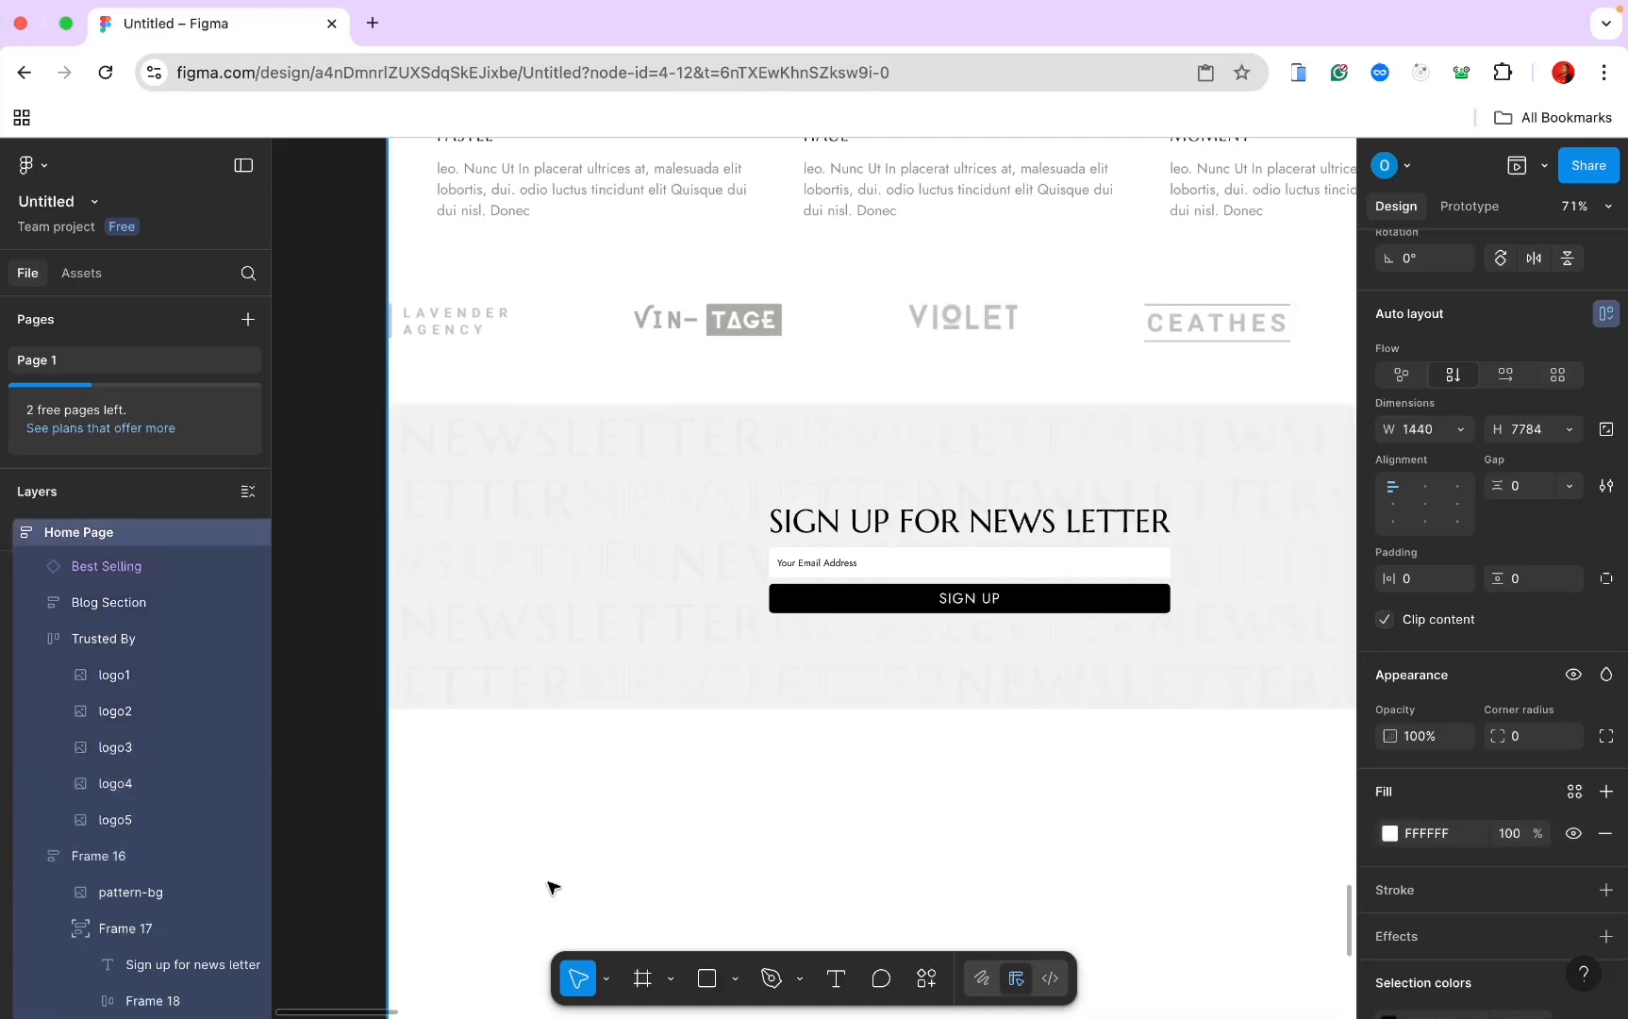
click(382, 779)
scroll(186, 906, down, 2)
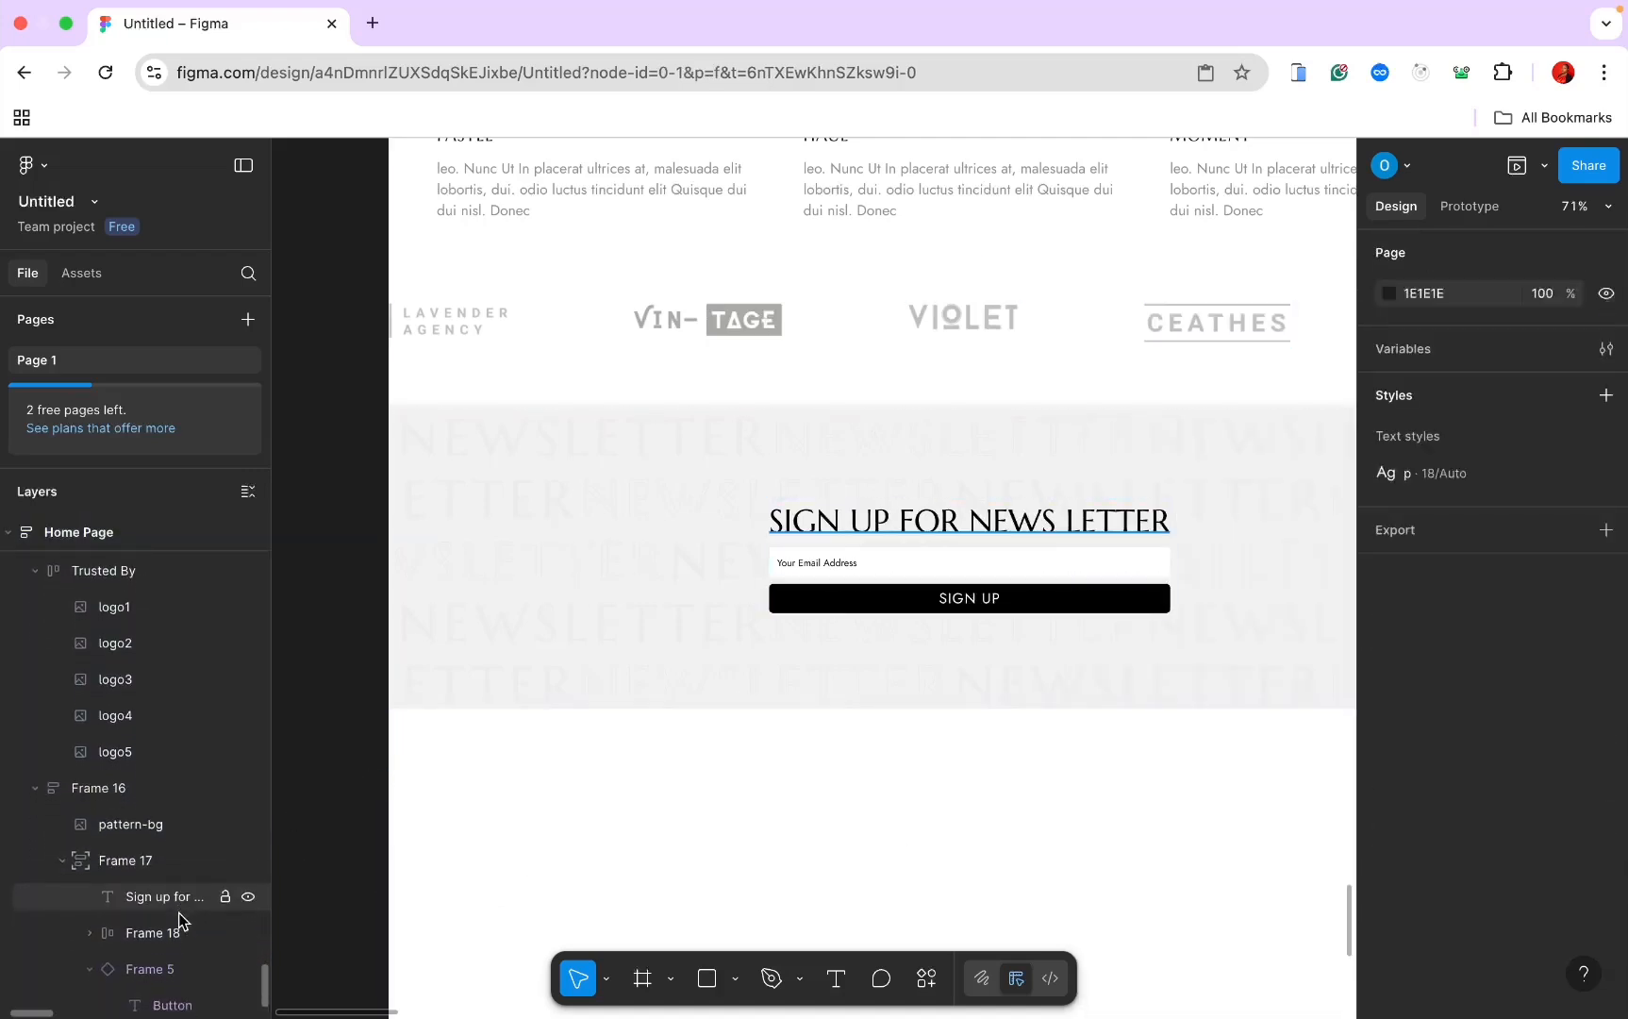
Step: Fade the pattern-bg image fill opacity to 85%
click(140, 824)
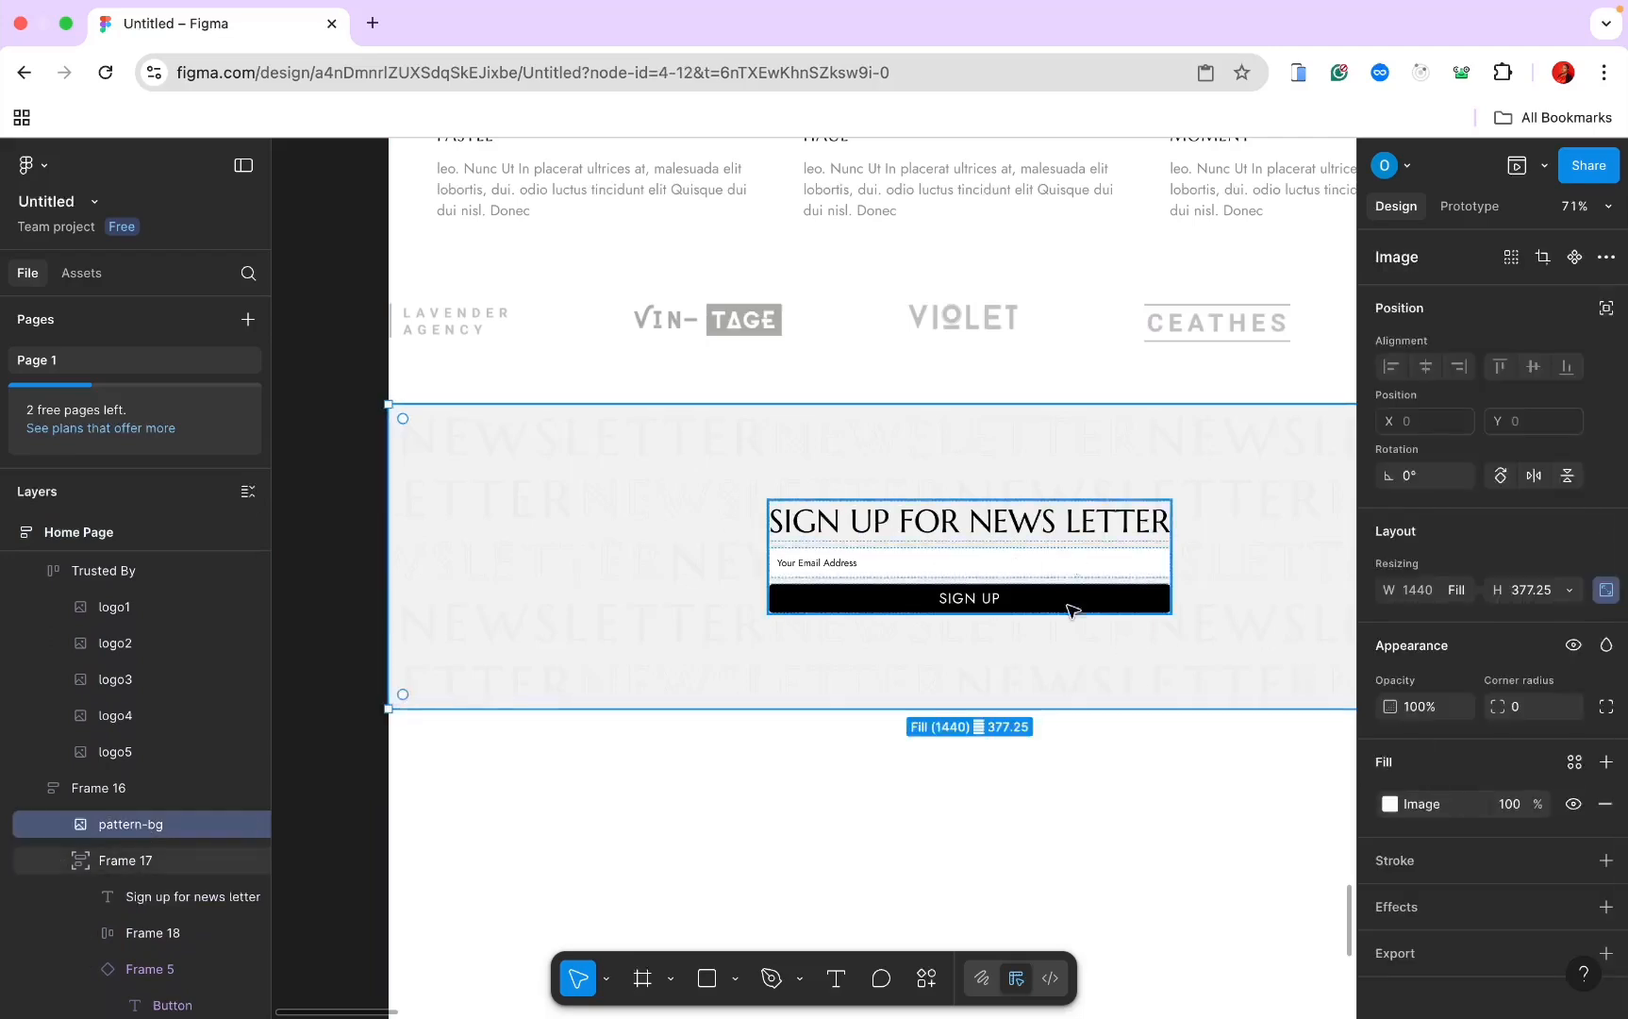
scroll(1072, 610, down, 5)
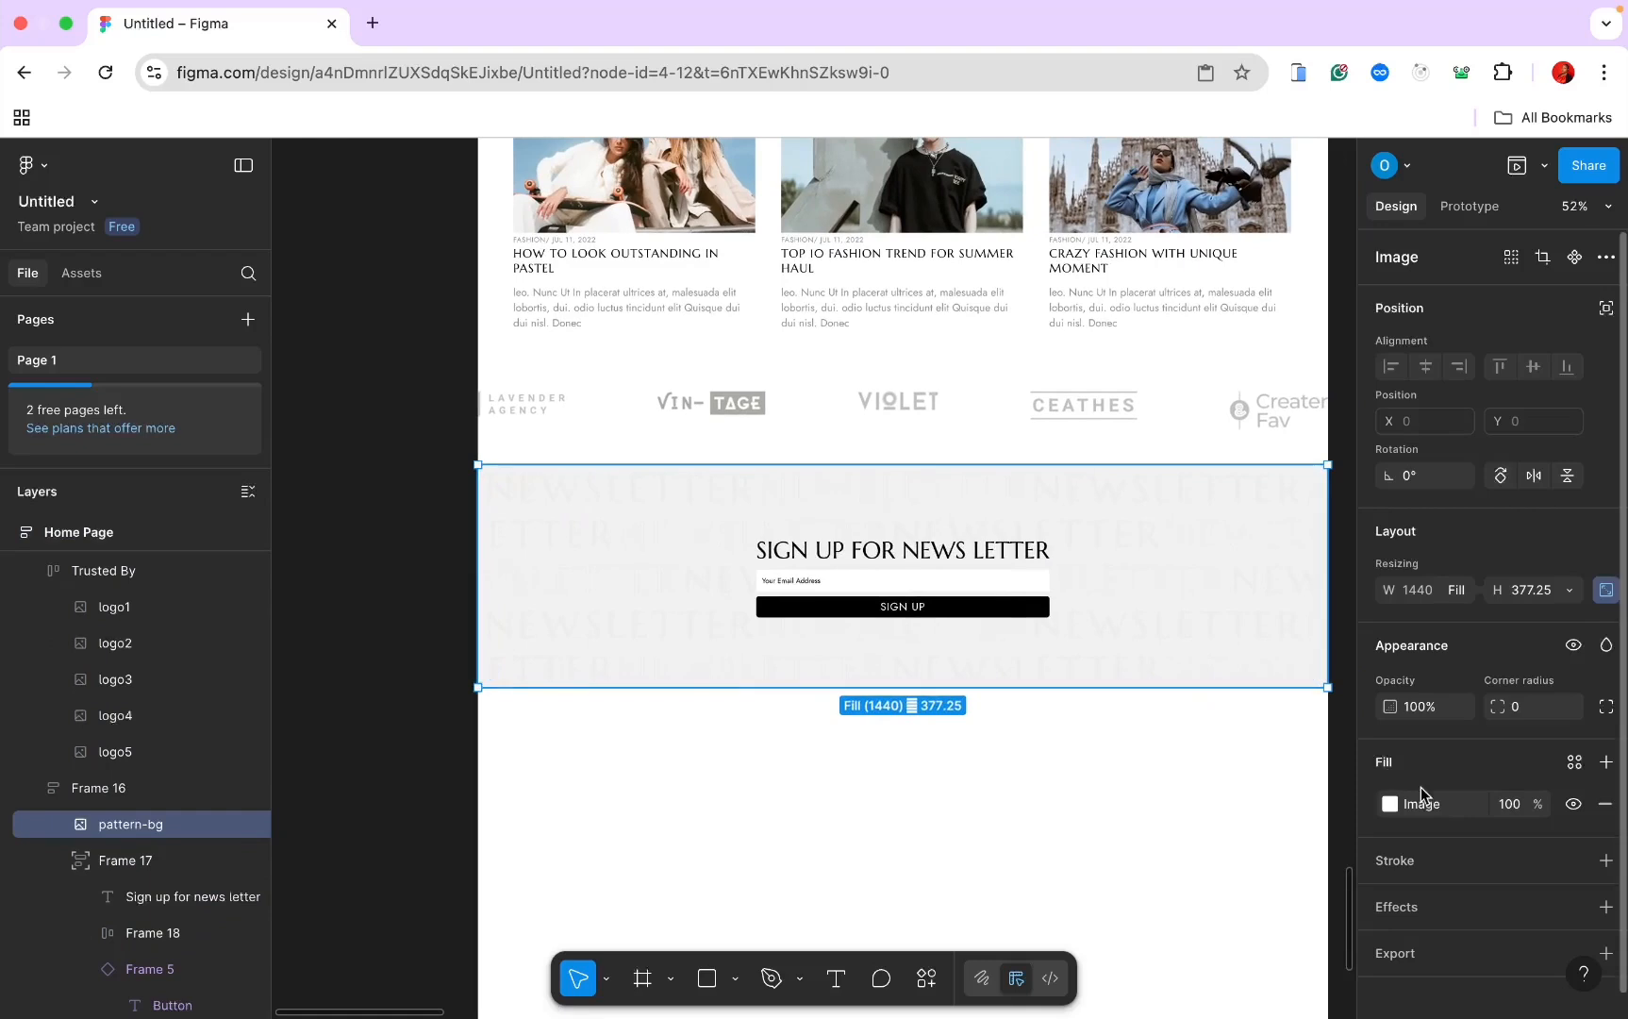
click(1521, 813)
text(80)
key(Return)
scroll(1269, 731, up, 6)
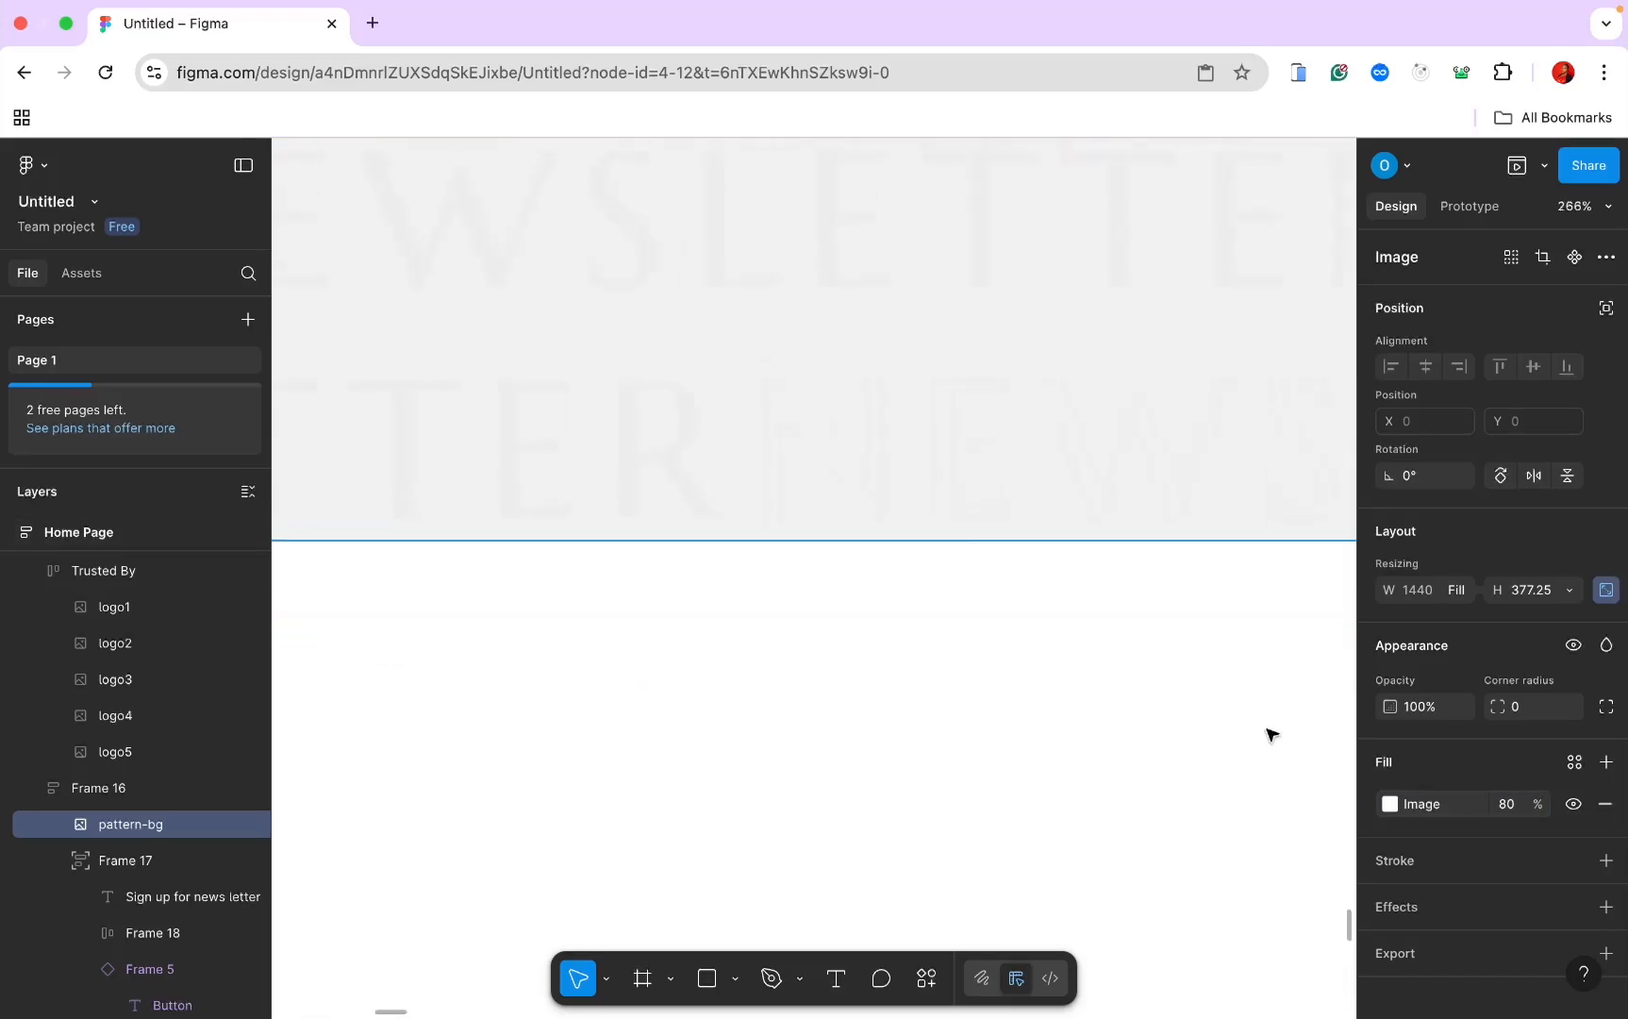
click(1514, 808)
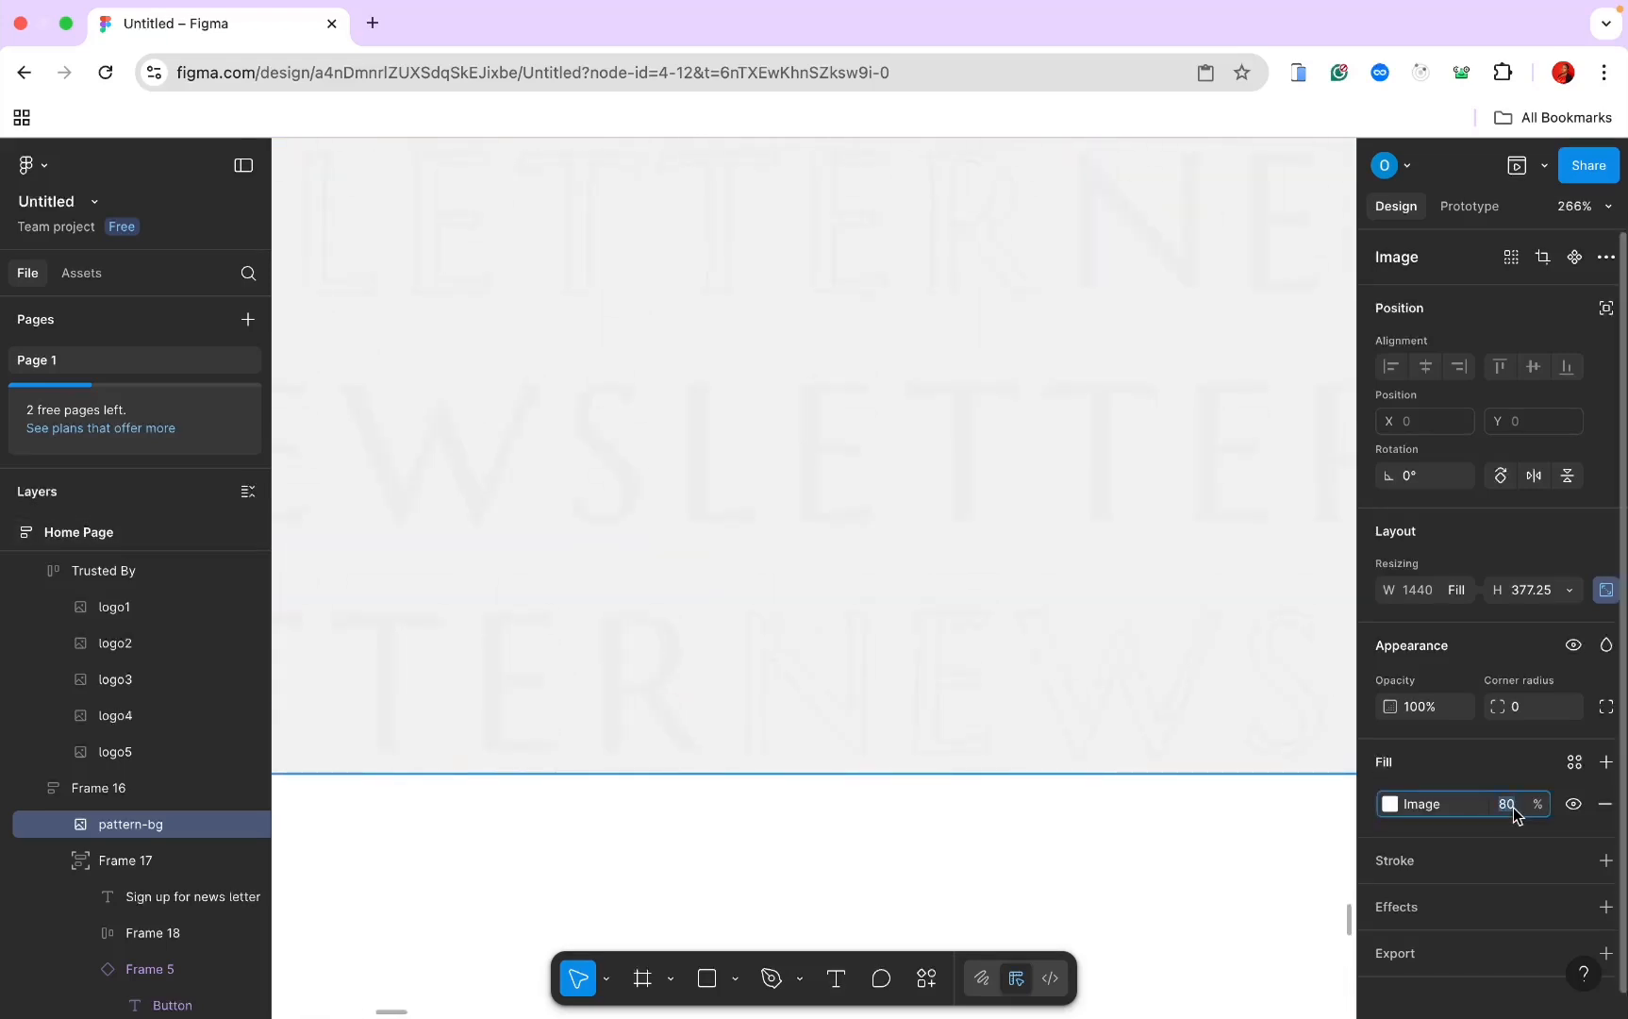
text(85)
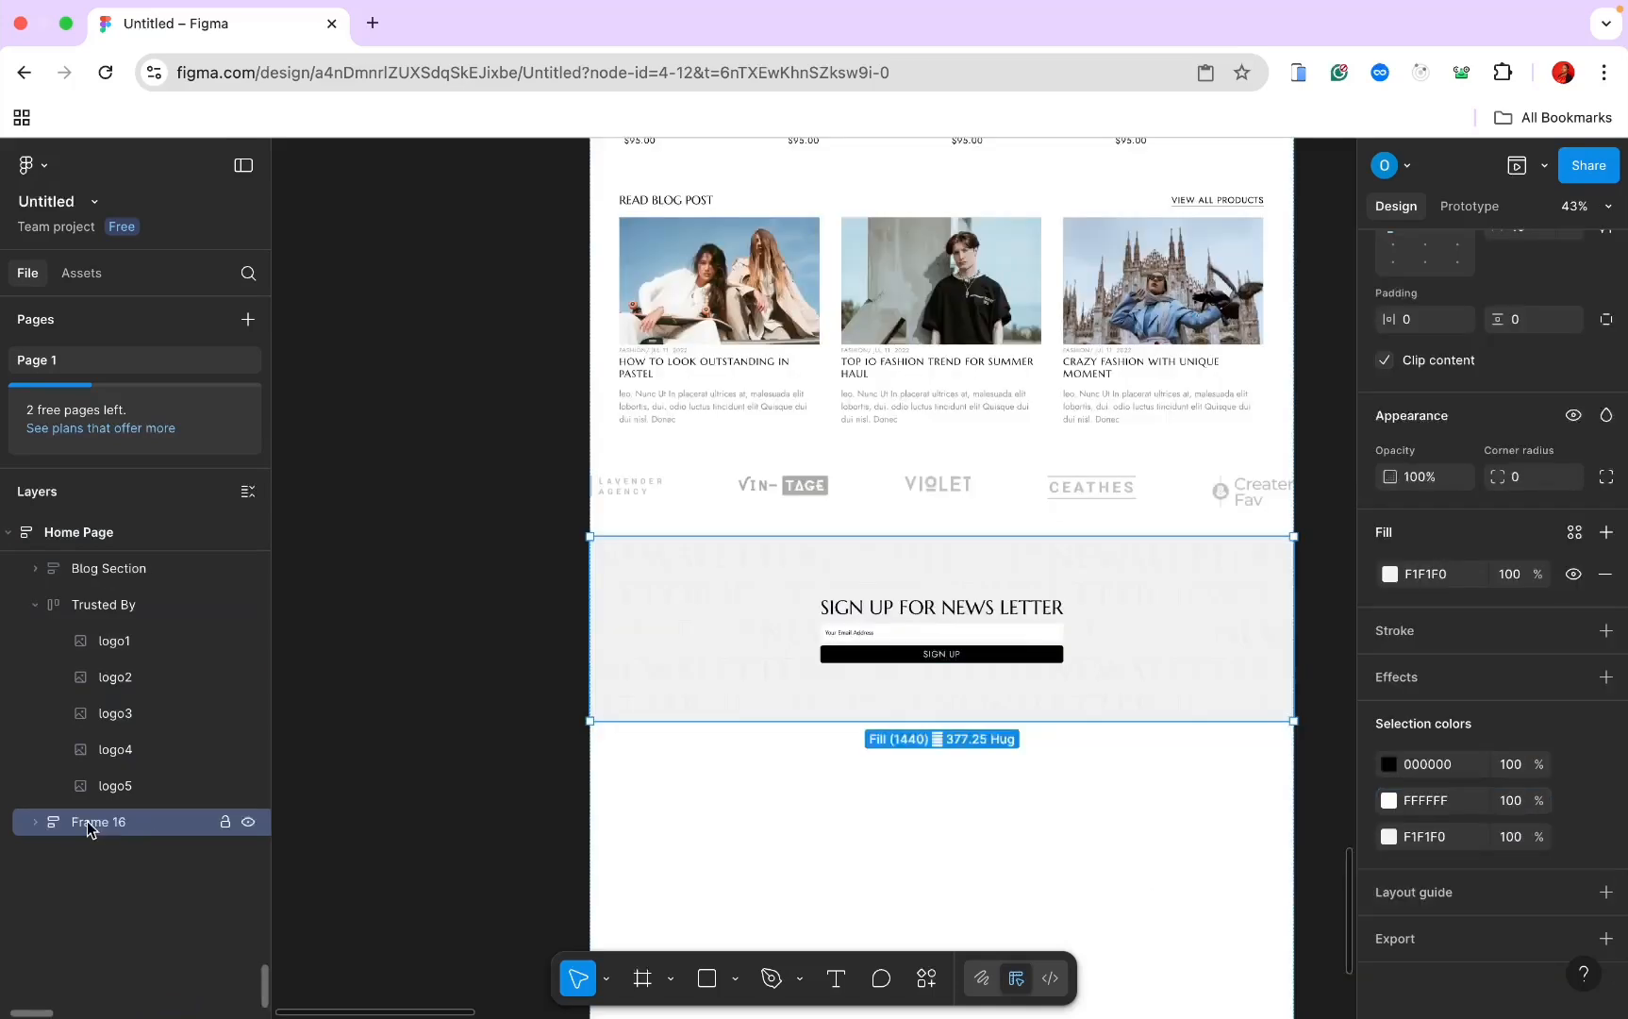
Step: Rename Frame 16 to NewsLetter
double_click(87, 822)
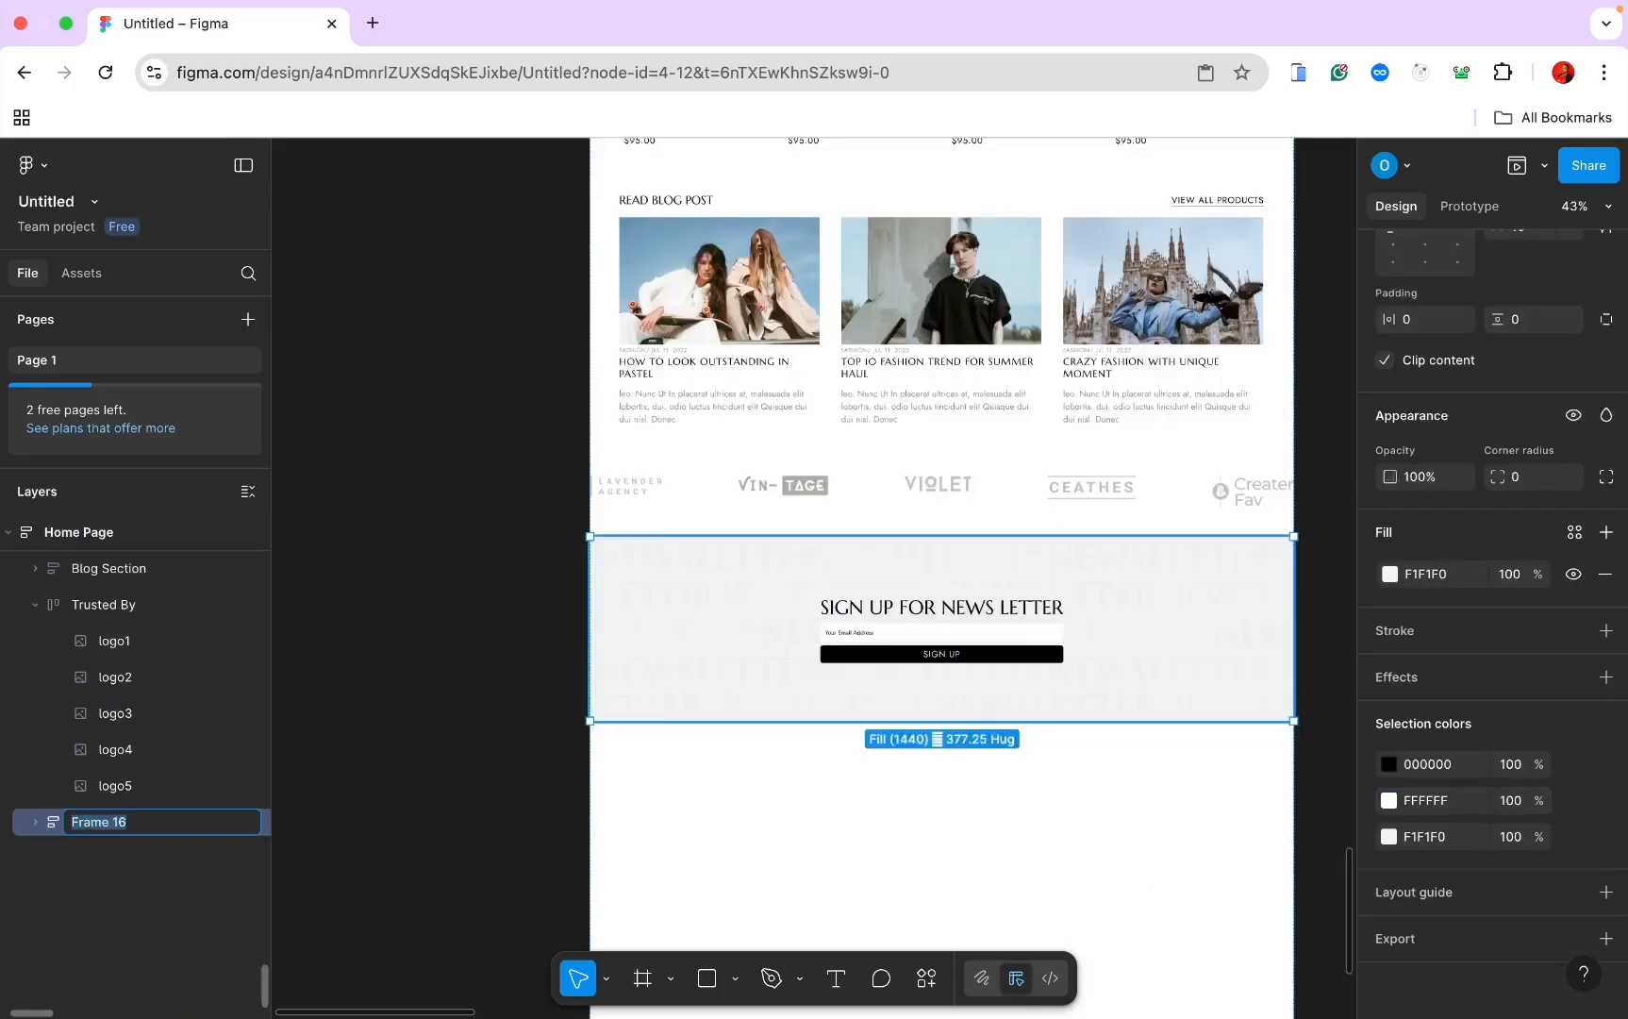
text(NewsLetter)
key(Return)
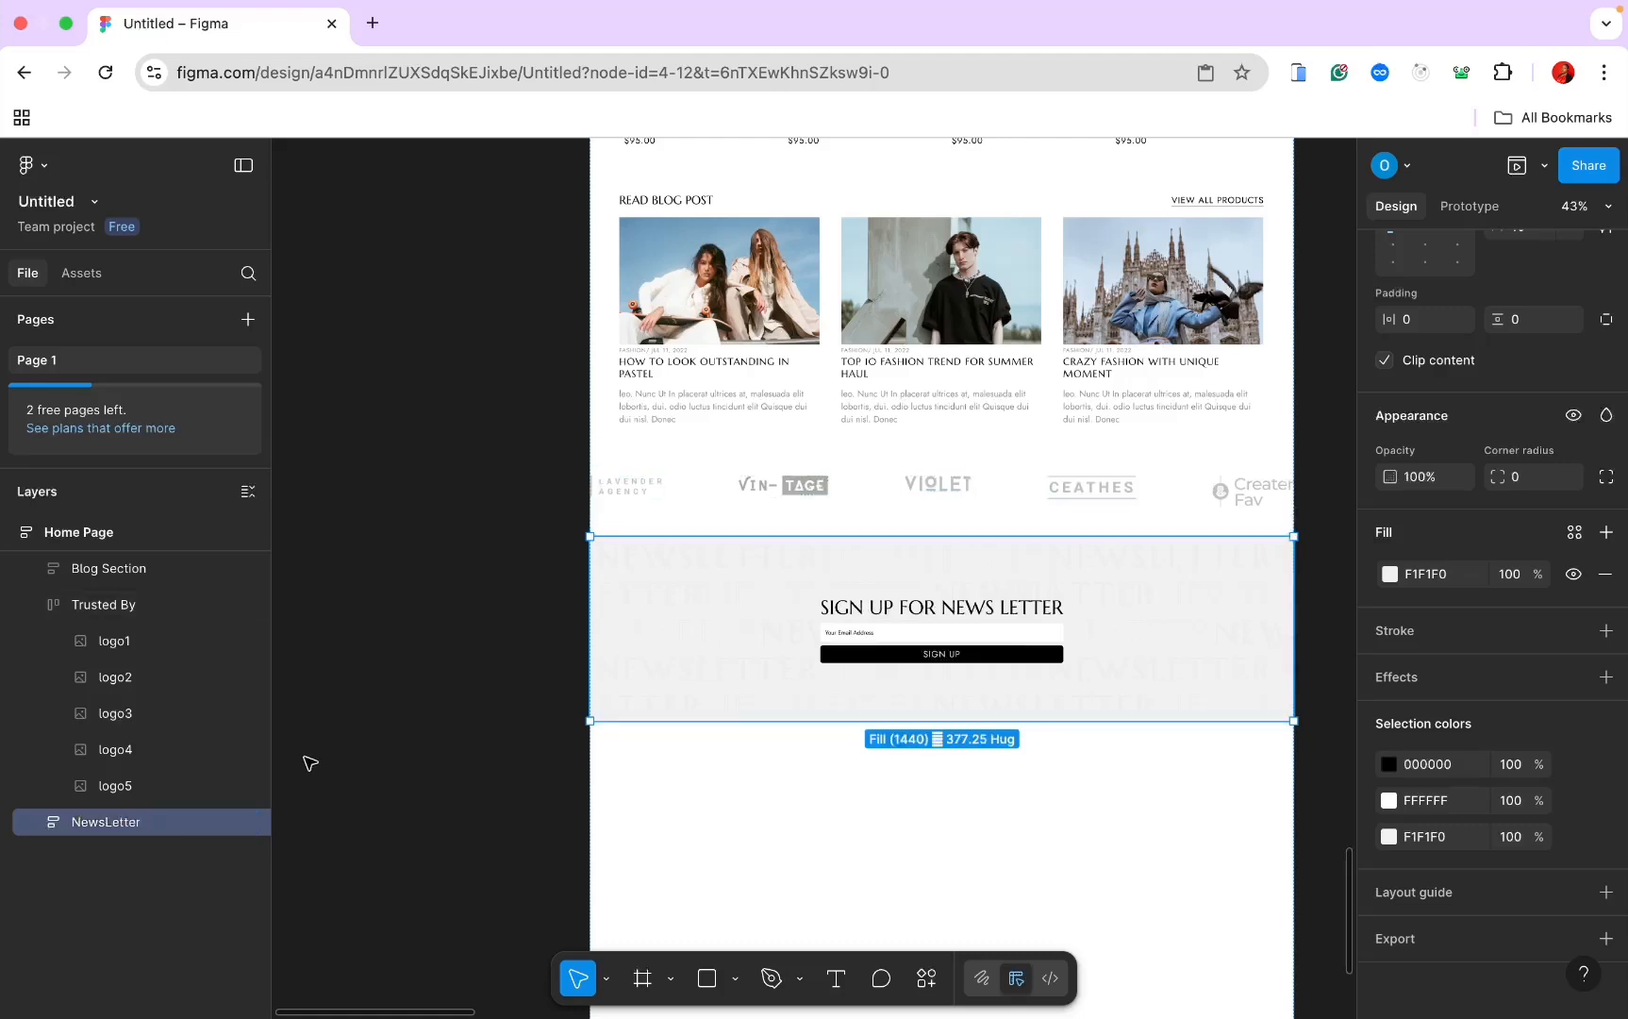
click(649, 984)
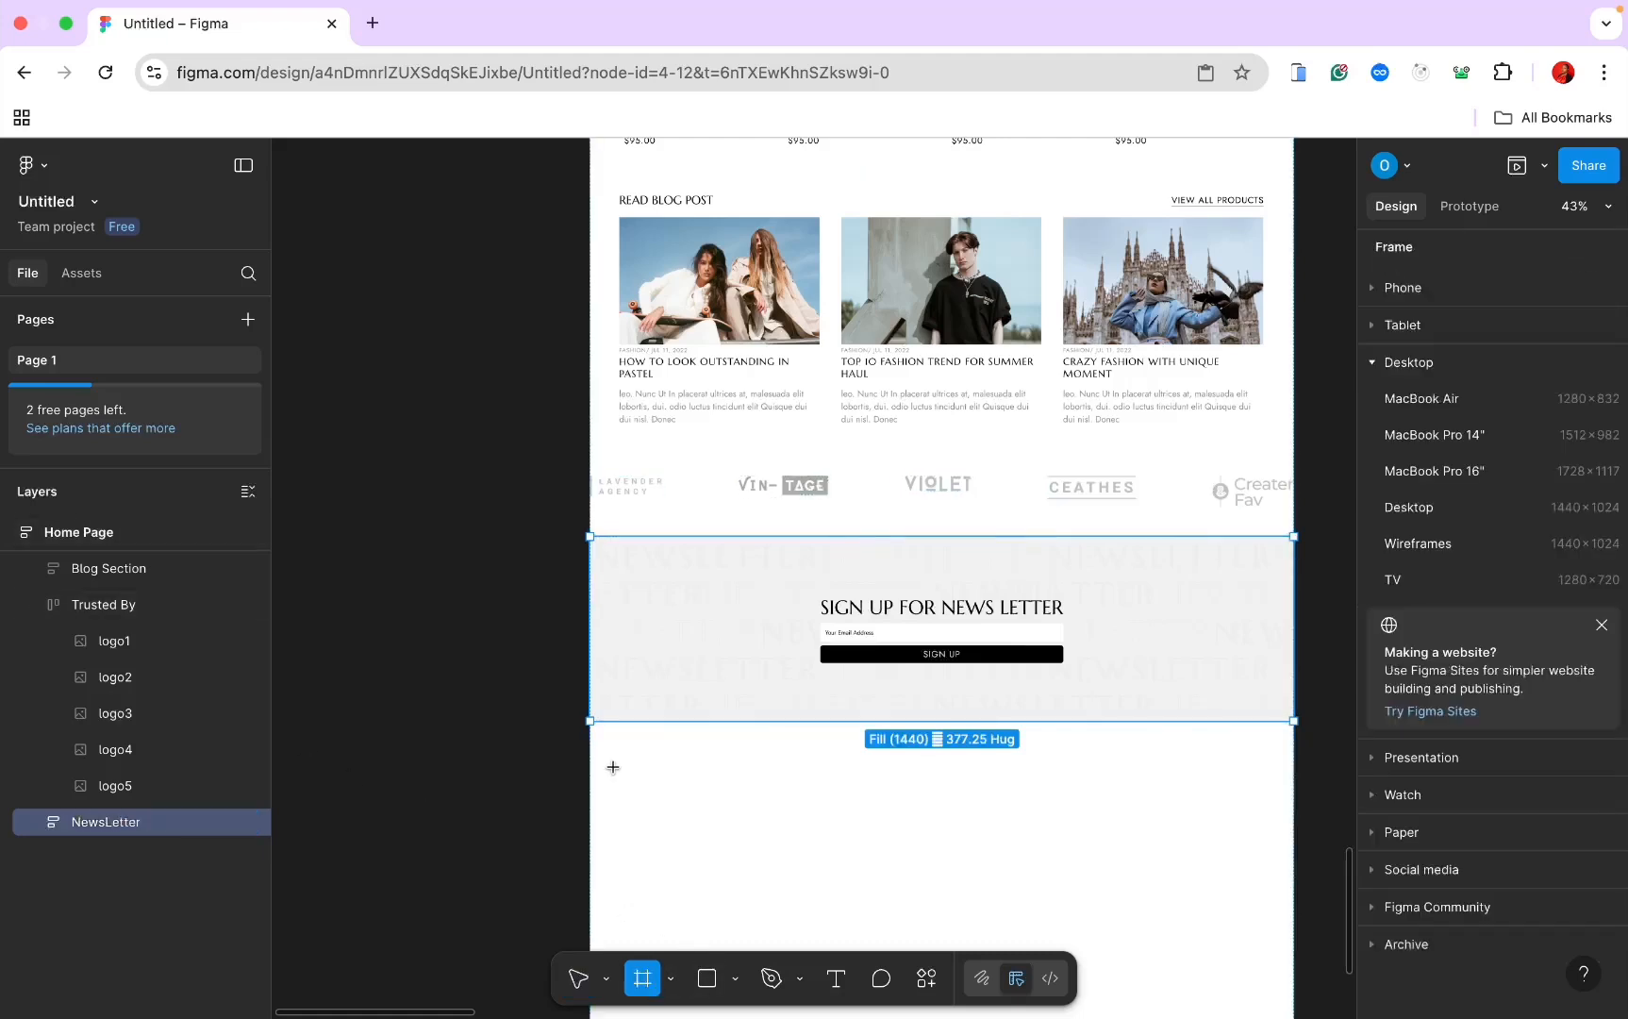
Step: Draw a 1442×204 frame below the newsletter section and name it Image Gallery
drag(613, 767, 1318, 866)
scroll(1267, 832, down, 3)
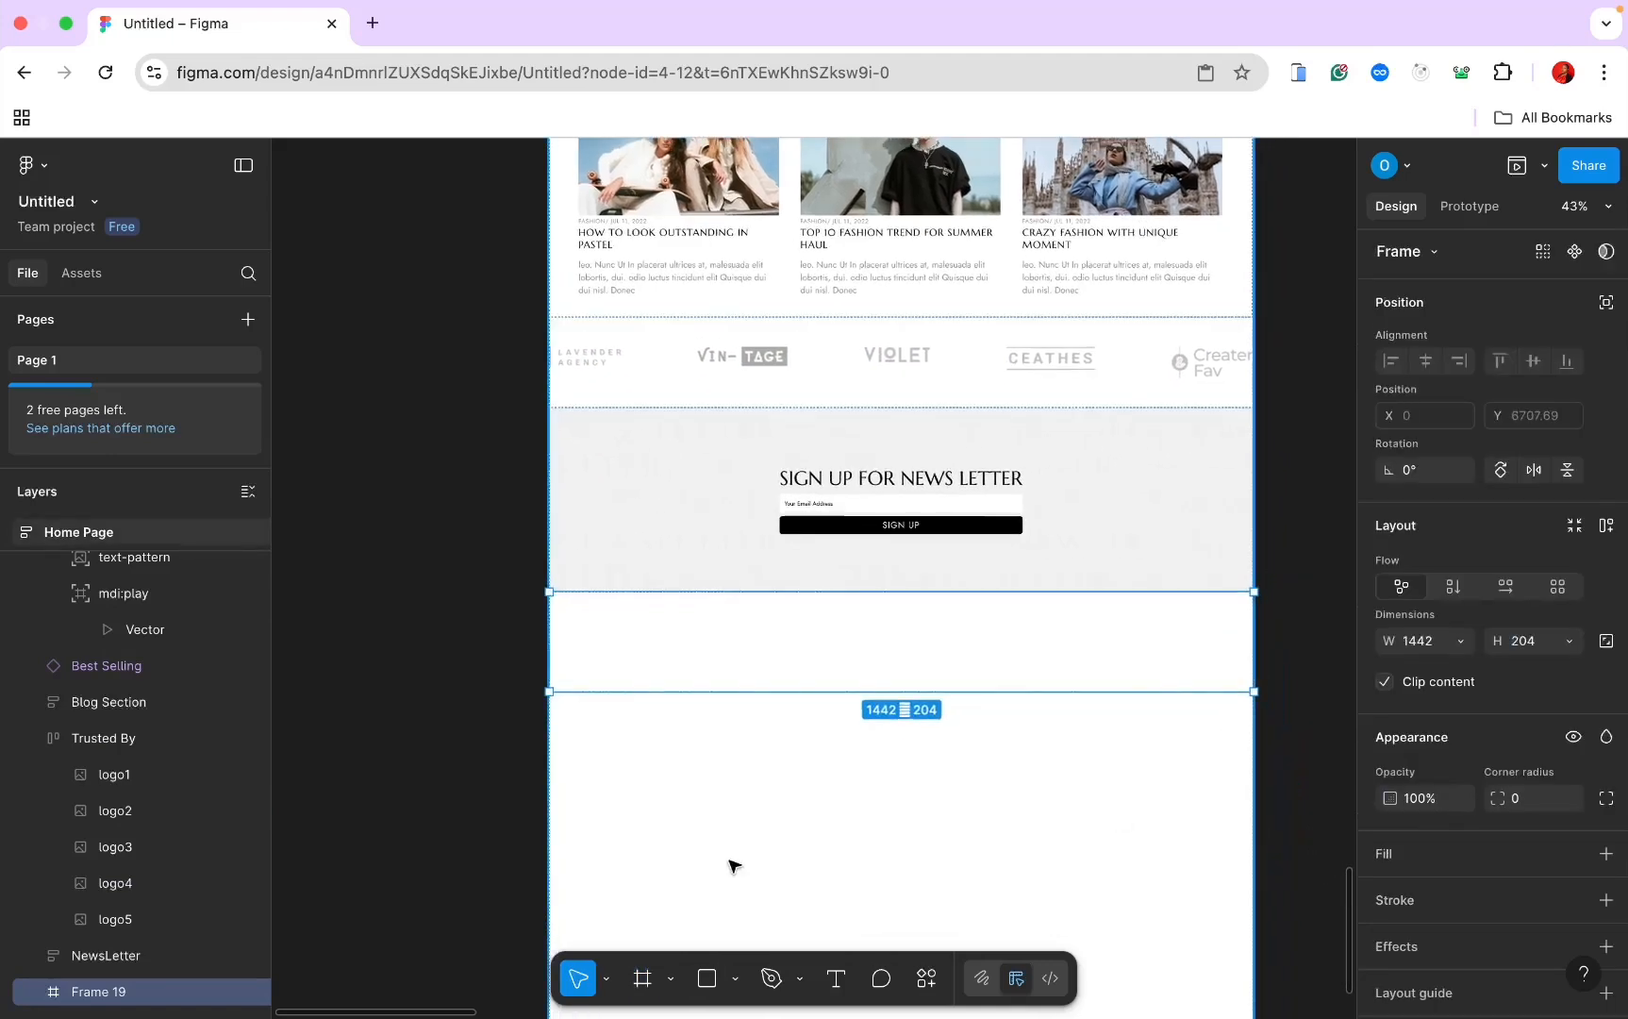
double_click(93, 992)
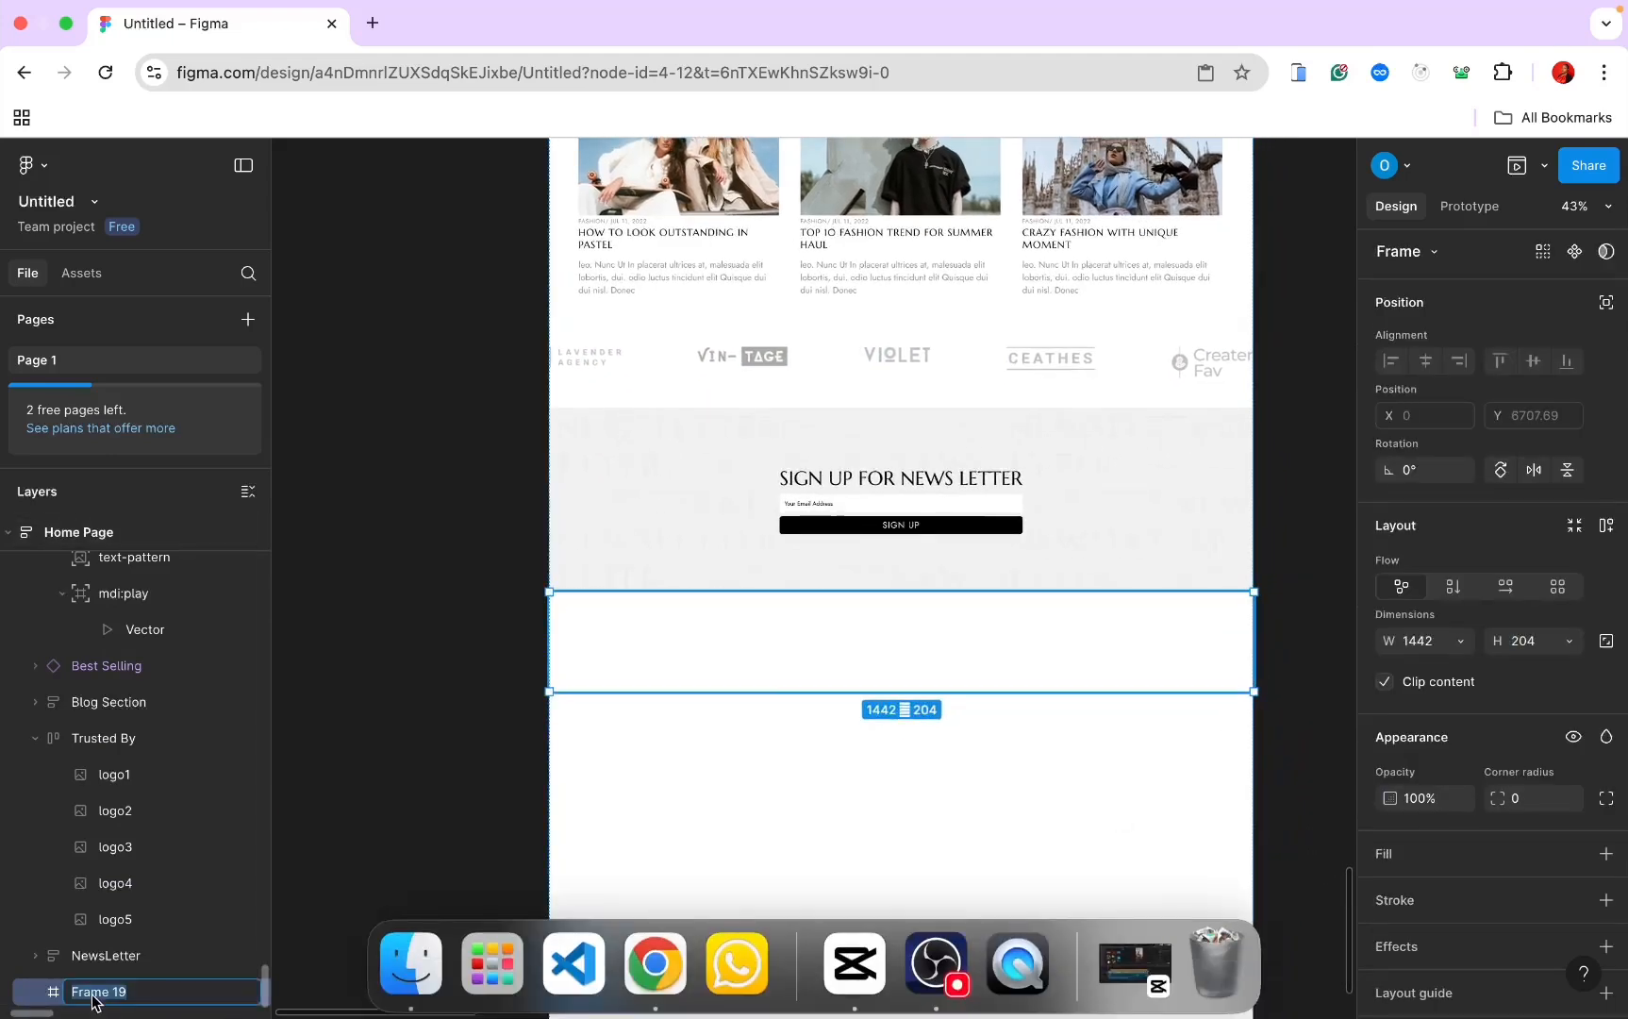
text(Image)
key(Caps_Lock)
text(Gallery)
key(Return)
Step: Select insta-item1 through insta-item6 and paste them into the Image Gallery frame
scroll(575, 795, down, 3)
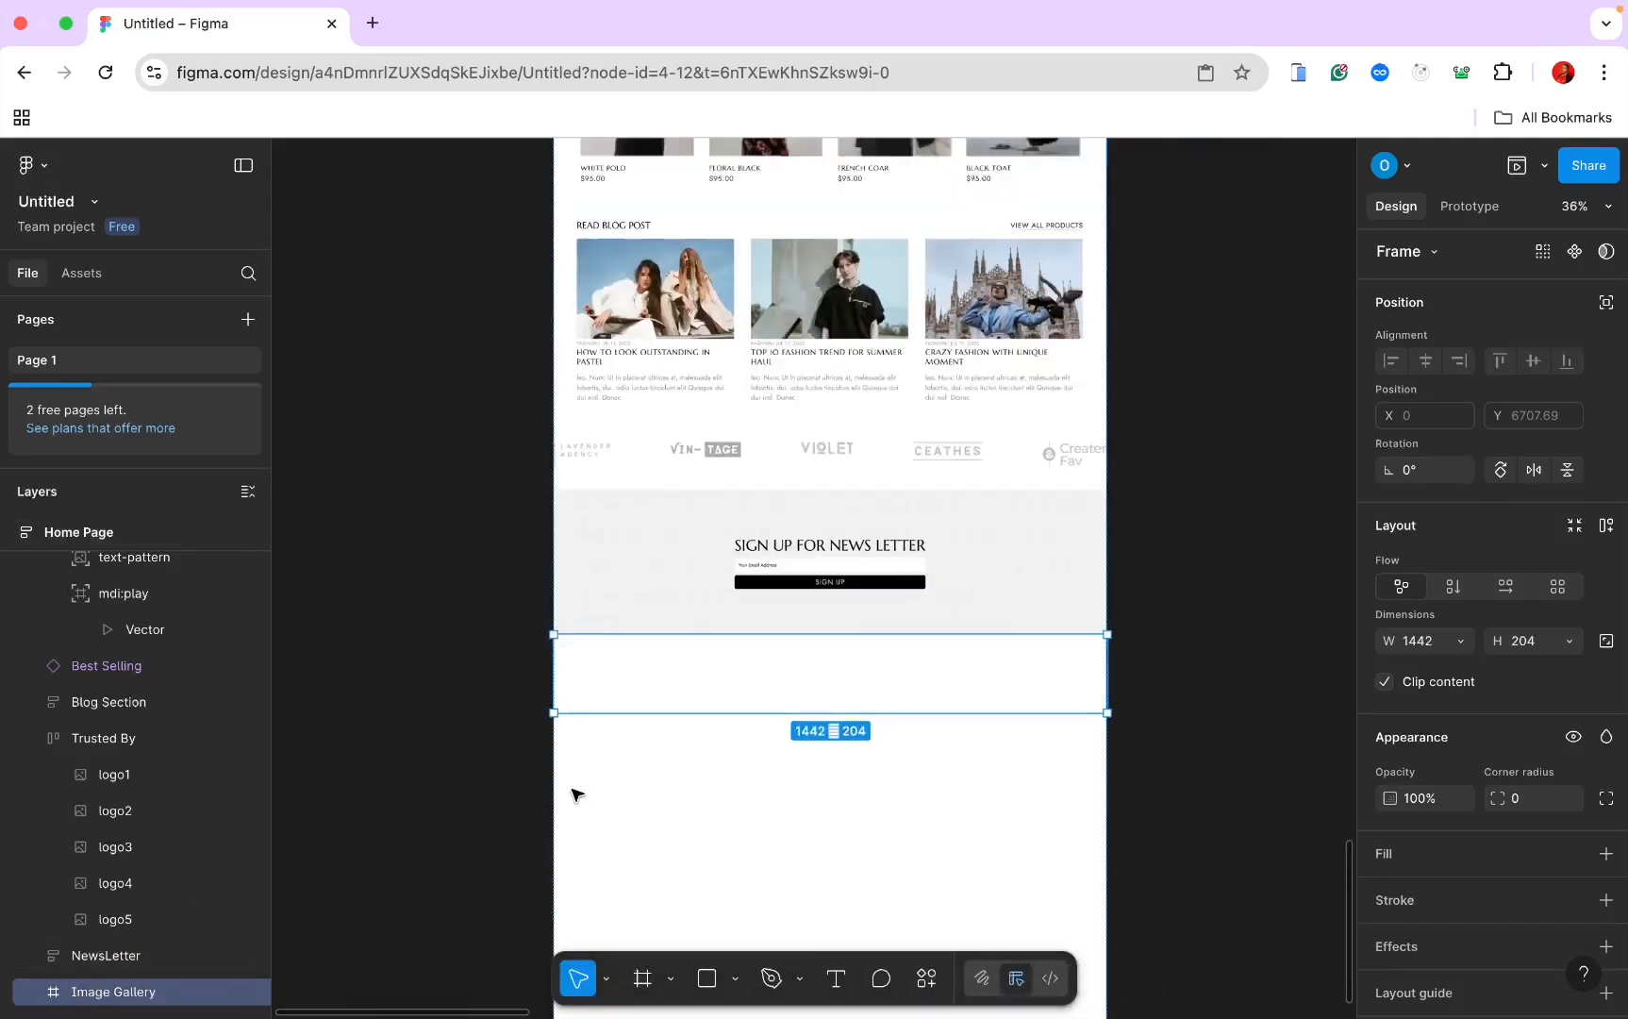
scroll(575, 795, down, 5)
scroll(575, 794, up, 8)
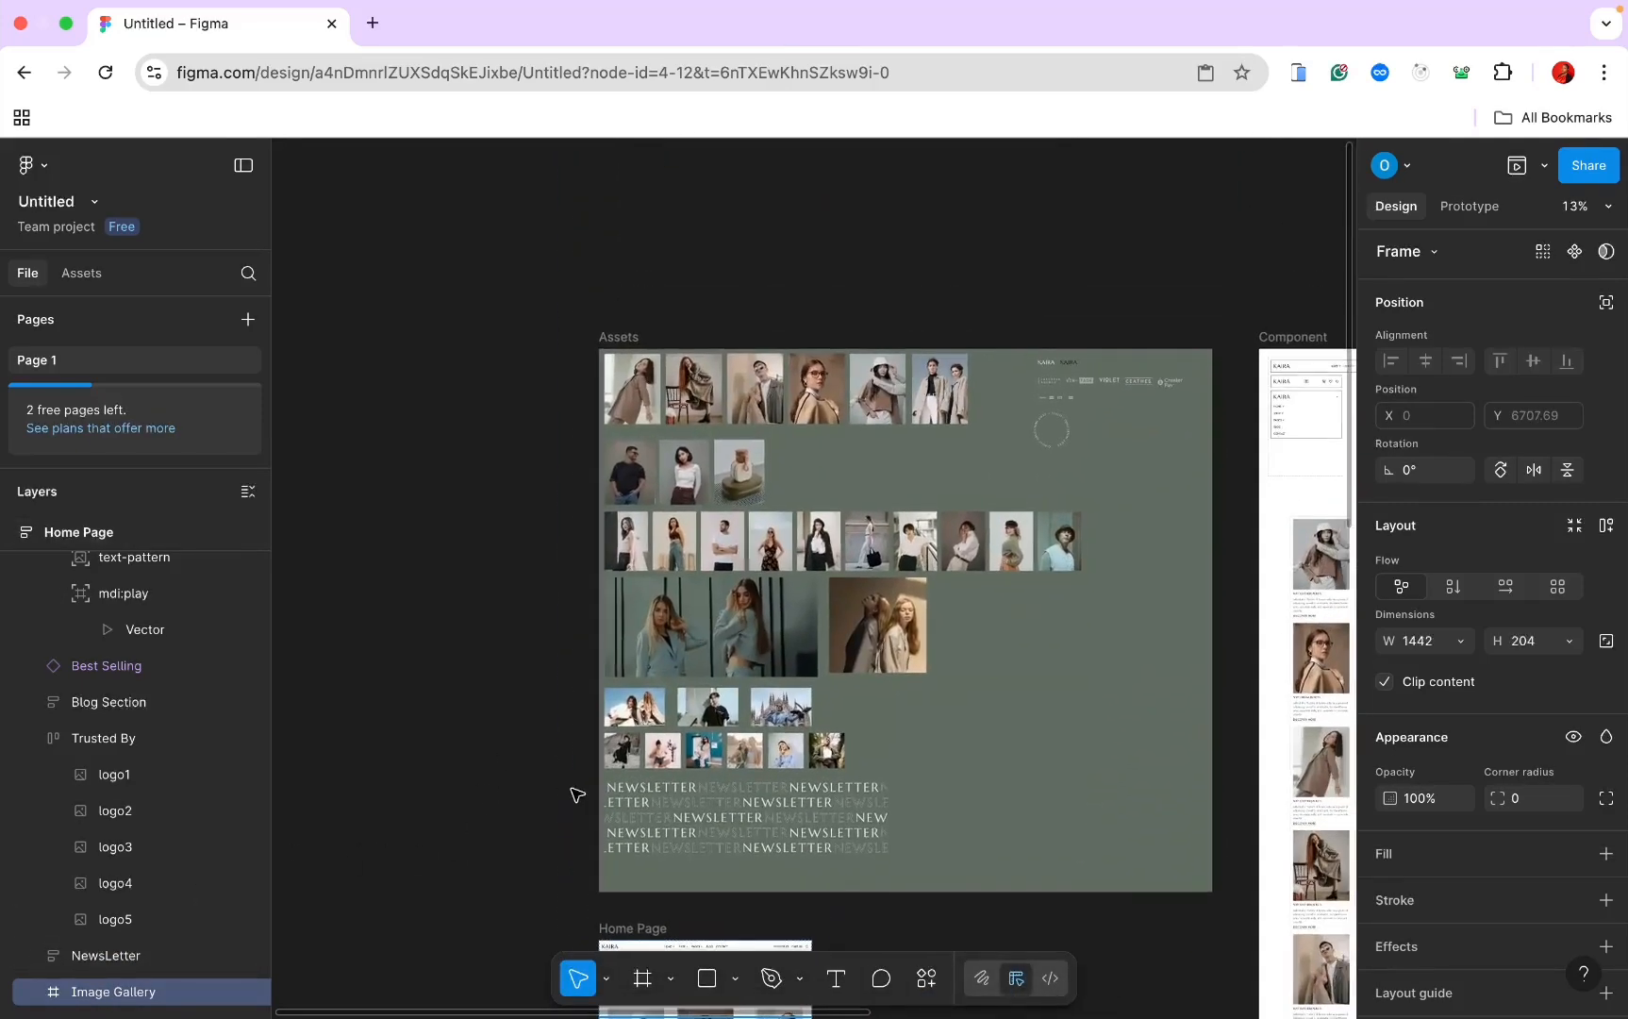
scroll(575, 794, up, 10)
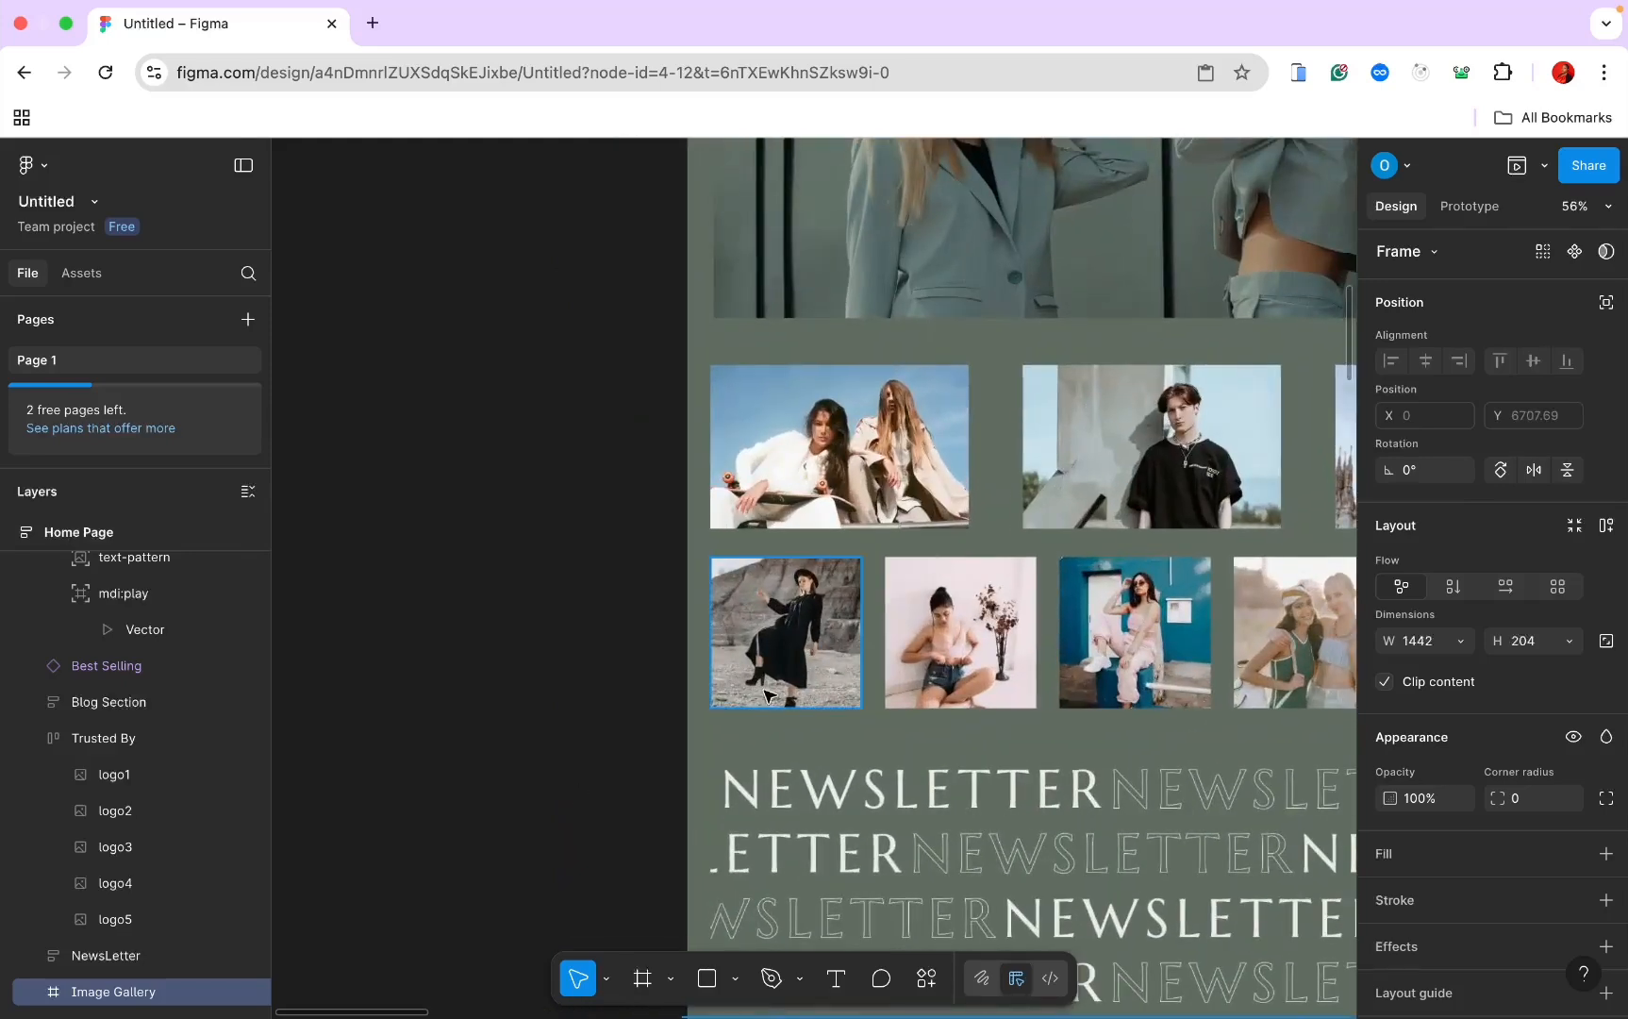
click(769, 695)
scroll(693, 672, right, 3)
scroll(693, 673, down, 4)
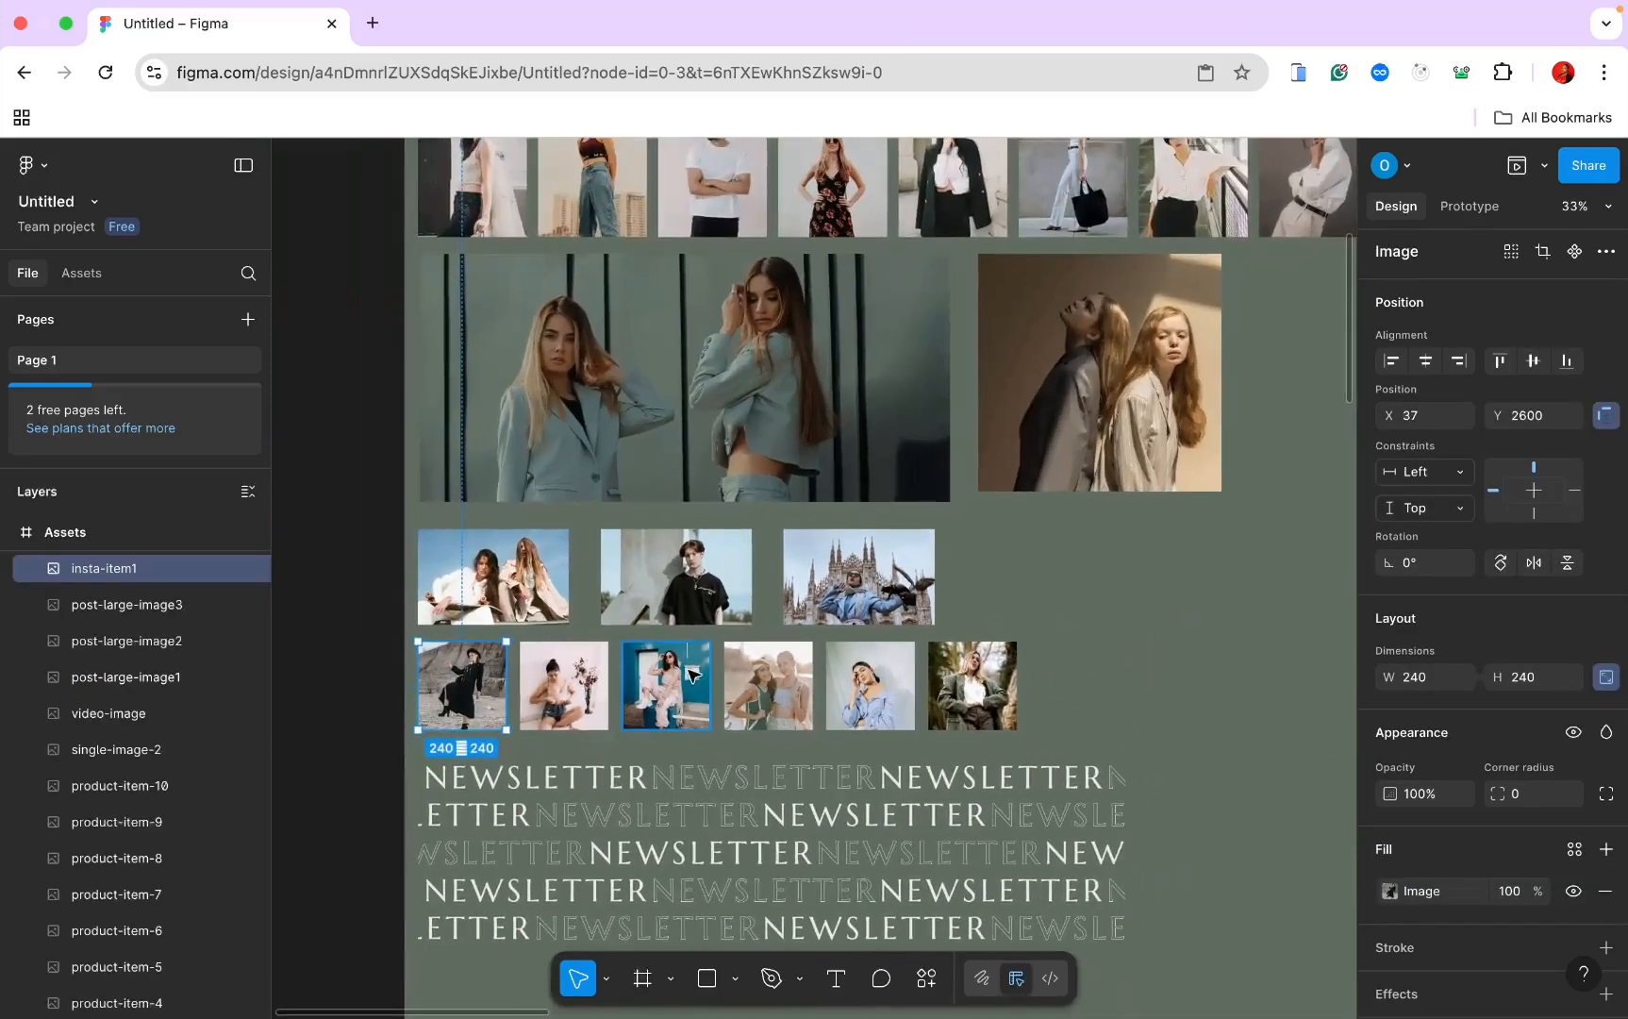
shift+click(600, 678)
shift+click(665, 675)
shift+click(774, 679)
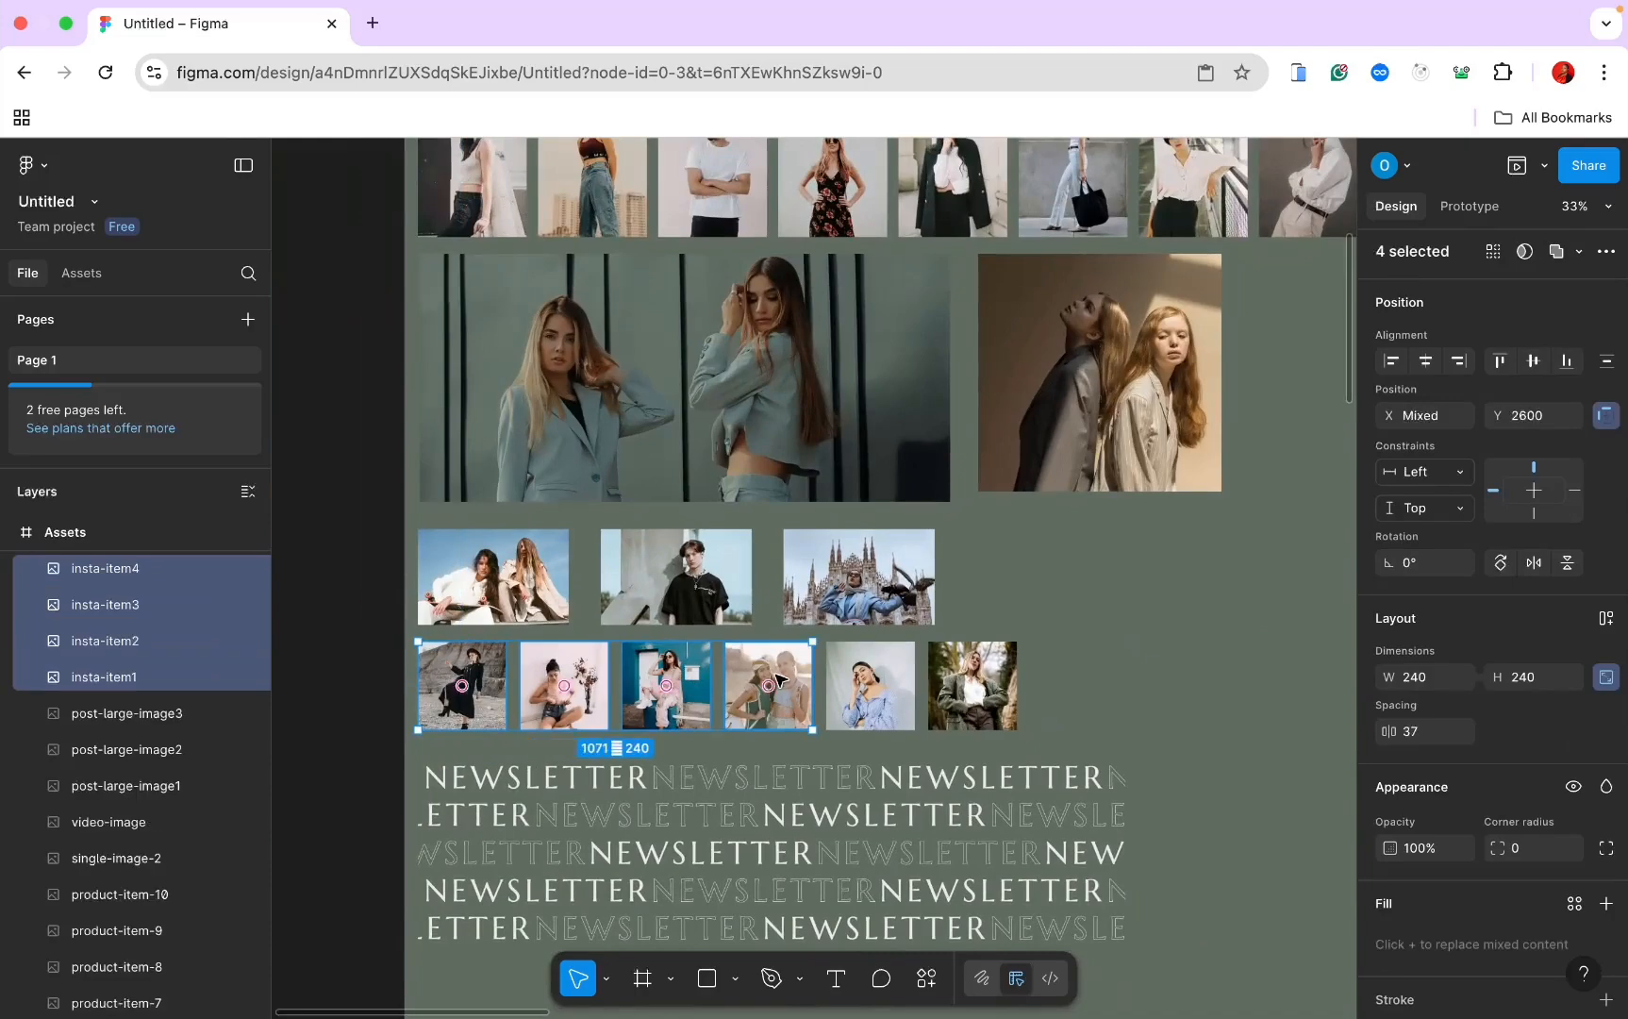
shift+click(878, 674)
shift+click(976, 672)
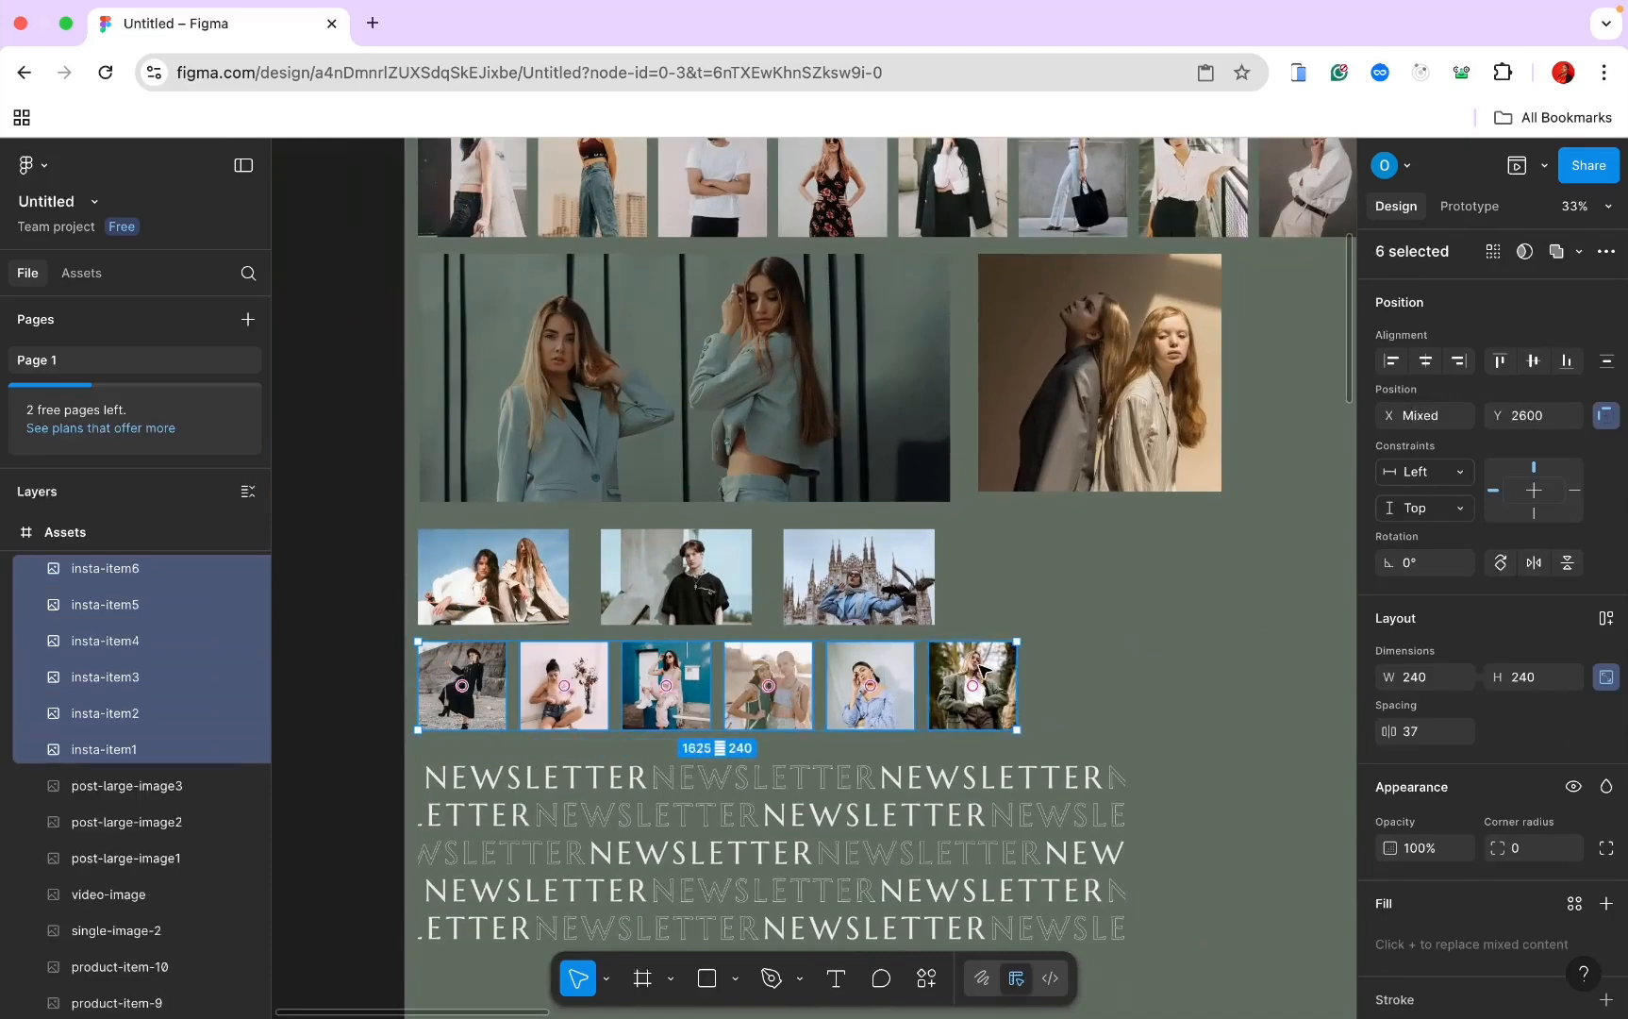
scroll(981, 670, down, 20)
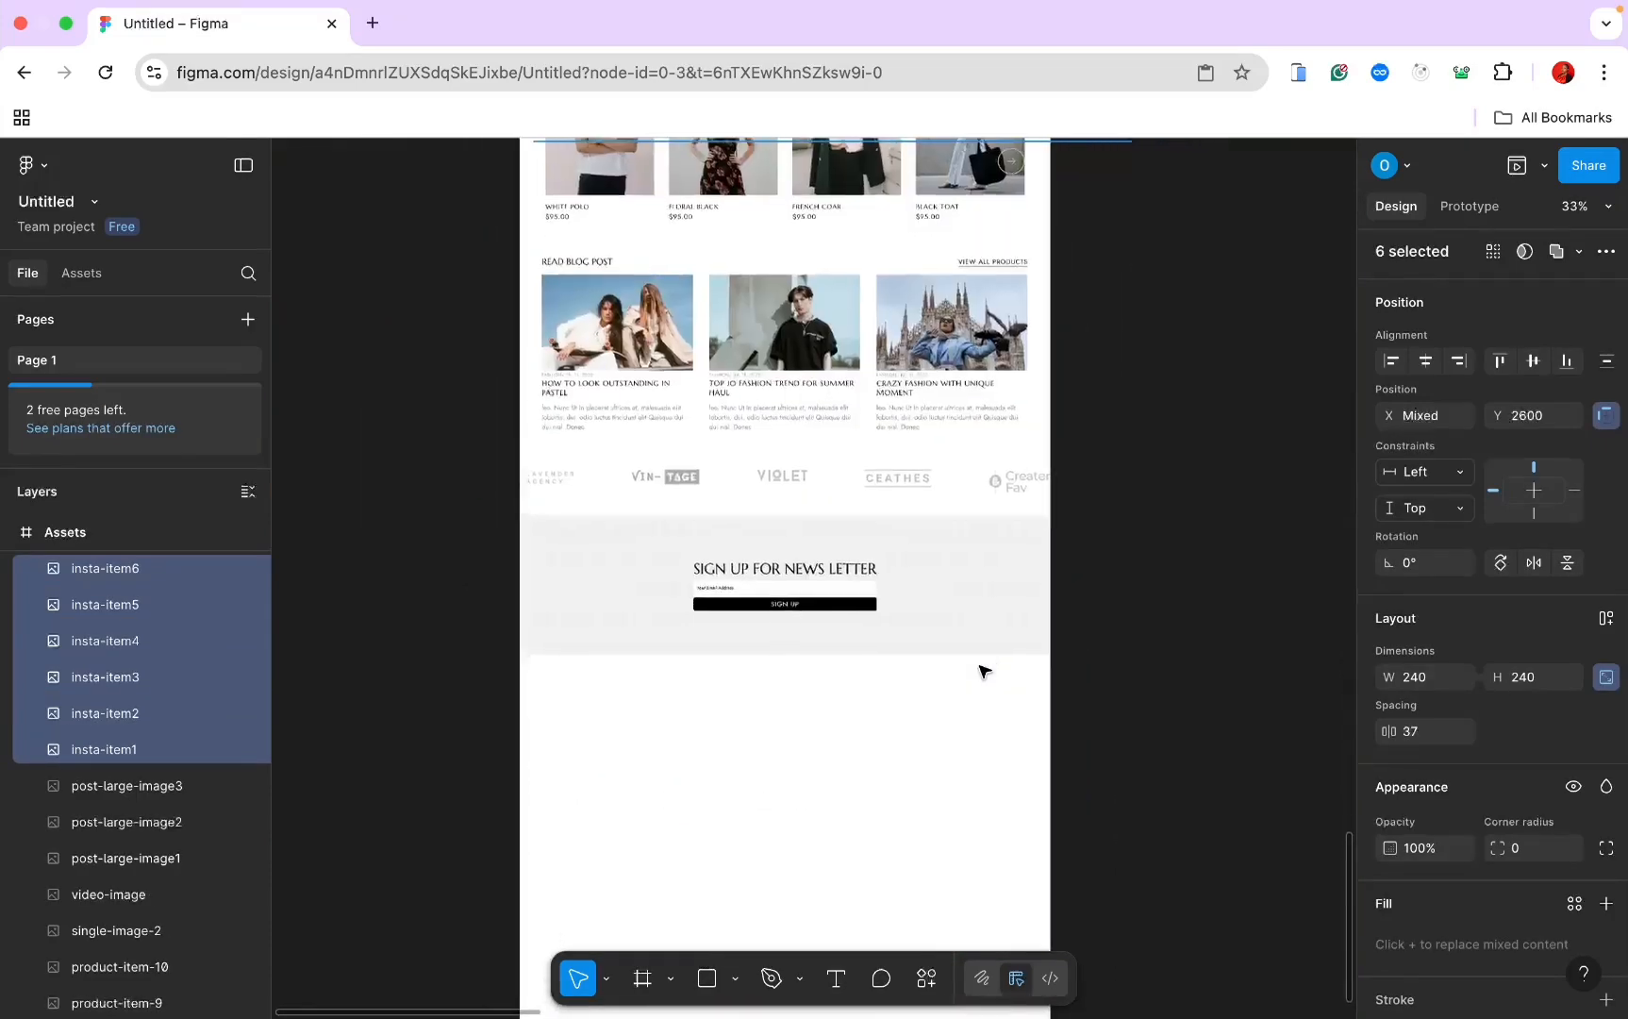
scroll(981, 670, down, 3)
click(796, 597)
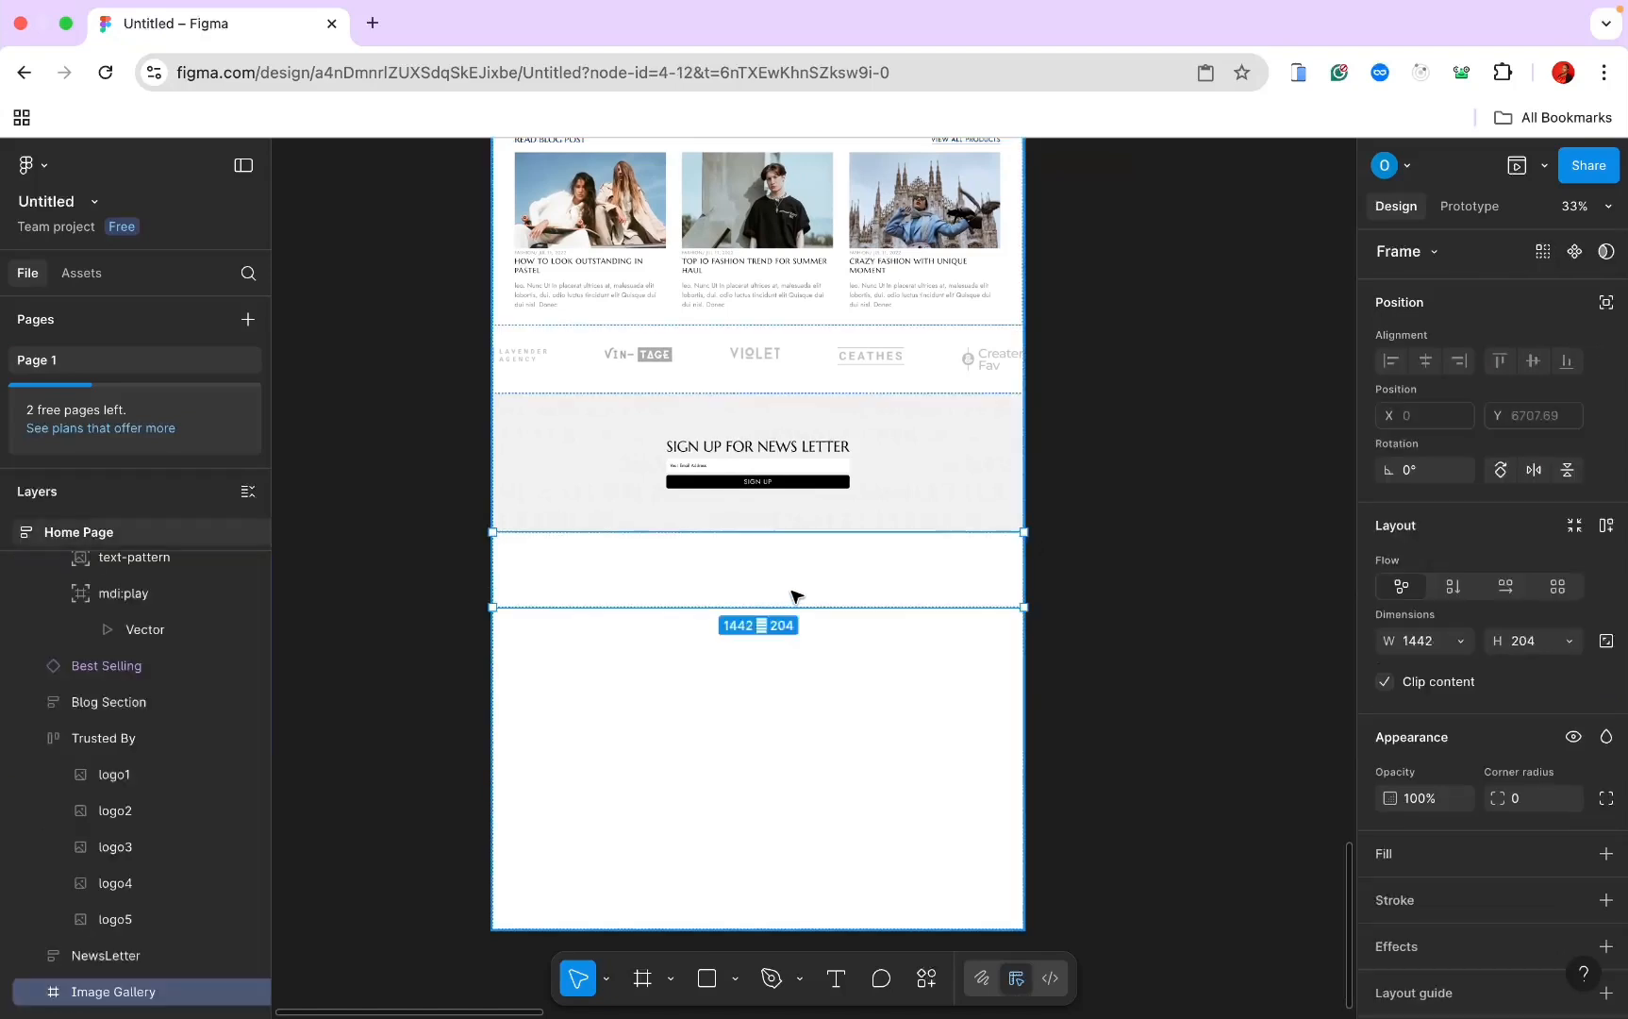
key(ctrl+v)
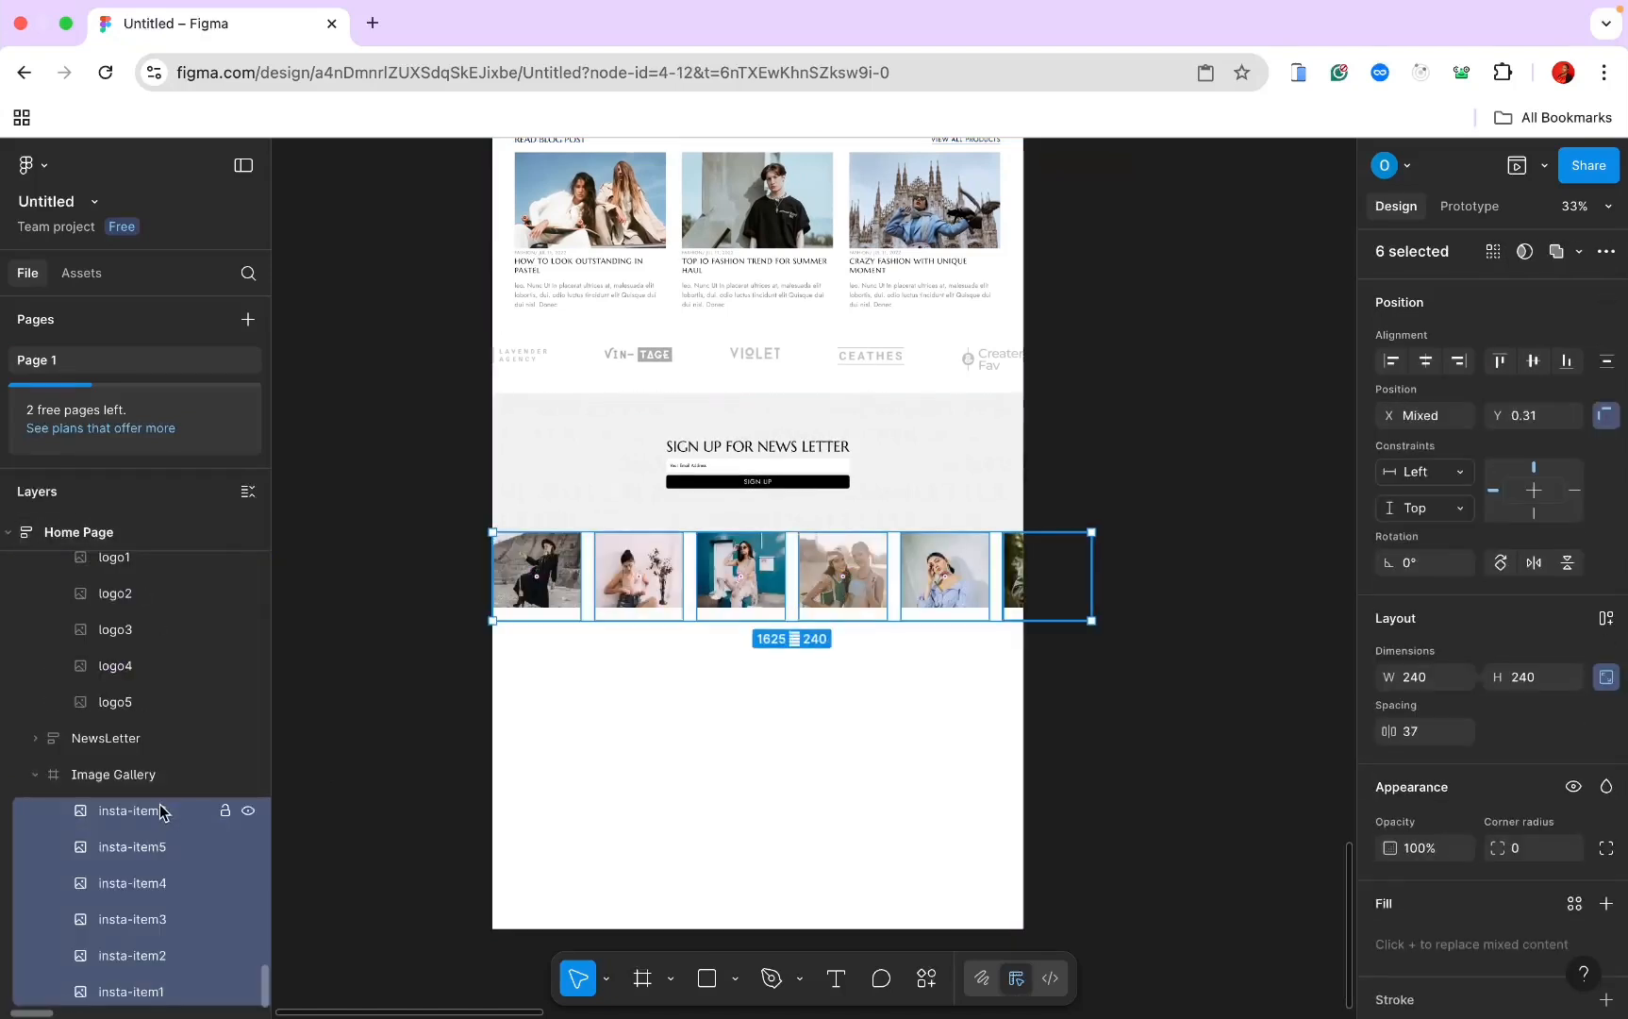
Step: Arrange the six gallery photos in a horizontal auto-layout row with 0 gap
click(147, 780)
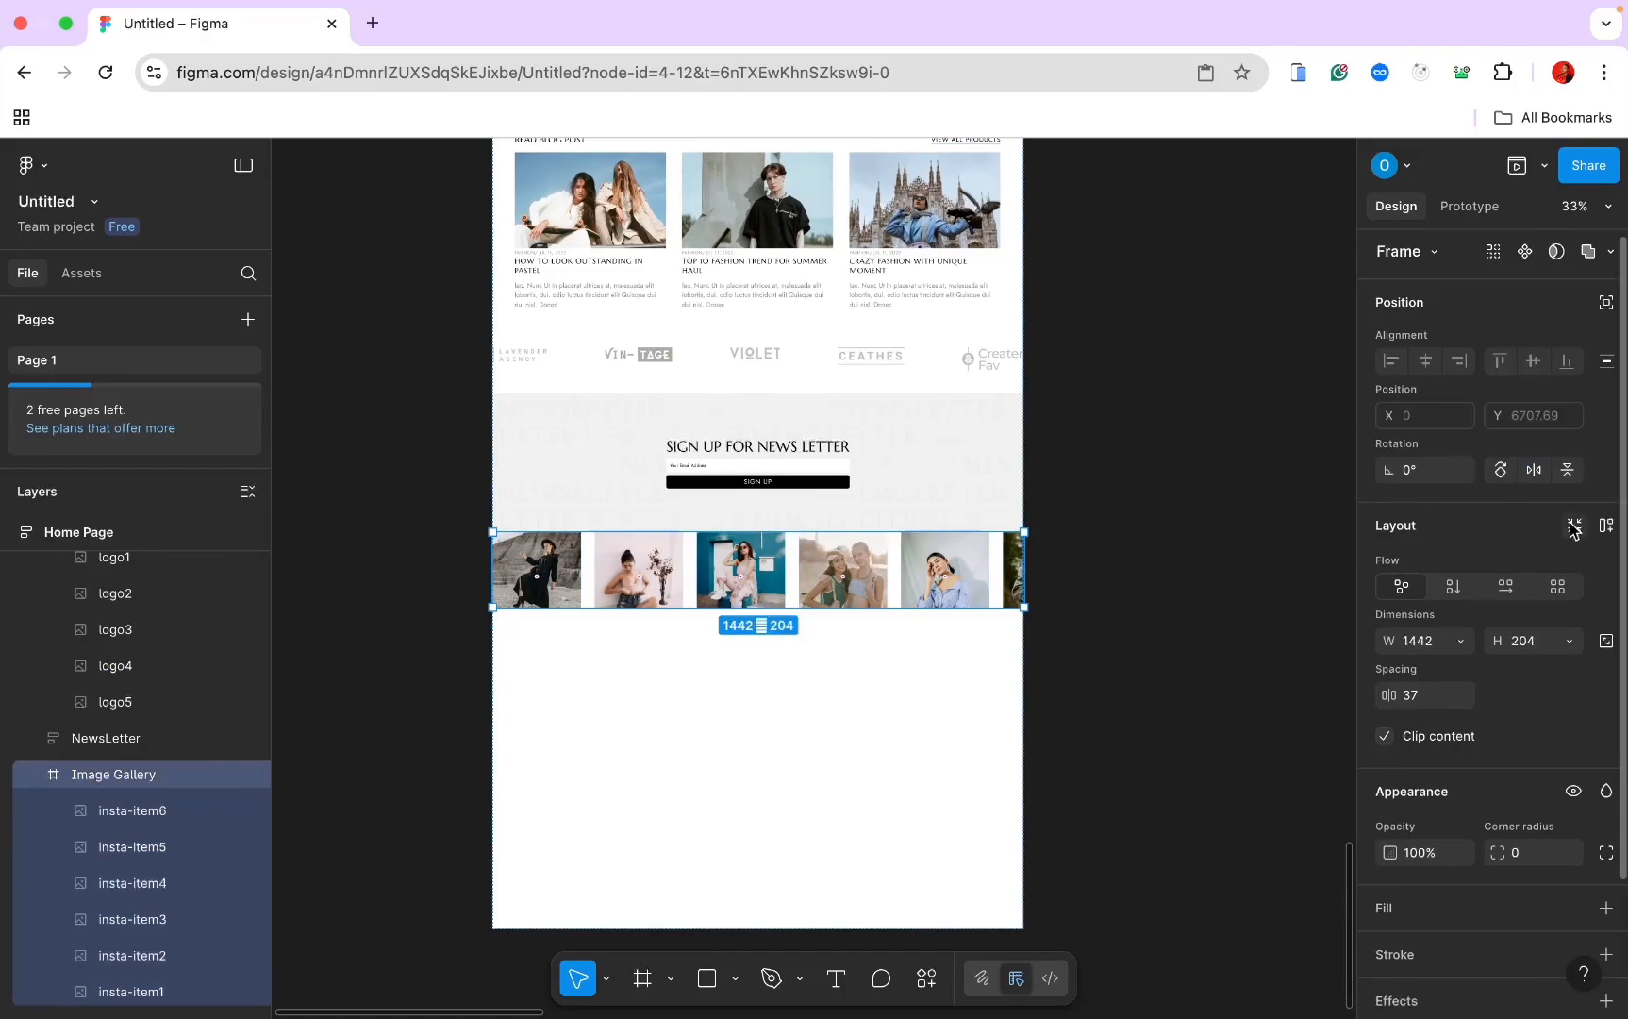
click(1606, 526)
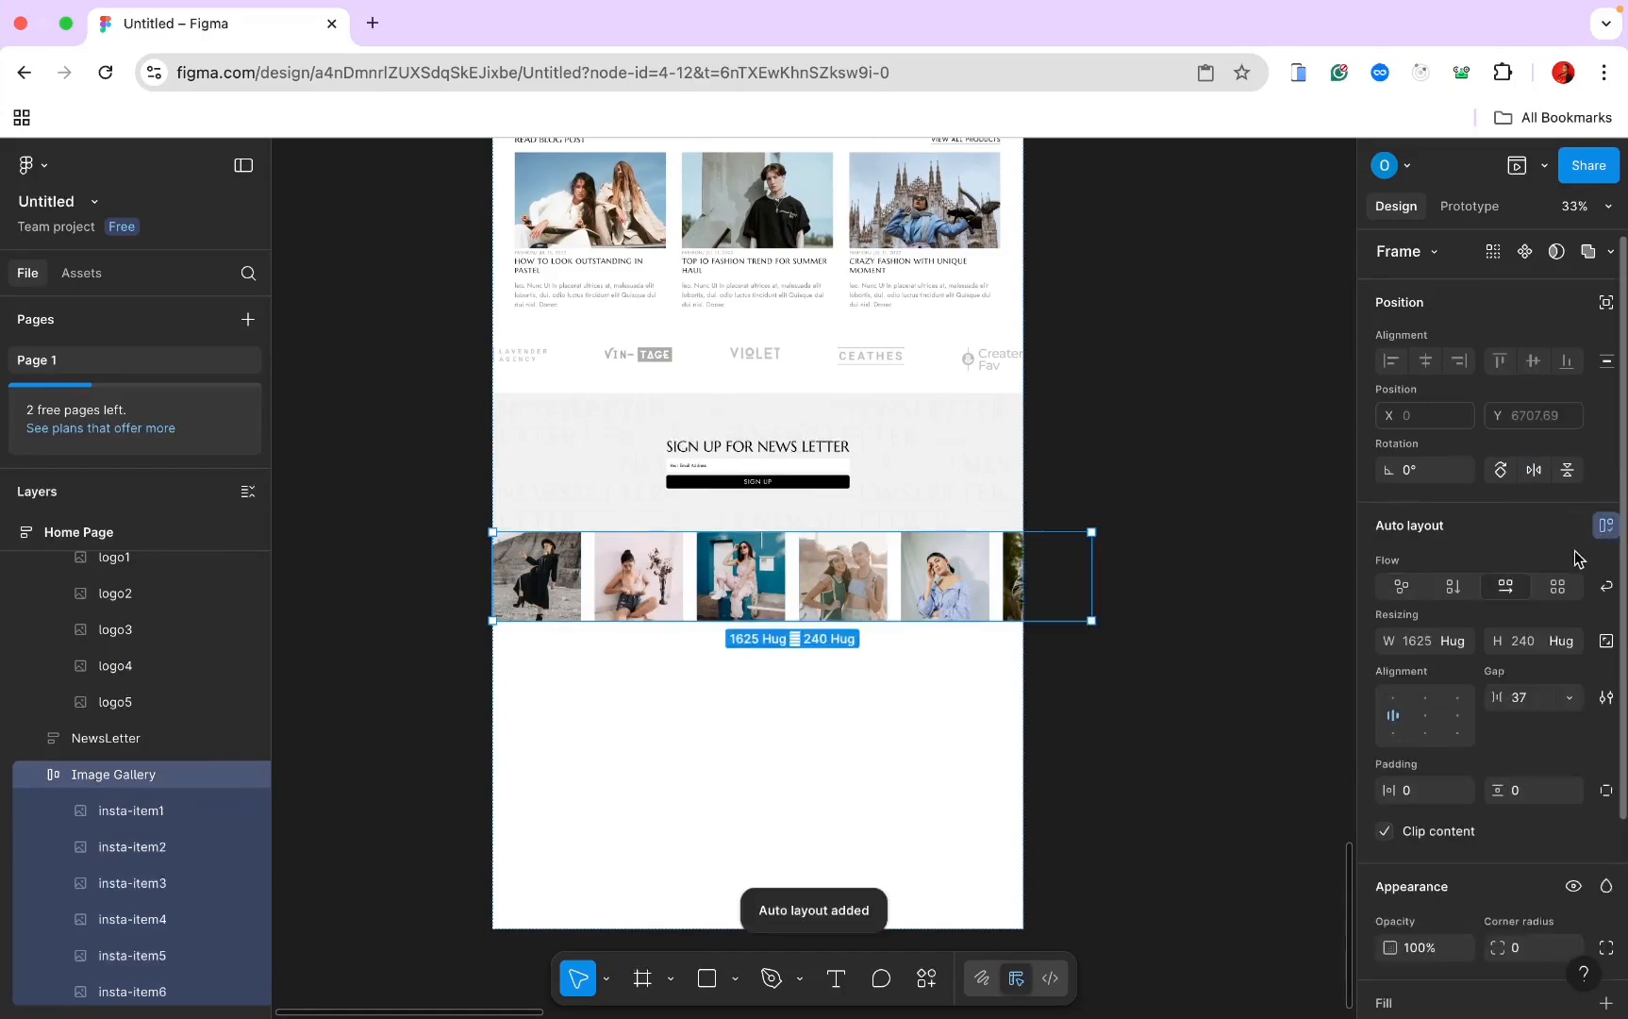
click(1517, 700)
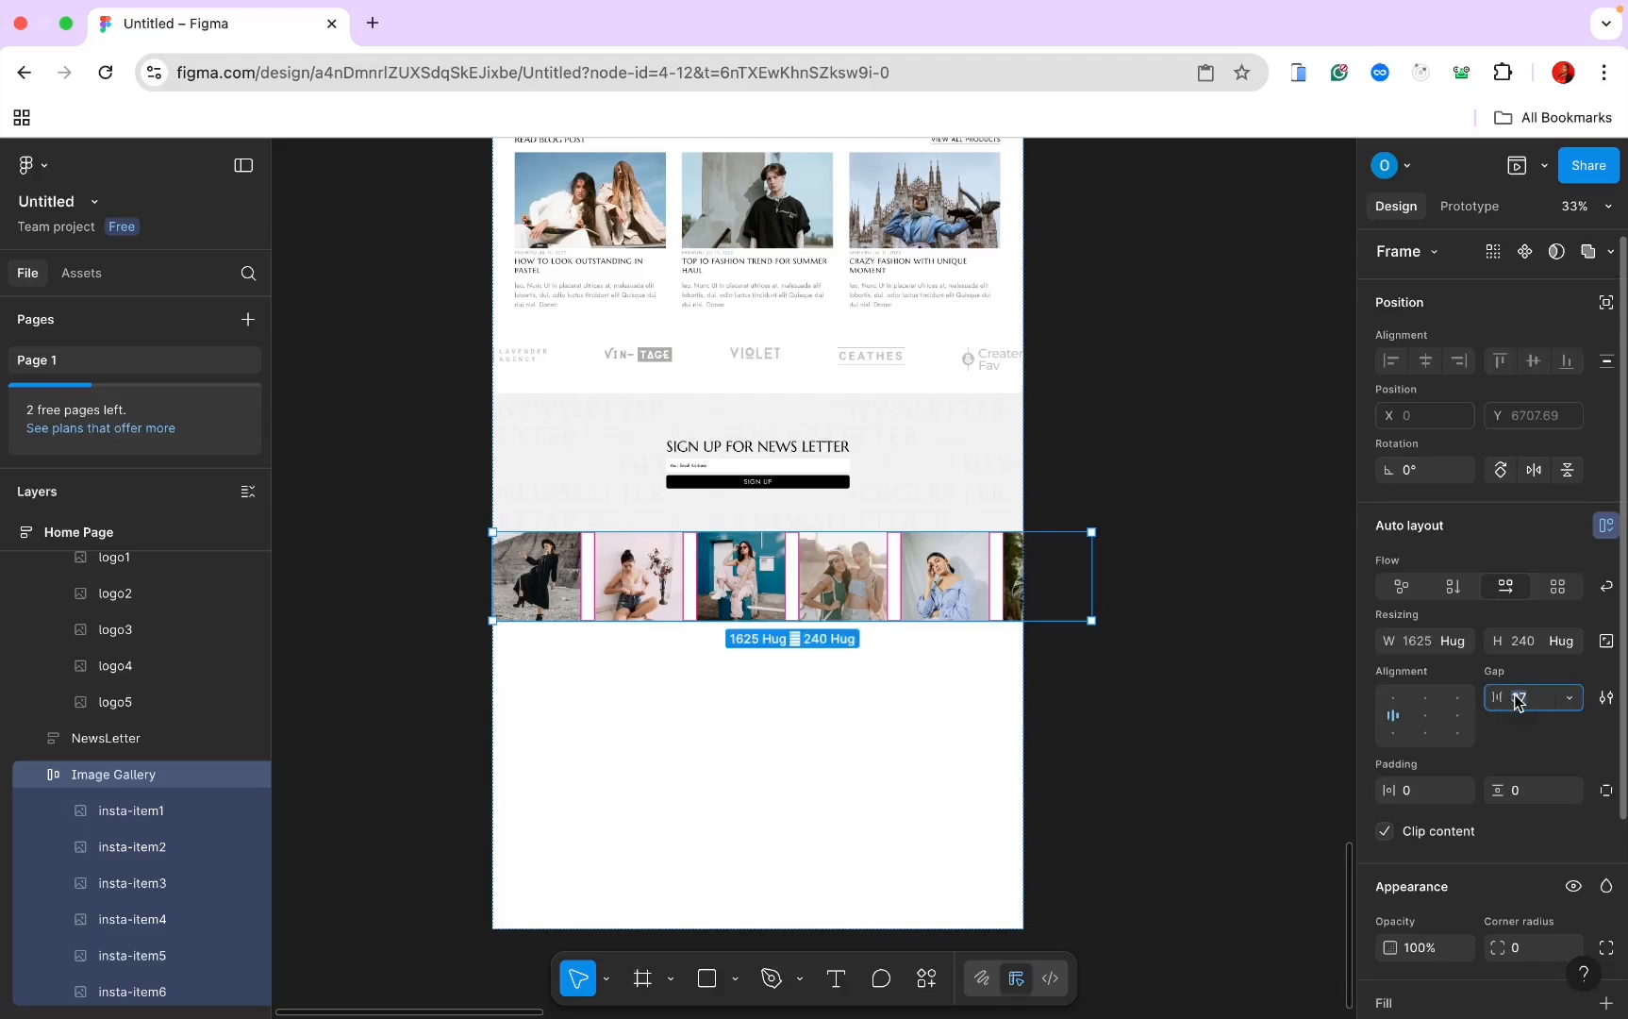
text(0)
key(Return)
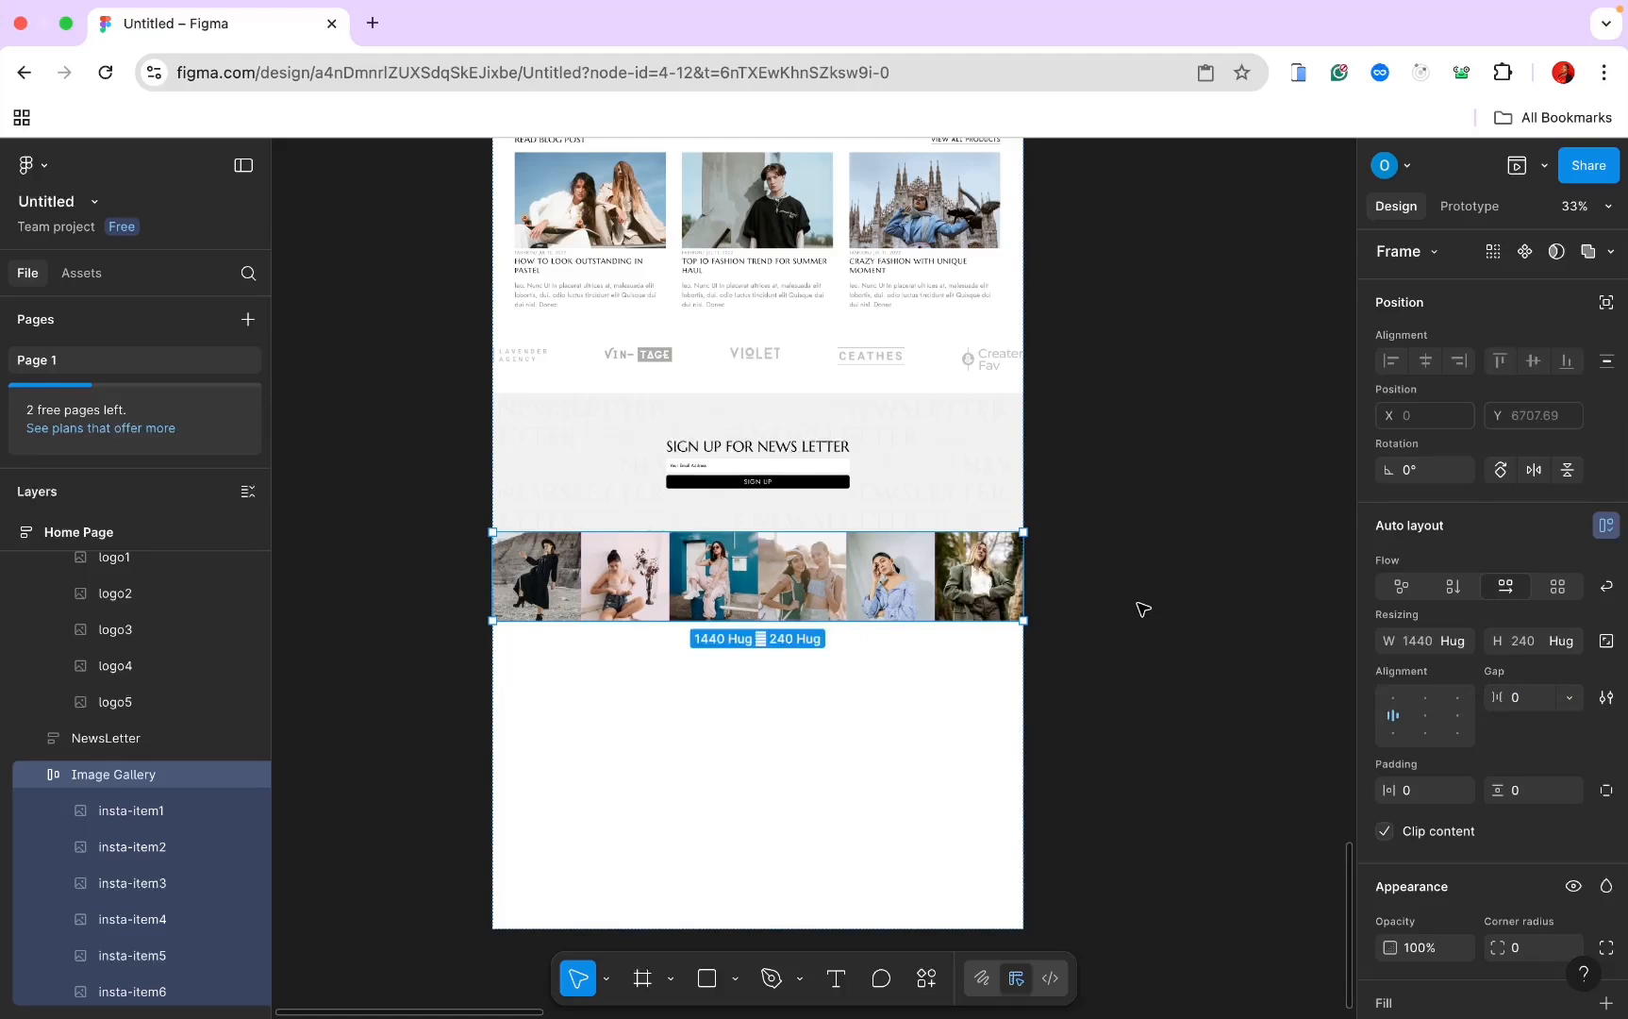
scroll(1144, 609, down, 2)
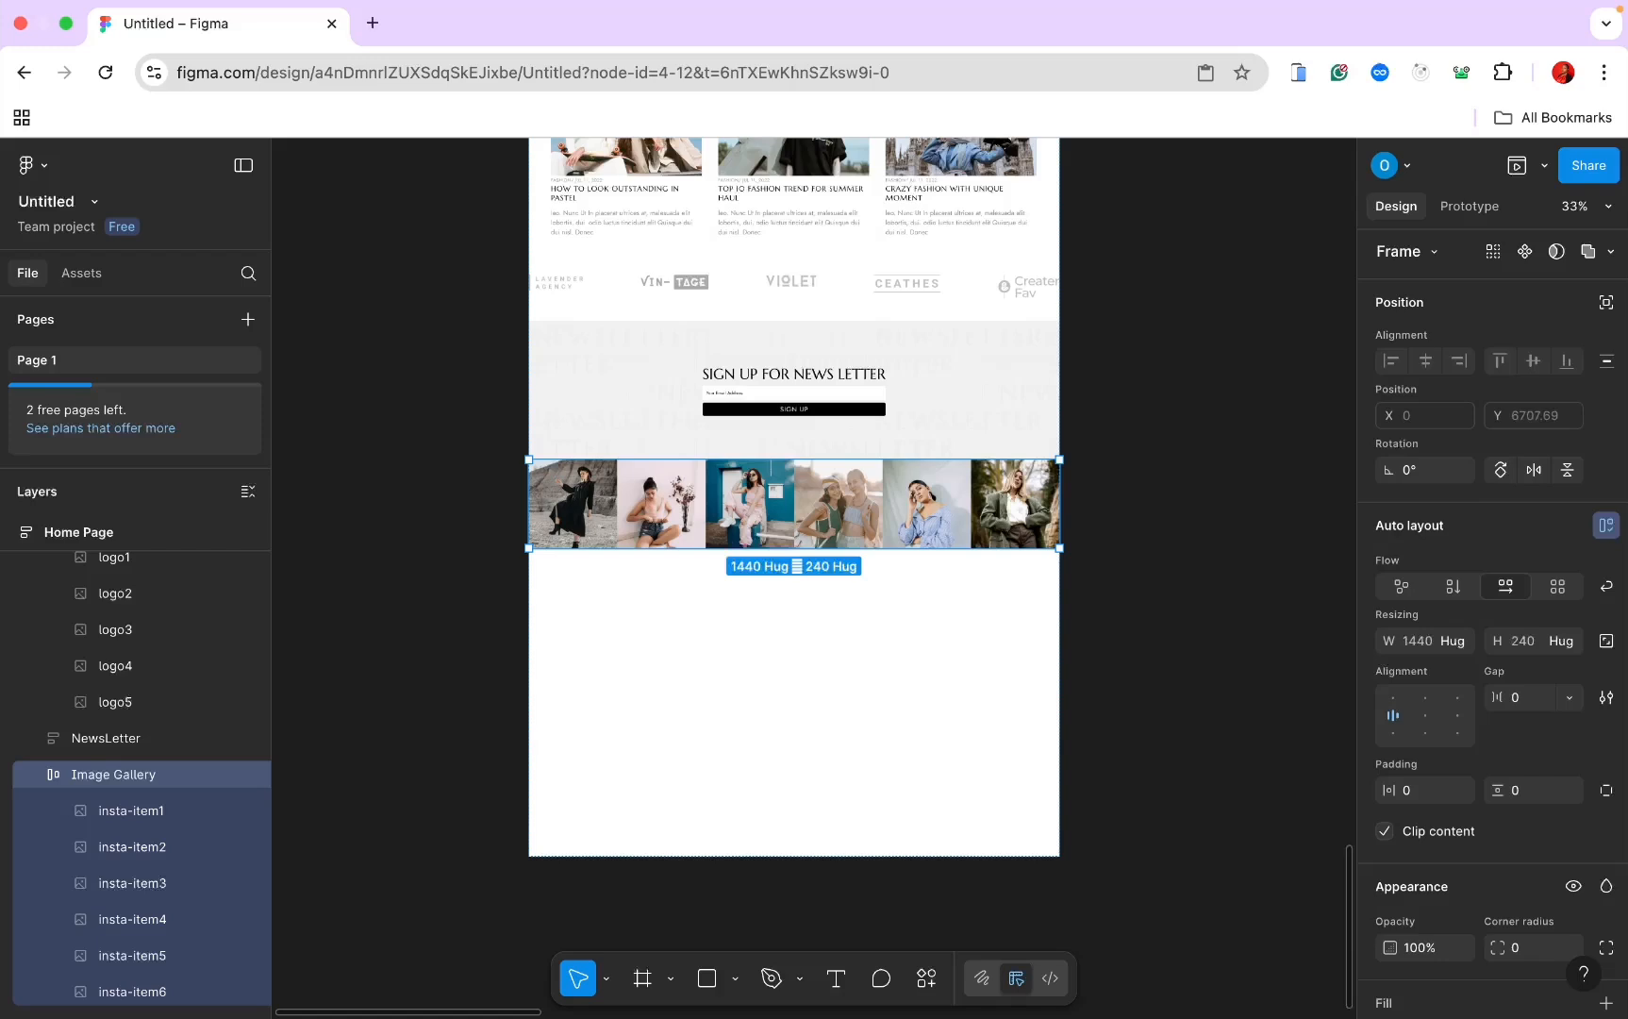
key(super+Tab)
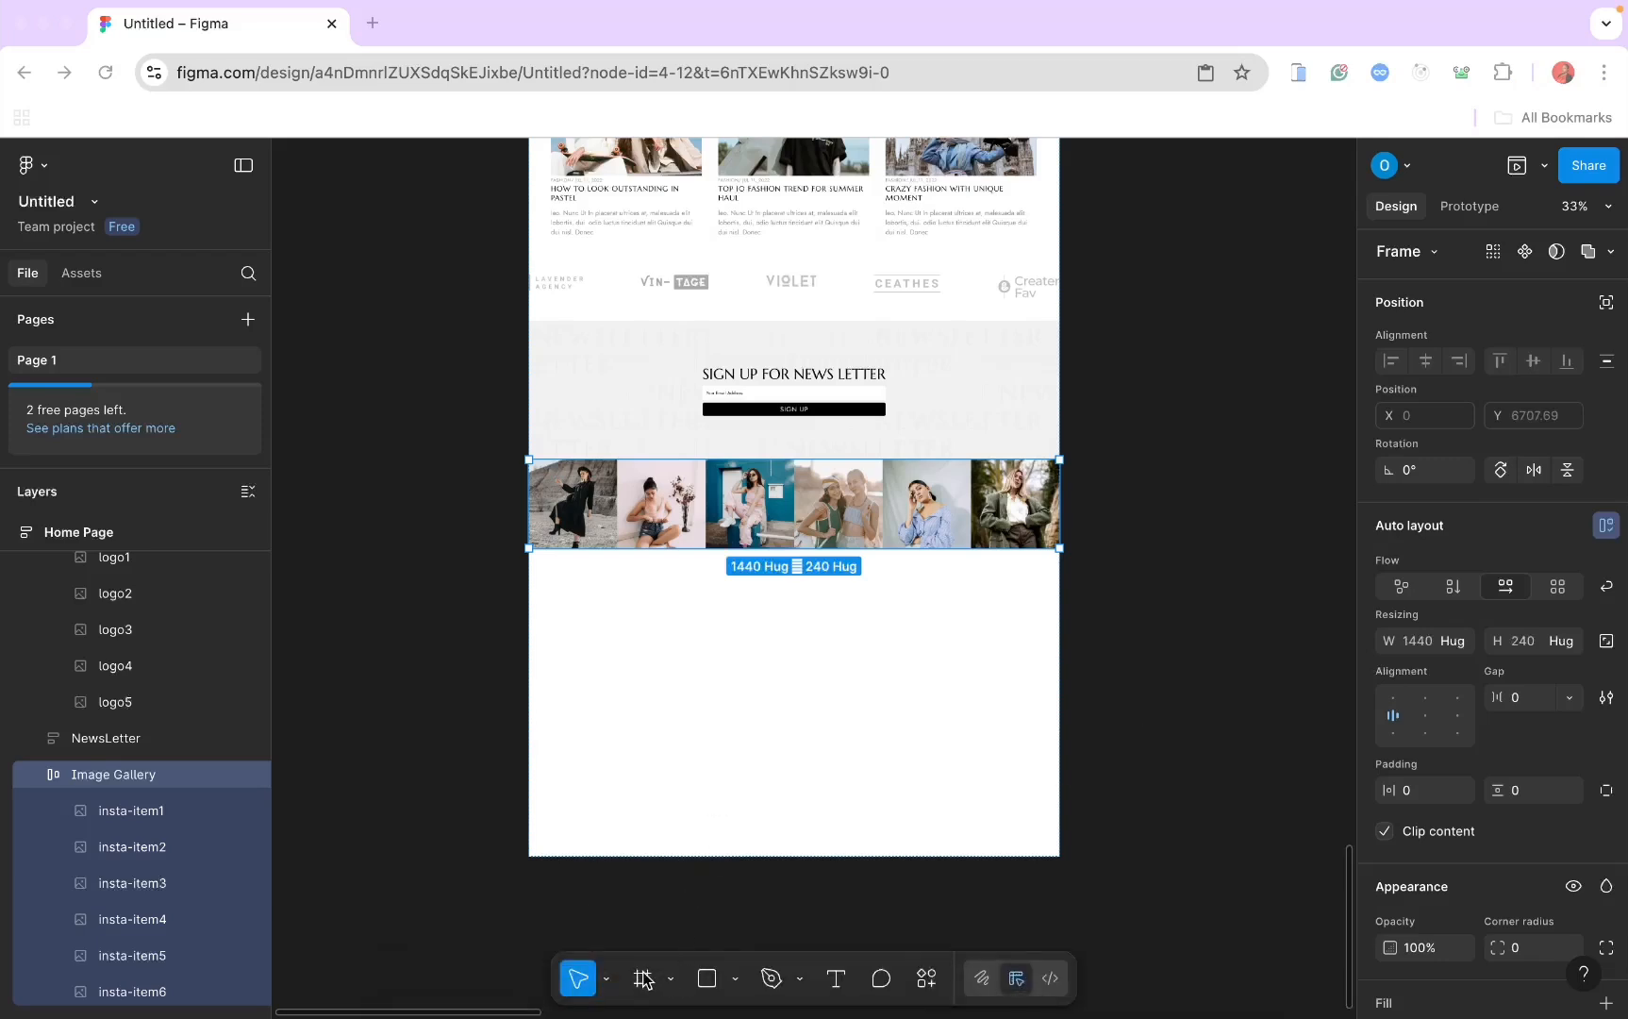
key(super+Tab)
Step: Draw a new frame below the image gallery and name it Footer
click(557, 585)
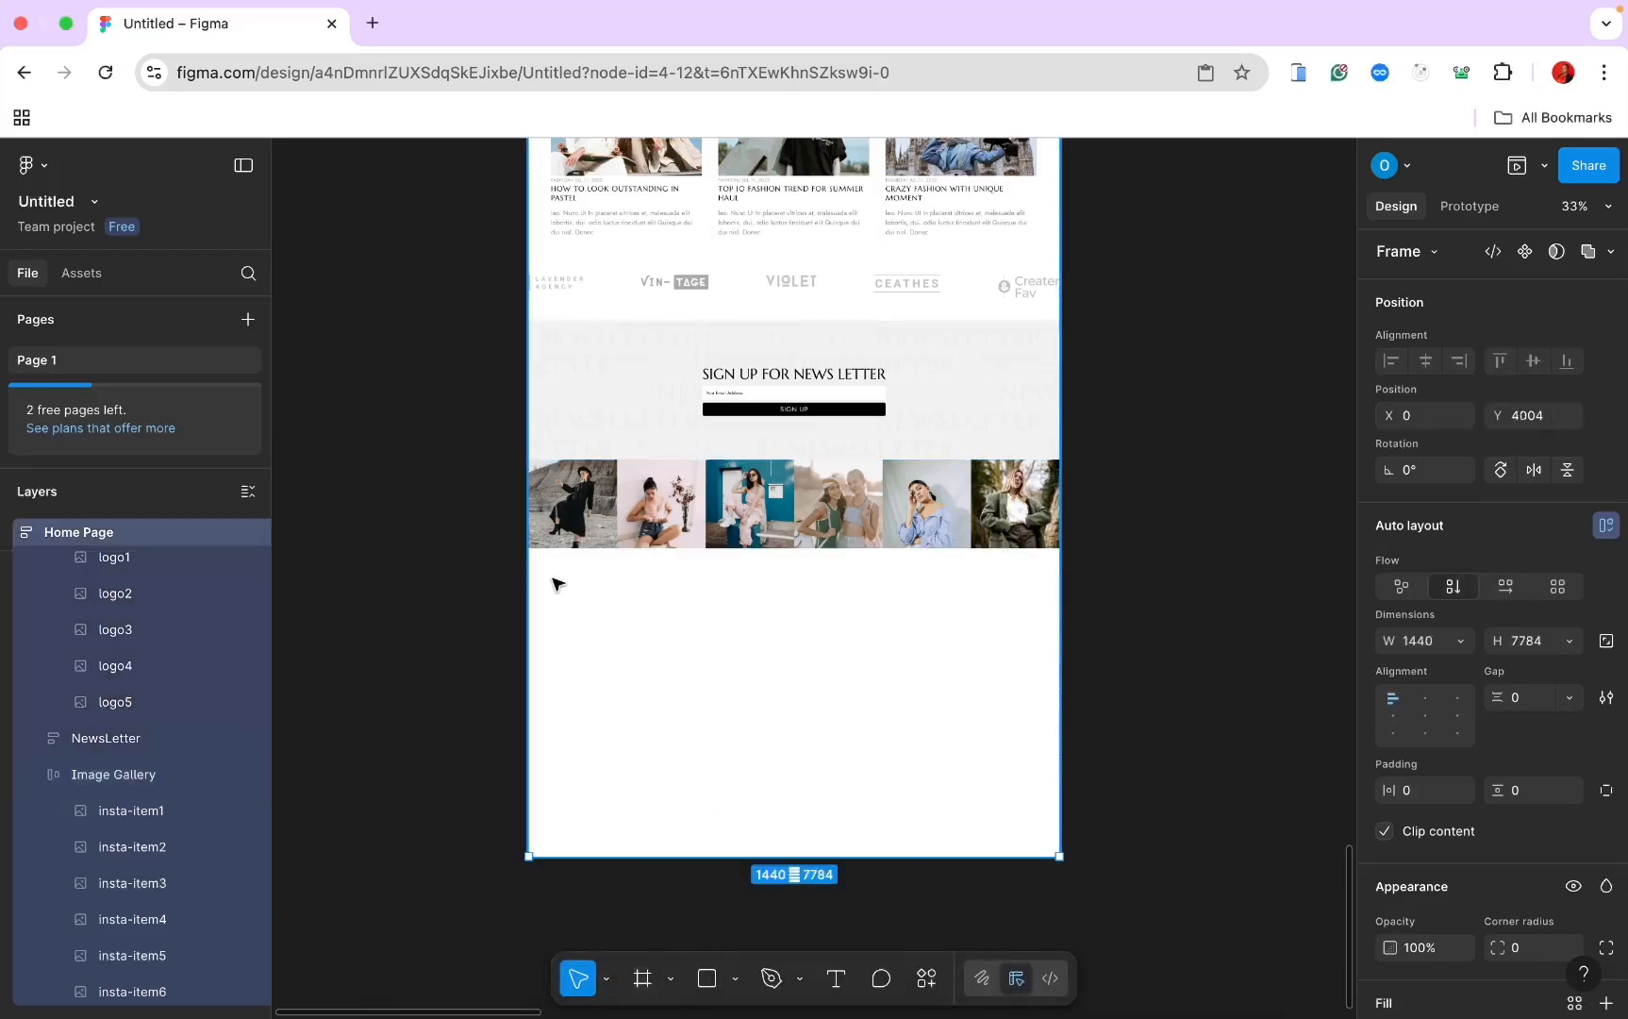
mouse_move(550, 584)
mouse_down()
mouse_move(1116, 752)
mouse_move(575, 521)
mouse_move(1170, 665)
mouse_move(1087, 683)
mouse_up()
click(643, 978)
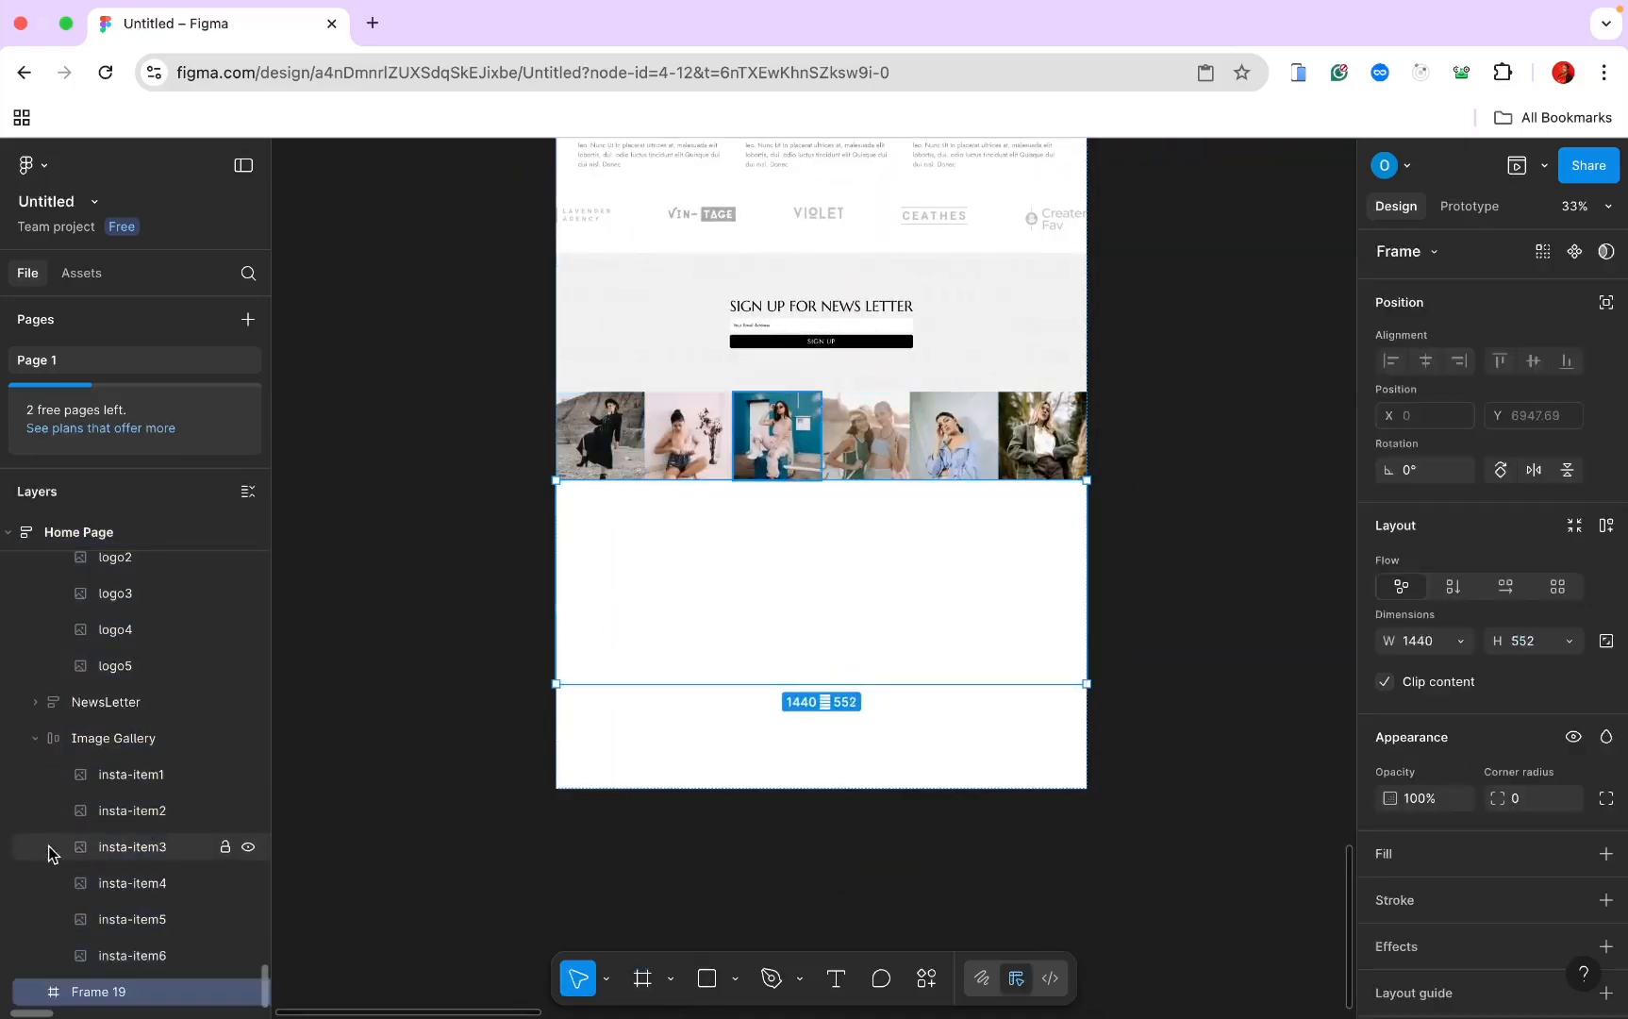
double_click(103, 991)
text(Foo)
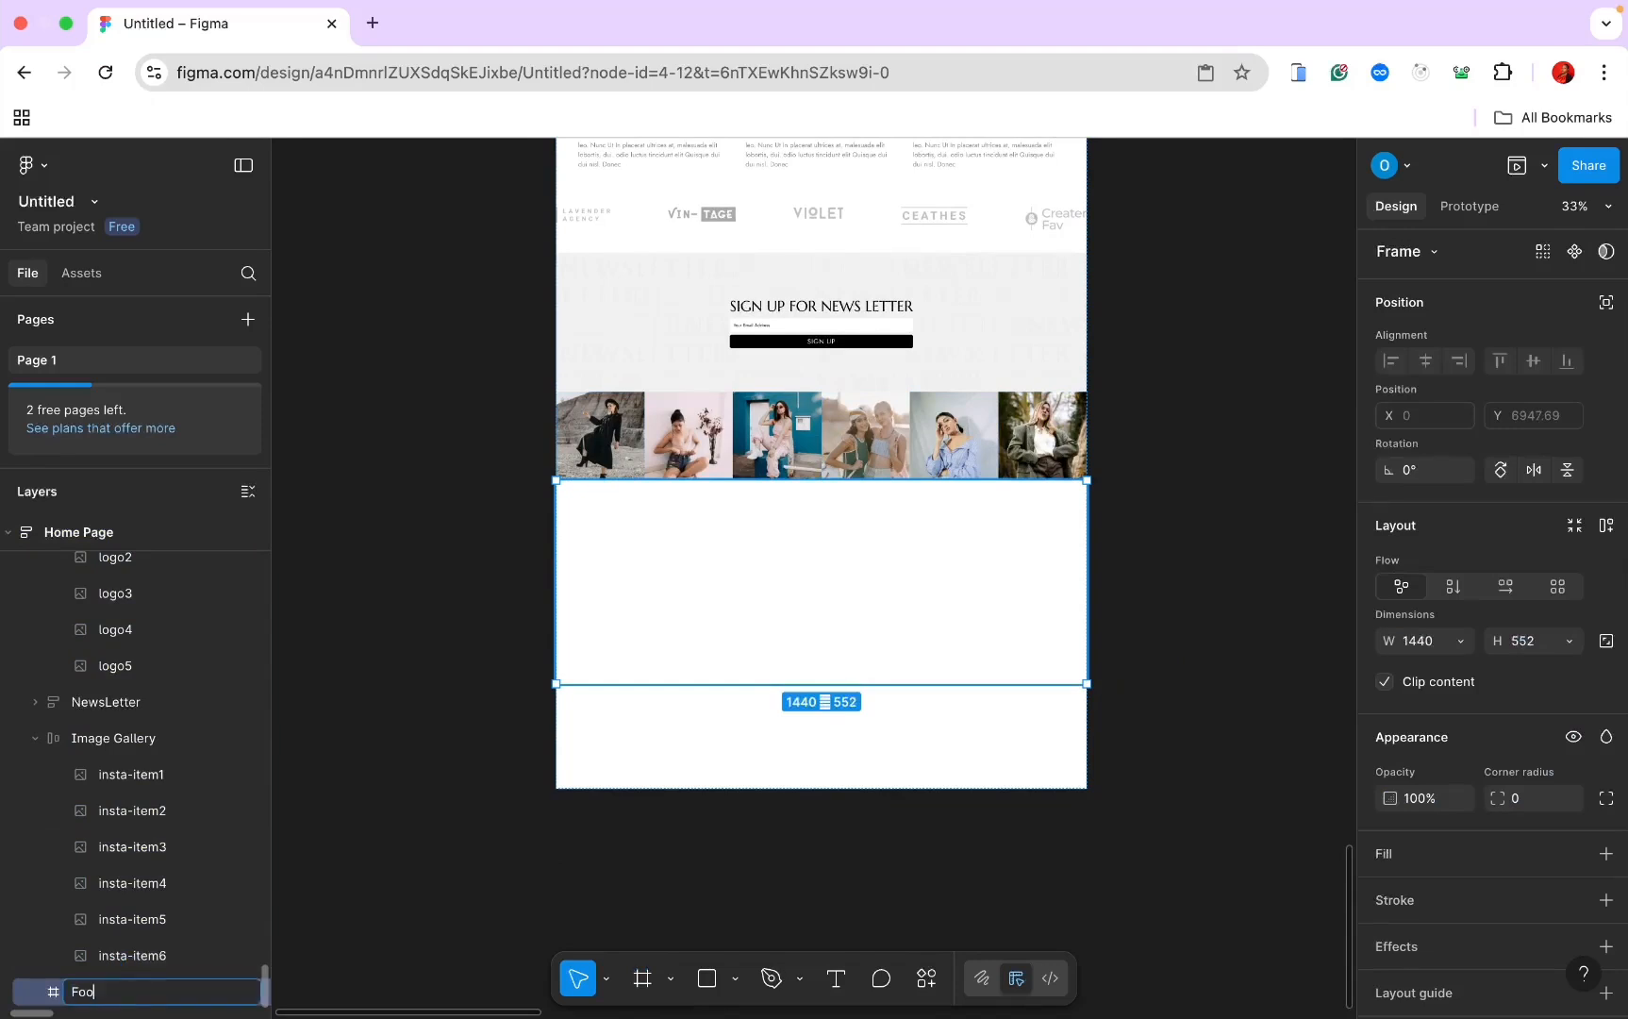
text(ter)
key(Return)
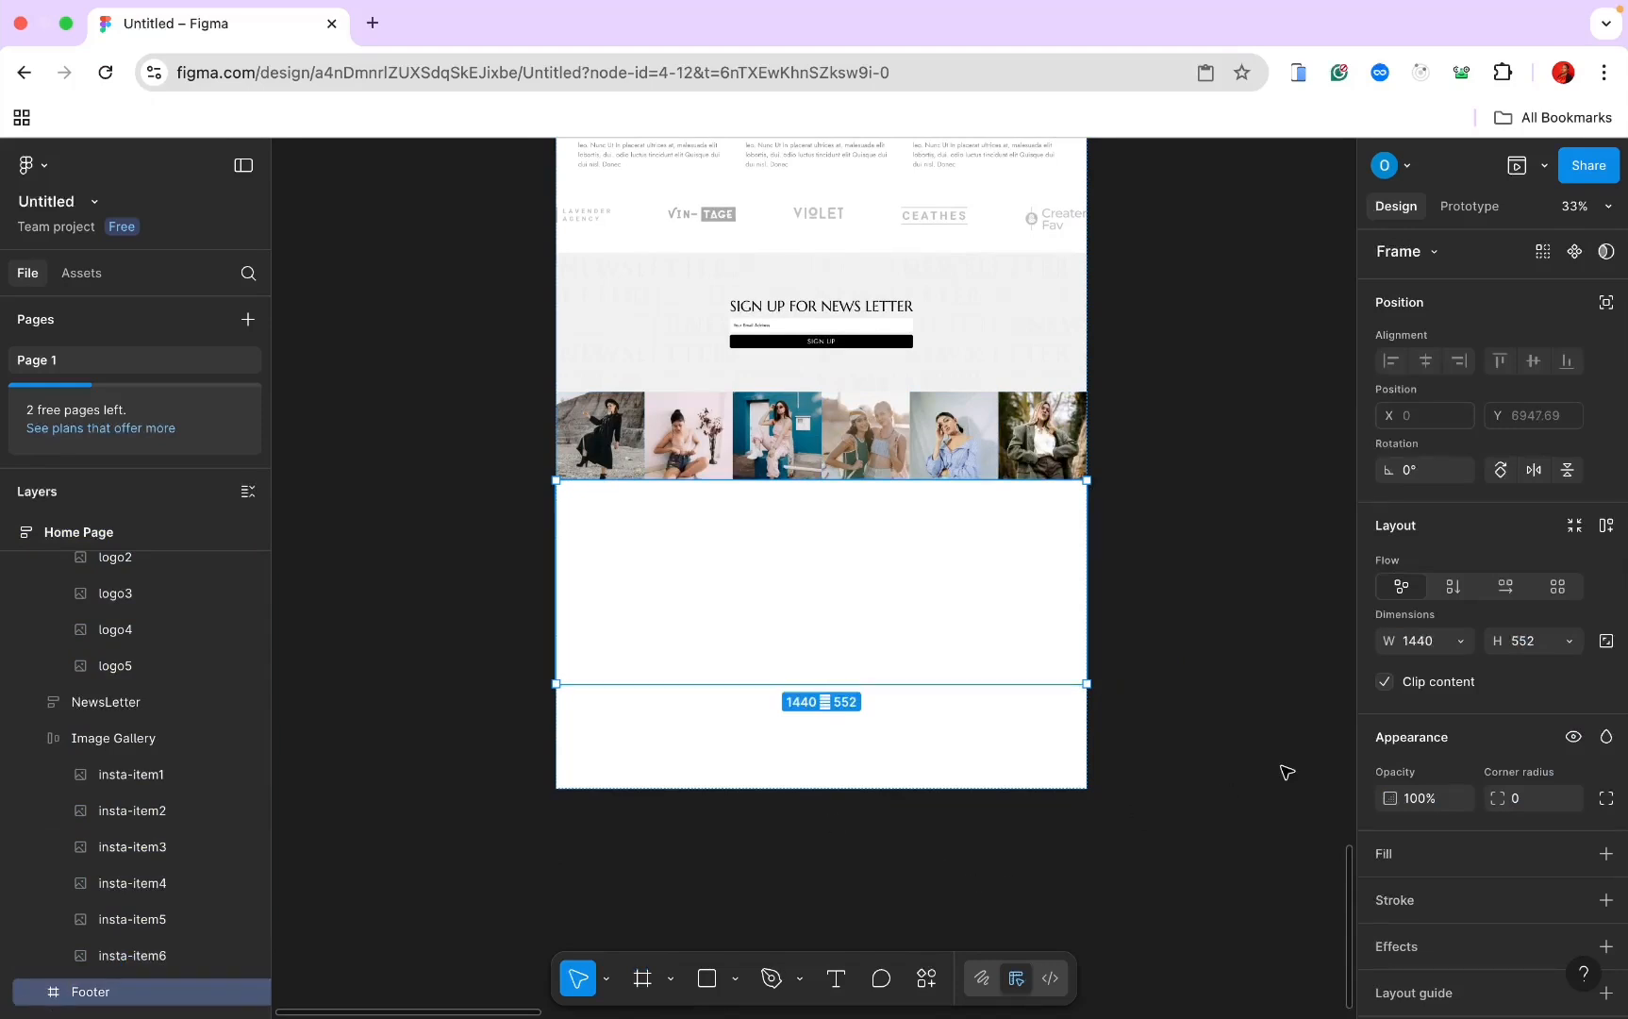
Step: Give the Footer frame auto layout and bring it into view, selected
click(1606, 525)
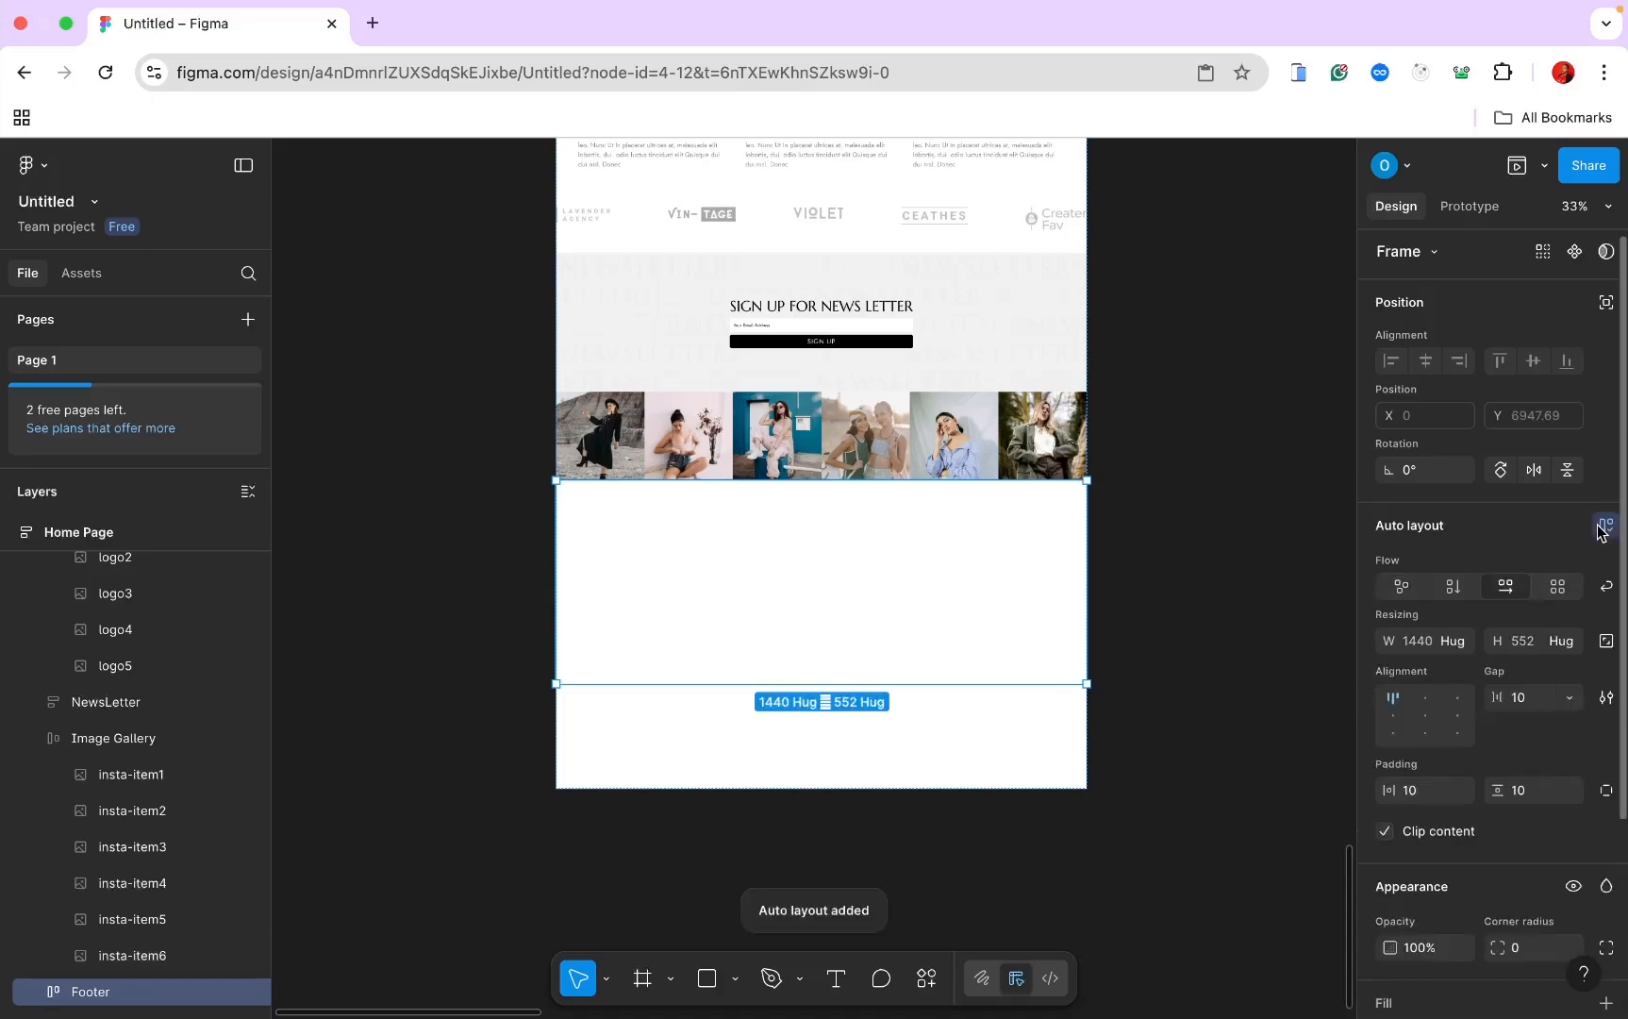
scroll(790, 828, up, 2)
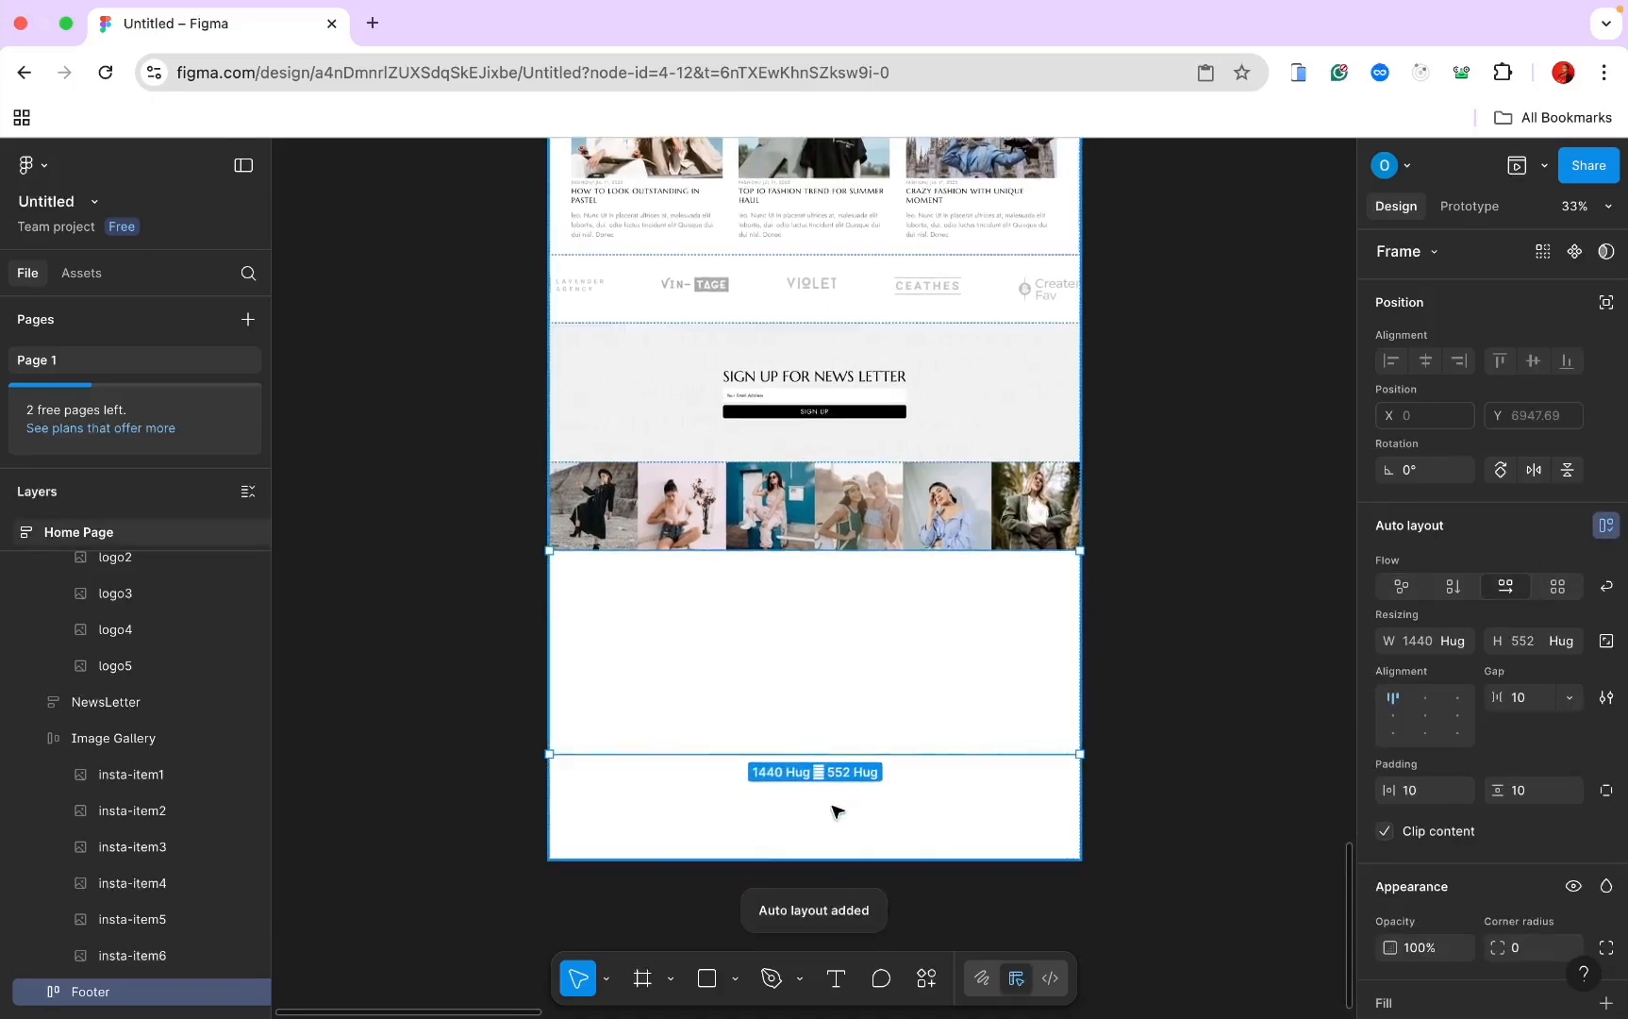
key(Escape)
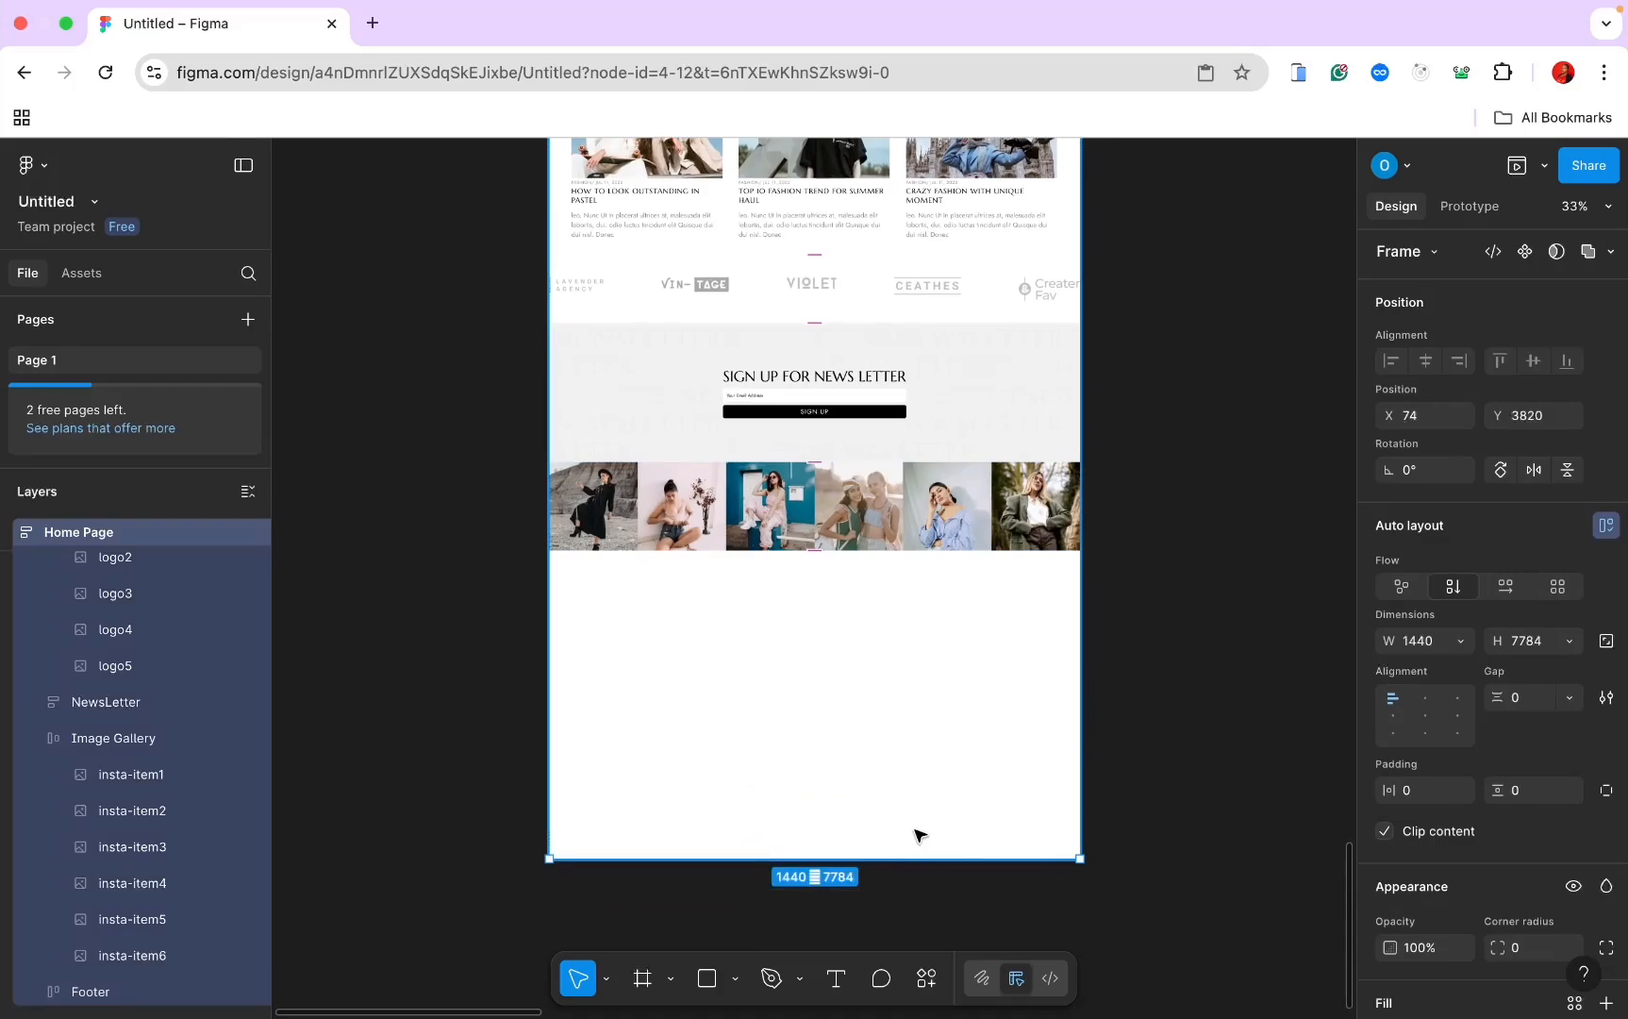
scroll(920, 835, up, 10)
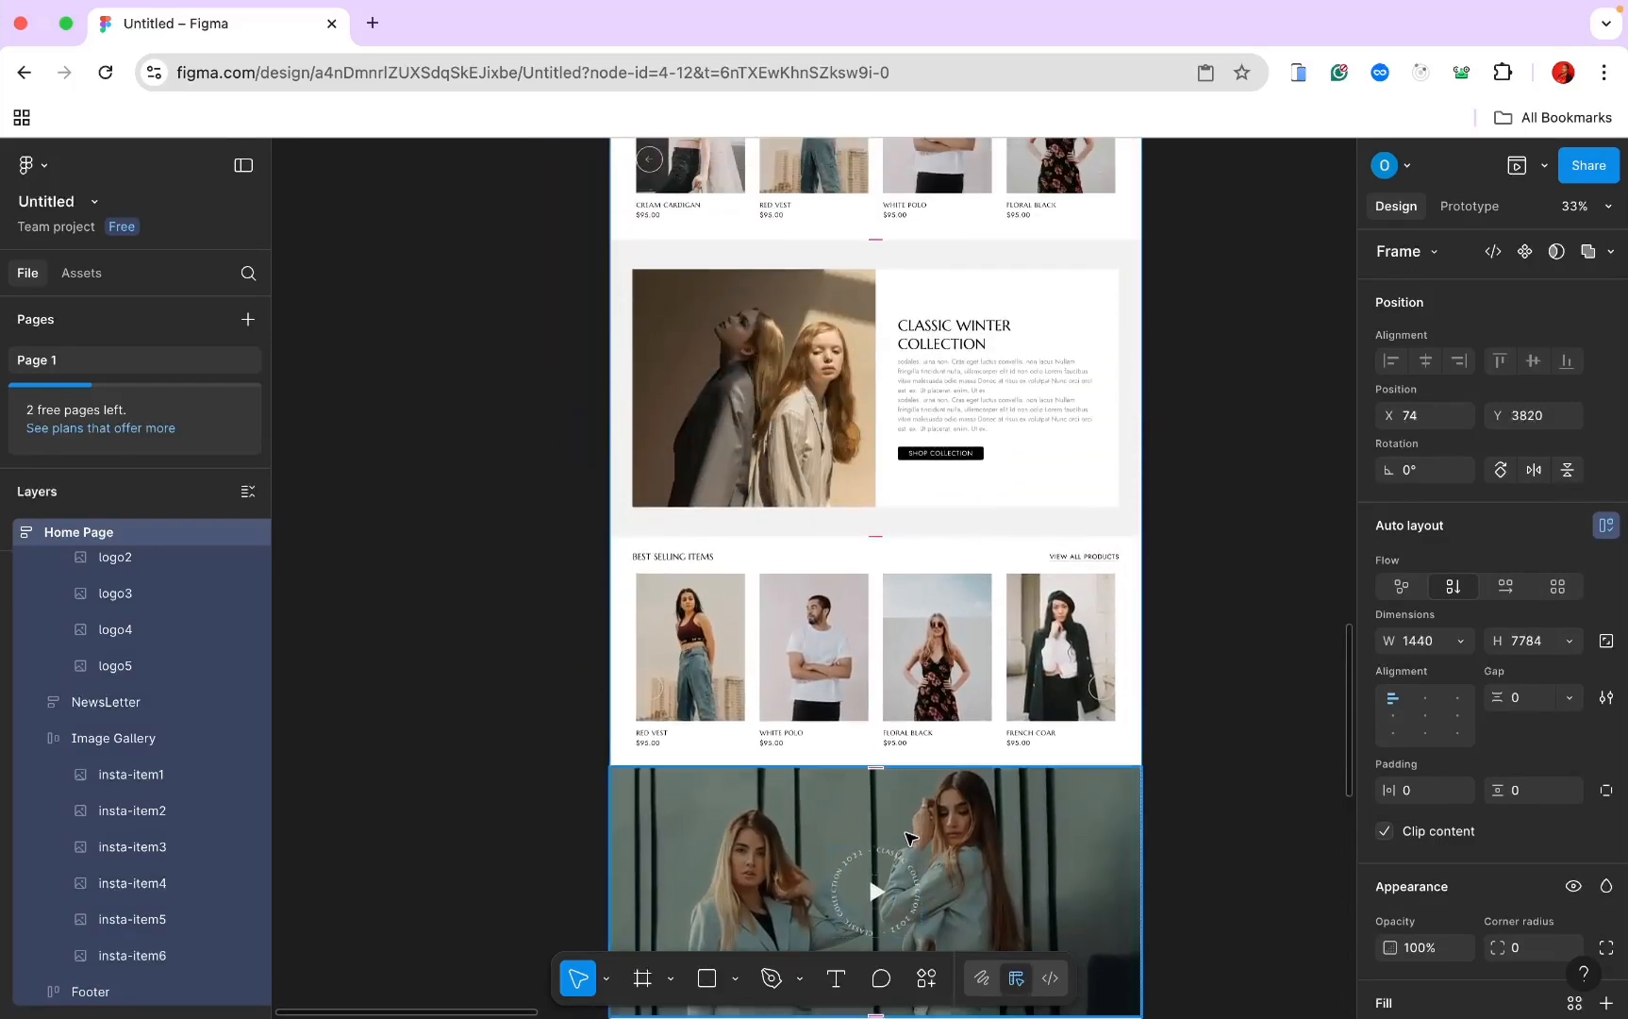
scroll(909, 838, down, 8)
scroll(861, 507, down, 1)
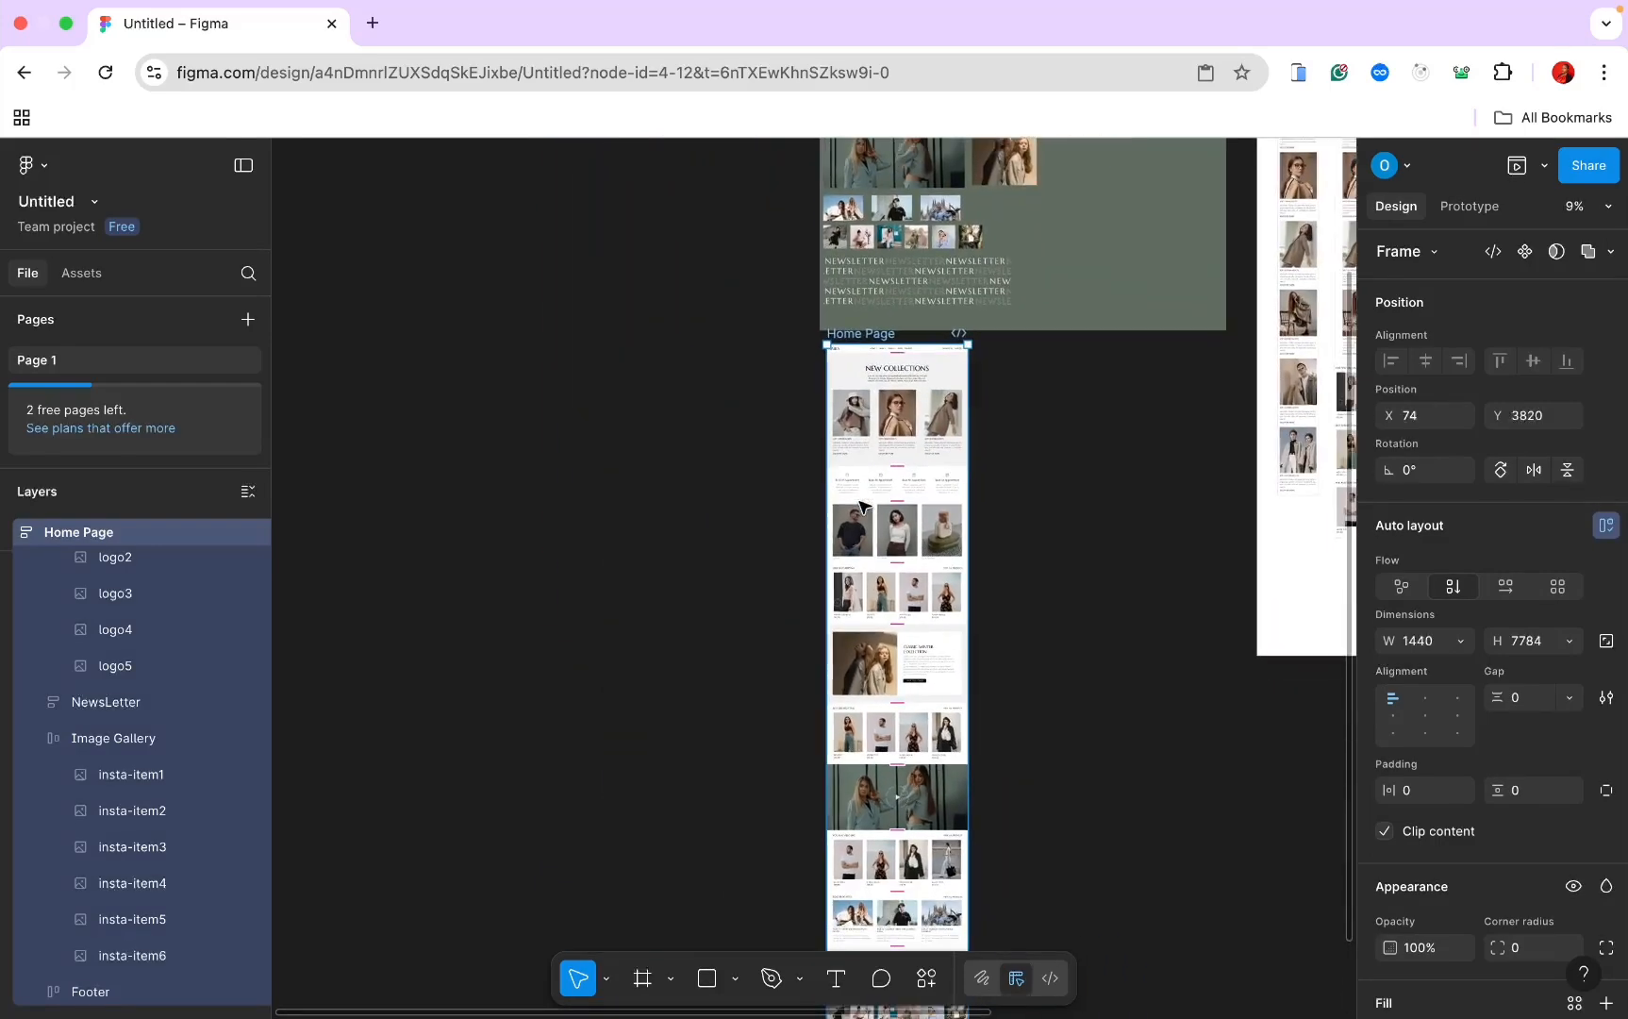
click(1028, 374)
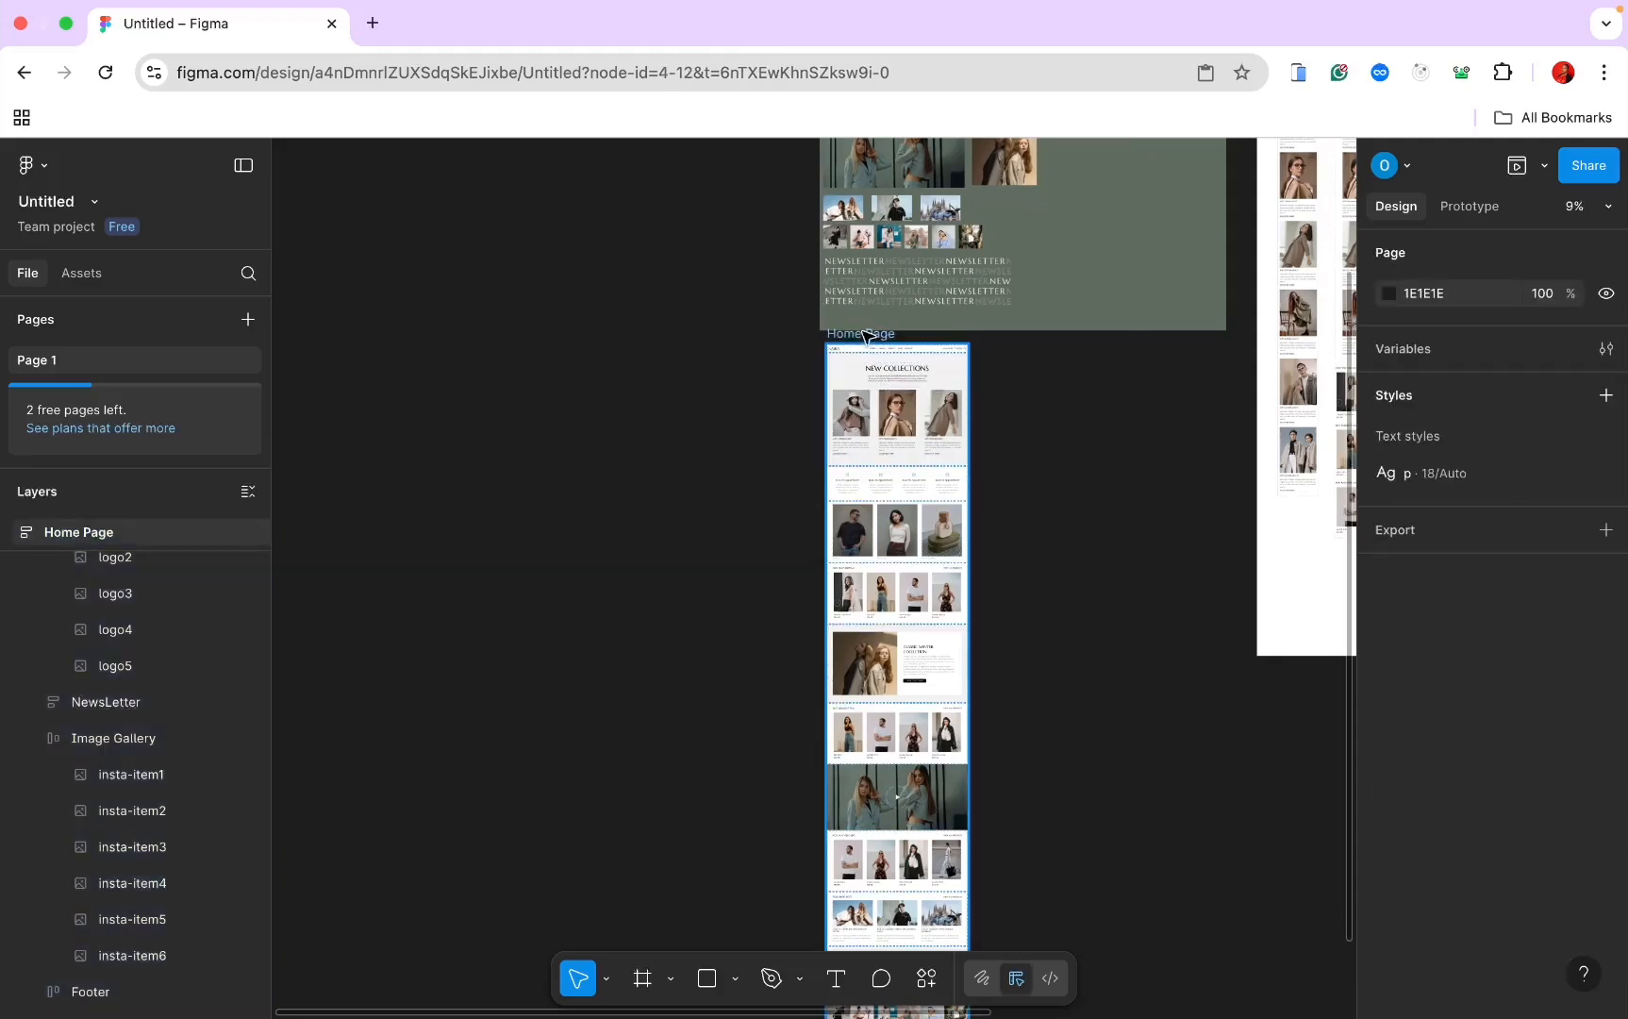
drag(866, 334, 855, 377)
scroll(854, 377, down, 5)
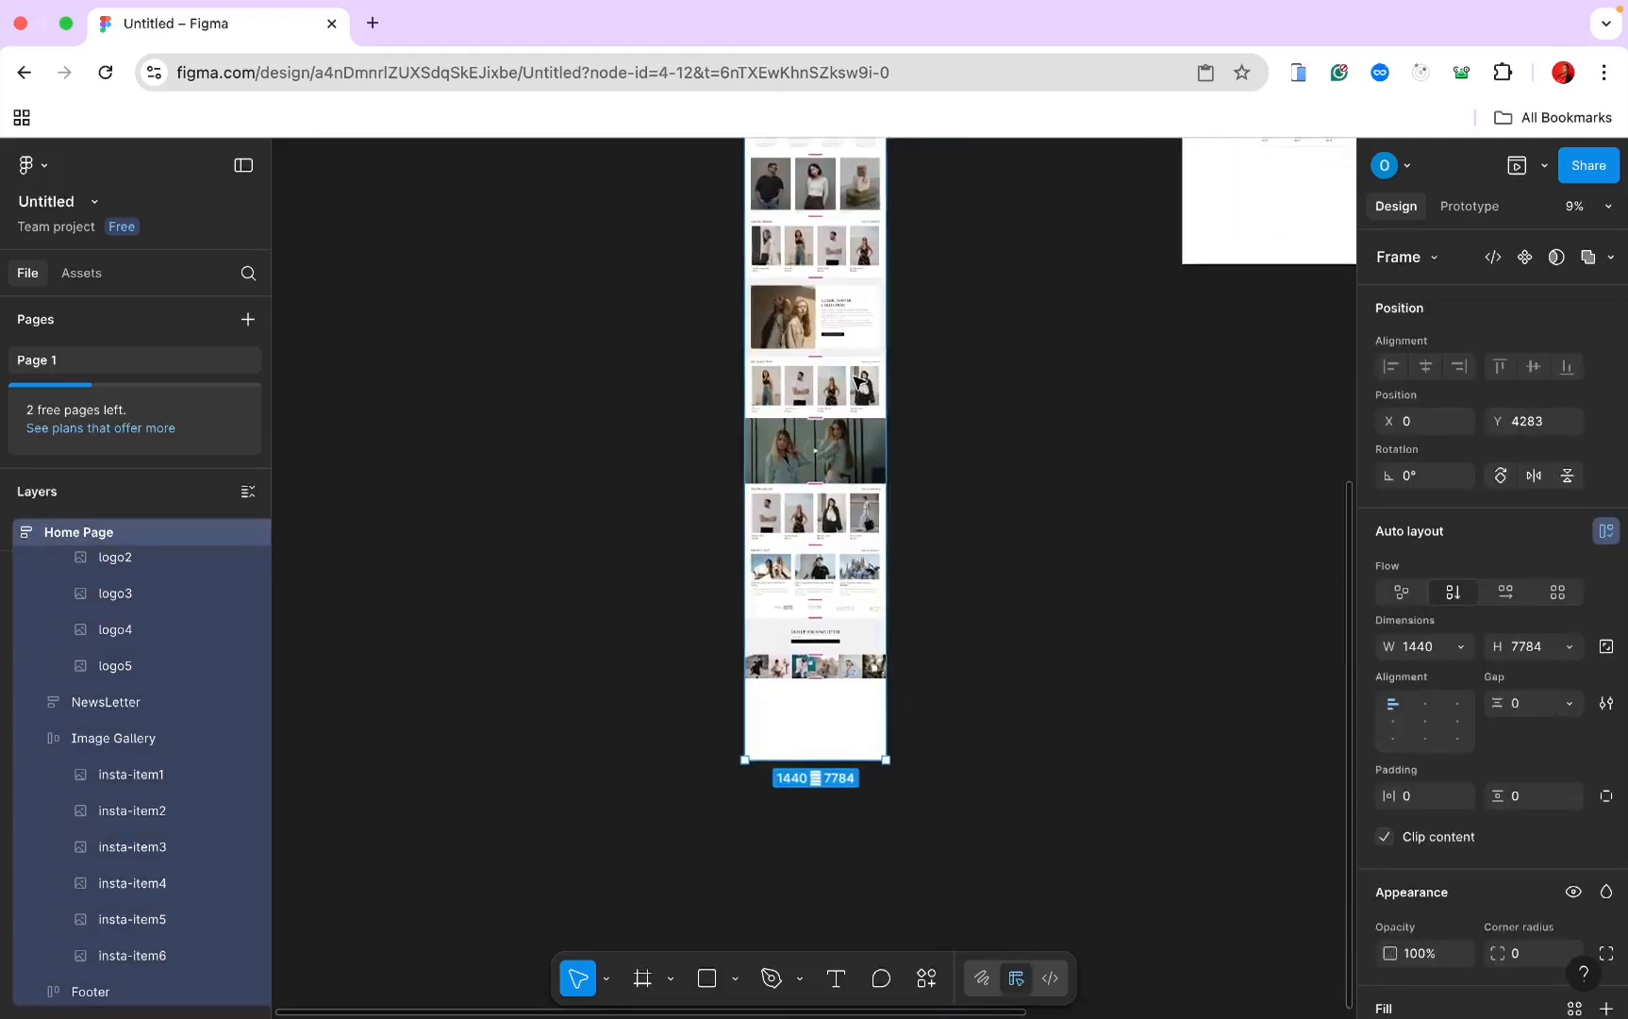
scroll(859, 382, up, 5)
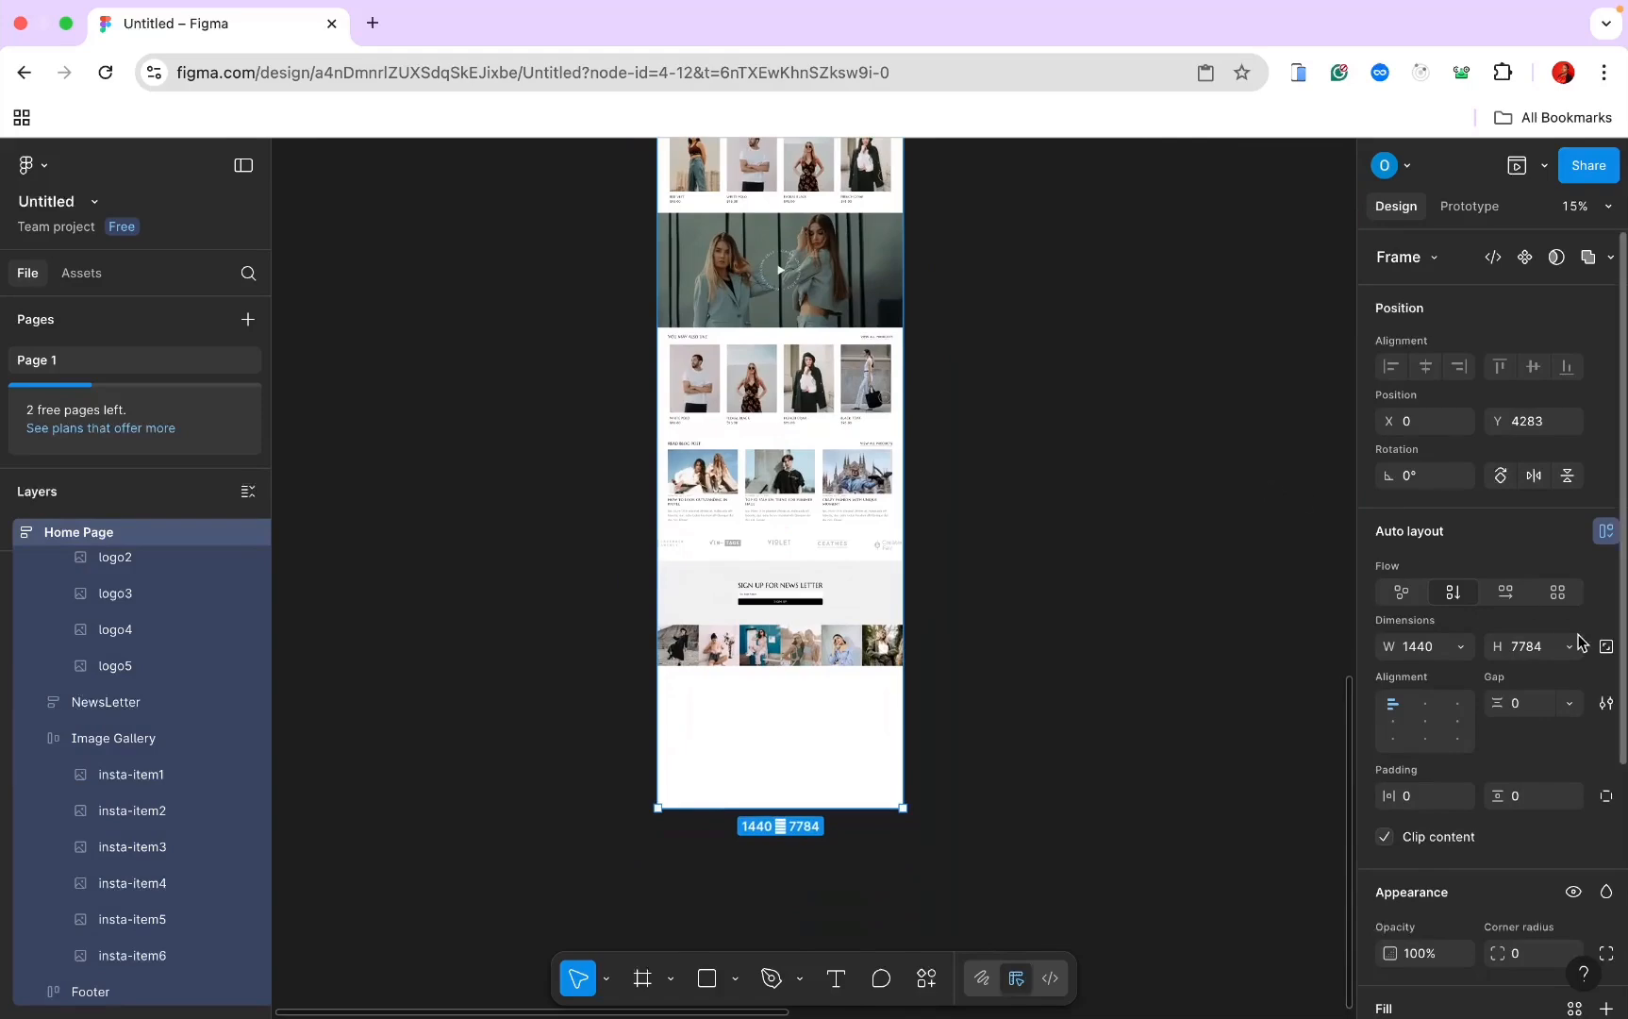
click(1569, 646)
click(1548, 670)
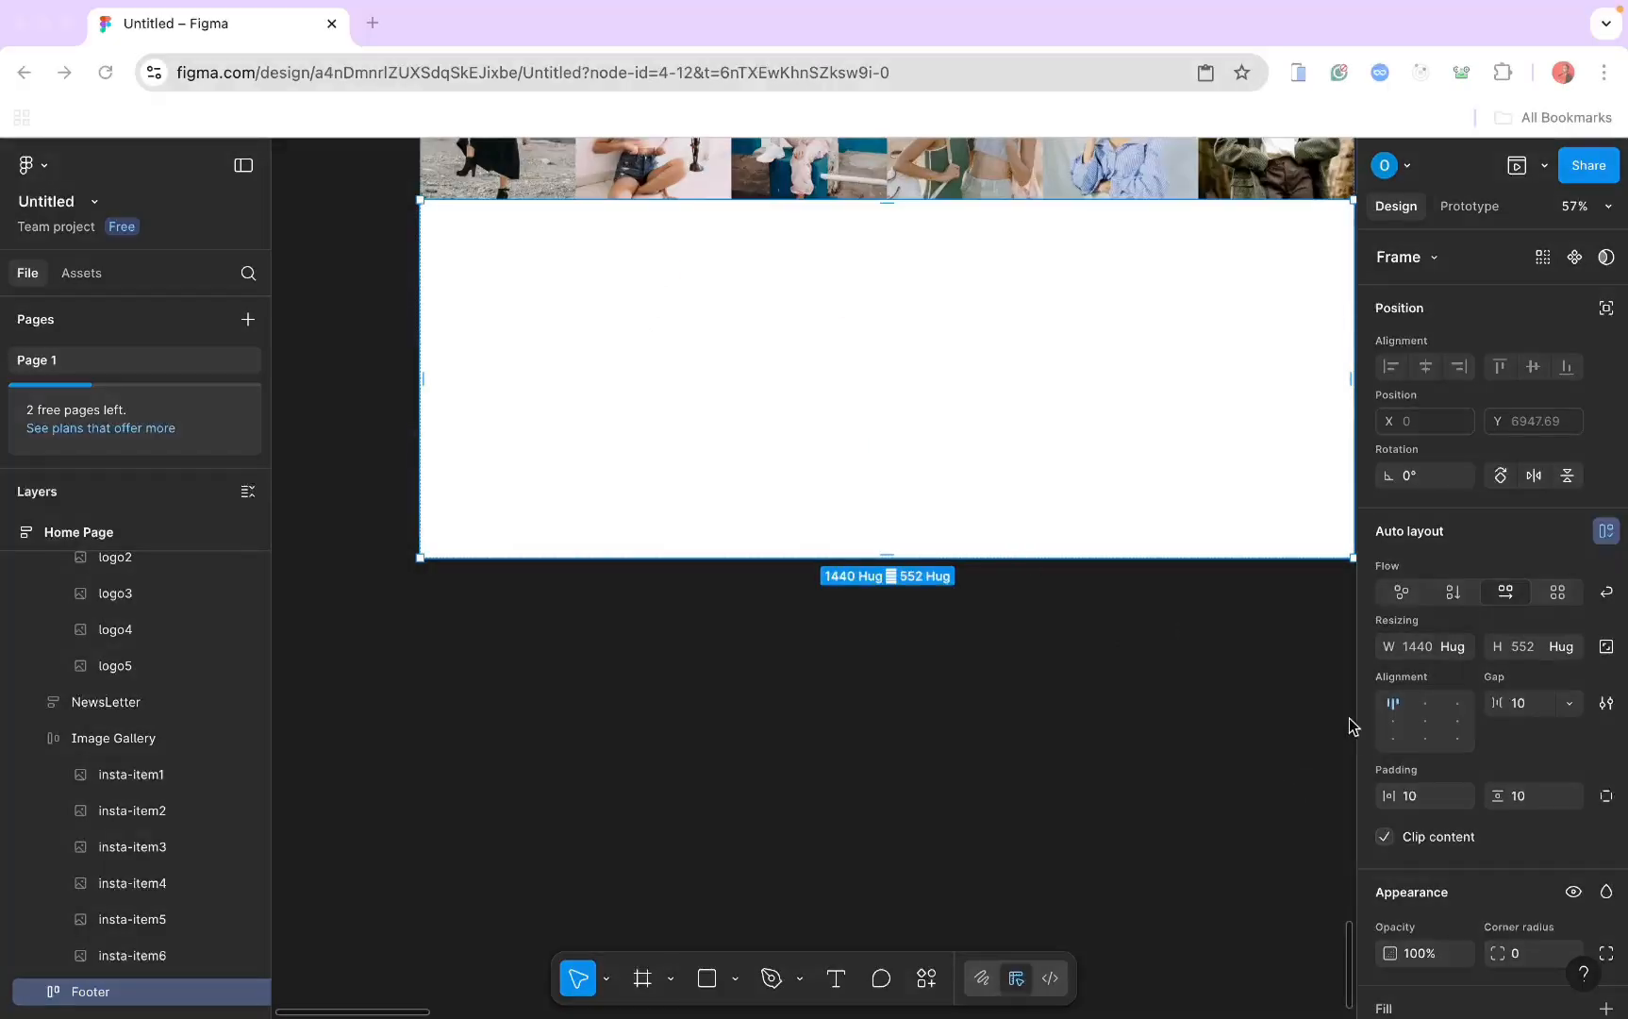
Step: Add a grey B6B6B6 fill to the Footer frame
scroll(1467, 835, down, 2)
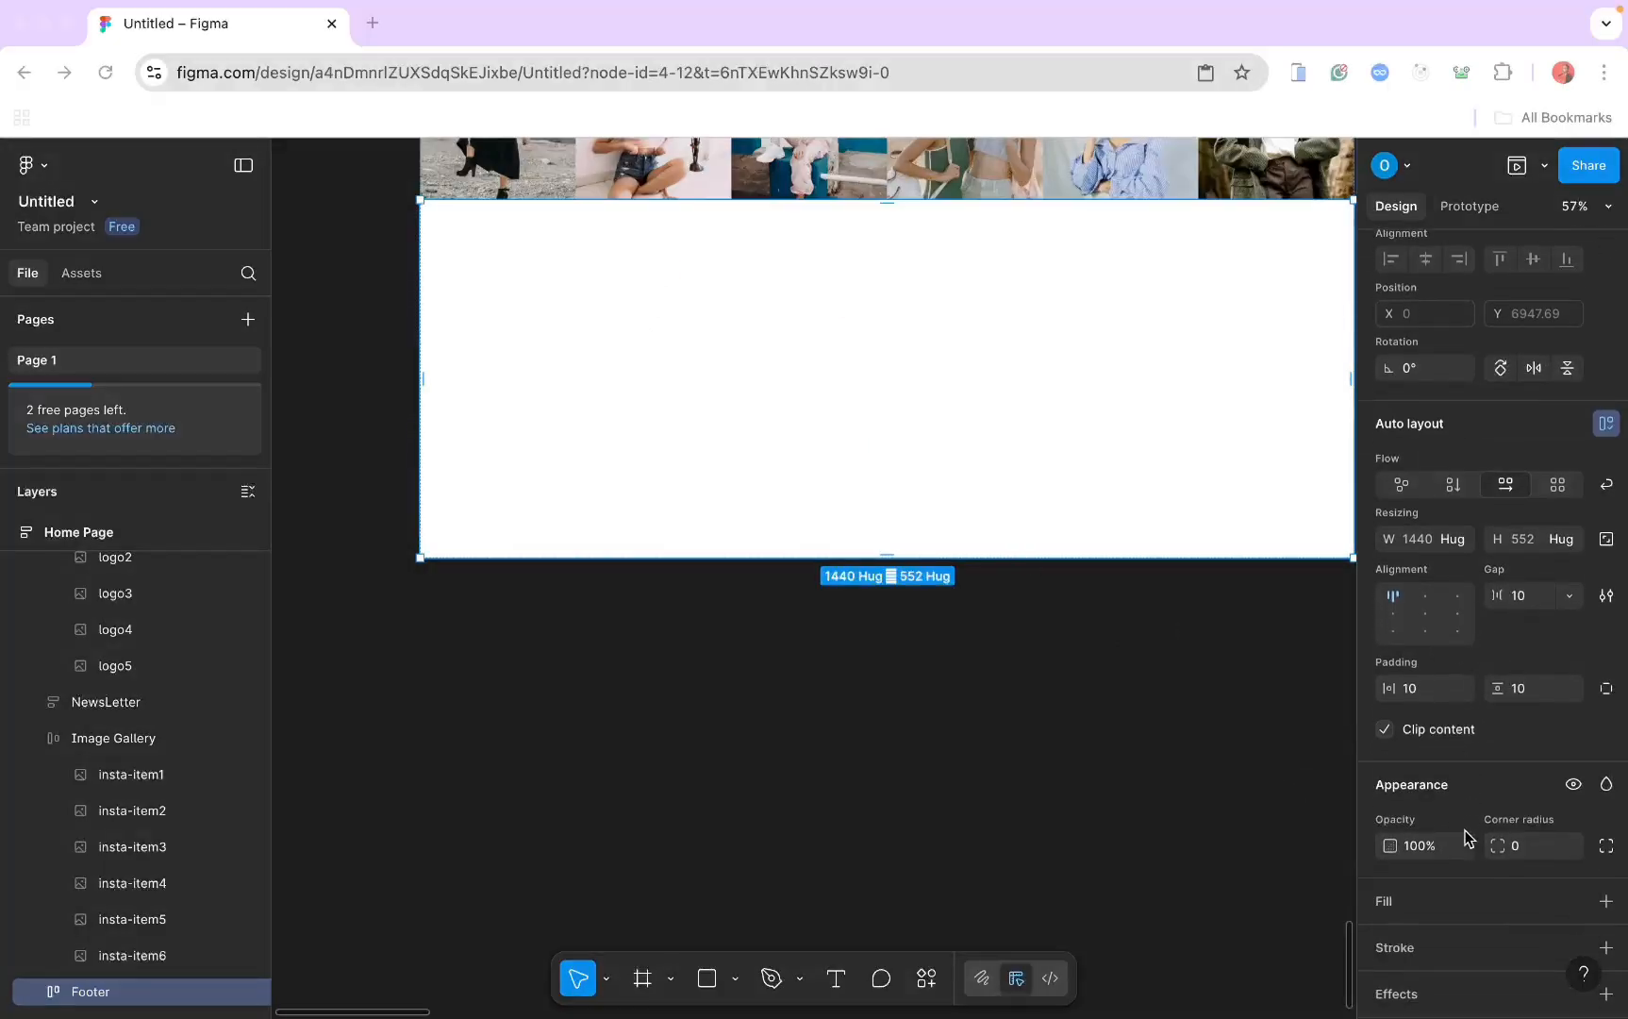
scroll(1525, 811, down, 2)
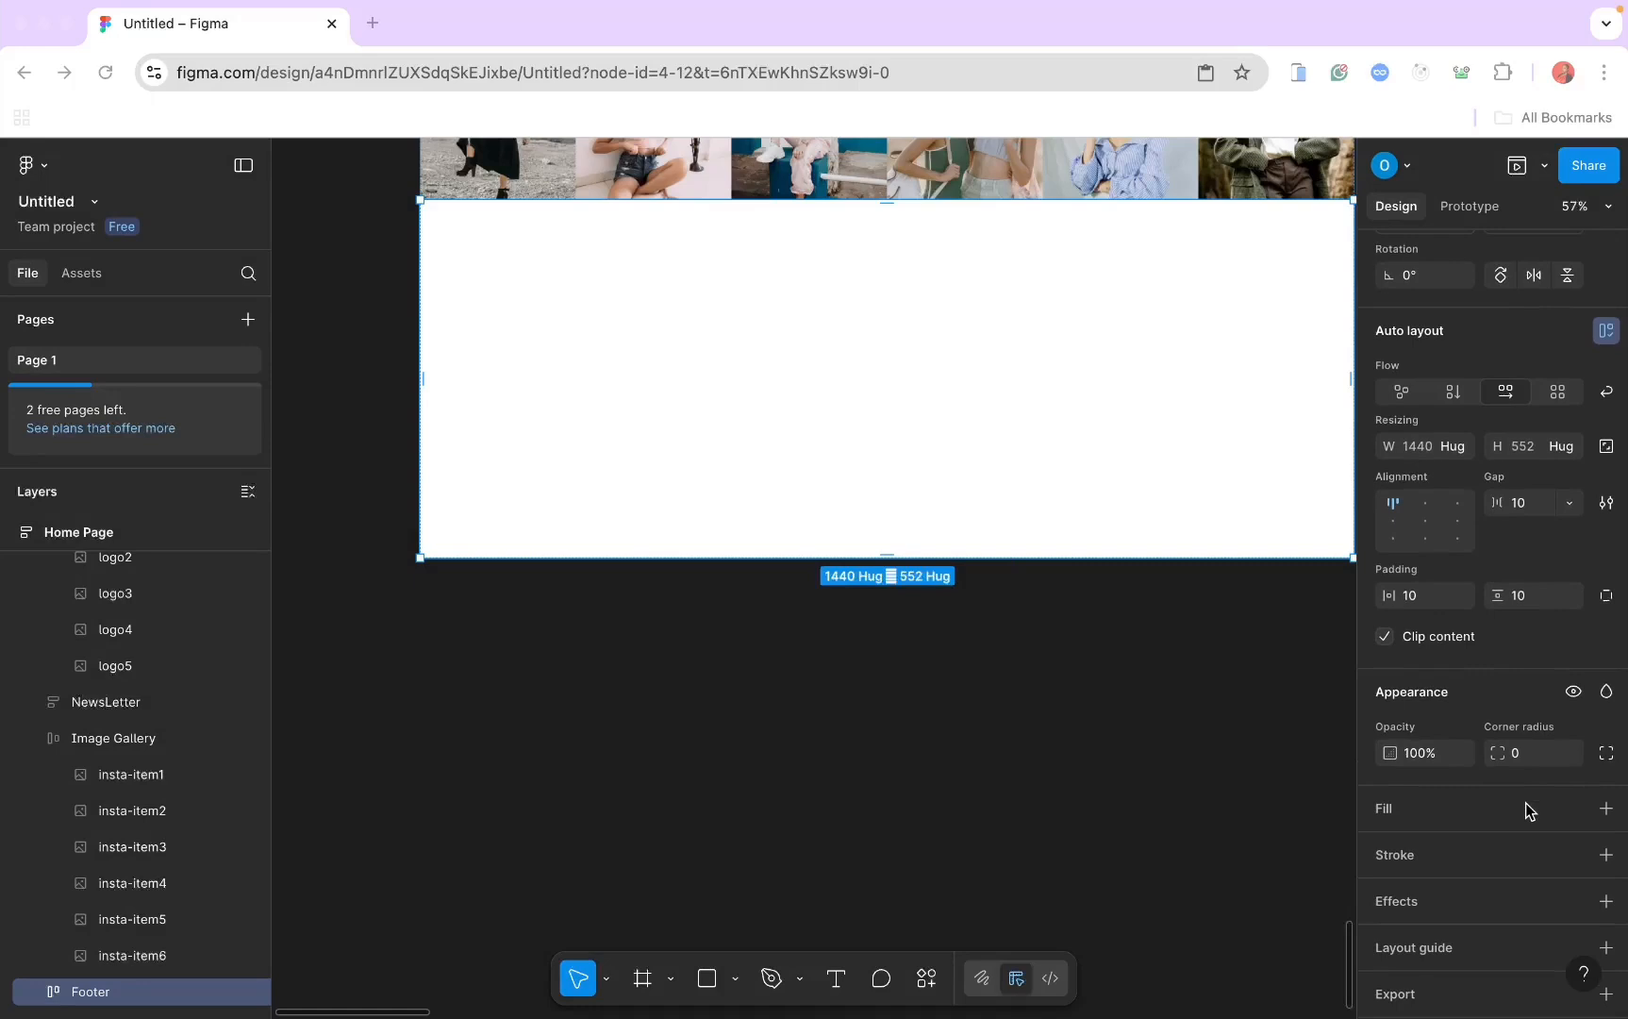
click(1609, 817)
click(1608, 817)
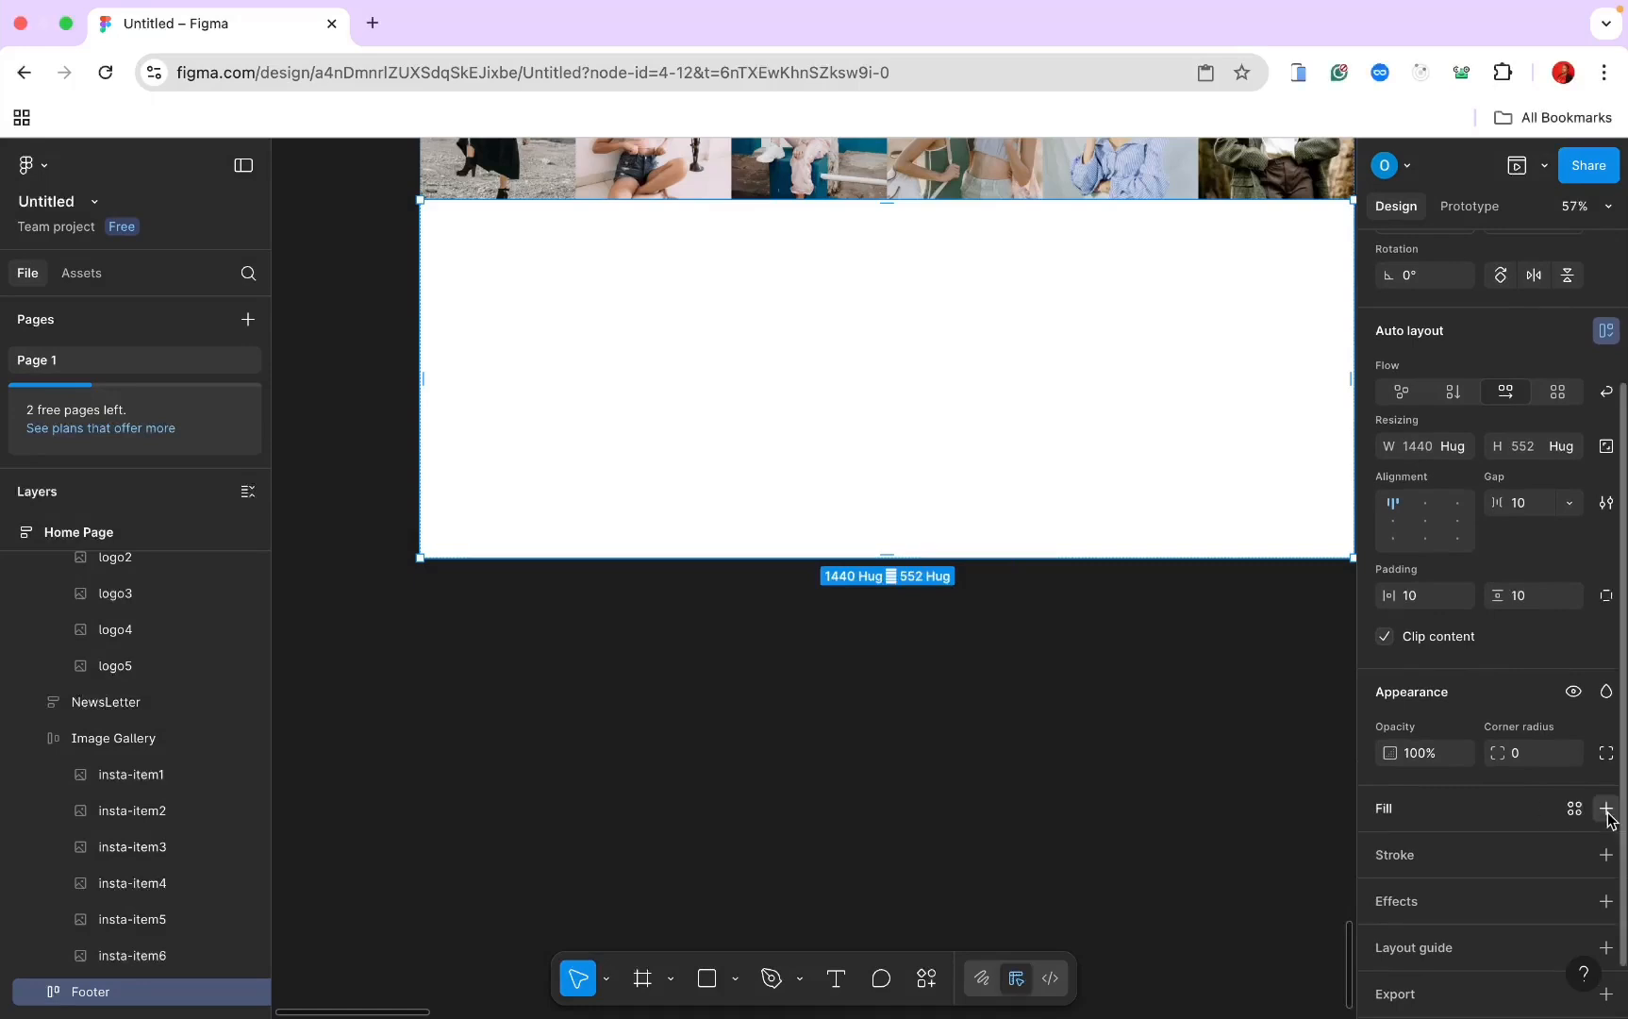
click(1389, 850)
click(1196, 837)
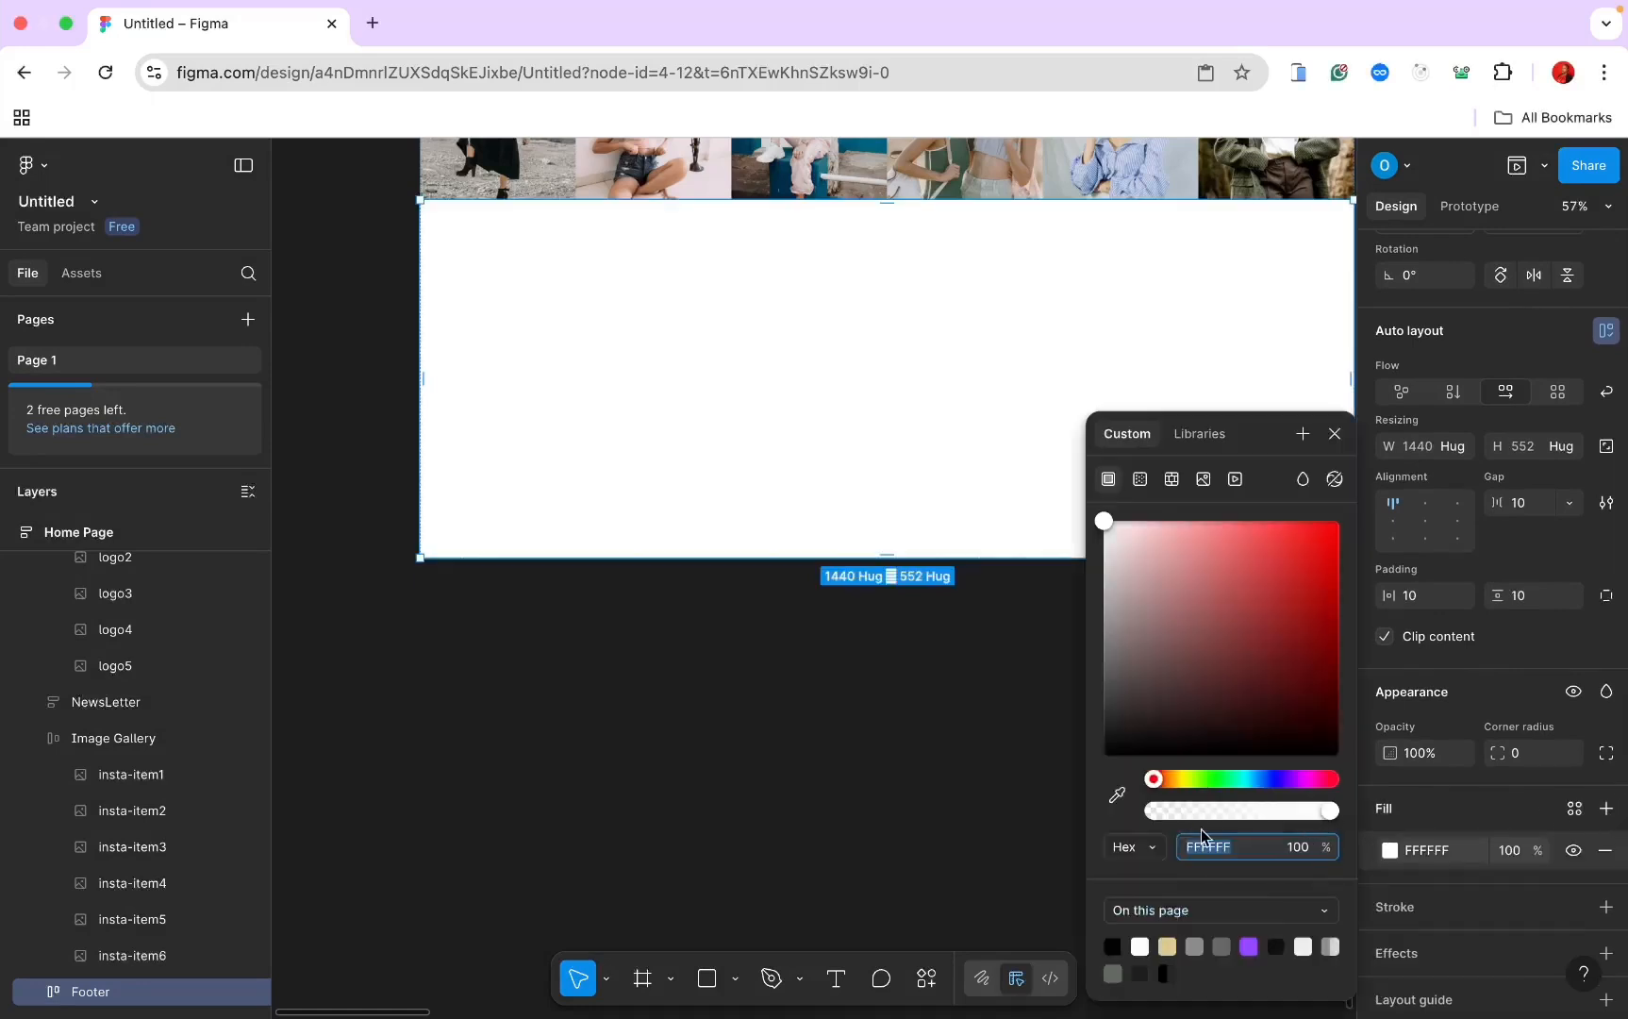
text(b6)
key(Return)
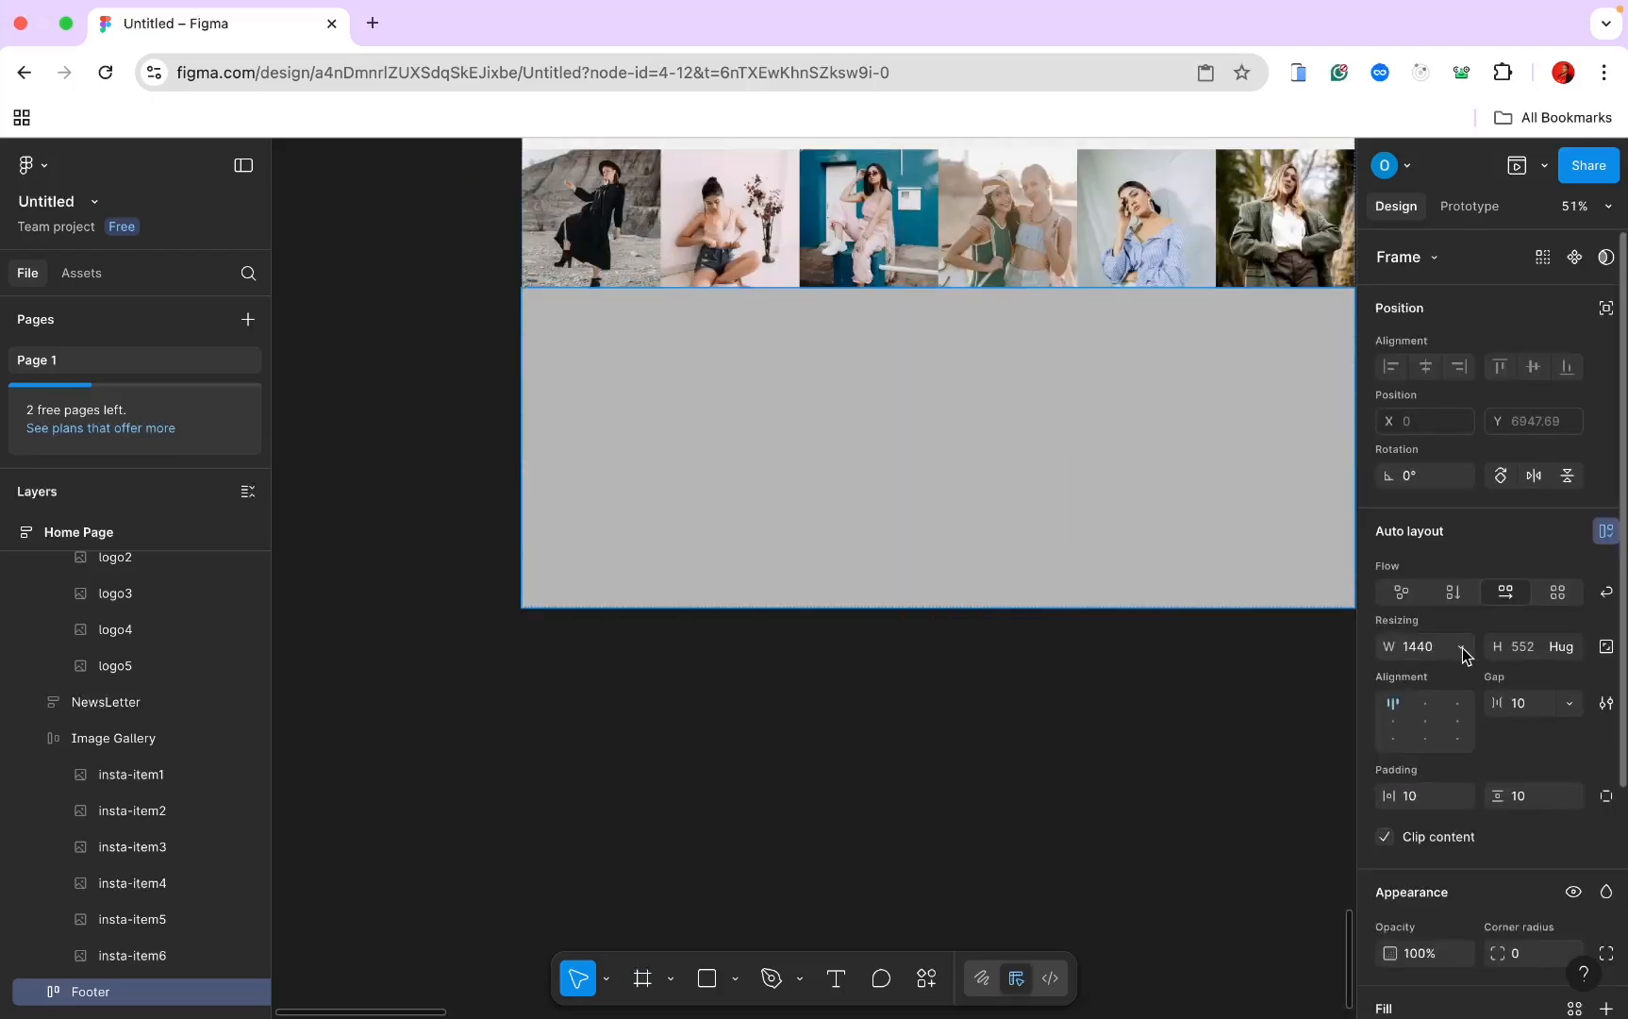
Step: Set the Footer's width and height to Fill container, making it 1440×552
click(1461, 648)
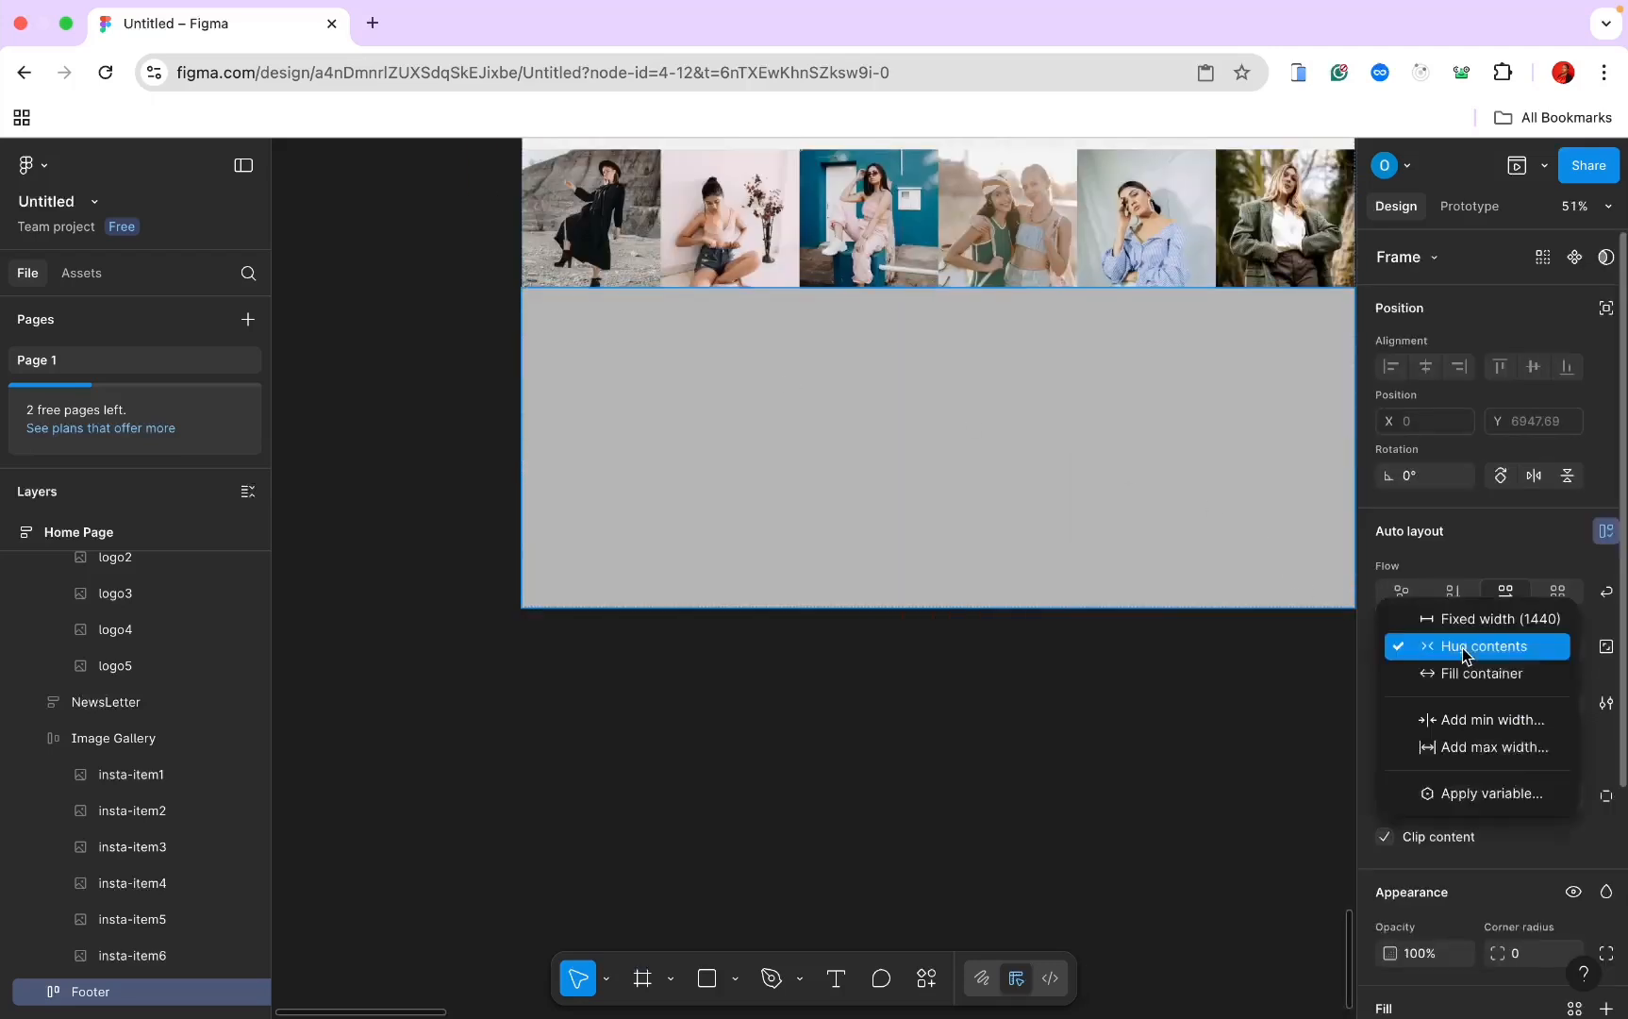
click(1464, 671)
click(1571, 649)
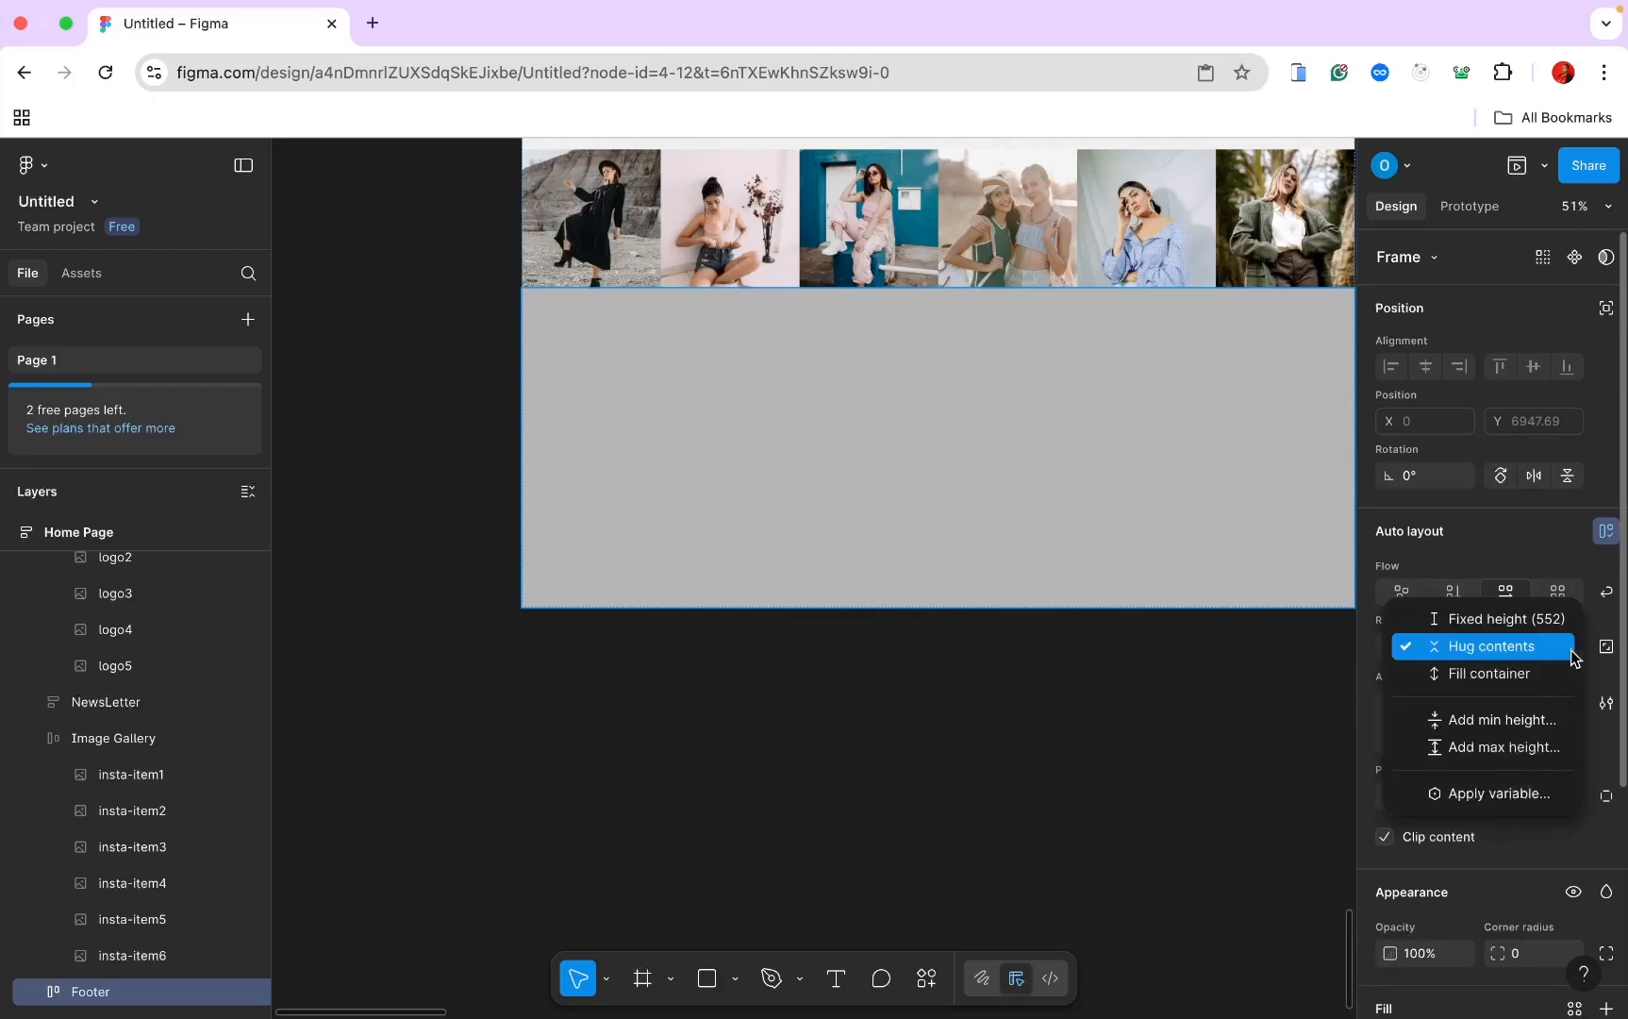
click(1563, 672)
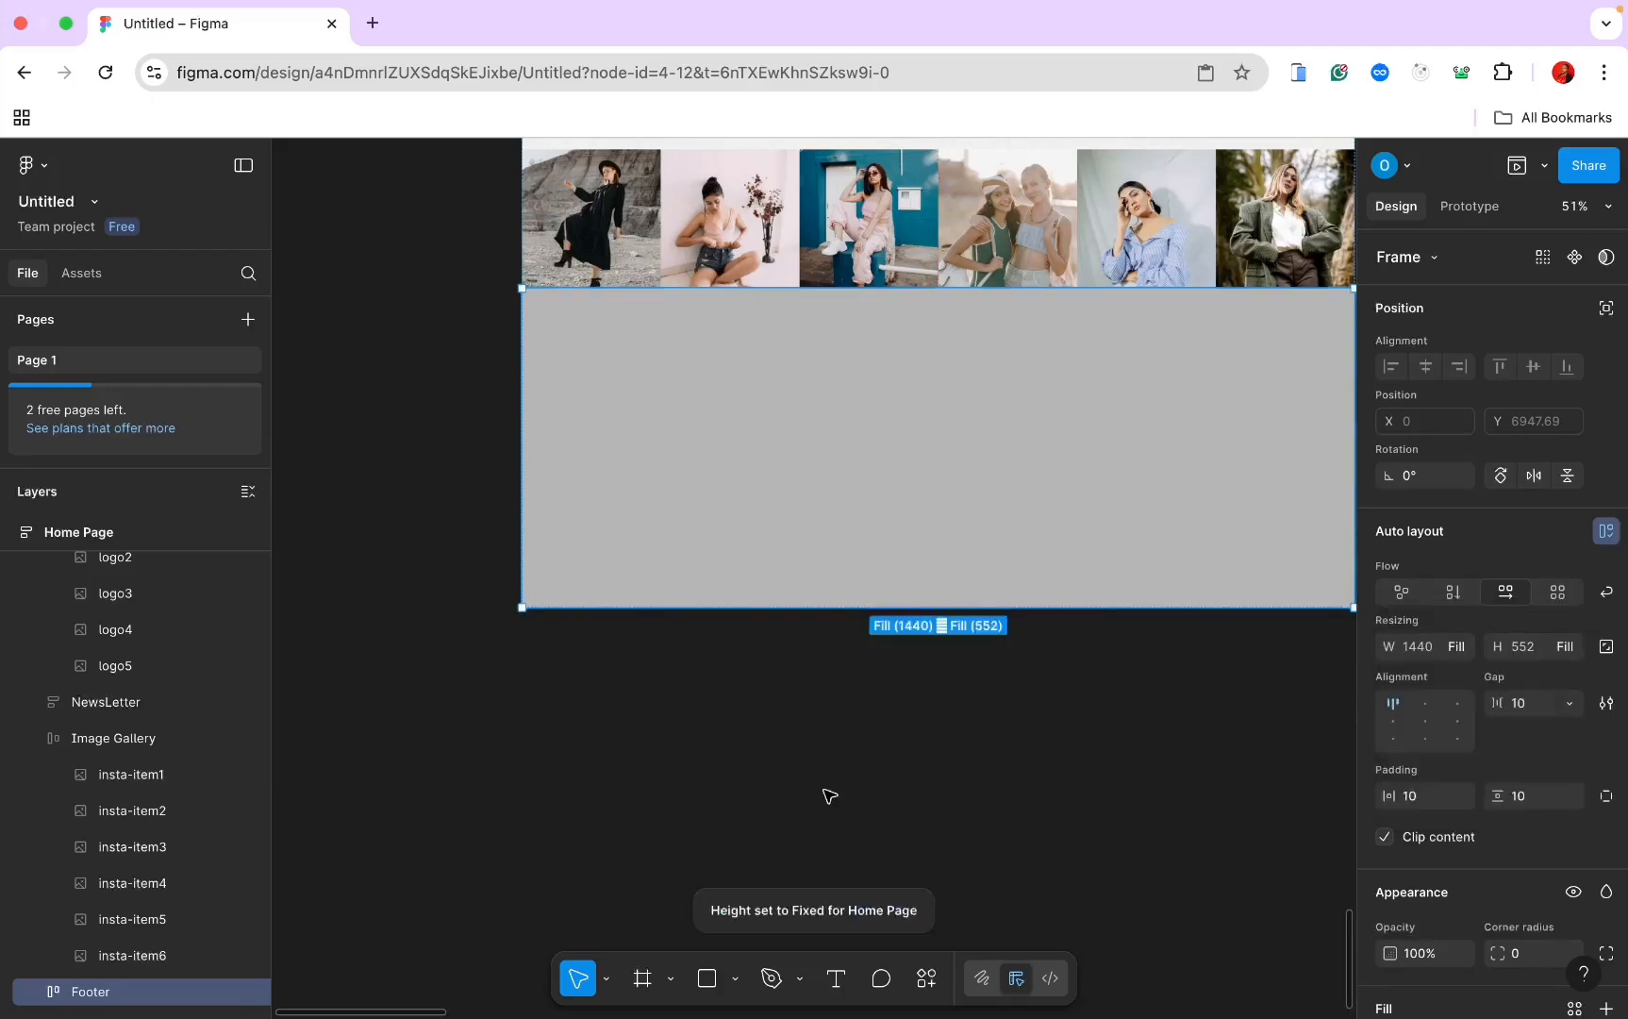
click(642, 978)
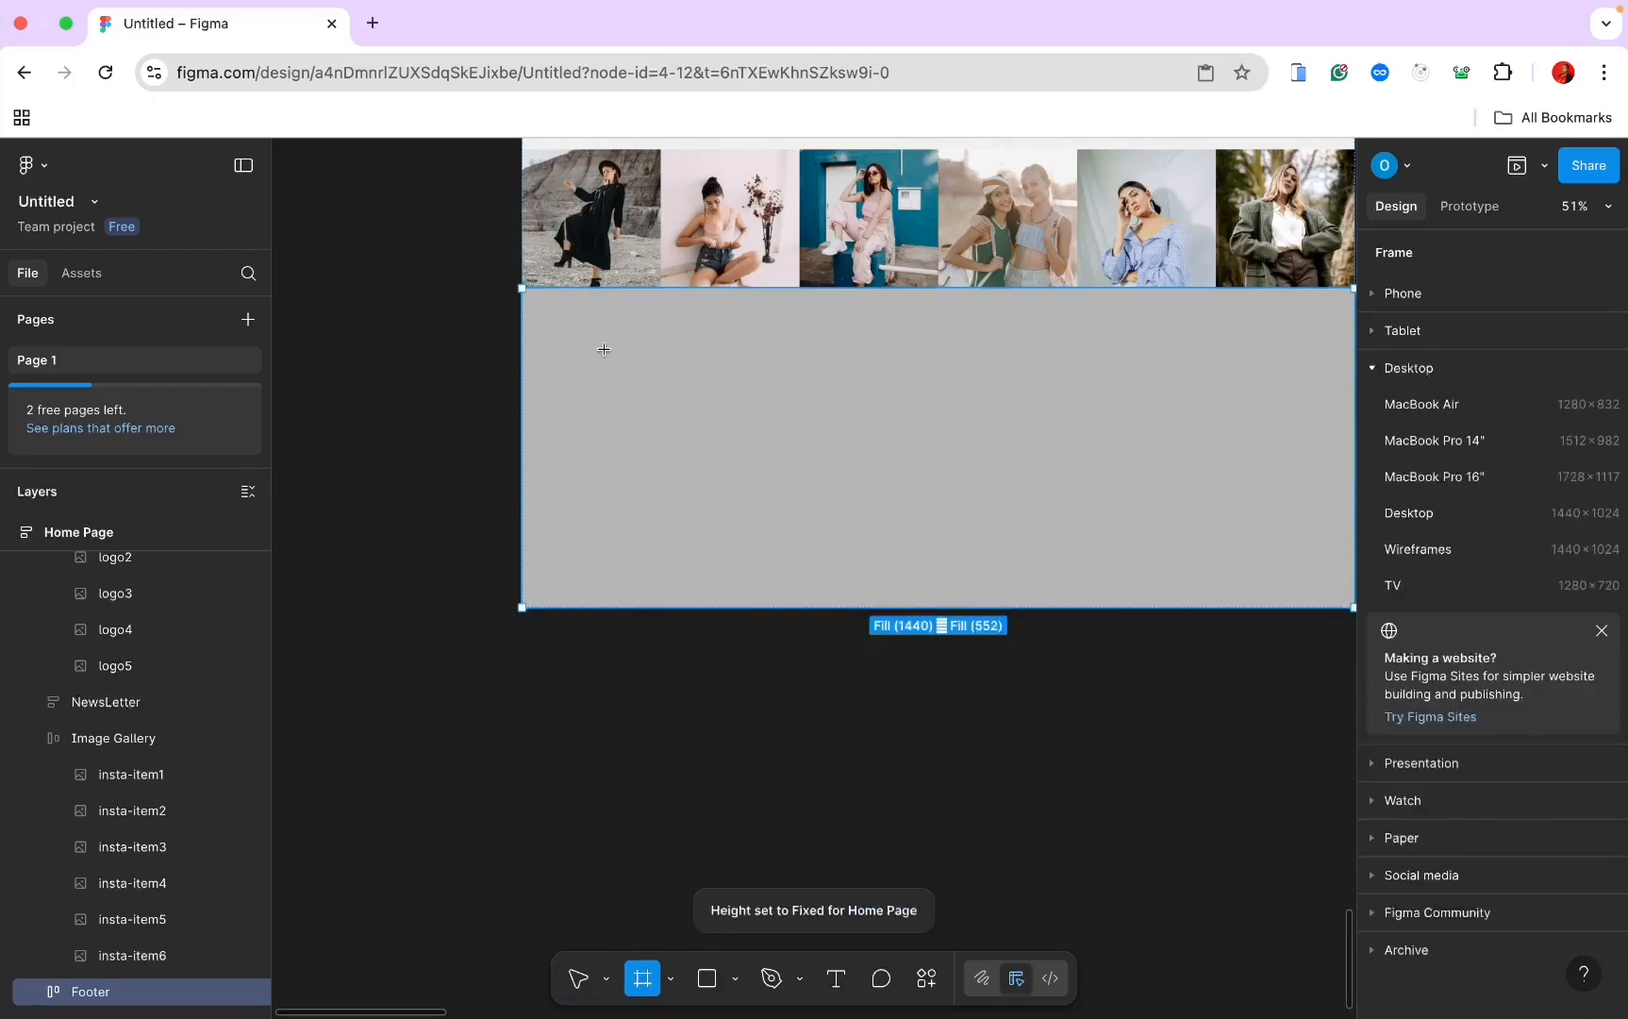
Step: Draw a new frame at the Footer's top-left corner
drag(526, 293, 786, 464)
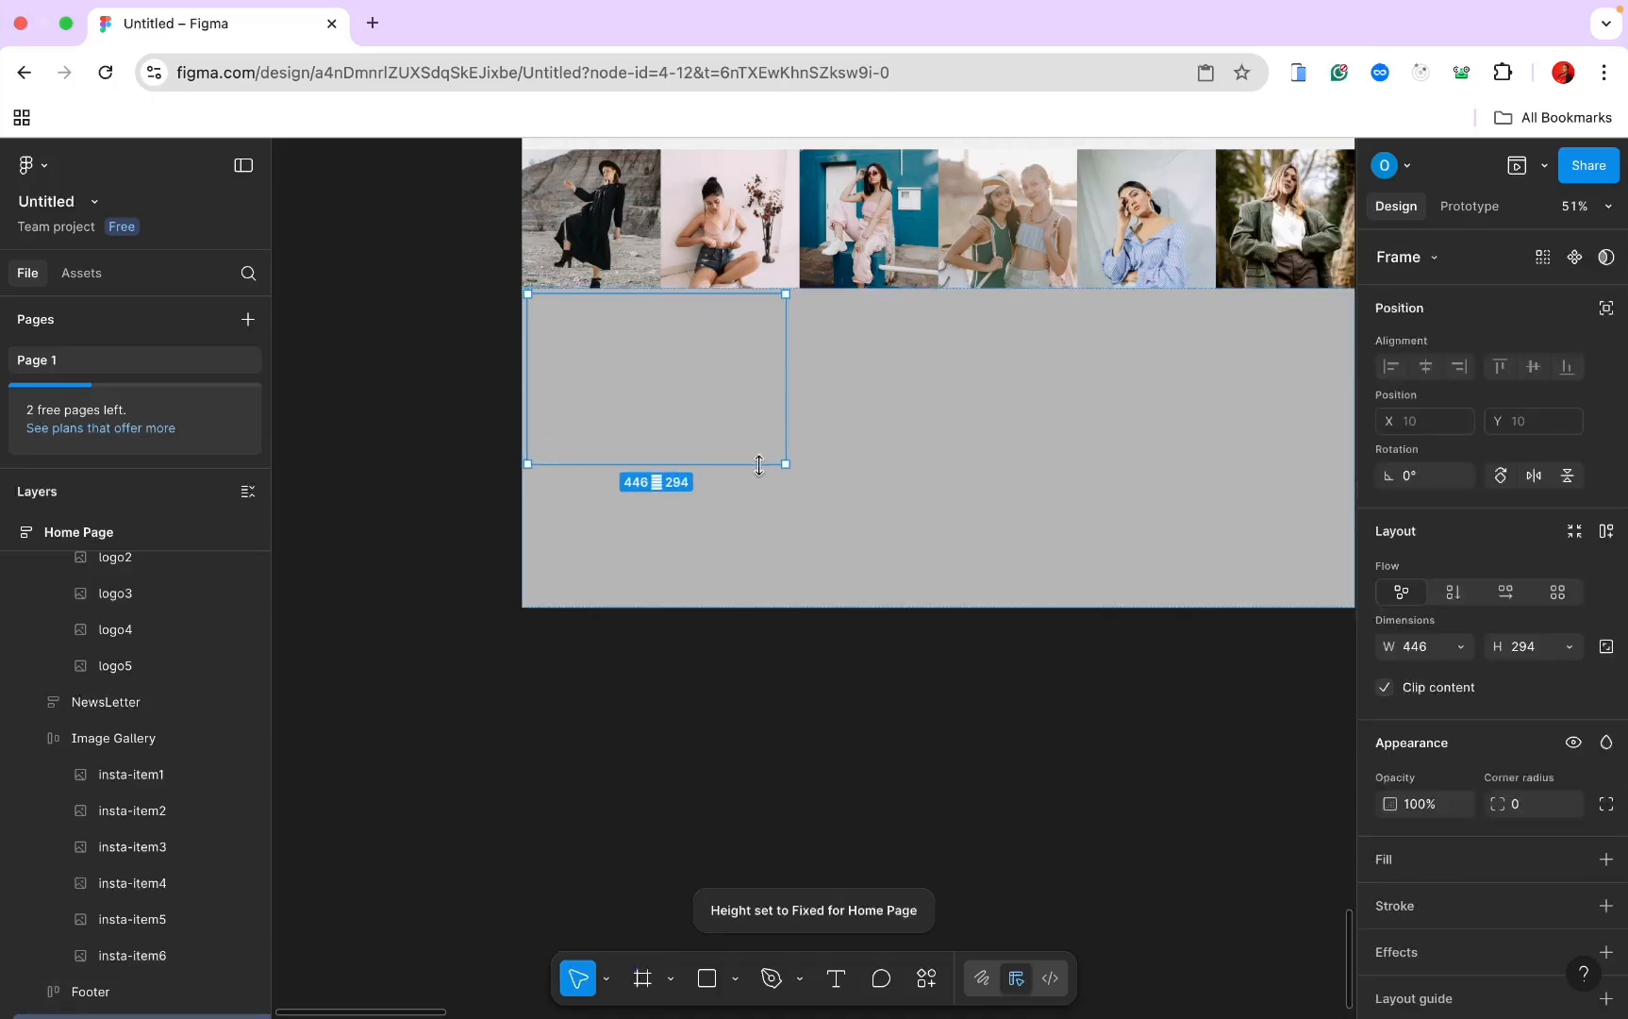
drag(738, 396, 811, 444)
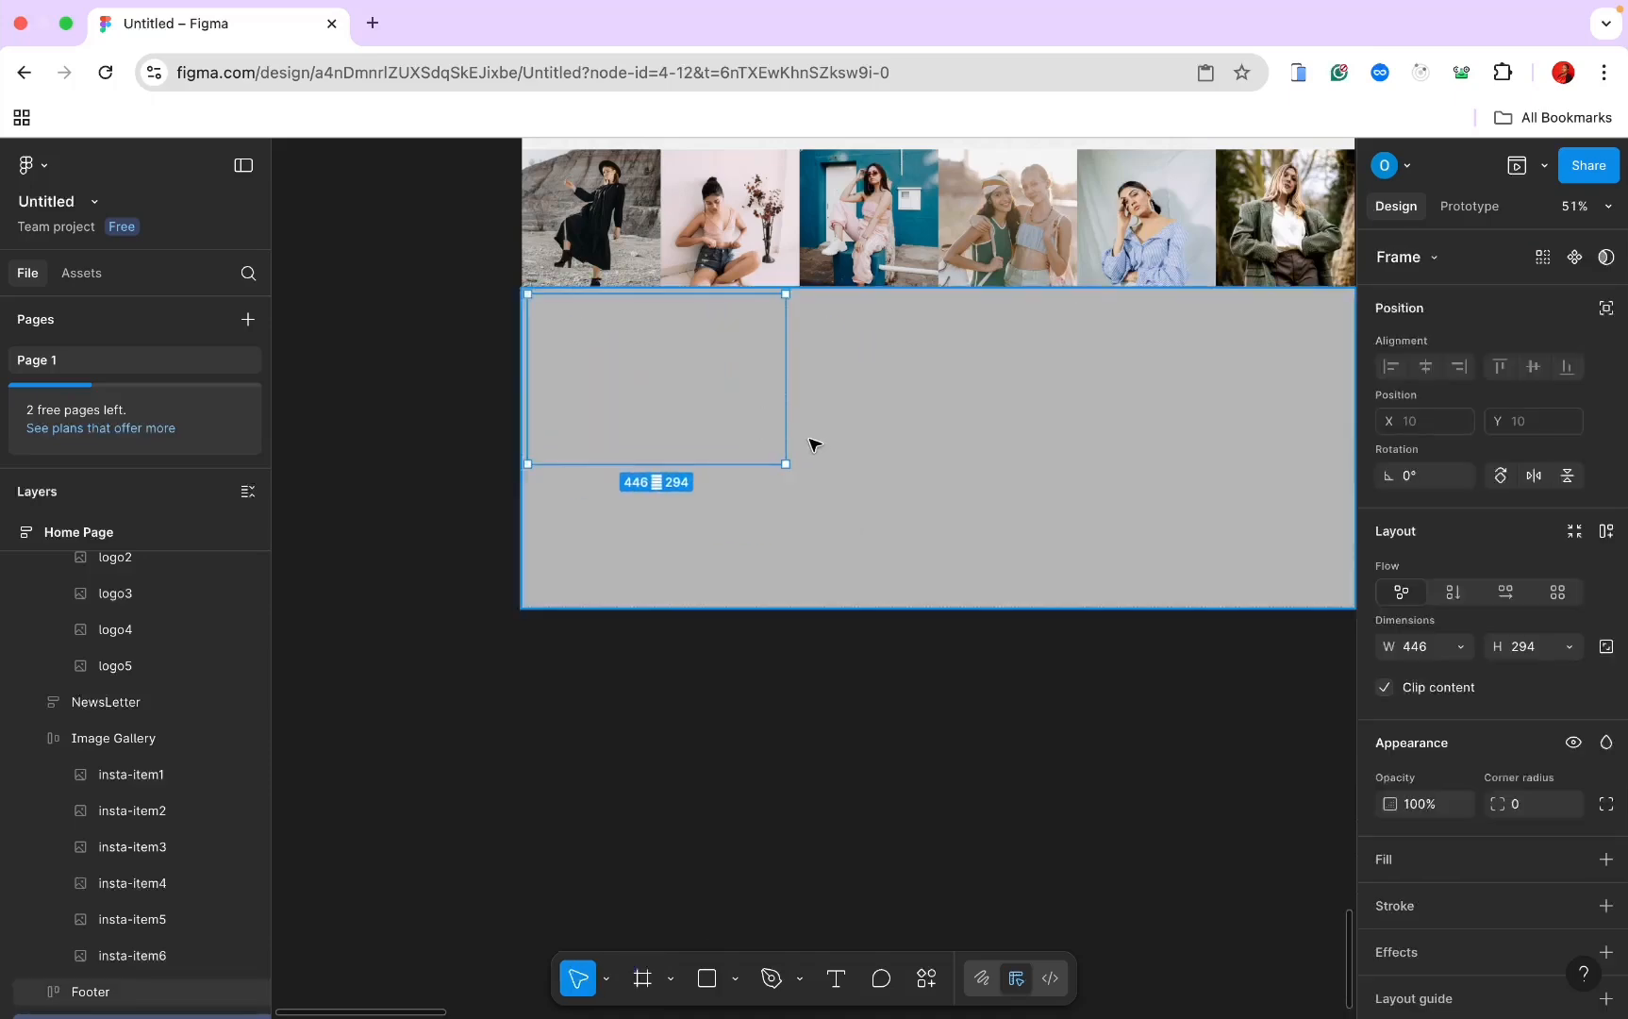
scroll(692, 357, up, 12)
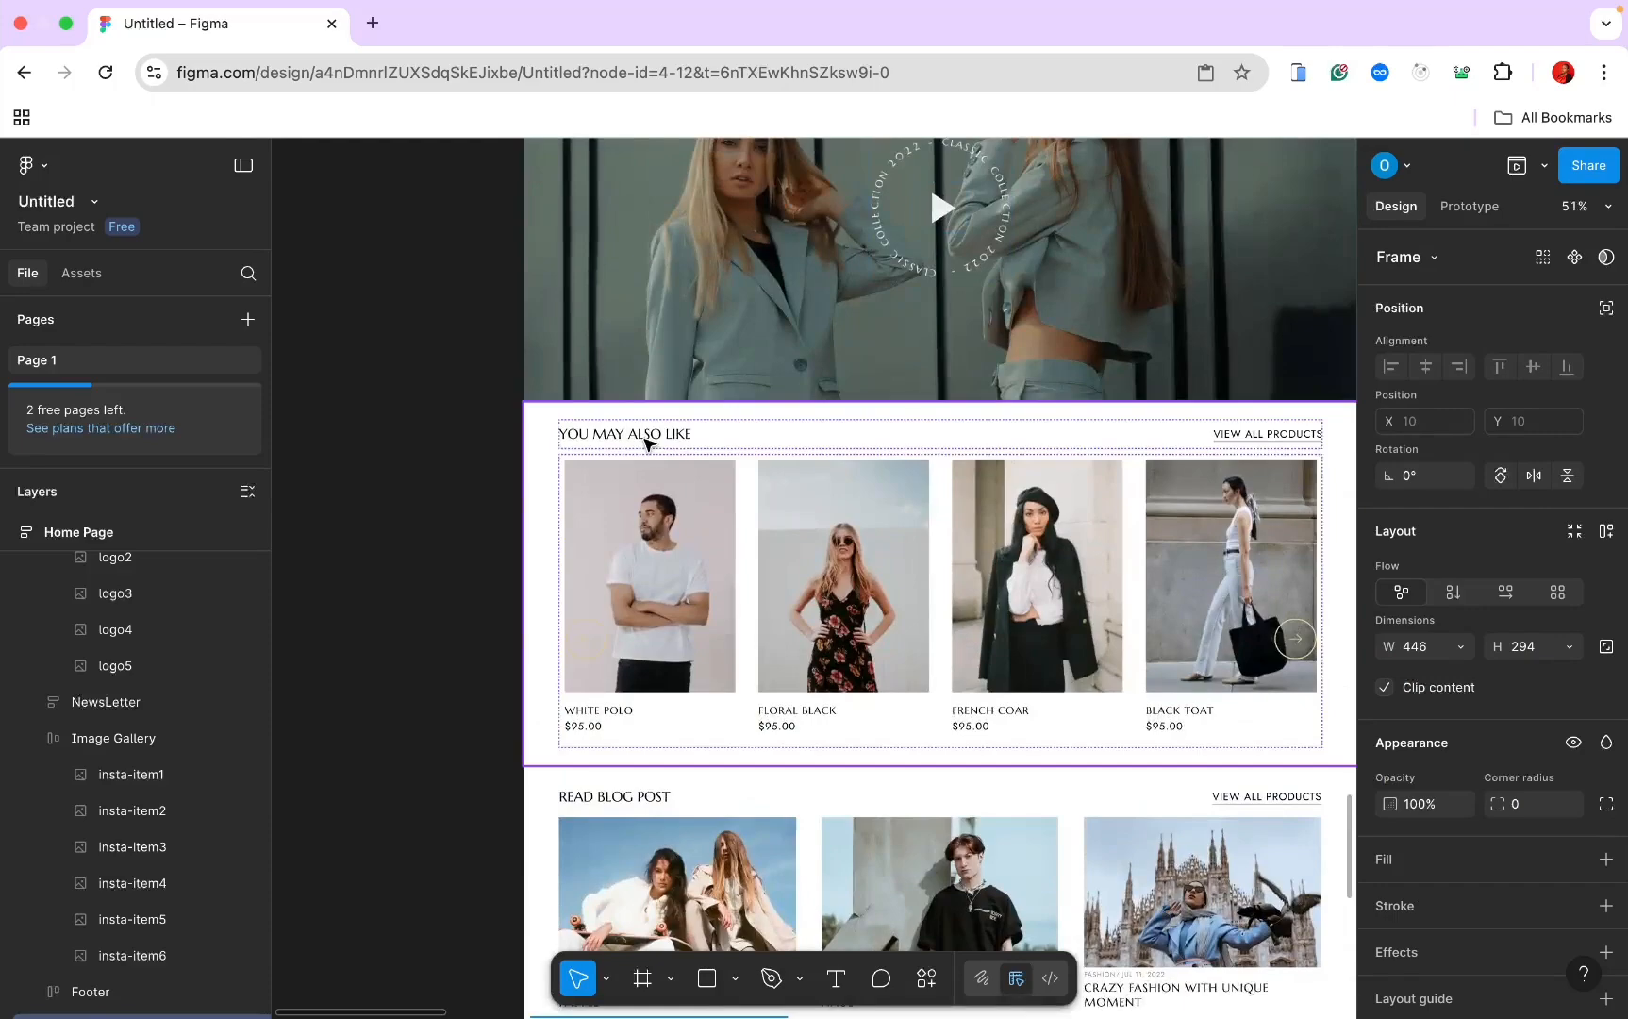
scroll(647, 441, down, 5)
scroll(647, 443, up, 10)
scroll(649, 444, up, 10)
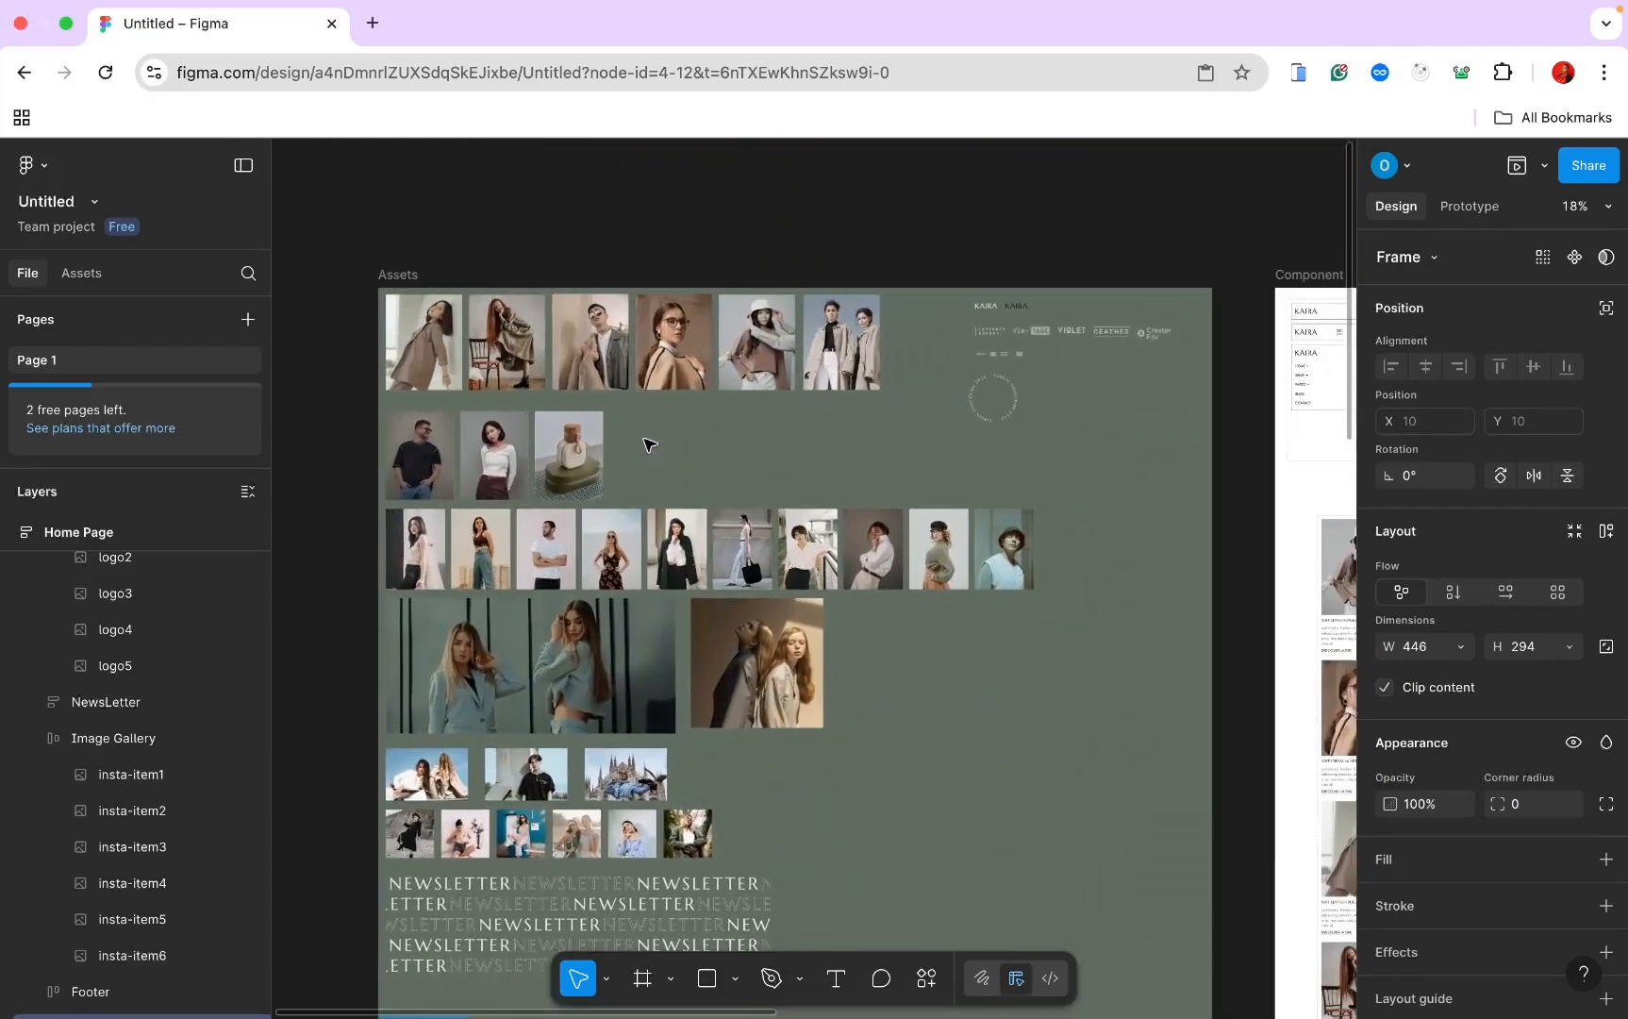
scroll(649, 443, up, 5)
scroll(649, 443, right, 2)
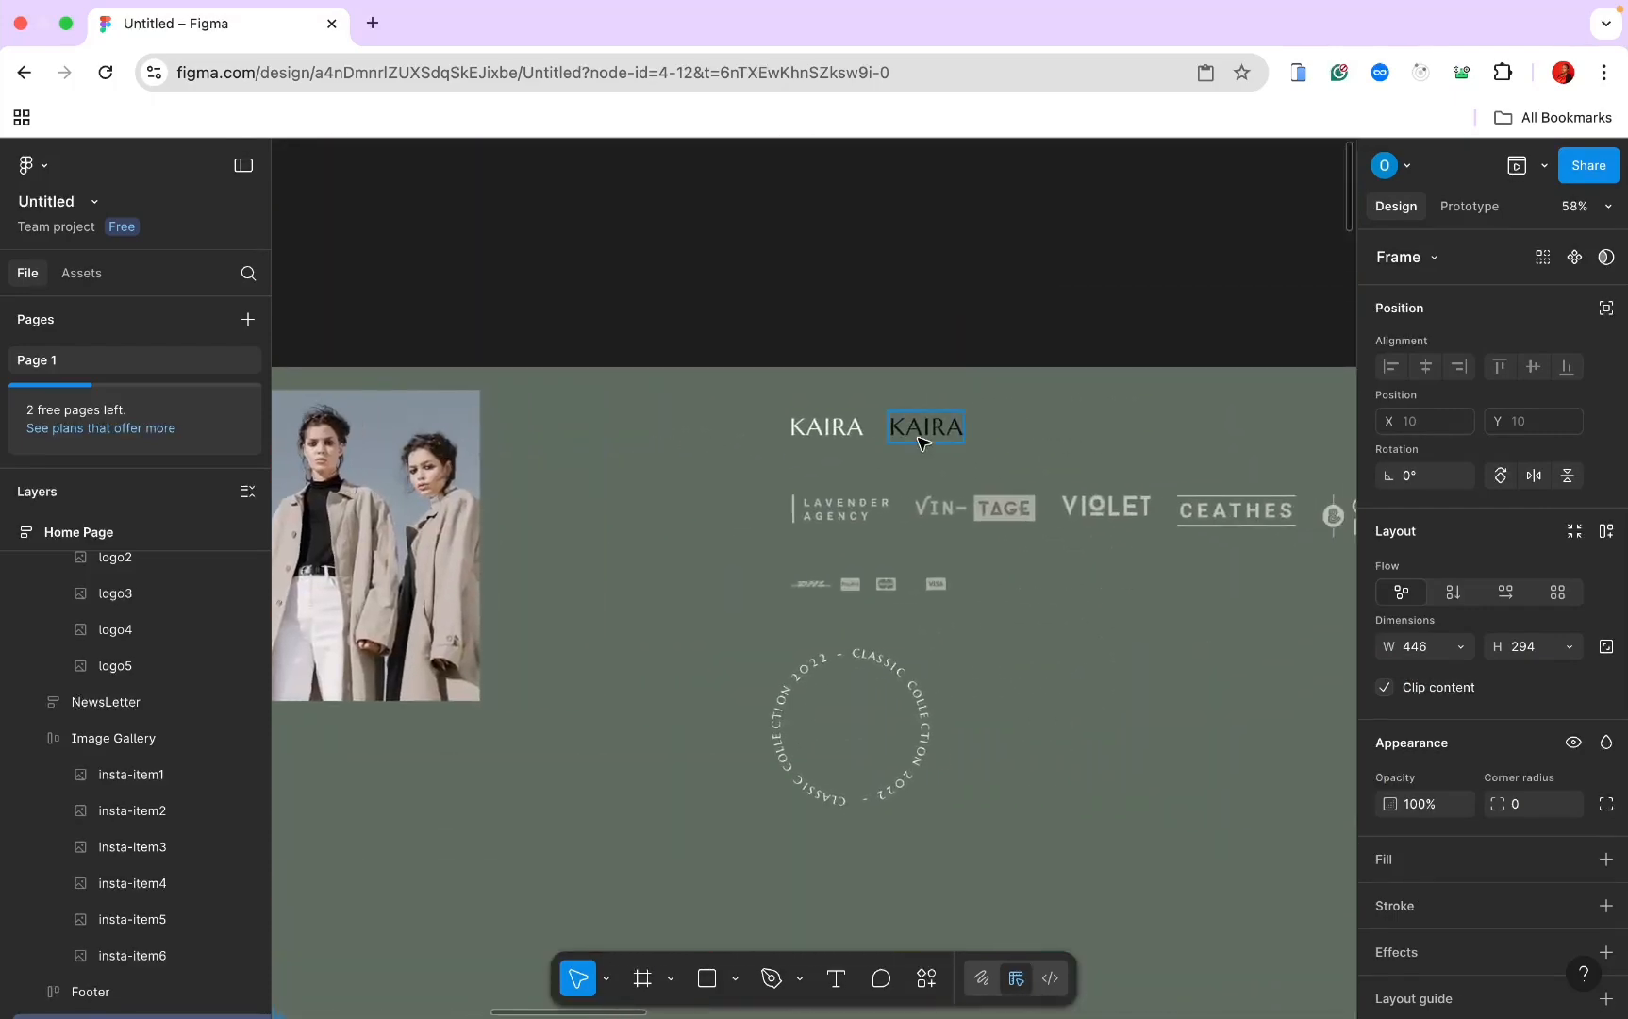
Step: Paste a copy of the KAIRA logo into the new footer frame
click(948, 434)
scroll(951, 437, down, 5)
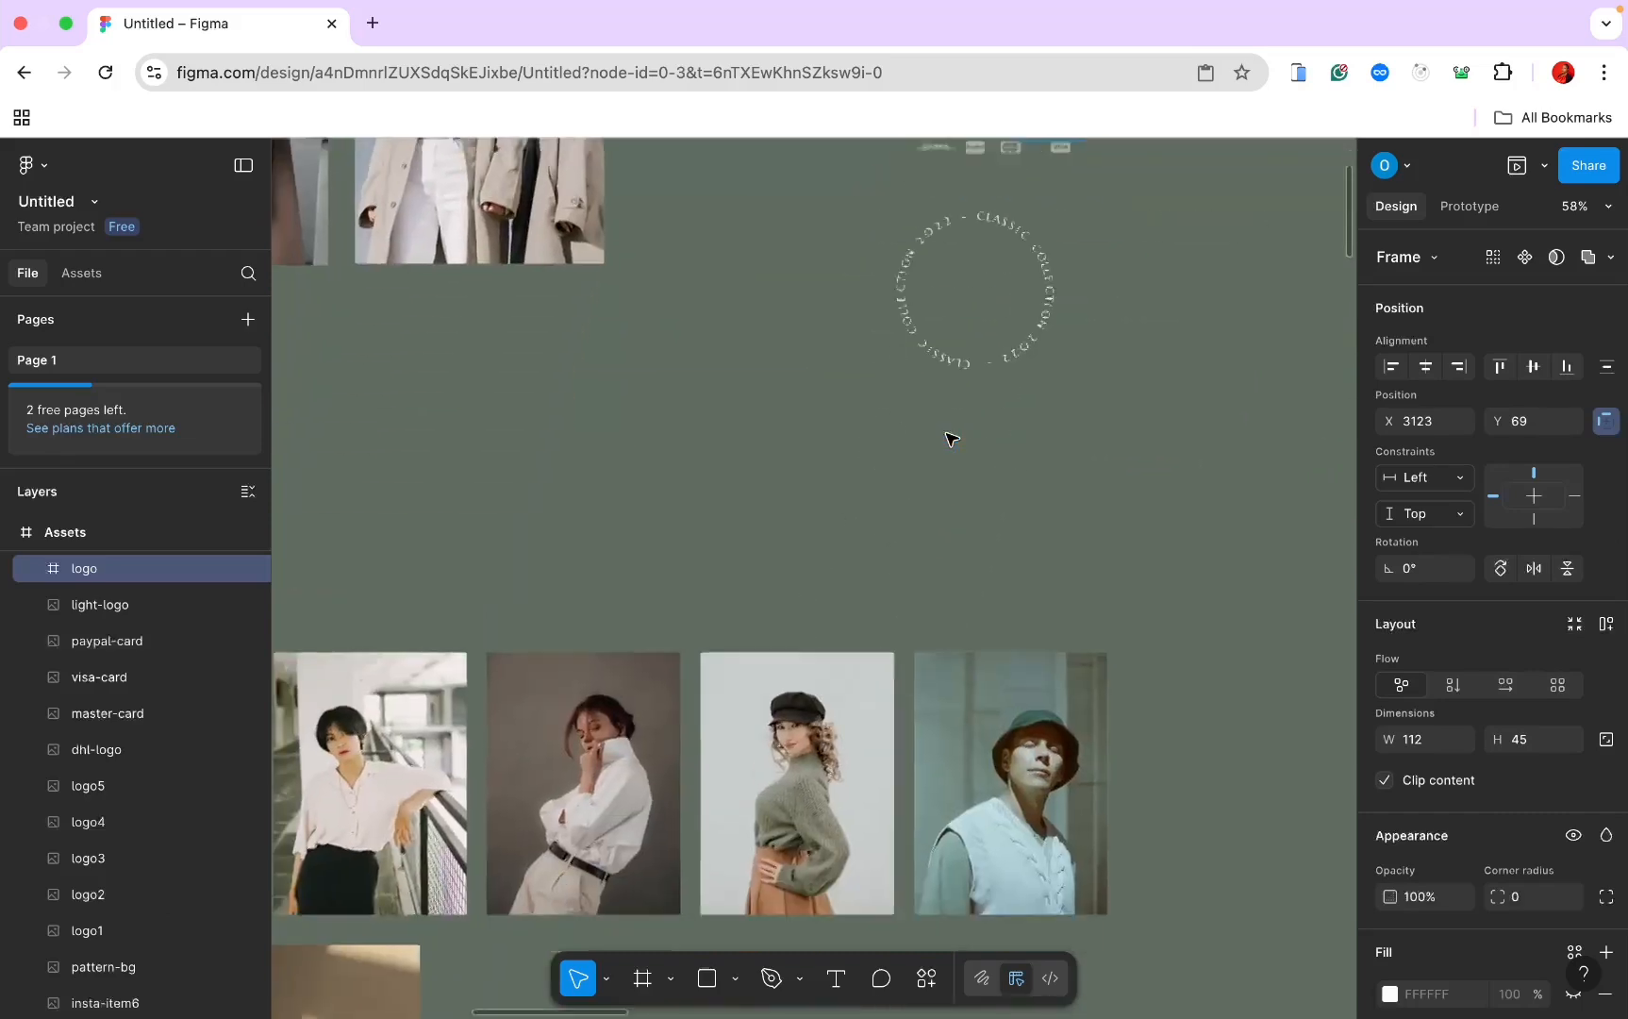
scroll(951, 437, down, 15)
scroll(950, 438, up, 5)
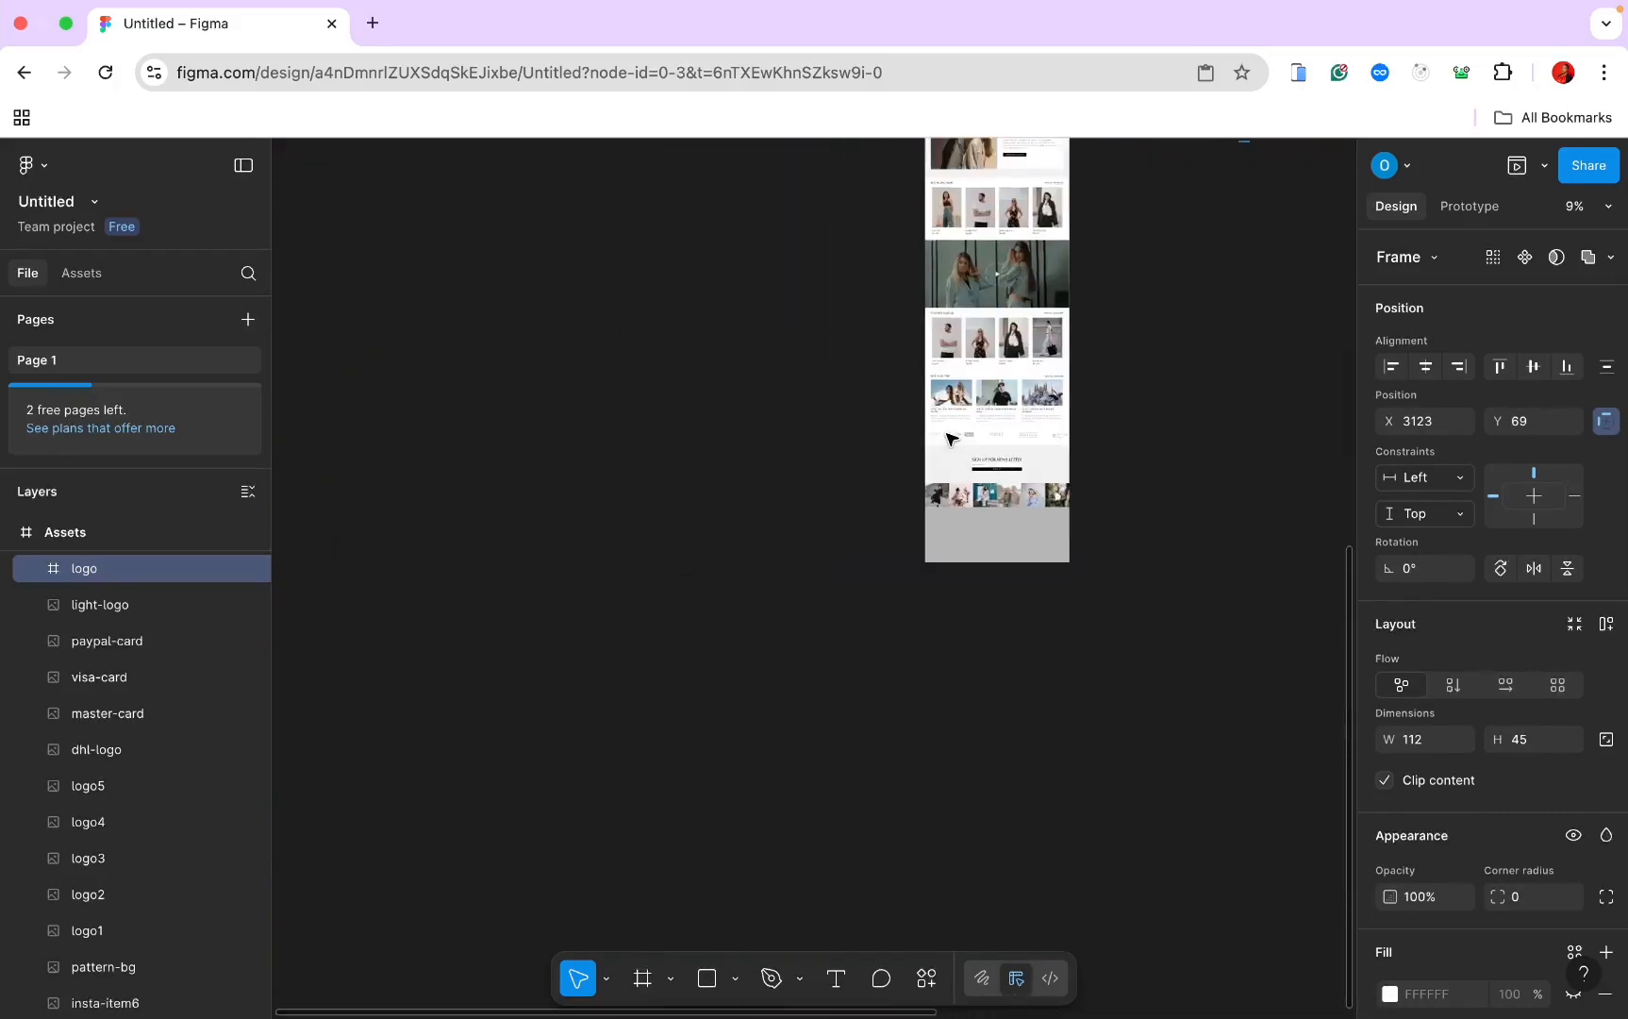
scroll(951, 439, up, 15)
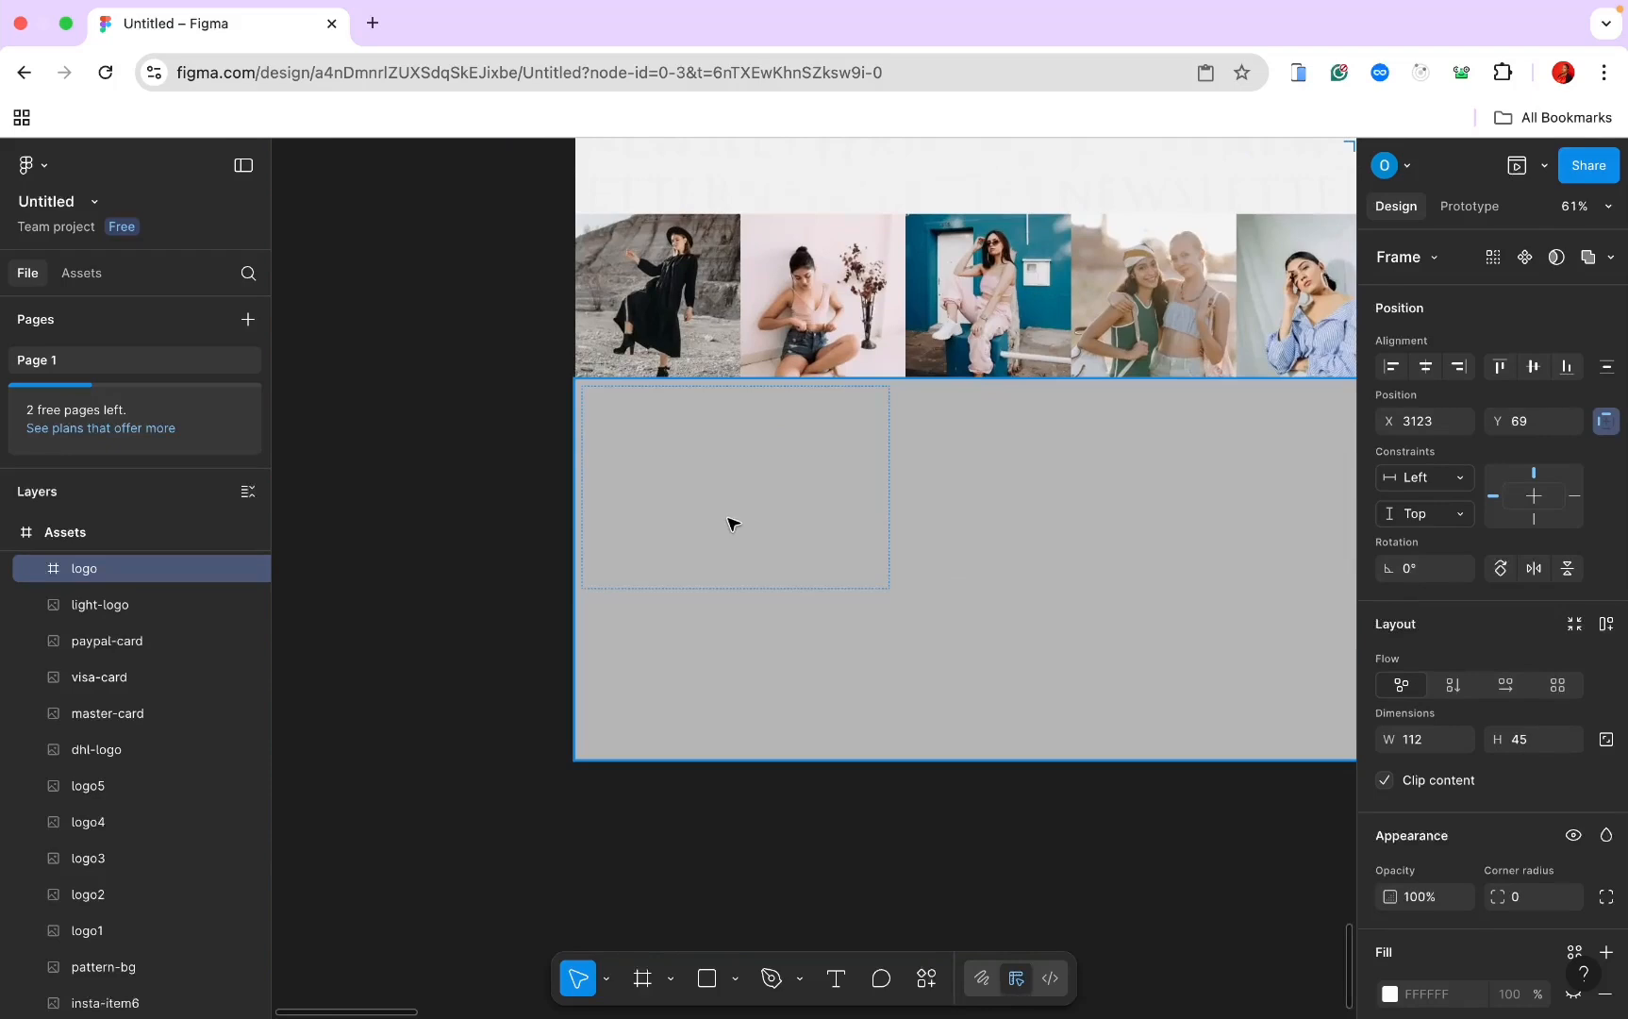
click(733, 522)
key(Return)
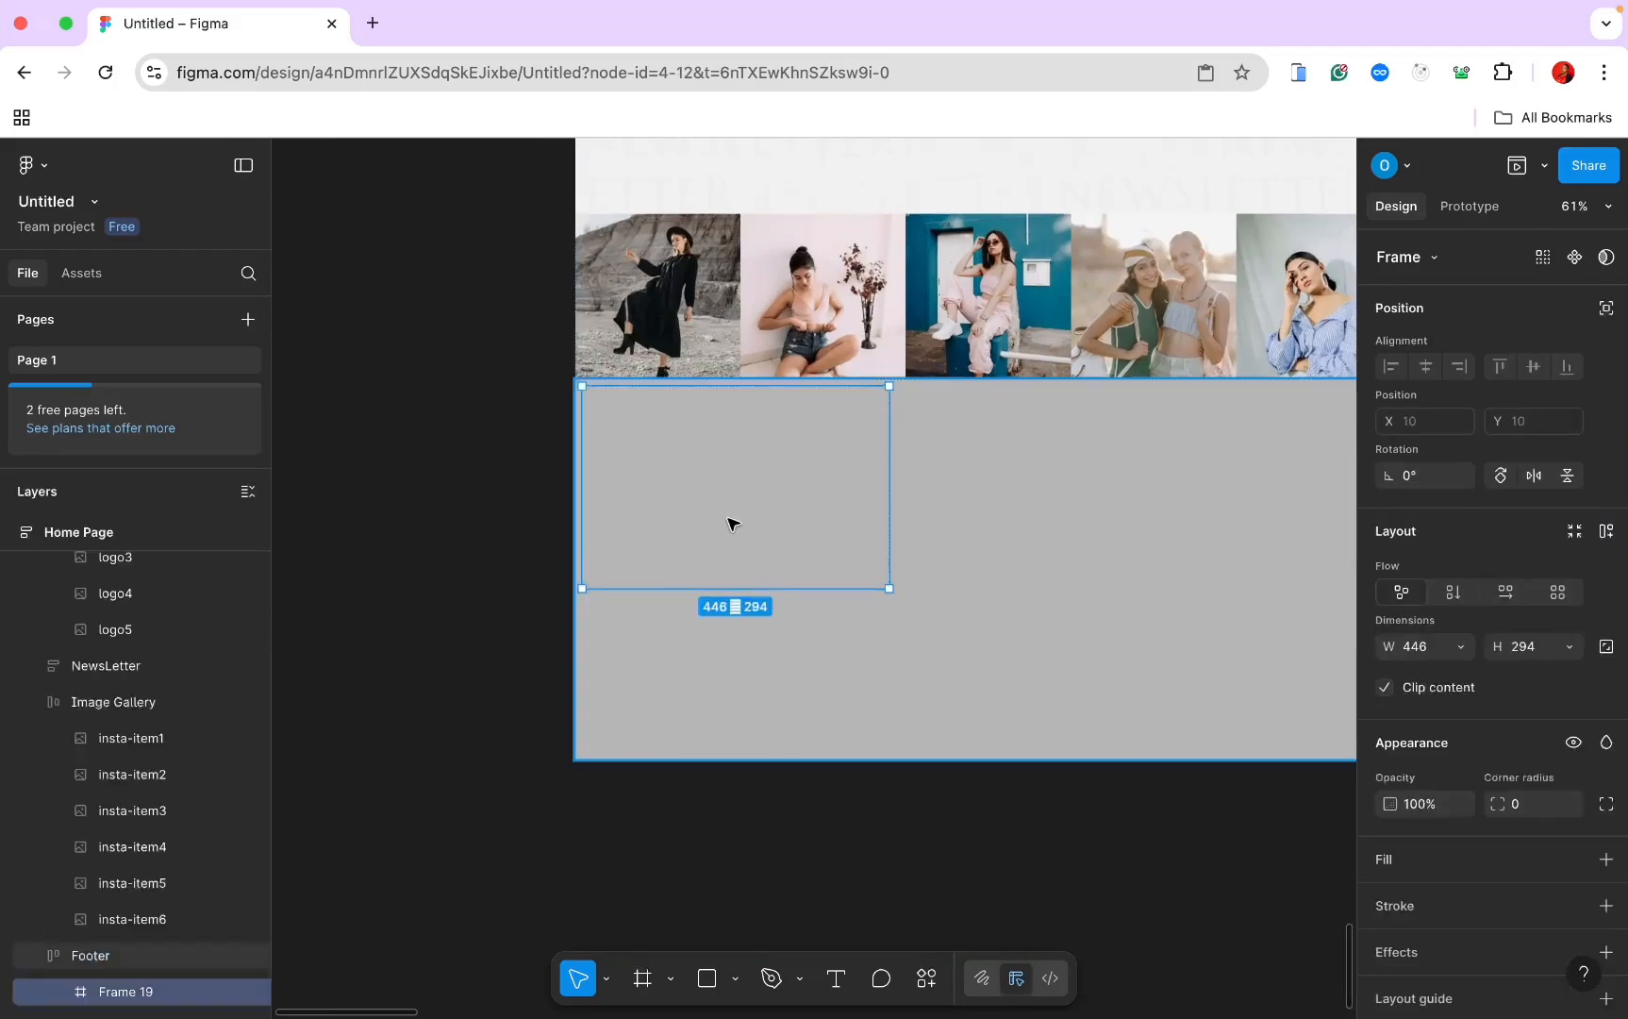
key(Return)
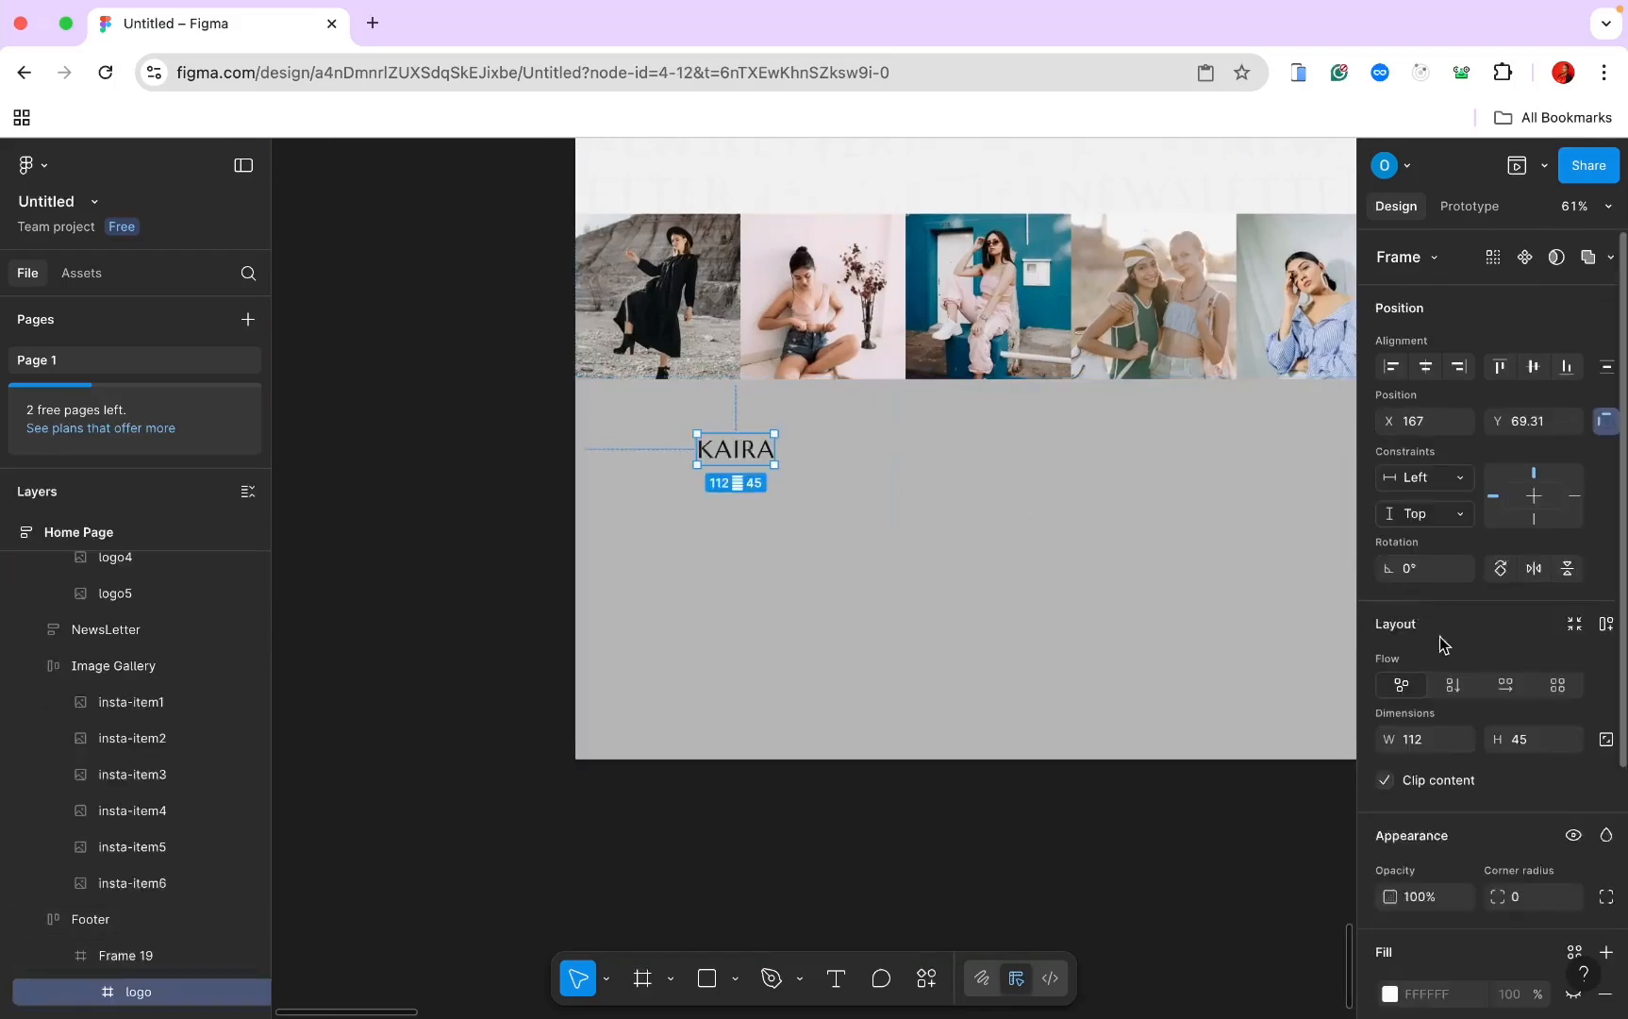
click(1454, 685)
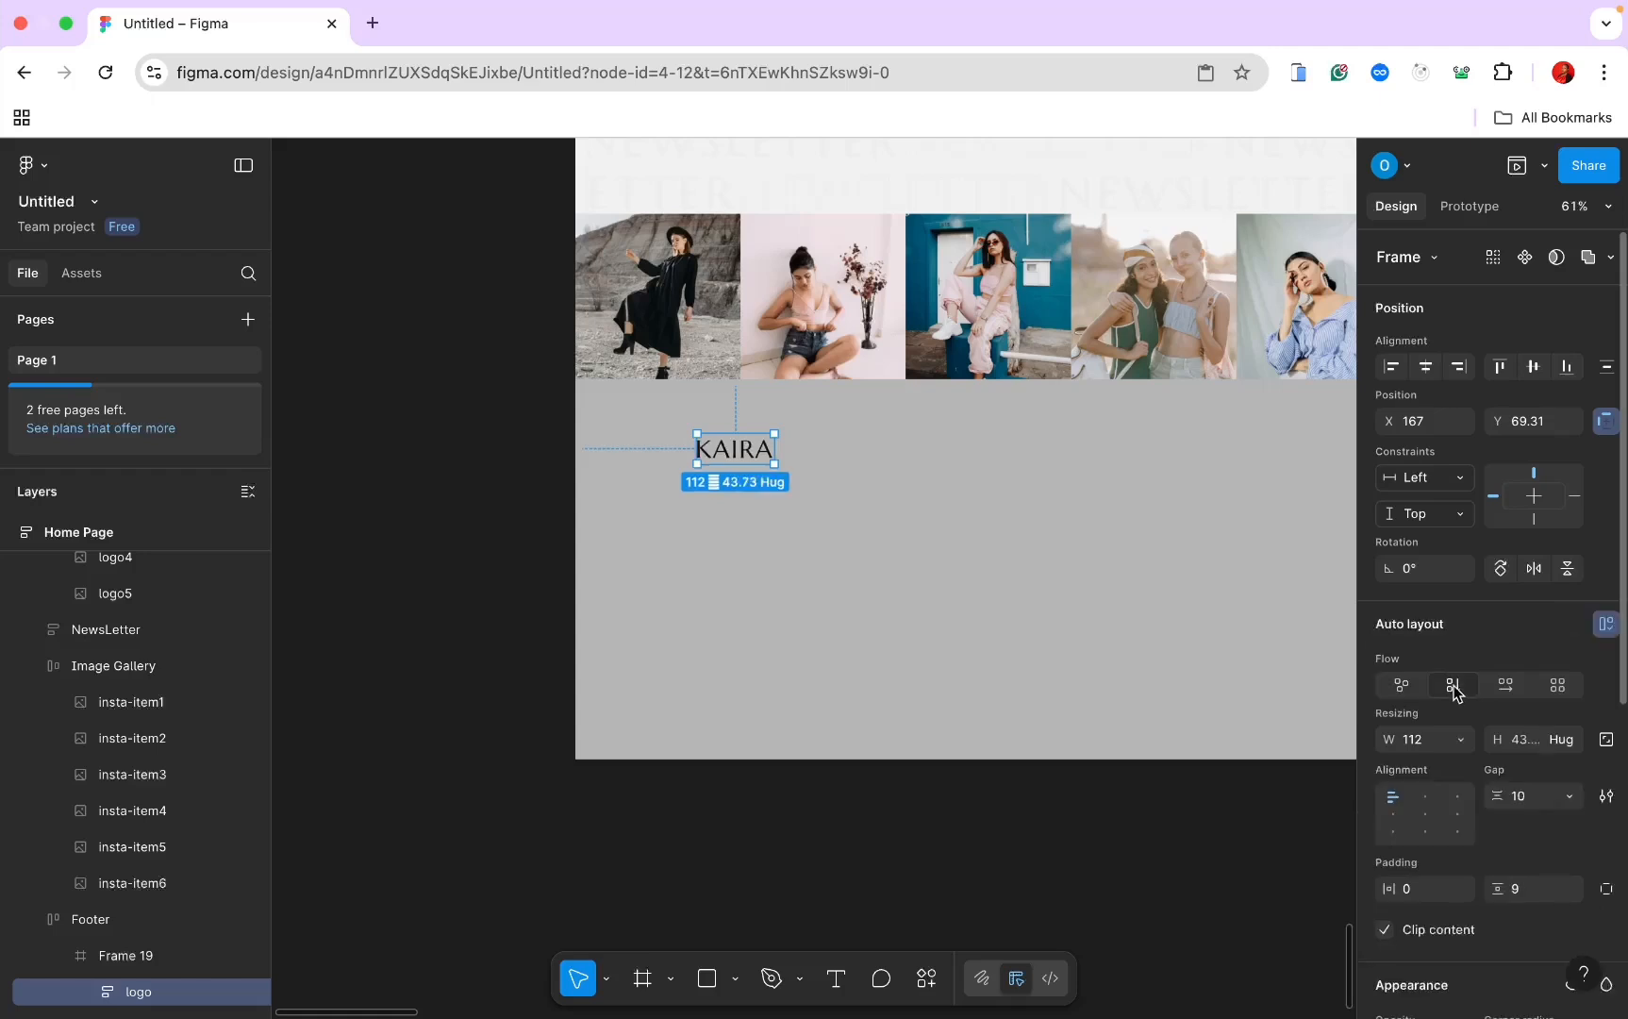
key(super+z)
key(super+z)
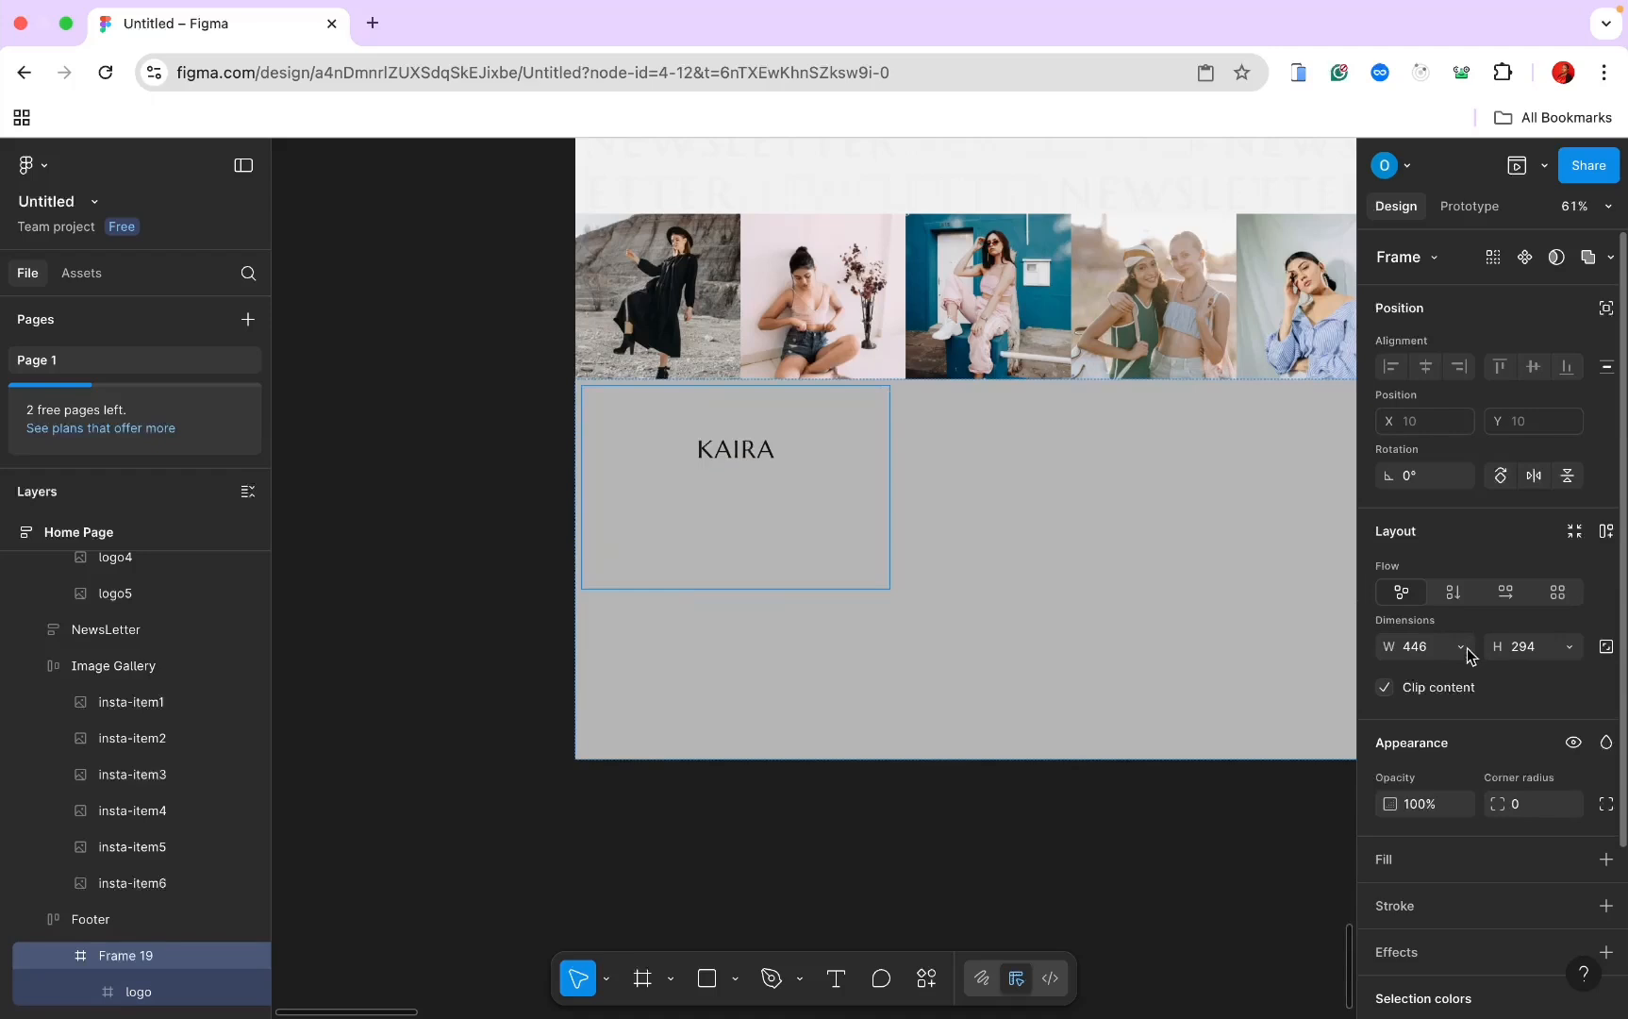
Step: Give Frame 19 vertical auto layout with 0 padding, leaving it 446×297
click(1461, 649)
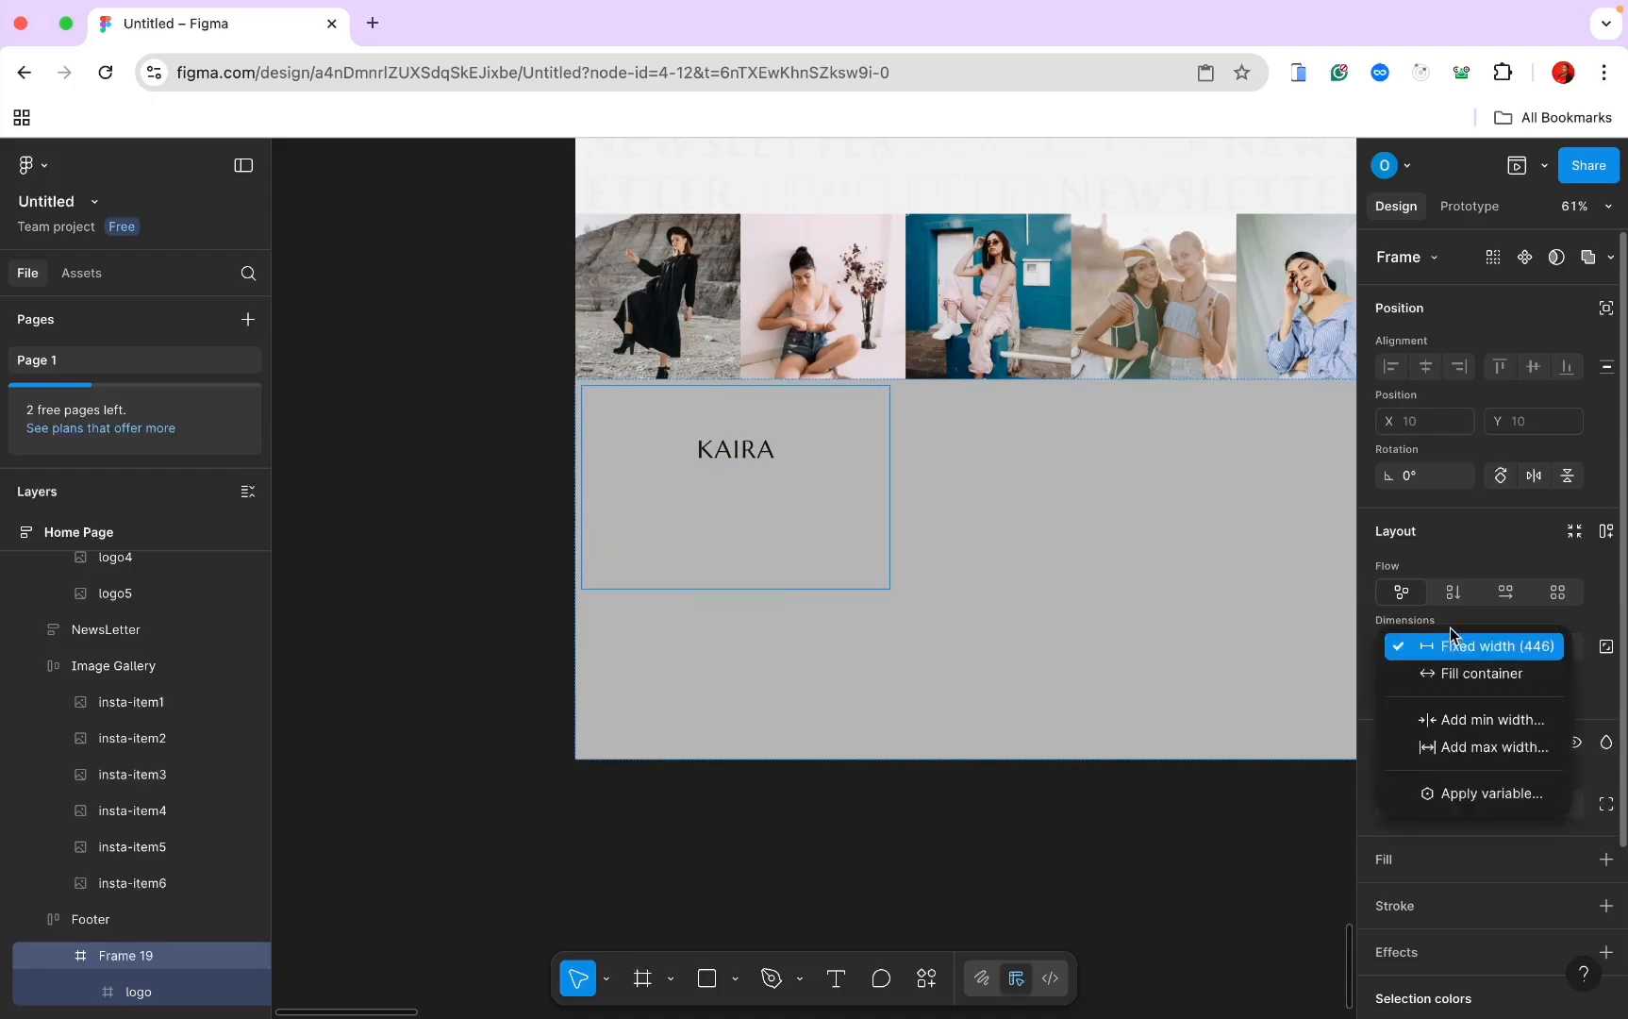
click(1452, 607)
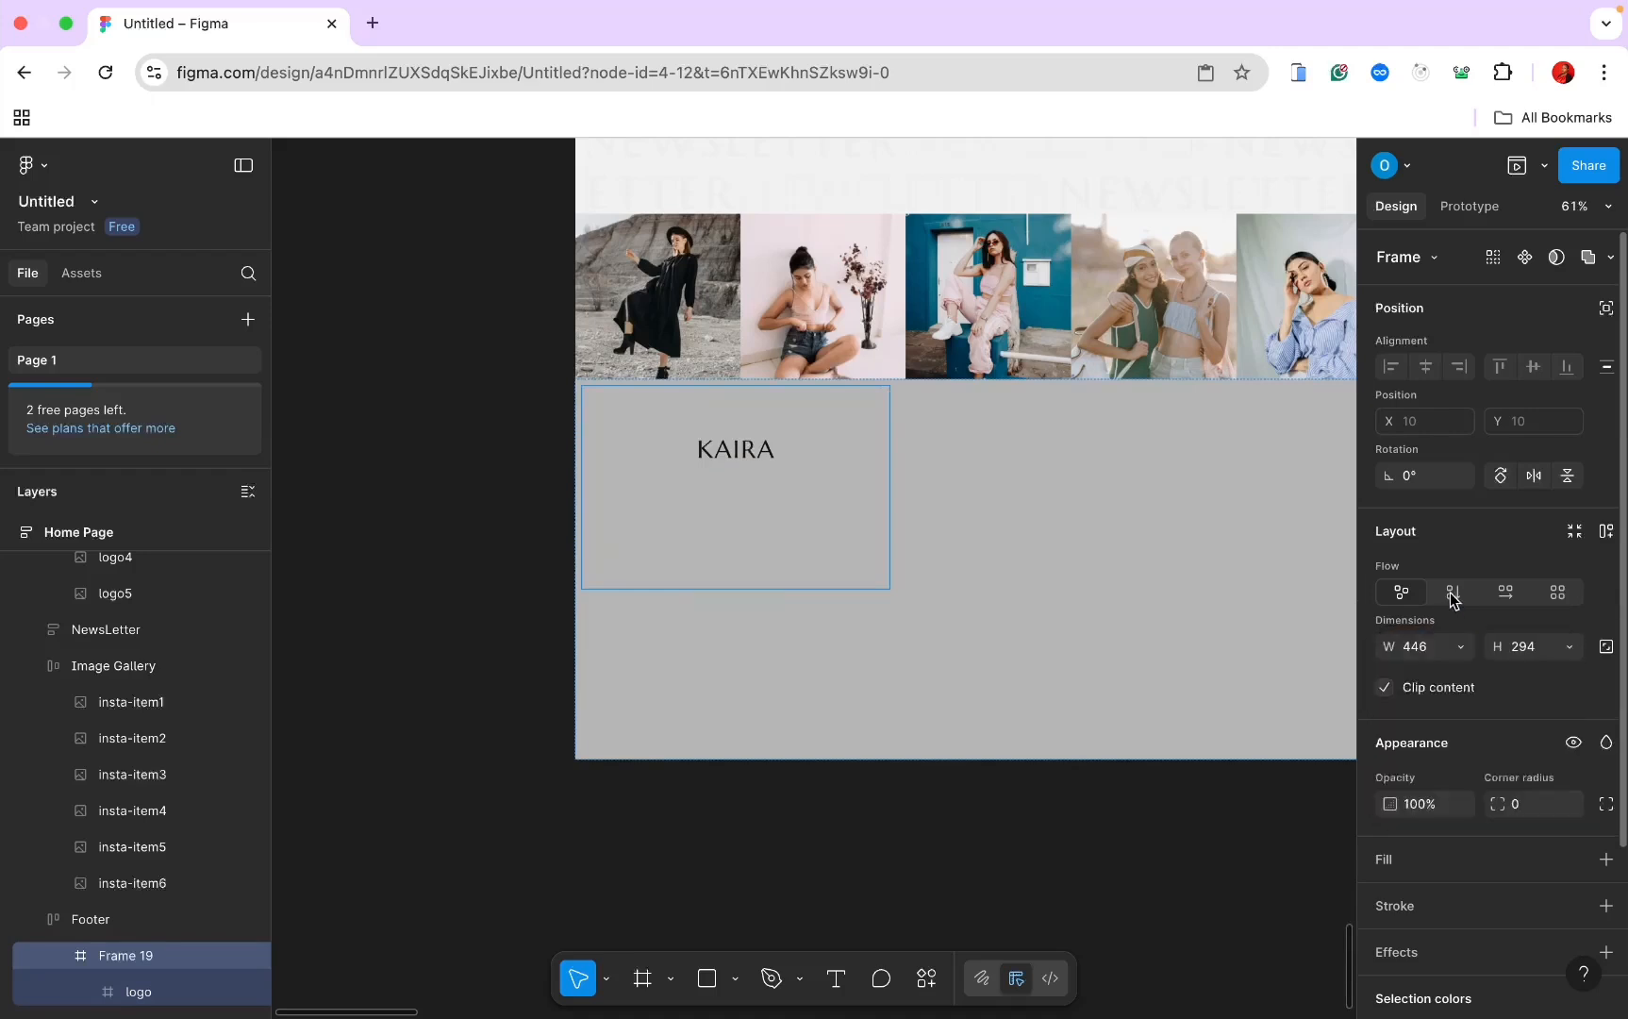
click(1453, 594)
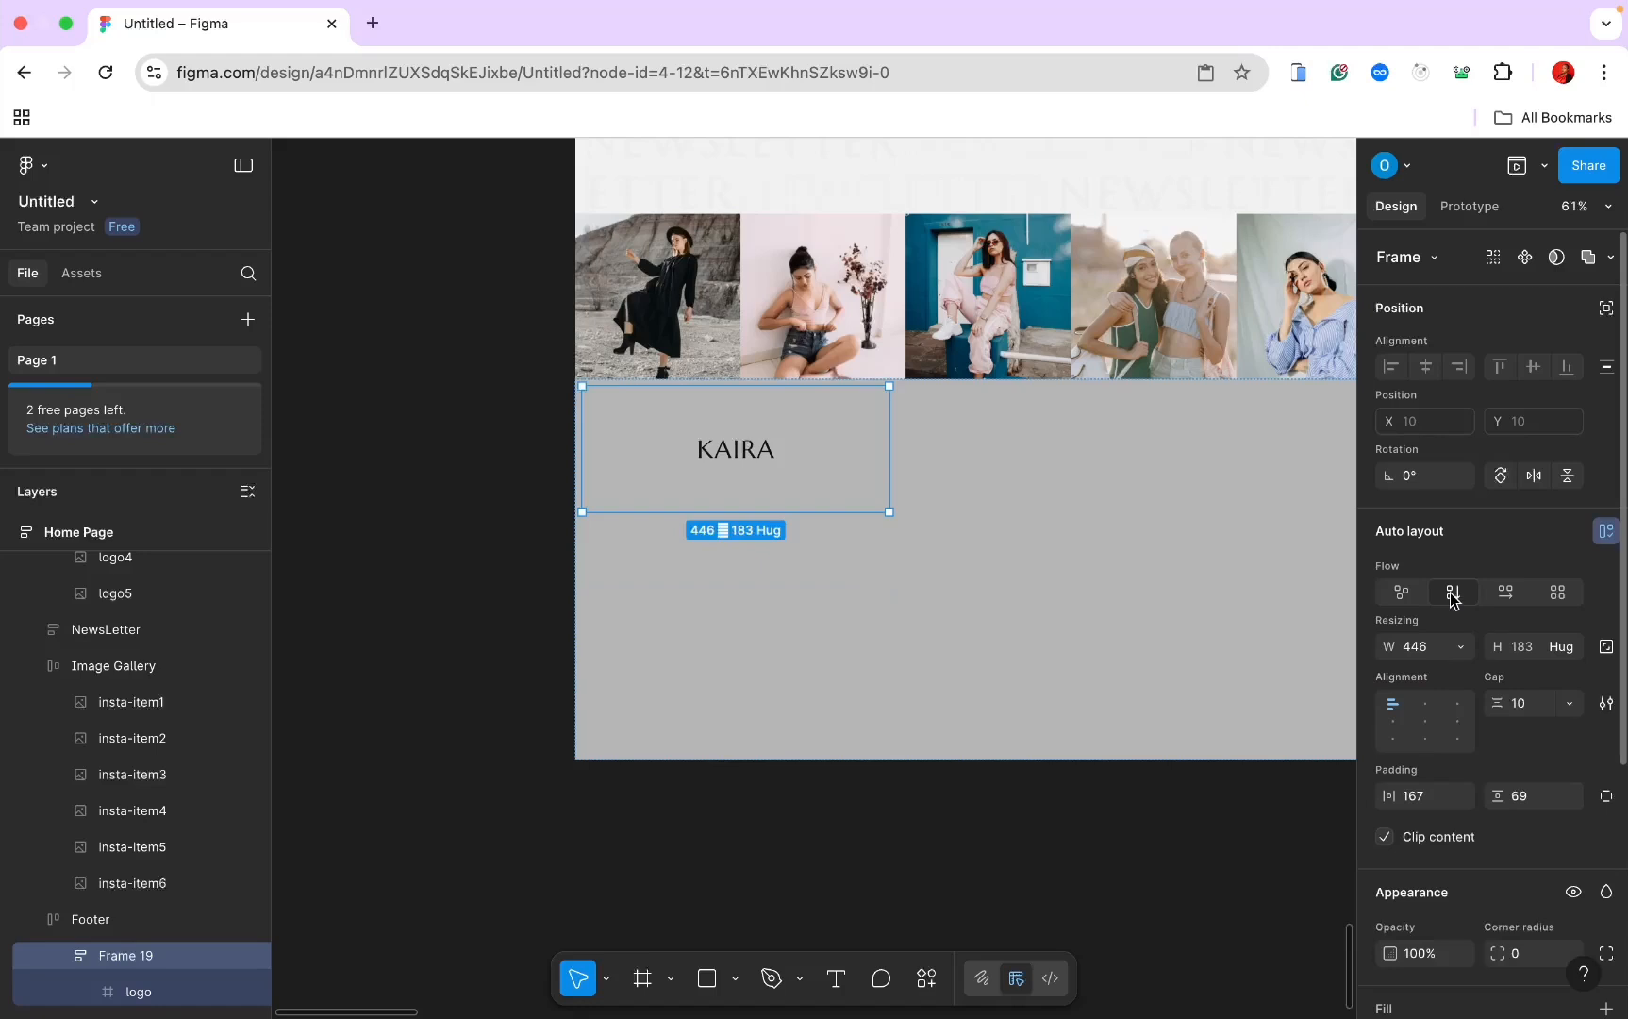
click(1414, 800)
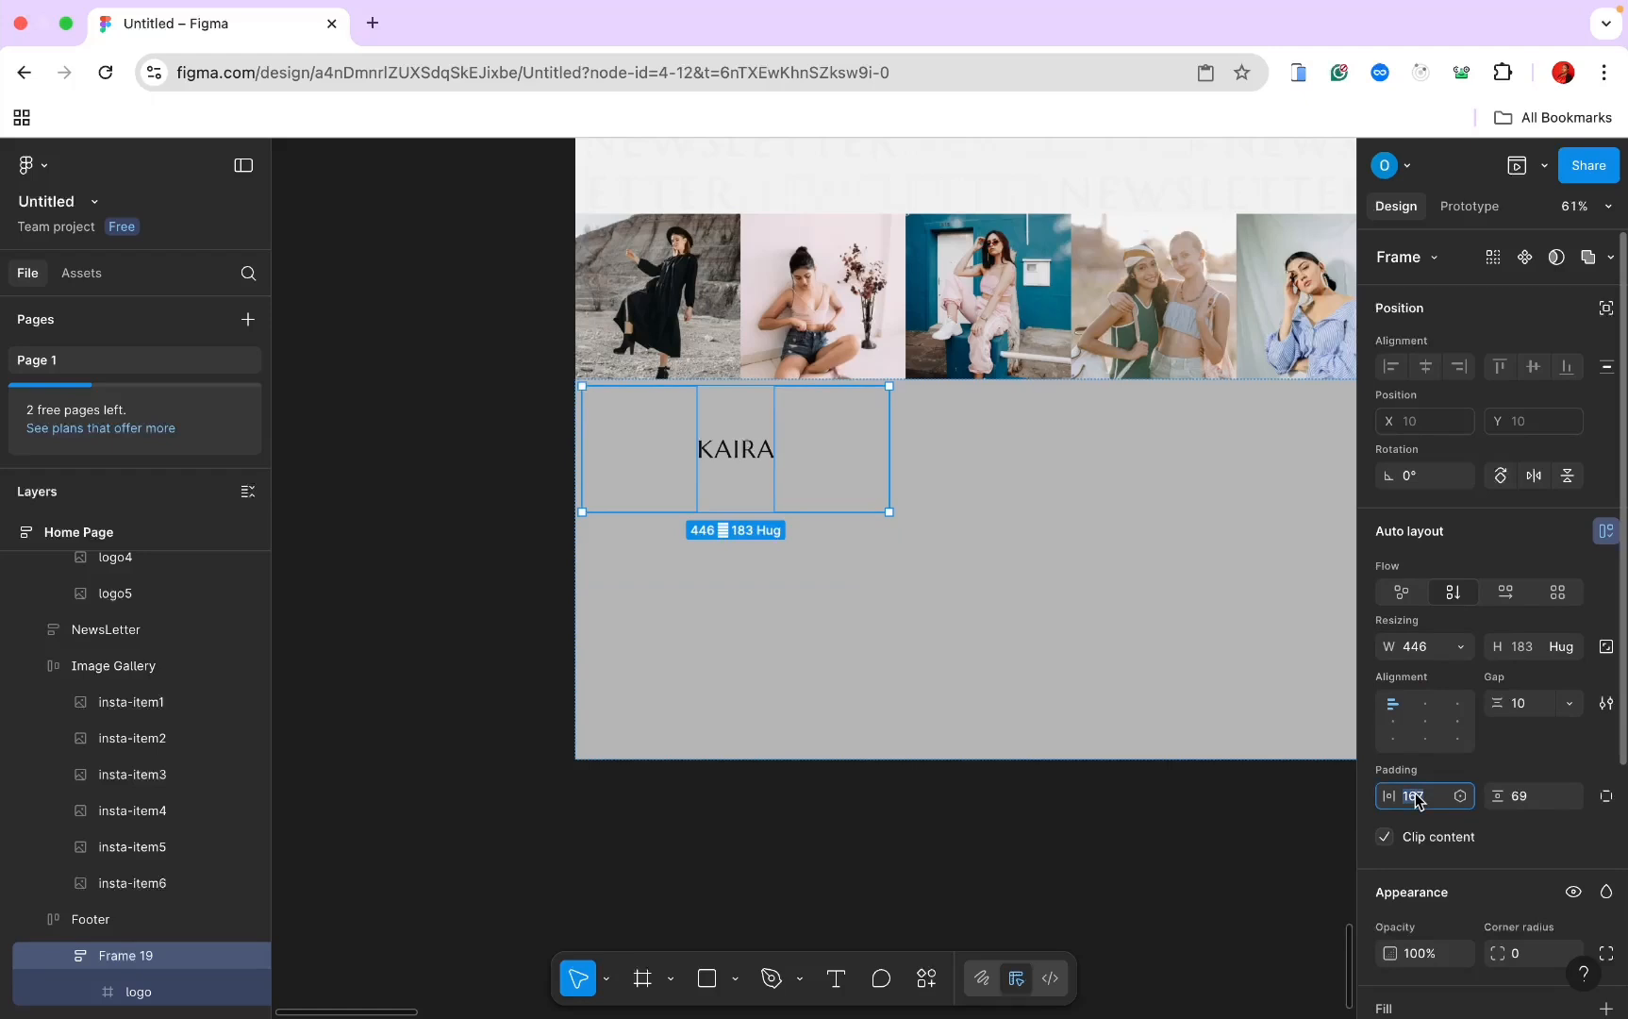
text(0)
key(Return)
click(1518, 804)
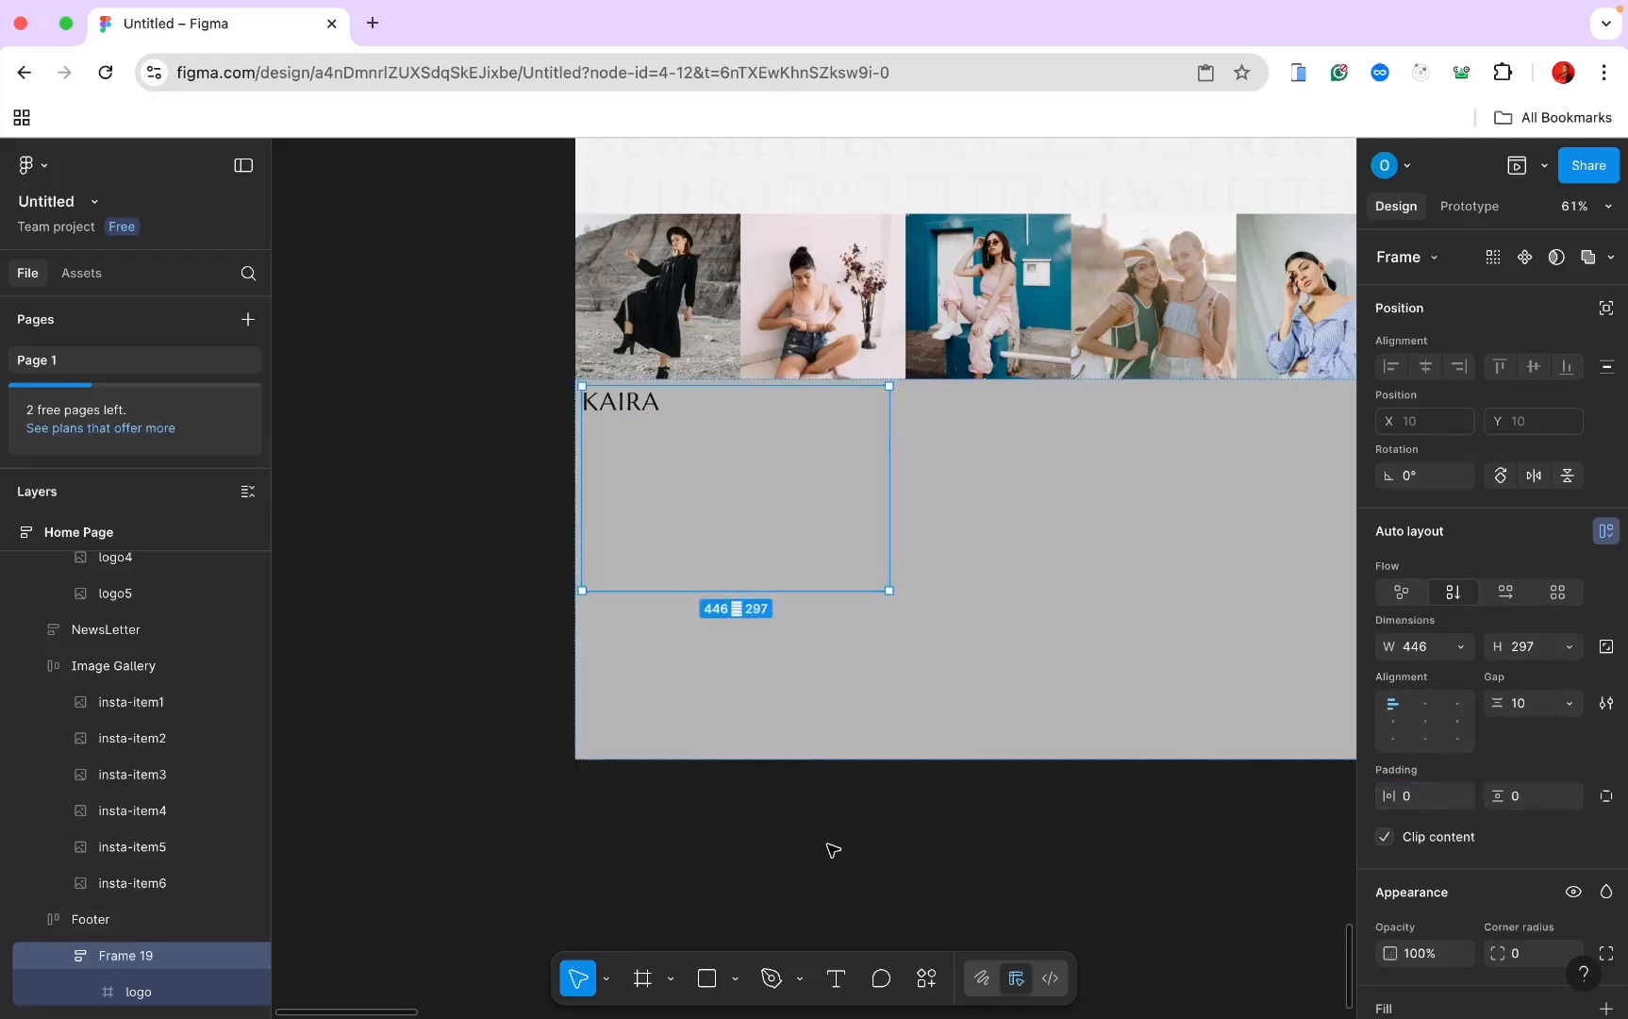
click(834, 976)
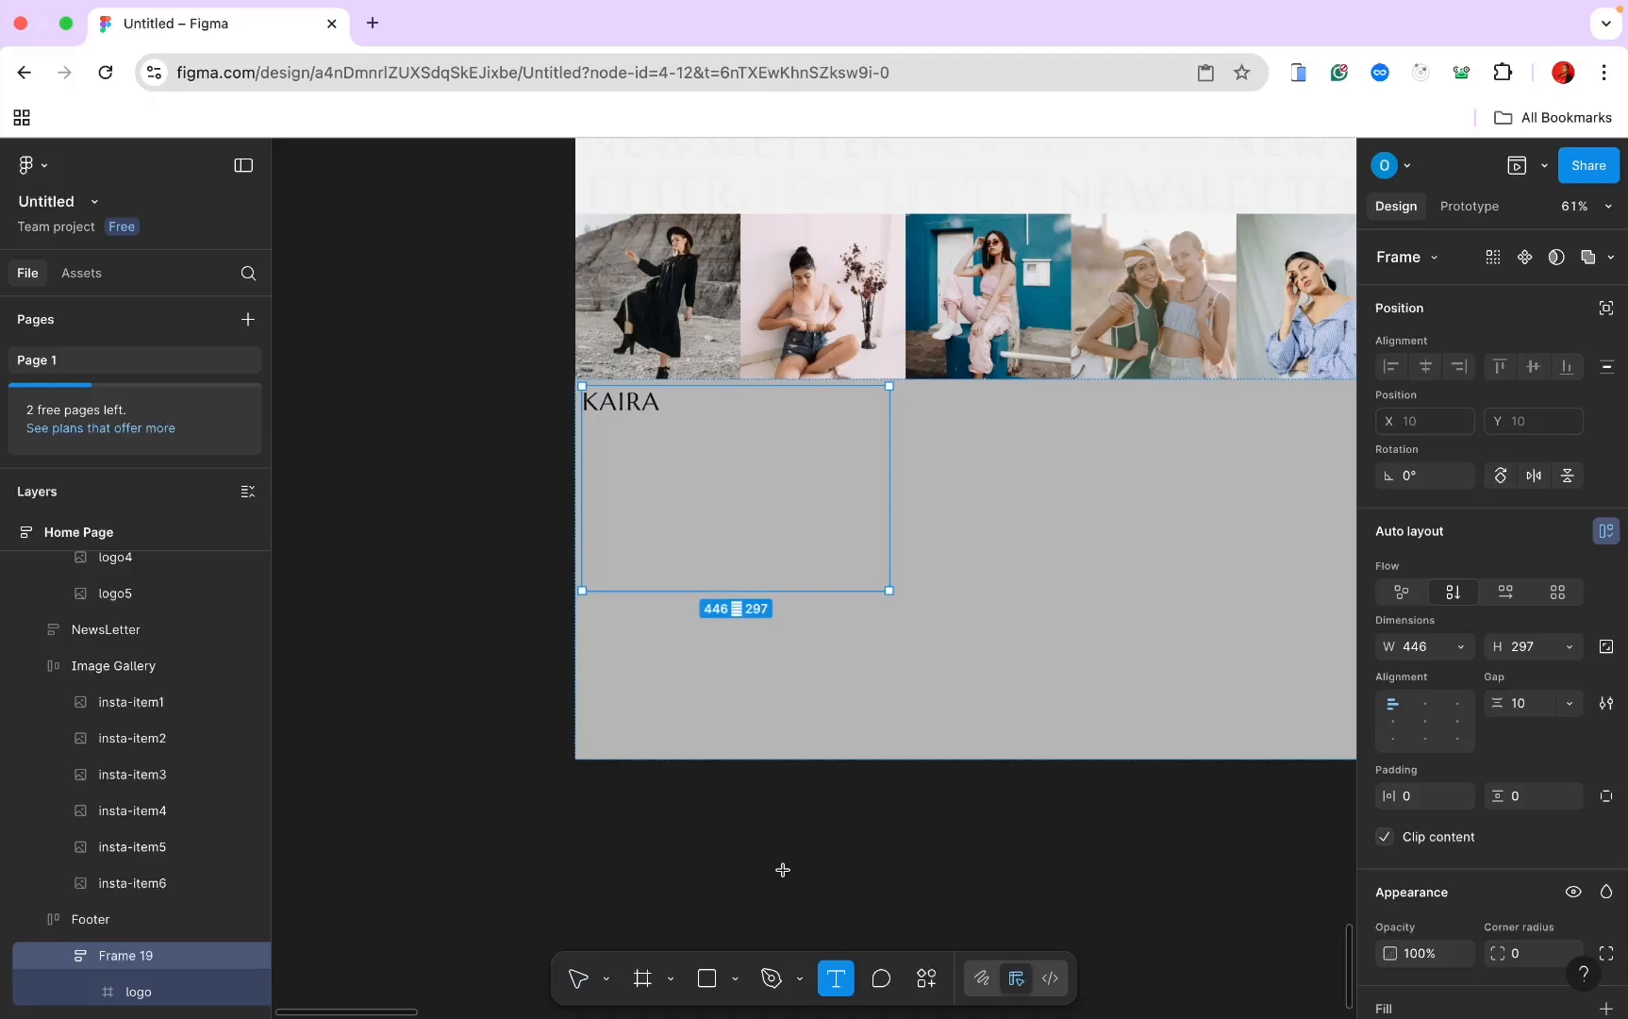
Step: Add a text layer below KAIRA filled with one short English Lorem ipsum paragraph
click(600, 456)
click(927, 977)
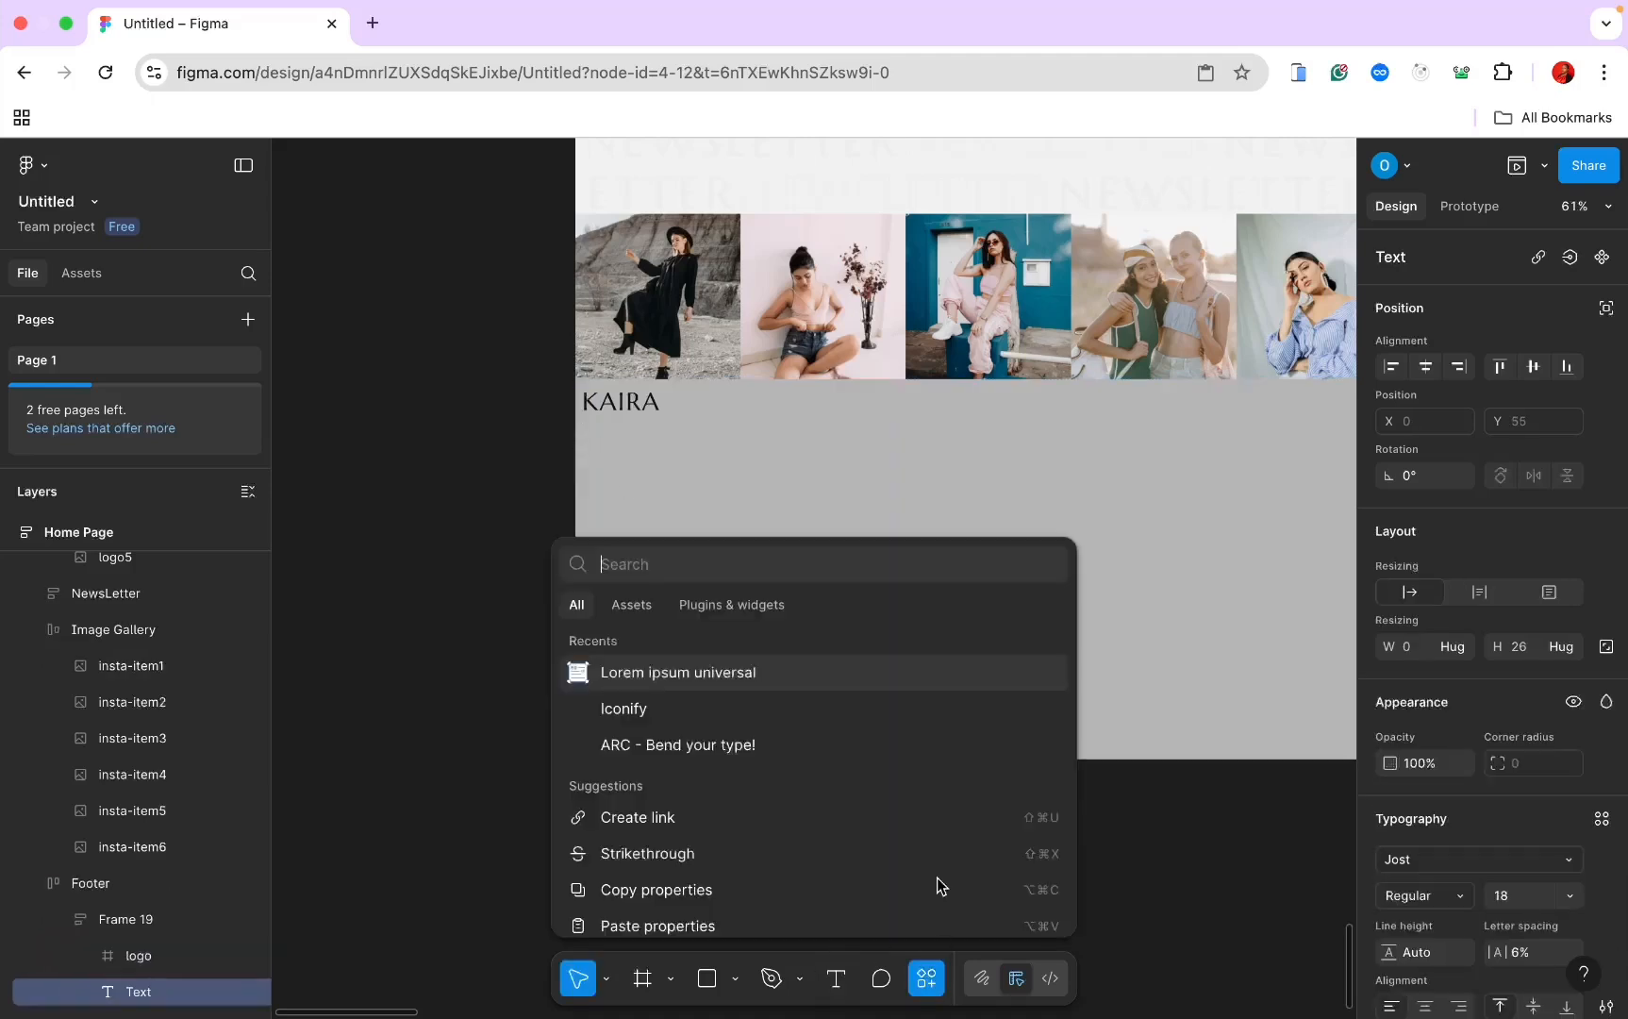
click(786, 672)
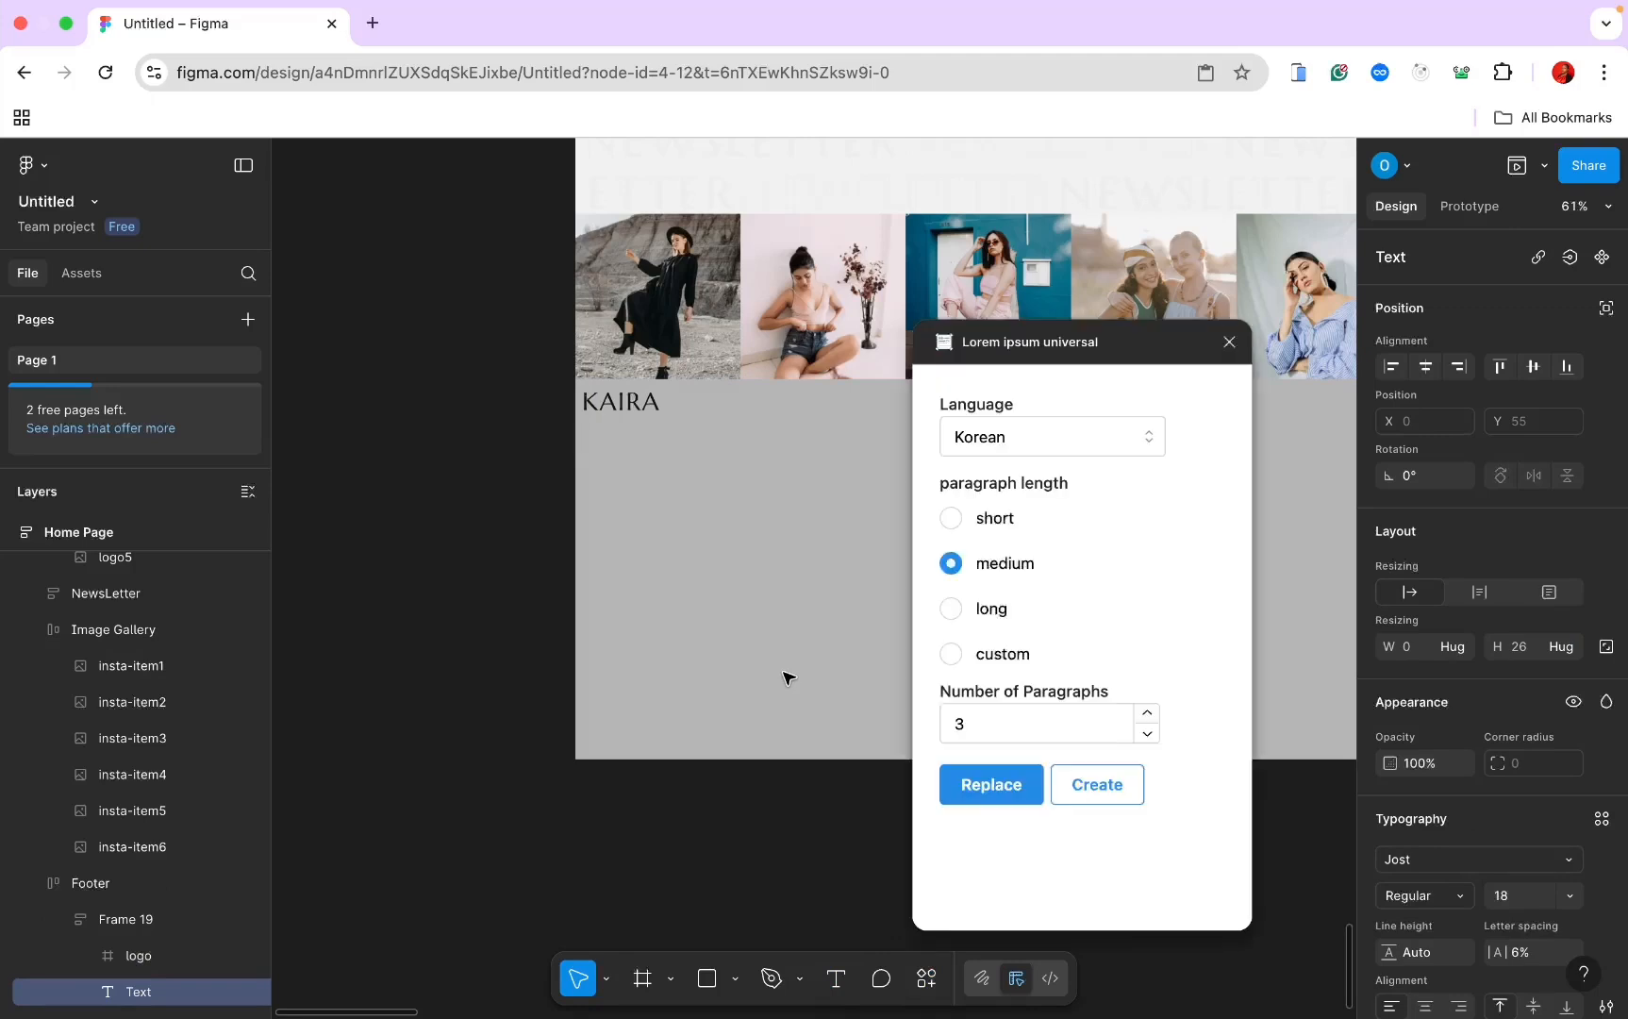
click(1120, 440)
click(1072, 534)
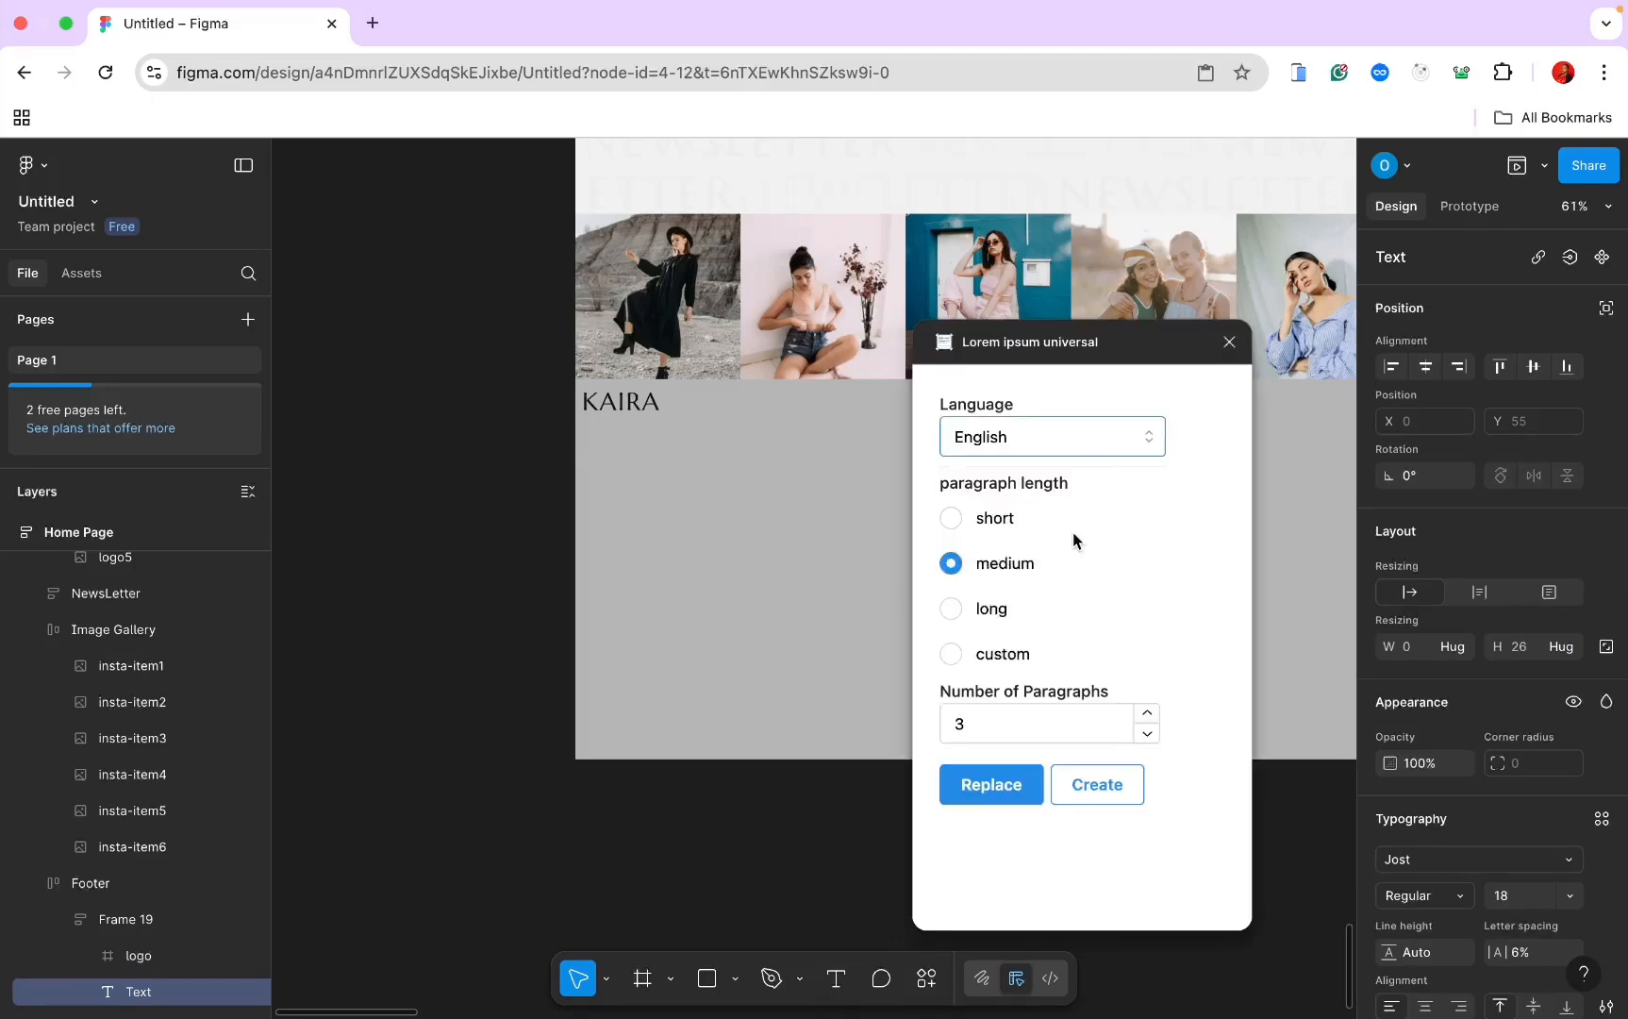
click(946, 525)
click(963, 722)
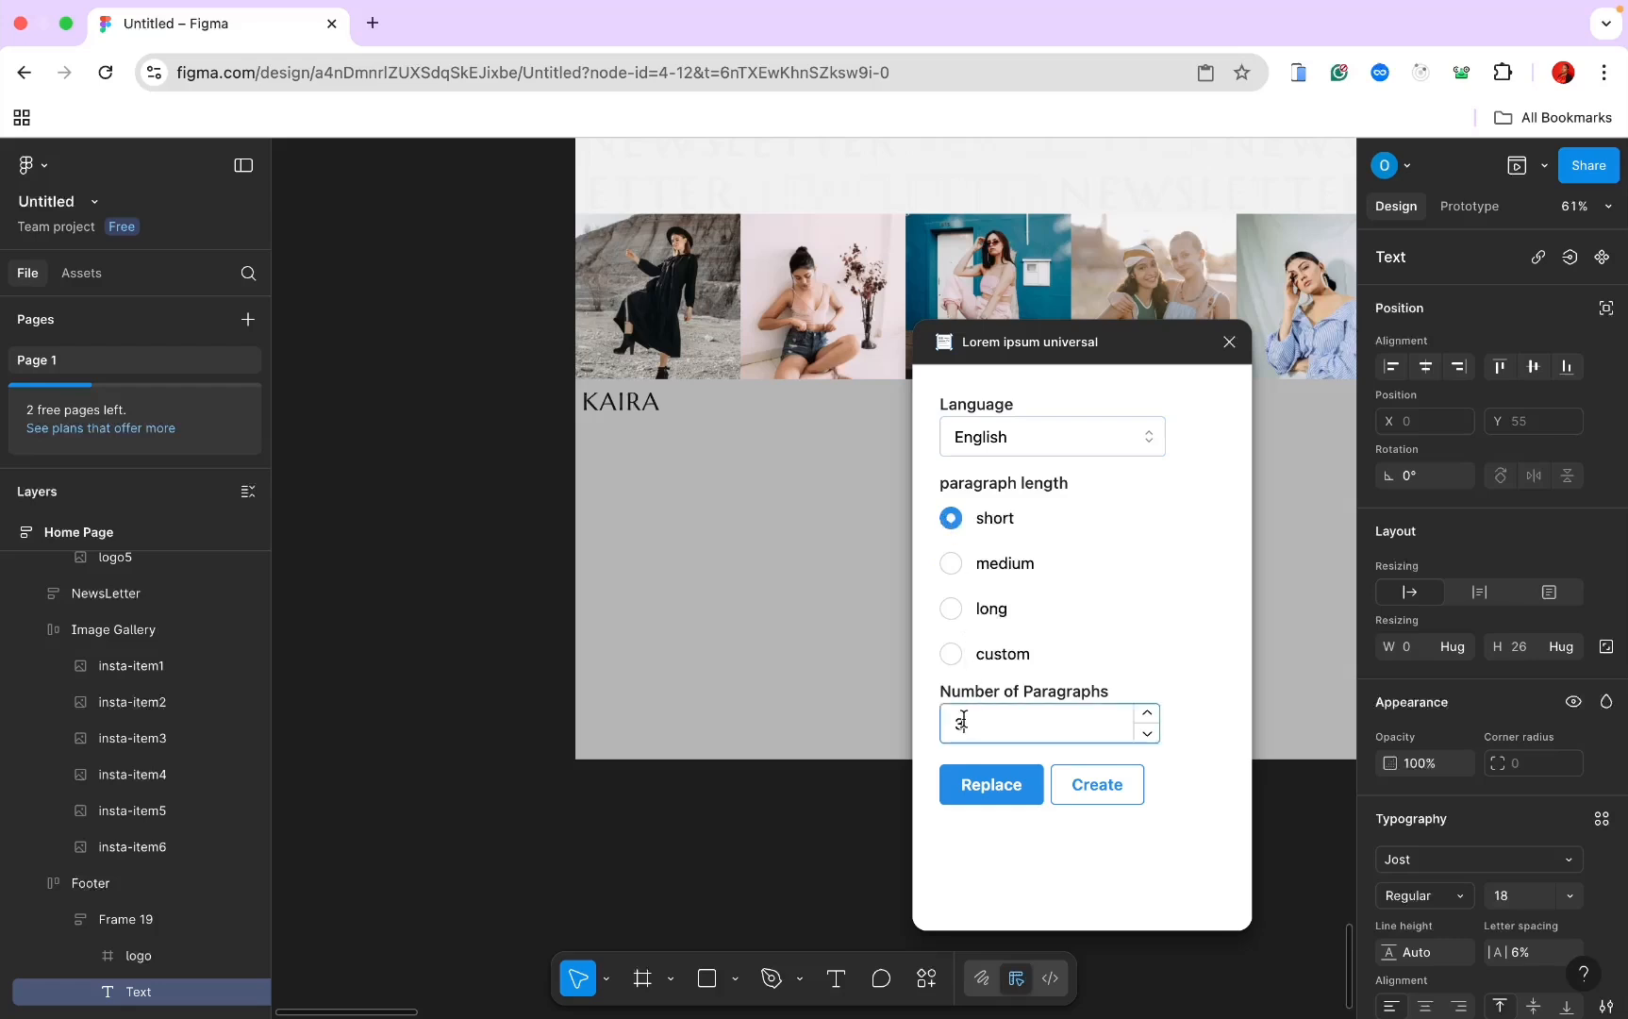
key(BackSpace)
text(1)
click(978, 788)
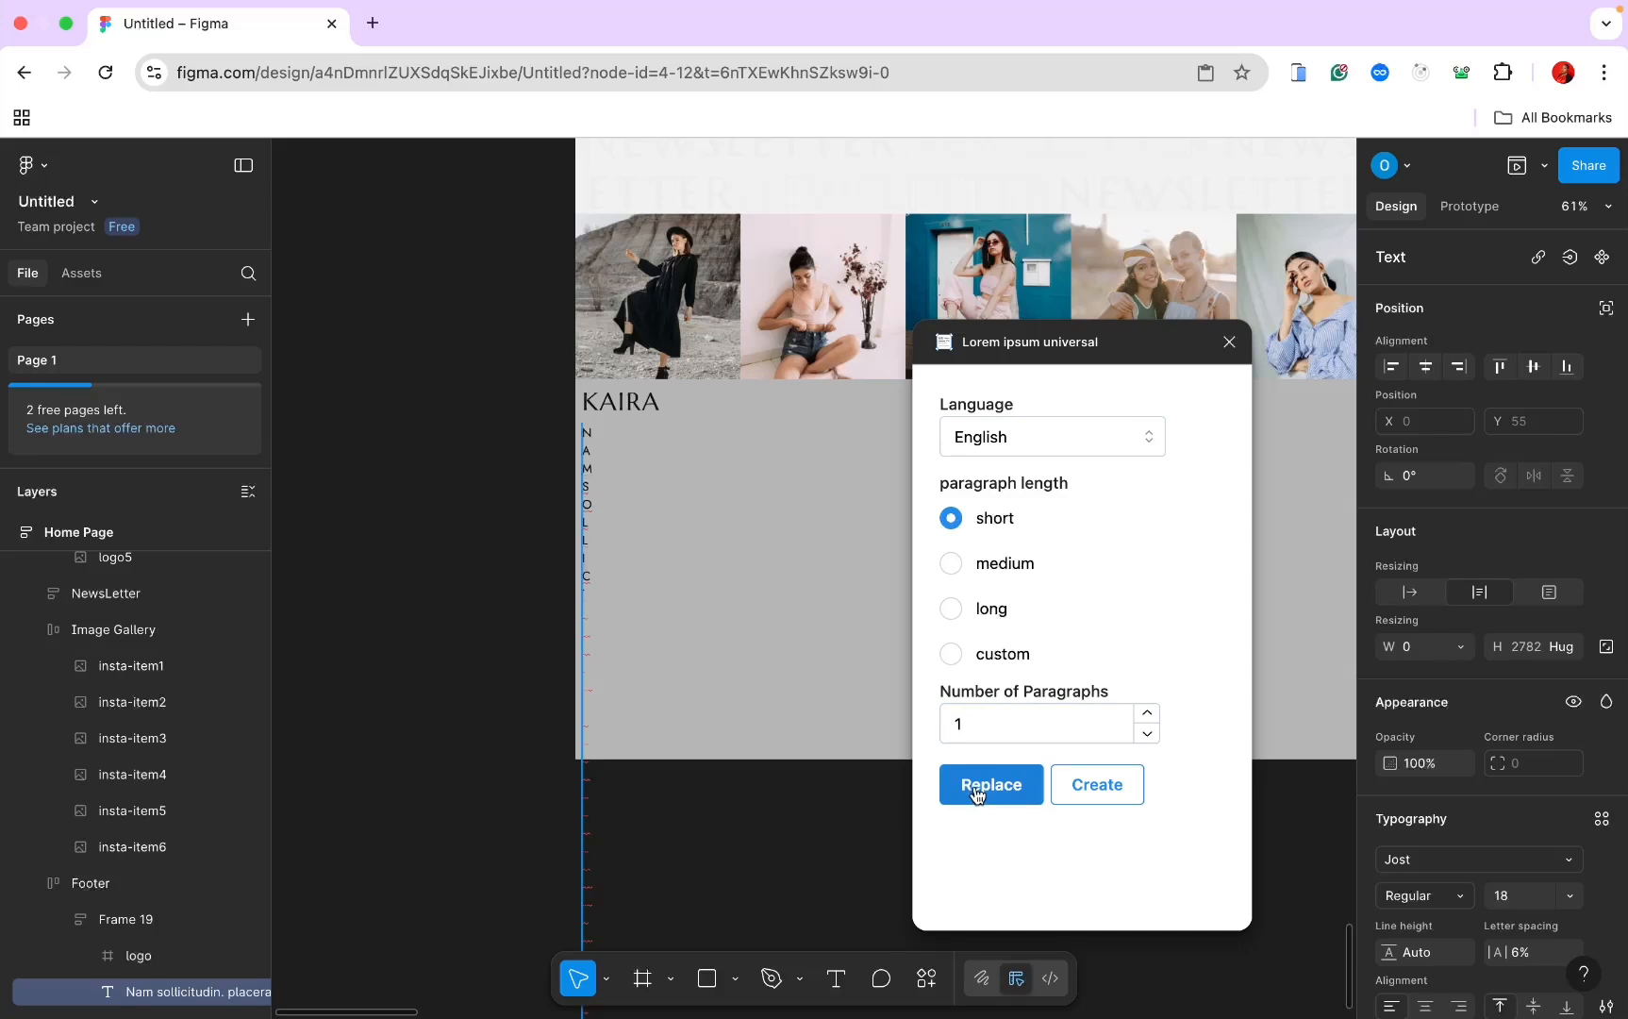
click(1229, 343)
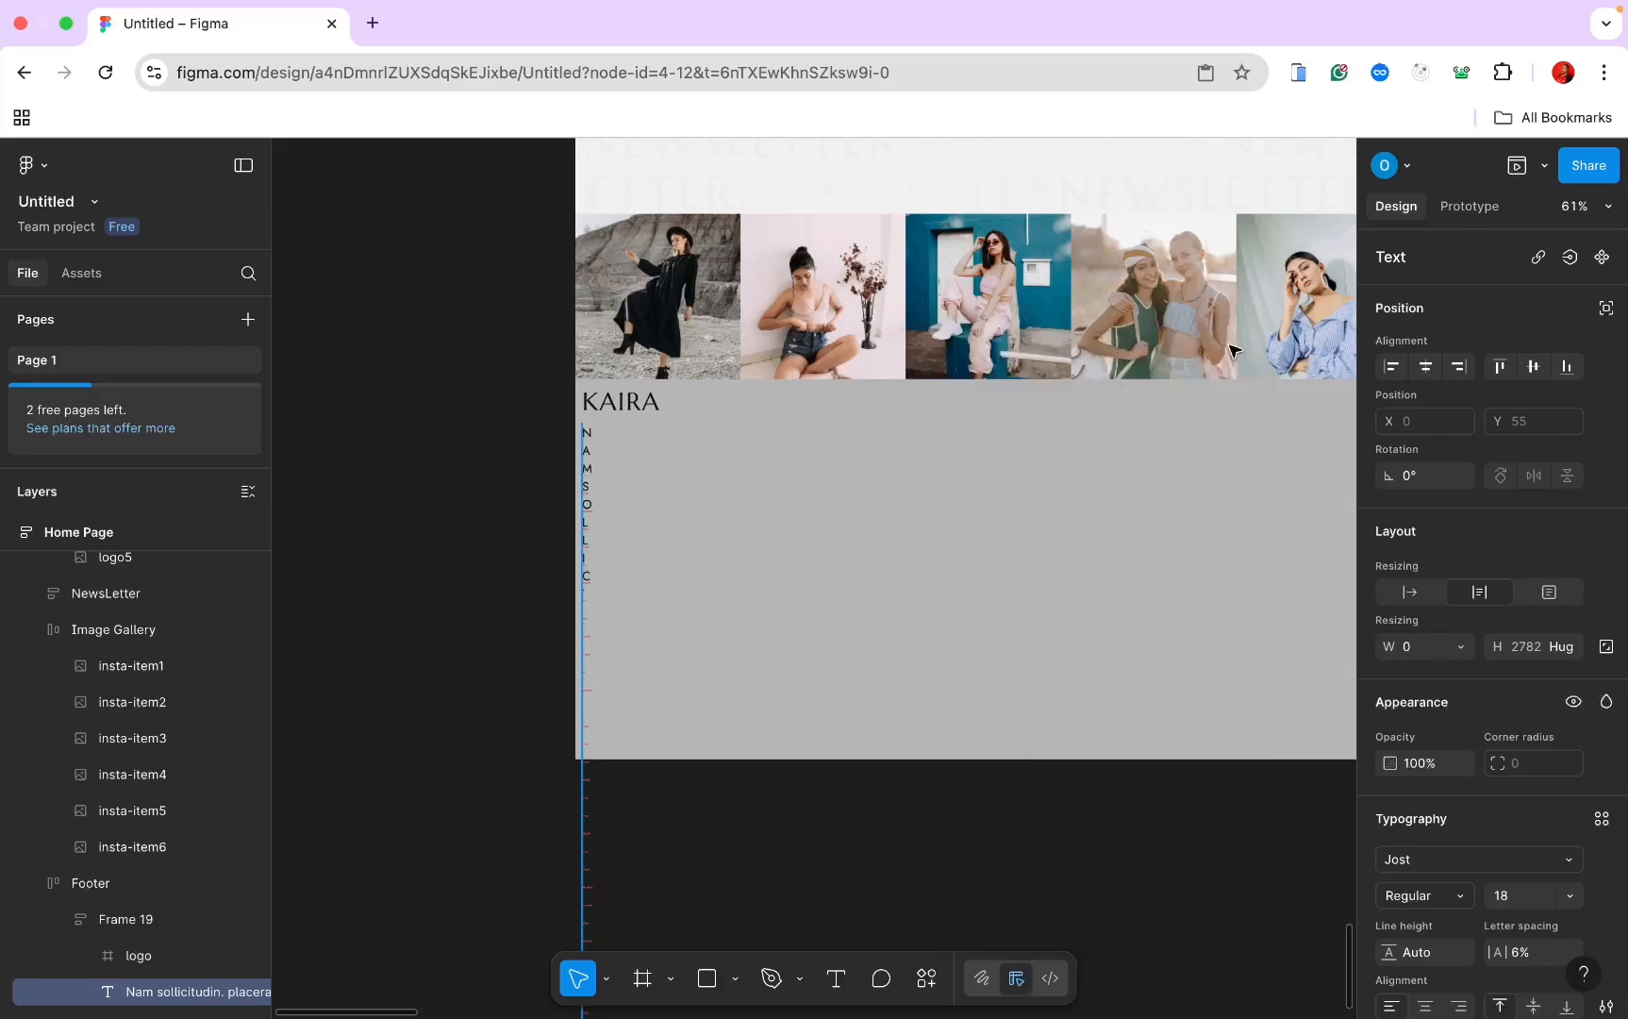
Step: Make the paragraph 446 wide, flip it readable, and set its case to Title
click(1548, 592)
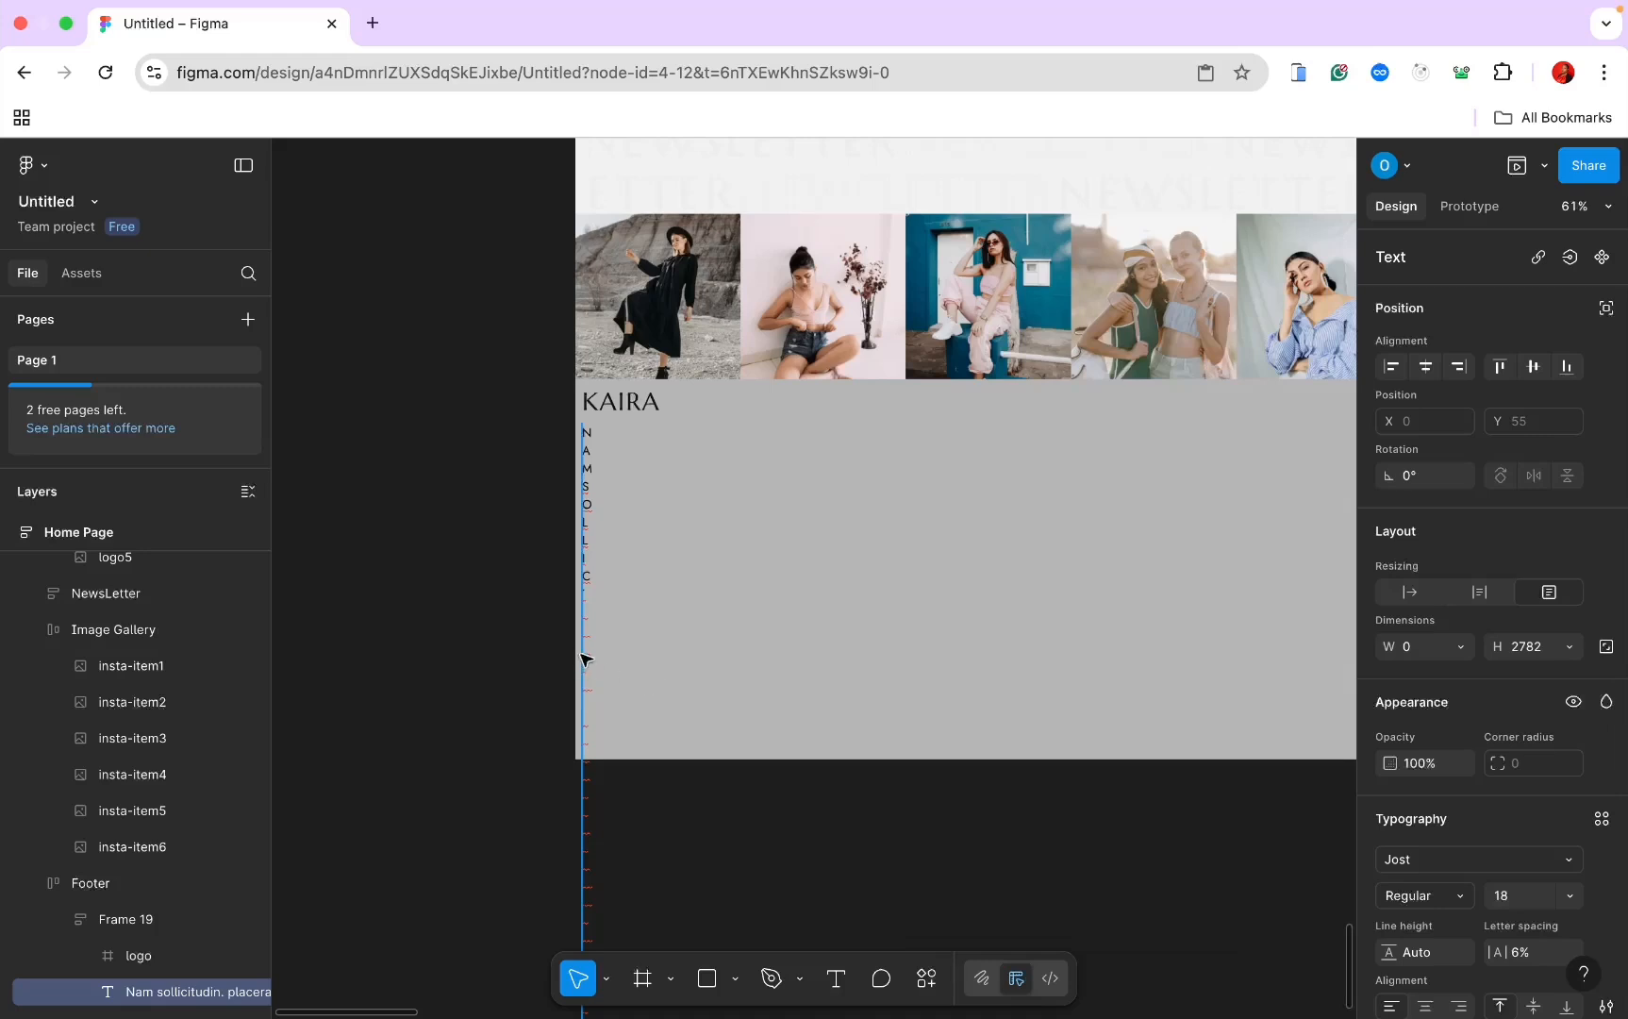
drag(580, 655, 884, 553)
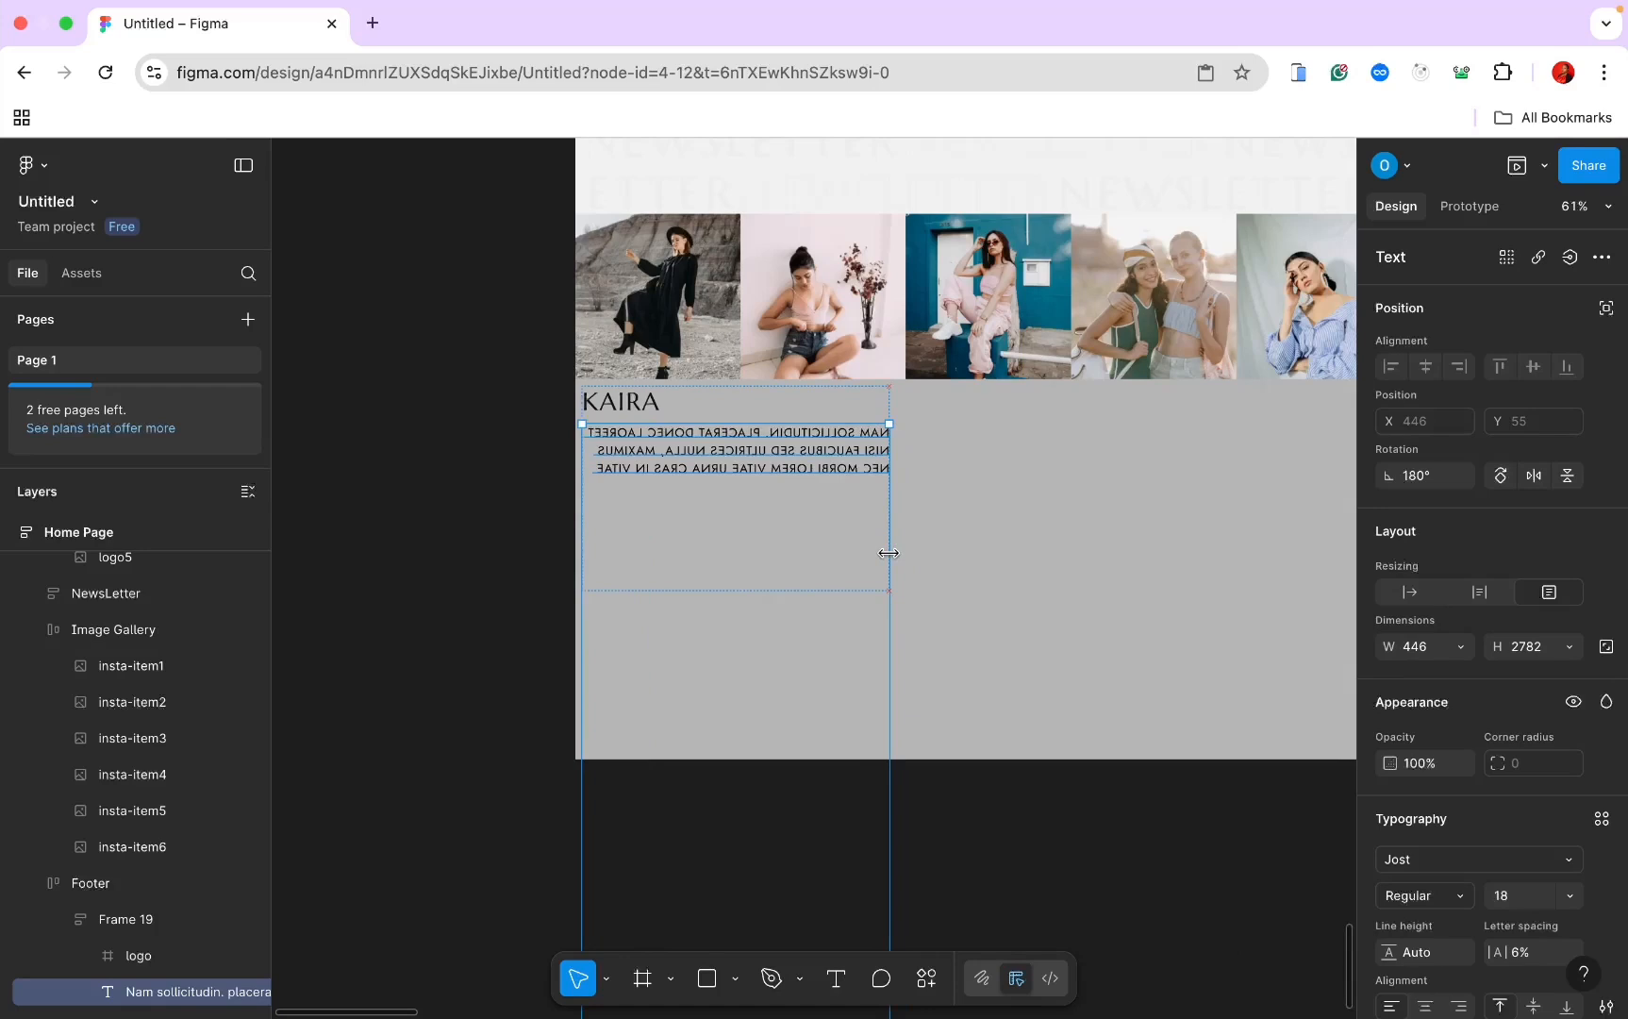
click(1481, 593)
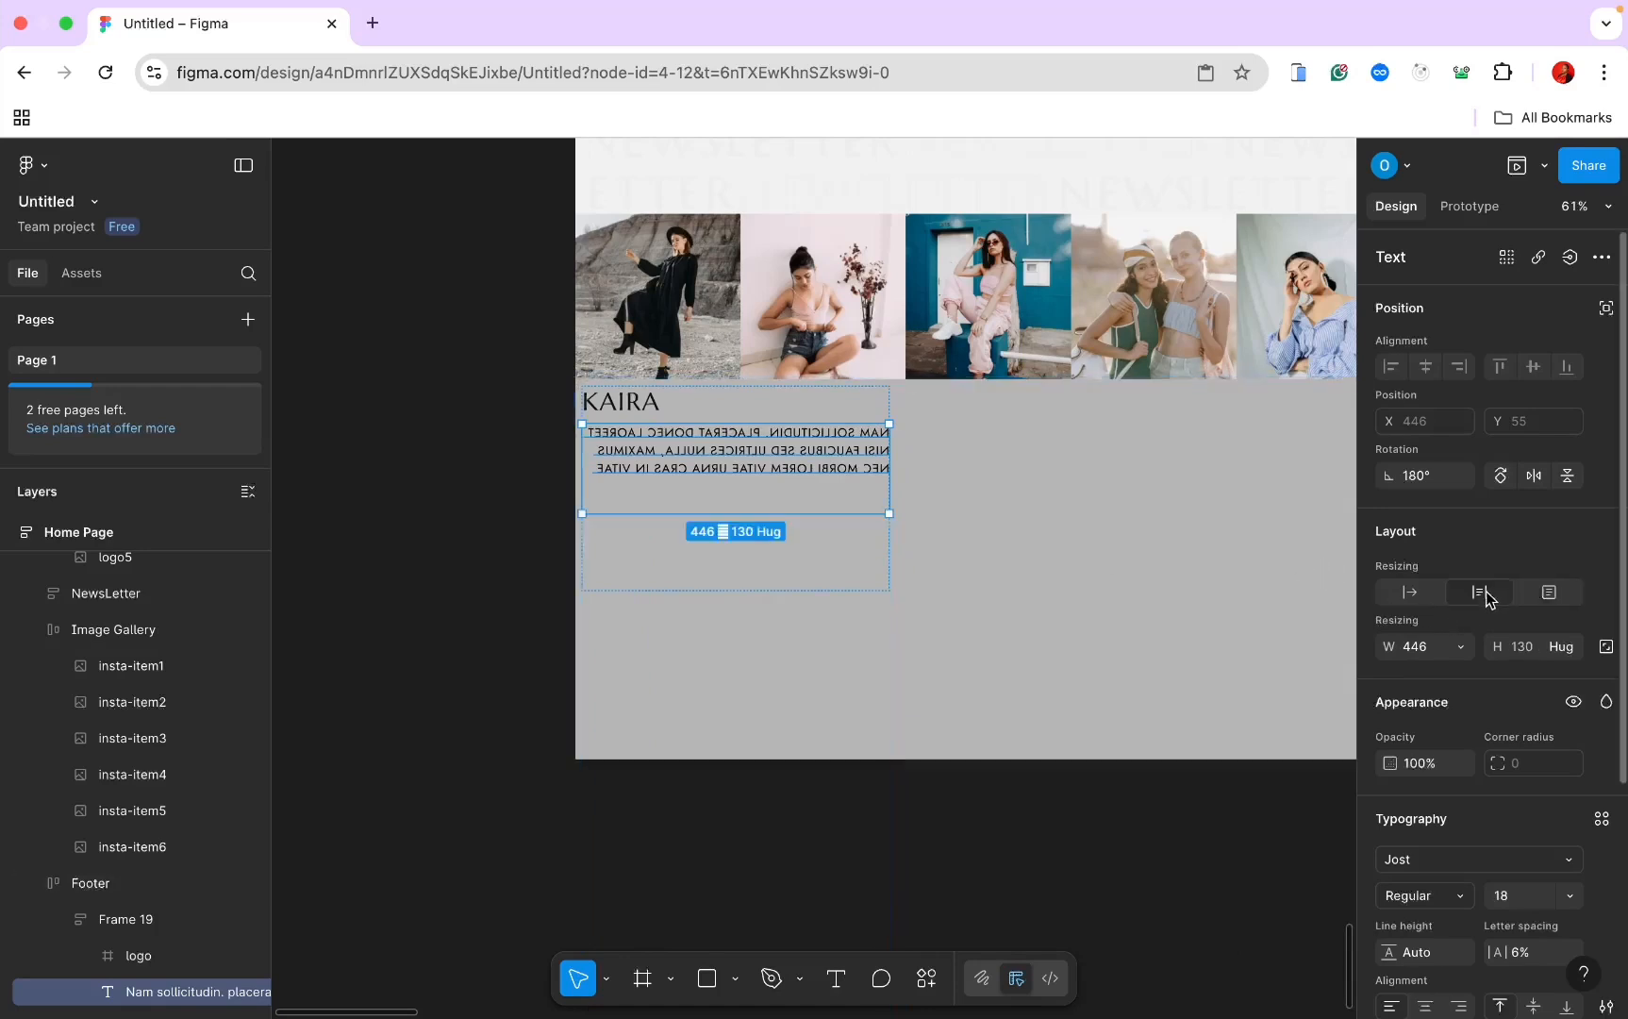
click(1538, 475)
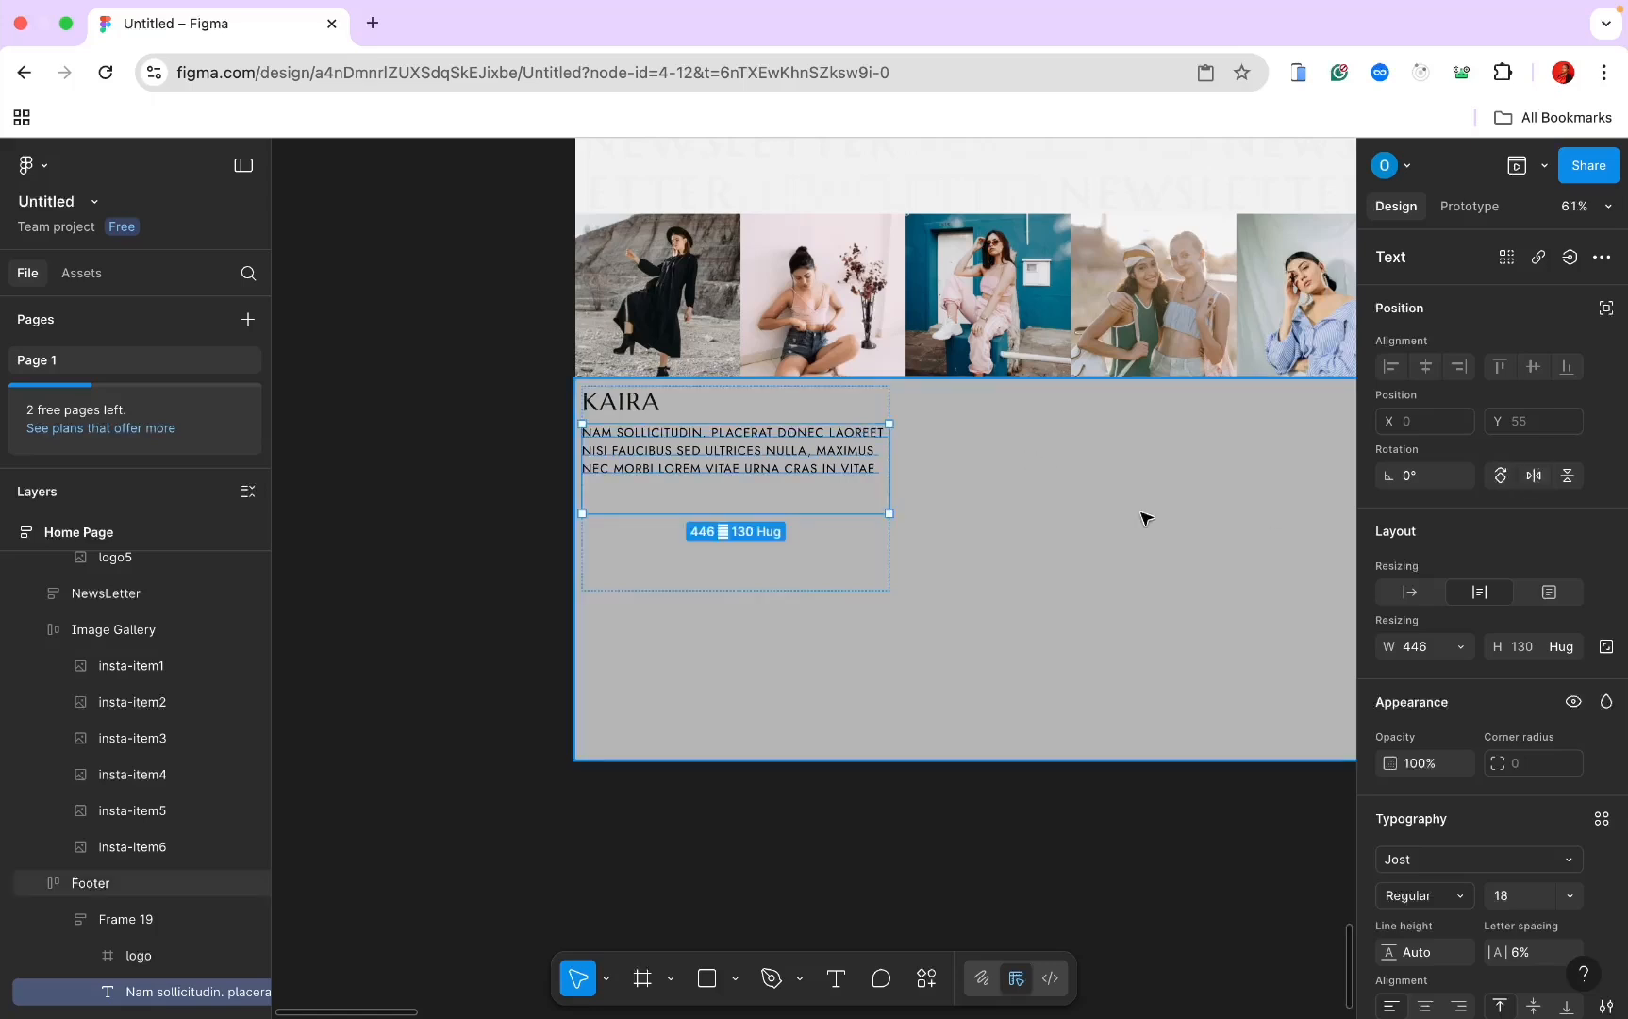
scroll(1473, 737, down, 3)
click(1603, 696)
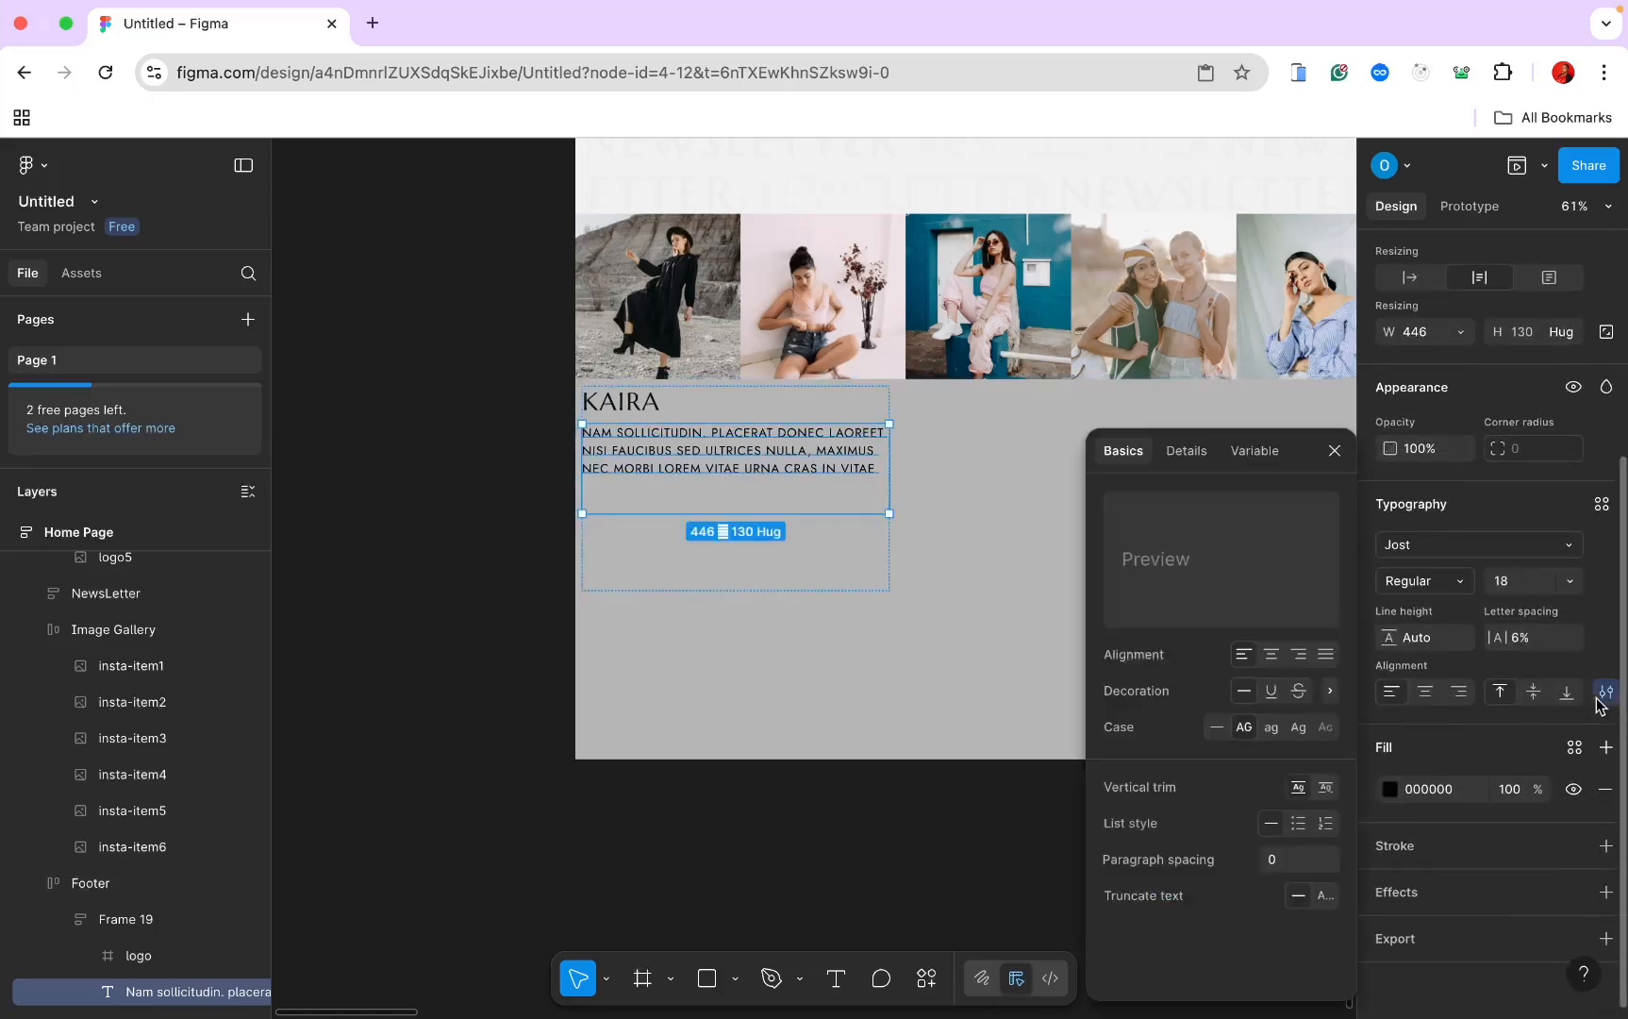
click(1298, 728)
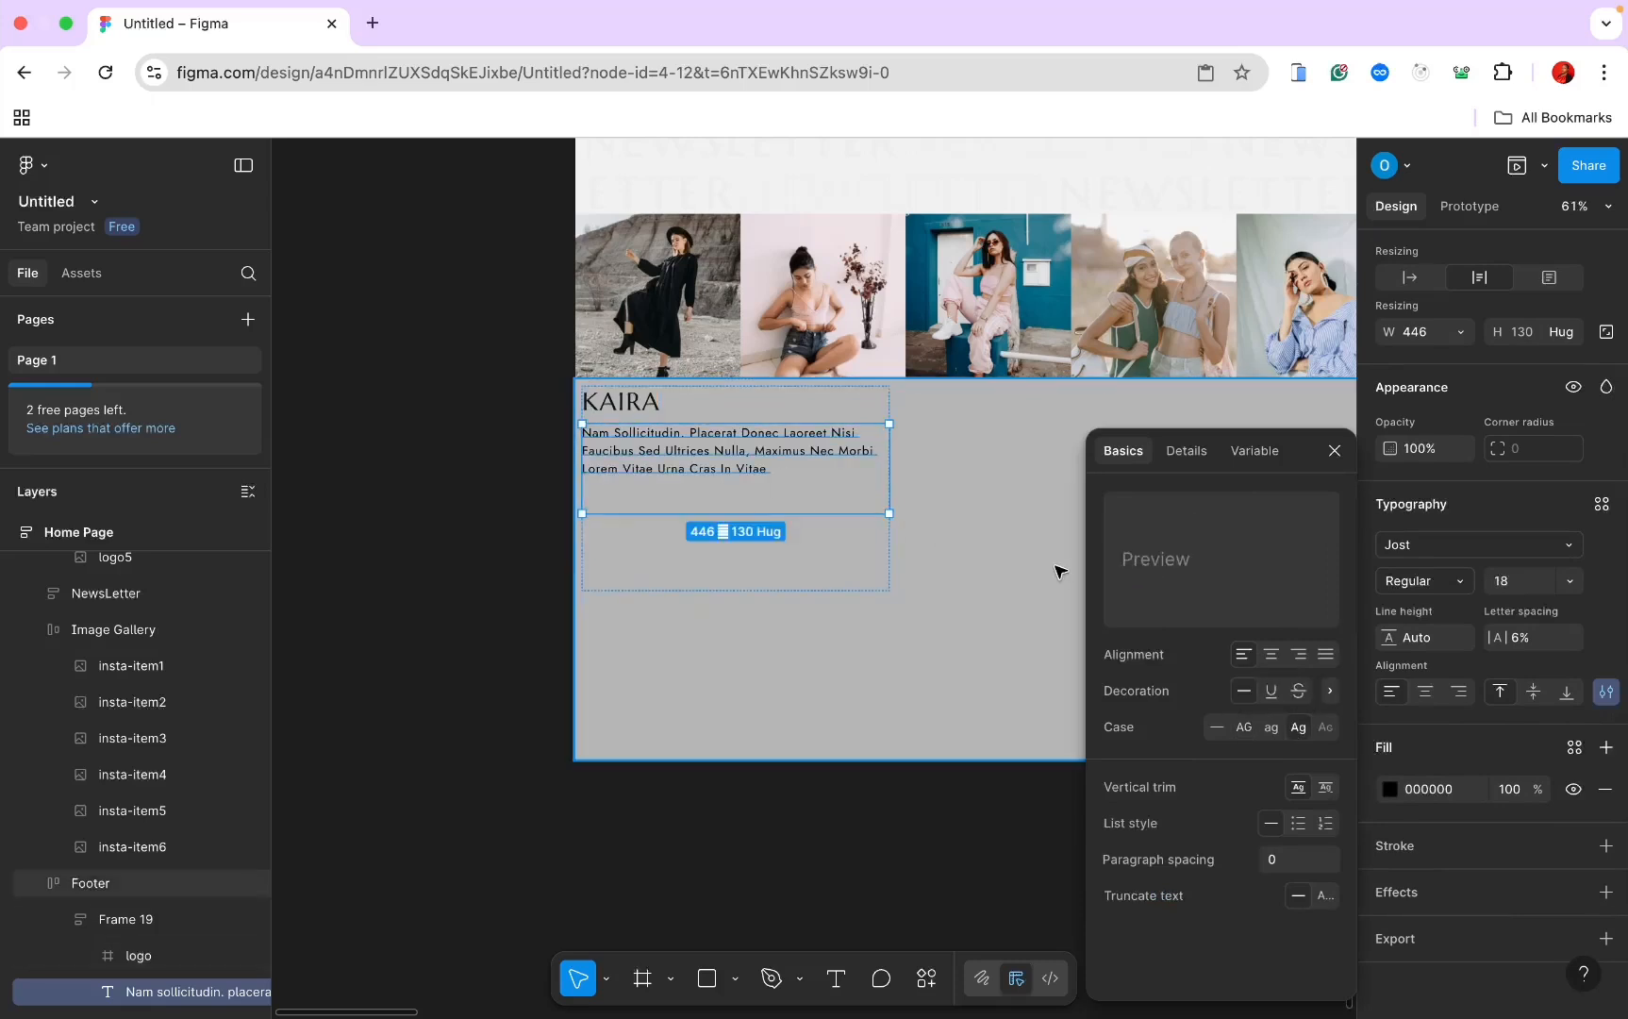
drag(743, 511, 744, 484)
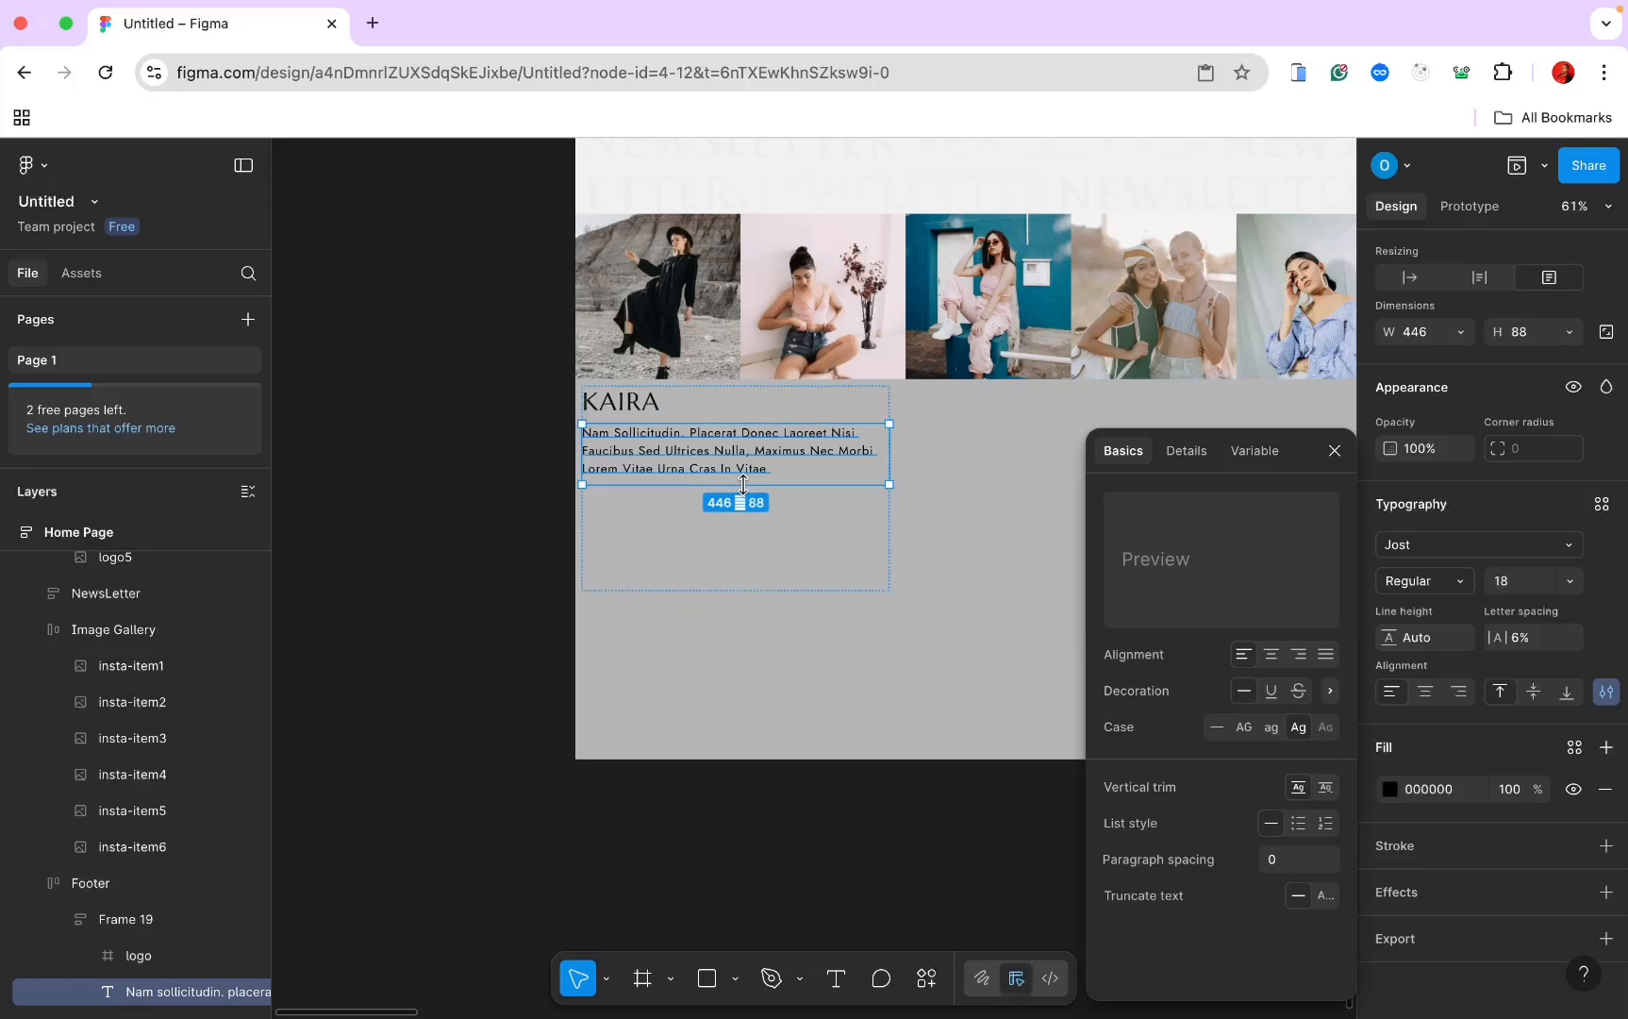
click(738, 577)
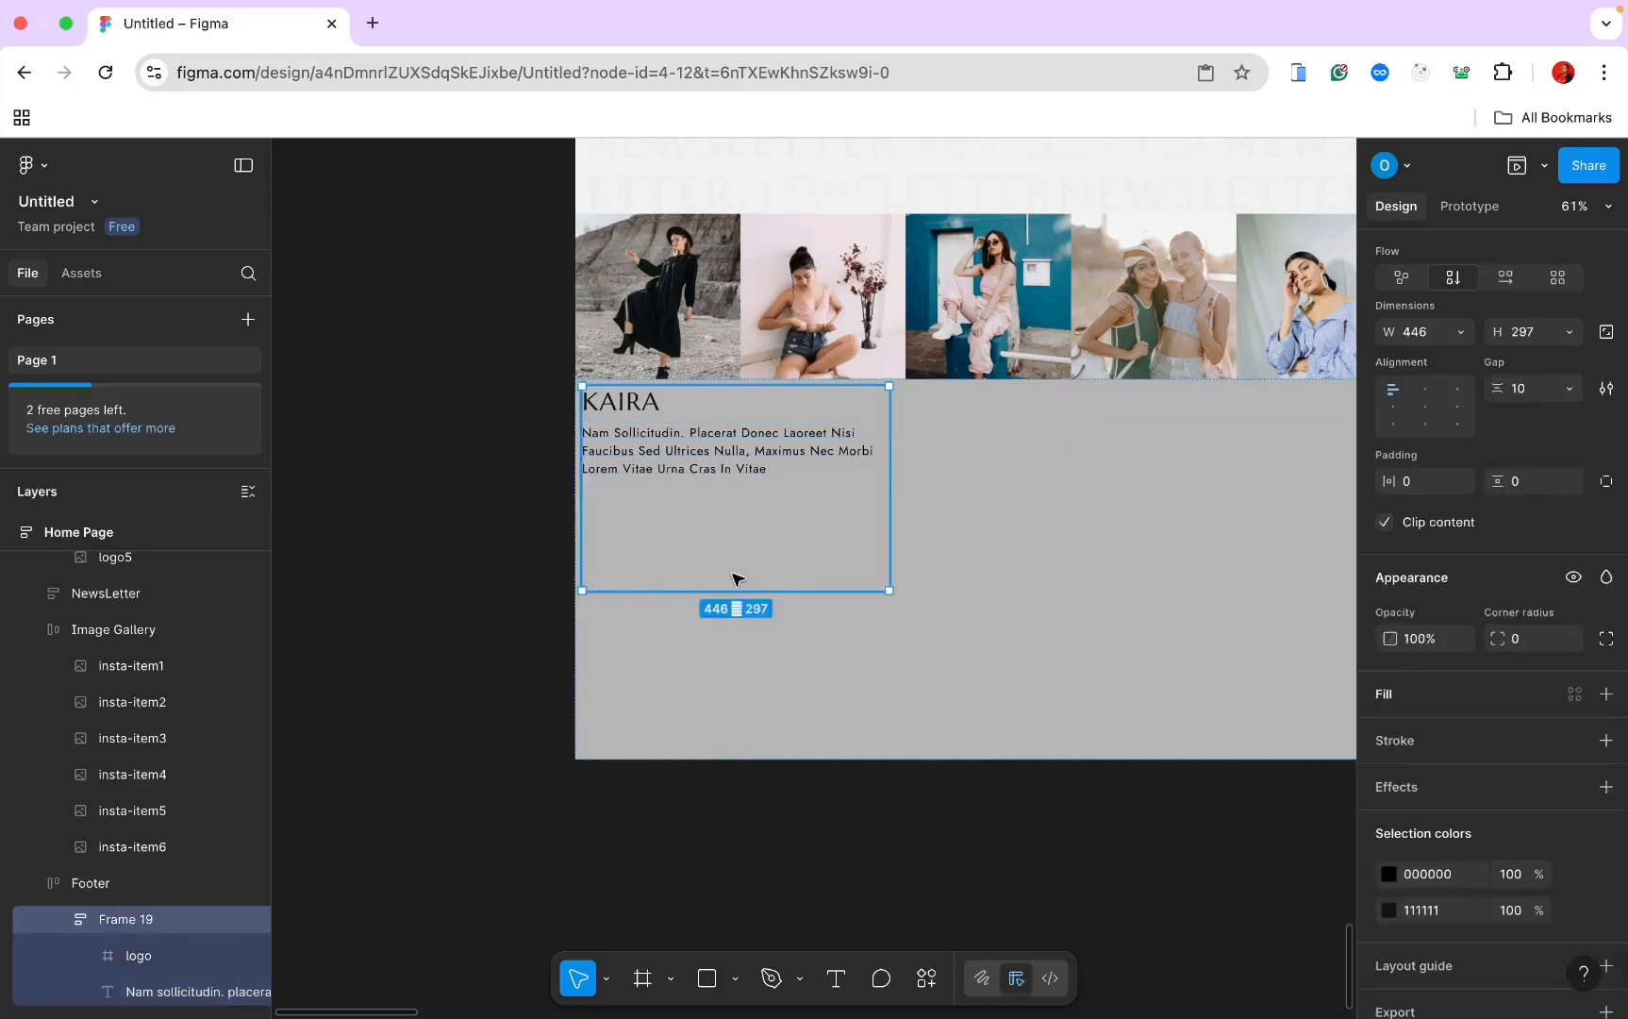
Step: Draw Frame 20 below the paragraph with horizontal auto layout filling the width
click(649, 984)
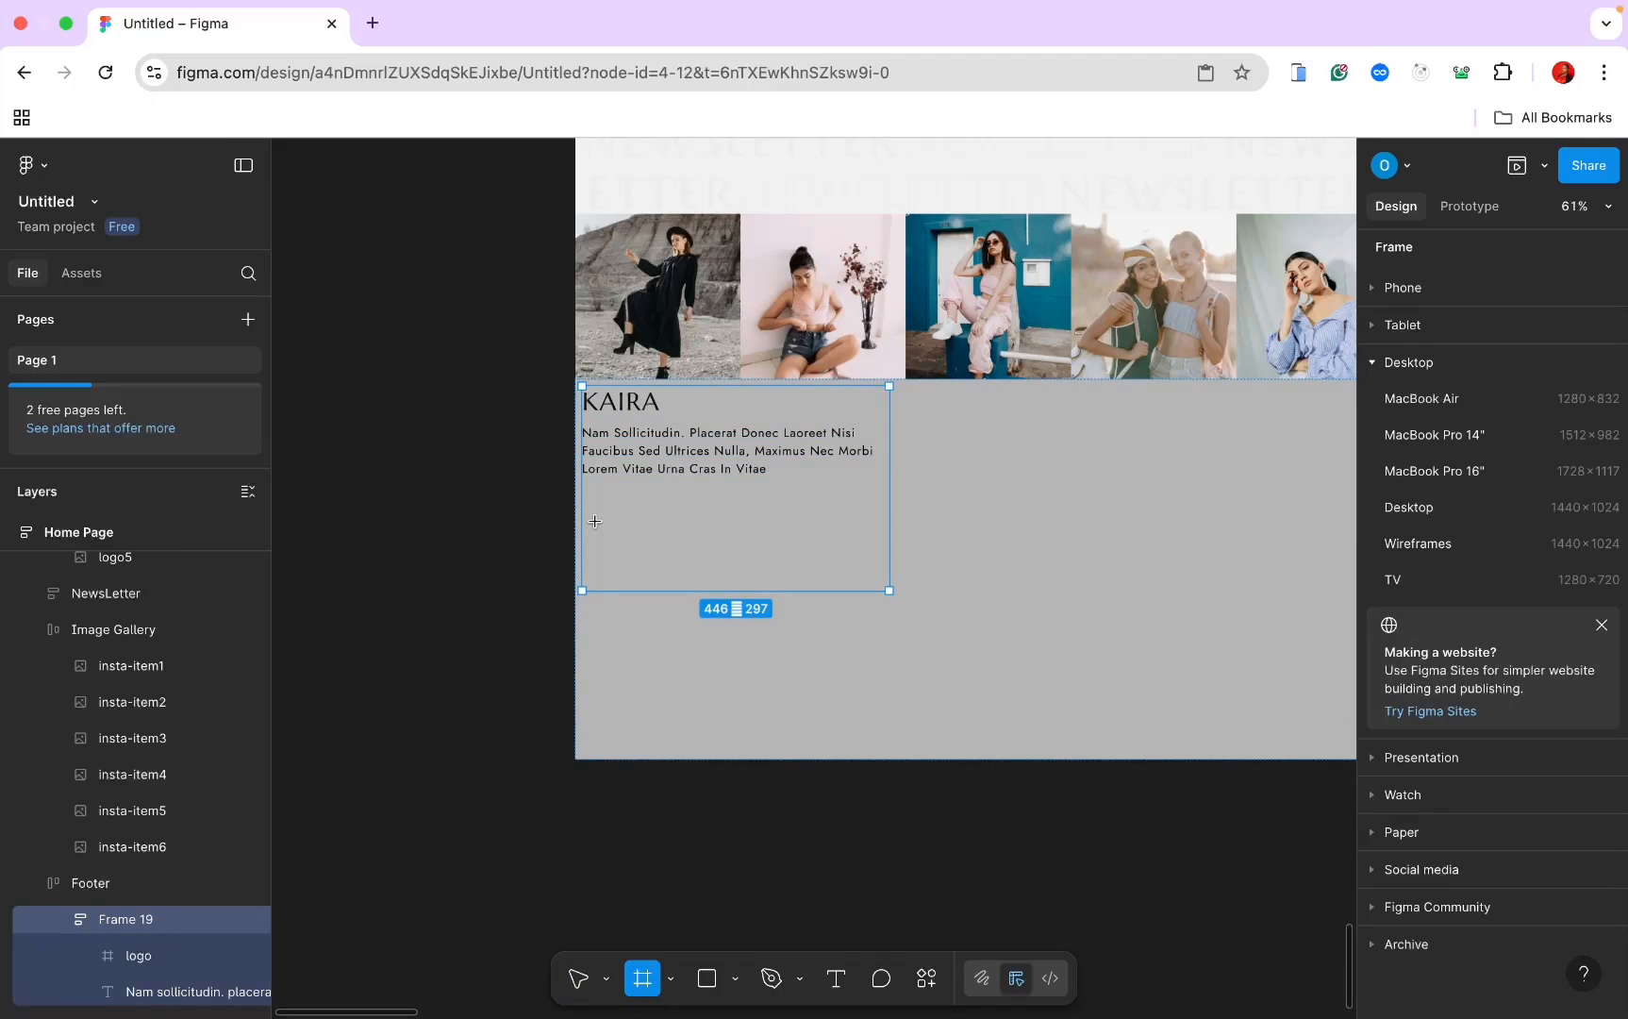
drag(594, 520, 900, 566)
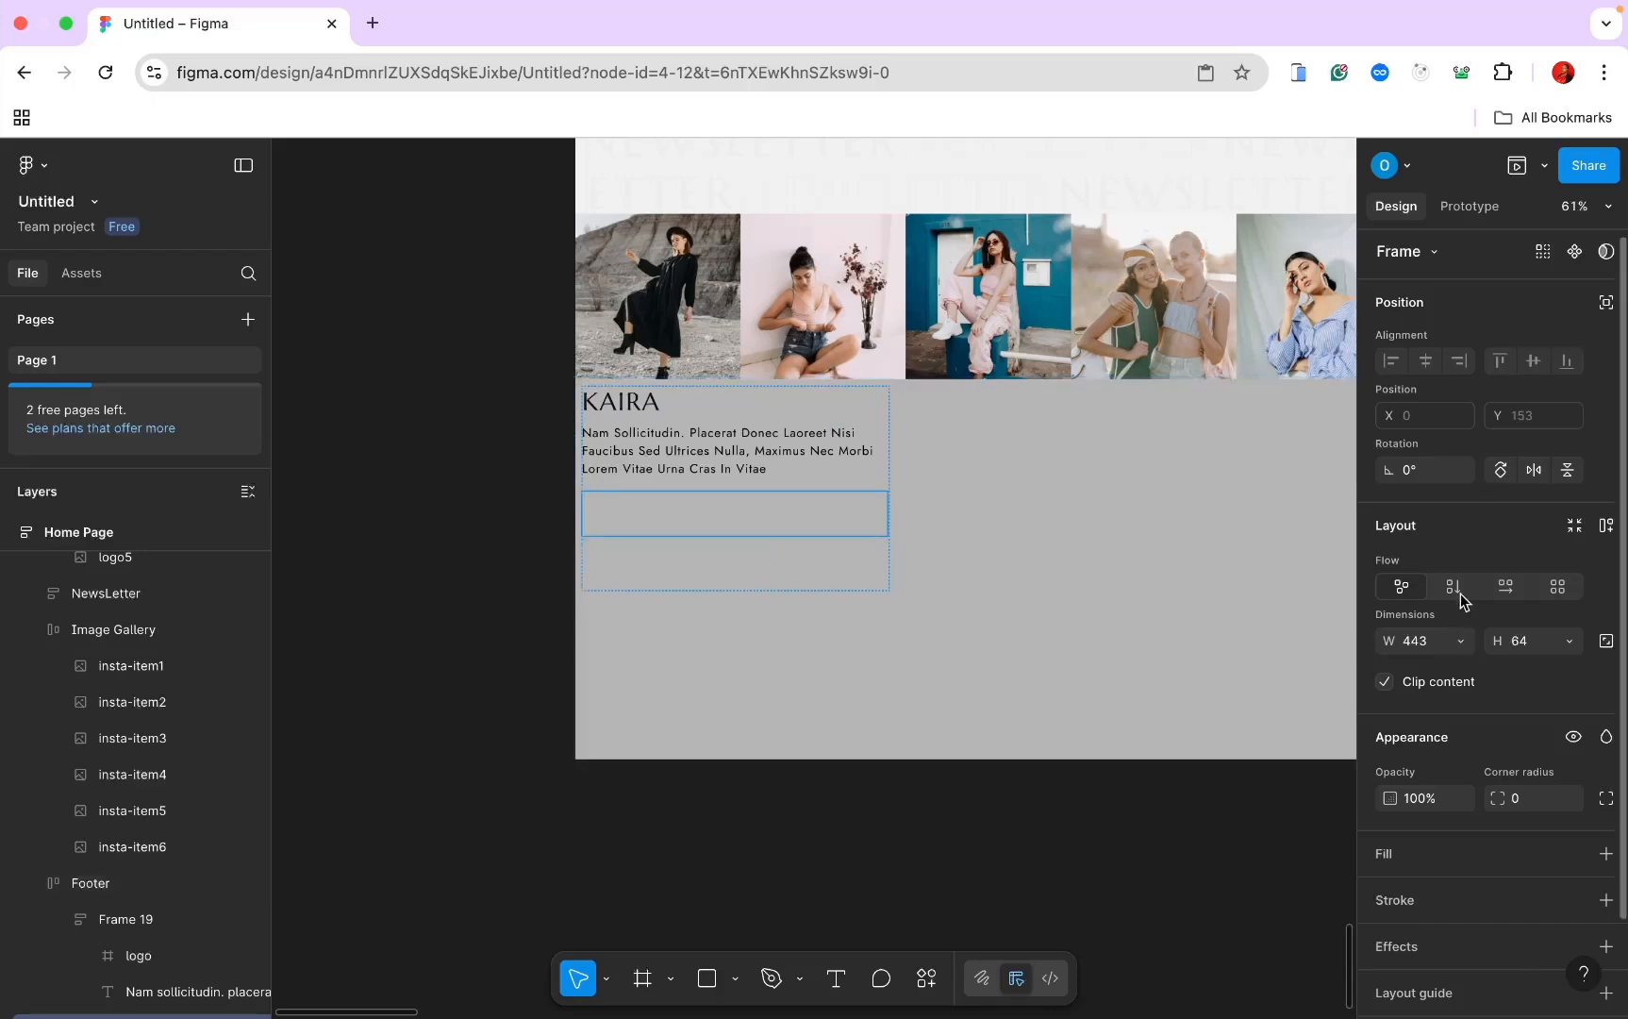
click(1505, 588)
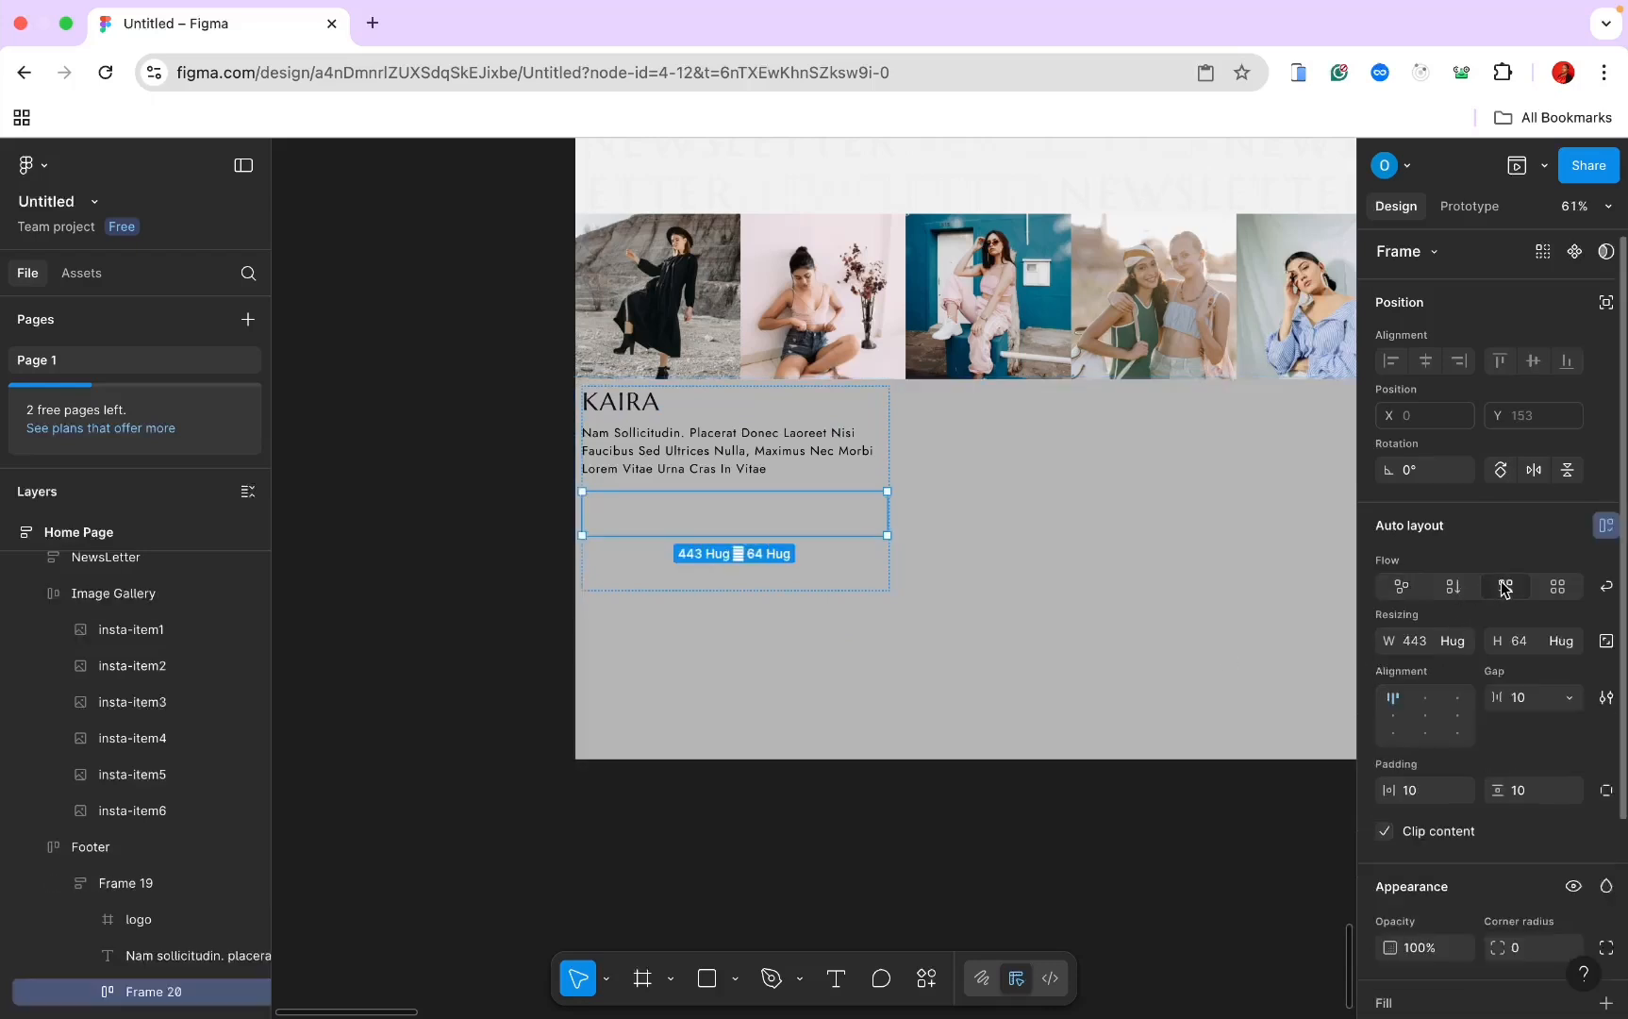
click(1463, 644)
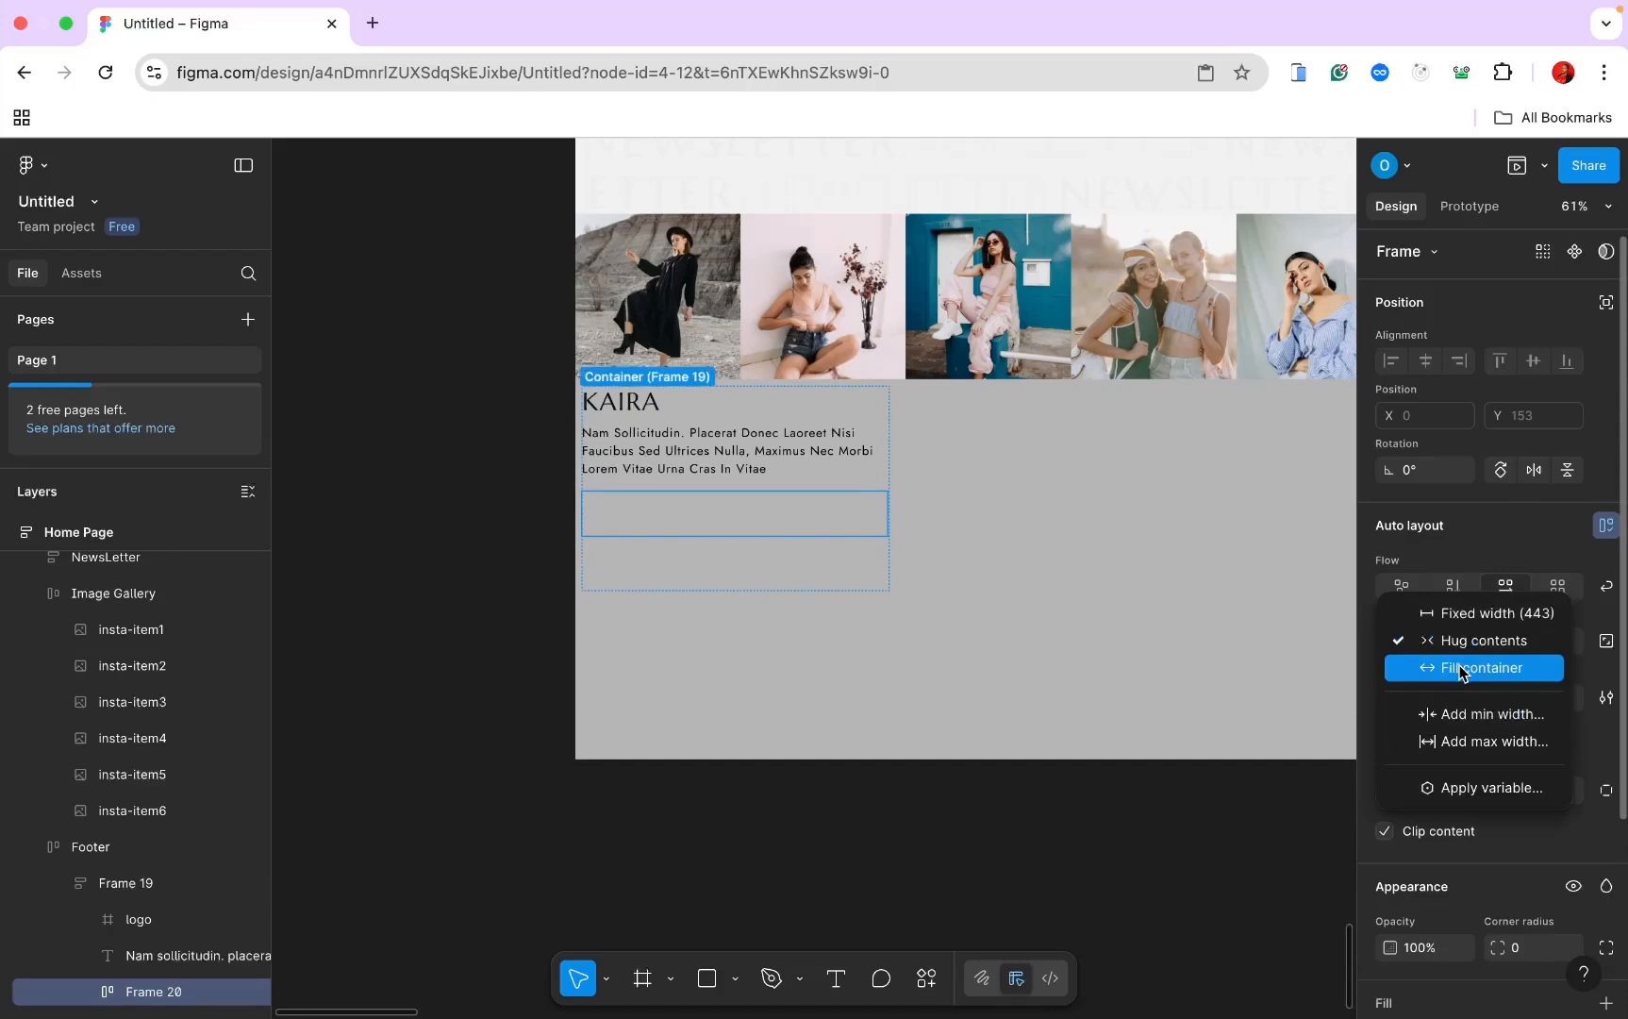
click(1454, 666)
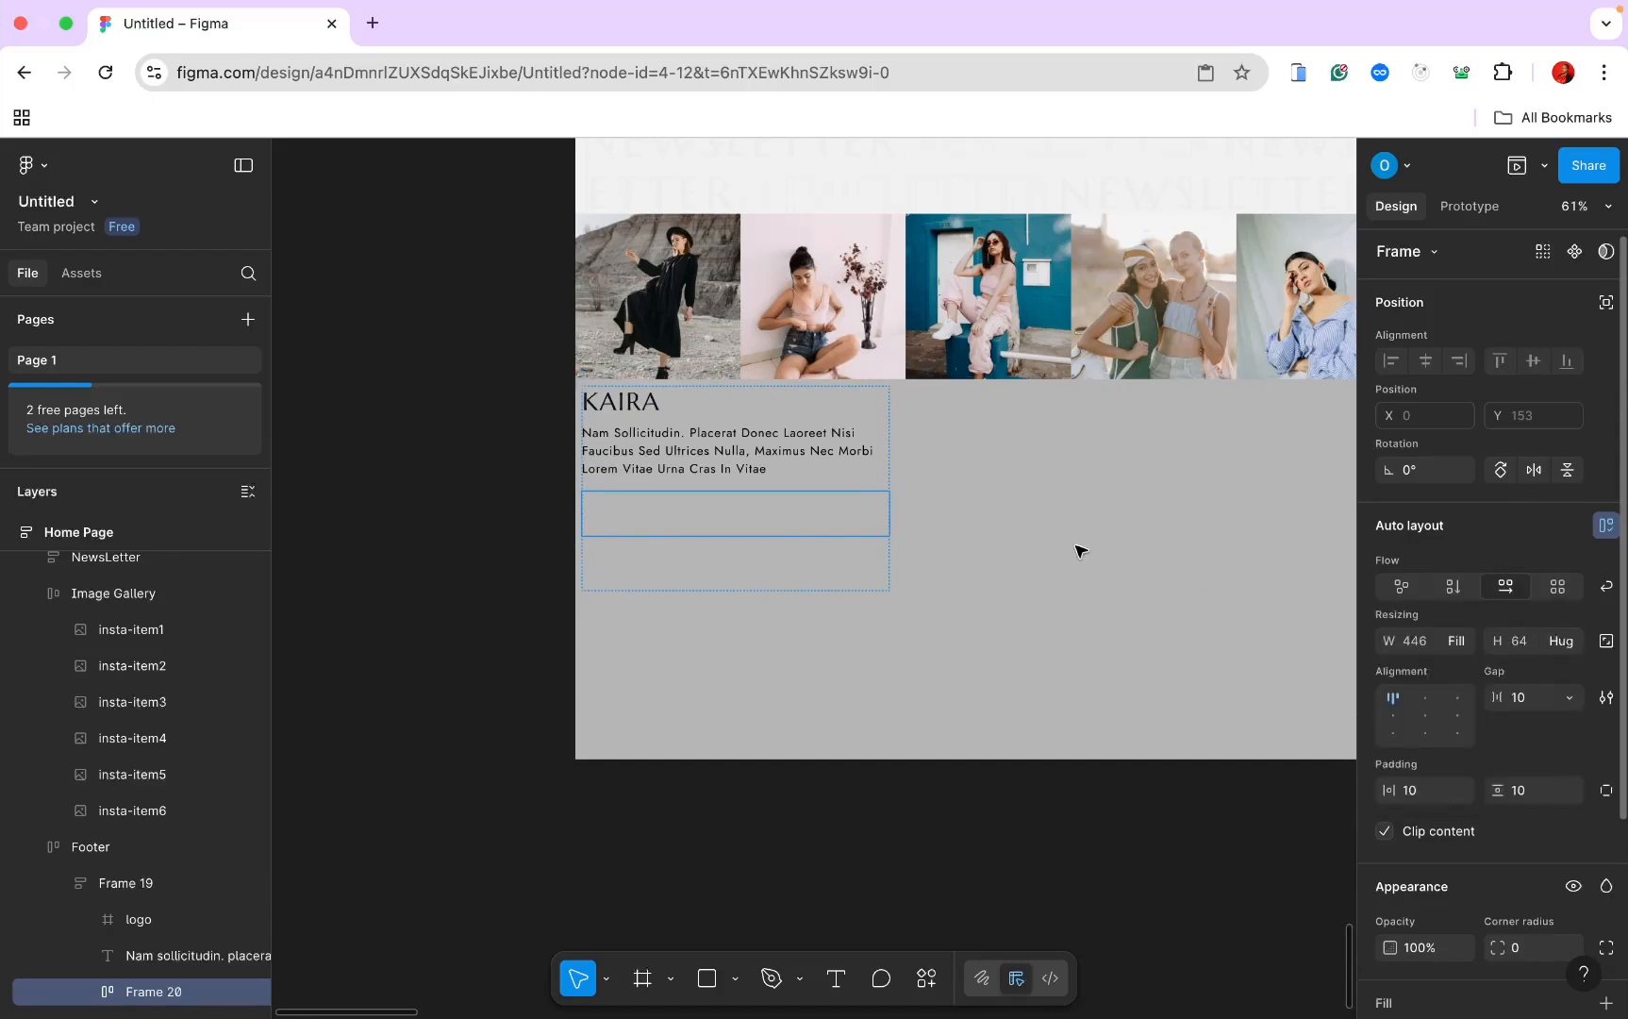
Step: Import an outlined-circle Facebook icon from Iconify into Frame 20
click(932, 989)
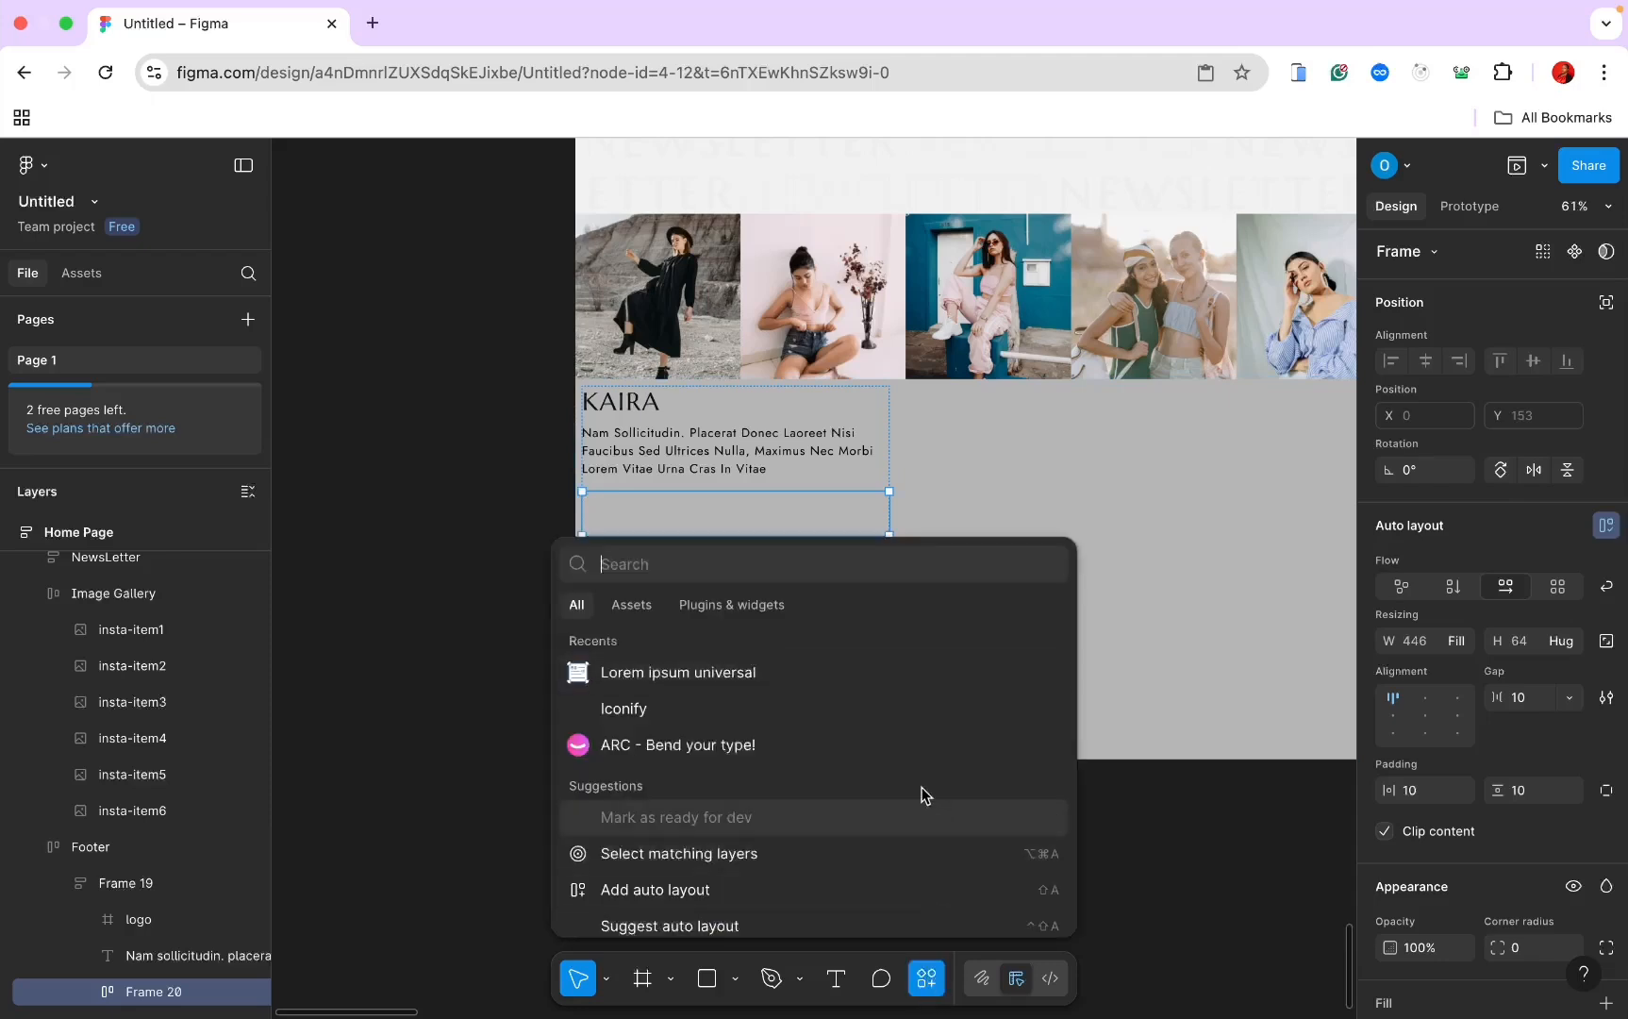
click(856, 722)
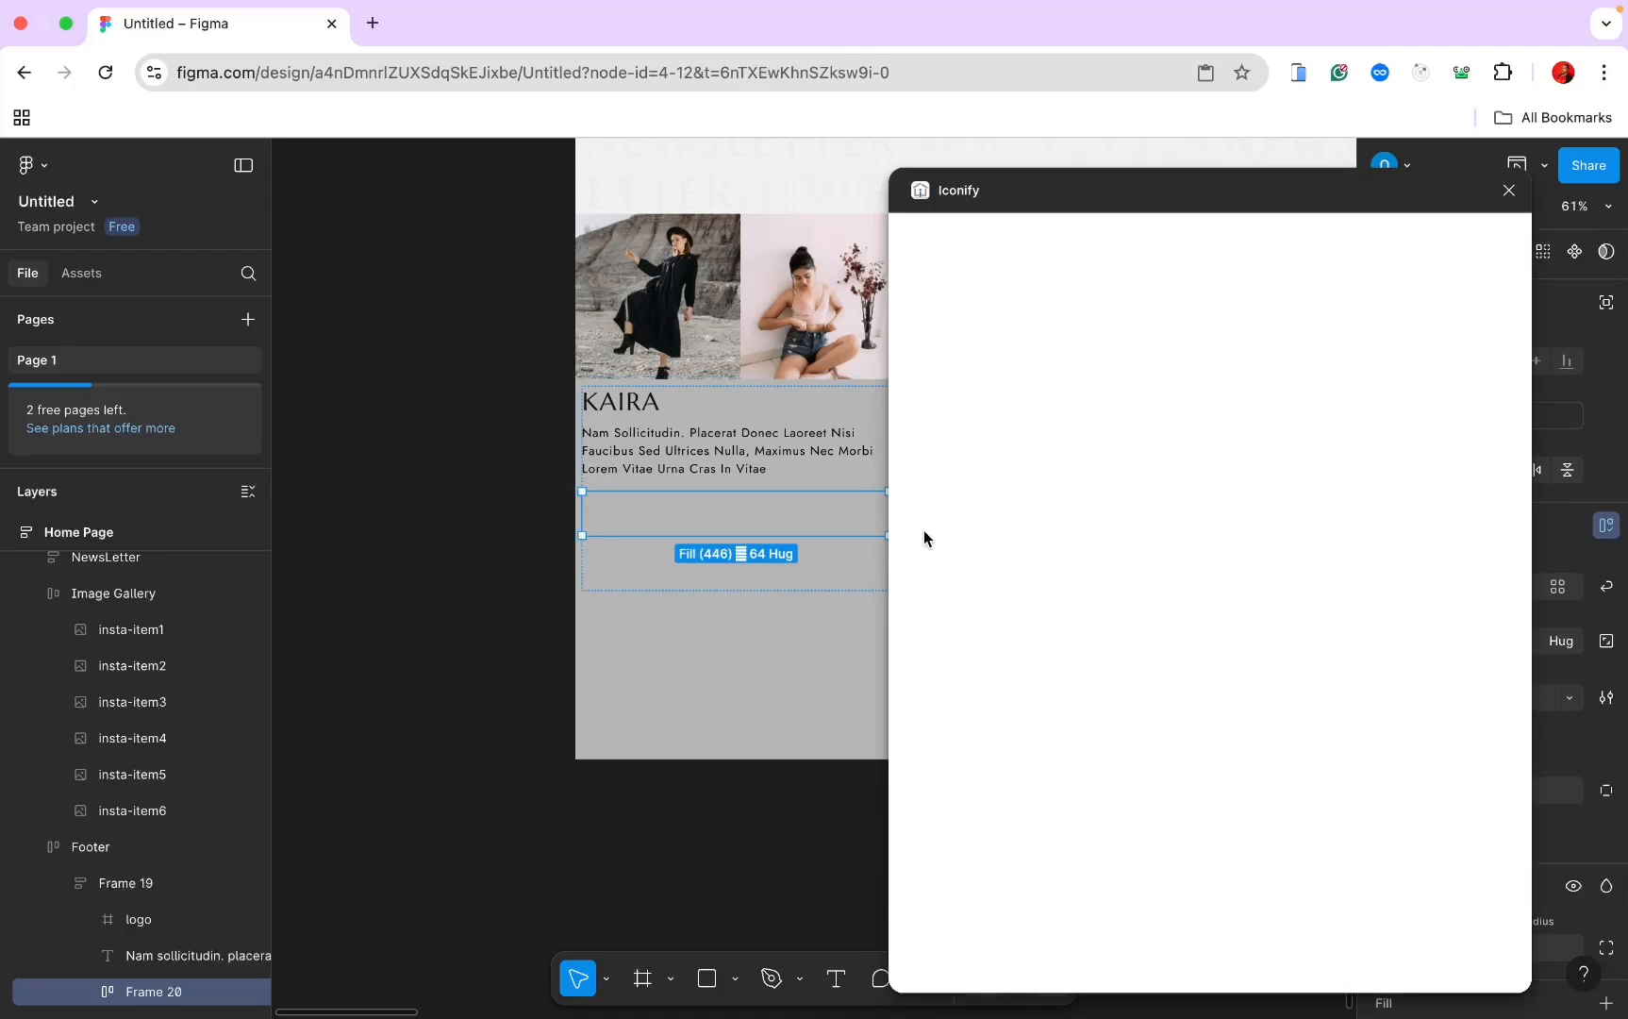
click(1008, 281)
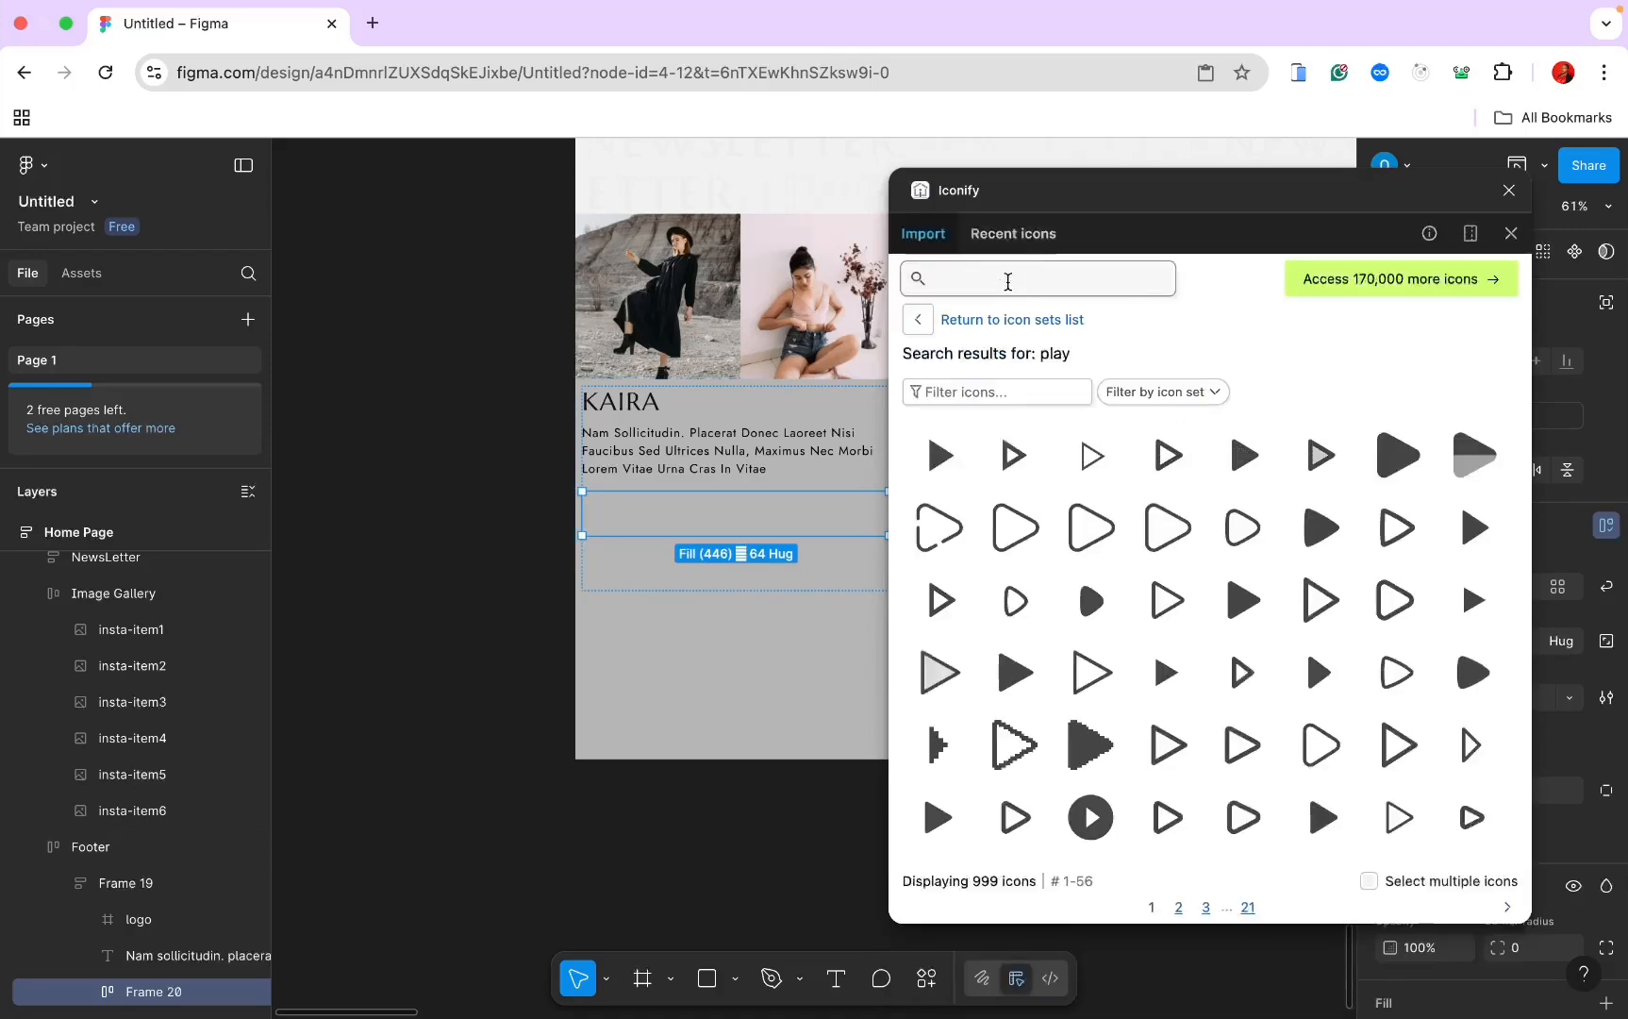
text(facebook)
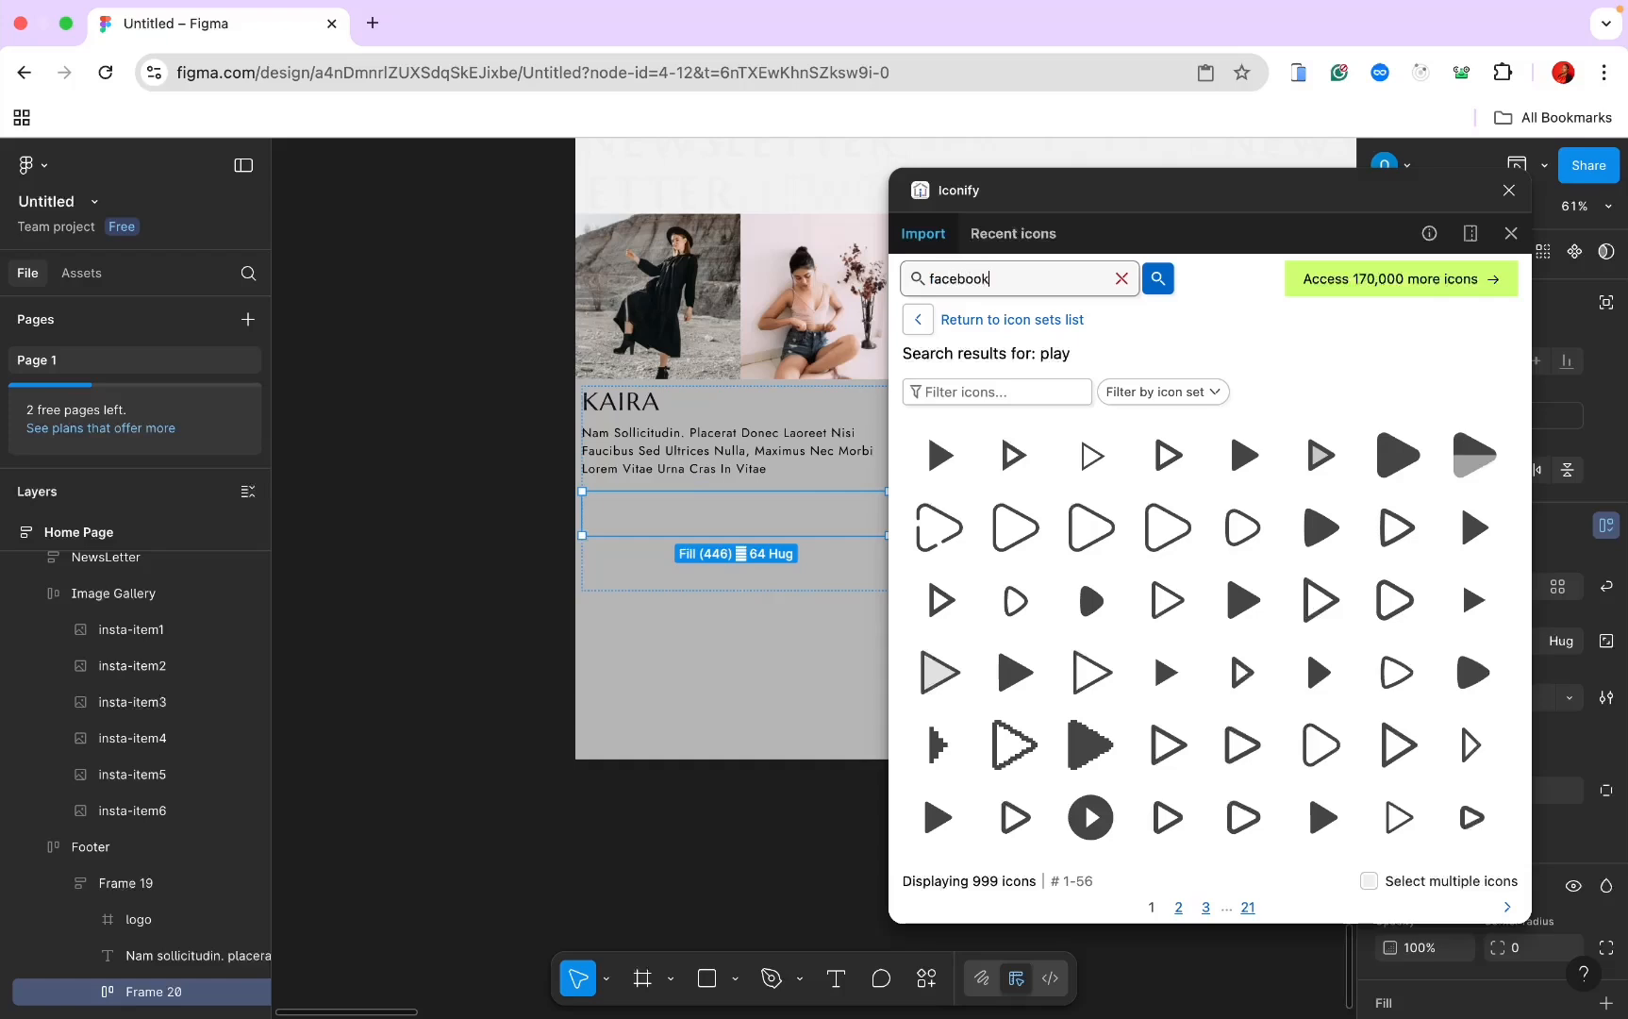
key(Return)
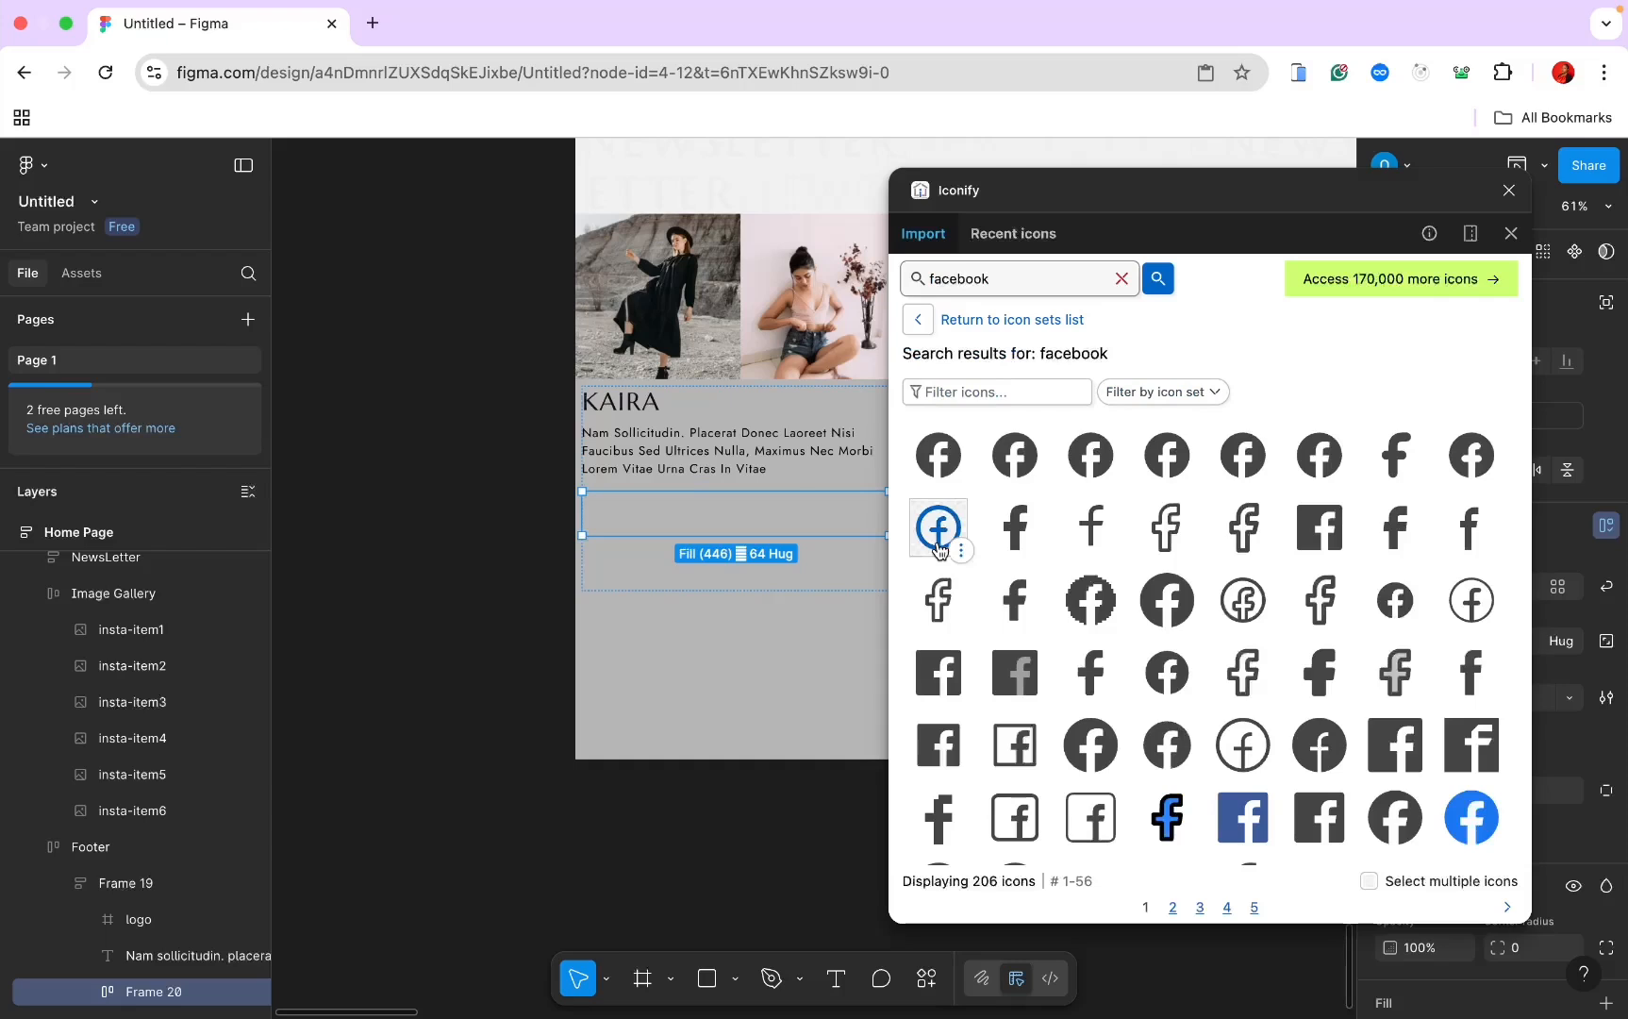
click(938, 530)
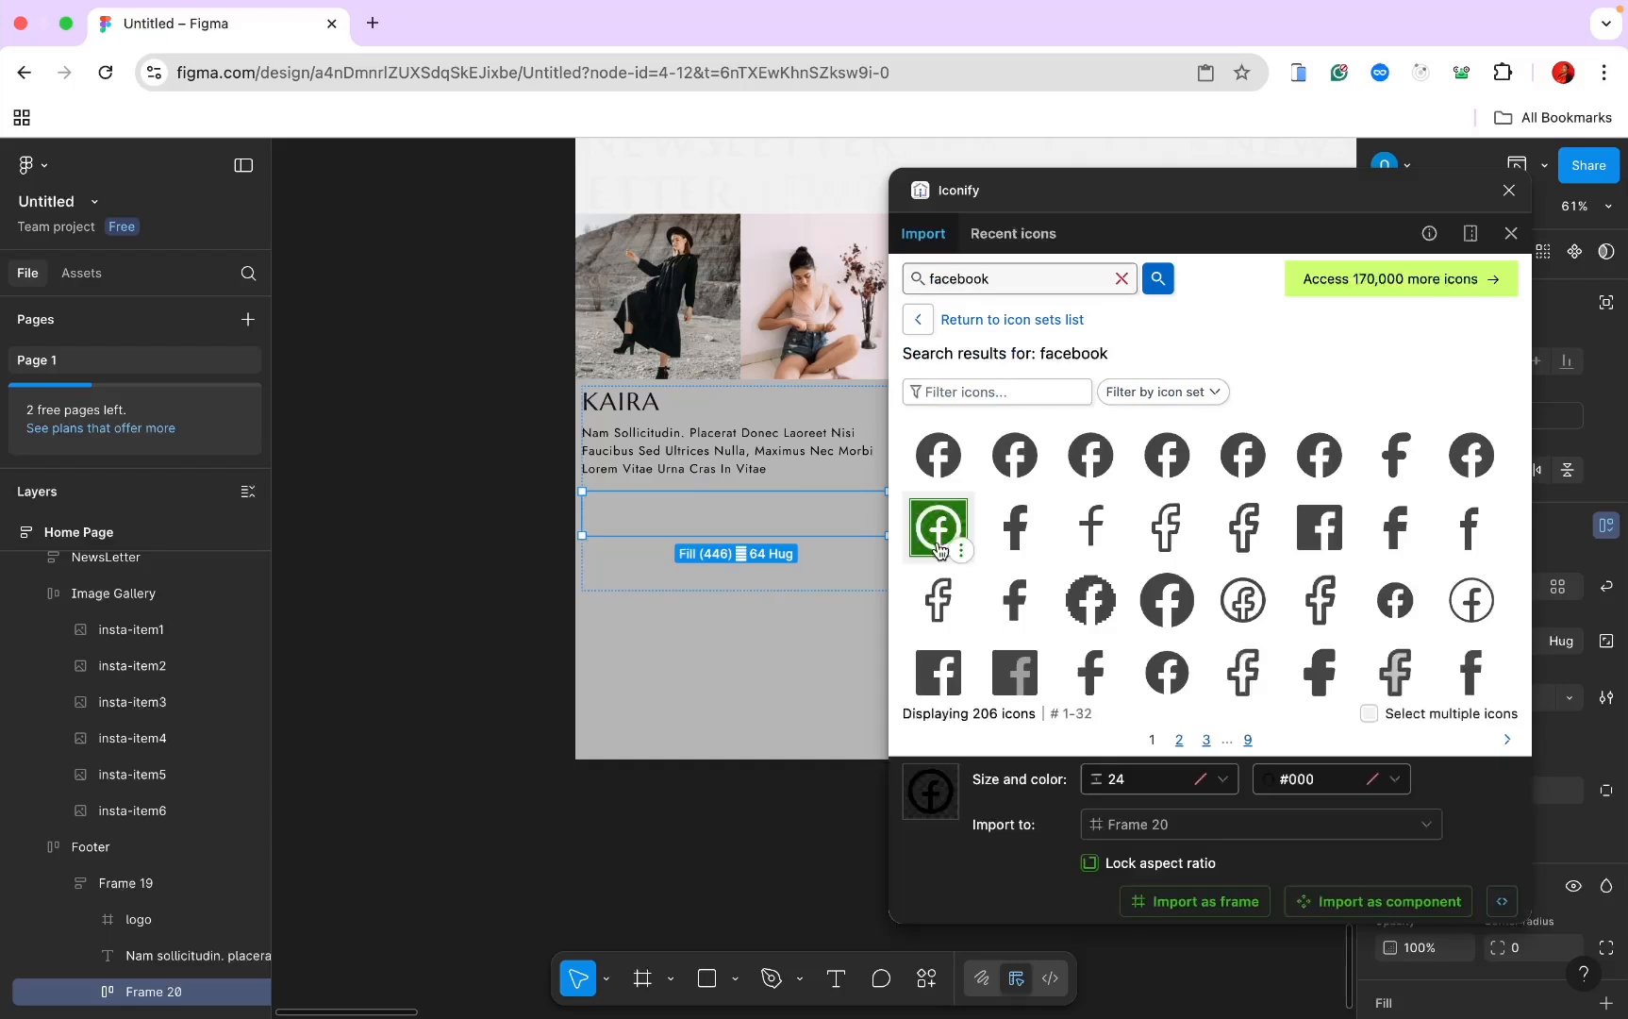
click(1197, 904)
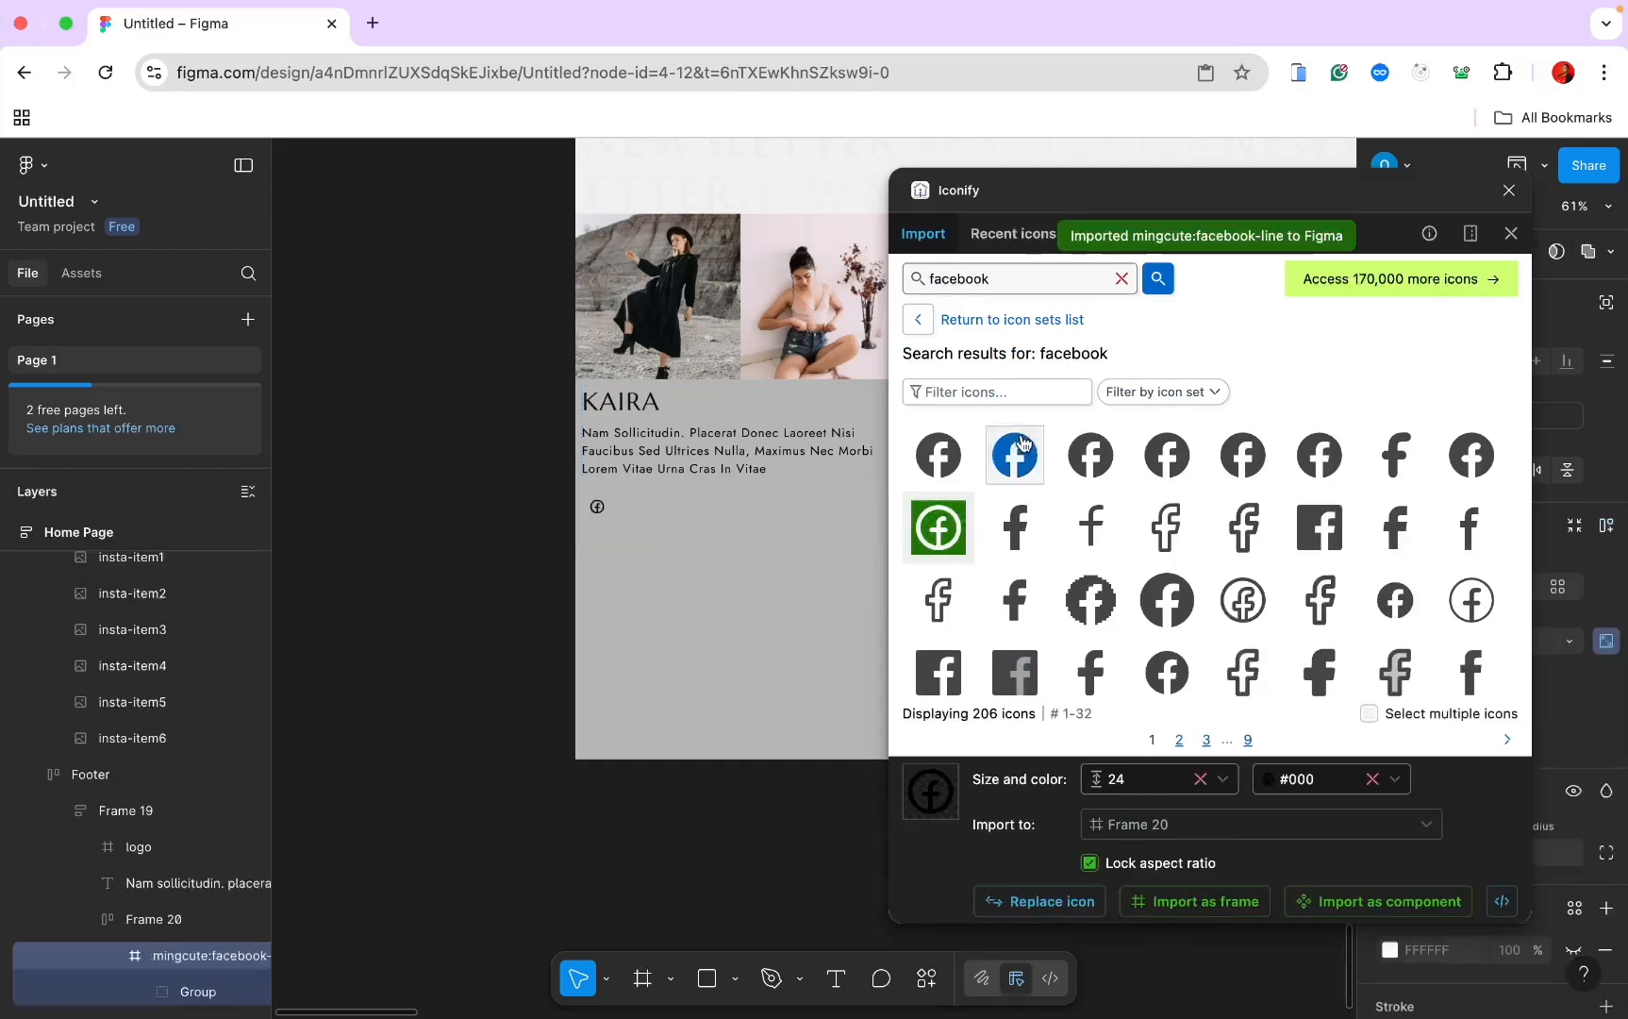
Step: Import Instagram and outlined Twitter icons into the footer icon row
double_click(997, 280)
text(insta)
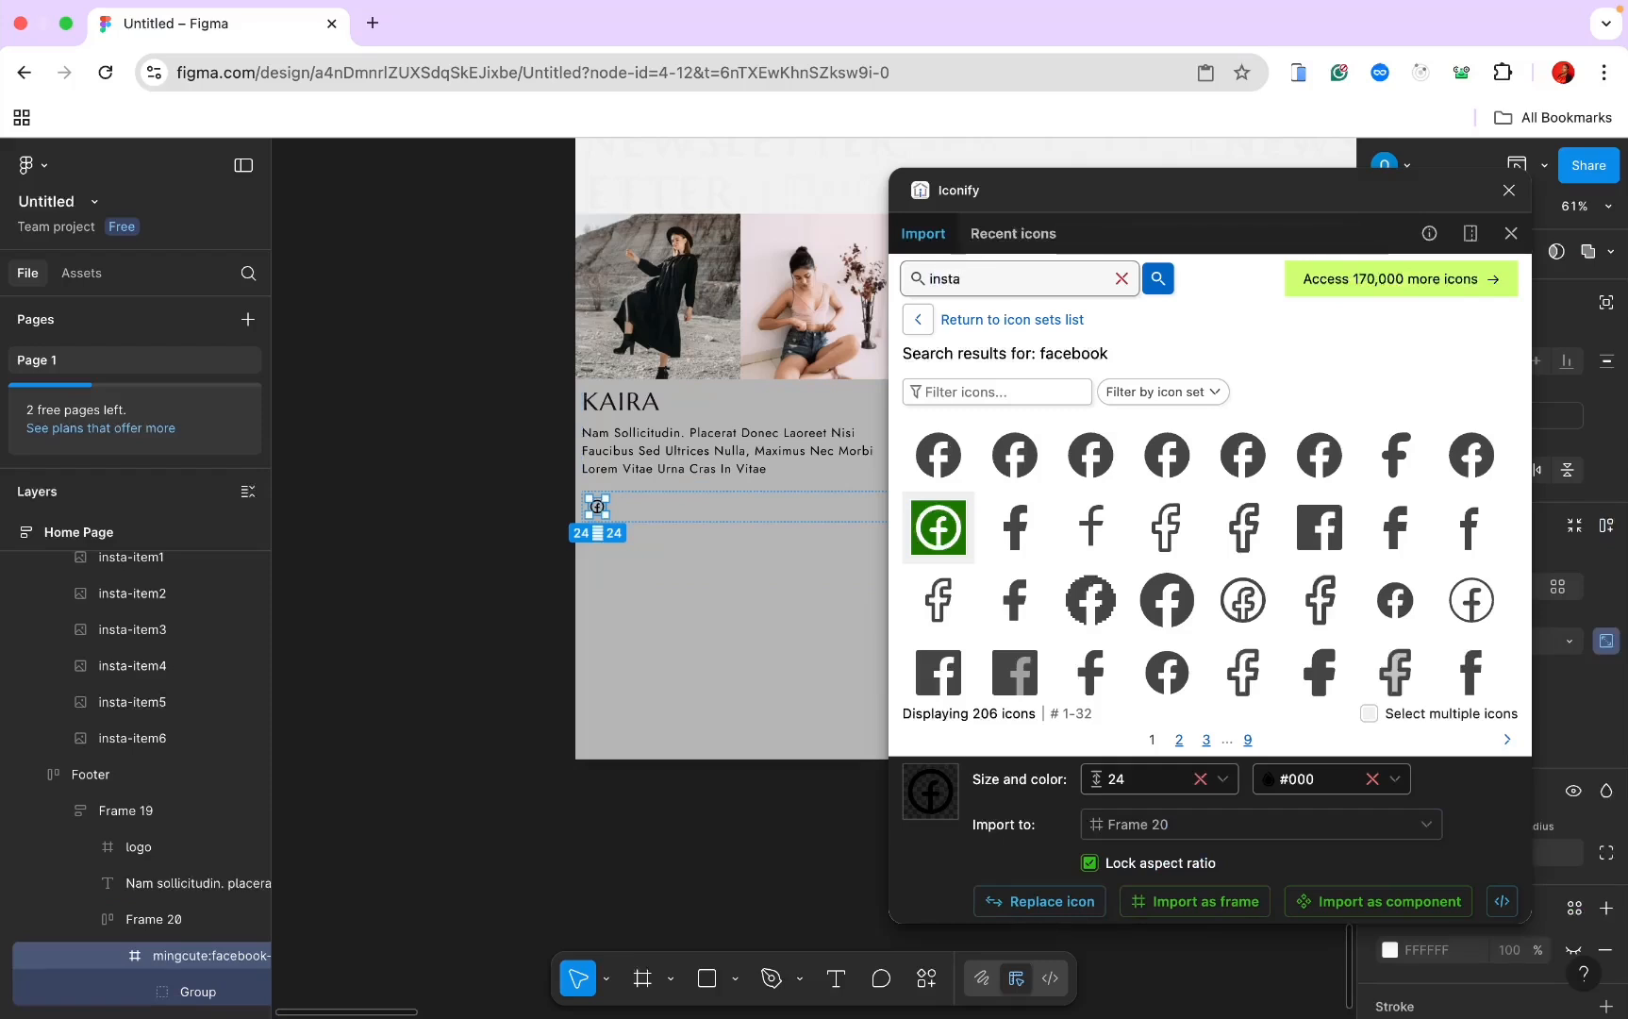
key(Return)
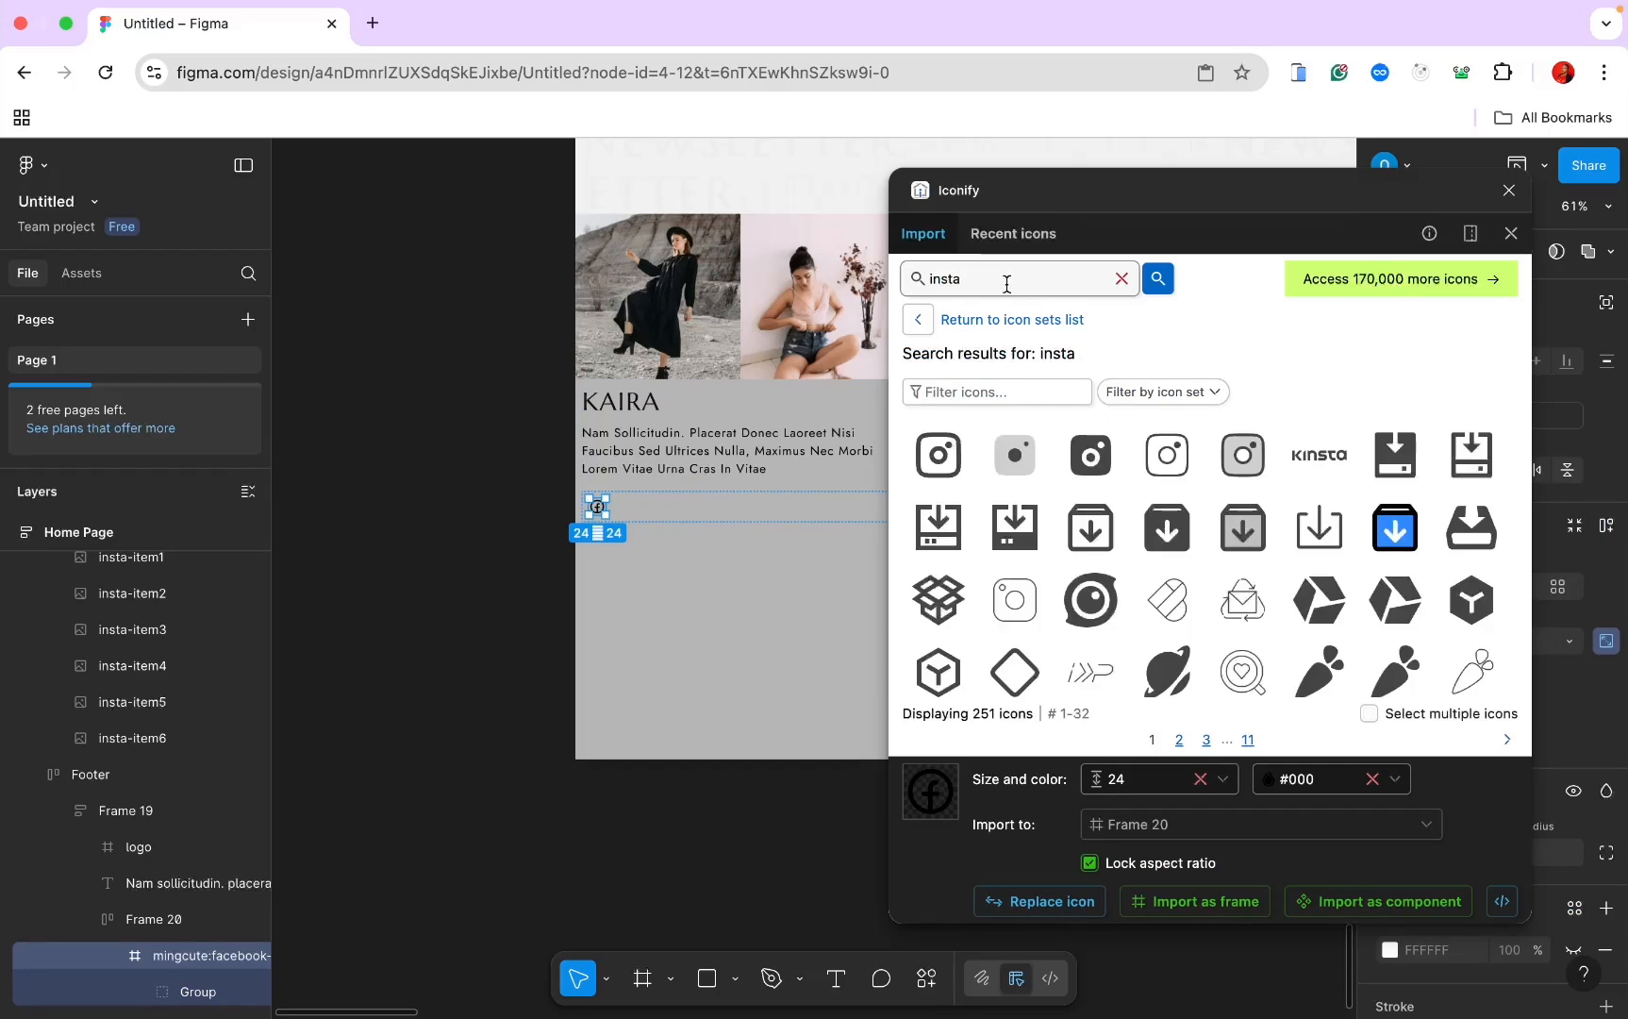
click(937, 457)
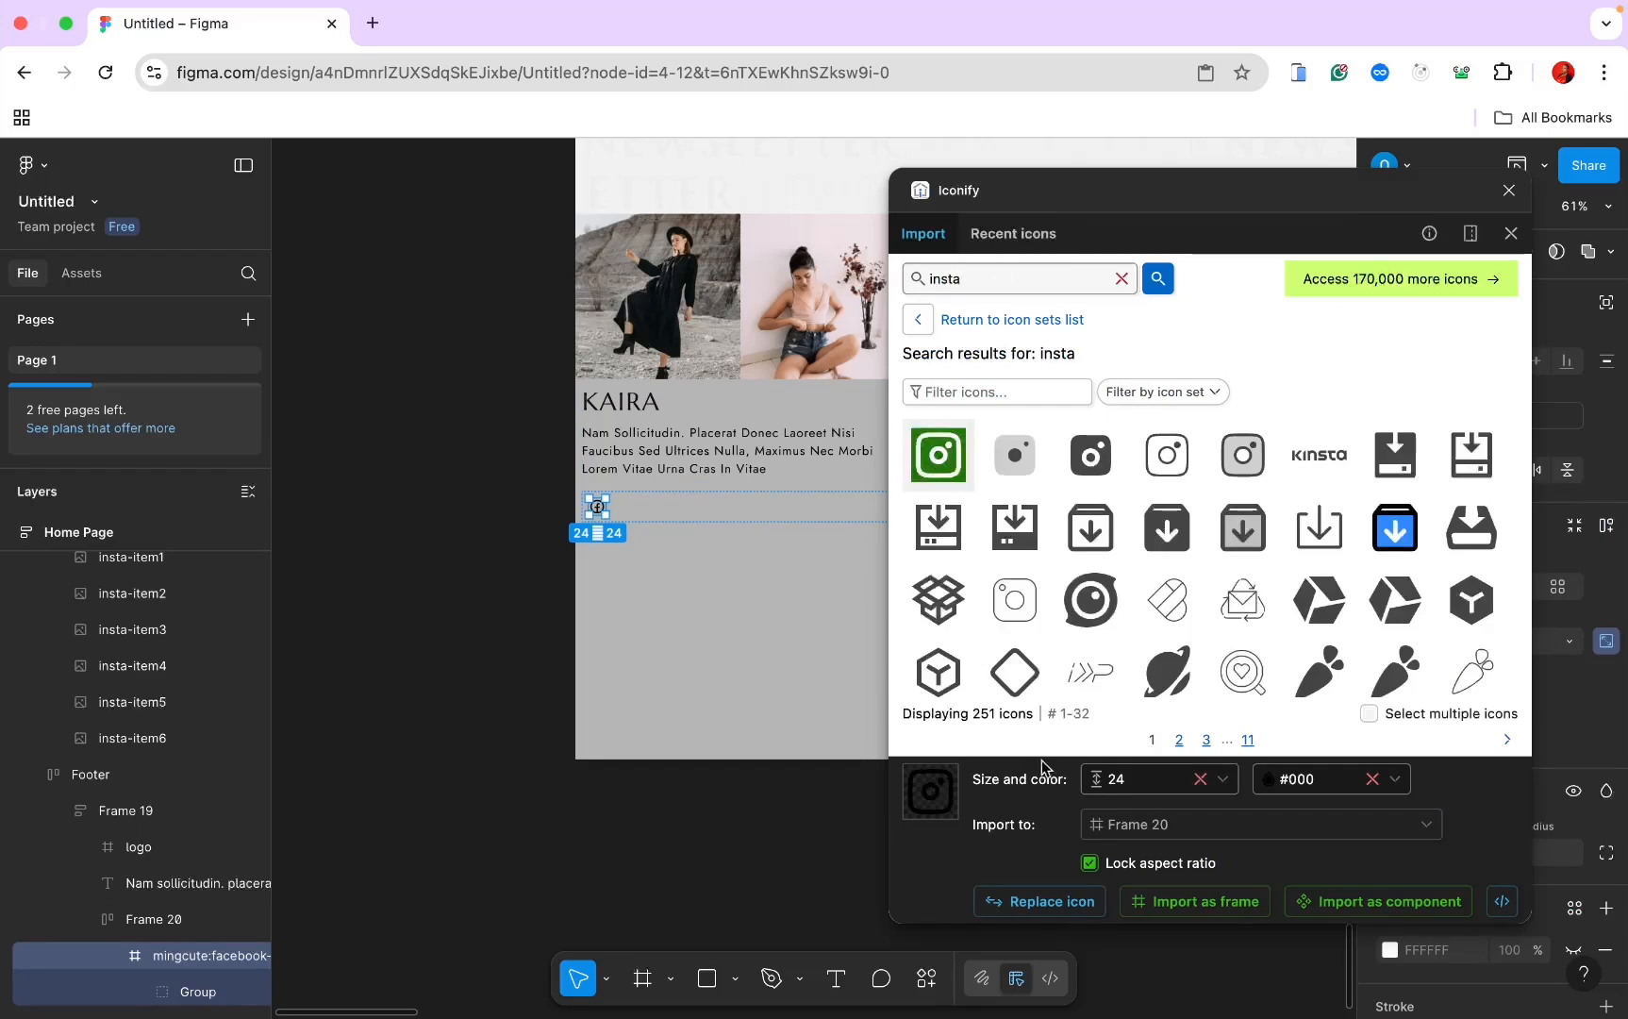
click(1150, 902)
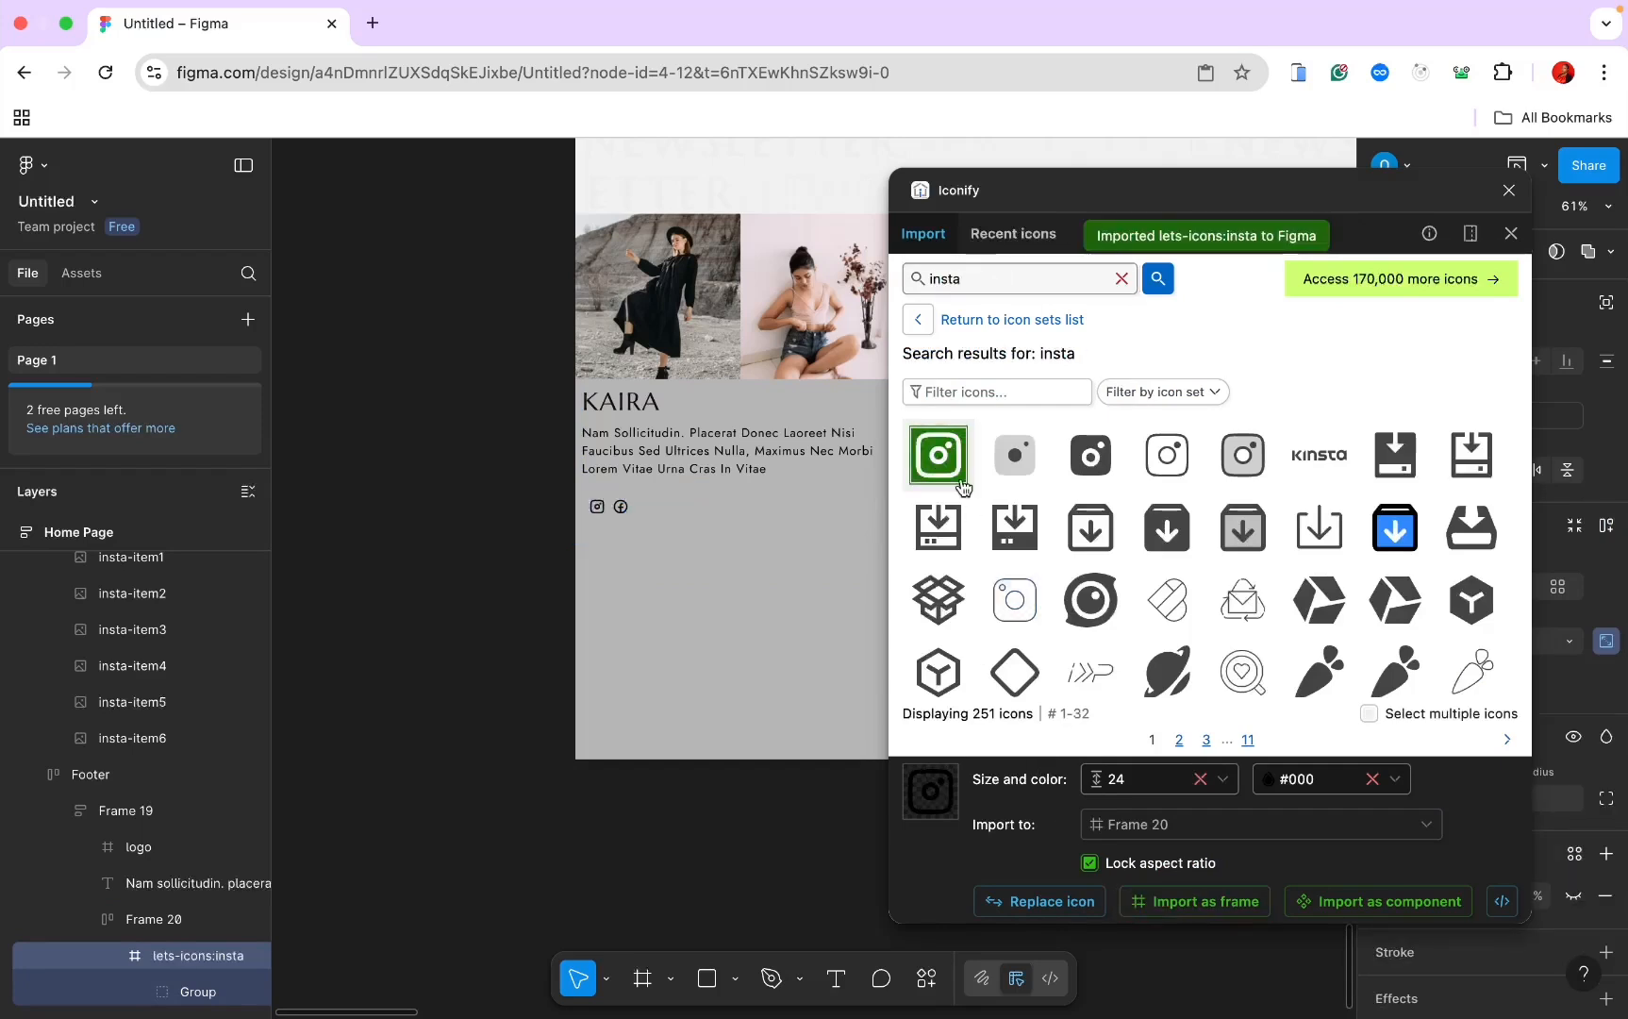
double_click(945, 283)
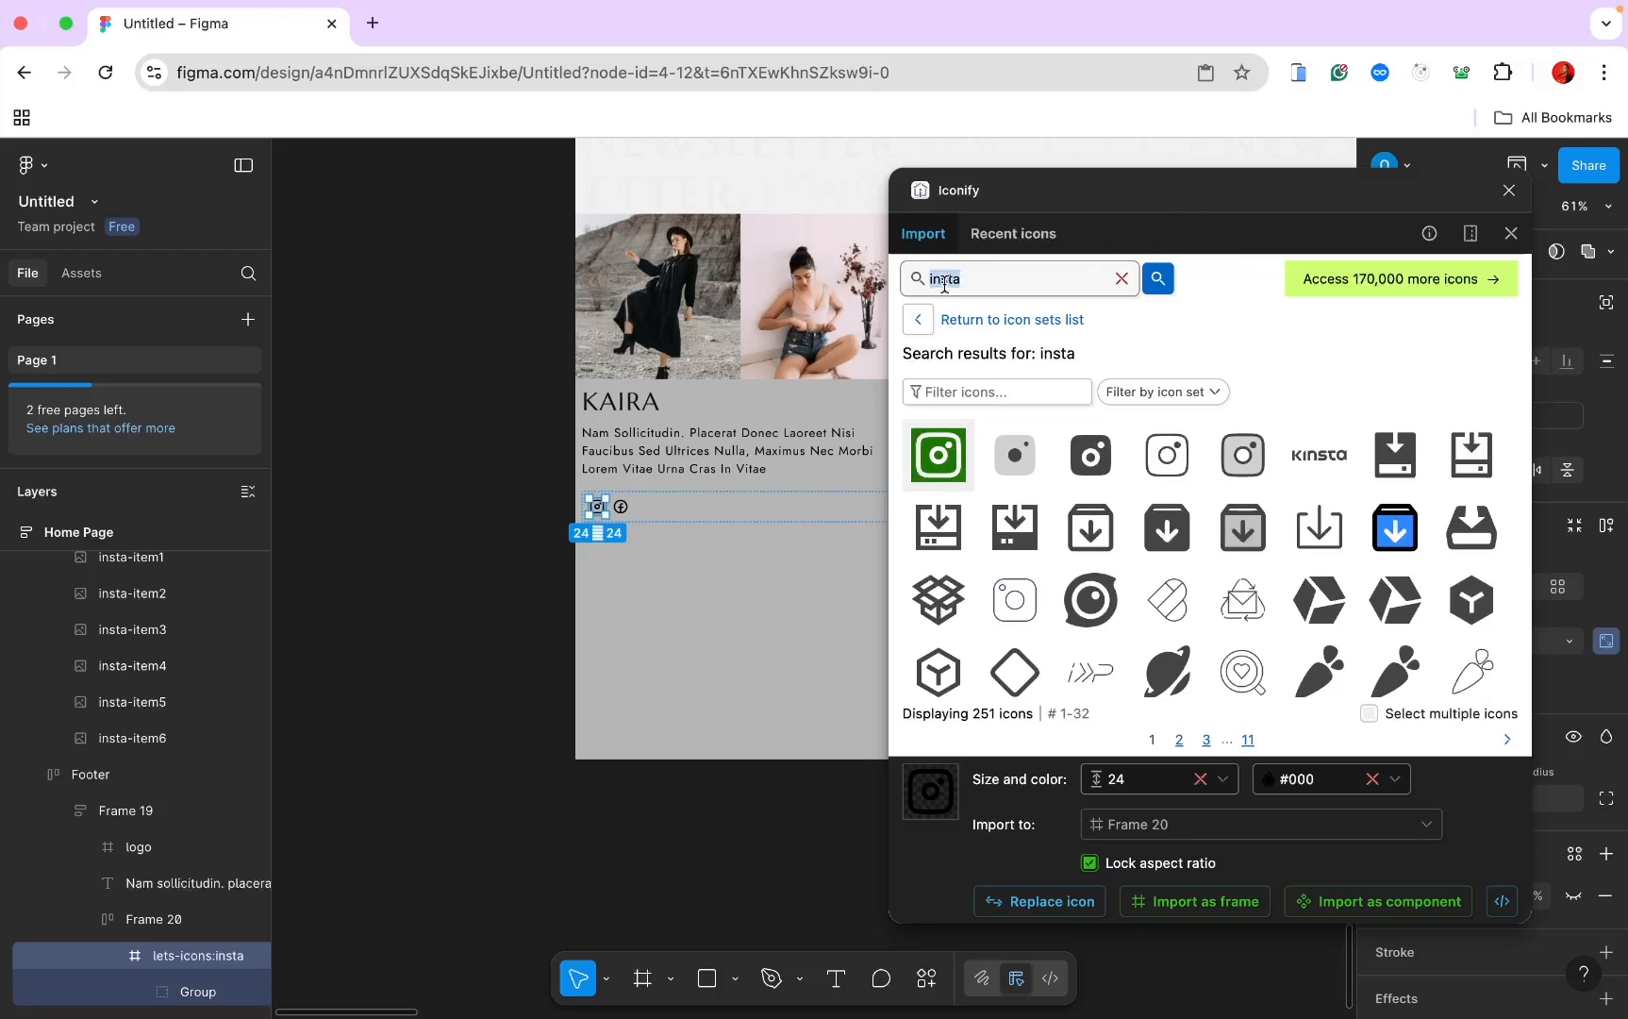
text(twitter)
key(Return)
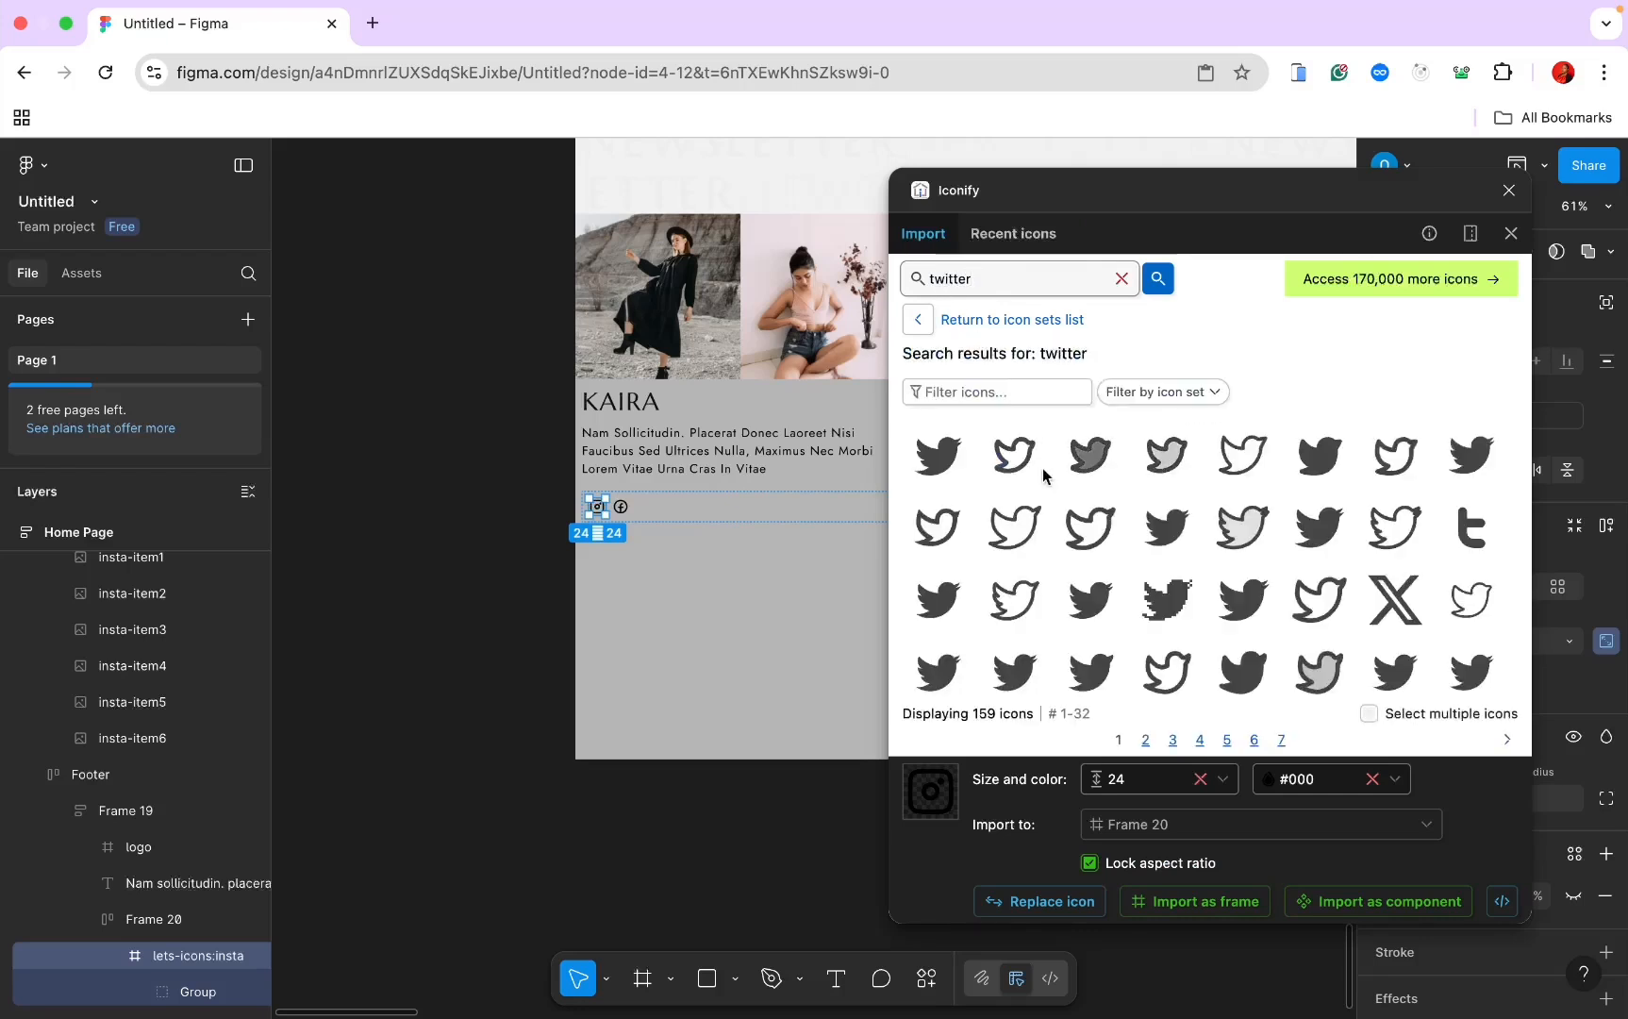
click(1038, 472)
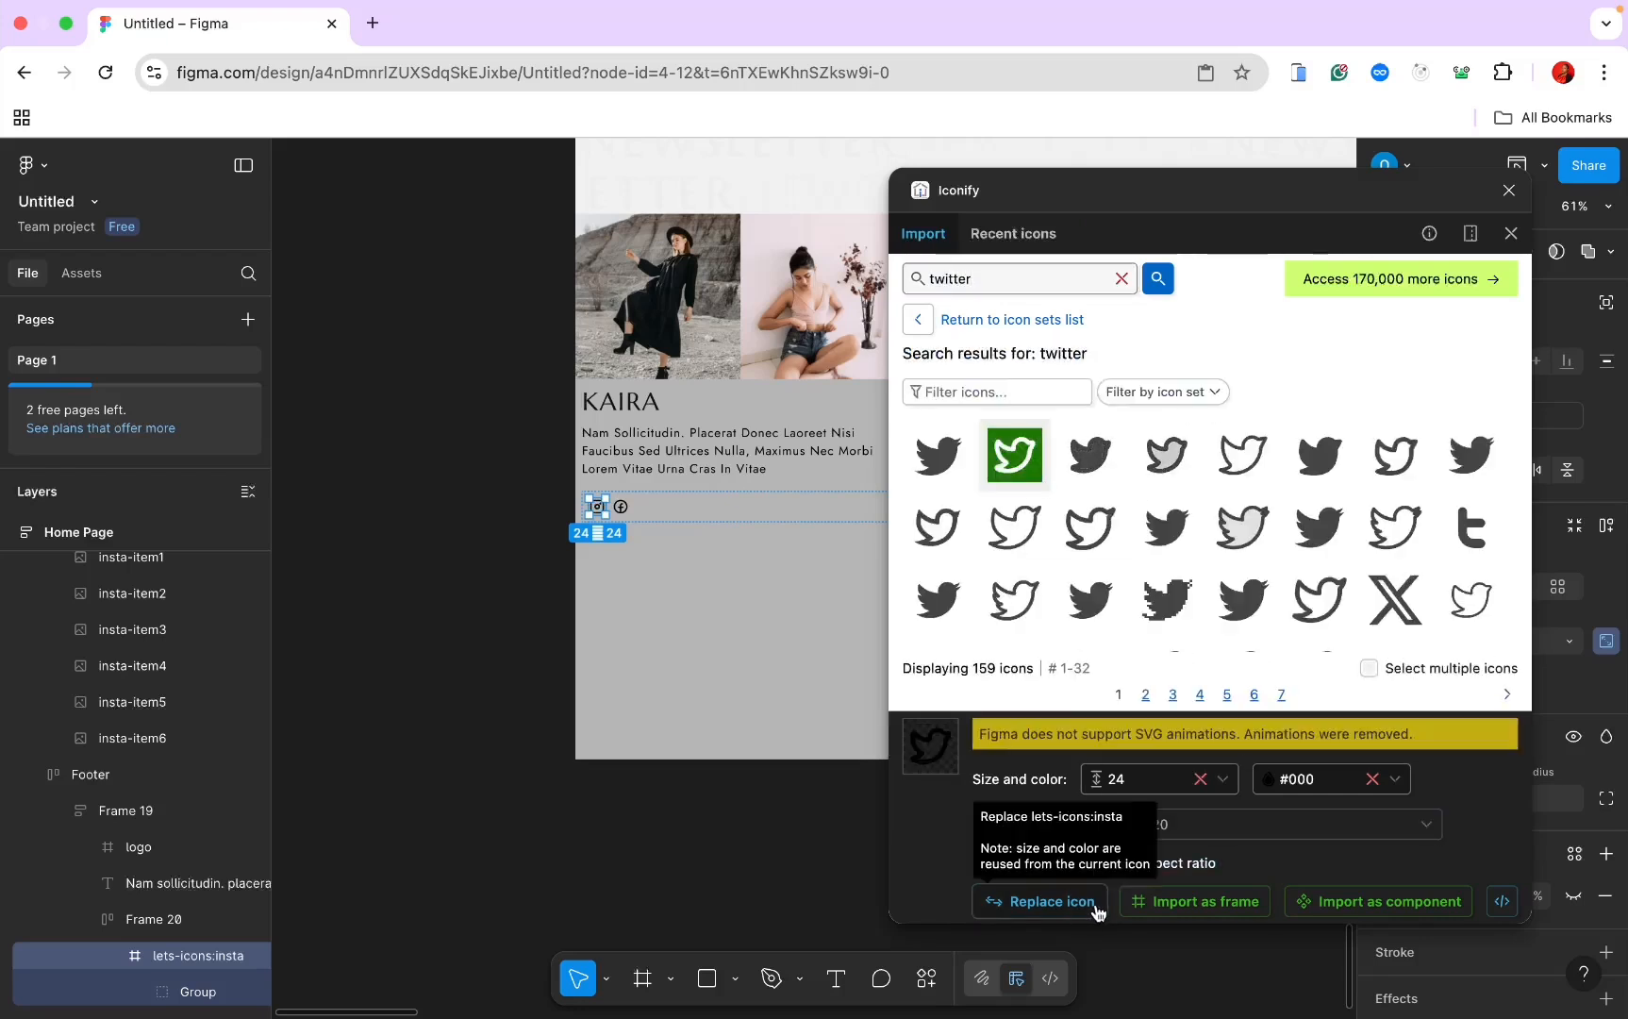
click(1151, 900)
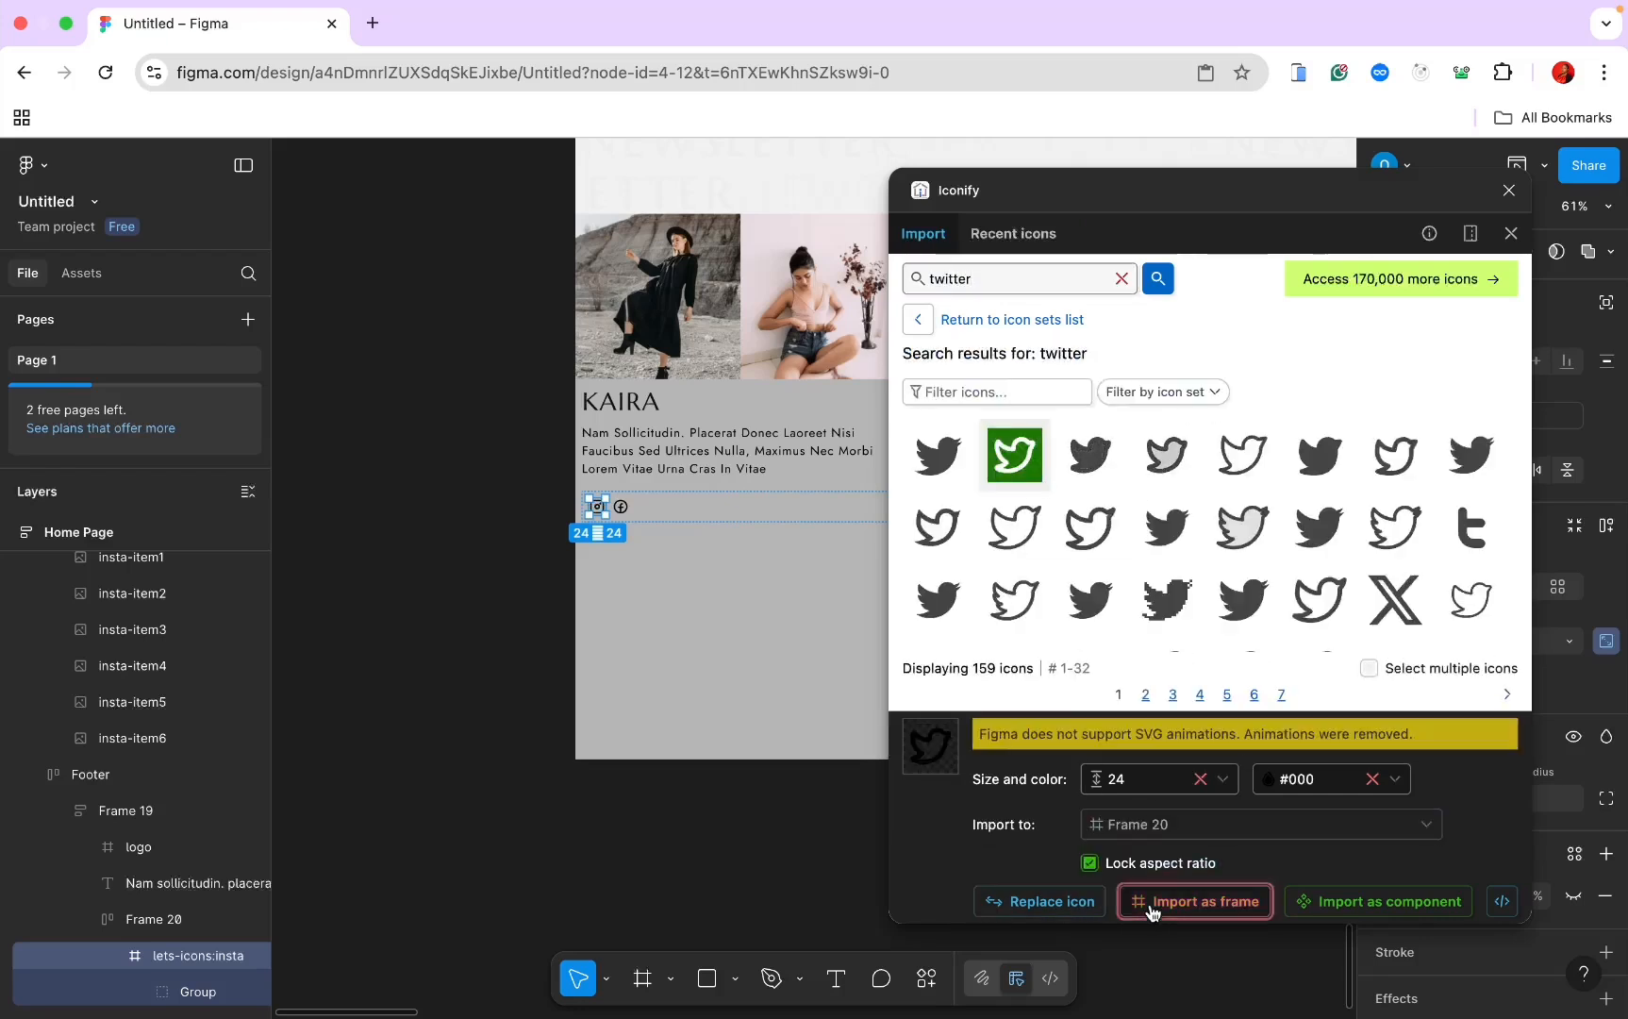
Step: Import YouTube and Pinterest icons into the row, then close Iconify
double_click(986, 281)
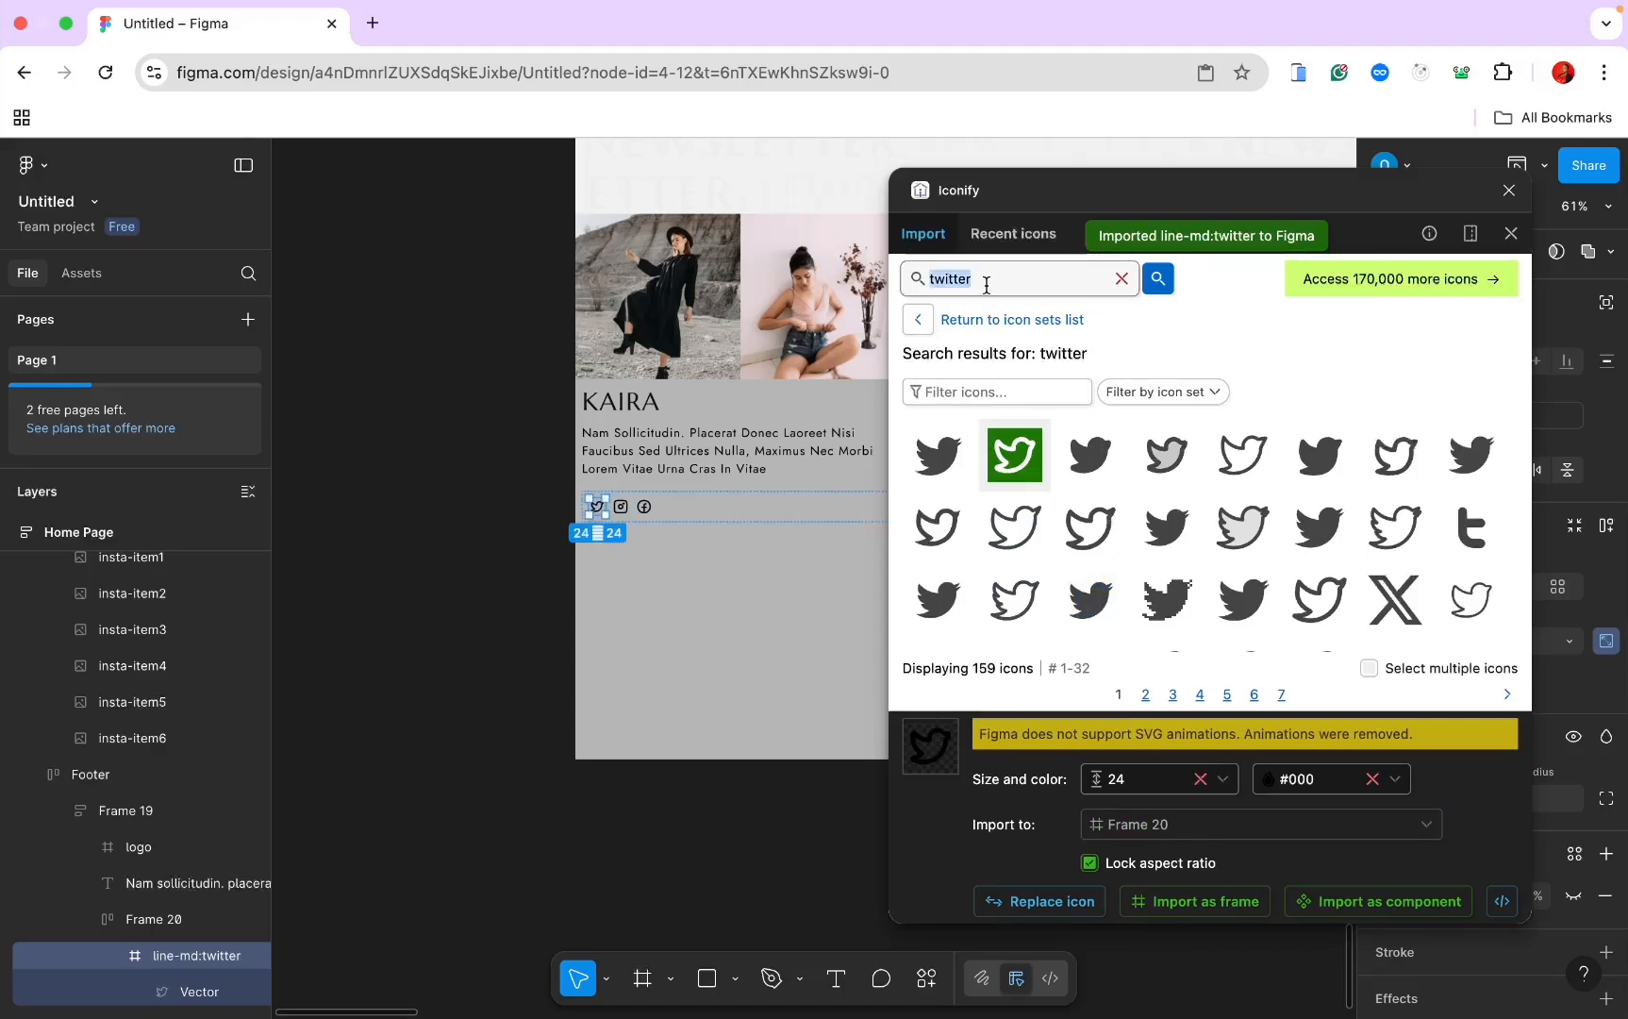
text(youtube)
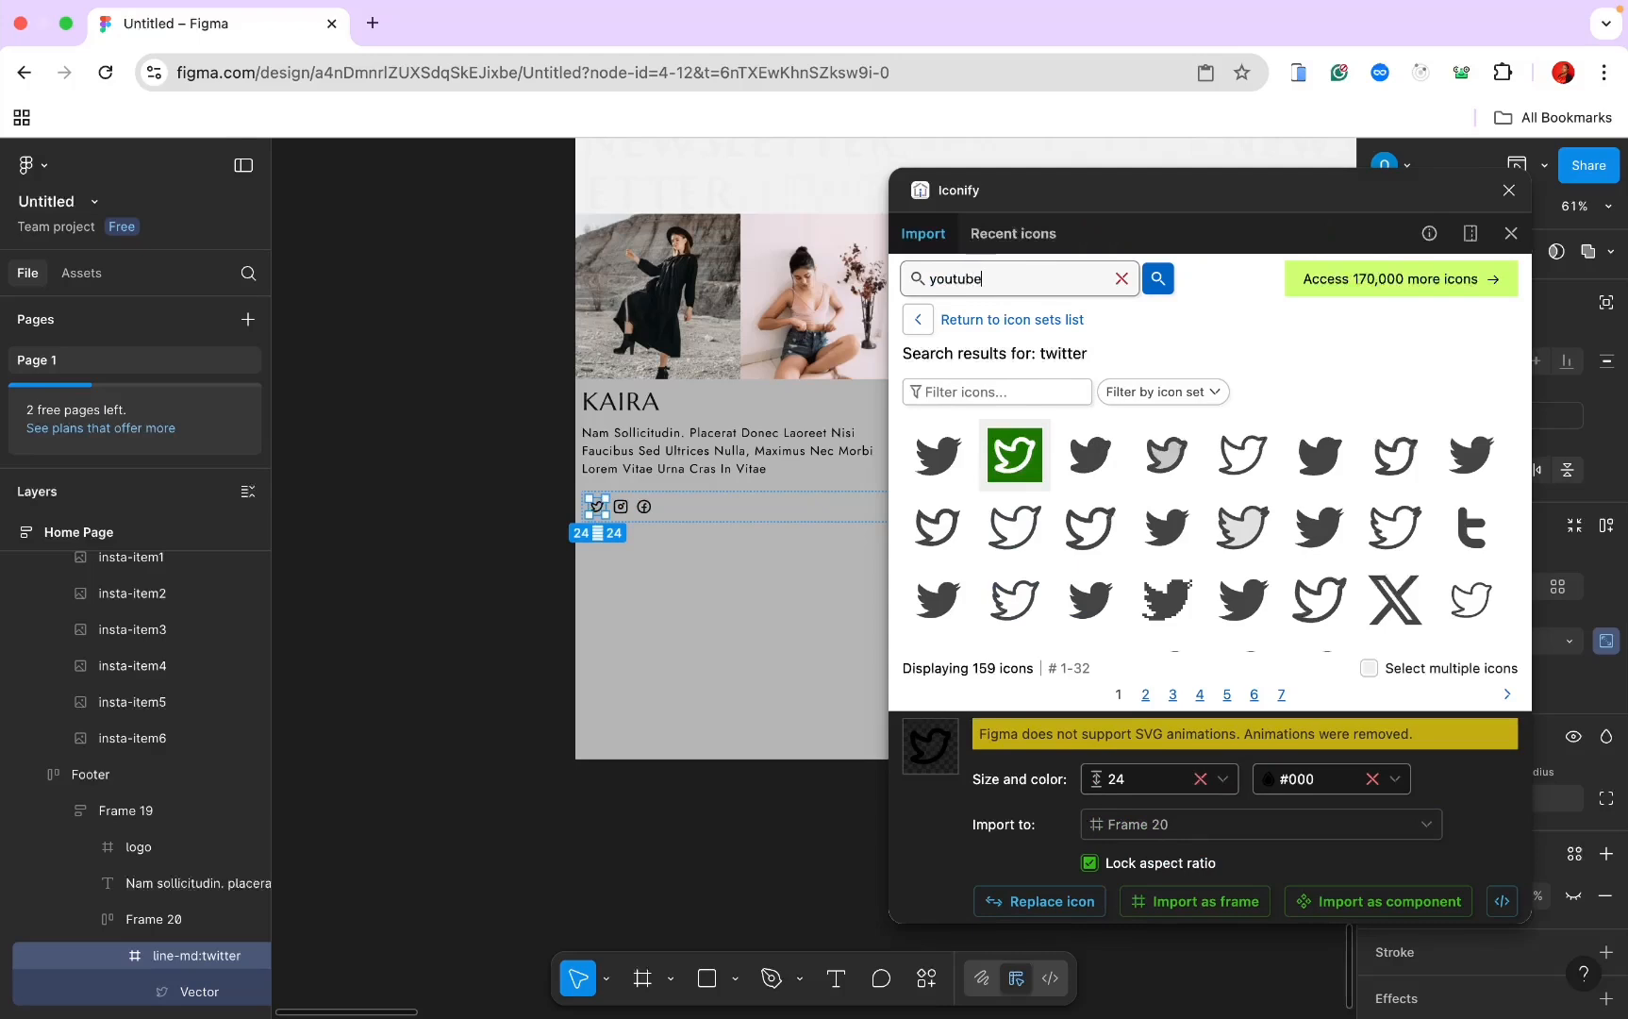
key(Return)
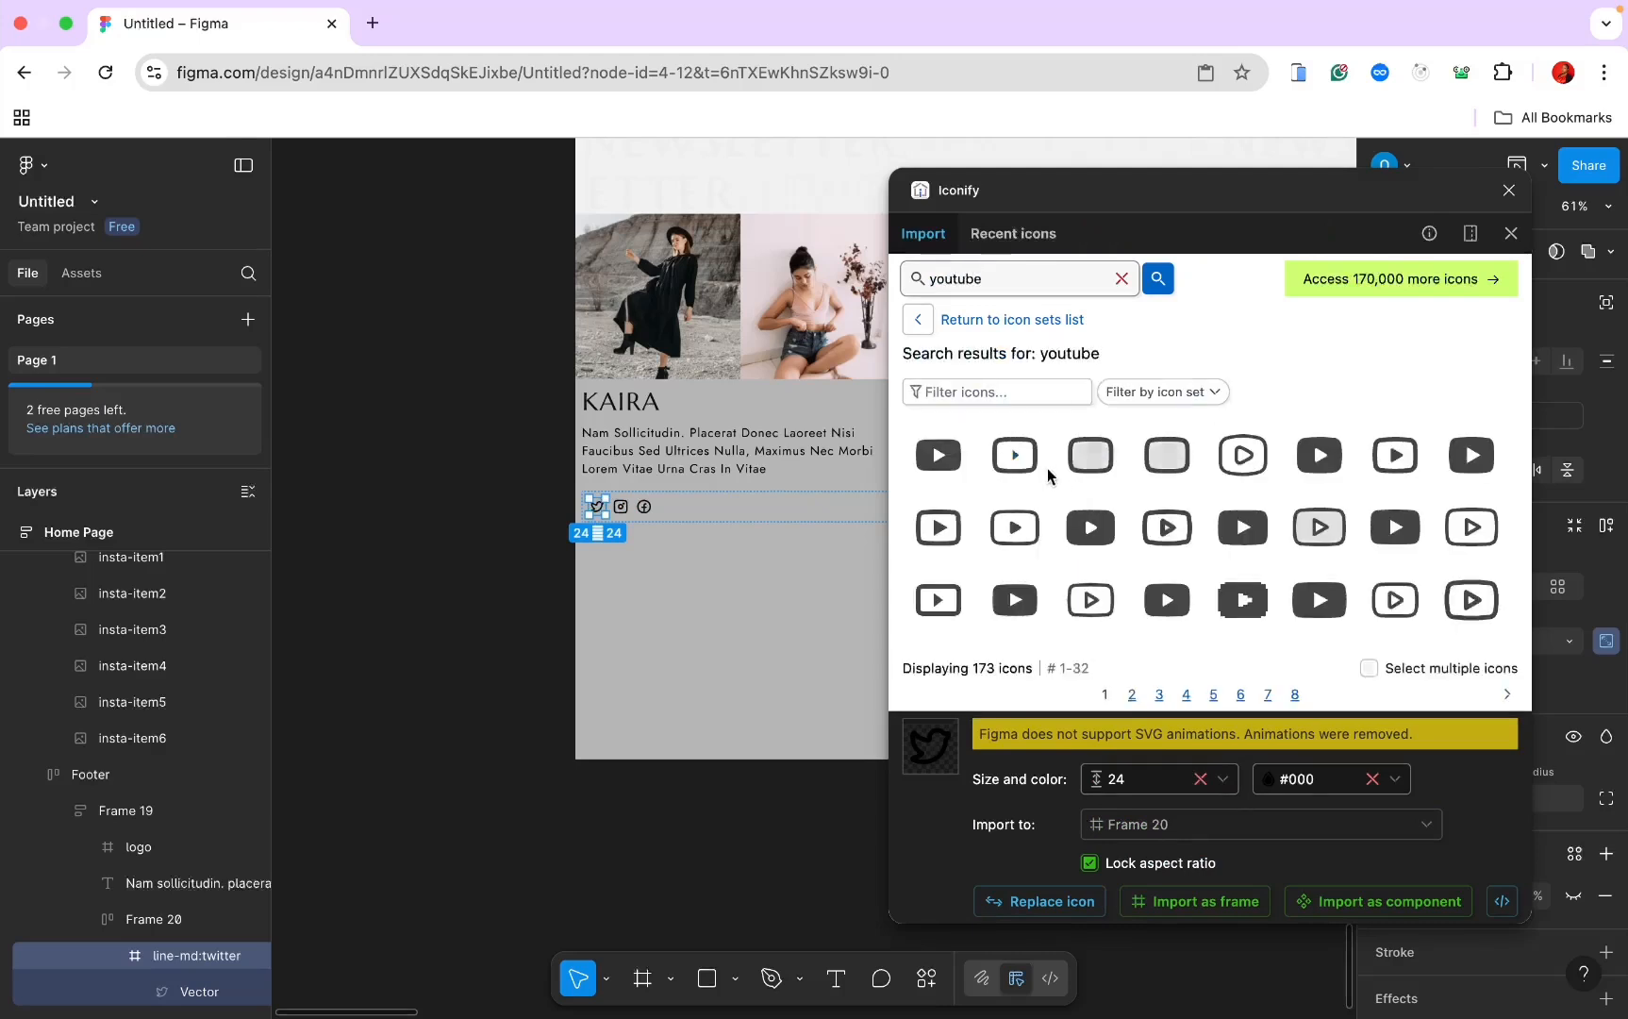
click(1025, 472)
click(1158, 898)
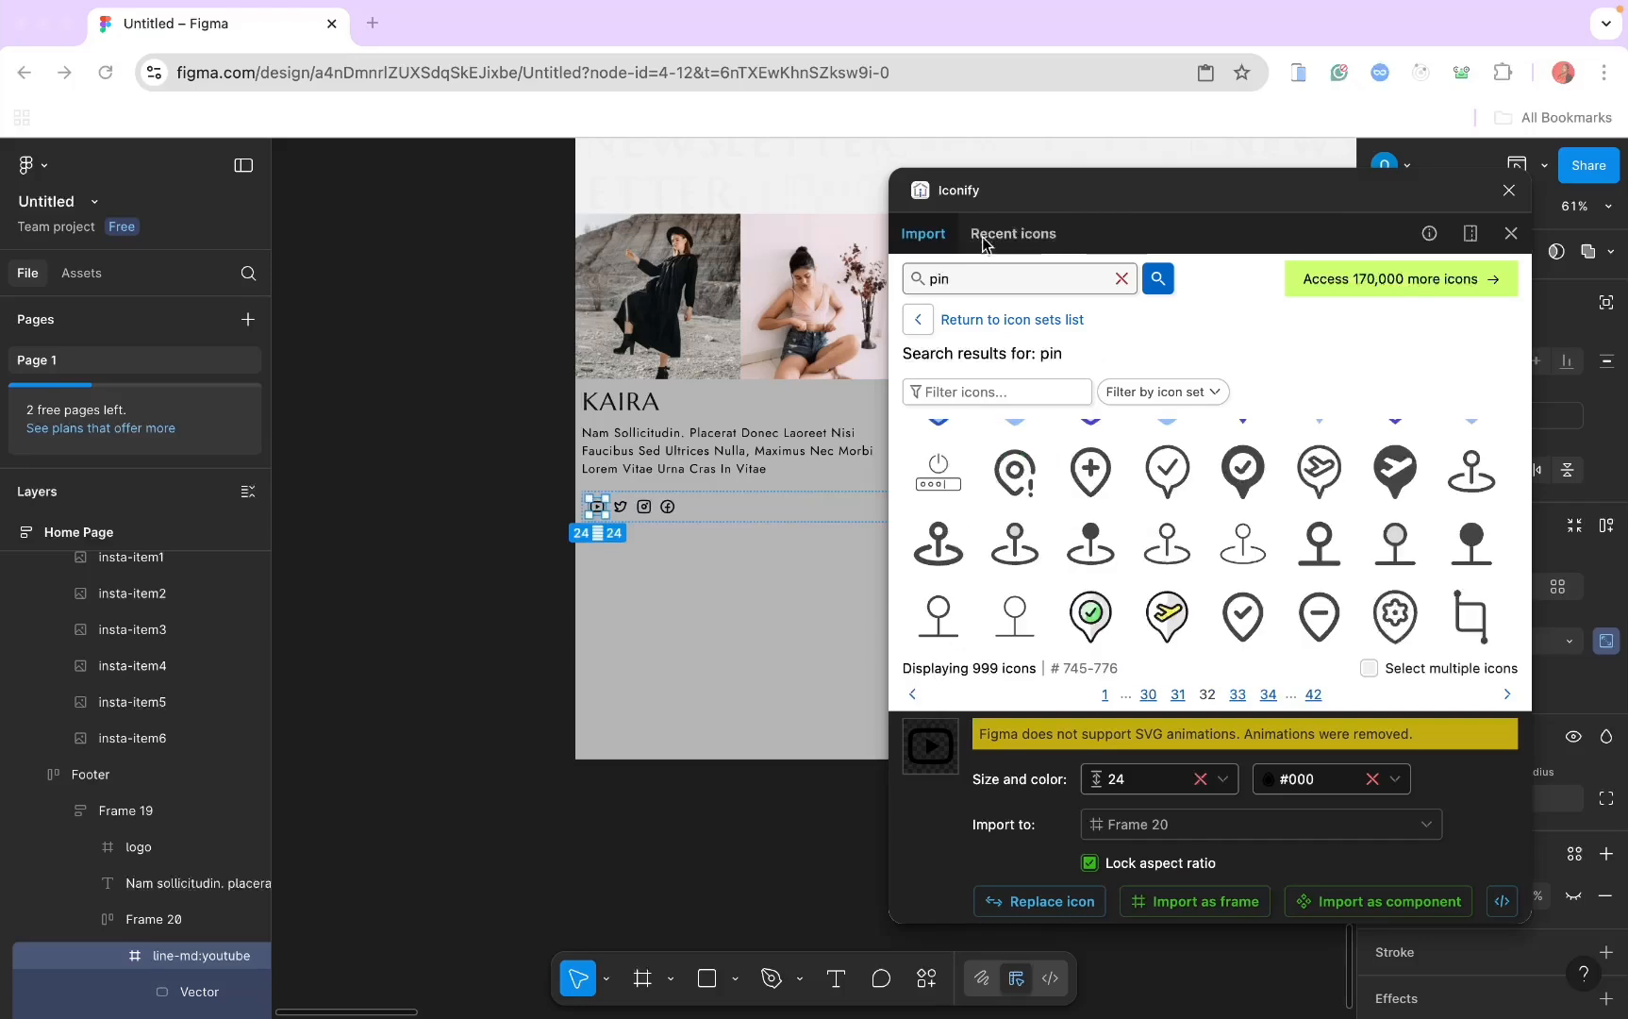
click(960, 280)
double_click(959, 277)
text(so)
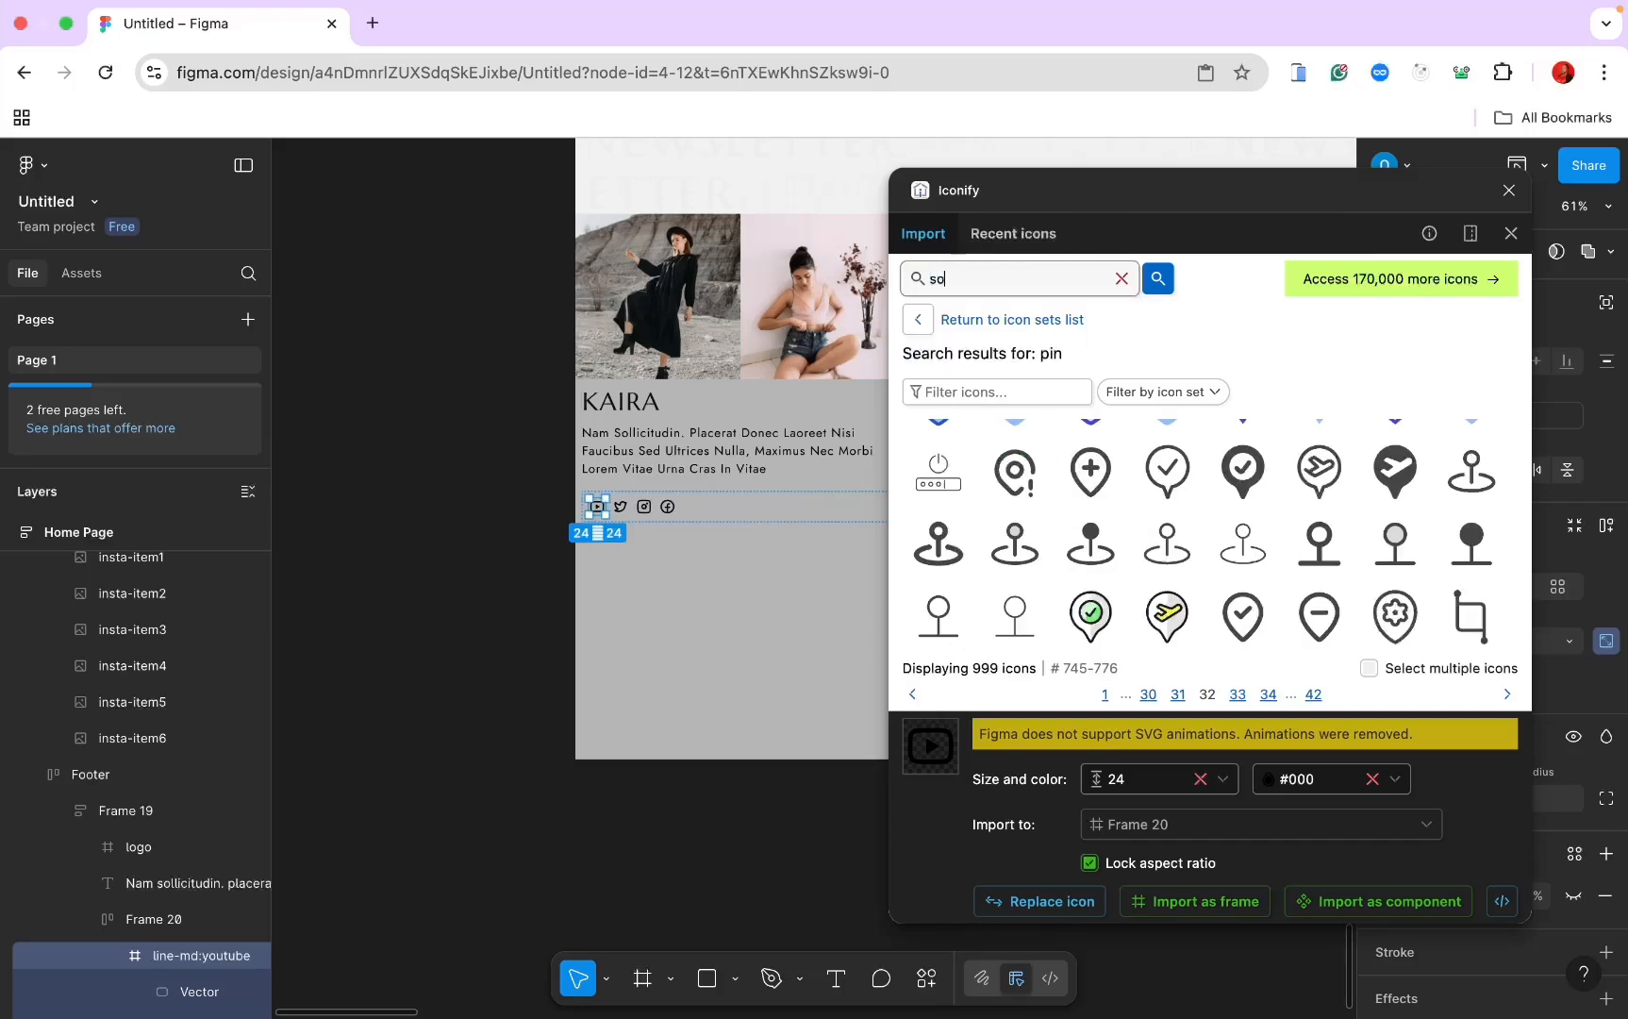
text(cial)
key(Return)
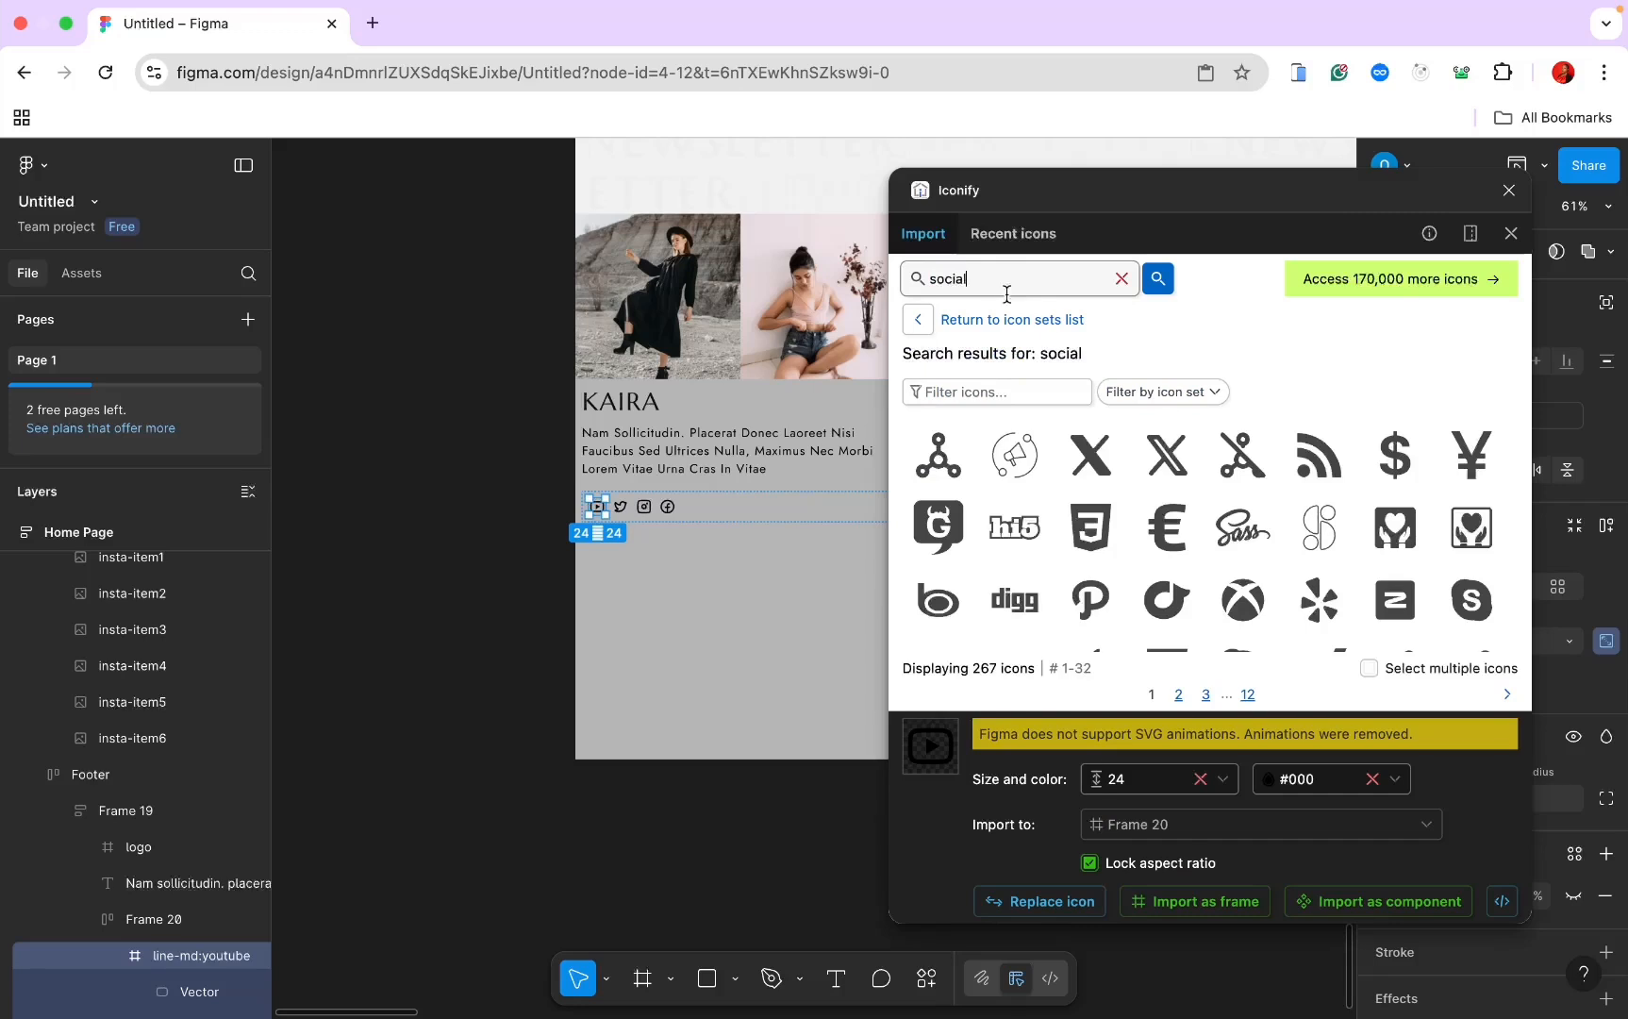
scroll(1160, 538, down, 2)
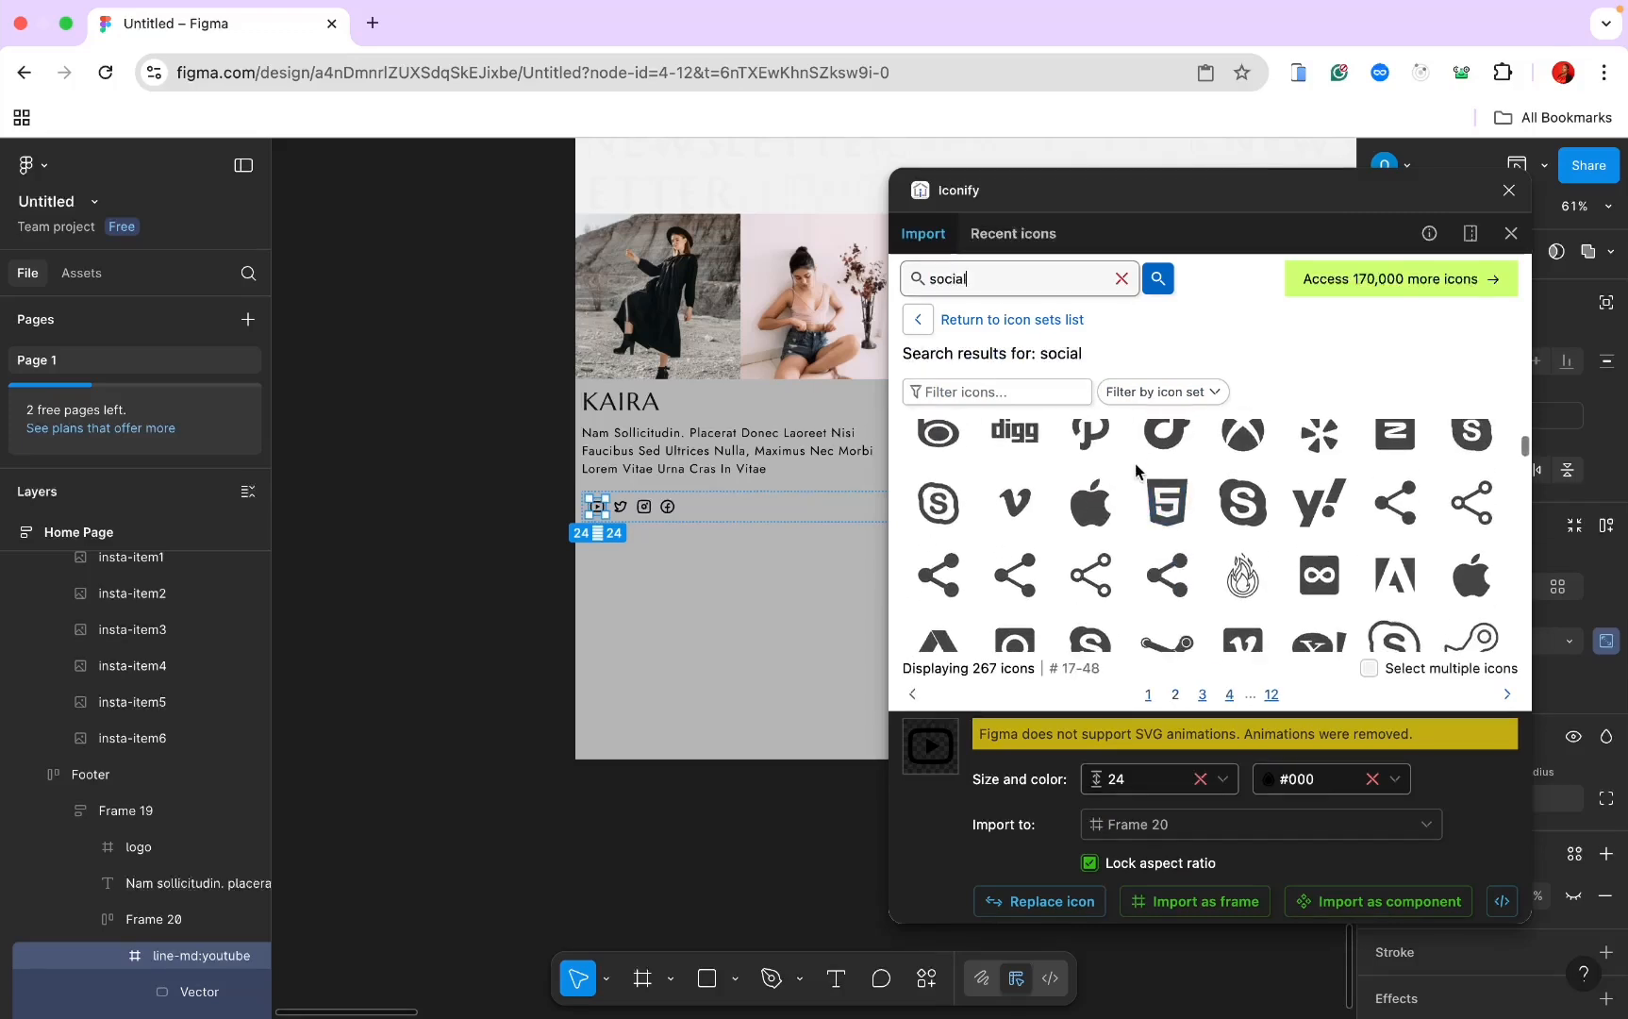
click(1090, 434)
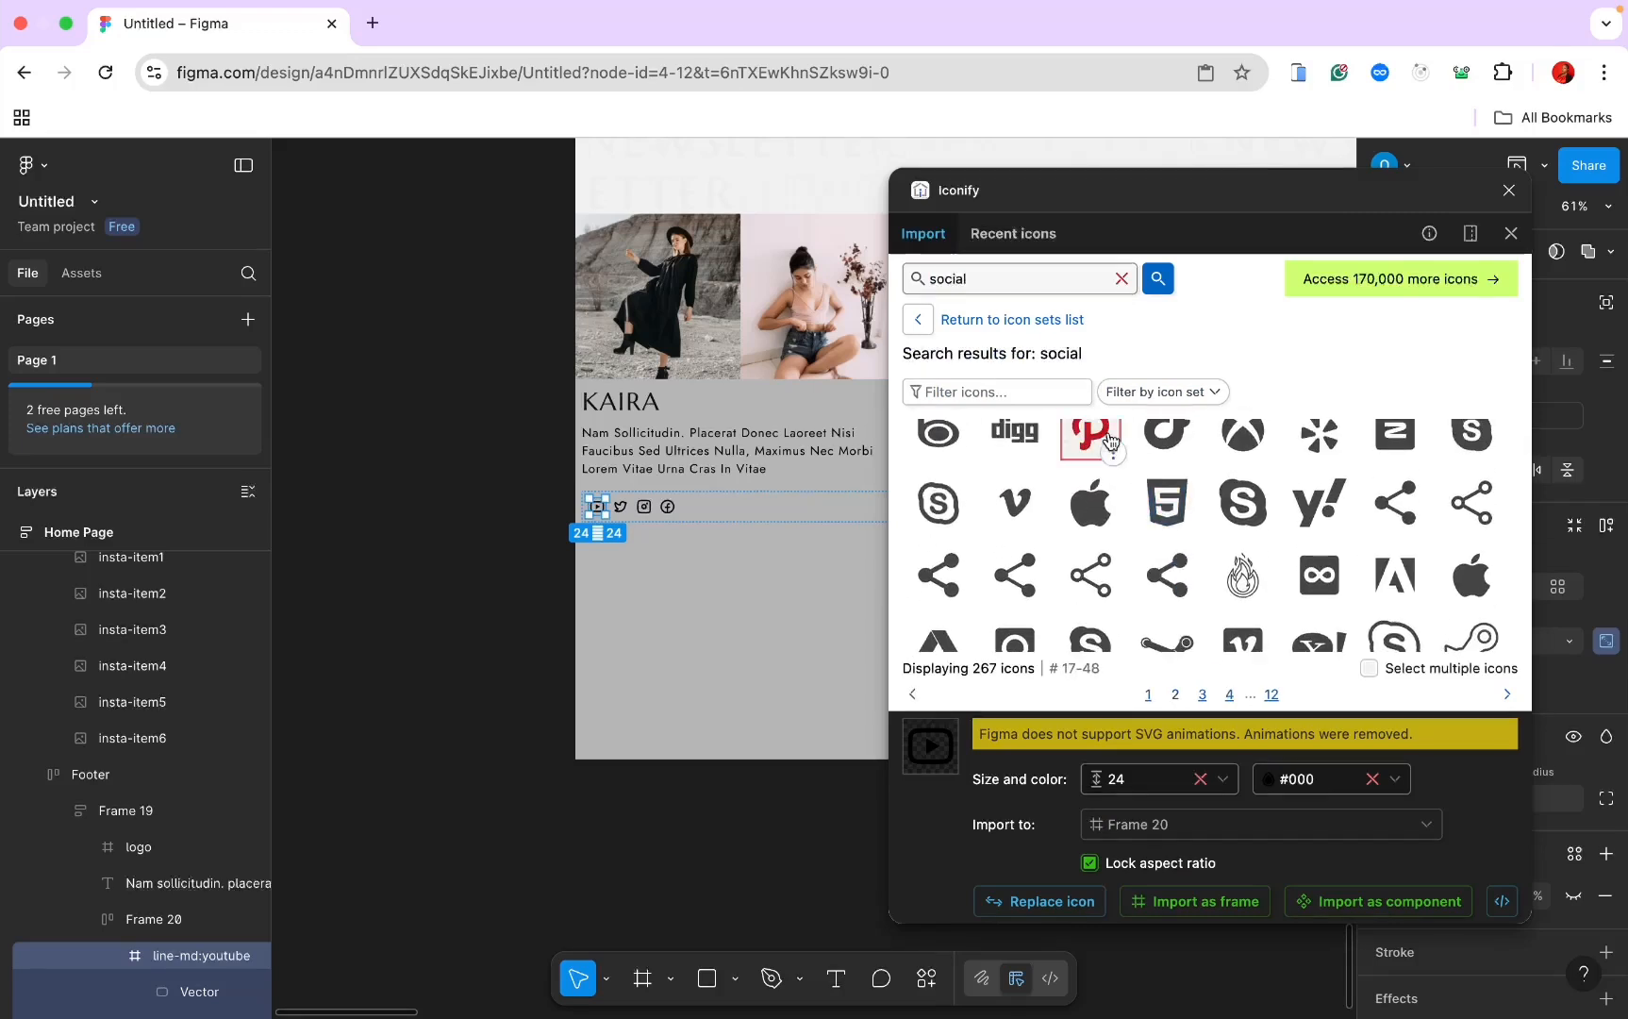
click(1170, 901)
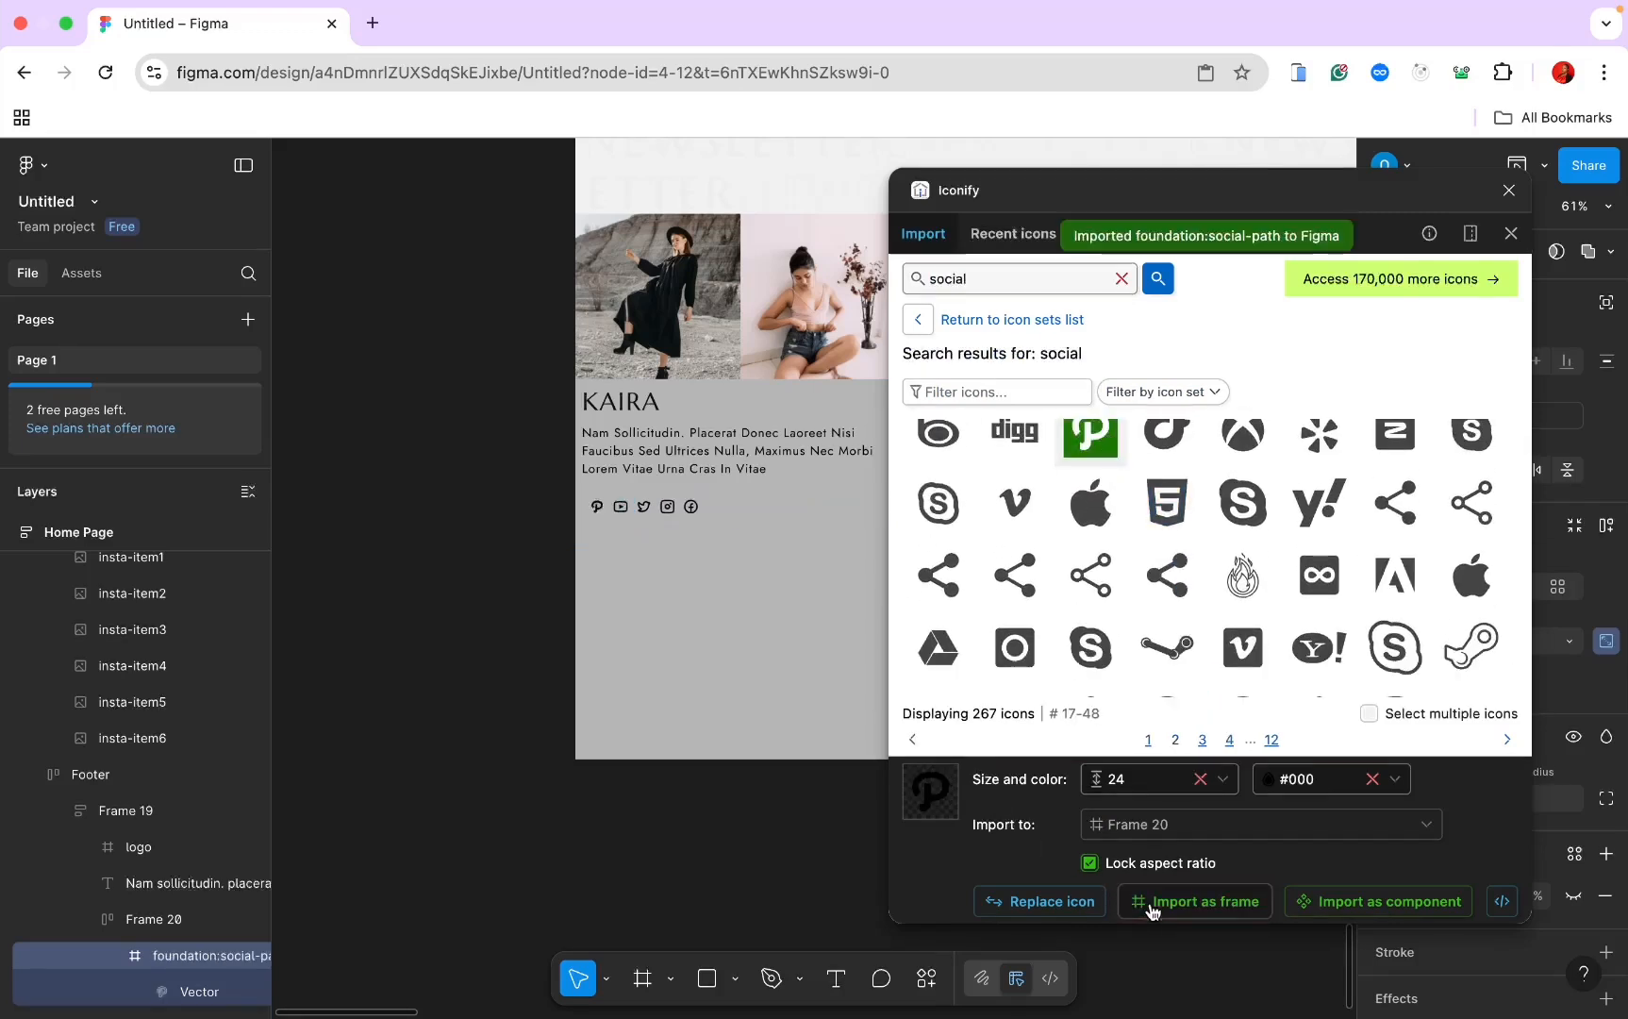
click(1510, 190)
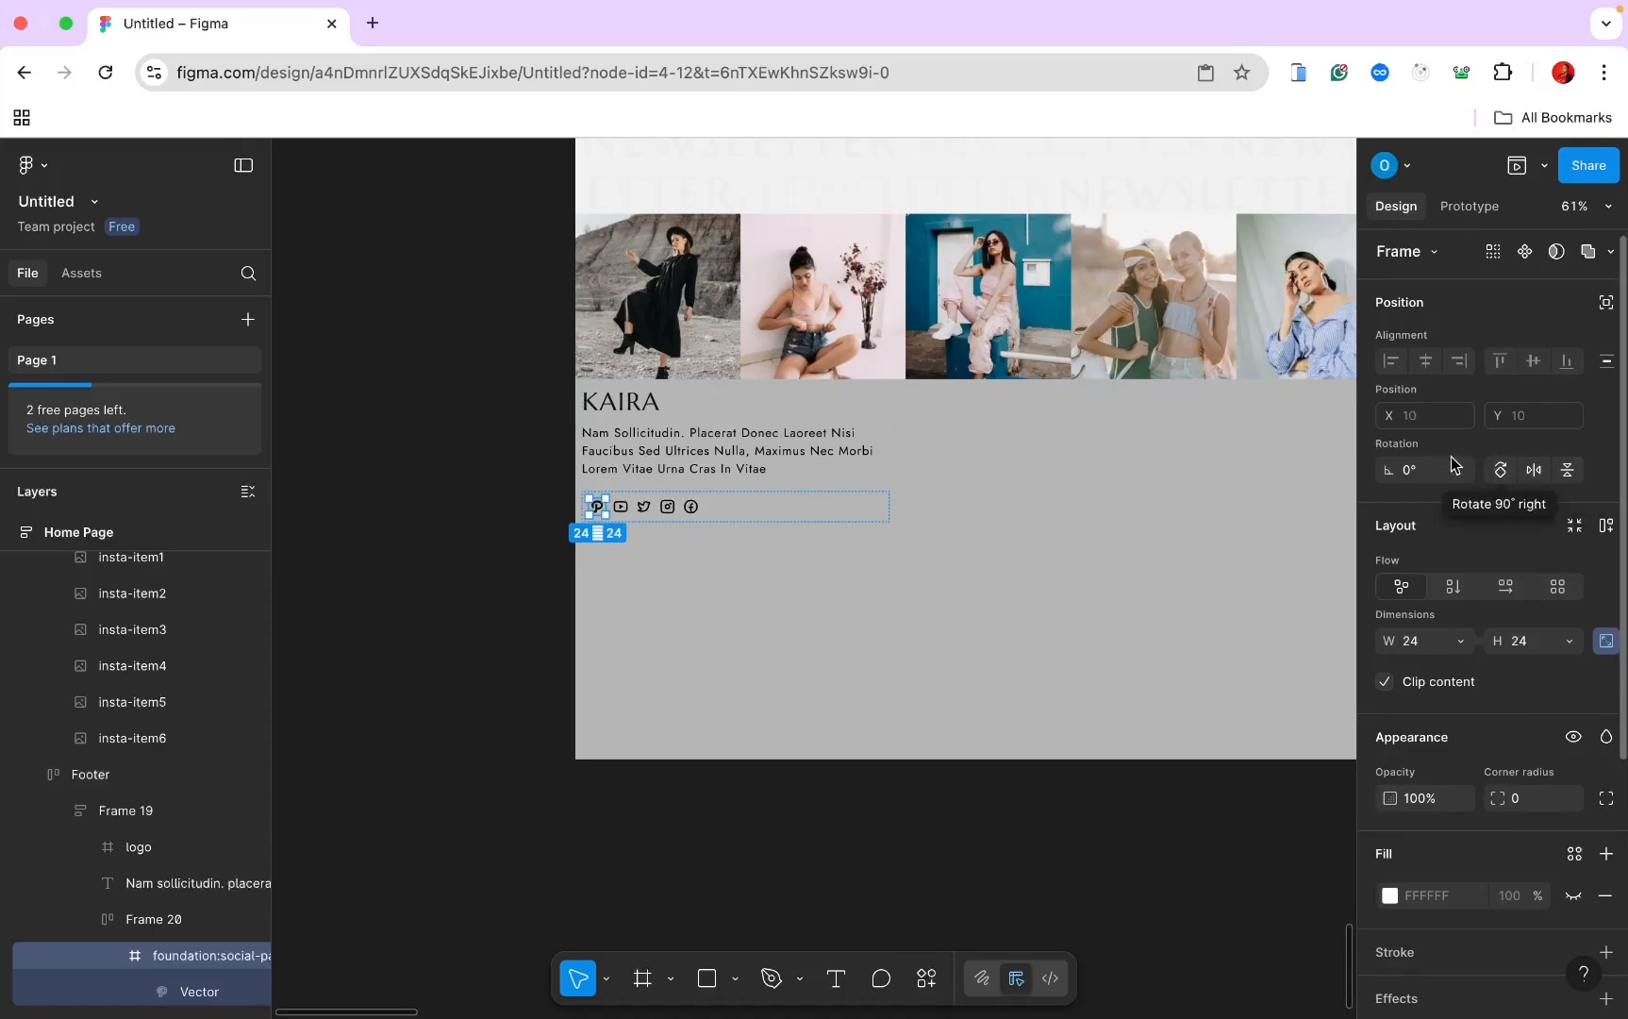
Step: Change Frame 20's icon selection colour from 000000 to grey 6C757D
scroll(778, 490, up, 5)
scroll(752, 477, left, 3)
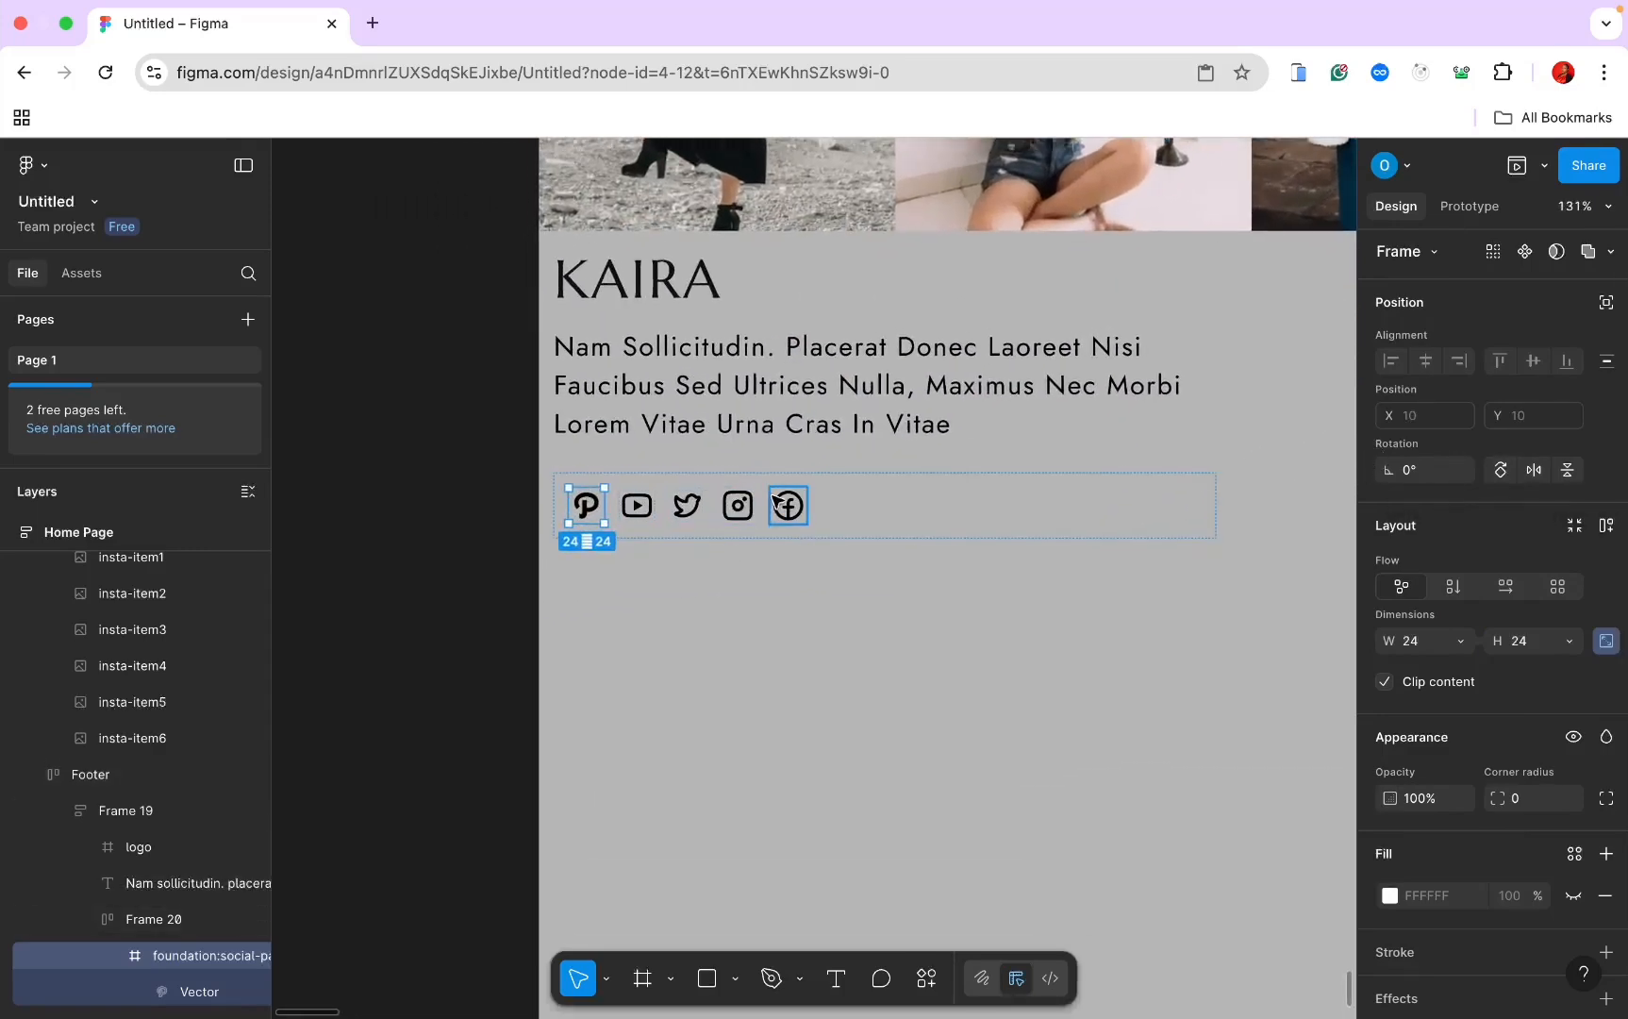
scroll(179, 887, down, 5)
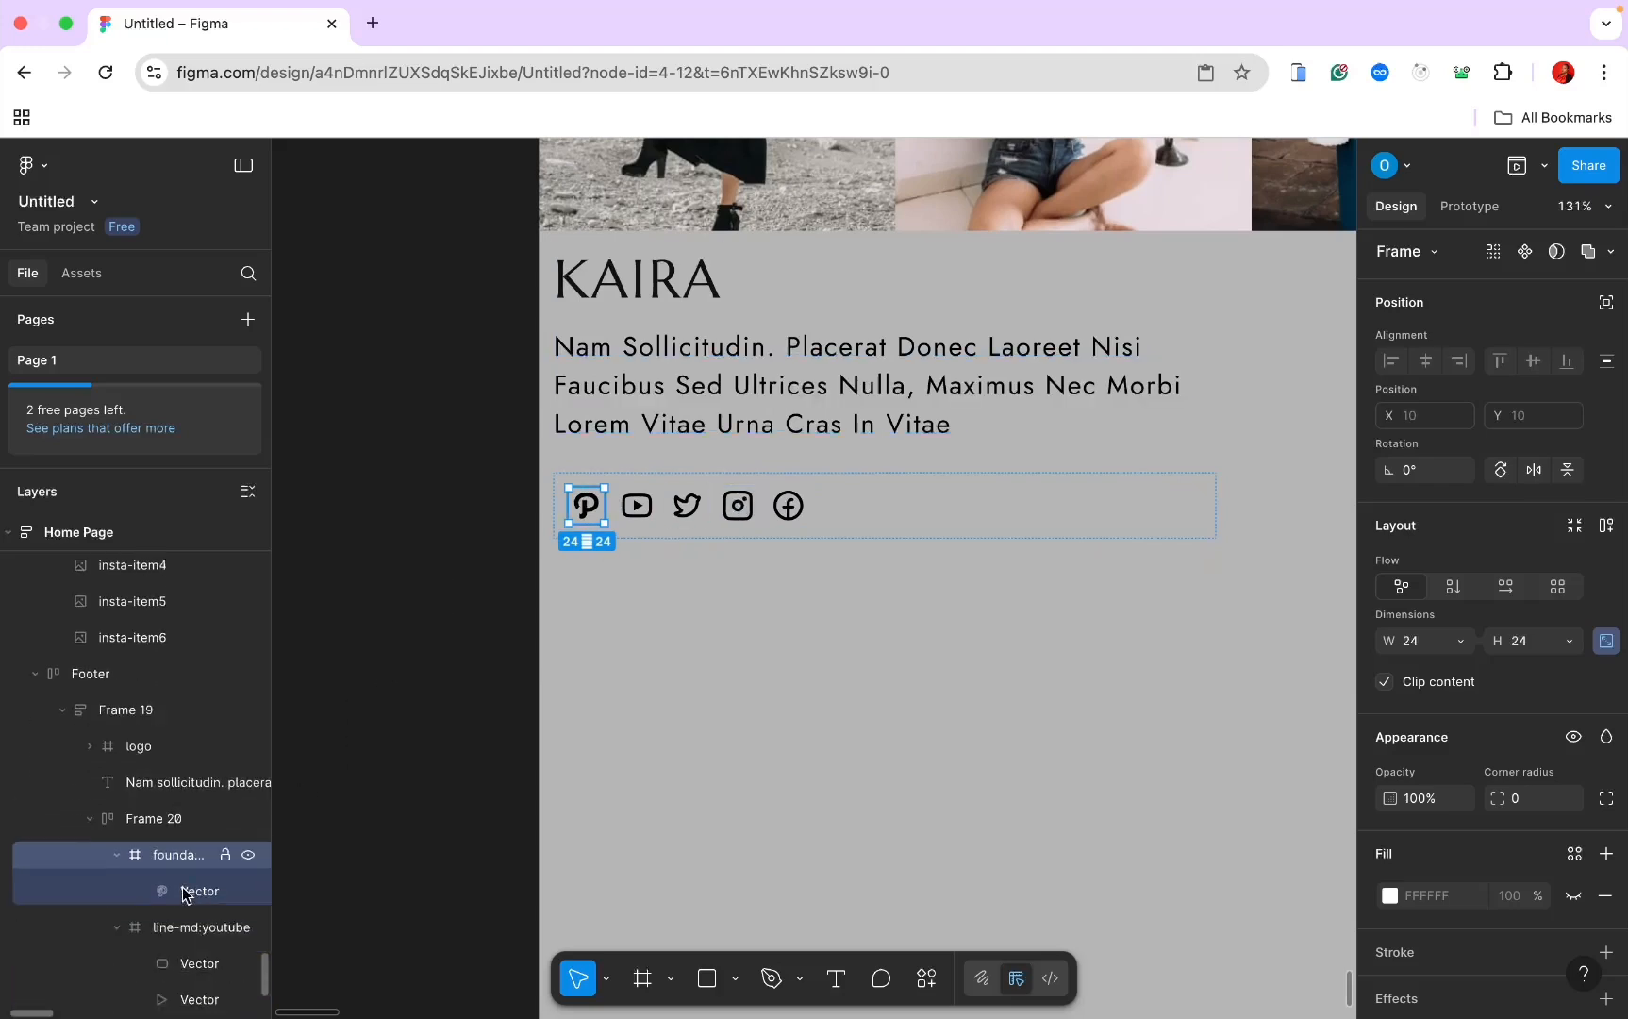
scroll(176, 830, up, 1)
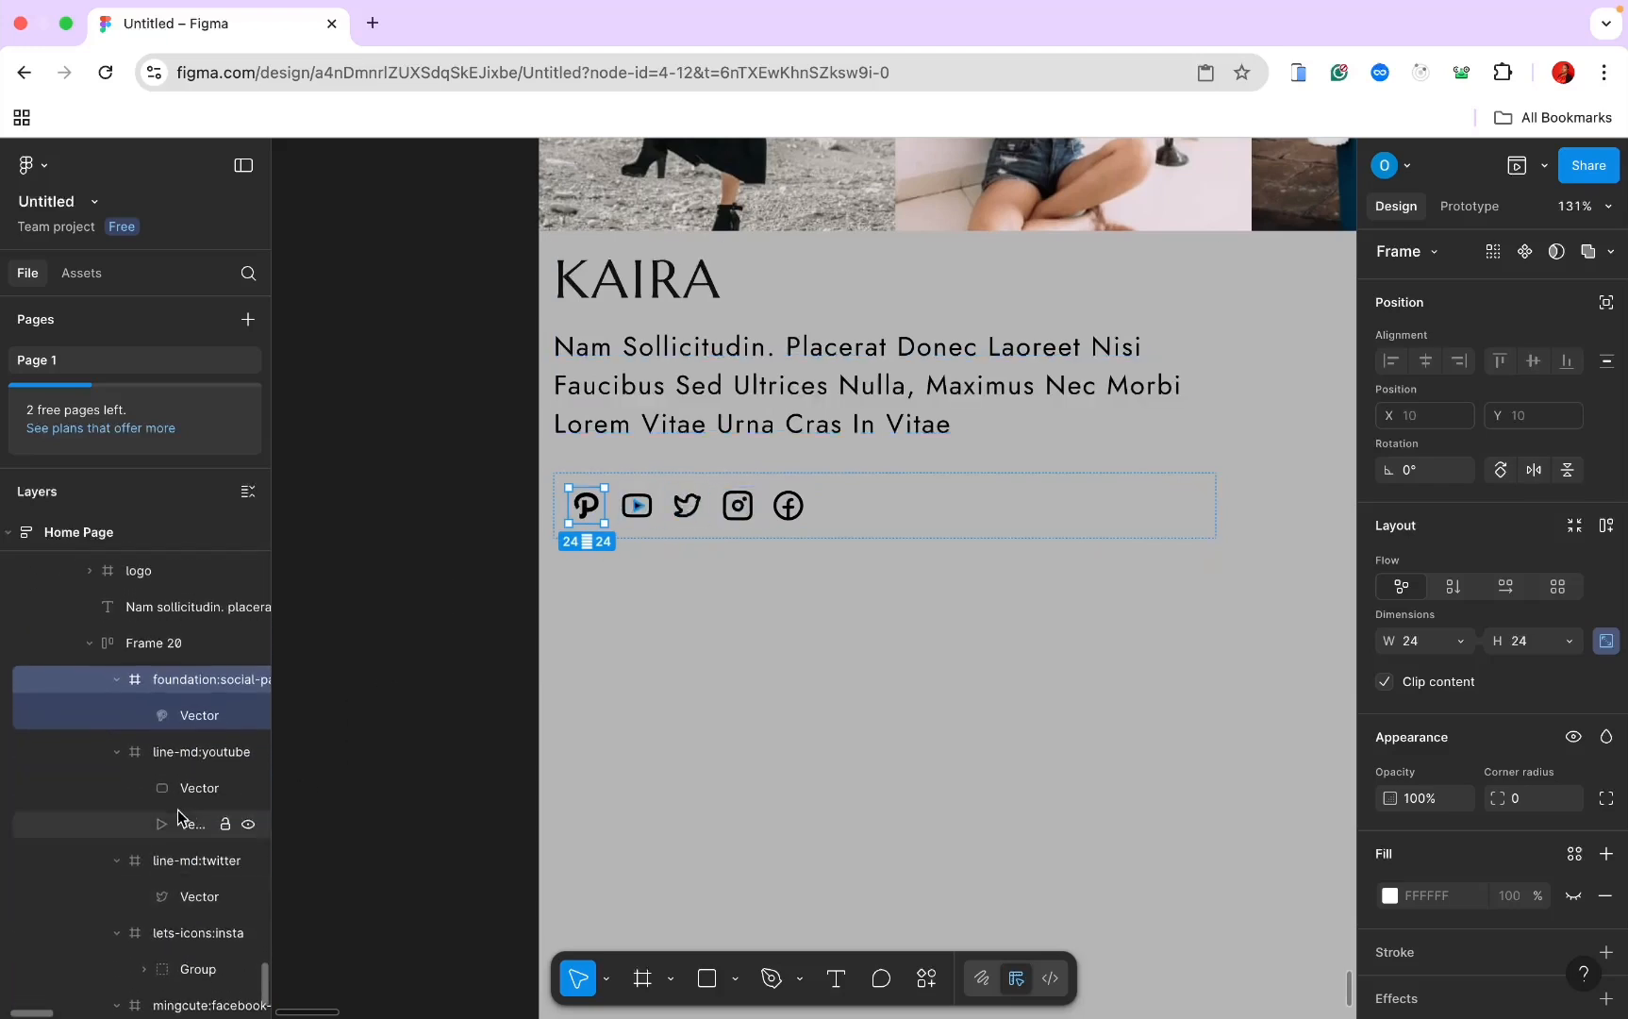
click(147, 645)
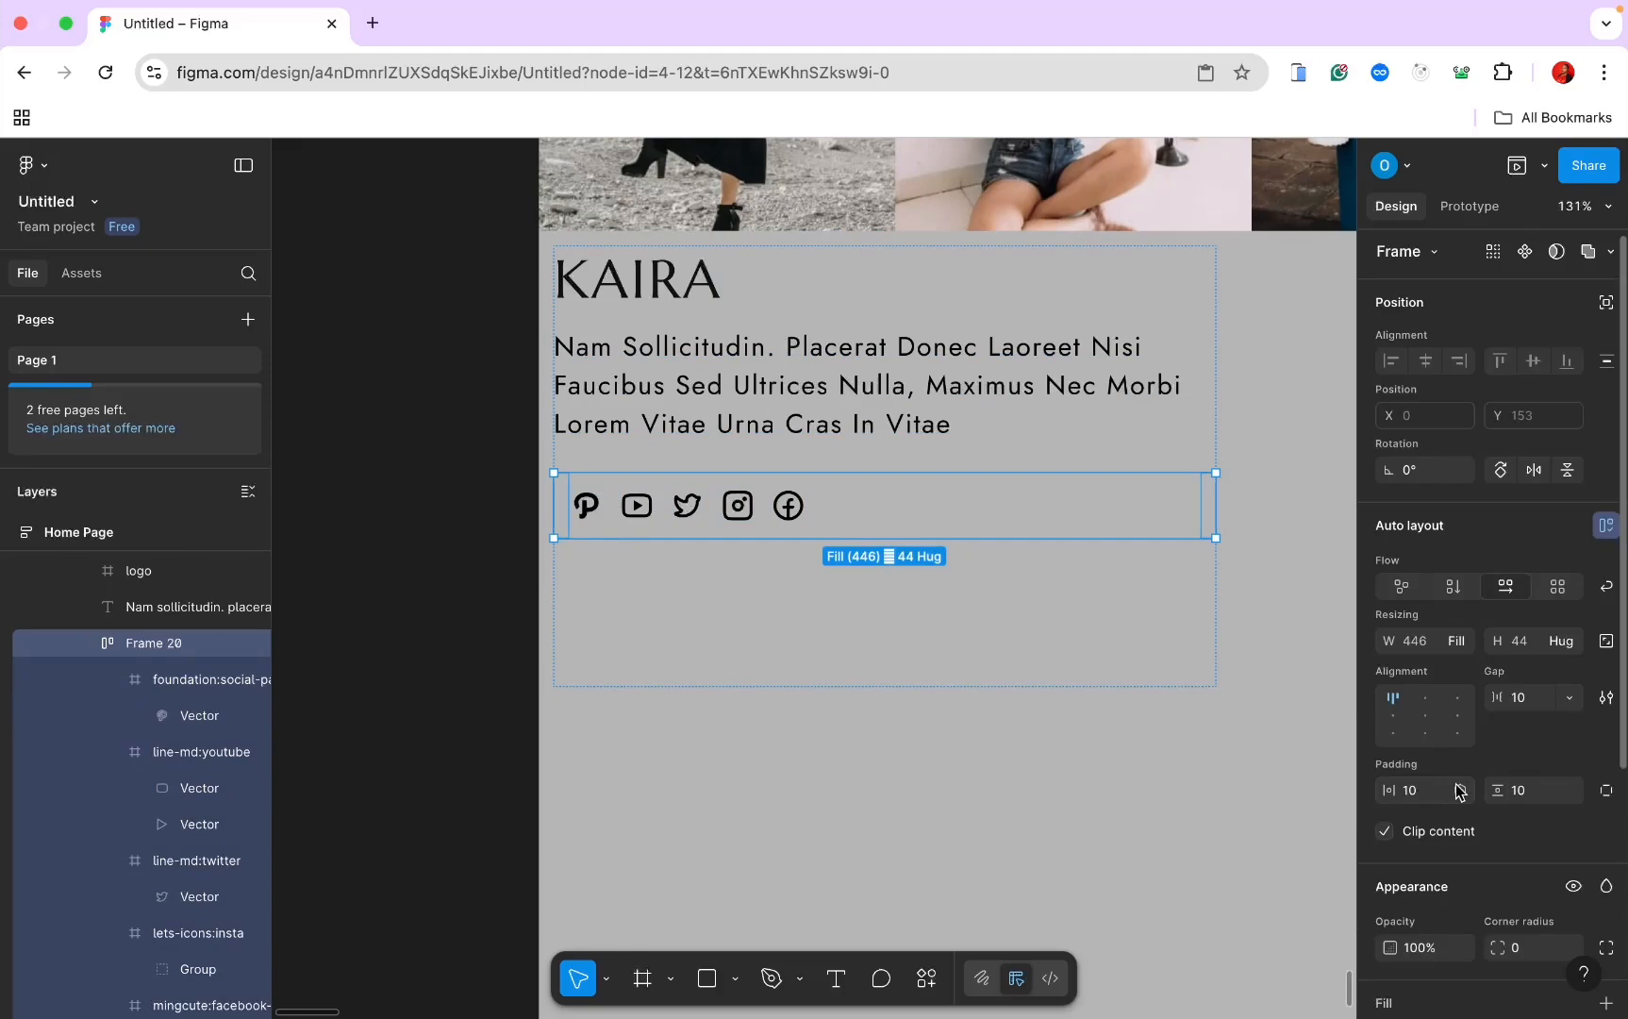
scroll(1458, 787, down, 5)
click(1439, 837)
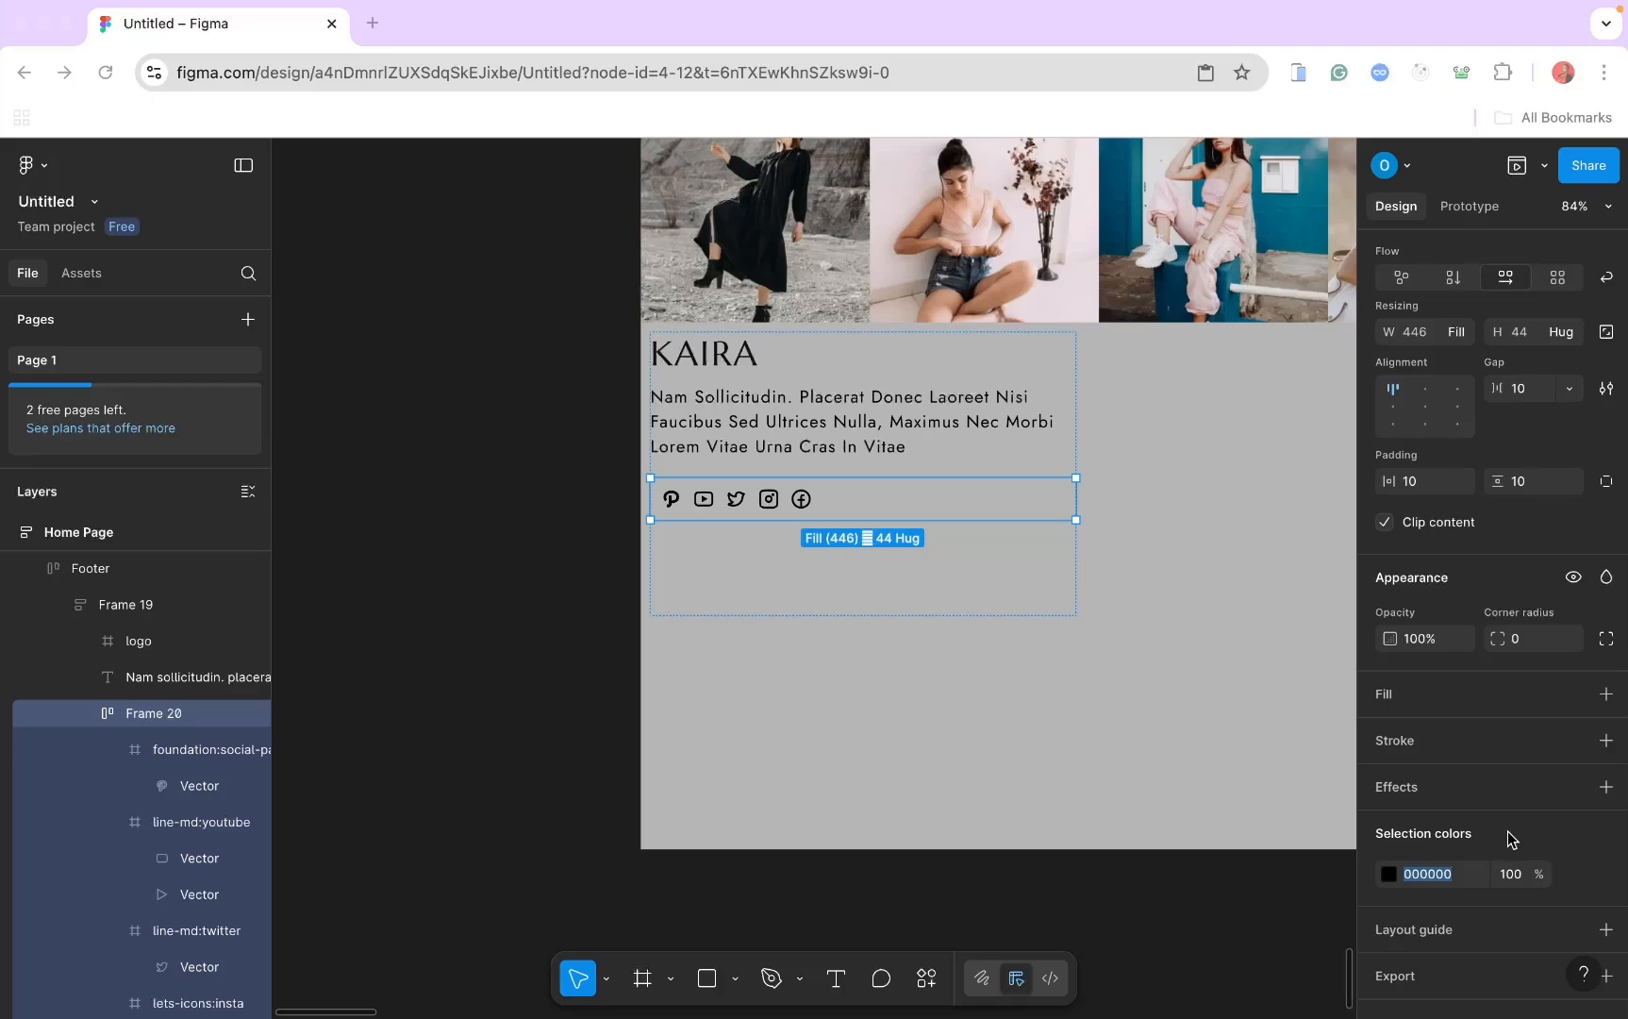
click(1468, 873)
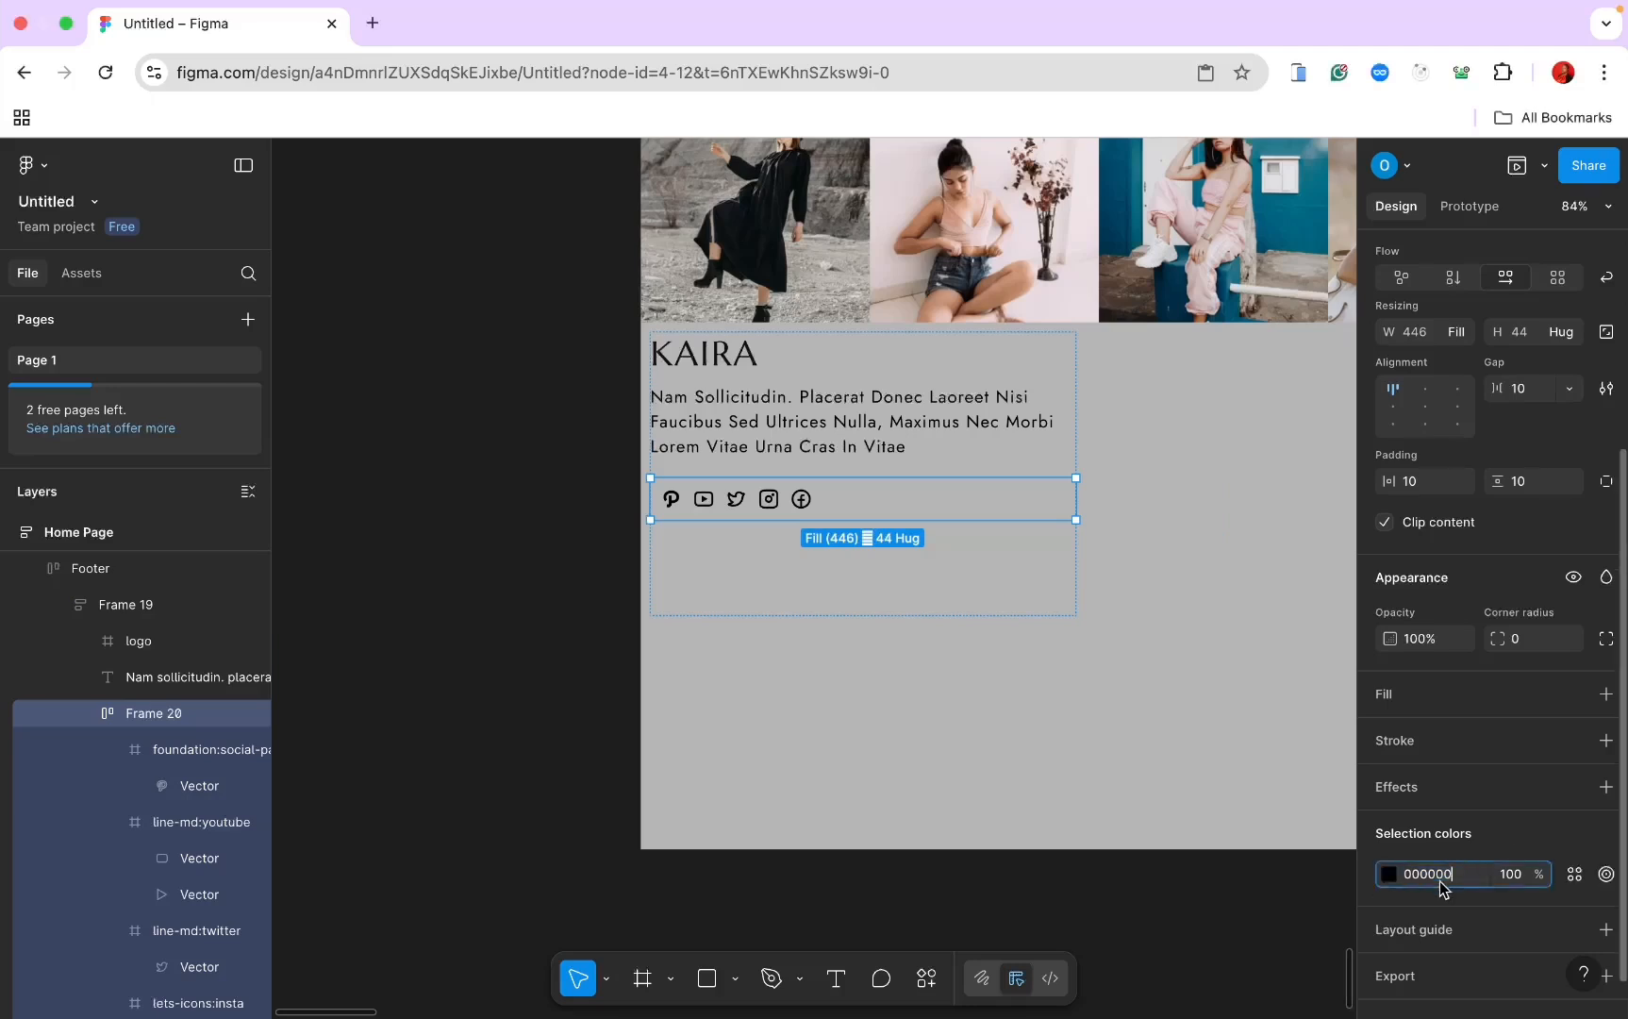
text(6c757d)
key(Return)
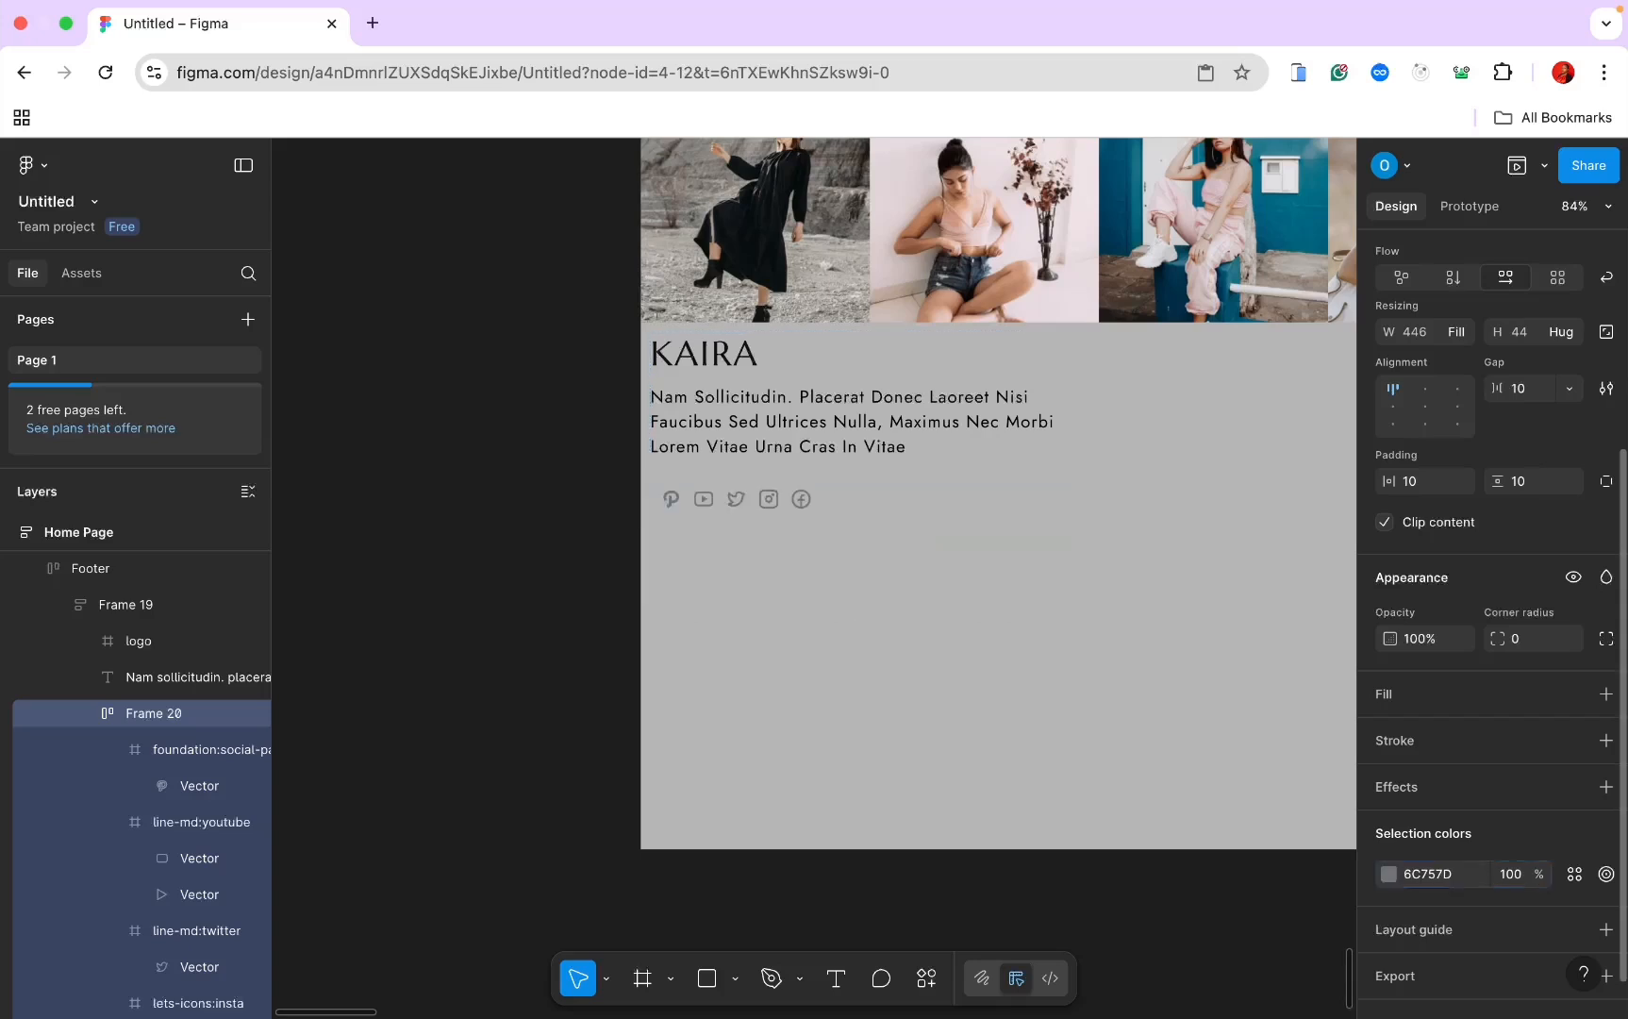
click(189, 676)
Step: Set the footer paragraph's text colour to grey 8F8F8F
click(1451, 797)
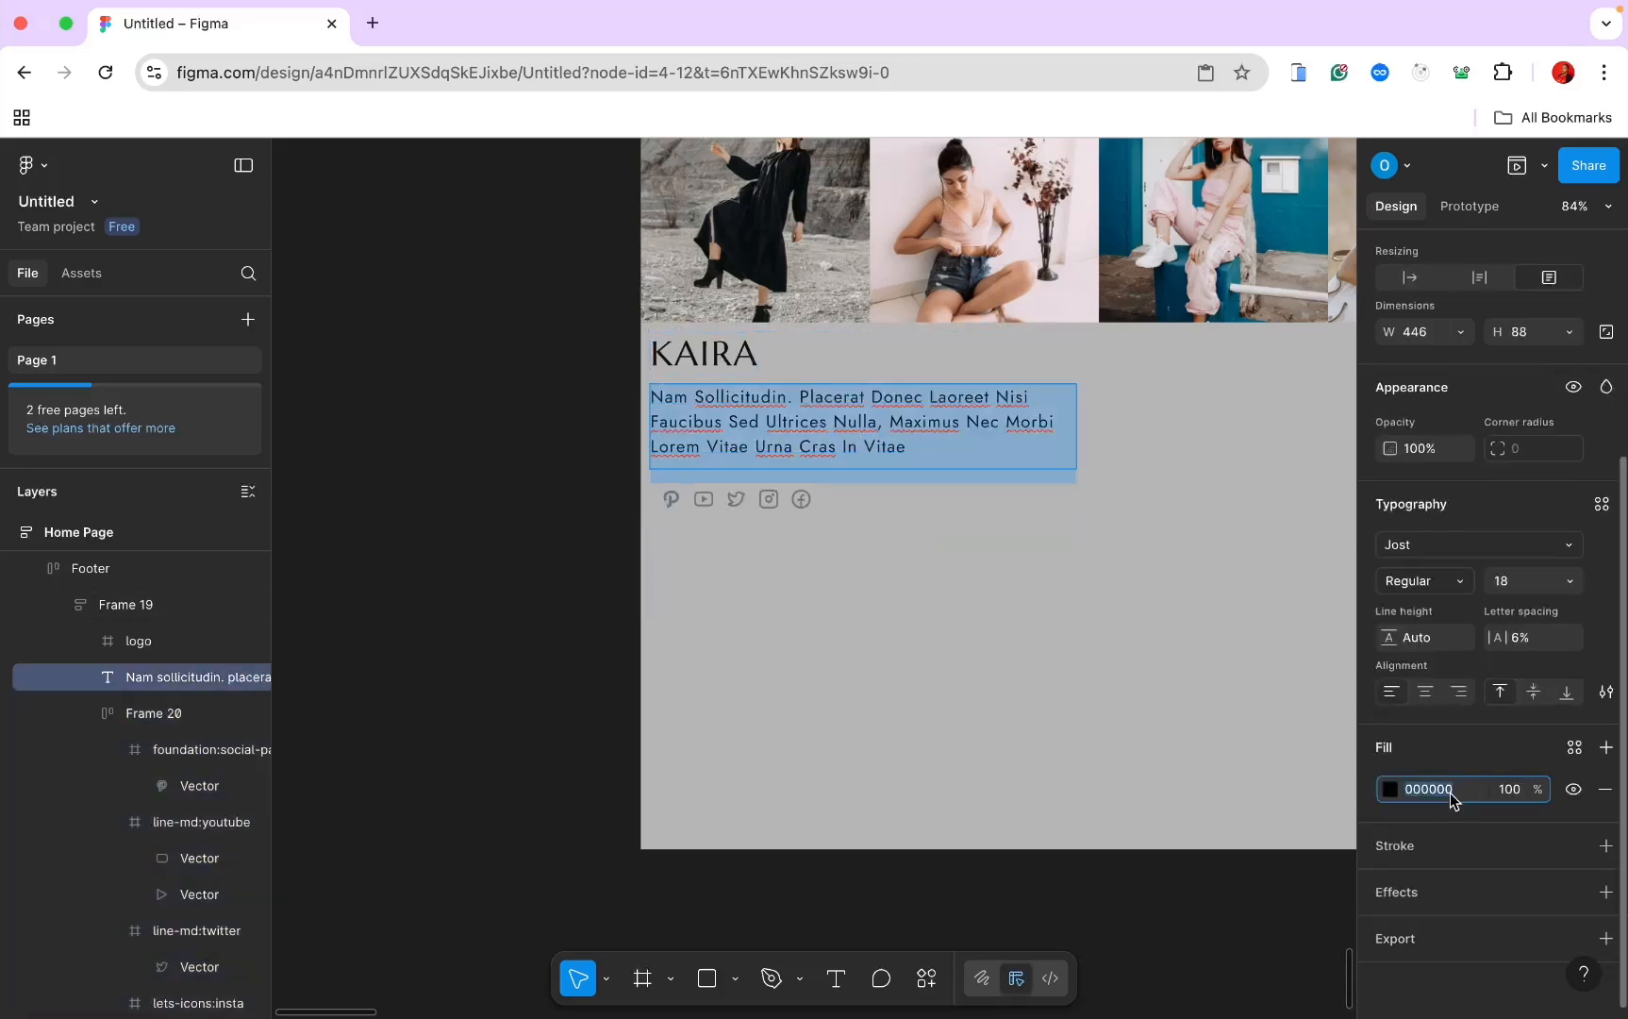
text(8f)
key(Return)
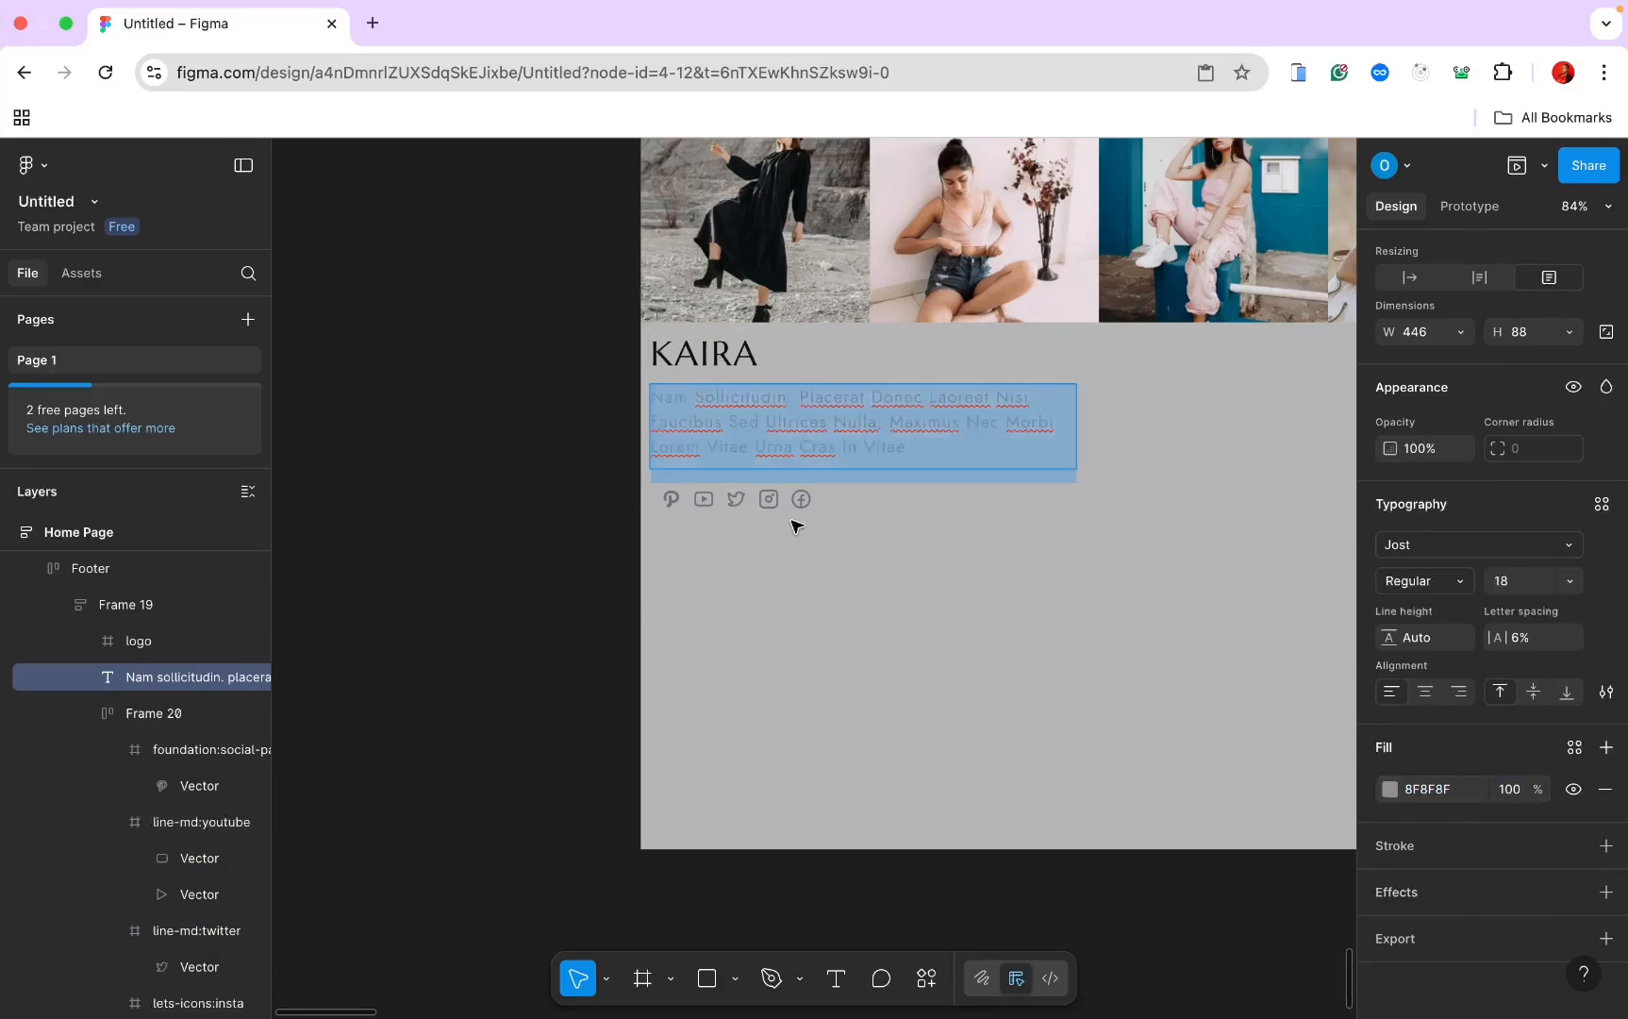
scroll(797, 525, down, 3)
key(Escape)
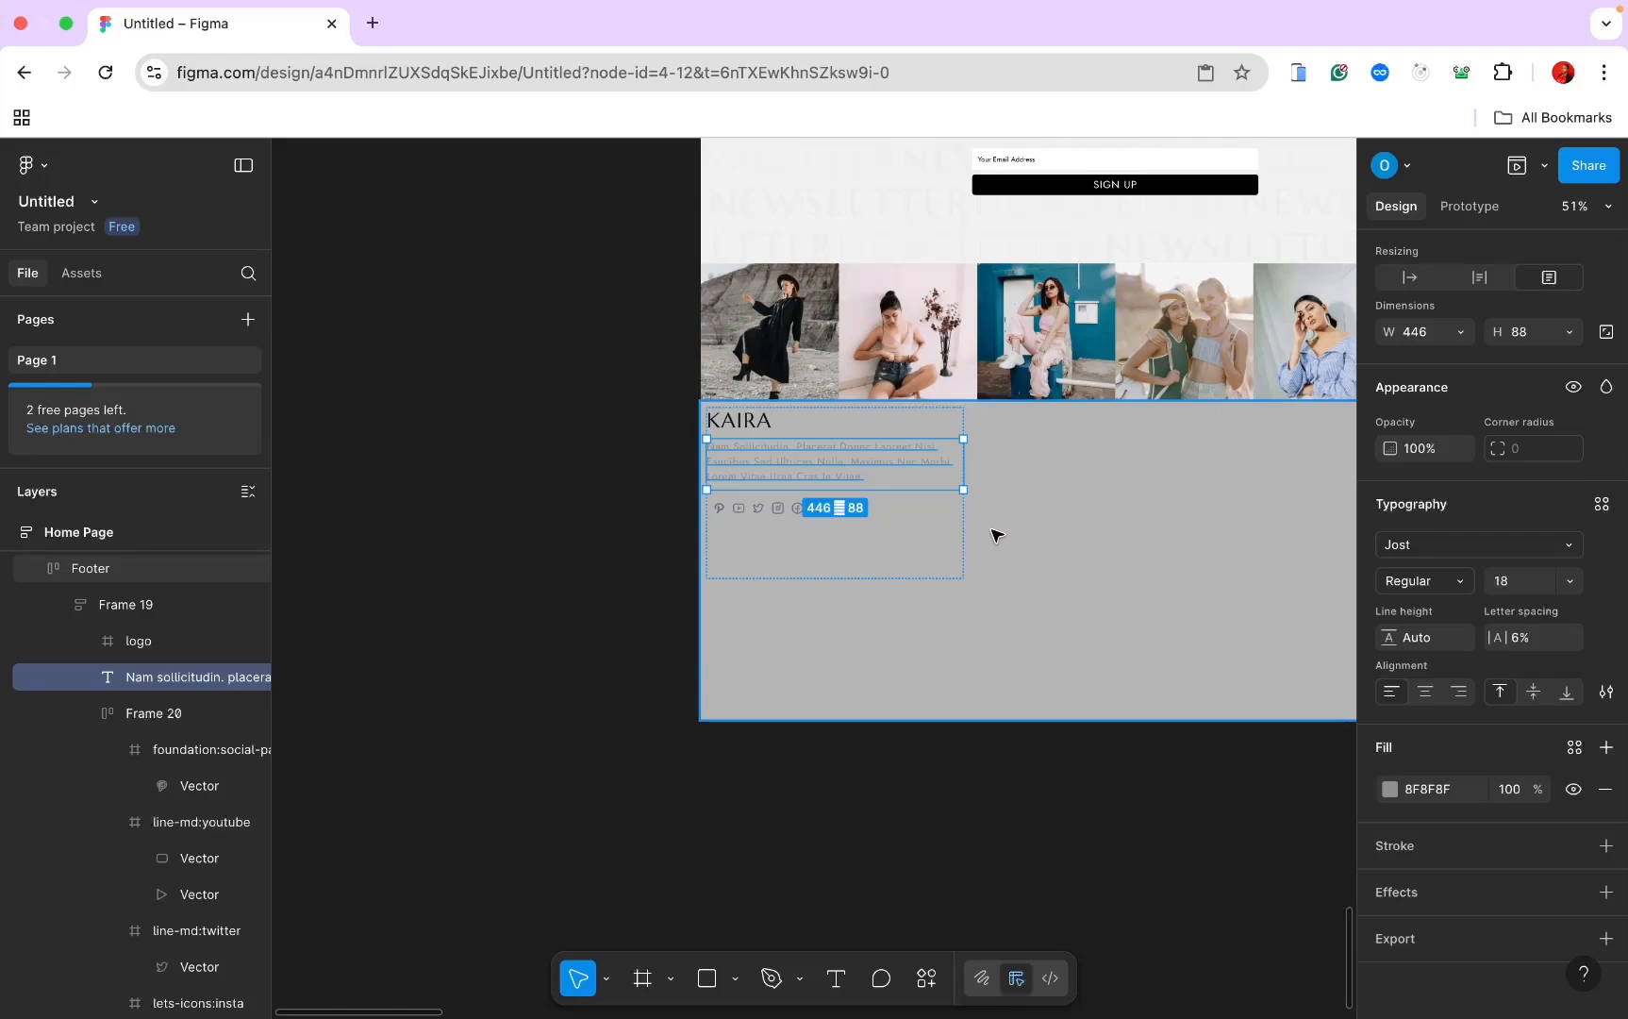
Step: Lower the Footer frame's B6B6B6 fill opacity, ending at 50%
click(995, 535)
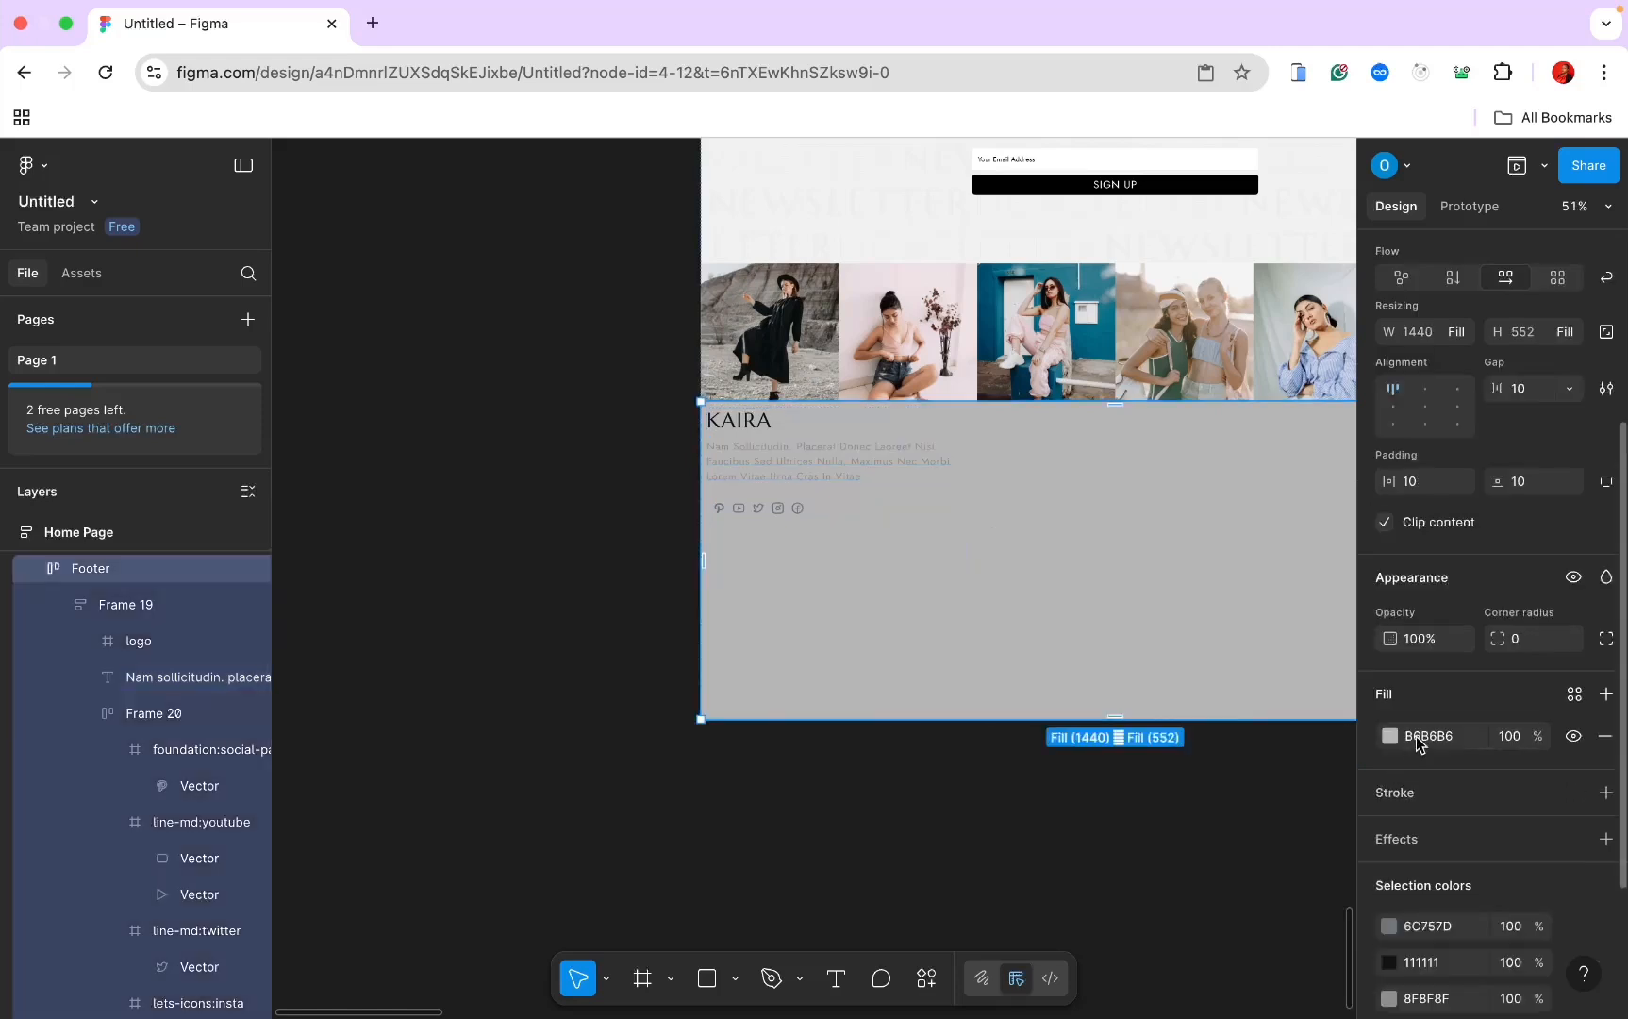
click(1502, 737)
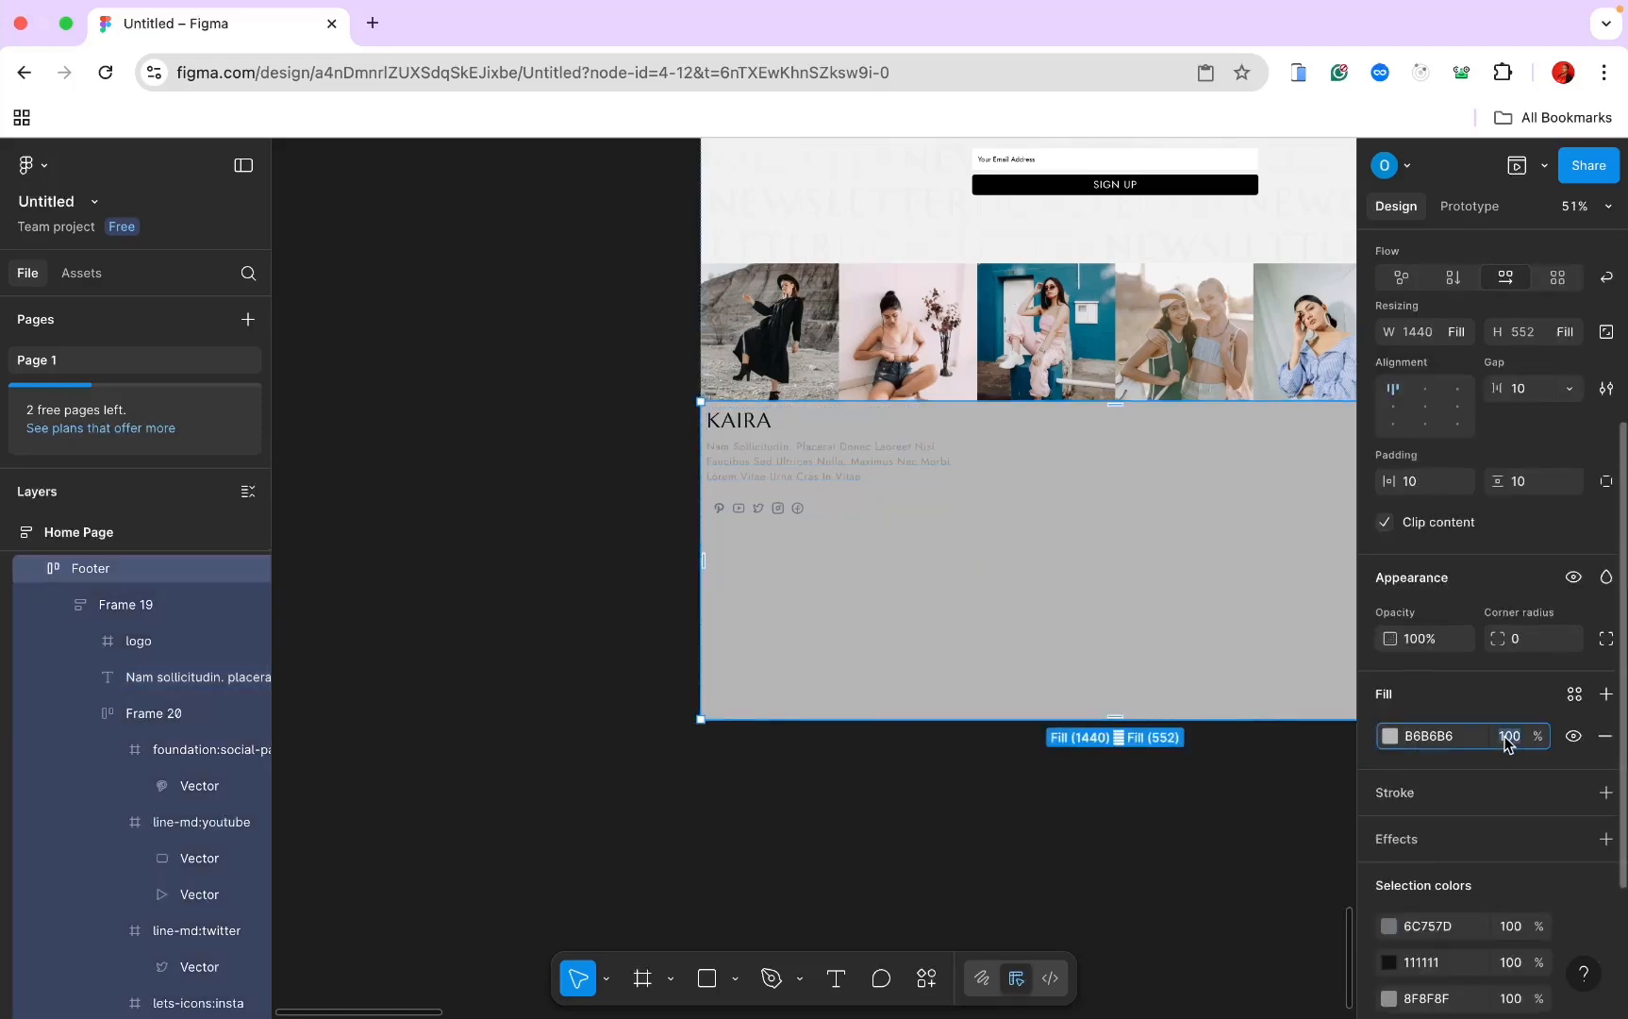
text(80)
key(Return)
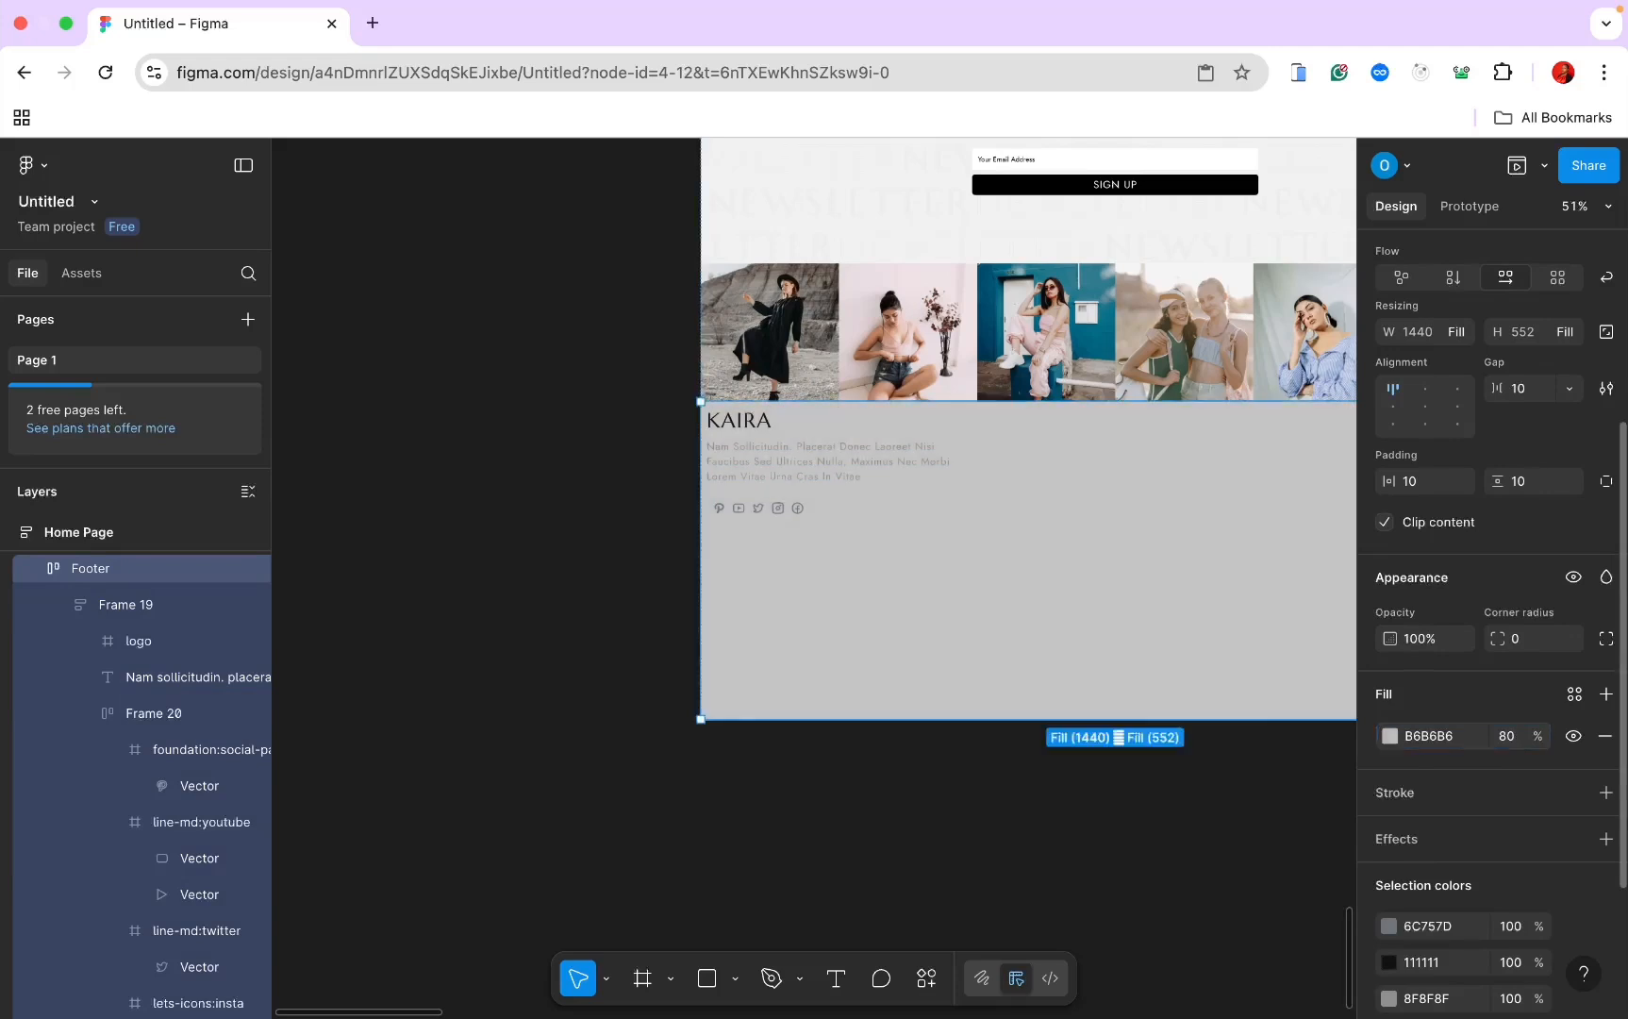
click(1503, 741)
key(Return)
key(Return)
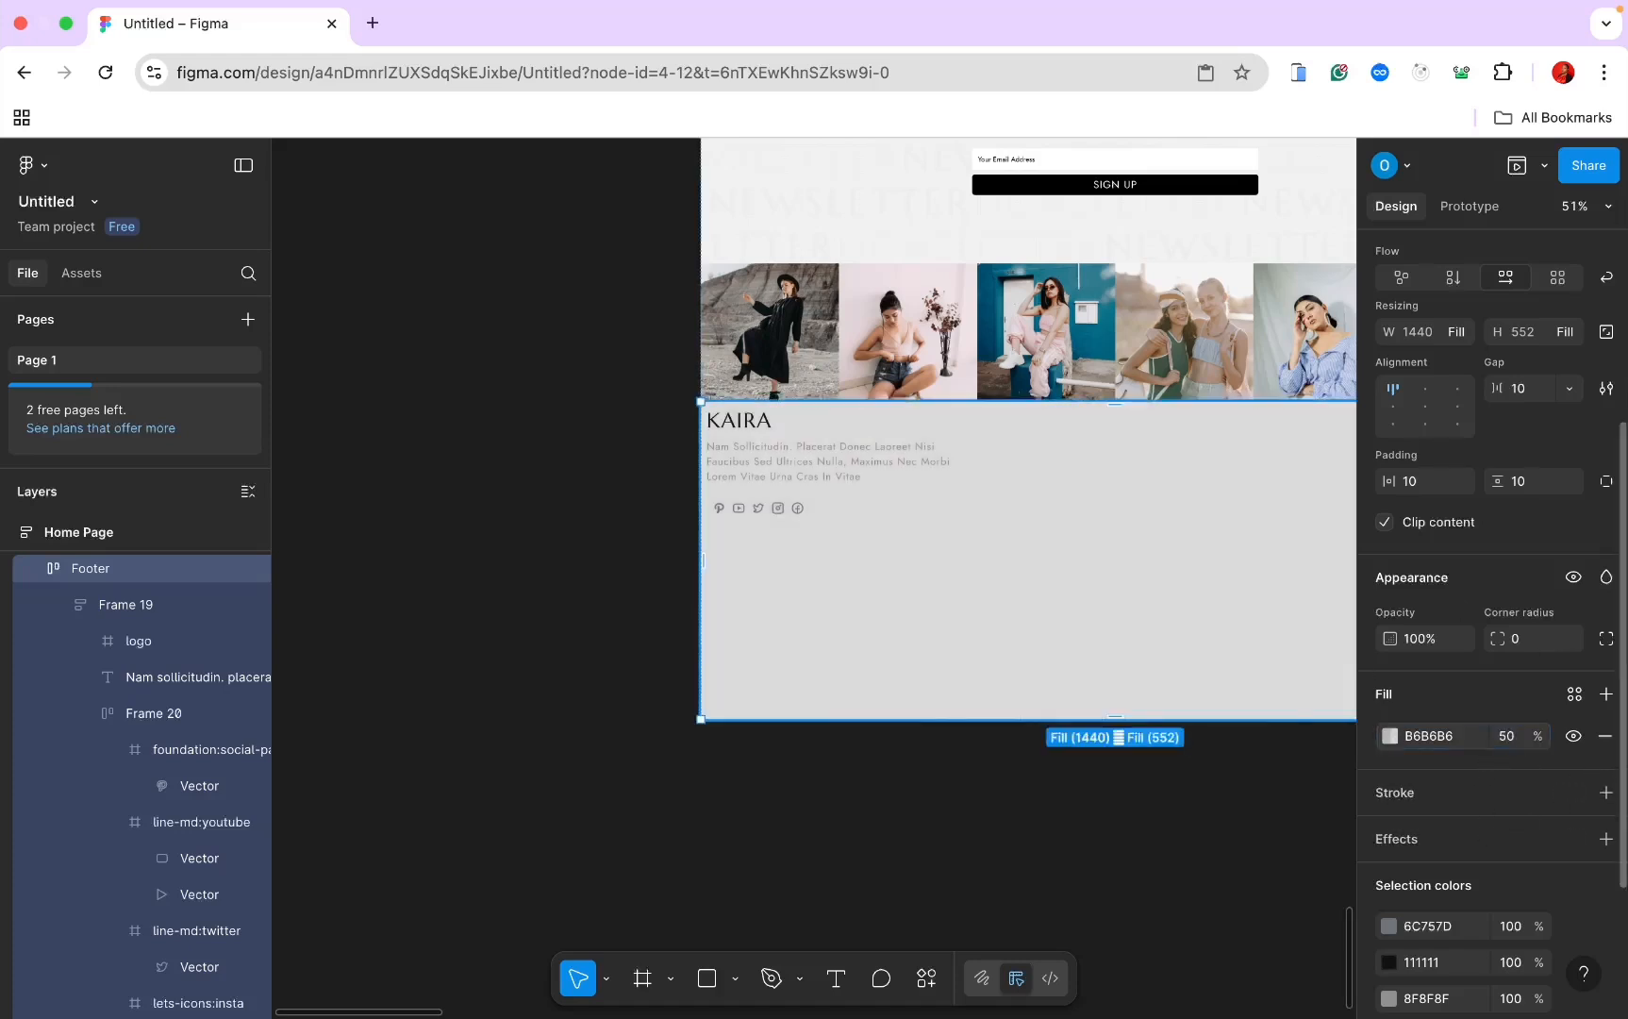
scroll(1045, 622, up, 5)
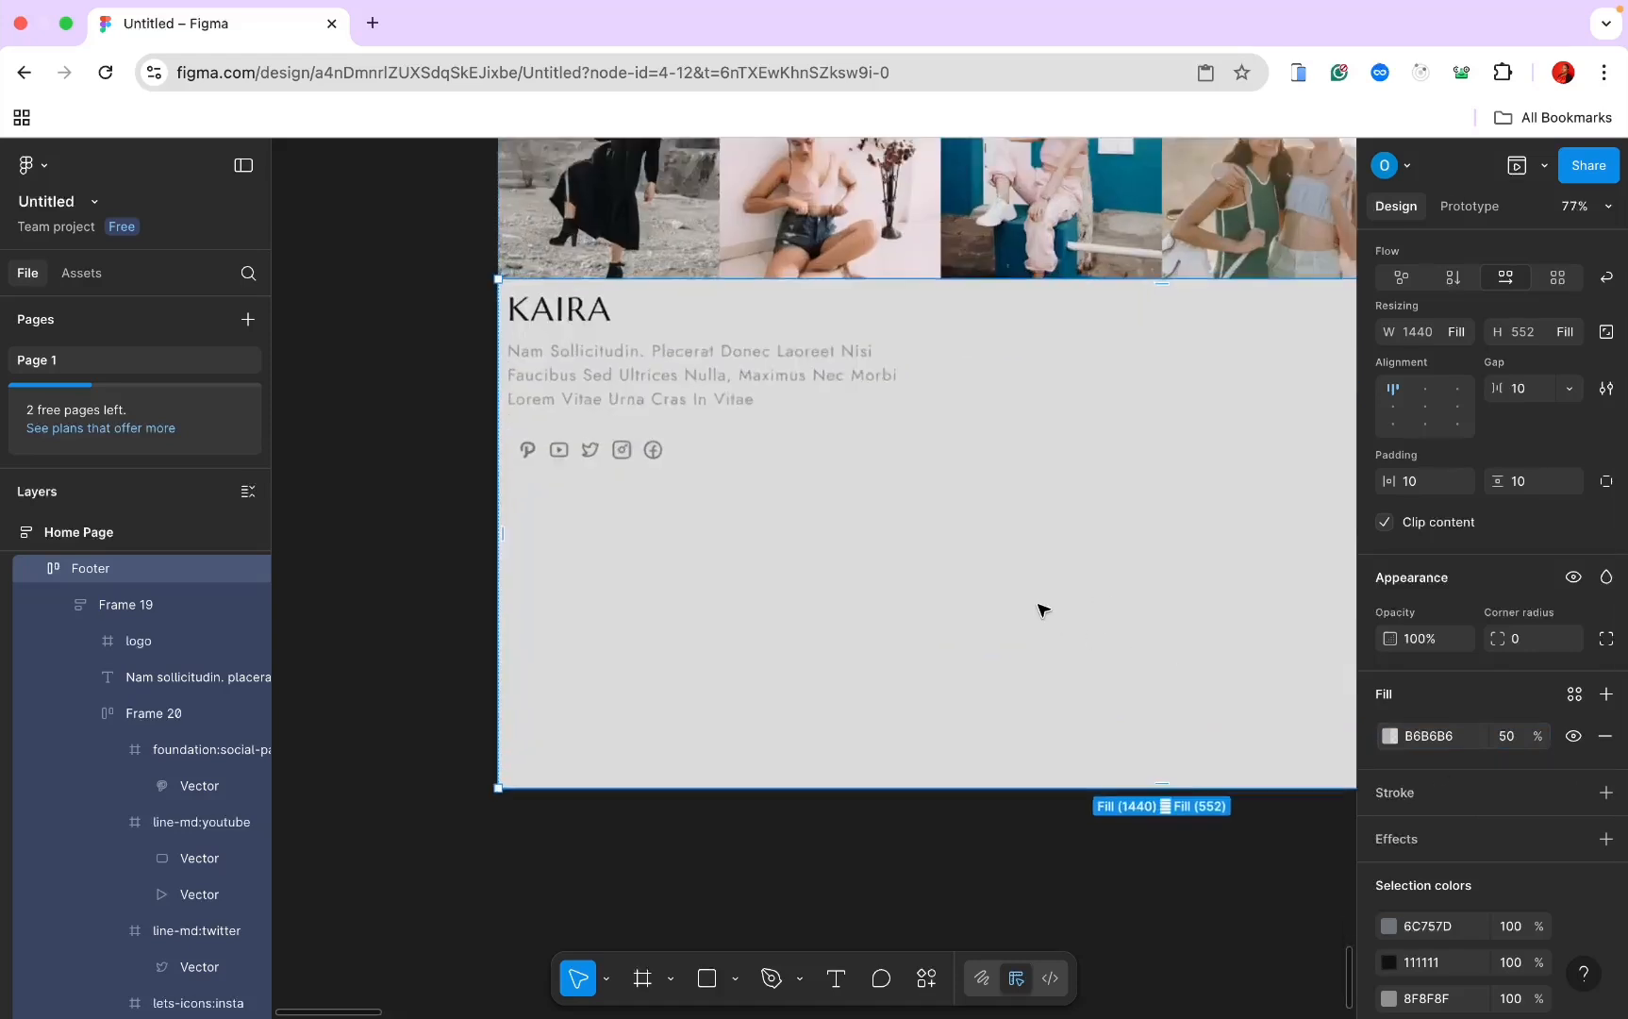
Step: Make the KAIRA logo frame hug its contents at 446×201 with a 12 px item gap
double_click(651, 364)
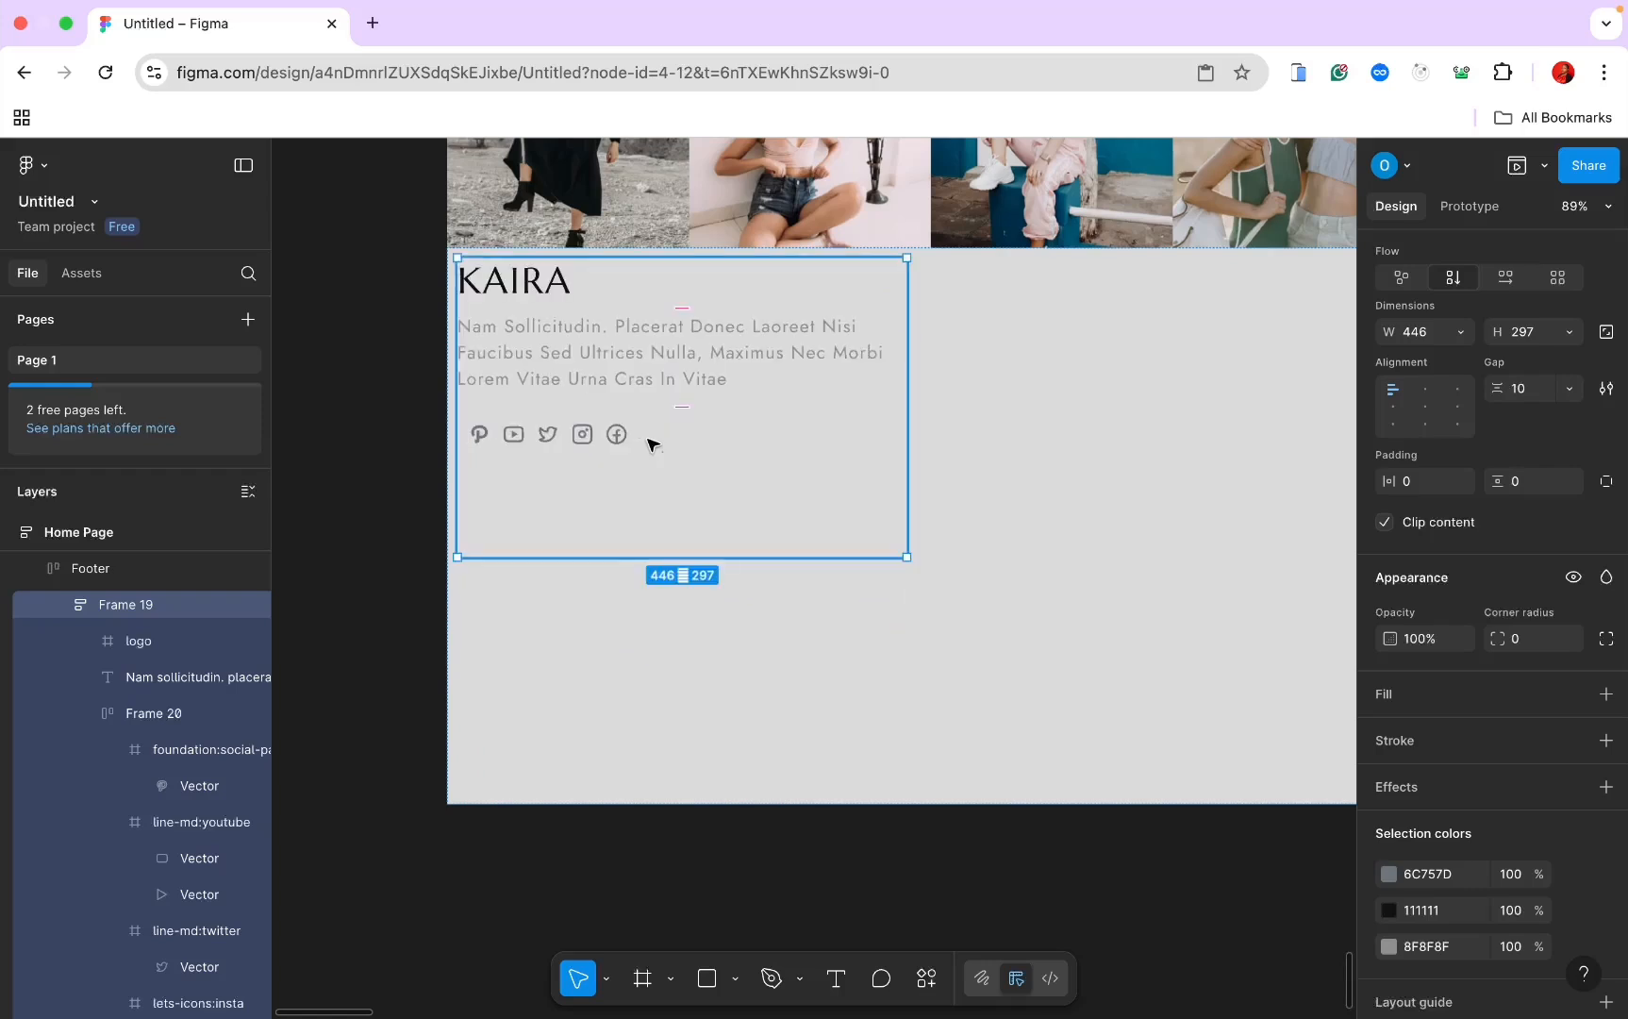
click(1043, 324)
scroll(745, 671, down, 3)
click(738, 460)
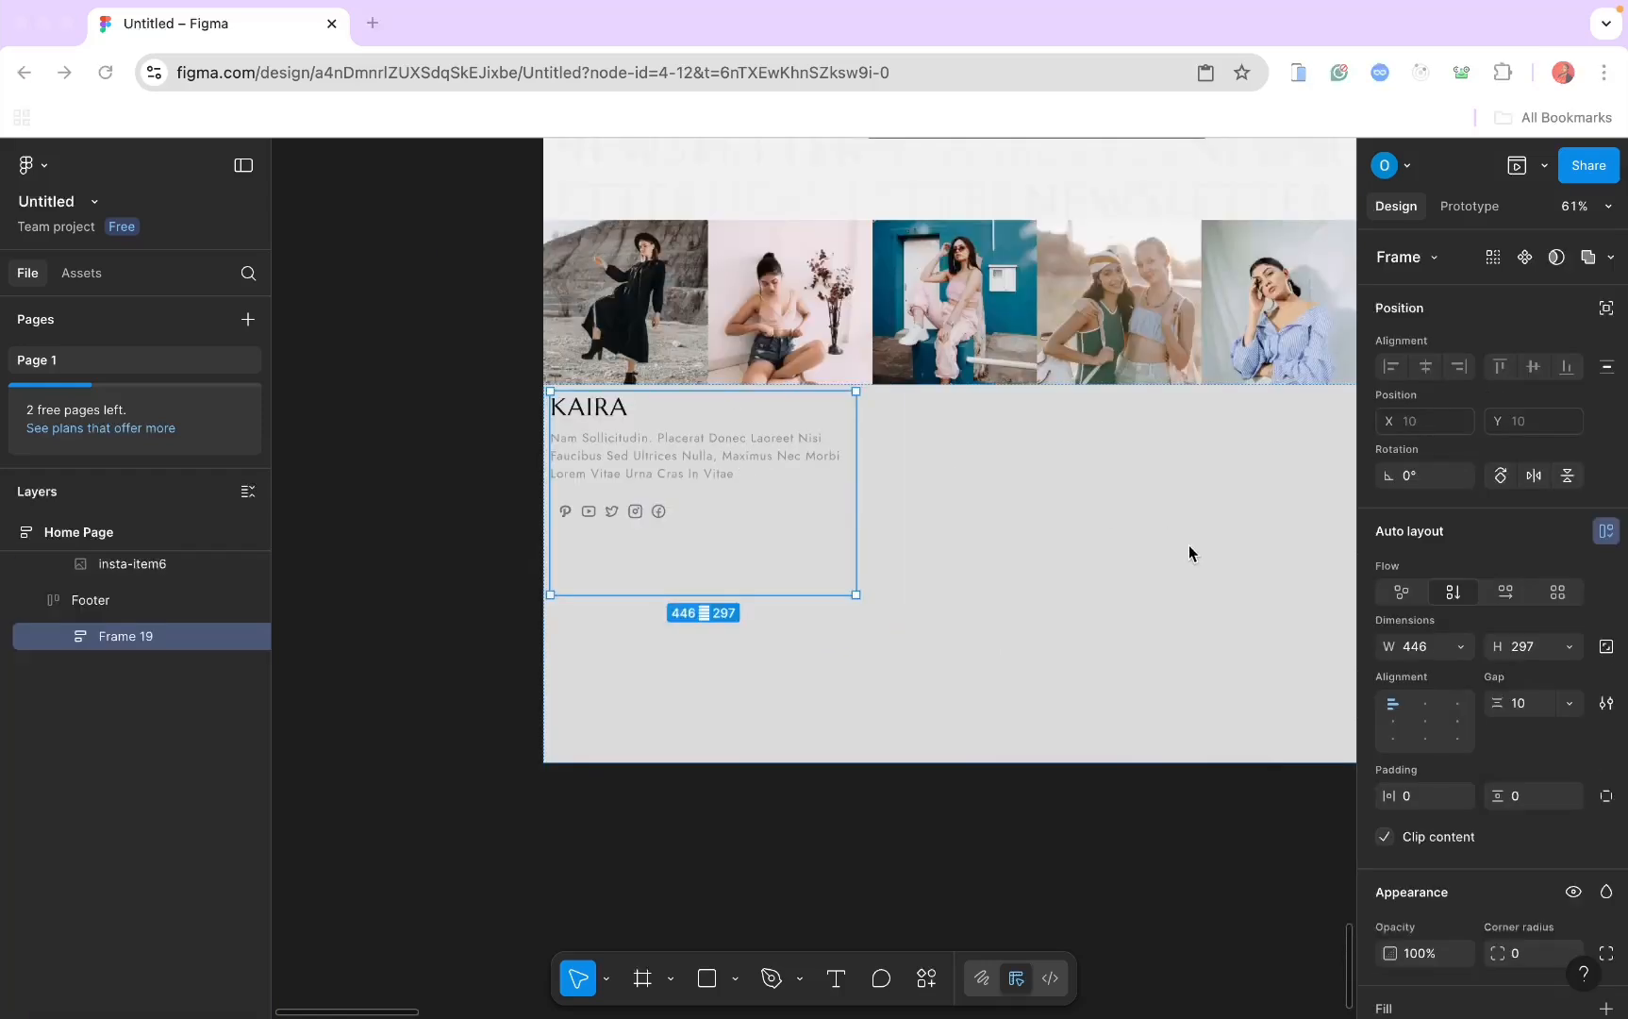
click(1570, 647)
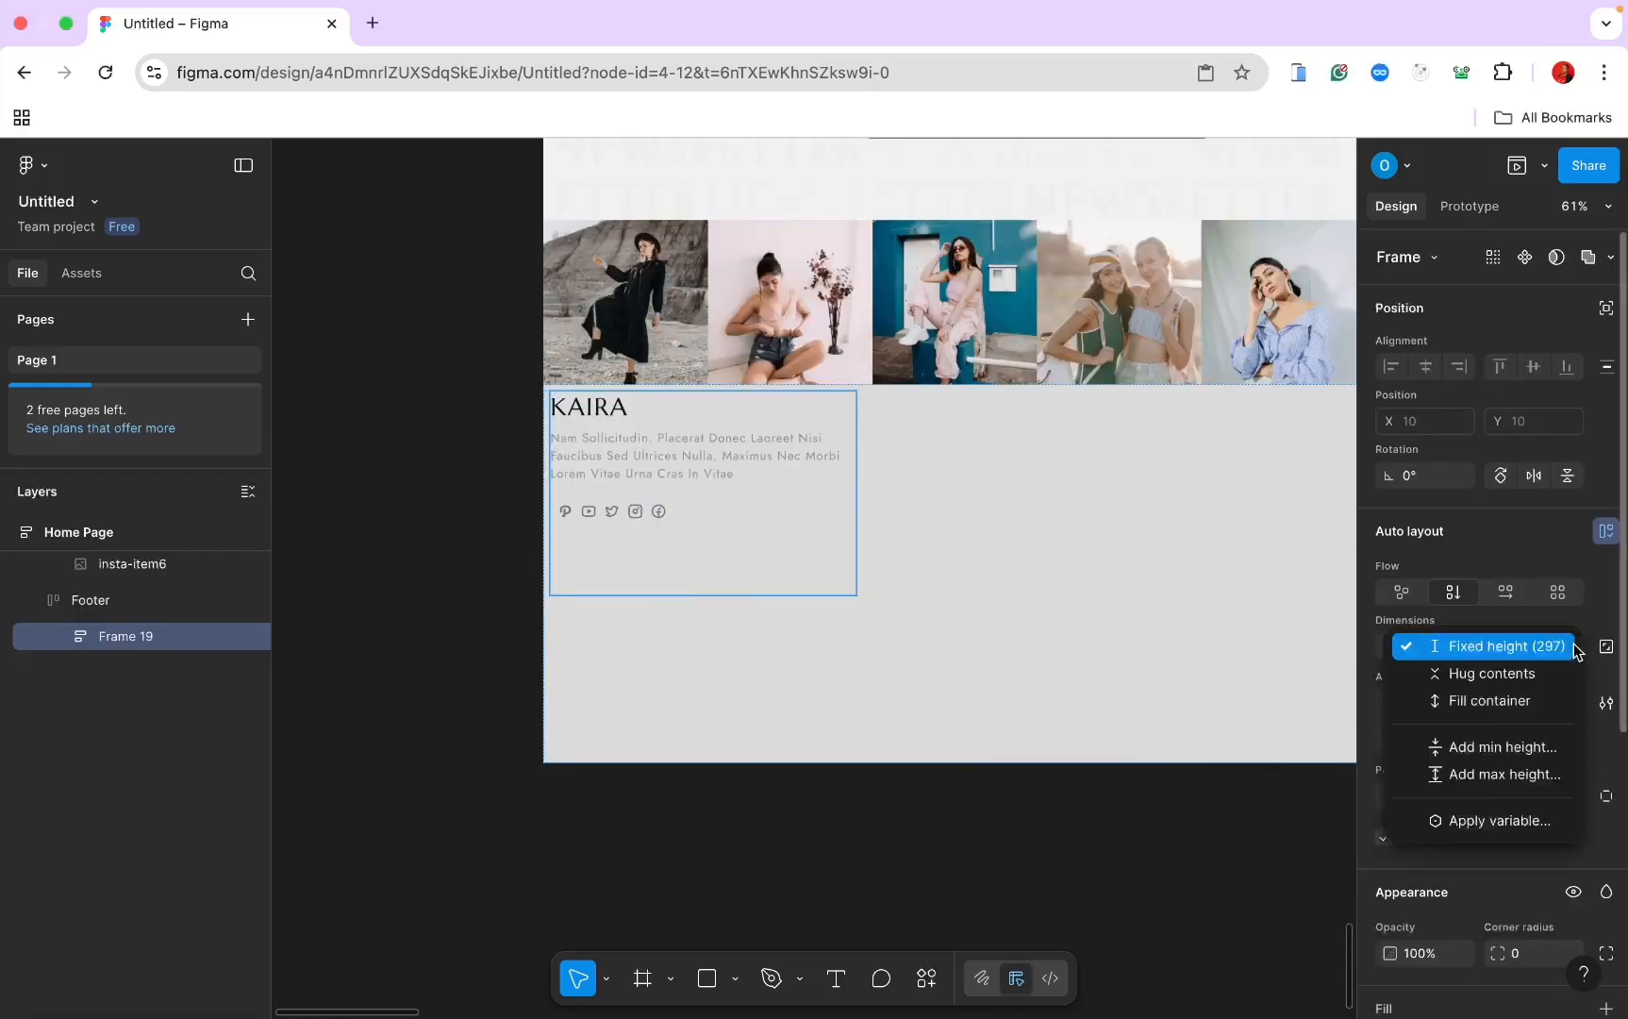
click(1502, 676)
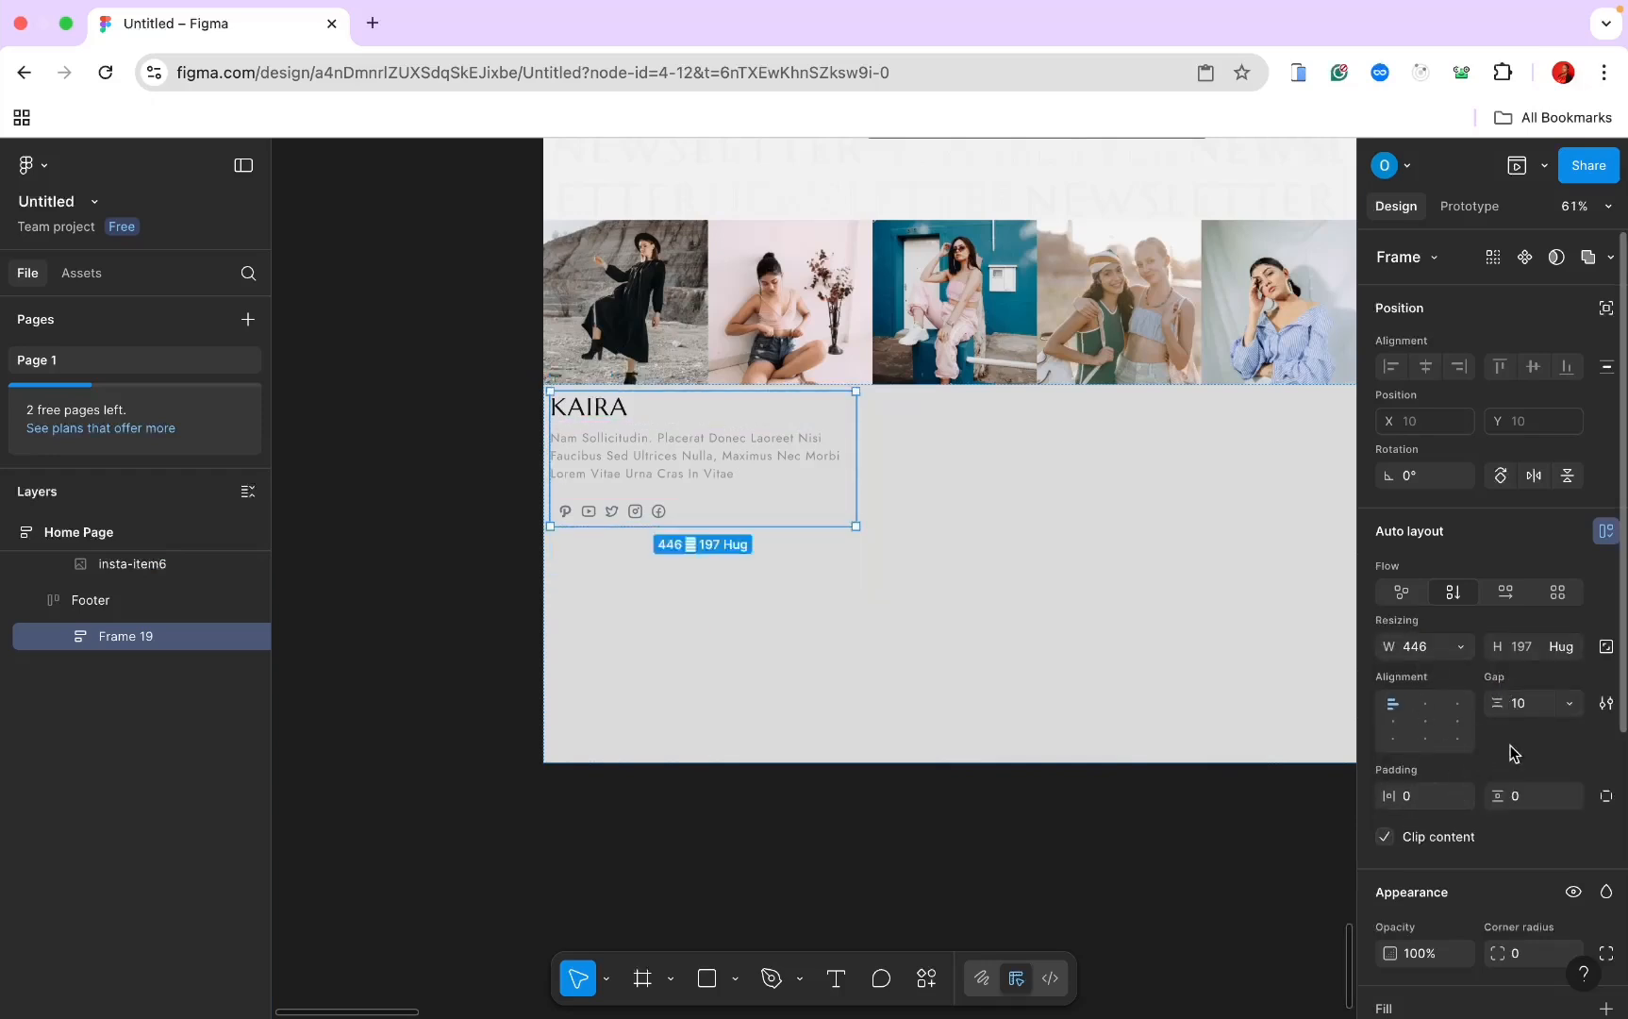
click(1526, 712)
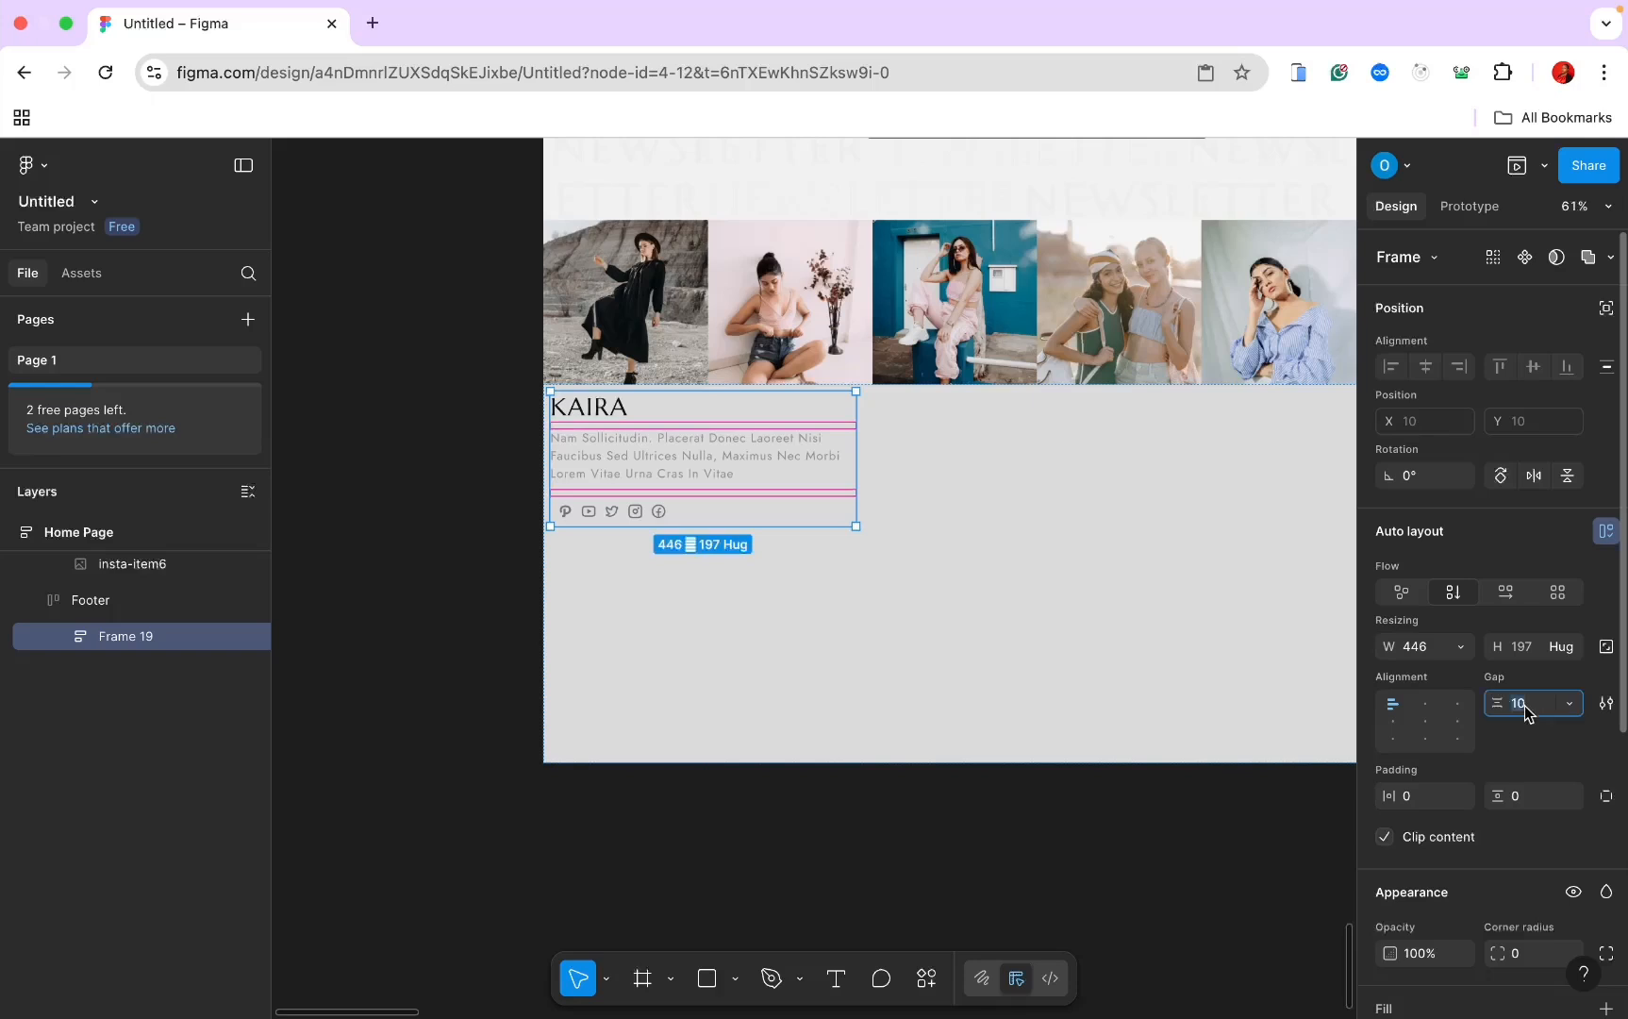
text(1)
key(Return)
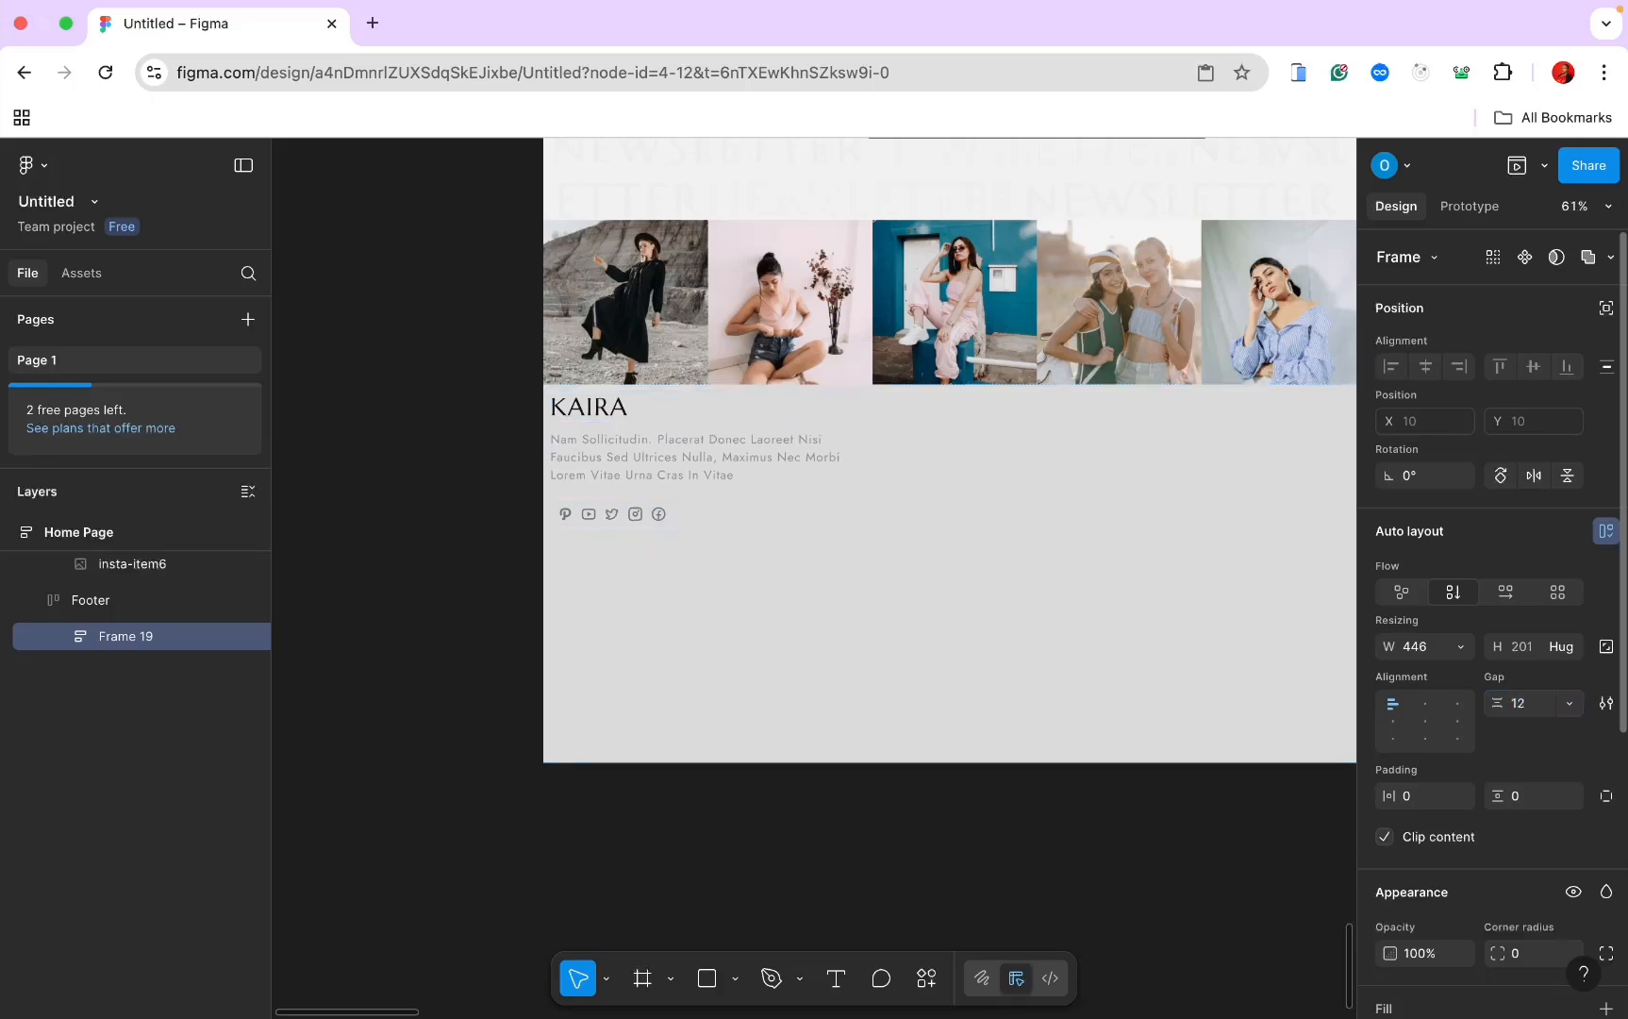
click(995, 518)
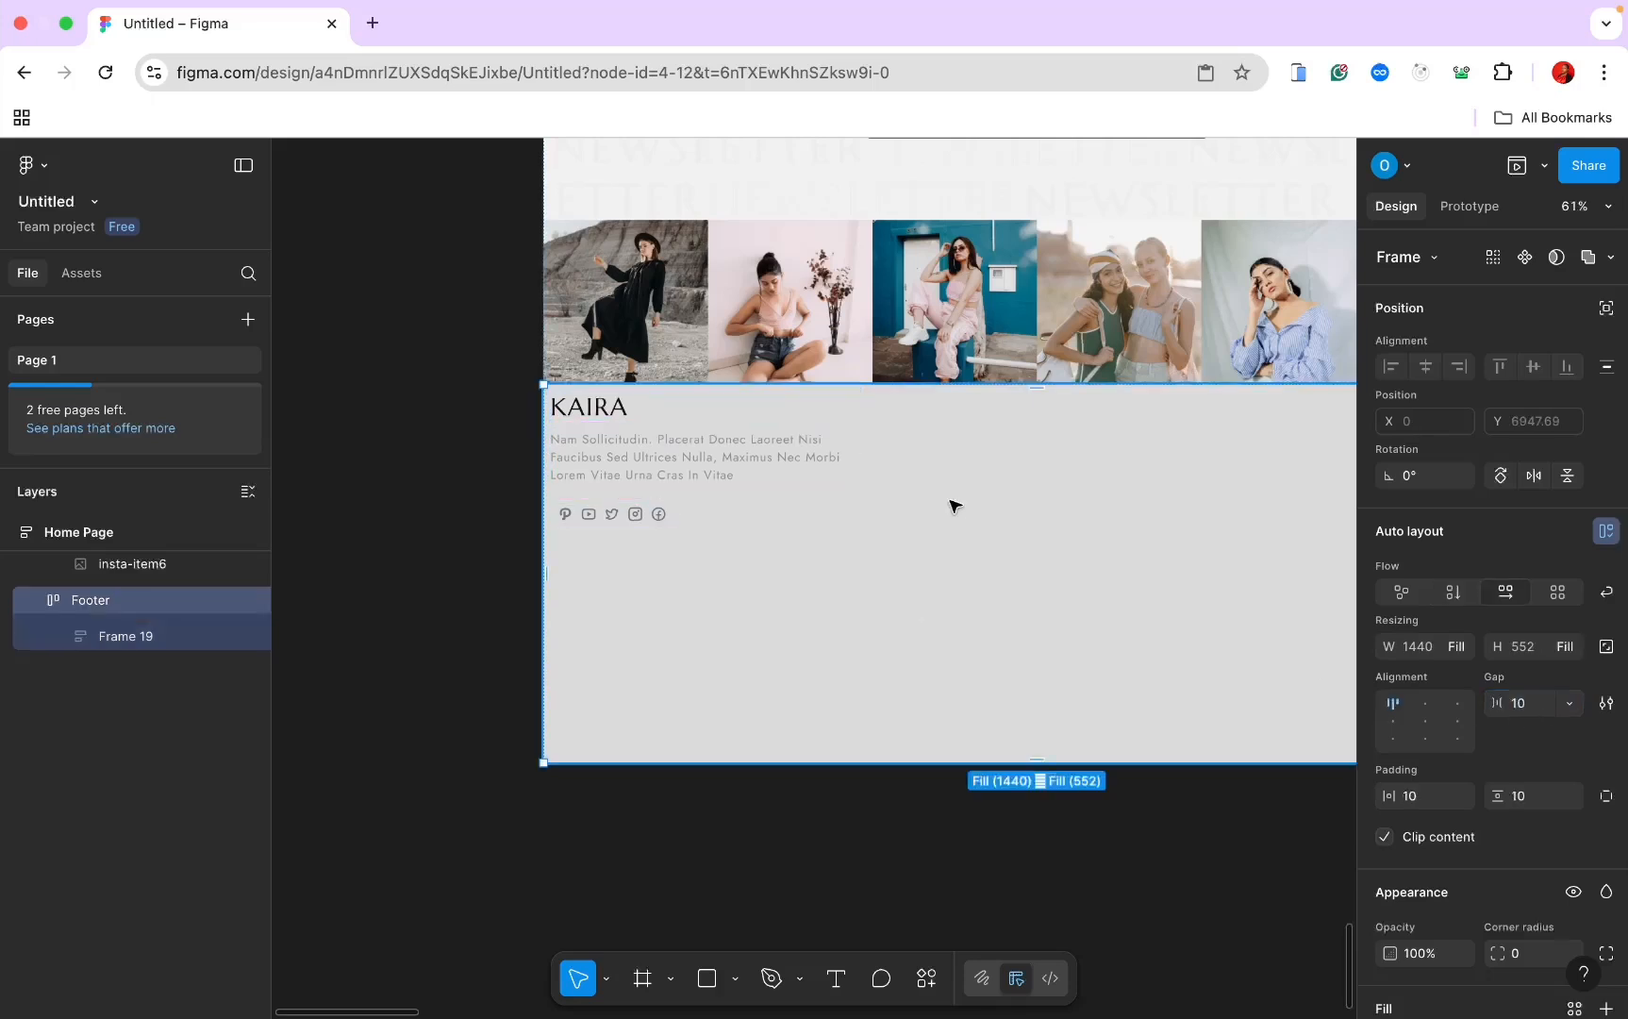
click(642, 981)
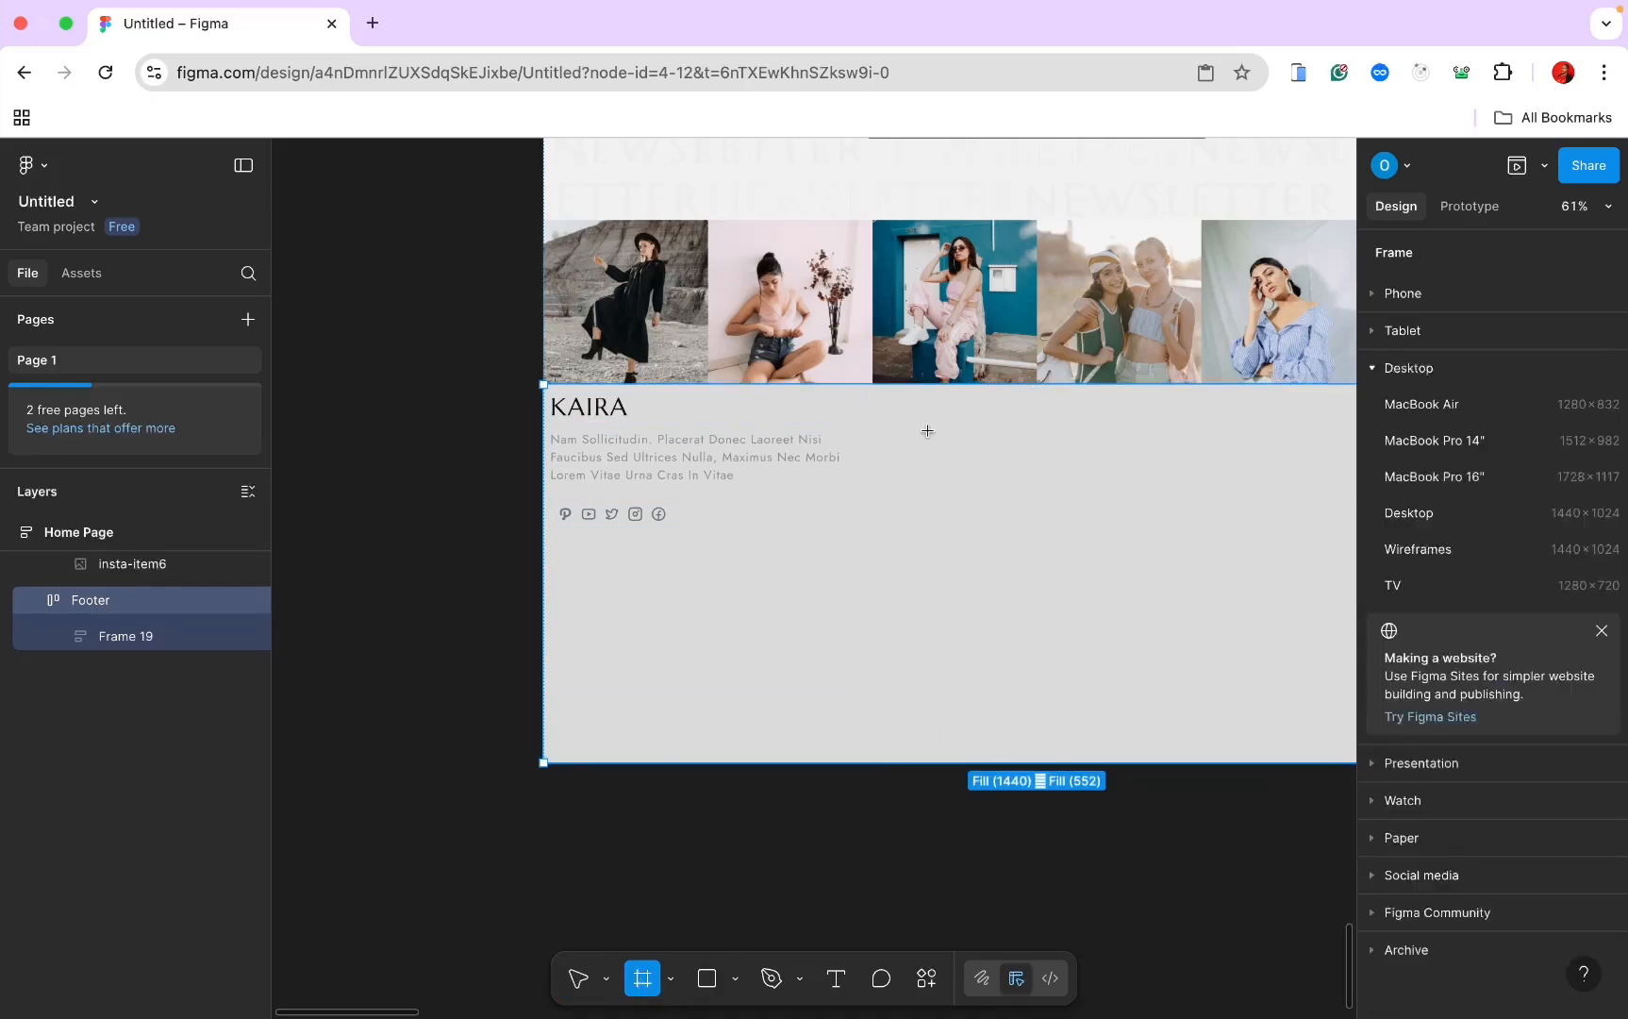
Step: Draw a 421×231 frame beside the KAIRA block and type a 'Quick Links' heading in it
drag(863, 391, 1164, 572)
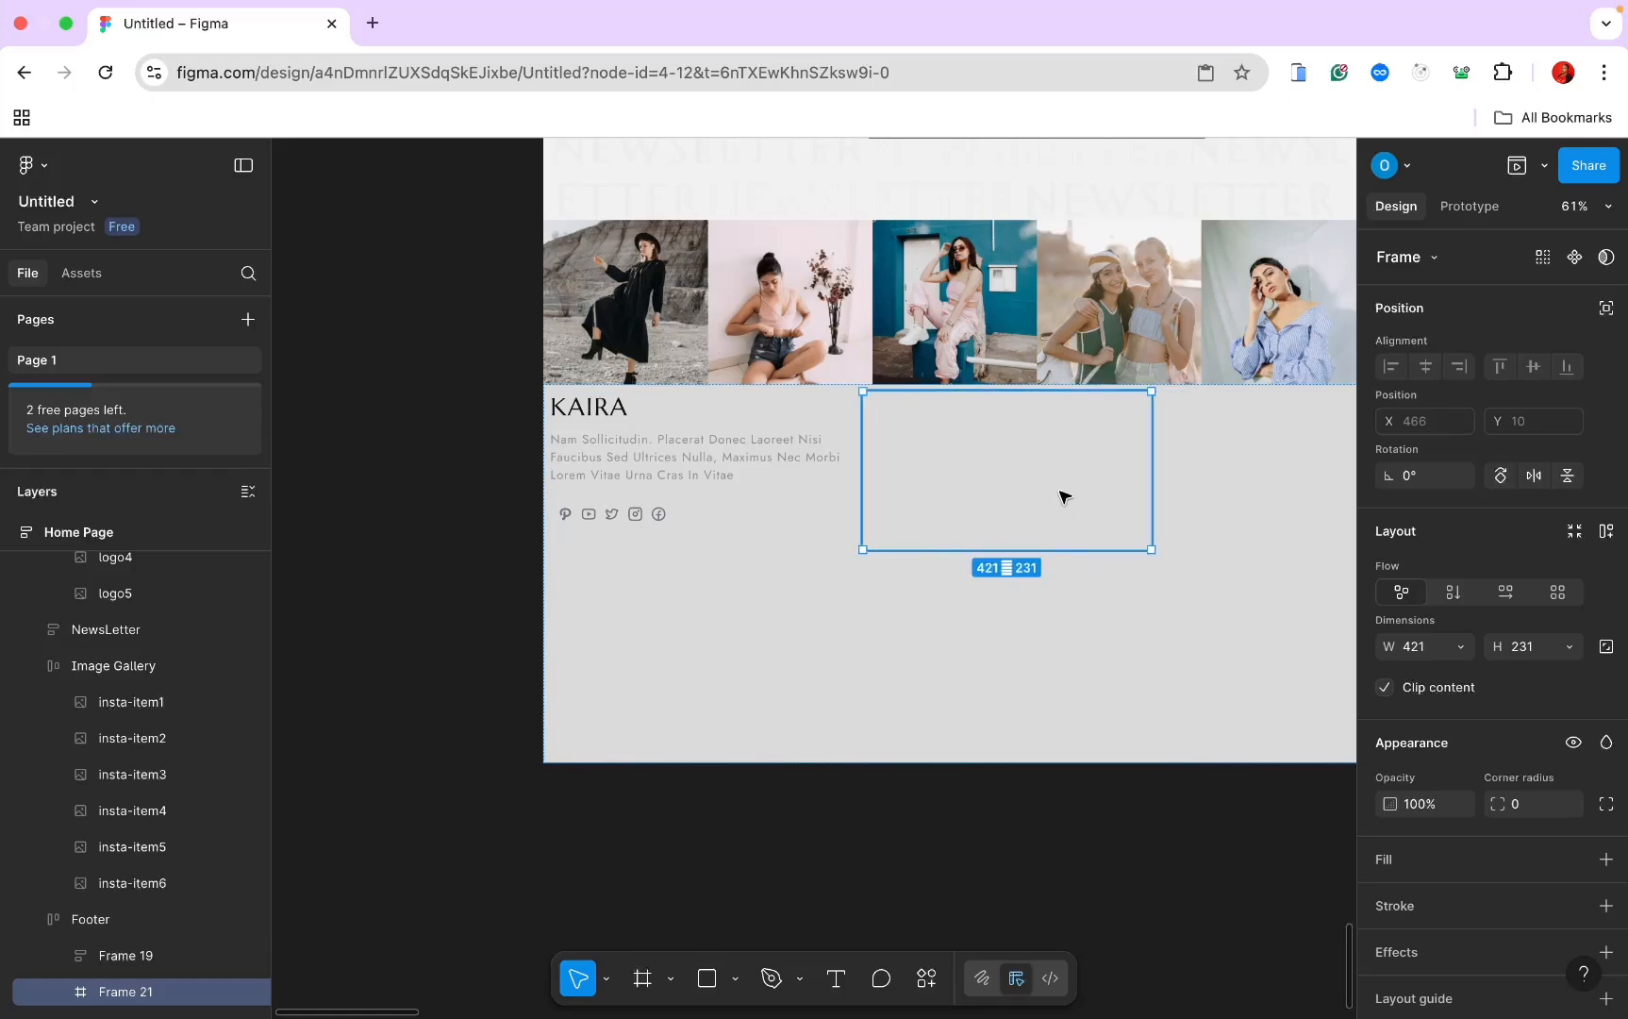
click(839, 981)
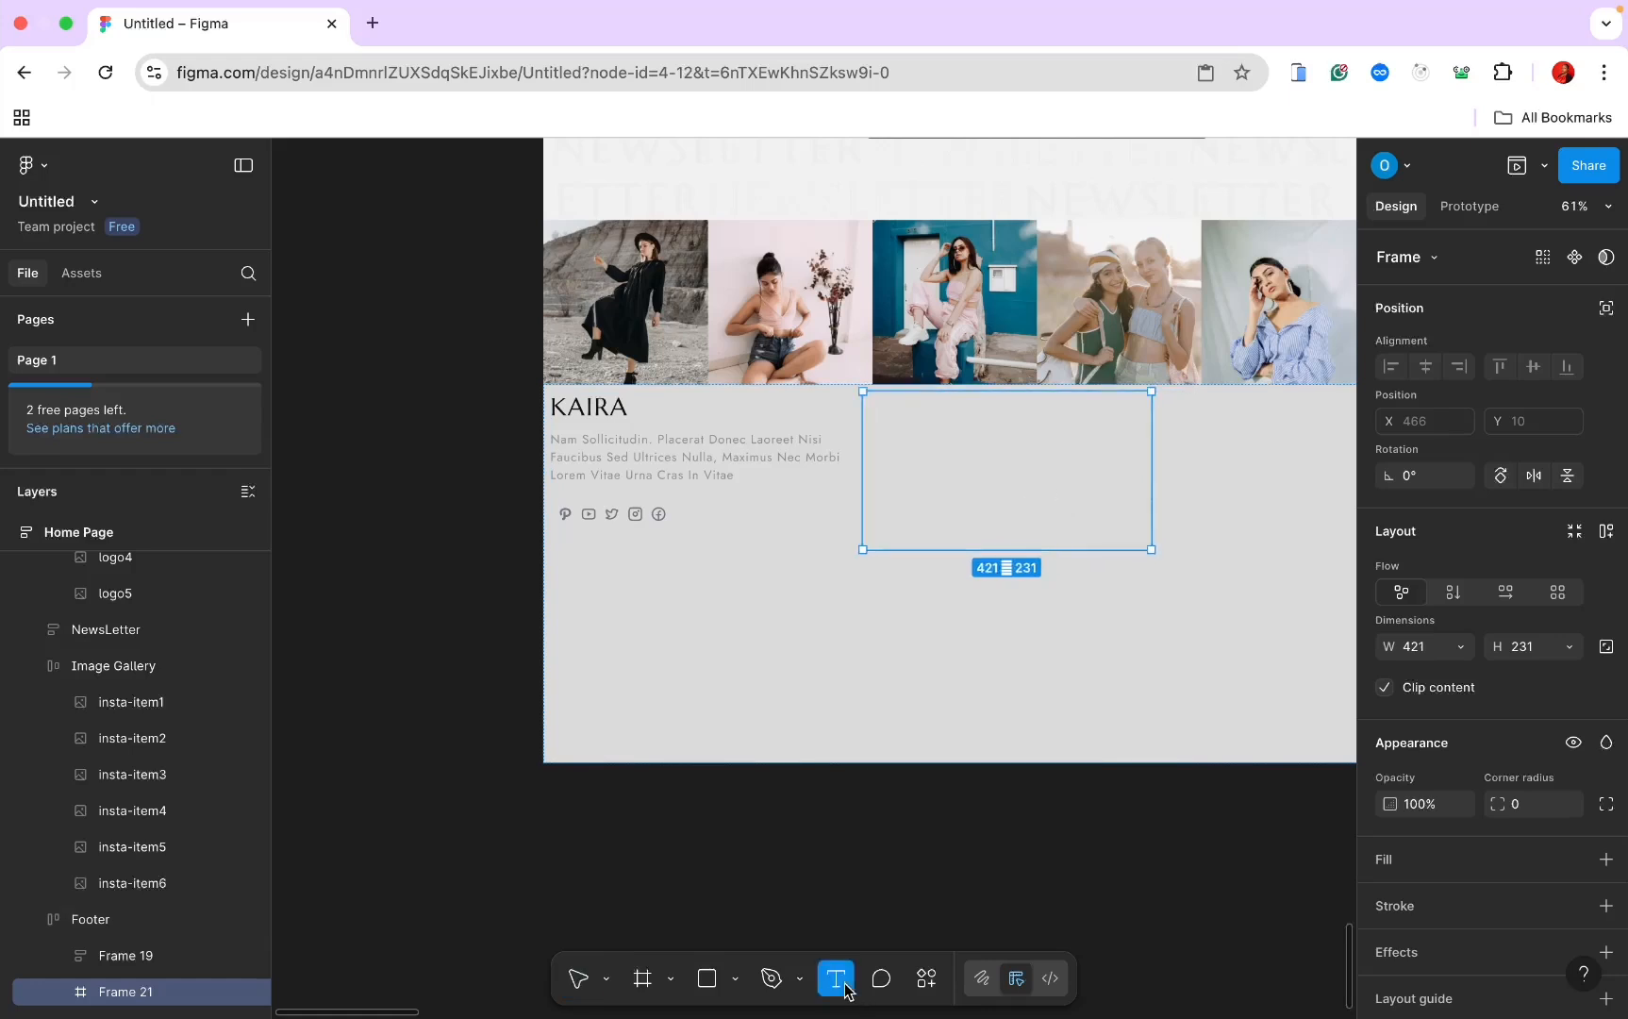
click(895, 405)
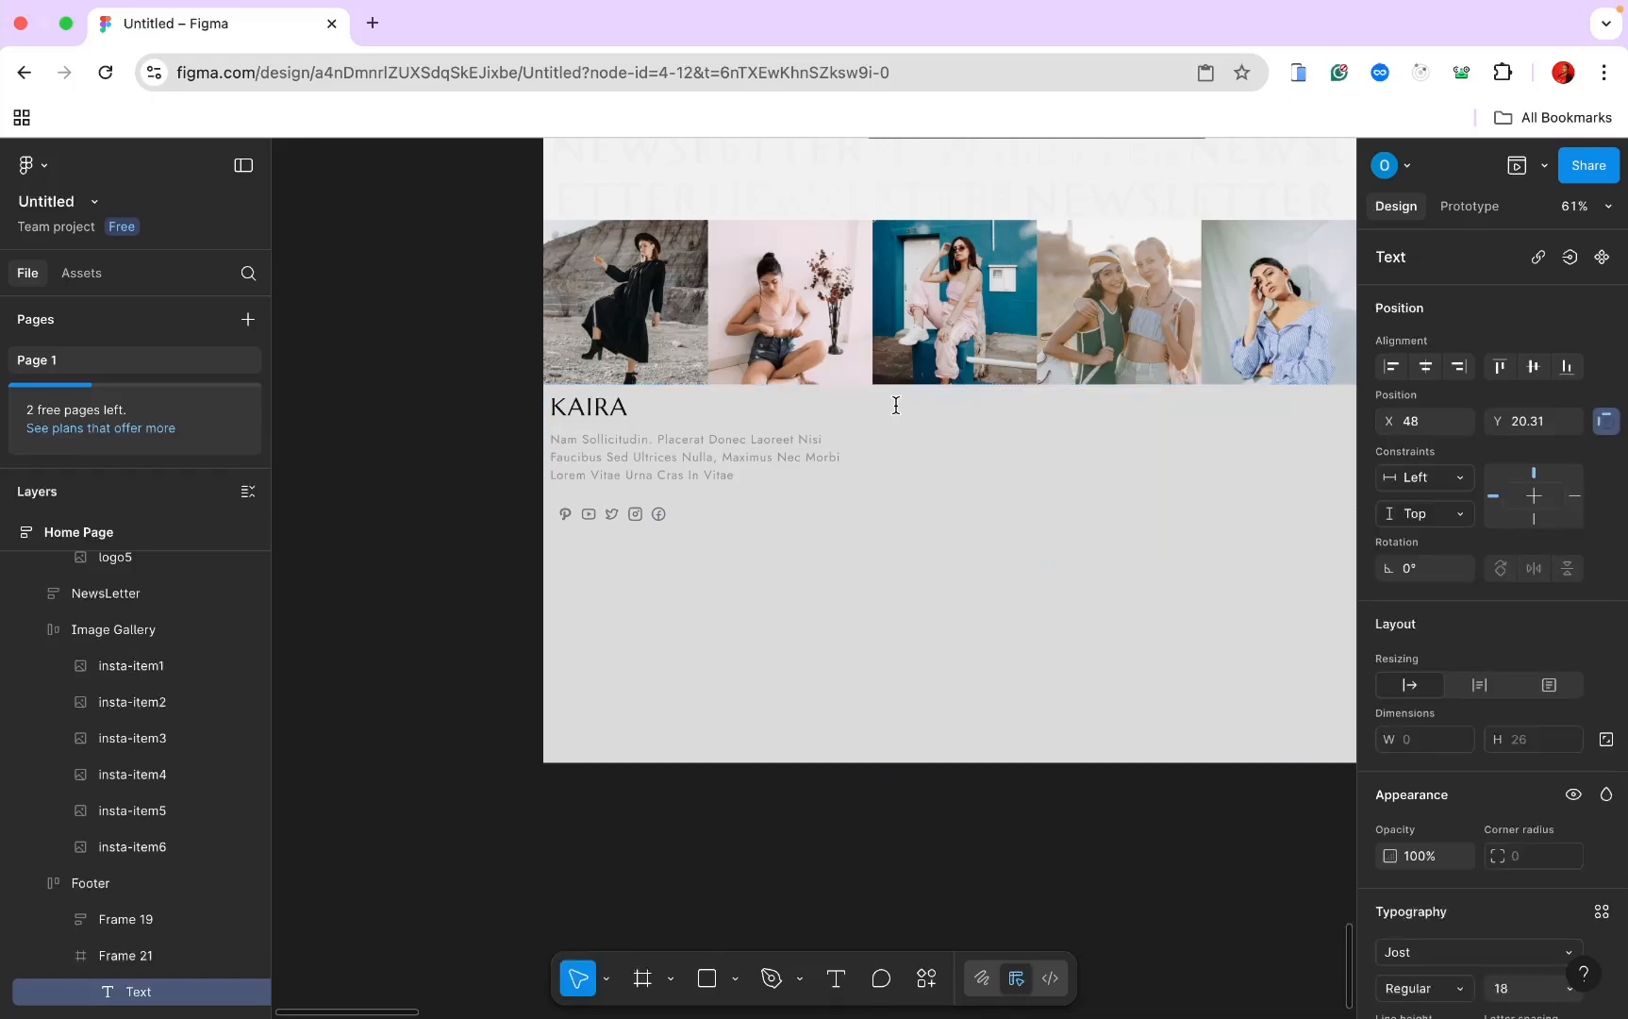
key(Caps_Lock)
text(Quick Links)
key(Escape)
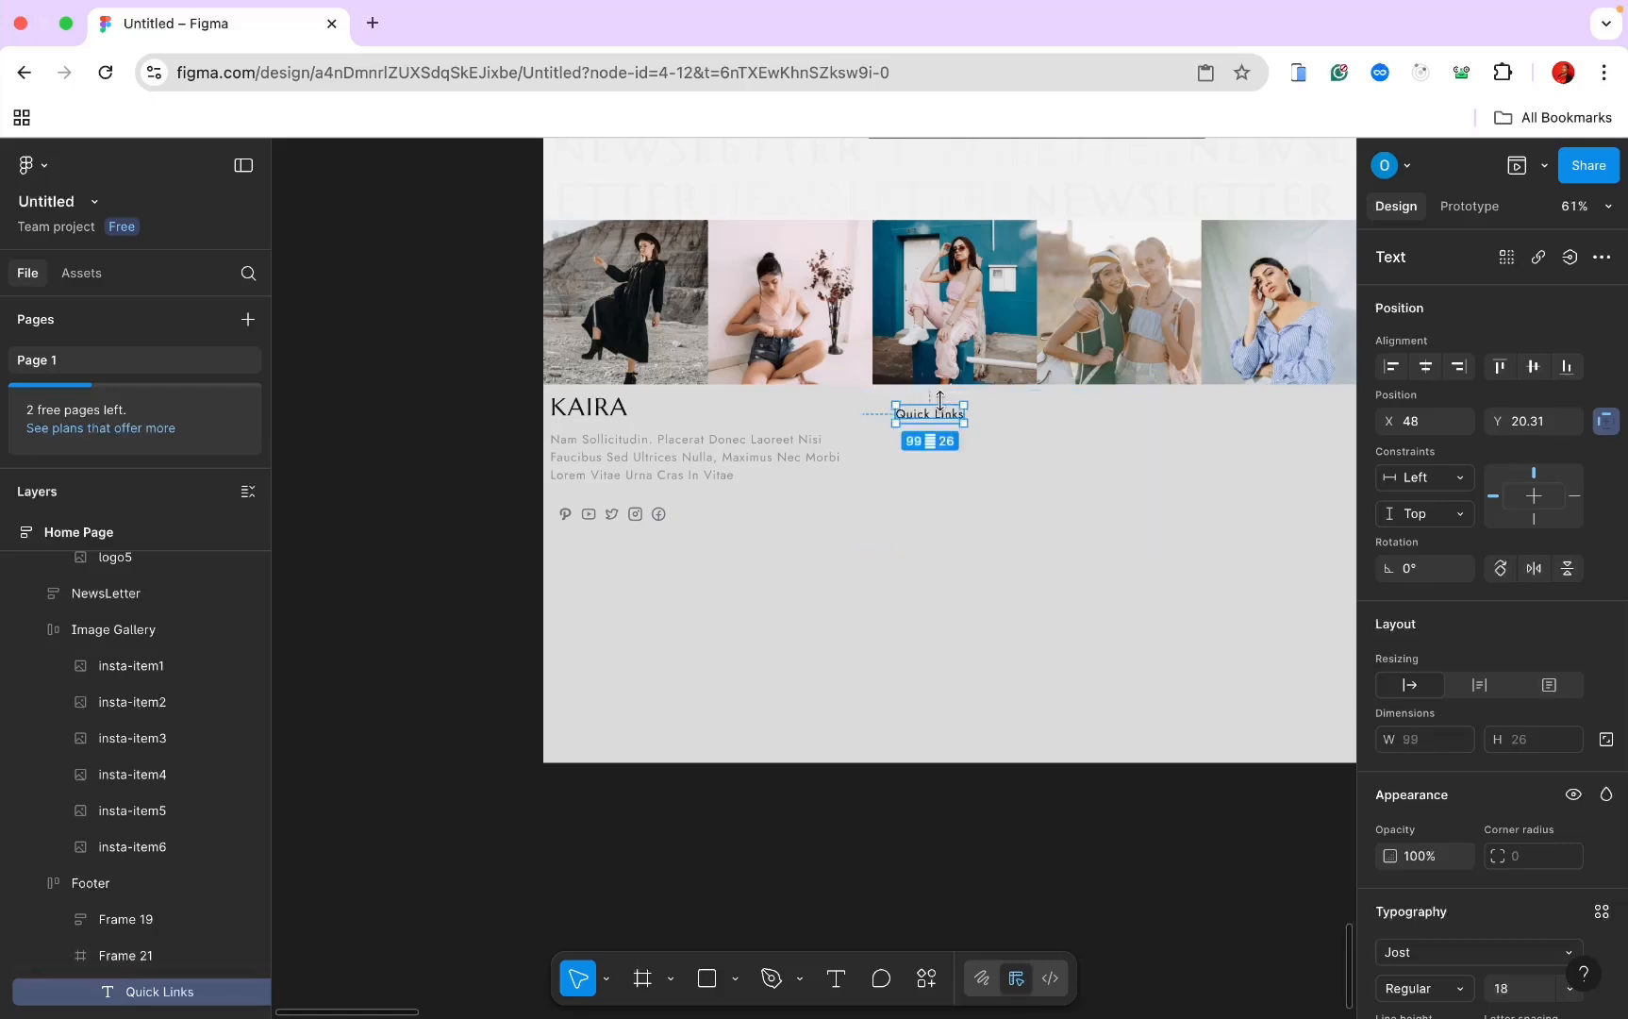
scroll(1422, 833, down, 4)
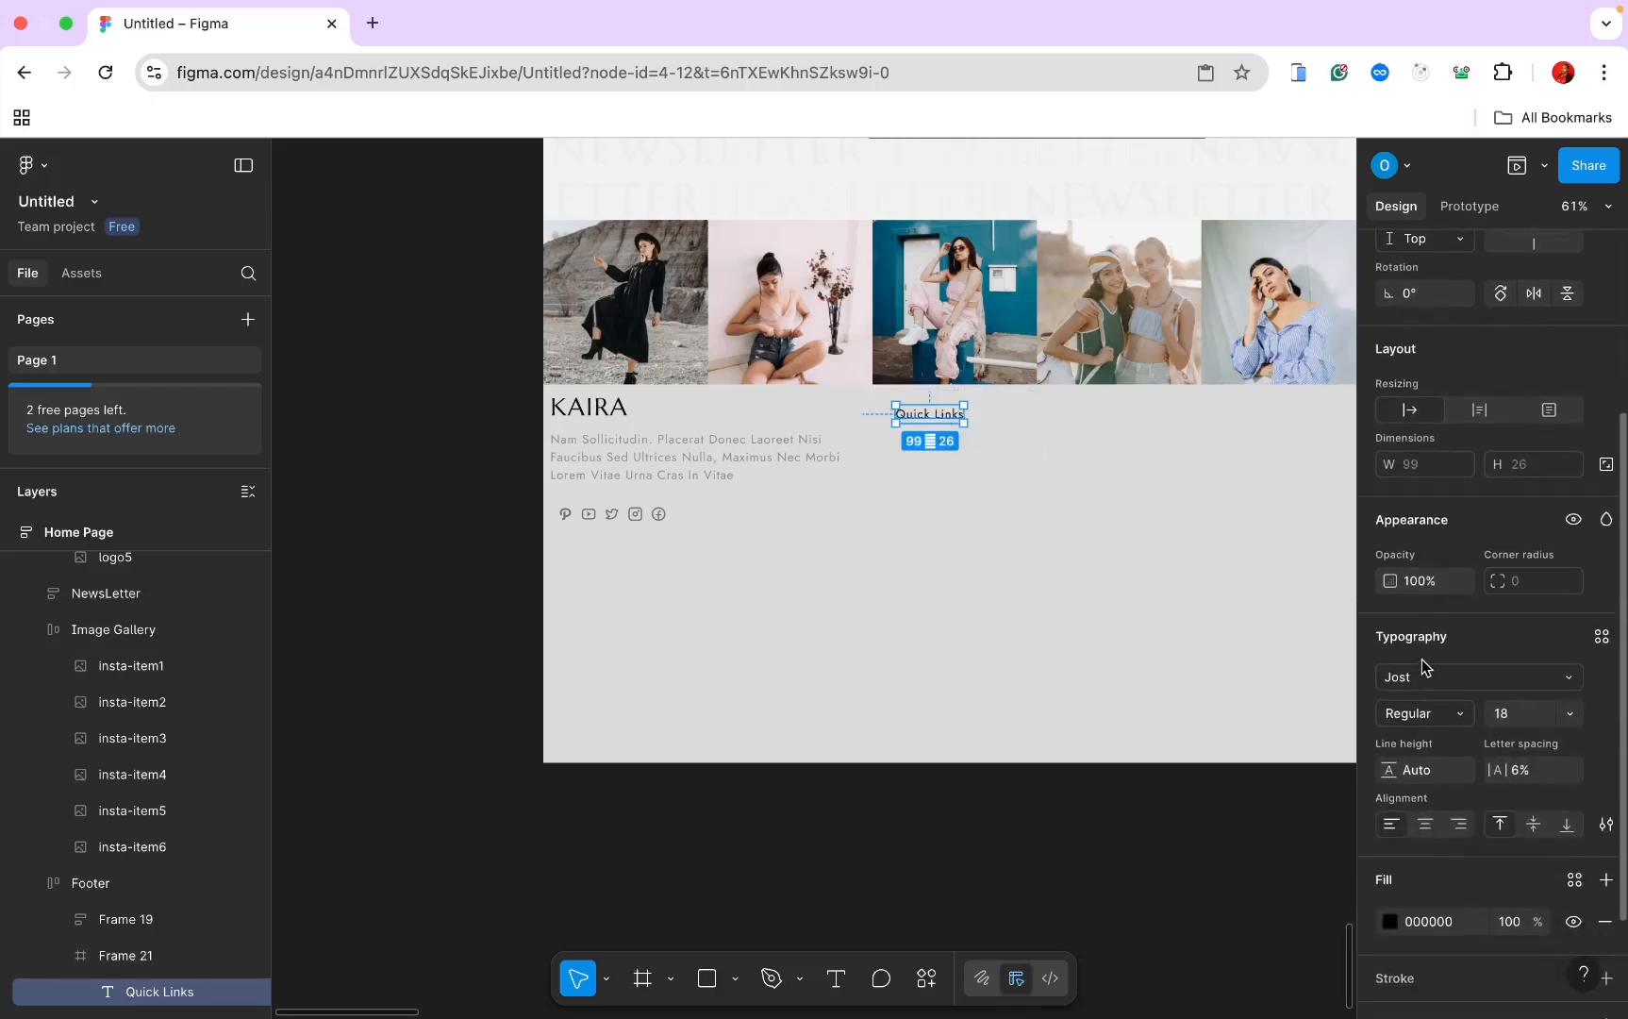
Step: Style the heading in Marcellus at size 20 with Uppercase letter case
click(1412, 679)
text(ar)
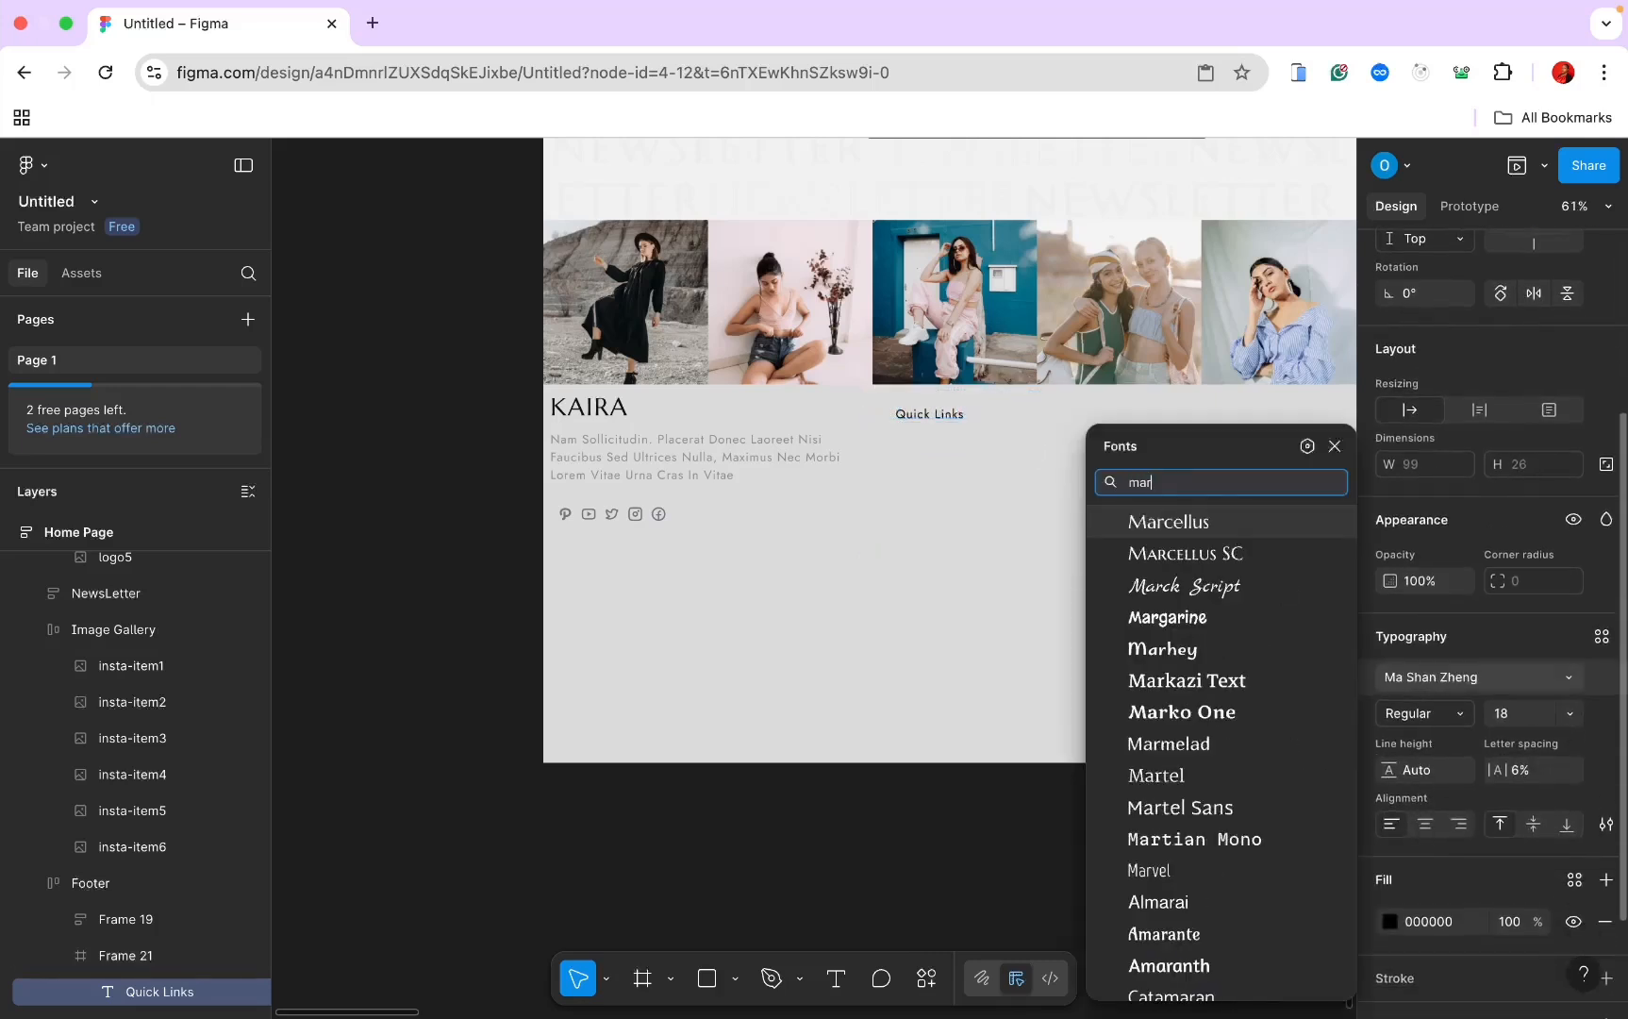
click(1236, 525)
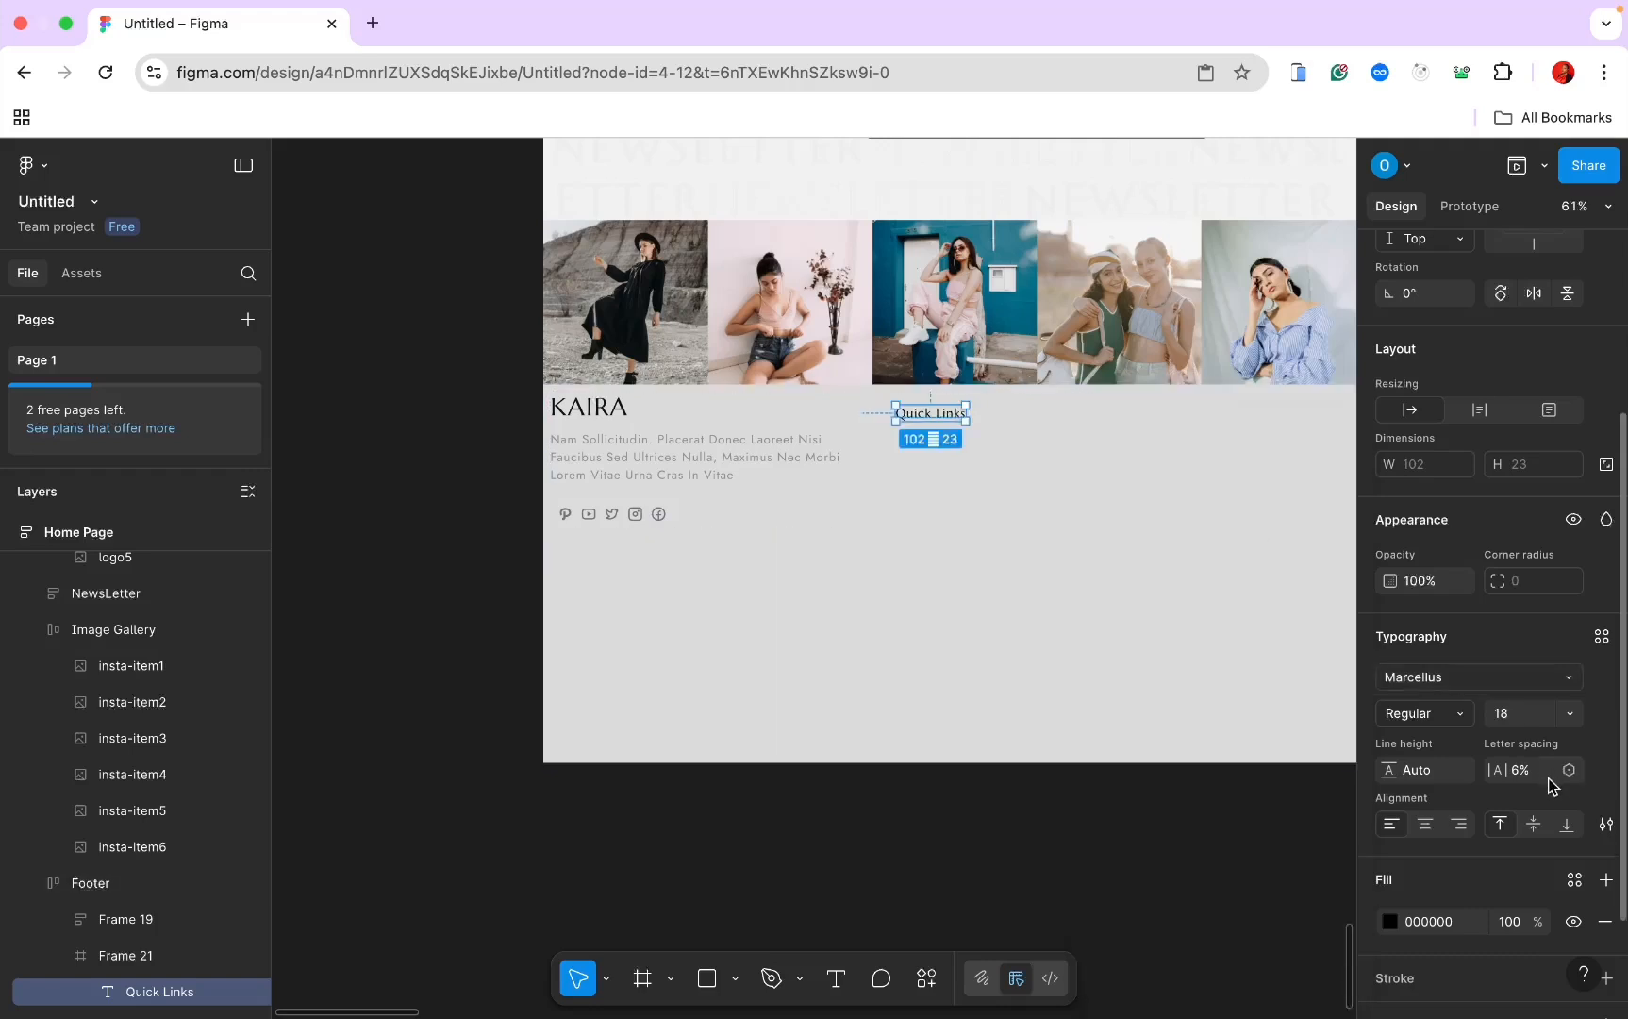
click(1522, 719)
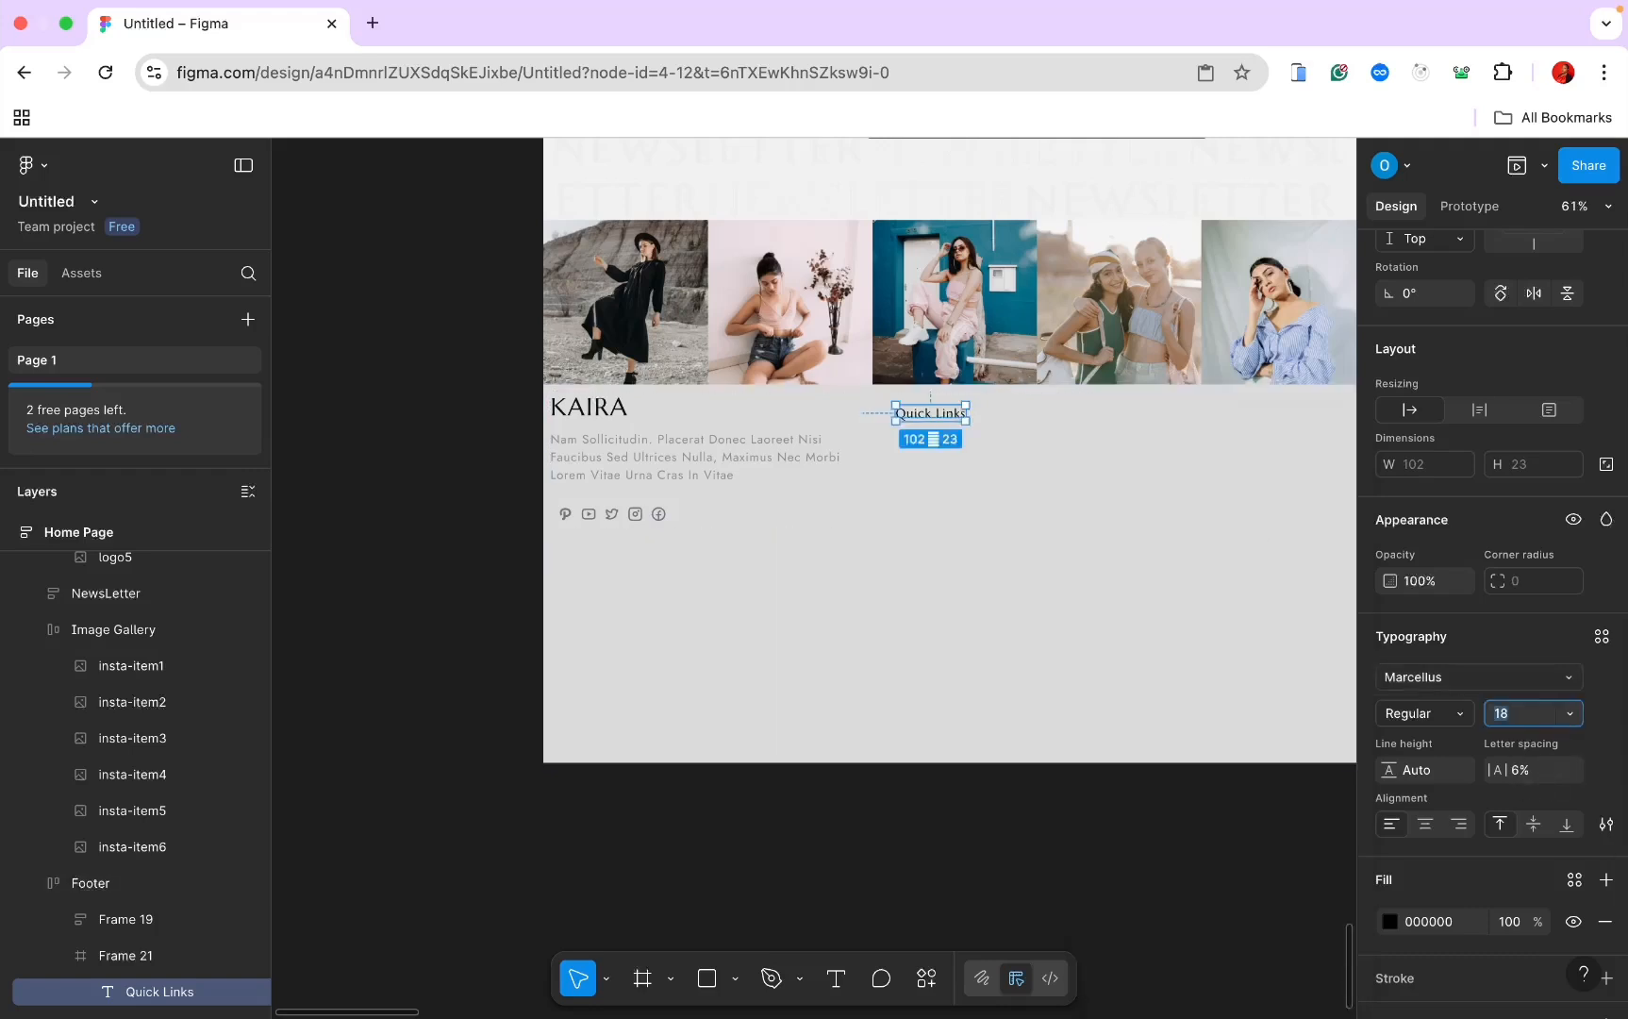
key(super+Tab)
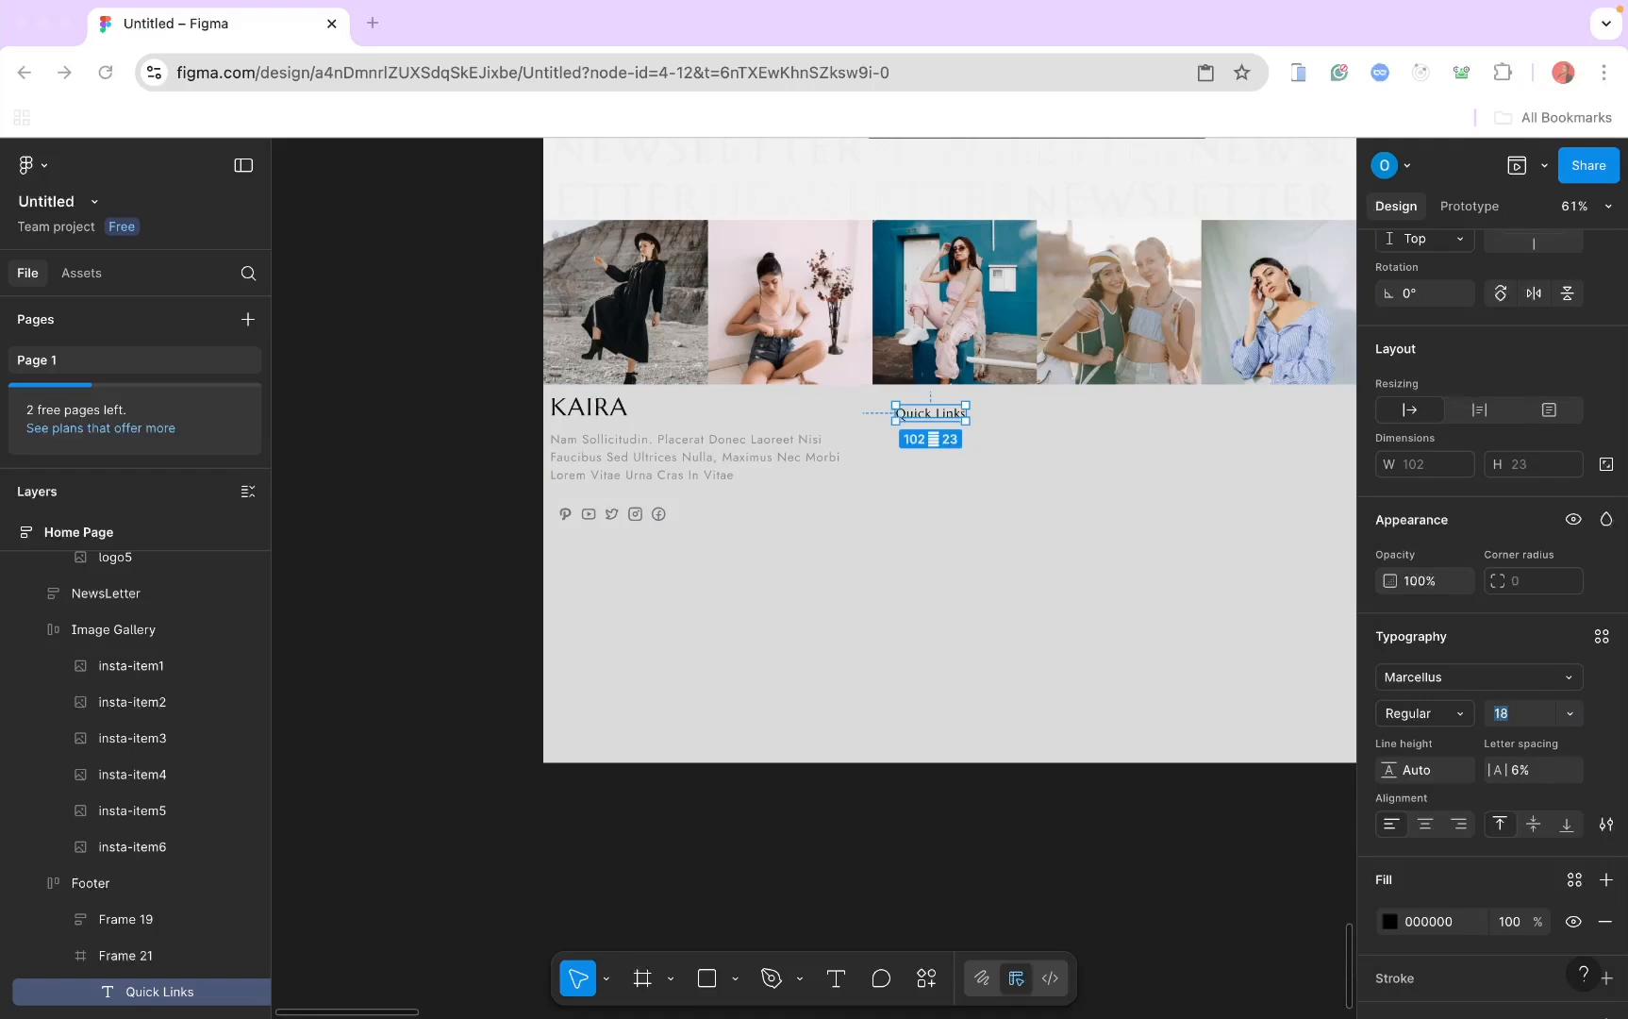
text(20)
key(Return)
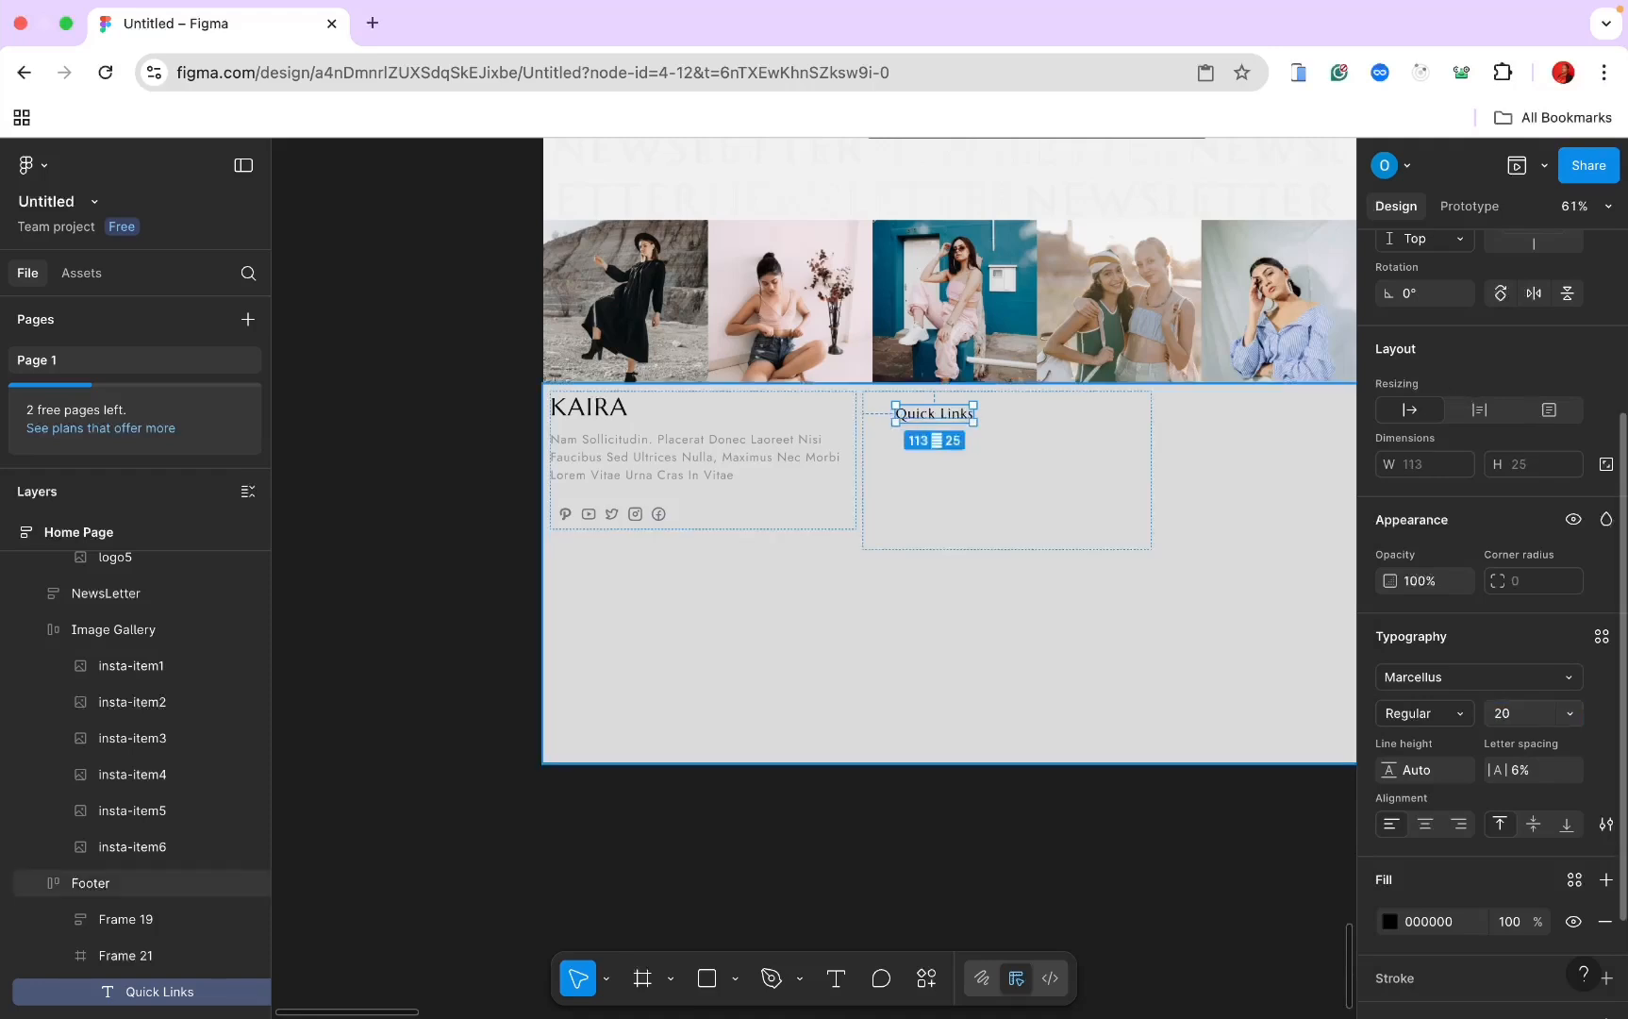
click(1605, 824)
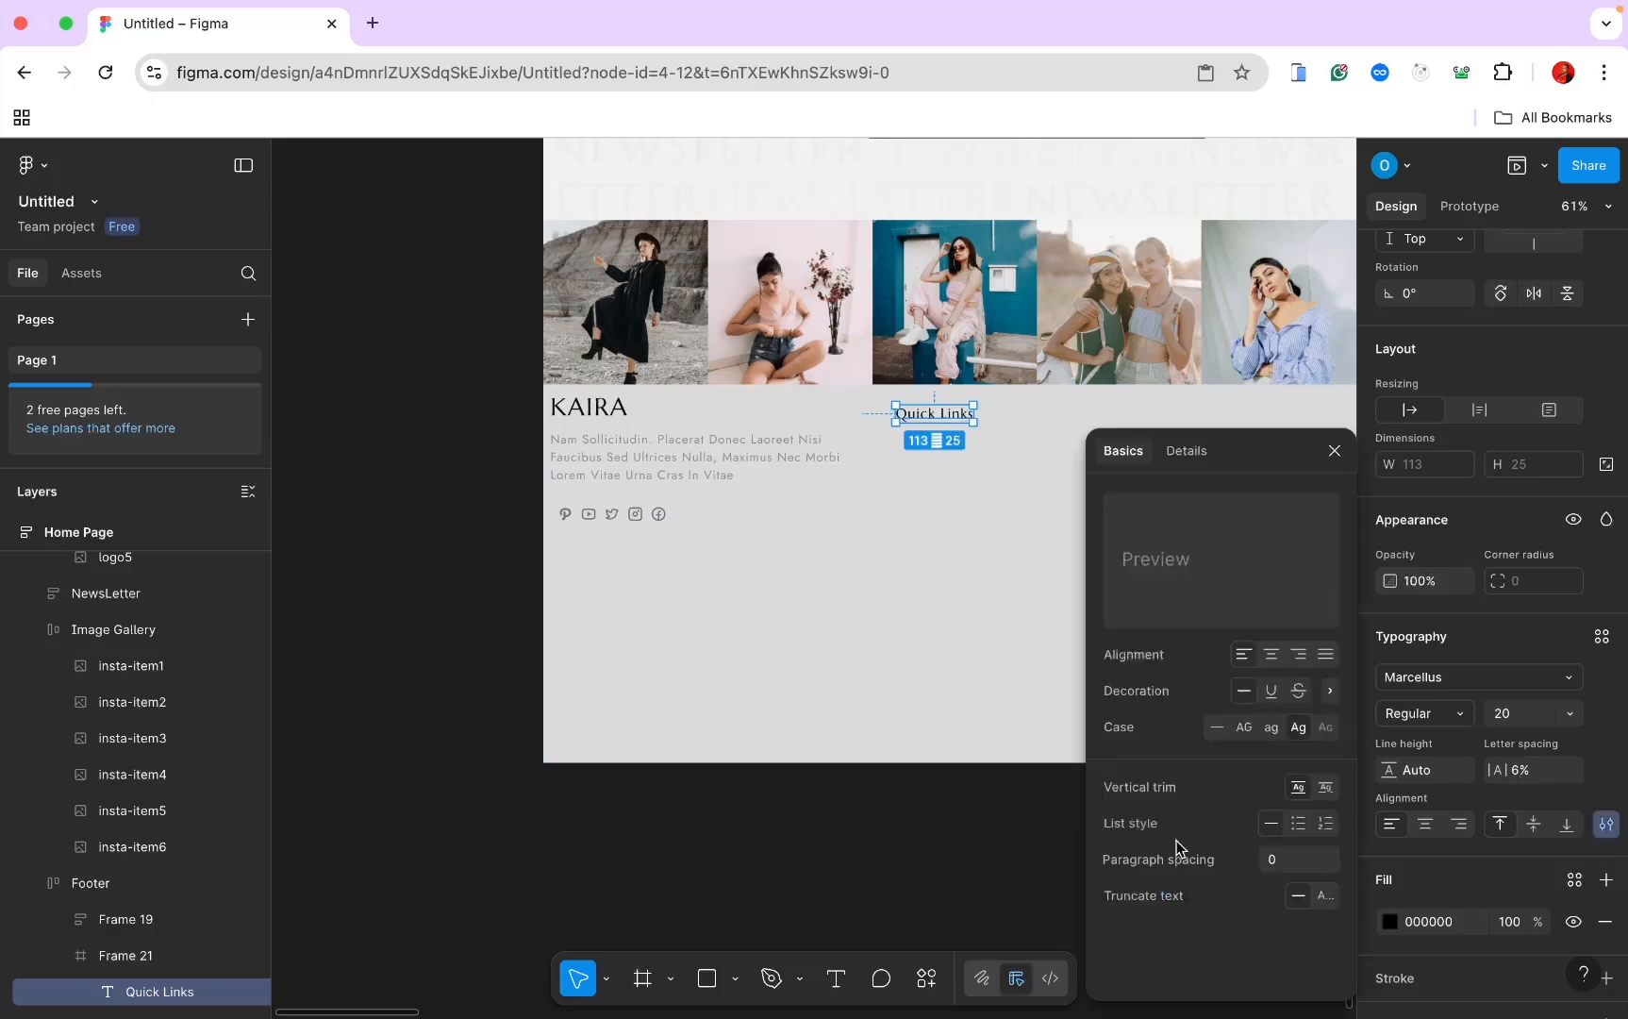
click(1245, 728)
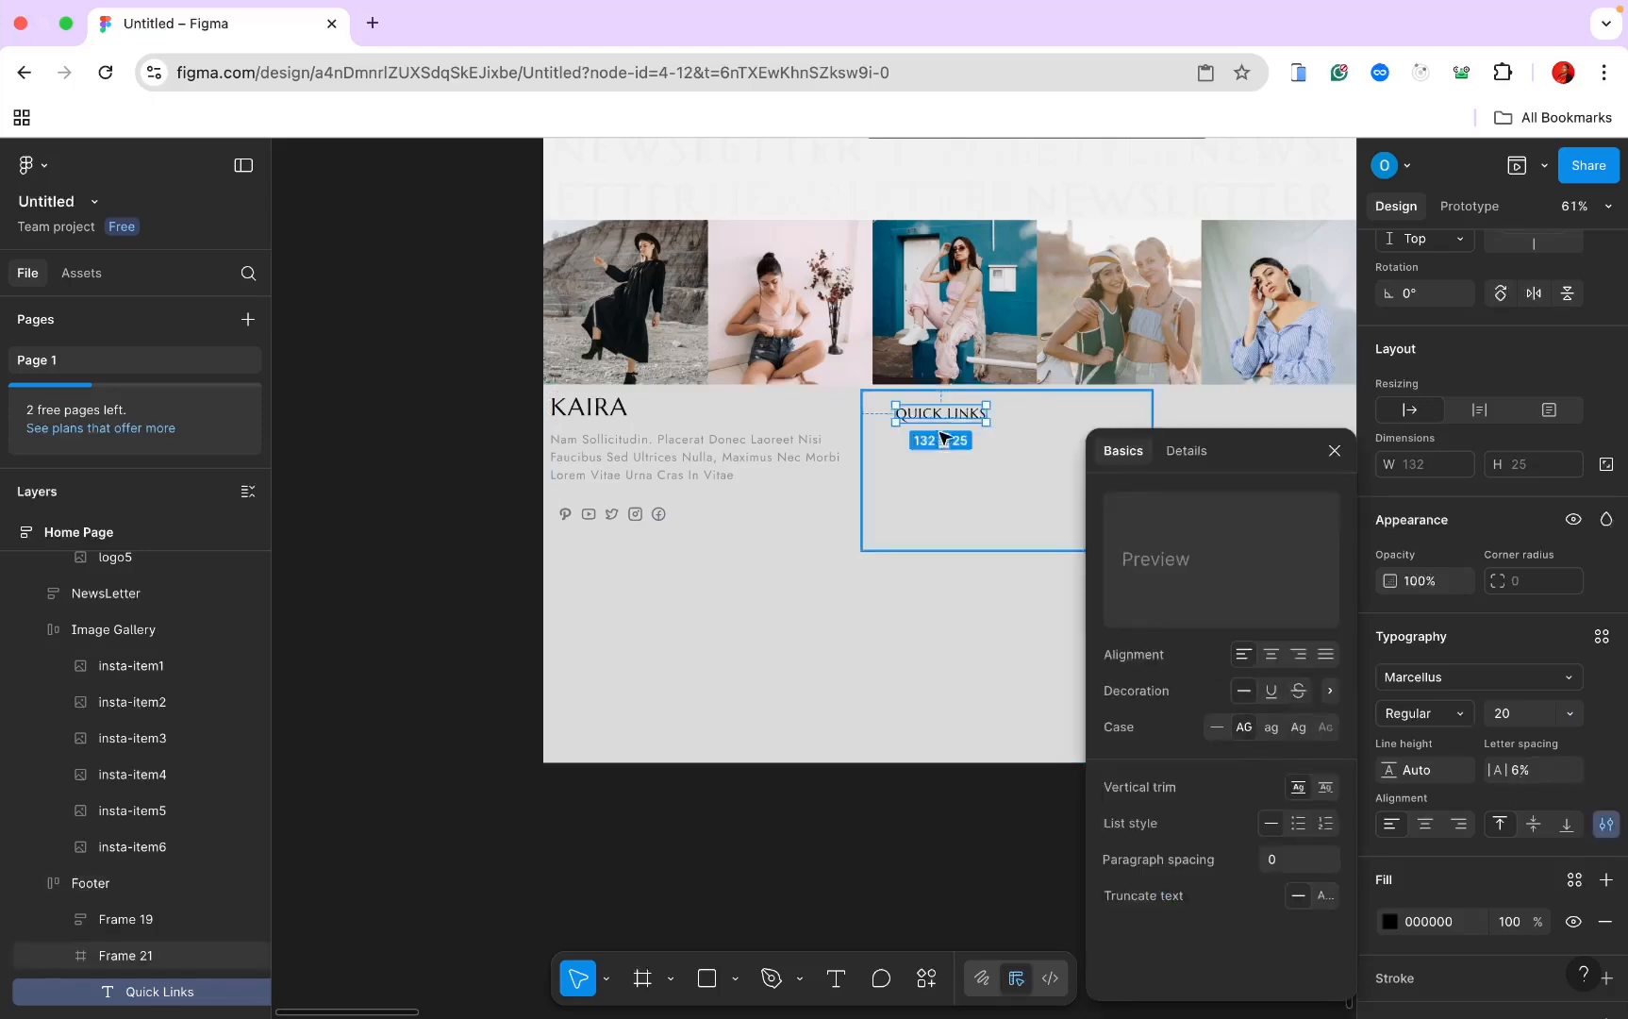
click(943, 467)
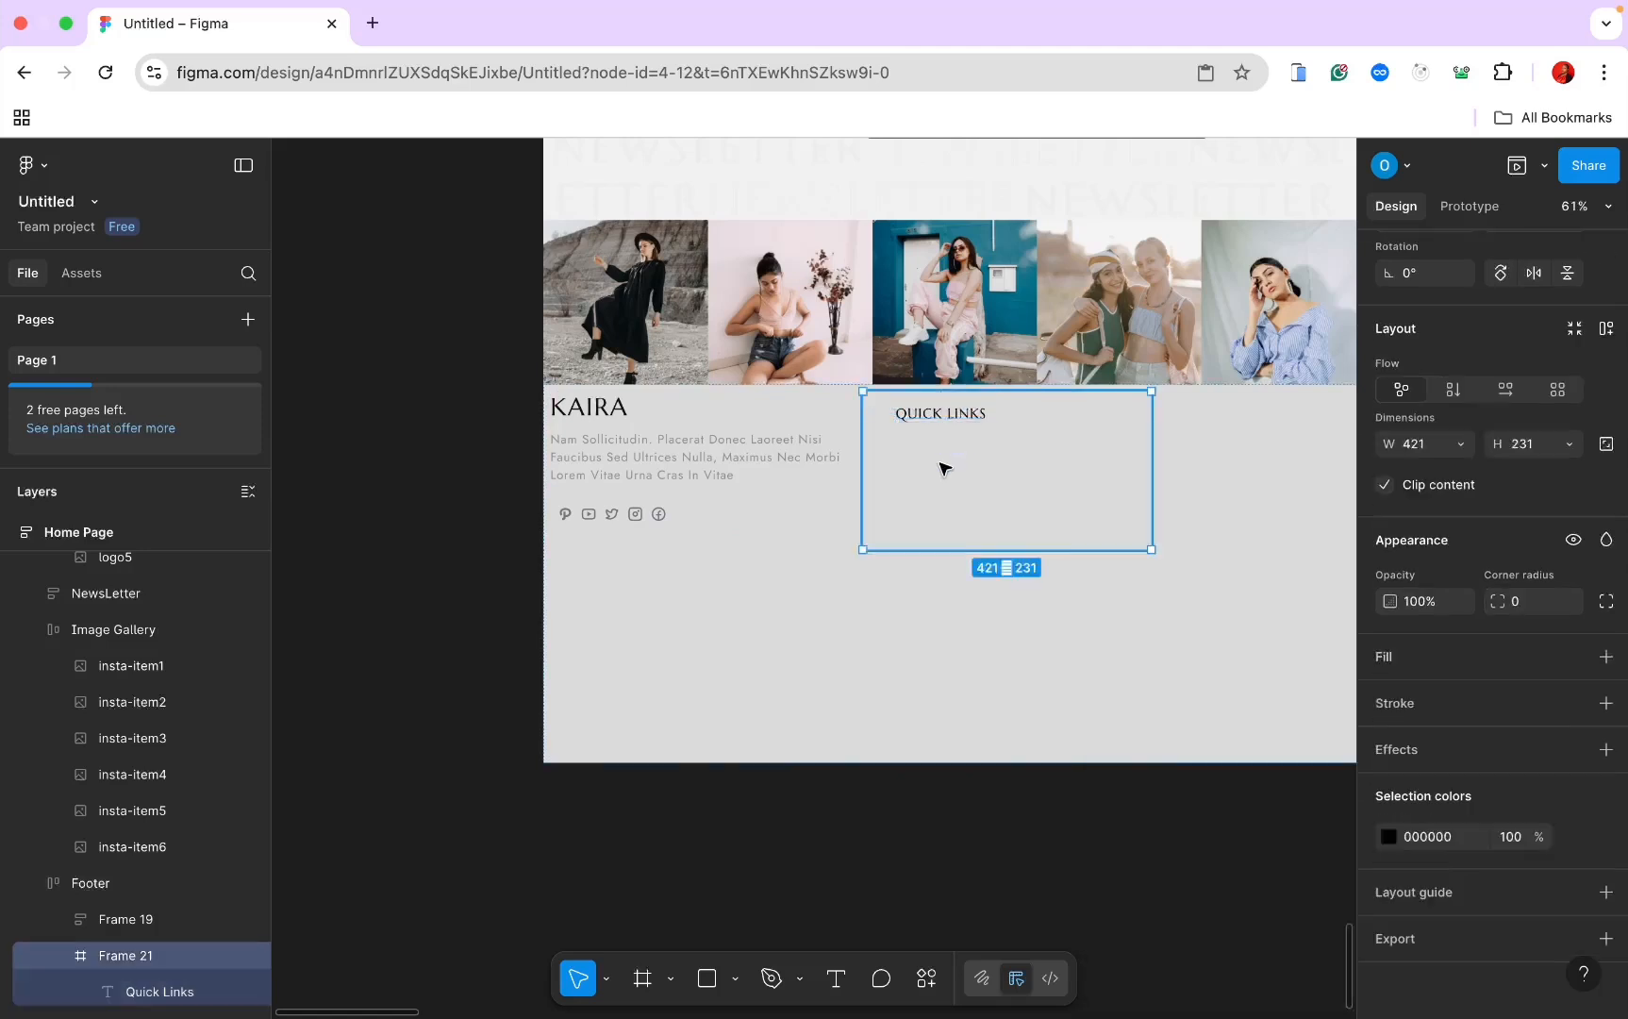
click(834, 978)
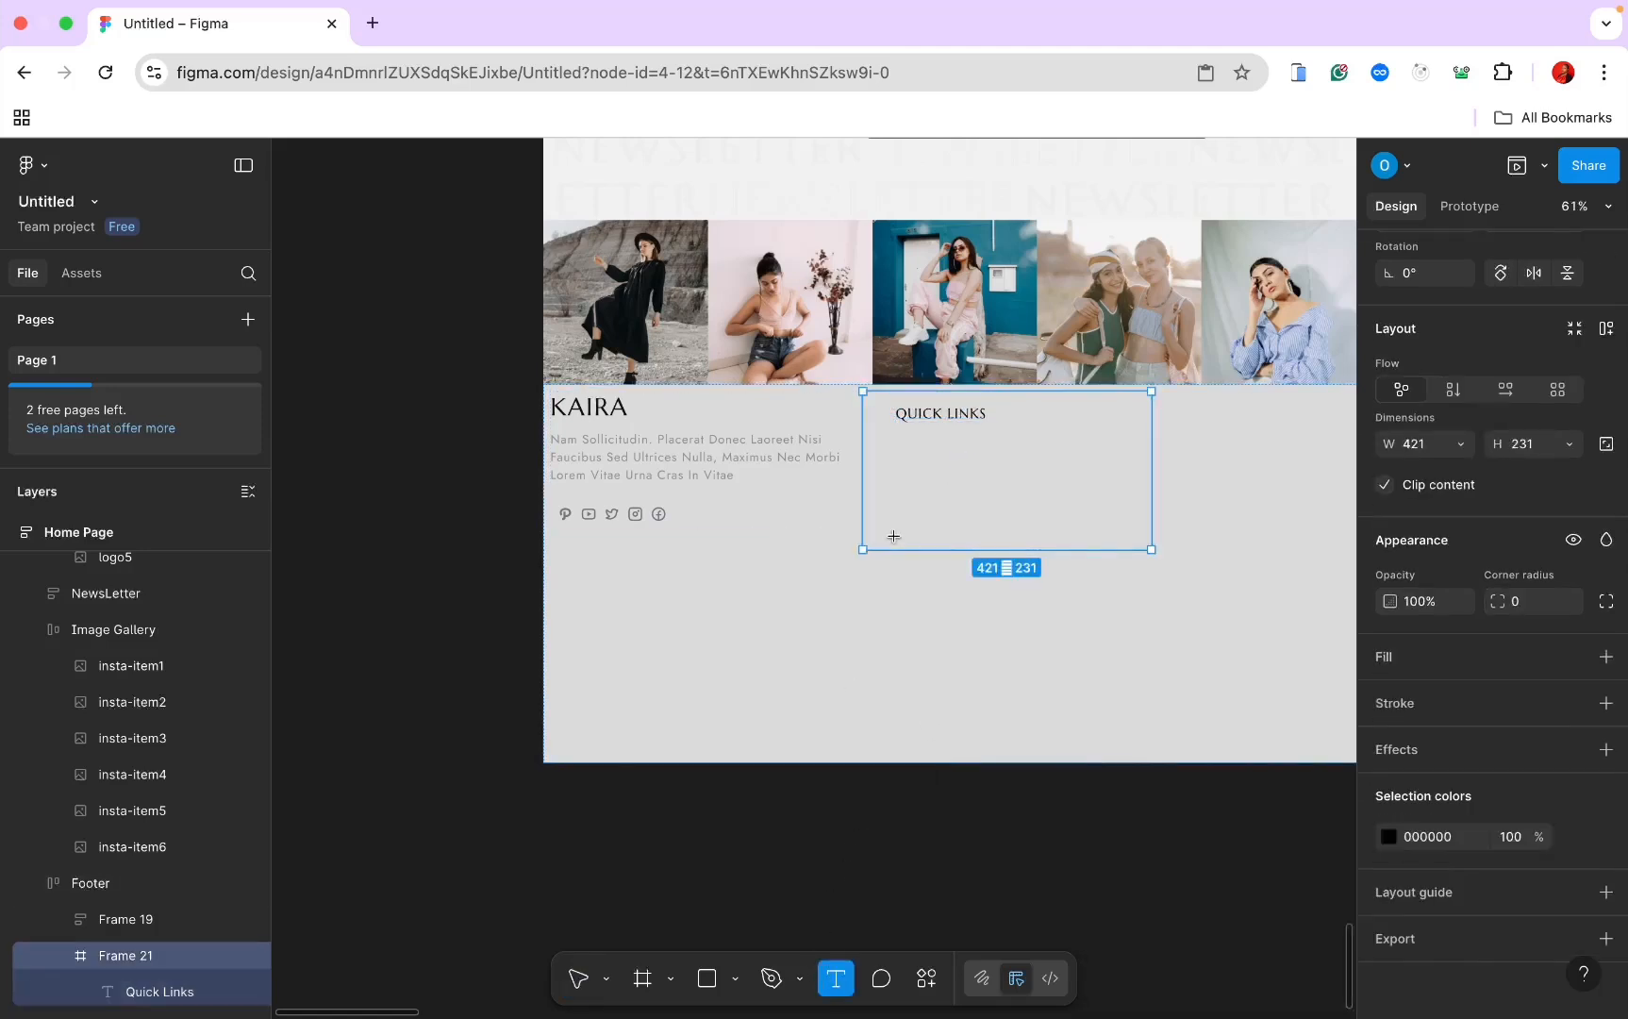
Step: Add a 'Home' link below the heading in Jost 18 with title case
click(890, 433)
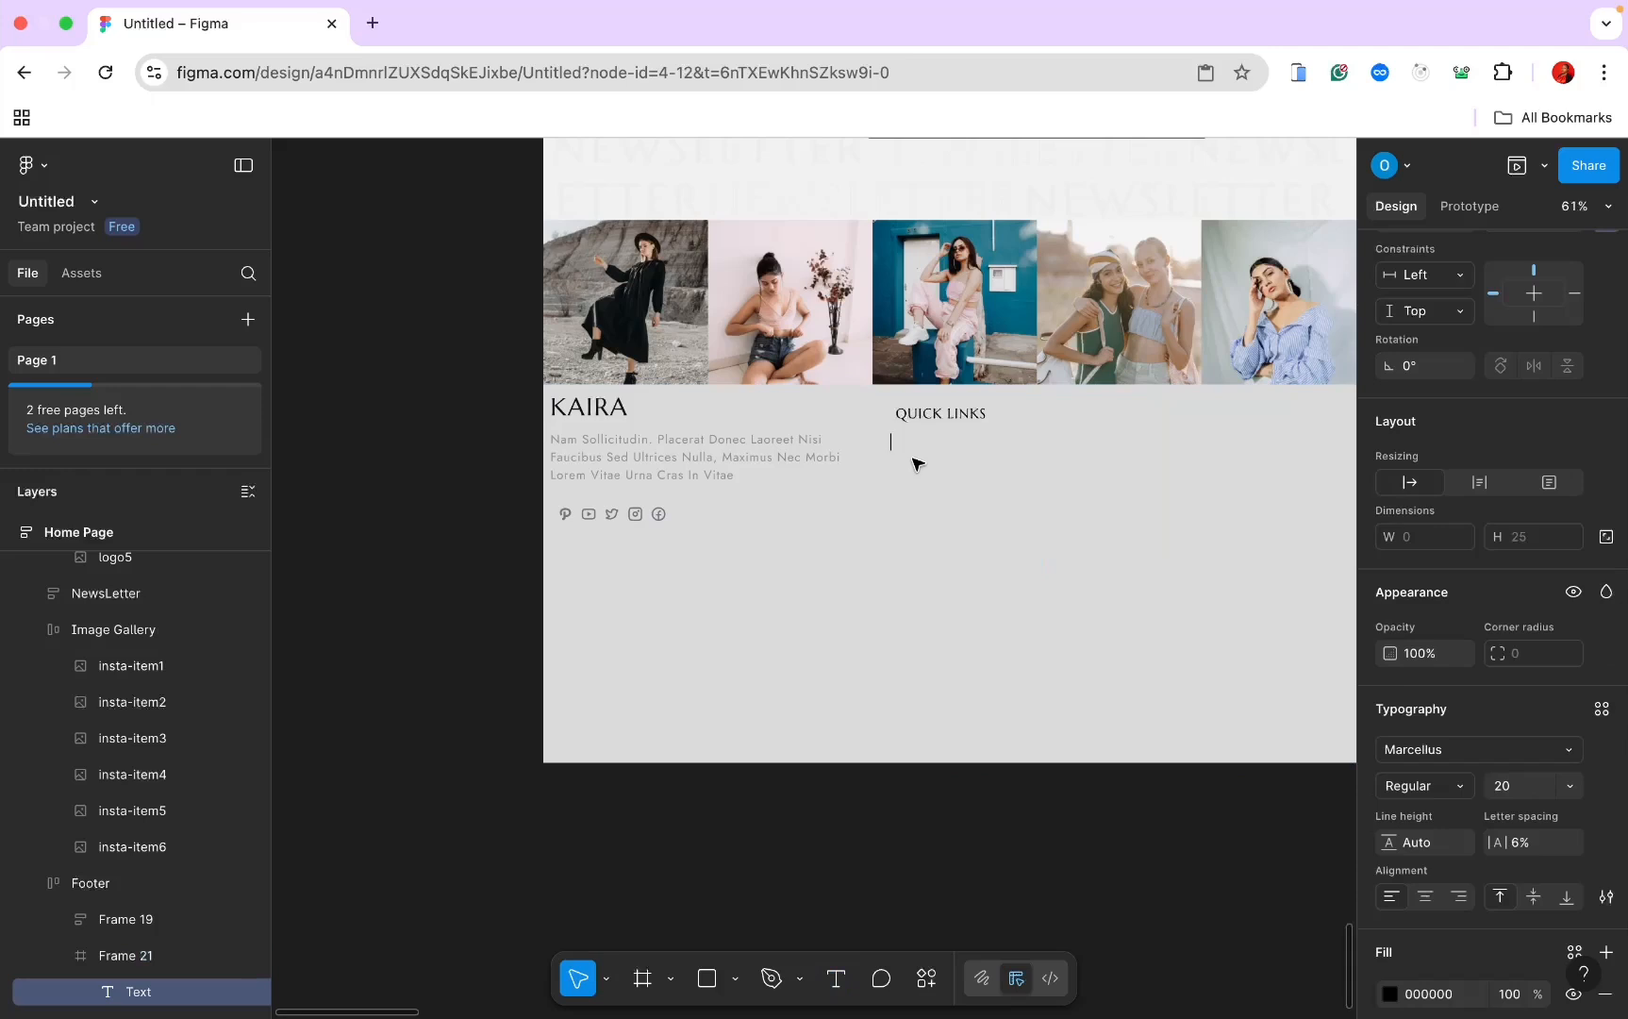
text(Hom)
key(Escape)
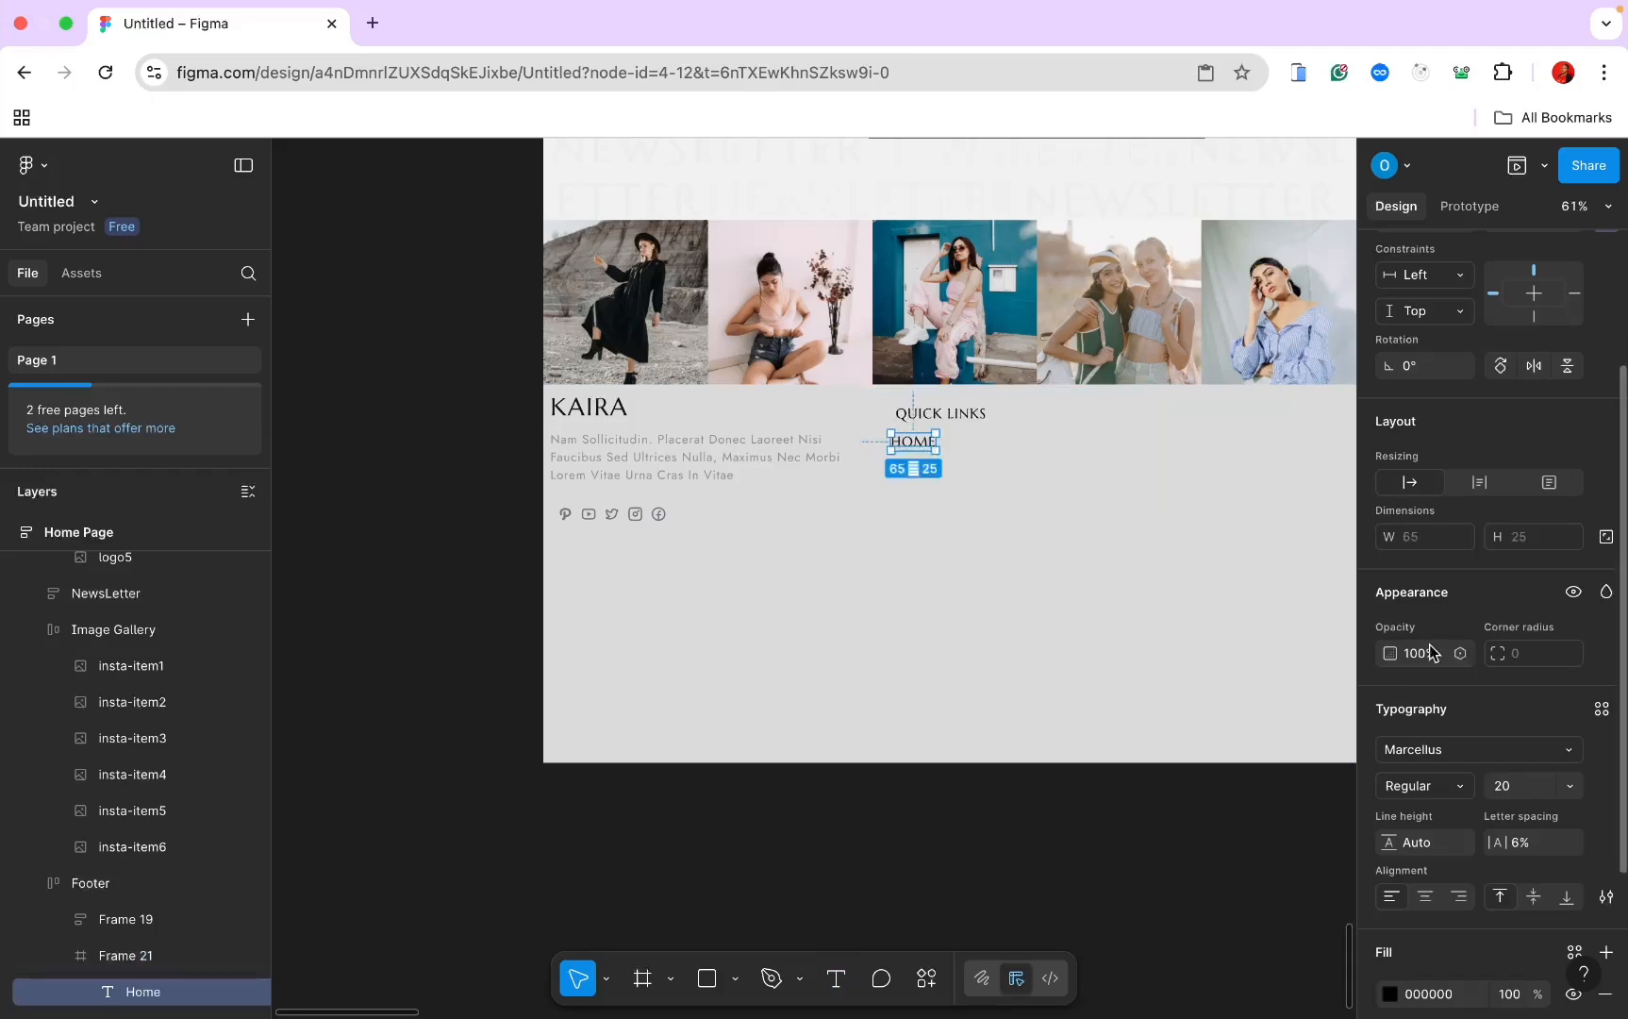
scroll(1492, 782, down, 1)
click(1457, 685)
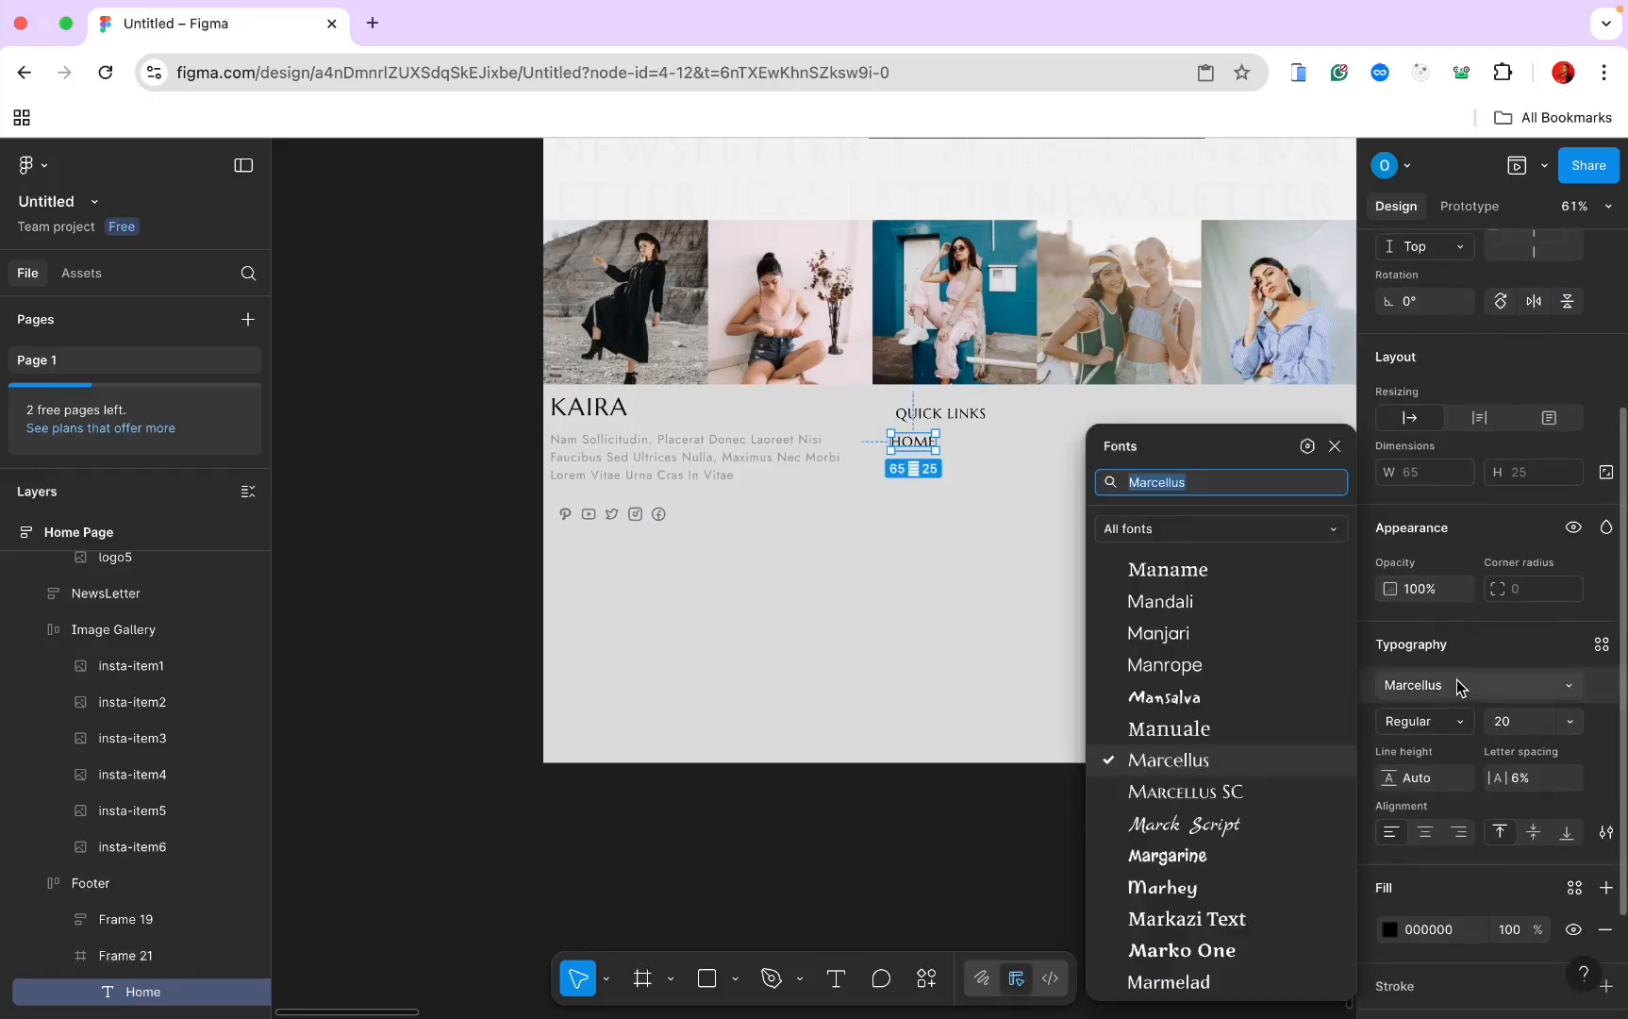
text(jost)
key(Return)
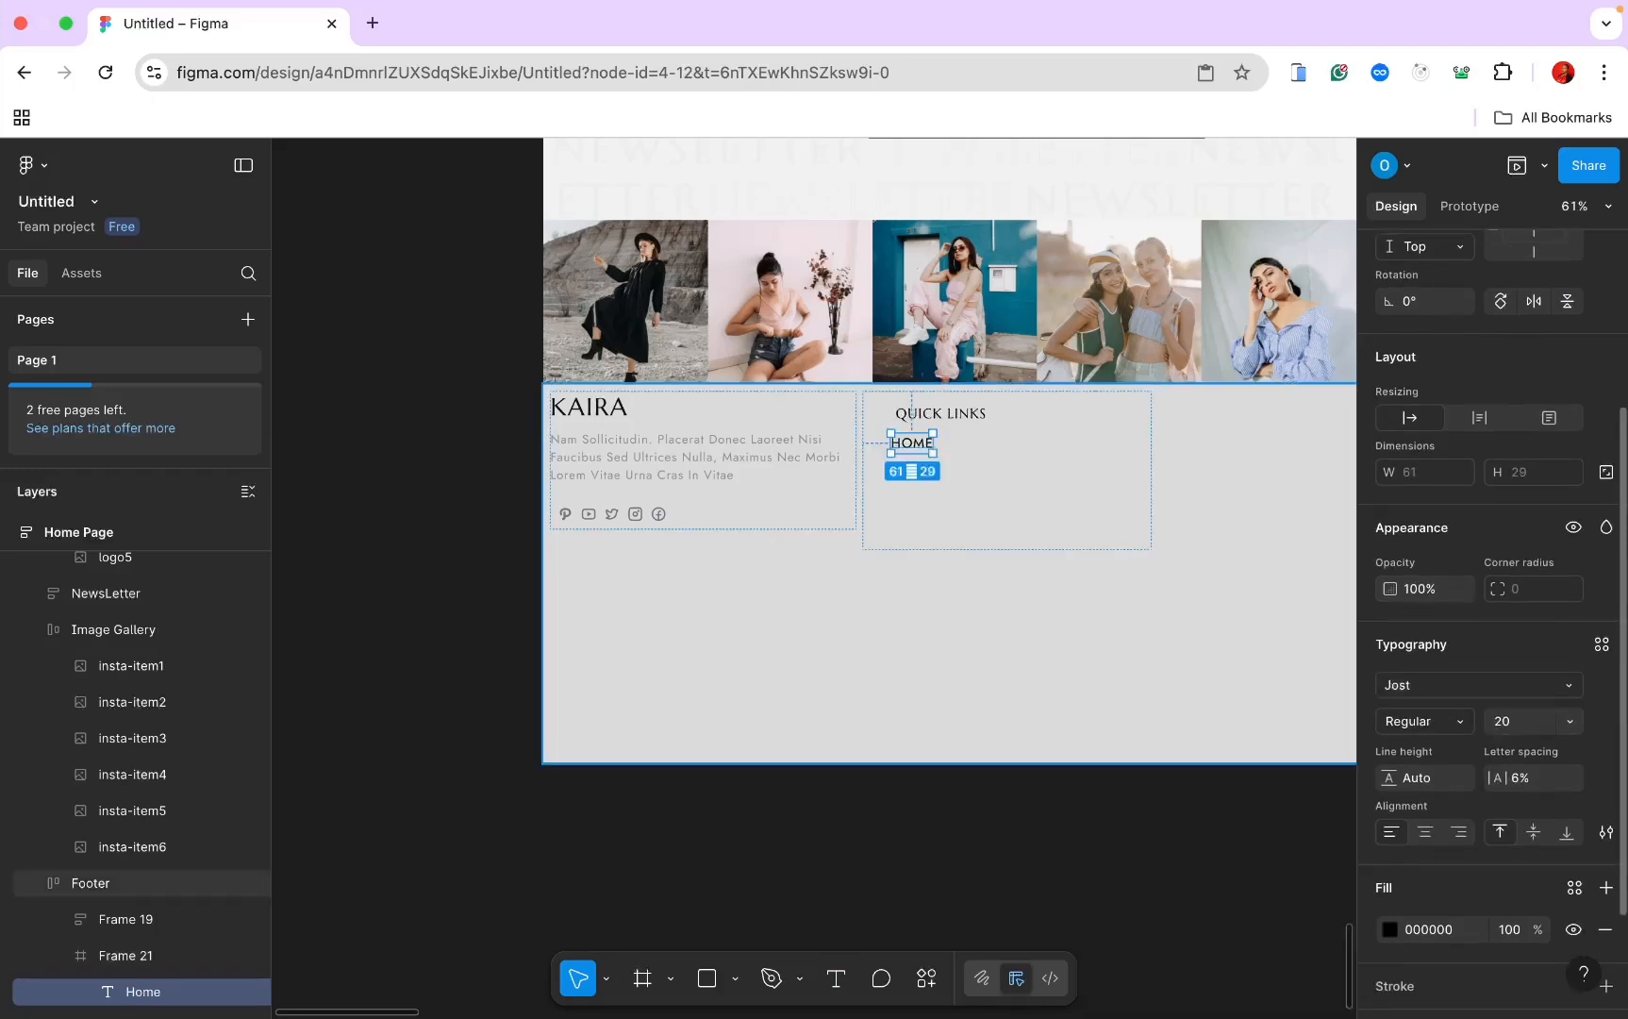
click(1512, 724)
text(18)
key(Return)
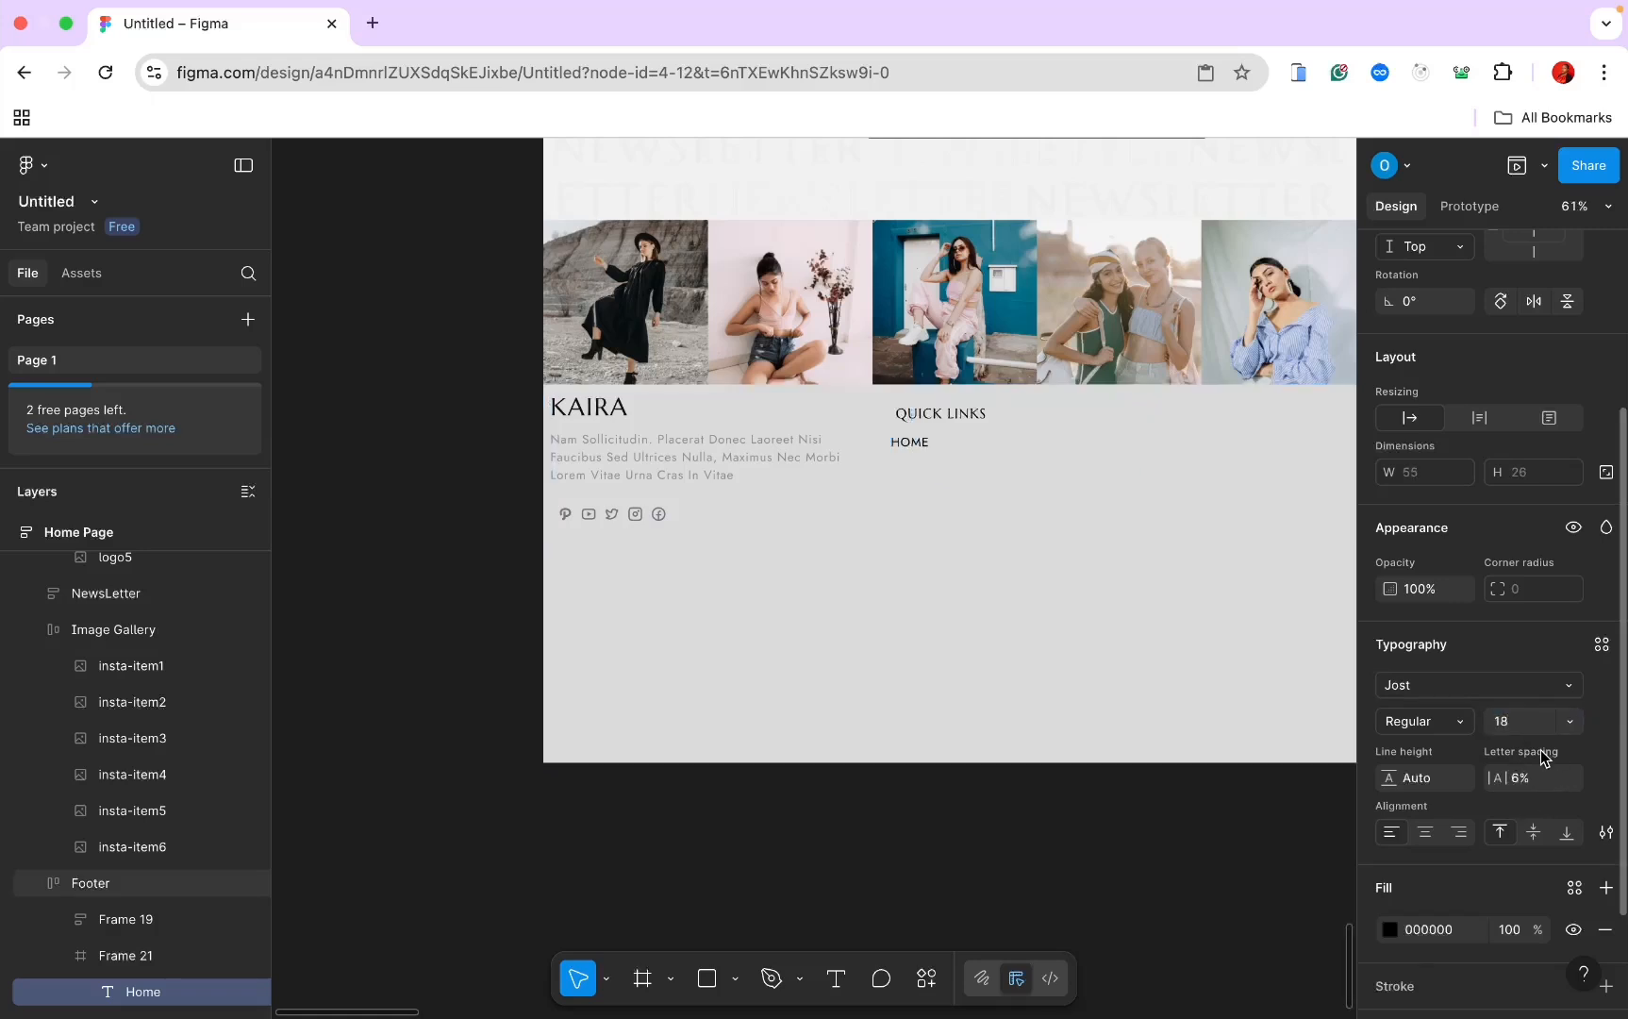
click(1607, 832)
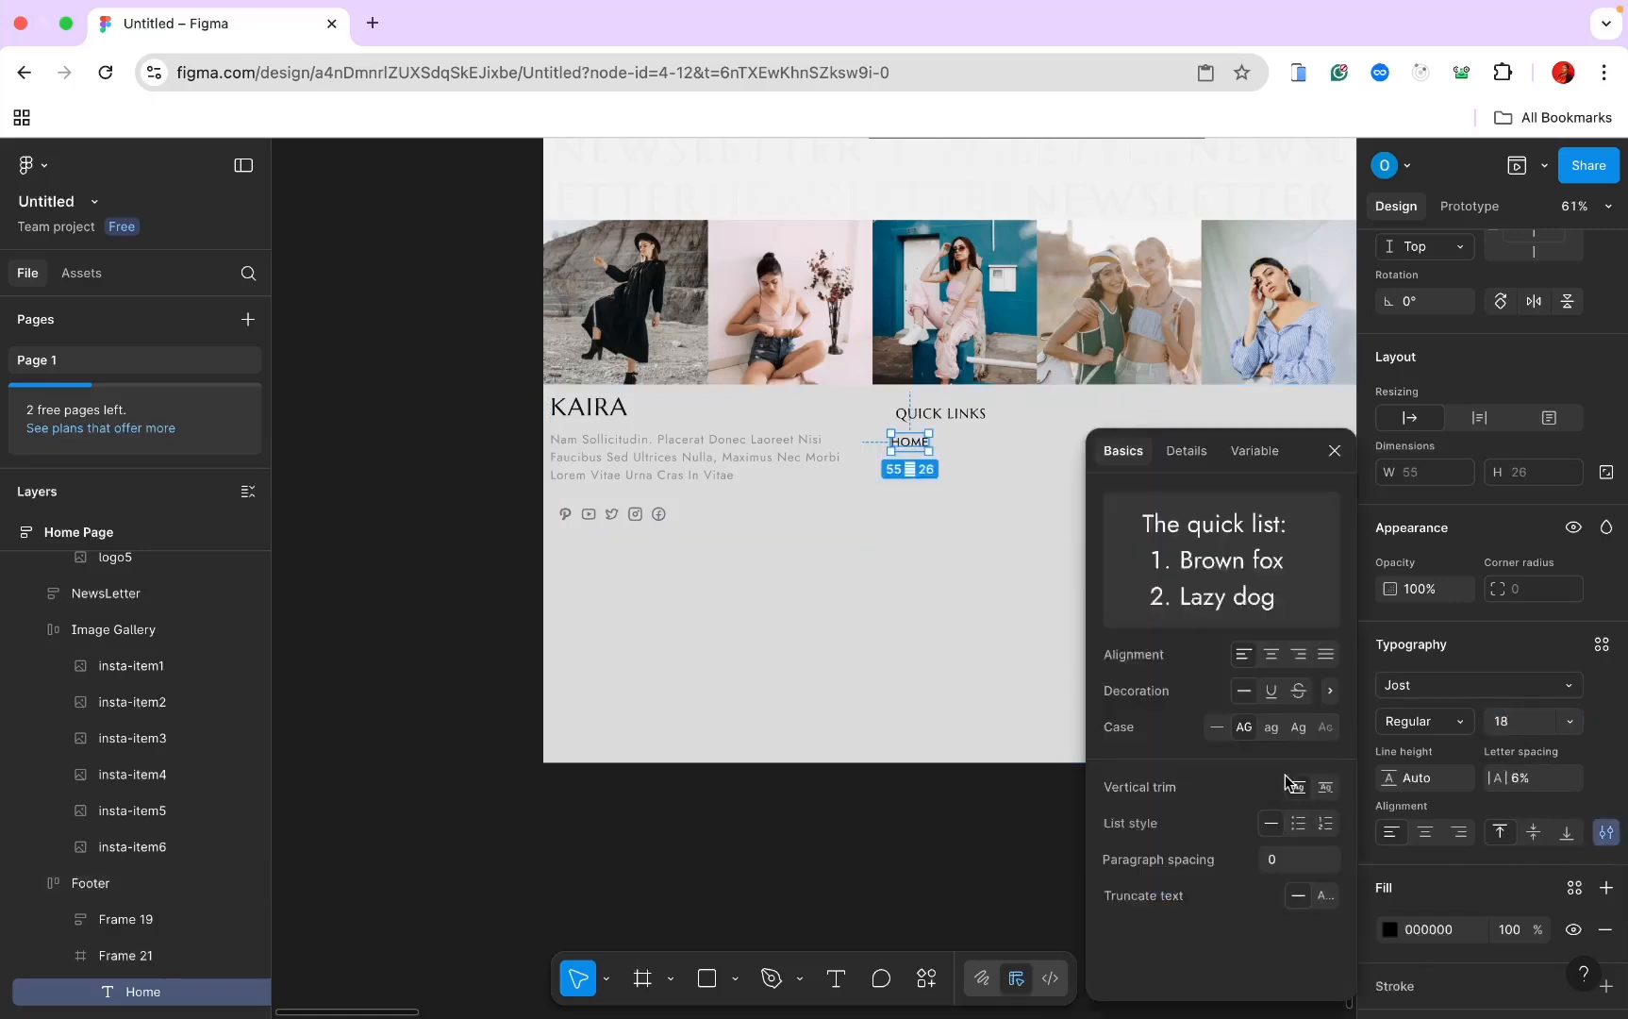
click(1295, 734)
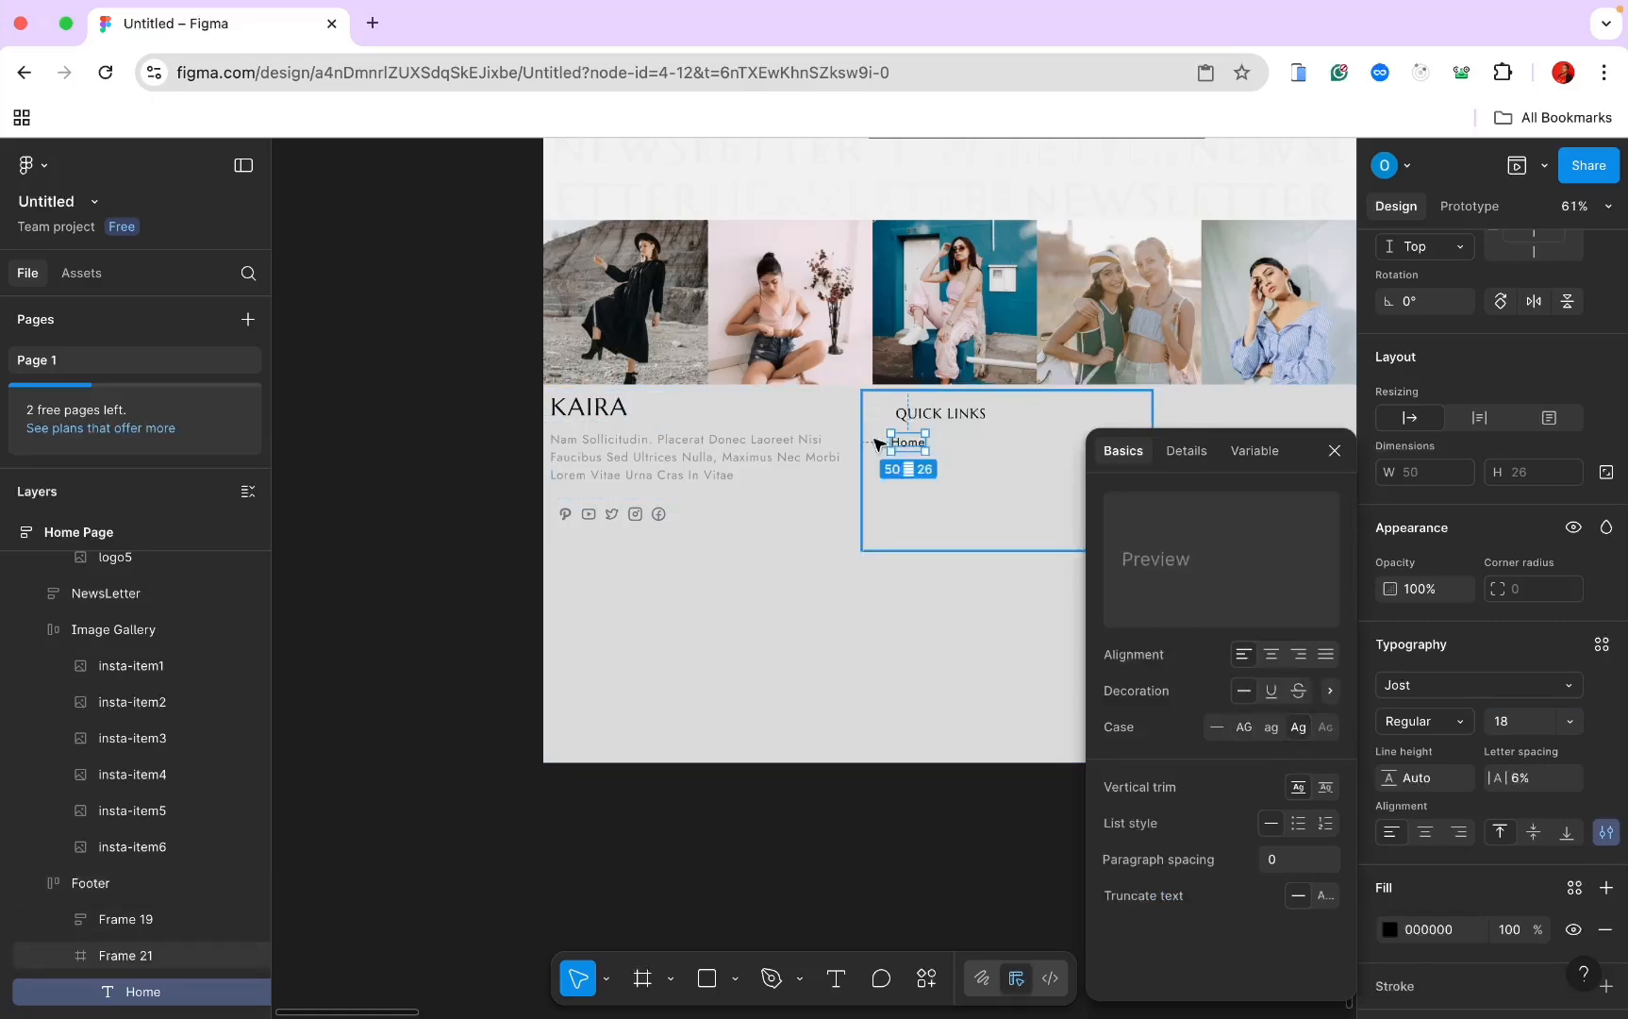
Step: Duplicate the Home link downward to make five stacked link texts
key(Escape)
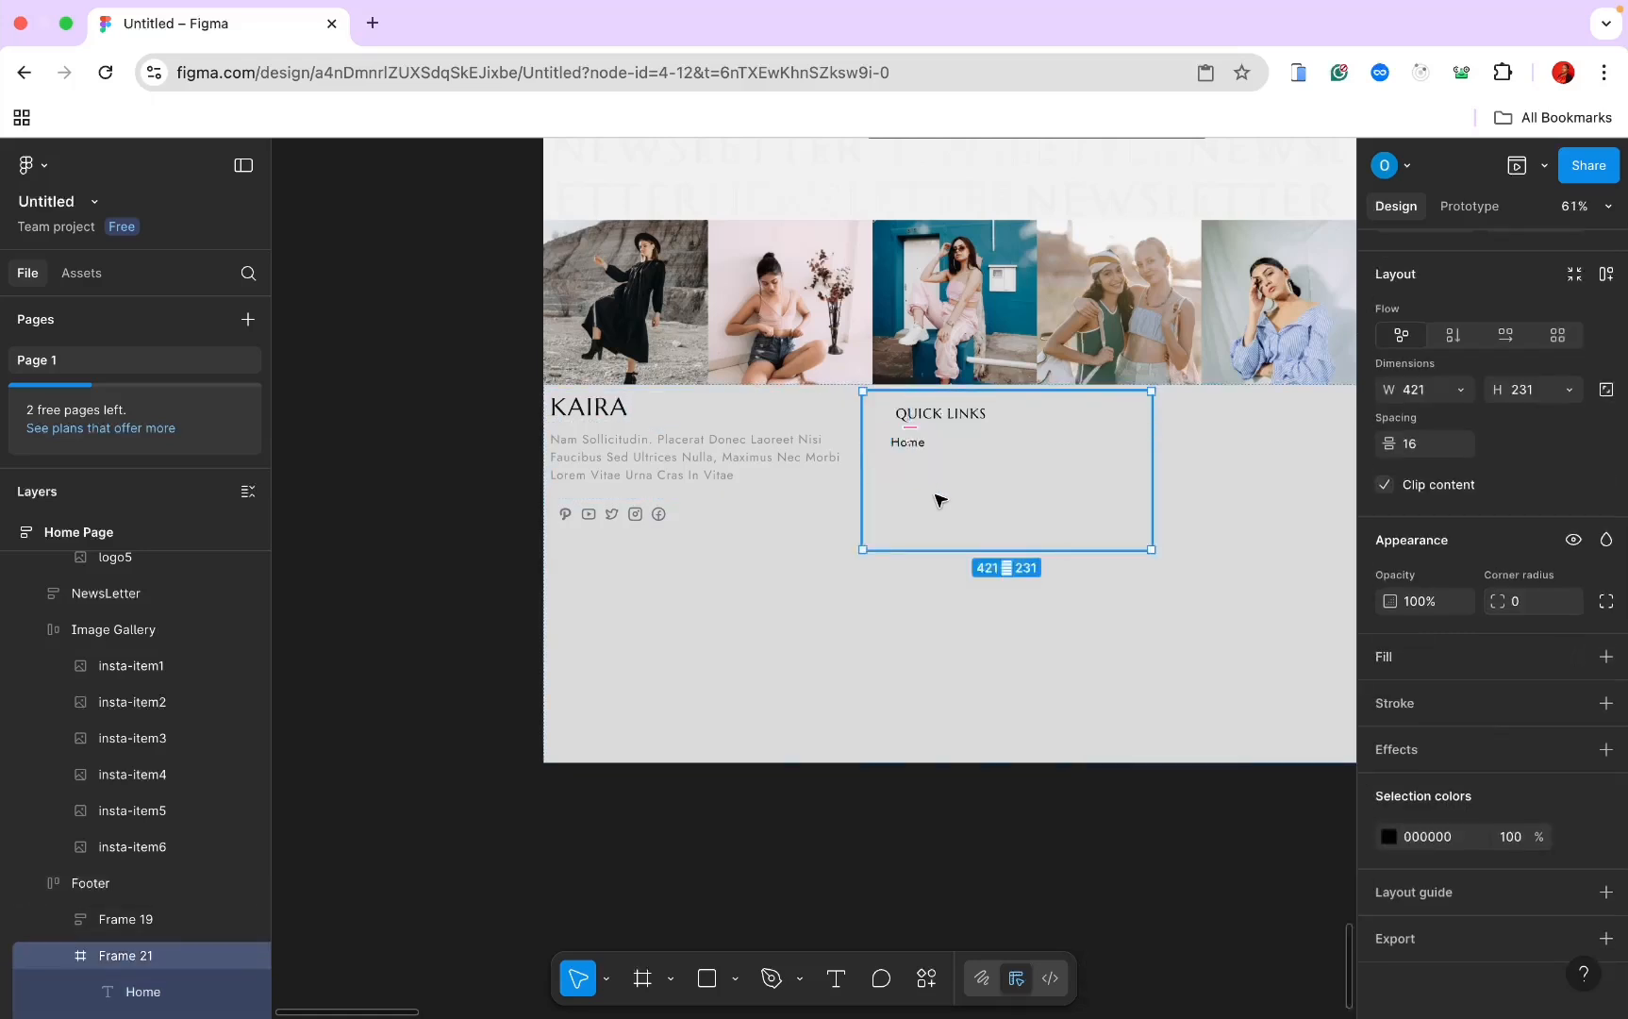
click(925, 446)
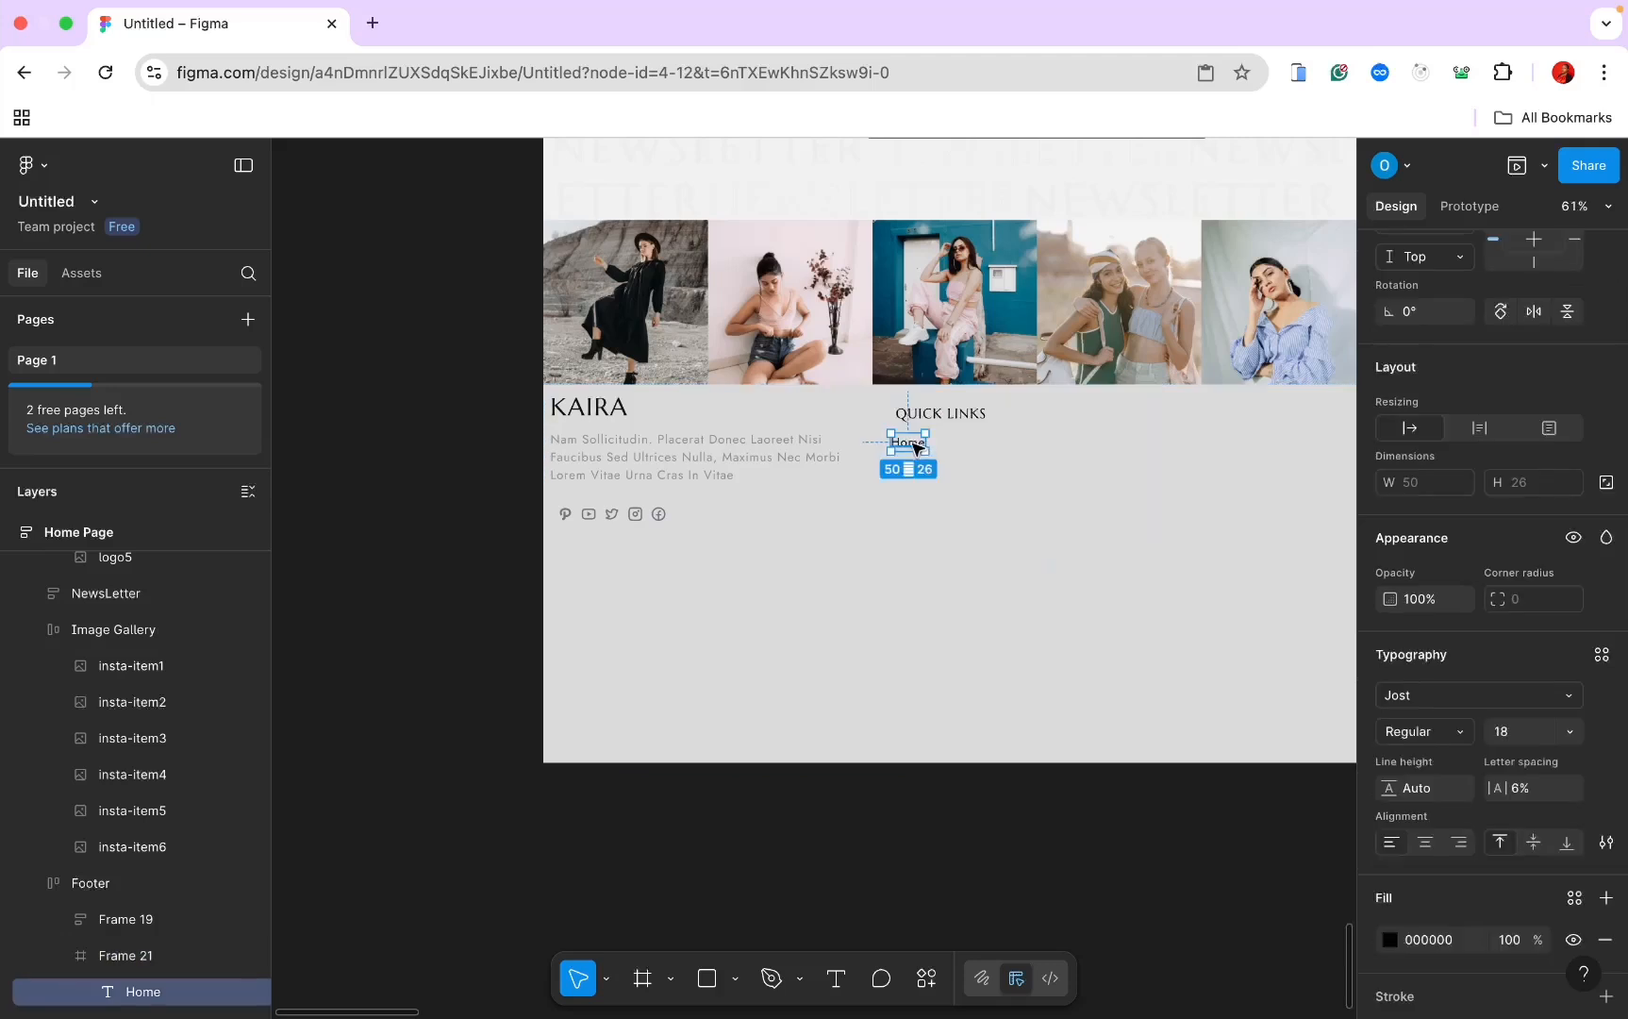
drag(913, 447, 913, 465)
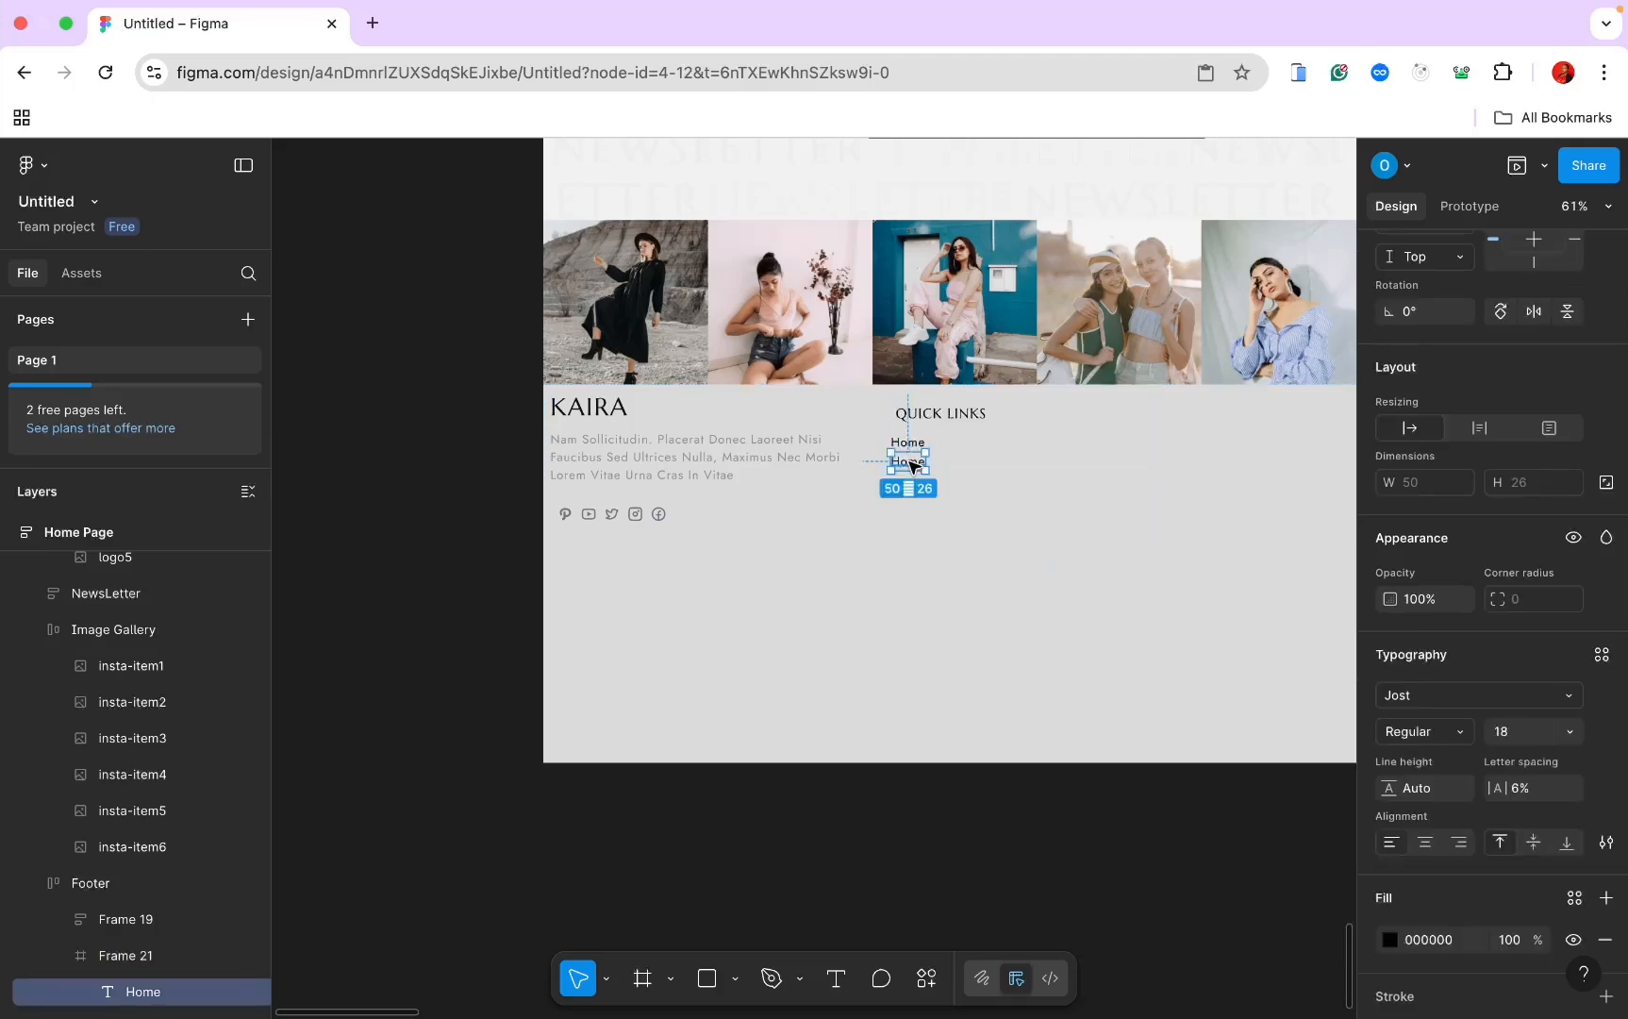
key(super+d)
key(super+d)
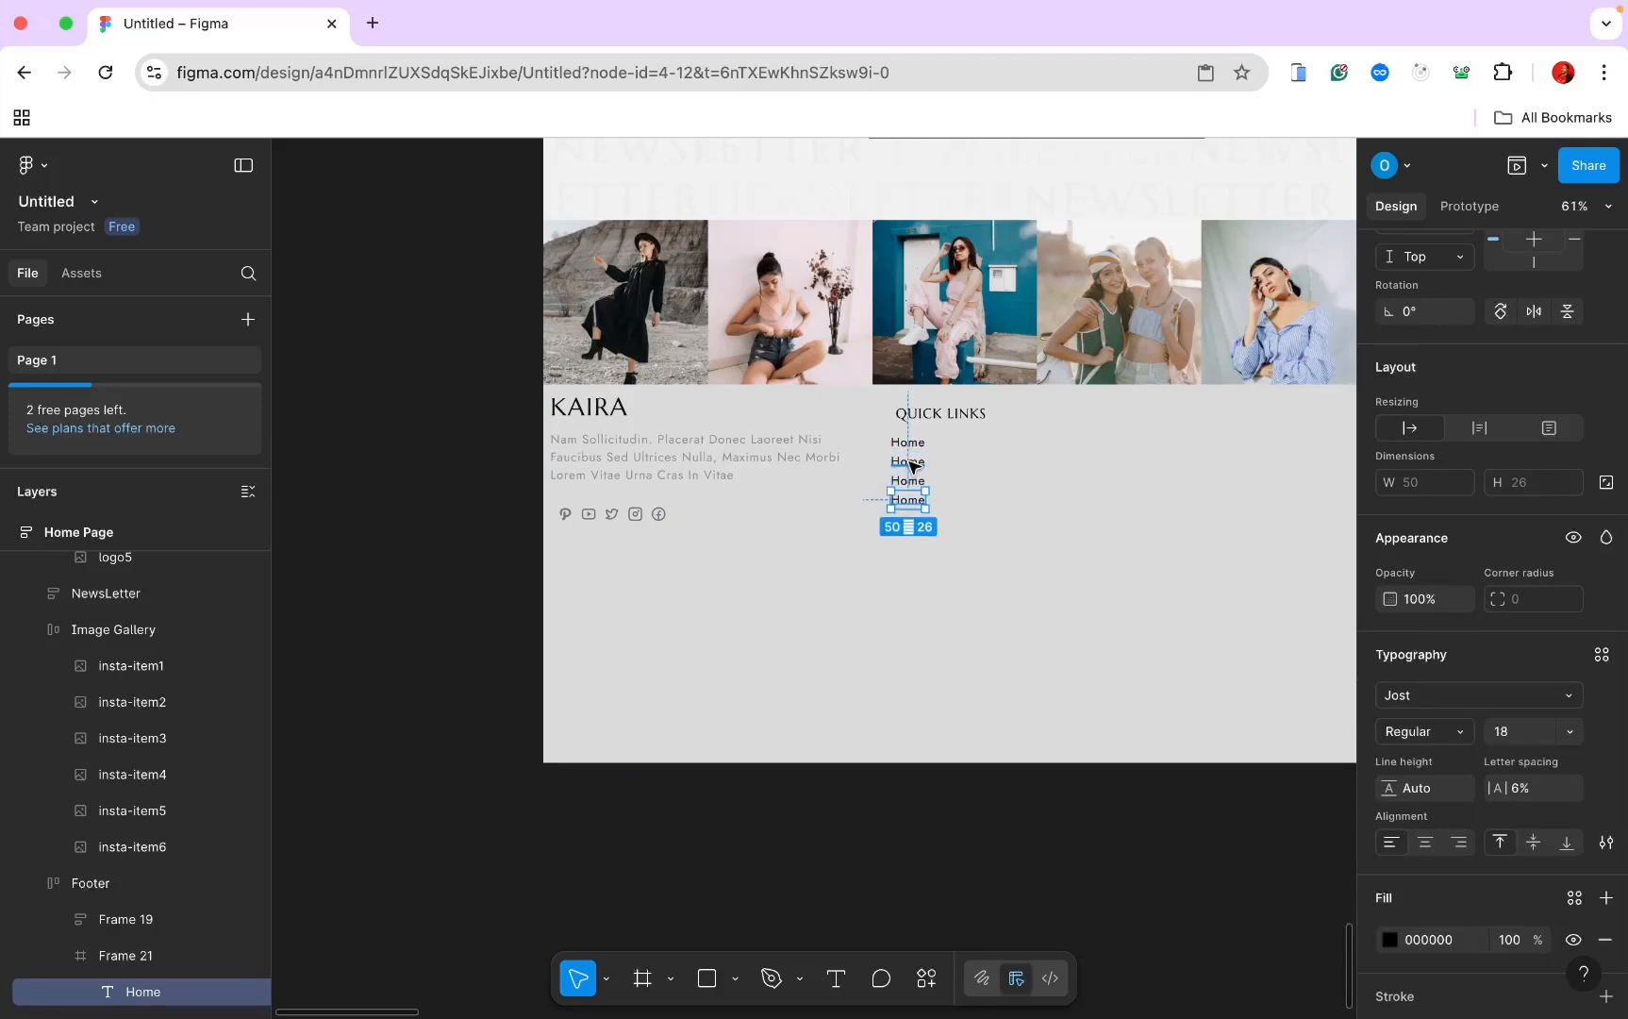
key(super+d)
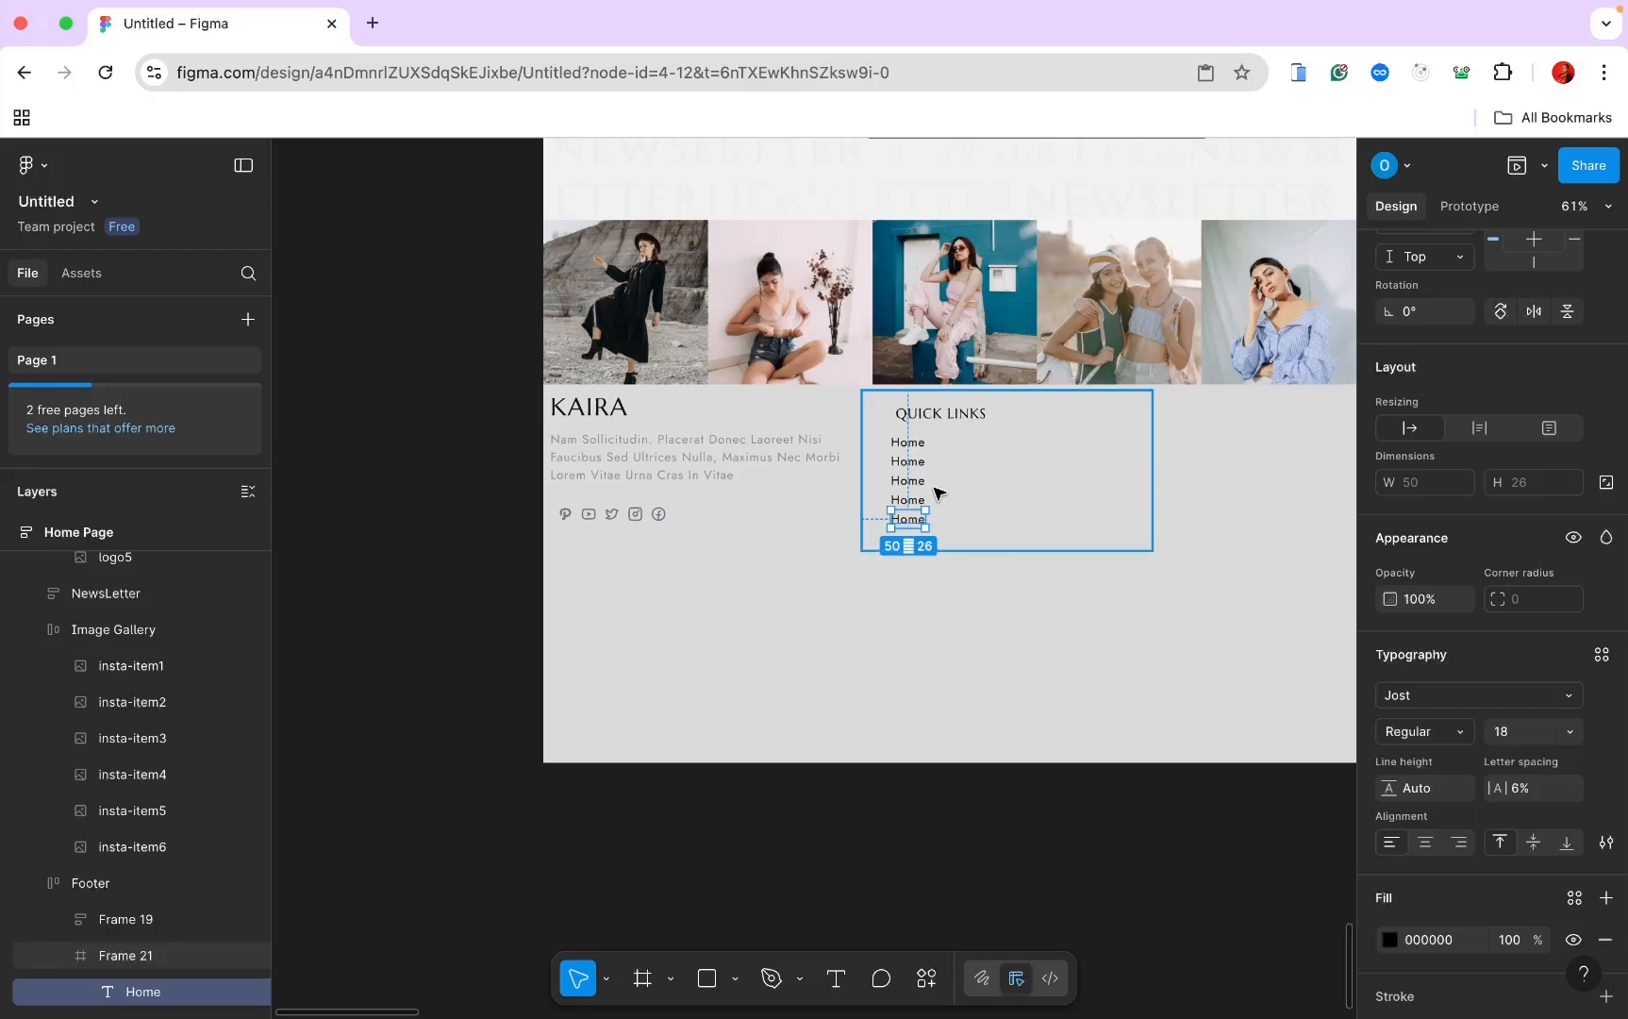
Step: Rename the copies to About, Services, Single Item and Contact
double_click(902, 461)
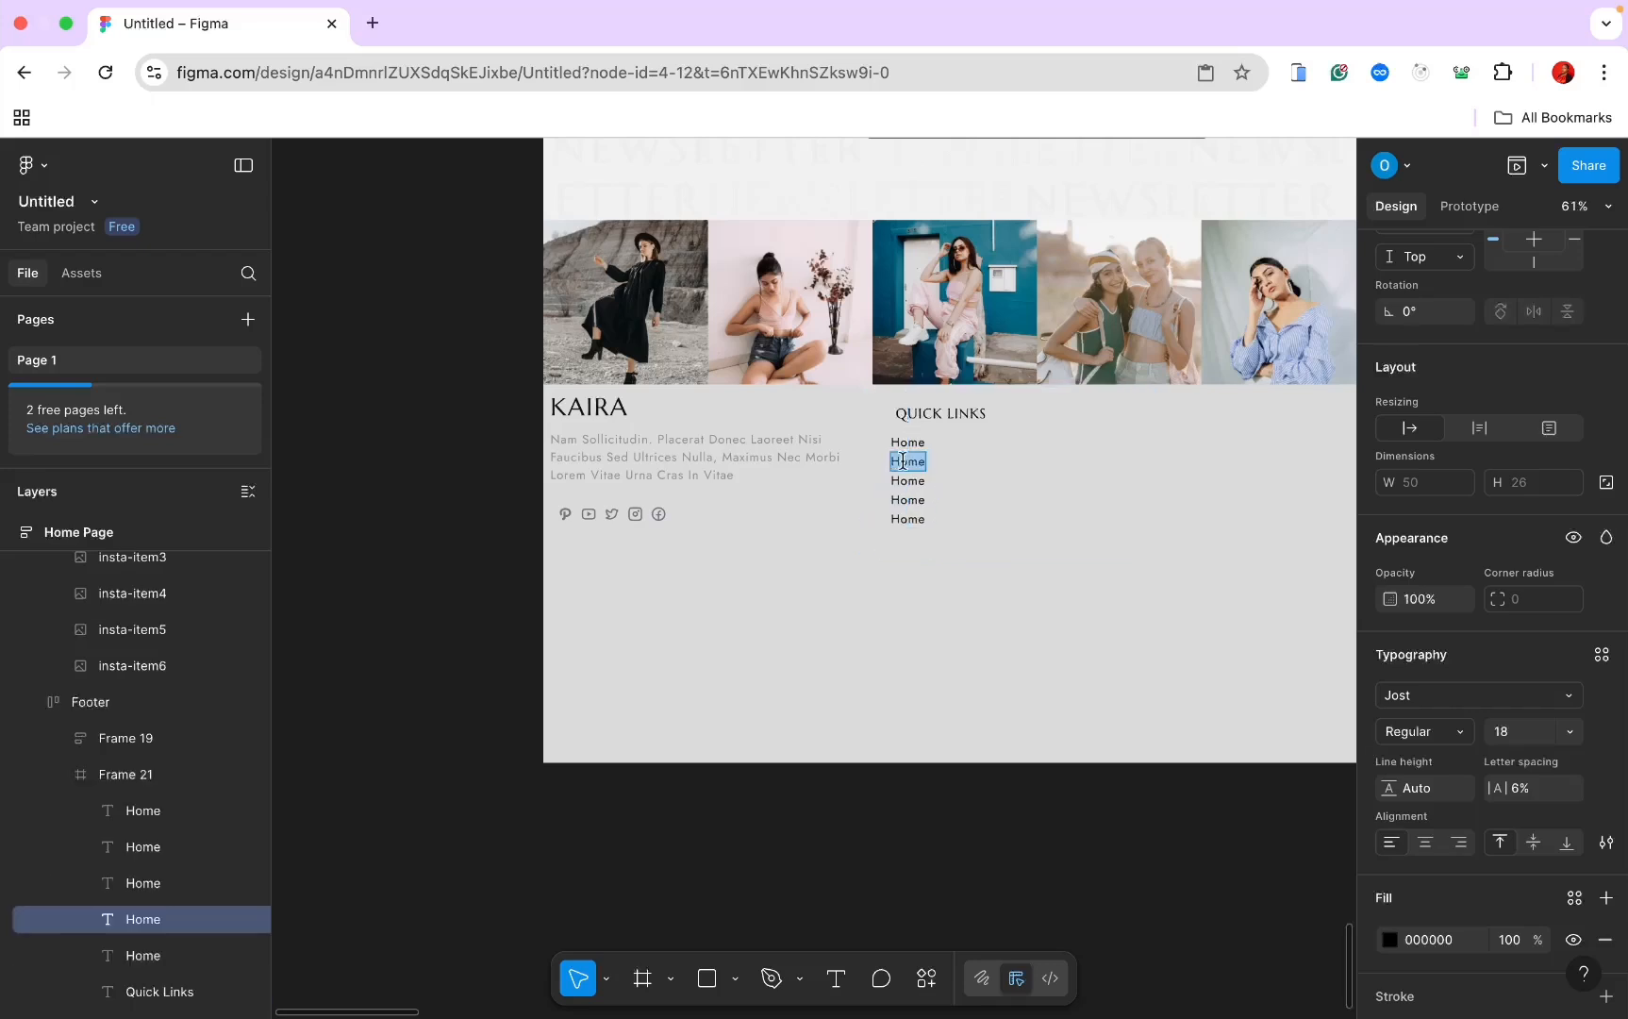
text(About)
double_click(911, 482)
text(serv)
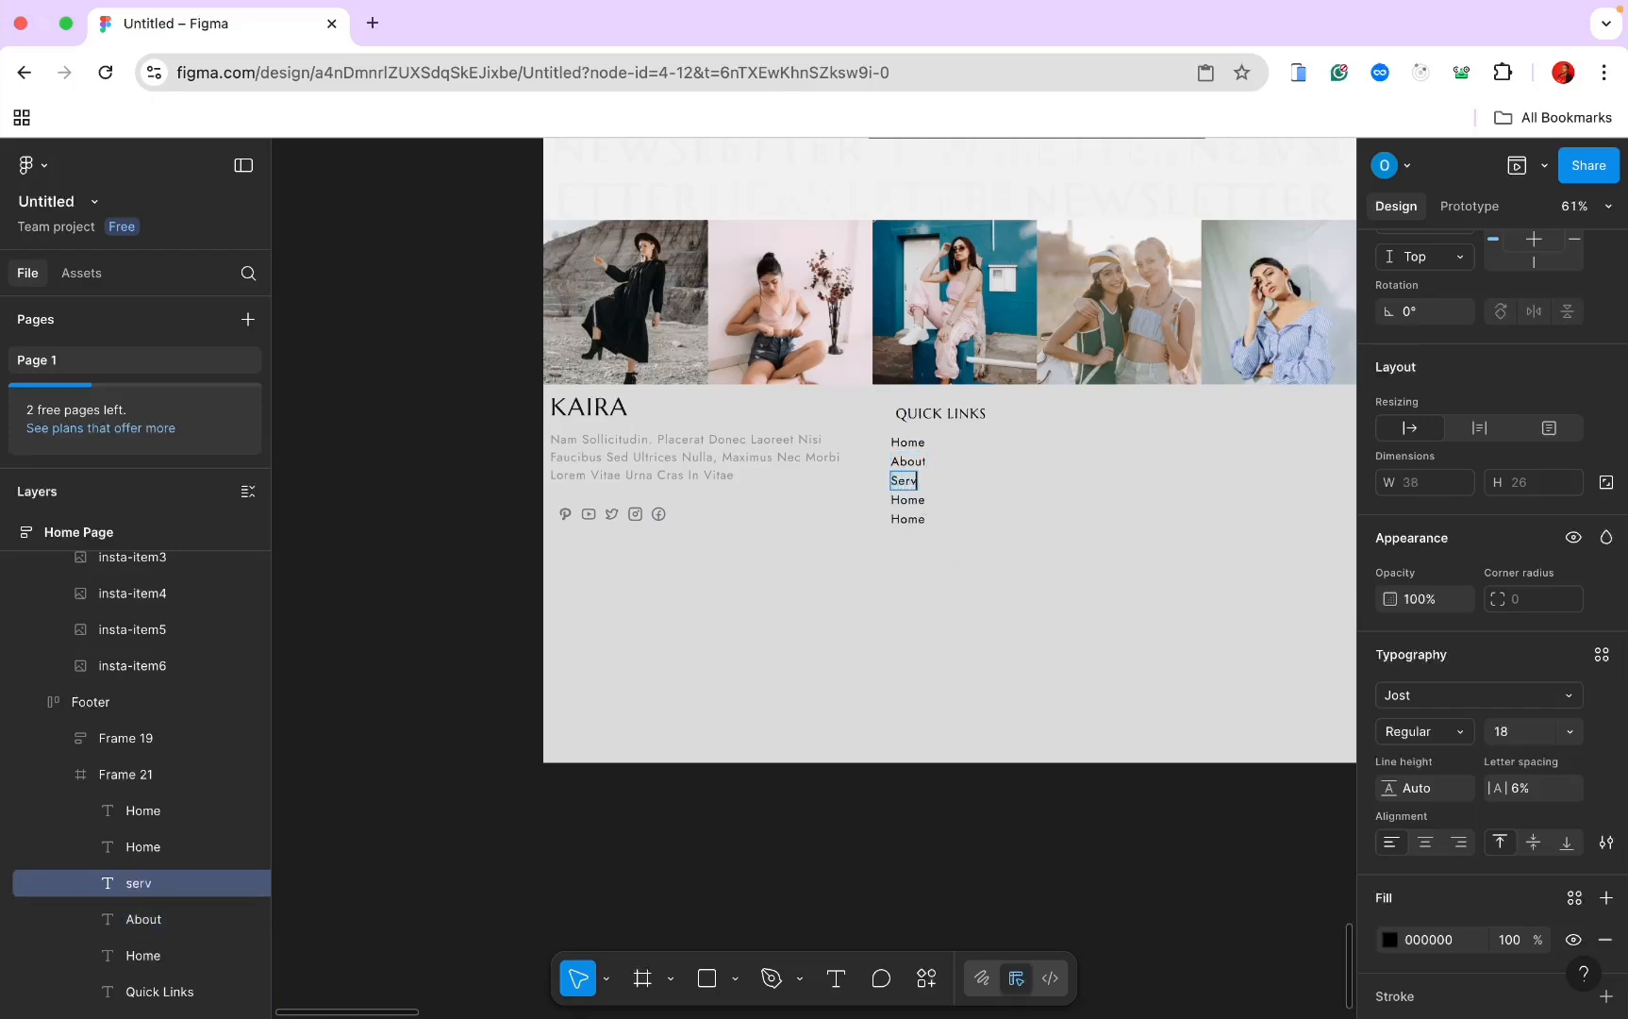
text(ices)
double_click(922, 501)
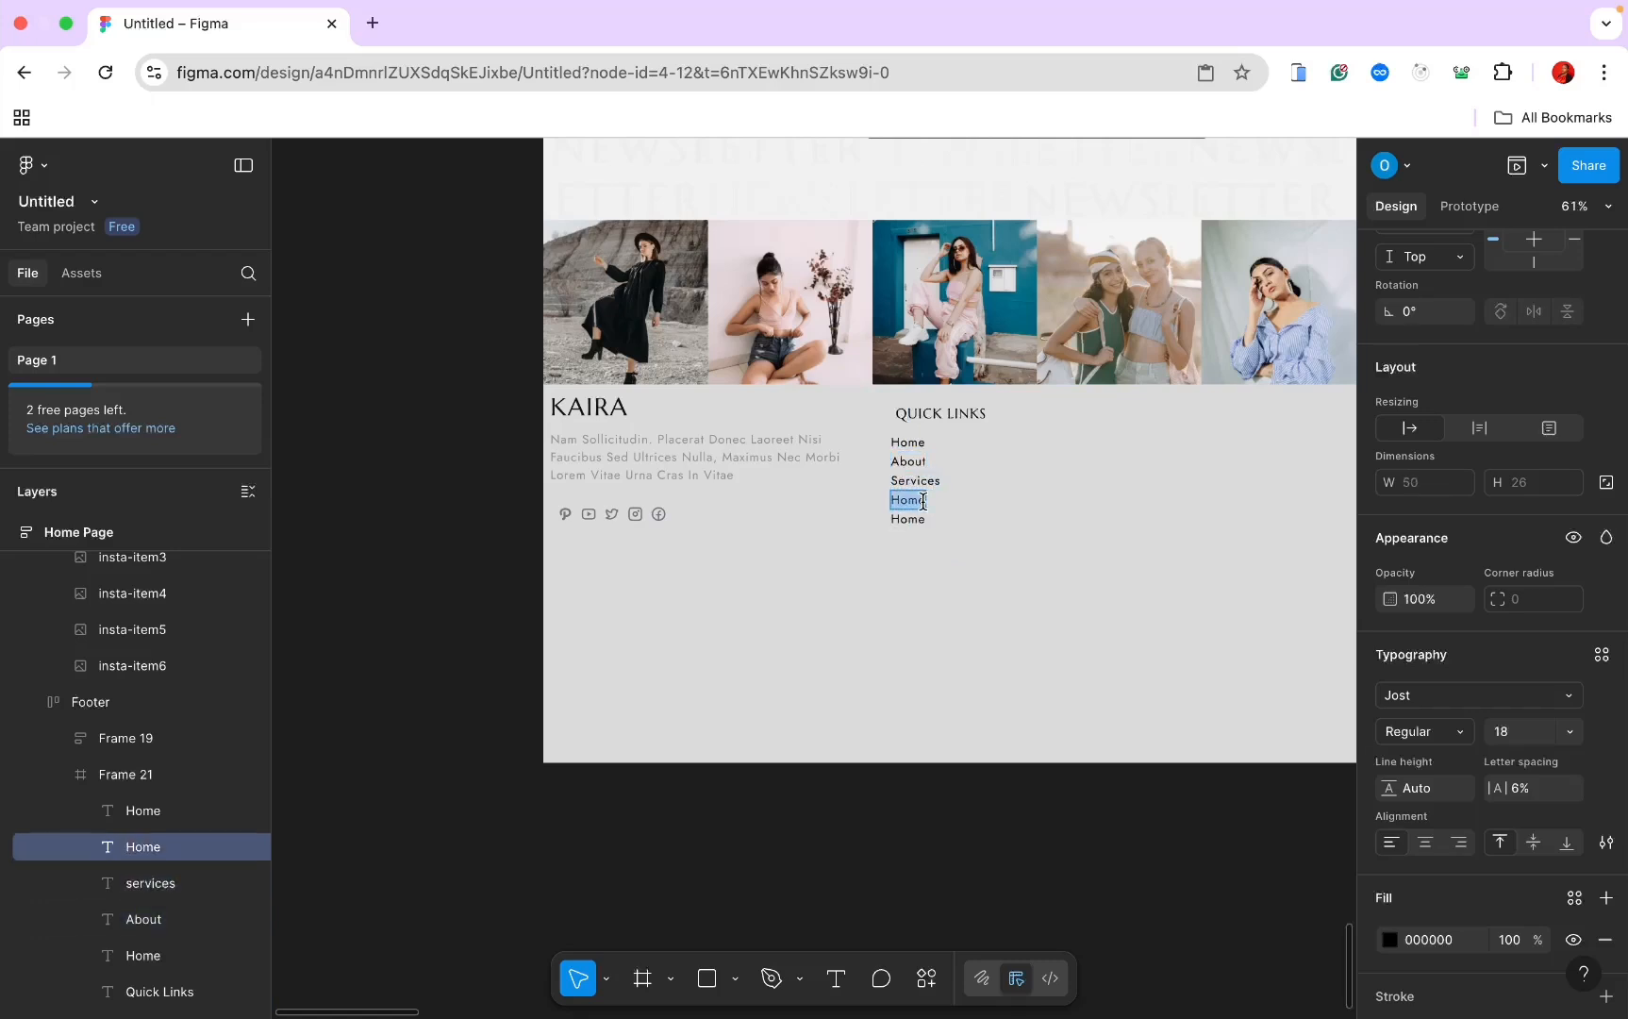
text(Single item)
double_click(907, 520)
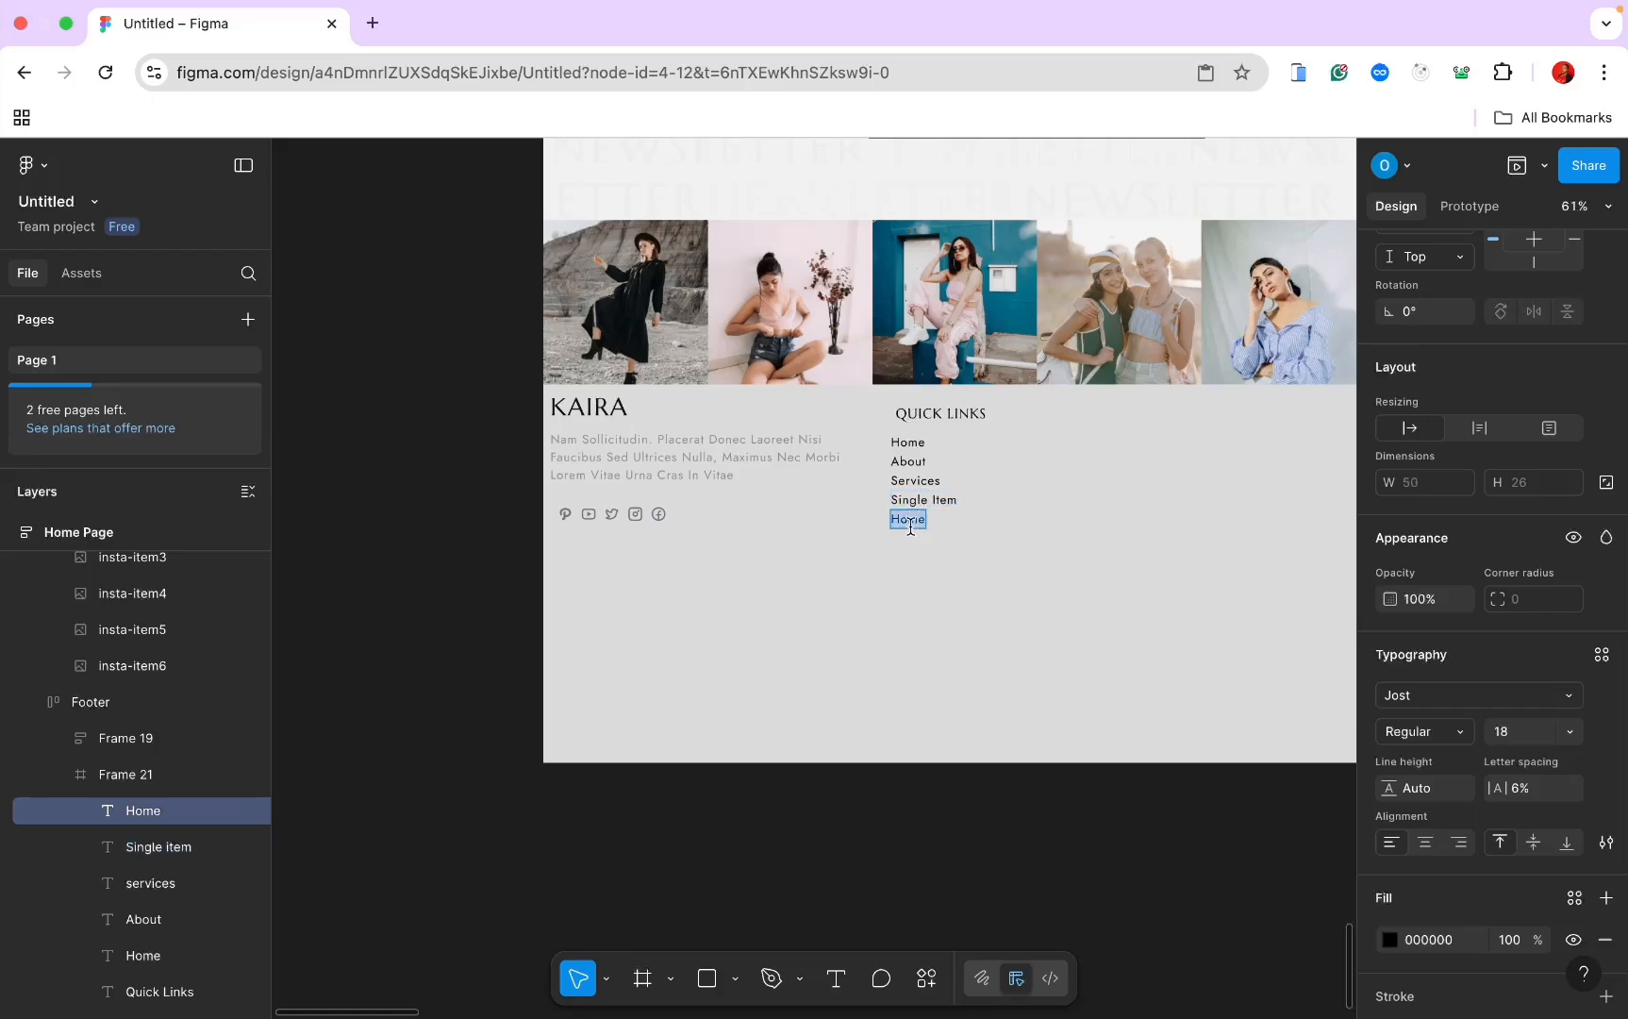
text(Contact)
Step: Apply auto layout to the Quick Links frame
key(Escape)
key(Escape)
scroll(866, 493, right, 2)
scroll(866, 494, up, 1)
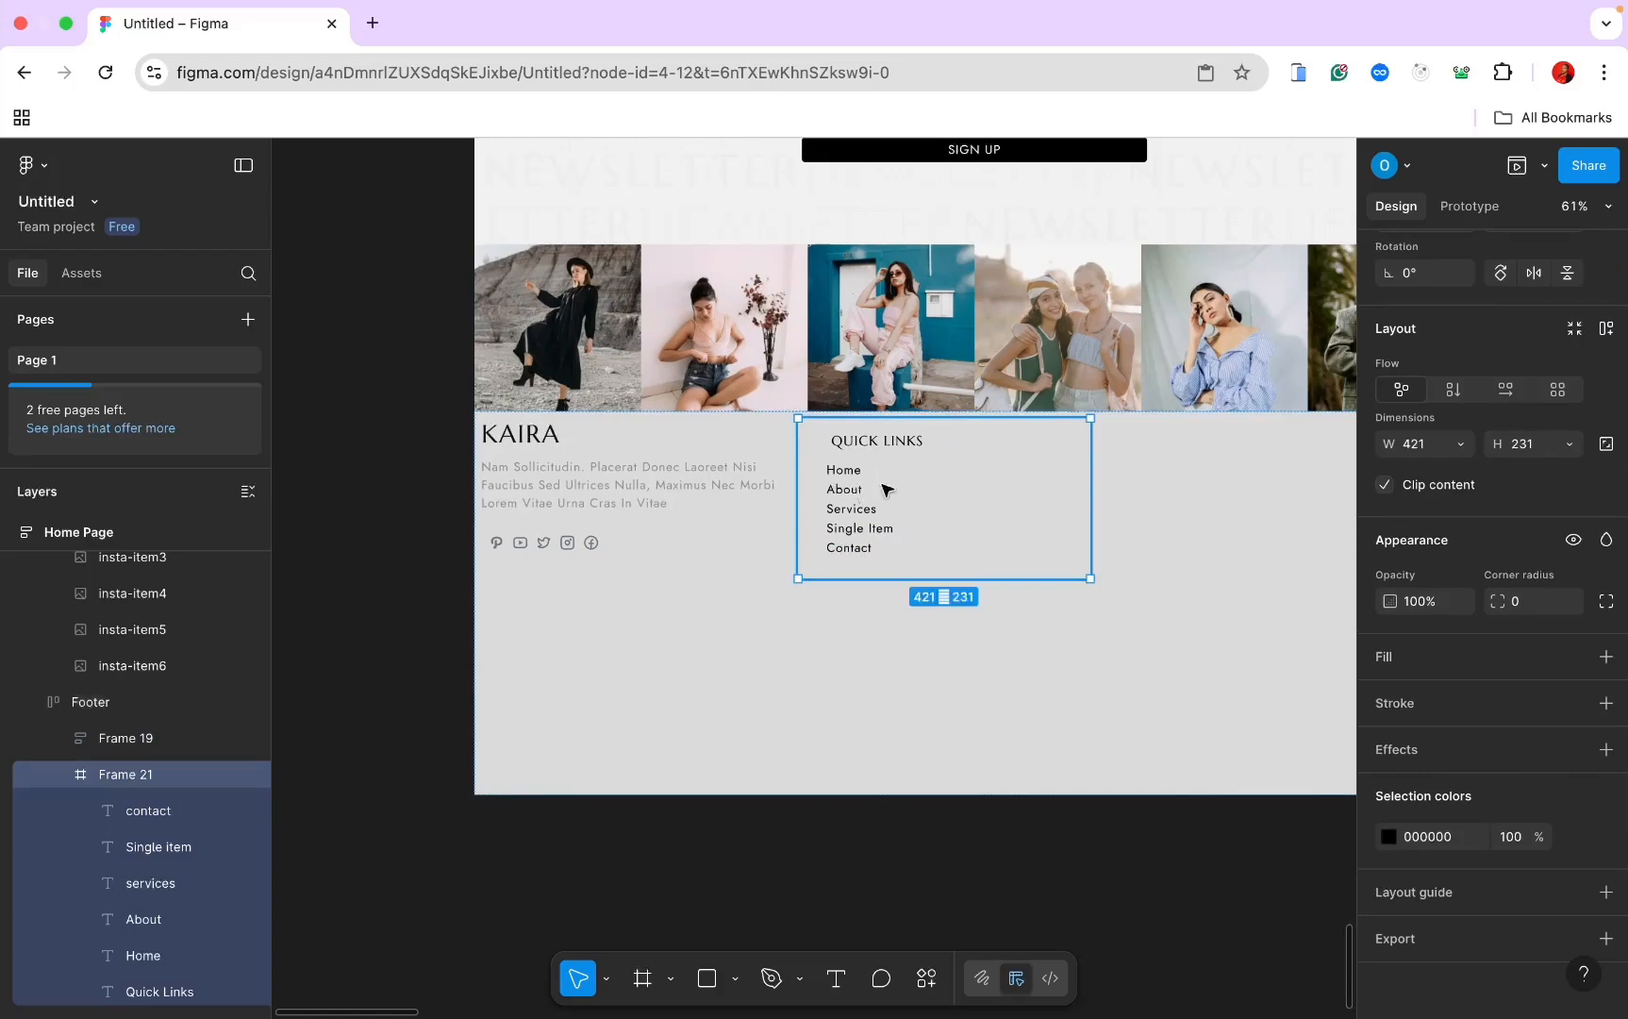
click(1458, 446)
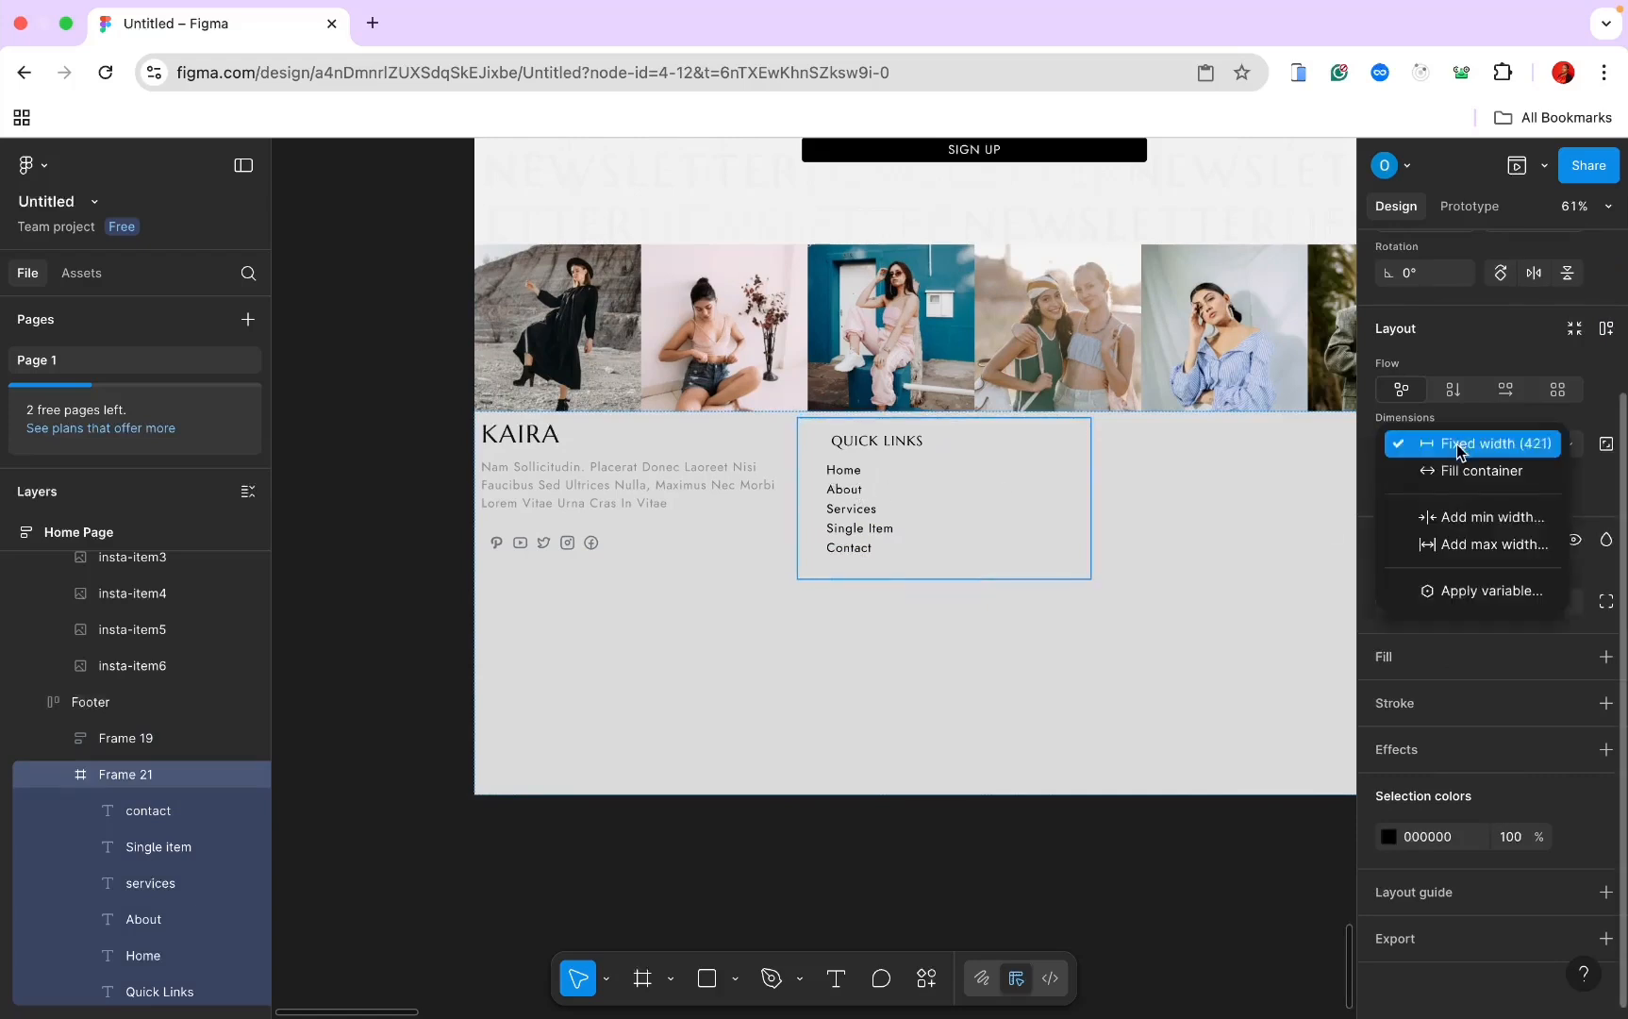
click(1457, 451)
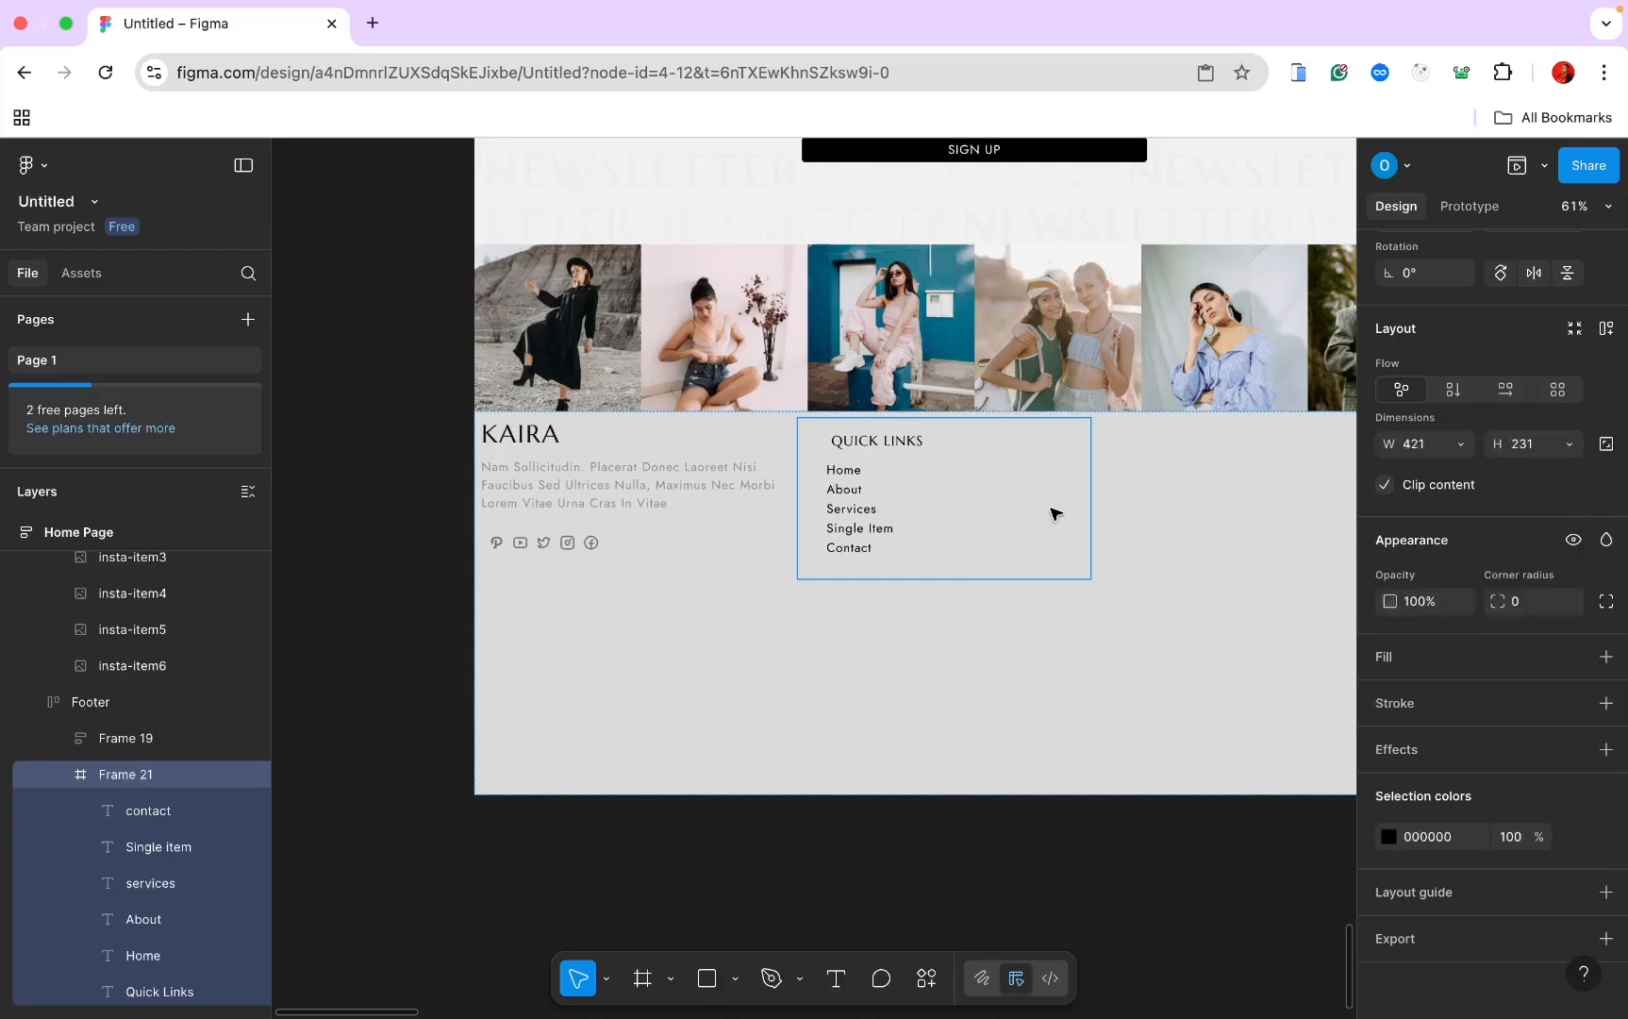
click(1605, 327)
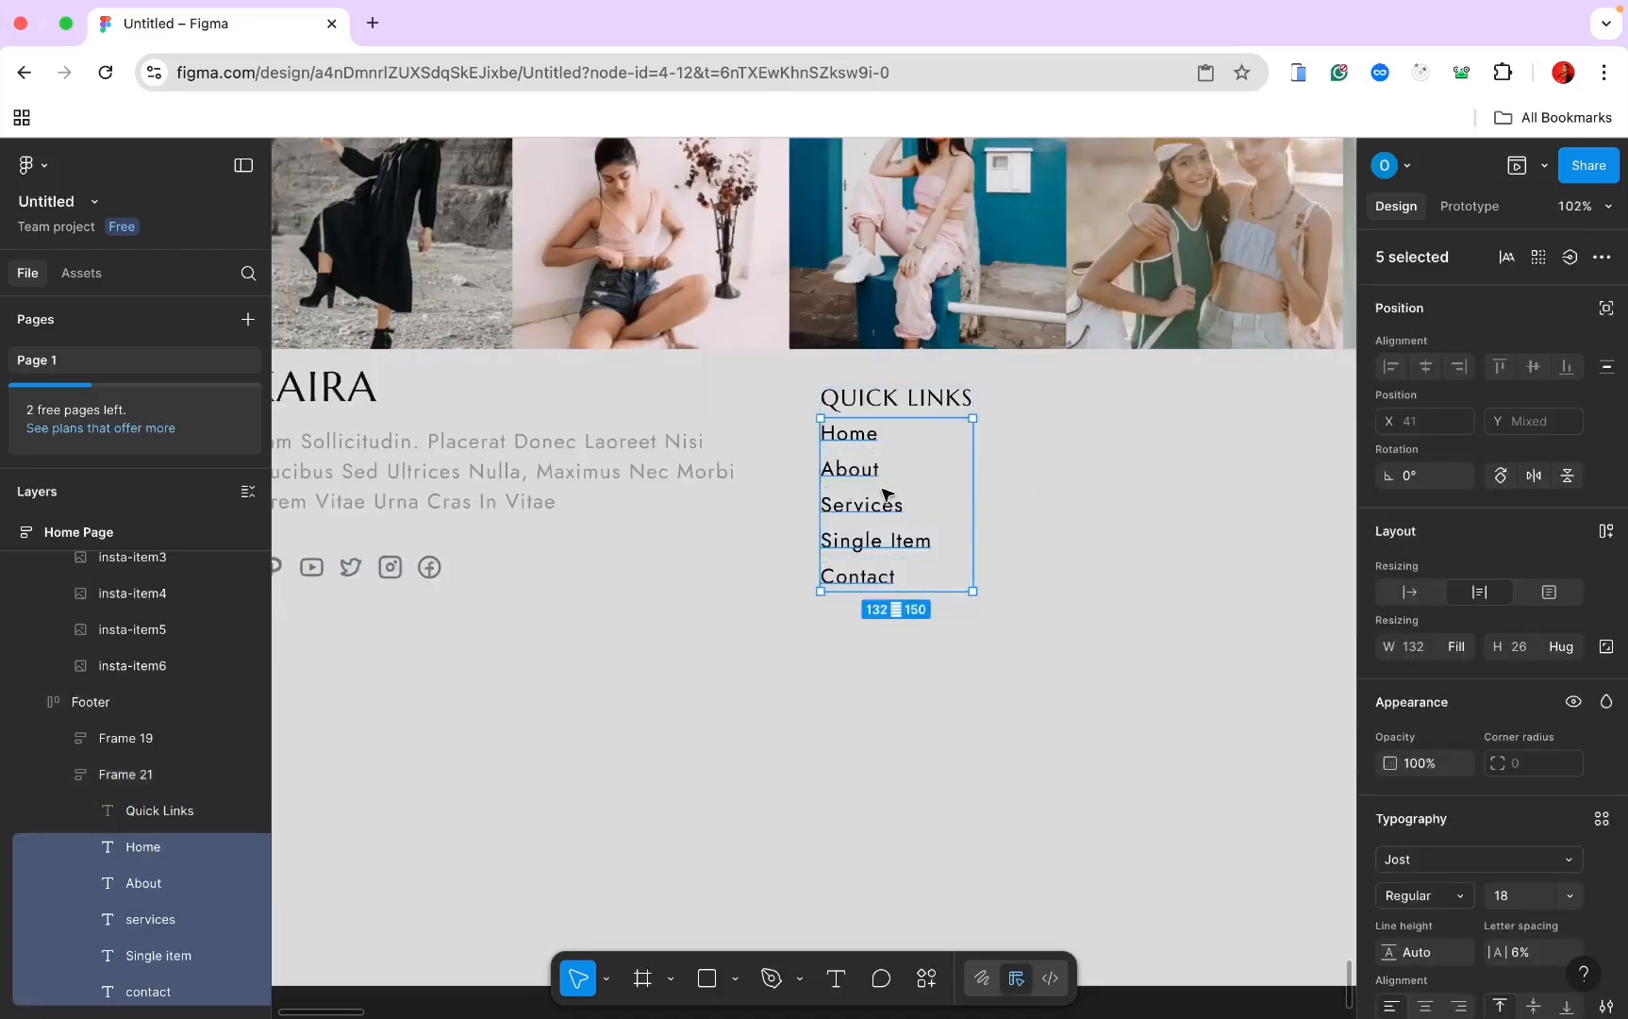
Step: Group the five links and space them 8 apart
right_click(885, 496)
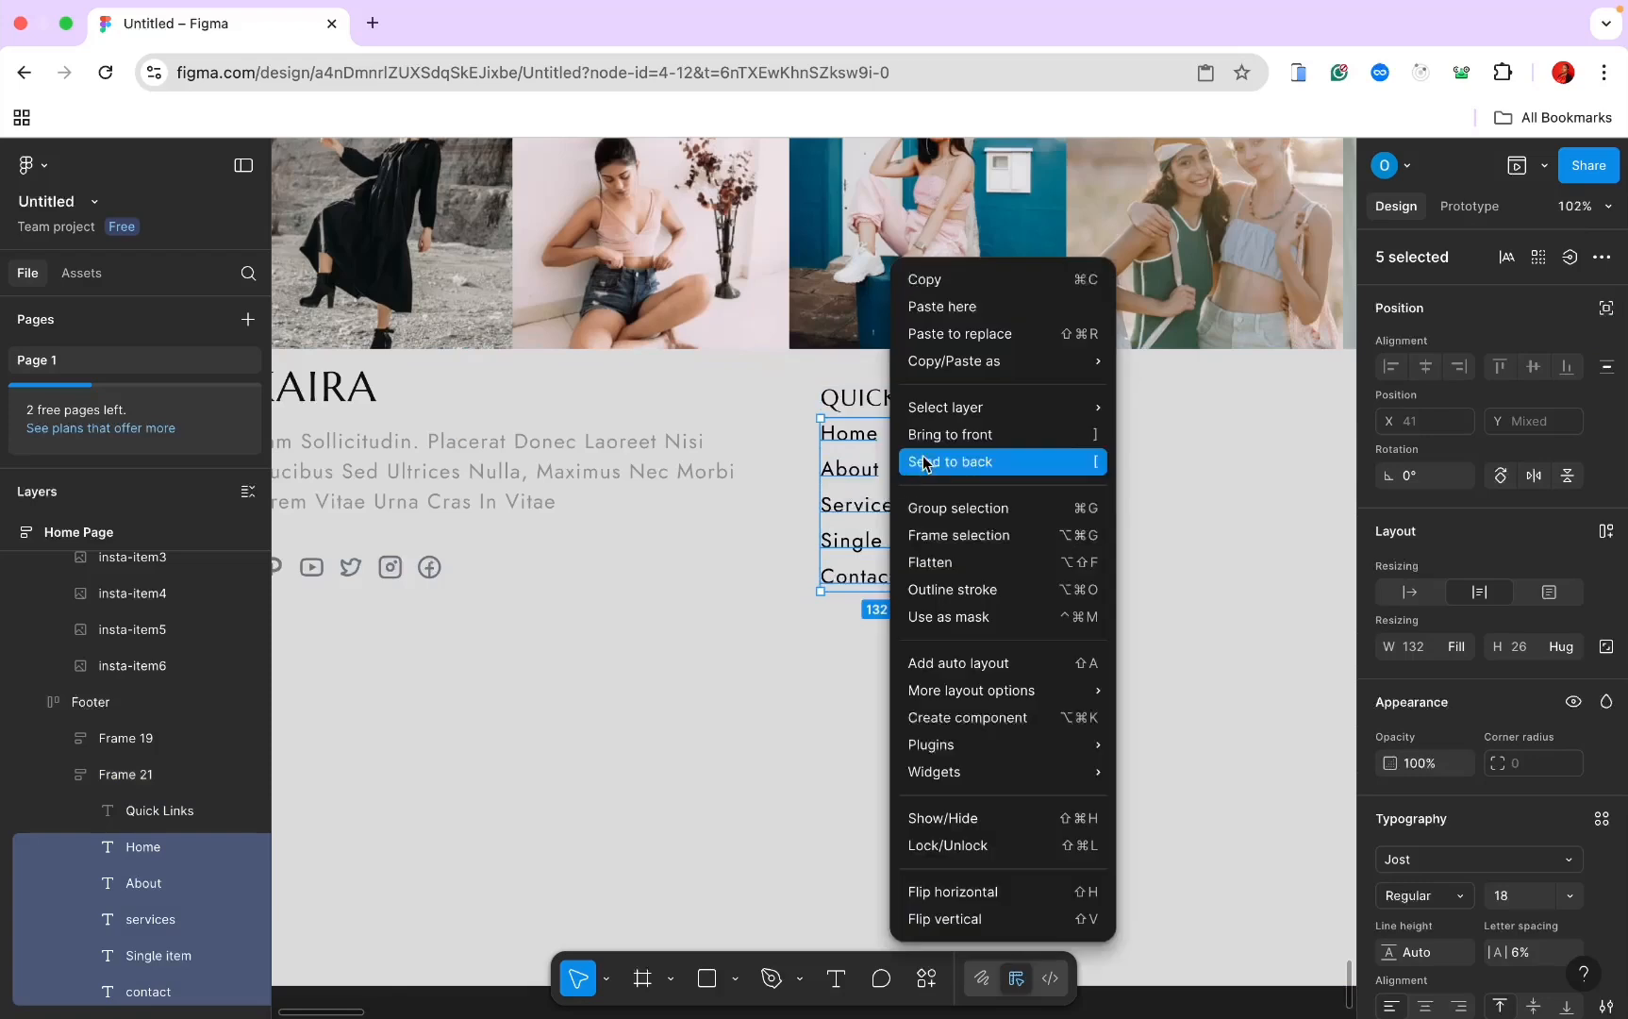
click(957, 500)
drag(896, 450, 893, 452)
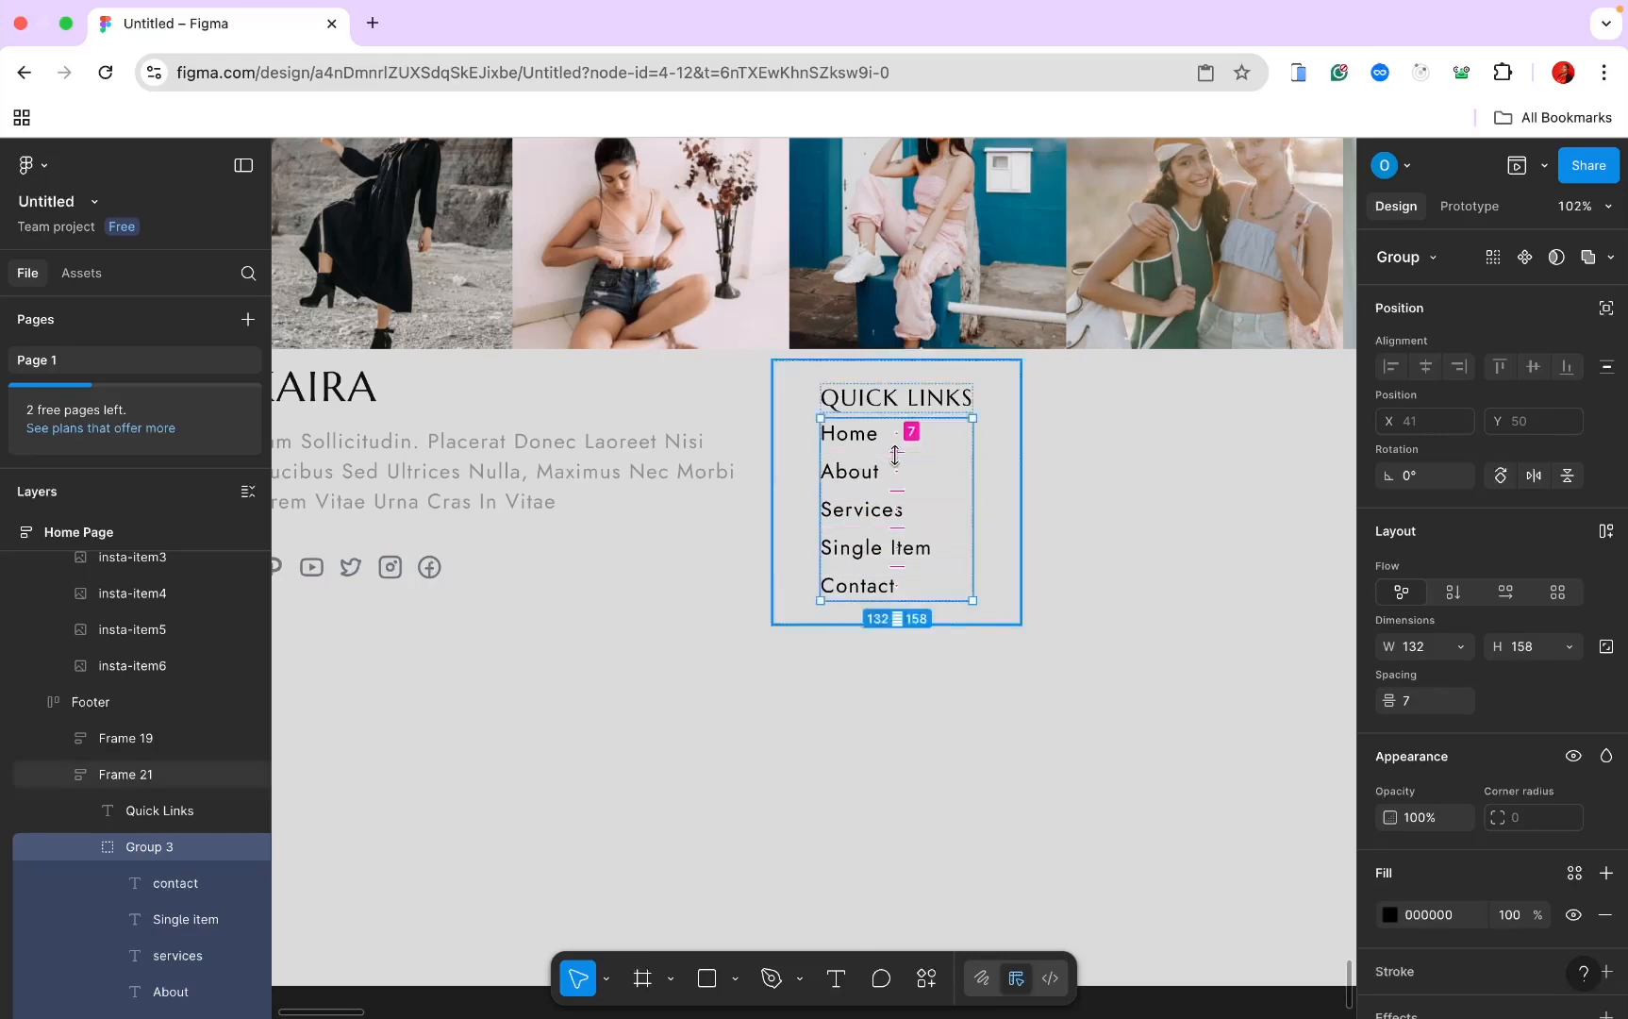
click(1409, 700)
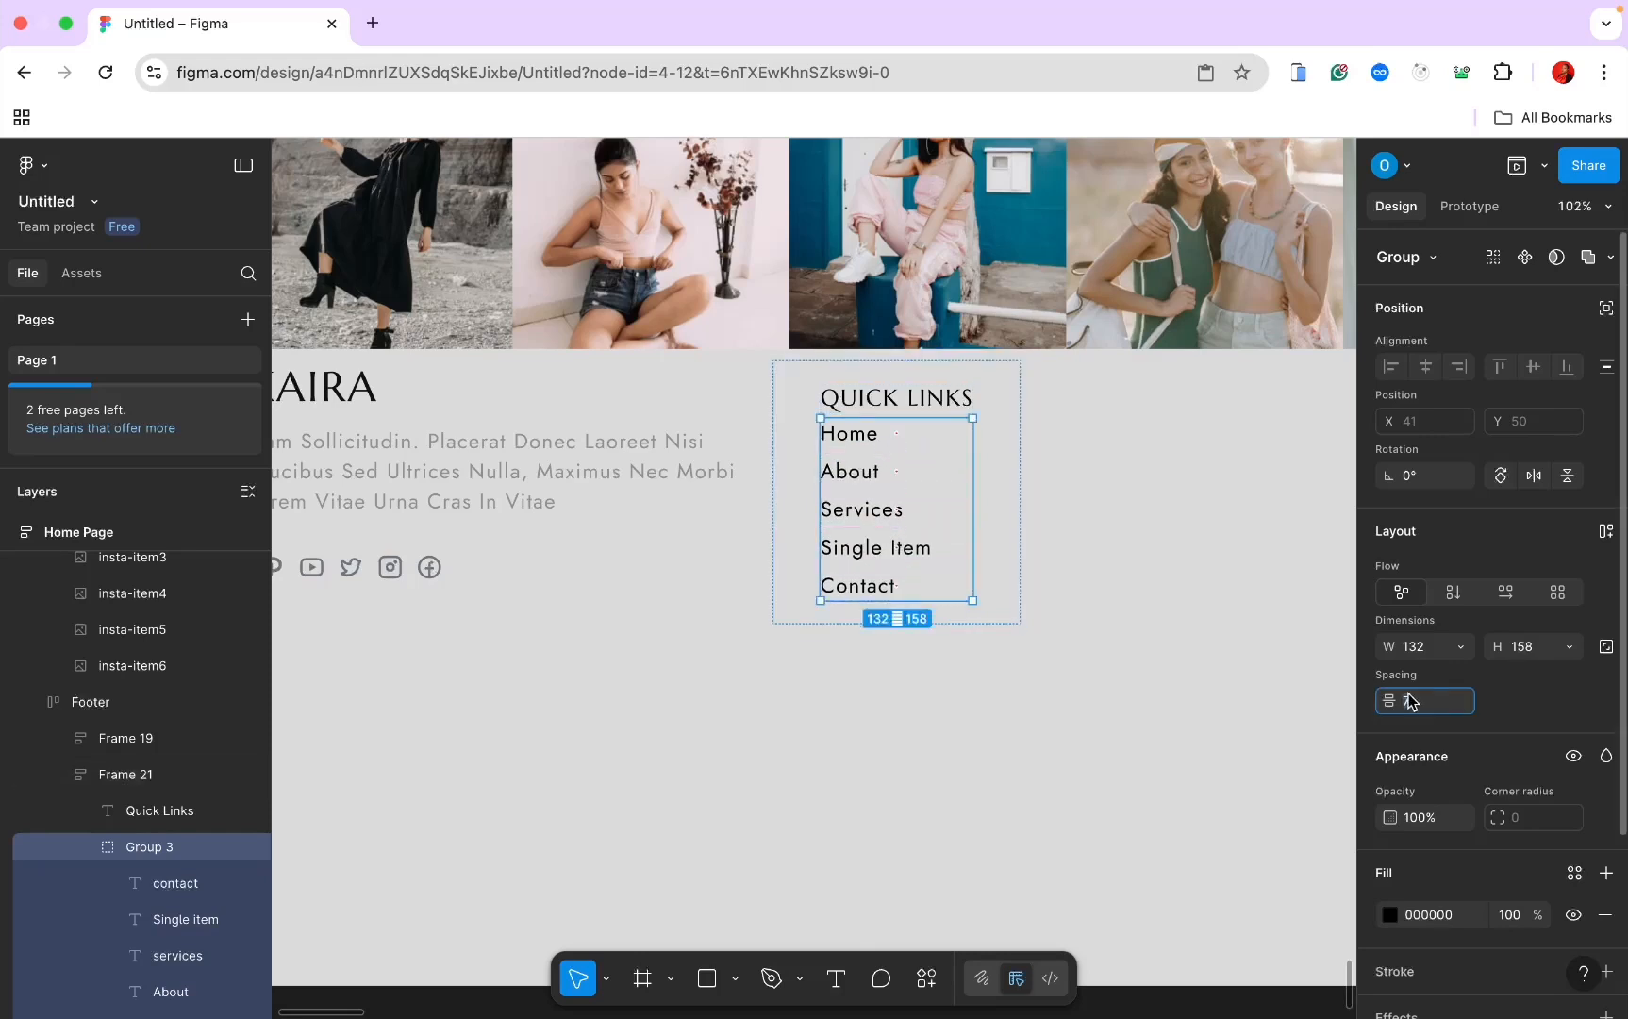
key(Return)
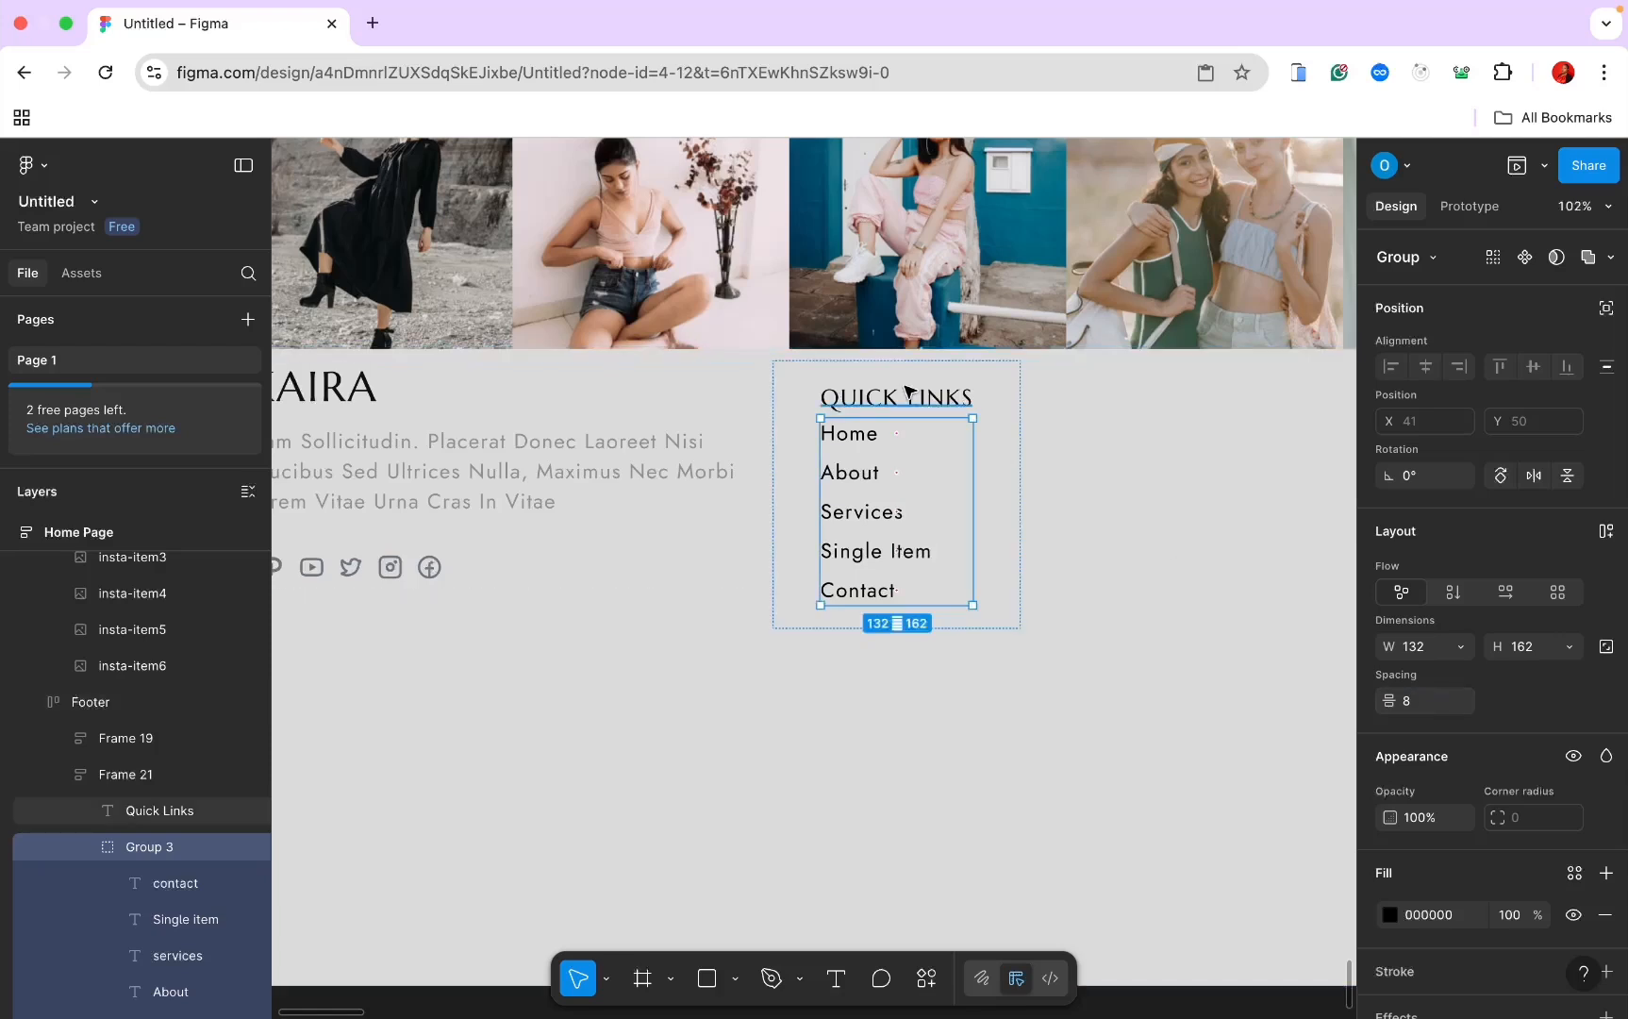
Step: Set the Quick Links frame's gap to 15
click(918, 371)
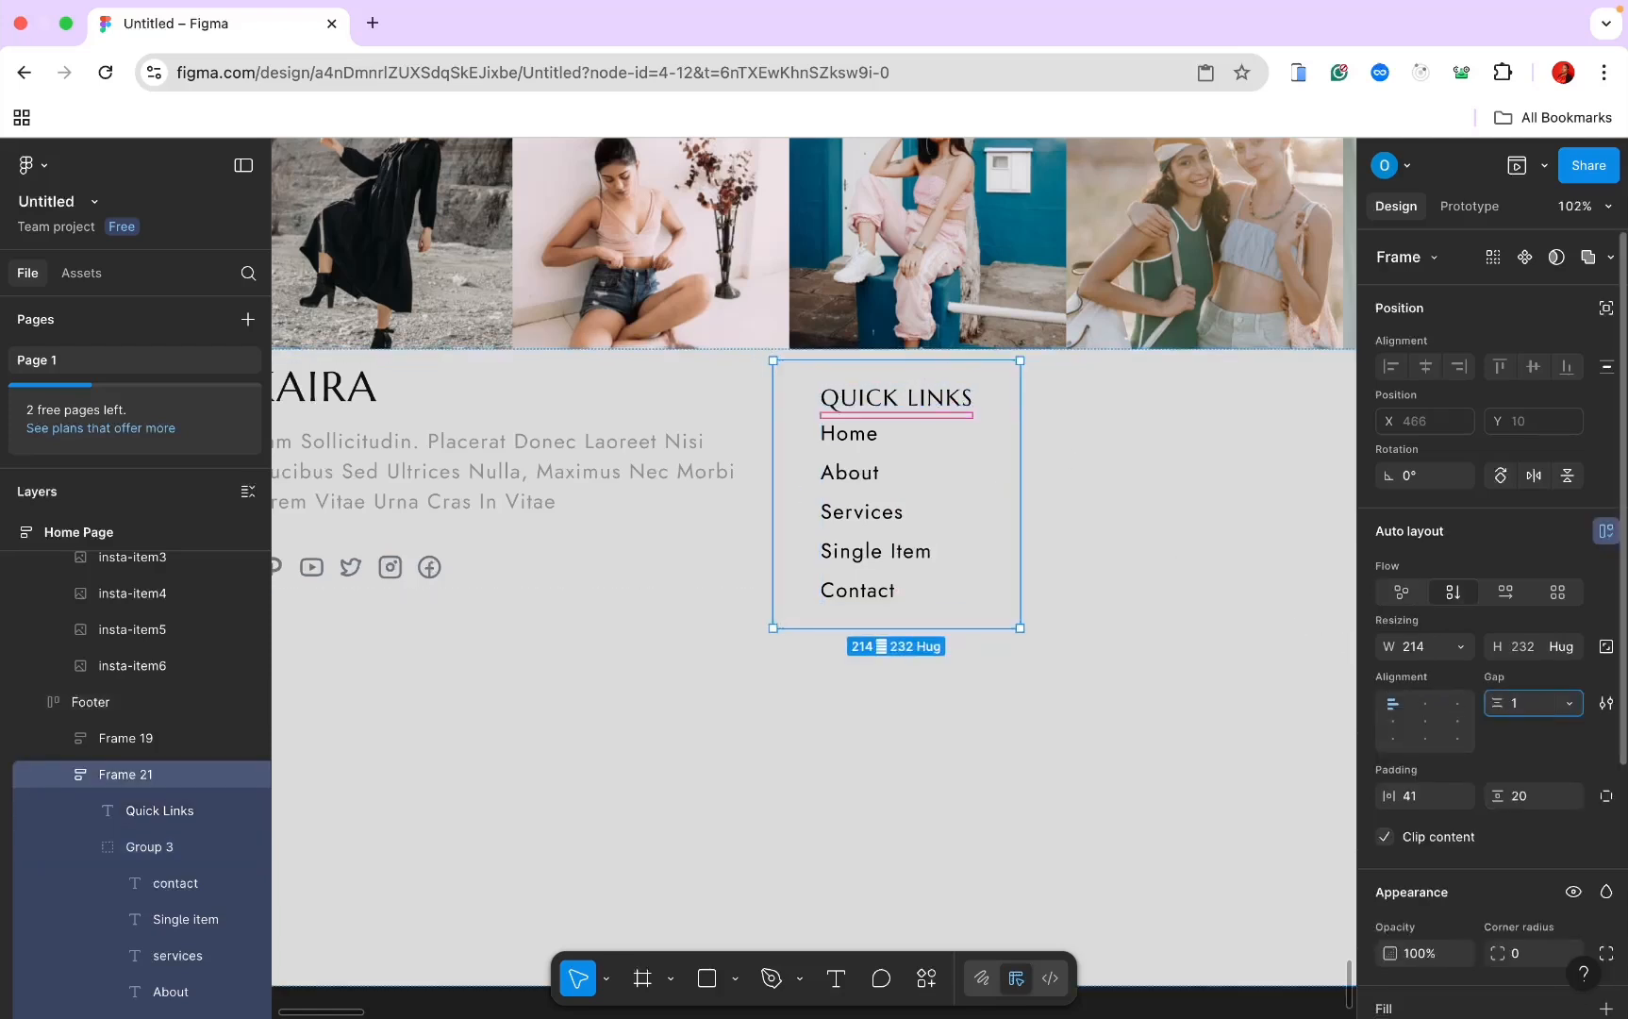
key(Return)
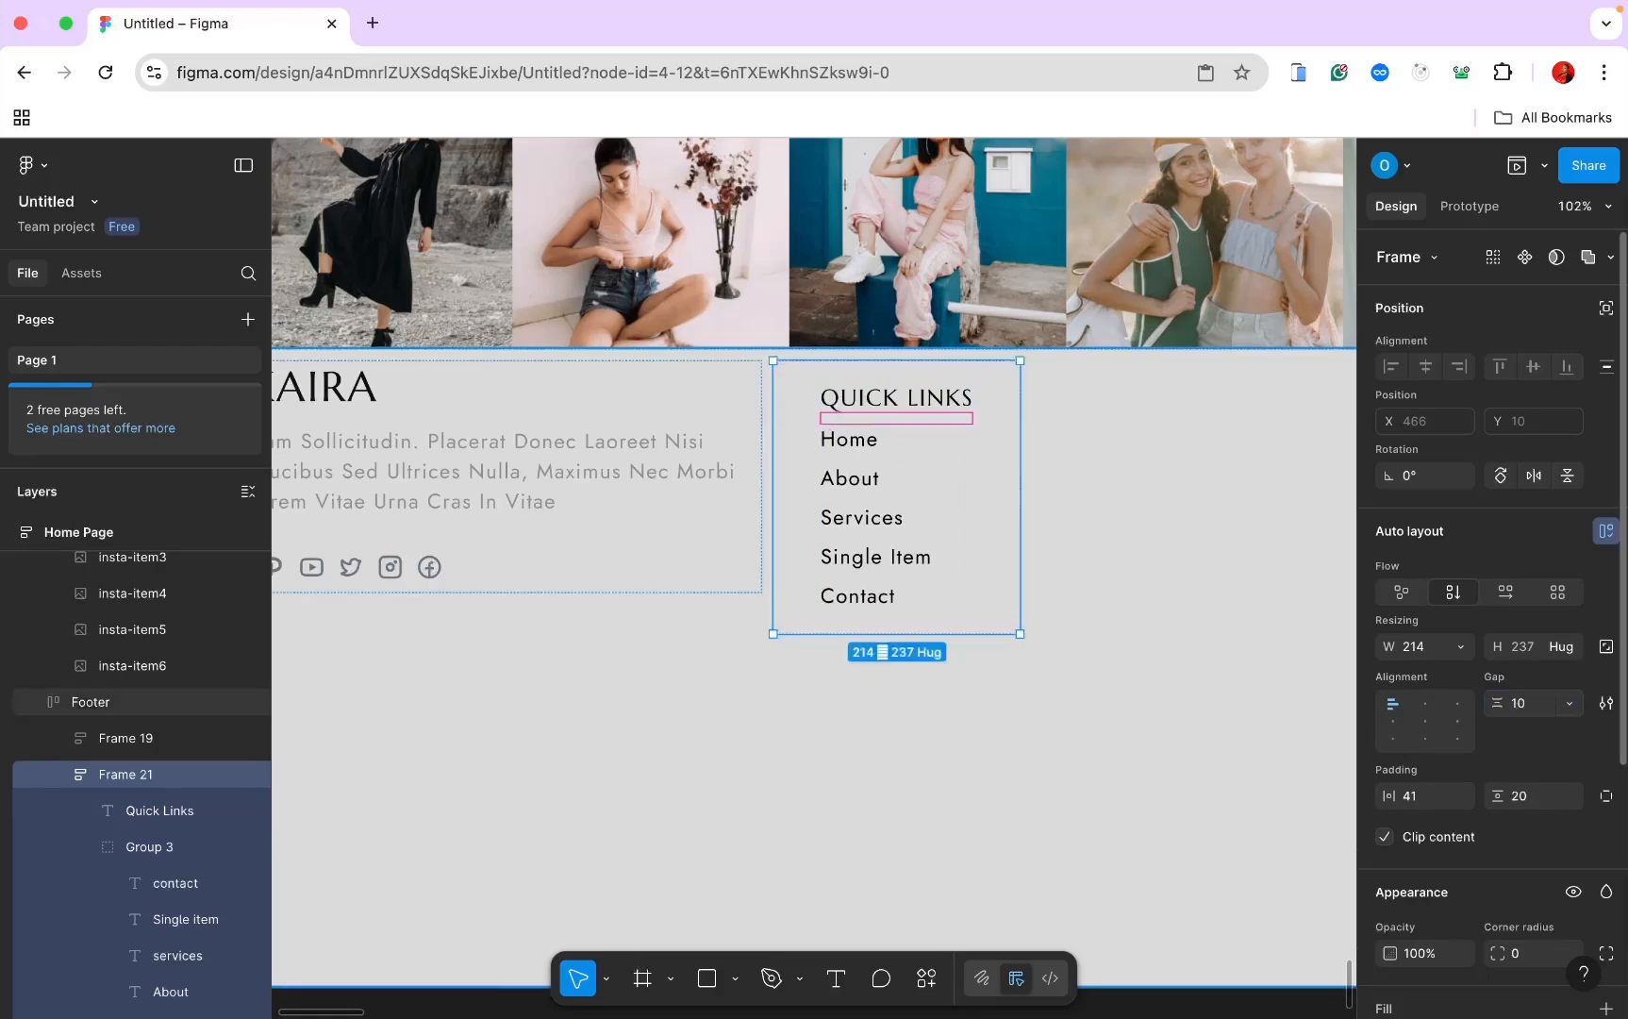
click(1517, 705)
text(1)
key(Return)
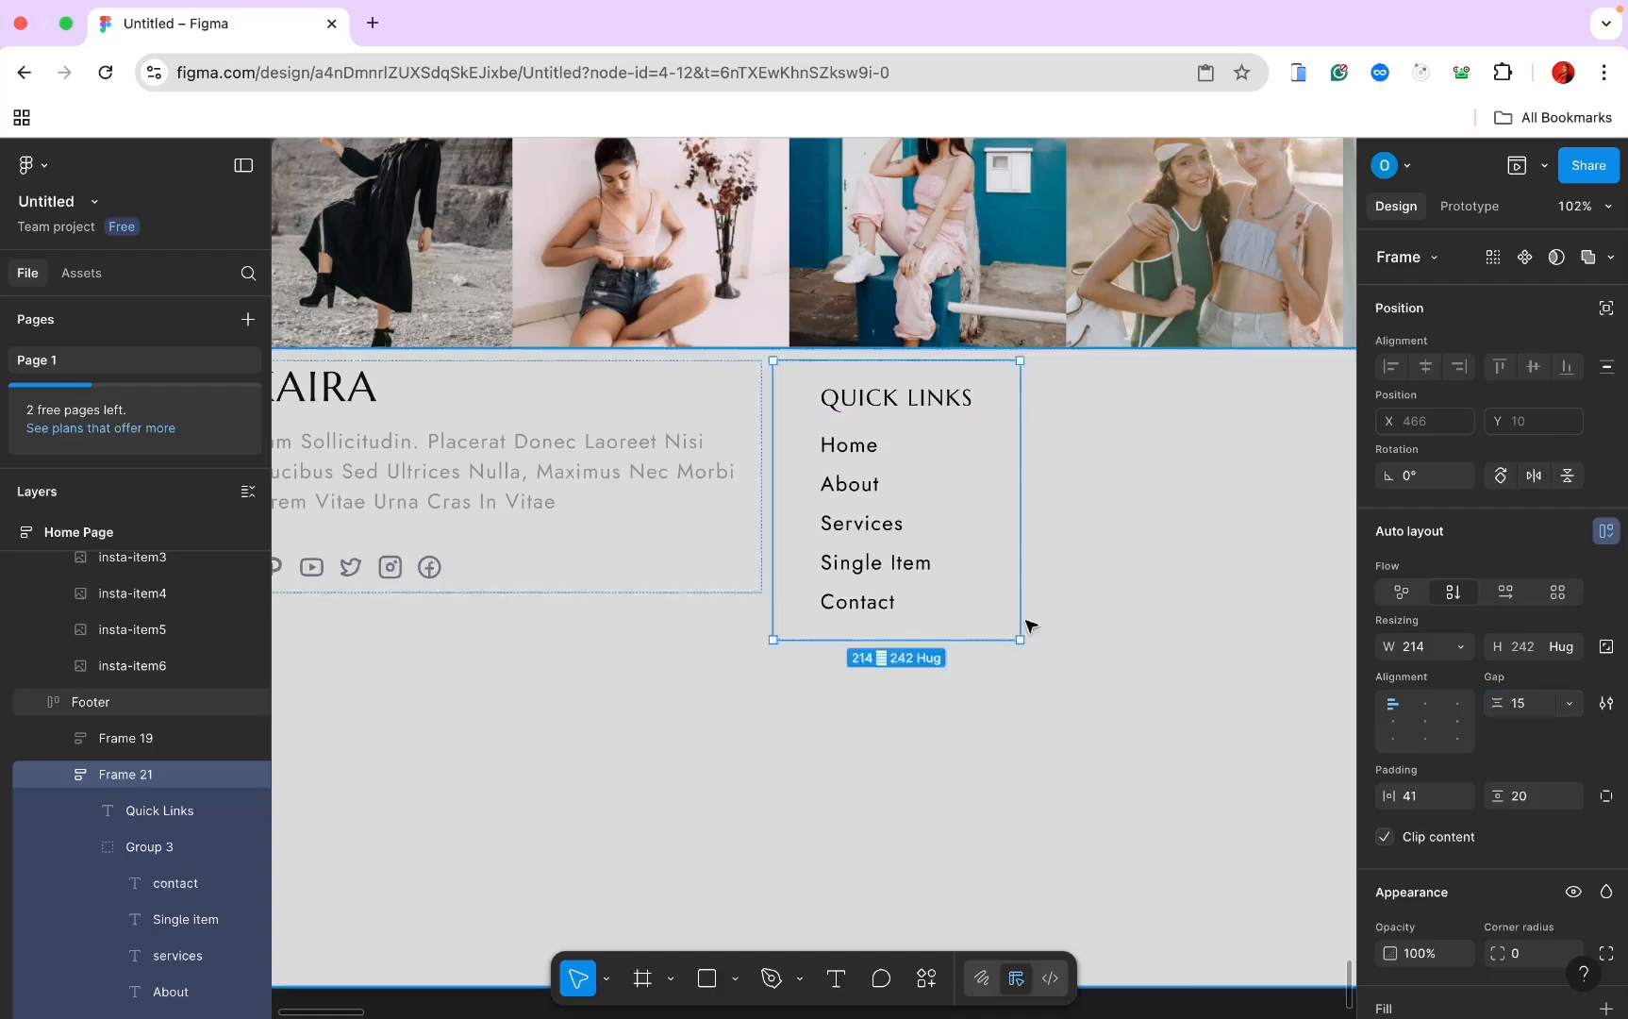
Step: Set the frame's horizontal and vertical padding to 0 and duplicate the column beside it
scroll(861, 602, down, 5)
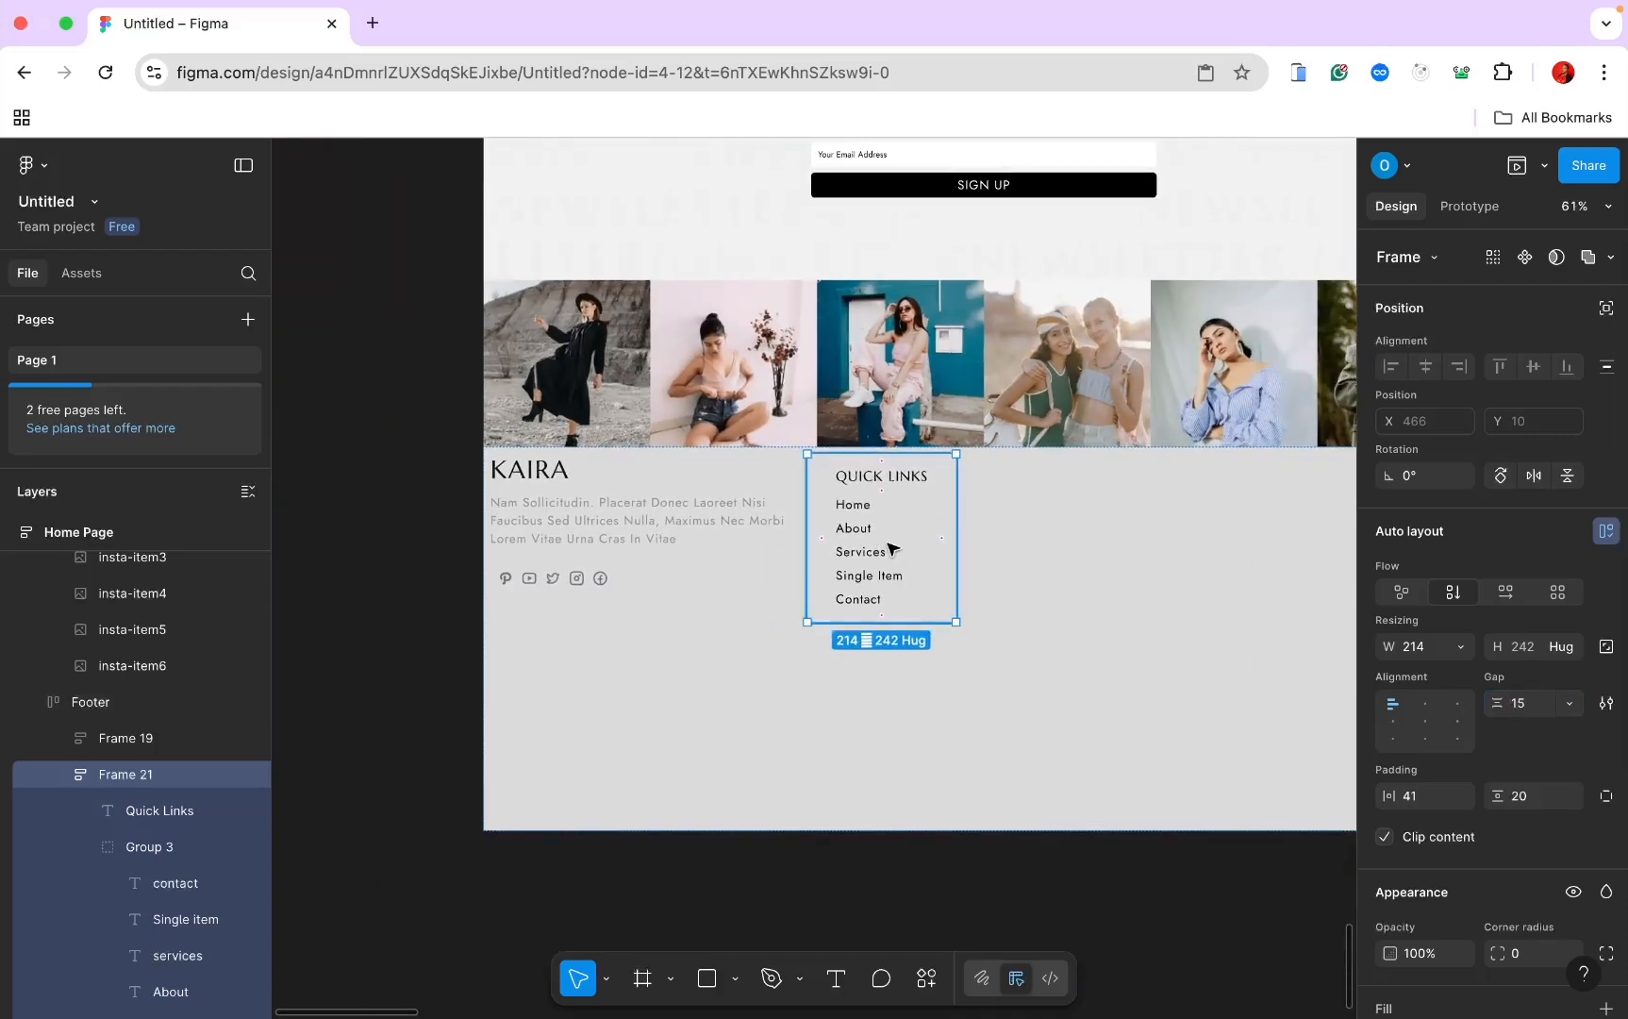
key(Escape)
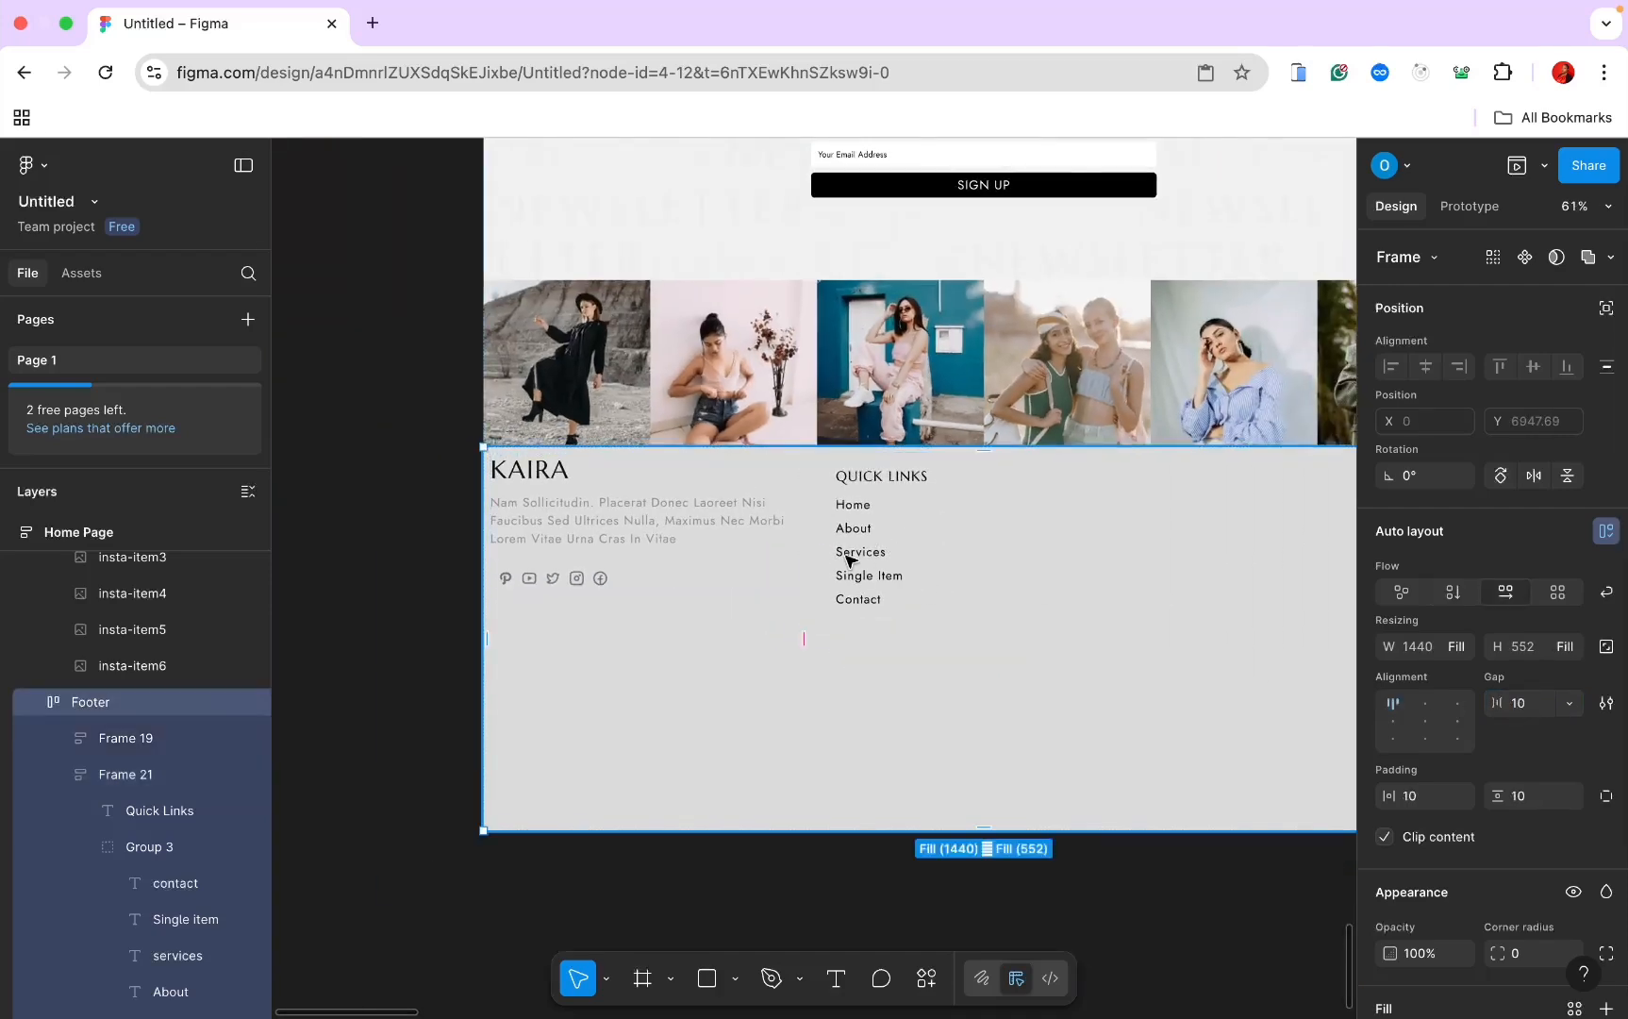
click(924, 552)
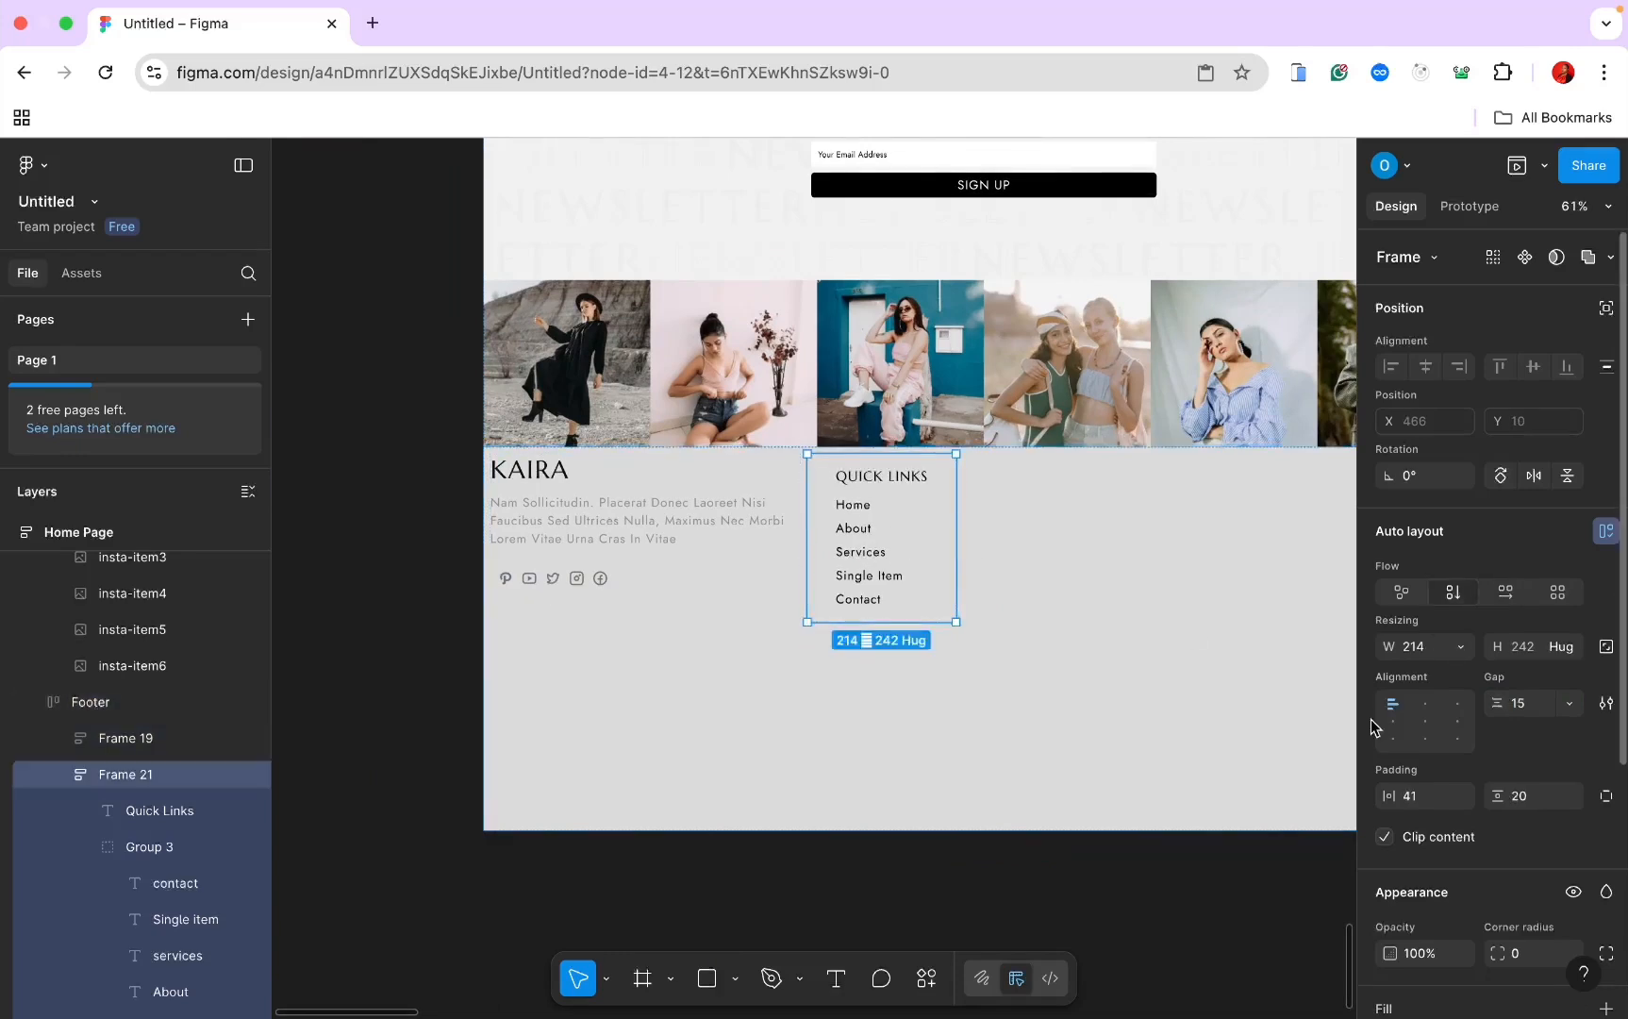
click(1412, 797)
text(0)
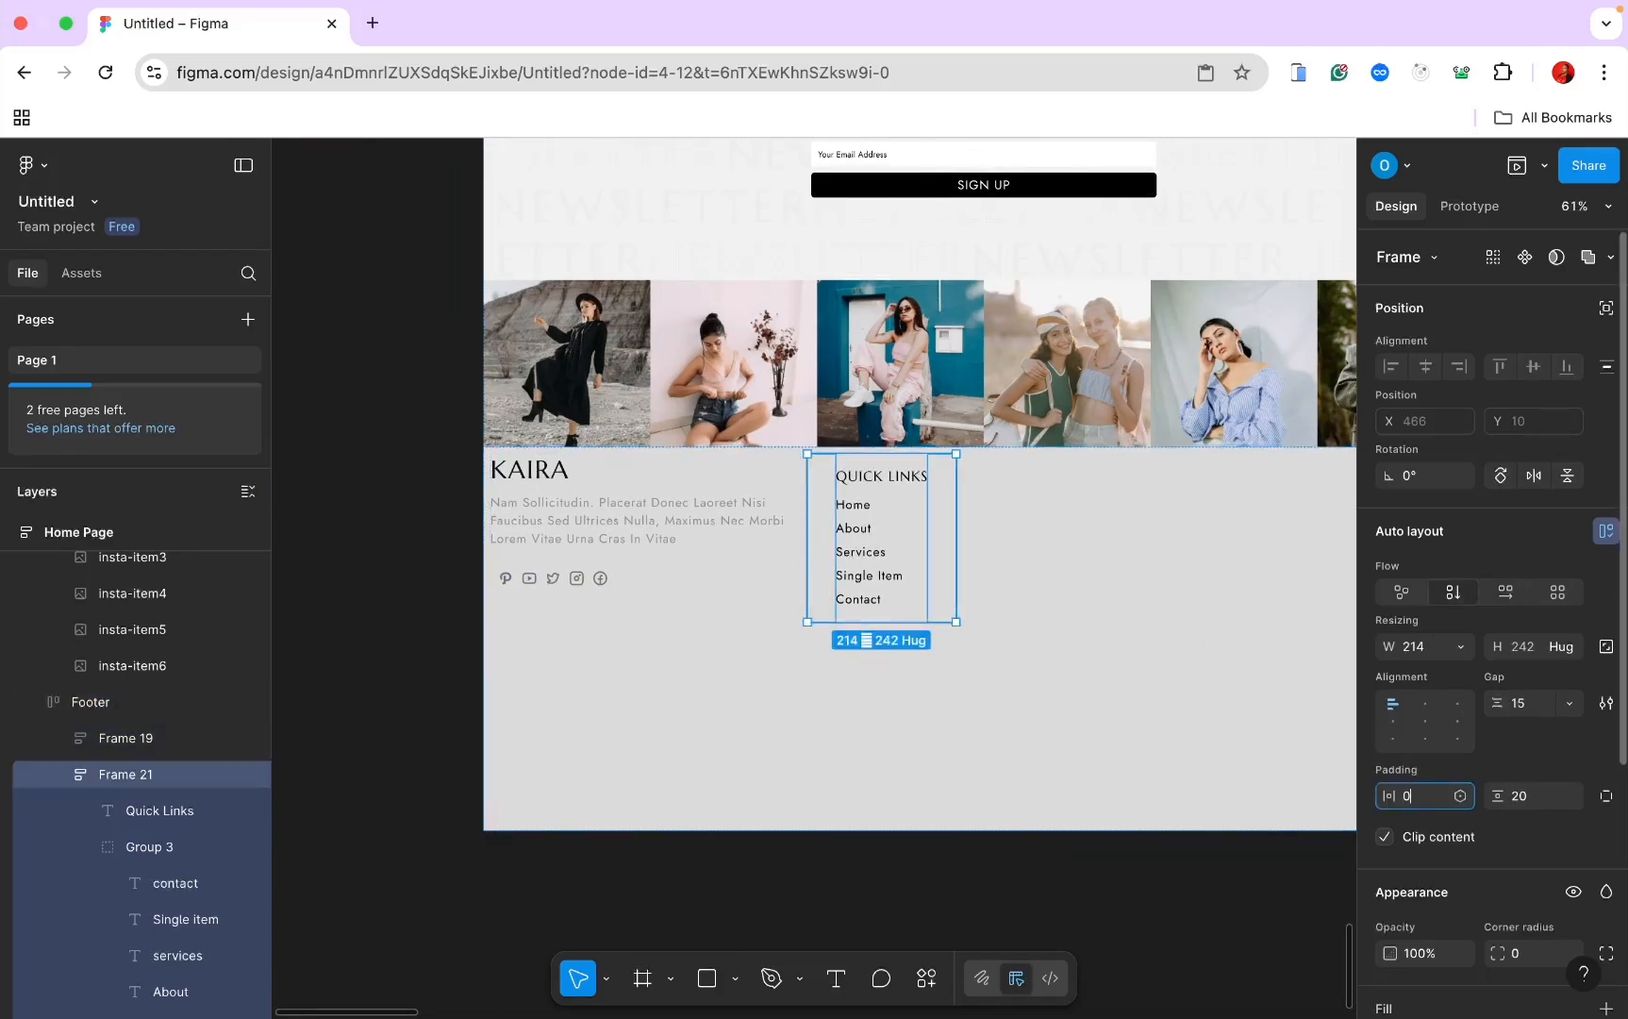
key(Return)
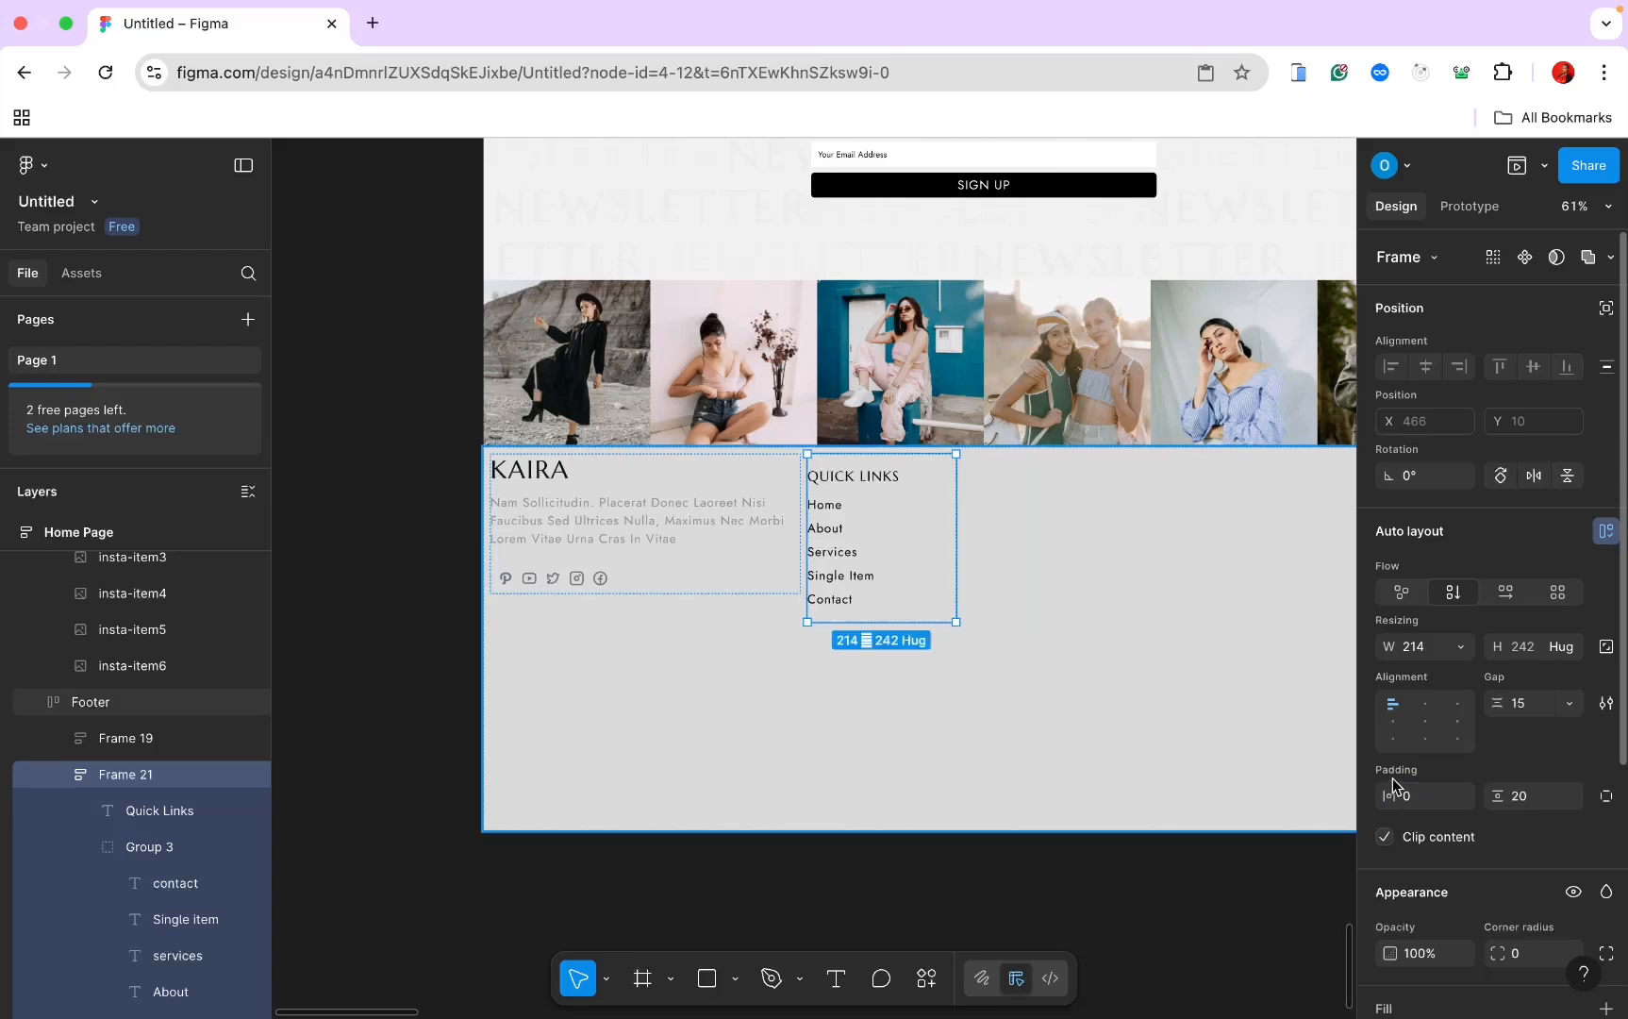
click(1524, 797)
text(0)
key(Return)
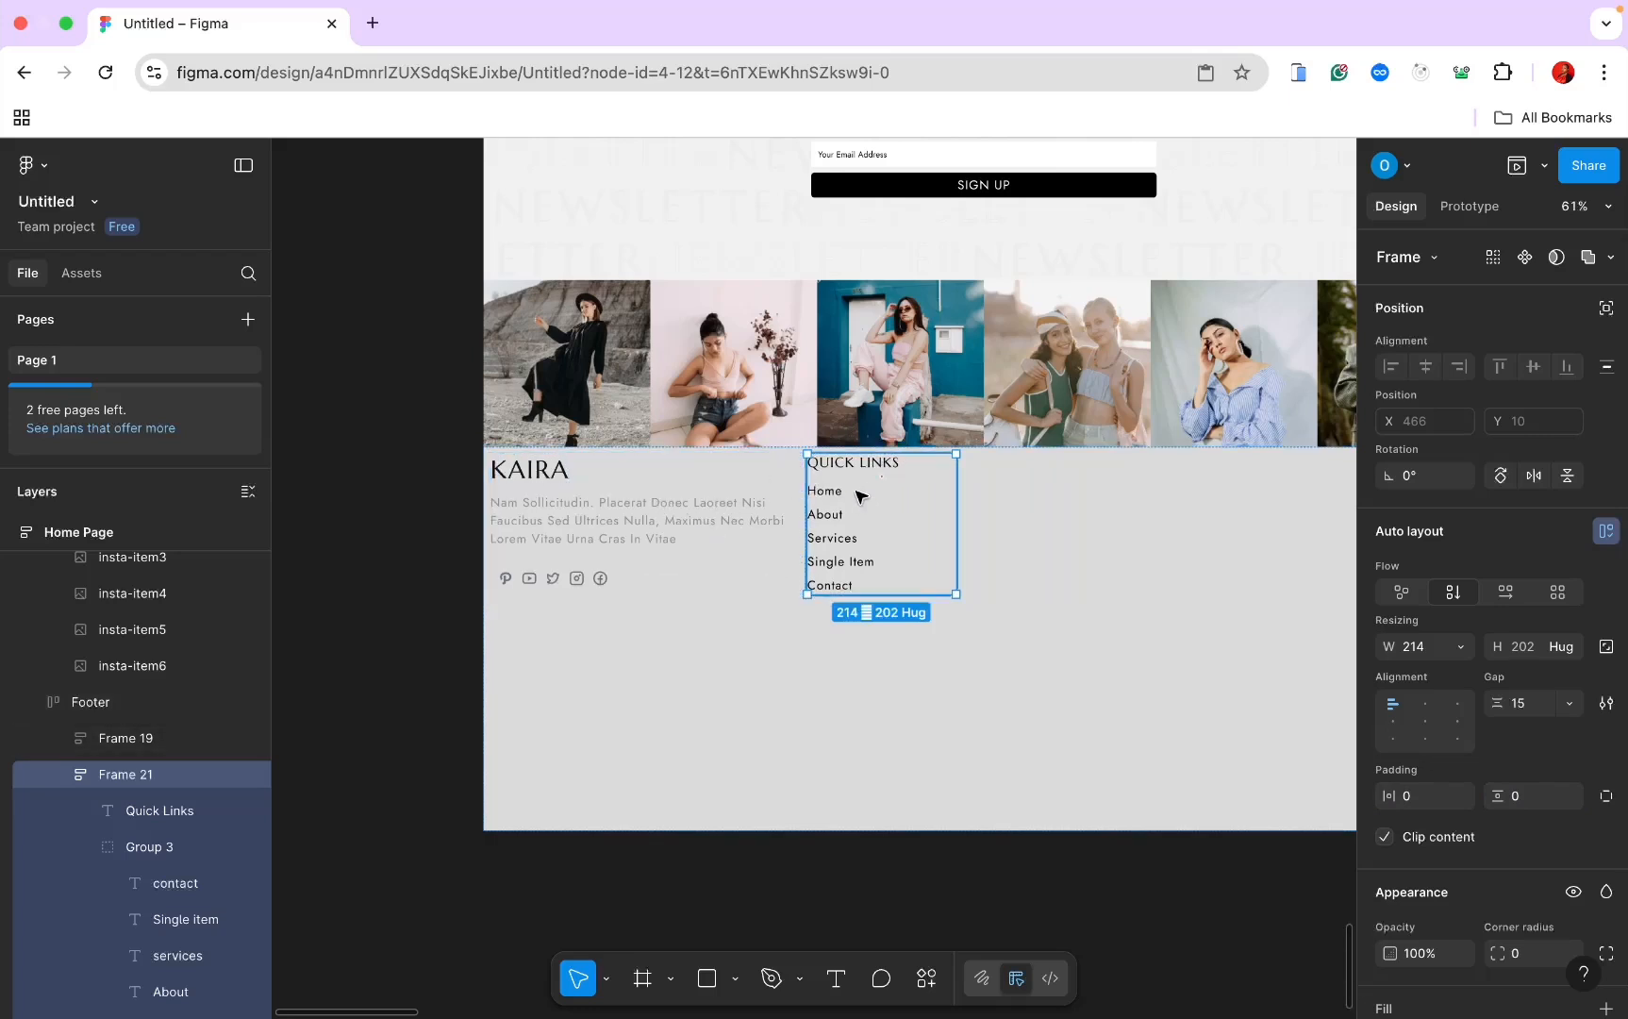
key(super+d)
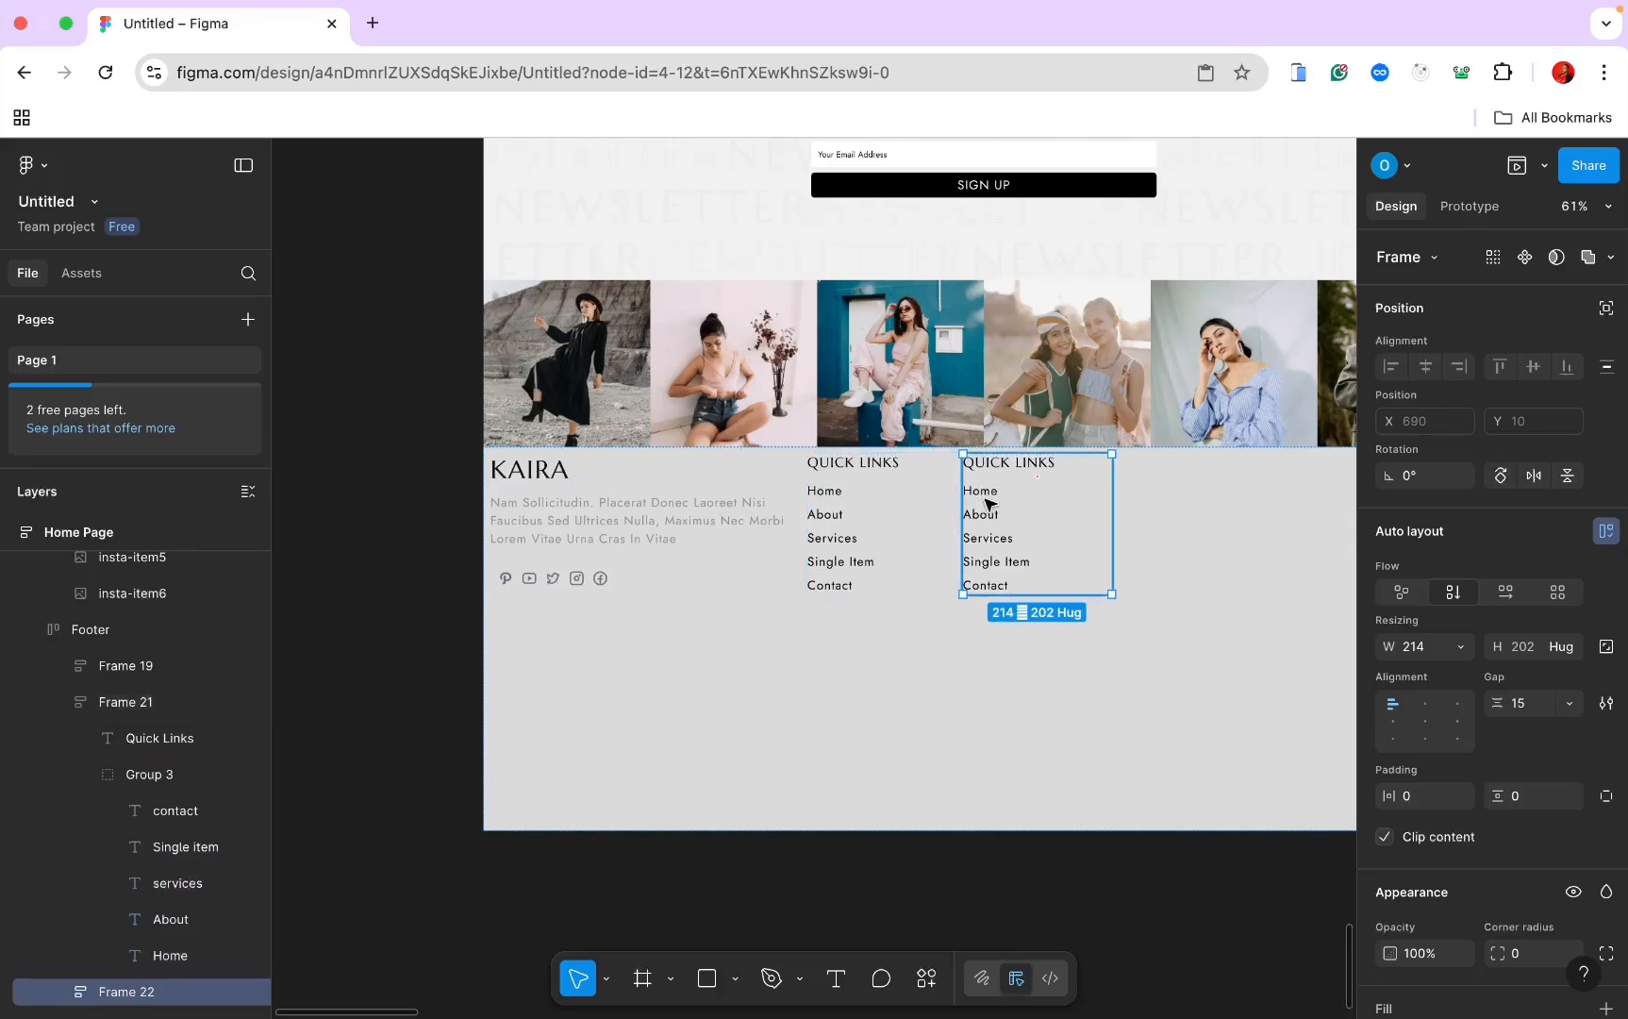
Step: Begin replacing the copied column's QUICK LINKS heading with a new title starting 'H'
drag(988, 503, 1043, 505)
click(1030, 468)
double_click(1031, 468)
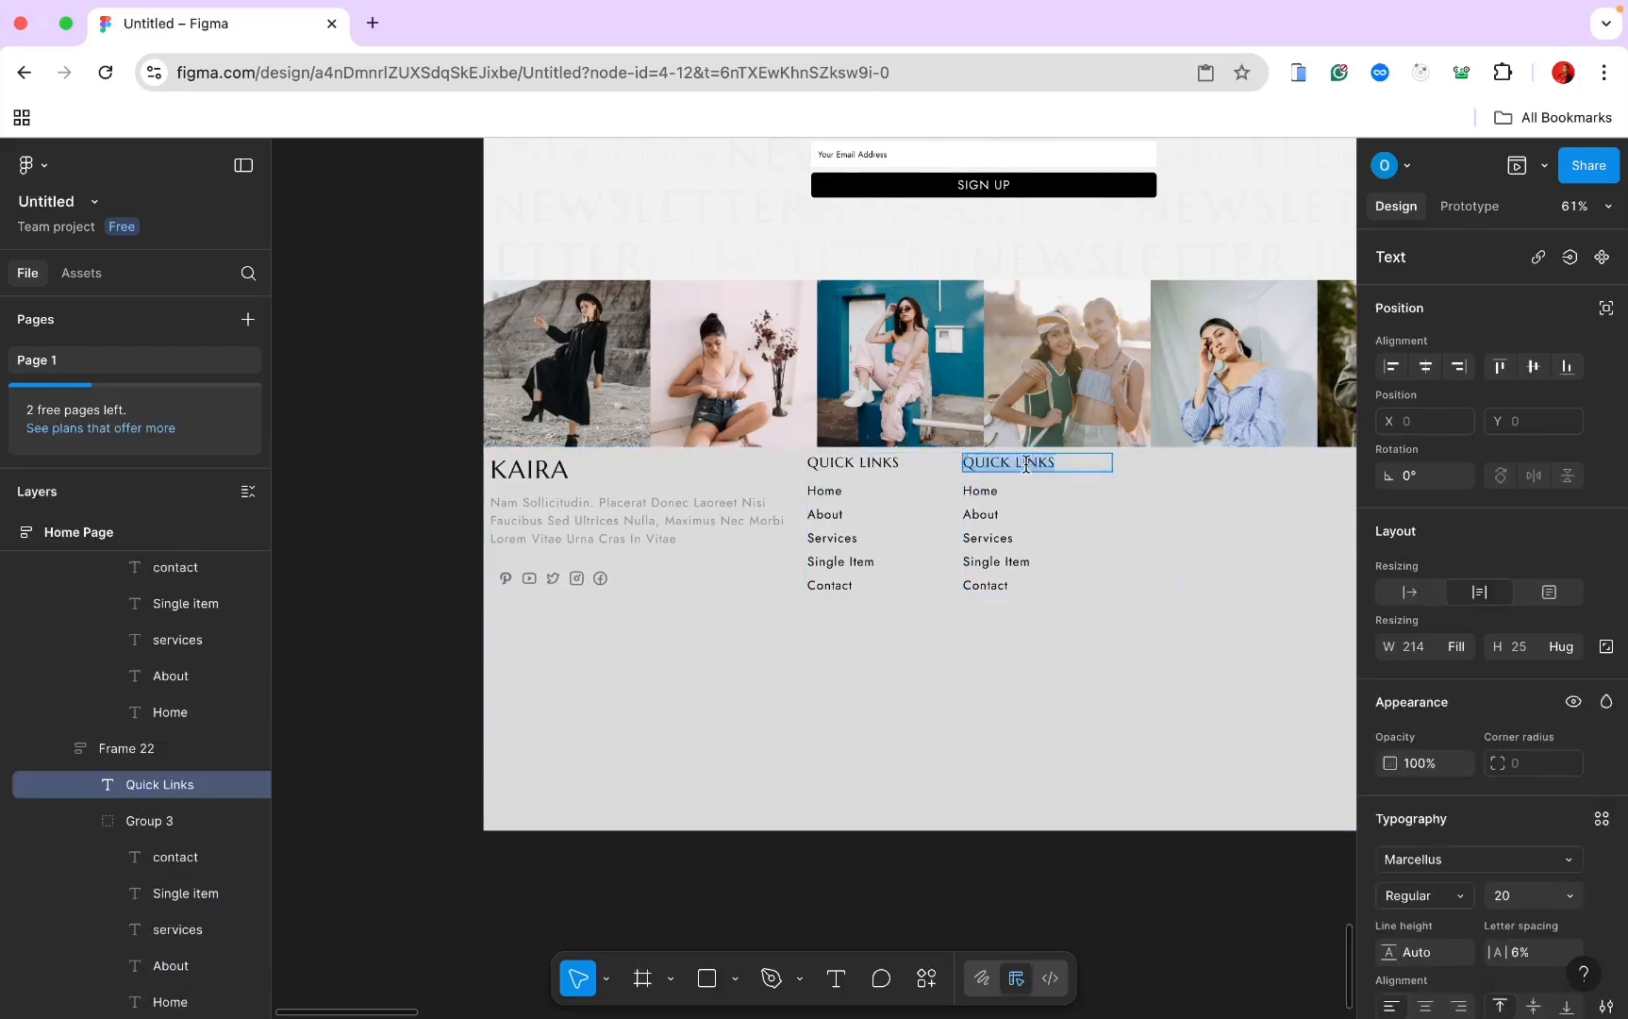
text(HLEP & INFO)
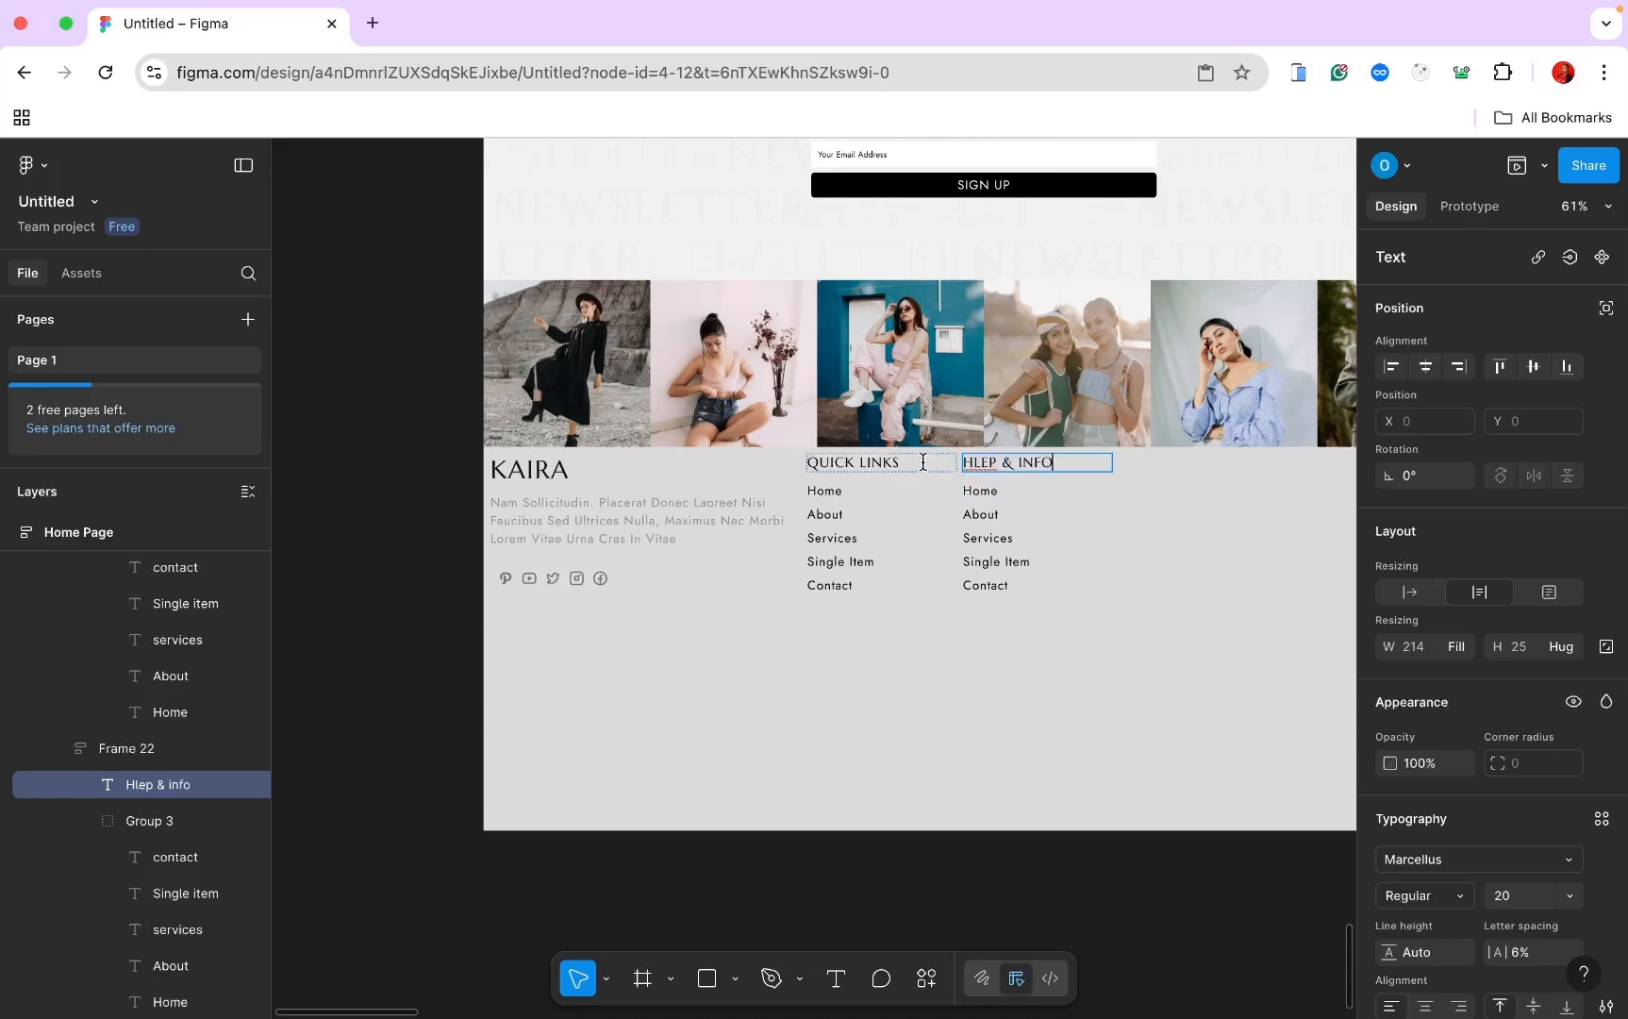
Step: Select the first link under HLEP & INFO and pan the canvas right
click(978, 491)
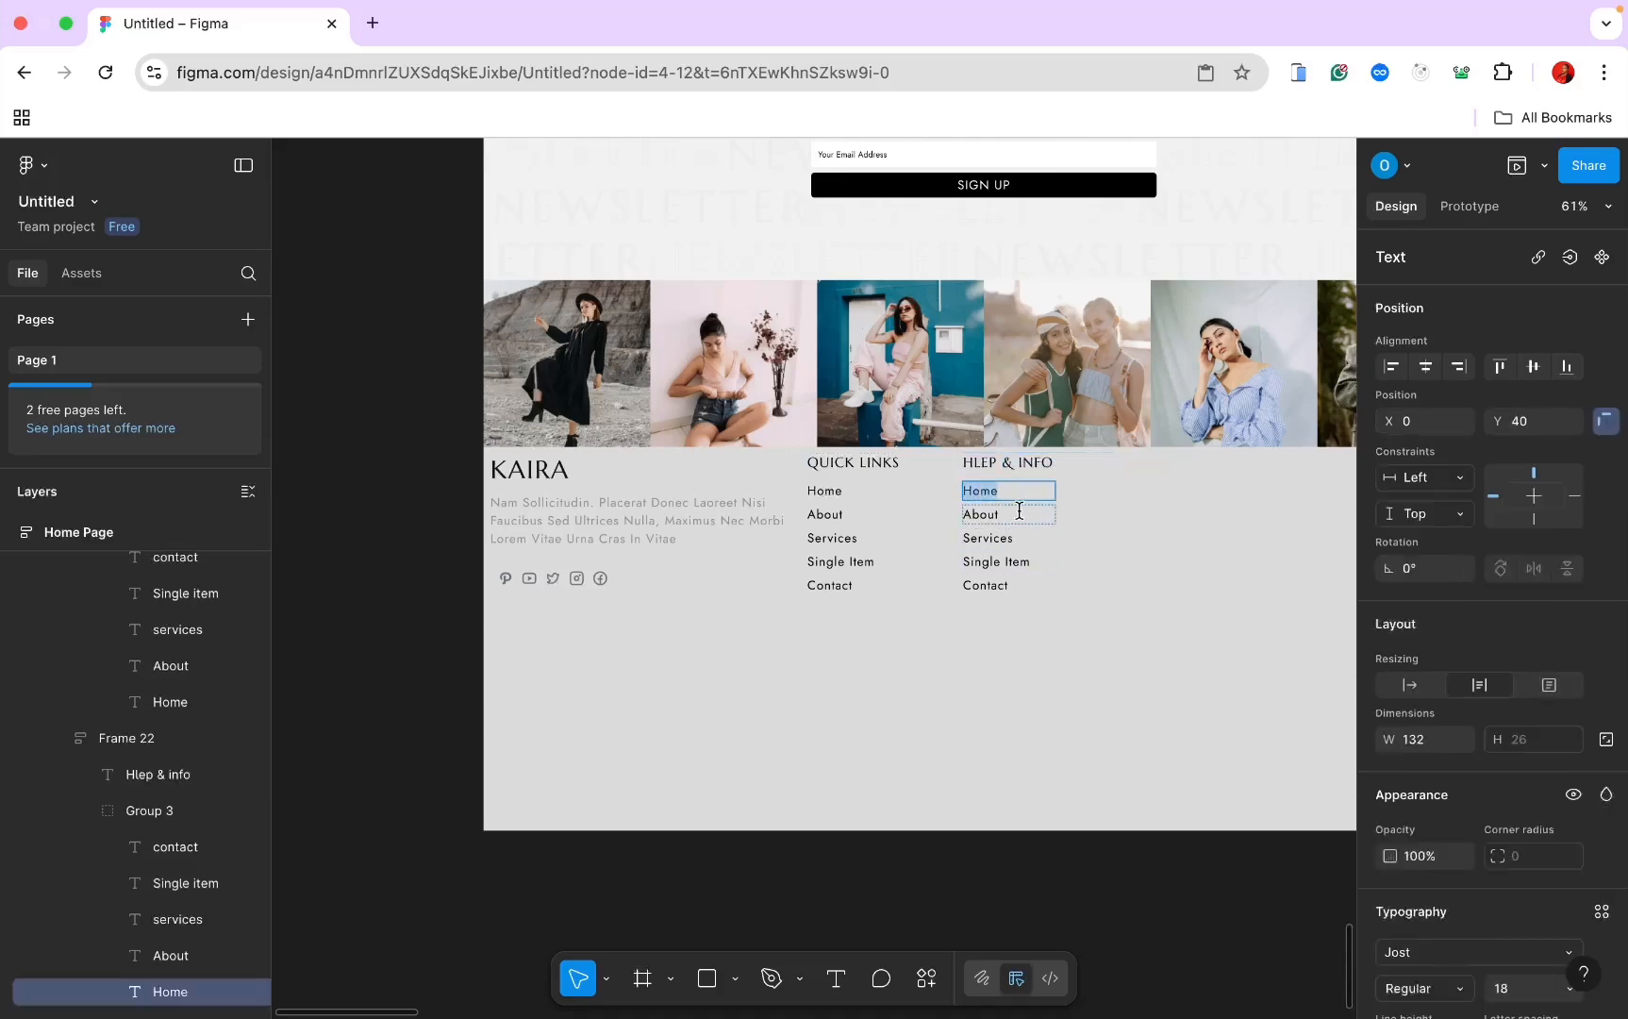
scroll(1020, 510, right, 10)
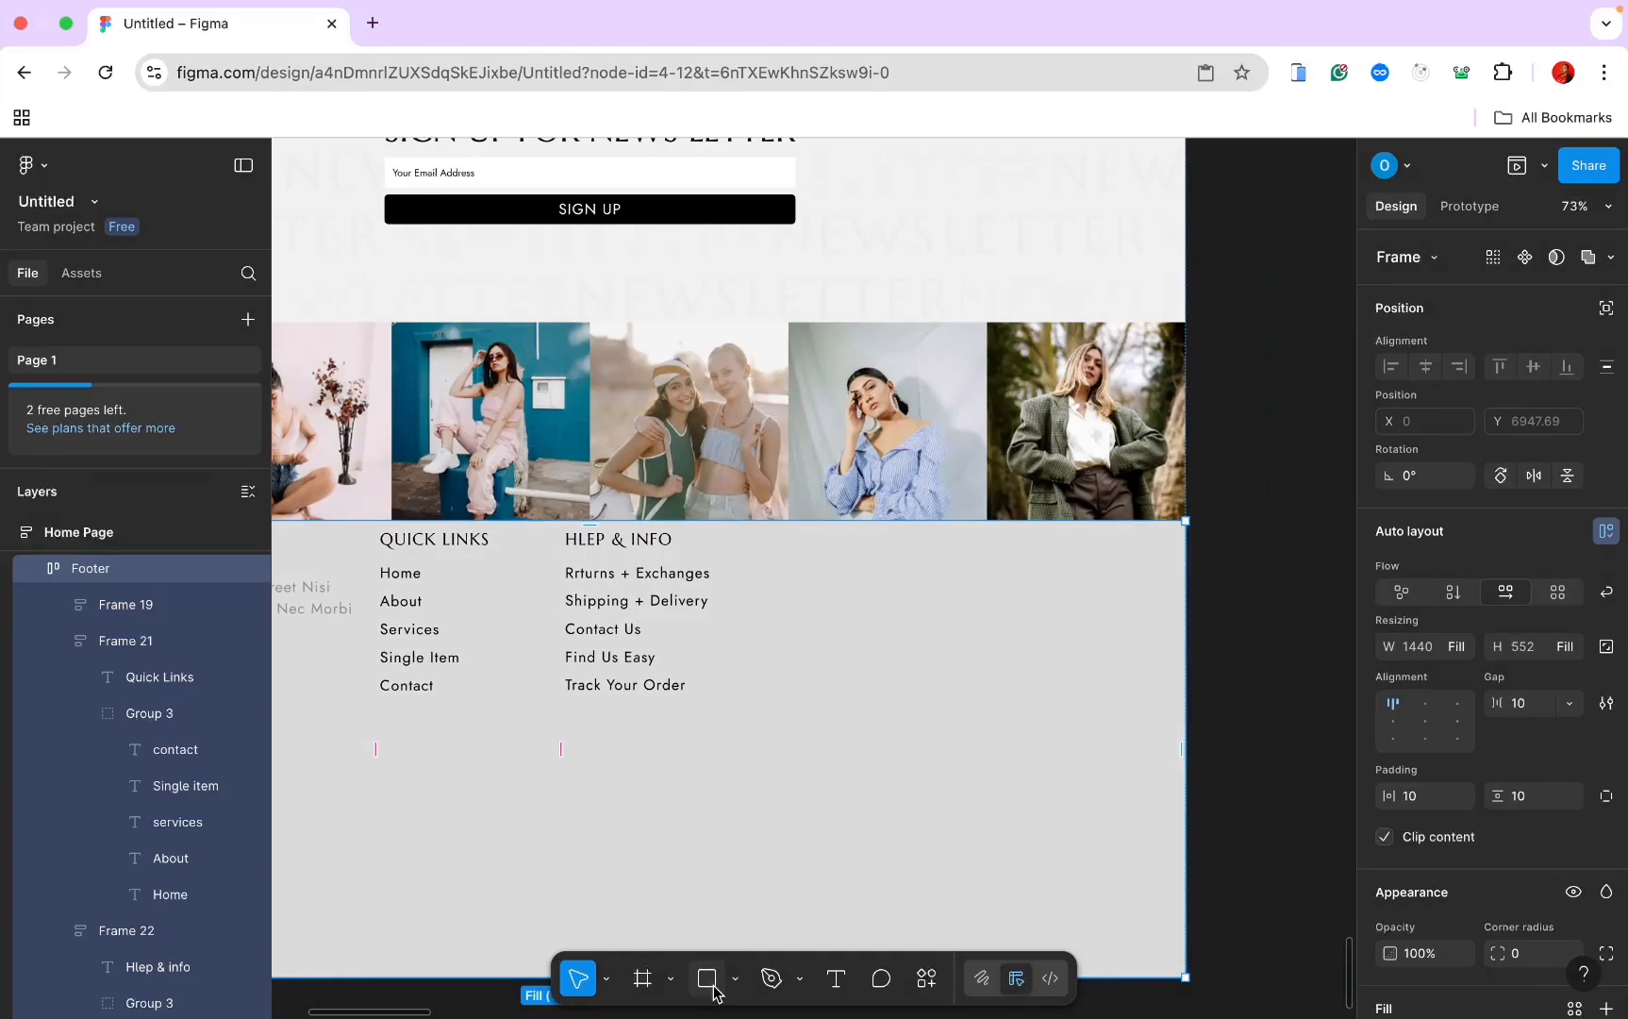
click(643, 978)
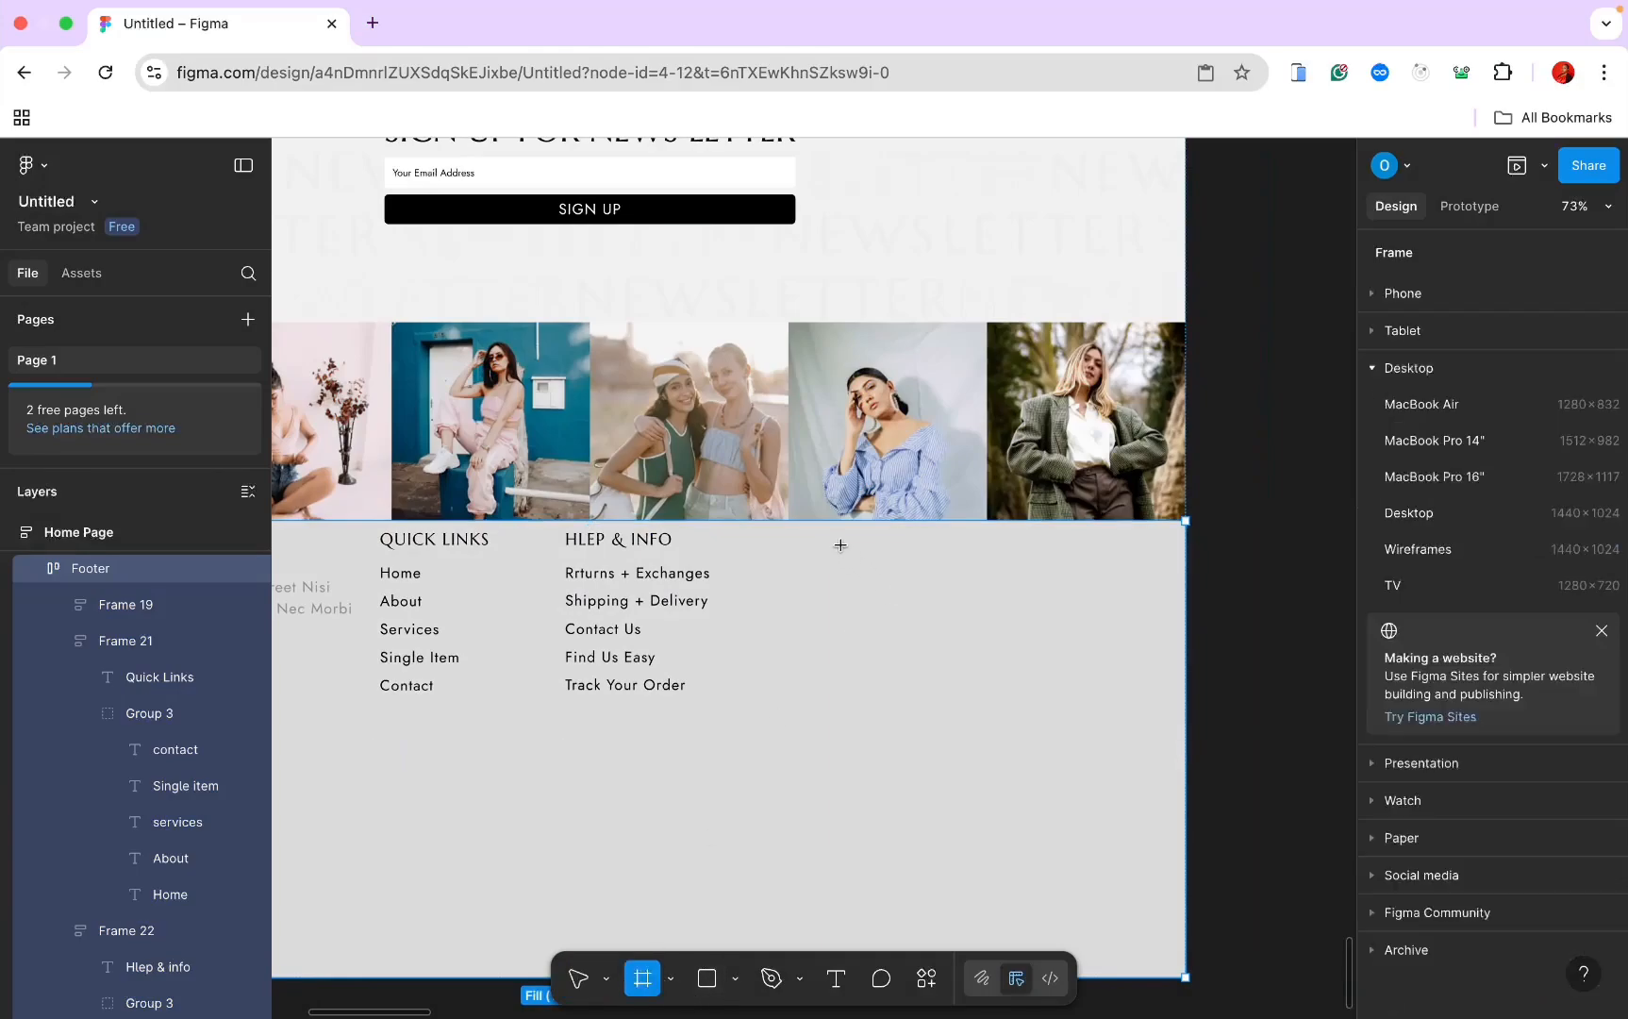
Step: Draw a third footer column frame beside HLEP & INFO and paste in a heading retitled 'CONTACT US'
drag(840, 545, 1097, 712)
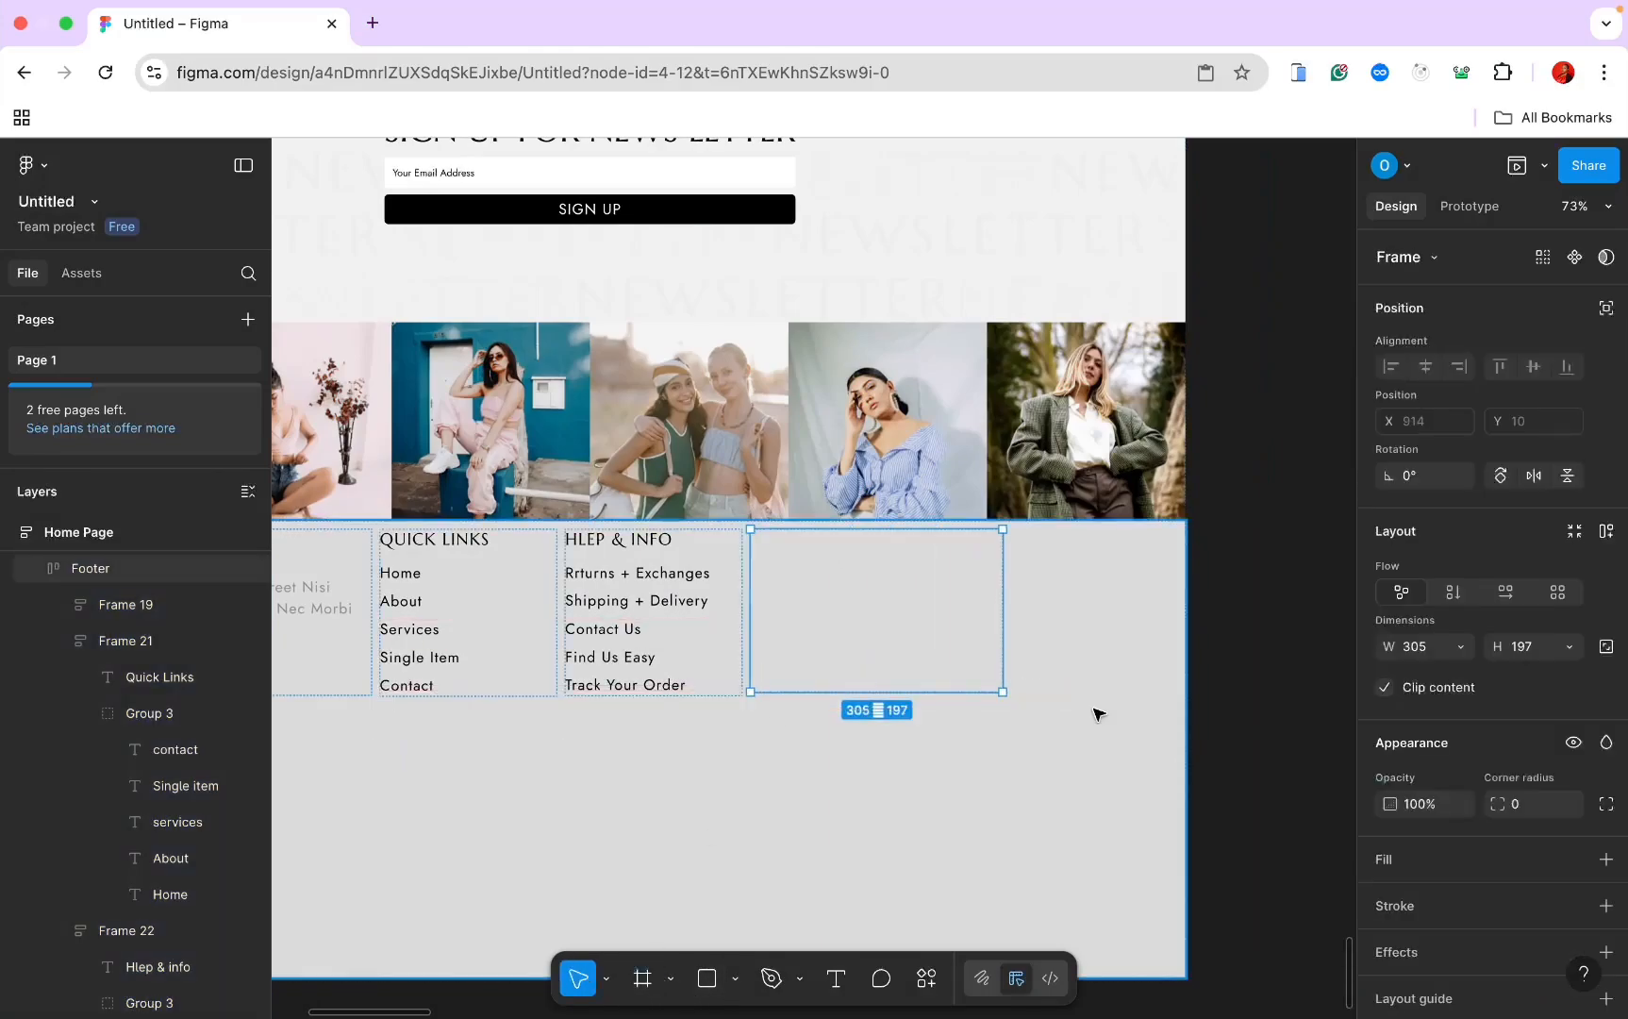
double_click(634, 539)
click(851, 555)
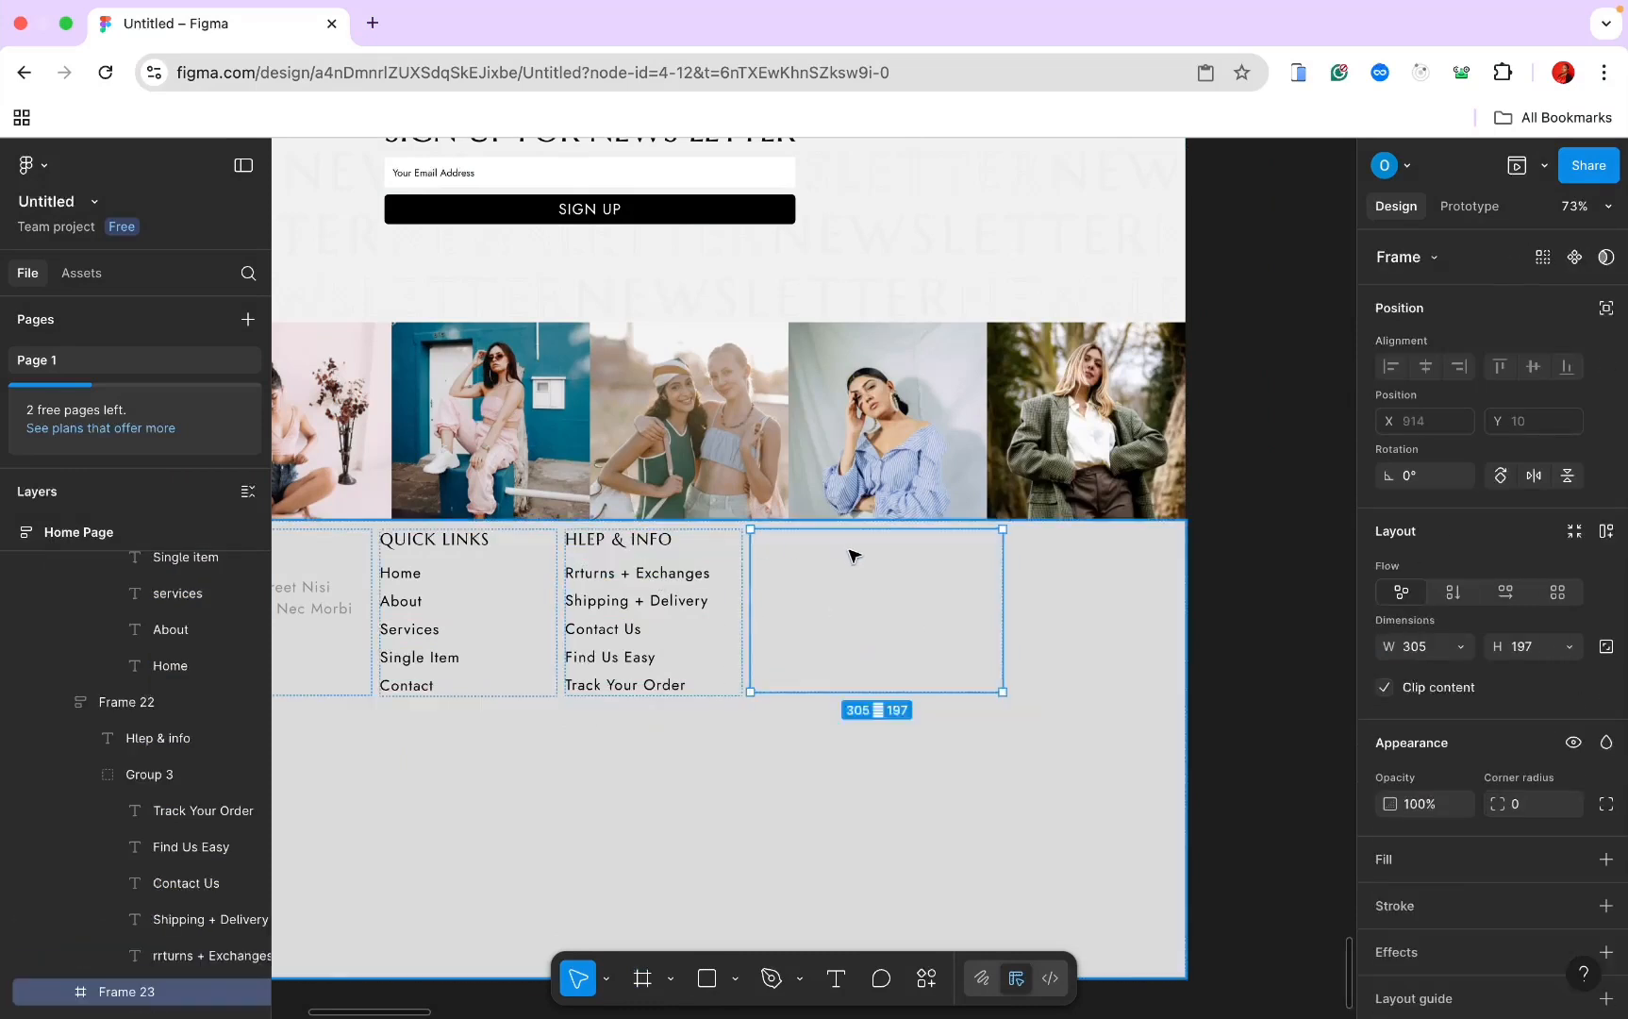
key(ctrl+v)
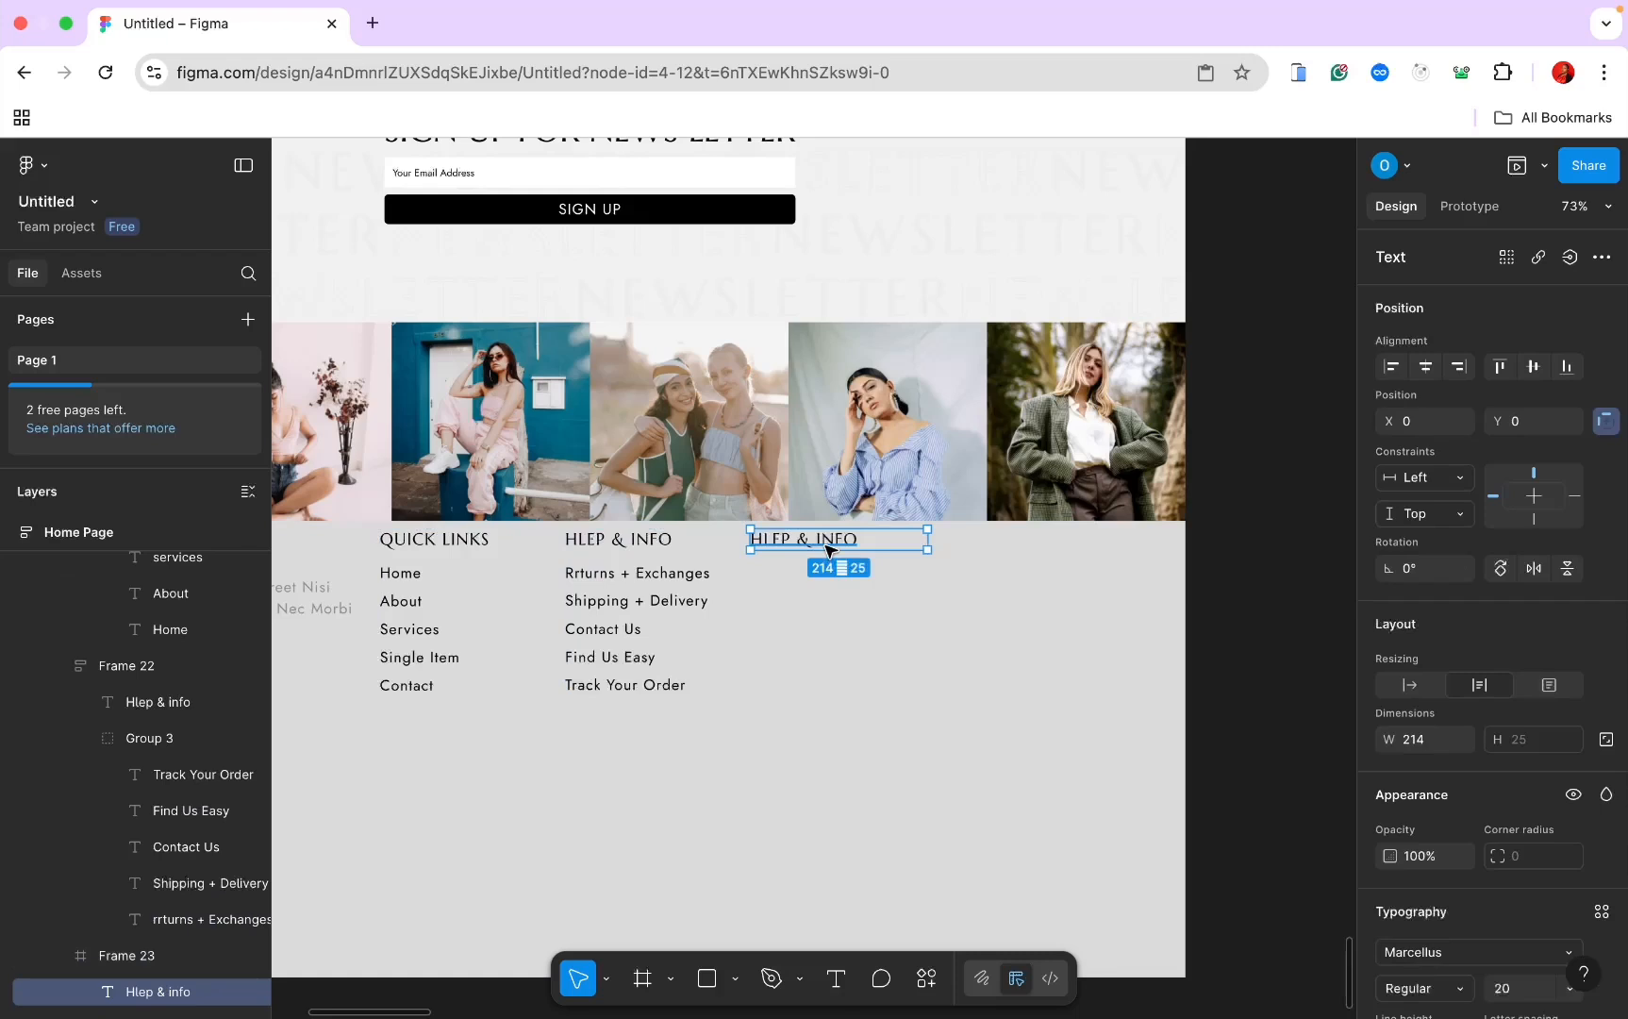
double_click(846, 539)
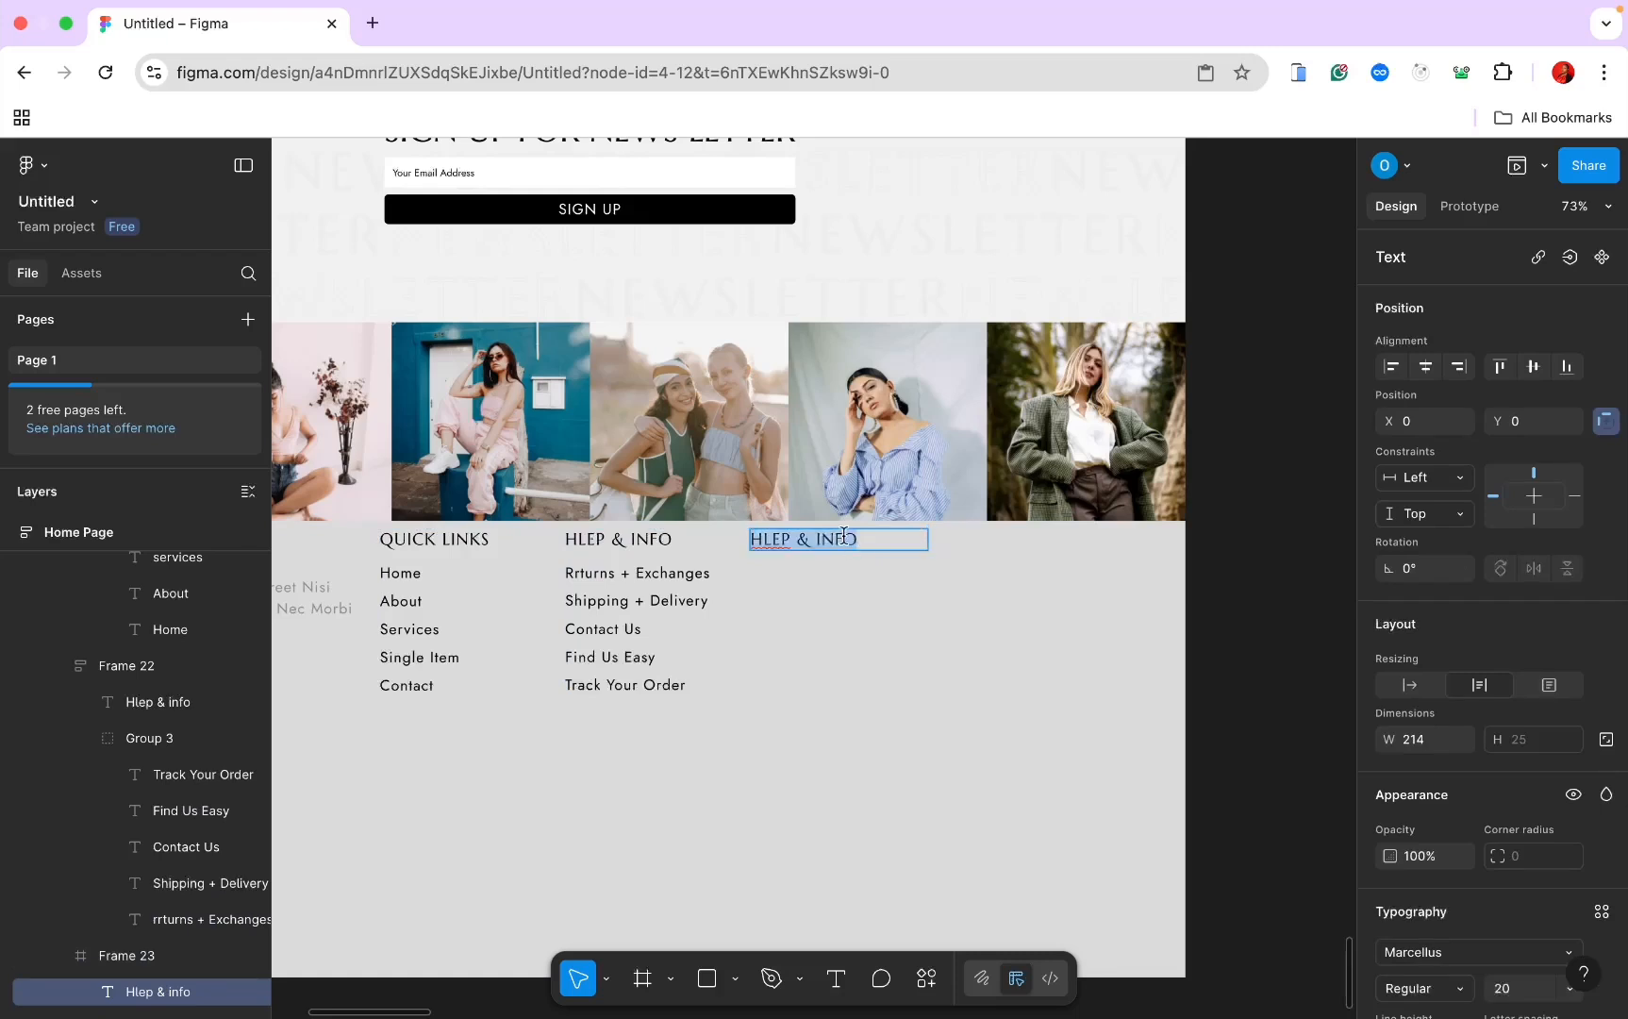
text(c)
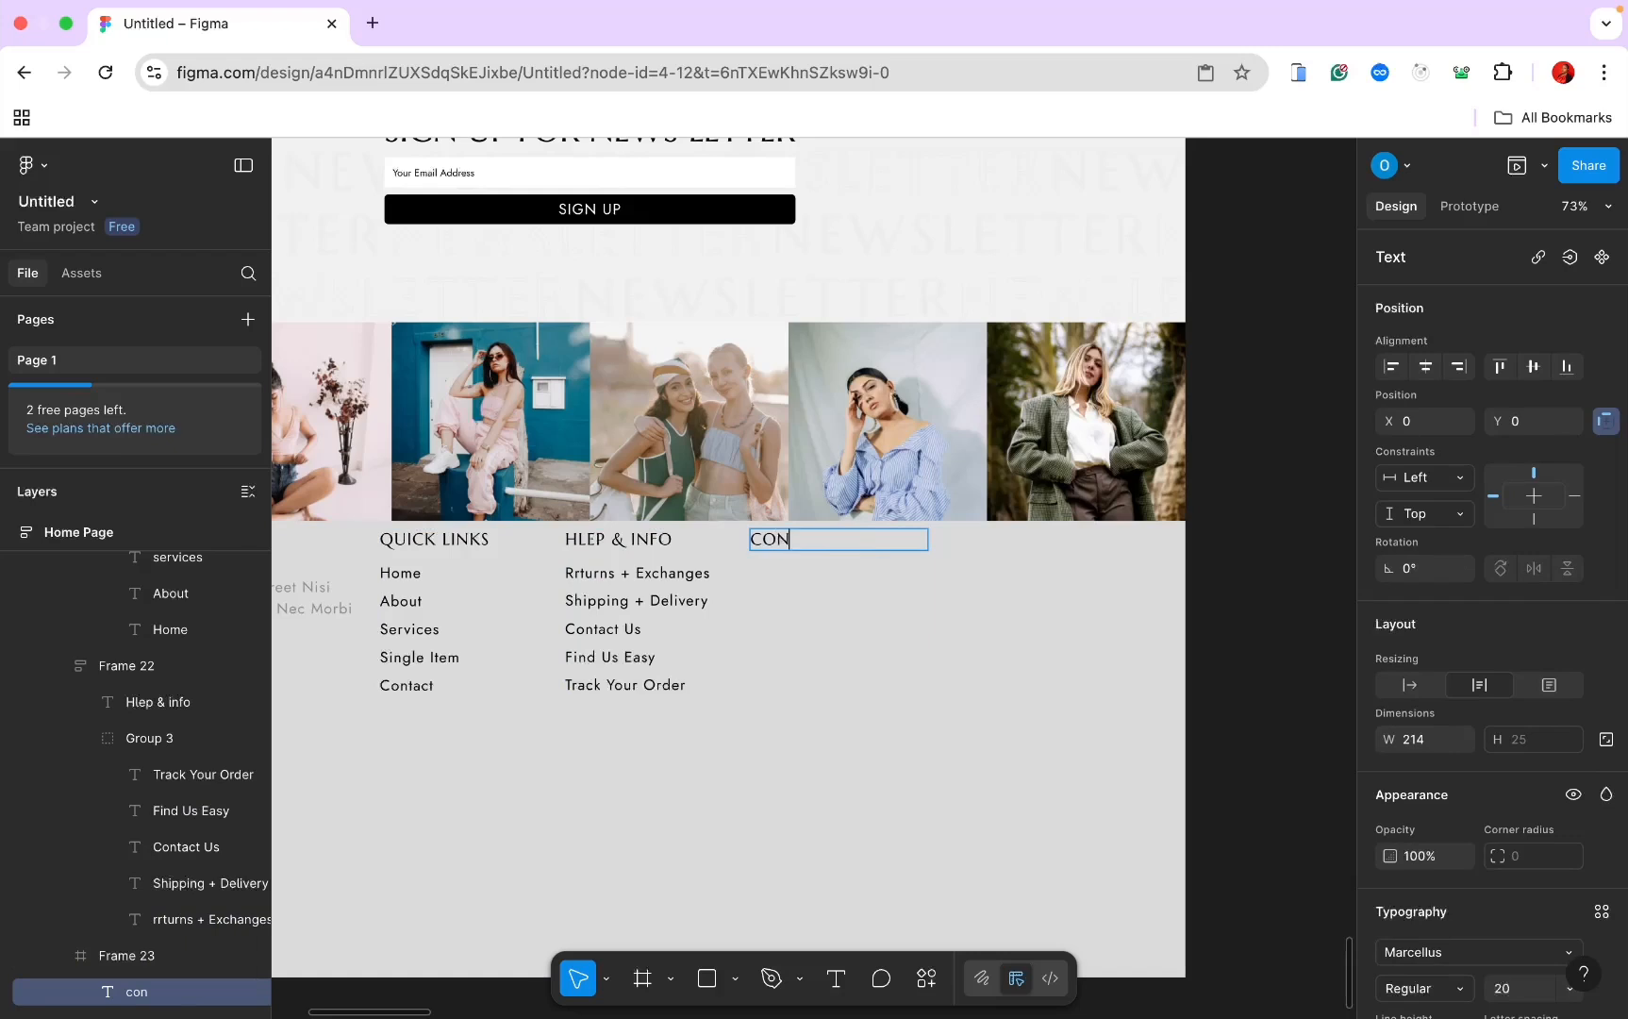
text(ontact us)
key(Escape)
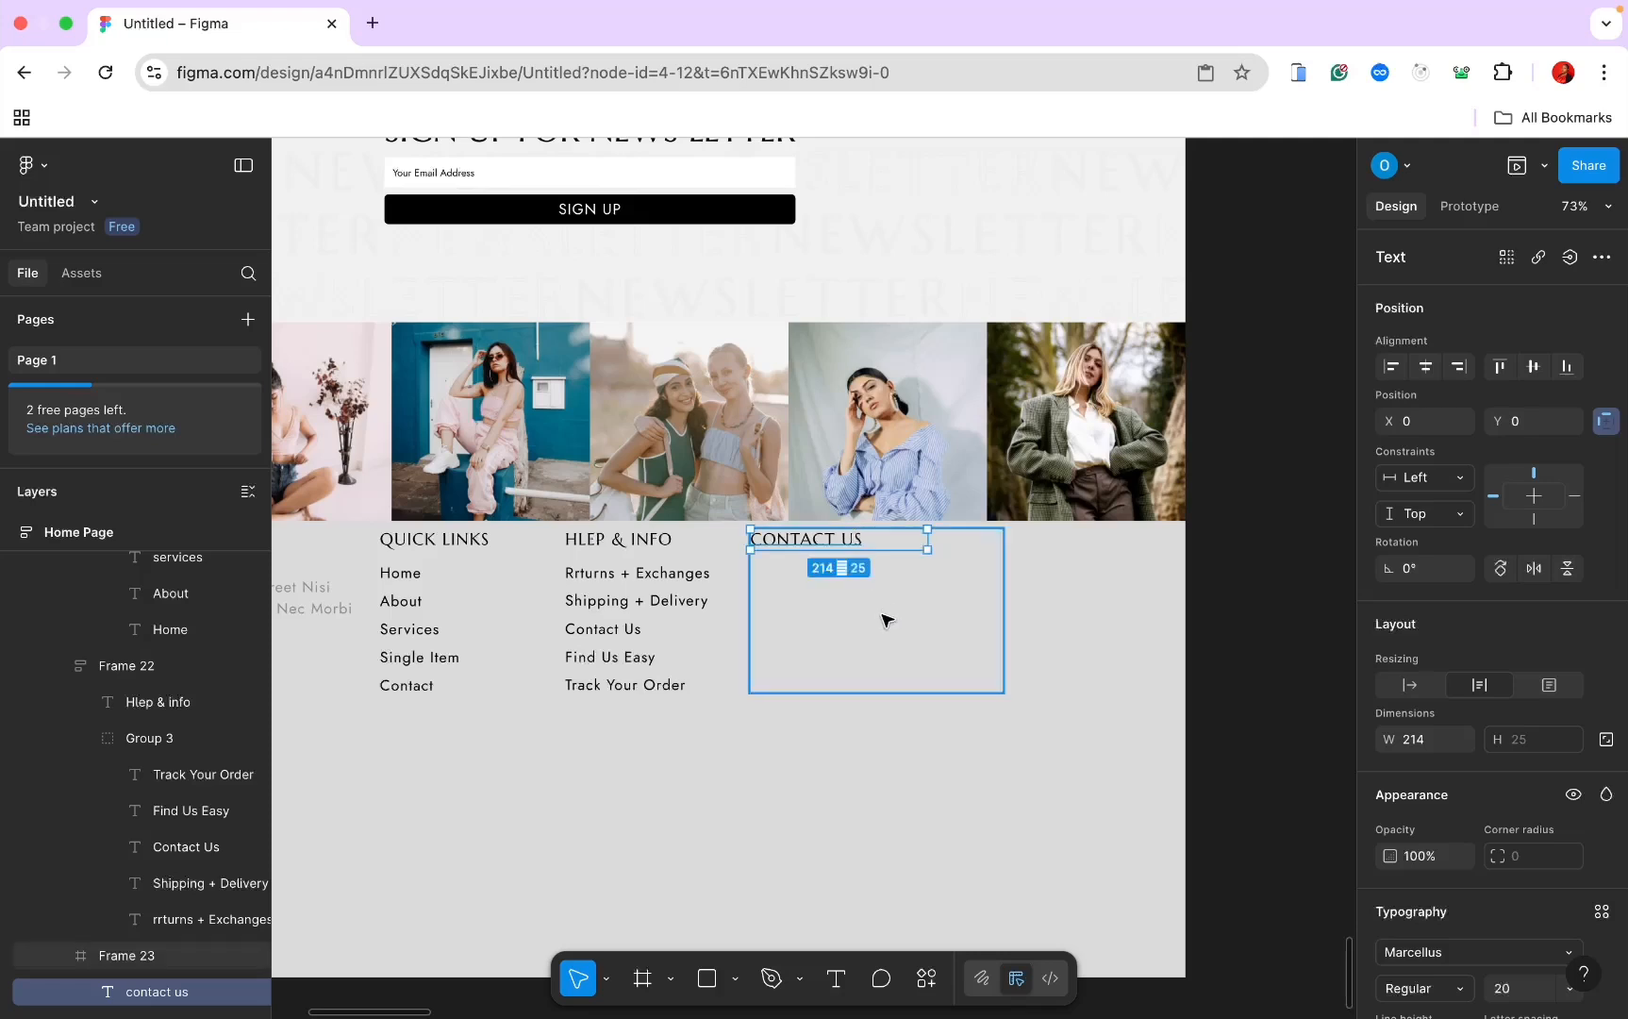
click(835, 986)
Step: Add the line 'Do you know any questions or suggestions' beneath CONTACT US
click(791, 580)
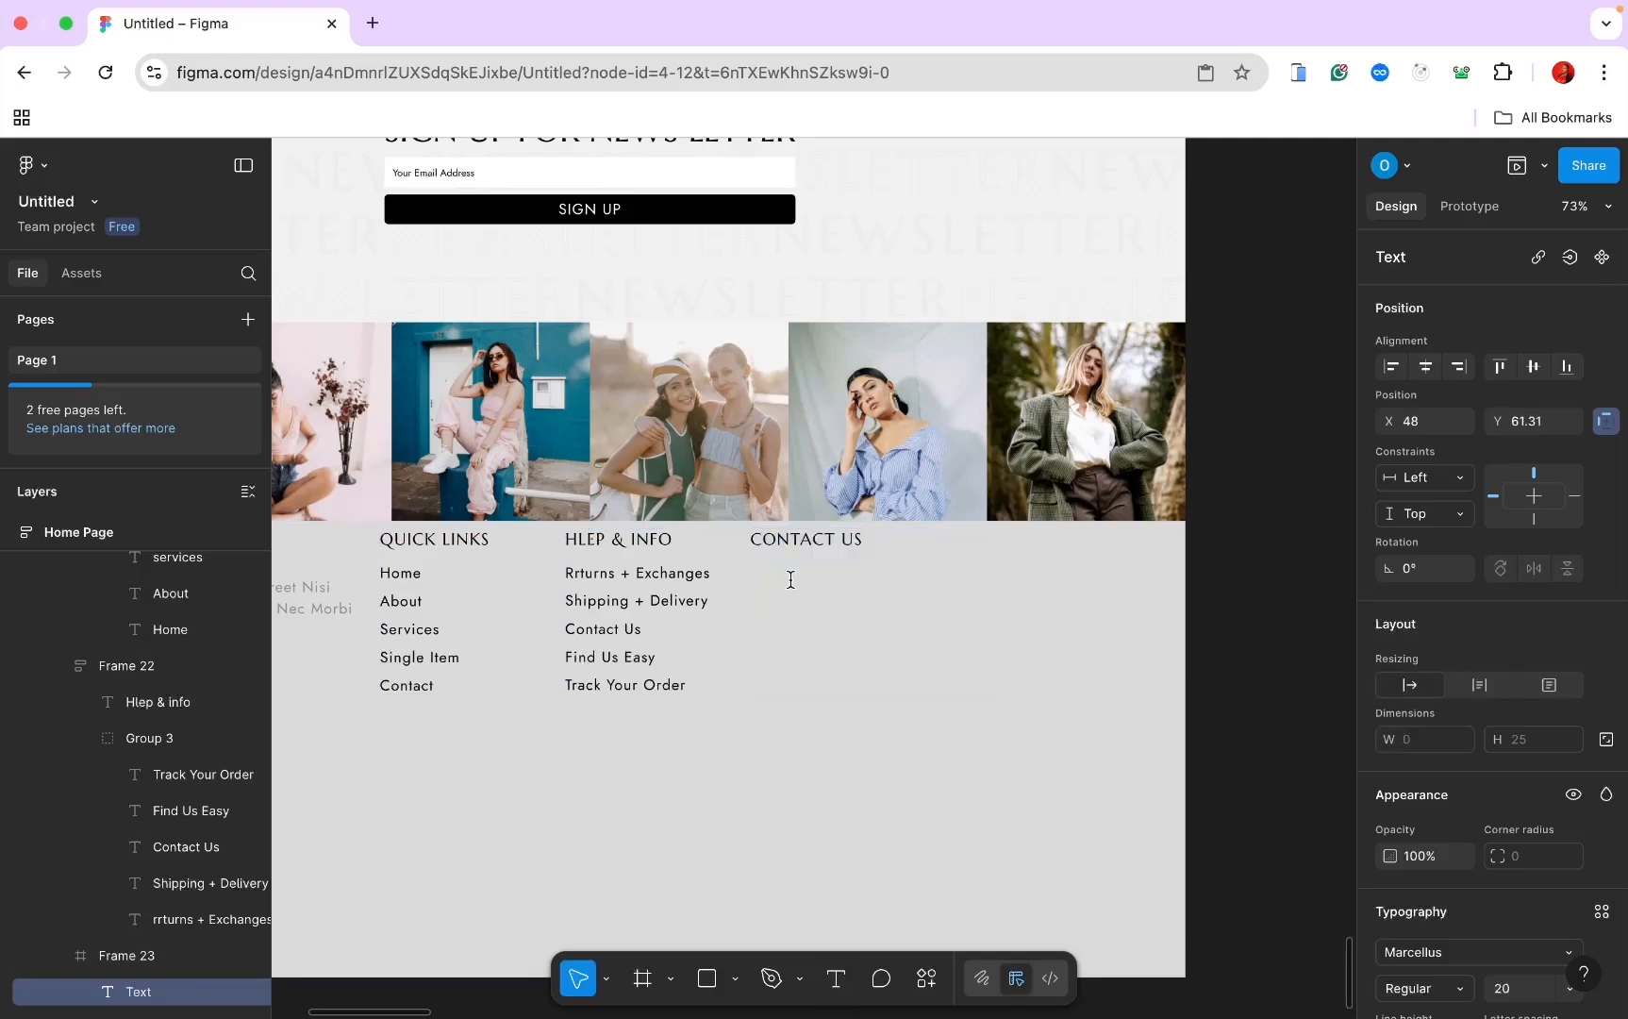
text(DO you know)
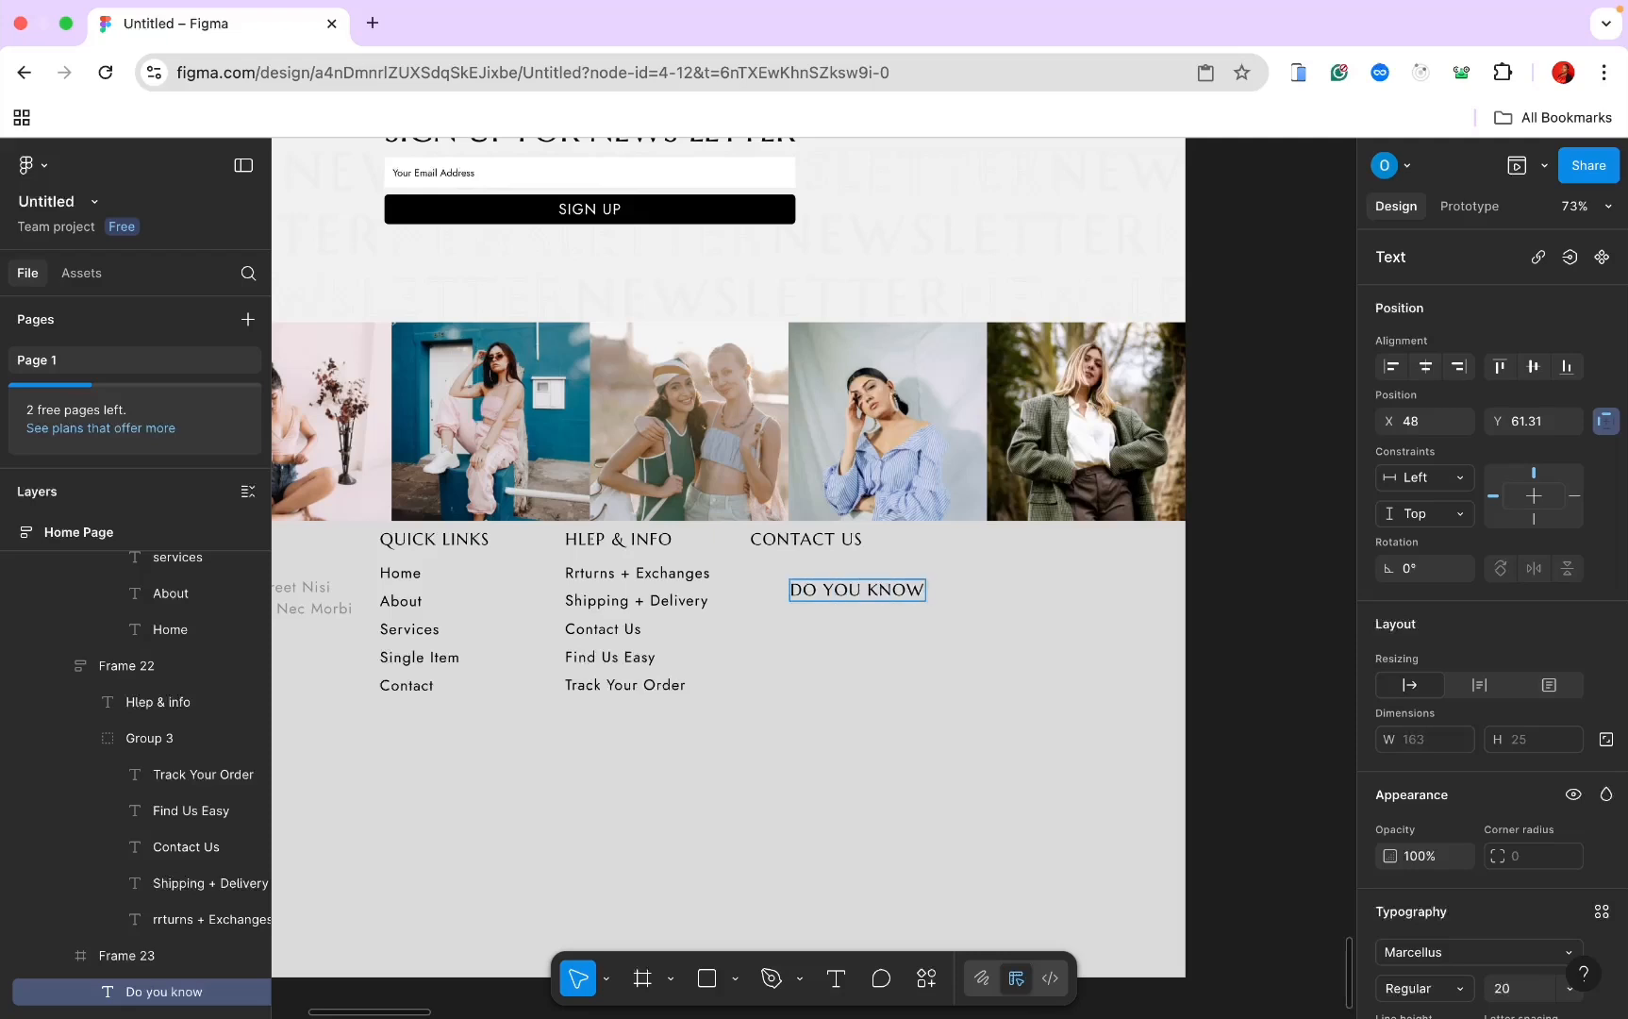
text( NY)
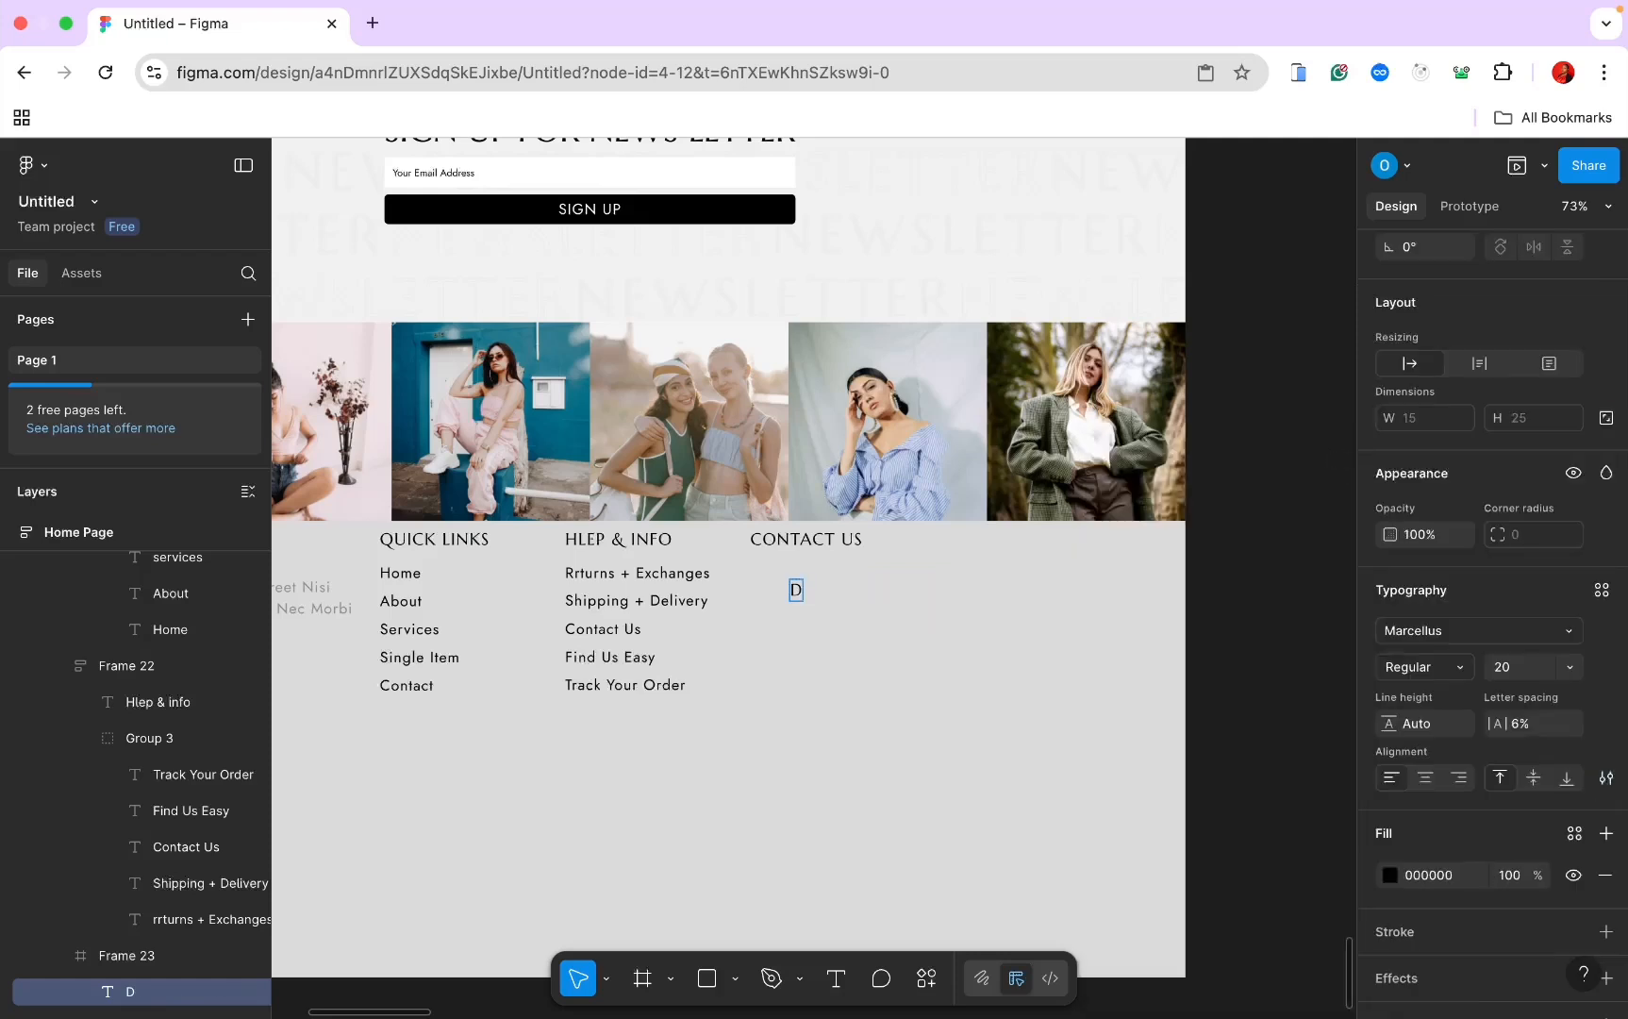
text(o you )
text(know any)
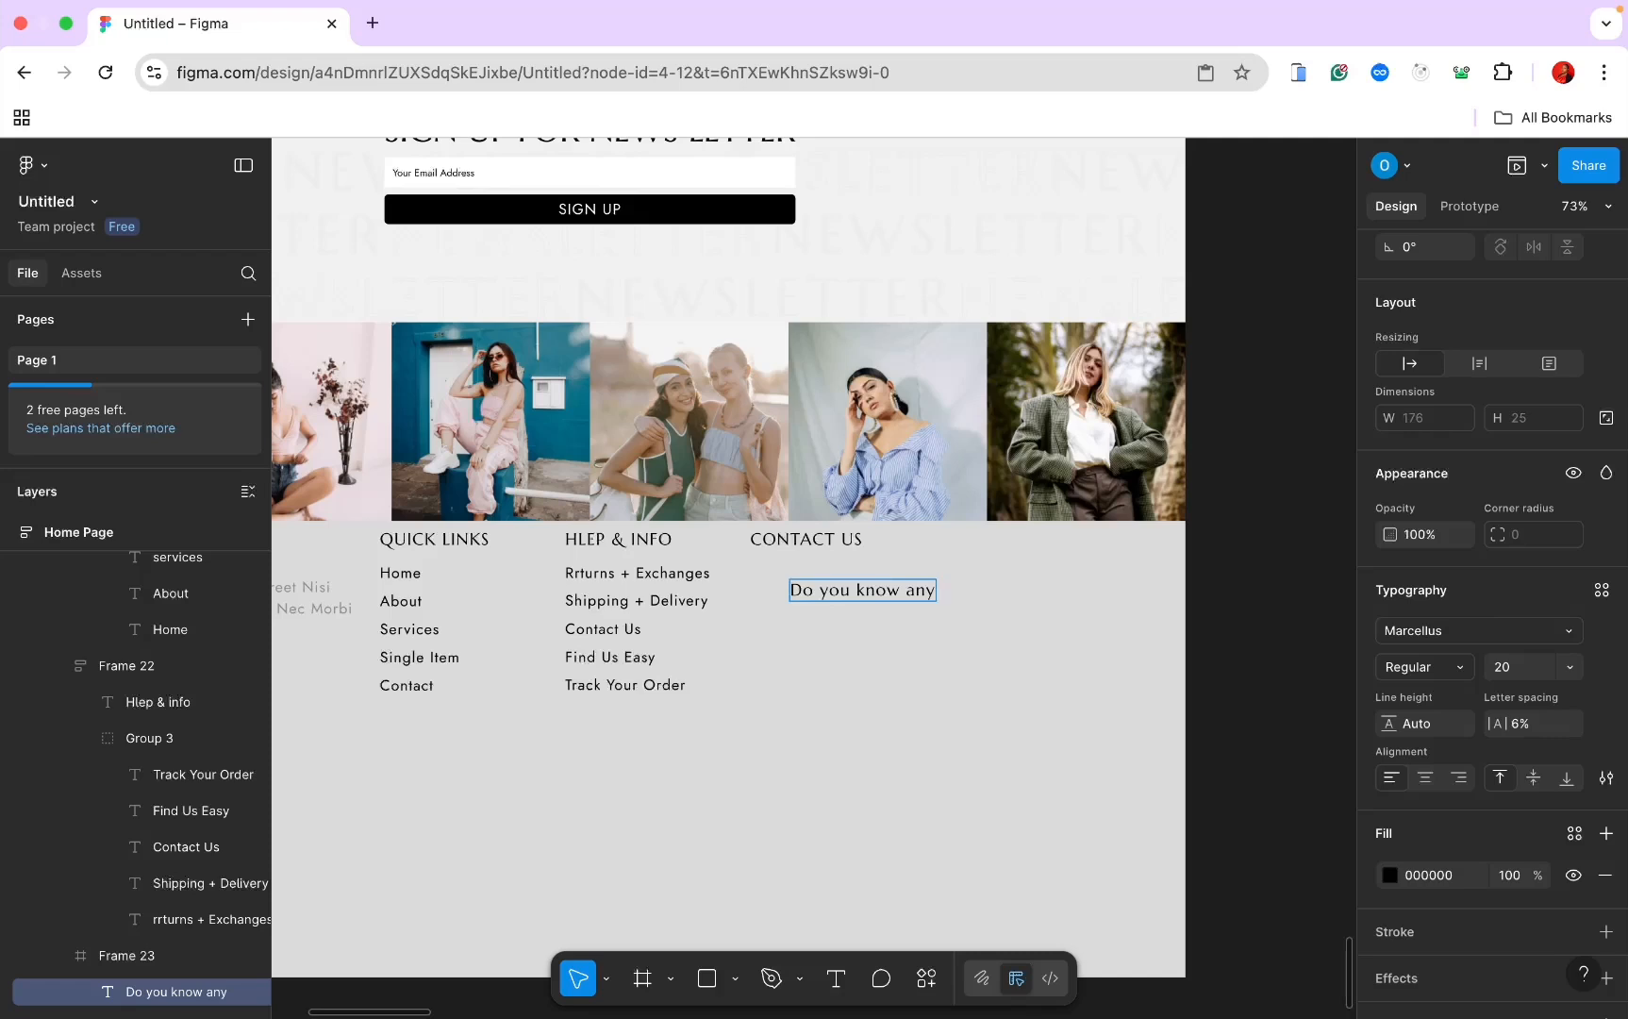
text( questio)
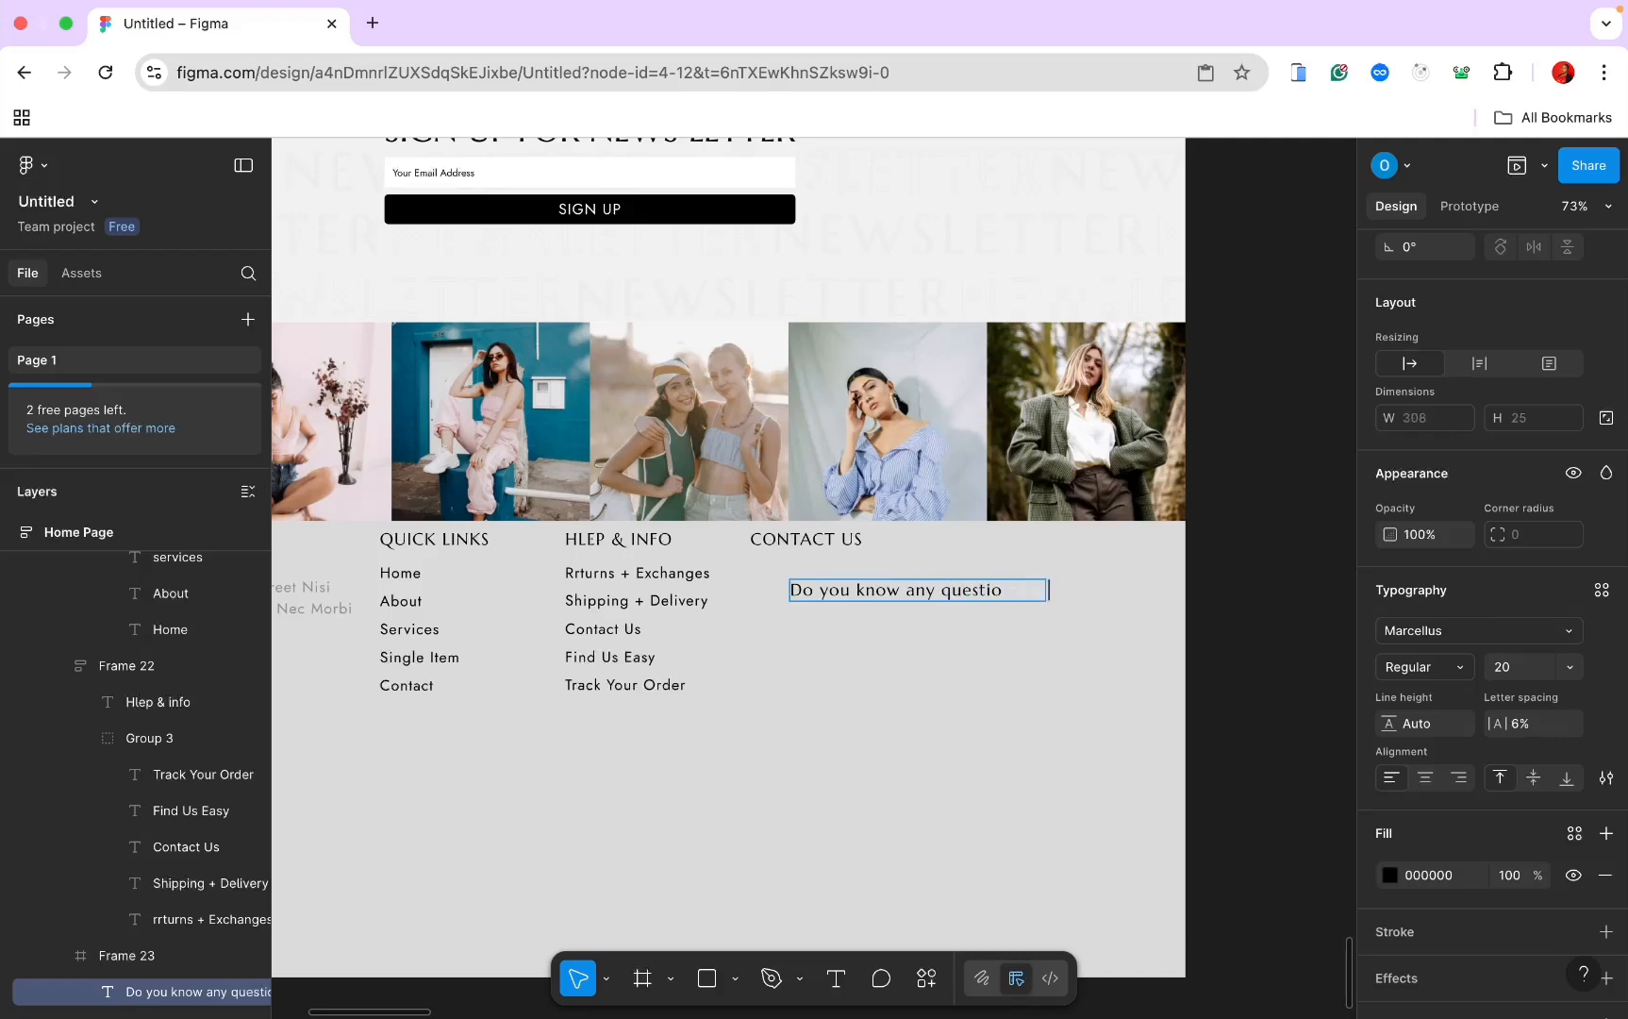
text(suggestions)
key(Escape)
drag(873, 592, 830, 597)
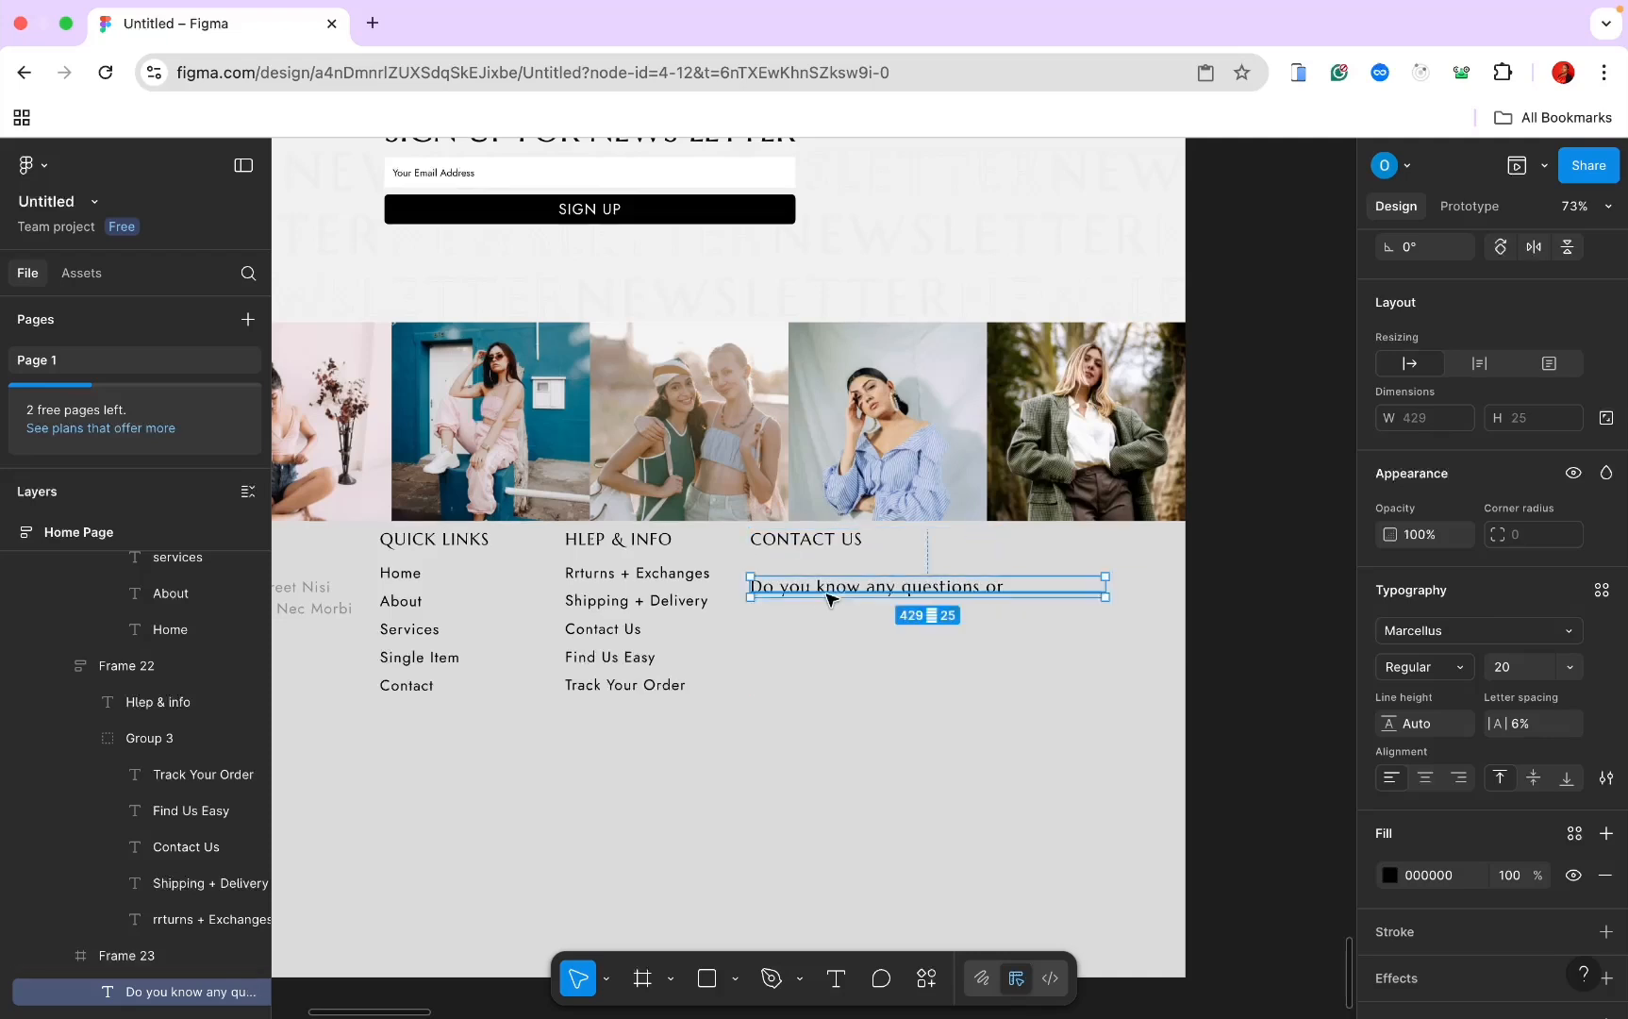
Step: Style the new line in Jost 18 with a grey 8F8F8F fill
click(1506, 668)
text(18)
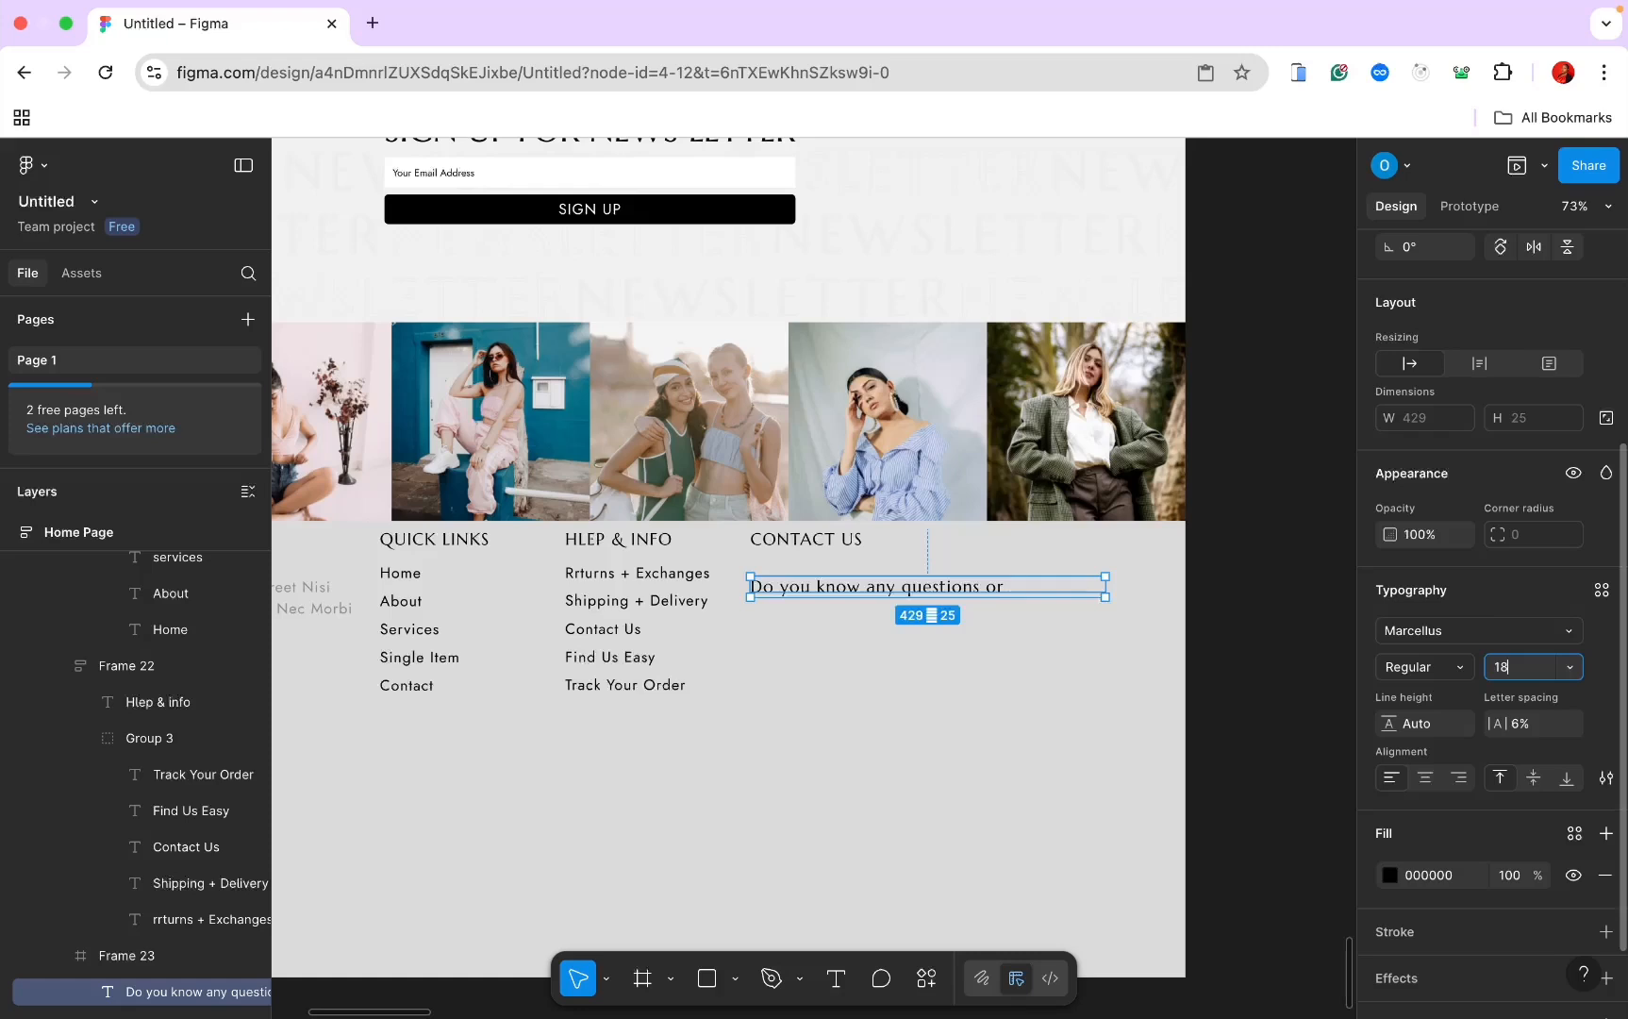
key(Return)
click(1475, 632)
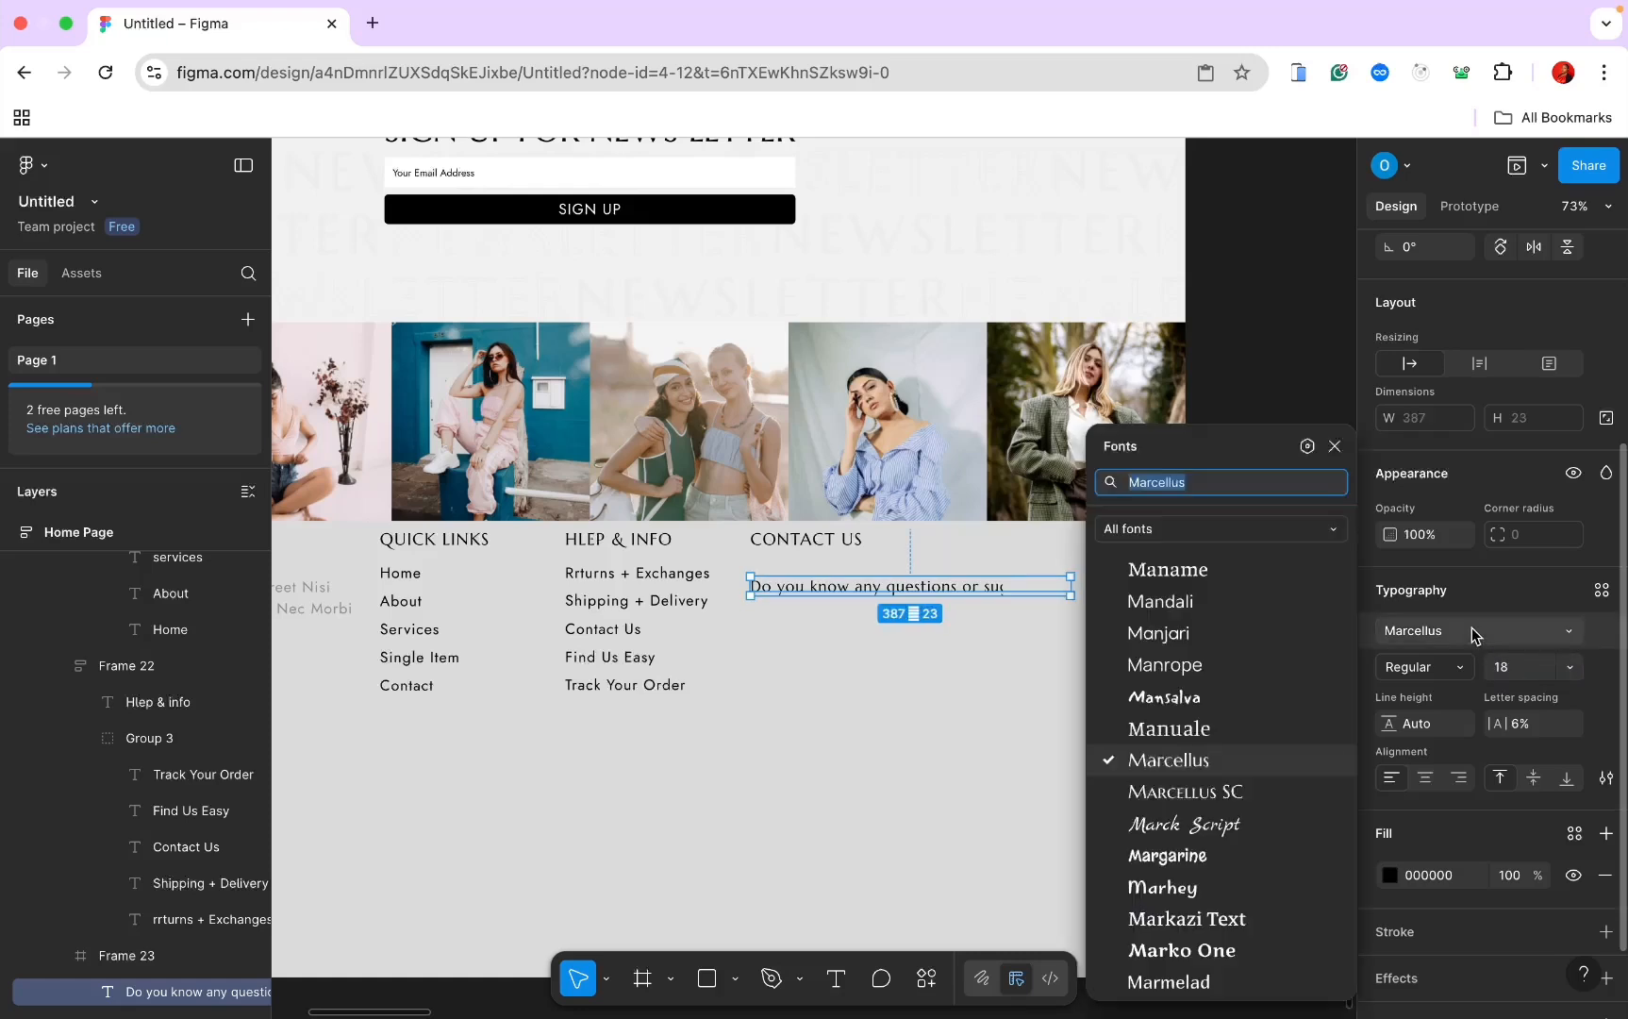
text(jost)
key(Return)
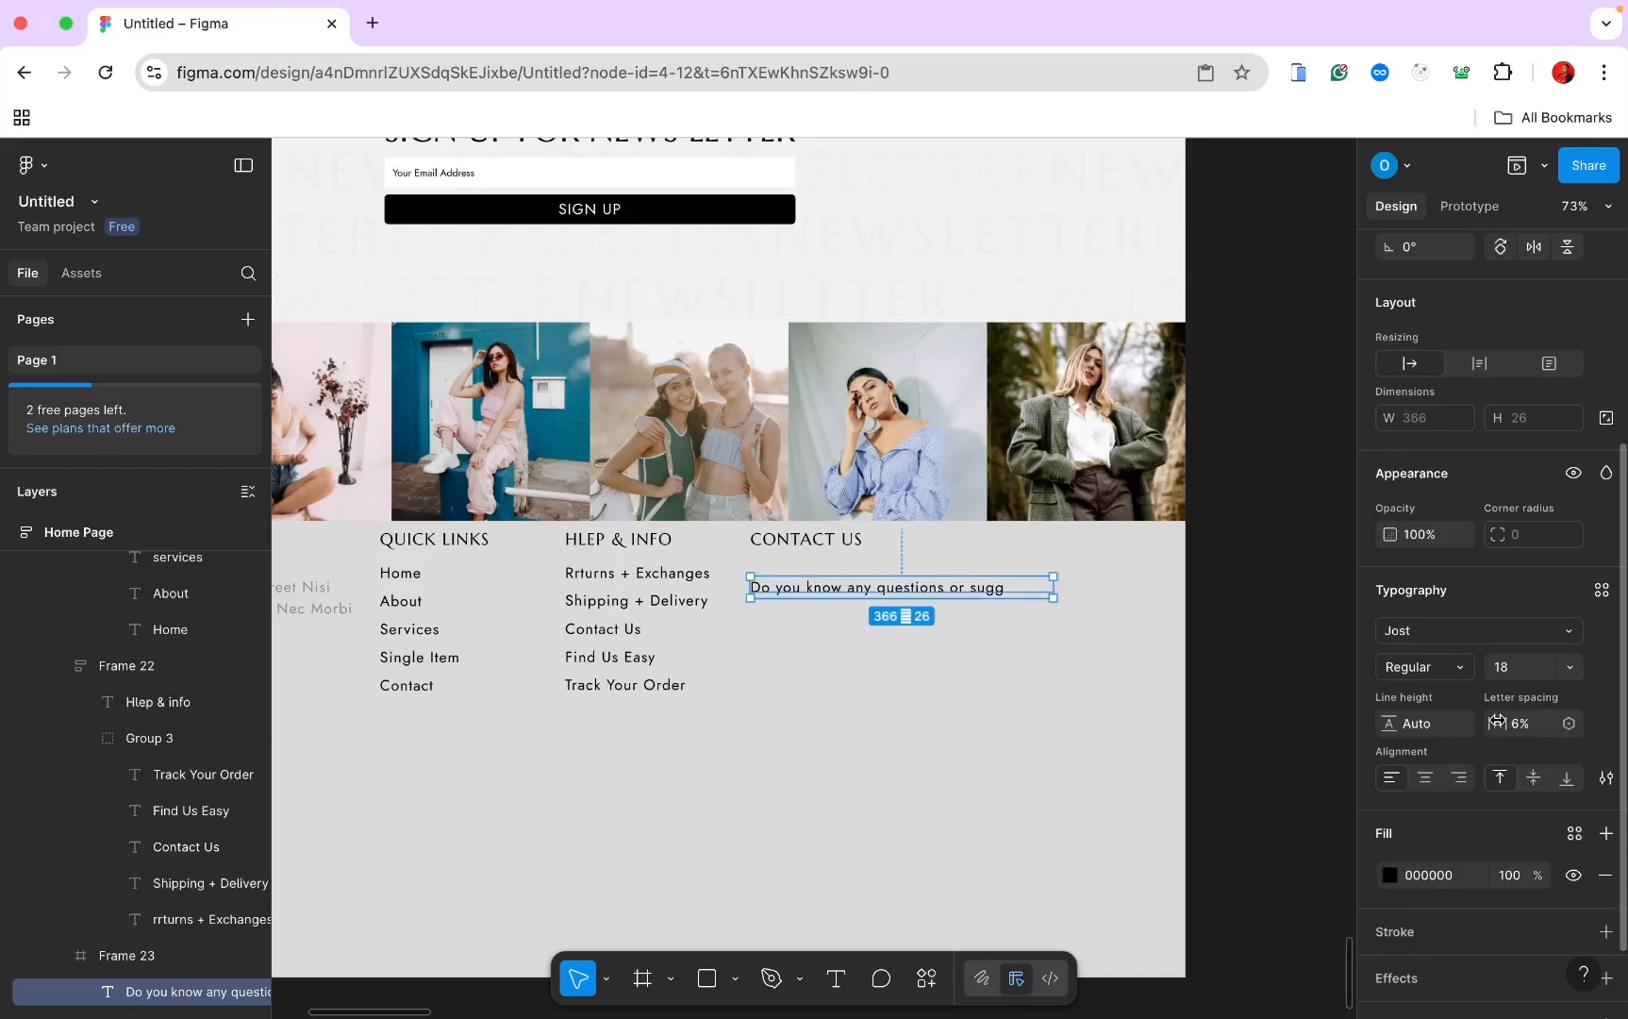
click(1421, 877)
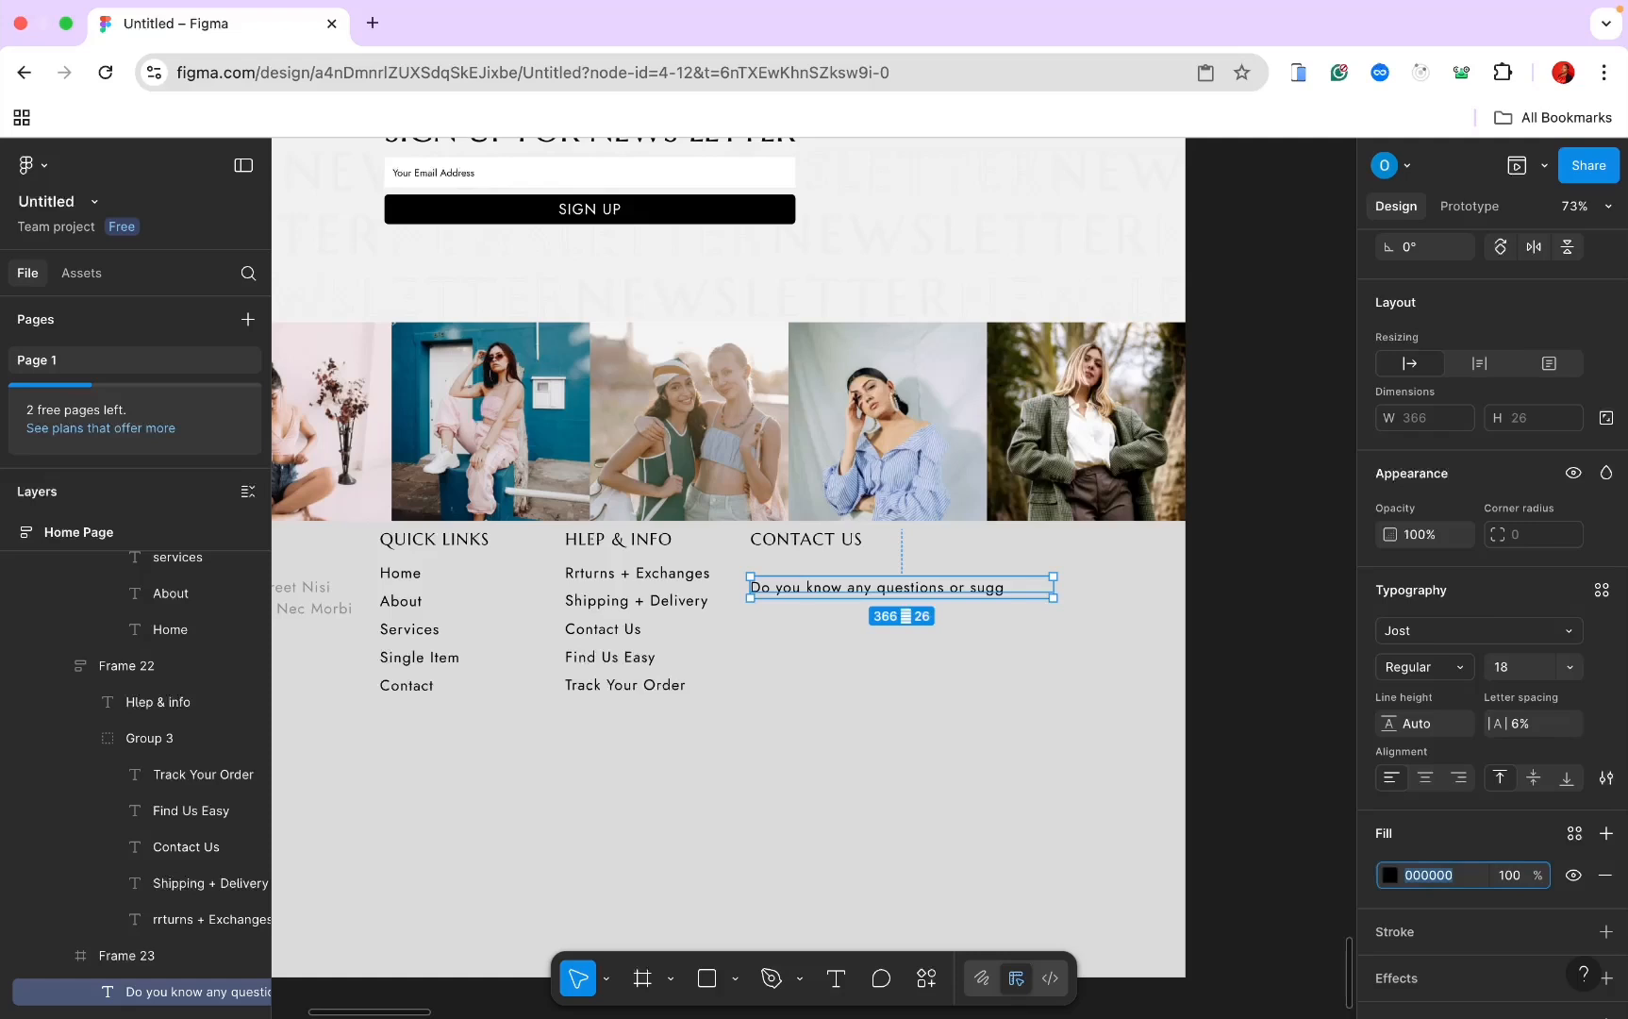
key(super+Tab)
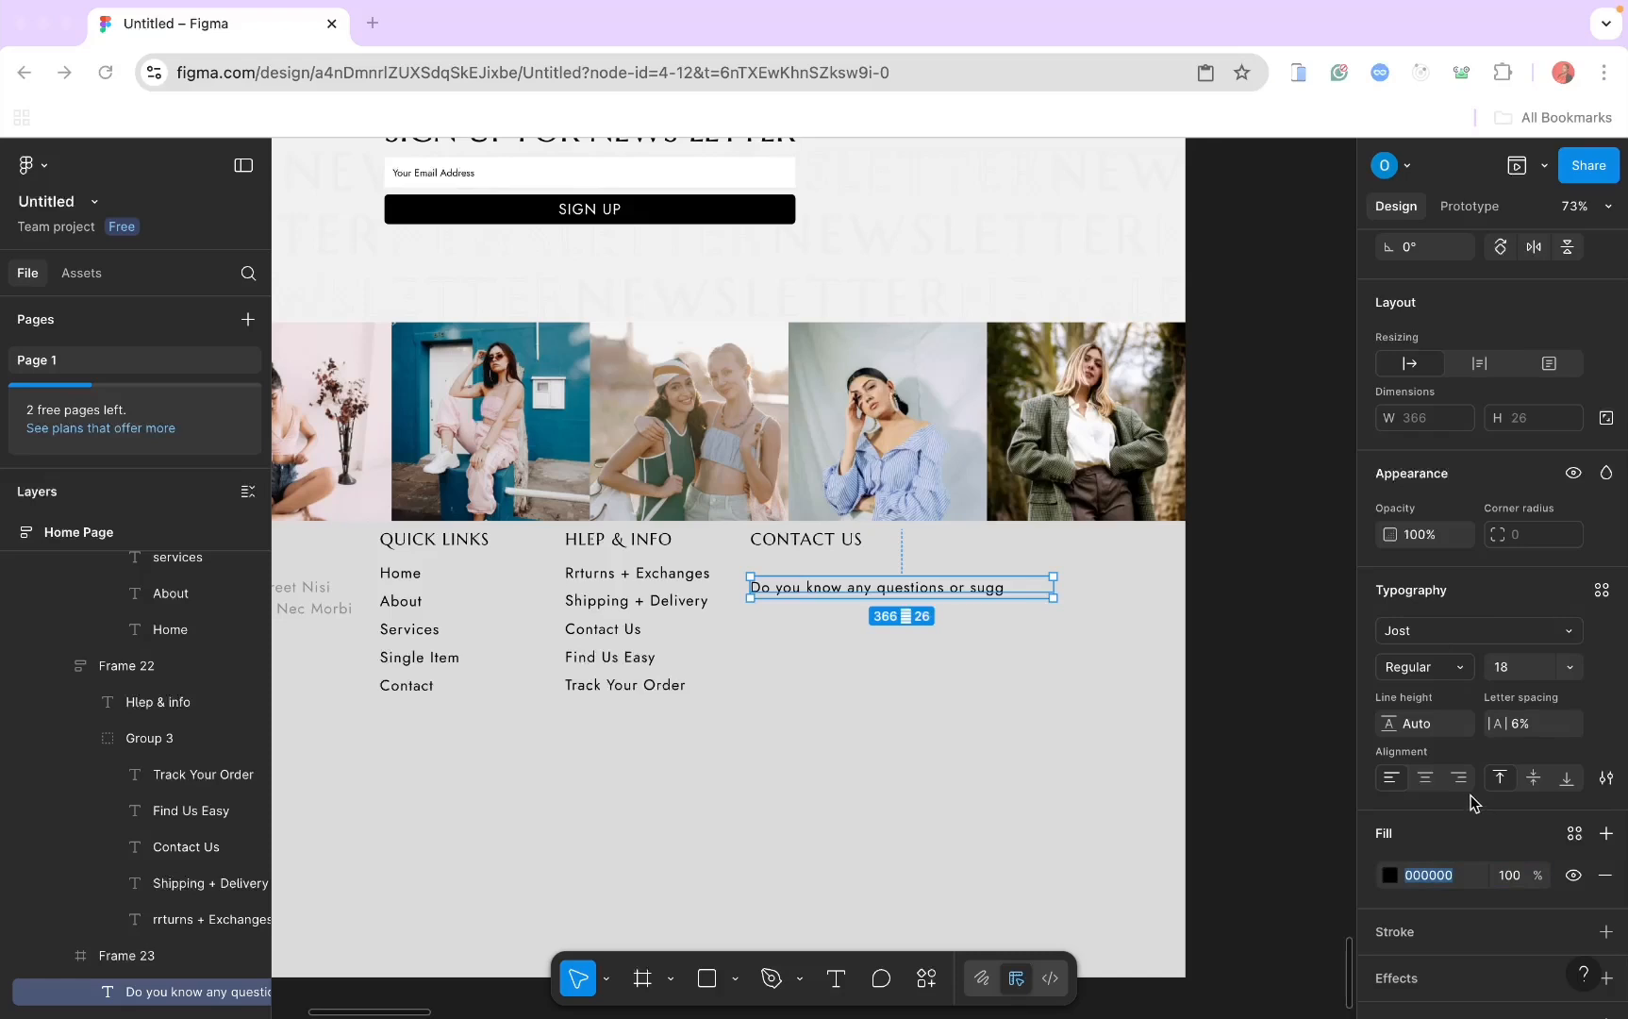
click(1436, 890)
click(1436, 884)
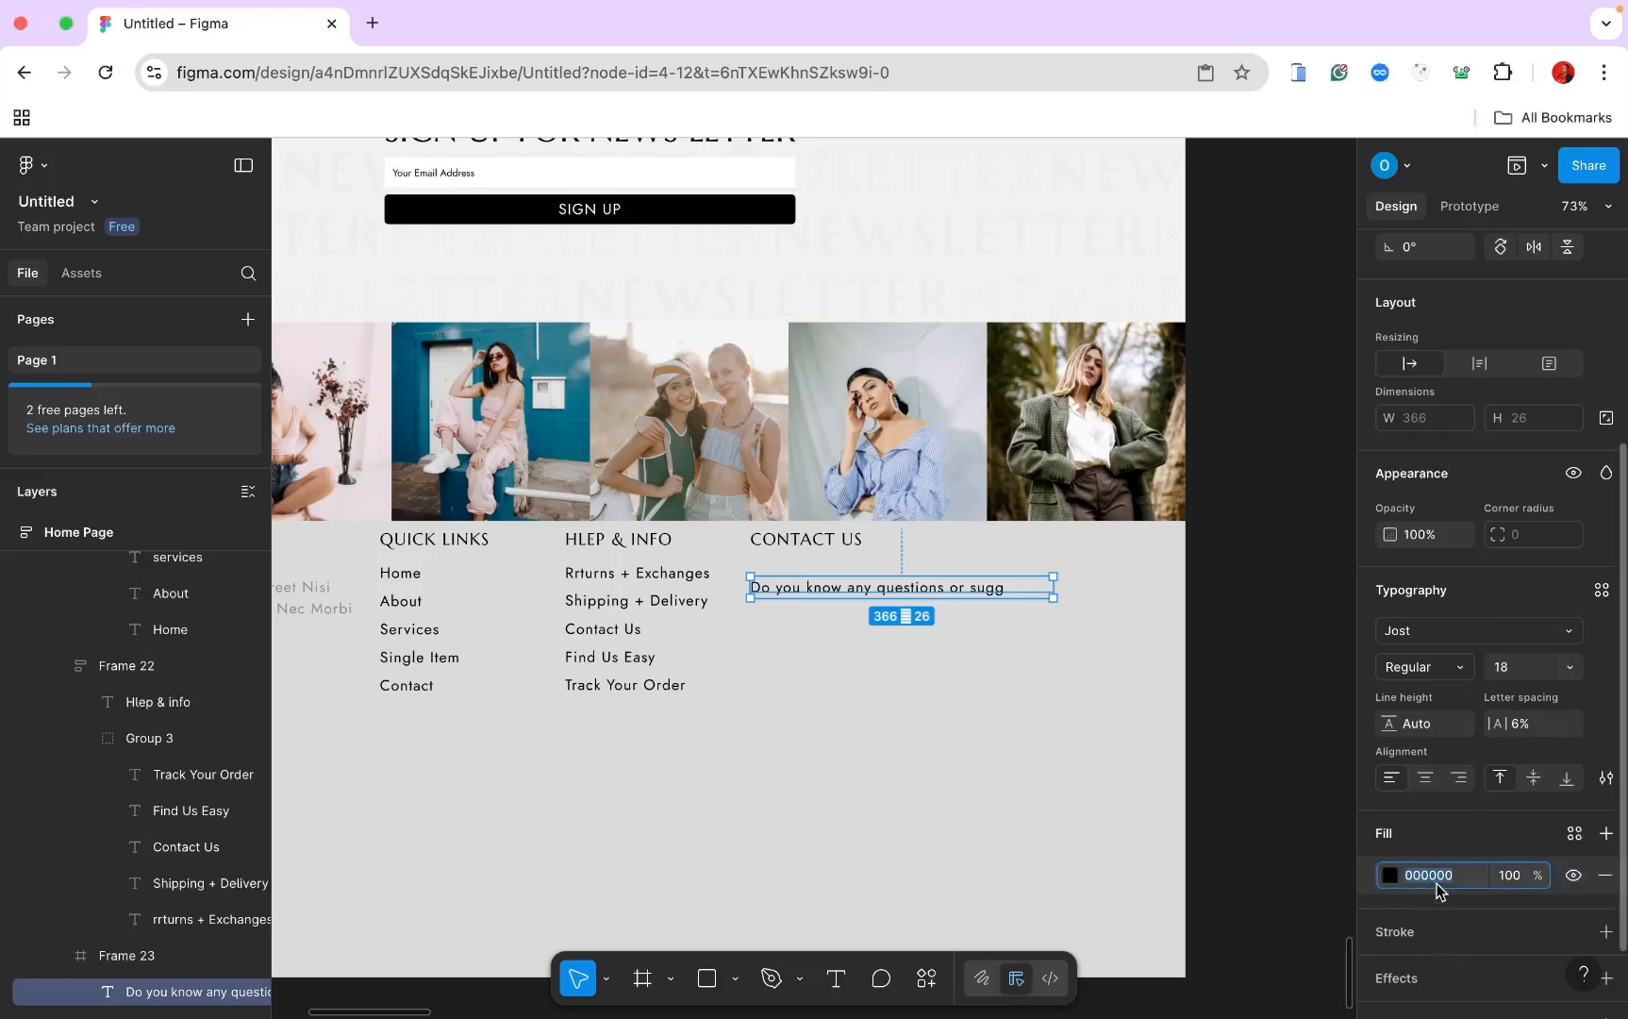
text(8f)
key(Return)
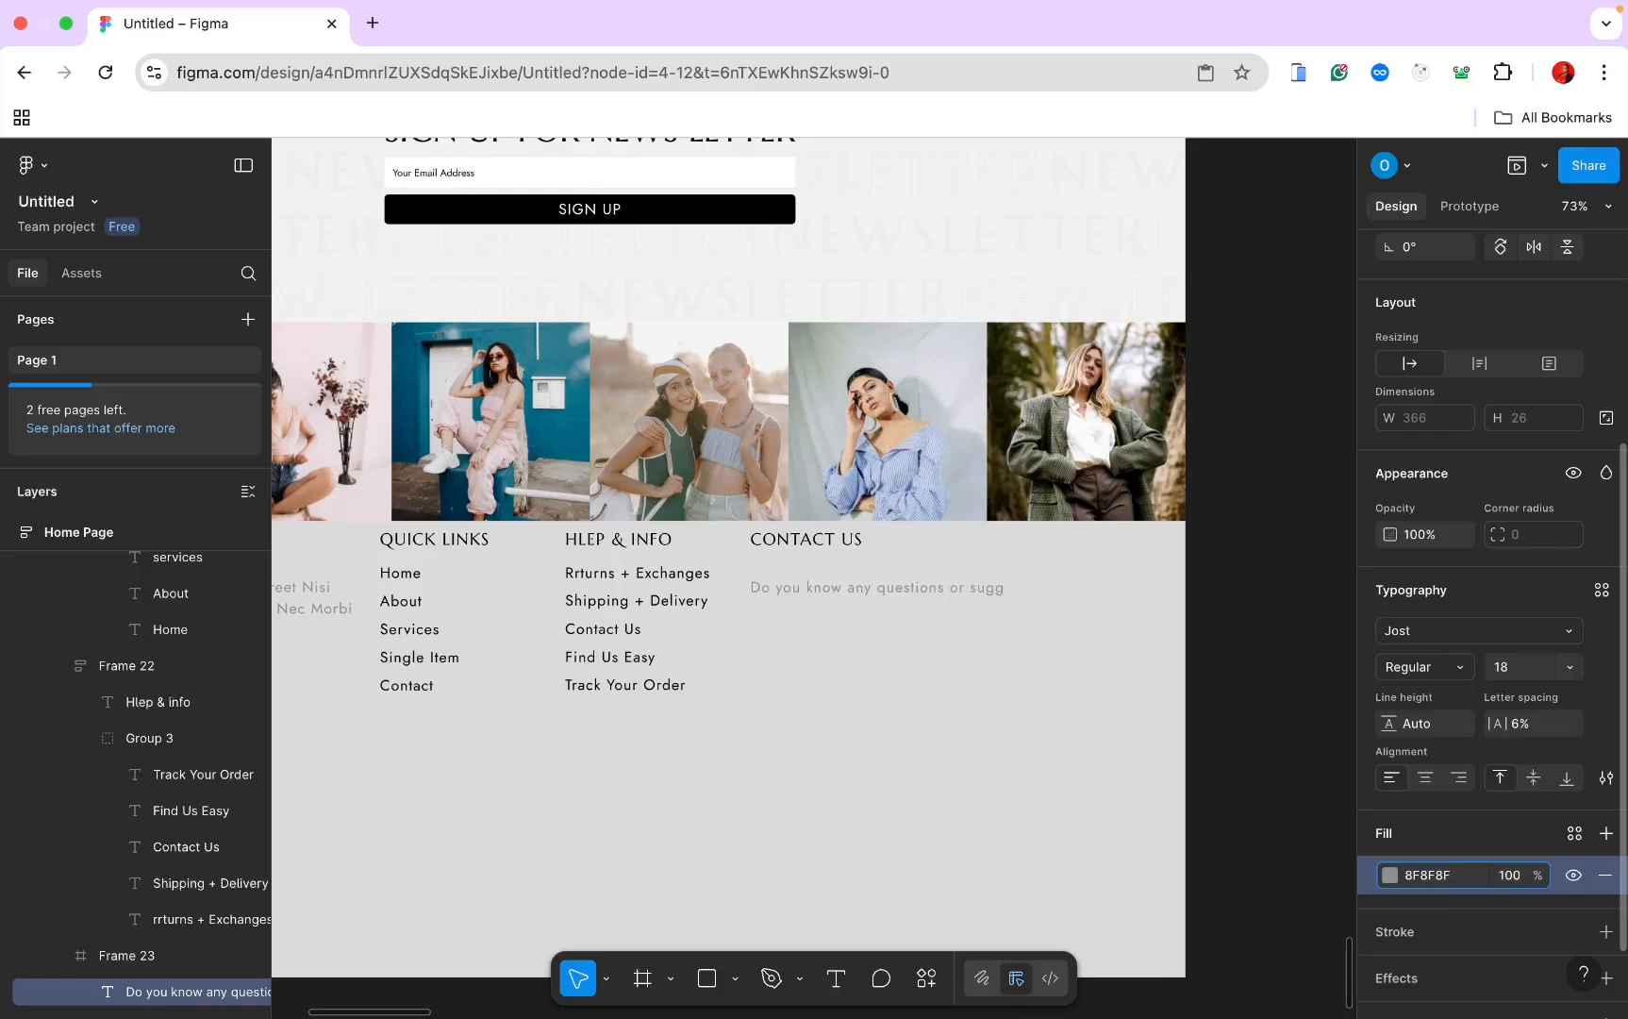
Step: Give the CONTACT US column frame vertical auto layout and a height of 224
click(938, 653)
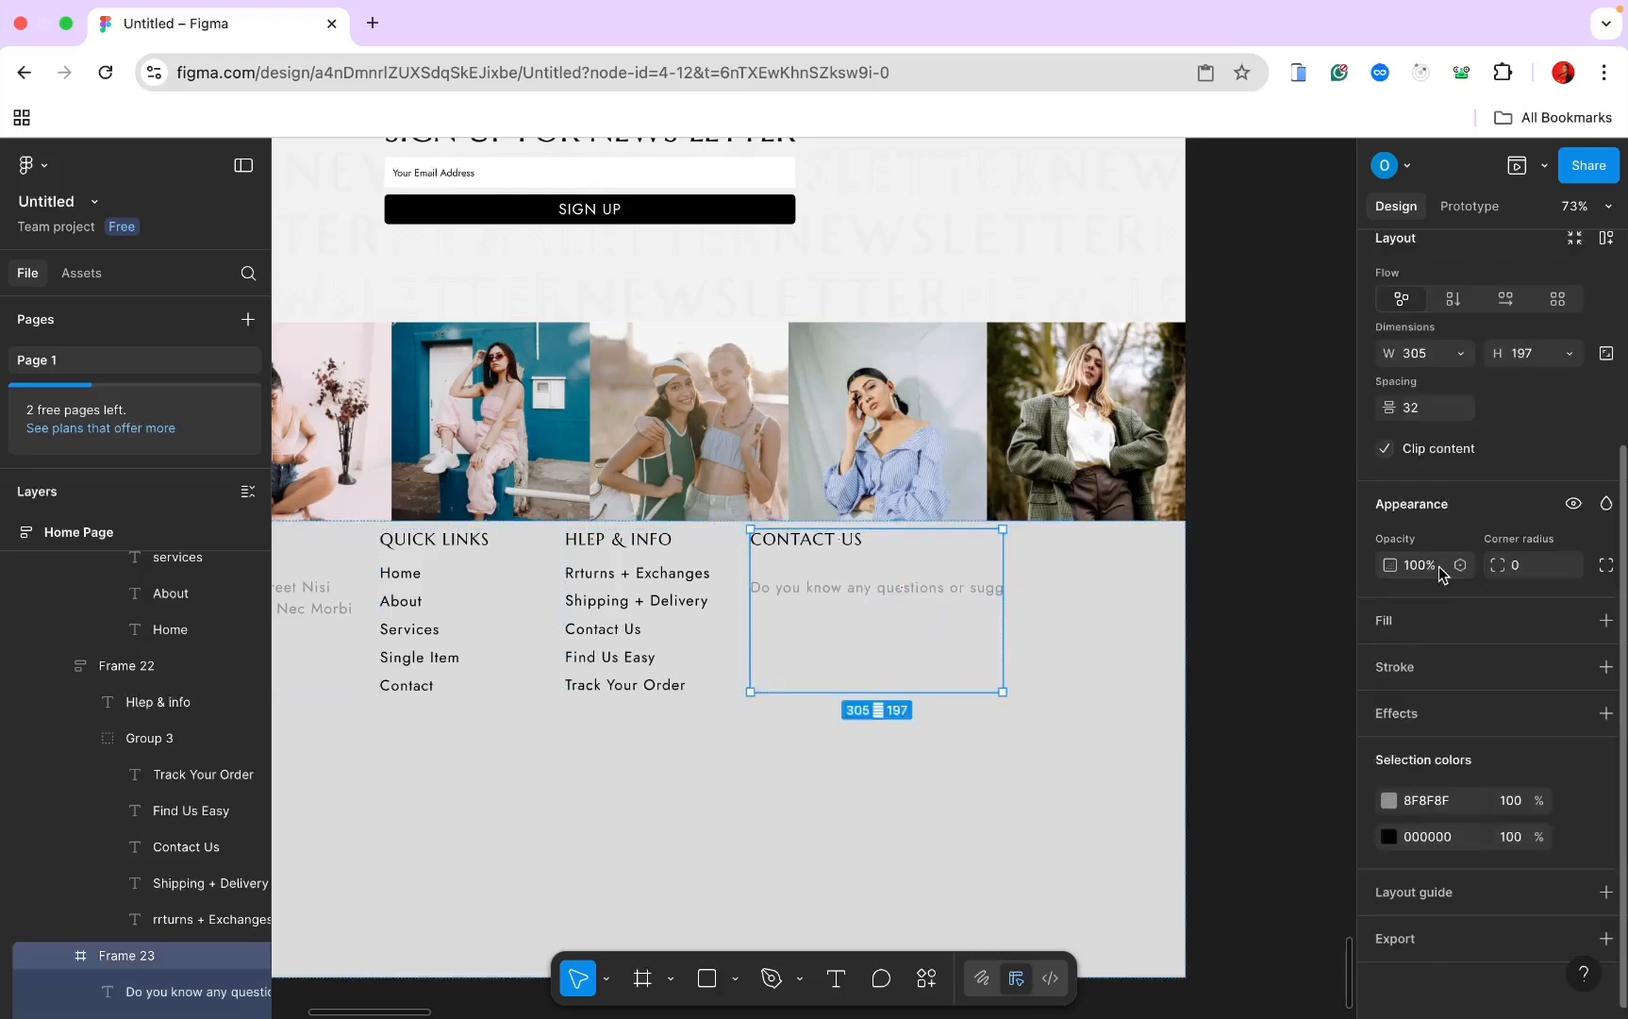
click(1453, 434)
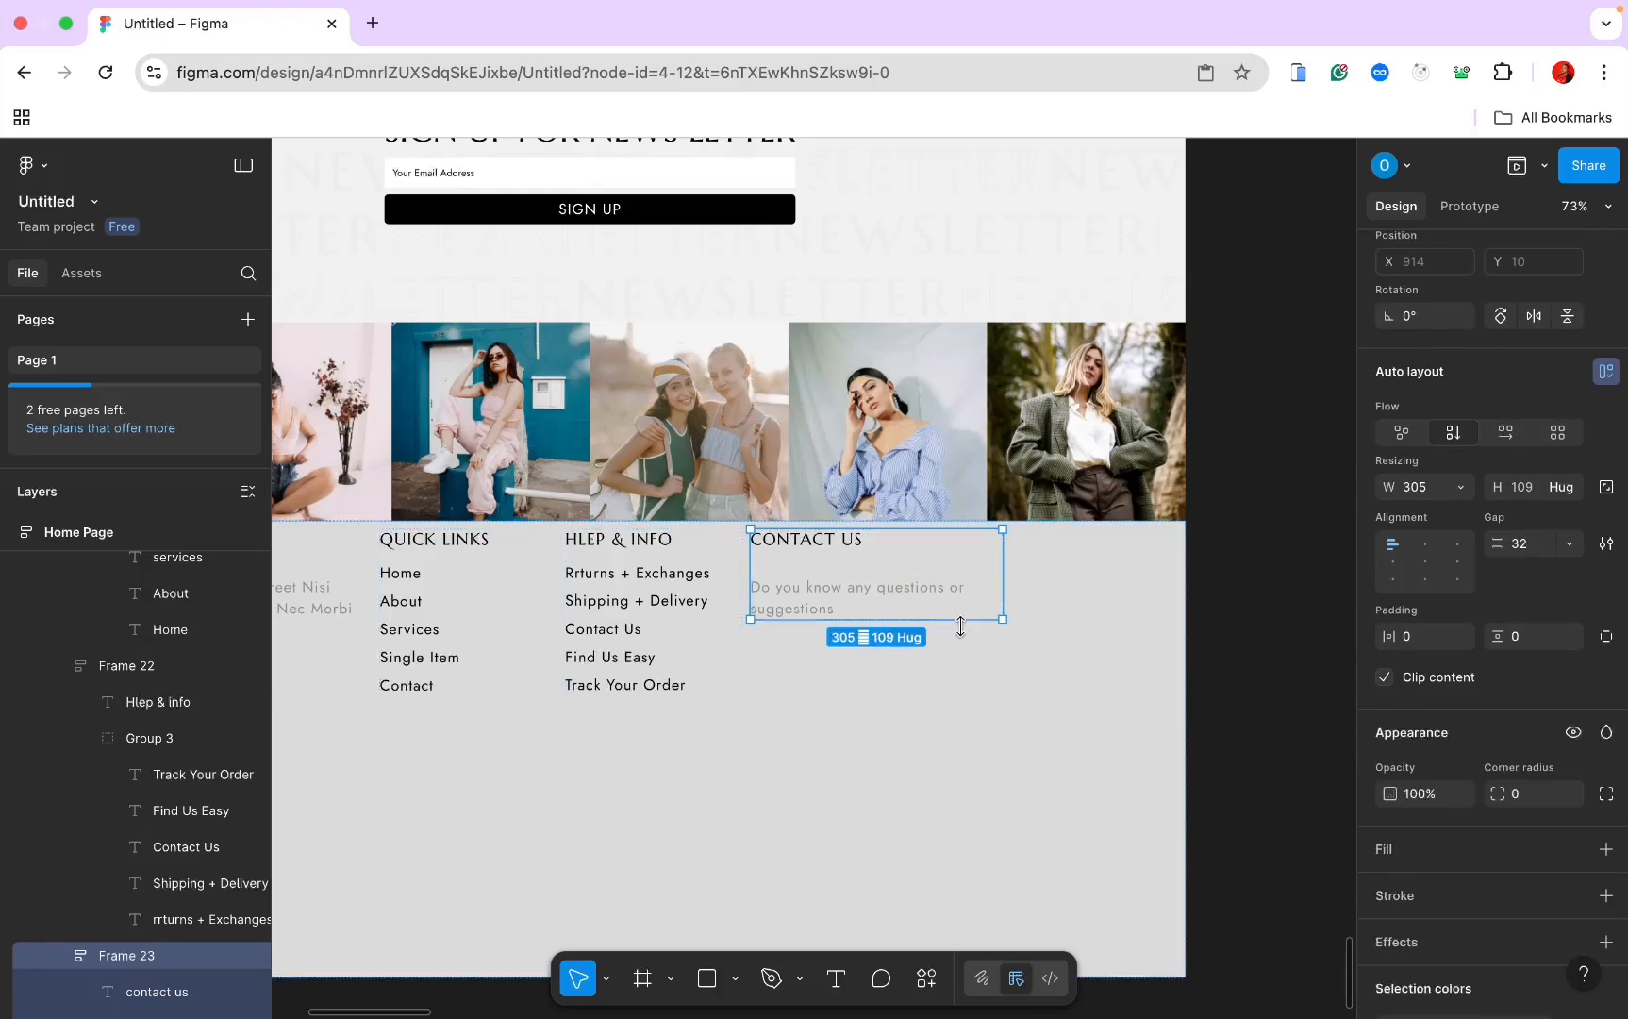
drag(959, 620, 959, 715)
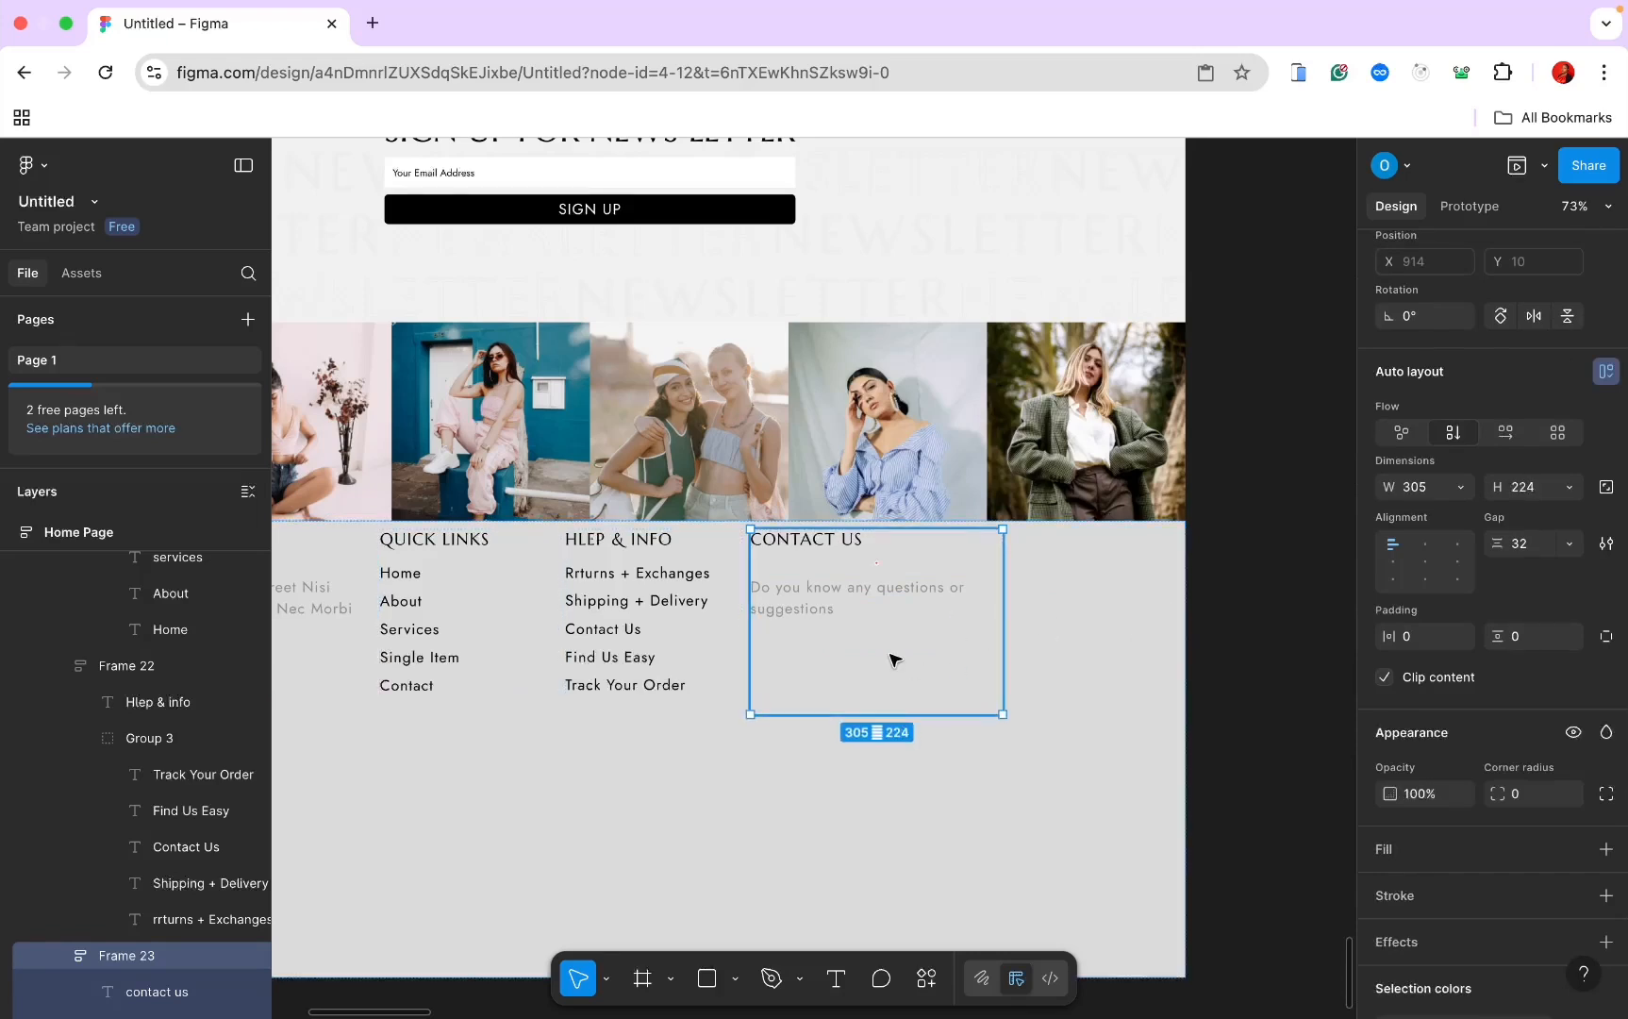
click(1099, 710)
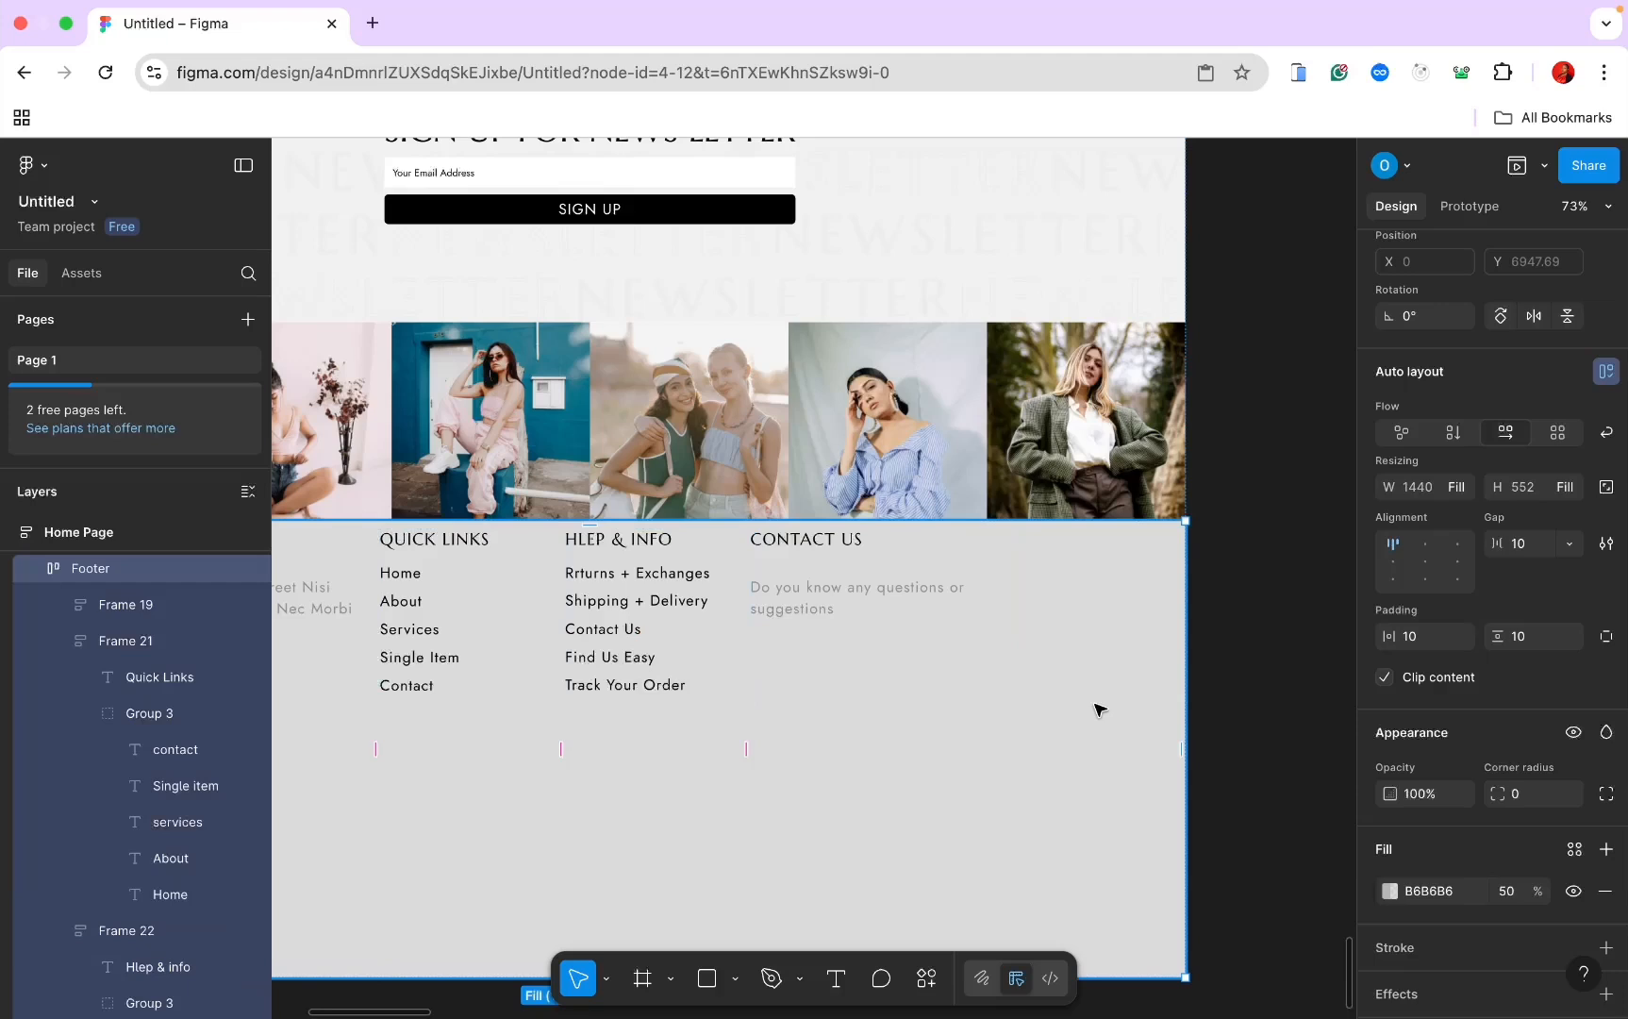
Step: Duplicate the question line and retype it as a placeholder contact e-mail address
click(840, 604)
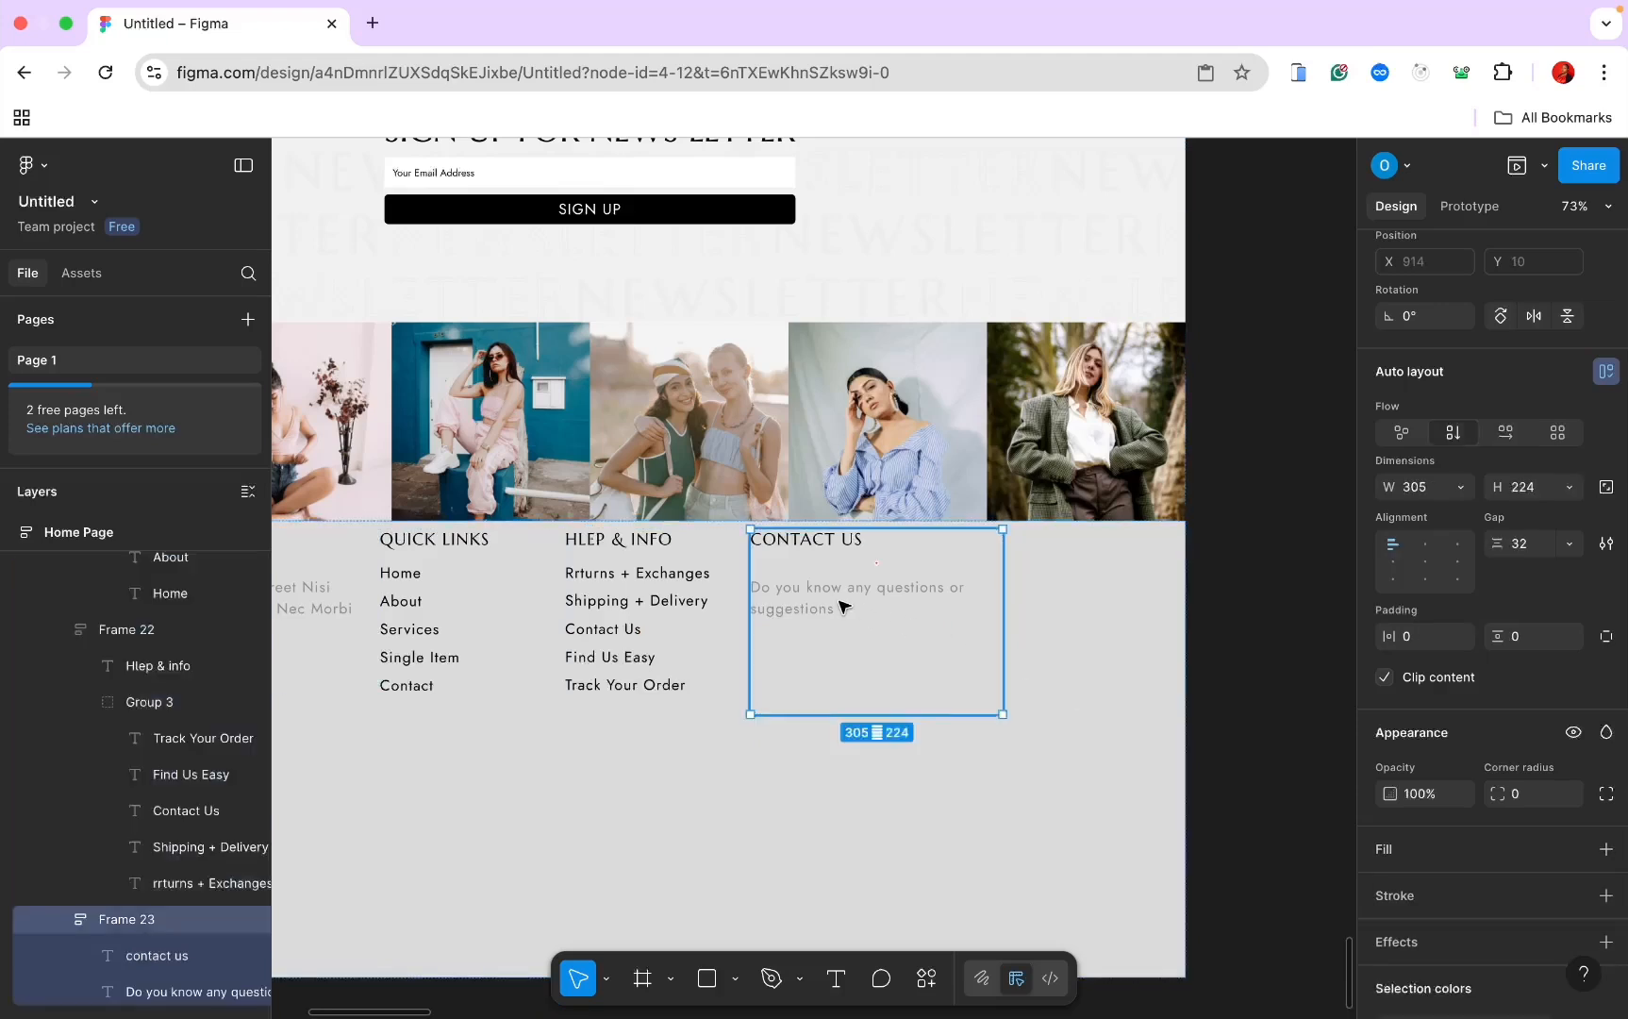
double_click(840, 604)
key(ctrl+d)
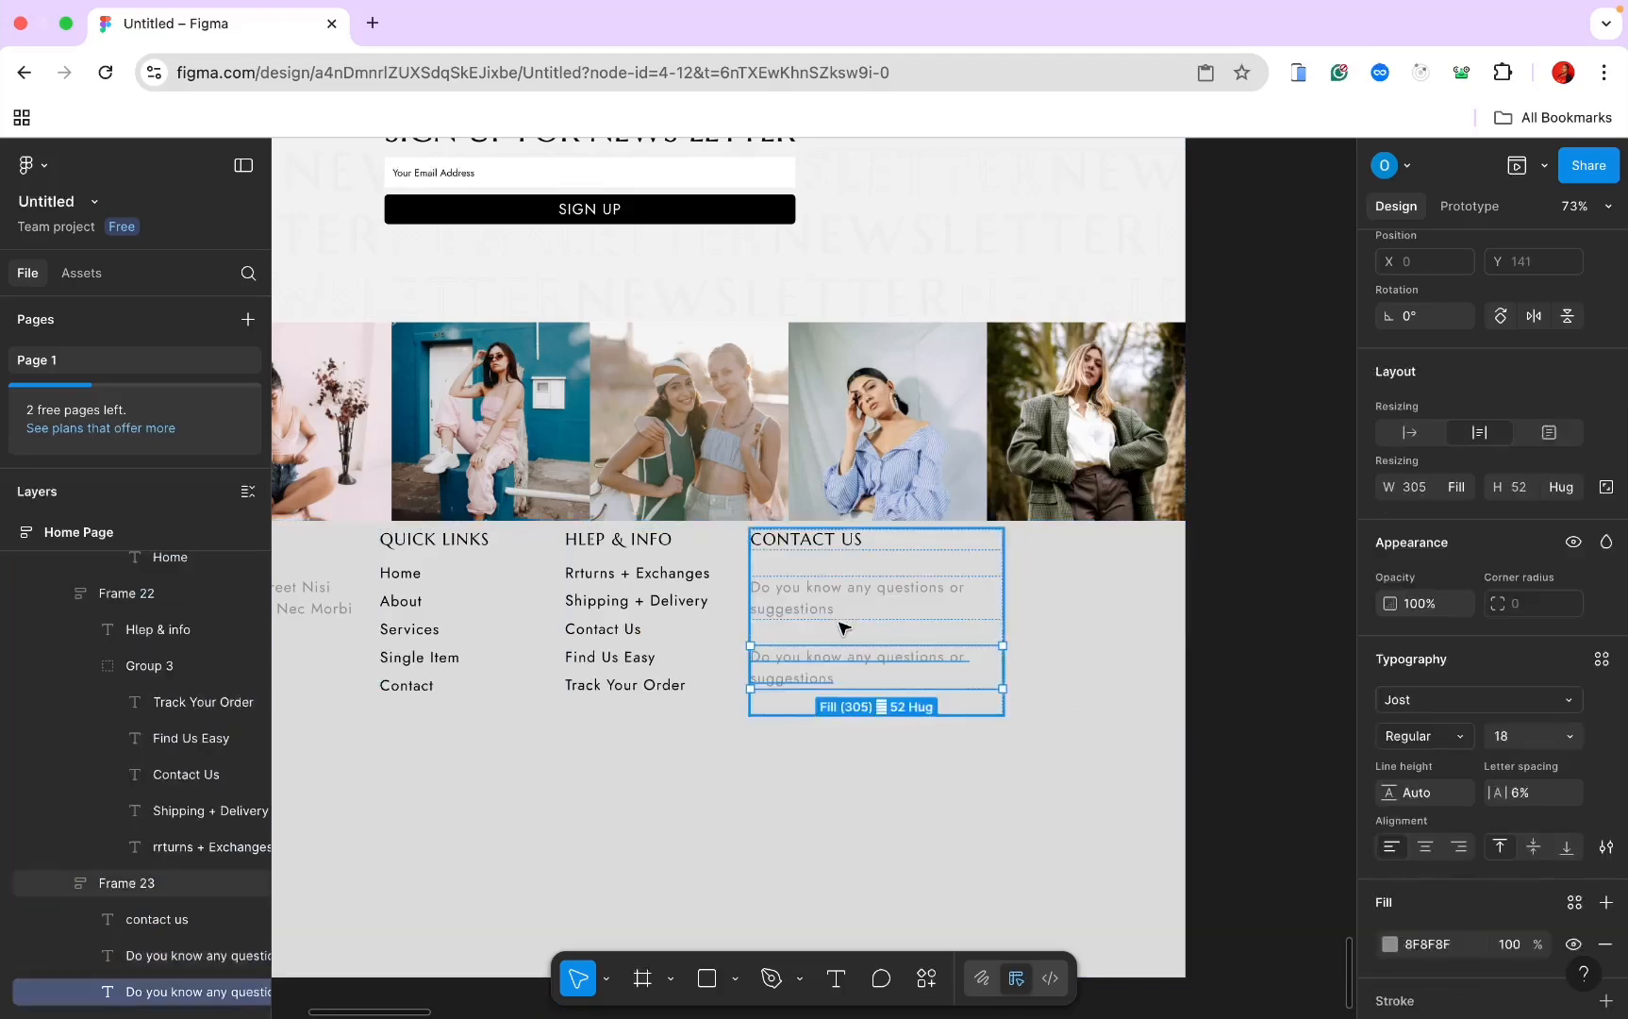
key(Return)
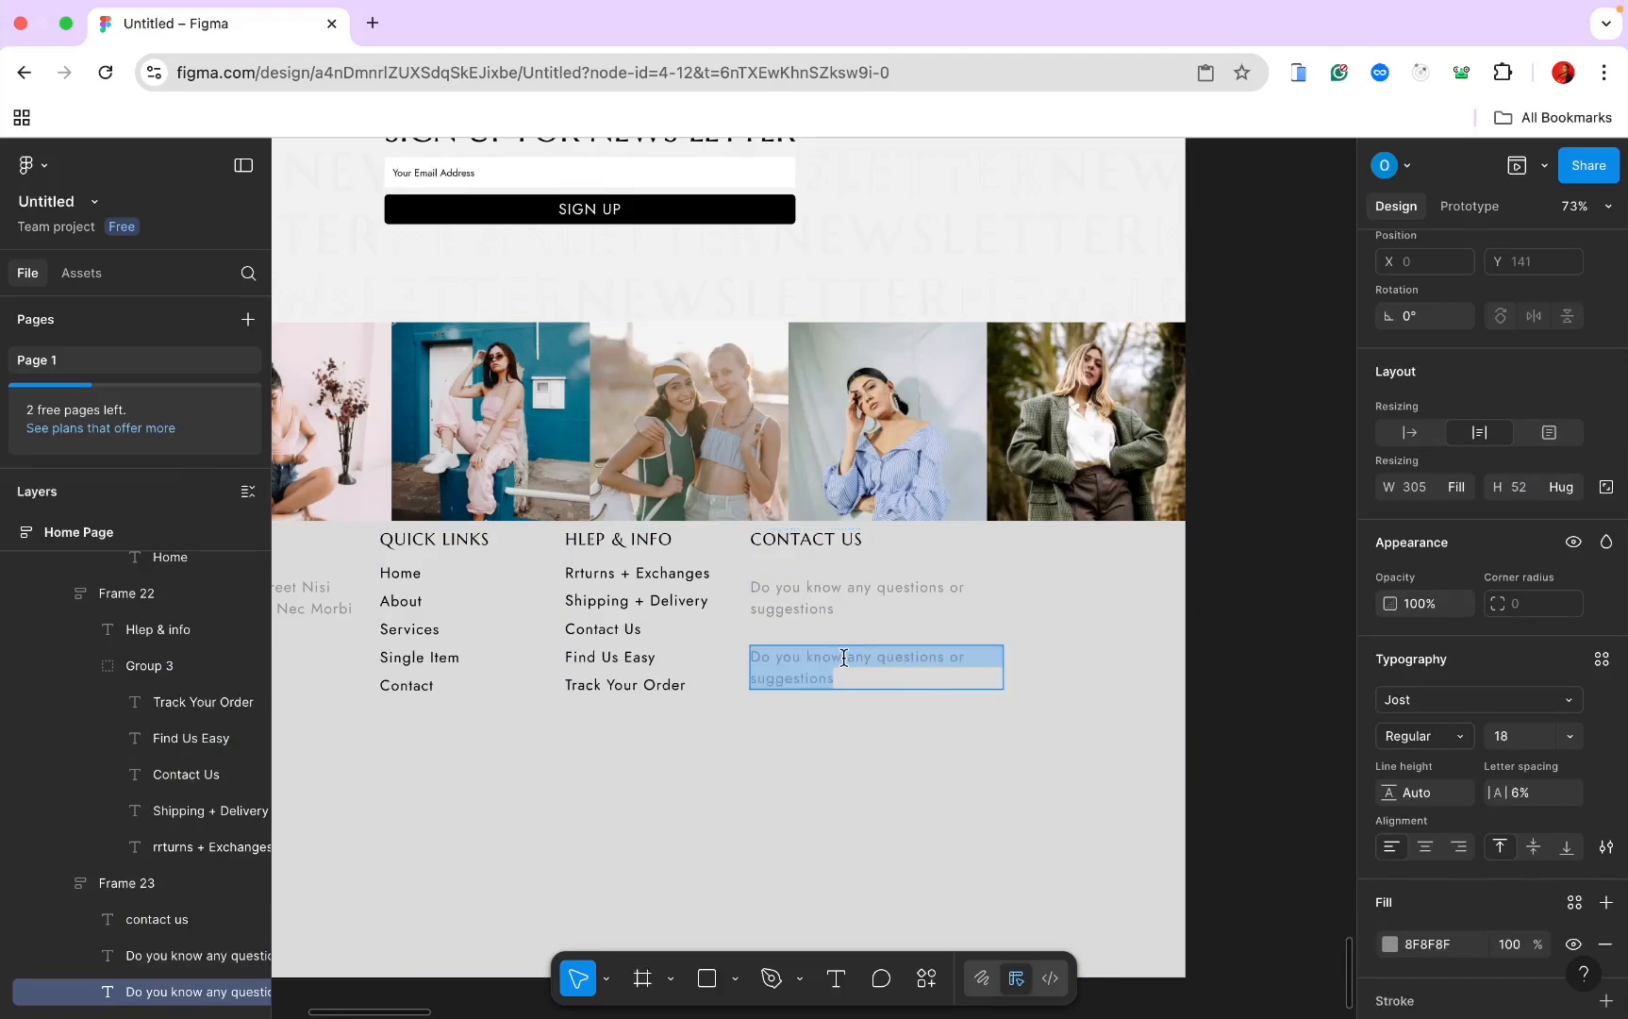
text(co)
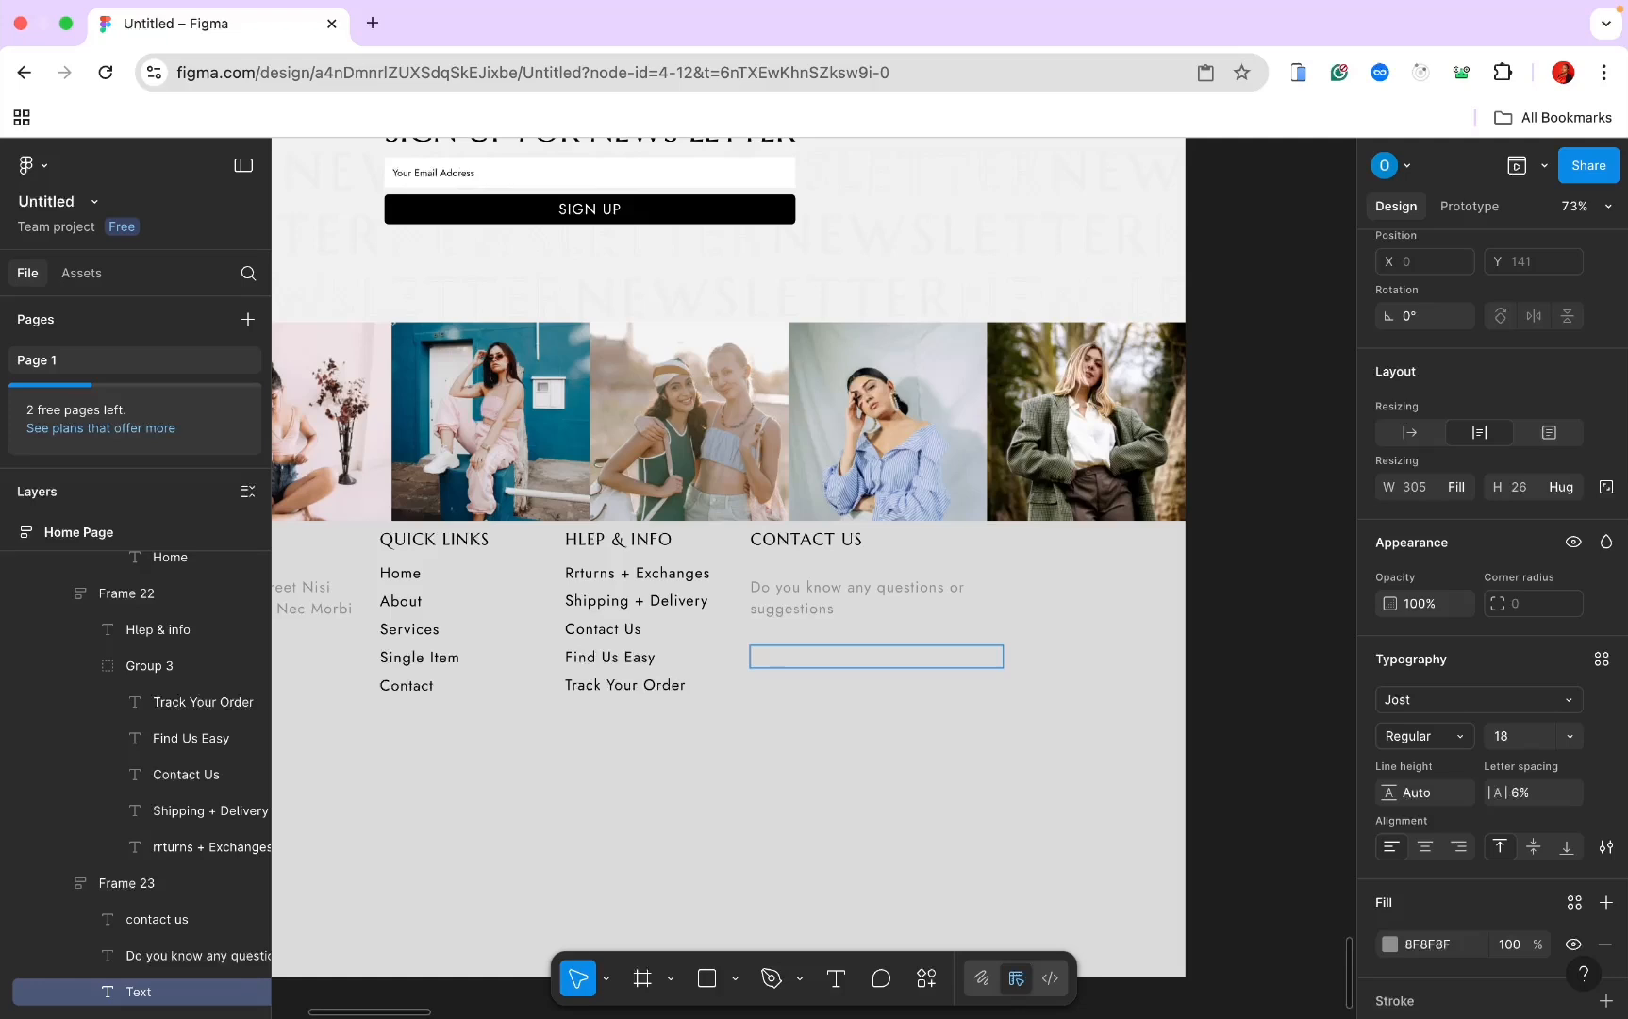
text(ontact@)
key(super+Tab)
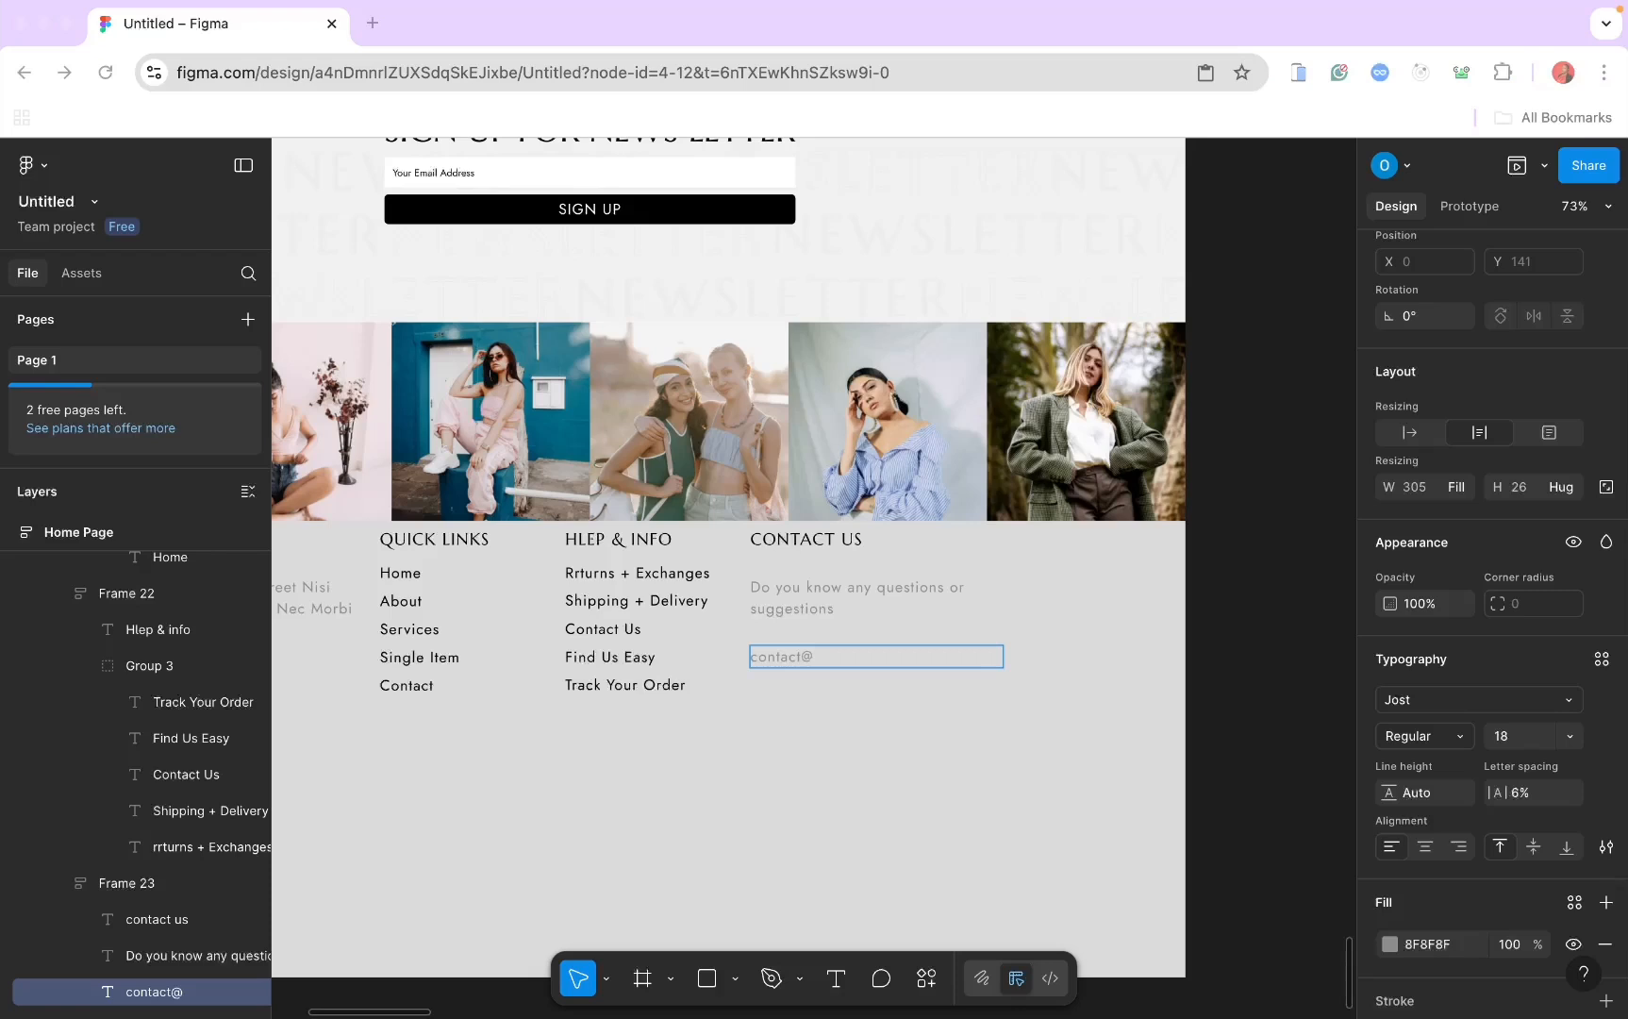
click(827, 653)
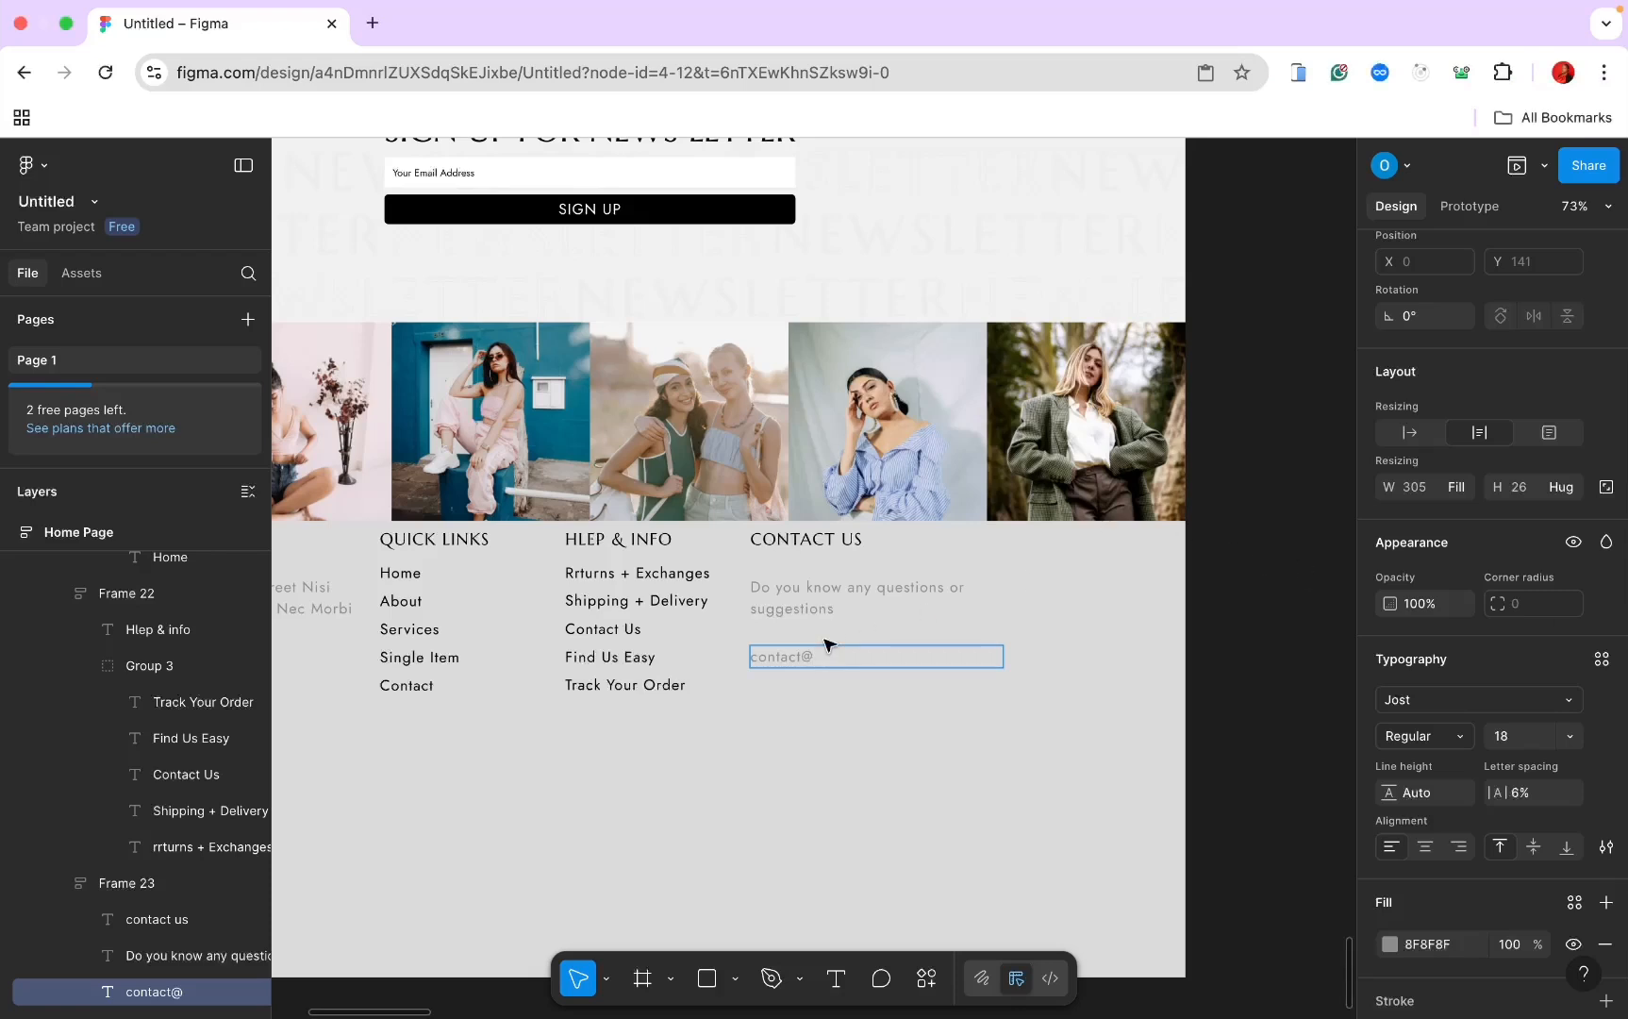
text(yourcompany.co)
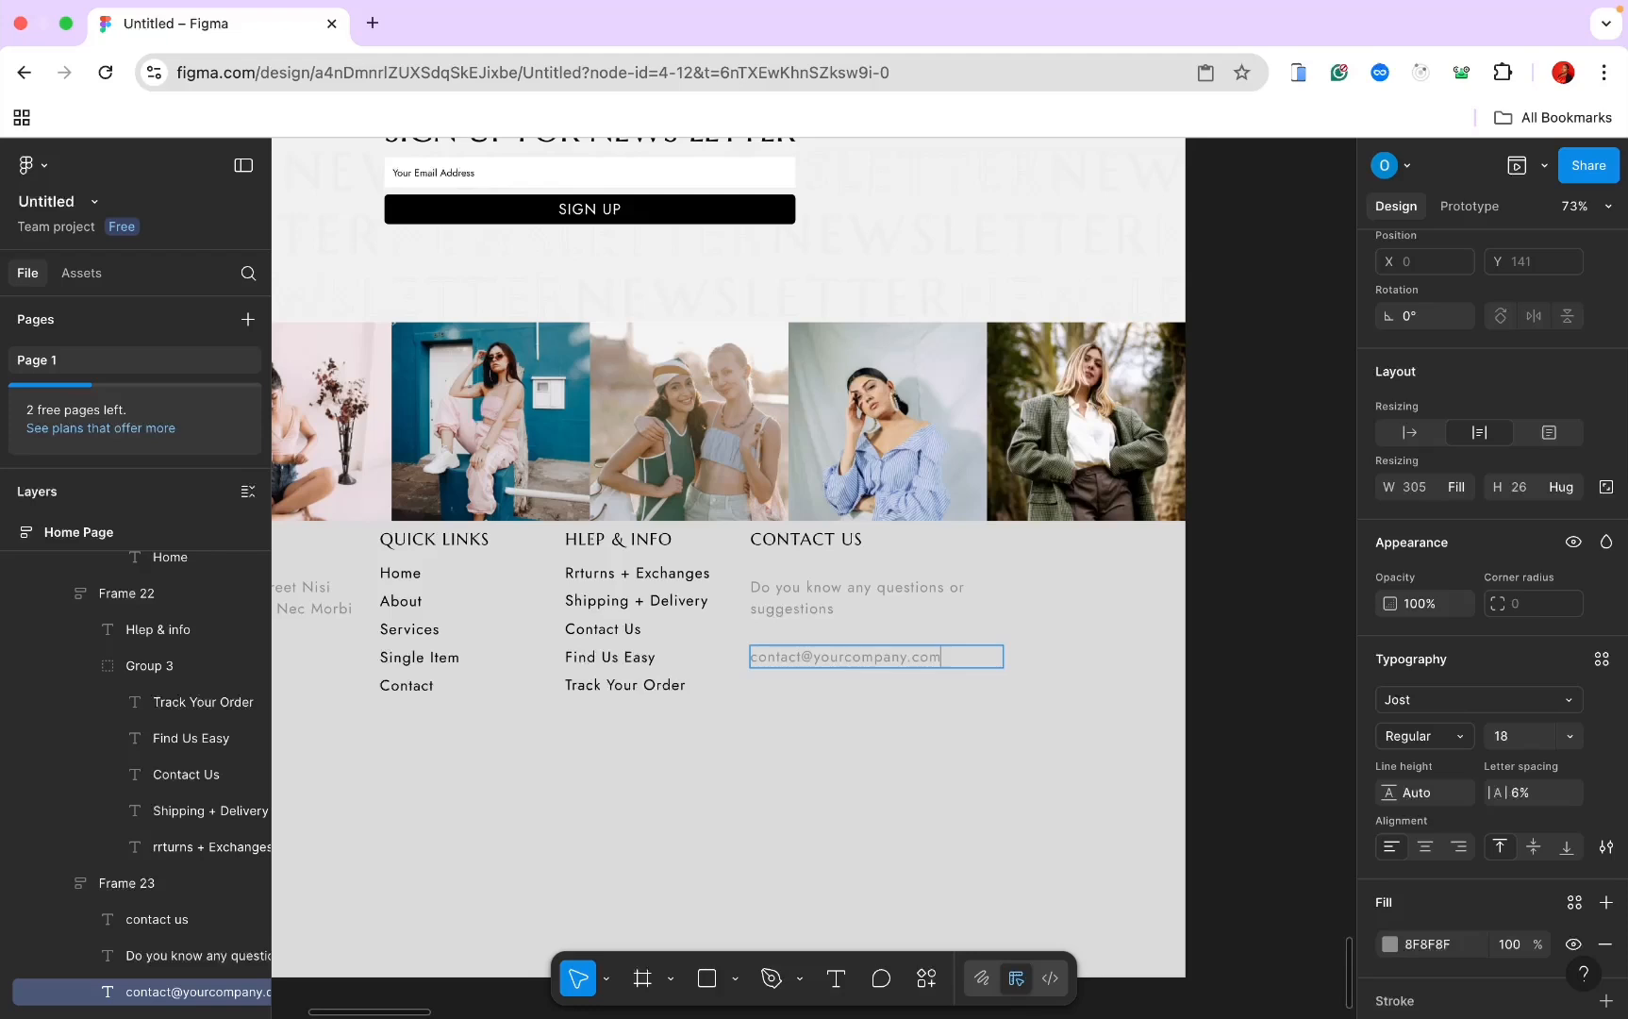
text(m)
key(Escape)
Step: Duplicate the e-mail line and retype it as 'Do you need support? Give us a call'
key(super+d)
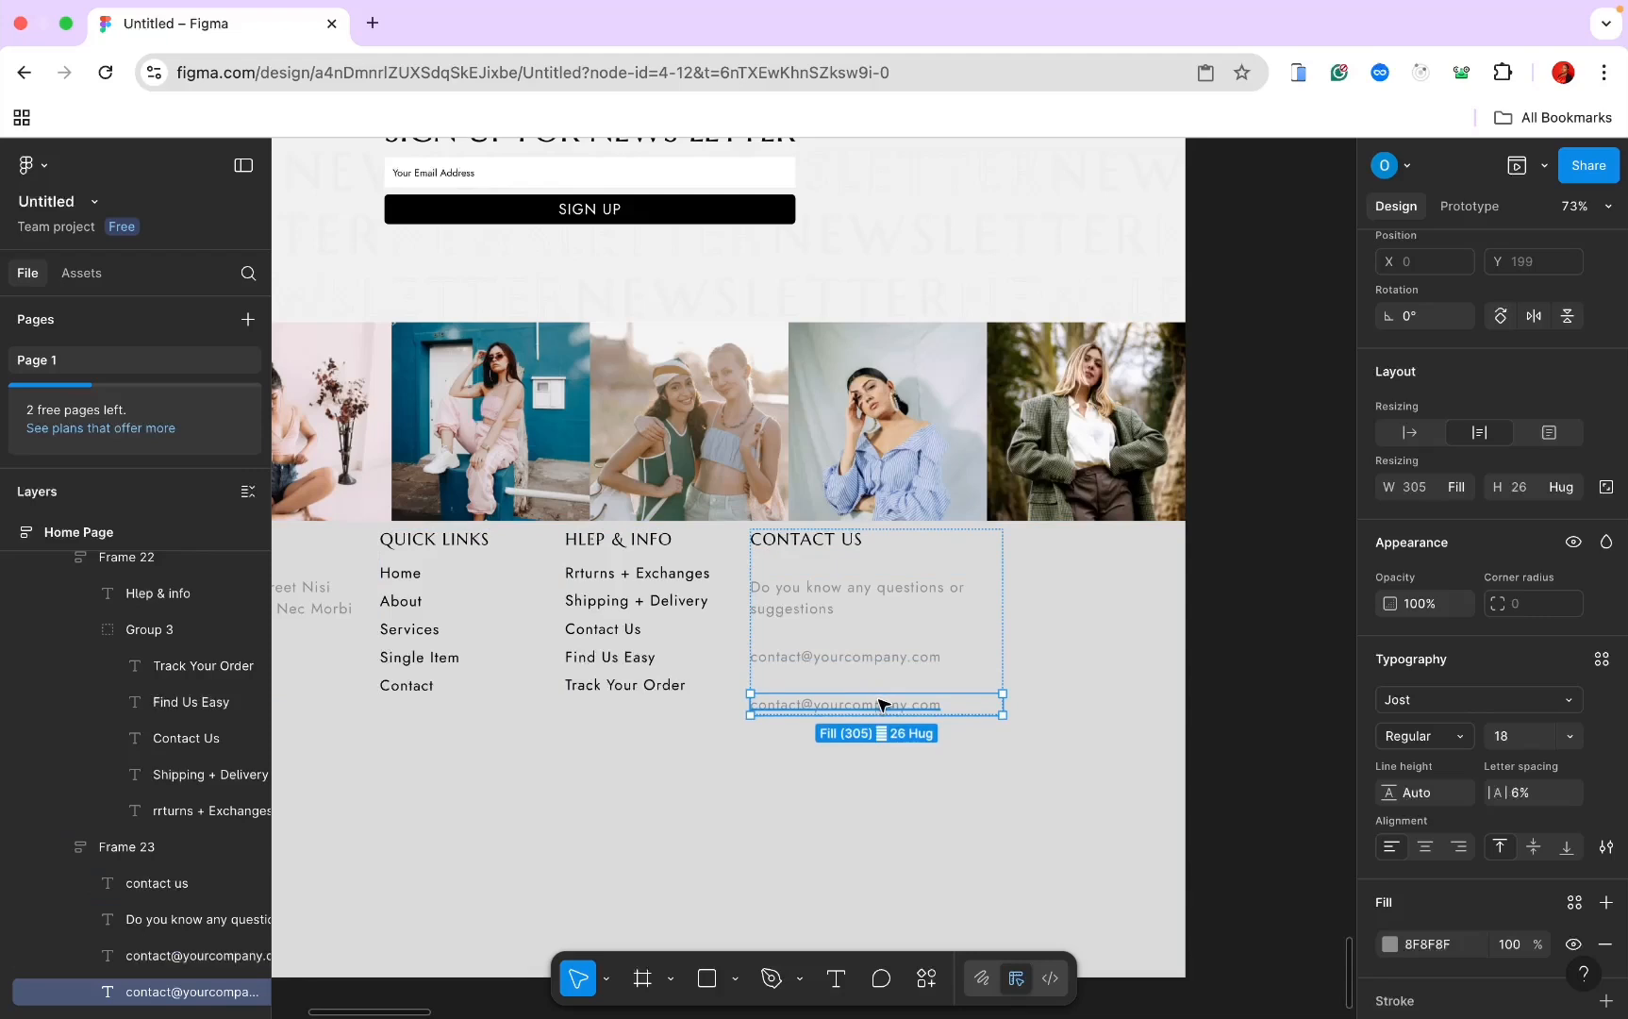
double_click(928, 705)
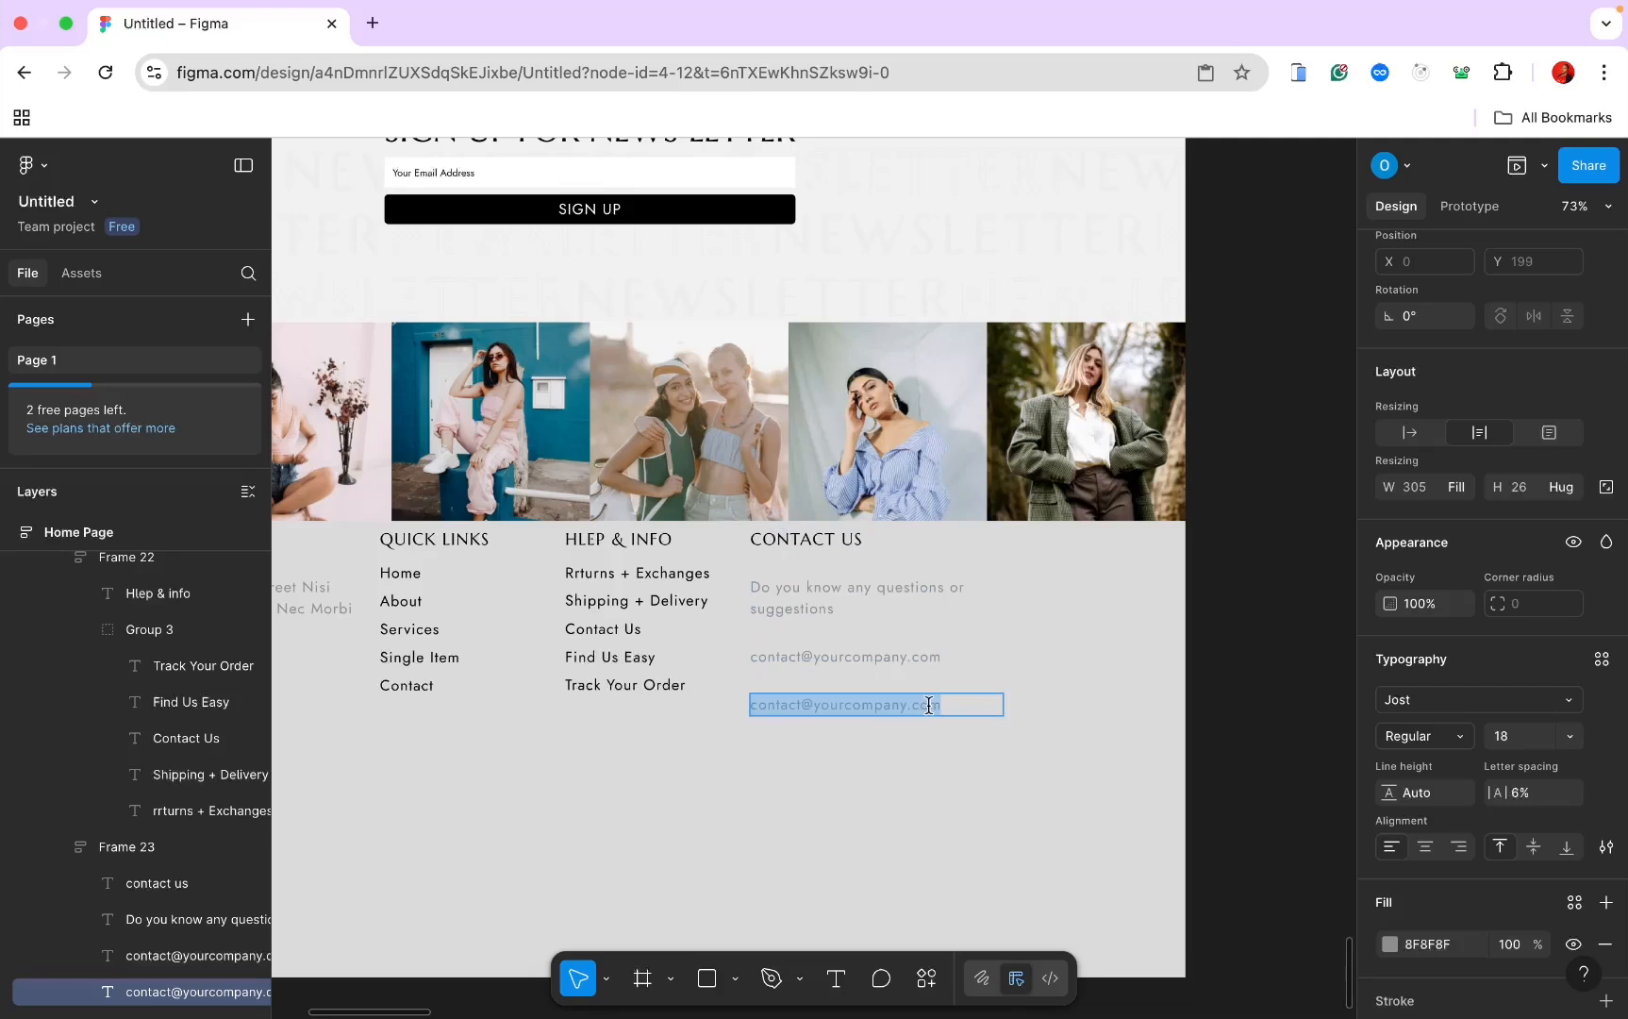
text(Do)
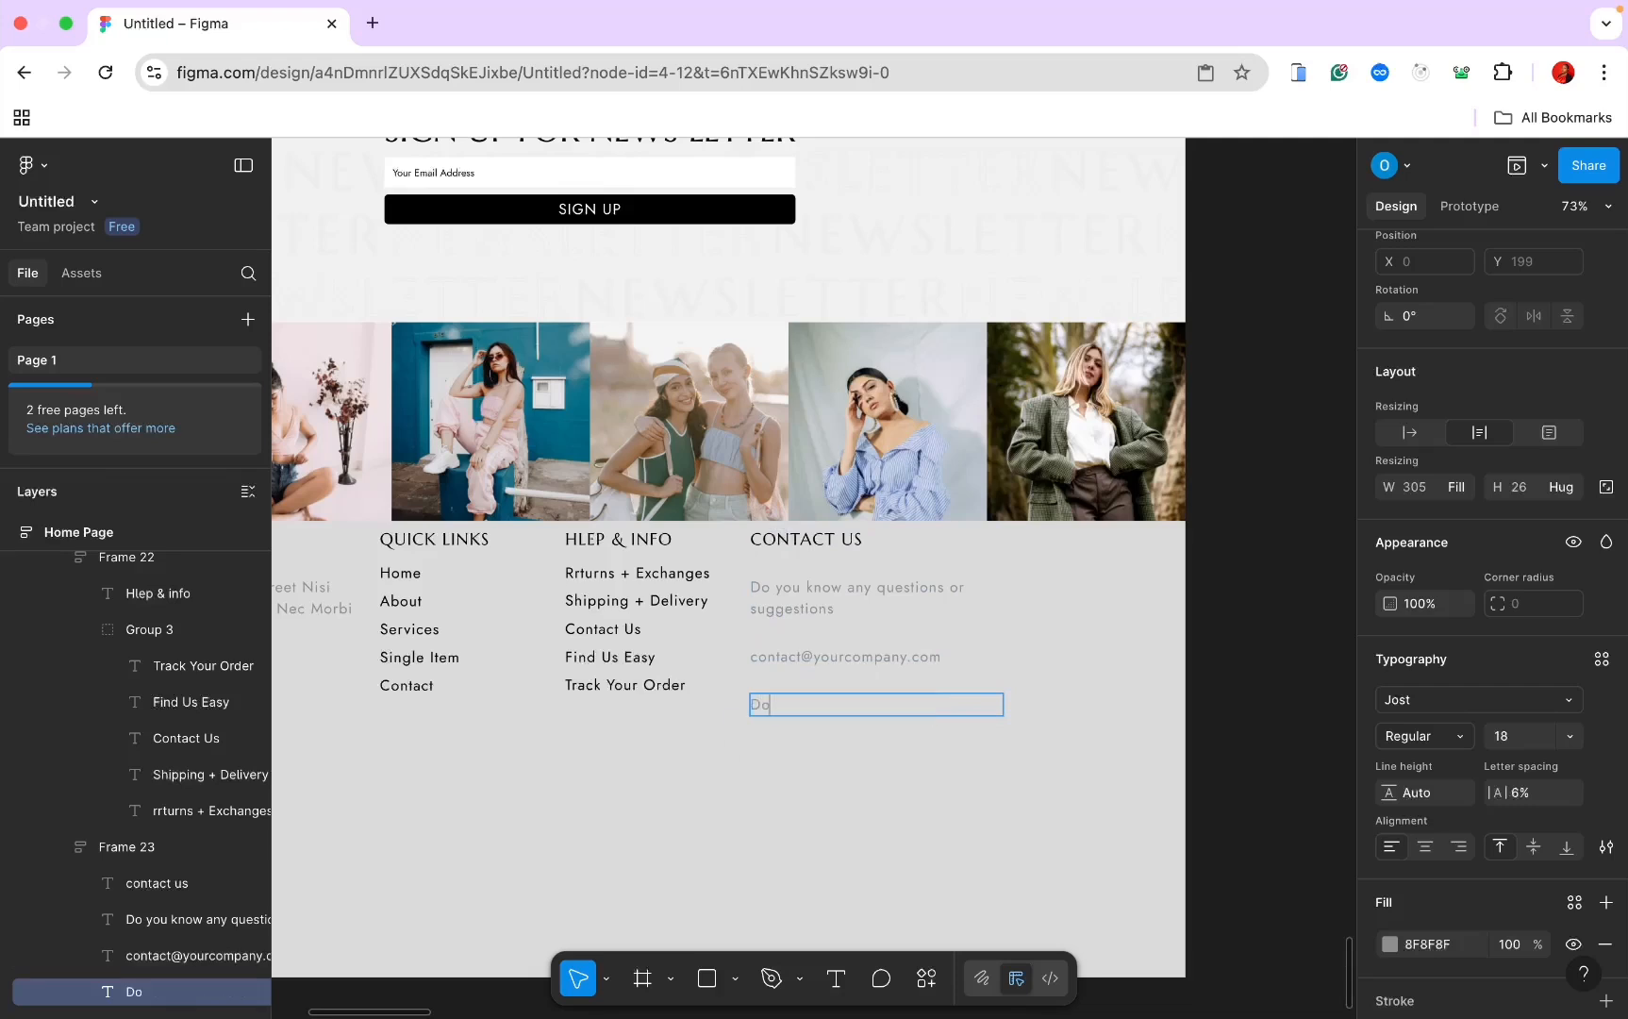
text( you need suppo)
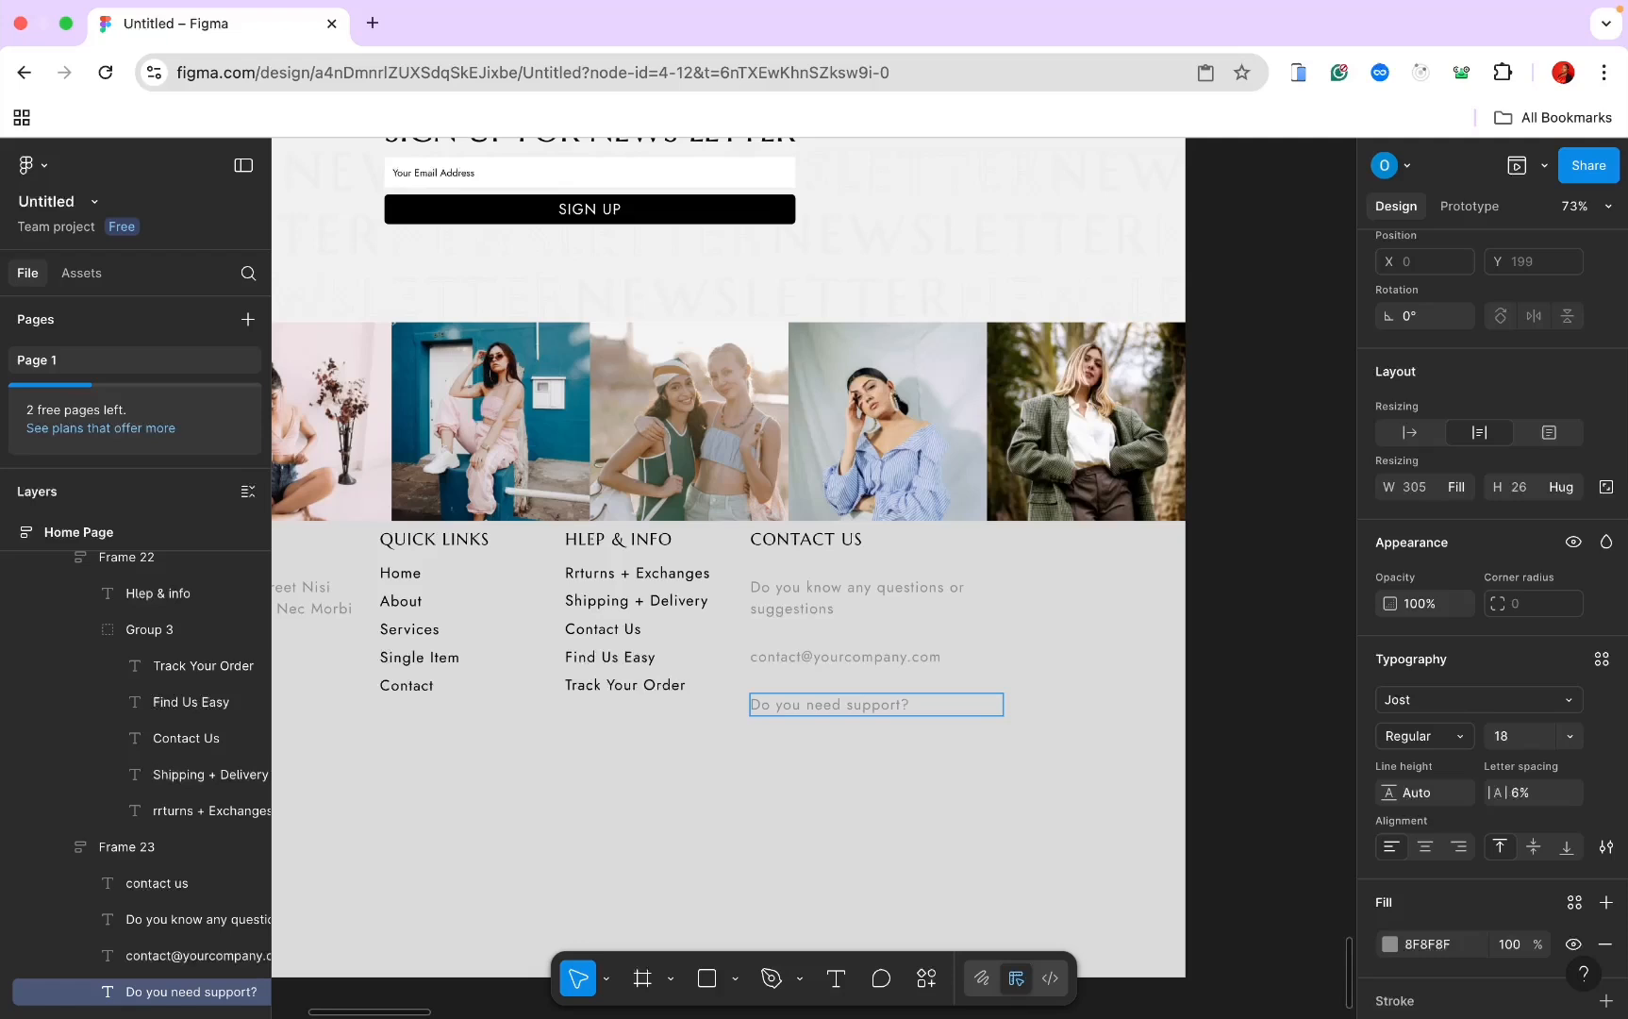
text(rt? Give us a ca)
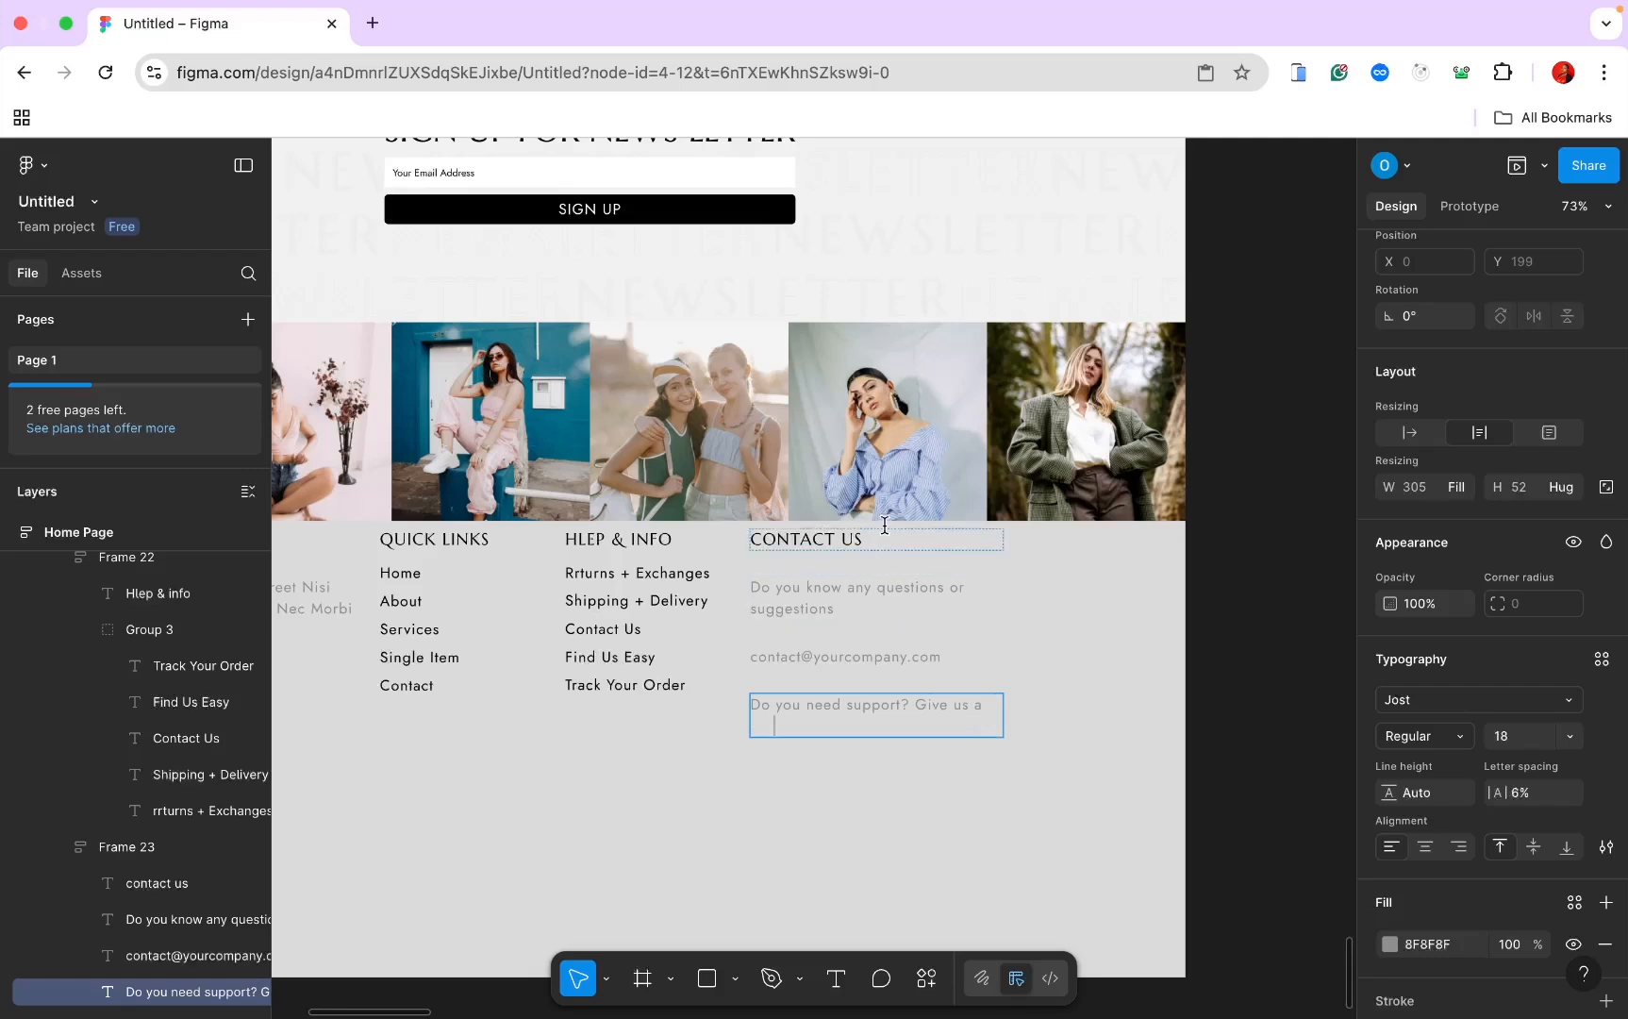
key(Escape)
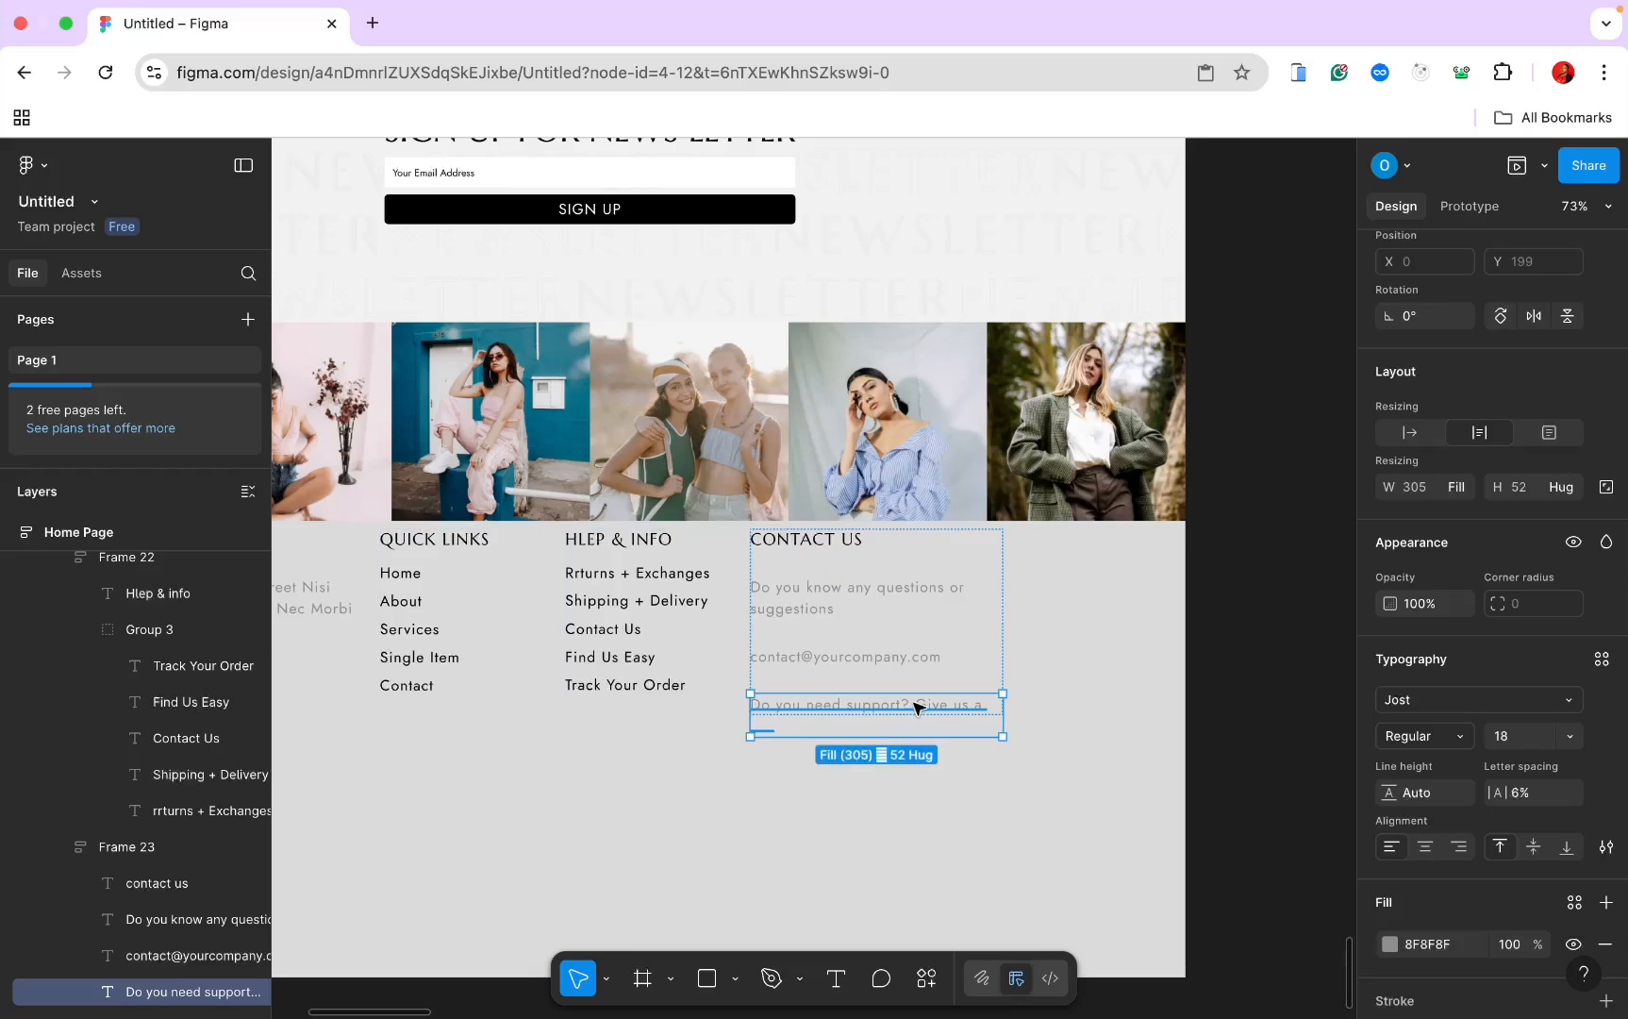
Step: Set the column height to Hug contents and the gap between lines to 10
click(997, 557)
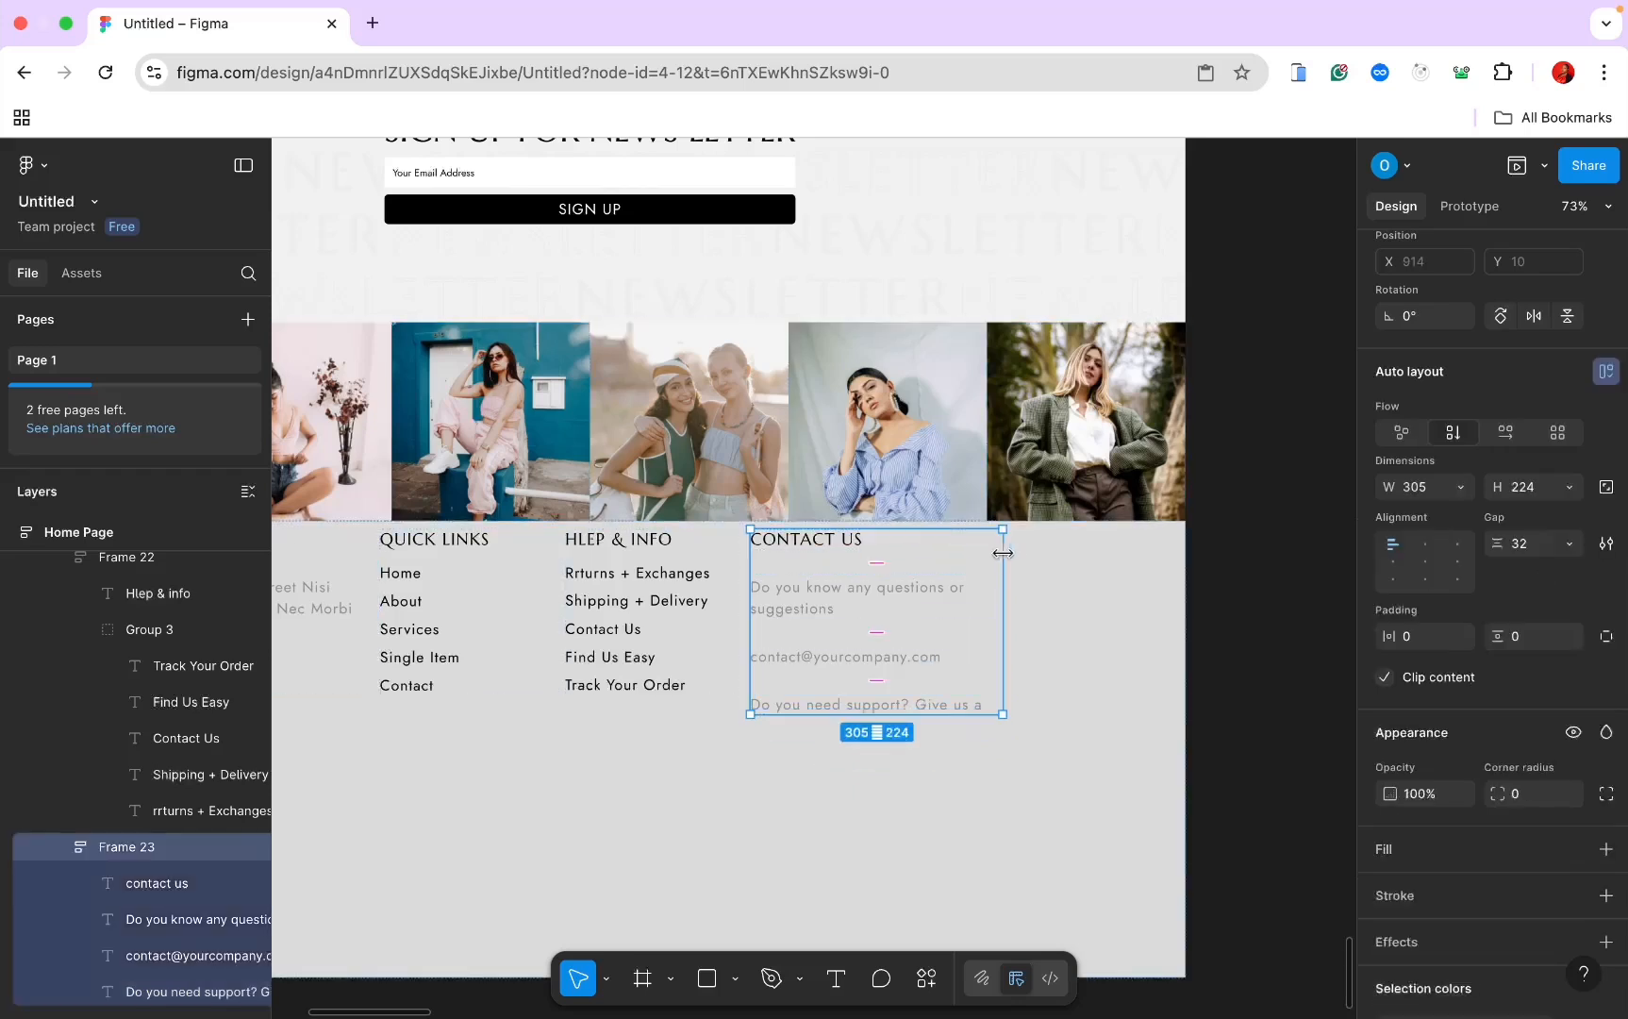
click(1570, 545)
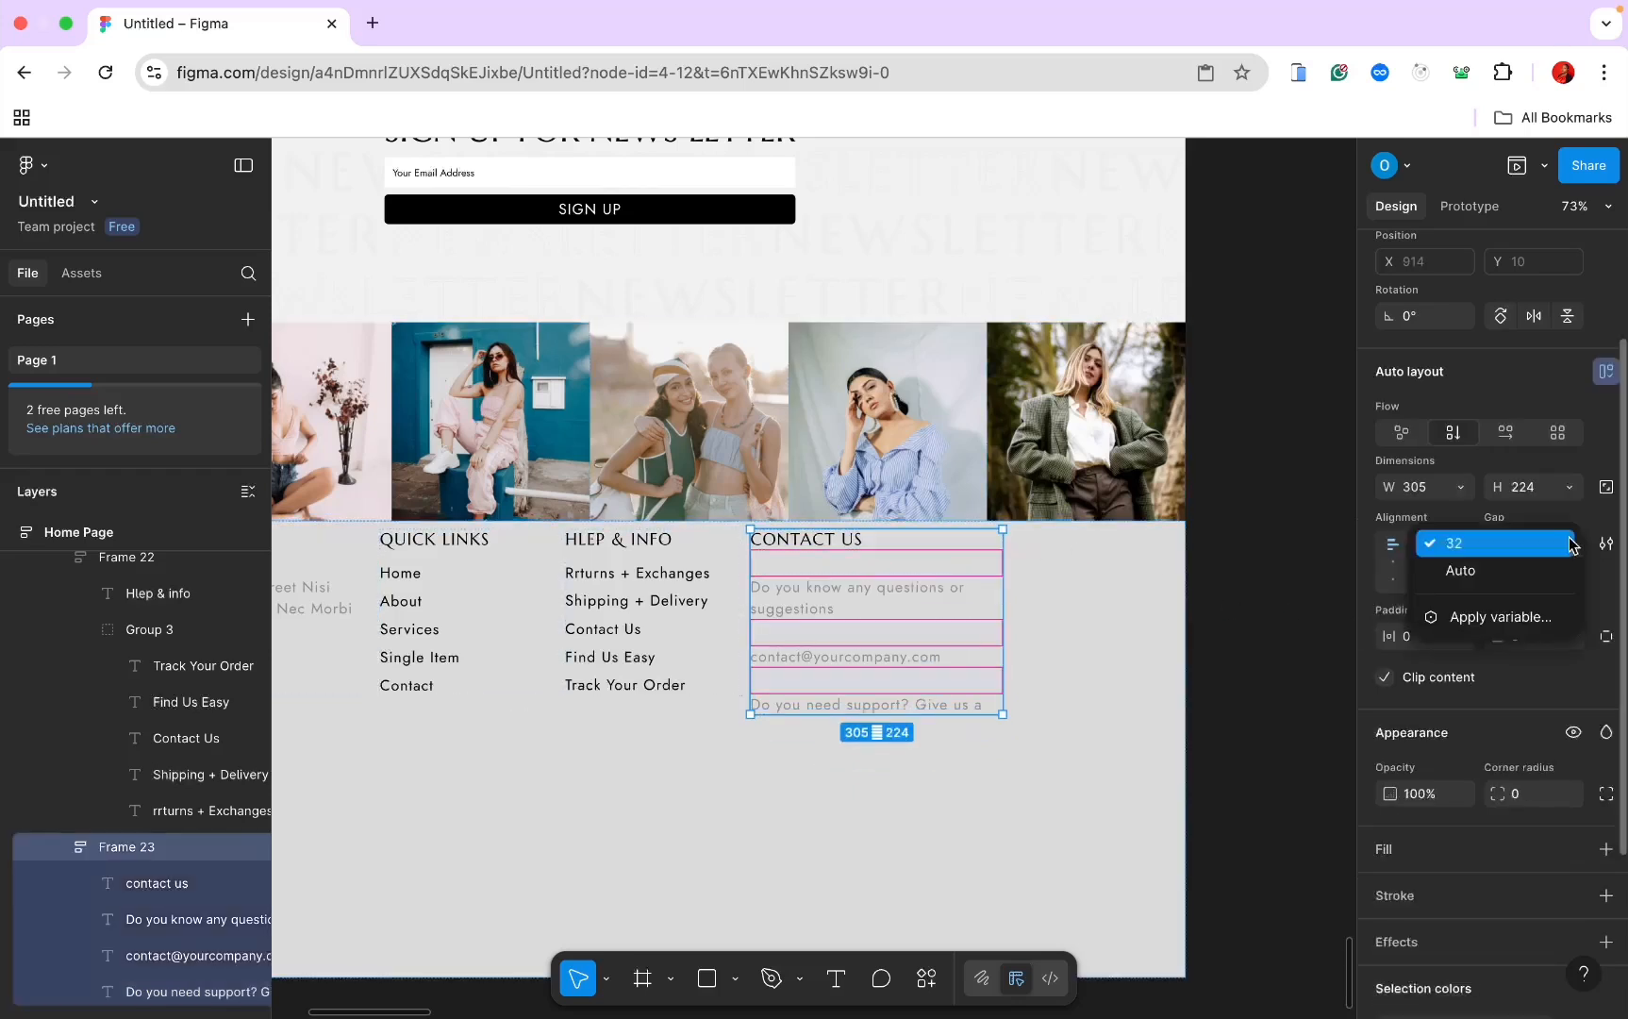
click(1570, 488)
click(1570, 487)
click(1525, 517)
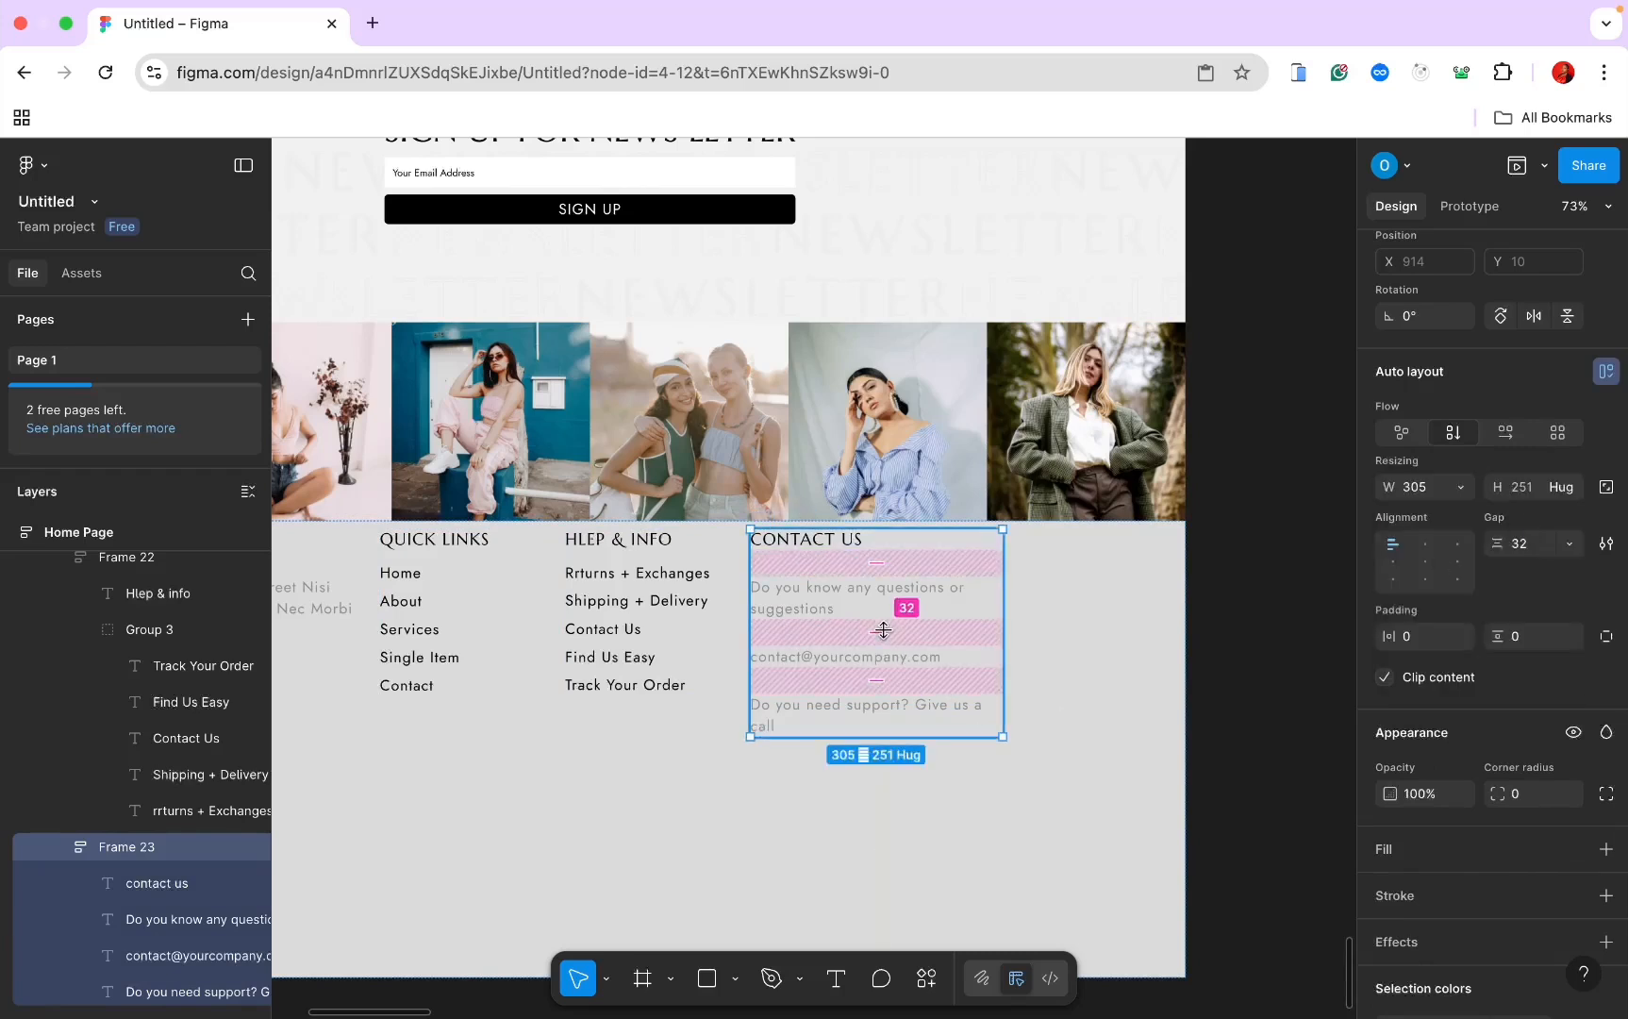
drag(883, 630, 884, 606)
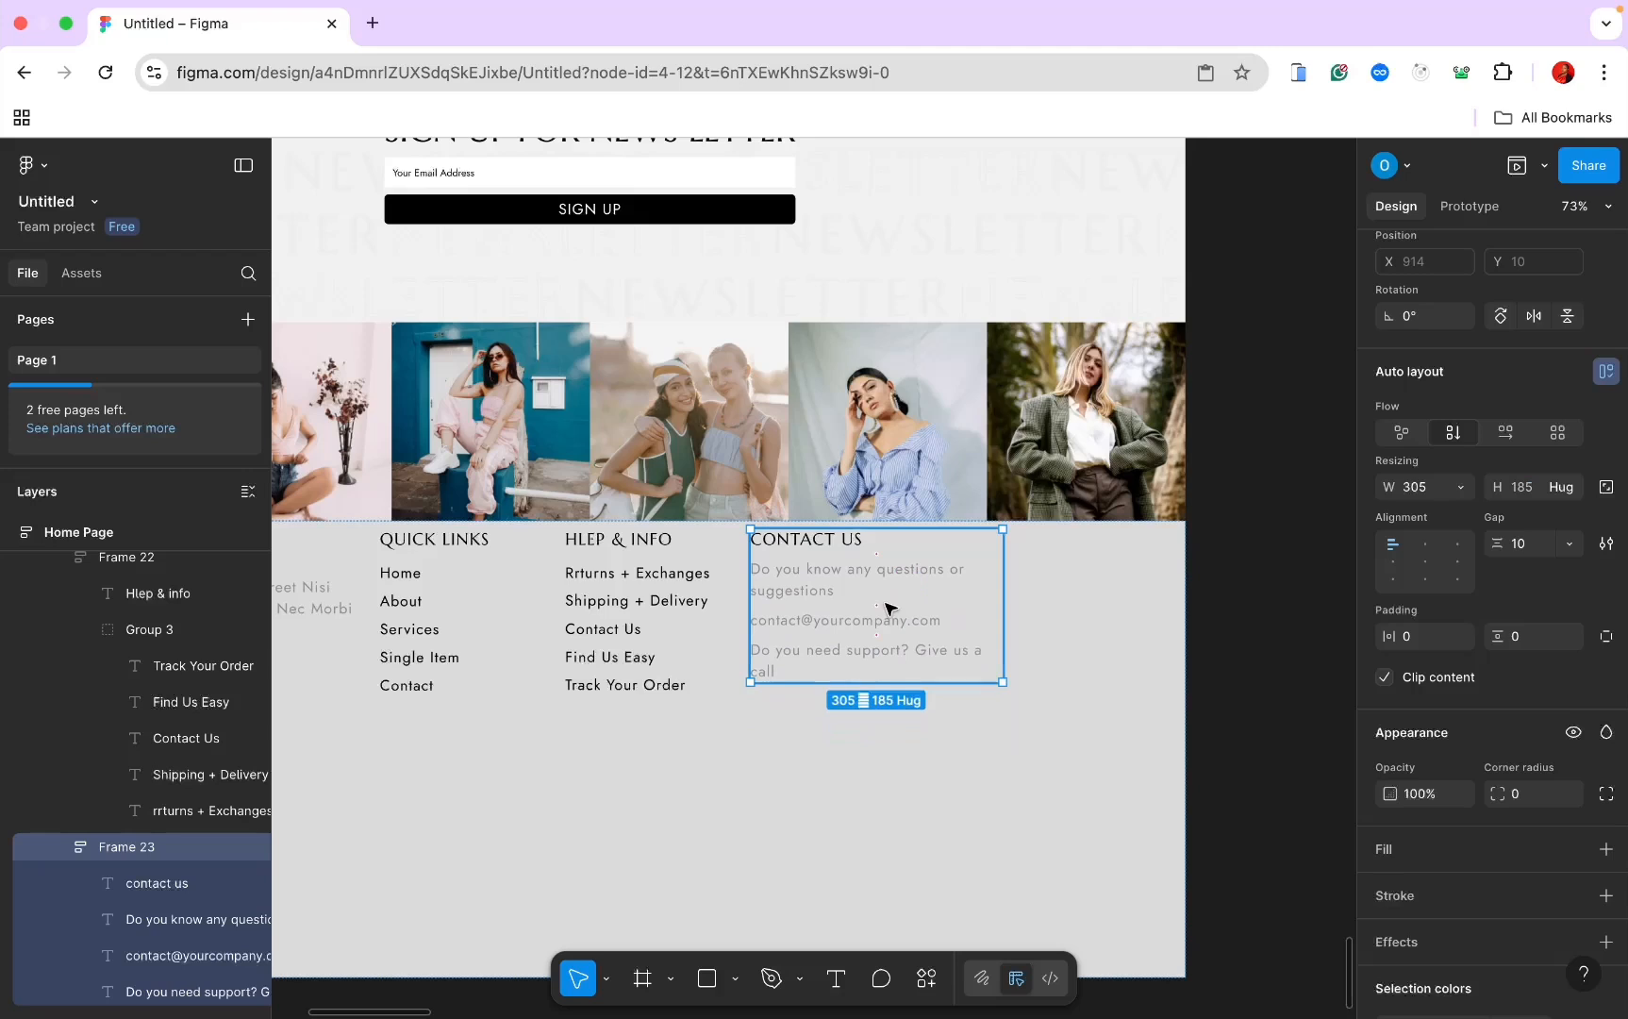
Step: Color the e-mail line black (000000)
click(871, 625)
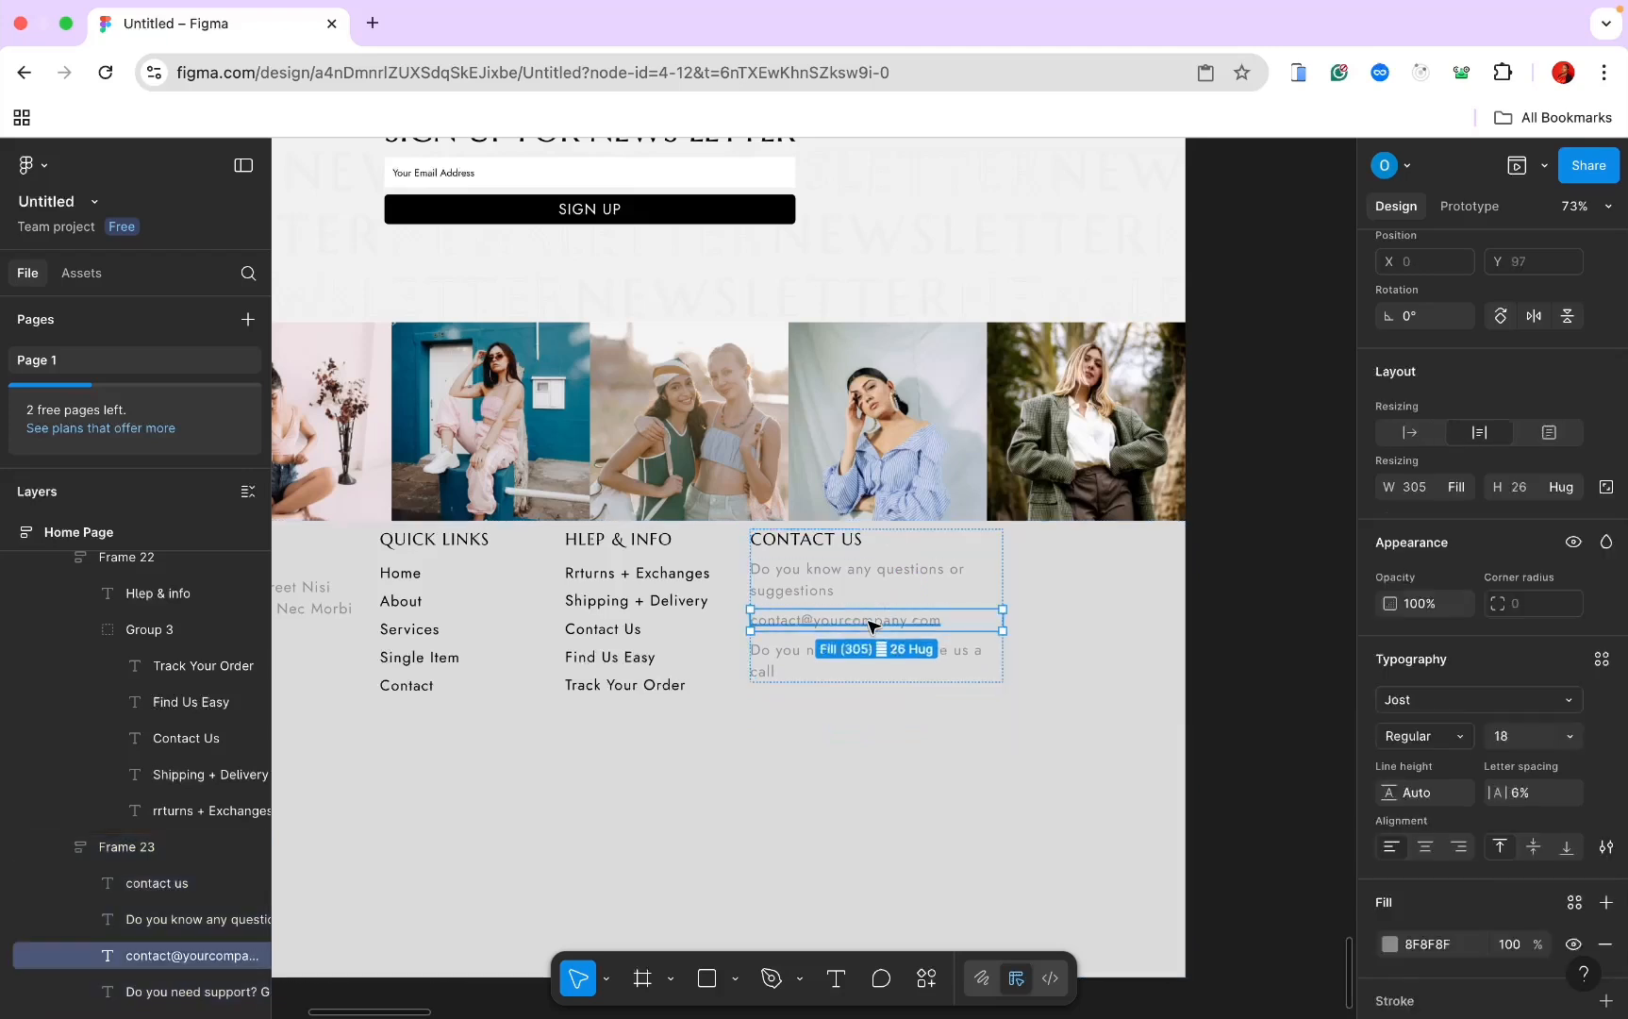
click(1429, 940)
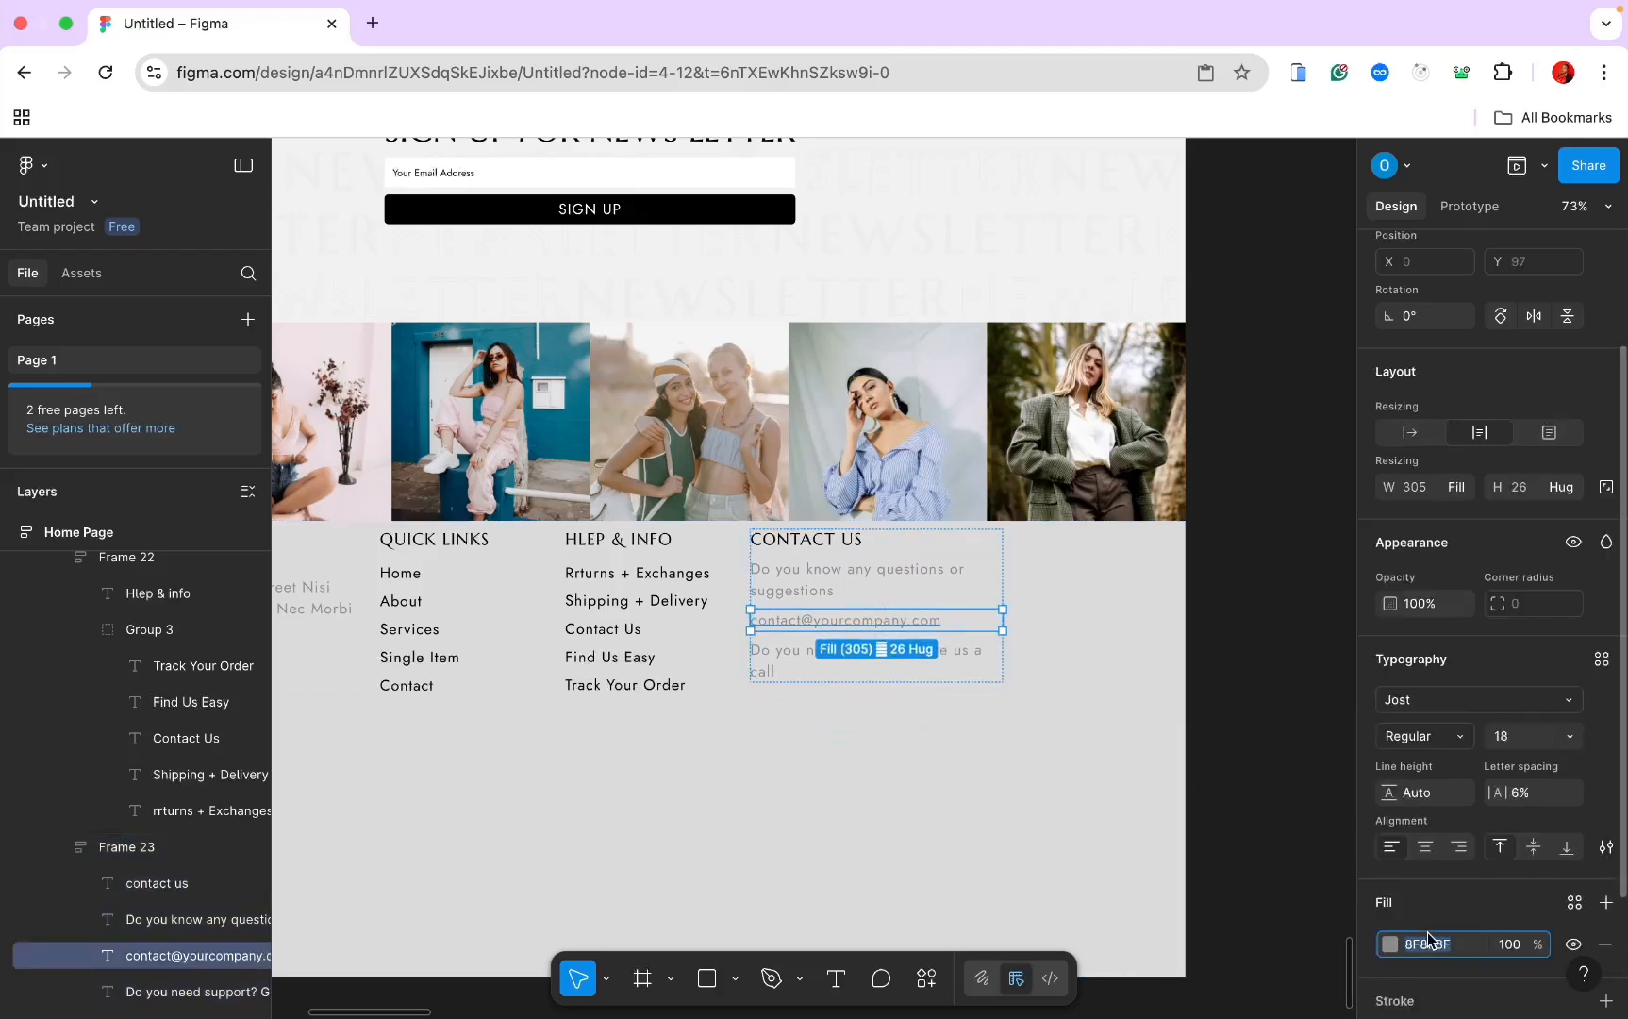
text(000000)
key(Return)
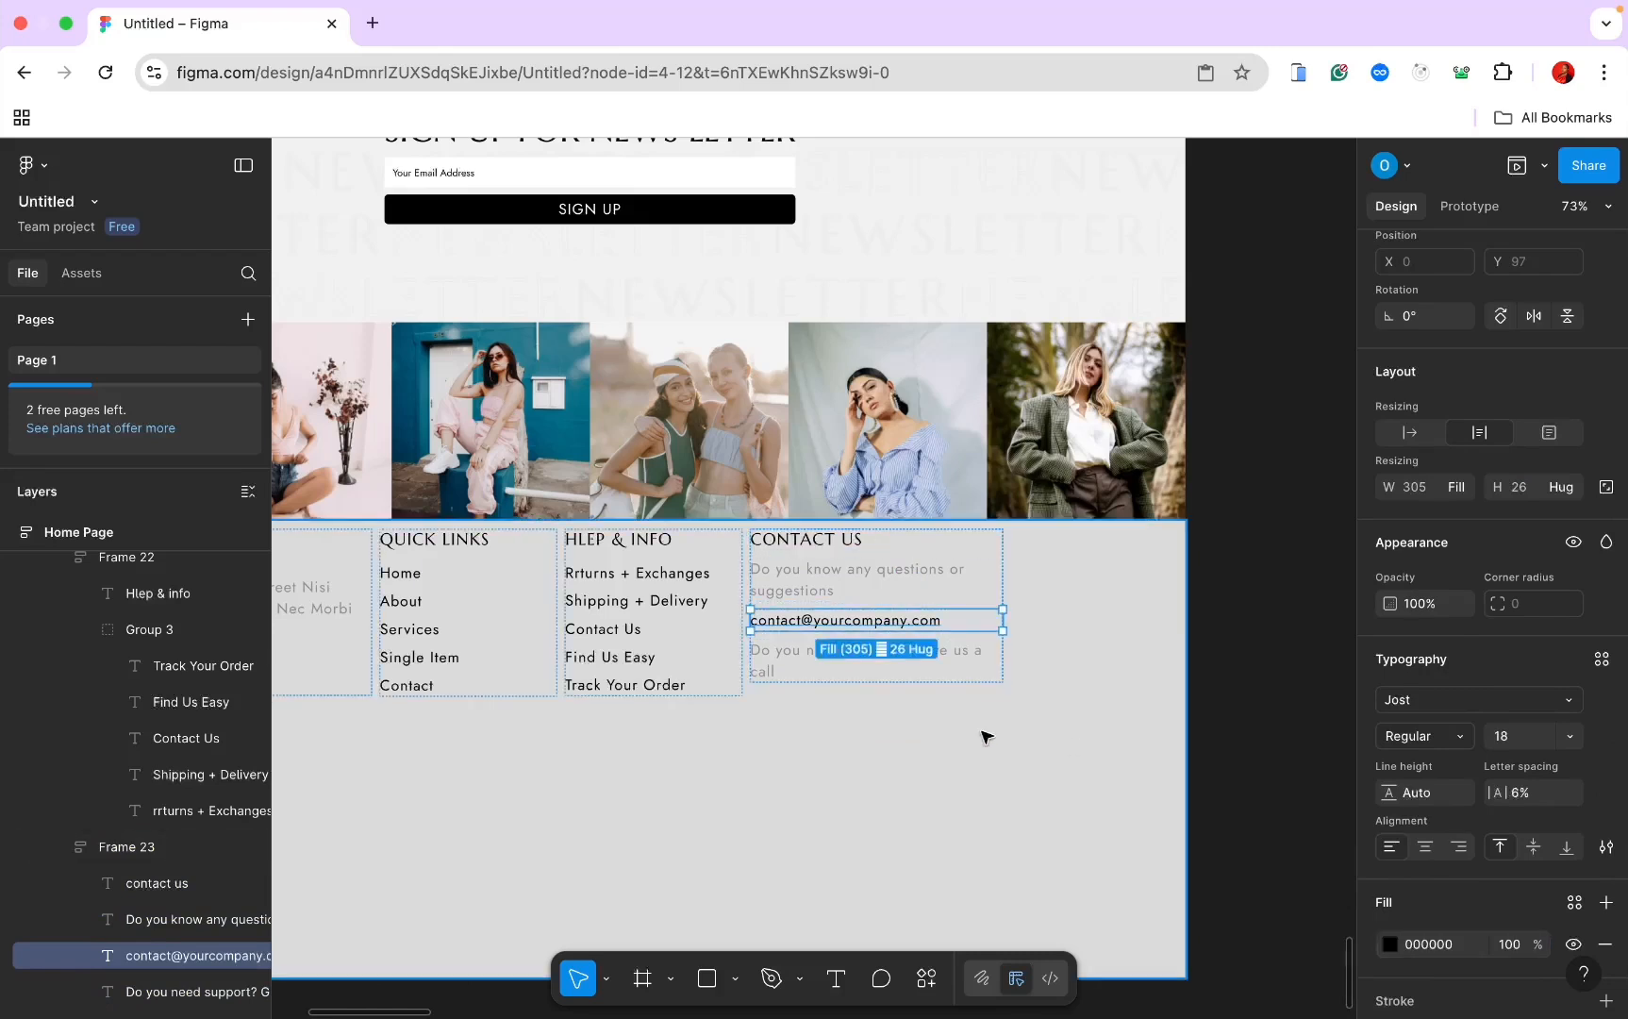
Step: Group the question and e-mail lines and set their spacing to 2
click(993, 759)
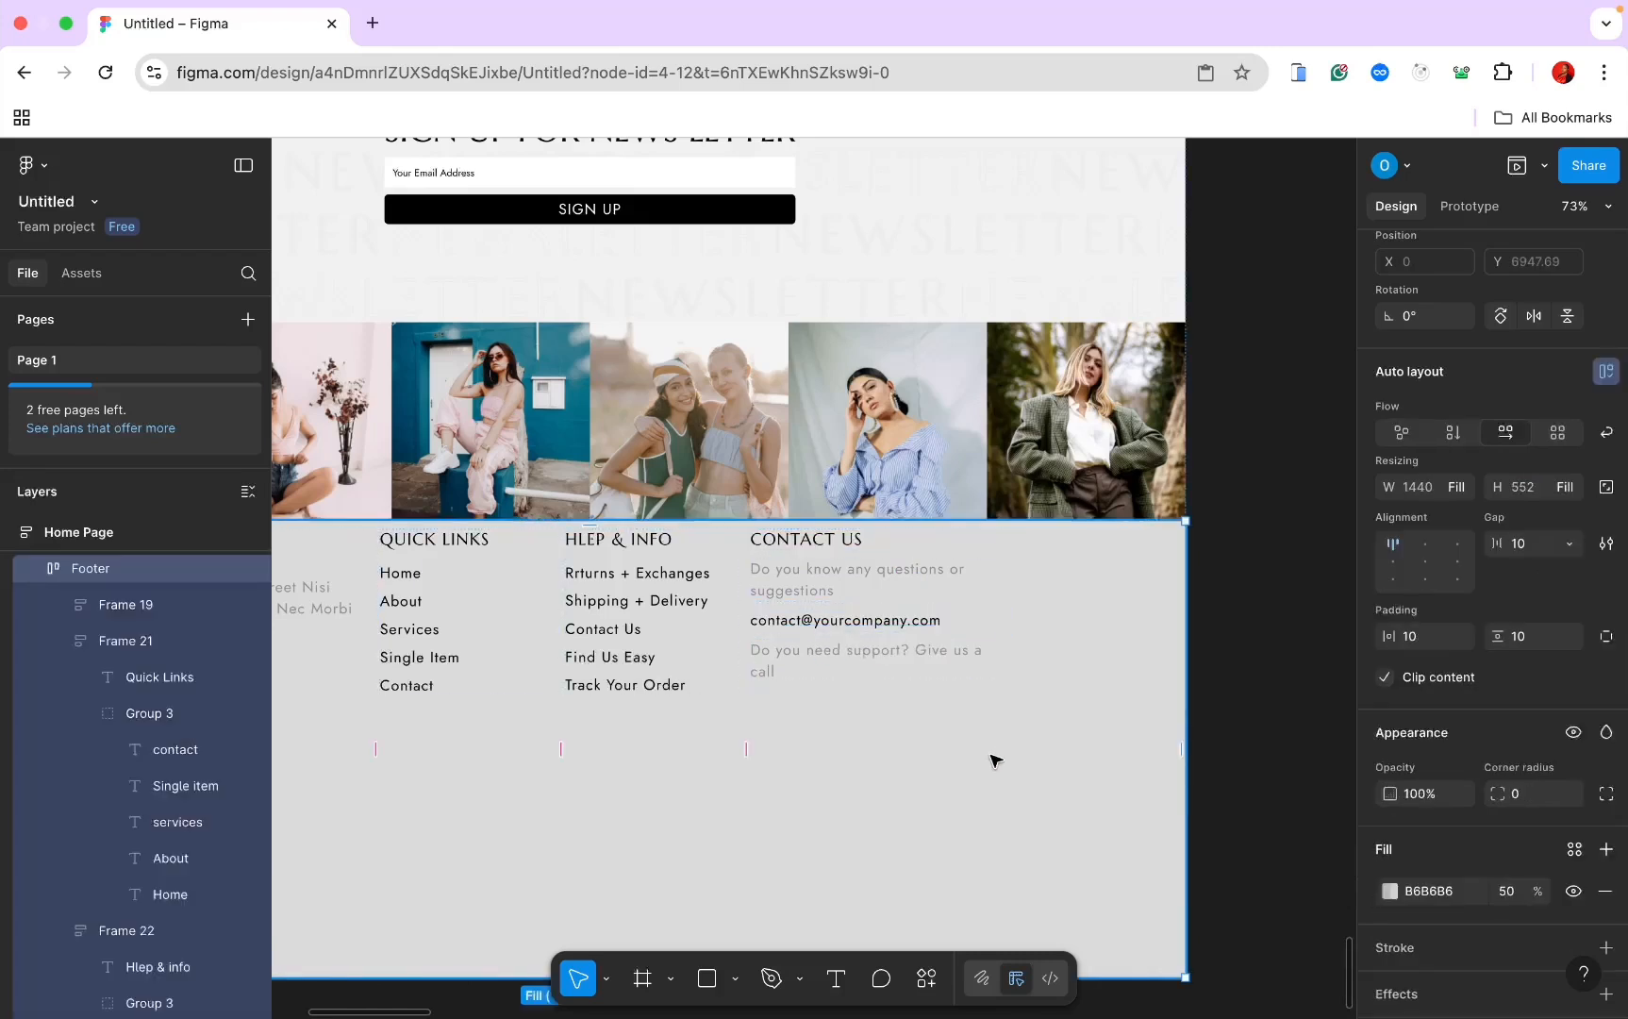
click(871, 623)
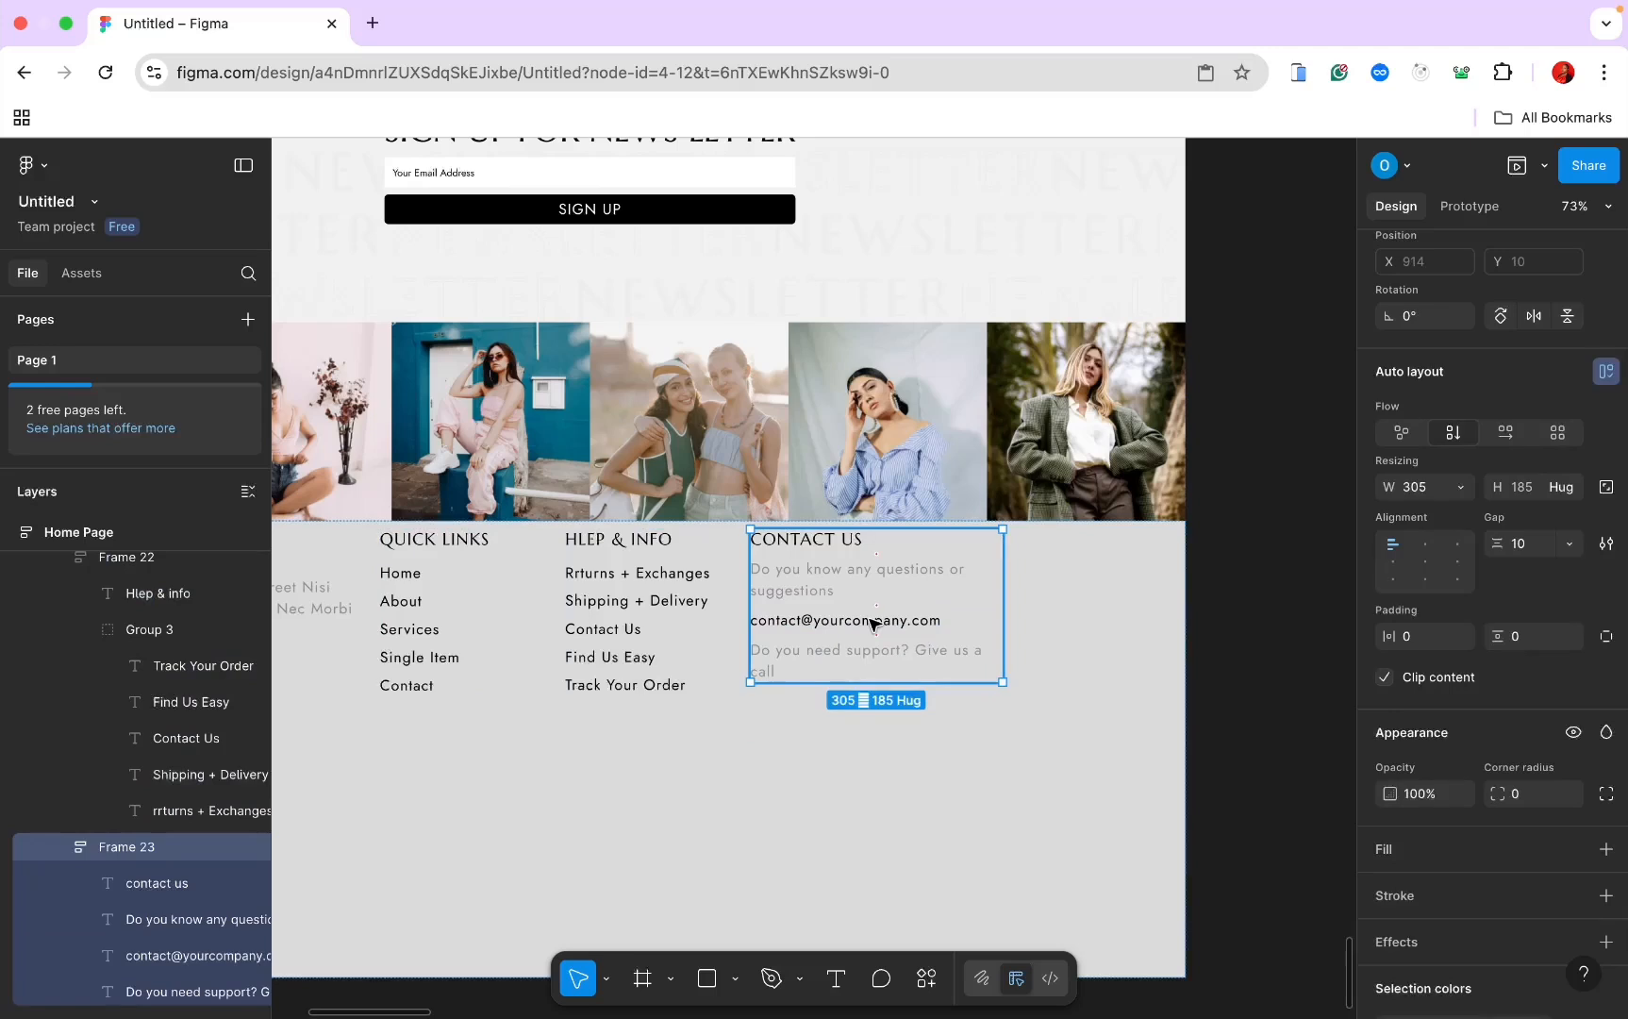
click(872, 622)
shift+click(846, 586)
right_click(846, 587)
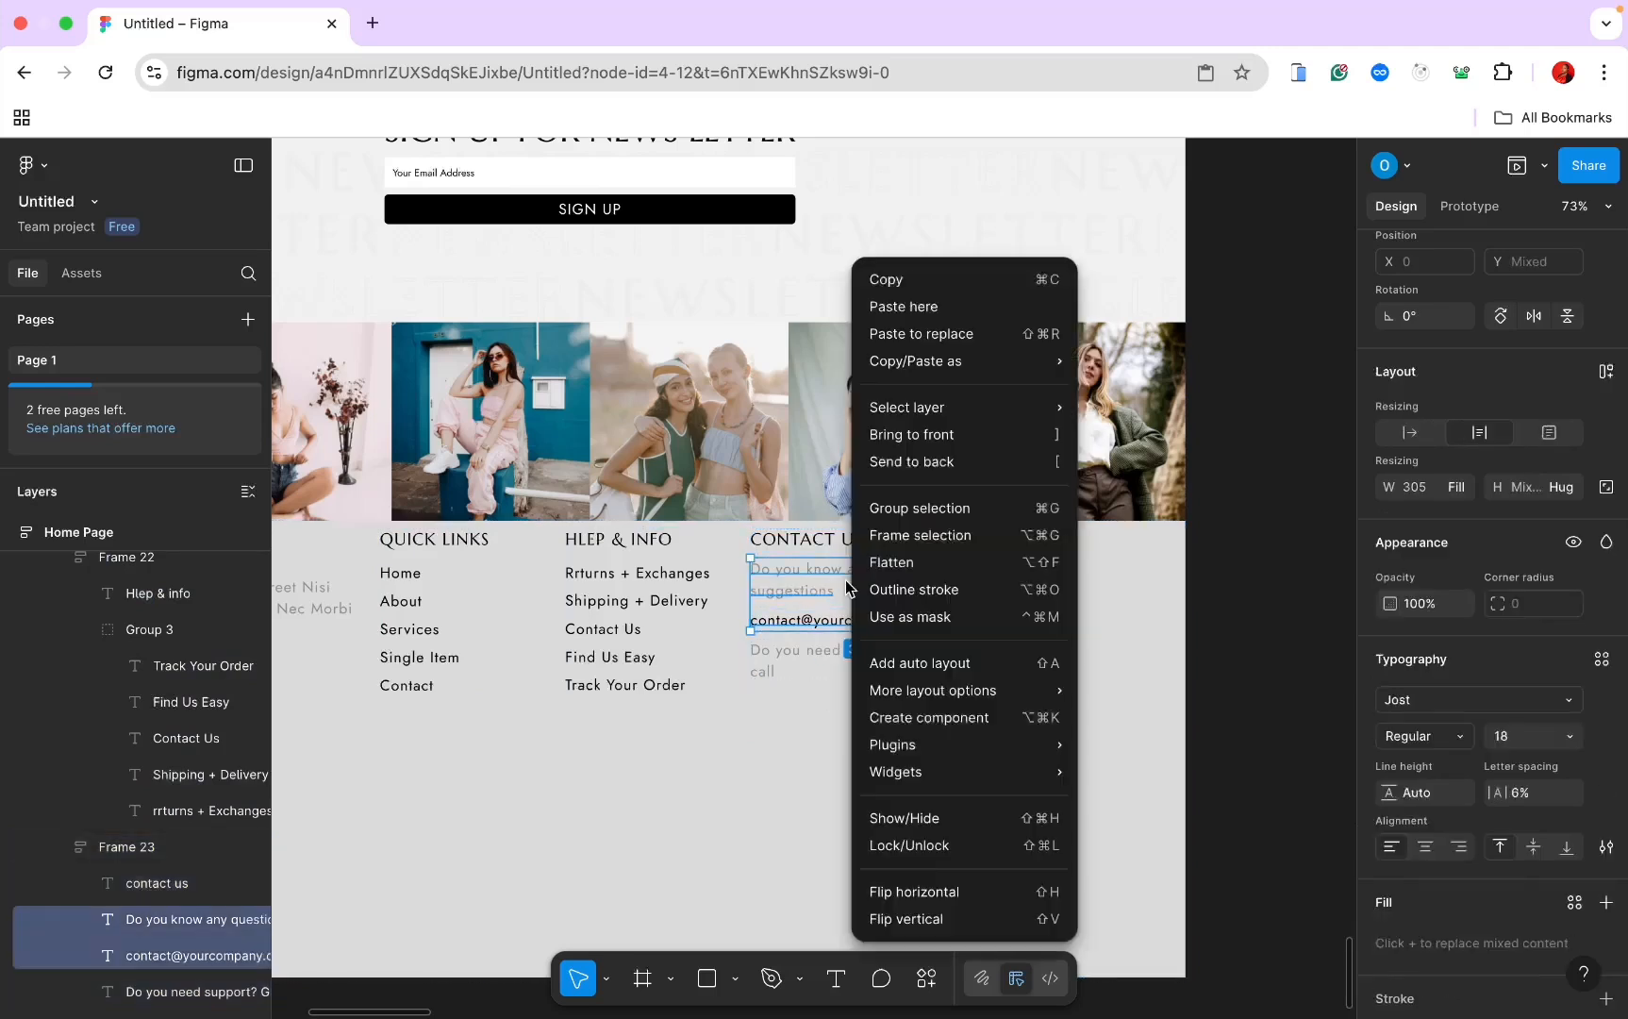
click(910, 508)
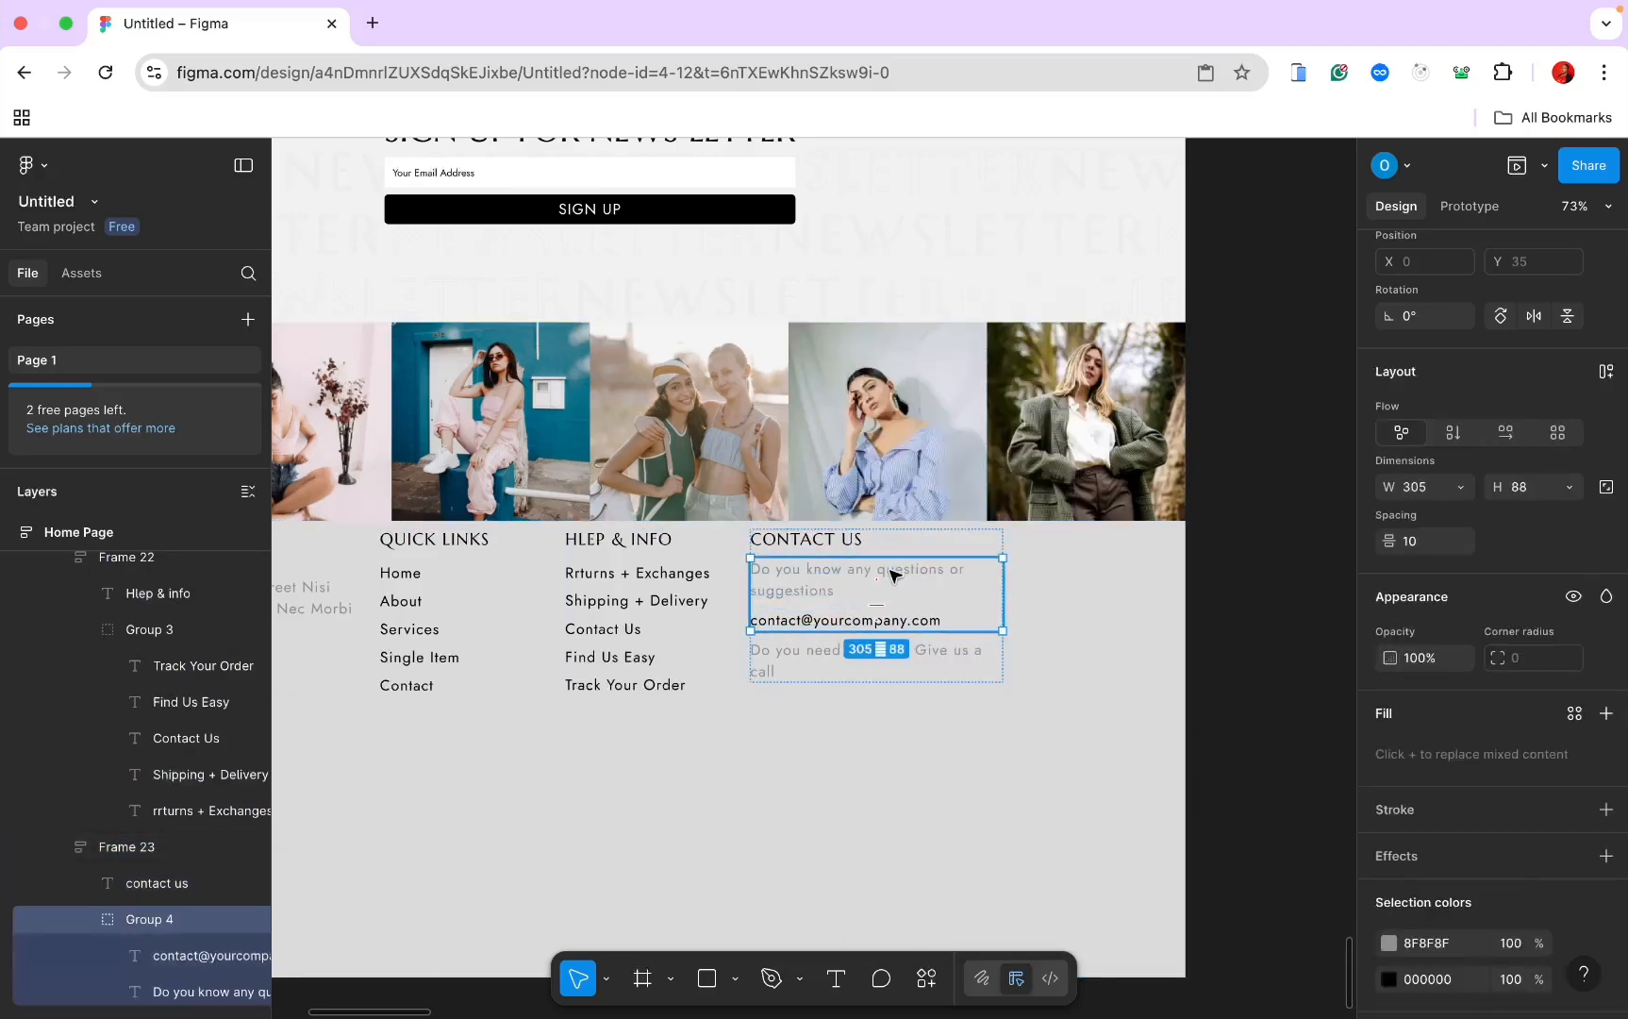
drag(877, 607, 883, 605)
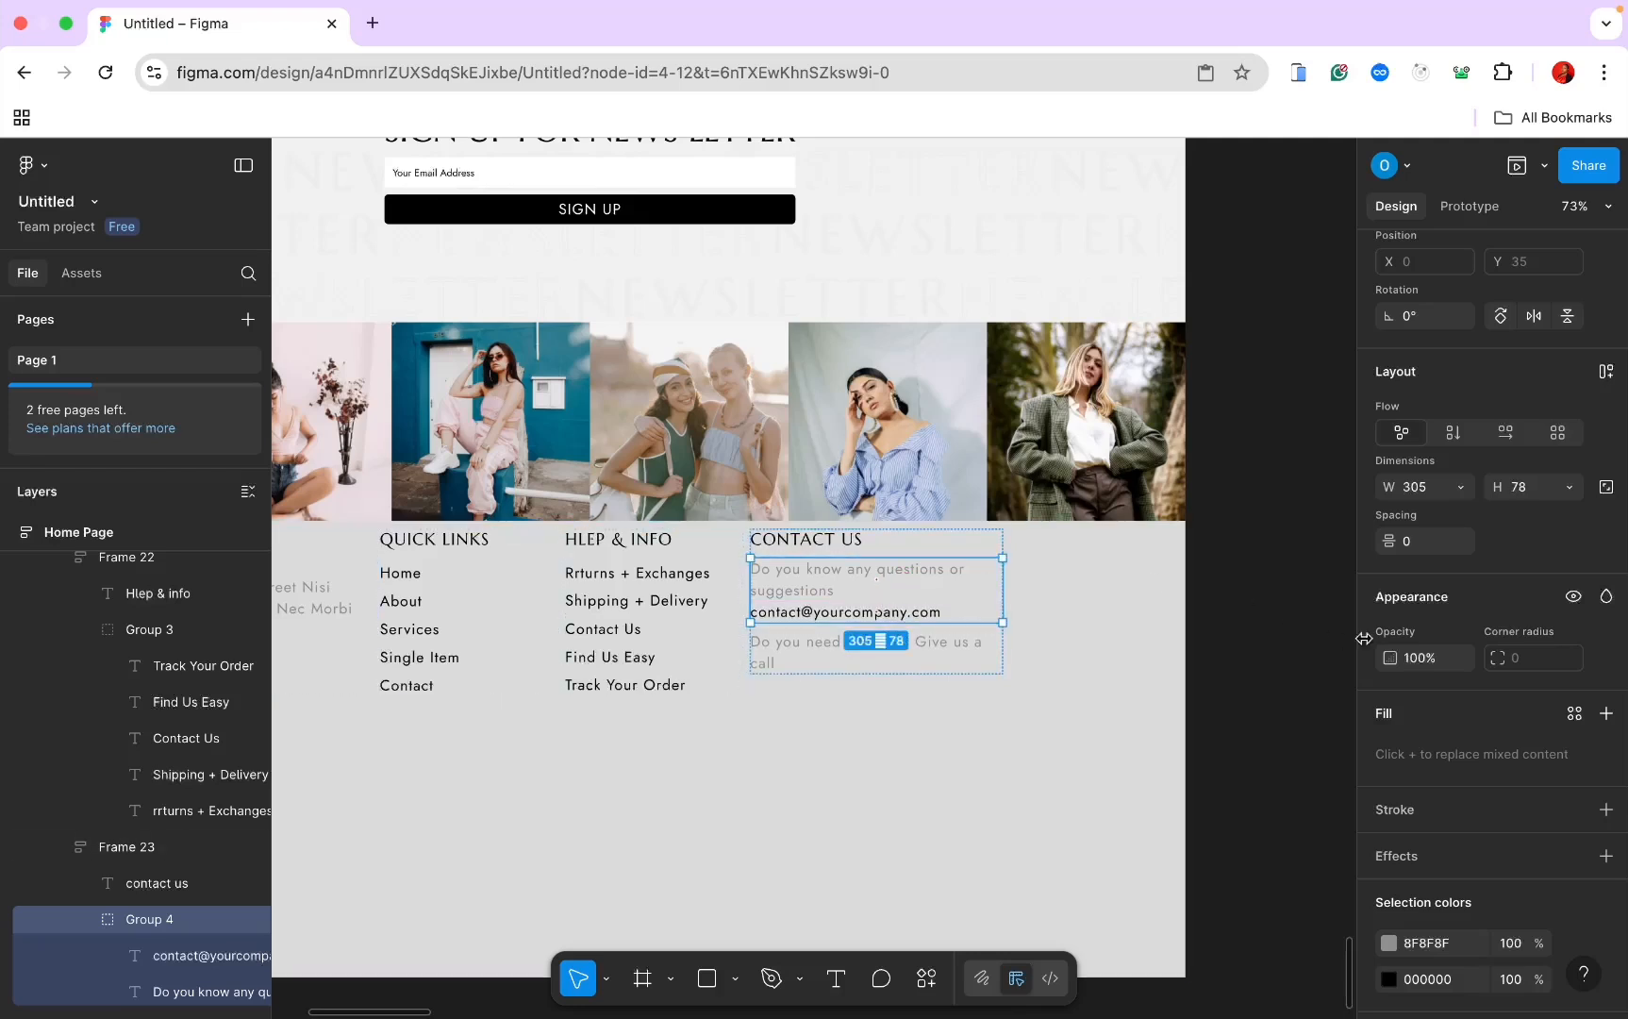
text(2)
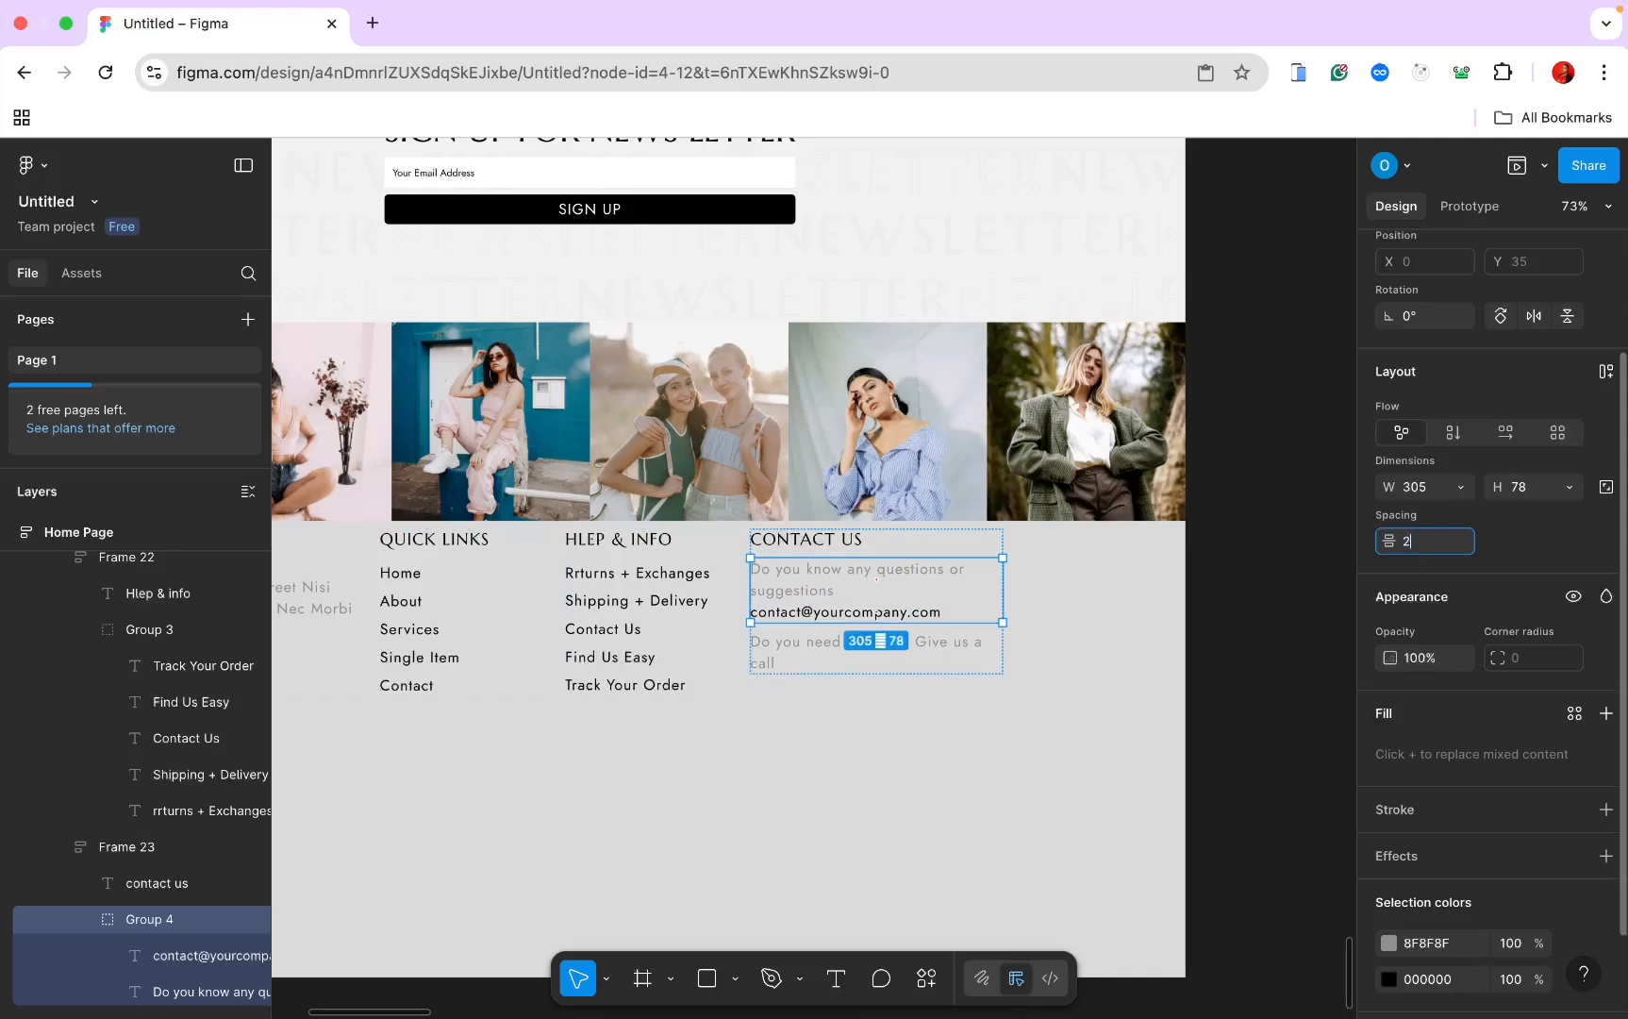
key(Return)
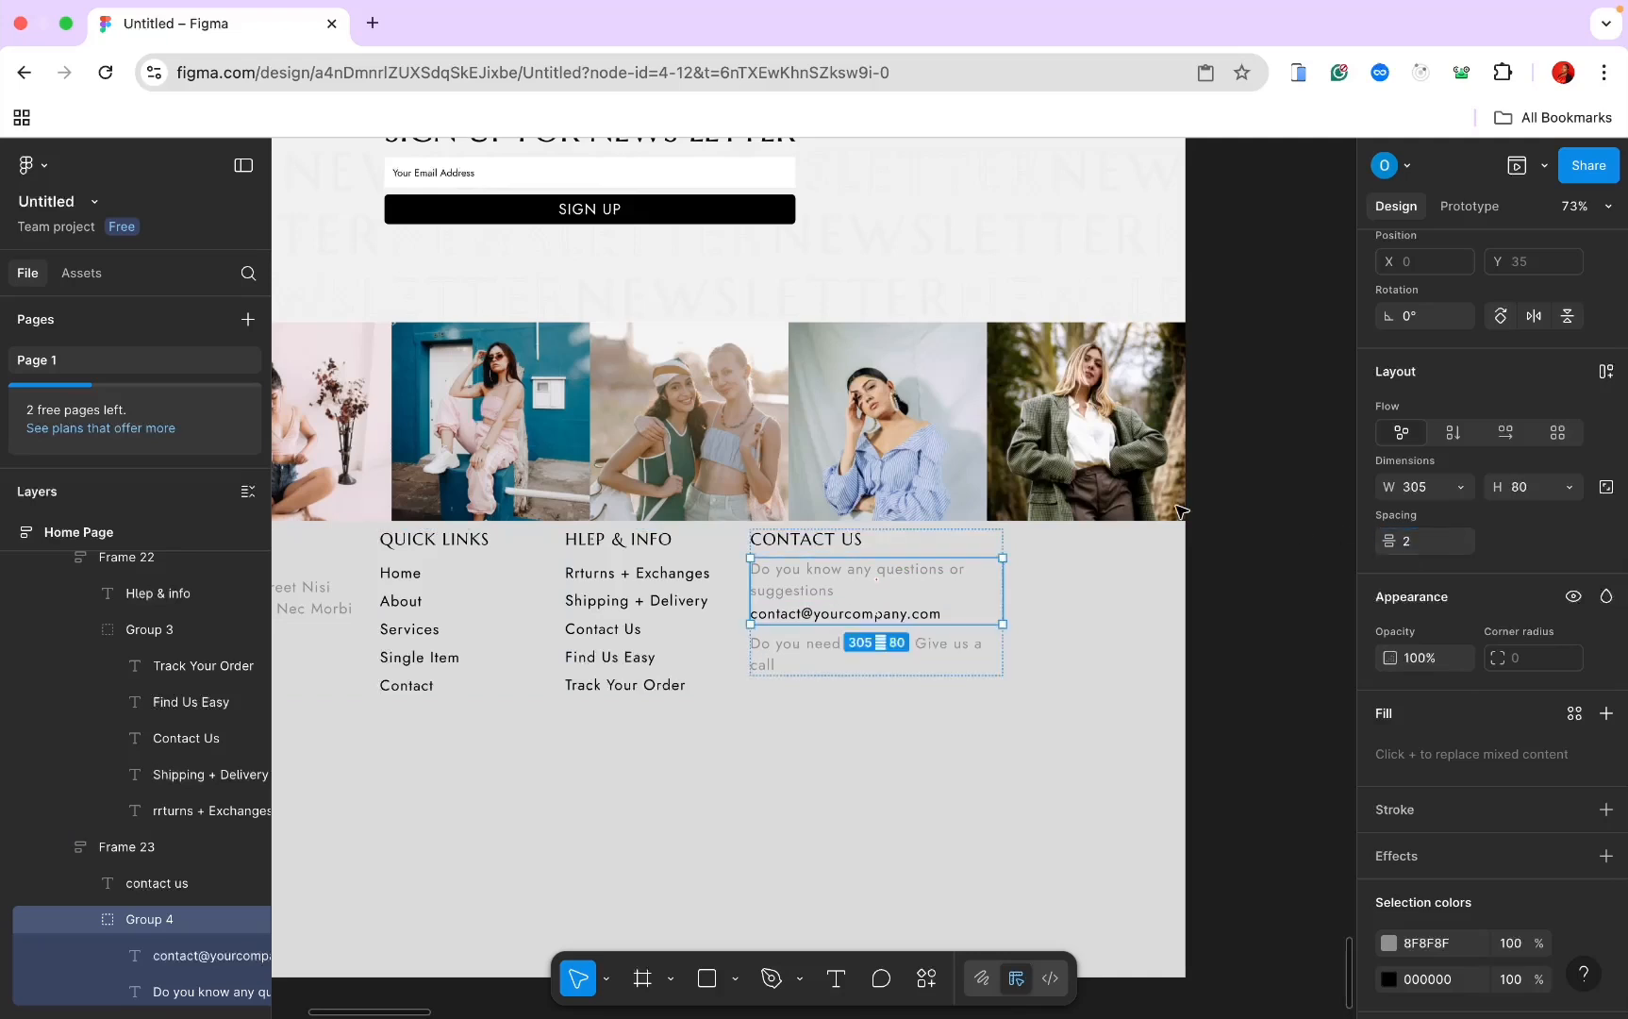
click(929, 684)
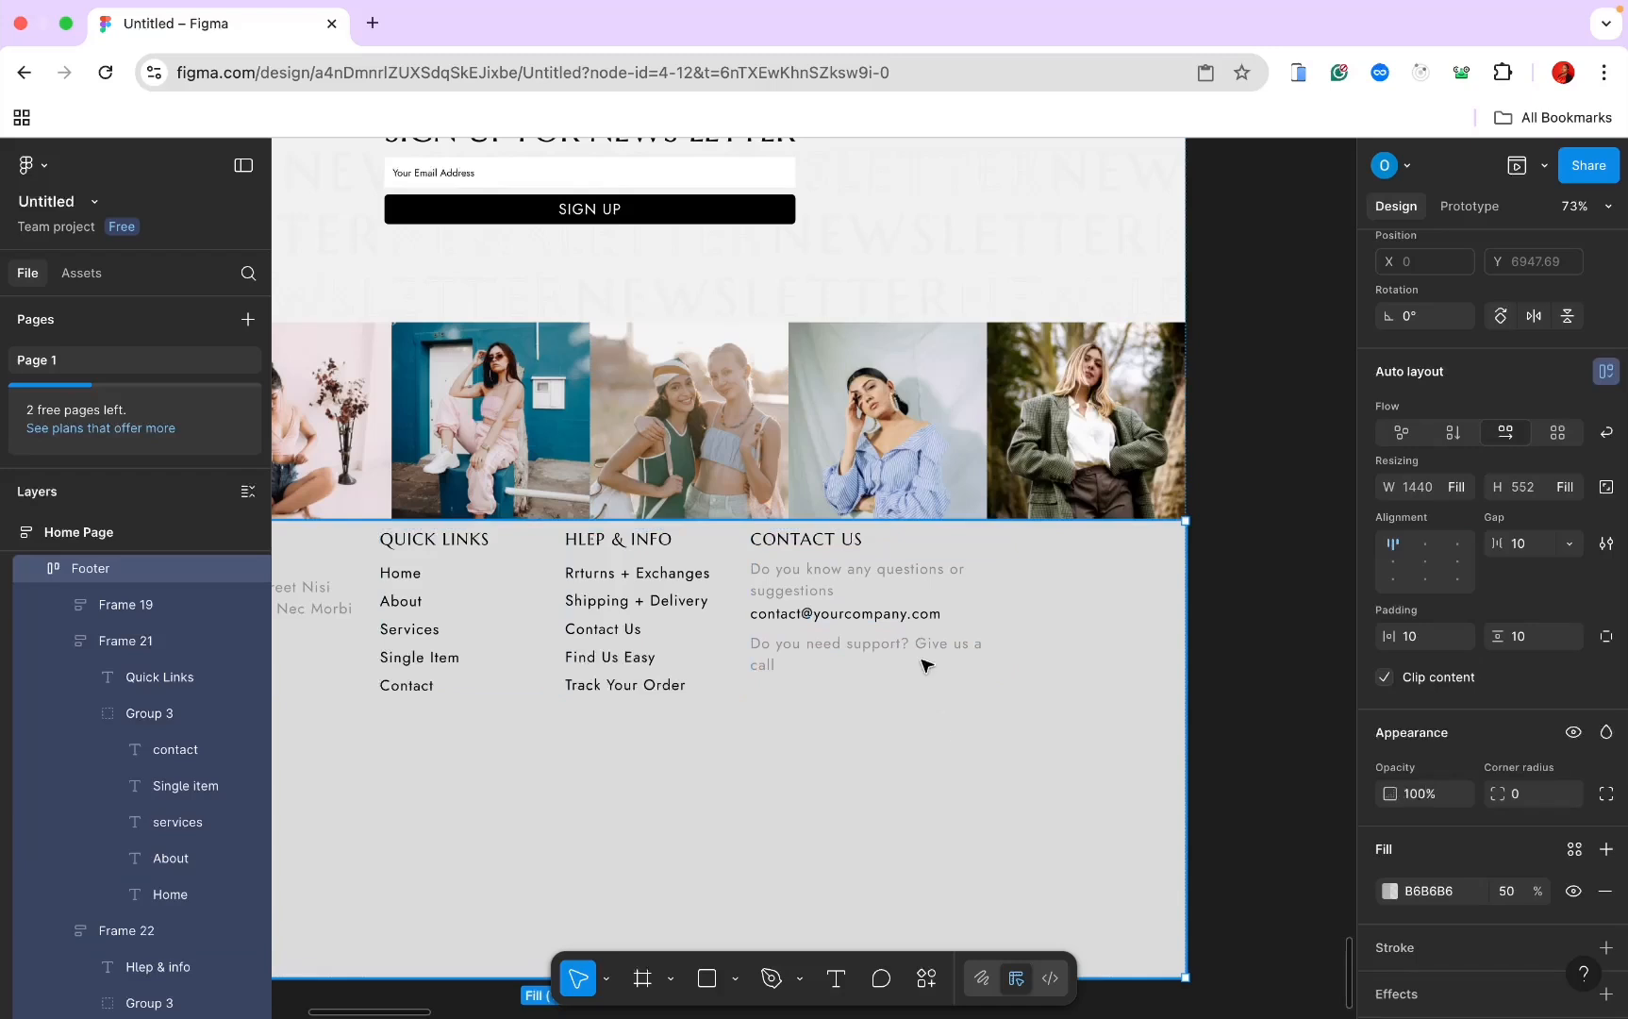
Step: Add a phone number line beneath the support text in the Contact Us column
click(920, 620)
click(919, 618)
click(920, 618)
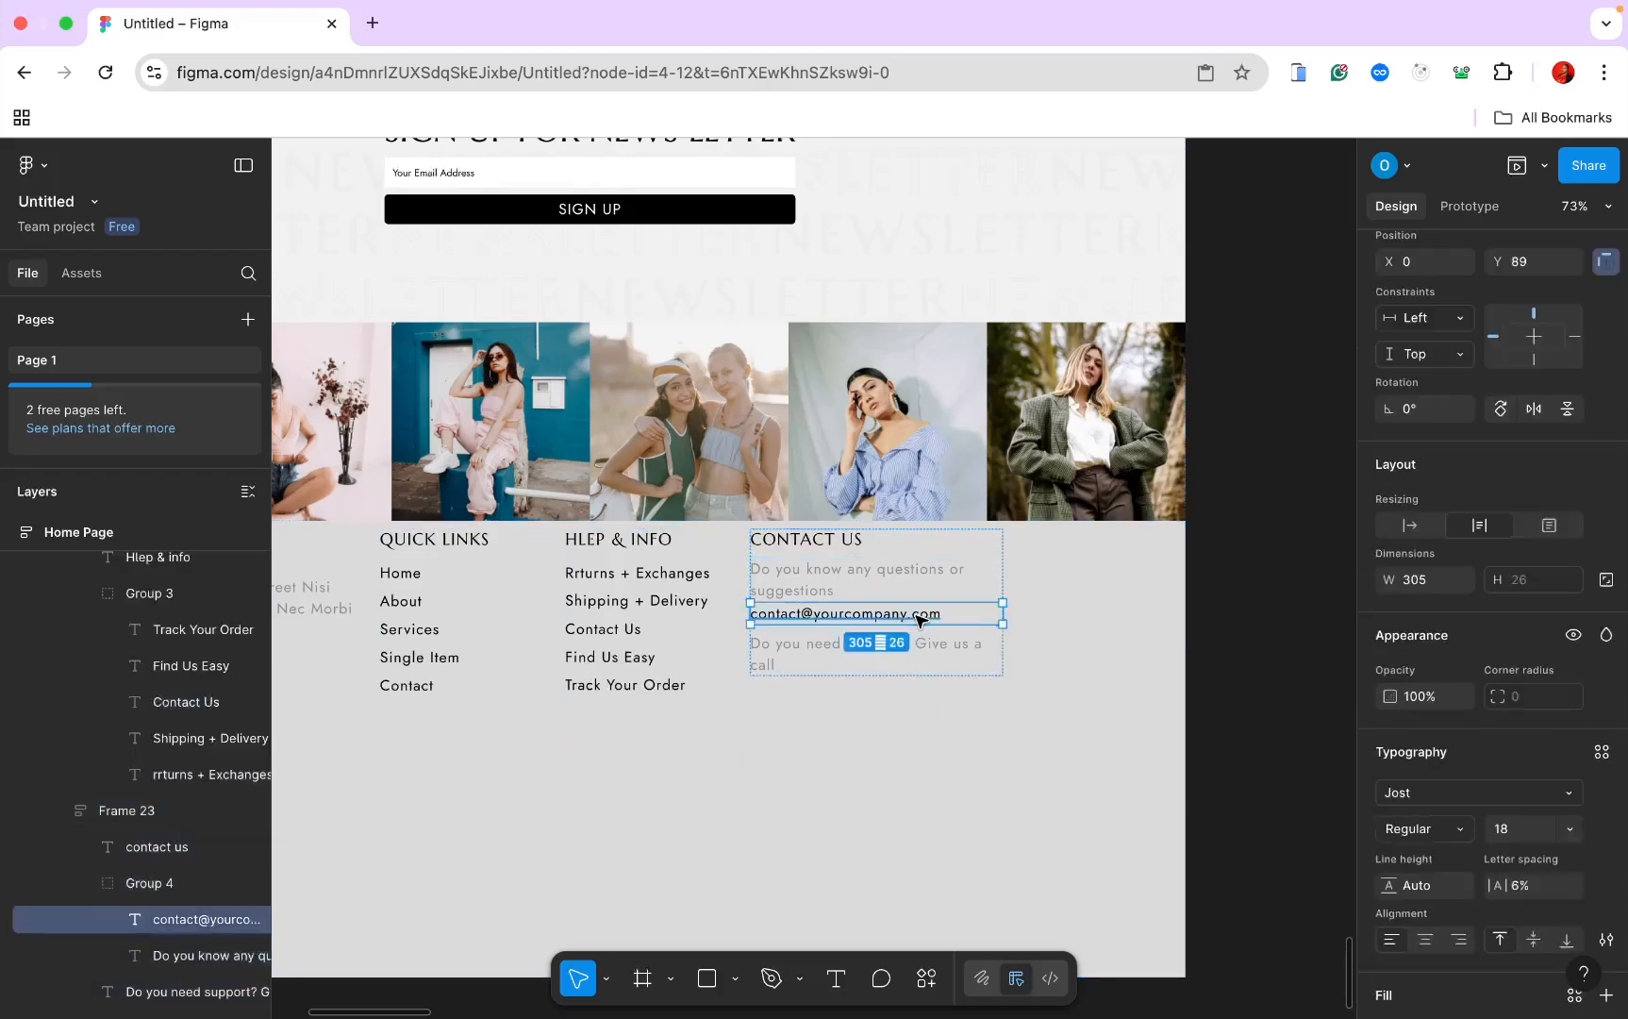
double_click(920, 615)
click(895, 655)
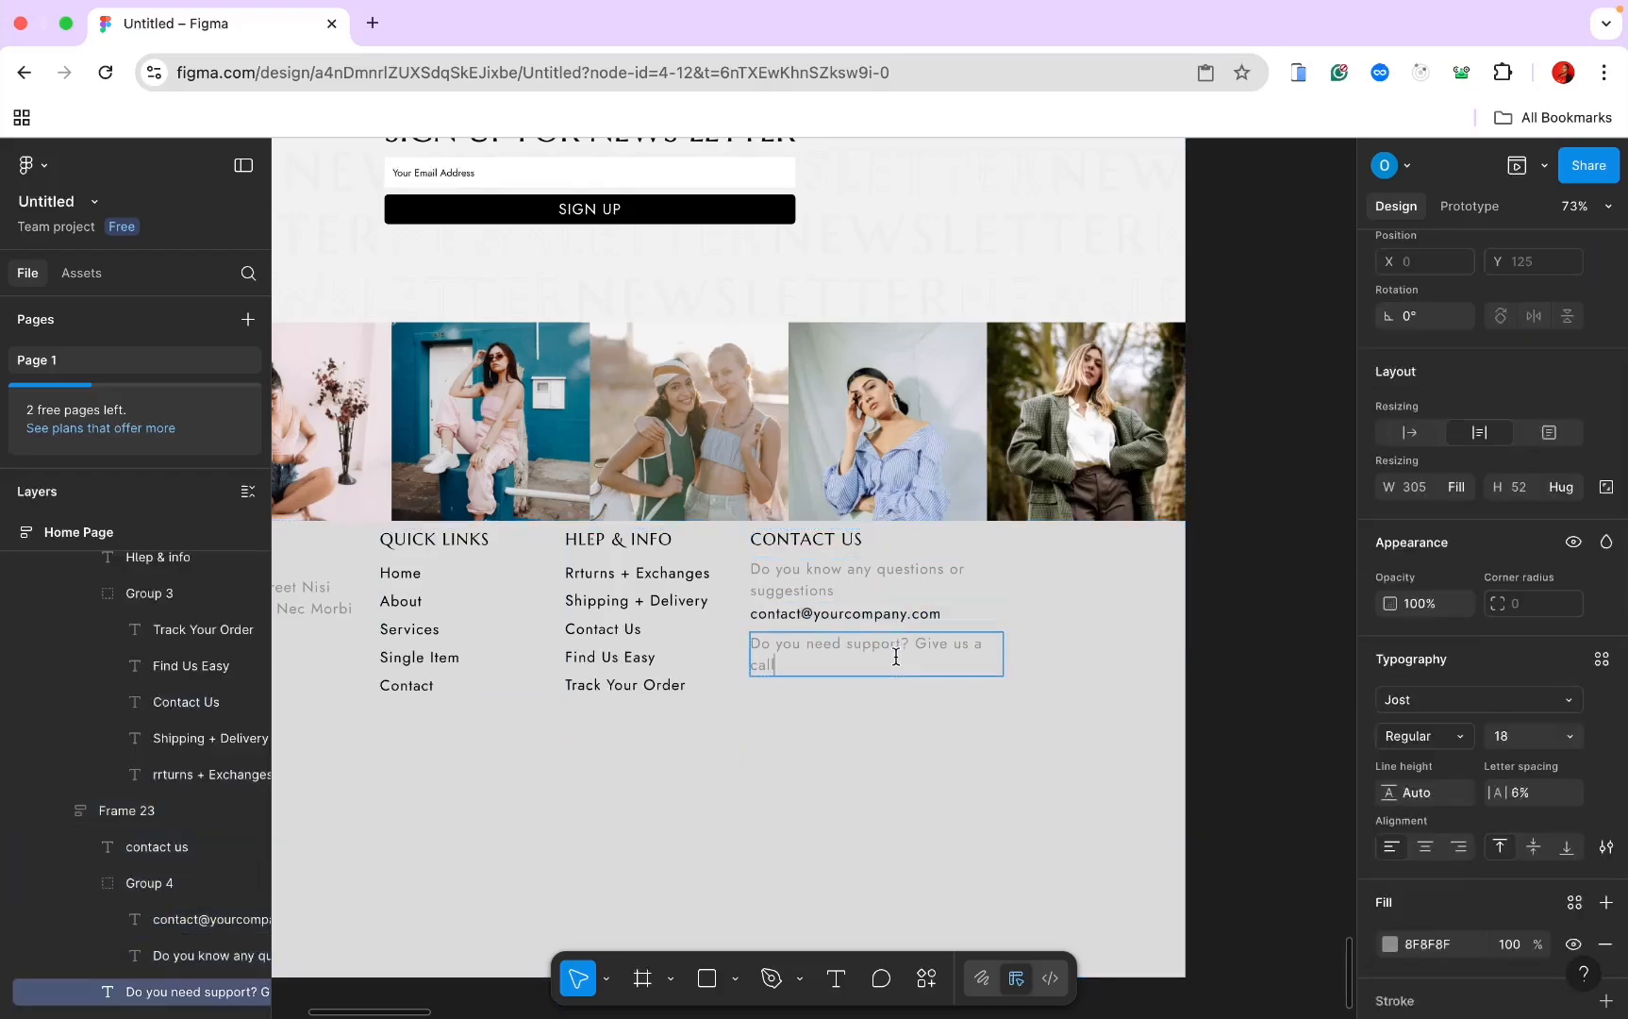
click(1025, 573)
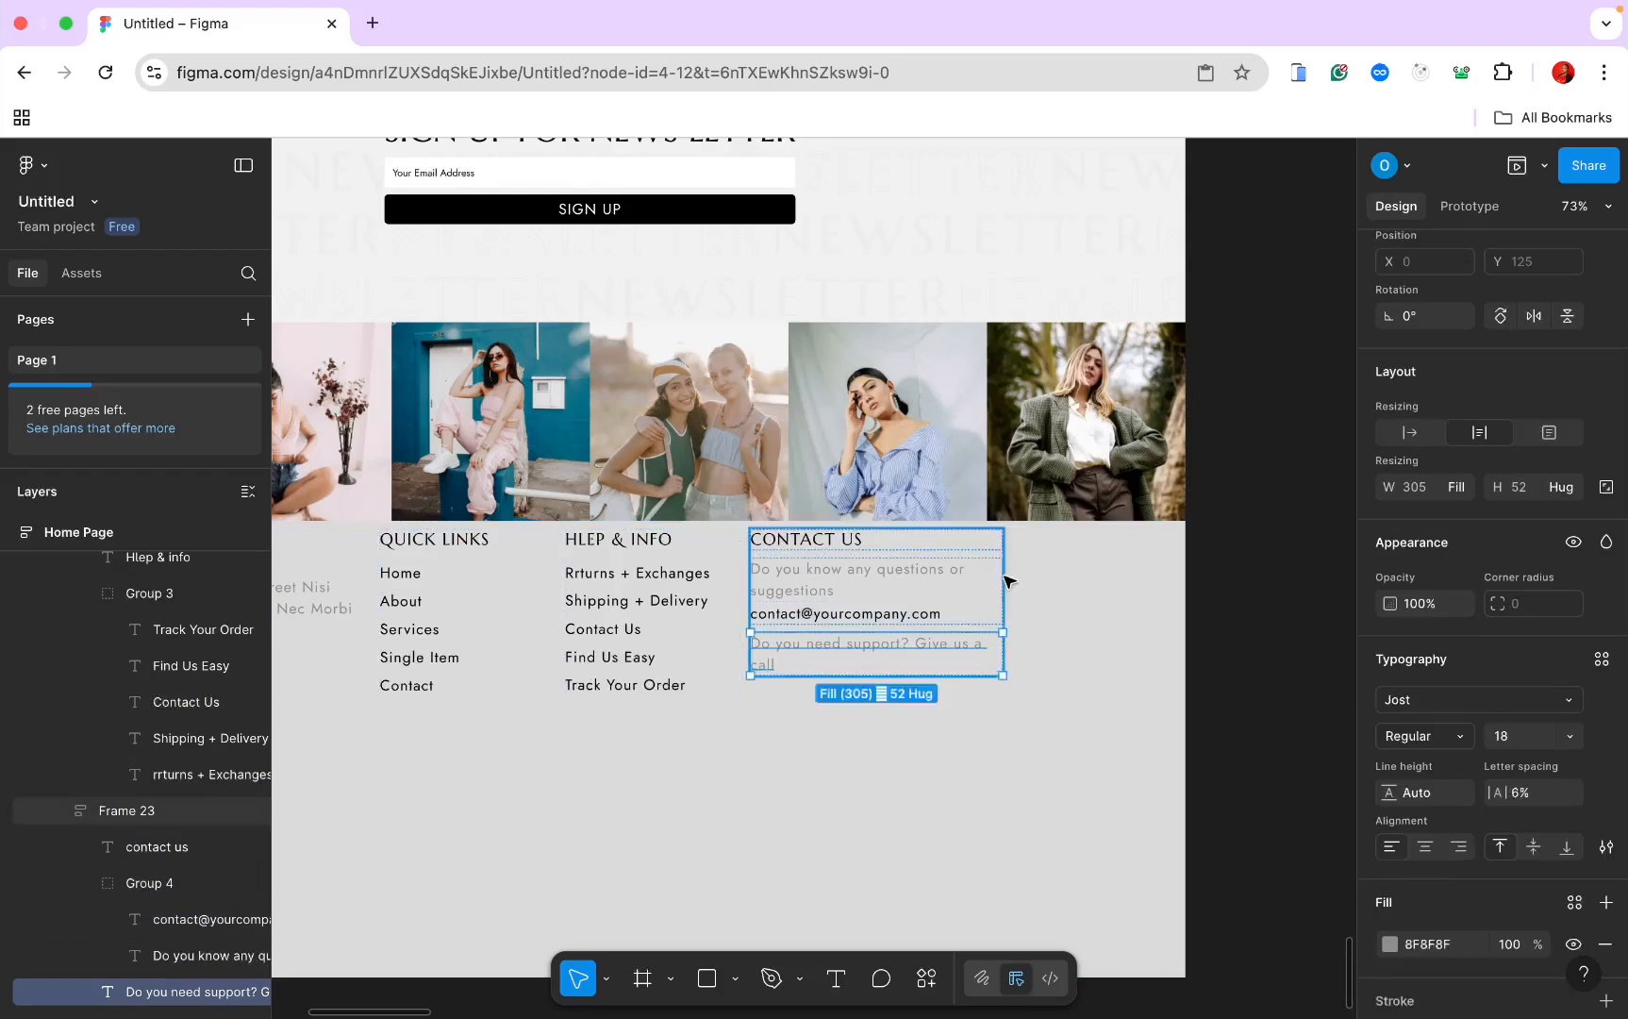
click(994, 574)
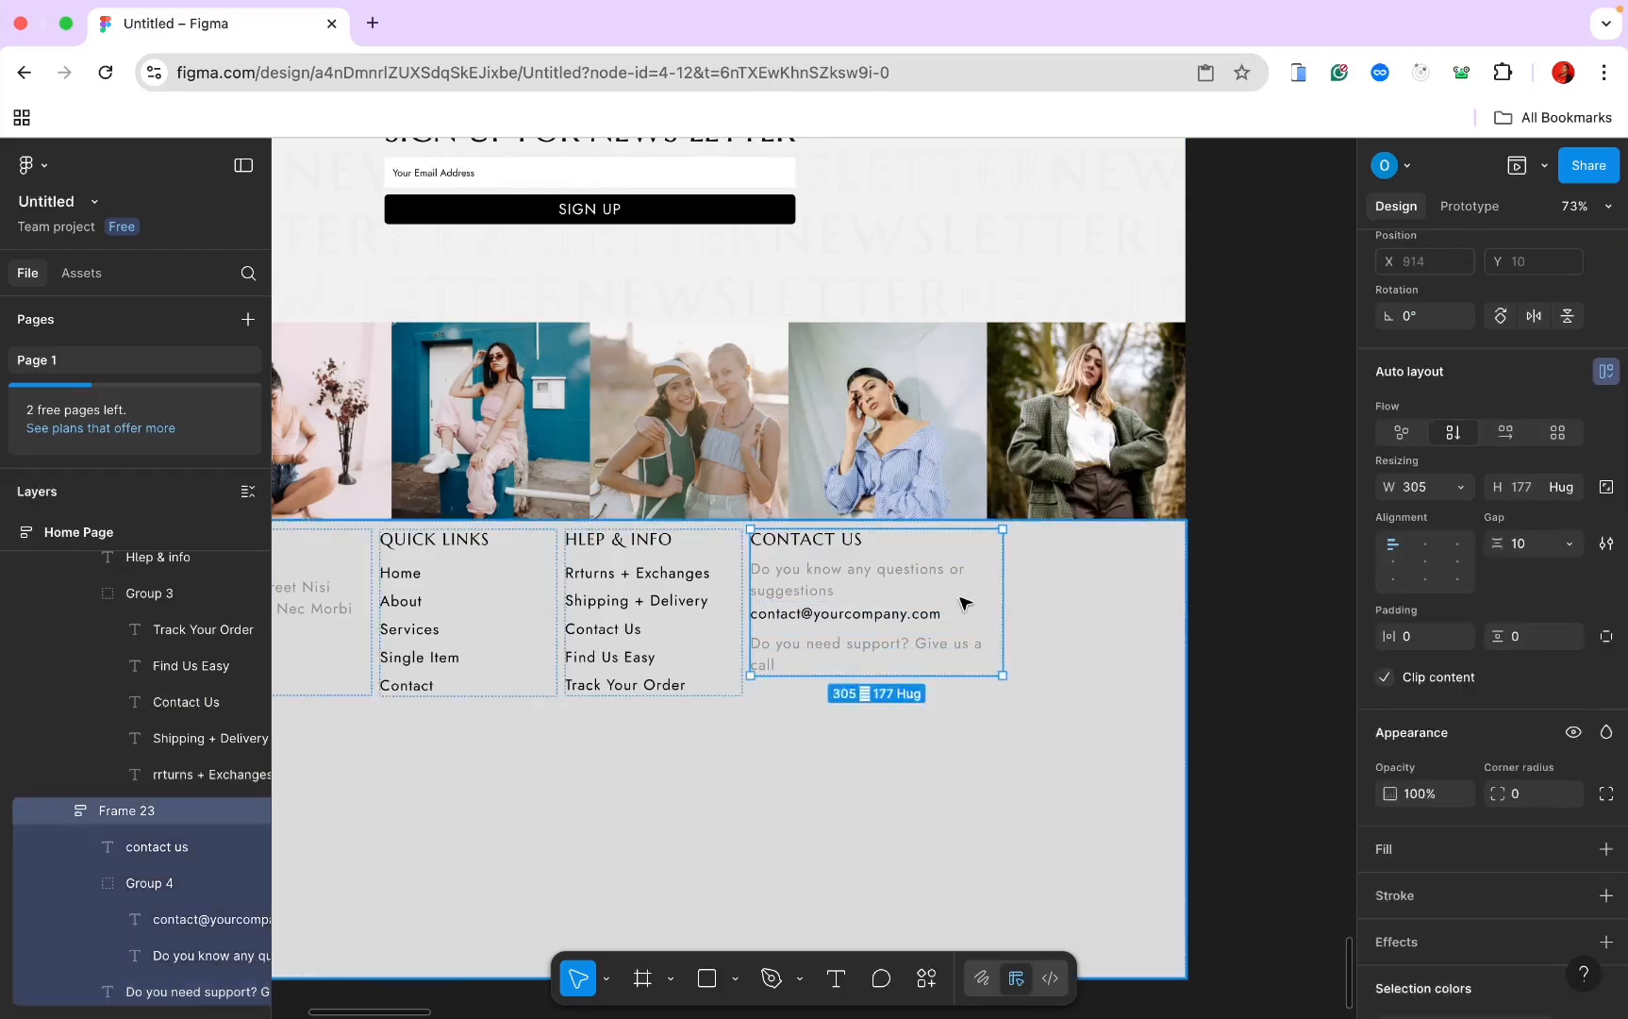
key(ctrl+v)
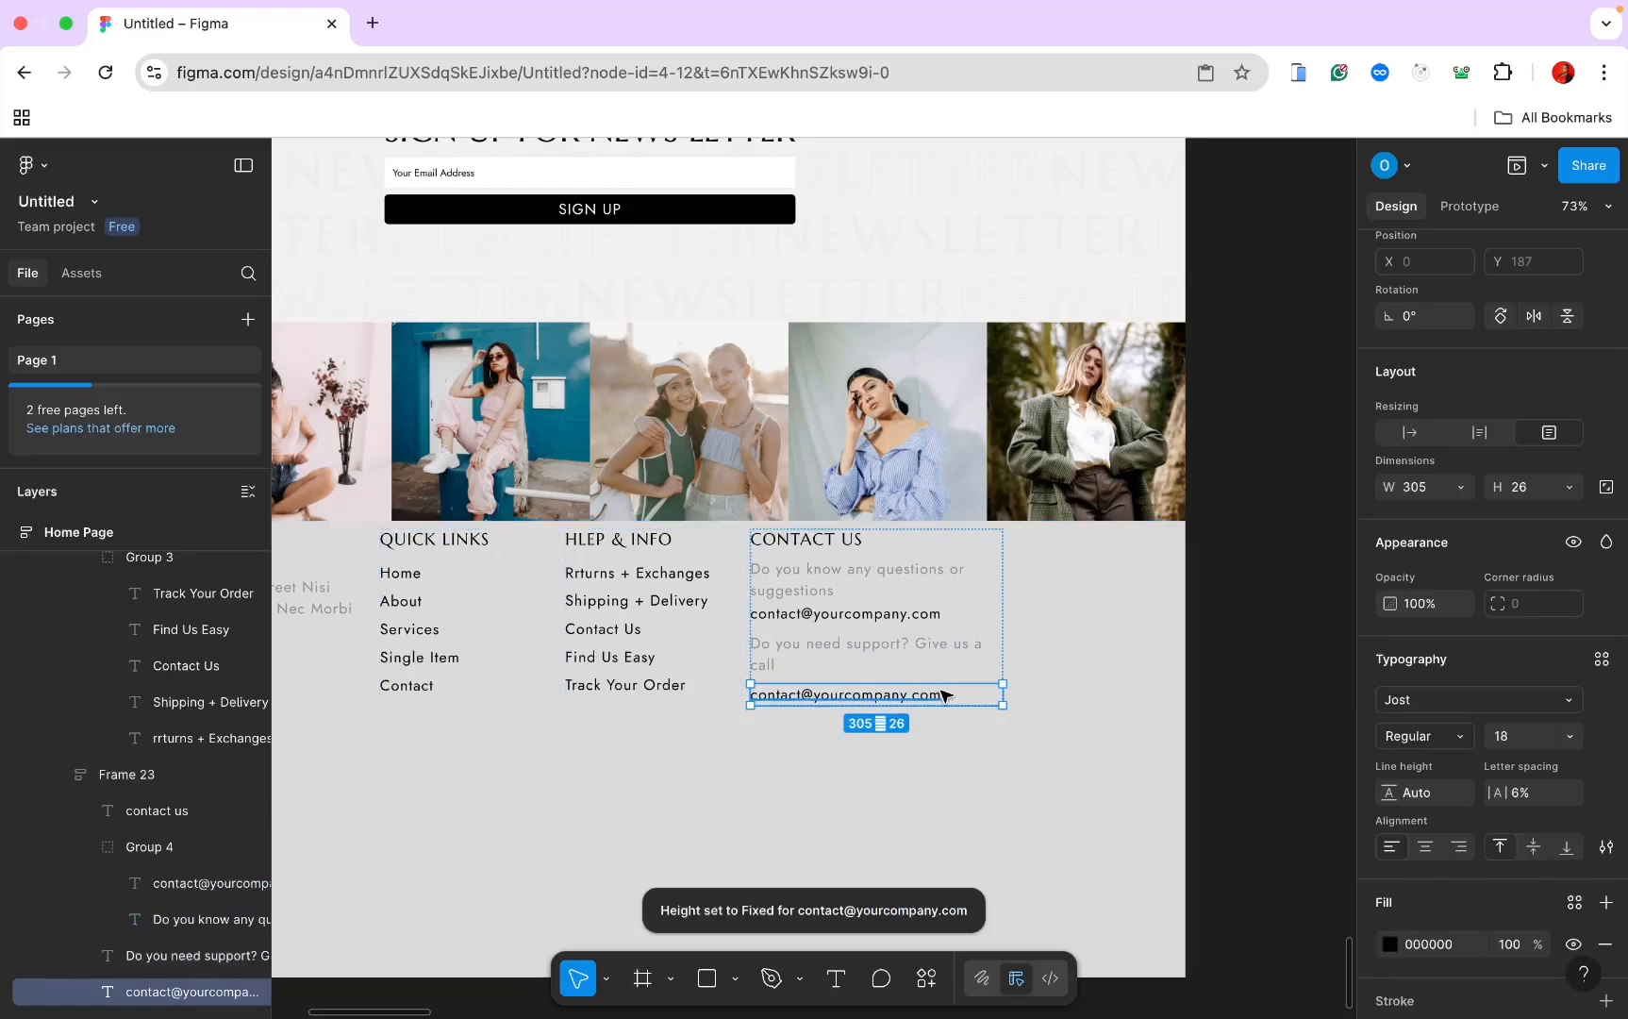
key(Delete)
key(ctrl+z)
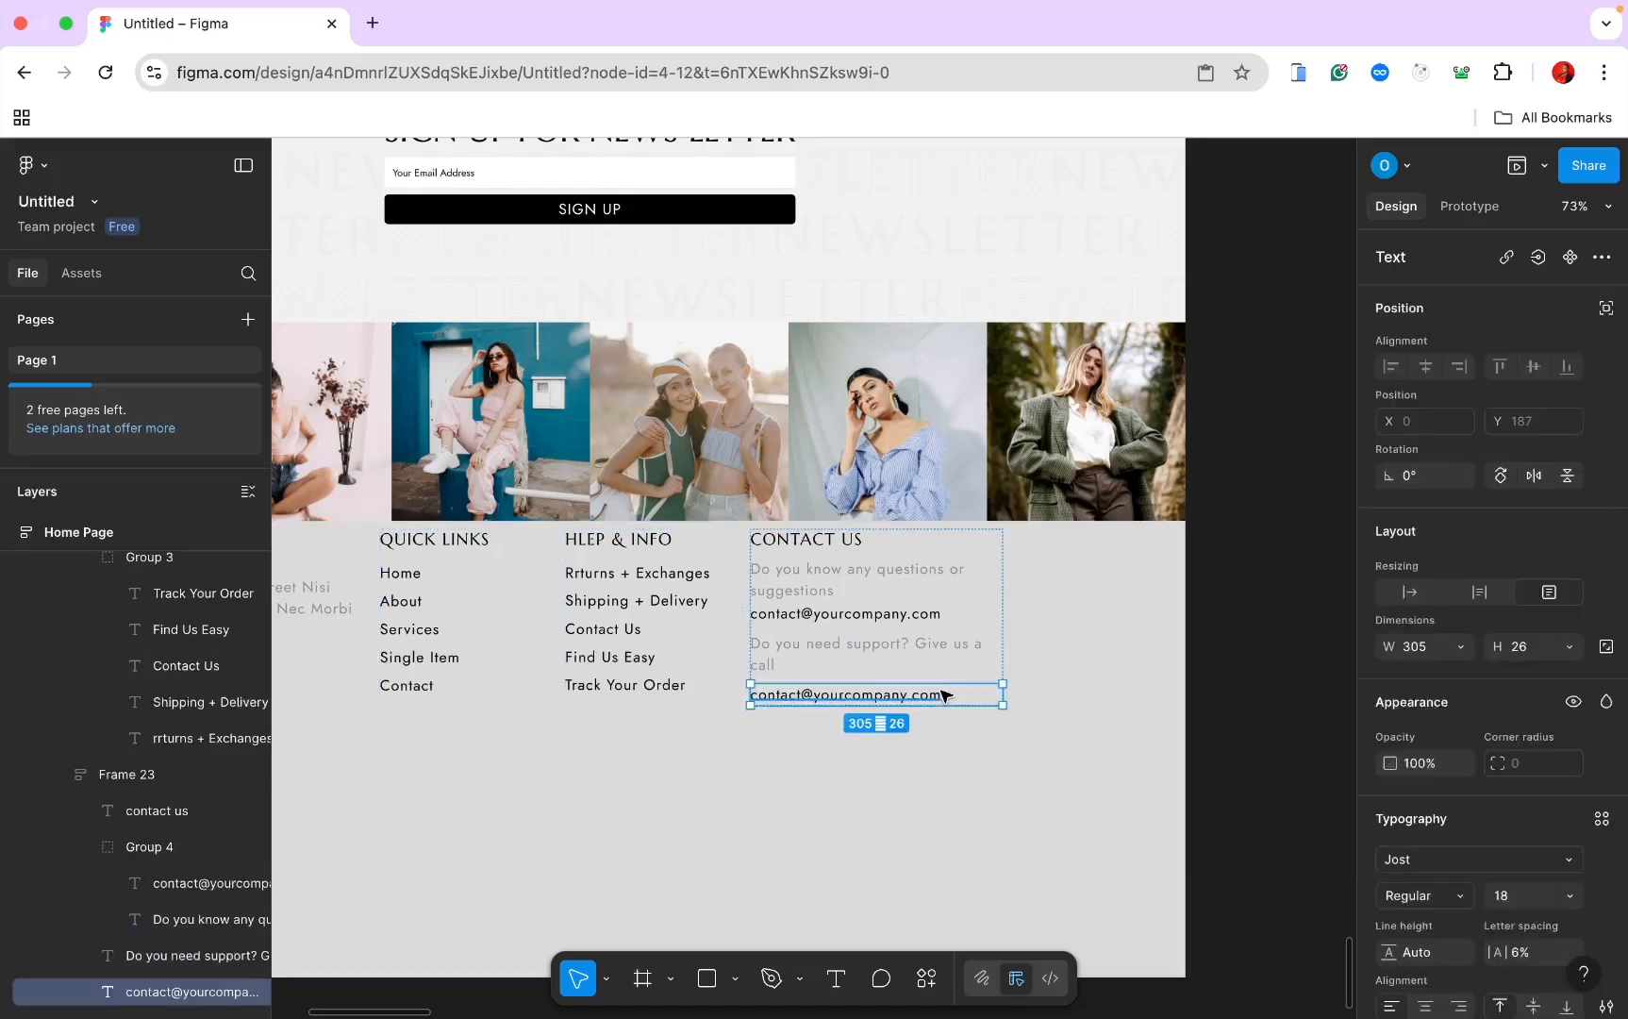
double_click(940, 695)
key(BackSpace)
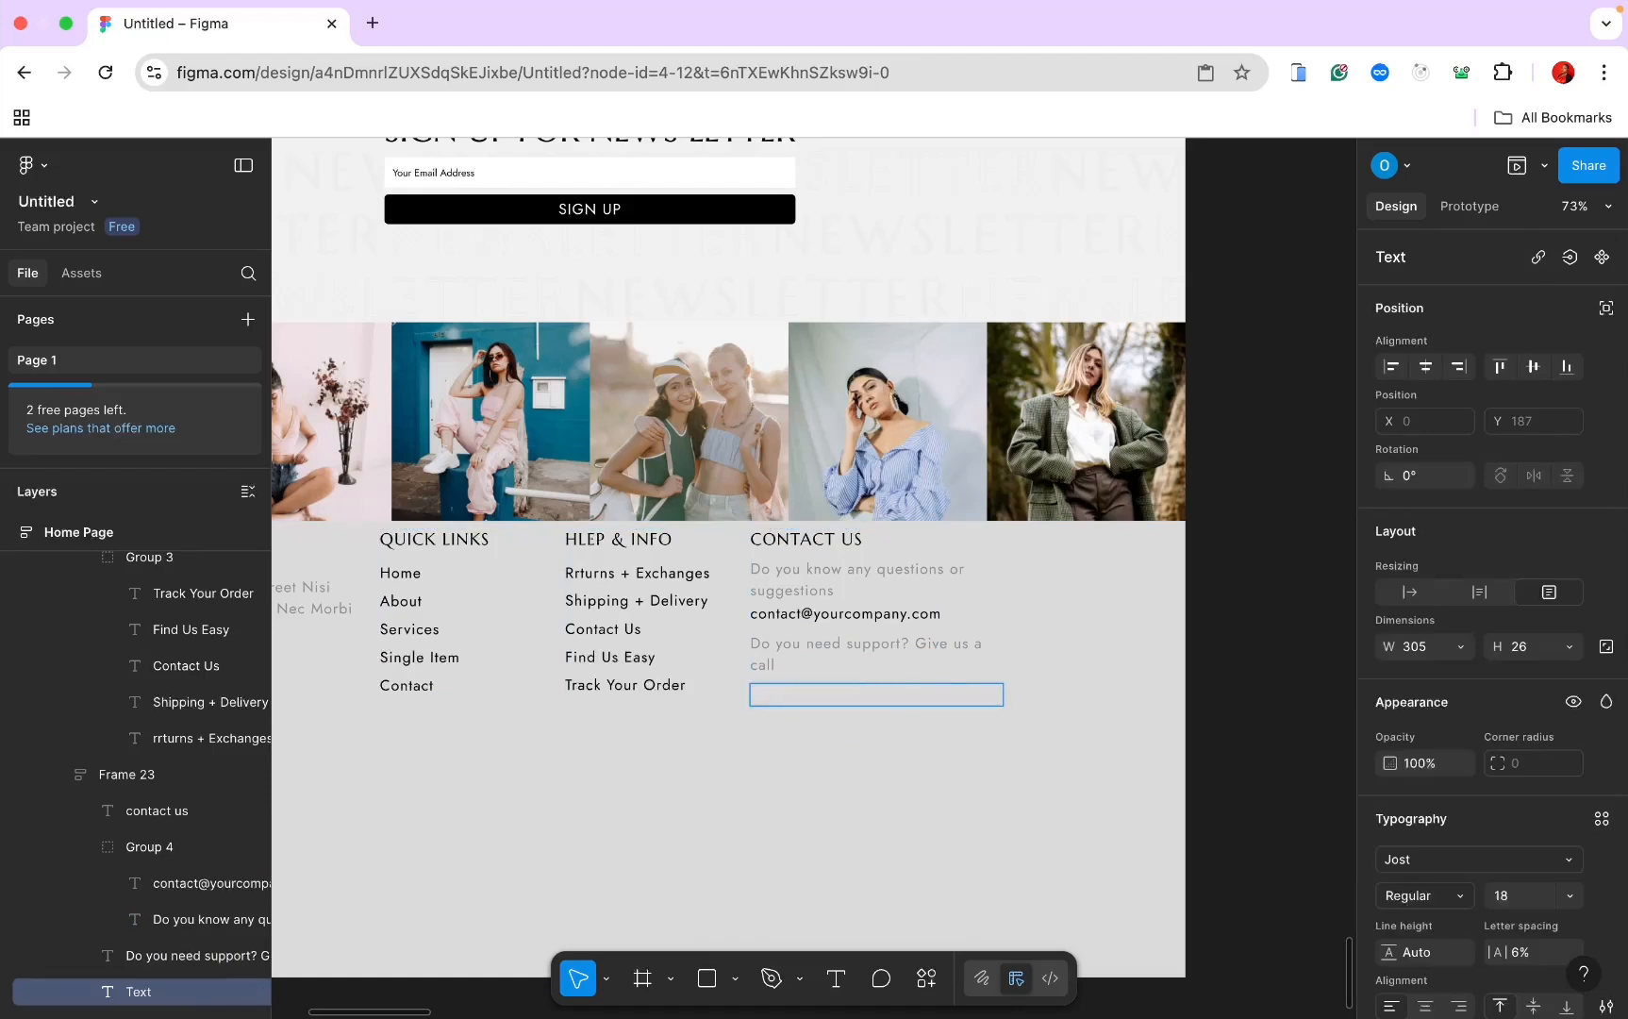
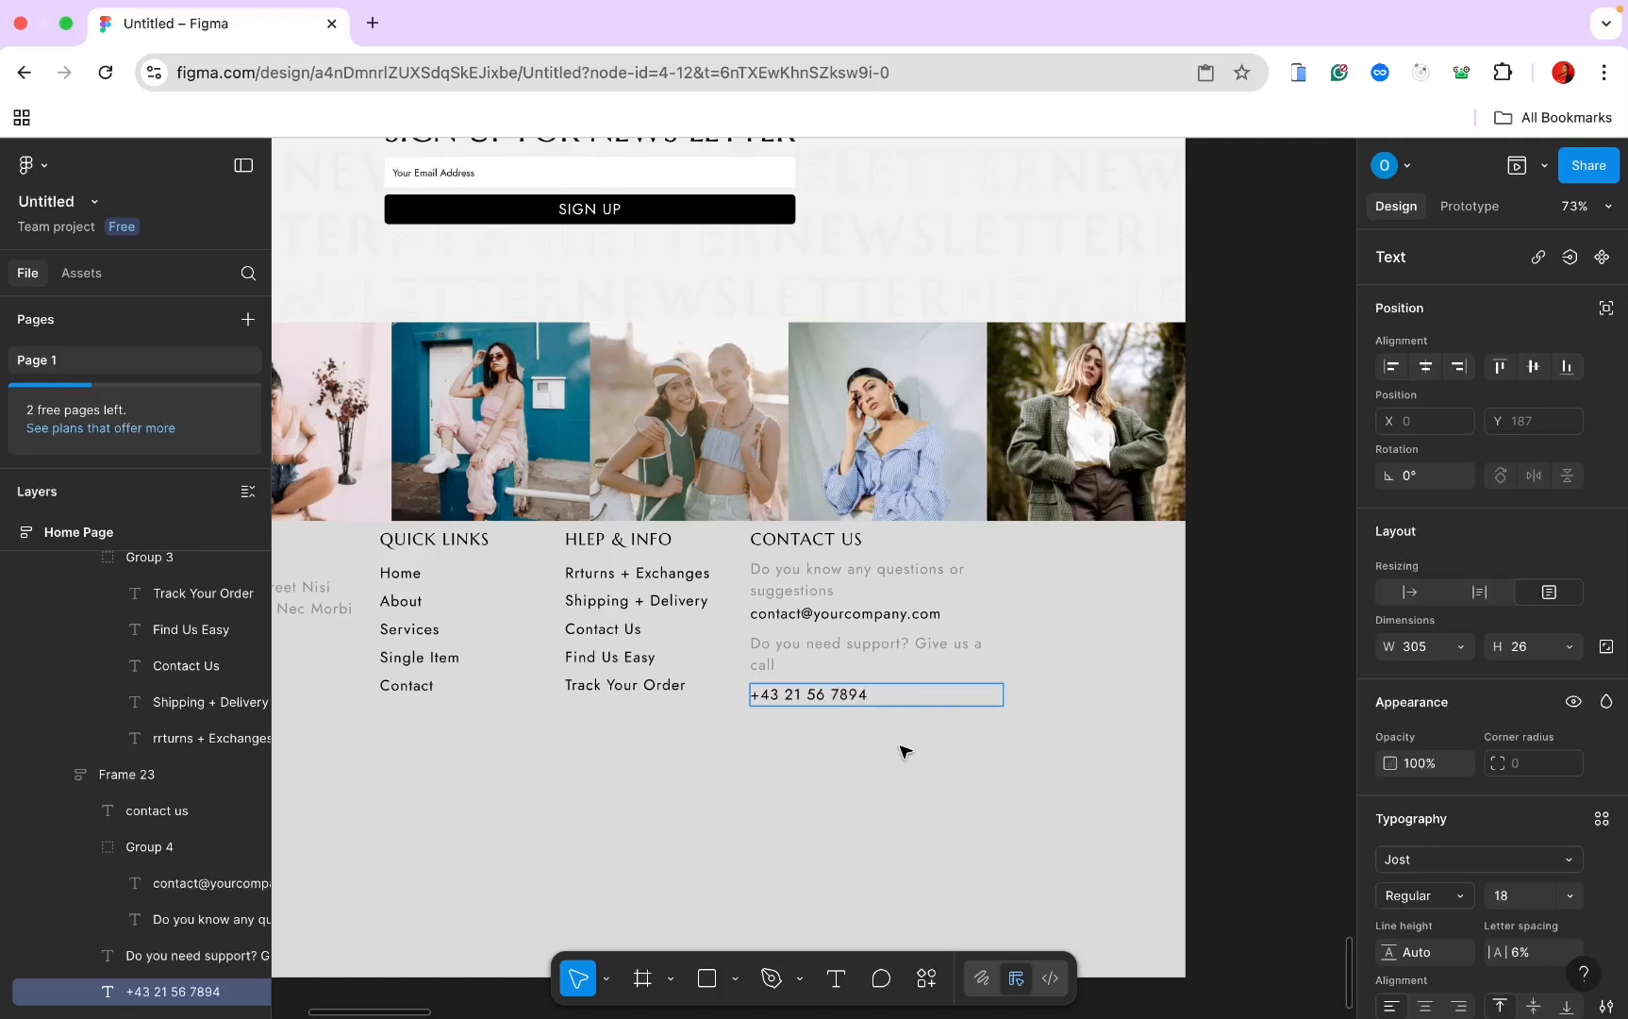
key(Escape)
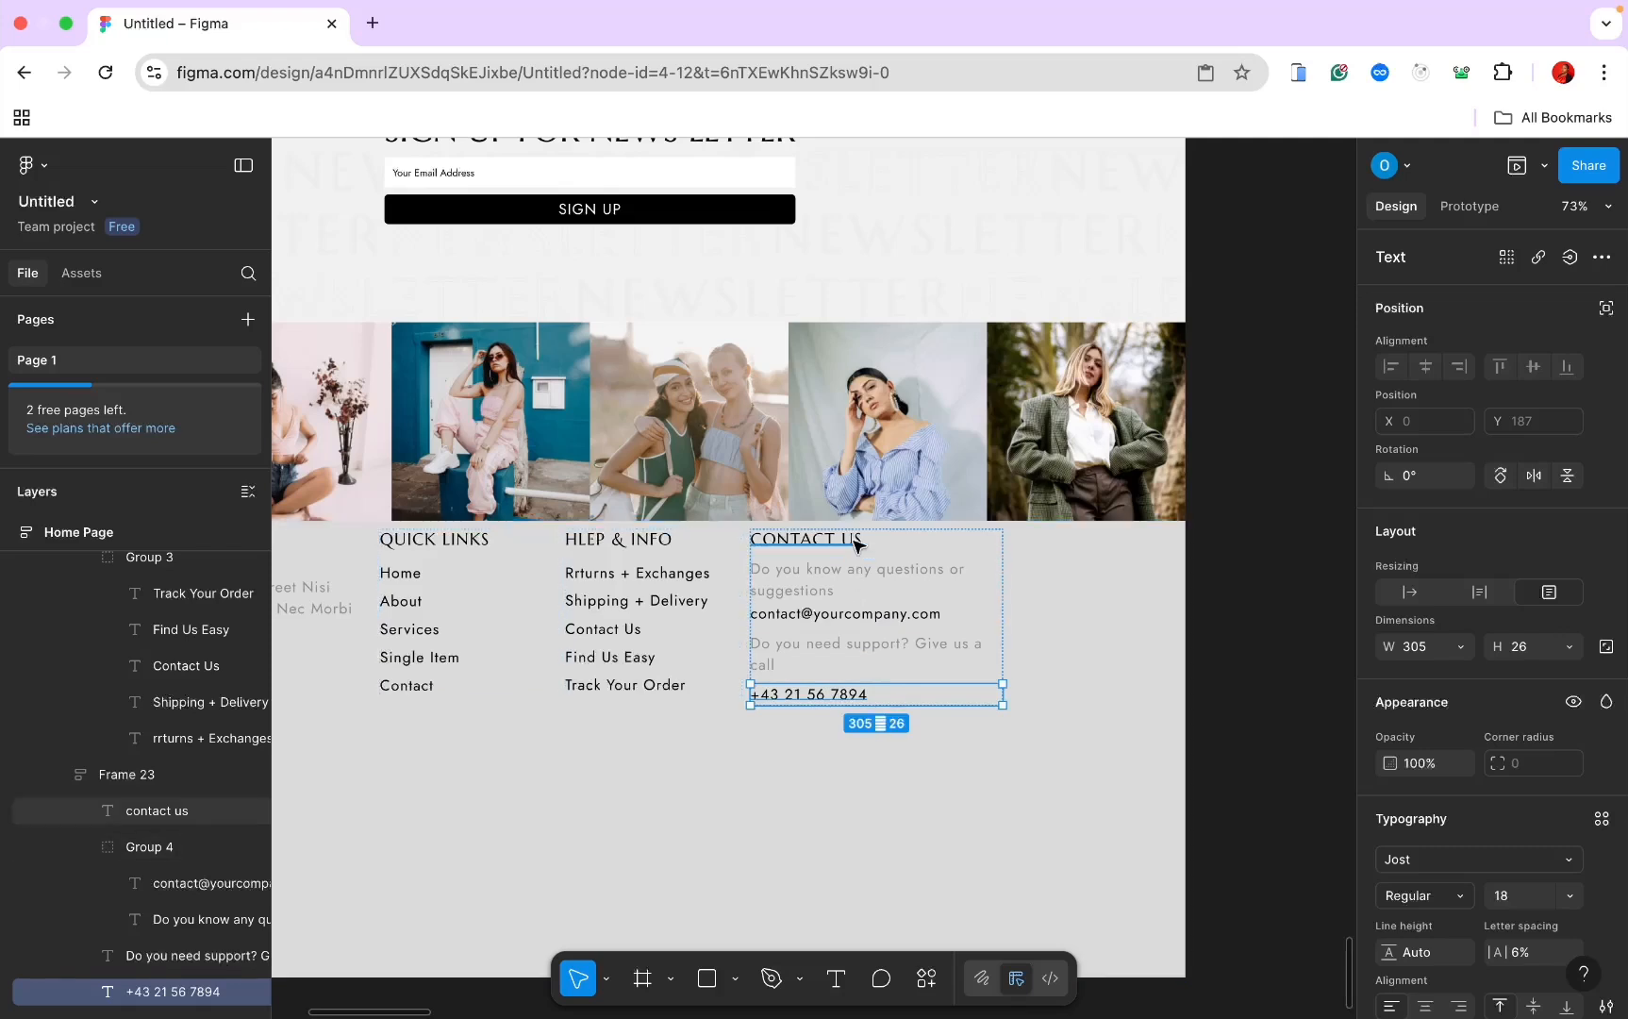
Step: Group the support text with the phone number and set the group spacing to 0
click(849, 655)
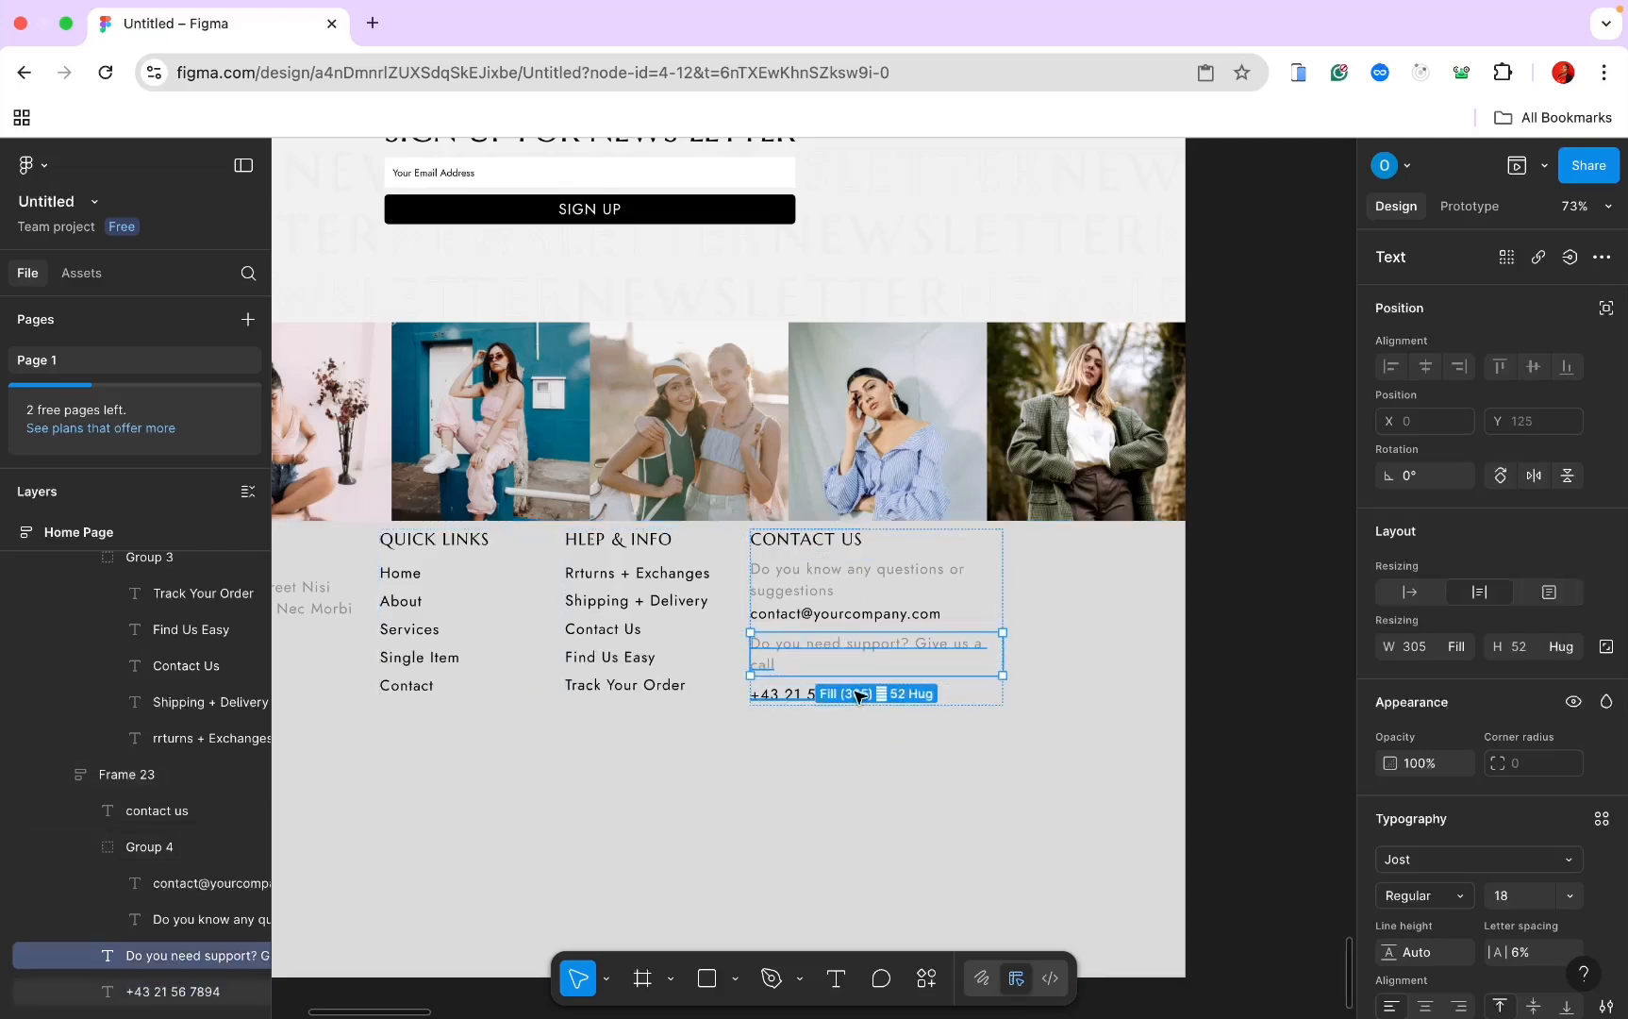
shift+click(796, 695)
right_click(802, 696)
mouse_move(899, 366)
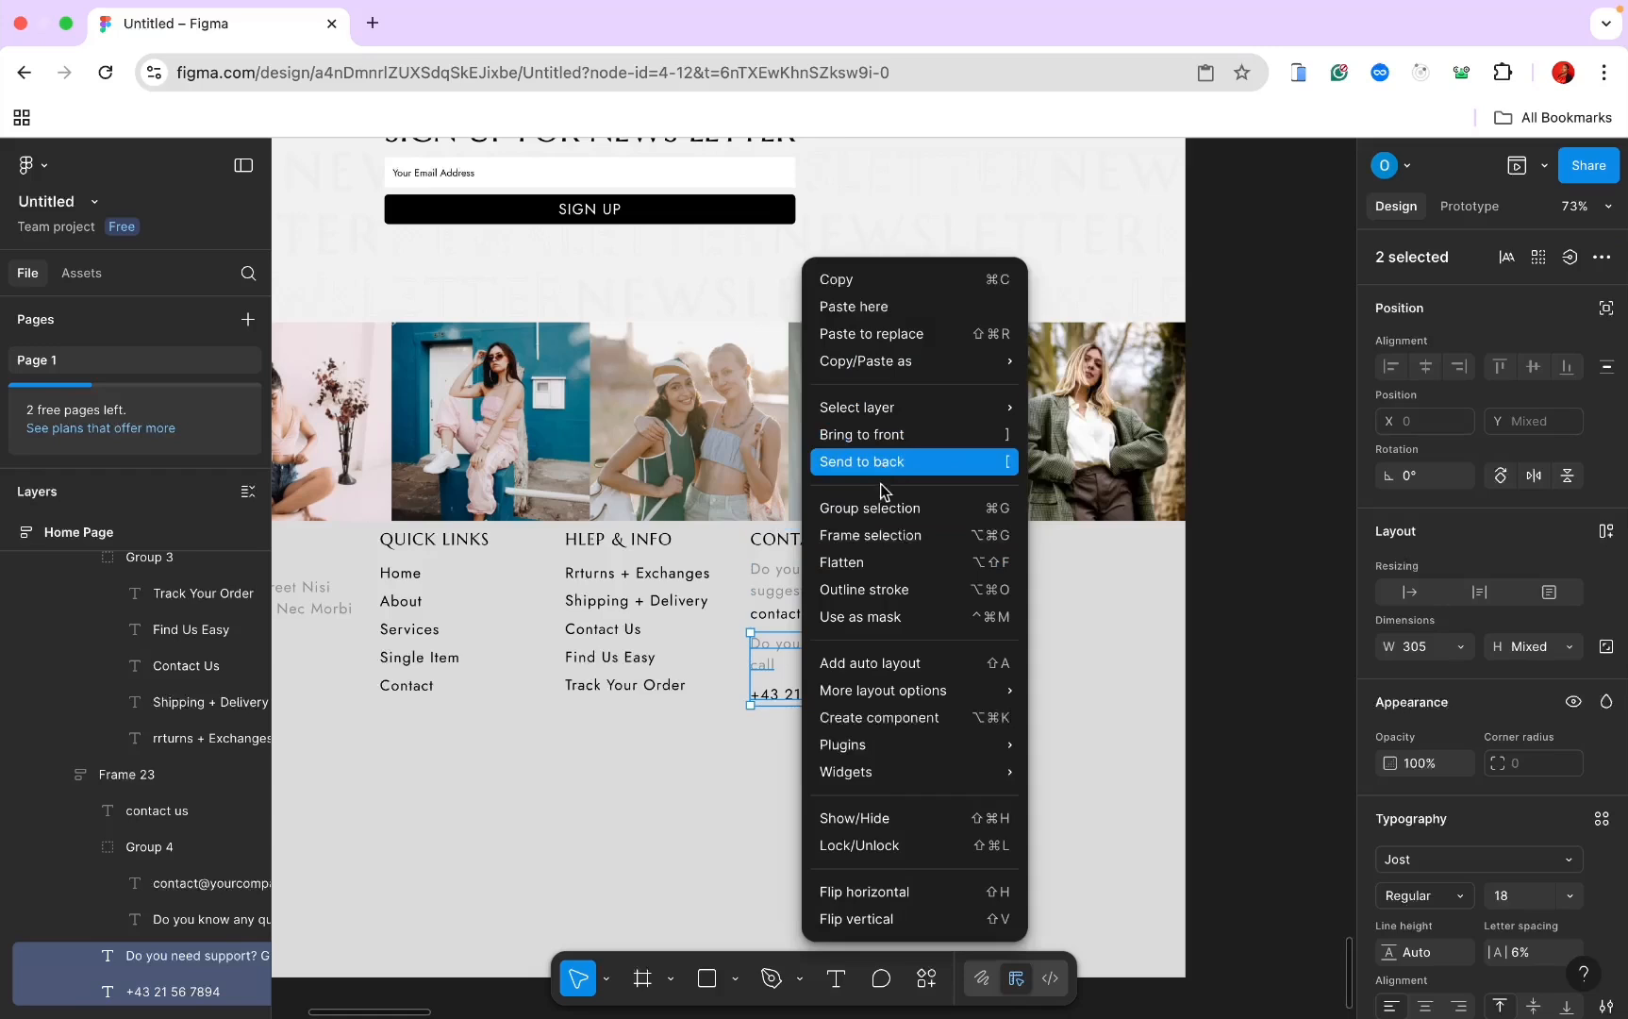
click(886, 509)
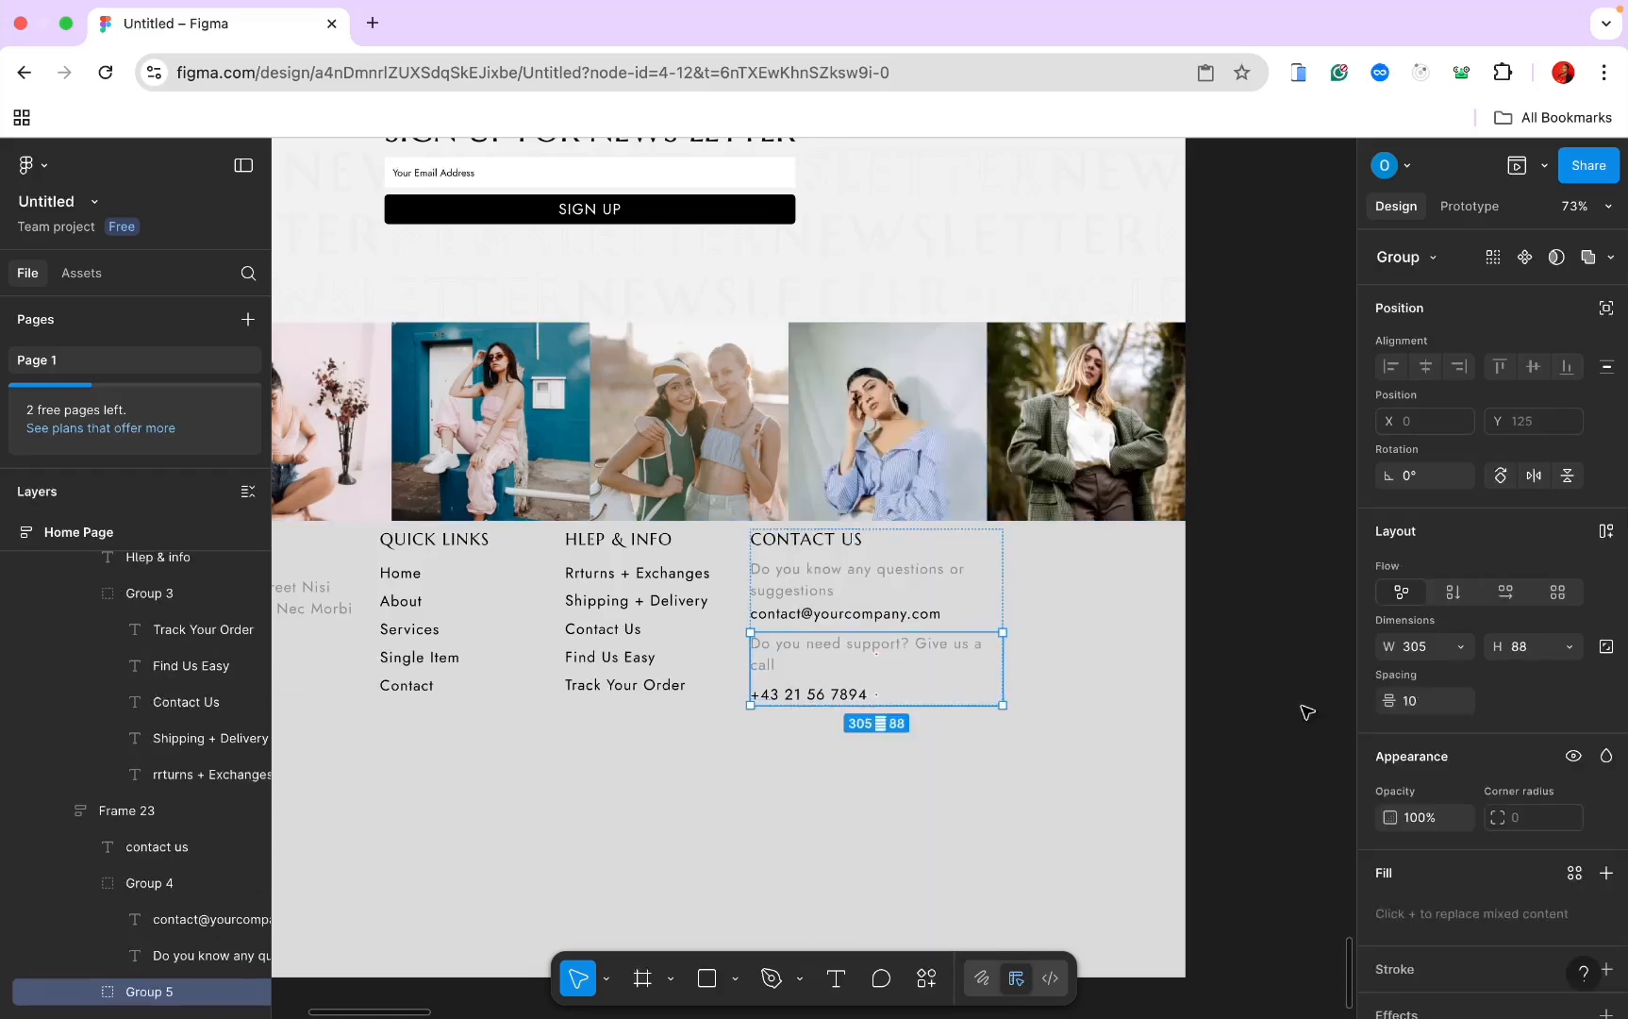
click(1418, 703)
text(0)
key(Return)
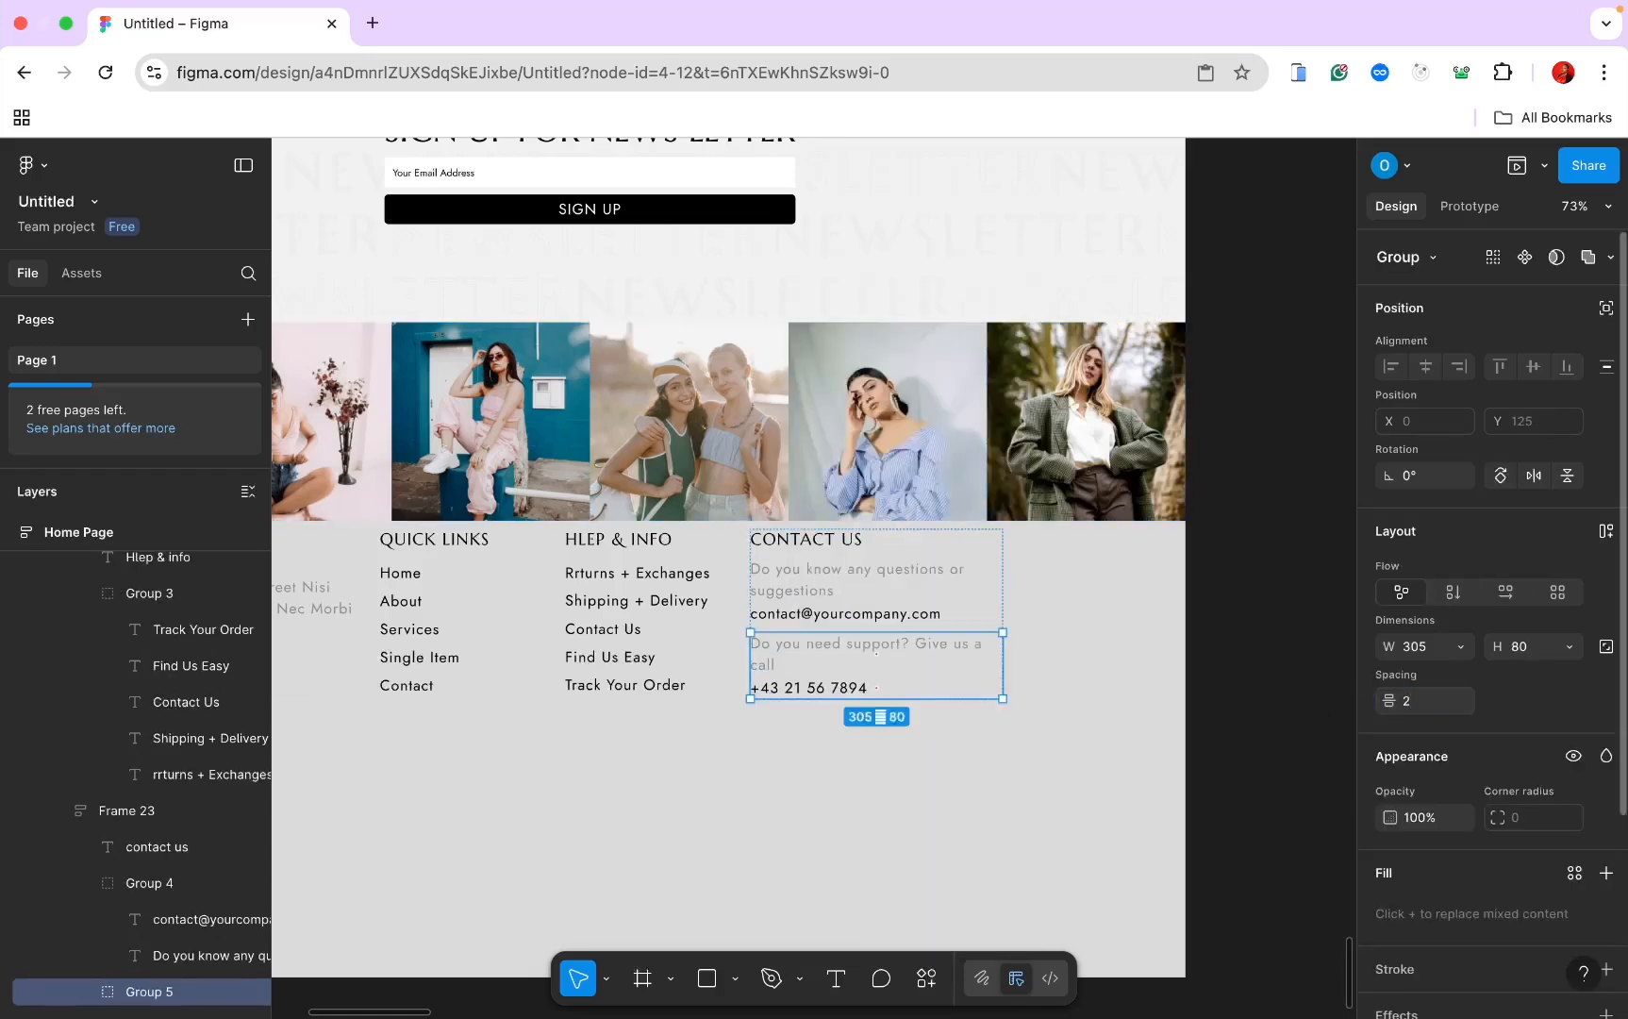
click(1156, 760)
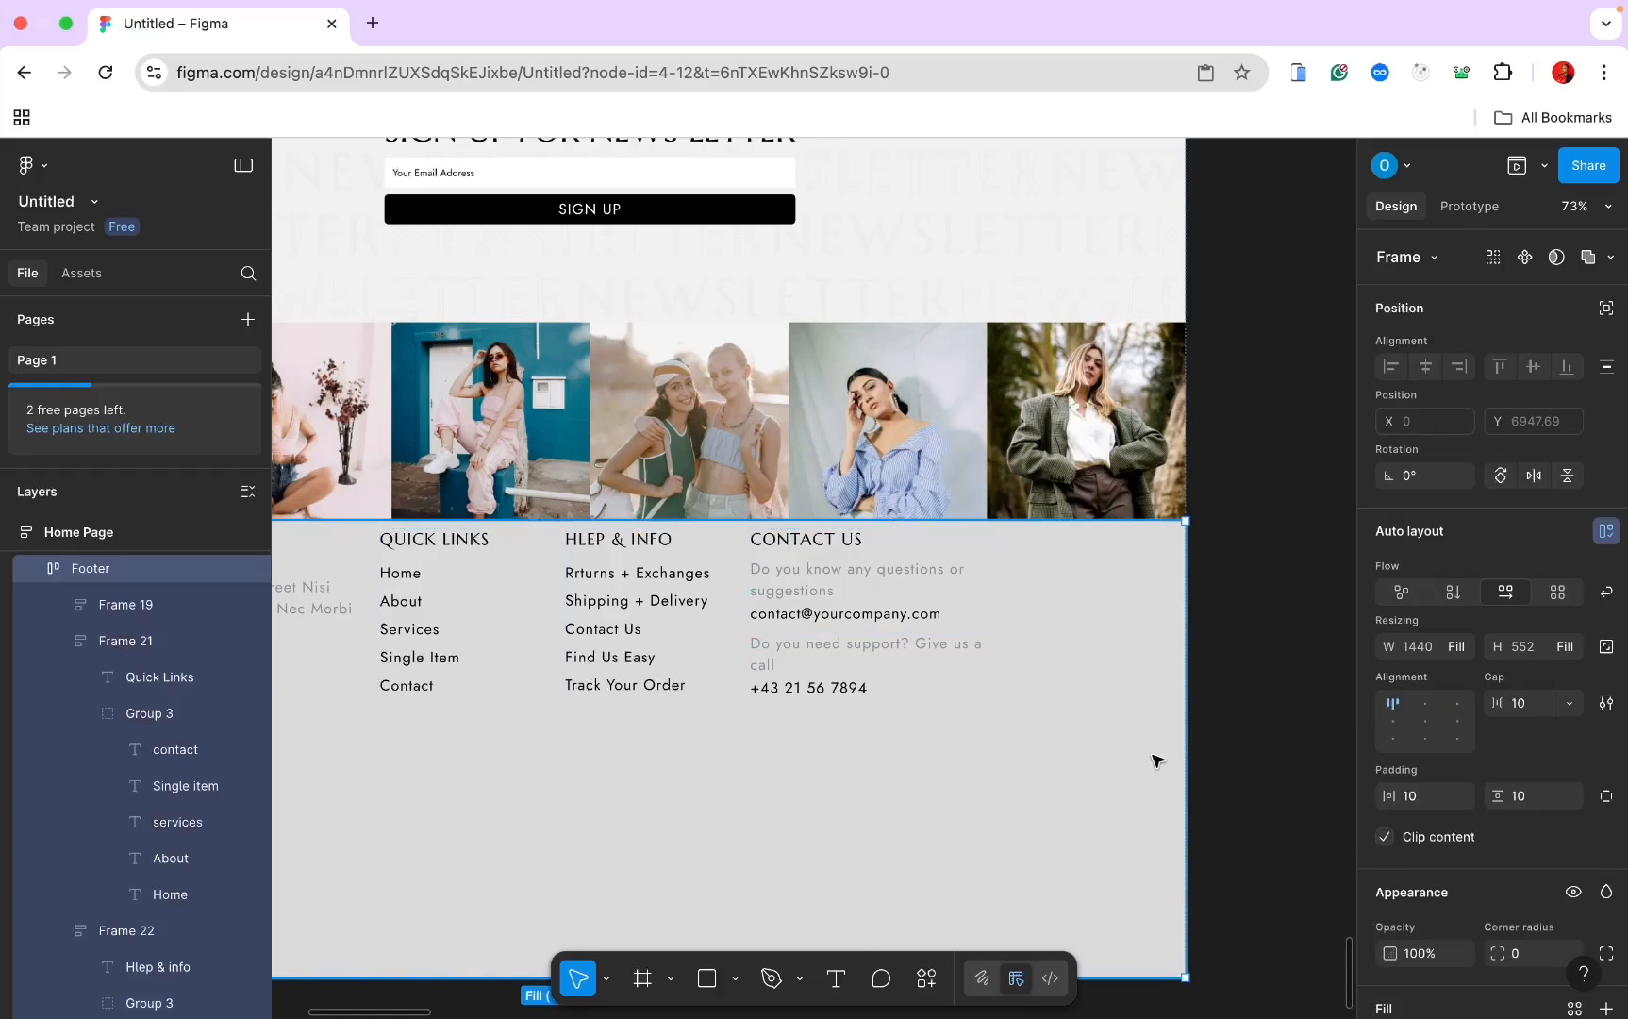
click(913, 557)
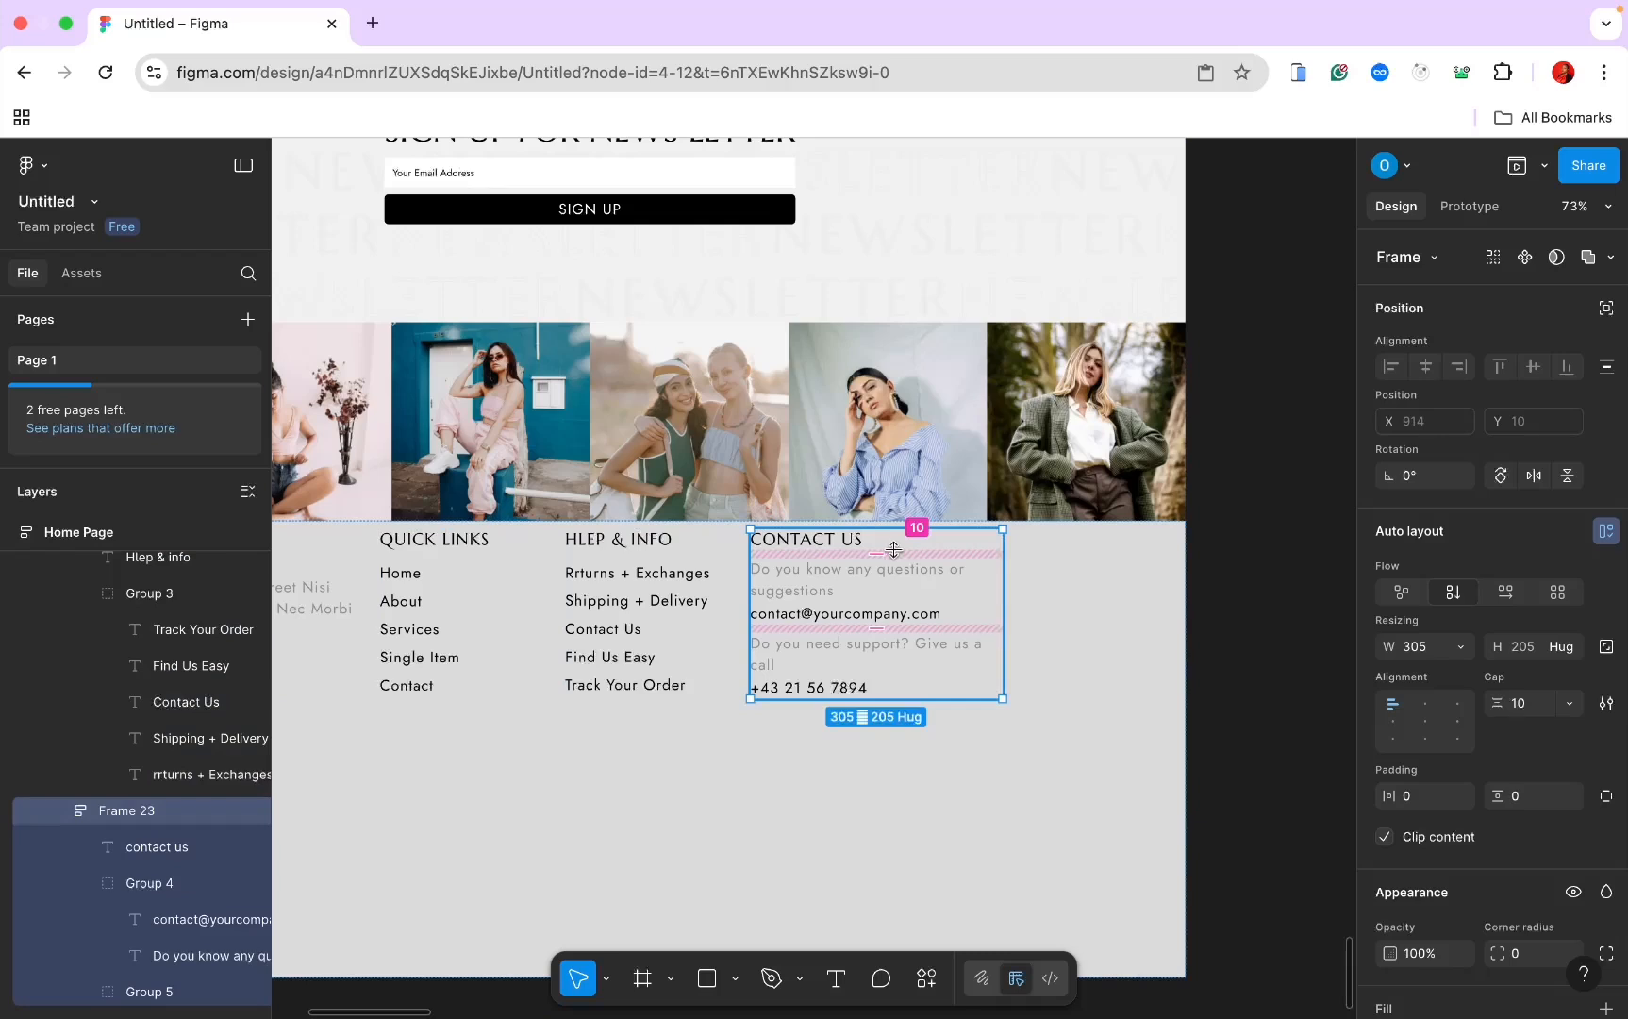
Step: Widen the Contact Us column gap to 15, making the column 215 tall
drag(882, 558, 879, 561)
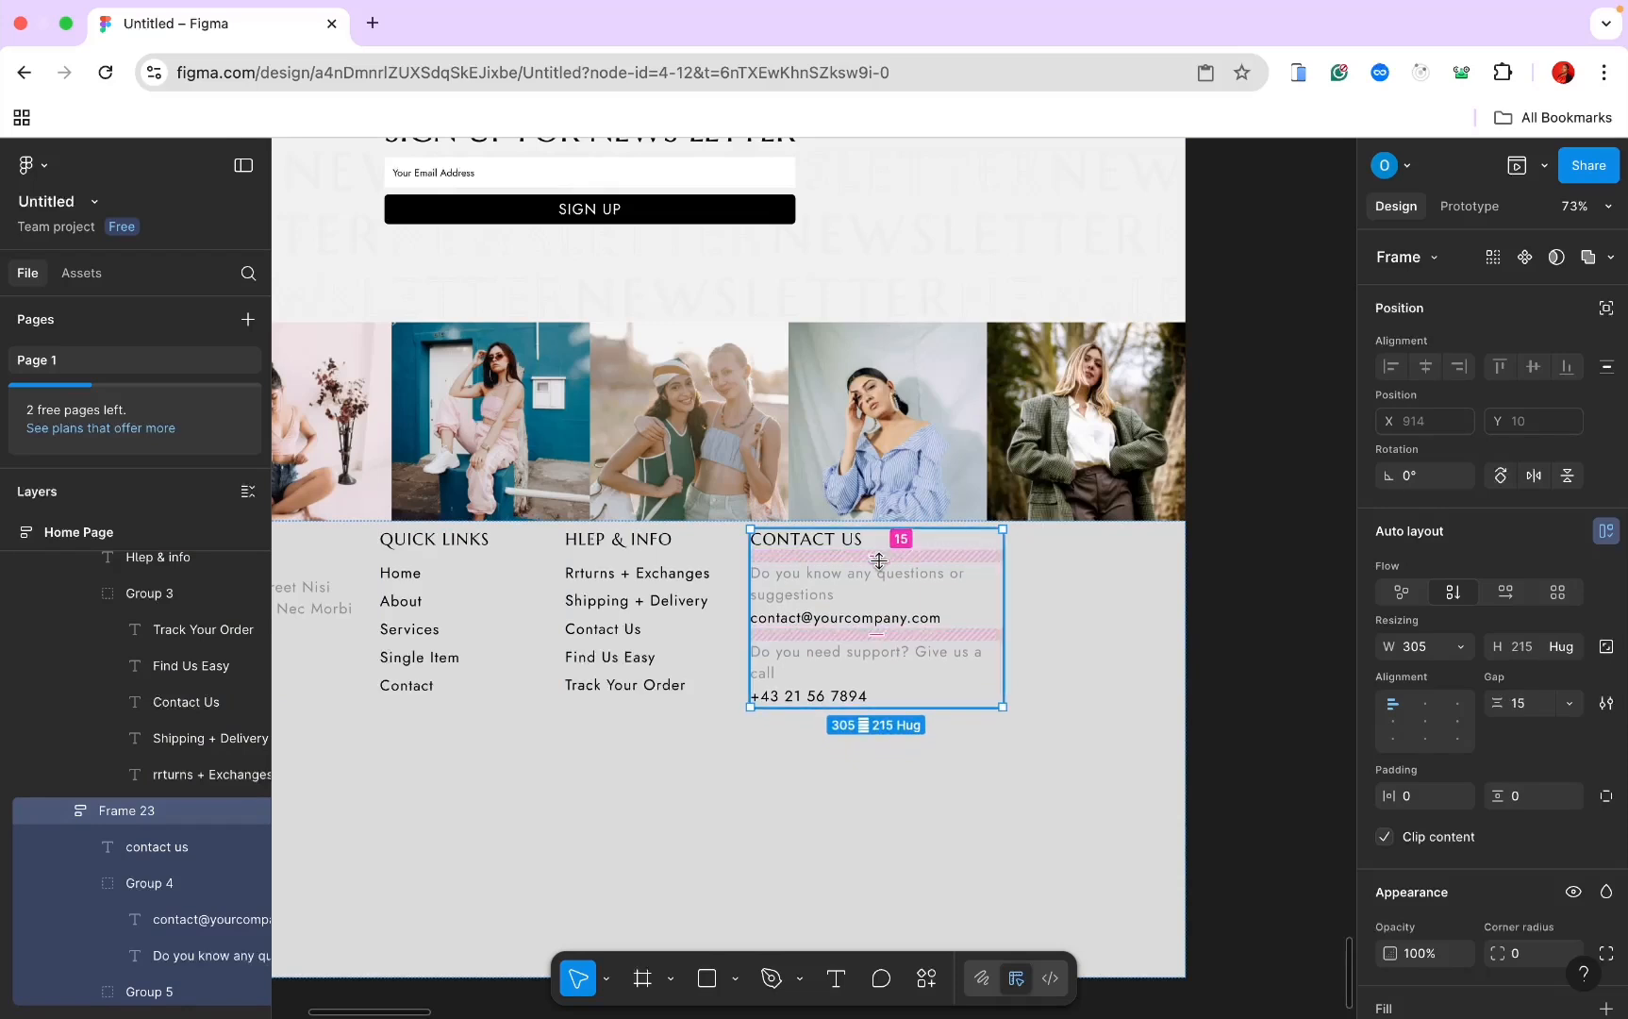
click(1149, 677)
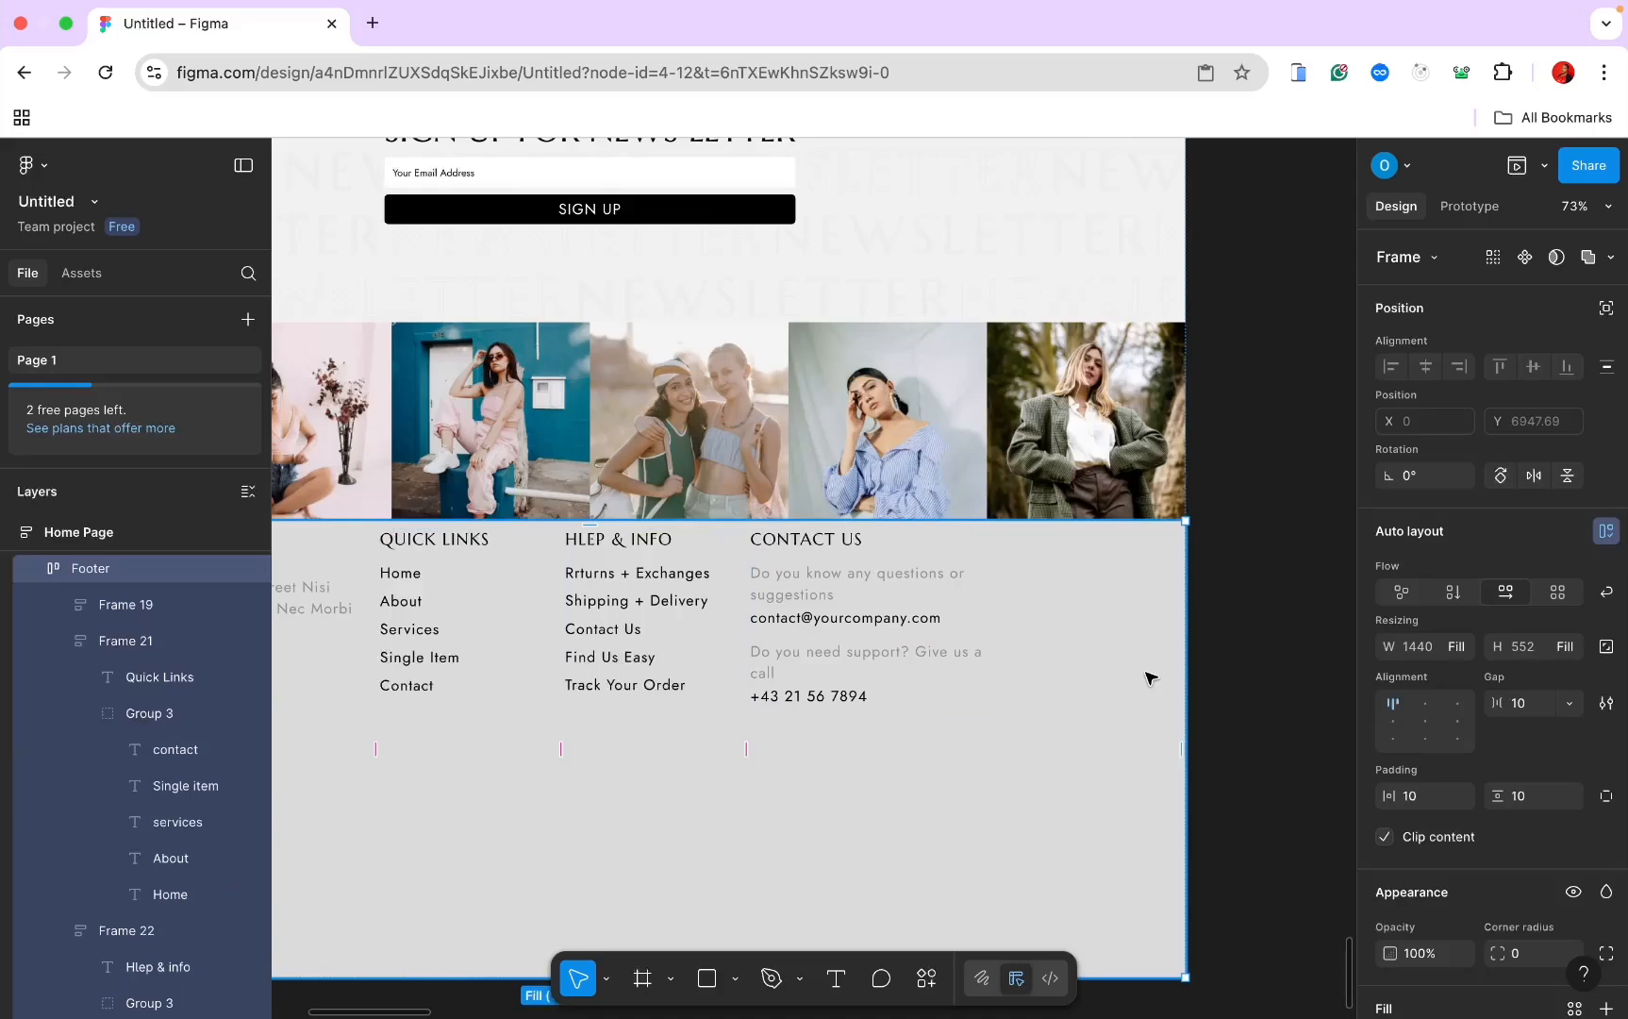
shift+click(792, 542)
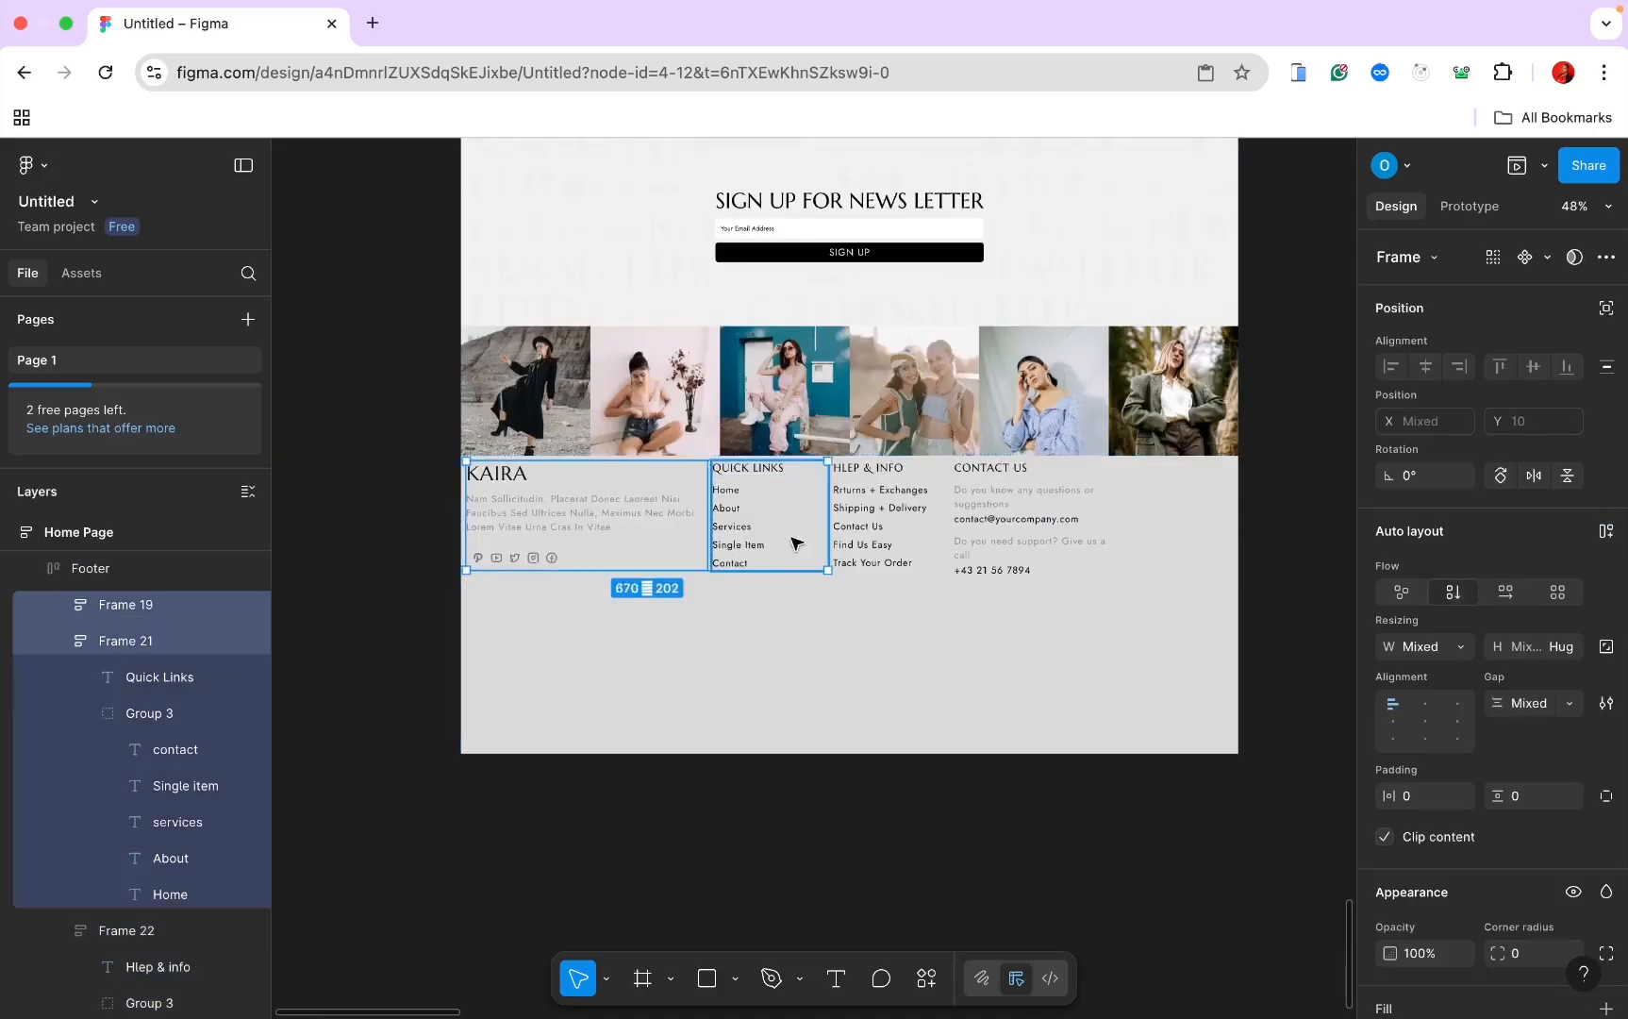
Step: Wrap the four footer columns in a fill-width frame with horizontal auto layout and Auto gap
shift+click(904, 525)
shift+click(1009, 526)
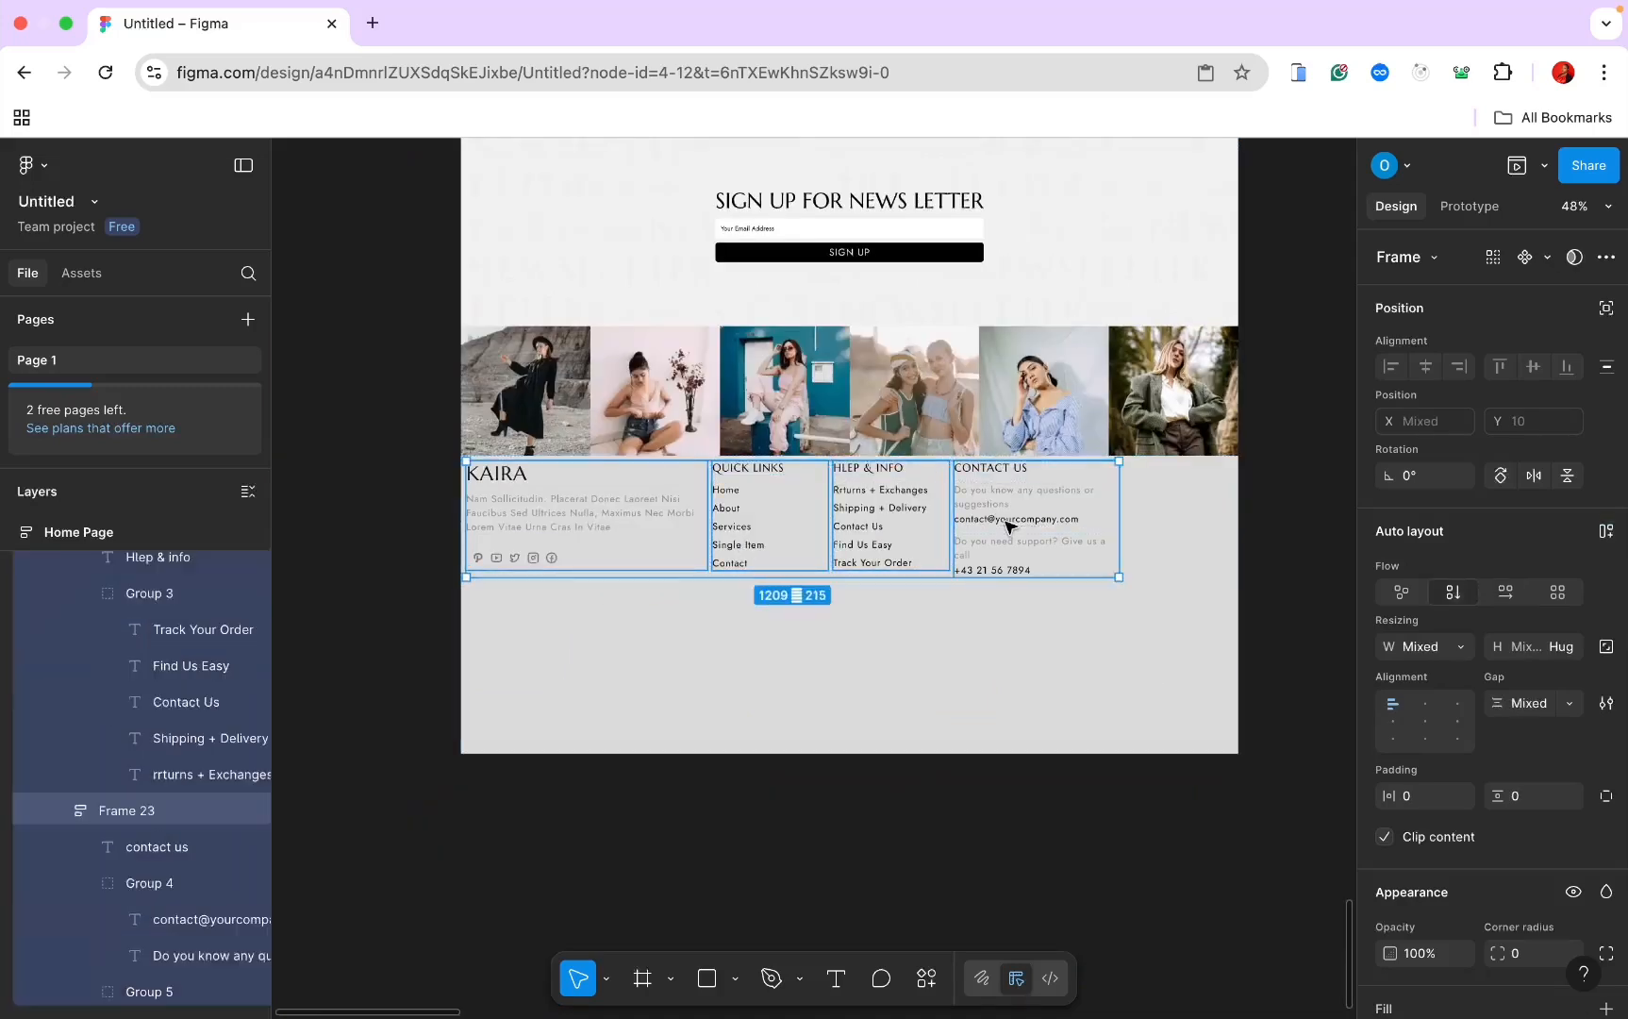
right_click(1009, 526)
click(1090, 506)
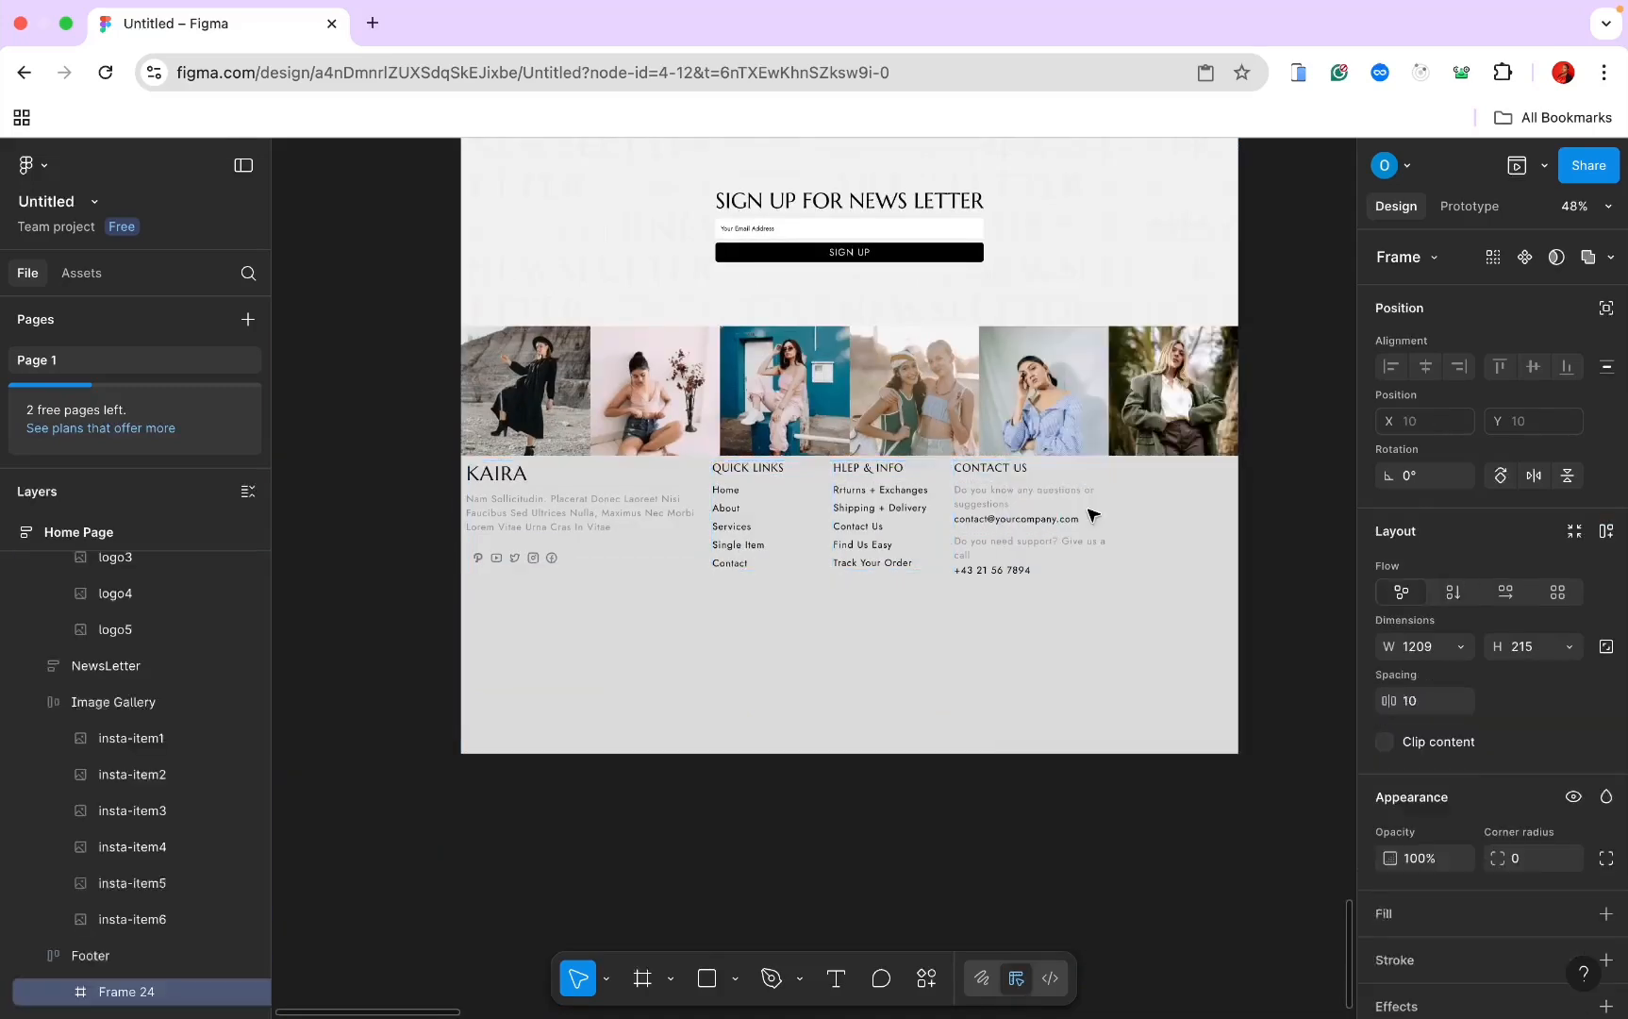
click(1459, 647)
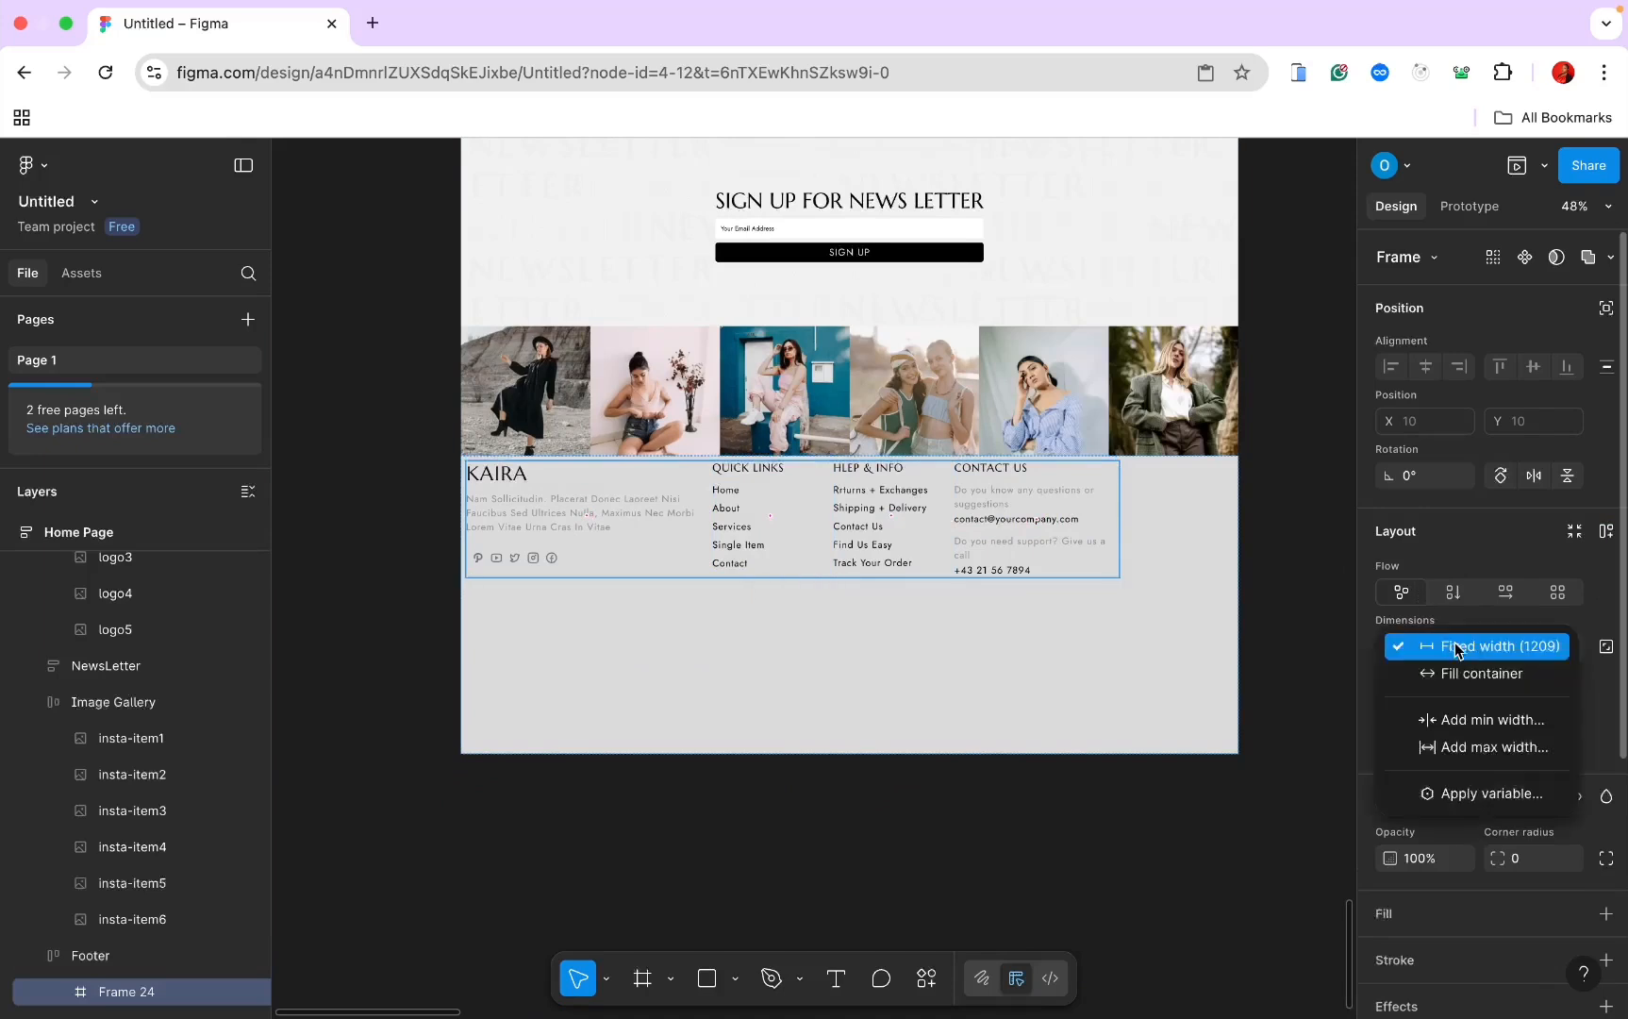
click(1463, 672)
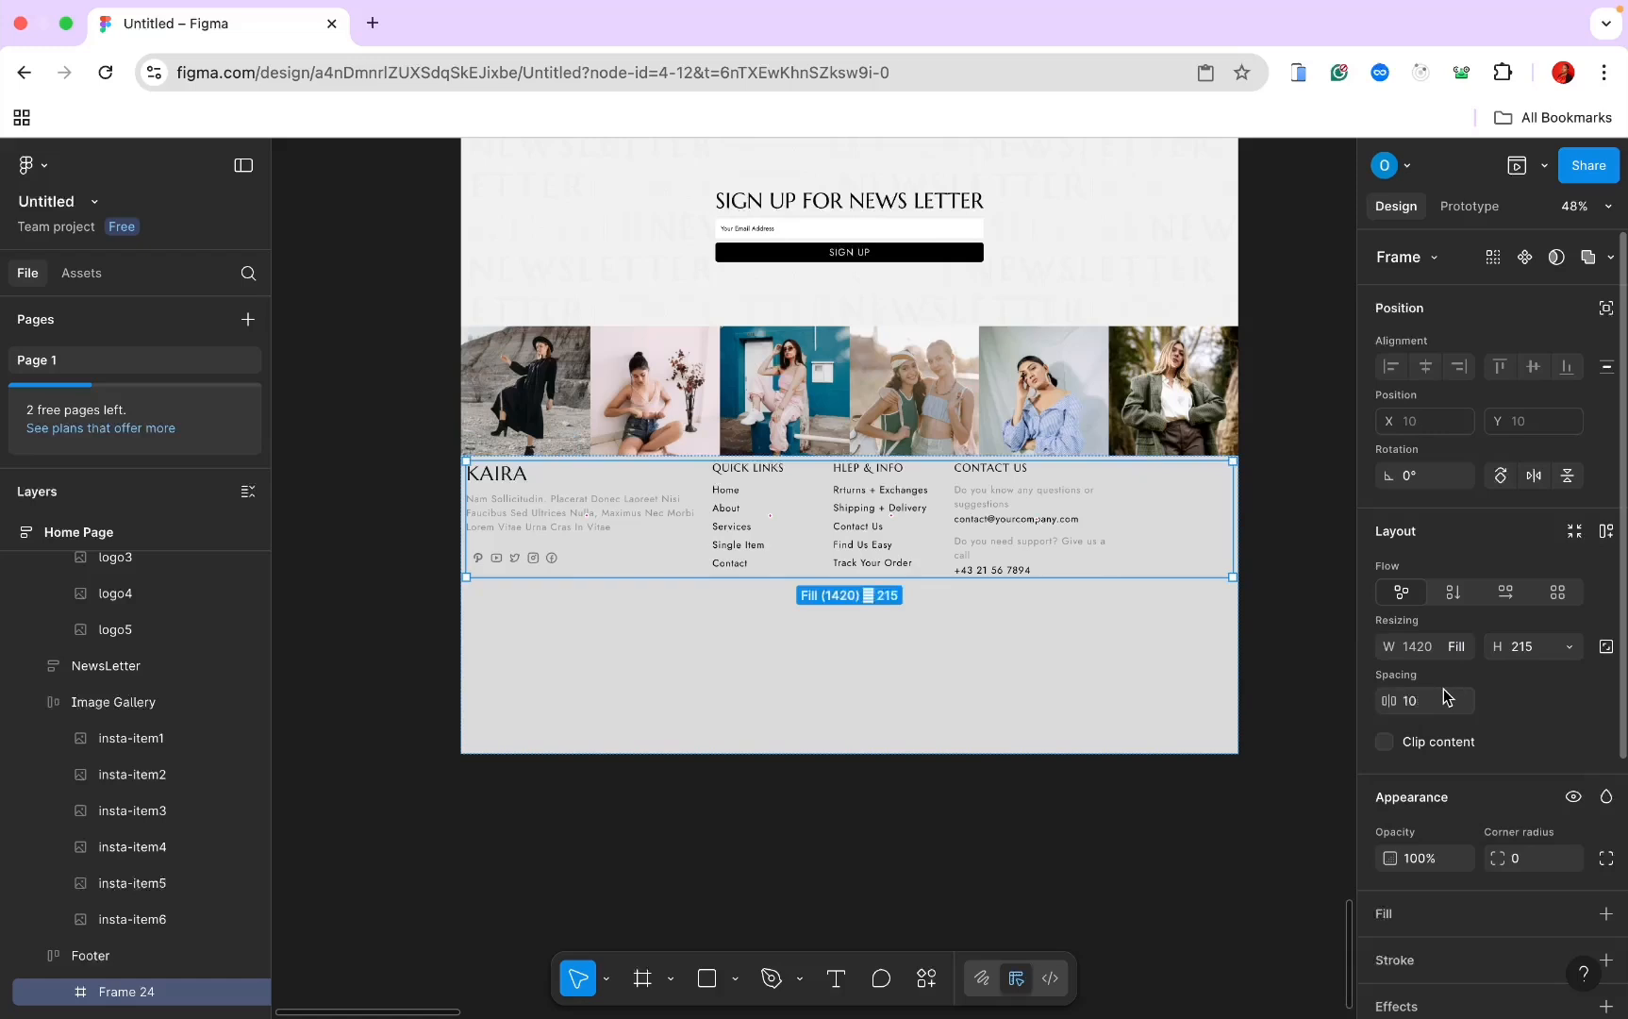
click(1506, 594)
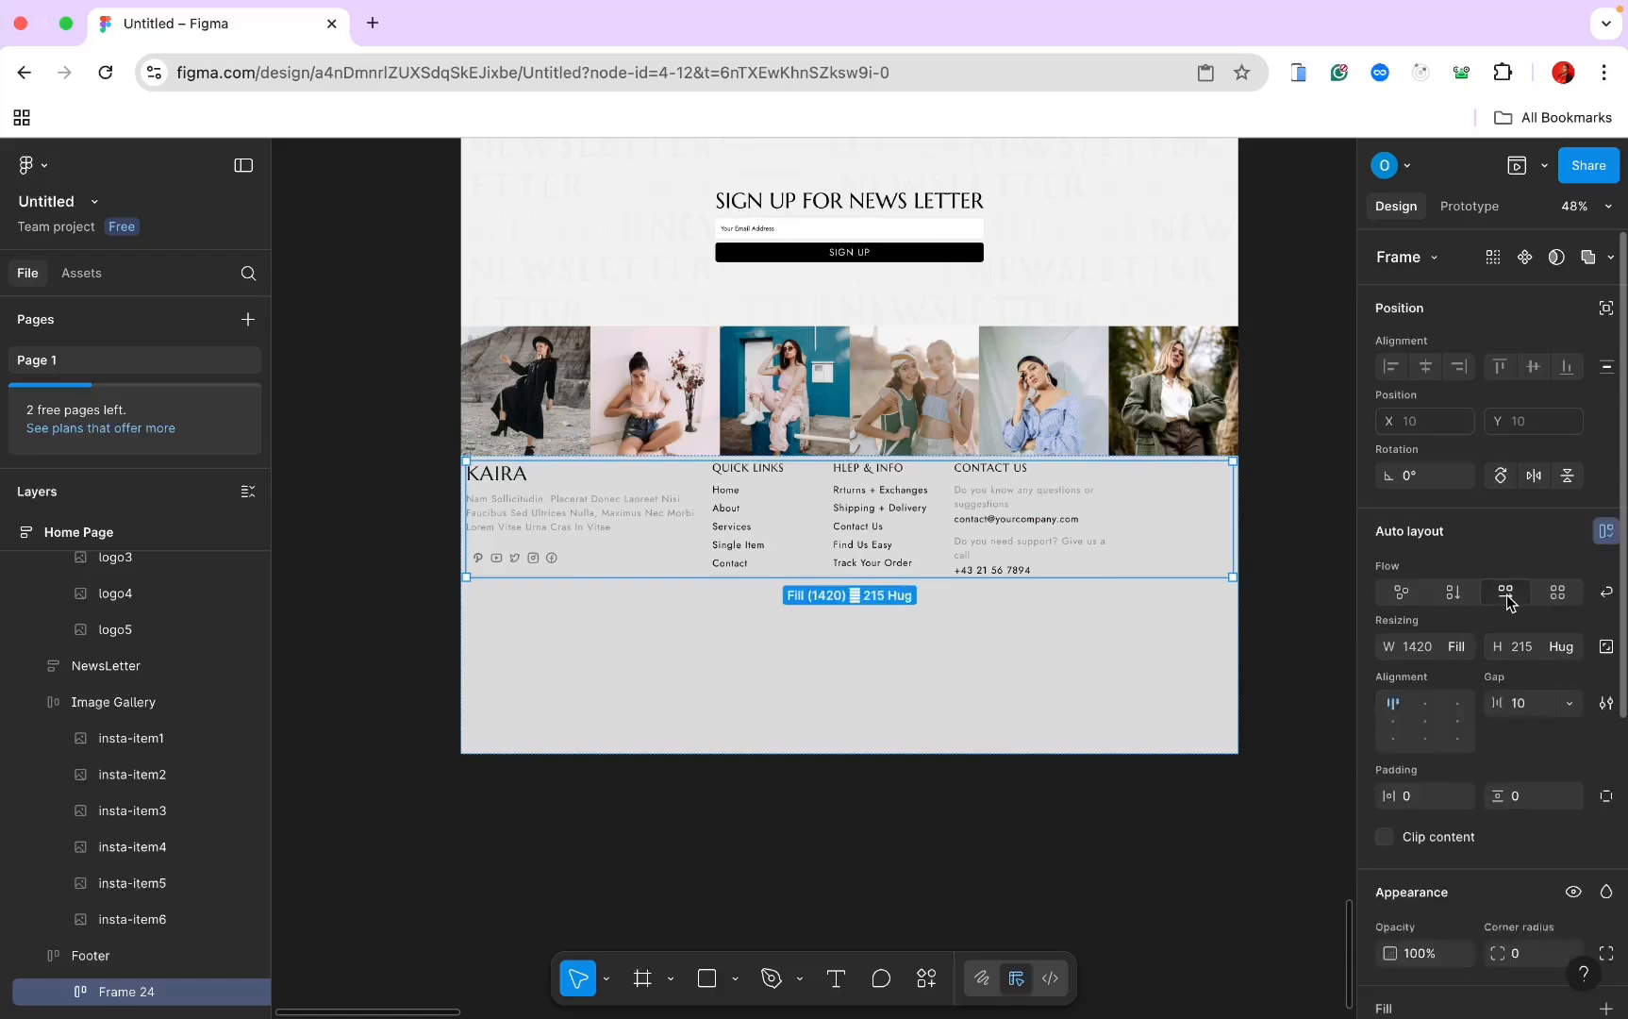
click(1569, 703)
click(1516, 728)
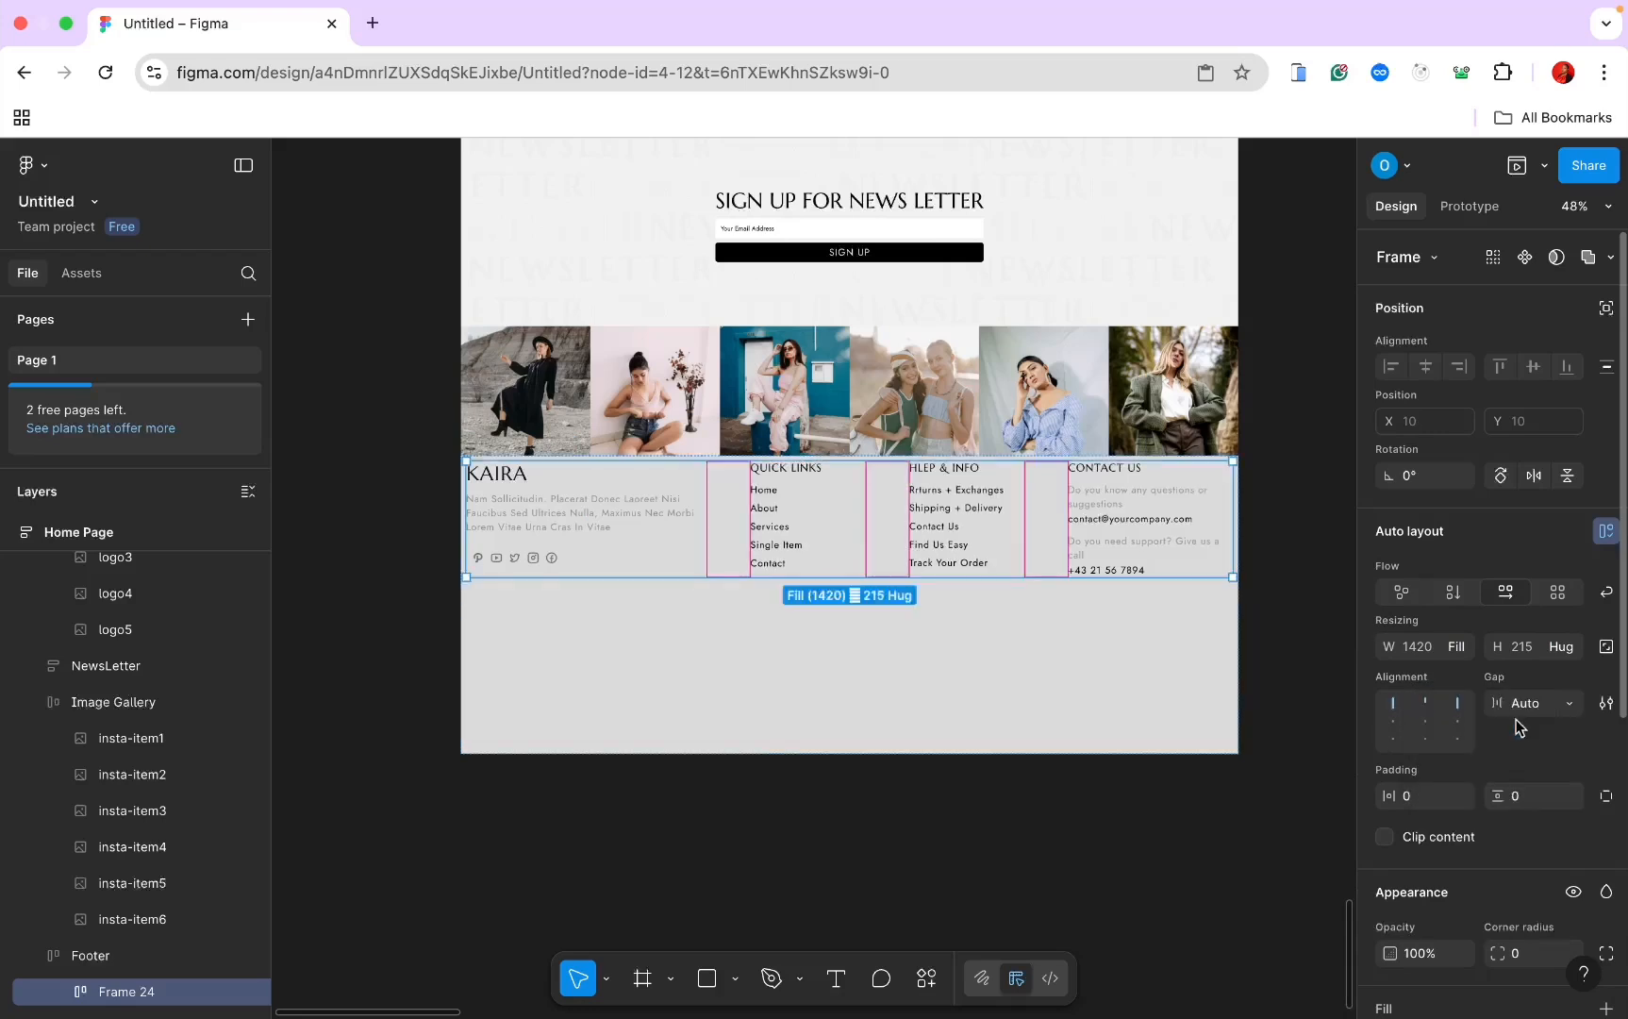
key(super+Tab)
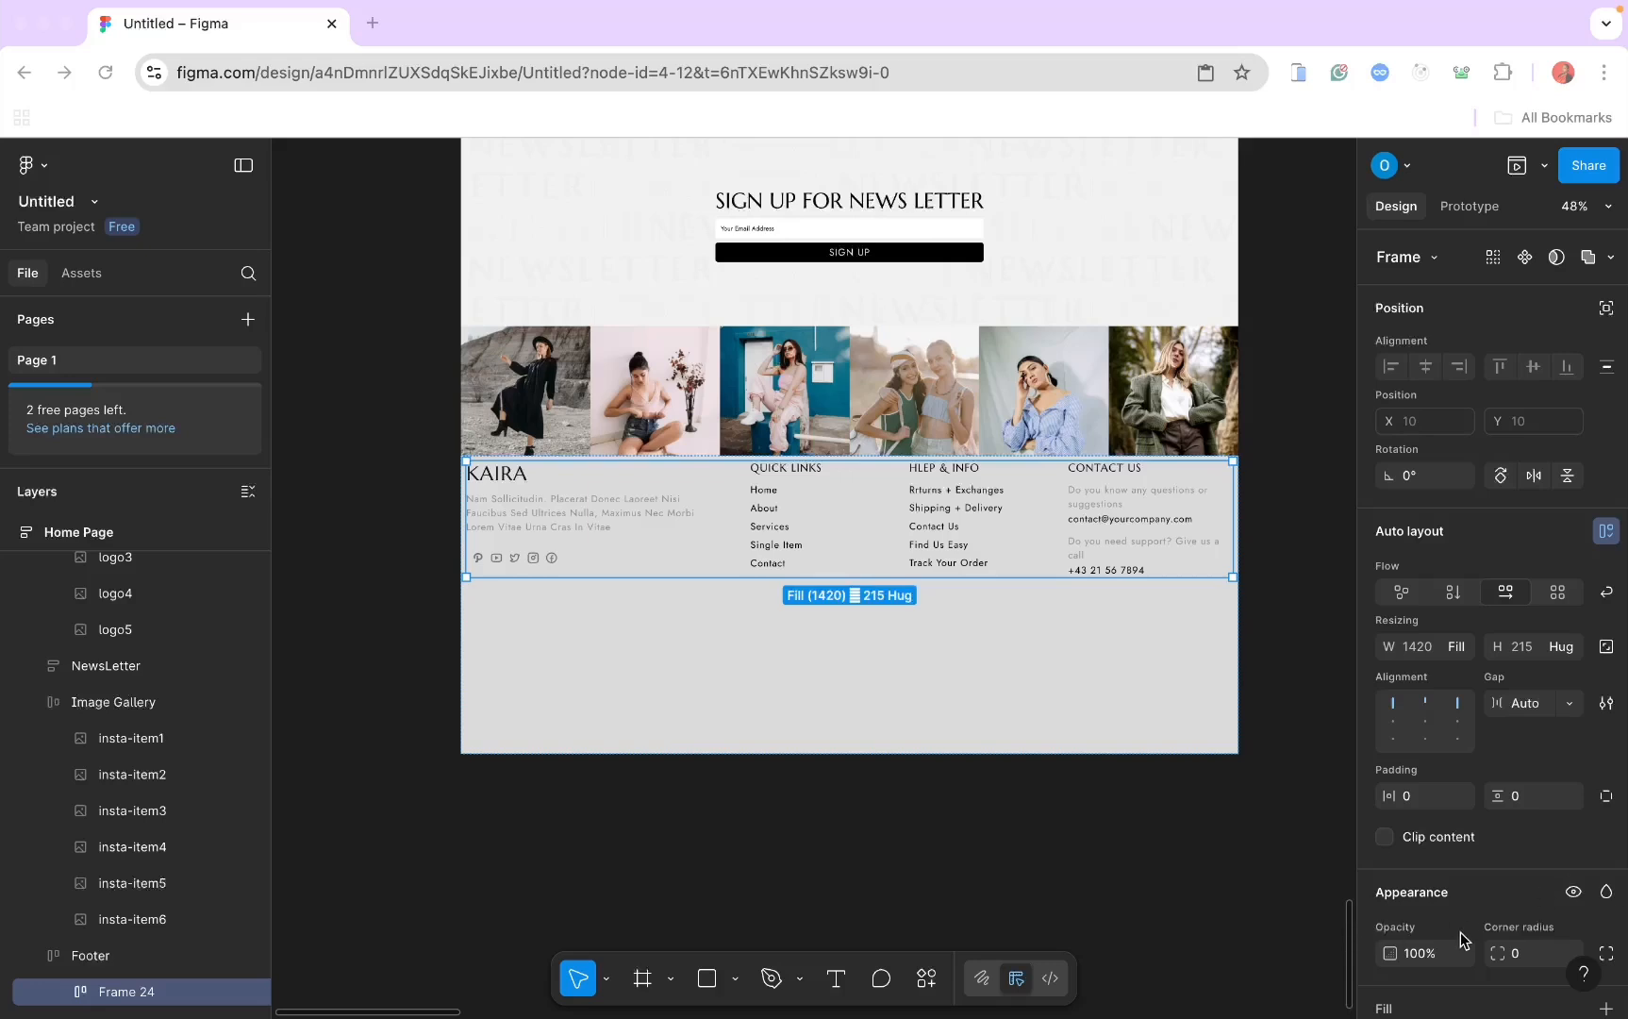
scroll(1460, 934, down, 1)
scroll(1460, 937, down, 2)
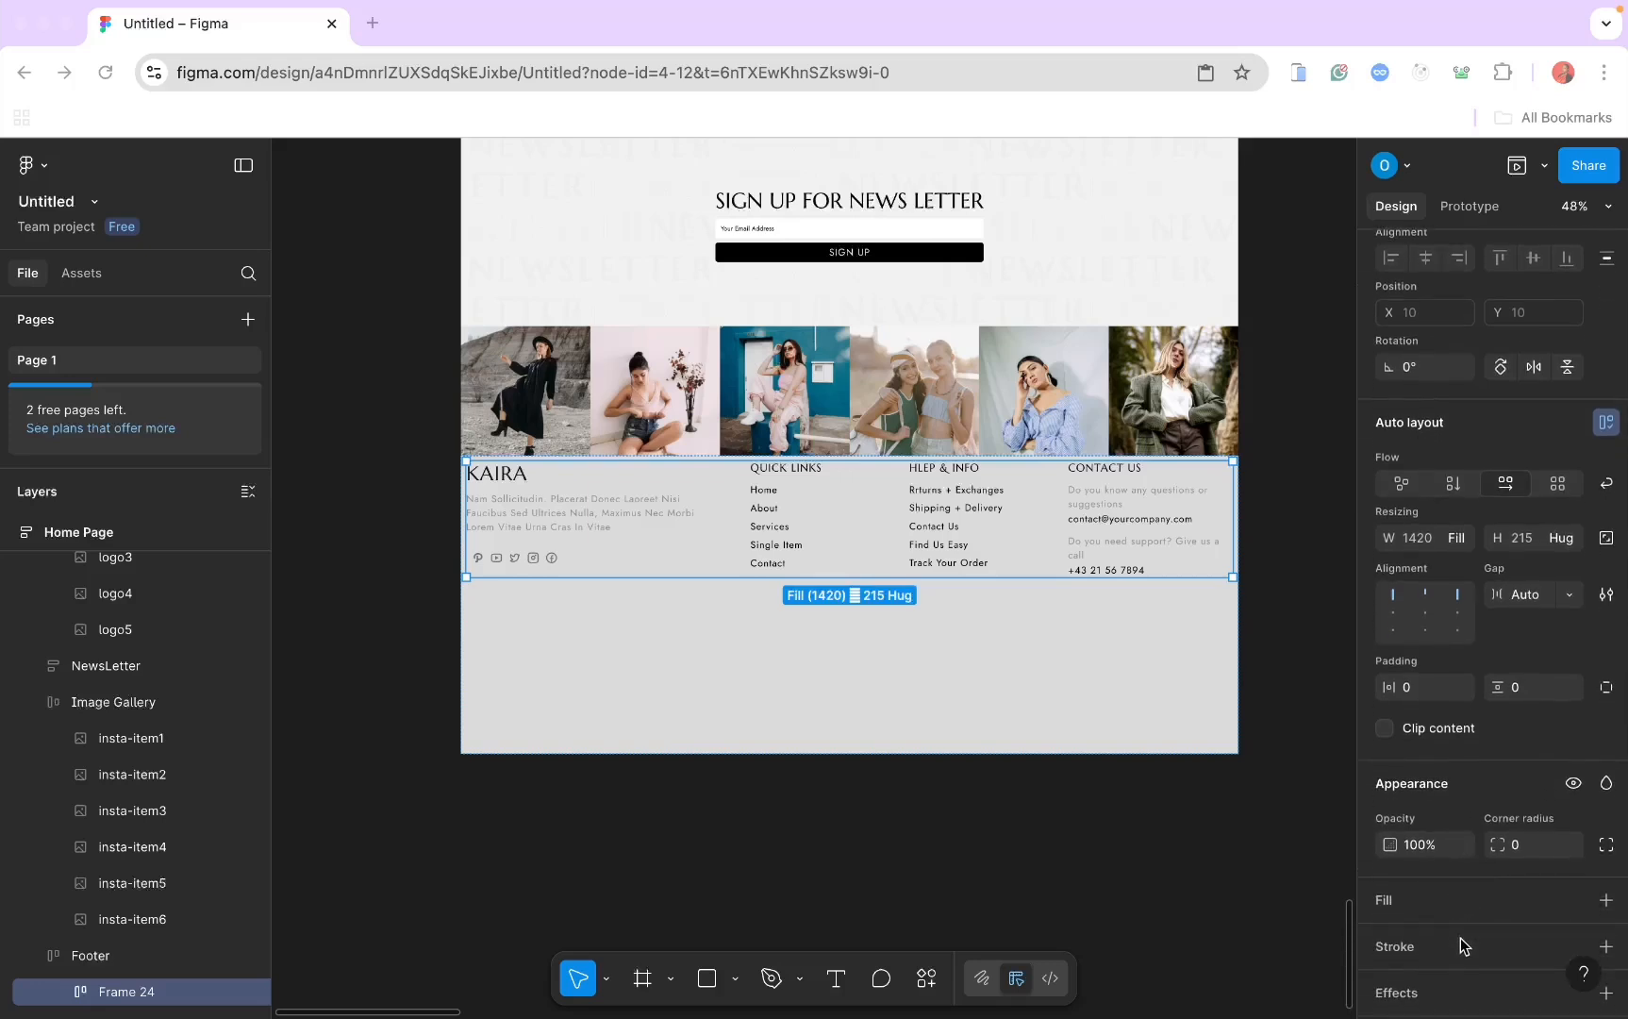
Step: Add a bottom-only B6B6B6 stroke to the footer column row
click(1605, 946)
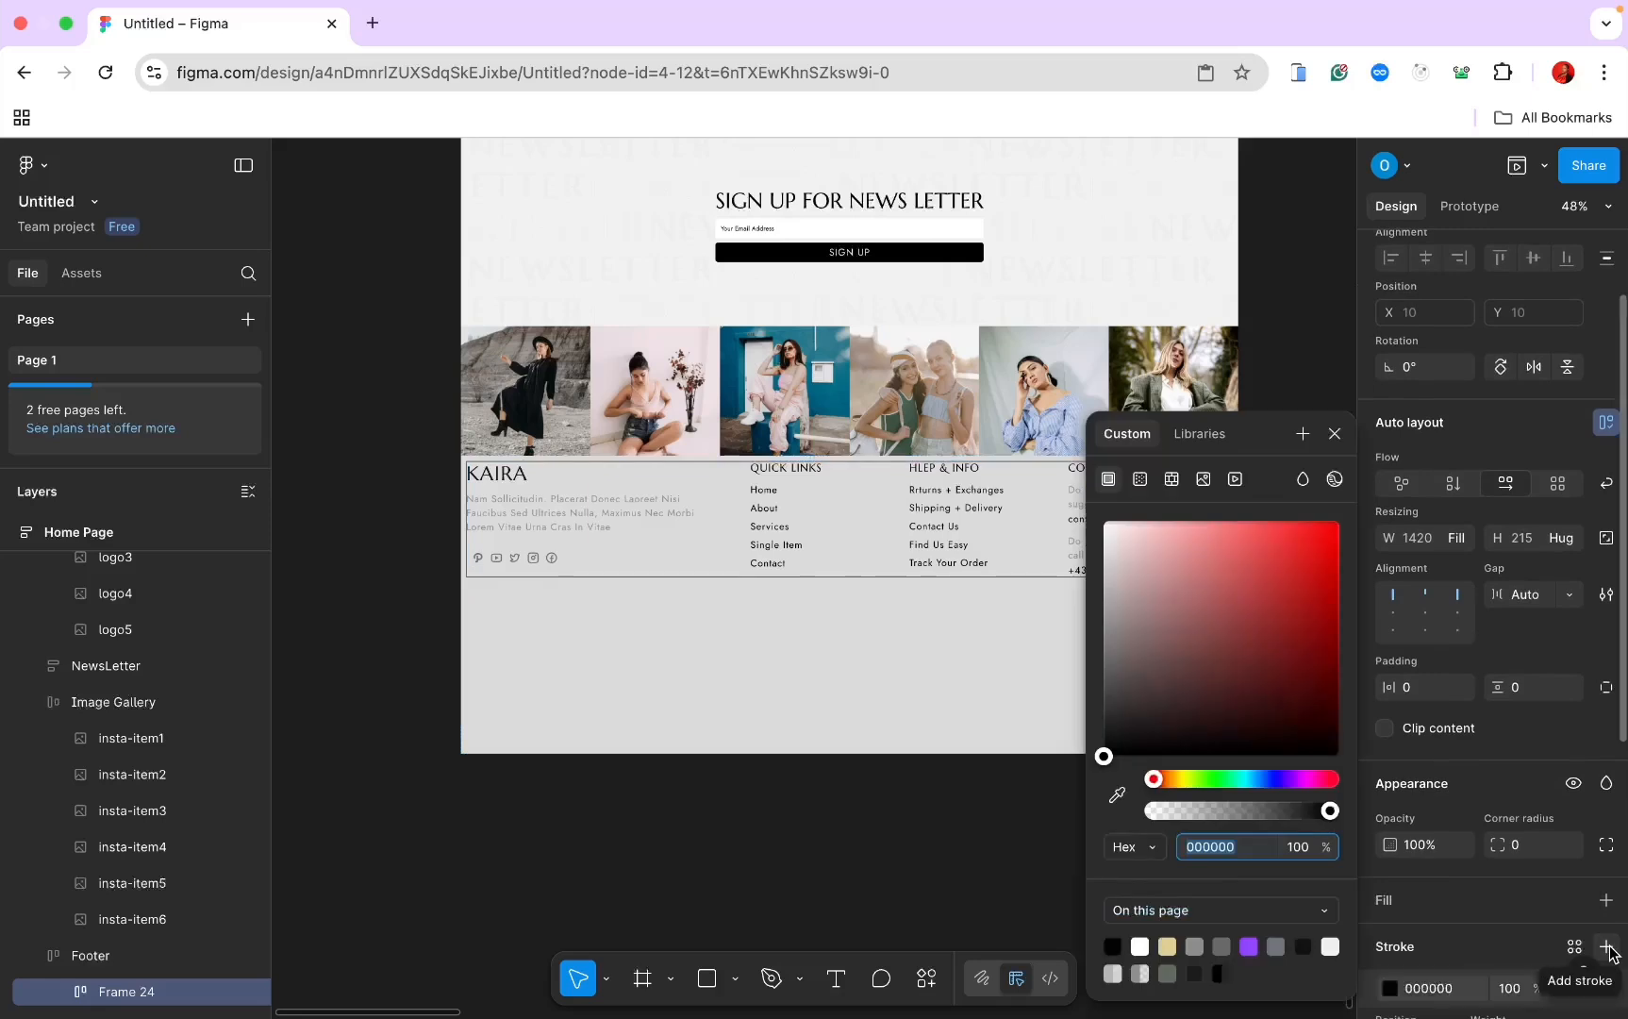
scroll(1432, 861, down, 4)
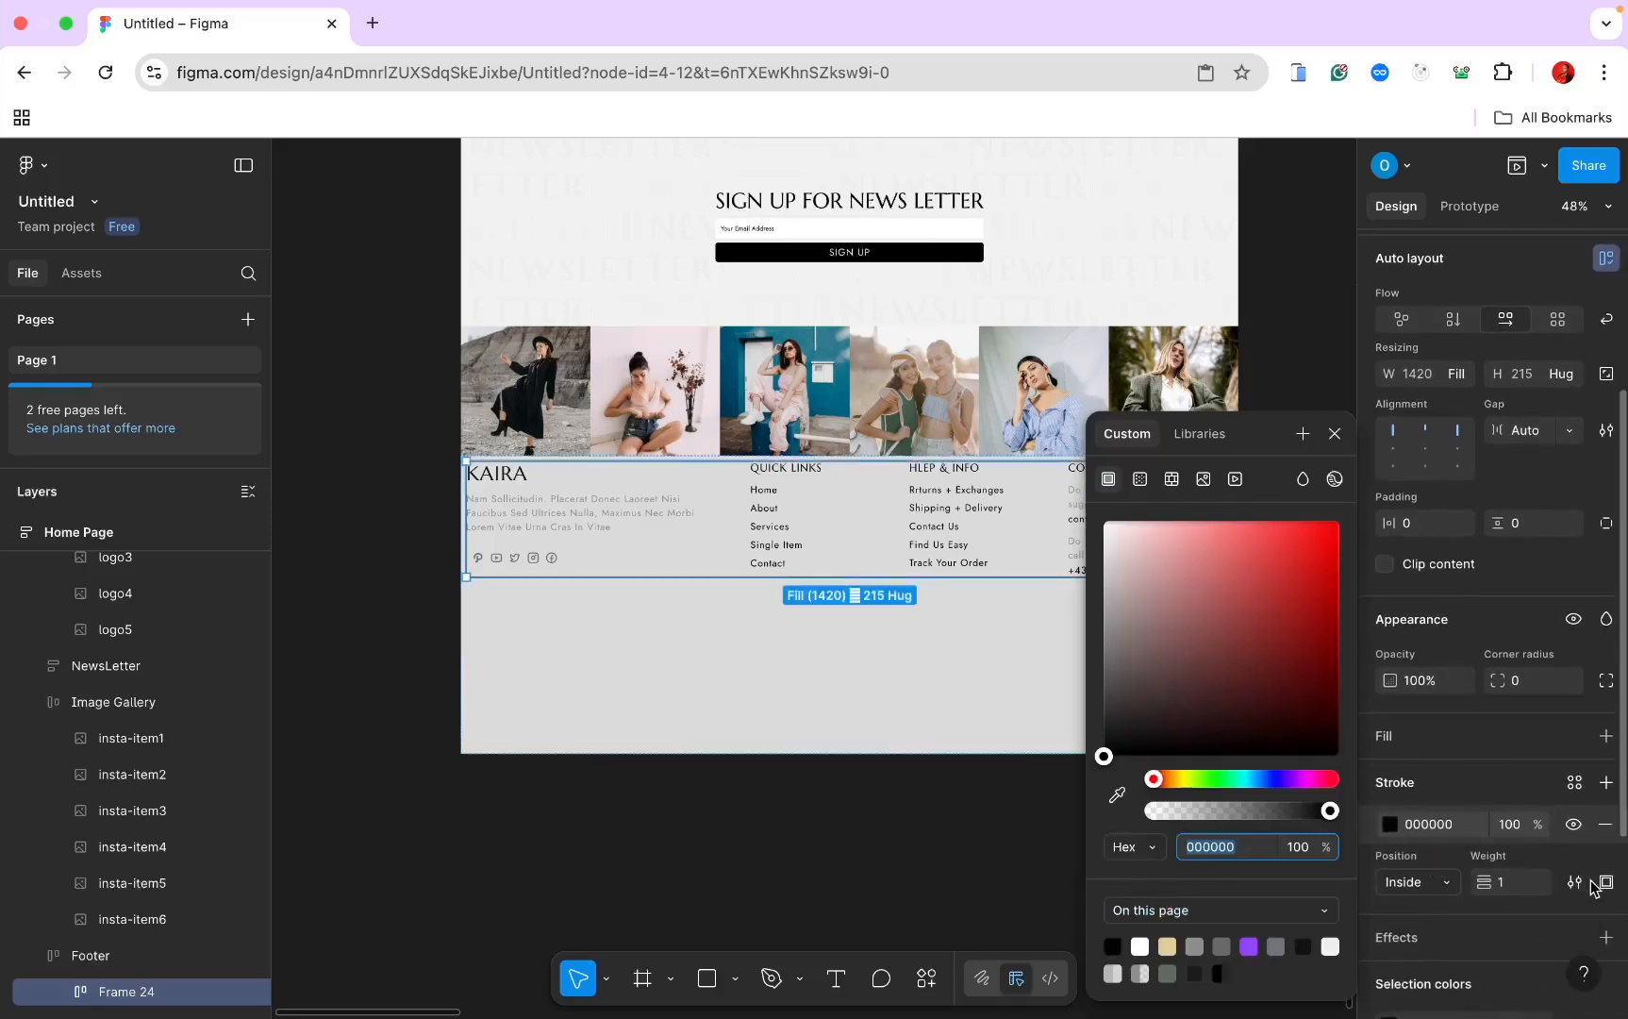
click(1606, 882)
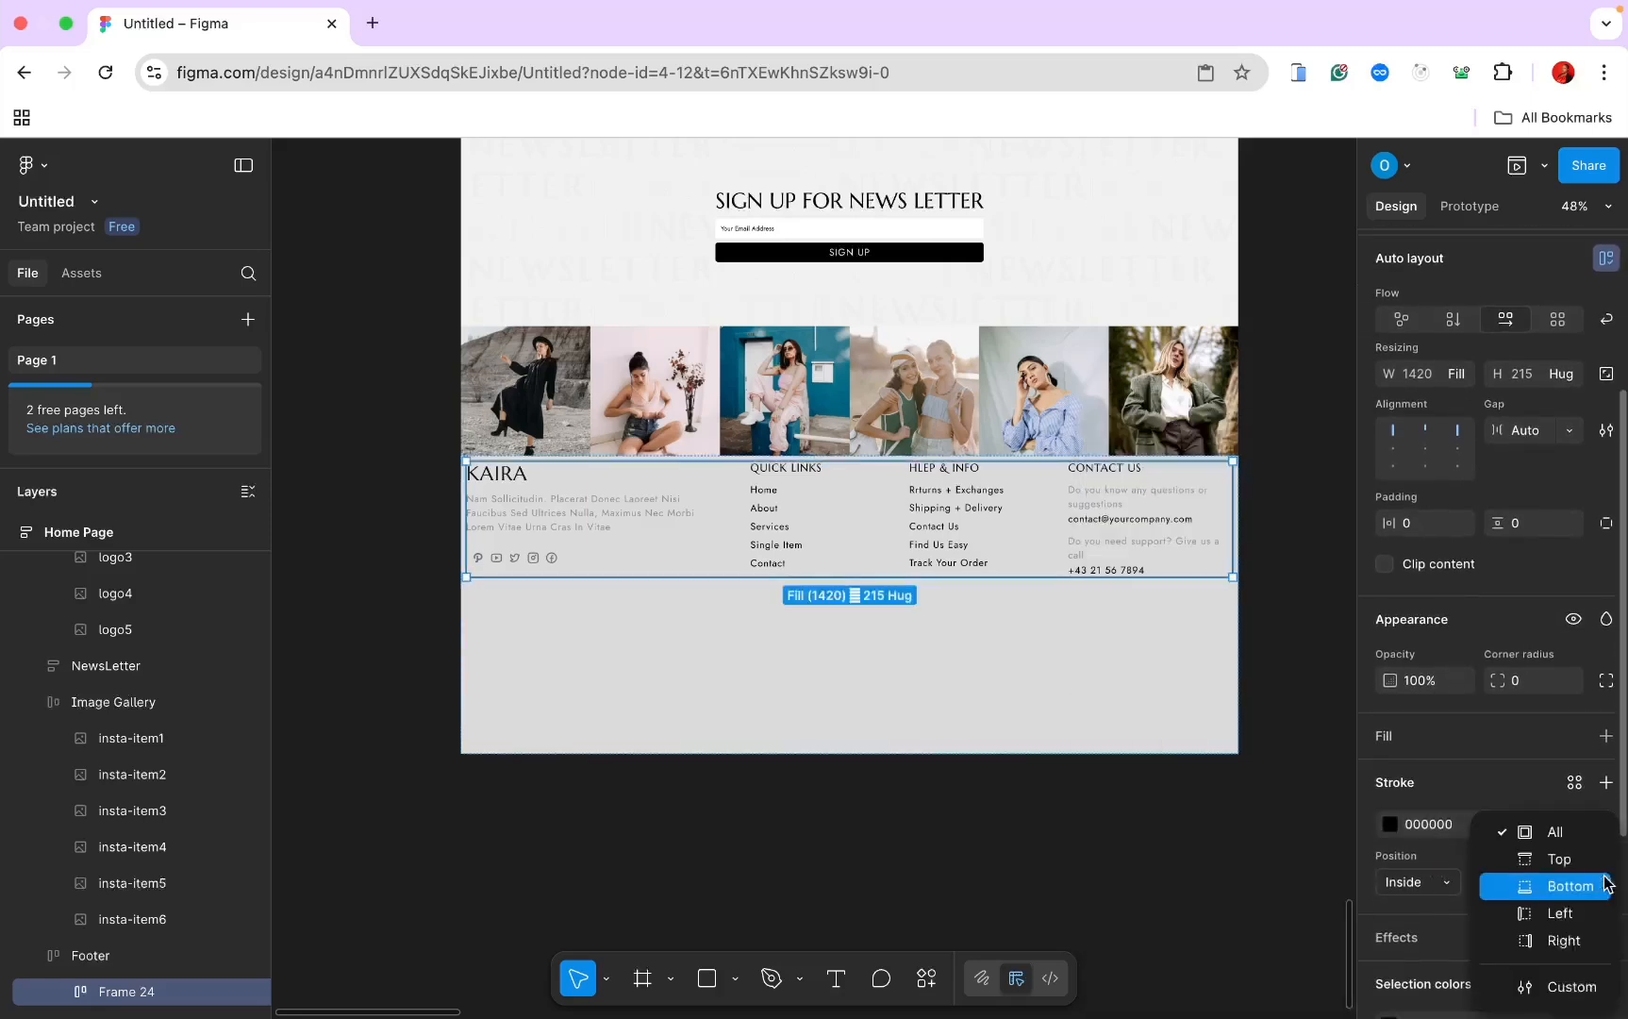
click(1545, 885)
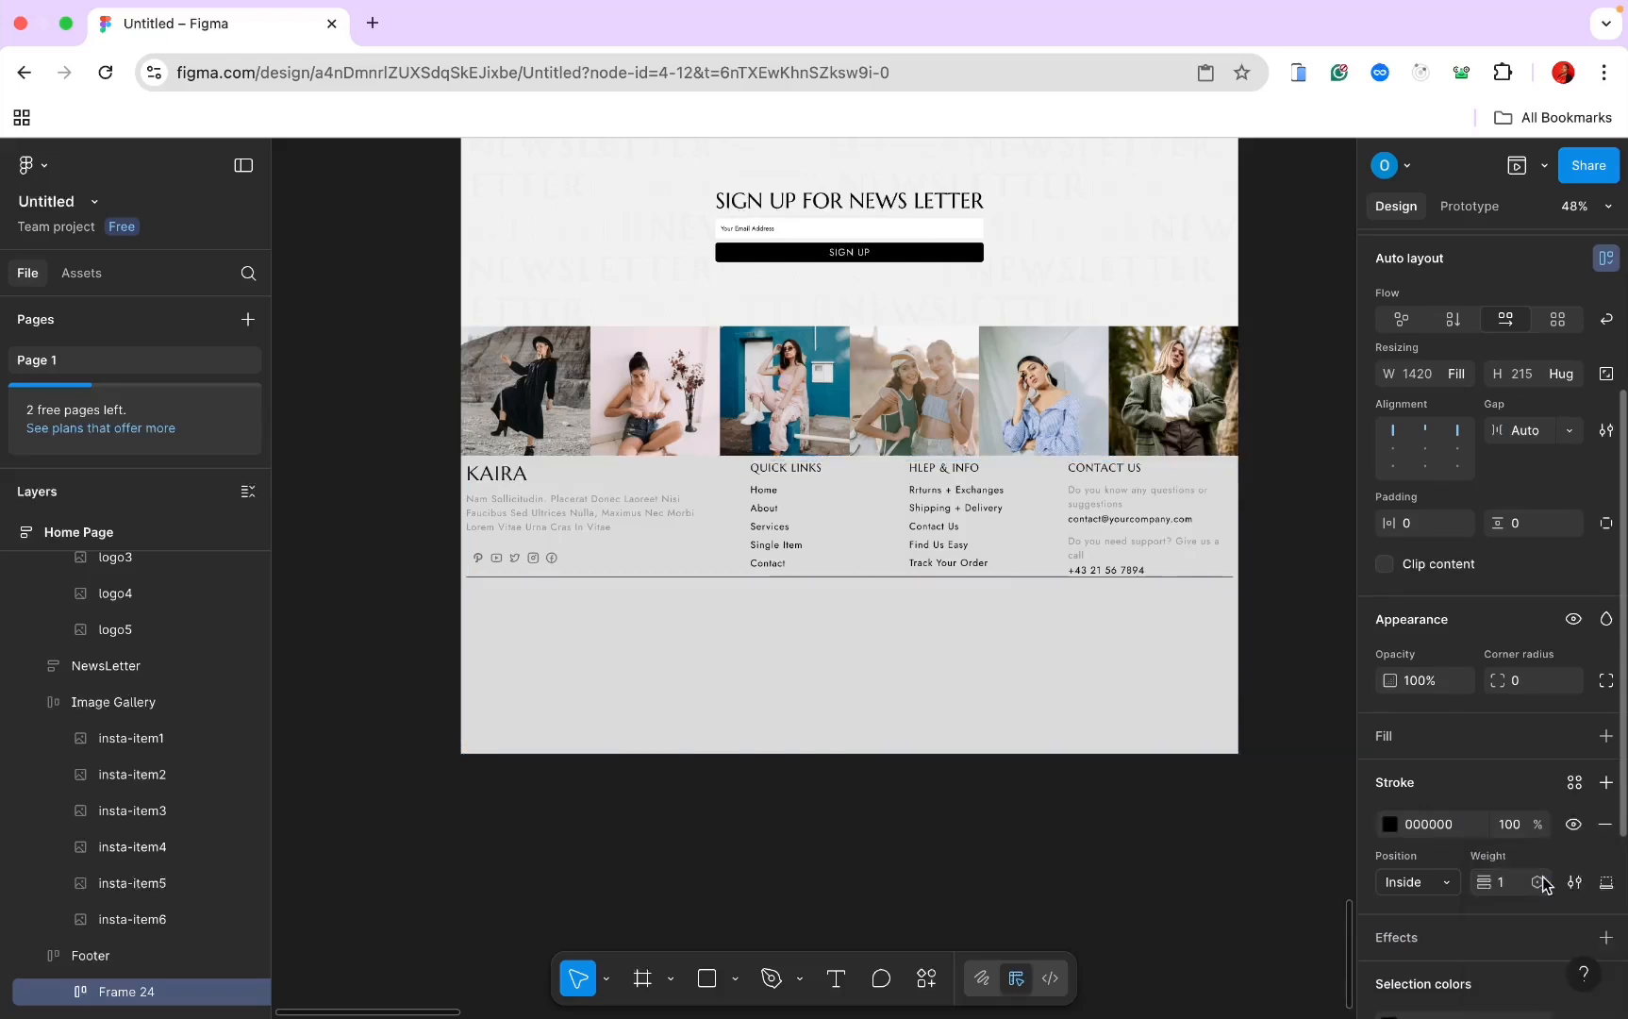
click(1433, 835)
text(b)
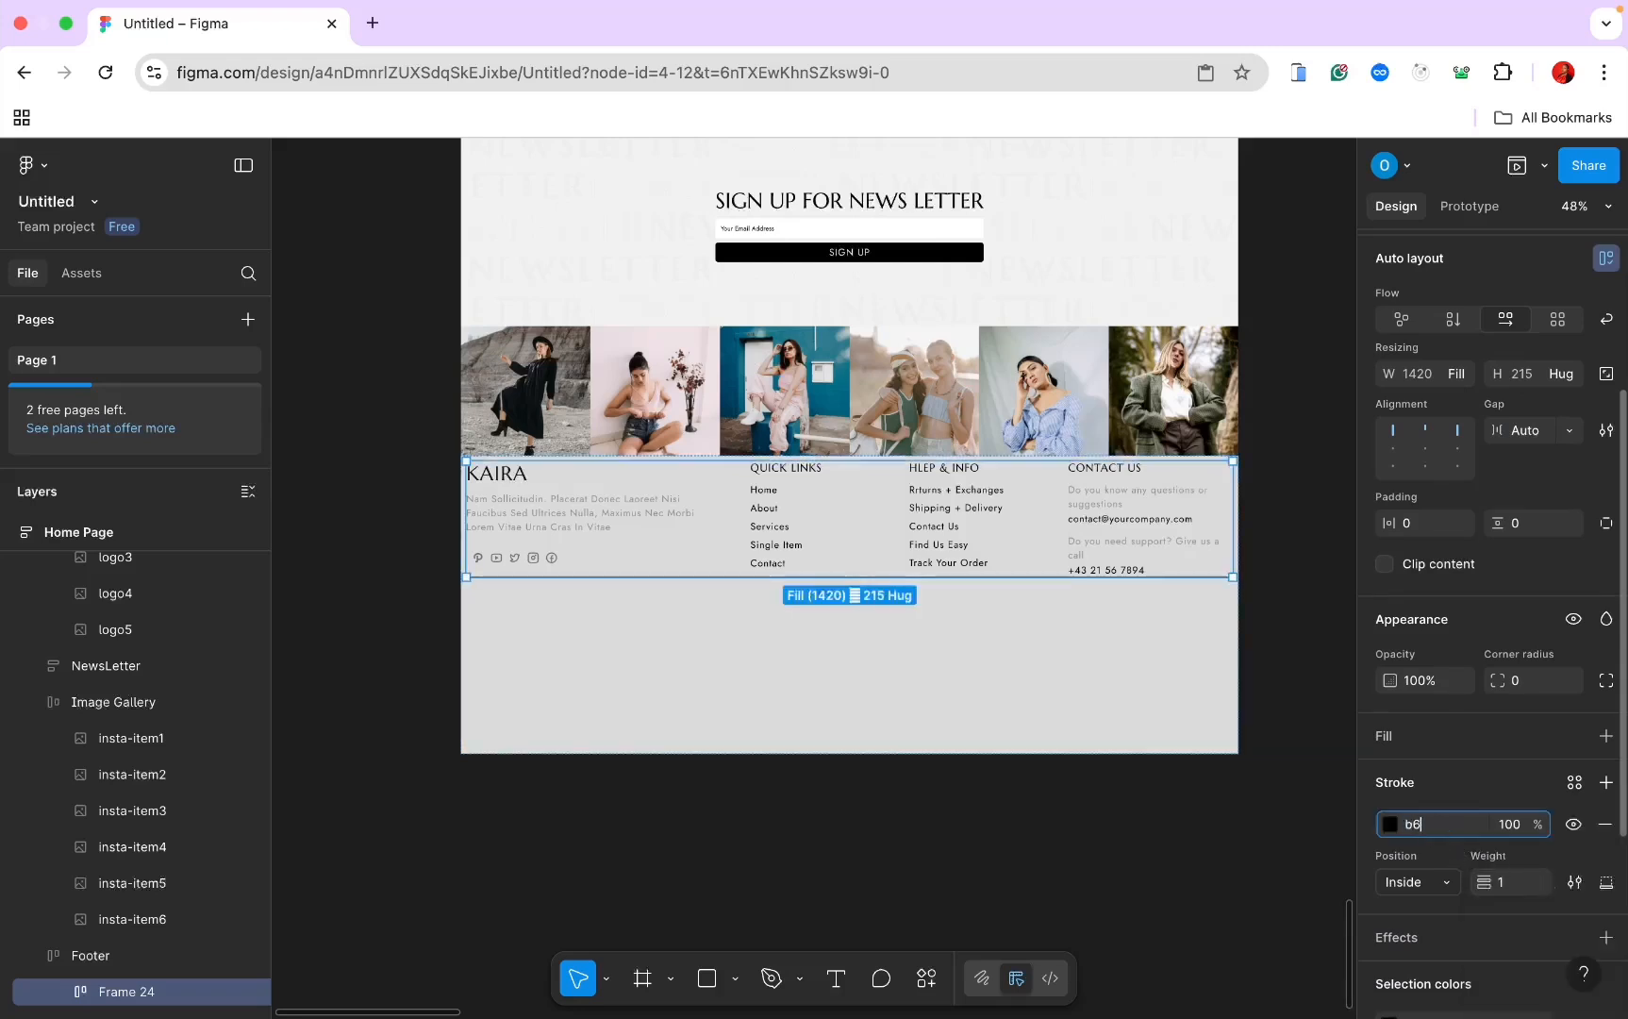
text(6)
key(Return)
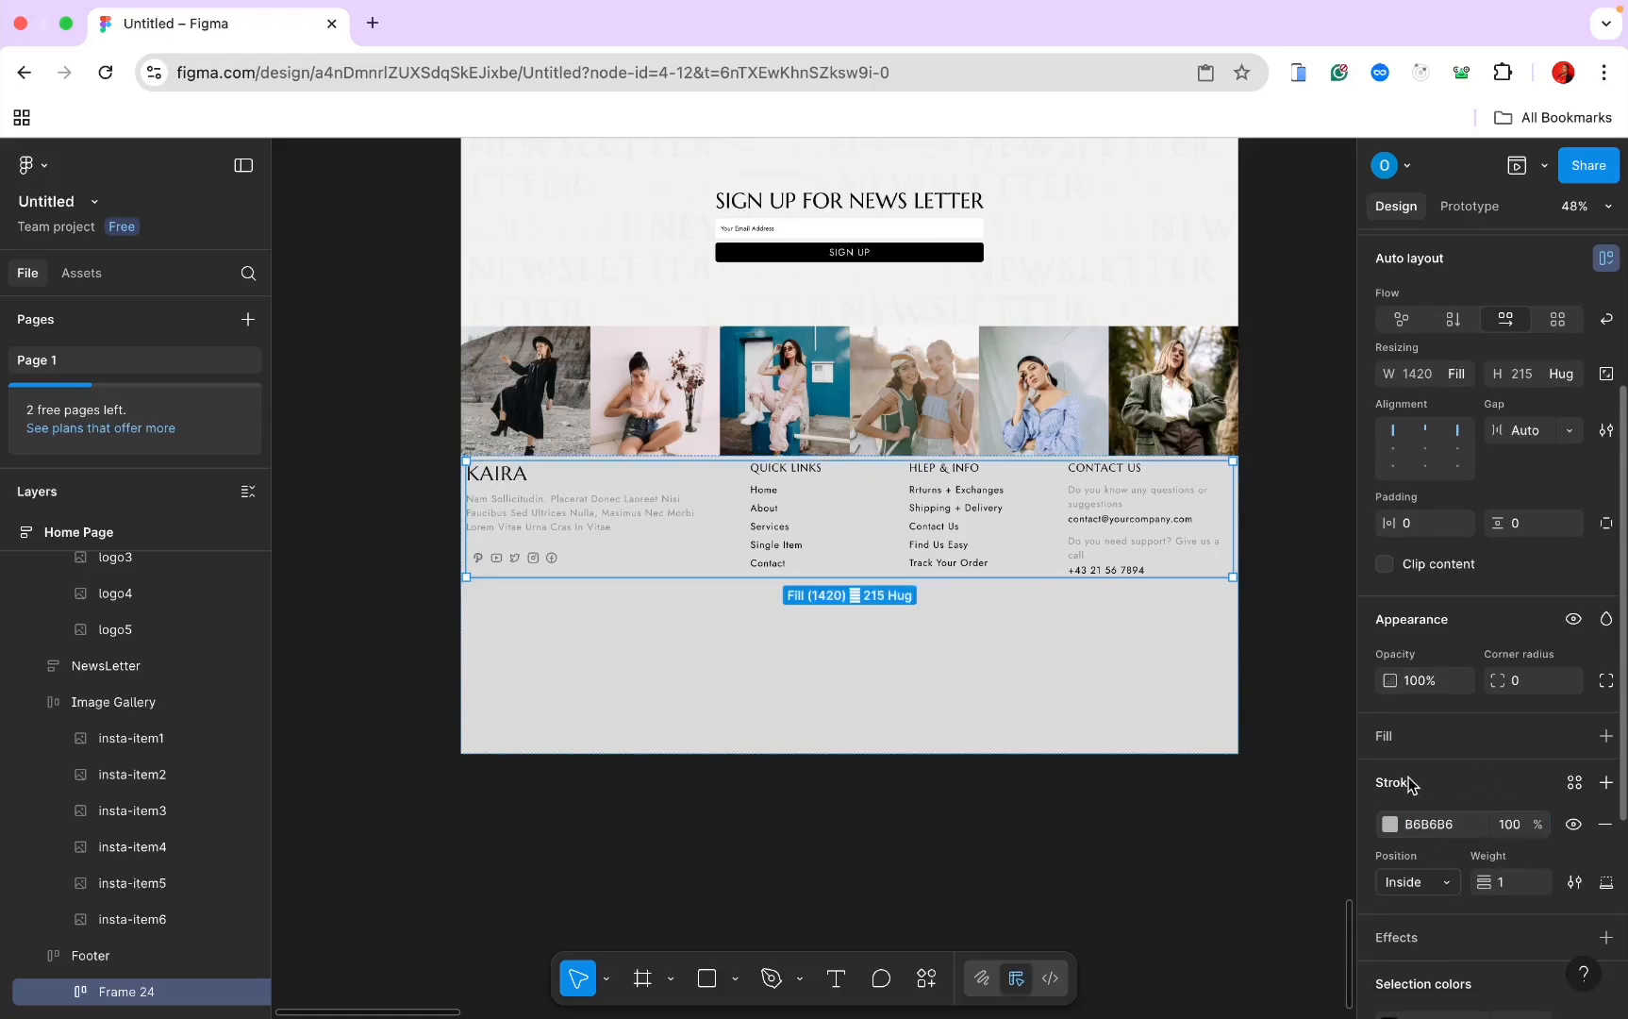
click(1513, 827)
Step: Set the column row's stroke opacity to 30%
text(30)
key(Return)
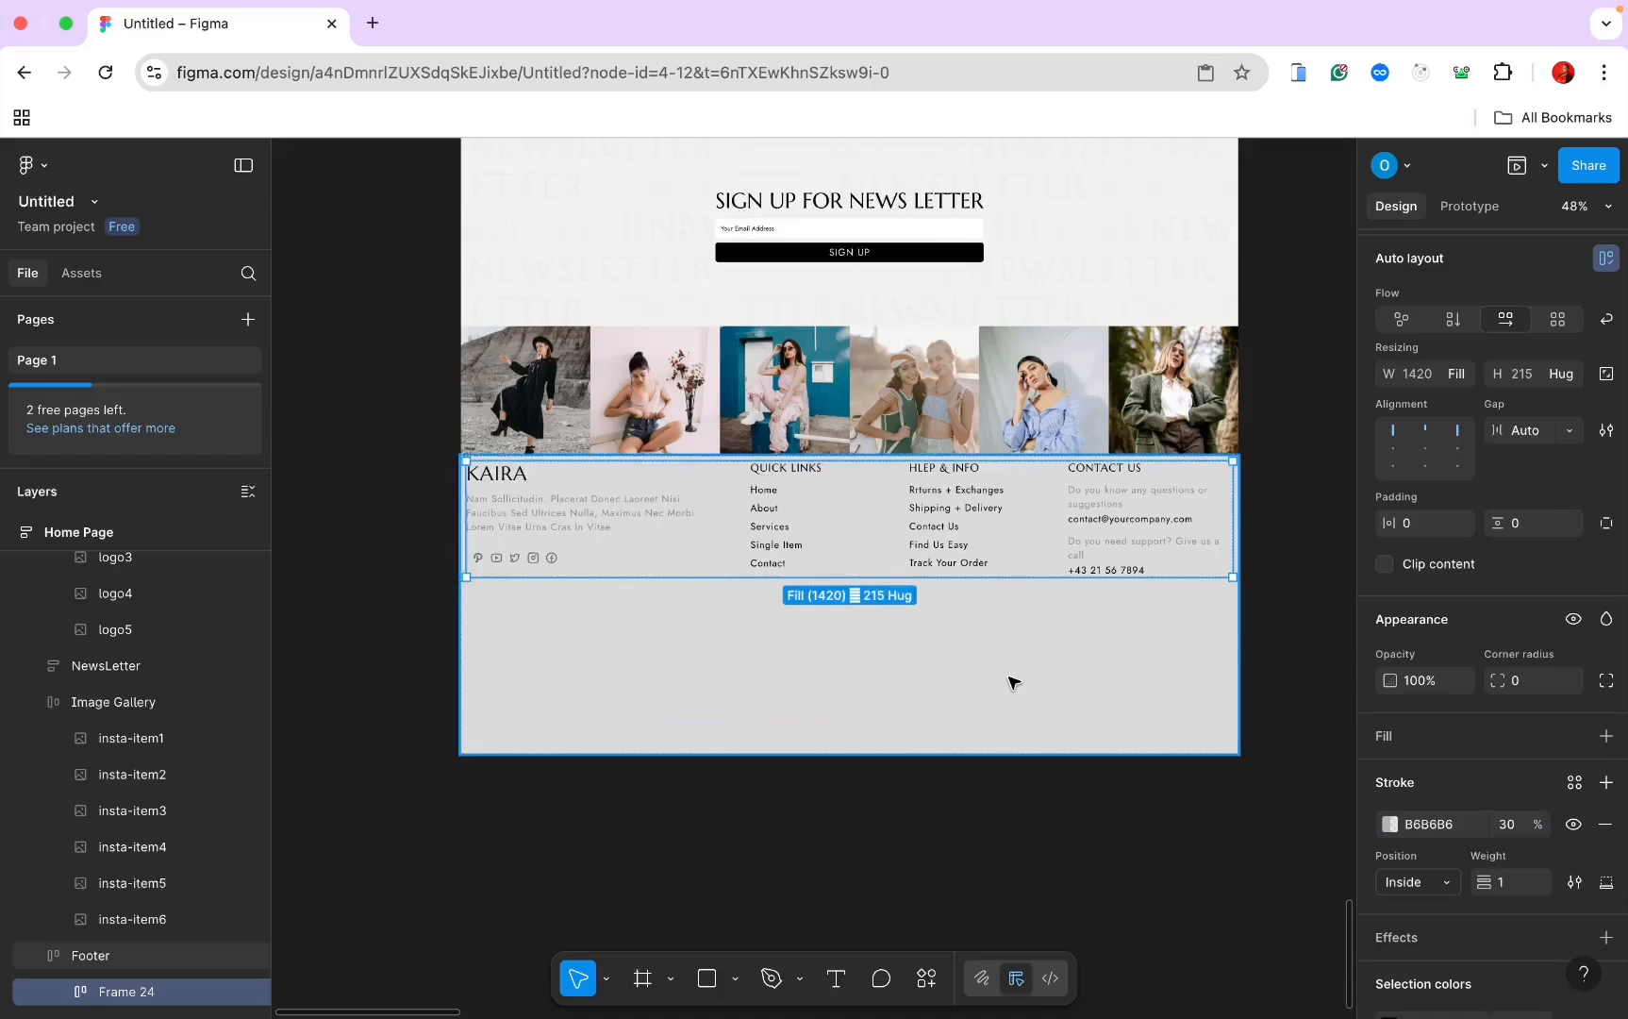
scroll(1013, 682, up, 5)
click(1013, 682)
scroll(856, 524, down, 3)
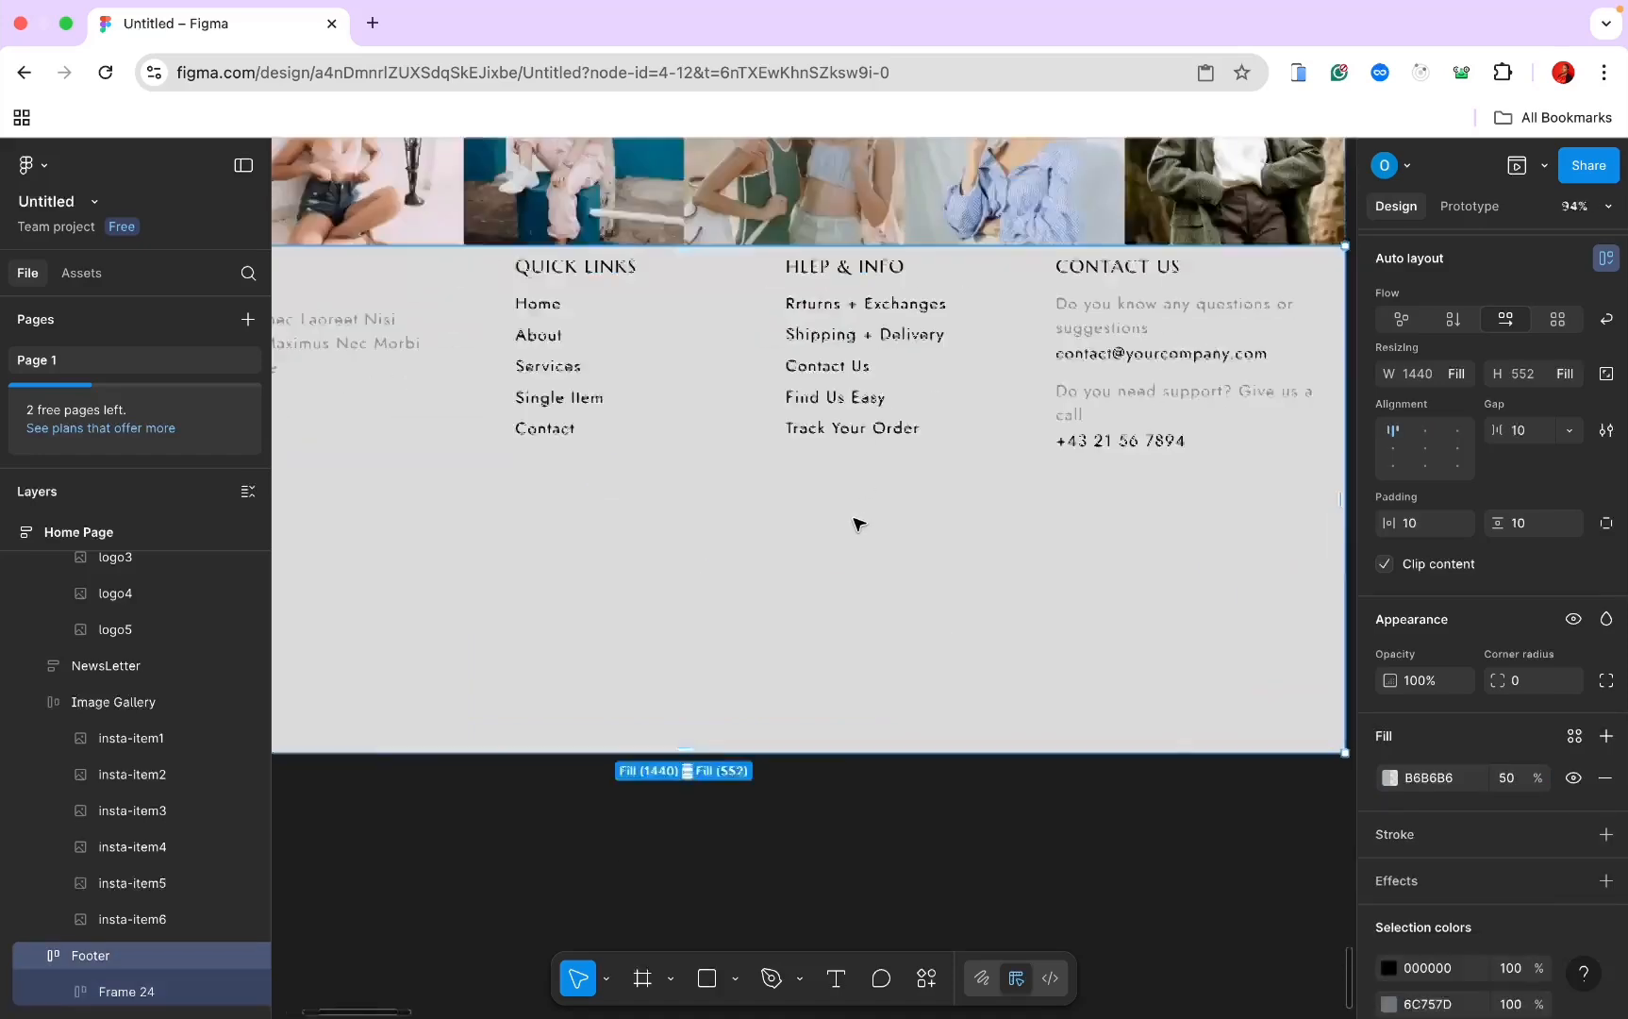
scroll(857, 525, down, 3)
scroll(860, 526, left, 2)
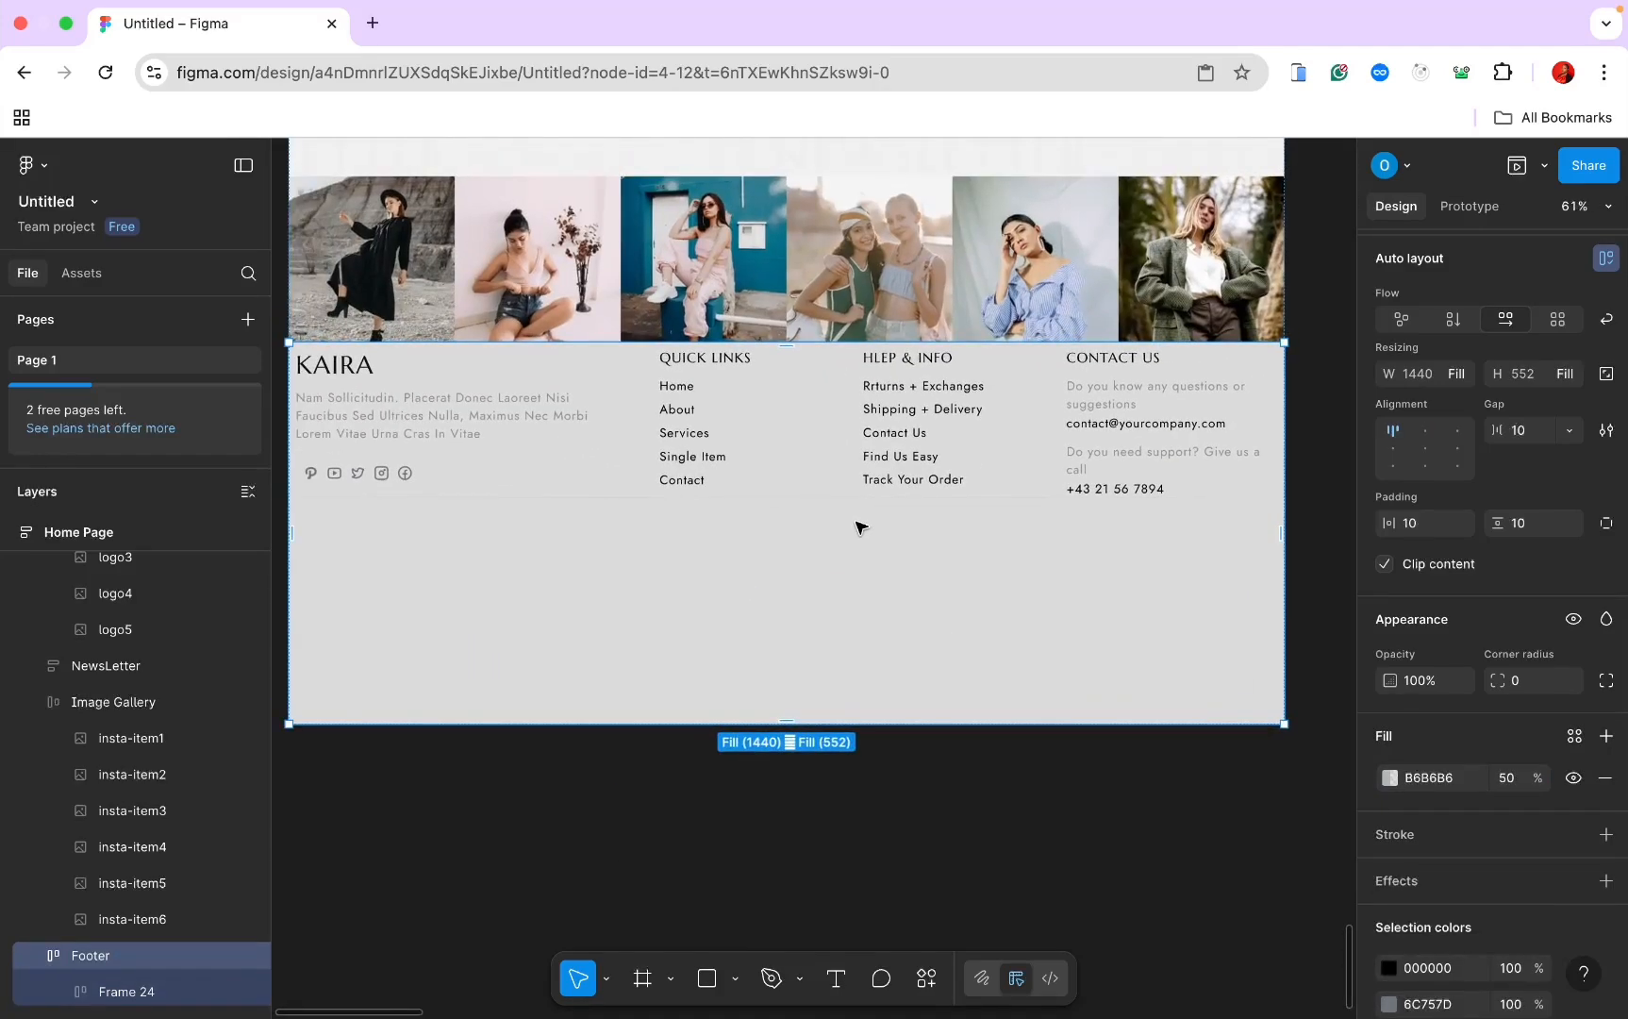
Step: Give the column row 60 left and right padding and 50 bottom padding
click(806, 463)
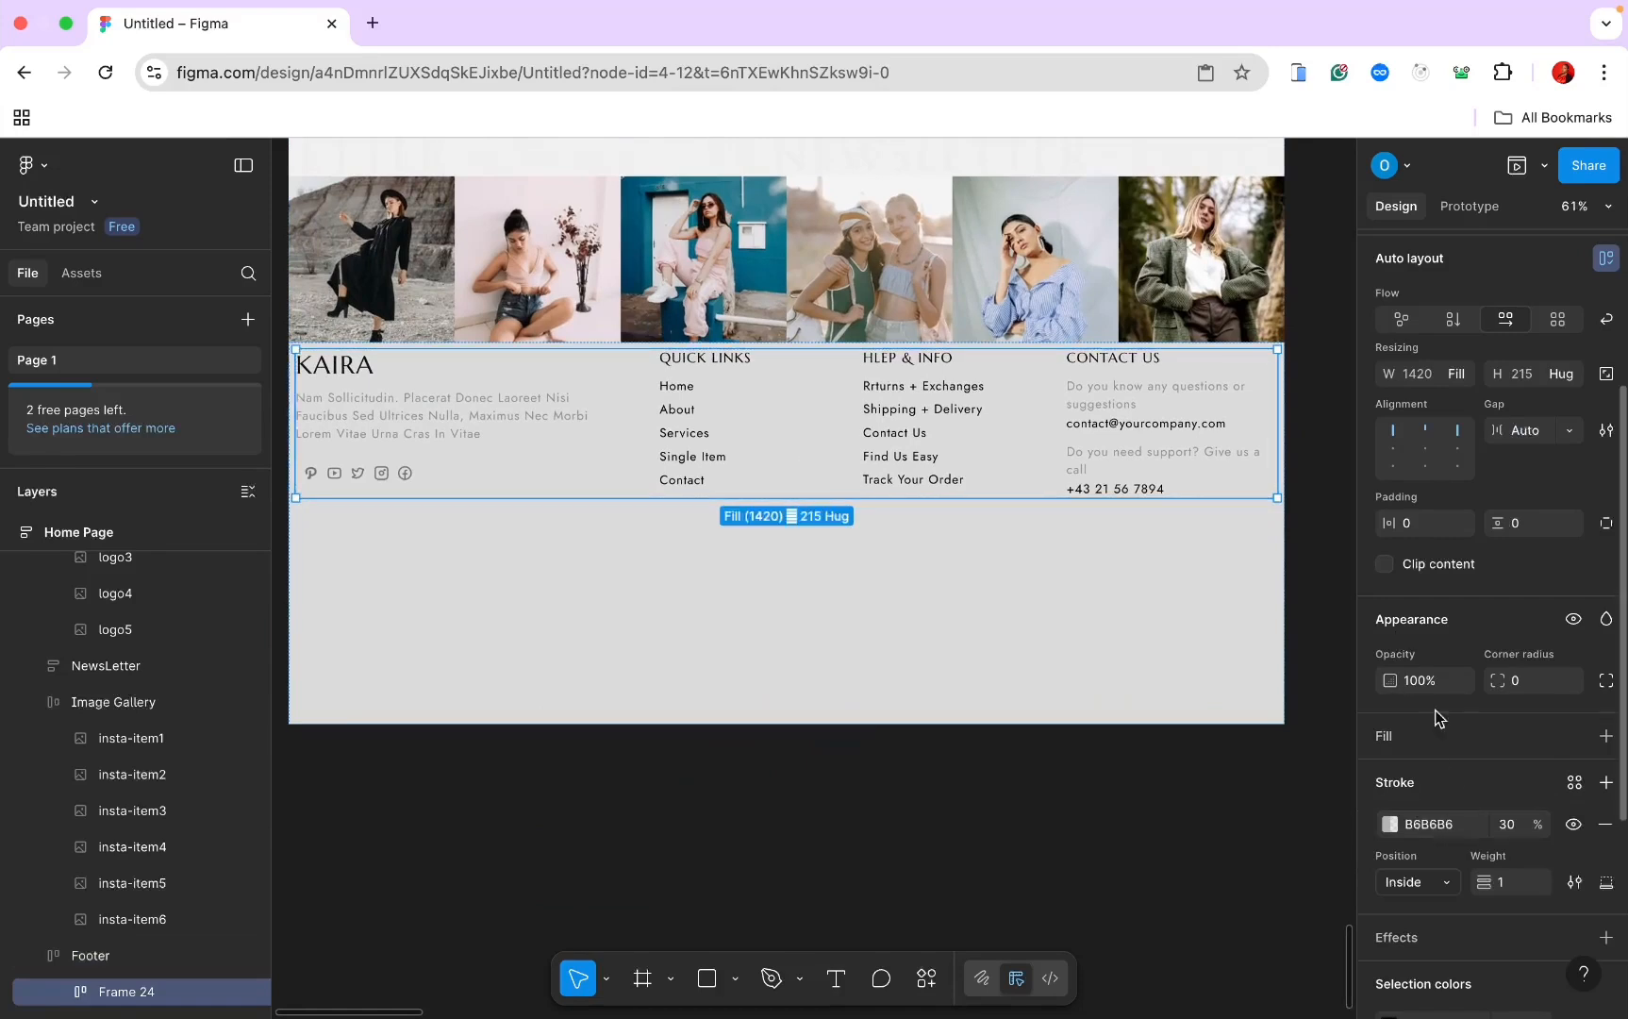
scroll(1419, 628, up, 2)
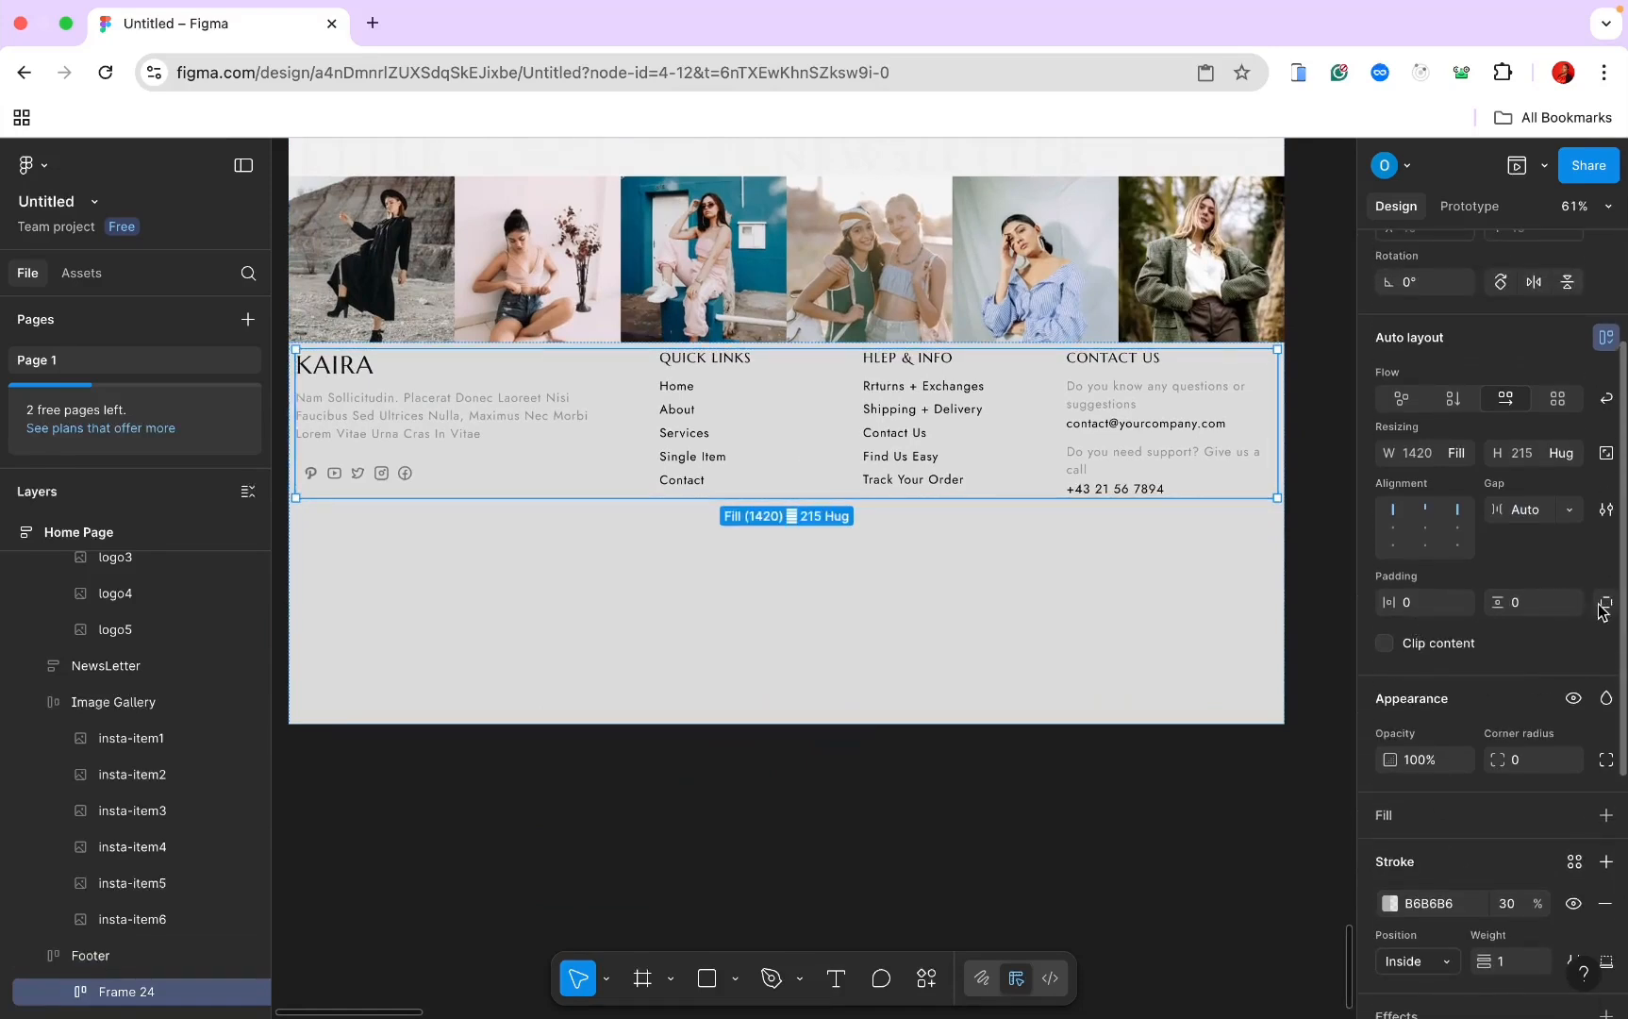
click(1599, 605)
click(1406, 604)
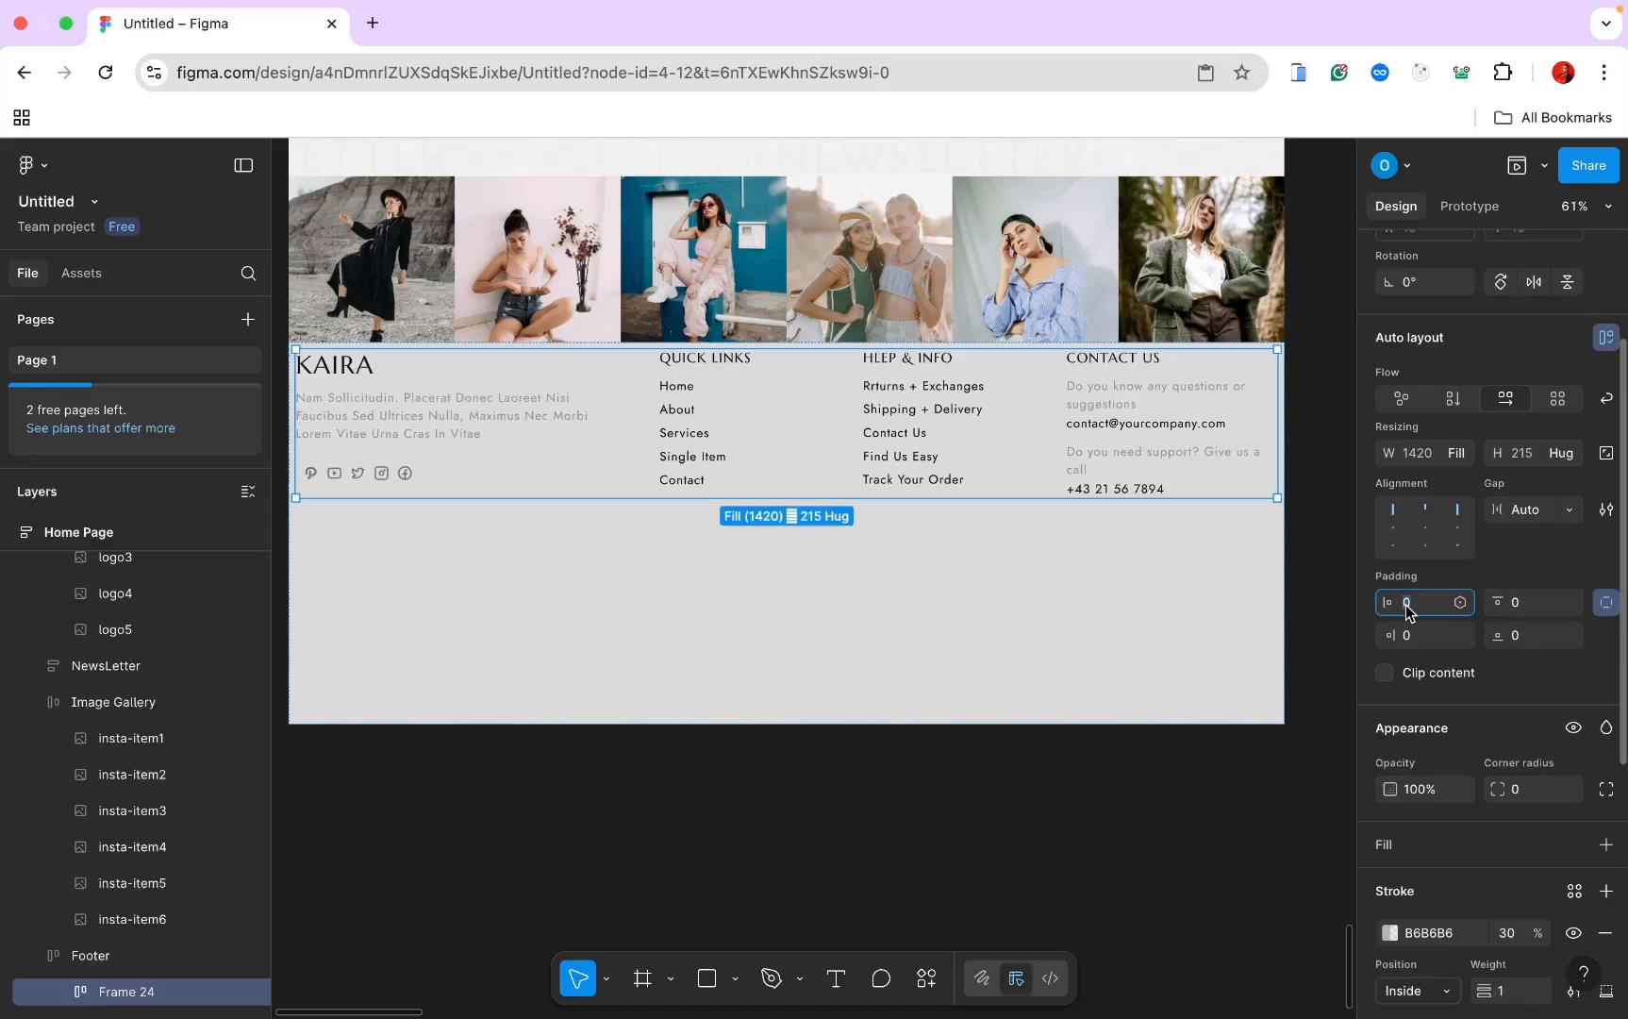
text(60)
key(Return)
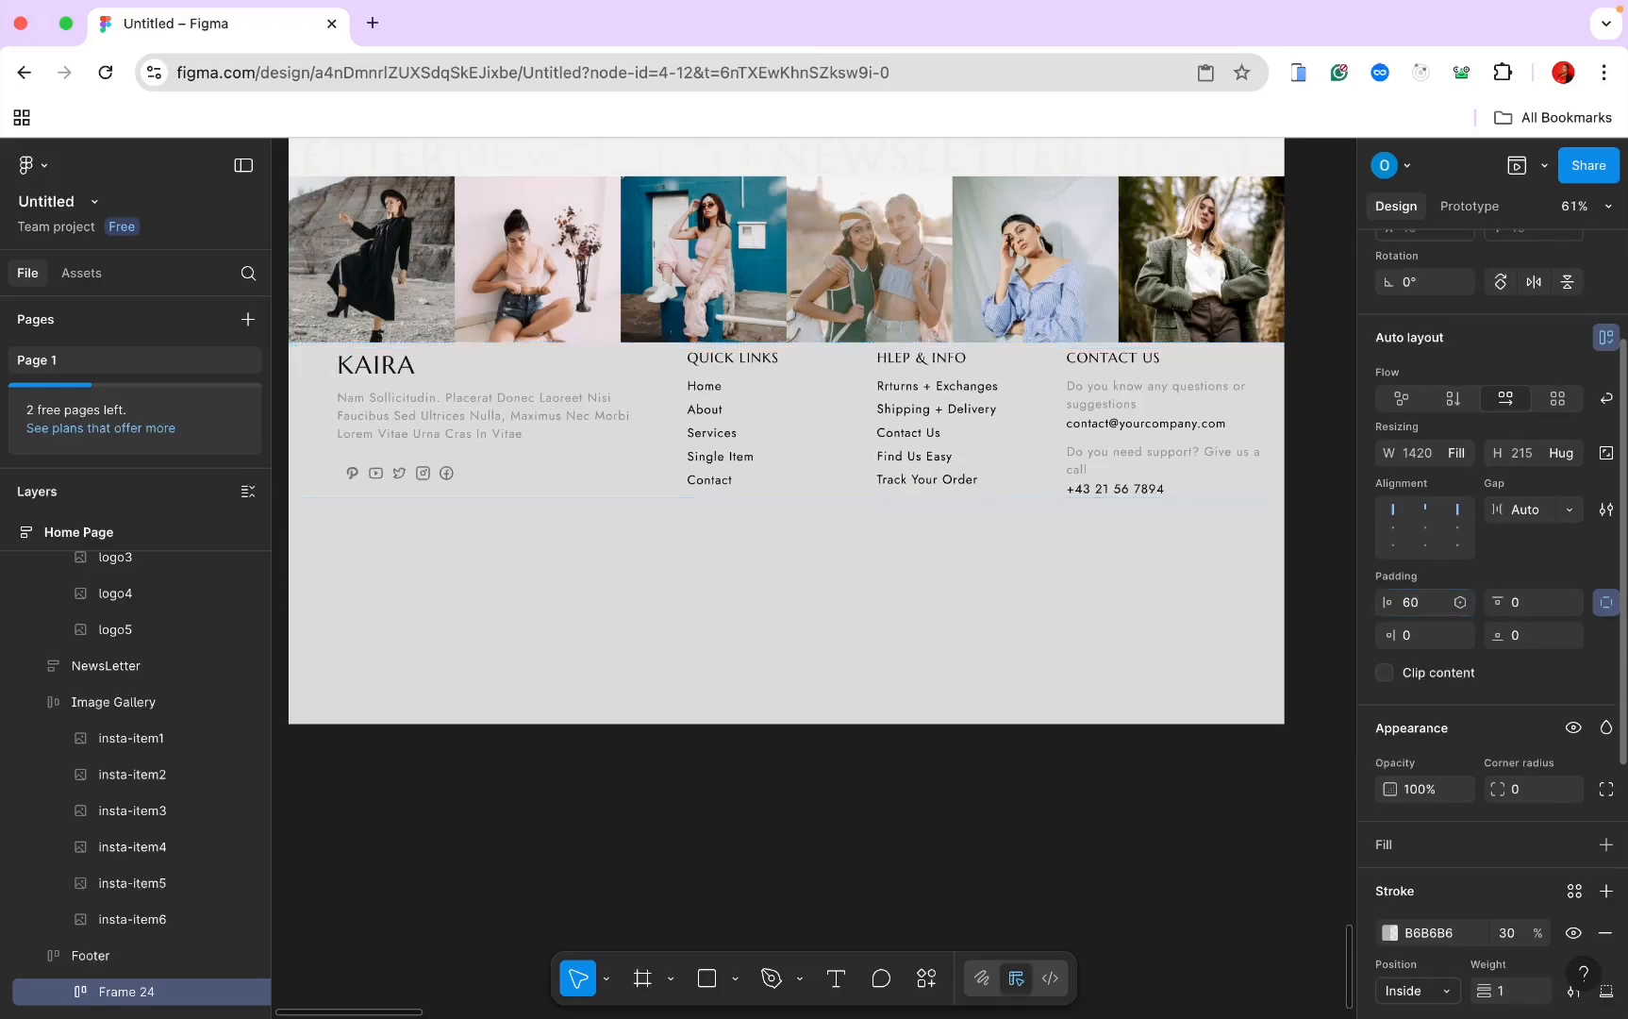
click(1415, 636)
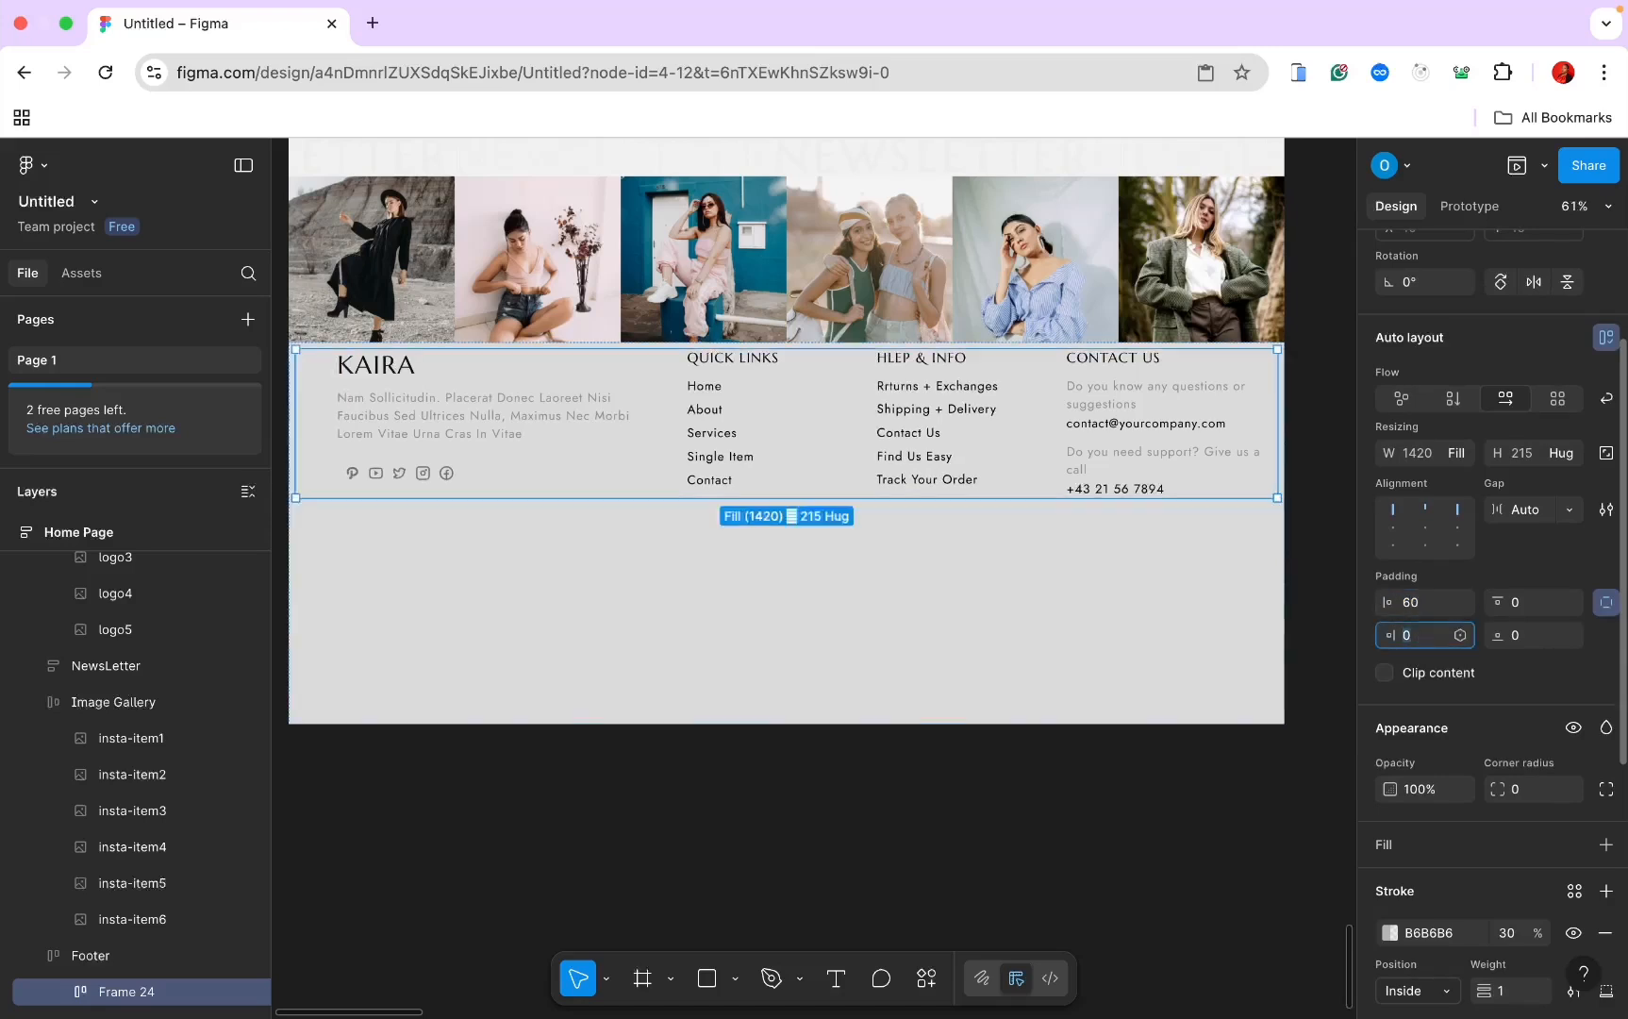
text(60)
key(Return)
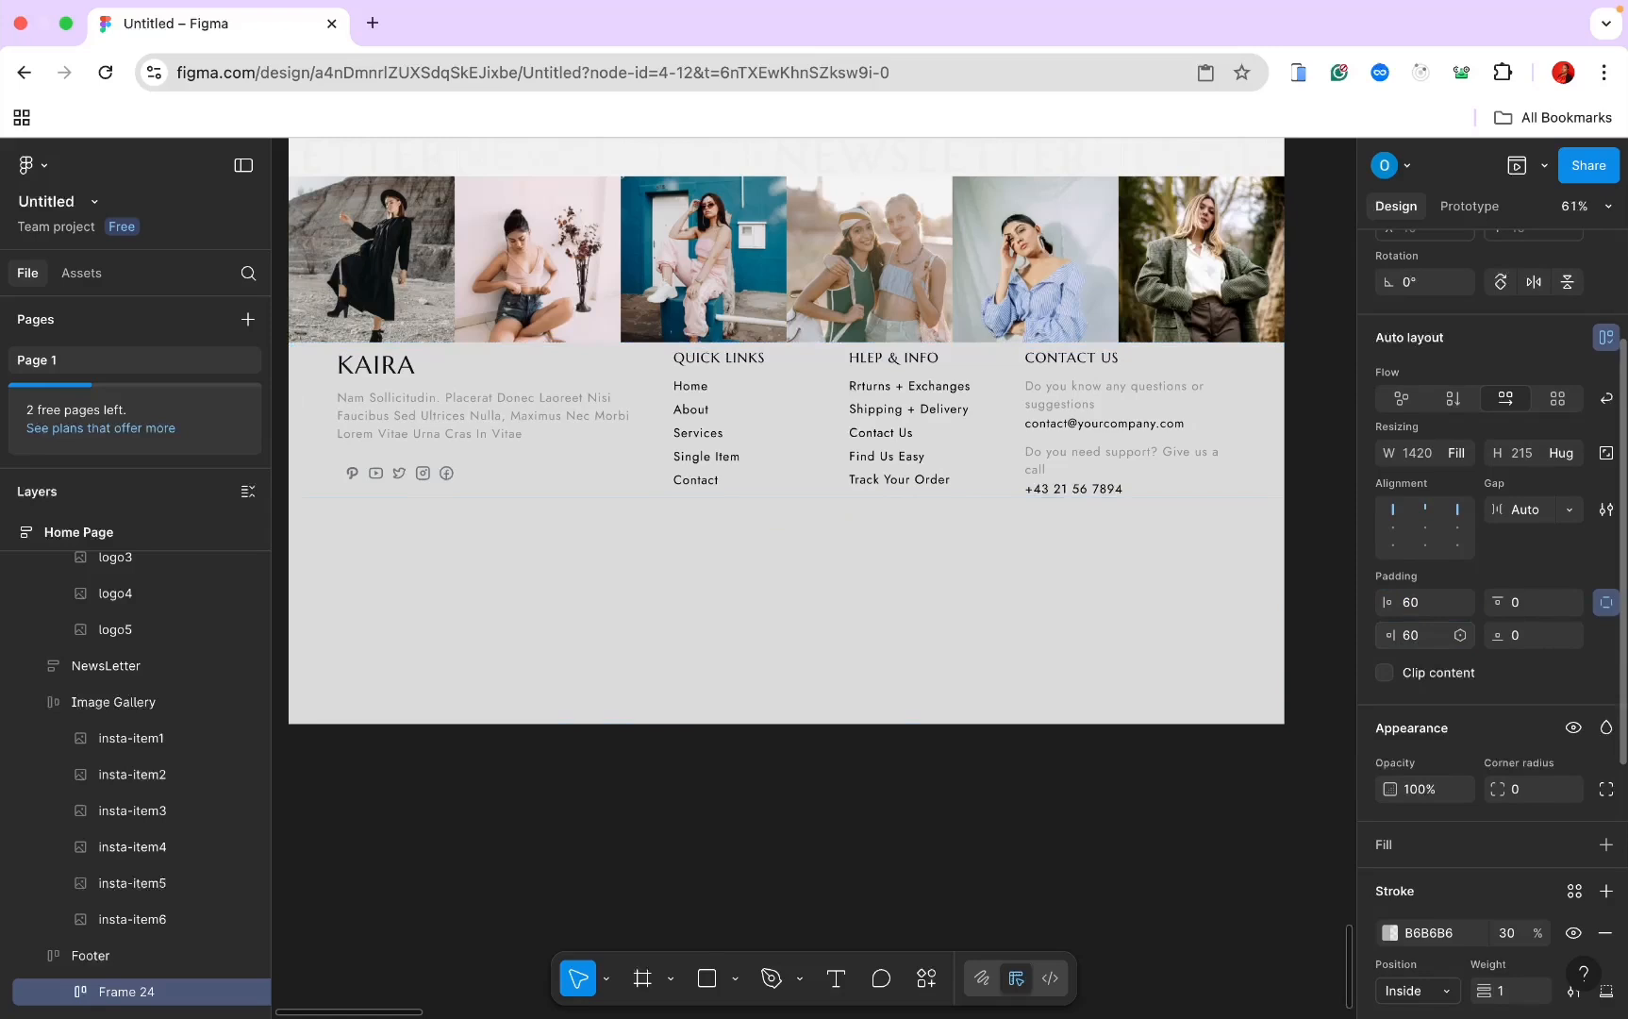
click(1528, 635)
text(50)
key(Return)
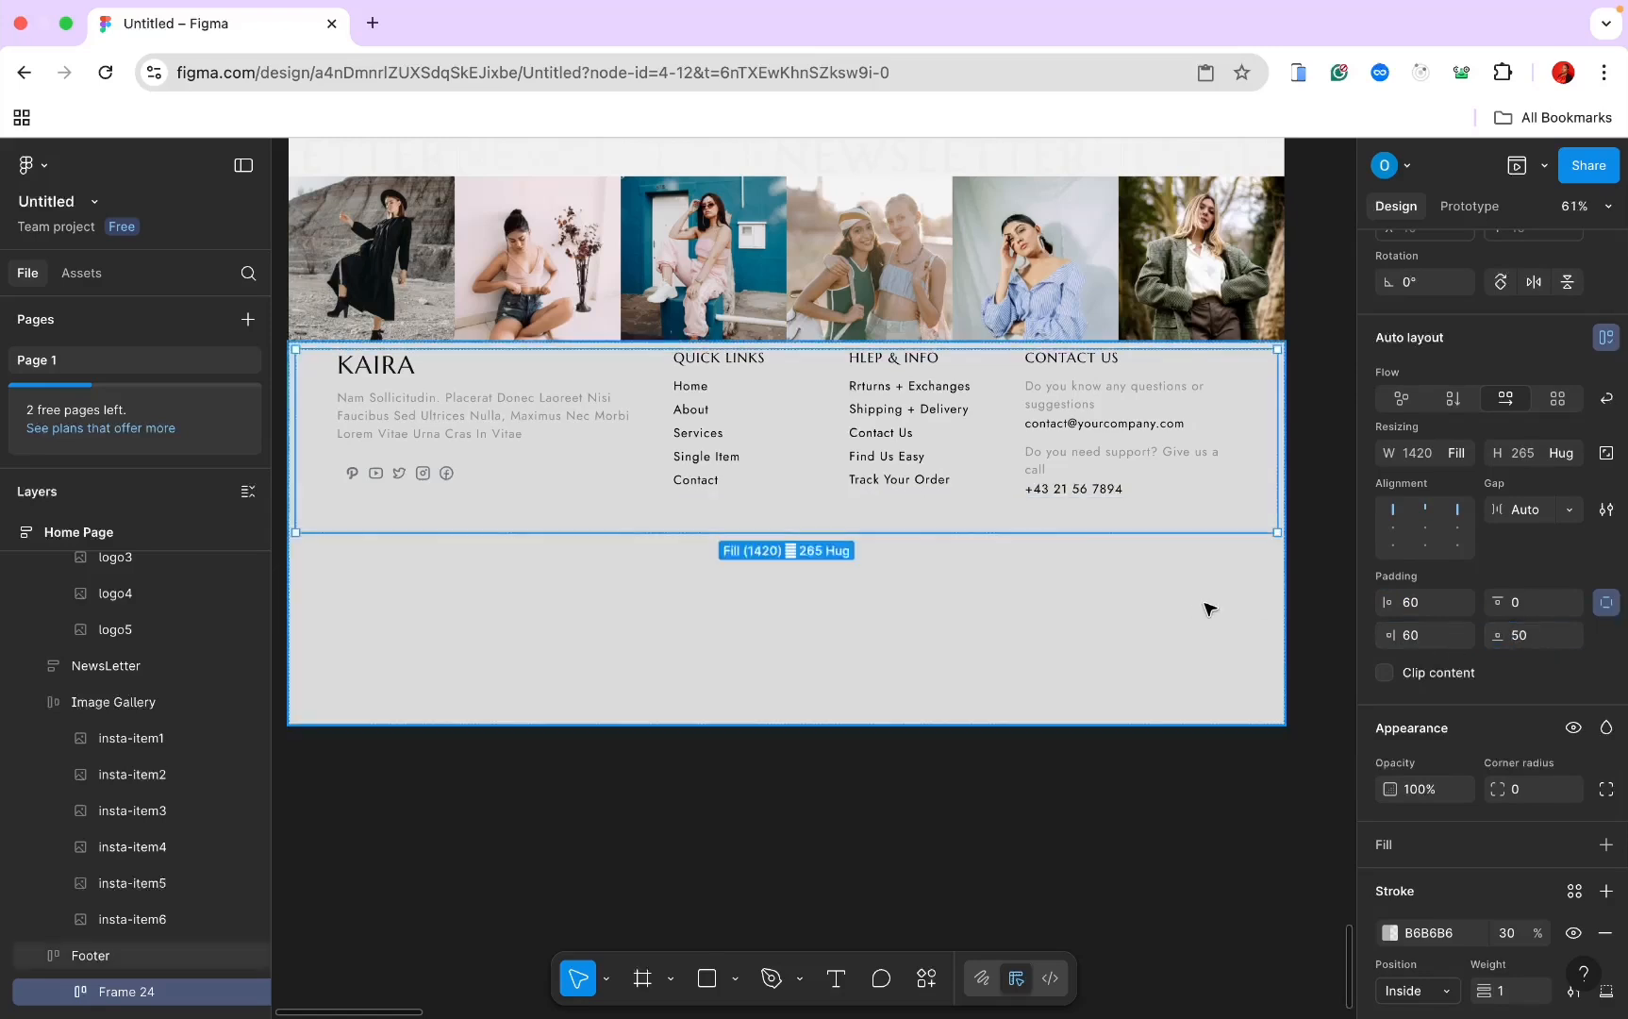
click(944, 560)
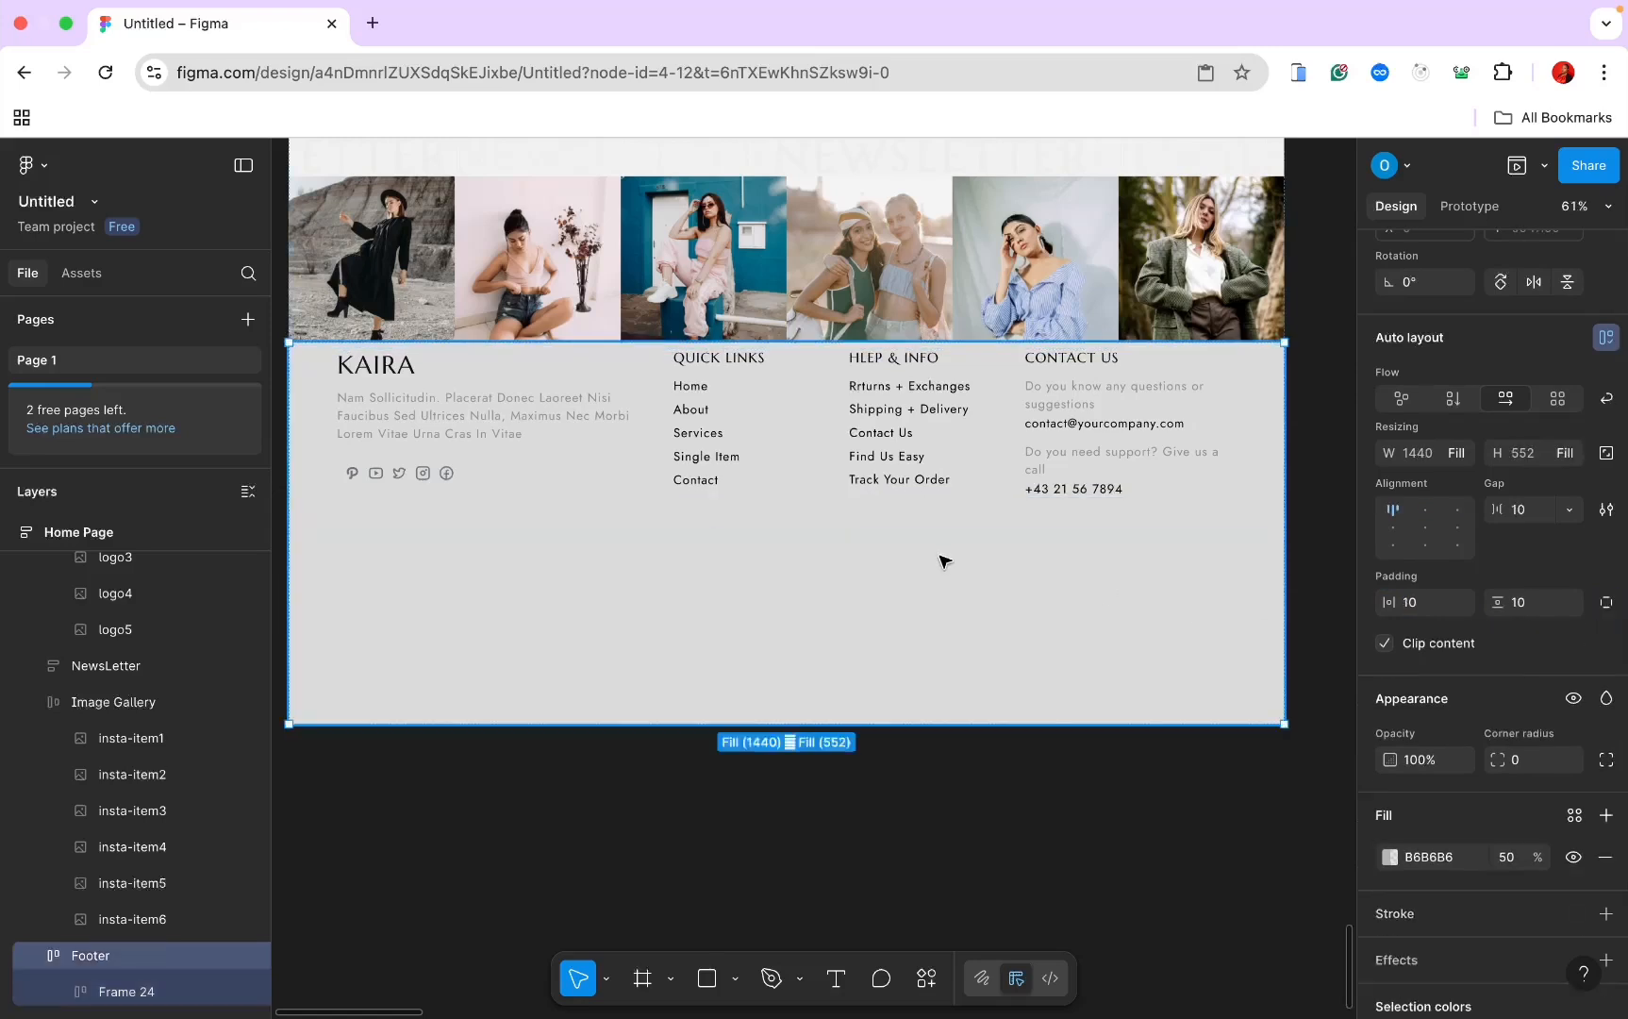
Step: Give the Footer frame 100 vertical padding and 0 horizontal padding
click(755, 526)
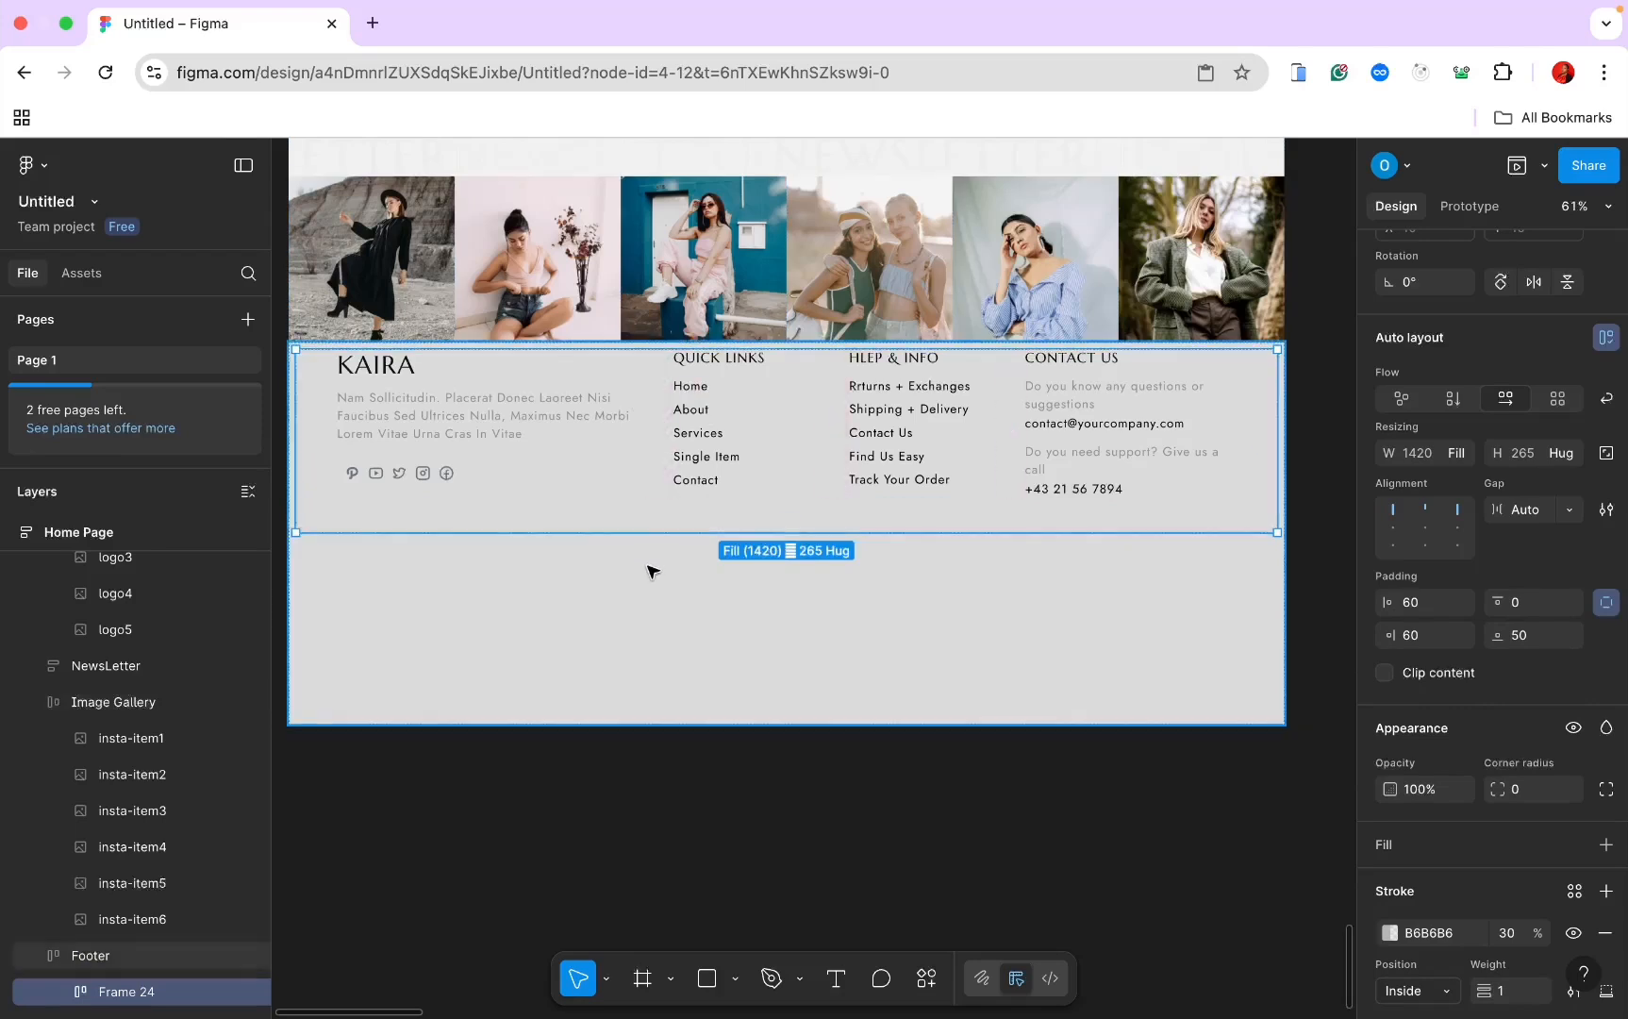
click(648, 610)
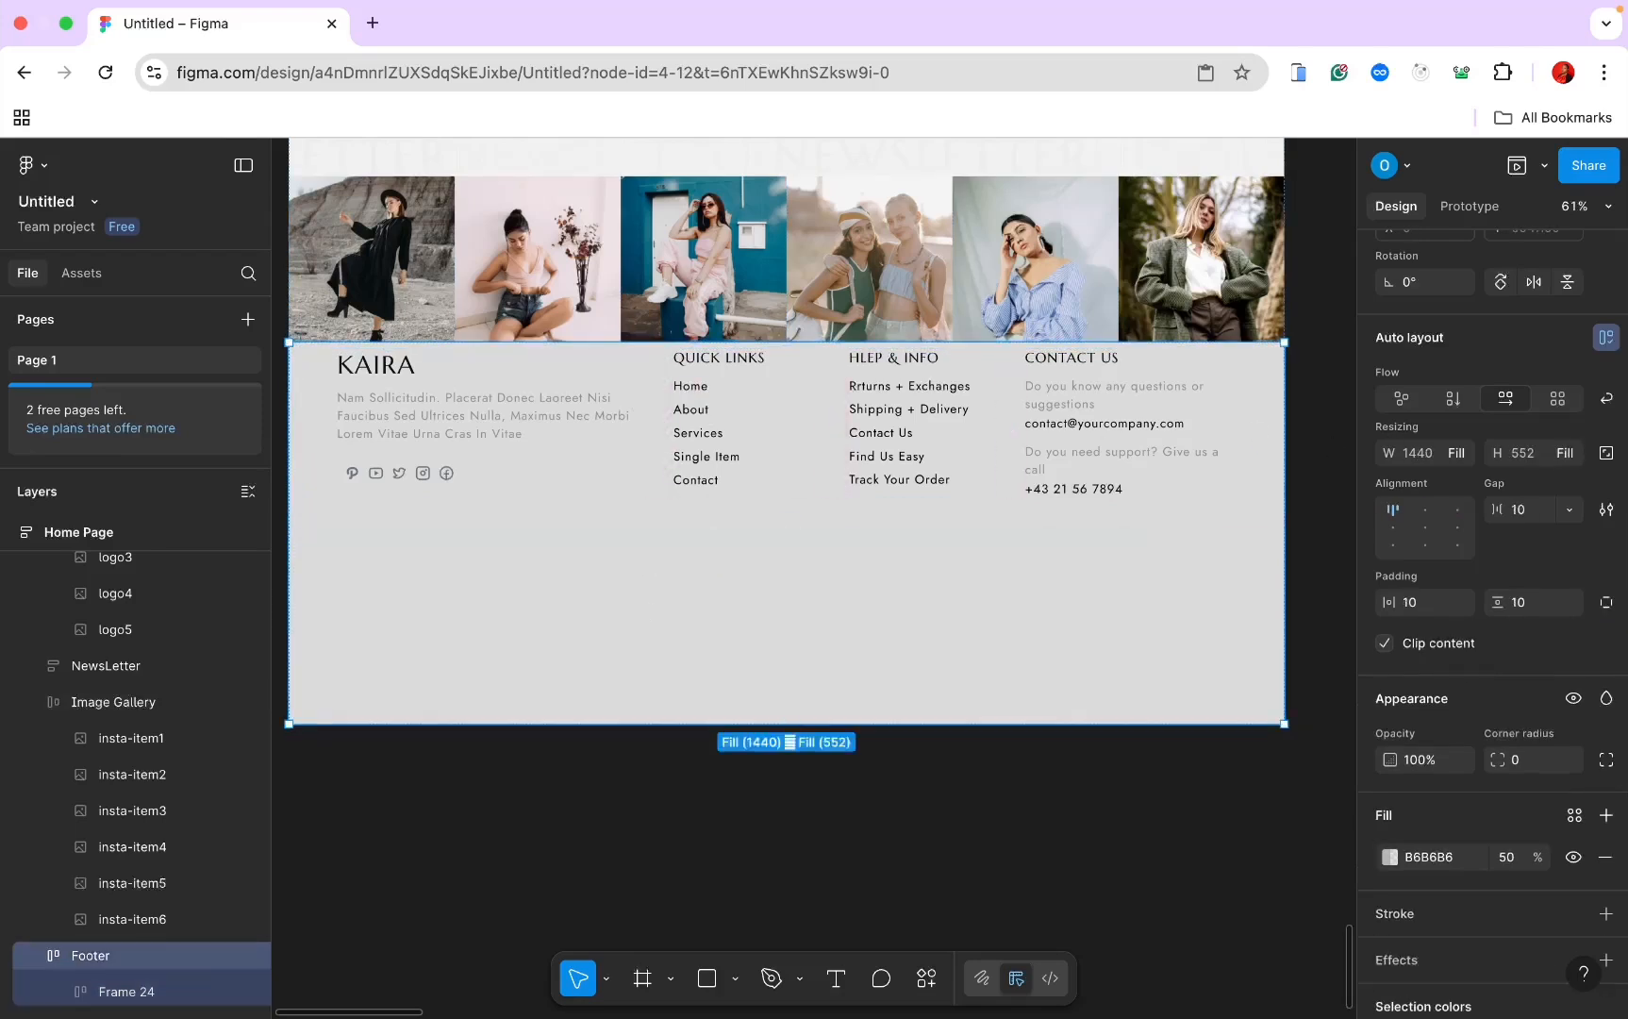
key(super+Tab)
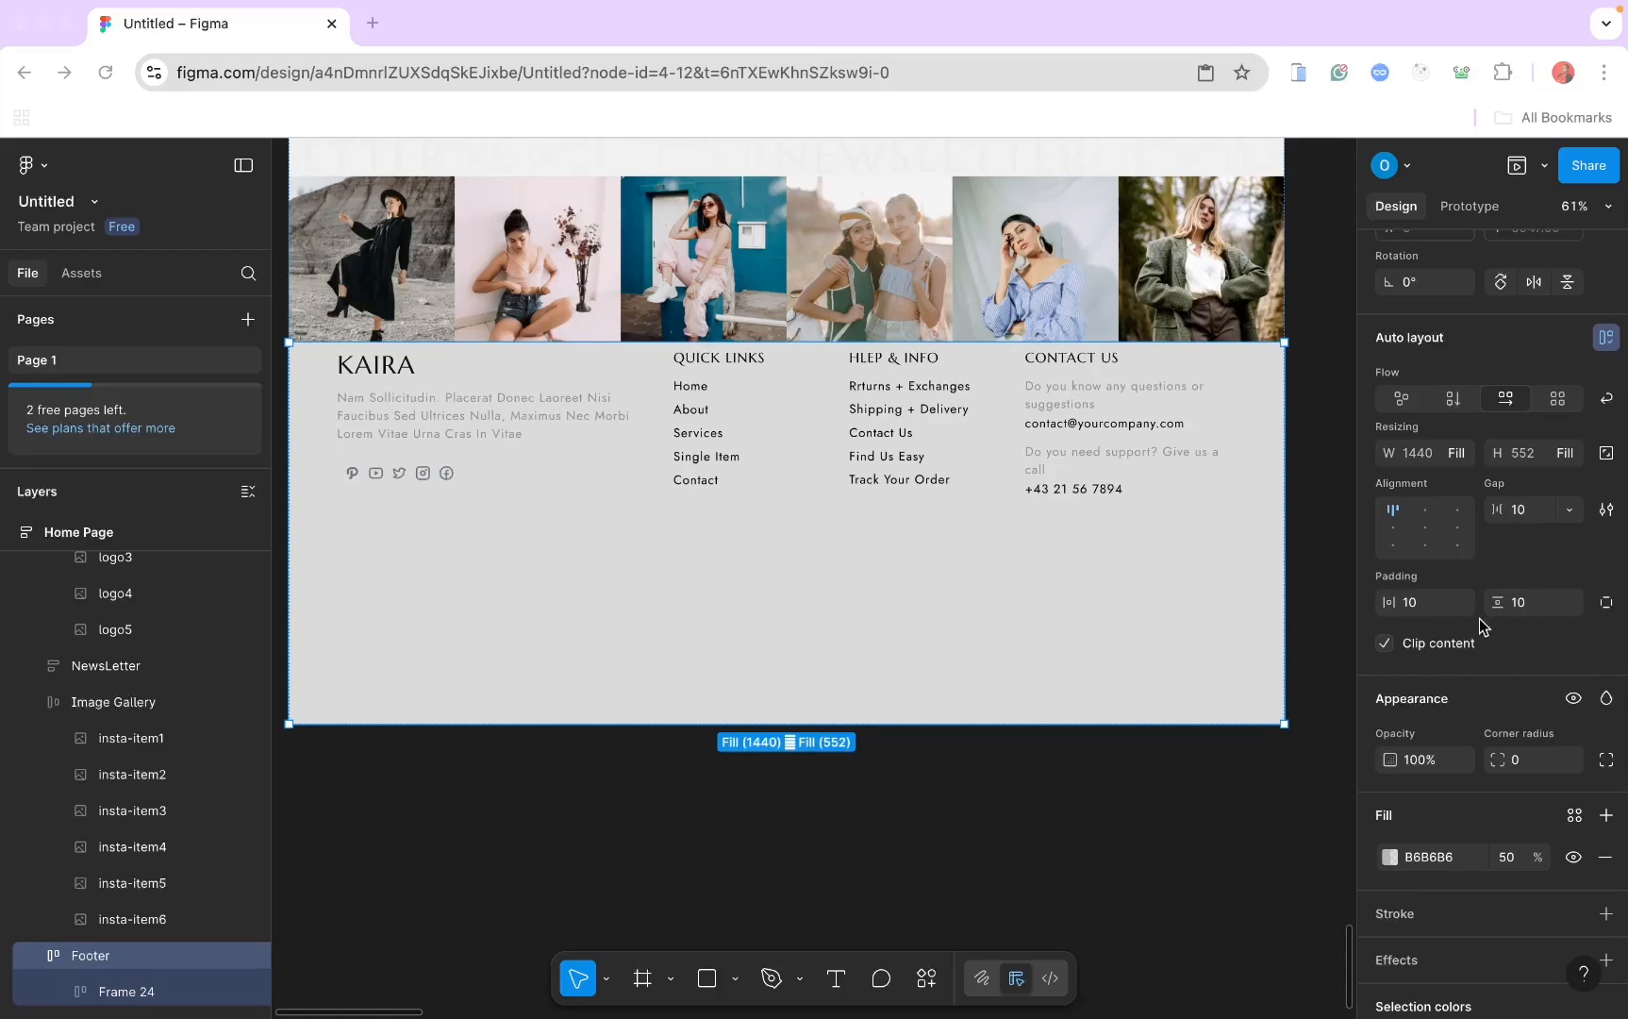
click(1549, 604)
text(100)
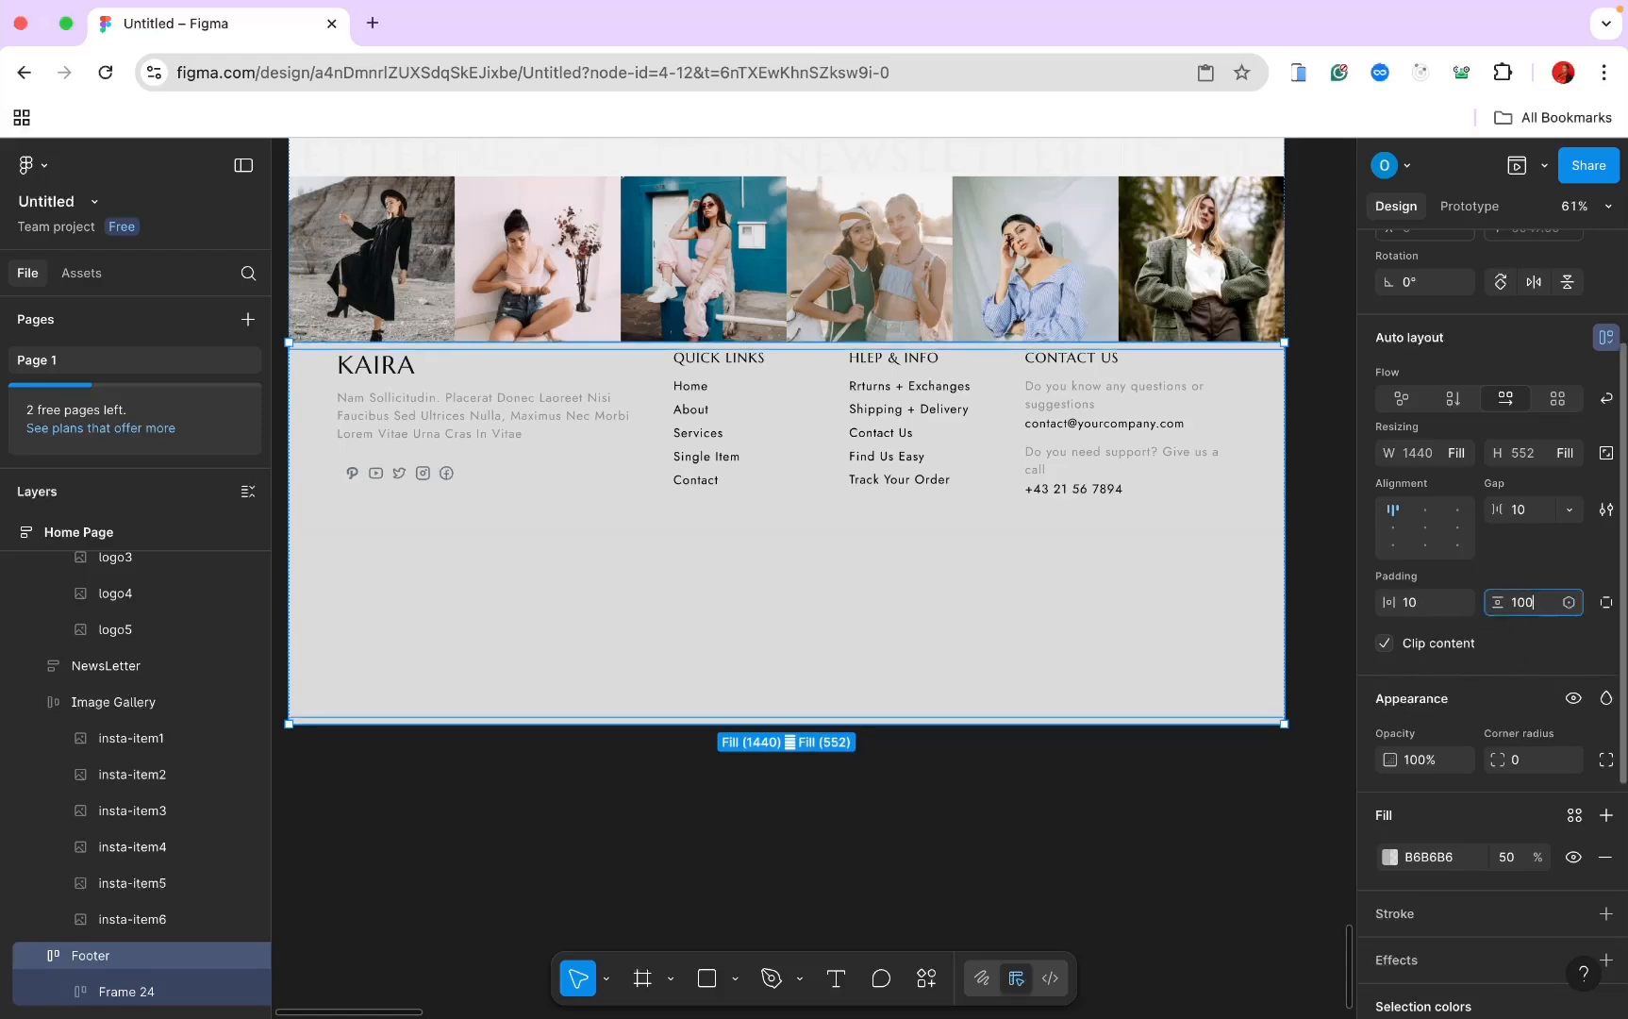
key(Return)
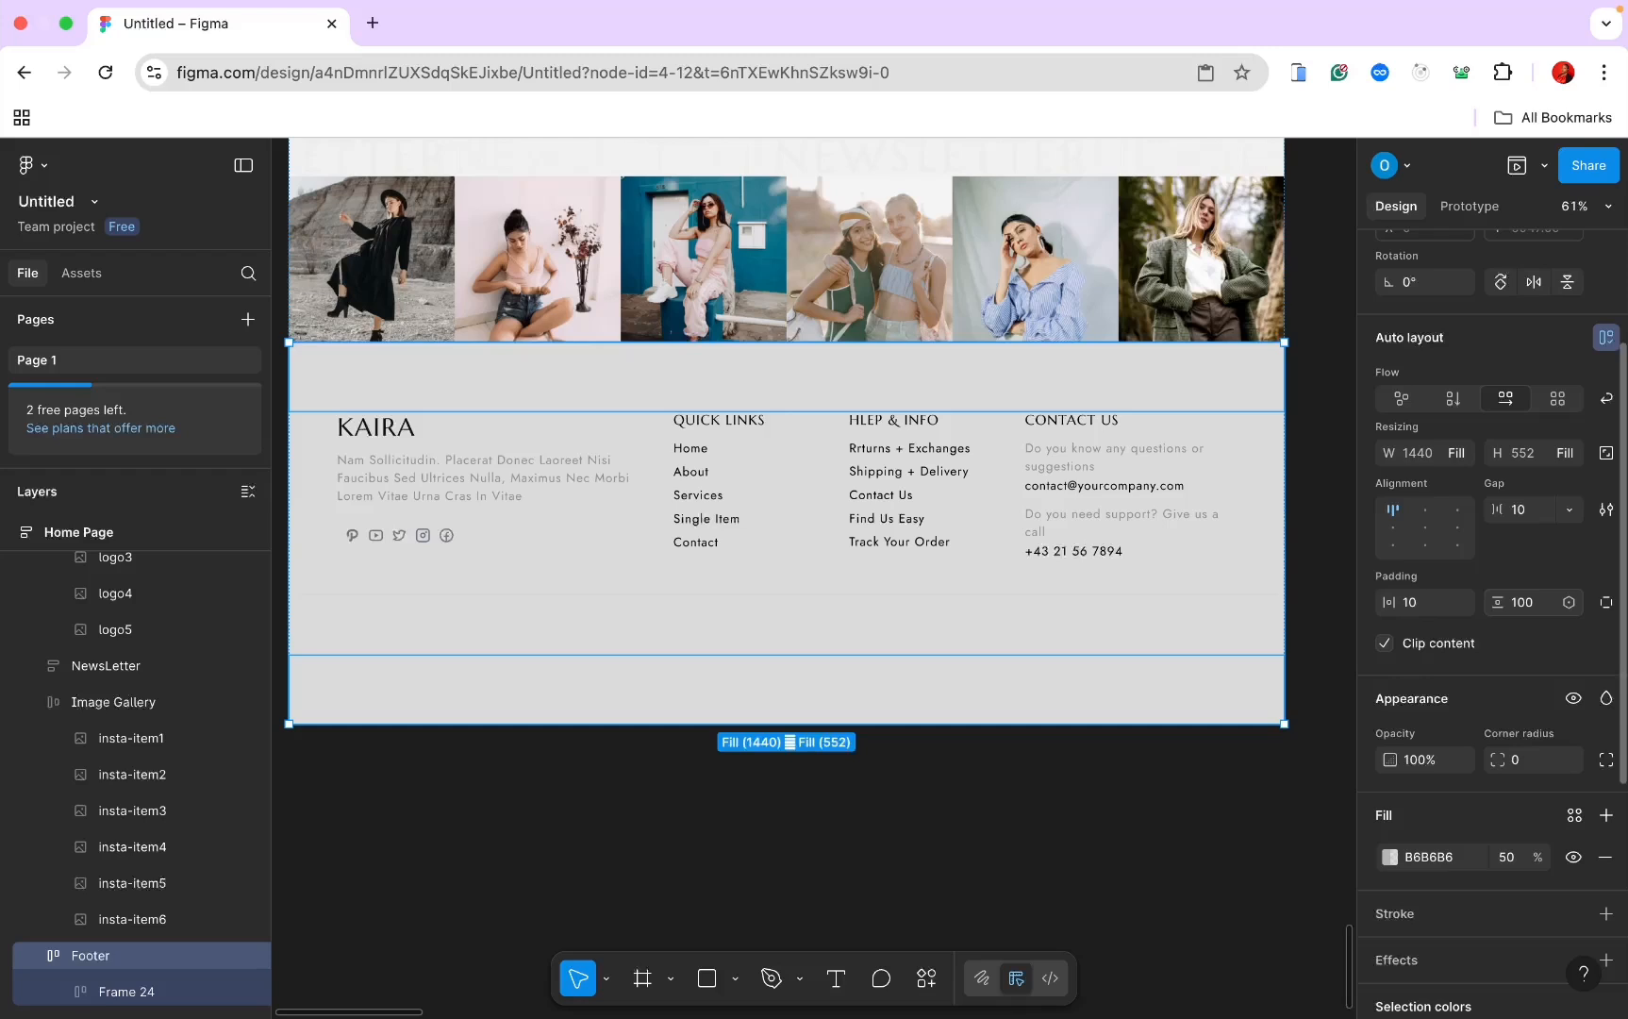
click(1418, 608)
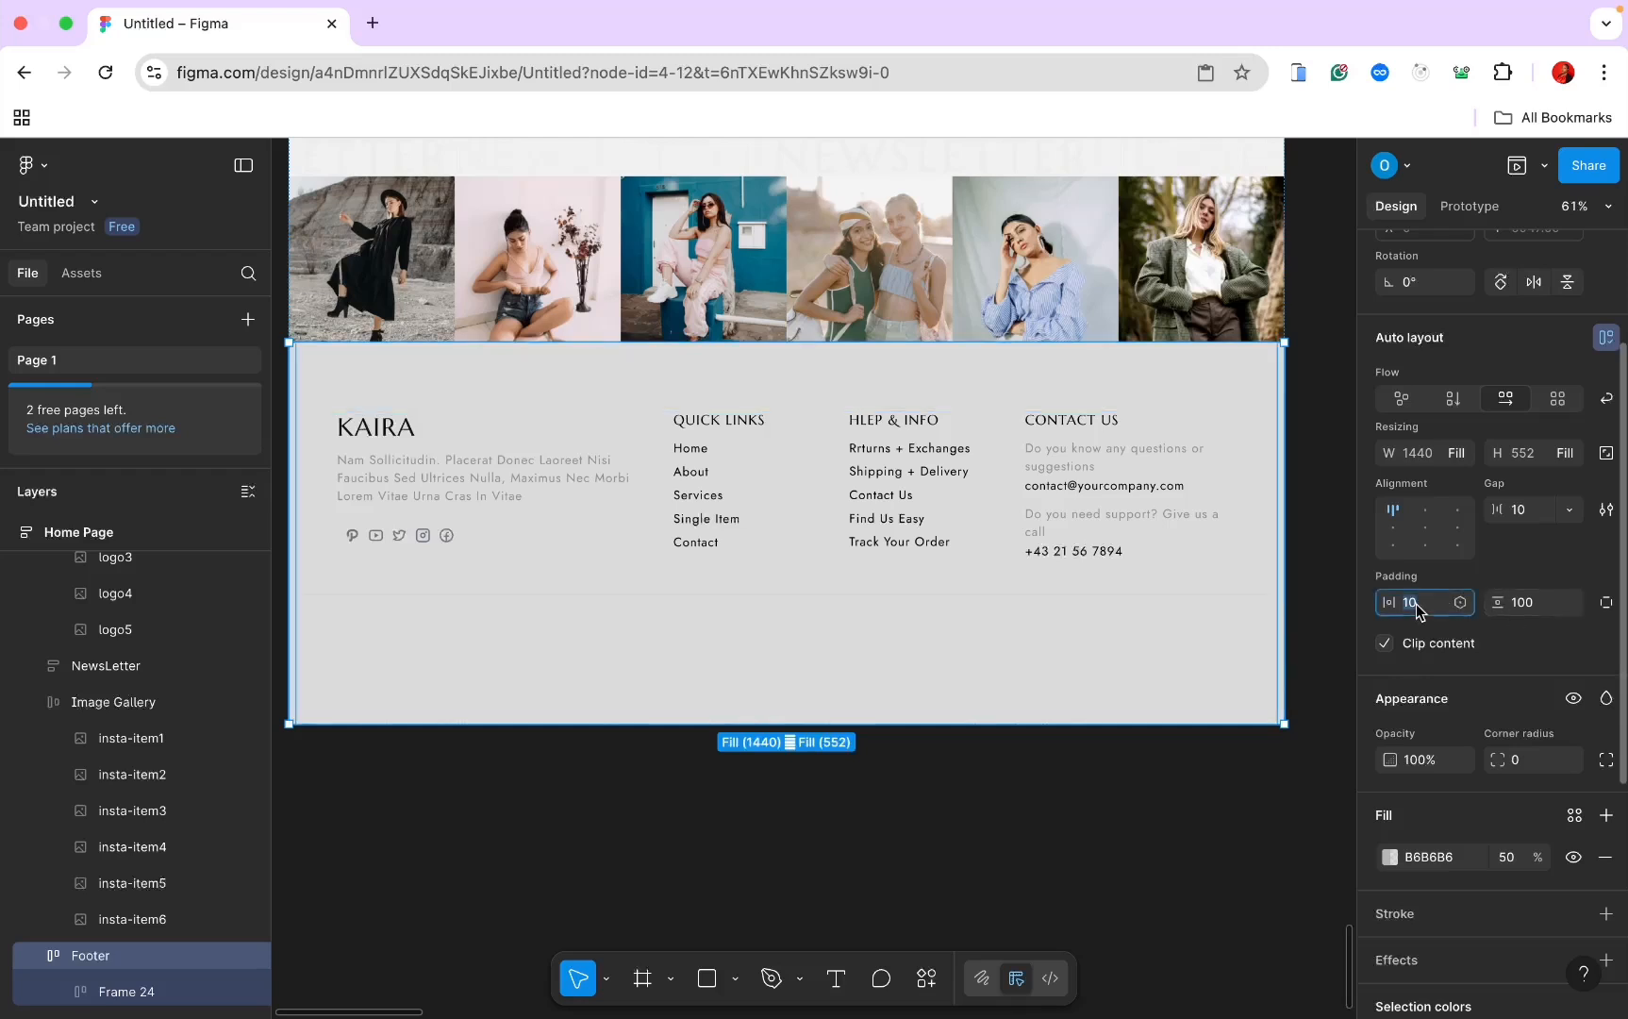
text(0)
key(Return)
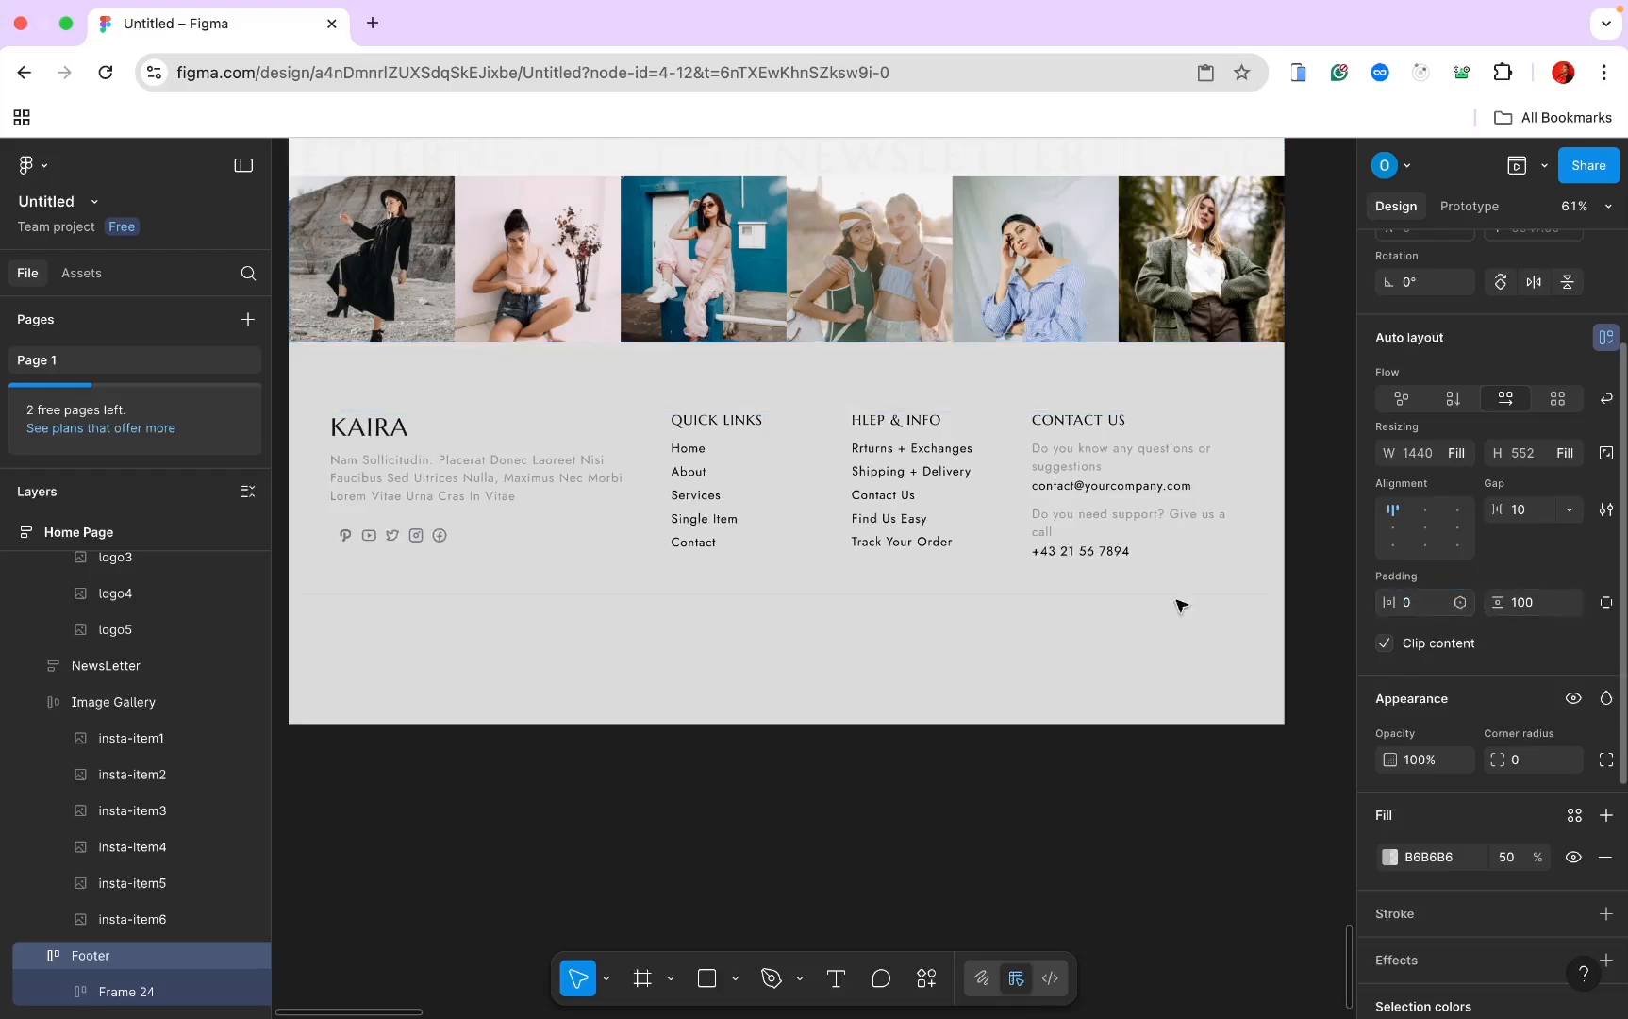
scroll(1044, 610, left, 3)
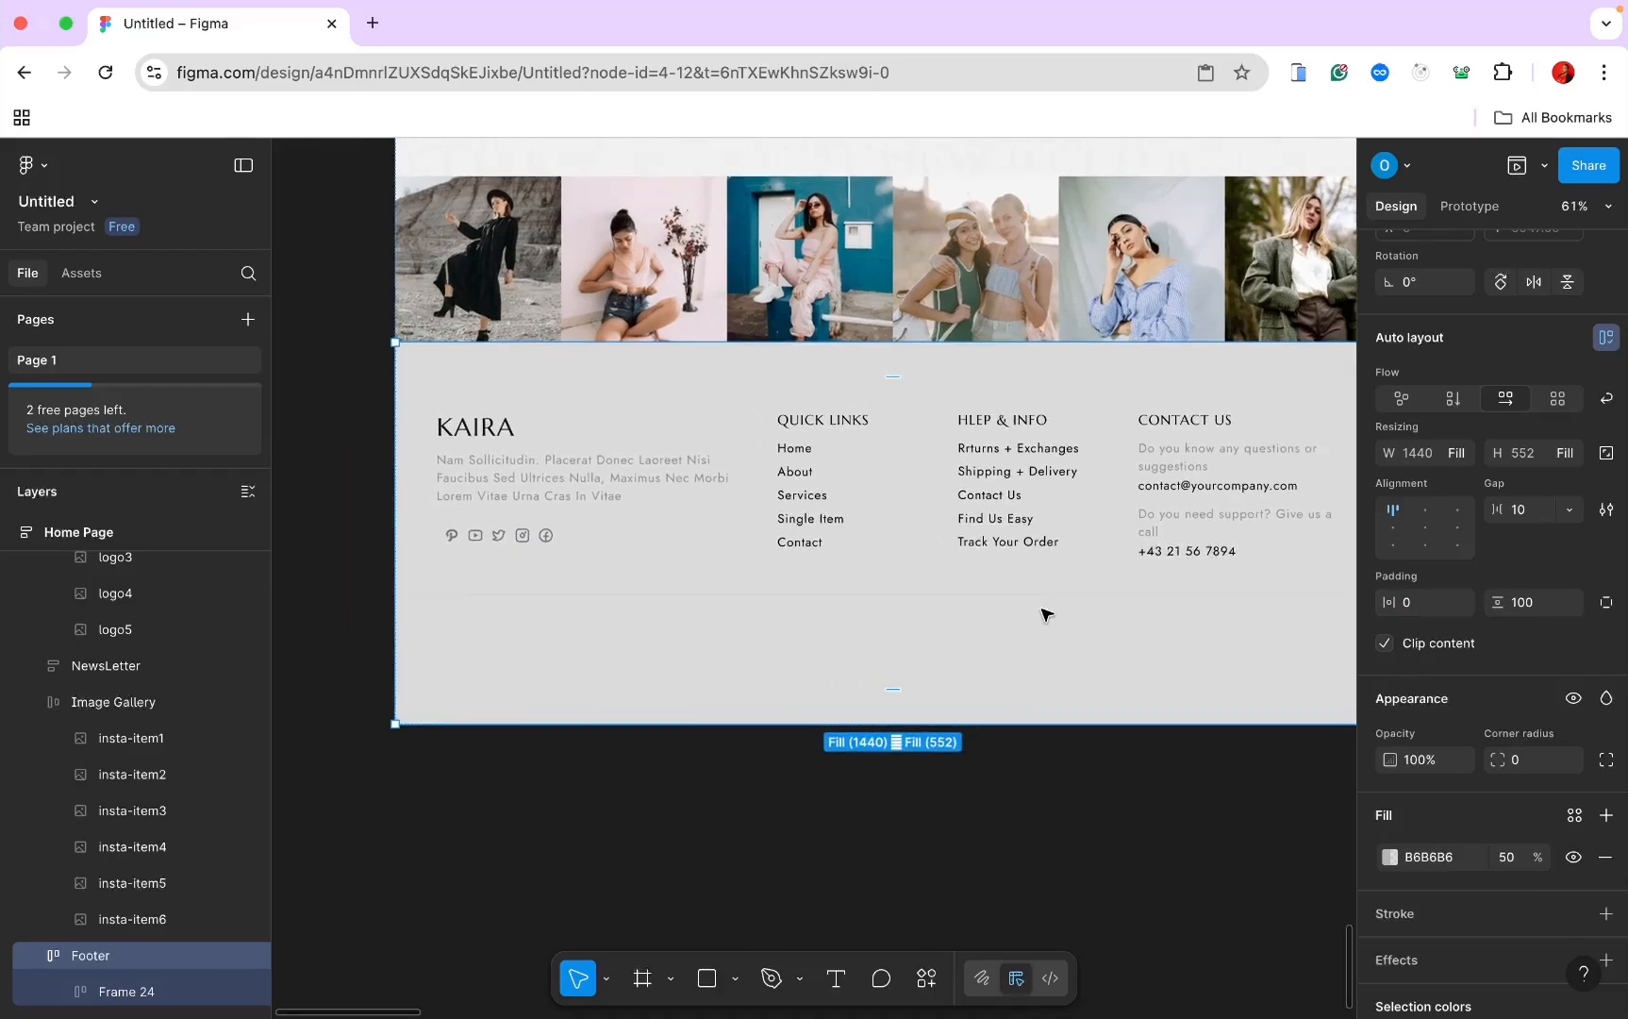
scroll(1043, 615, down, 1)
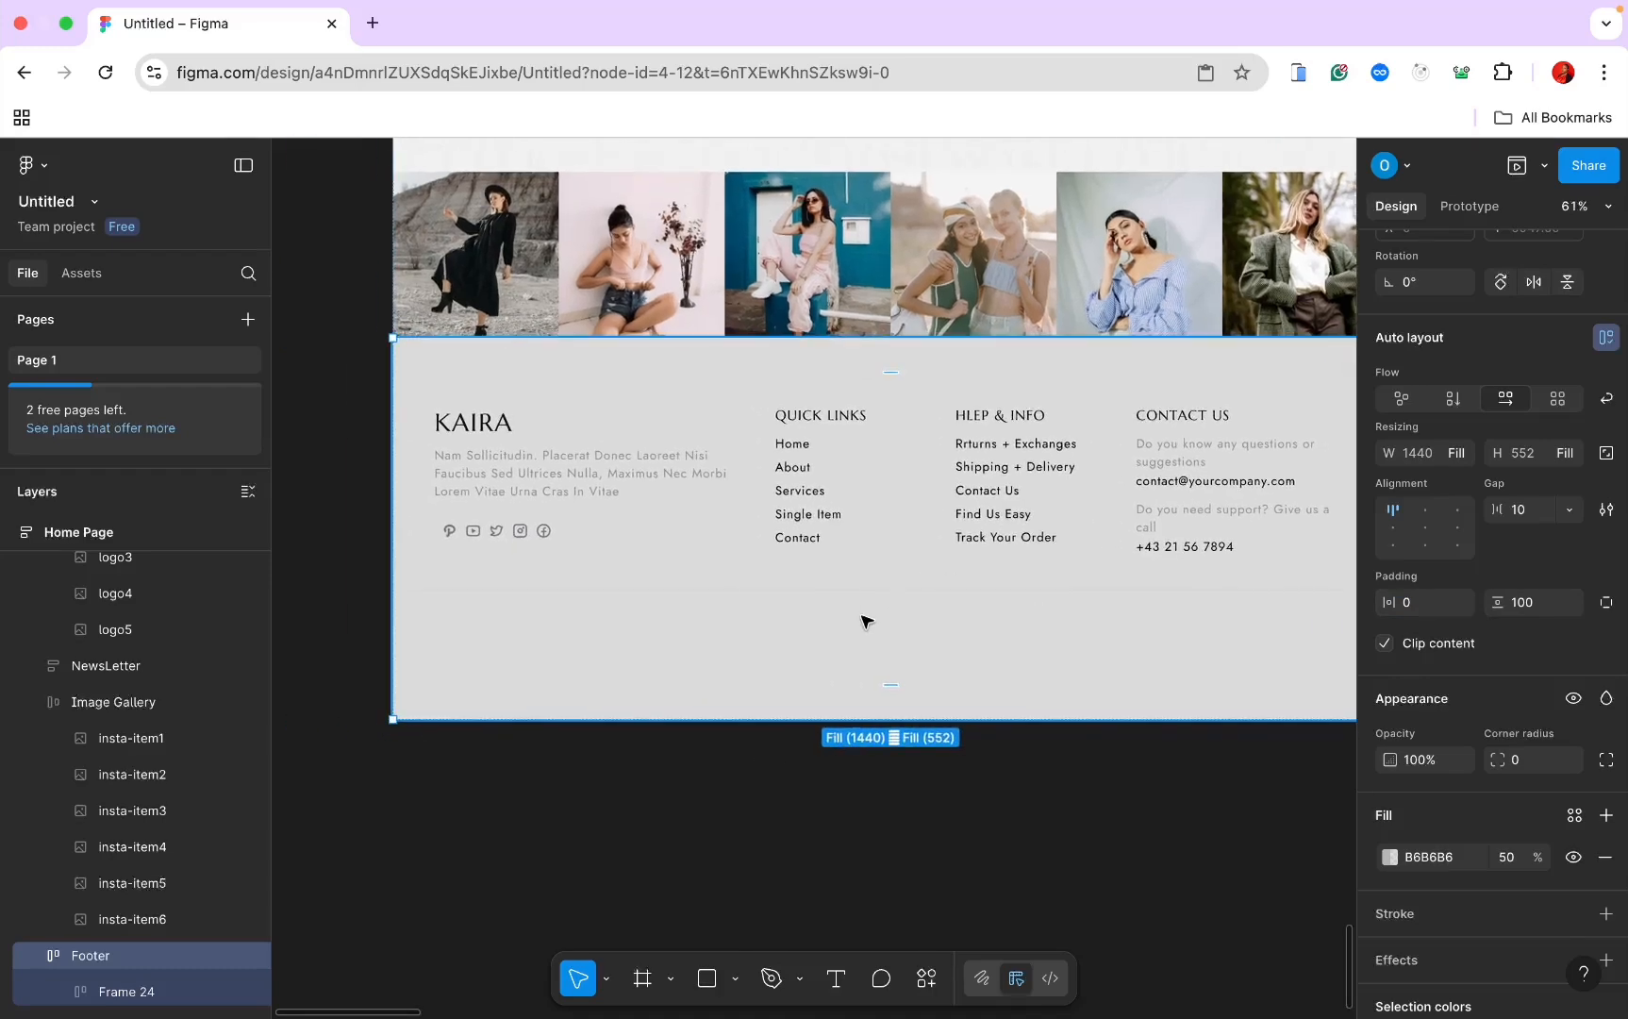
click(781, 767)
Step: Draw a new Frame 25 inside the footer and switch the Footer to vertical flow
key(f)
drag(497, 608, 828, 756)
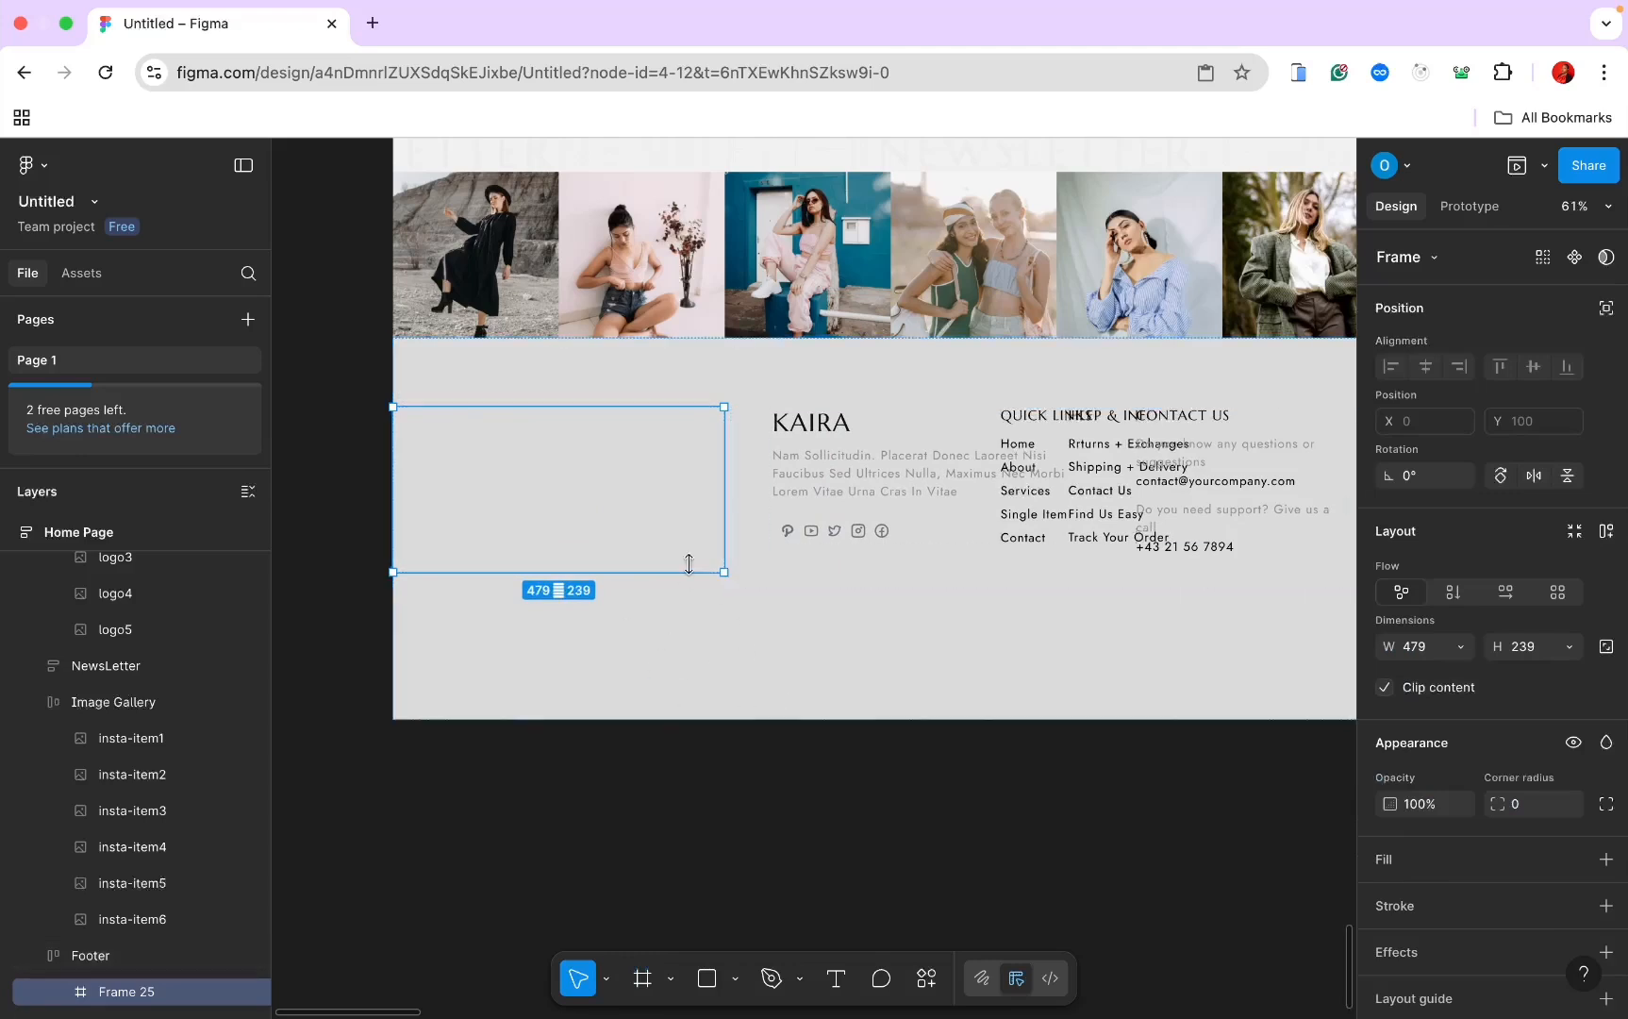
click(763, 382)
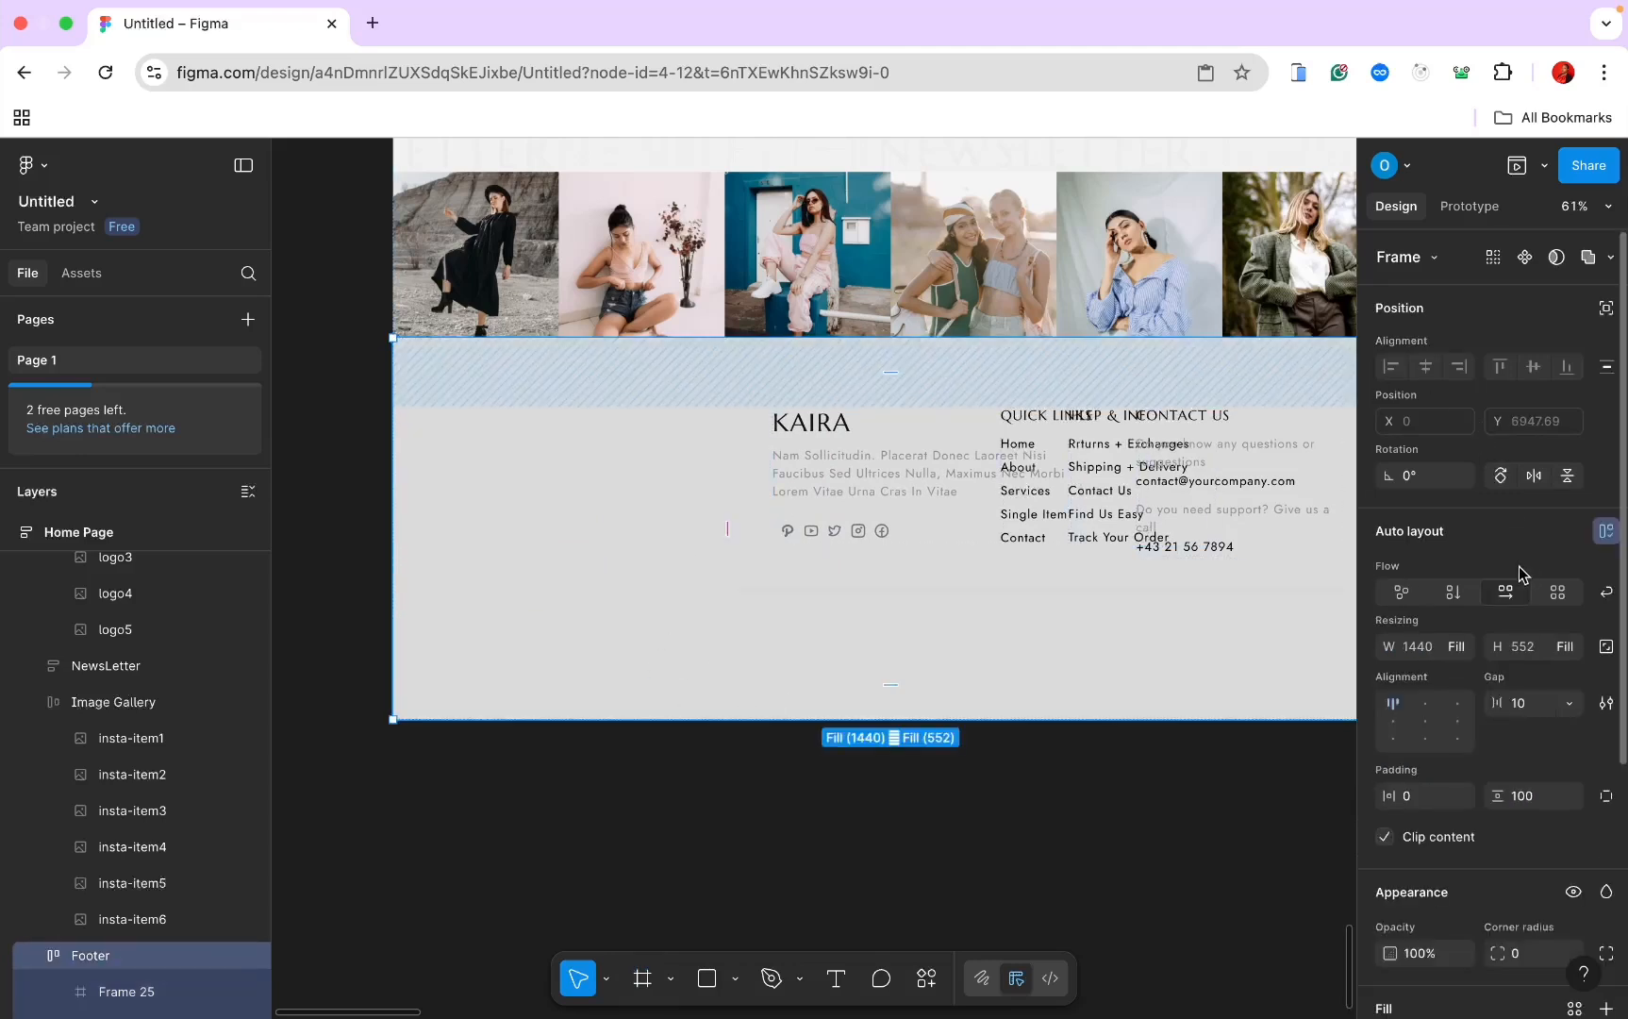
click(1455, 591)
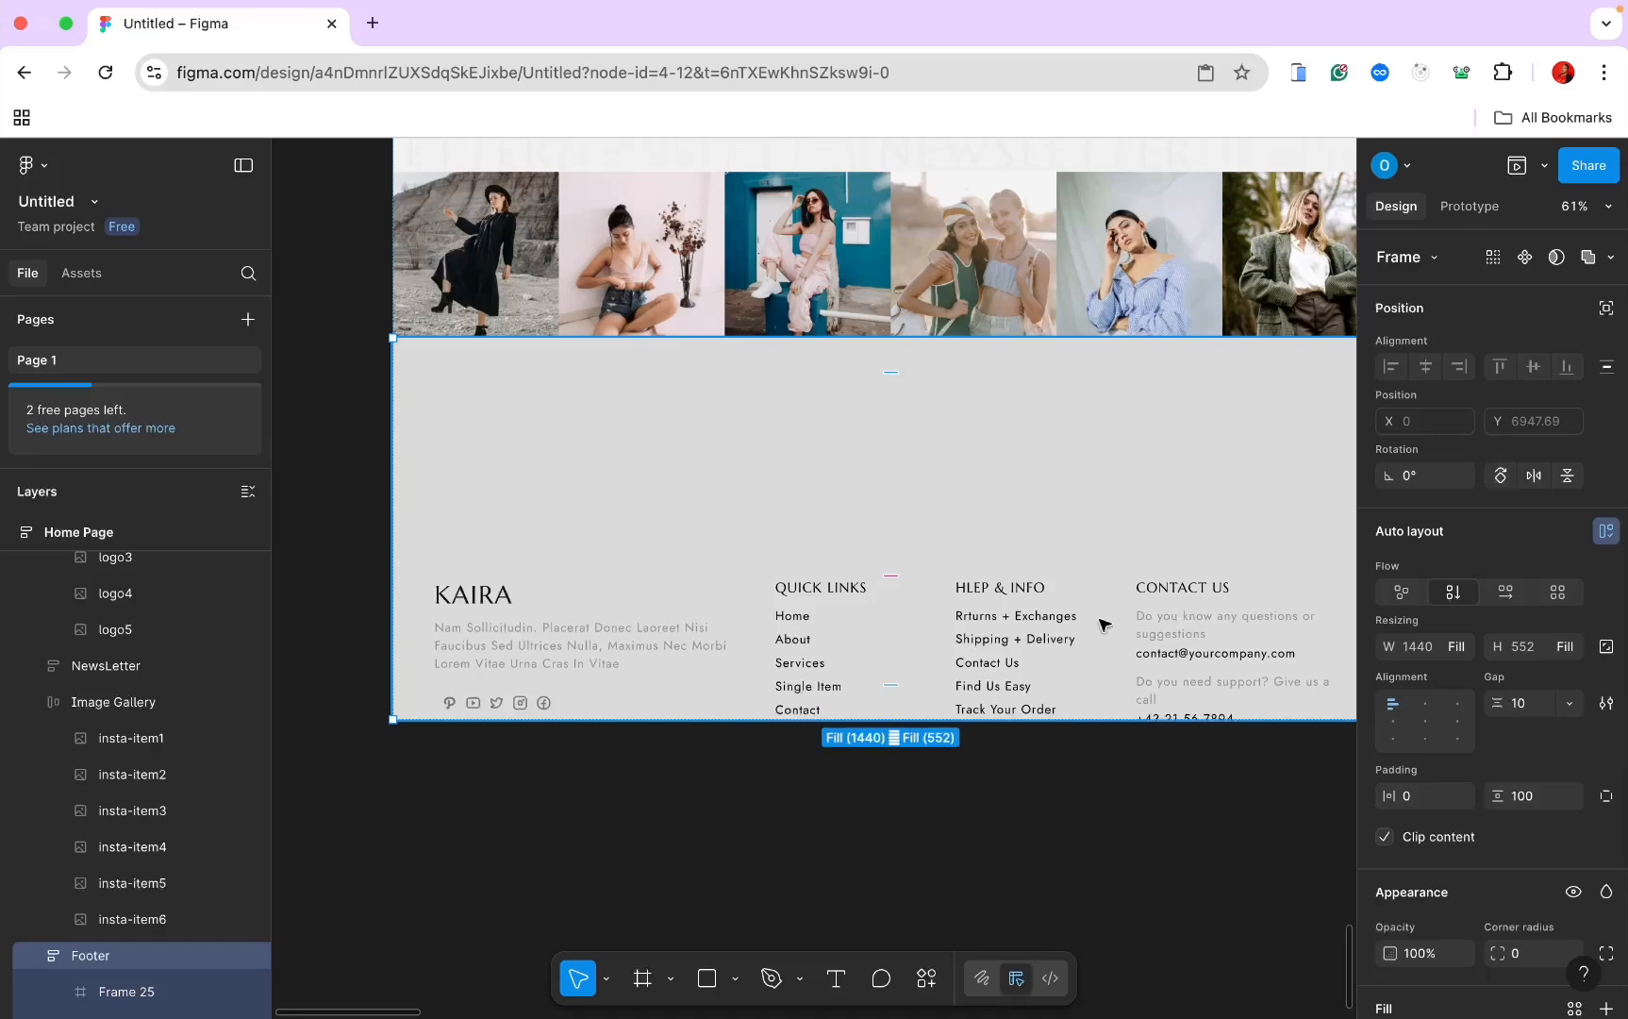
scroll(1076, 618, down, 3)
scroll(1075, 618, up, 4)
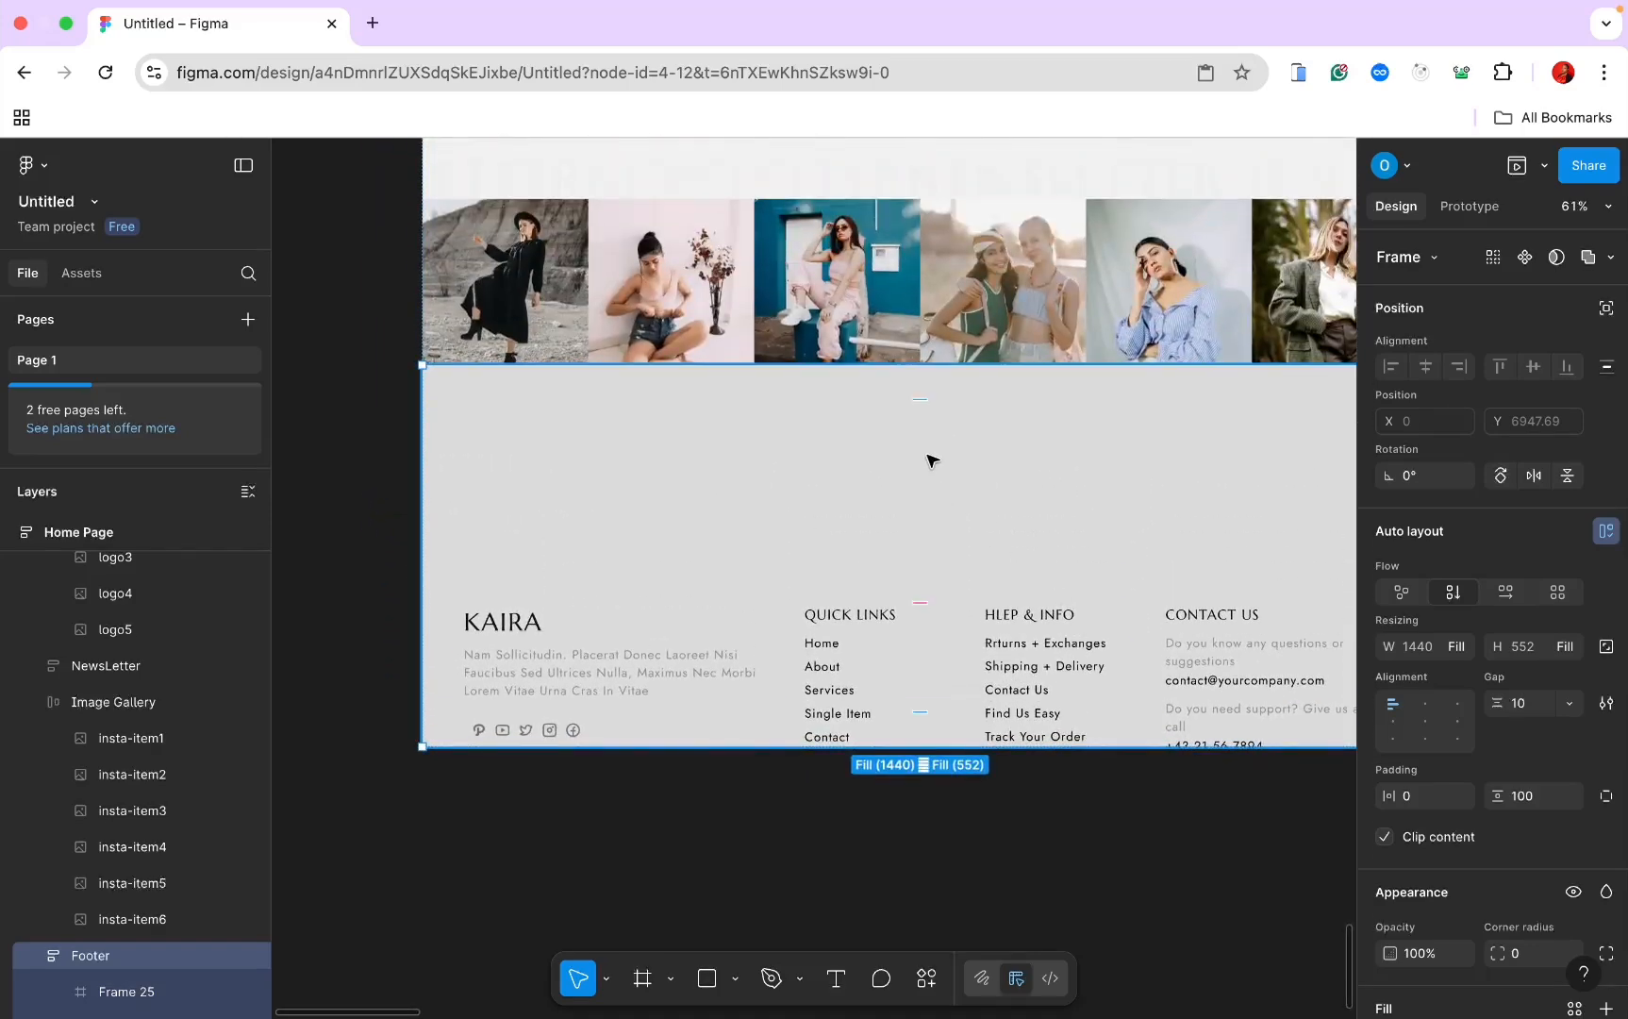
scroll(85, 899, down, 1)
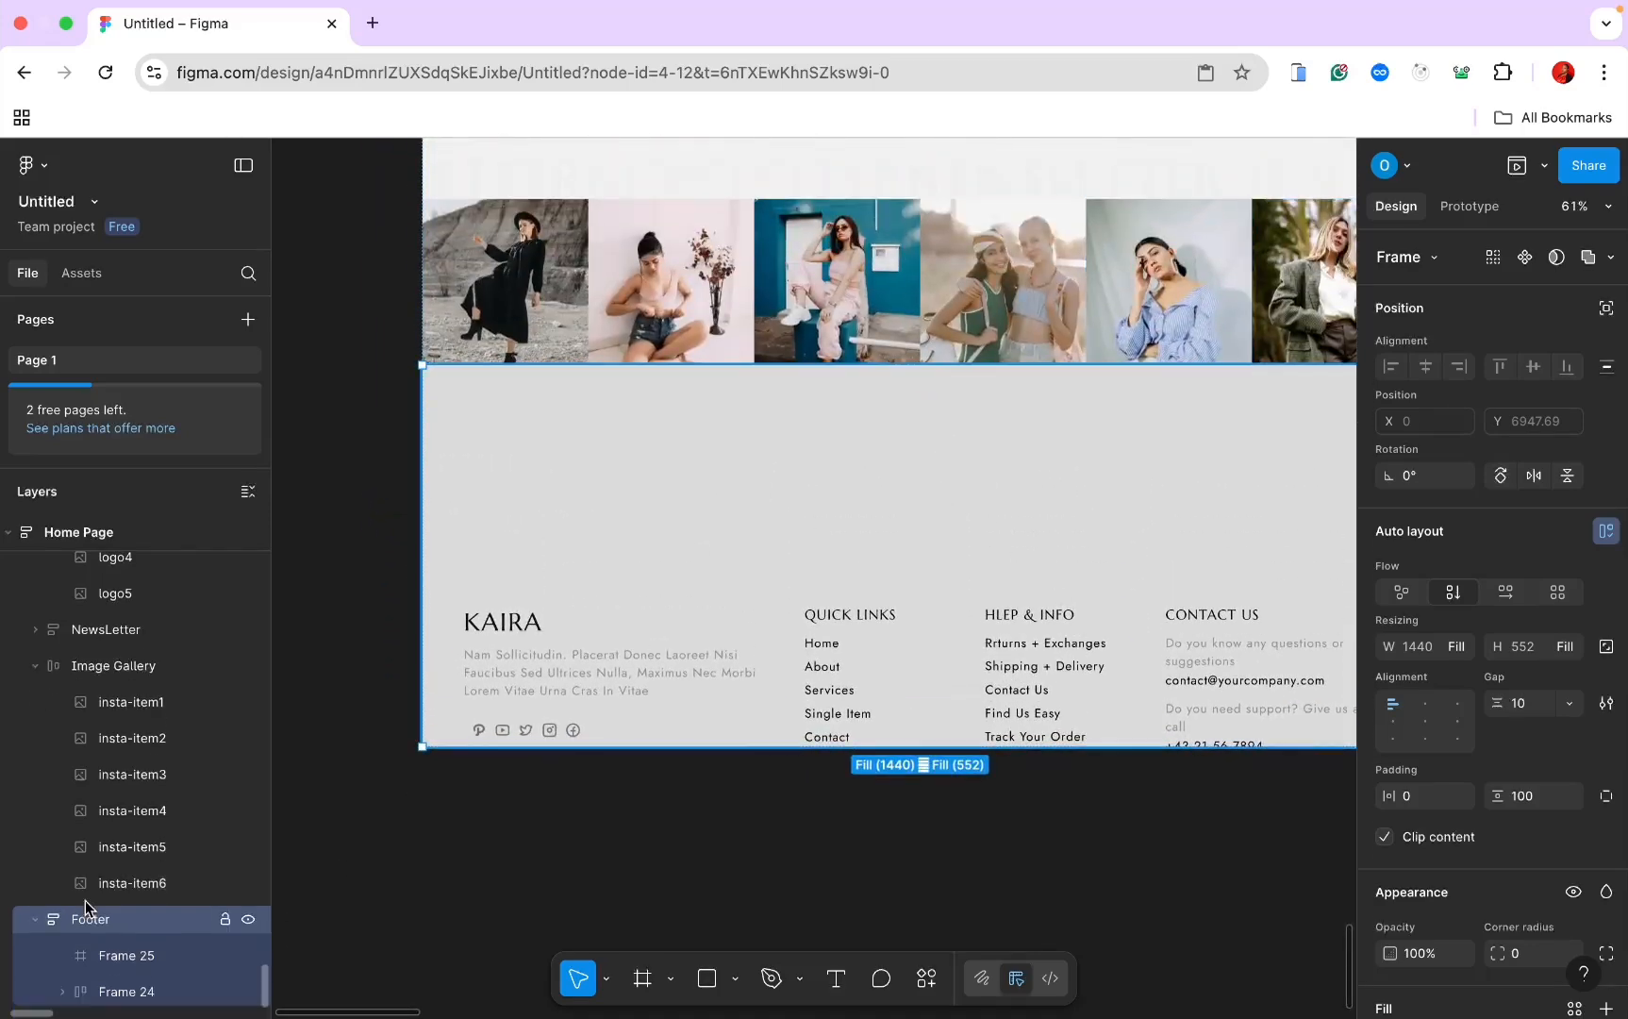
Step: Move Frame 25 below the link row, make it Fill container, and set Footer height to Hug contents
click(96, 963)
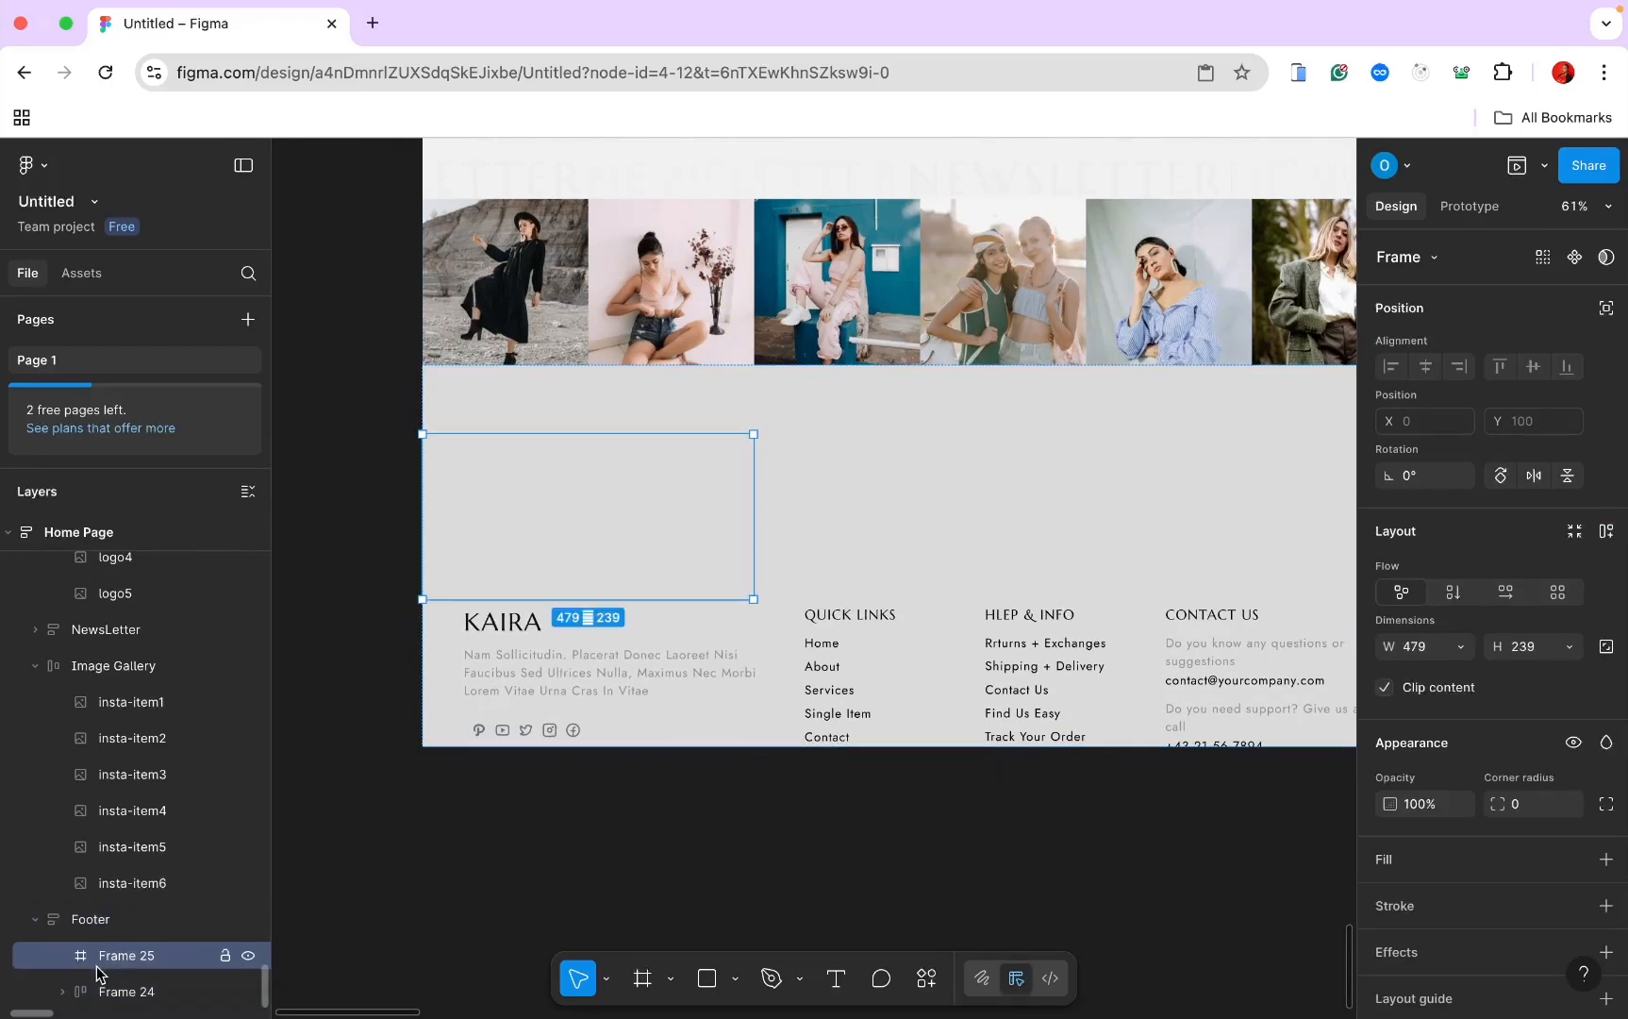
drag(96, 964, 98, 1011)
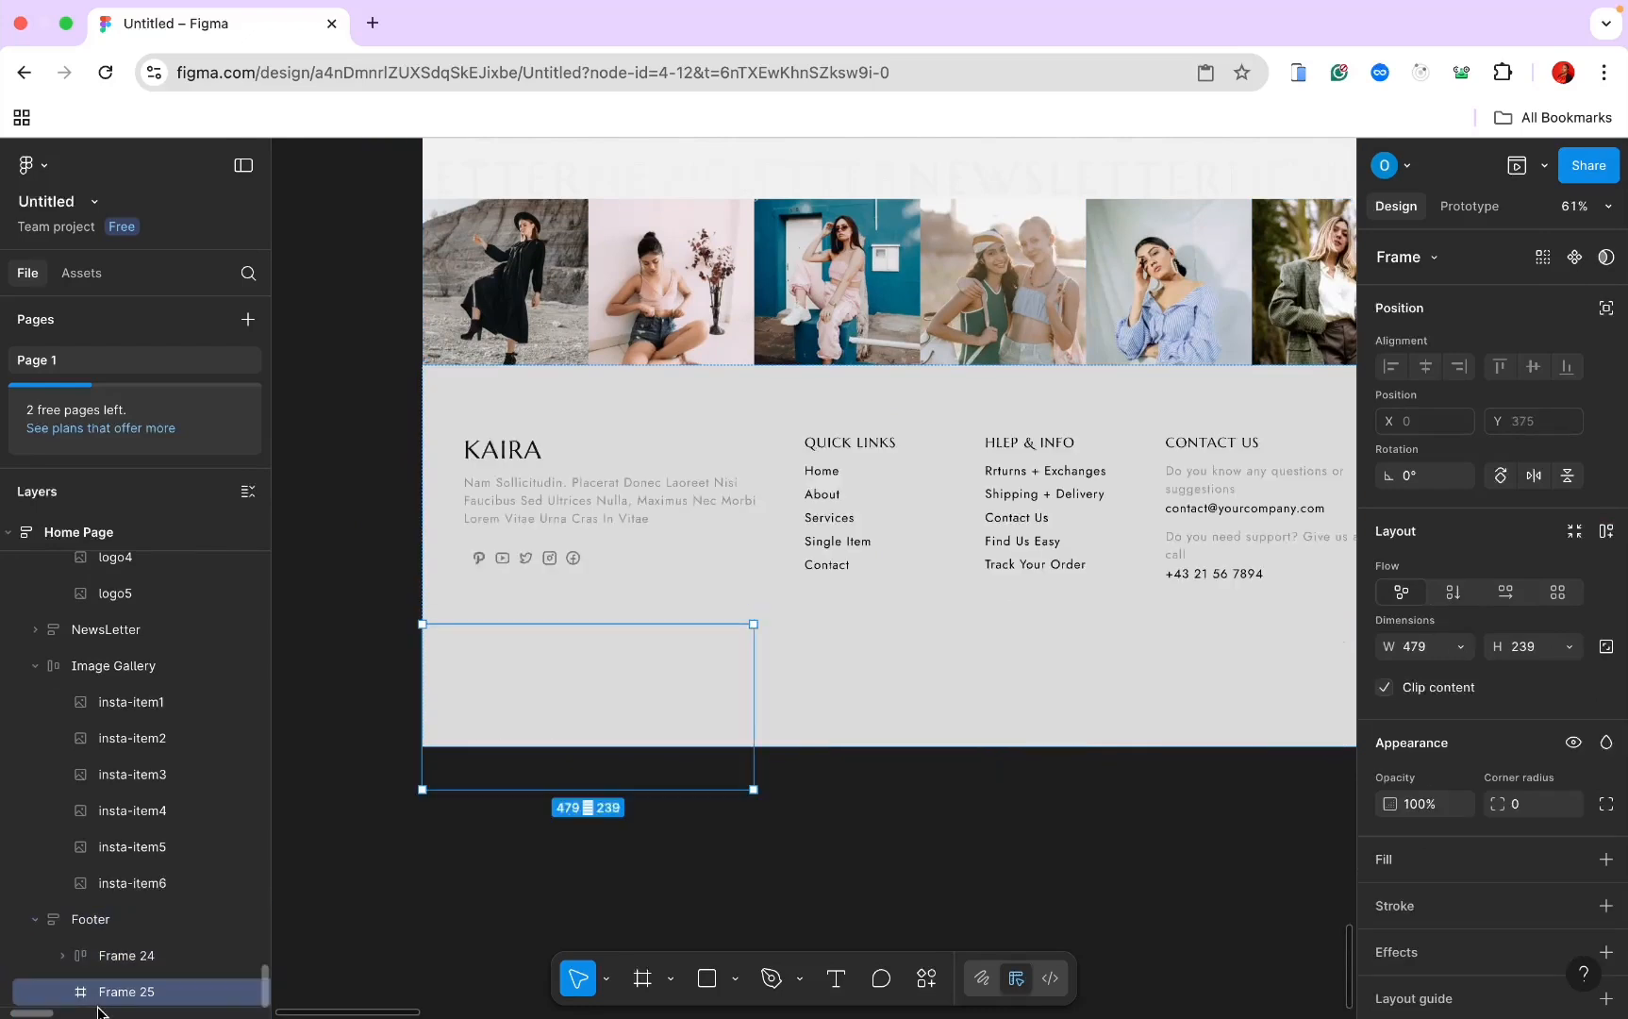
click(1461, 648)
click(1458, 672)
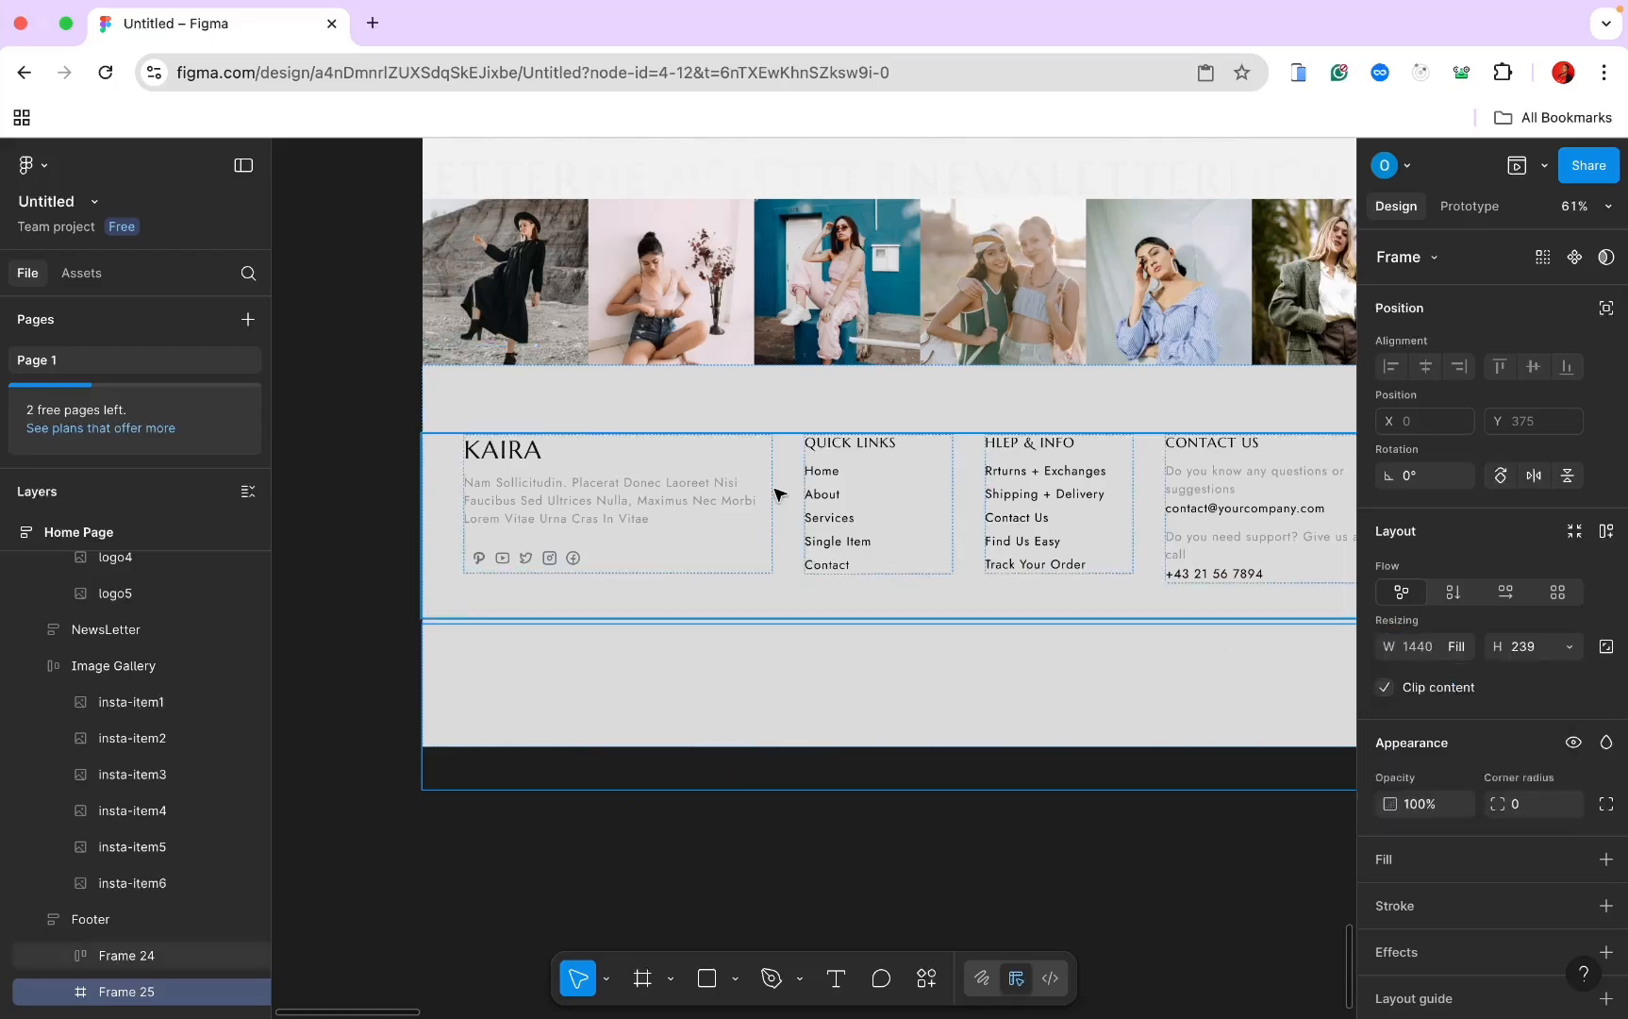
click(800, 392)
click(1563, 649)
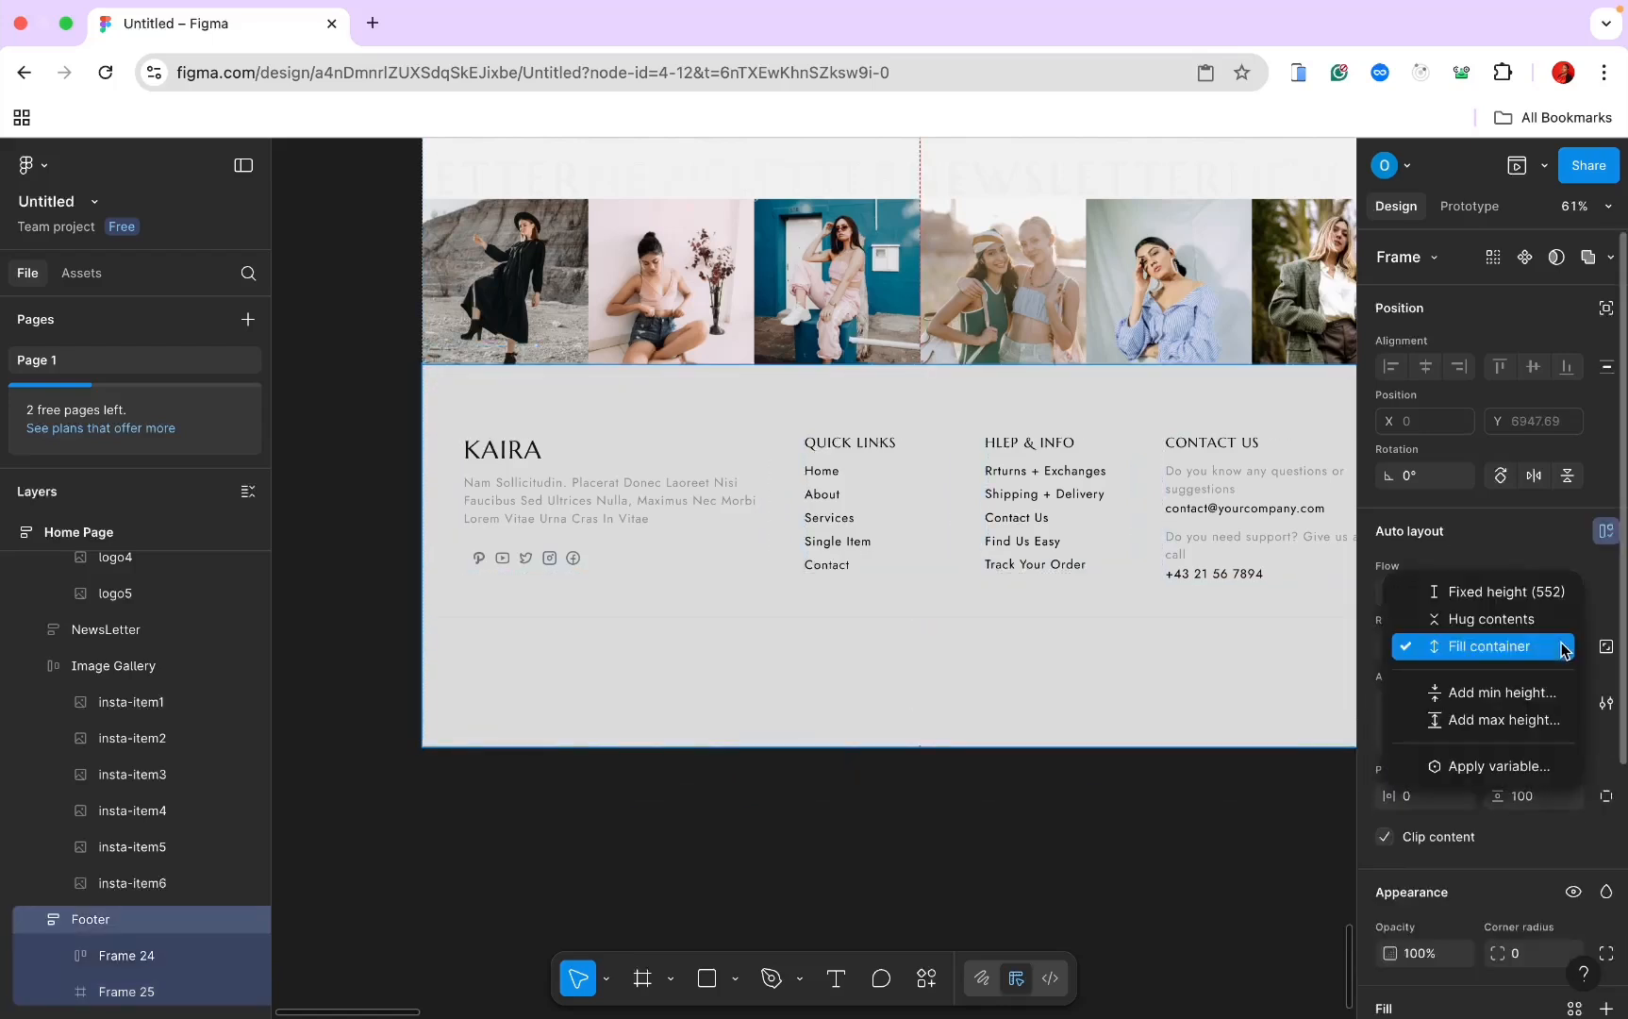
click(1509, 619)
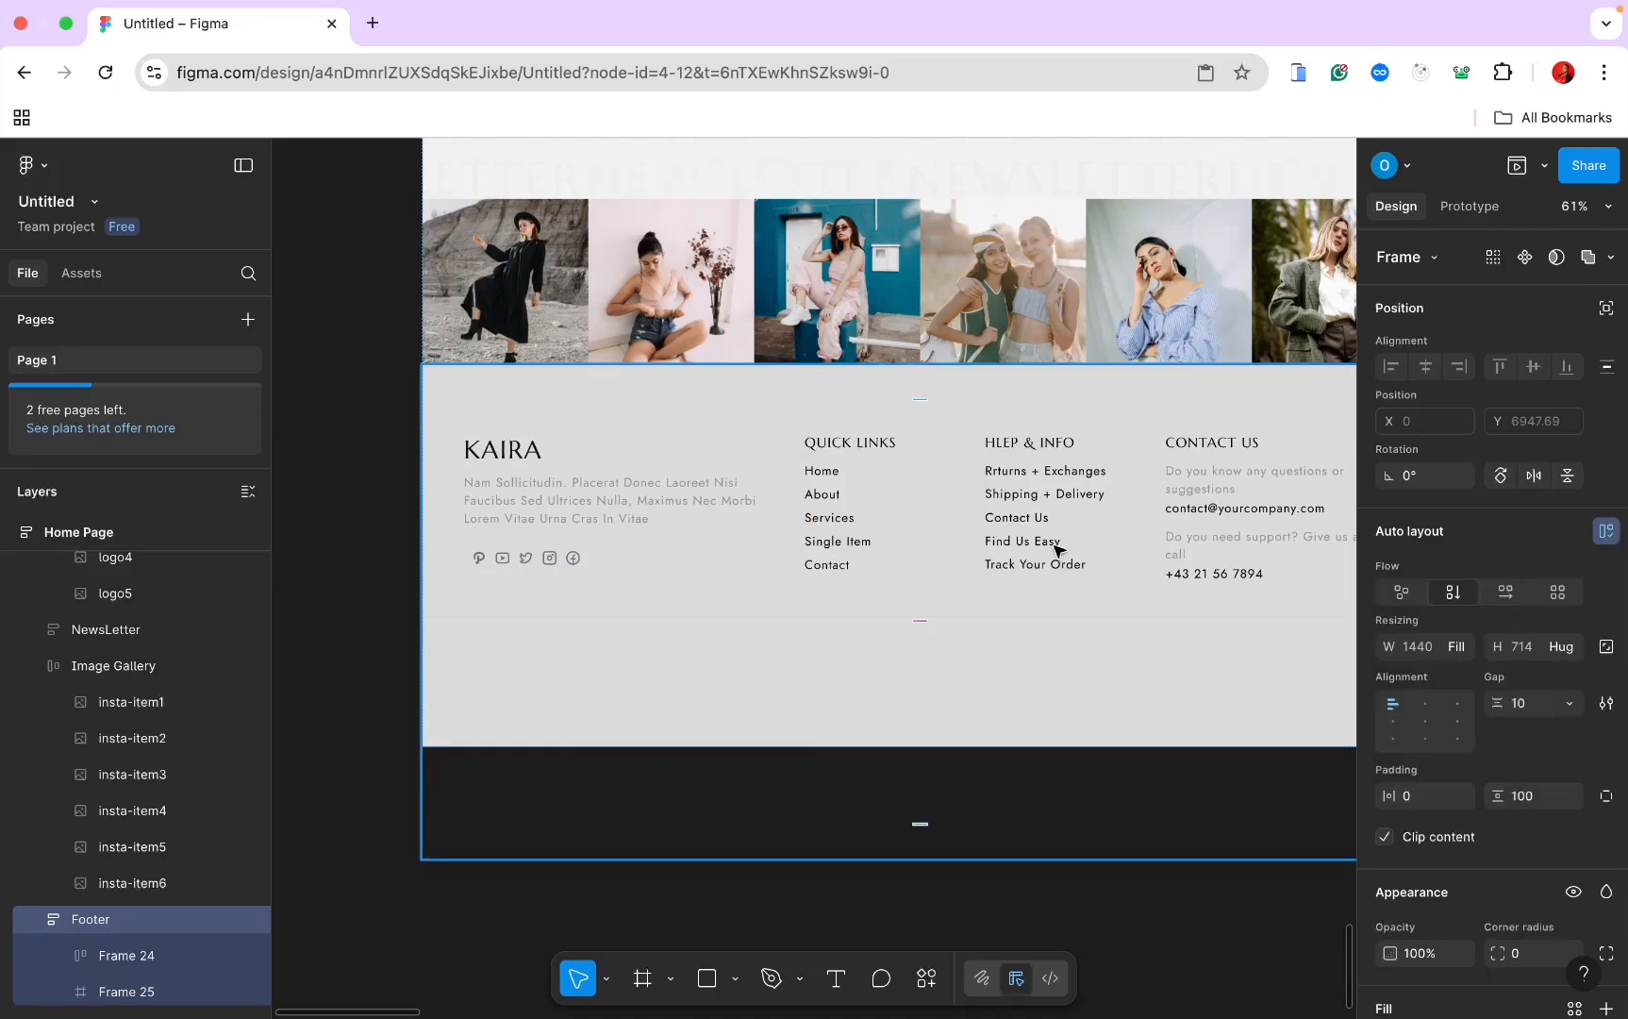
scroll(773, 546, down, 3)
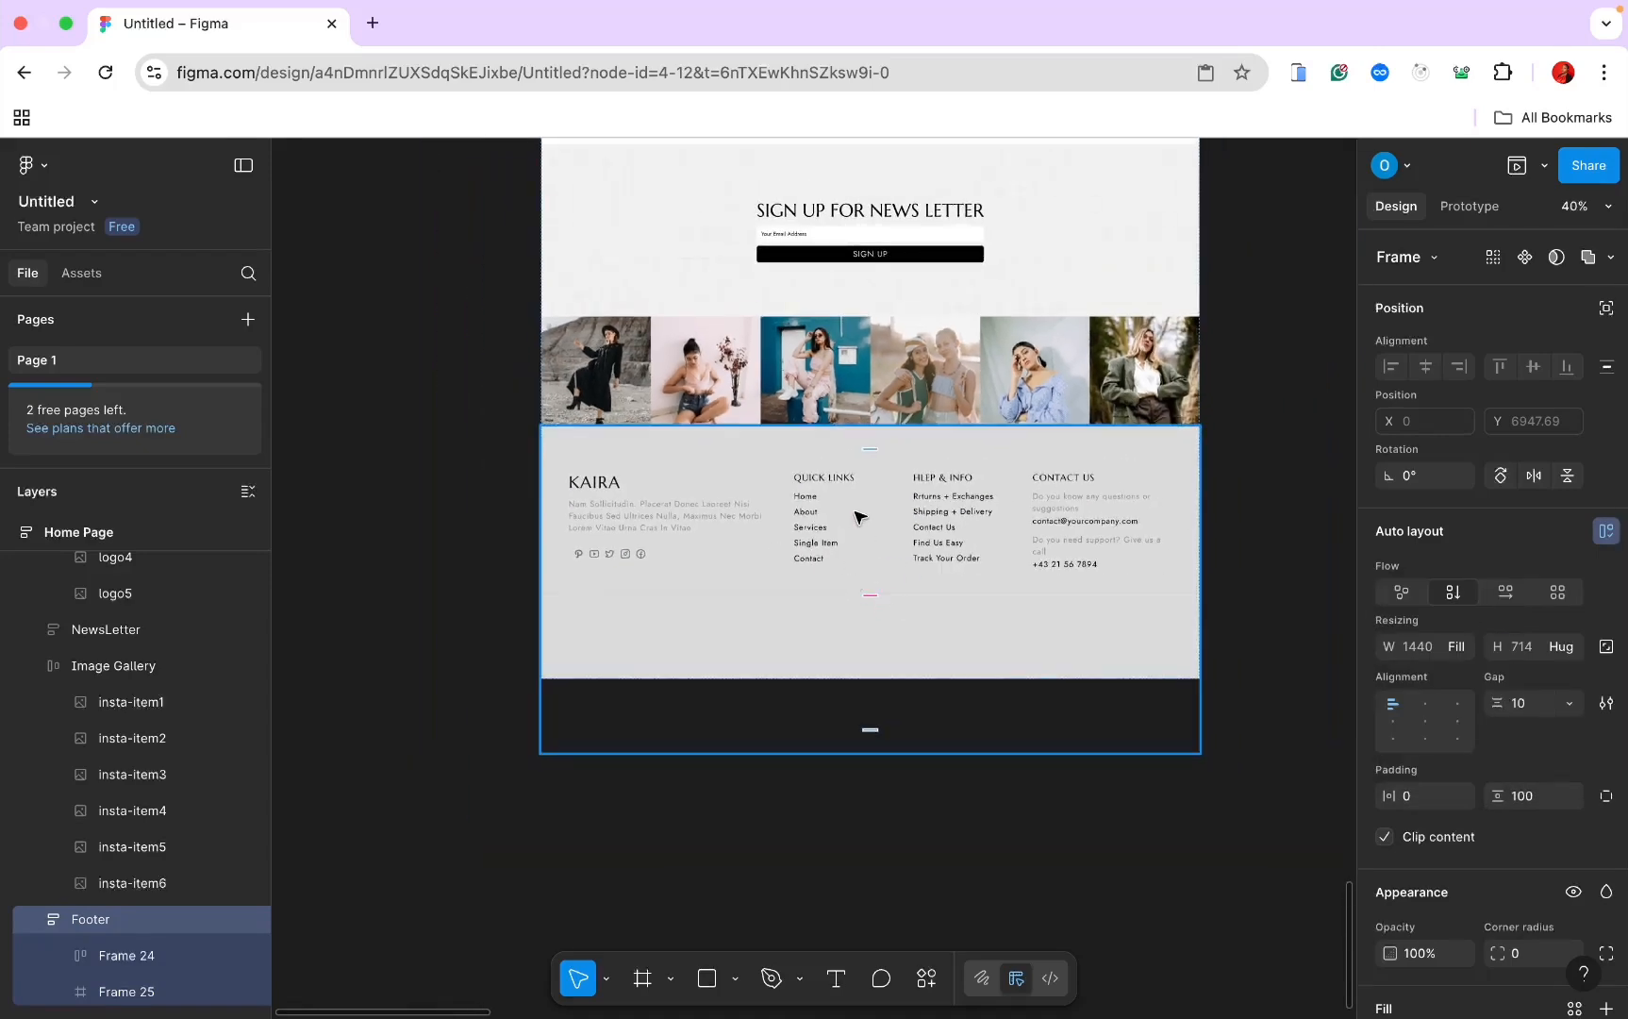
Step: Set the Home Page frame's height to Hug contents, making it 1440 × 7661.69
scroll(859, 516, down, 3)
scroll(859, 516, up, 15)
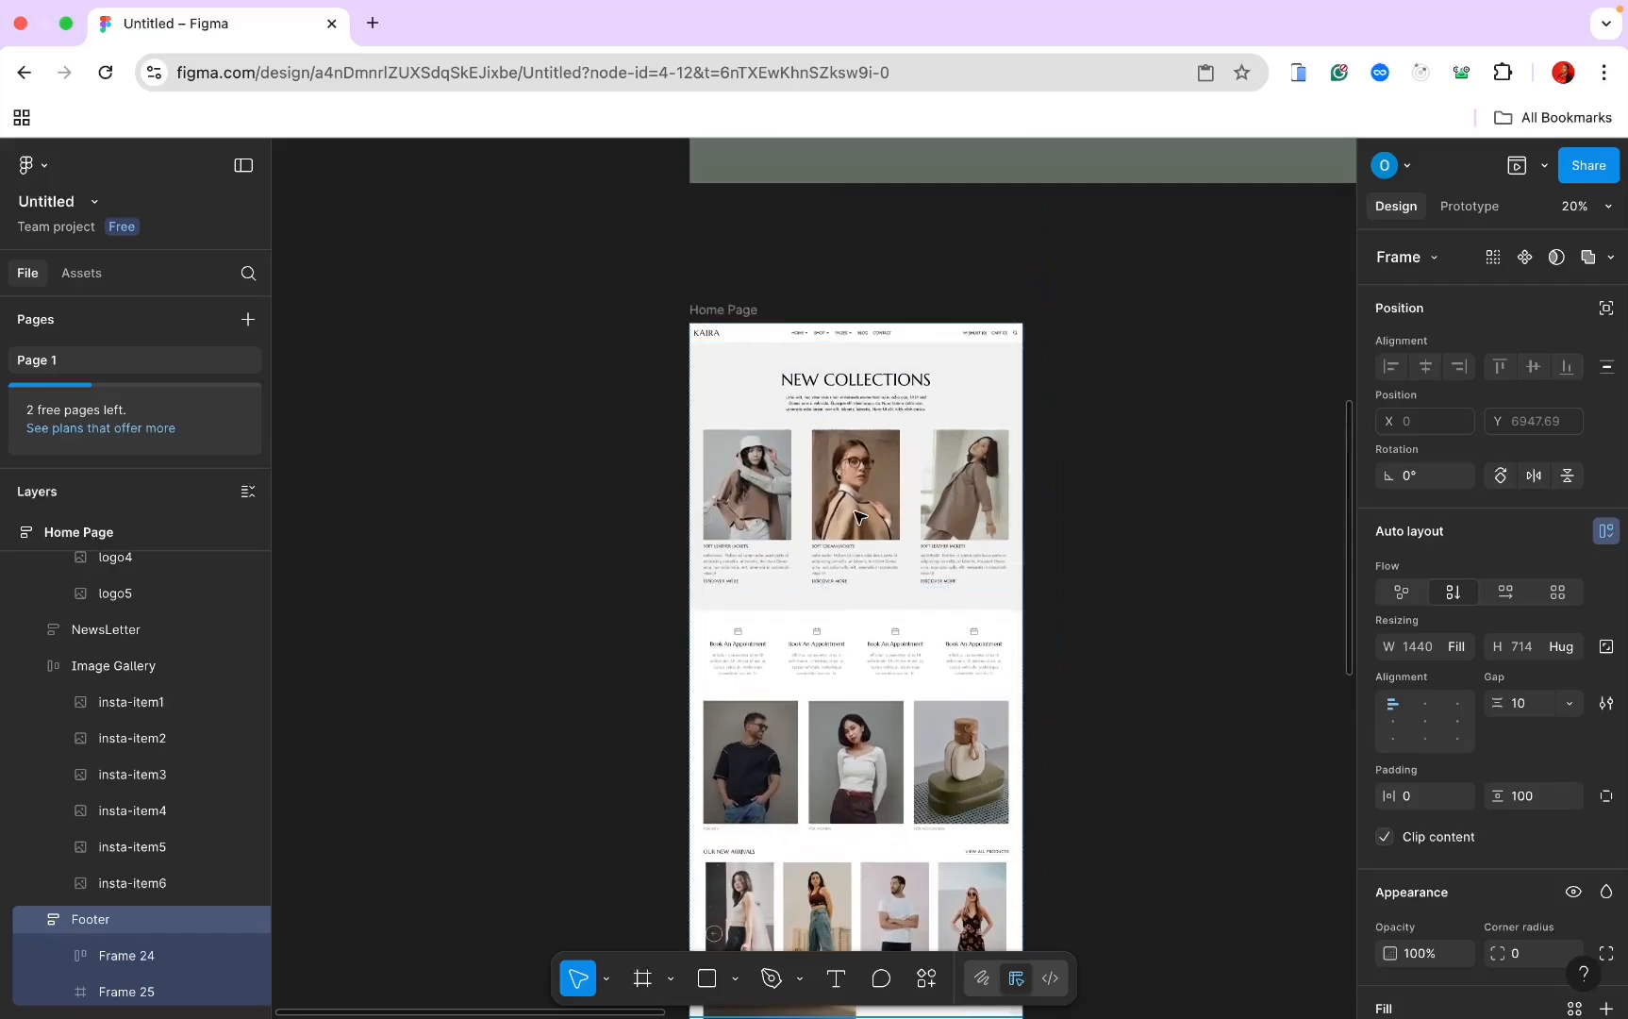
click(717, 310)
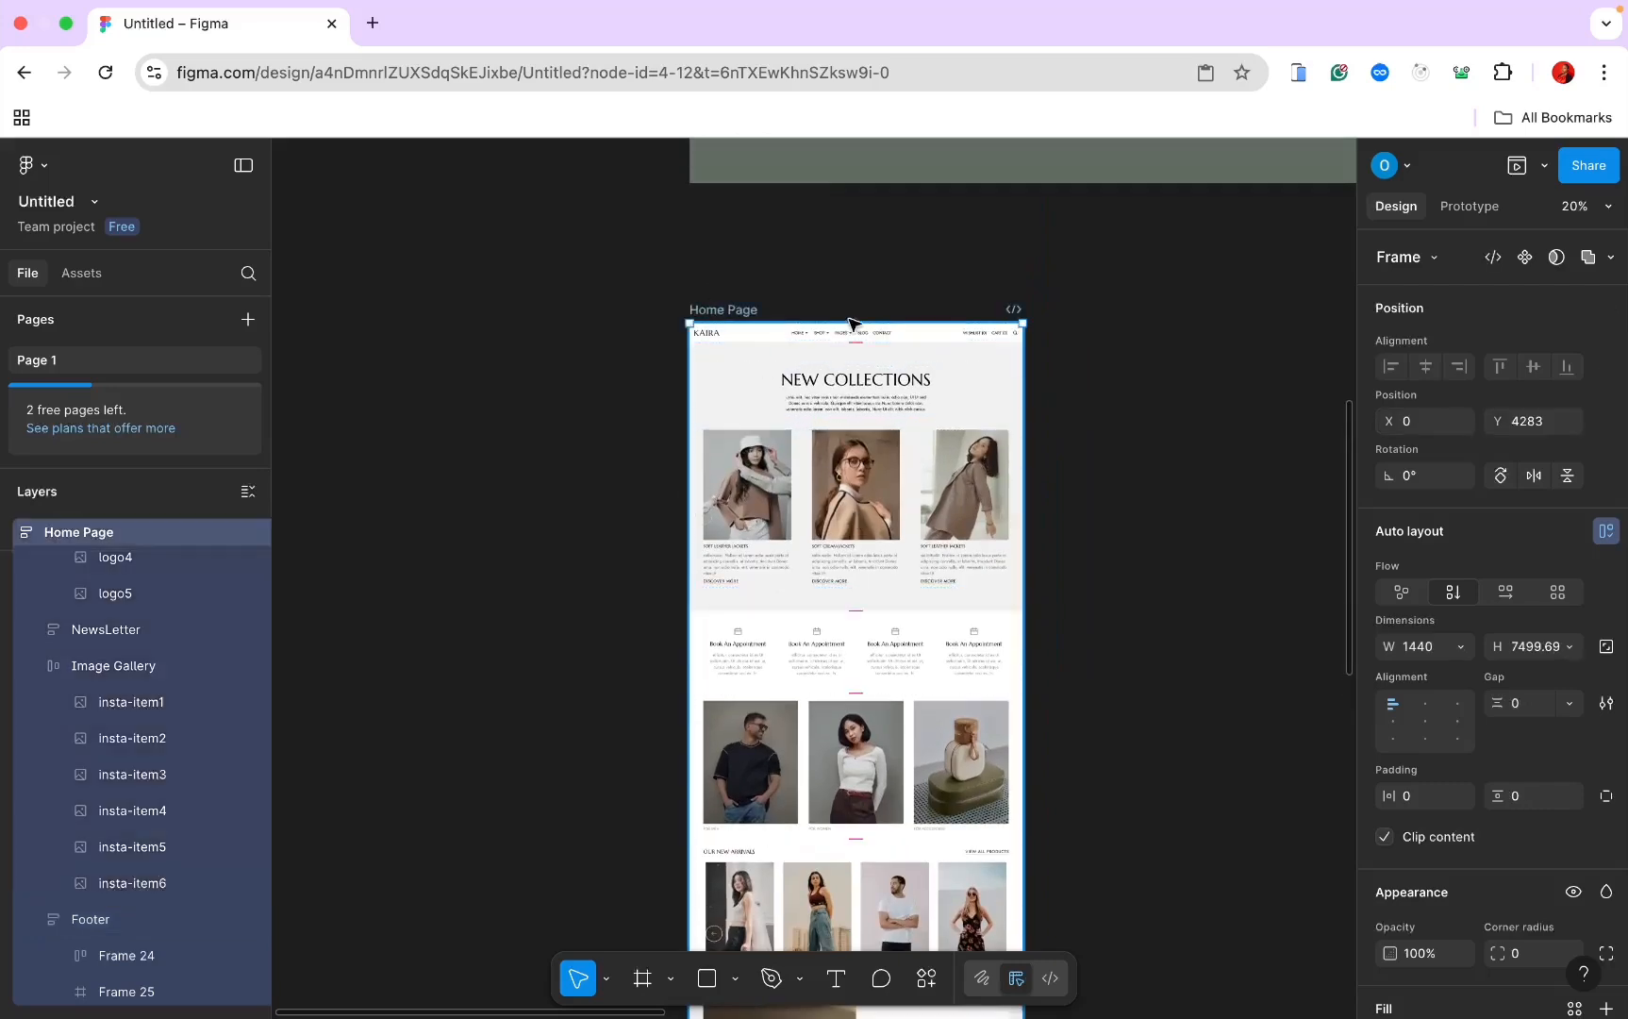
click(1561, 647)
click(1548, 668)
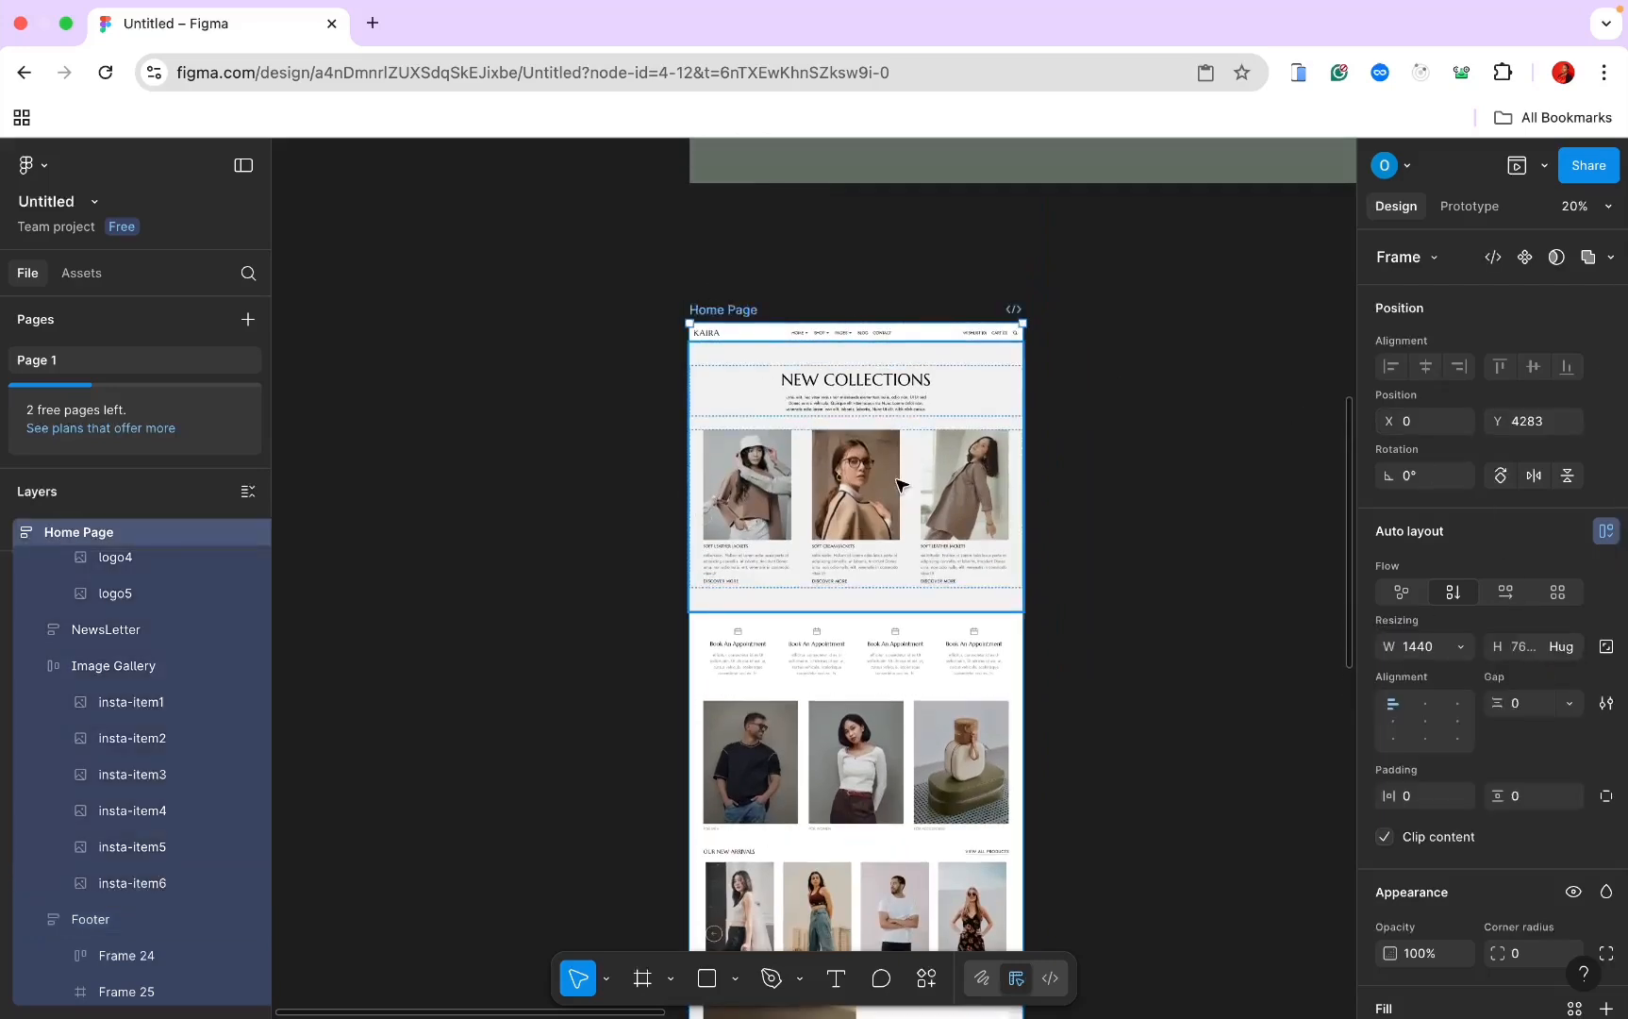
scroll(900, 486, down, 10)
scroll(901, 486, down, 2)
scroll(901, 486, up, 5)
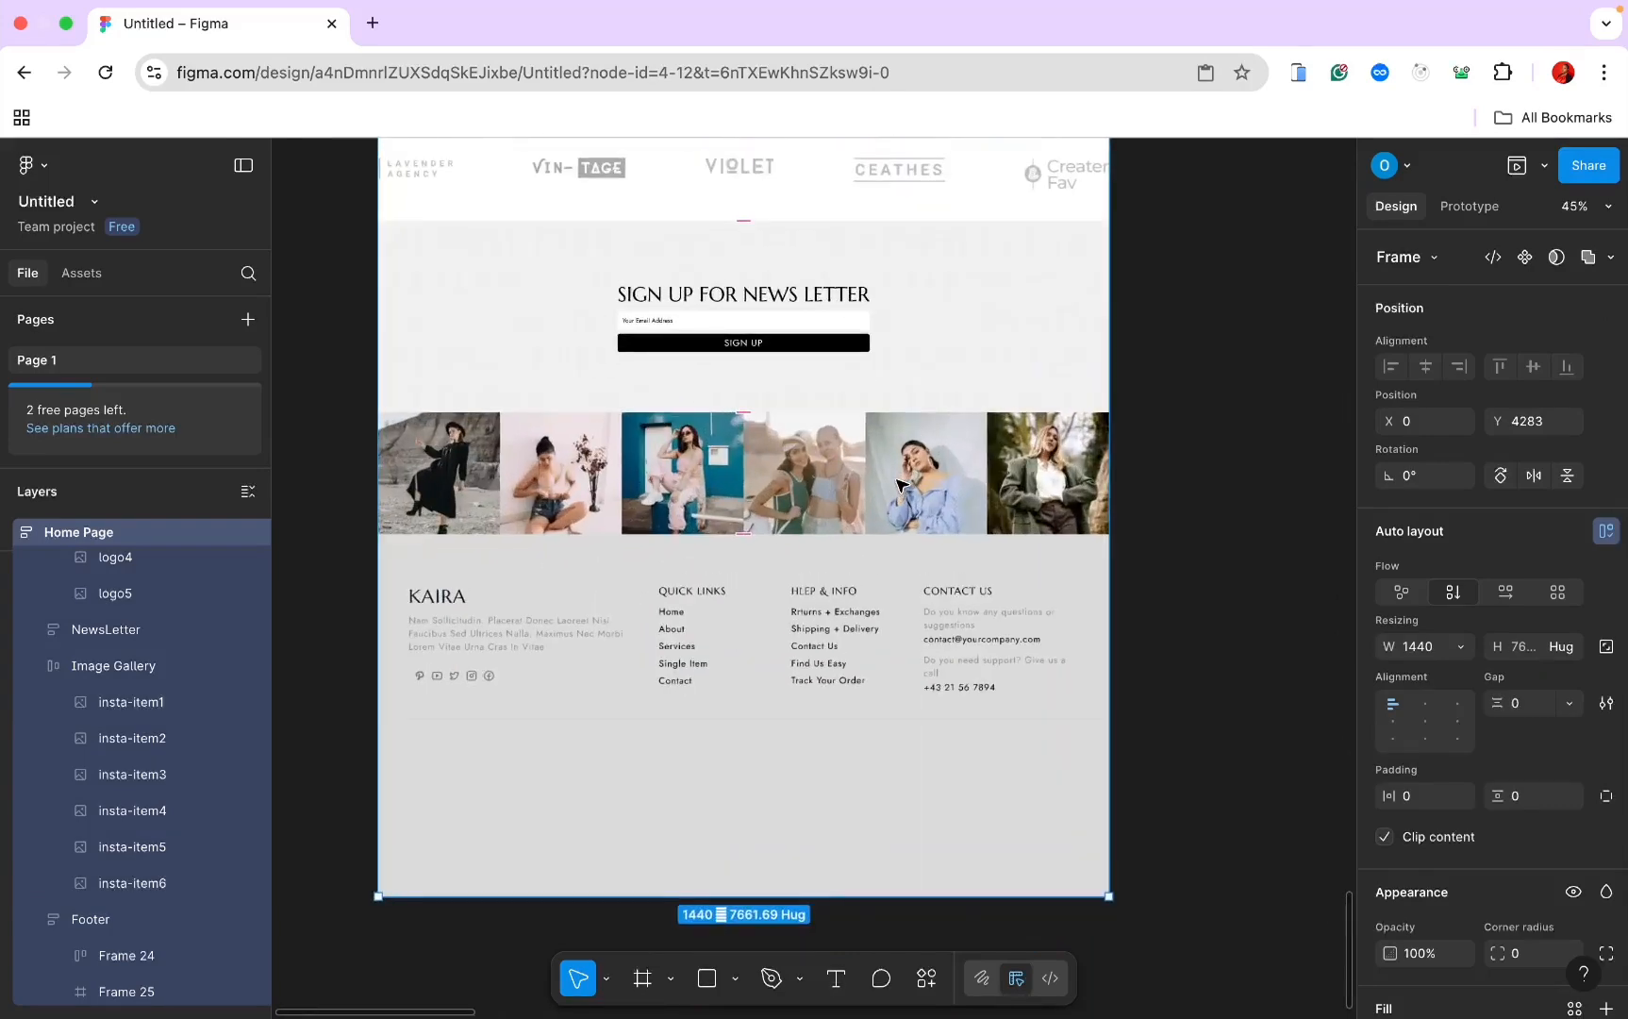
scroll(900, 486, down, 2)
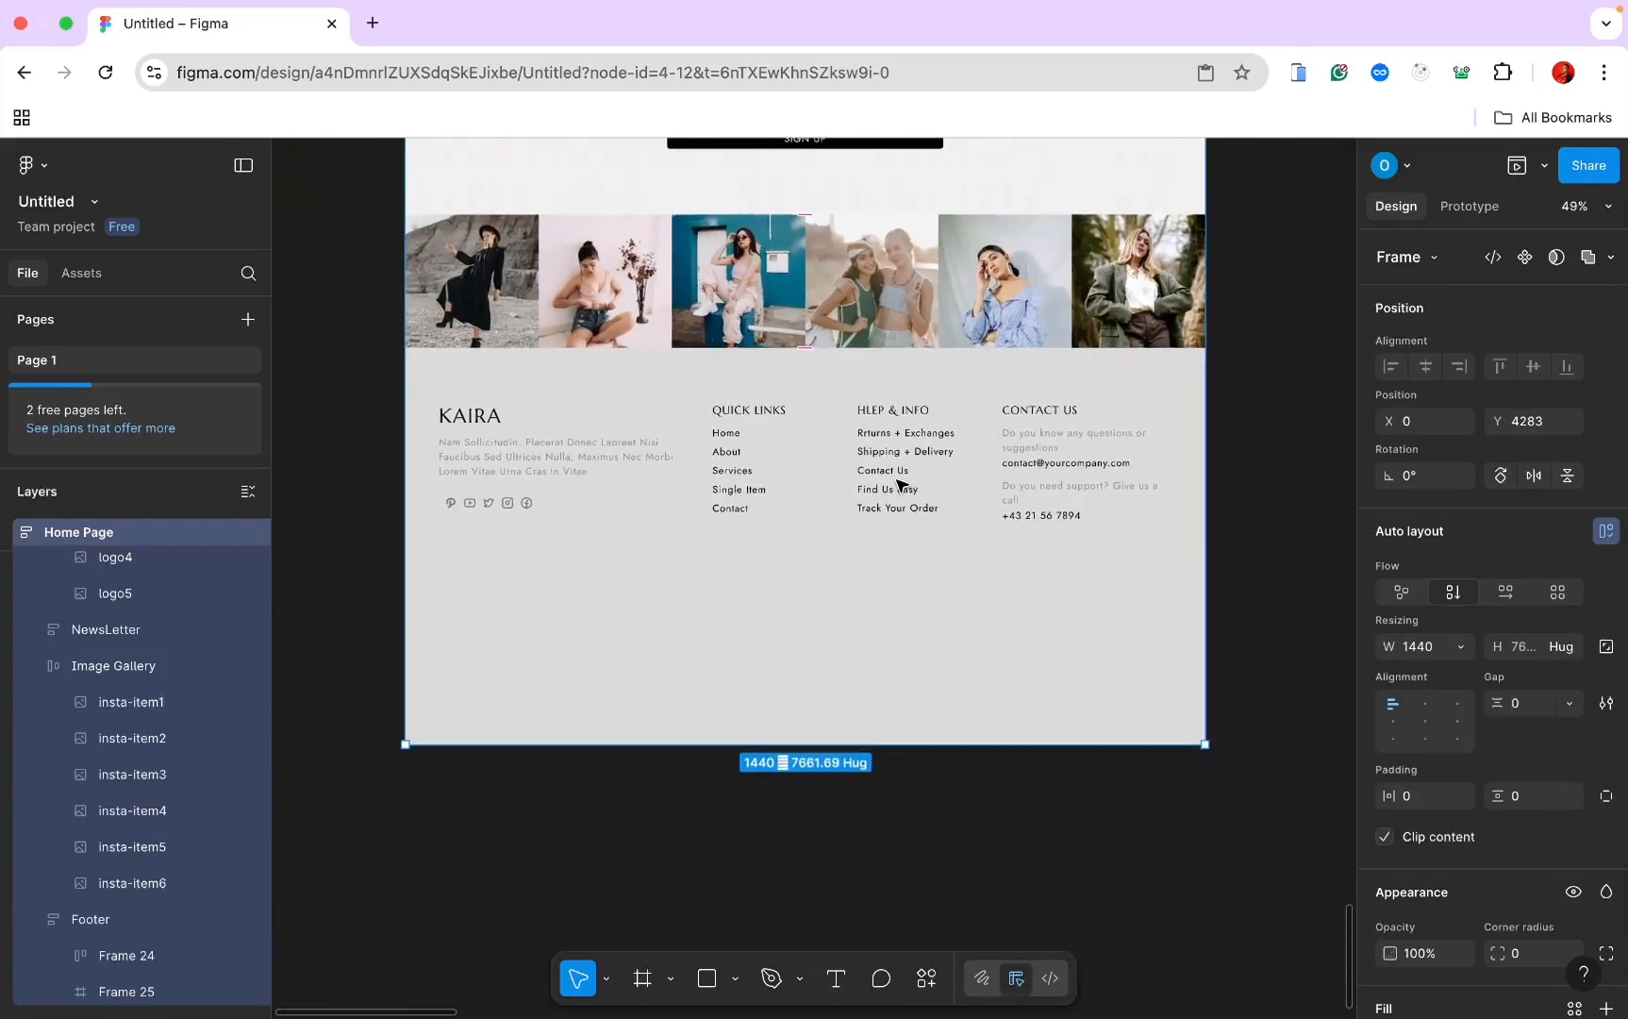
click(809, 651)
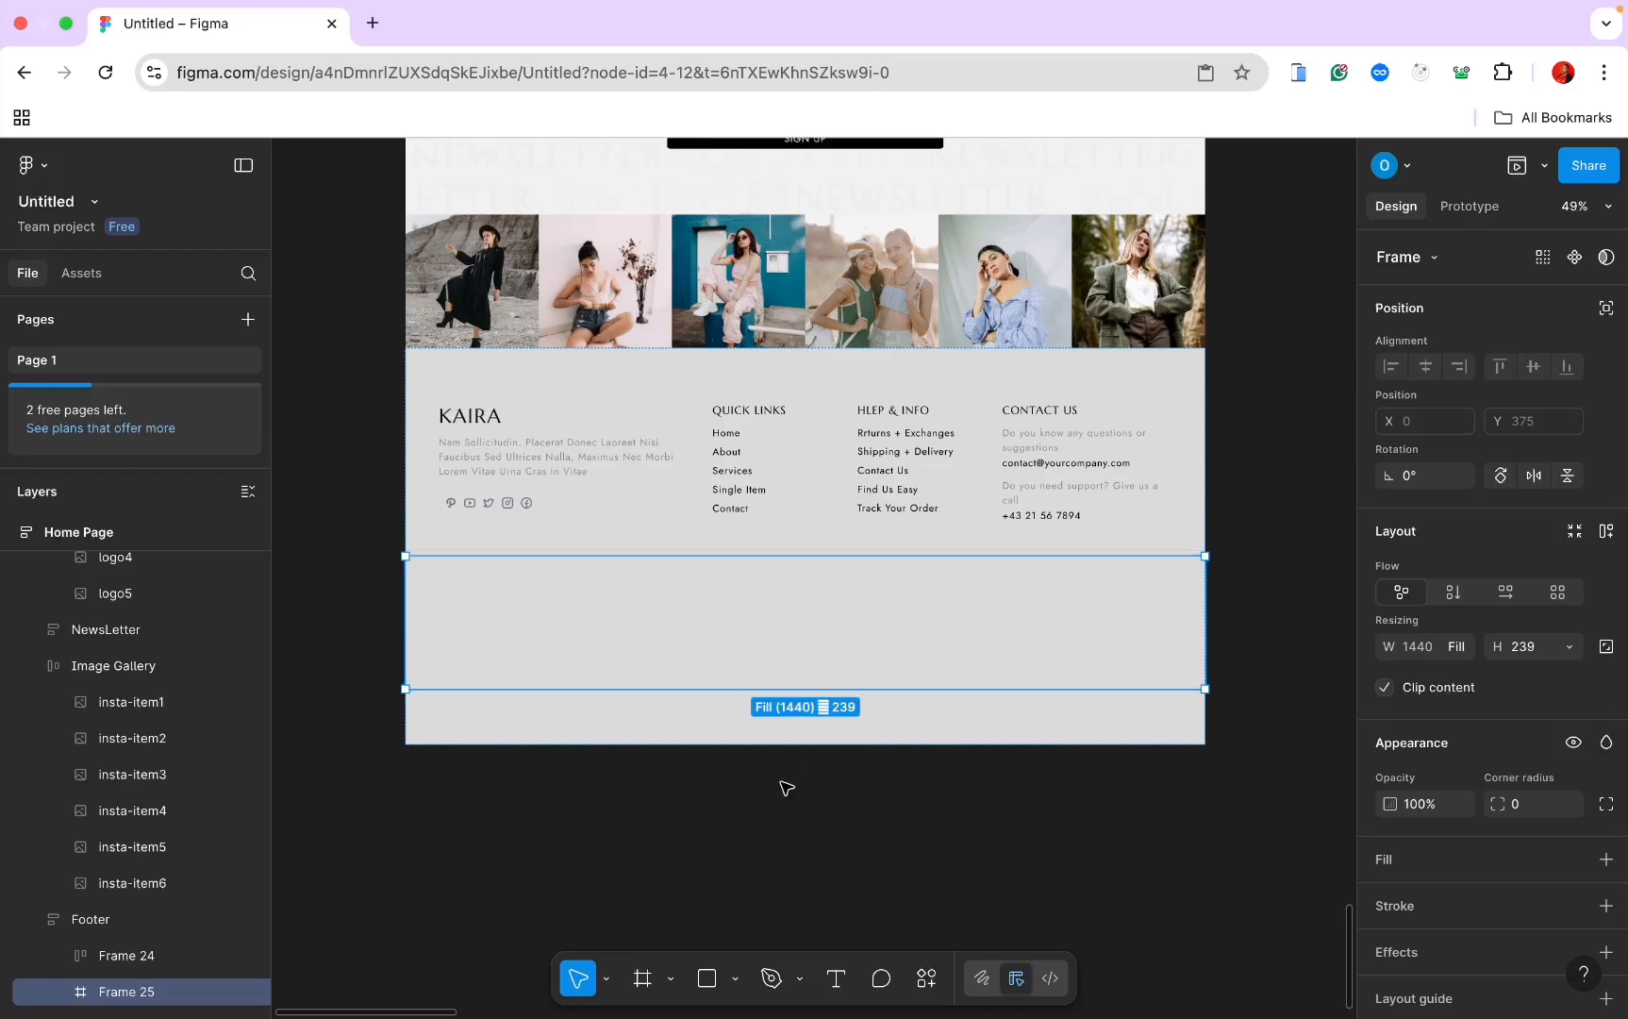
Step: Draw a thin frame in the bottom row and paste the 'We ship with:' label into it
click(642, 978)
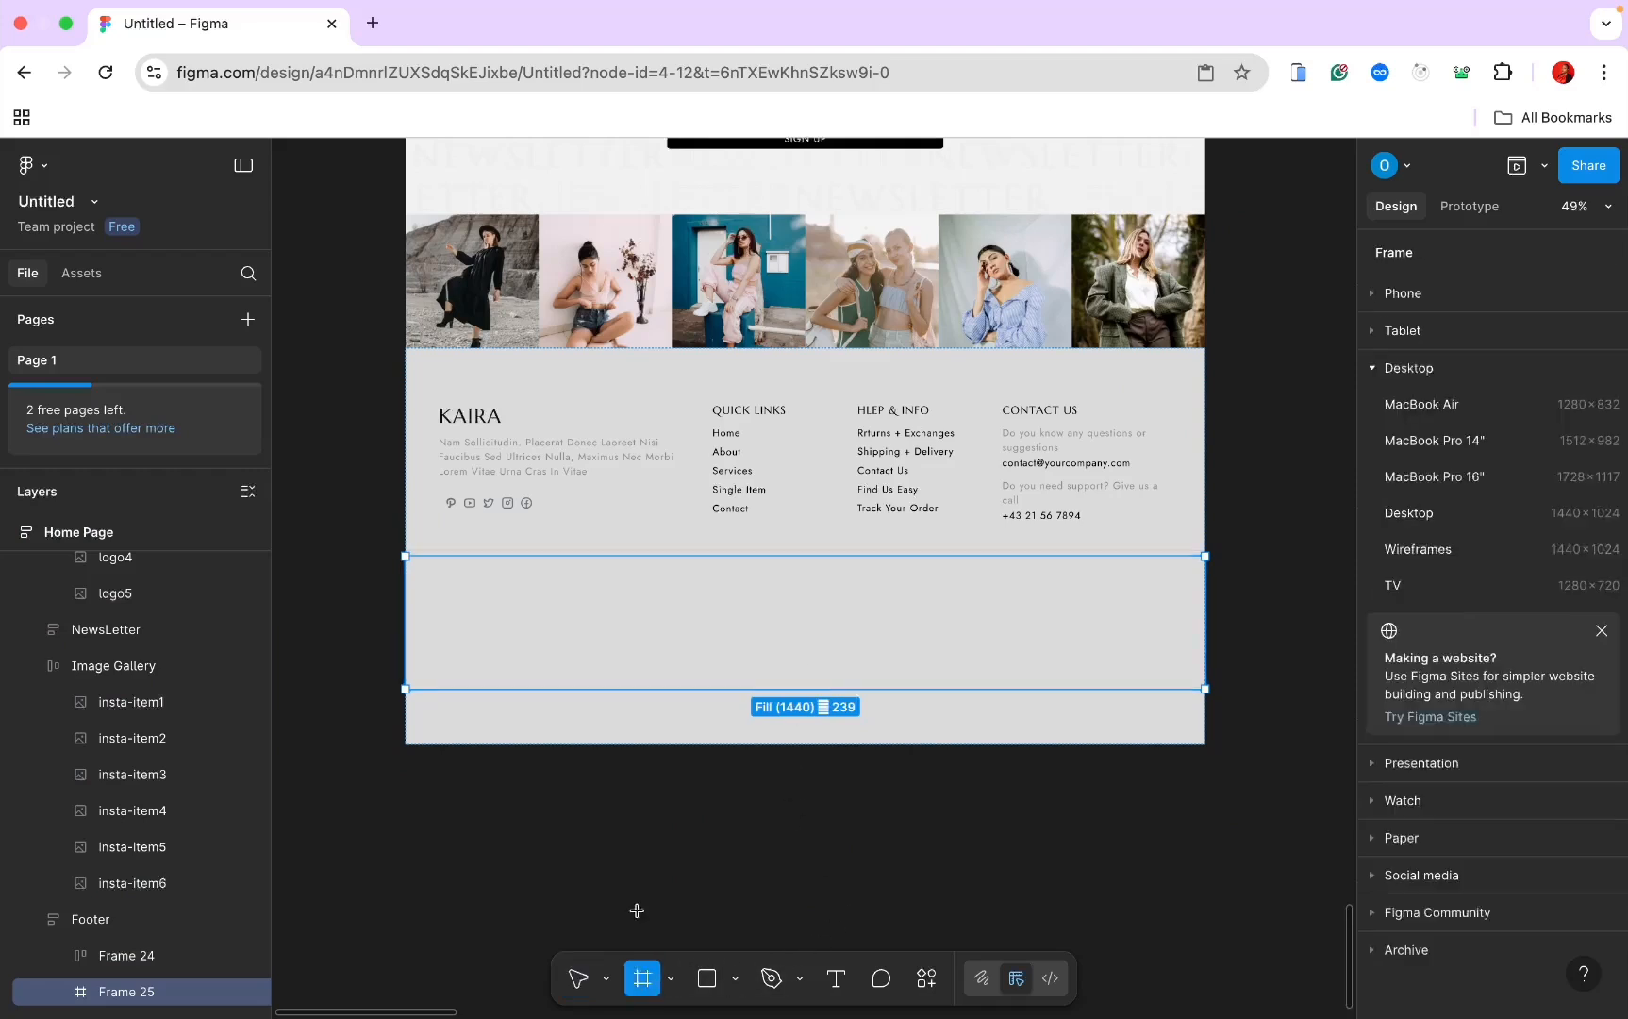
drag(433, 577, 686, 599)
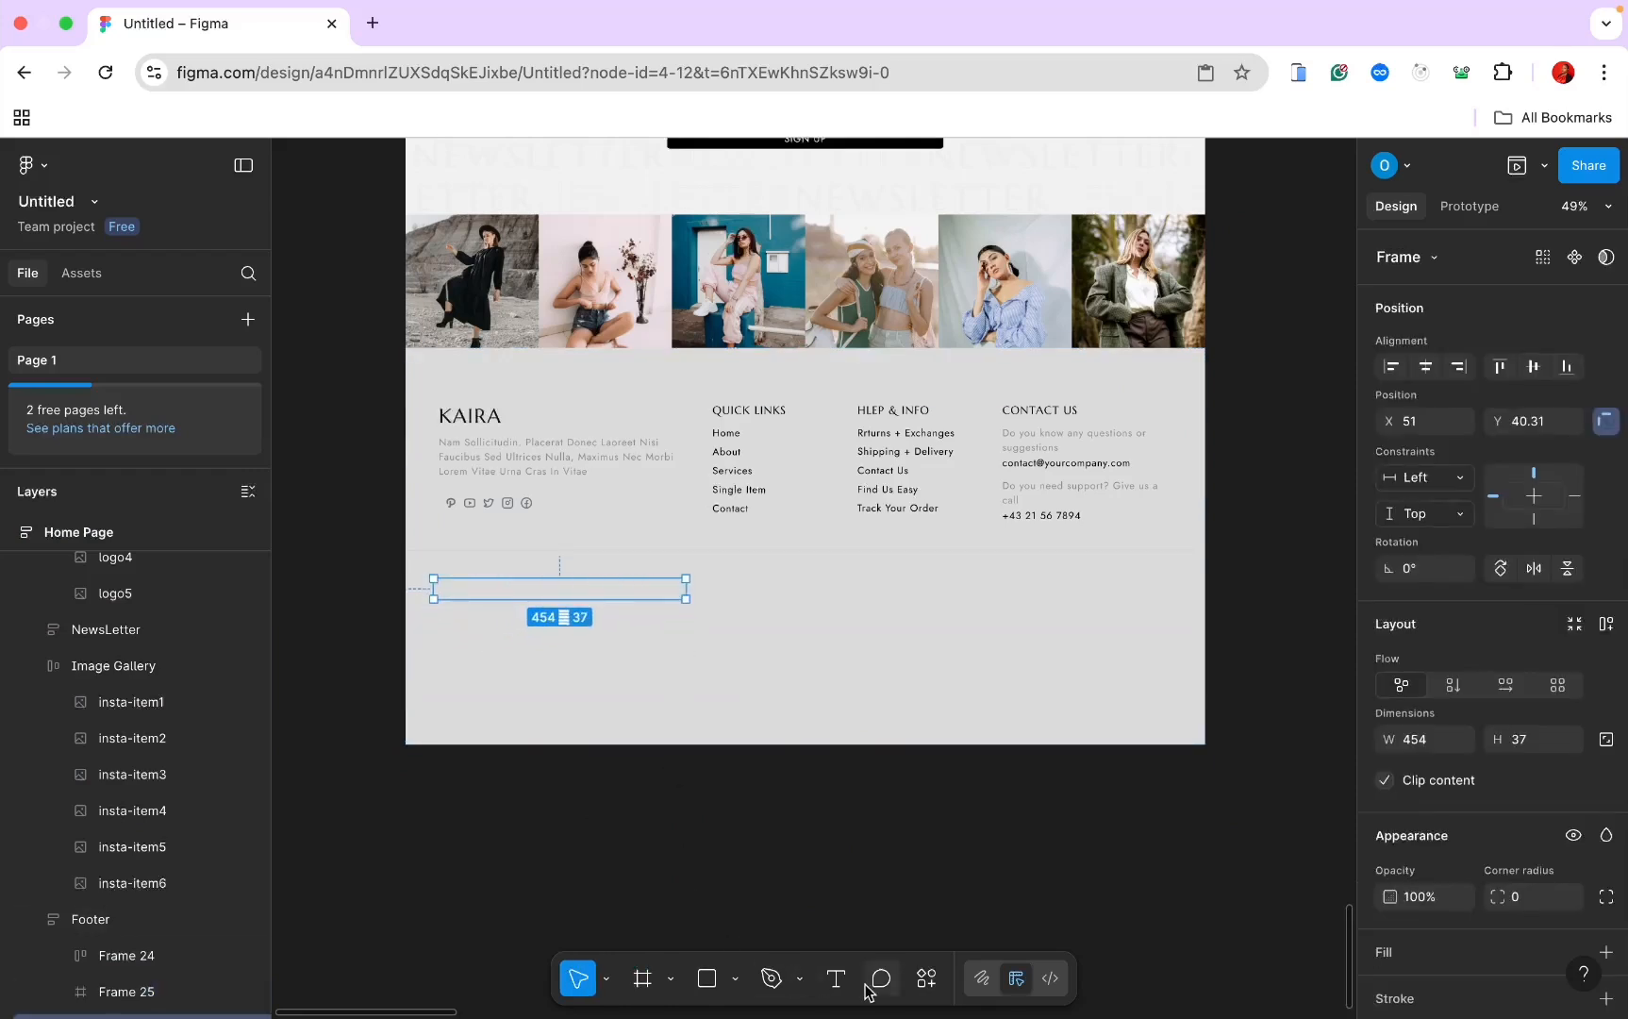
click(835, 979)
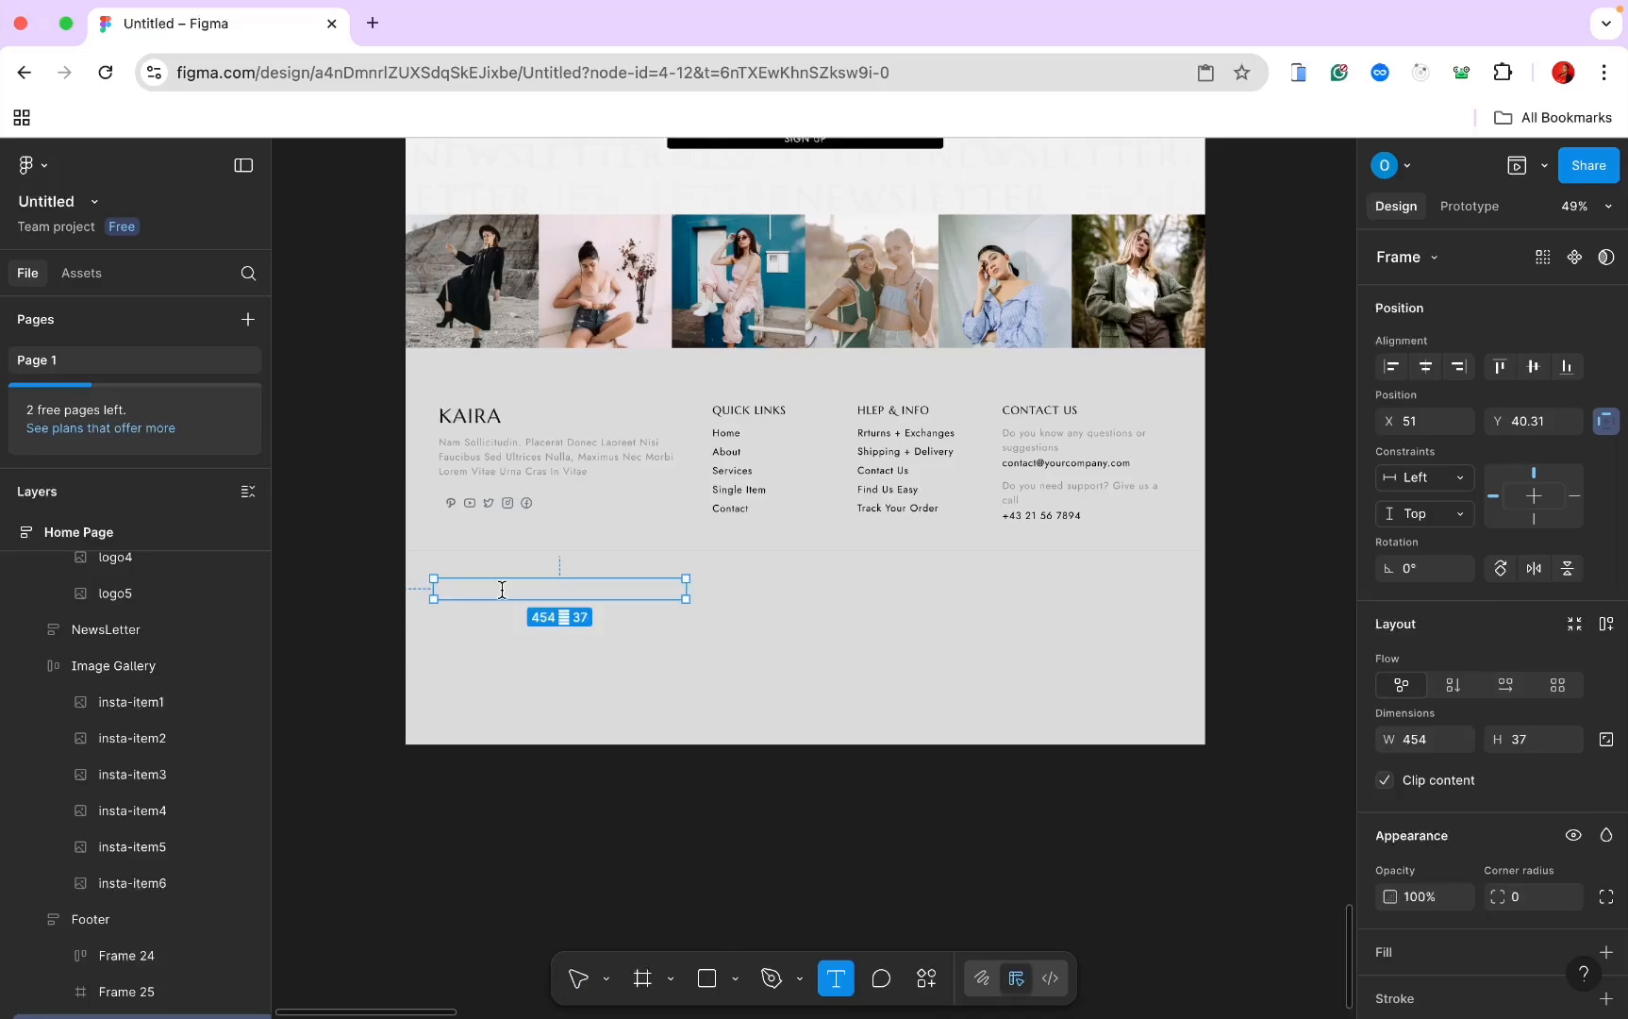
key(super+v)
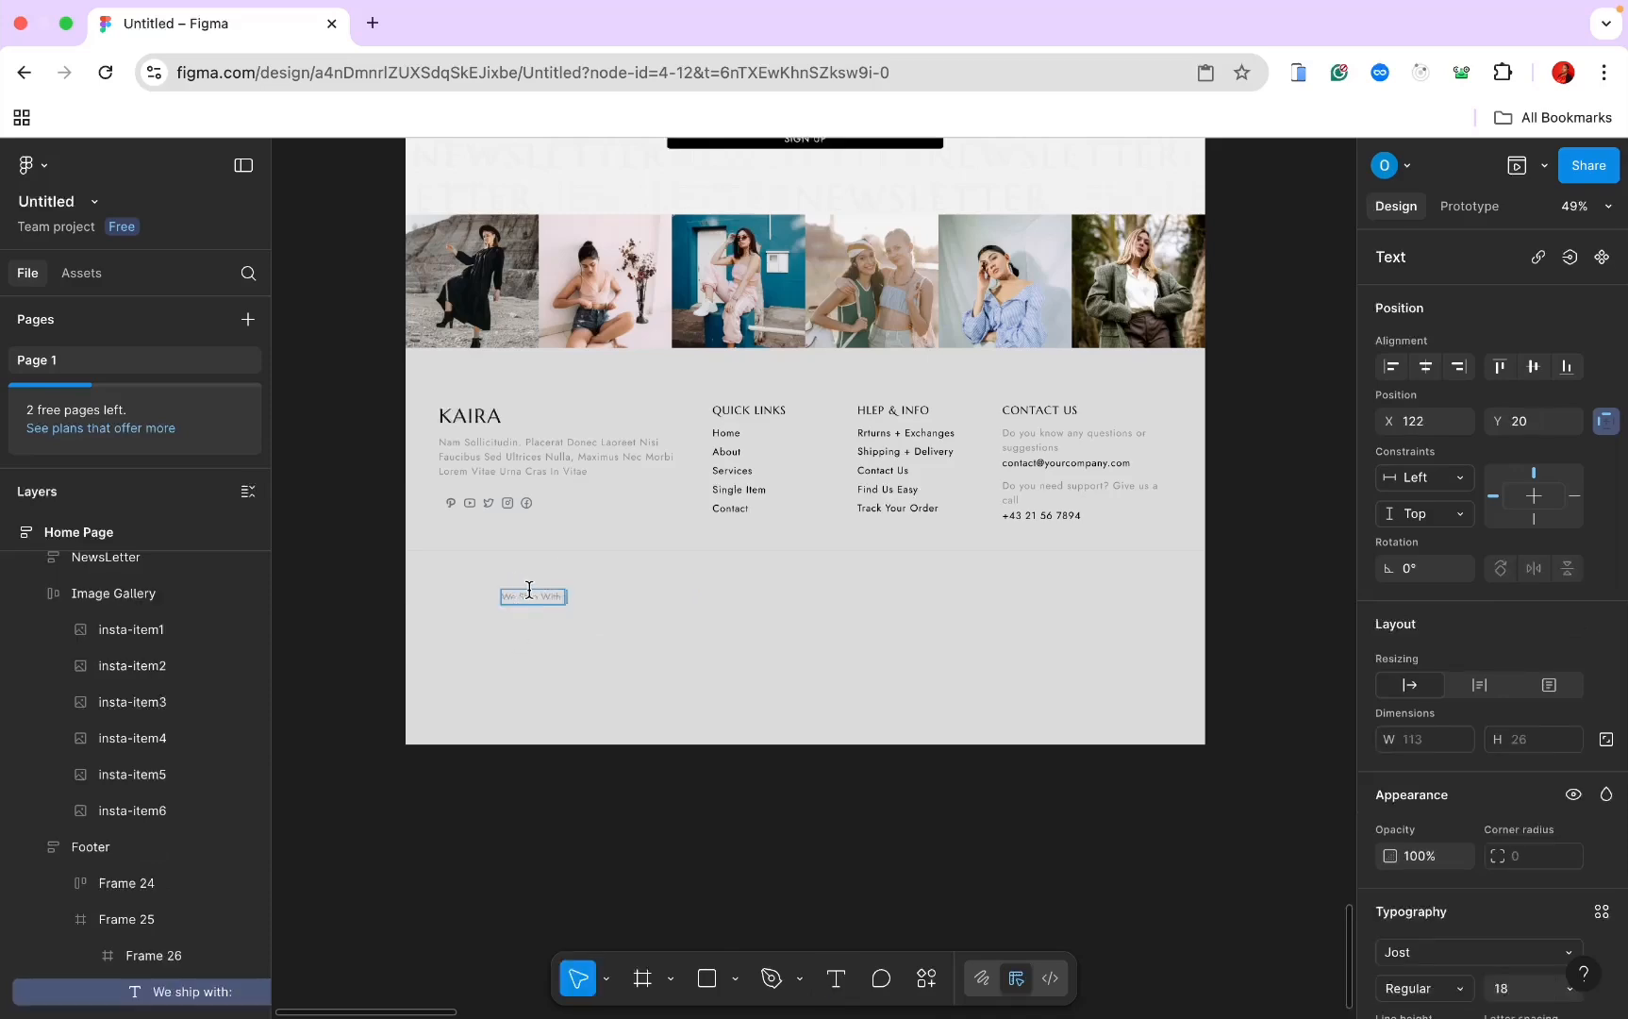
scroll(530, 590, up, 5)
click(651, 658)
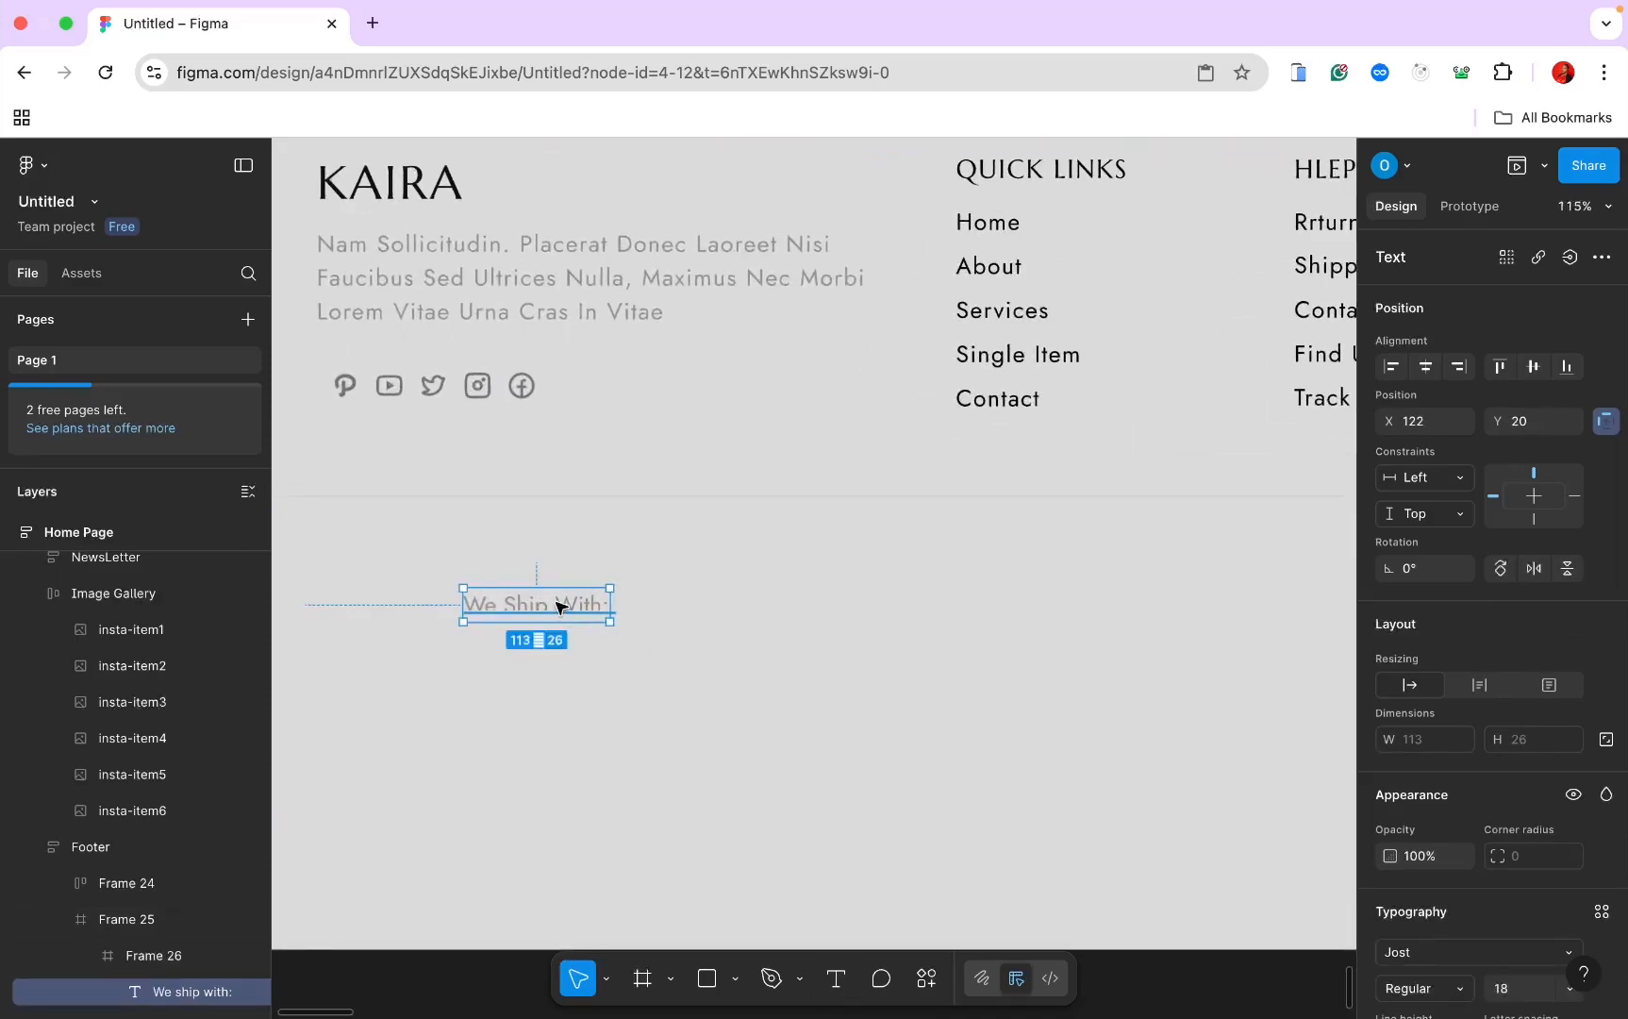
scroll(559, 605, left, 1)
Step: Give the label frame horizontal auto layout, left alignment, 0 horizontal padding and 426 width
click(122, 956)
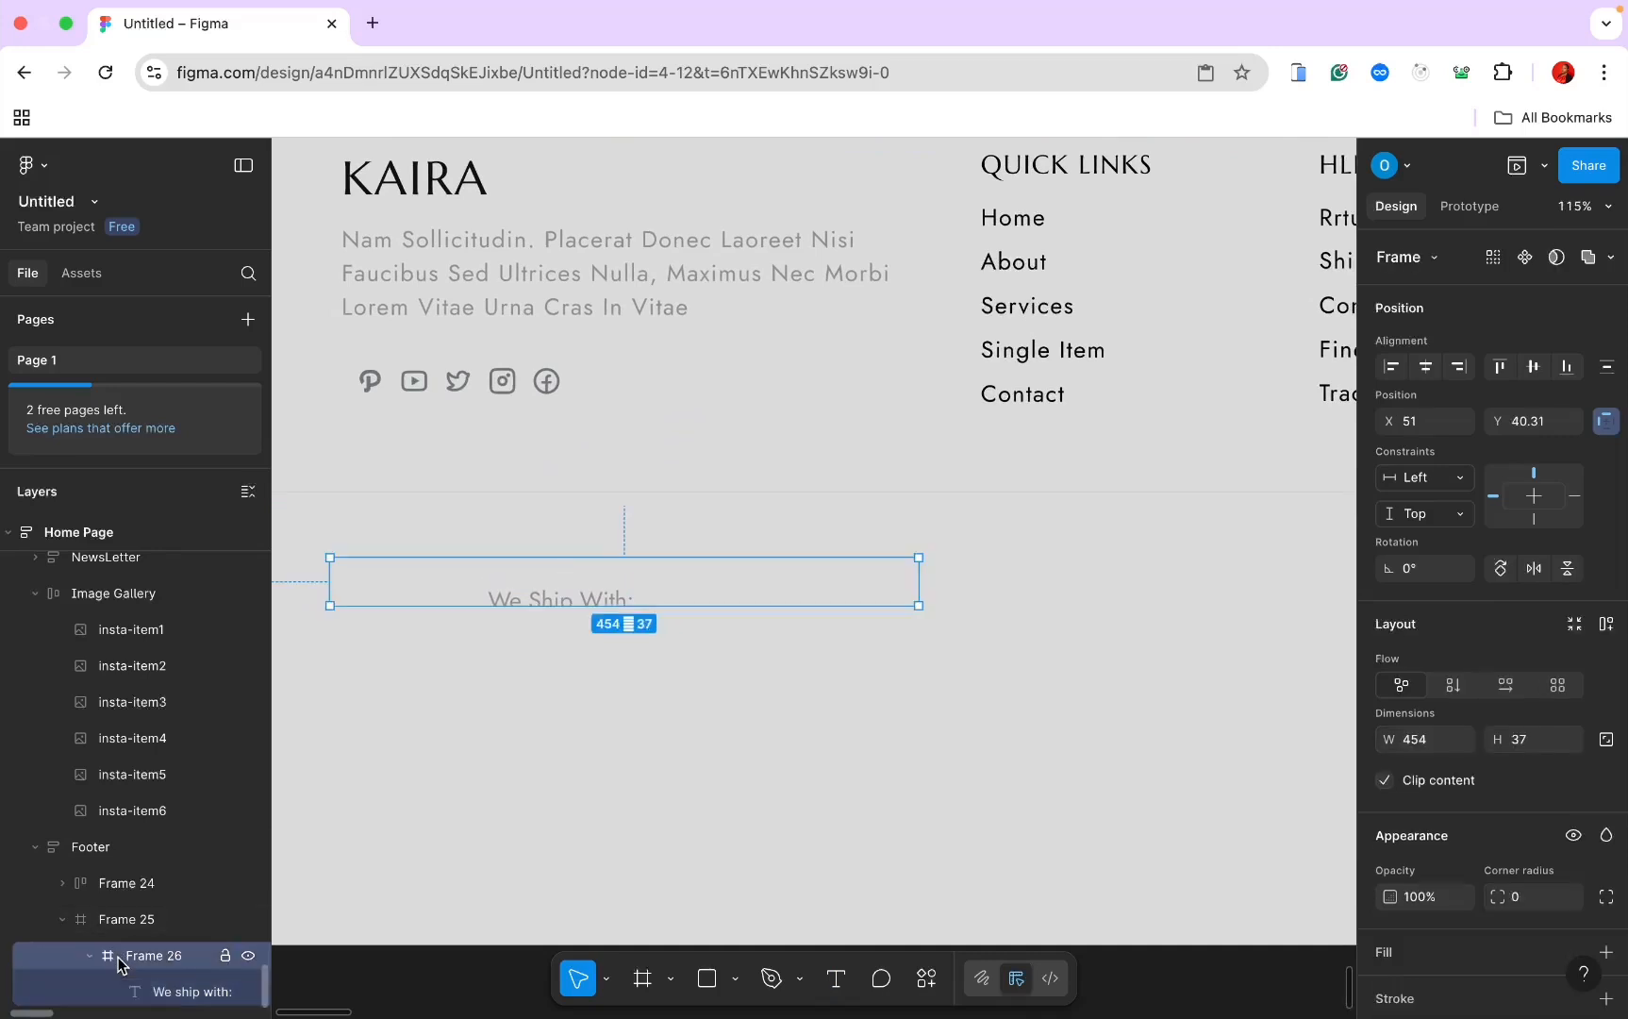
click(1505, 686)
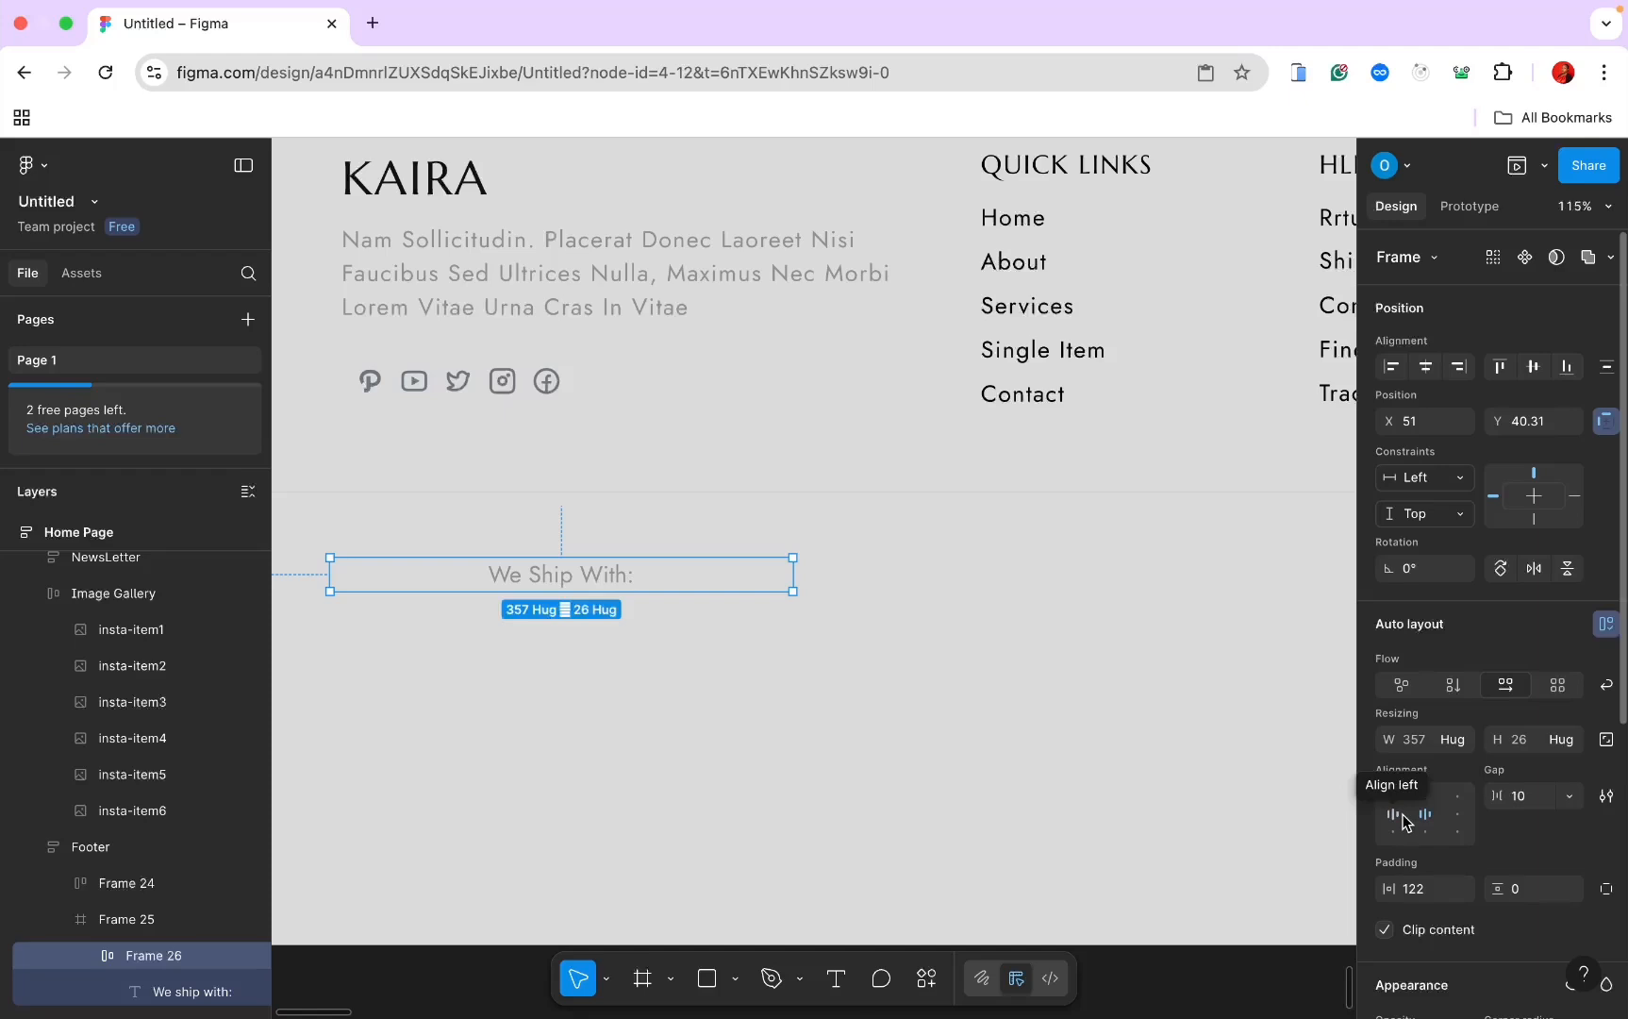
click(1400, 815)
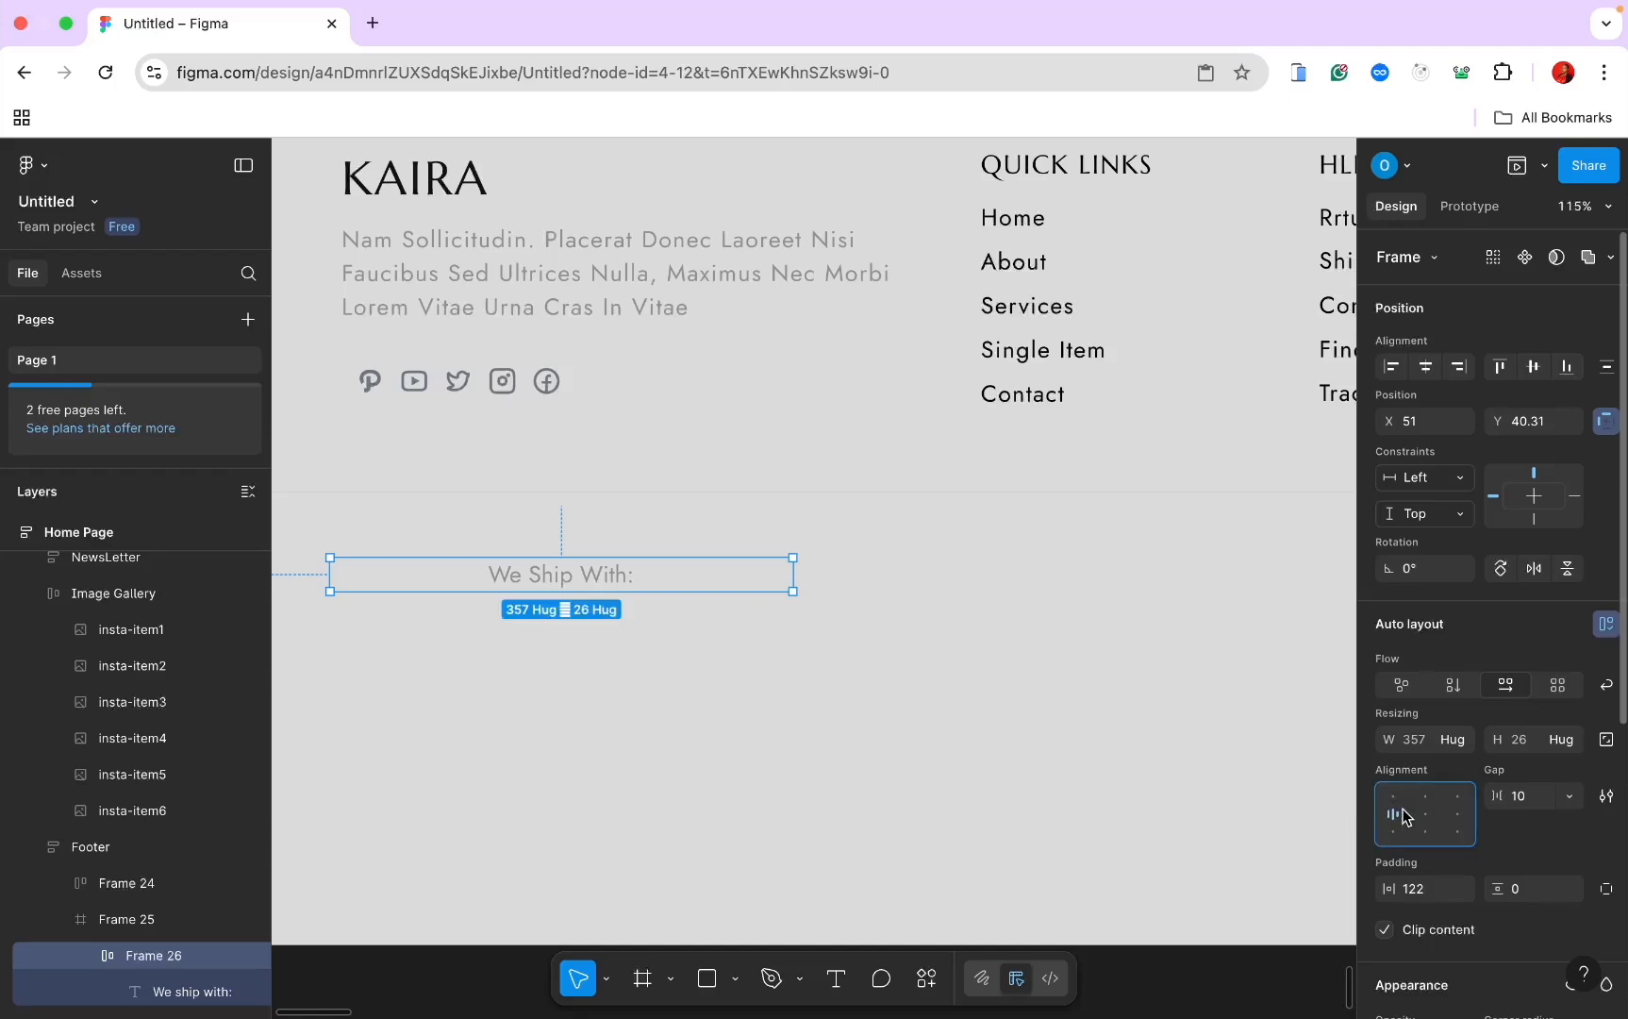
click(1422, 889)
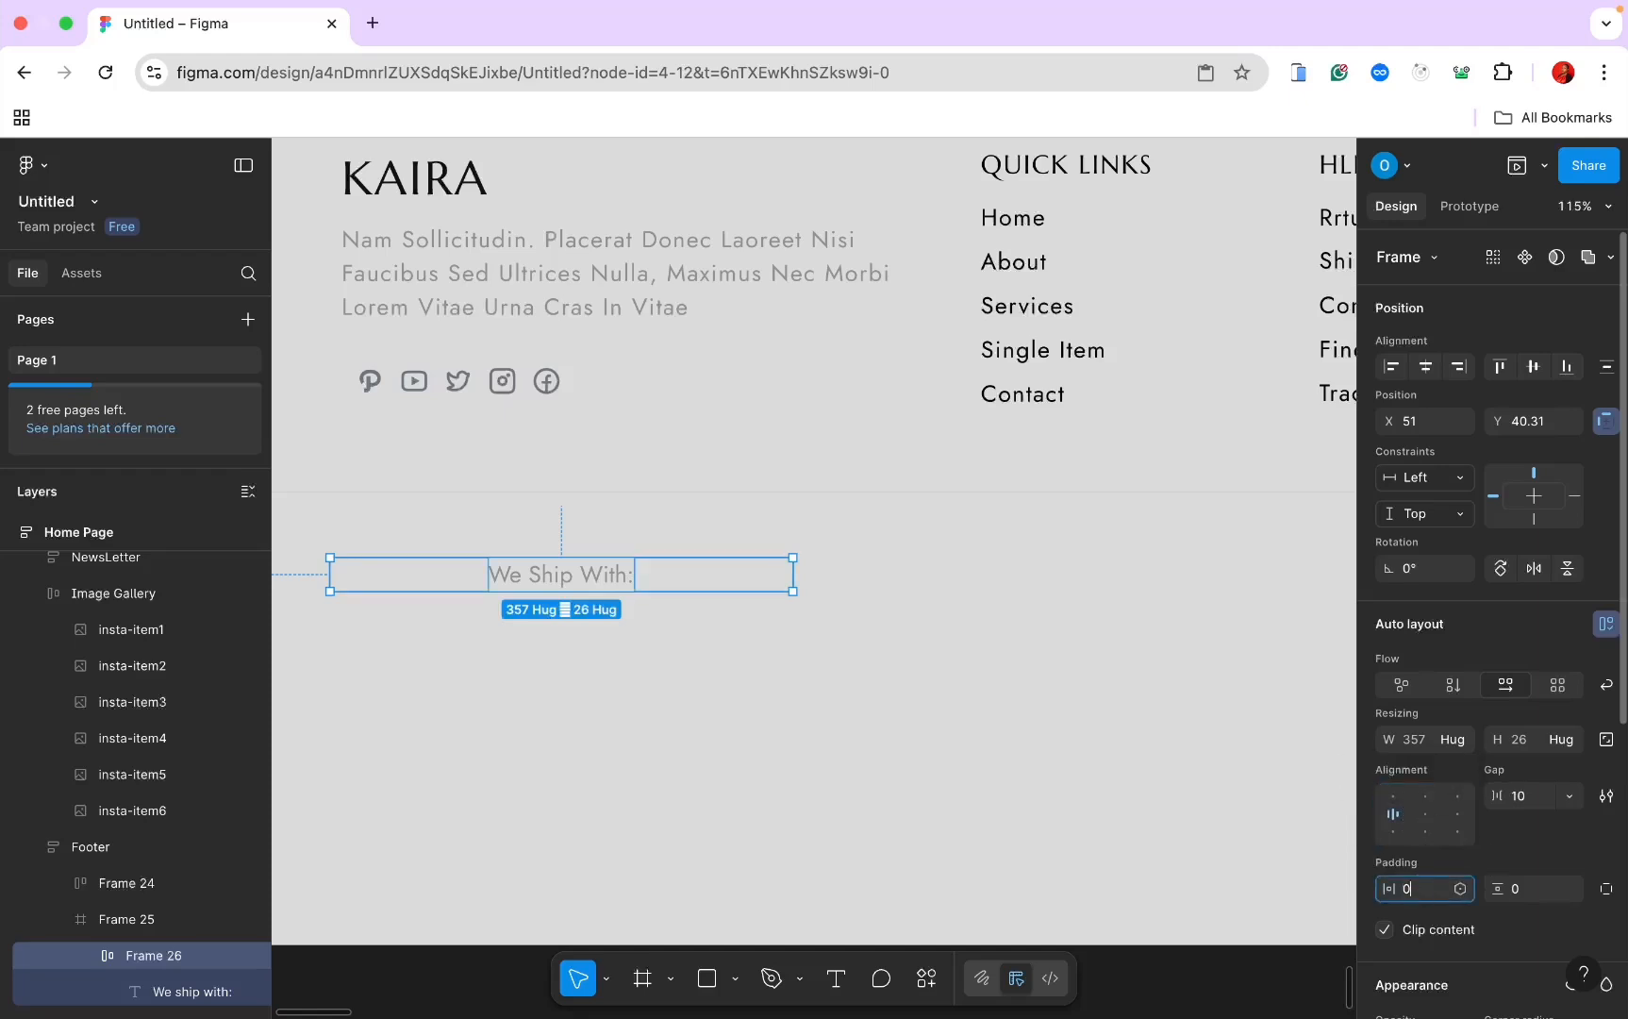
text(0)
key(Return)
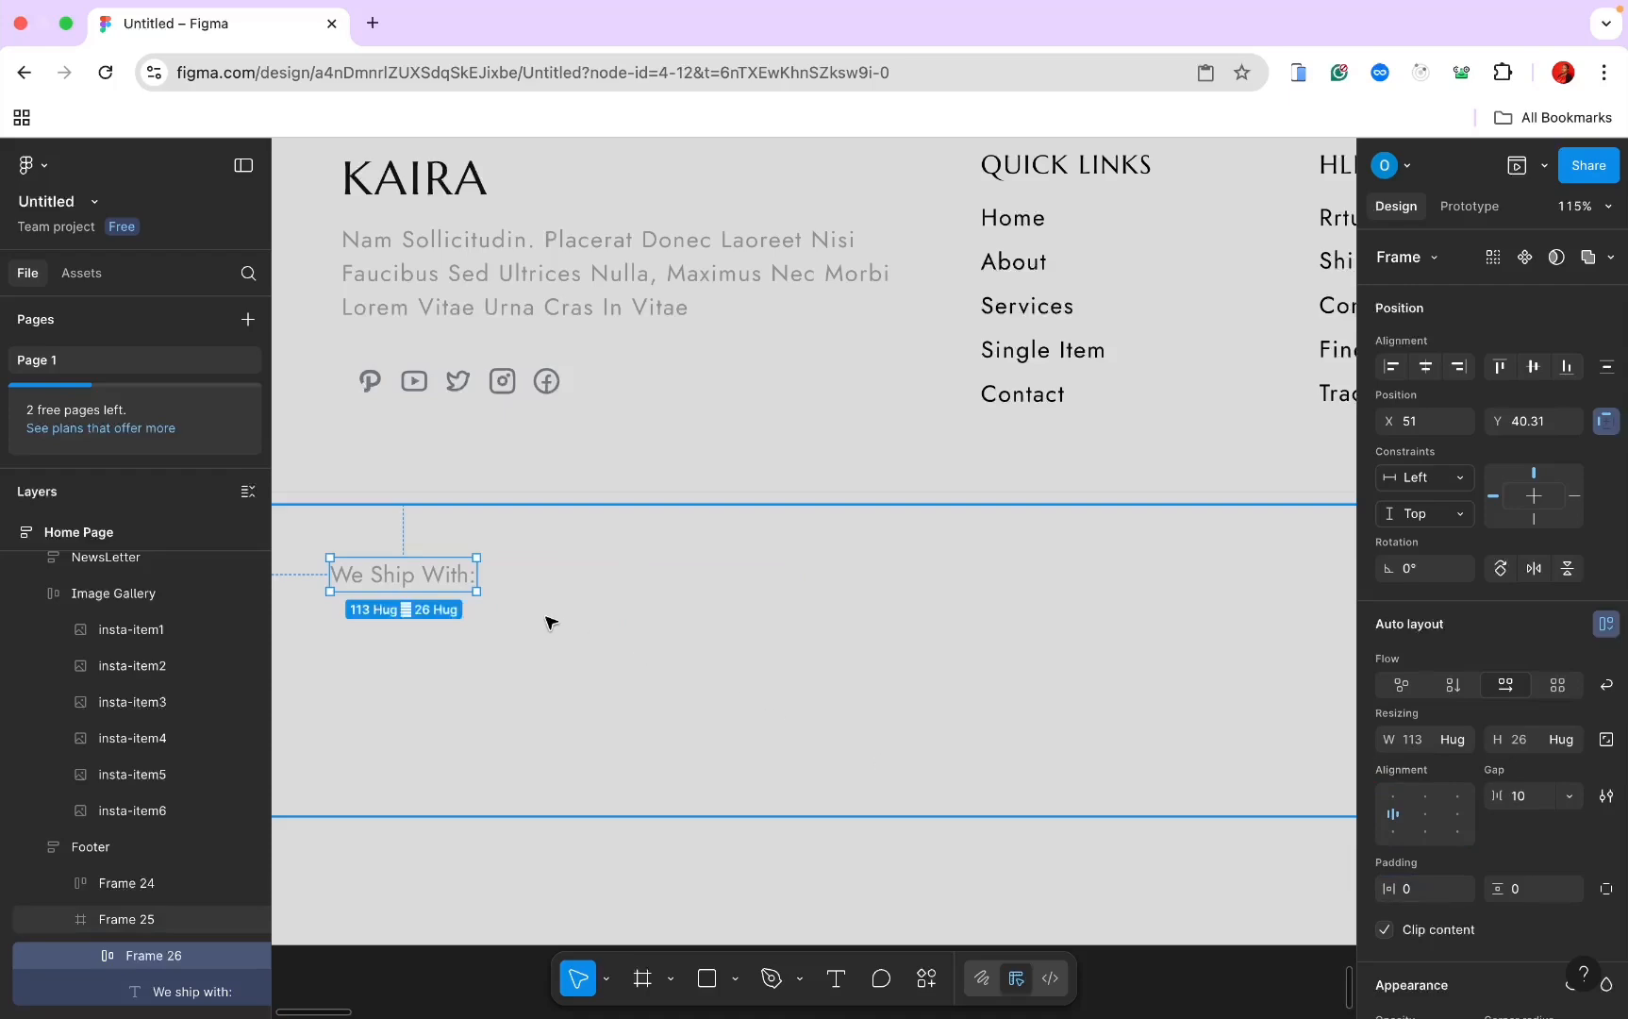
drag(476, 574, 883, 576)
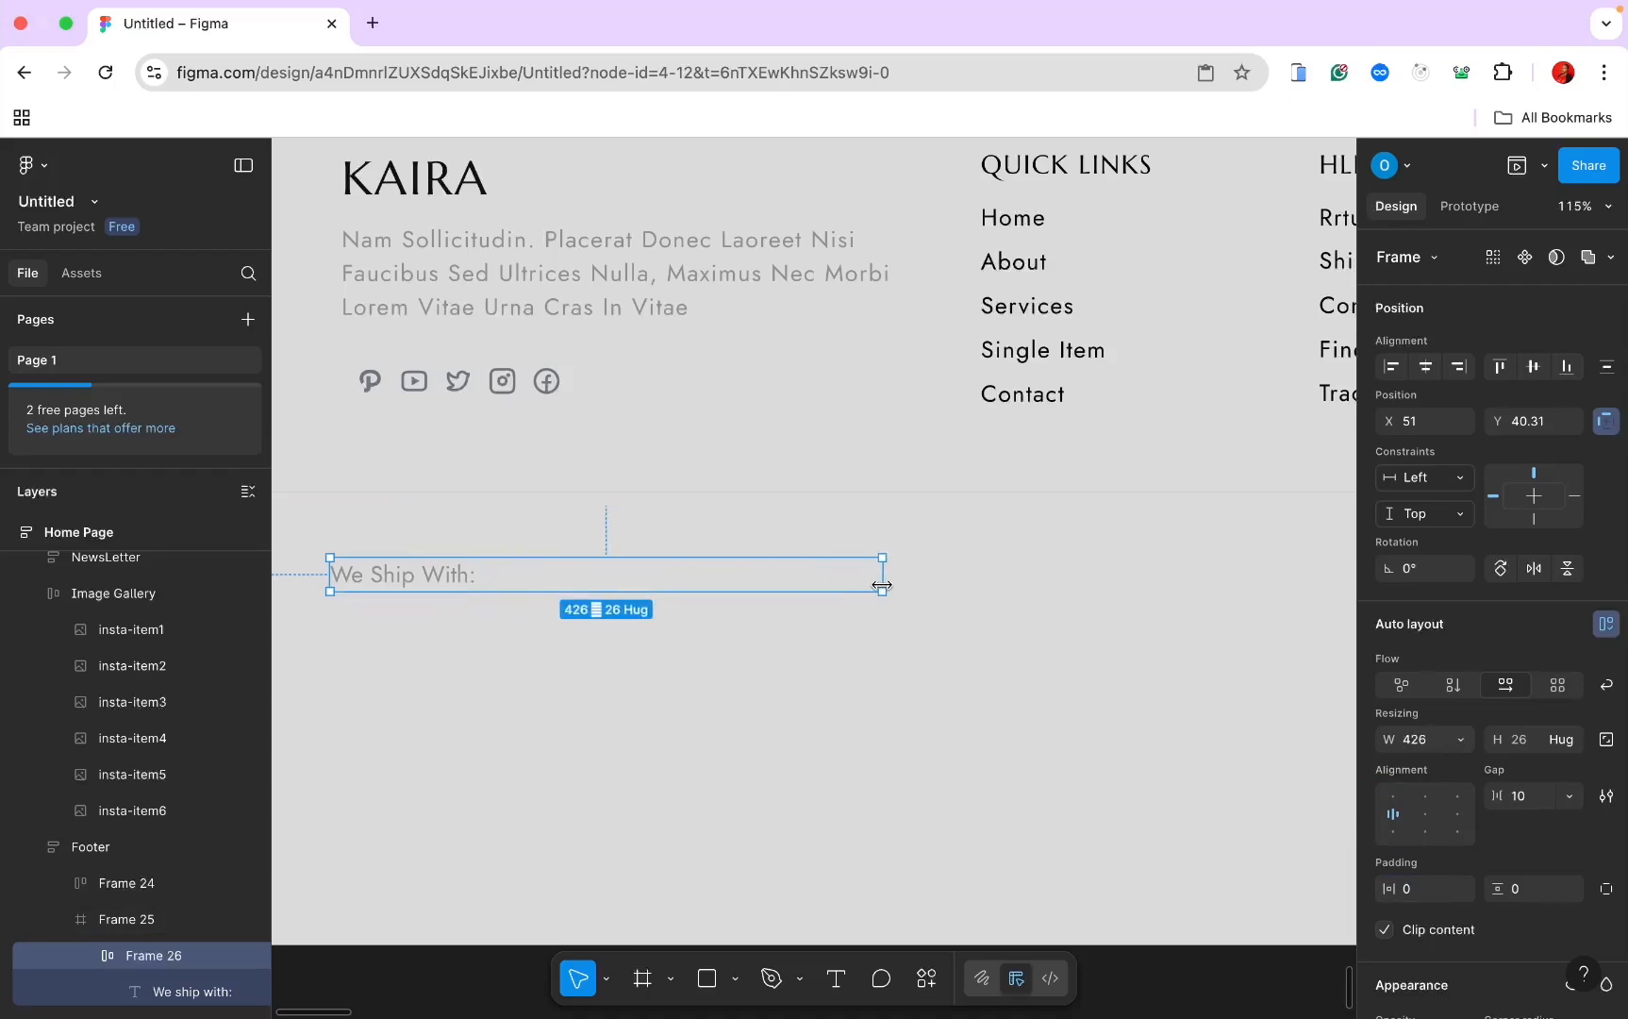
scroll(706, 587, down, 5)
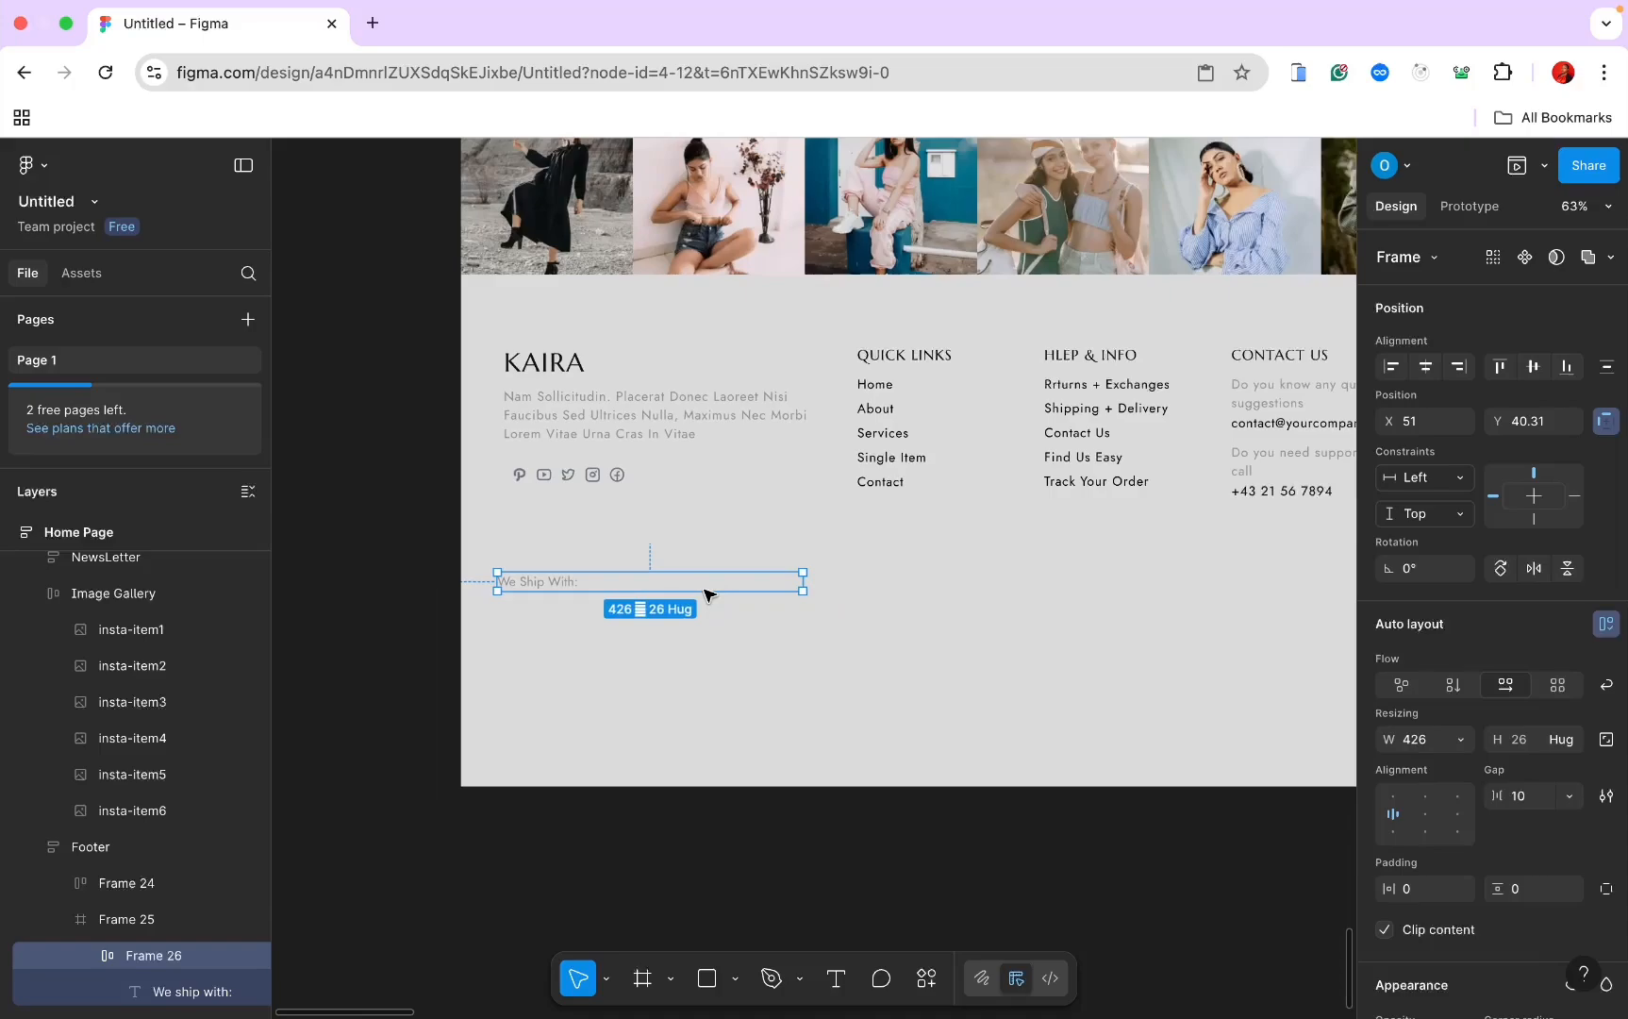
Step: Copy the DHL logo from the assets board into the We Ship With frame
scroll(705, 590, up, 10)
scroll(701, 608, up, 20)
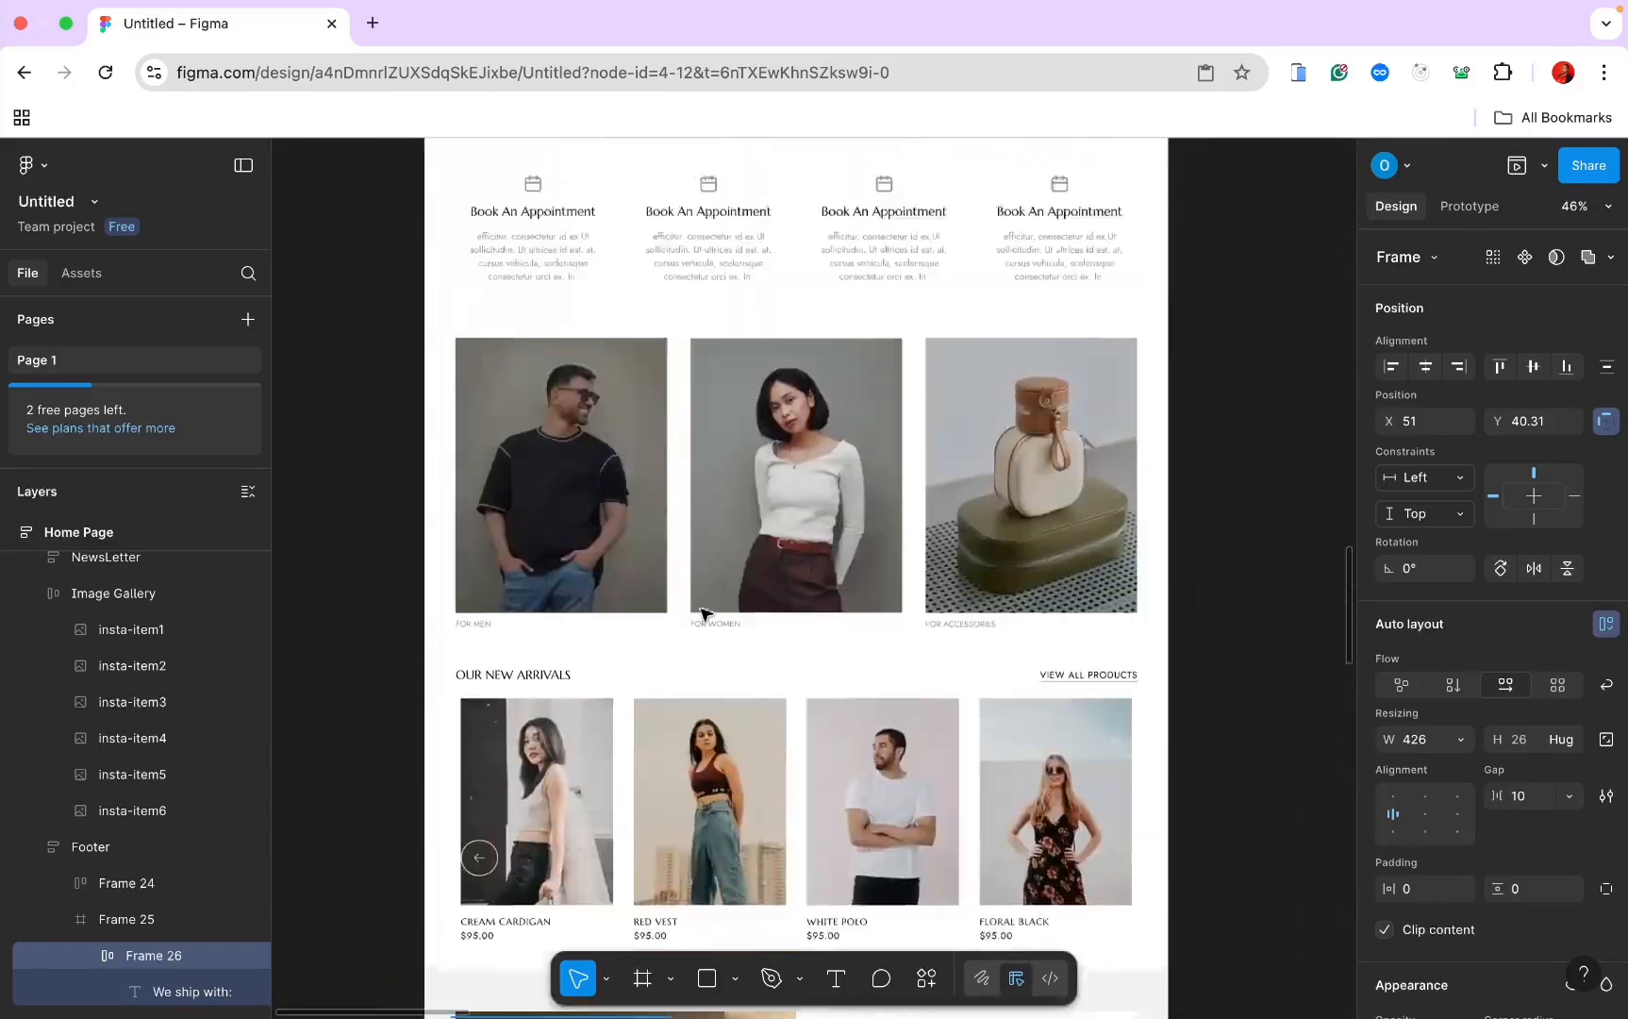
scroll(700, 615, up, 20)
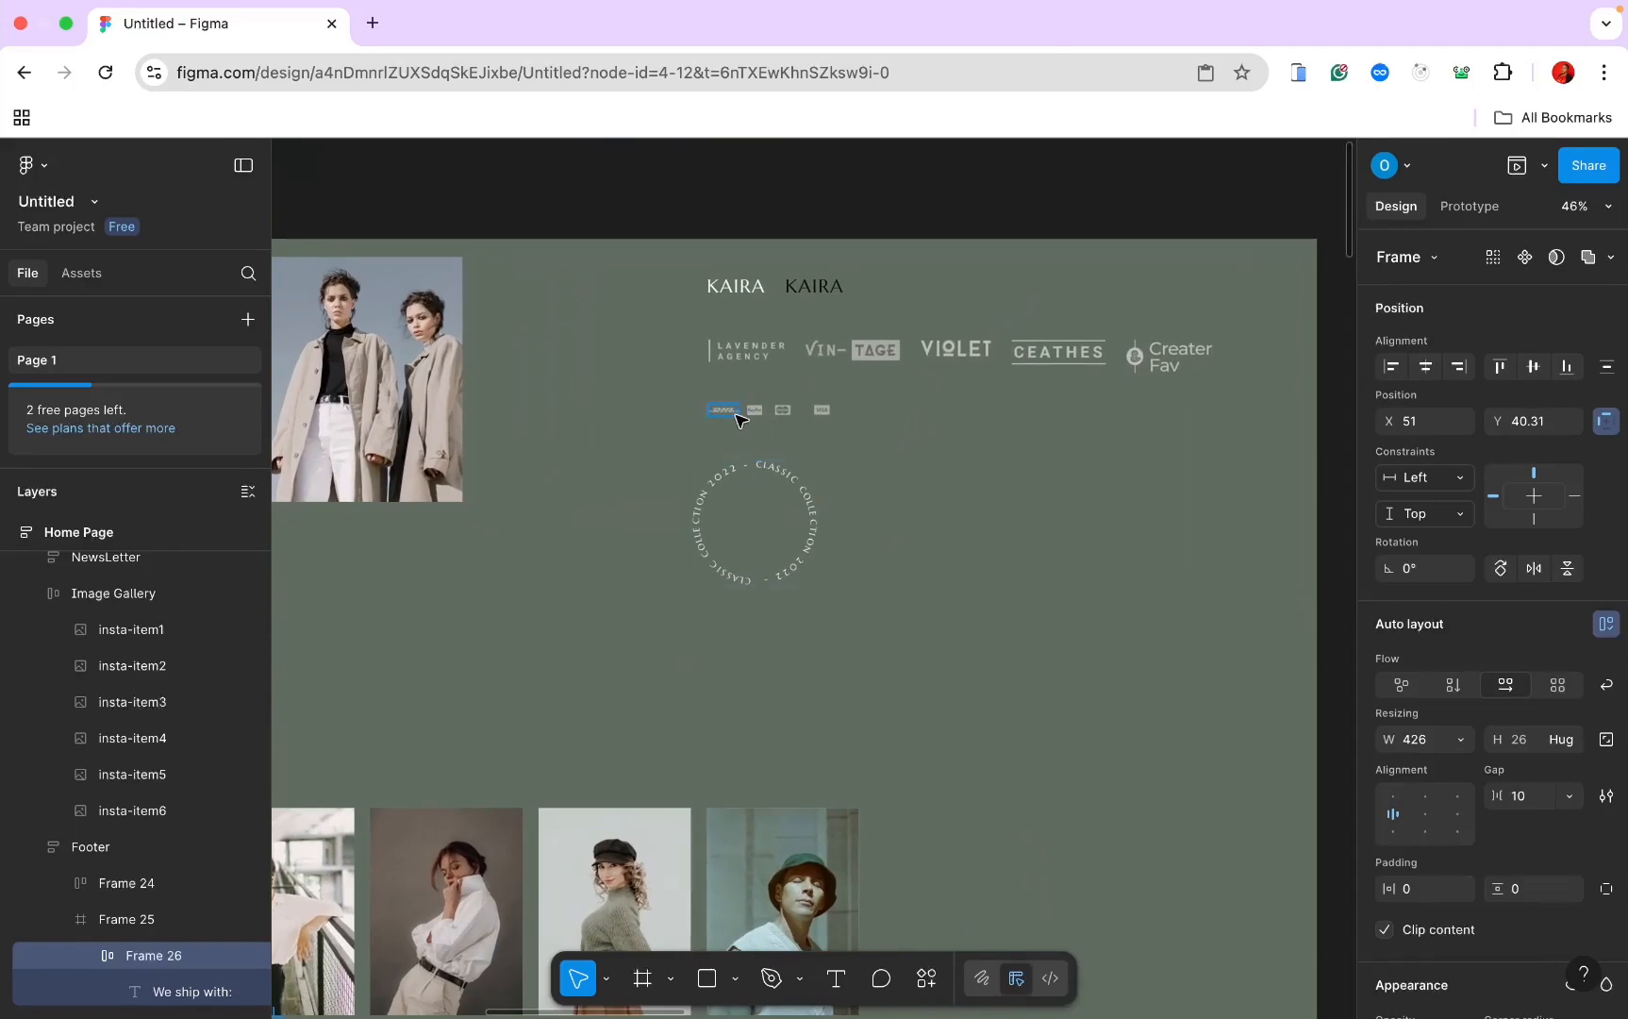
click(739, 415)
scroll(734, 417, left, 1)
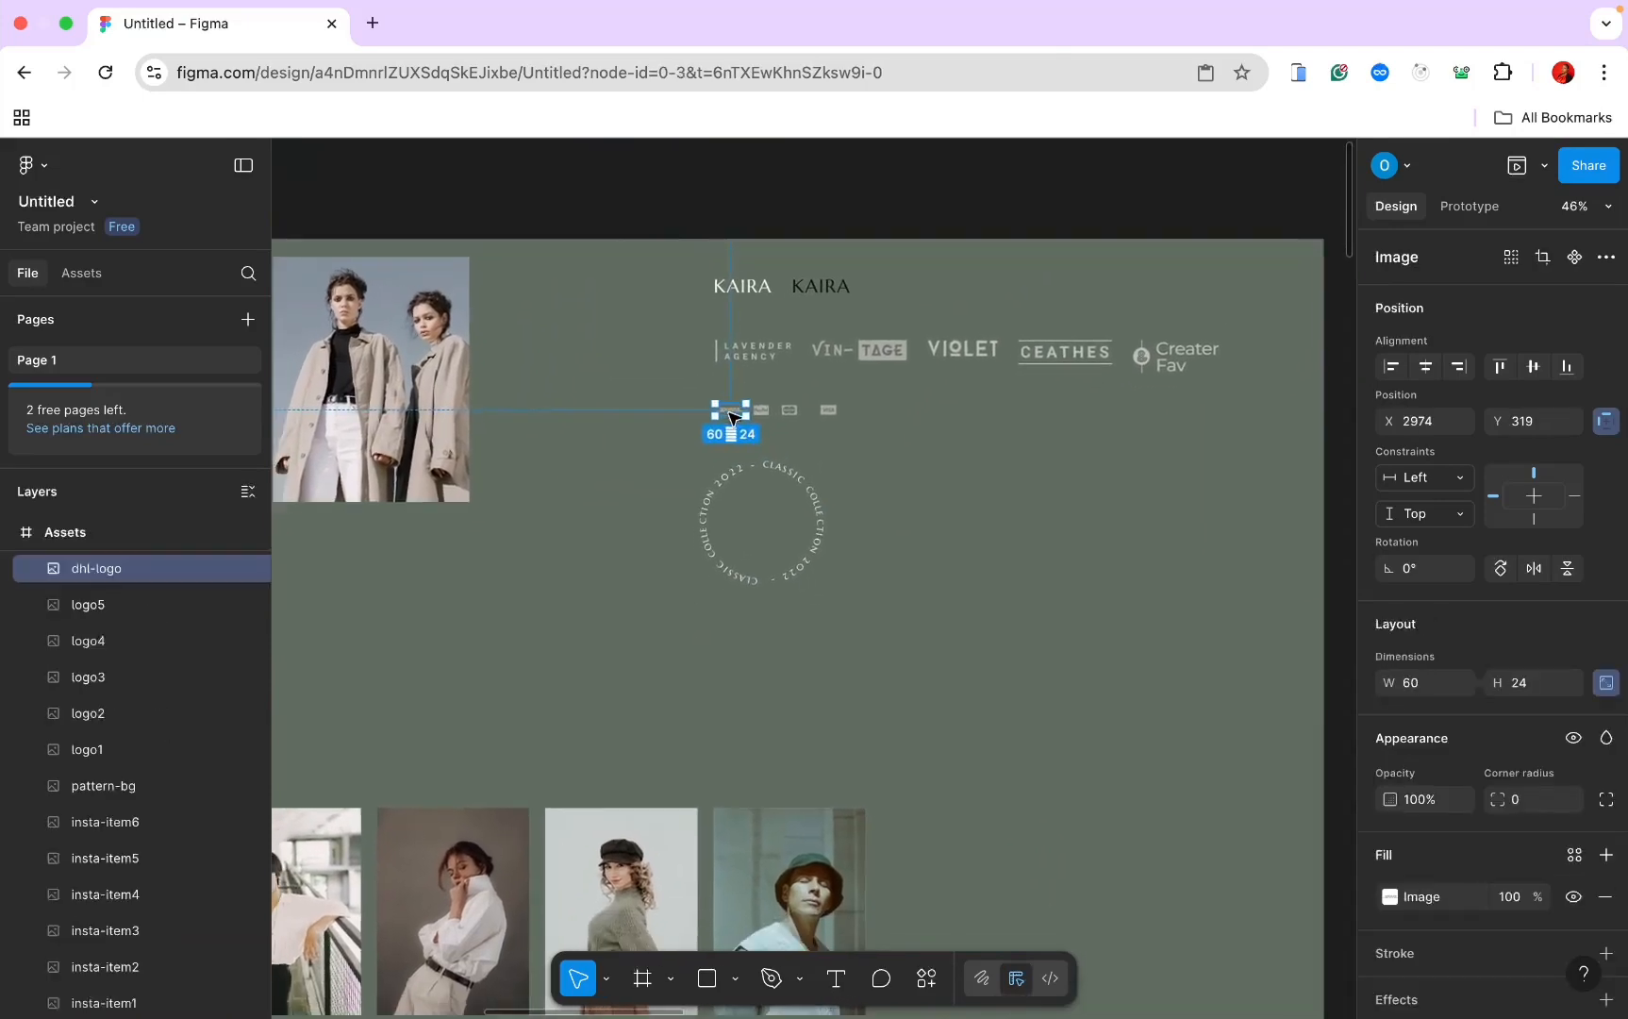
scroll(729, 413, up, 5)
scroll(729, 413, down, 8)
scroll(729, 413, down, 18)
scroll(729, 412, left, 7)
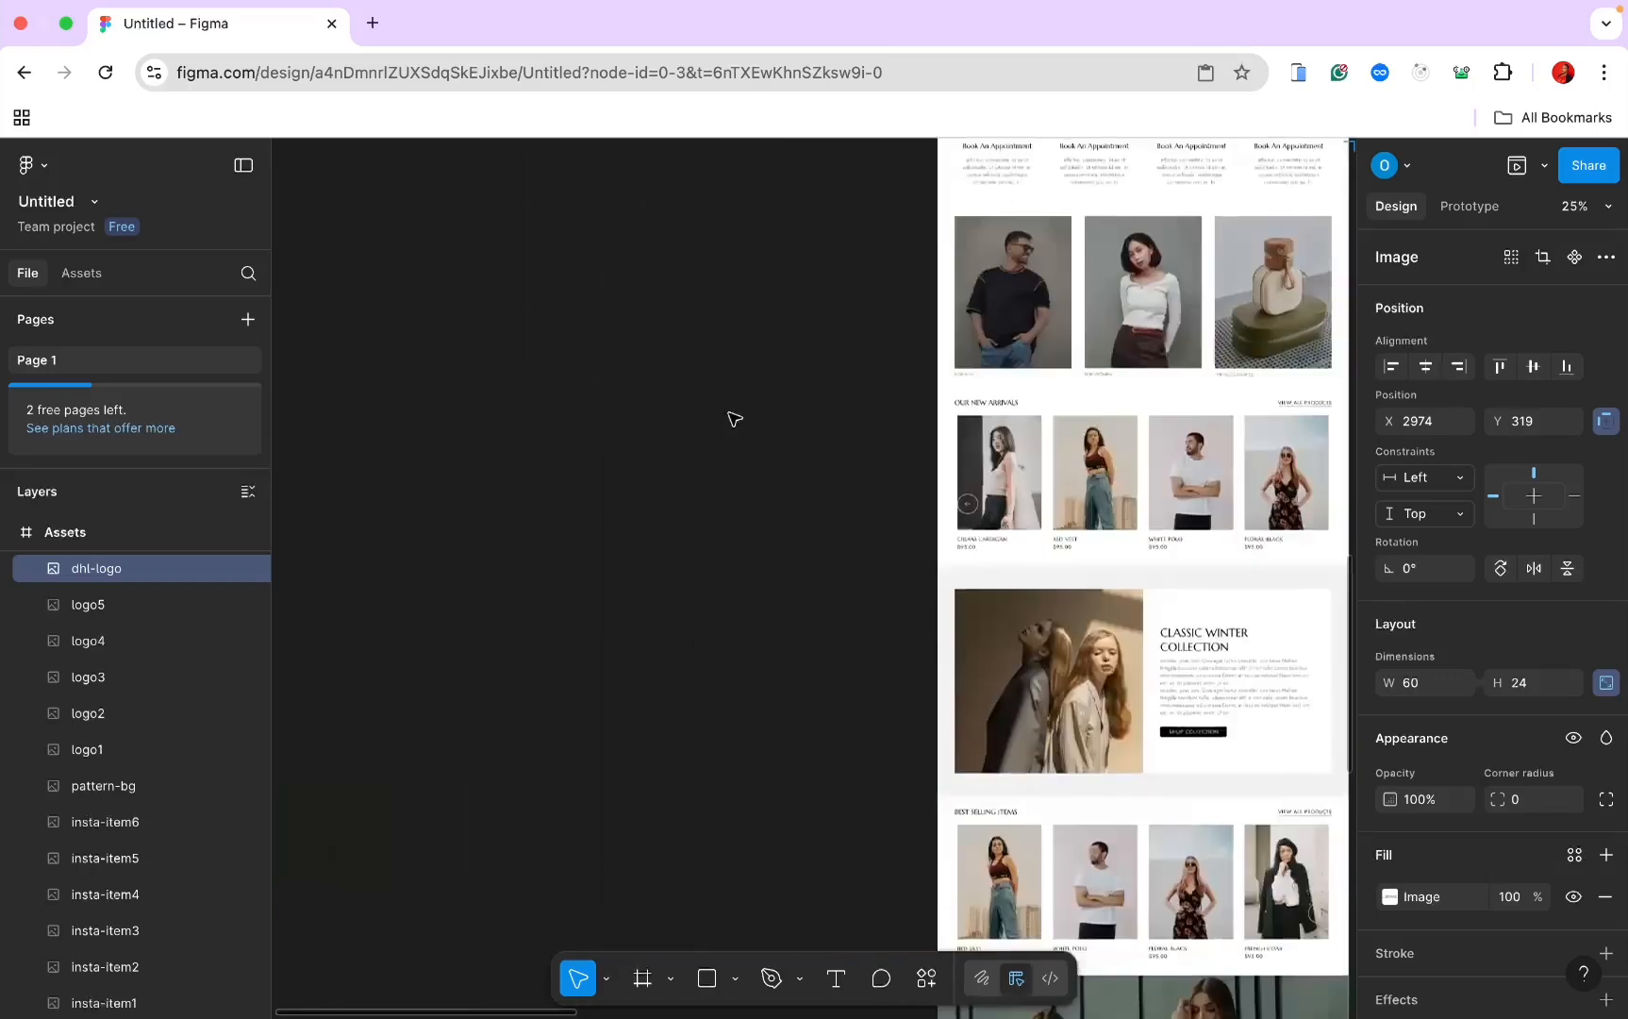
scroll(734, 418, right, 5)
scroll(734, 418, down, 15)
scroll(733, 418, up, 10)
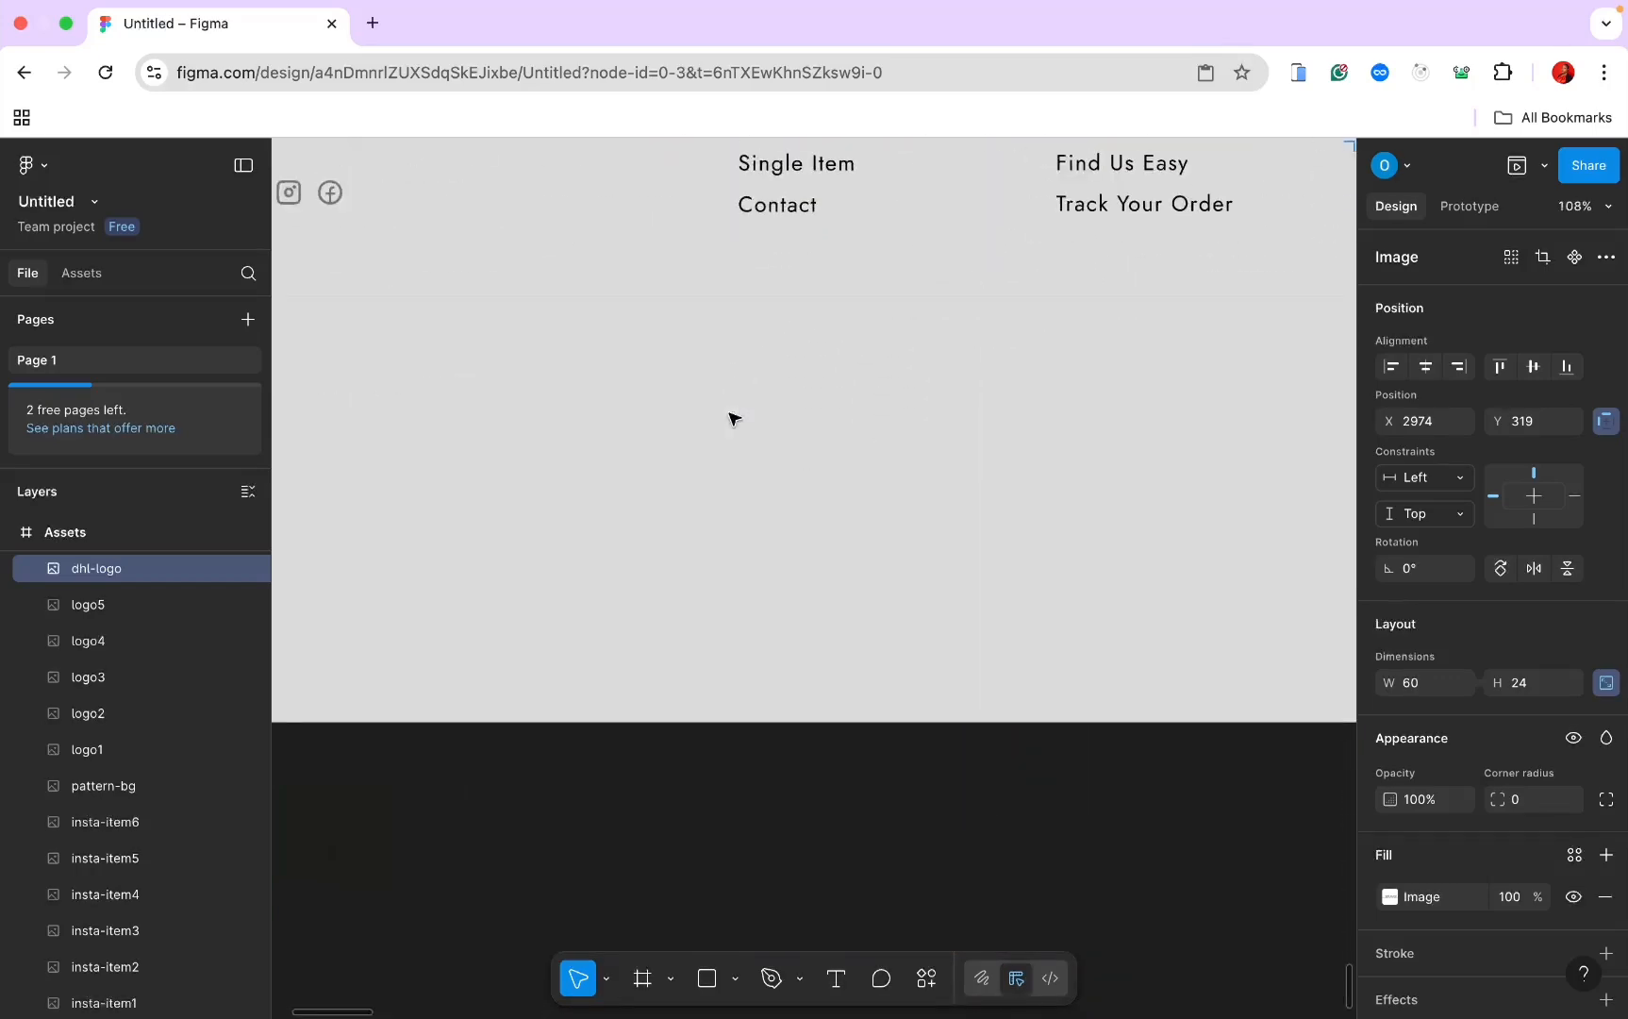
scroll(736, 418, left, 8)
scroll(741, 418, up, 2)
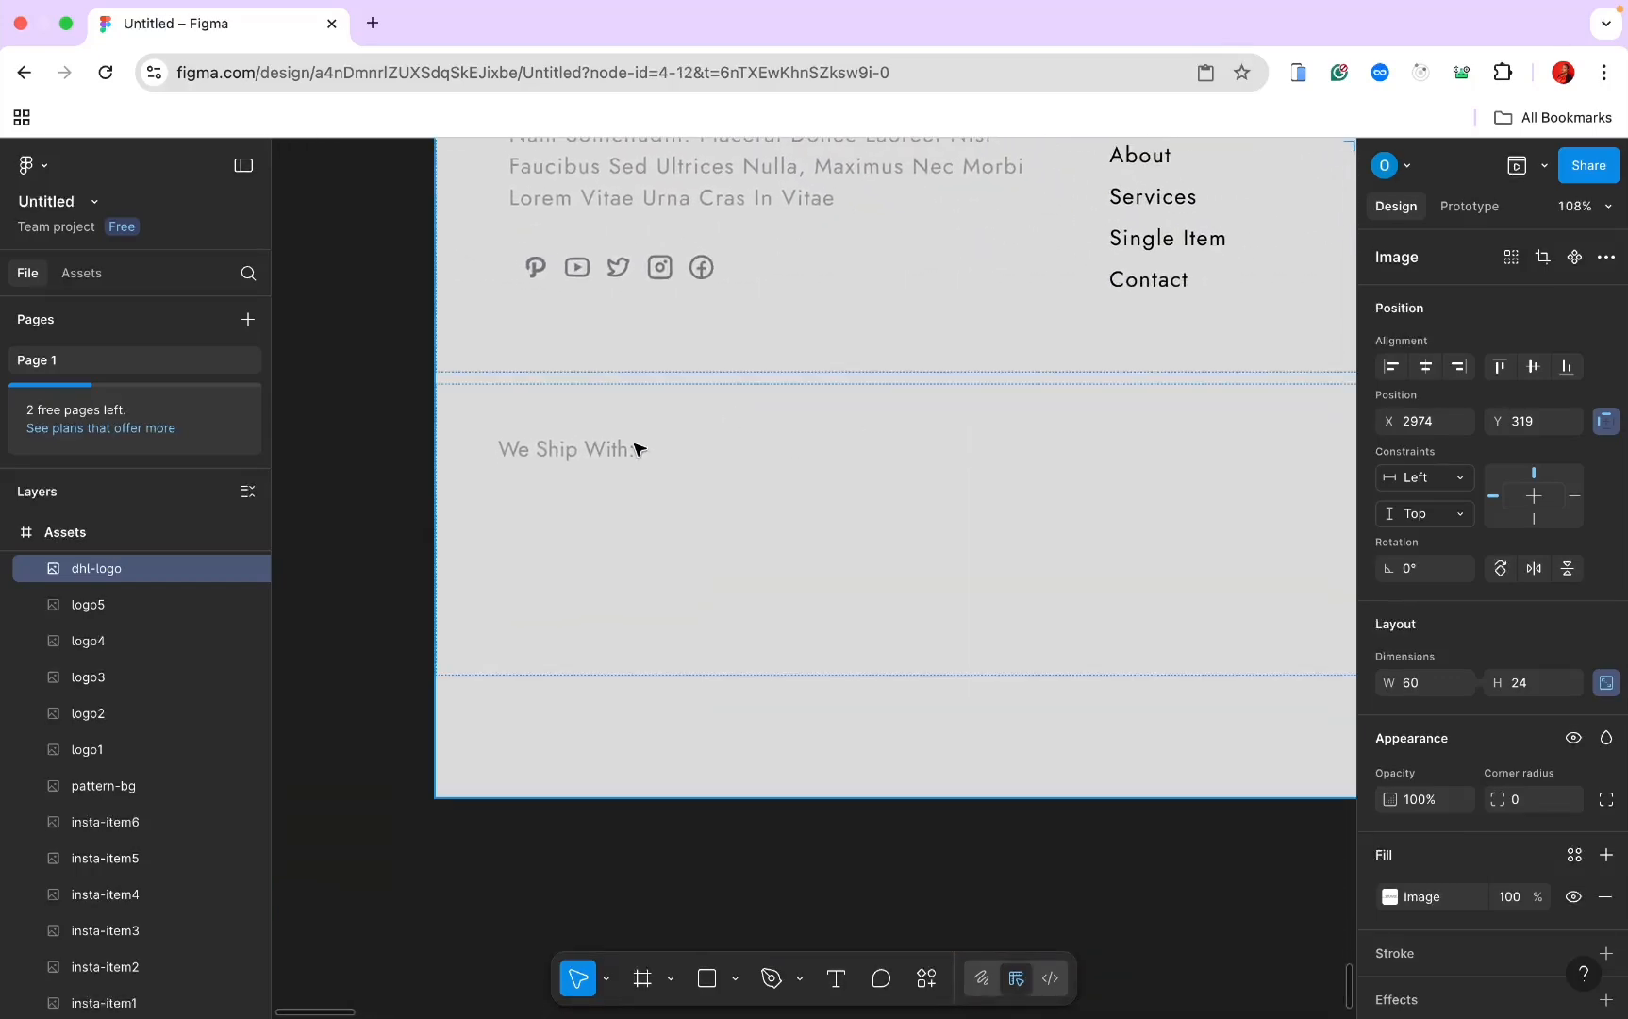
click(638, 450)
click(638, 452)
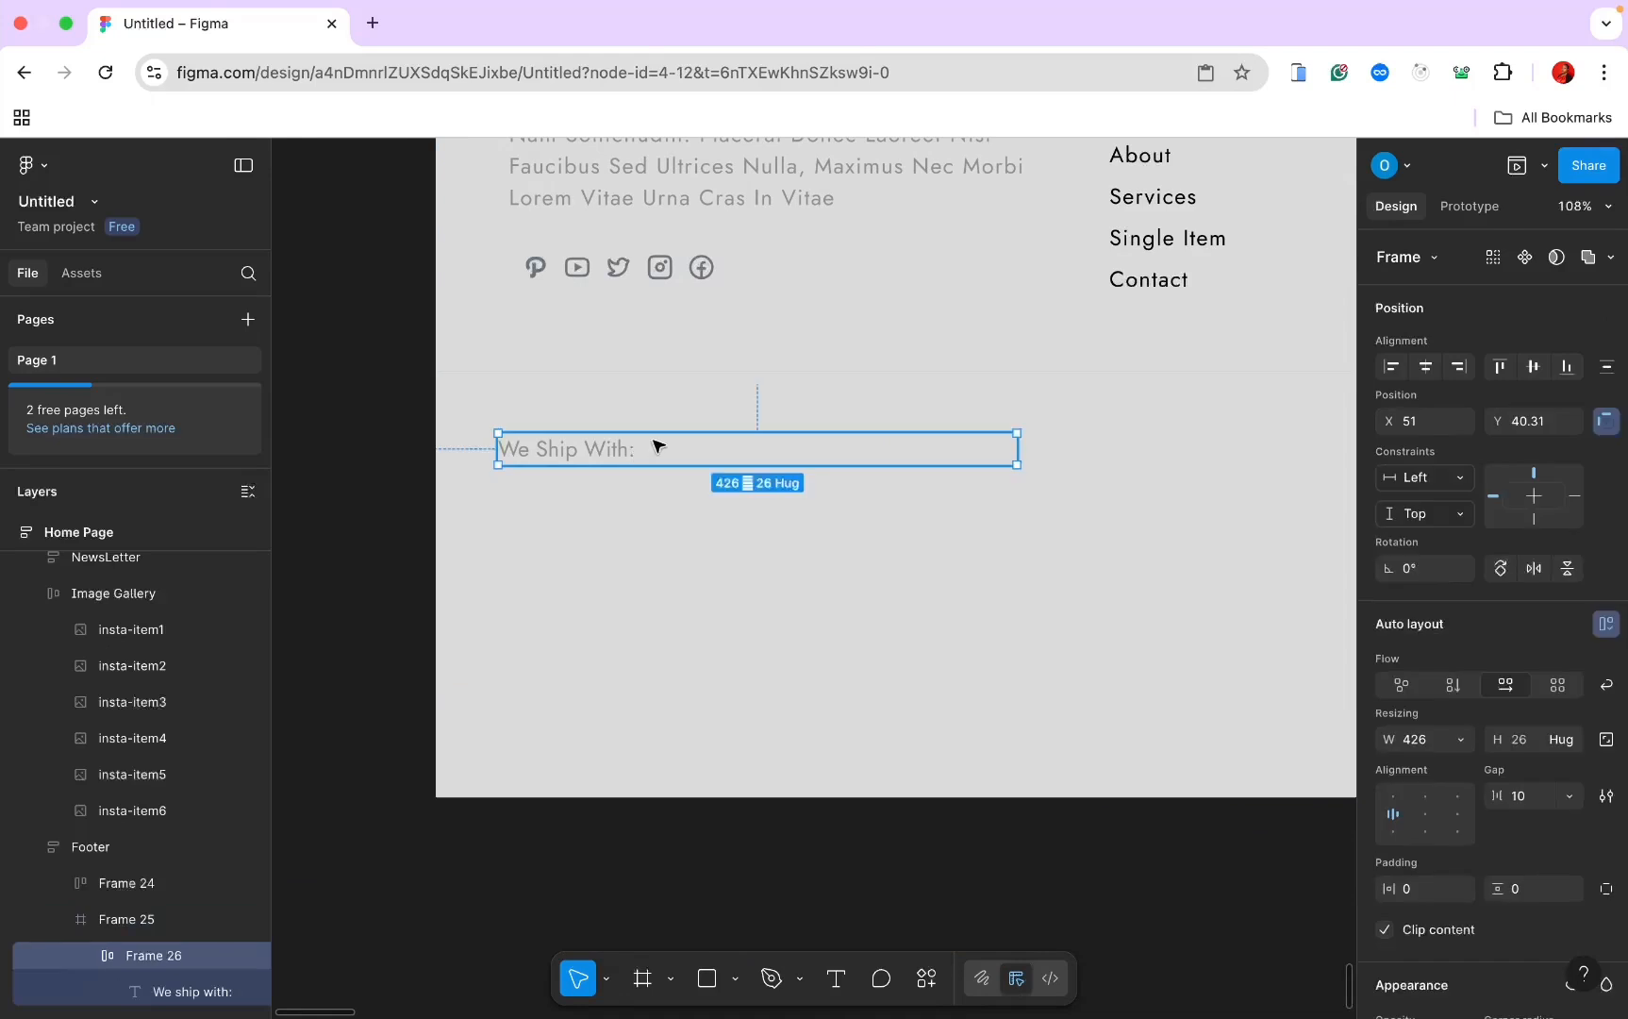
click(658, 449)
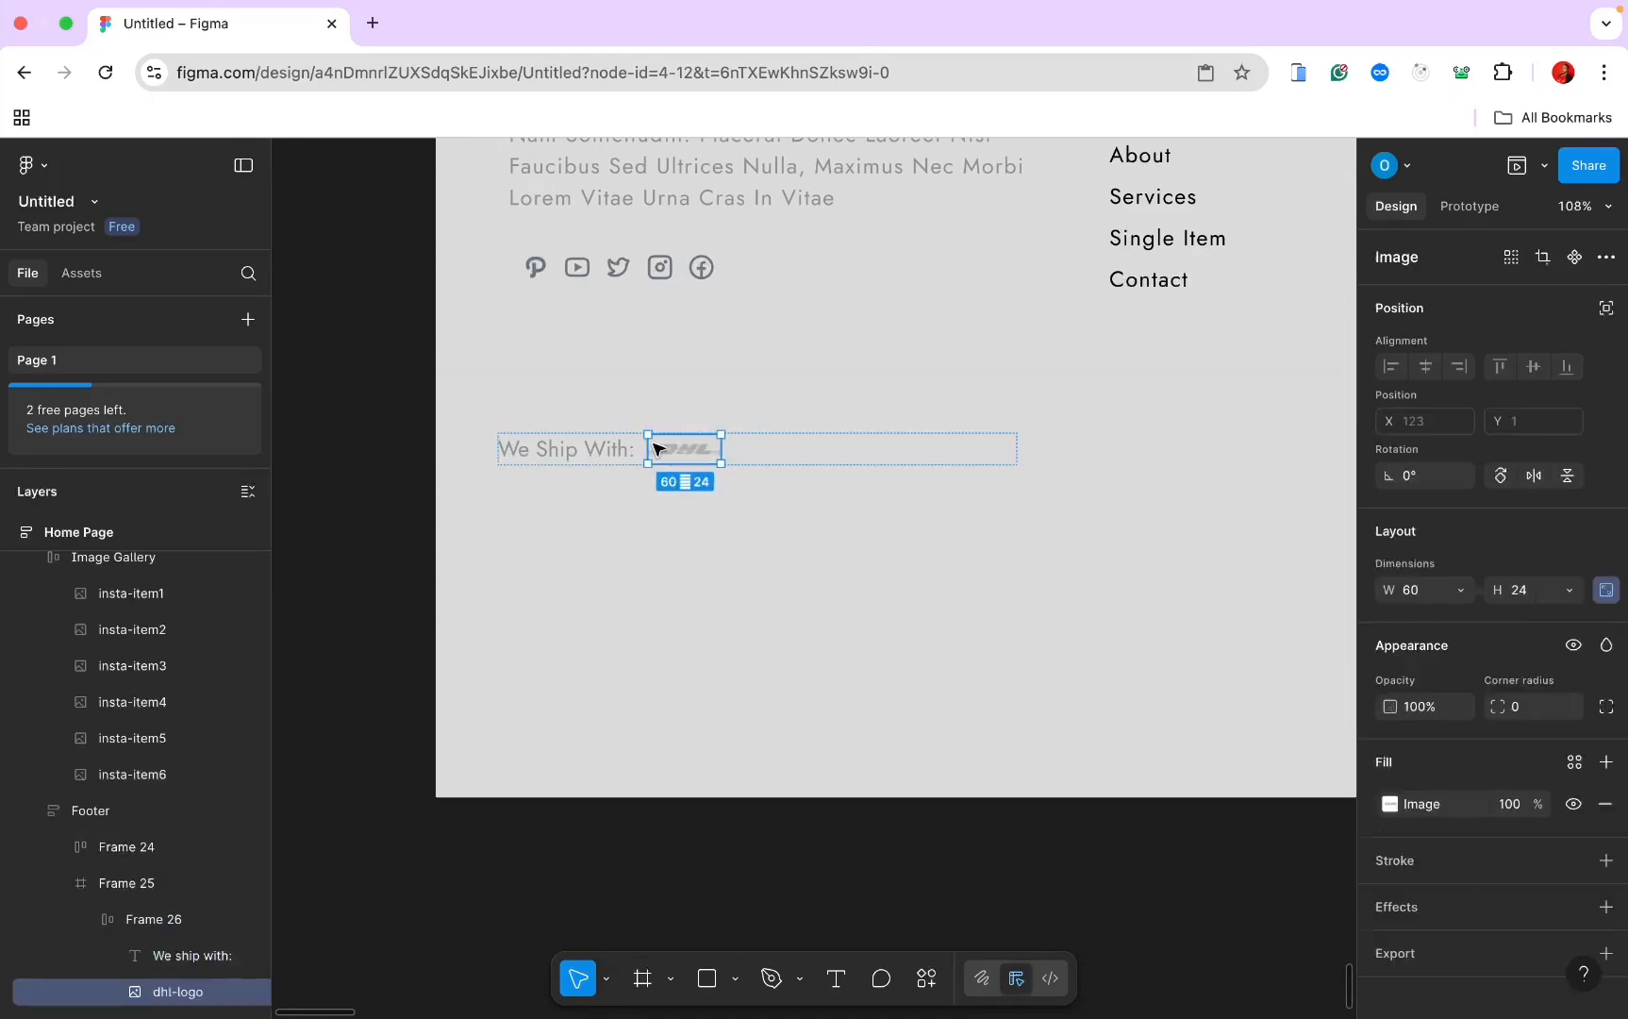
Step: Group the 'We ship with:' label and the DHL logo together
click(151, 956)
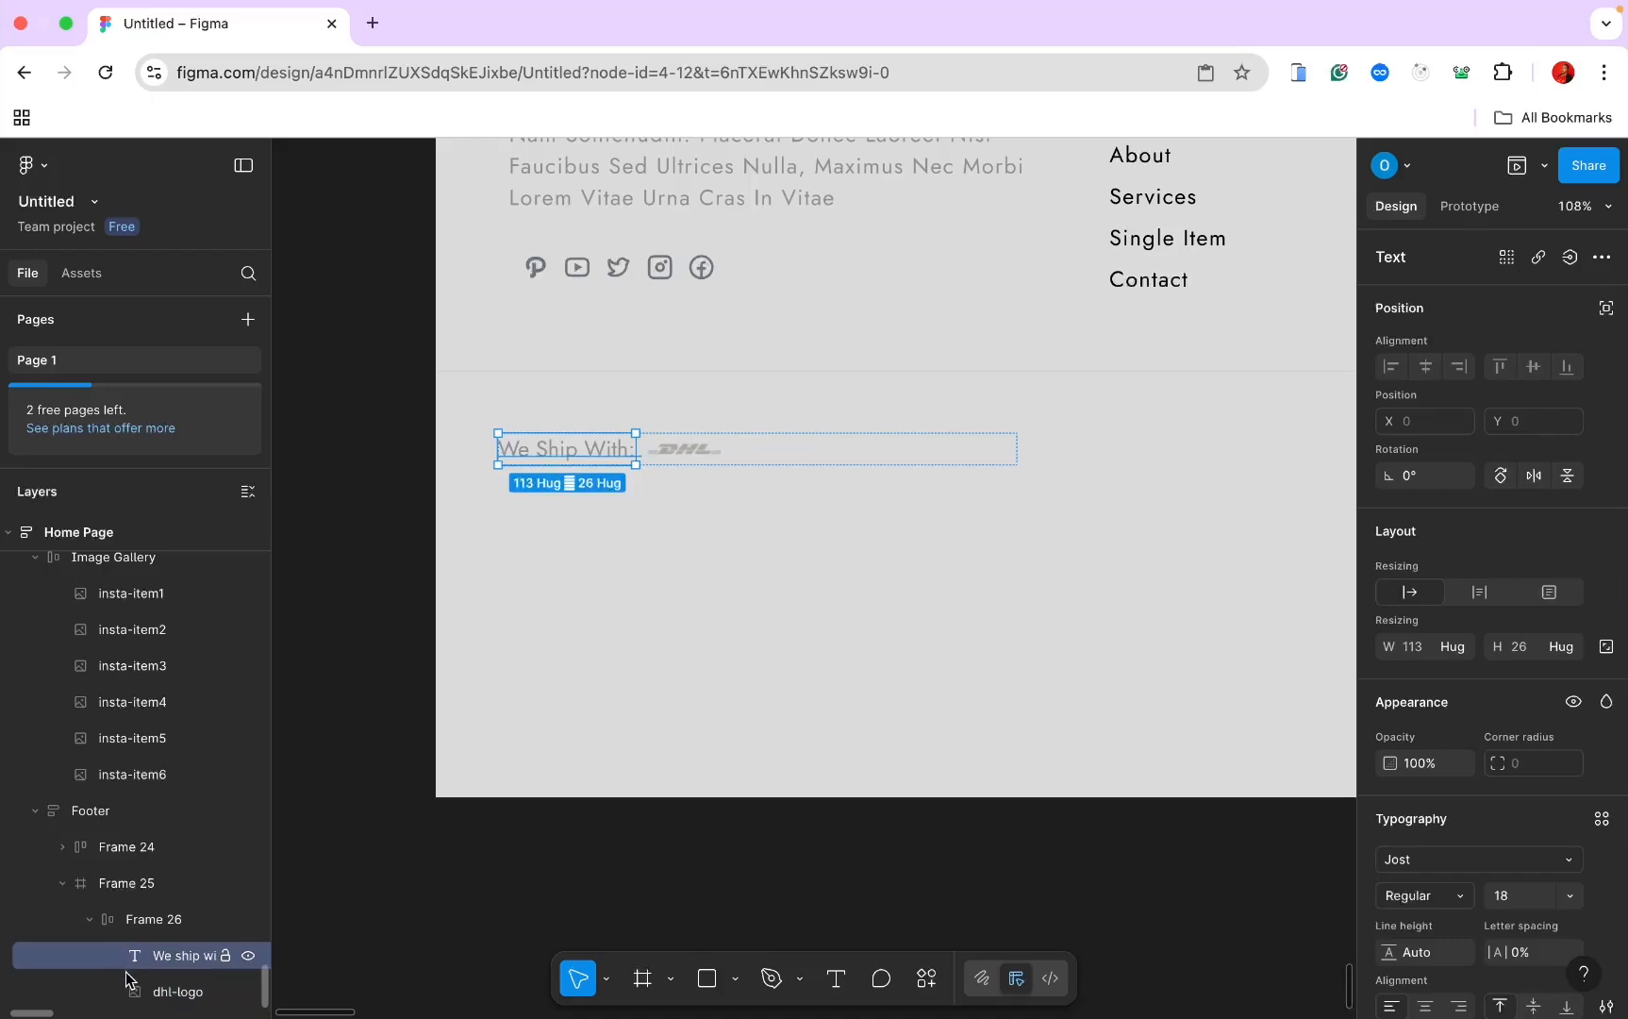
shift+click(137, 991)
right_click(138, 989)
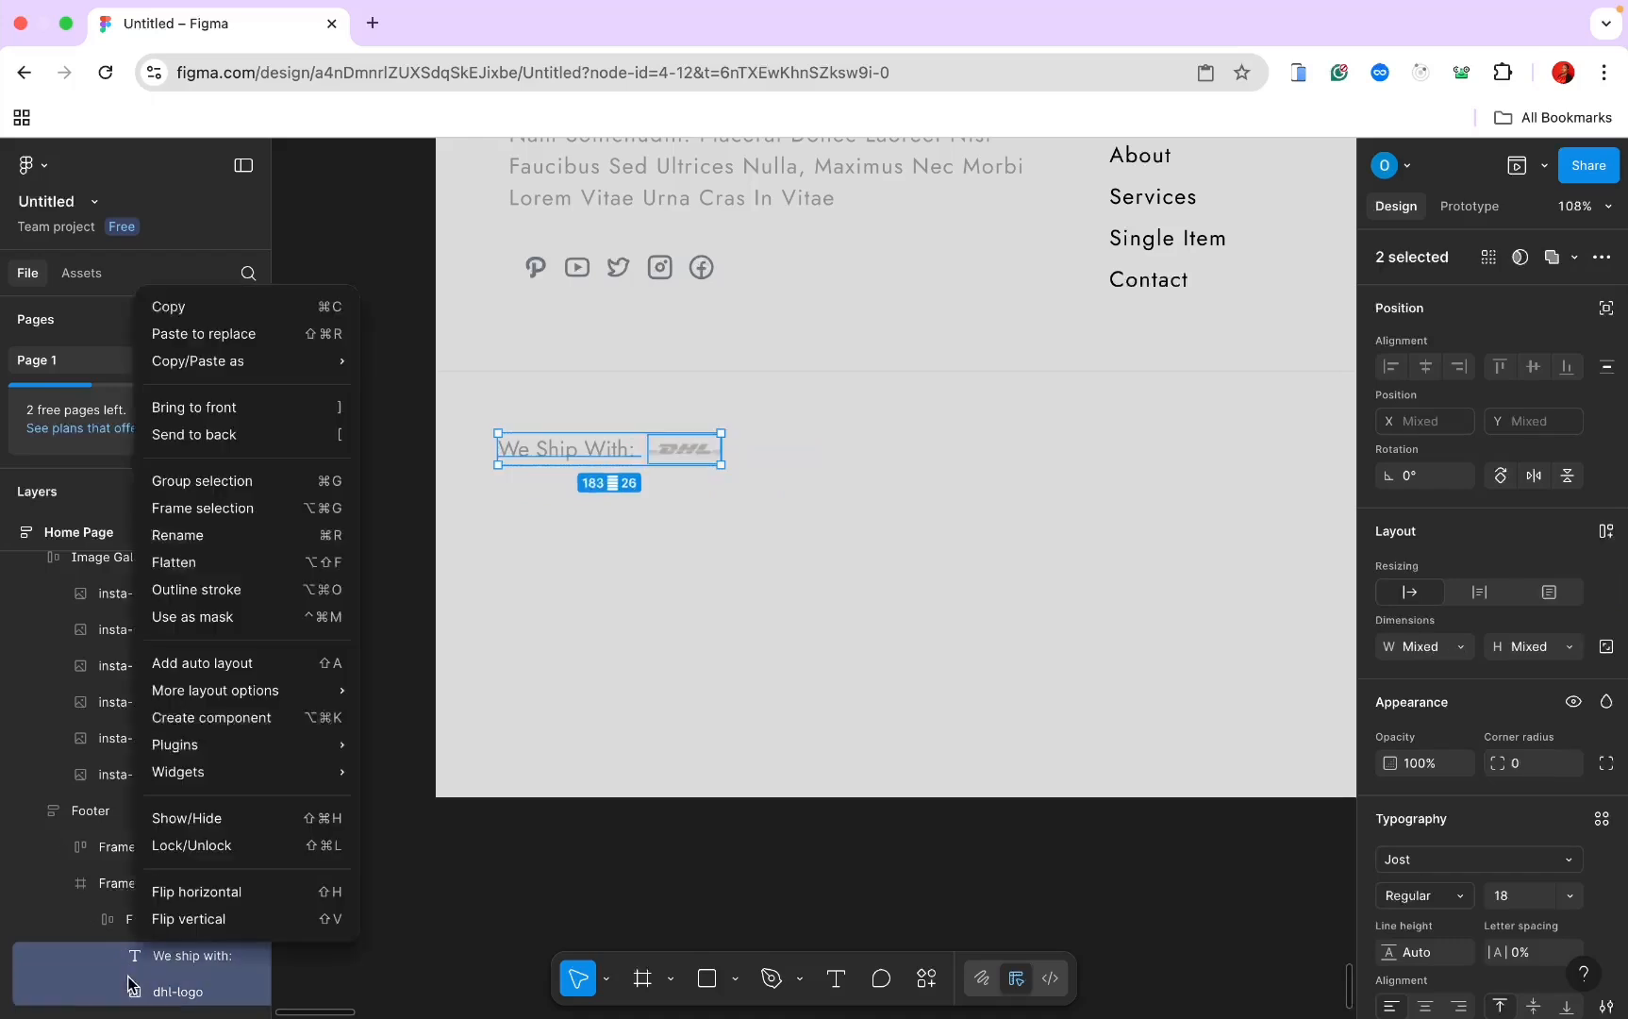
click(221, 485)
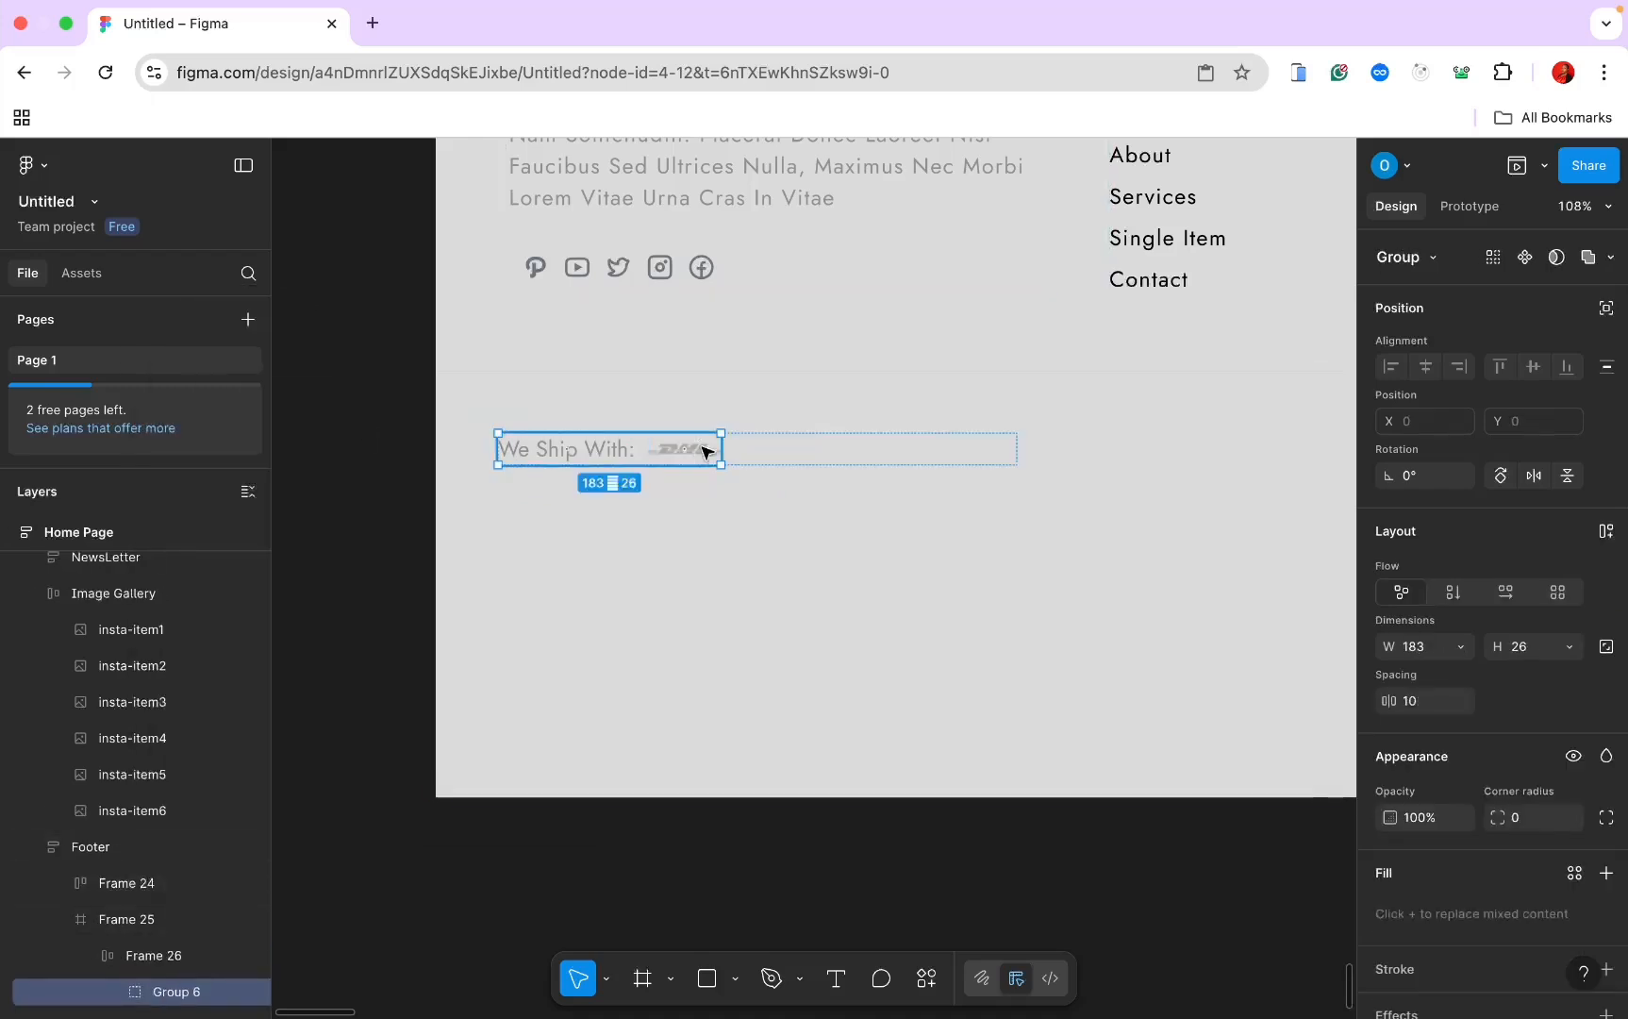
click(745, 461)
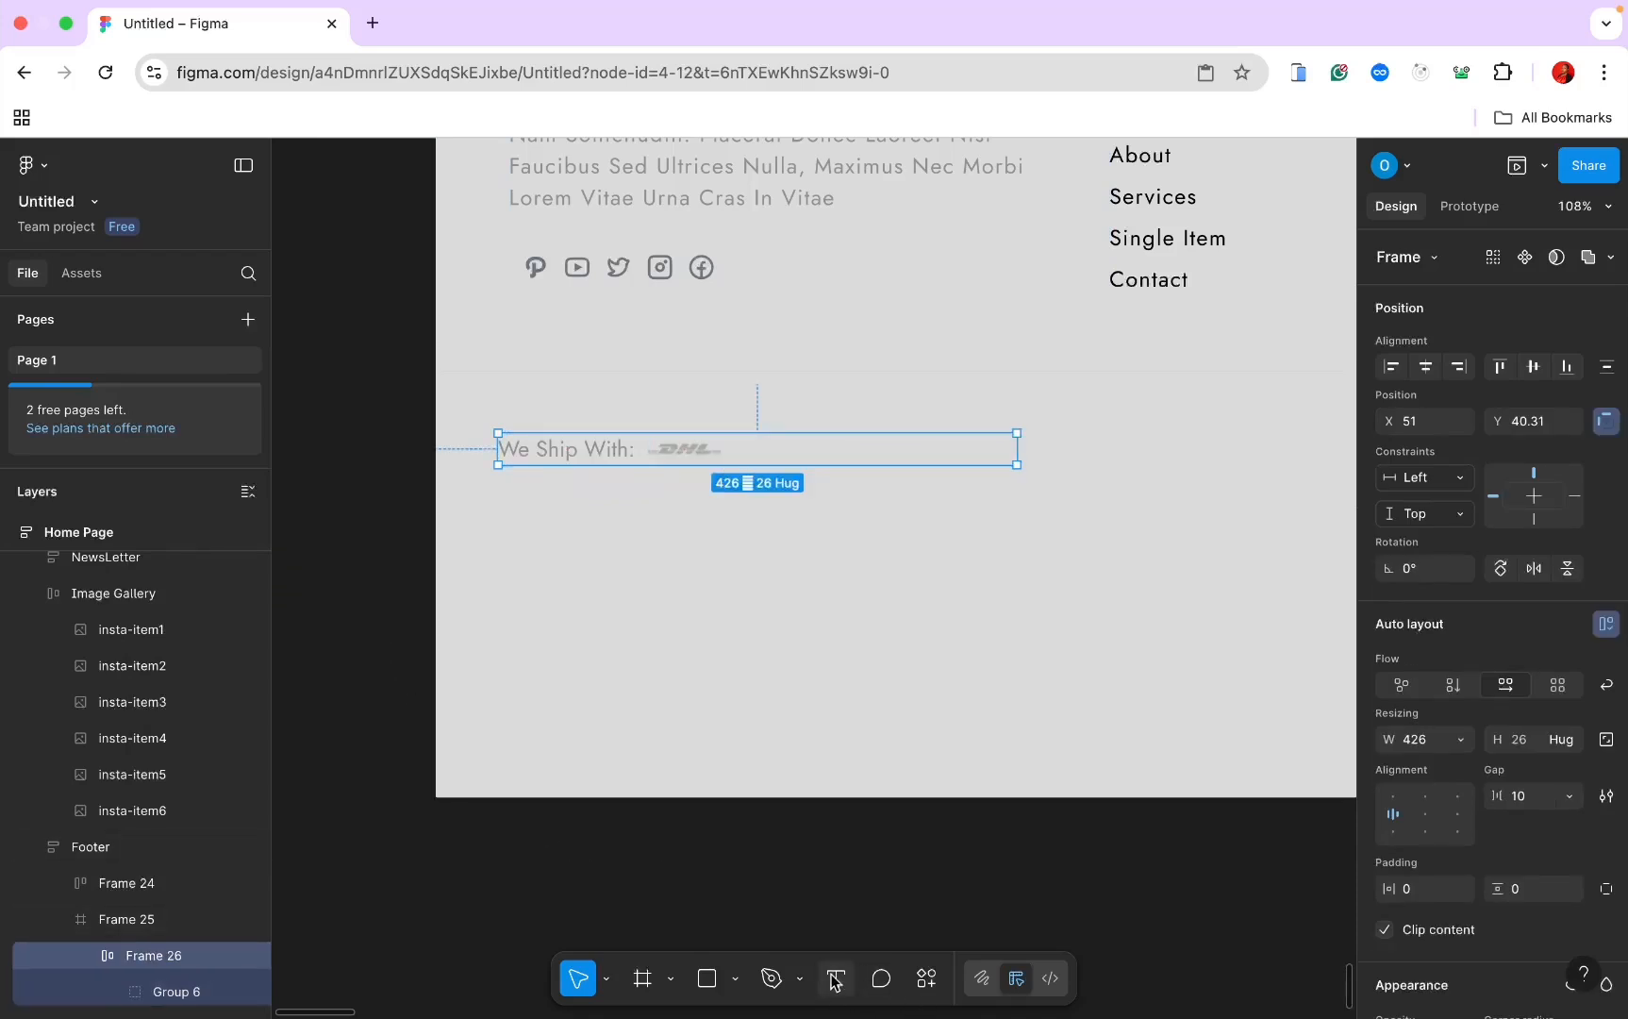
Step: Paste a 'Payment Option:' label into the row after the DHL logo
scroll(892, 903, right, 5)
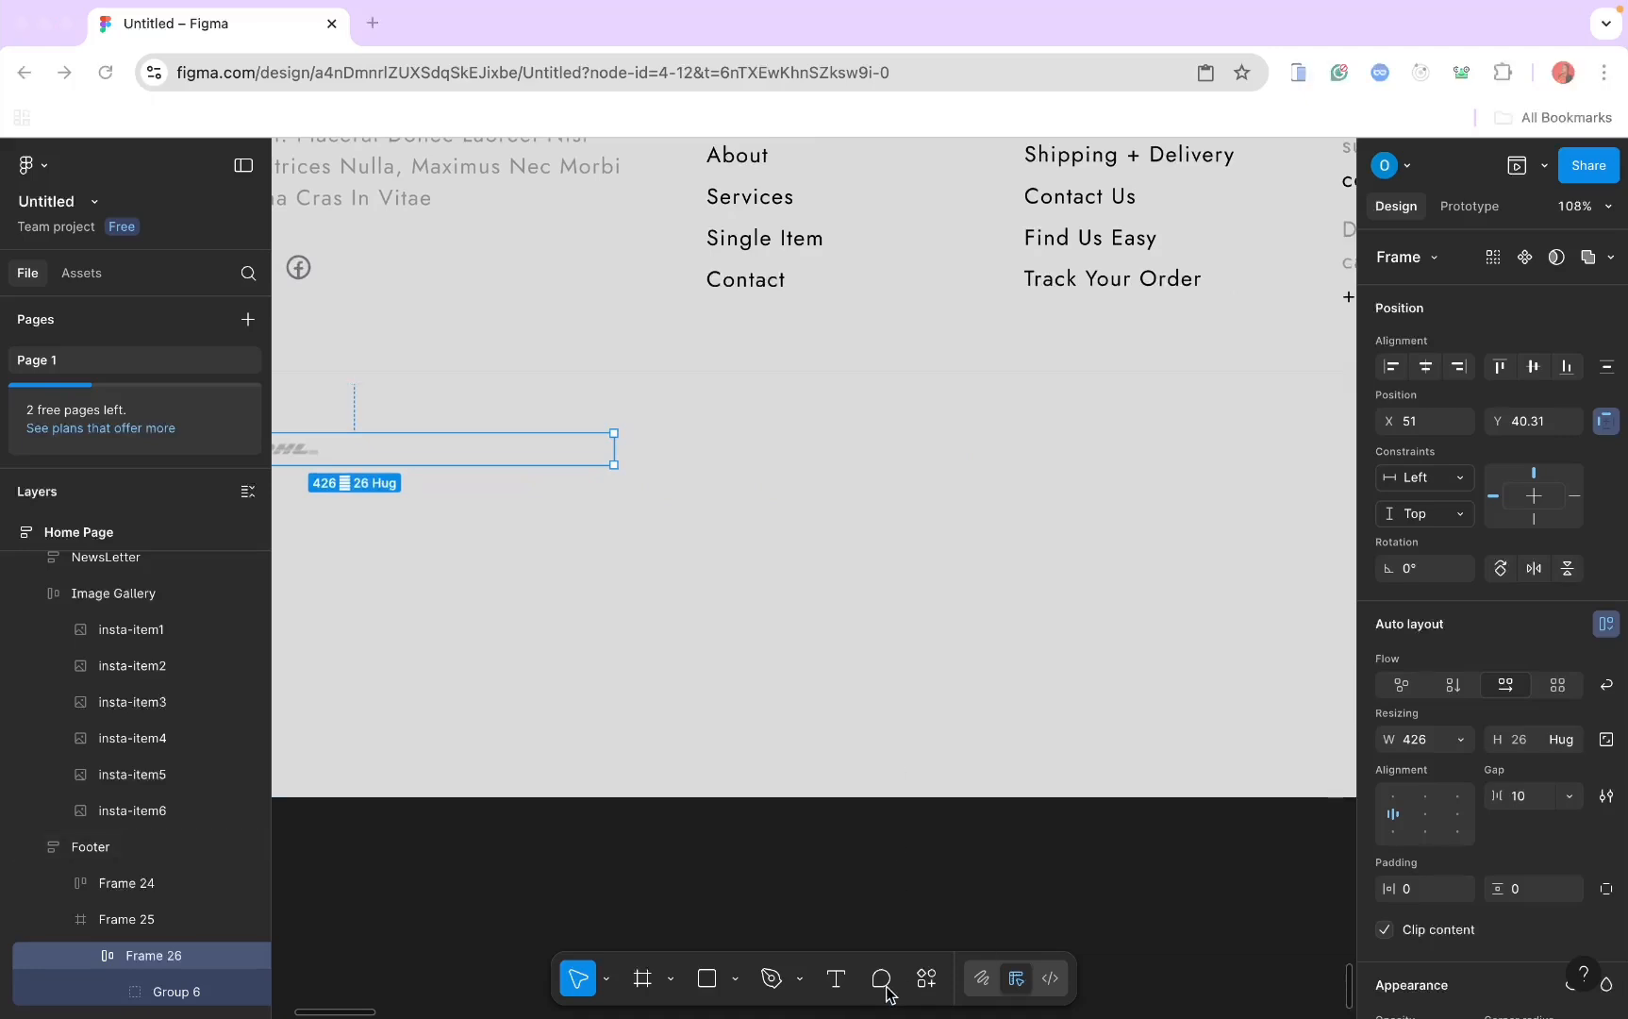
scroll(684, 600, left, 4)
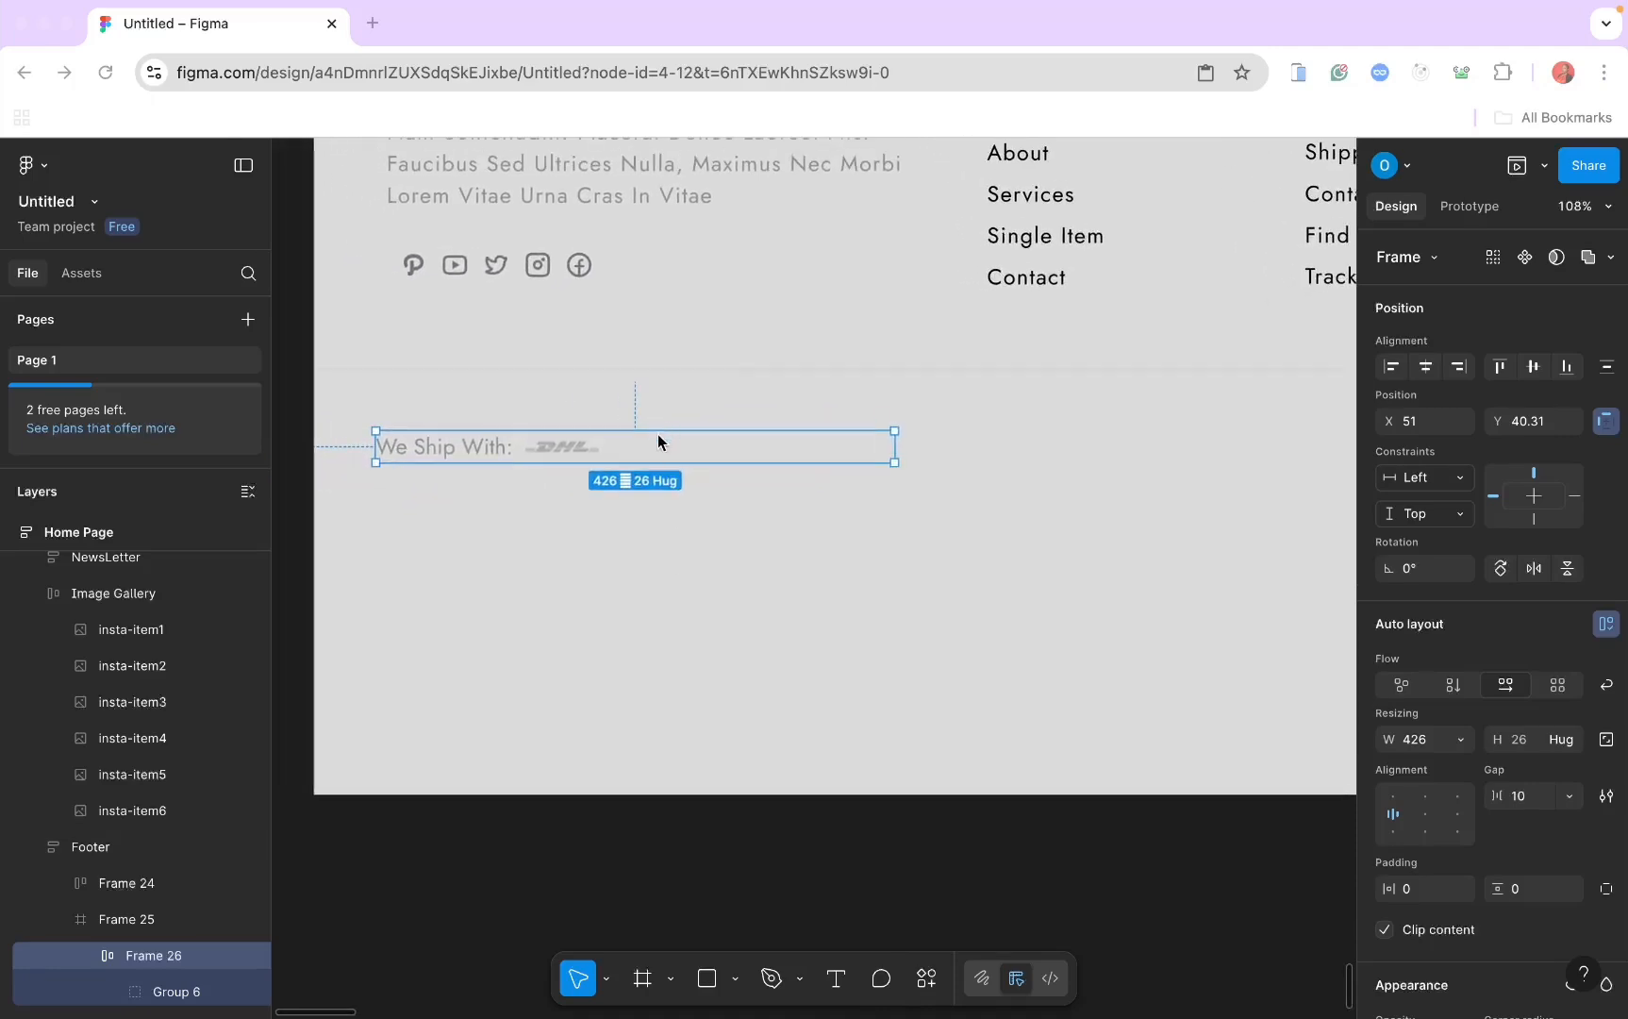
key(super+v)
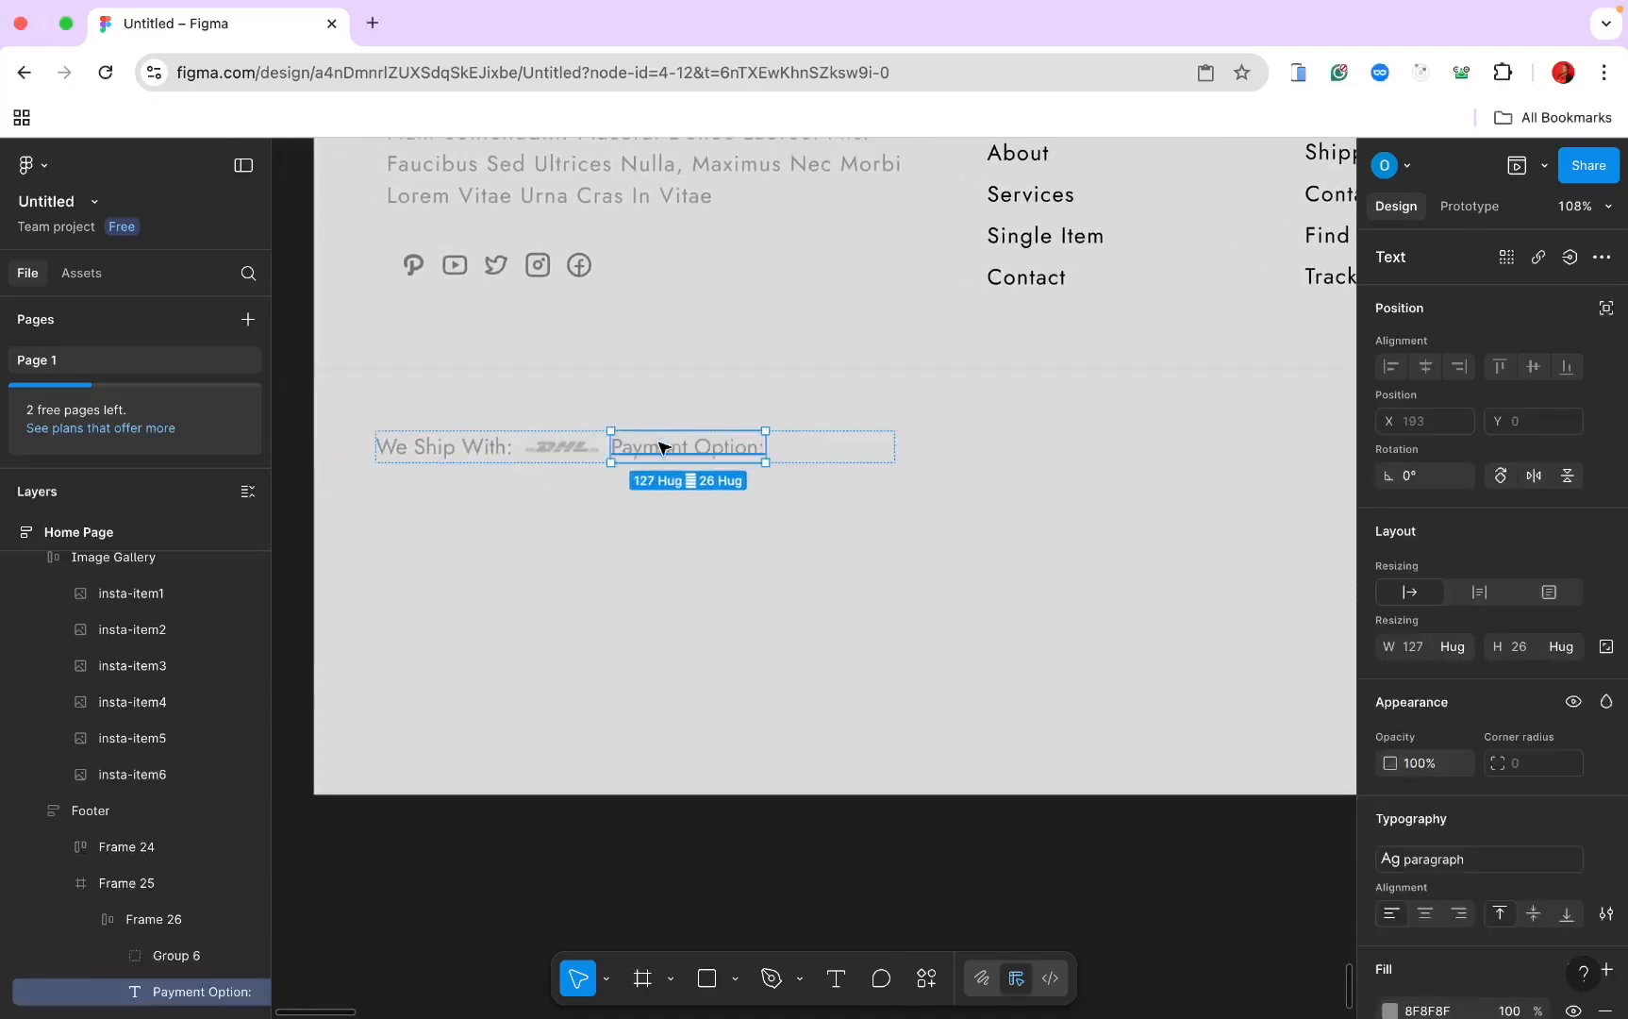
scroll(764, 486, down, 10)
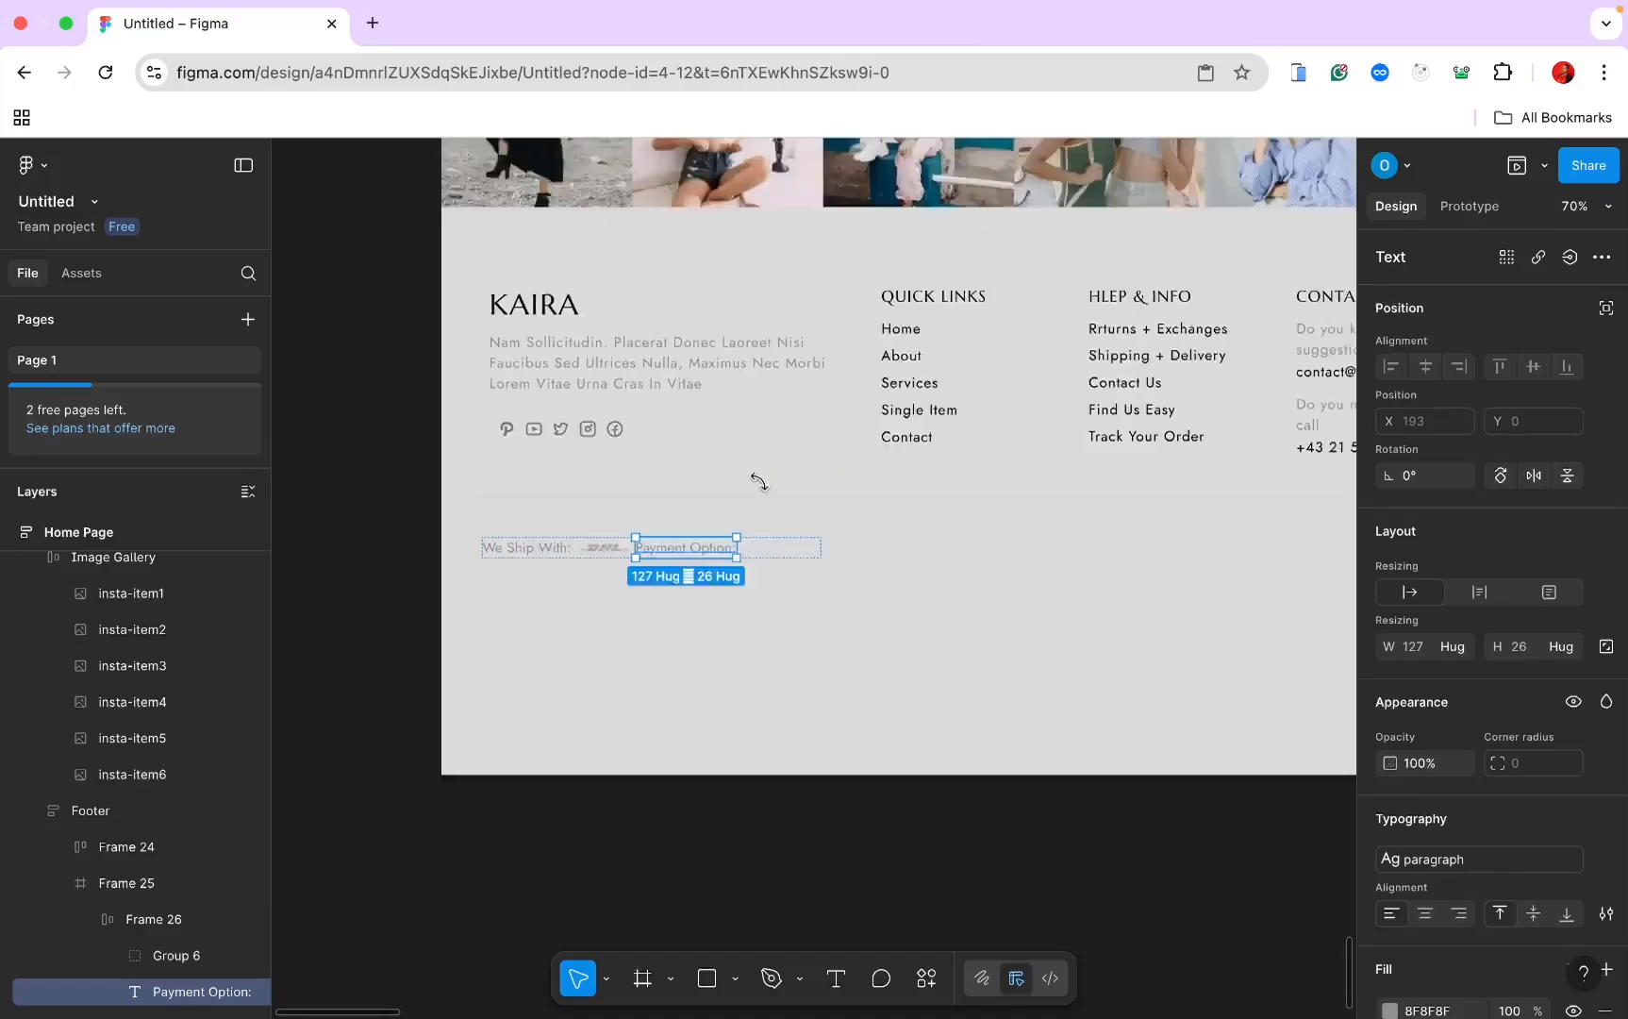
scroll(765, 488, up, 12)
scroll(765, 489, right, 6)
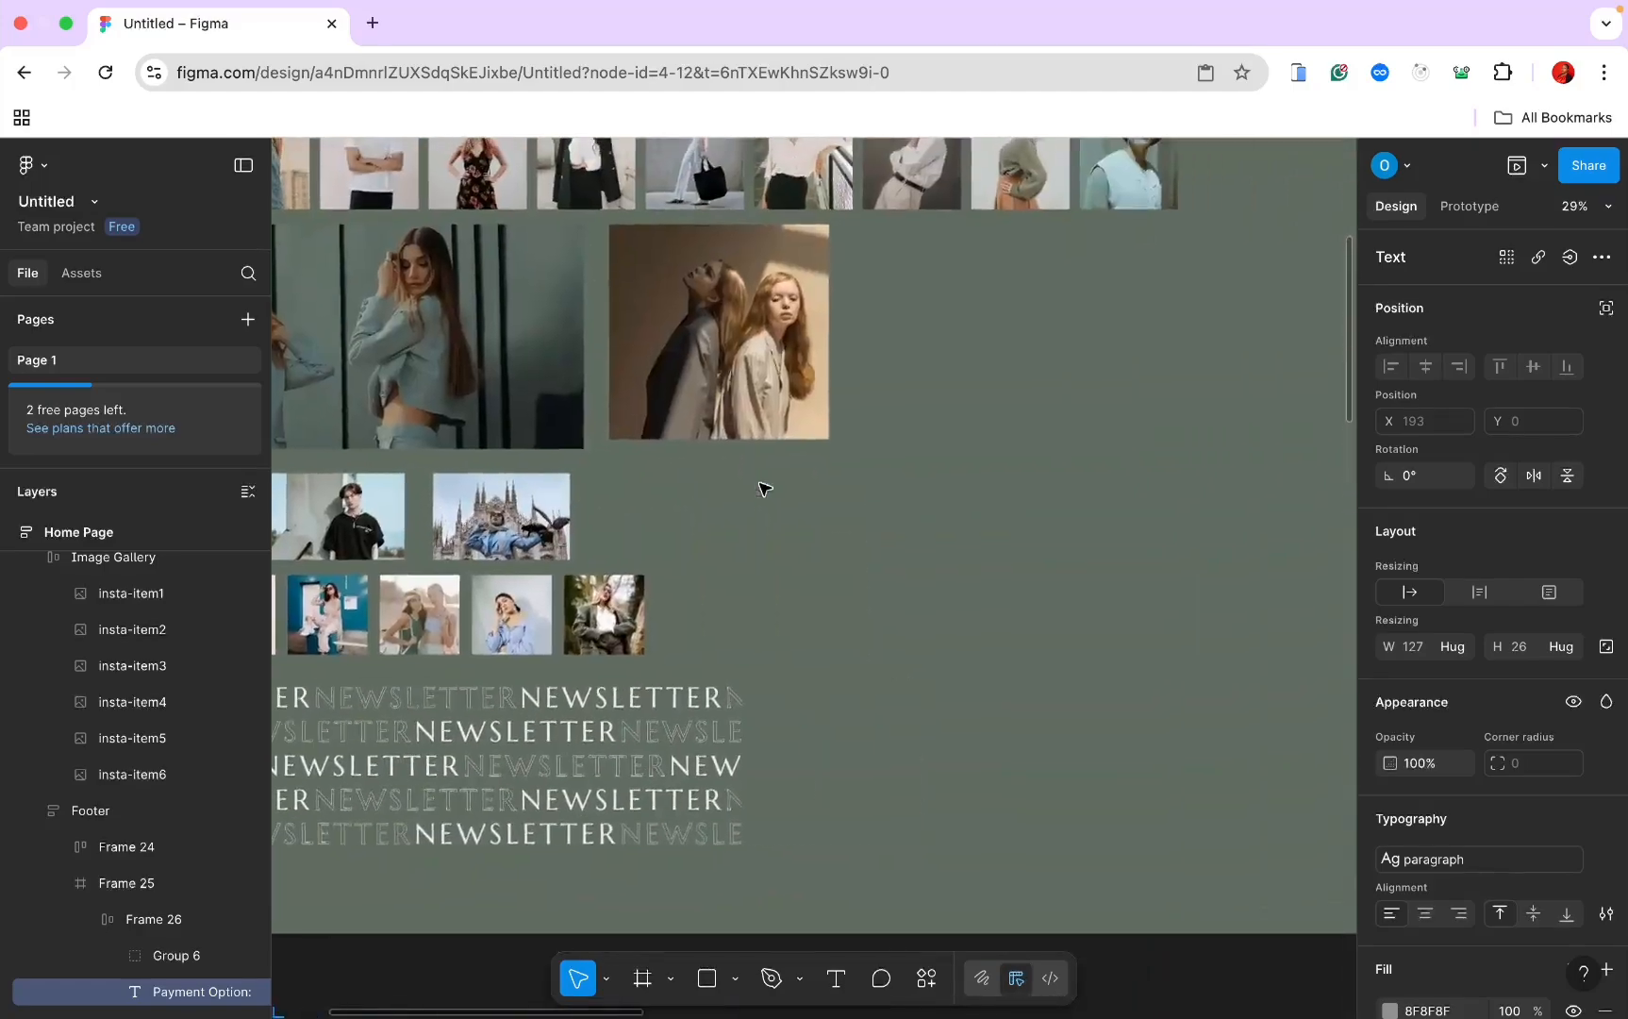
scroll(765, 487, up, 5)
scroll(765, 488, down, 7)
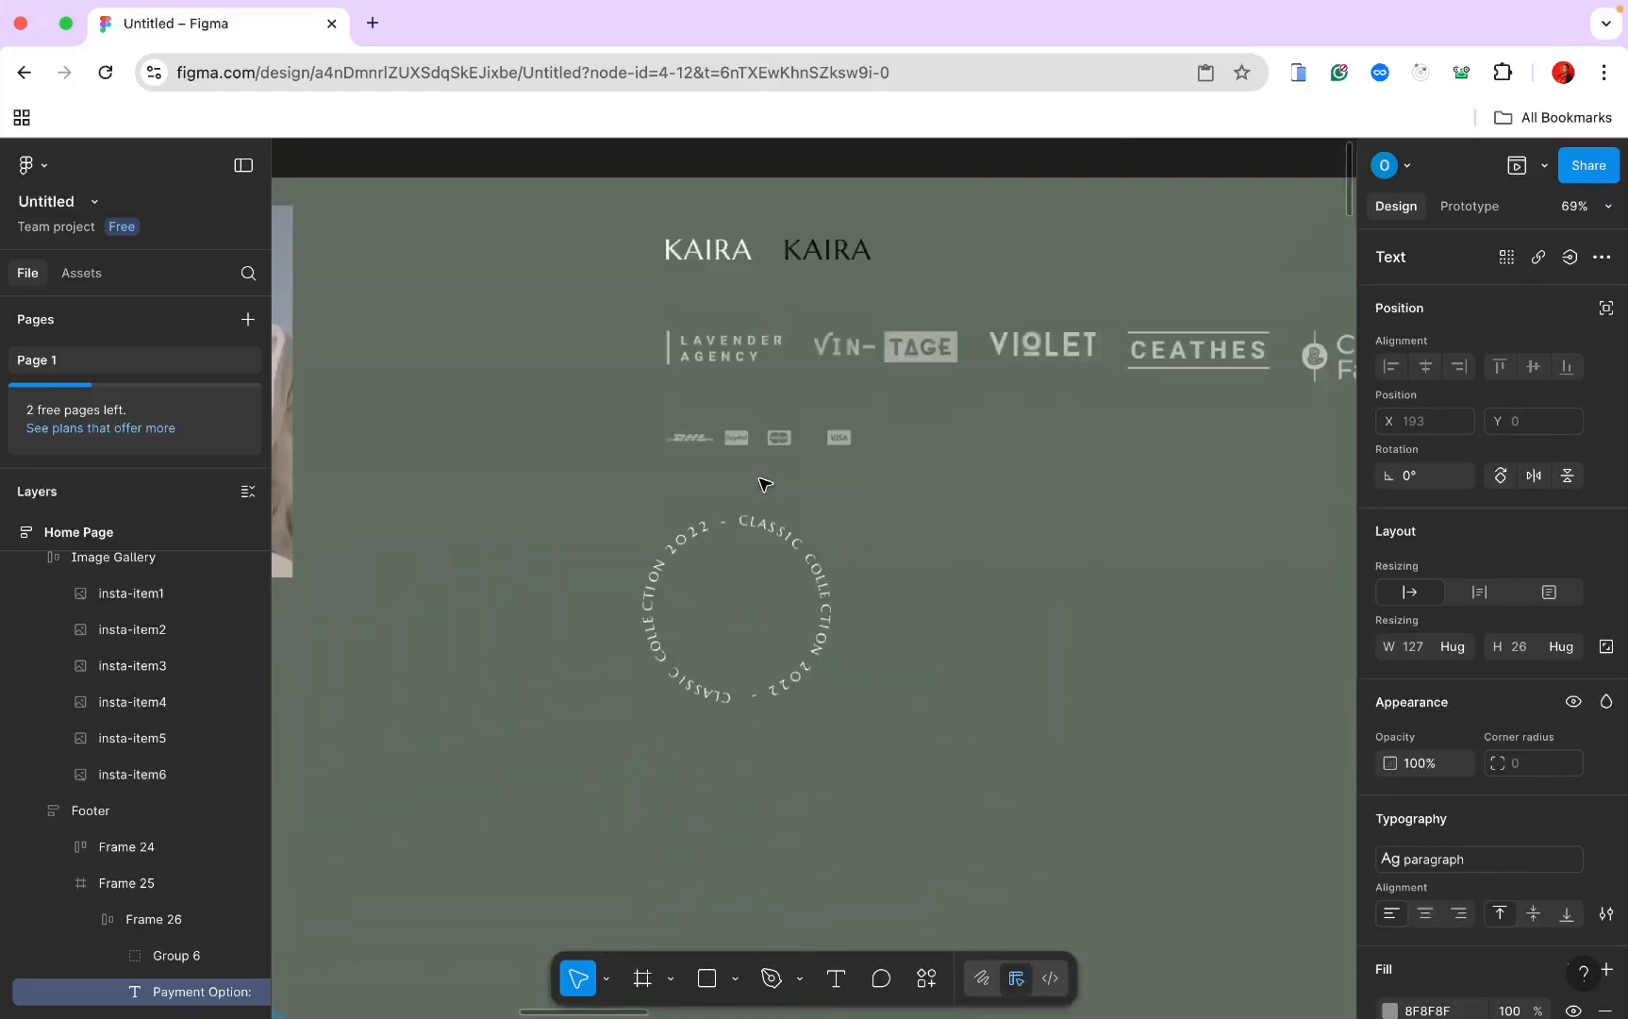
scroll(765, 488, up, 5)
scroll(766, 486, up, 3)
scroll(765, 463, up, 3)
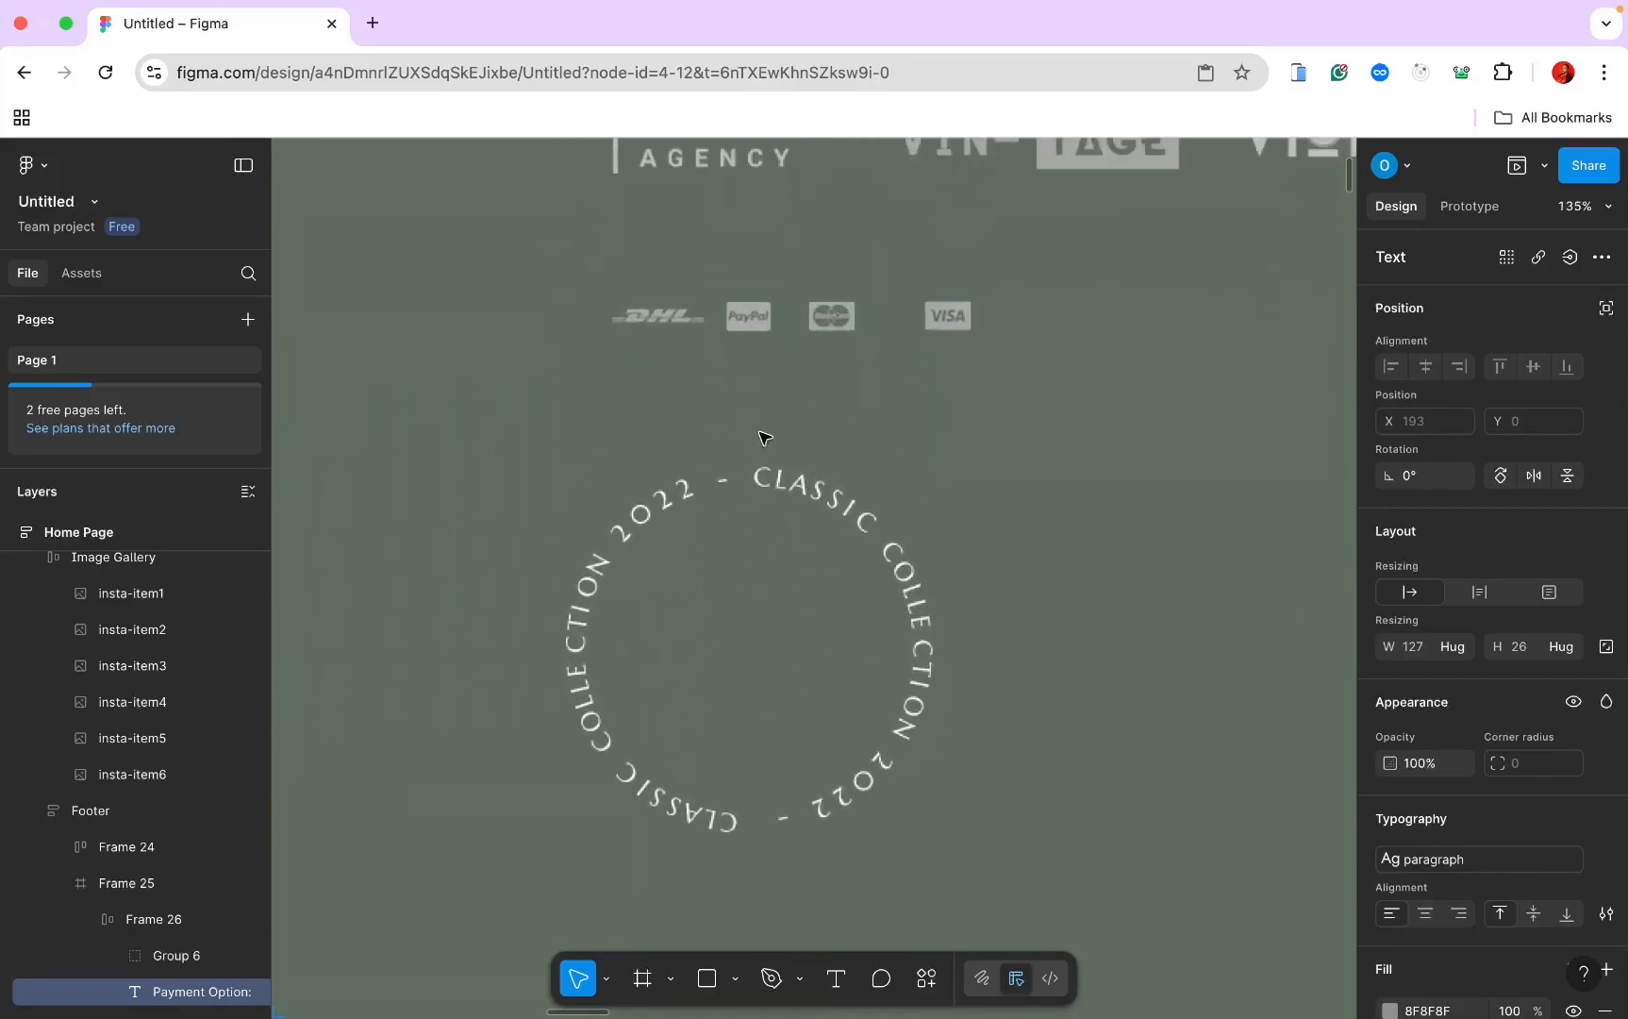
Step: Copy the PayPal, MasterCard and Visa logos and paste them beside the 'Payment Option:' label
click(755, 308)
shift+click(832, 316)
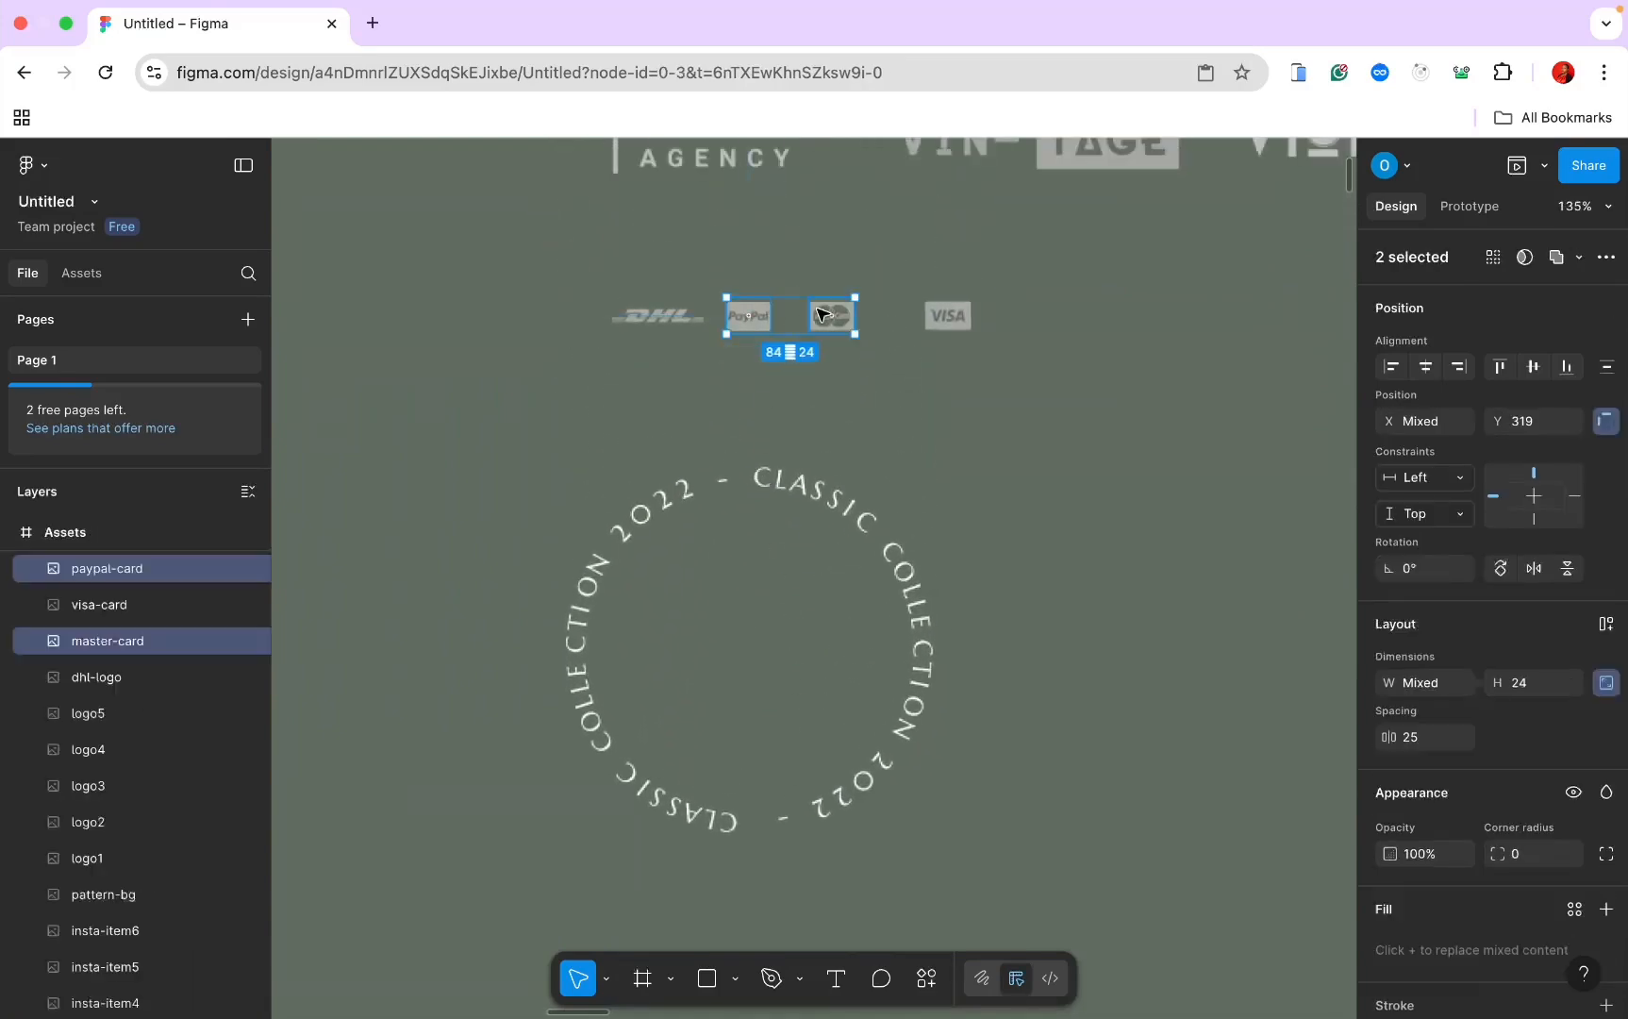
shift+click(952, 319)
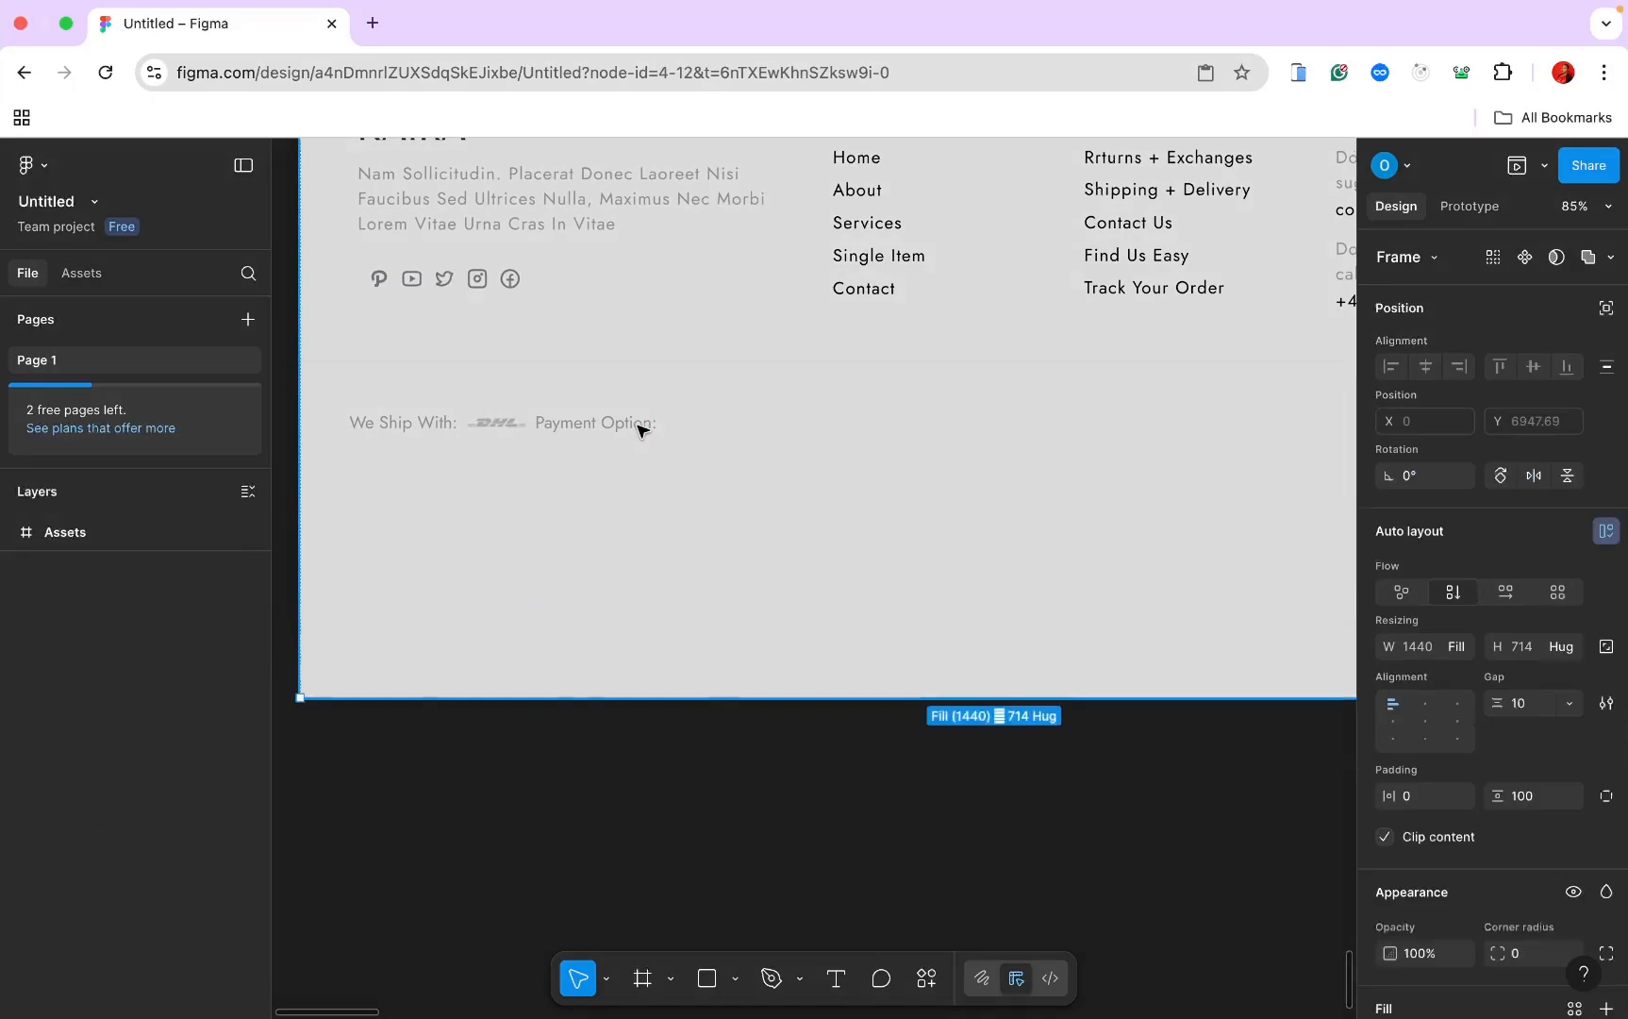
click(639, 427)
double_click(640, 427)
key(Escape)
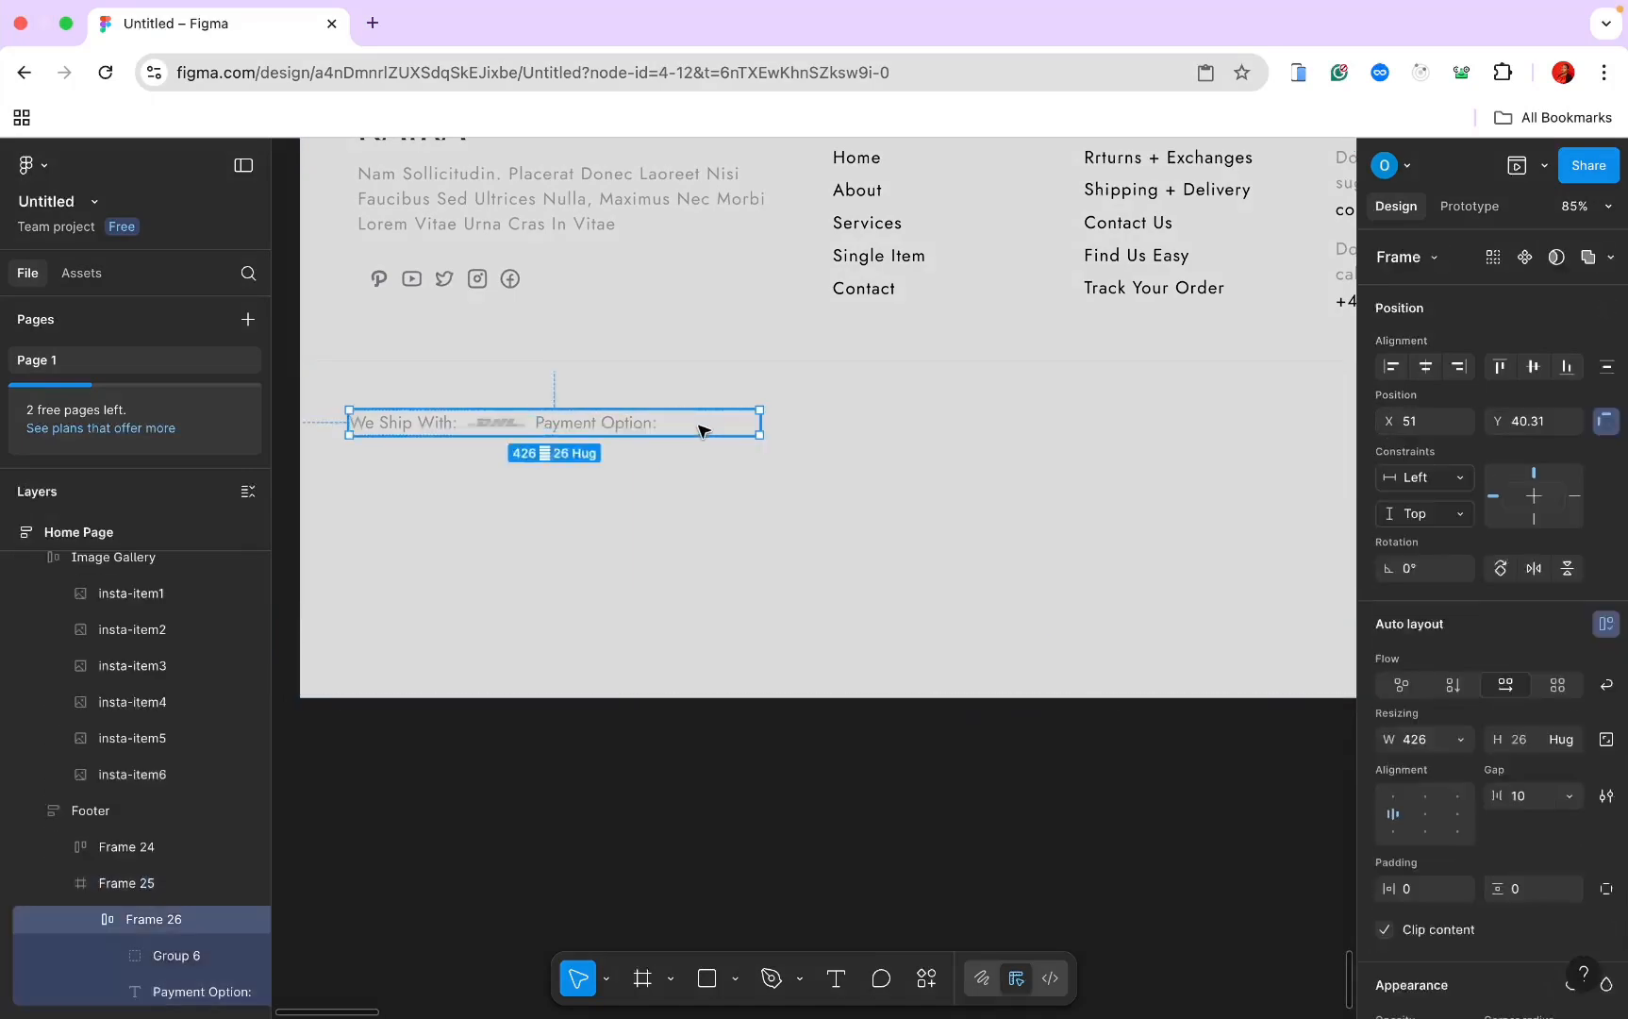
key(ctrl+v)
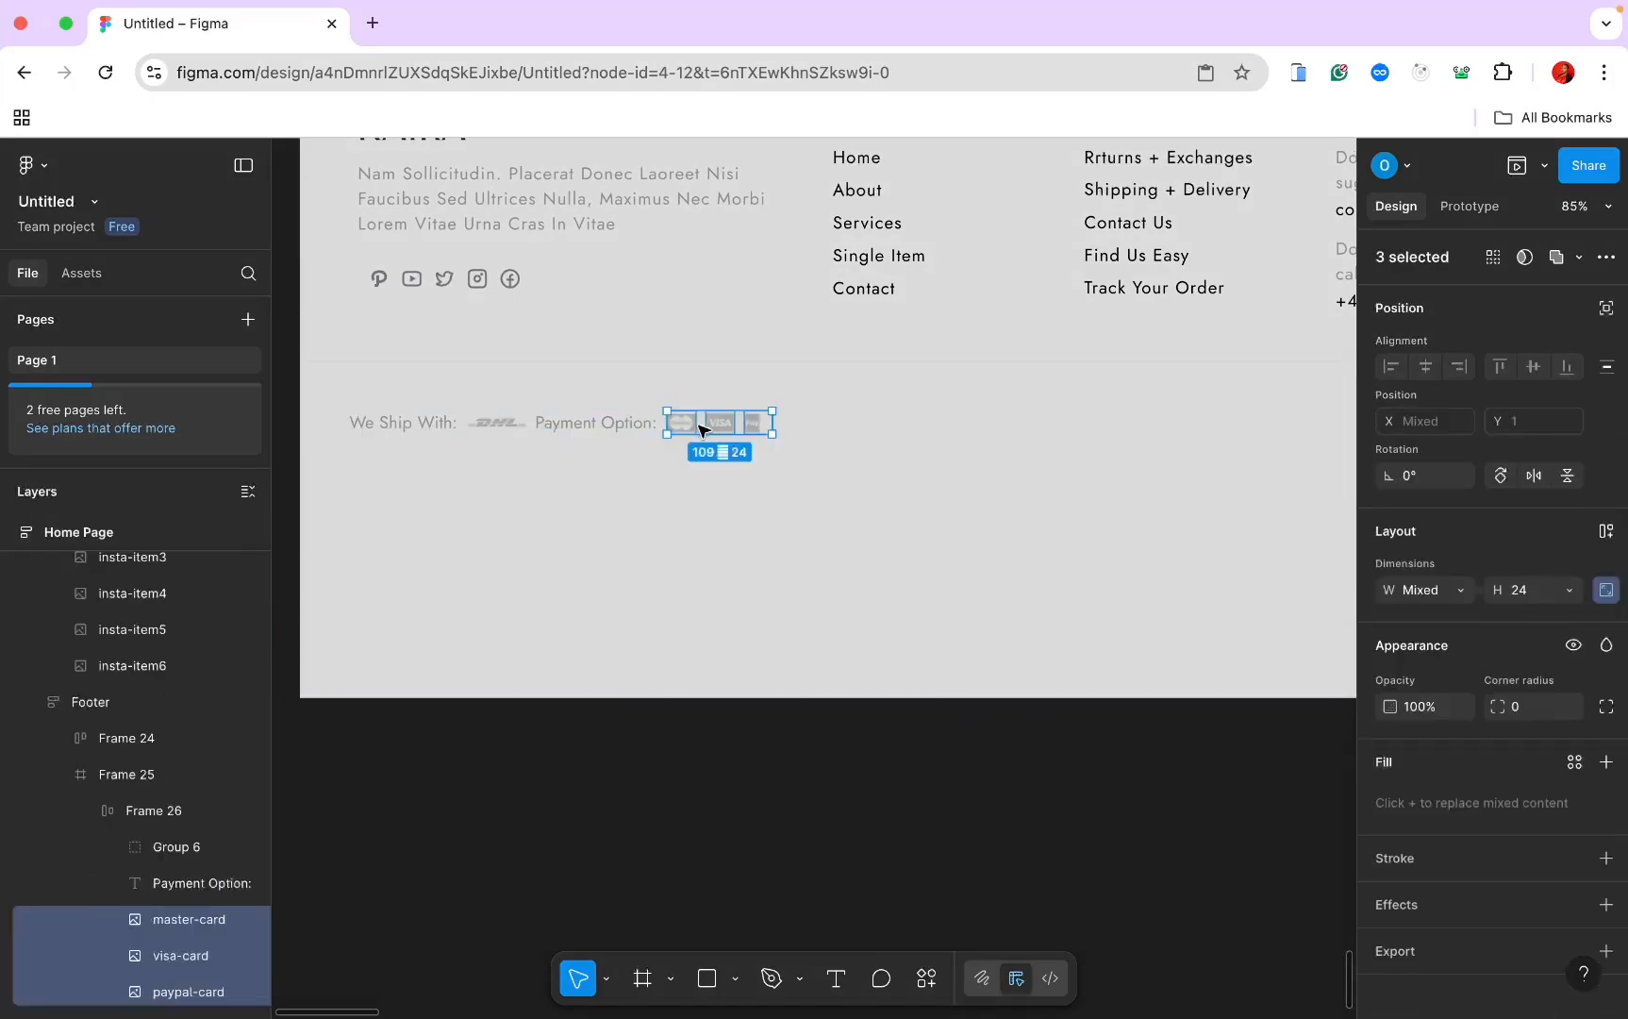
Step: Group the 'Payment Option:' label with the three card logos
shift+click(619, 432)
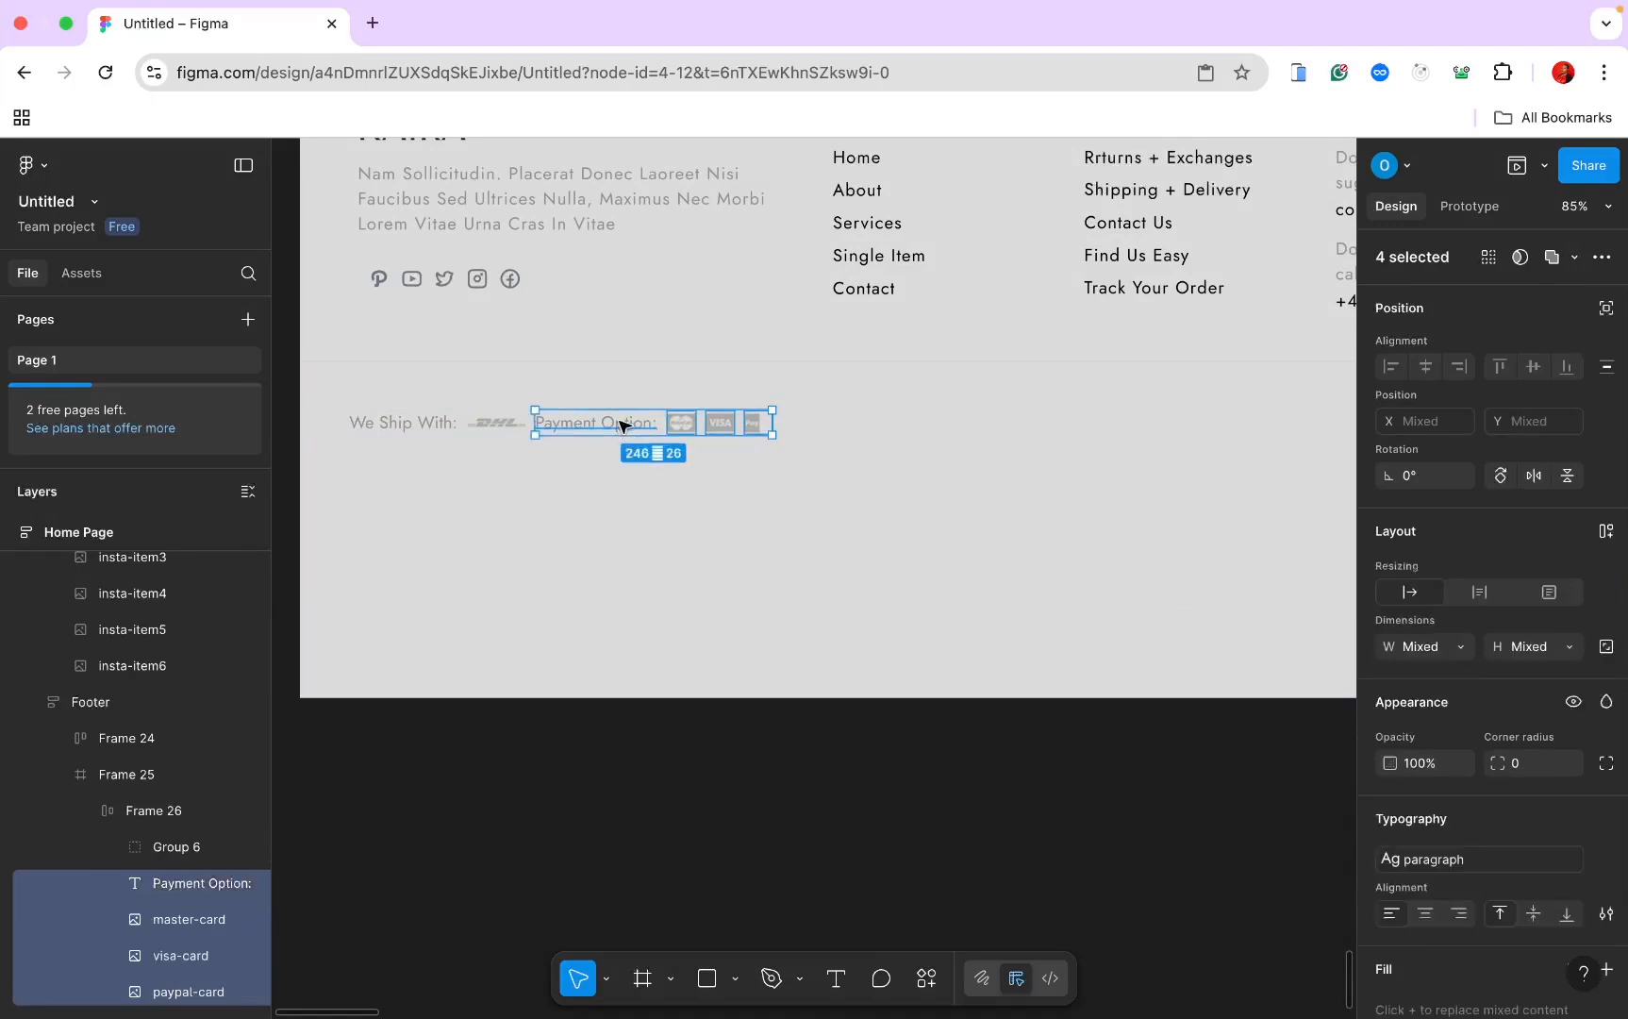
right_click(622, 429)
mouse_move(717, 412)
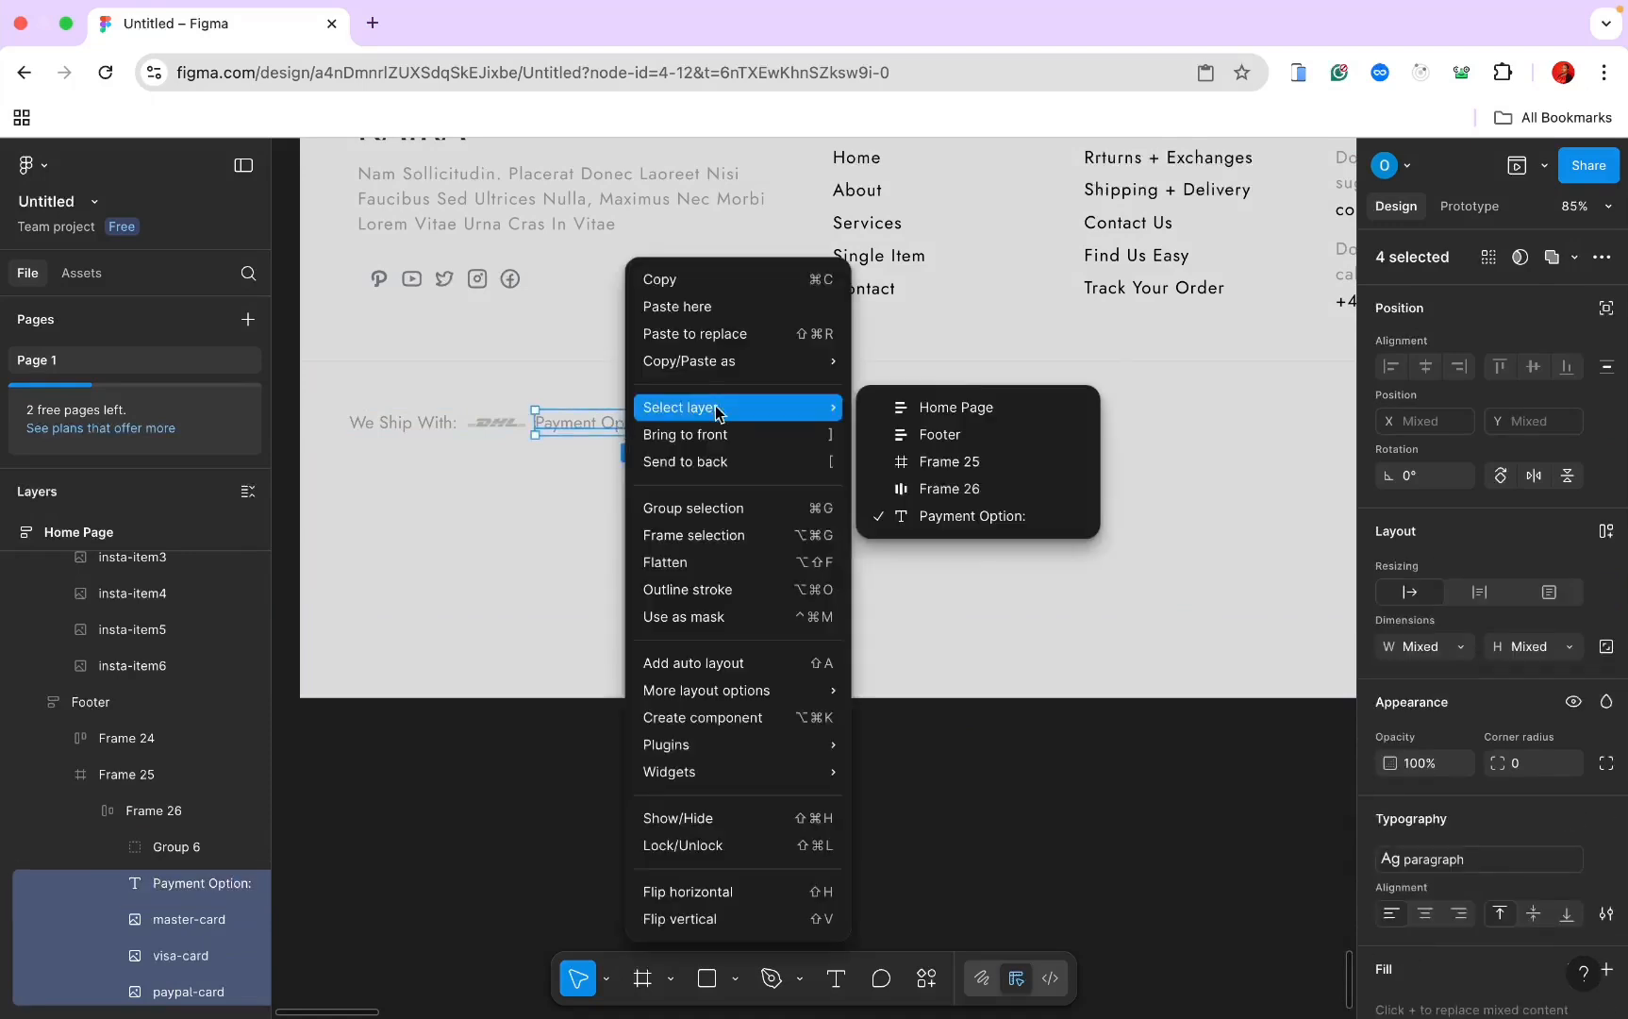
click(714, 511)
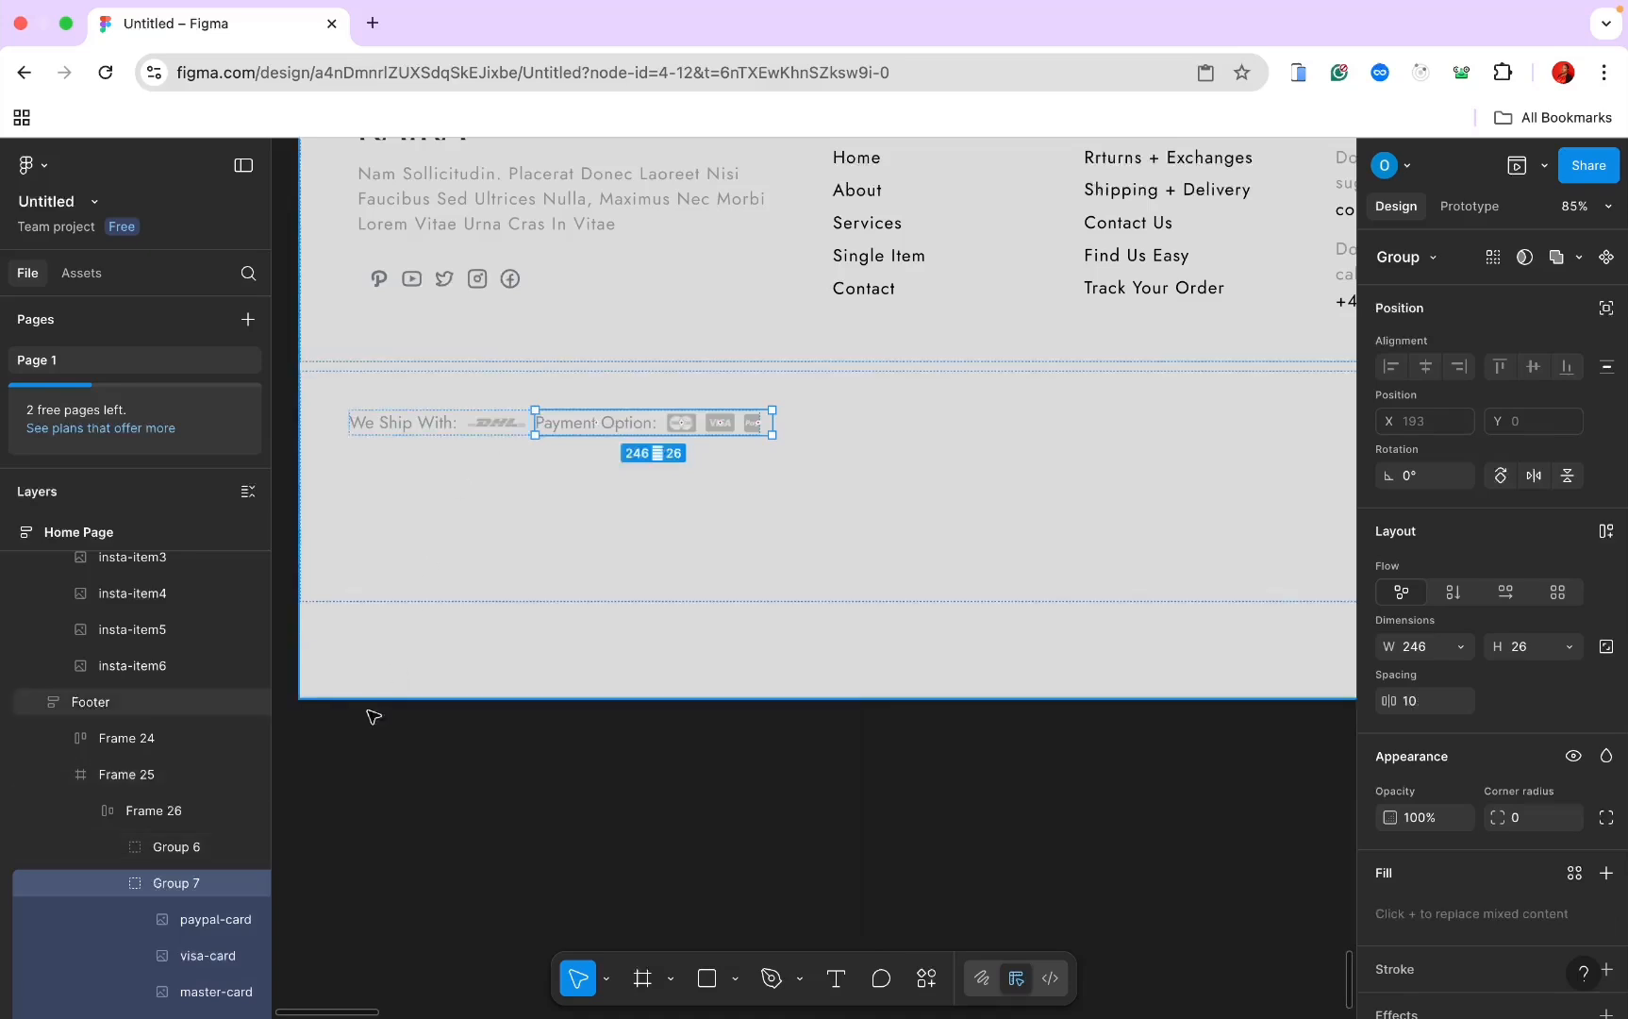
click(160, 817)
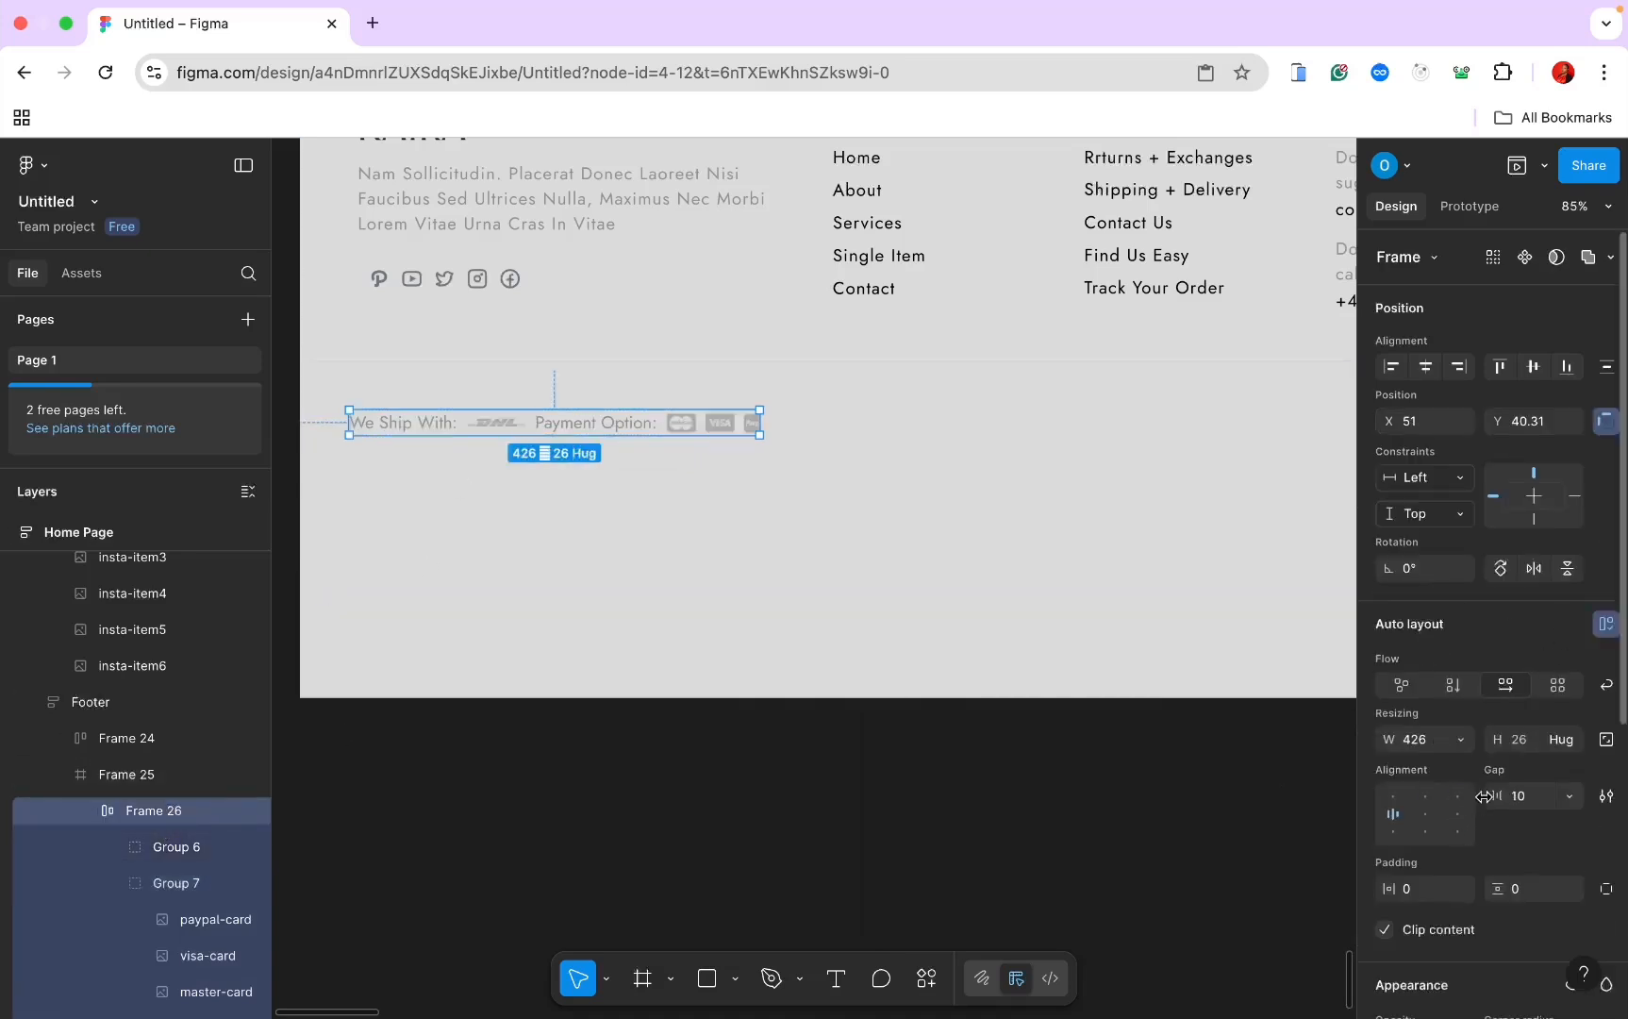
Step: Set the spacing between the shipping and payment row items to 30
click(1515, 794)
text(20)
key(Return)
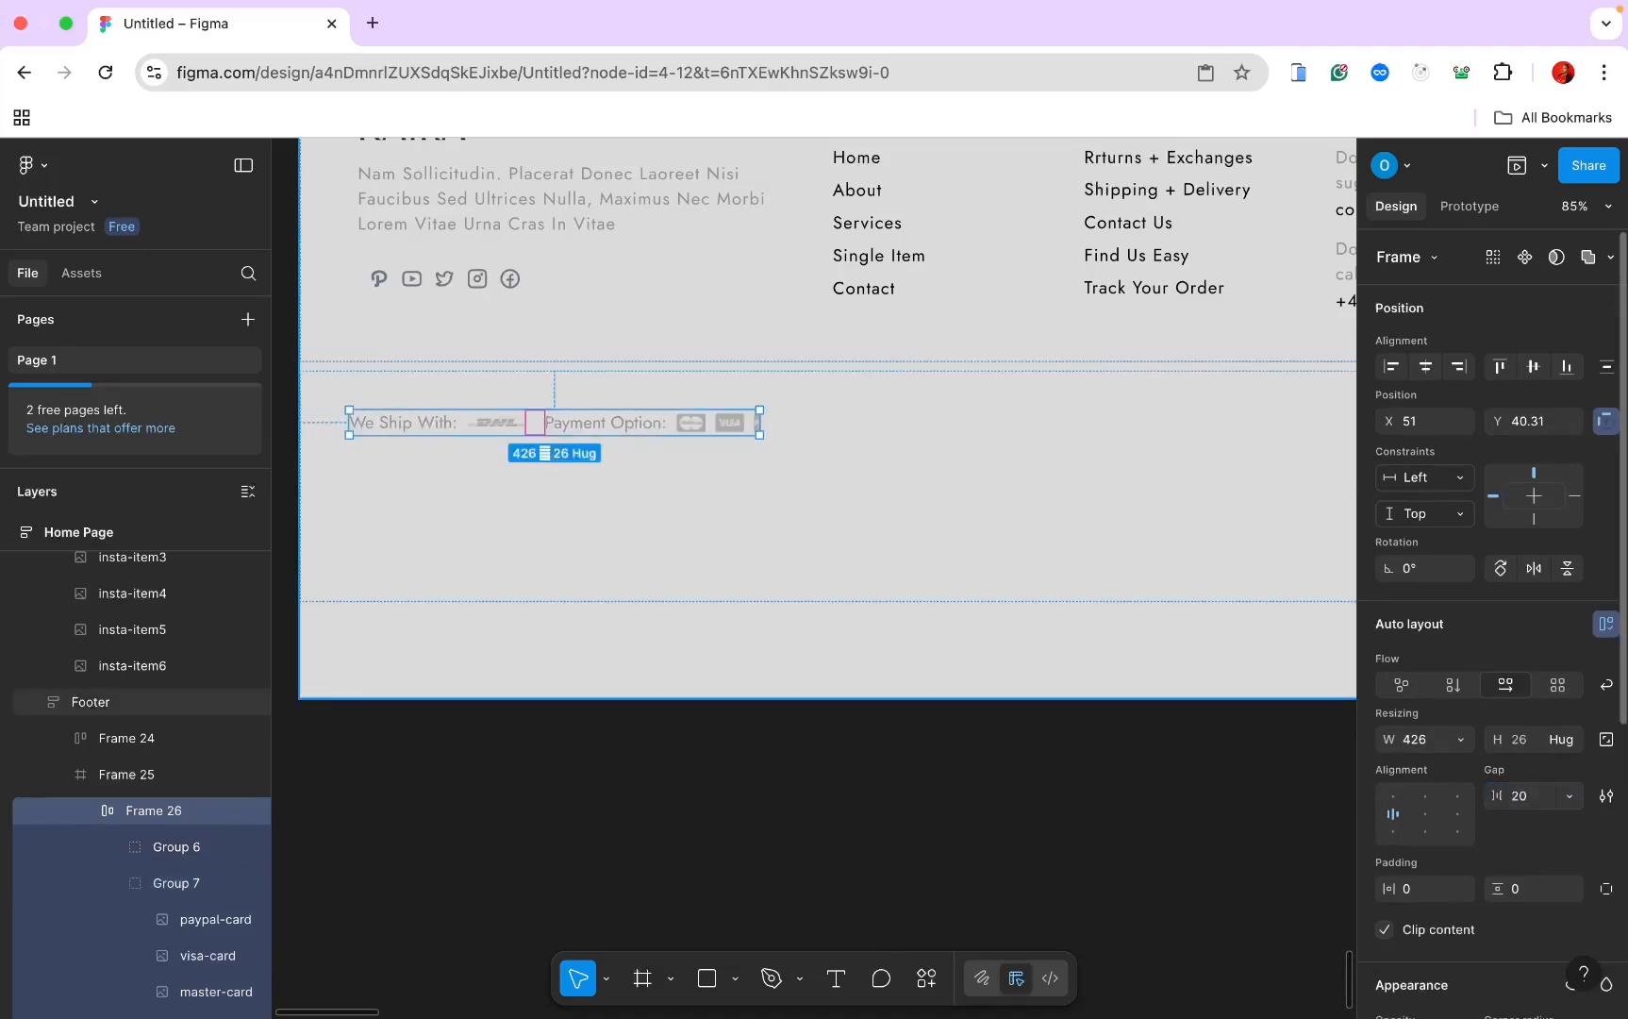
click(1523, 802)
text(30)
key(Return)
scroll(1053, 730, down, 5)
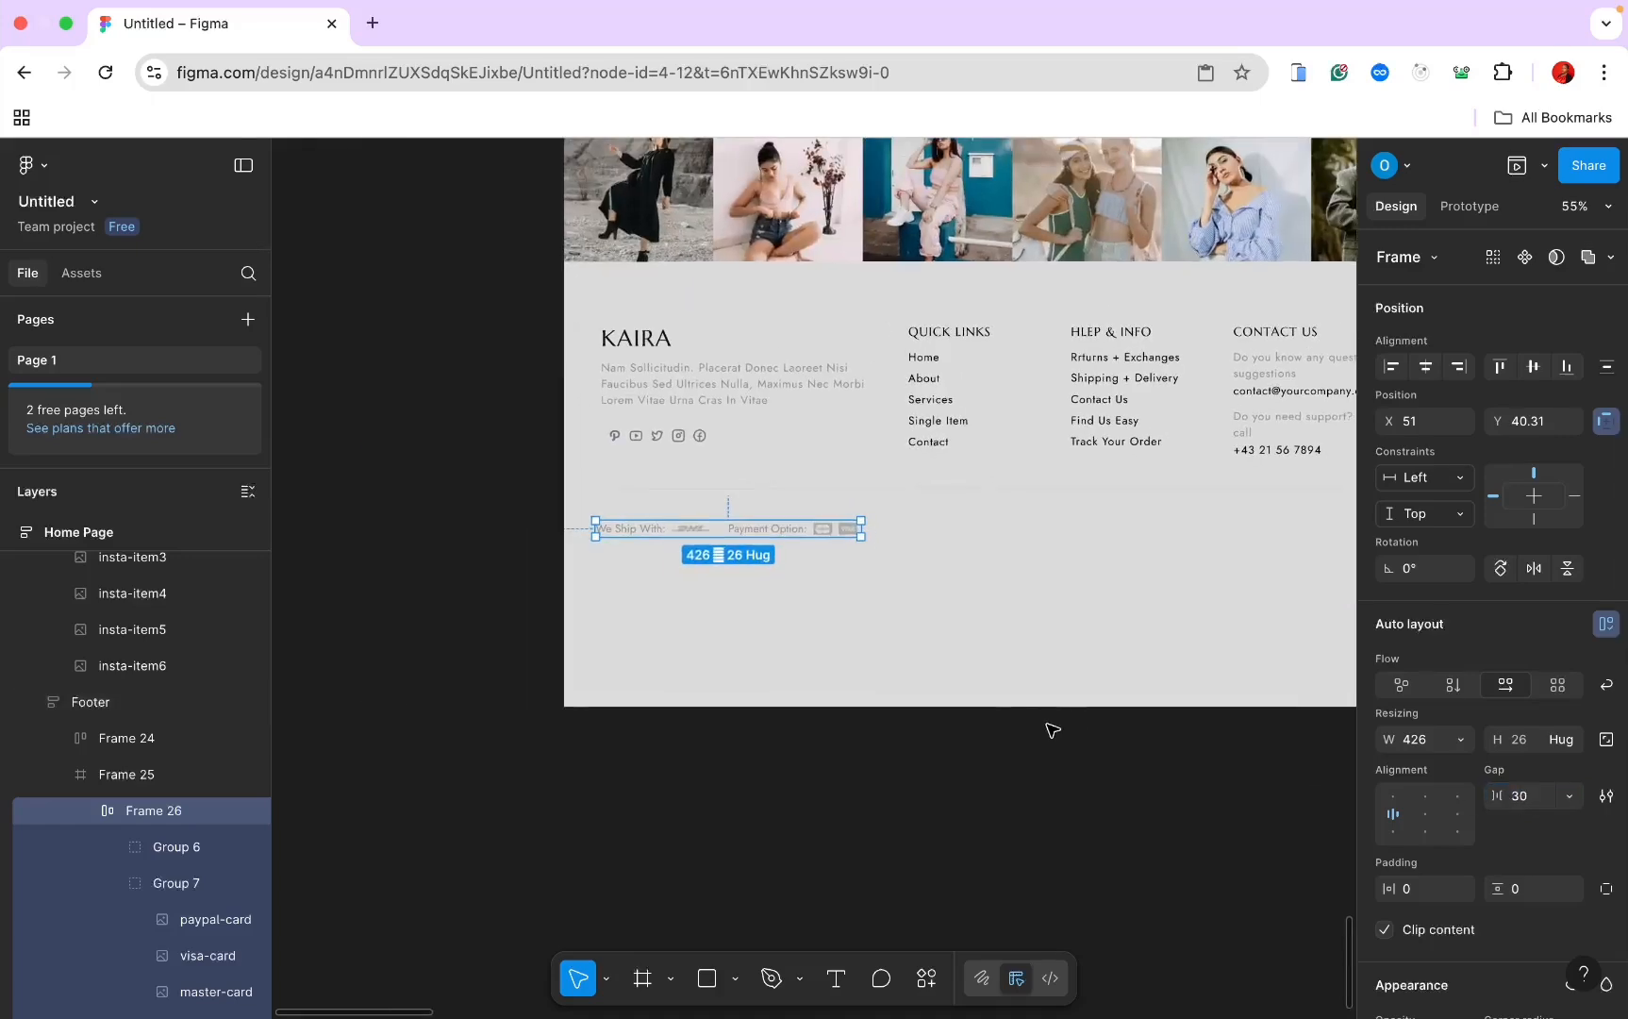
Step: Give the footer's bottom row horizontal auto layout with 60 side and 20 vertical padding
click(854, 592)
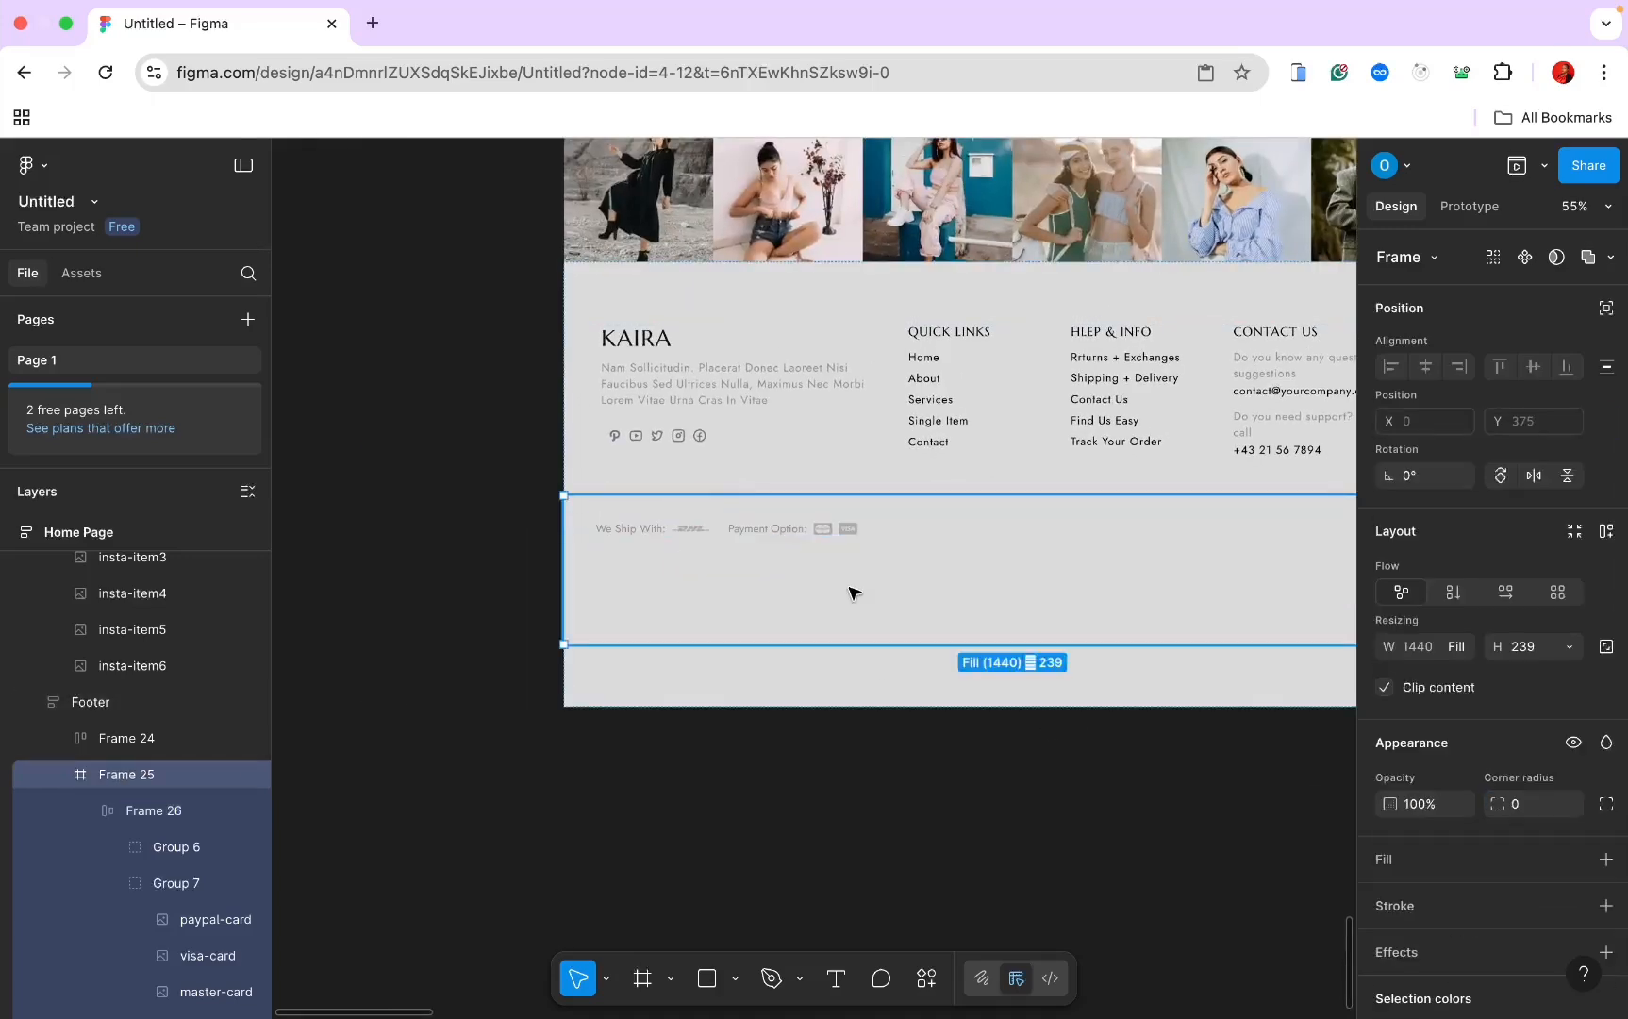
click(1563, 649)
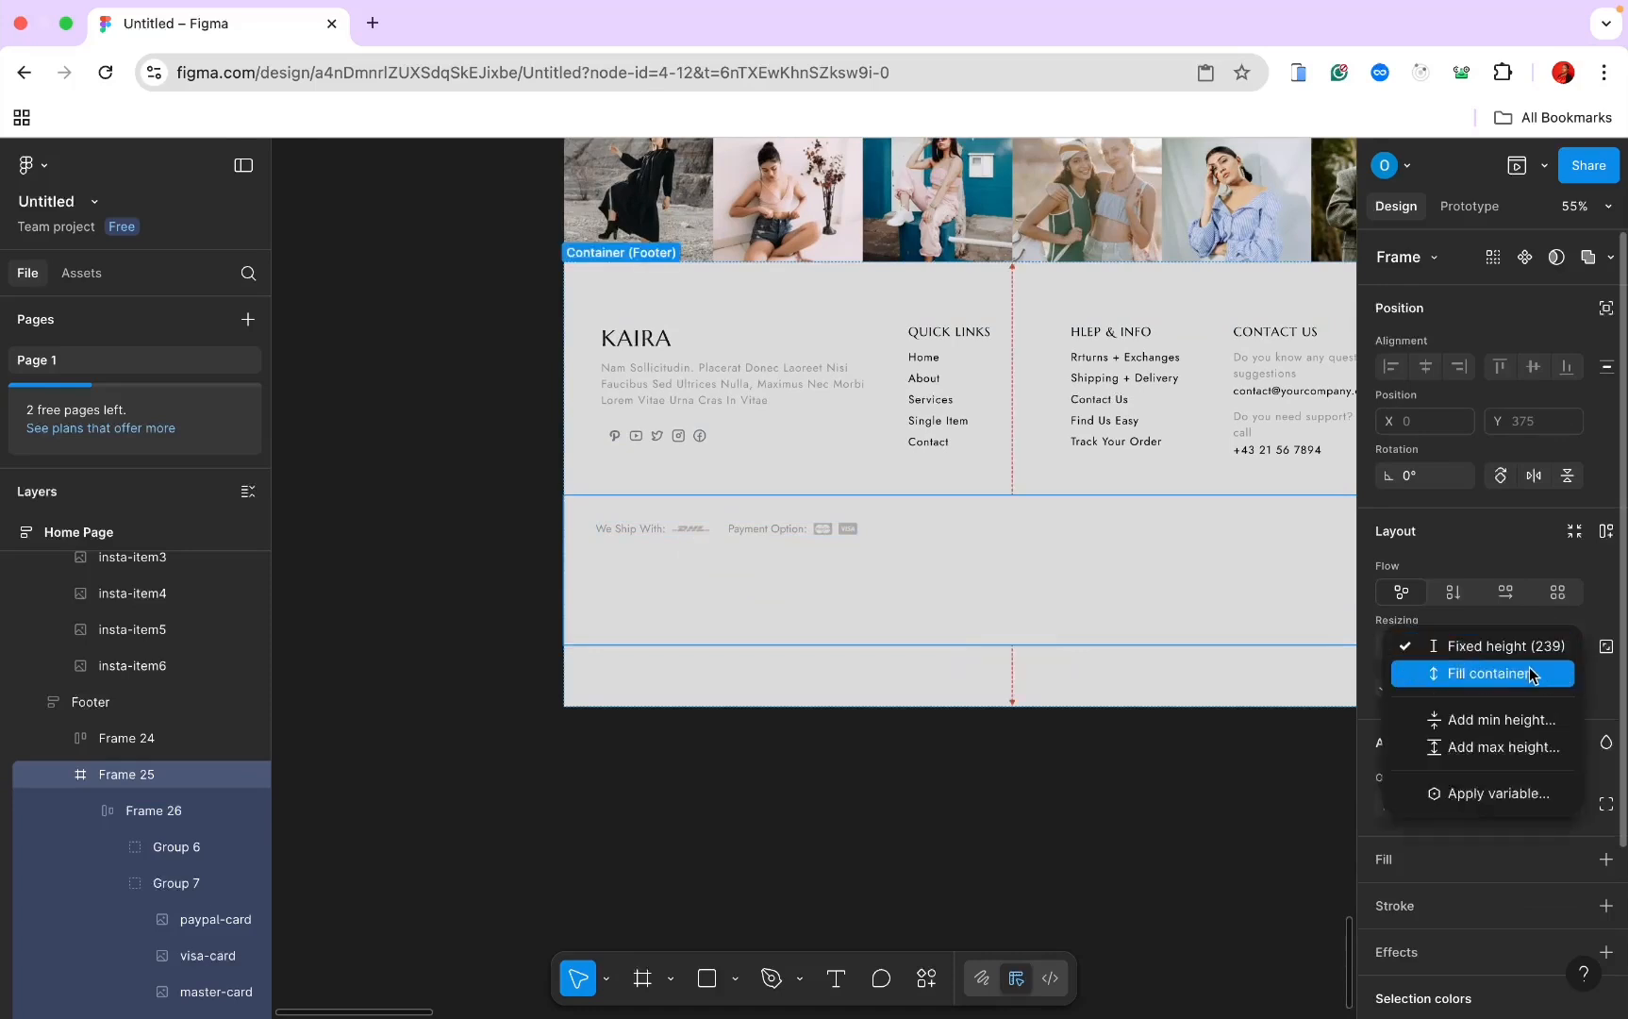
click(1533, 556)
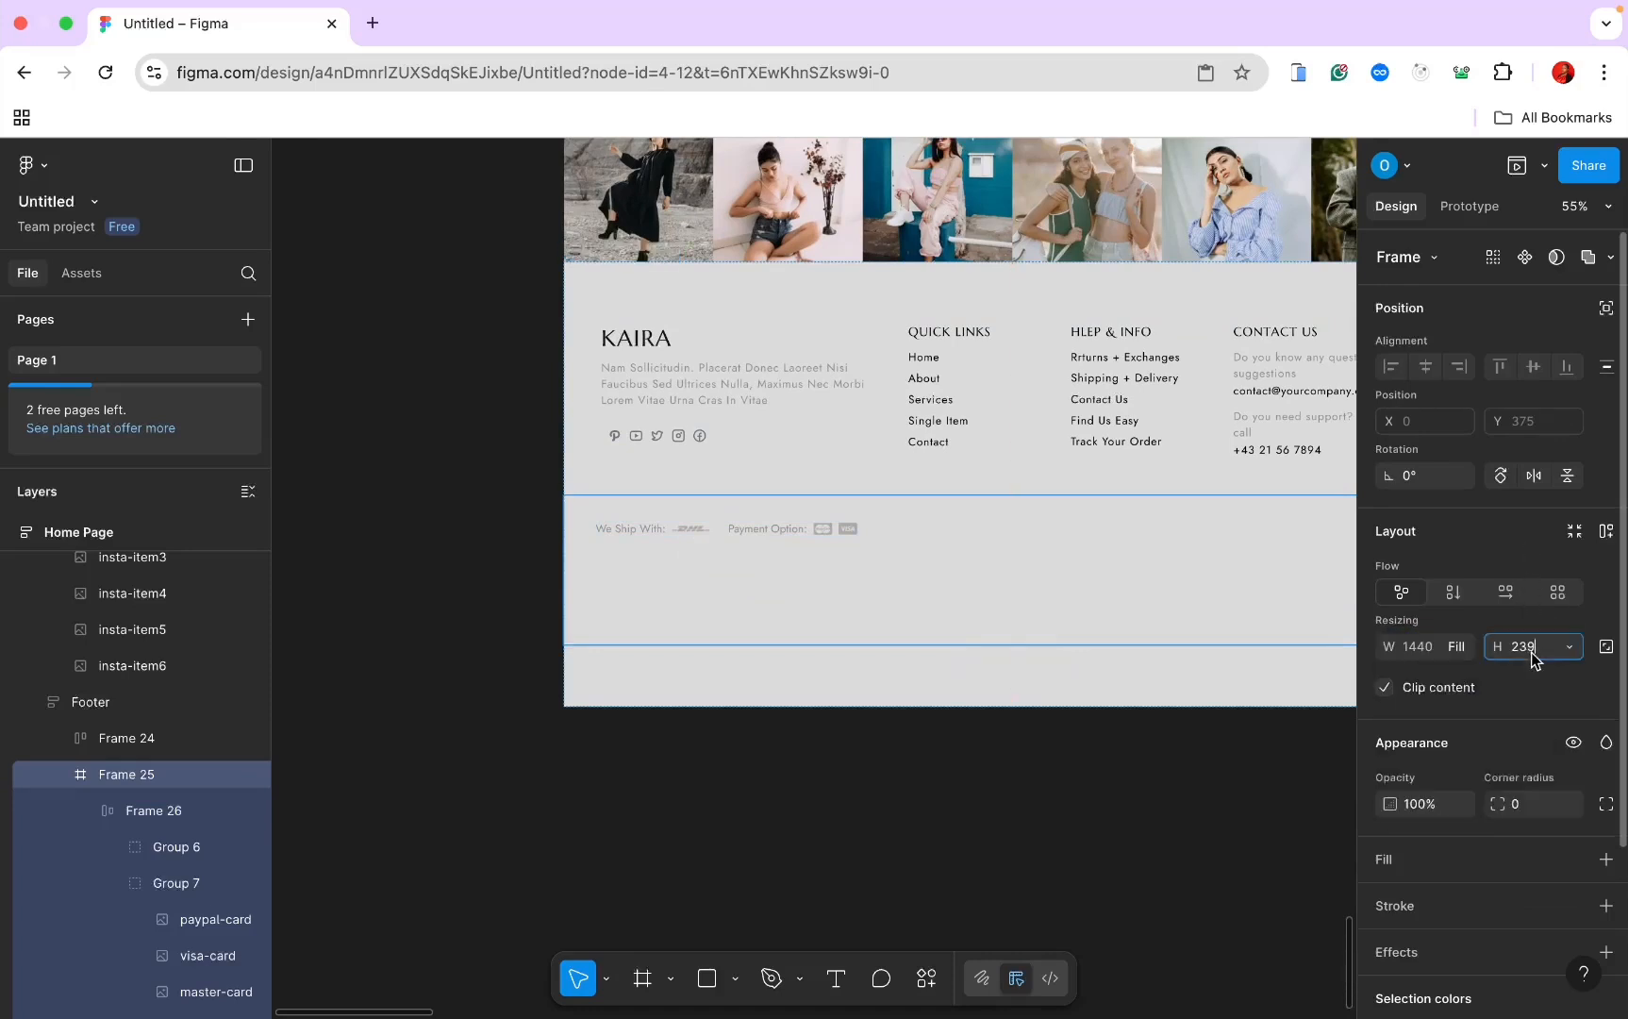
click(1004, 570)
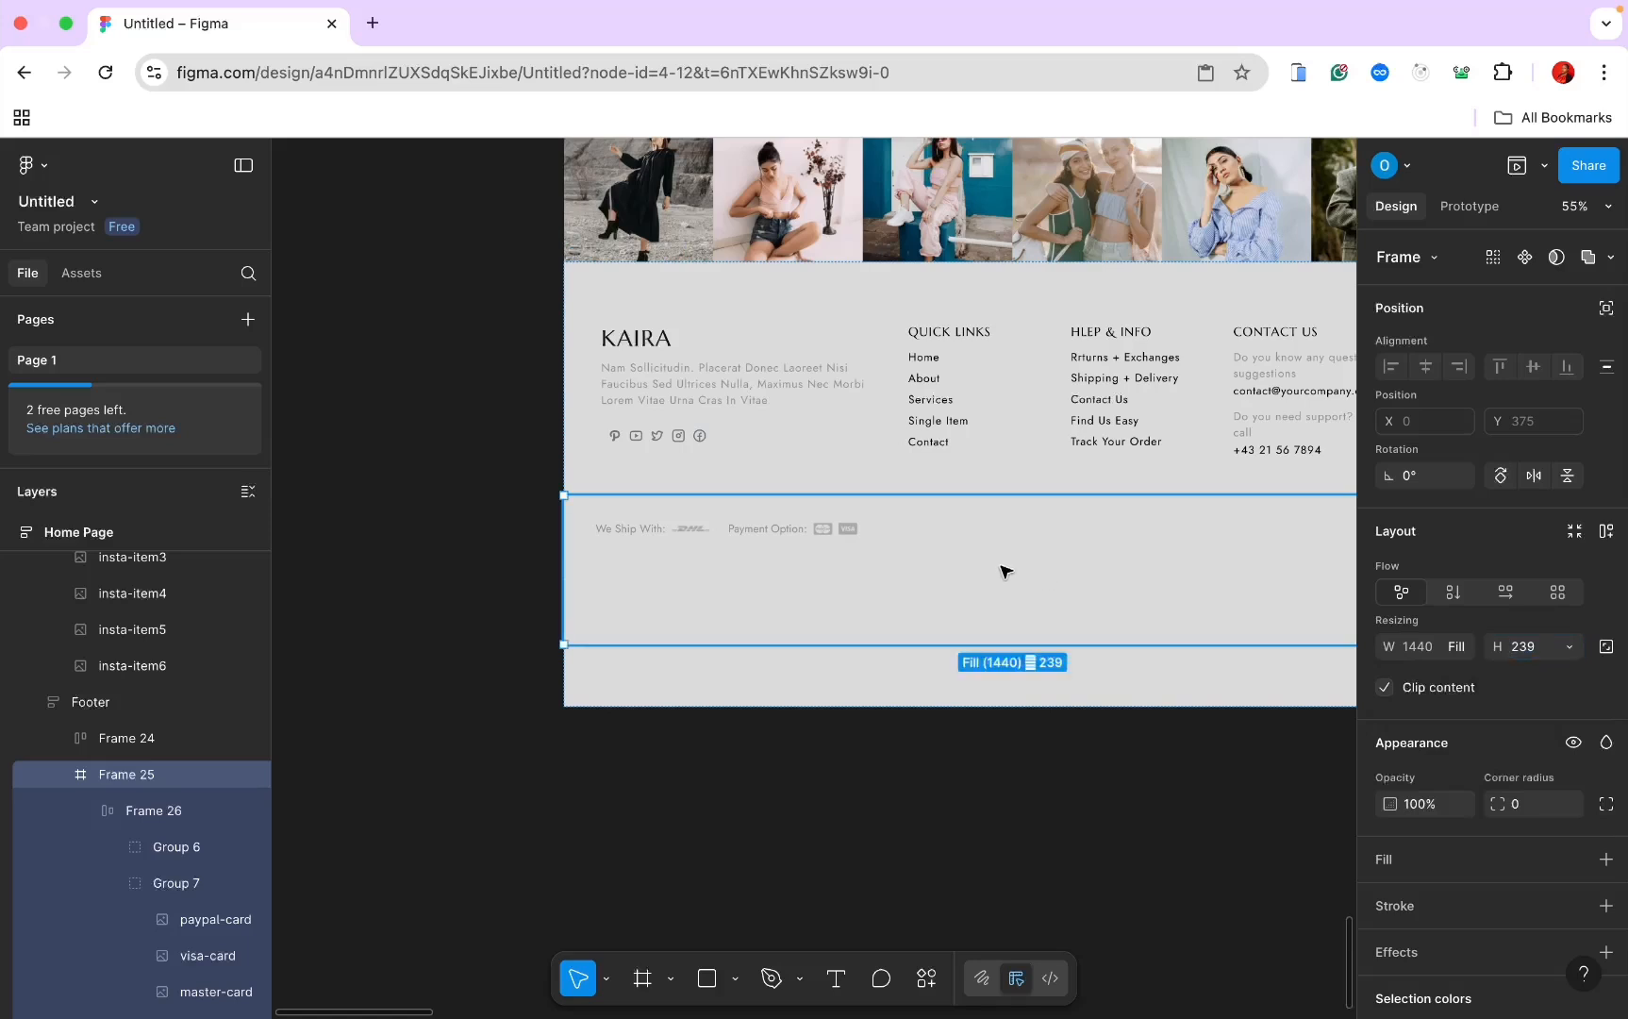
click(1504, 594)
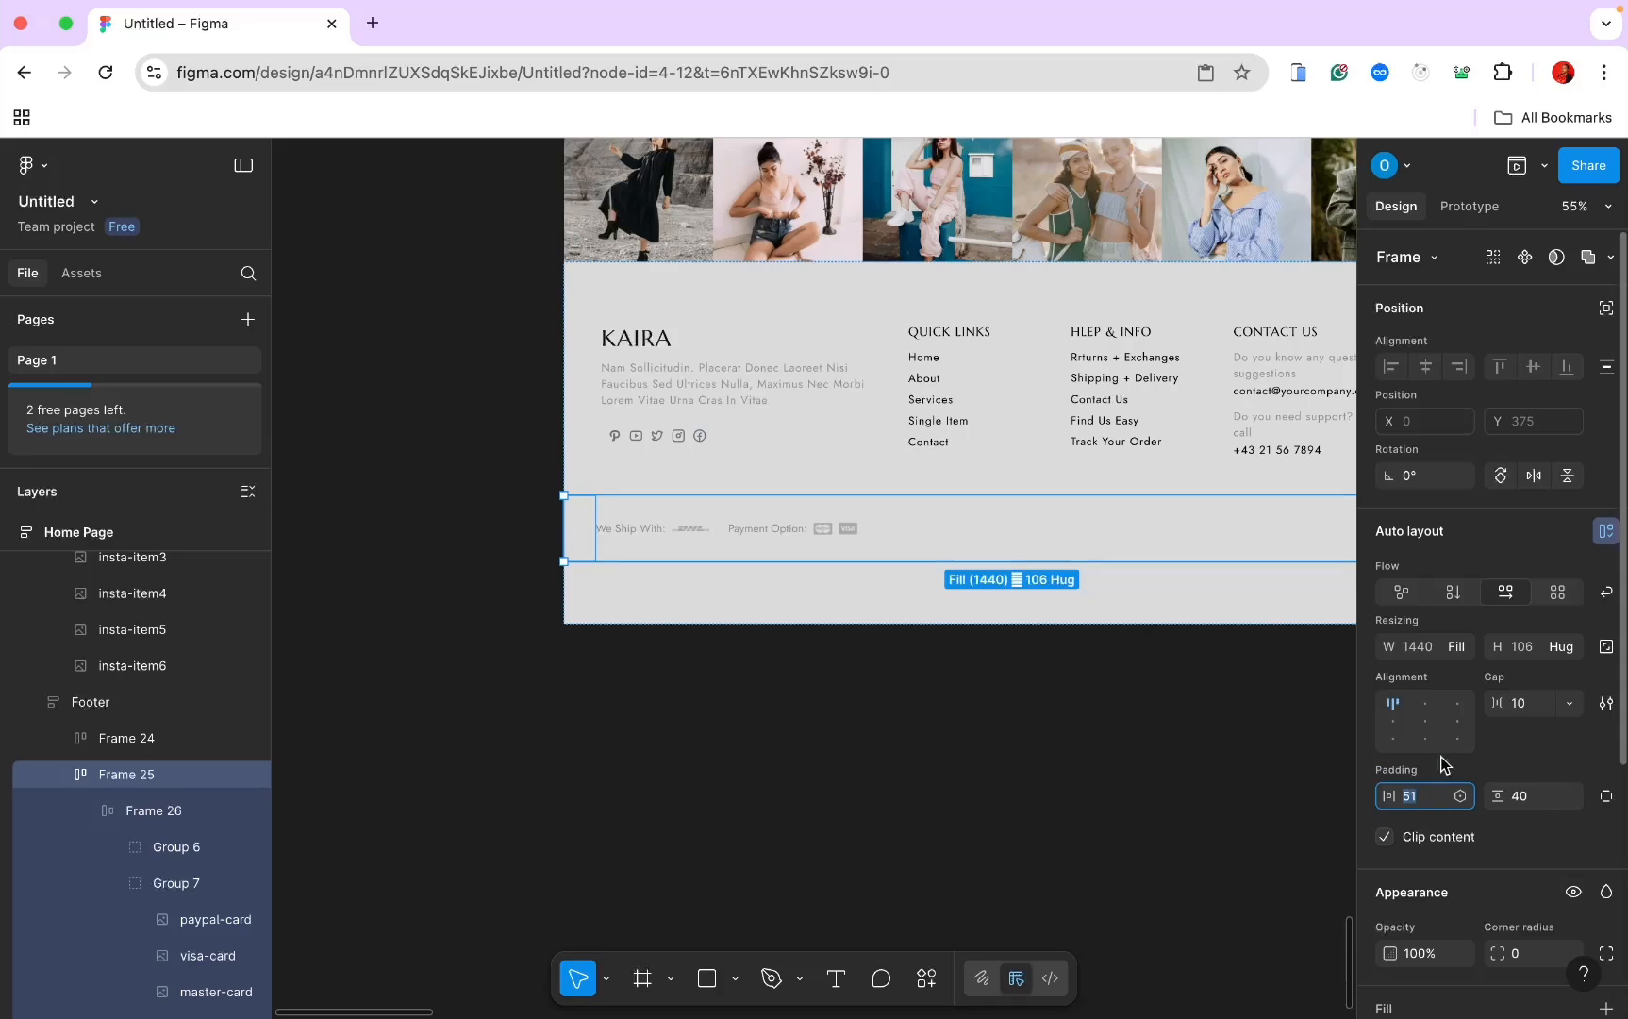
text(60)
key(Return)
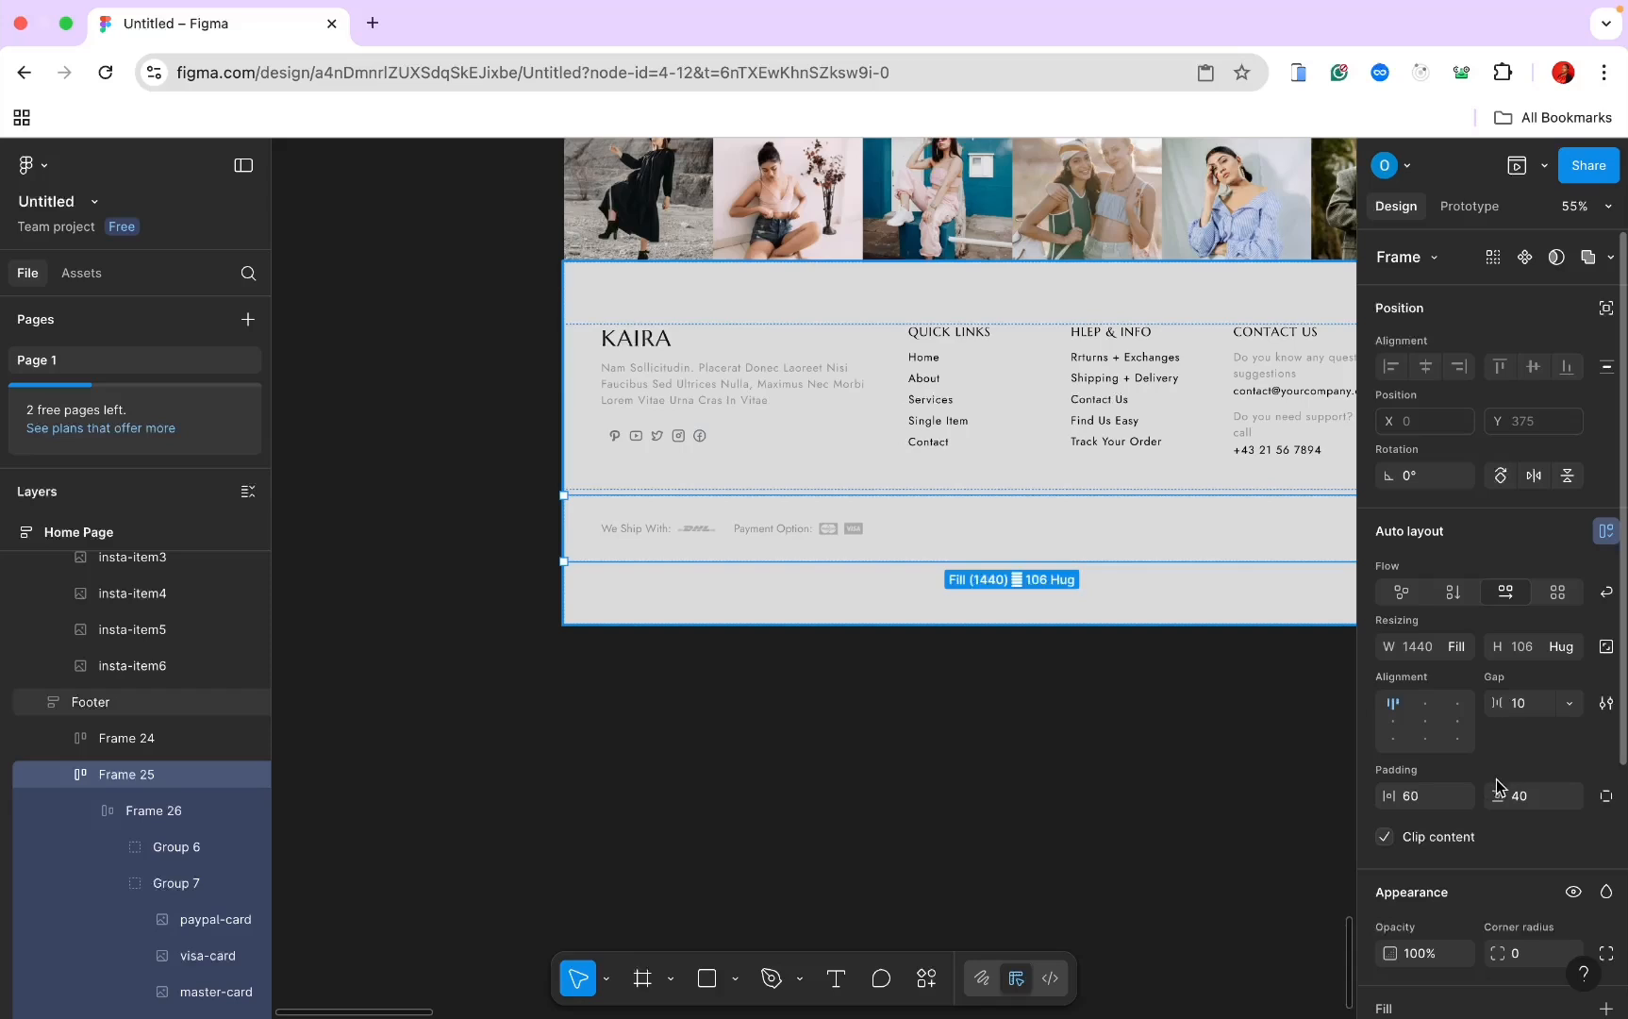
click(1520, 798)
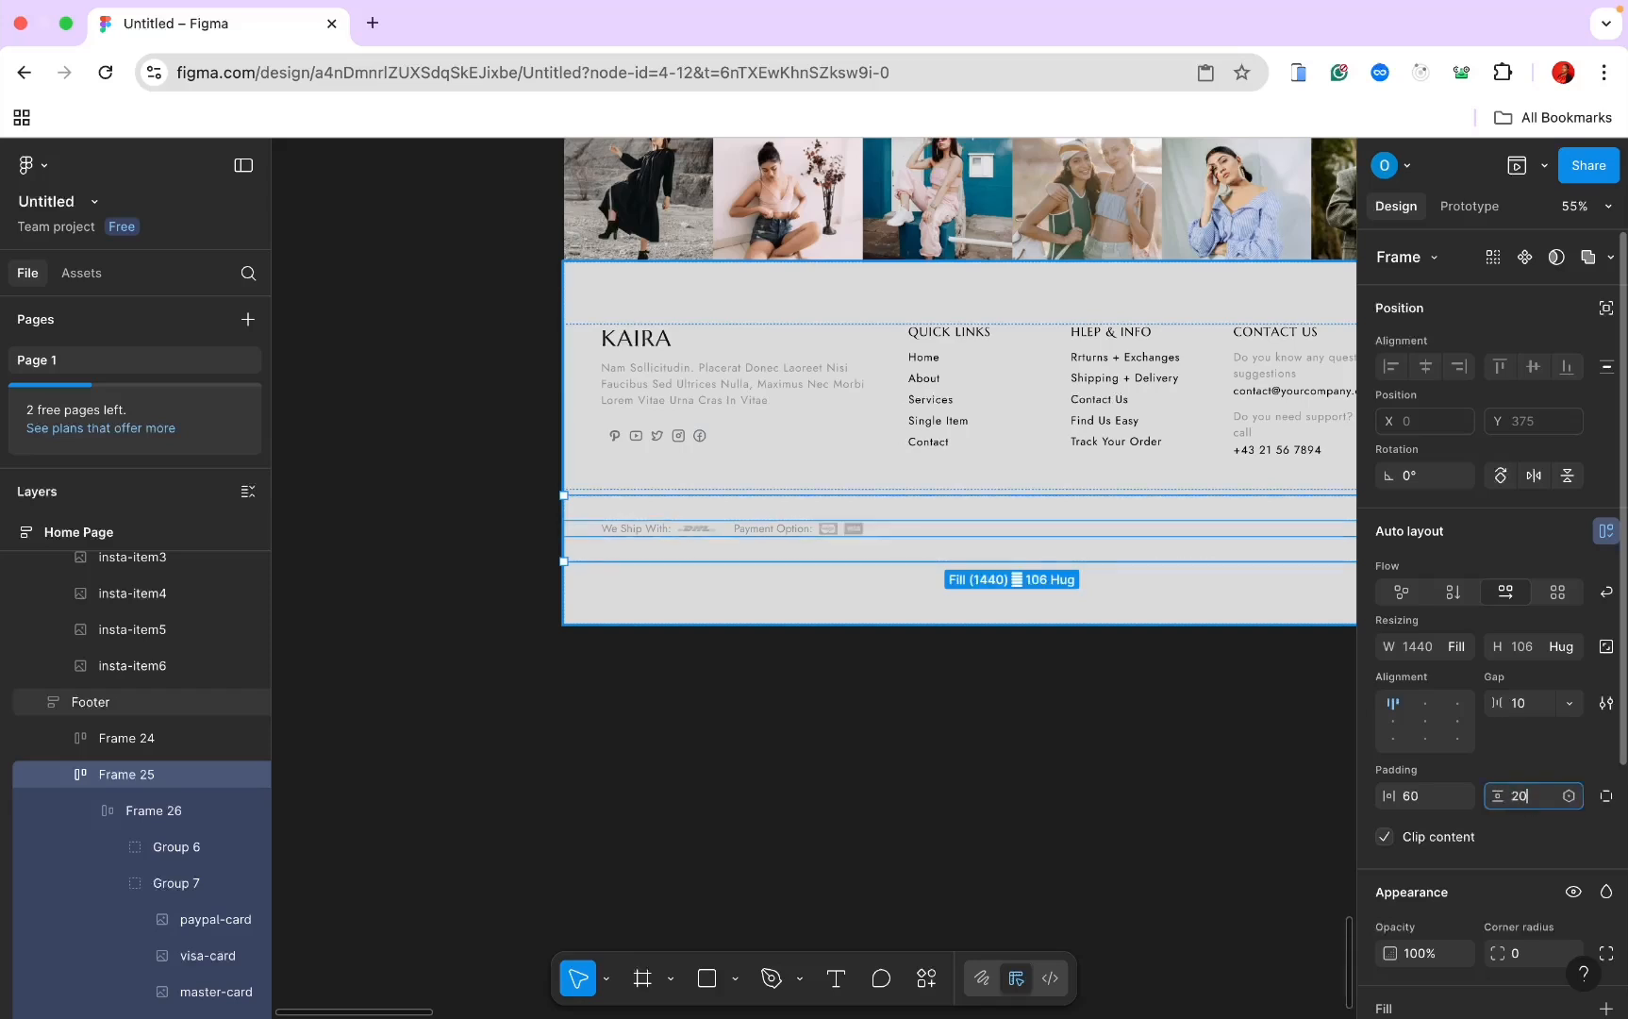
text(20)
key(Return)
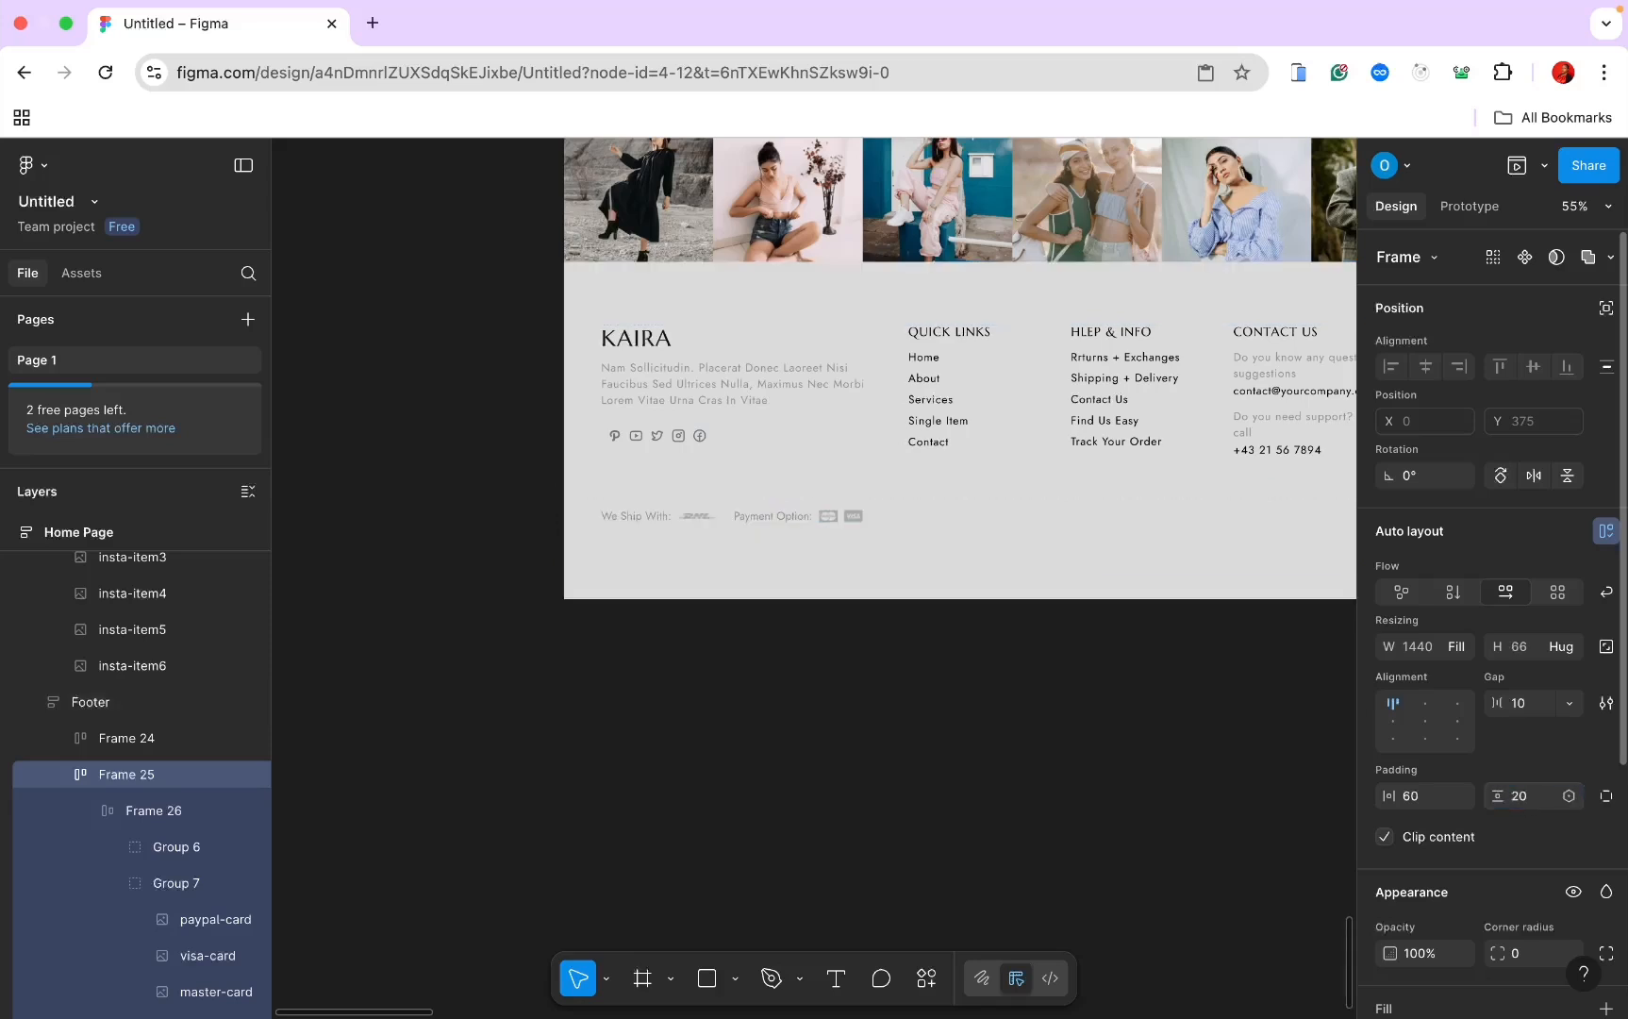
Step: Paste the 'Copyright 2022 kaira. All rights reserved.' line into the bottom row
click(878, 562)
scroll(878, 571, up, 5)
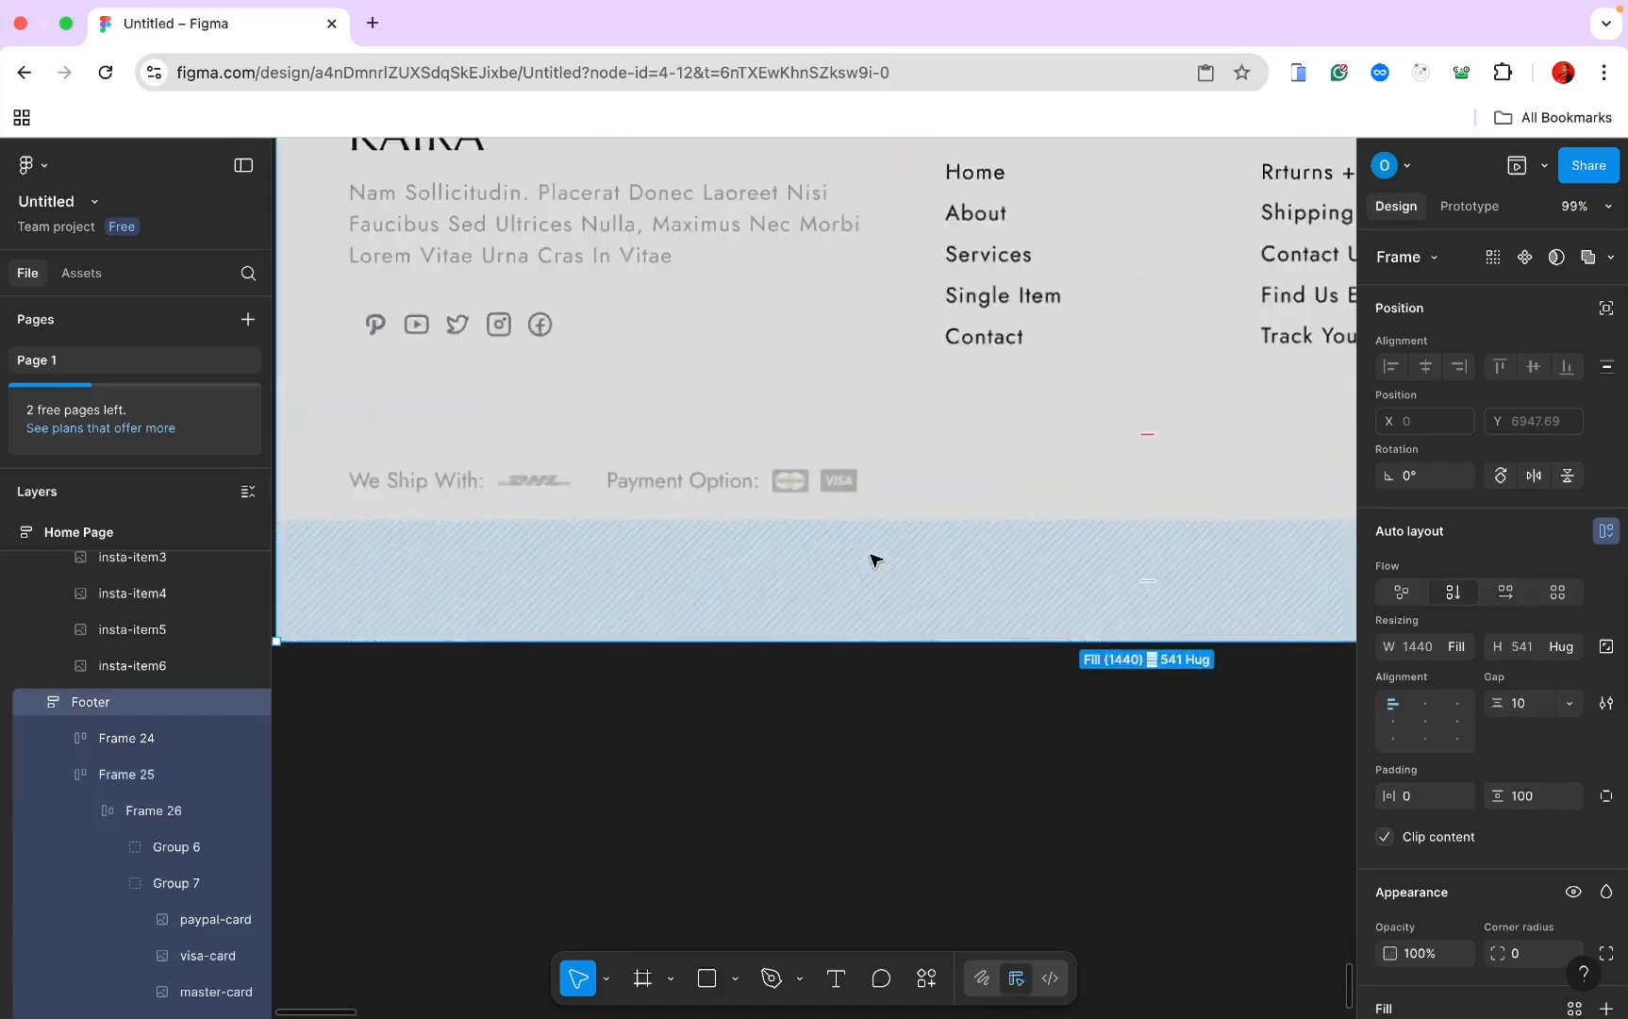
scroll(877, 566, down, 3)
scroll(878, 565, right, 4)
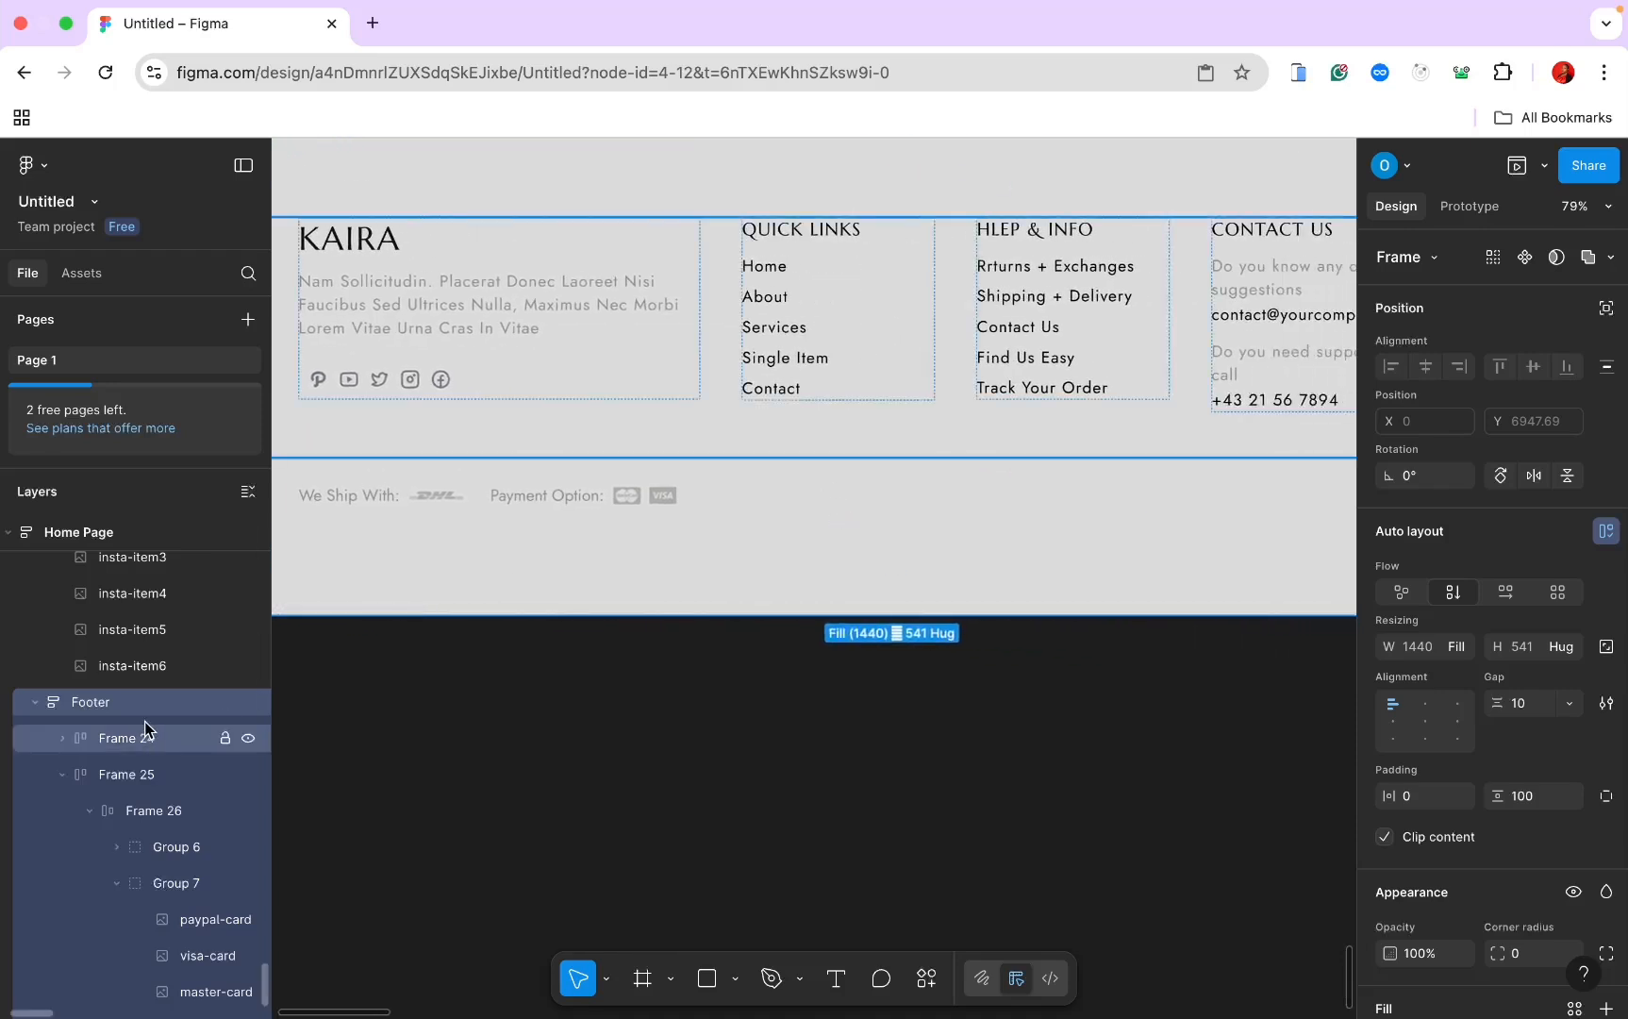
click(146, 775)
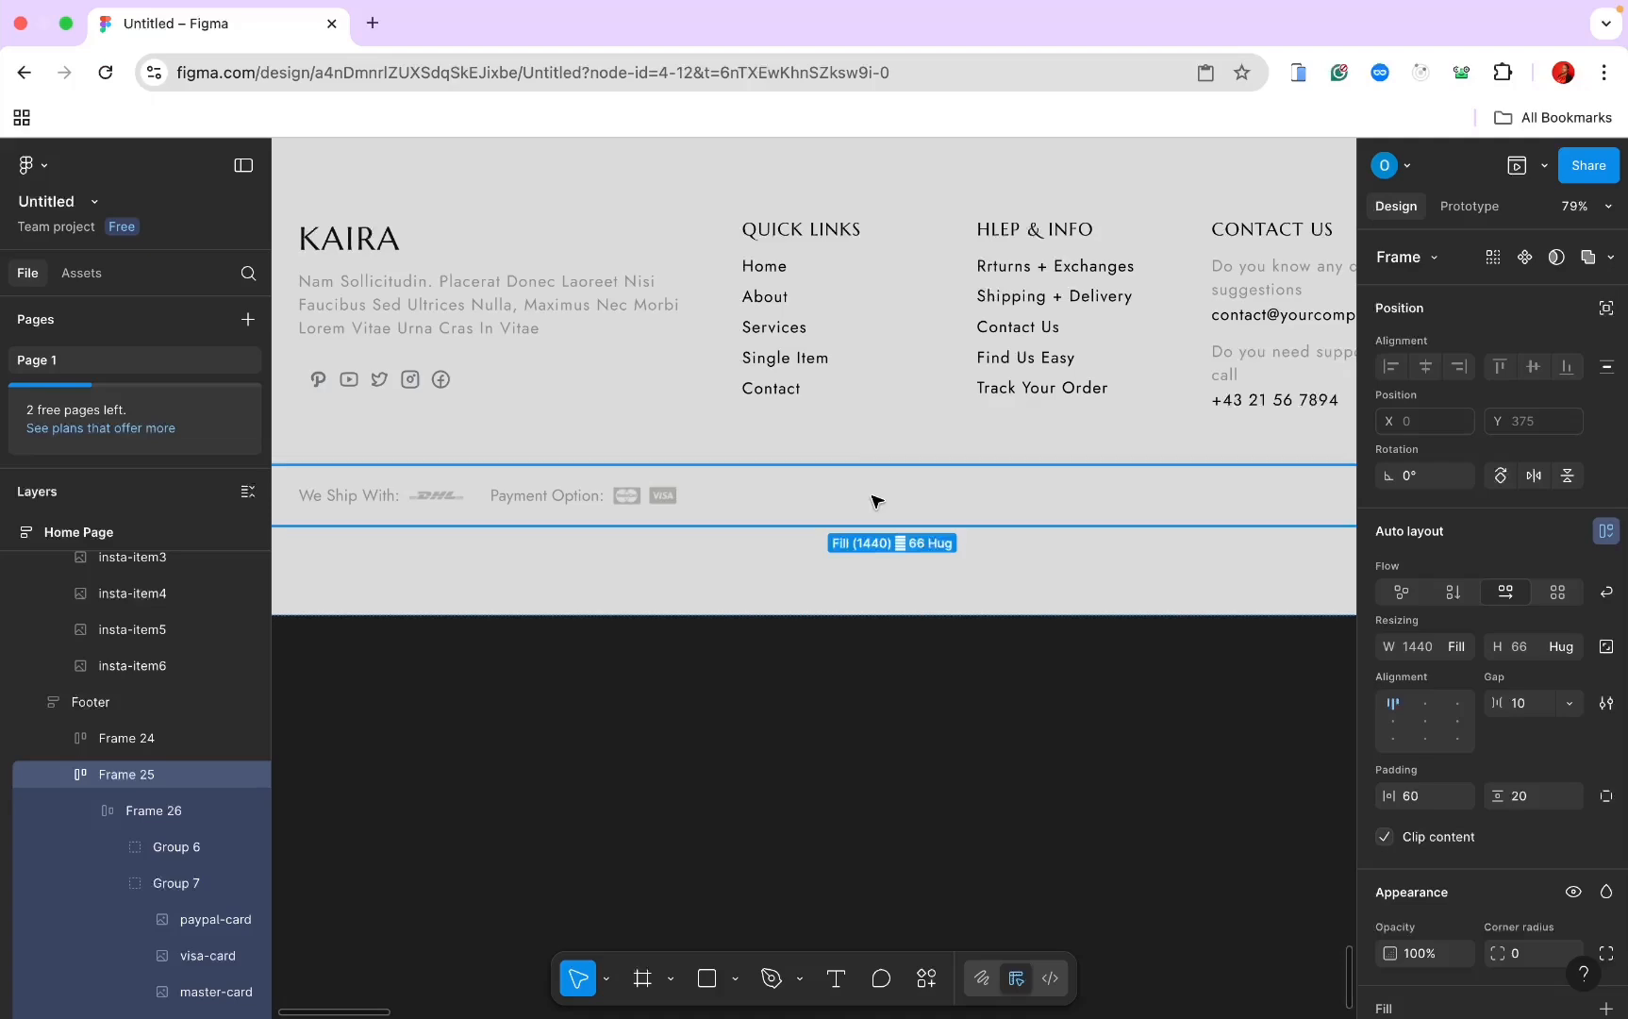
key(ctrl+v)
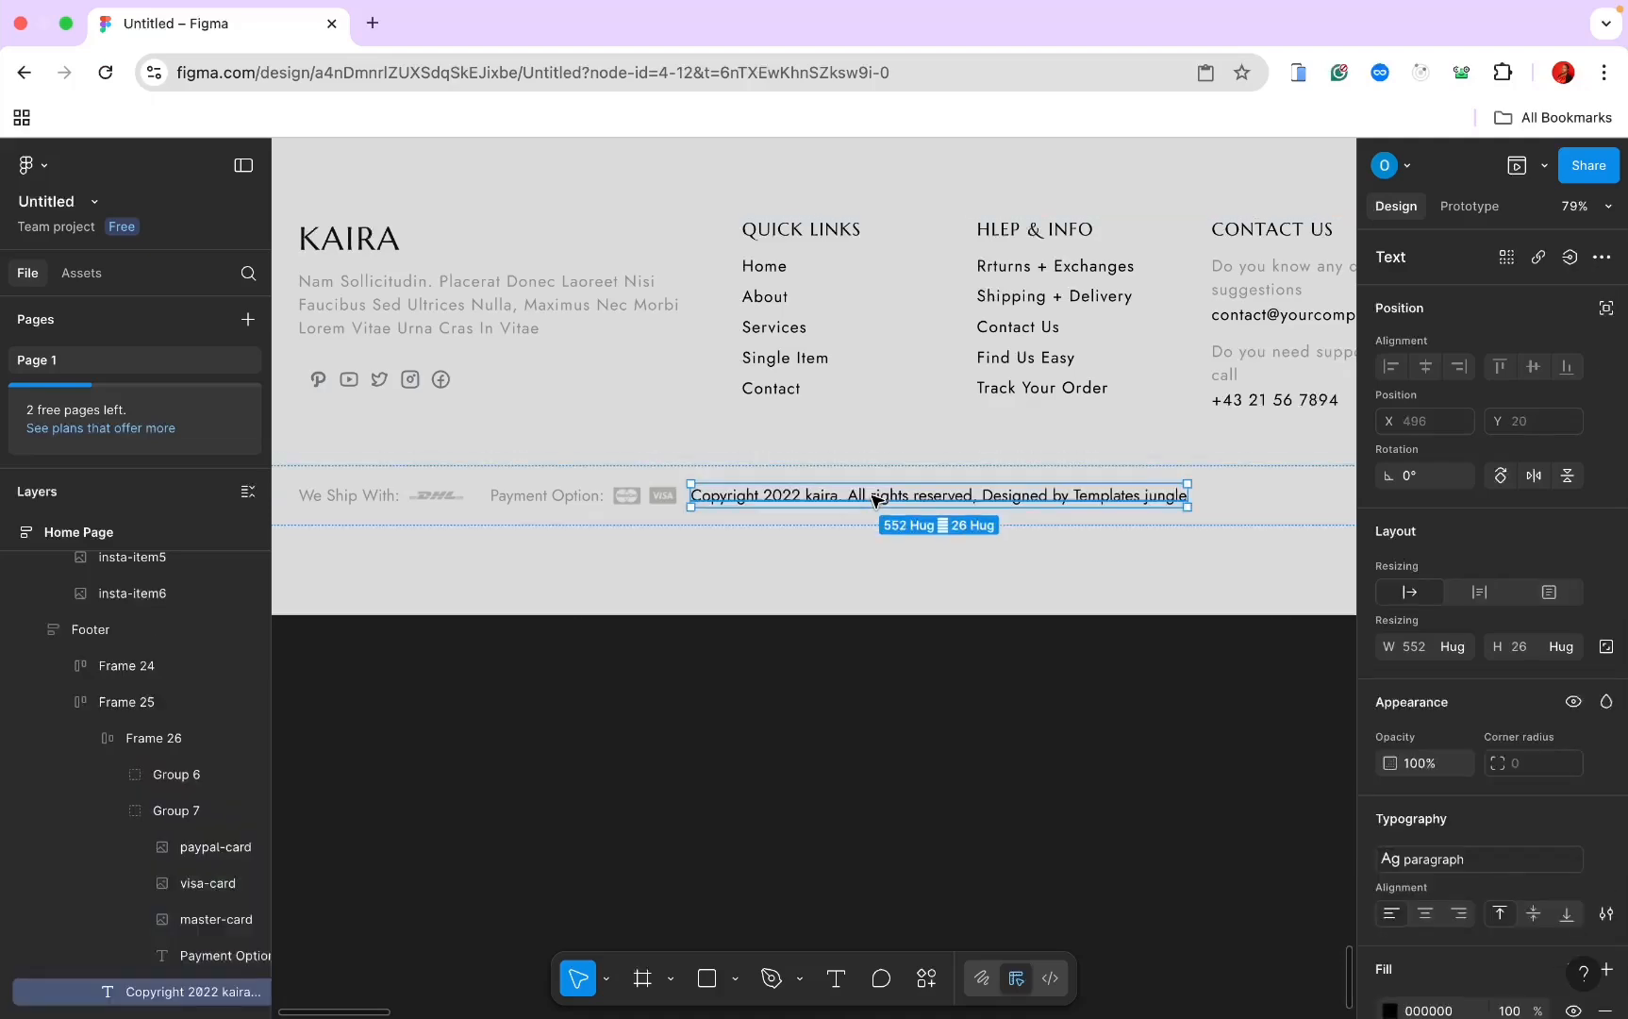
scroll(875, 500, down, 3)
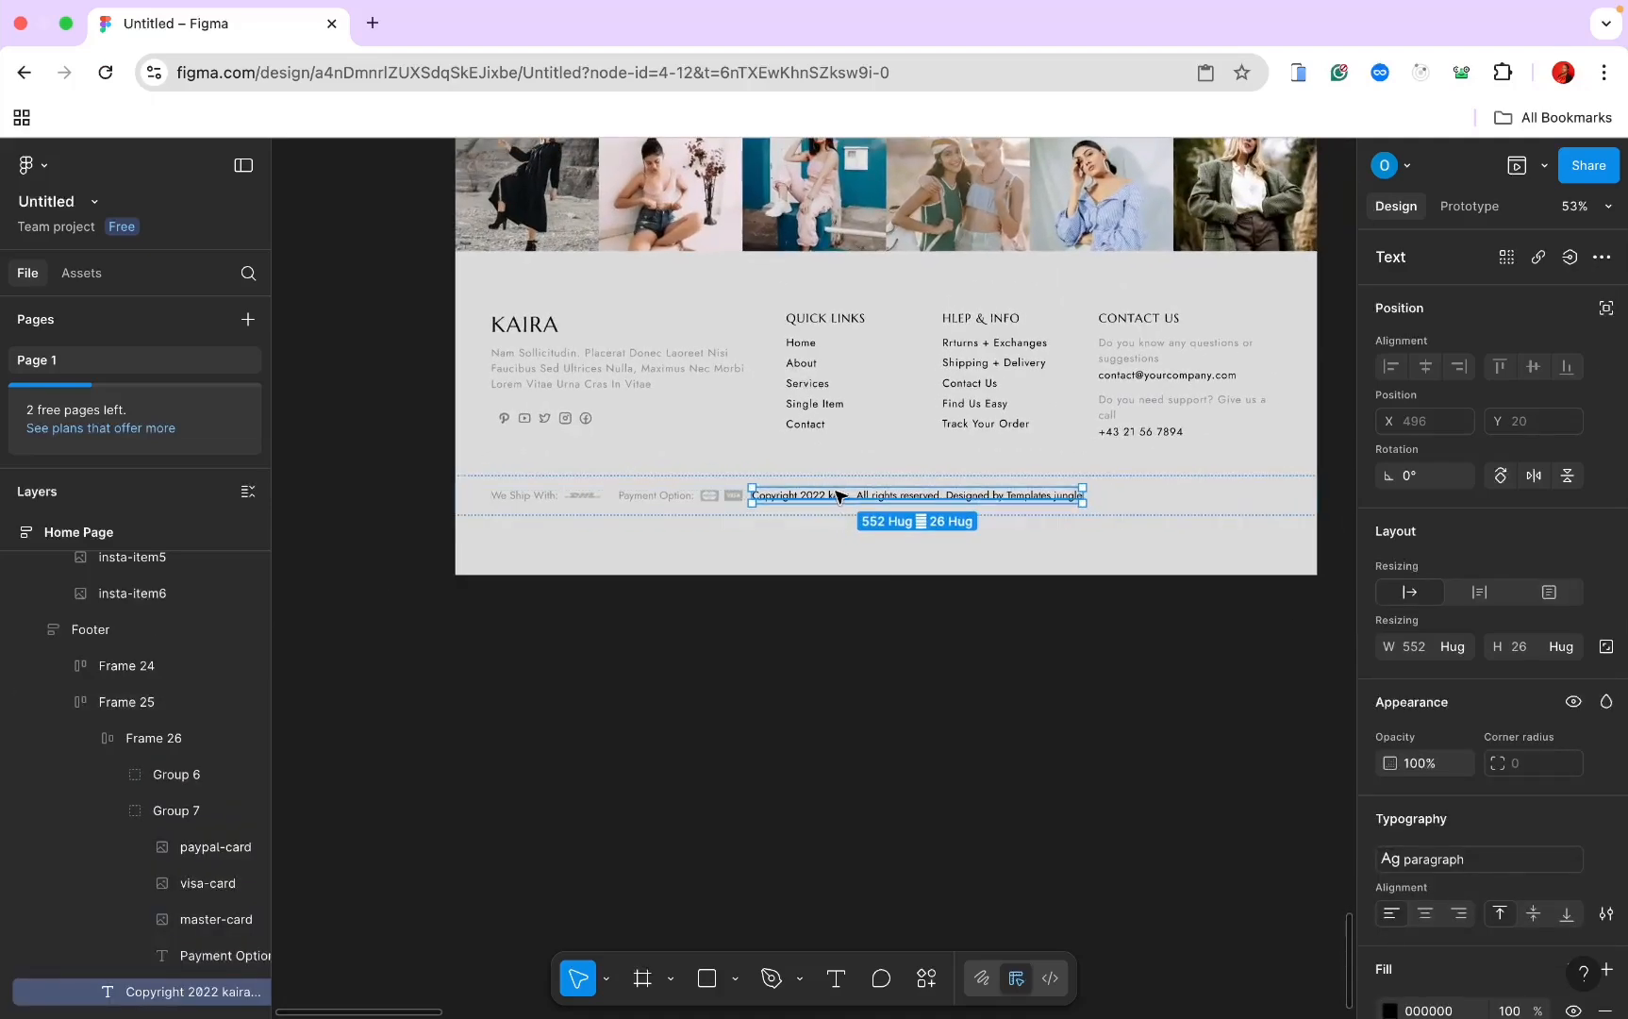
scroll(832, 496, up, 3)
scroll(829, 498, down, 5)
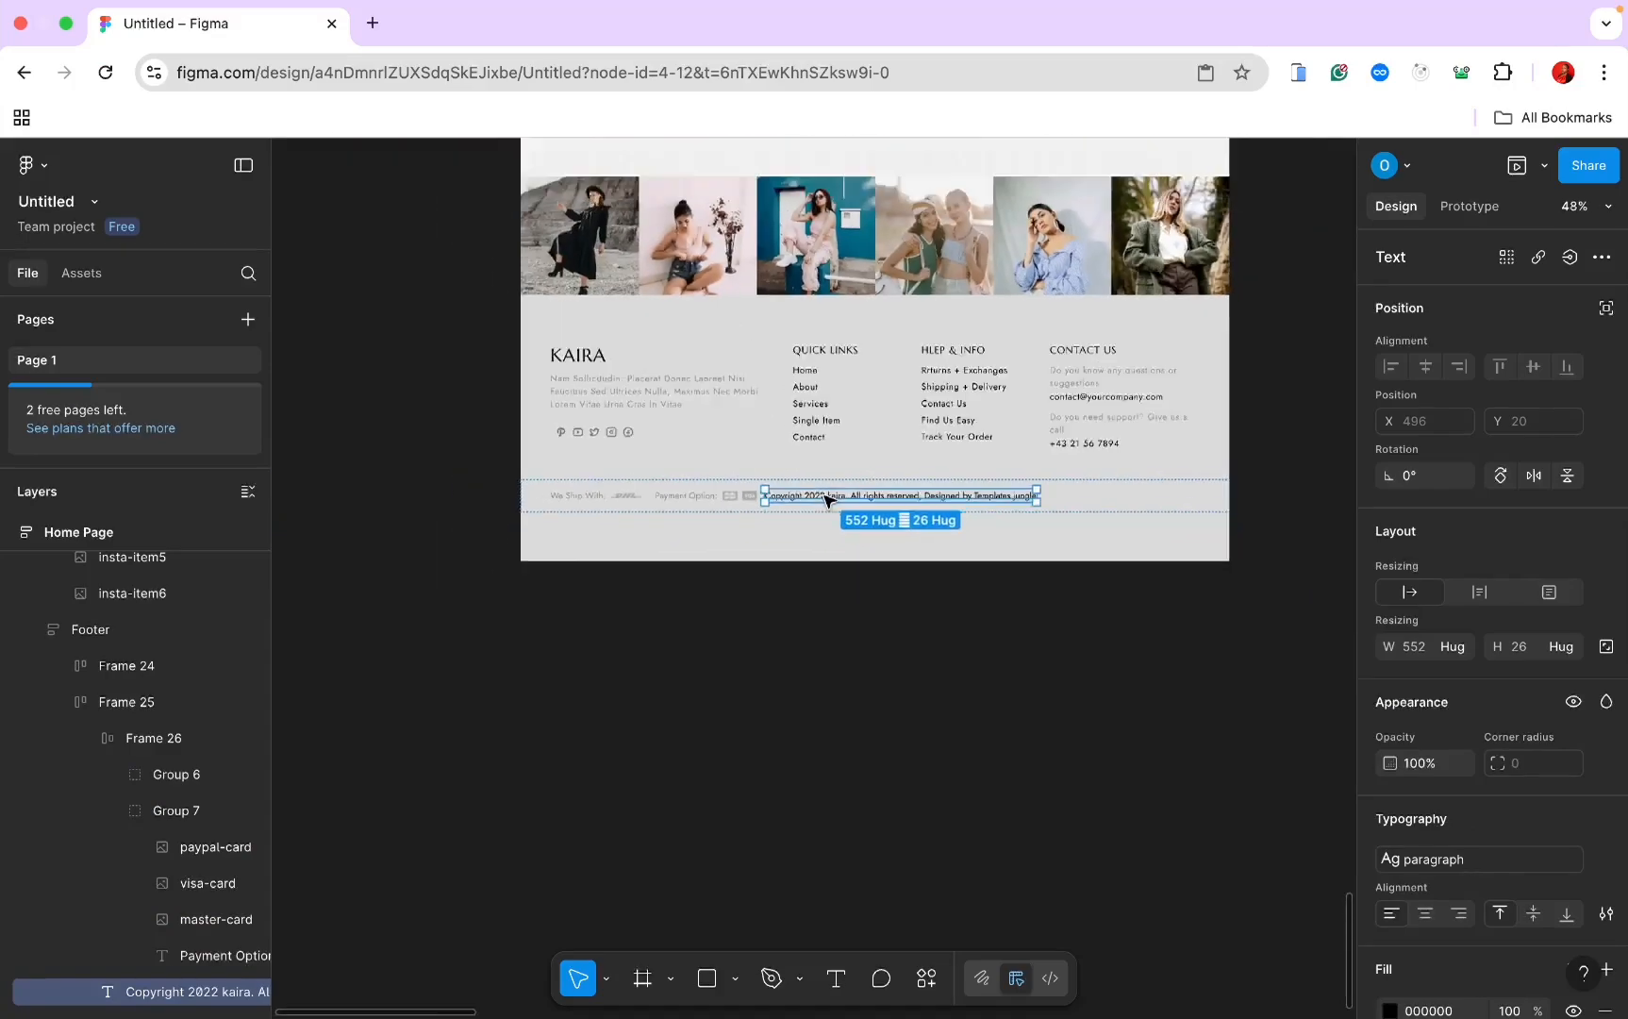
scroll(826, 500, up, 15)
Step: Open themewagon.com in a new tab and go to the Bootstrap 5 templates listing
click(372, 23)
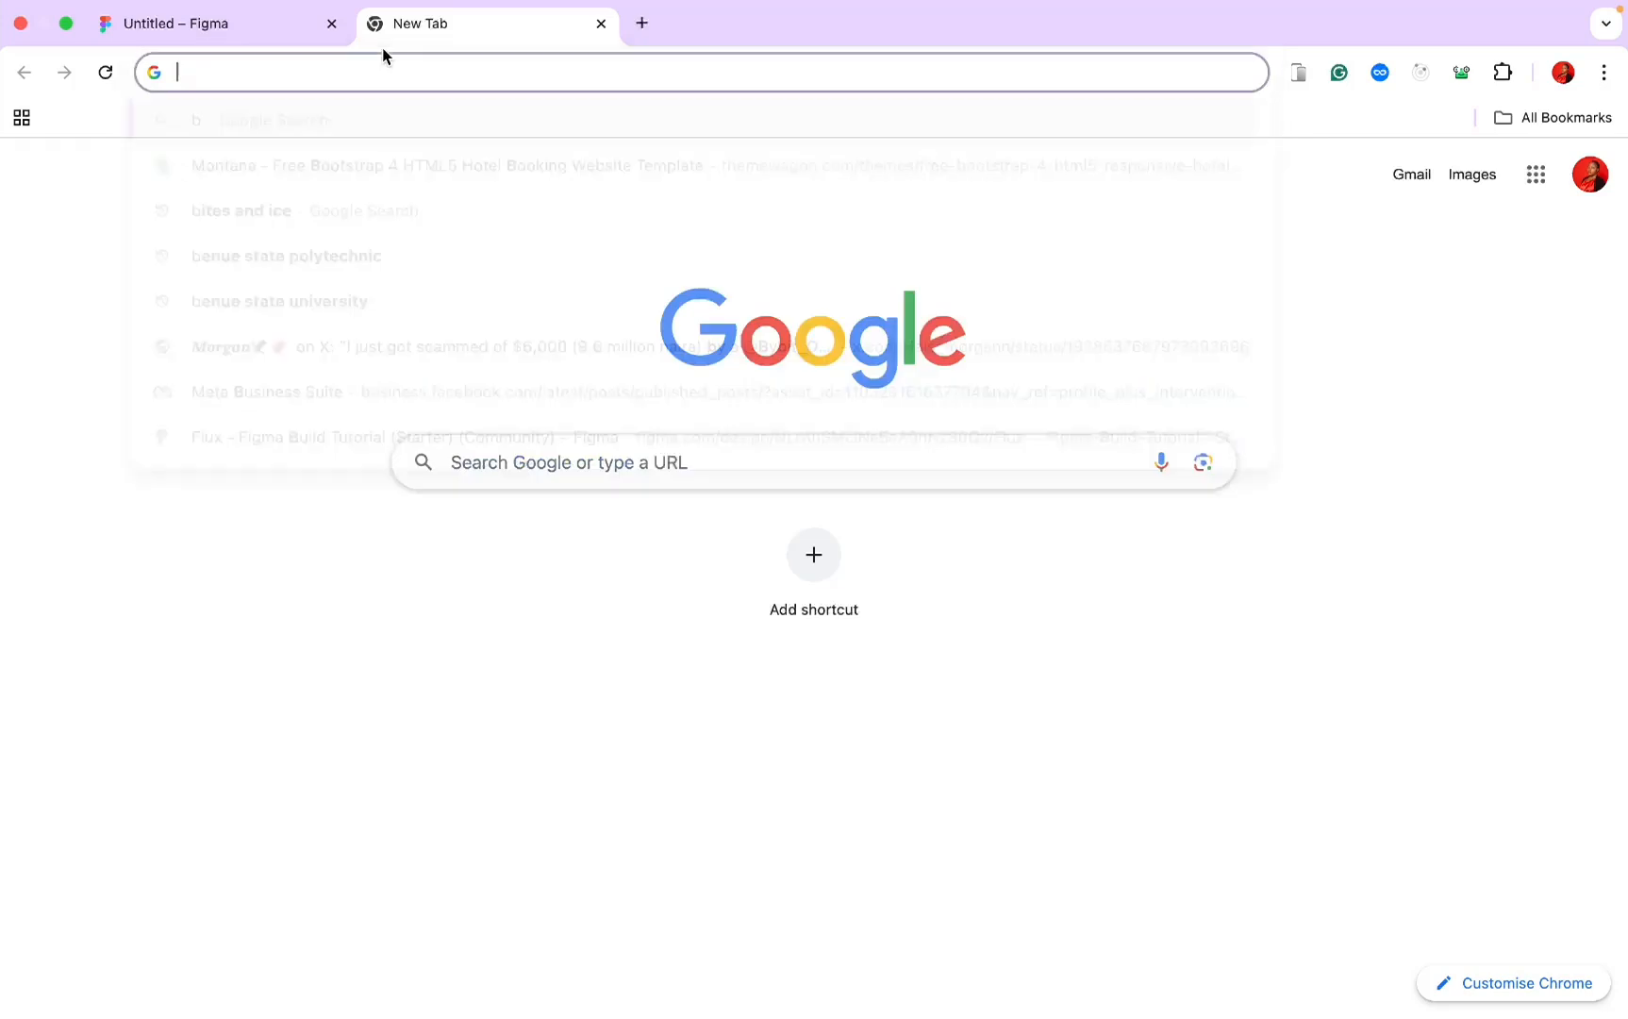
text(theme)
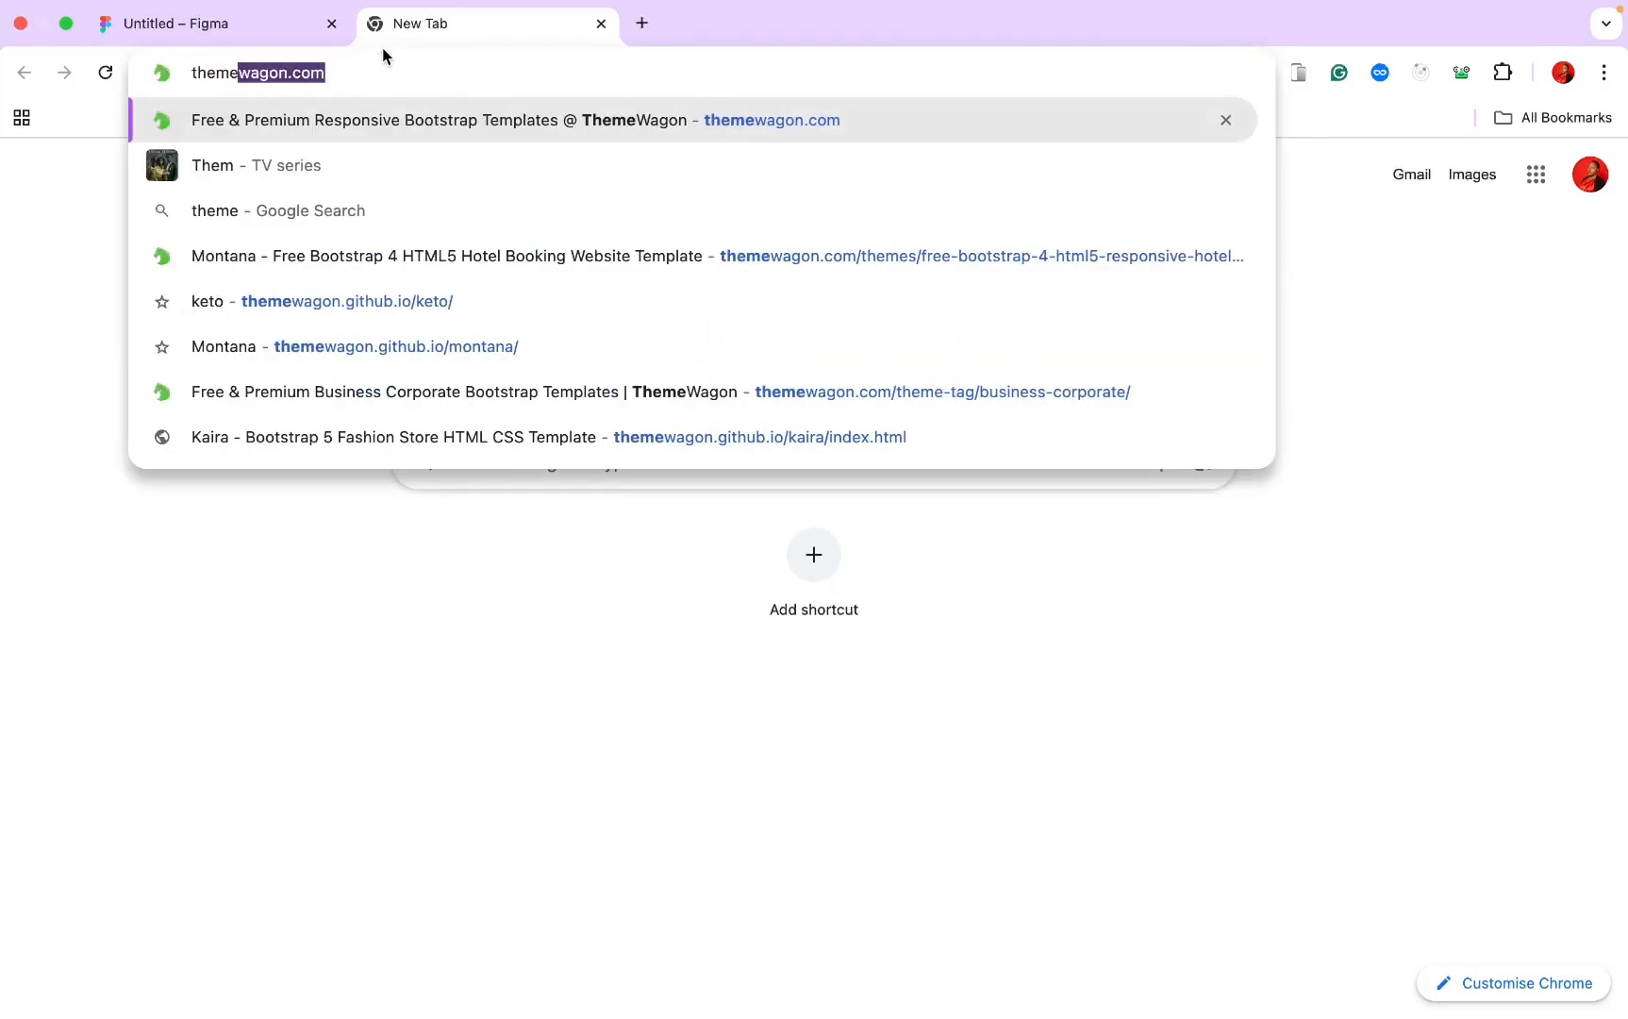
key(Return)
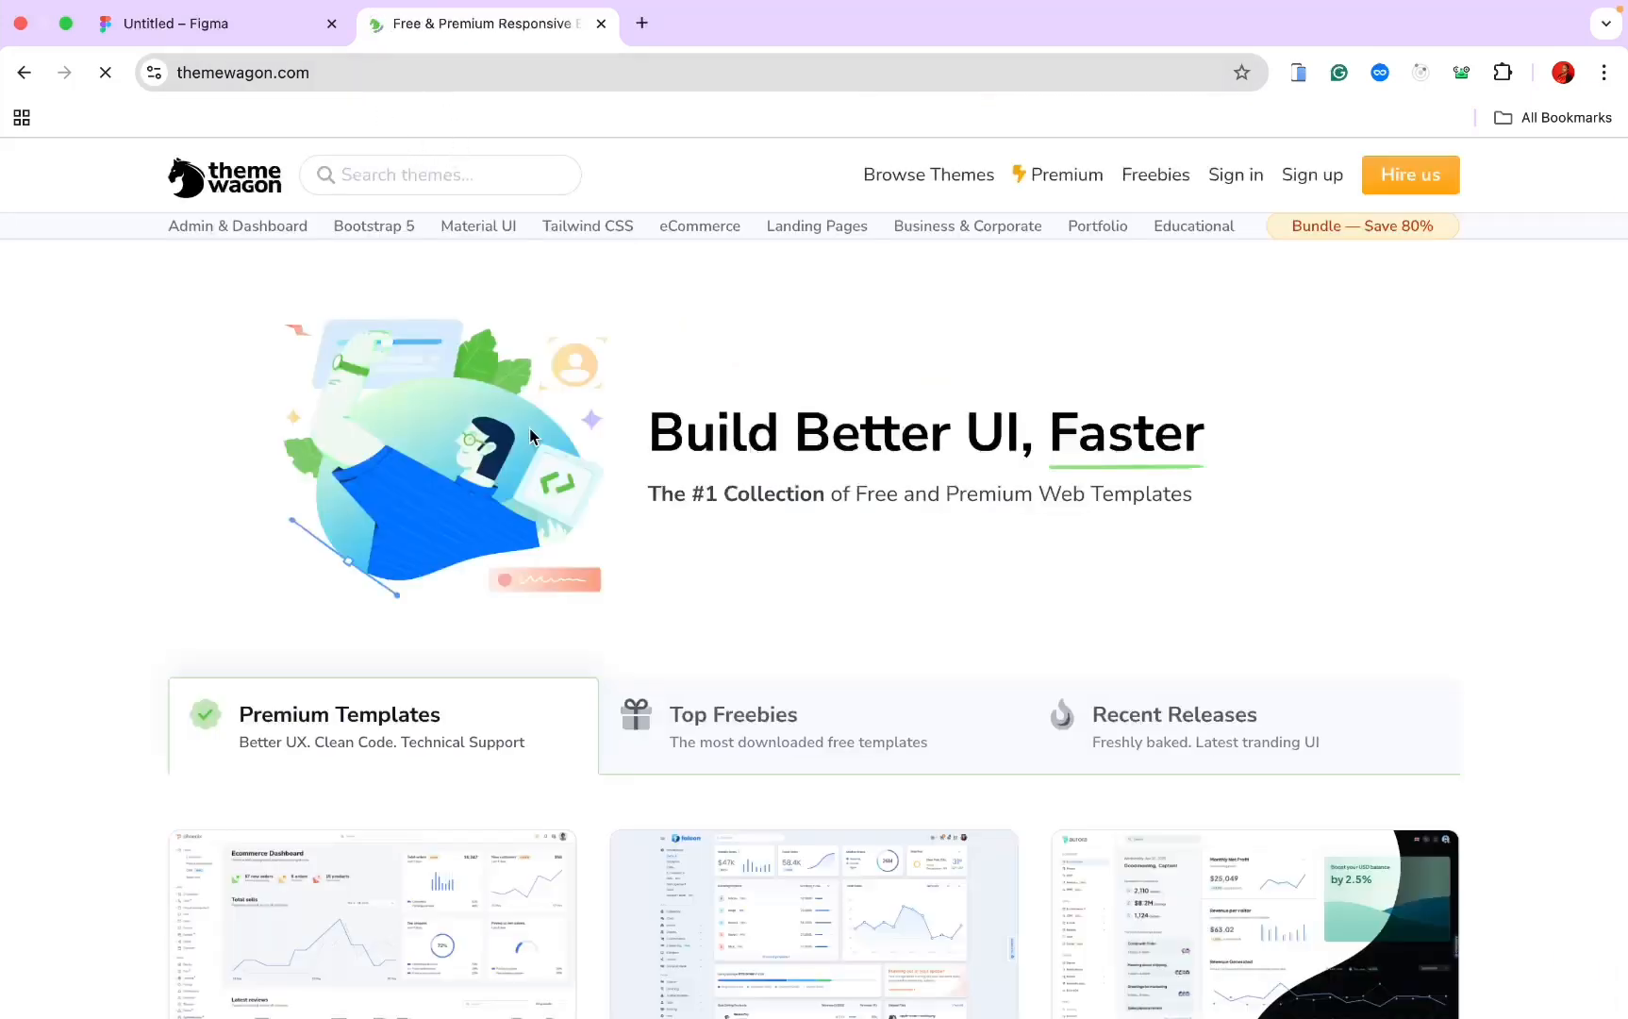
scroll(529, 428, down, 1)
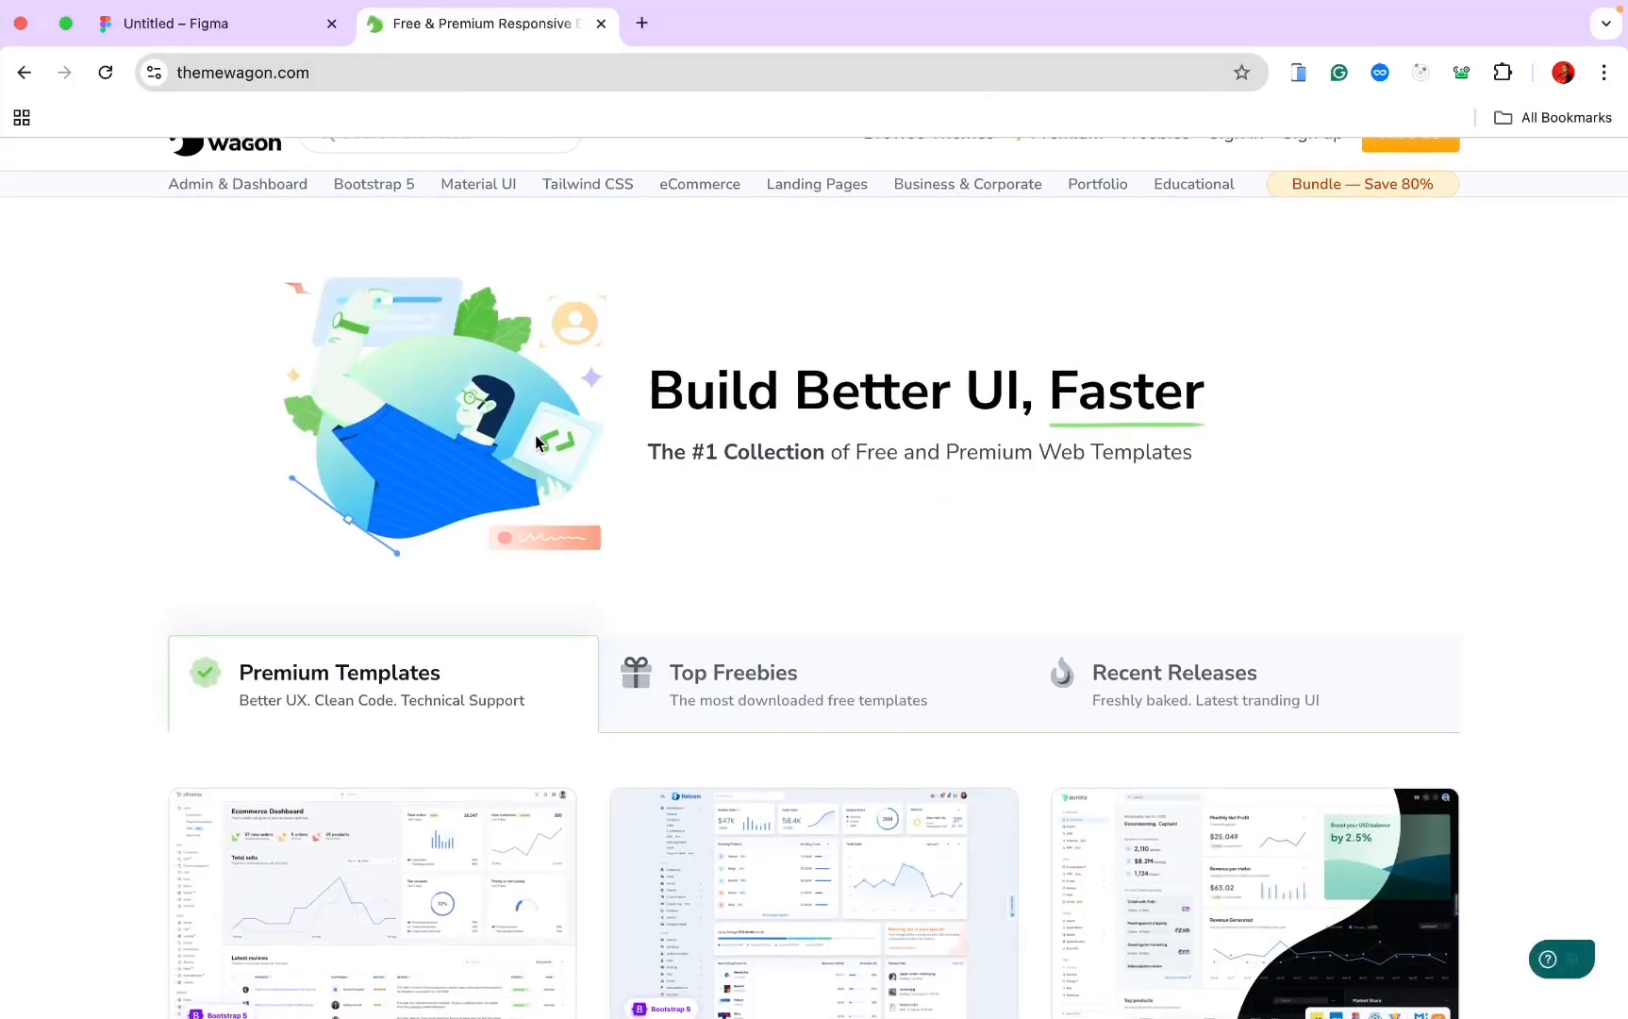
click(398, 184)
Step: View the Kaira eCommerce template page, then close it to return to Figma
scroll(427, 234, up, 1)
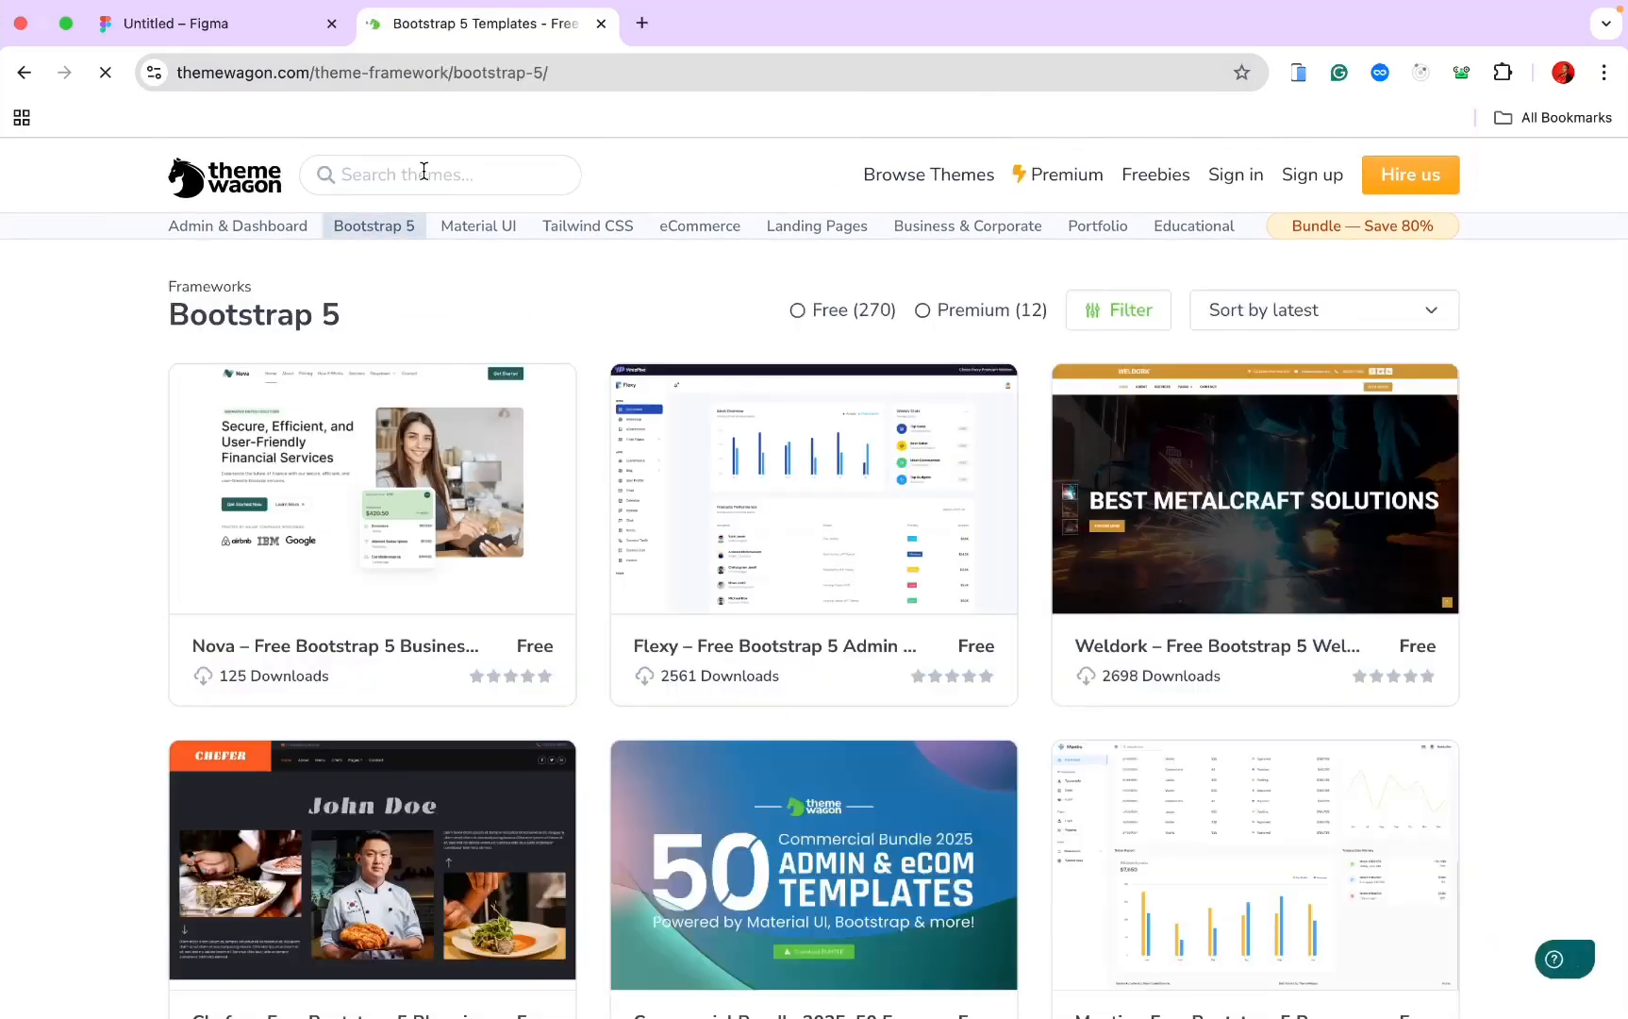
scroll(477, 511, down, 2)
scroll(476, 510, down, 20)
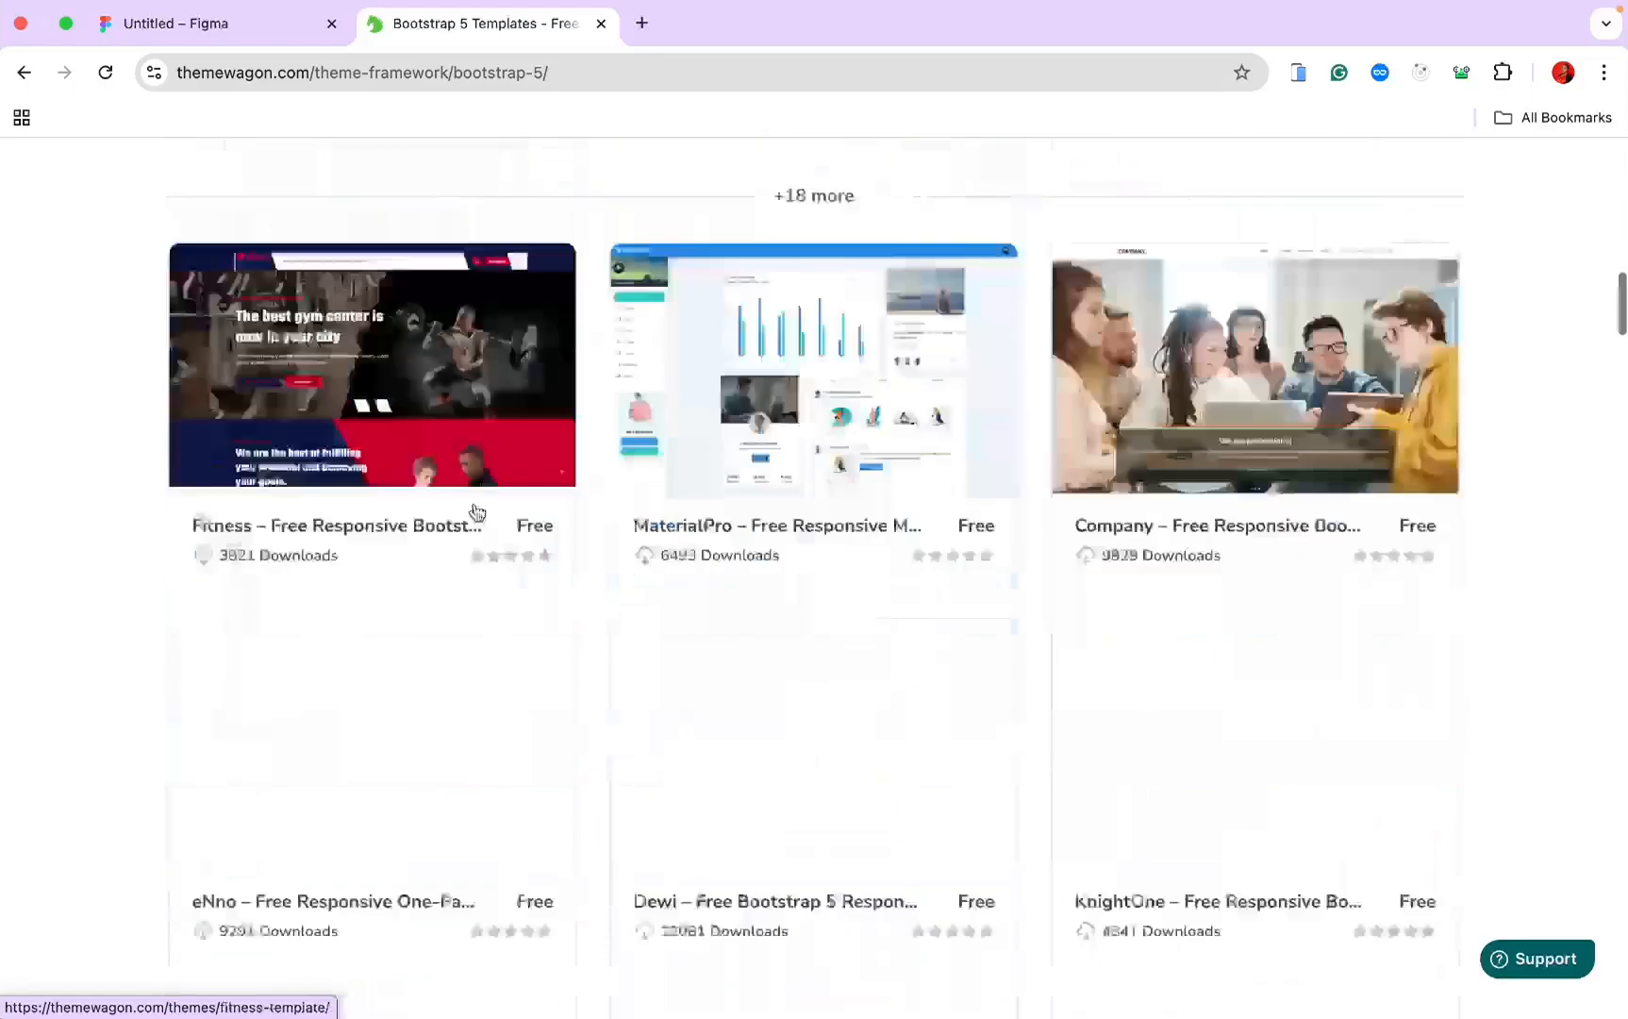
scroll(476, 510, down, 15)
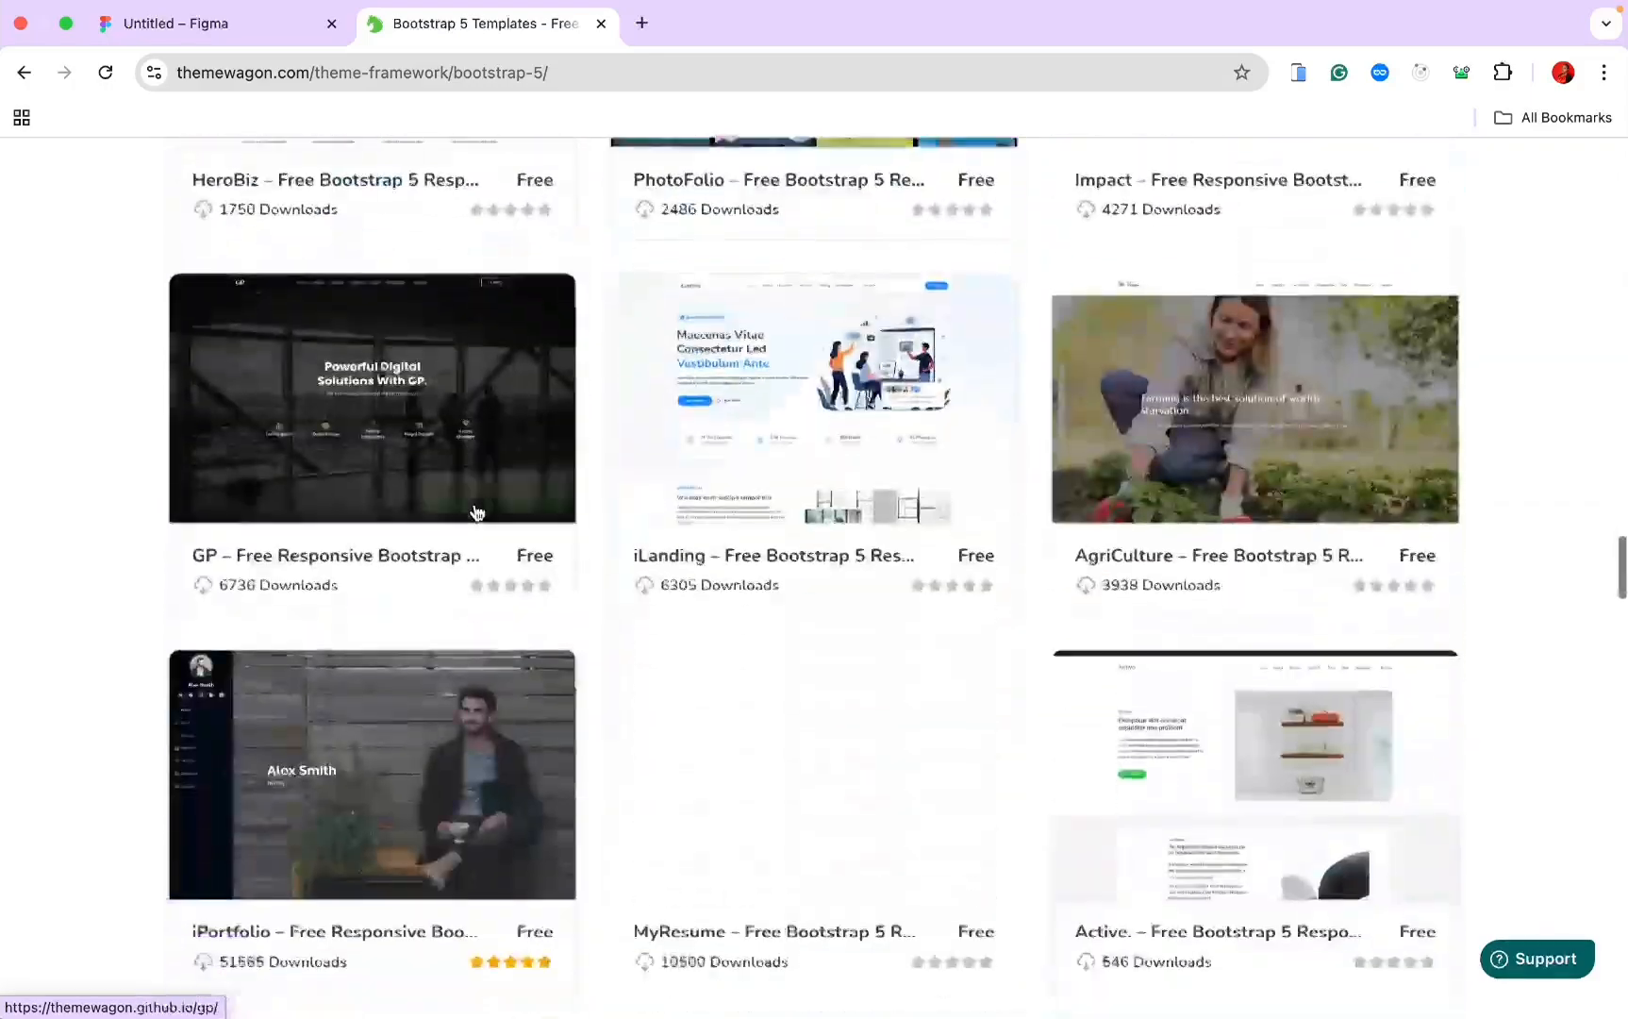
scroll(474, 507, down, 15)
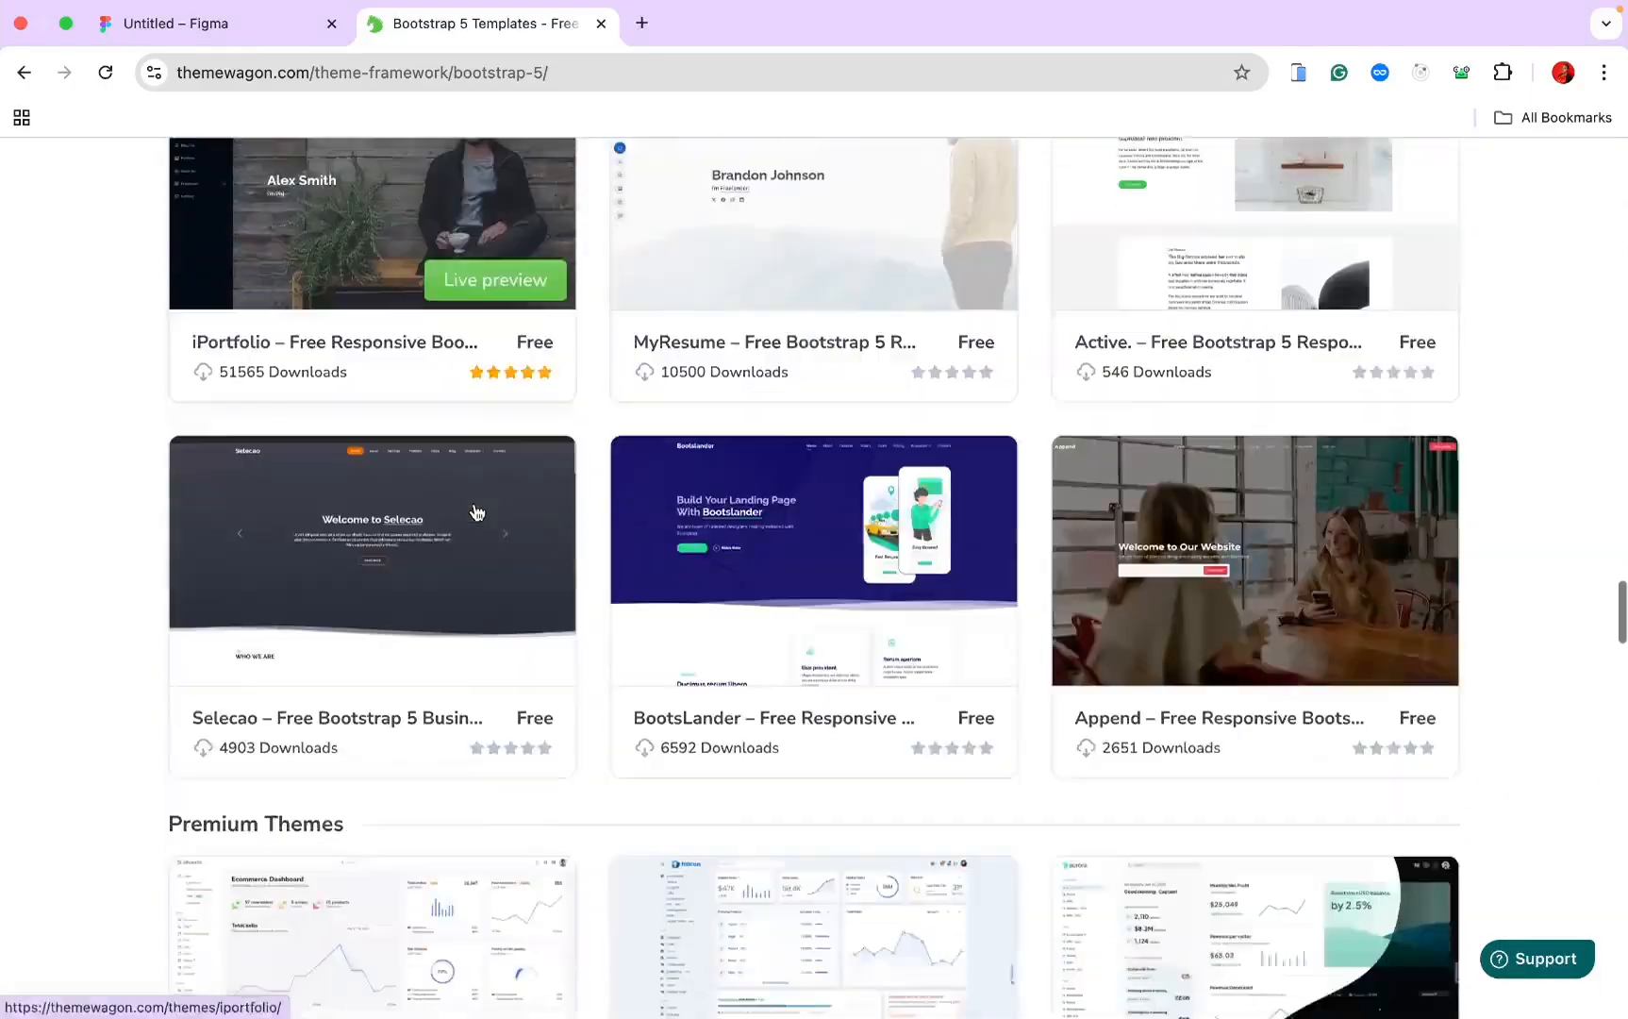
scroll(475, 510, down, 5)
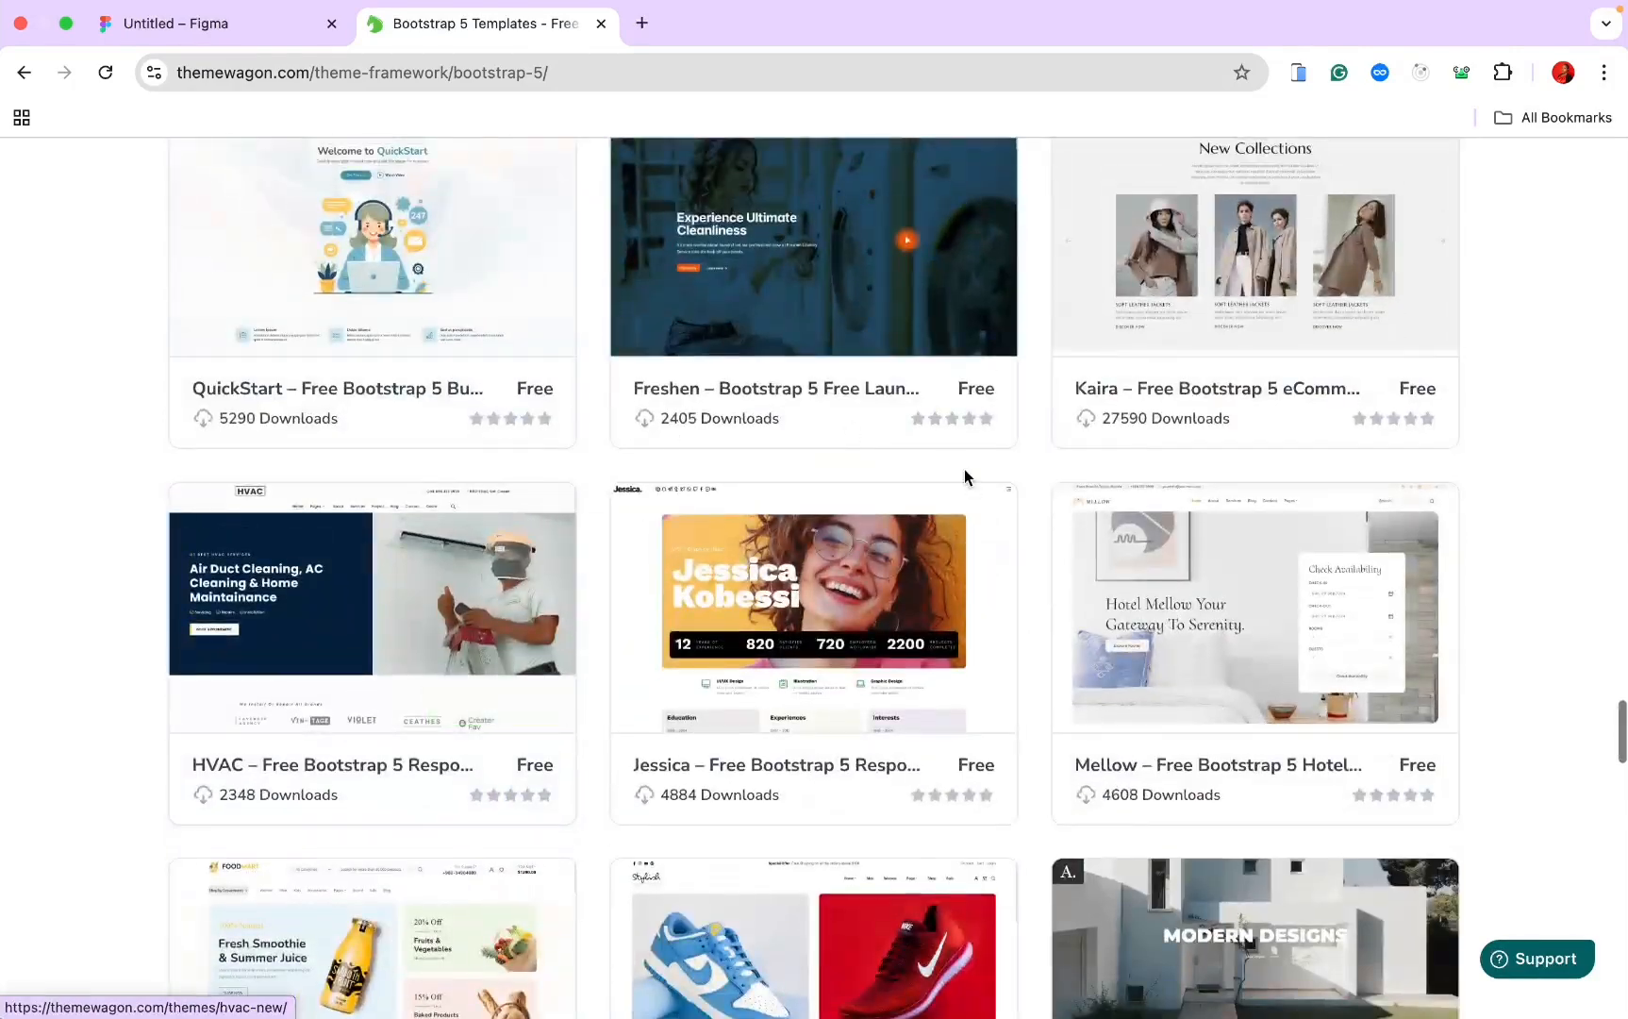
click(1174, 263)
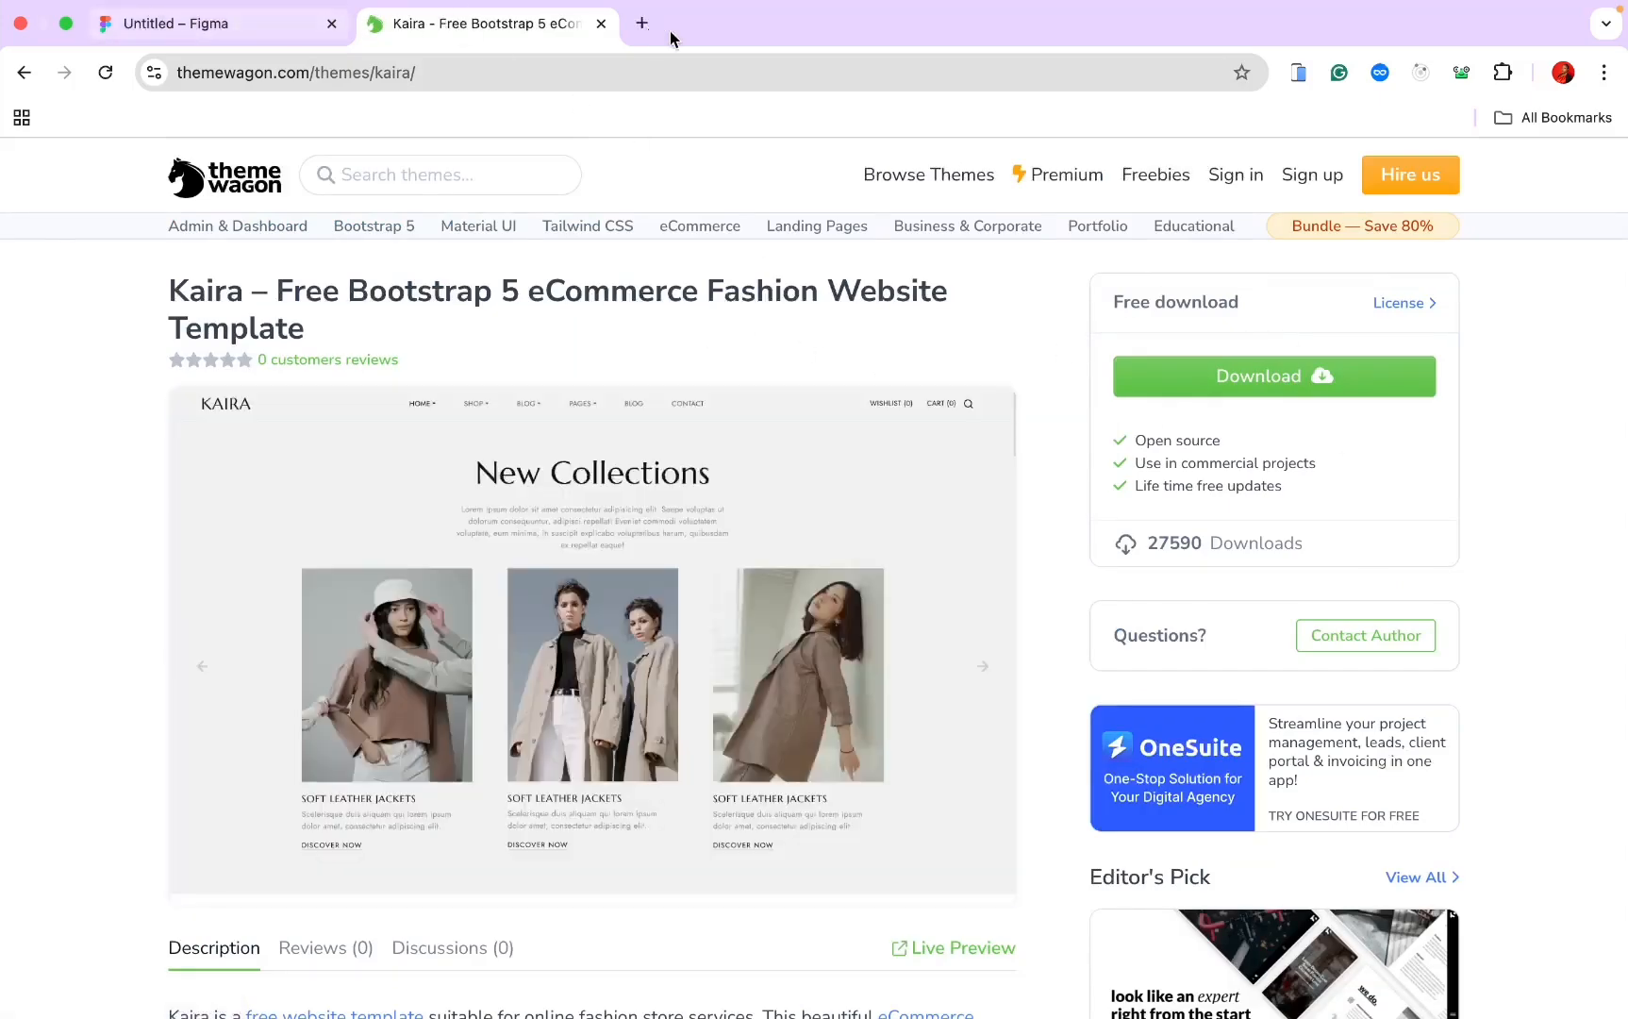
click(601, 24)
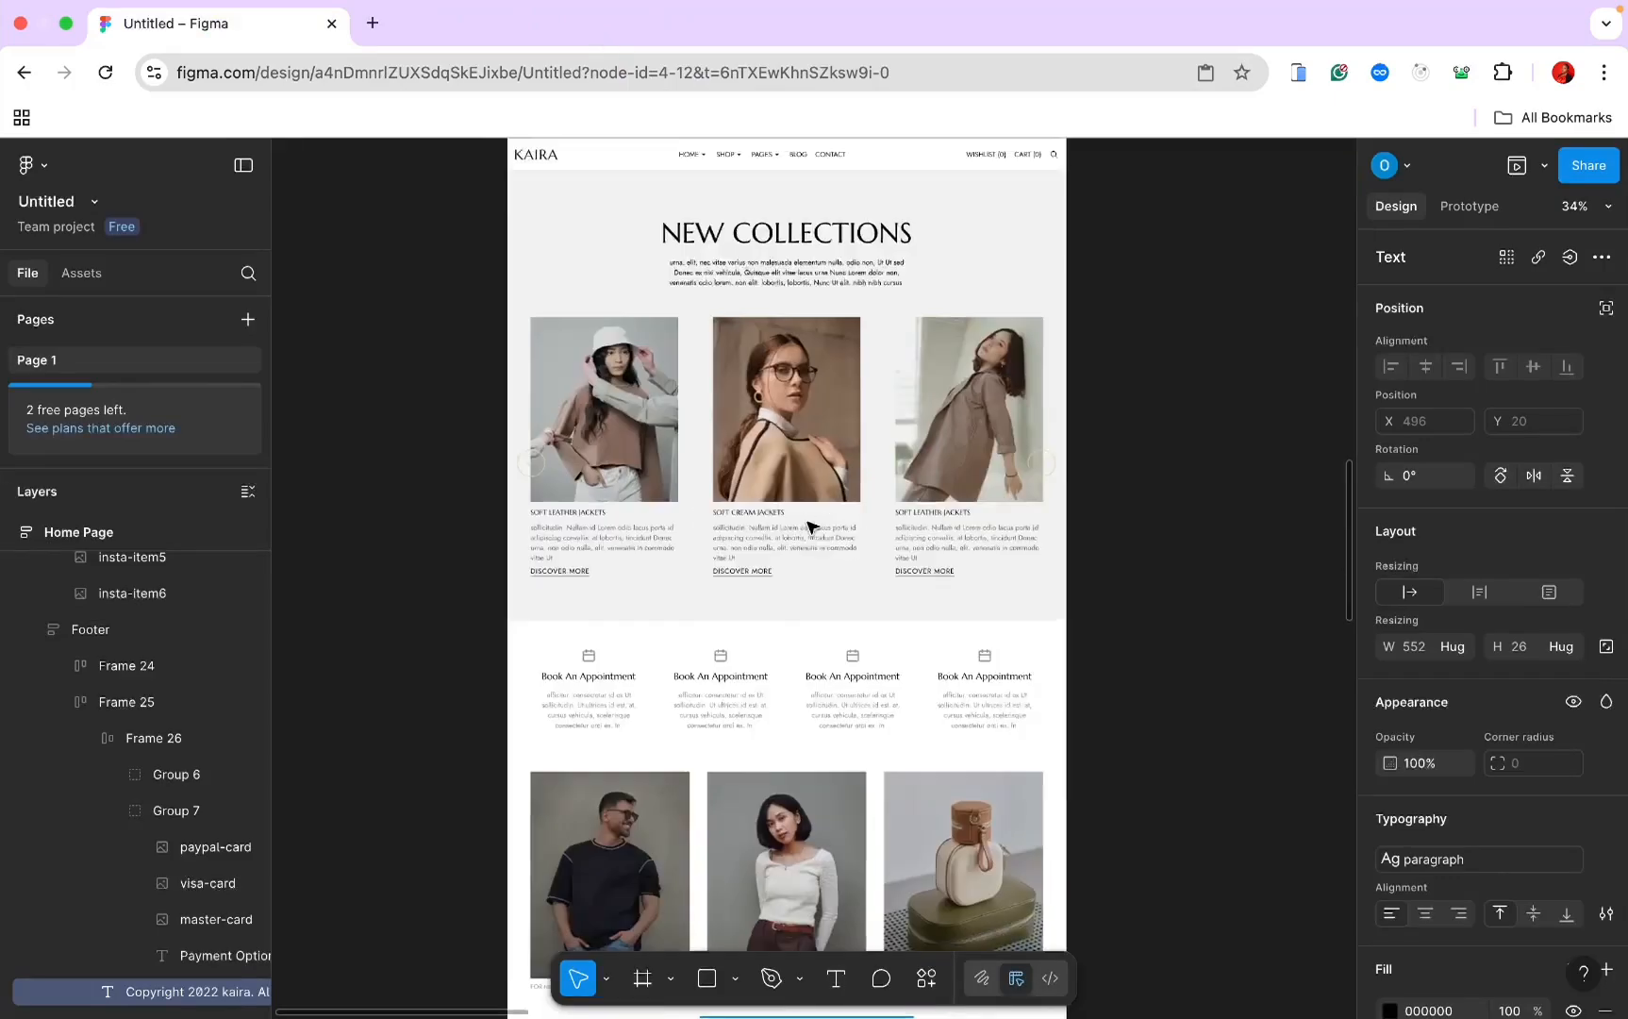
Step: Set the footer's bottom row (Frame 25) gap to Auto, pushing the copyright line to the far right
key(shift+2)
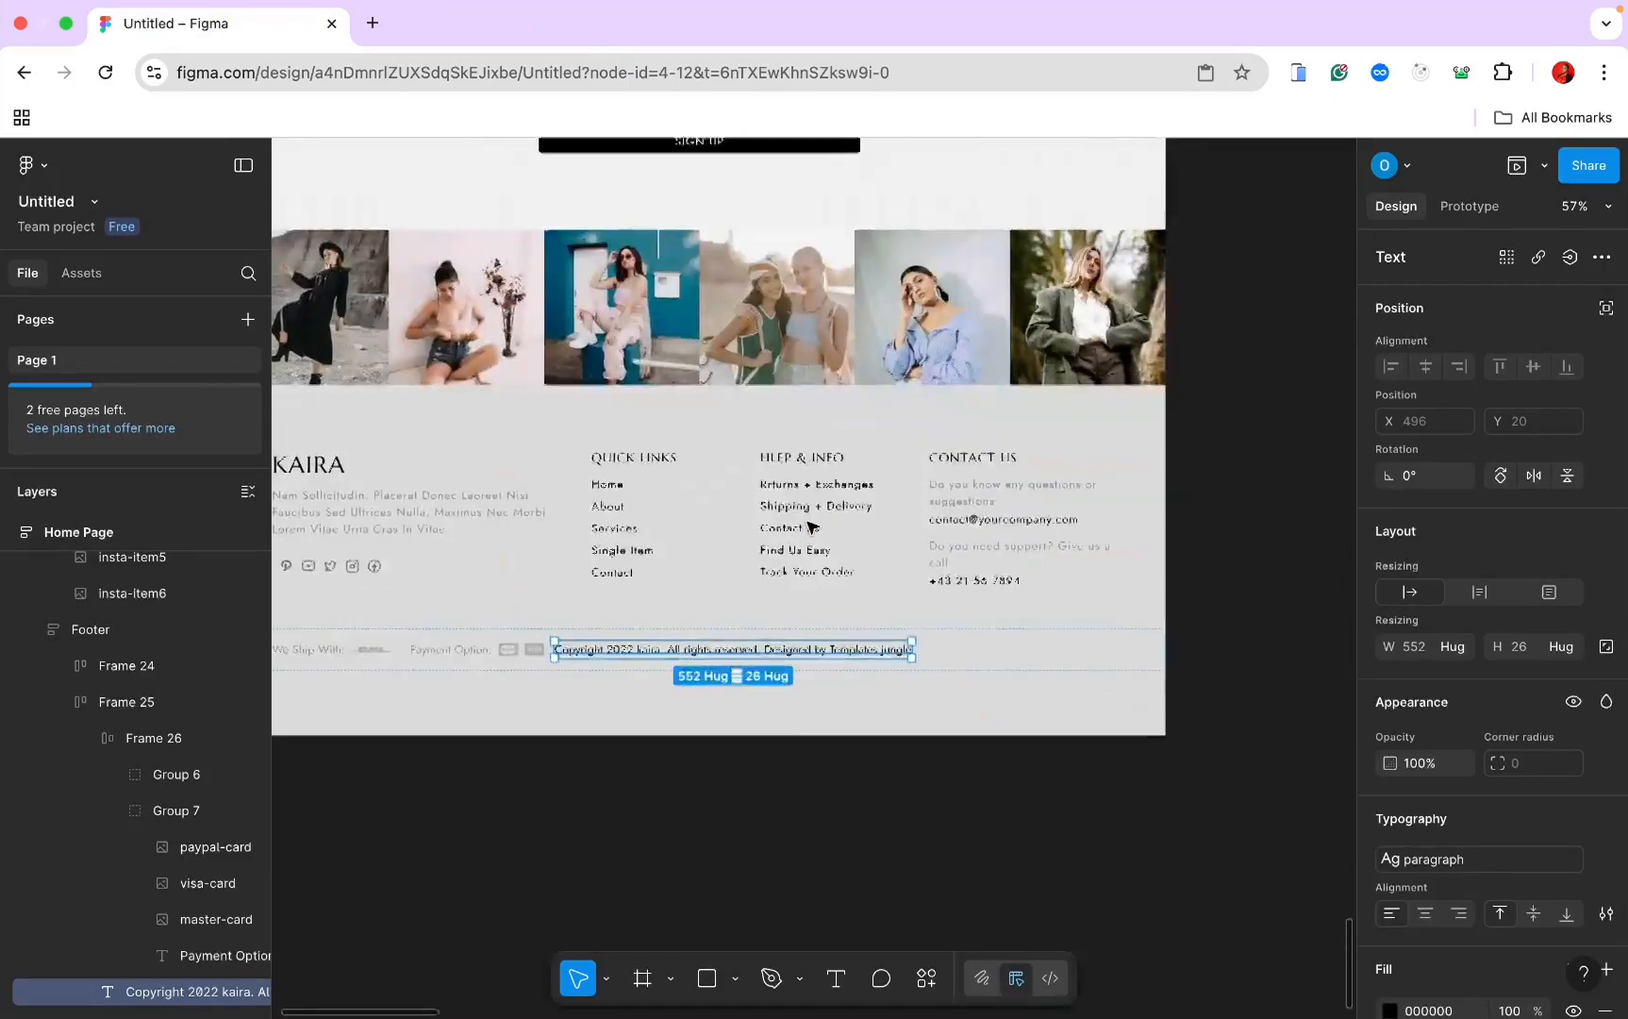
scroll(812, 524, down, 1)
scroll(813, 525, up, 3)
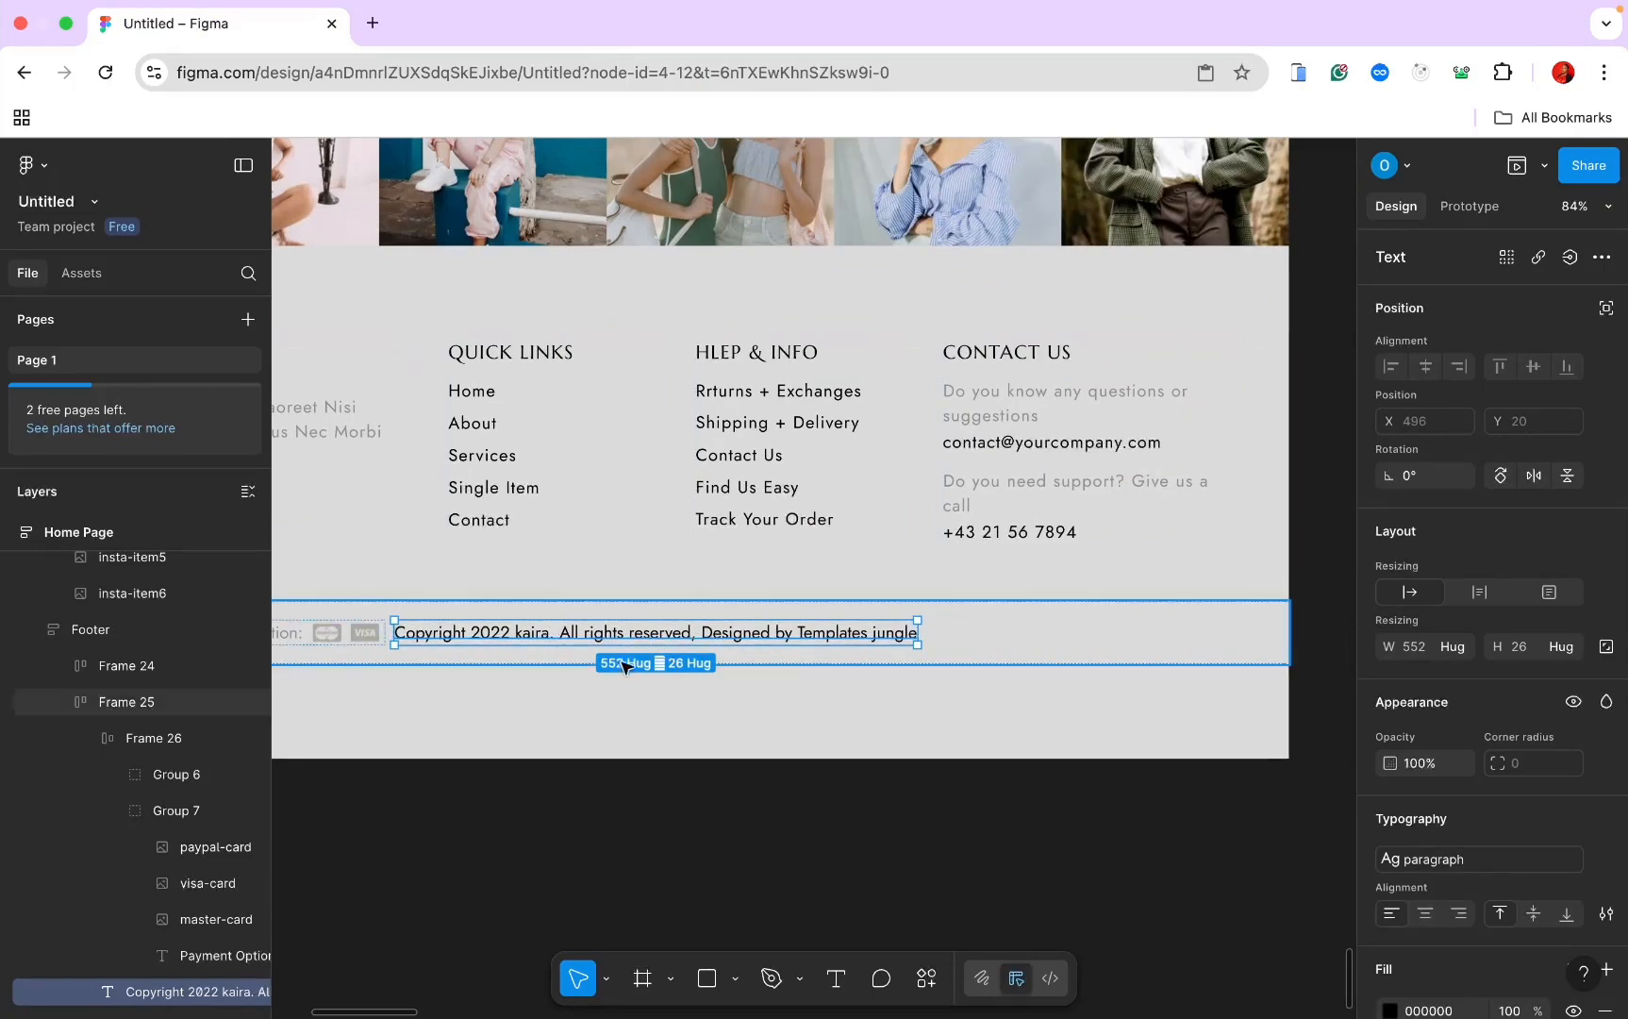
scroll(618, 646, down, 1)
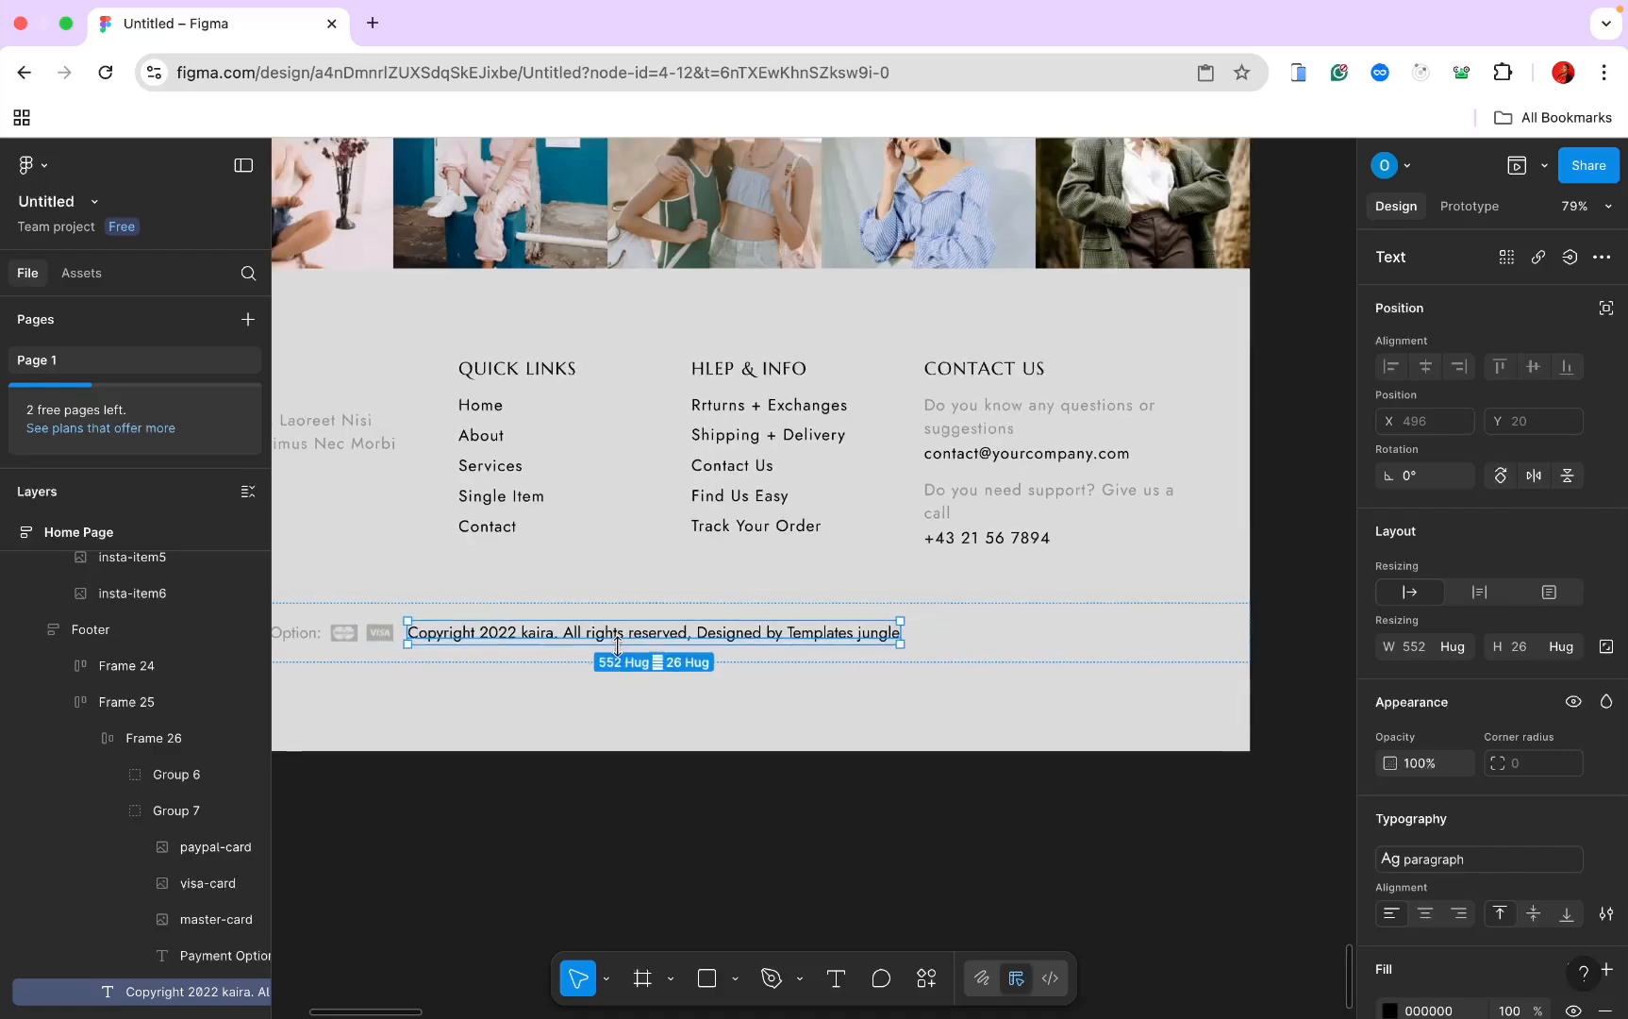
scroll(618, 646, down, 3)
click(842, 634)
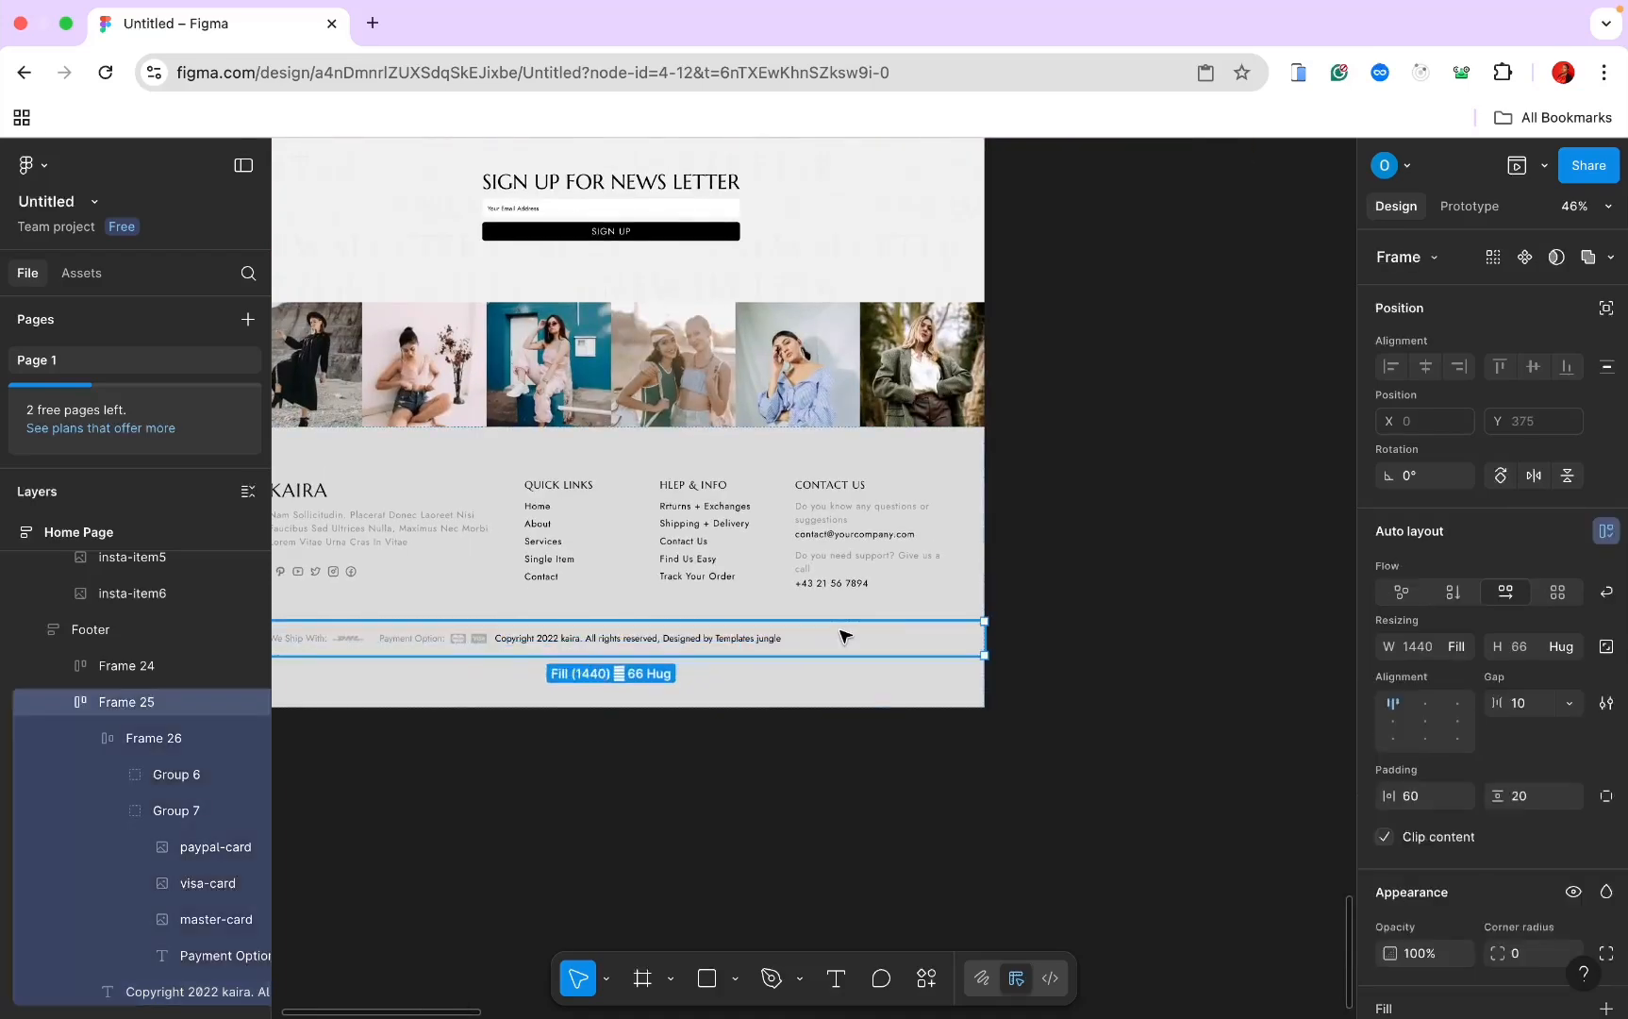
click(1569, 704)
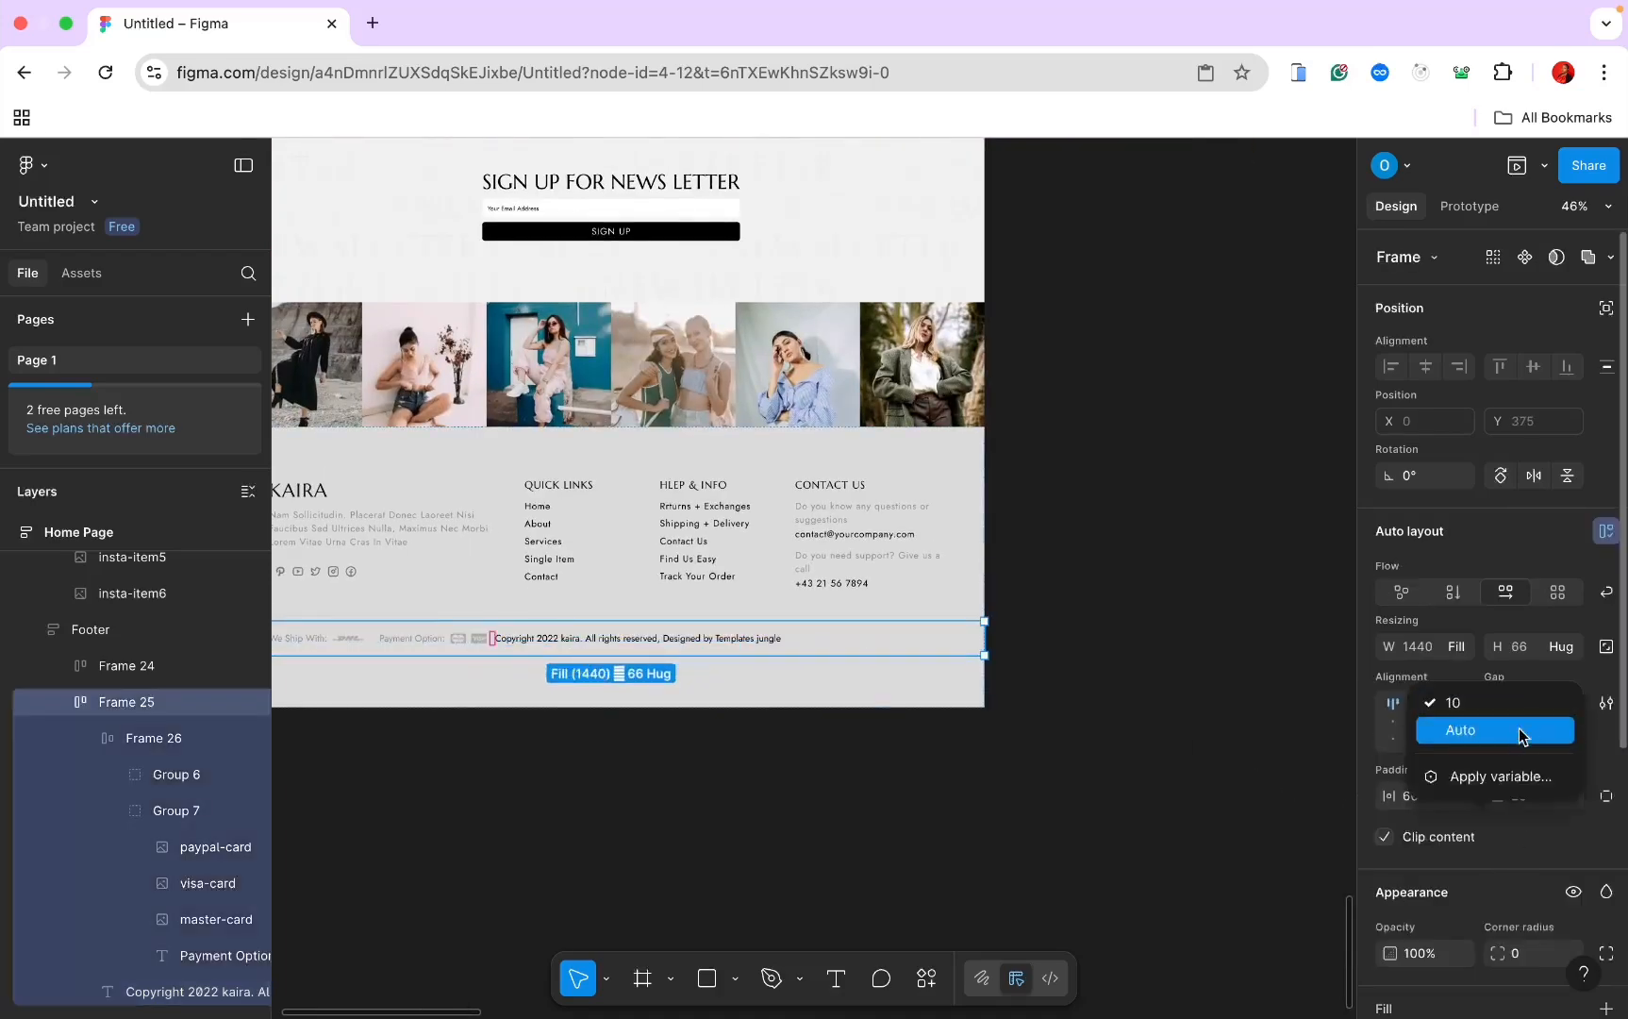
click(1518, 734)
scroll(943, 709, left, 3)
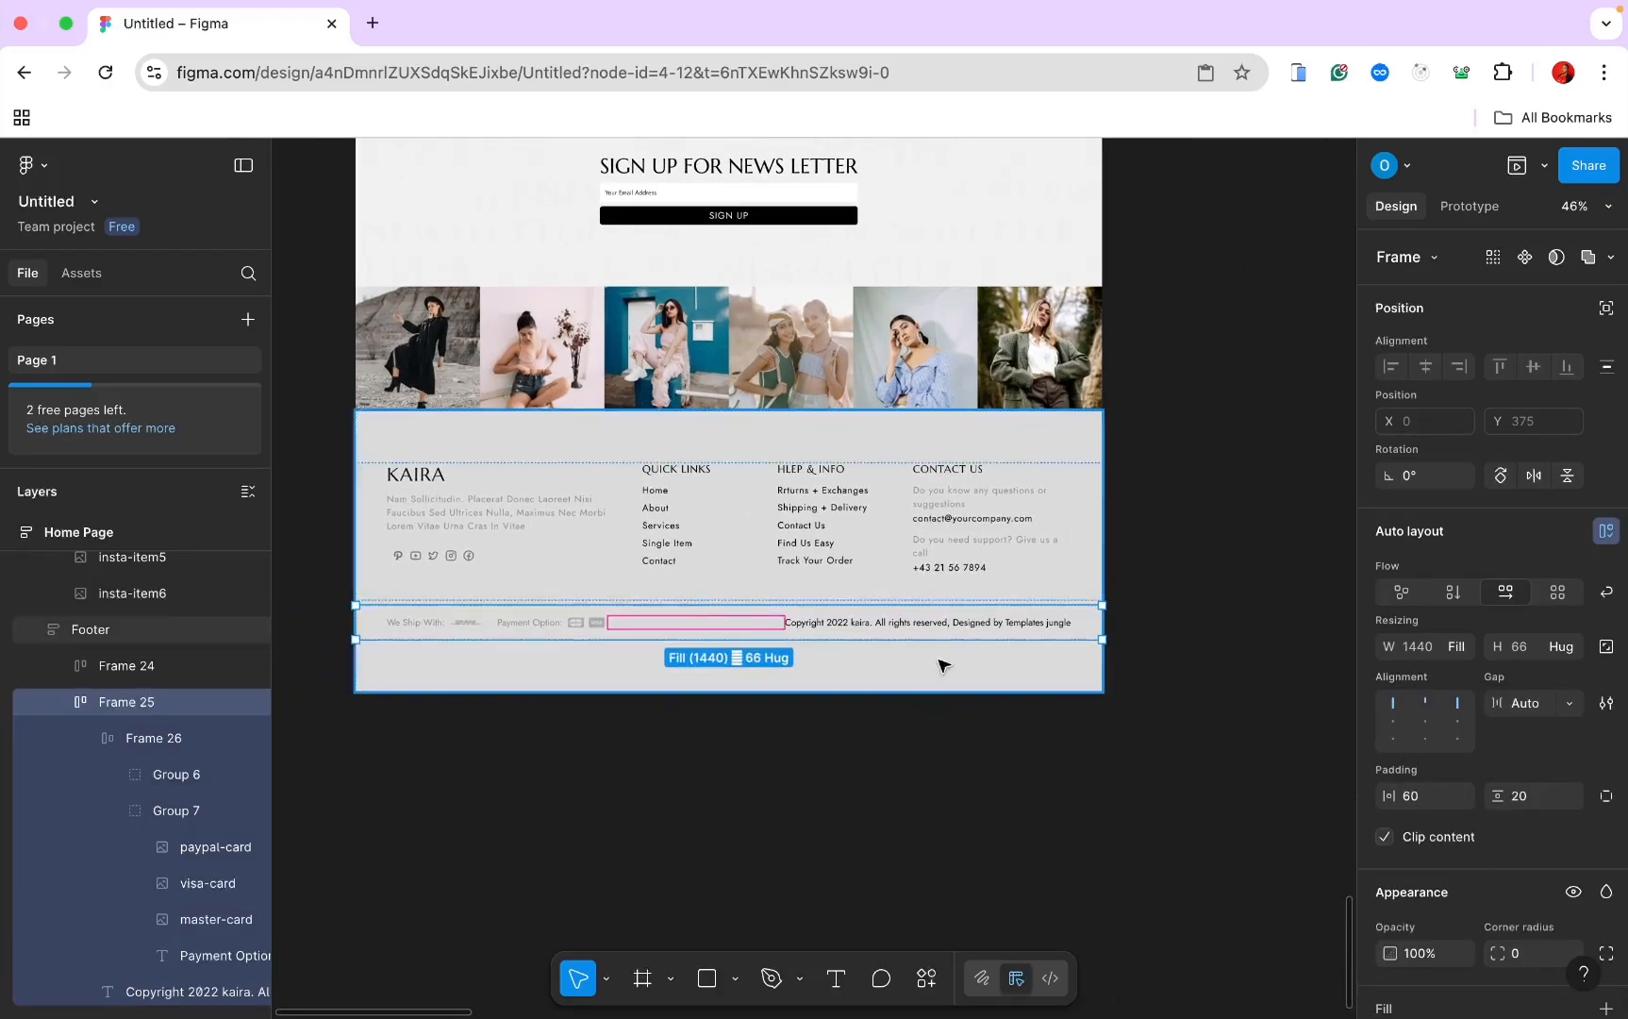
click(1184, 665)
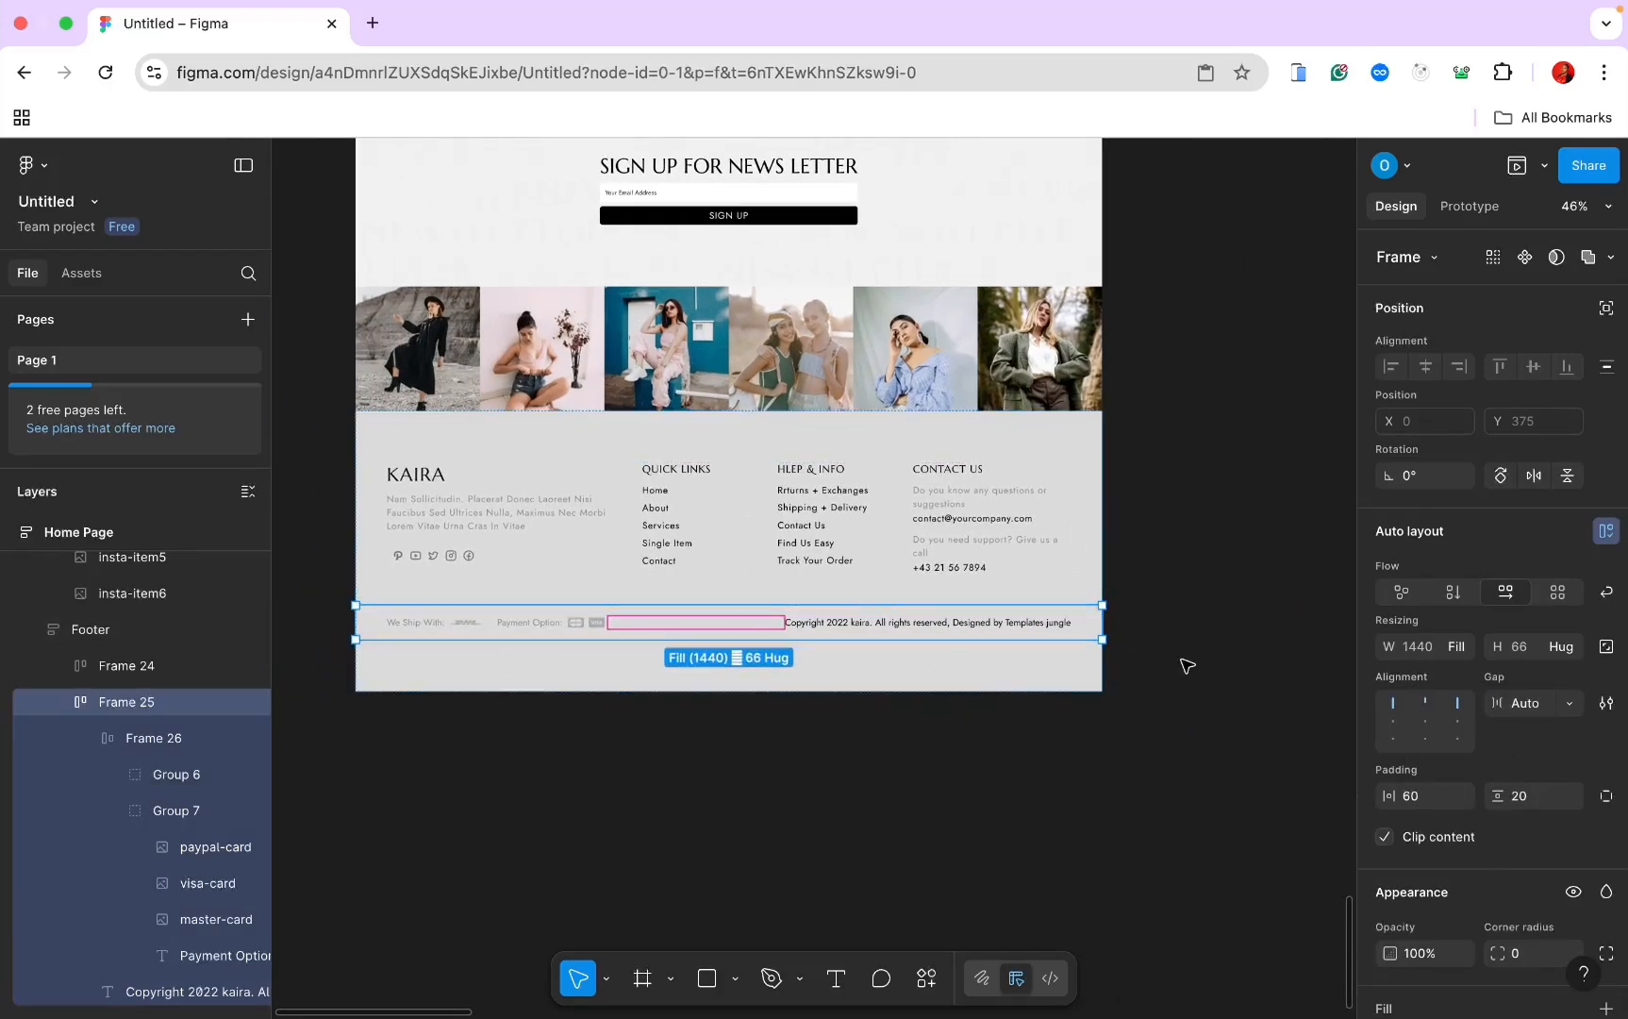
Step: Add a 440×956 iPhone 16 Pro Max frame from the Phone presets beside the Home Page
scroll(1186, 666, down, 5)
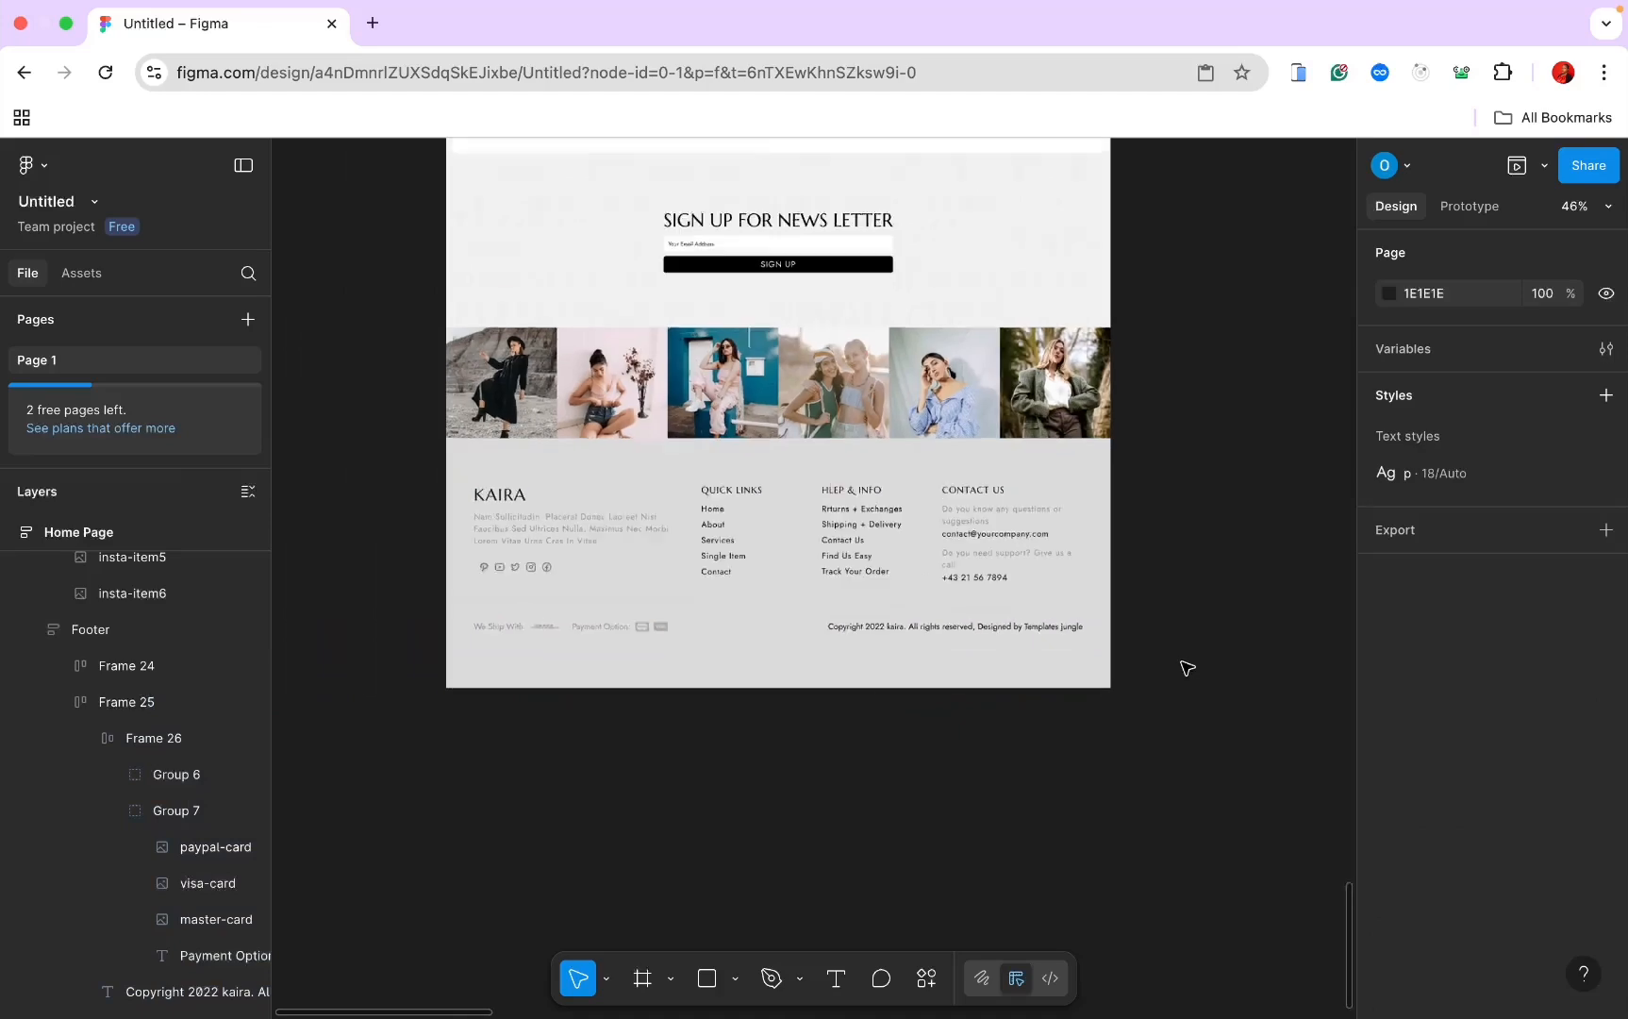
scroll(1174, 684, up, 10)
scroll(1176, 689, up, 10)
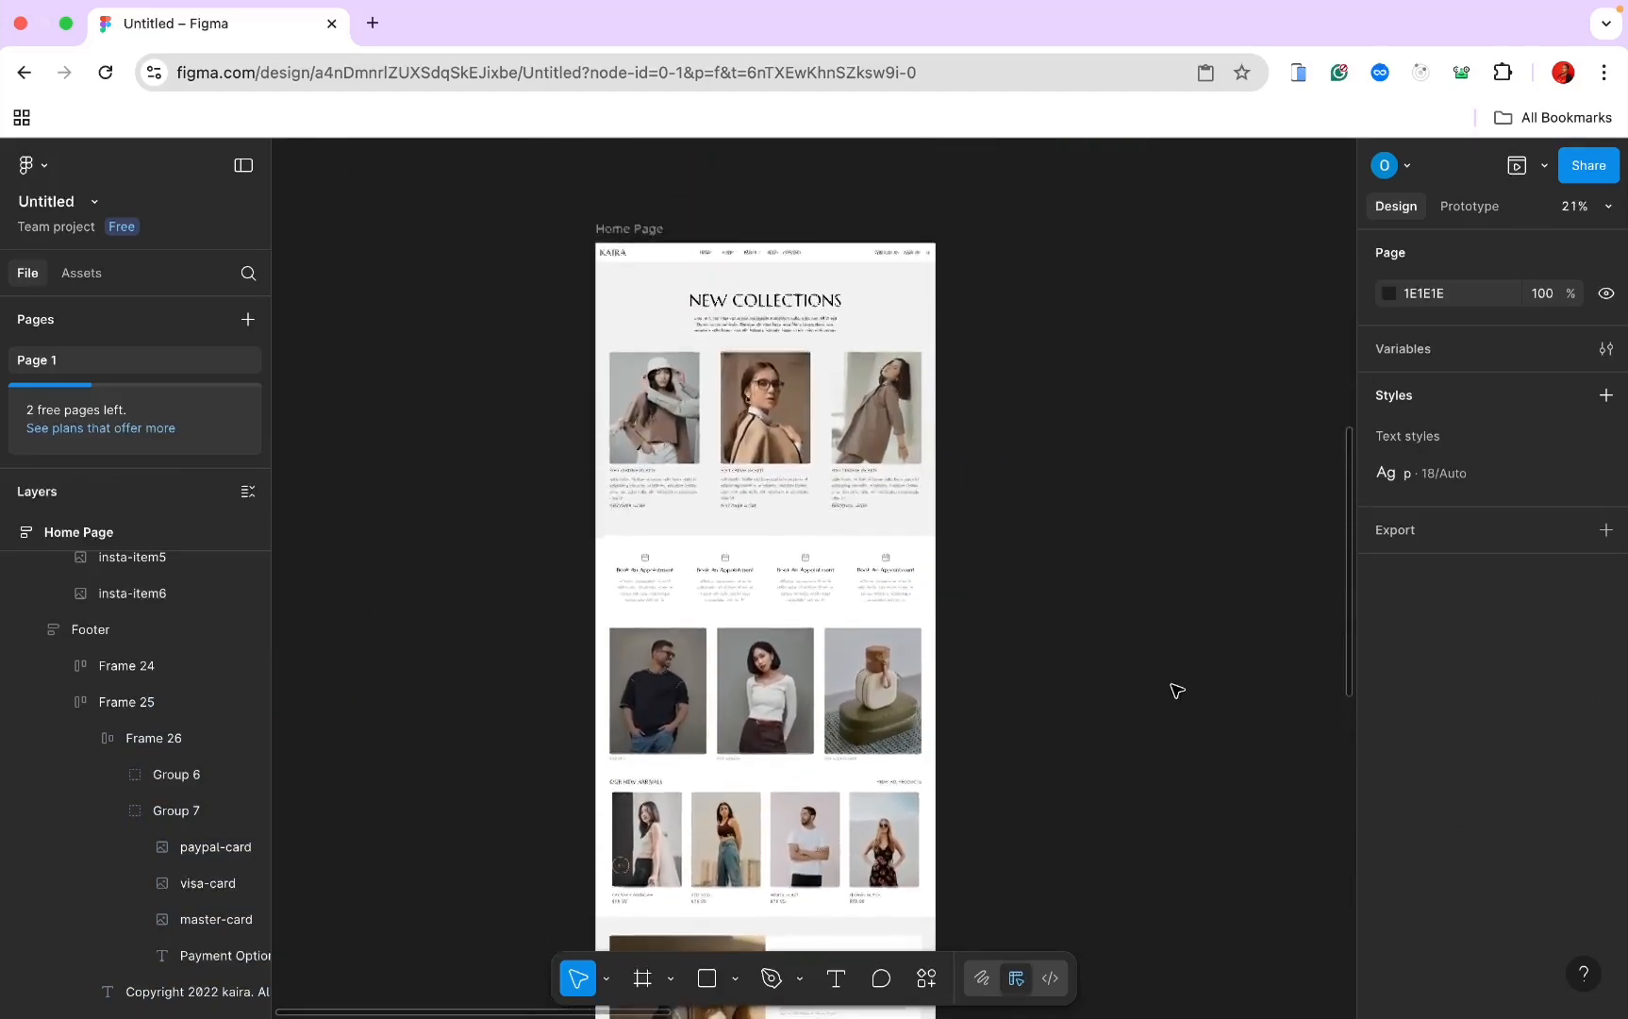
scroll(1010, 435, down, 5)
scroll(946, 415, up, 8)
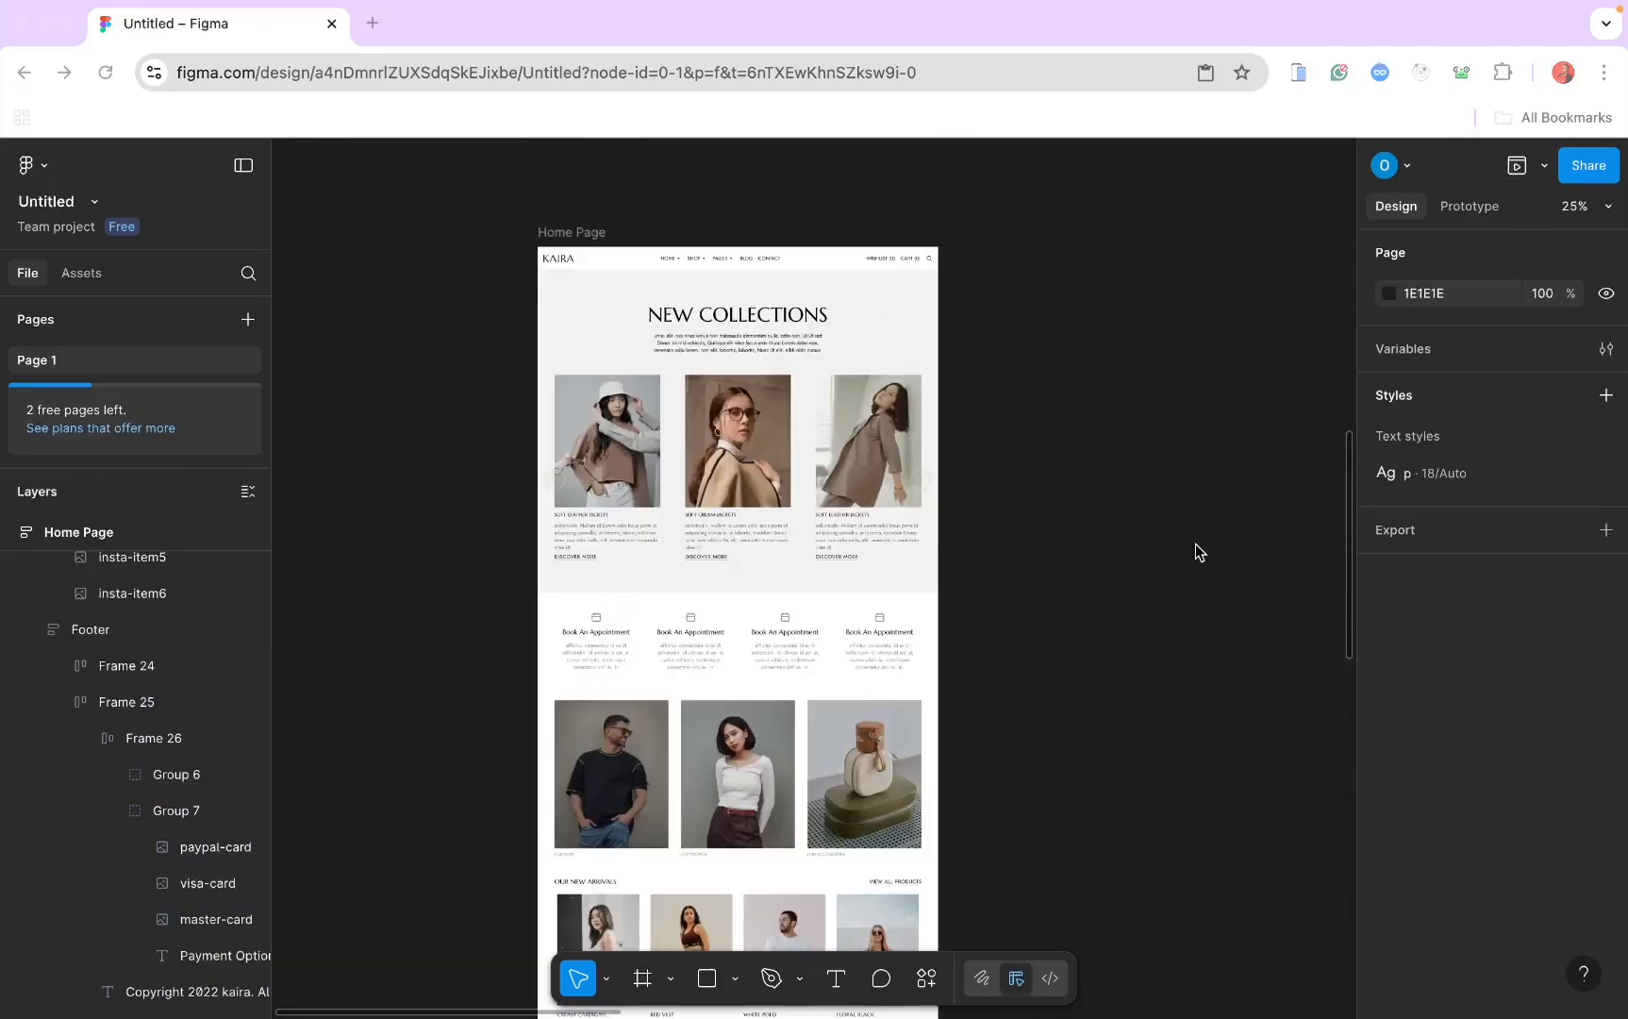
scroll(938, 429, right, 4)
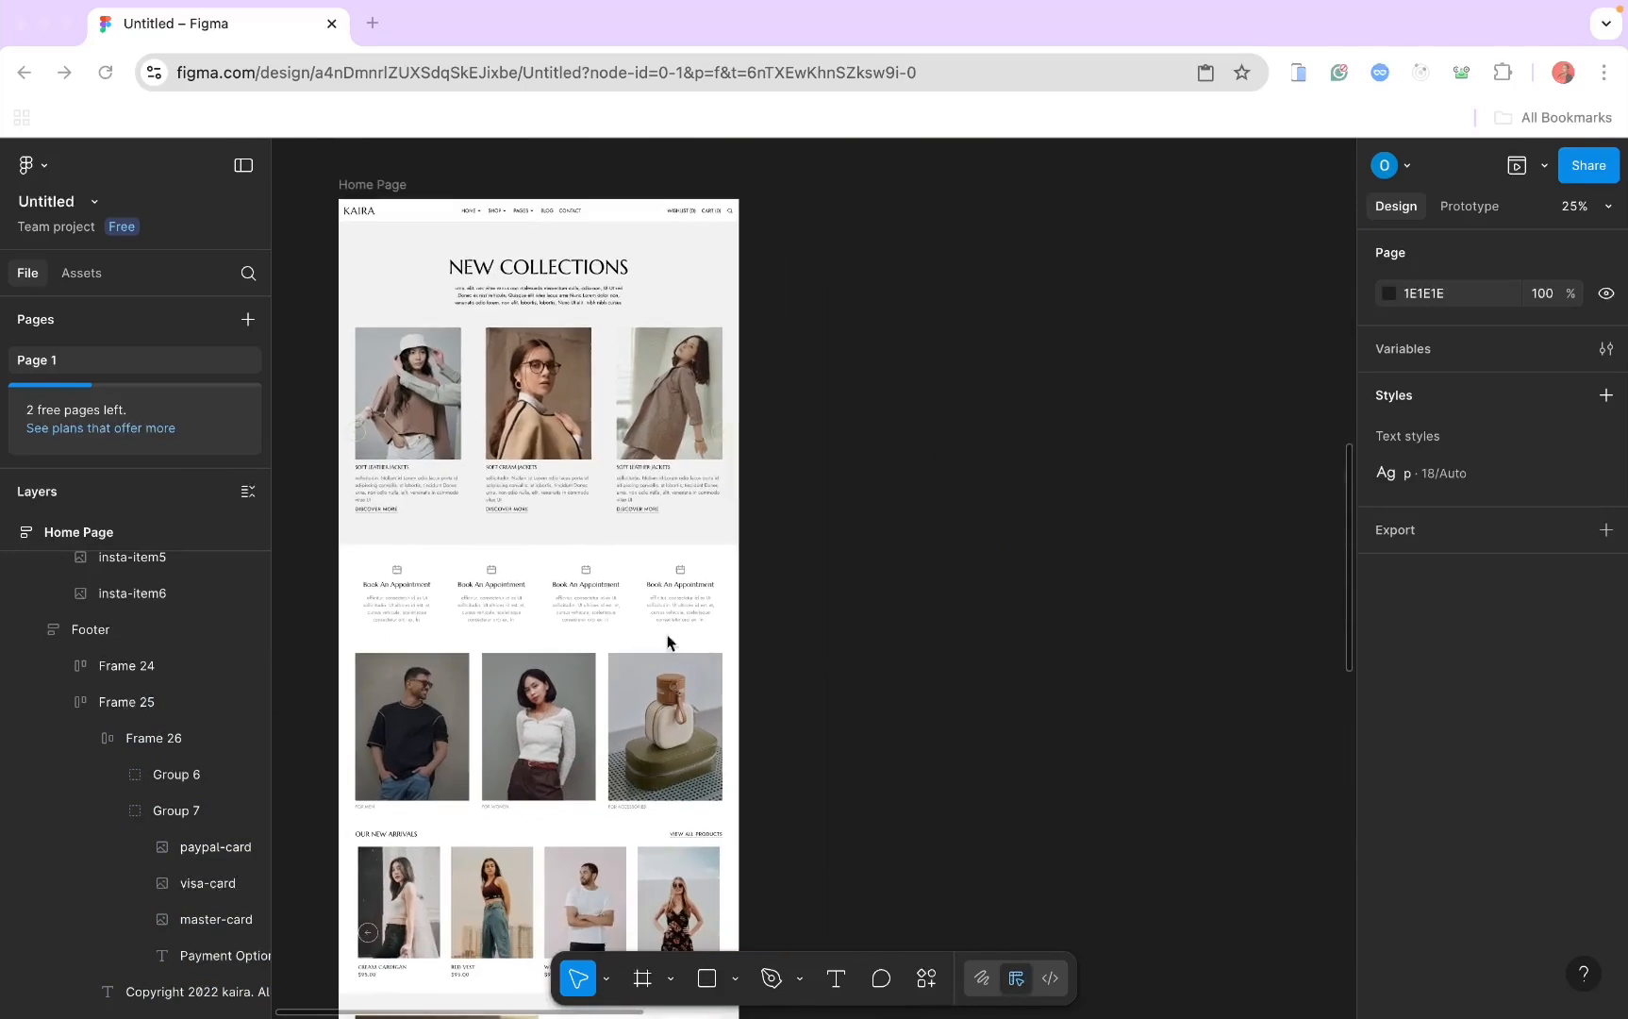
click(640, 976)
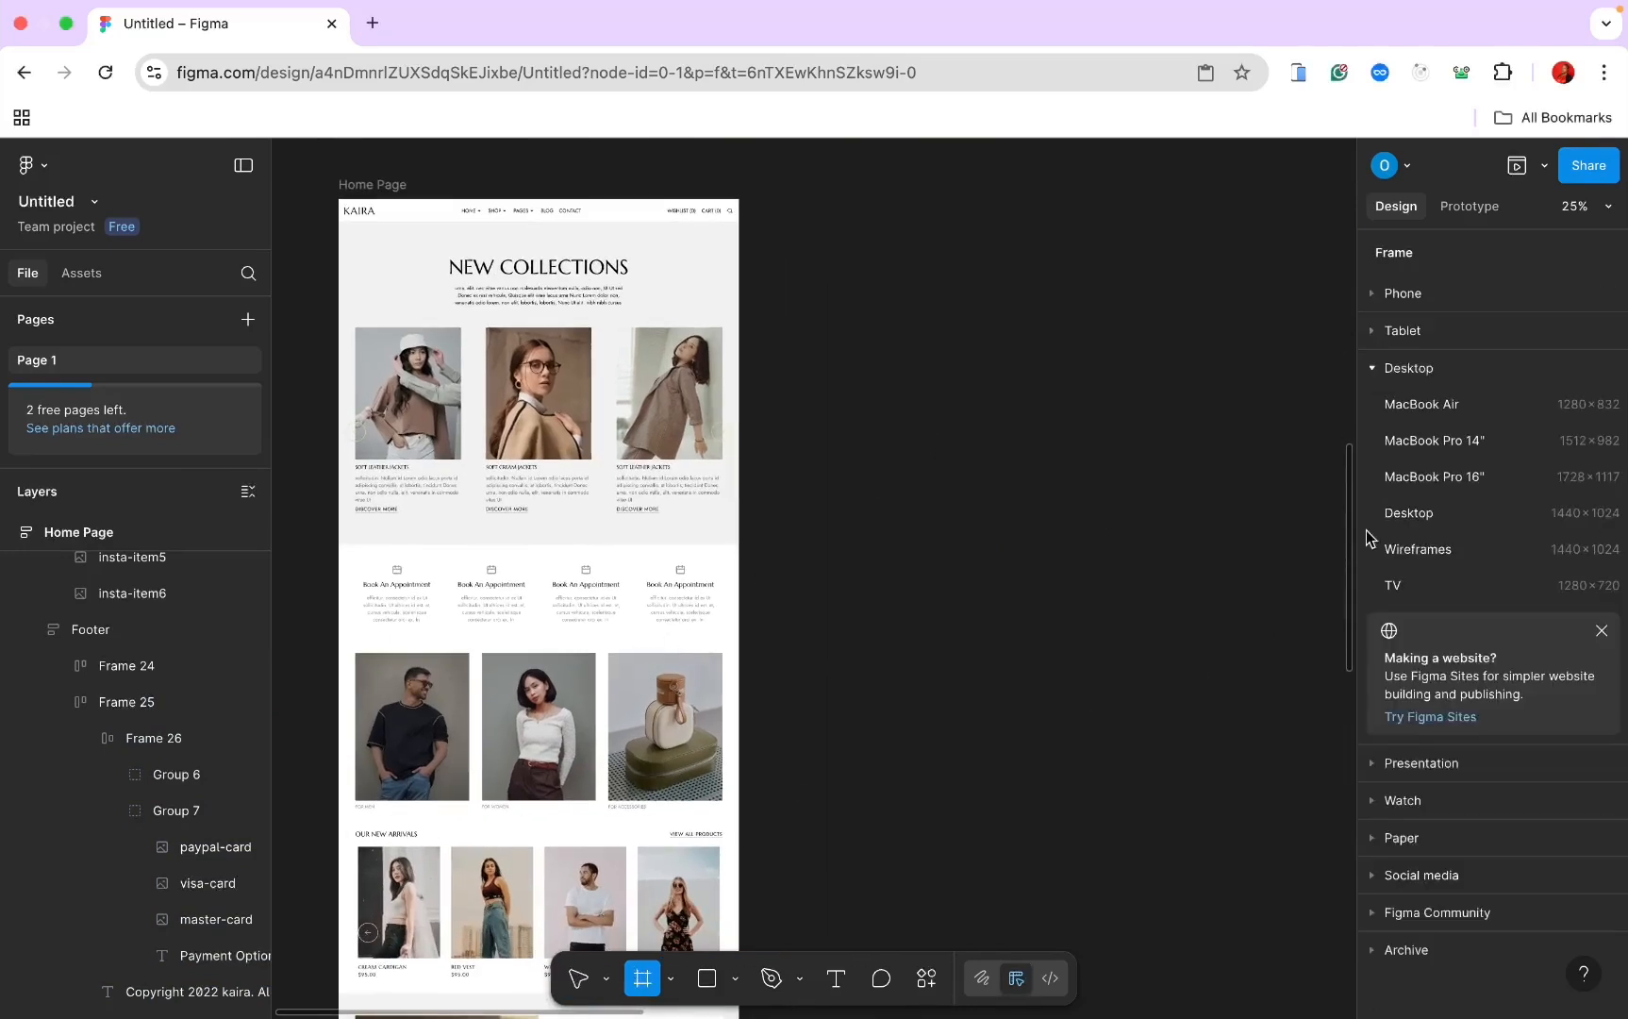
click(1374, 296)
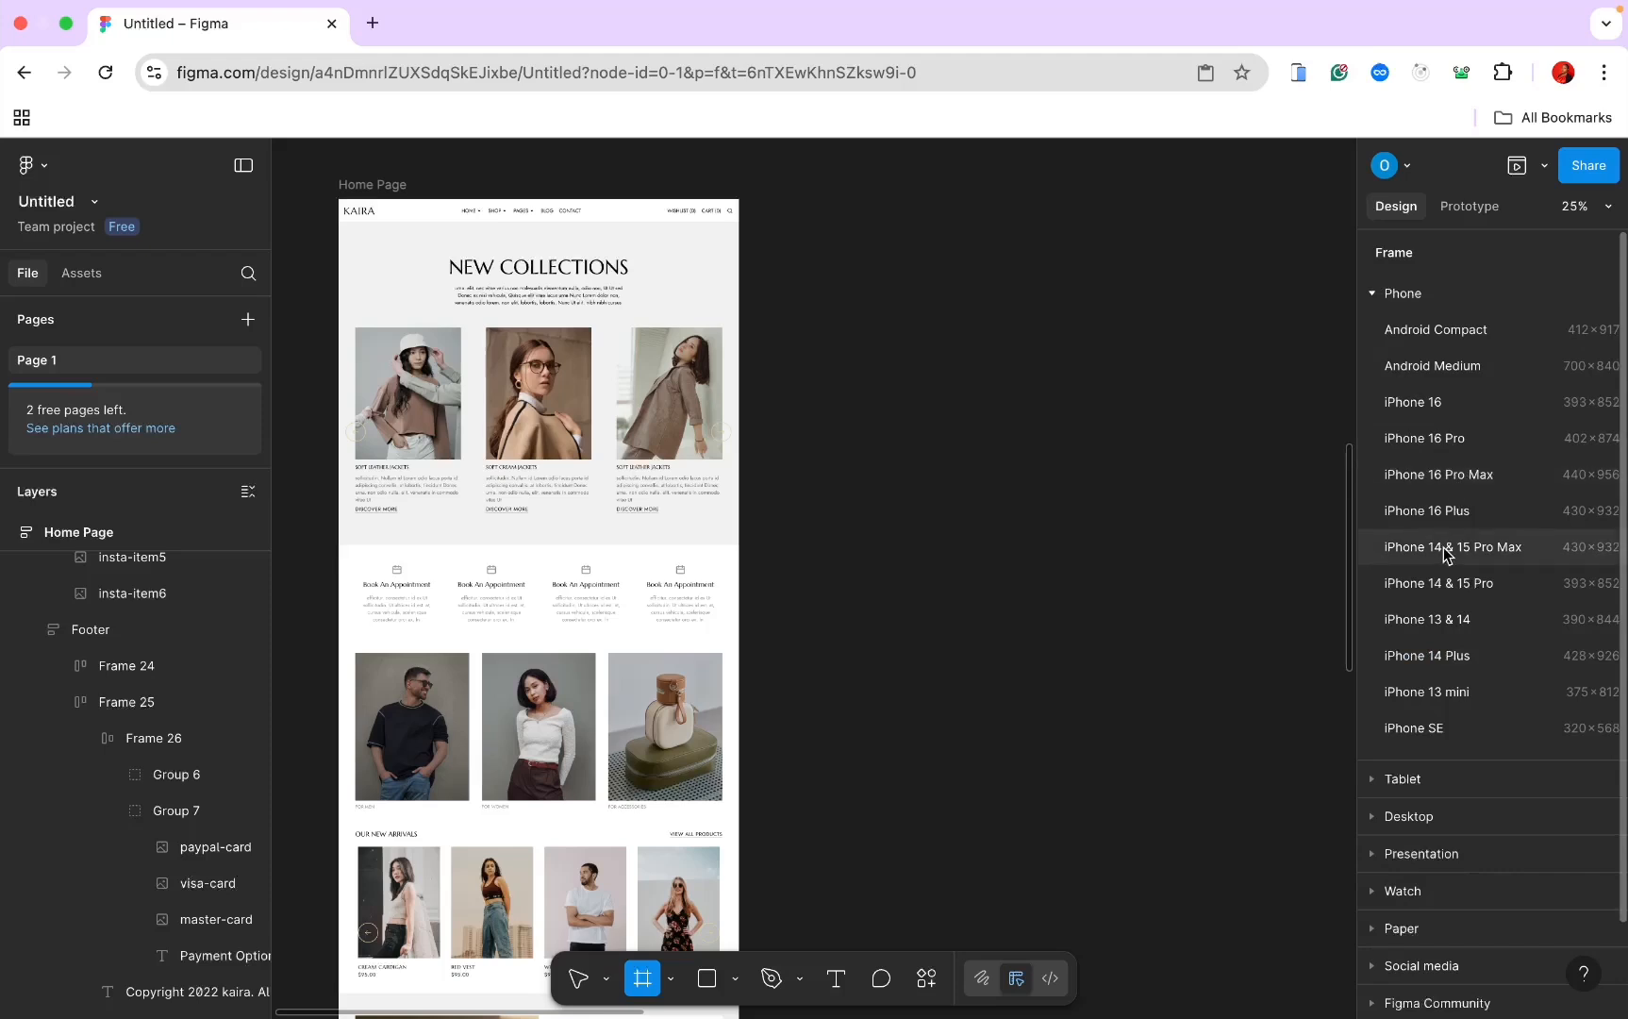
click(1414, 475)
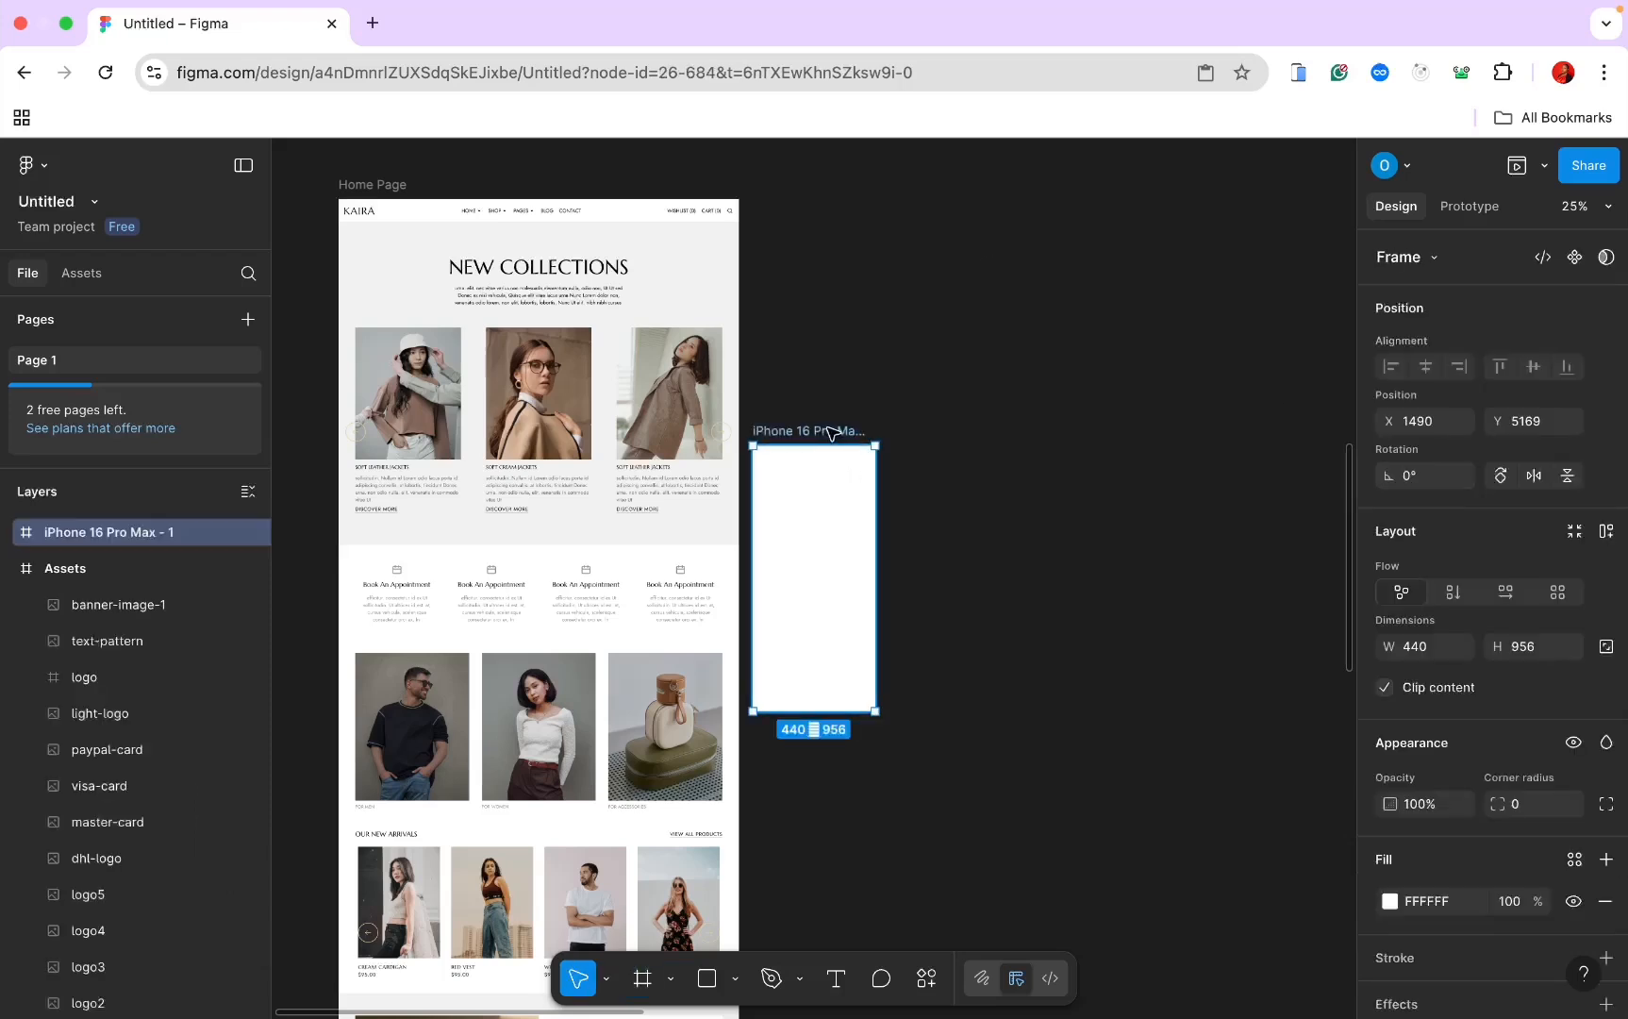
Step: Move the iPhone frame level with the Home Page top and stretch it to 10990 tall
drag(832, 433, 885, 187)
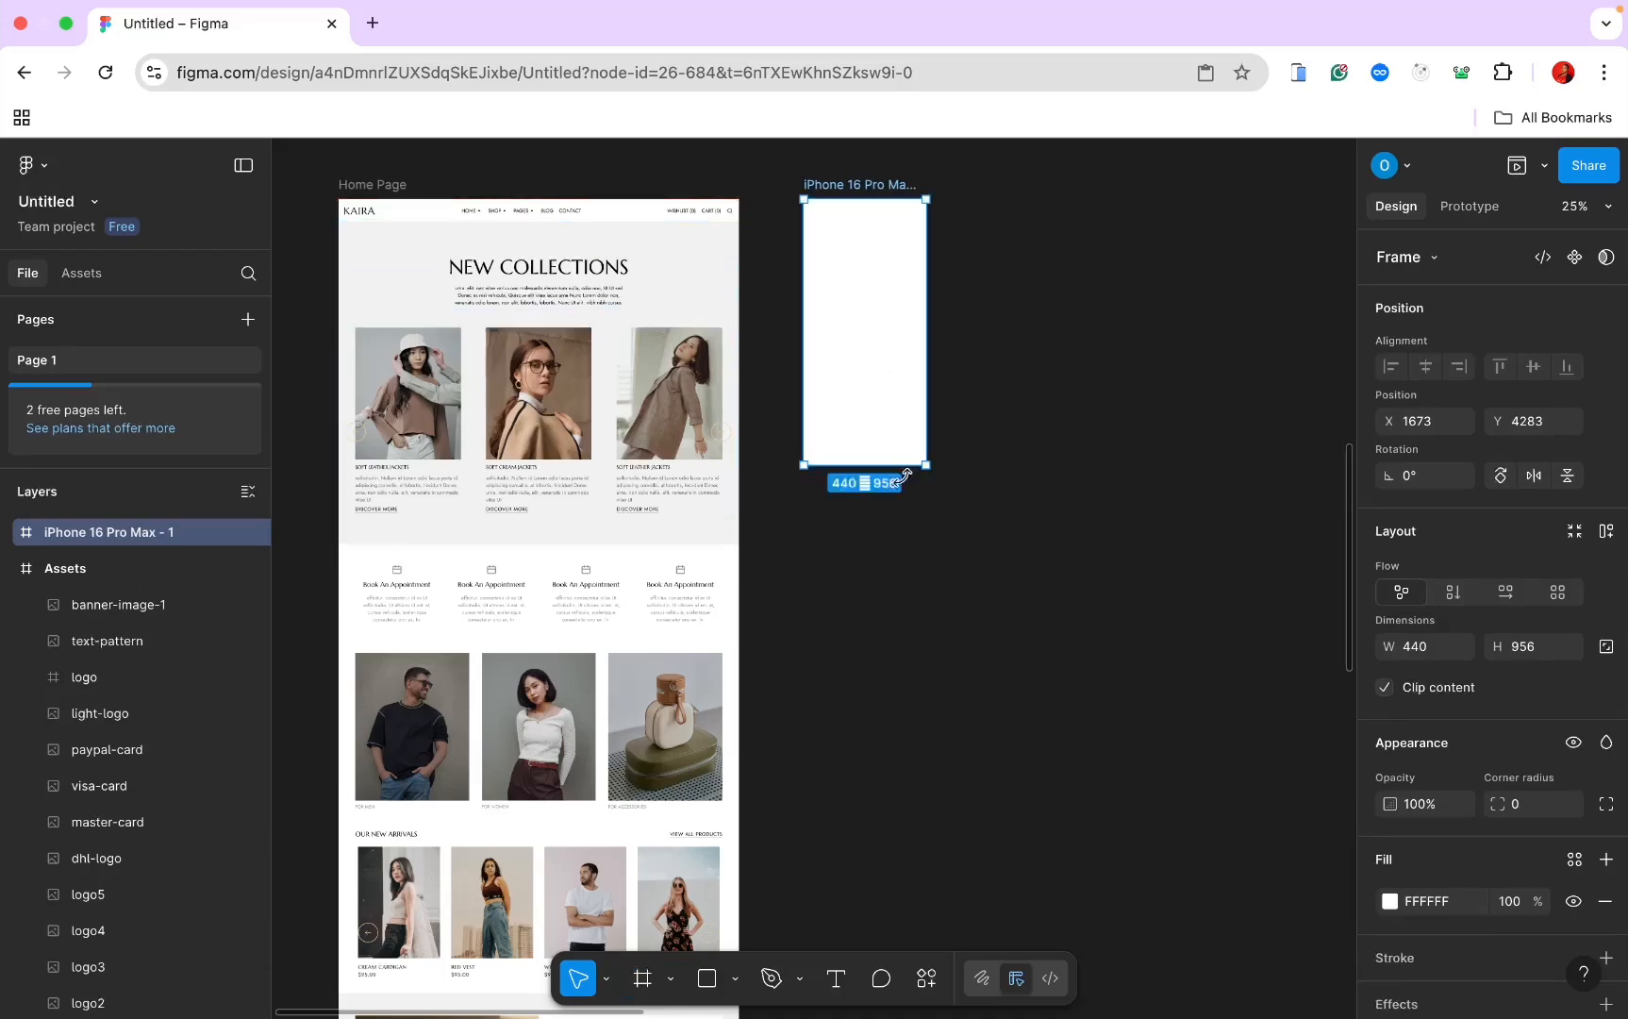
drag(865, 465, 873, 618)
scroll(874, 632, down, 3)
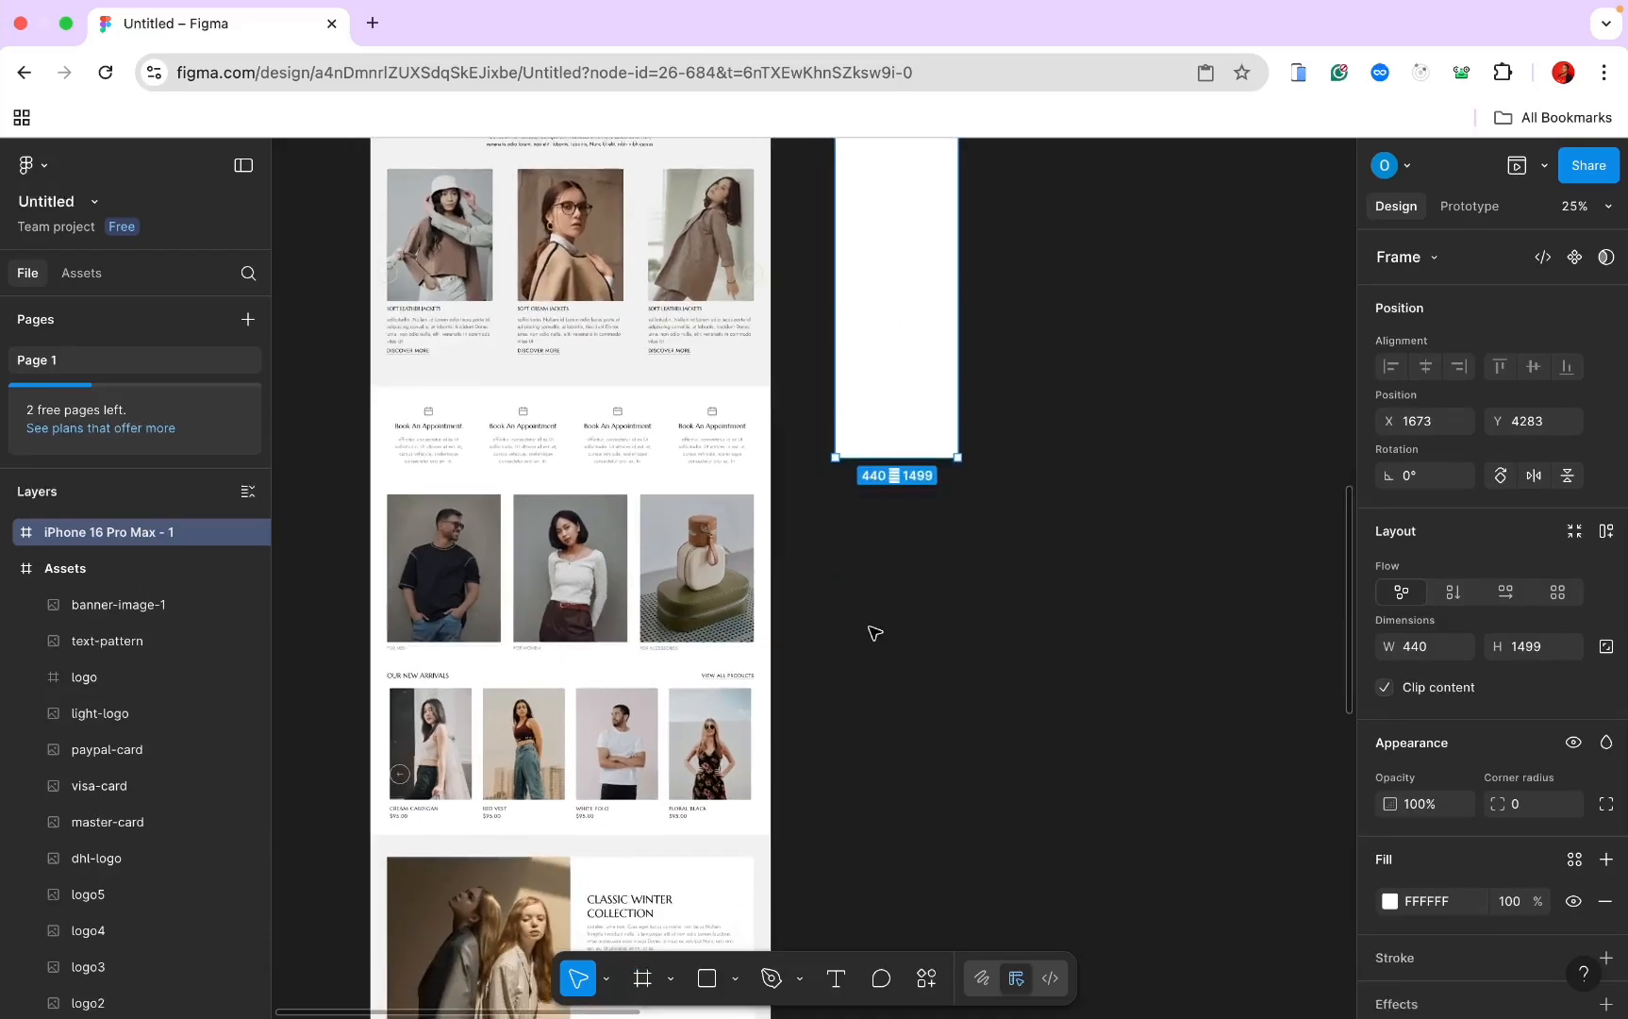
scroll(875, 632, down, 10)
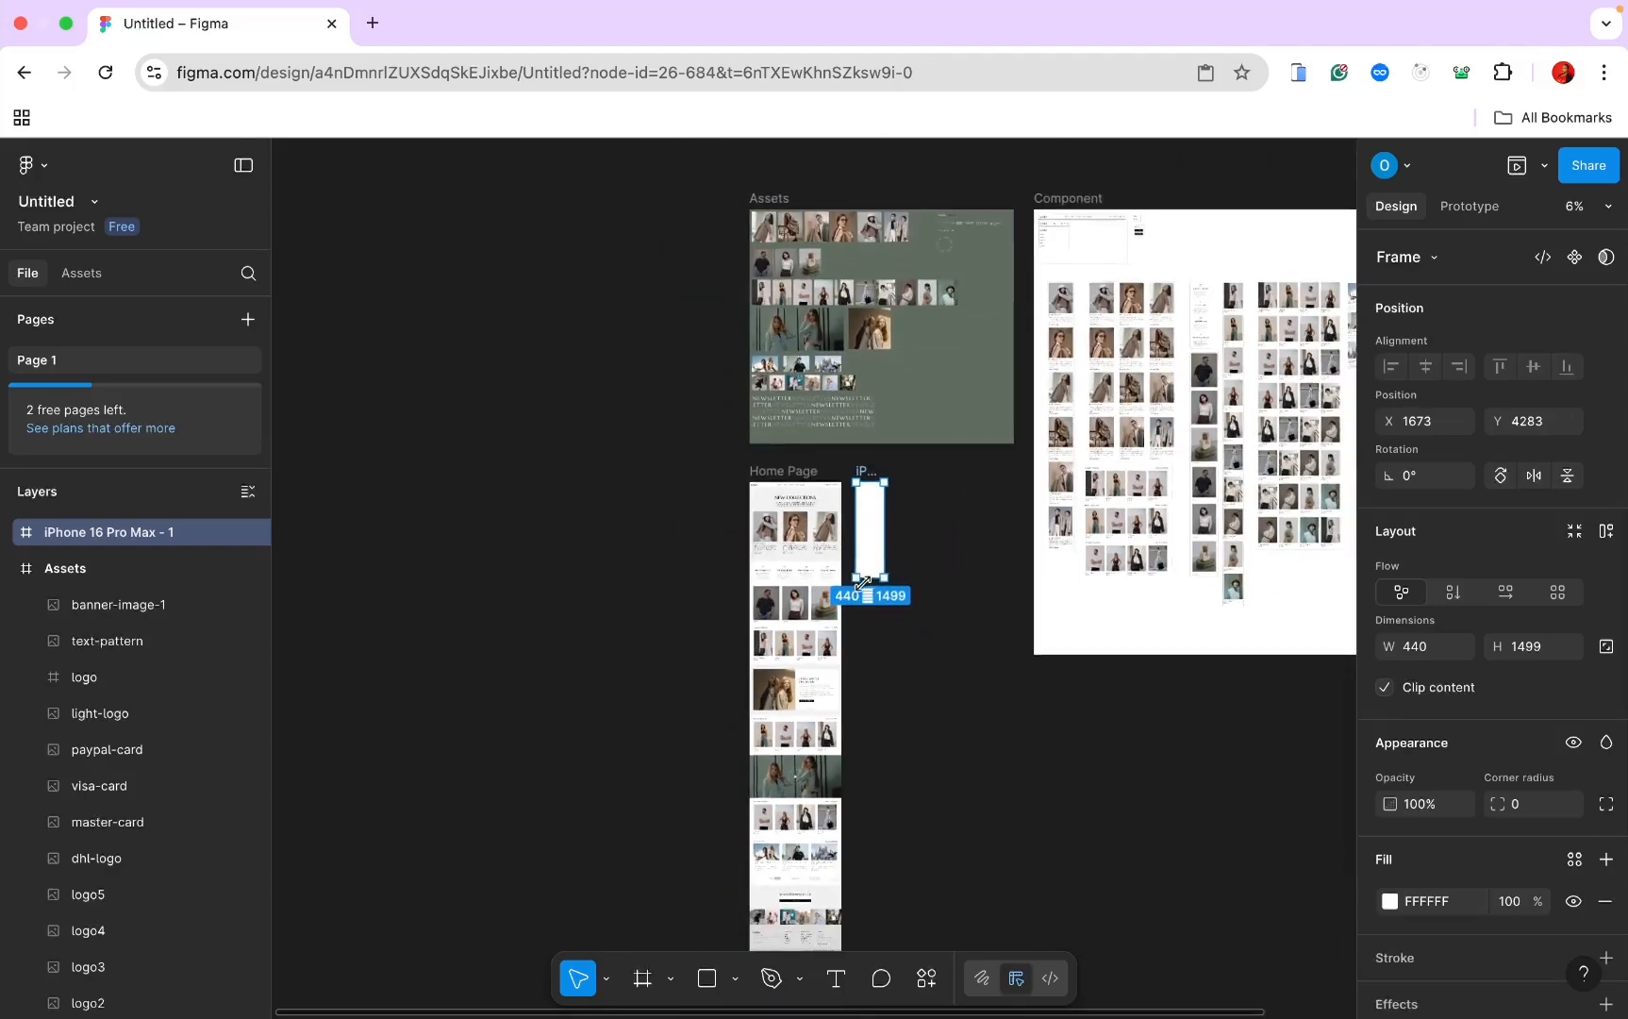
drag(863, 583, 869, 1013)
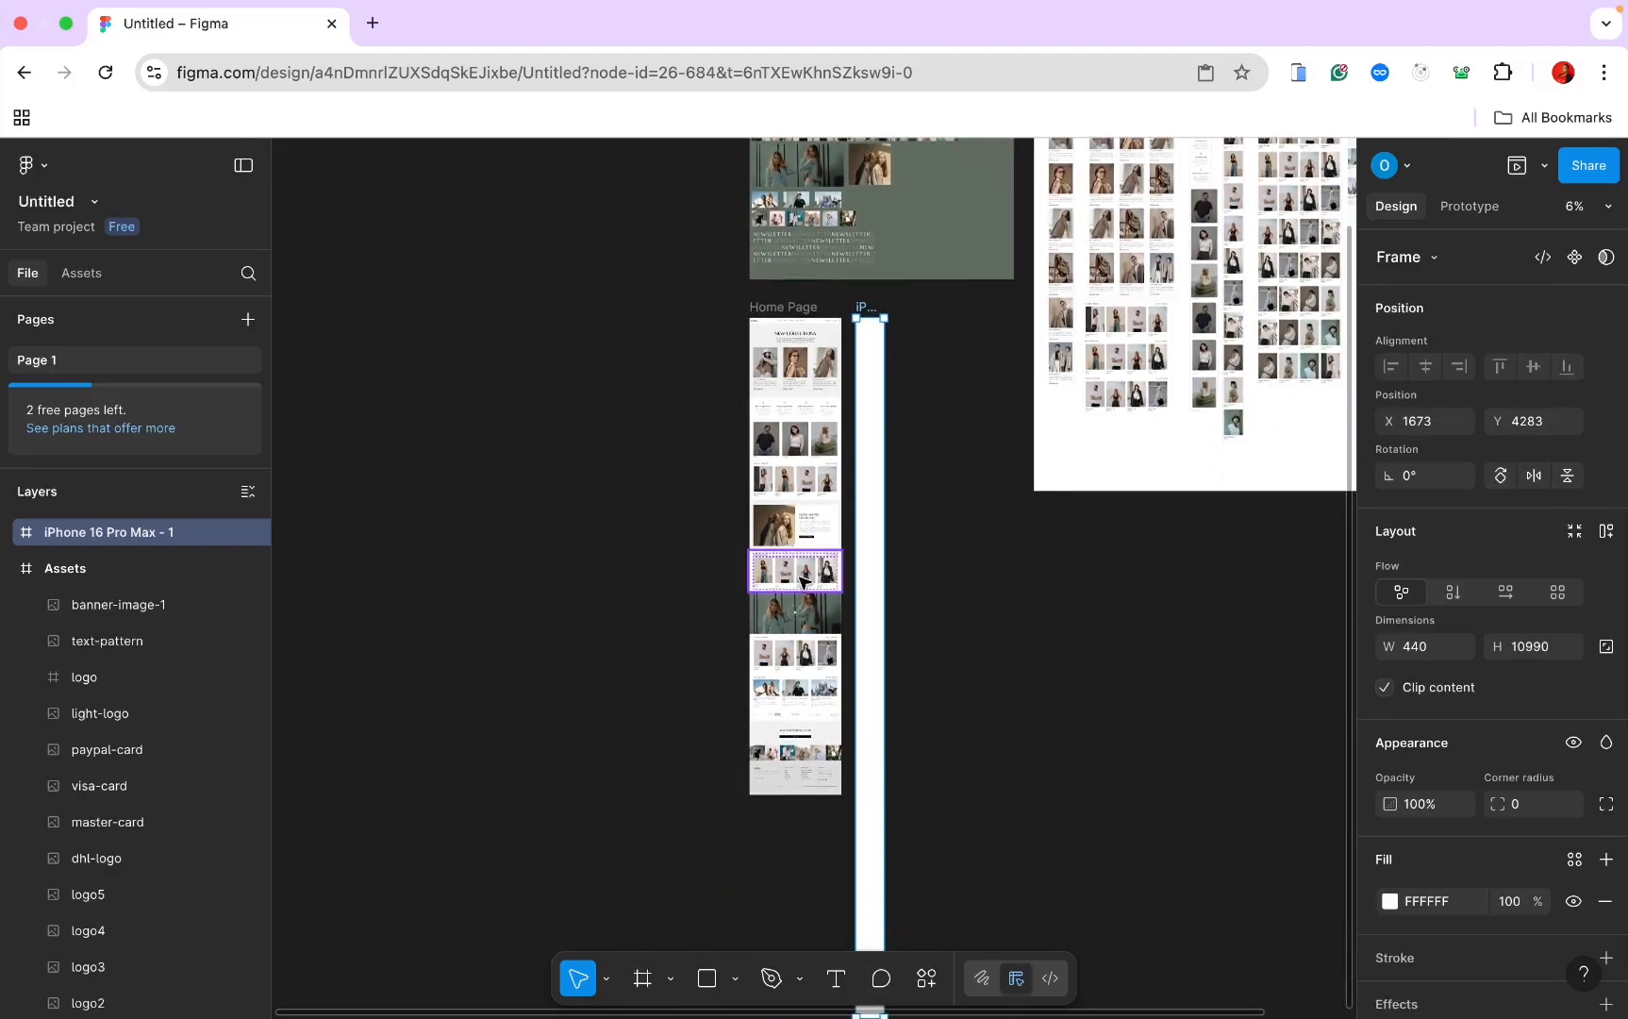
scroll(802, 580, down, 3)
scroll(801, 578, right, 1)
scroll(799, 577, up, 6)
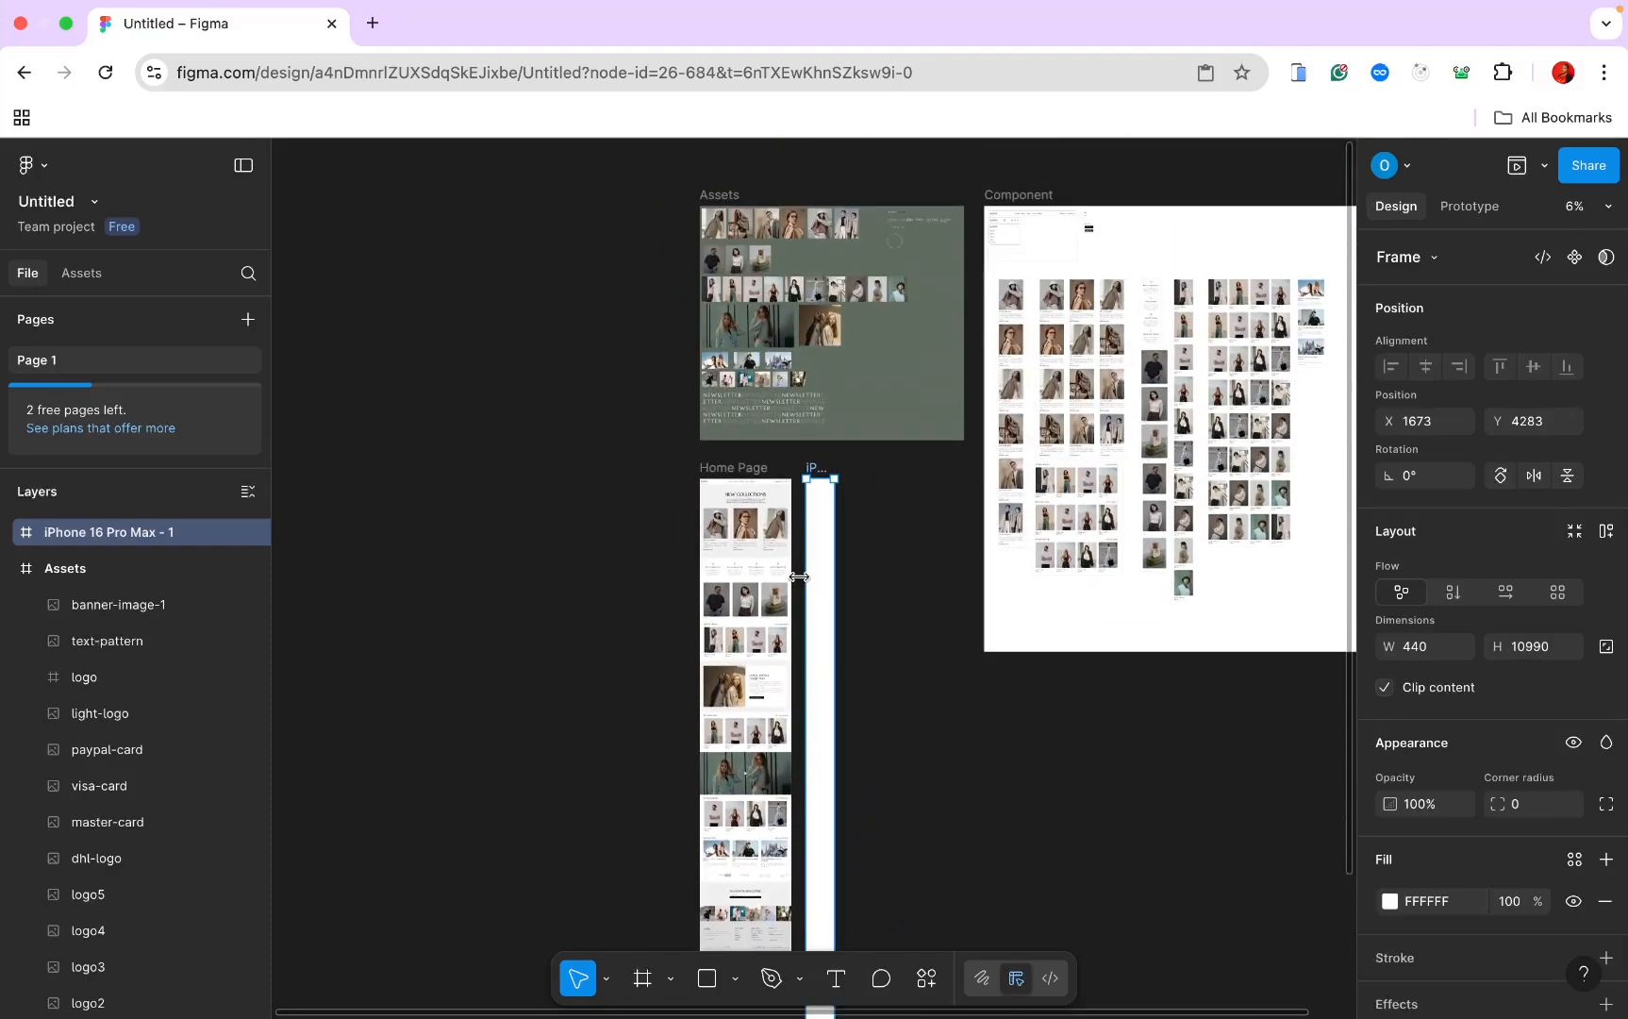
click(909, 588)
Step: Fix the iPhone frame's sizing at 440 wide and 10990 tall
scroll(908, 588, up, 10)
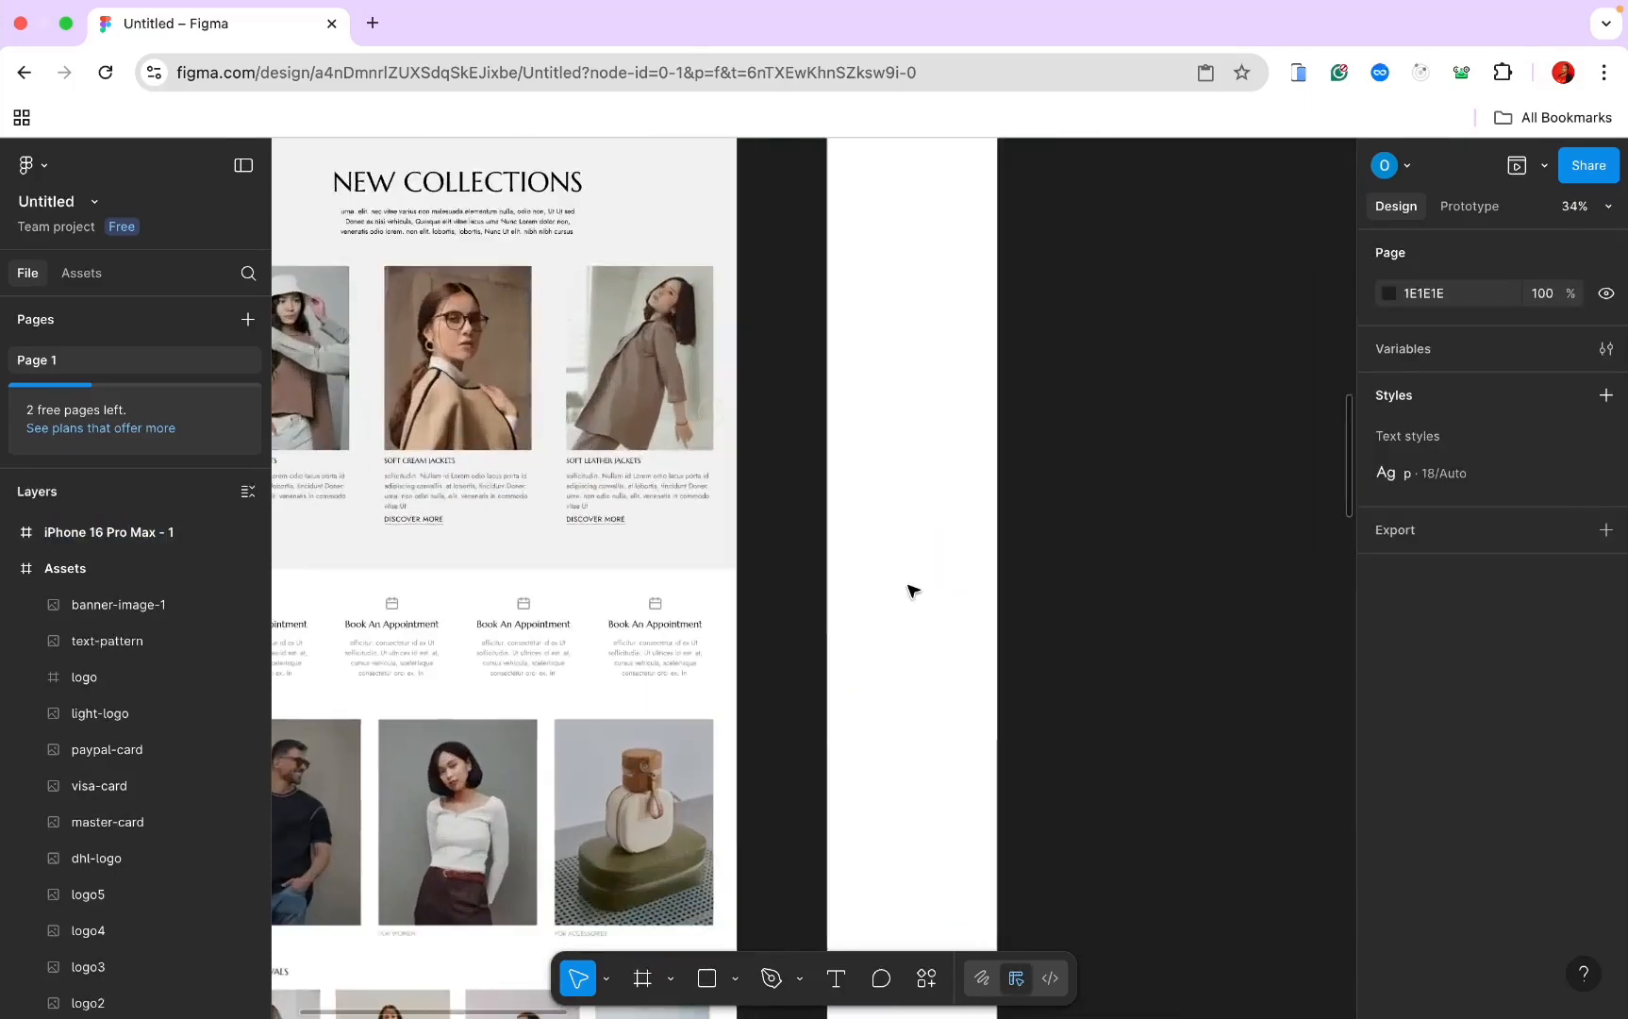
scroll(909, 590, up, 4)
scroll(909, 589, left, 2)
scroll(910, 590, down, 2)
scroll(909, 589, up, 2)
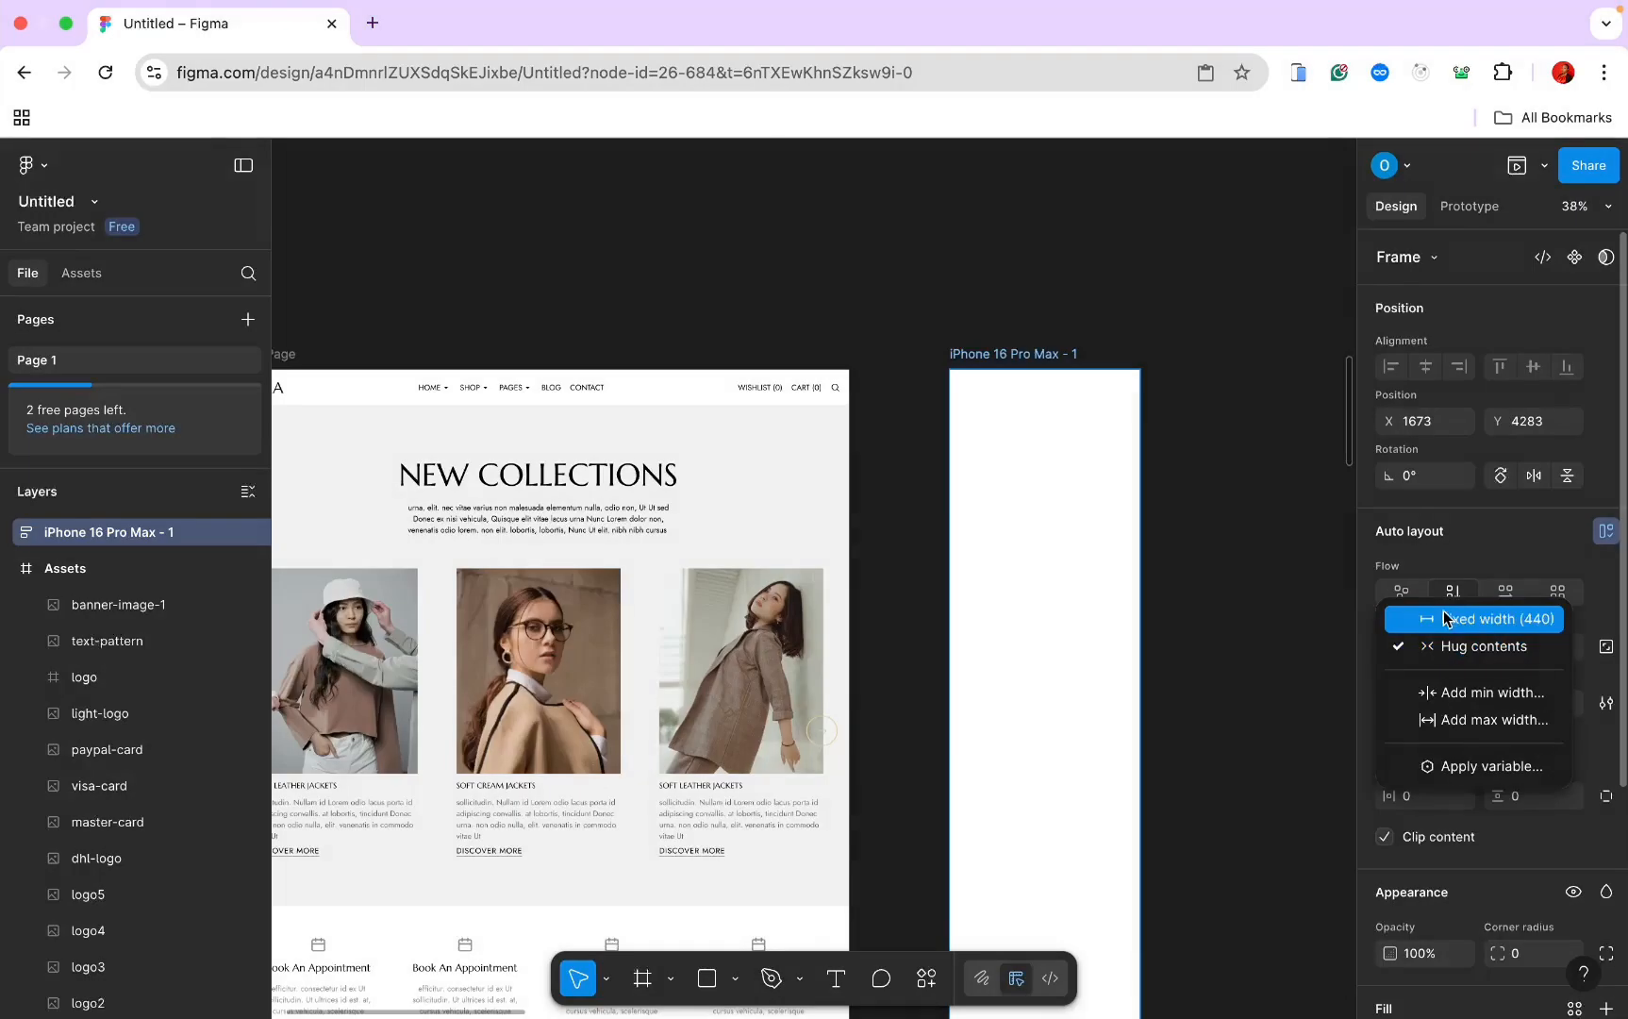
click(1446, 621)
click(1562, 649)
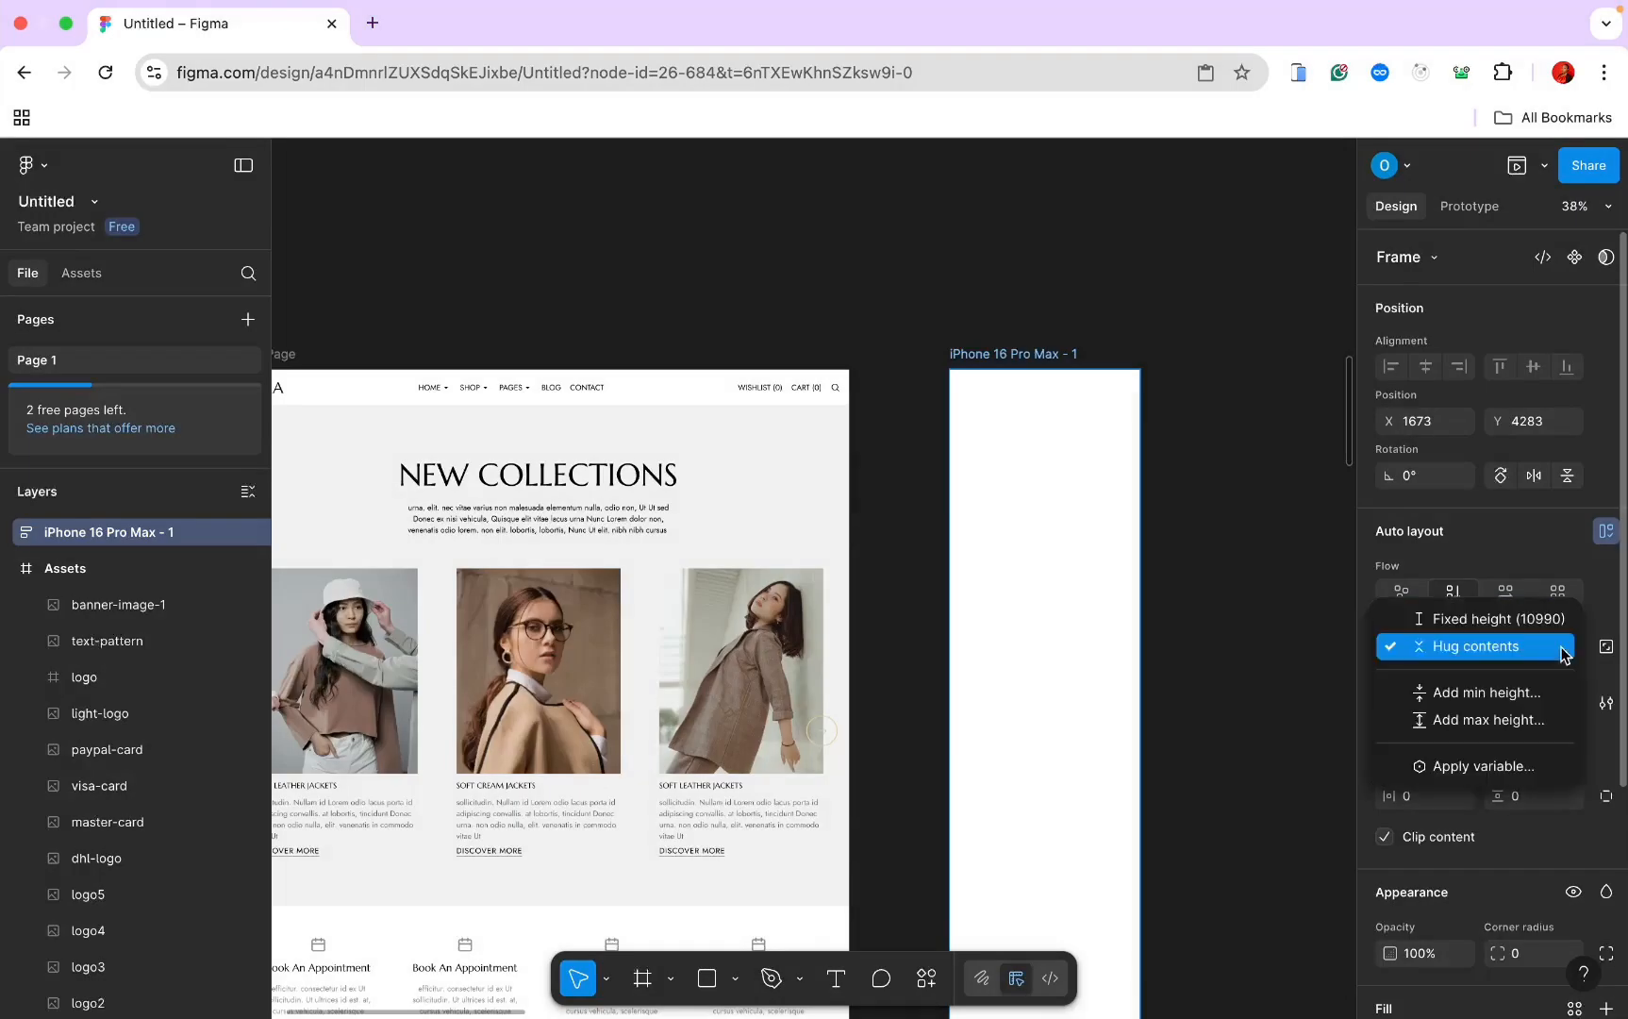
click(1543, 623)
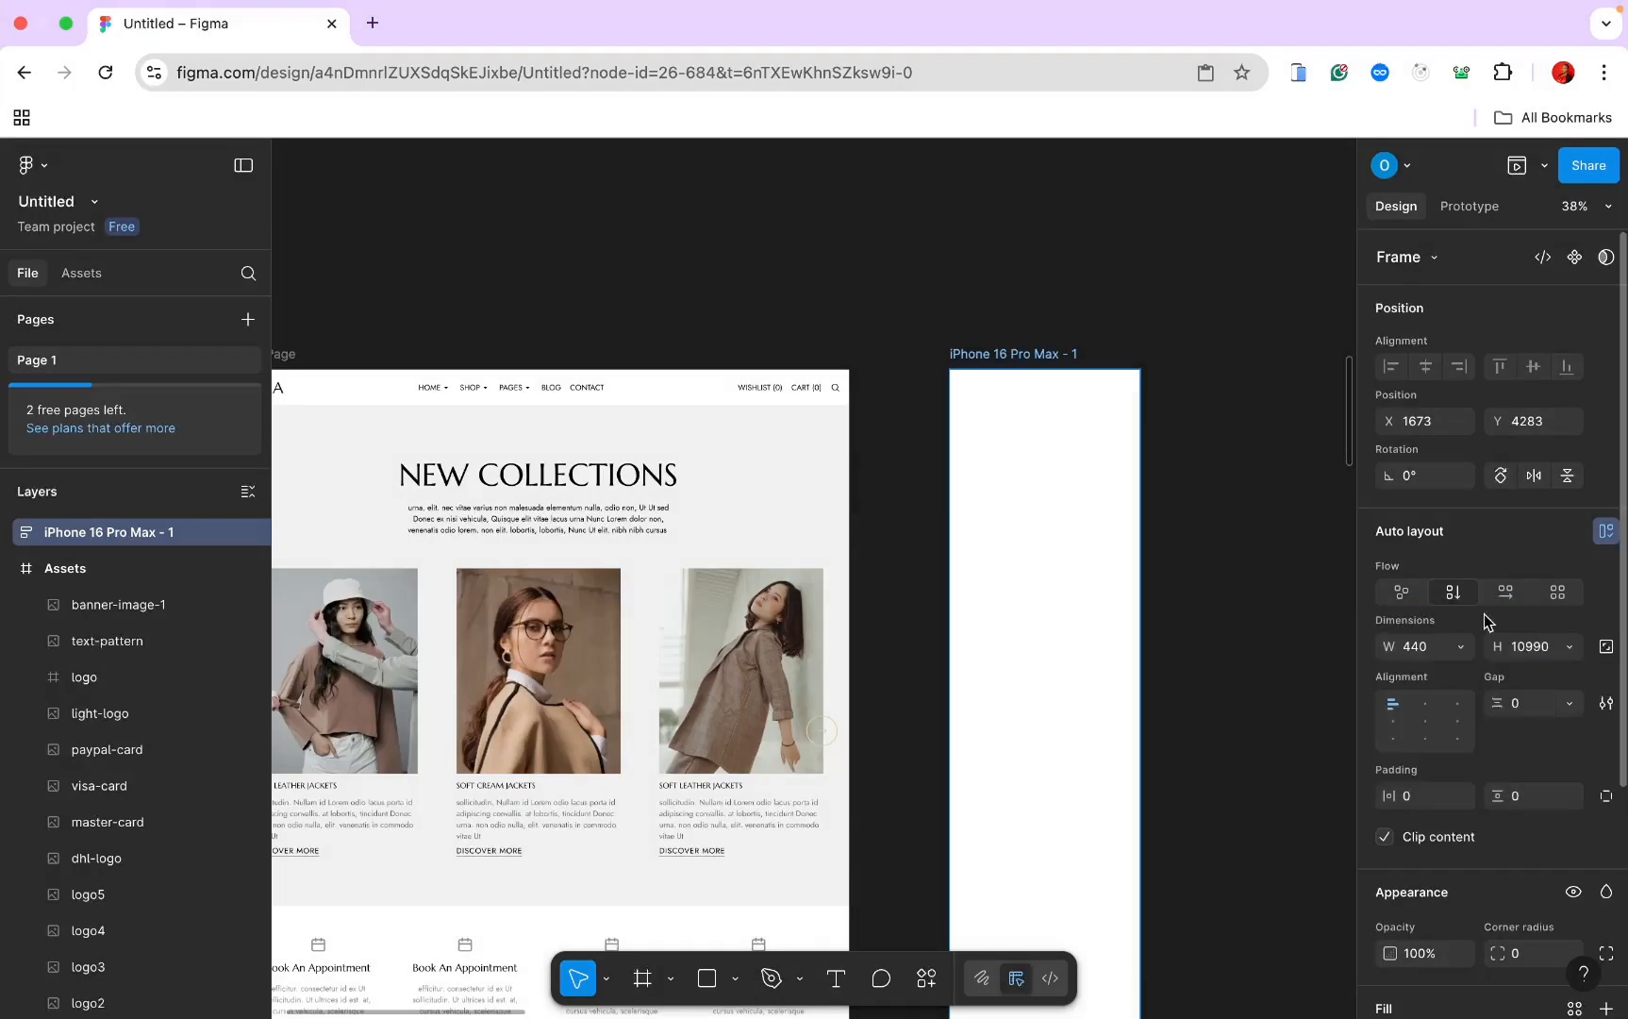
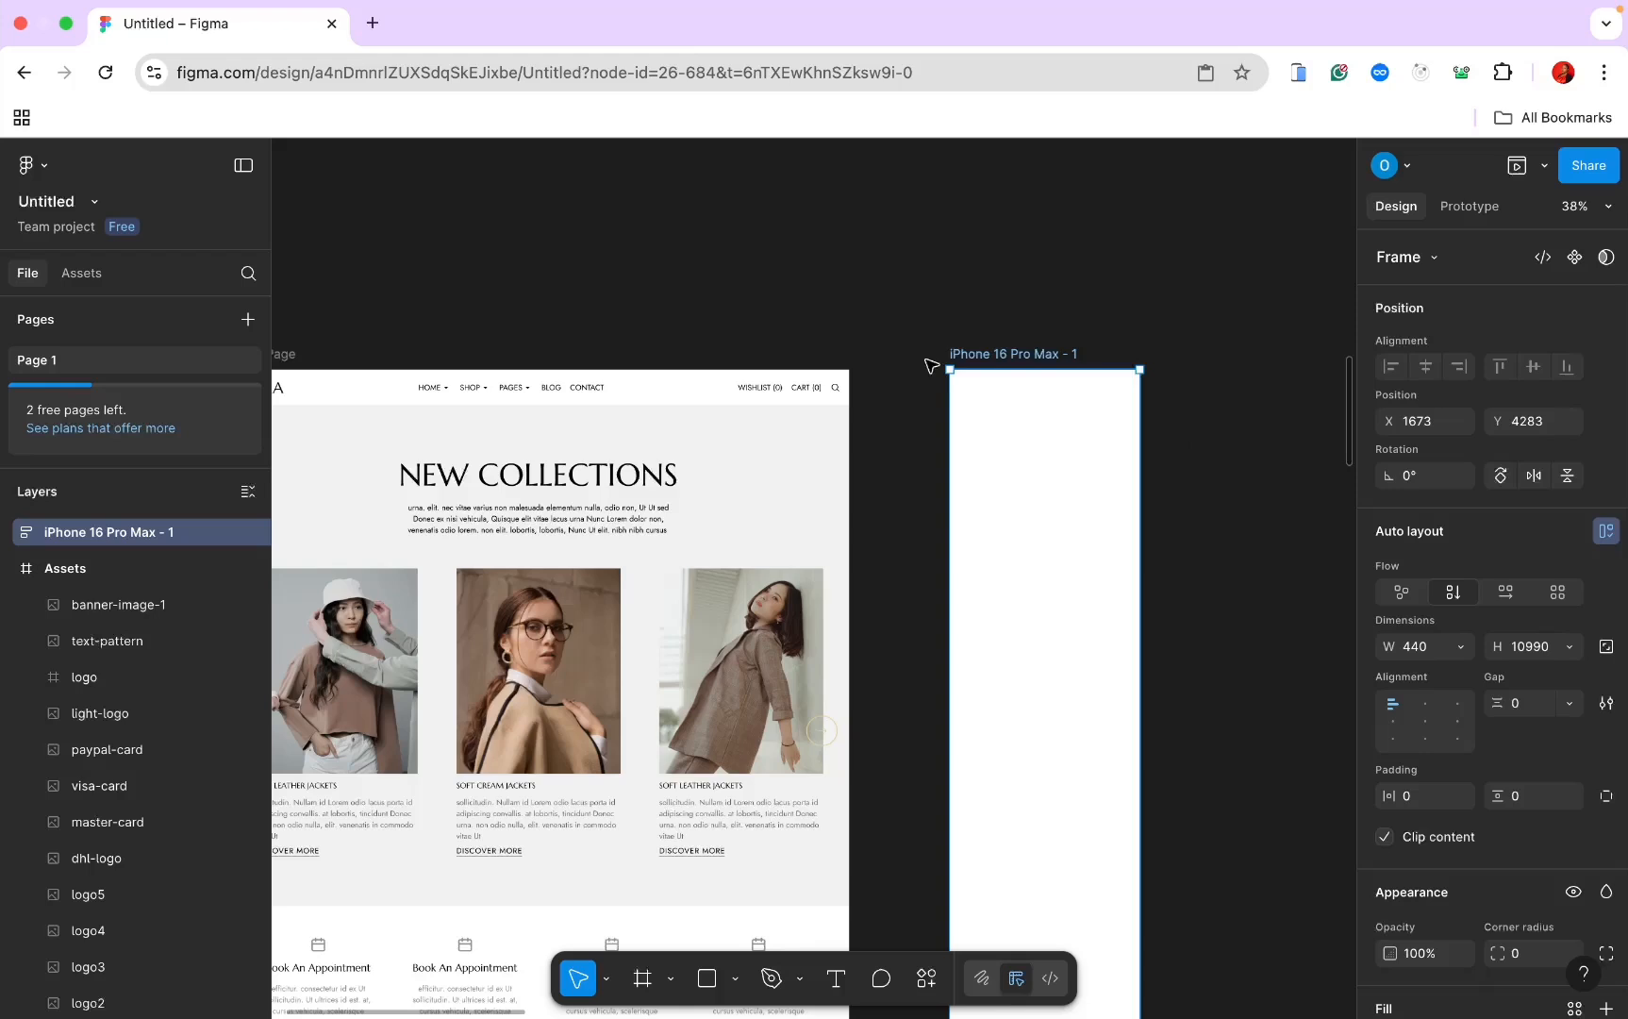
Step: Paste the Home Page Header into the iPhone 16 Pro Max - 1 frame
click(891, 364)
click(745, 379)
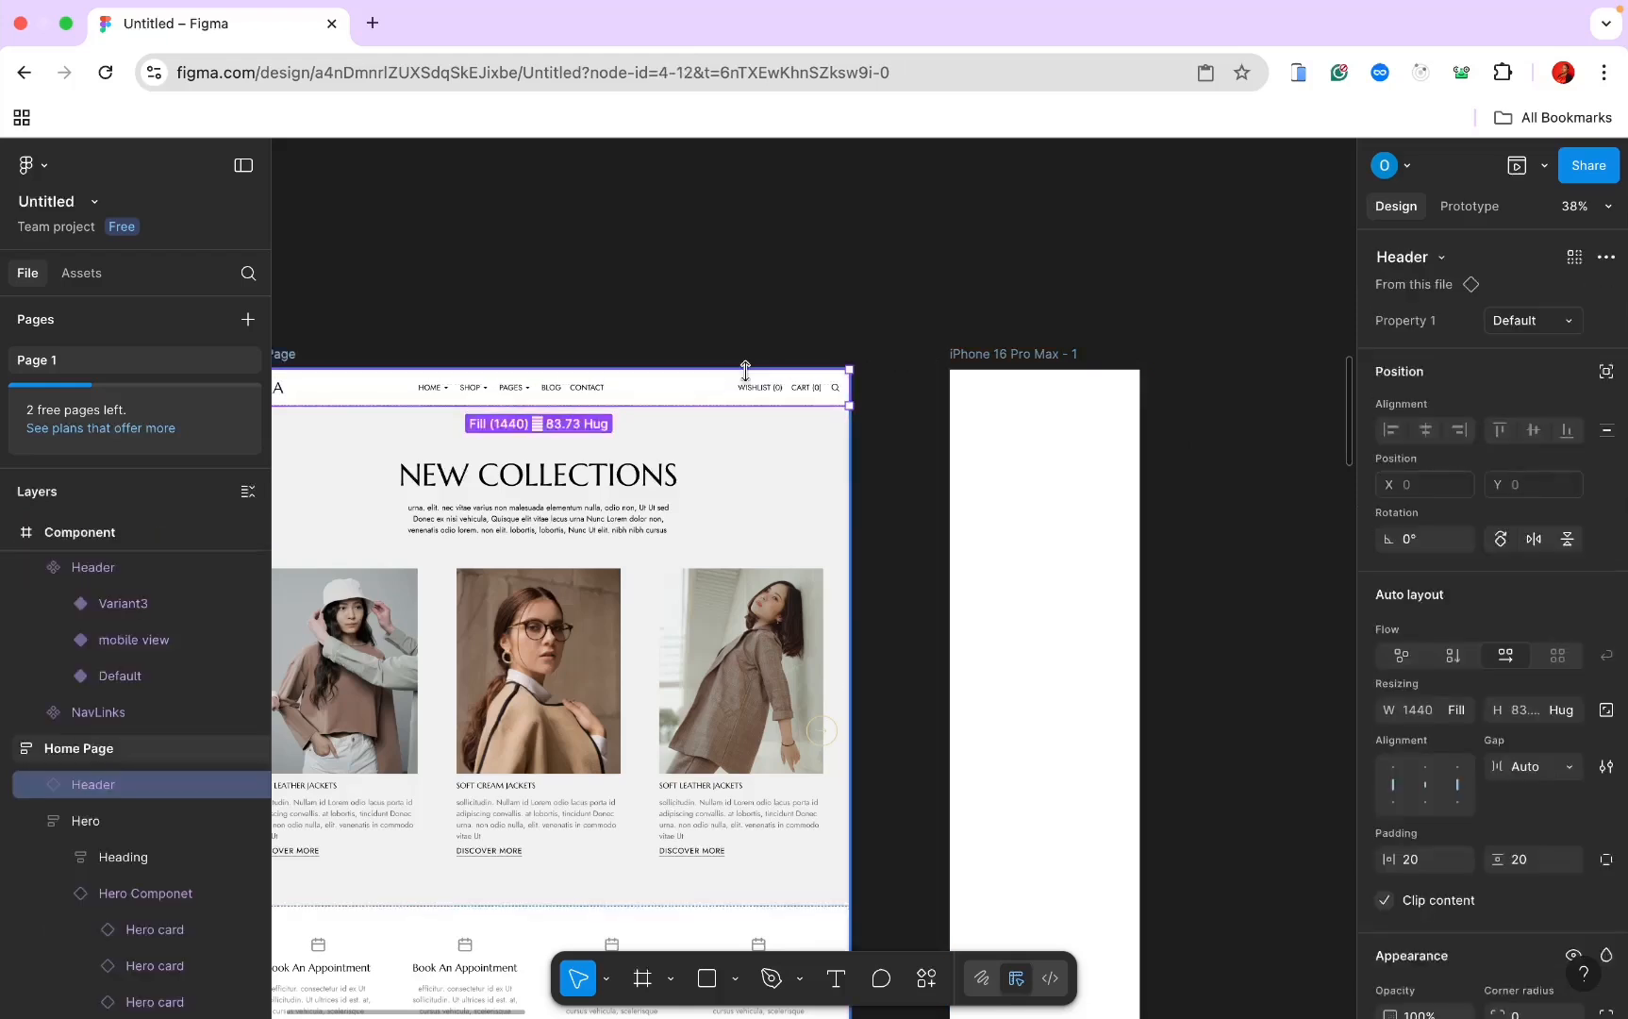
click(962, 357)
key(ctrl+v)
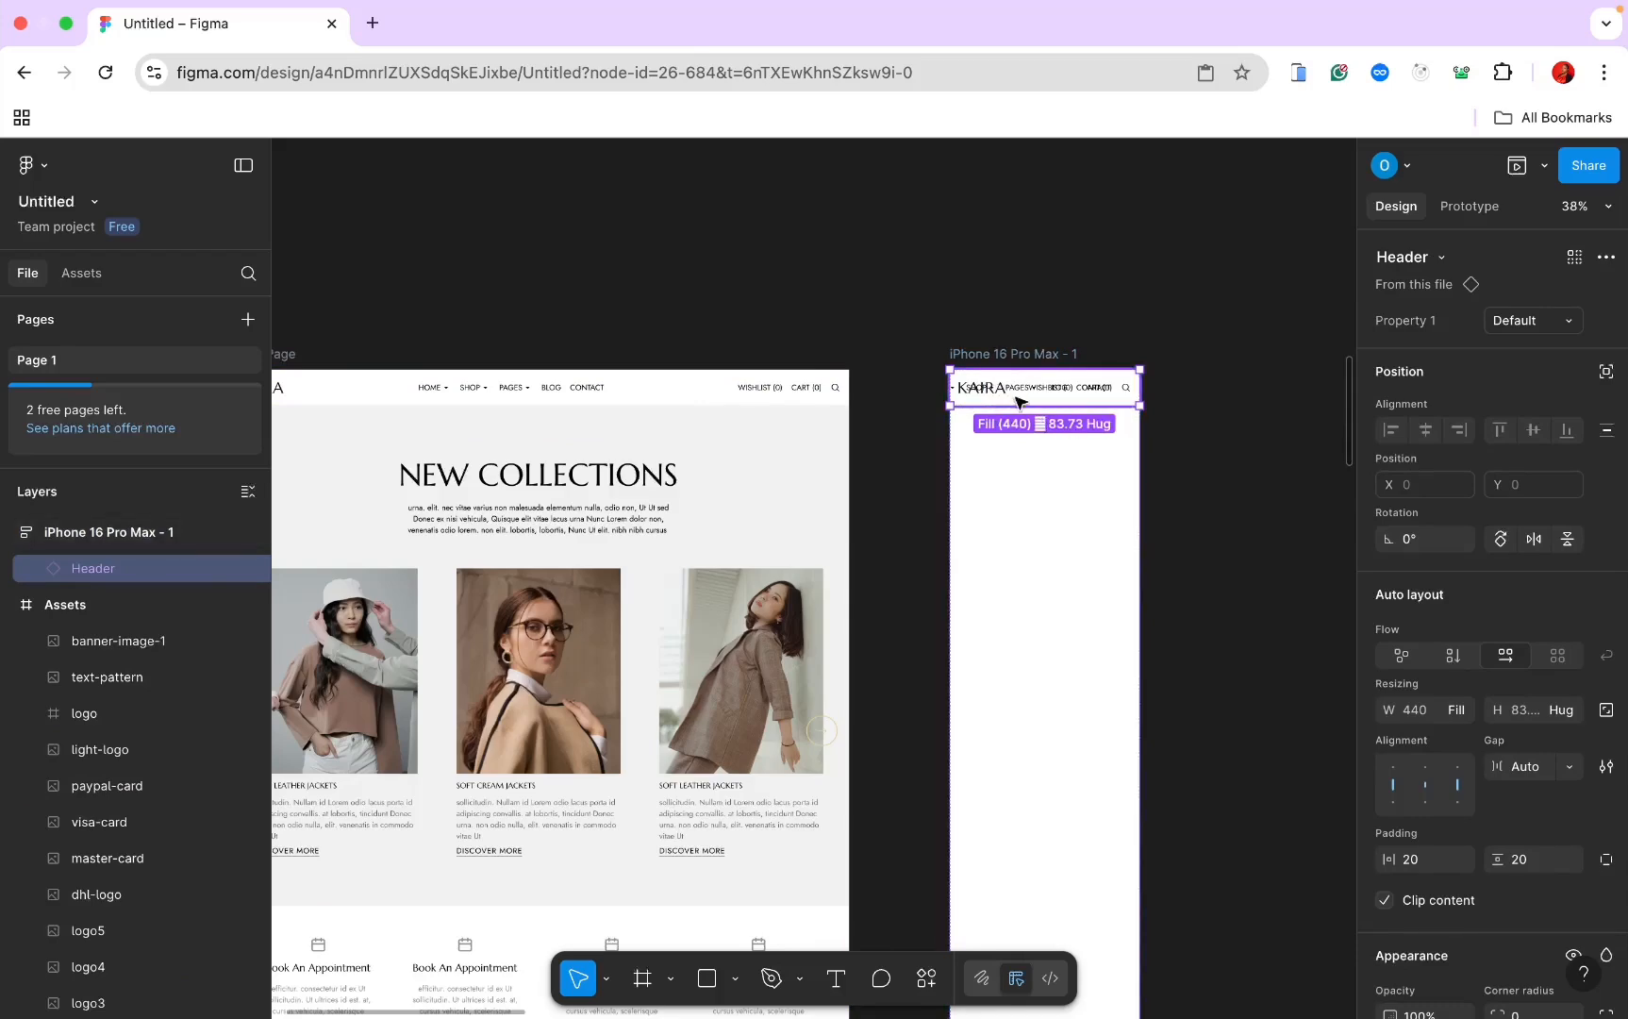
scroll(1008, 393, up, 5)
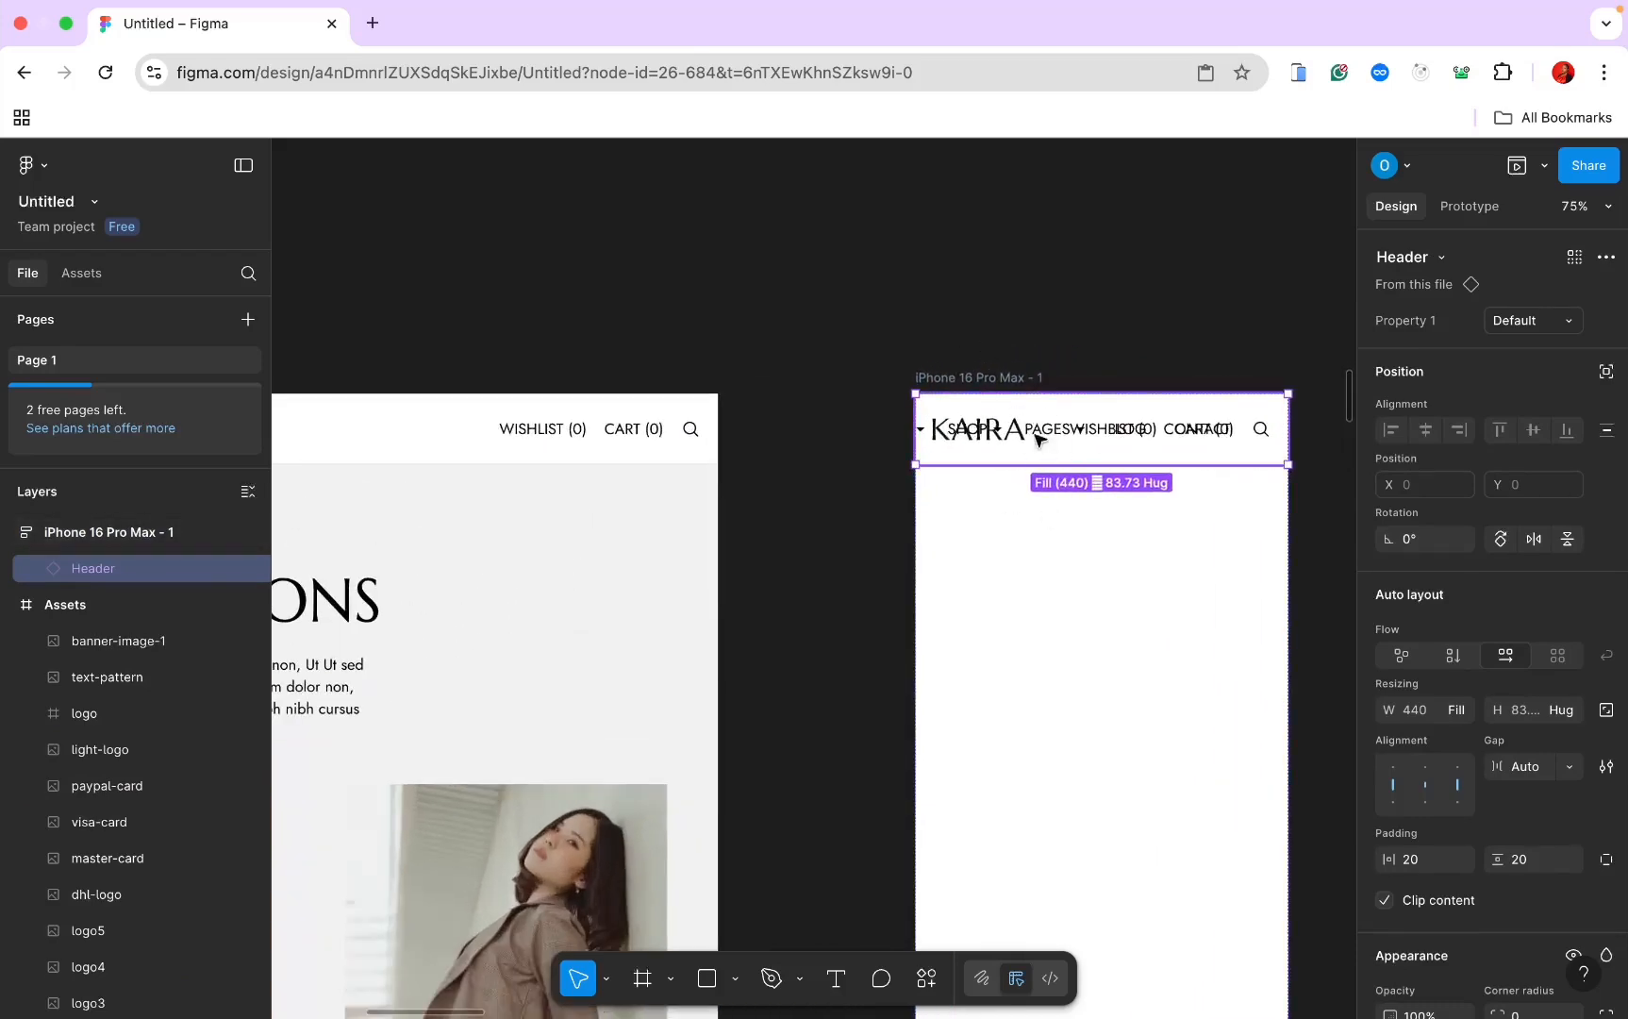
scroll(1053, 408, down, 8)
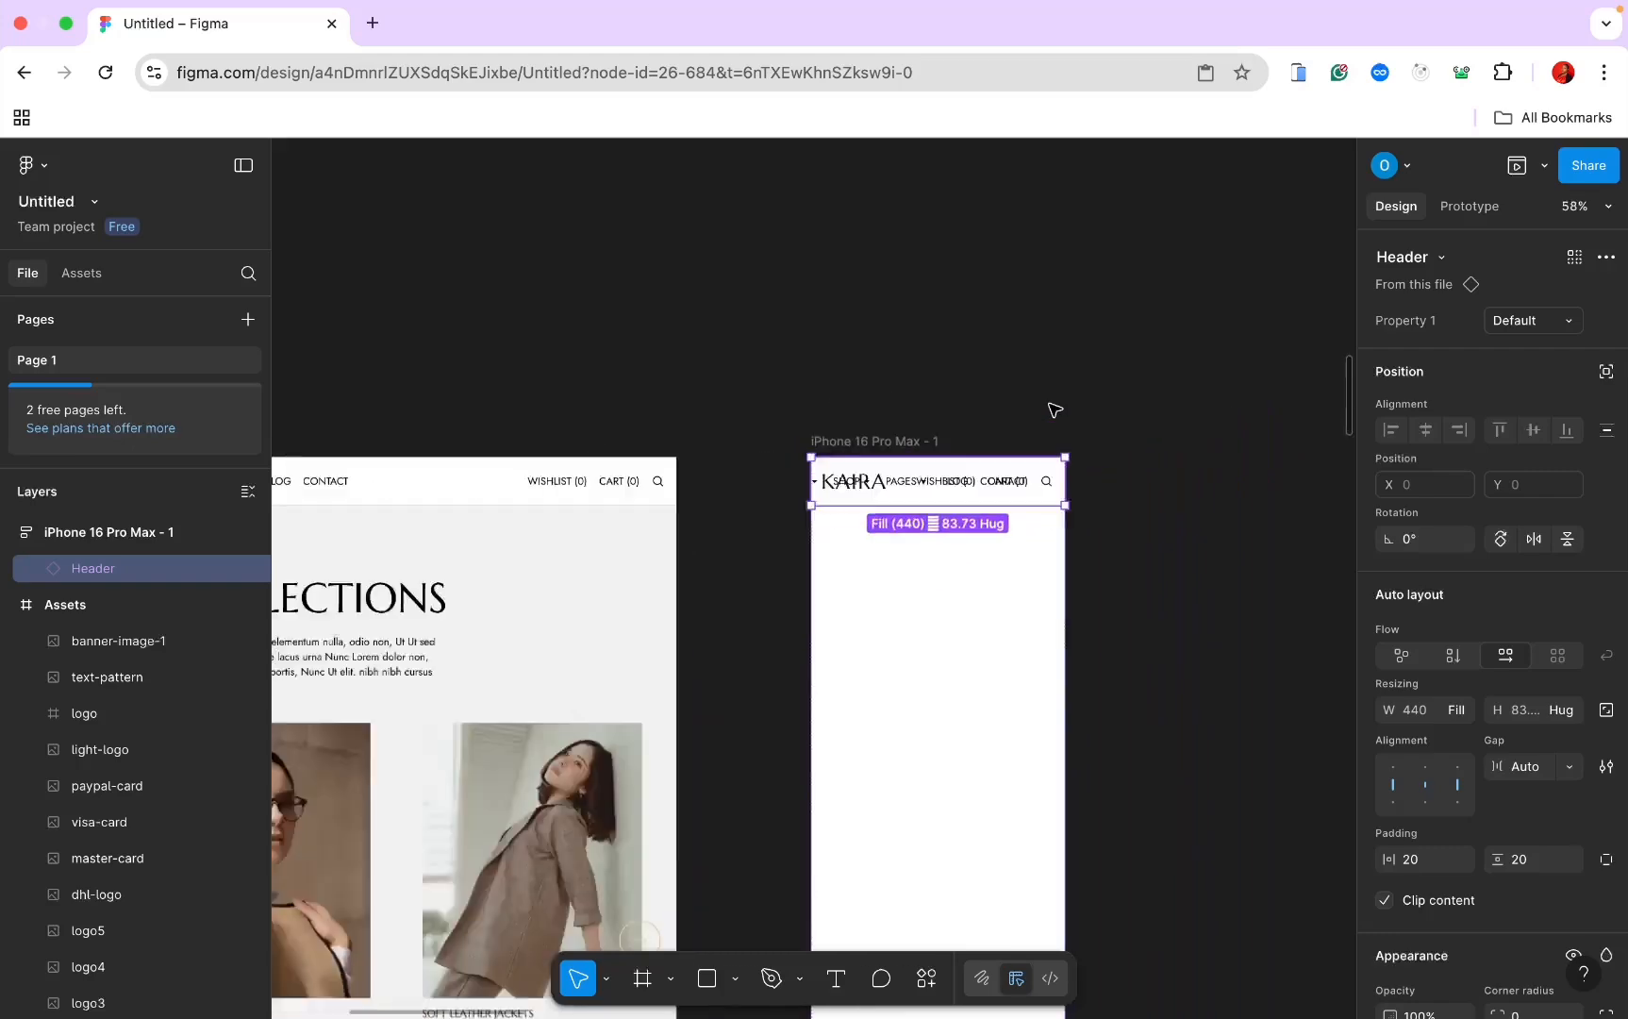
scroll(1040, 435, up, 3)
scroll(1039, 438, up, 5)
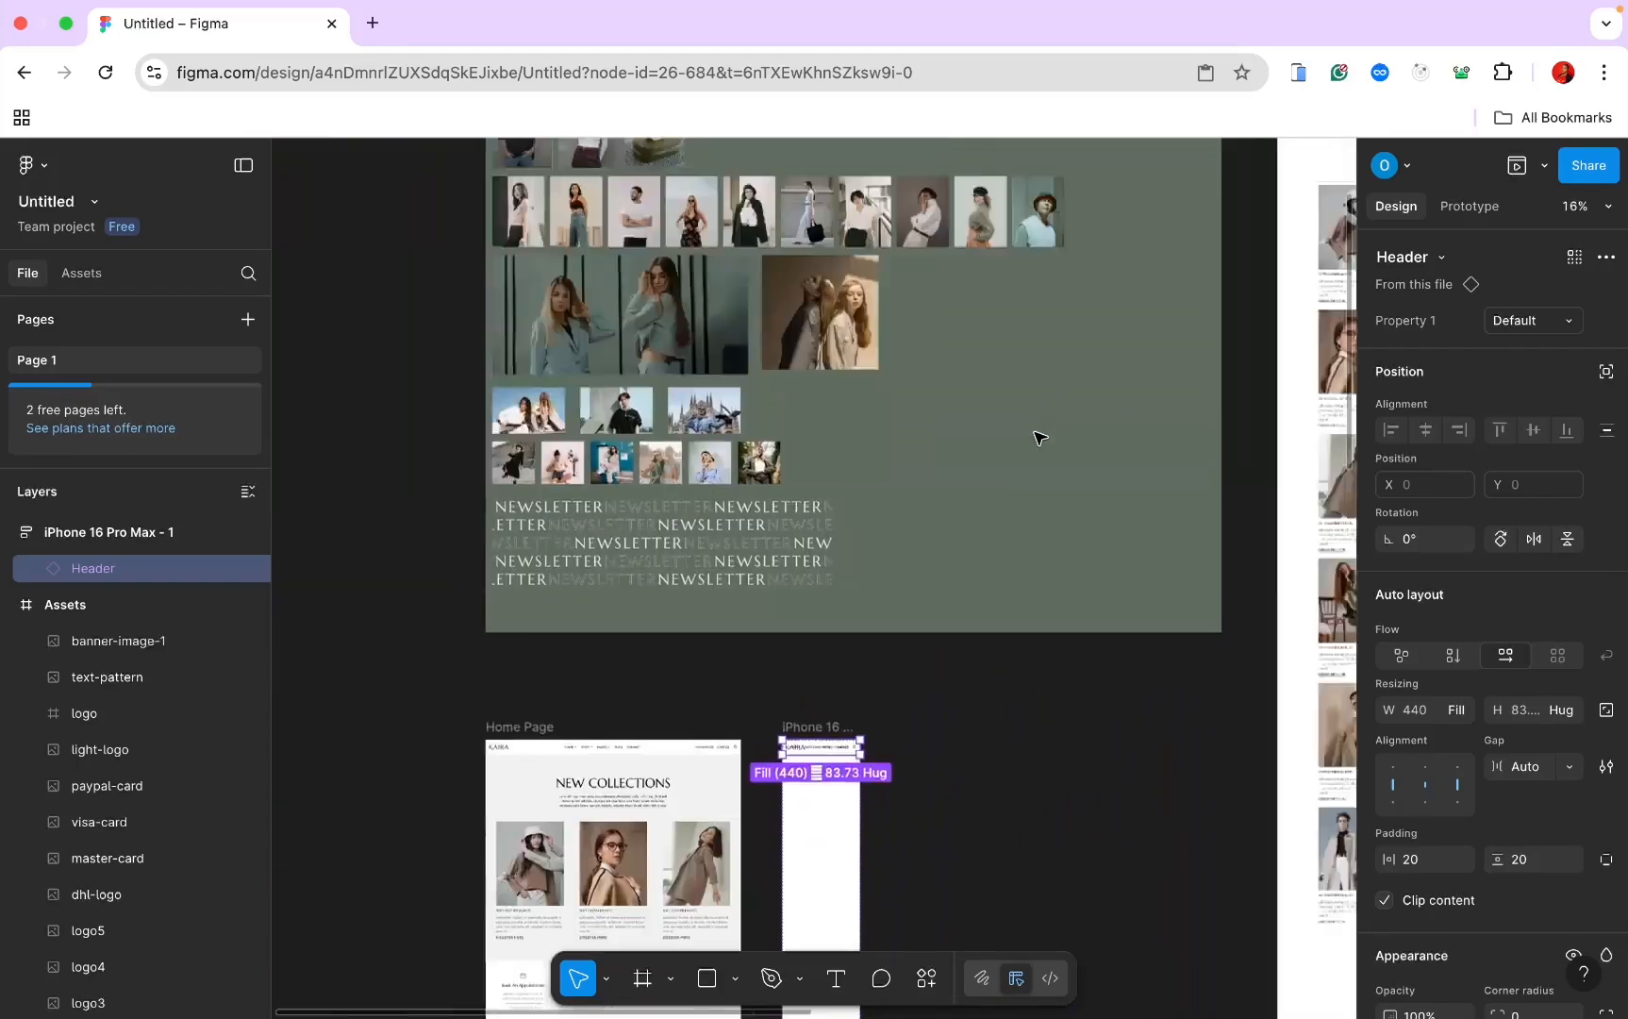
scroll(1040, 438, right, 5)
scroll(1040, 438, up, 5)
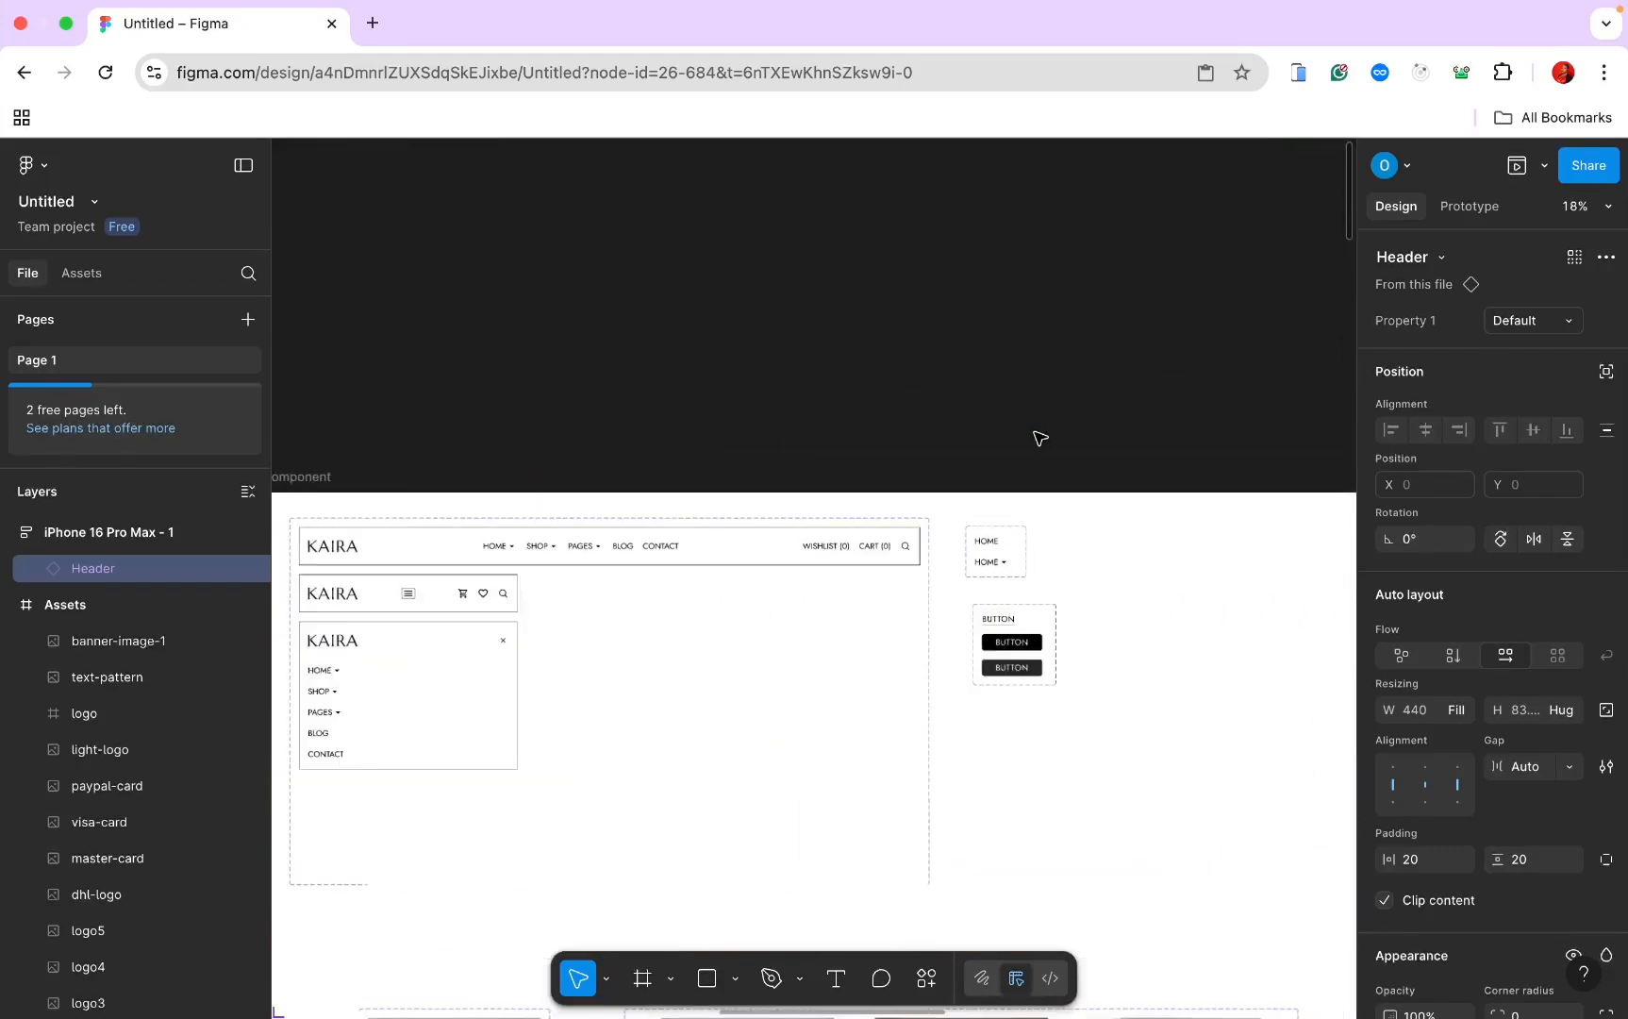
scroll(872, 708, left, 3)
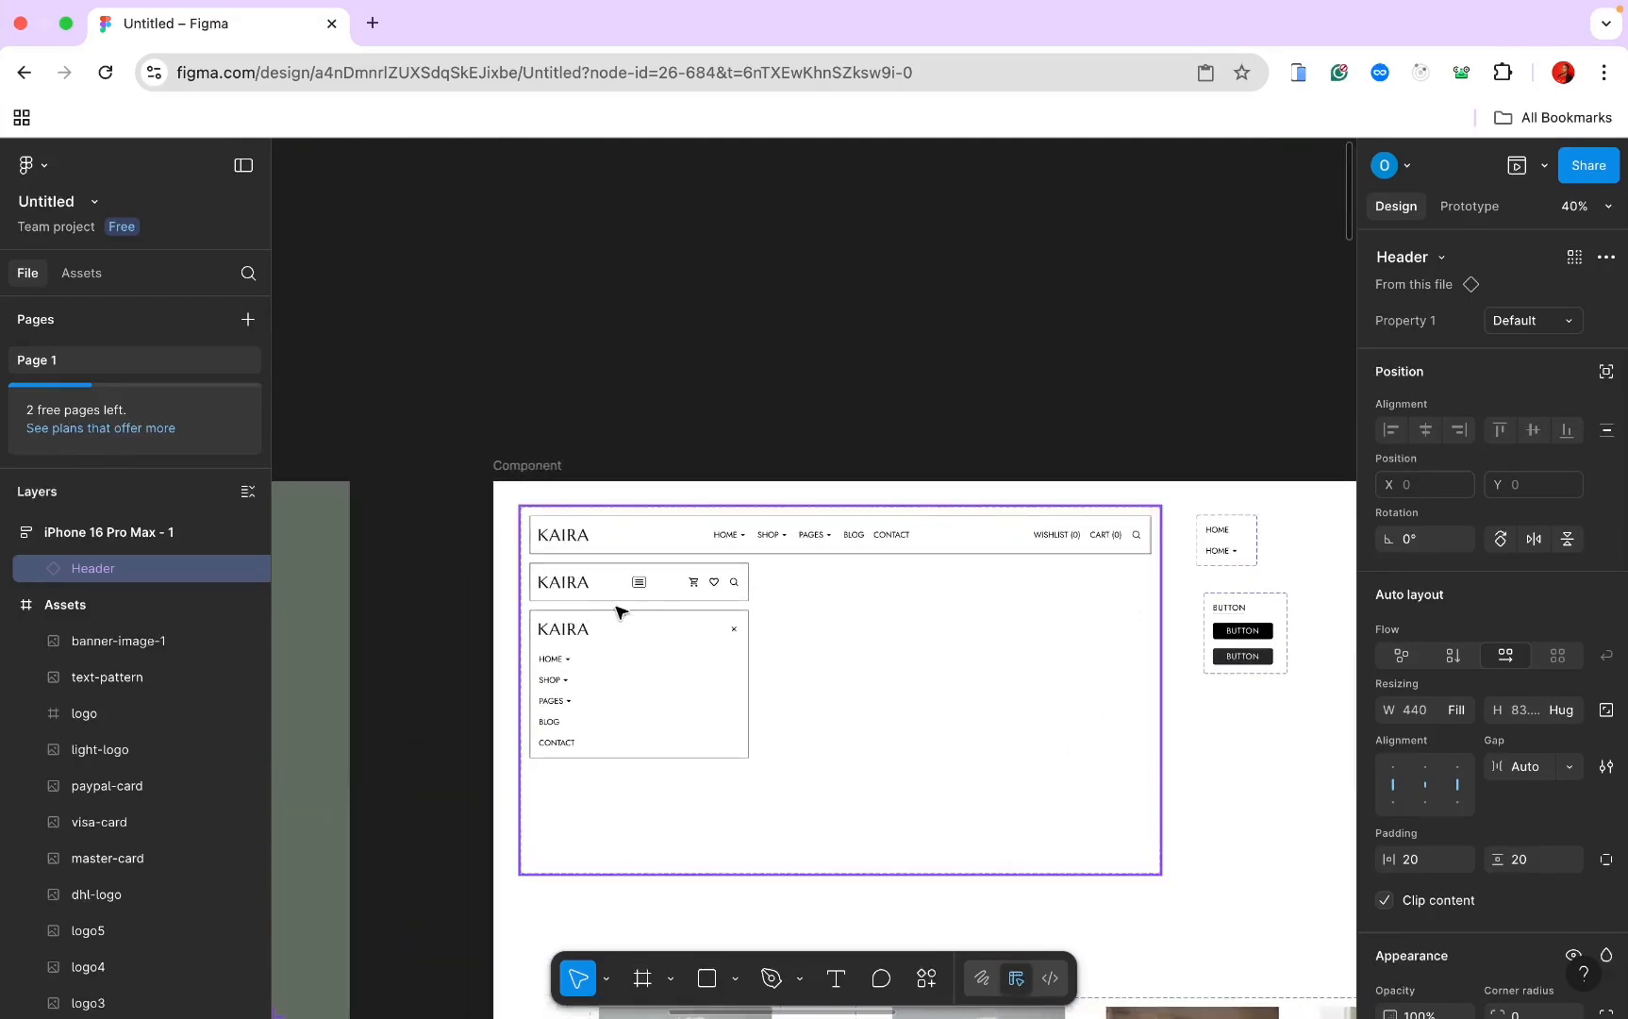
scroll(663, 585, down, 5)
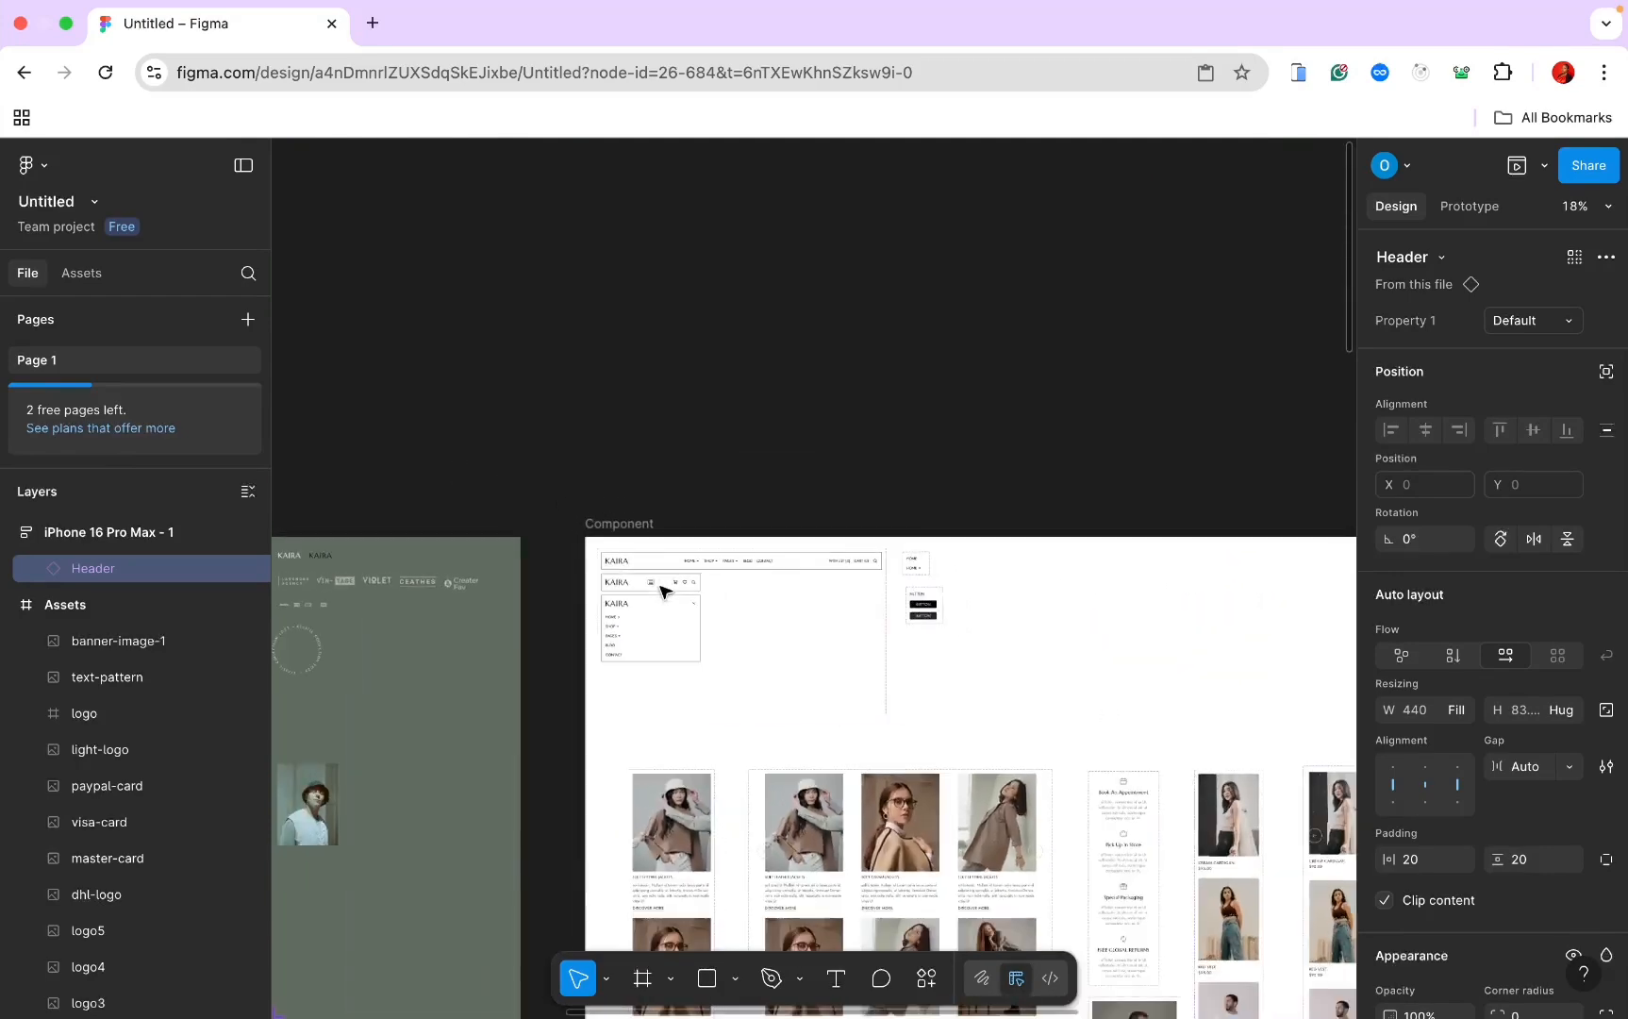
scroll(663, 591, left, 5)
scroll(663, 590, up, 8)
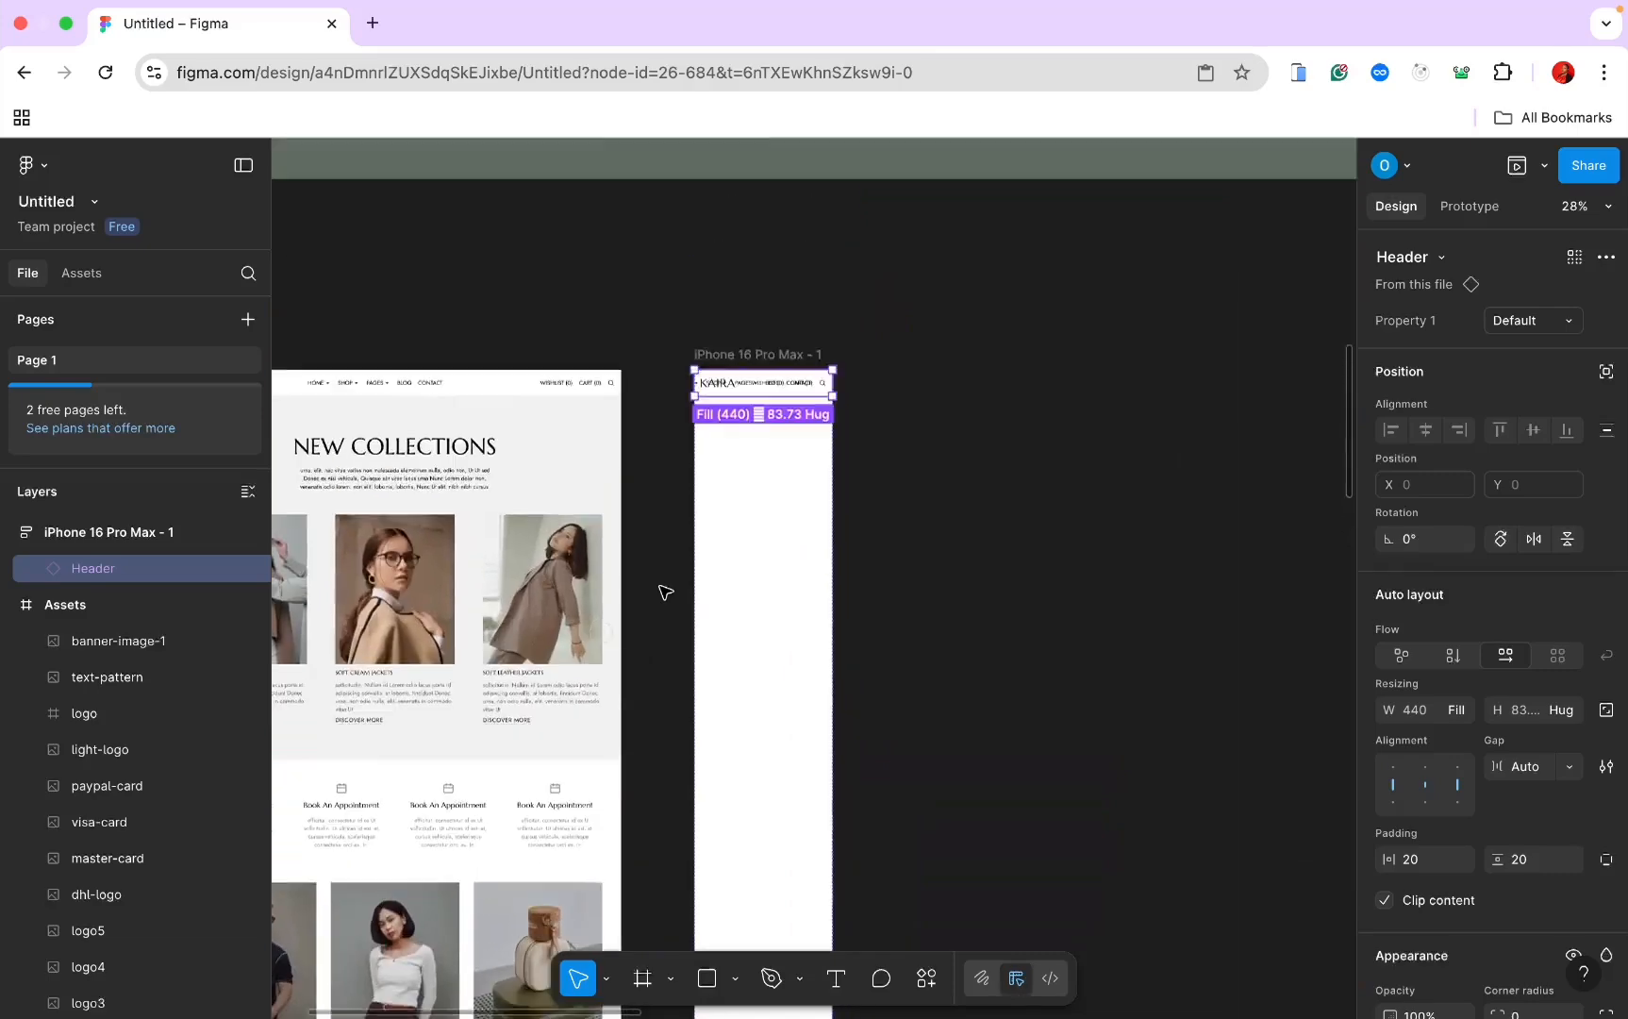
scroll(666, 592, right, 4)
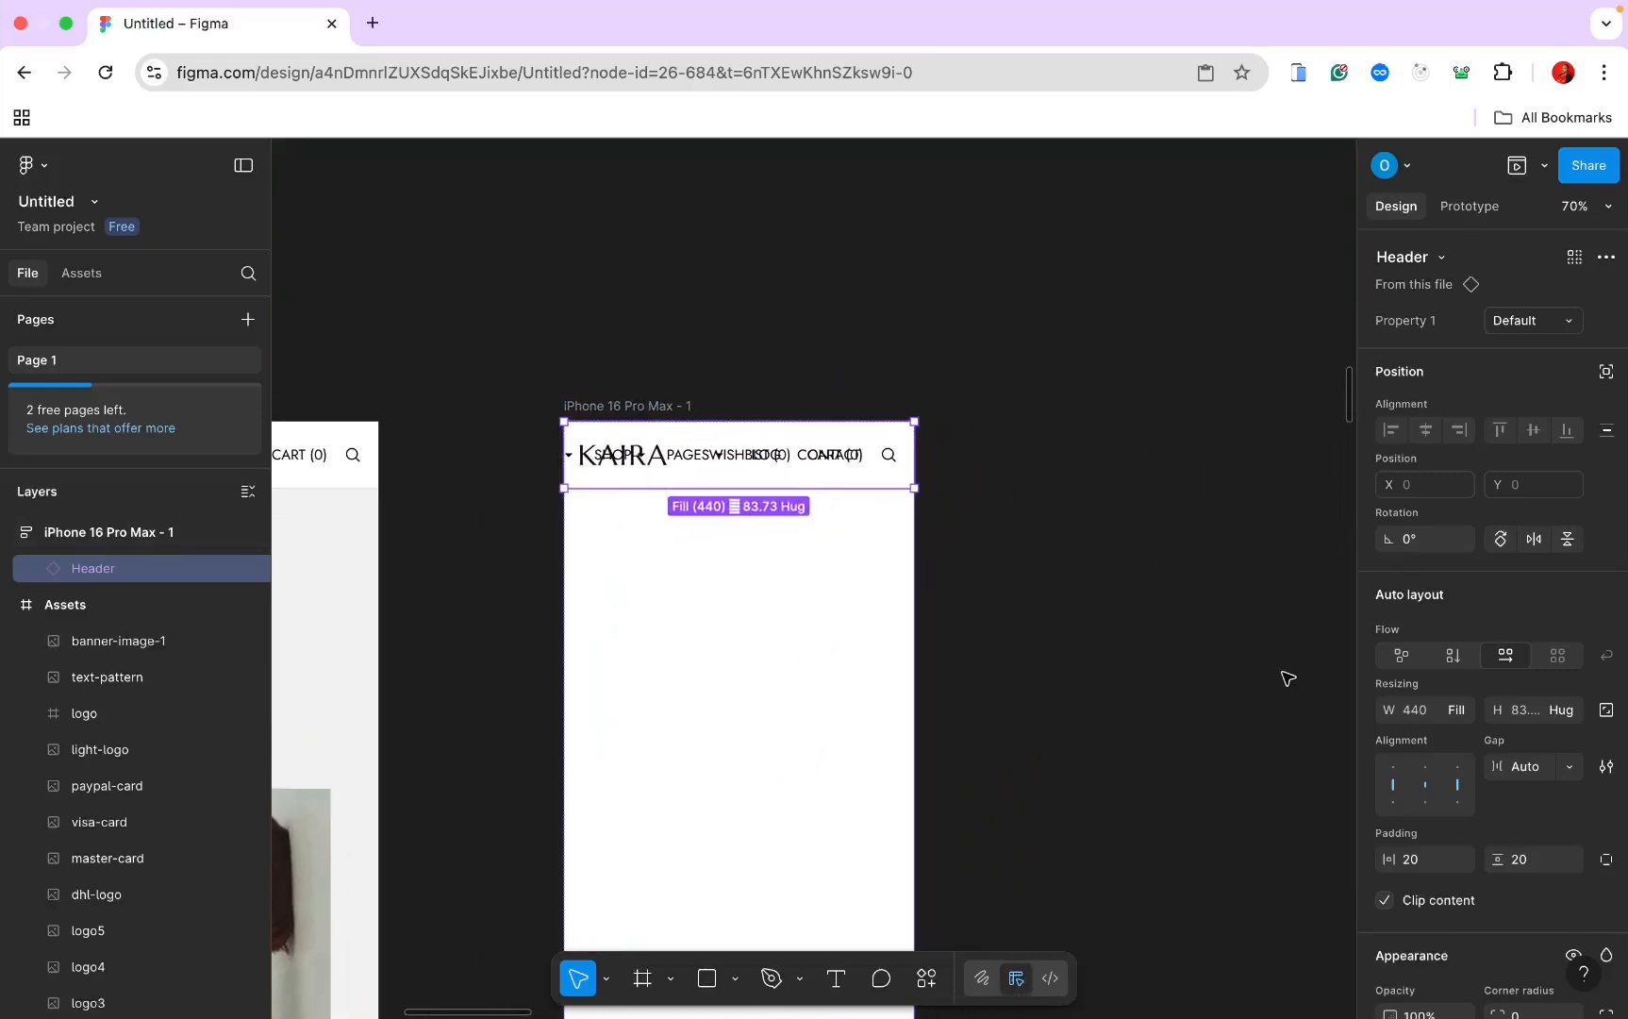
Step: Switch the pasted Header's Property 1 to the mobile view variant
click(1552, 321)
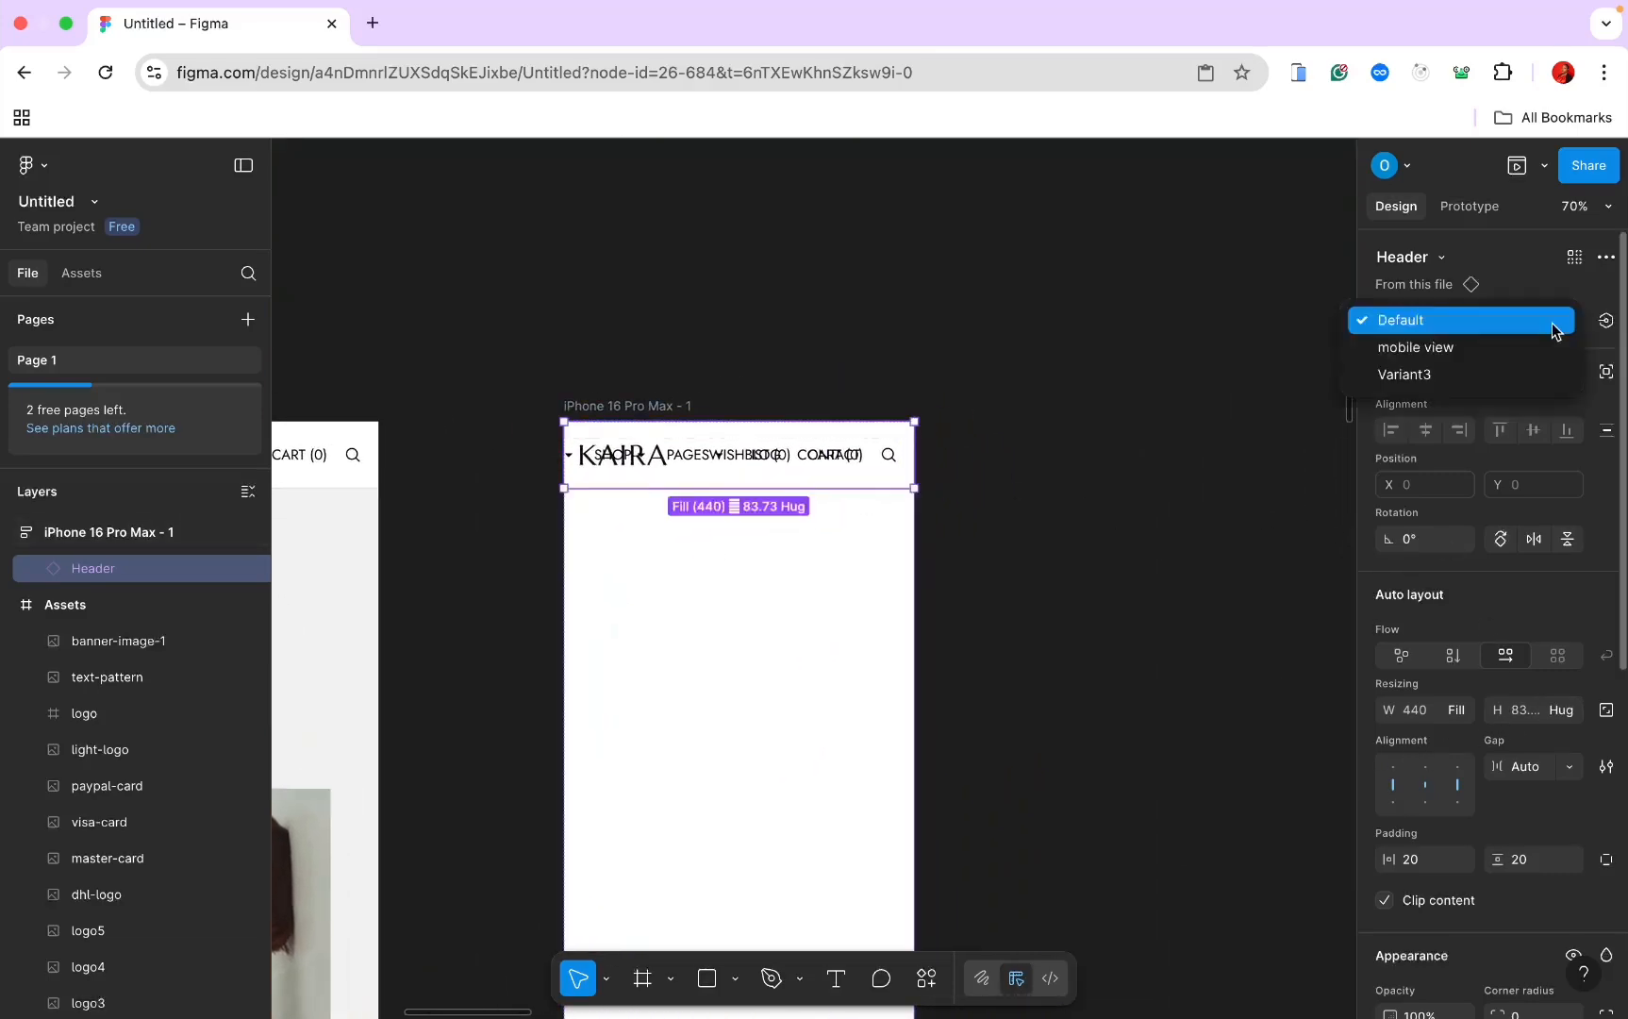
click(1518, 346)
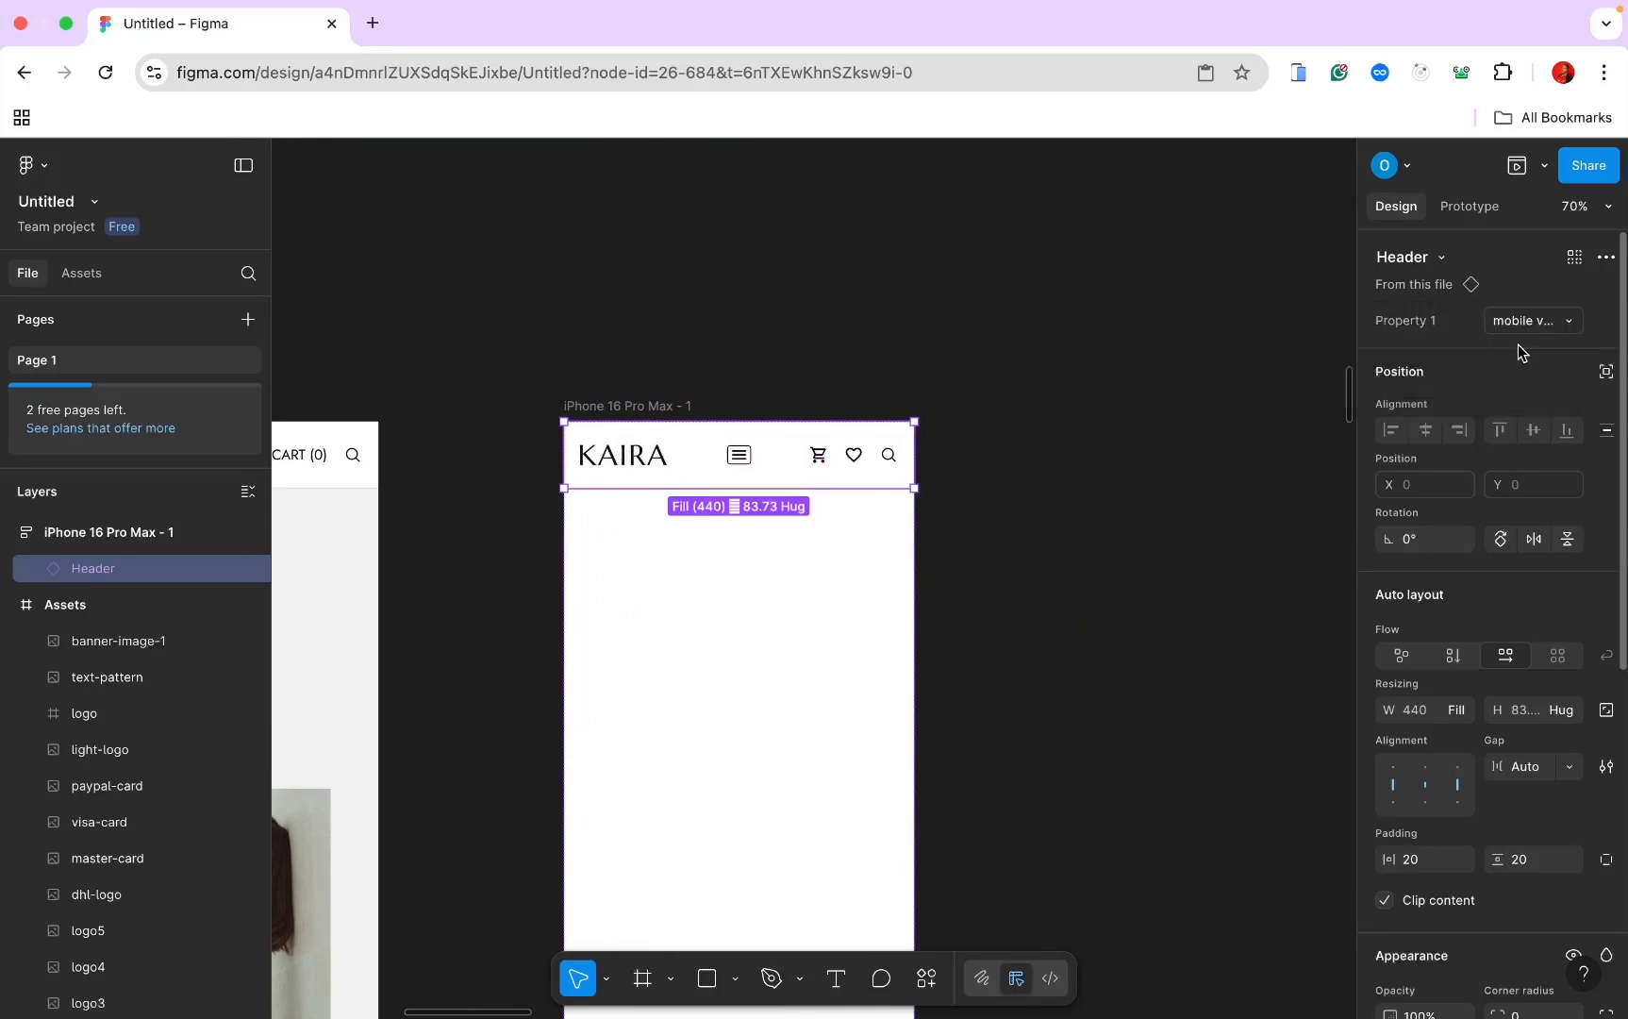
click(1110, 471)
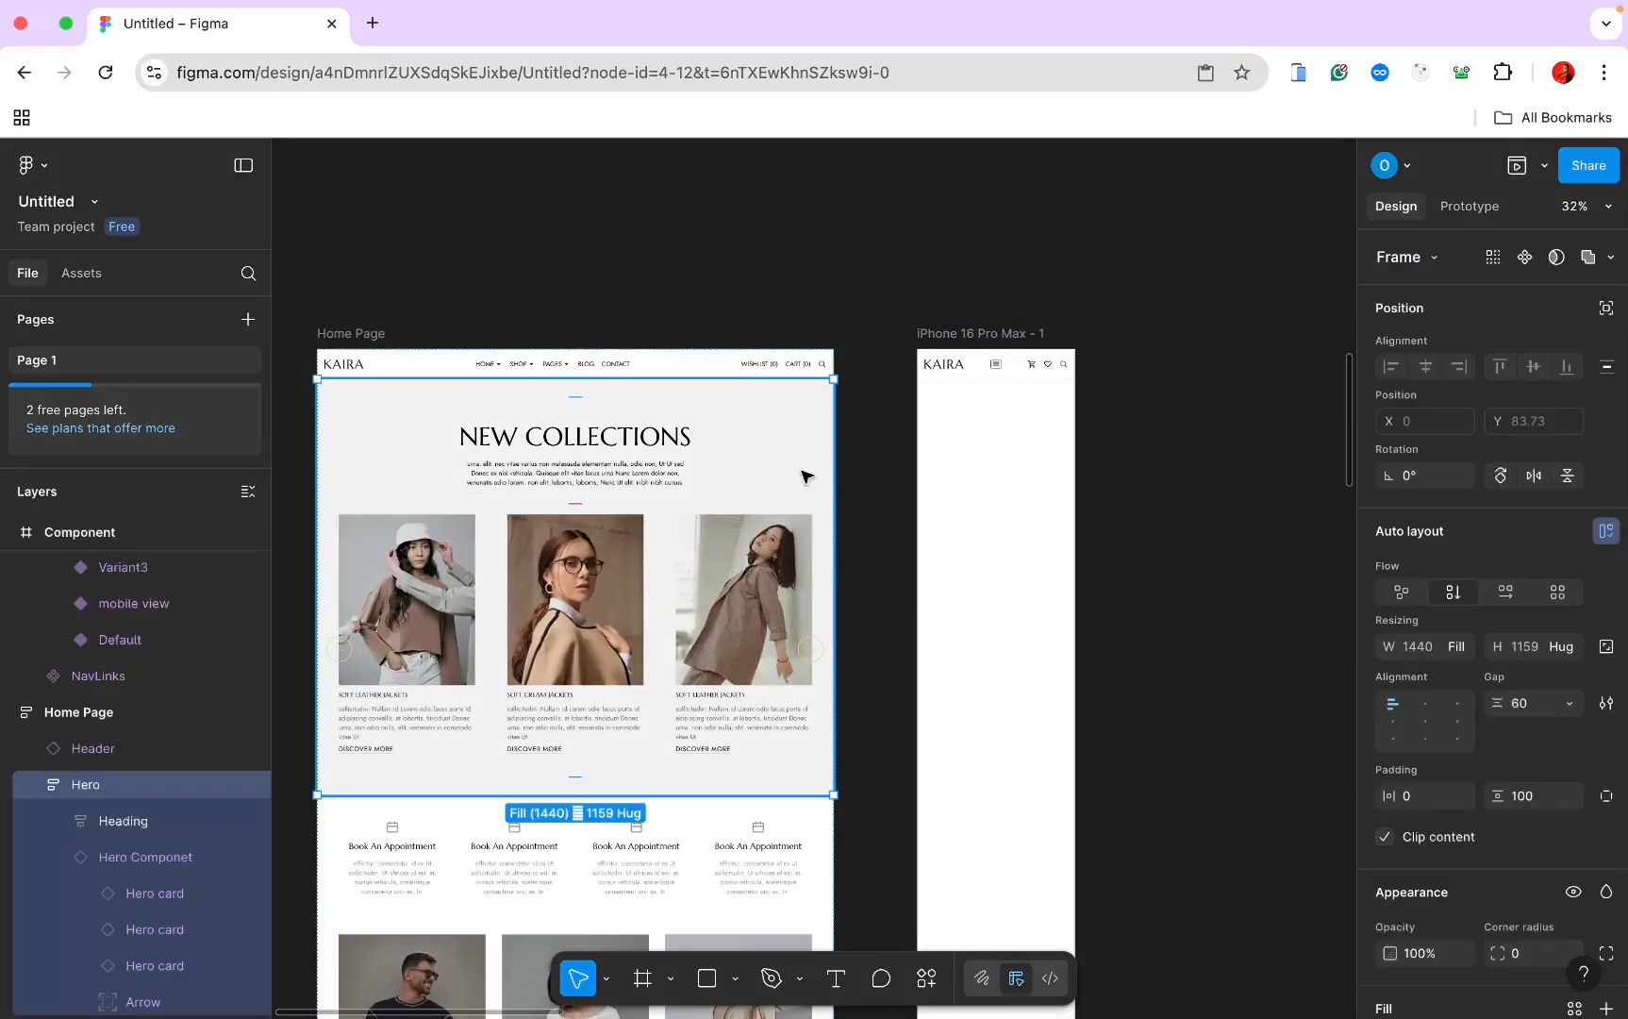
Step: Paste the Hero section into the iPhone frame and give it 50 vertical padding
click(995, 340)
key(ctrl+v)
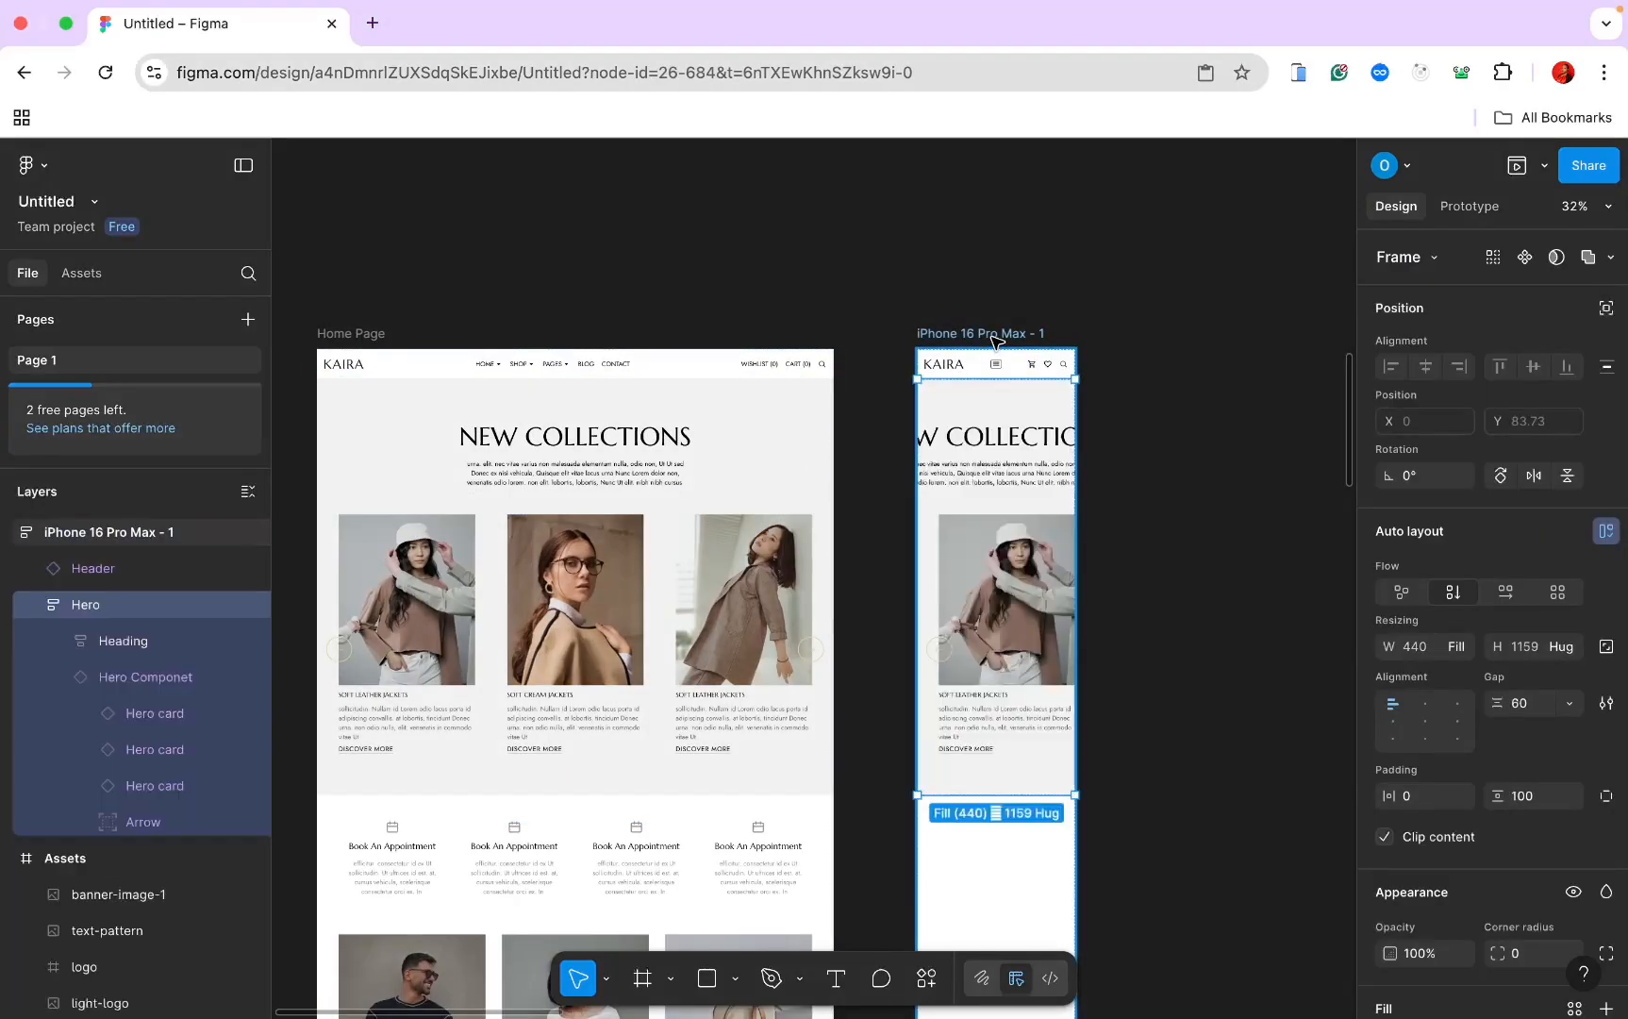
click(1017, 455)
click(1007, 387)
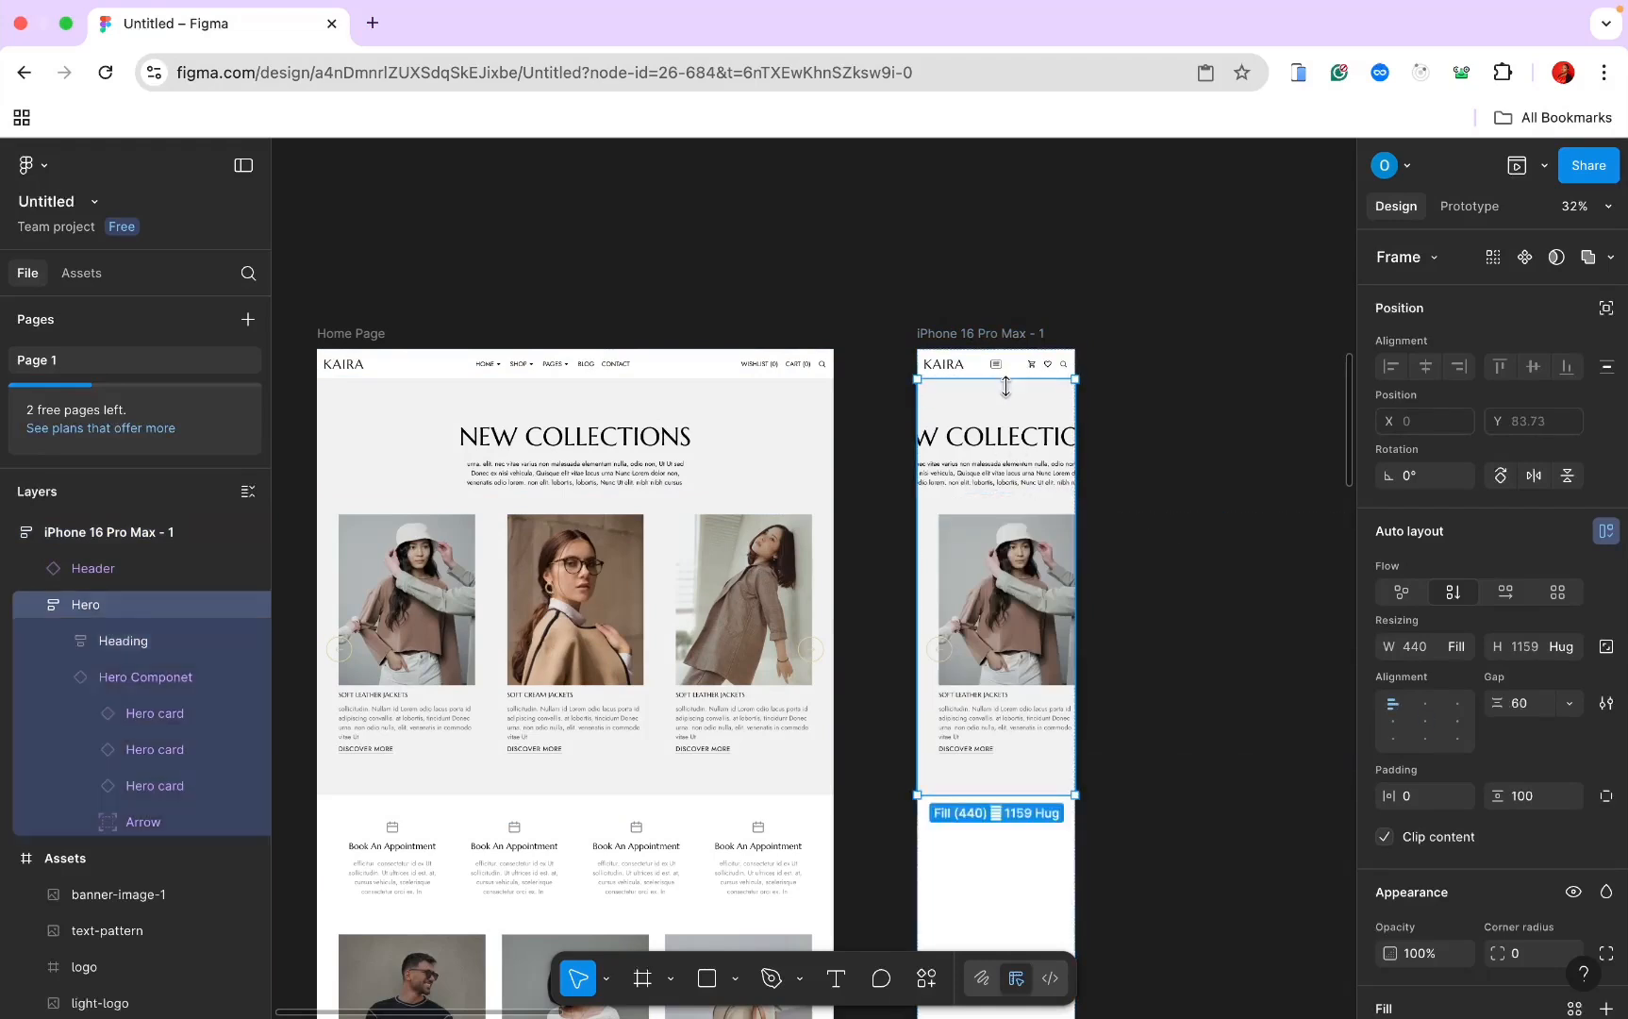
click(1535, 808)
text(50)
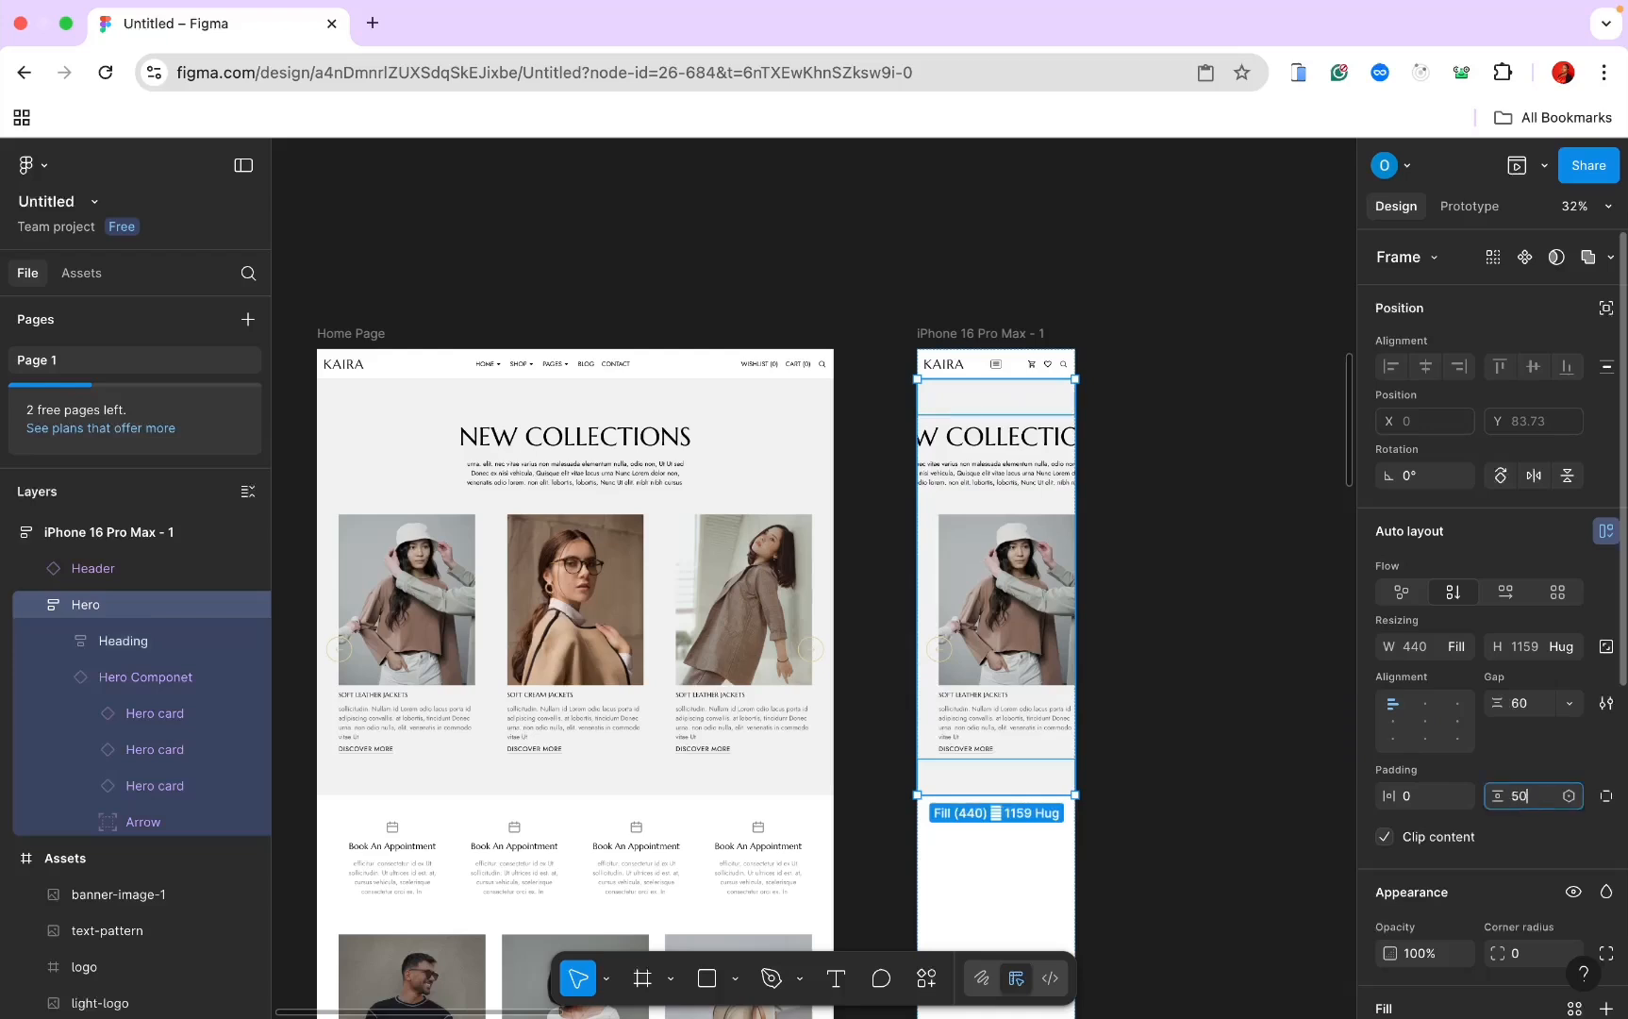
key(Return)
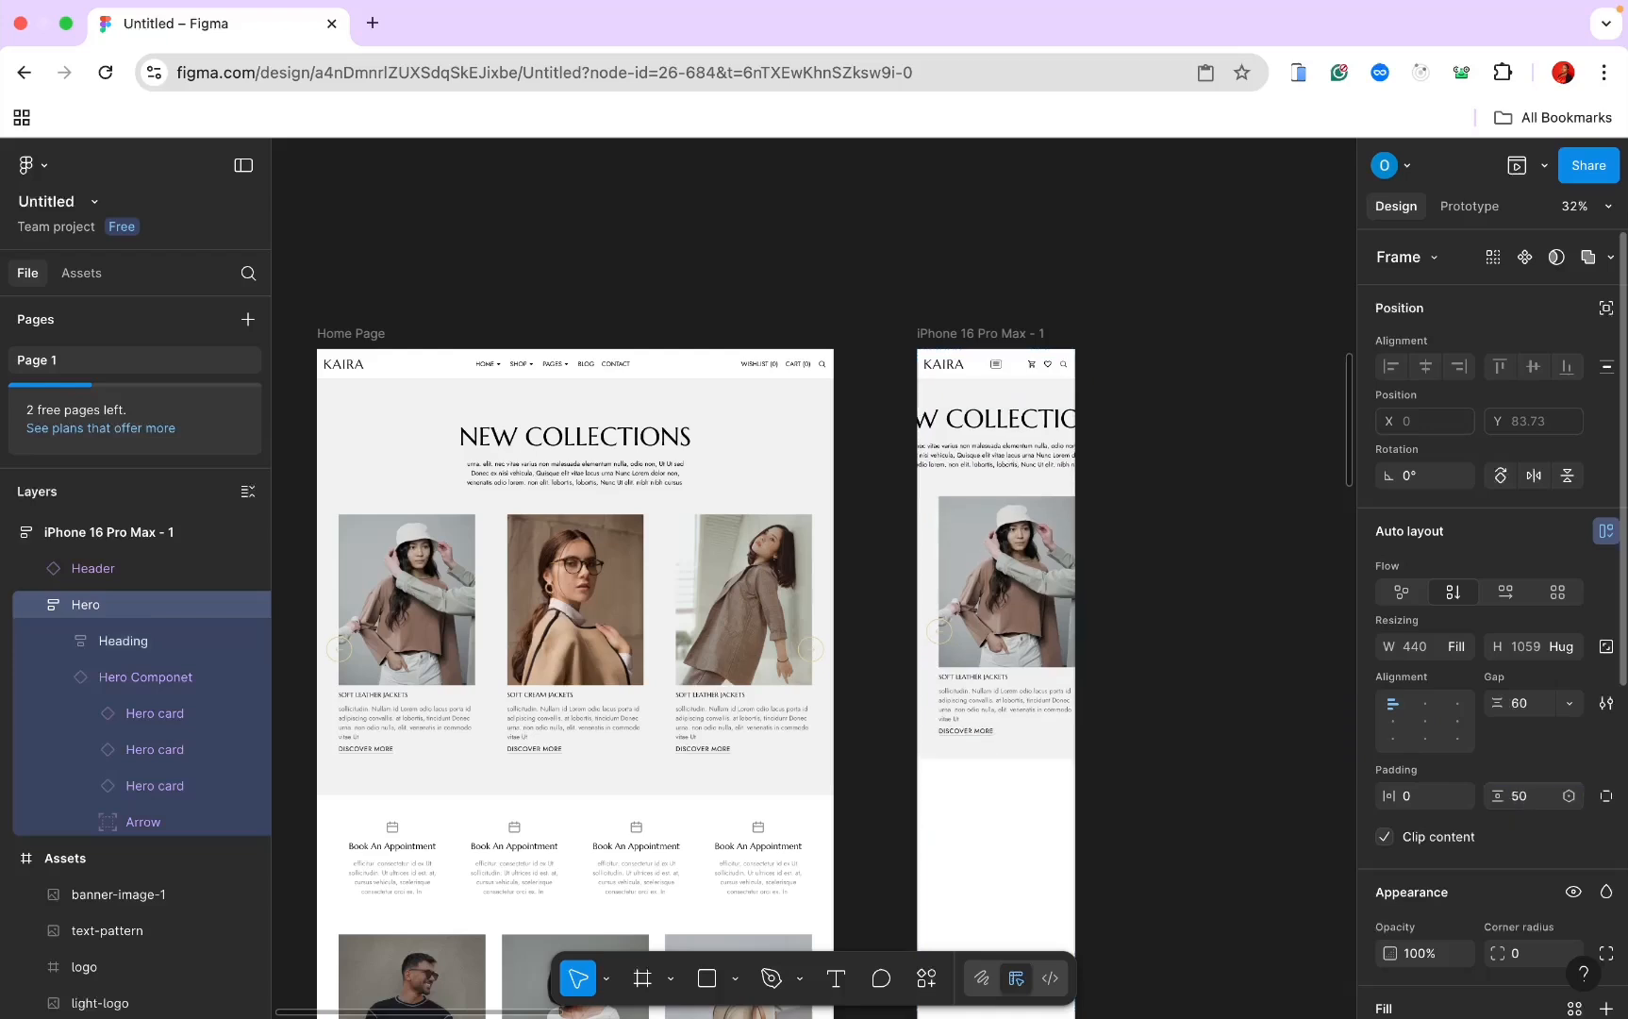
Step: Set the Hero's Heading group padding to 15 horizontal and 0 vertical
click(1026, 432)
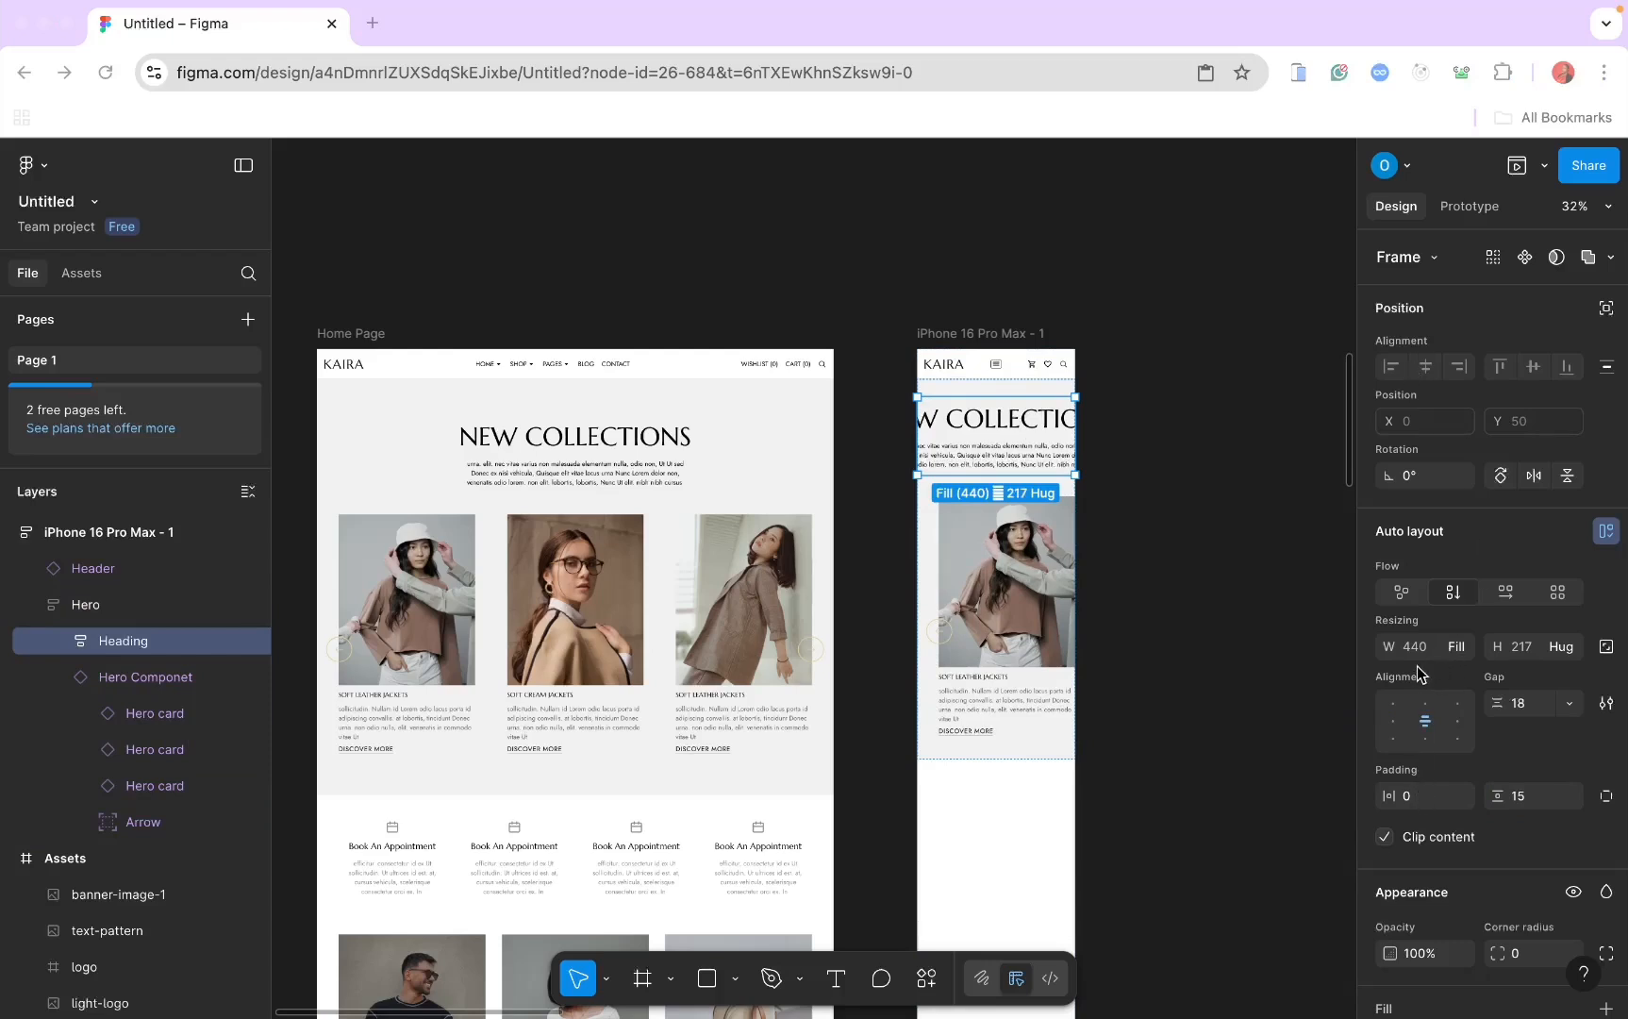
click(1420, 799)
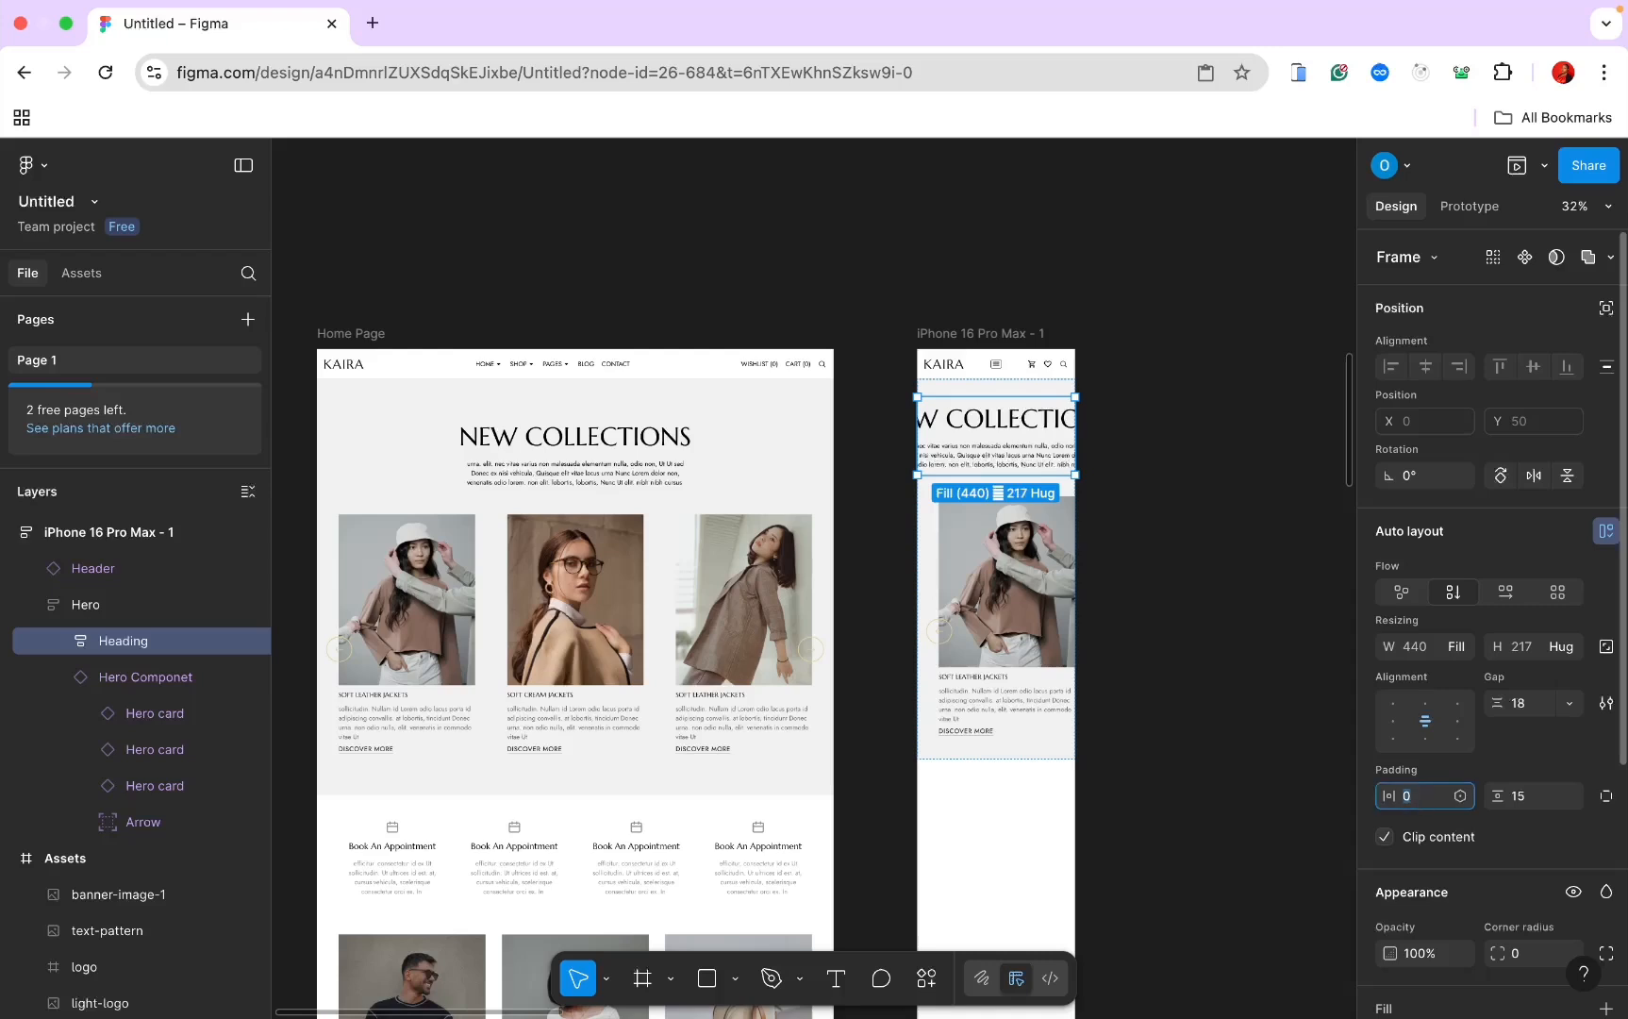
text(15)
key(Return)
click(1525, 797)
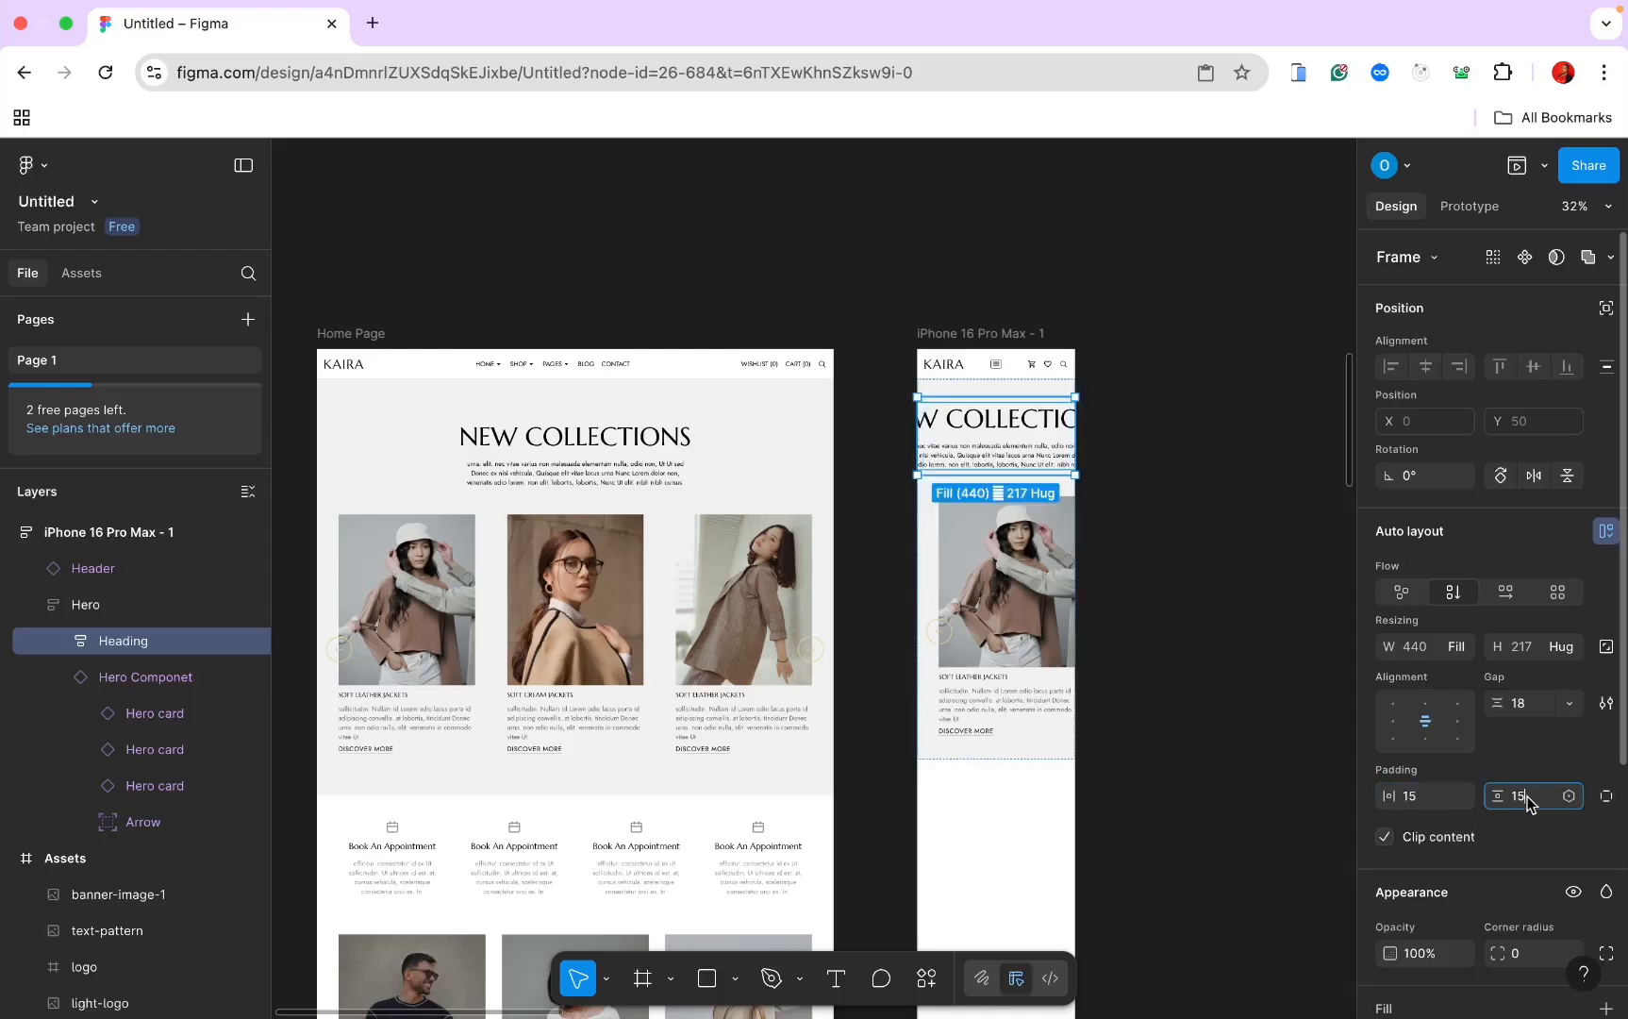
text(0)
key(Return)
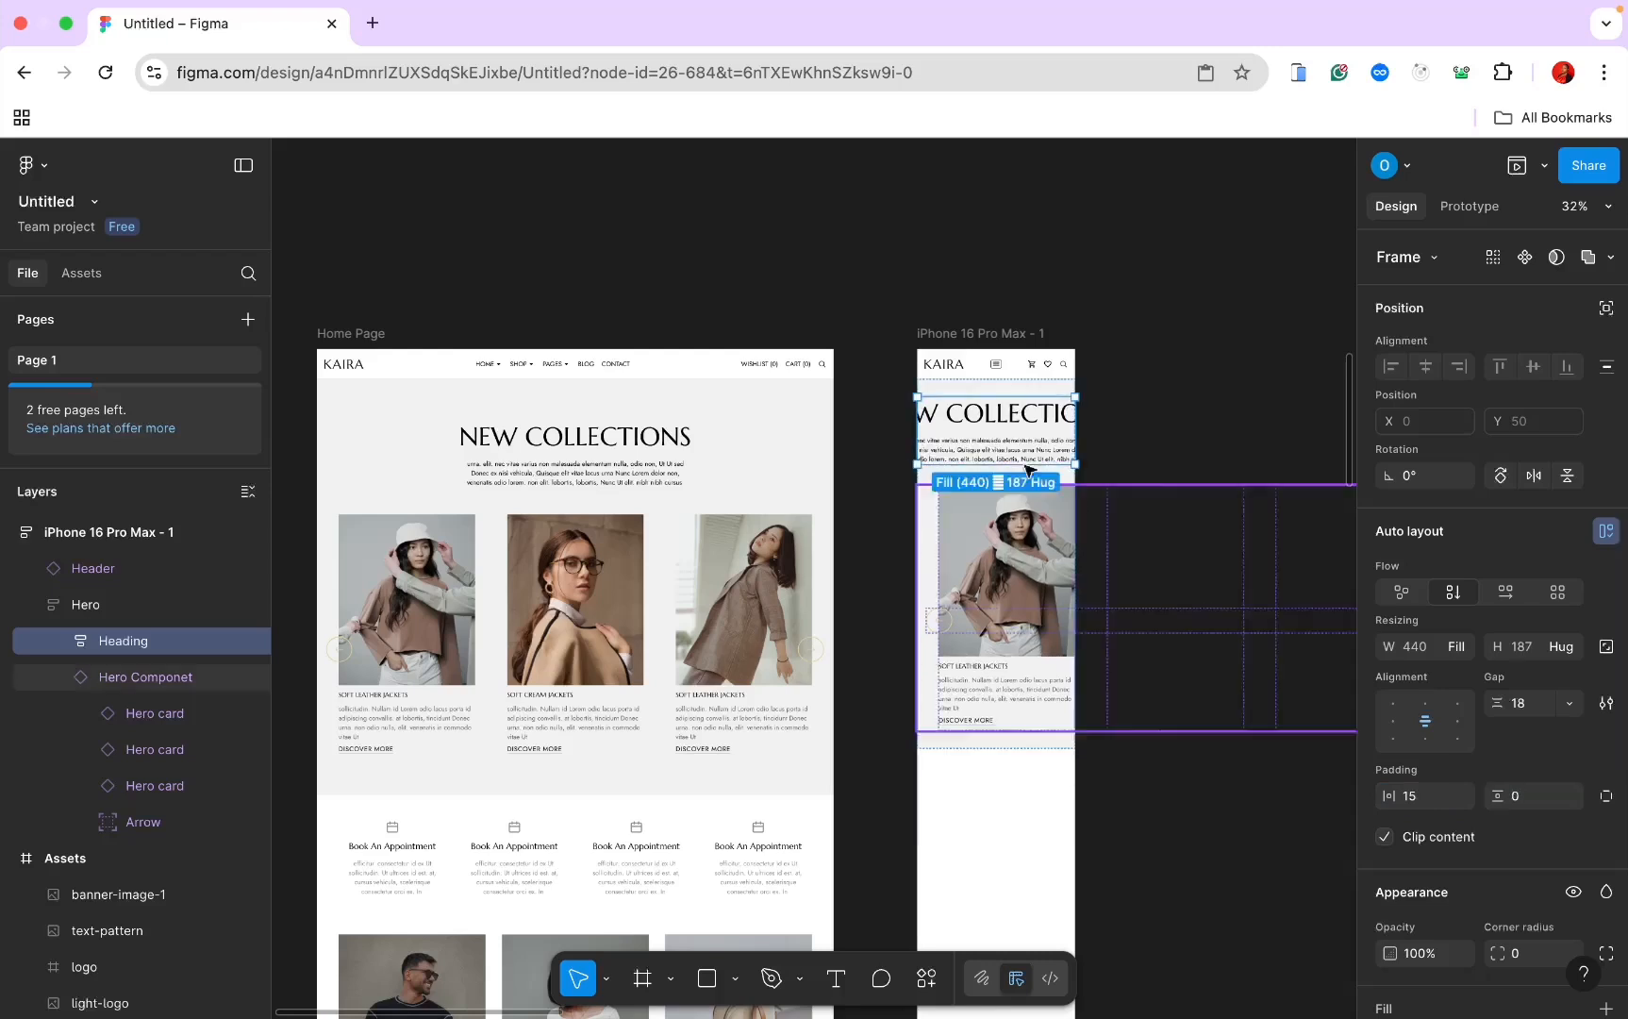
Step: Make the mobile New Collections heading and its paragraph fill the frame's width
click(1012, 426)
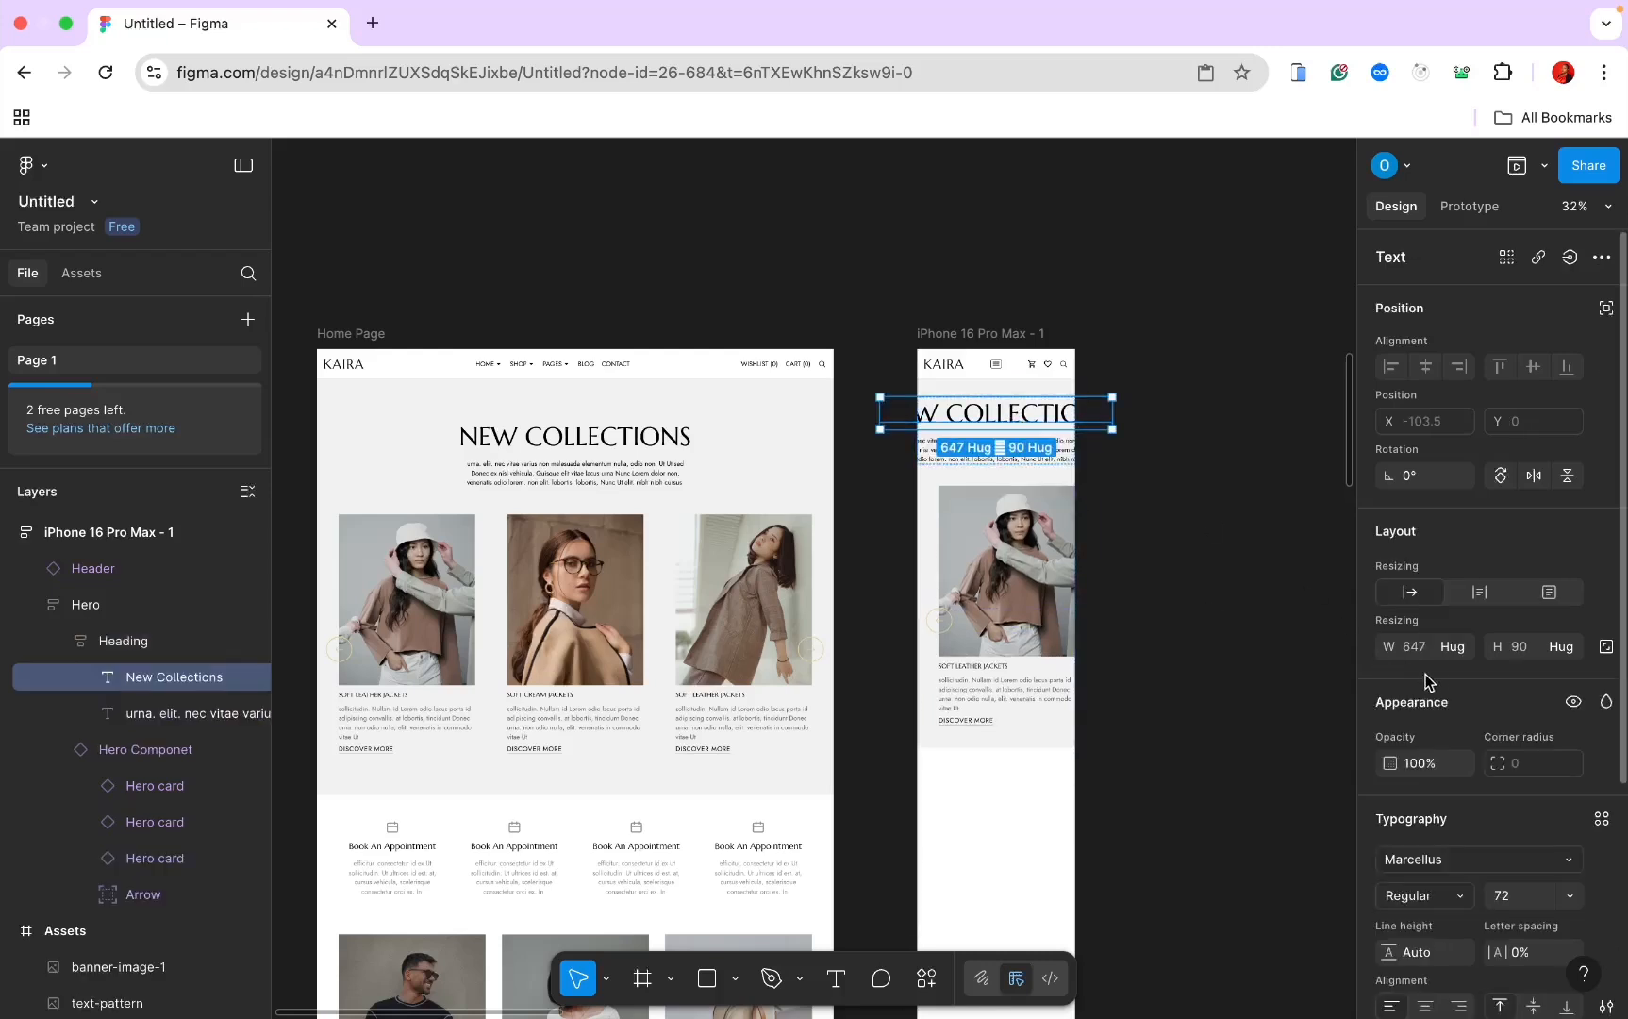
click(1461, 649)
click(1457, 672)
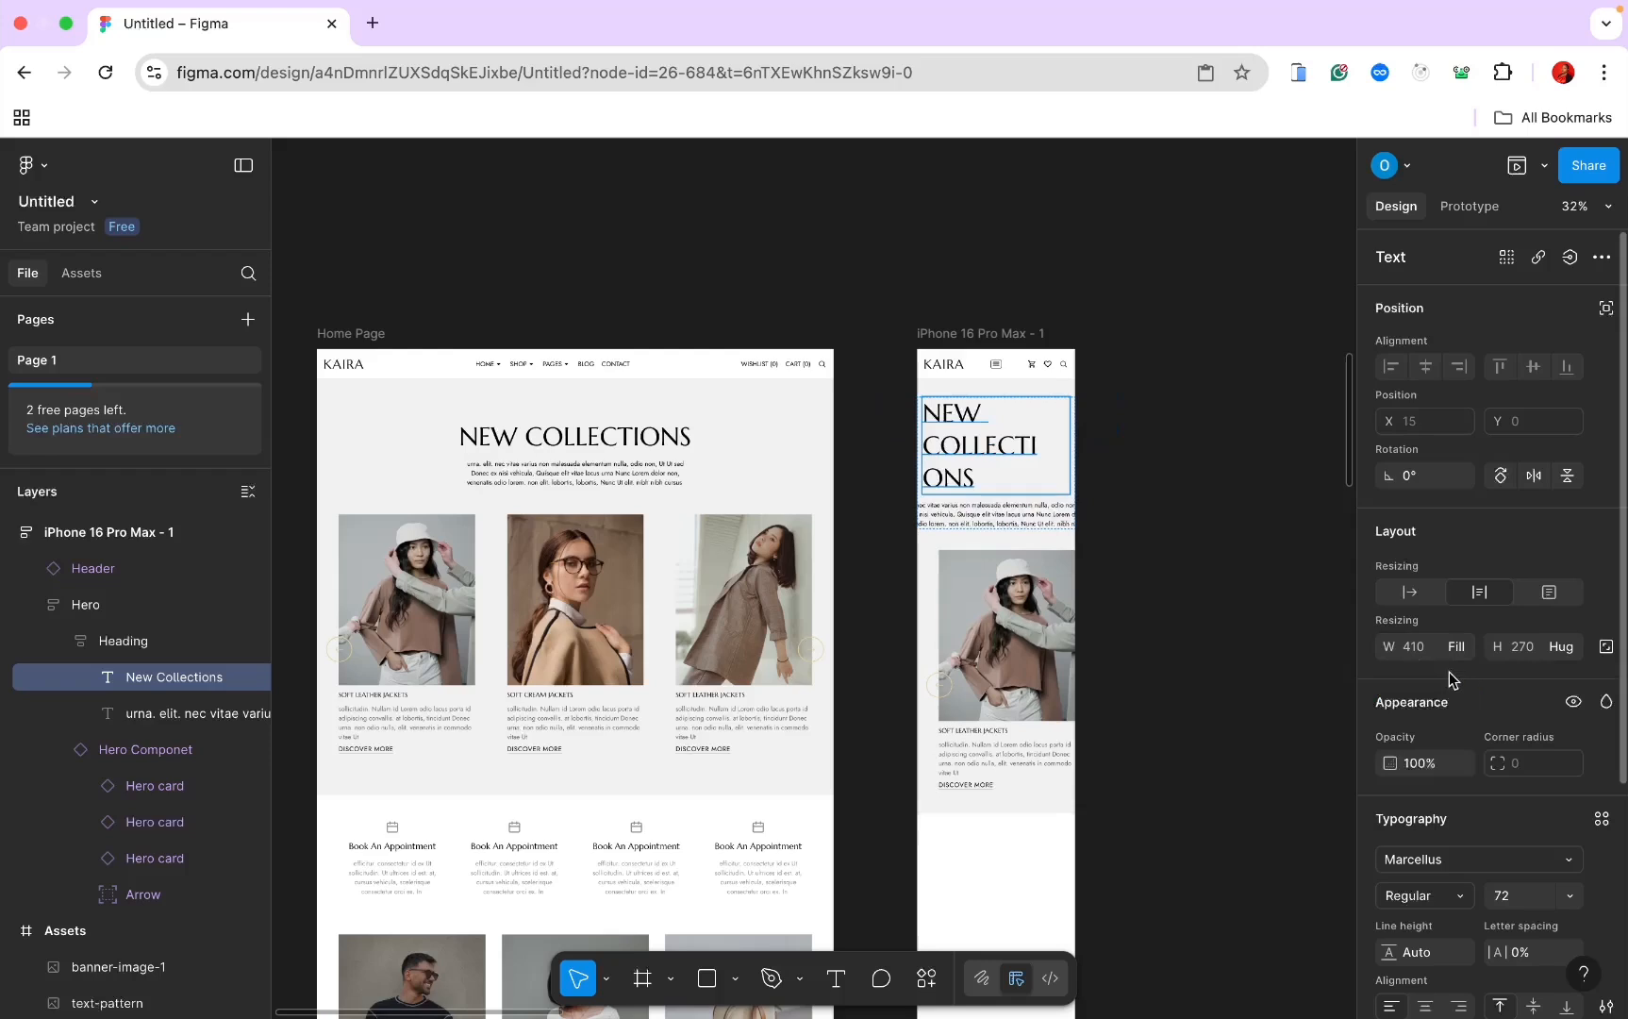
click(984, 514)
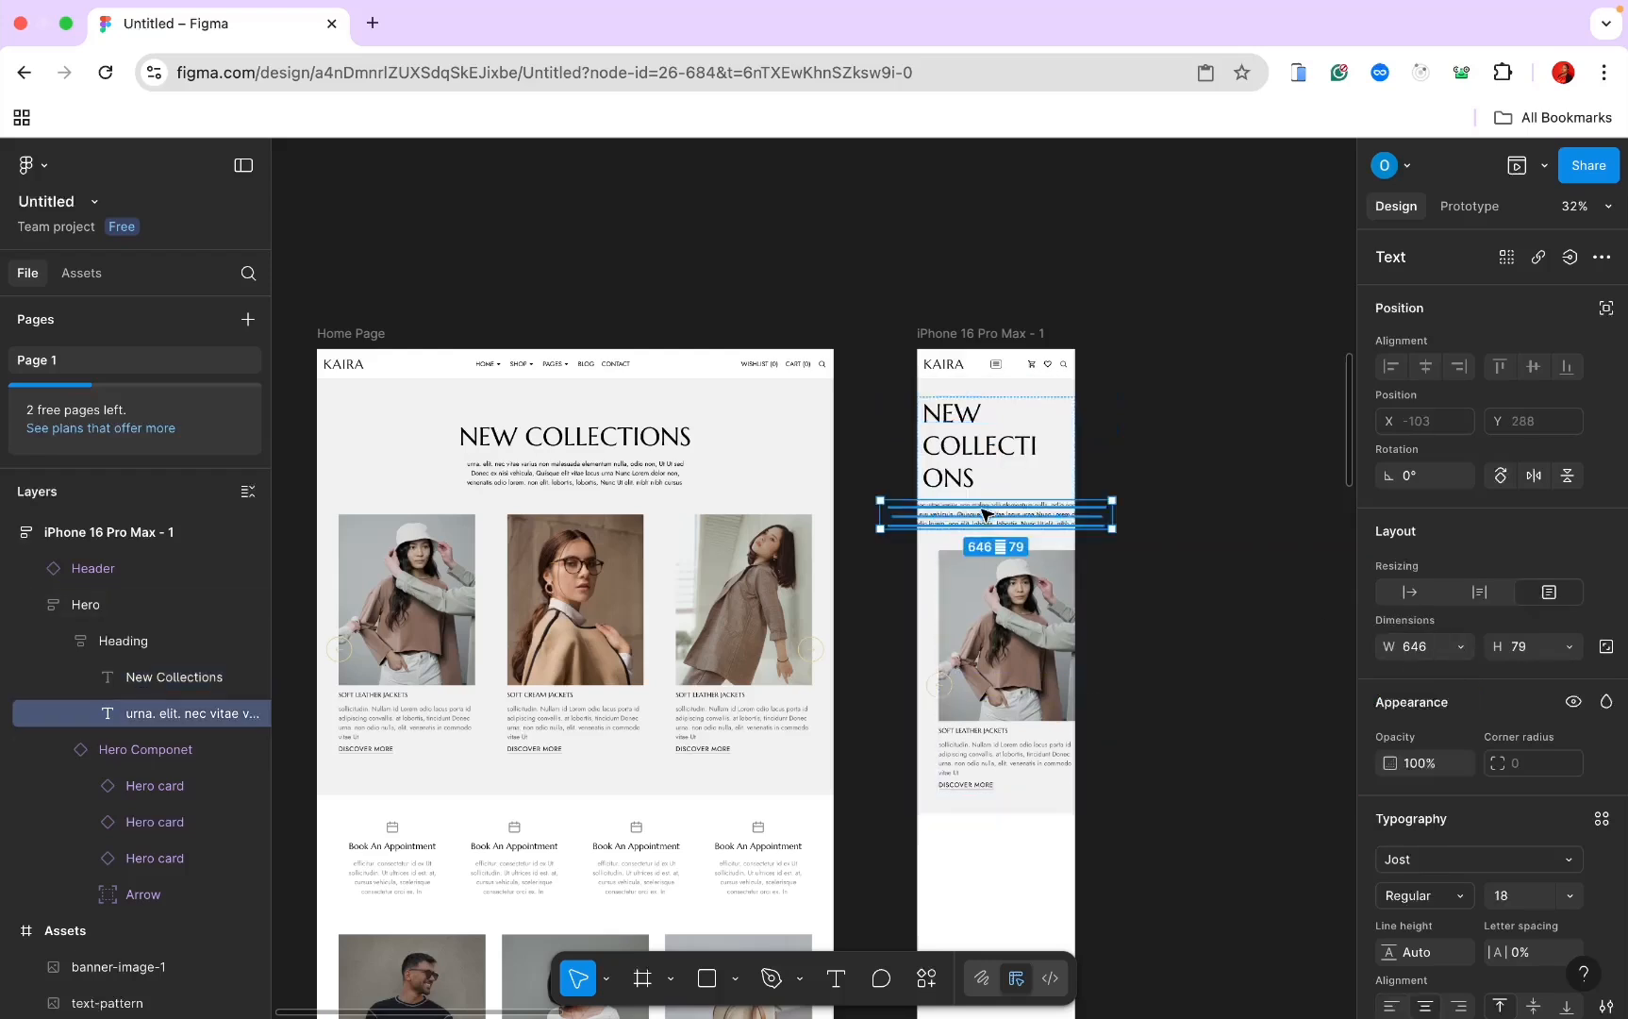
click(1461, 646)
click(1457, 700)
Step: Set the mobile New Collections heading's font size to 52
click(958, 436)
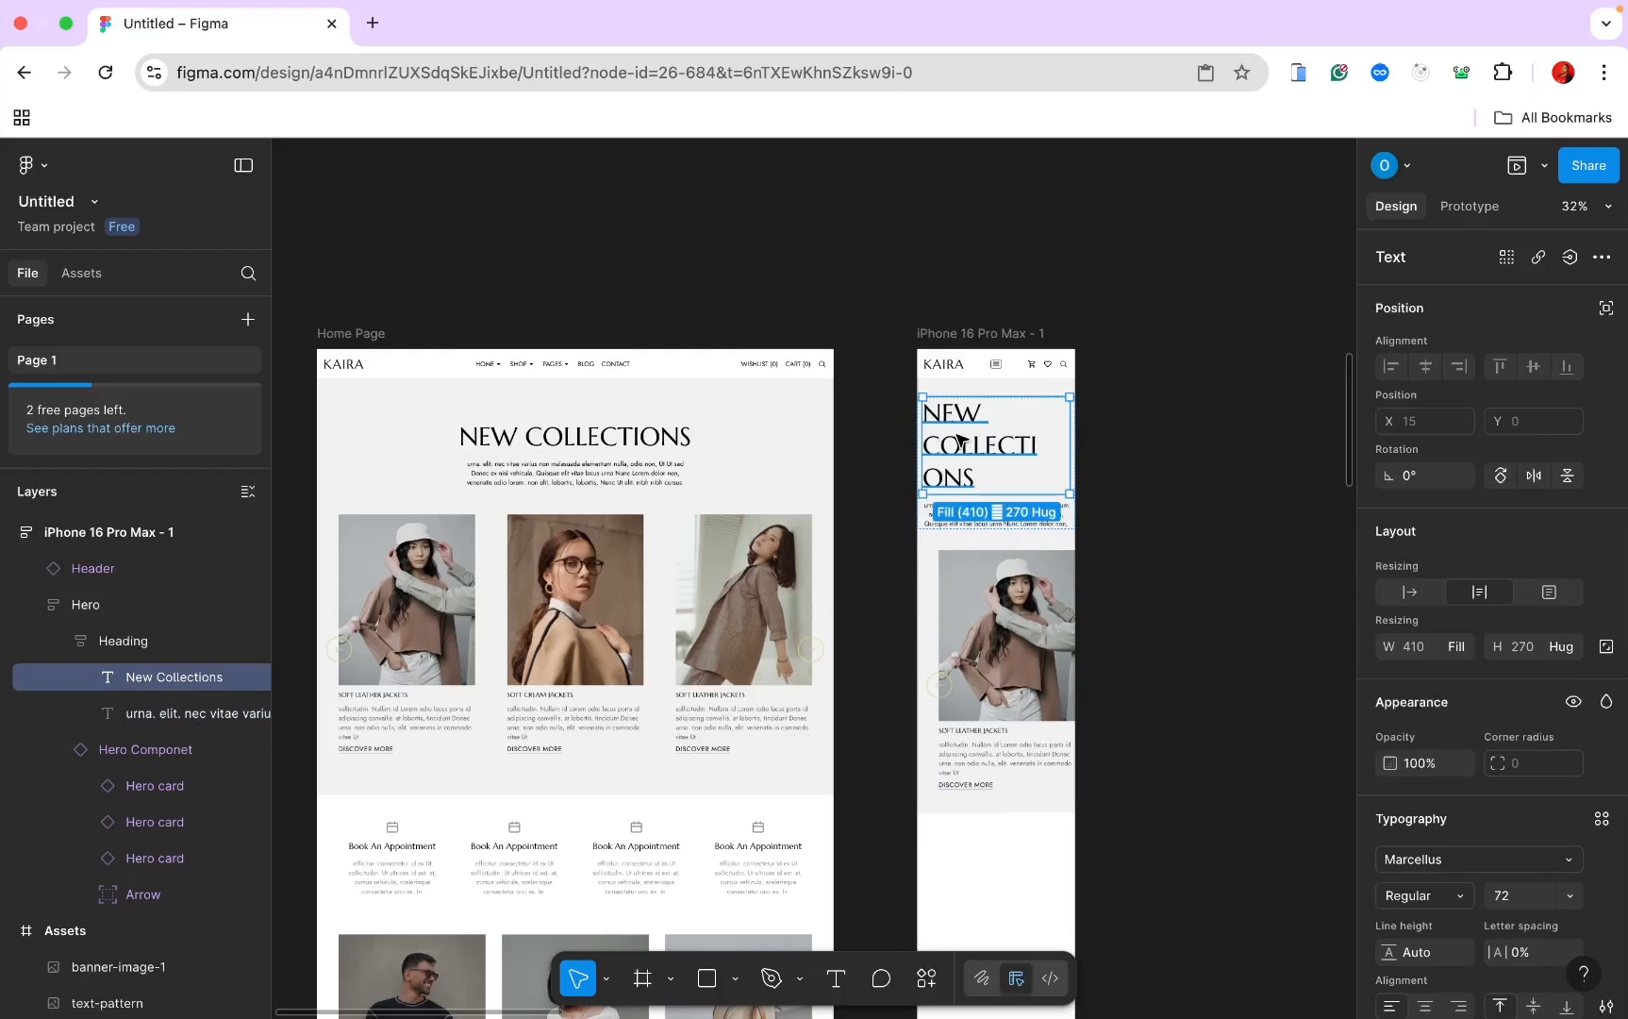
click(1502, 895)
text(40)
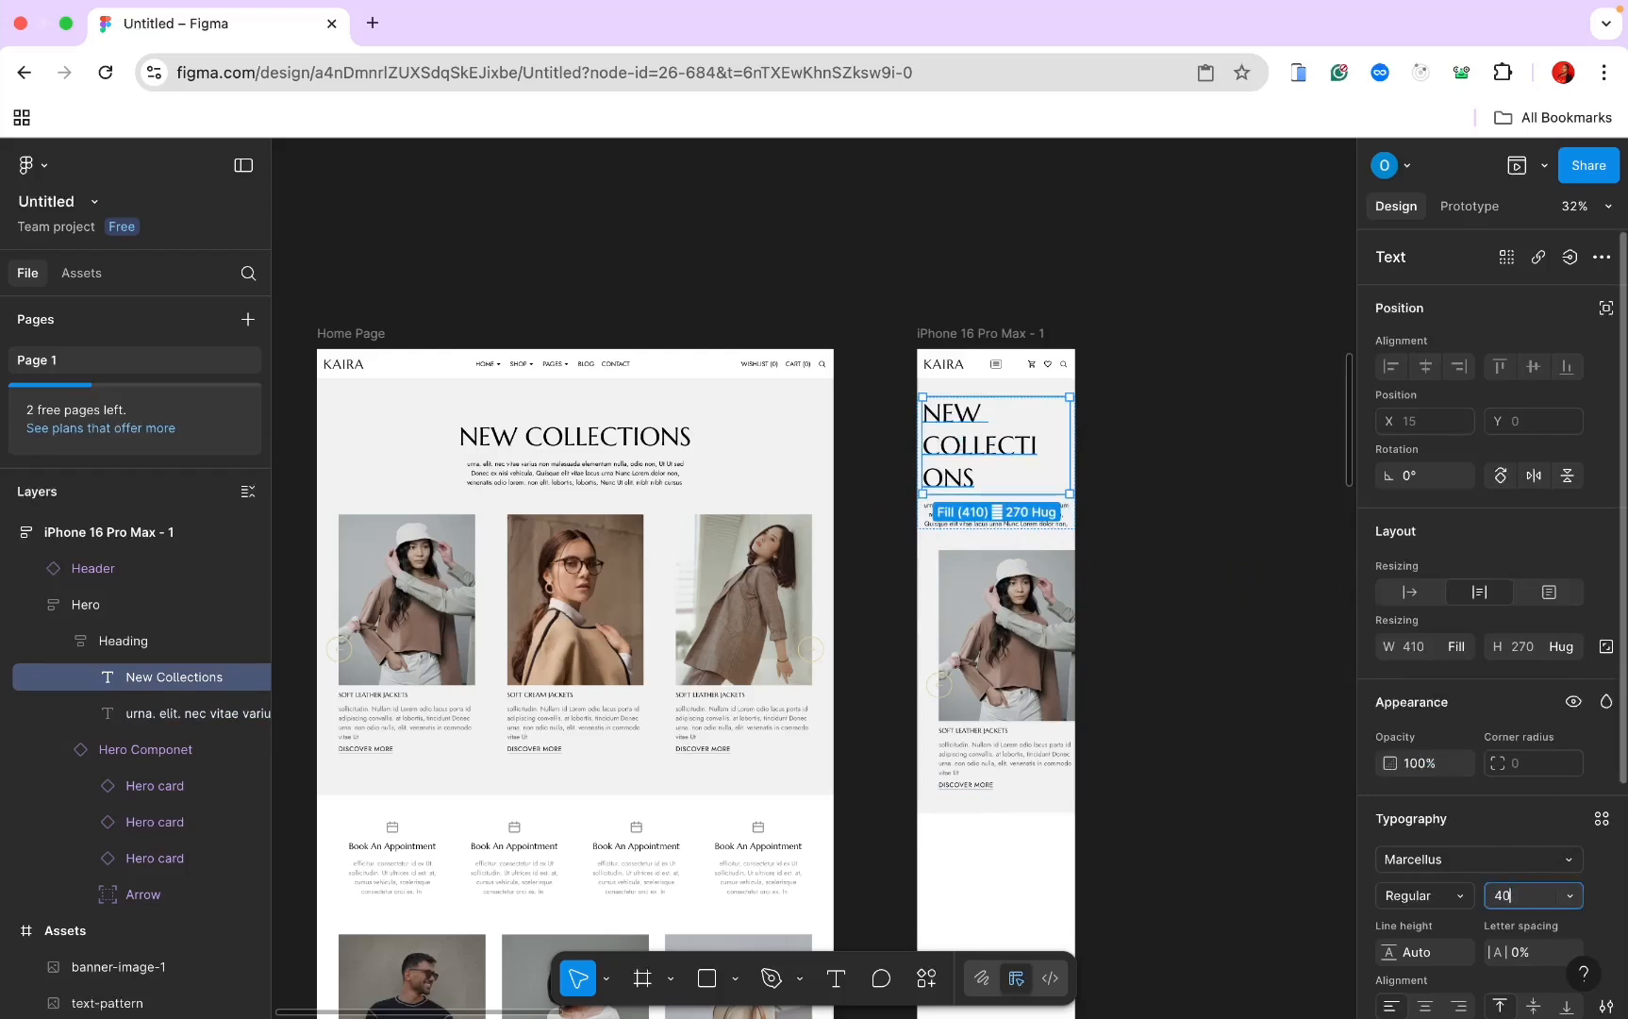
key(Return)
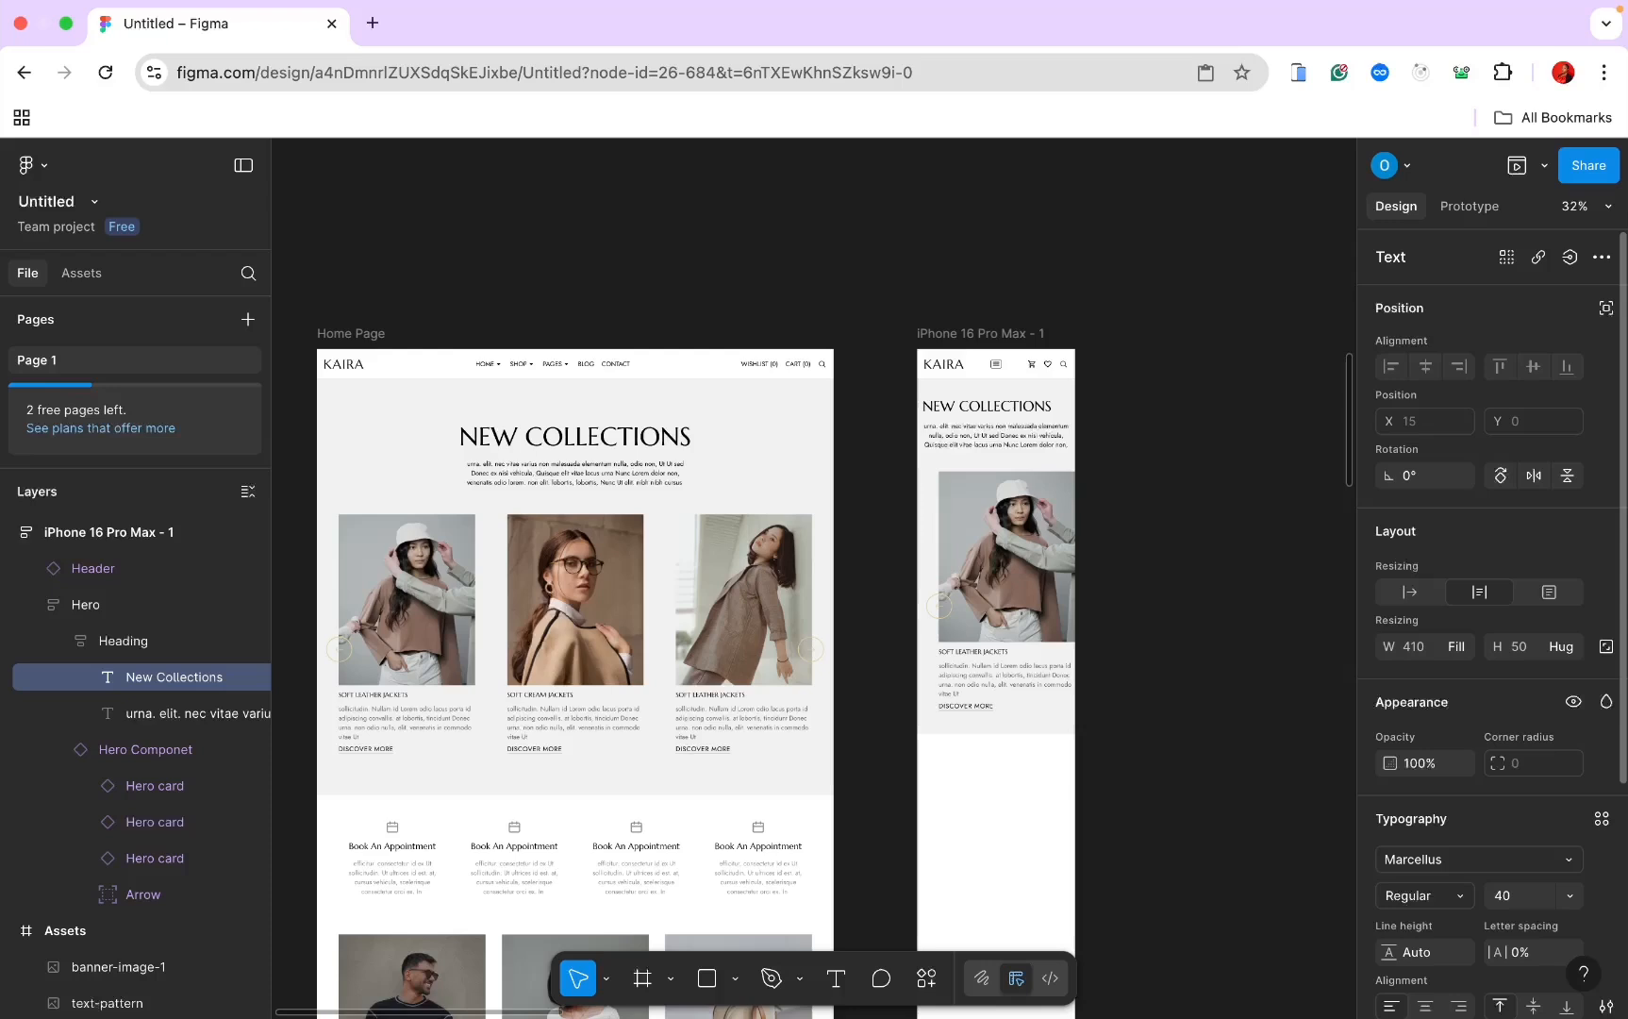
click(1506, 901)
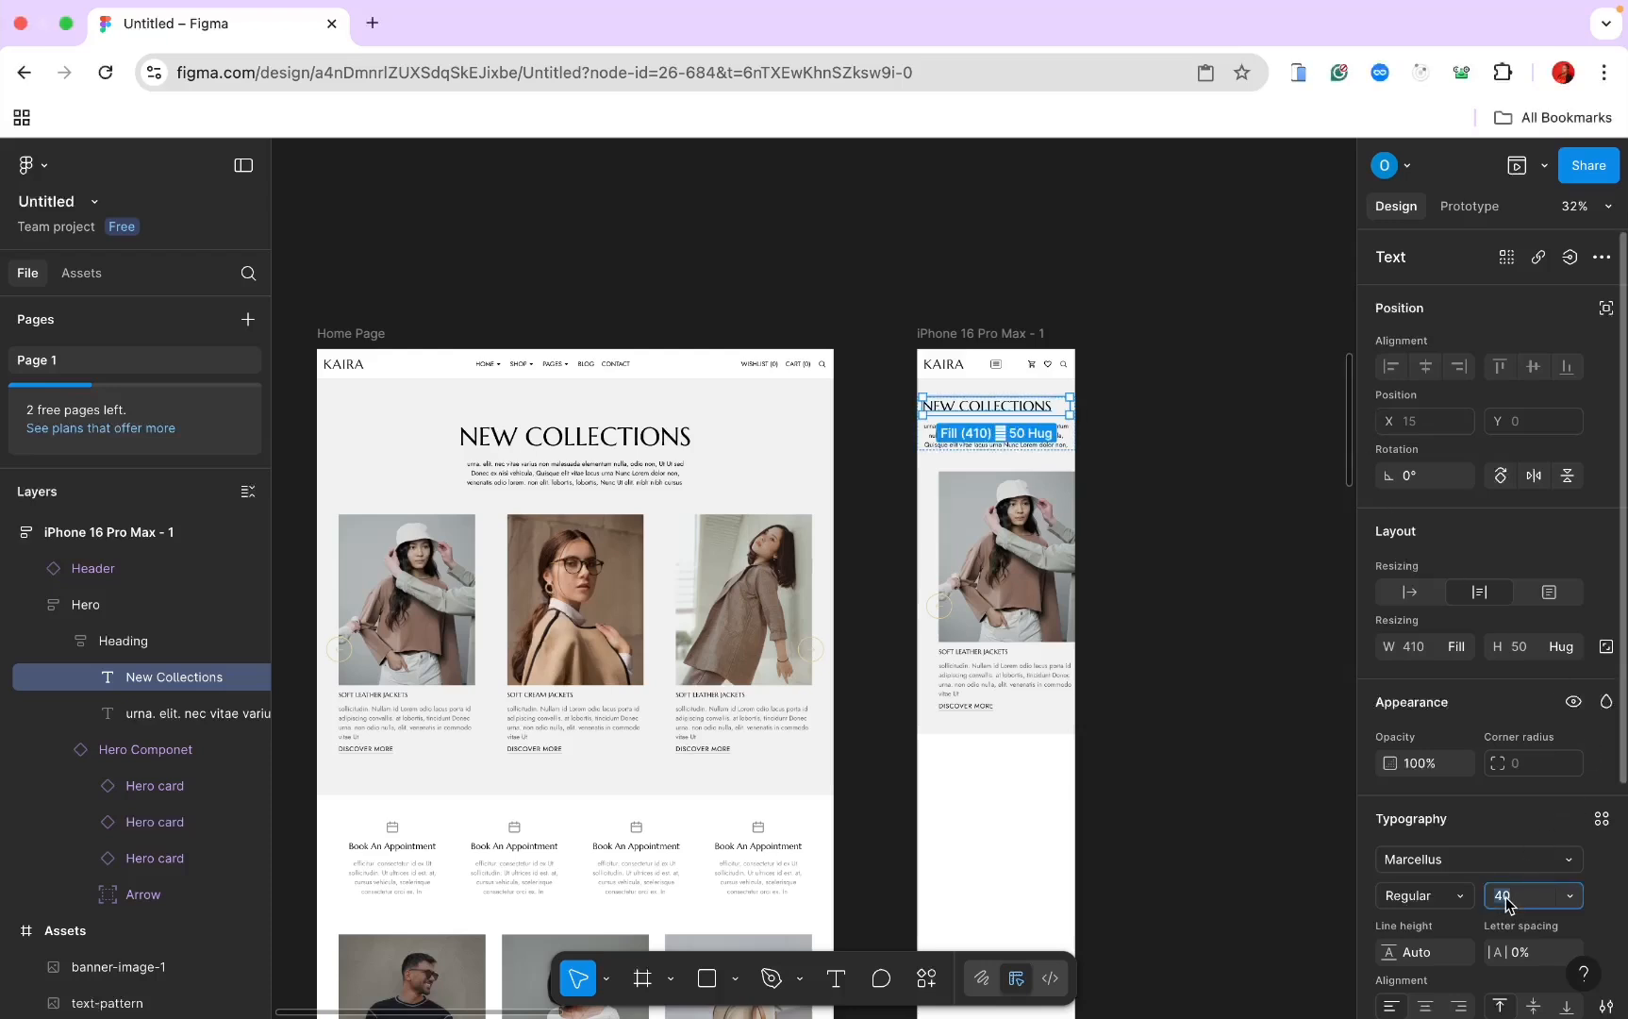
text(52)
key(Return)
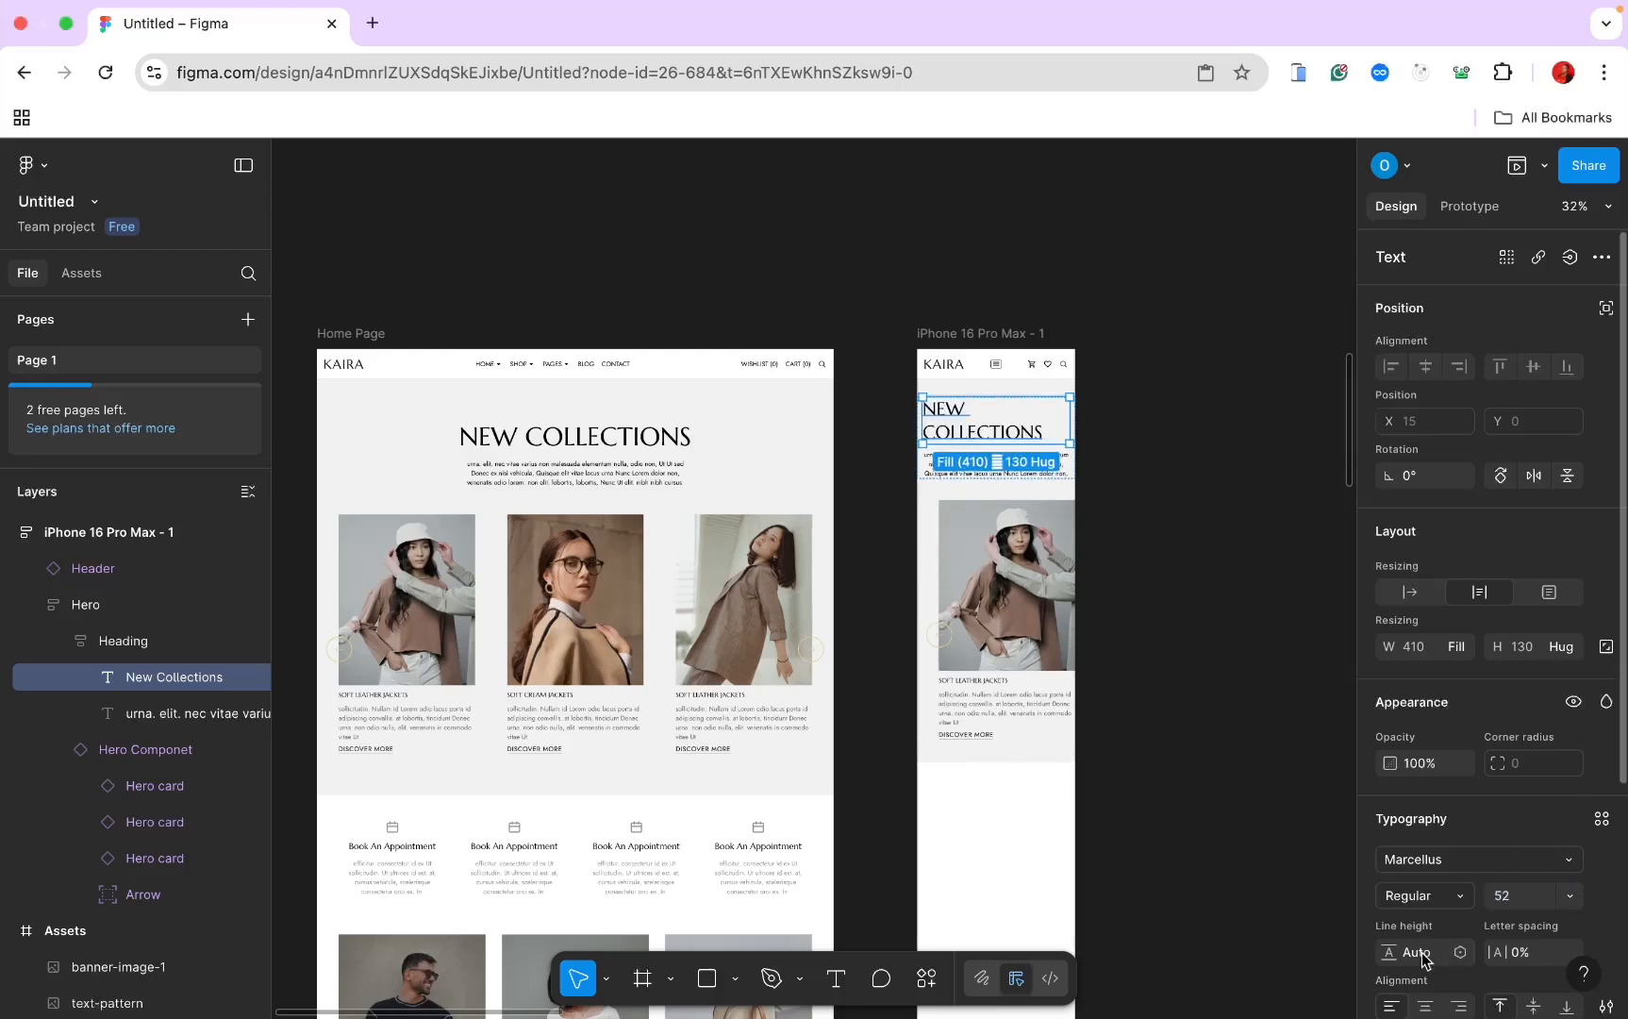
Step: Stretch the mobile paragraph box to 139 tall so all lines fit
scroll(1424, 905, down, 2)
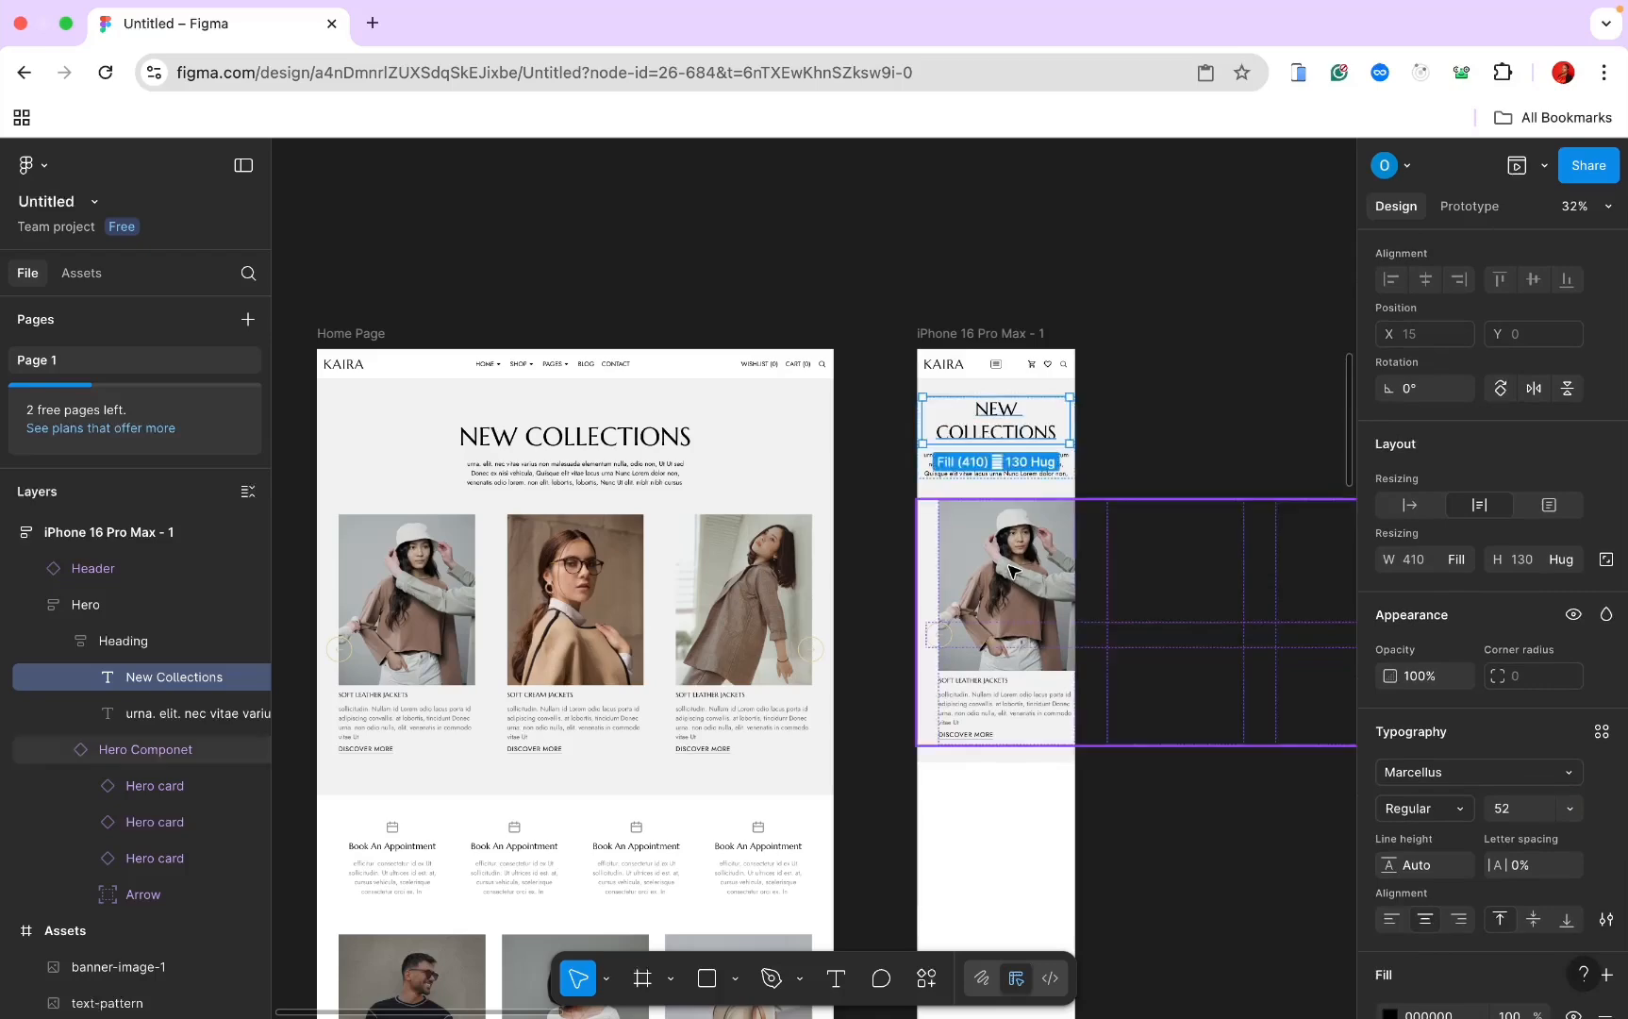
scroll(1007, 408, up, 5)
click(1007, 407)
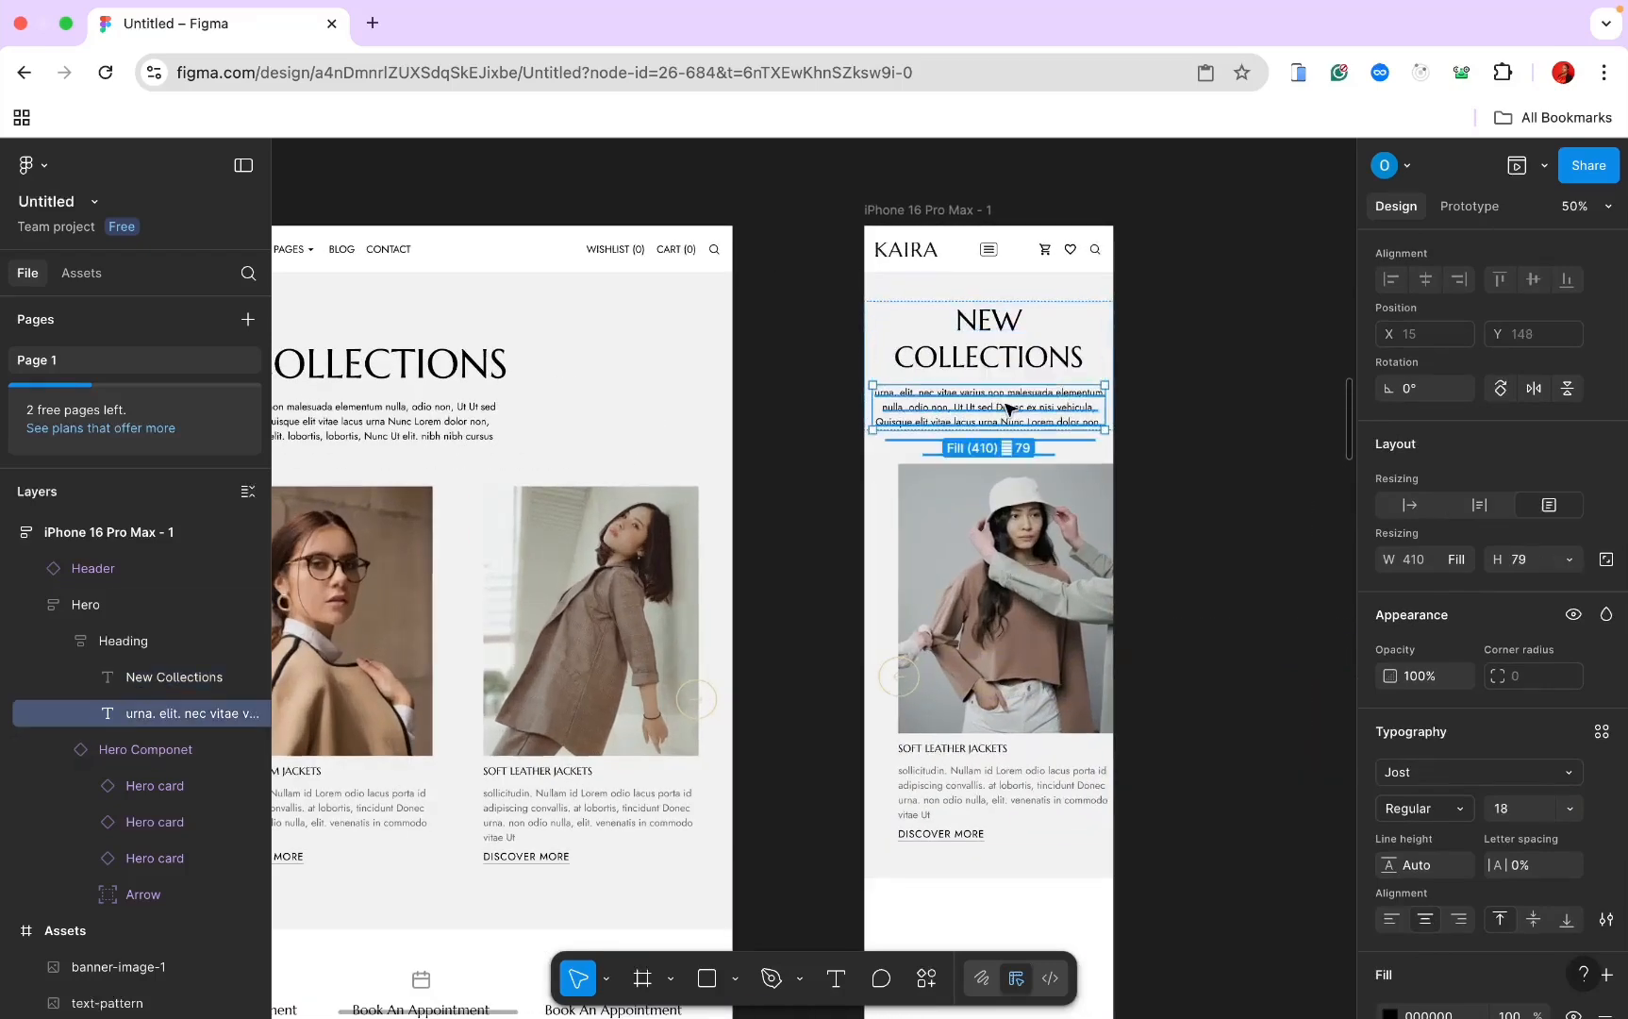
drag(1052, 426, 1052, 462)
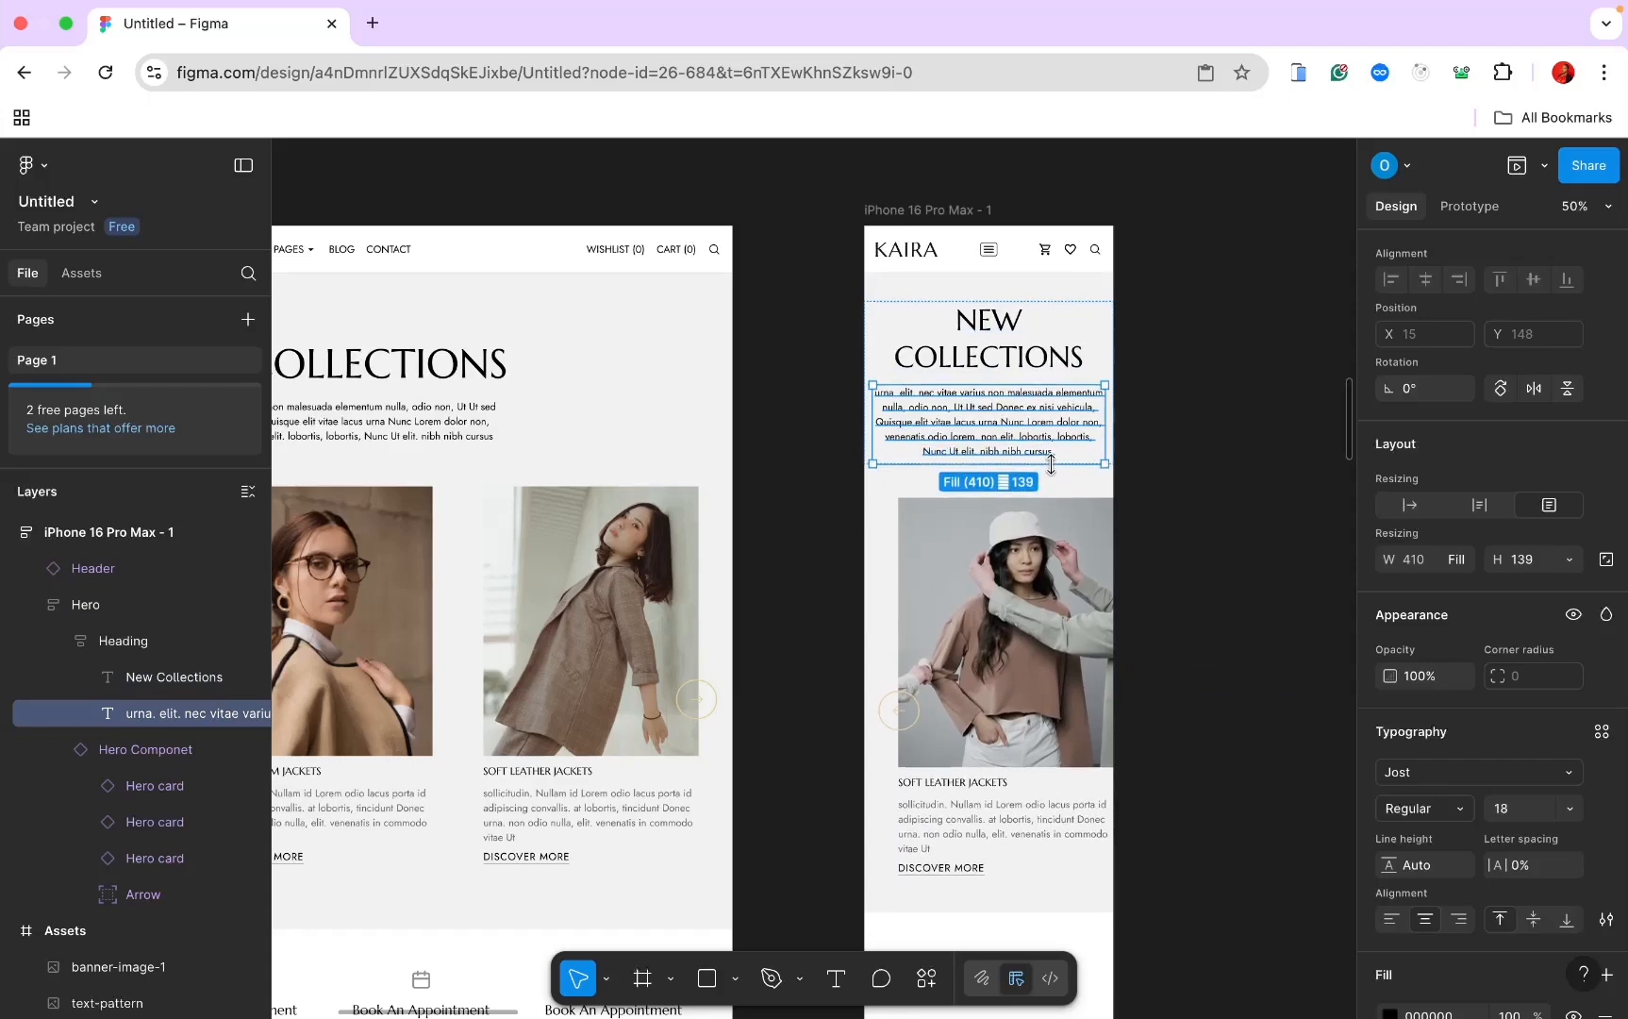
click(1229, 546)
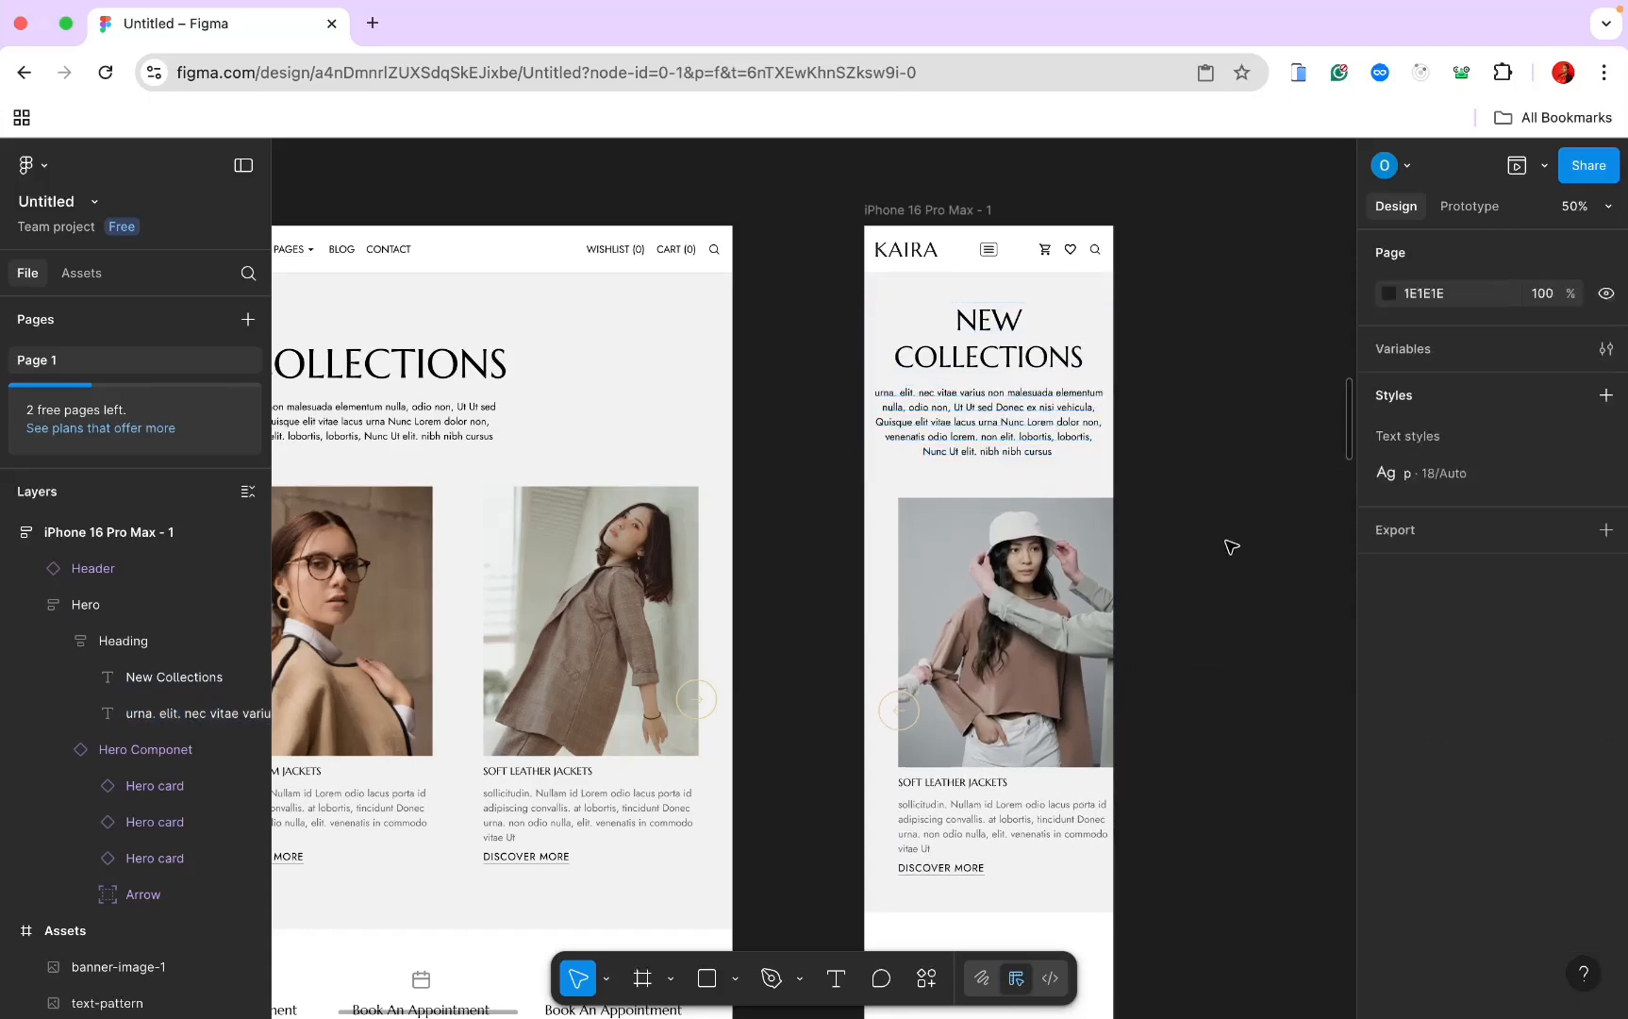
Step: Colour the desktop paragraph text grey 8F8F8F
scroll(1231, 546, left, 5)
scroll(1231, 546, up, 2)
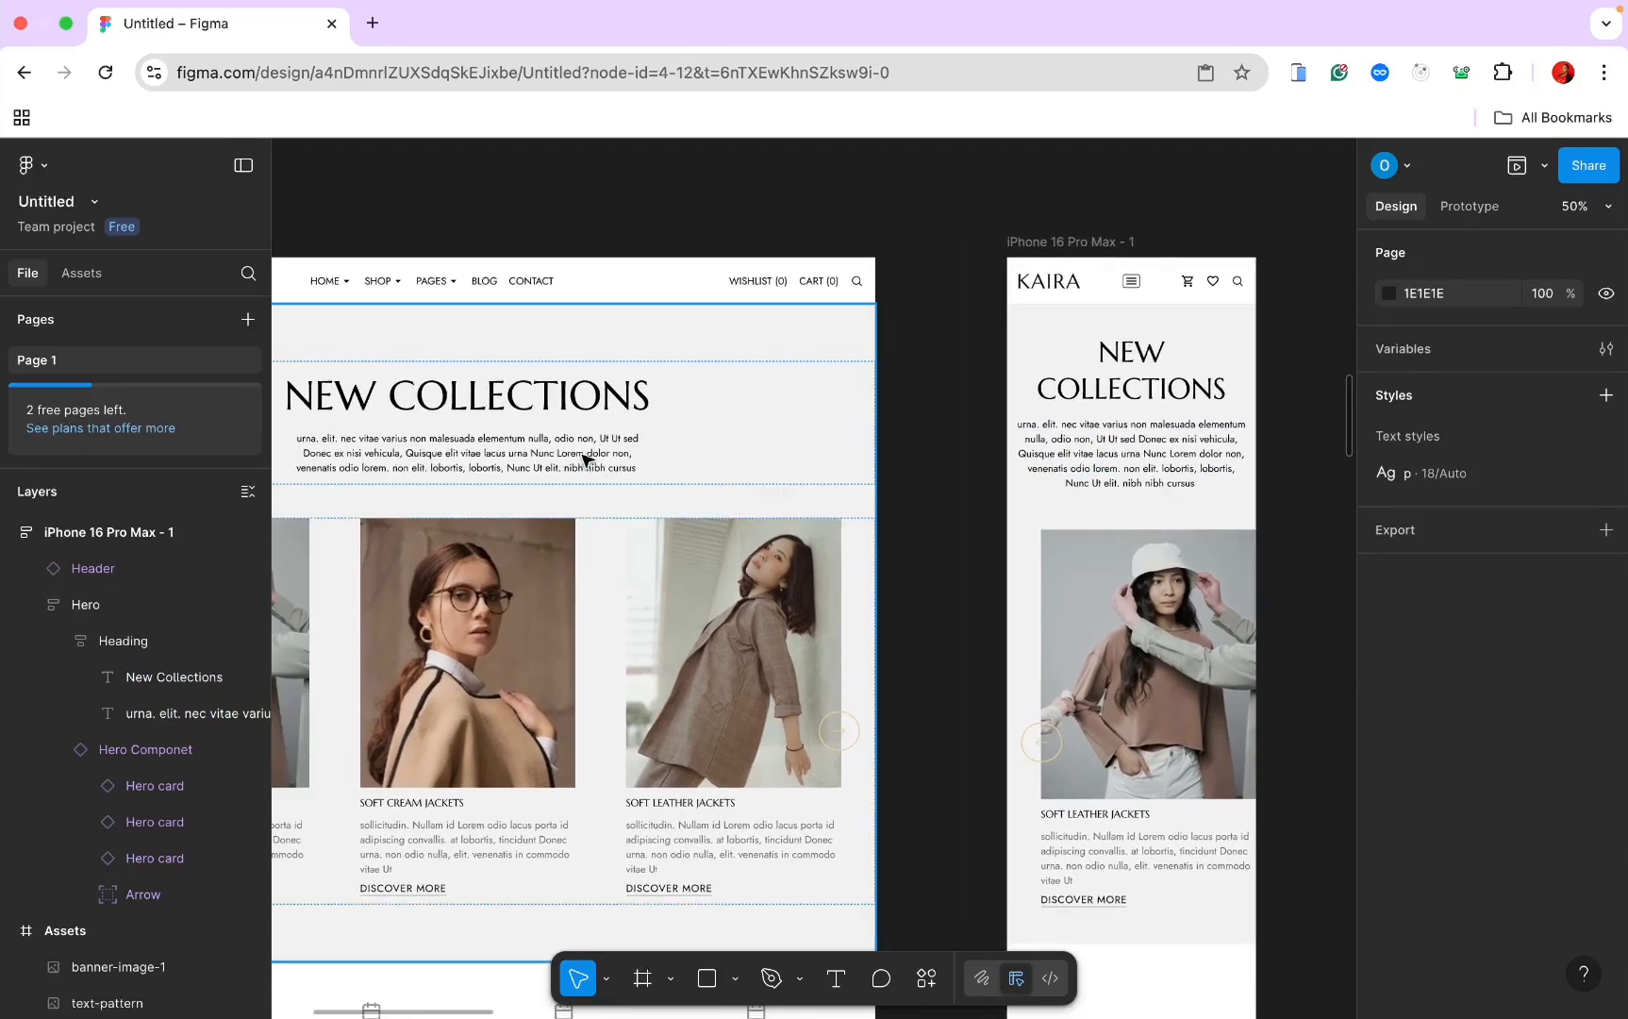
click(585, 459)
double_click(582, 457)
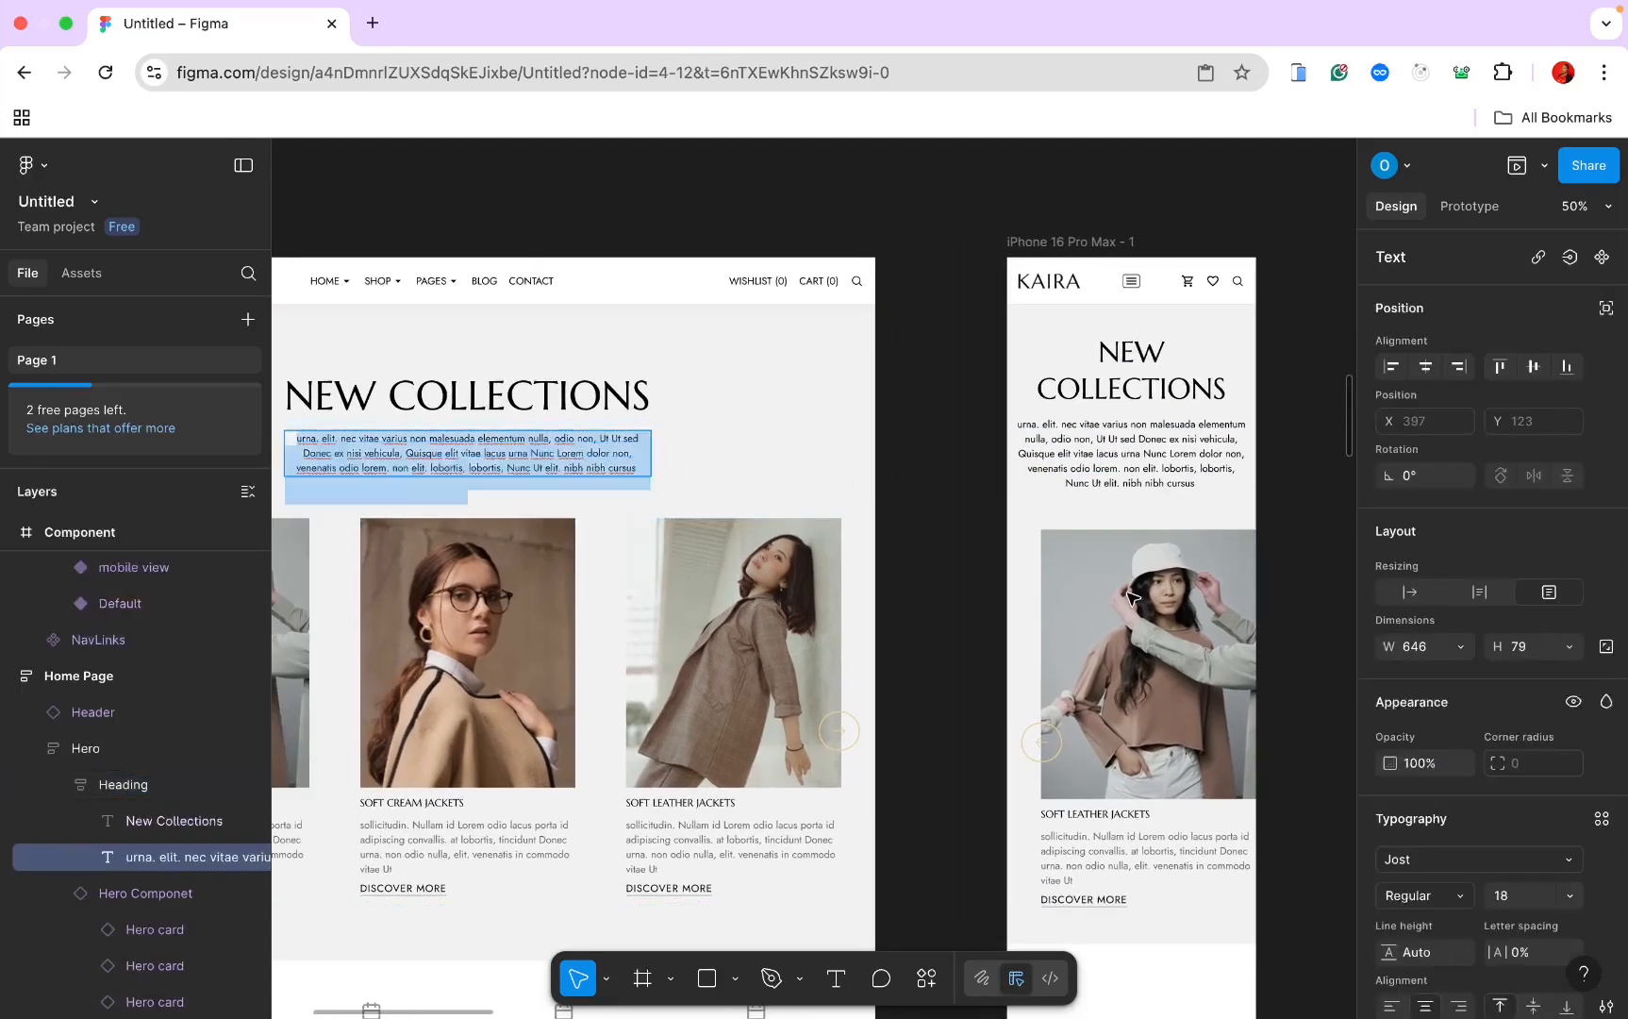
scroll(1428, 878, down, 4)
click(1432, 915)
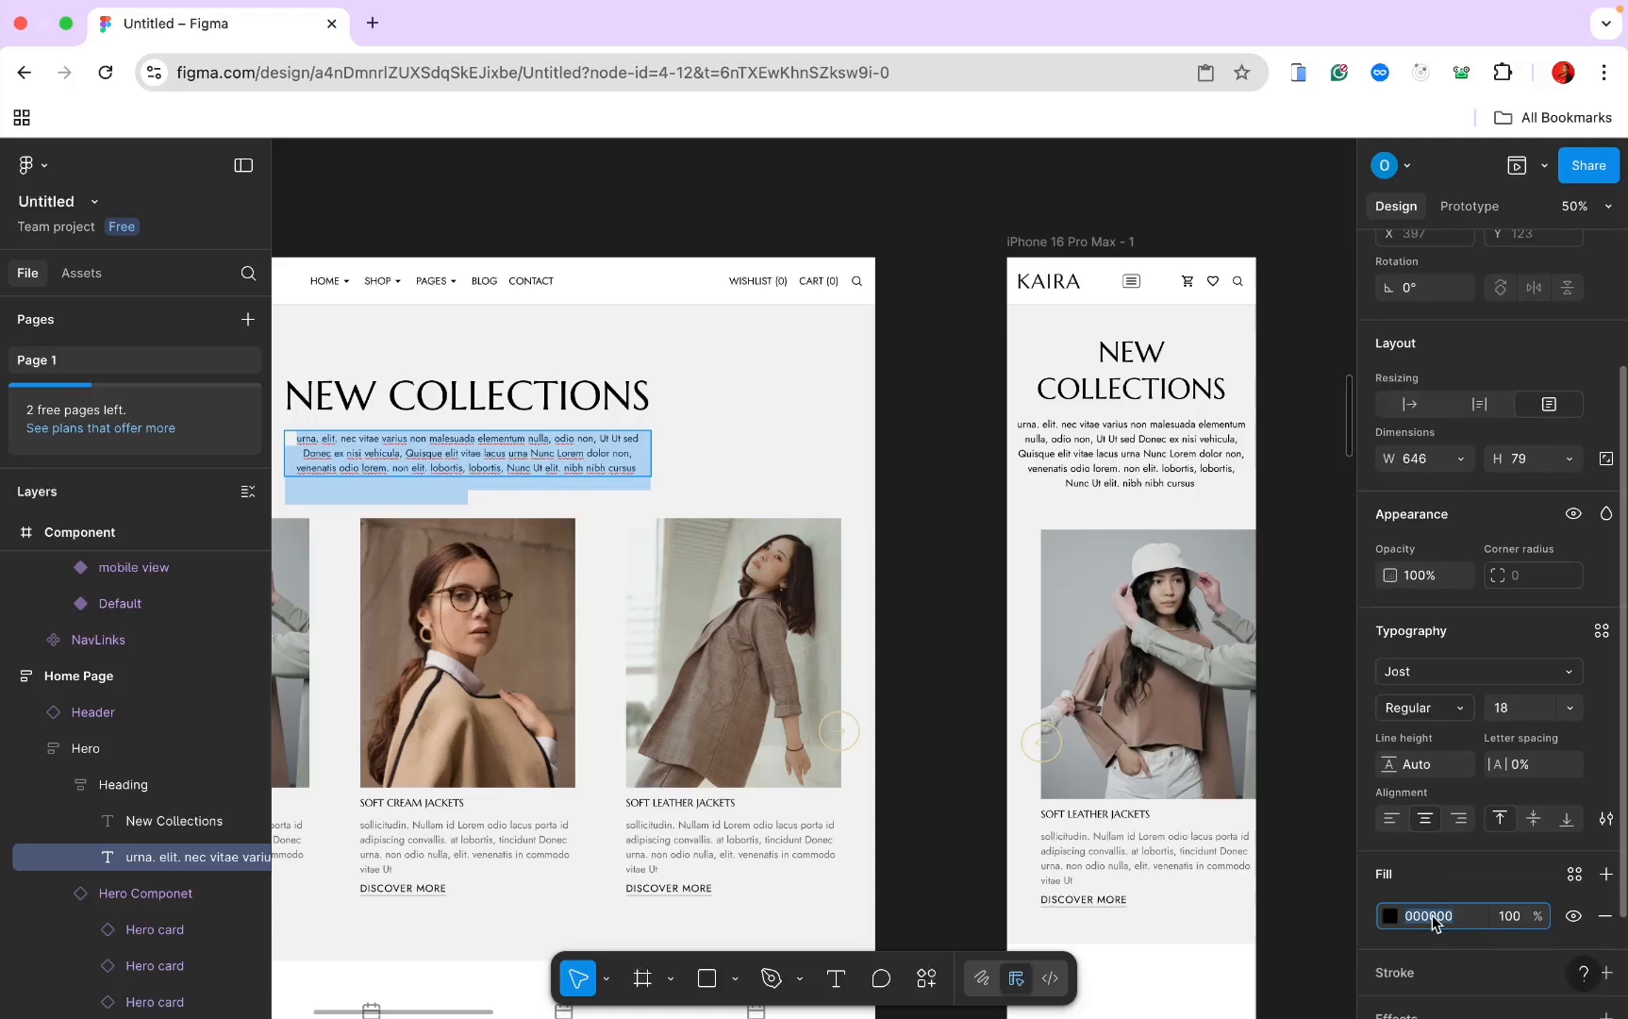
text(8f)
key(Return)
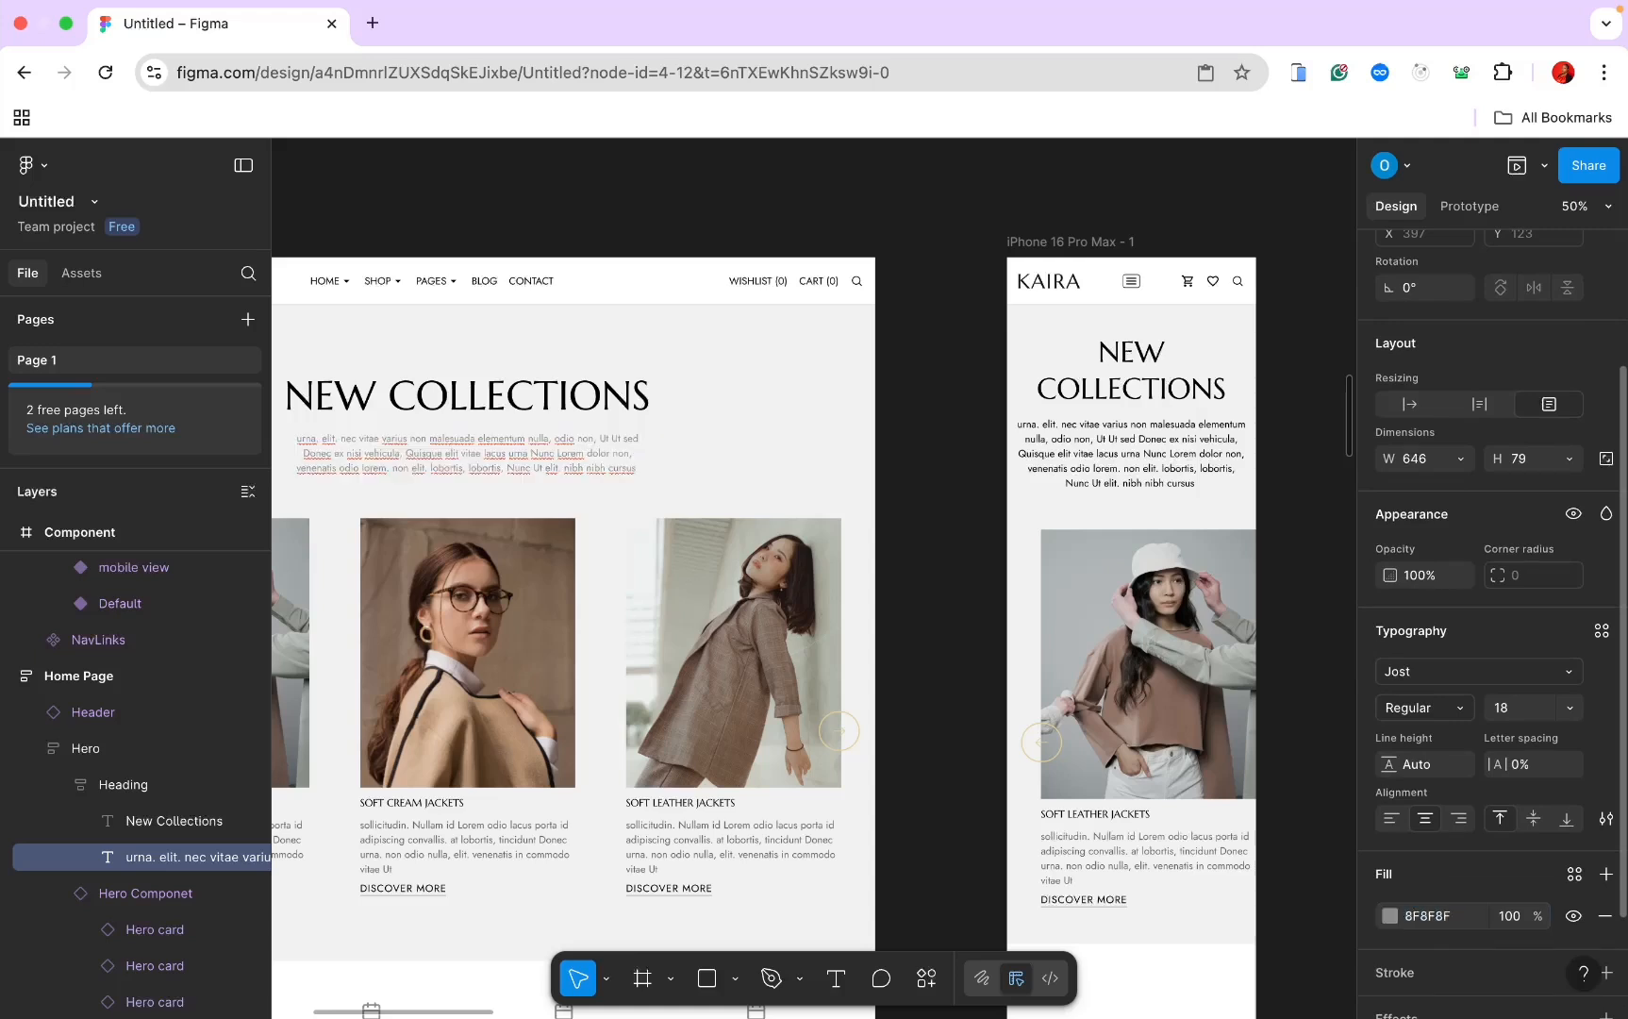
Step: Colour the mobile paragraph text grey 8F8F8F
click(1167, 441)
double_click(1167, 442)
key(Escape)
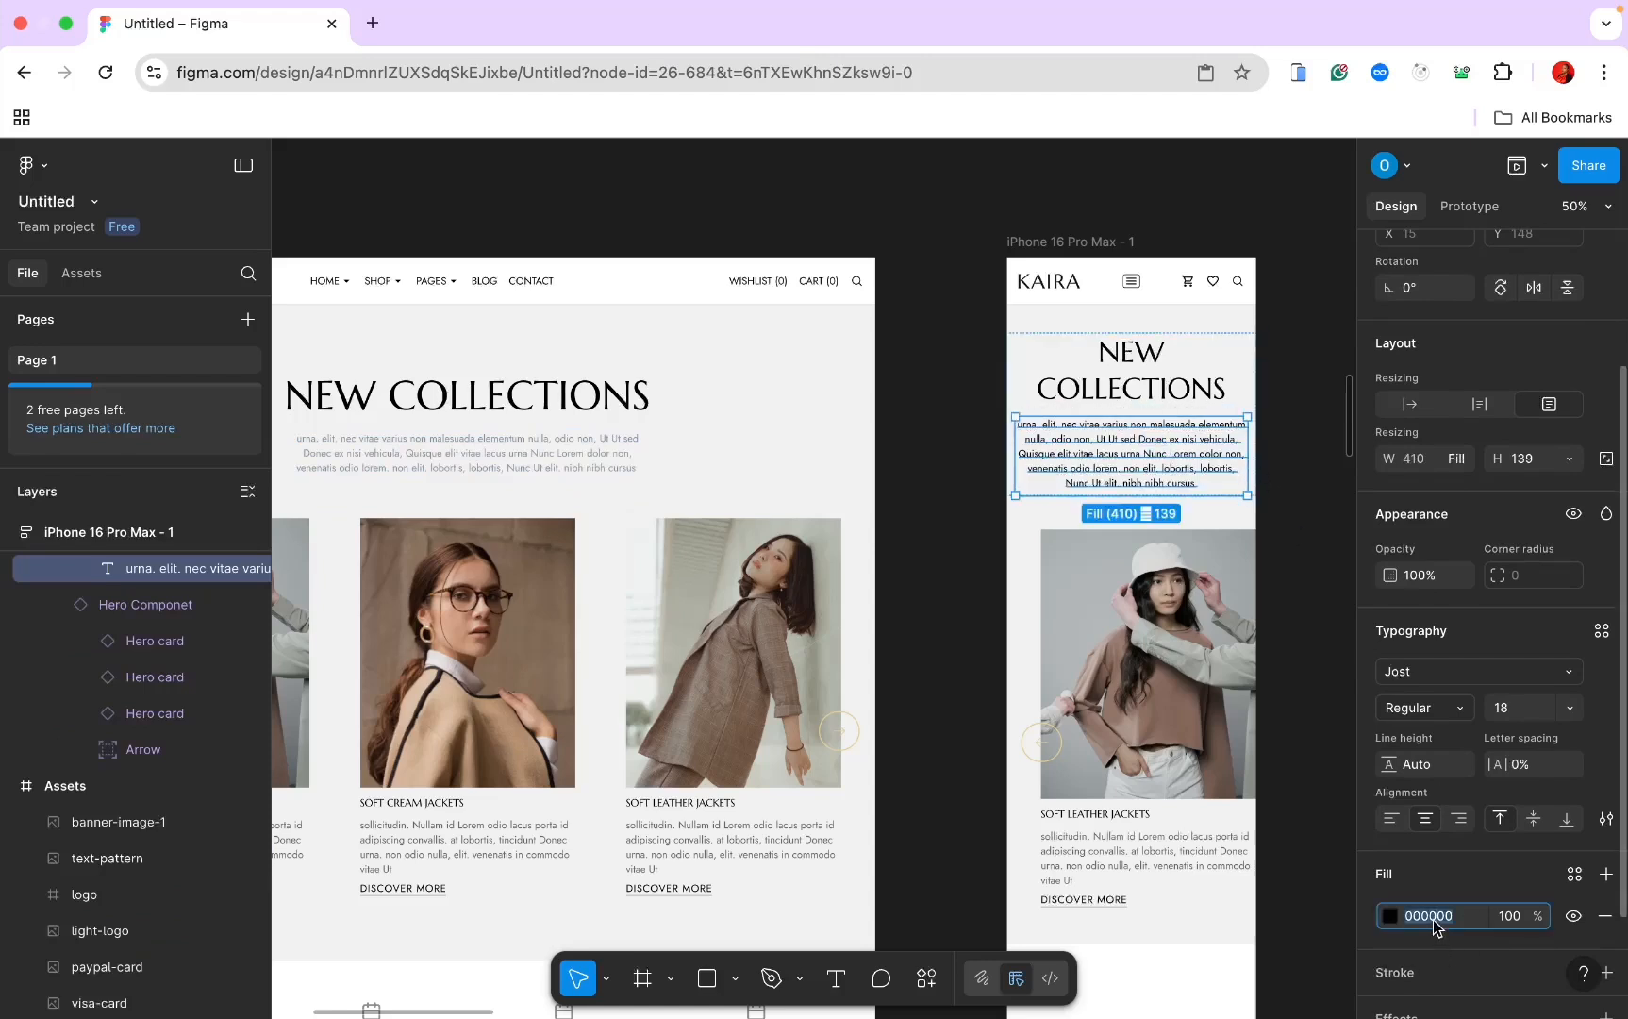
text(8f)
key(Return)
click(1306, 533)
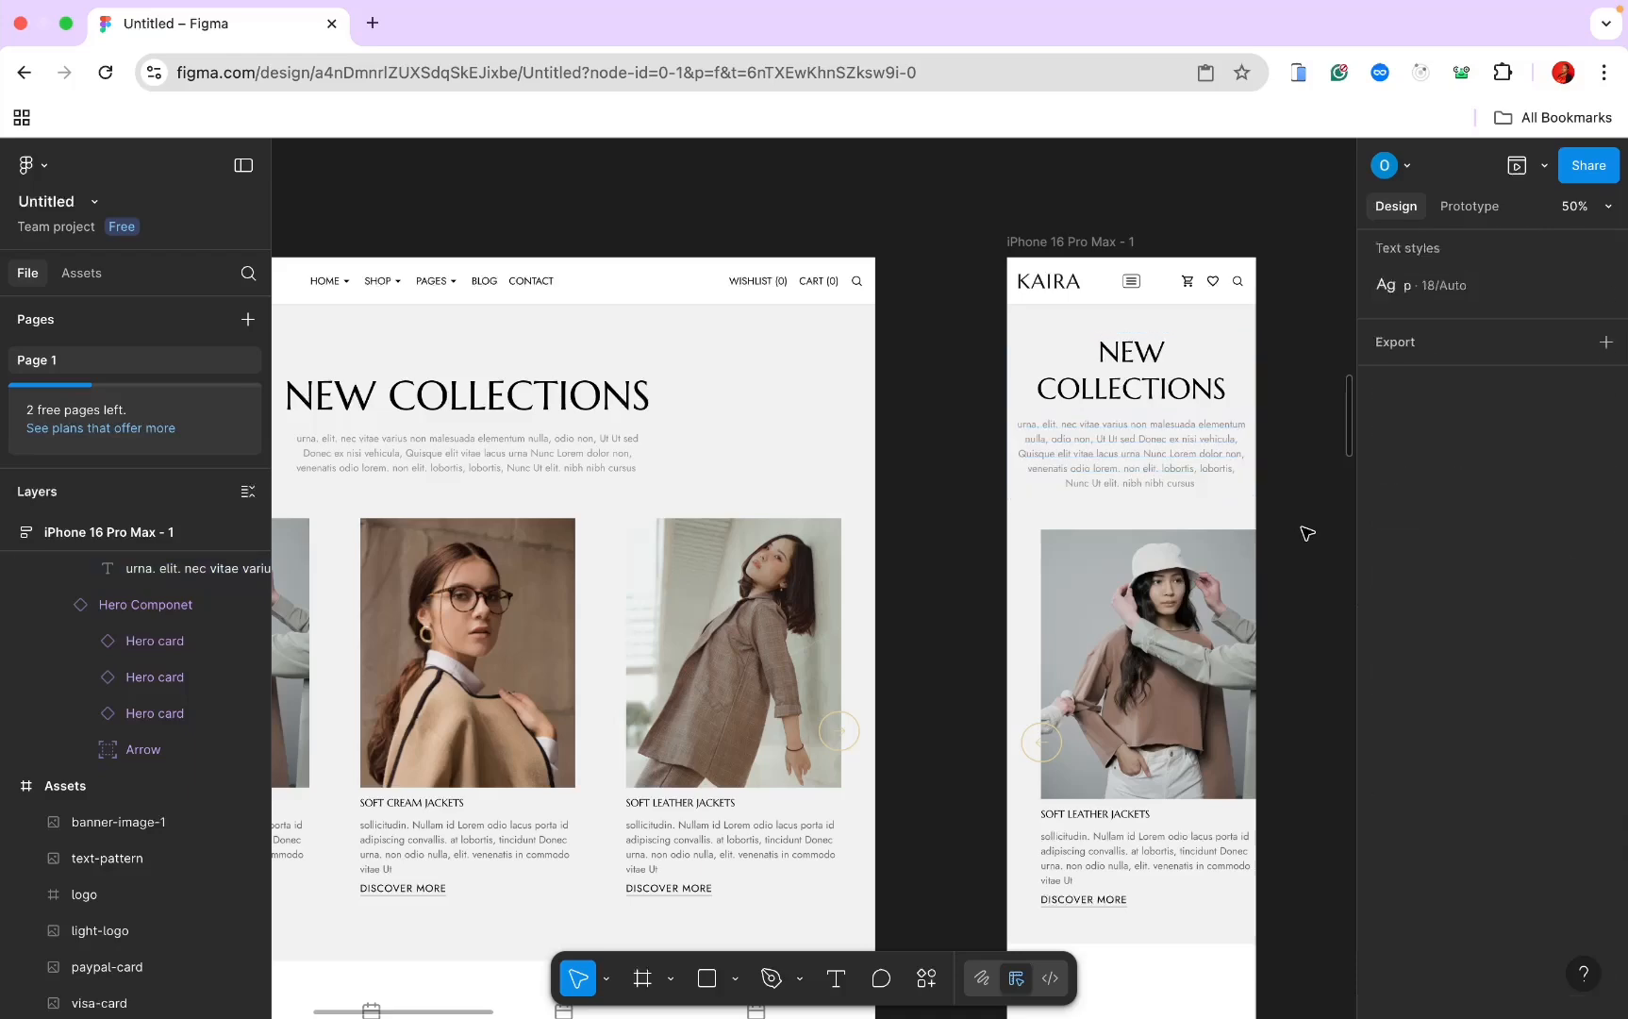
Step: Compare the mobile and desktop Hero frames, ending on the desktop Hero Componet carousel
scroll(1307, 533, right, 3)
scroll(1307, 533, down, 2)
click(1028, 468)
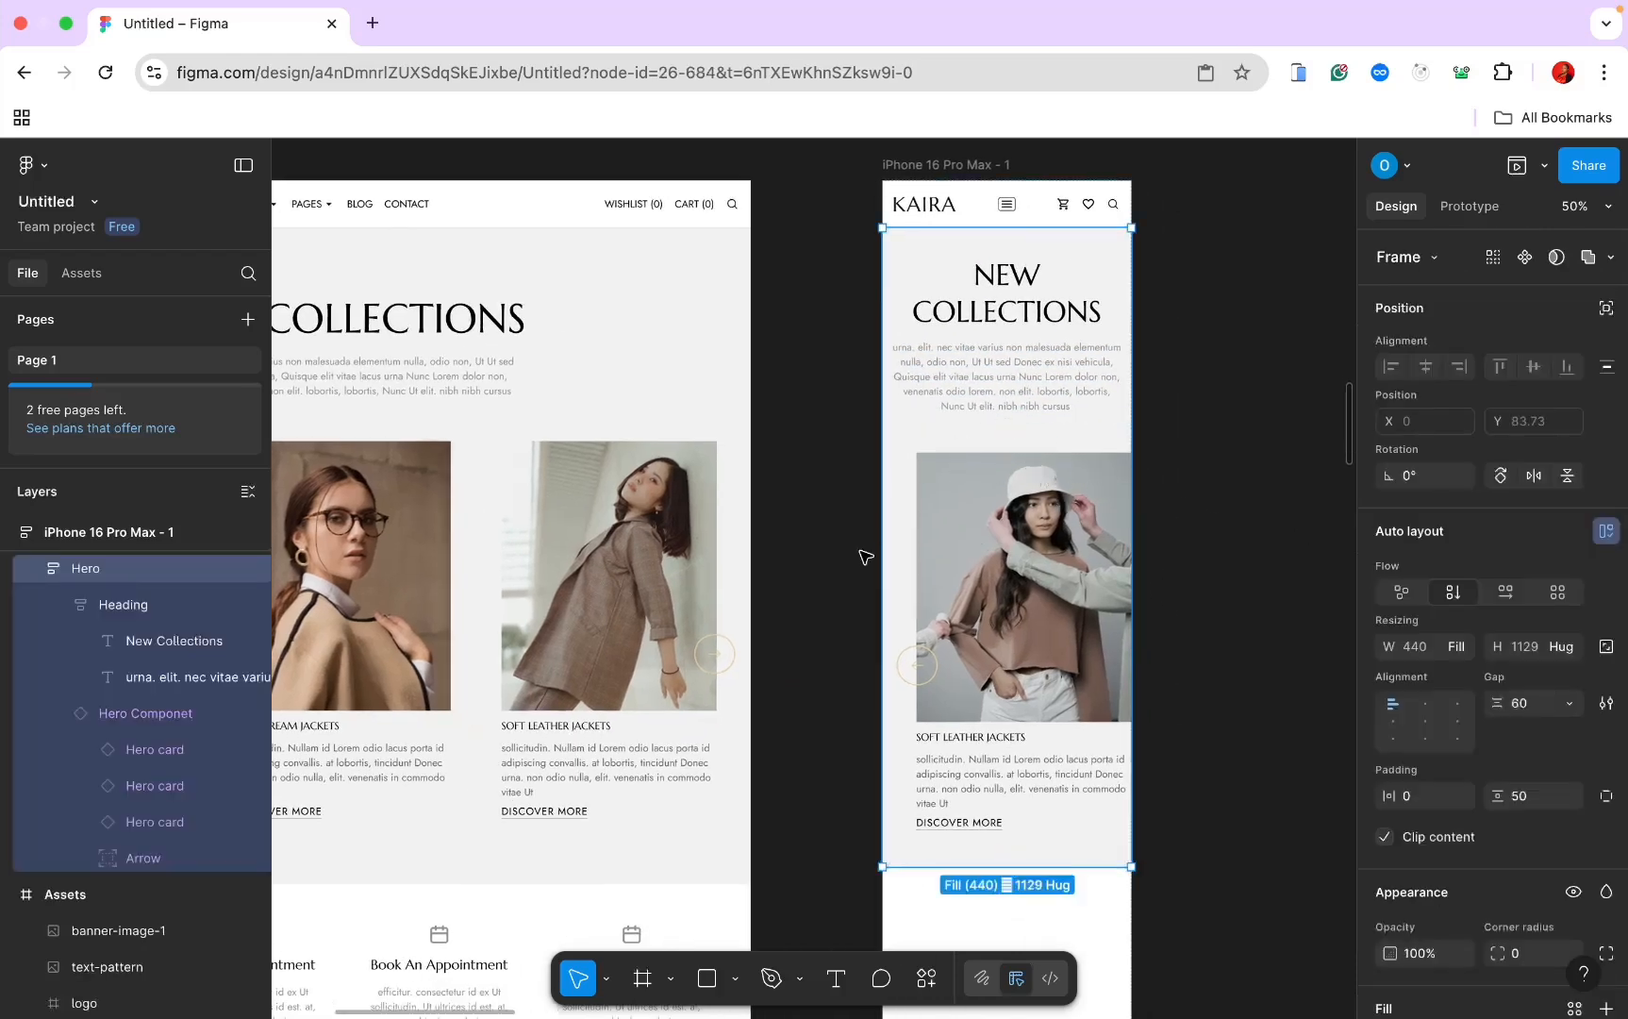
click(490, 529)
scroll(490, 529, down, 3)
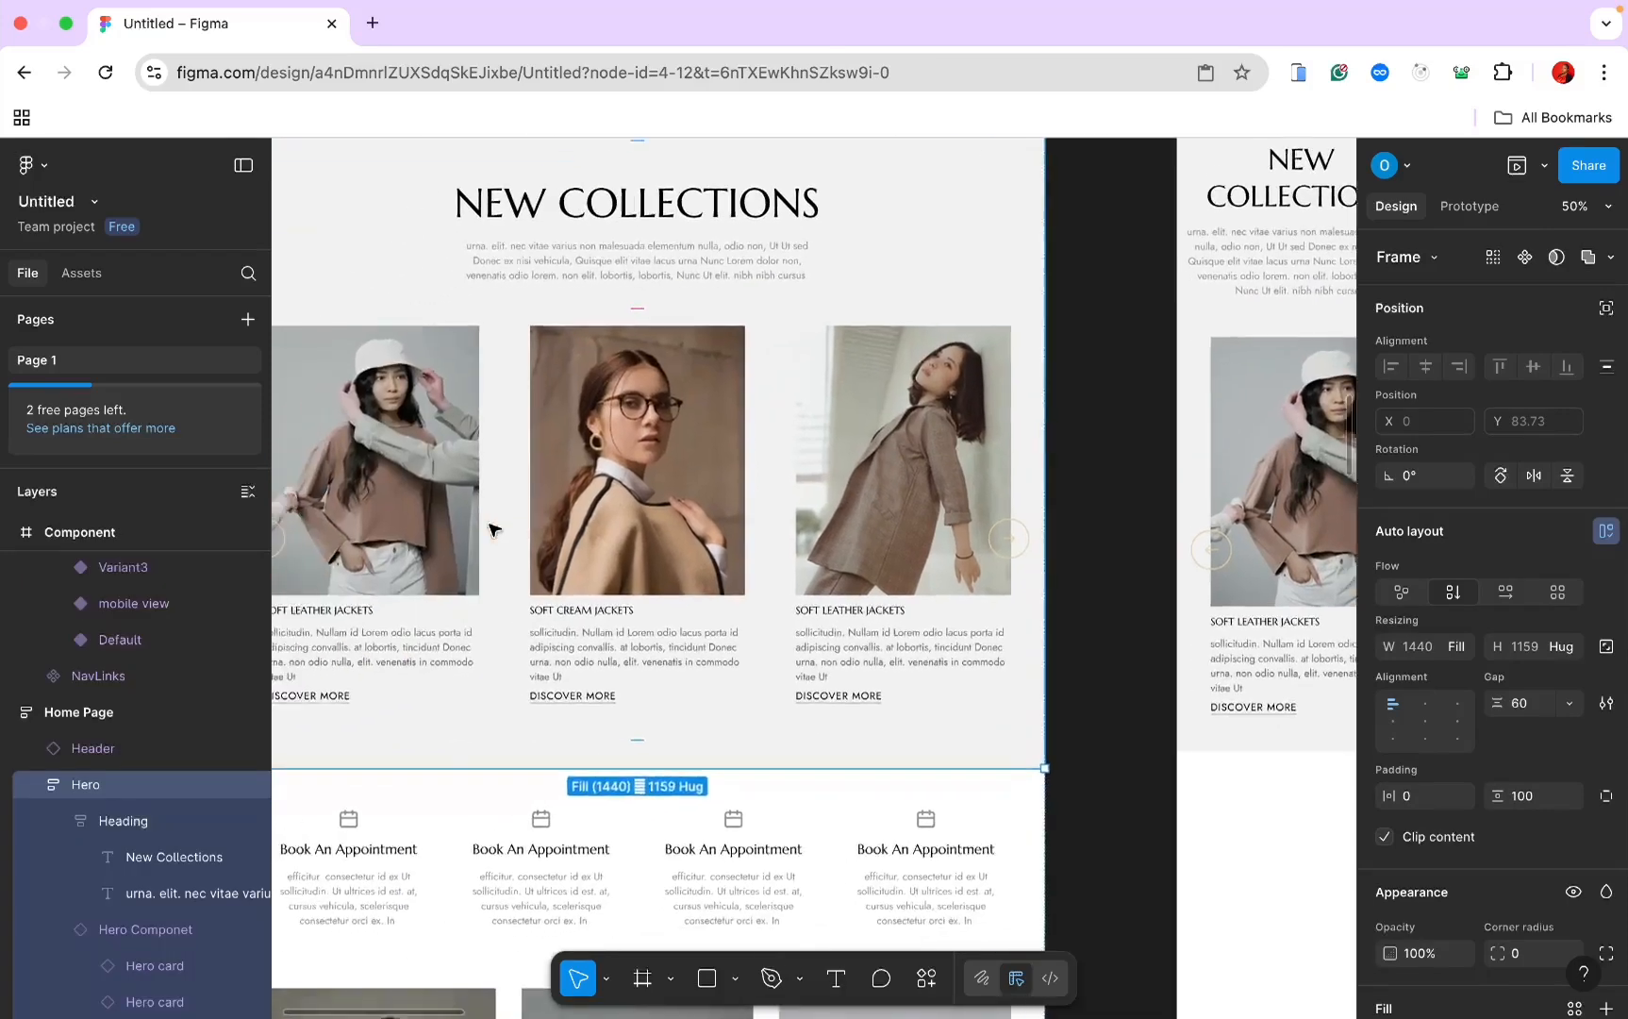
click(562, 428)
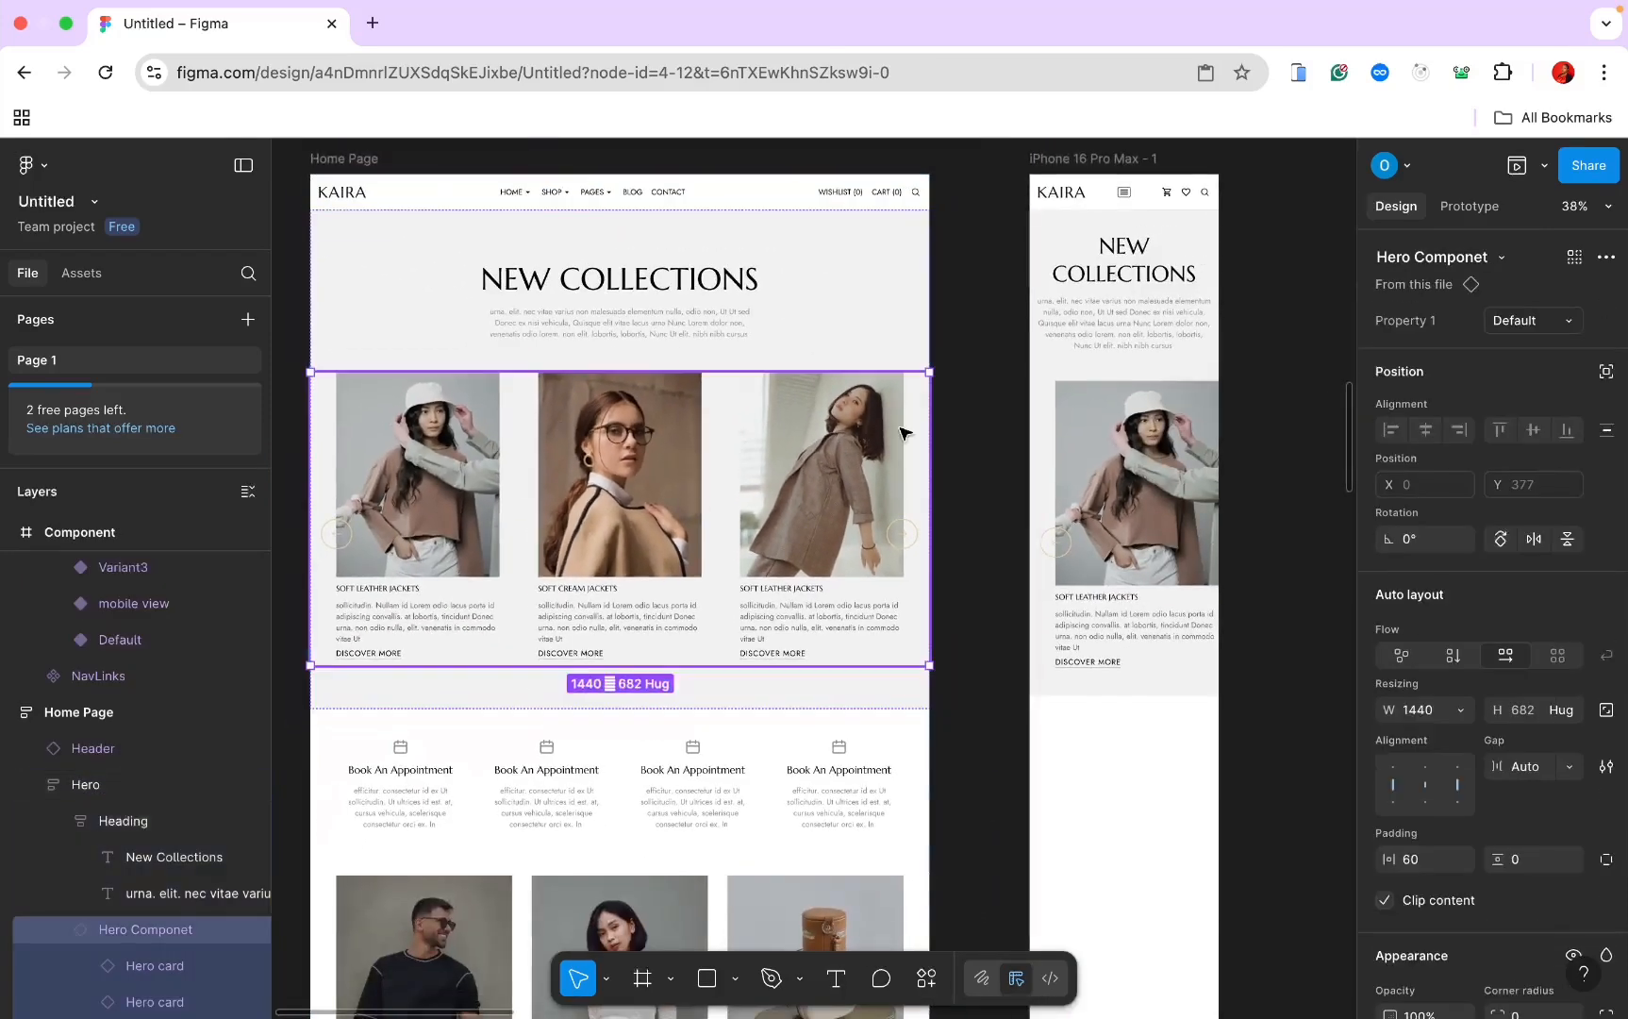
Step: Give the mobile Hero carousel 15 horizontal padding
click(1094, 400)
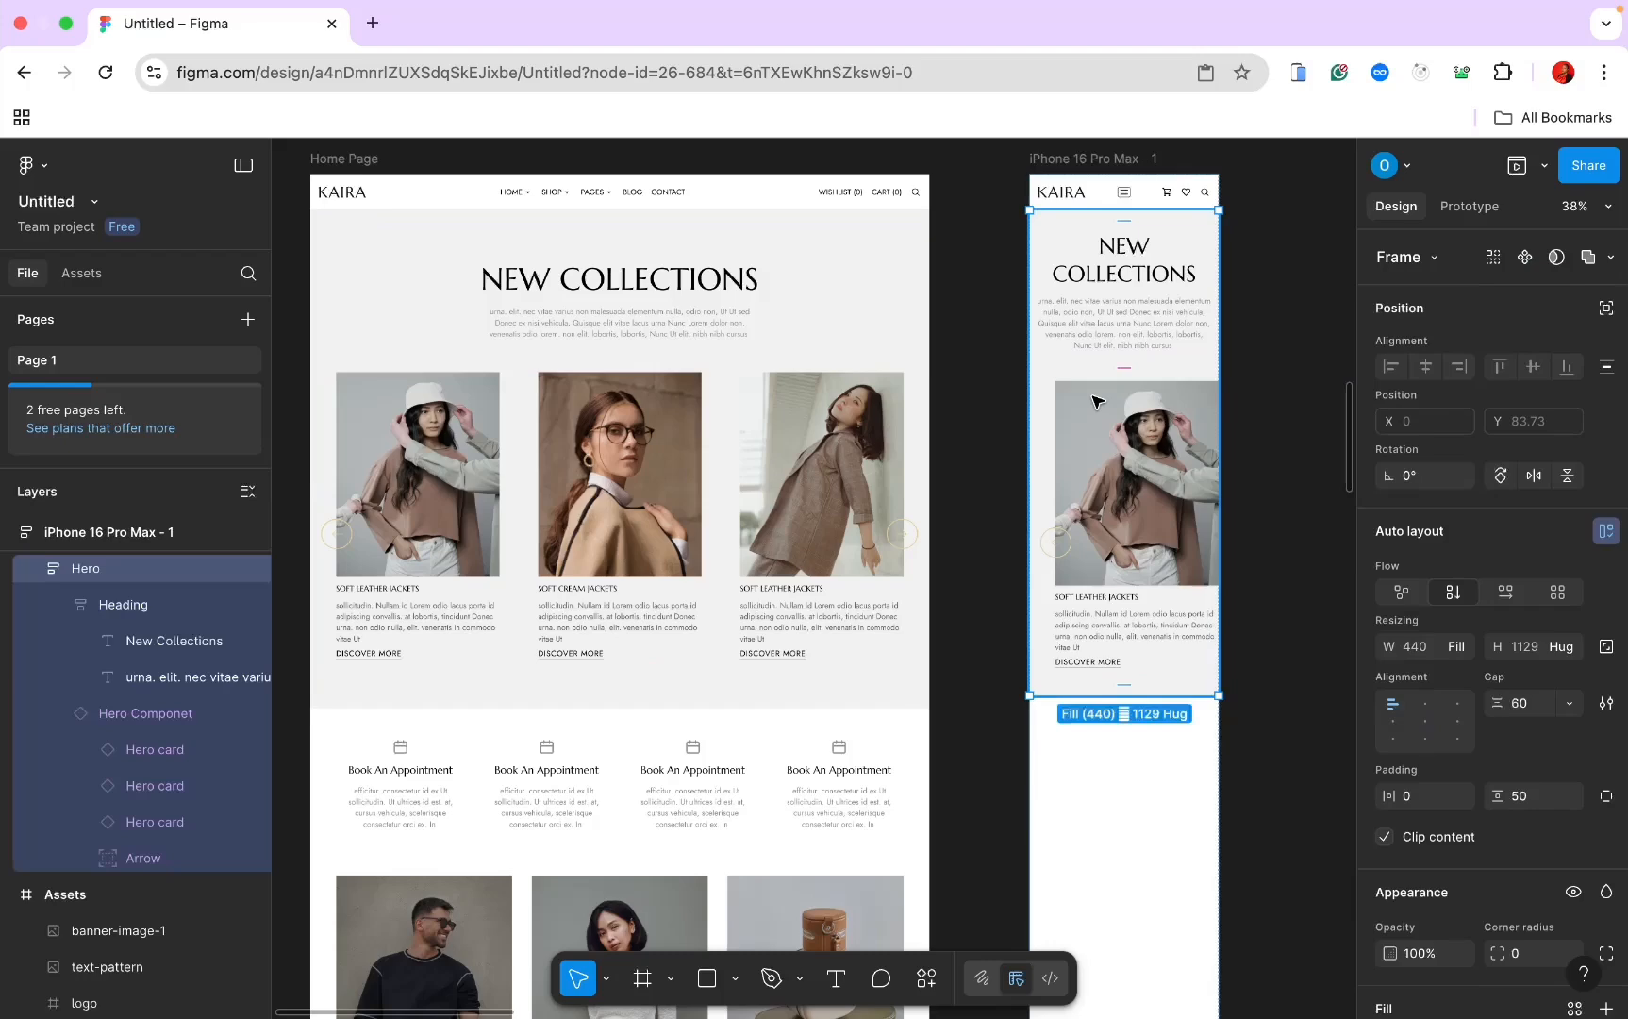
click(1414, 858)
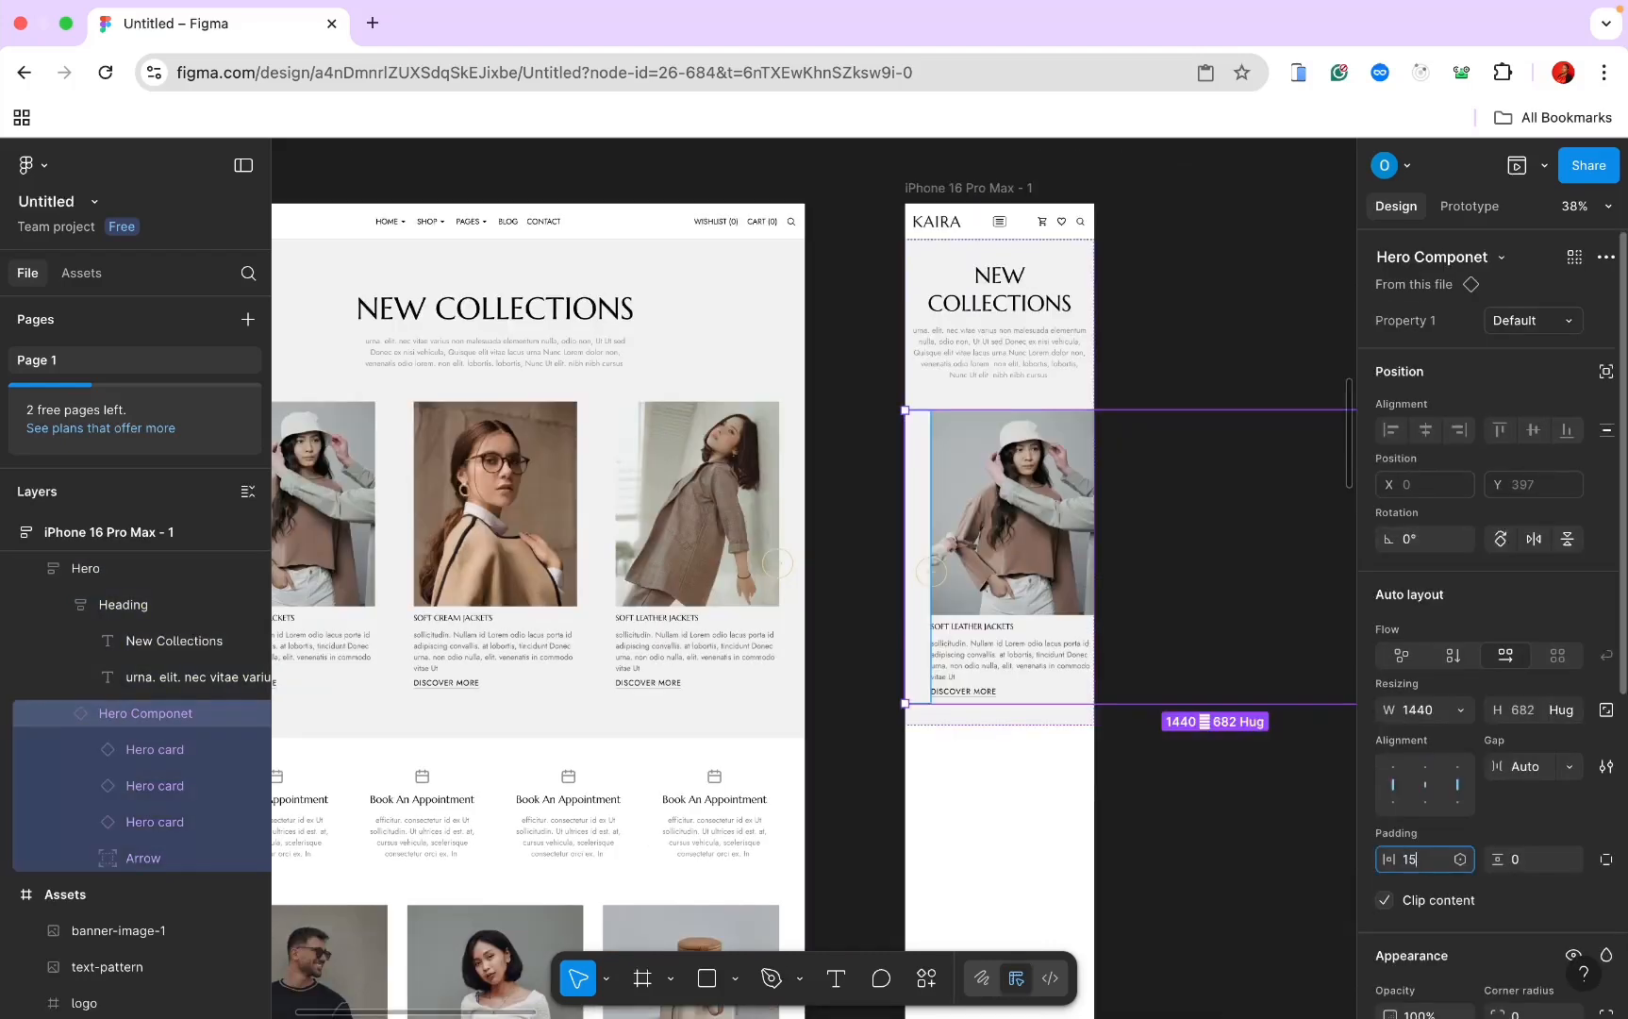
key(Return)
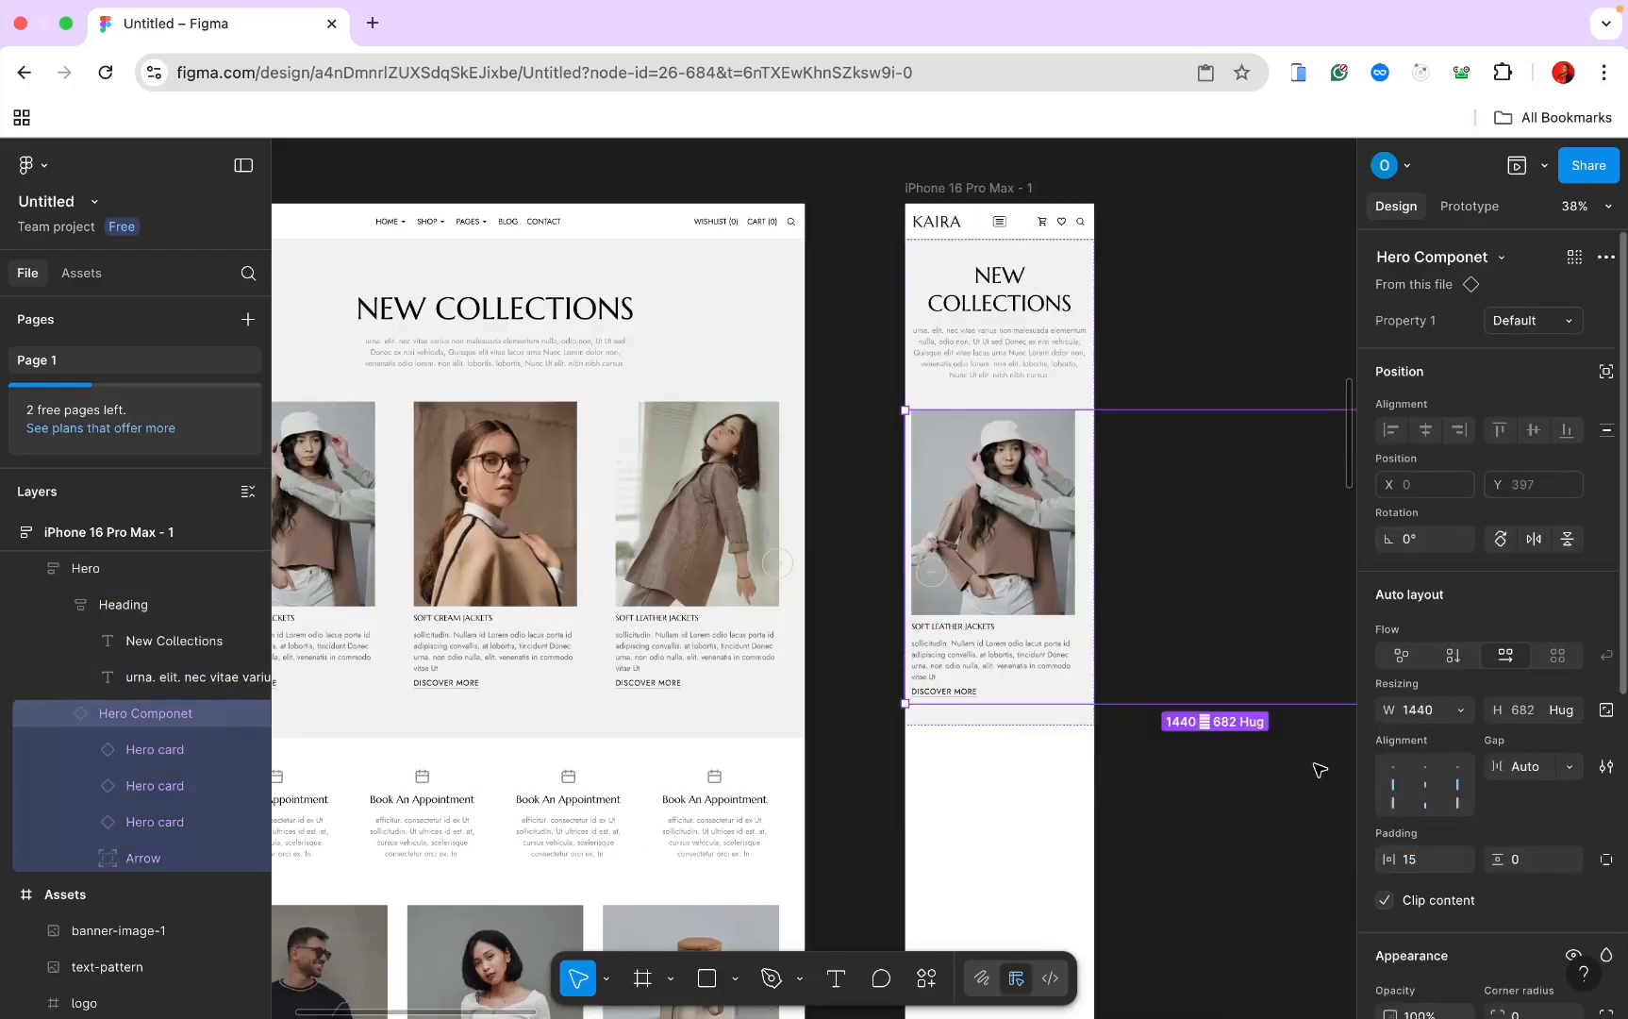
click(1151, 525)
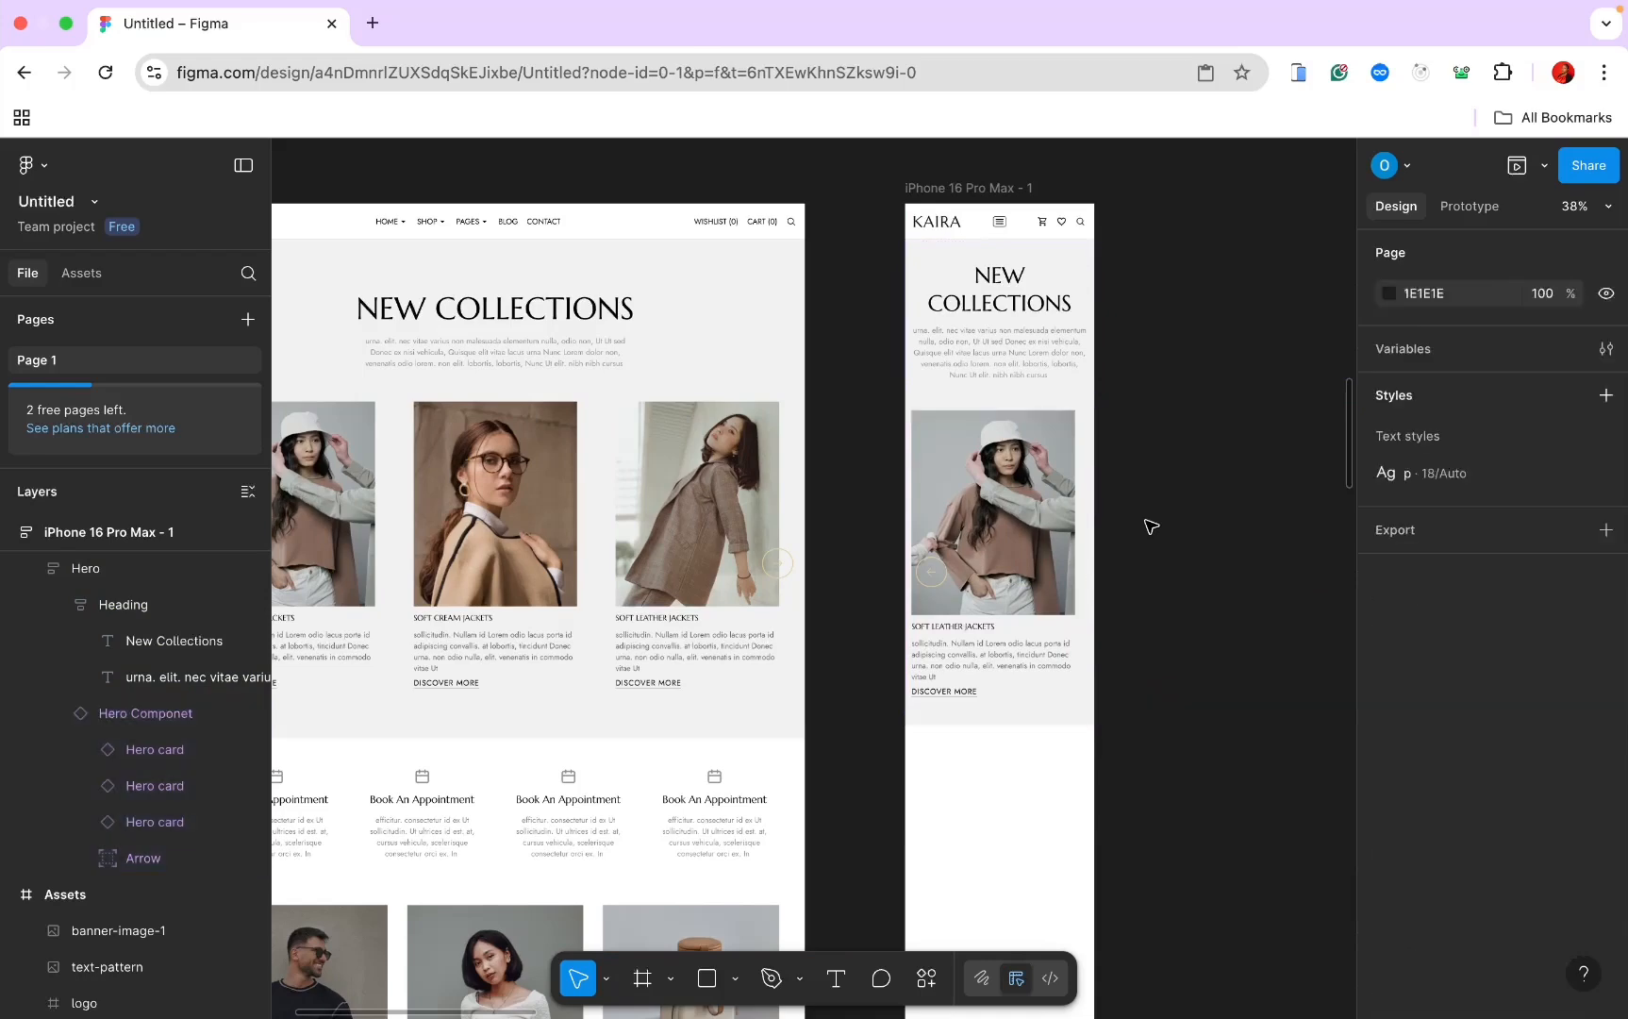
Step: Hide the second and third Hero cards in the mobile Hero Componet
scroll(1151, 526, right, 2)
click(944, 469)
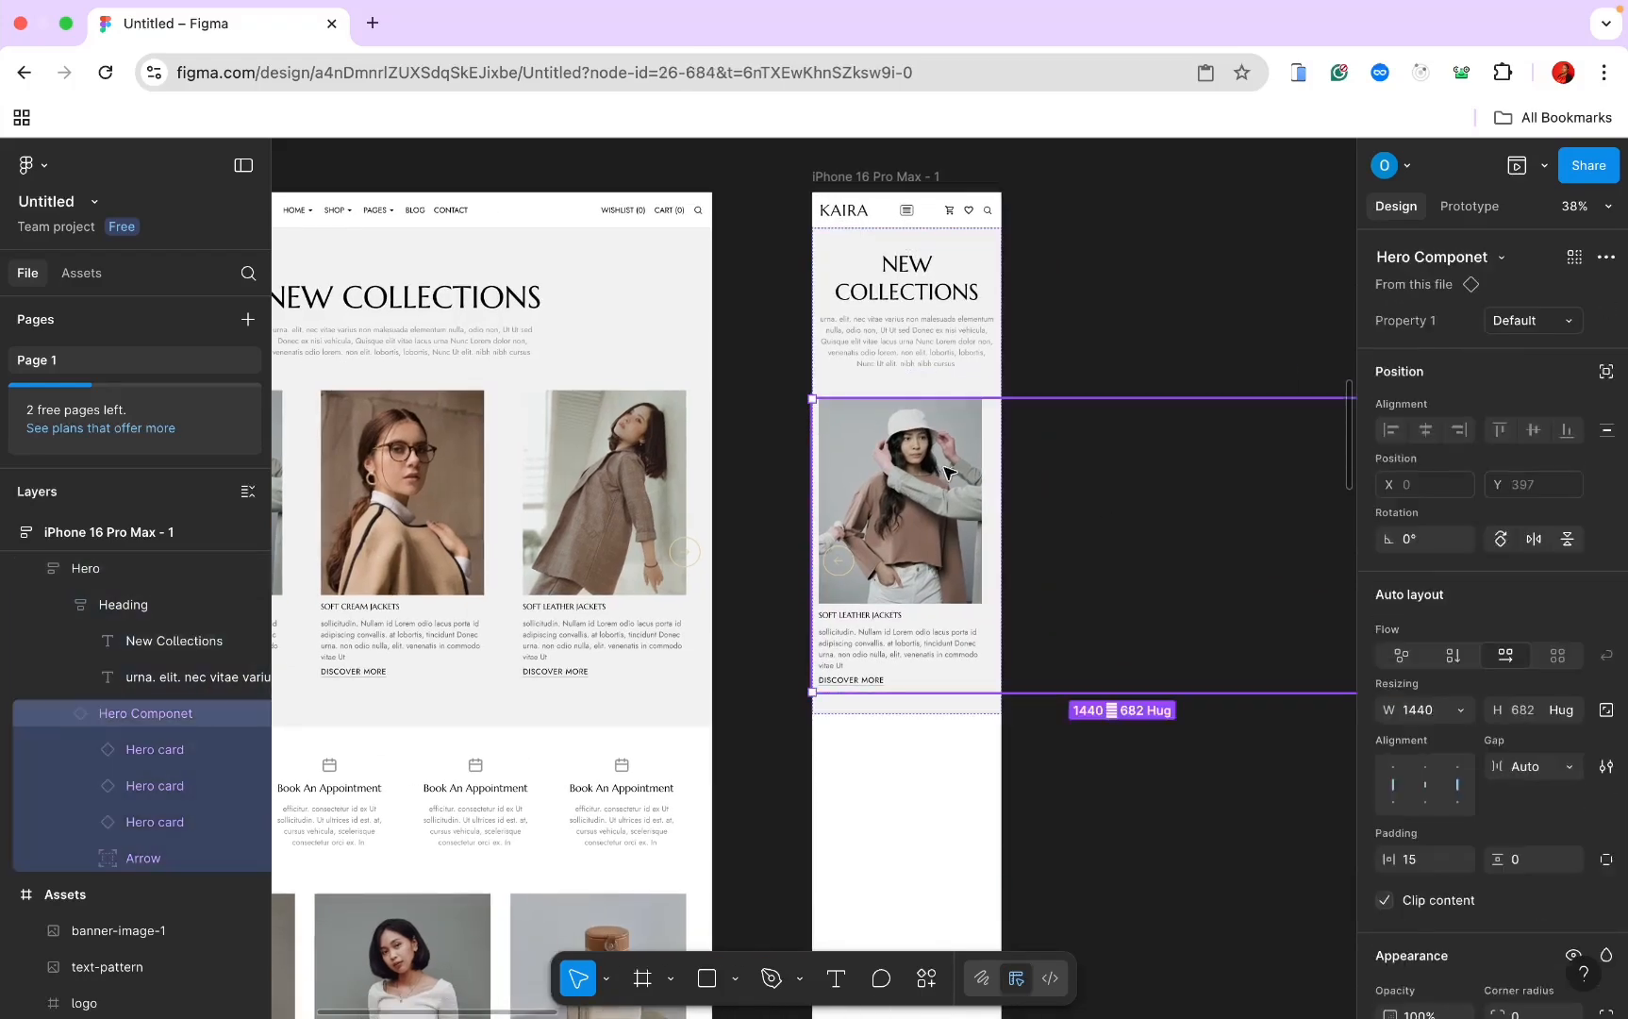
click(112, 798)
shift+click(125, 821)
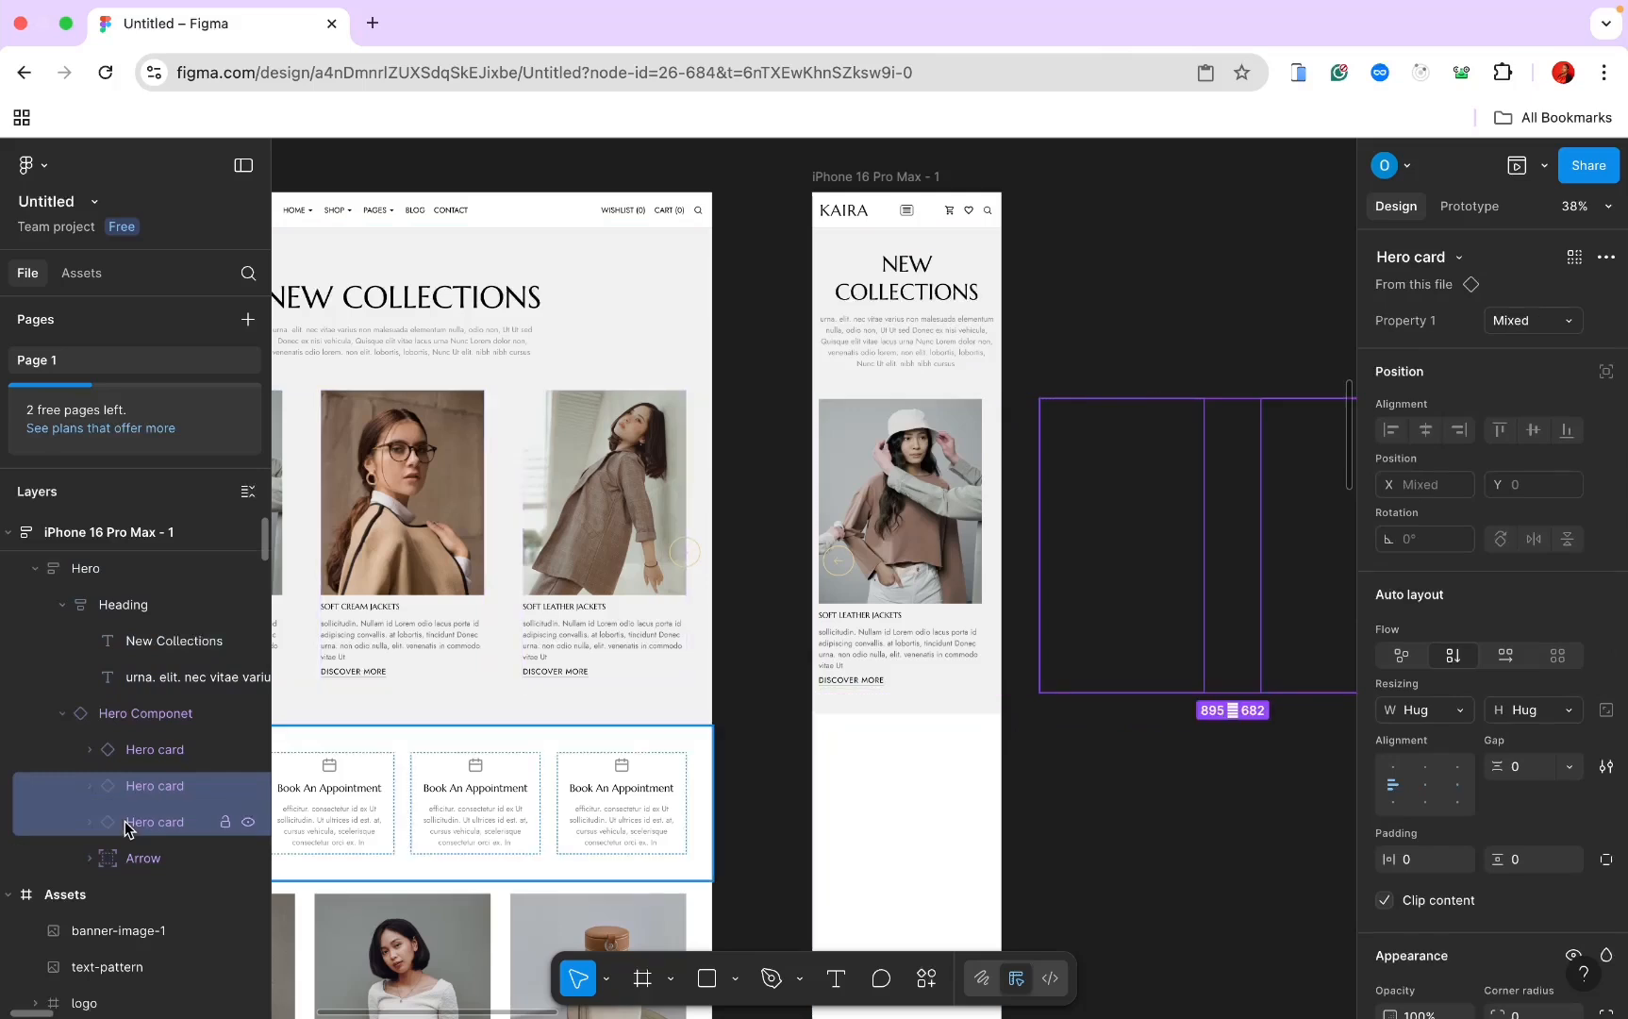
key(super+shift+h)
key(super+z)
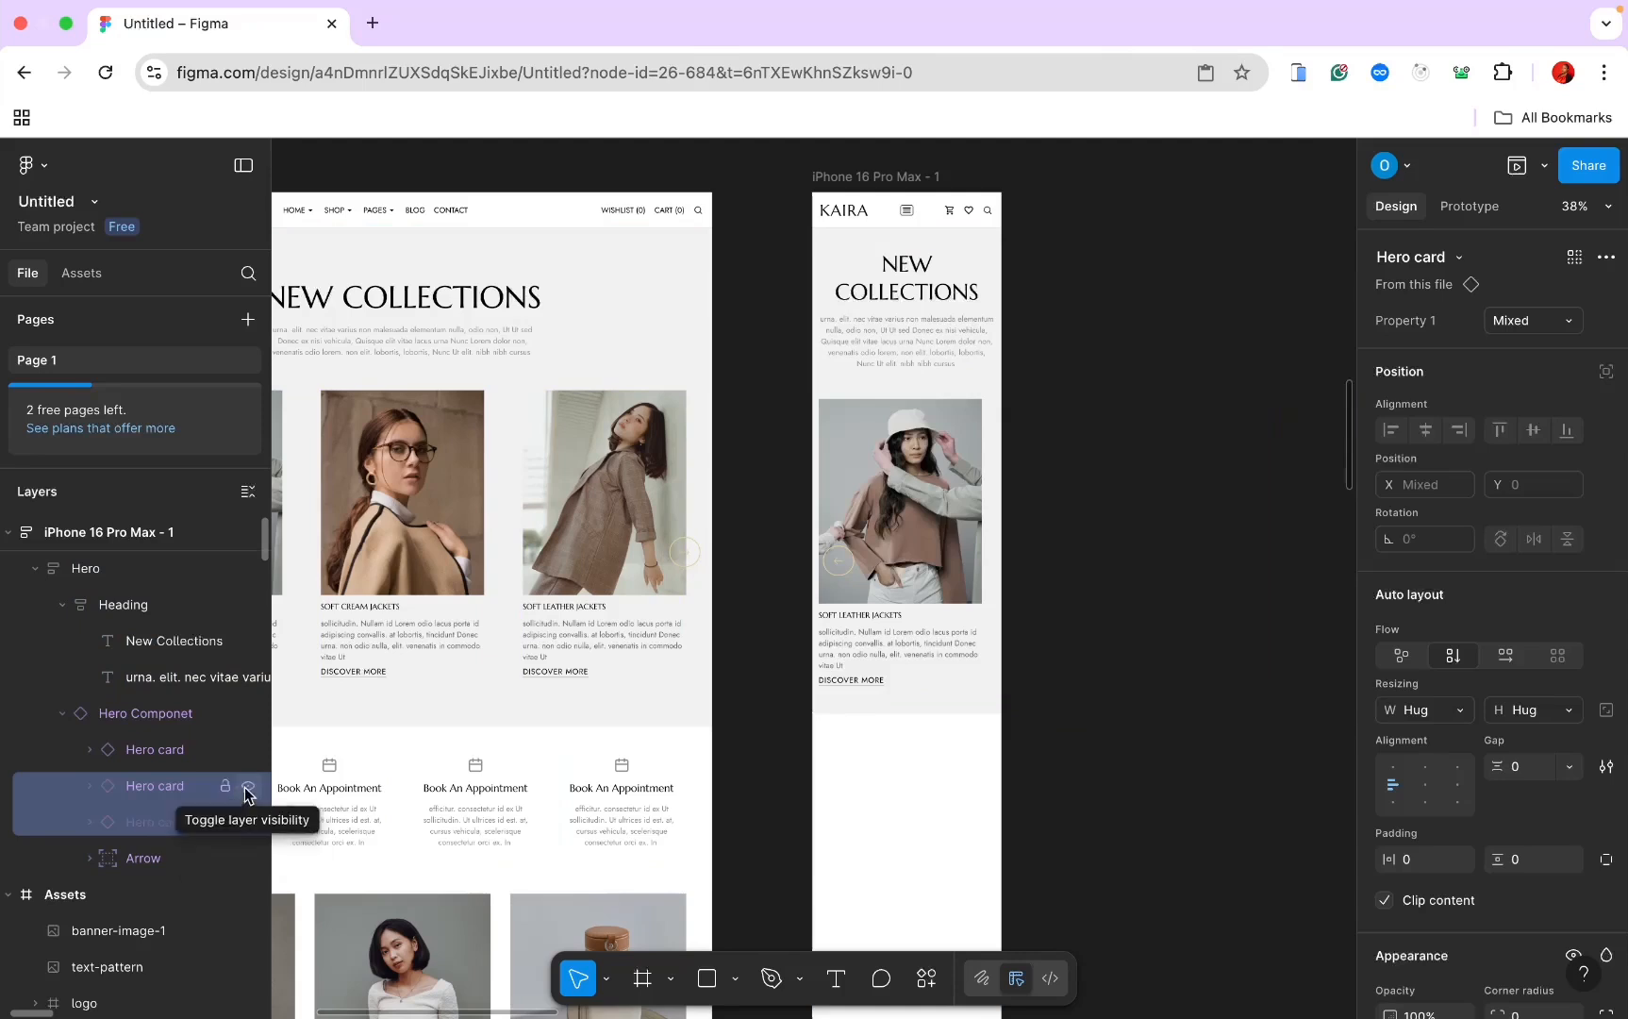
click(248, 787)
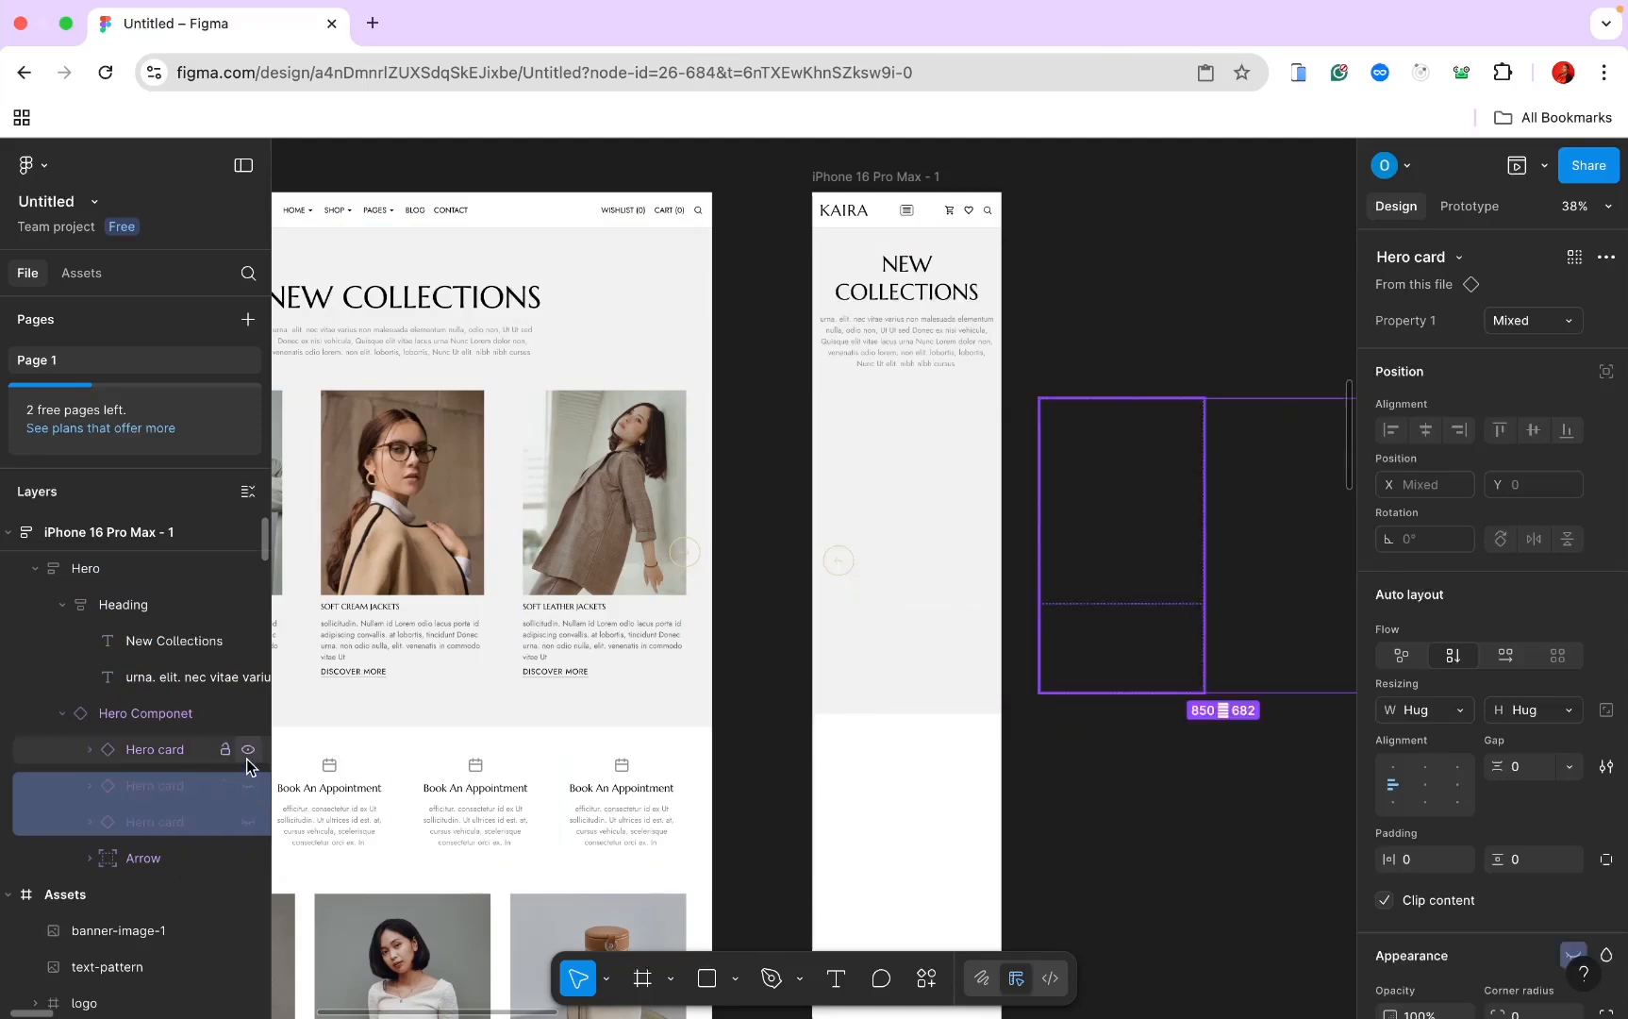
Step: Stack the mobile Hero Componet's cards vertically, filling the frame width and hugging height
click(183, 754)
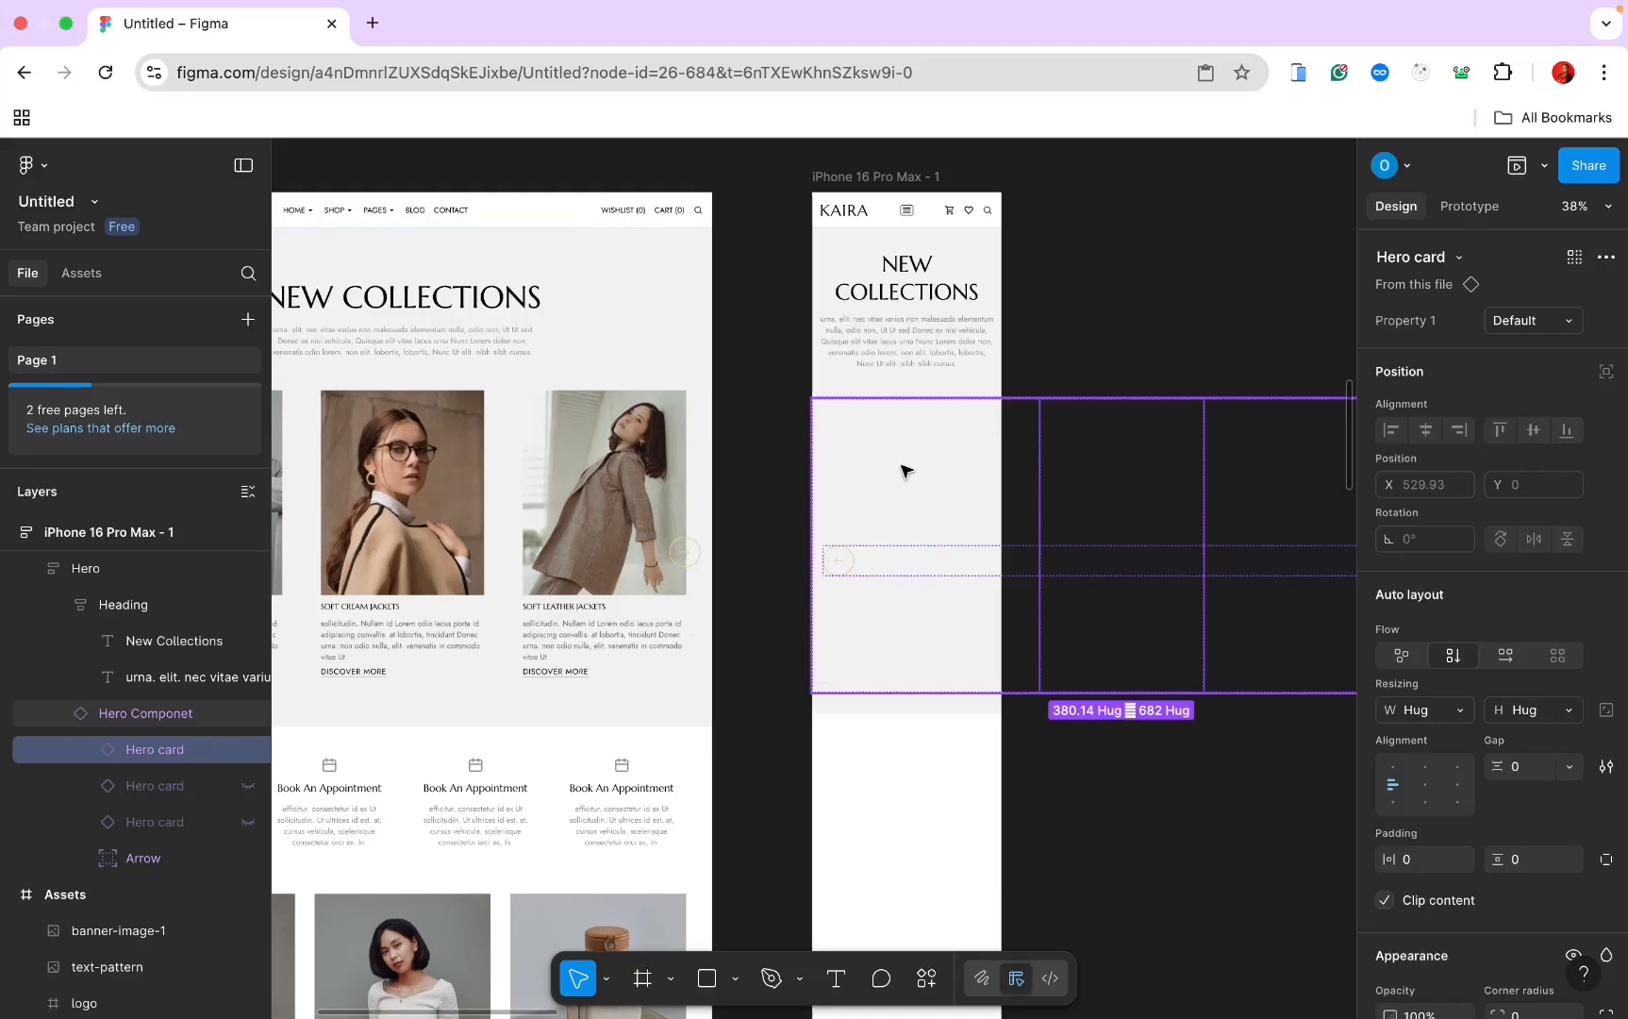
click(955, 421)
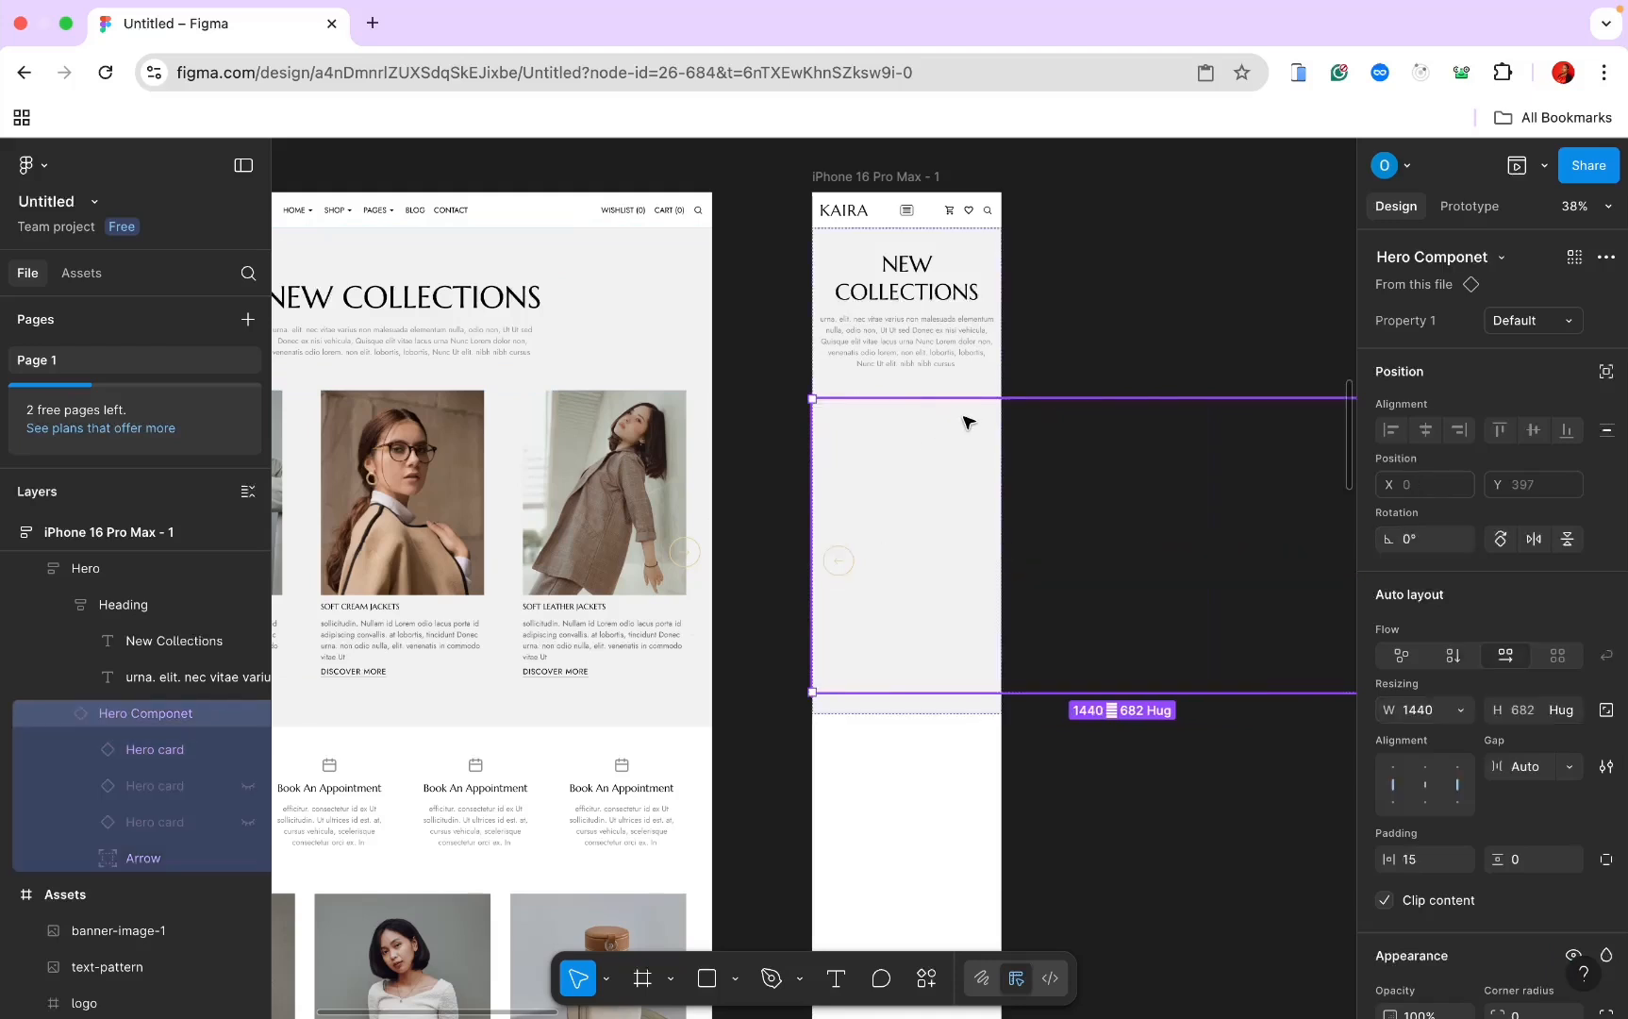
click(1451, 657)
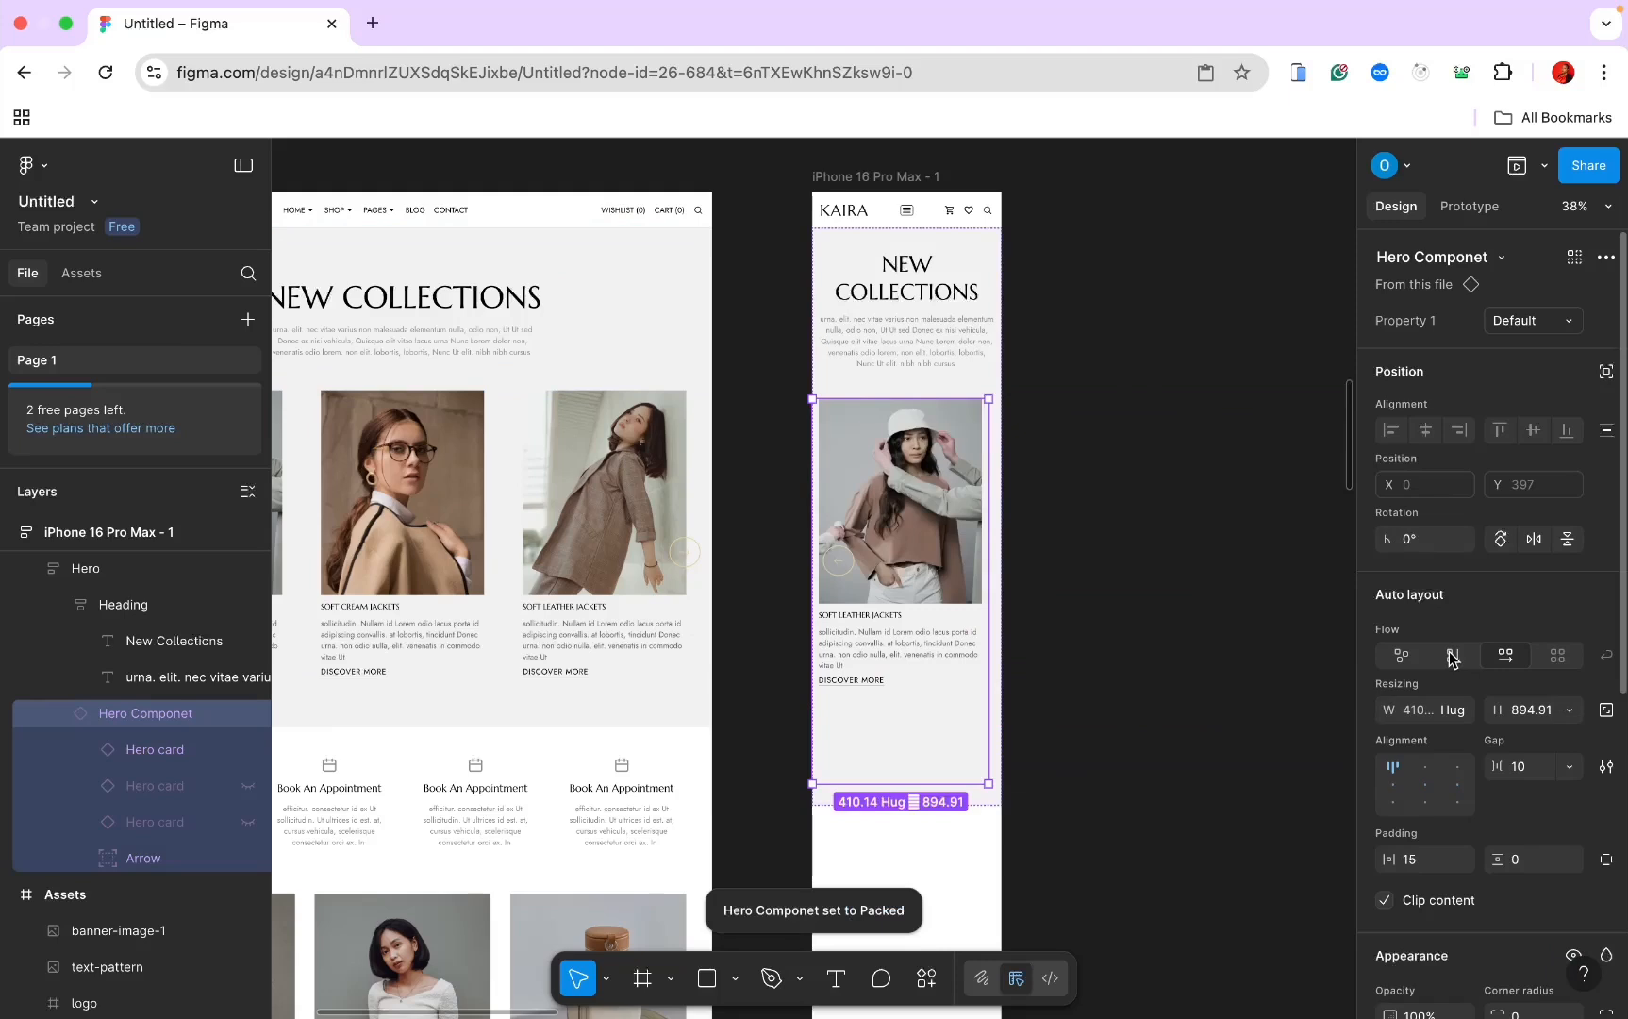
click(1454, 716)
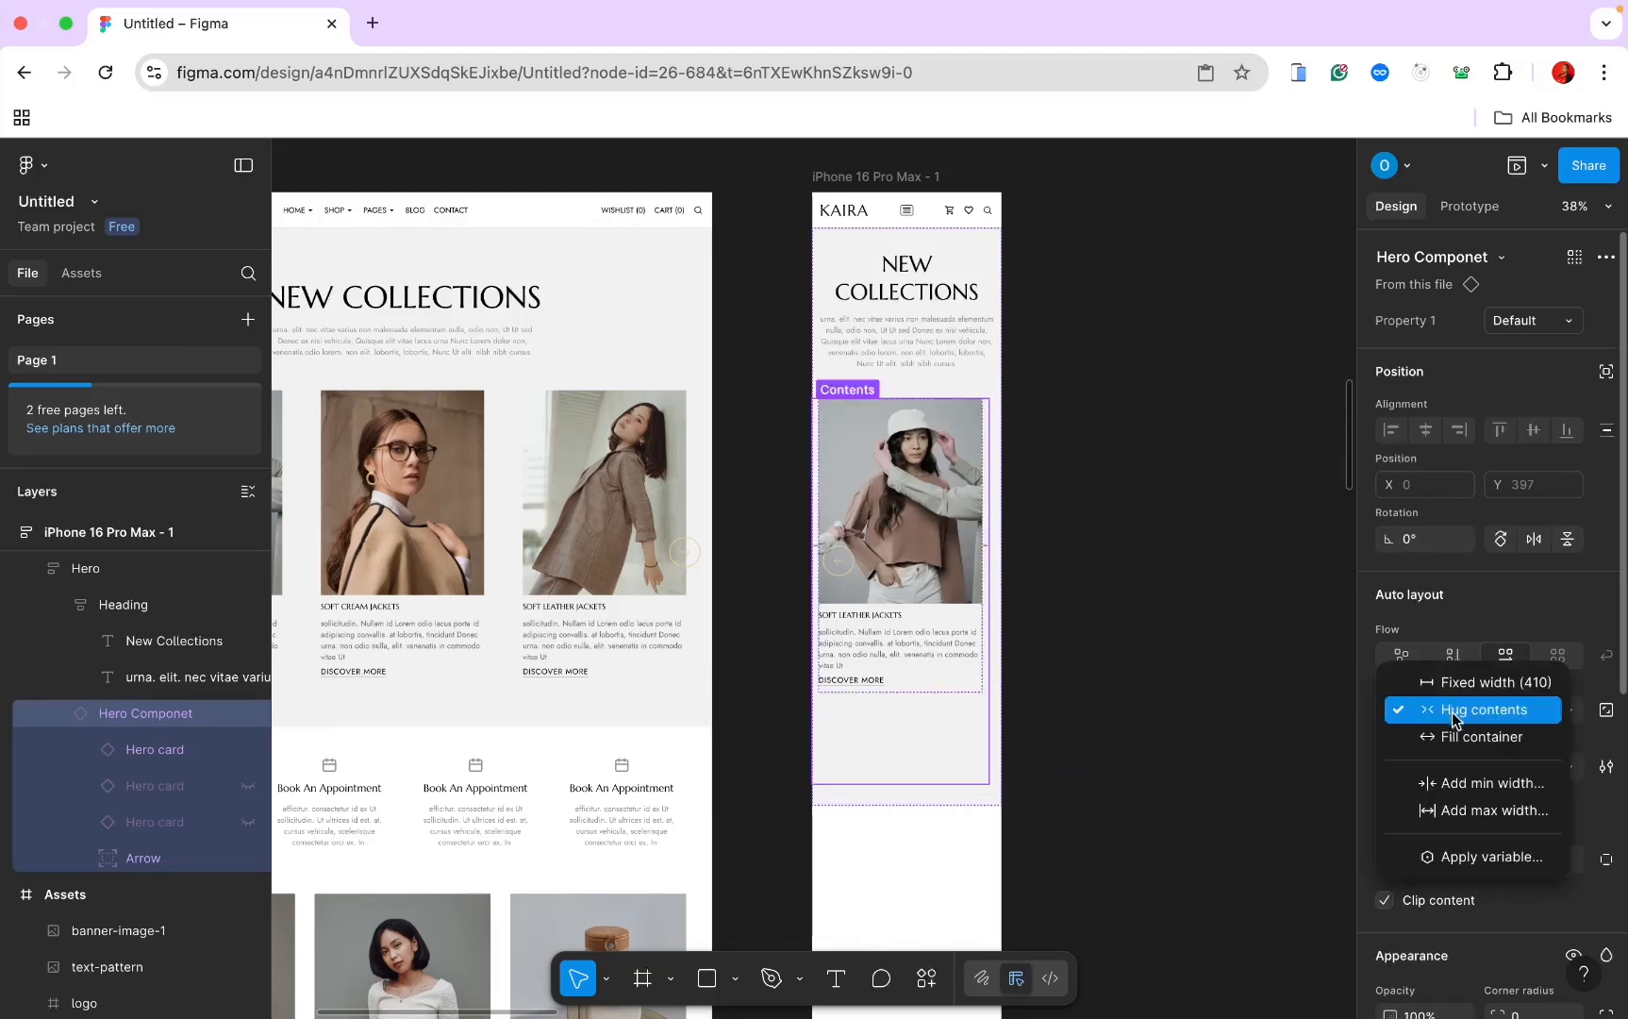
click(1460, 737)
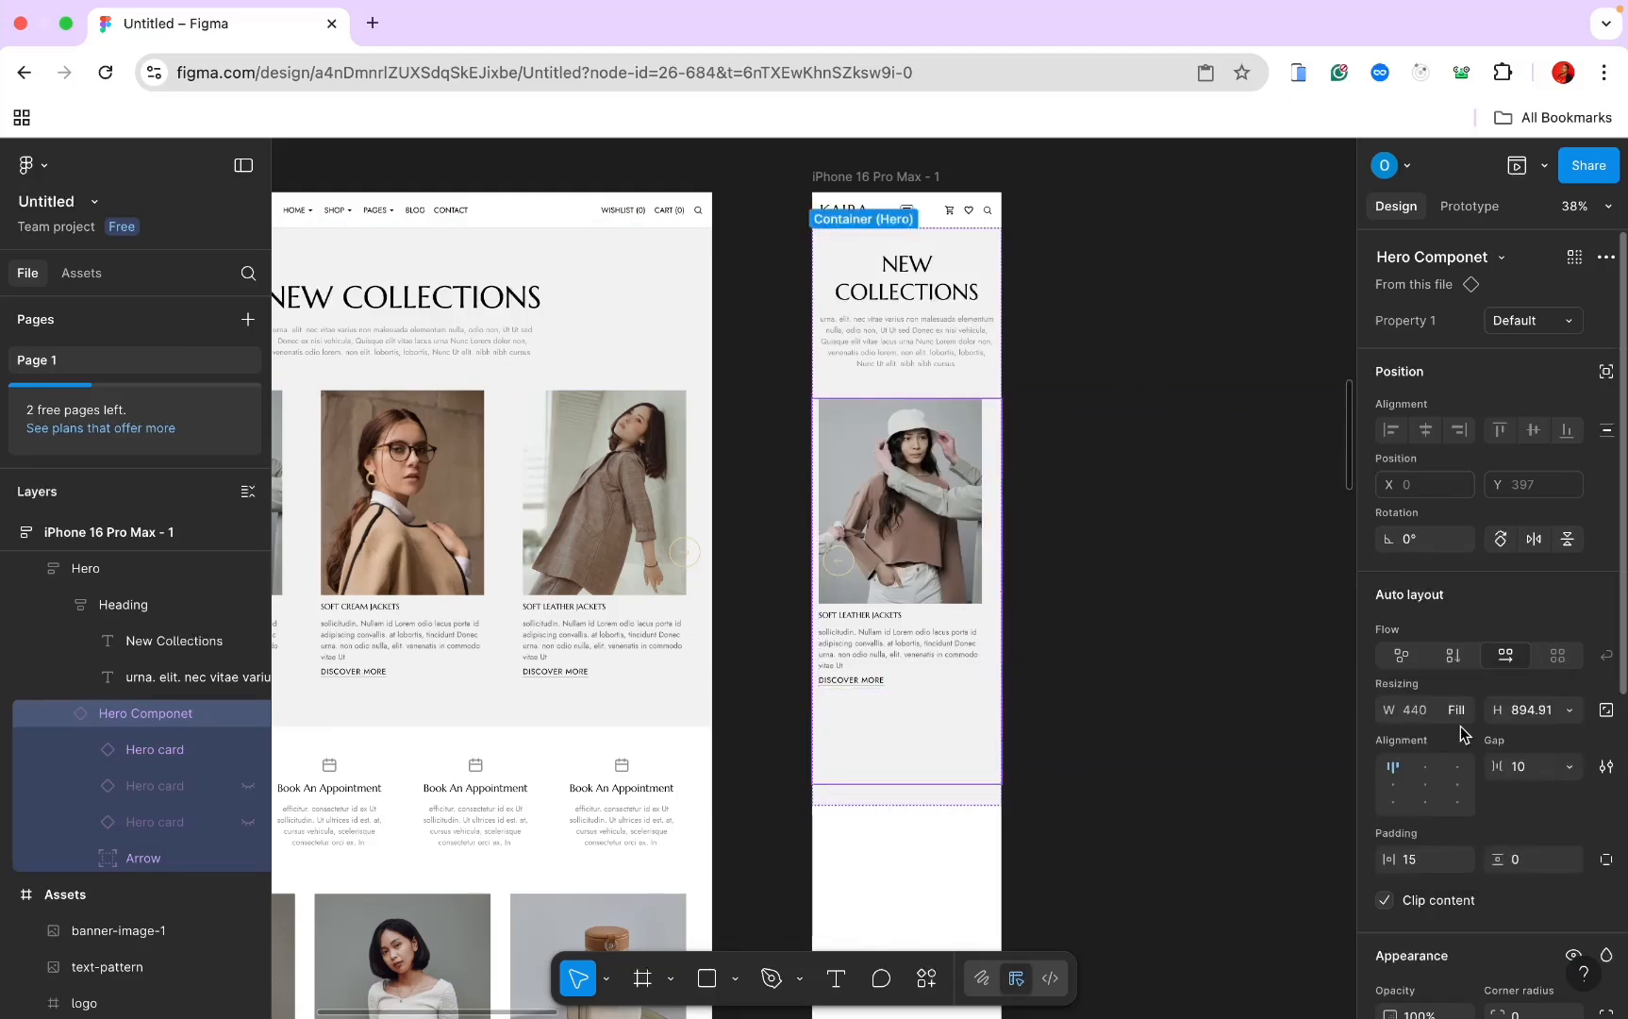
click(1550, 714)
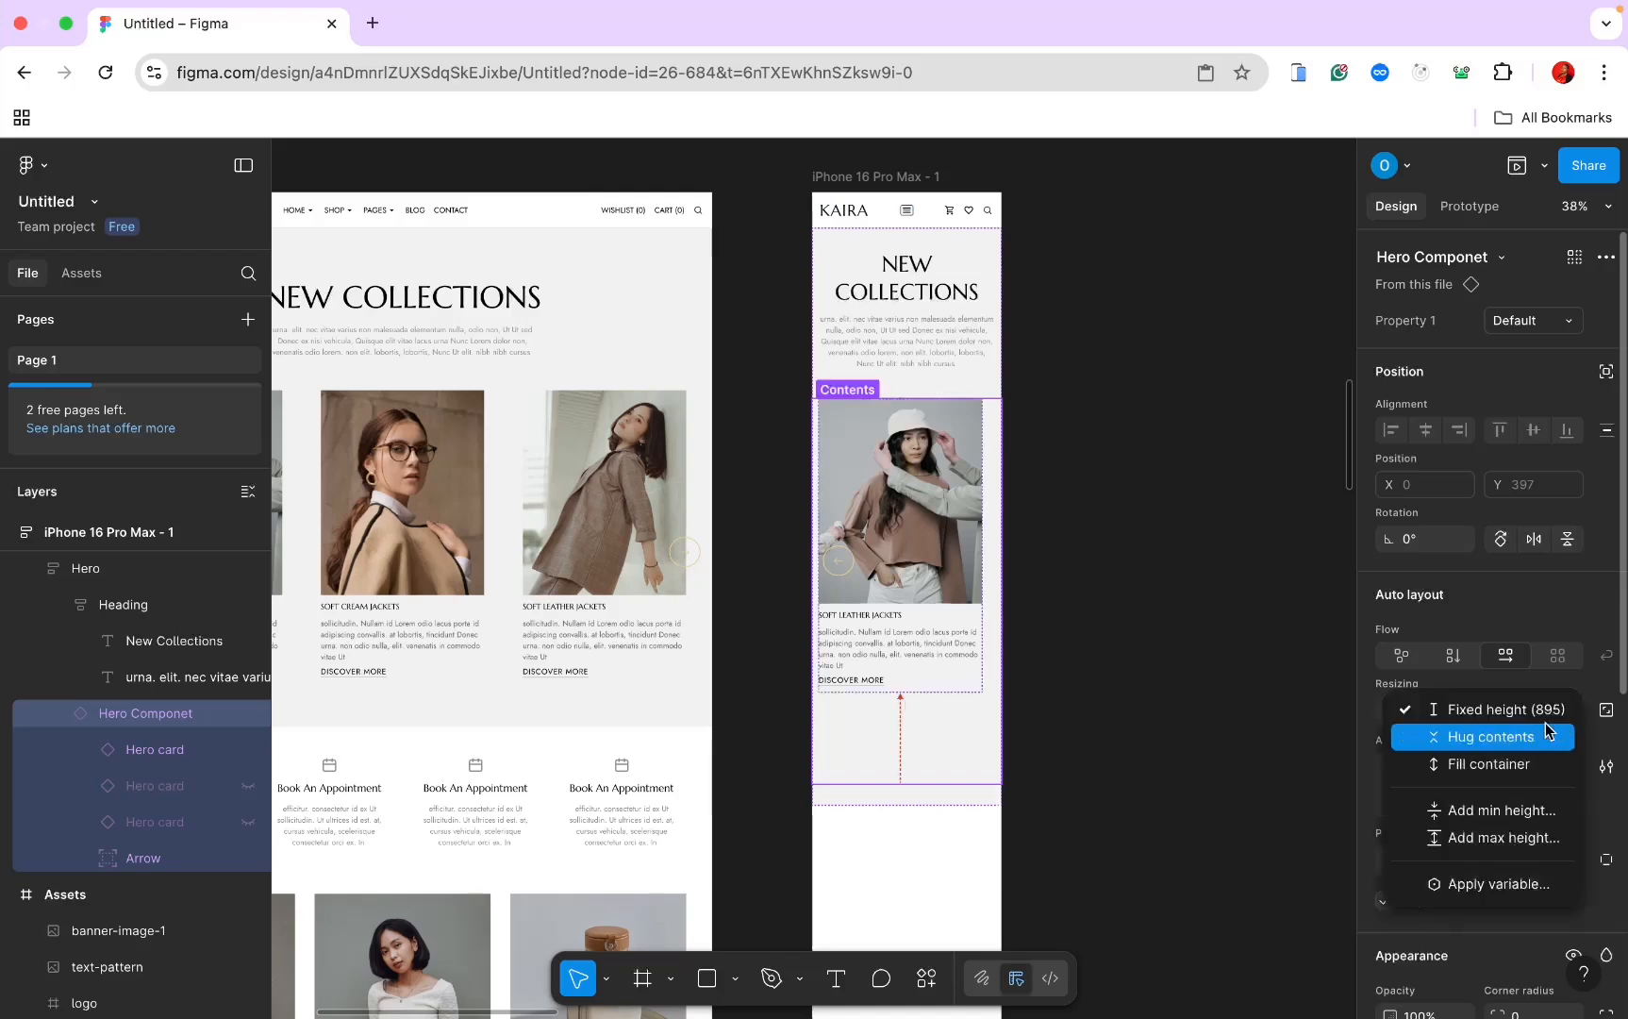
click(1547, 731)
Step: Set the Hero card's gap to 0, top-centre alignment and 0 side padding
double_click(960, 505)
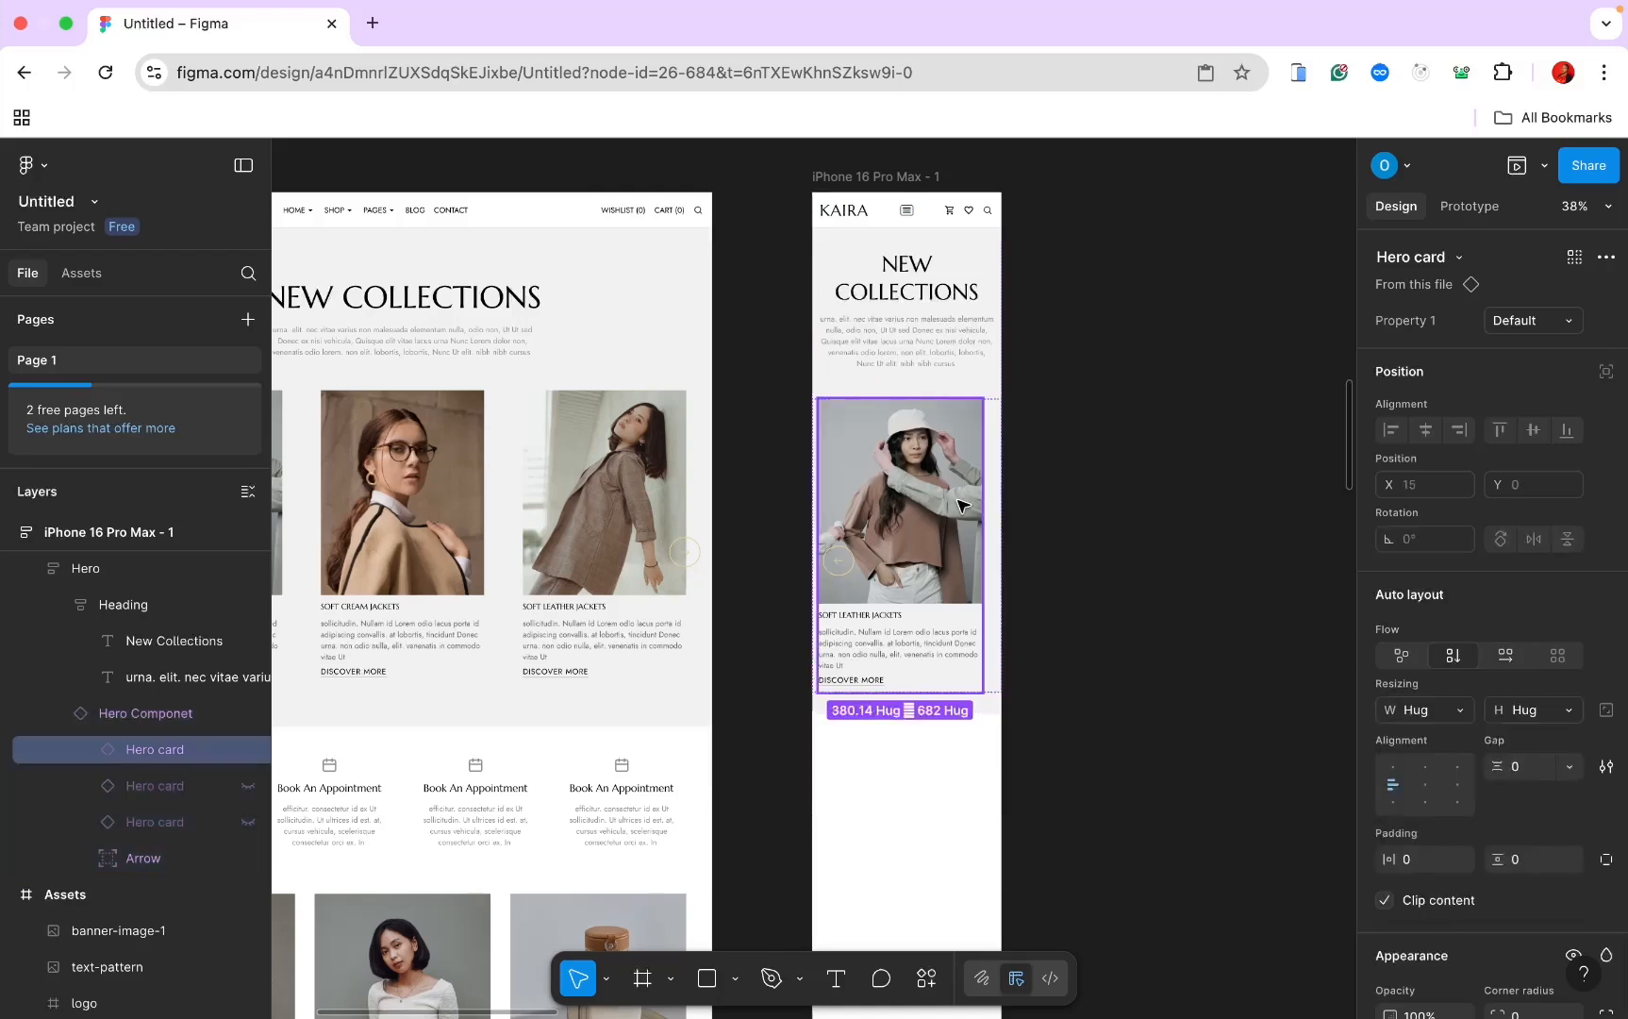
key(Escape)
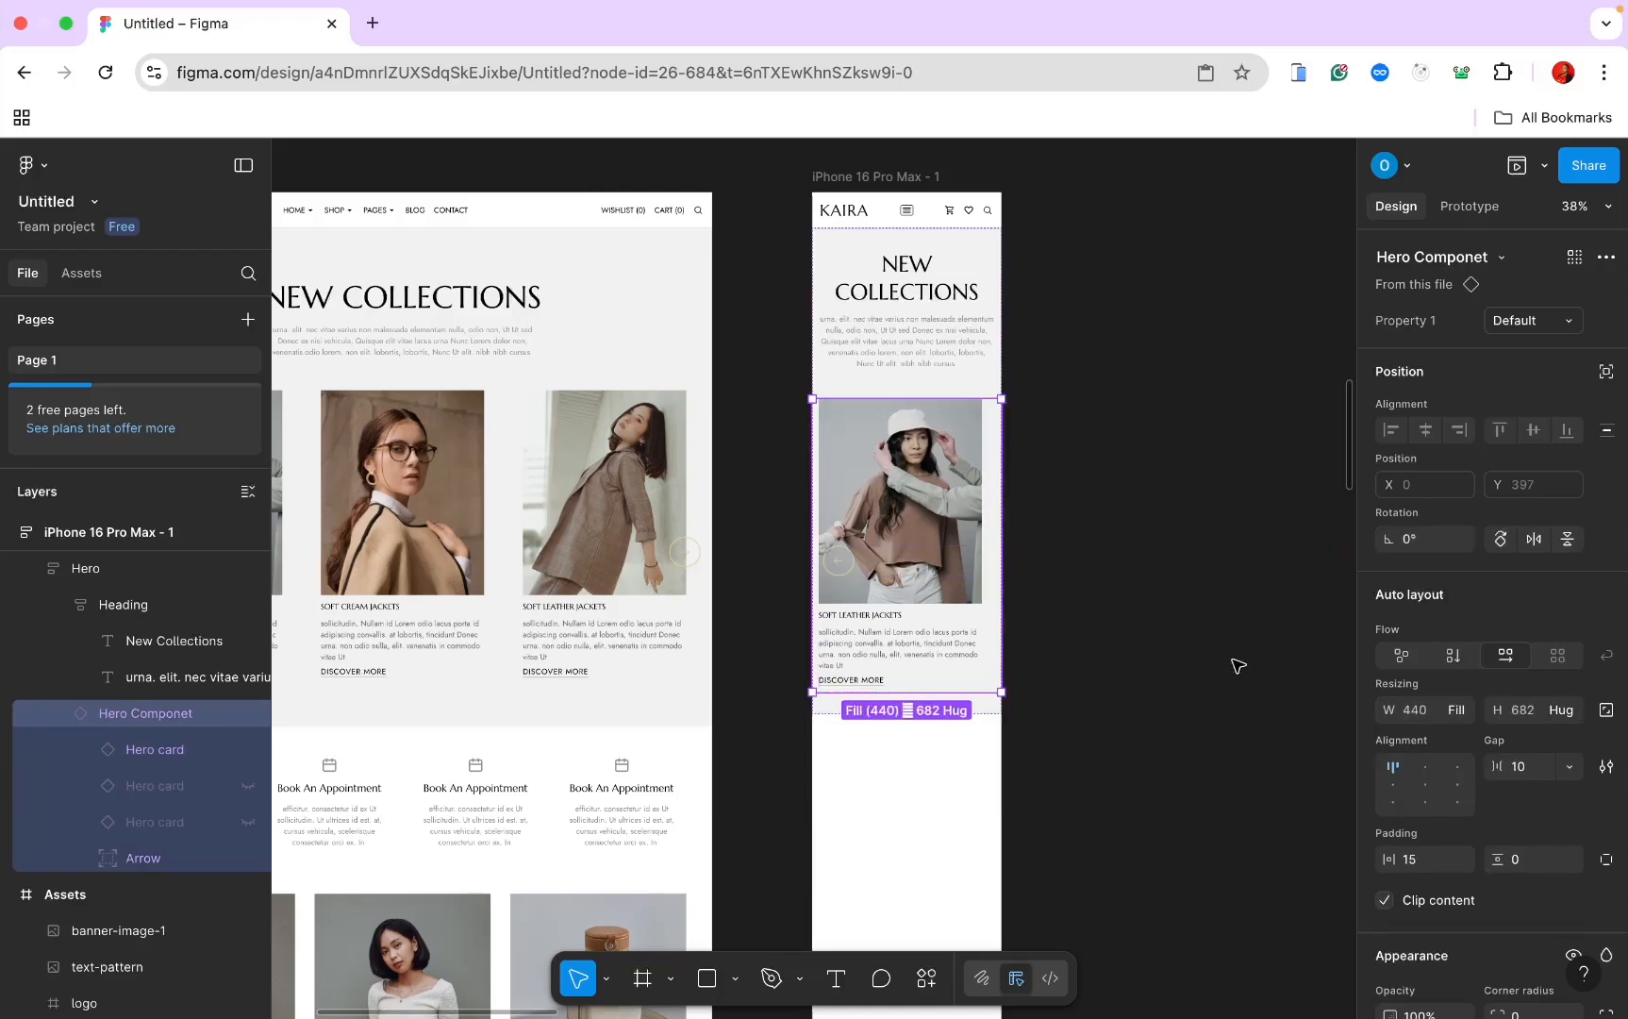
click(1515, 769)
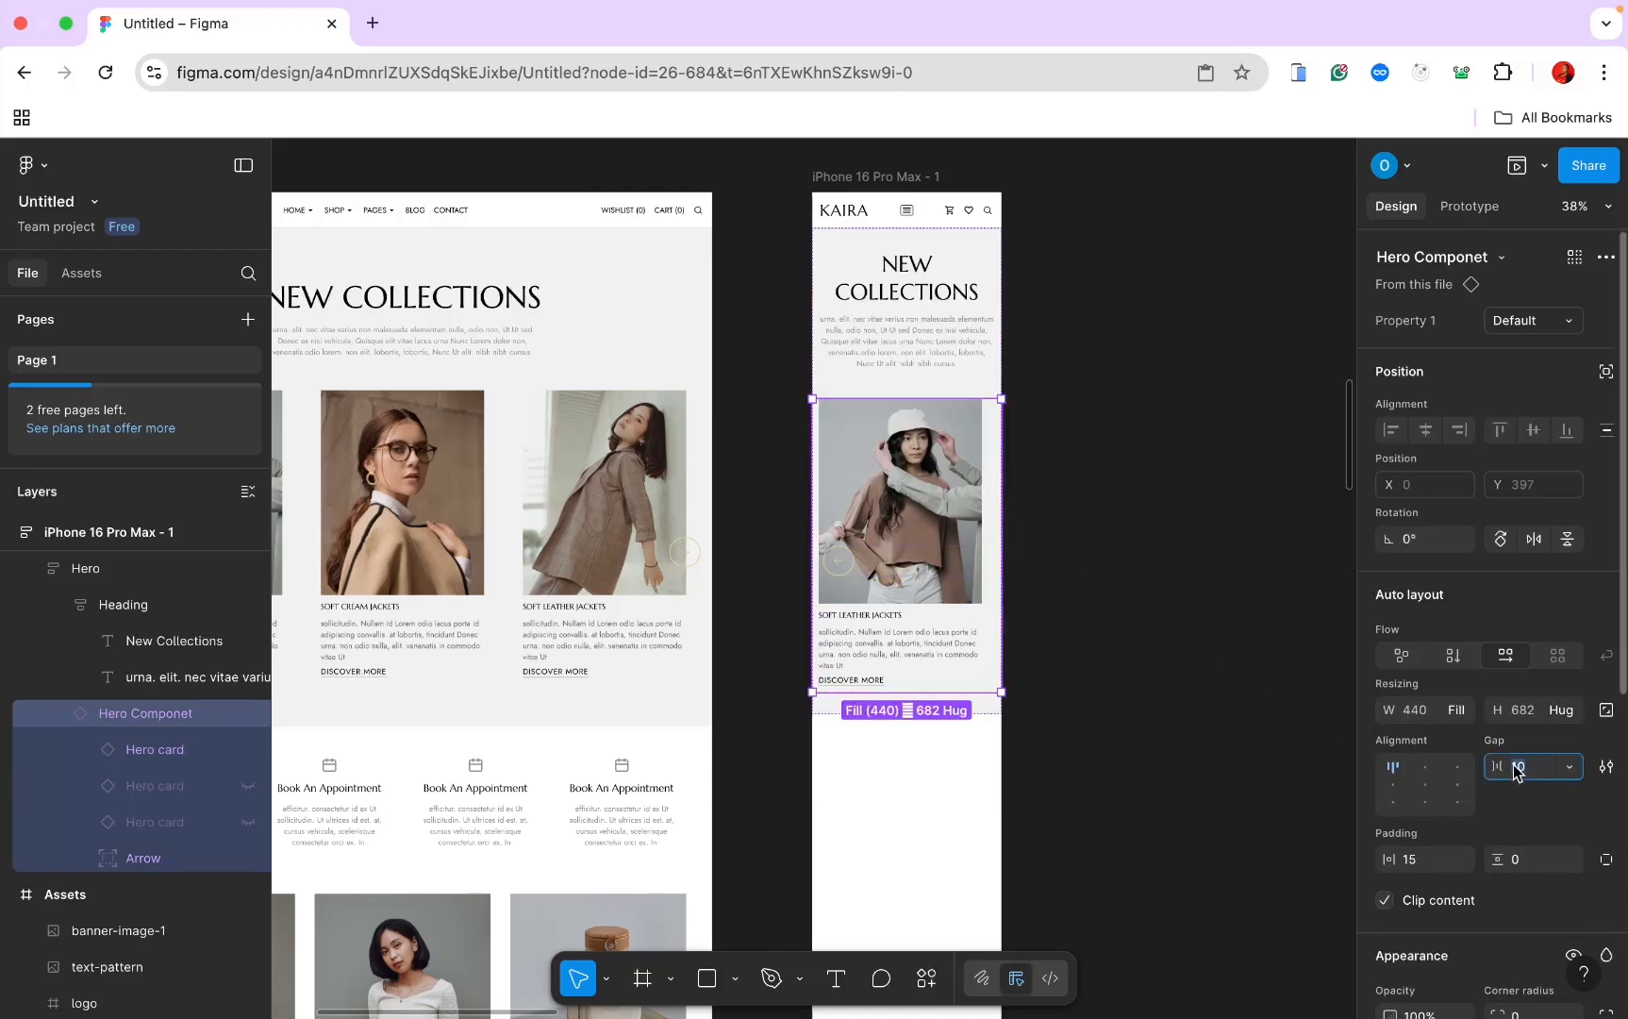
key(Return)
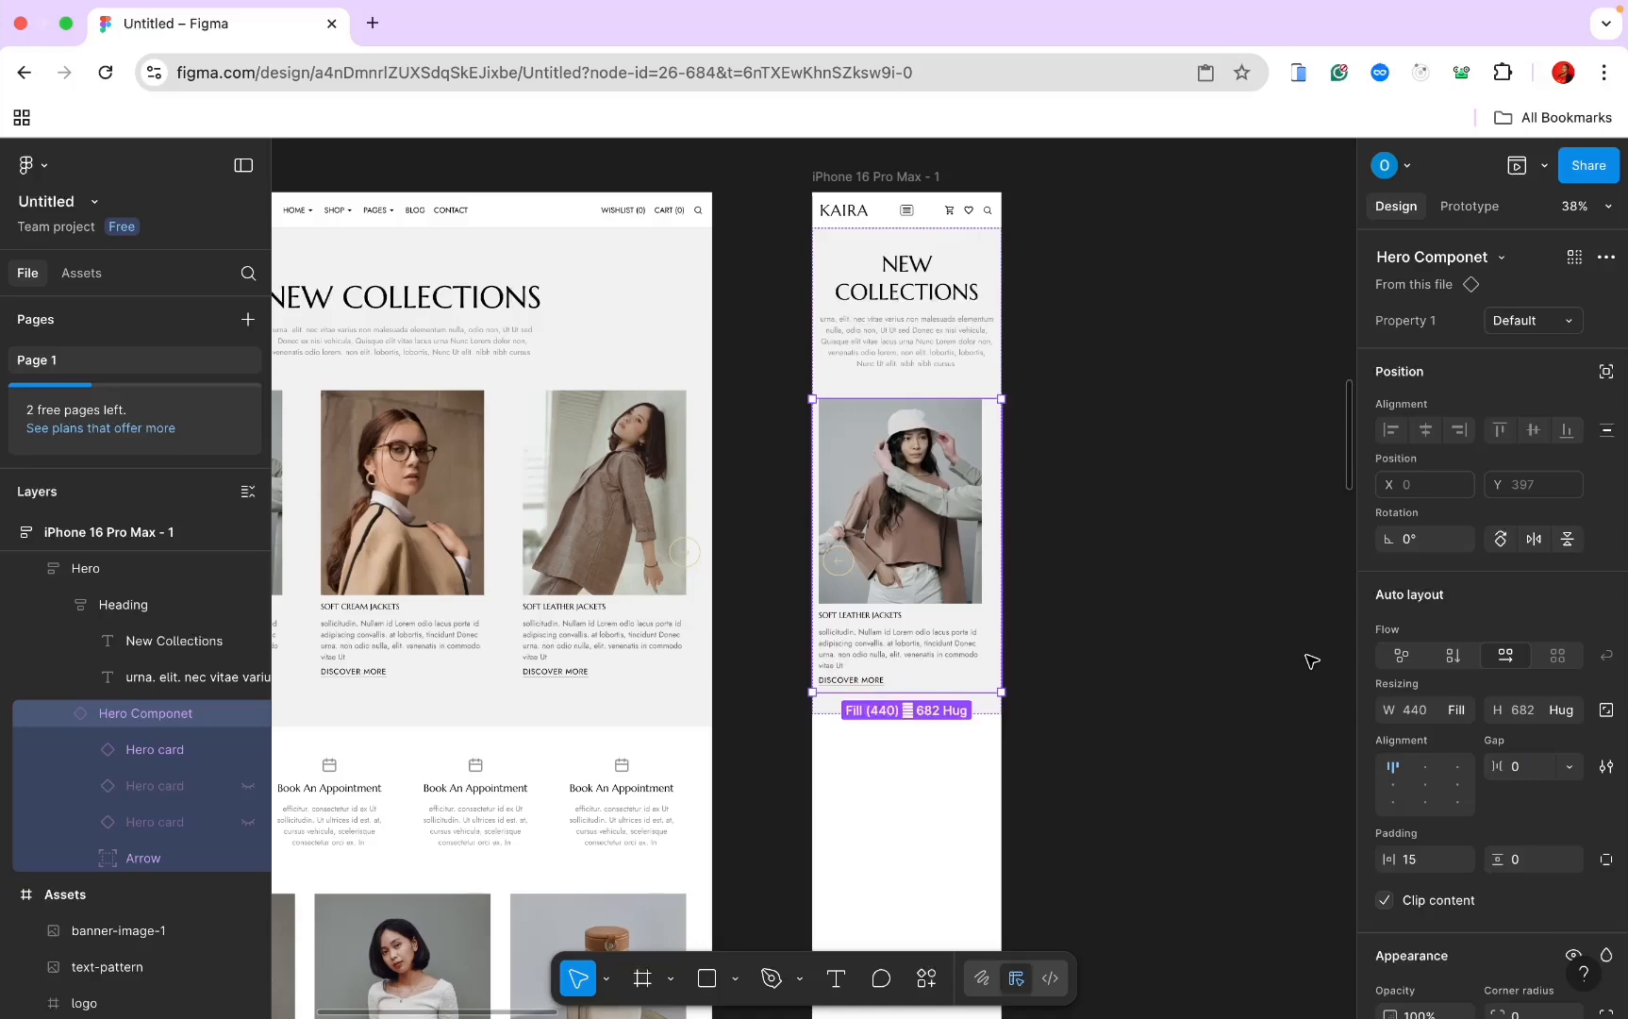
scroll(1311, 660, down, 1)
scroll(1311, 661, left, 1)
scroll(1311, 660, up, 5)
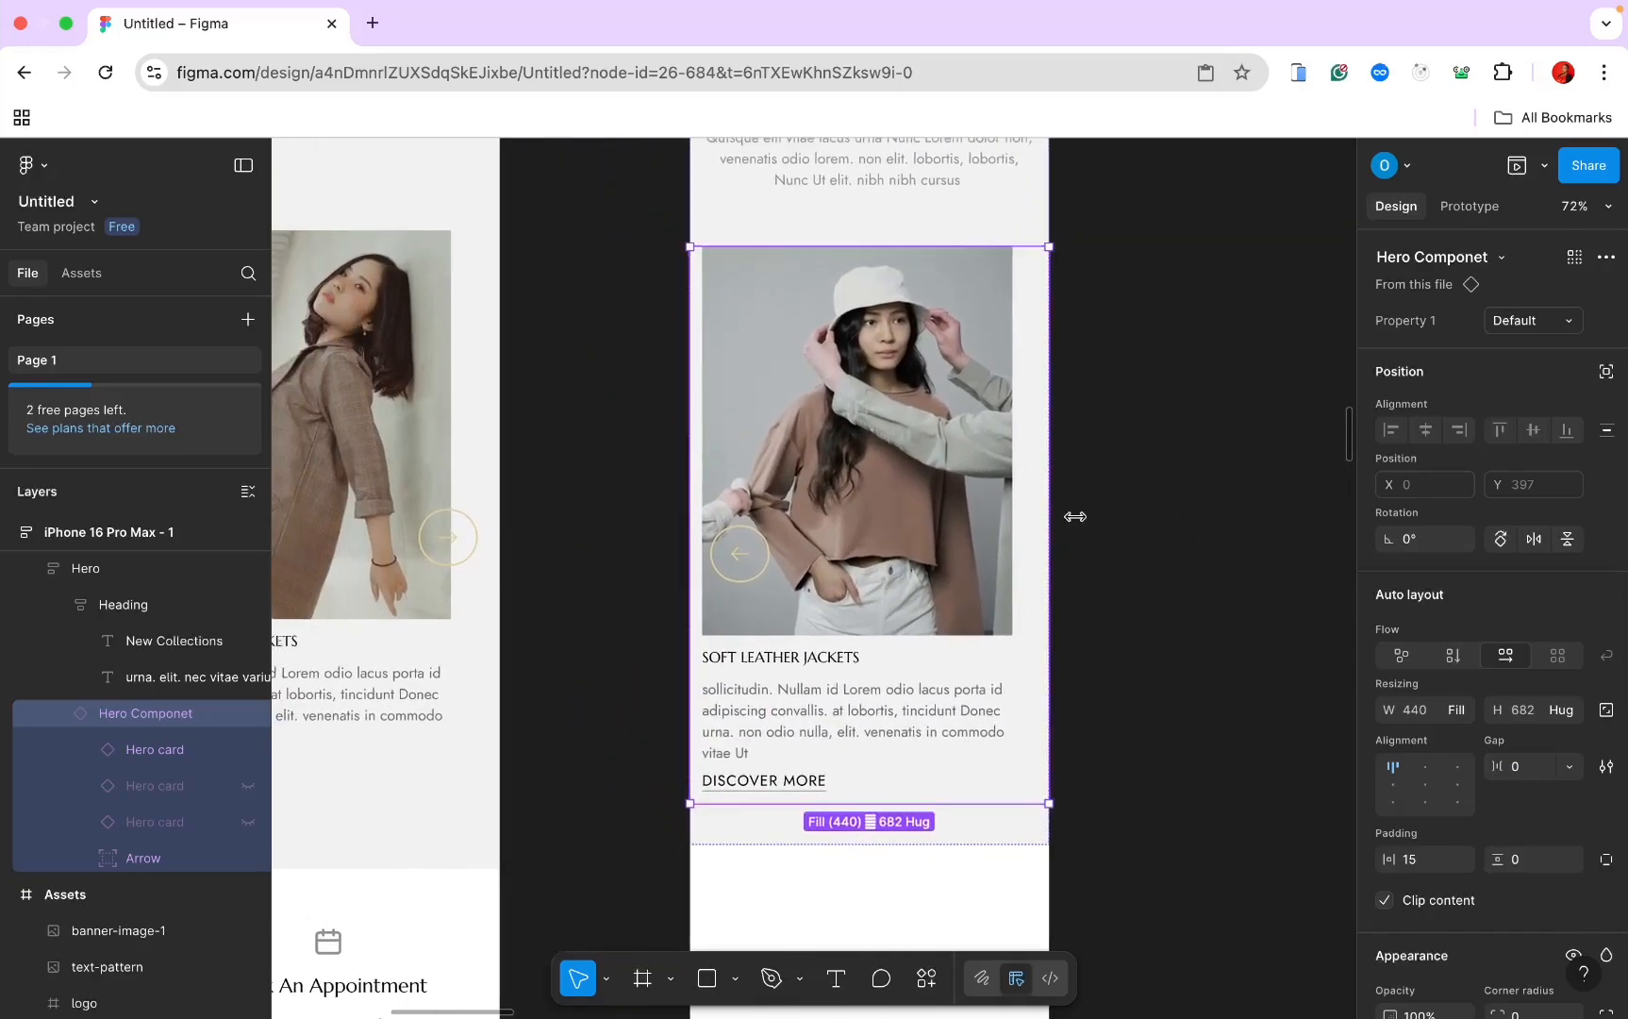
click(1434, 769)
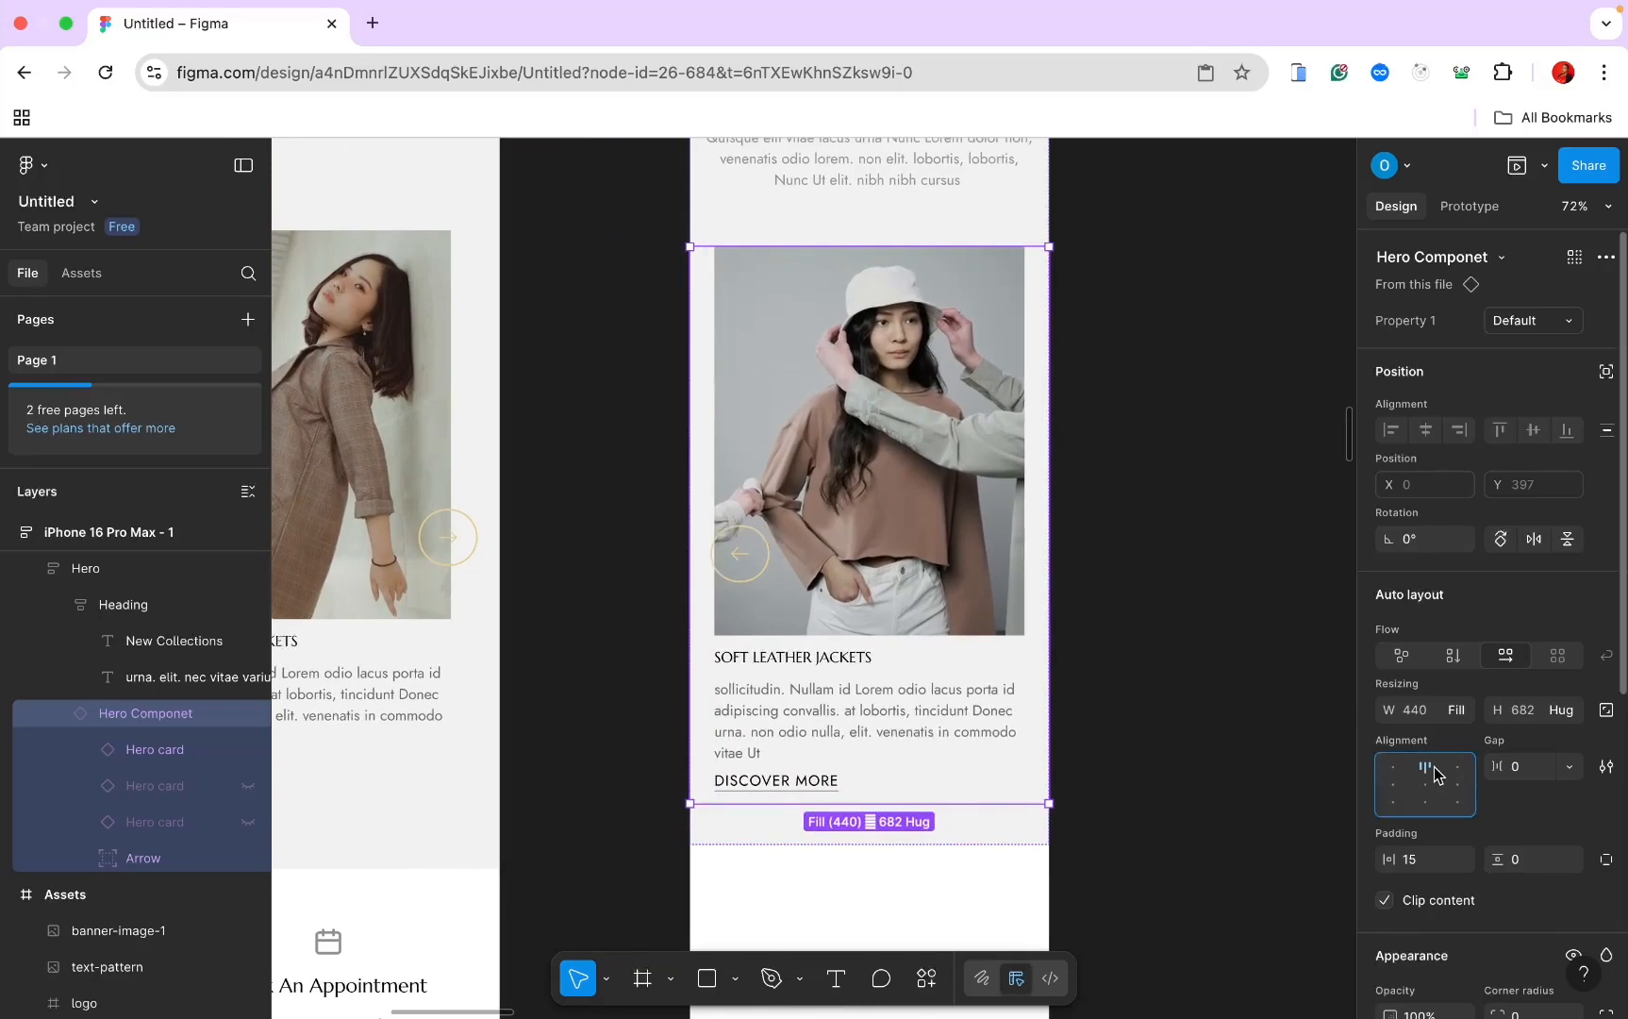
click(1423, 858)
text(0)
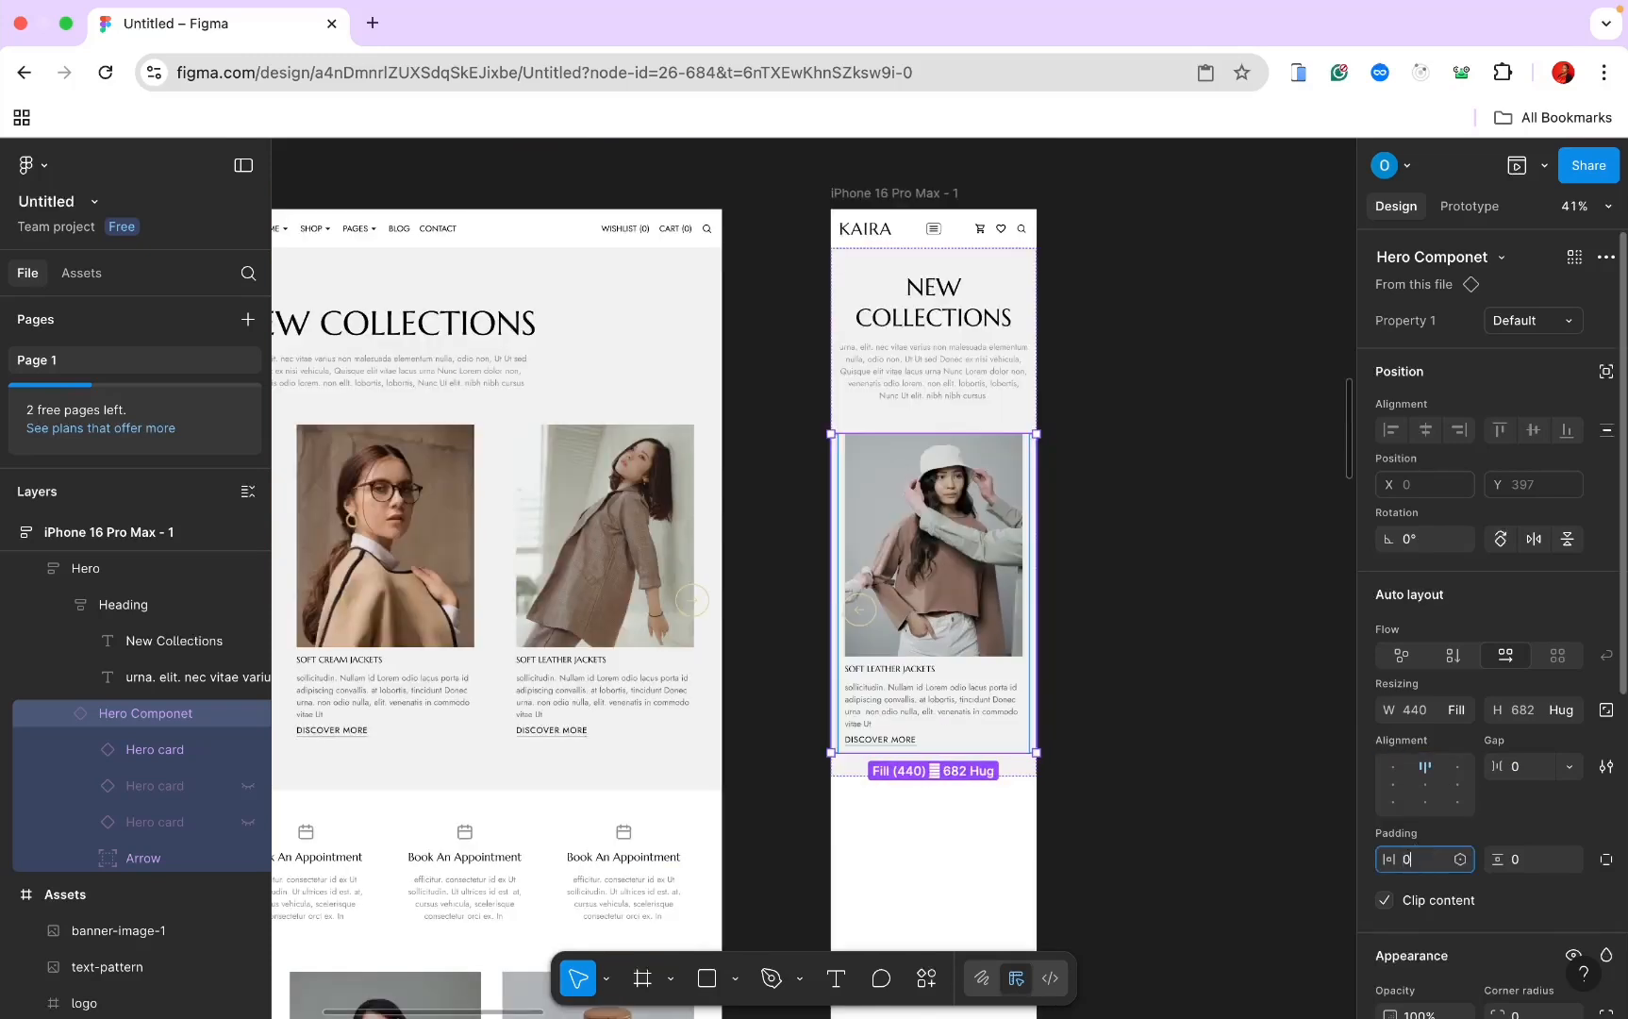
key(Return)
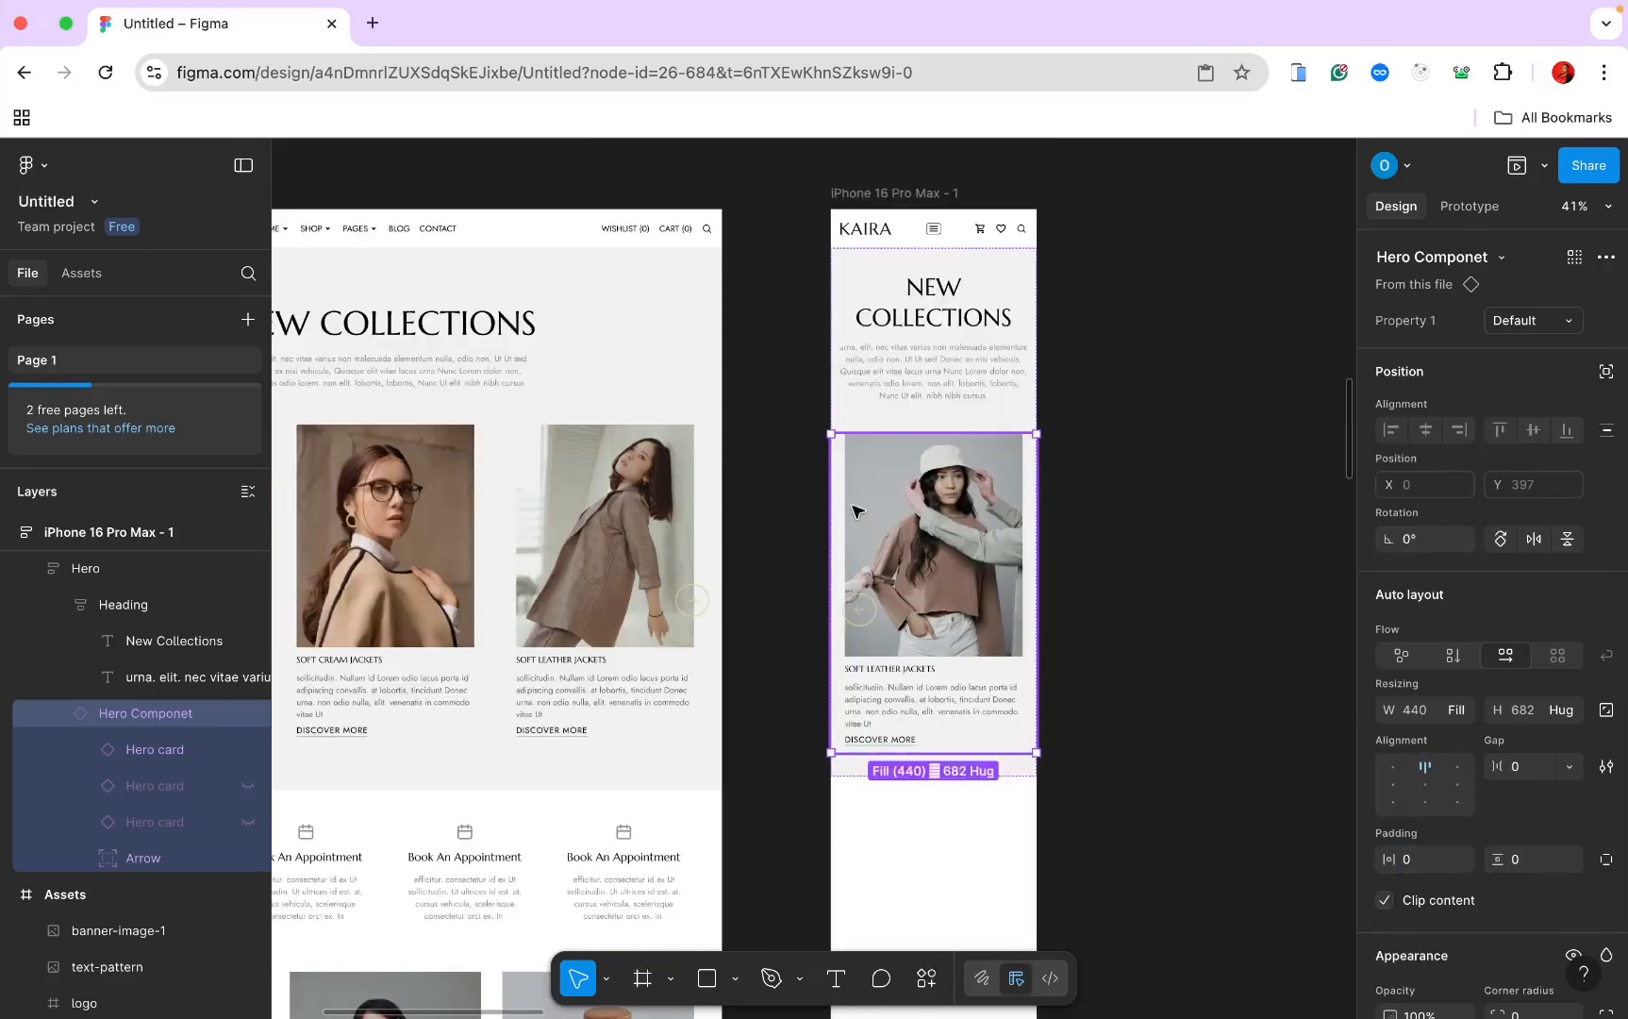
Step: Make the hero banner image fill the card's width
double_click(861, 506)
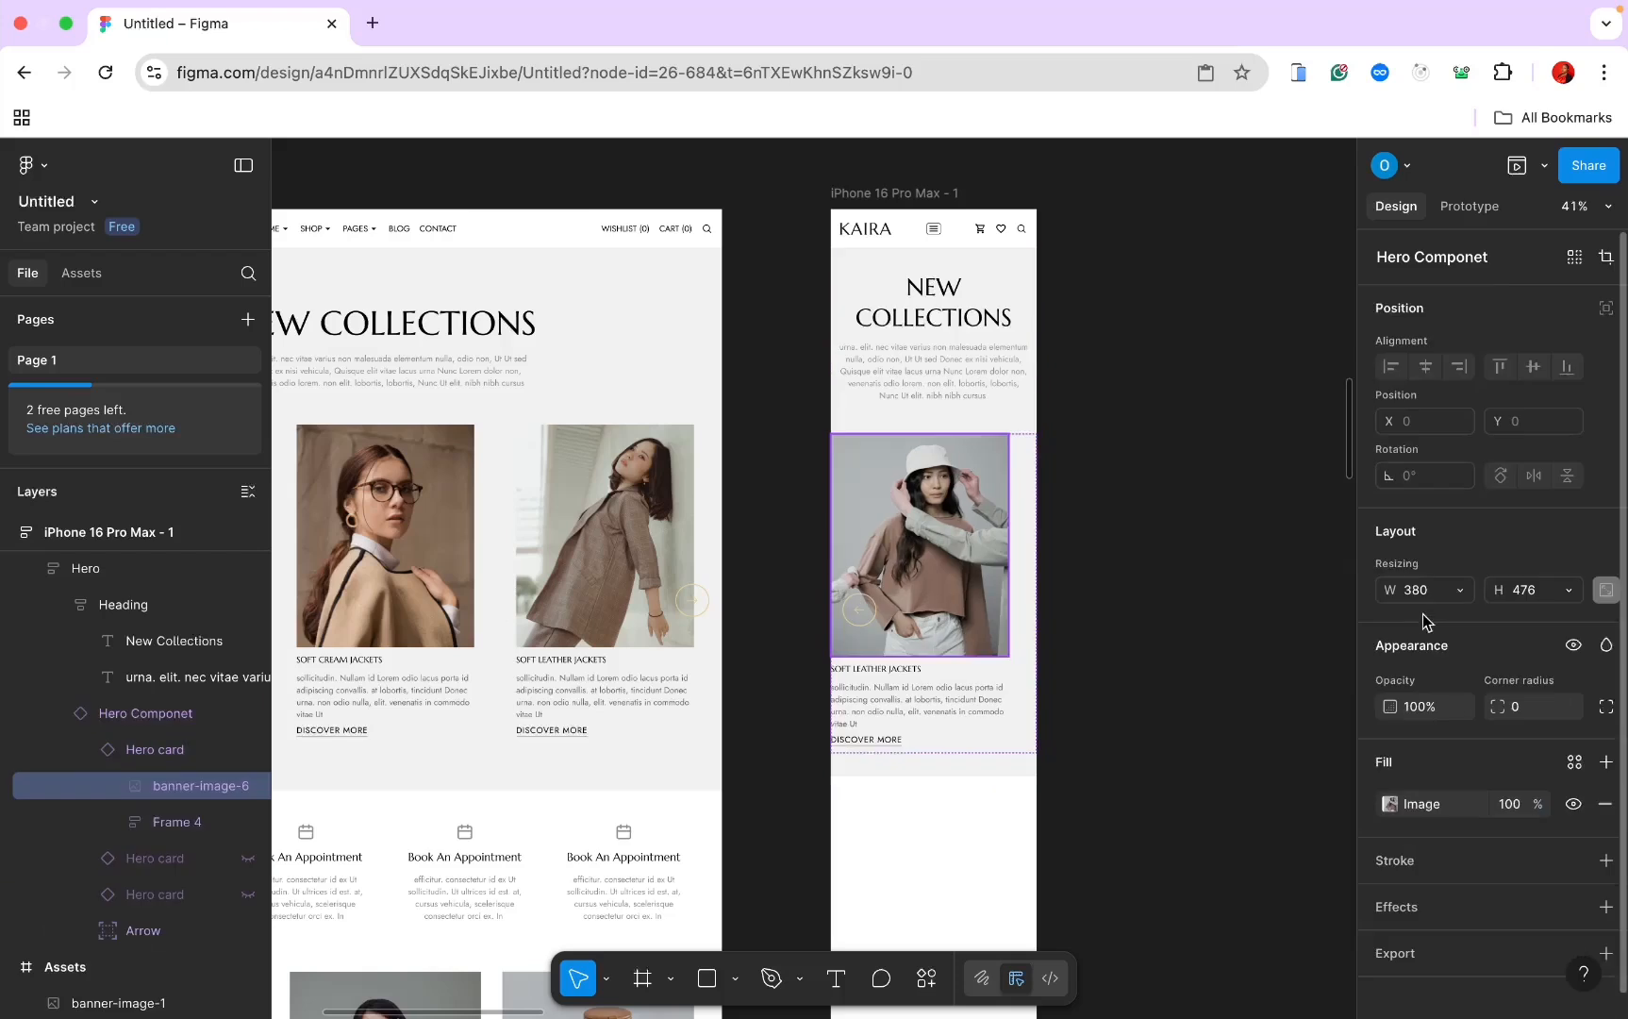
click(1453, 586)
click(1453, 616)
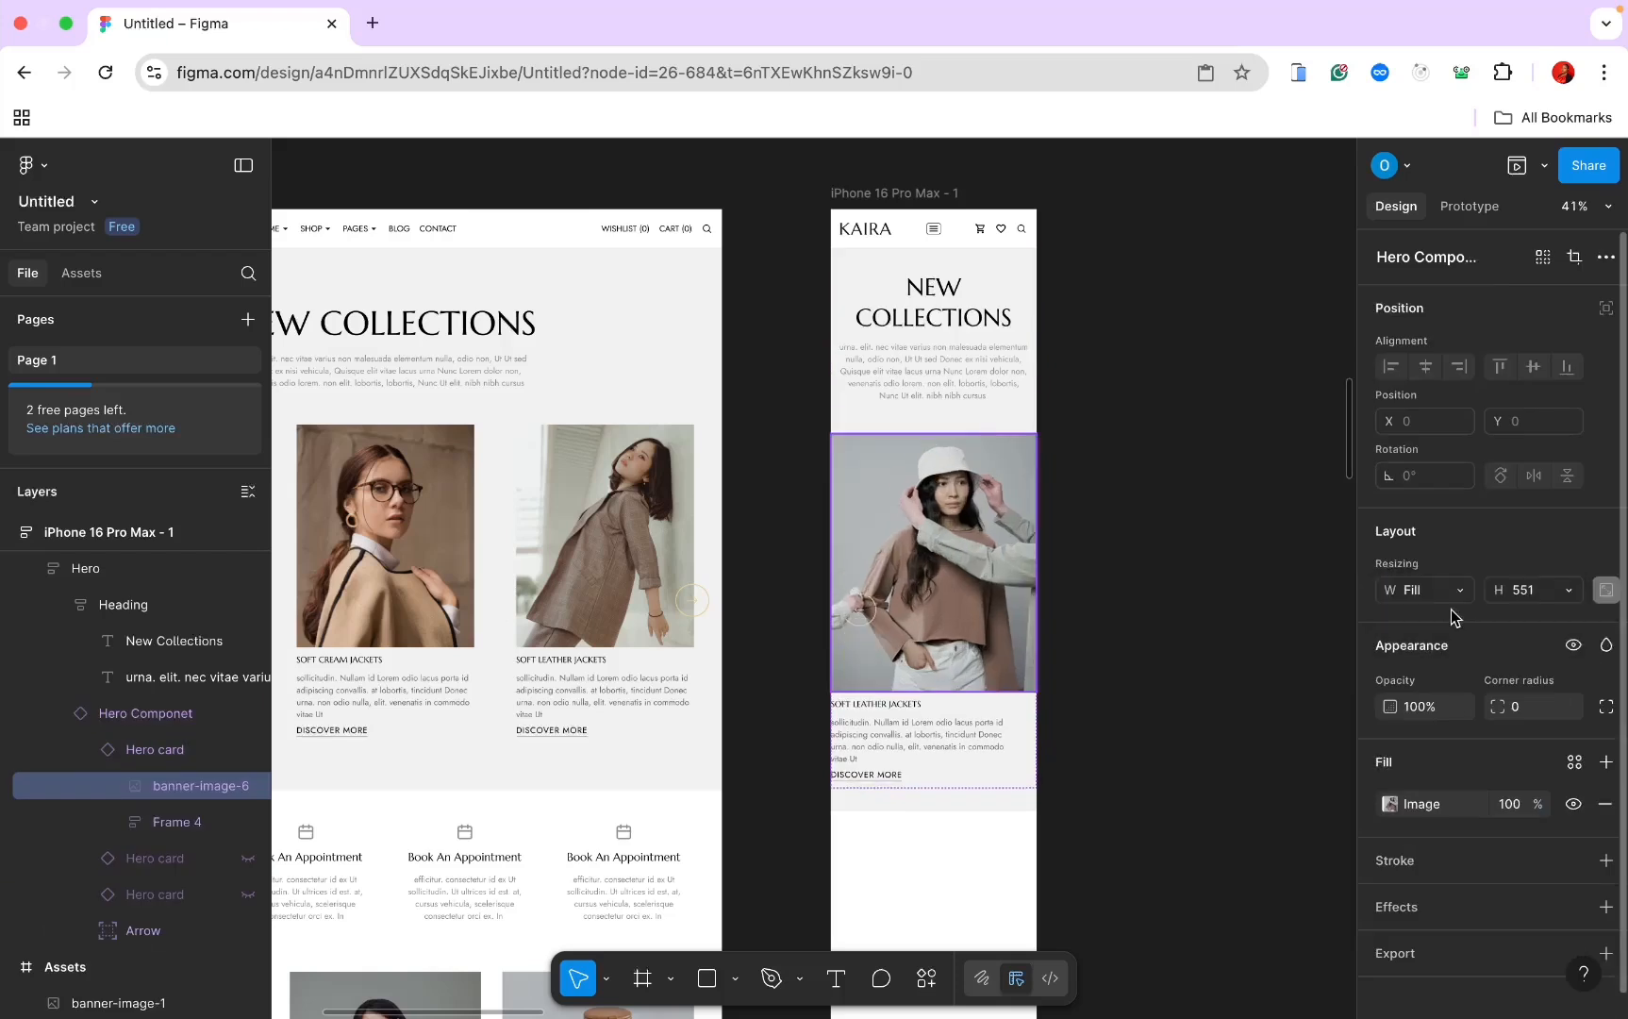
click(1094, 595)
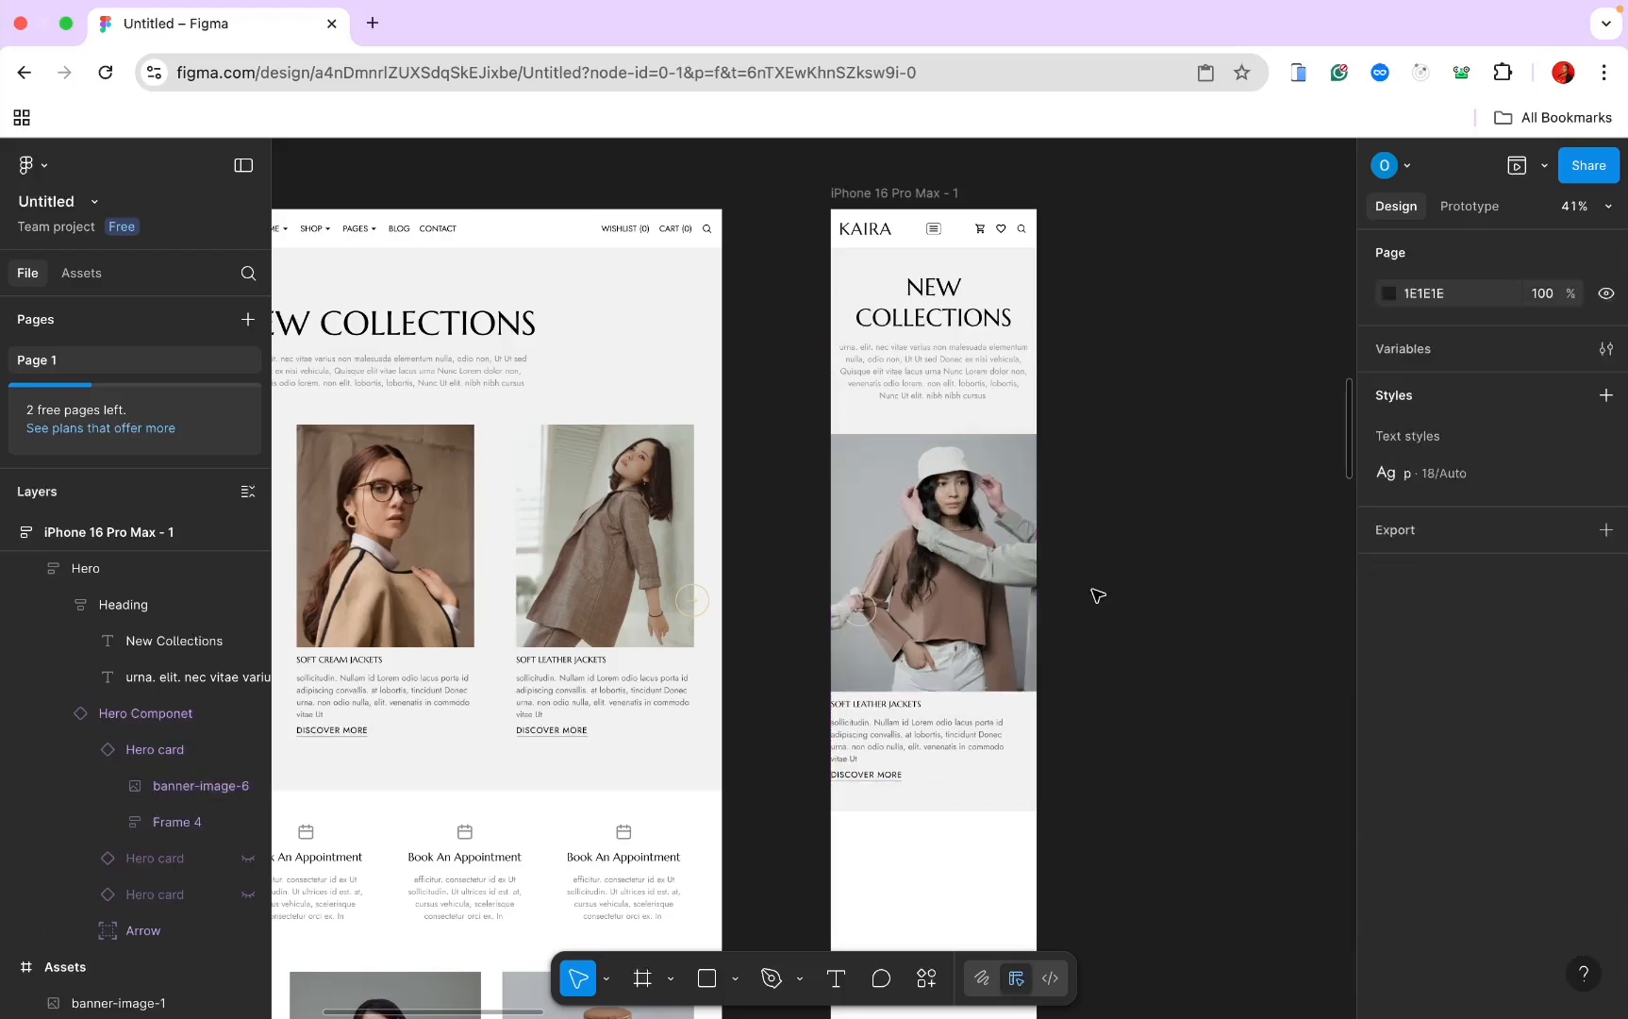
Step: Give the Hero Componet 15 horizontal padding
double_click(976, 545)
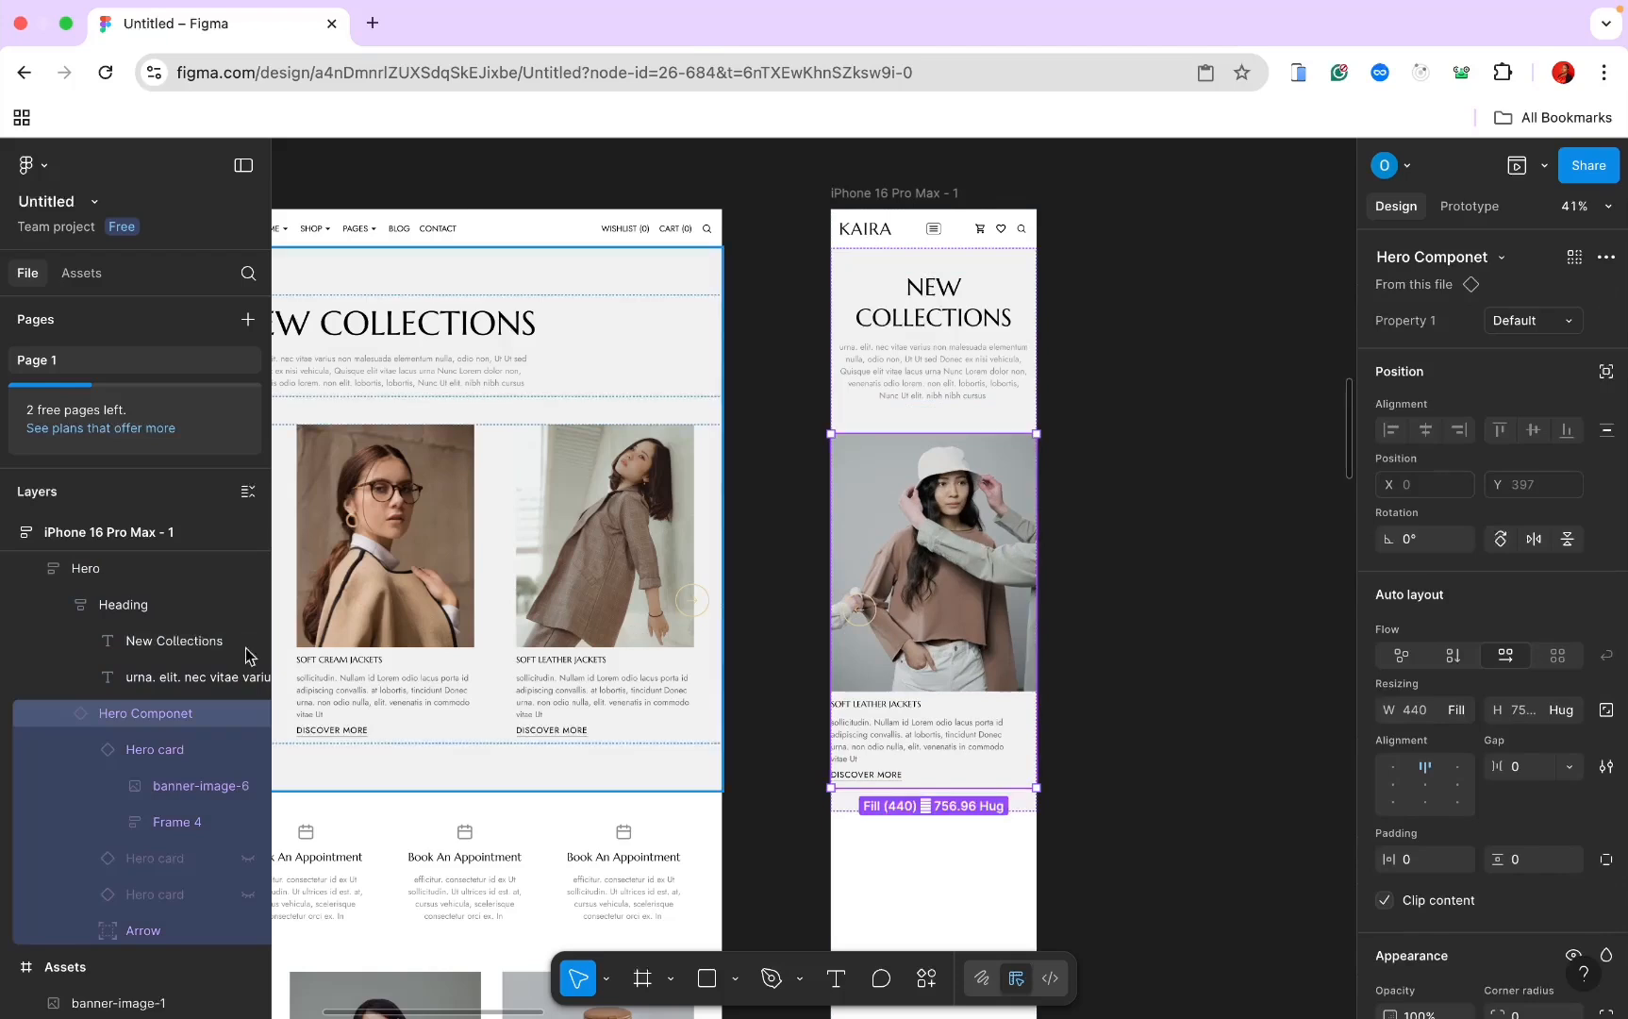
click(1408, 863)
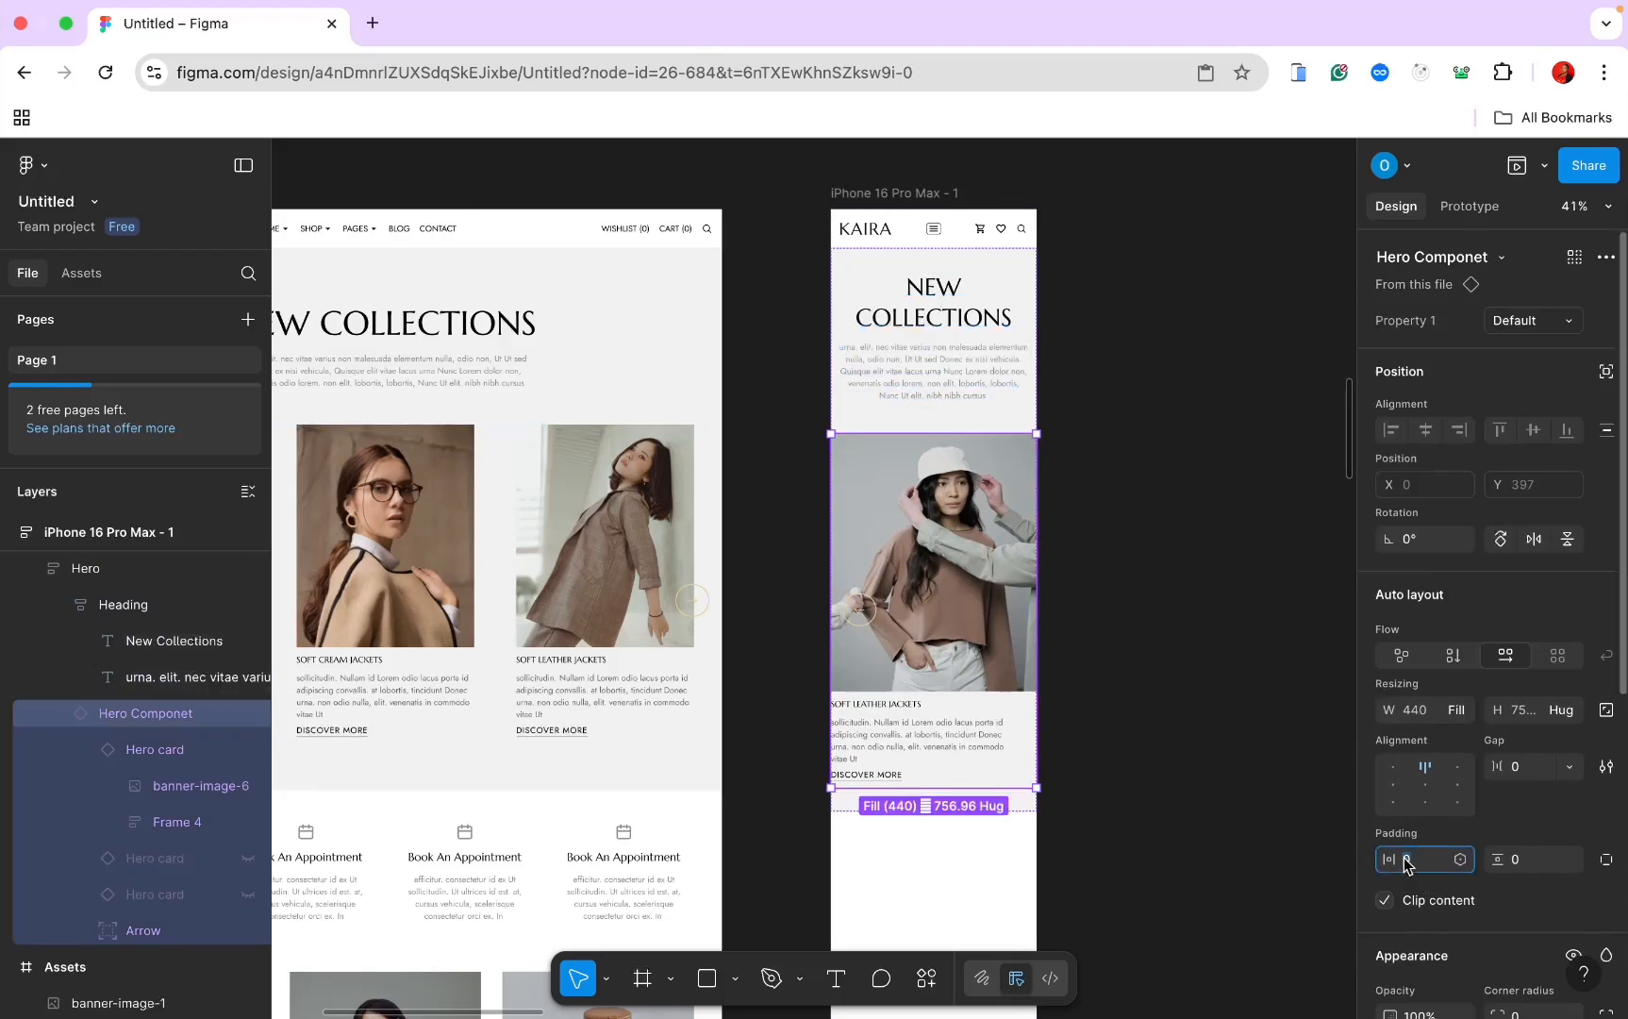
text(15)
key(Return)
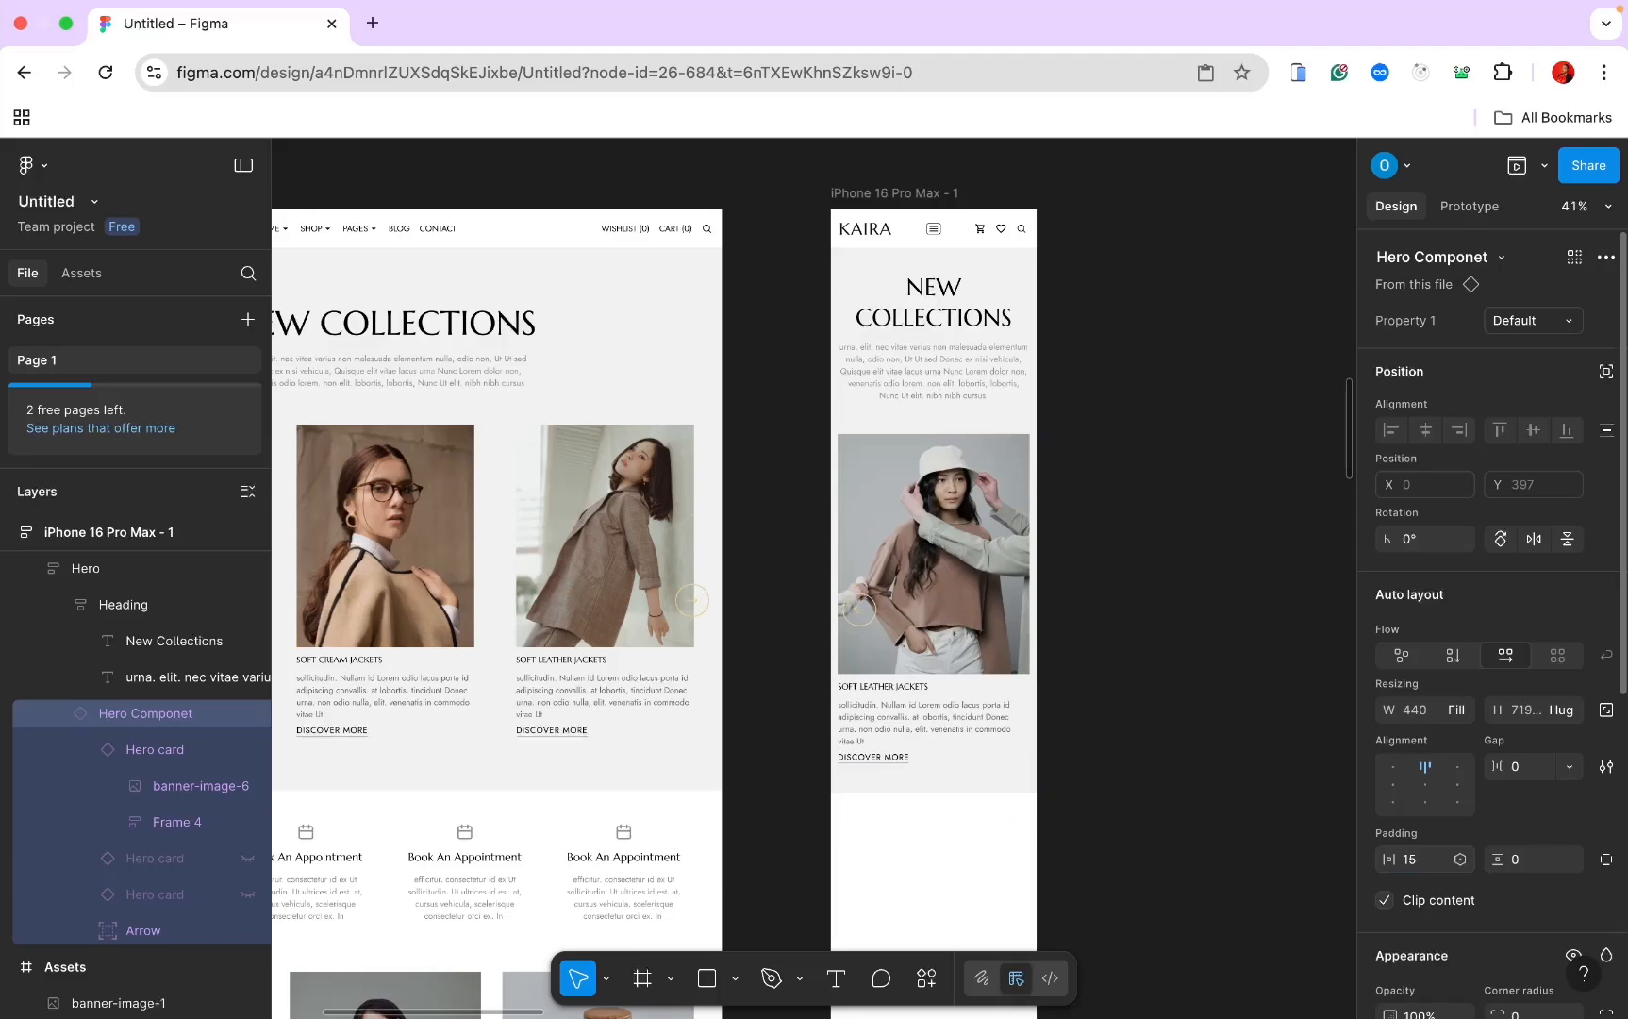
scroll(1011, 725, up, 5)
scroll(916, 673, down, 3)
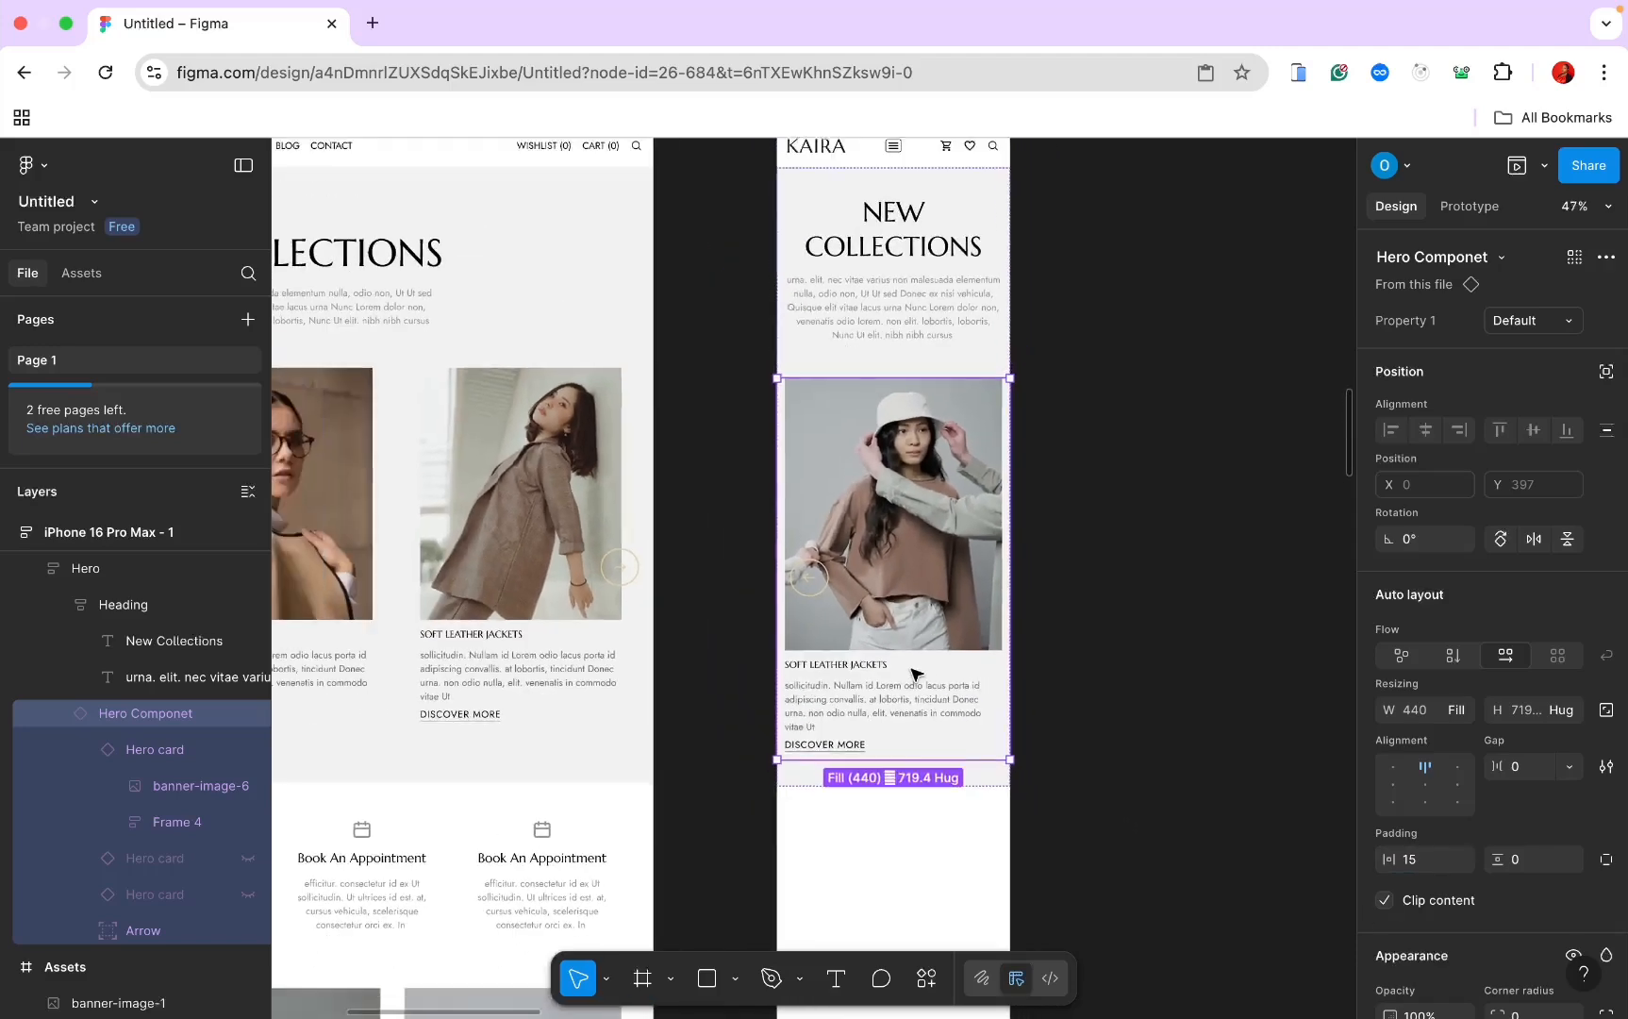
Step: Hide the wide Arrow row on the mobile Hero card
click(808, 576)
scroll(826, 575, down, 4)
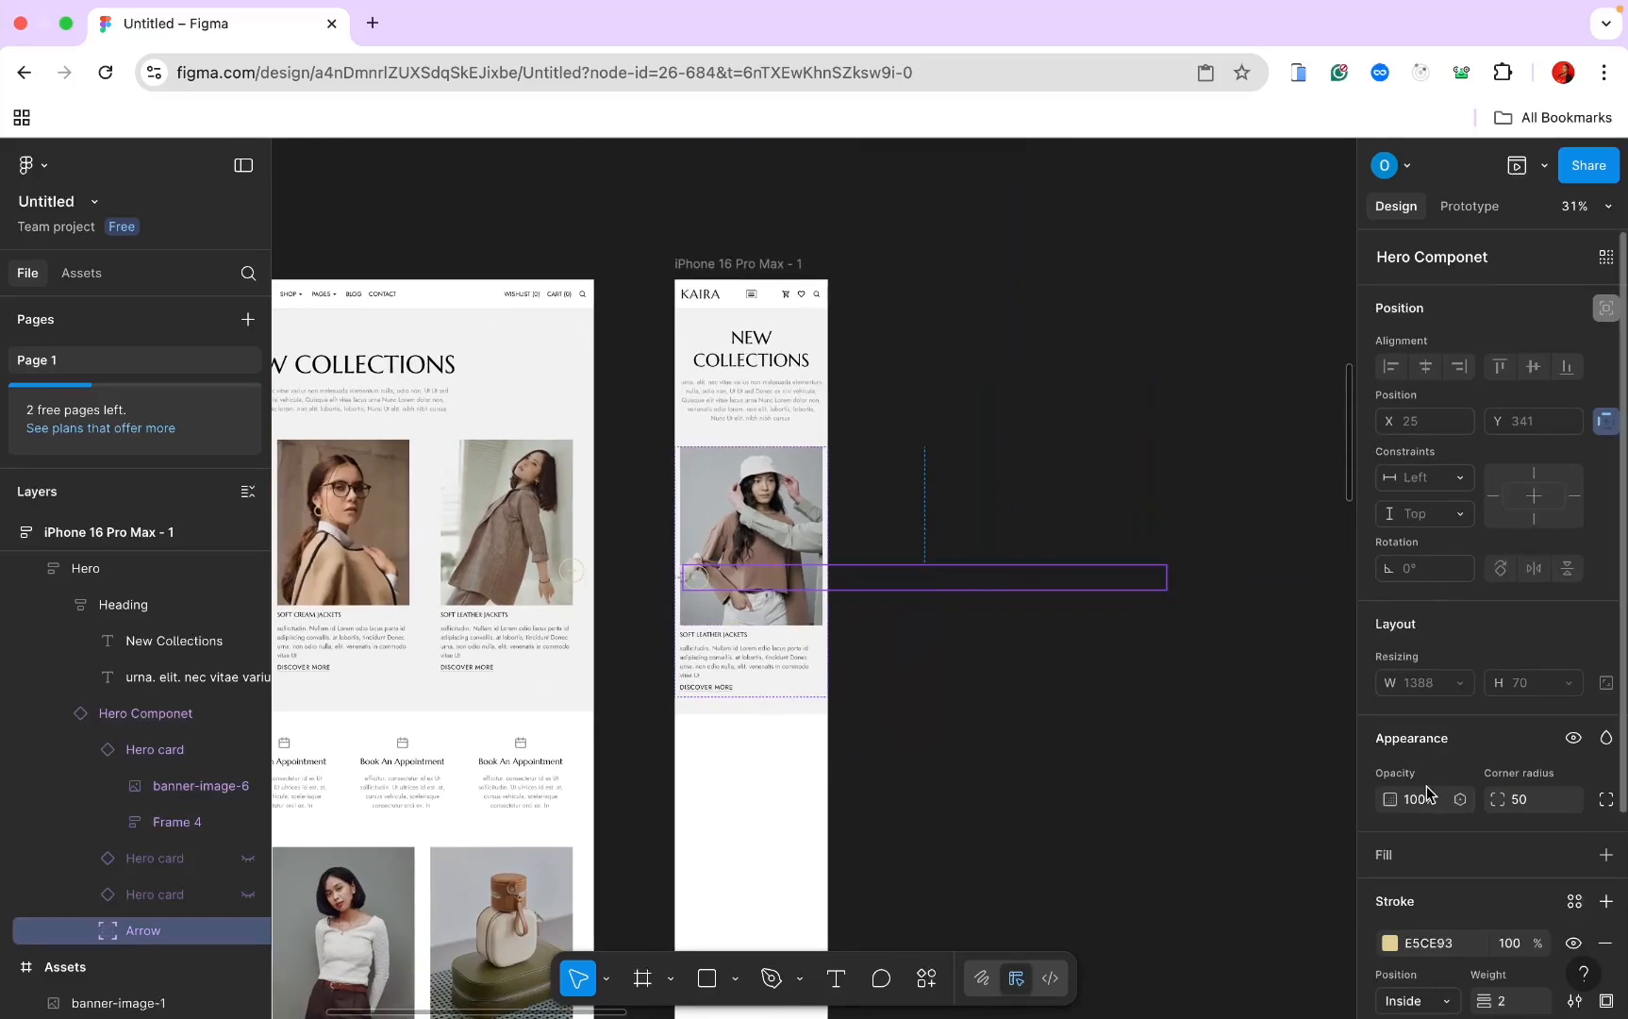
scroll(1428, 791, down, 3)
scroll(1426, 794, up, 1)
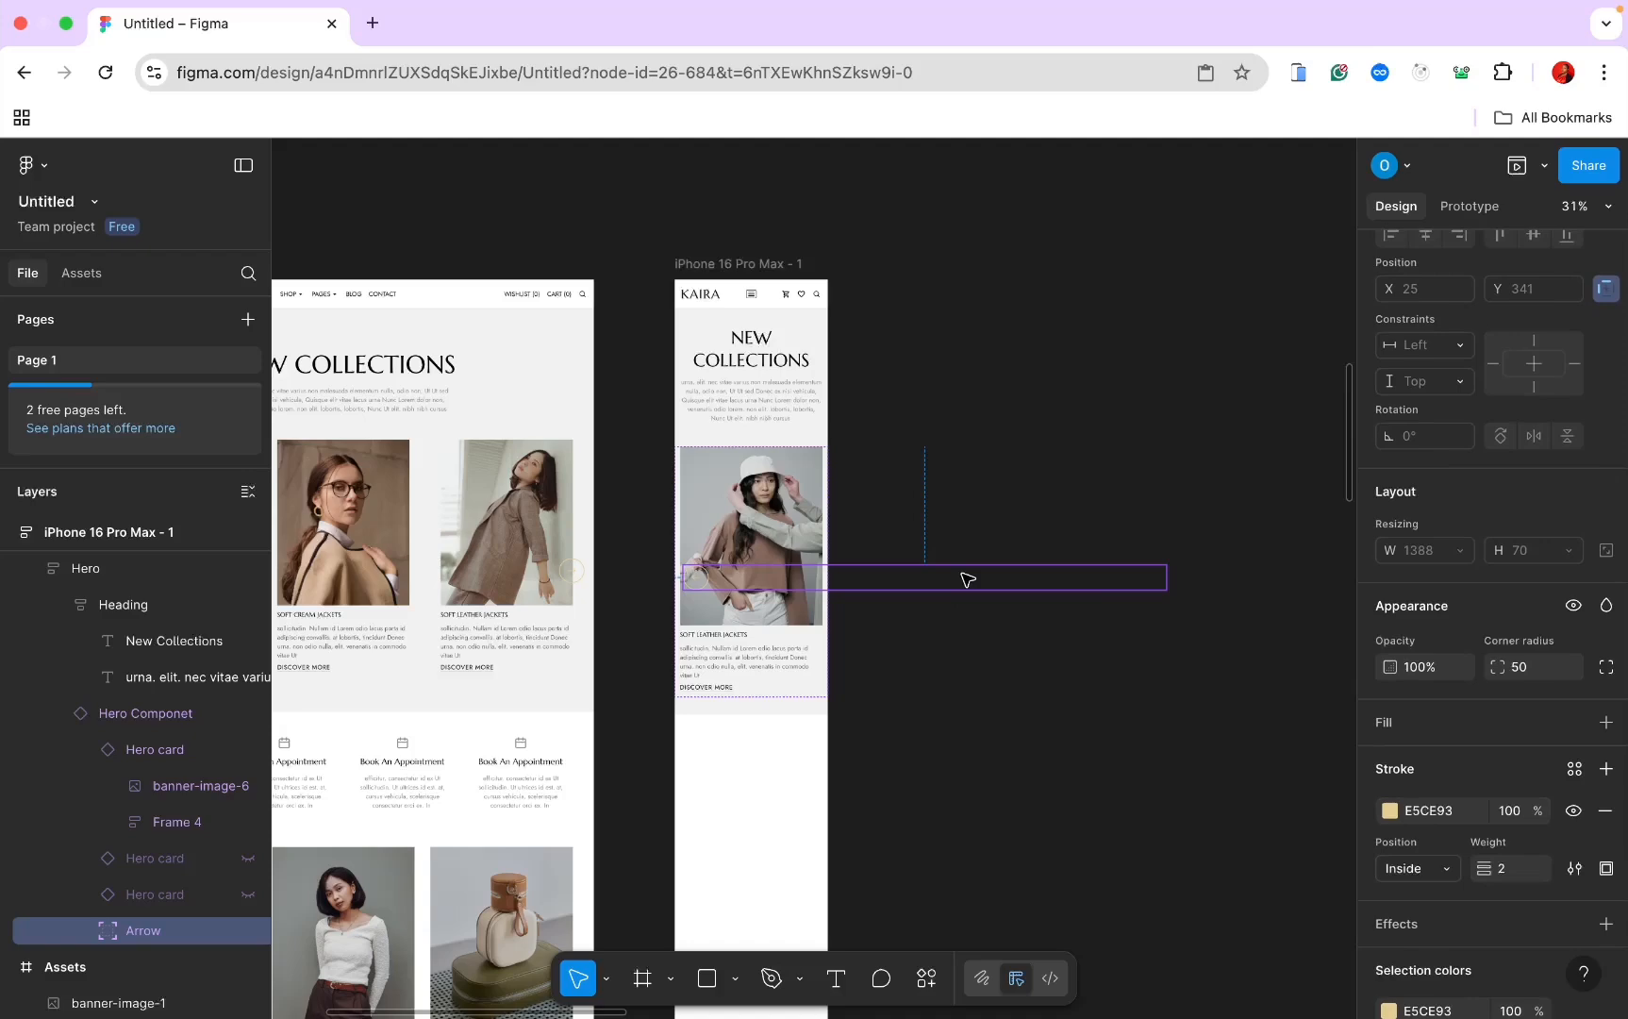
scroll(1373, 676, down, 2)
scroll(683, 661, left, 5)
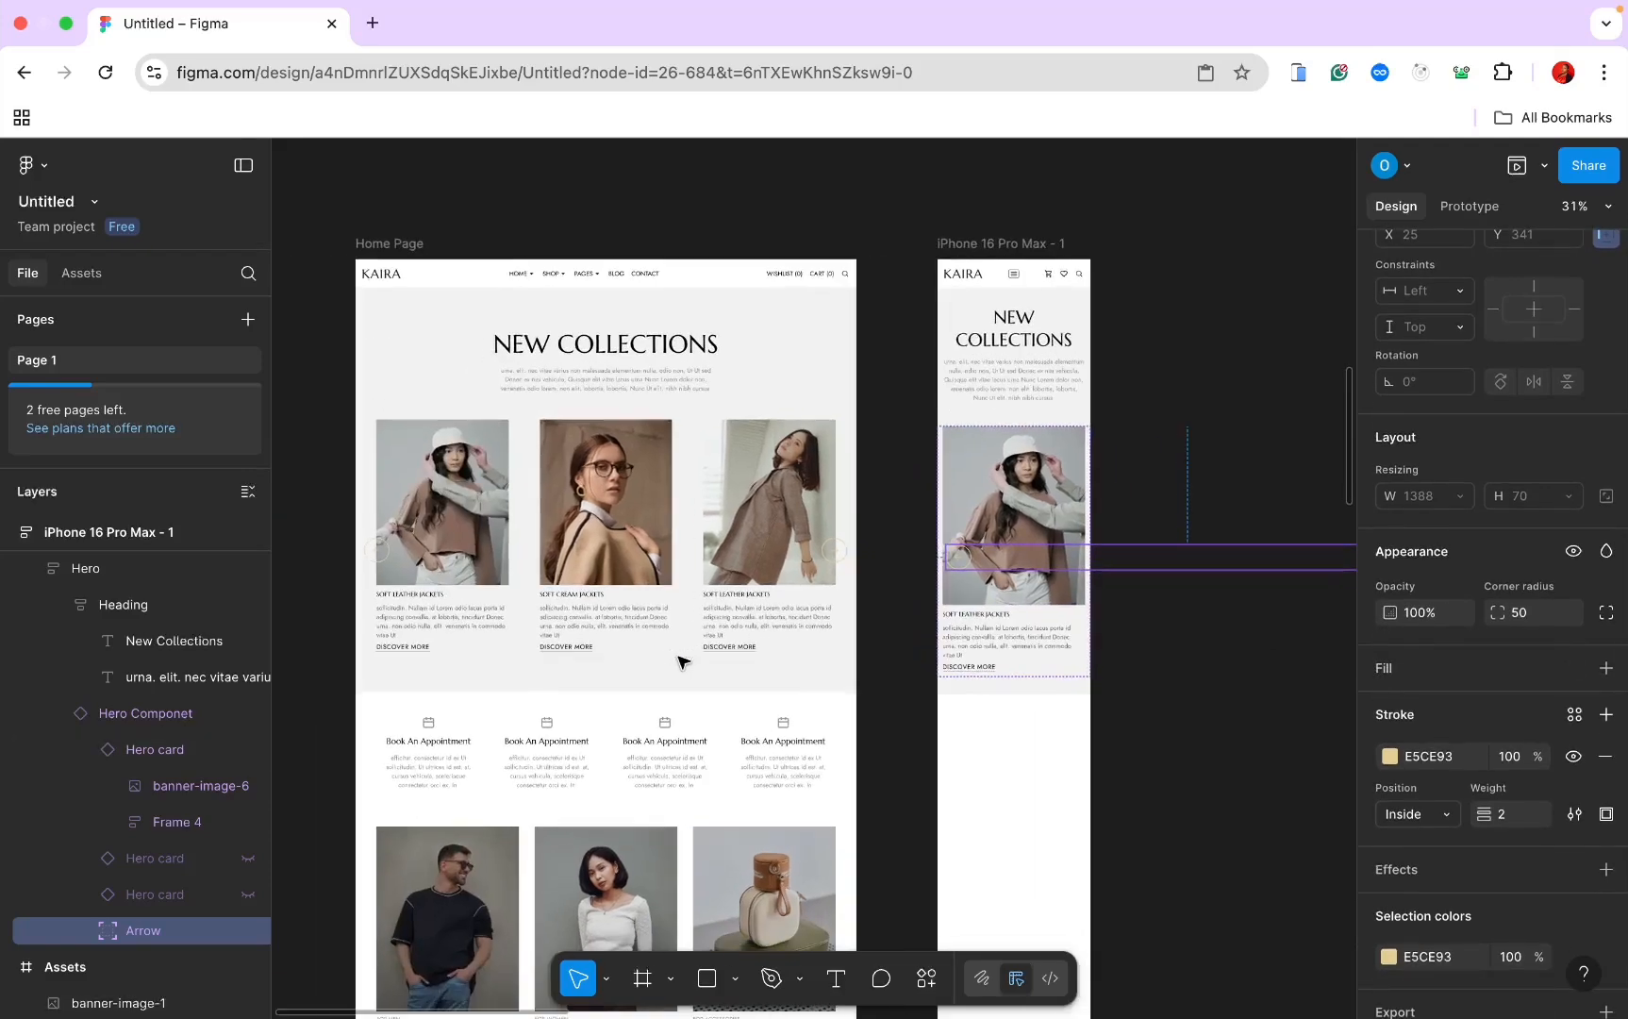
scroll(1037, 573, right, 5)
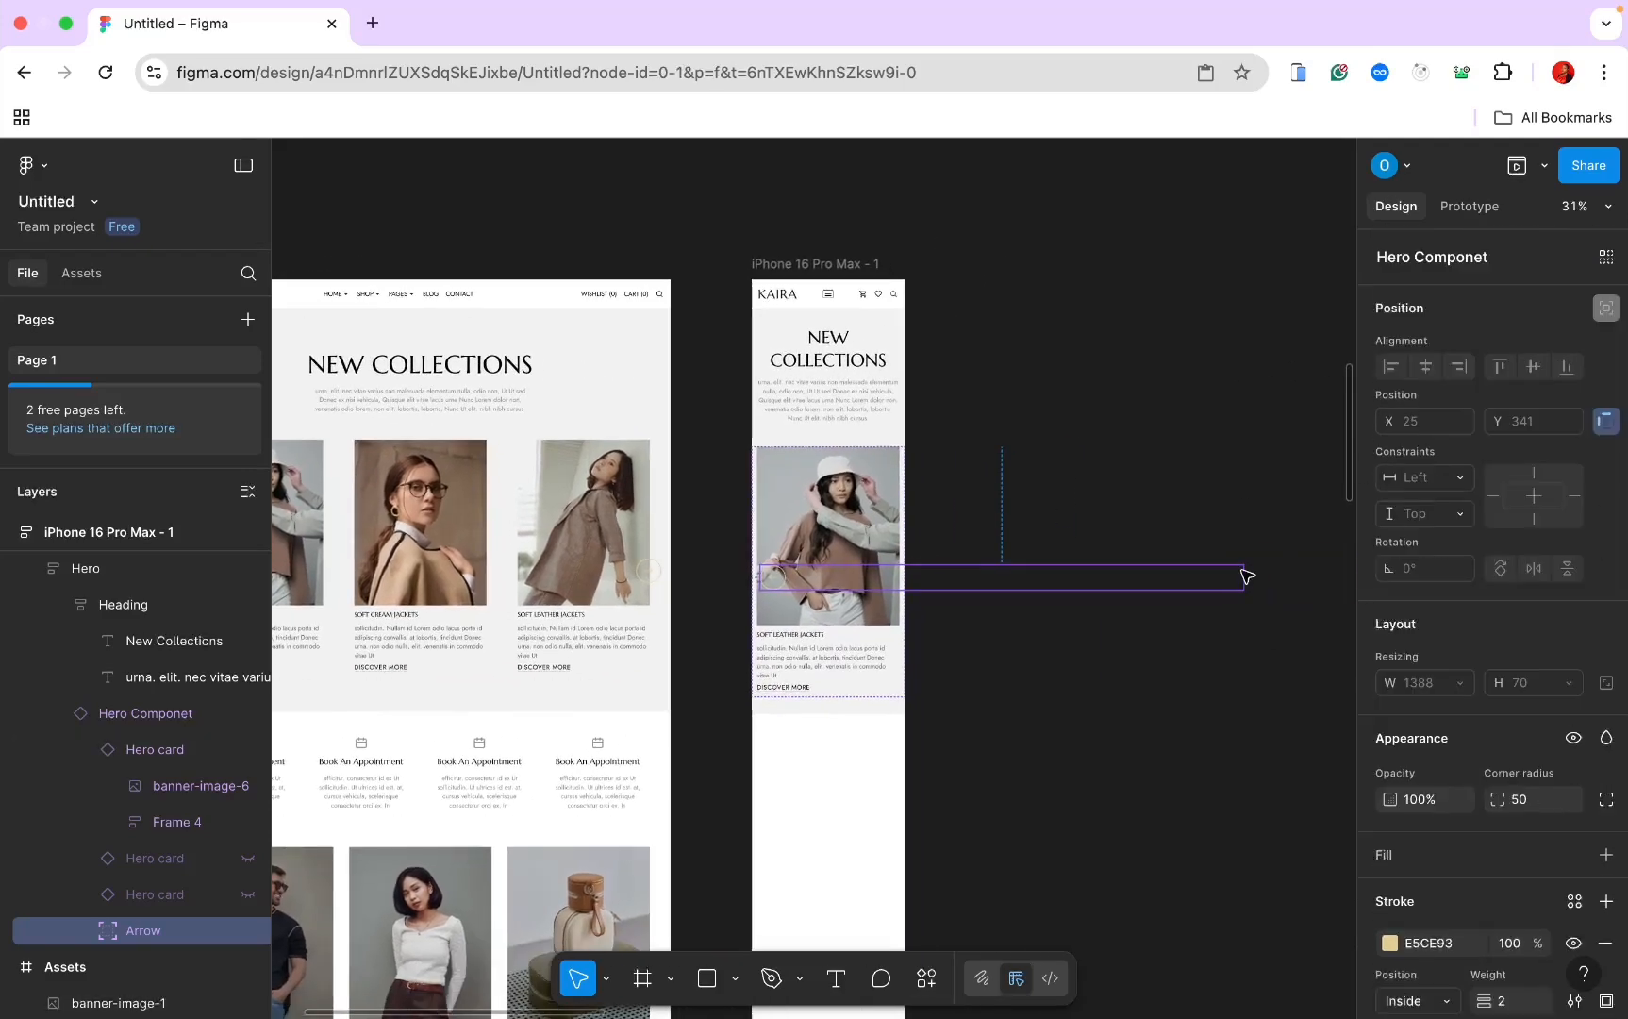
key(super+shift+h)
Step: Paste the desktop arrow buttons, Frame 6 and Frame 7, into the mobile Hero card
scroll(1162, 600, left, 2)
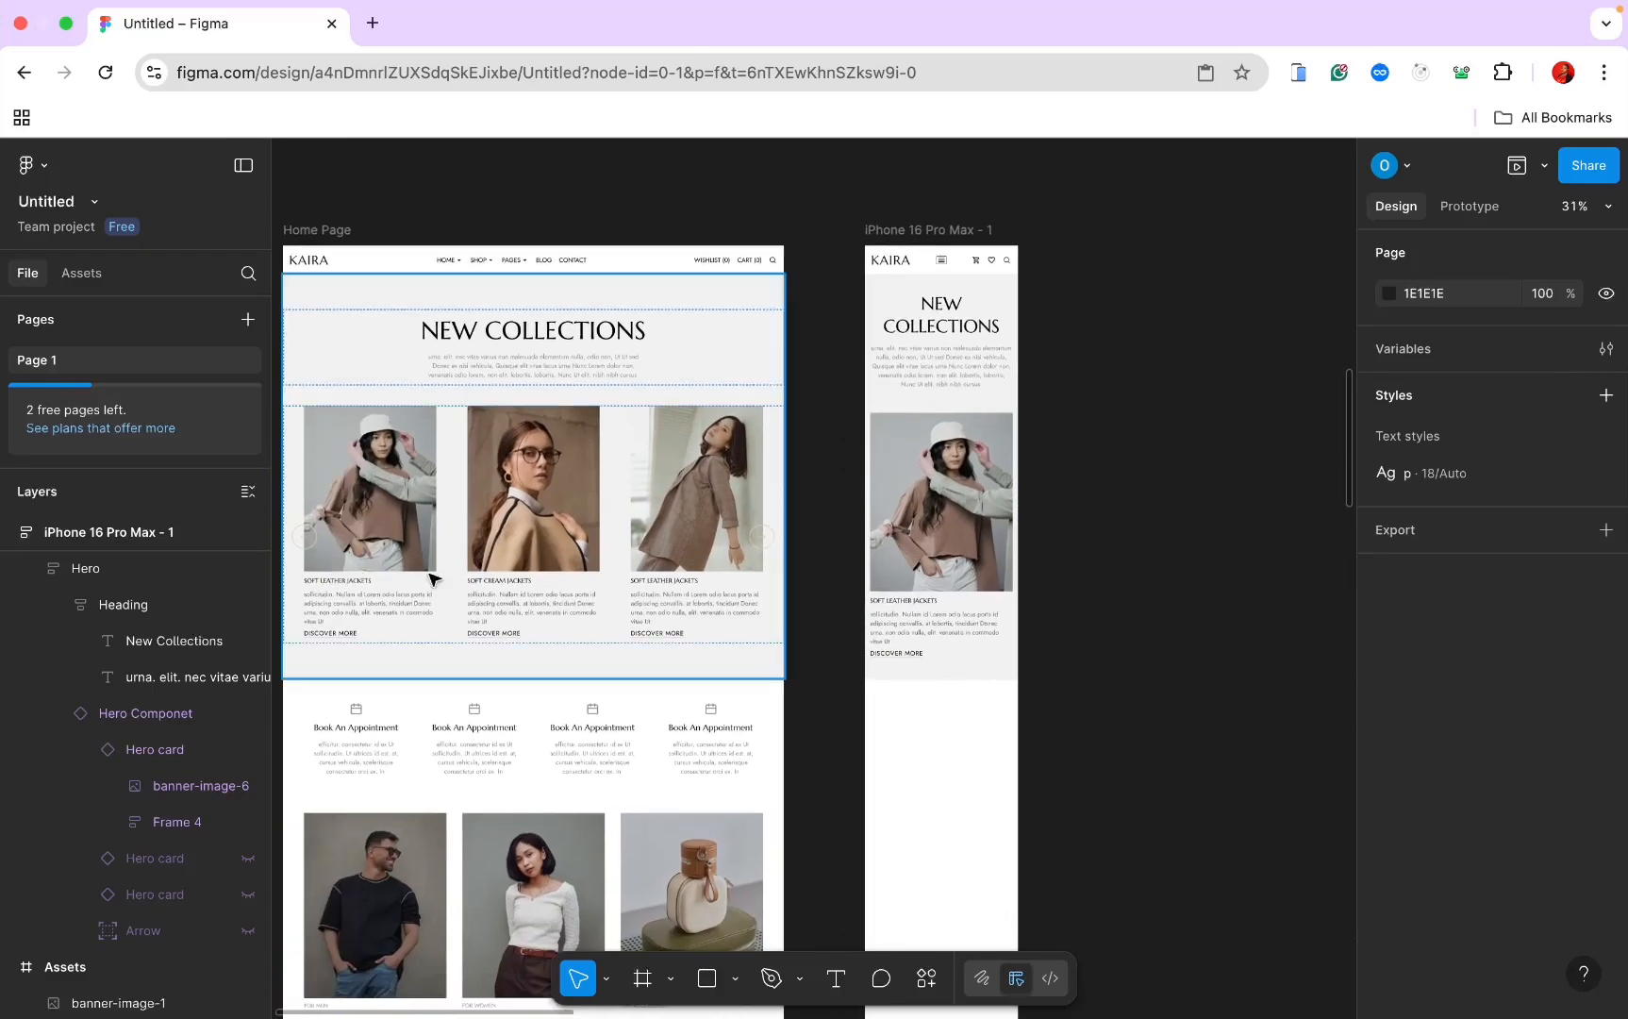
click(313, 541)
double_click(309, 539)
double_click(309, 537)
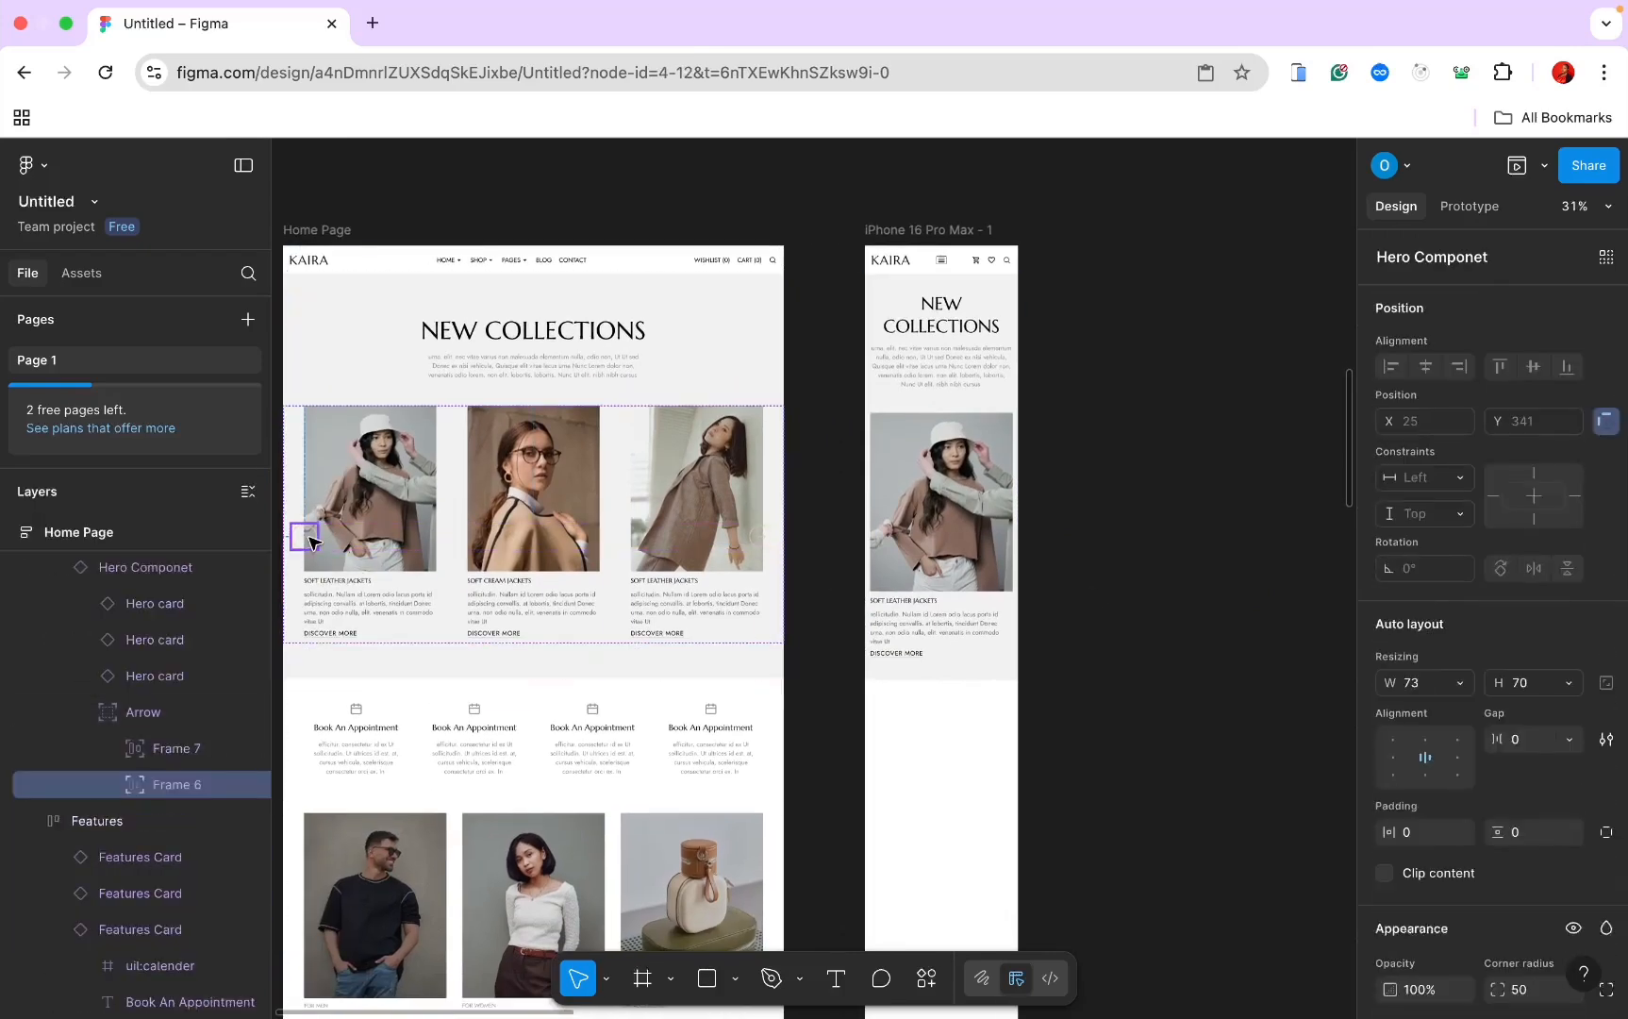
click(964, 480)
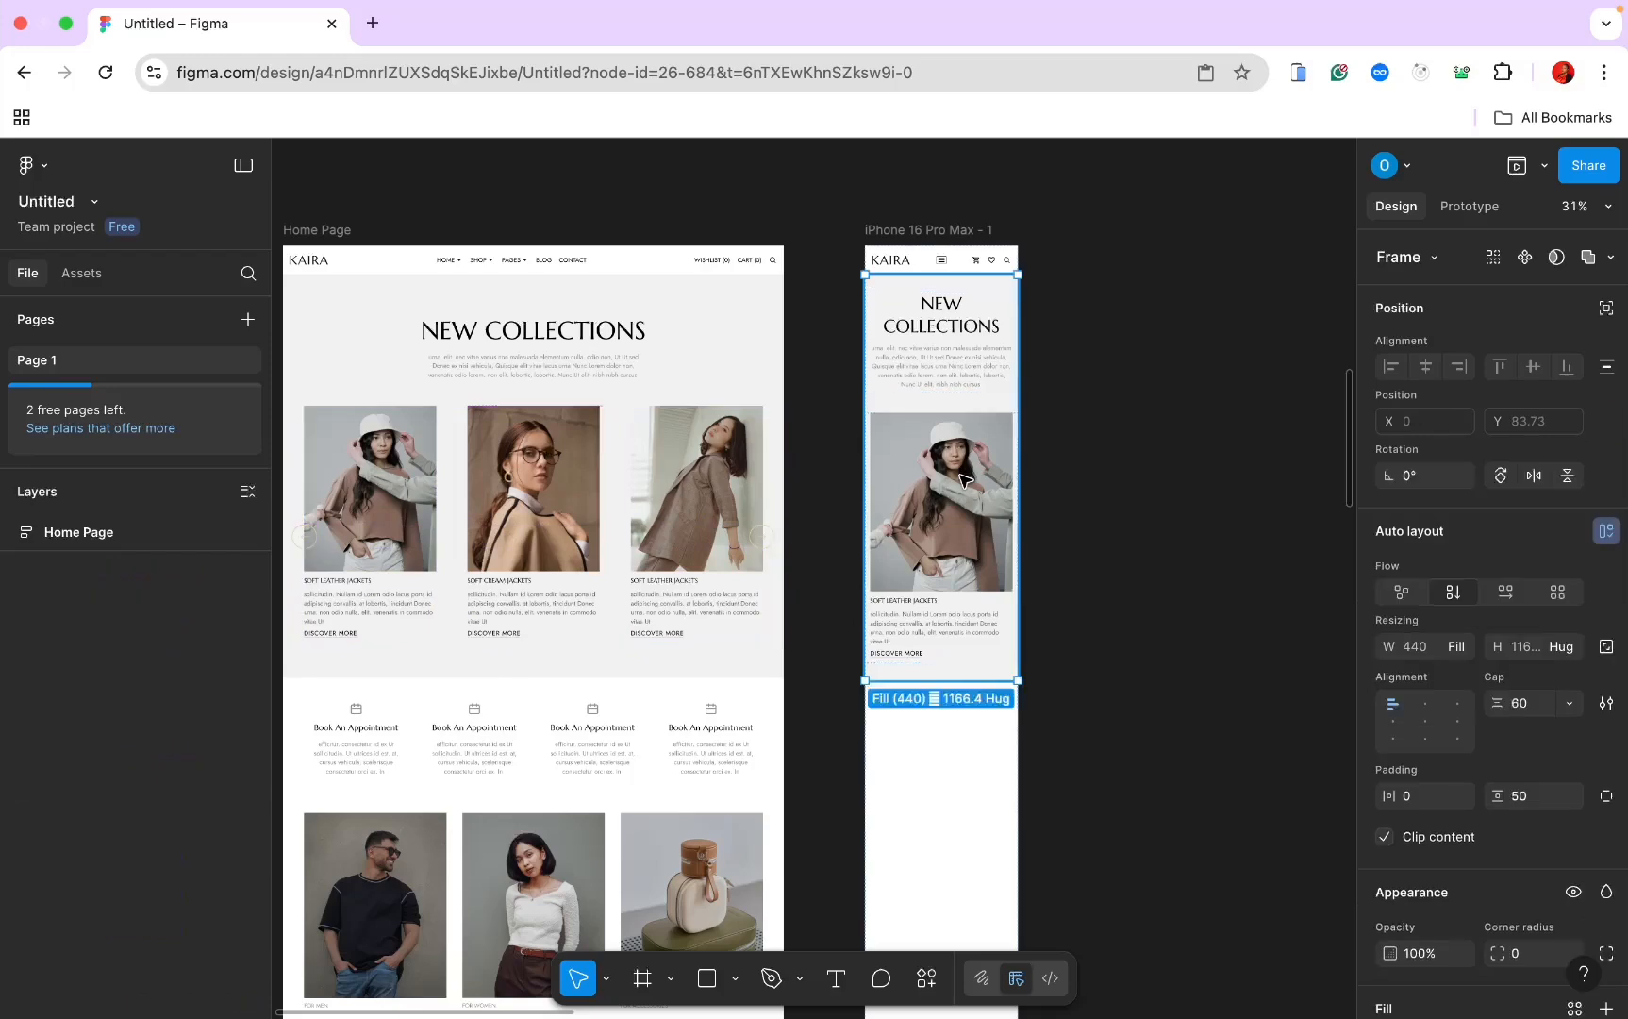
double_click(964, 480)
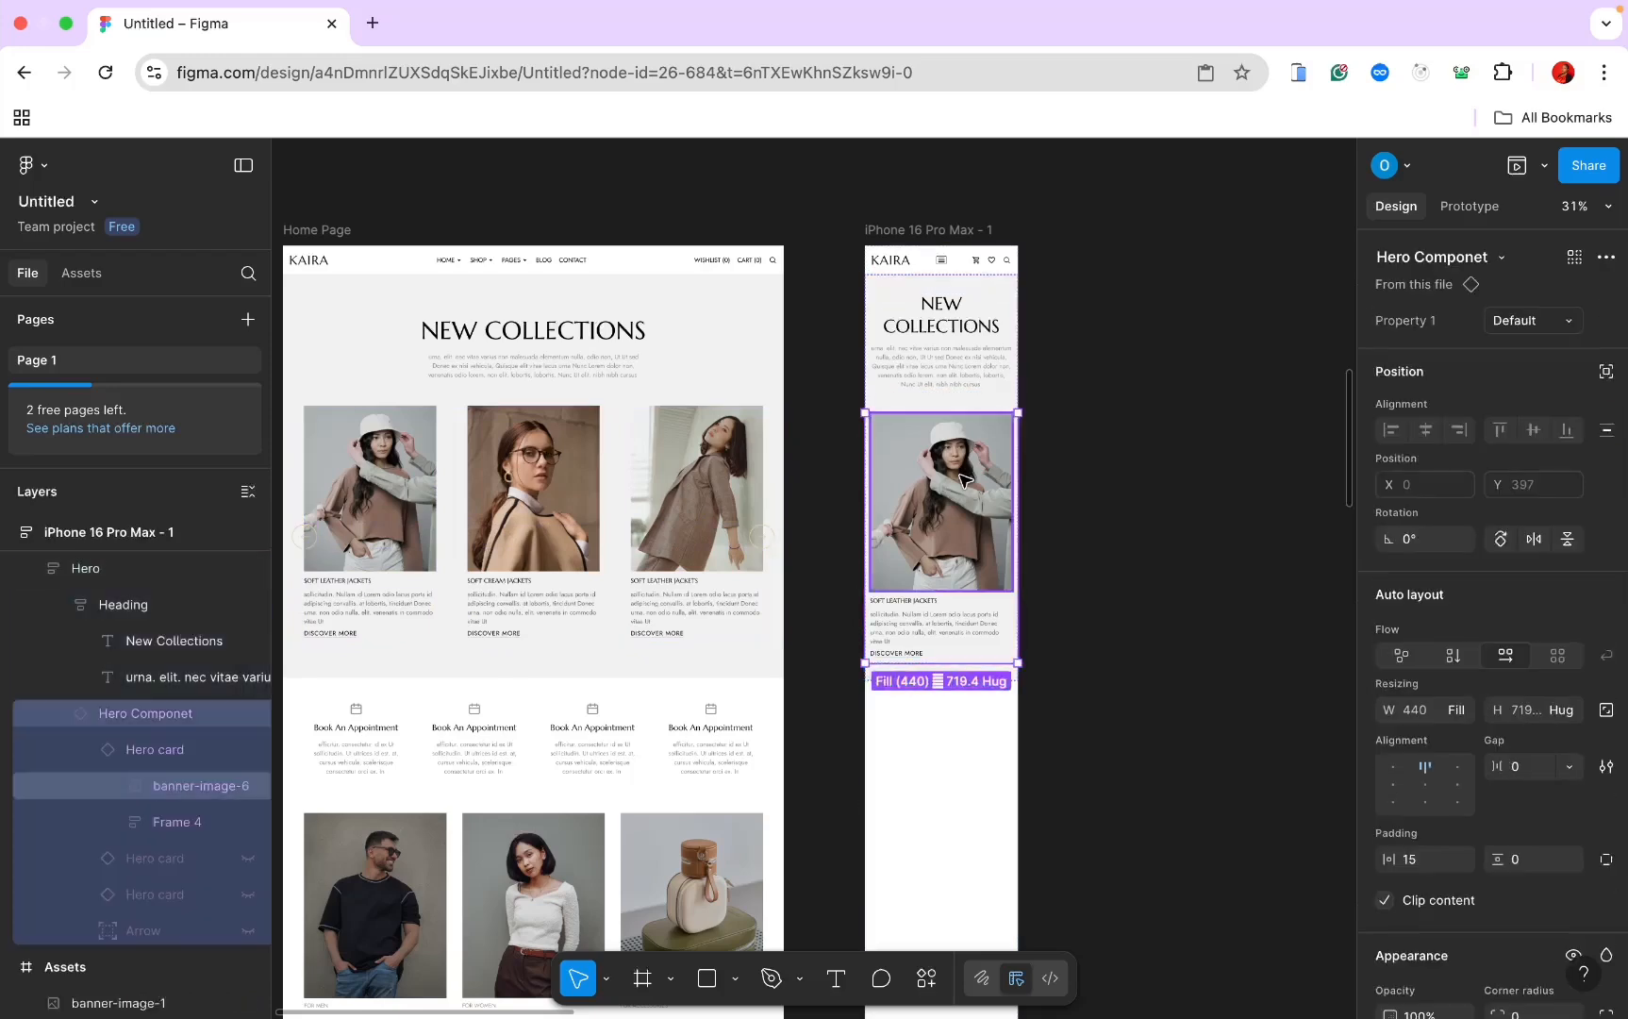
key(super+v)
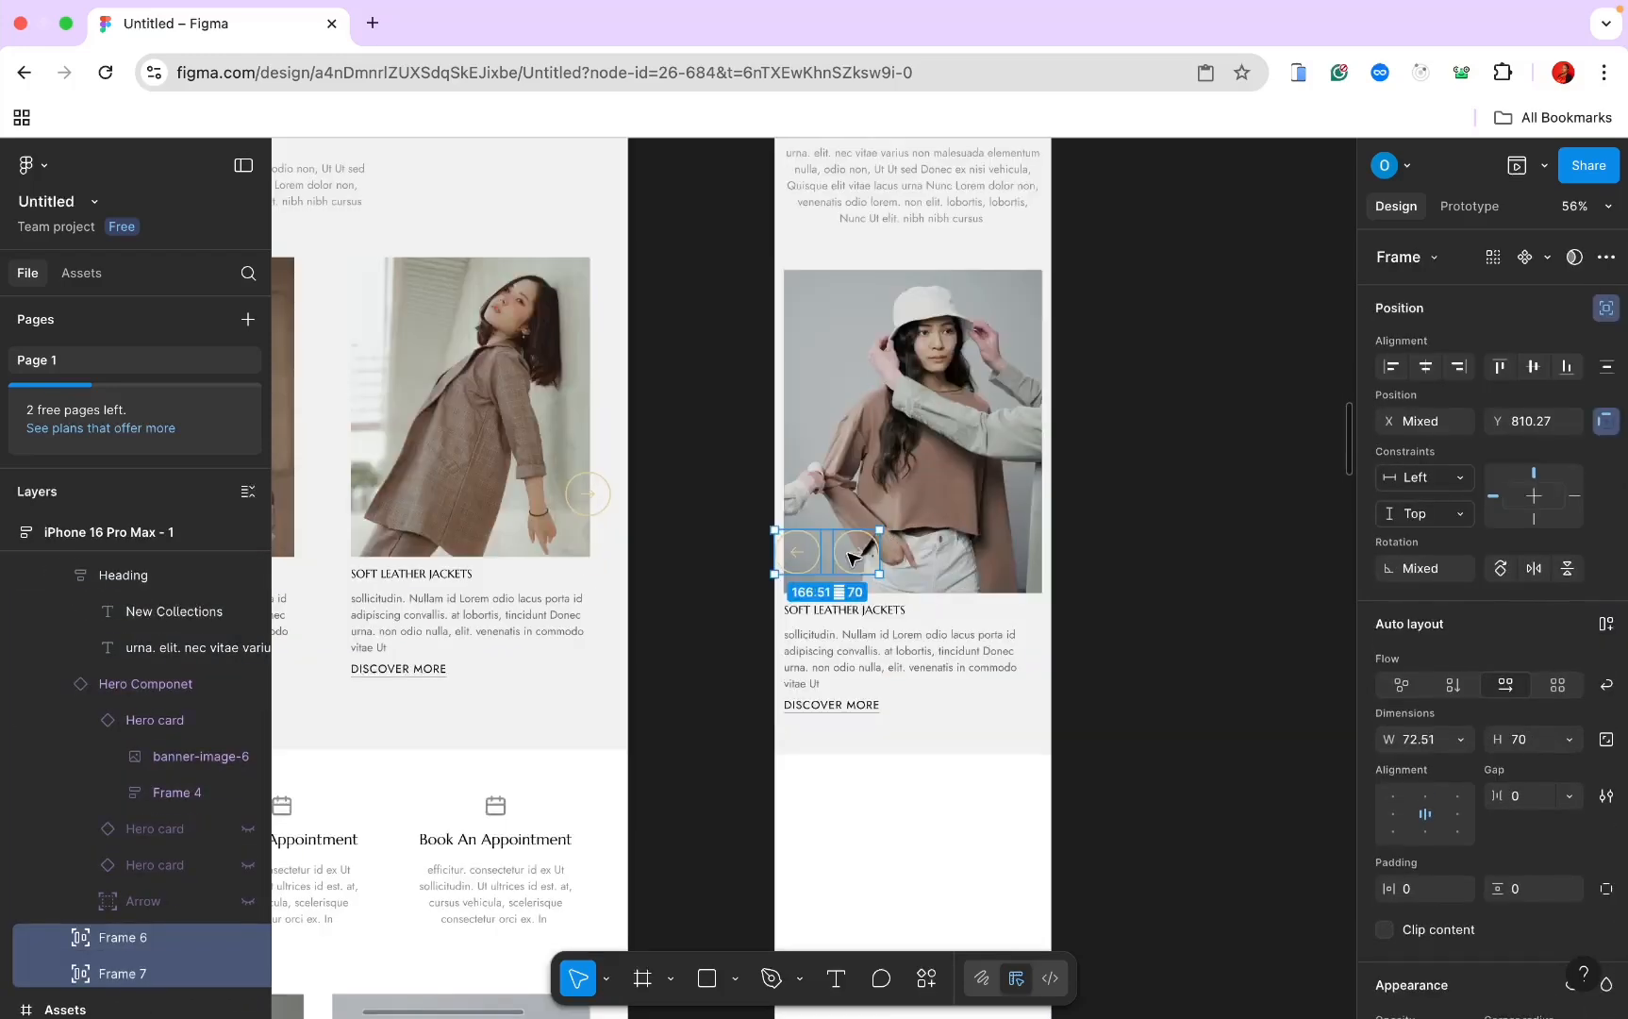
click(1116, 567)
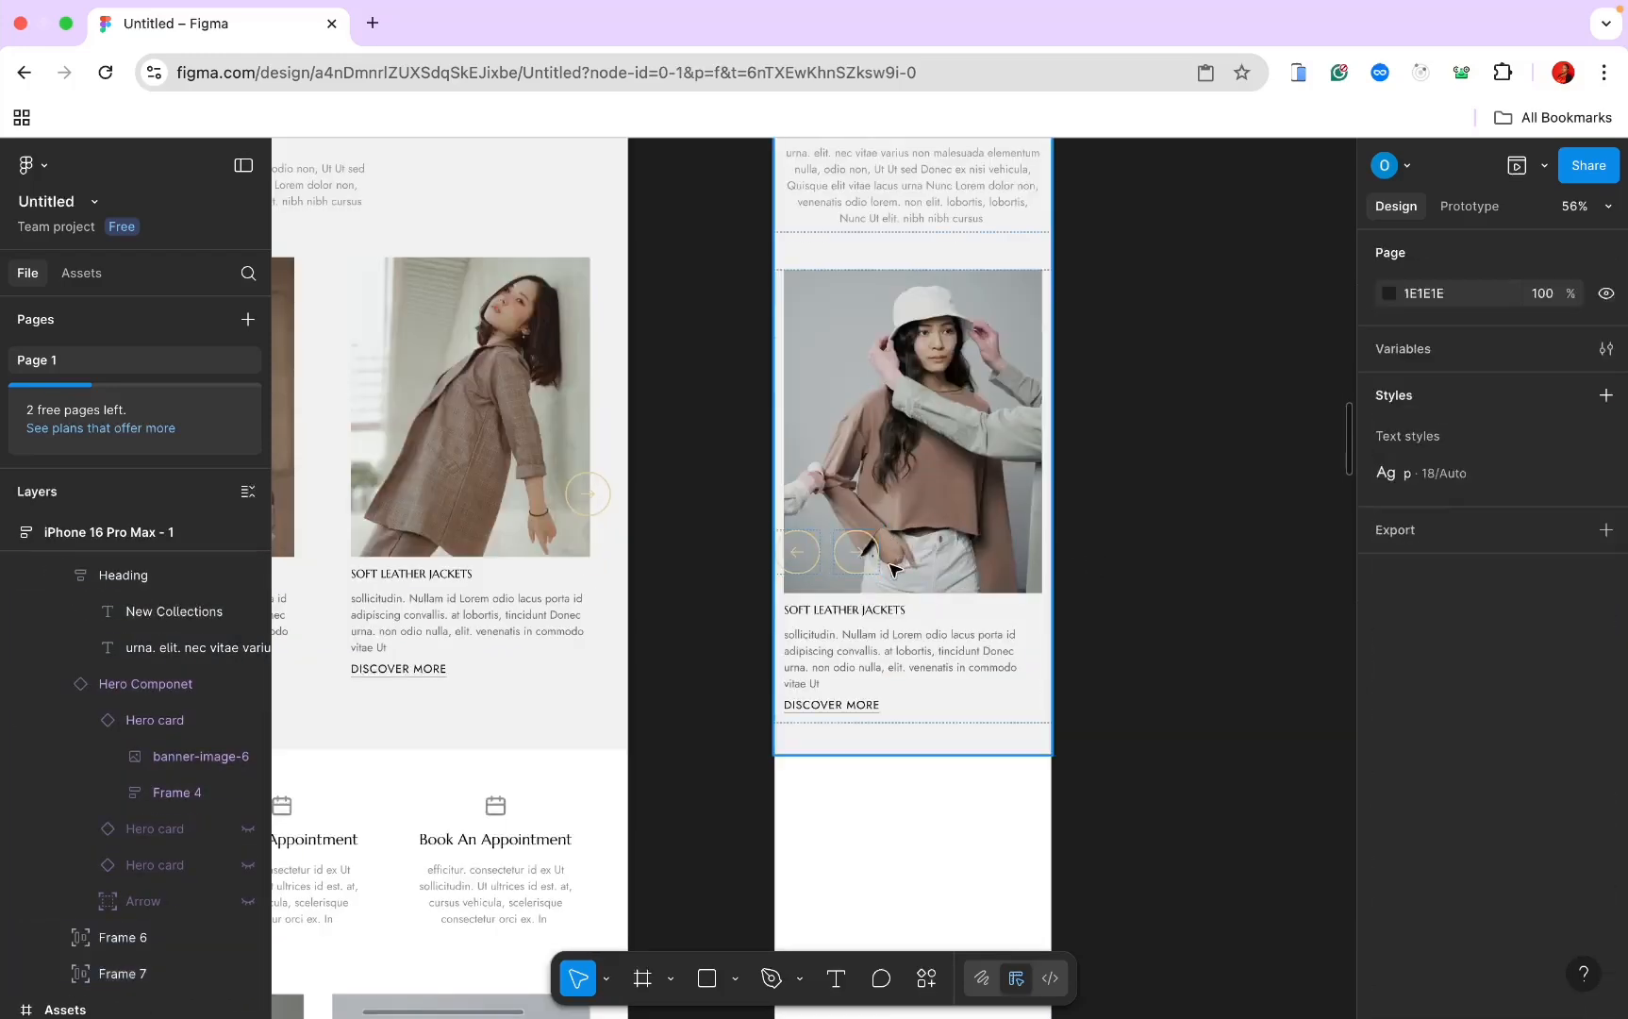
Step: Move the right arrow button to the hero image's right edge
click(855, 557)
drag(855, 557, 1025, 555)
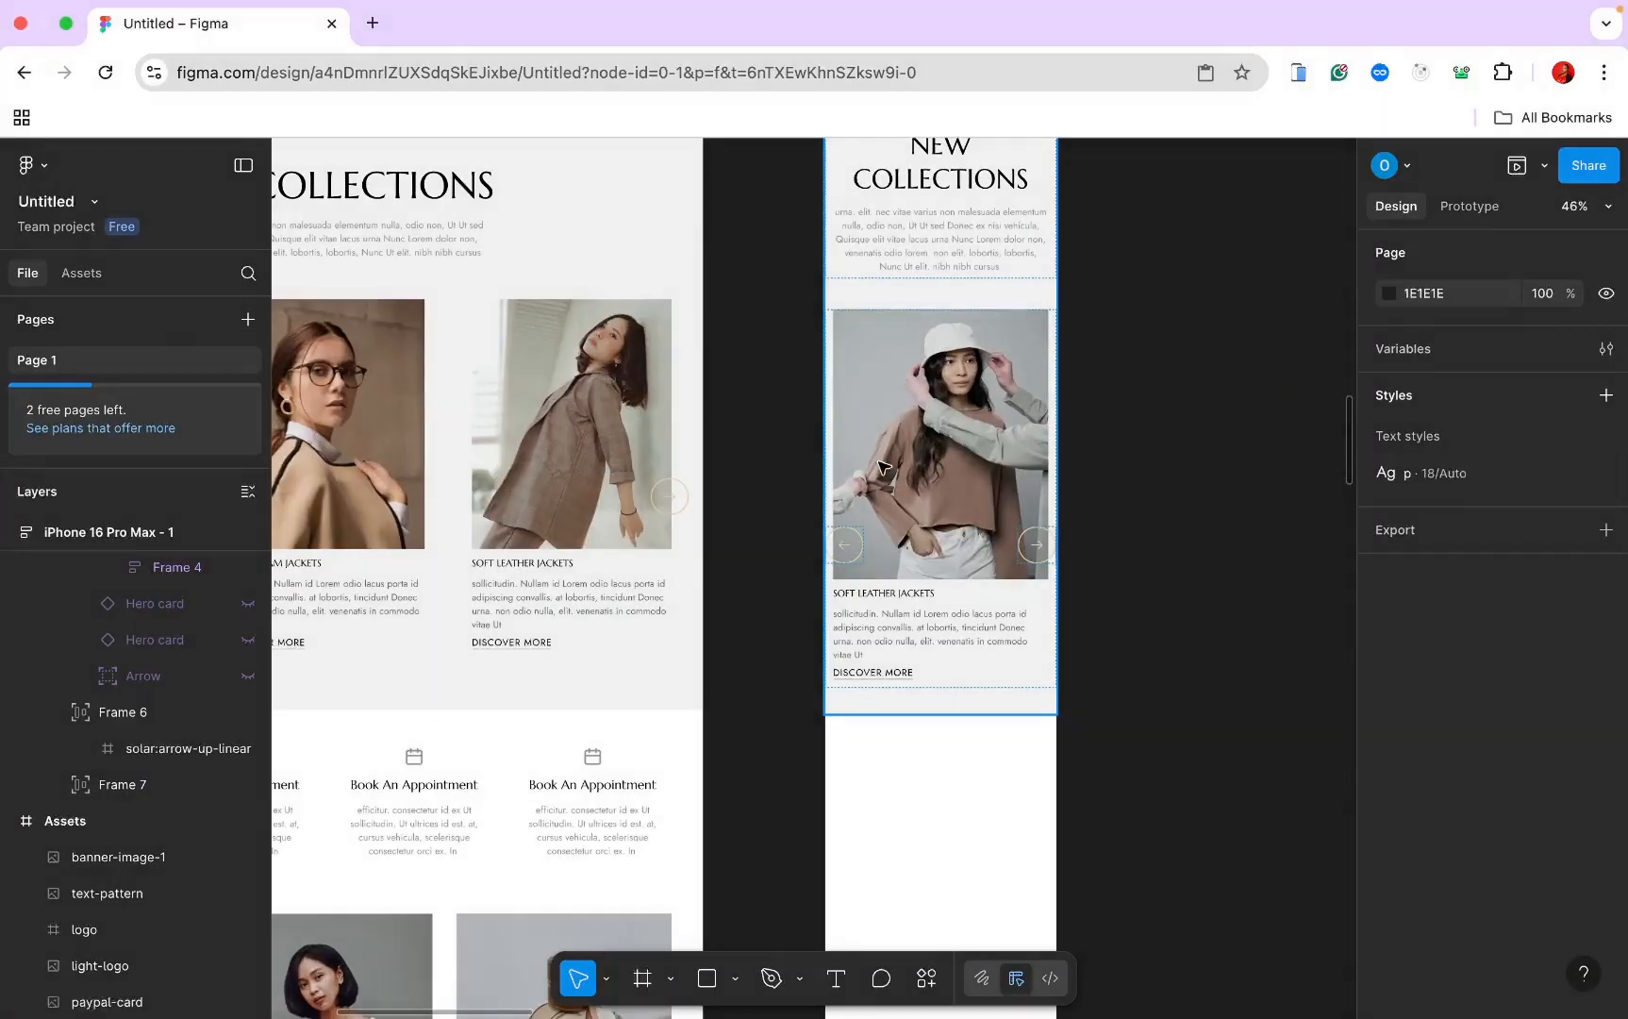
ctrl+scroll(879, 466, down, 2)
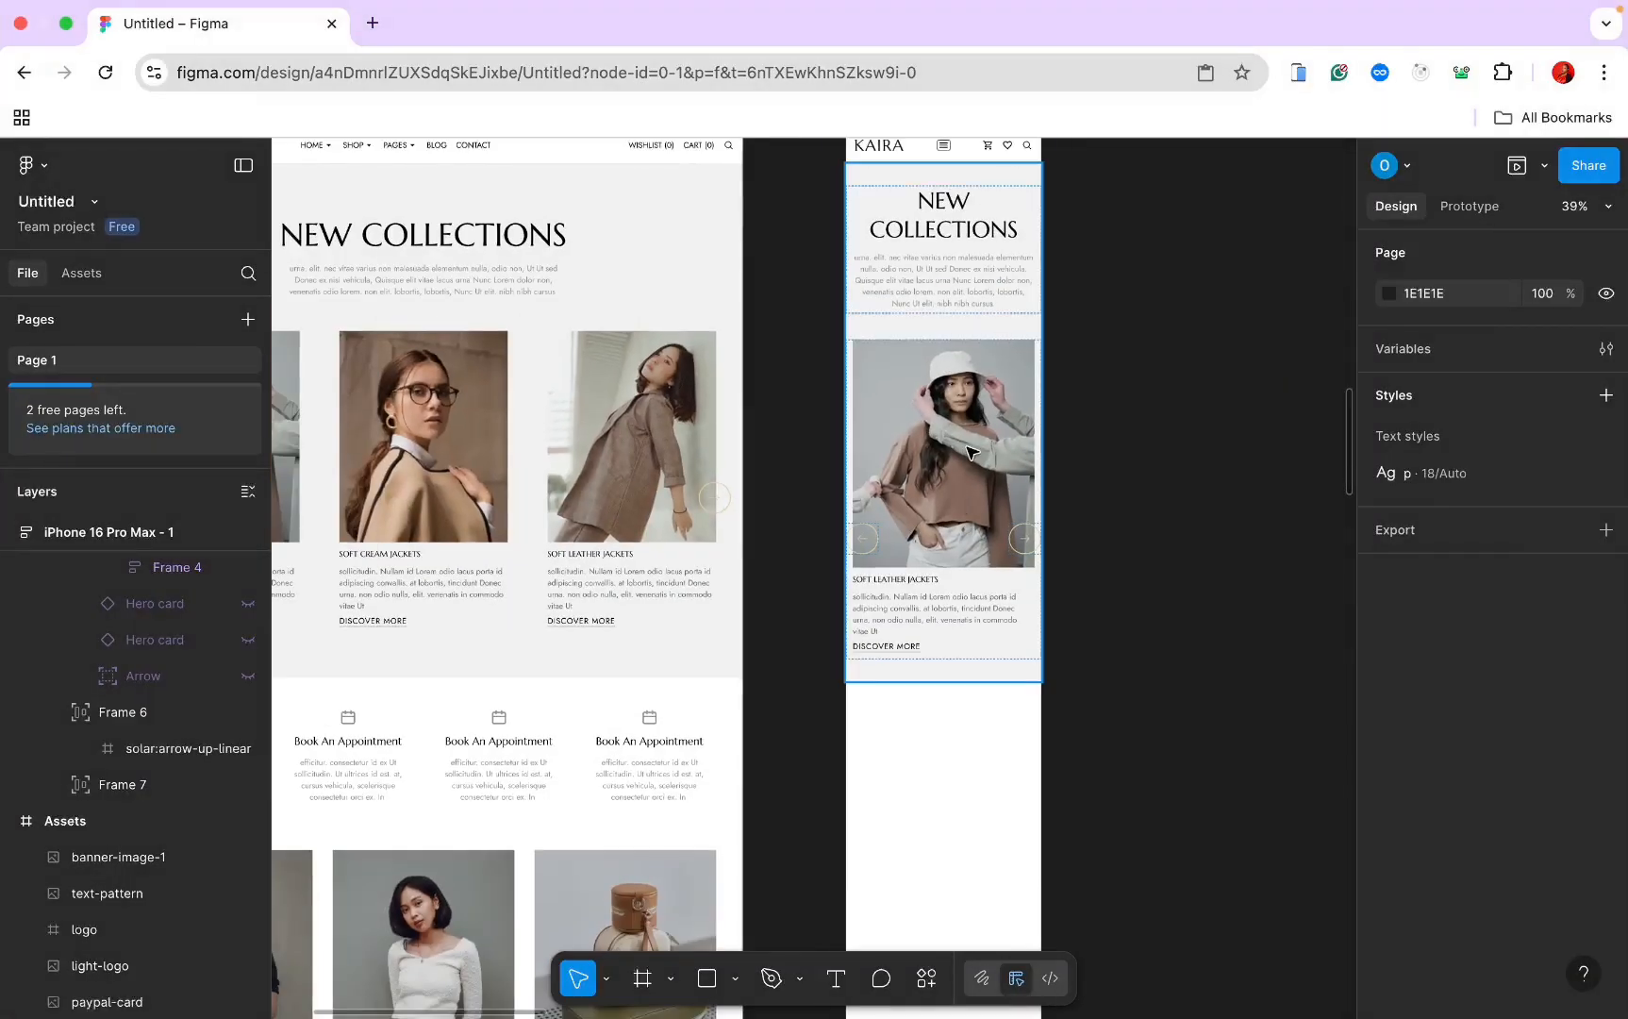
scroll(975, 717, down, 2)
ctrl+scroll(963, 742, down, 3)
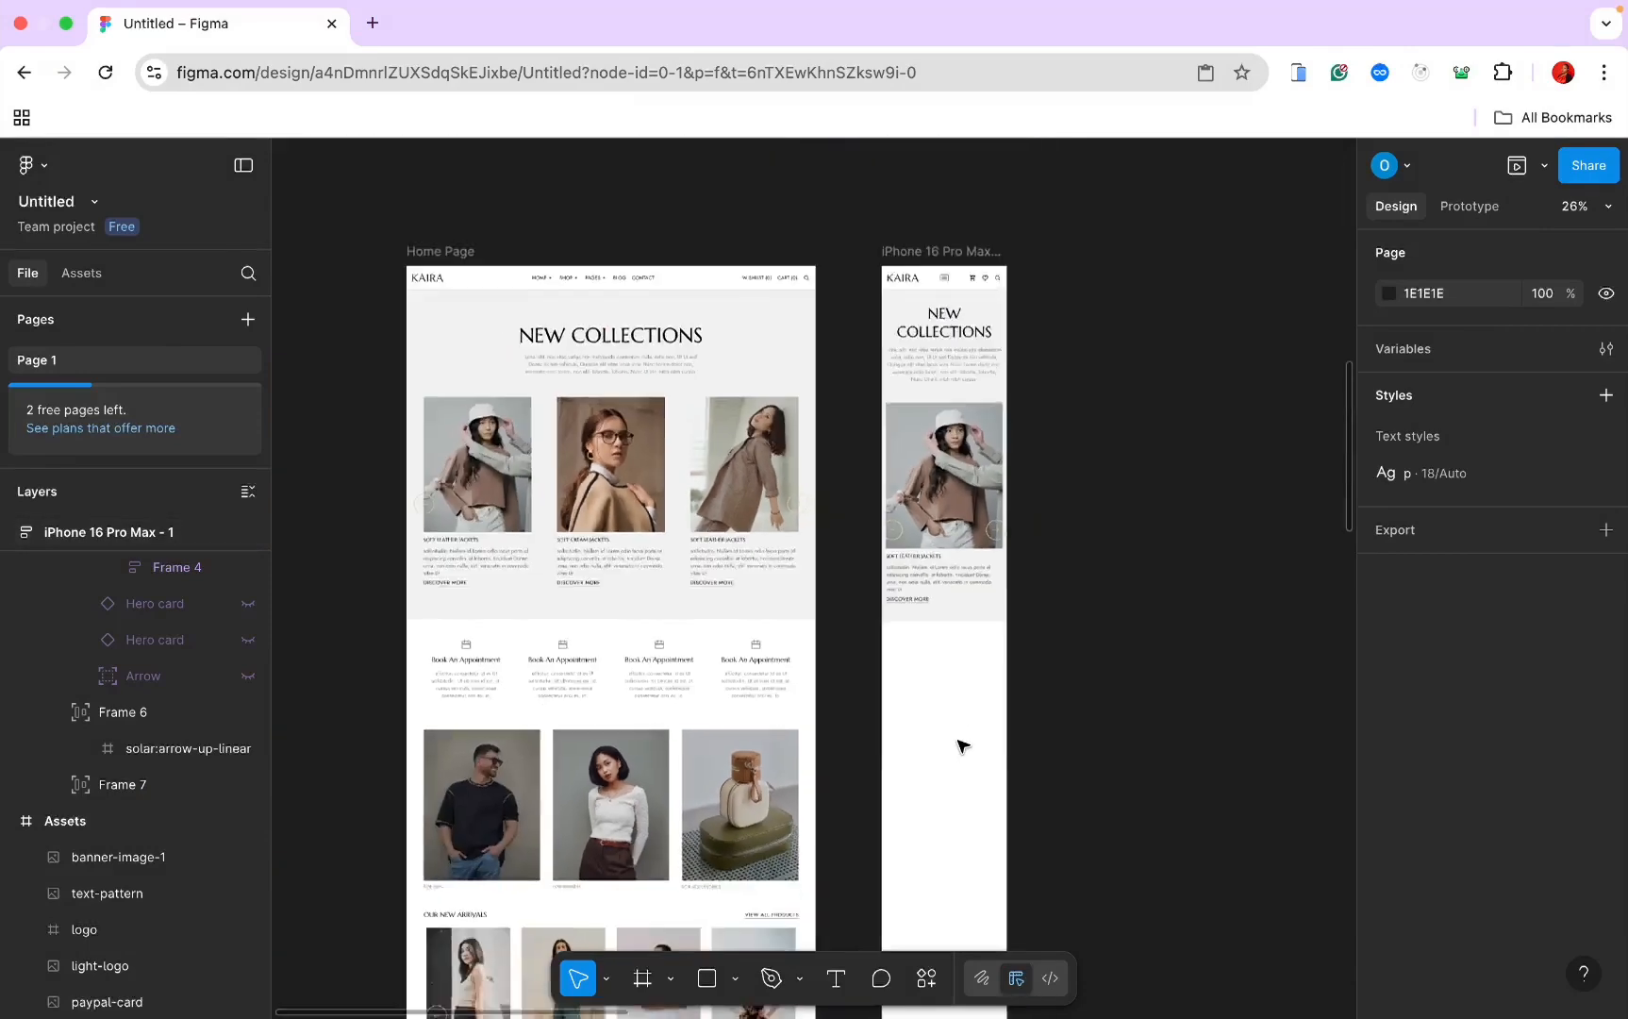
scroll(1019, 530, down, 2)
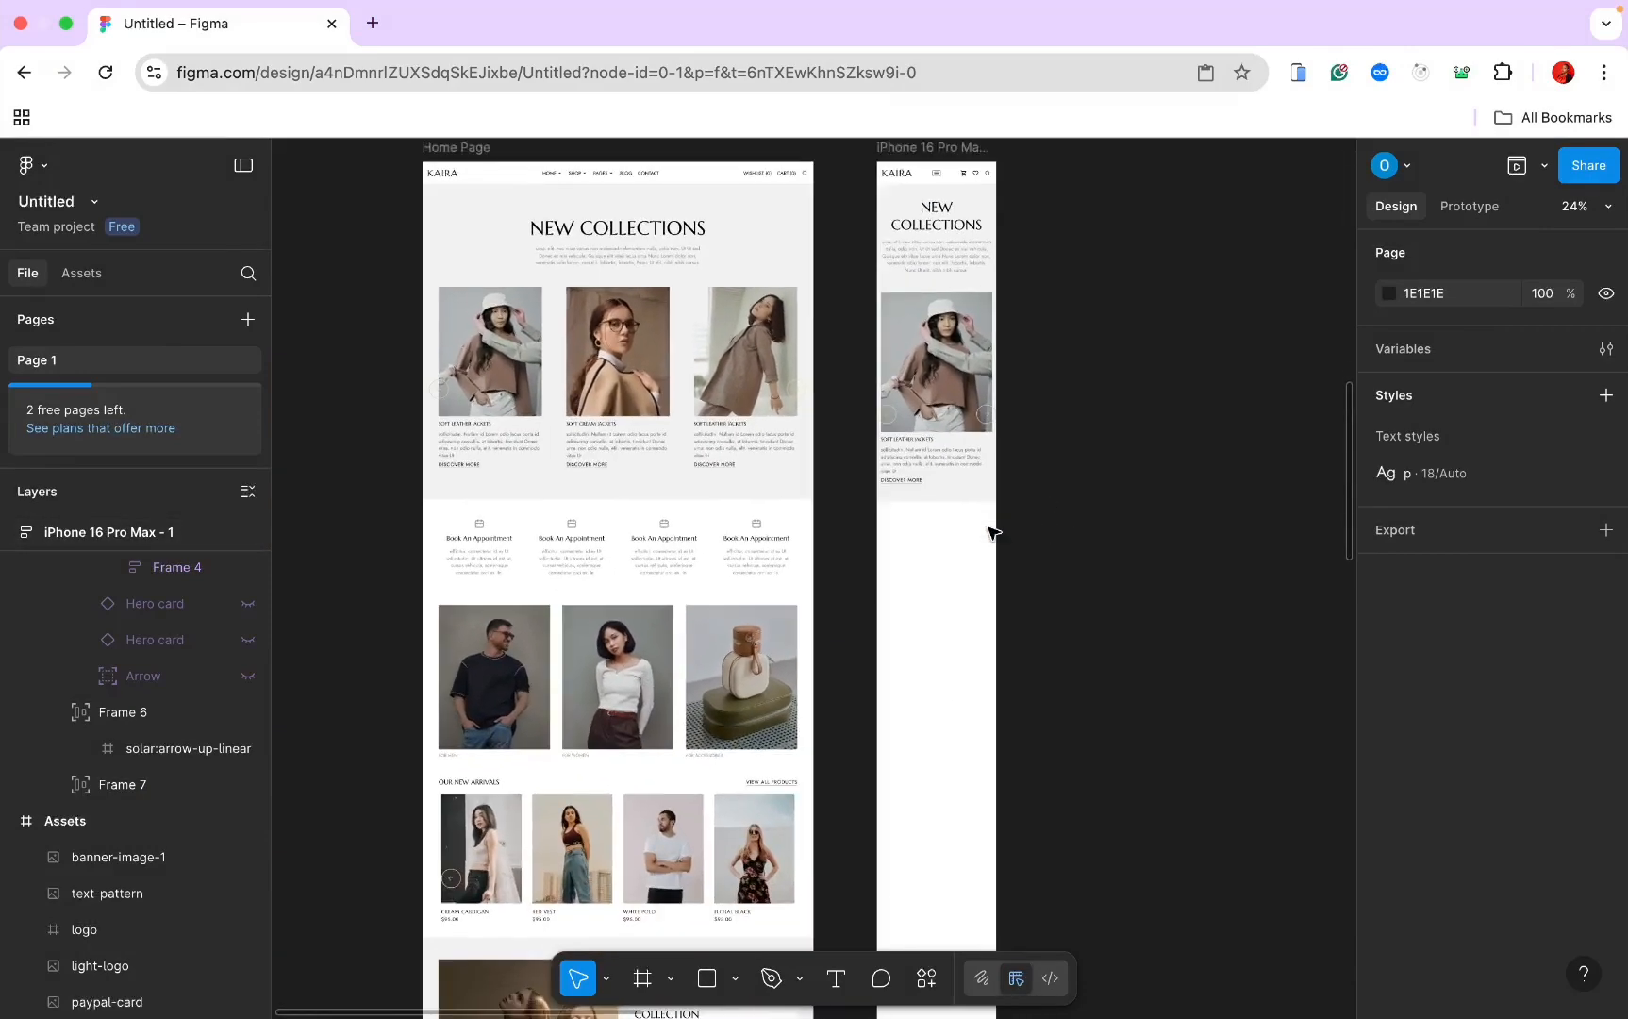
click(728, 544)
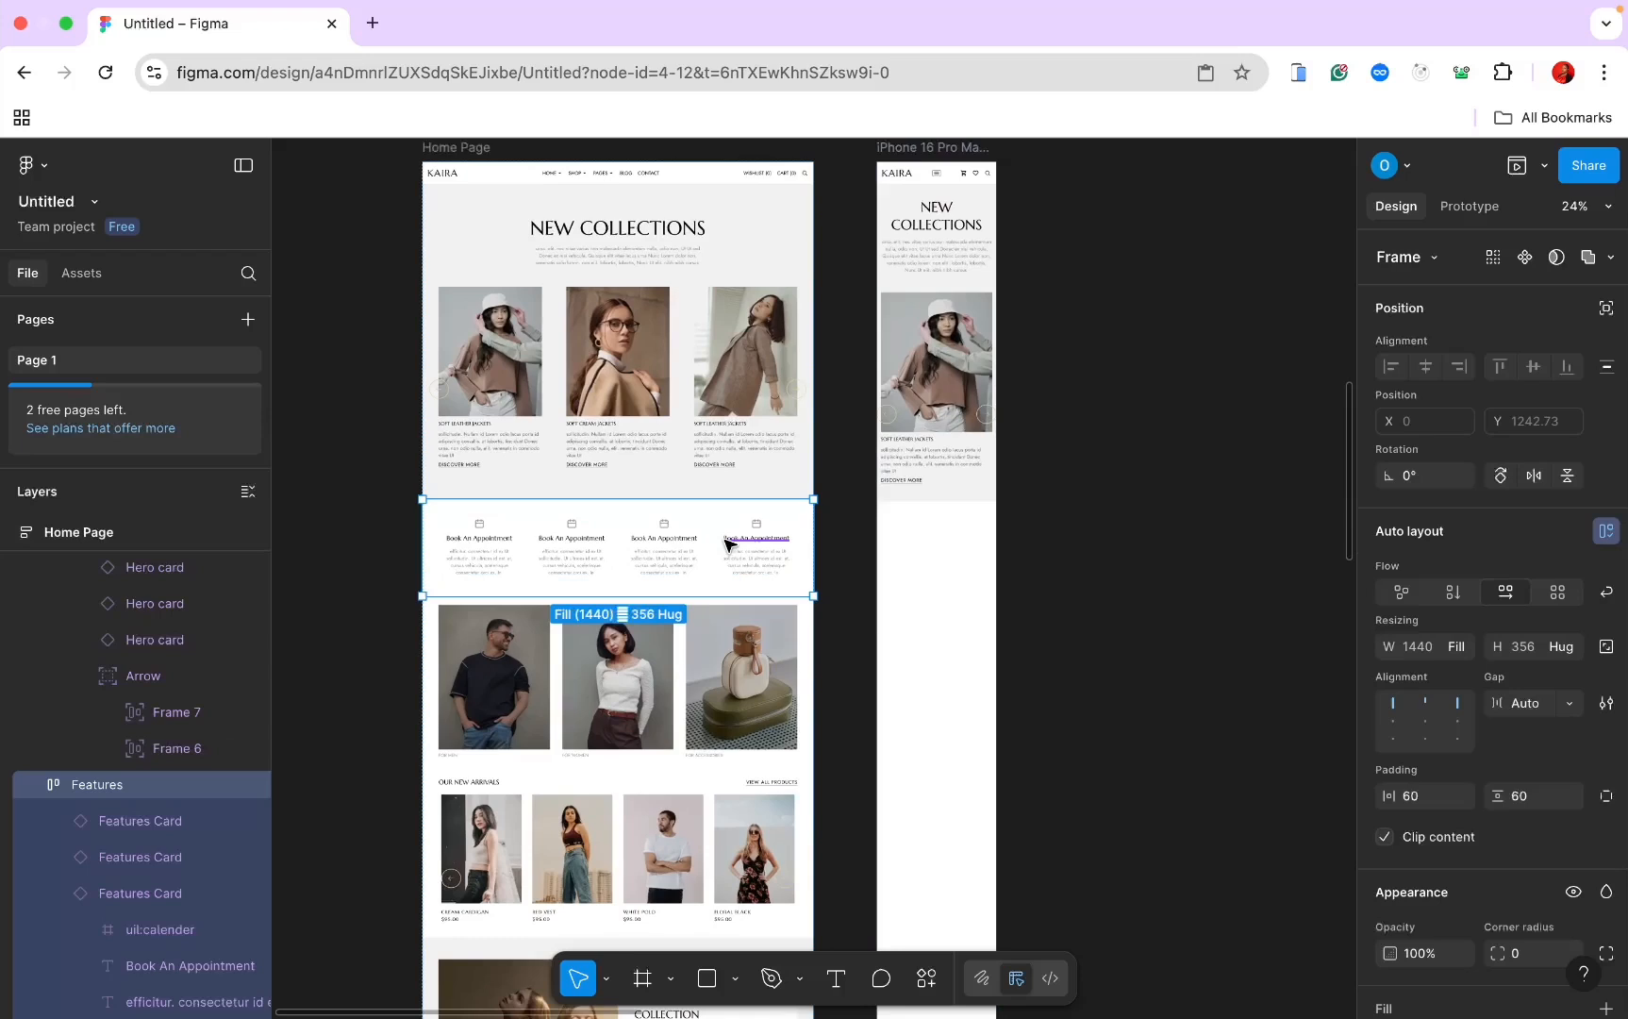
Step: Stack the Features cards vertically with 15 side padding and 30 vertical padding
click(981, 554)
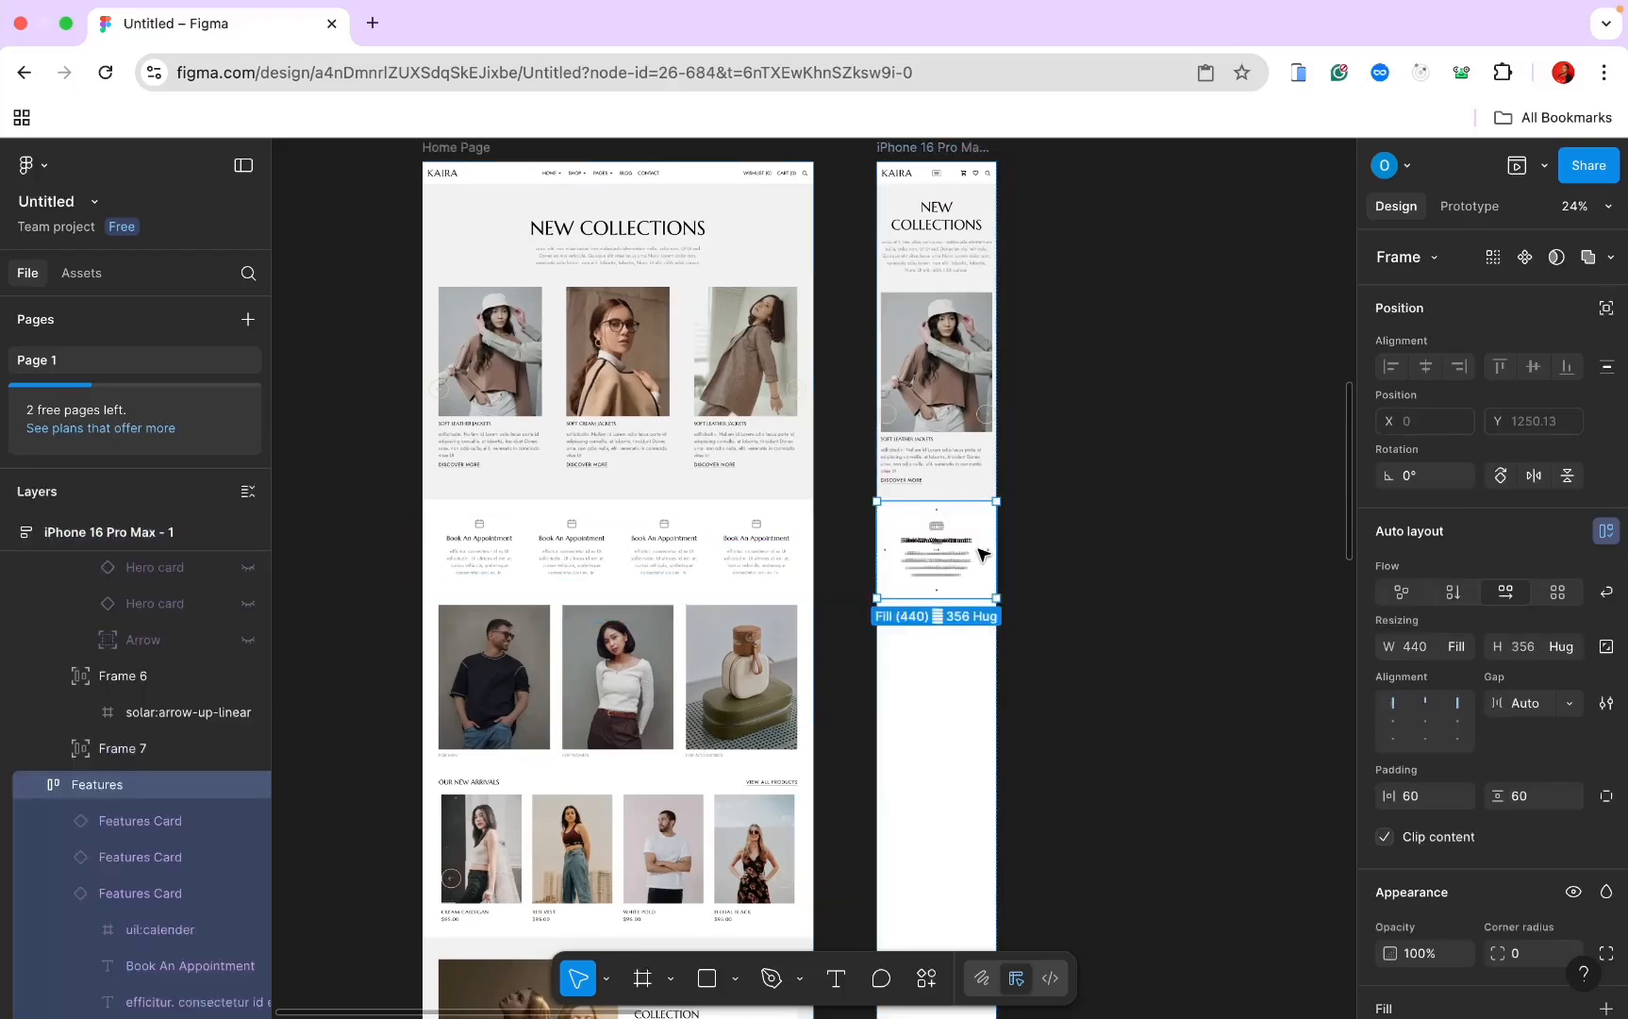
click(1454, 592)
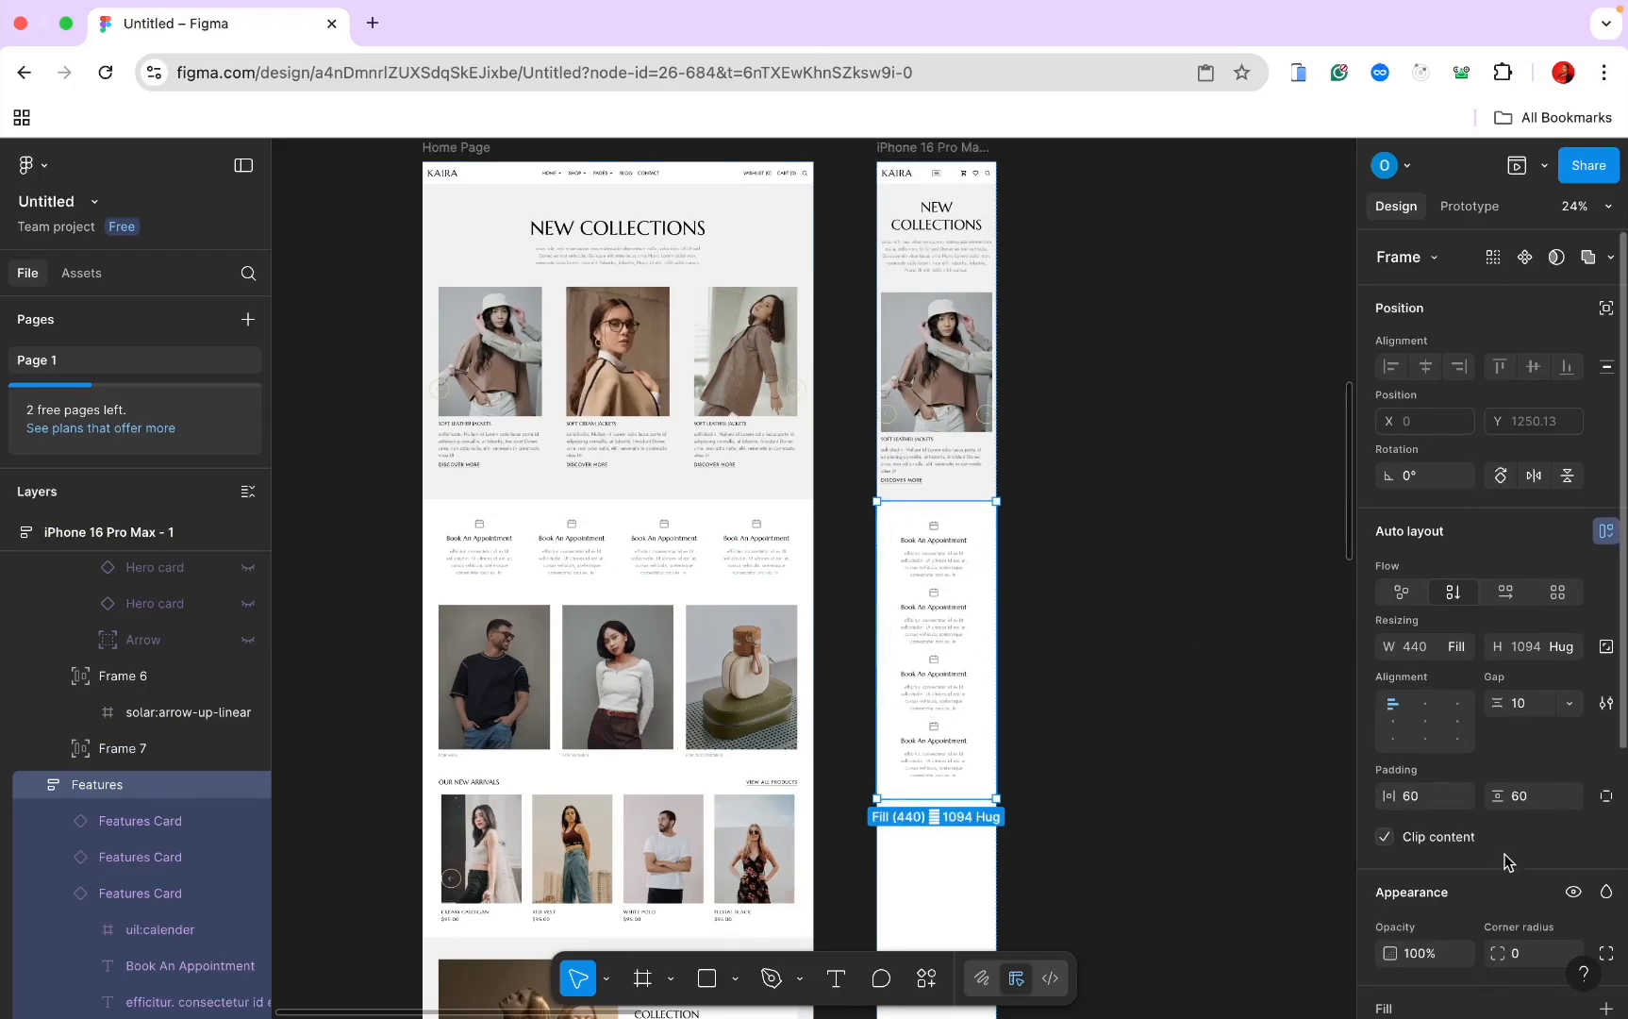
text(15)
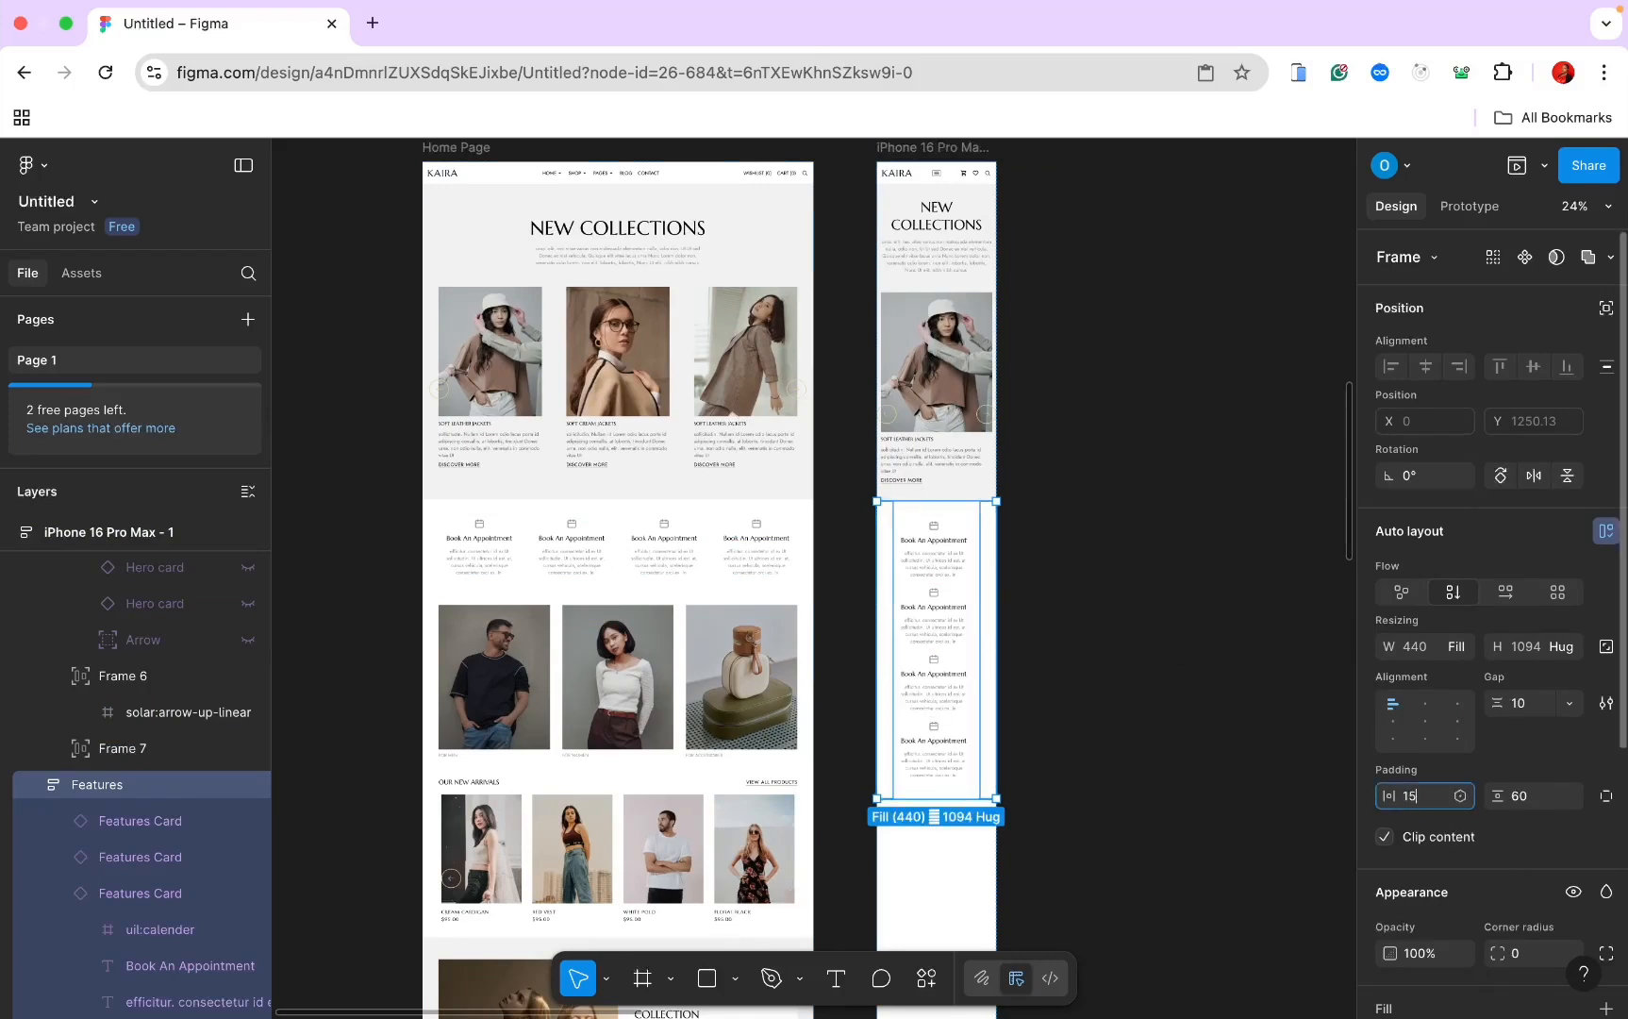
key(Return)
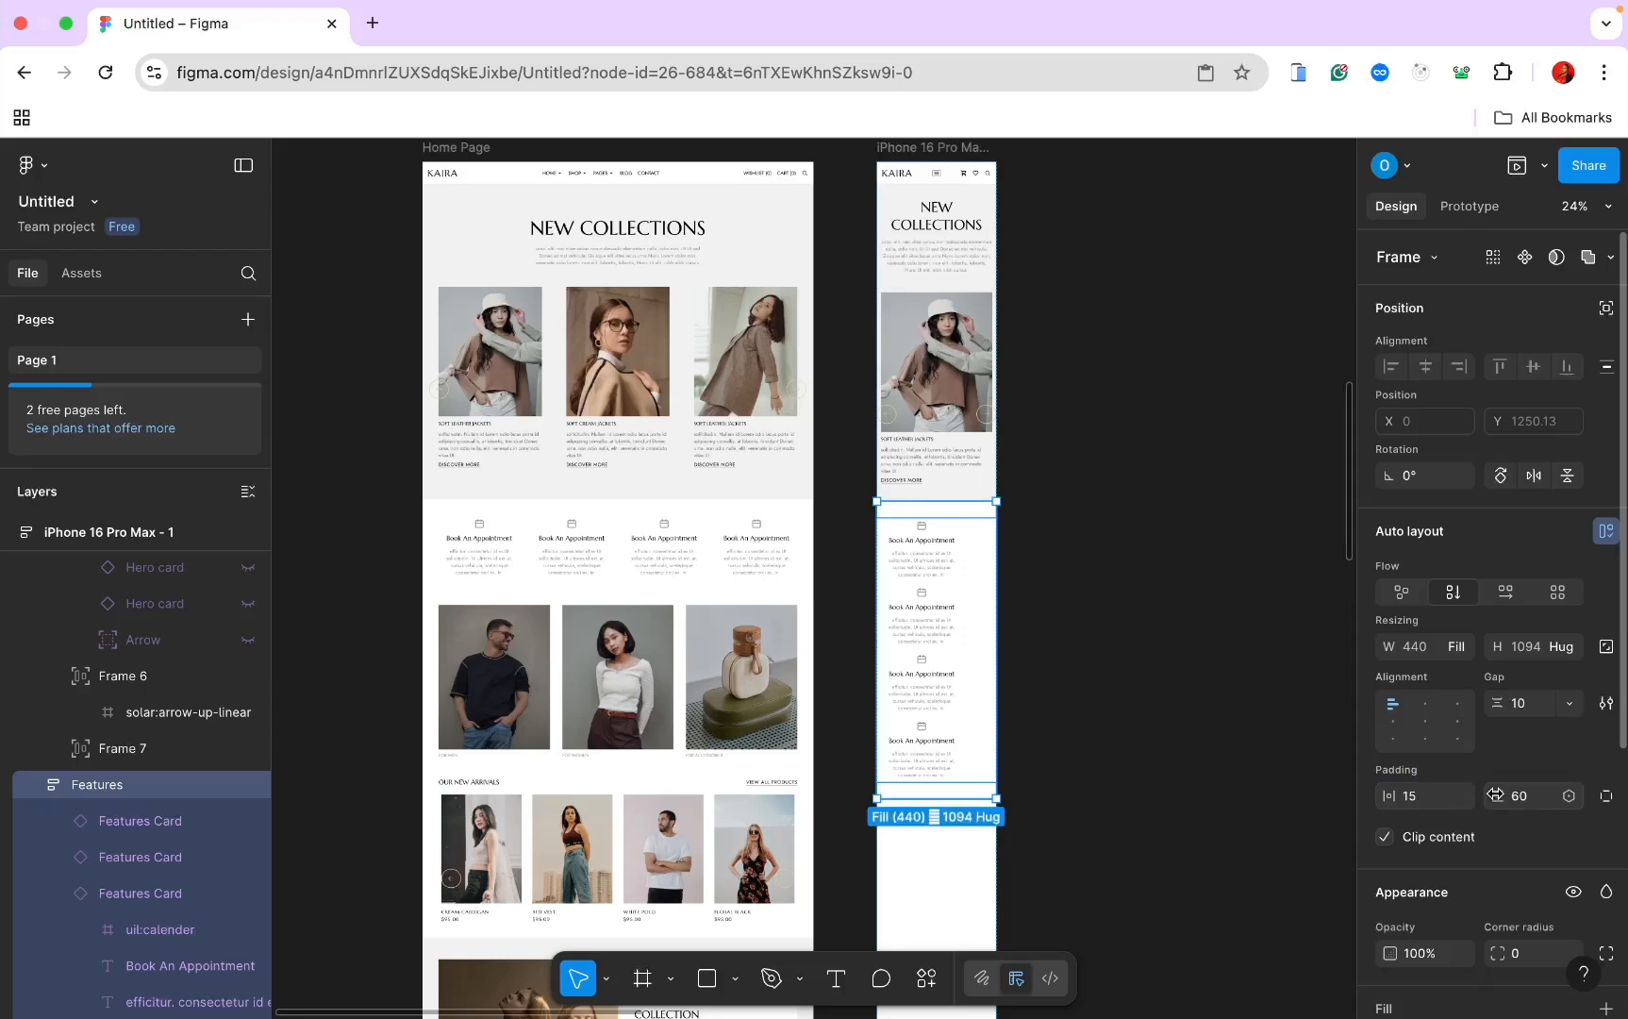
click(1526, 797)
text(3)
key(Return)
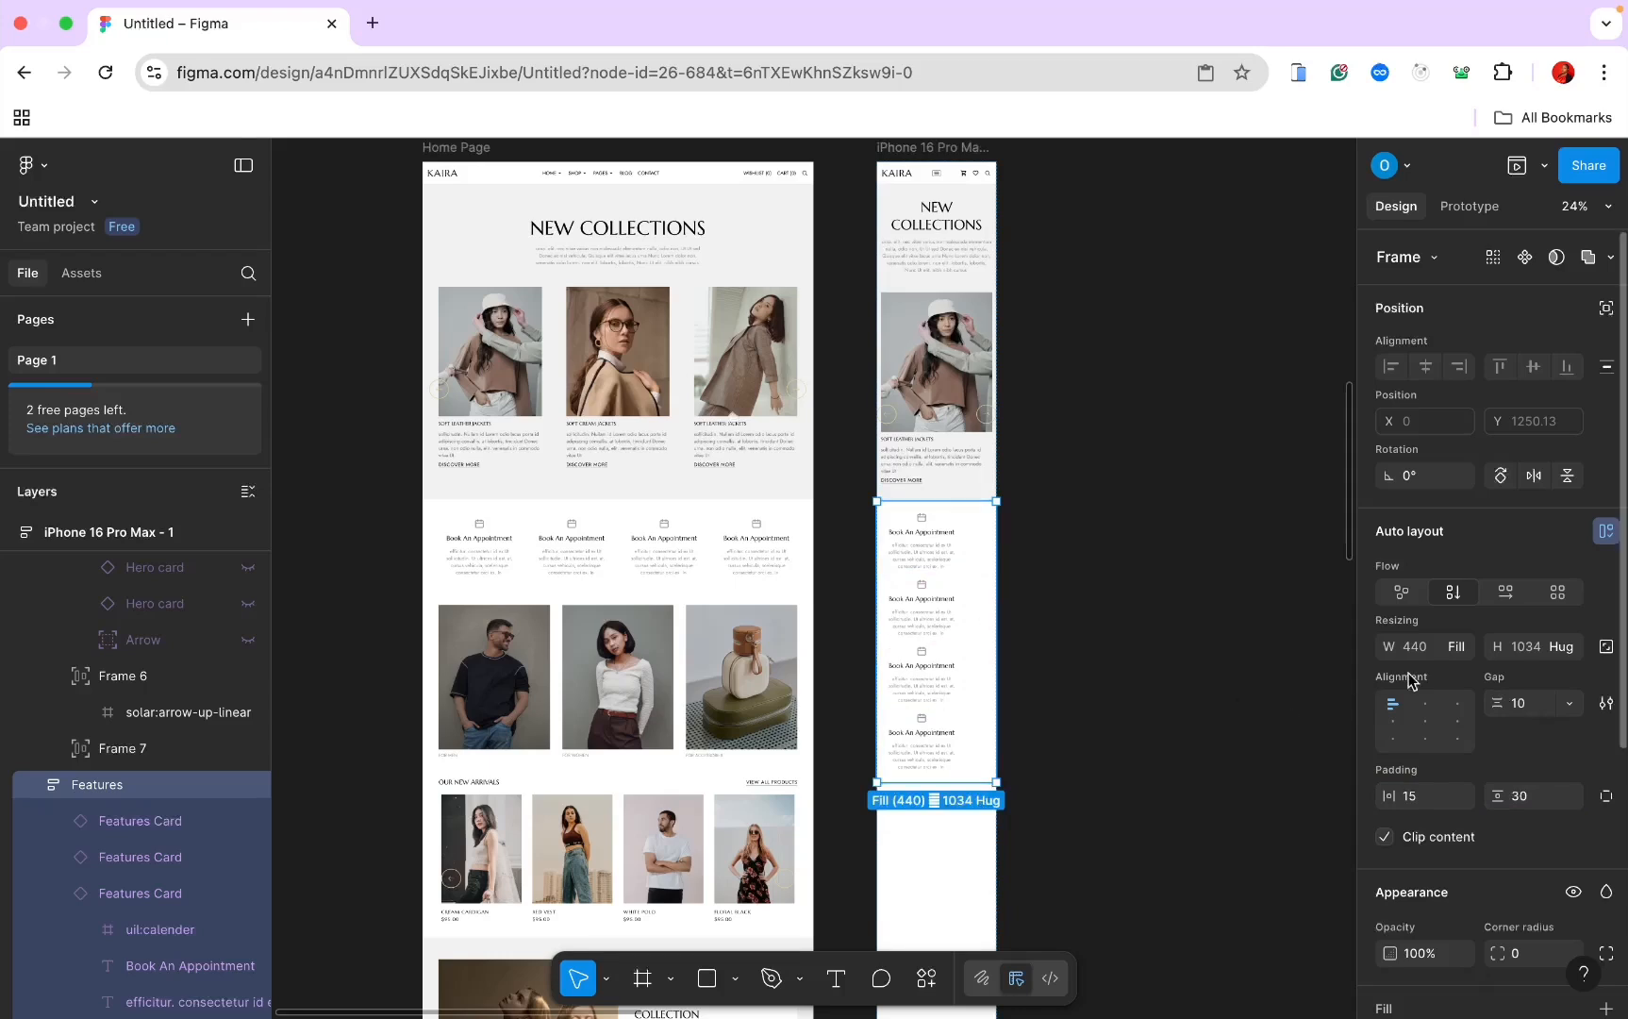
Step: Centre the Features cards and set all four cards' width to Fill container
click(1425, 720)
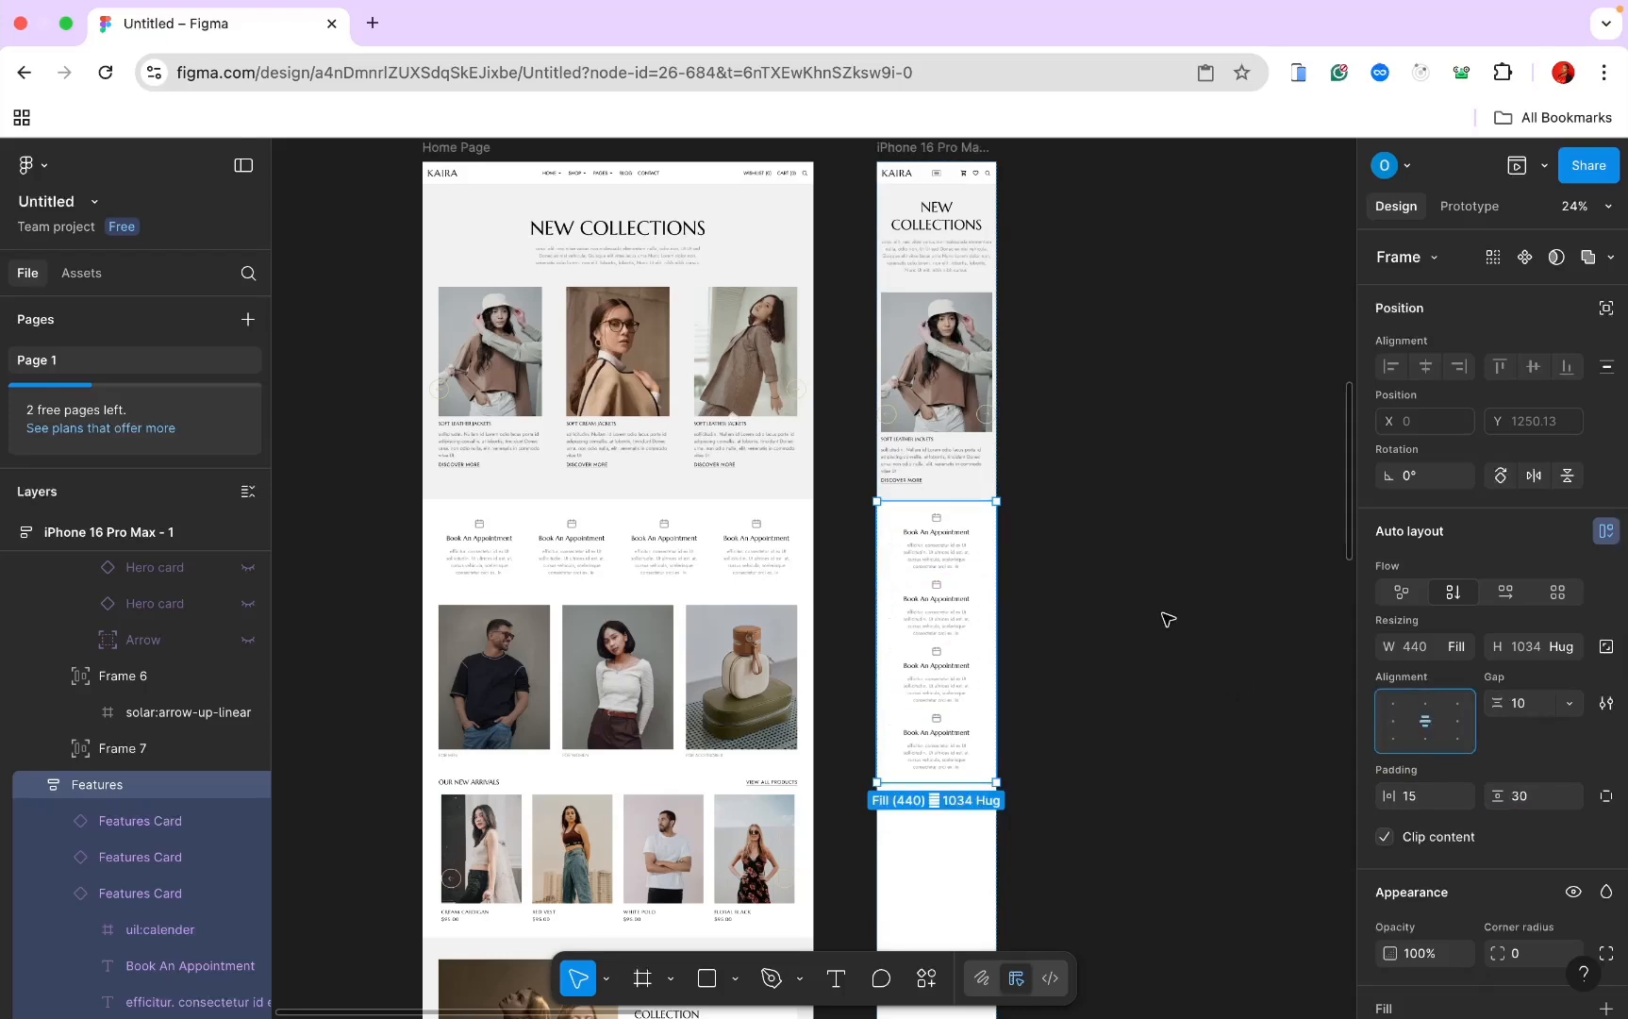
click(937, 538)
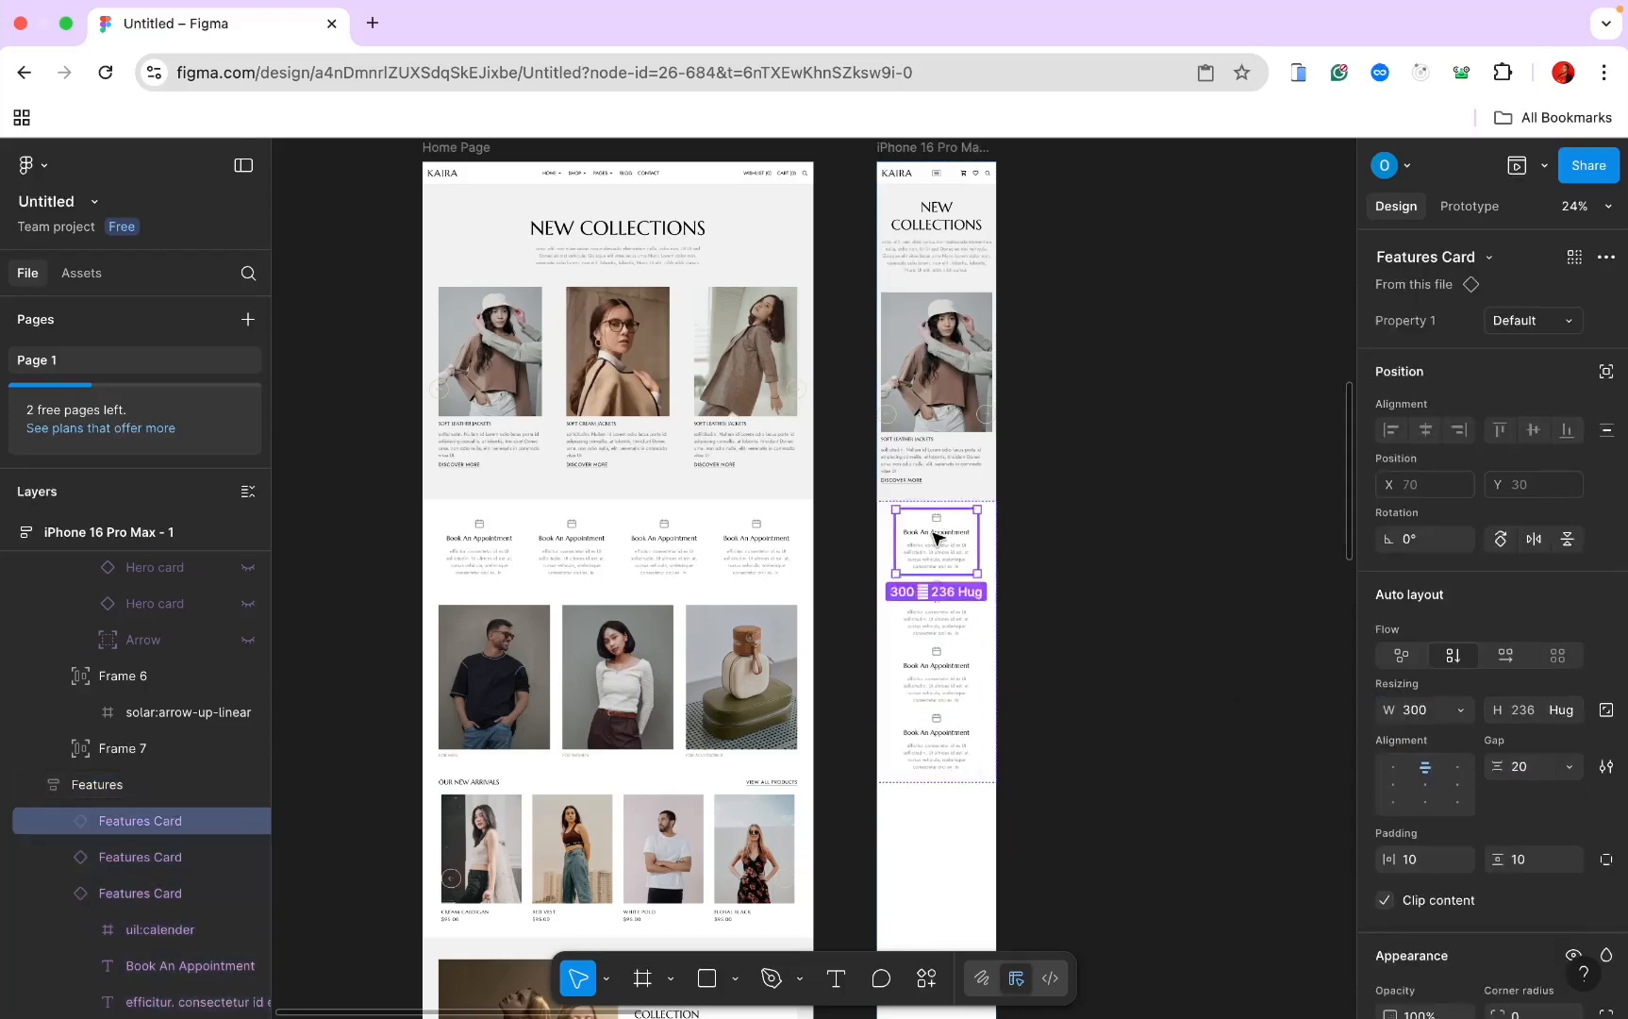
shift+click(937, 617)
shift+click(937, 681)
shift+click(941, 773)
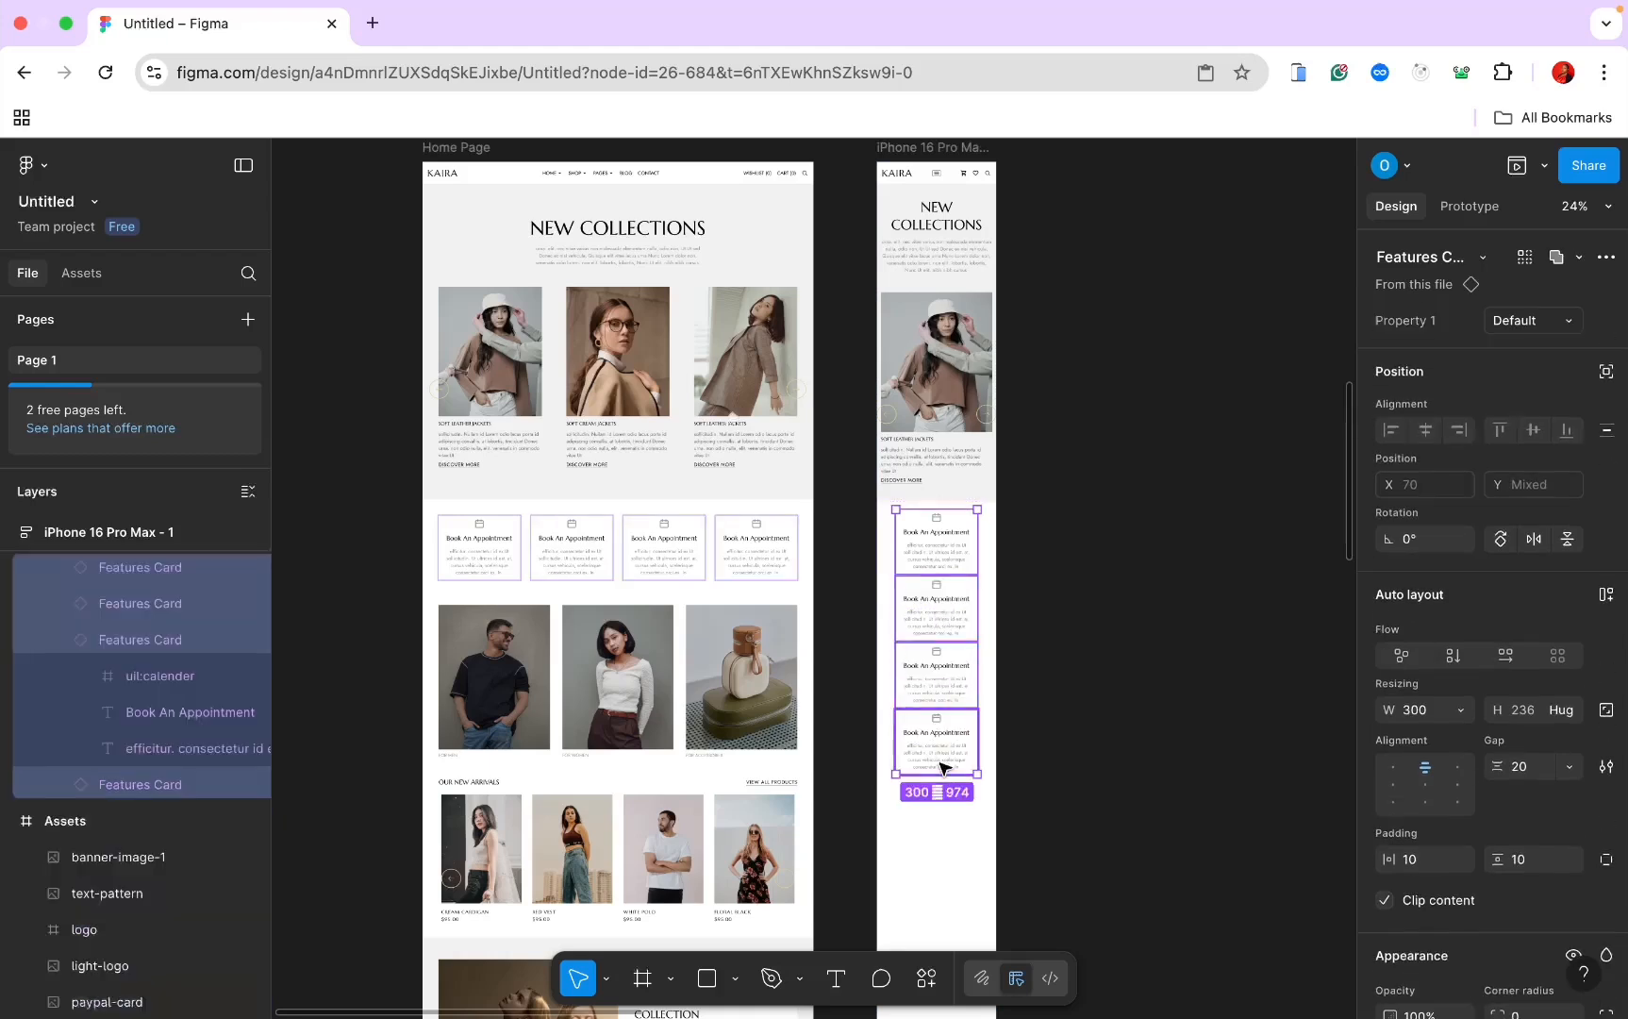
click(1452, 711)
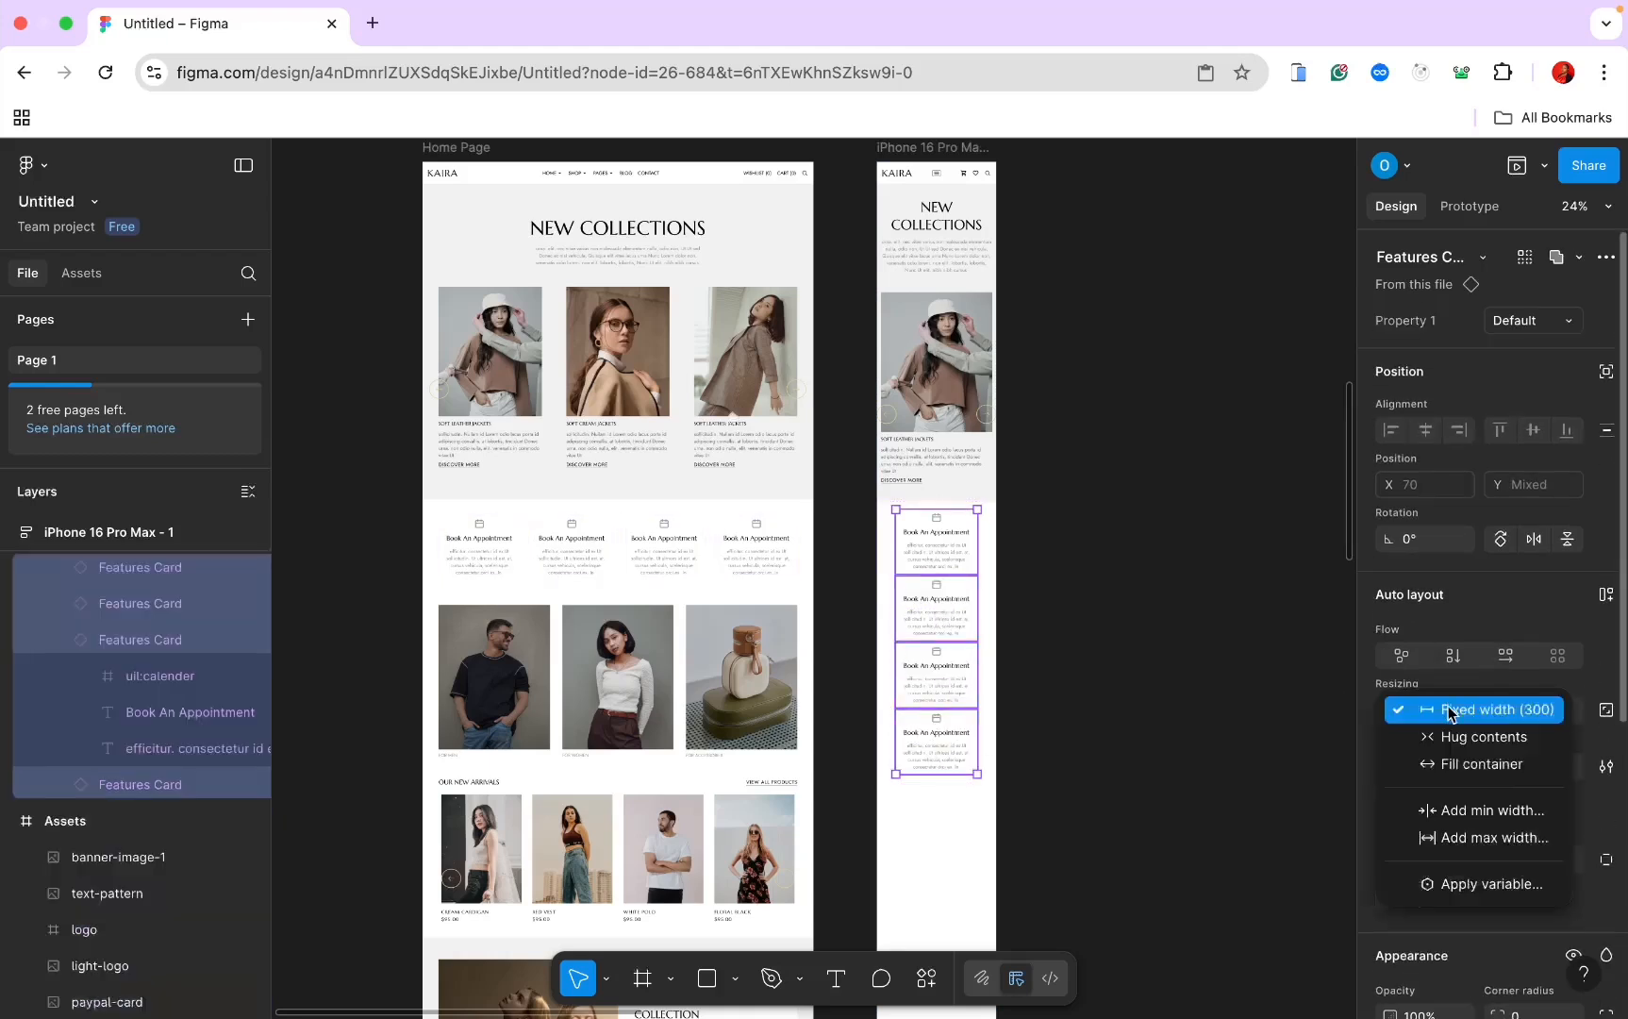
click(1450, 763)
Step: Clear the selection and select the desktop Categories section
click(1169, 638)
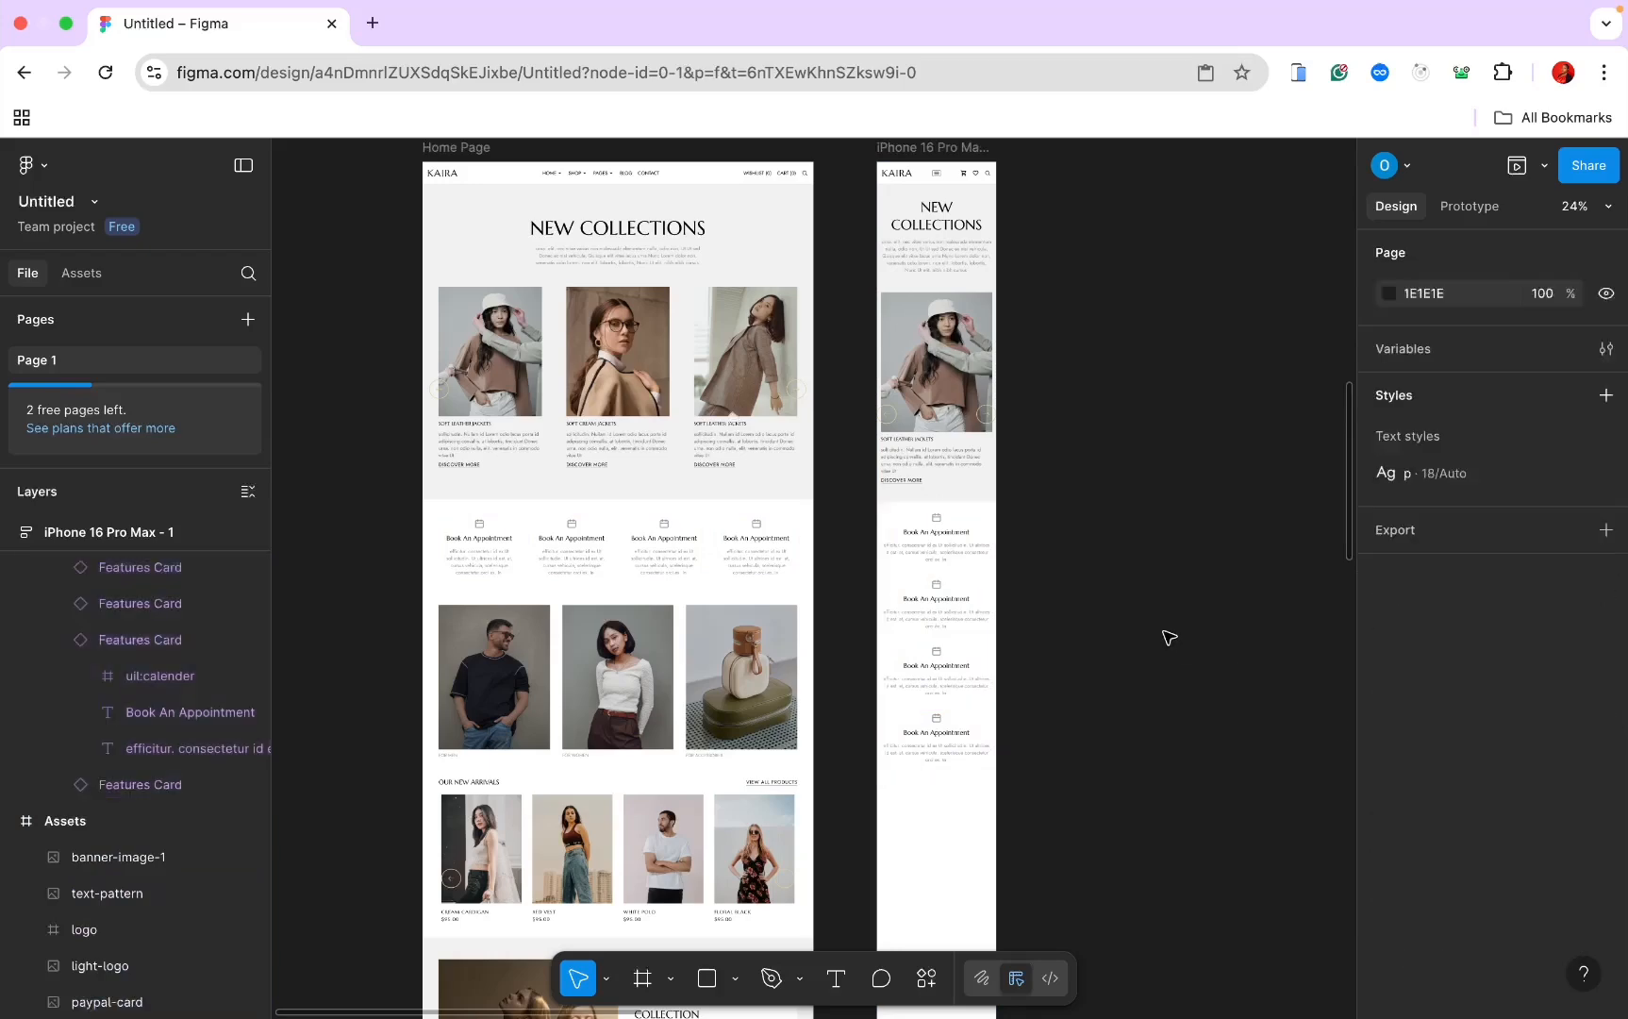
scroll(1169, 637, up, 5)
scroll(1169, 636, down, 3)
scroll(1169, 637, left, 2)
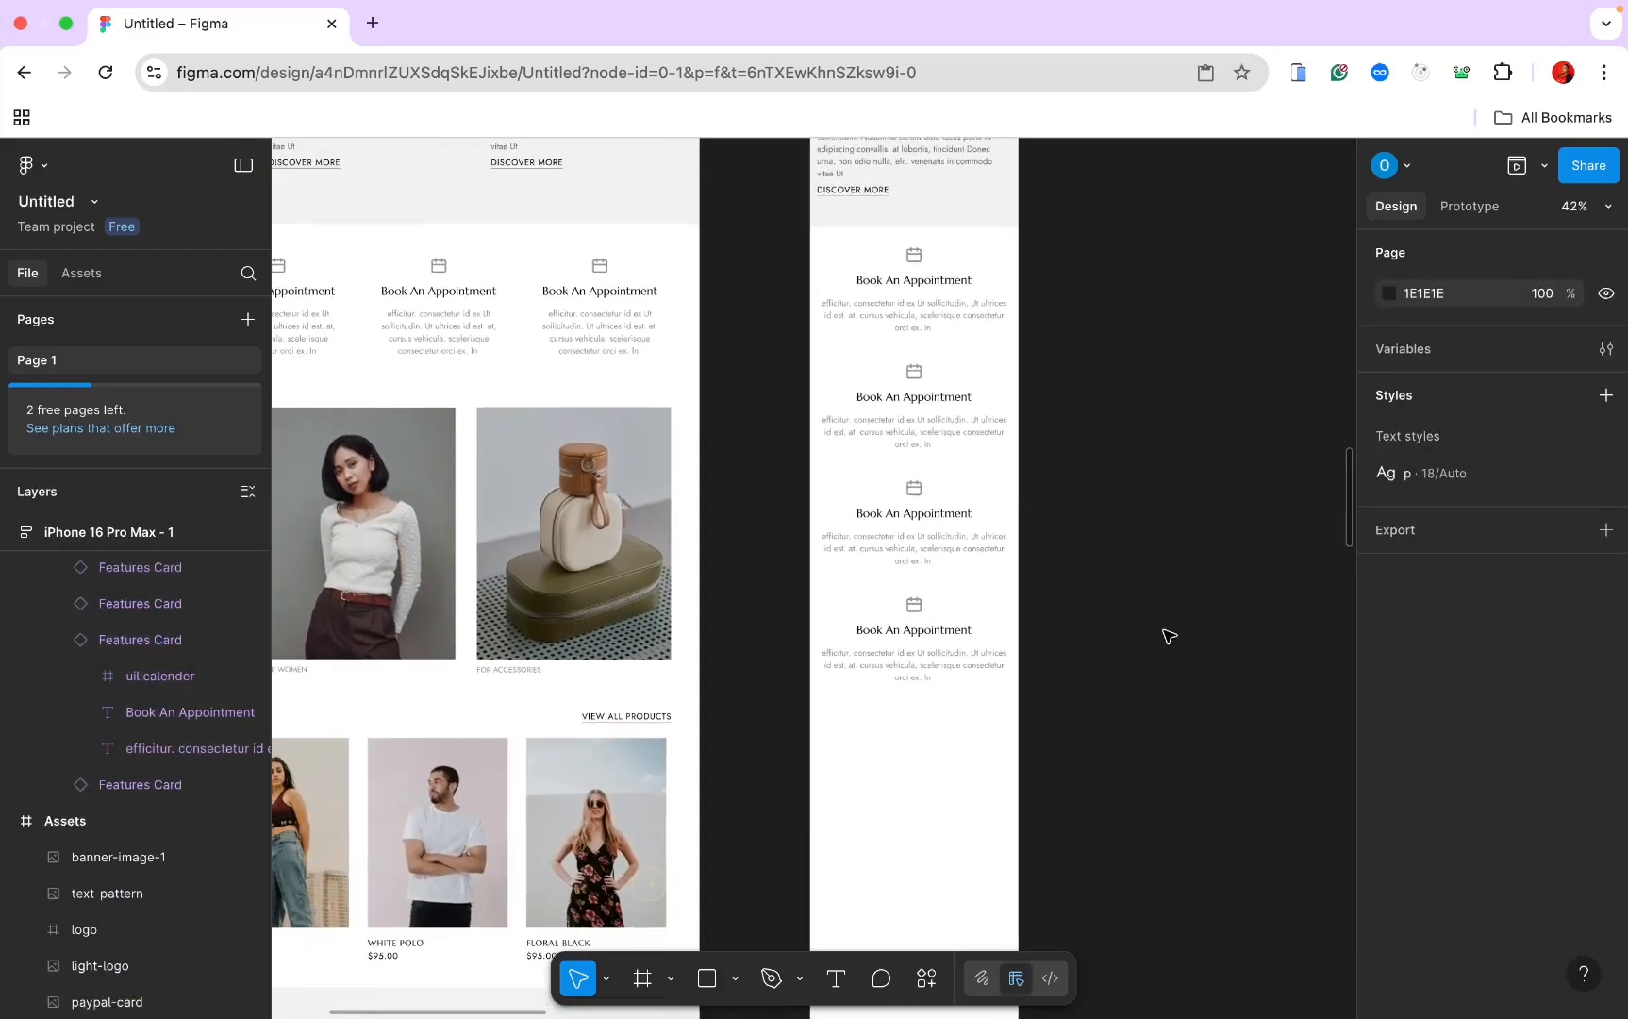
scroll(1169, 637, down, 3)
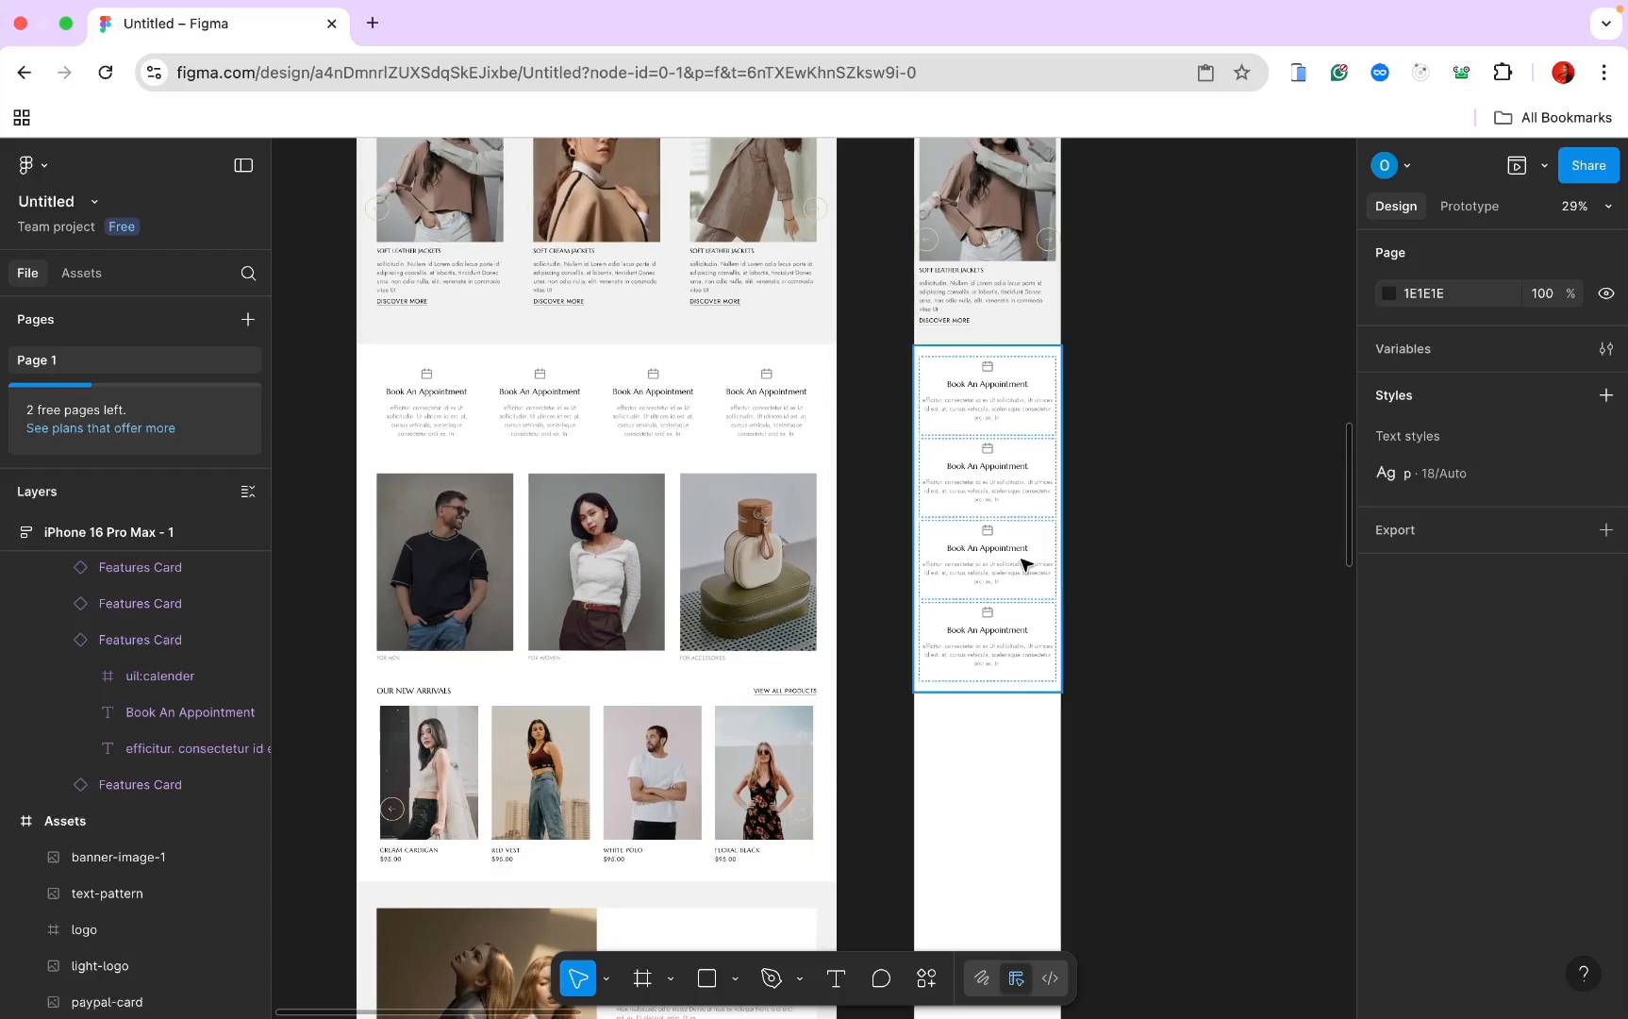
click(483, 550)
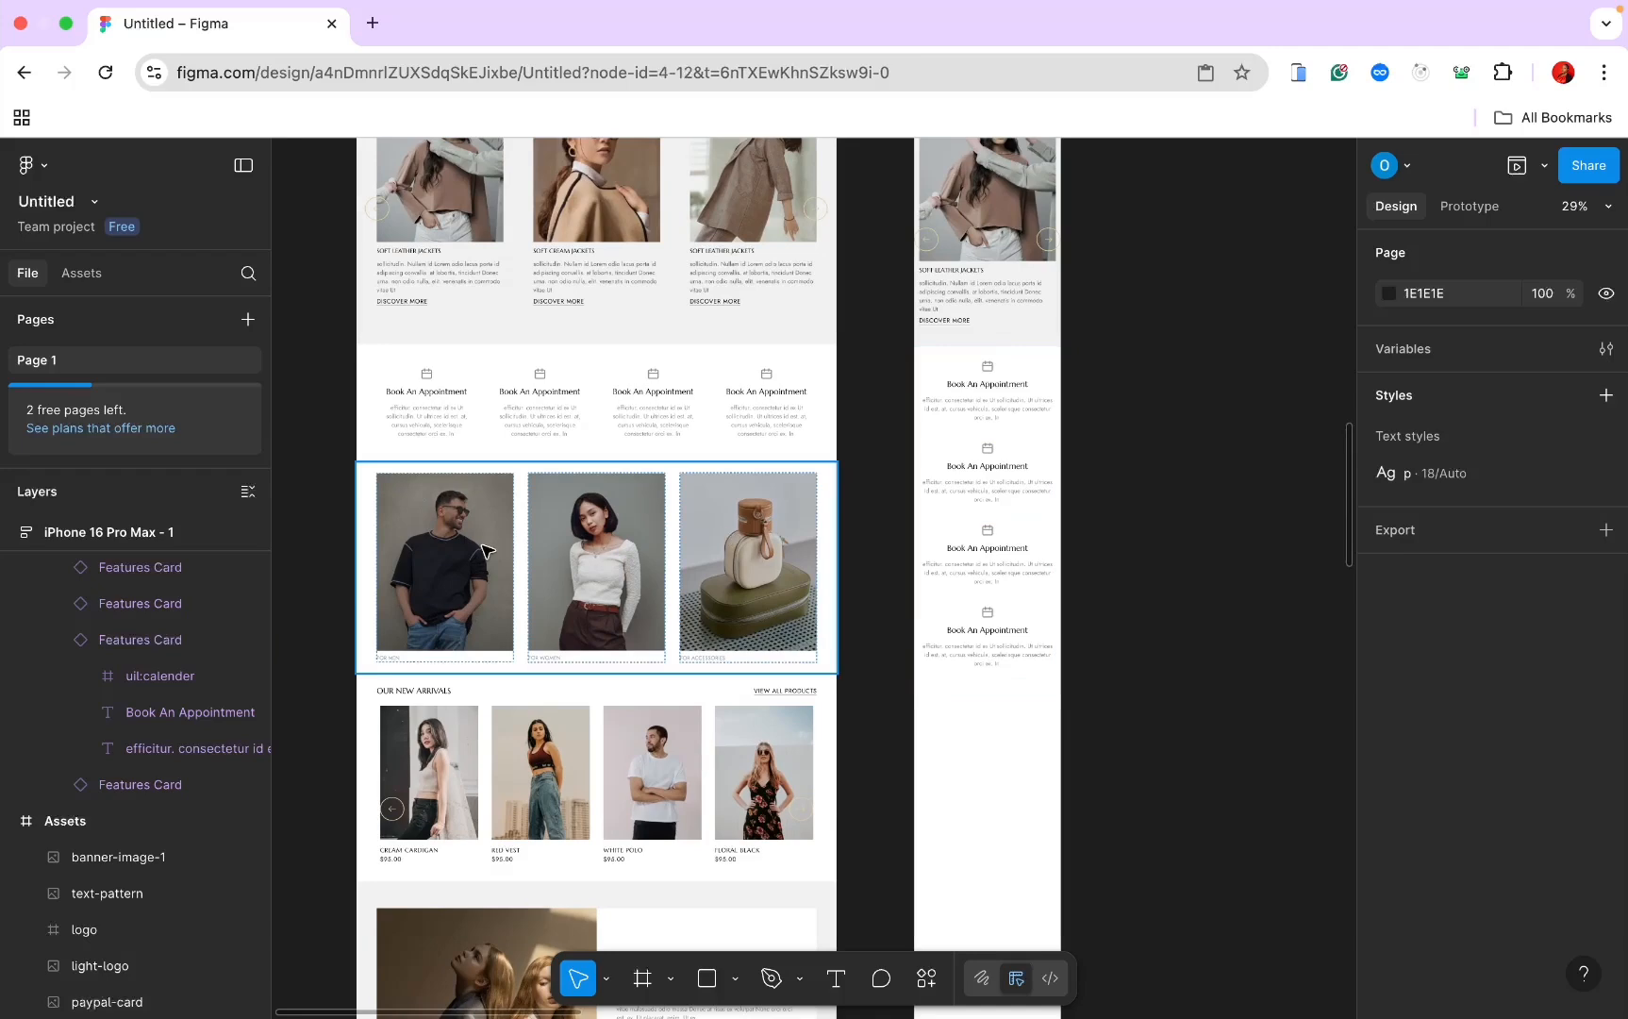
Step: Paste Categories into the iPhone frame, stacked vertically with 15 left padding
click(967, 757)
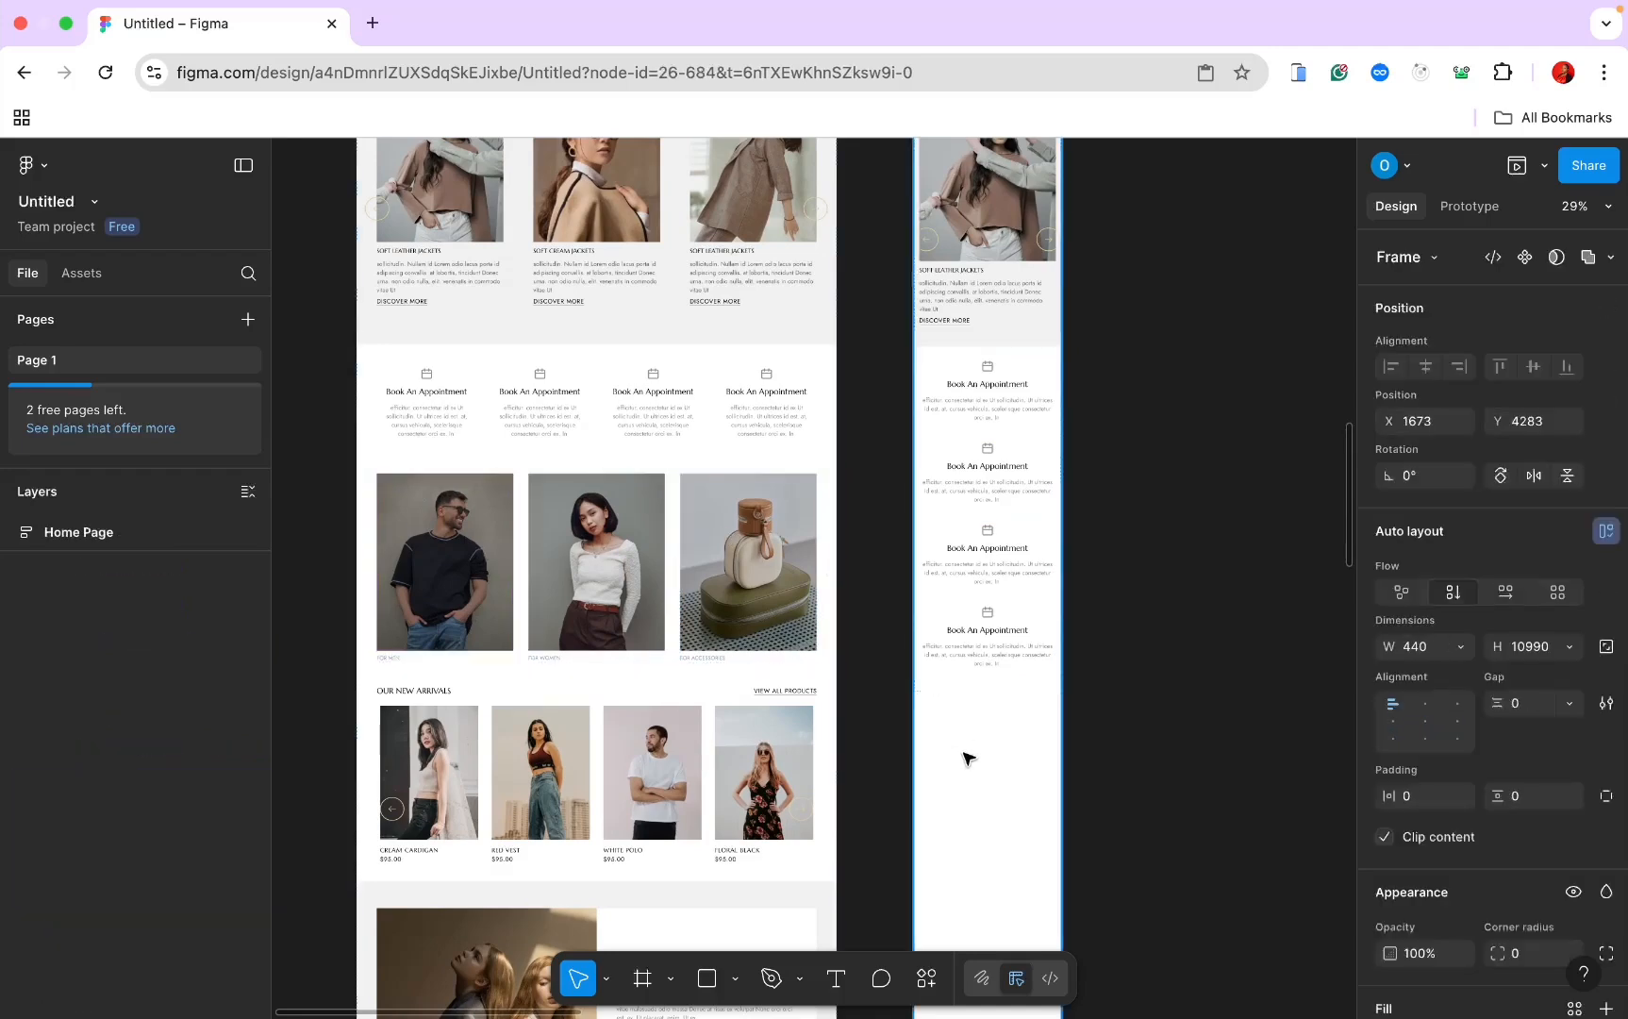
key(super+v)
scroll(967, 757, down, 3)
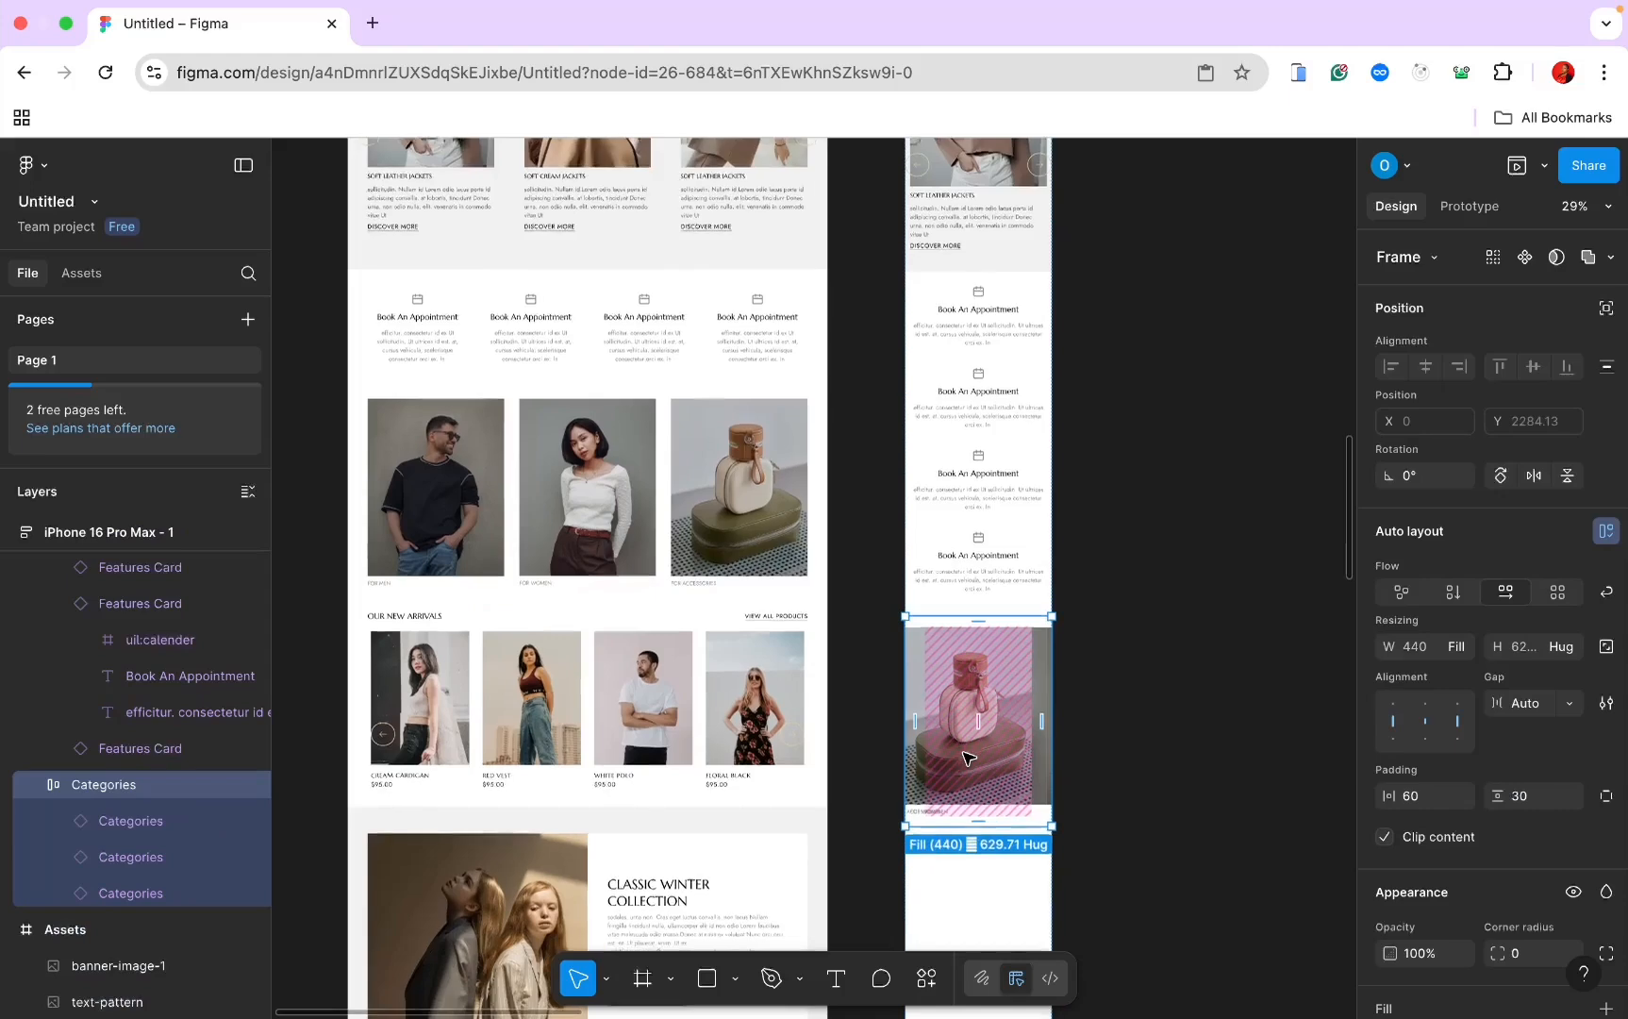
click(1452, 595)
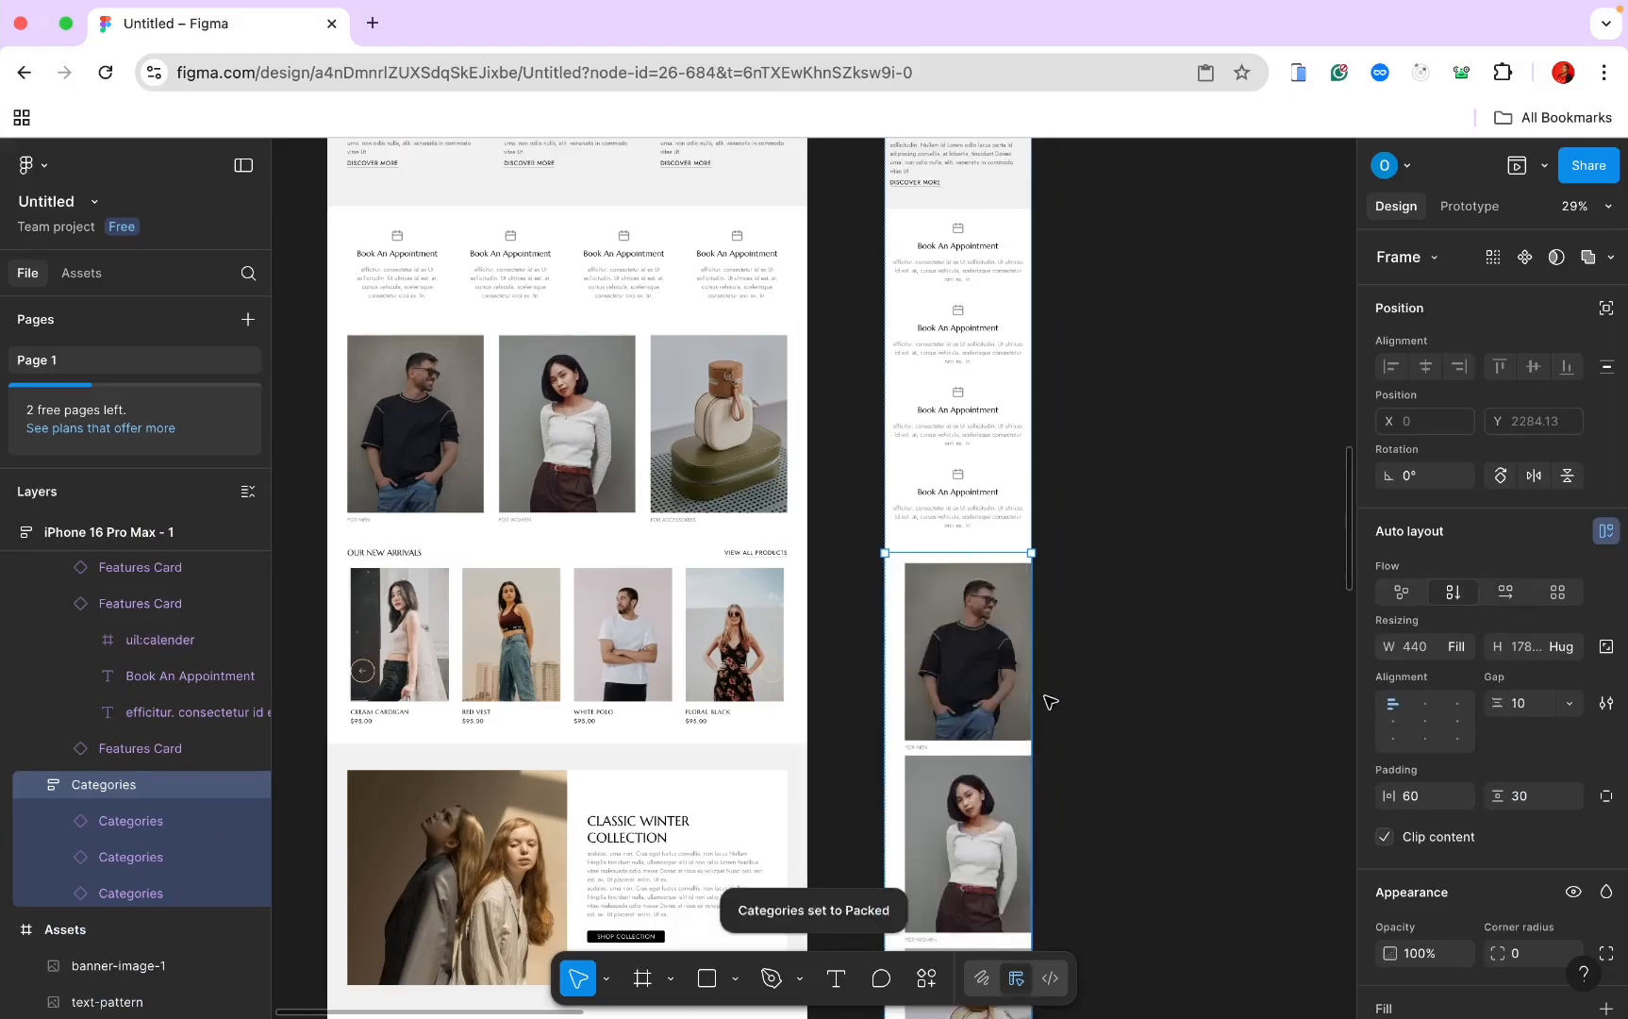
scroll(1050, 702, down, 3)
scroll(1009, 743, down, 3)
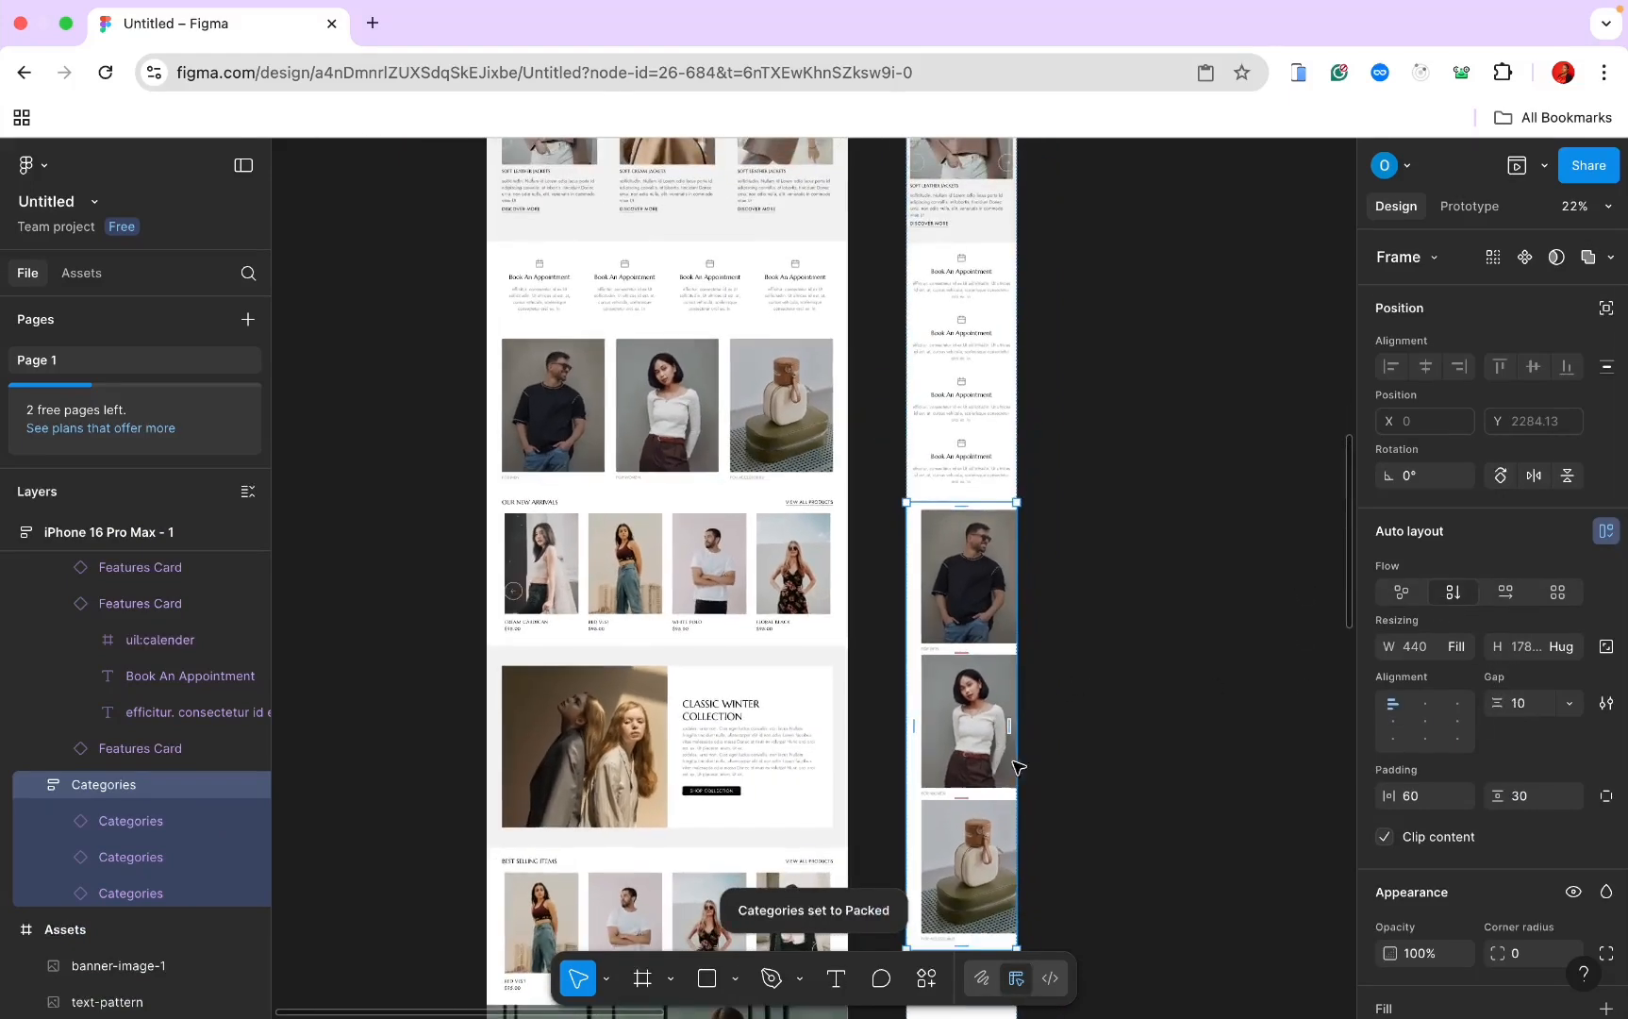
click(1413, 797)
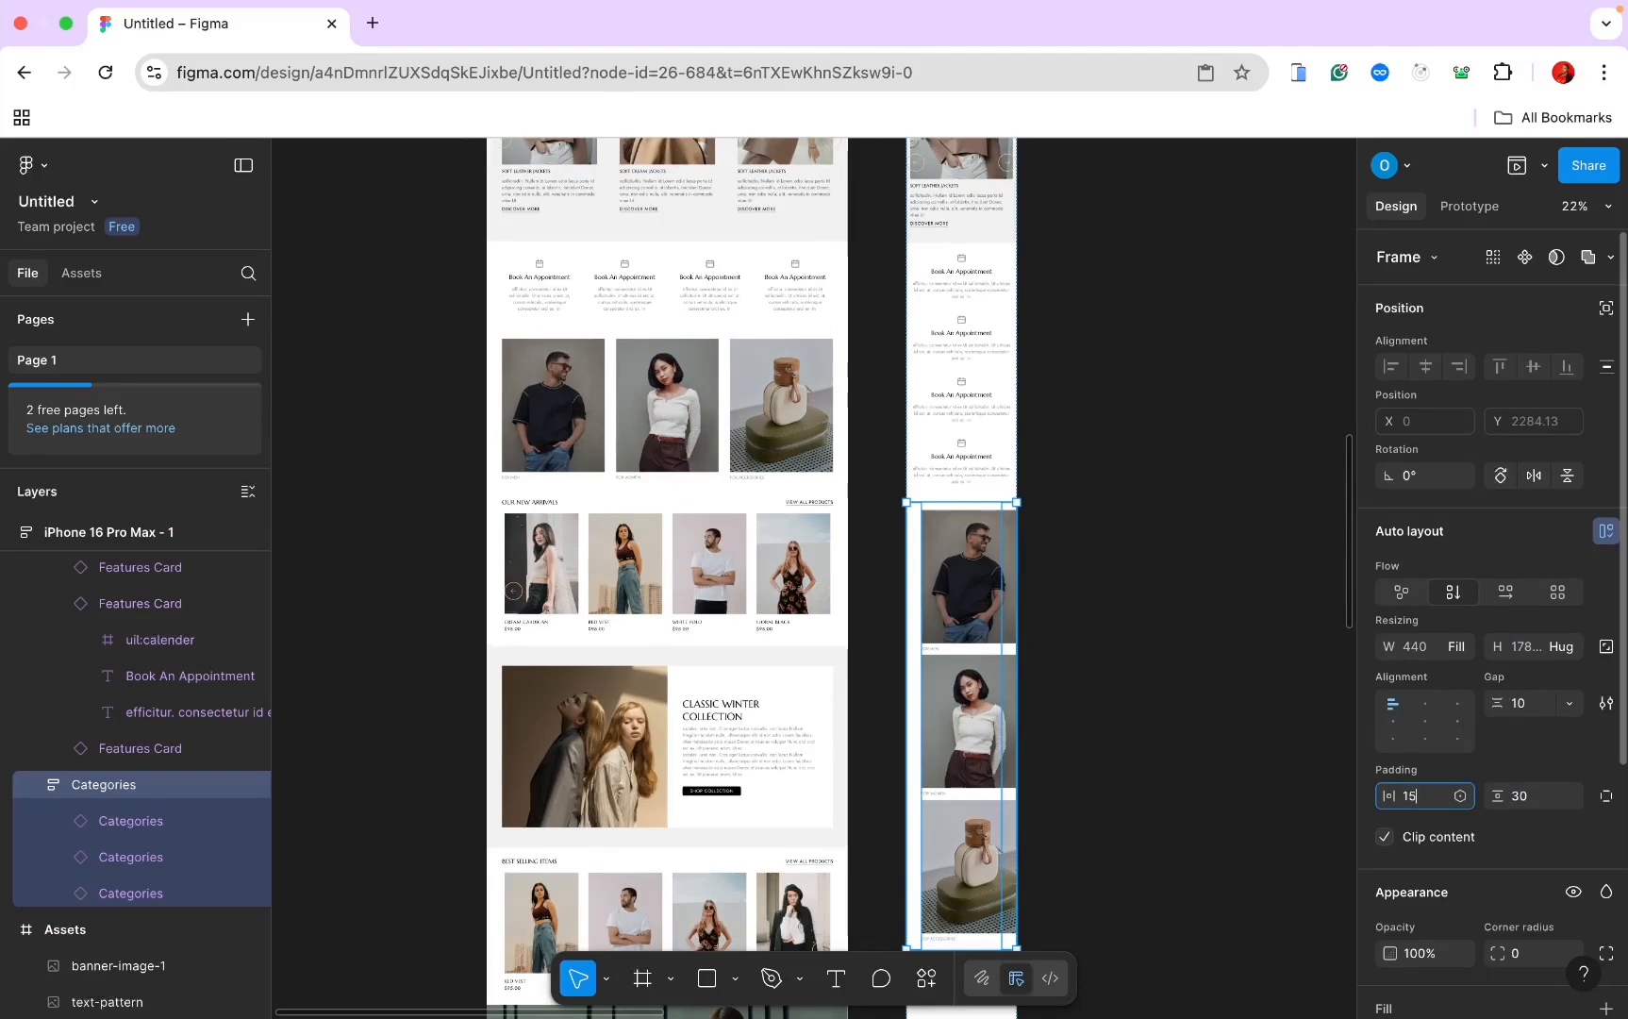
text(15)
key(Return)
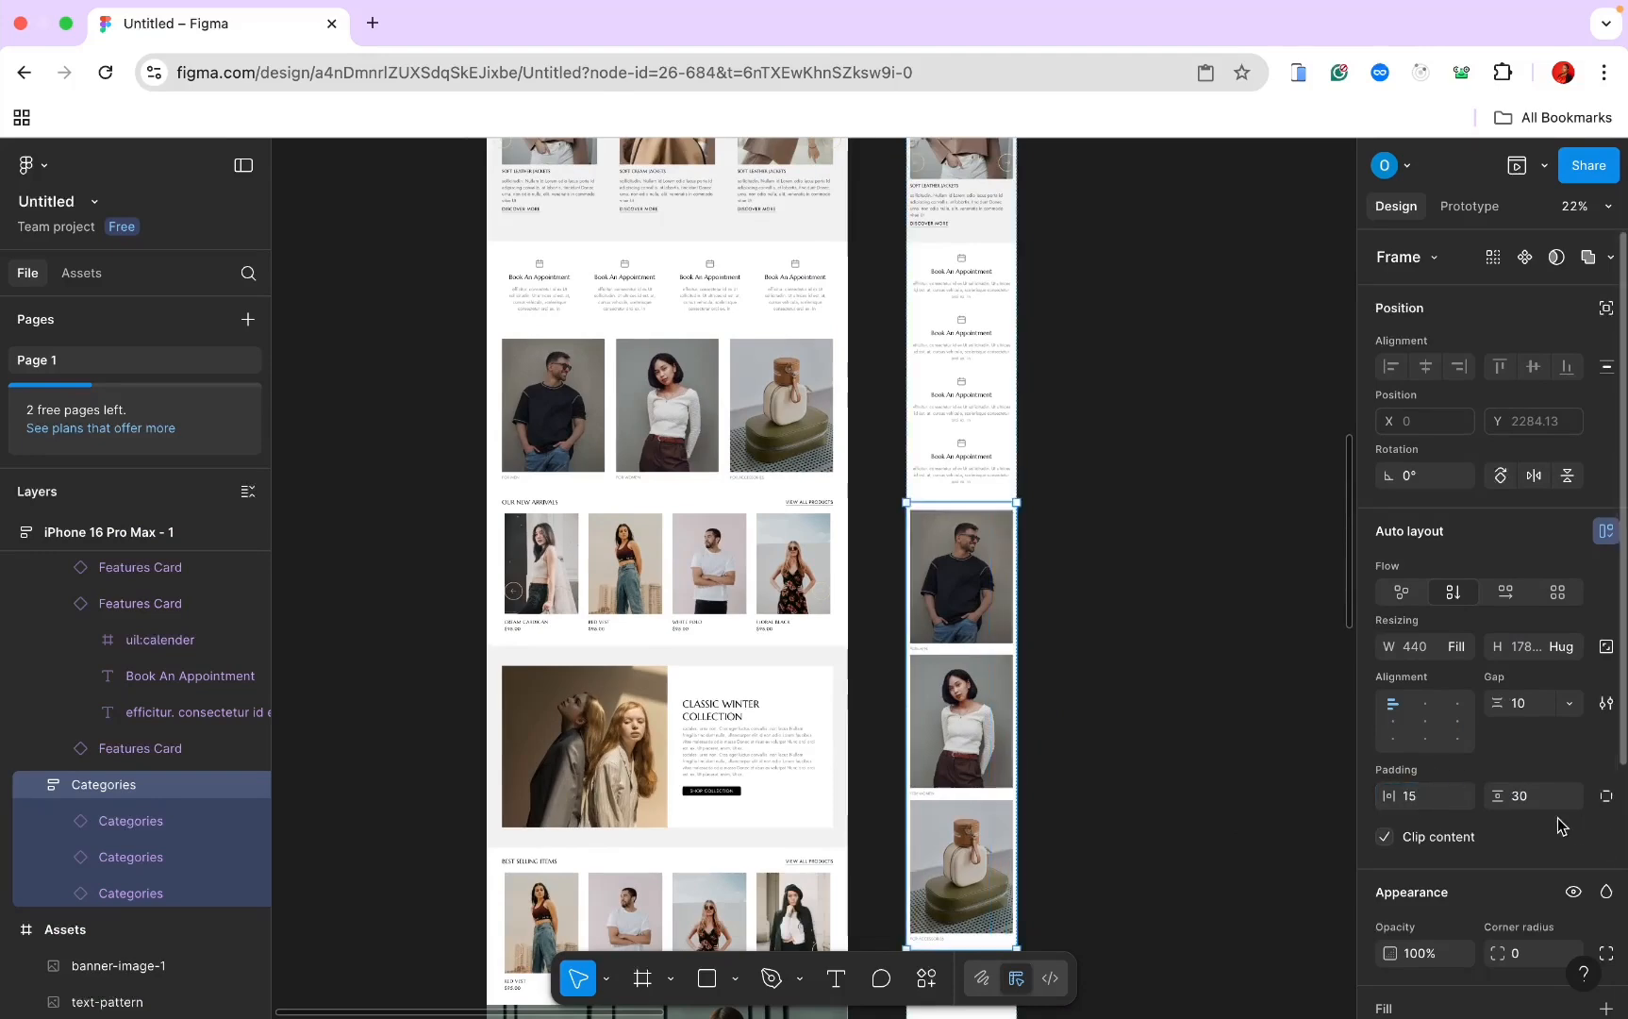
scroll(1008, 677, down, 4)
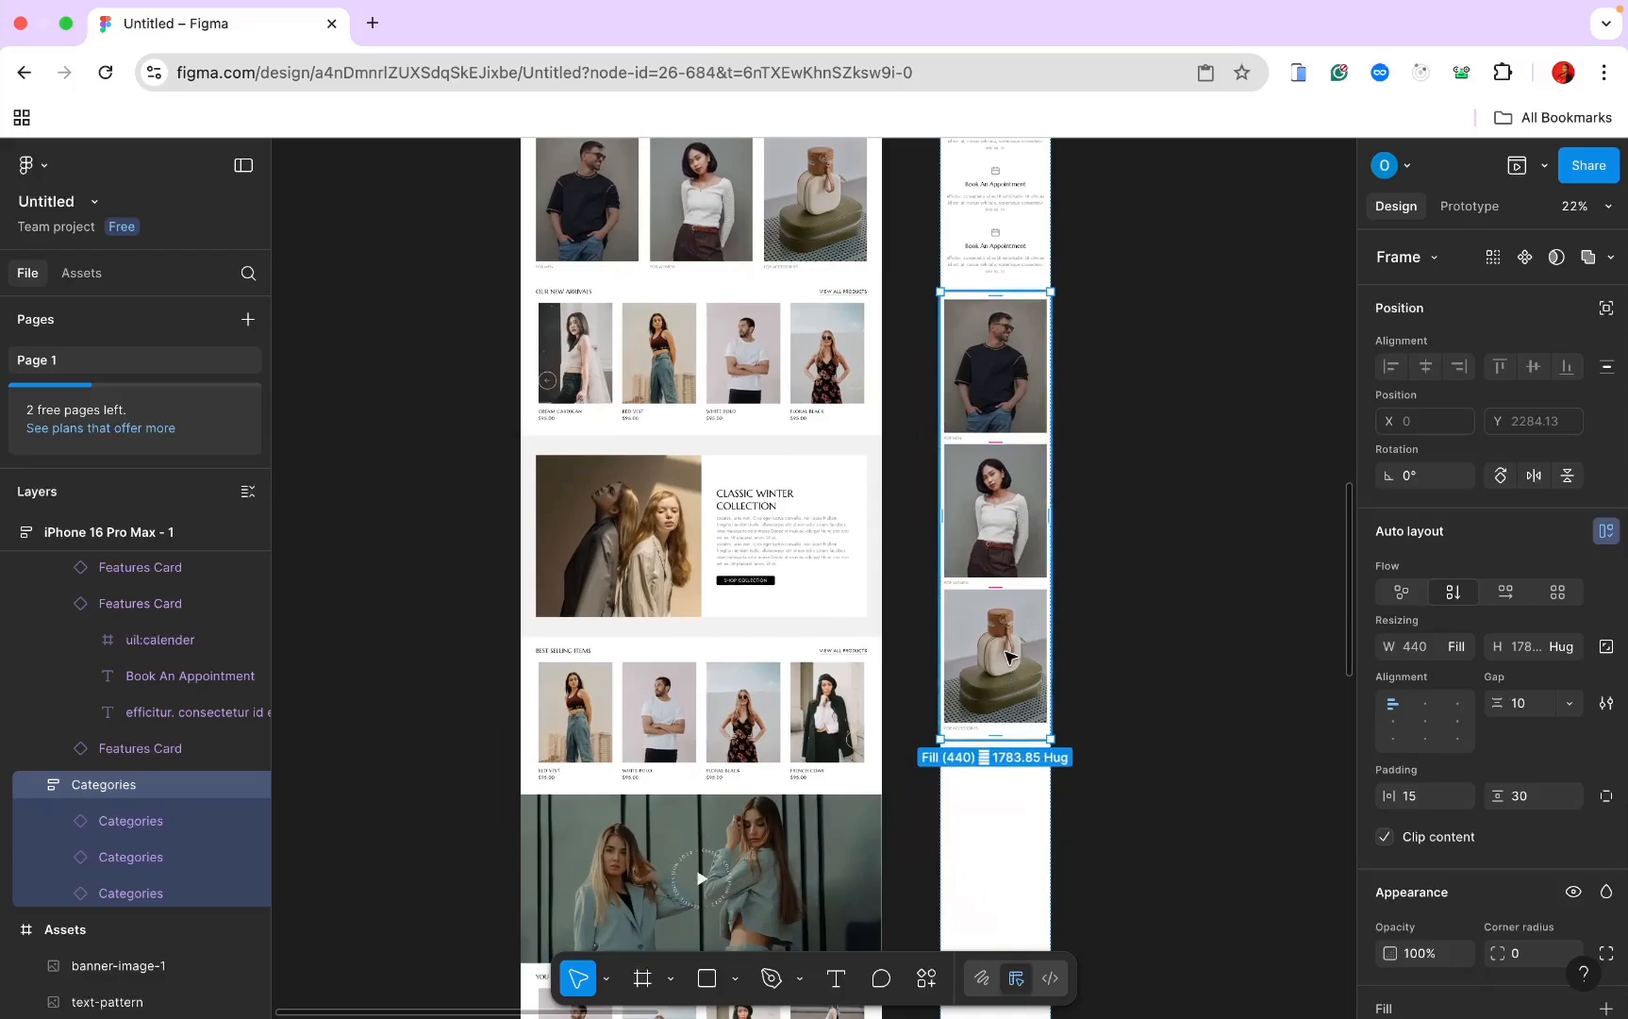
key(Escape)
Step: Paste the New Arrivals section into the iPhone frame with 15 left padding
click(675, 303)
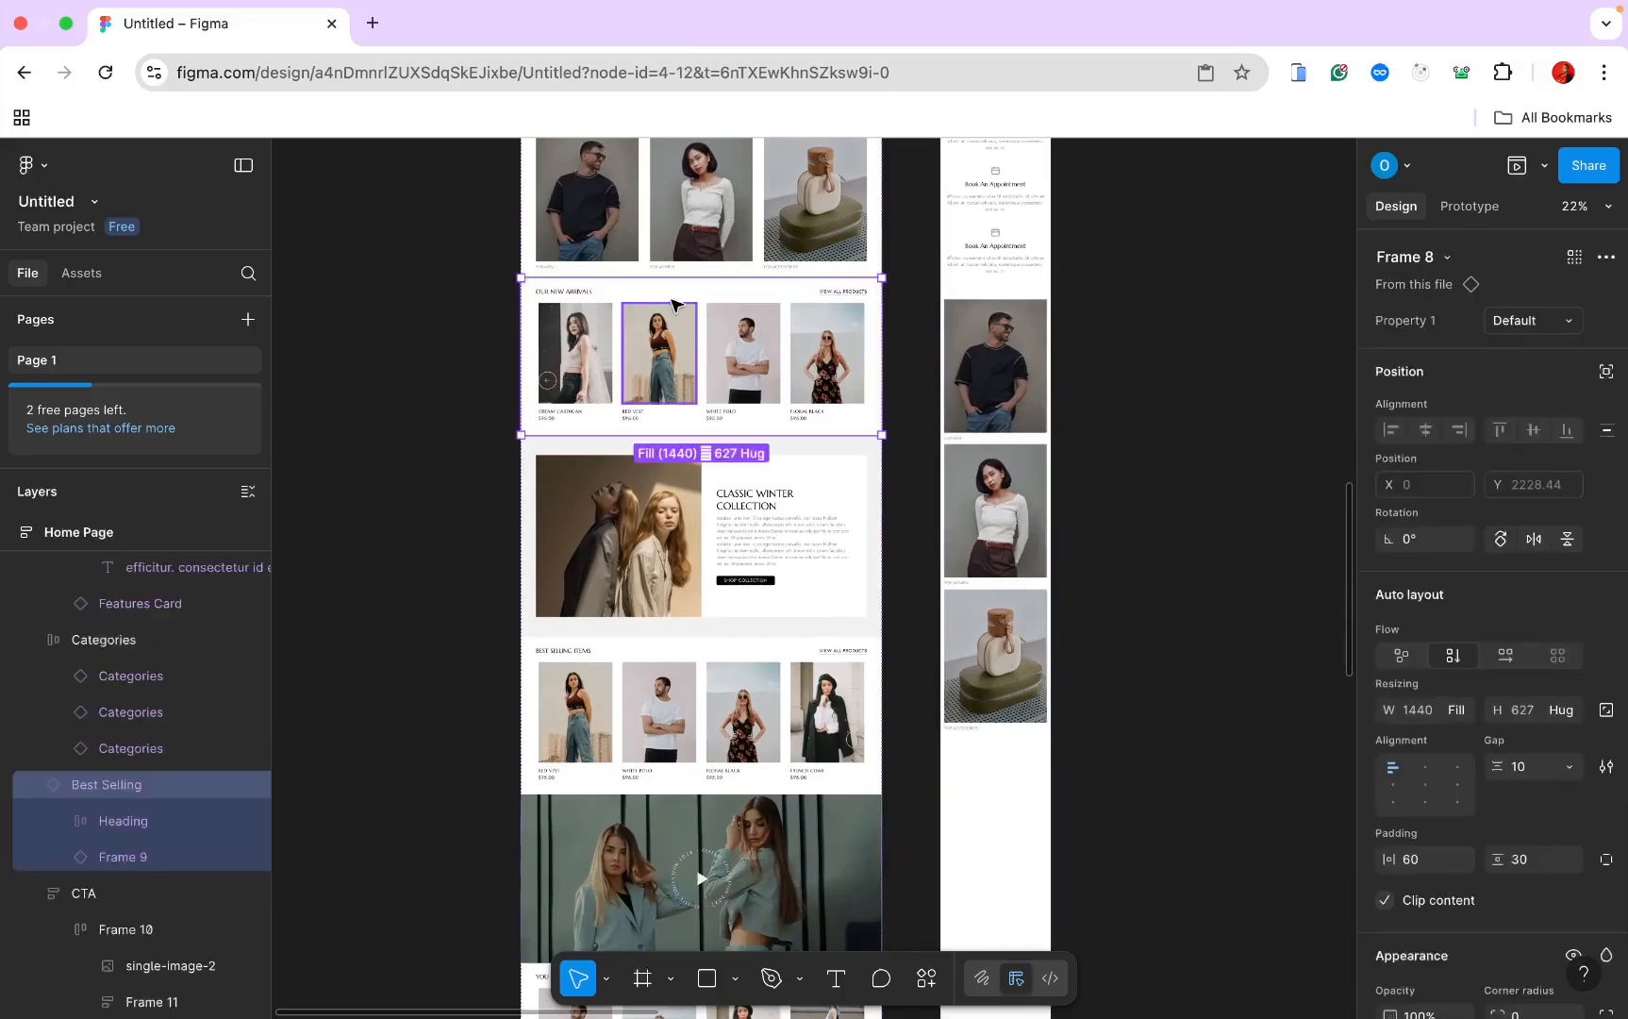
scroll(945, 622, down, 3)
click(949, 634)
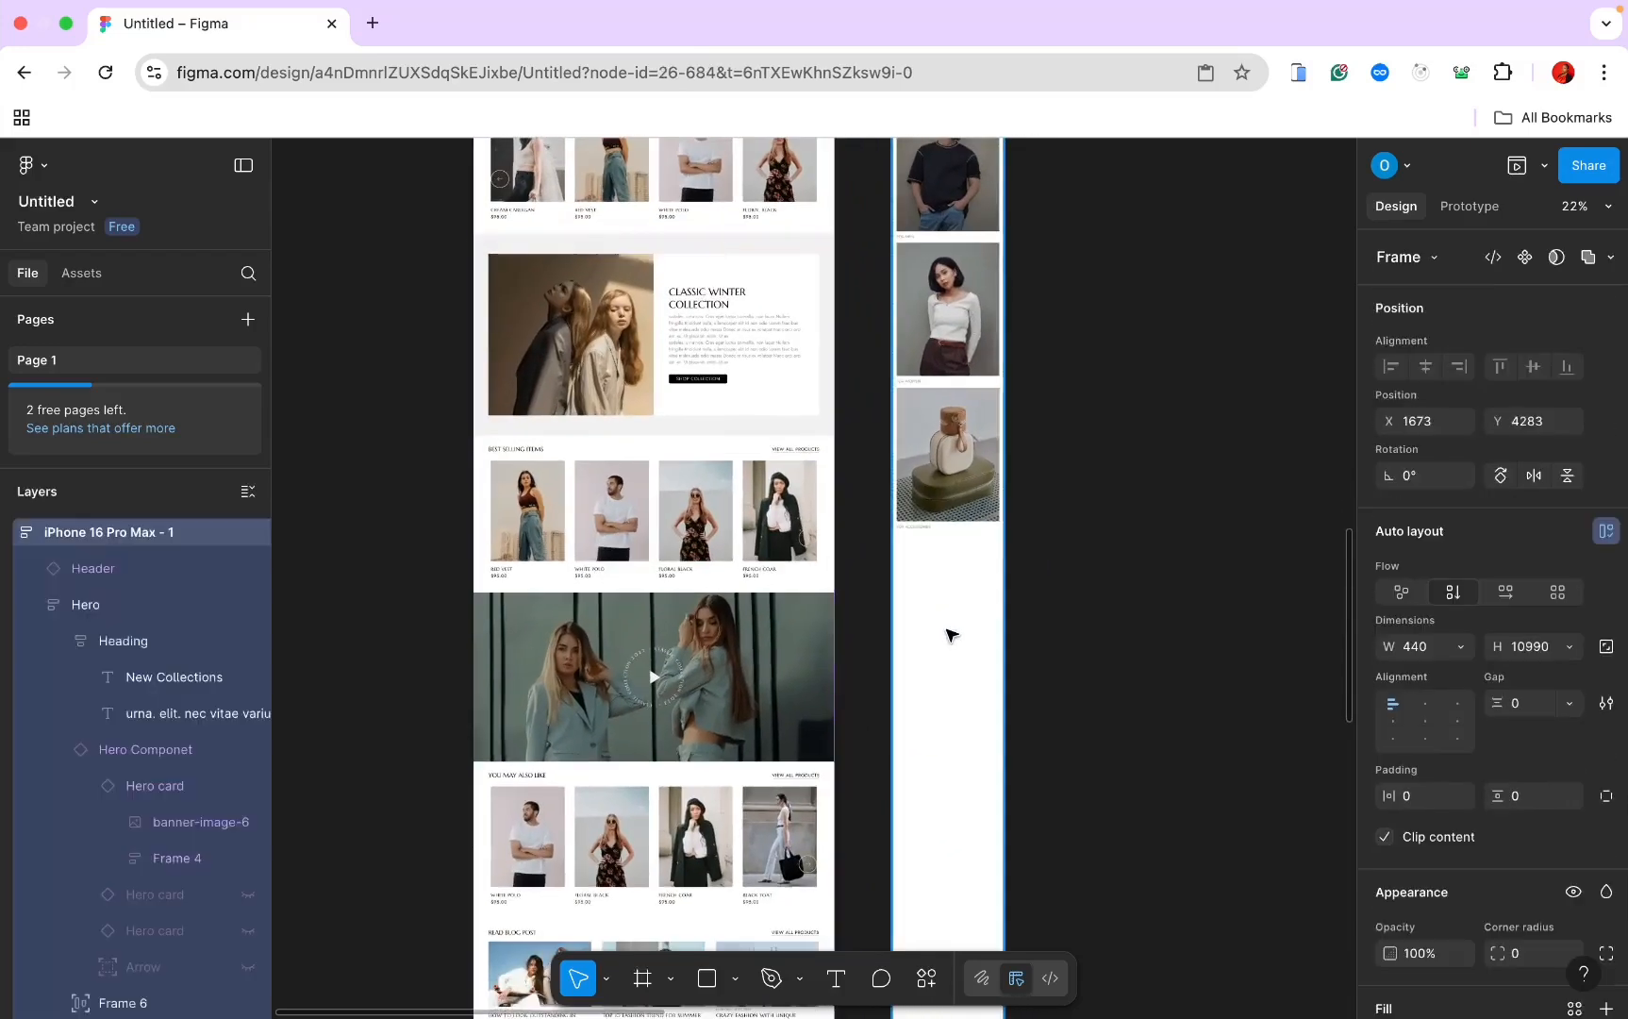
key(ctrl+v)
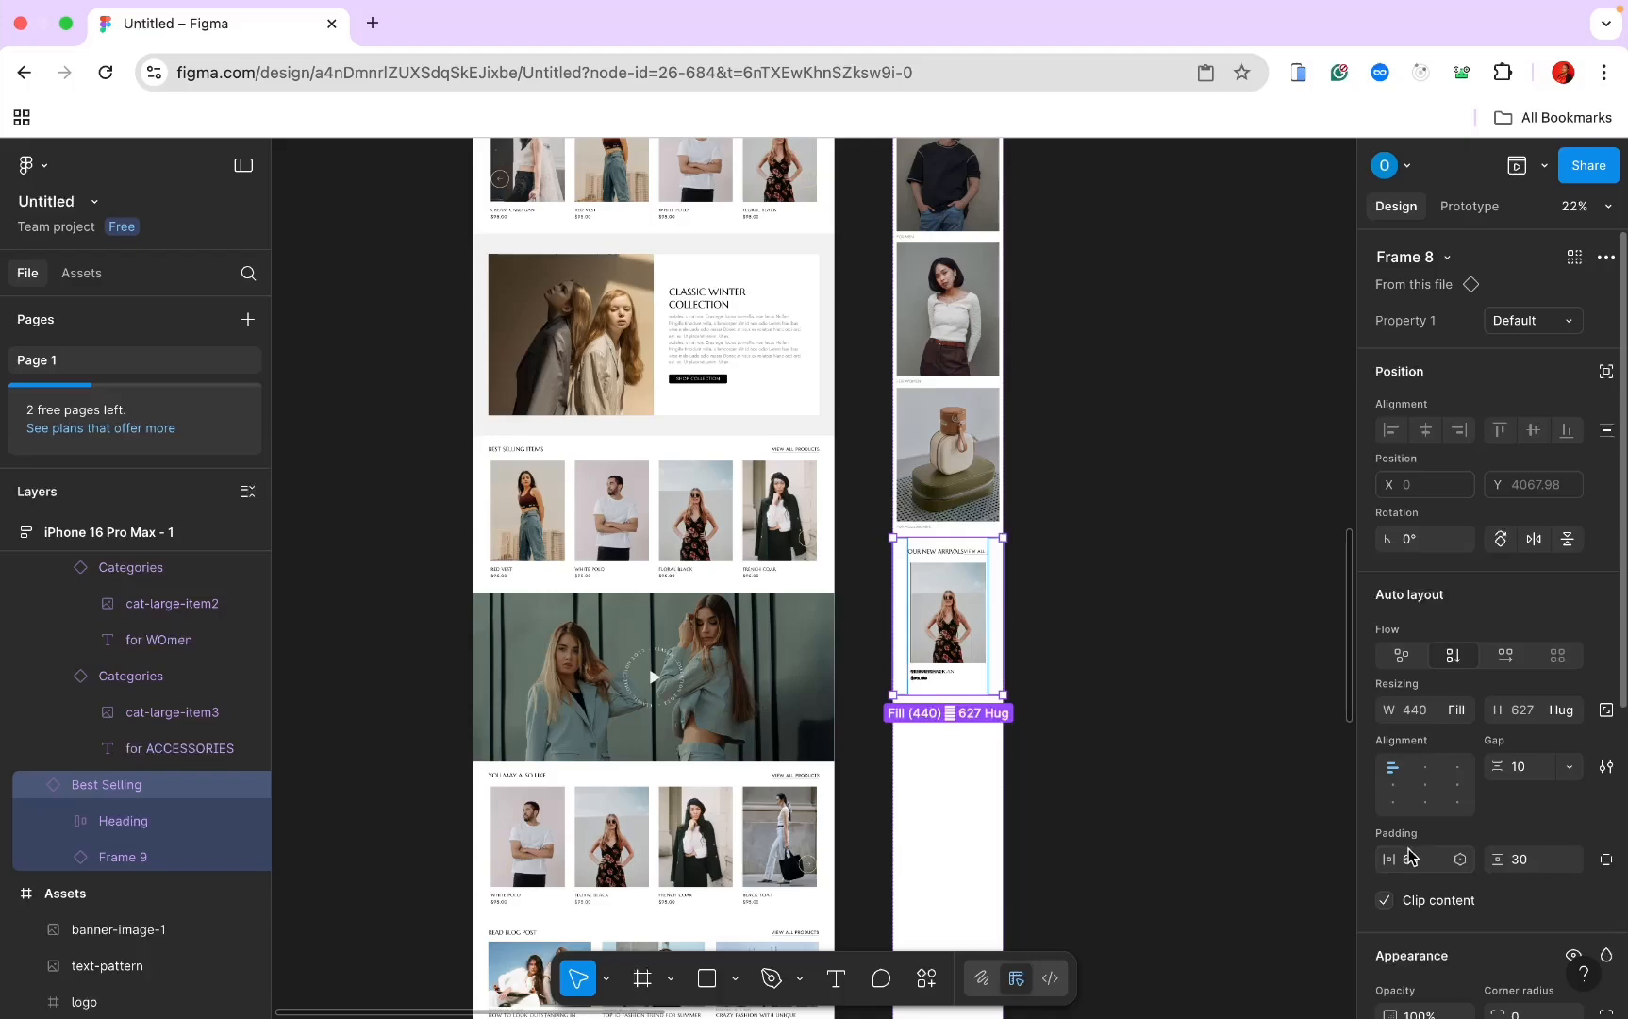
scroll(827, 427, up, 3)
scroll(826, 427, up, 5)
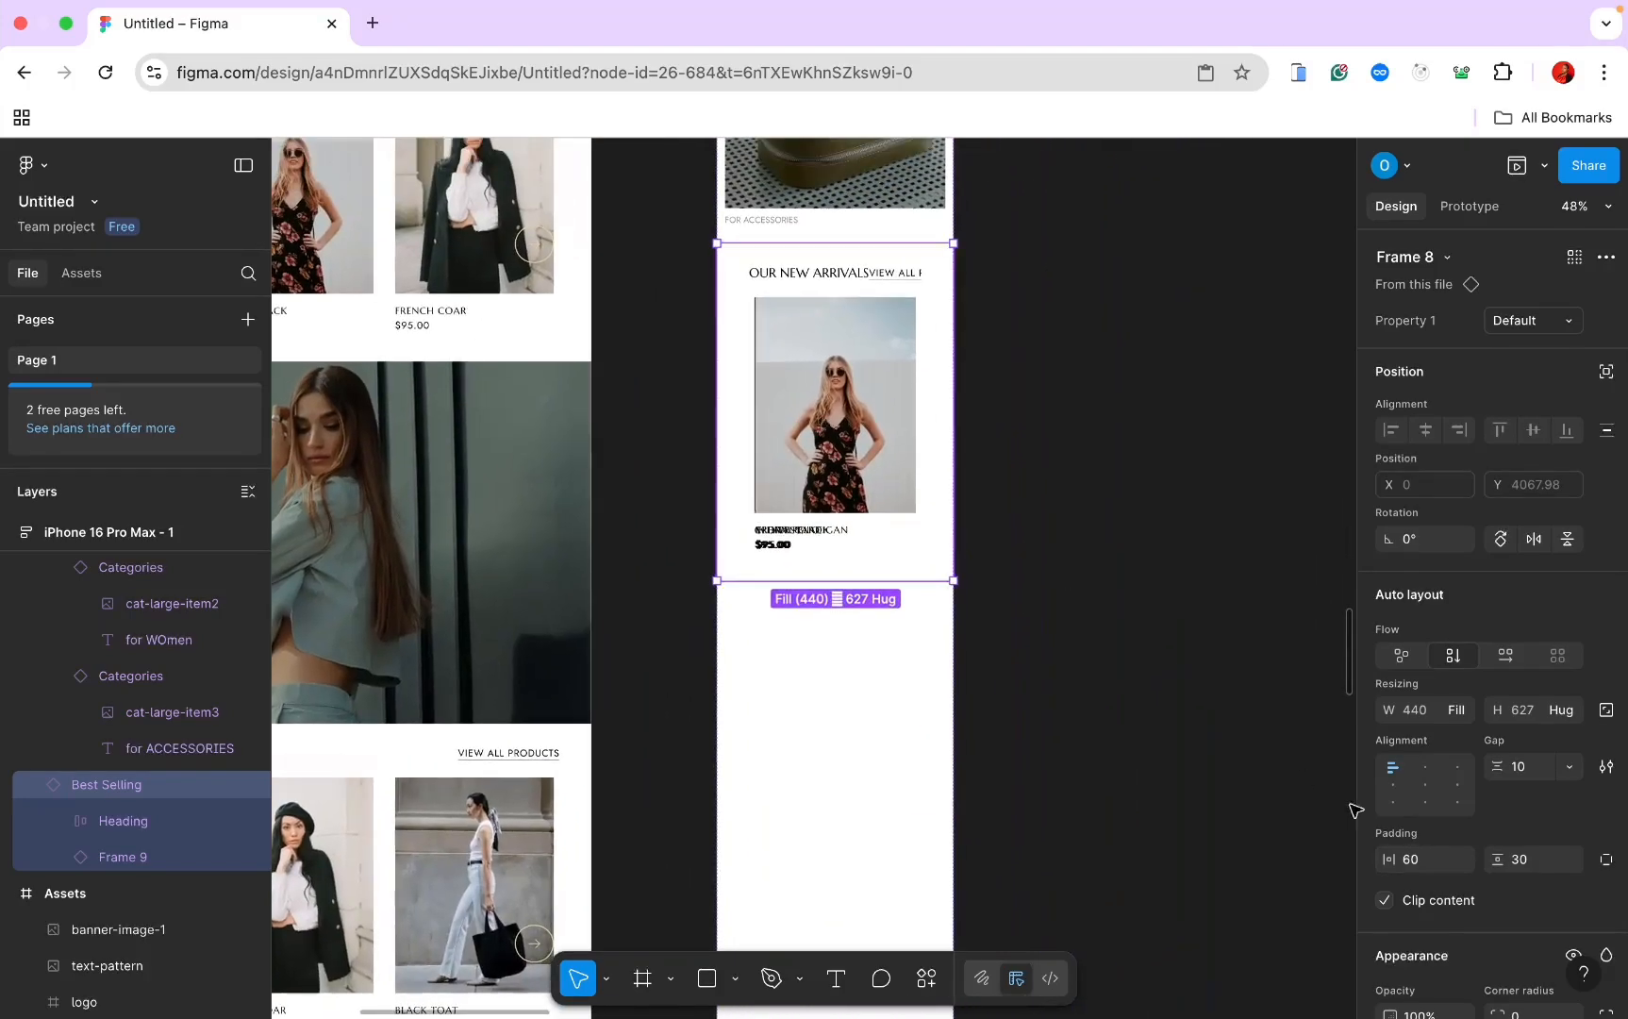
click(1418, 861)
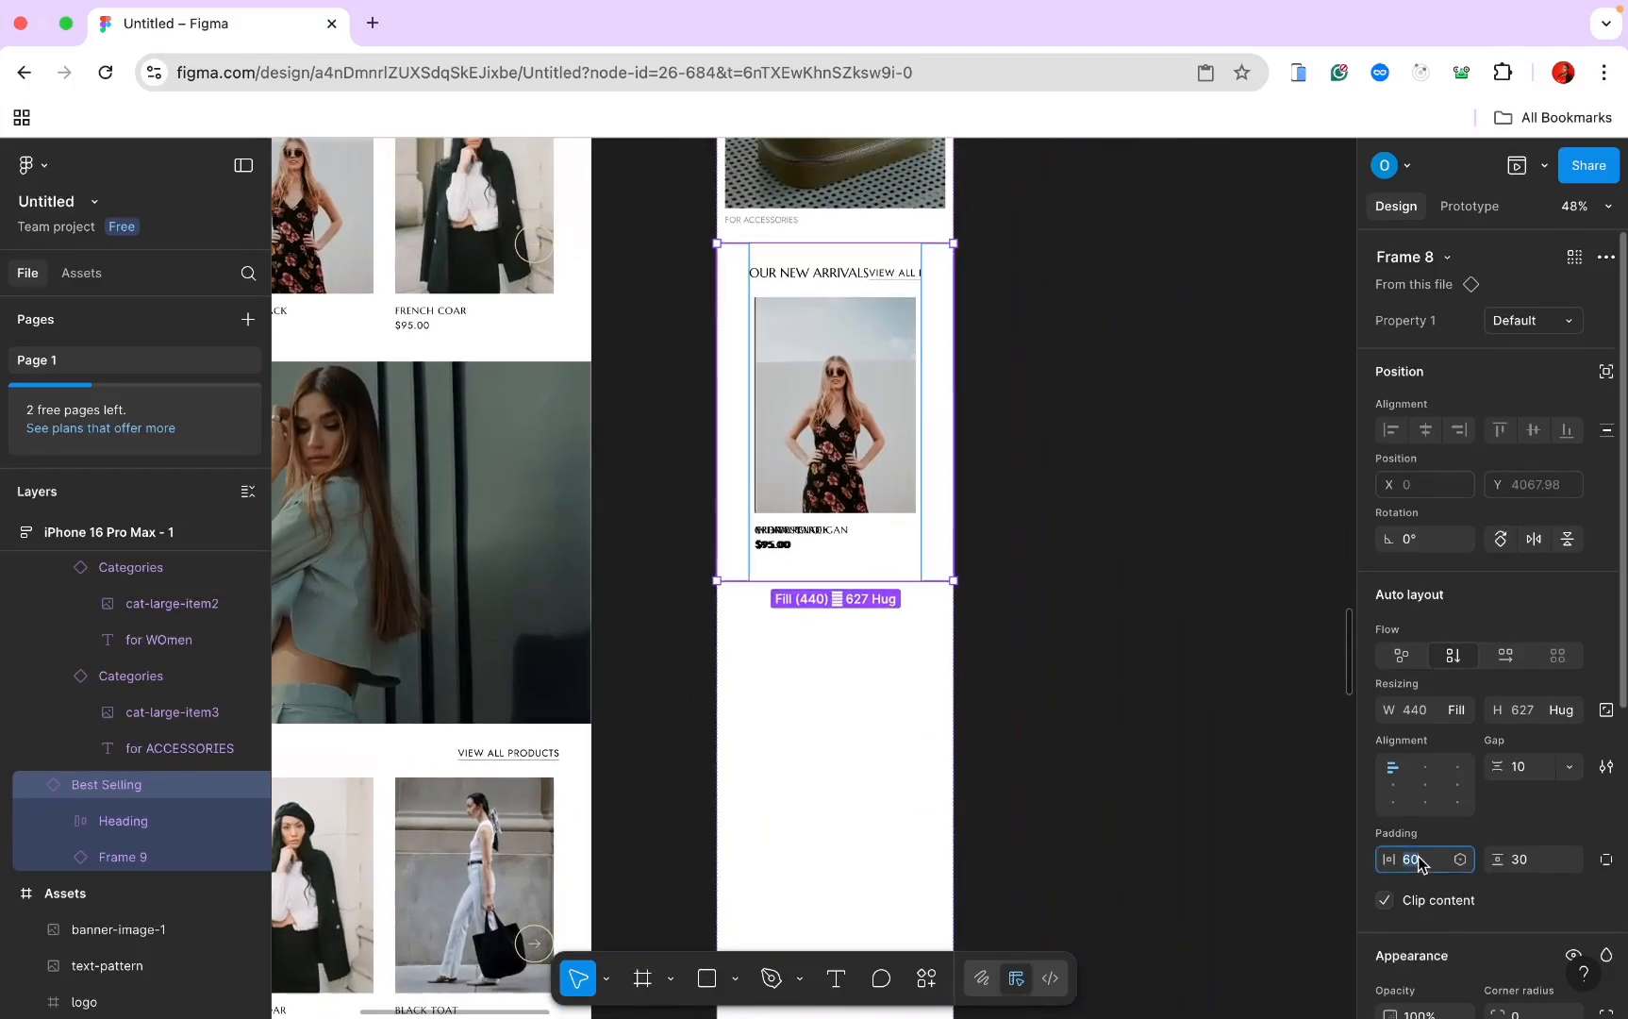
key(Return)
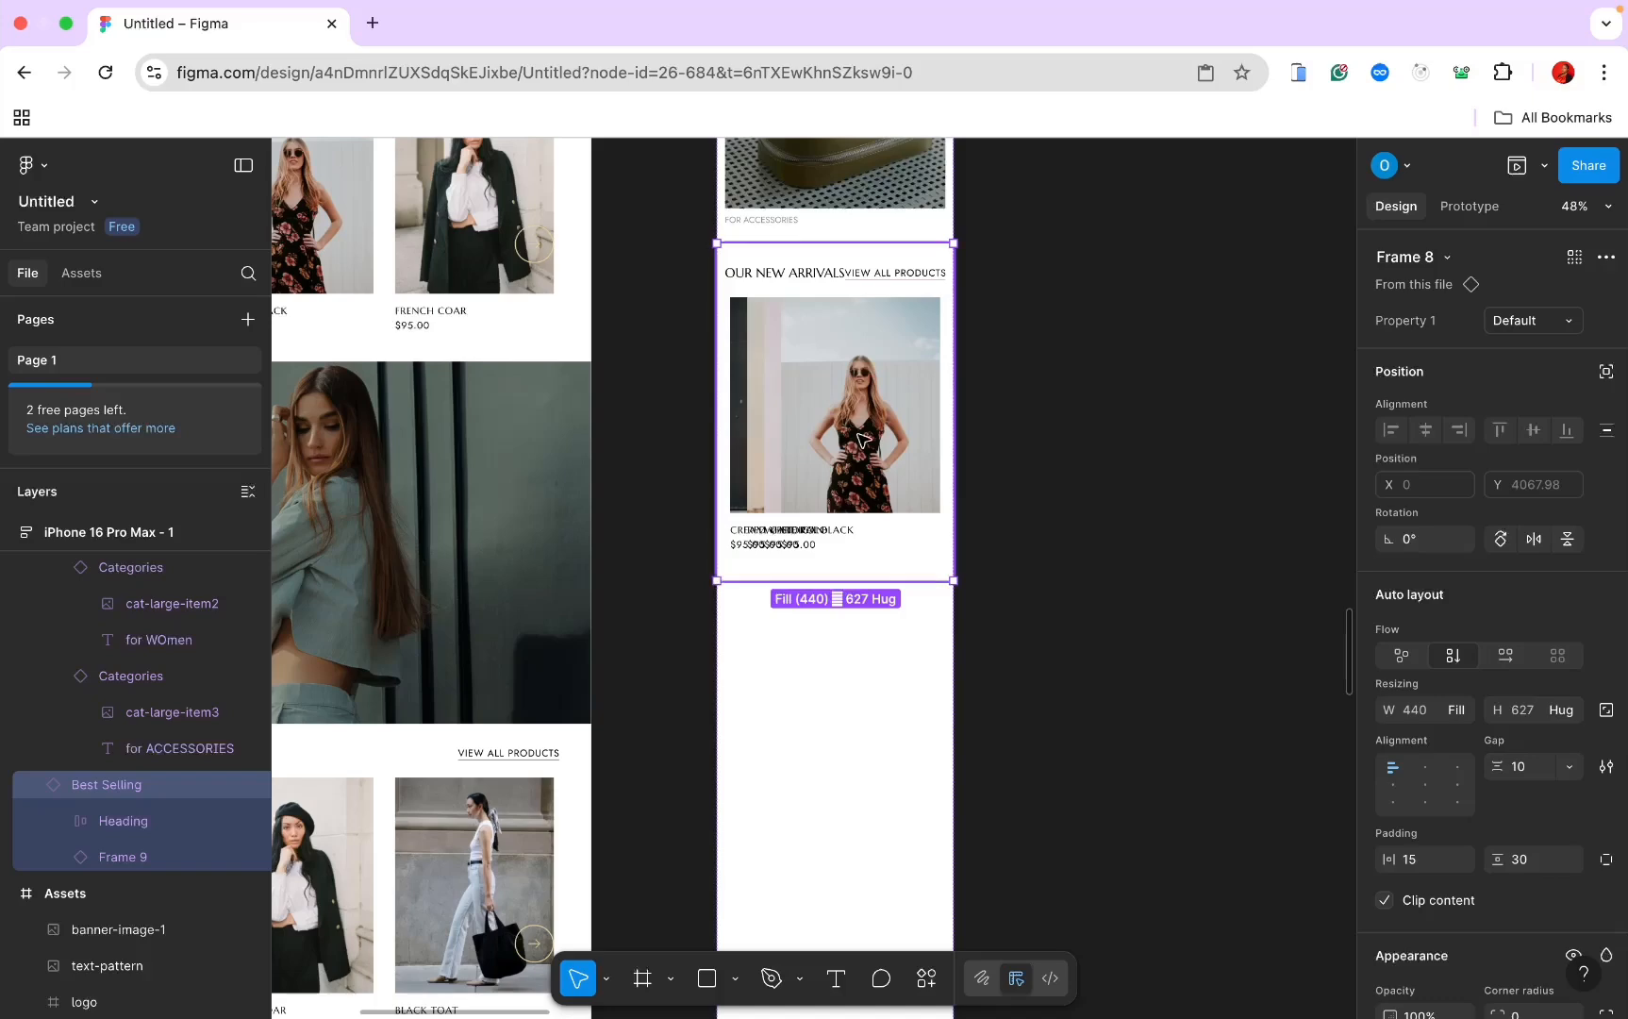
Step: Lay the mobile New Arrivals product cards side by side in a horizontal row
click(808, 396)
scroll(858, 378, left, 10)
scroll(858, 377, up, 5)
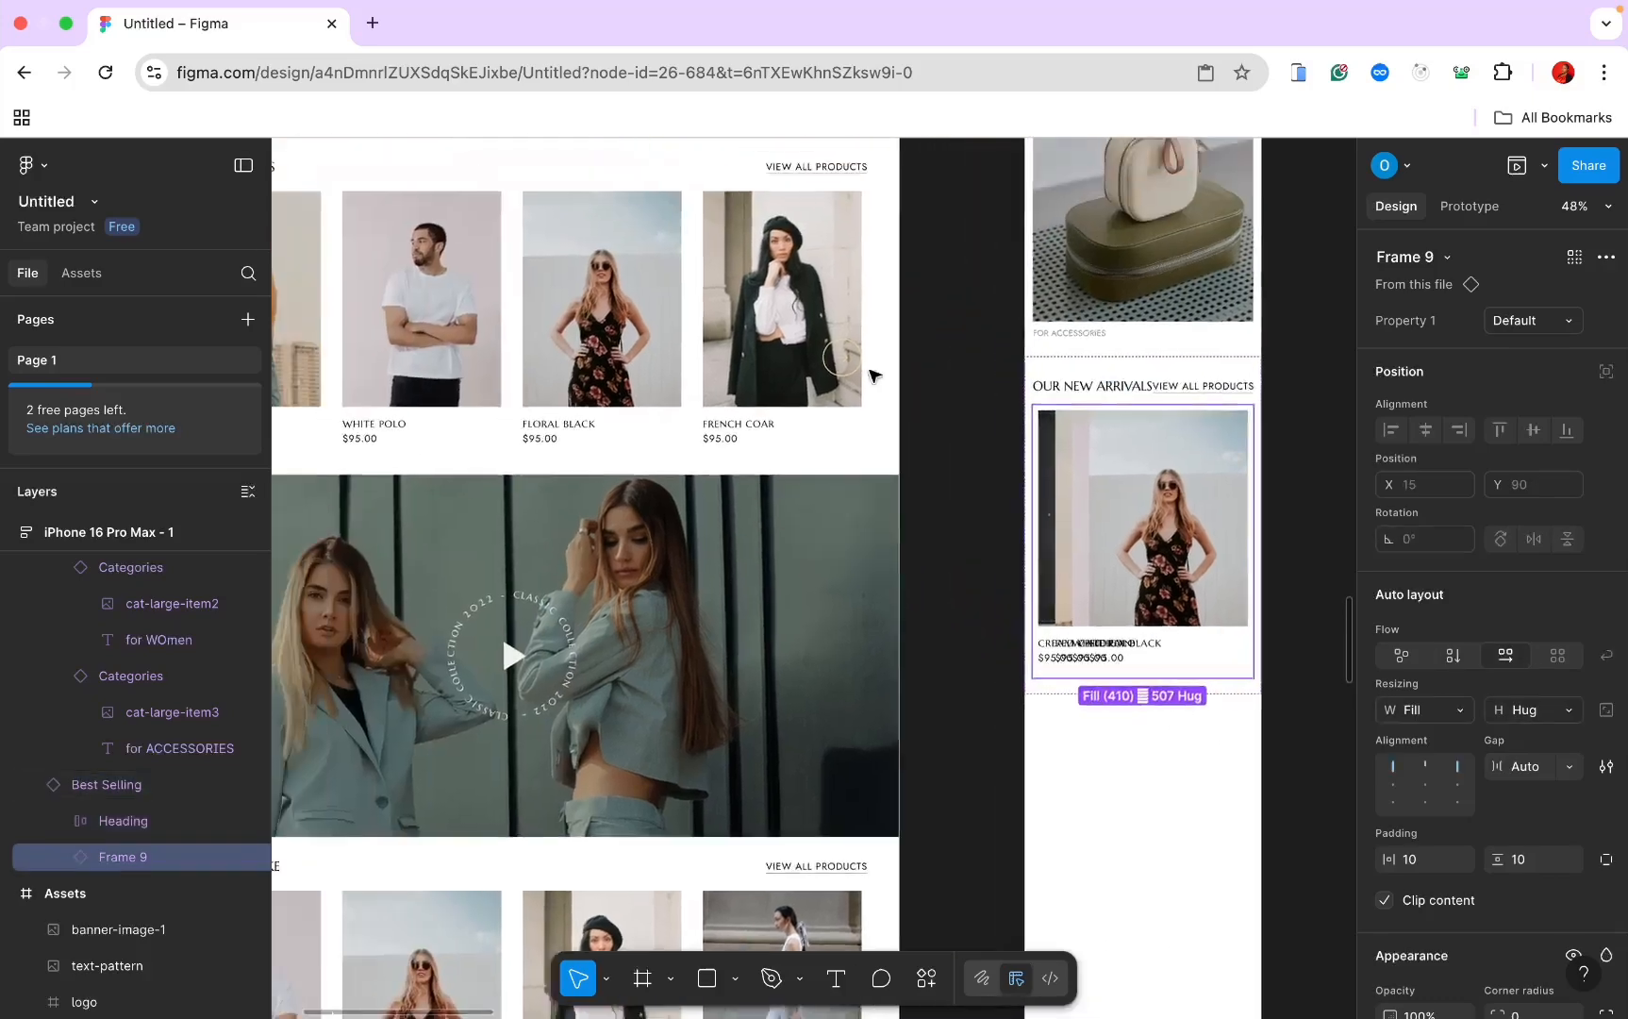
click(623, 378)
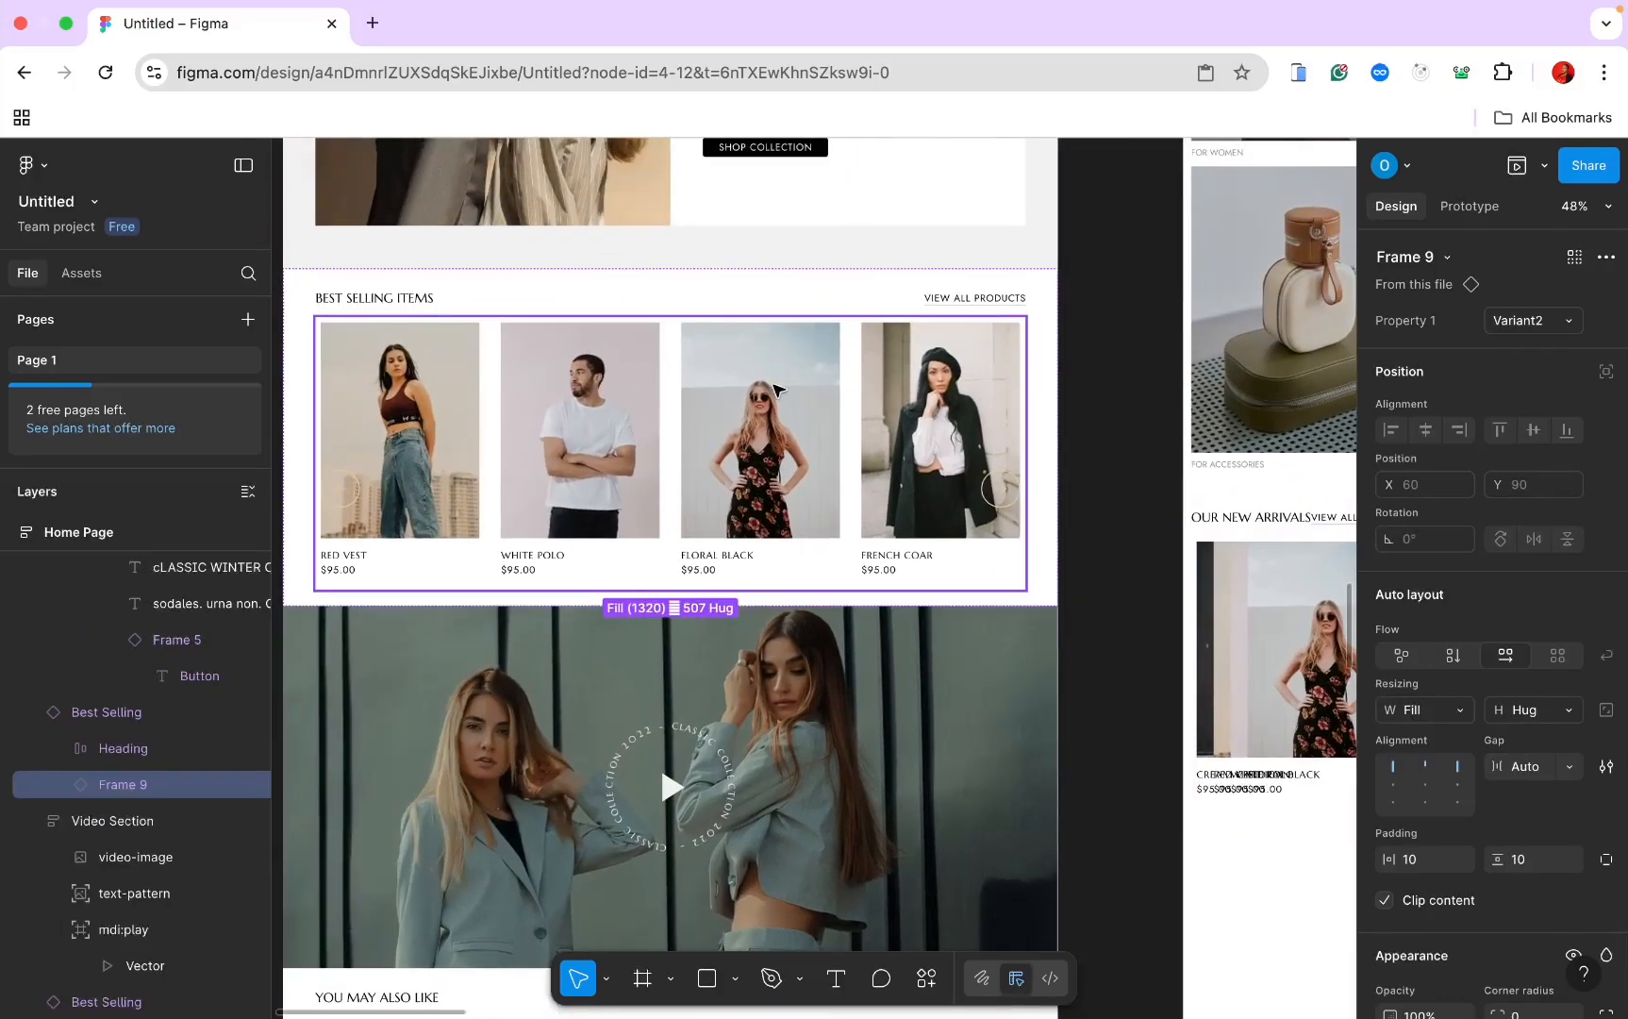
scroll(775, 388, right, 8)
scroll(775, 389, down, 3)
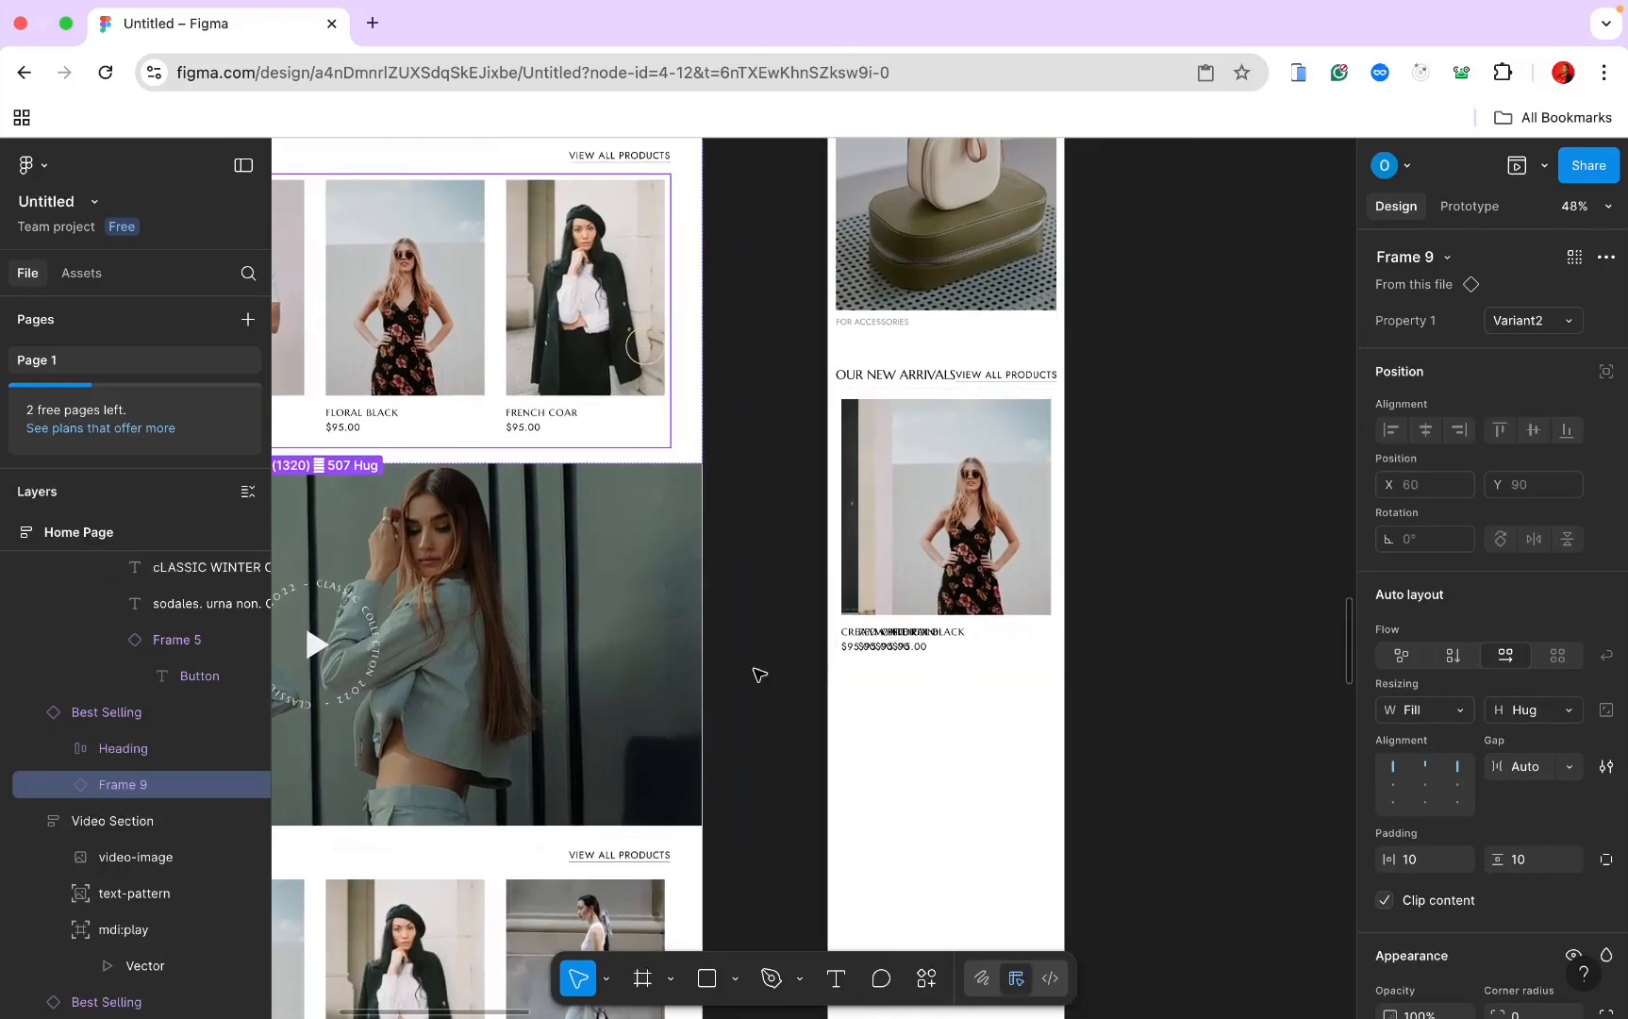
click(944, 472)
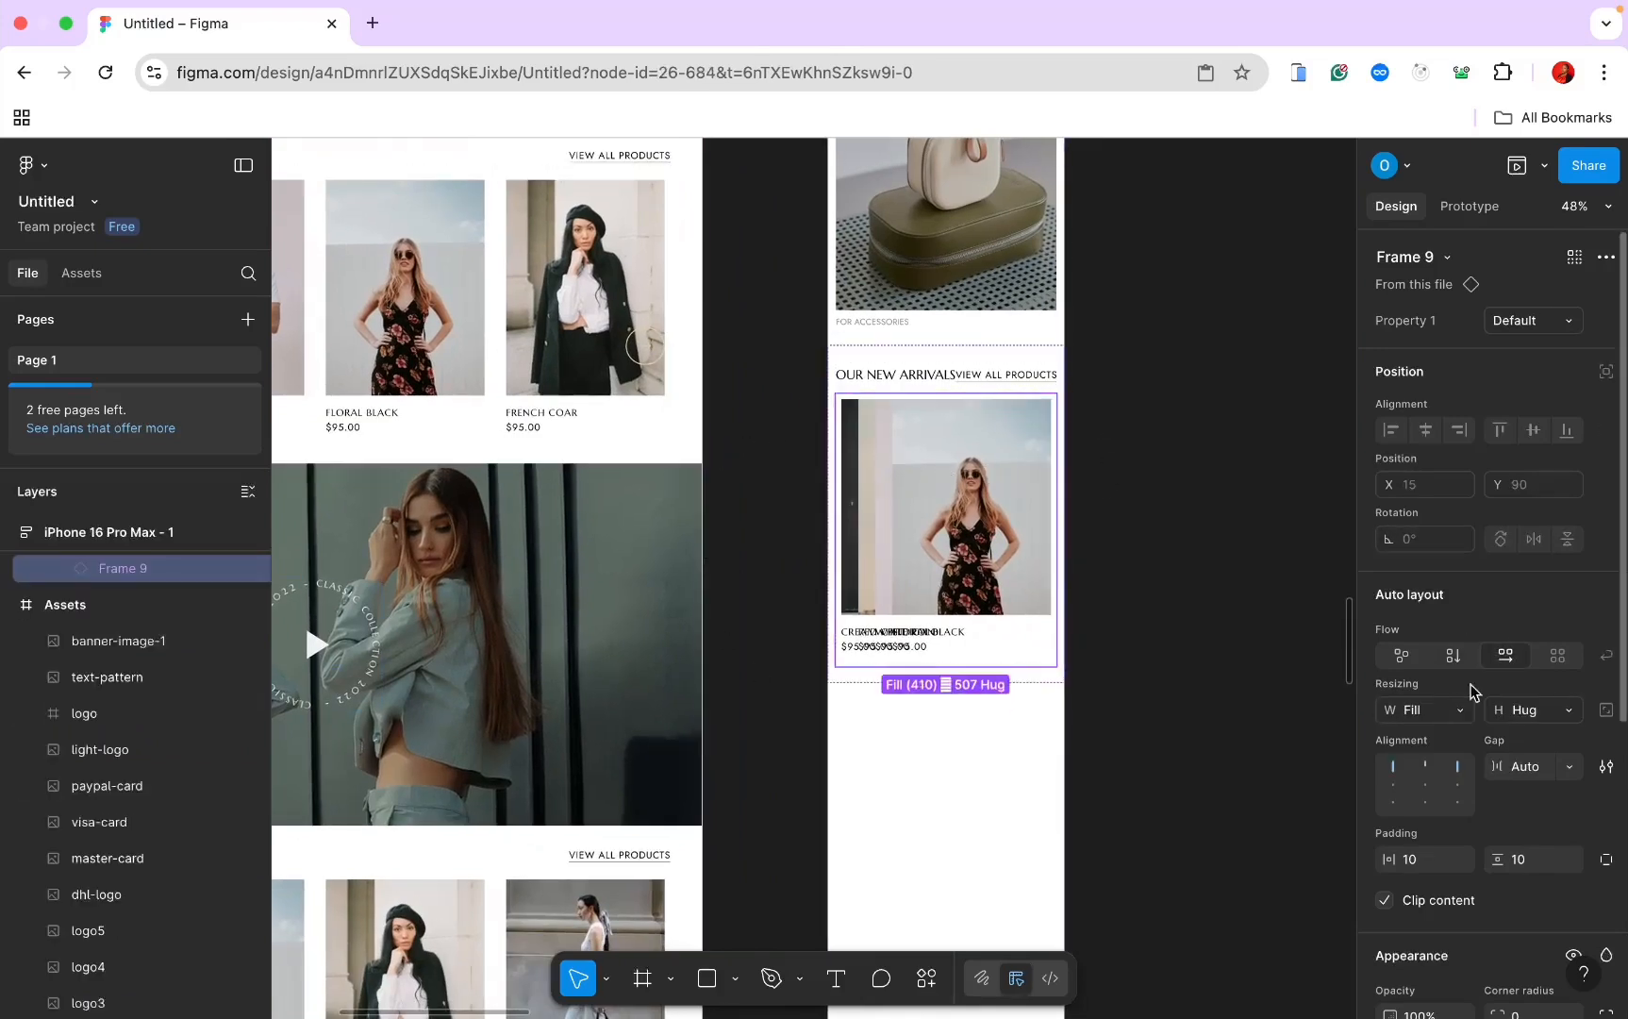
click(1458, 662)
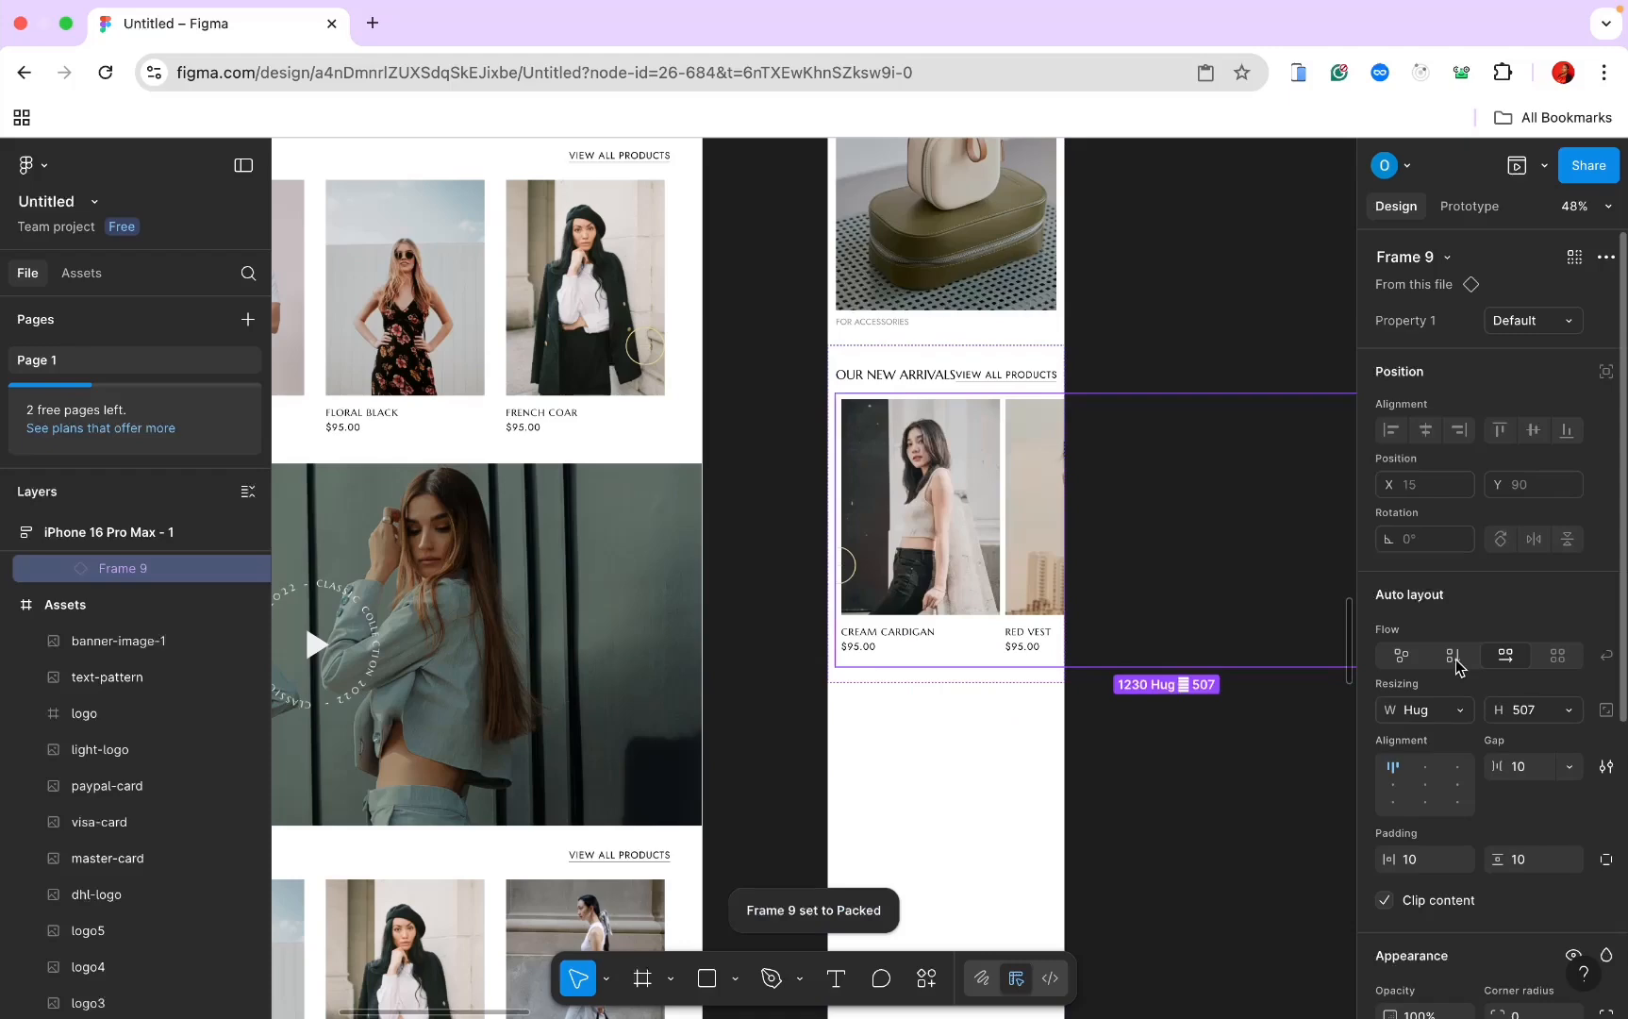
click(1458, 663)
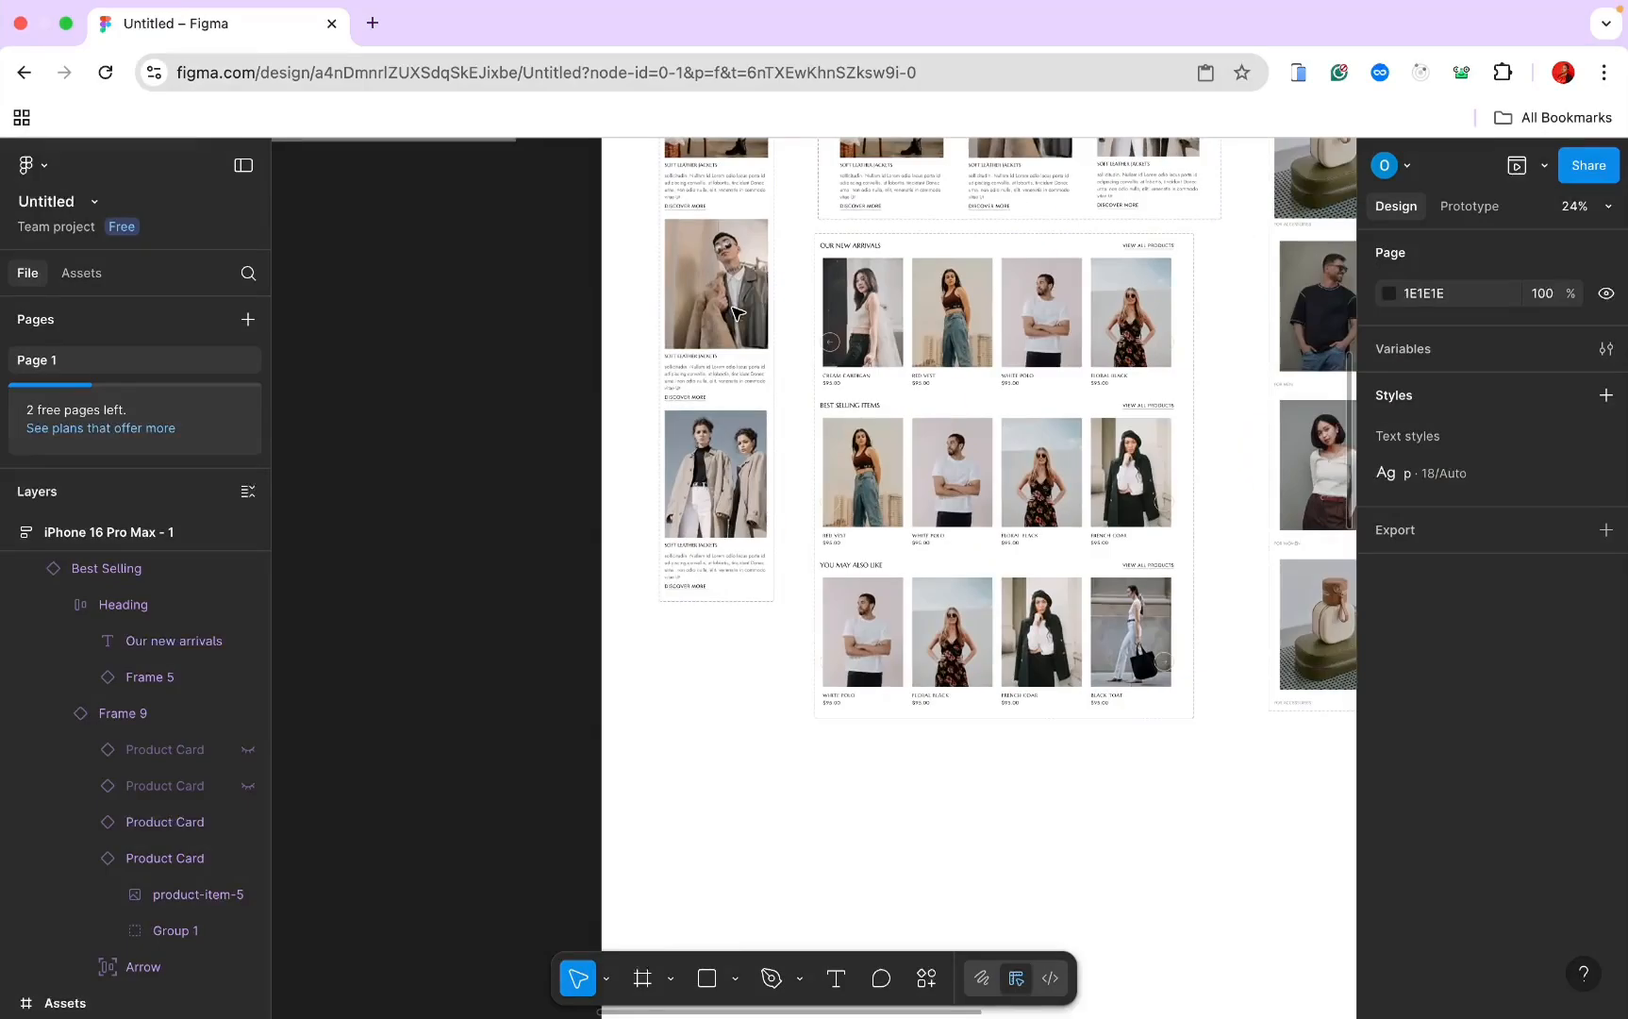
Step: Turn the Our new arrivals heading row into a Heading component with a second variant
double_click(839, 253)
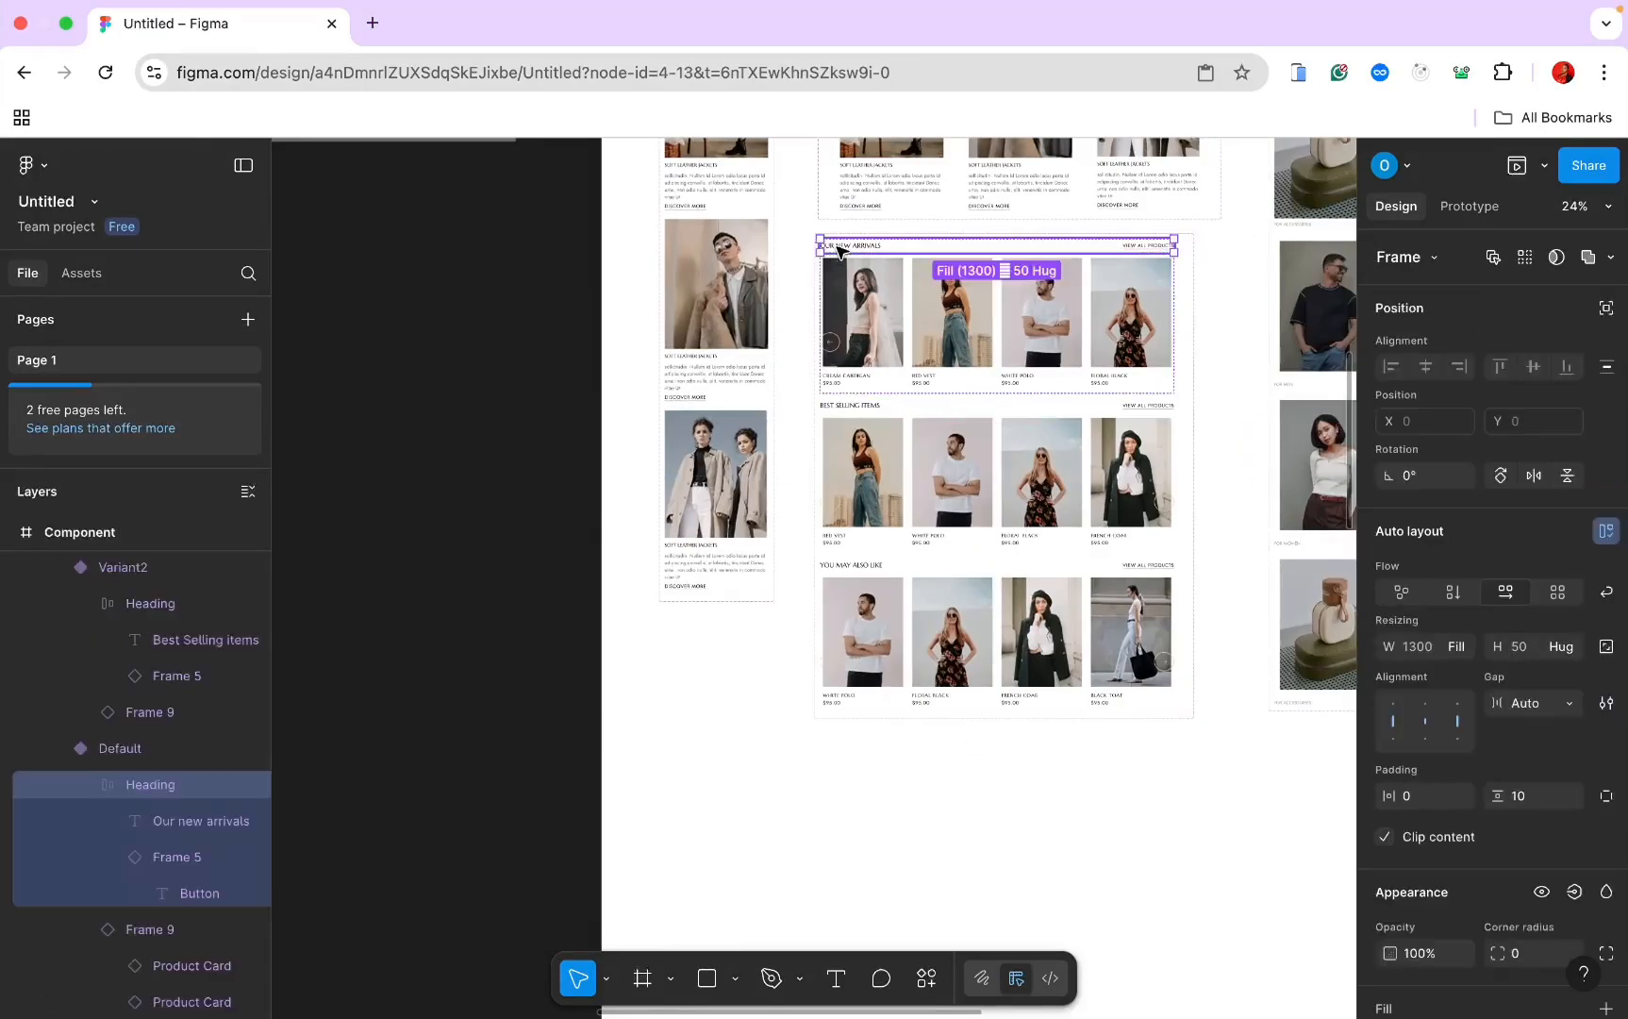
click(869, 821)
key(super+z)
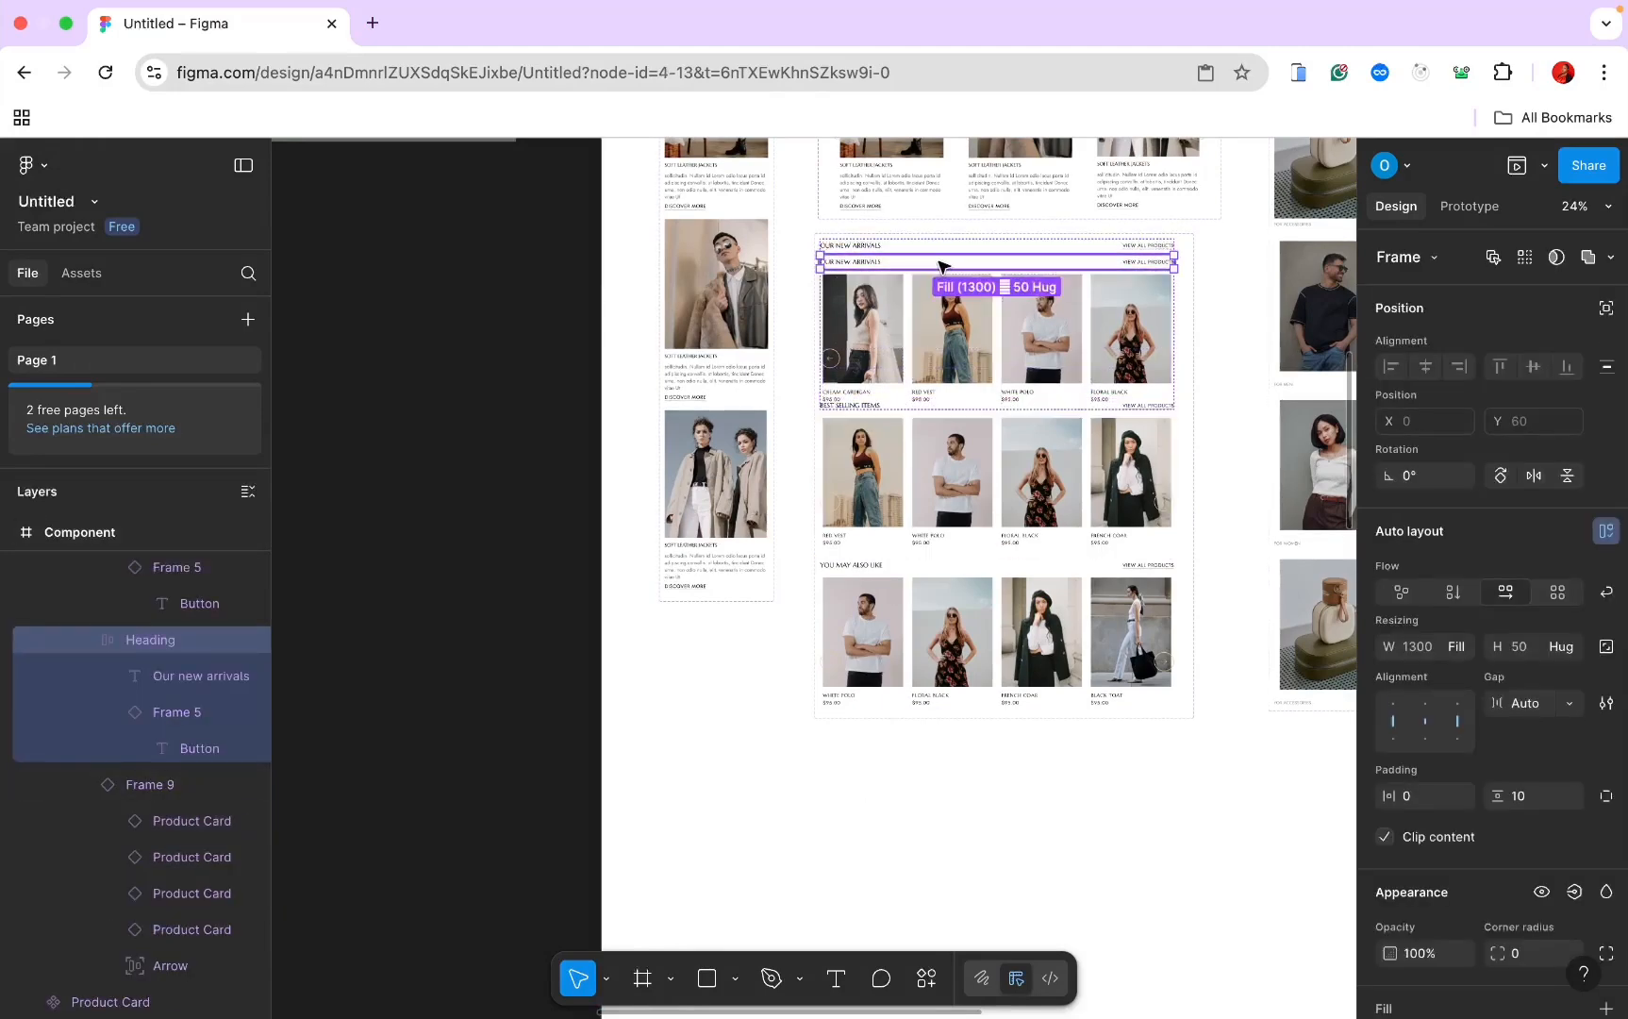
drag(938, 267, 948, 755)
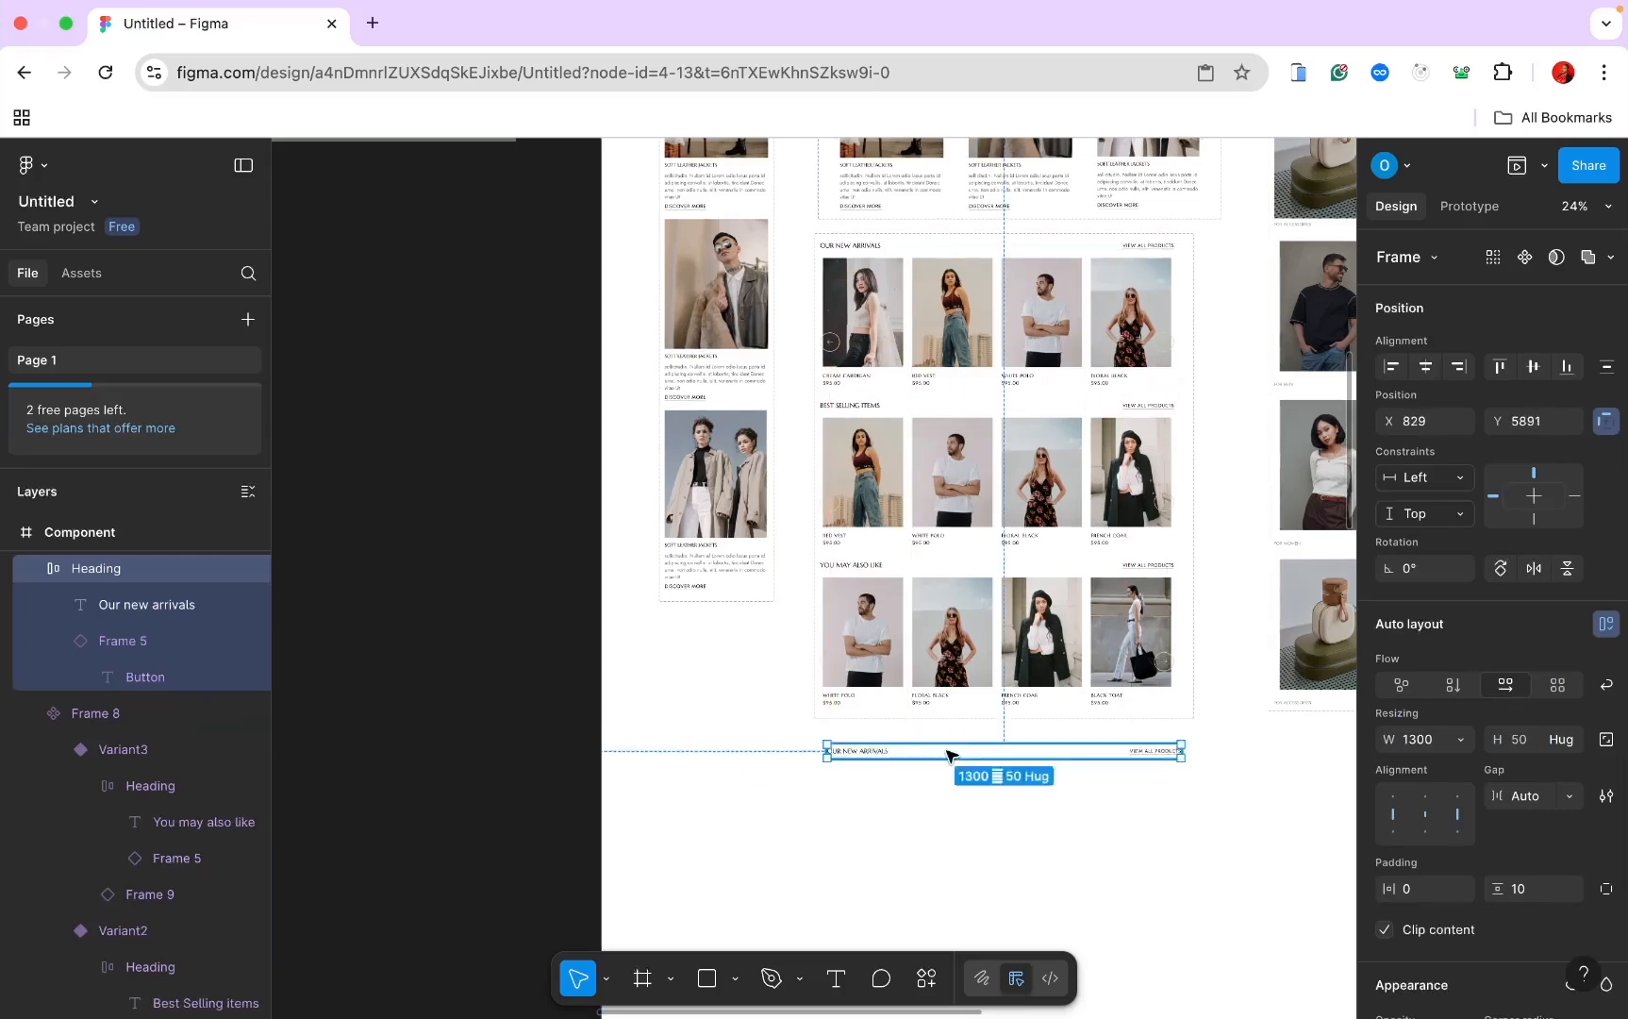
click(1525, 258)
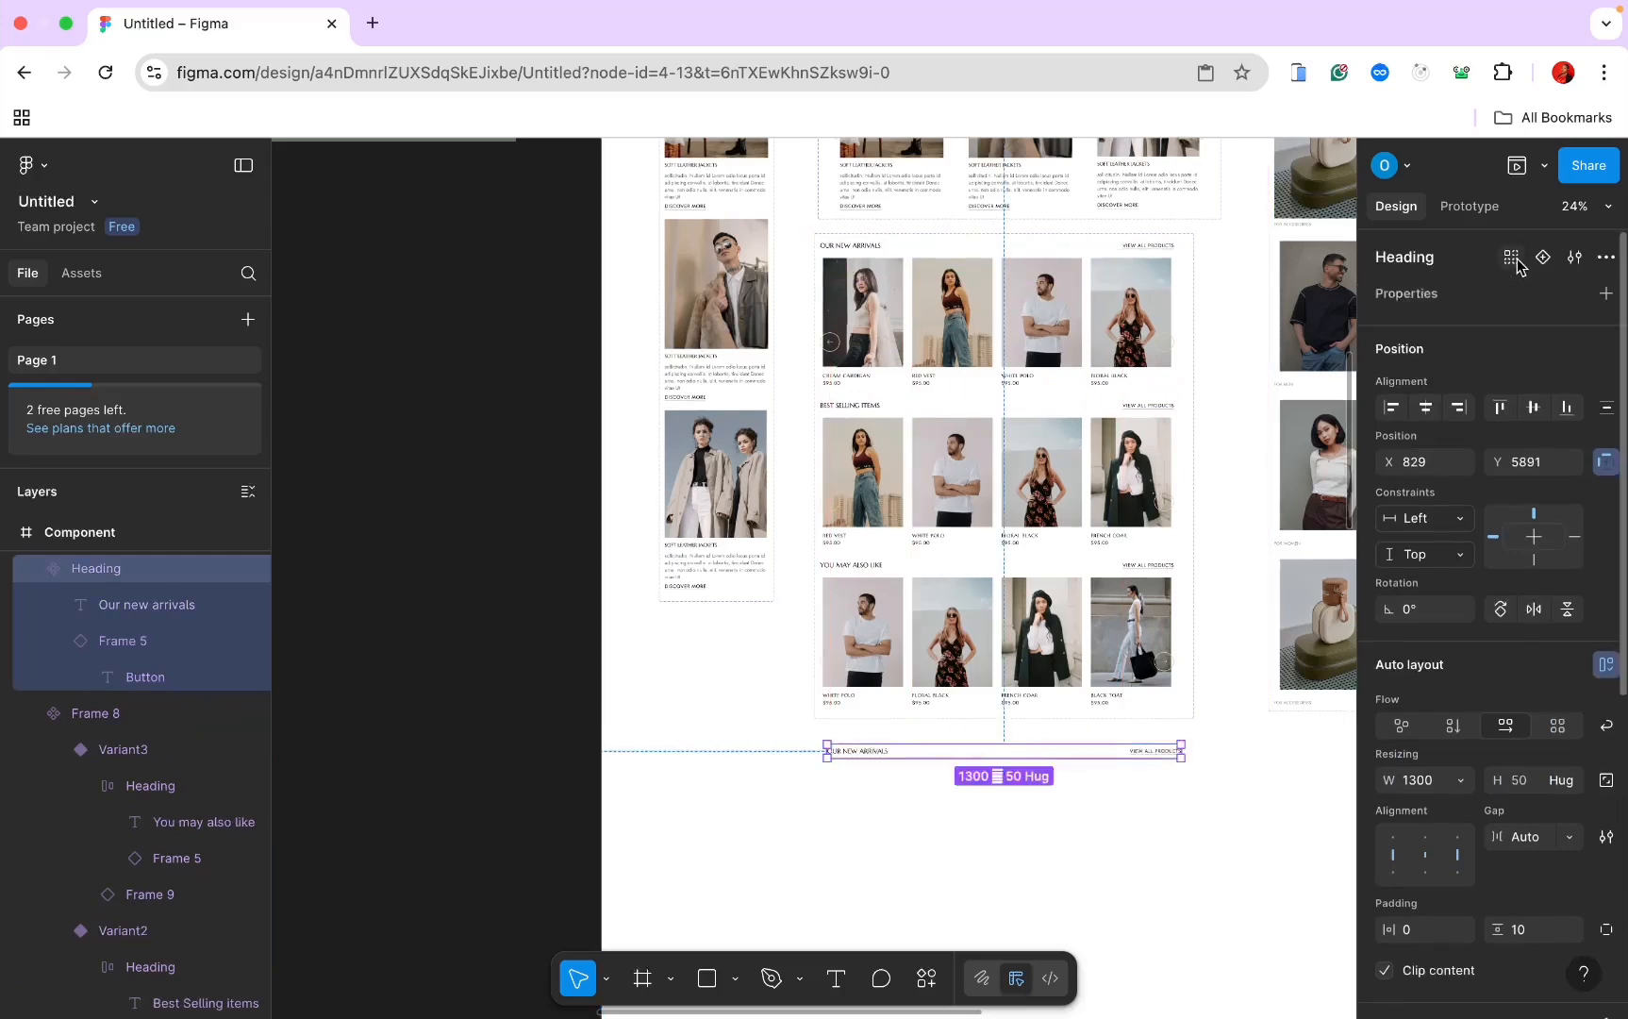
click(1544, 257)
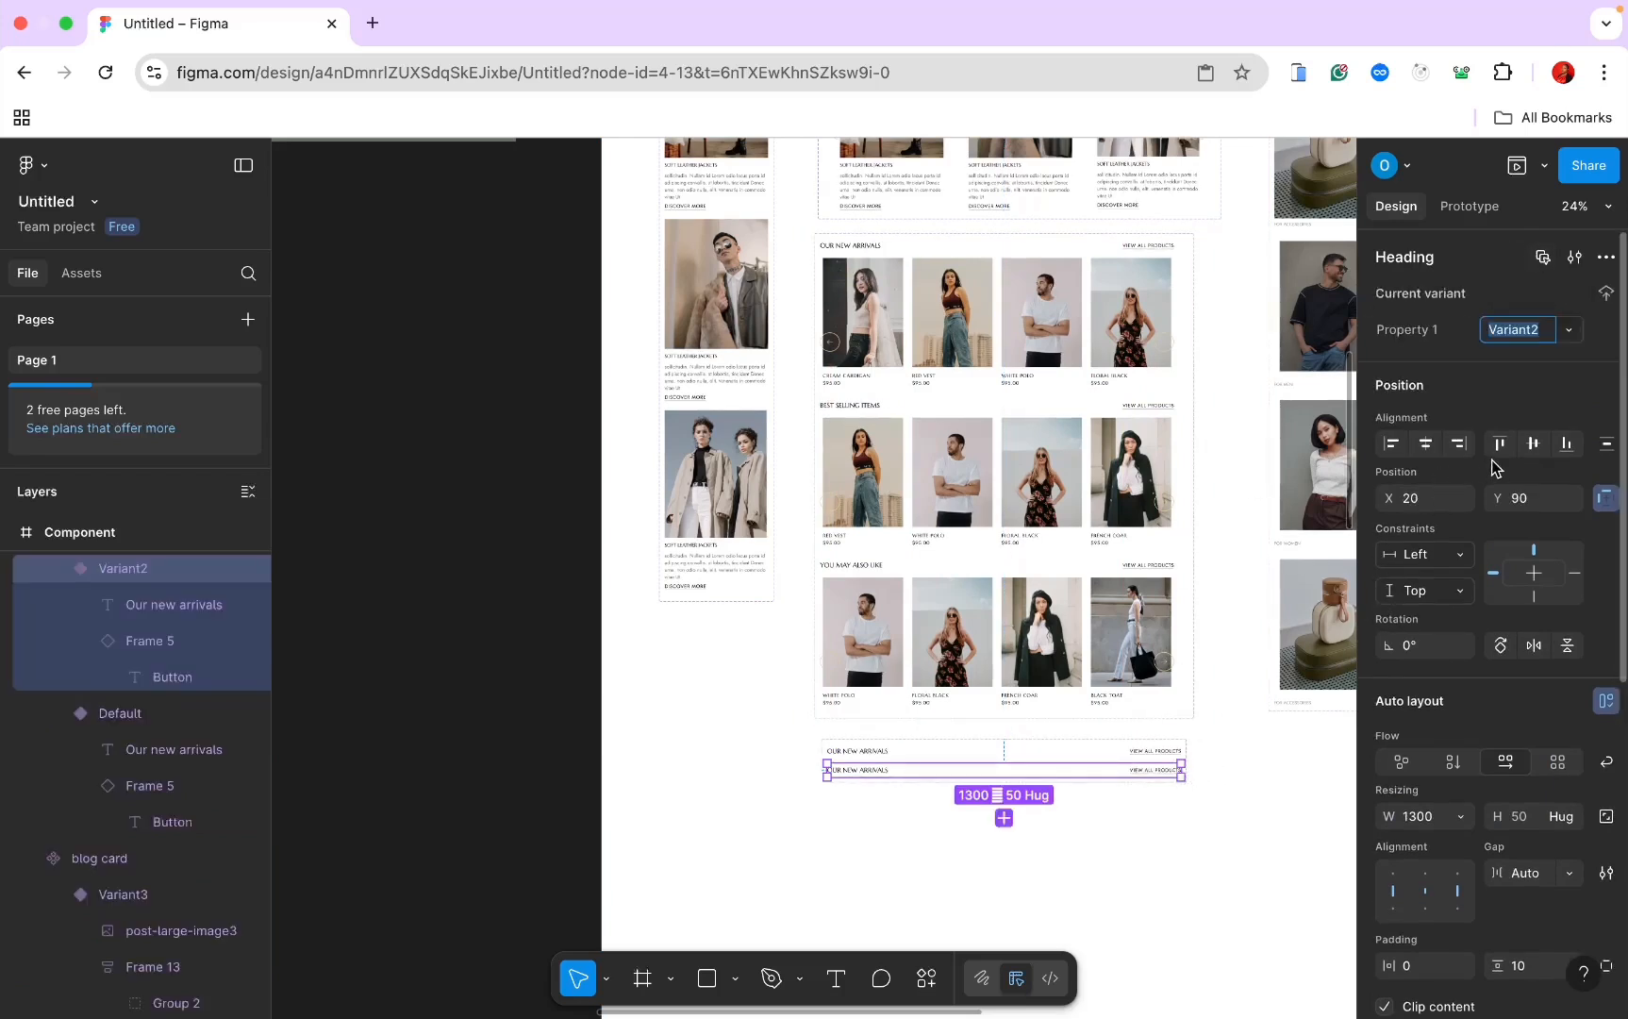
Step: Make Variant2 vertical, 421 wide, hugging its height, with a gap of 10
click(1453, 764)
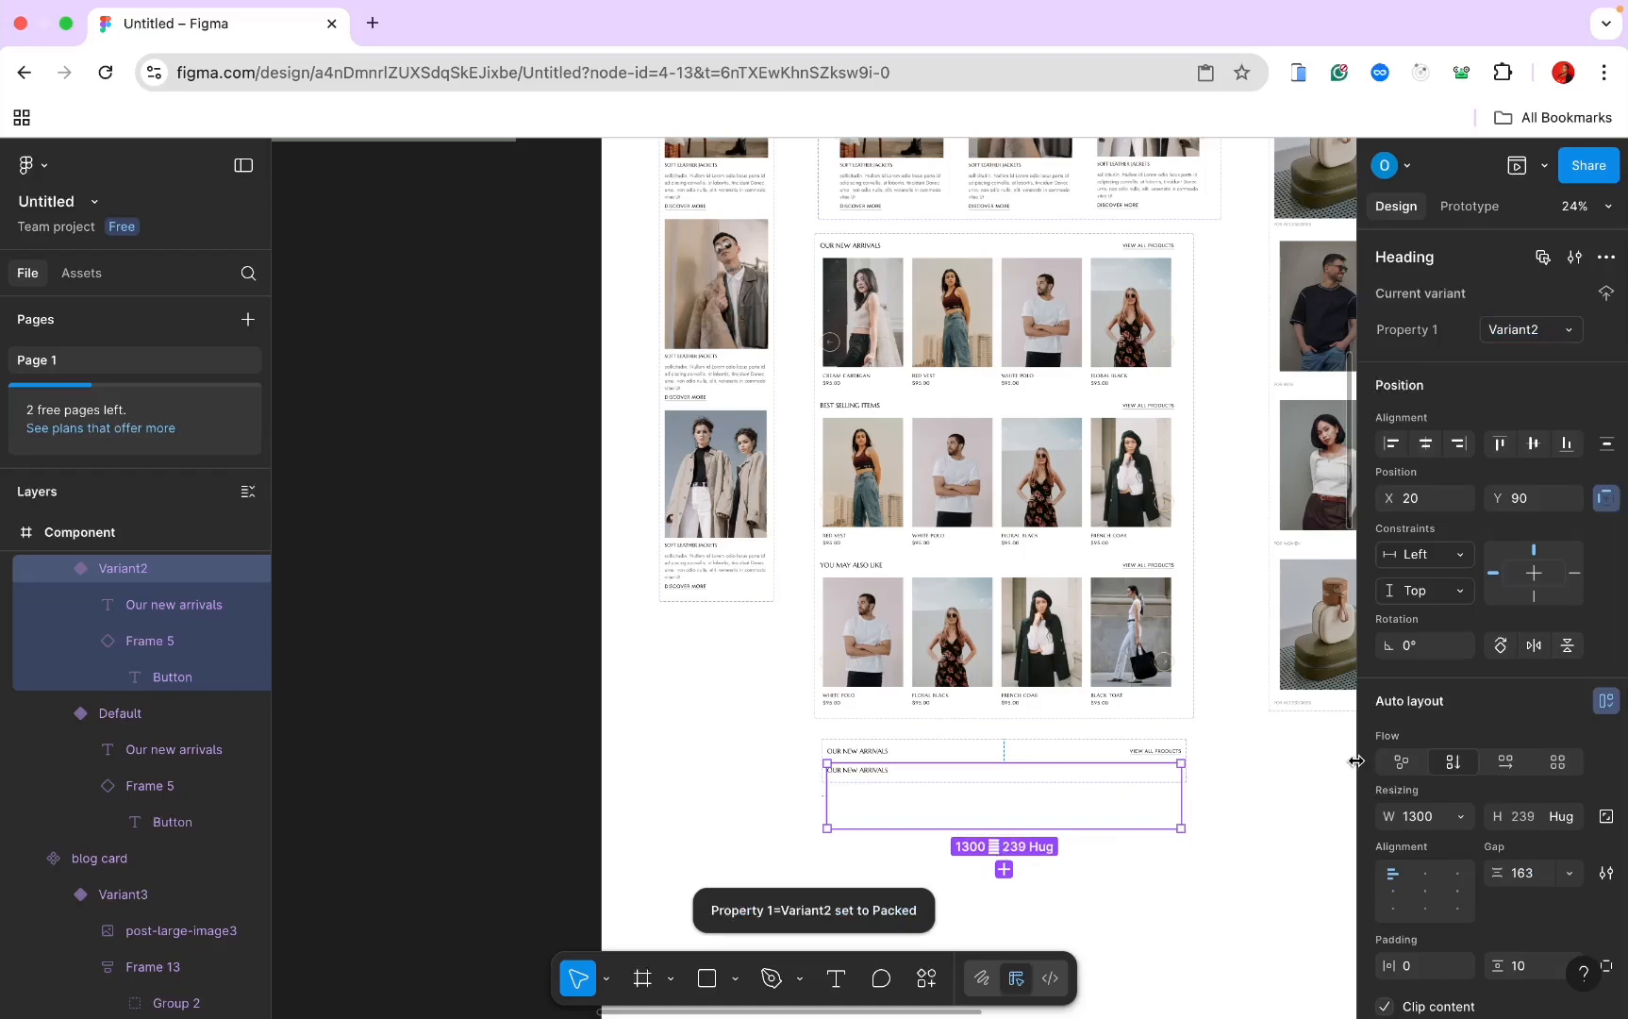
drag(968, 769, 941, 769)
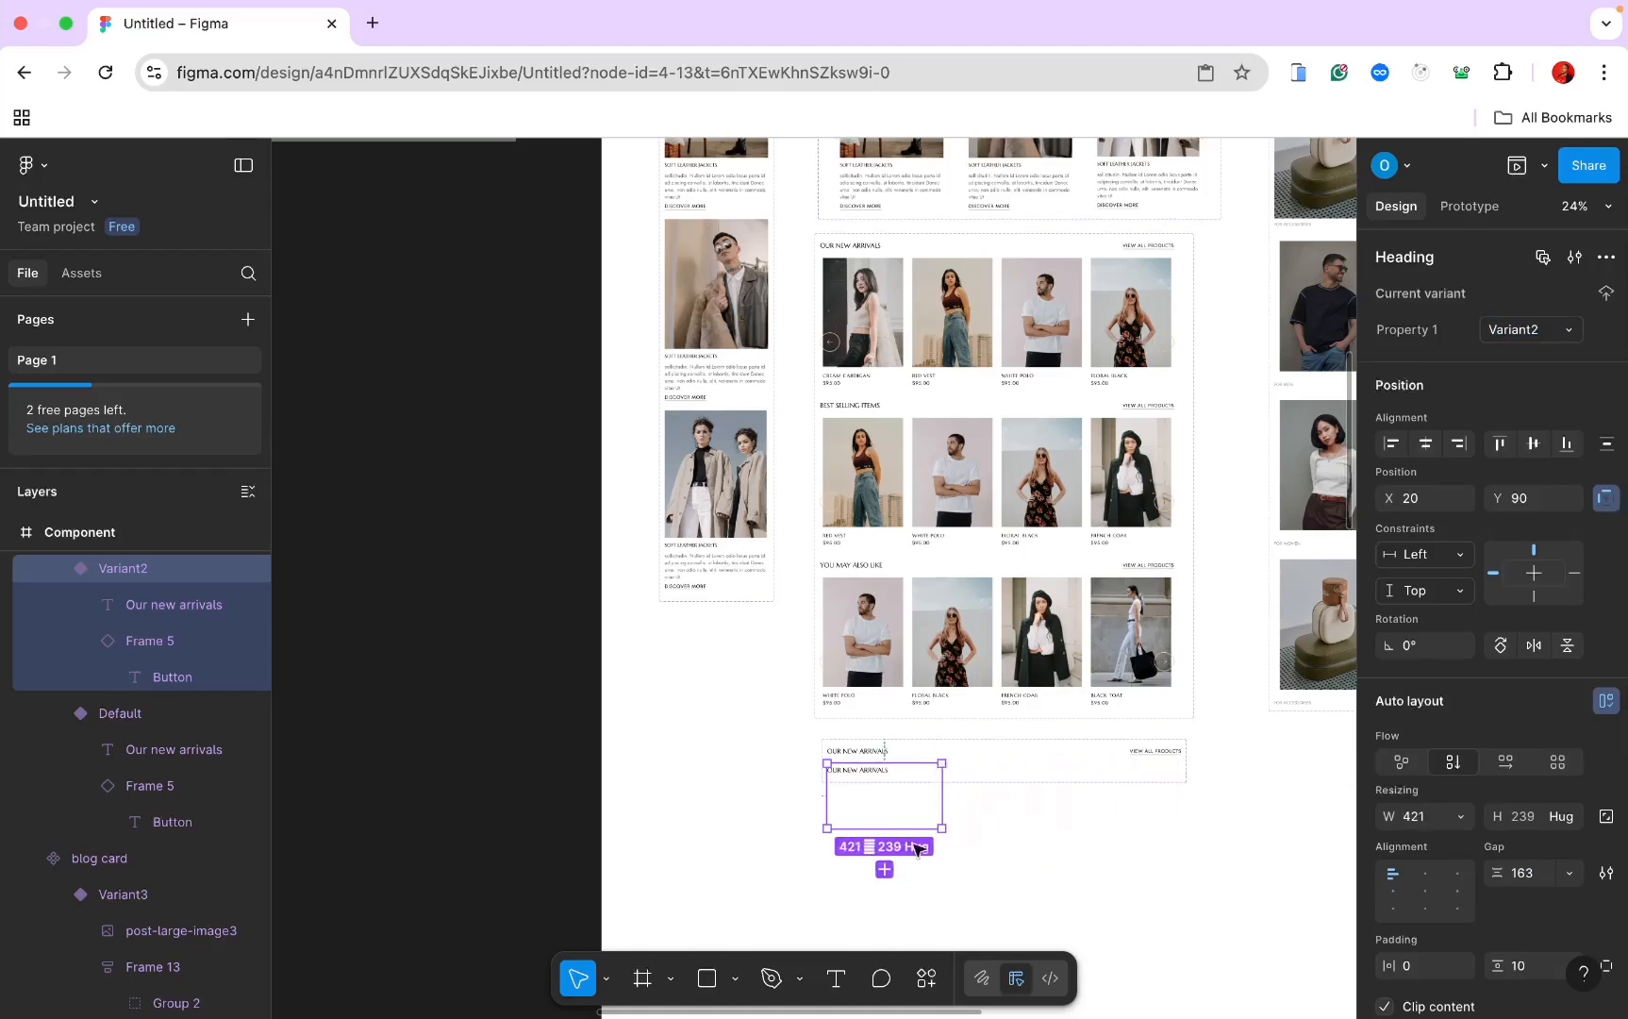
click(1569, 873)
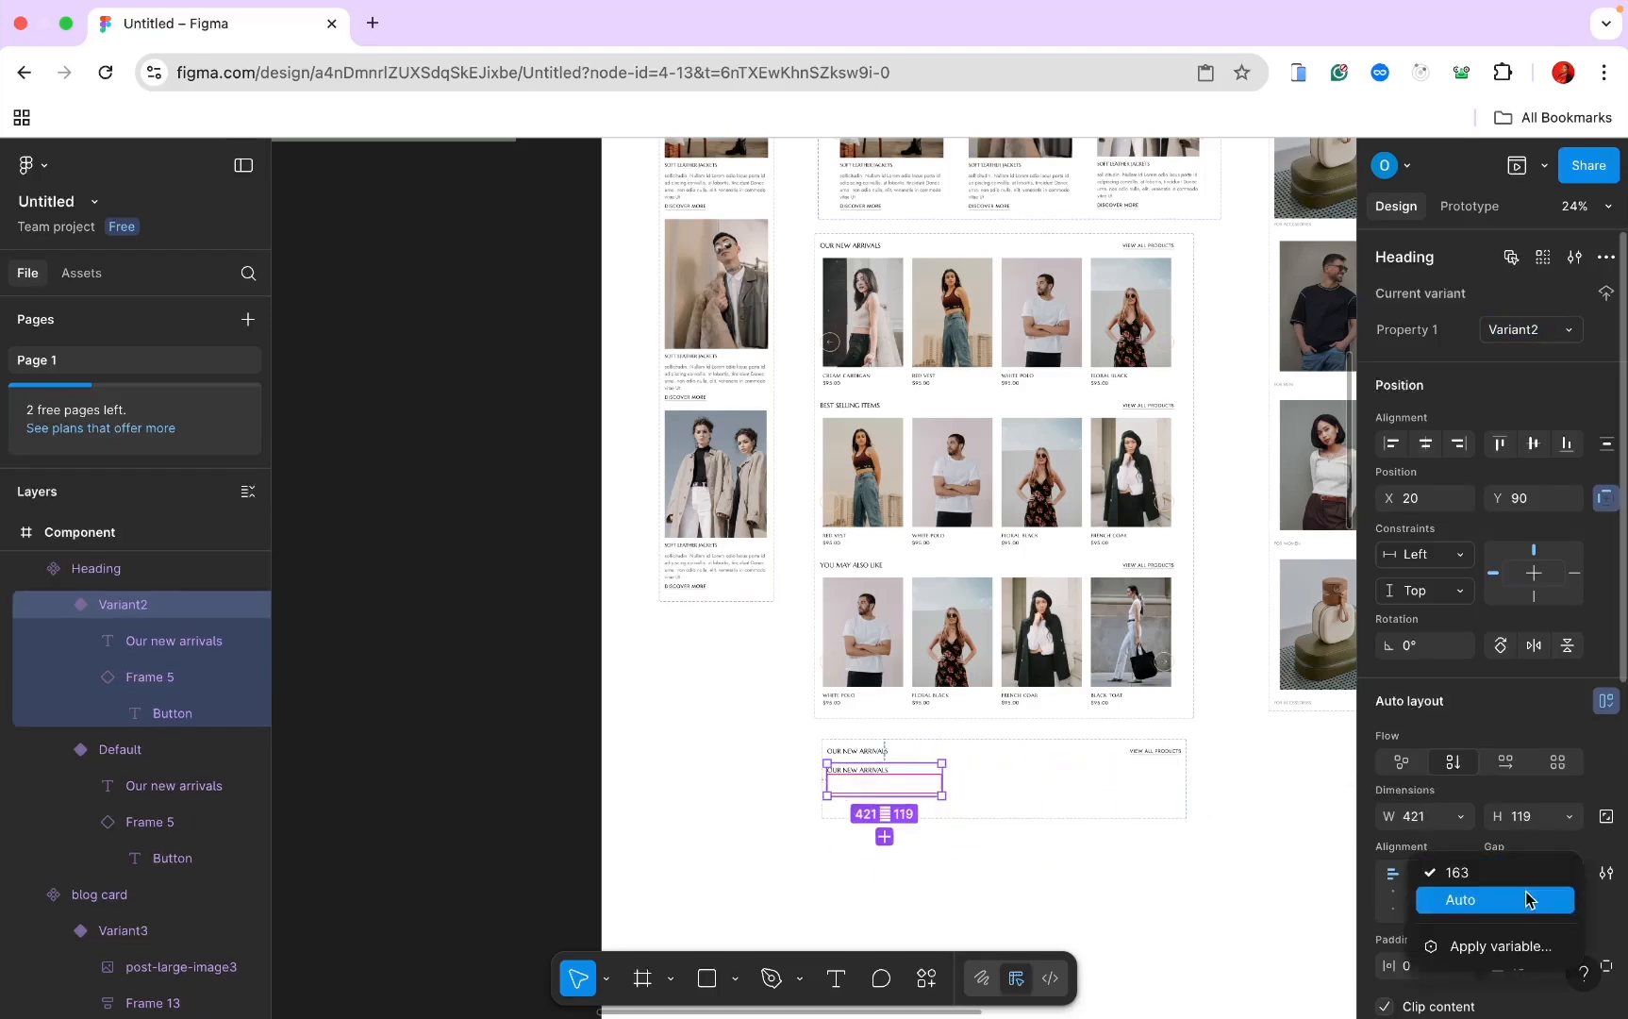
click(1528, 896)
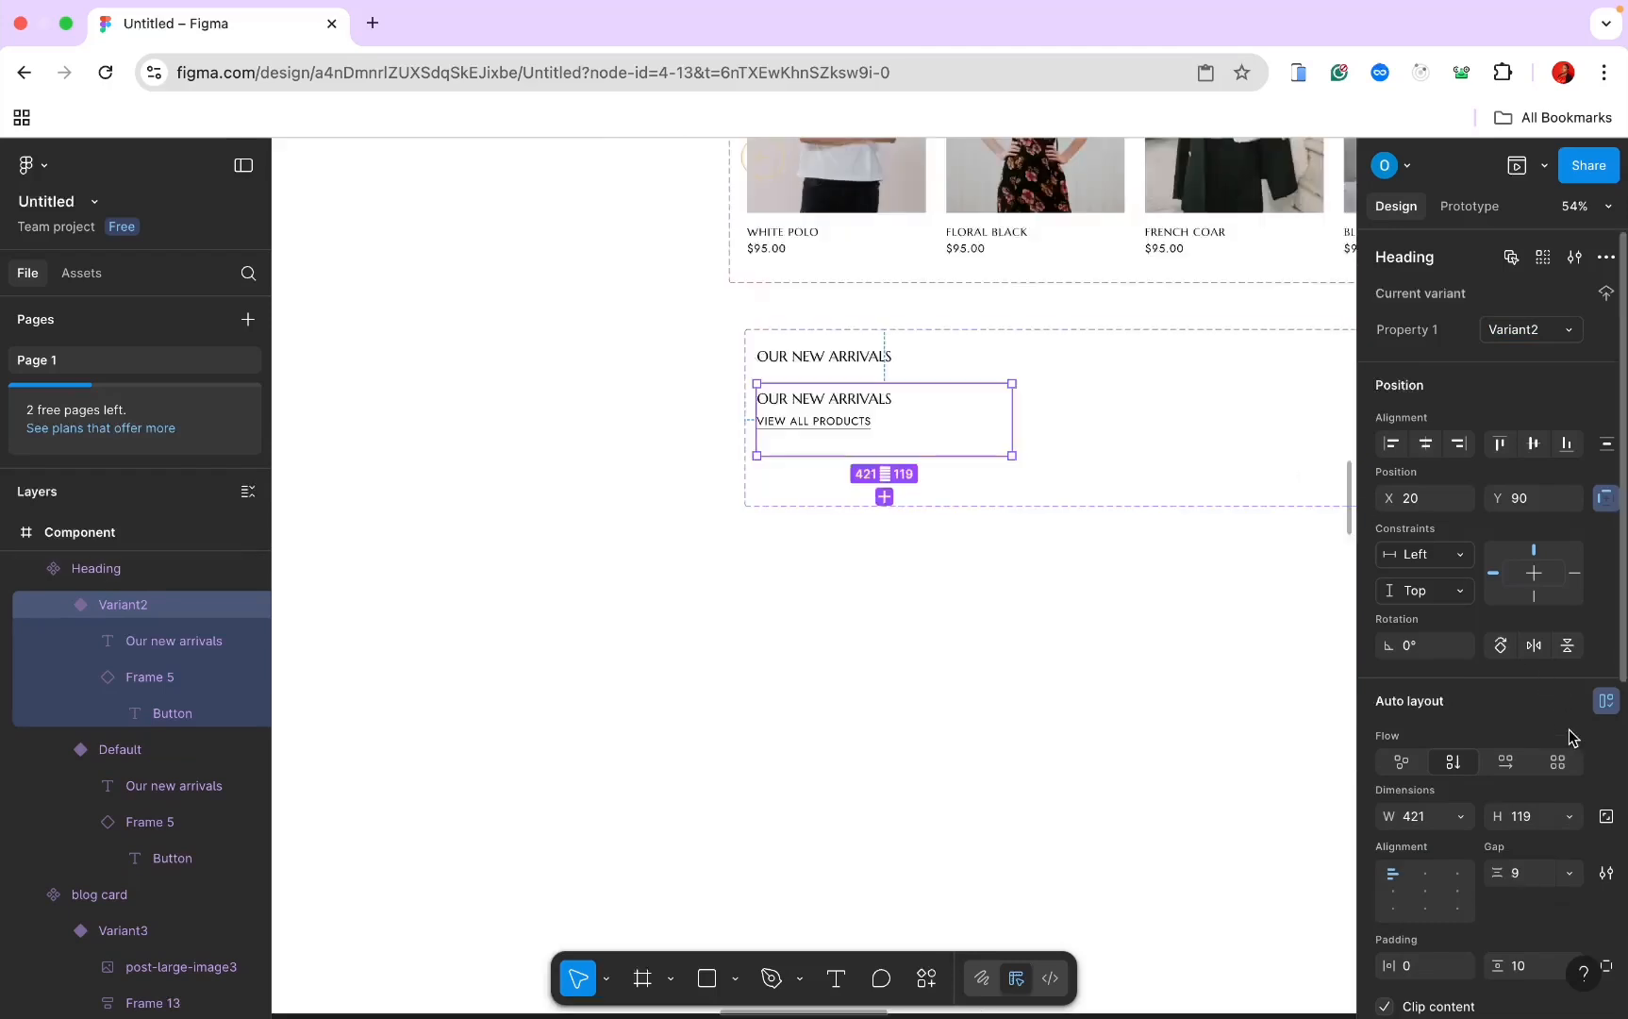
click(1570, 817)
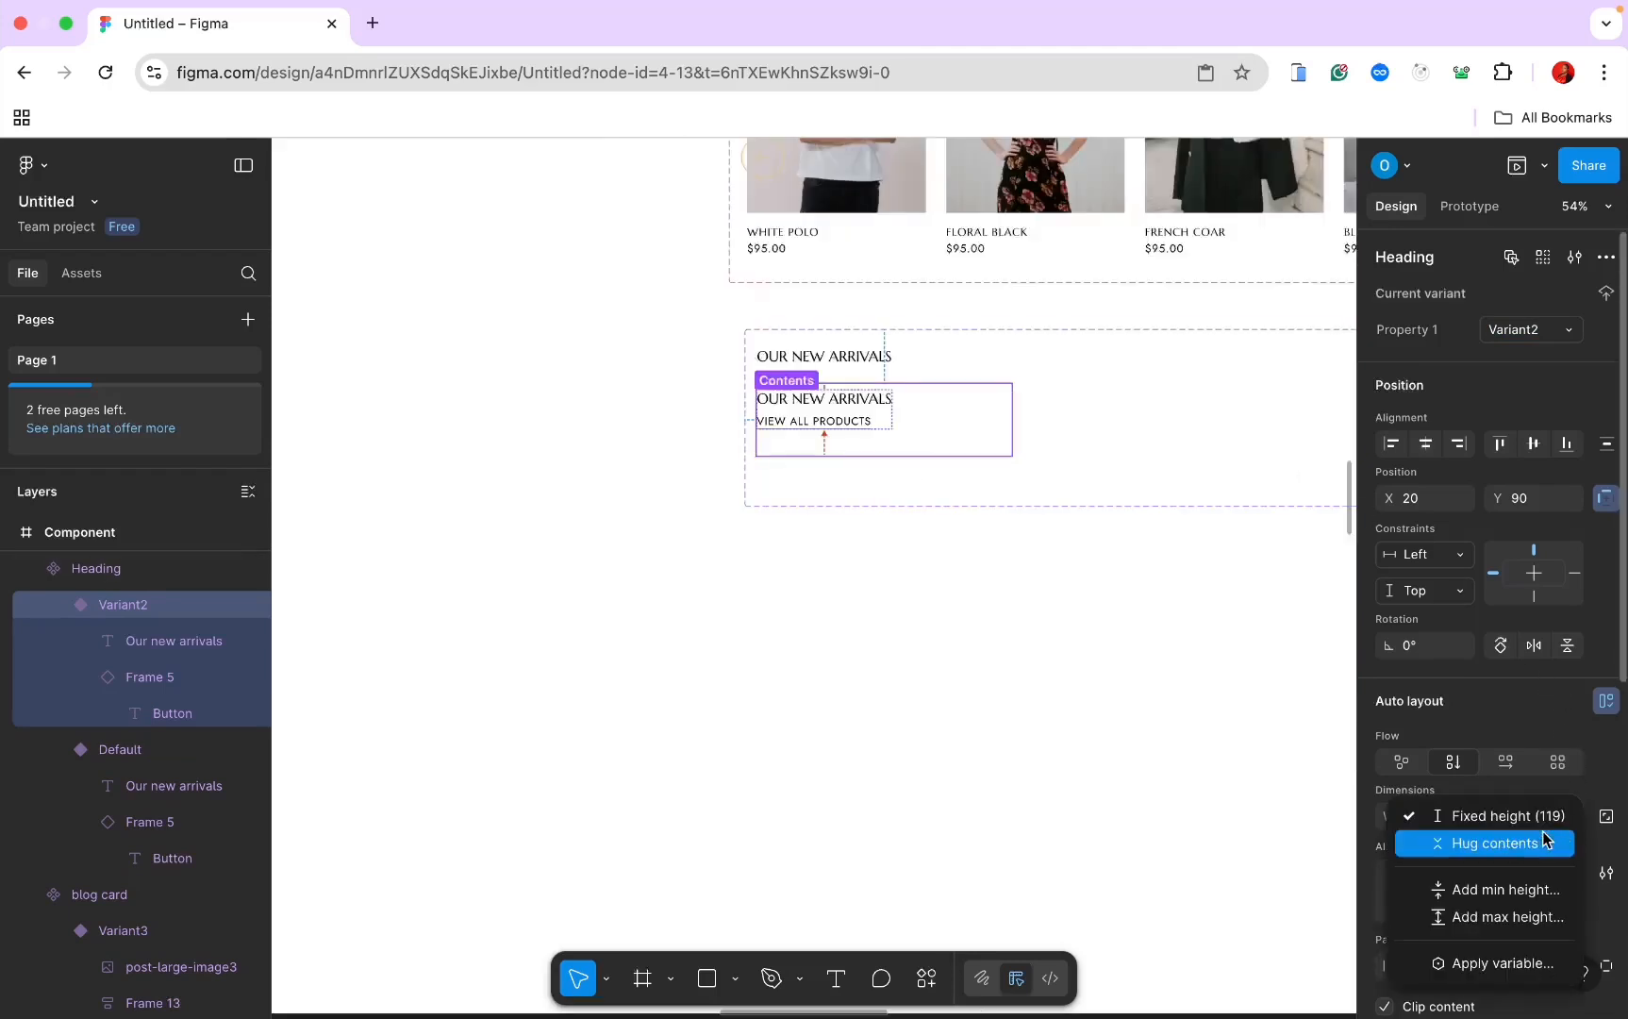
click(1545, 840)
scroll(1189, 731, up, 1)
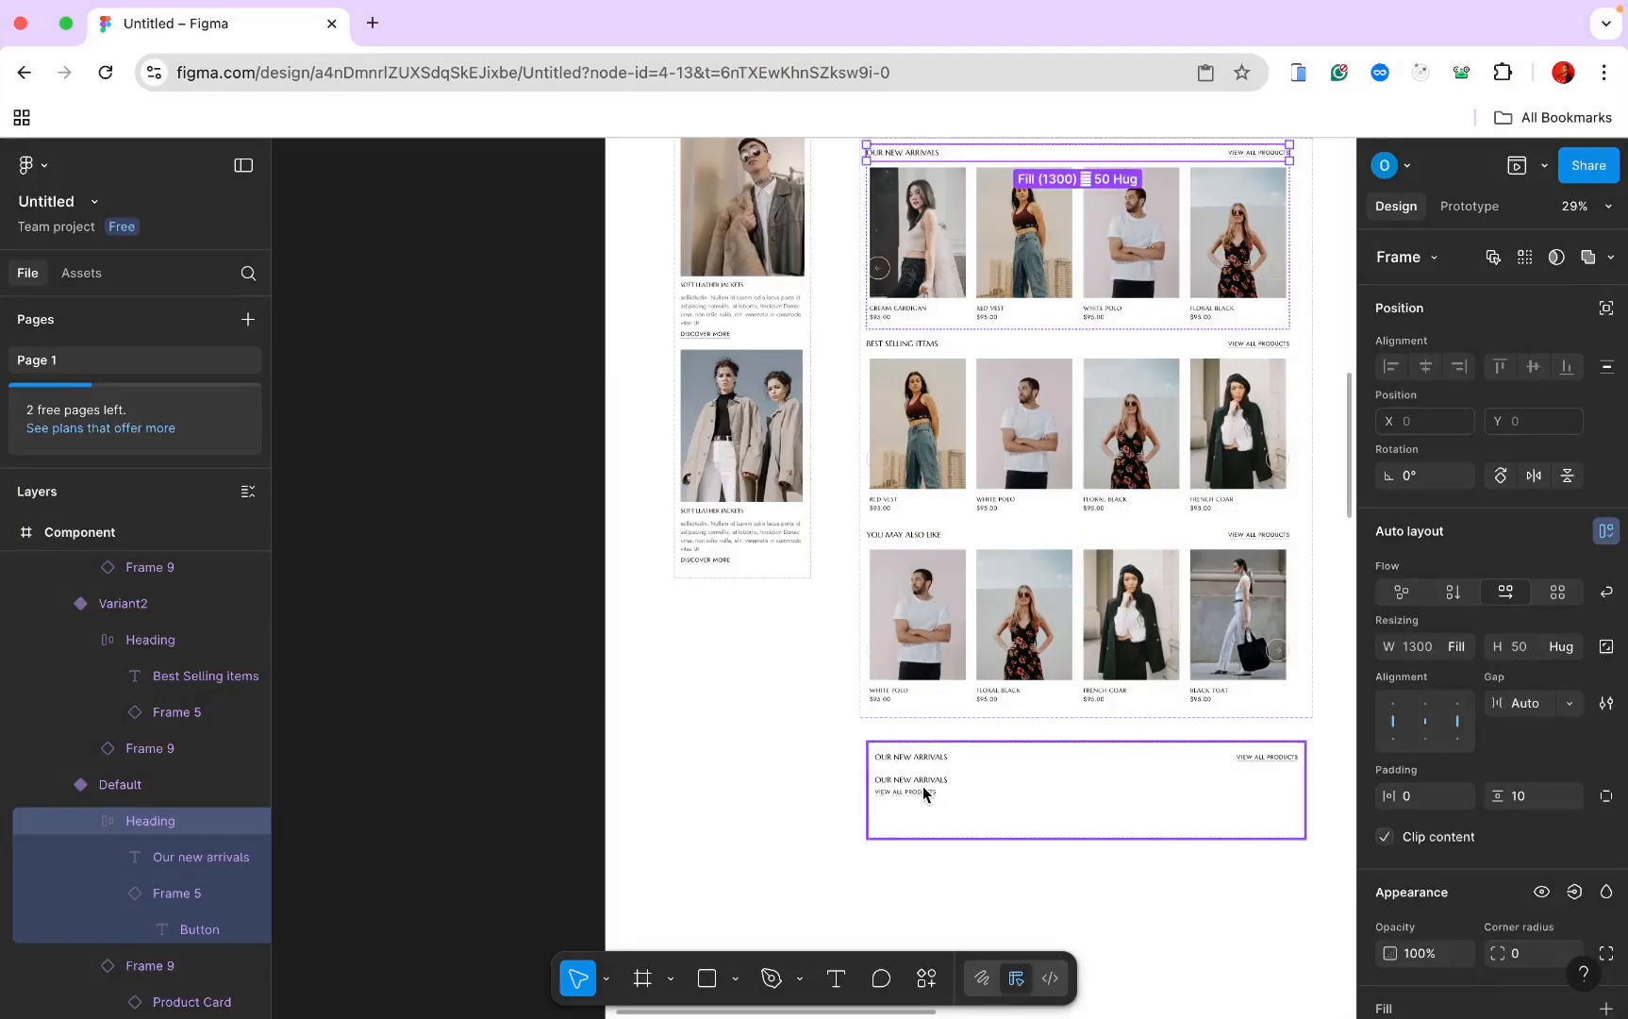
click(923, 793)
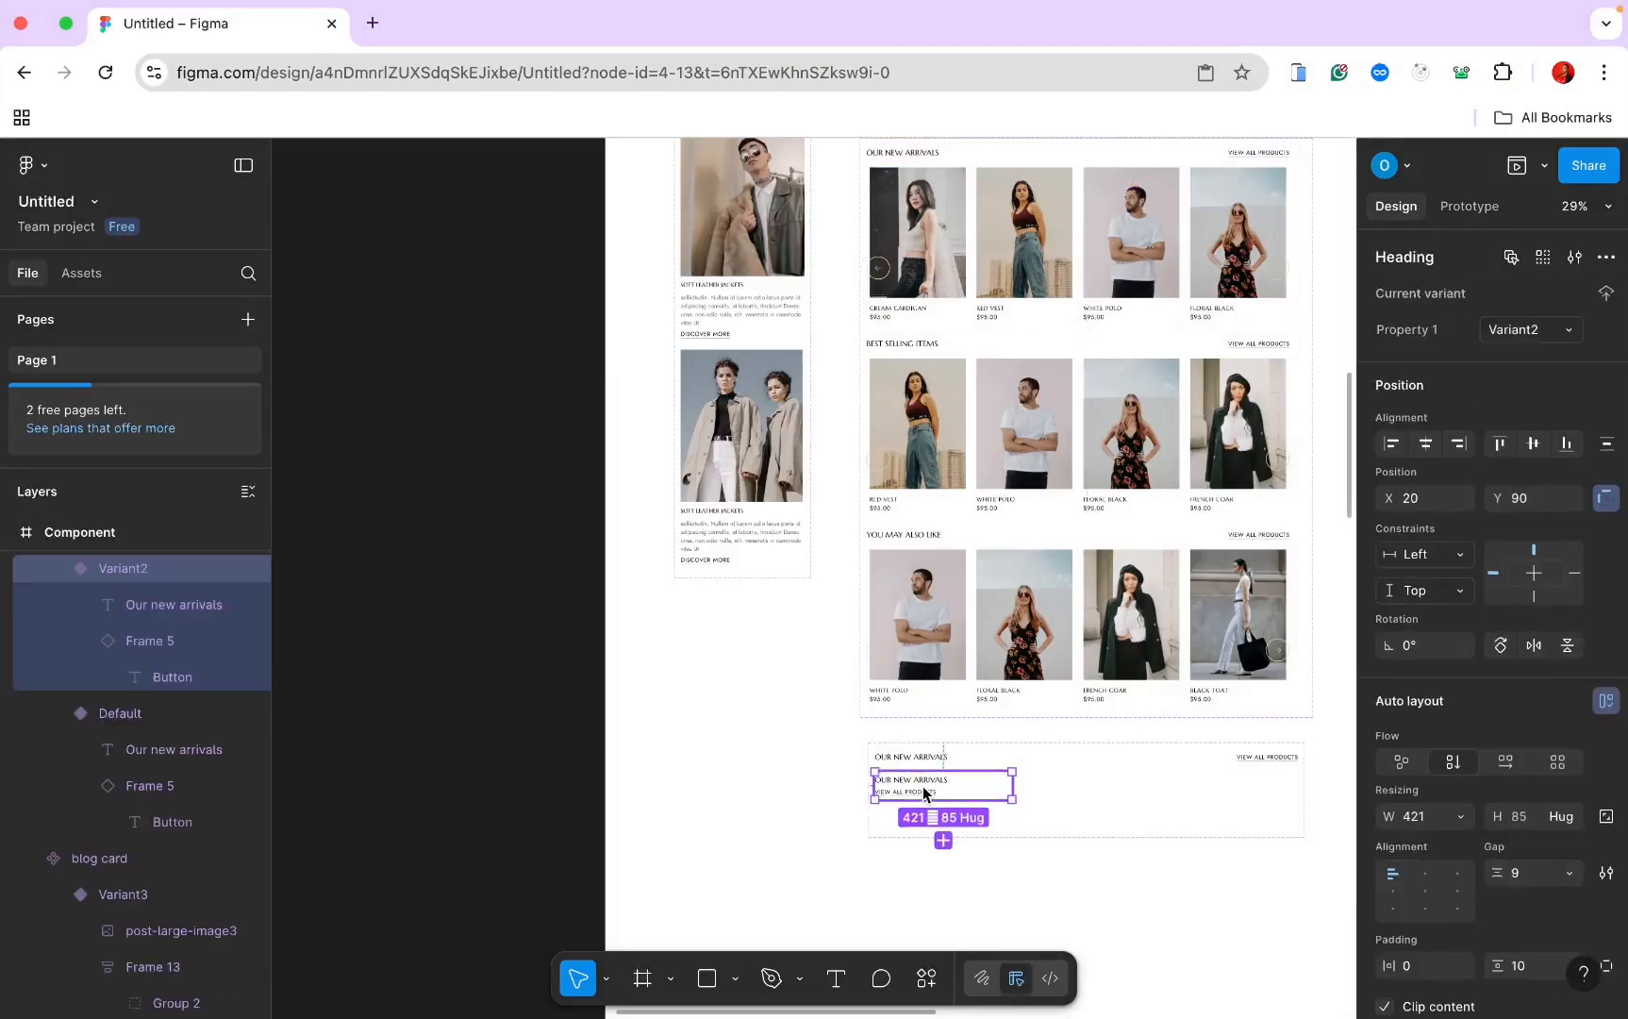
scroll(1531, 852, down, 3)
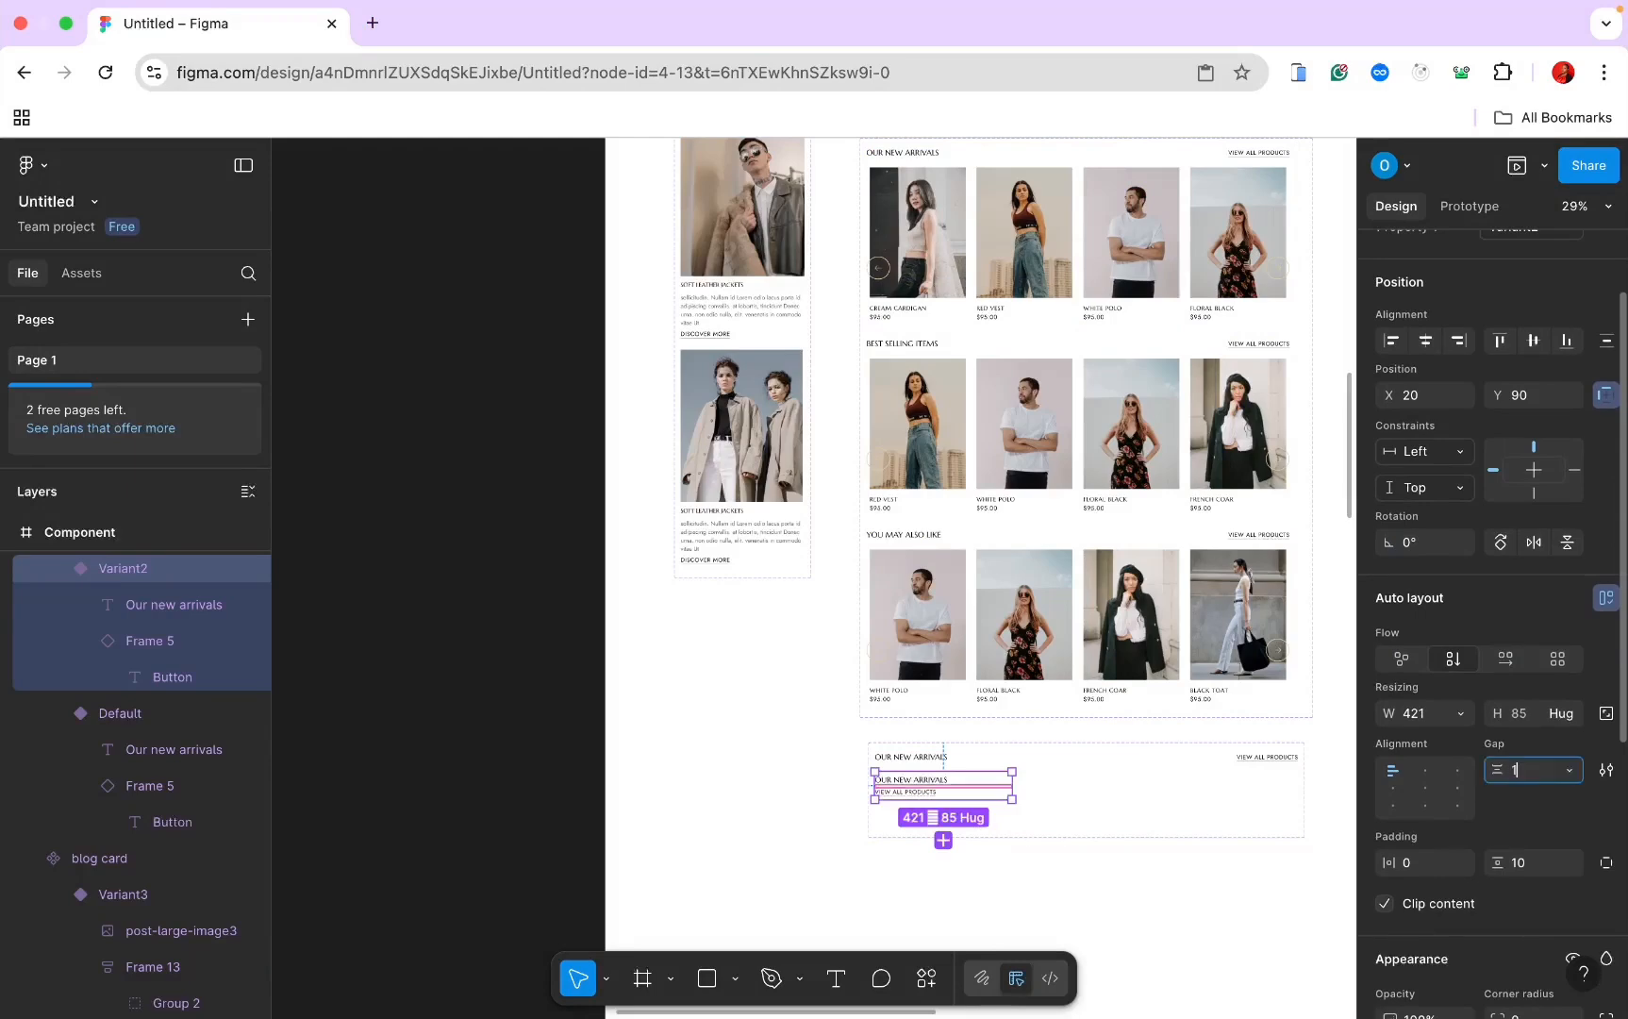
key(Return)
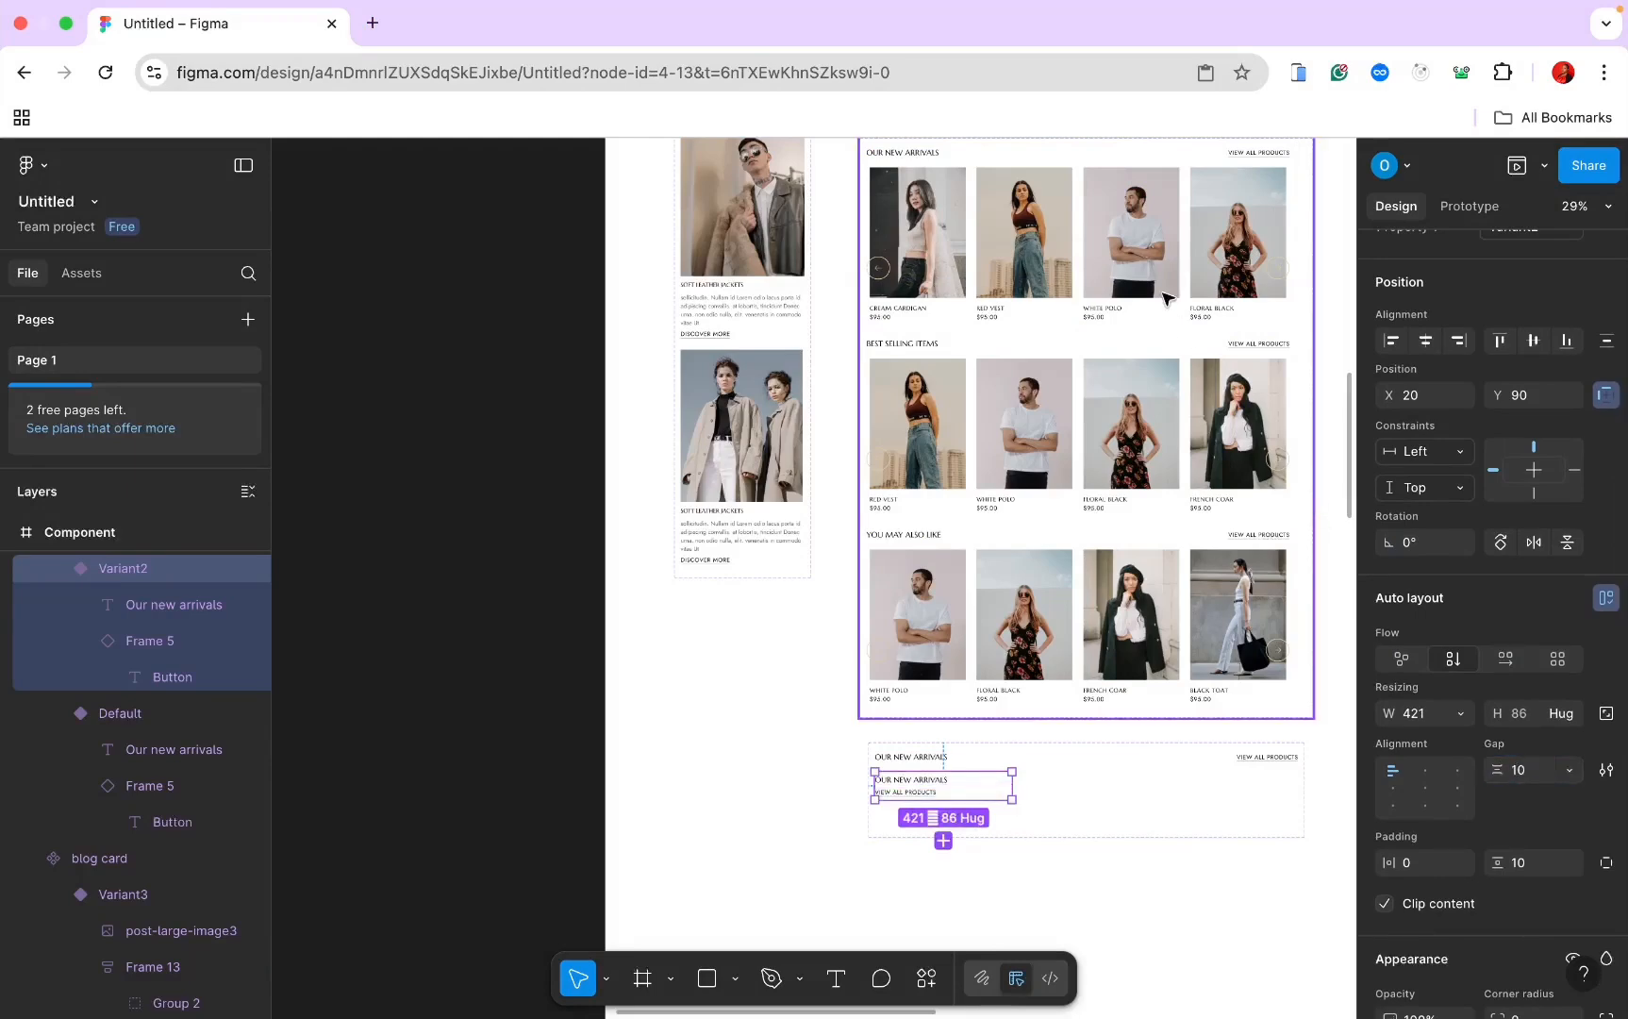
scroll(1155, 274, up, 3)
Step: Delete the Our new arrivals, Best Selling Items and You may also like headings
click(1110, 311)
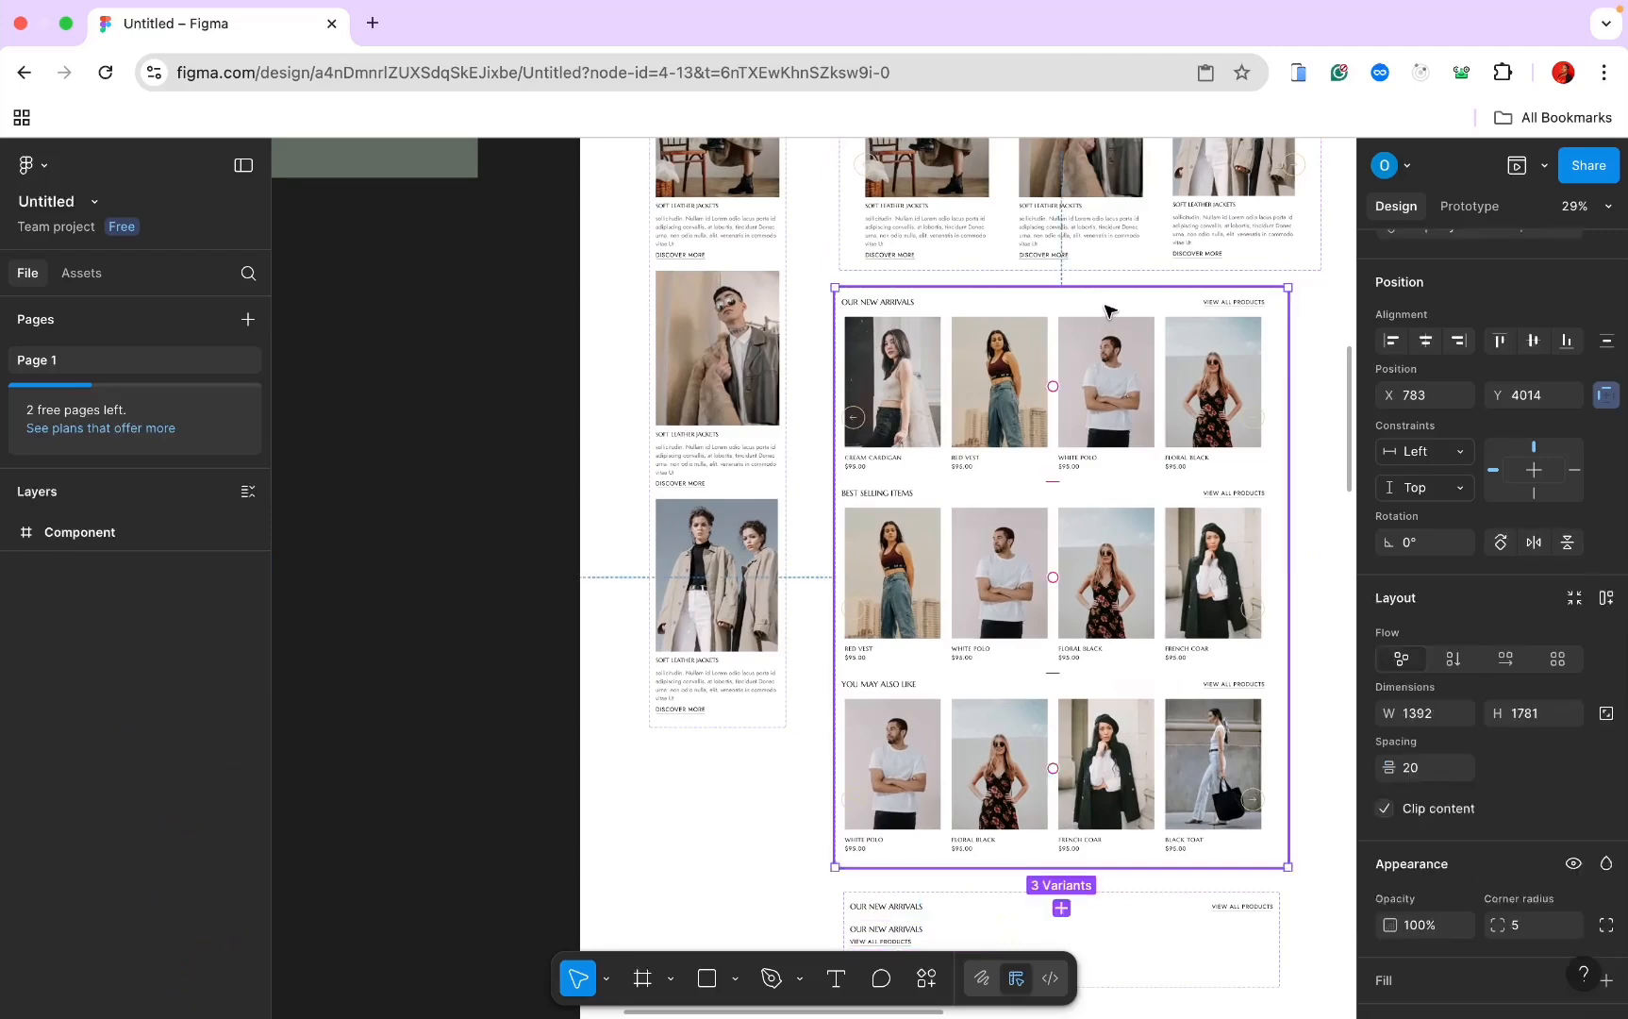
double_click(1111, 312)
key(Delete)
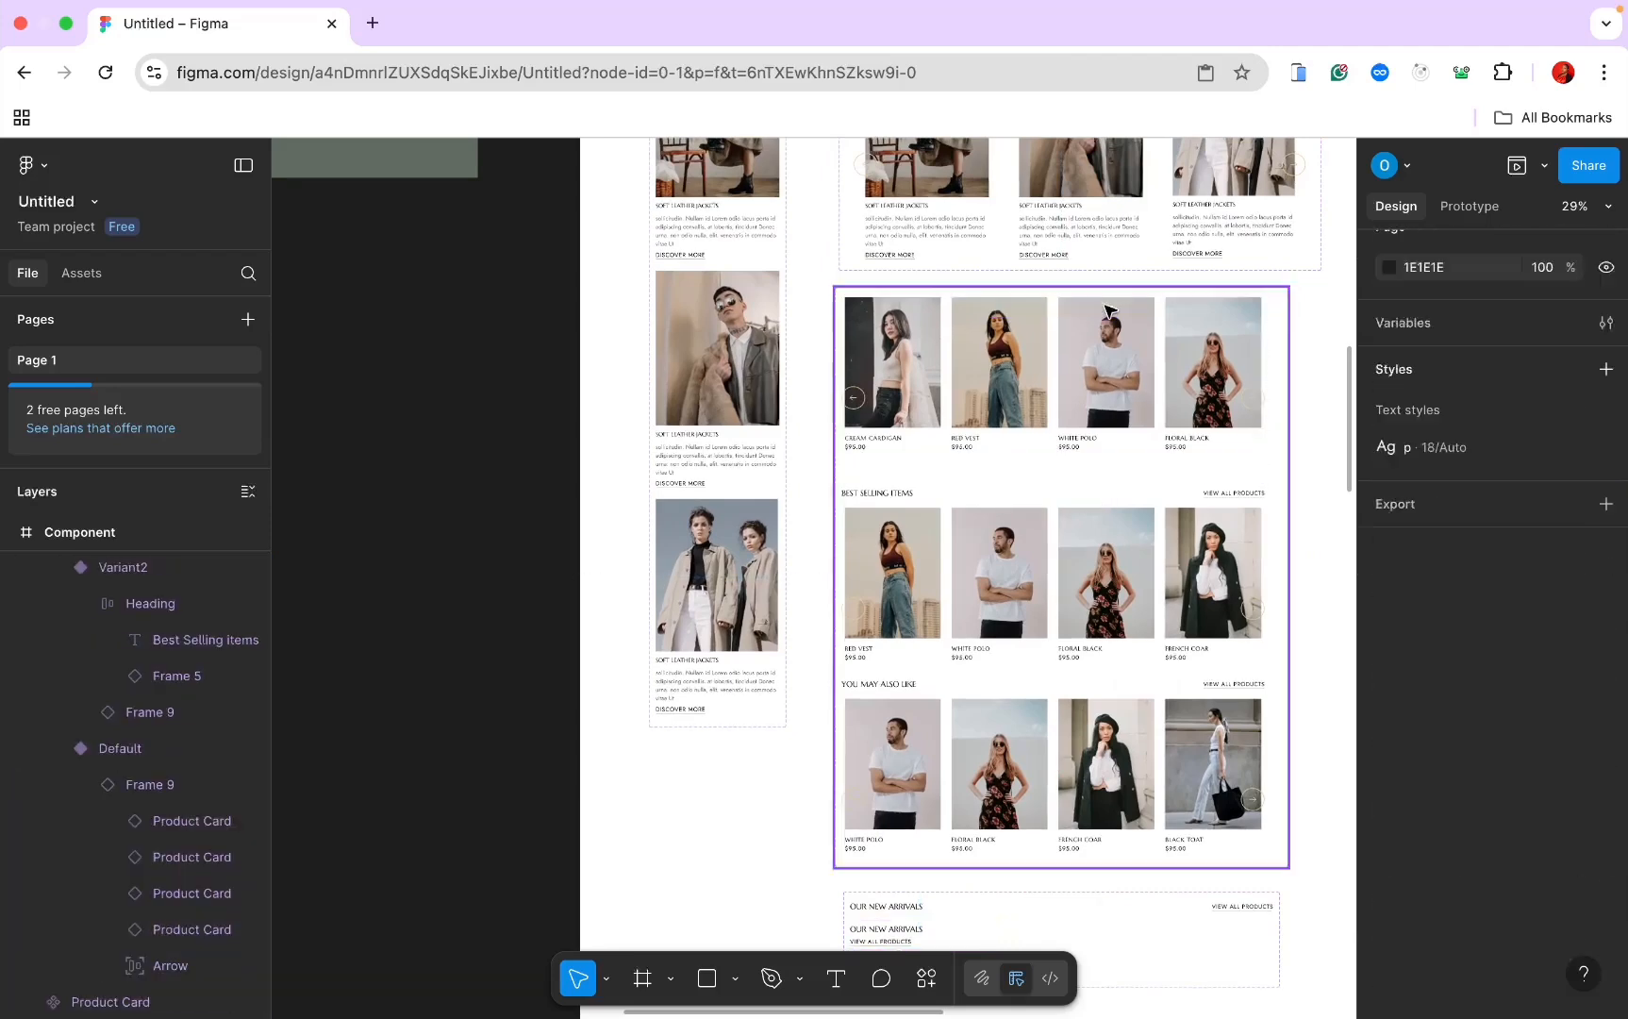
double_click(981, 493)
key(Delete)
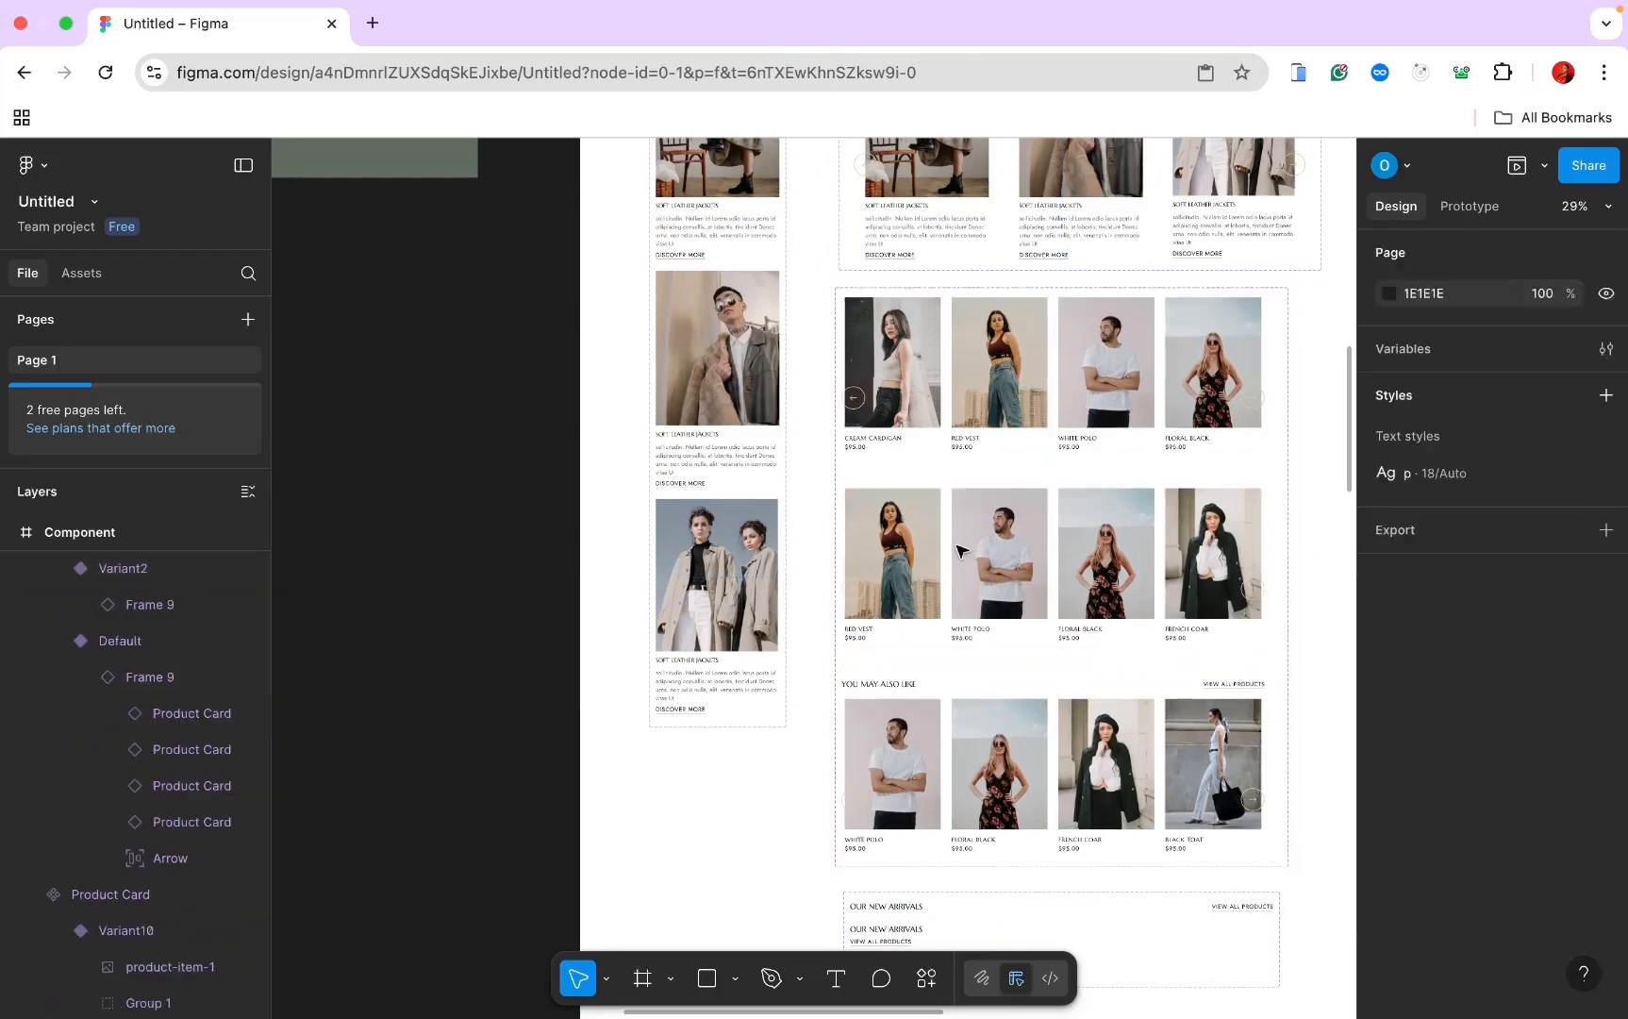
double_click(962, 696)
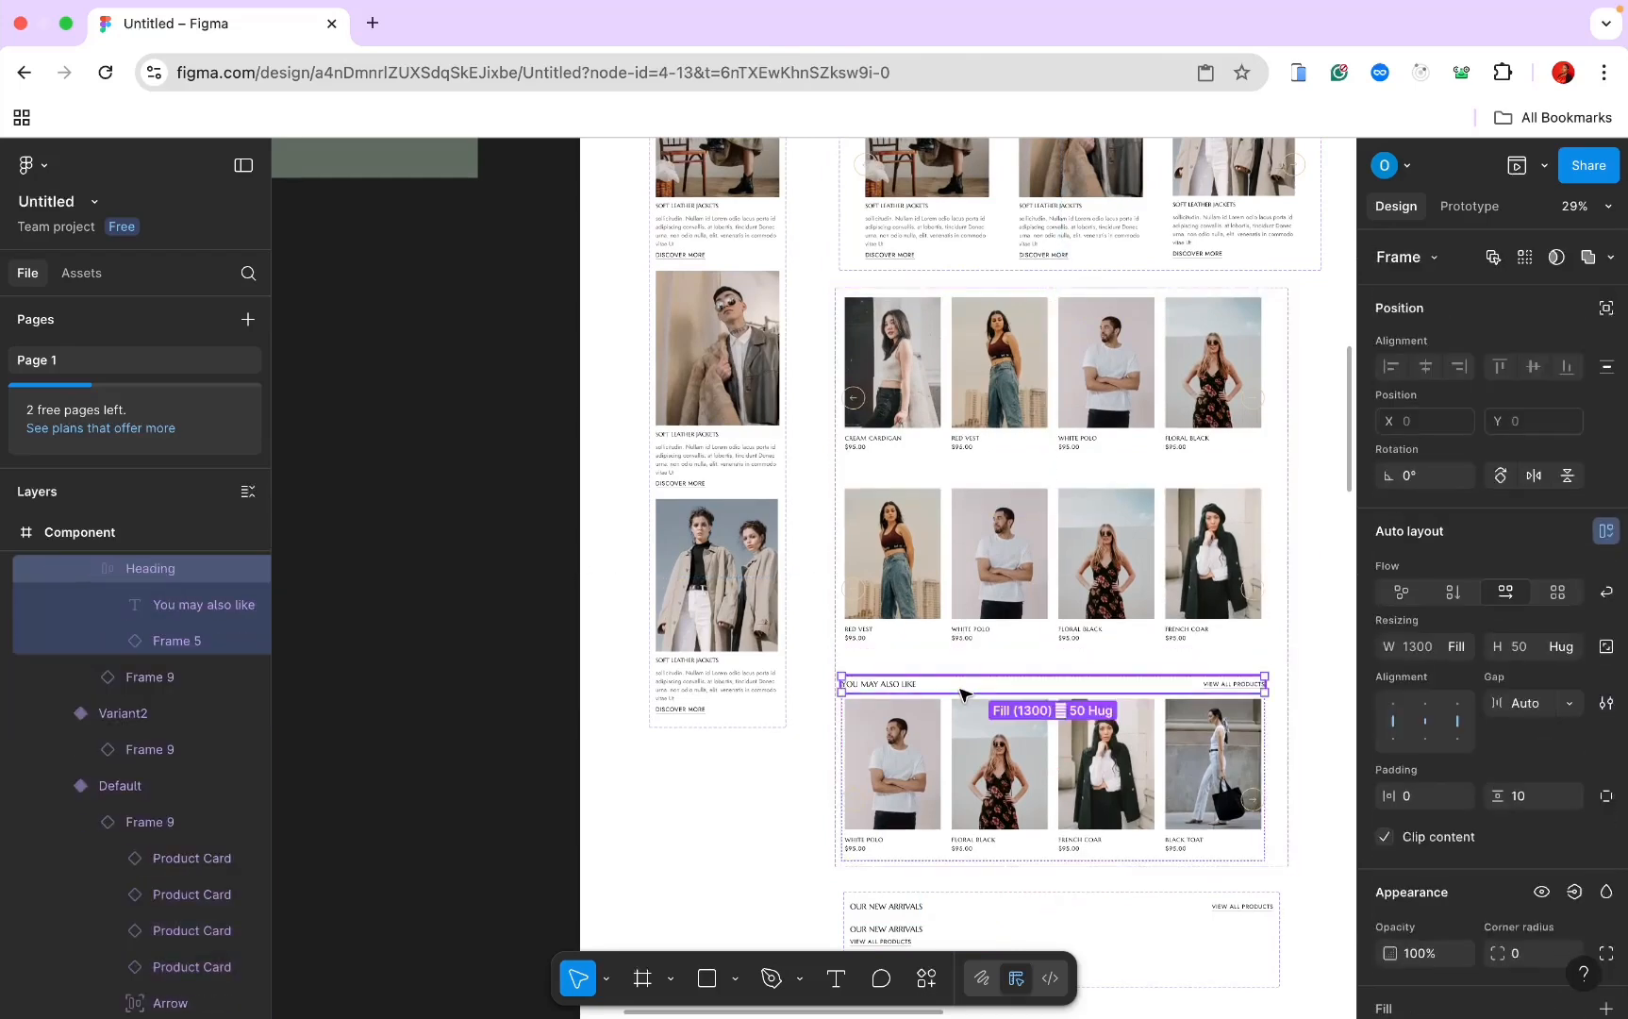
key(Delete)
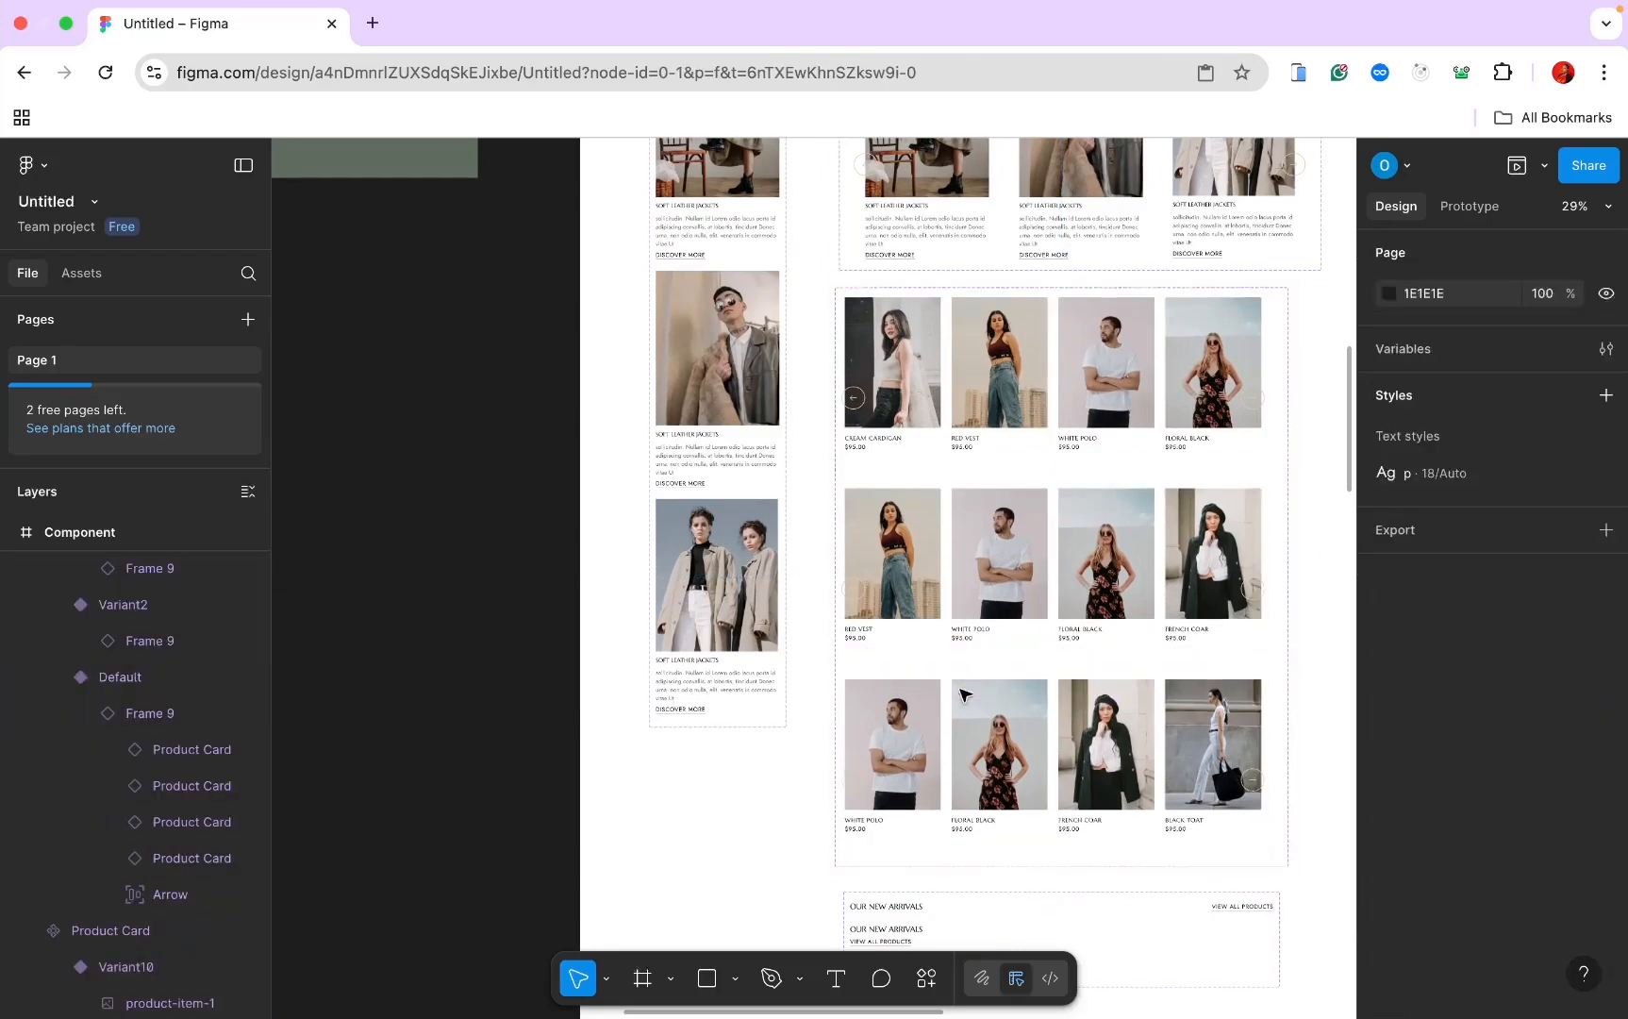
Step: Place a Heading component instance from Assets above each of the three product rows
click(82, 275)
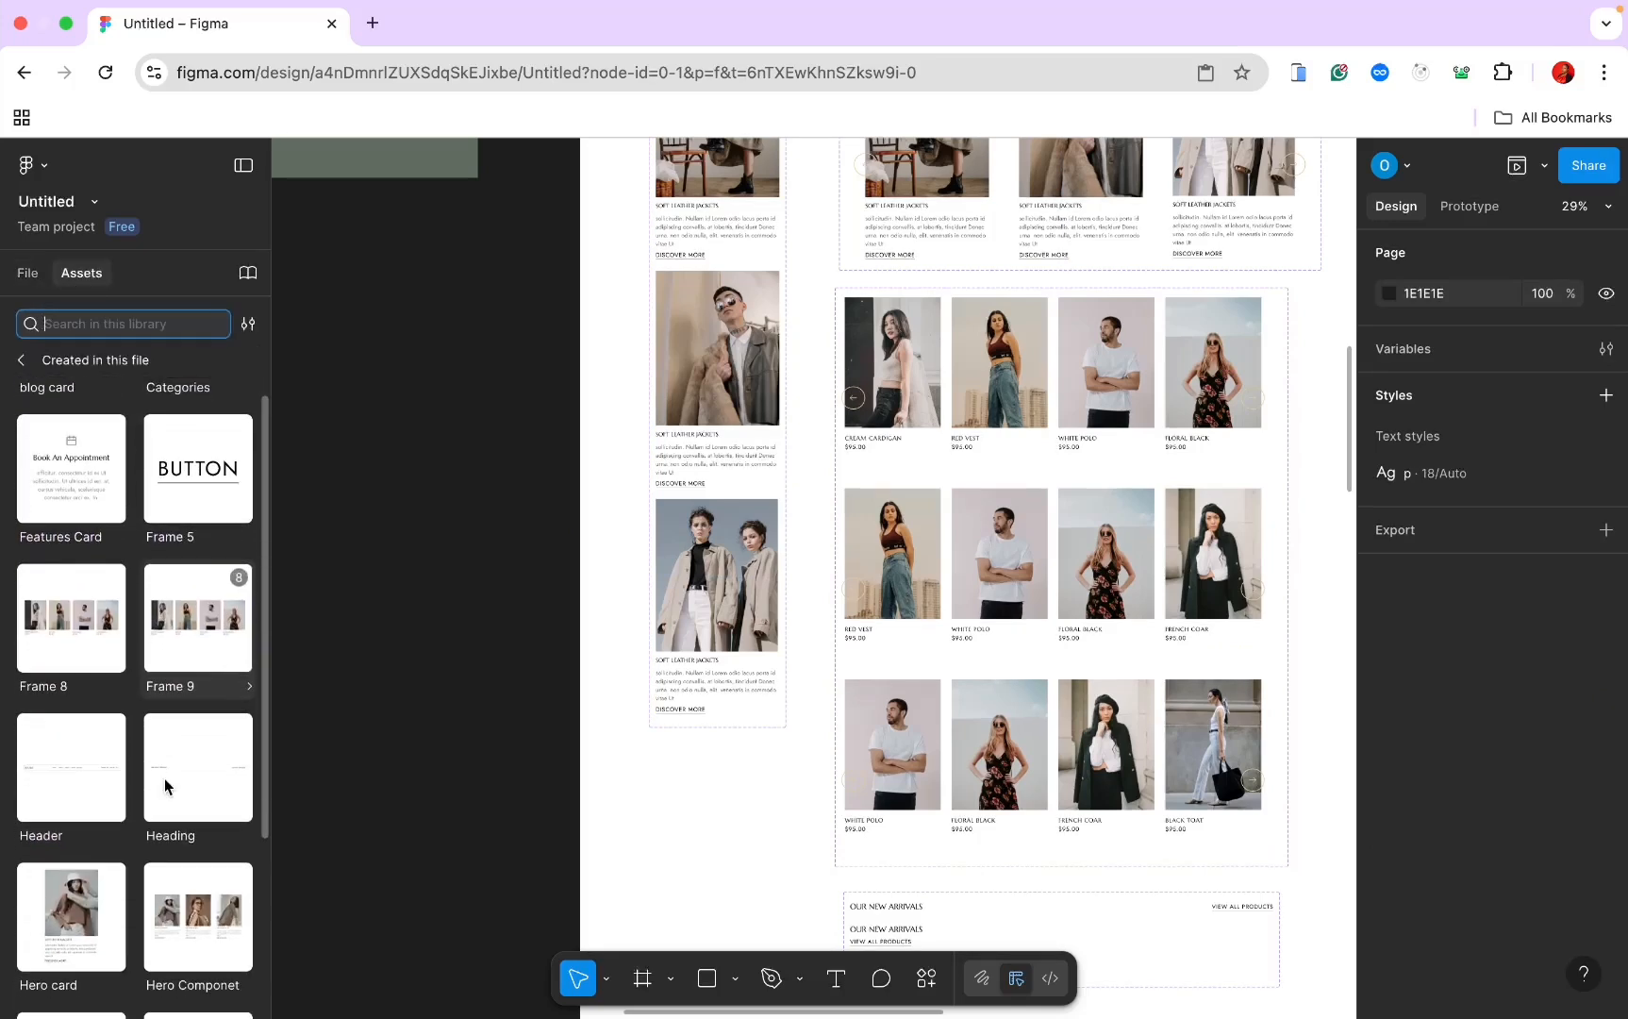
drag(165, 785, 961, 342)
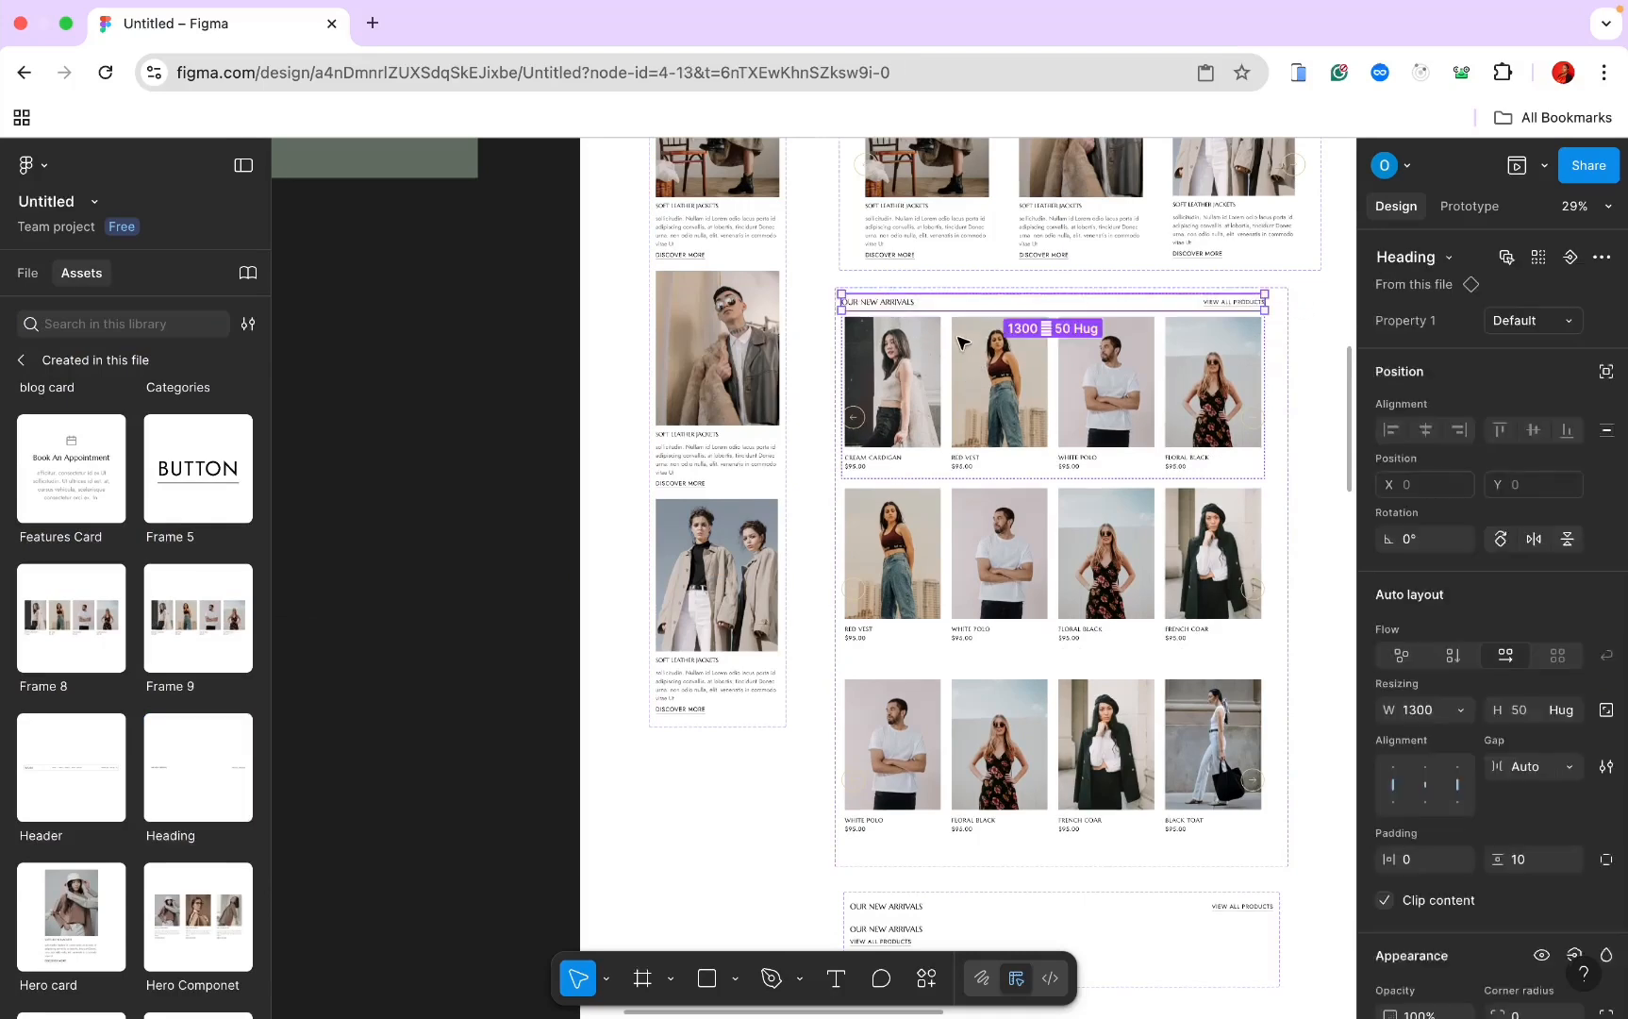
drag(179, 794, 990, 569)
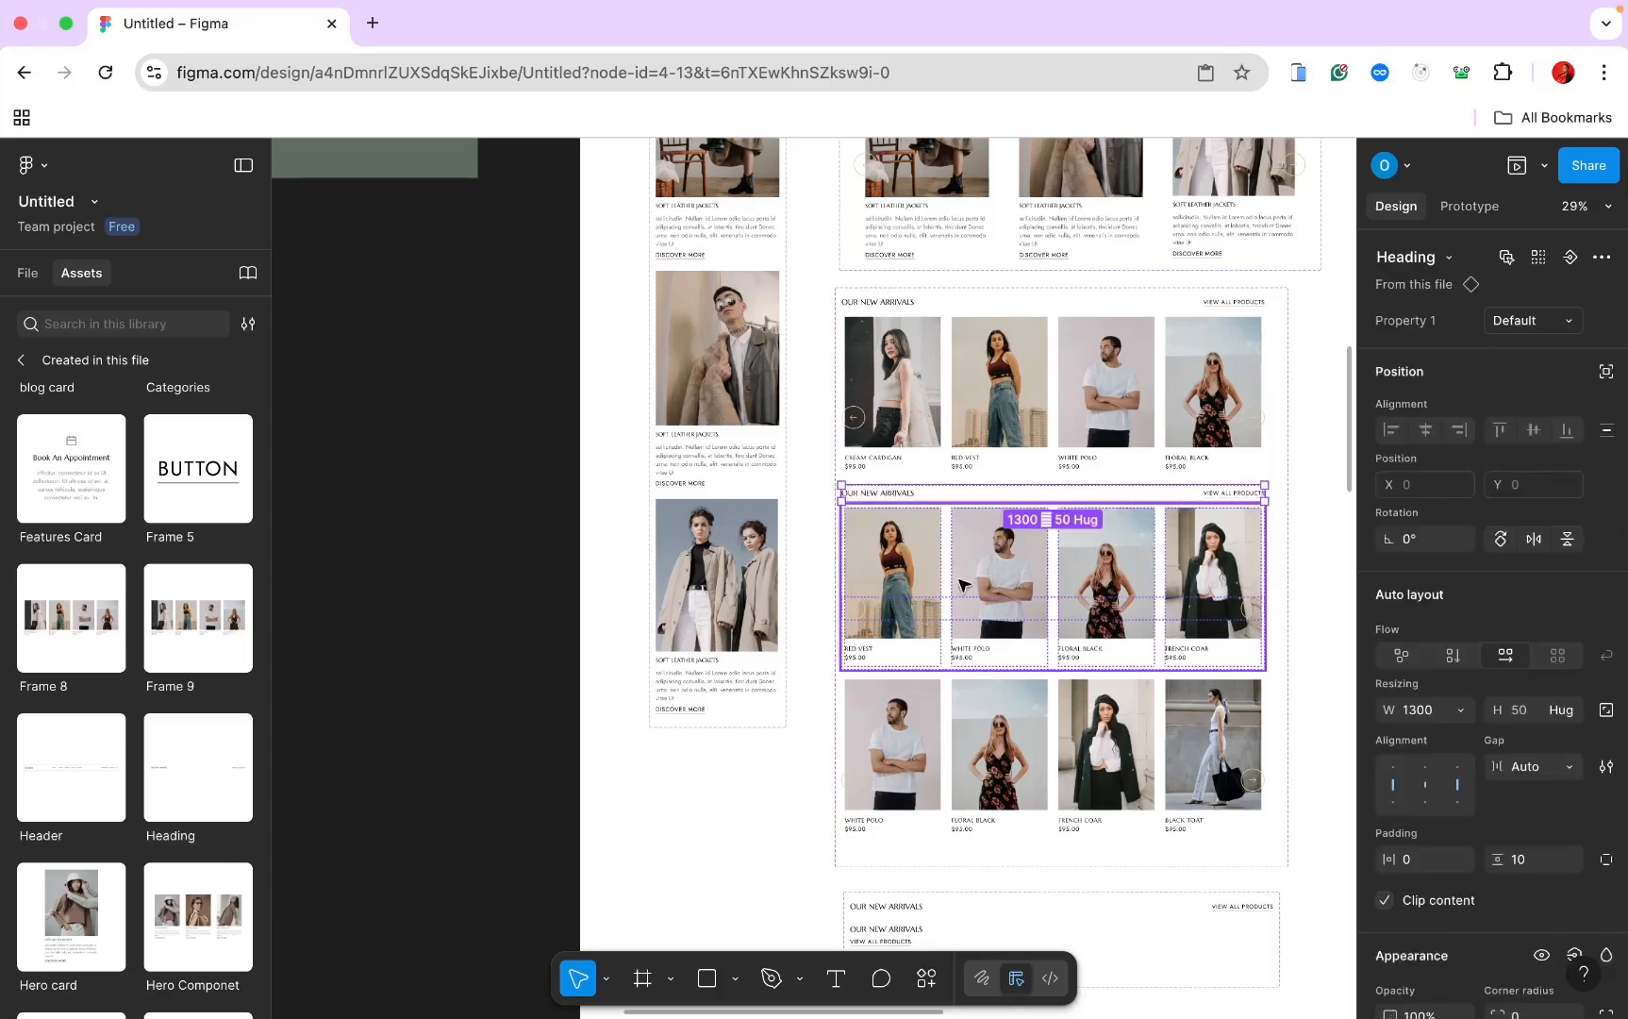
drag(180, 794, 994, 761)
Step: Switch the mobile New Arrivals heading to stacked Variant2, filling the 410 section width
scroll(994, 760, down, 5)
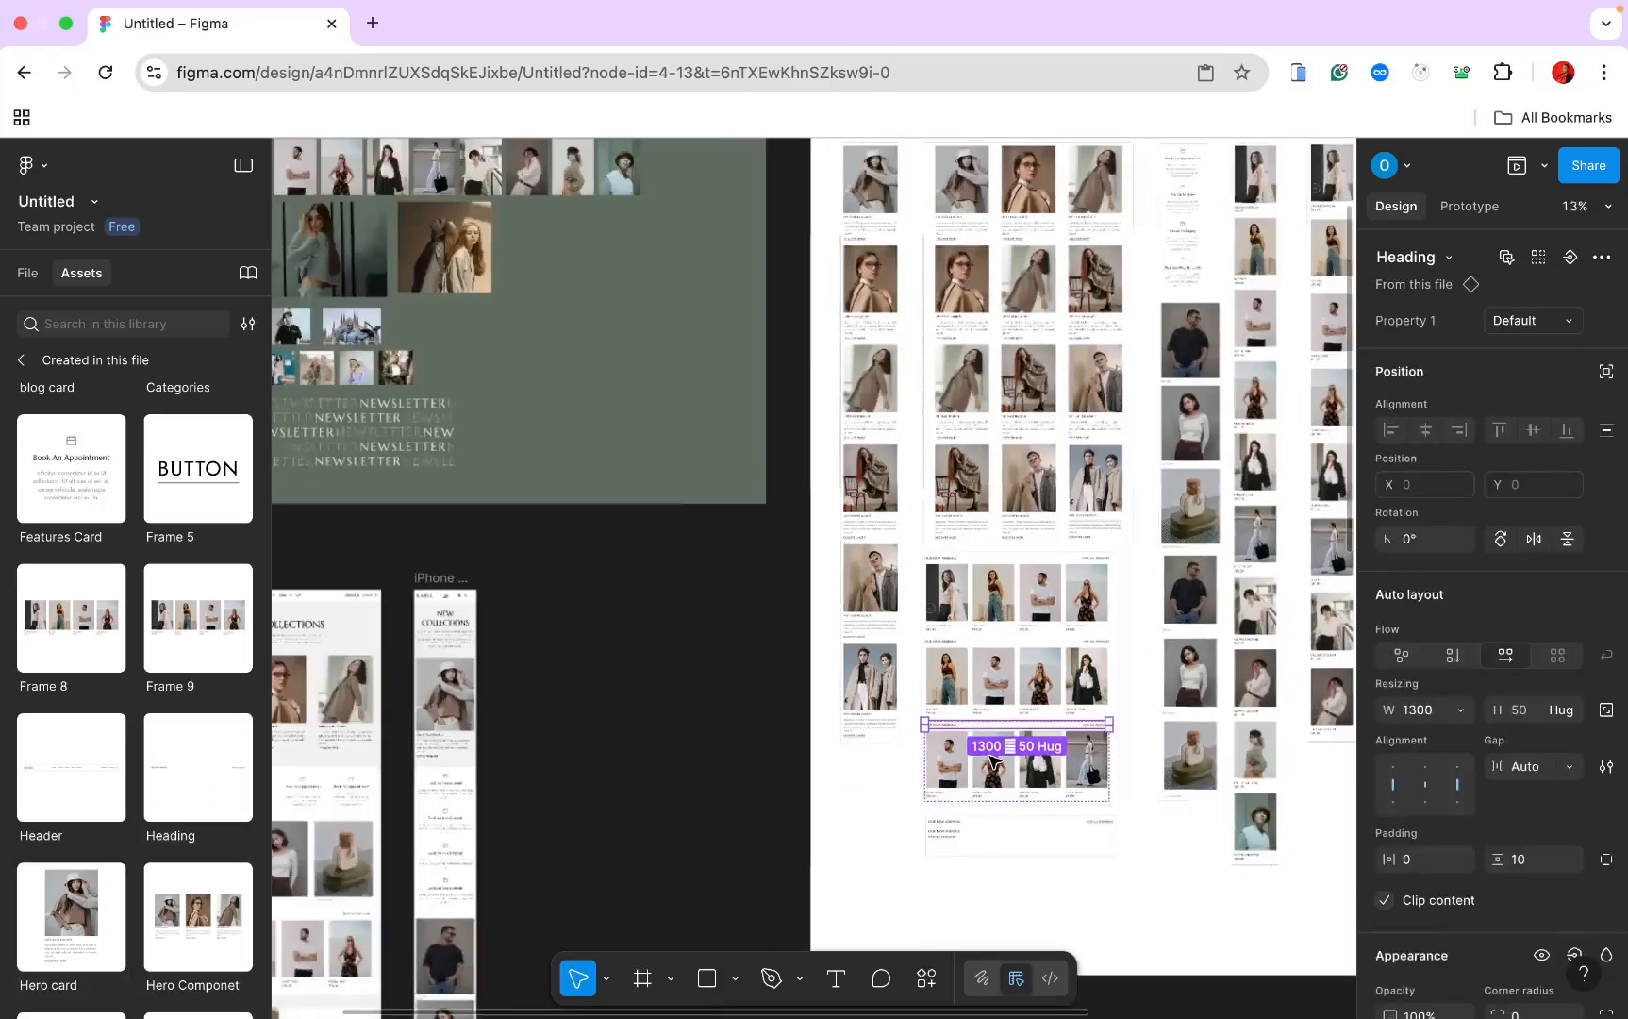
scroll(997, 760, down, 8)
scroll(996, 757, right, 5)
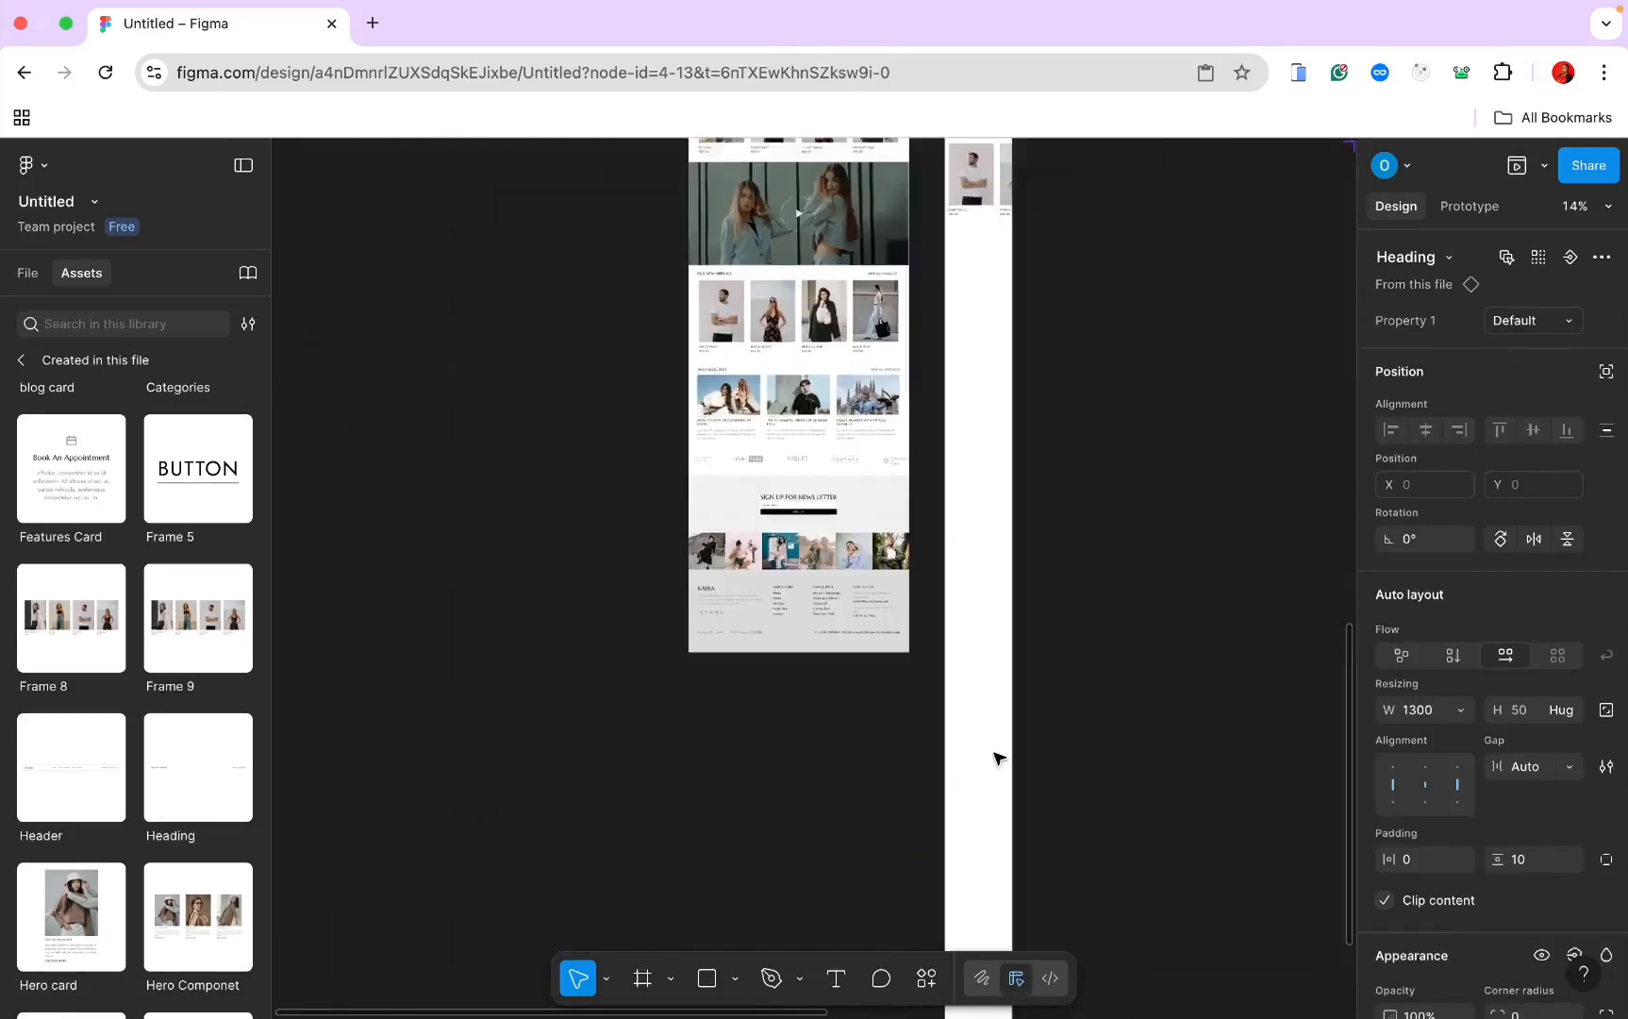
scroll(1003, 695, up, 5)
scroll(1006, 700, up, 7)
scroll(1006, 700, left, 3)
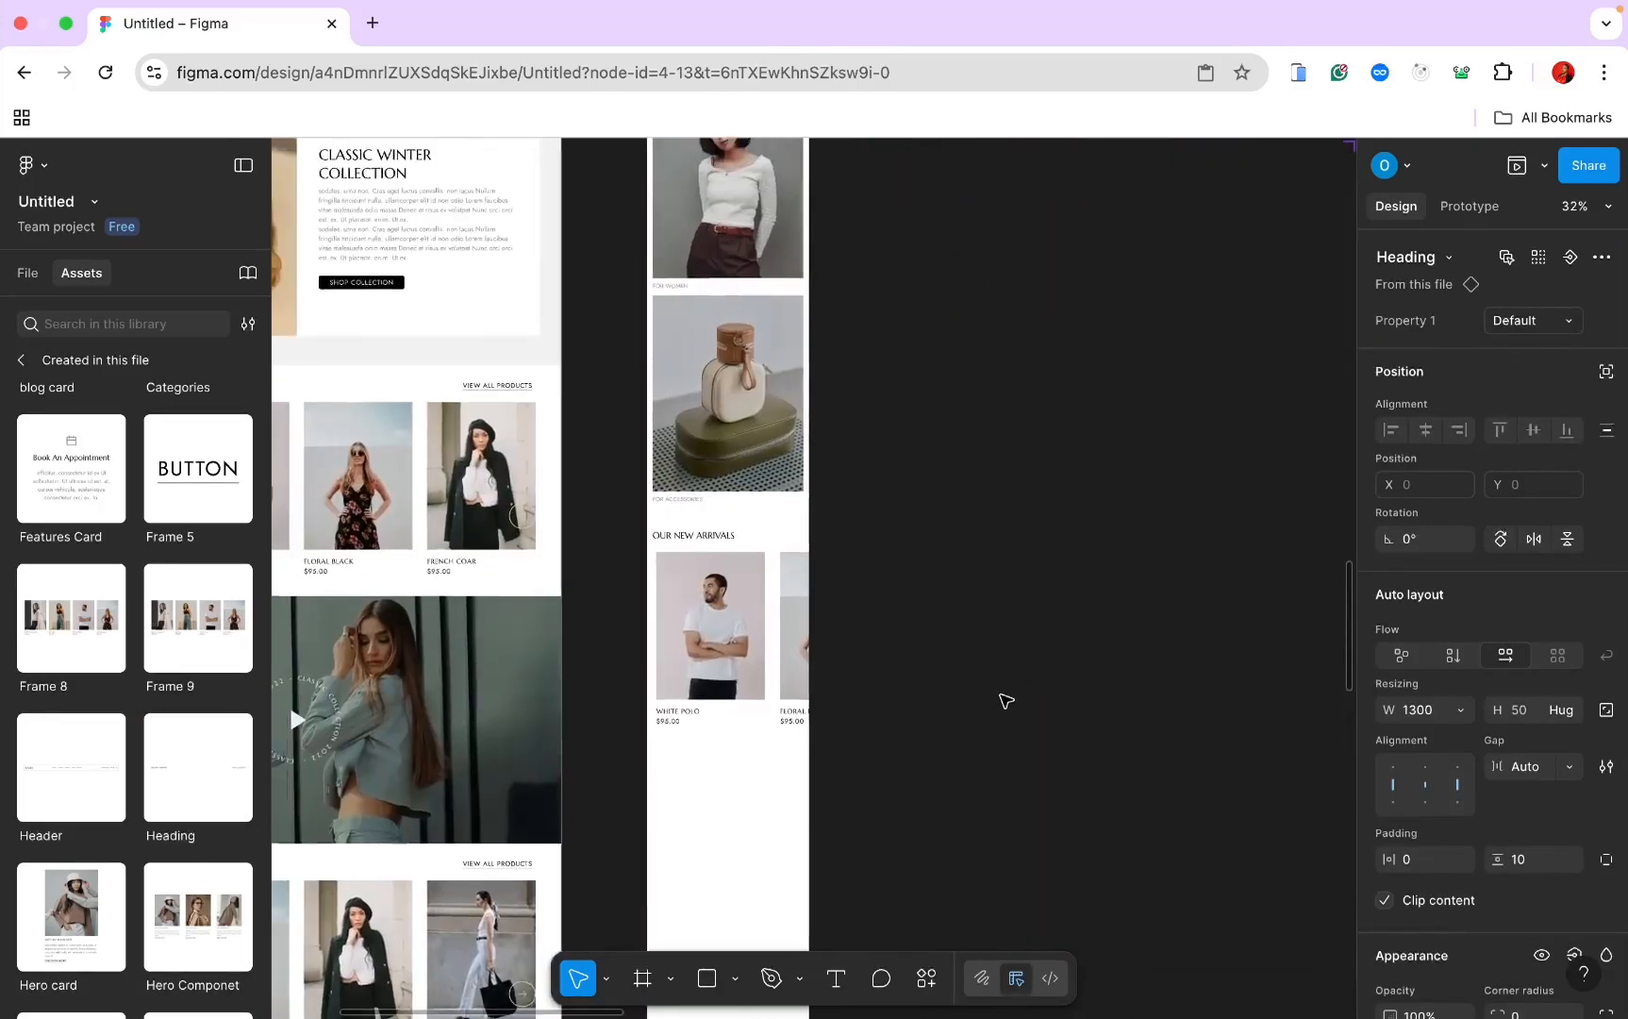
scroll(911, 668, down, 3)
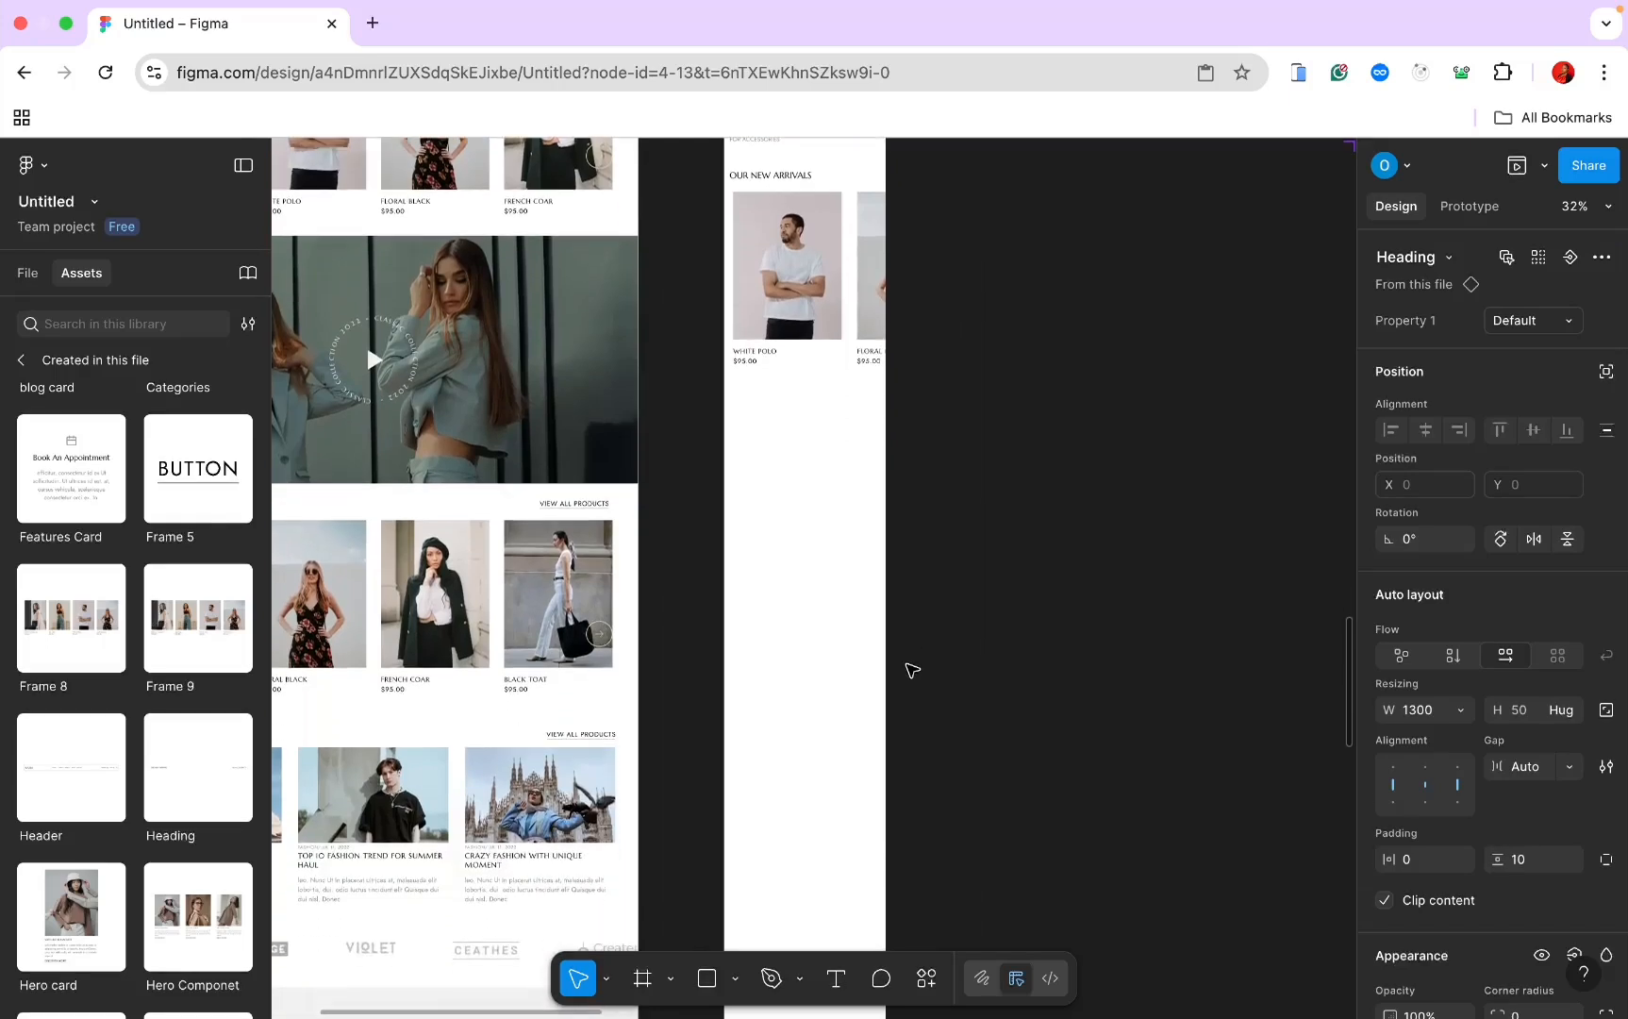
click(768, 218)
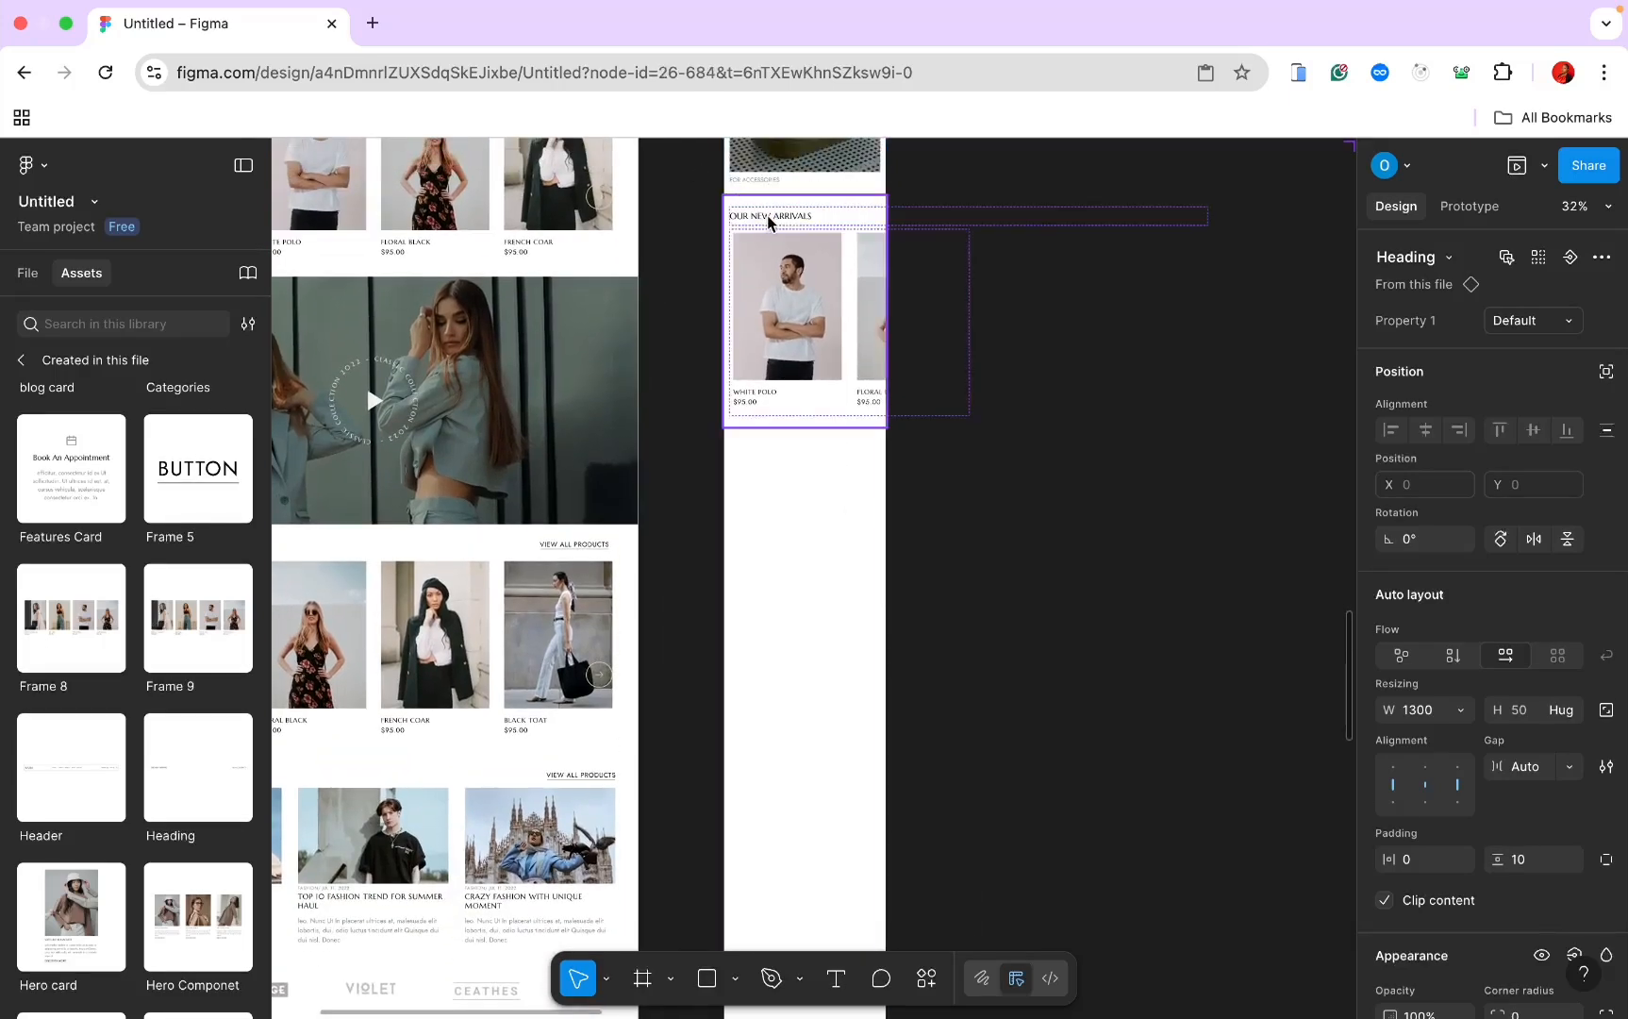
click(769, 220)
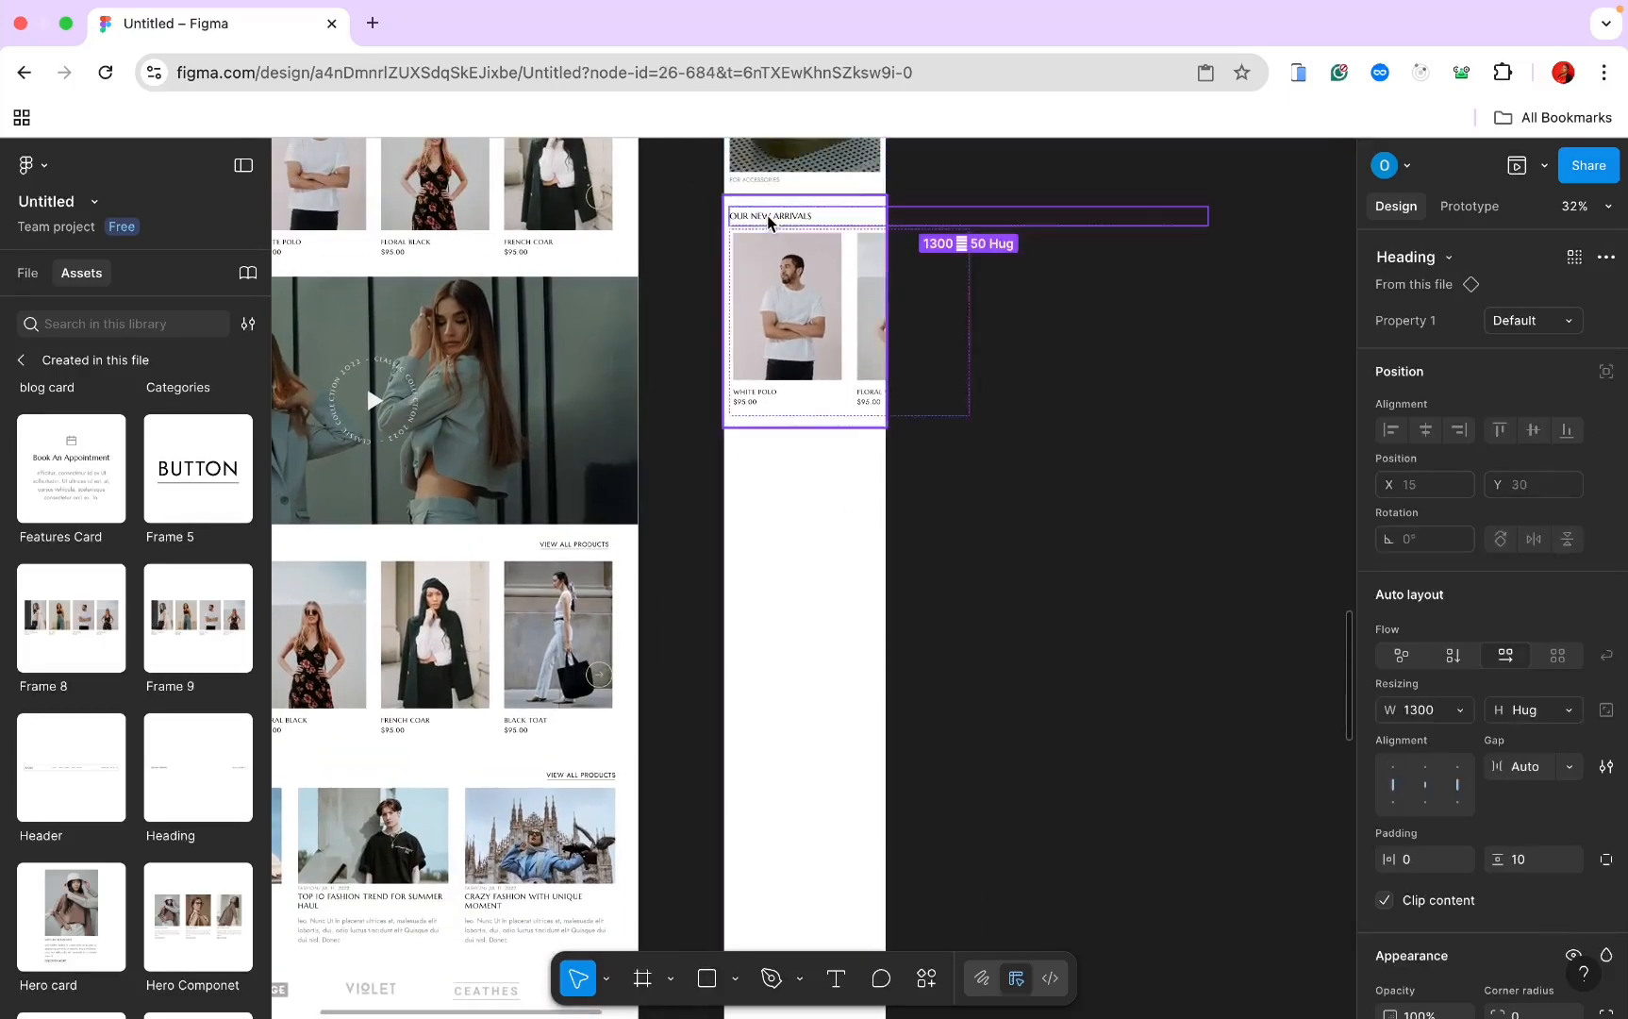
click(1552, 321)
click(1525, 349)
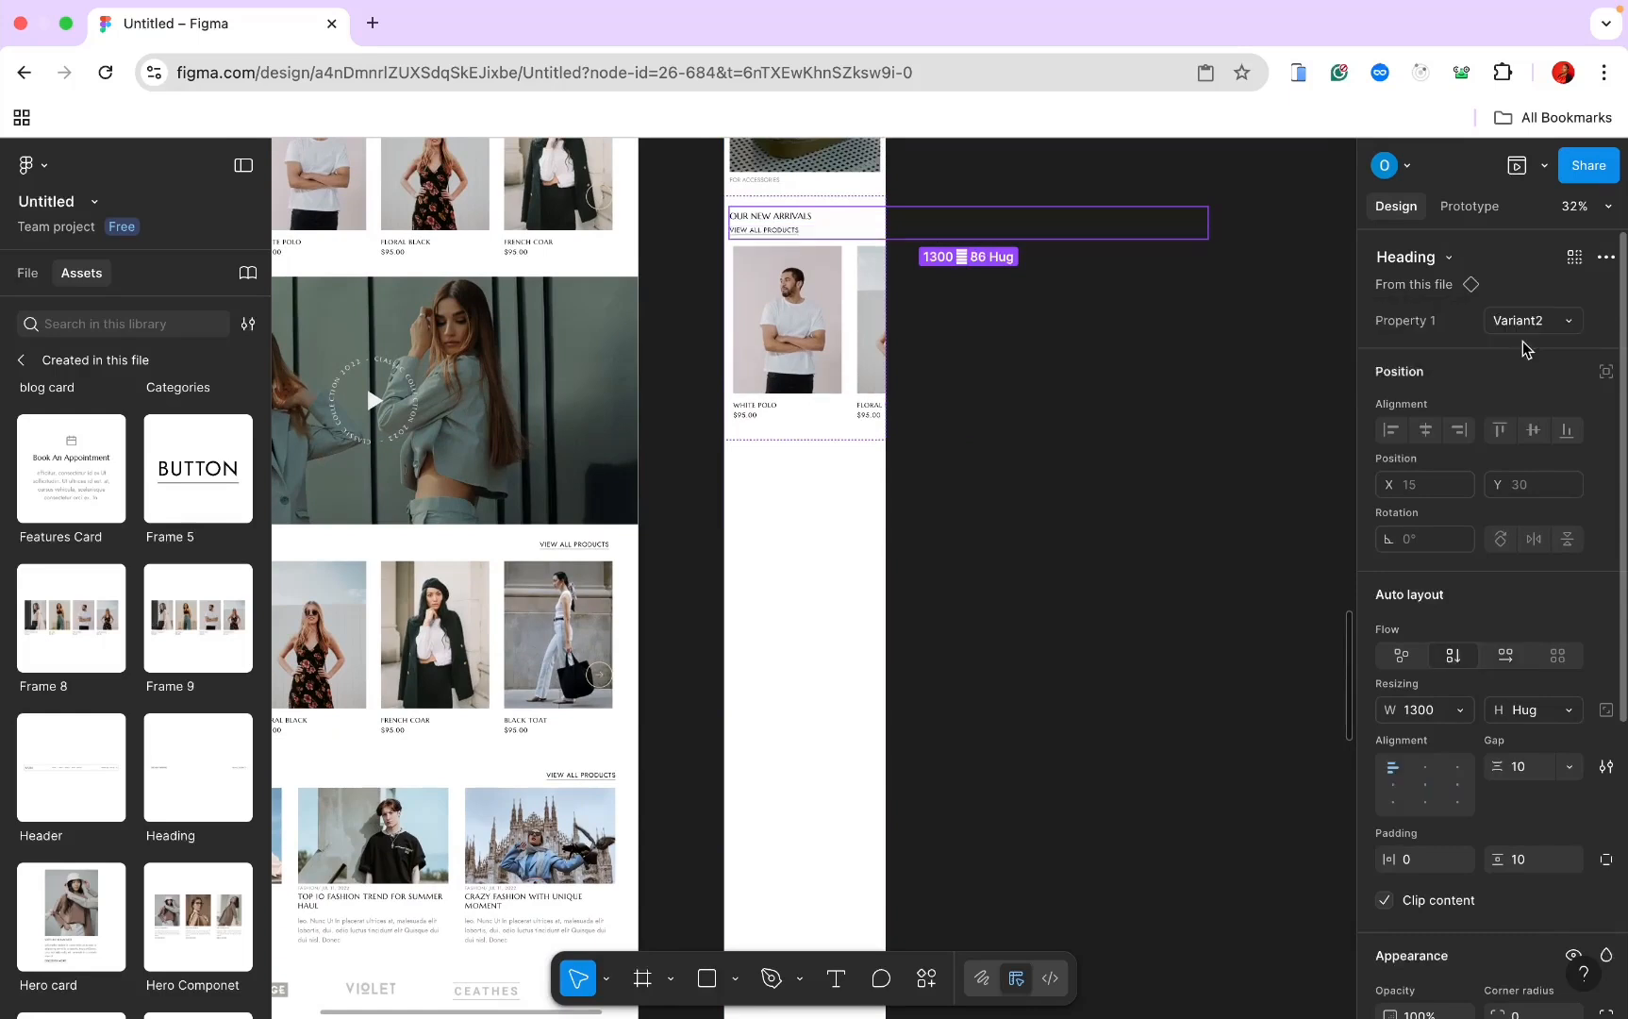
click(1457, 709)
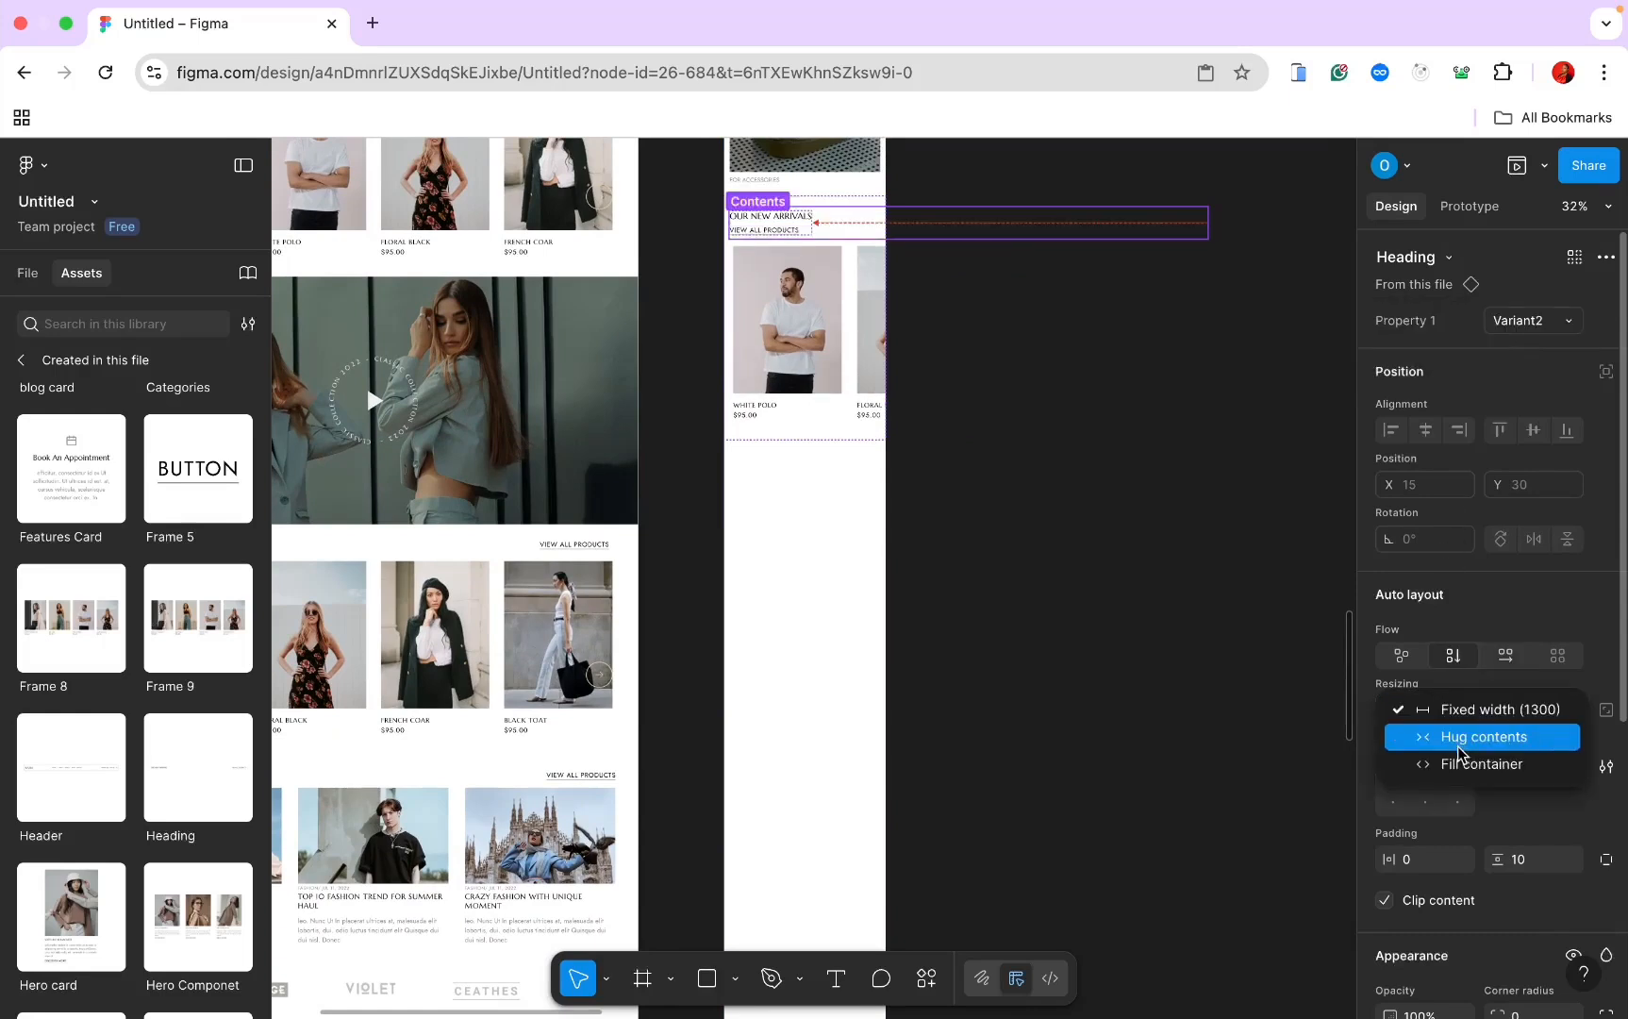
click(1460, 738)
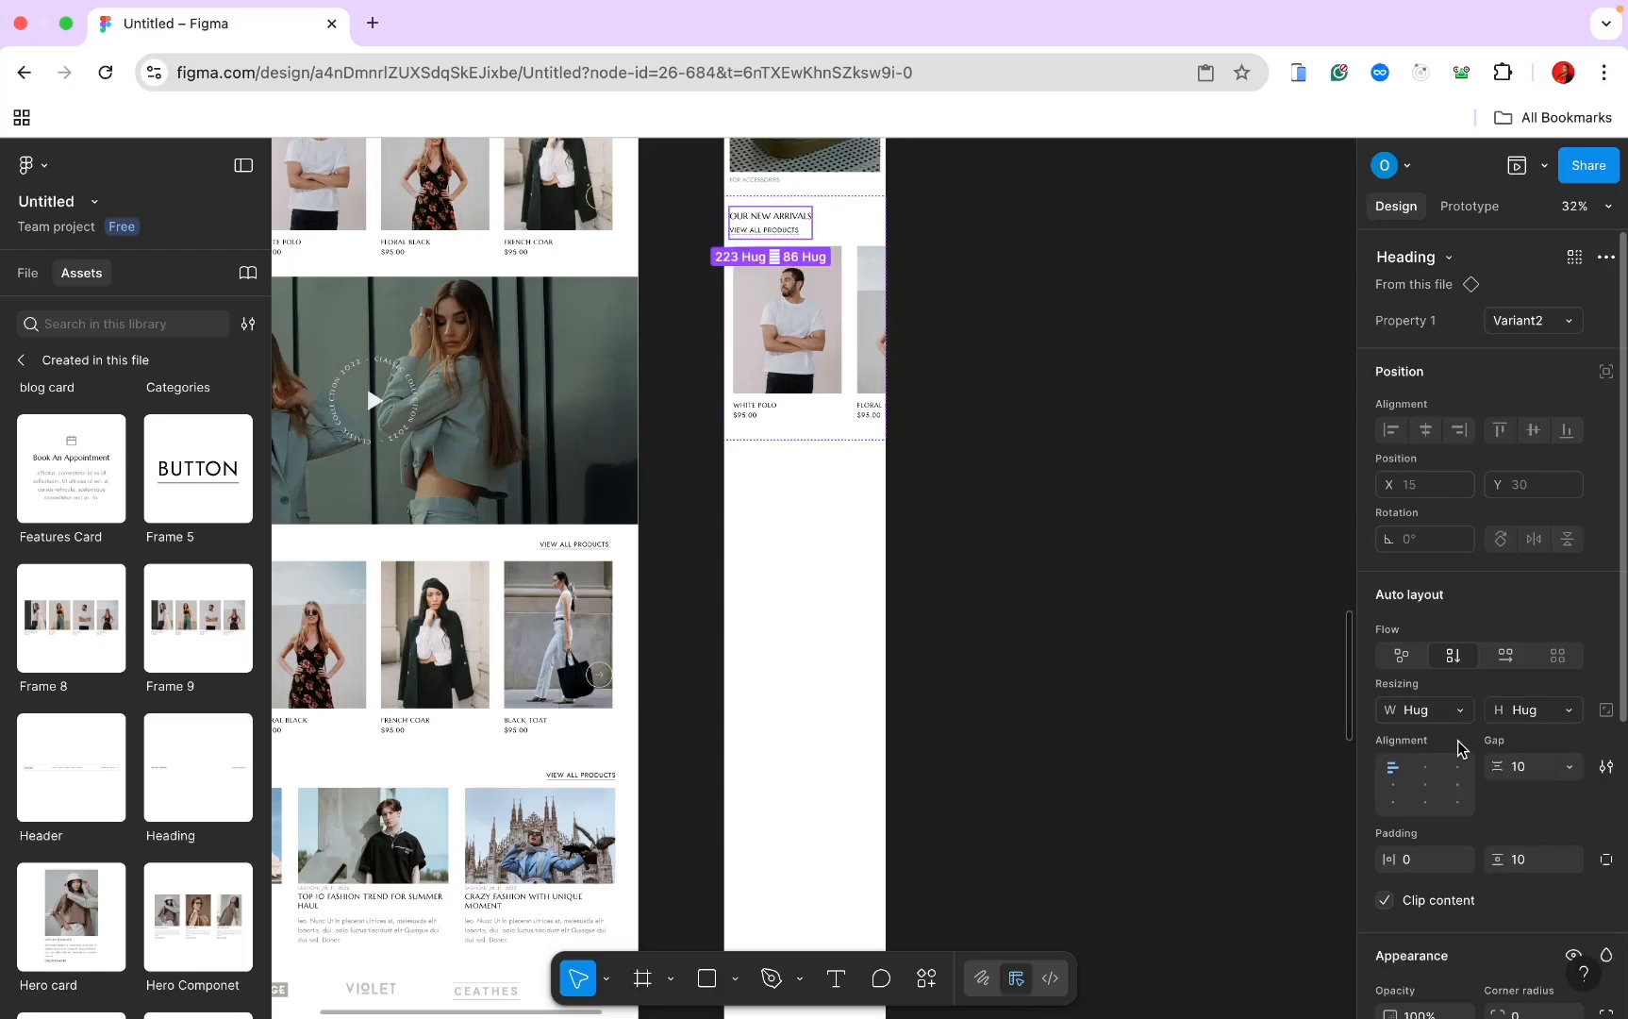
click(1457, 709)
click(1464, 735)
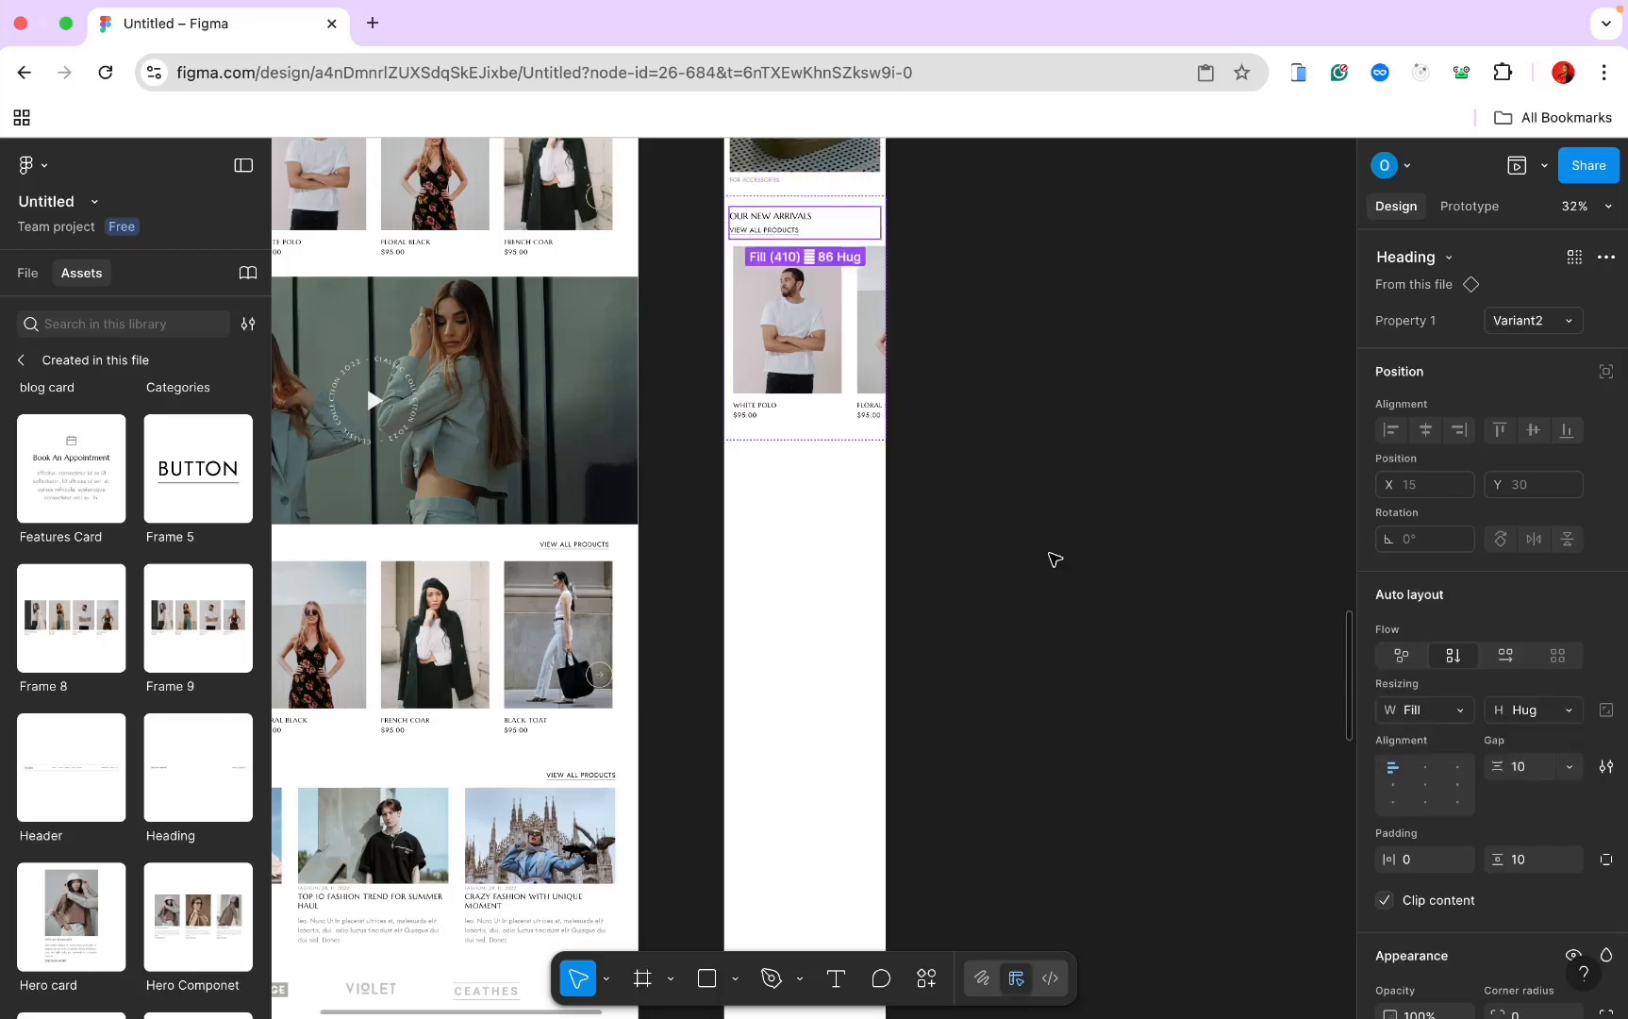
scroll(1055, 559, up, 3)
click(933, 623)
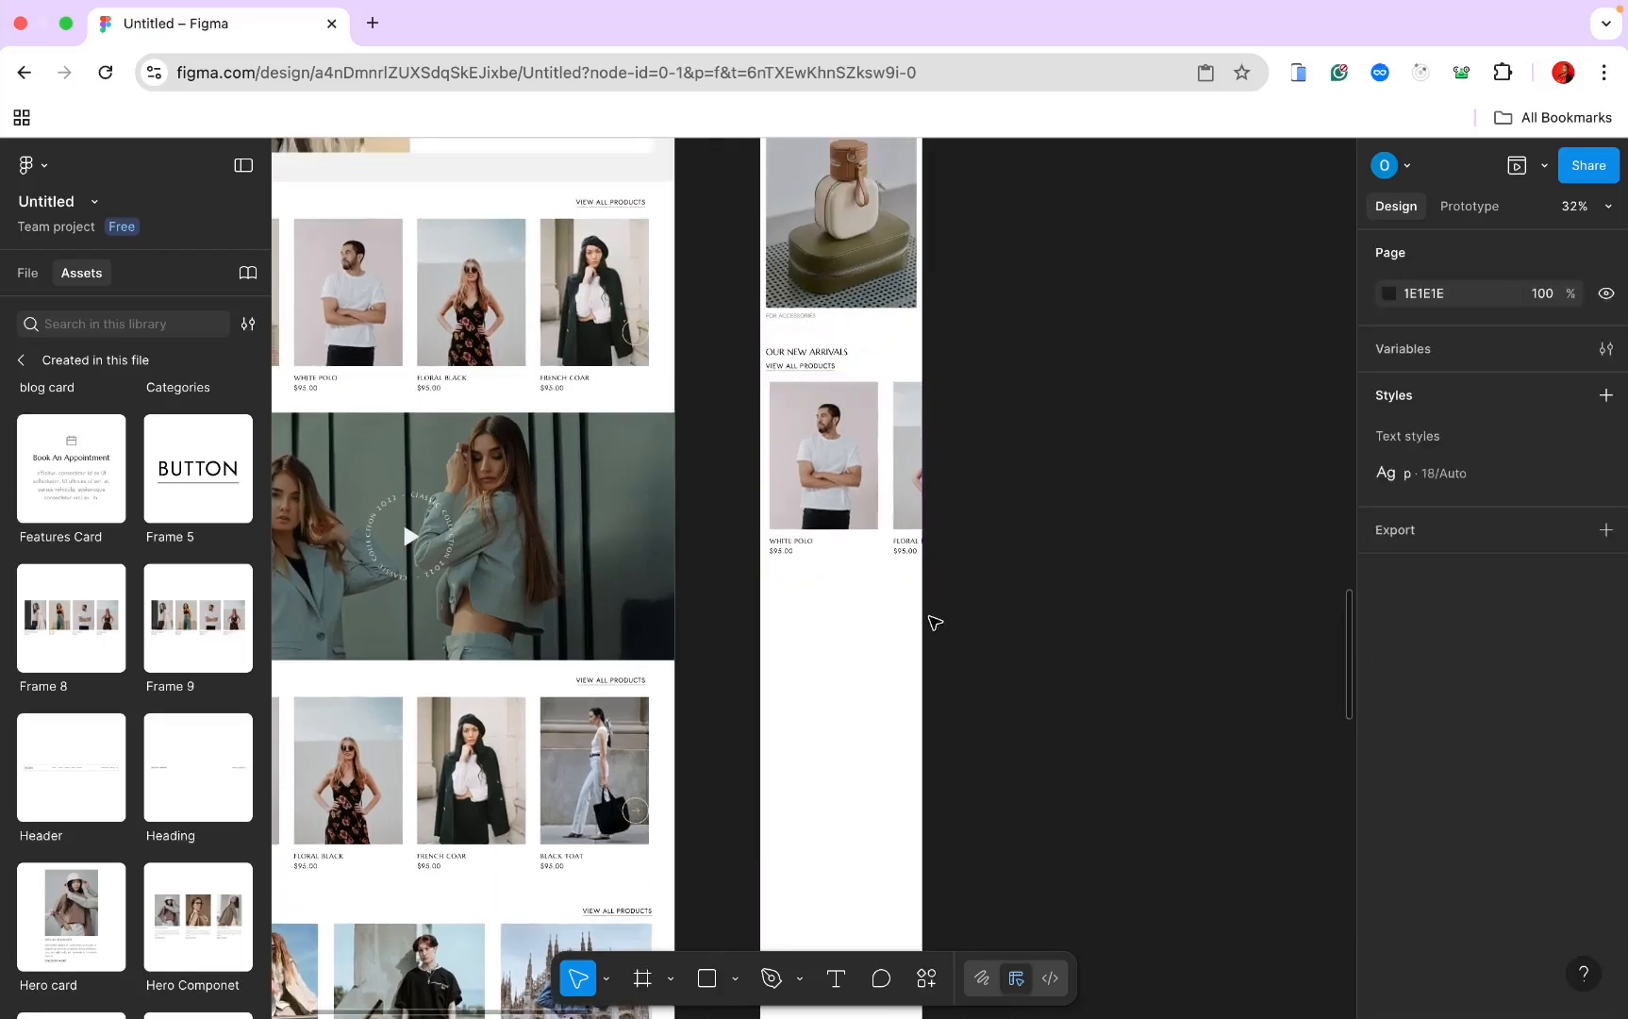
Step: Group the left and right carousel arrow frames together
scroll(934, 623, up, 3)
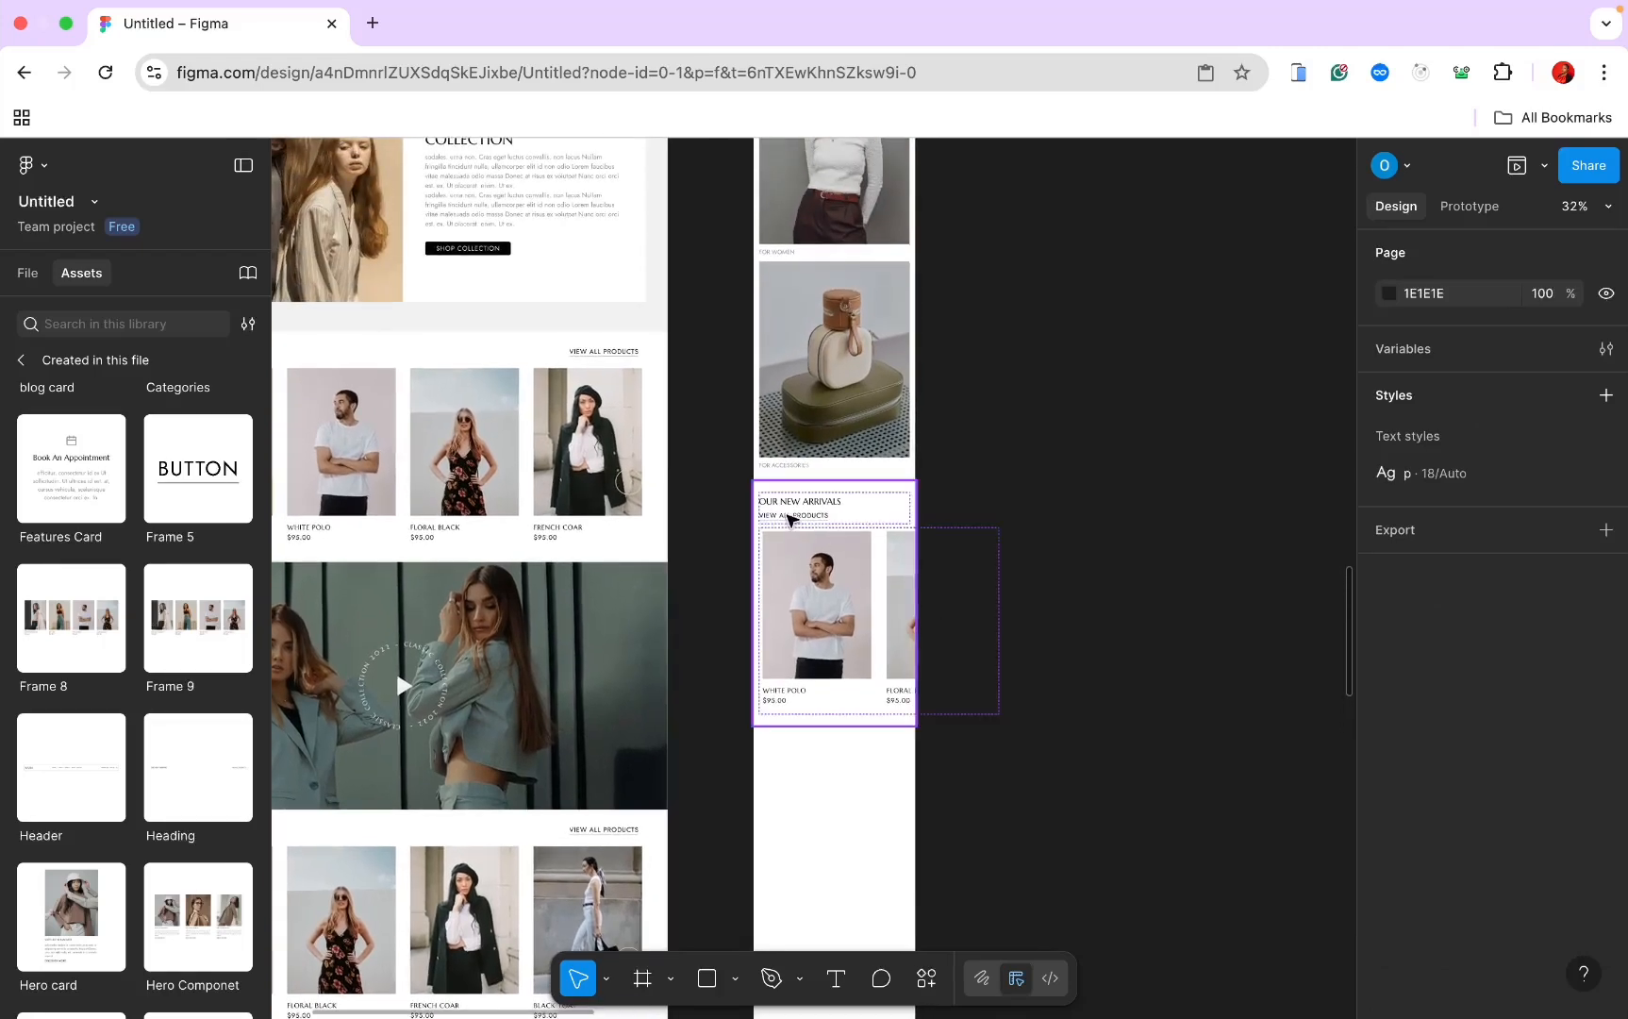
click(790, 520)
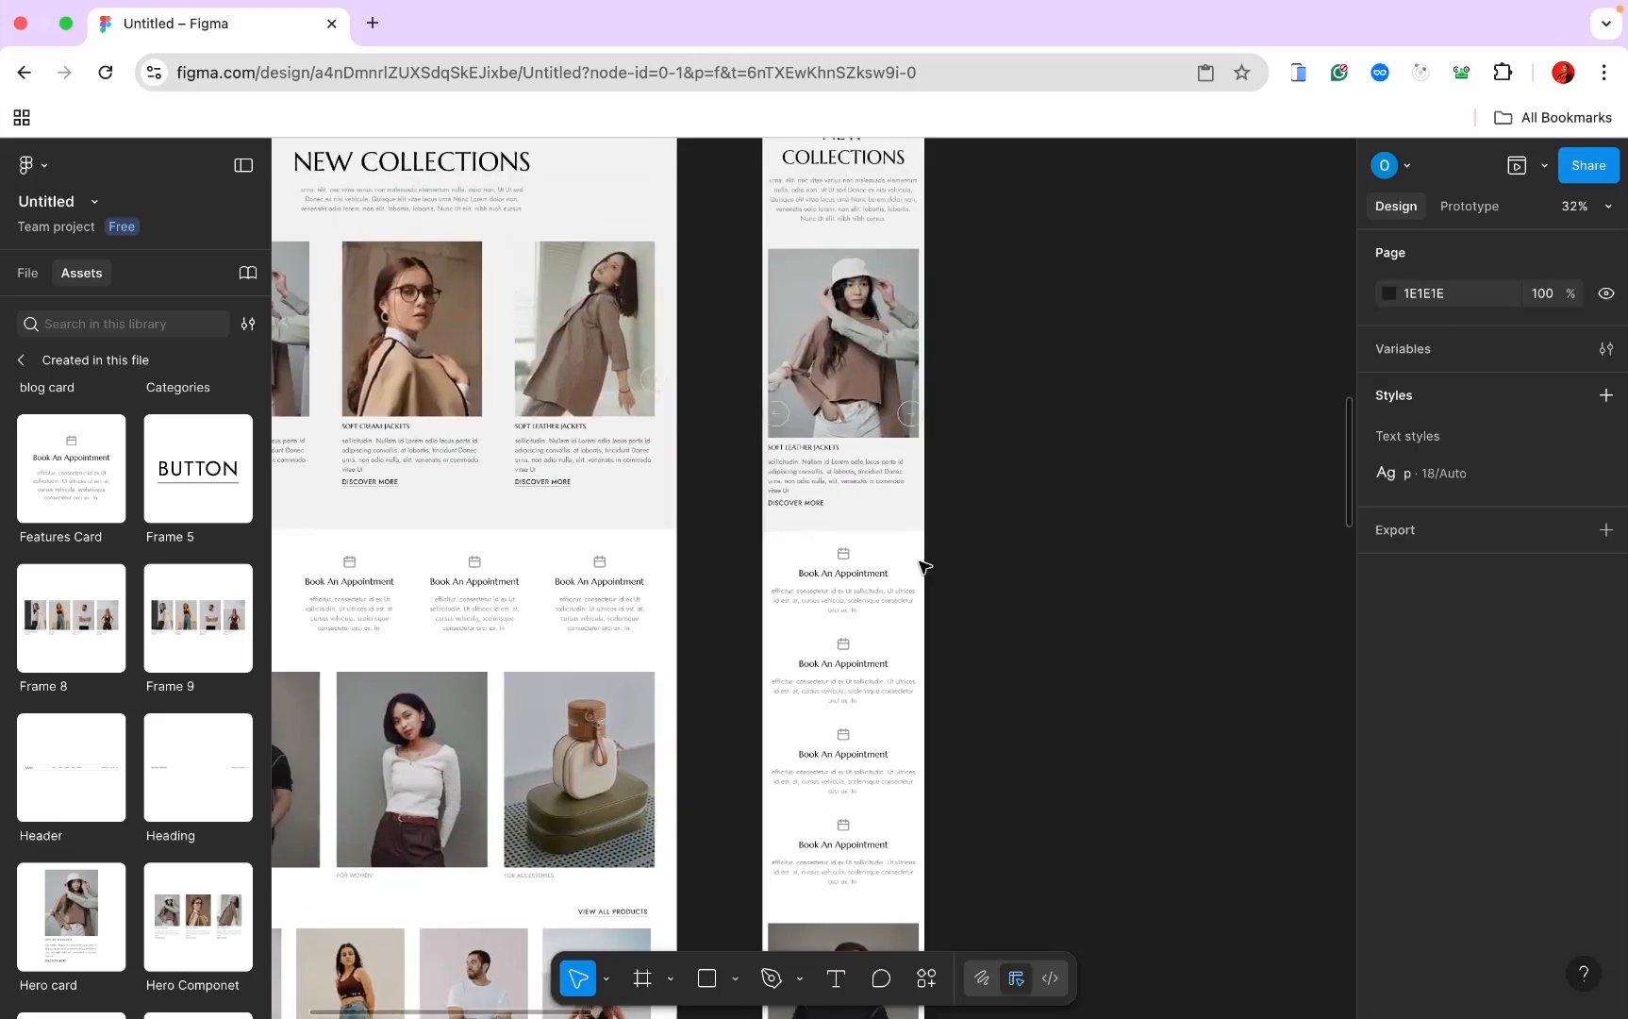
double_click(784, 412)
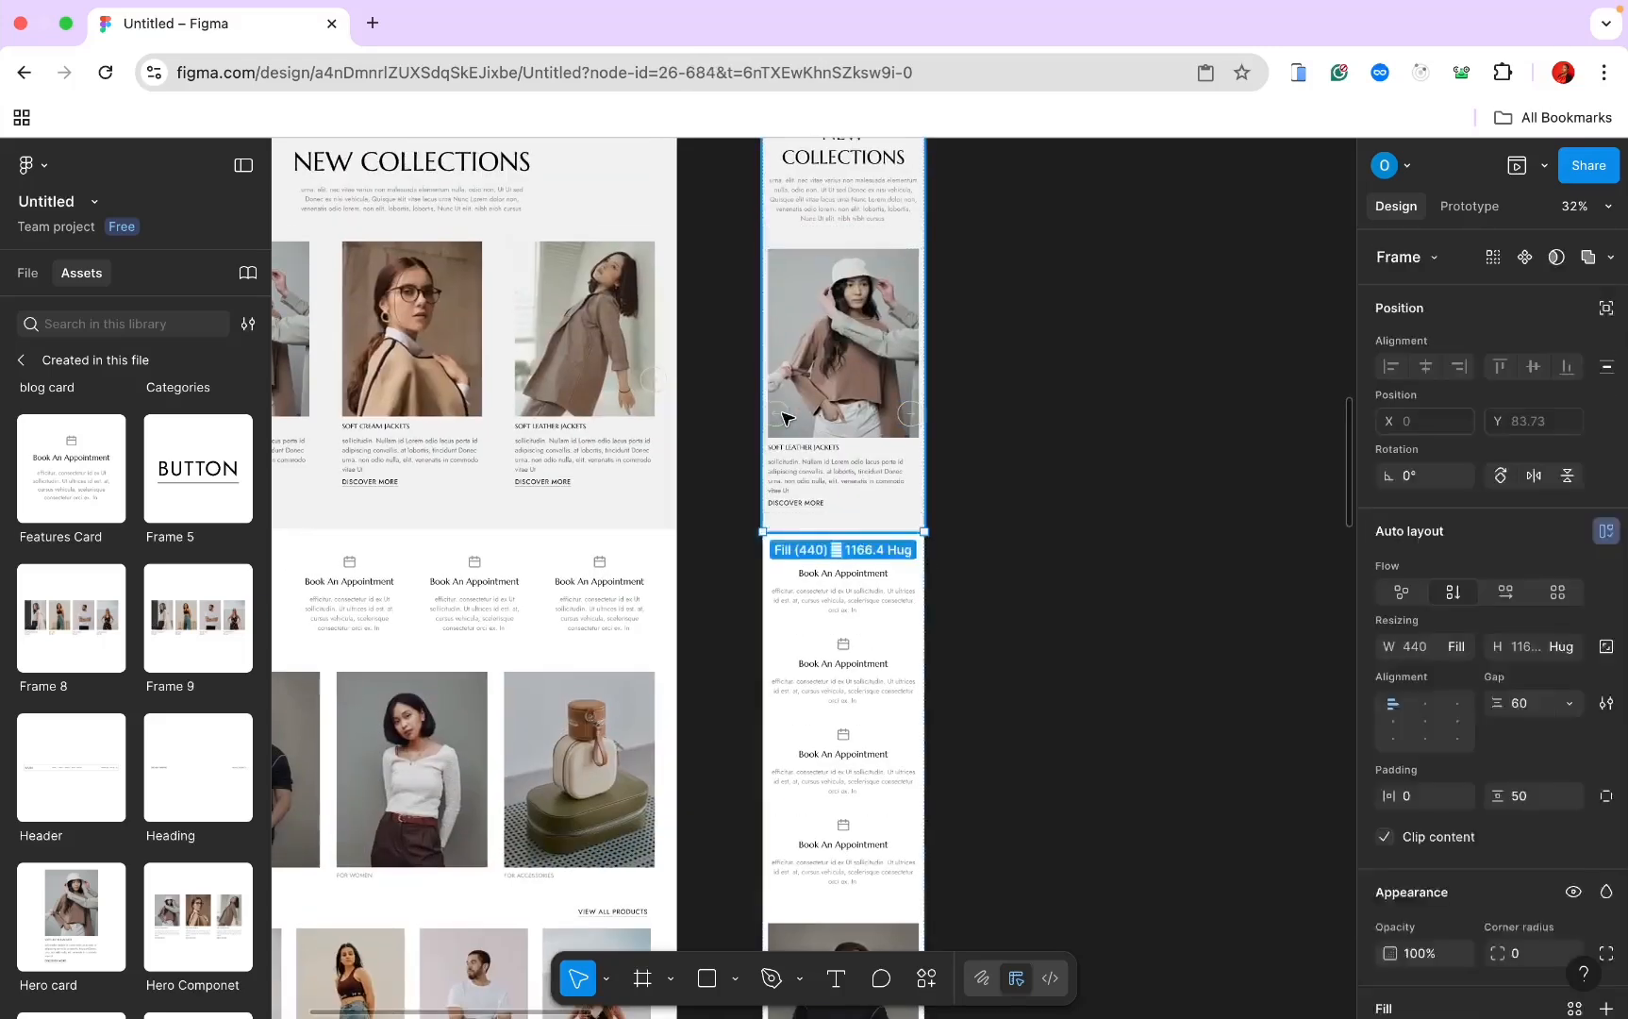
shift+click(907, 416)
right_click(908, 418)
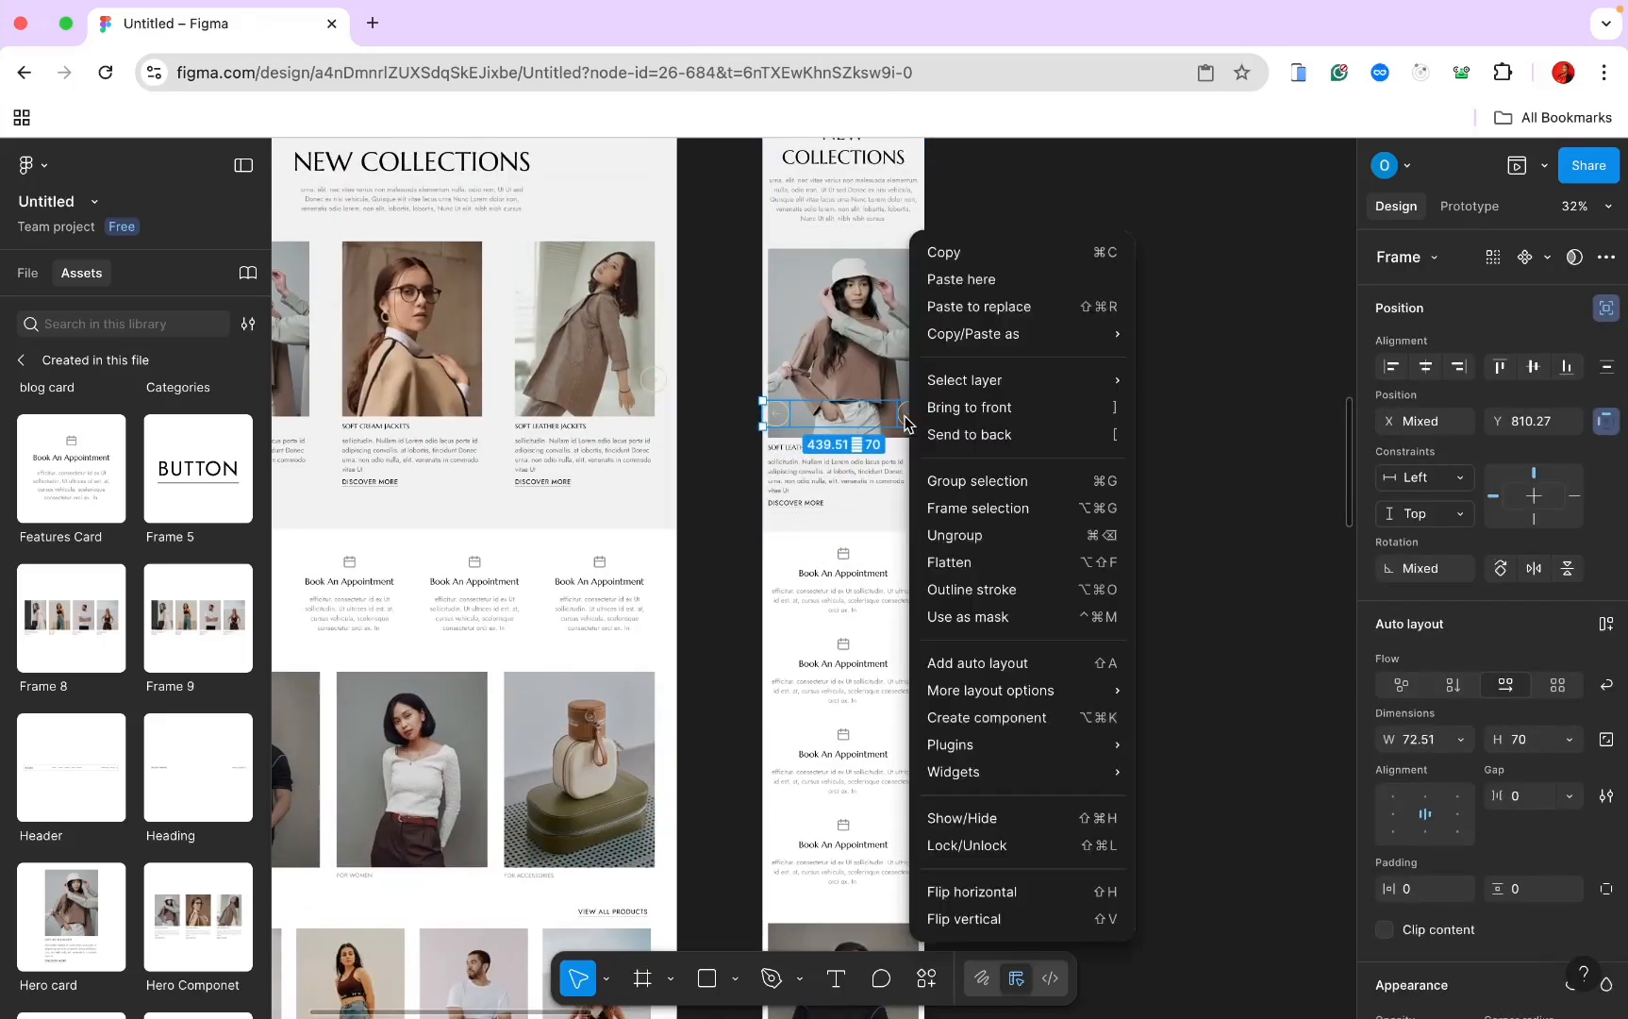
click(959, 477)
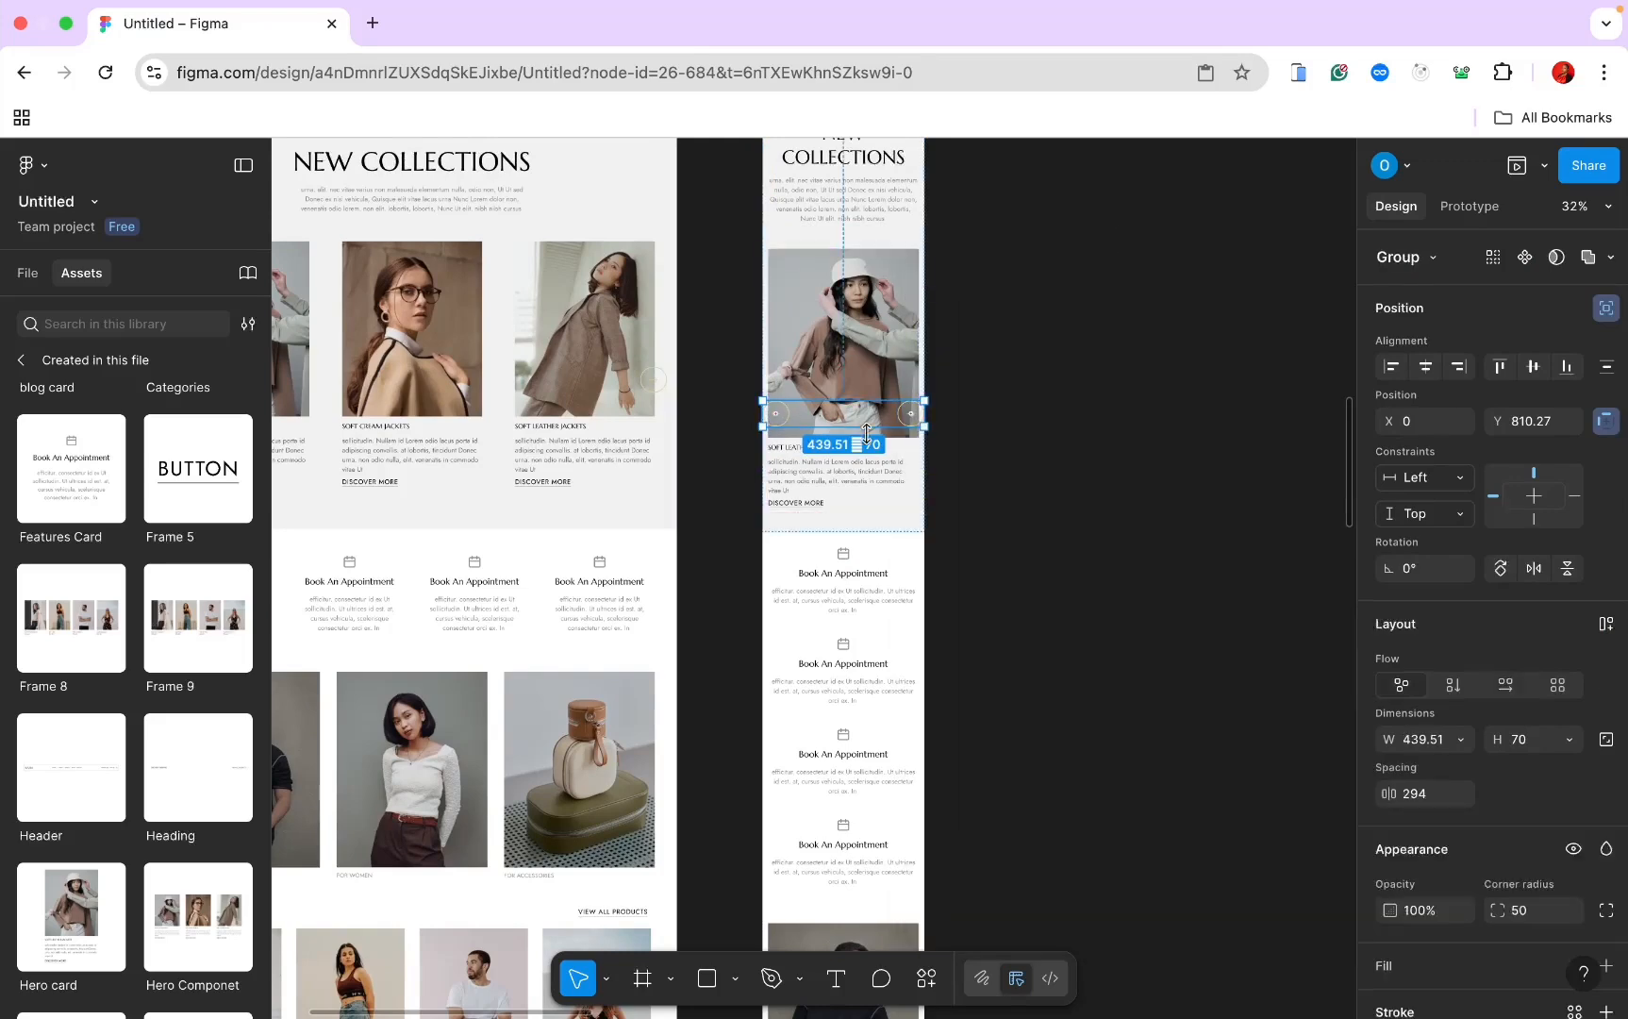
Step: Move the arrow group up over the mobile product cards
scroll(866, 433, down, 15)
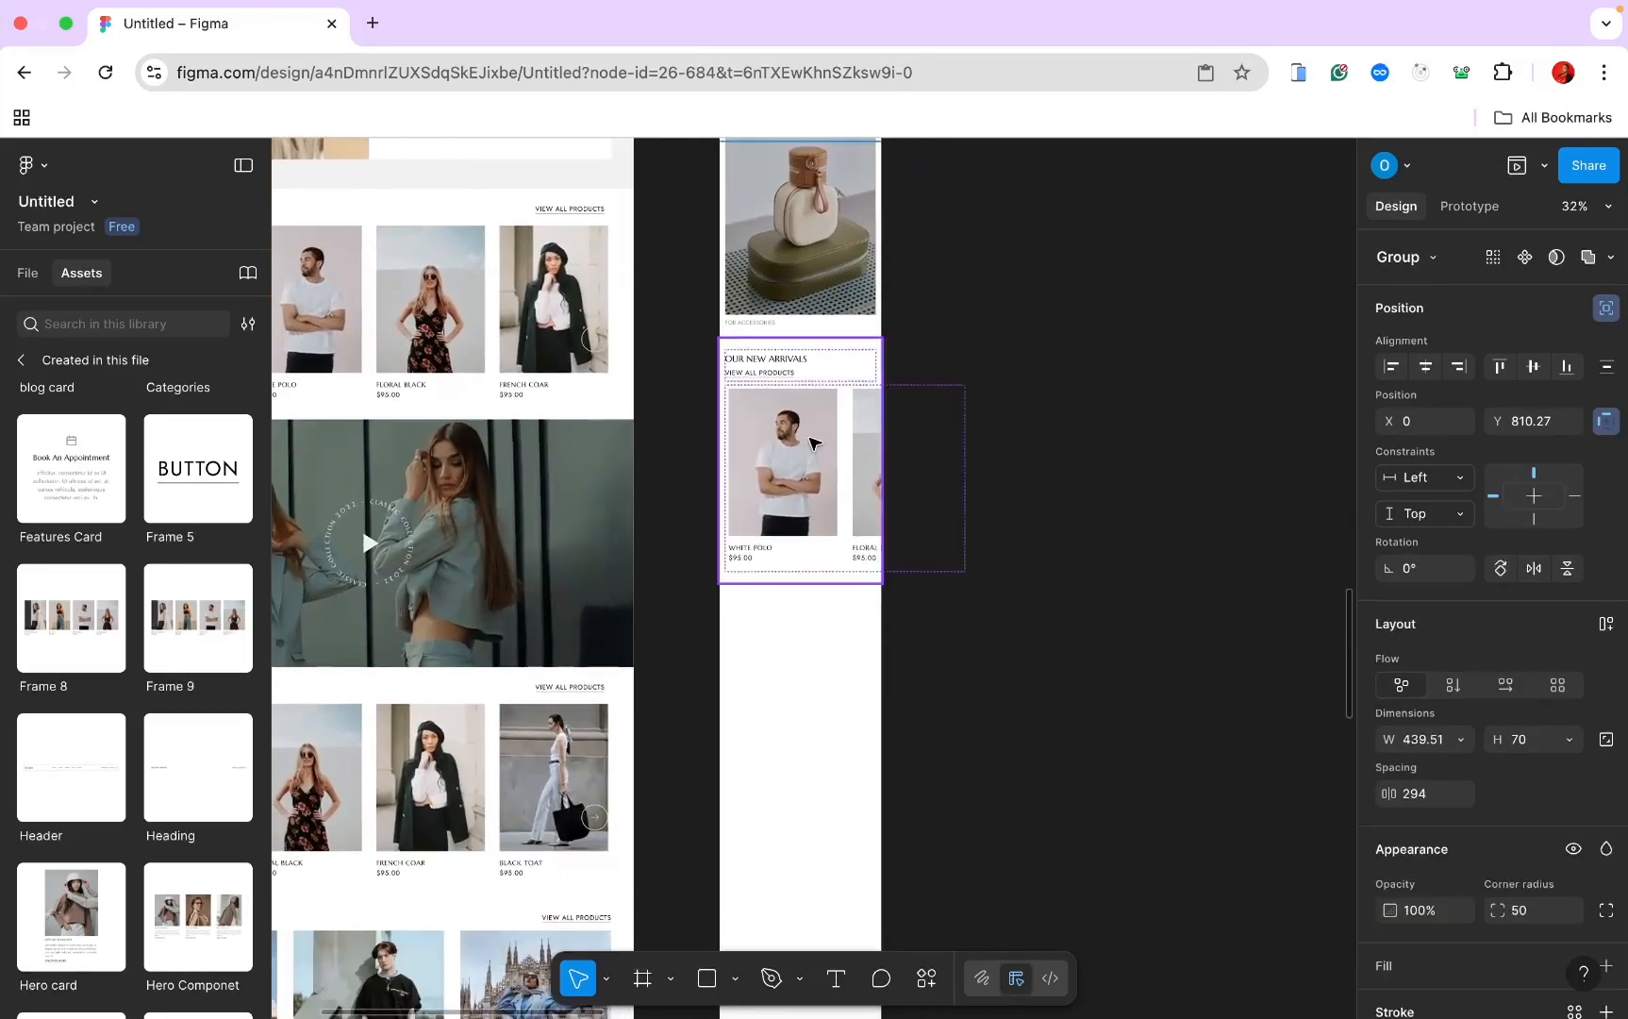
click(810, 441)
double_click(850, 460)
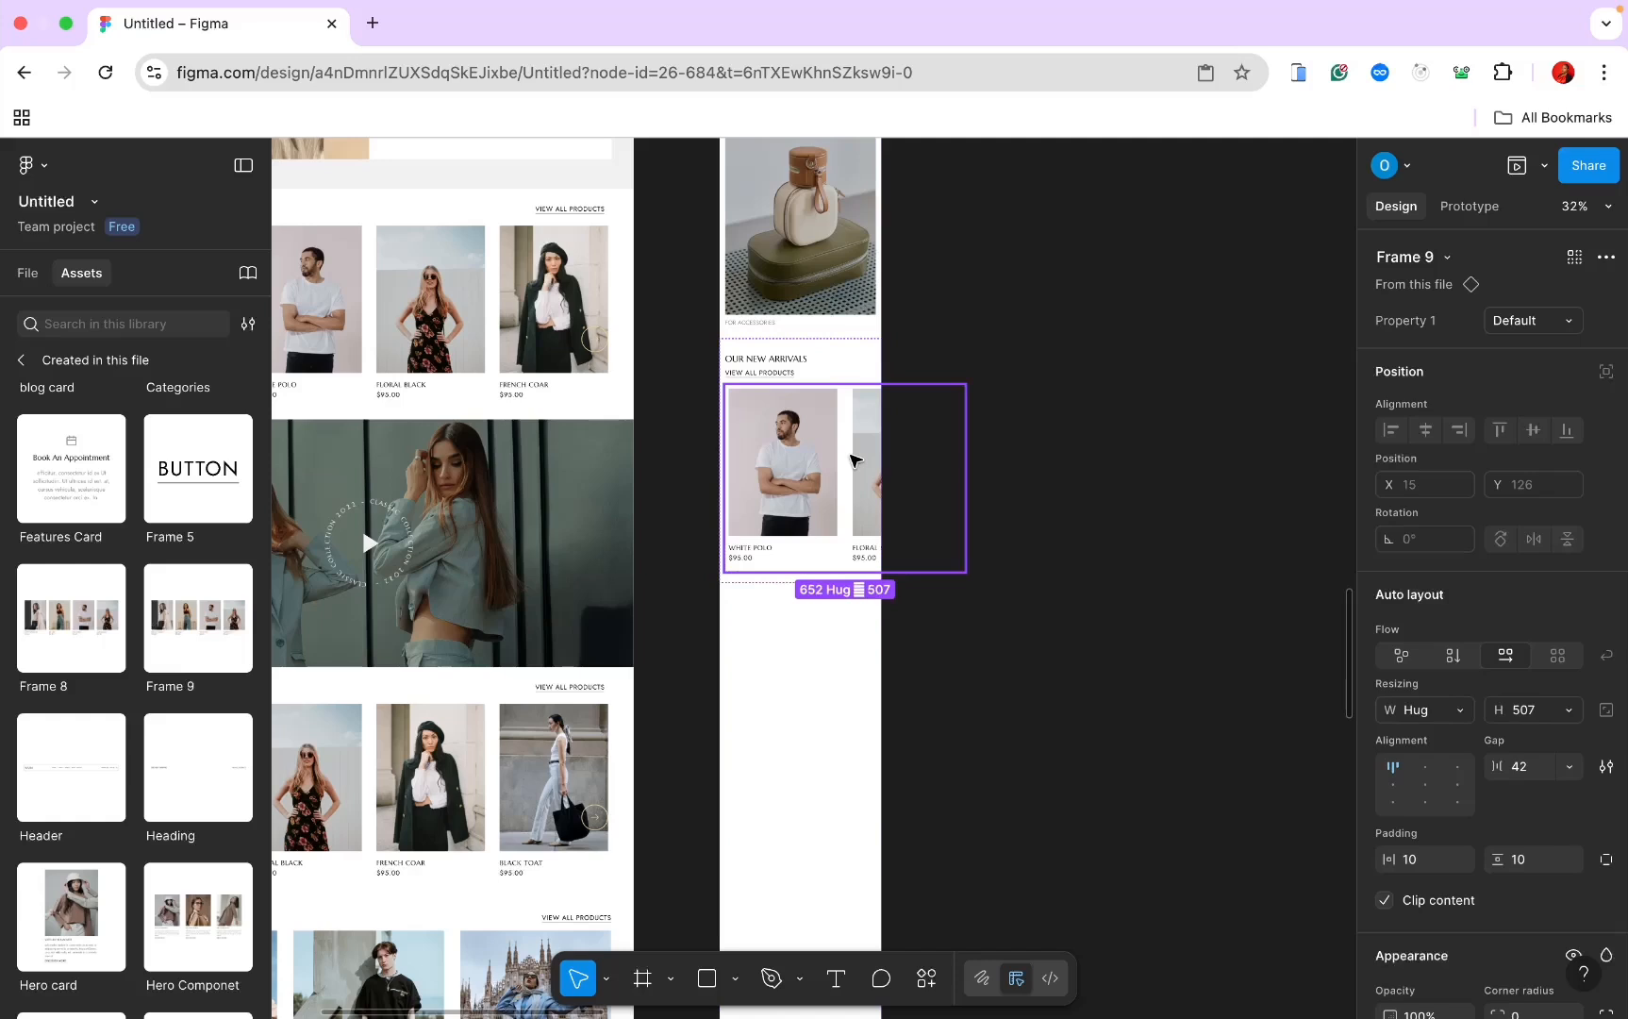
click(819, 578)
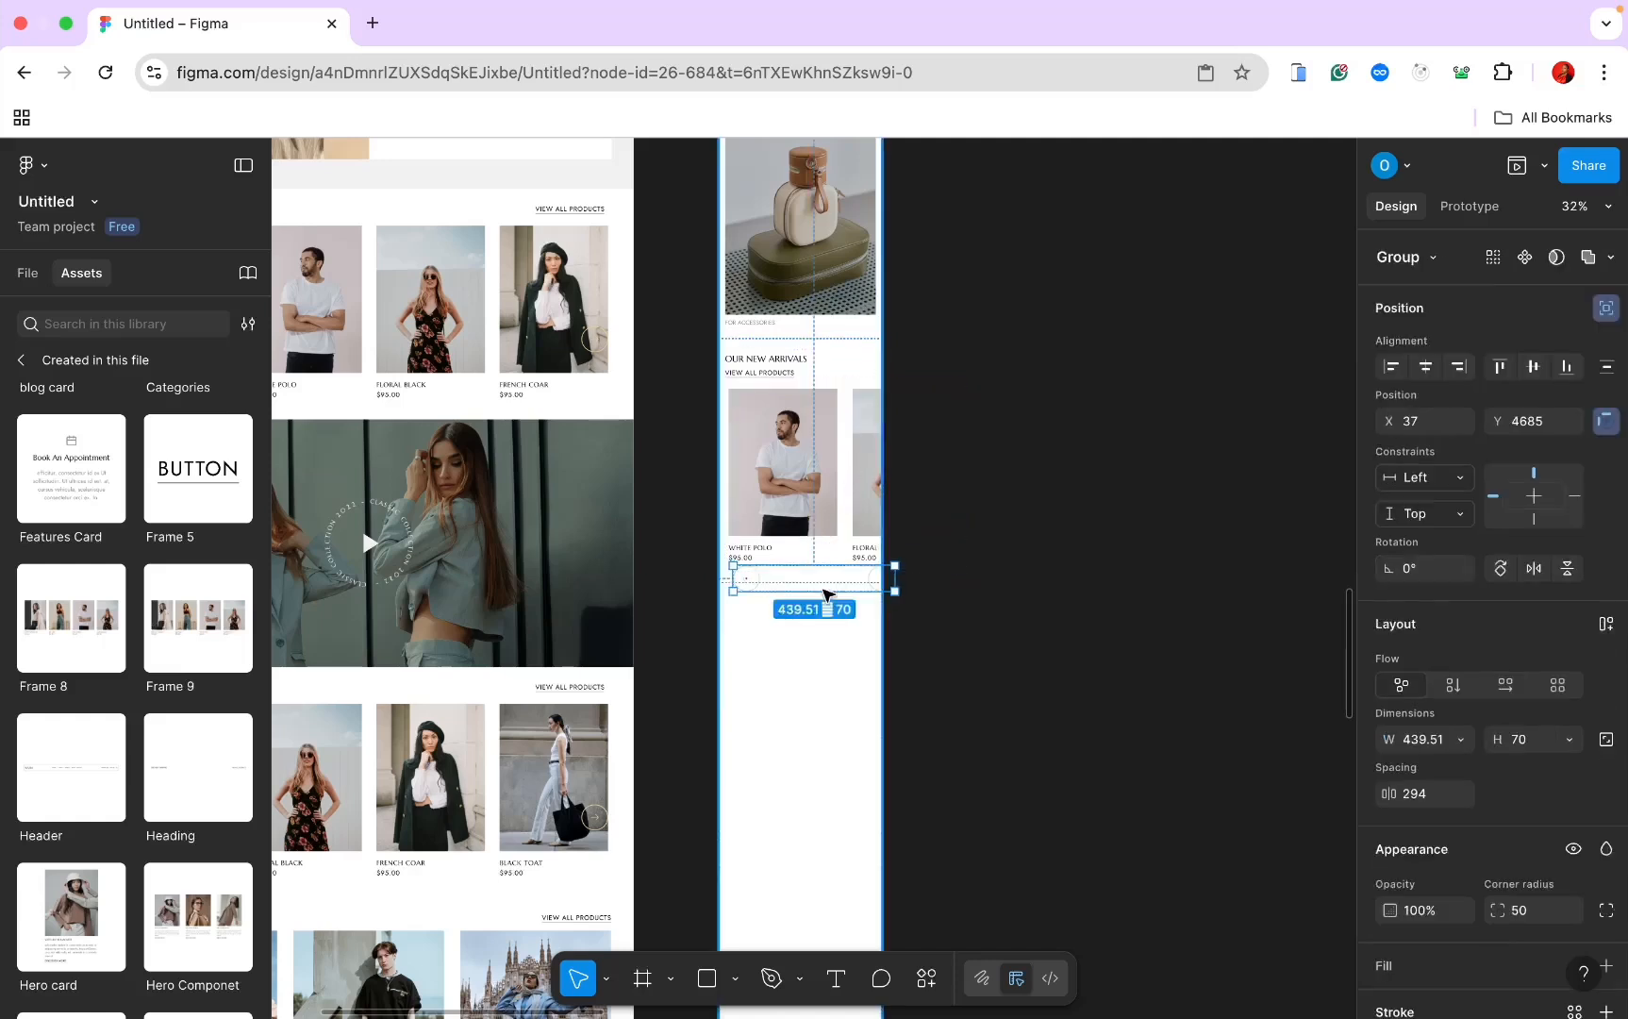
drag(824, 594, 818, 510)
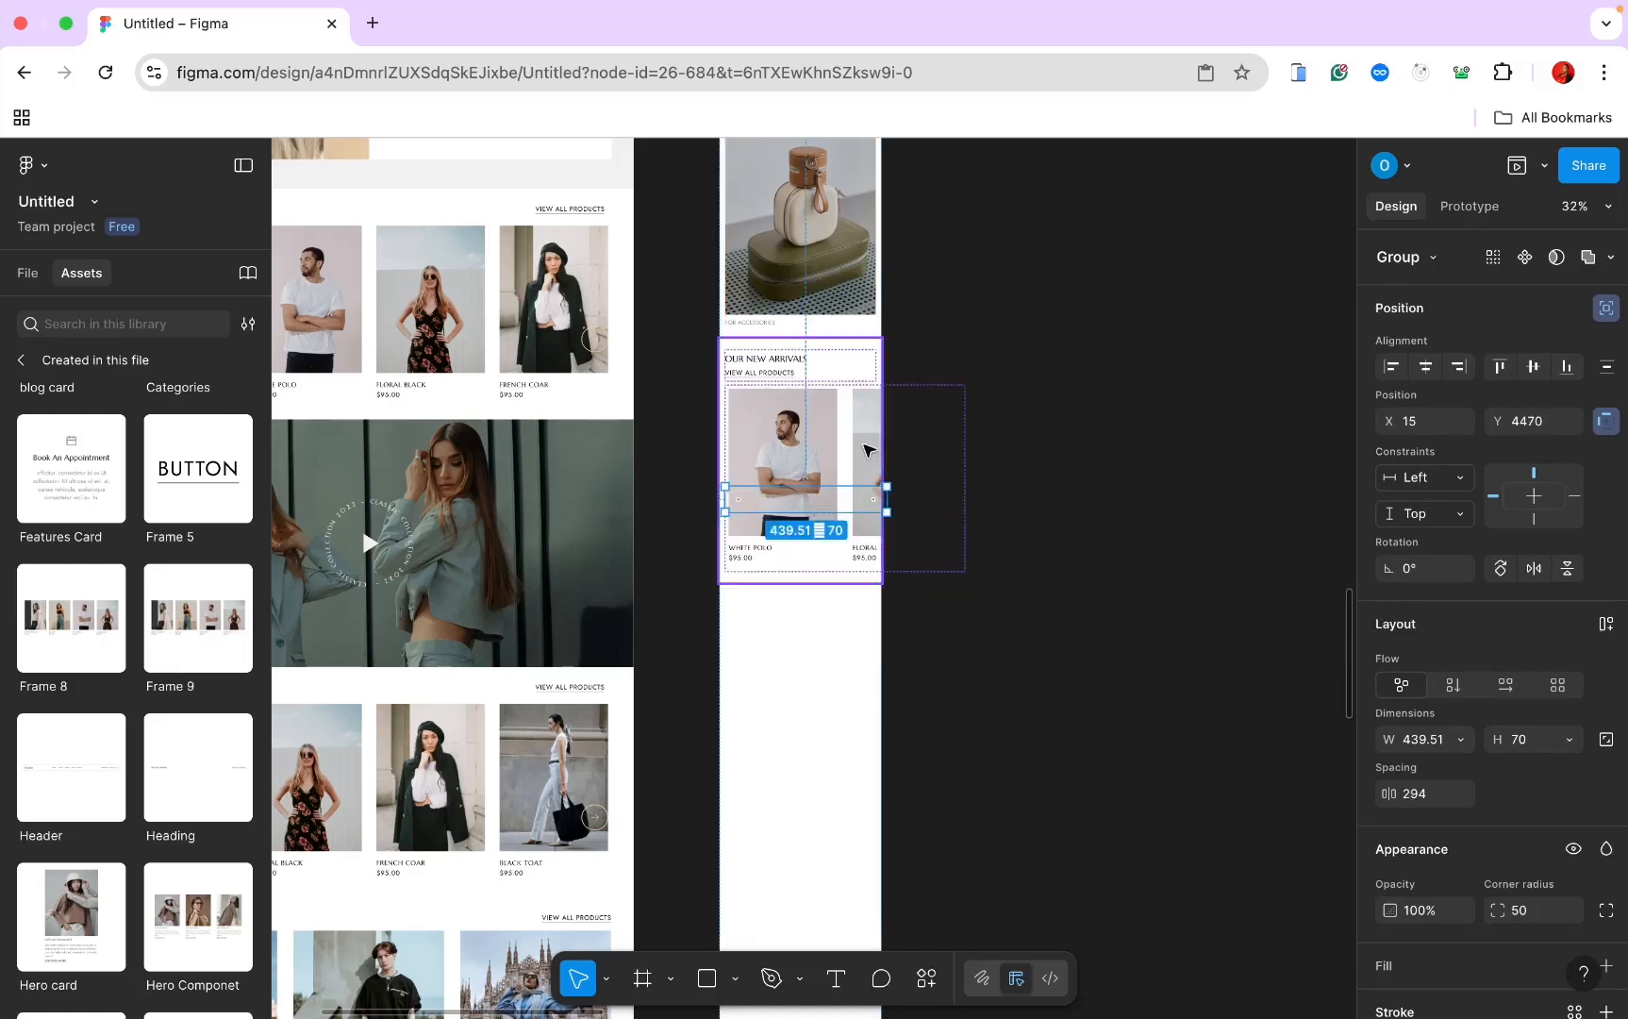
Step: Set the mobile product card row's width to Fill container
click(869, 450)
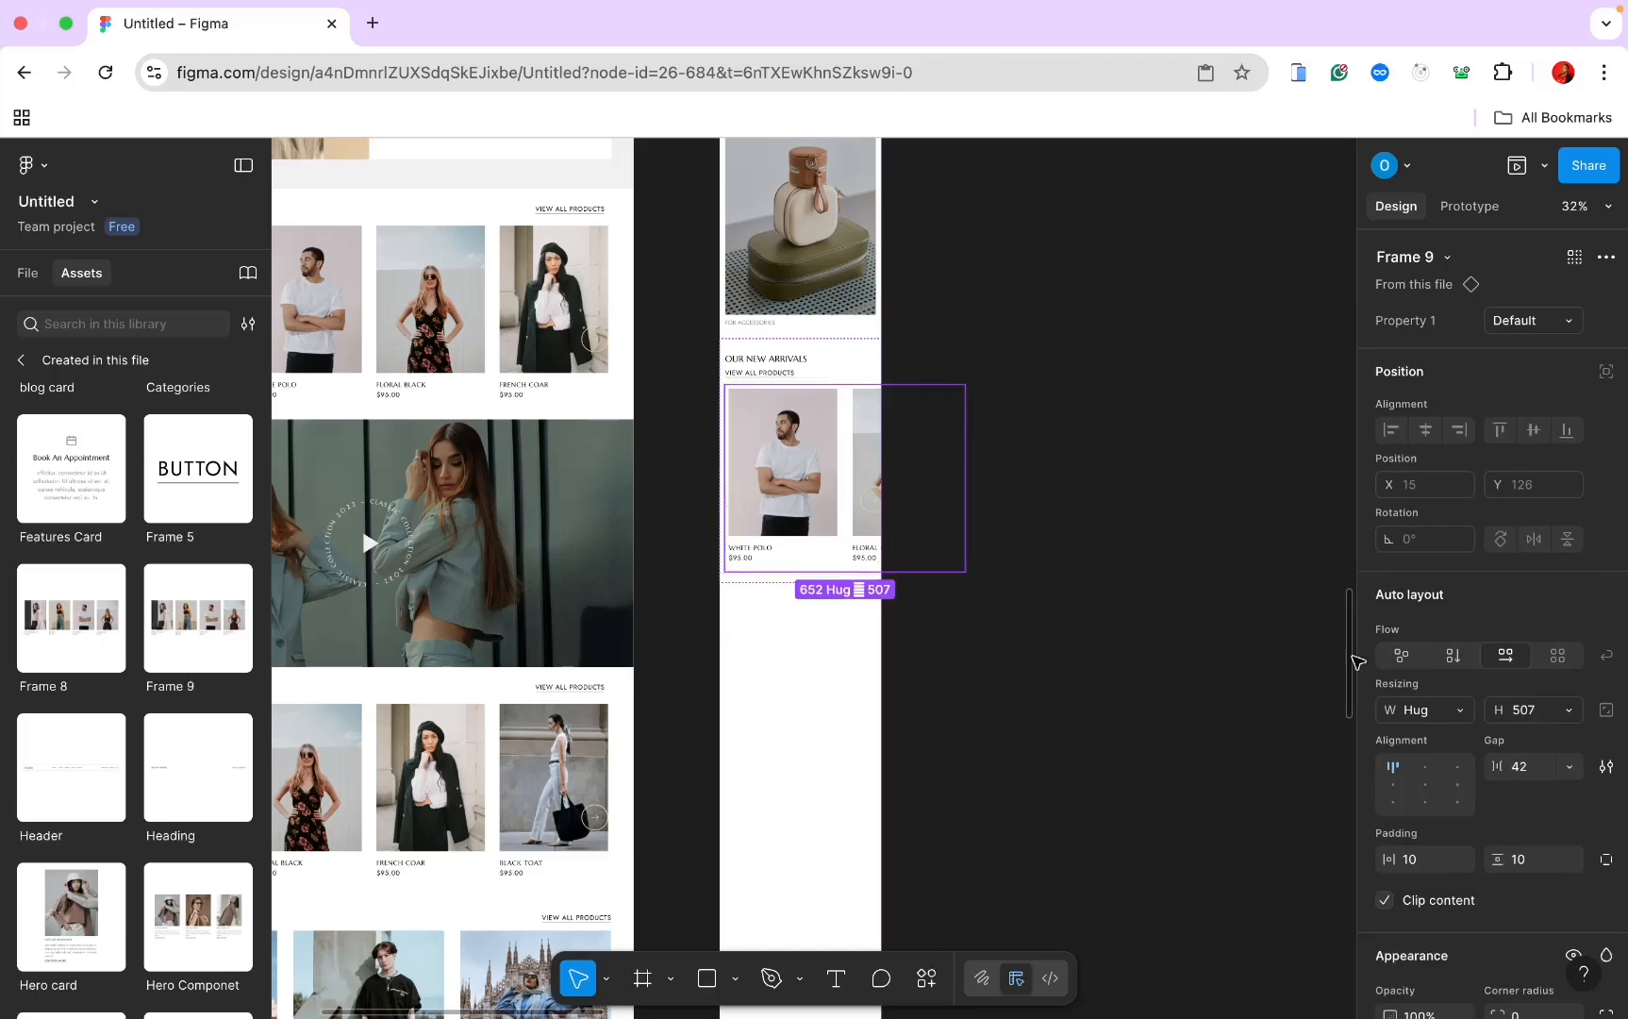
click(869, 450)
click(1454, 712)
click(1446, 735)
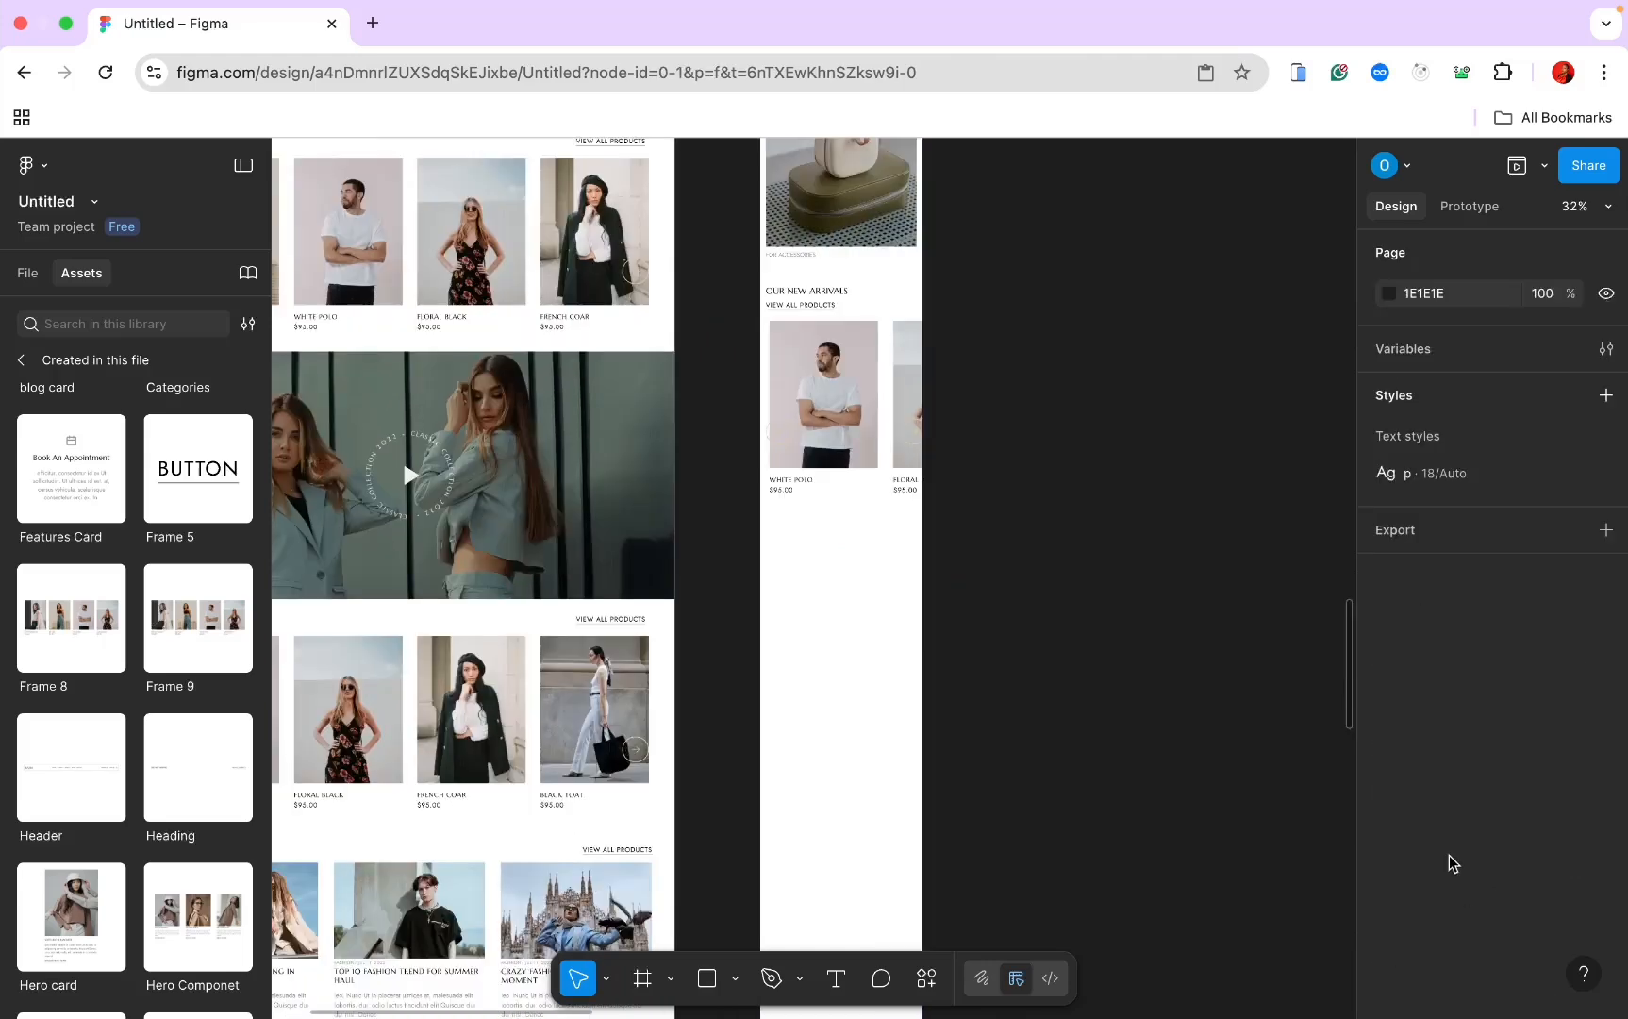
scroll(775, 698, up, 10)
scroll(775, 698, left, 4)
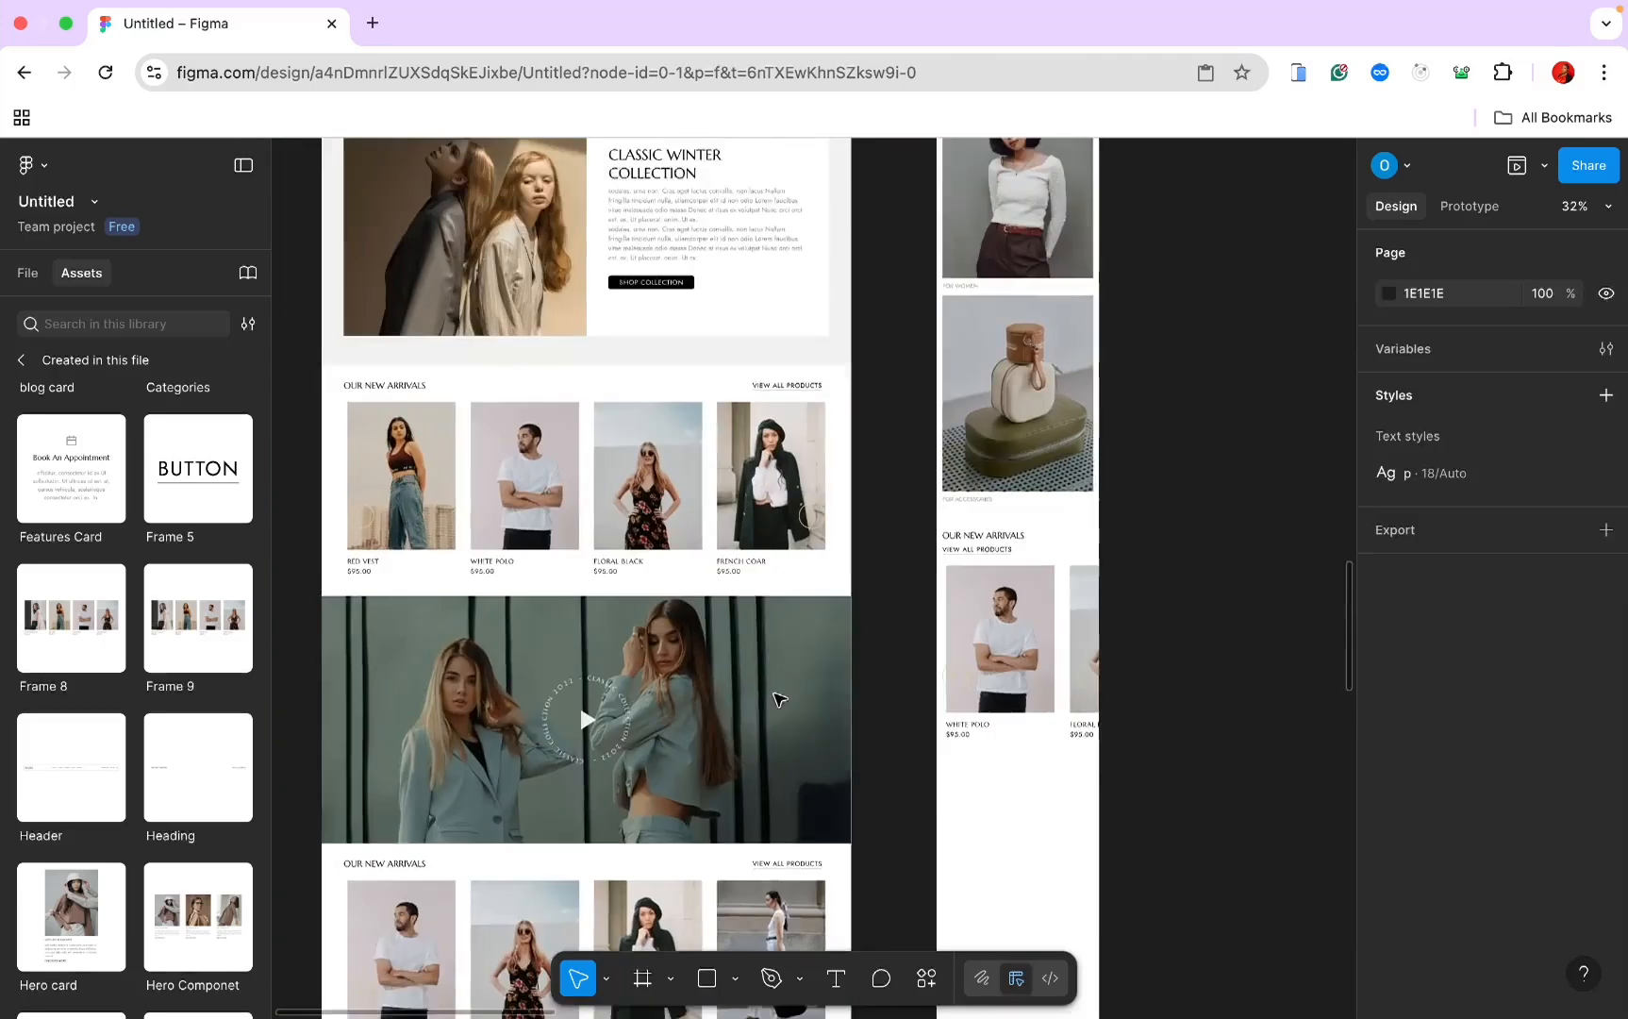
Step: Give the mobile Classic Winter Collection section 15 side and 30 vertical padding
click(647, 420)
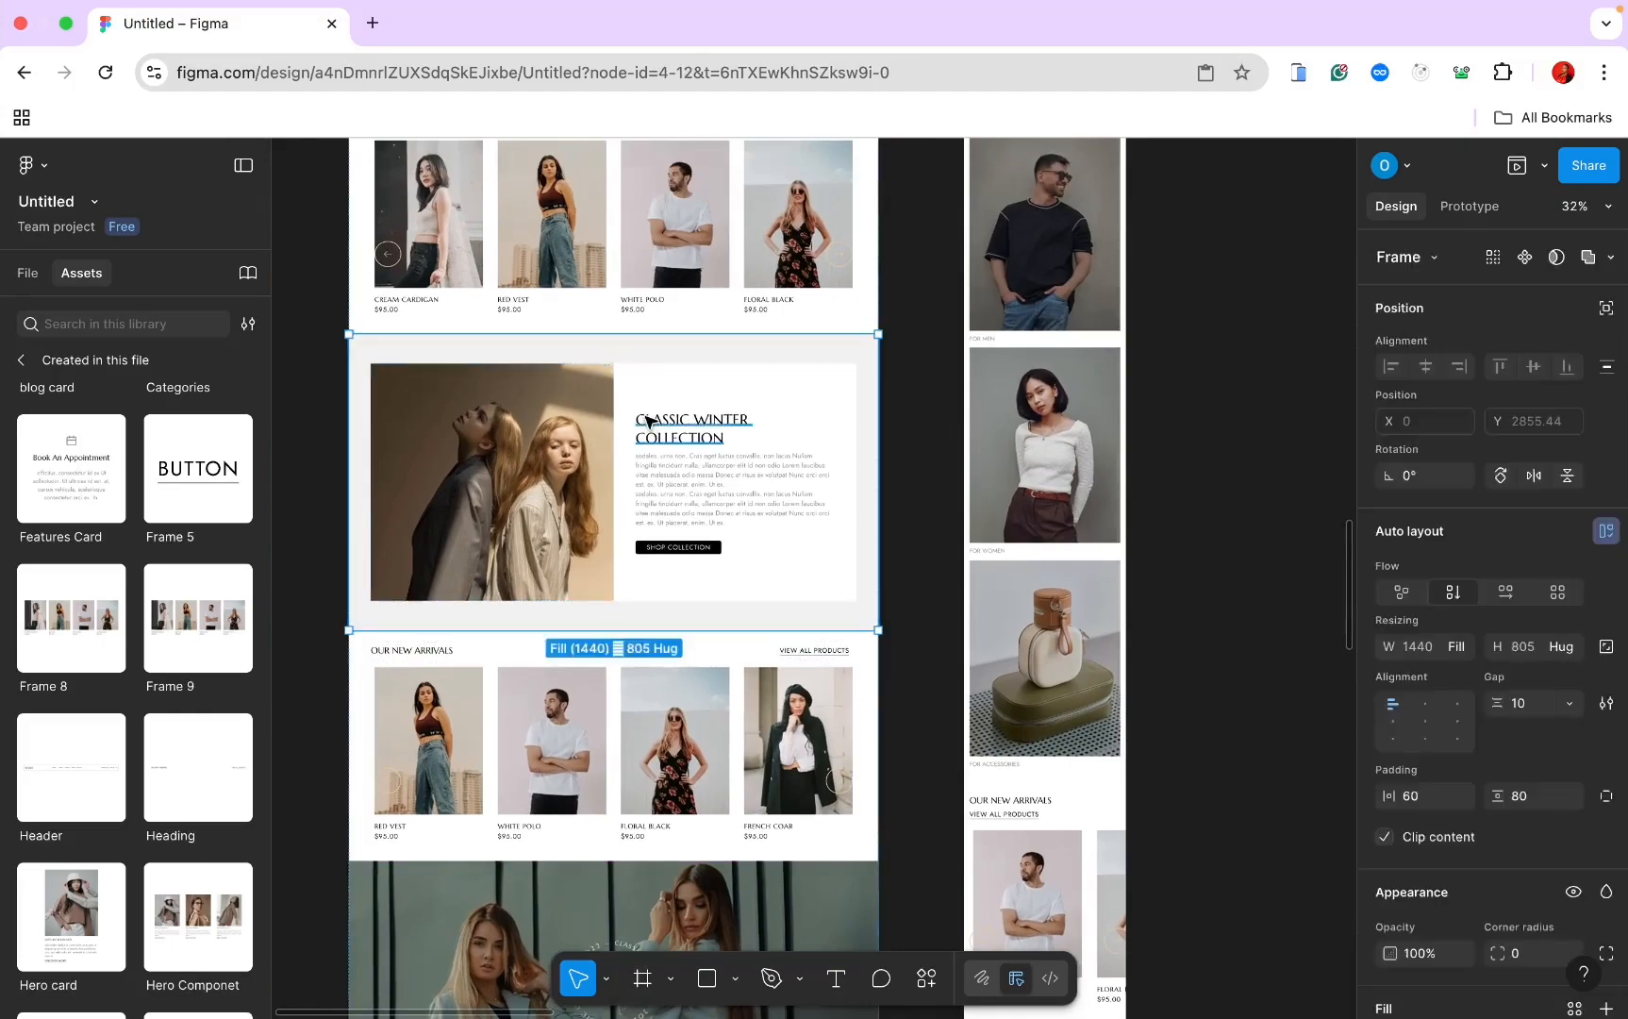
scroll(661, 434, down, 5)
scroll(661, 434, right, 2)
click(886, 612)
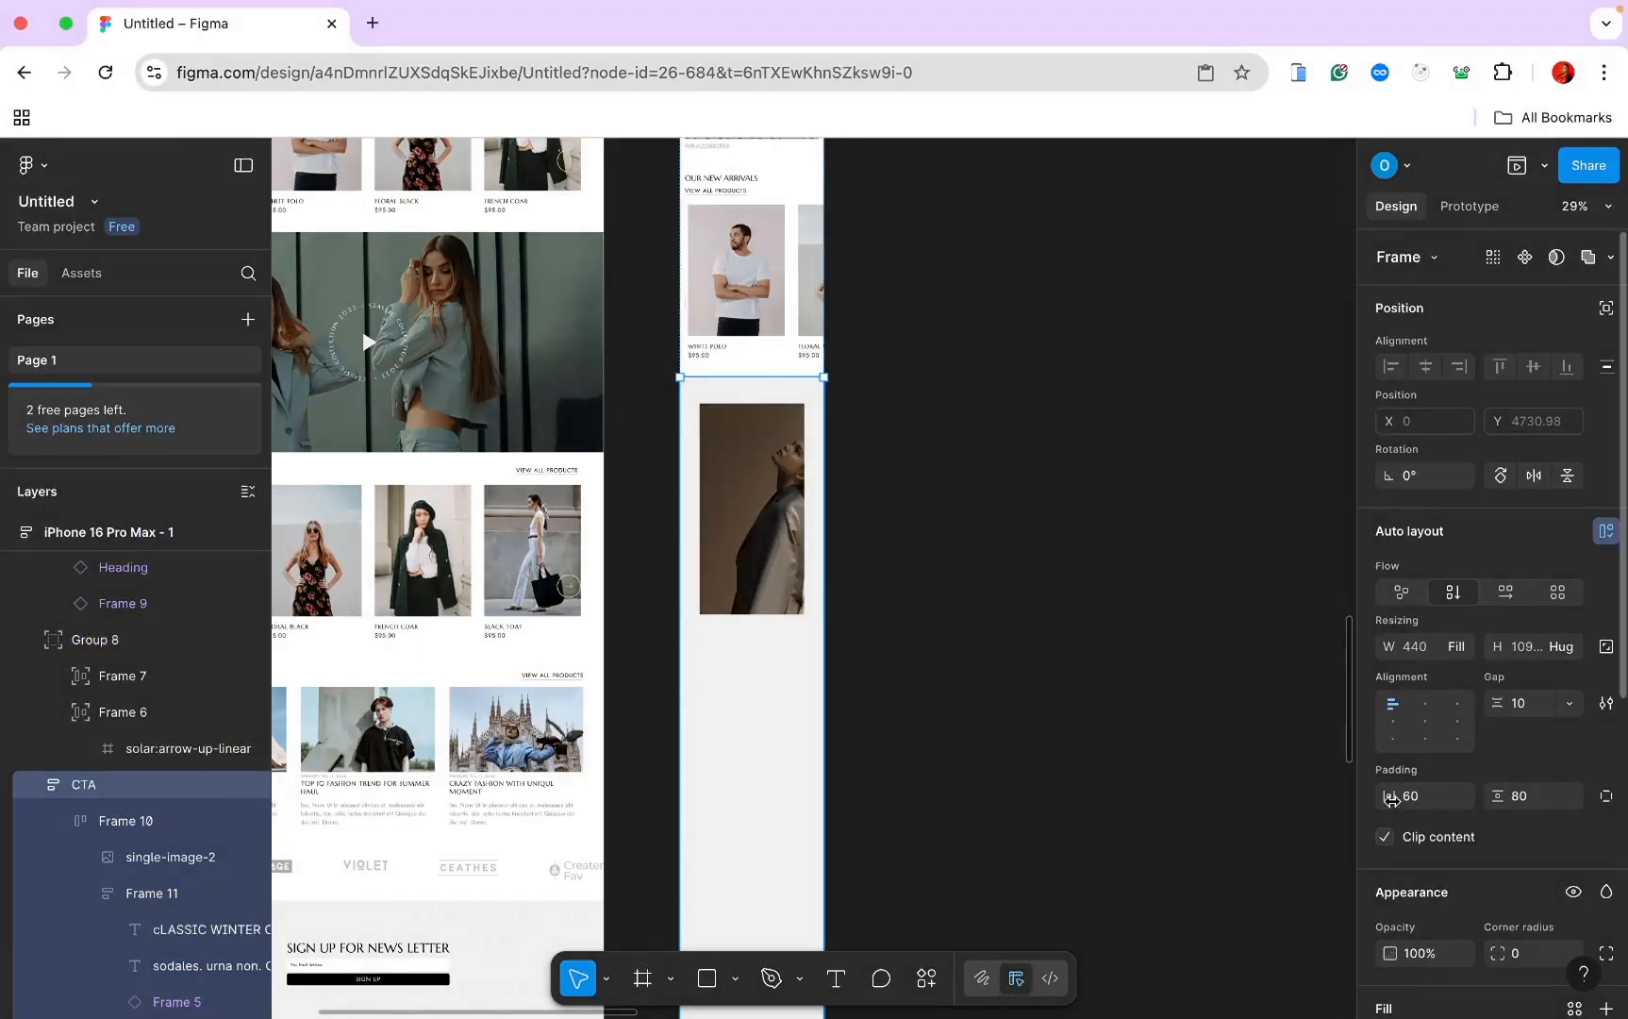
click(1411, 803)
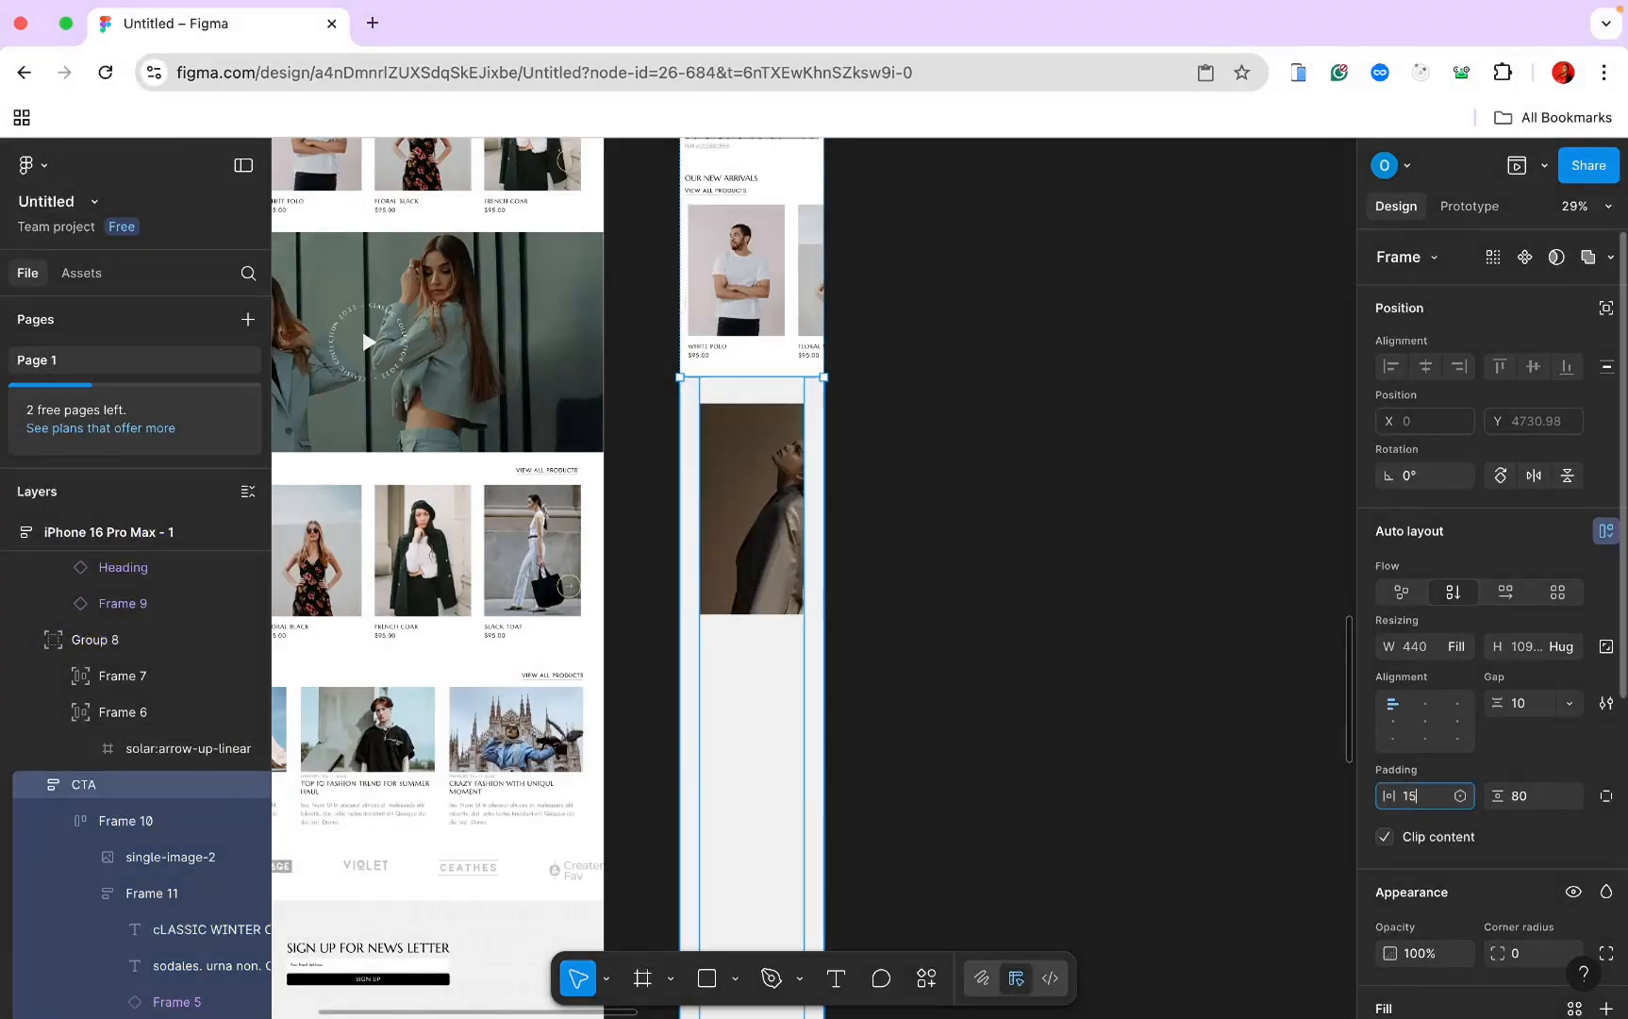
text(15)
key(Return)
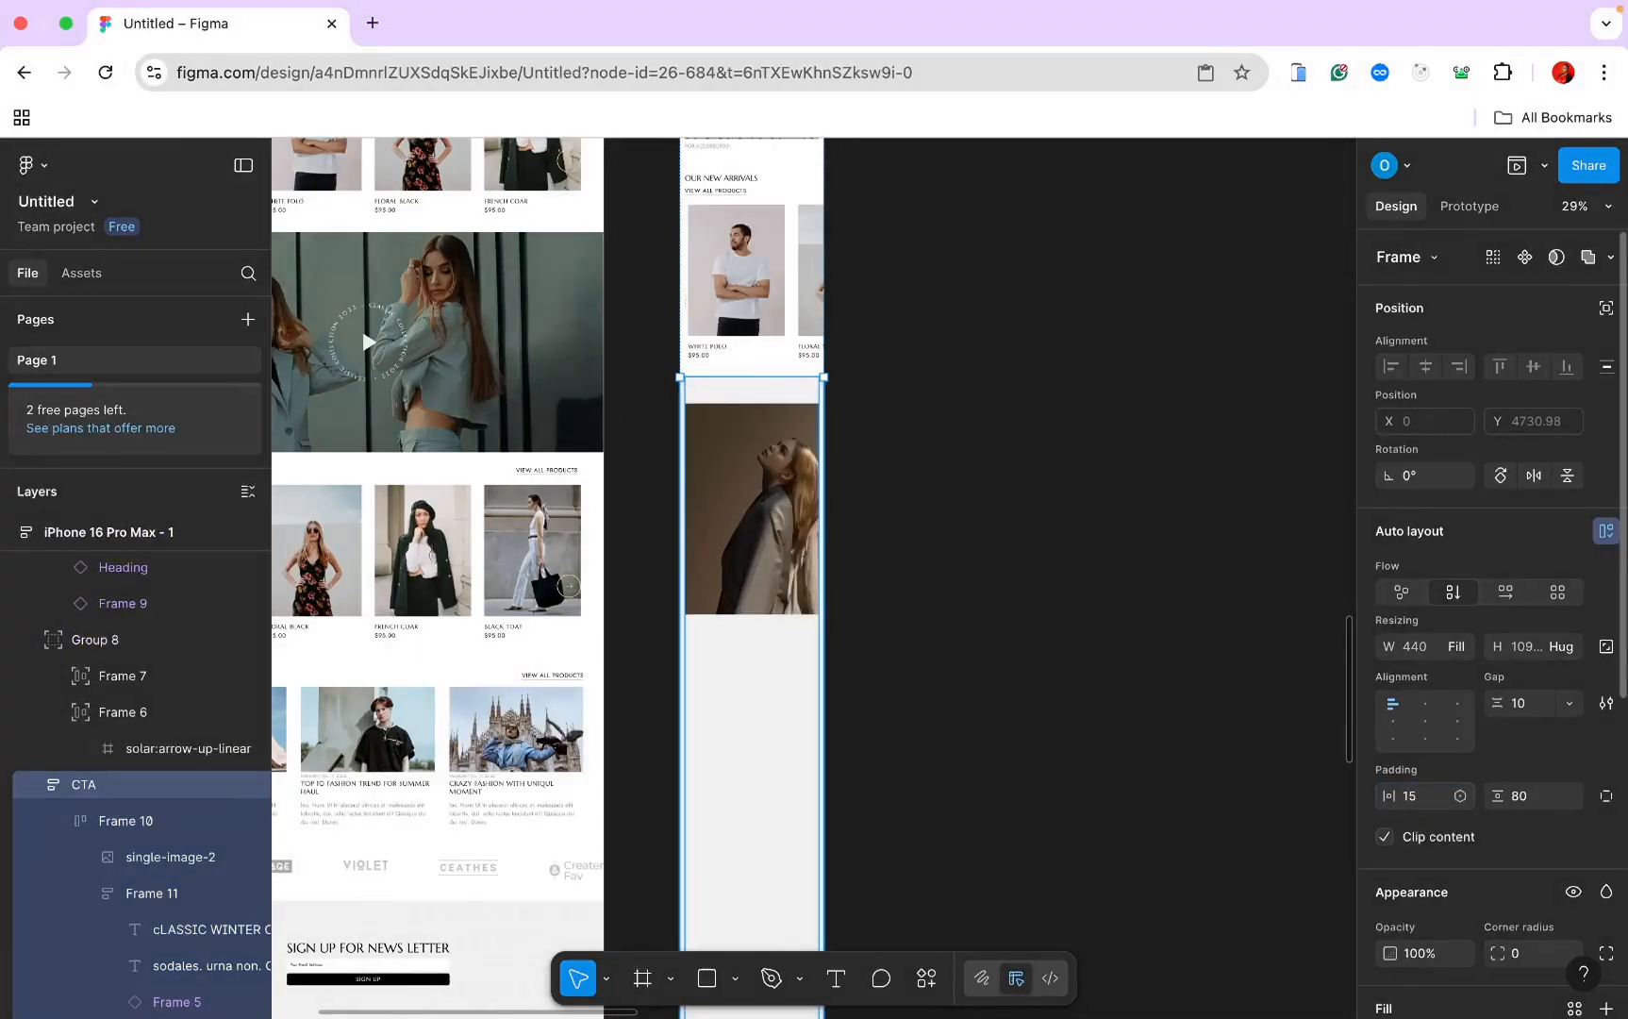
click(1514, 798)
text(30)
click(1514, 712)
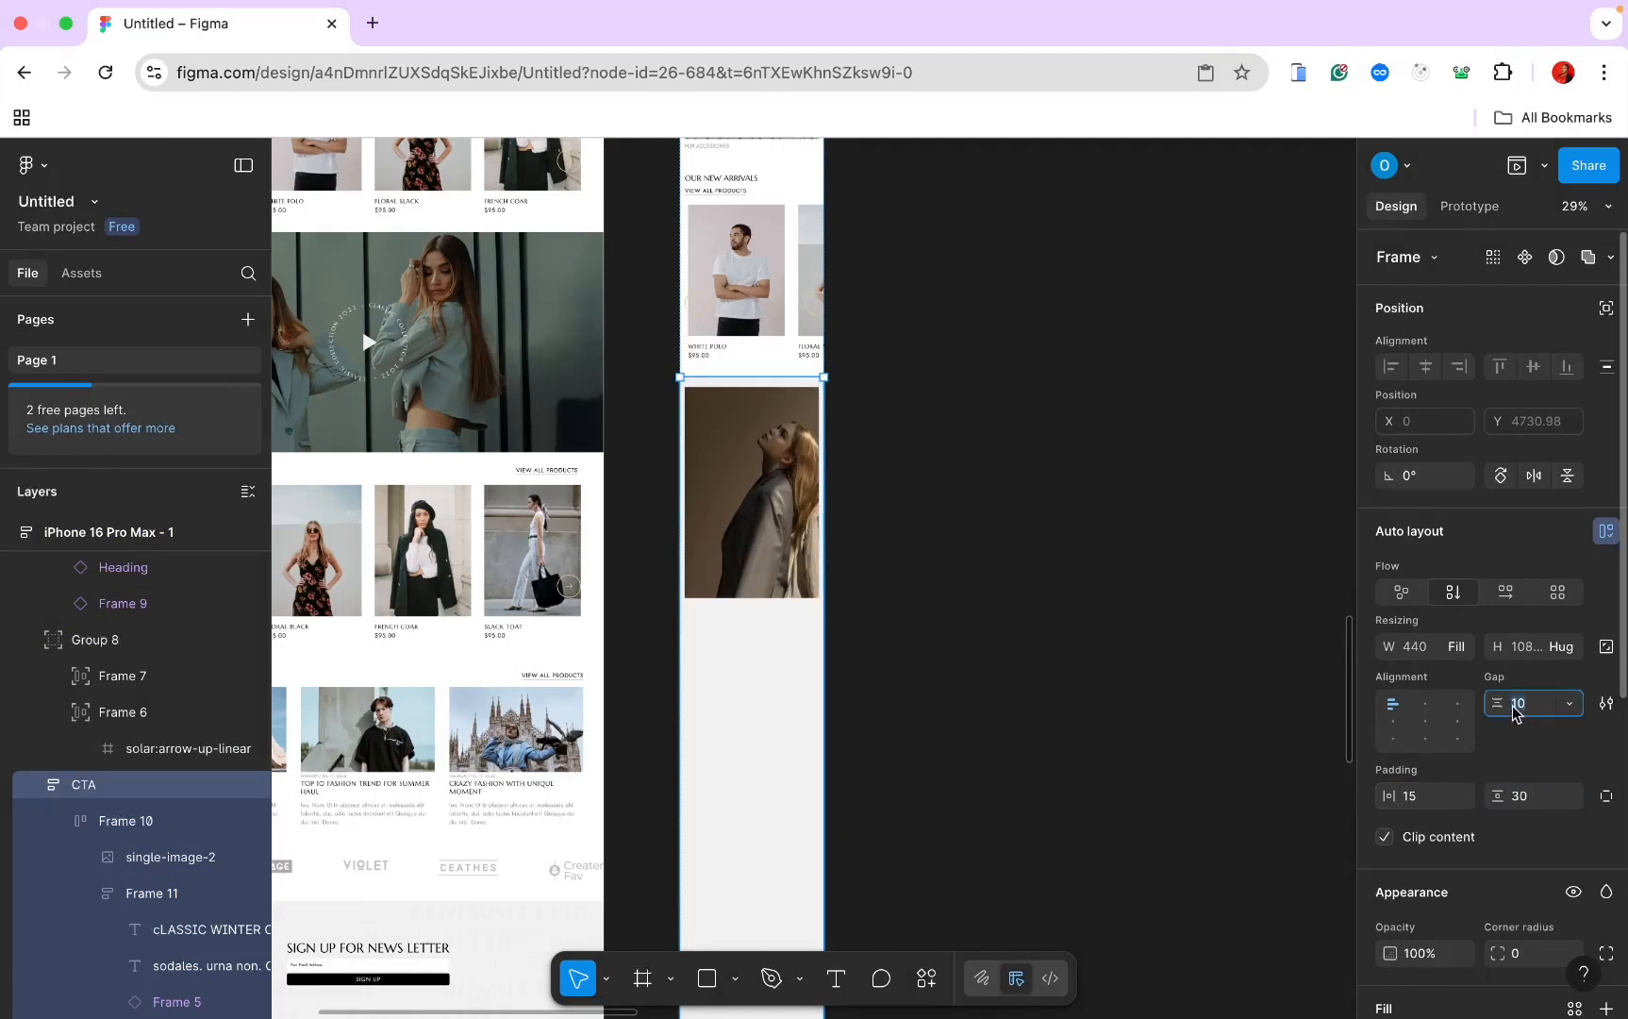
text(0)
key(Escape)
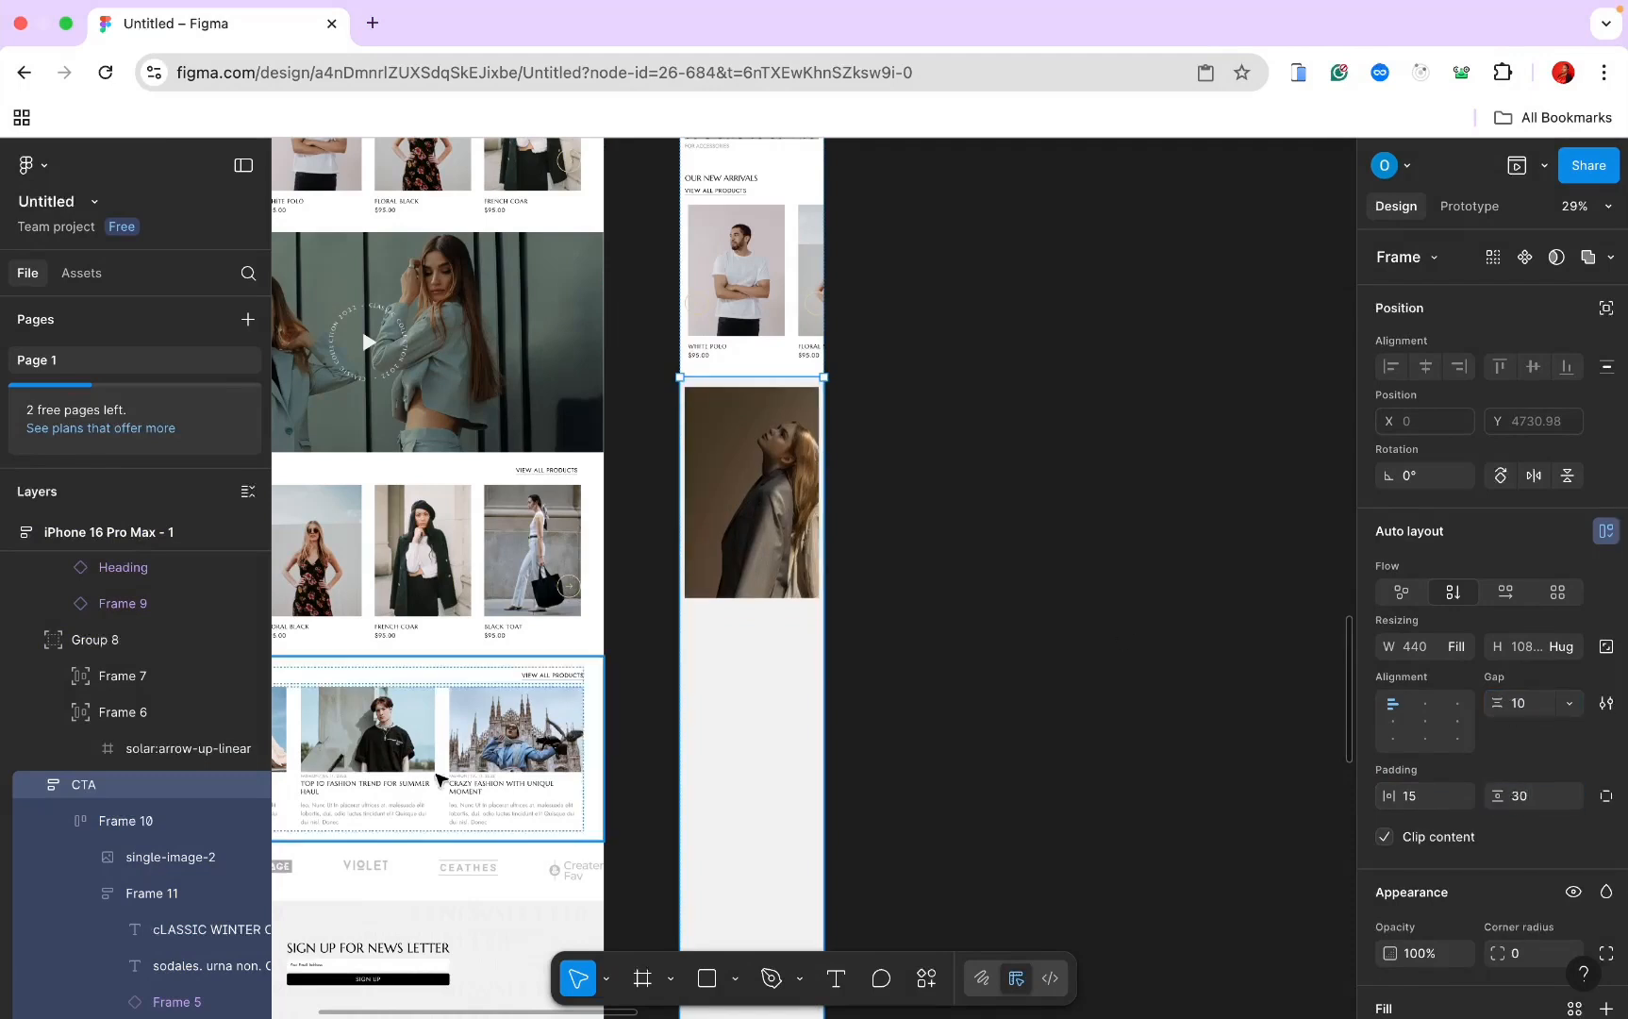
Step: Stack the image above the text, text block hugging its height and image filling the width
click(142, 830)
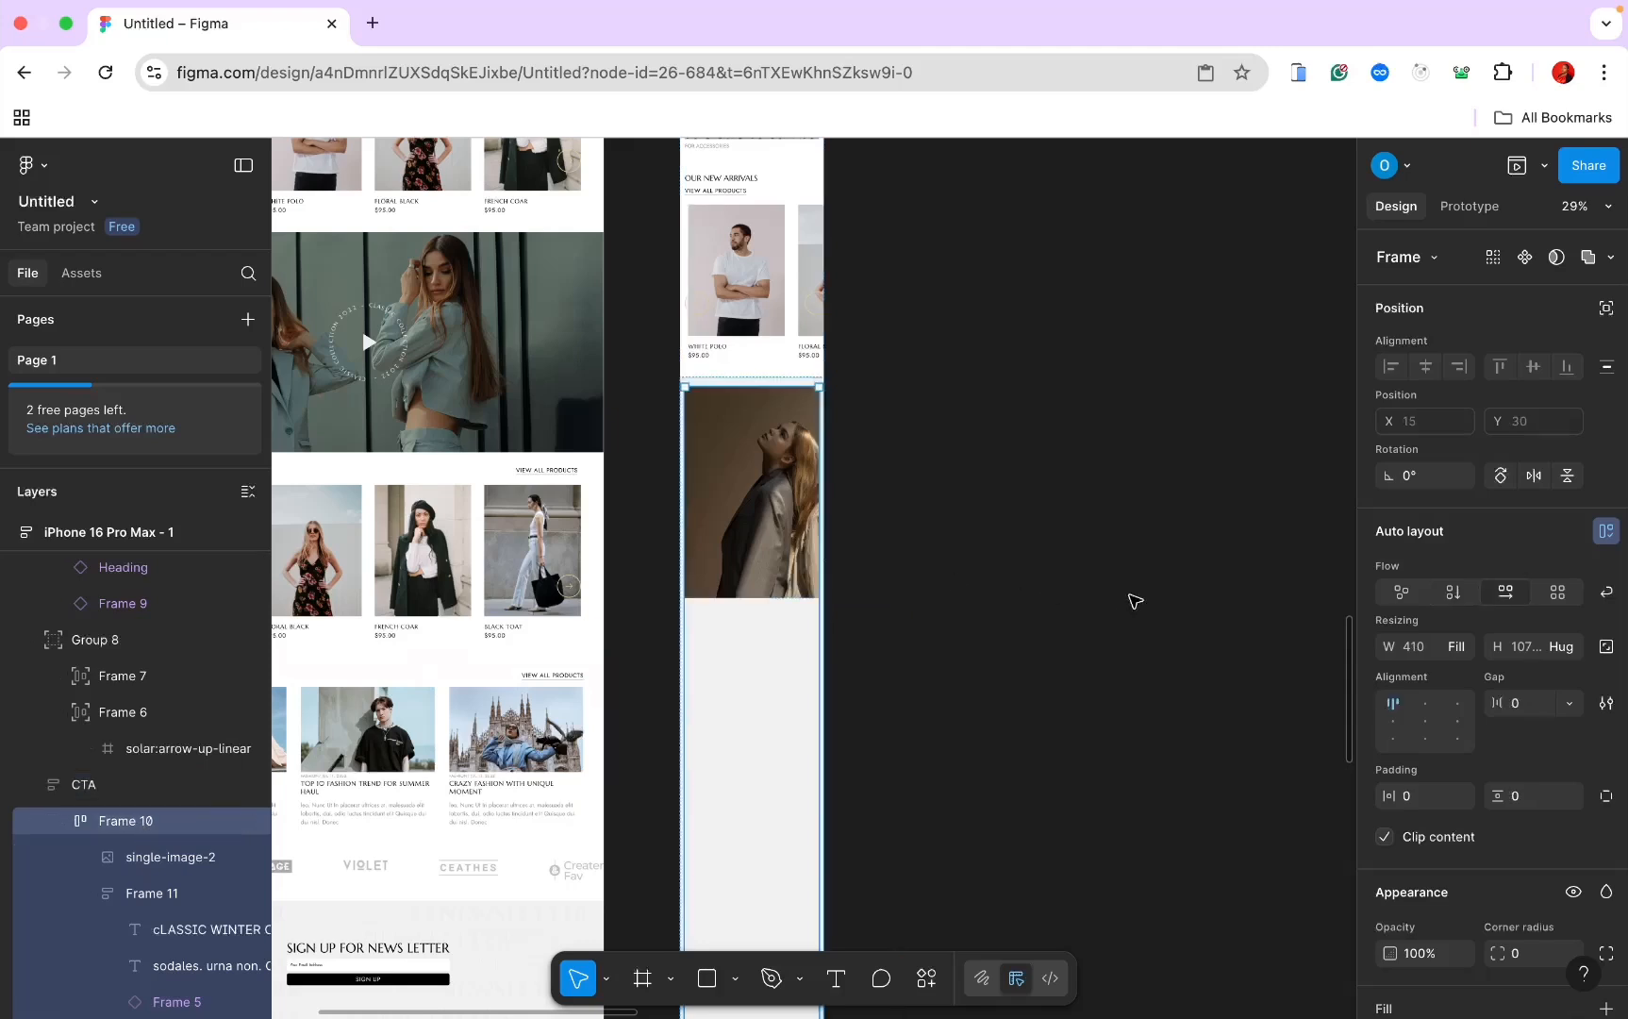
click(1452, 594)
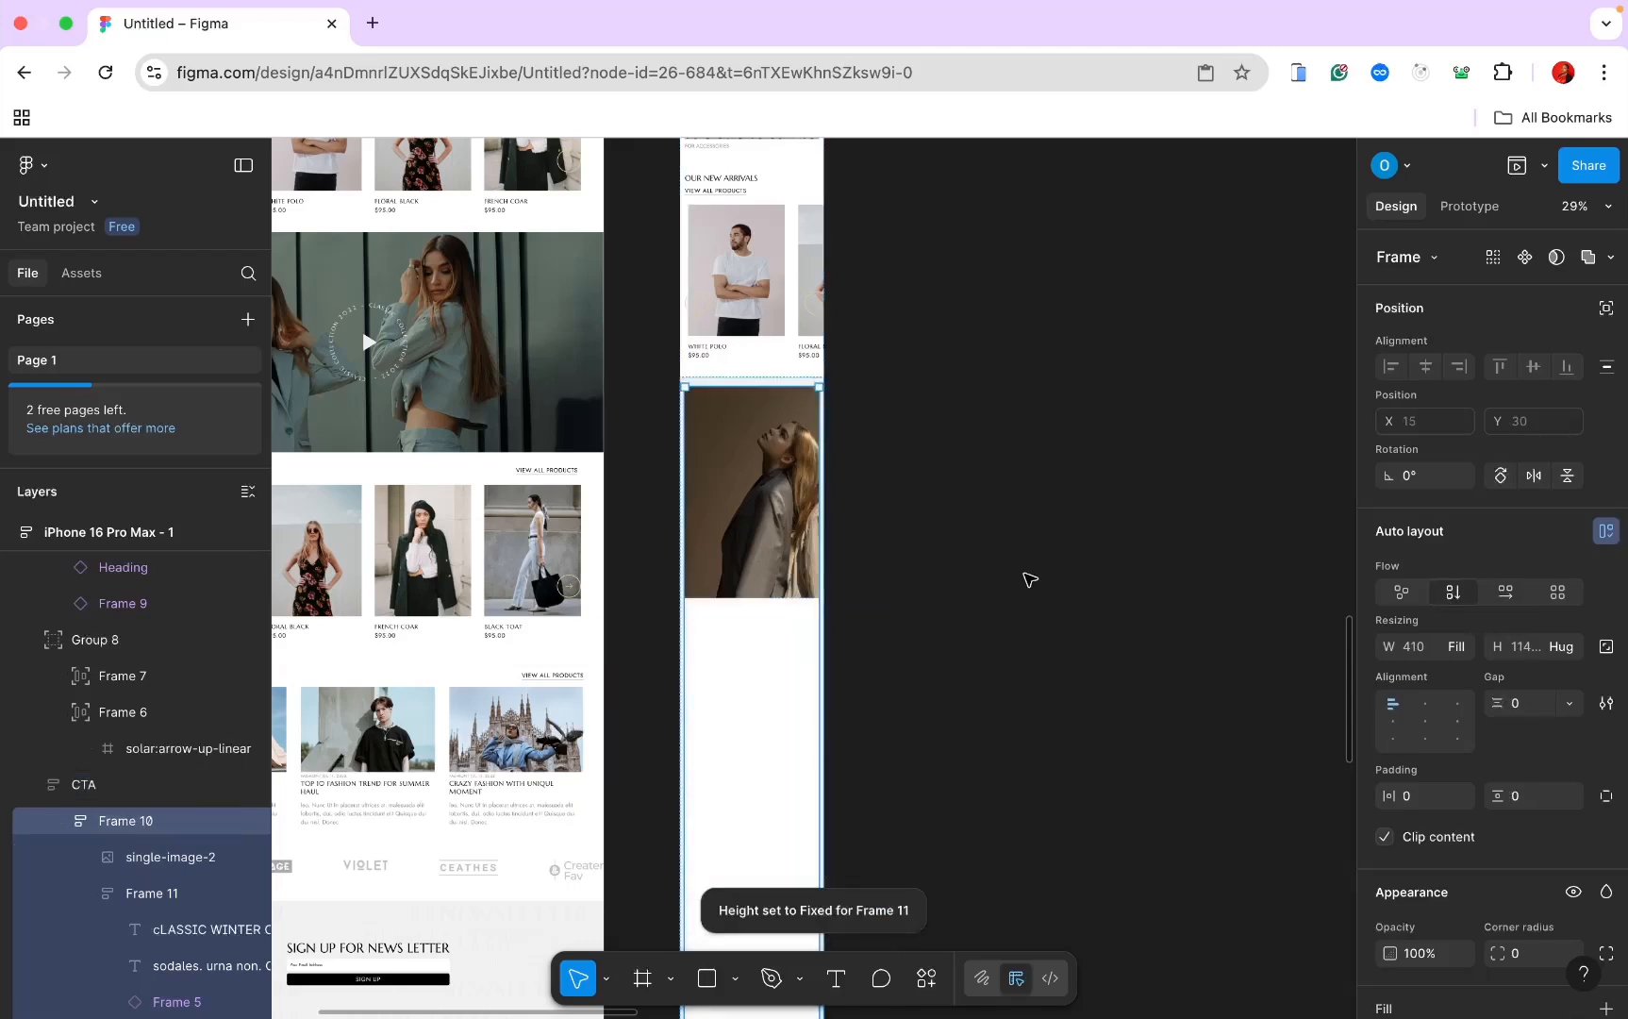
click(173, 894)
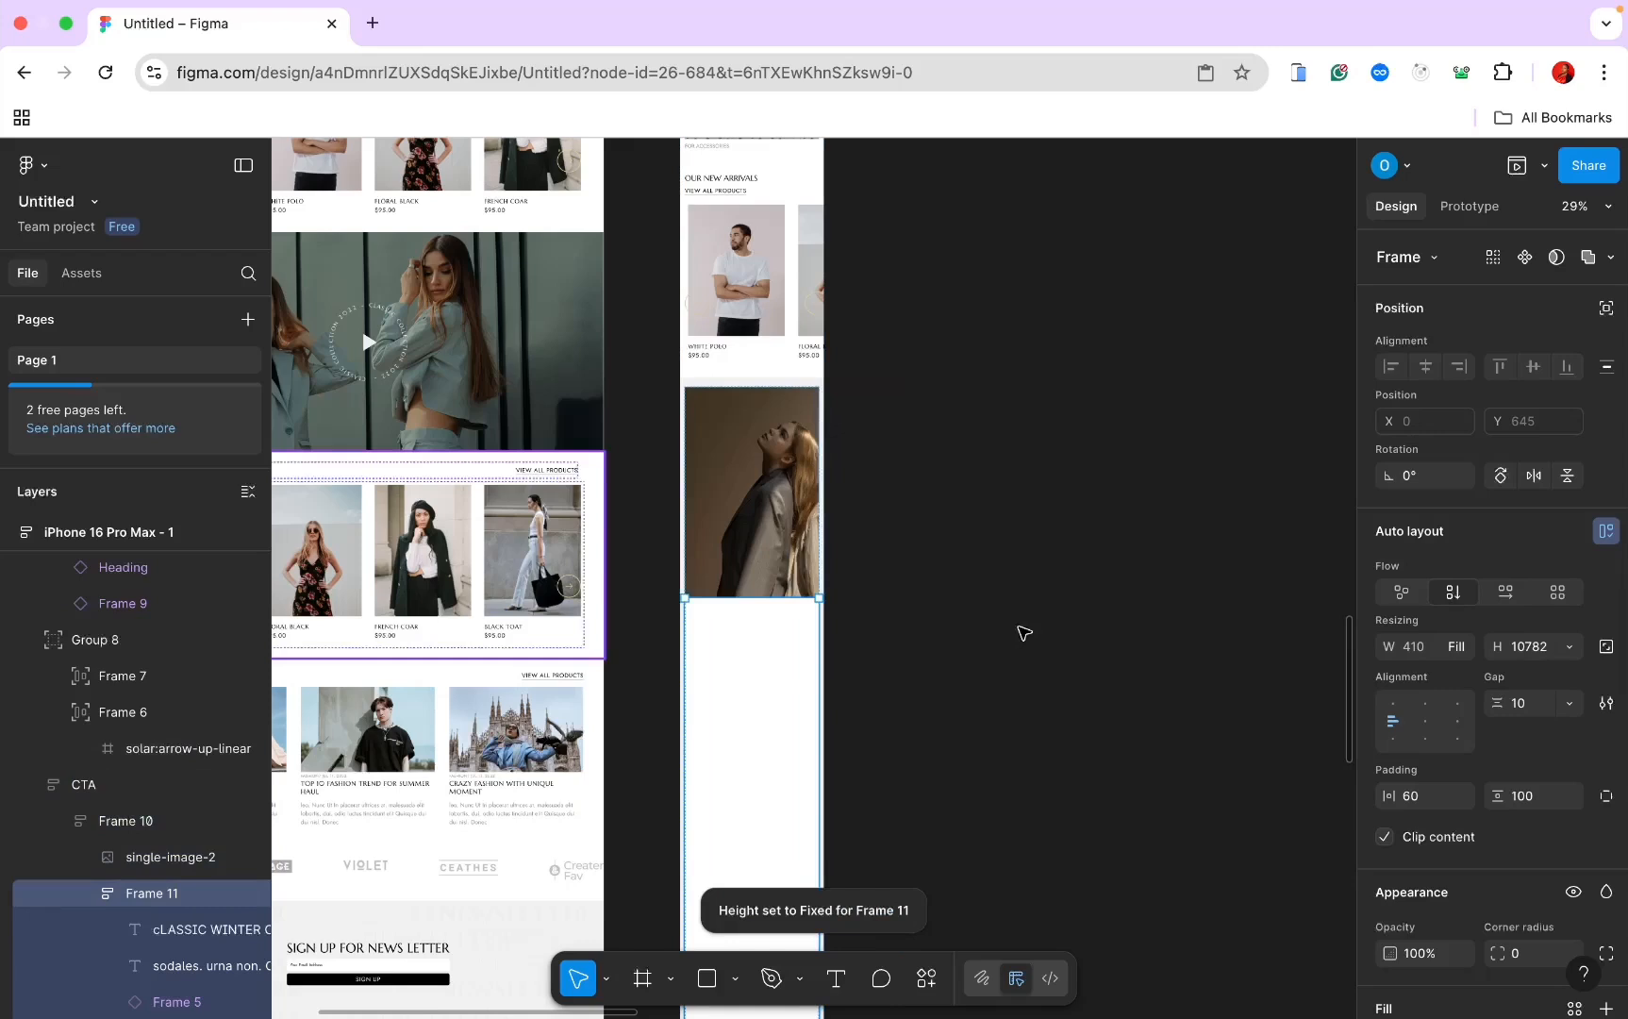
click(1568, 649)
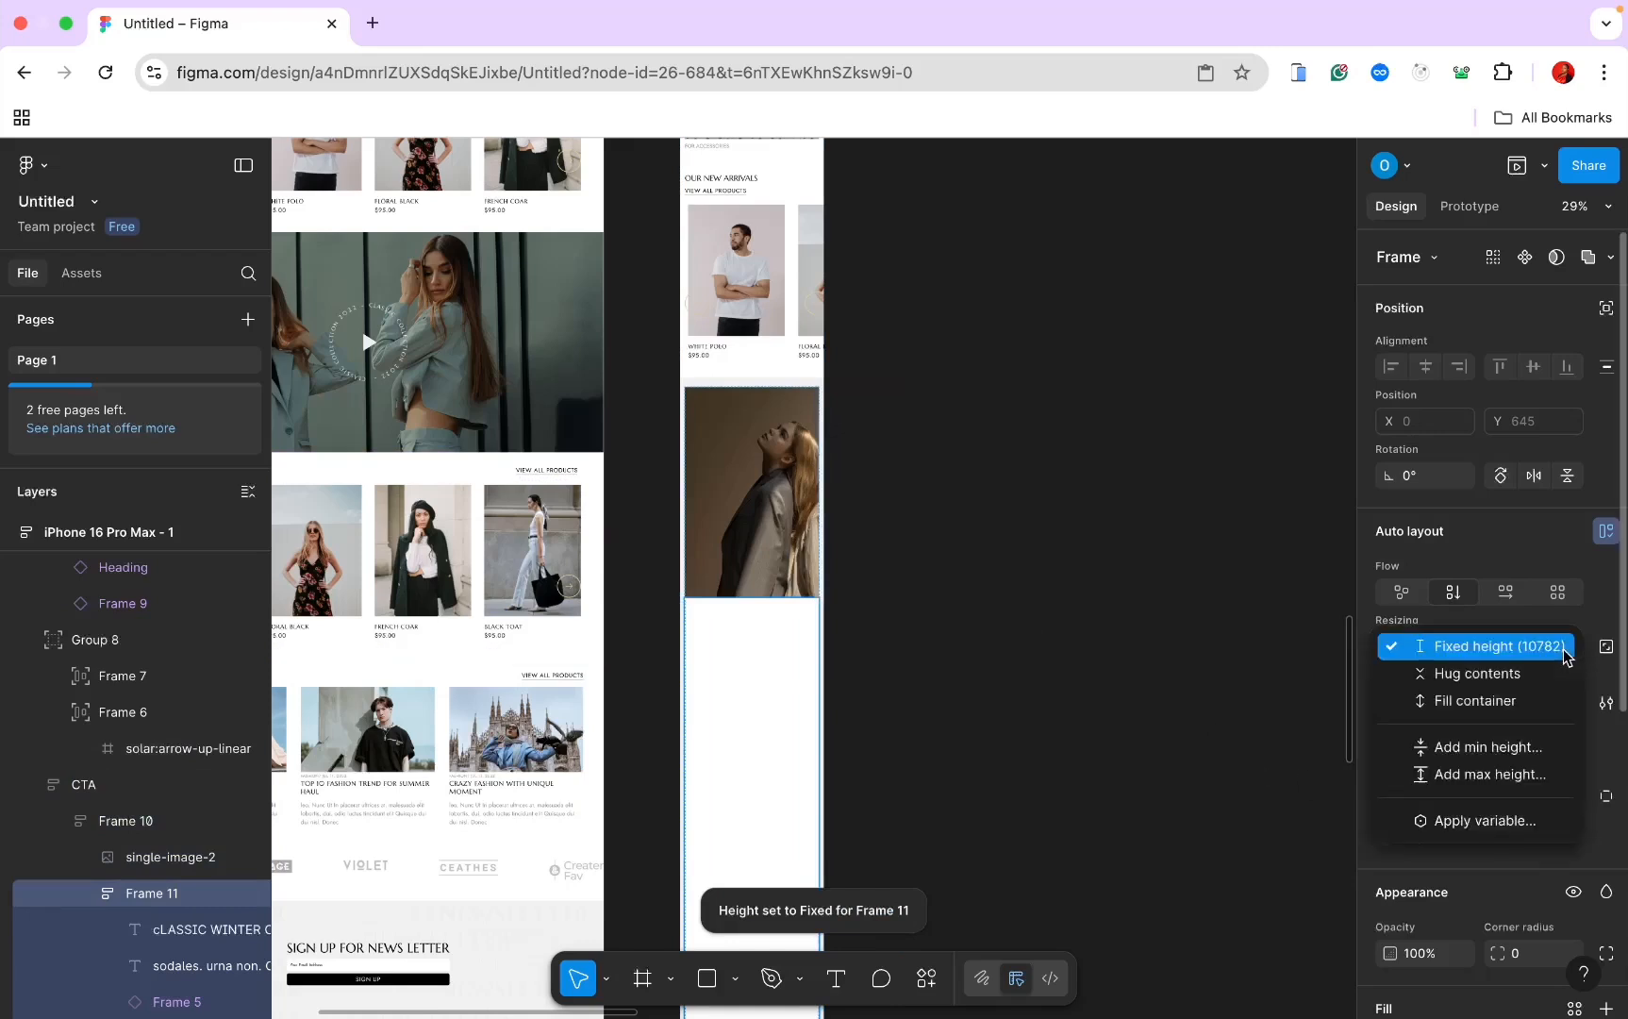
click(1508, 674)
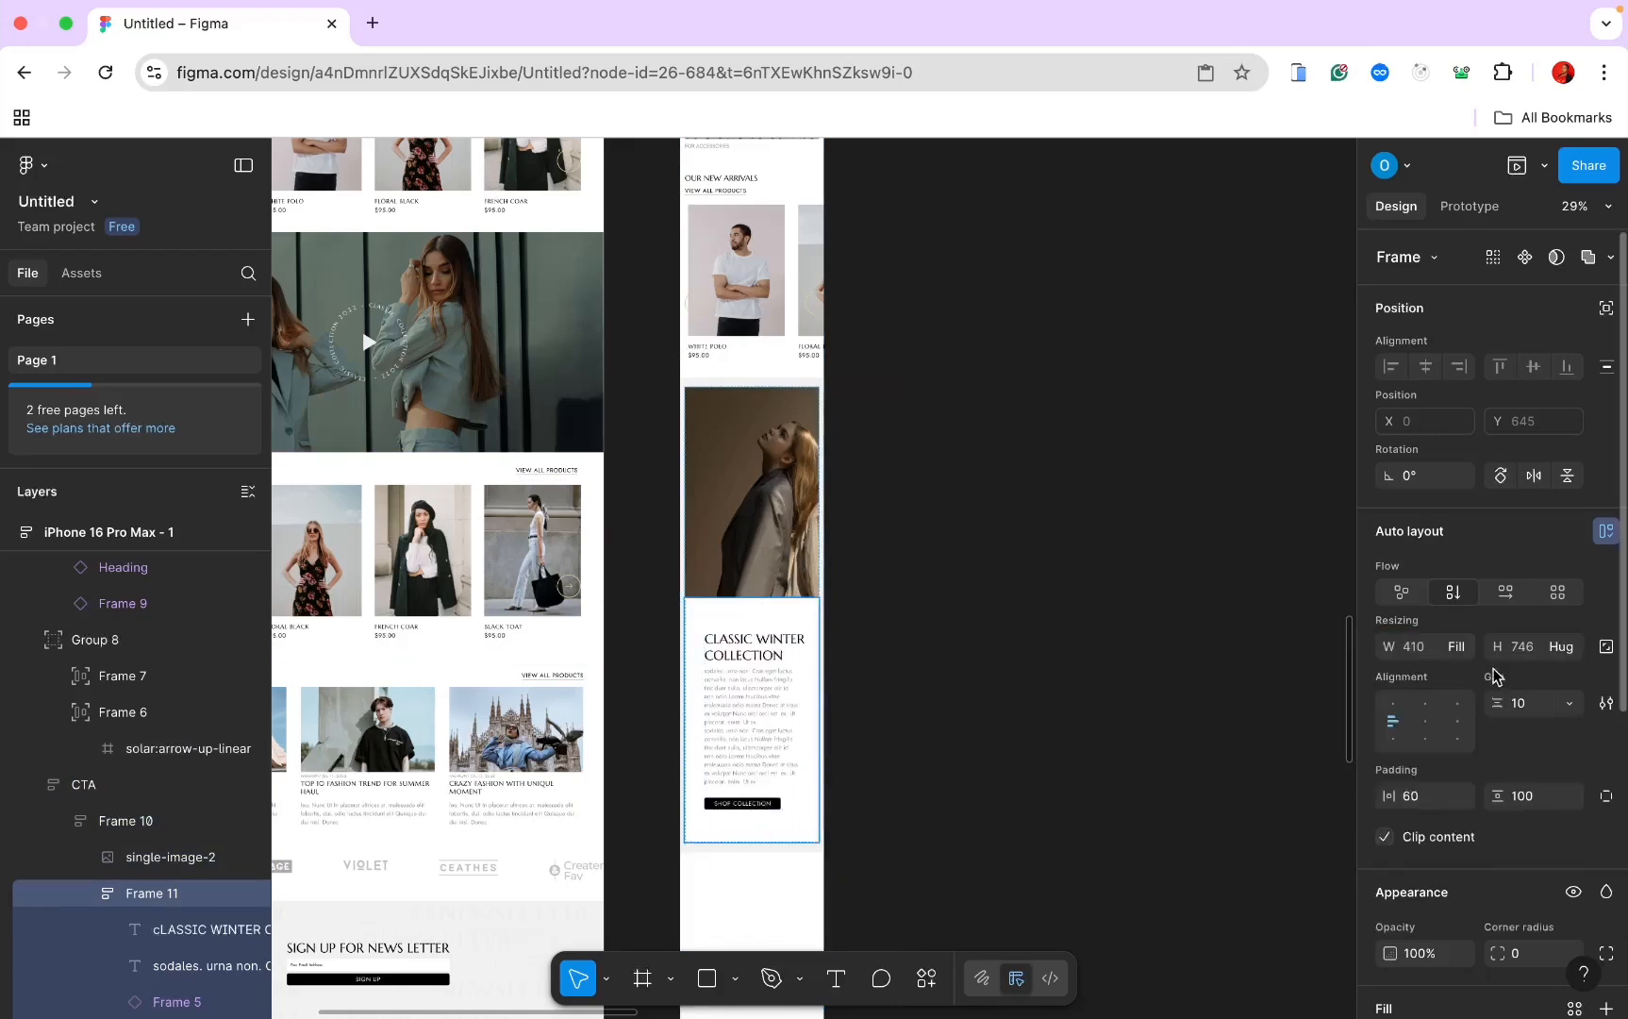
scroll(929, 542, up, 3)
click(929, 542)
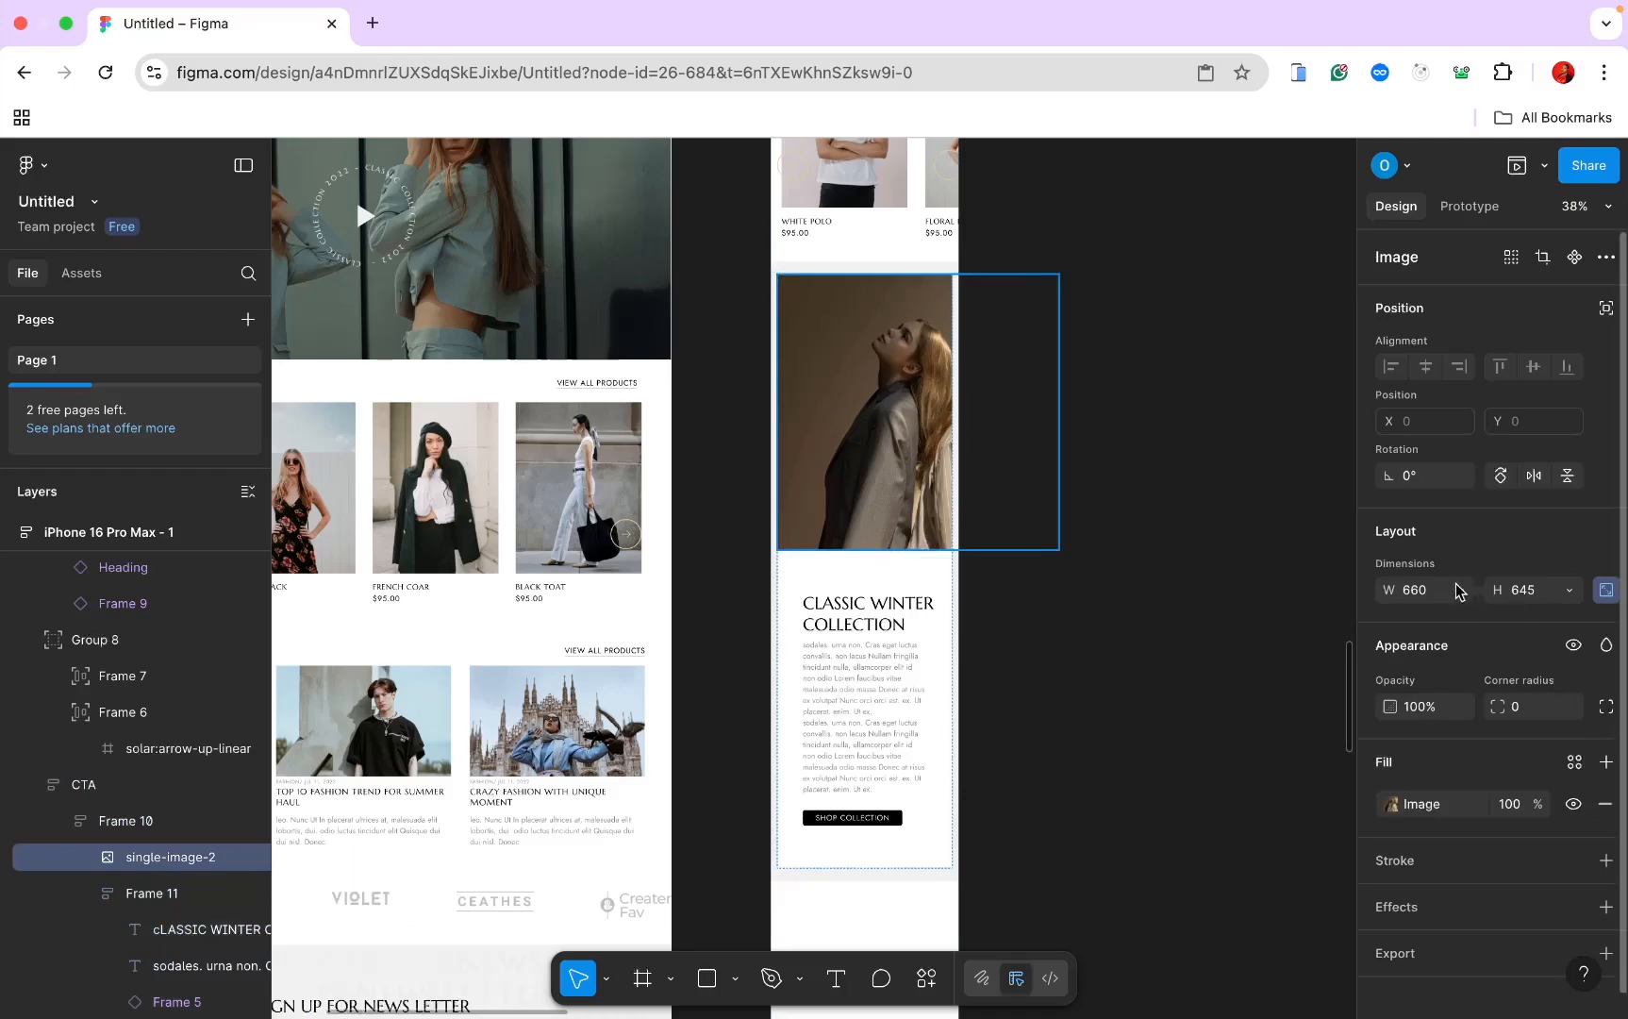
click(1459, 589)
click(1451, 624)
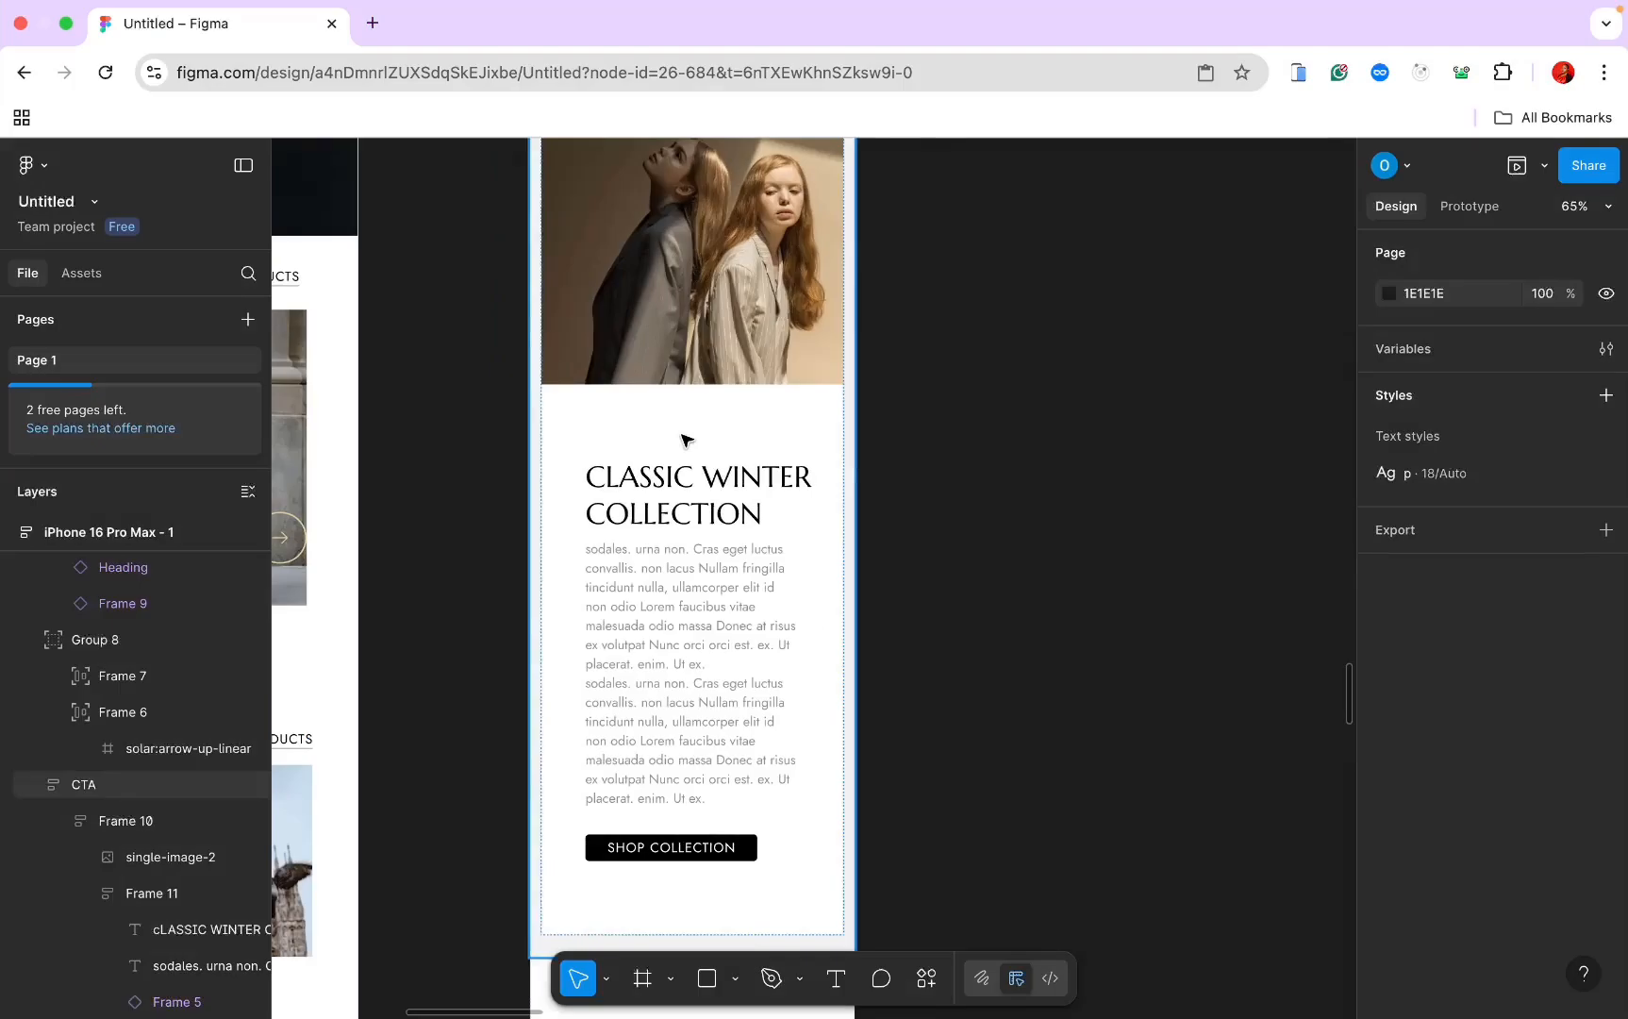
Step: Set the text block's padding to 20 horizontal and 30 vertical
click(686, 441)
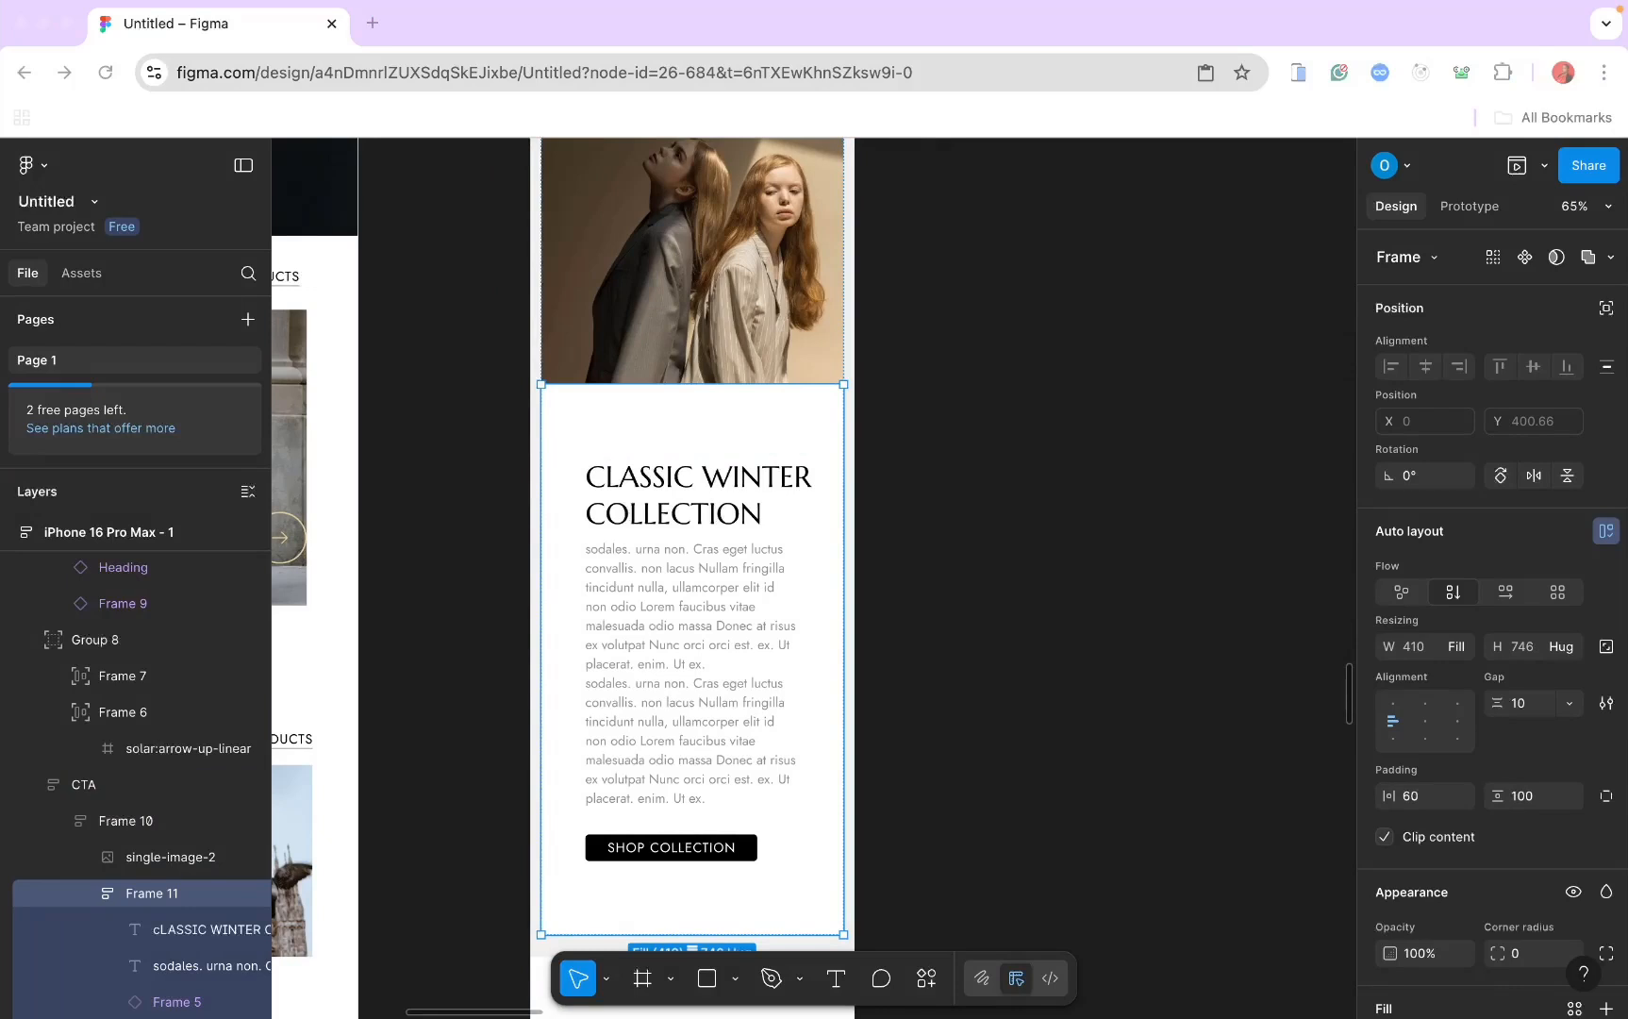
click(1419, 805)
text(20)
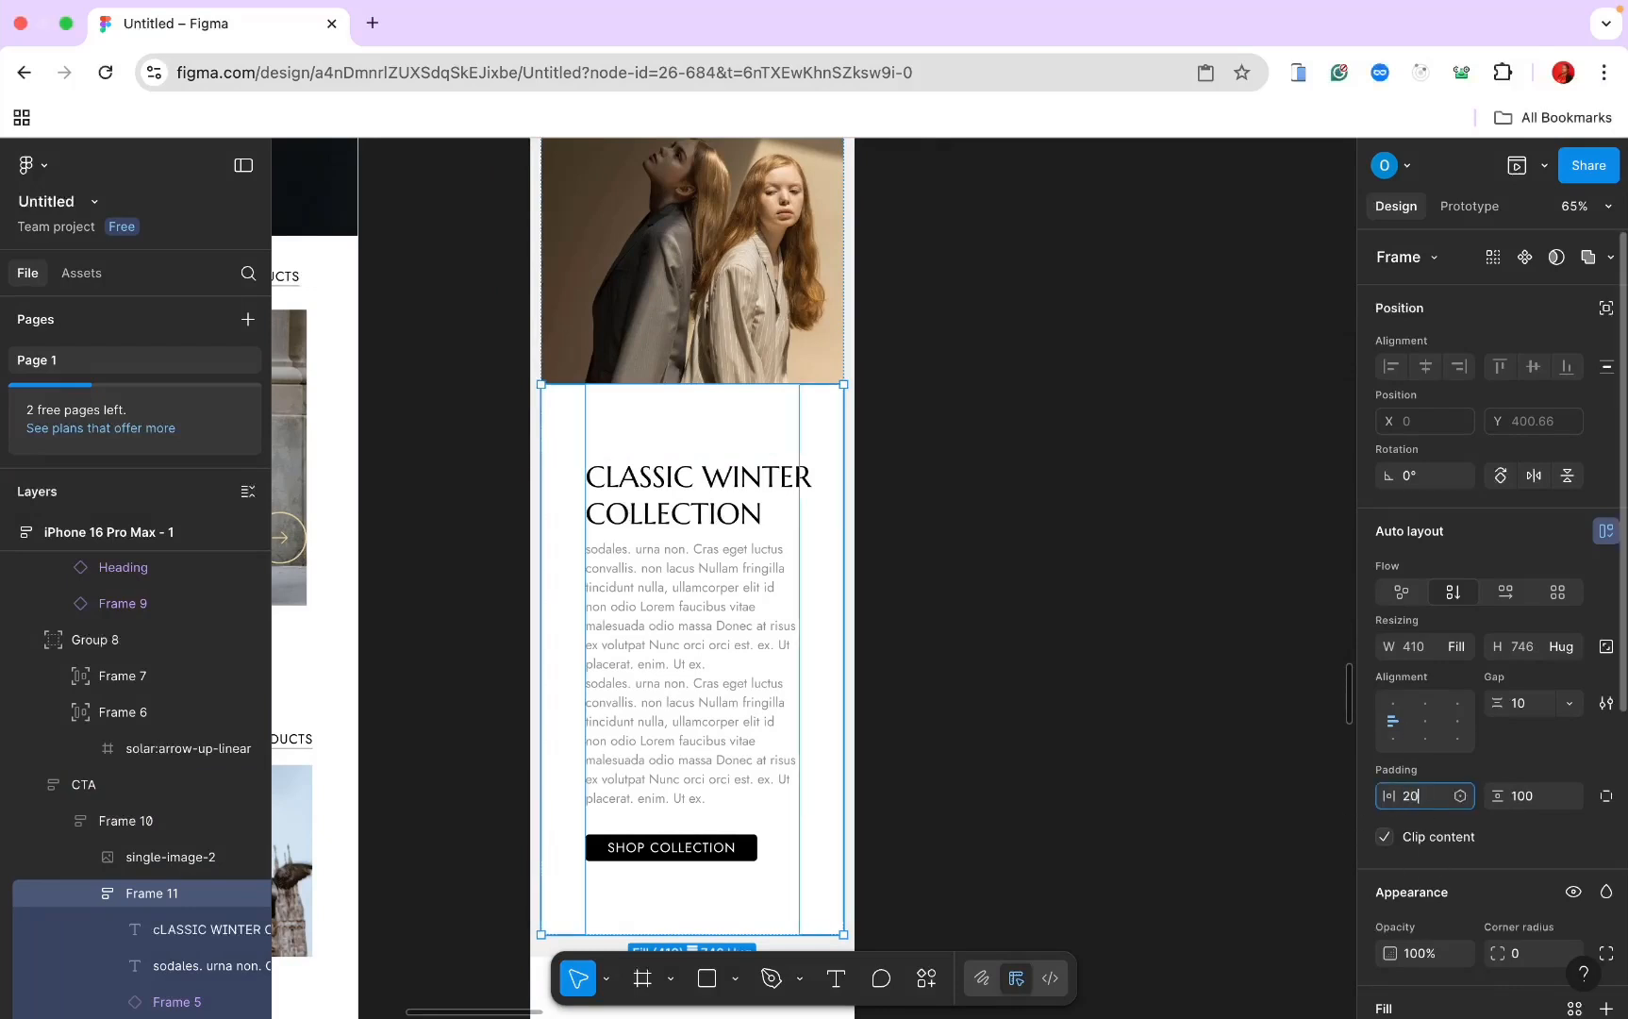
key(Tab)
text(30)
key(Return)
Step: Duplicate the mobile New Arrivals section, move the copy below the CTA, and set it to Variant2
click(1105, 639)
scroll(1105, 639, down, 3)
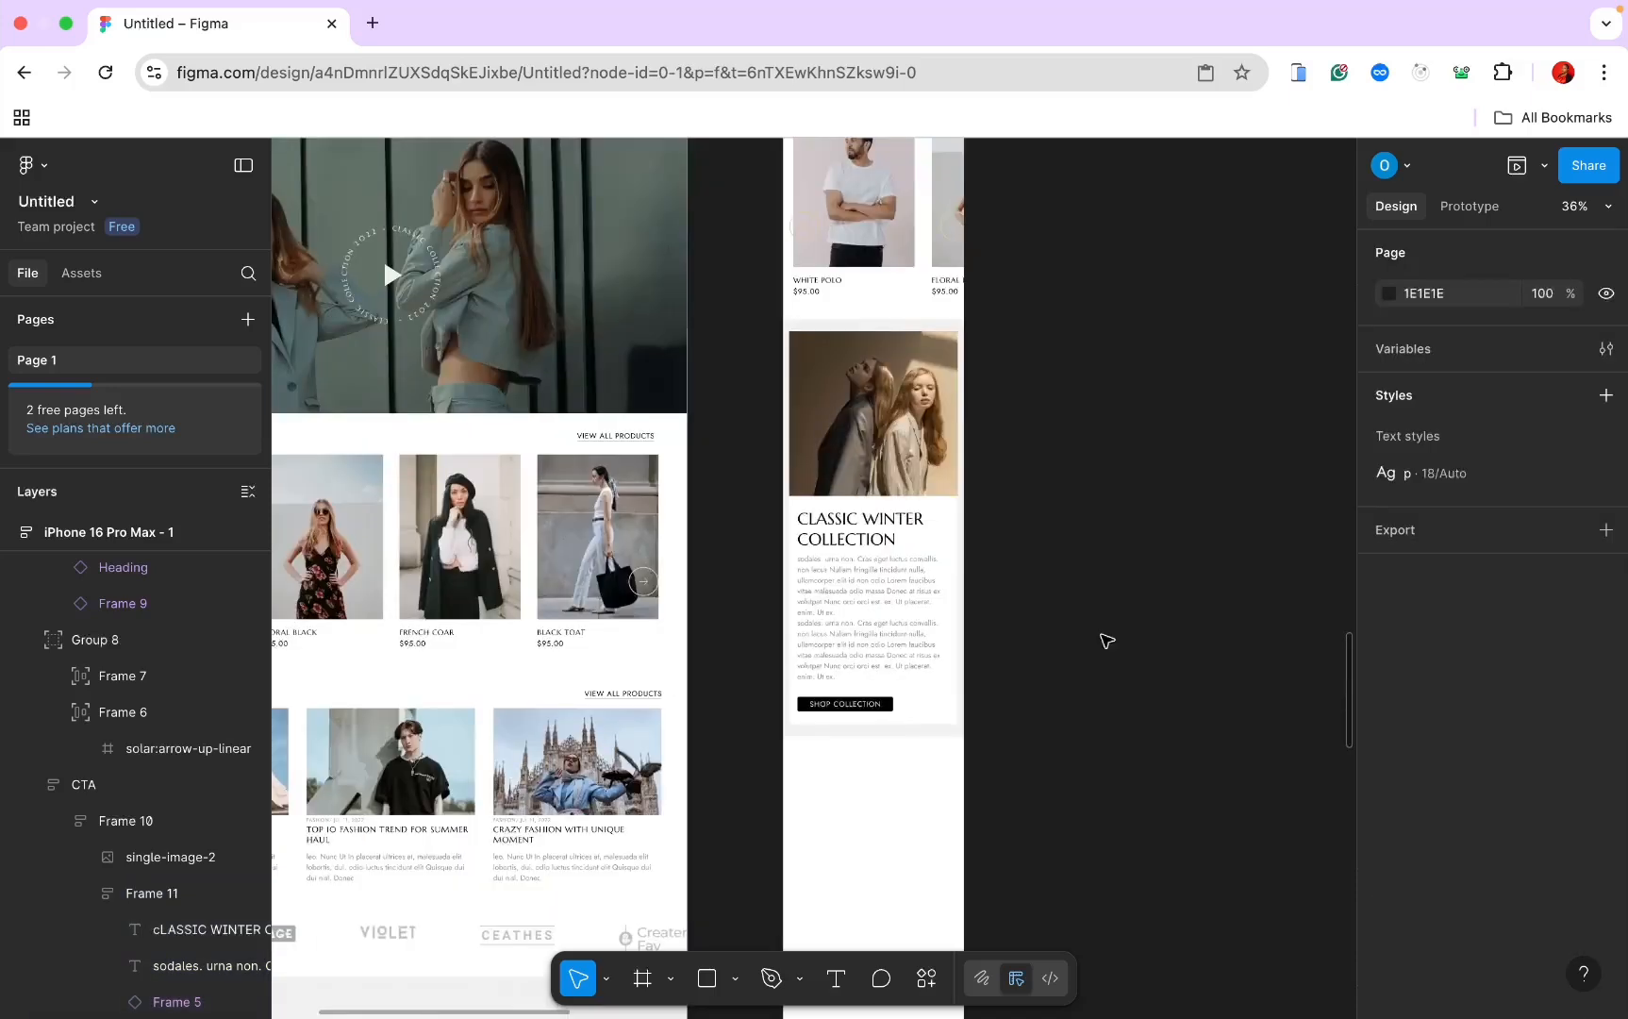
scroll(1104, 640, up, 1)
scroll(919, 441, down, 2)
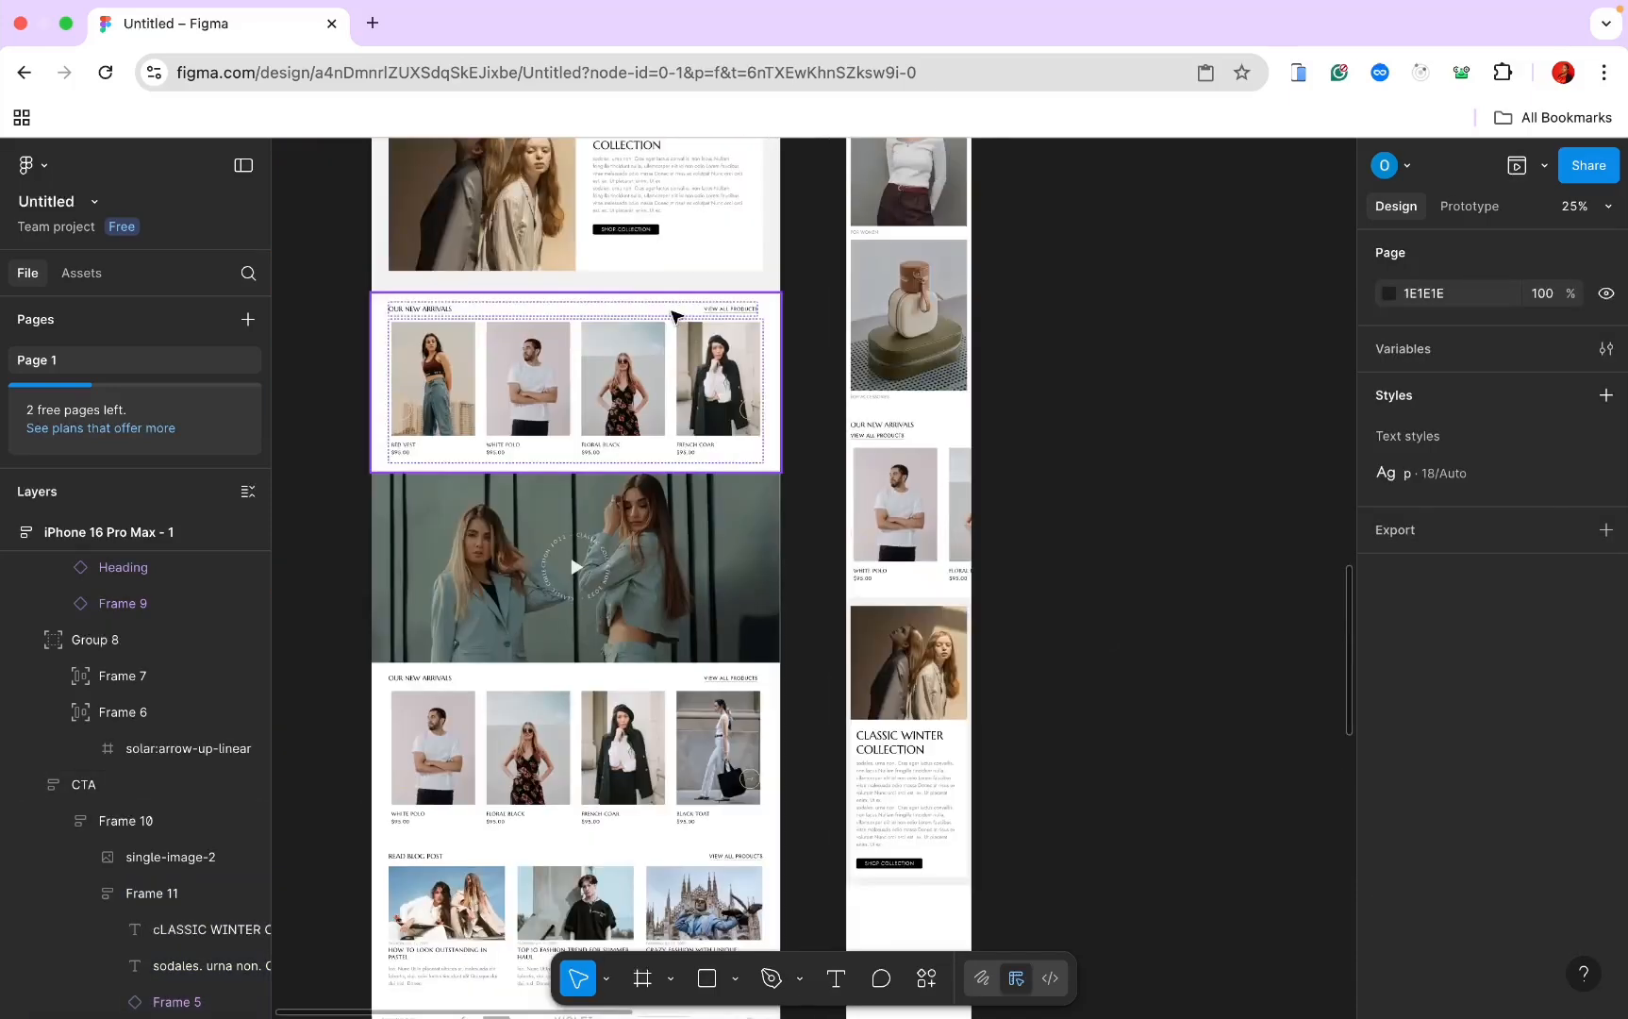
click(675, 351)
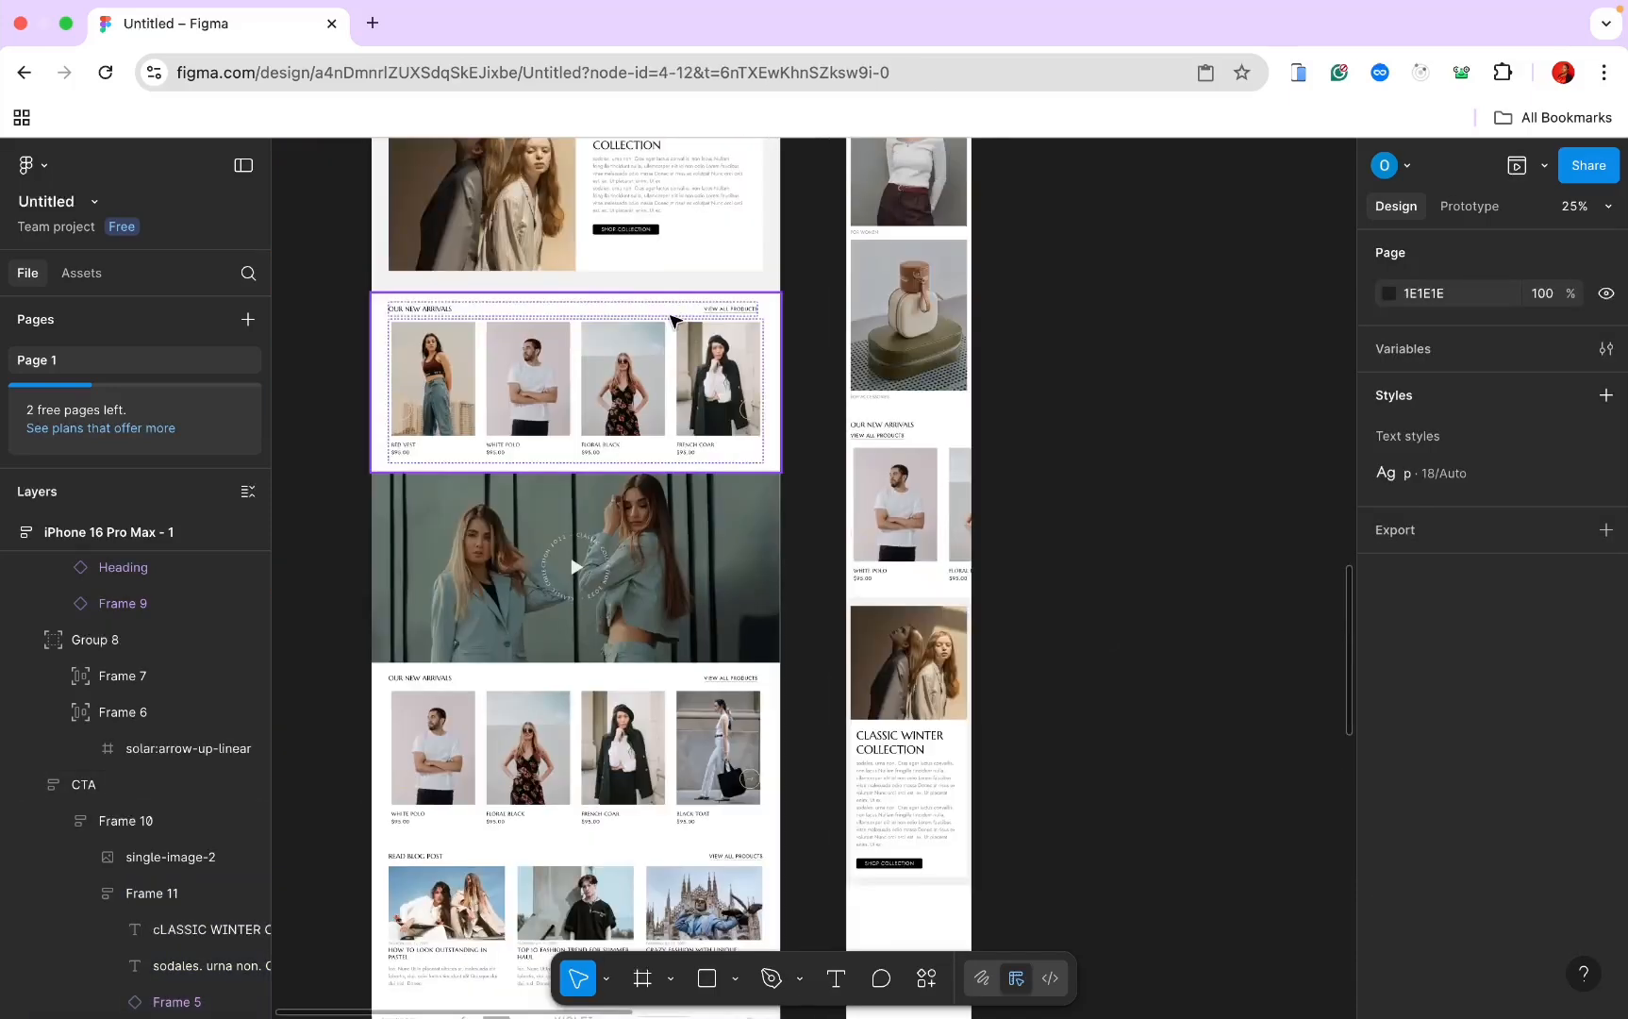
click(892, 440)
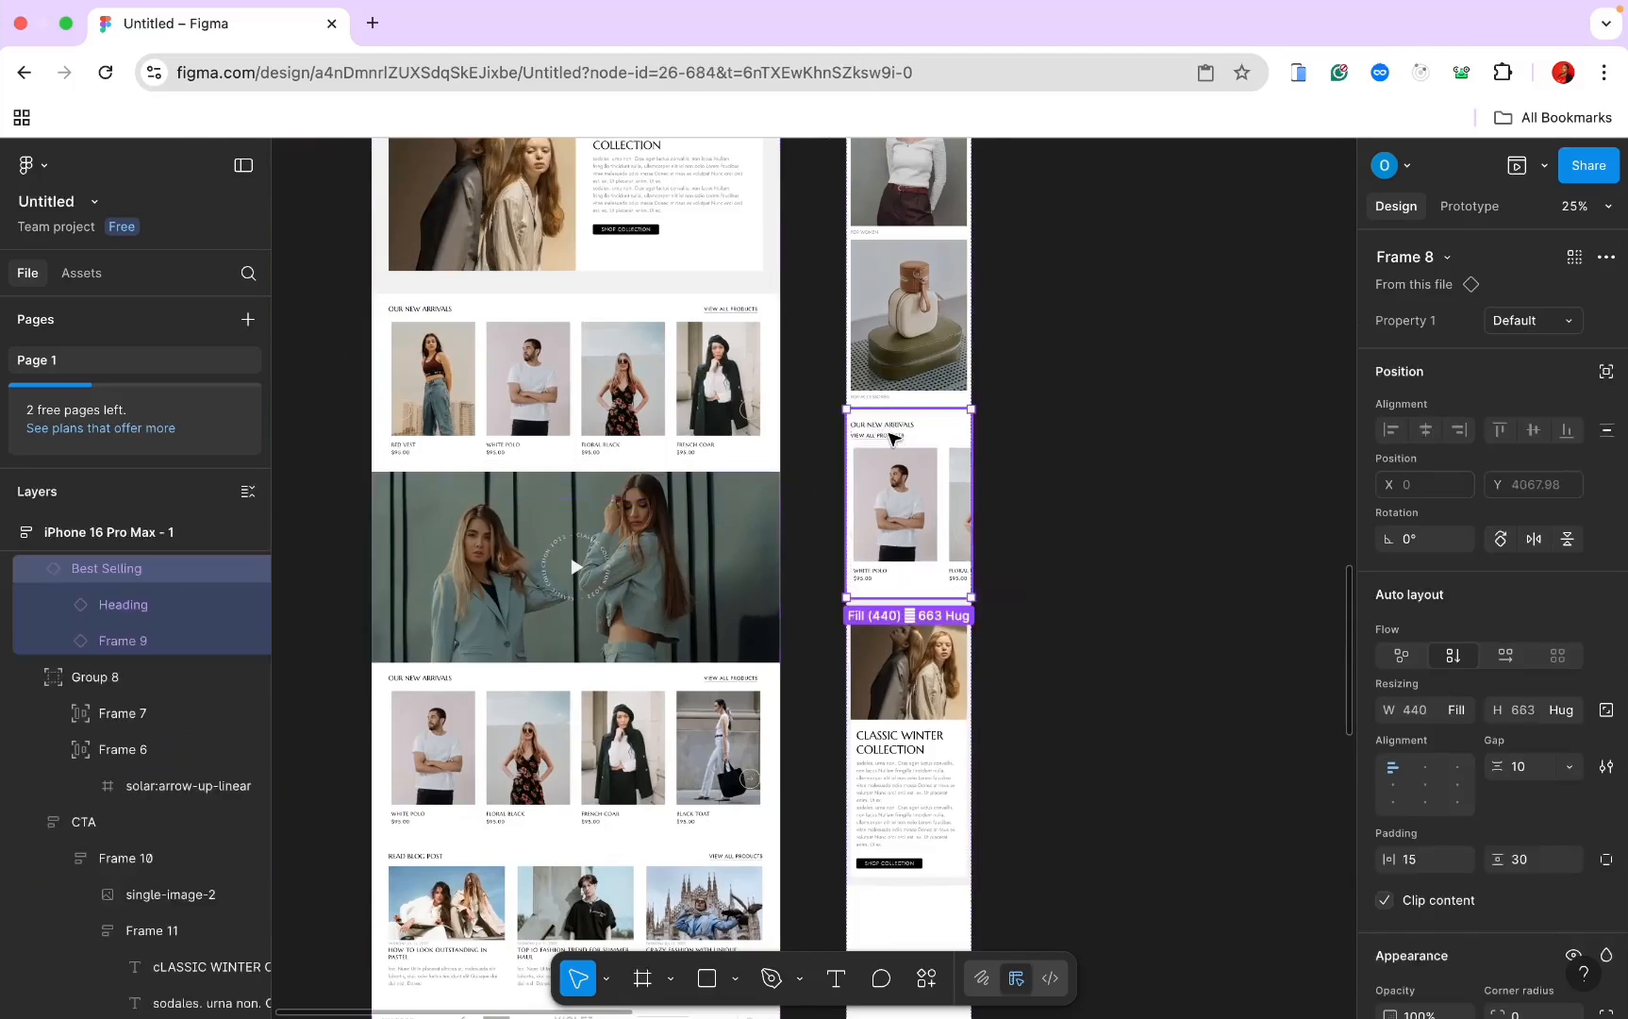
key(ctrl+d)
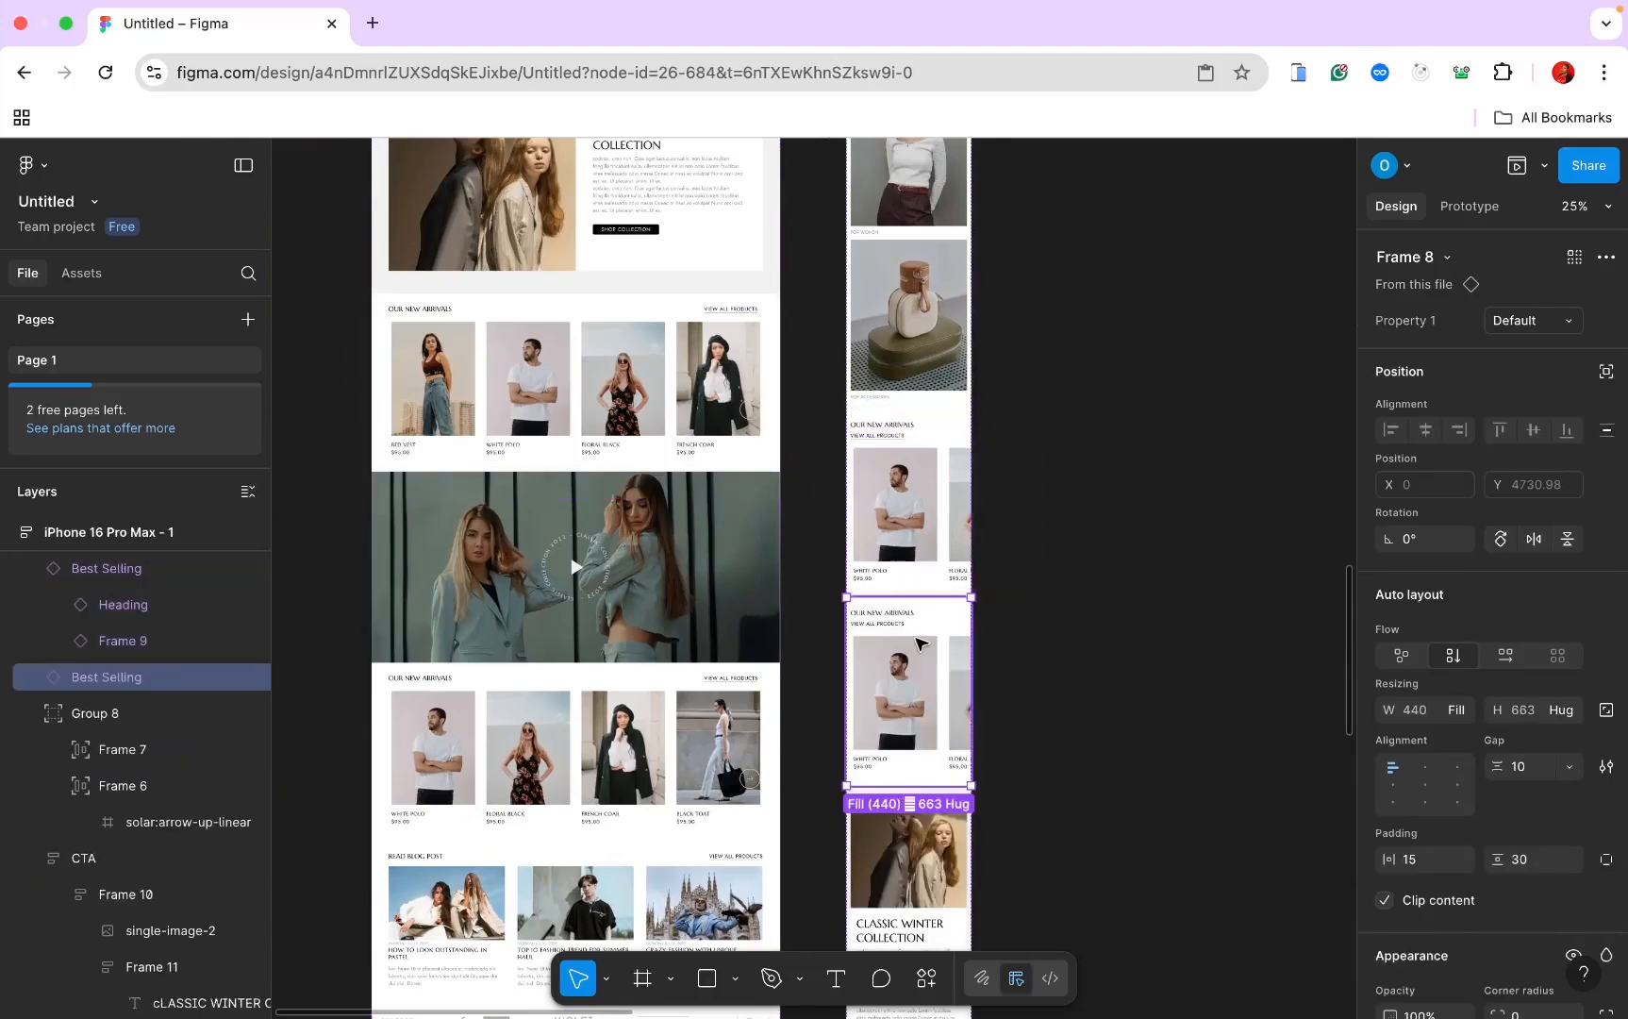
drag(914, 657, 919, 841)
scroll(920, 840, down, 3)
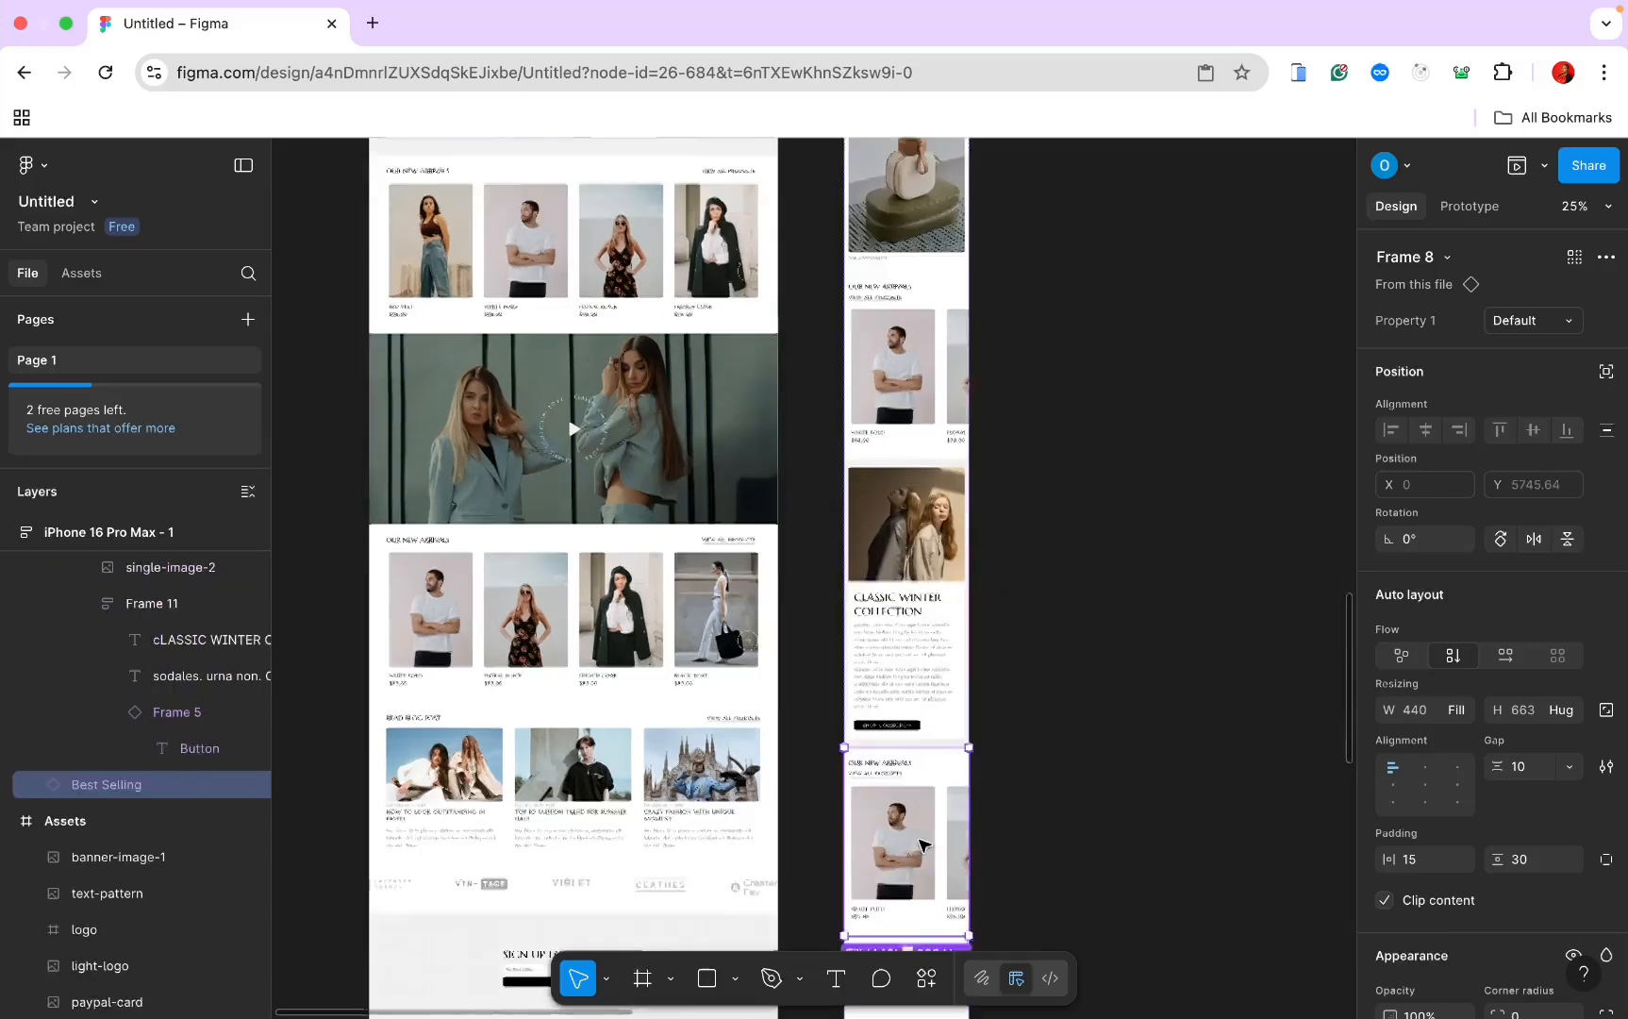
scroll(920, 841, up, 3)
scroll(920, 844, up, 1)
click(1532, 322)
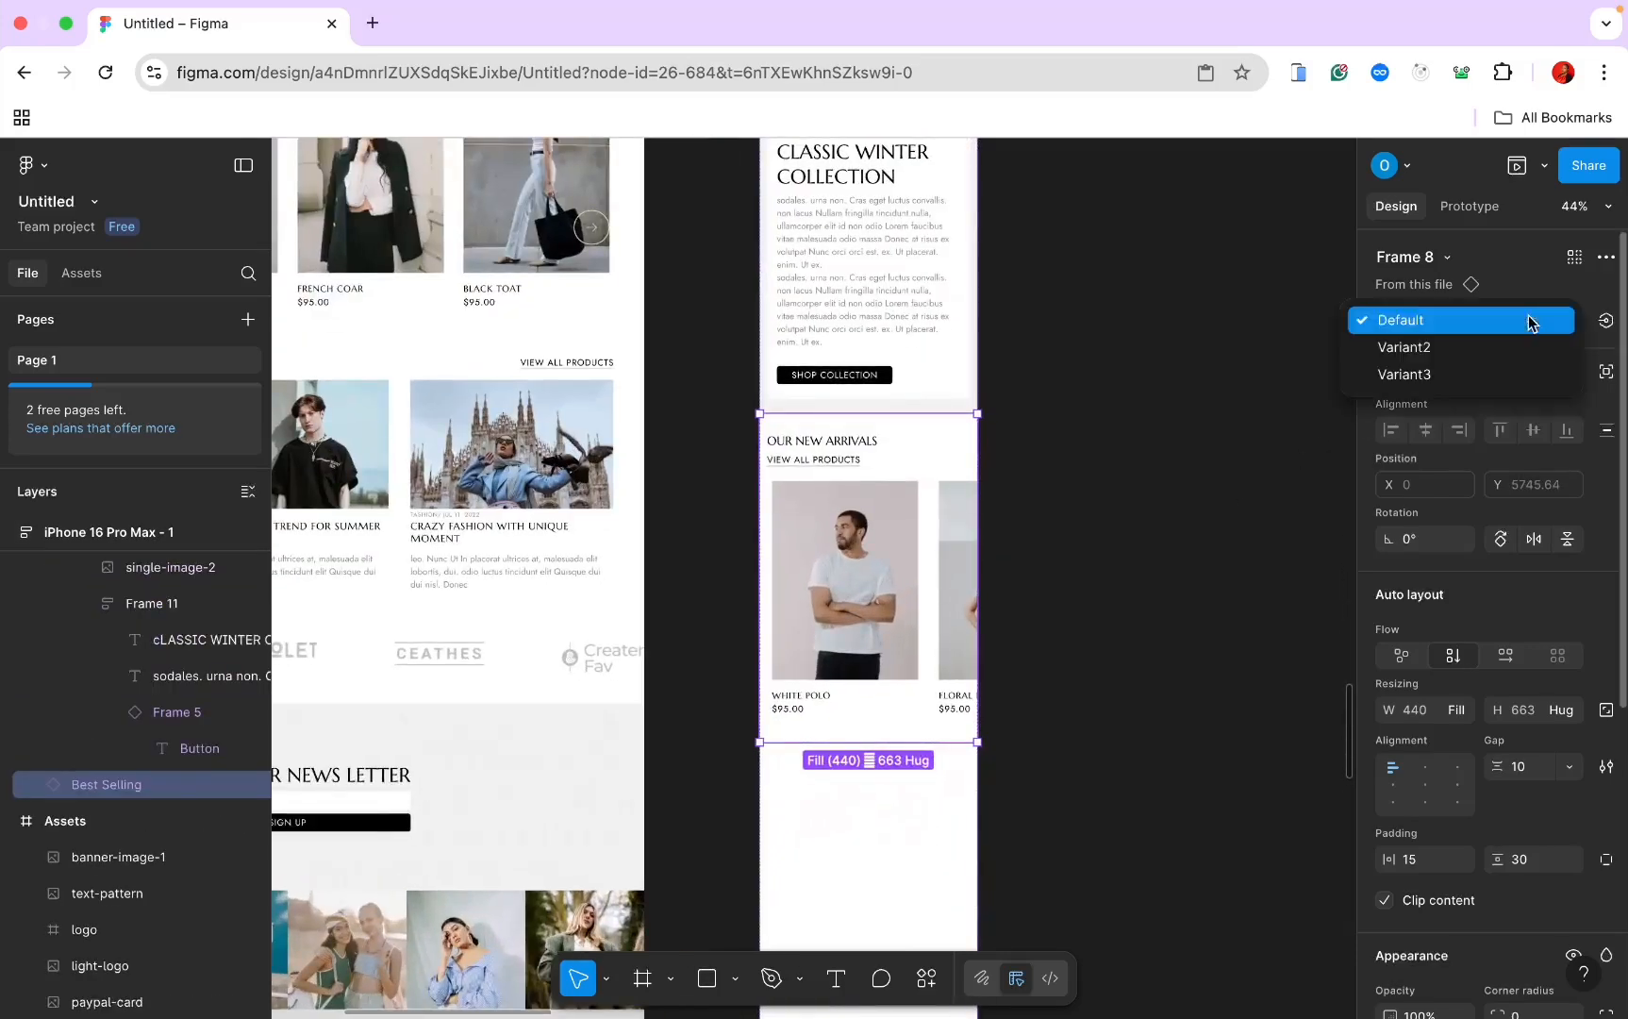
click(1506, 346)
Step: Duplicate the arrow buttons group and place the copy over the lower section's product images
scroll(1055, 509, down, 2)
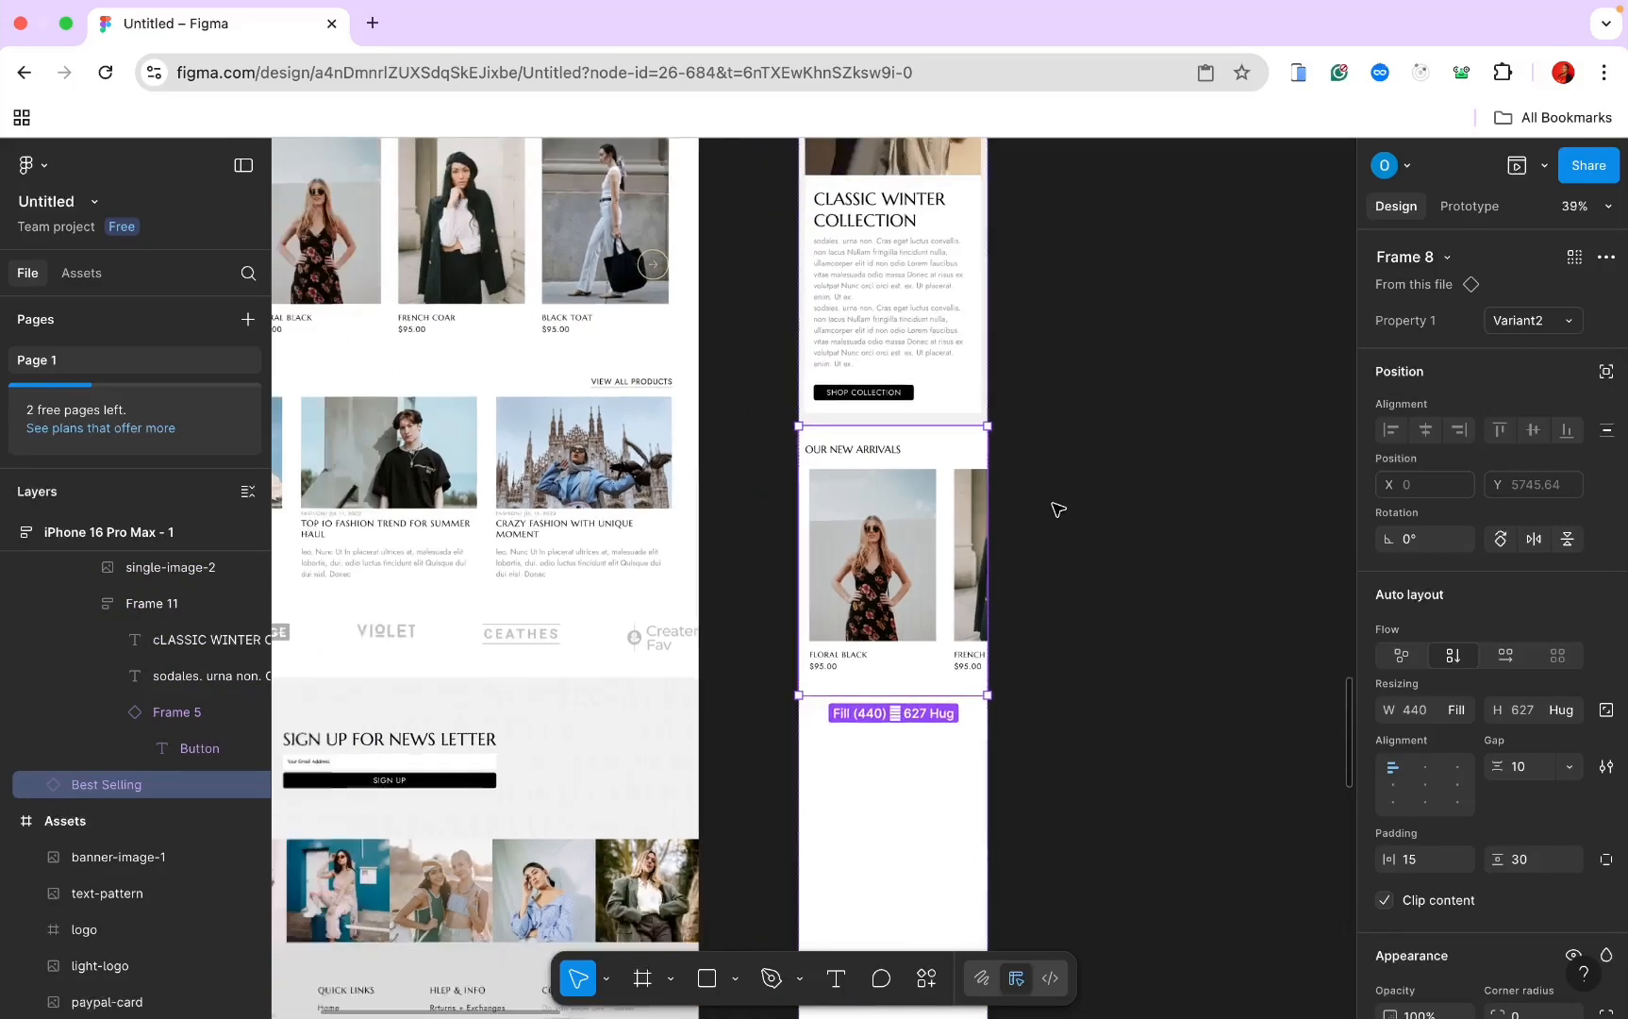
scroll(1058, 509, up, 5)
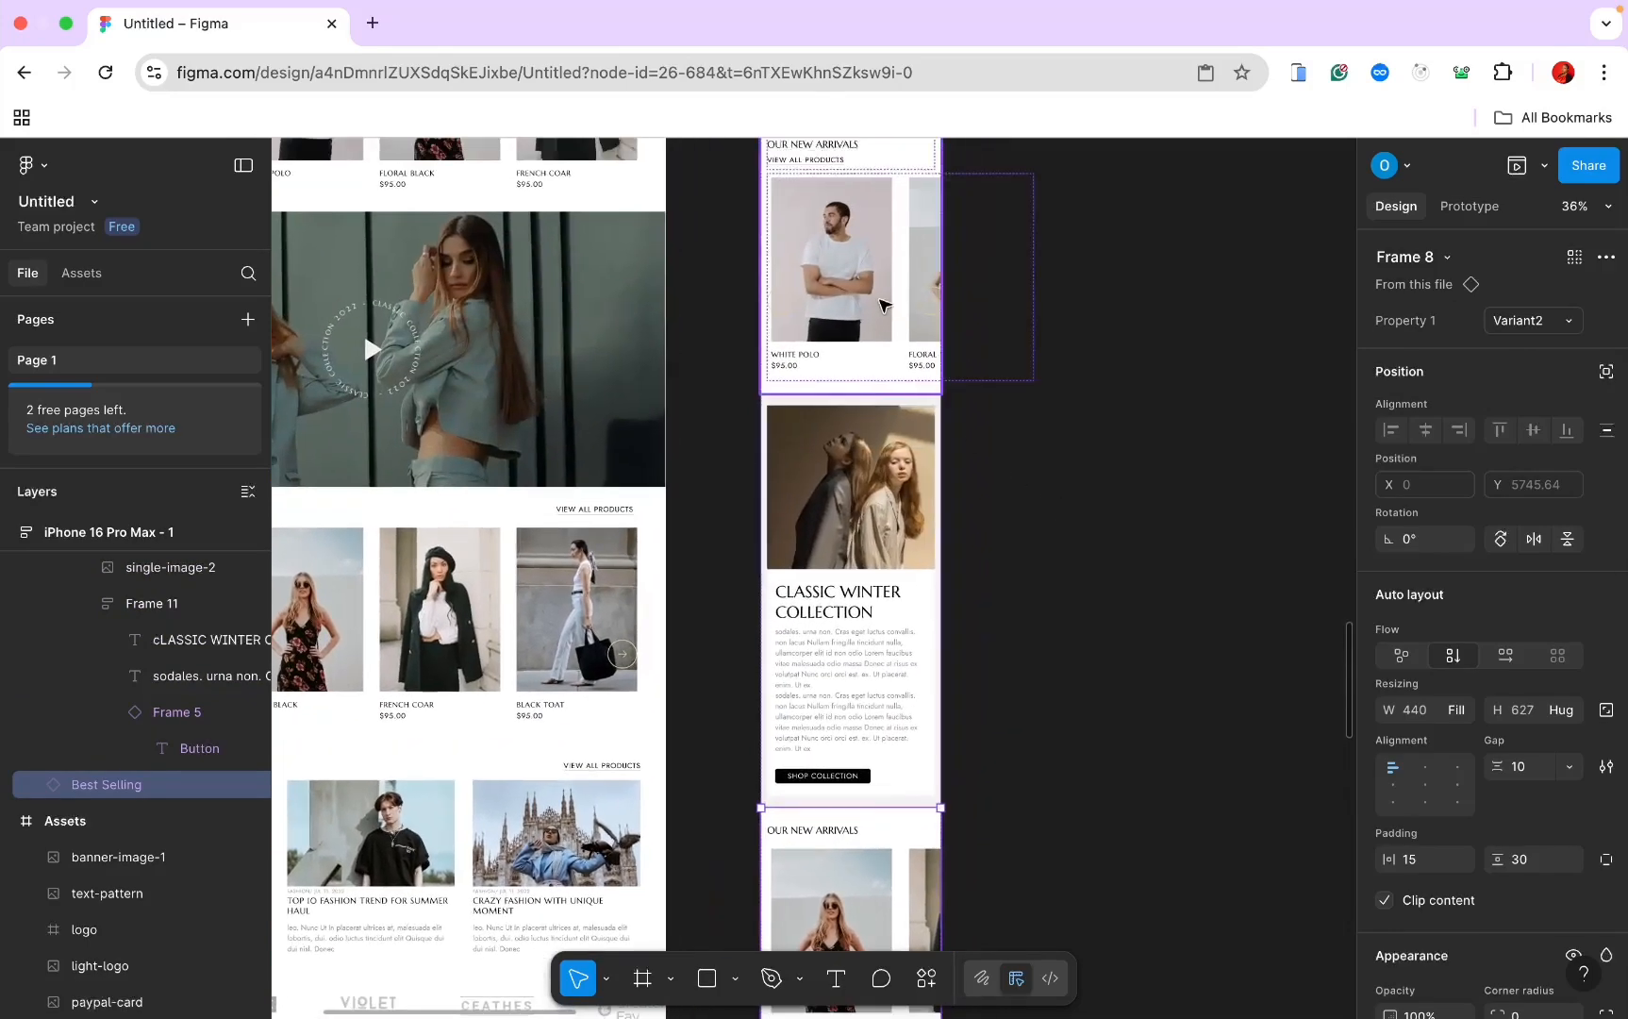
click(929, 302)
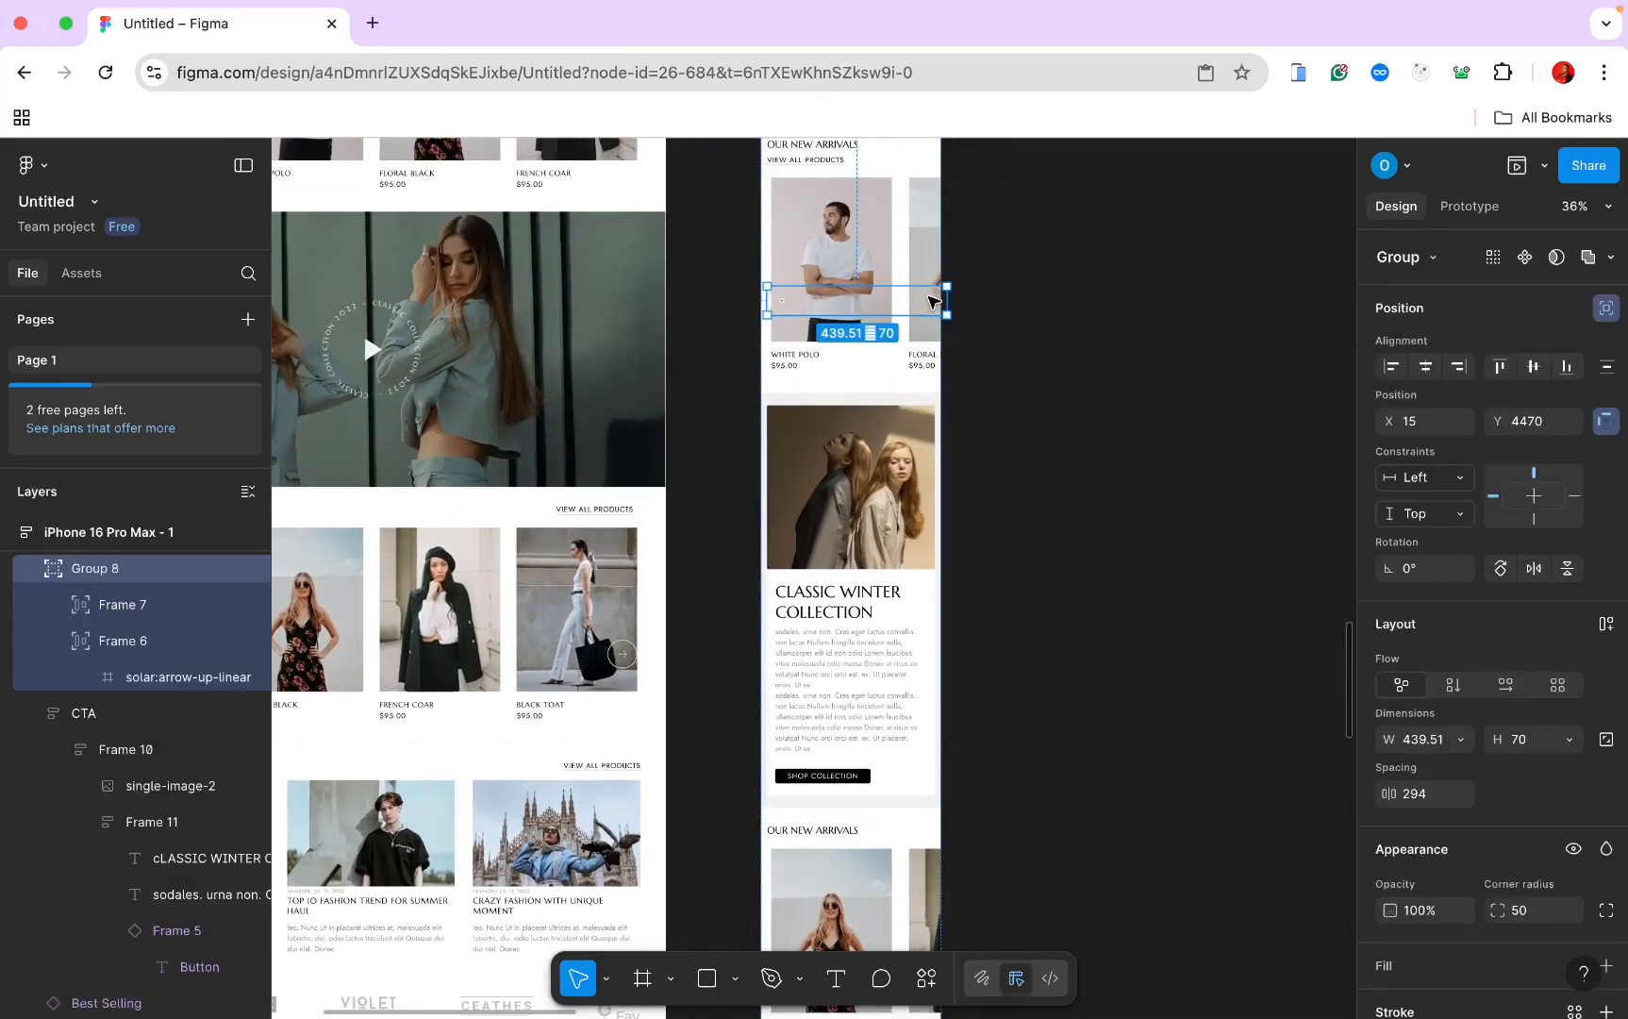
key(super+d)
scroll(931, 298, down, 2)
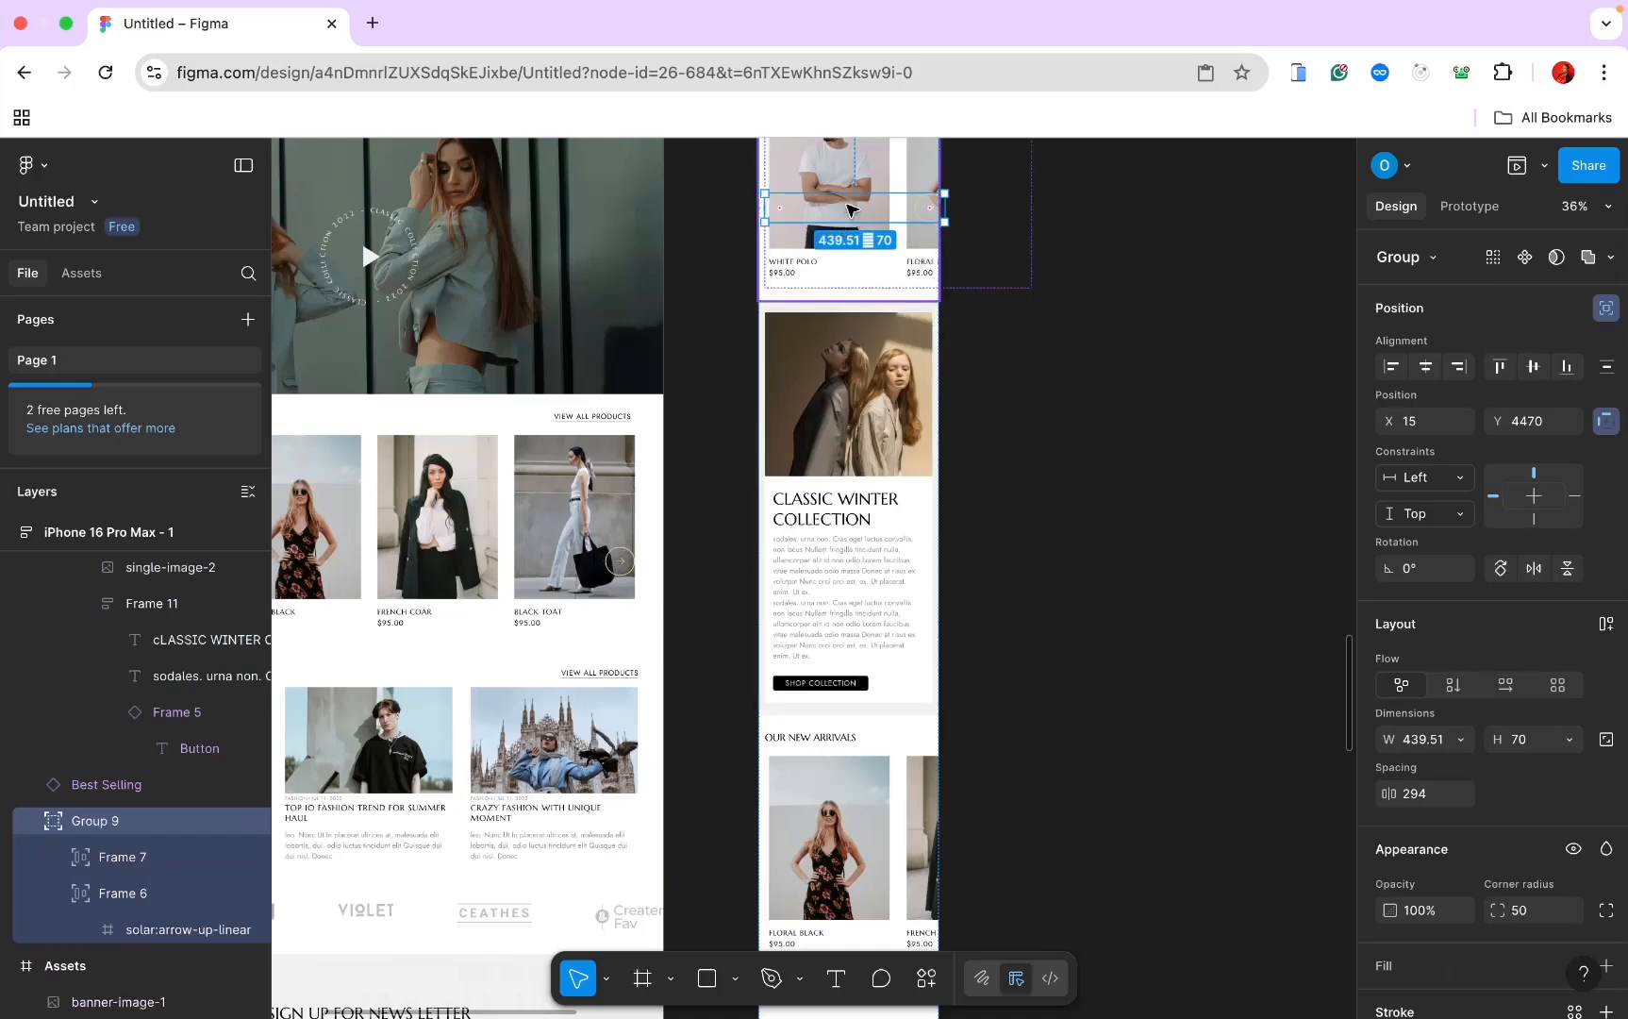
drag(849, 207, 848, 729)
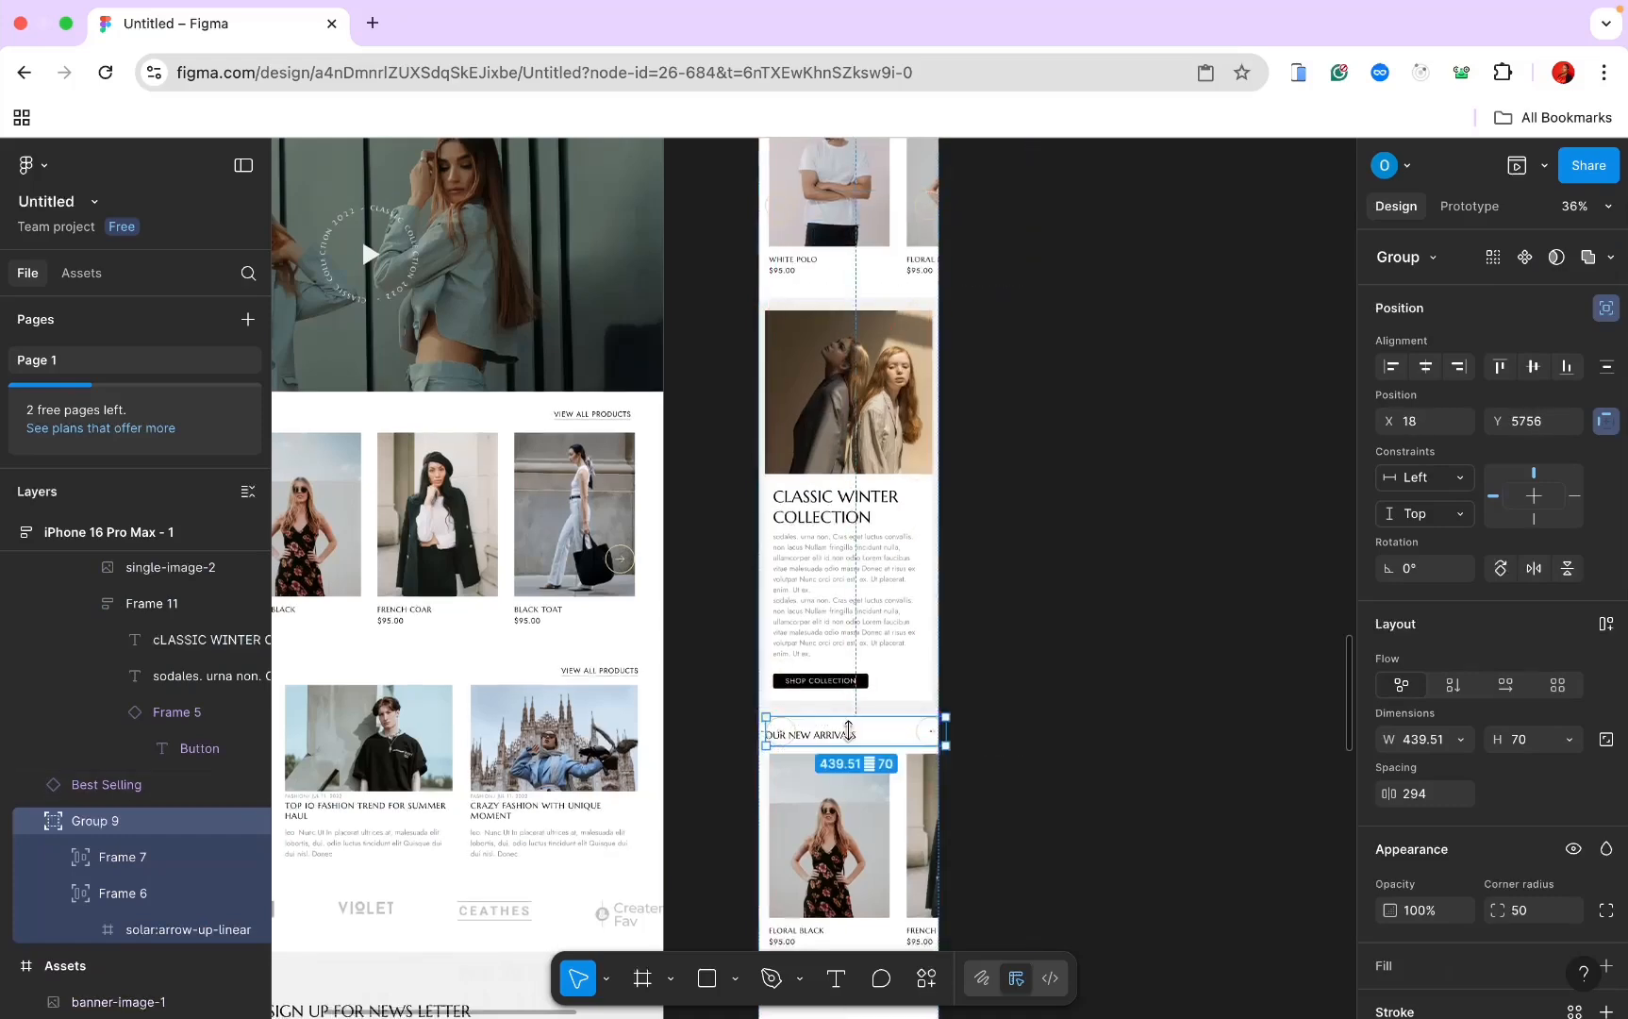
scroll(849, 729, down, 5)
drag(869, 516, 865, 555)
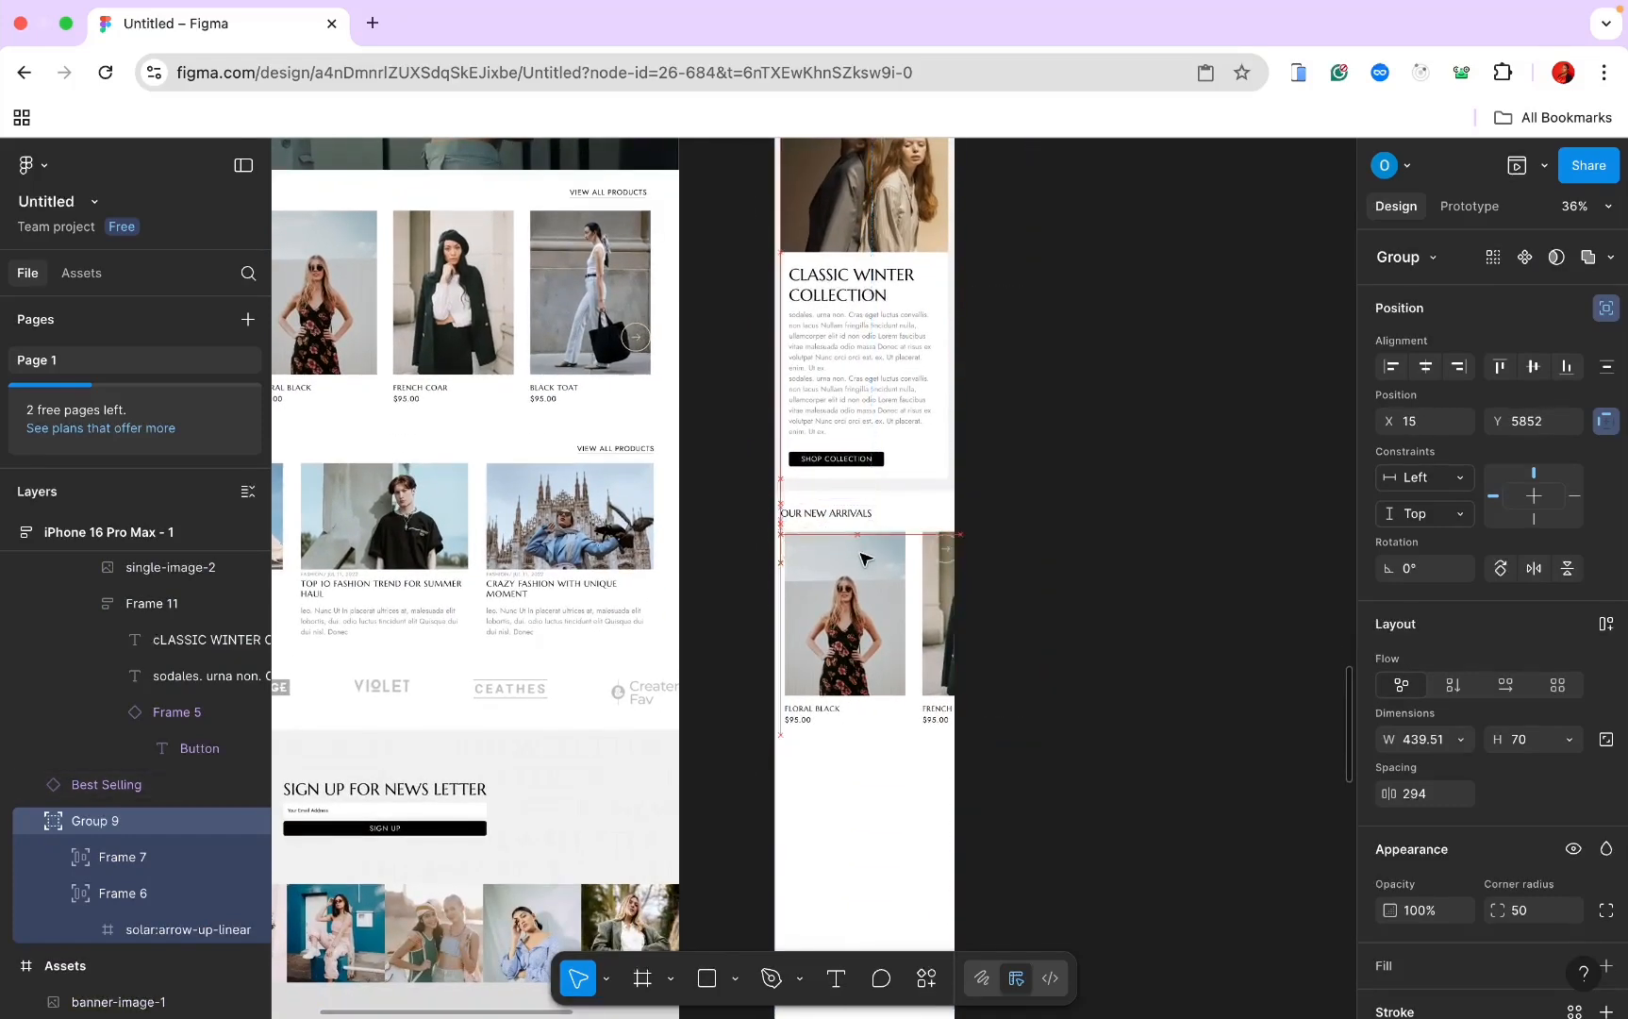
scroll(1002, 713, up, 2)
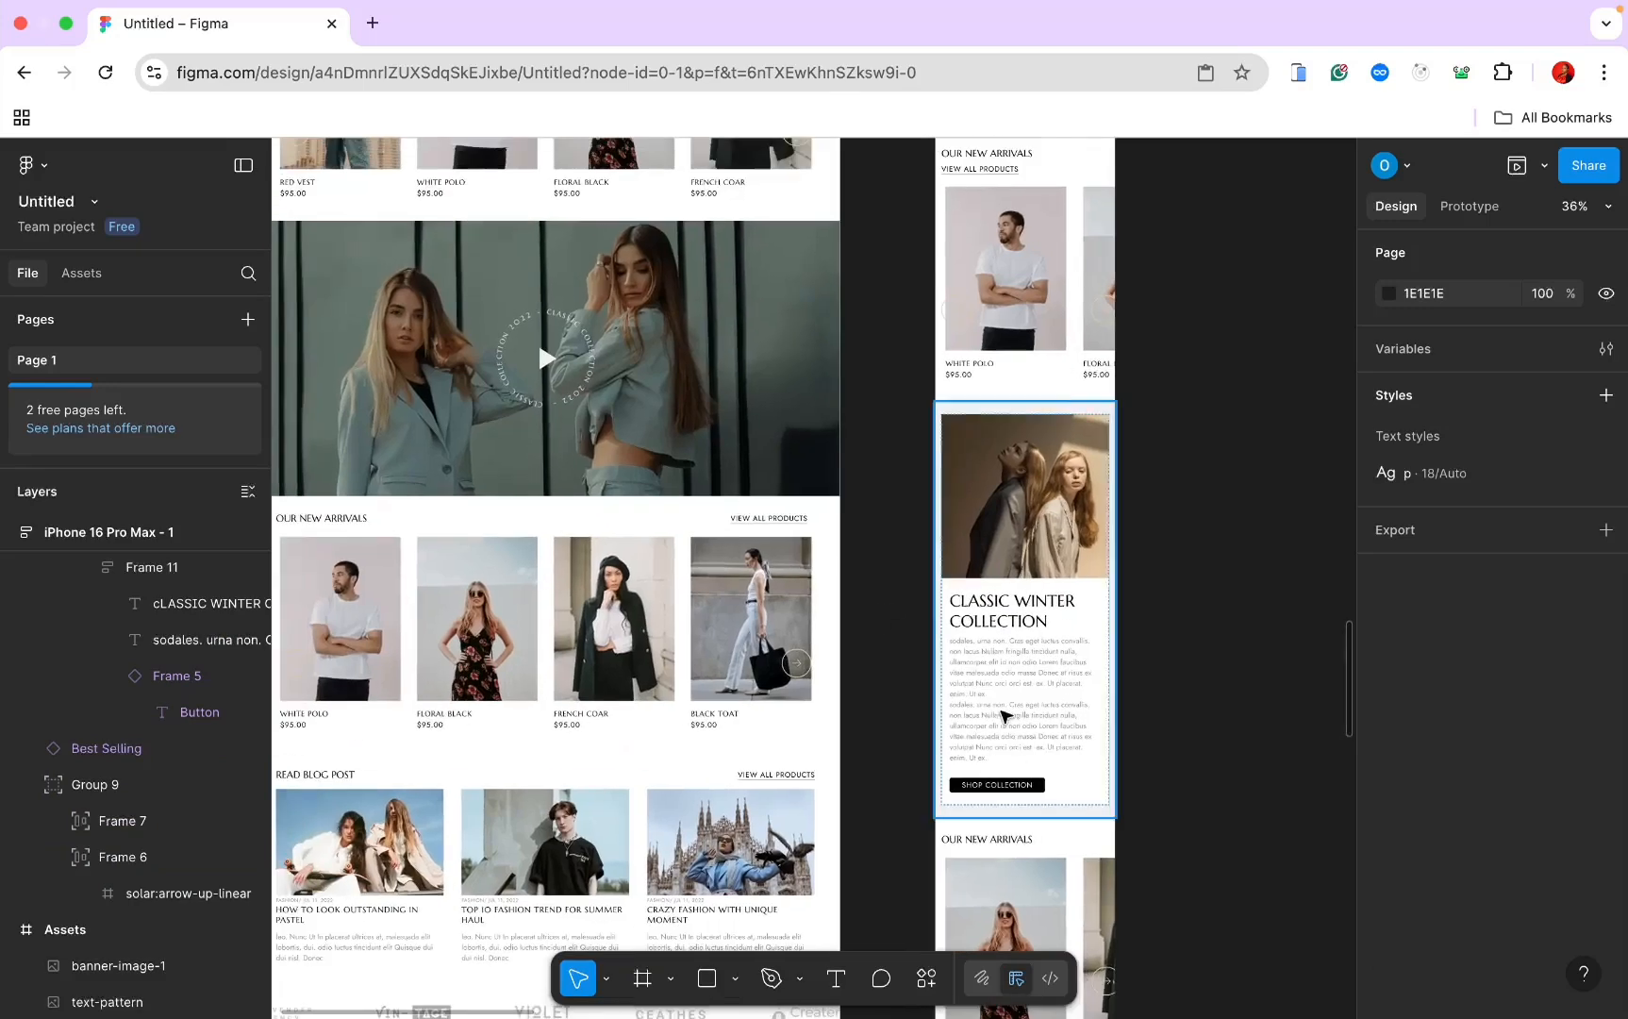
click(637, 377)
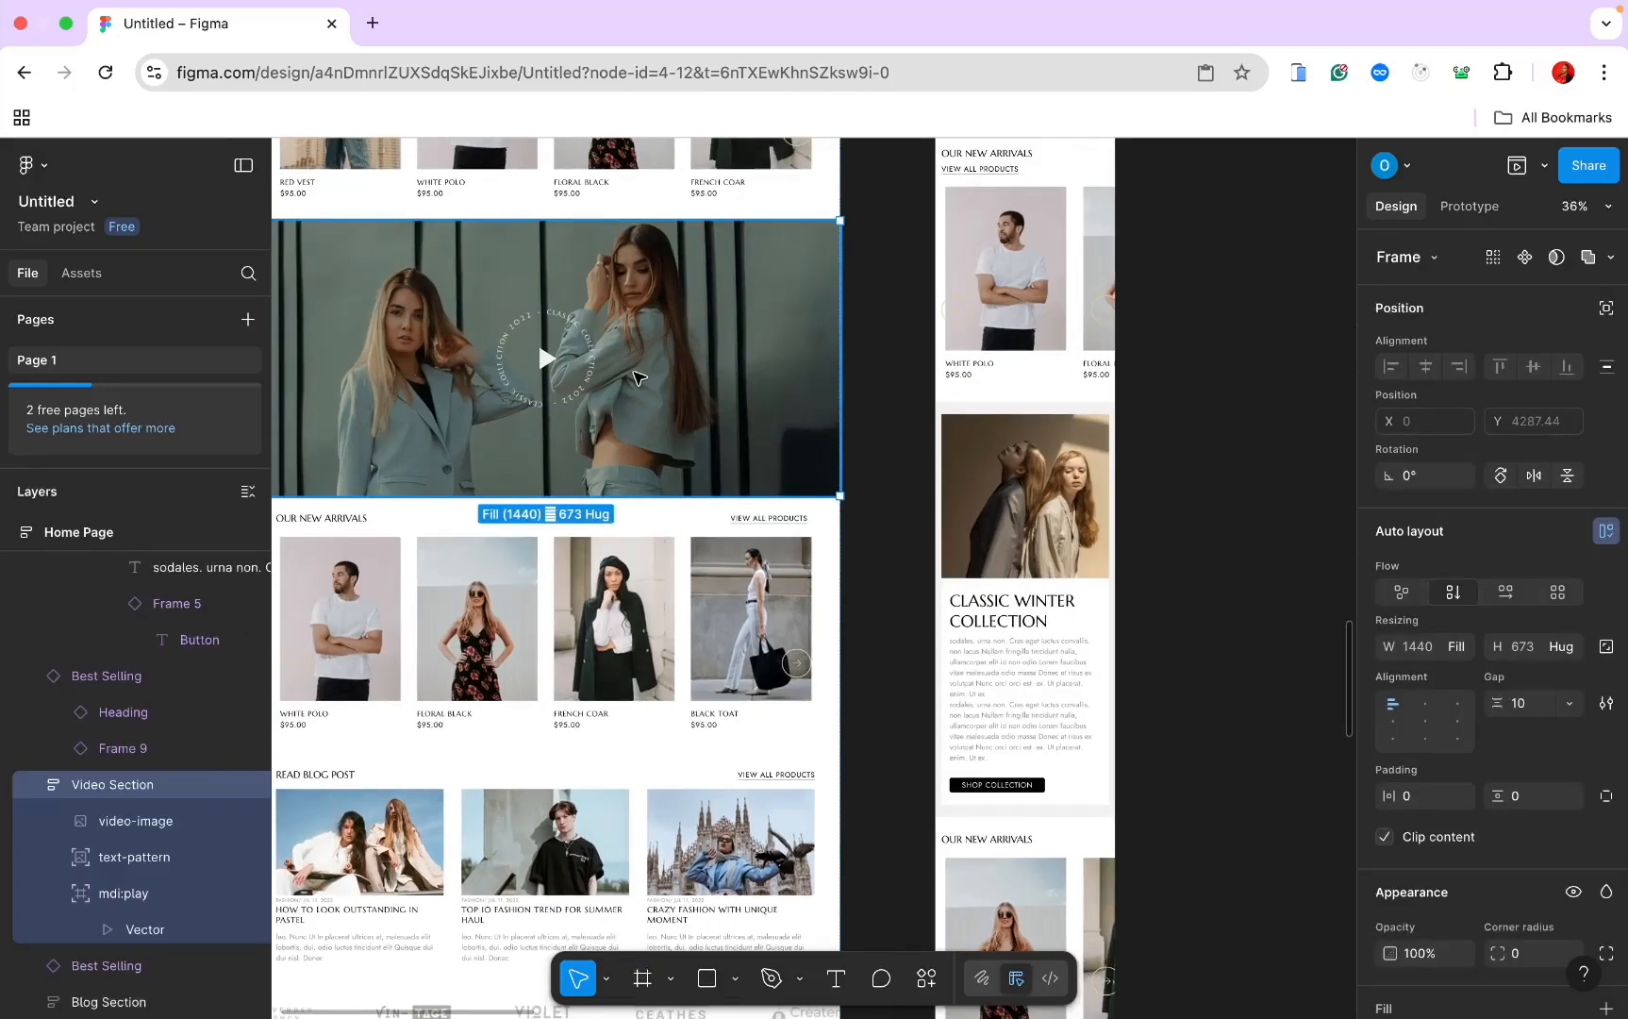
Step: Paste the Video Section into the iPhone frame and centre its play triangle
scroll(1206, 641, down, 10)
scroll(1207, 640, right, 2)
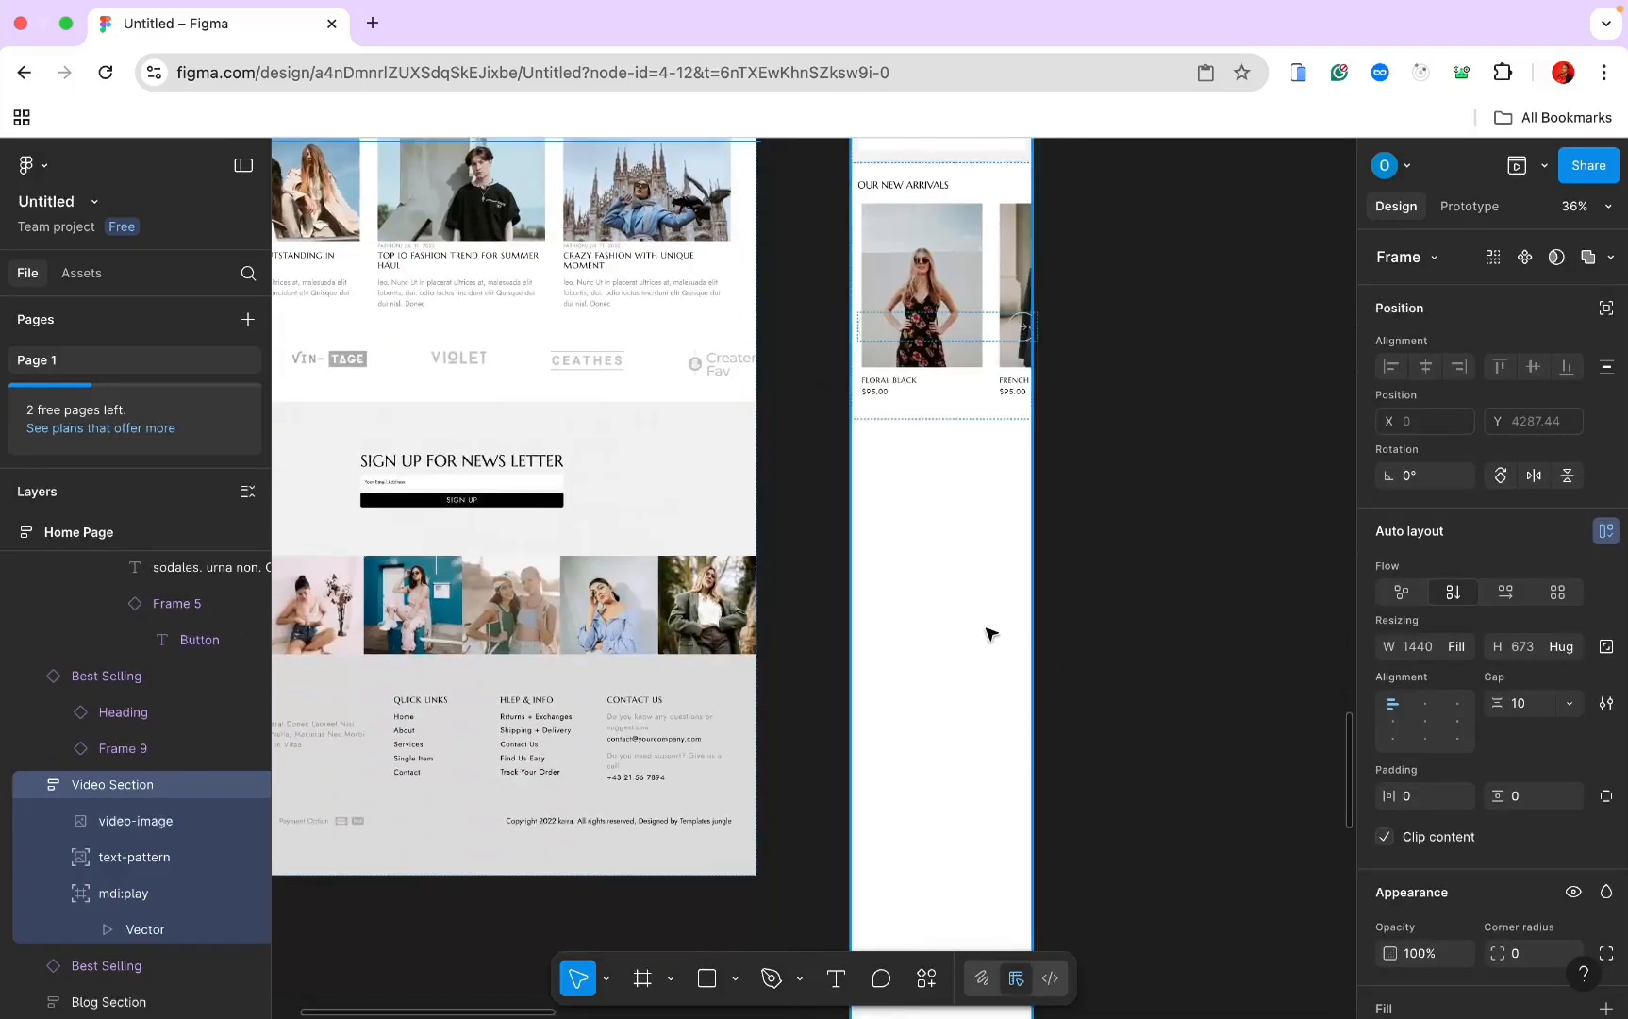
click(989, 633)
key(super+v)
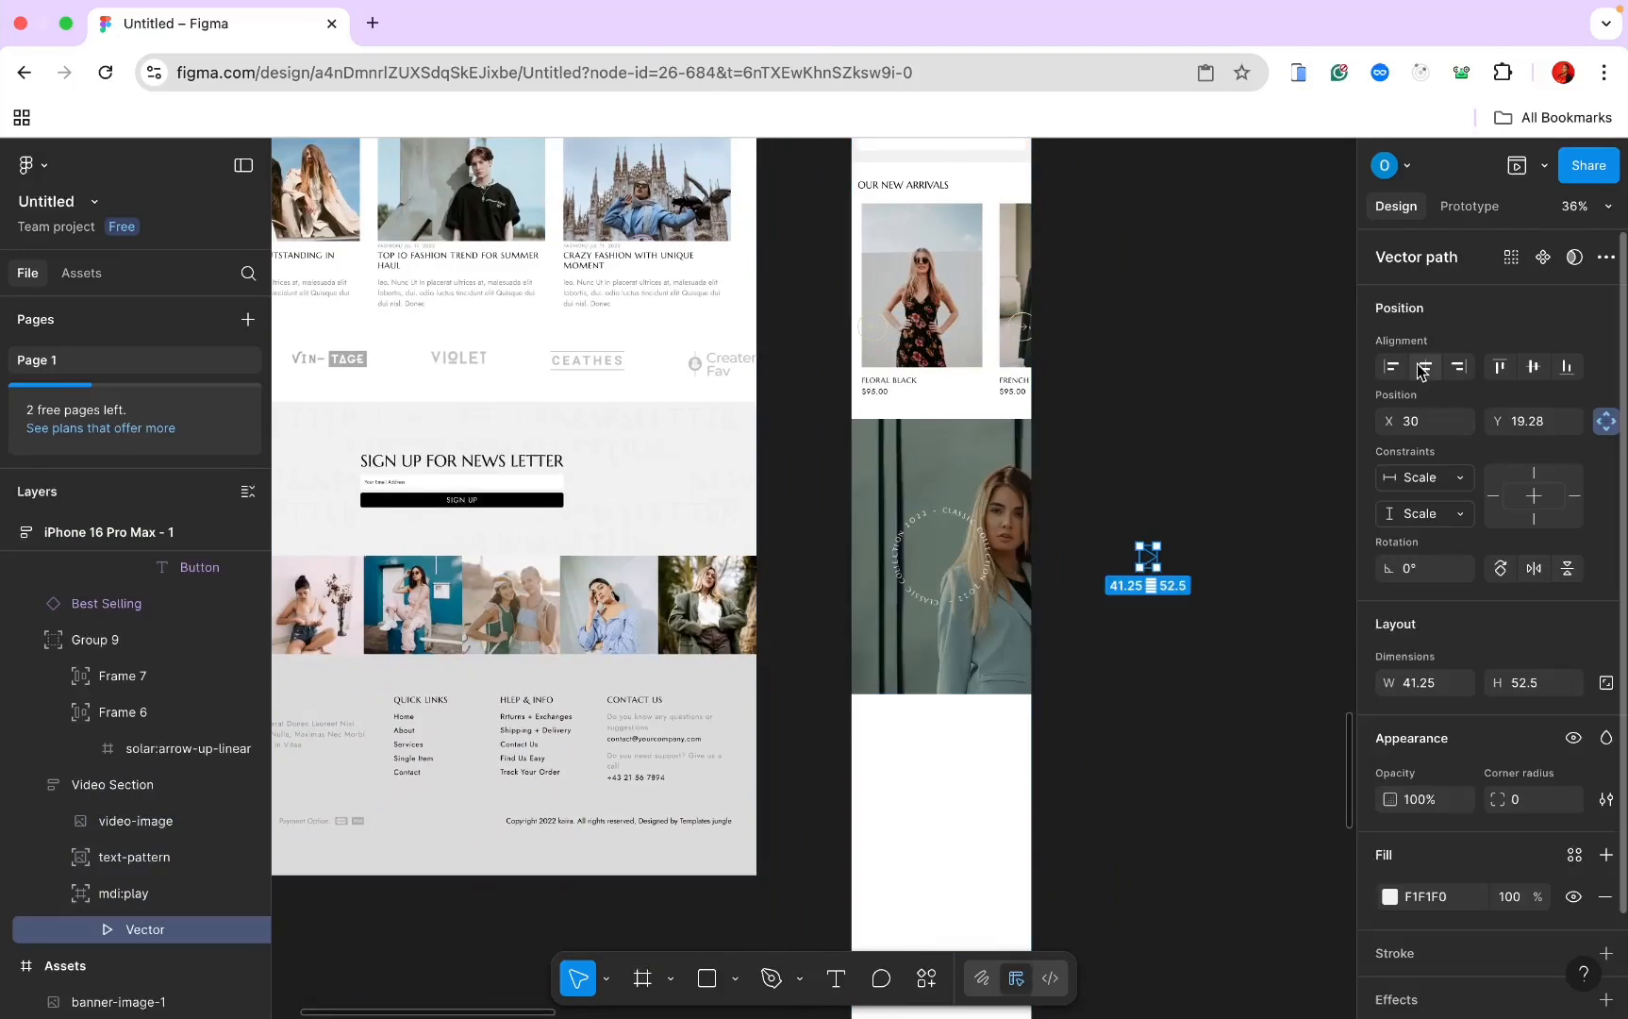
click(1424, 367)
click(1532, 368)
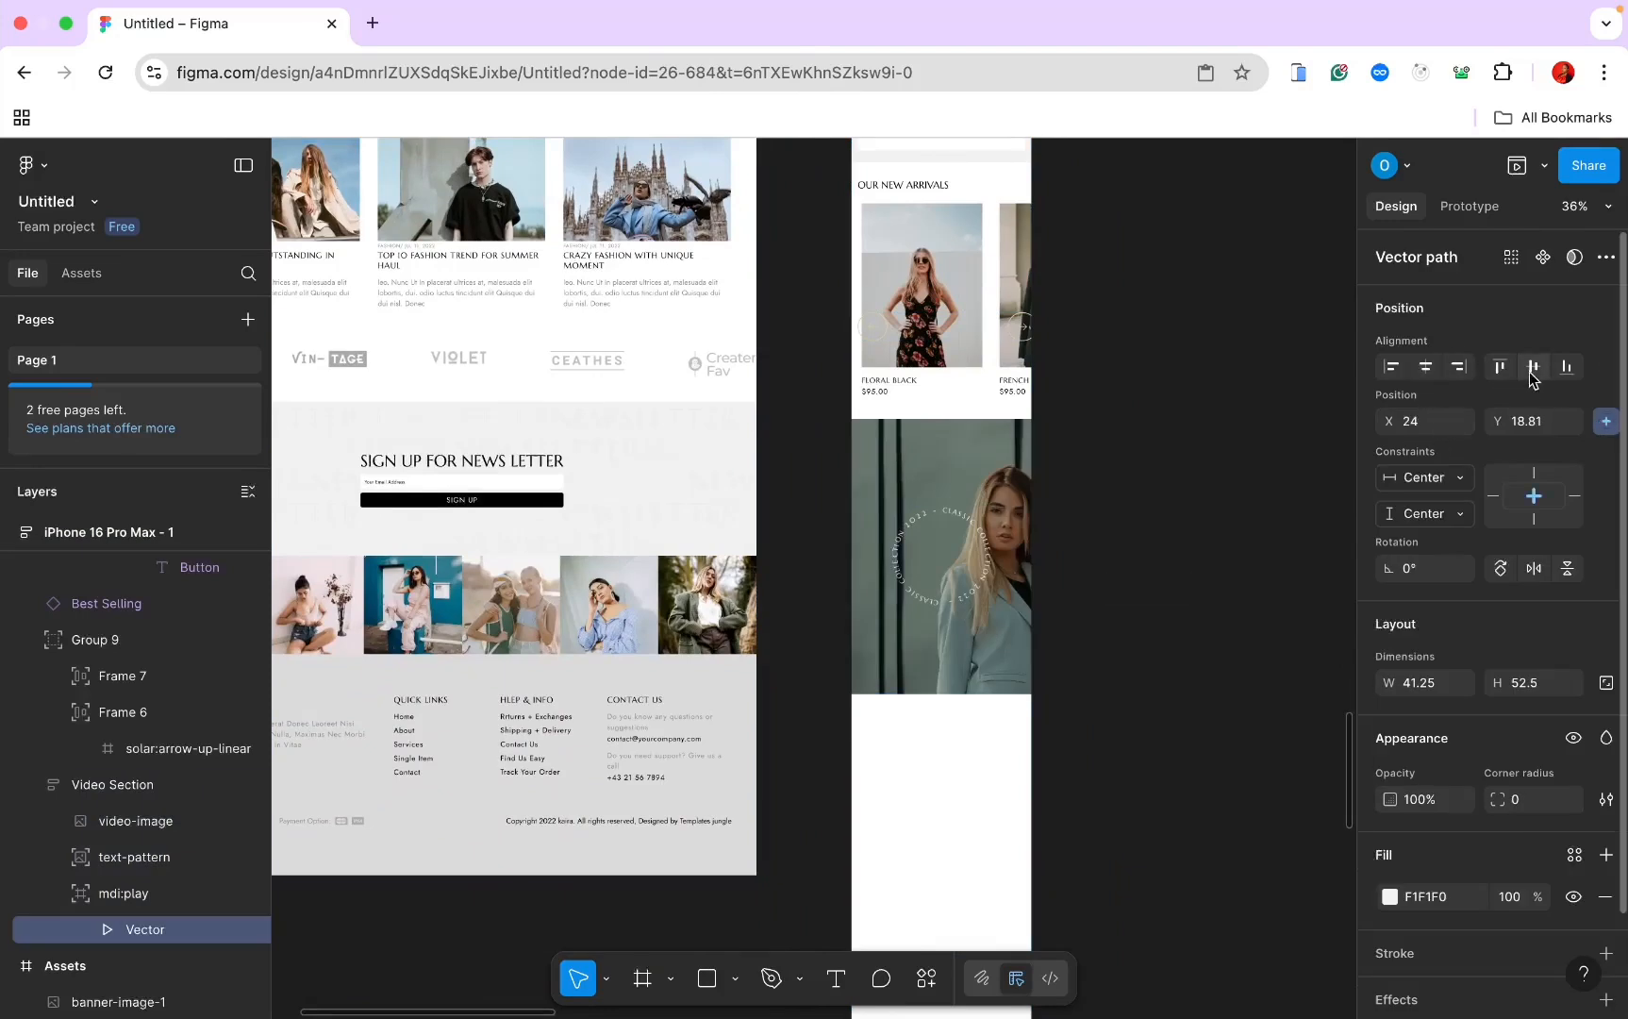
key(Escape)
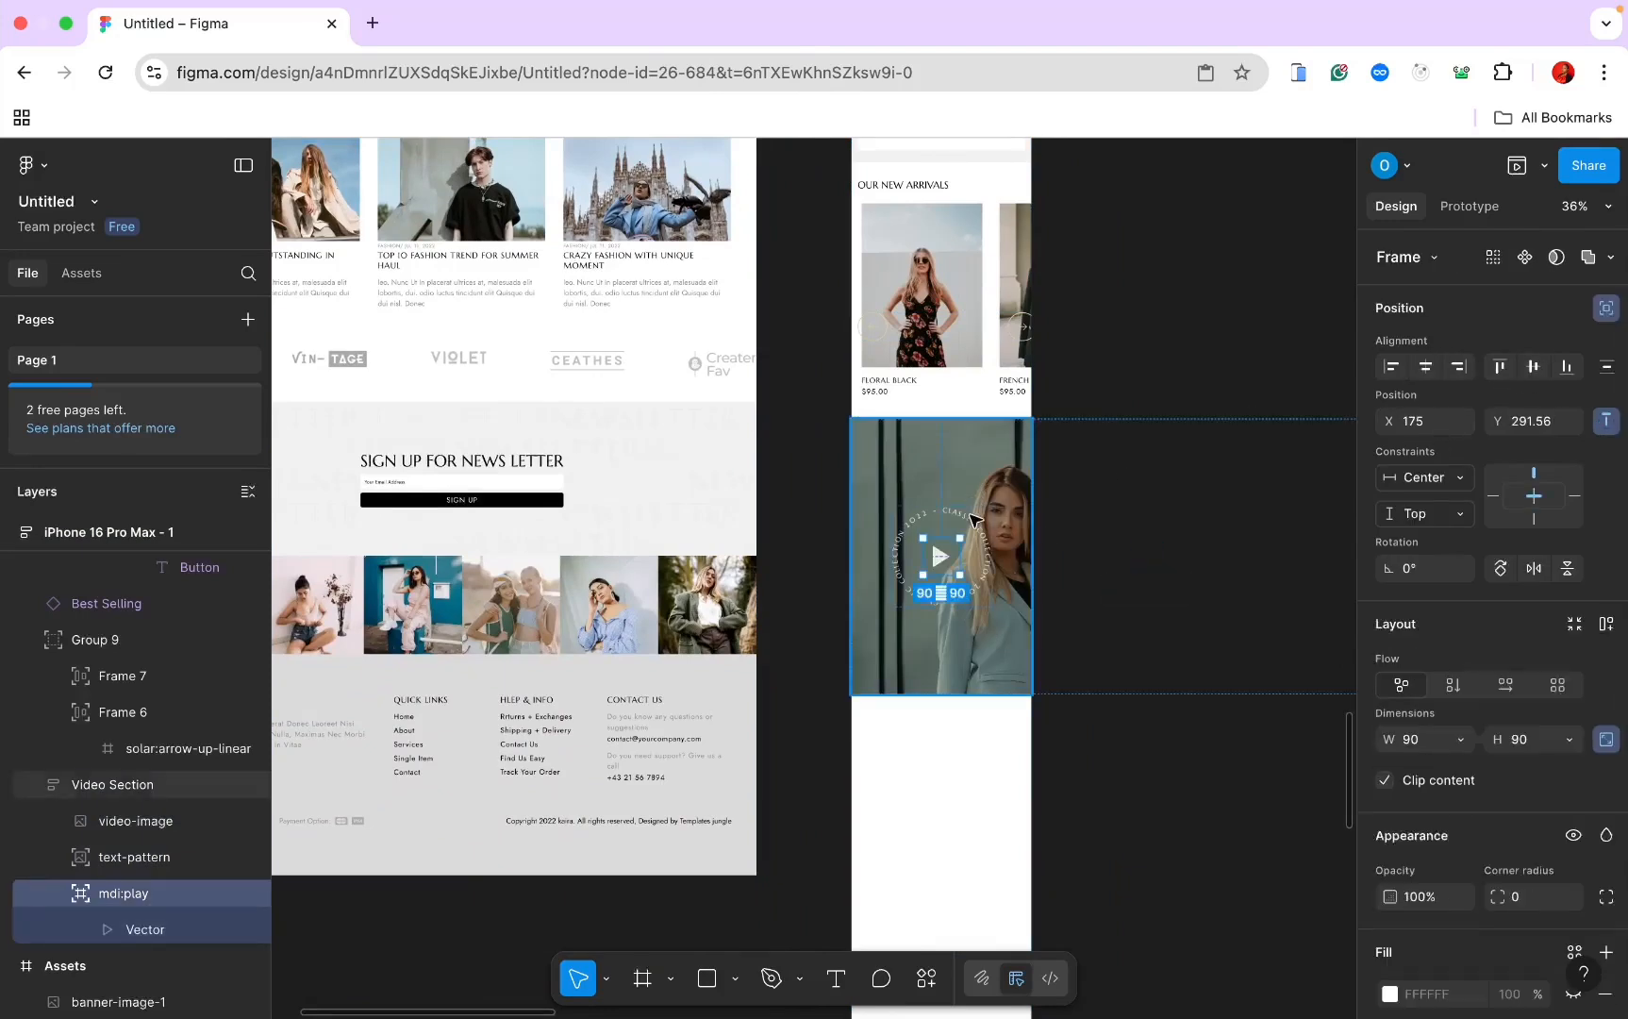
click(971, 472)
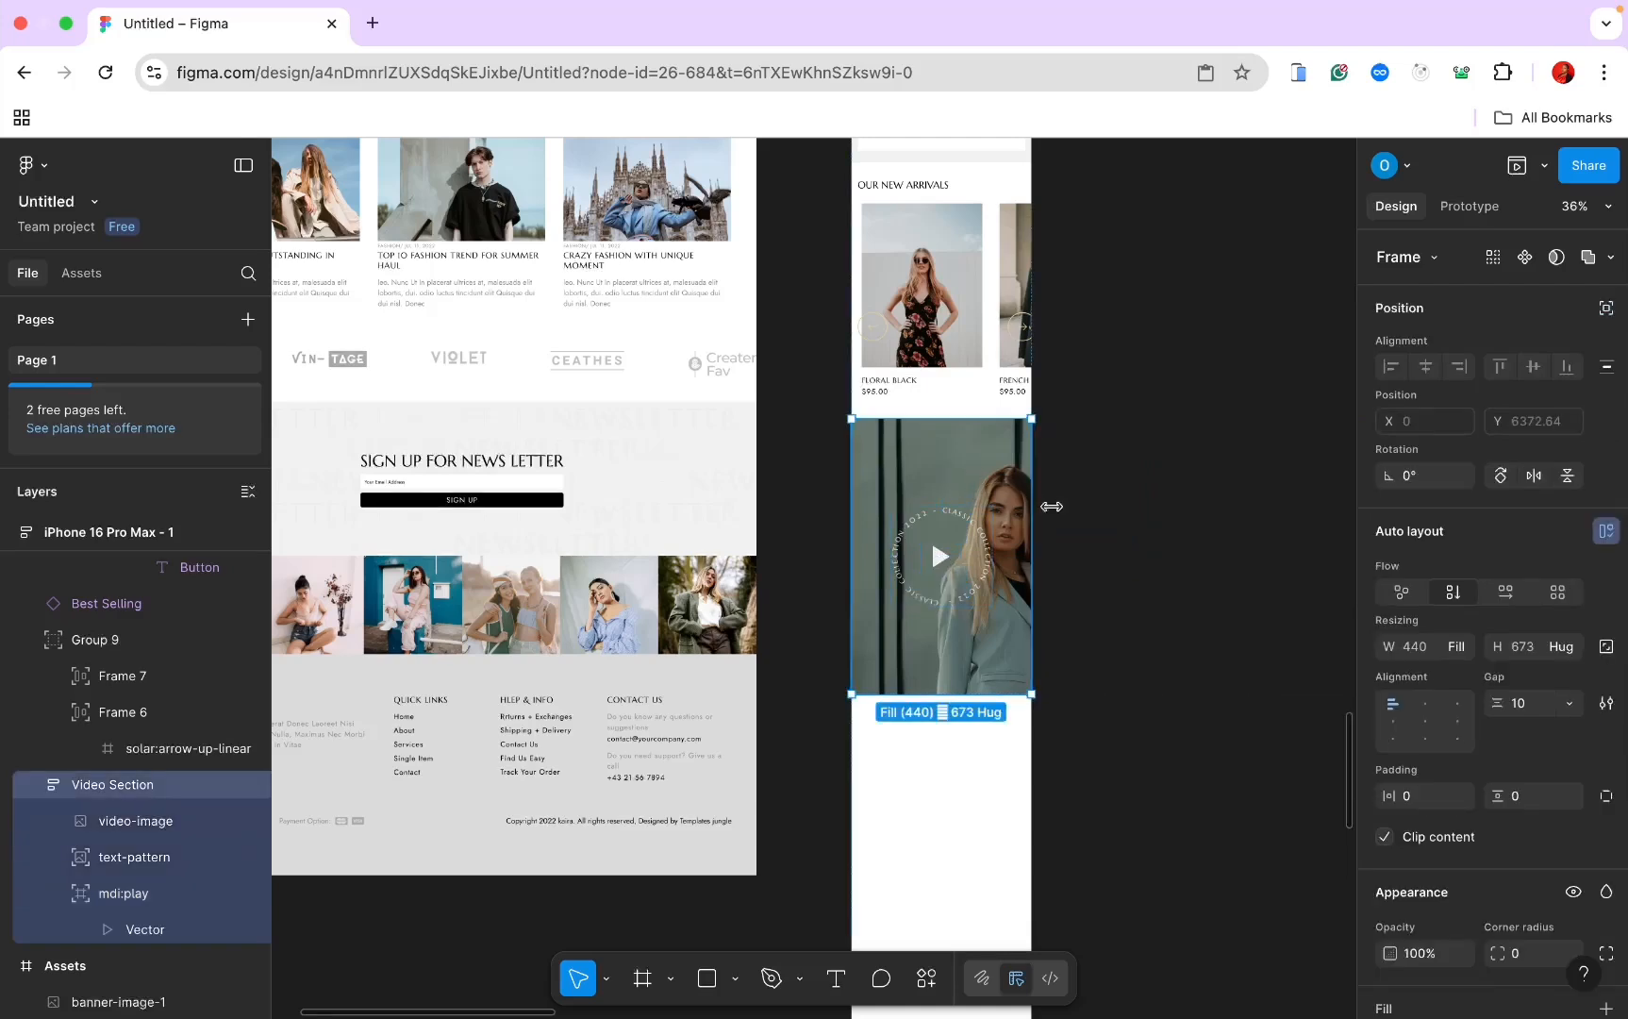
Step: Make the video background image Fill container across the section width
click(139, 826)
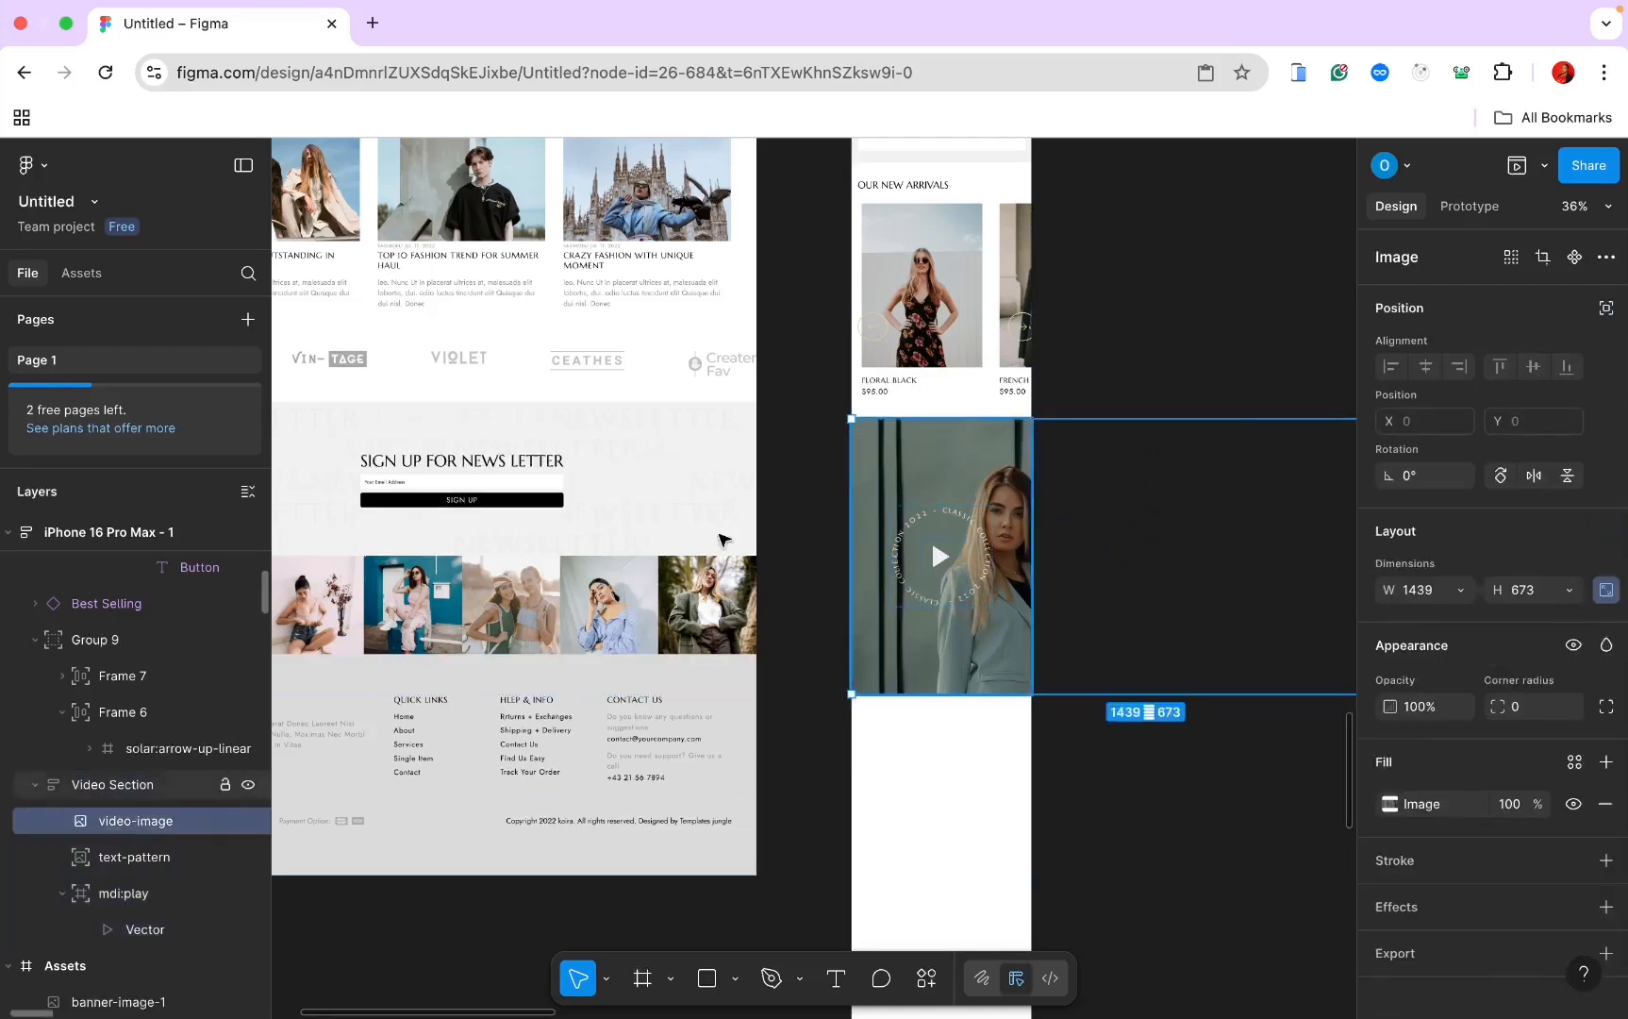
click(1467, 598)
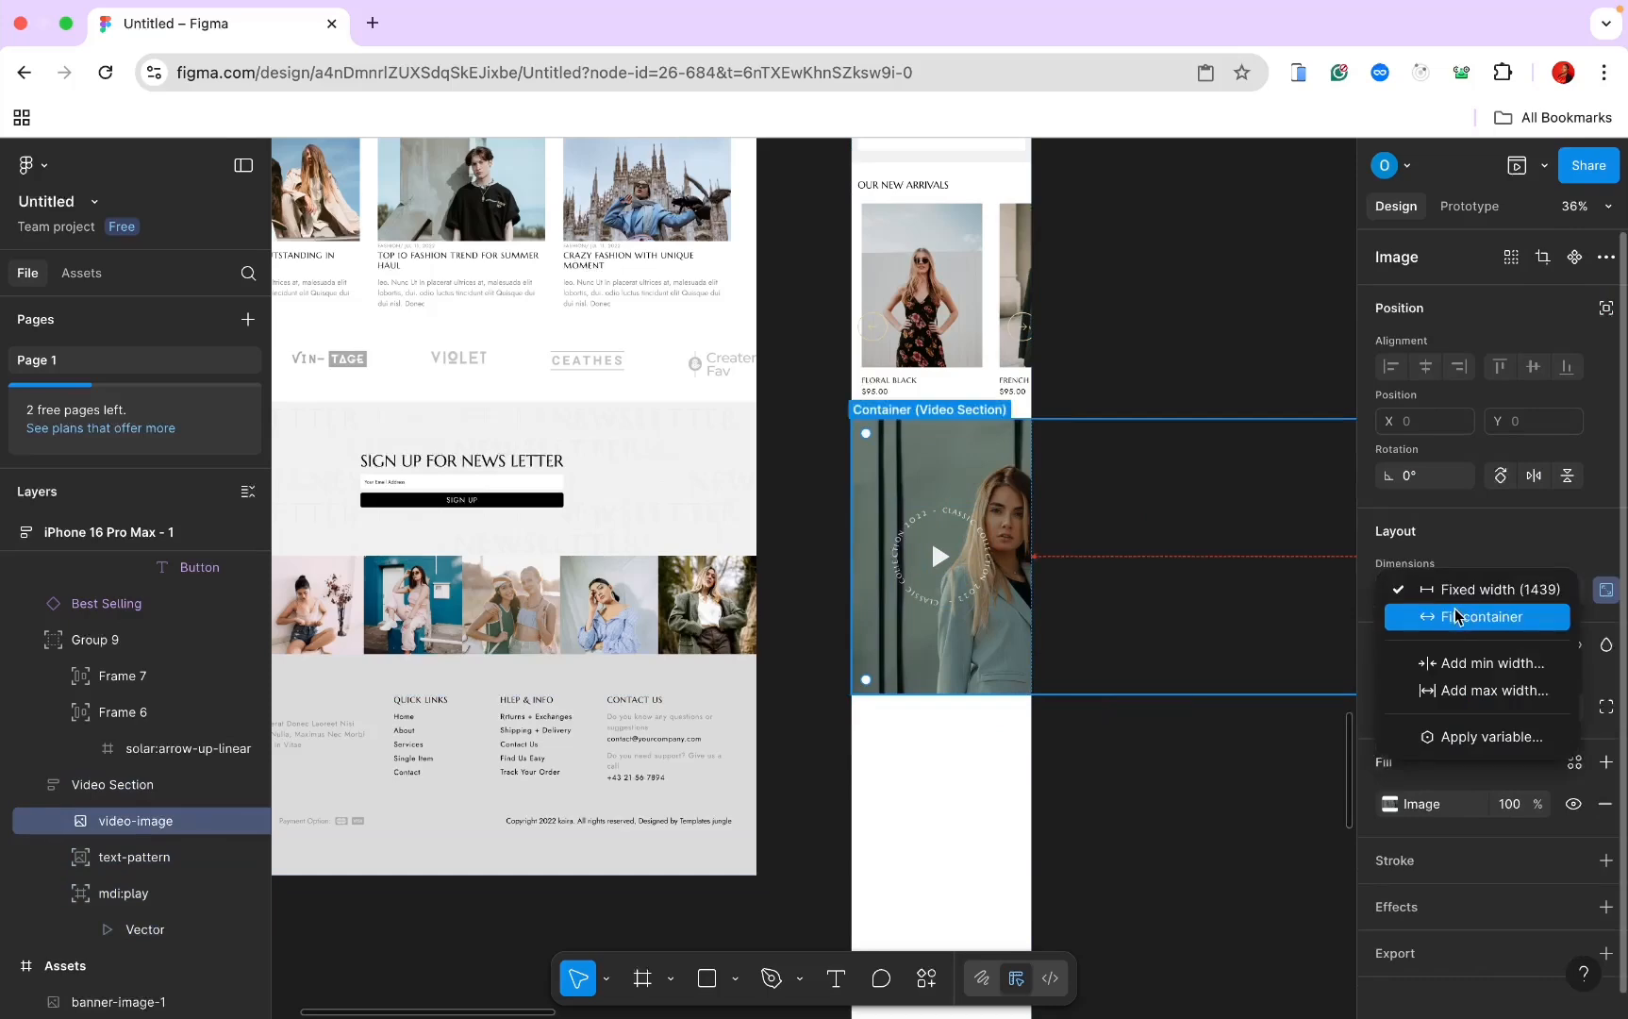
click(1460, 616)
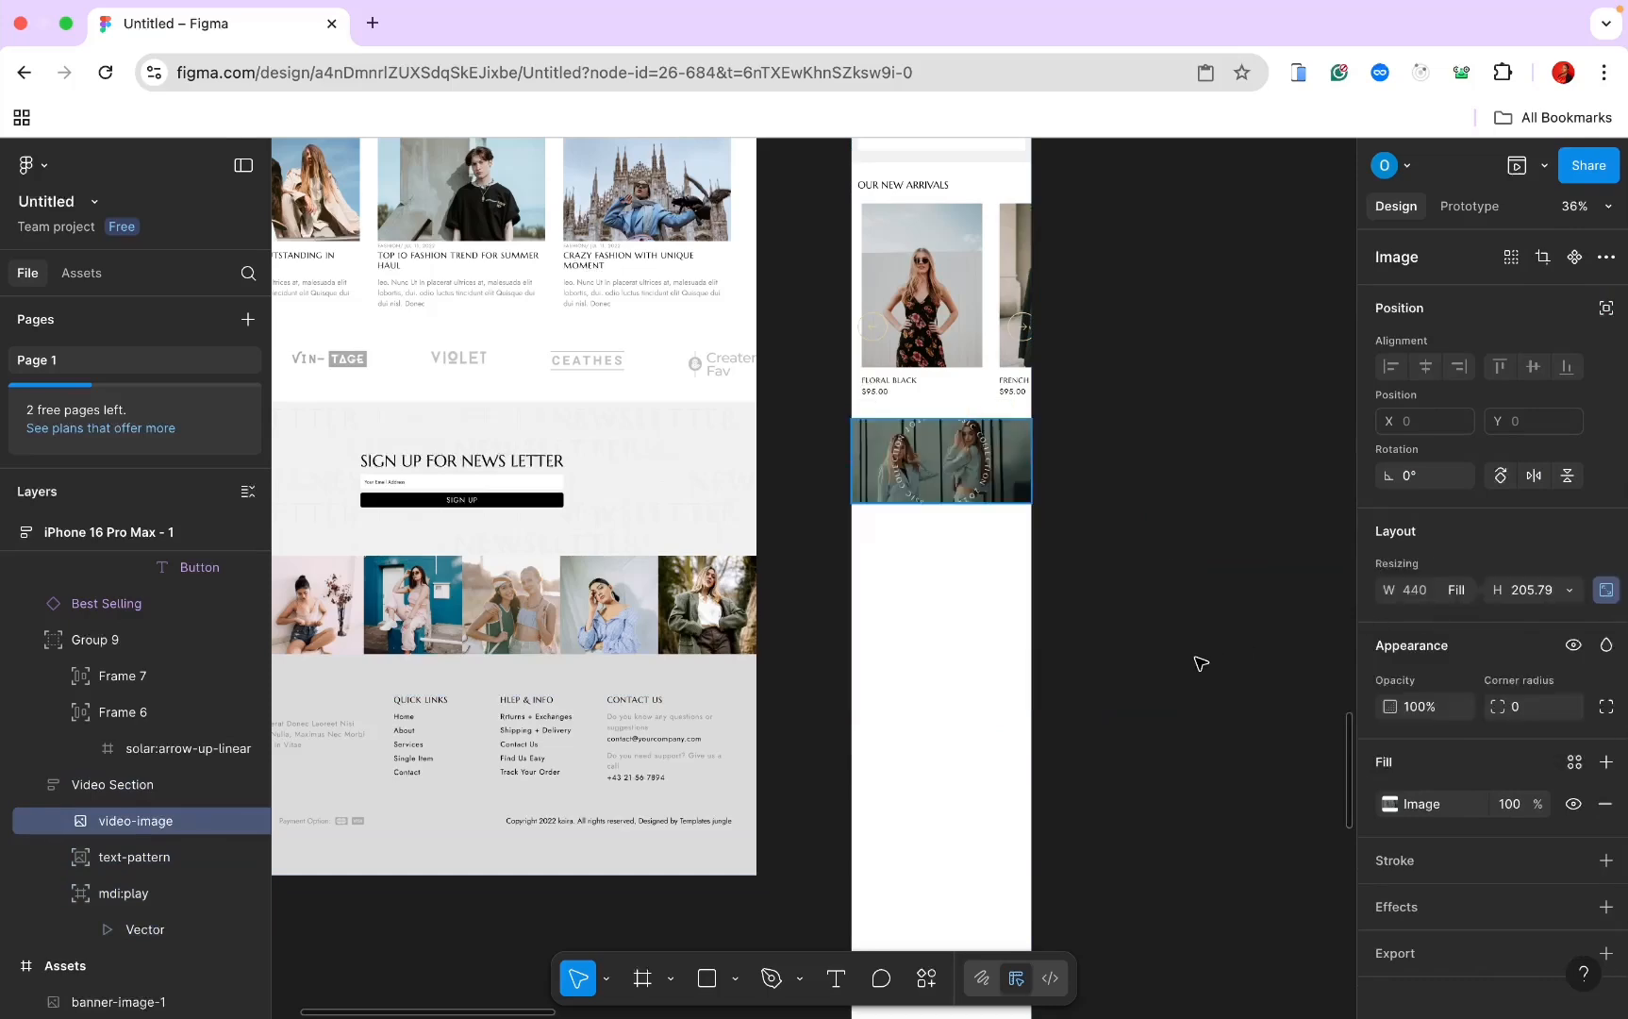
scroll(1199, 661, up, 3)
Step: Shrink the circular text pattern to 100×100 and centre it horizontally on the video
click(797, 554)
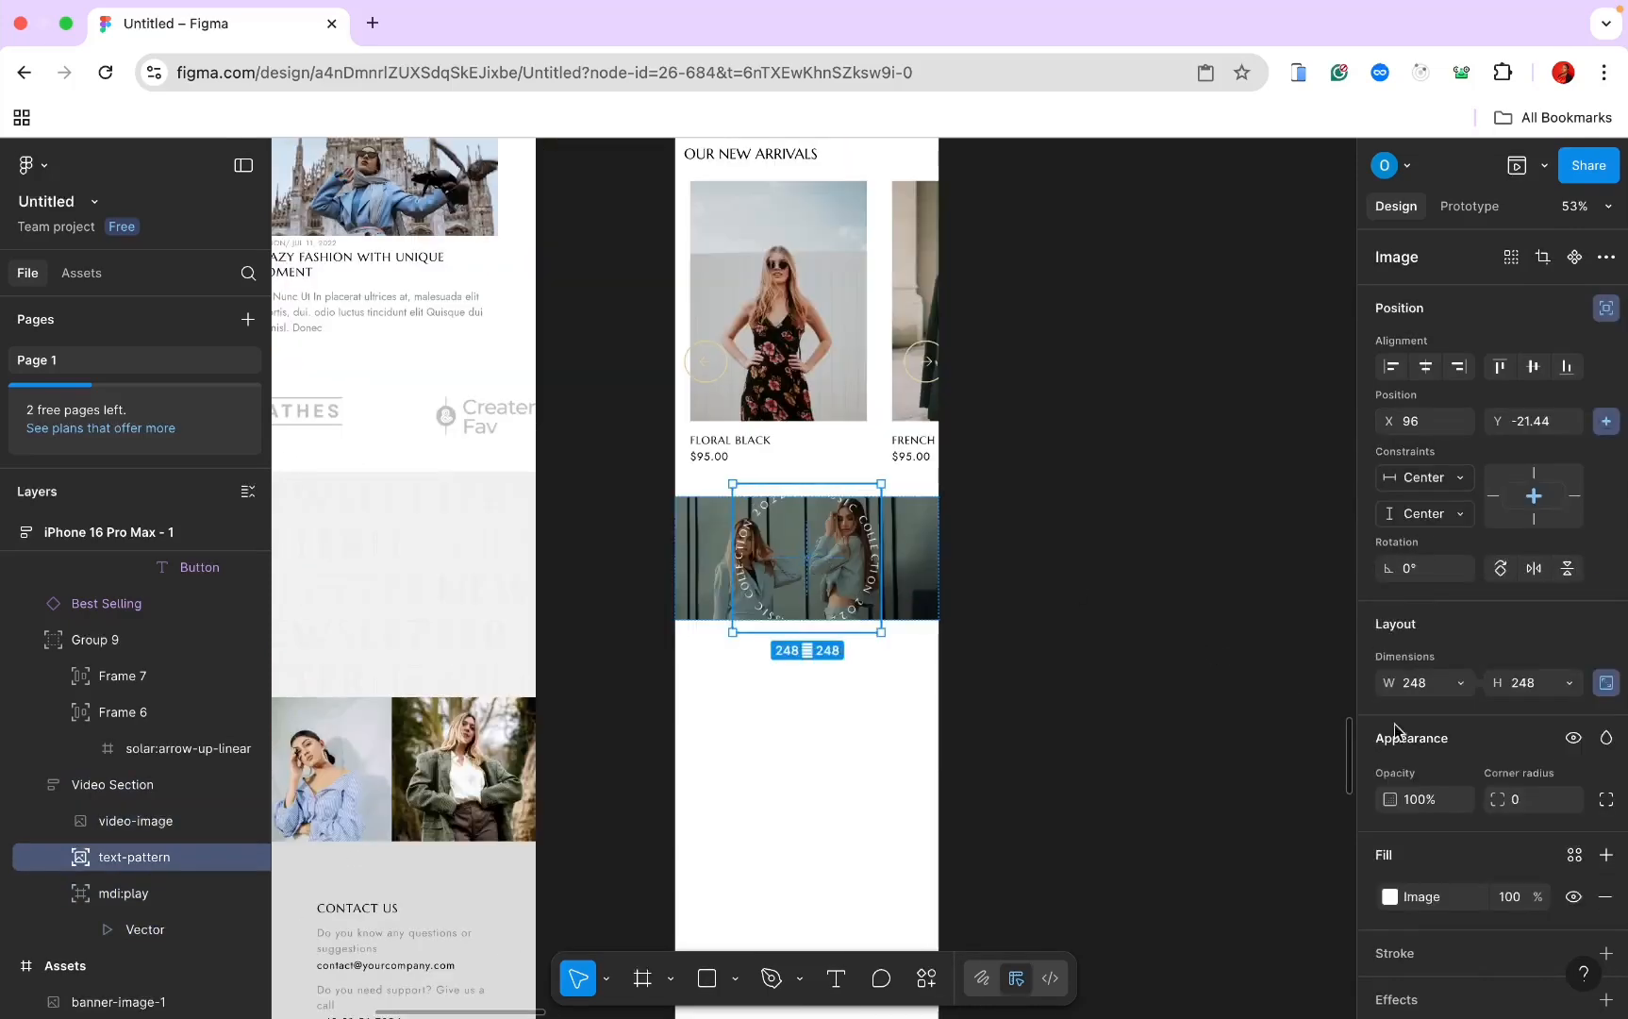
click(1415, 686)
text(1)
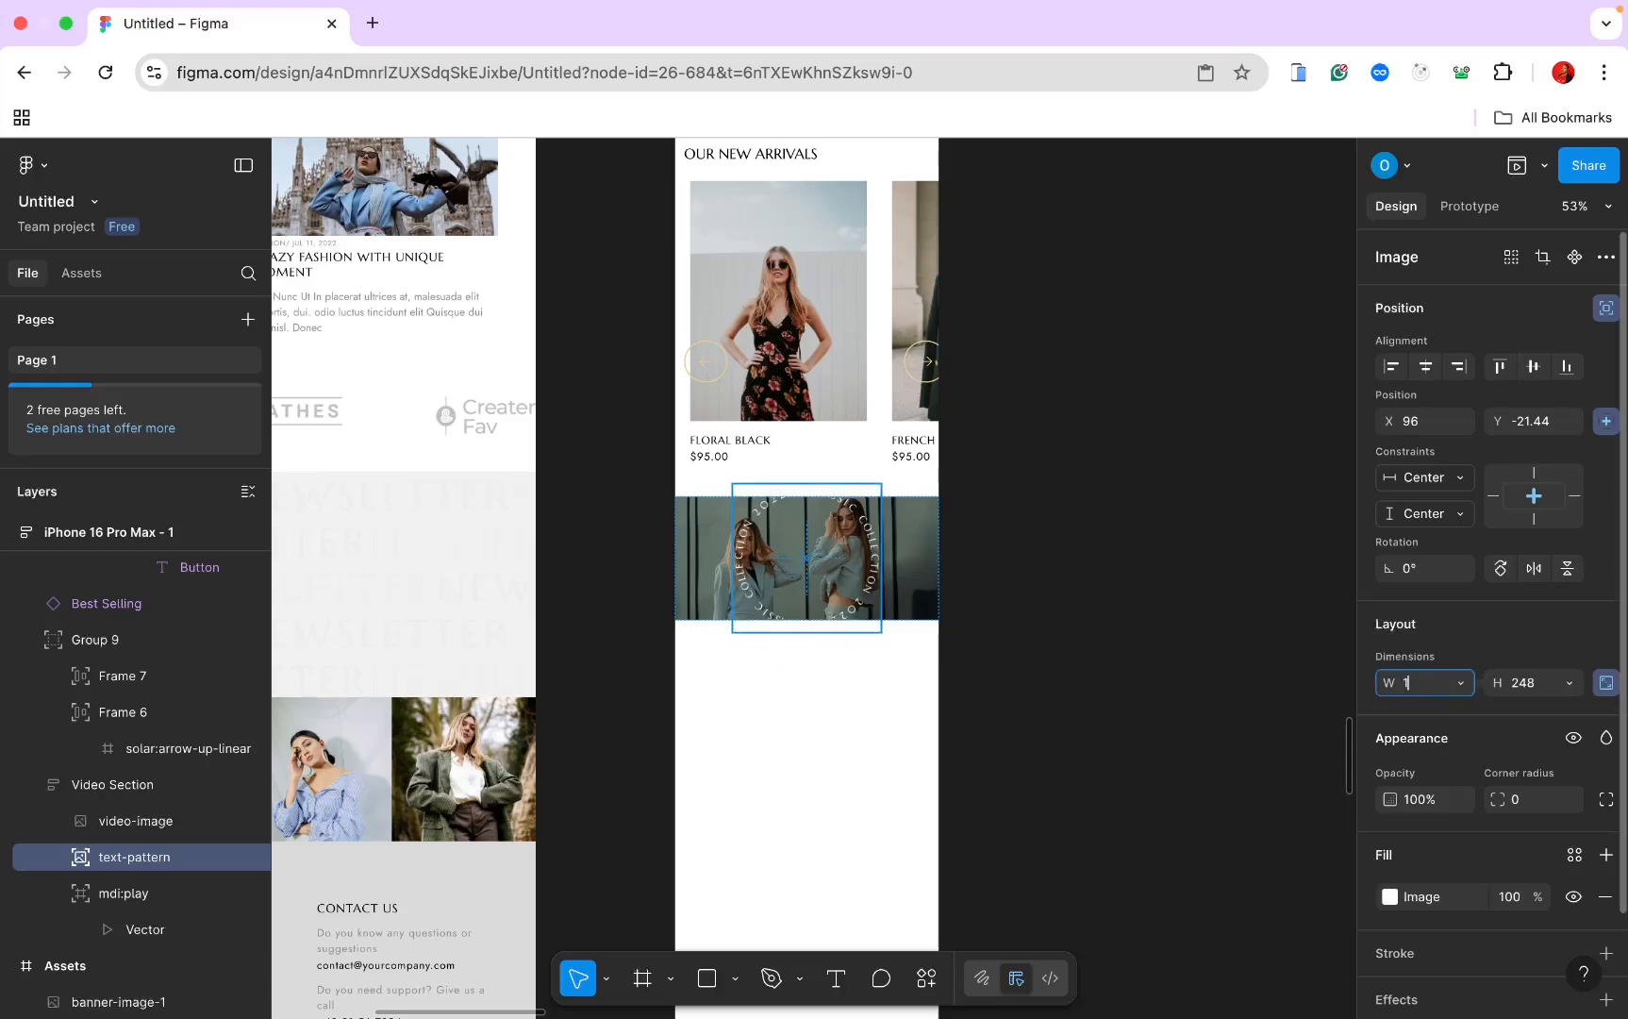
text(0)
key(Return)
drag(772, 528, 807, 559)
click(1426, 368)
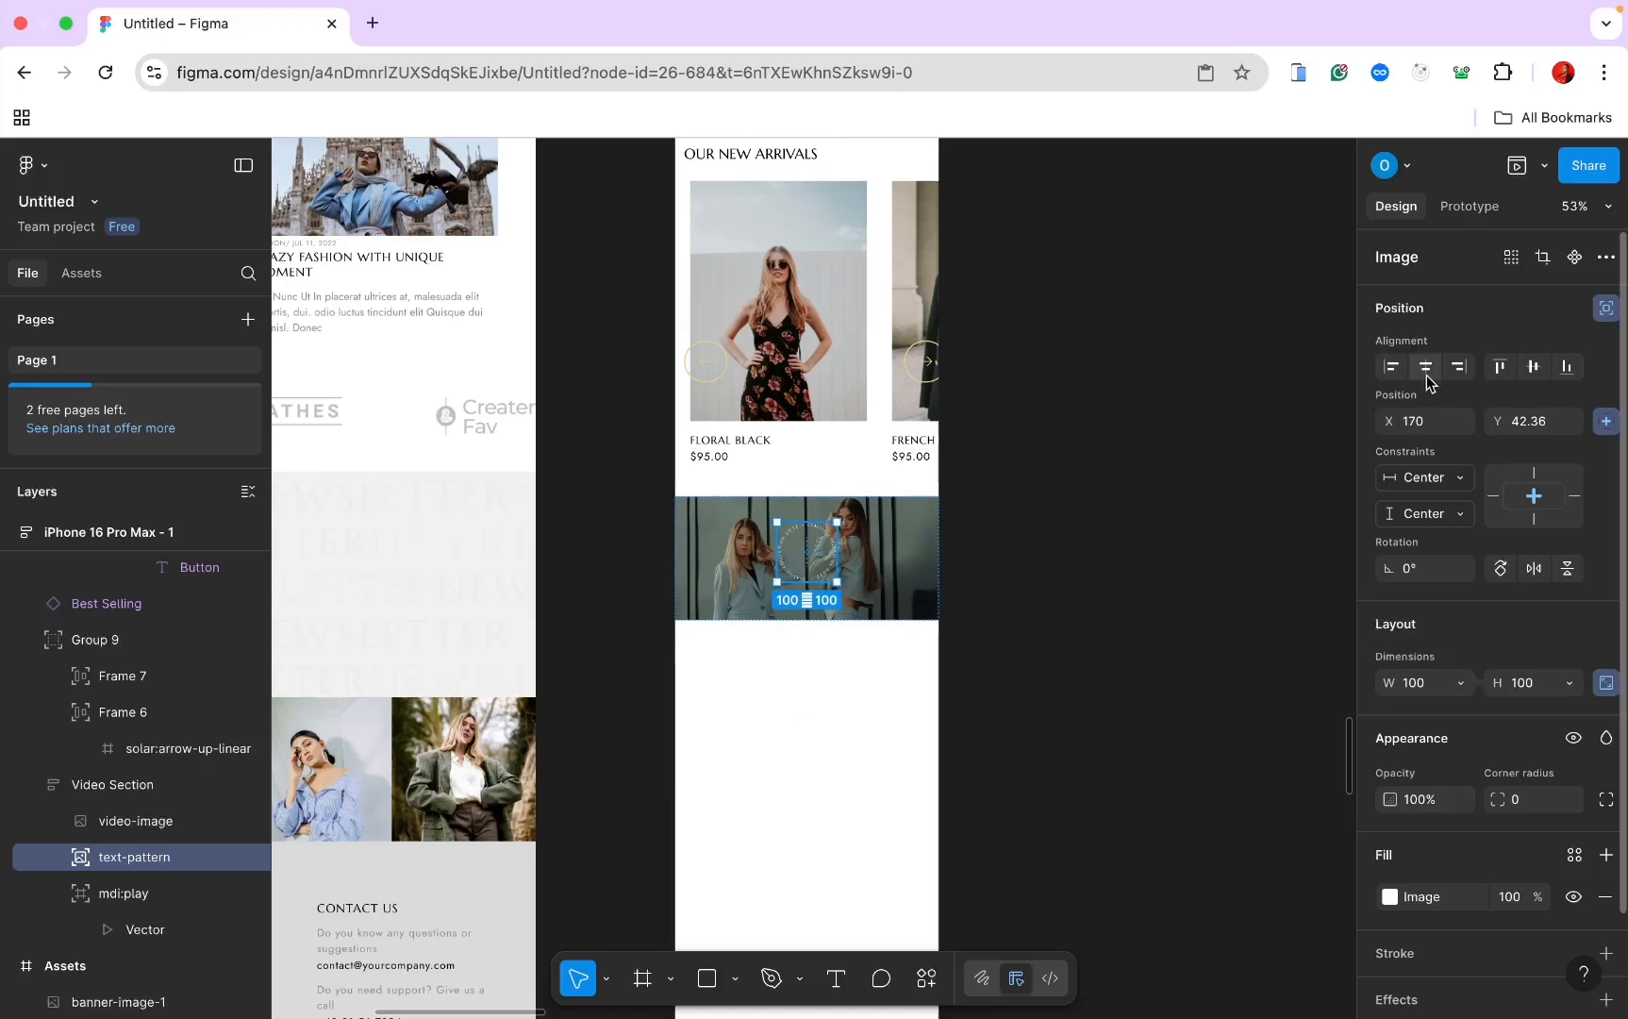
Step: Resize the play triangle to 20×20 and centre the play icon and text ring on the video
click(124, 898)
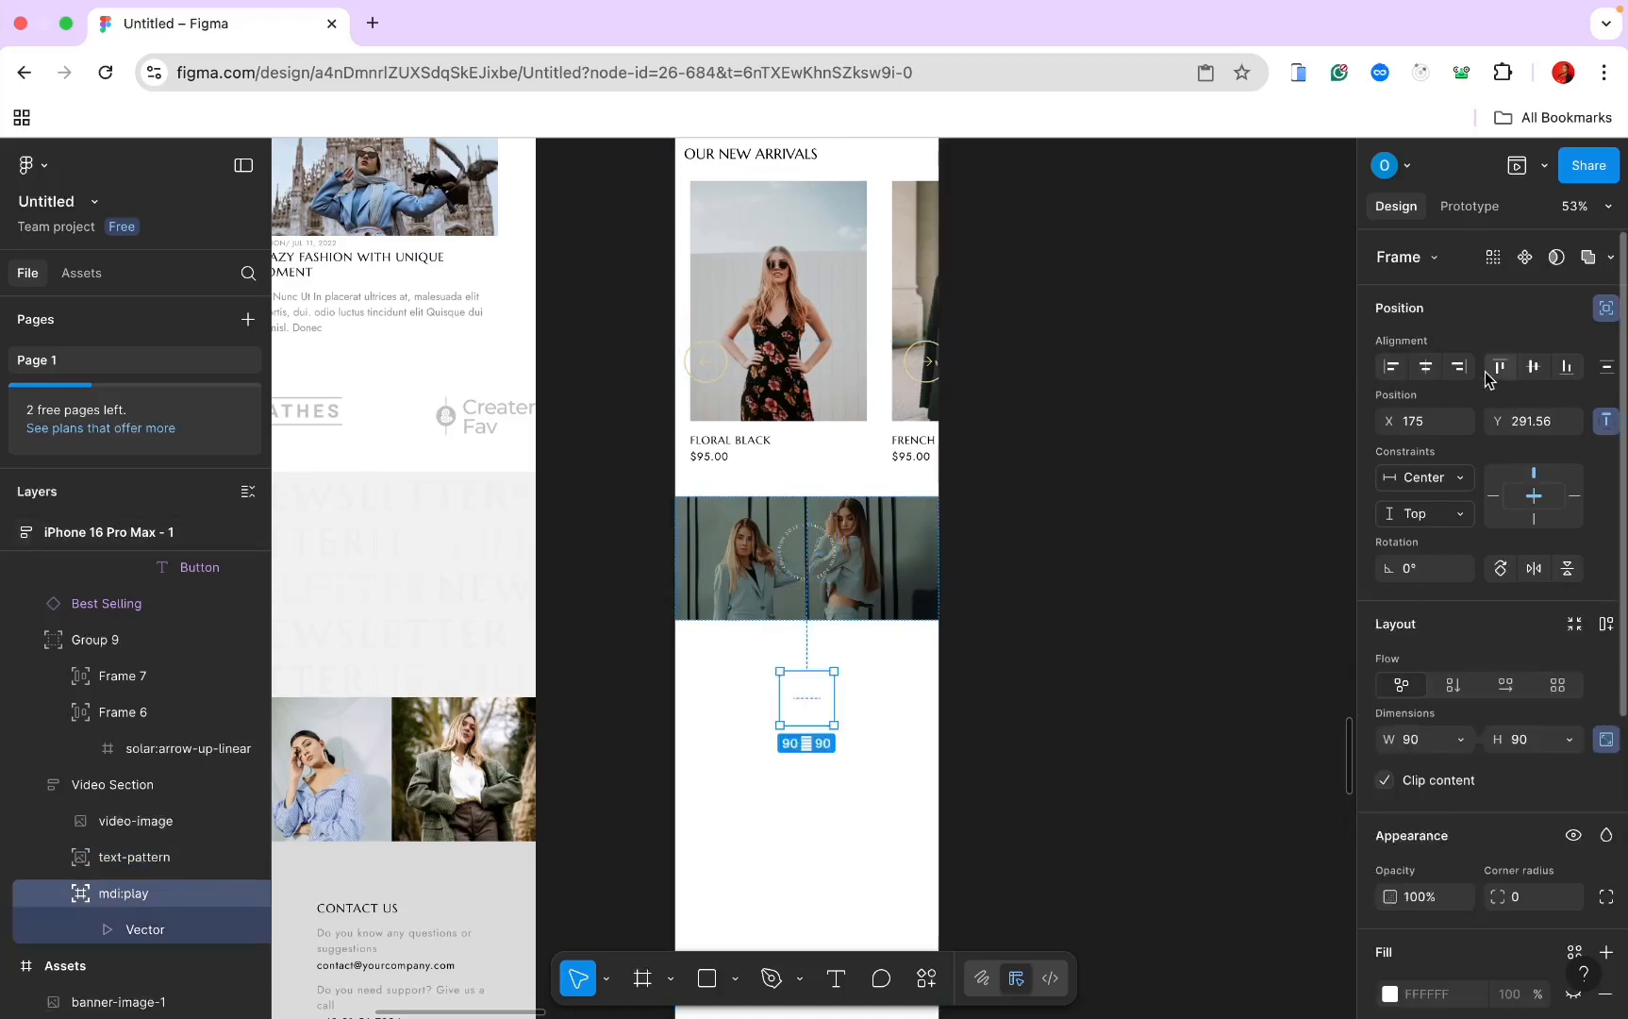
click(1537, 368)
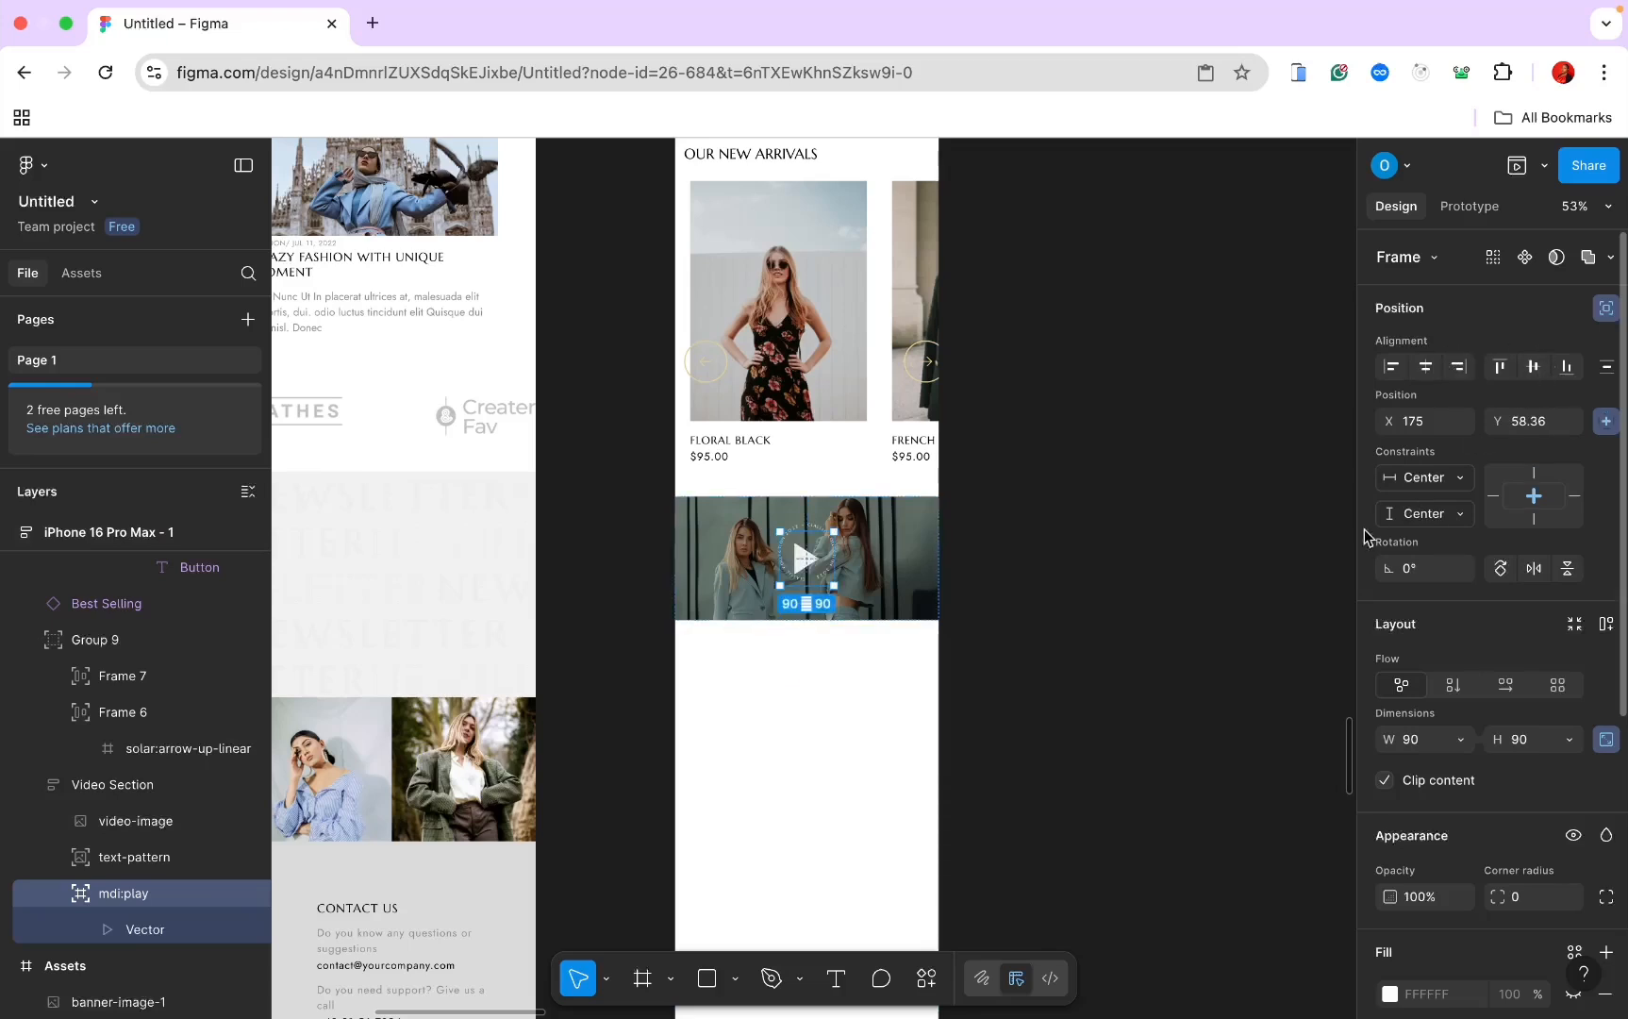
click(138, 926)
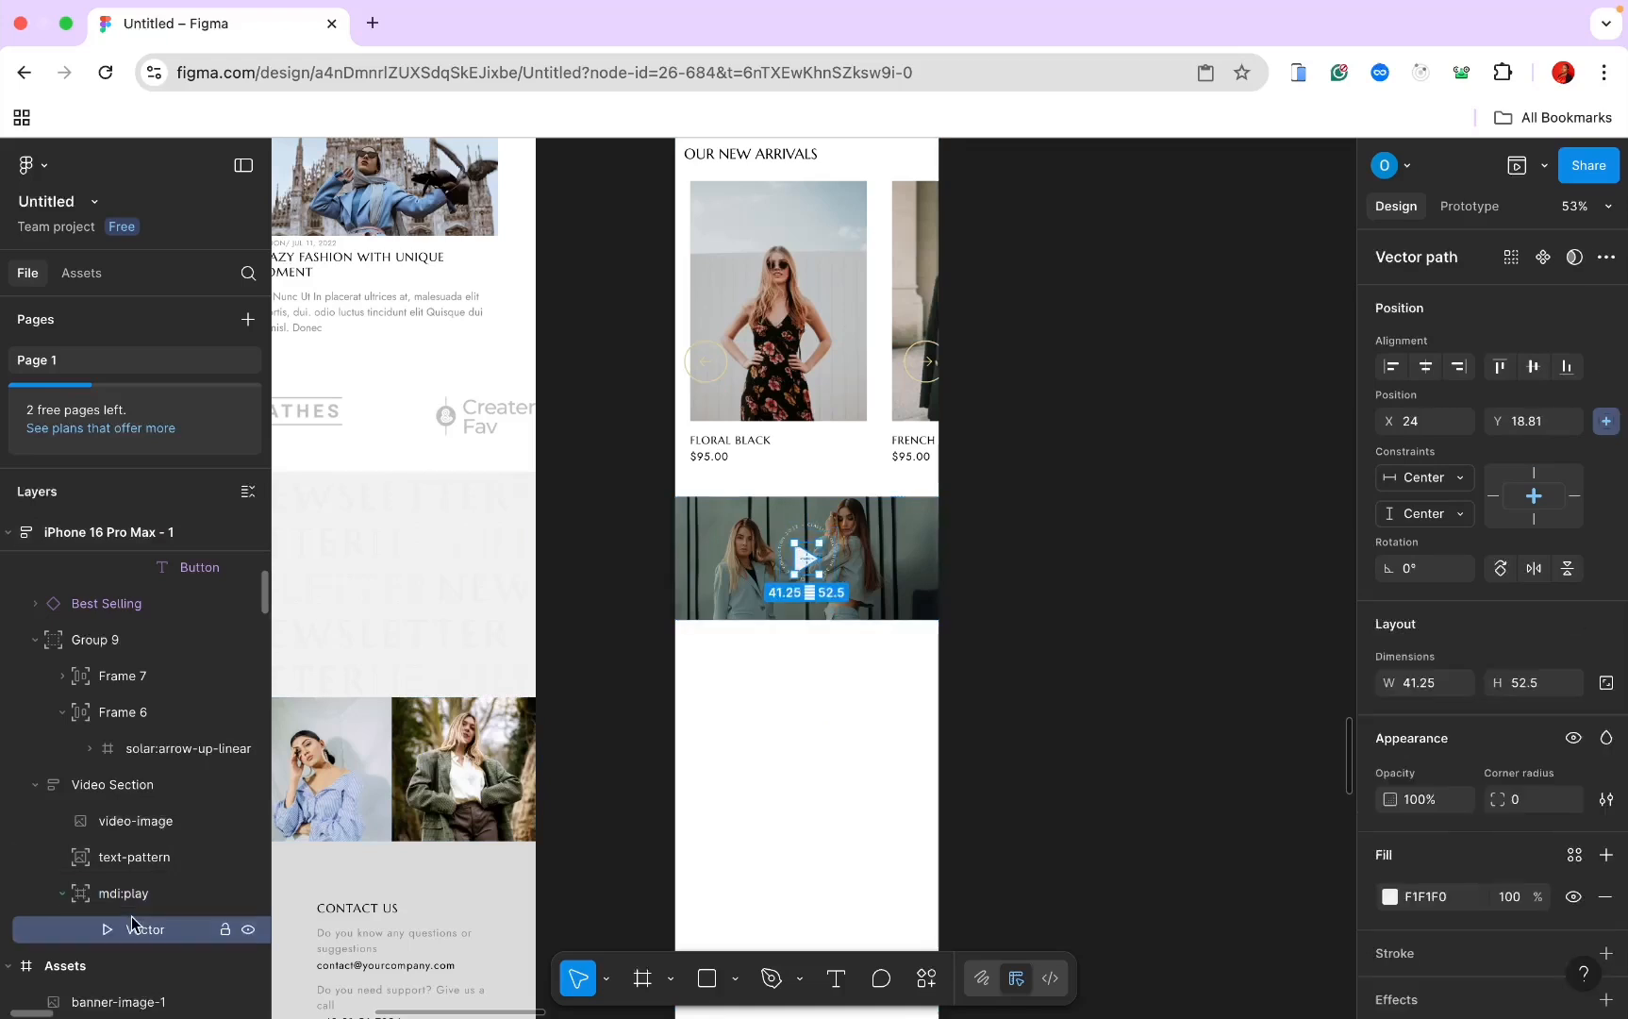
click(1415, 682)
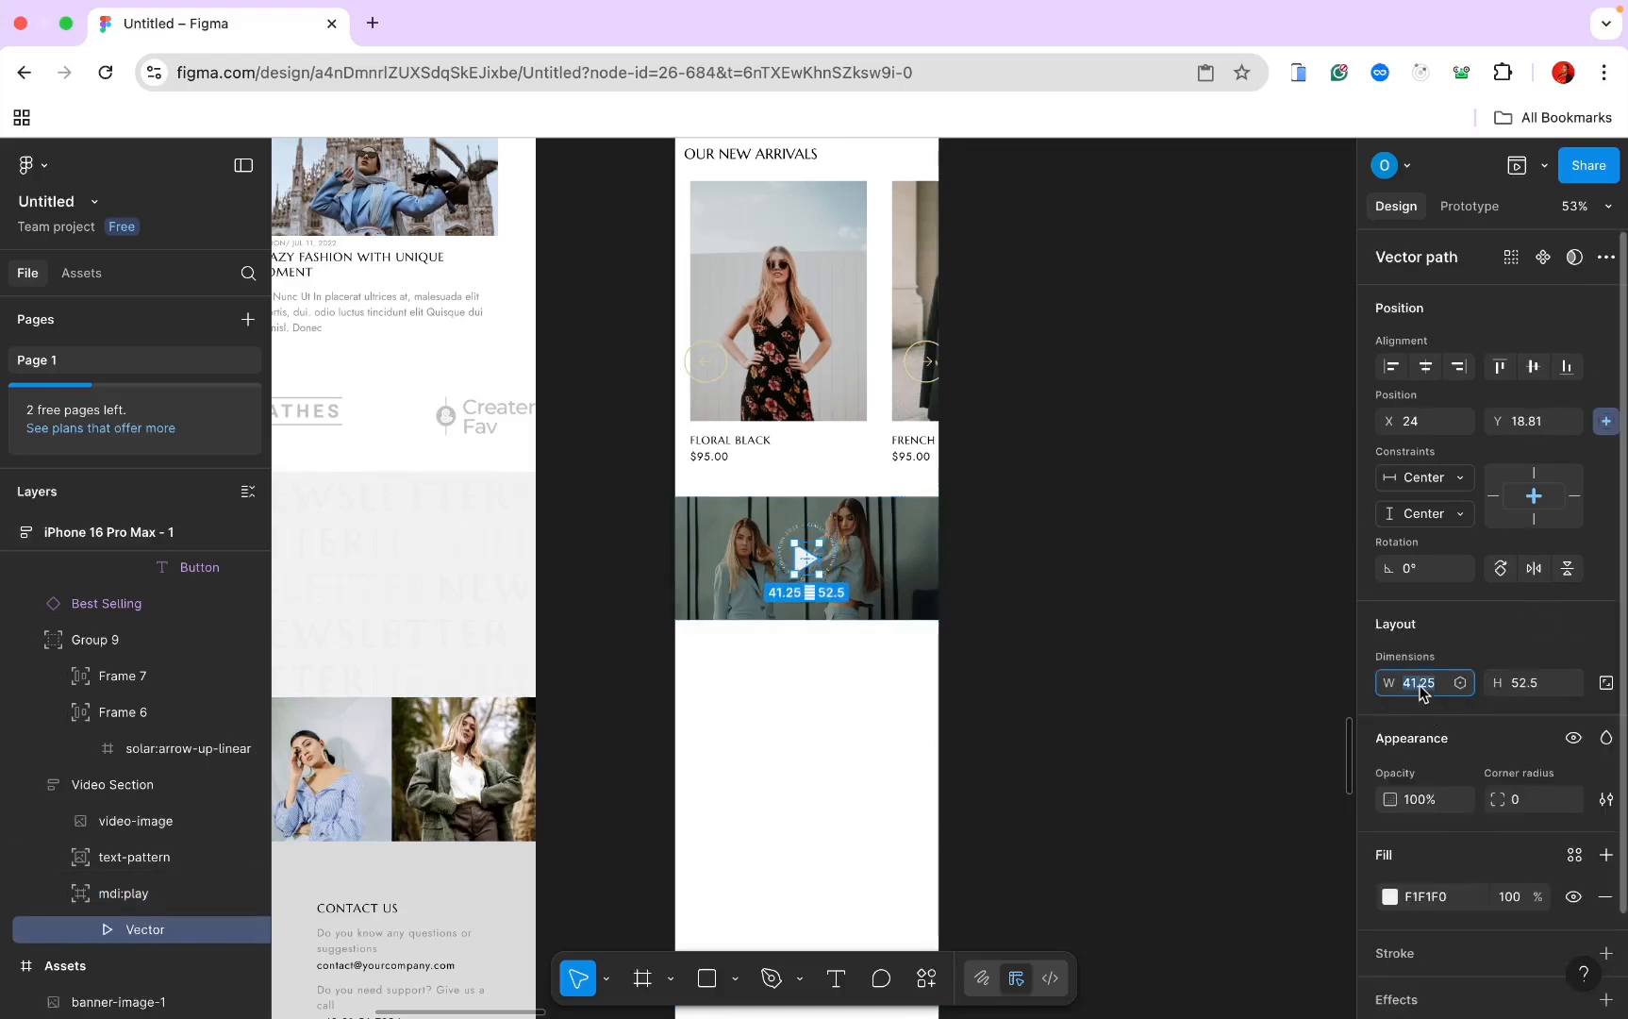
text(20)
key(Return)
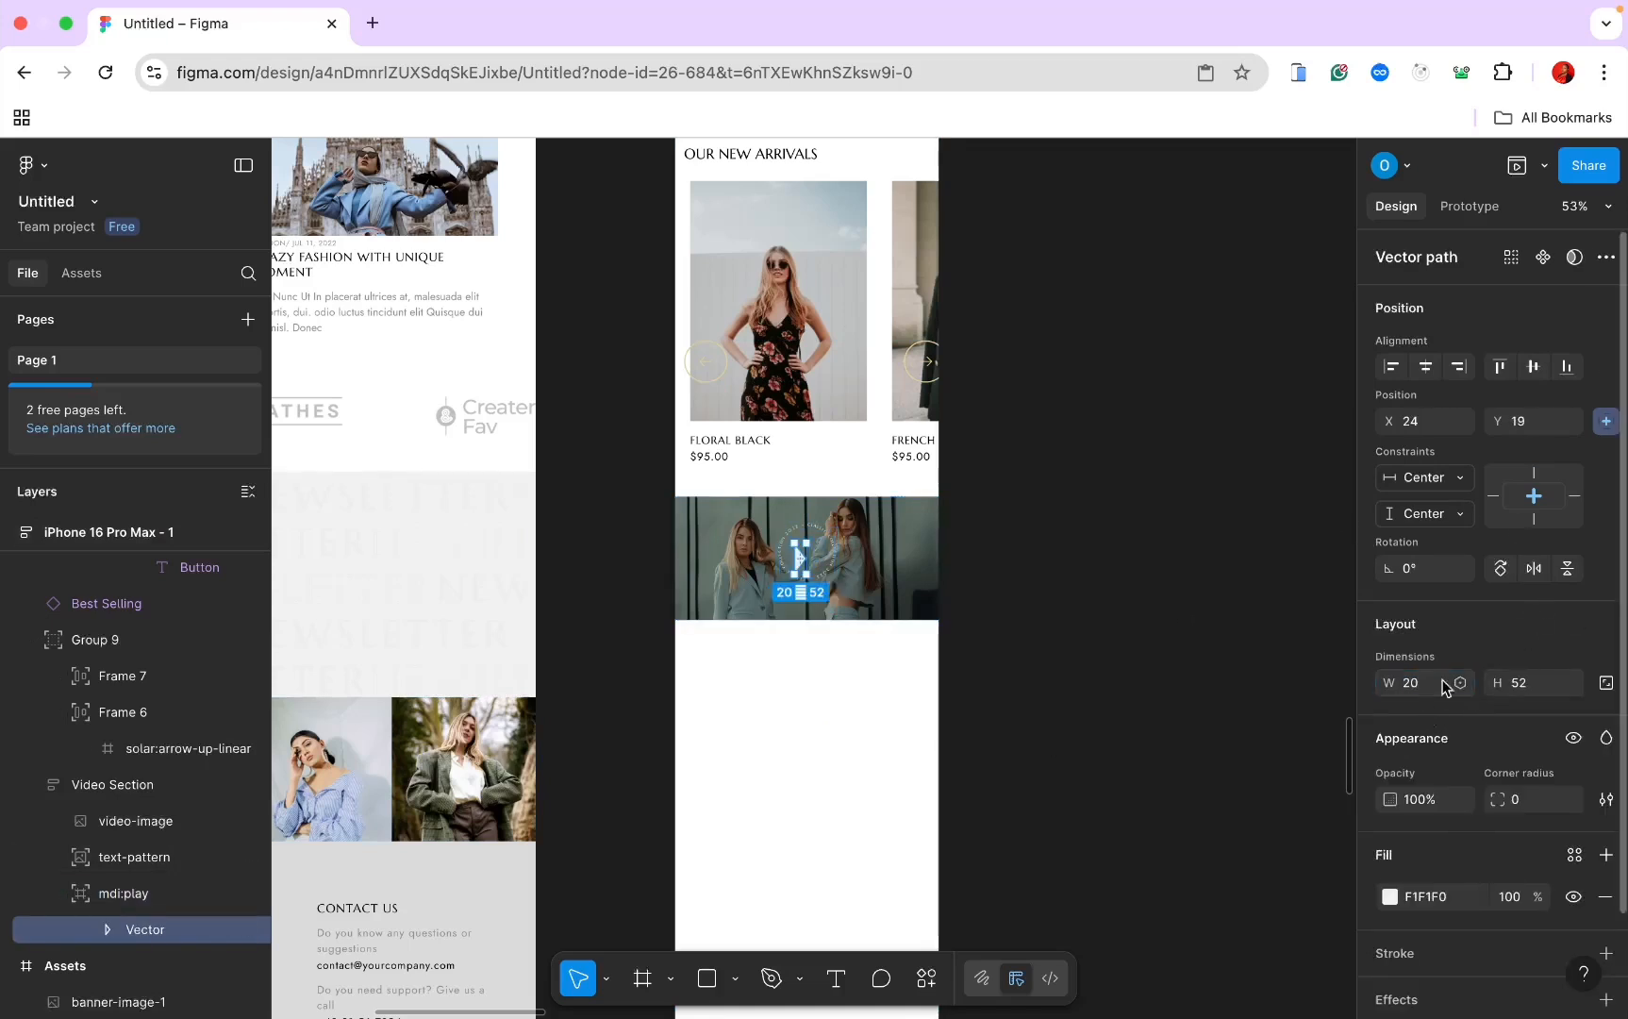
click(1523, 681)
text(20)
key(Return)
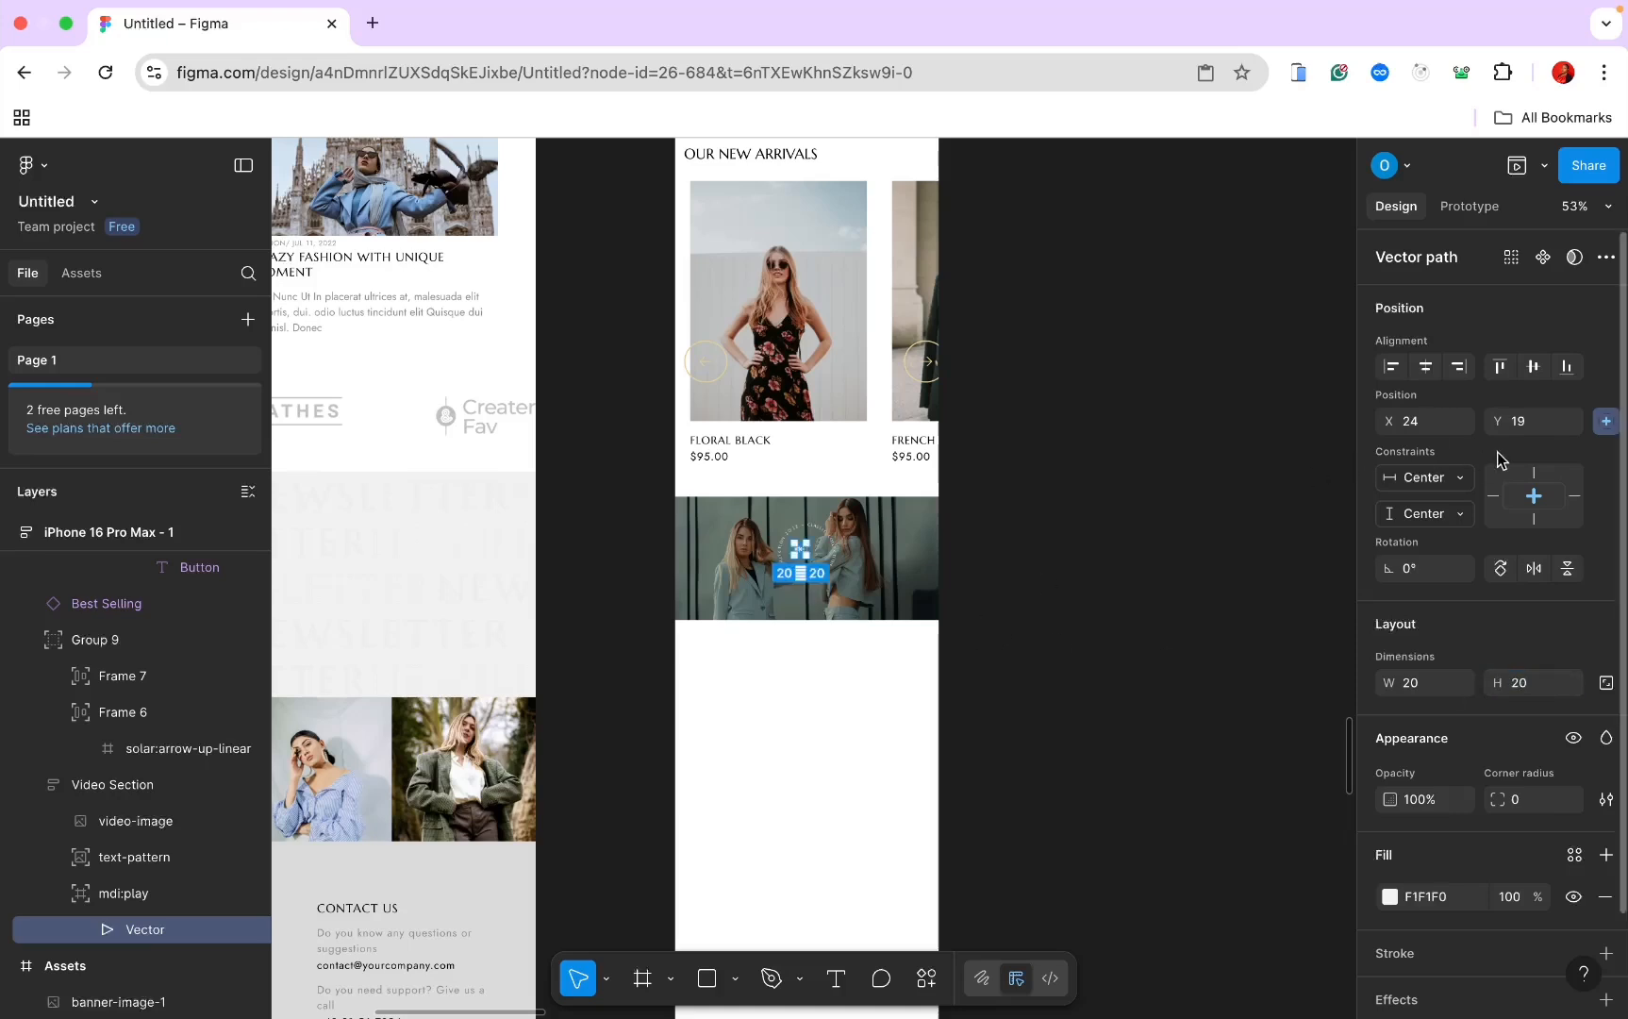
click(1428, 373)
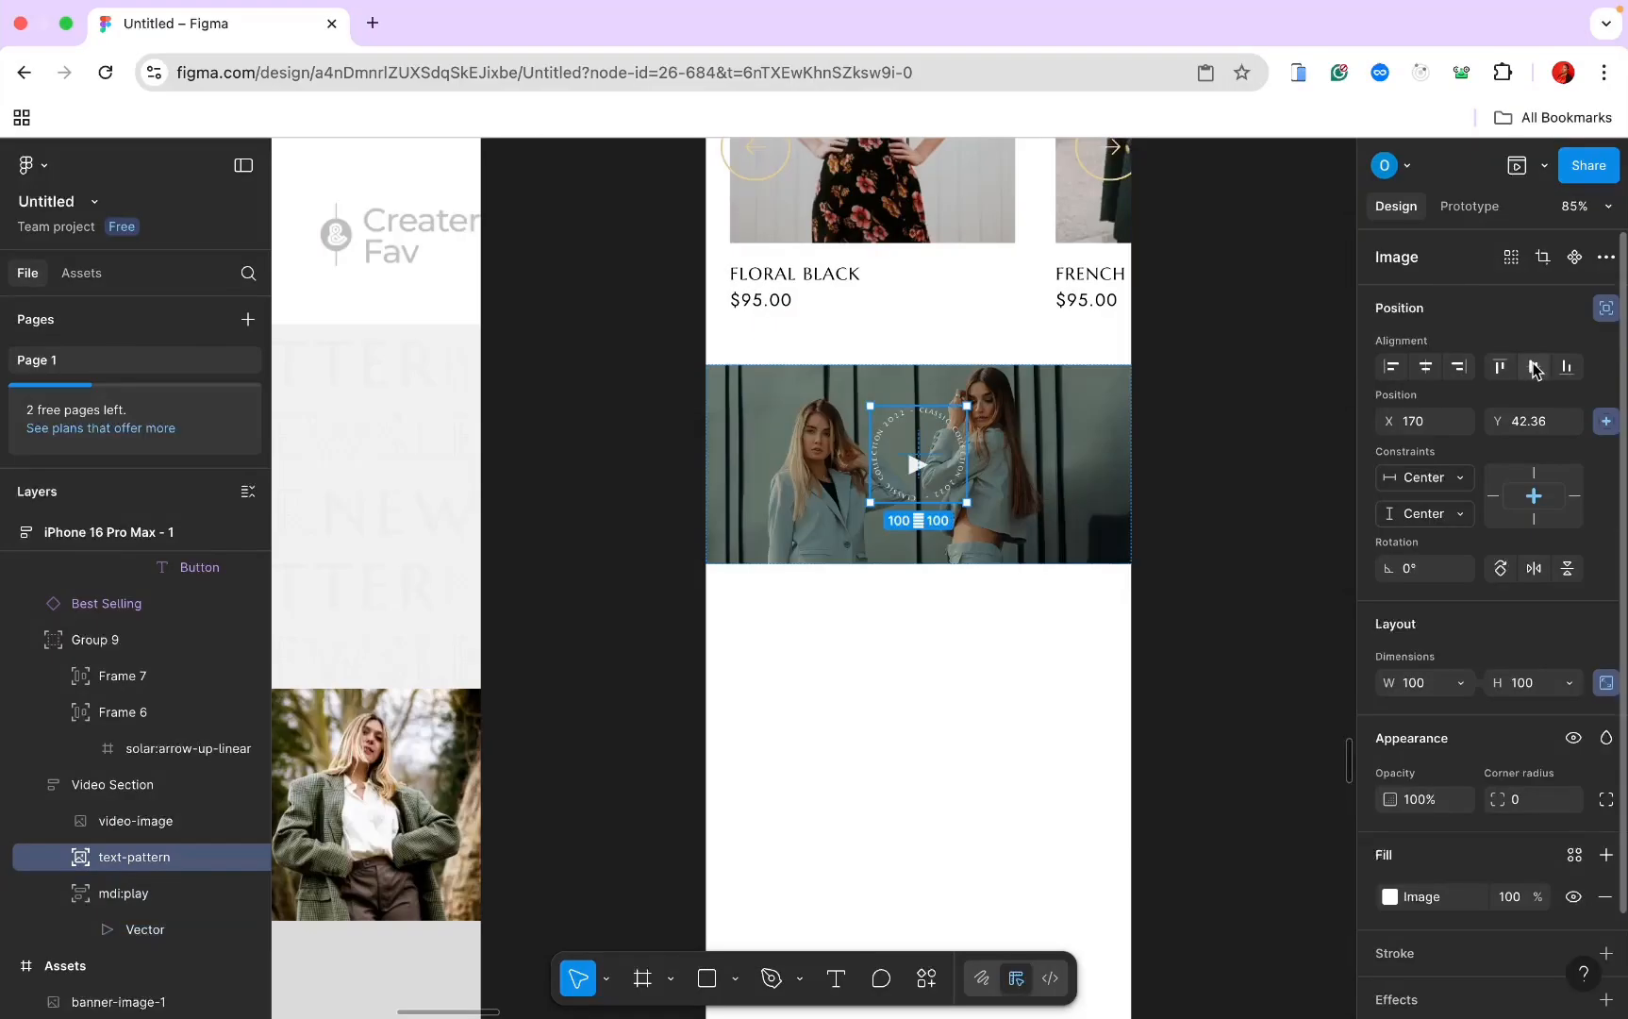
click(1535, 370)
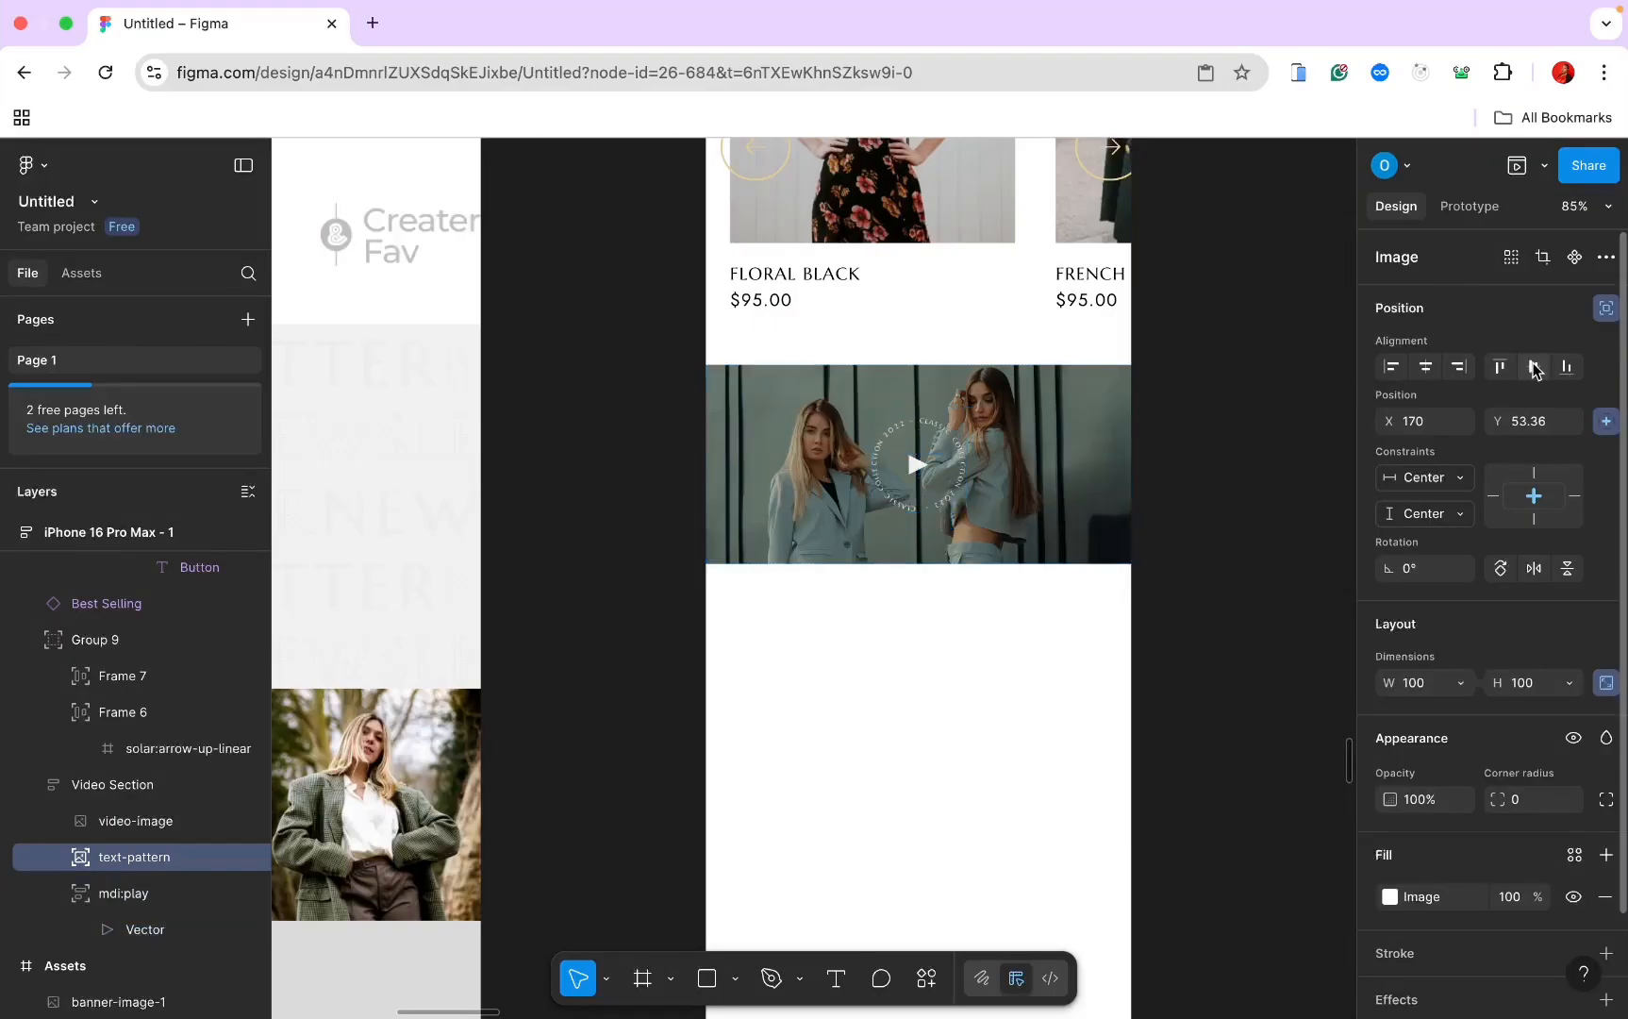
Step: Duplicate the Best Selling New Arrivals section and drag the copy below the Video Section
click(1163, 457)
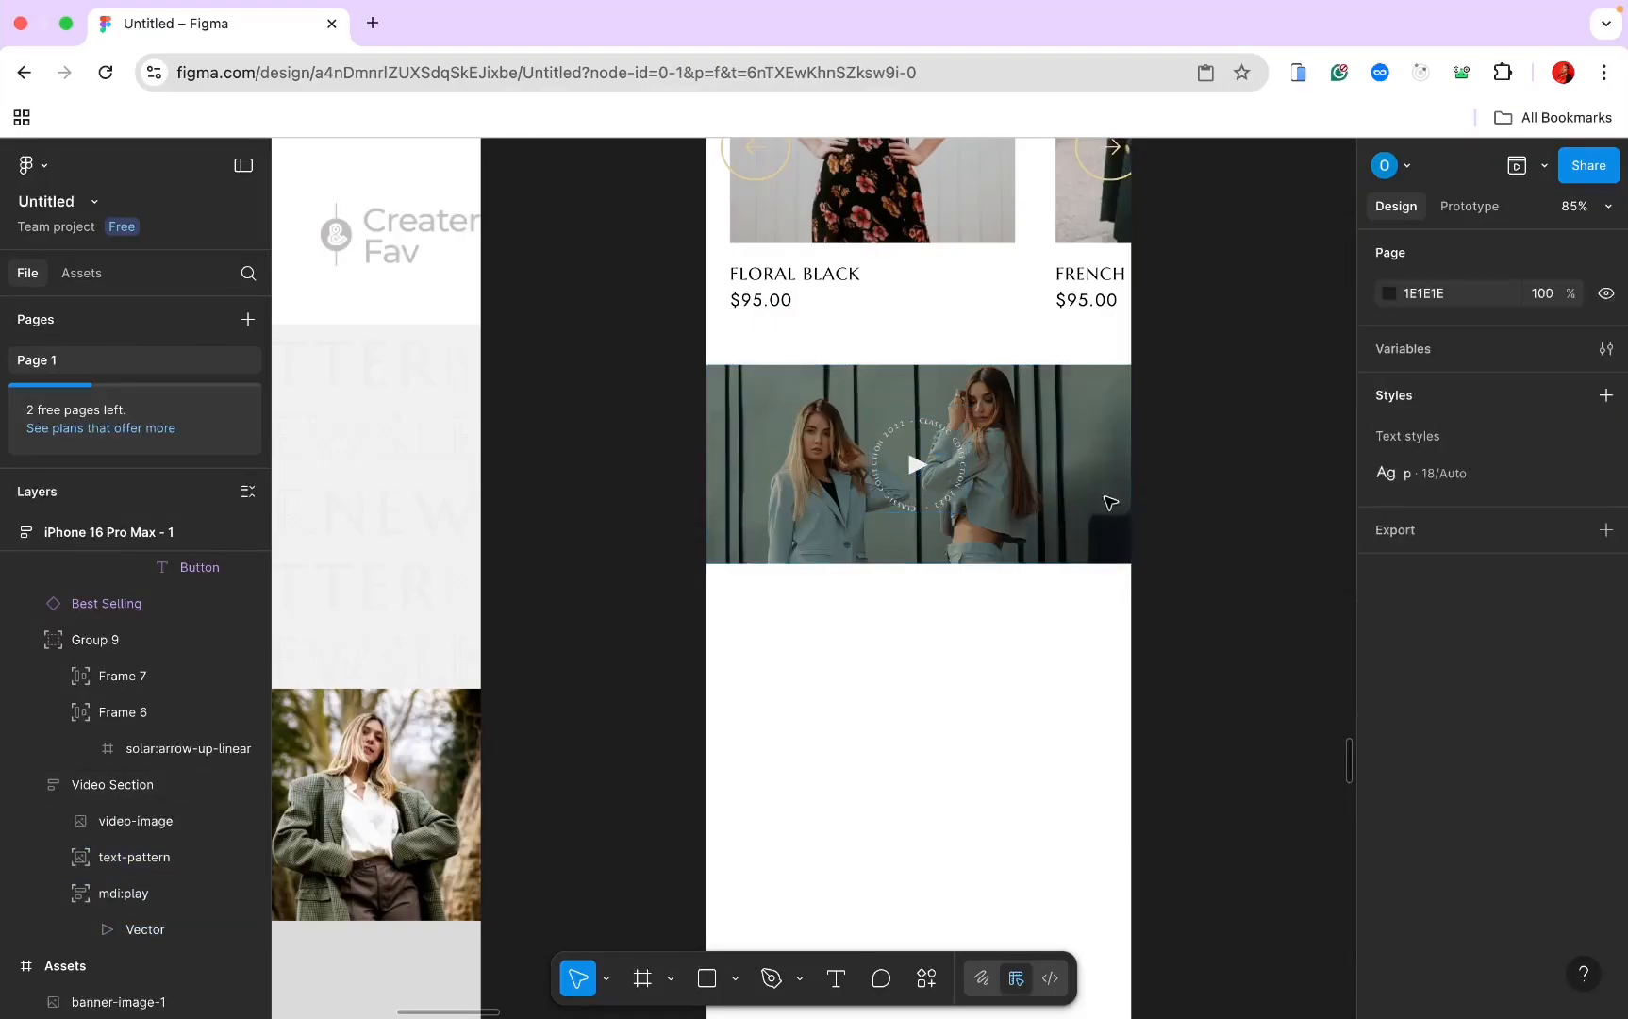
scroll(963, 597, down, 3)
scroll(960, 627, down, 2)
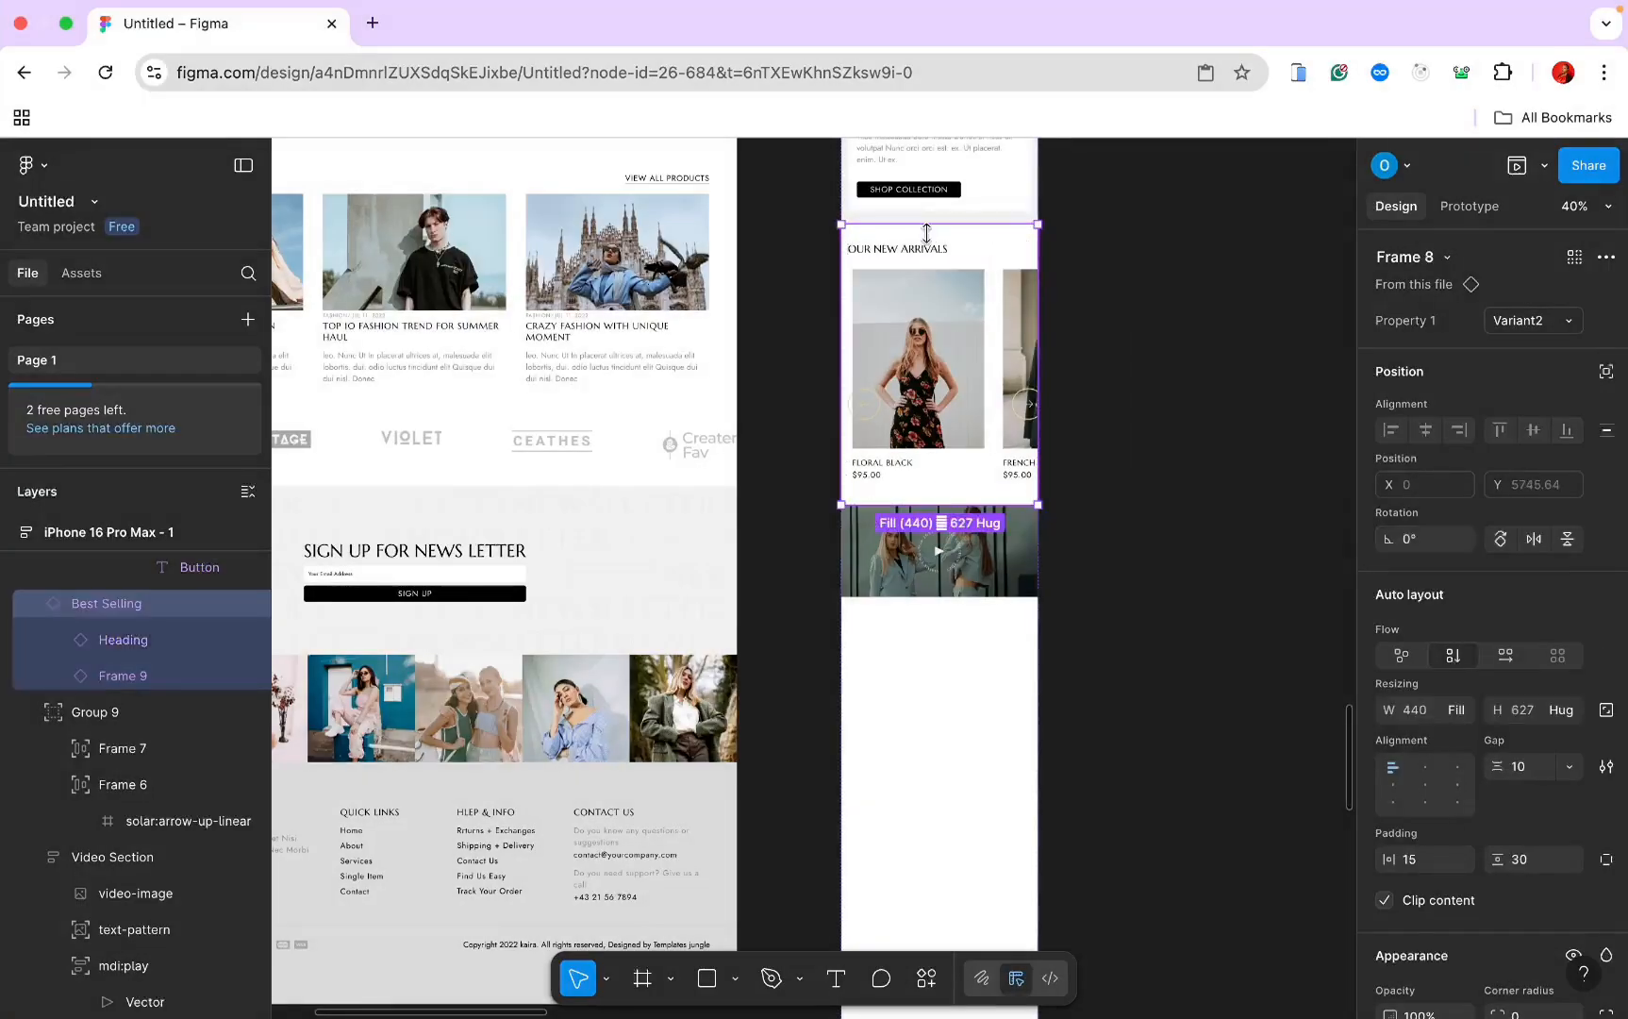
key(ctrl+d)
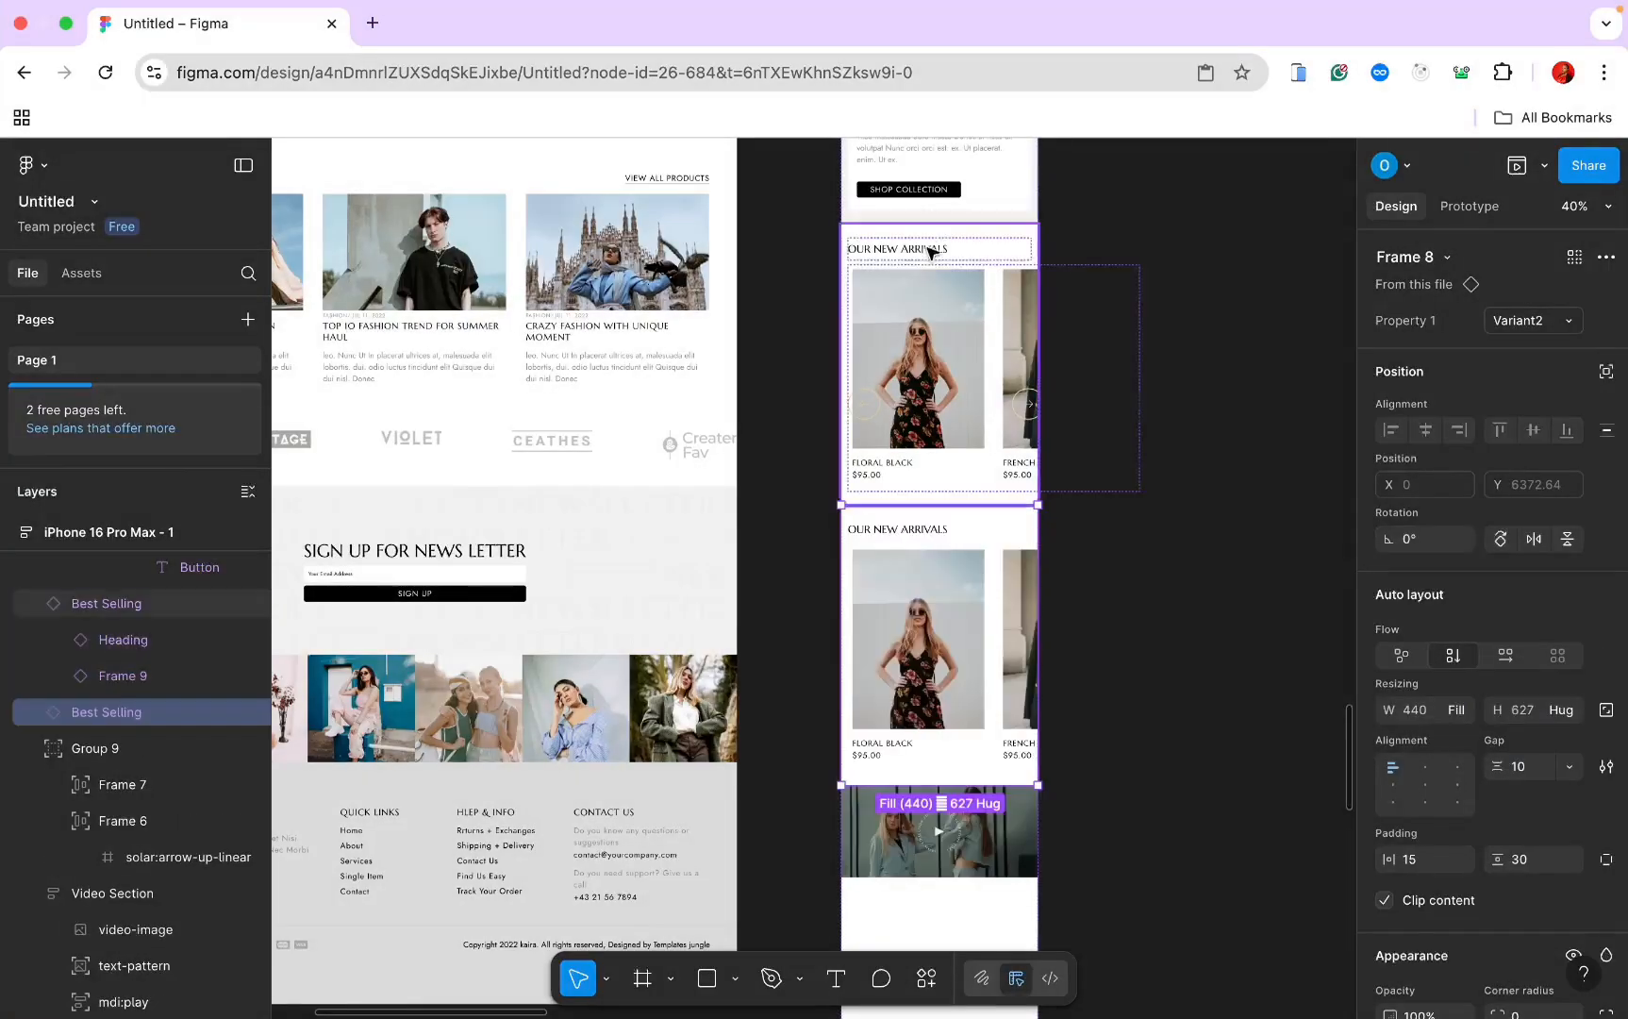
drag(917, 634, 915, 830)
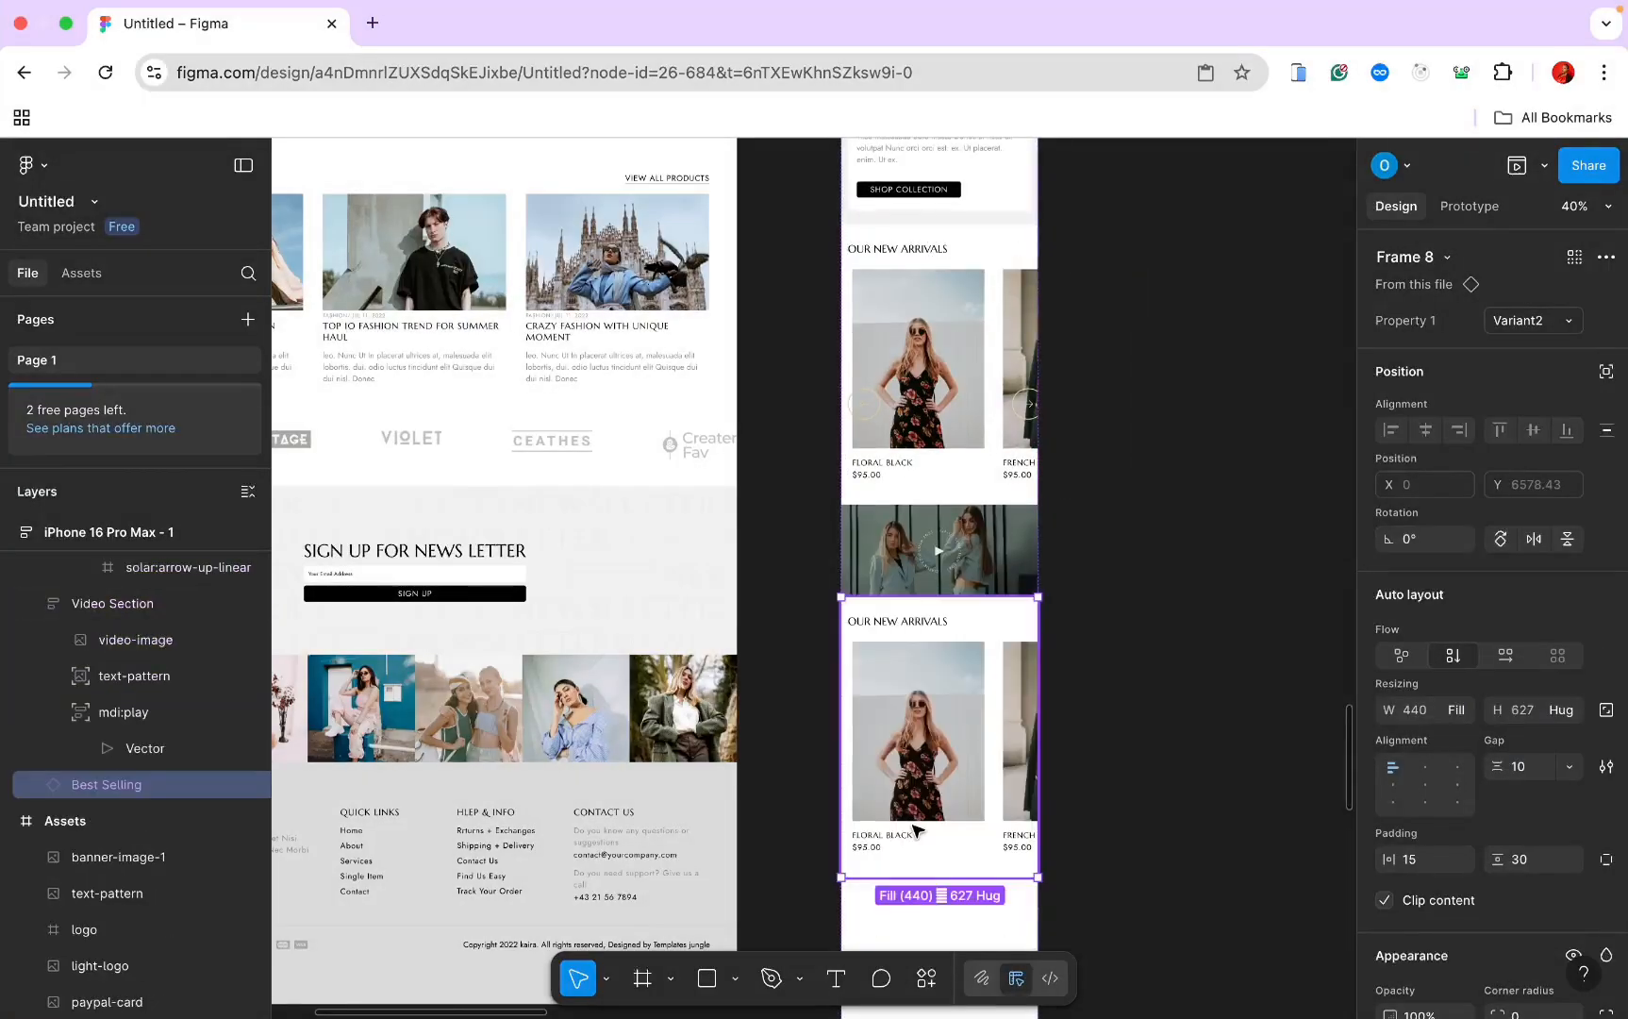
scroll(916, 830, down, 3)
scroll(916, 831, up, 2)
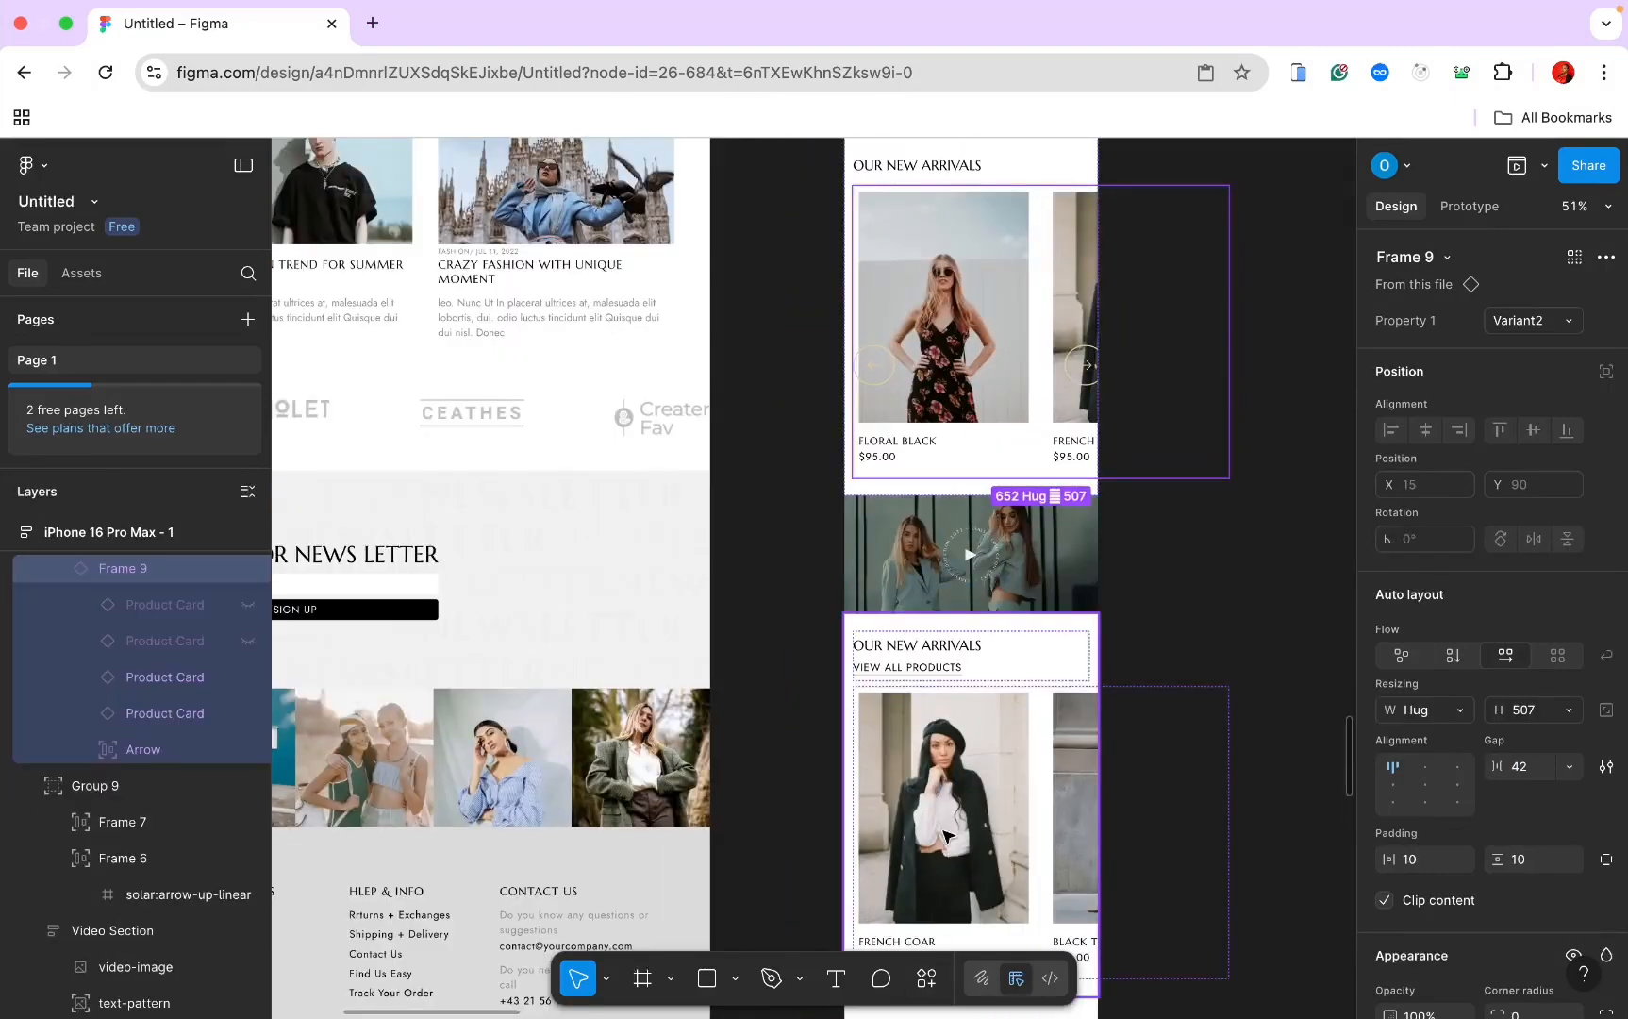
scroll(946, 835, down, 10)
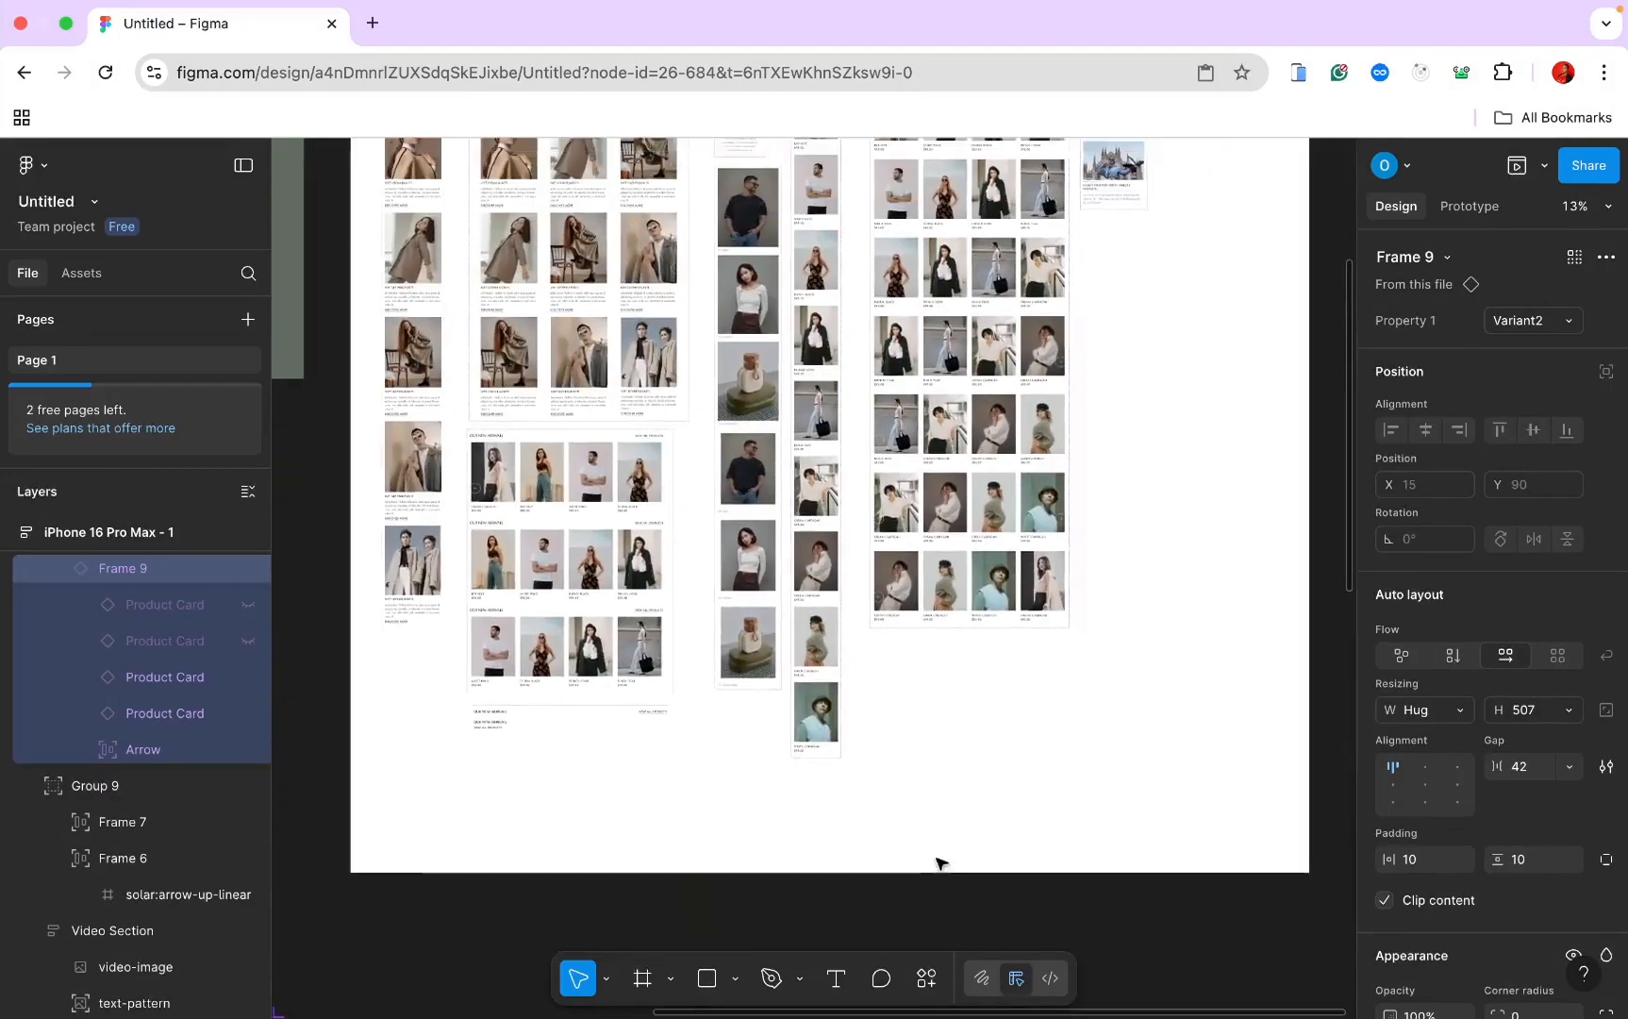
scroll(939, 861, up, 4)
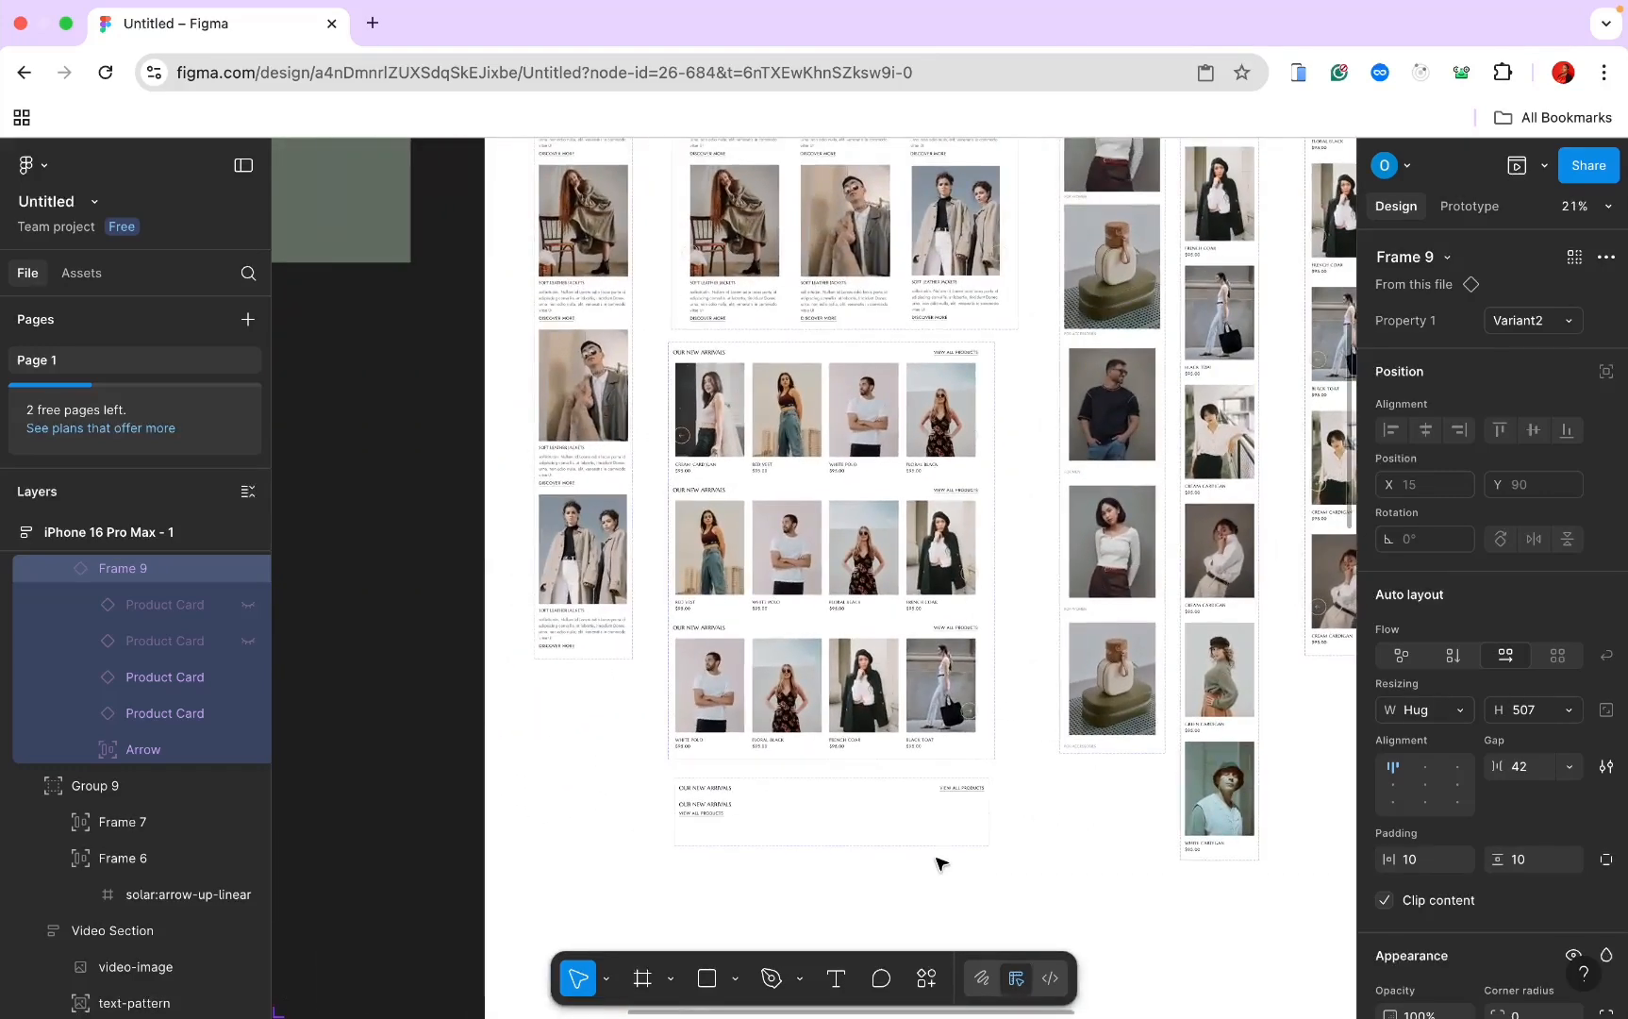
scroll(938, 861, up, 2)
Step: Delete the leftover two-variant Heading component set
click(852, 773)
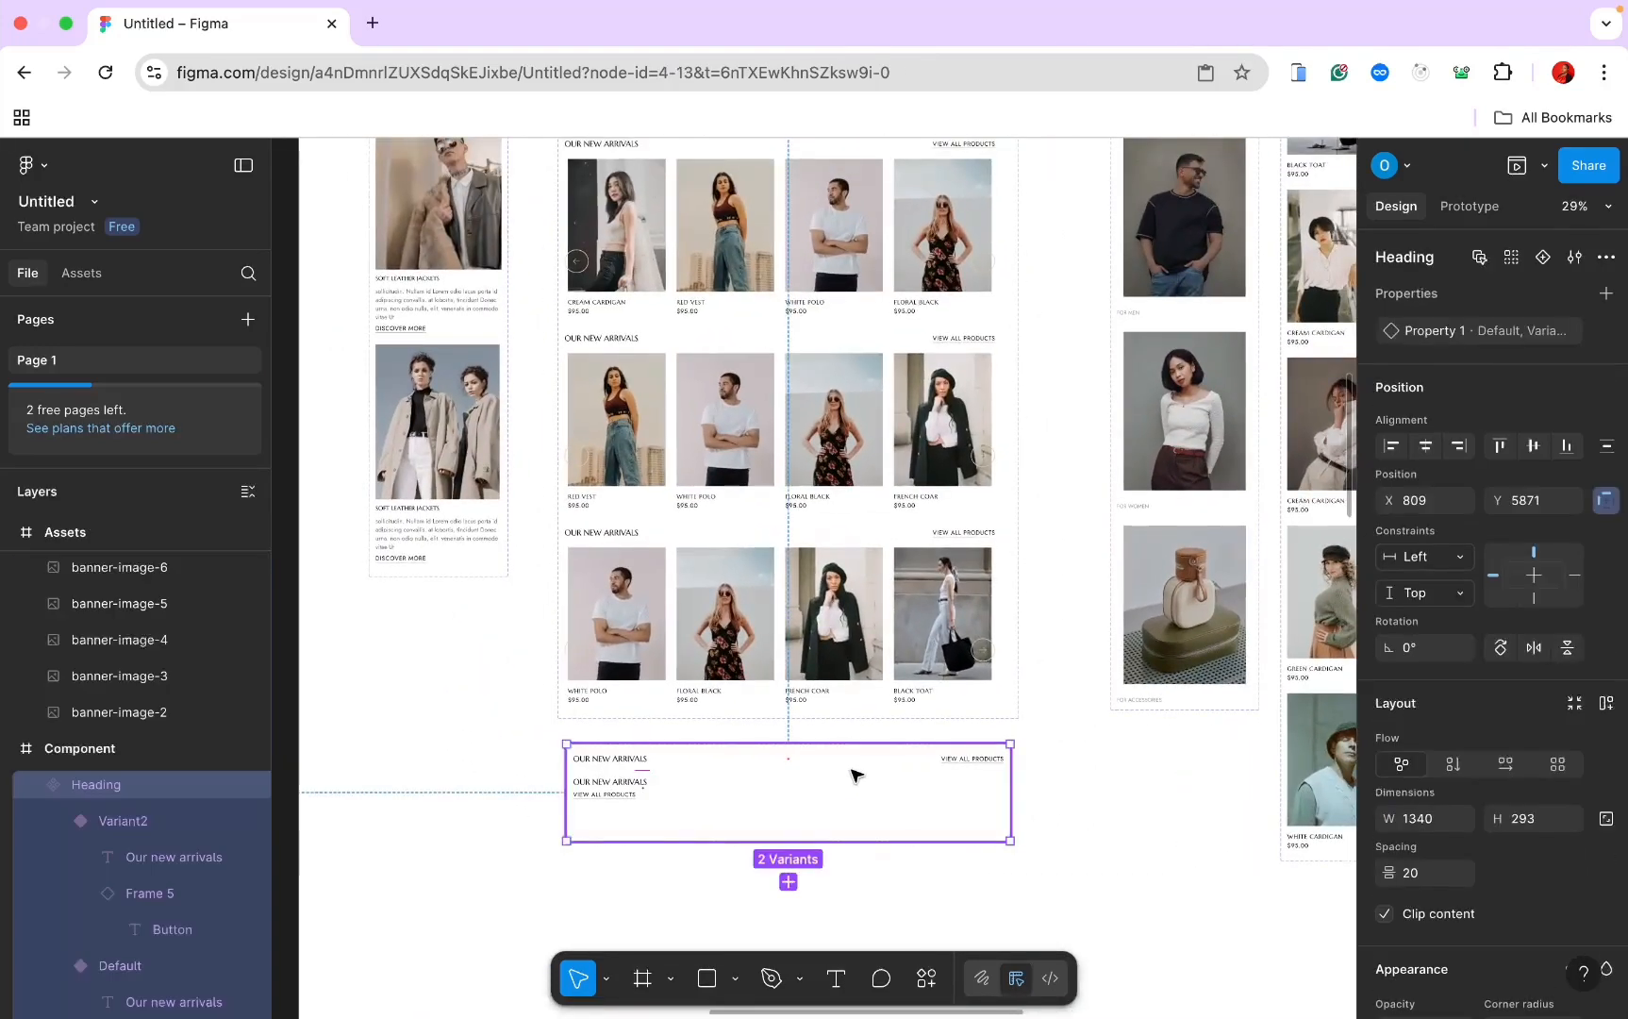
key(Delete)
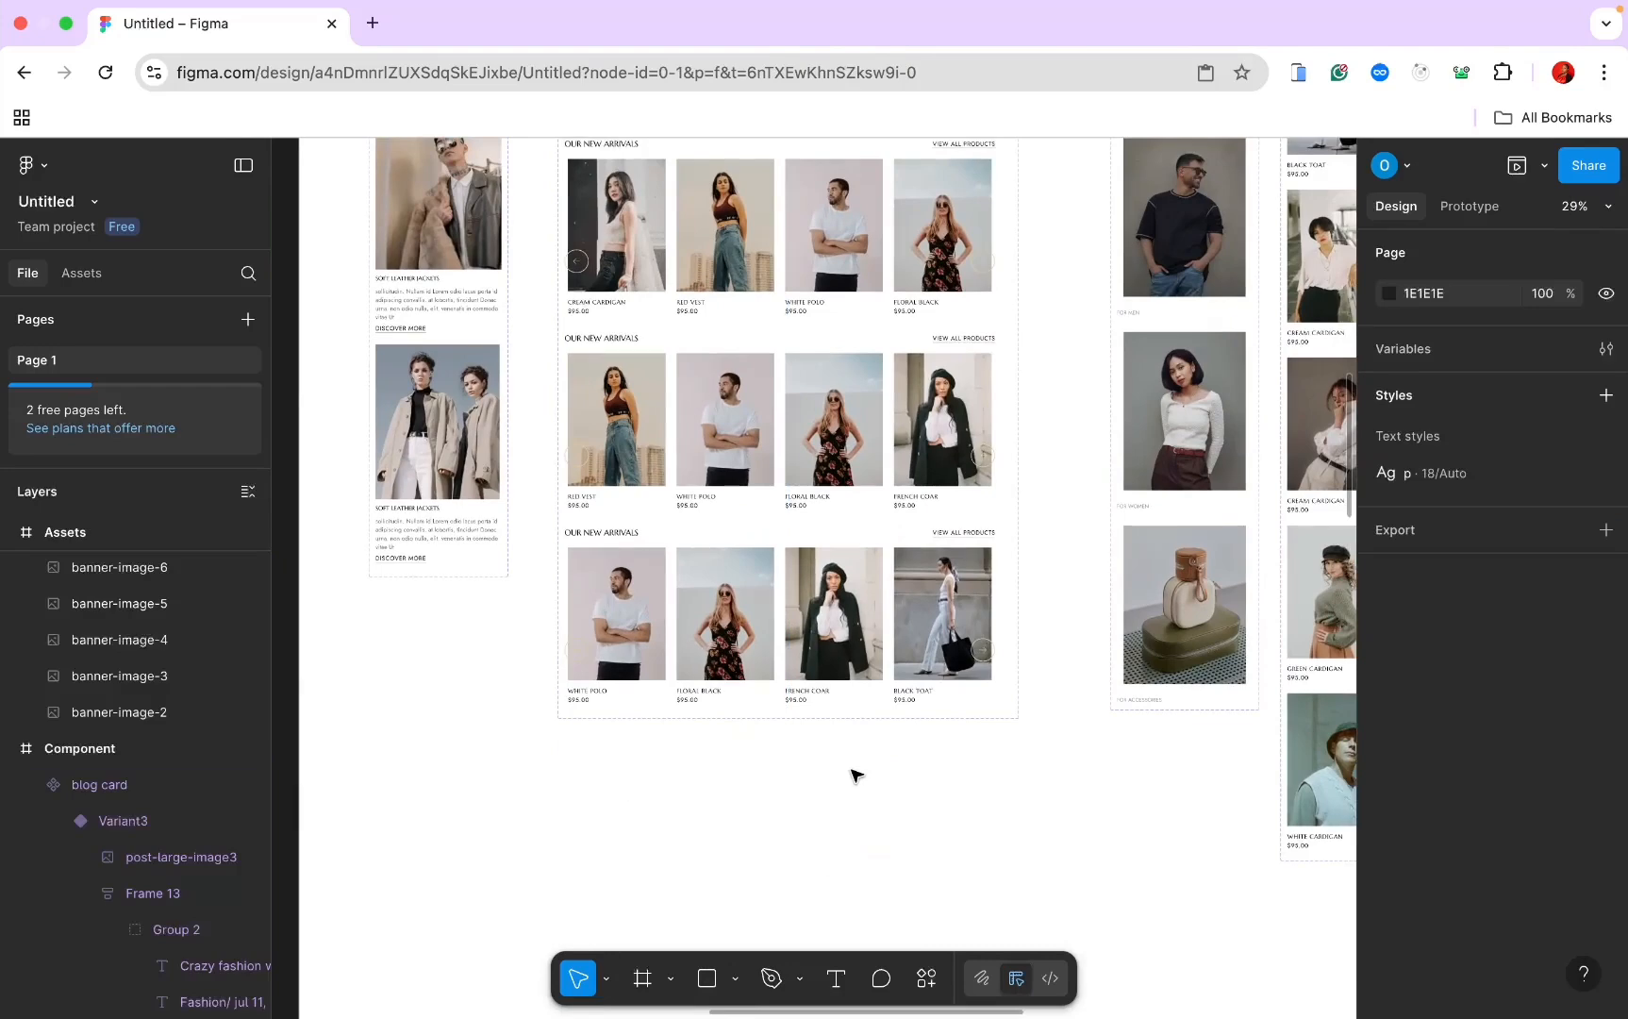
scroll(852, 773, up, 3)
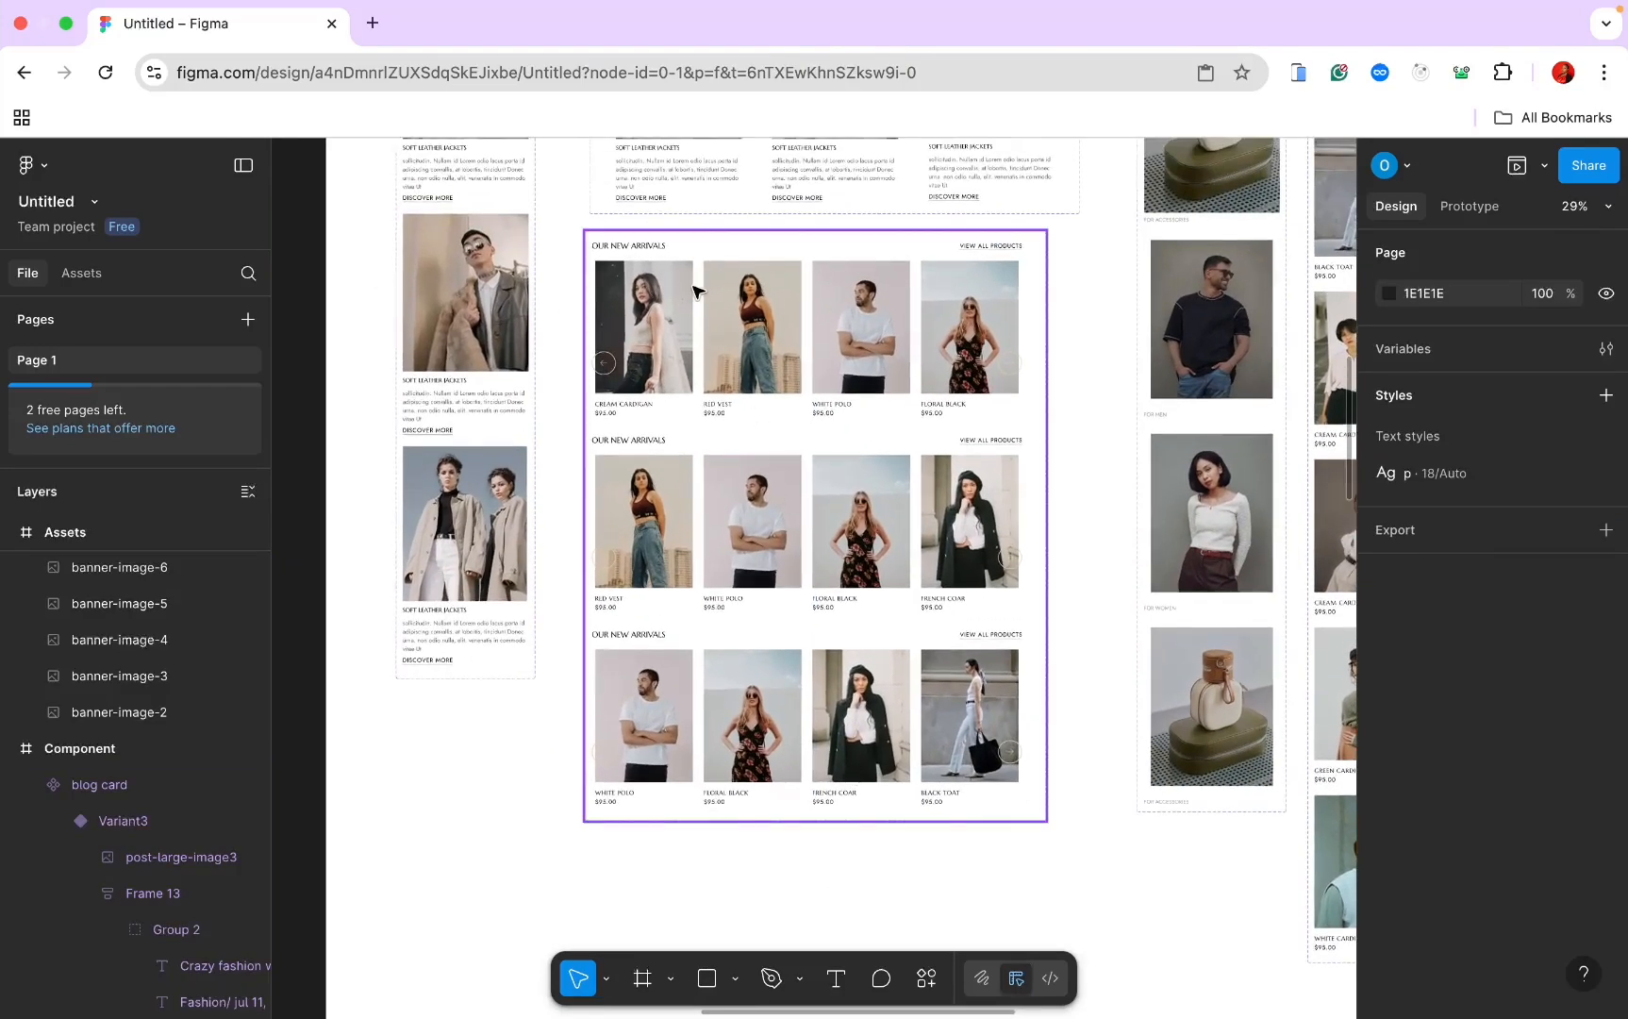
Step: Paste a copy of the Default variant's product row beneath the product grid
double_click(657, 248)
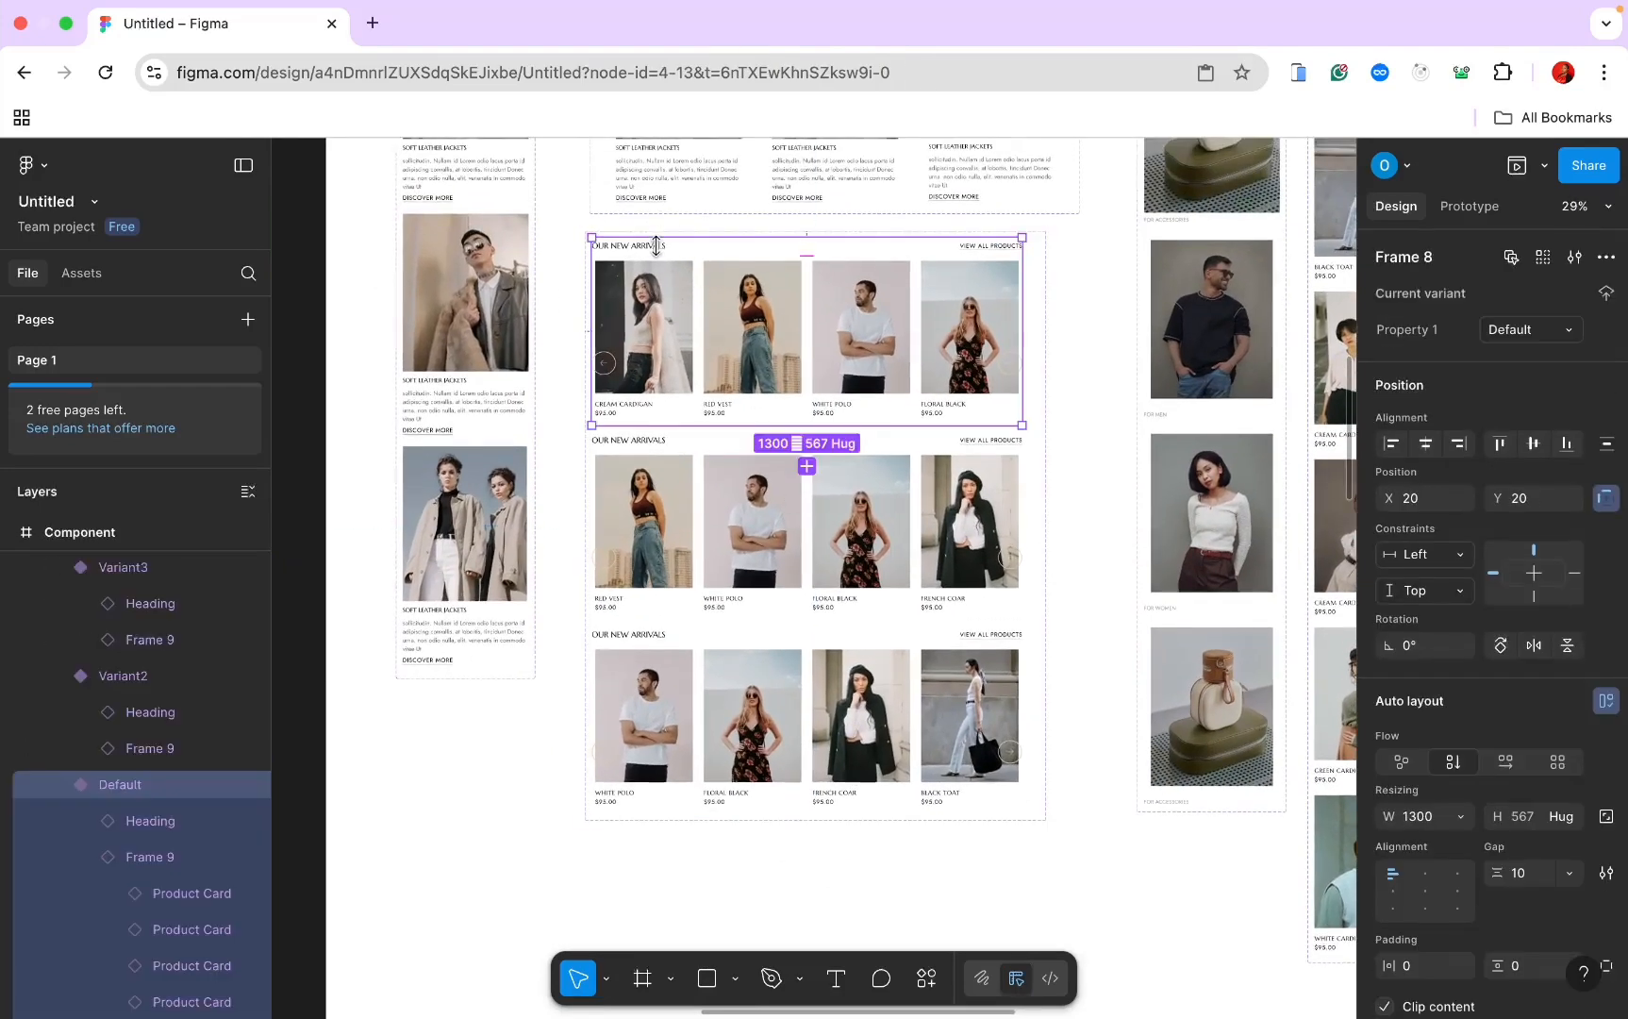
scroll(675, 283, down, 5)
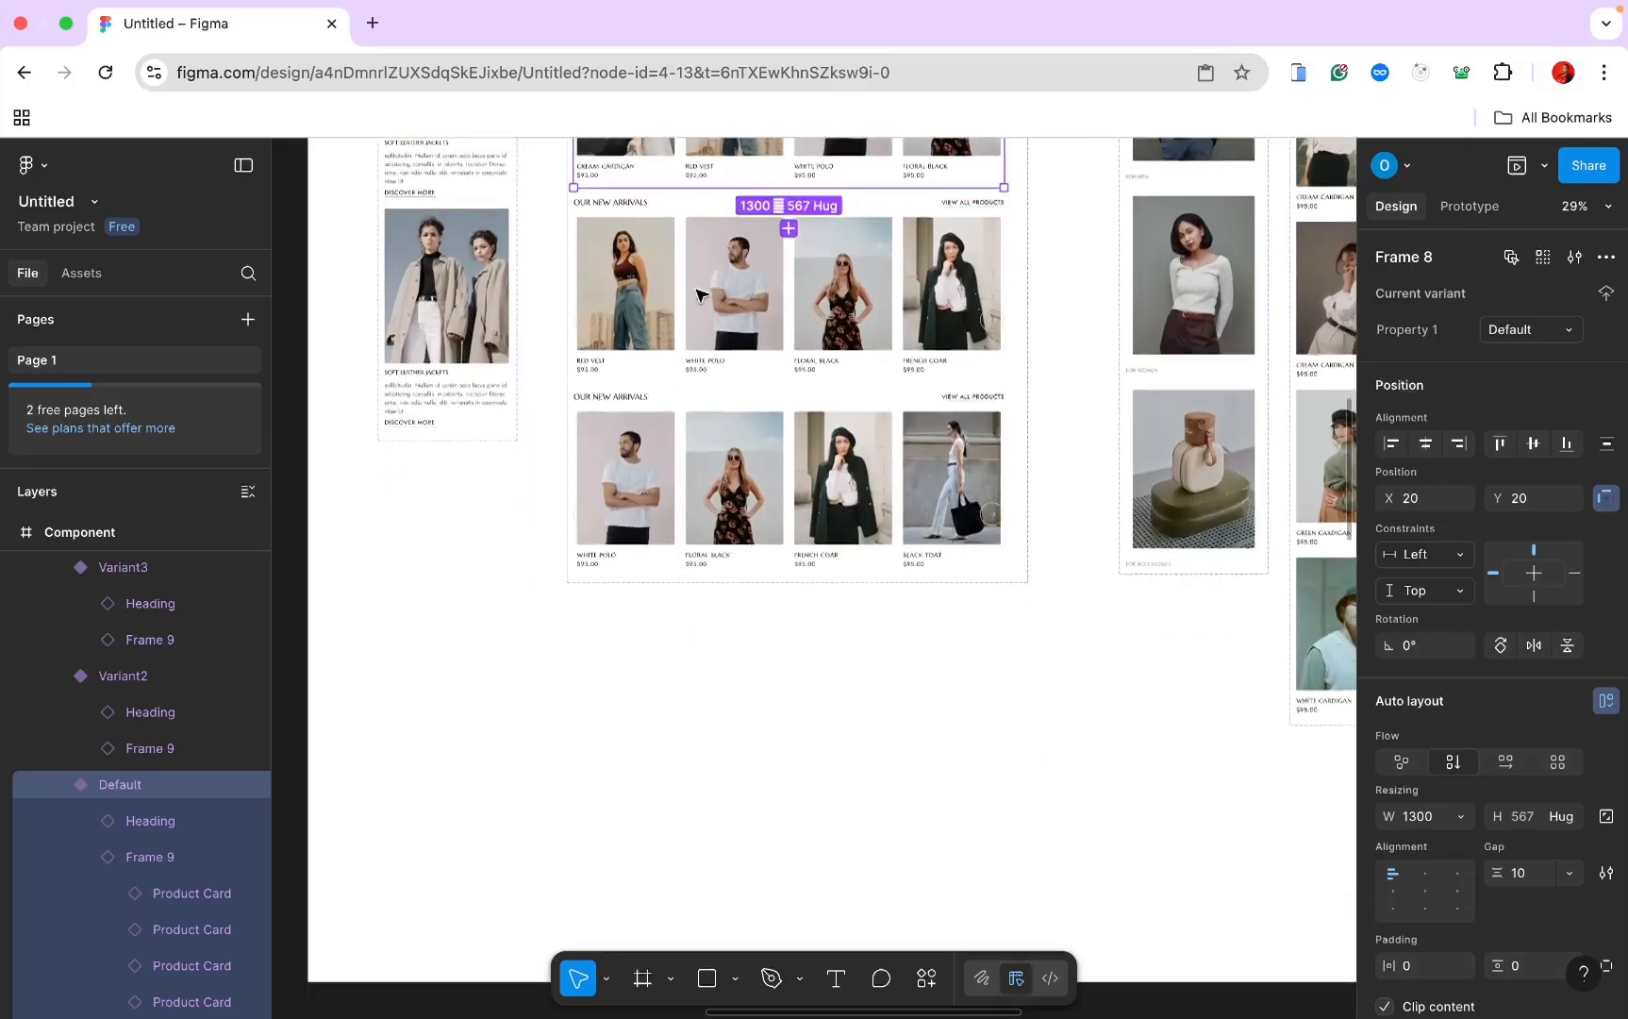
click(675, 593)
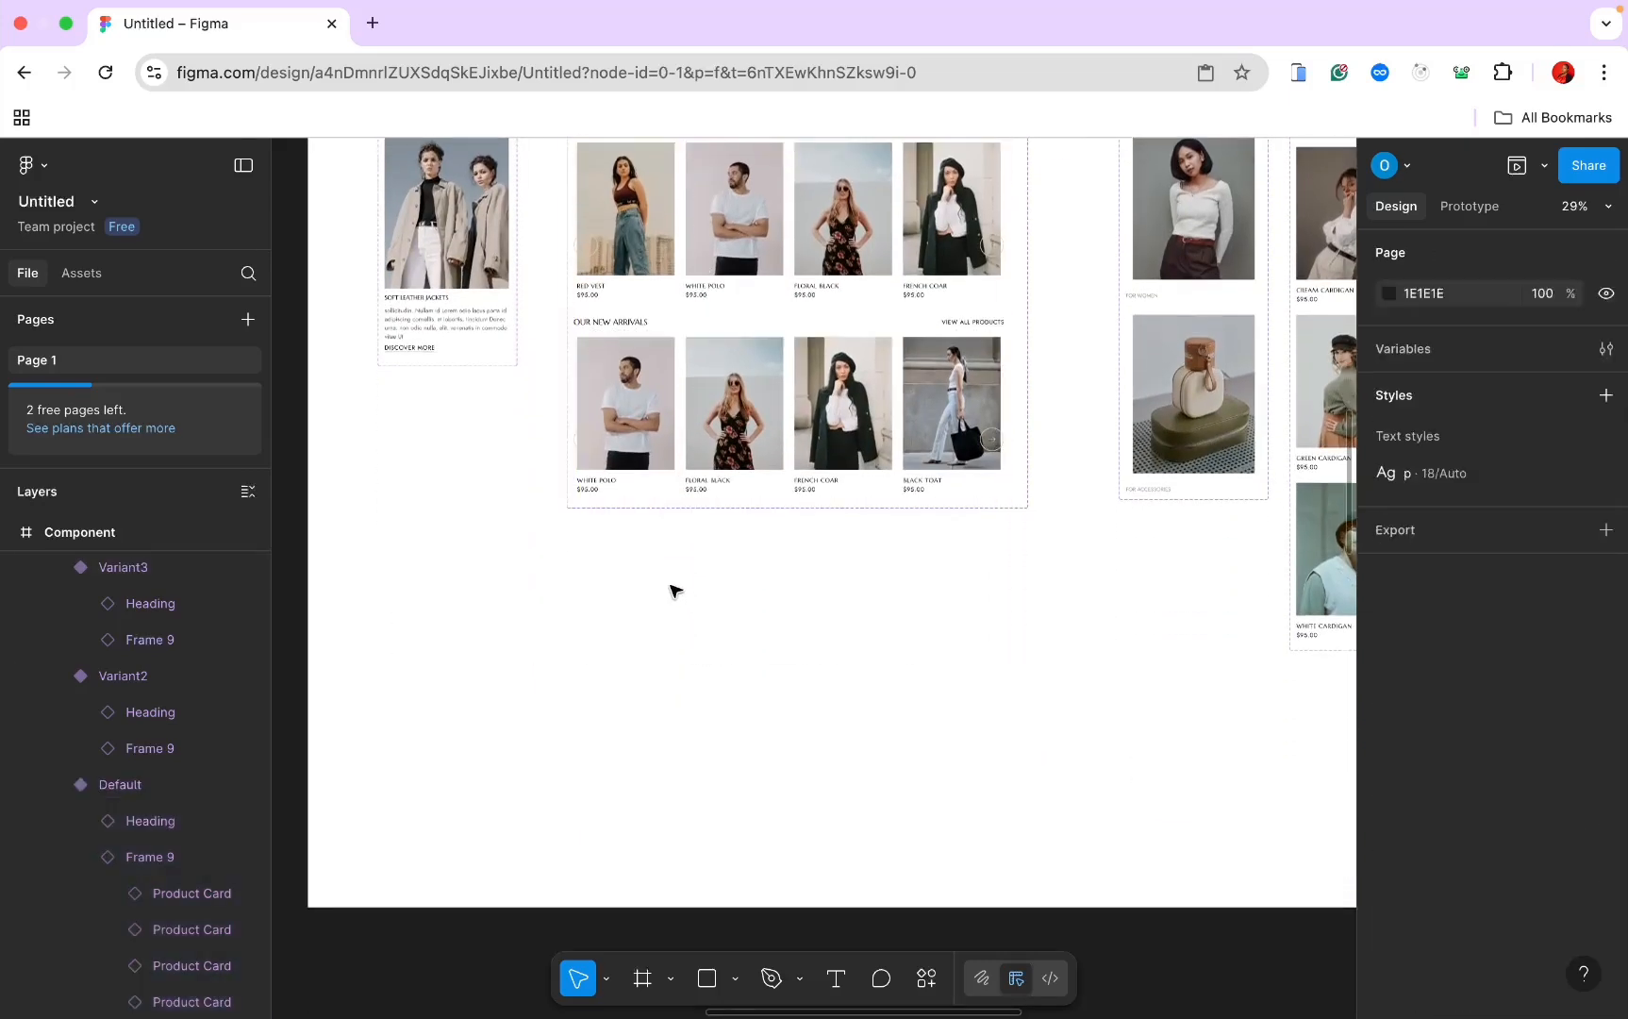
key(ctrl+v)
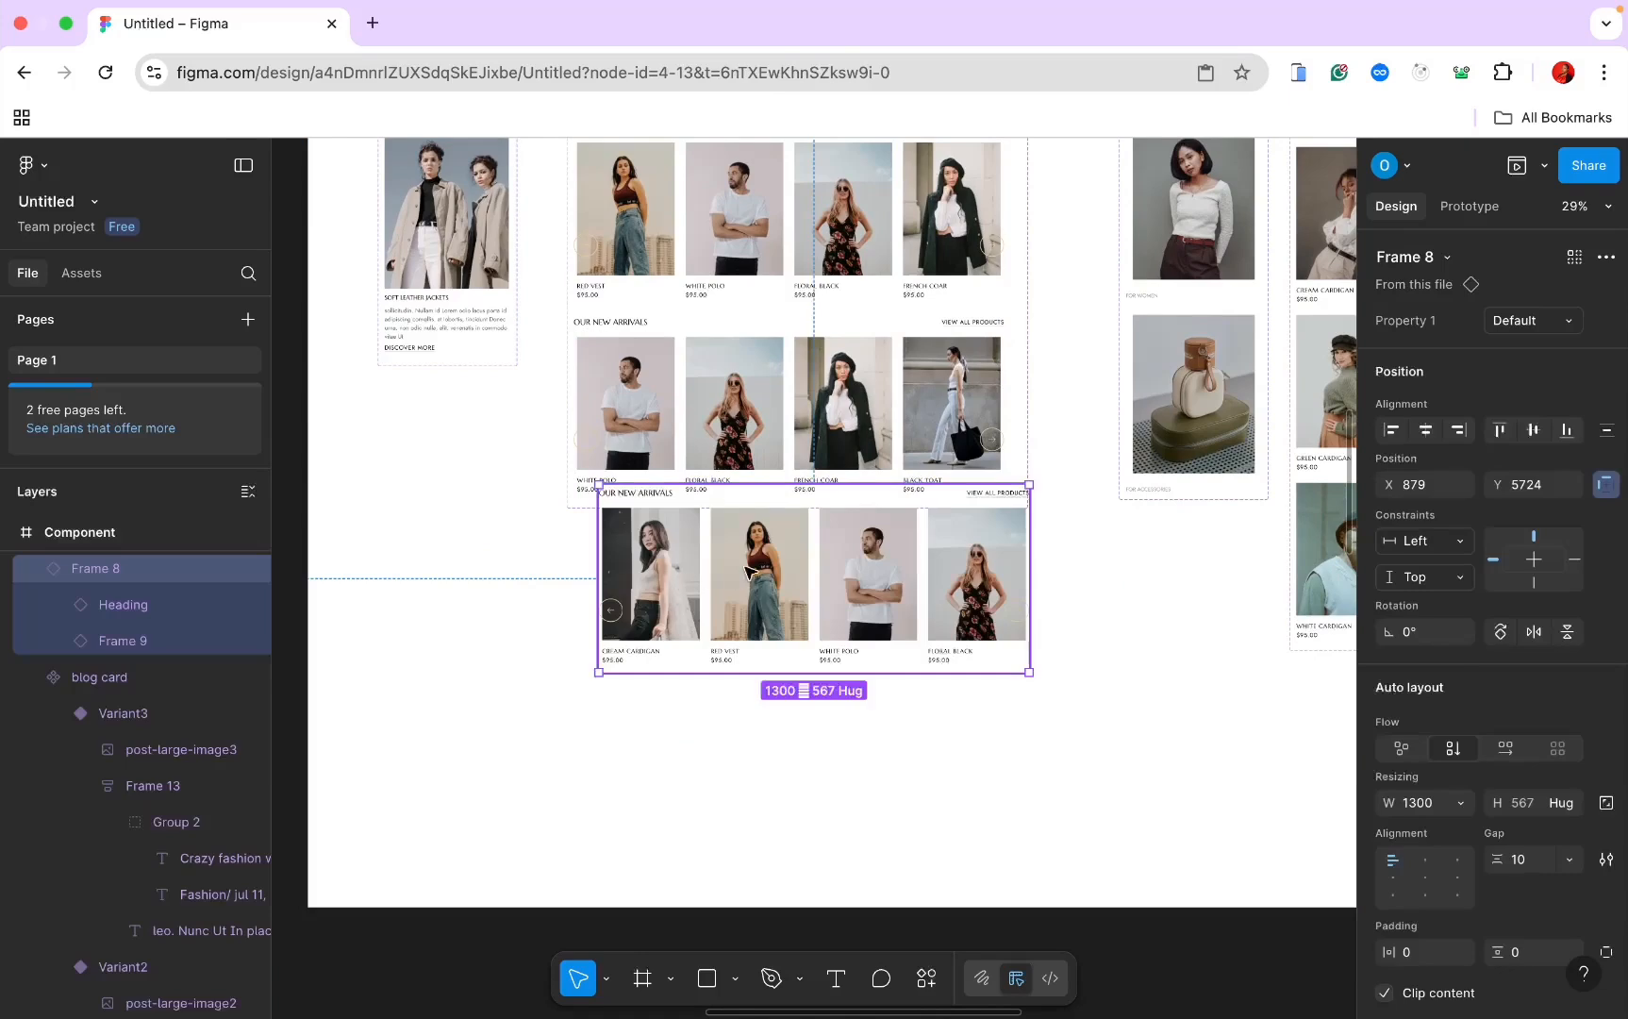
drag(745, 572, 712, 608)
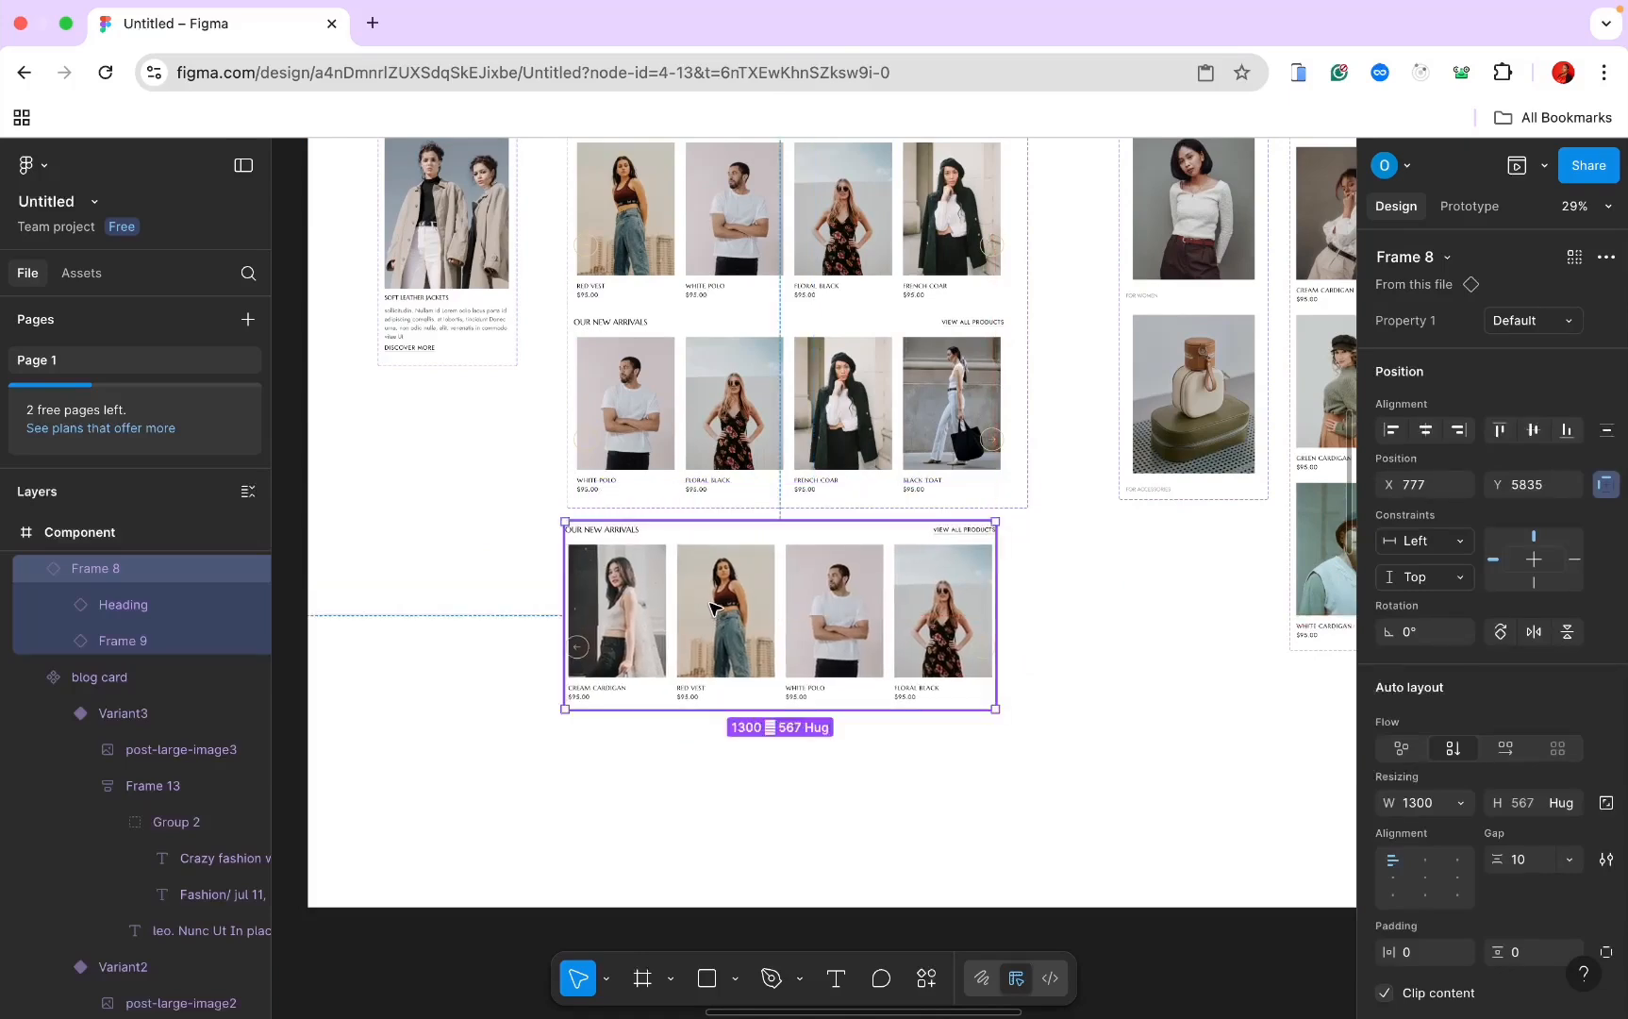
scroll(713, 608, up, 5)
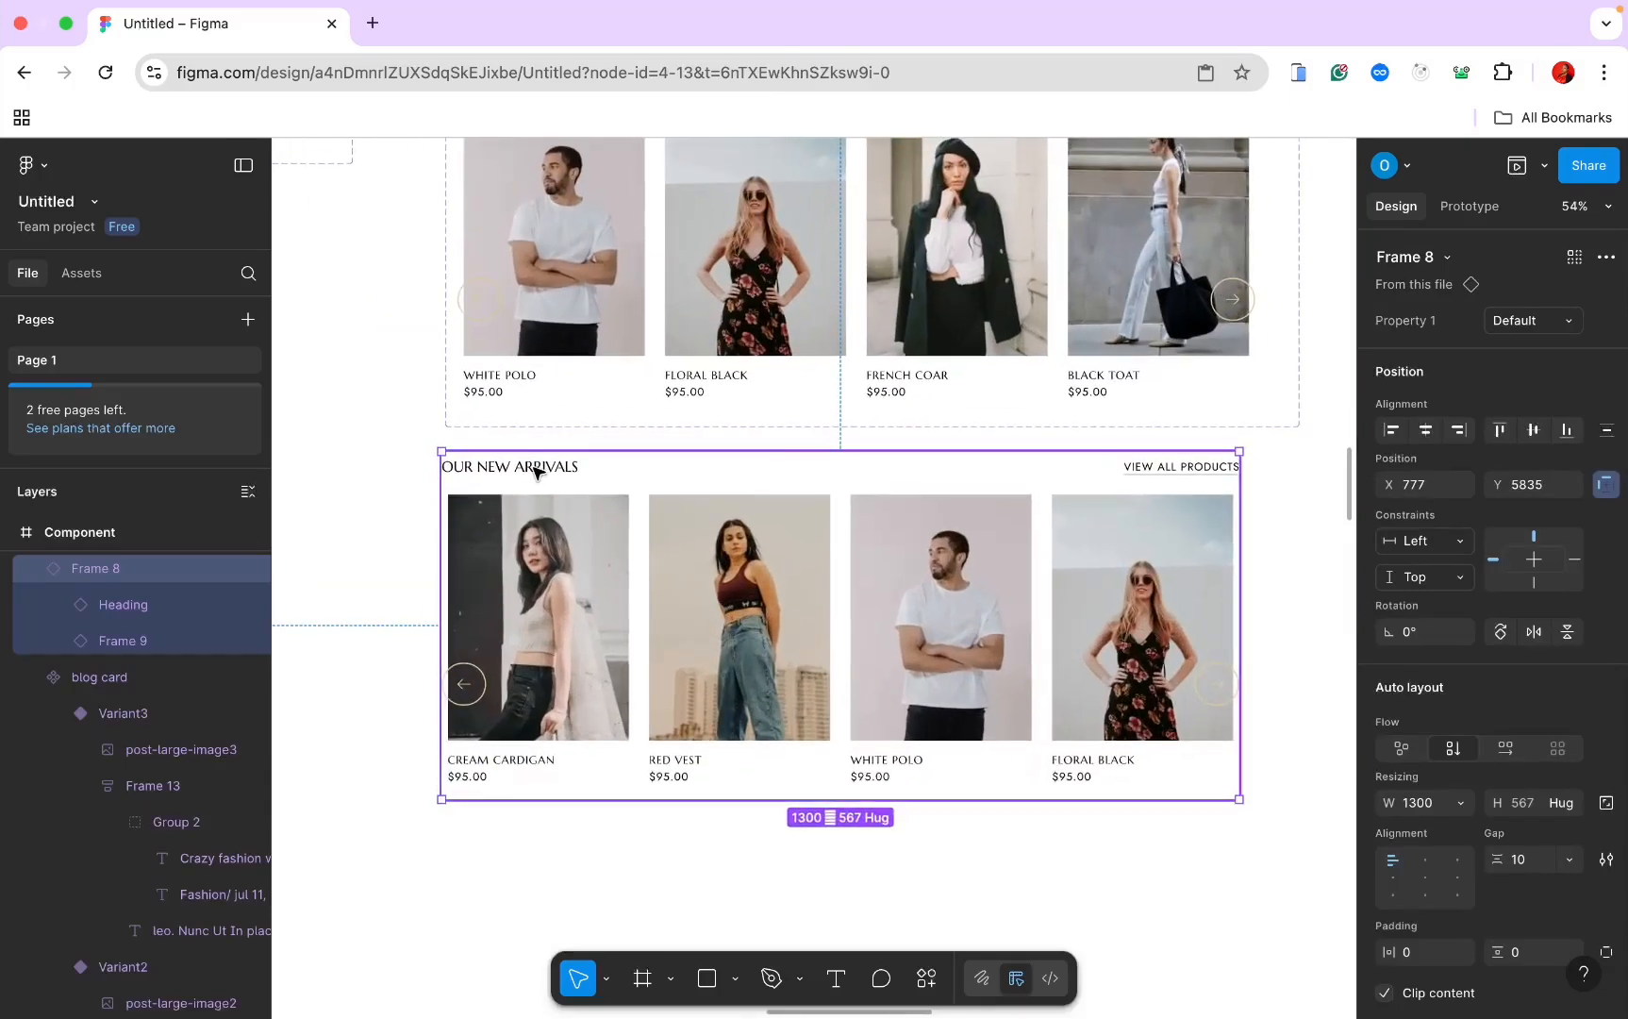
Step: Set the pasted product row's width to 430
click(535, 471)
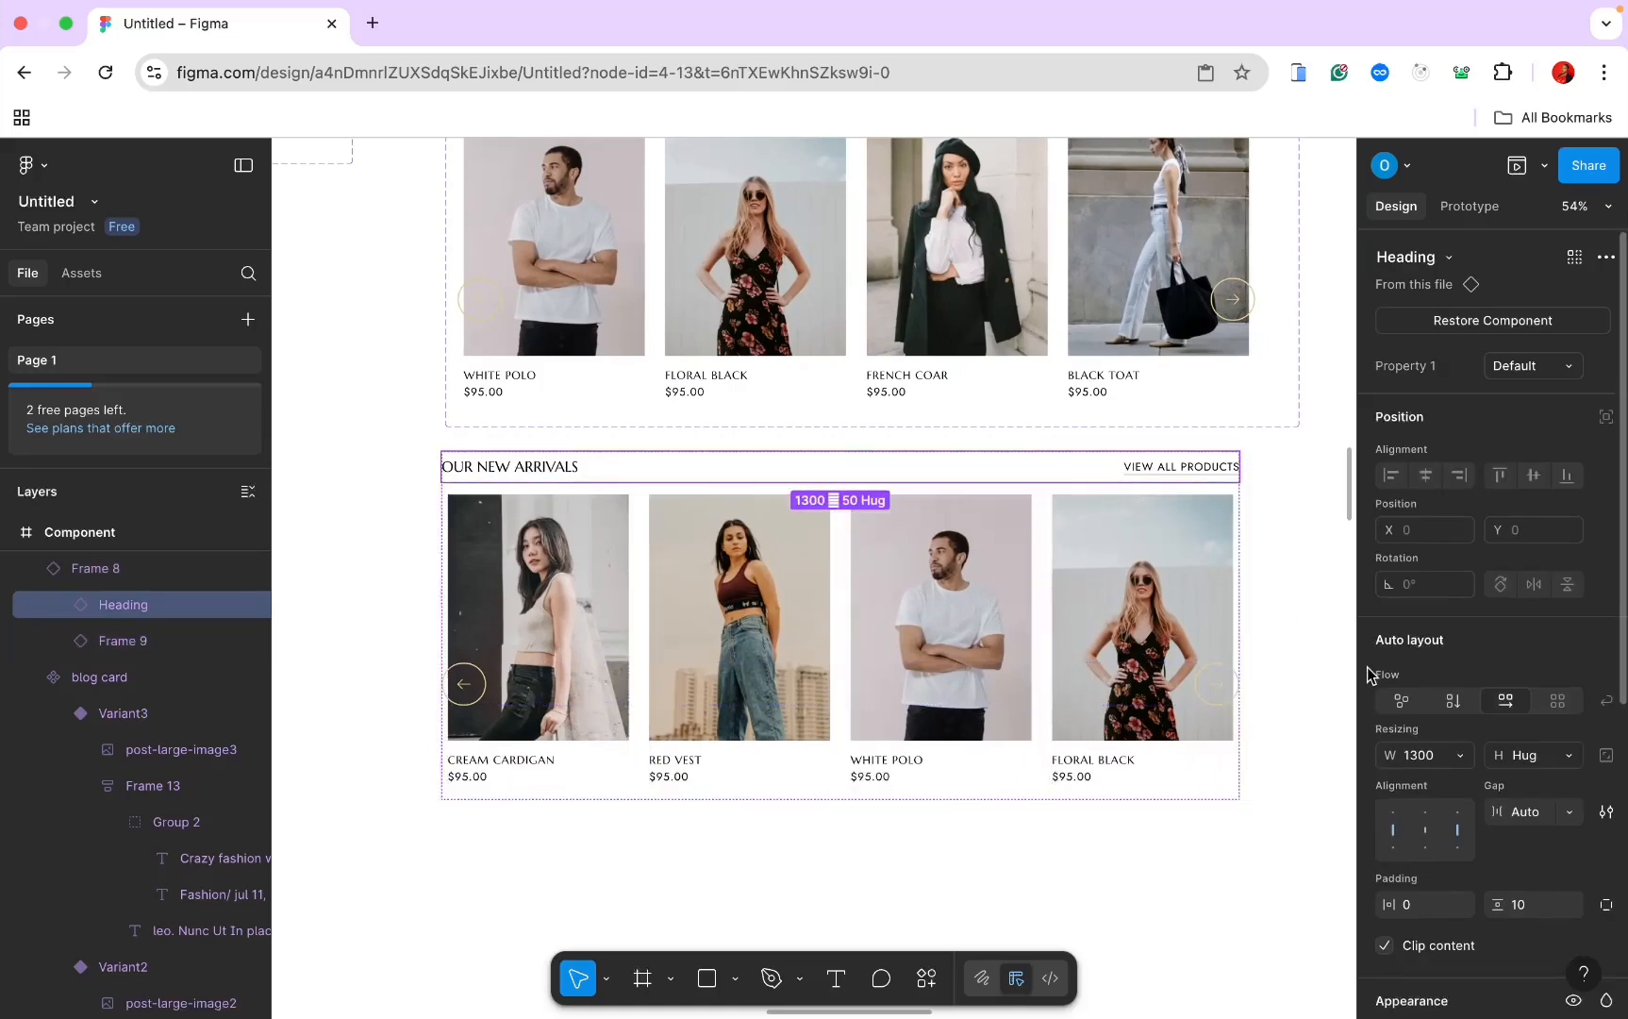
click(1330, 657)
click(1210, 536)
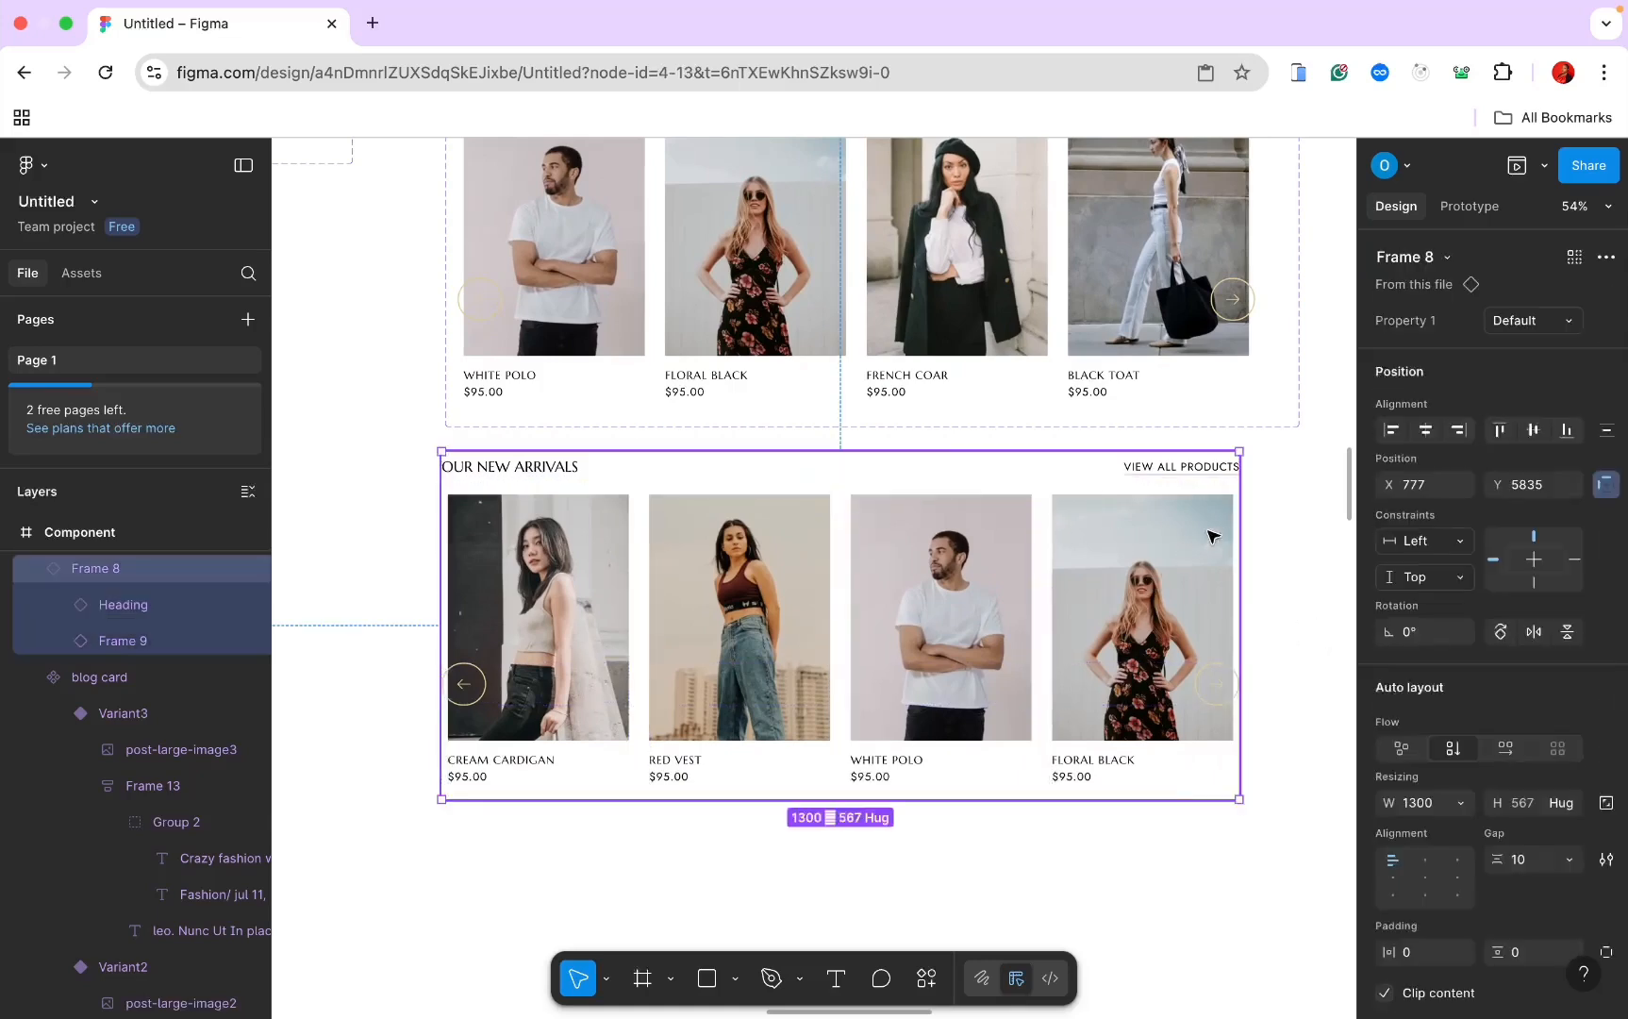
click(1421, 797)
text(4)
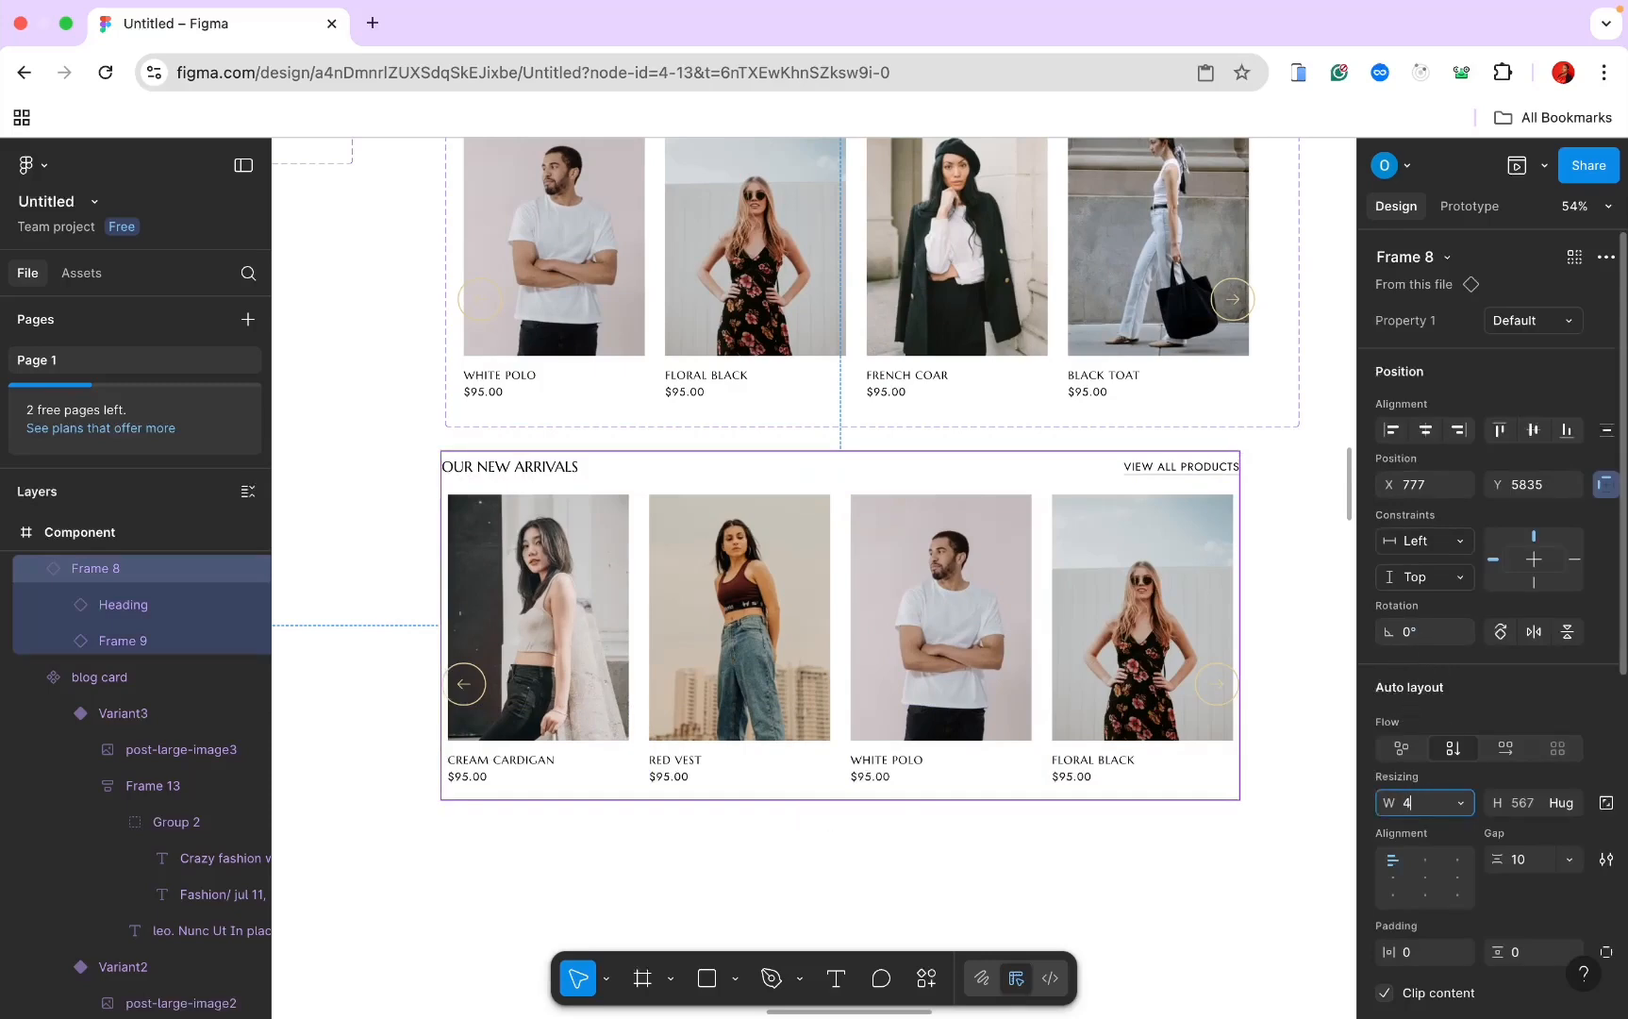
text(30)
key(Return)
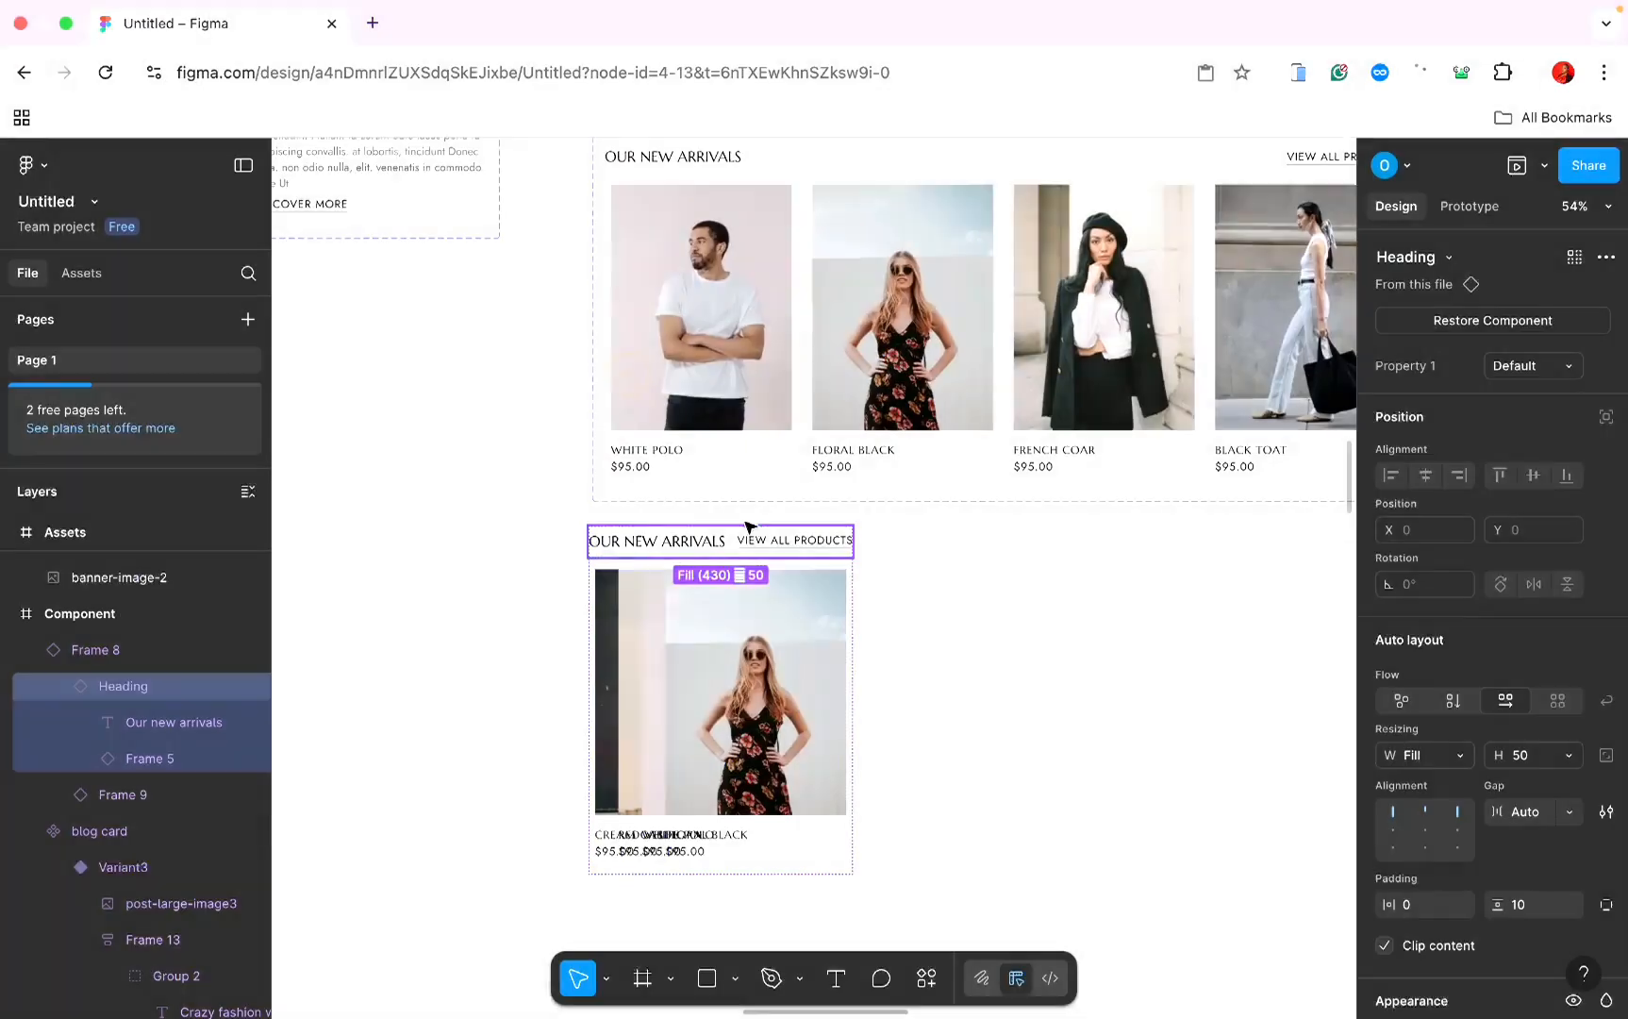
Step: Detach the narrowed product row from its component
click(905, 623)
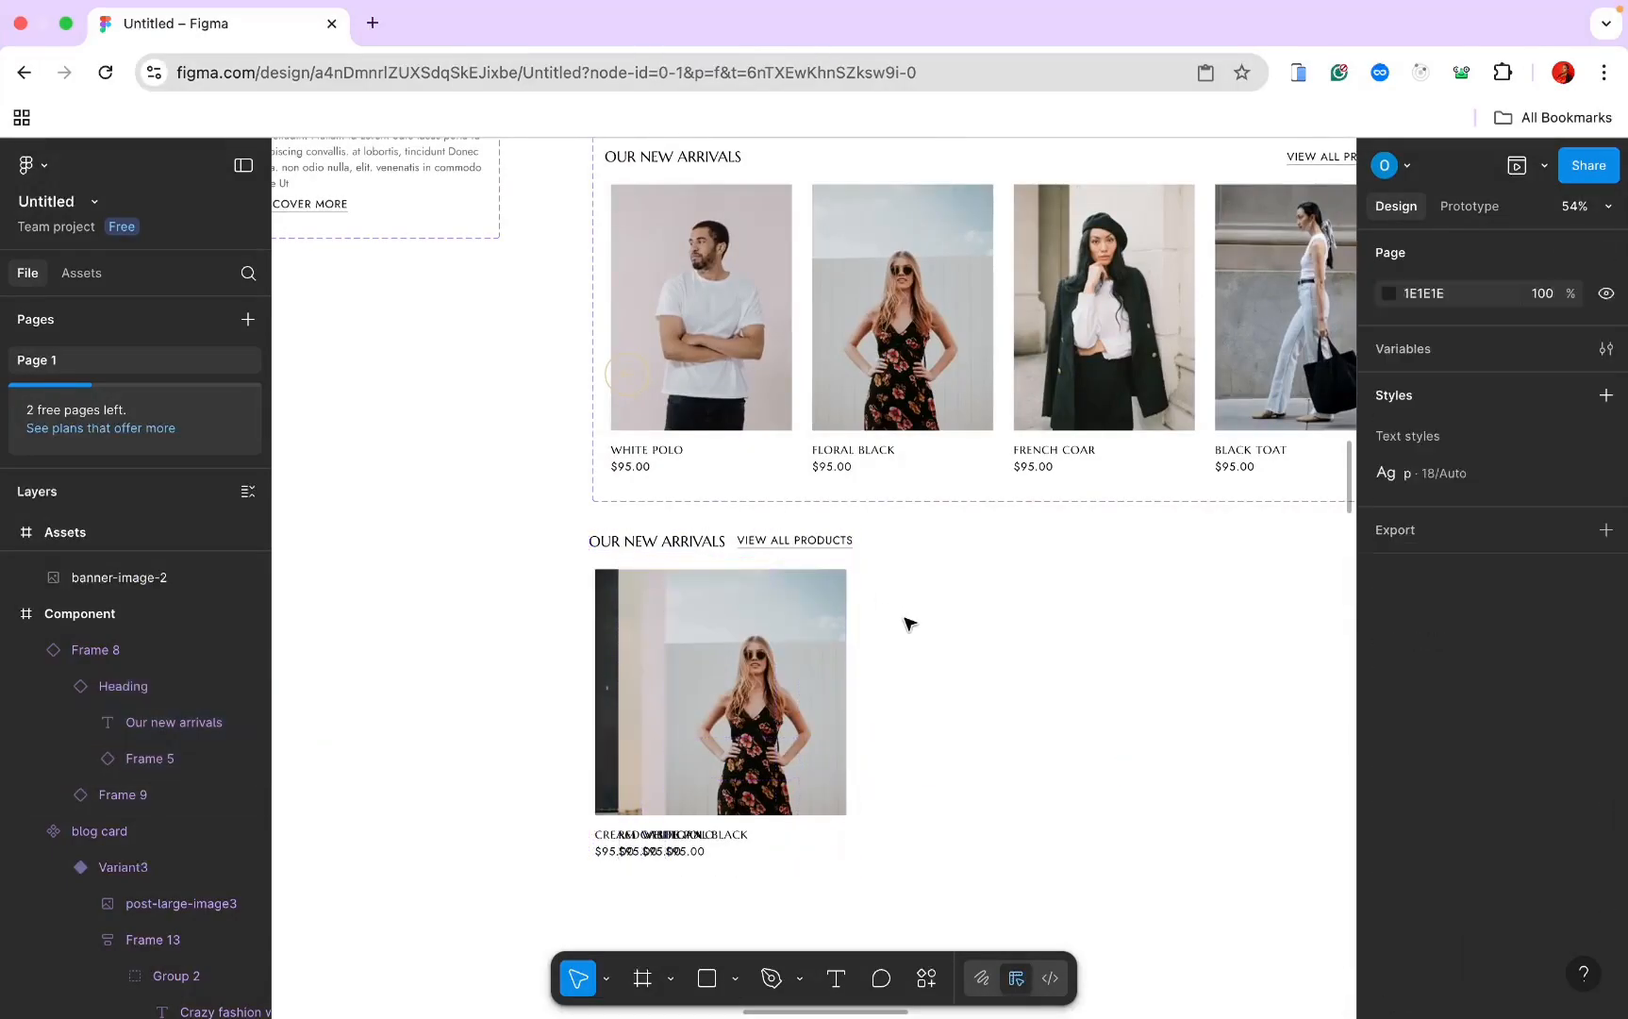
click(756, 581)
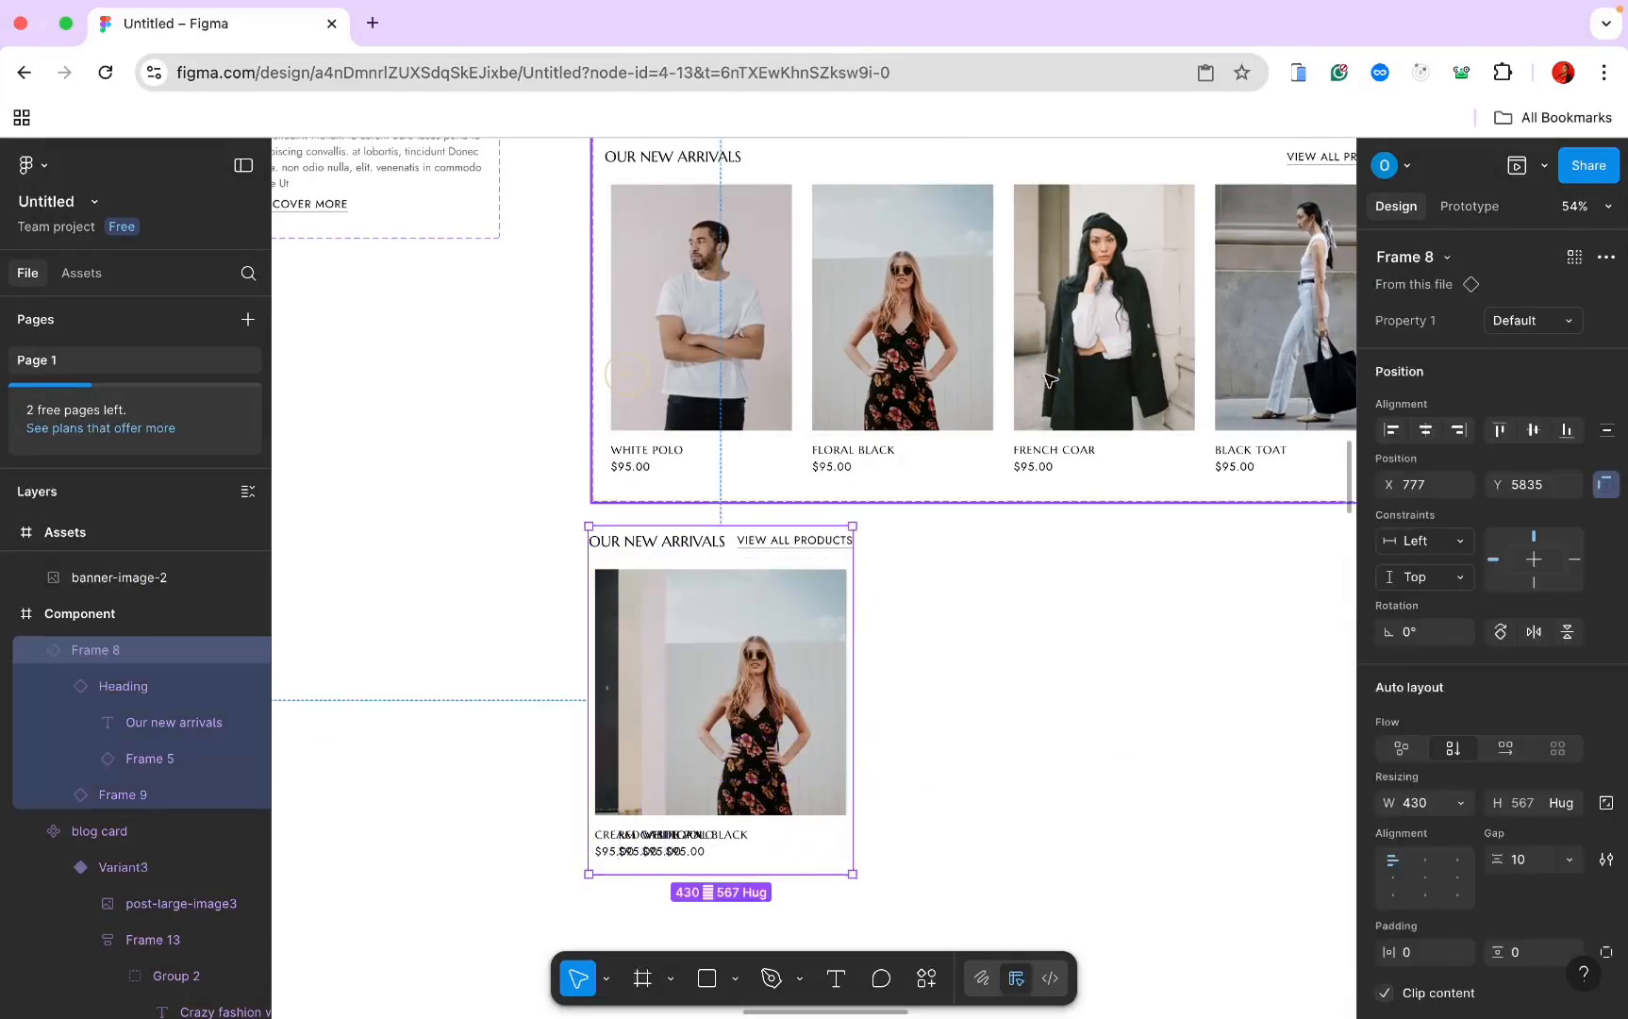
click(1603, 257)
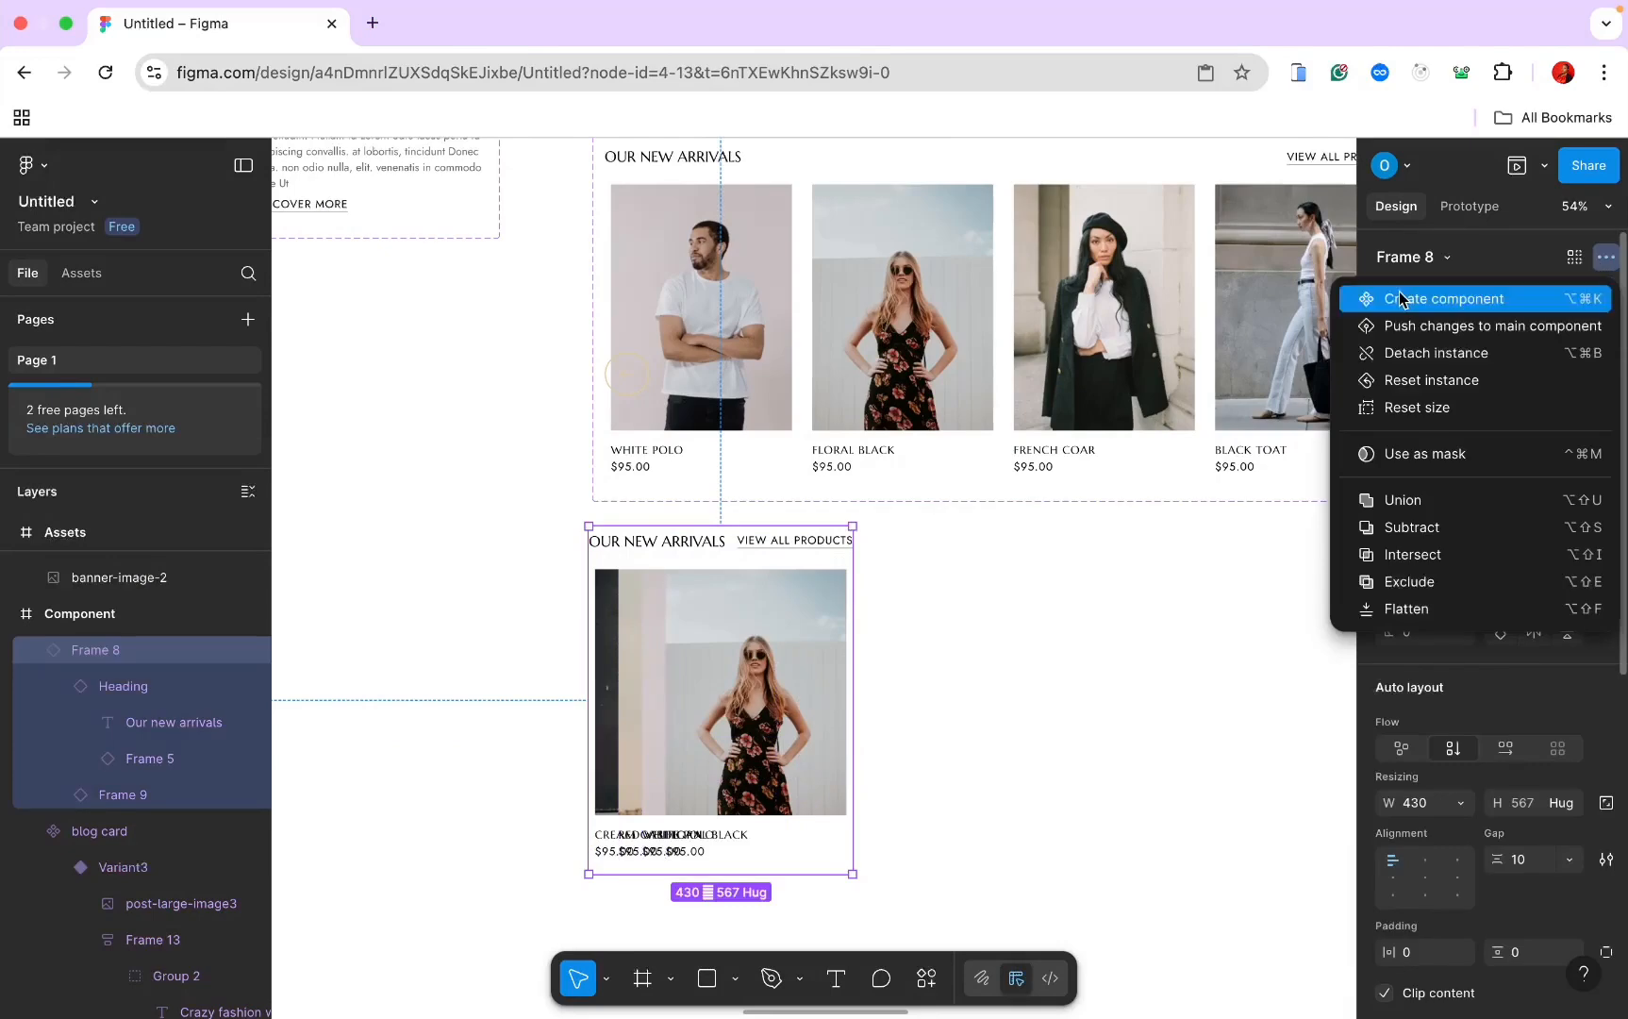
click(1405, 353)
scroll(1094, 351, down, 3)
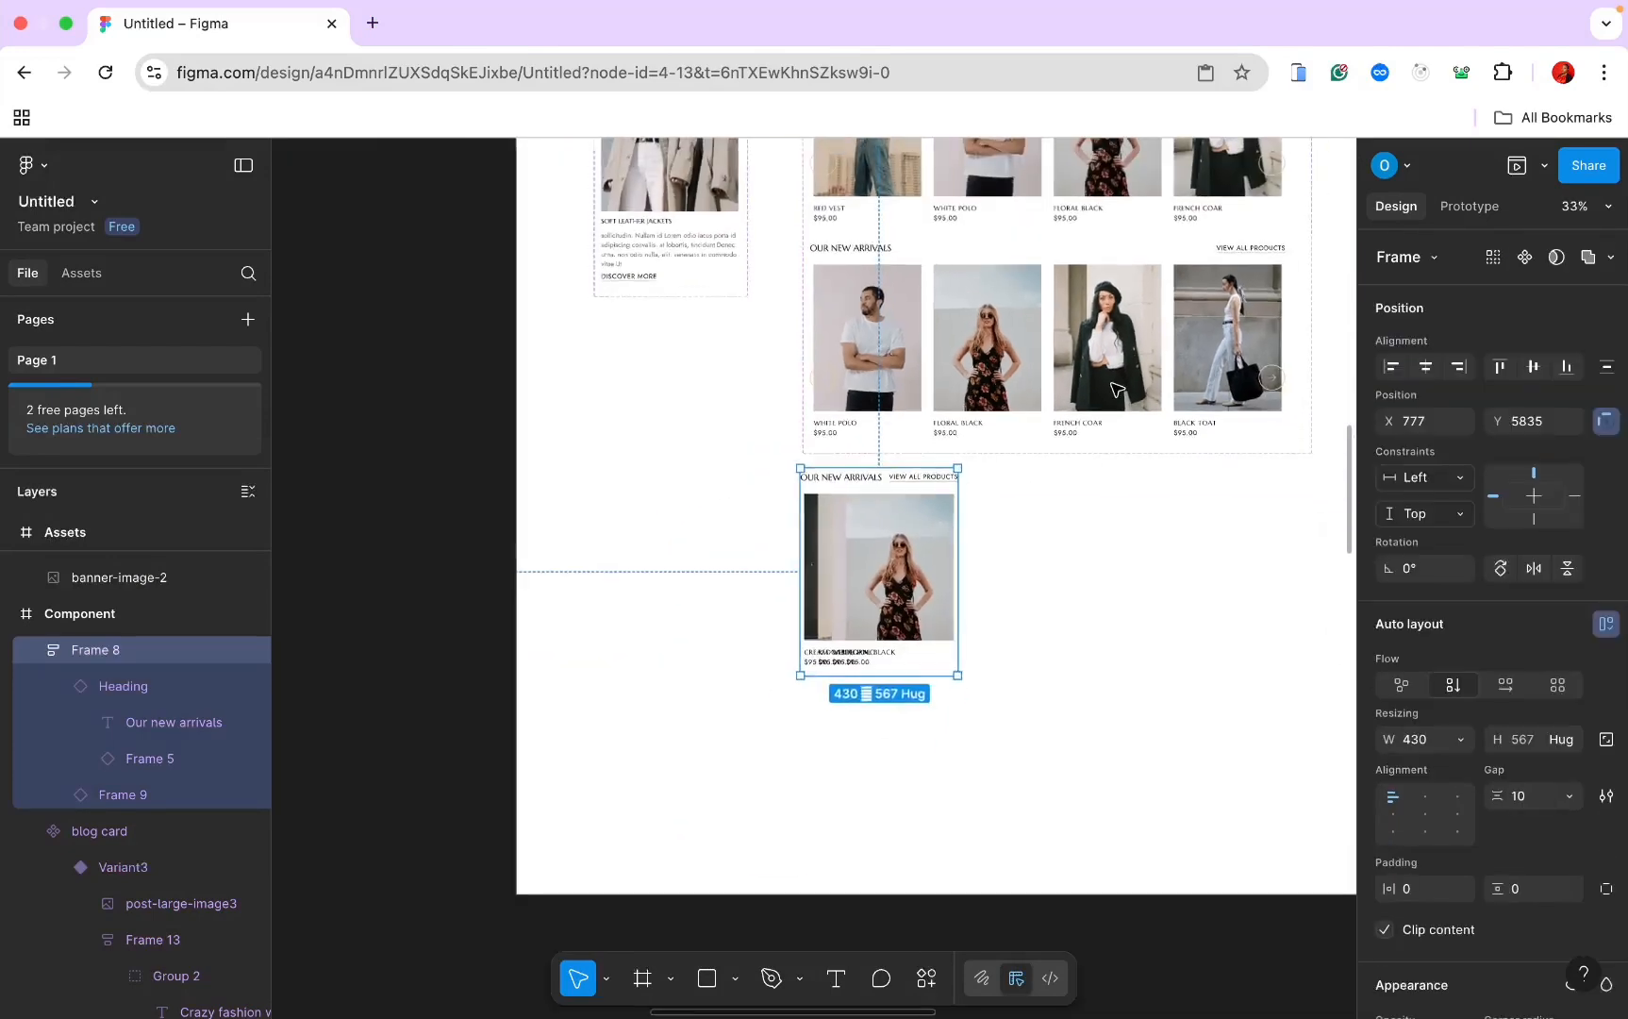
scroll(1063, 314, up, 5)
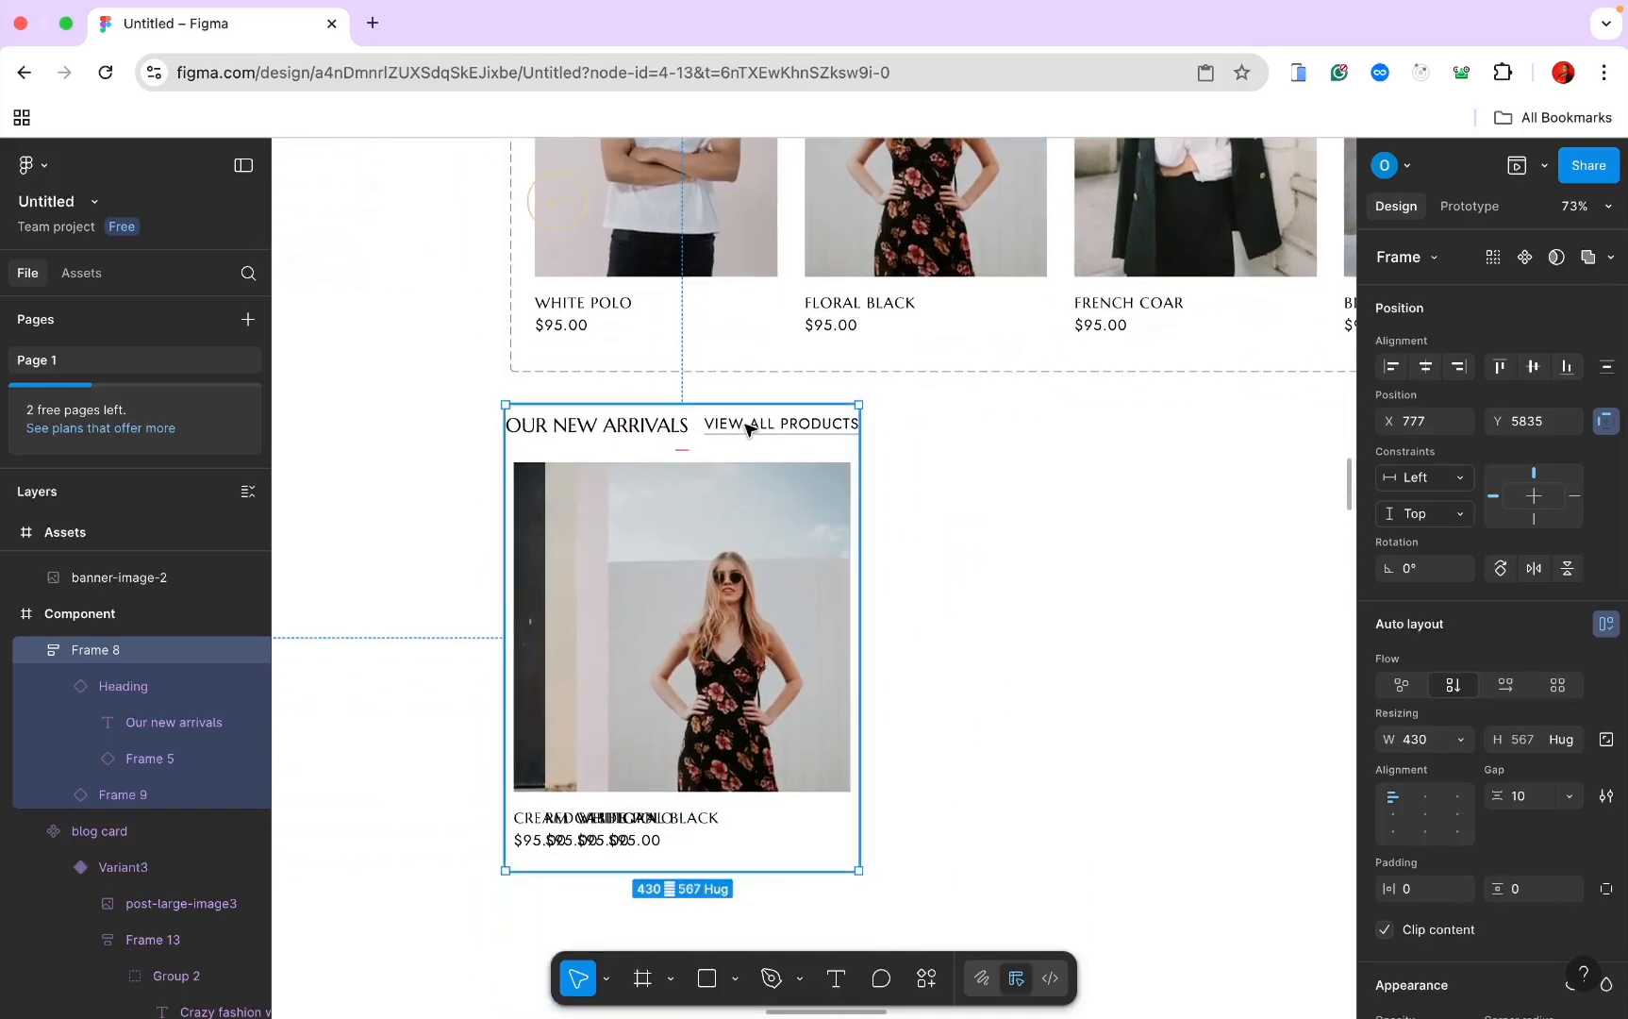
Step: Detach the row's Heading instance from its component
click(746, 430)
click(1605, 258)
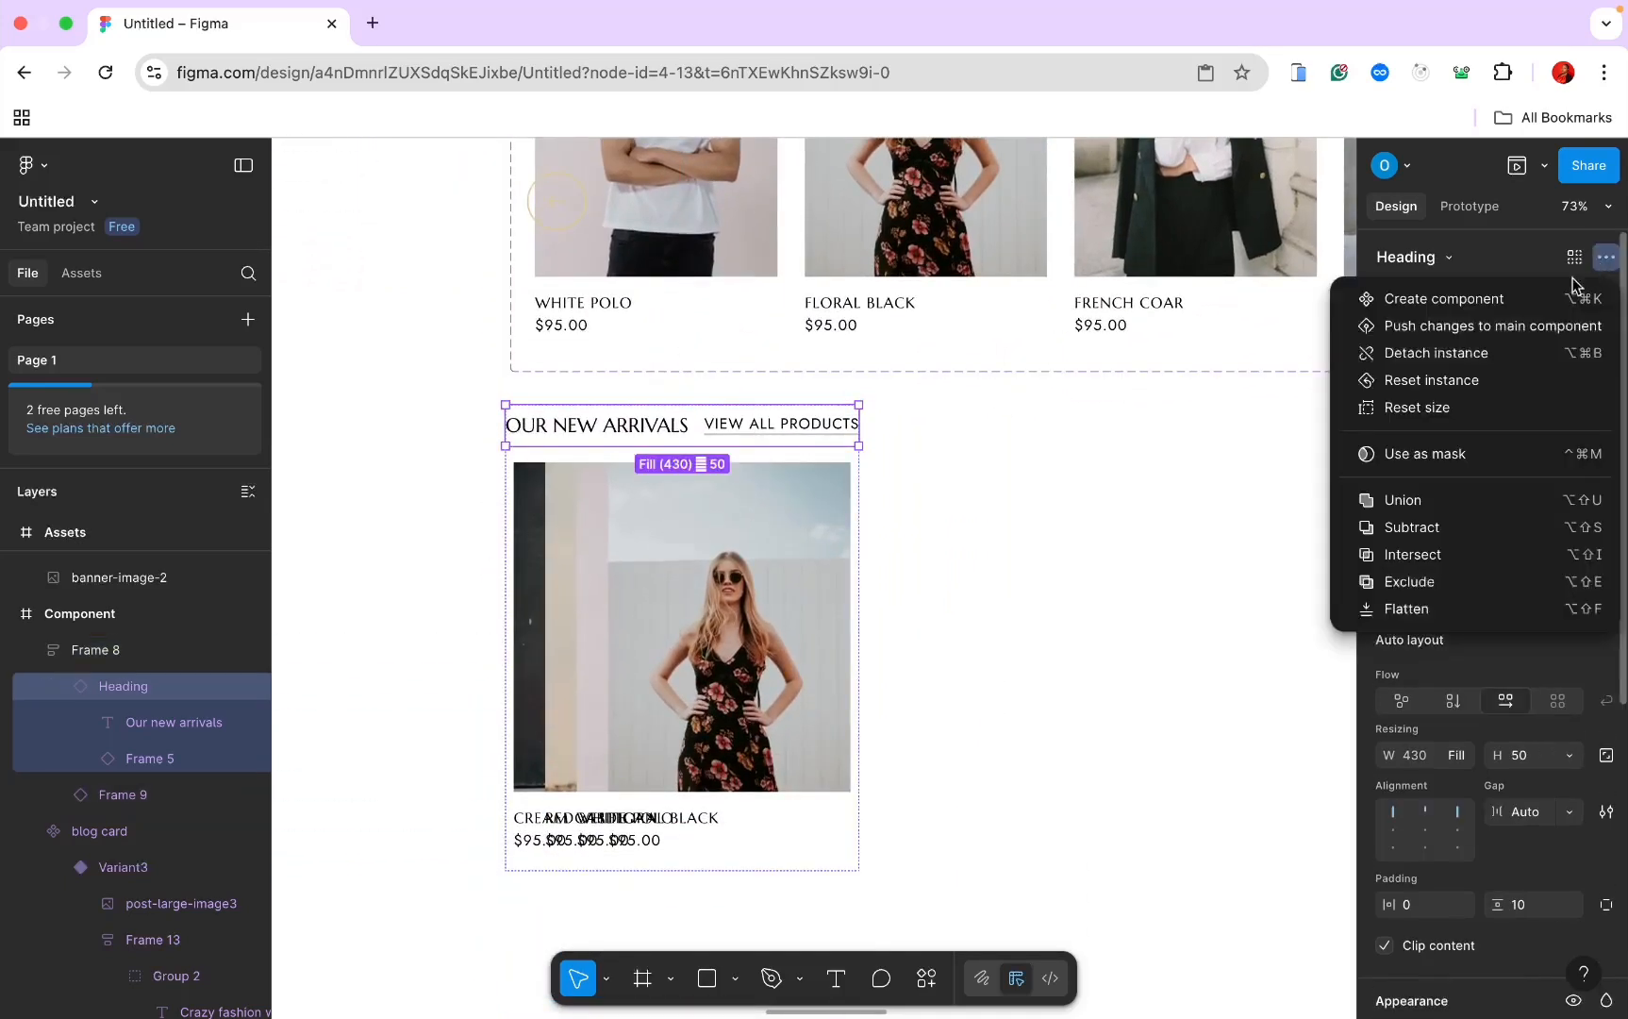
click(1141, 408)
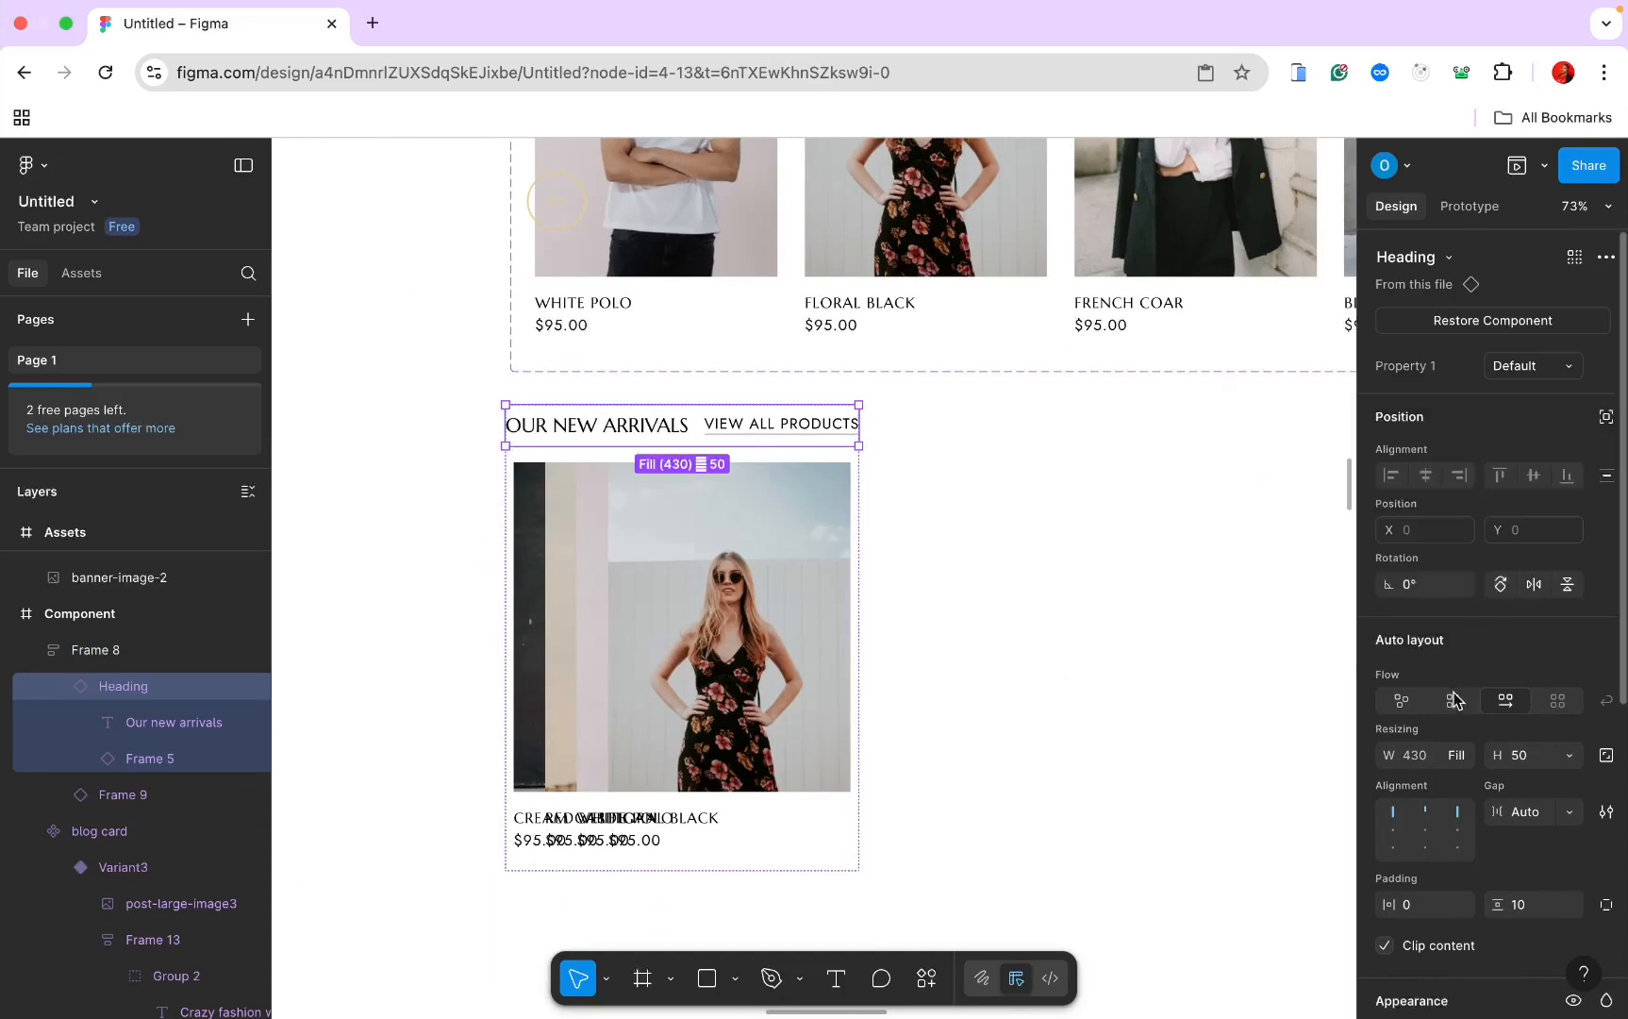
click(930, 586)
click(658, 432)
click(658, 432)
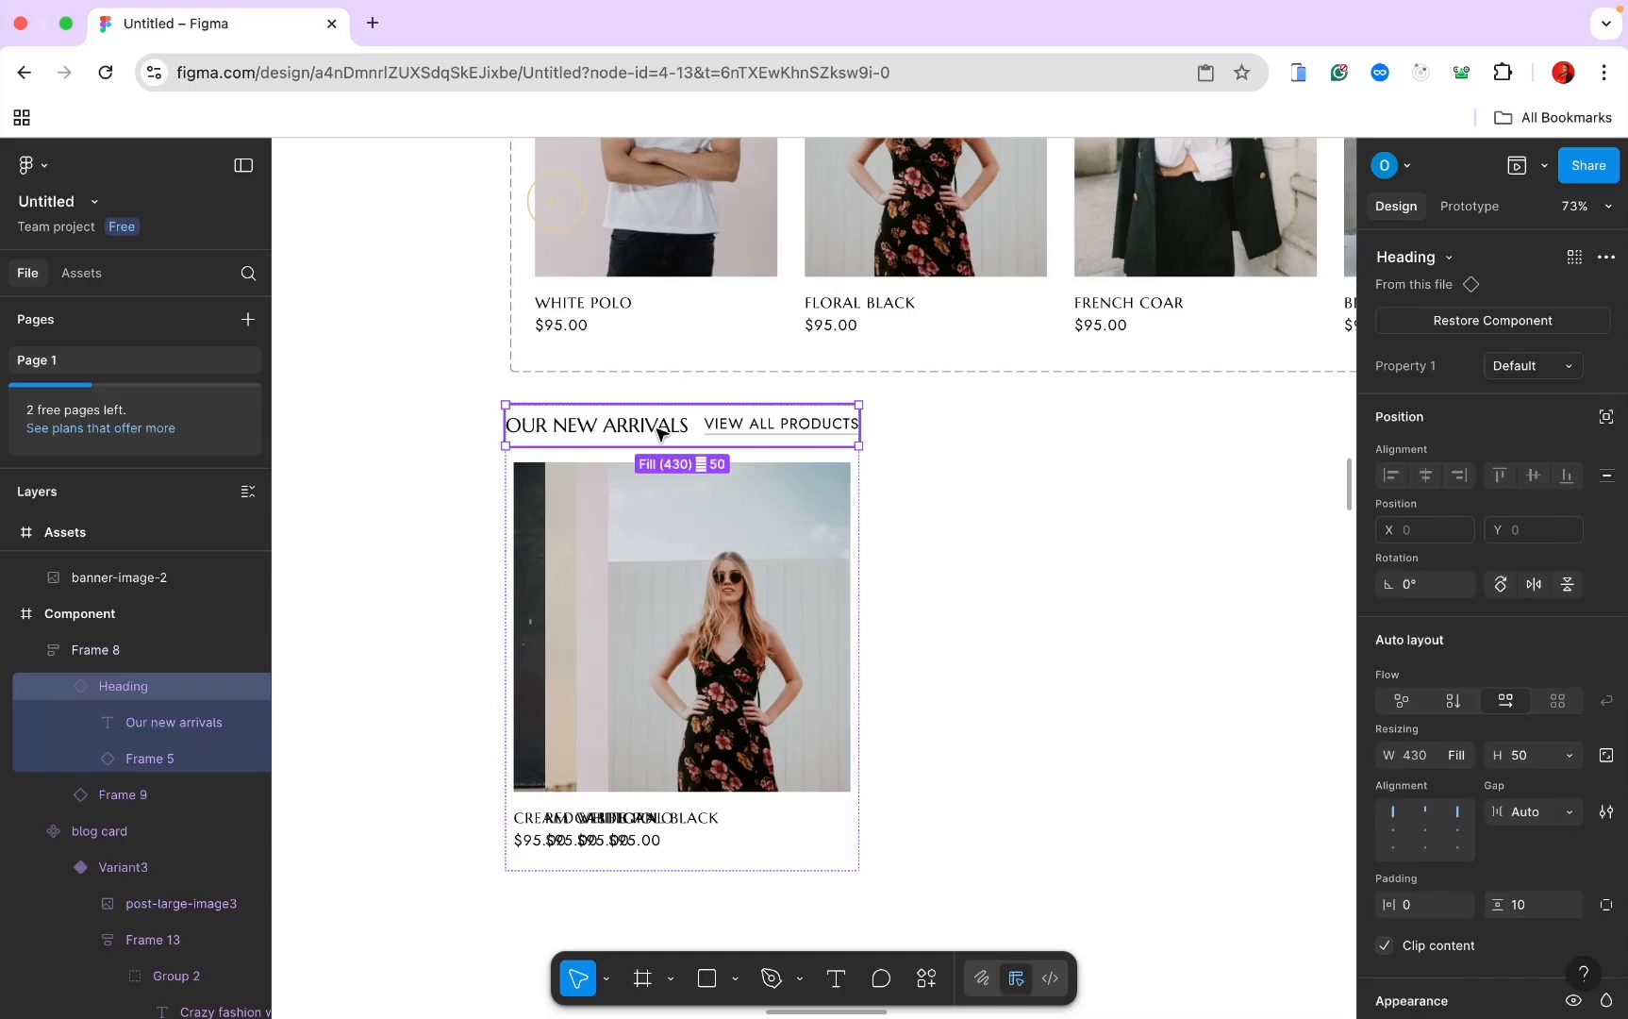
click(1605, 256)
click(1457, 355)
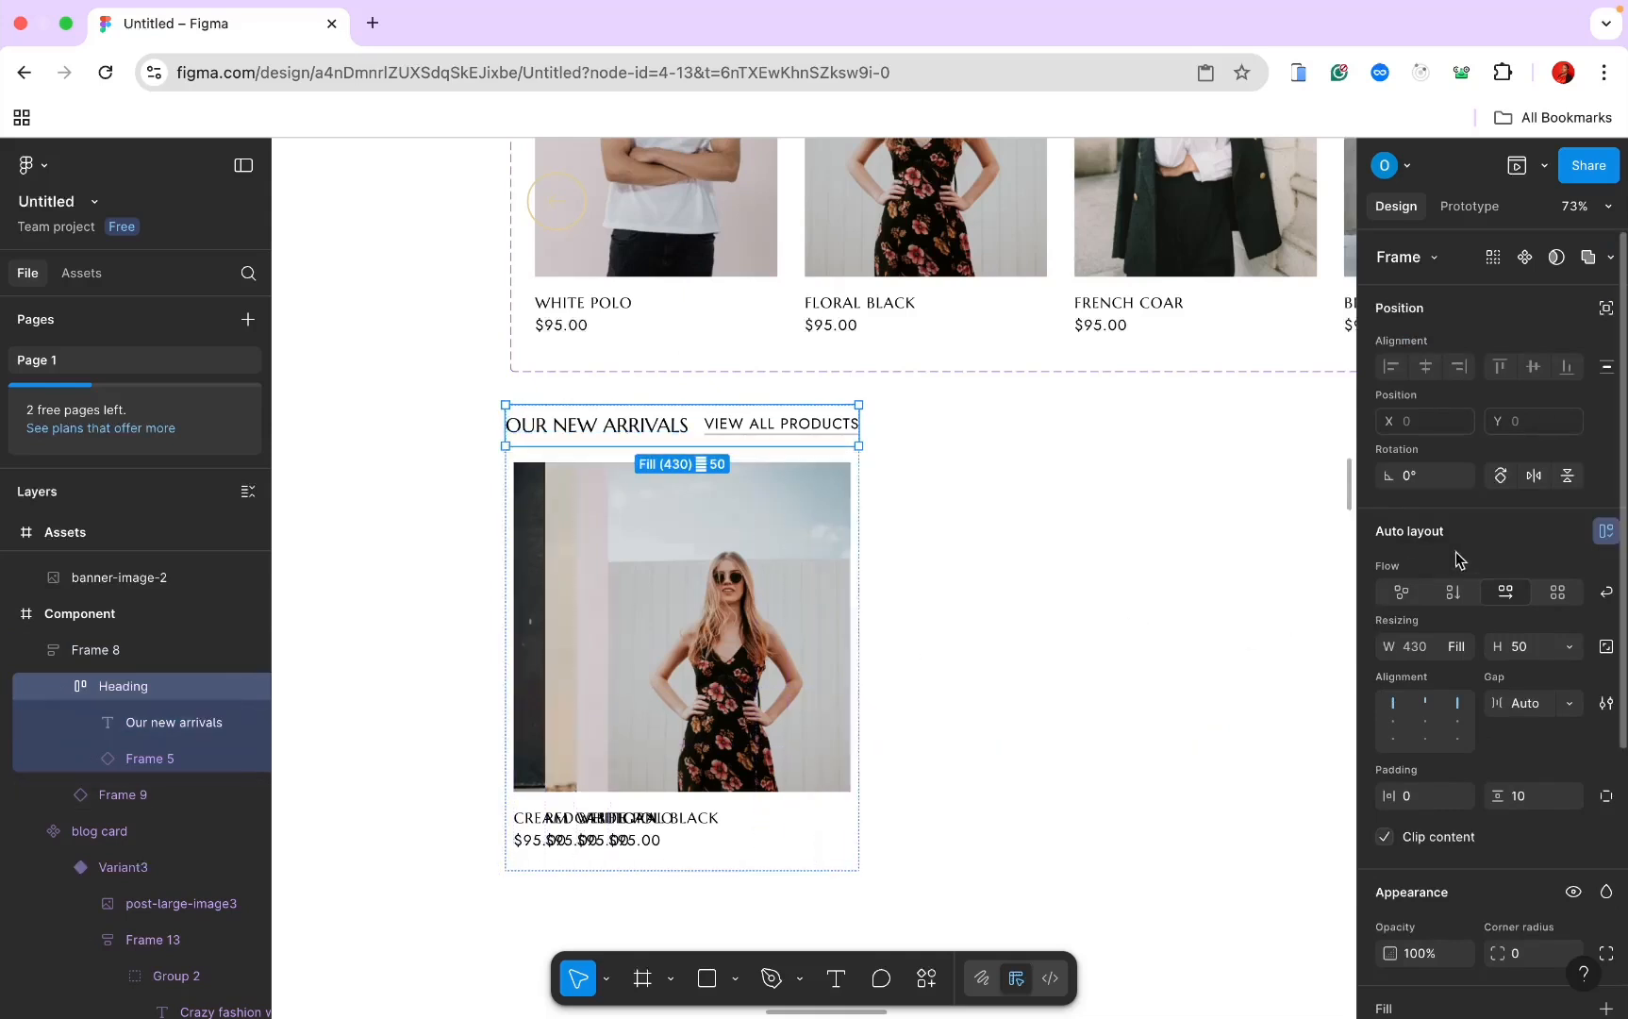
Step: Give the Heading vertical auto layout and set its height to Hug contents
click(1454, 593)
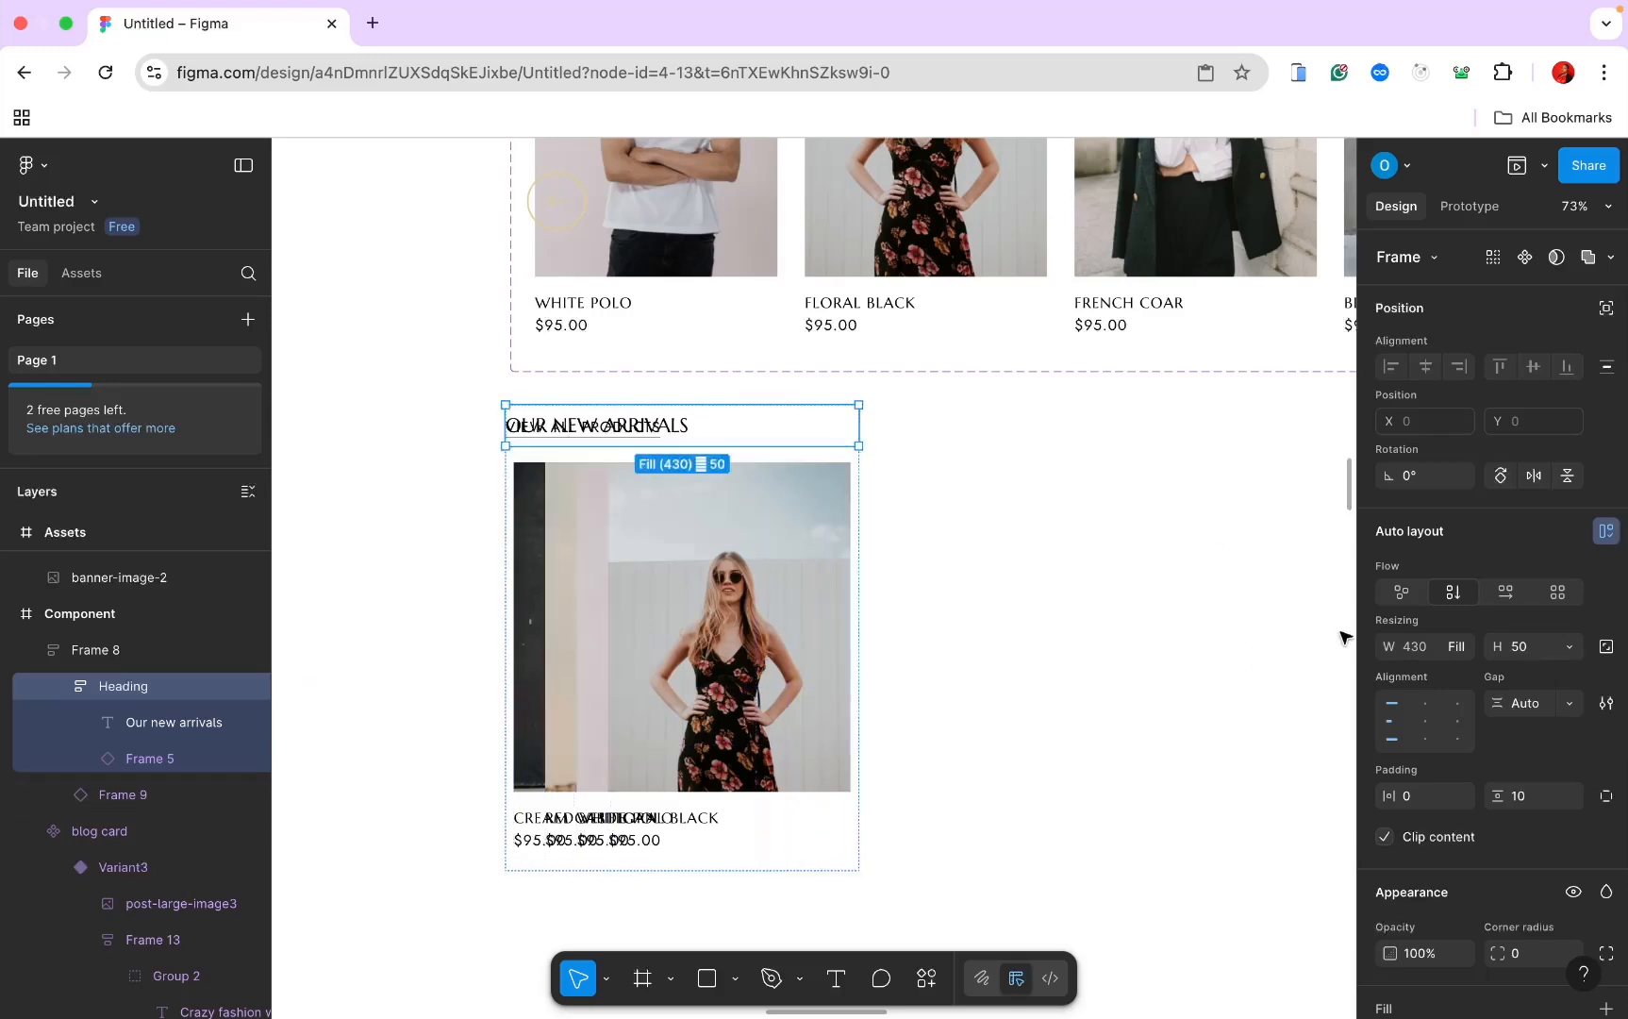
click(1569, 646)
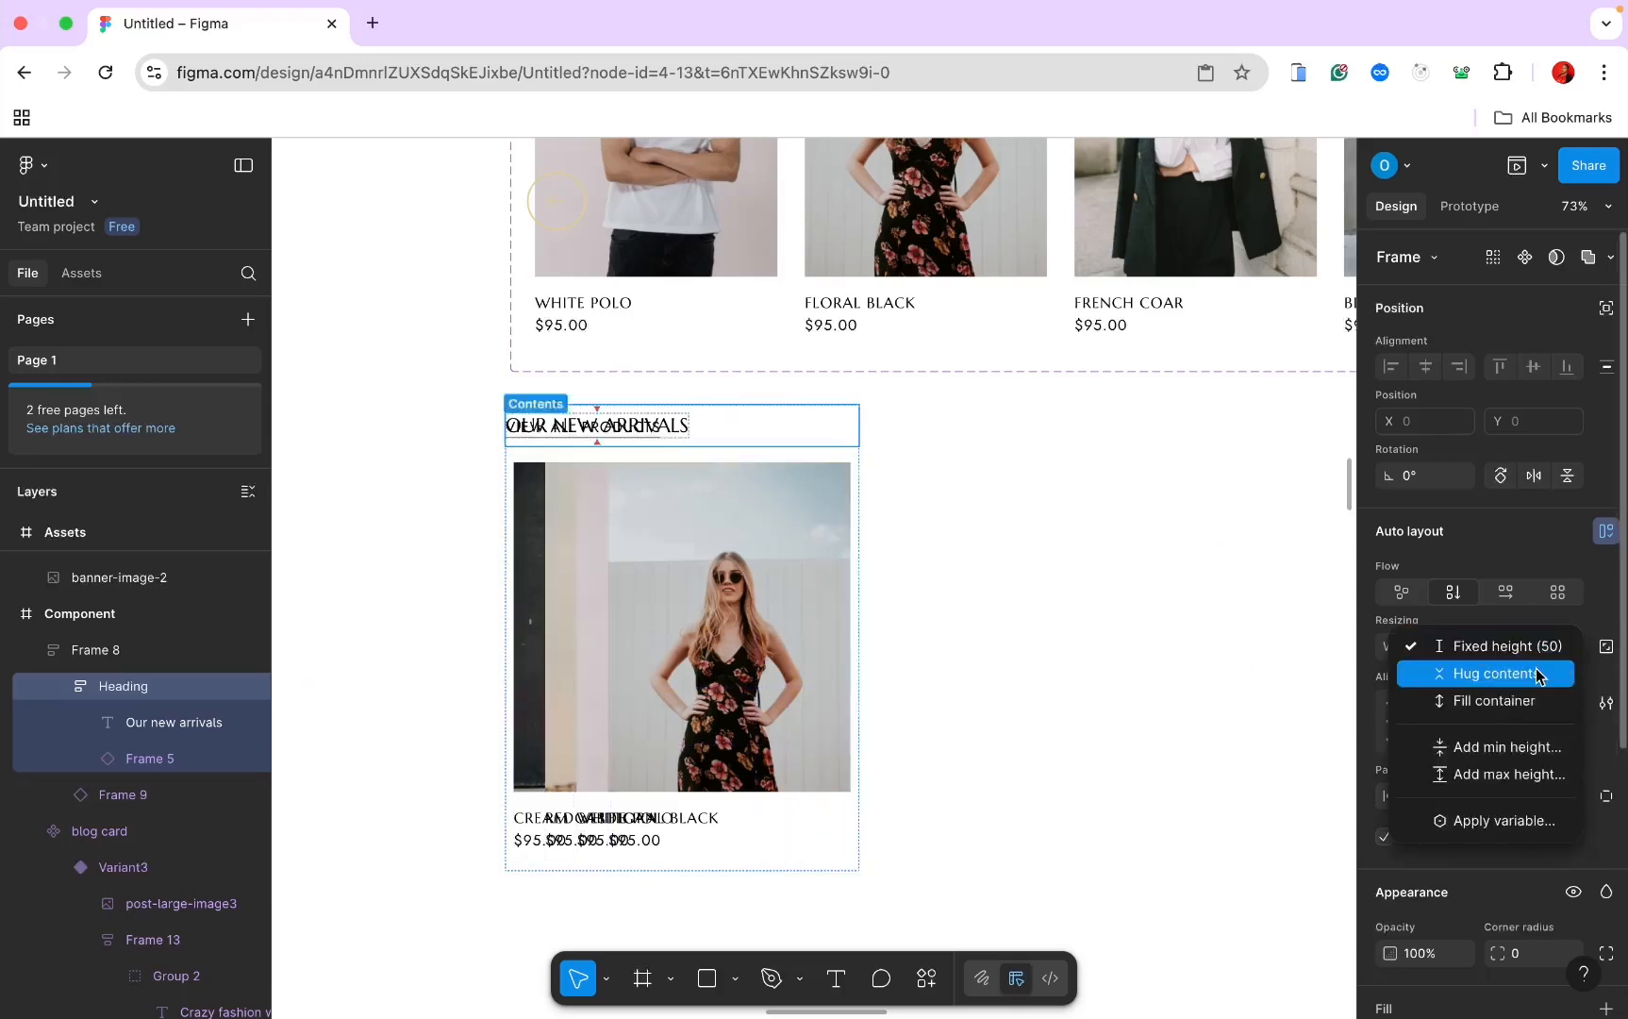
click(1539, 673)
click(122, 795)
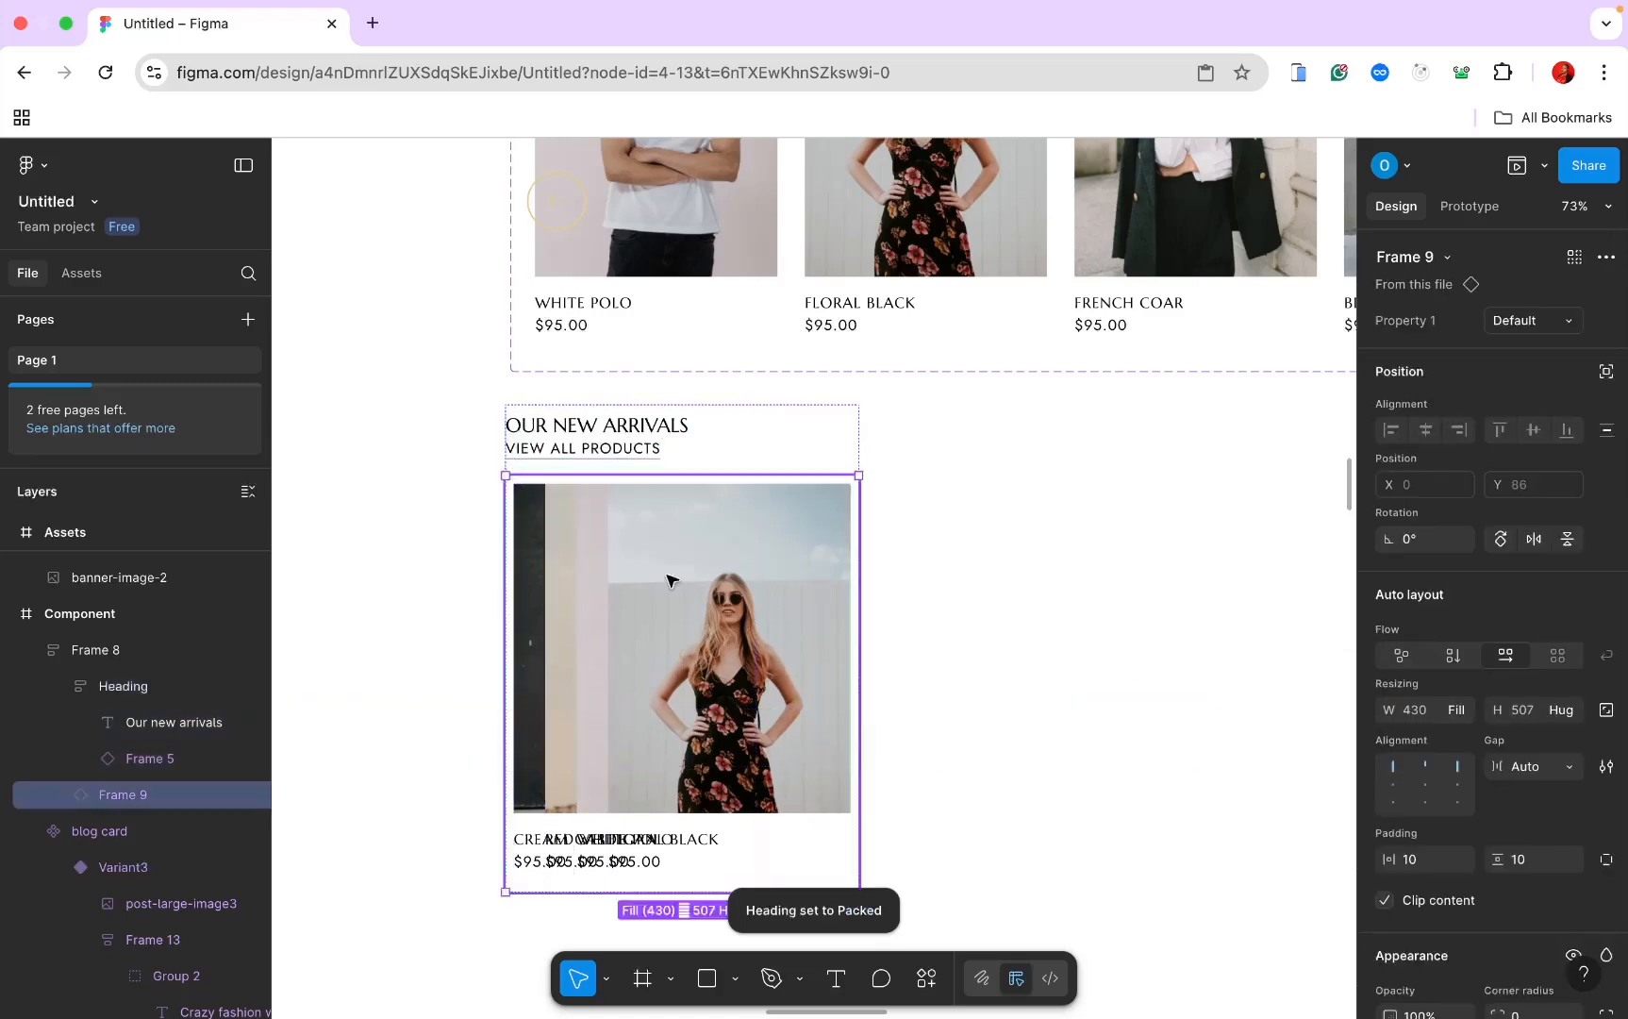
Step: Detach the card row frame and all four of its Product Card instances
click(134, 759)
click(126, 793)
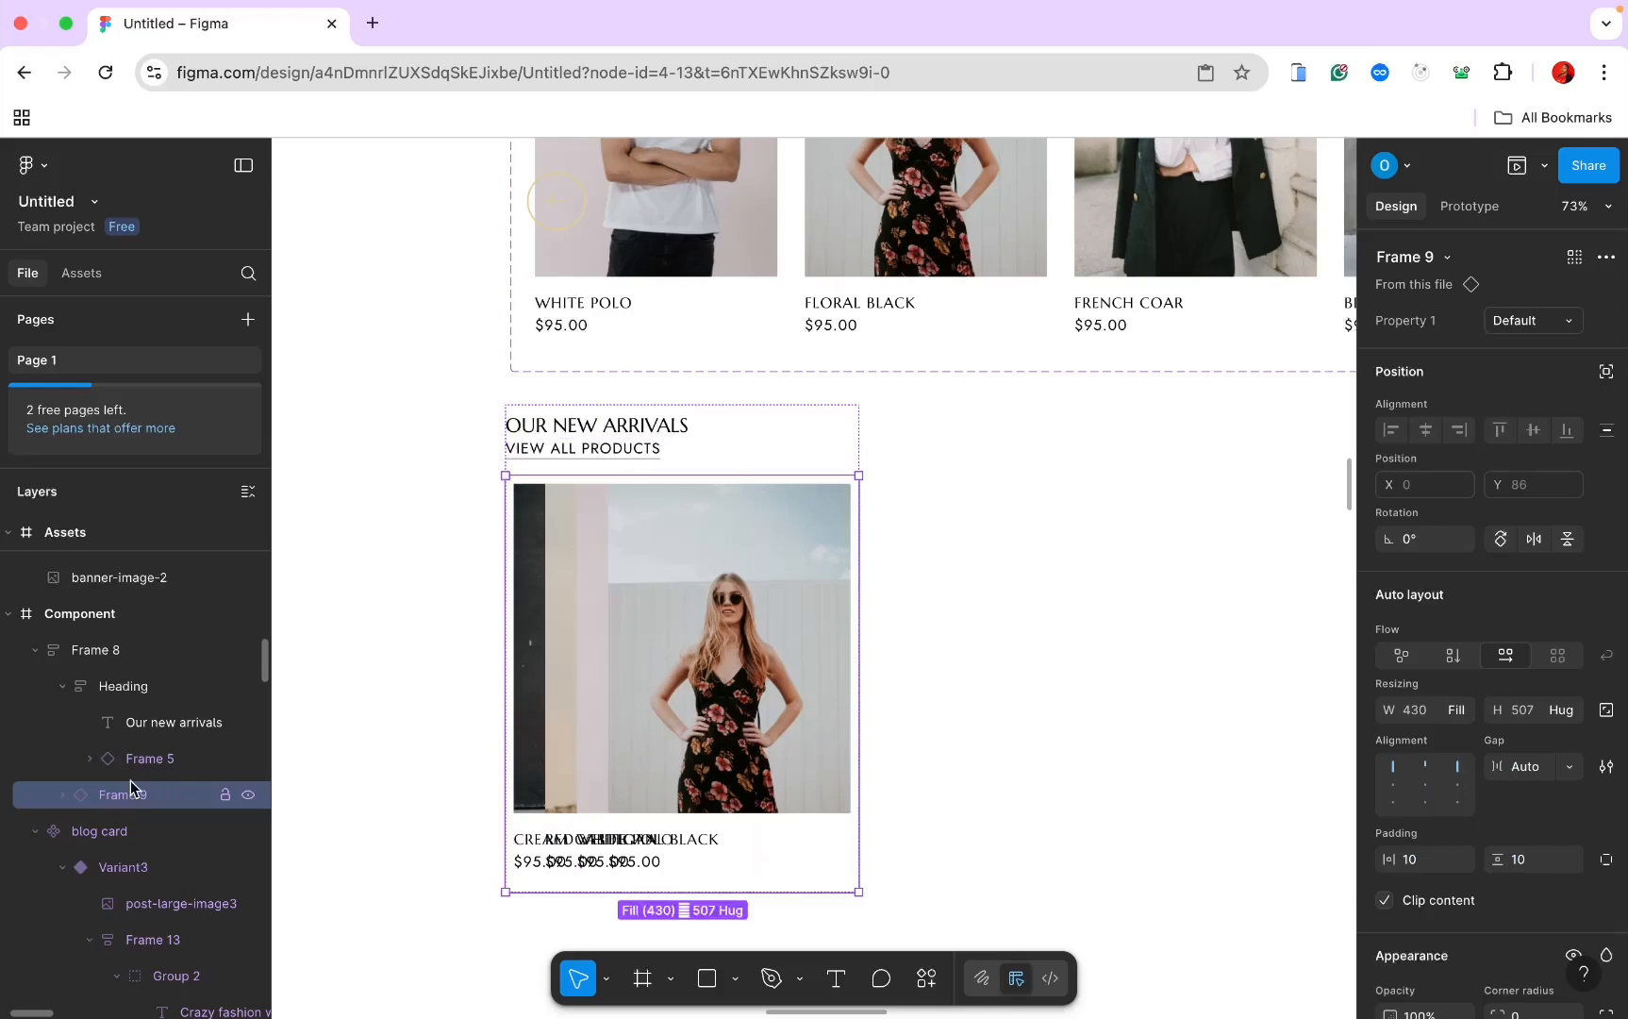
click(1606, 257)
click(1474, 326)
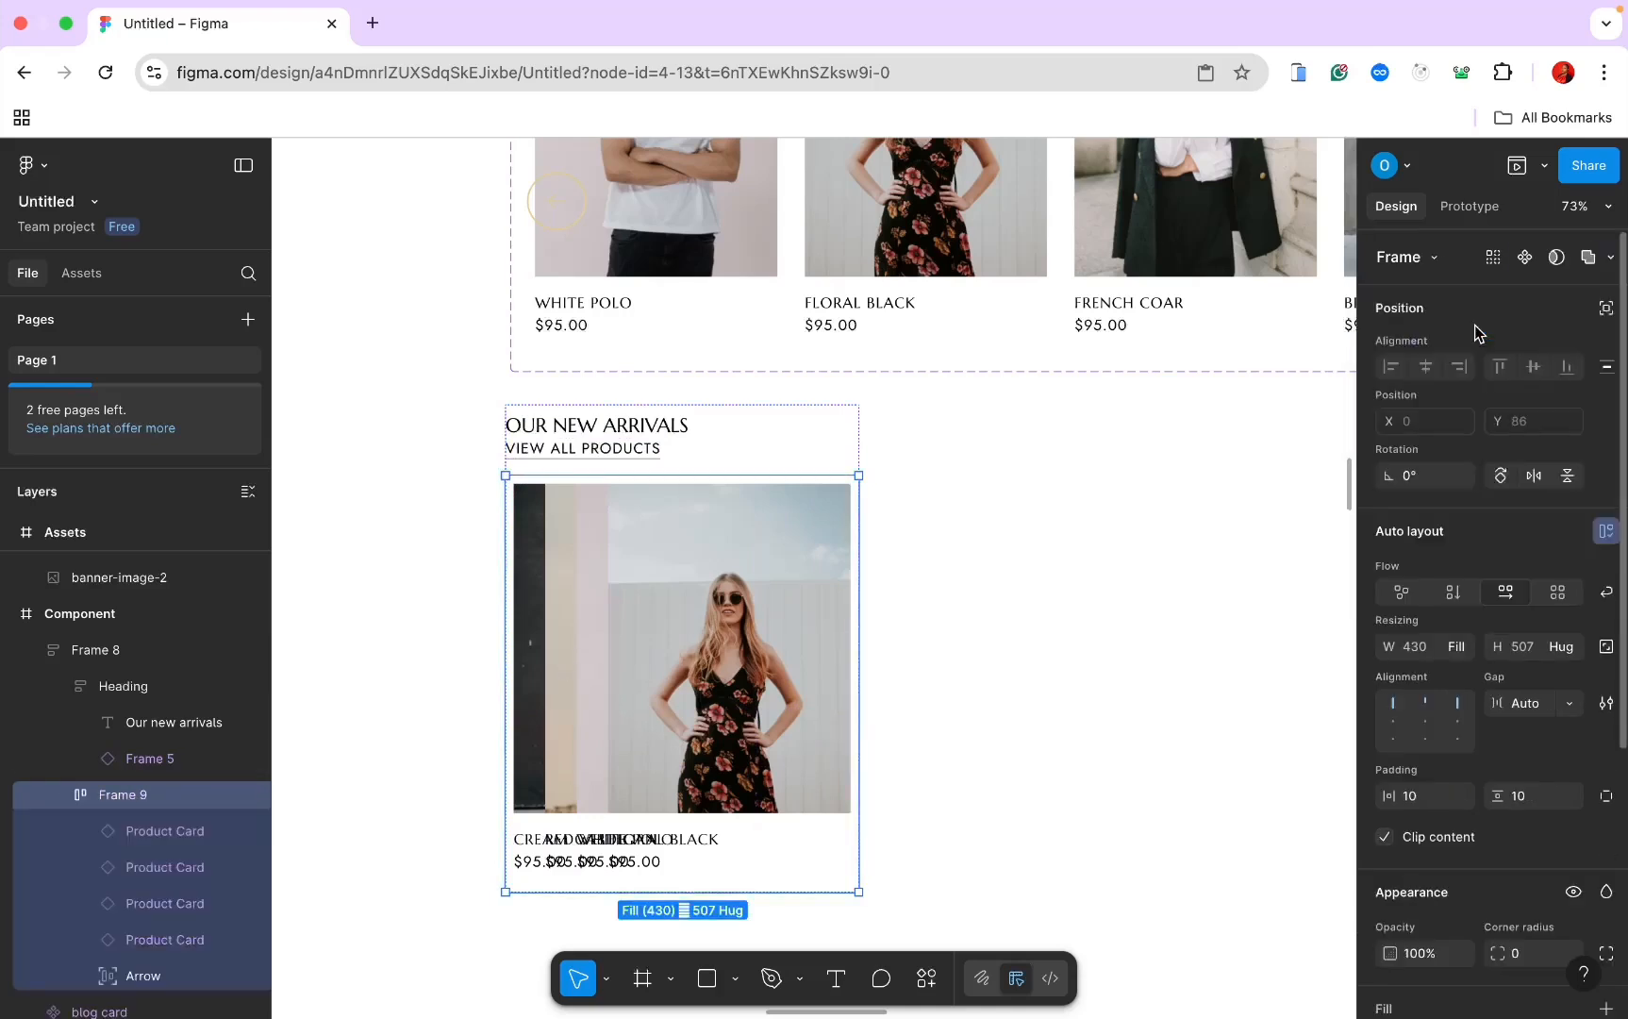
click(167, 865)
click(165, 834)
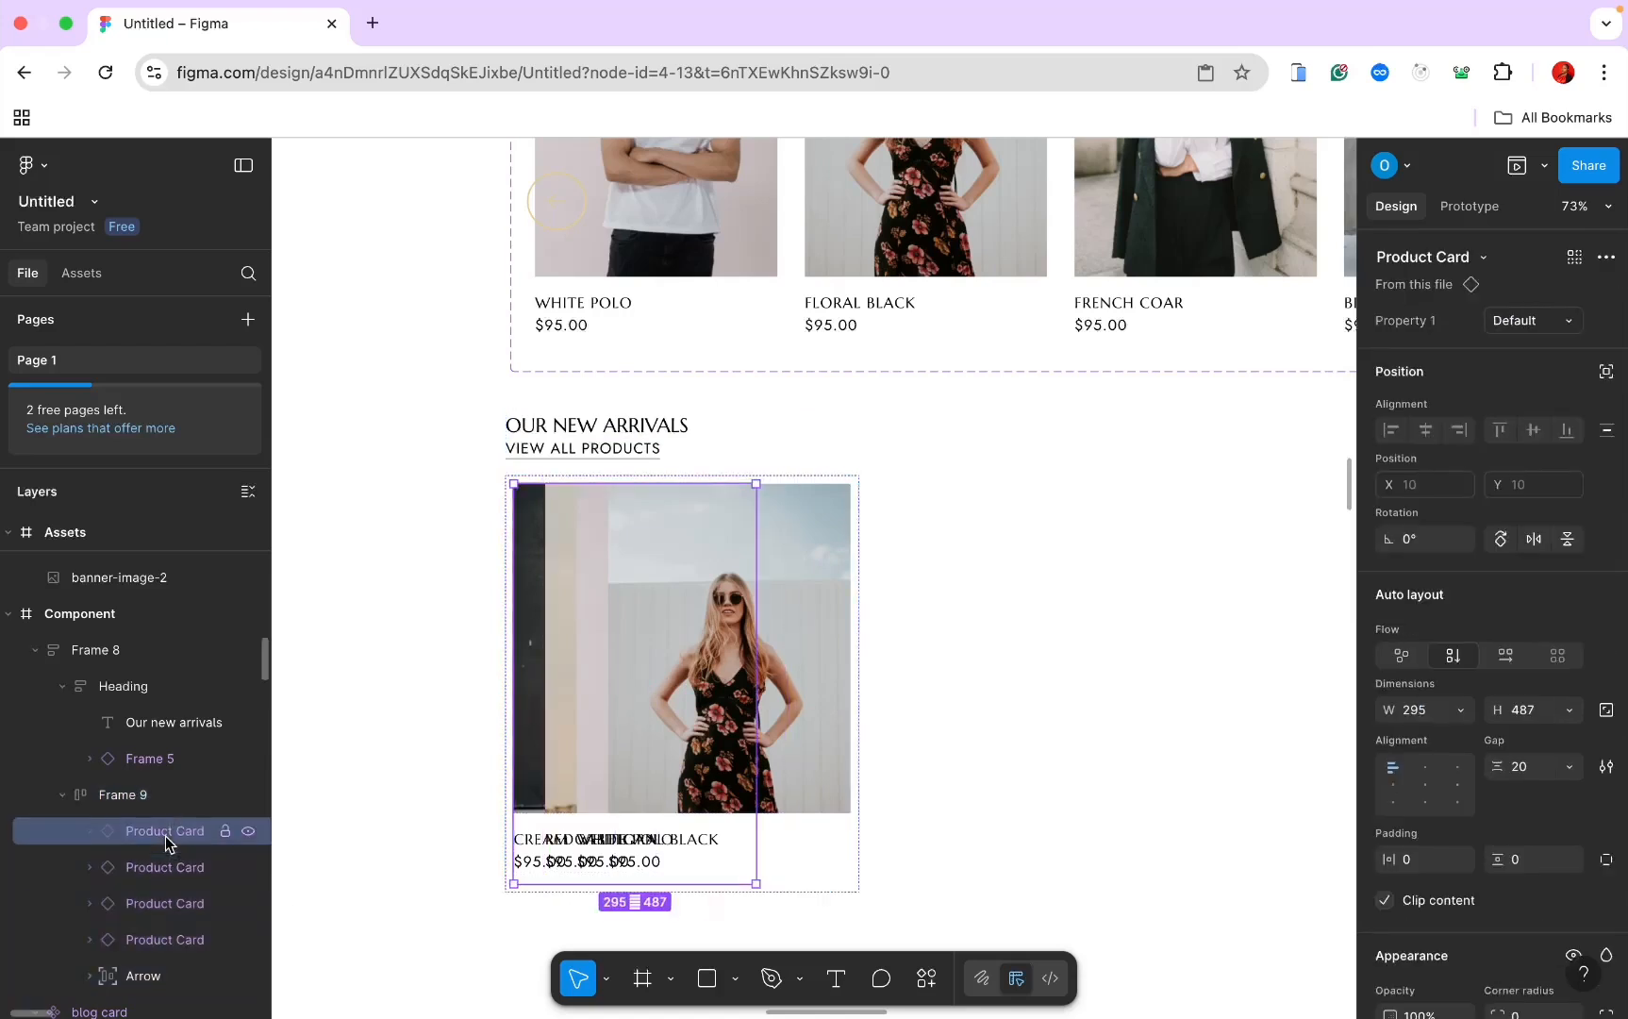
shift+click(164, 912)
shift+click(164, 939)
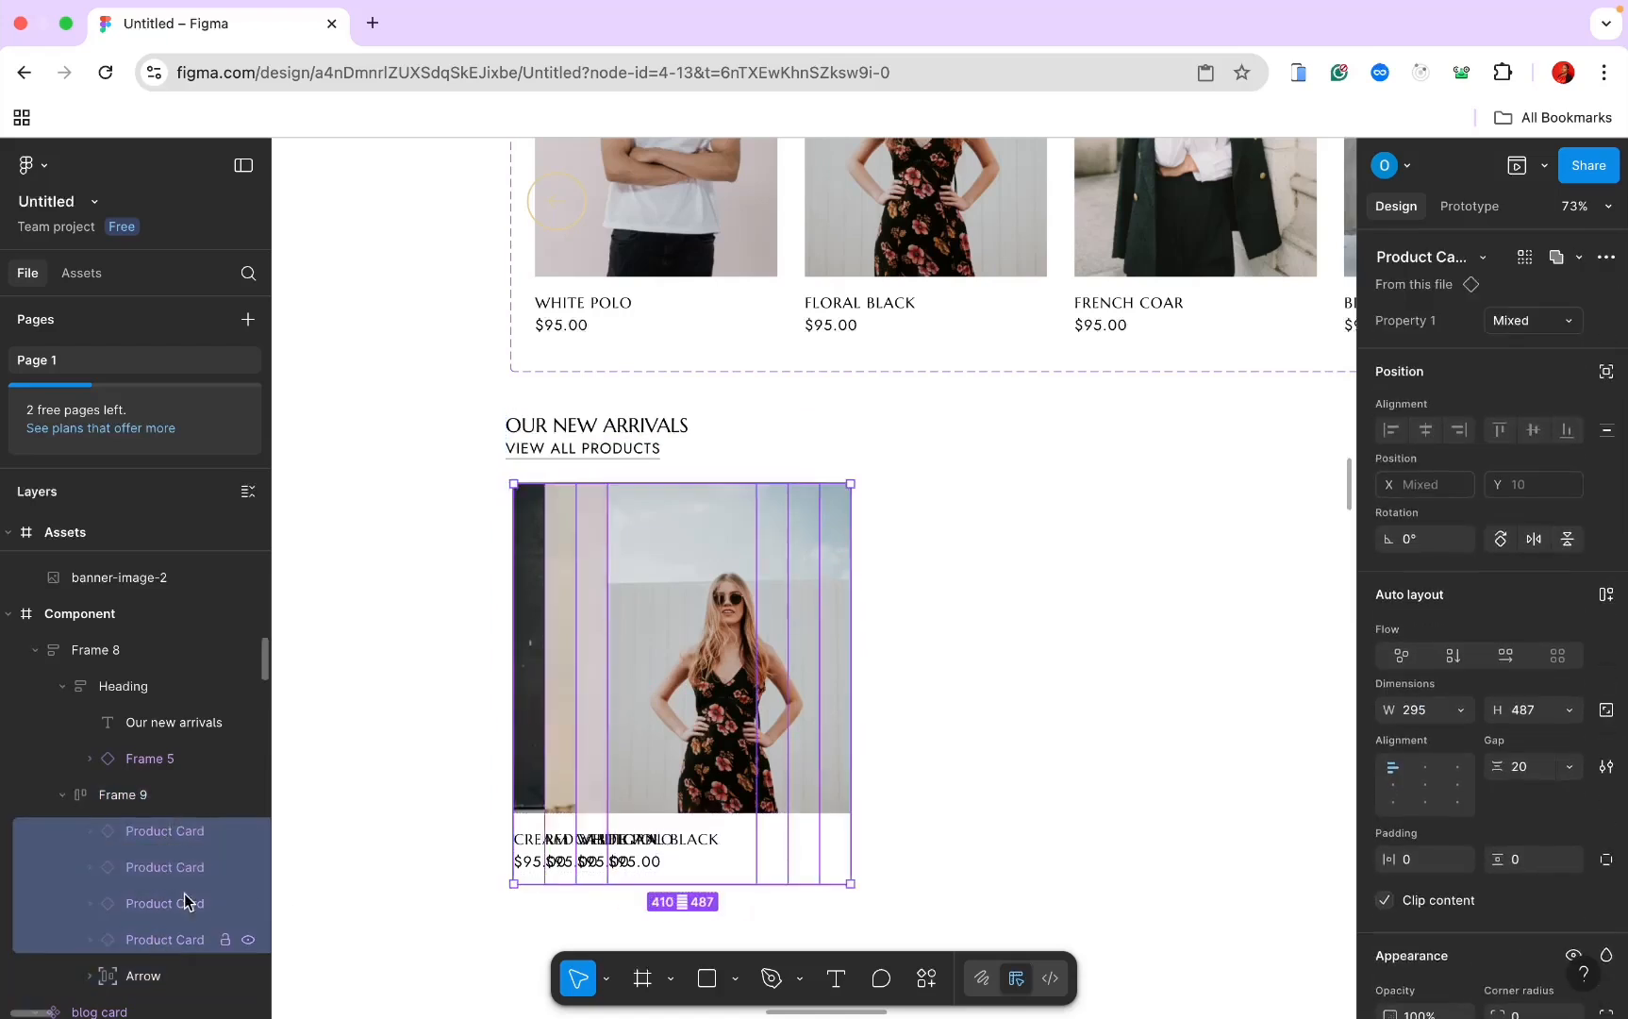
click(1606, 256)
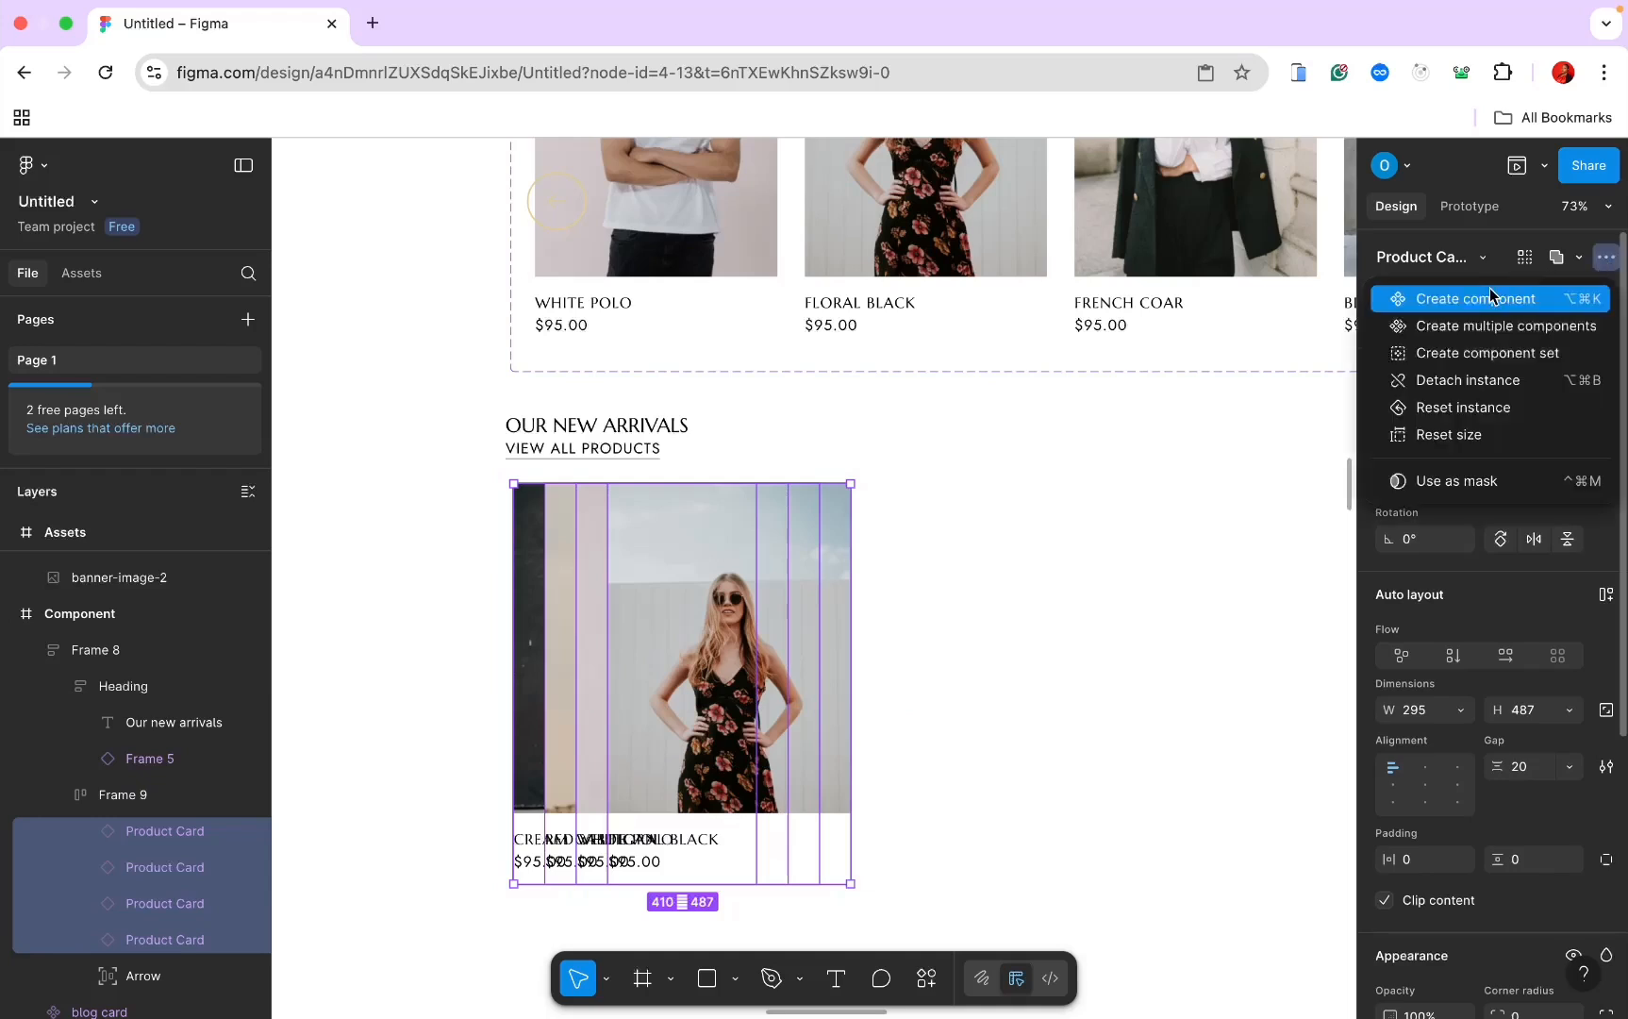
click(1468, 379)
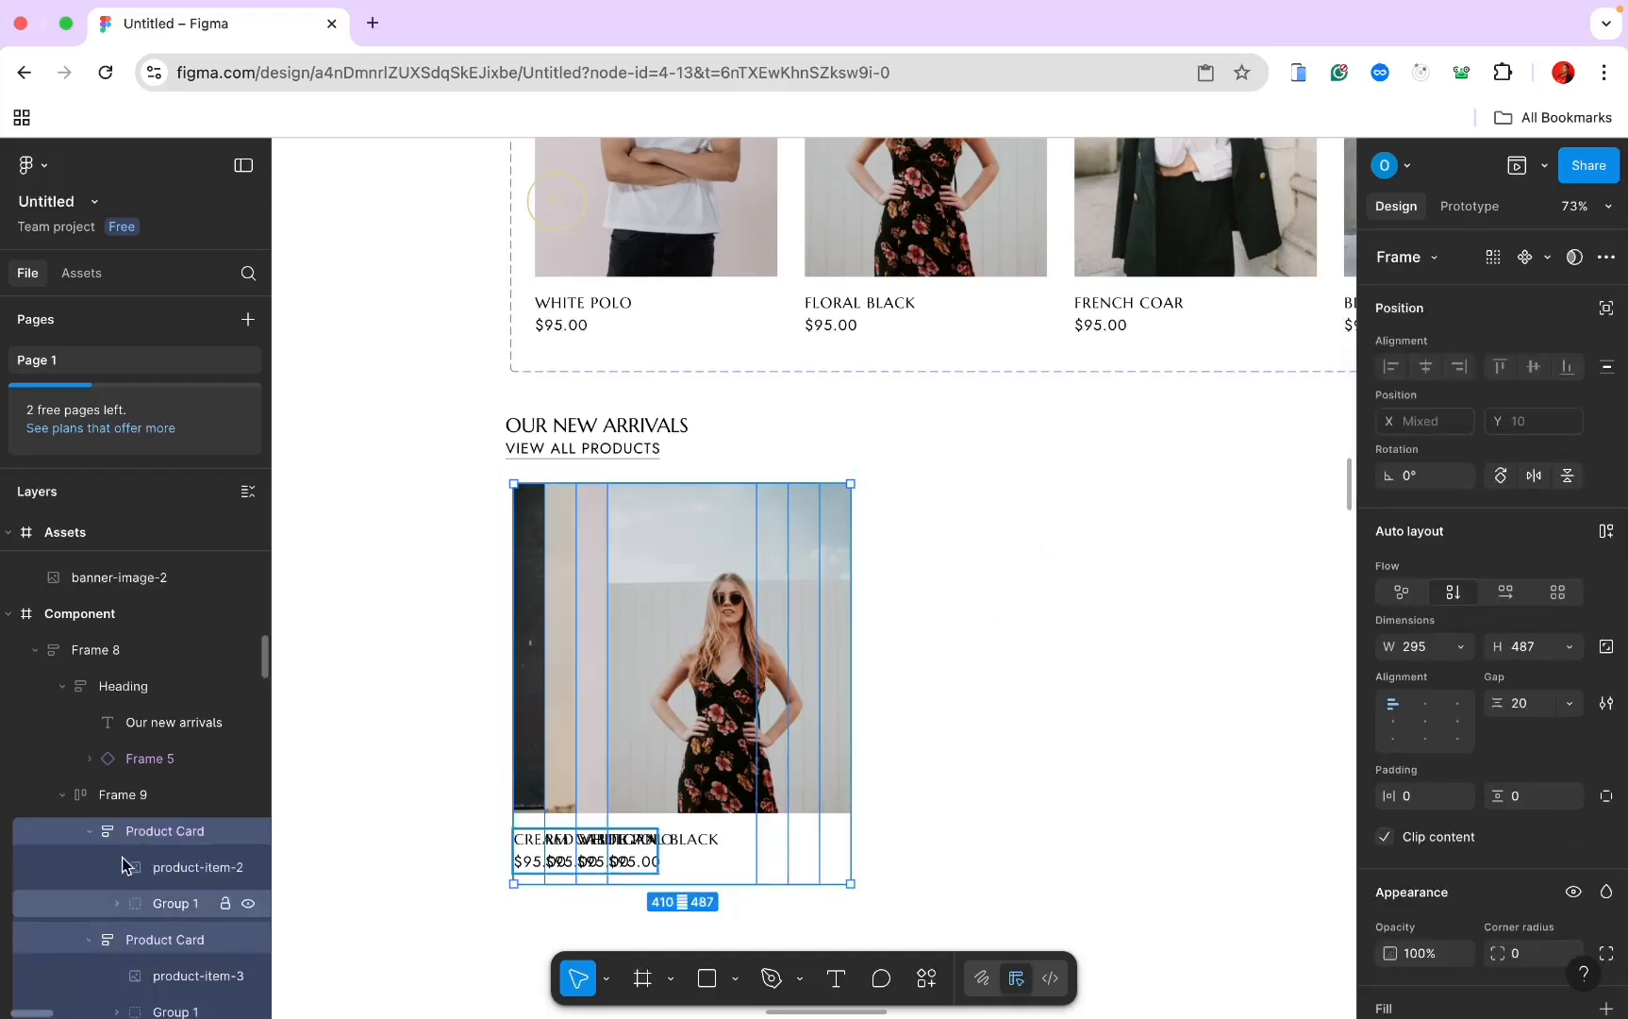
Step: Delete two of the four product cards, leaving White Polo and Floral Black
click(146, 830)
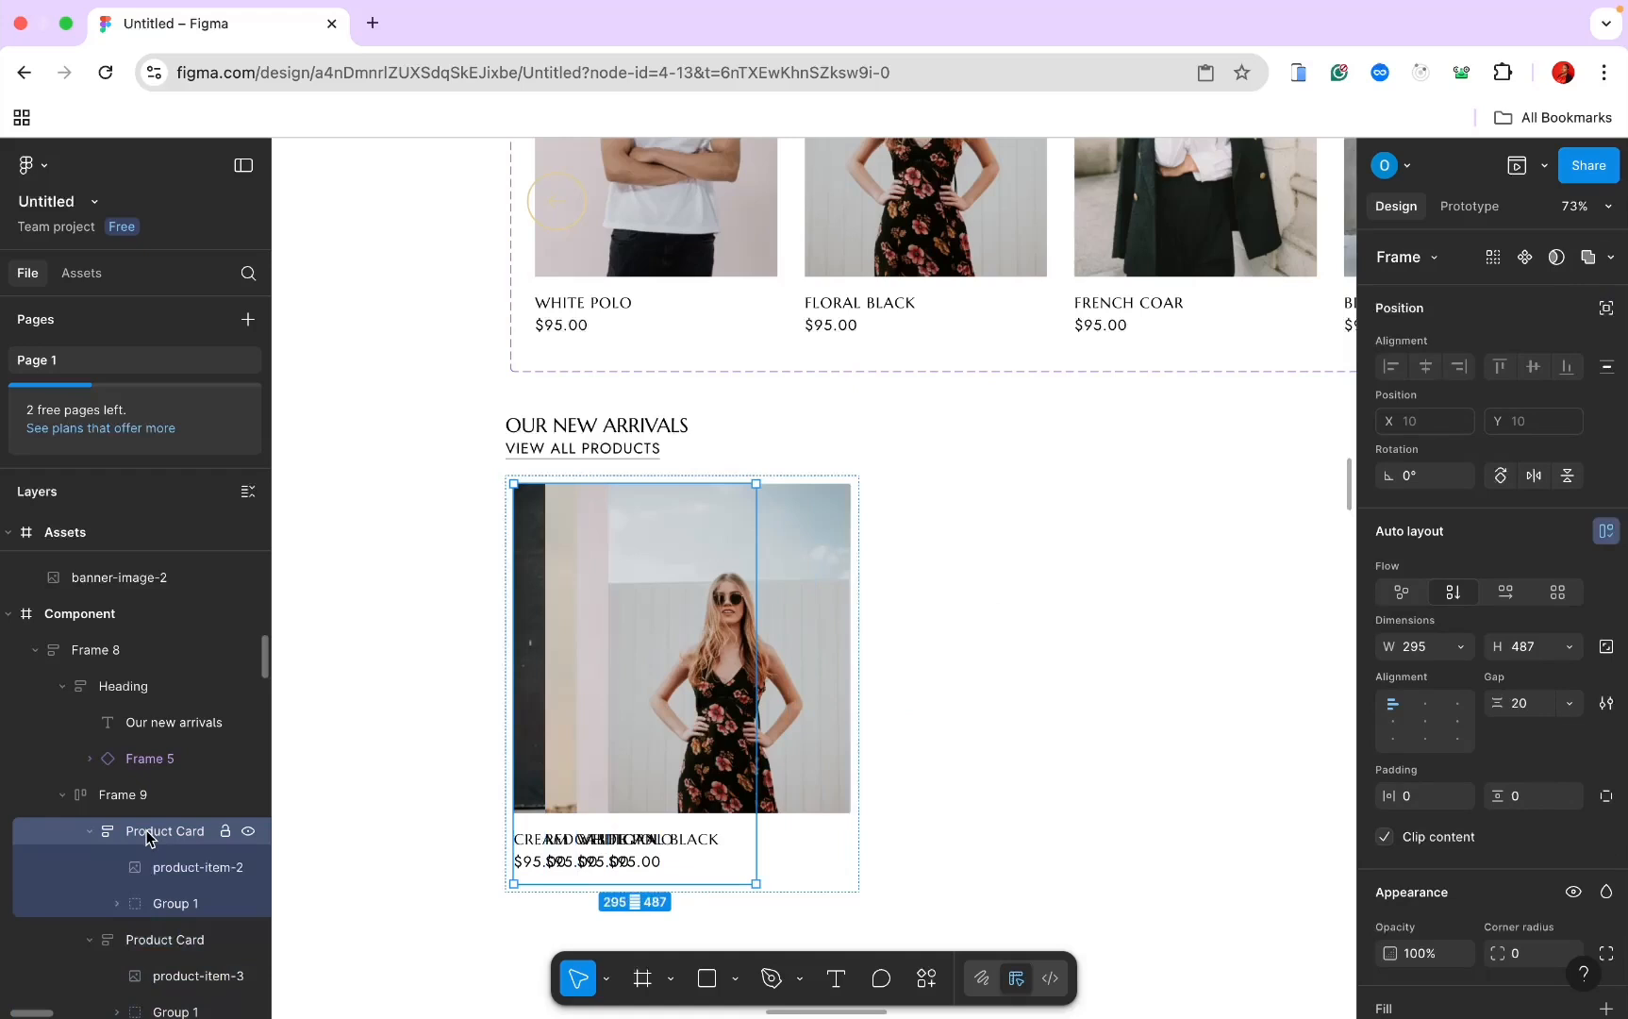
shift+click(129, 940)
key(BackSpace)
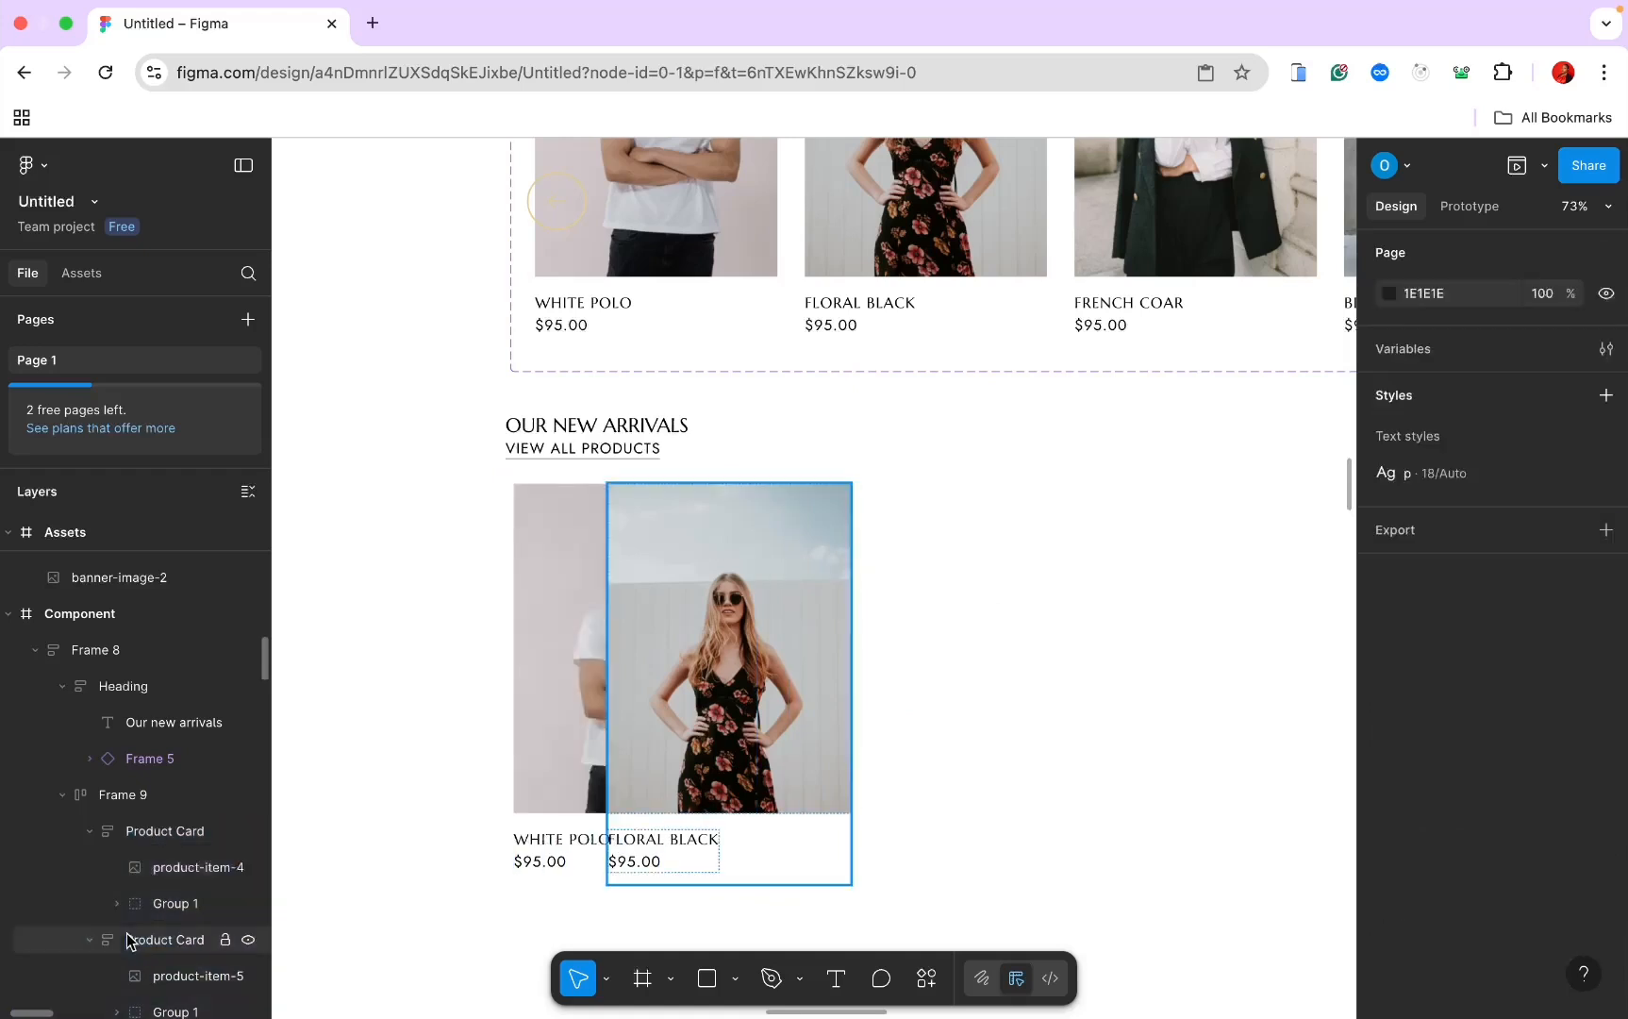
scroll(94, 951, down, 2)
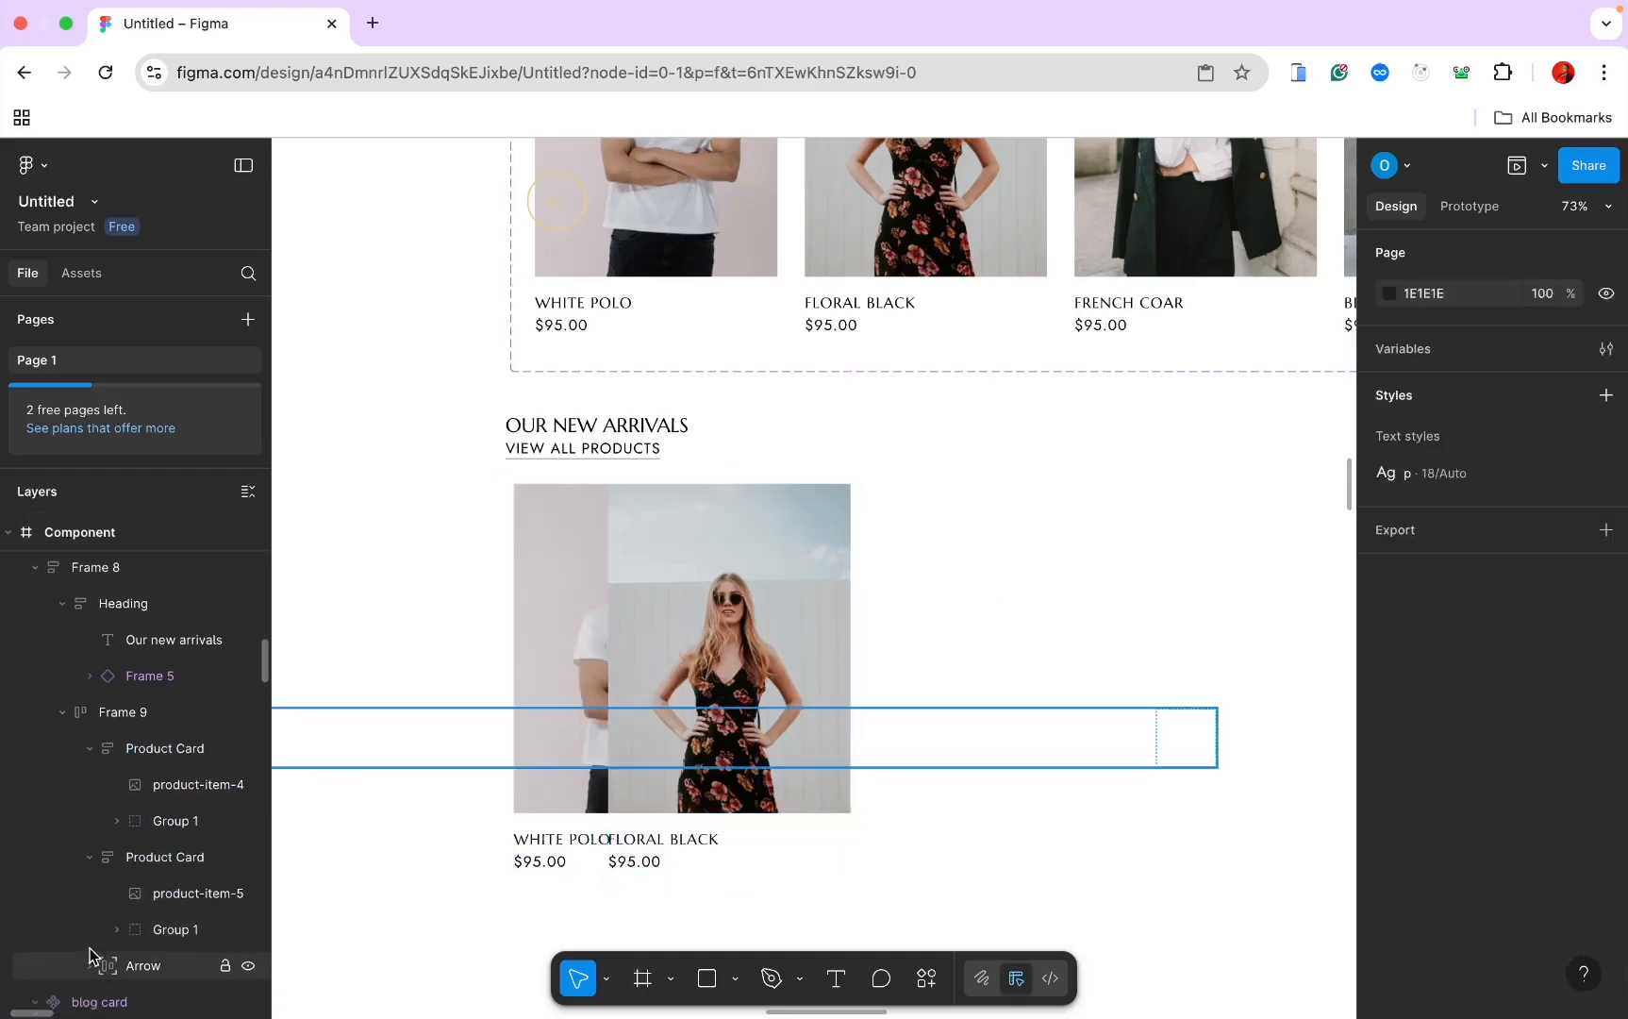
Step: Set the White Polo and Floral Black cards to 200 wide
click(129, 750)
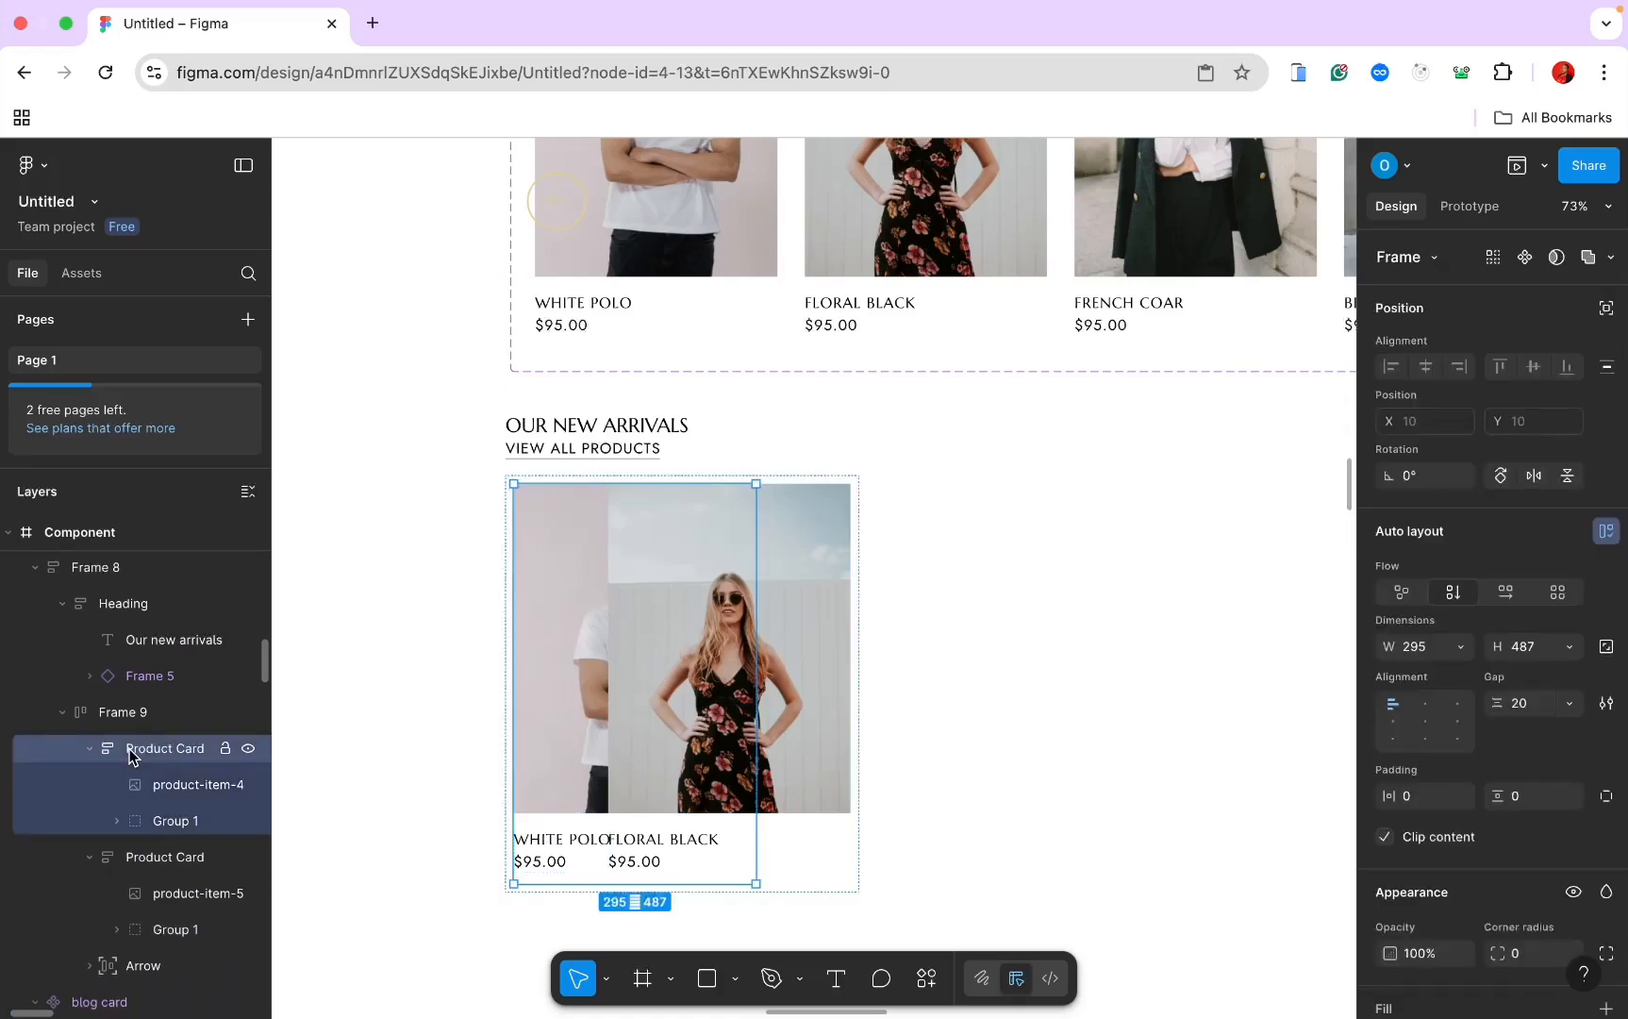
shift+click(137, 858)
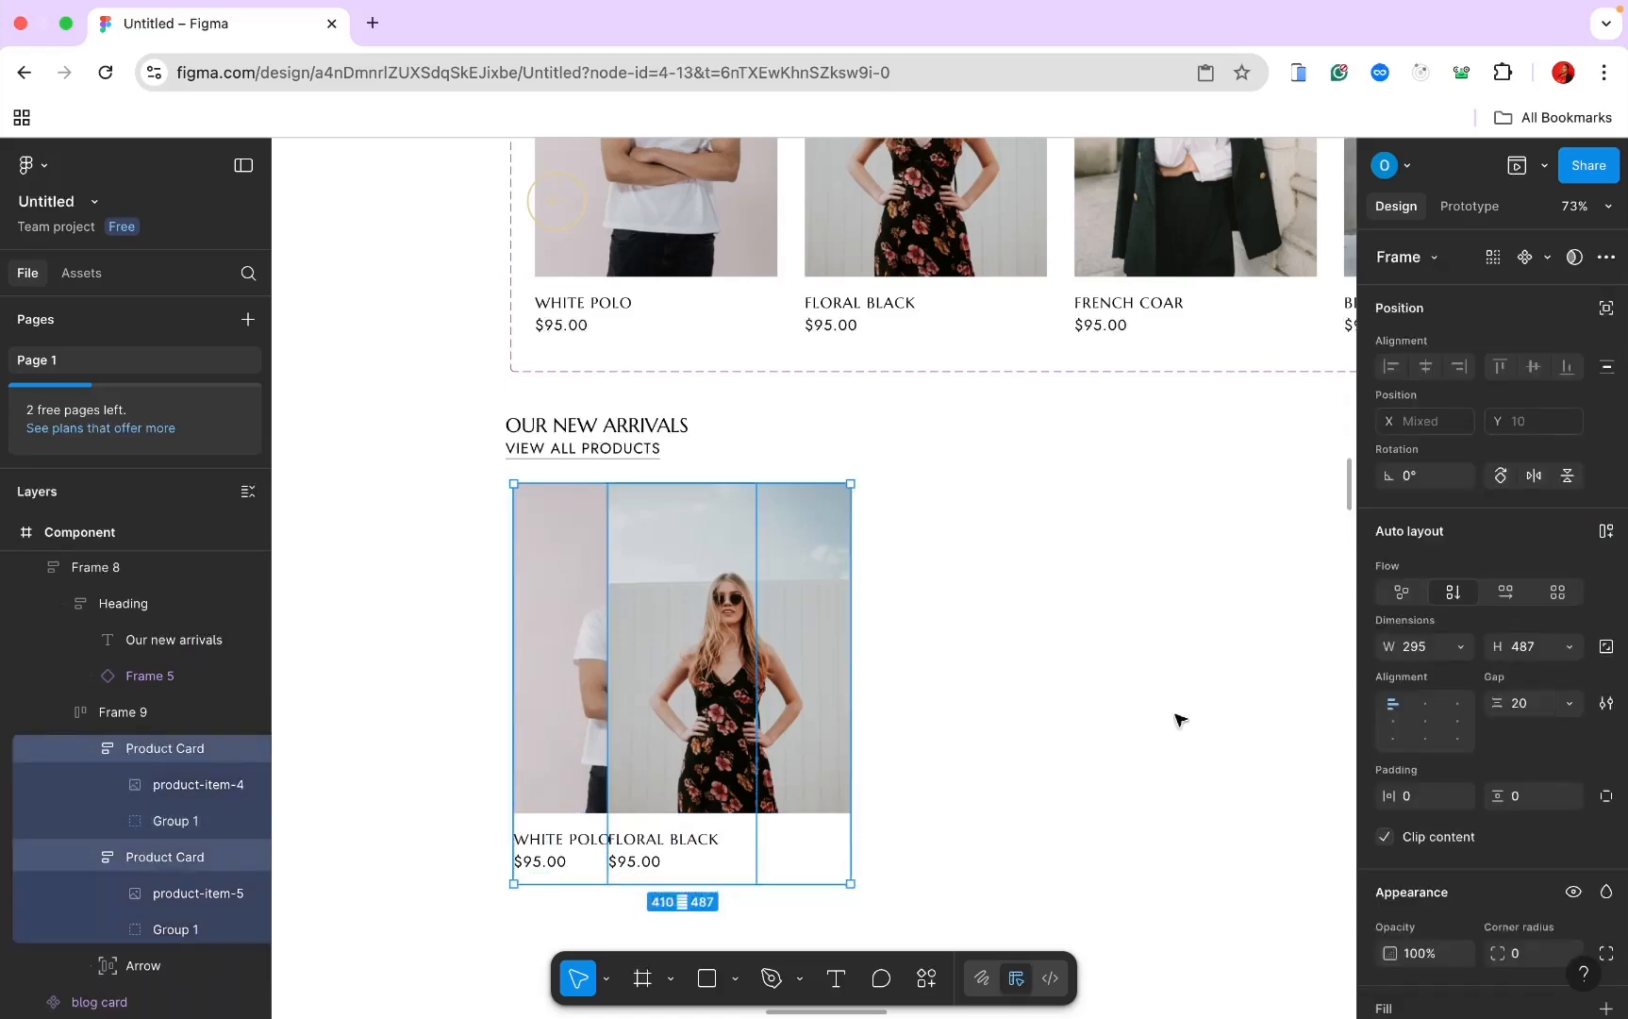
click(1430, 655)
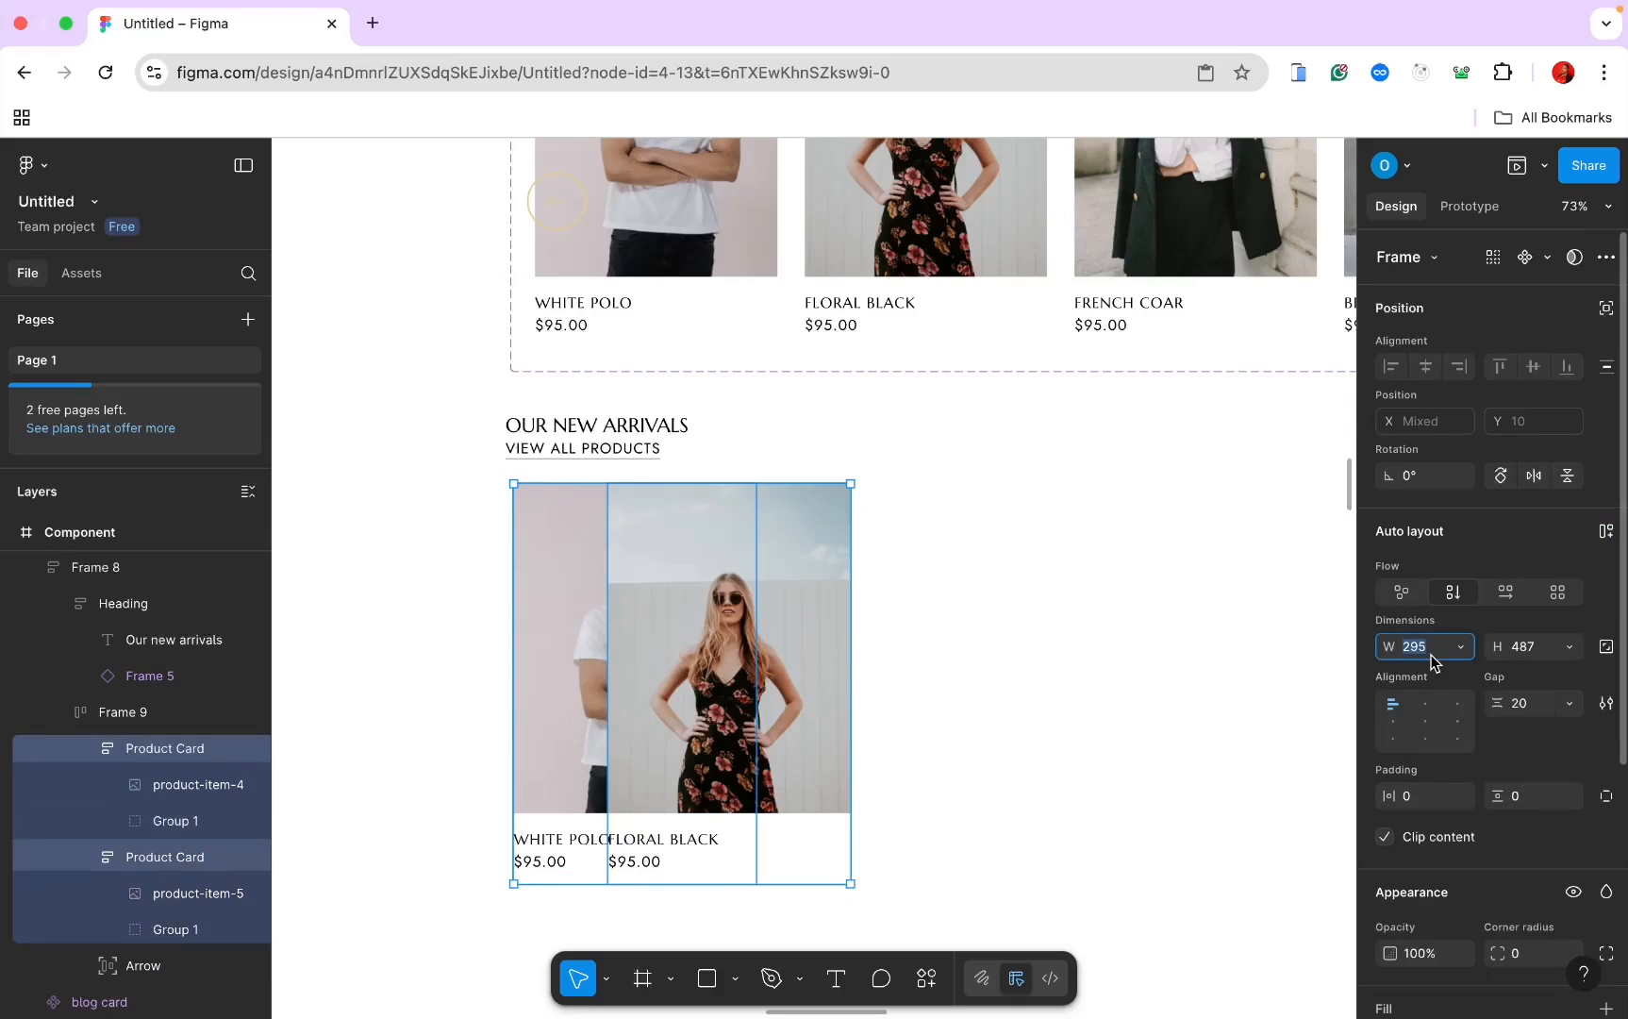
text(200)
key(Return)
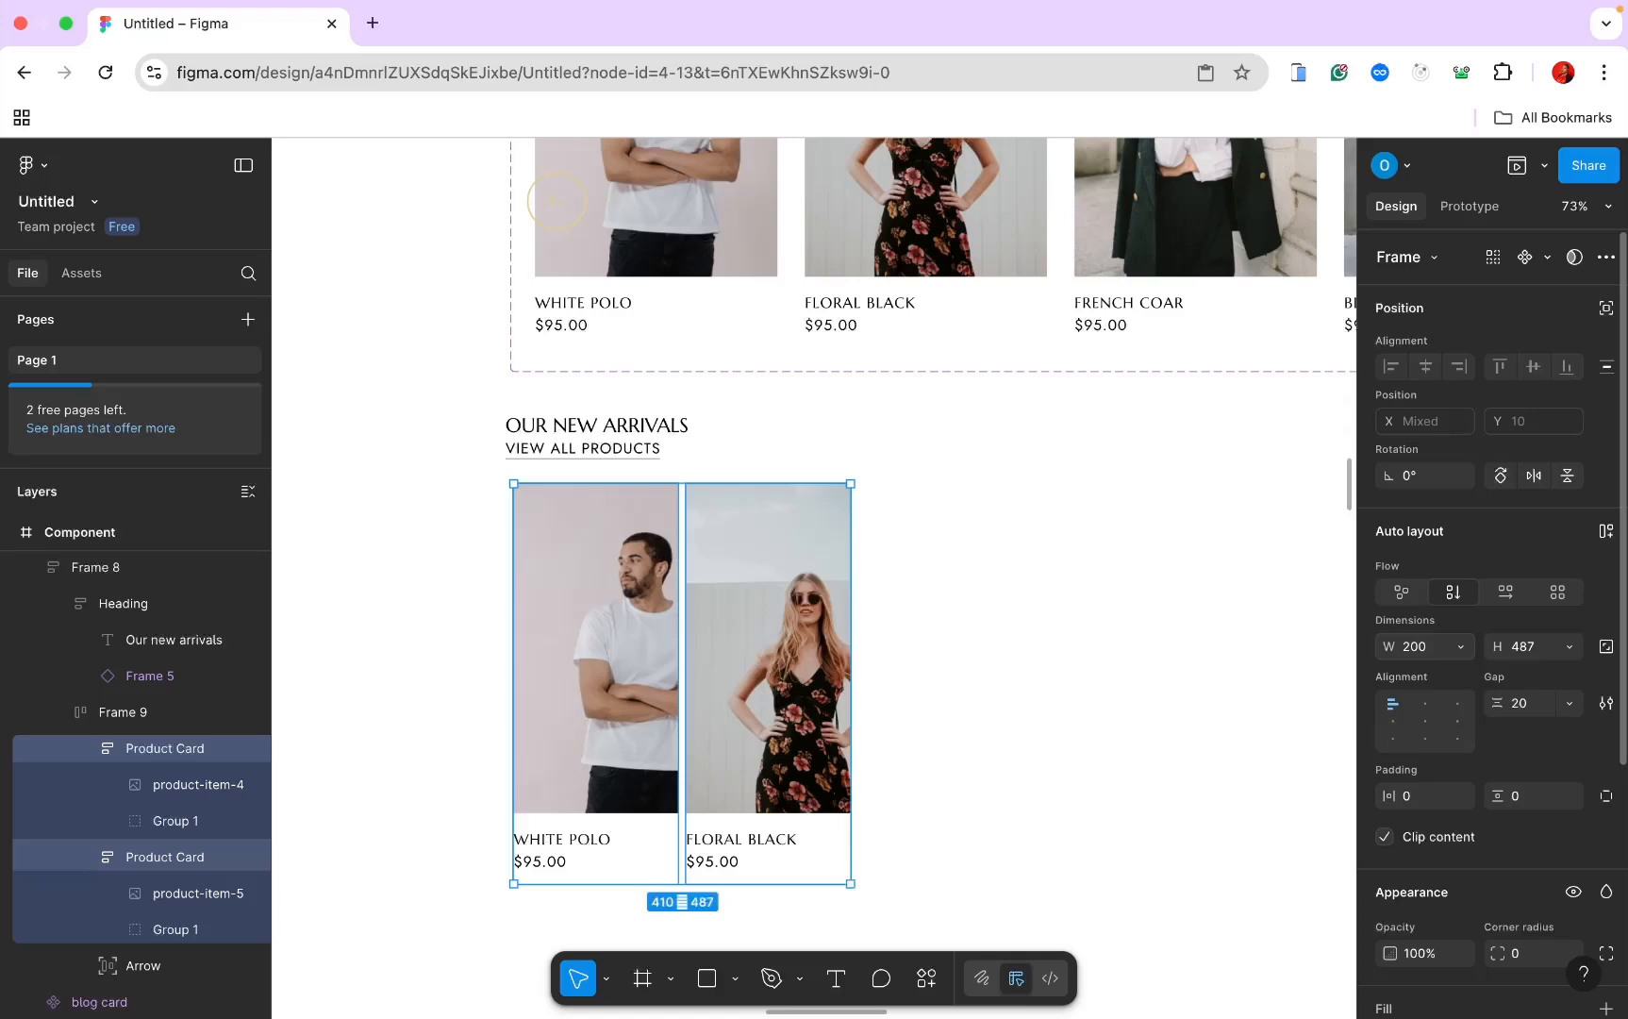
Step: Make both card images Fill container across their card width
double_click(630, 678)
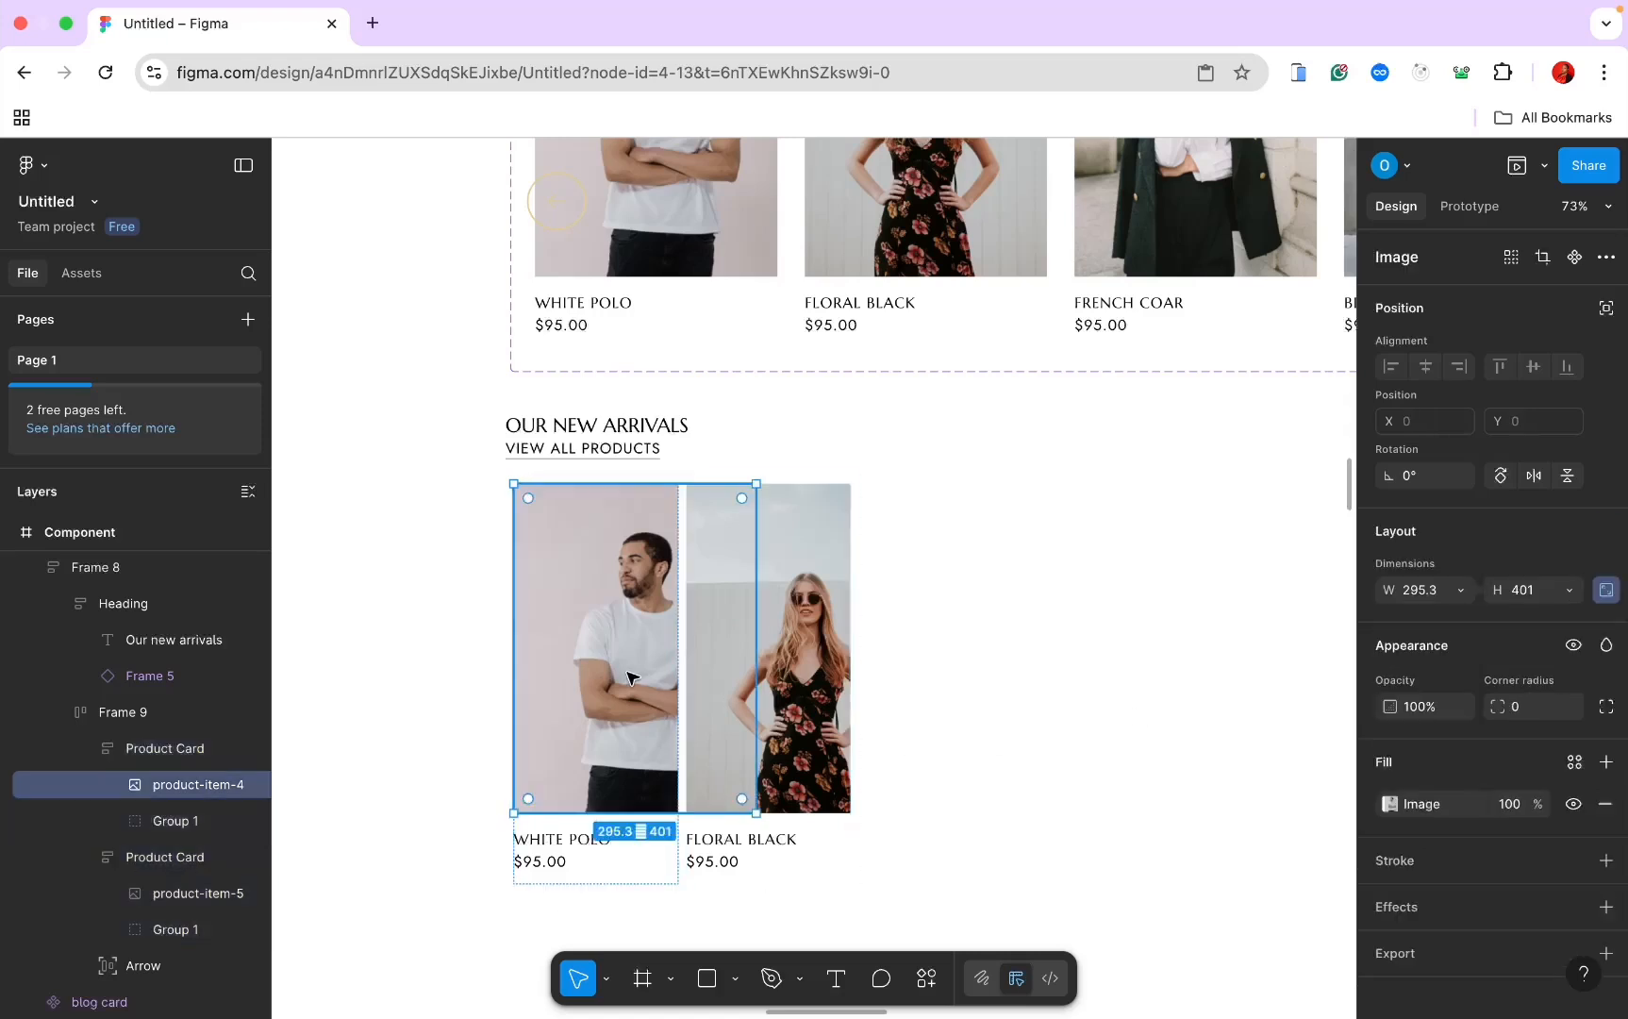
click(1458, 591)
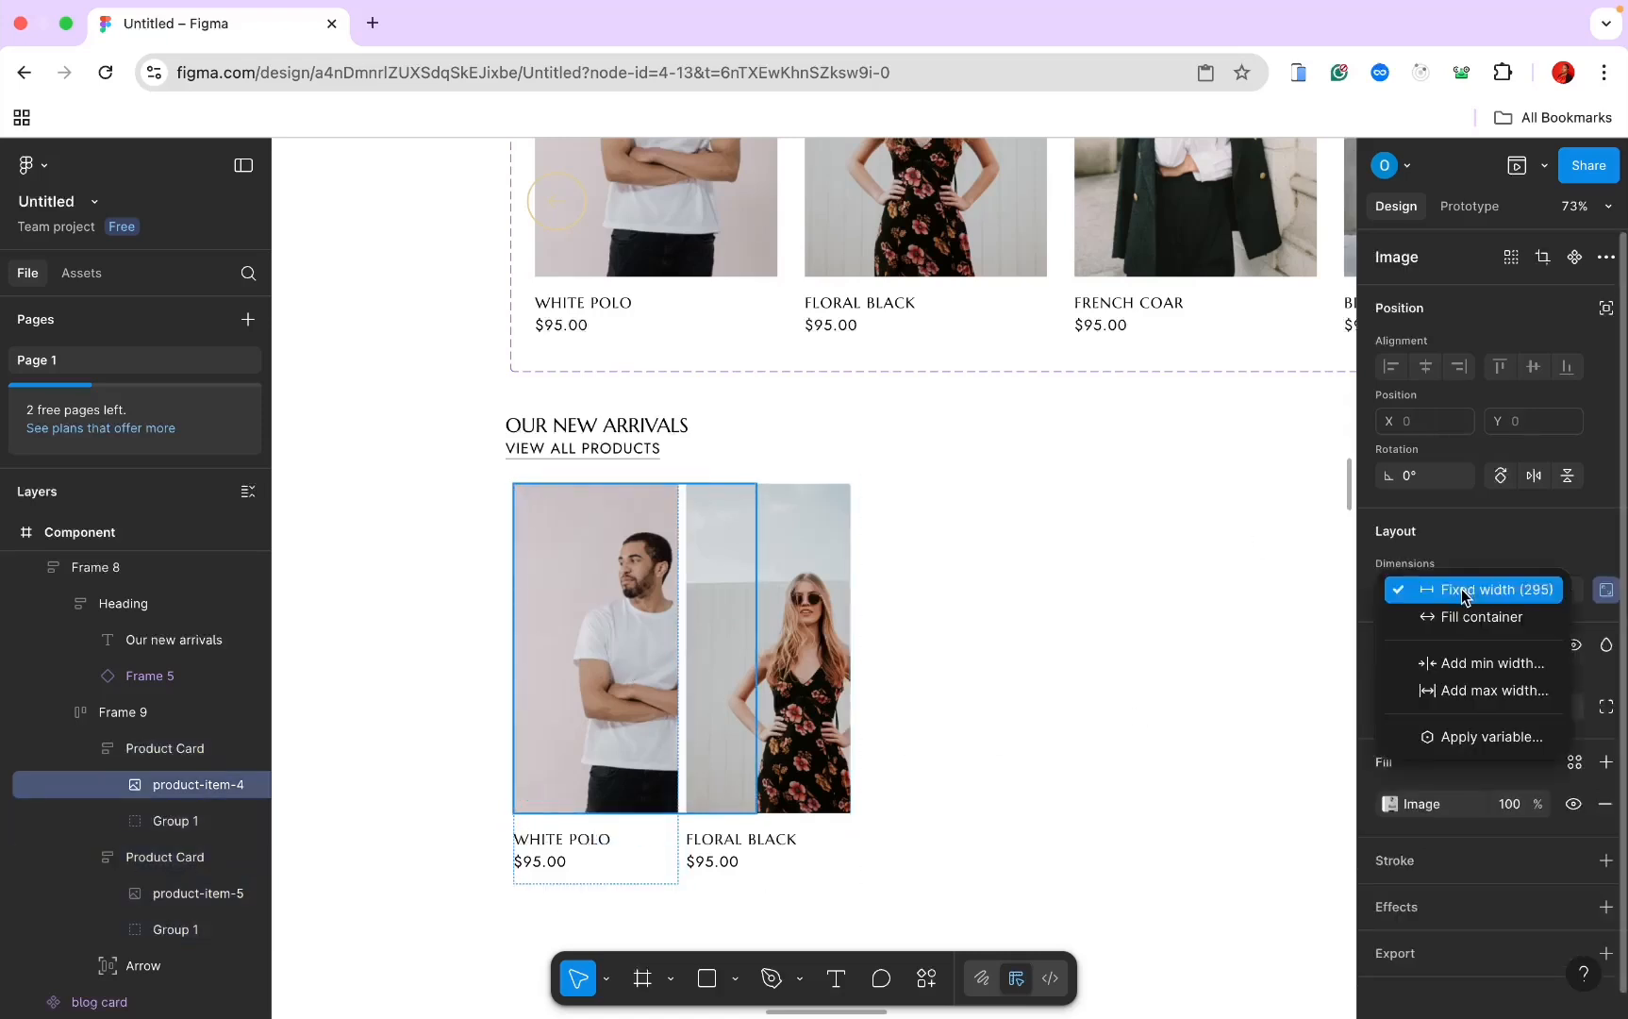
click(1462, 613)
click(857, 623)
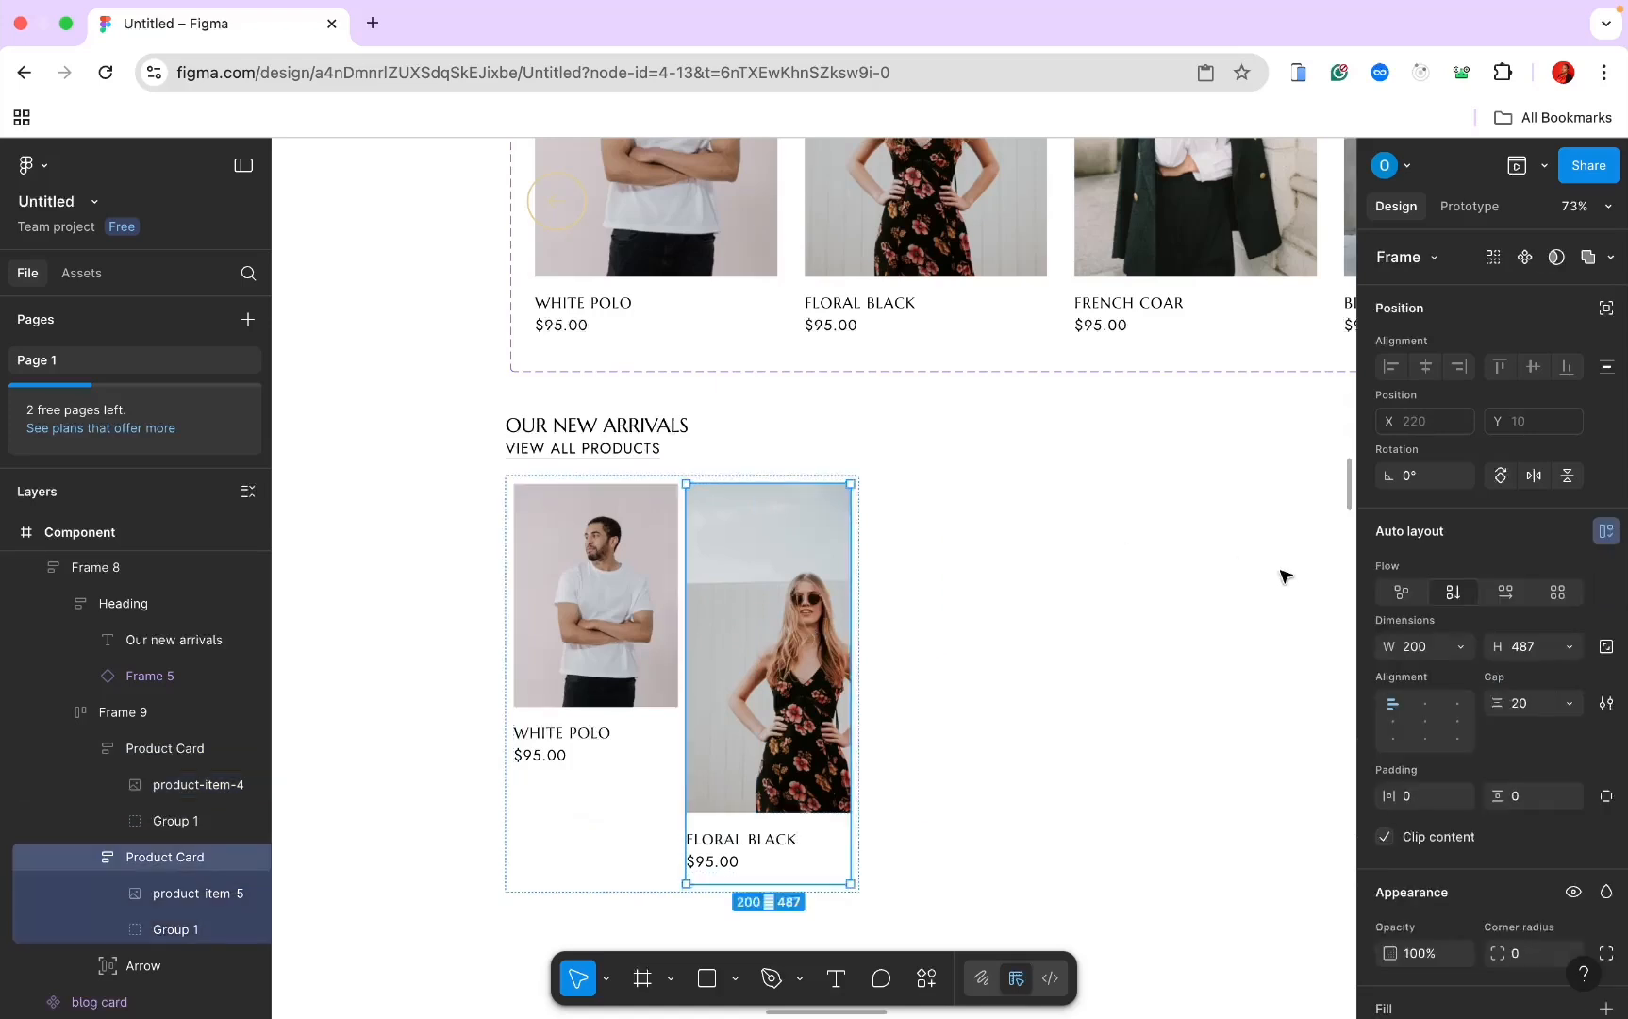
click(1458, 647)
click(1458, 696)
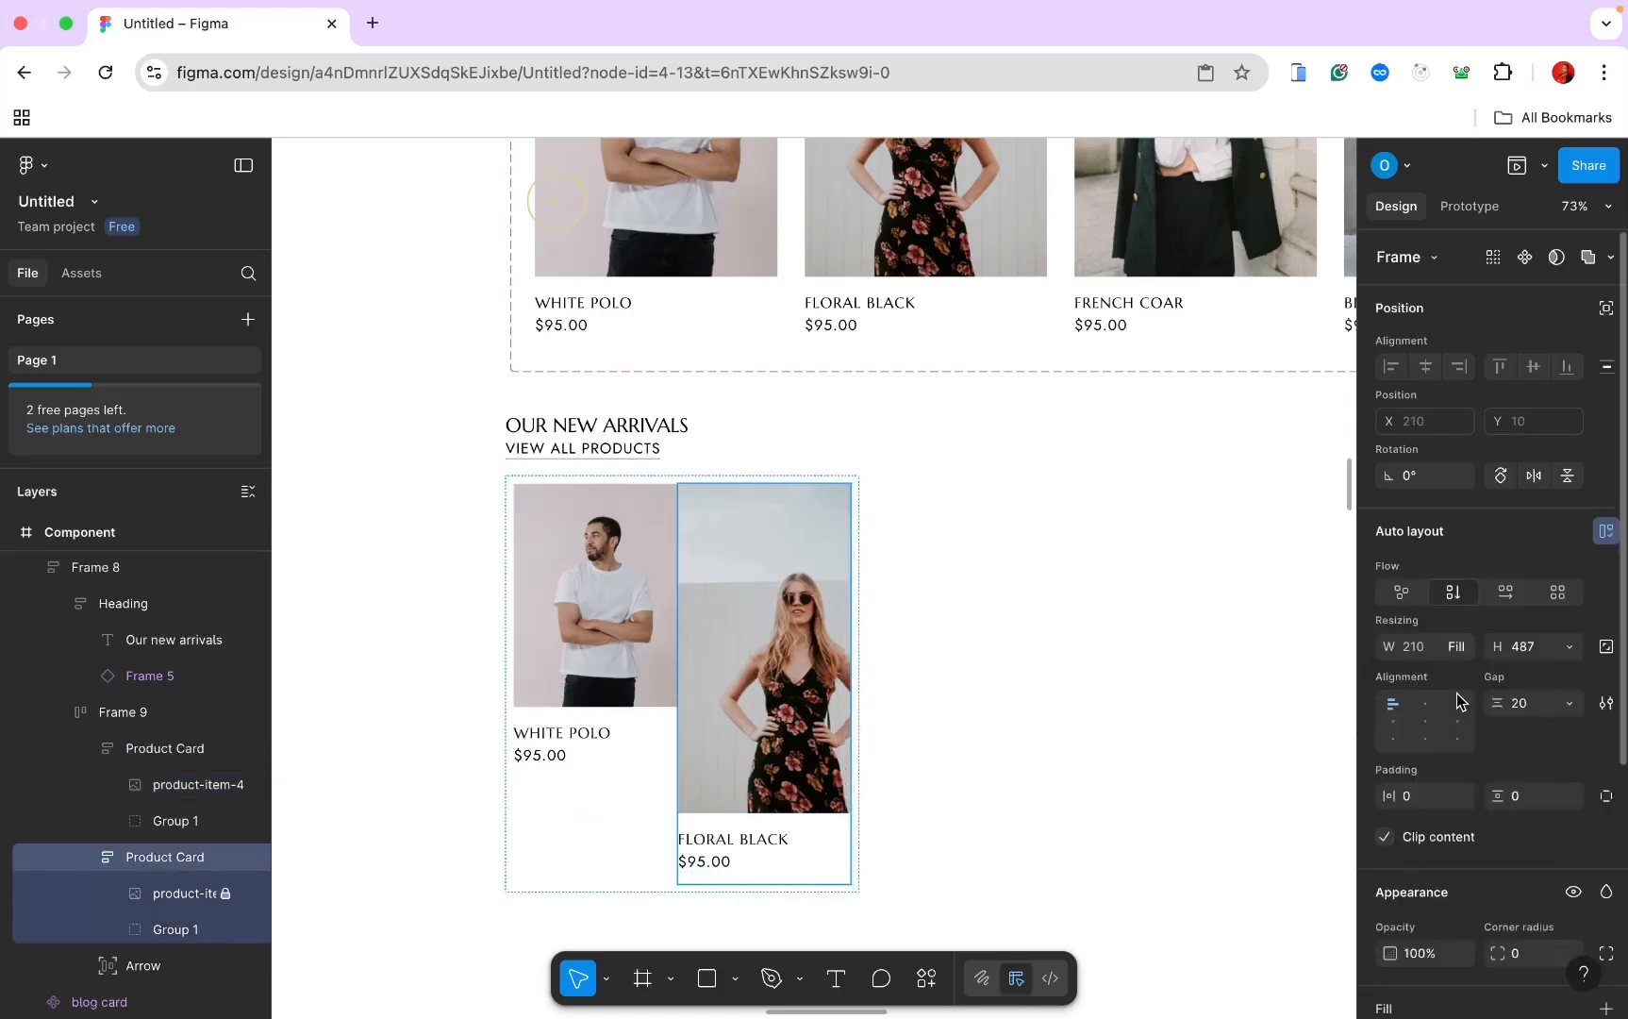
key(super+z)
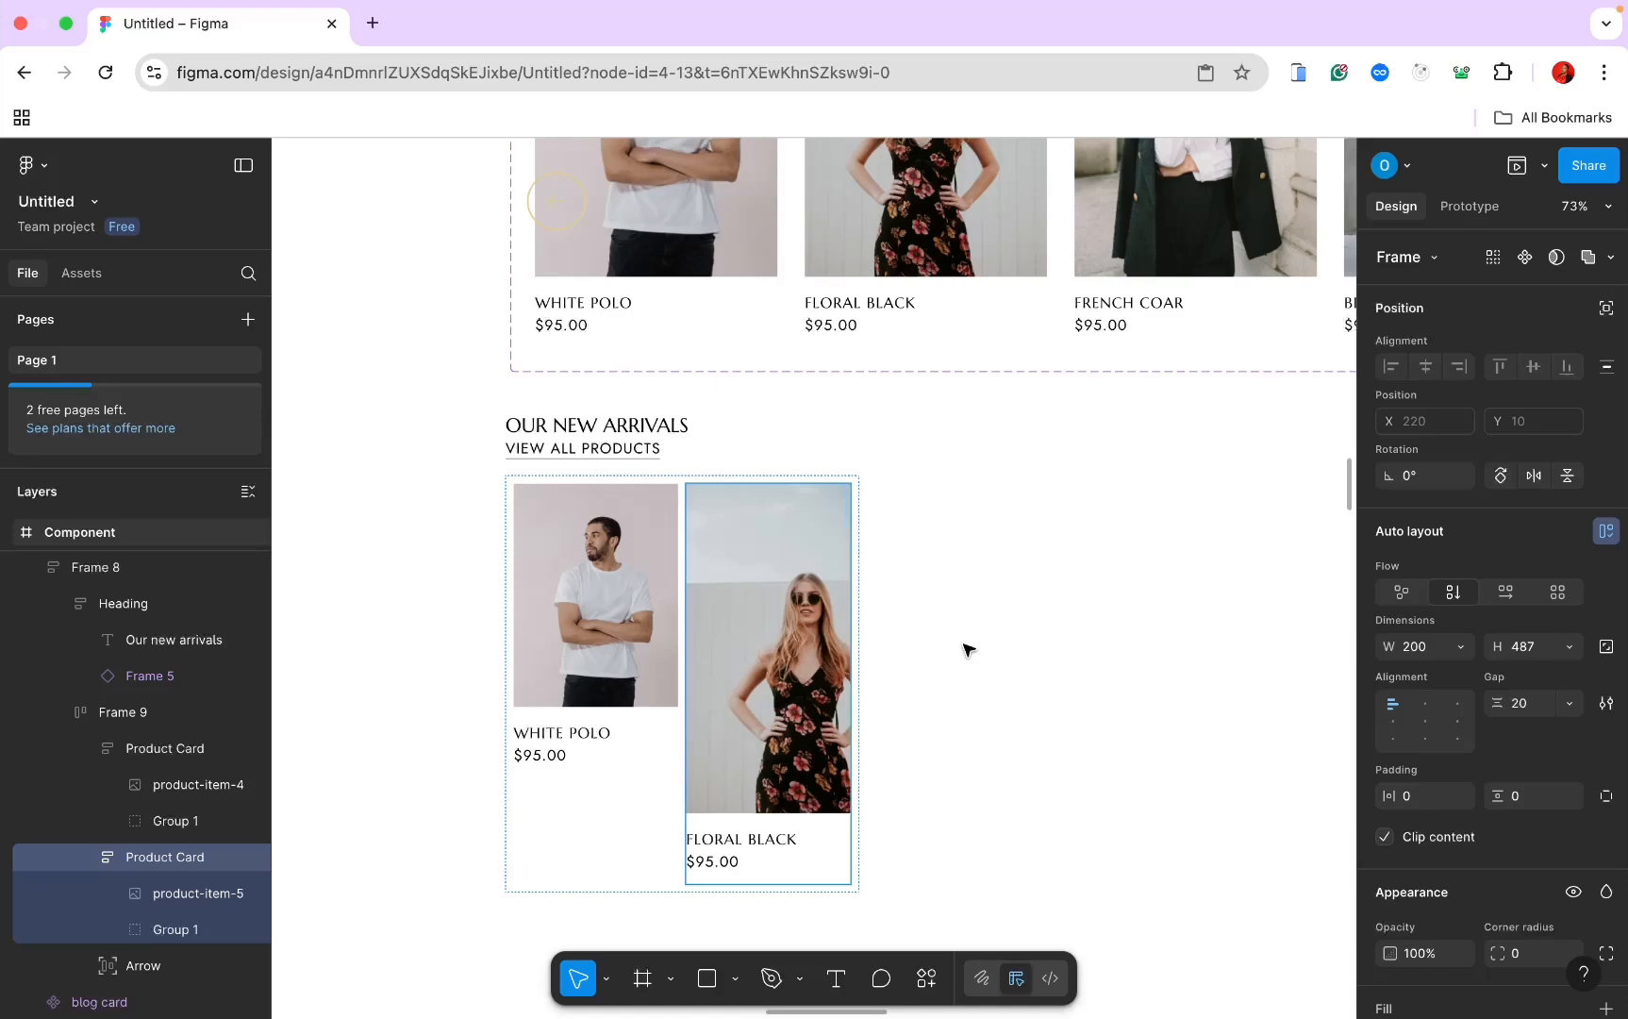
click(212, 893)
click(1461, 590)
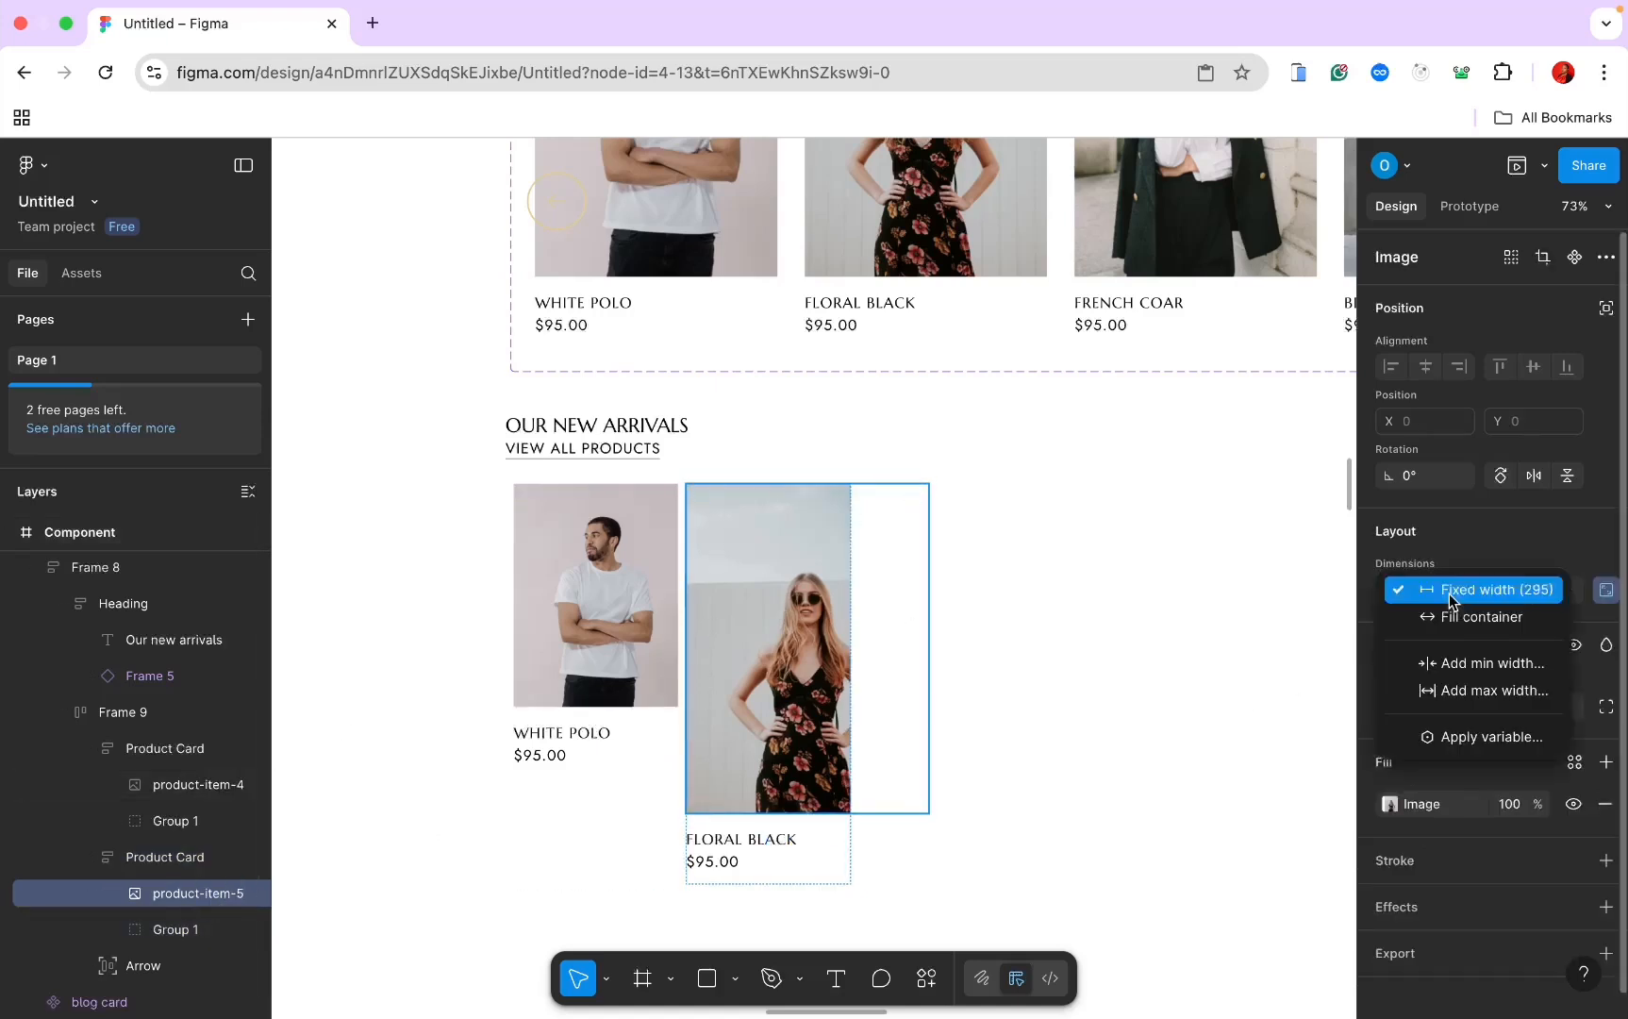
click(1443, 616)
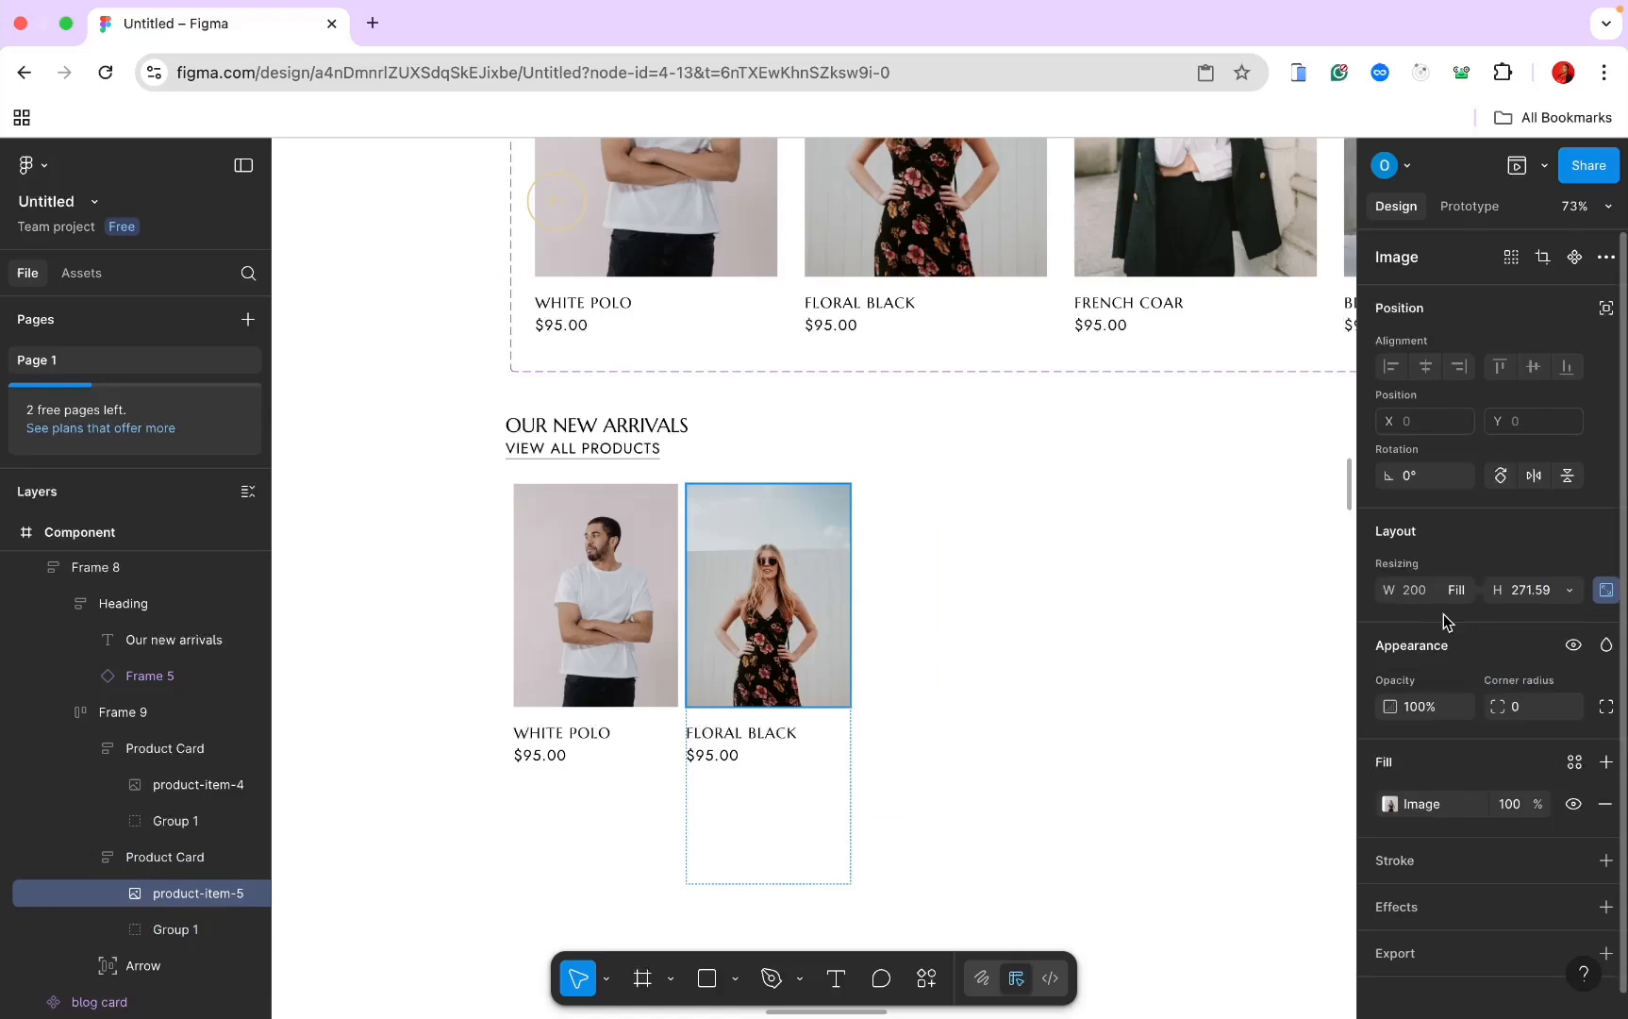
Step: Set both cards' height to Hug contents and delete the Arrow strip
click(775, 789)
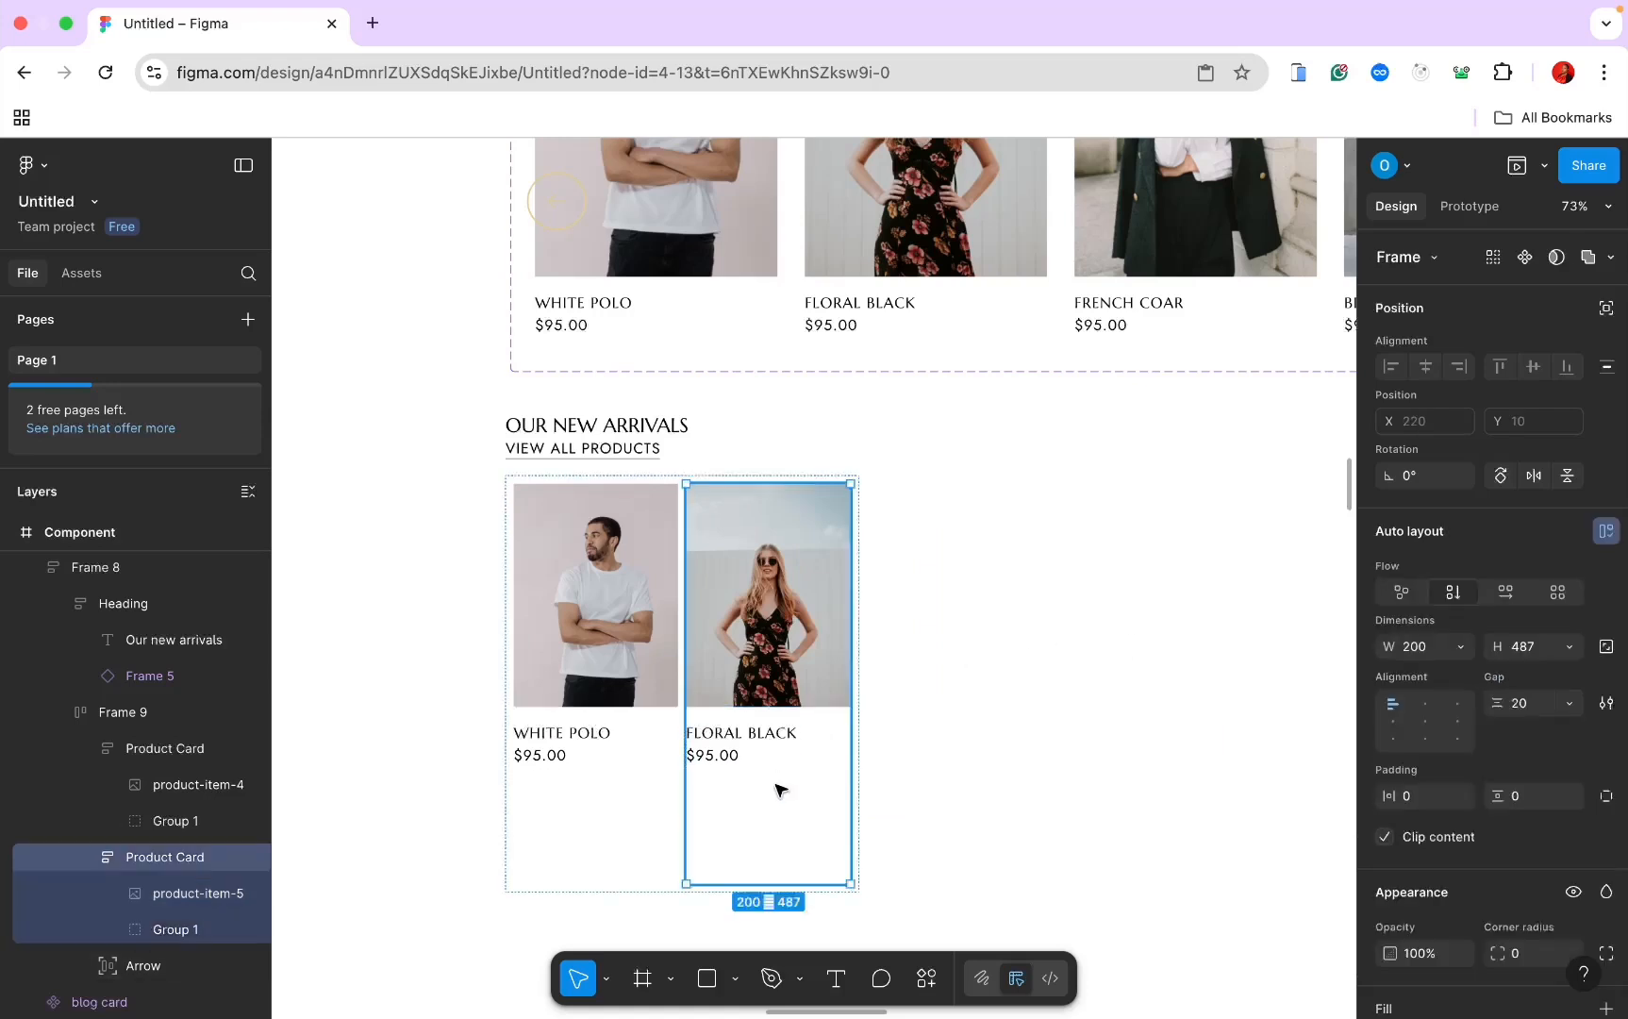
shift+click(593, 820)
click(1567, 649)
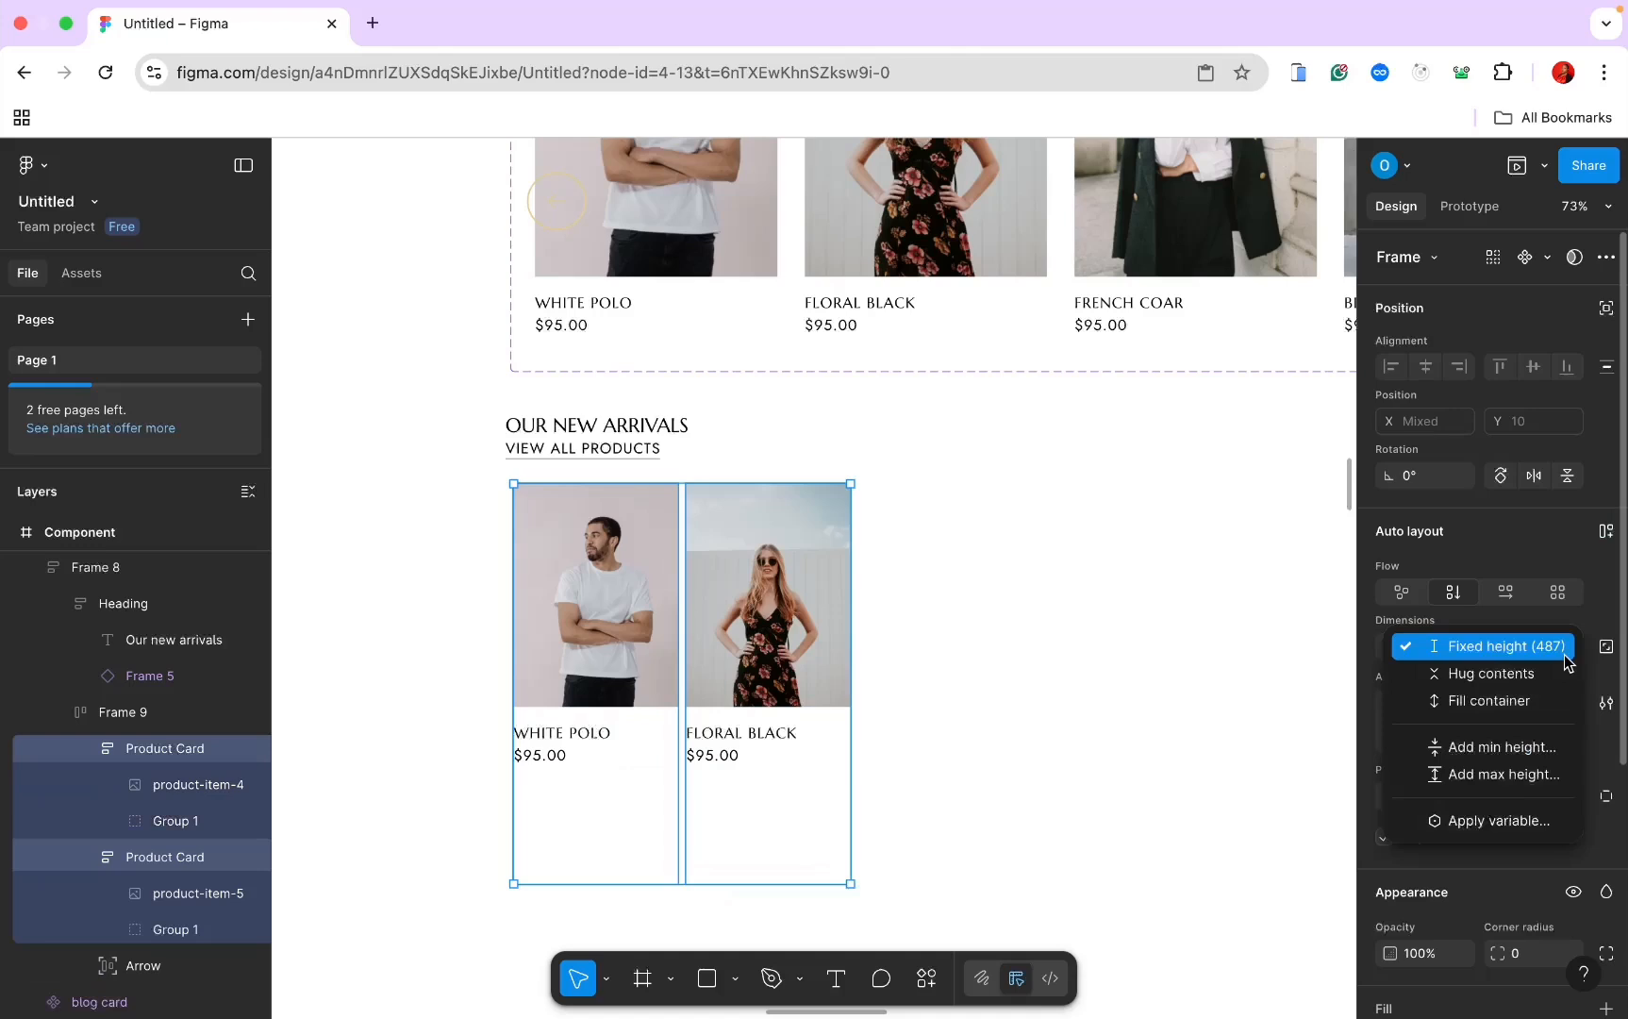
click(1548, 675)
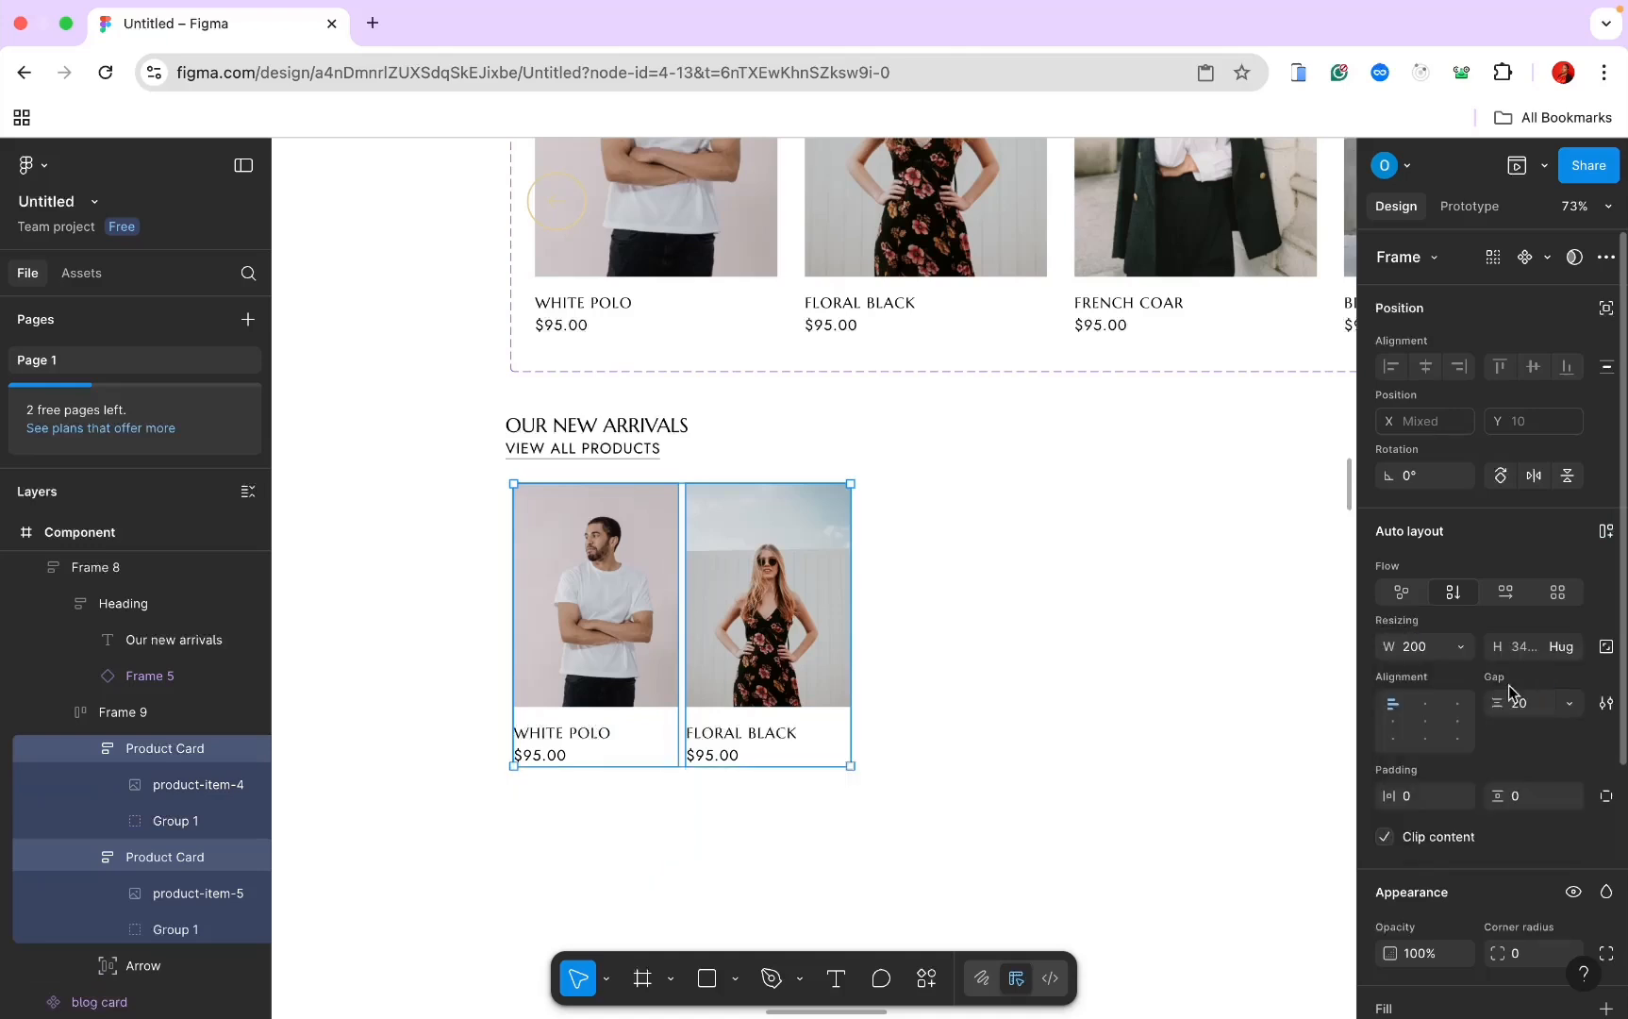
click(137, 966)
key(Delete)
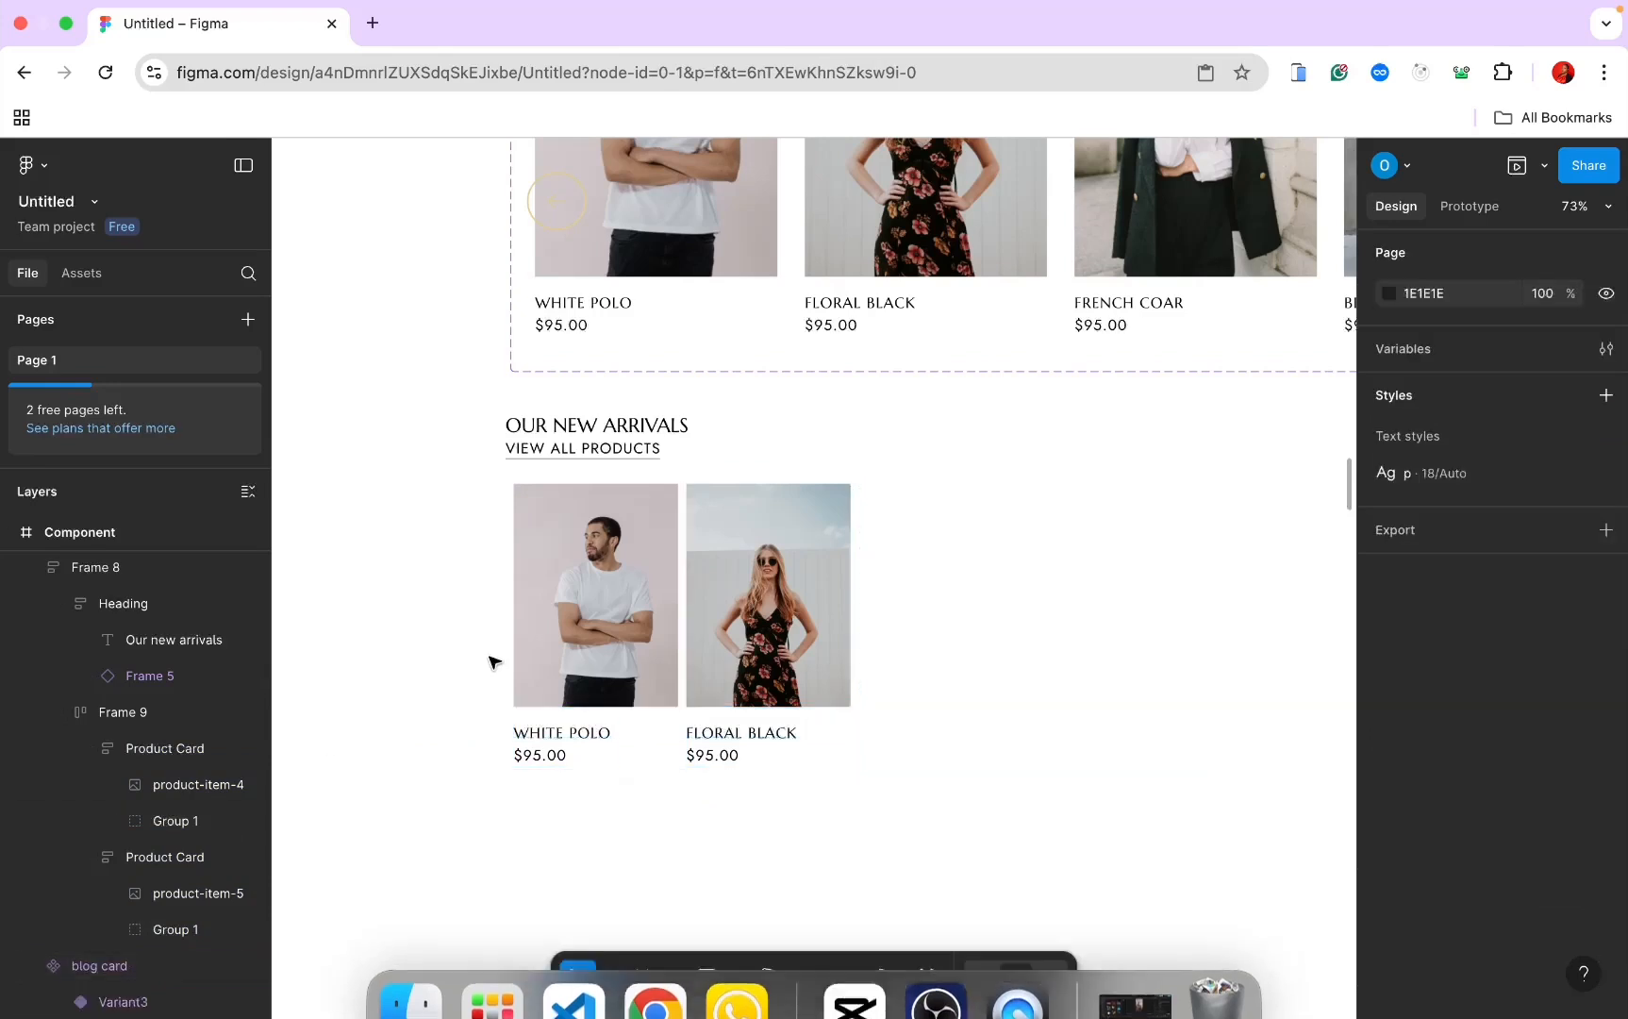
Step: Set the card row's horizontal and vertical padding to 0 so the two cards sit flush
click(608, 615)
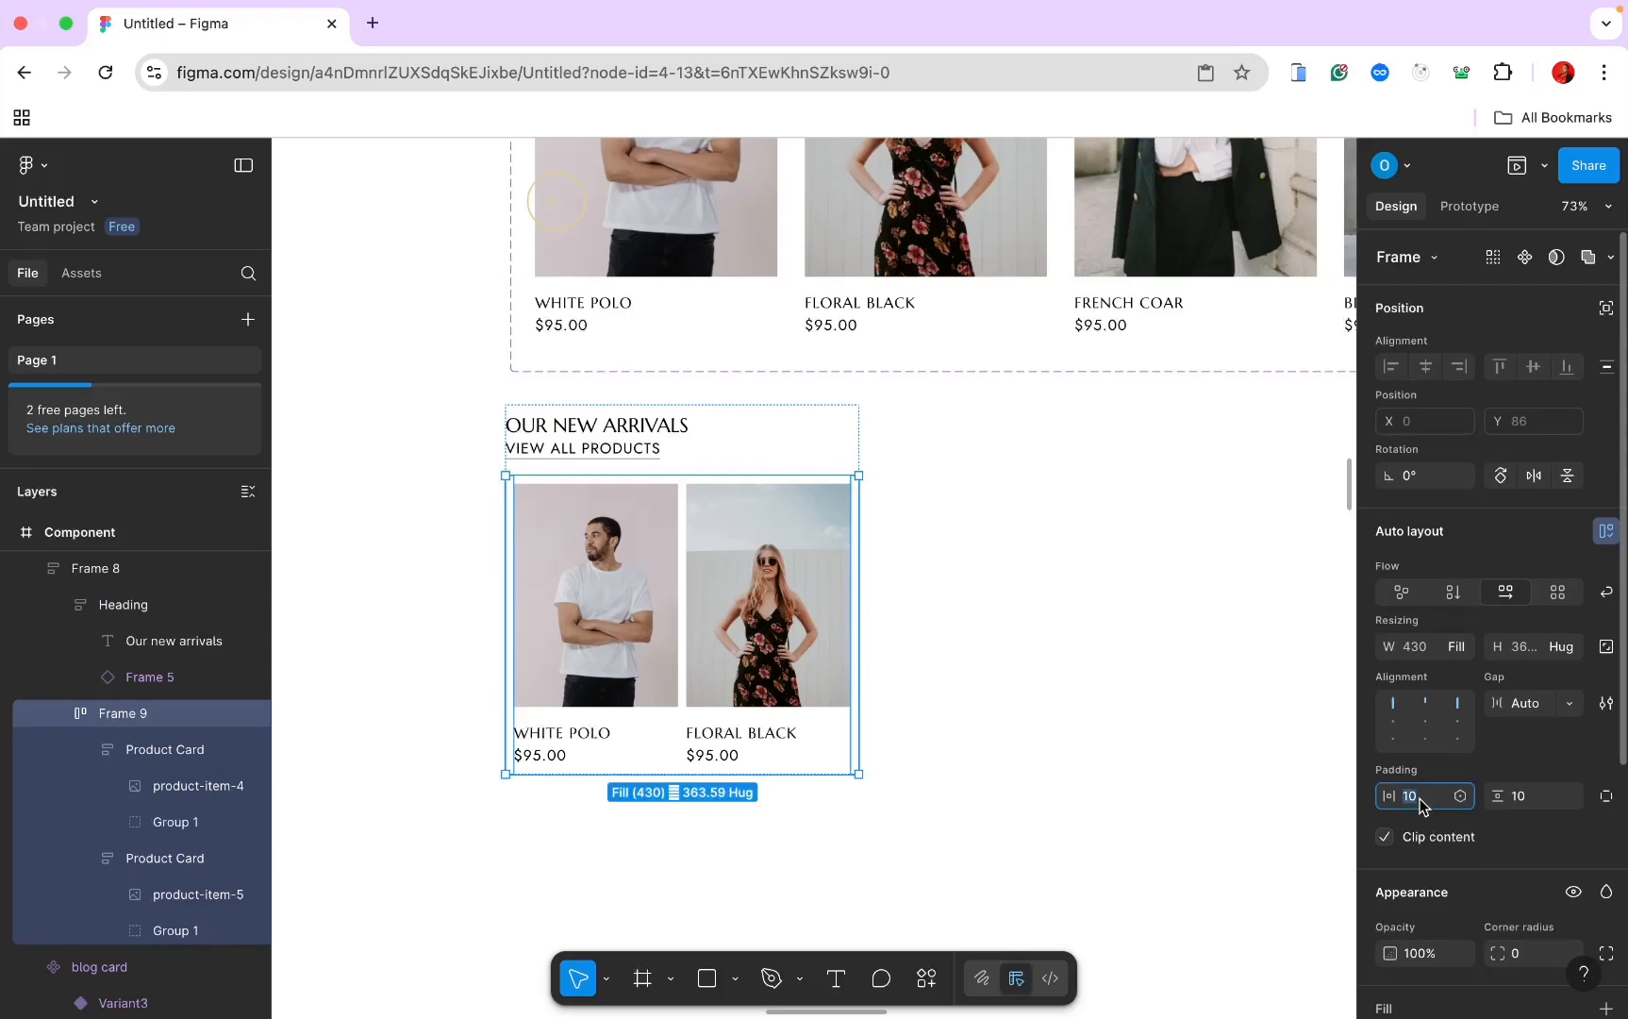
text(15)
key(Return)
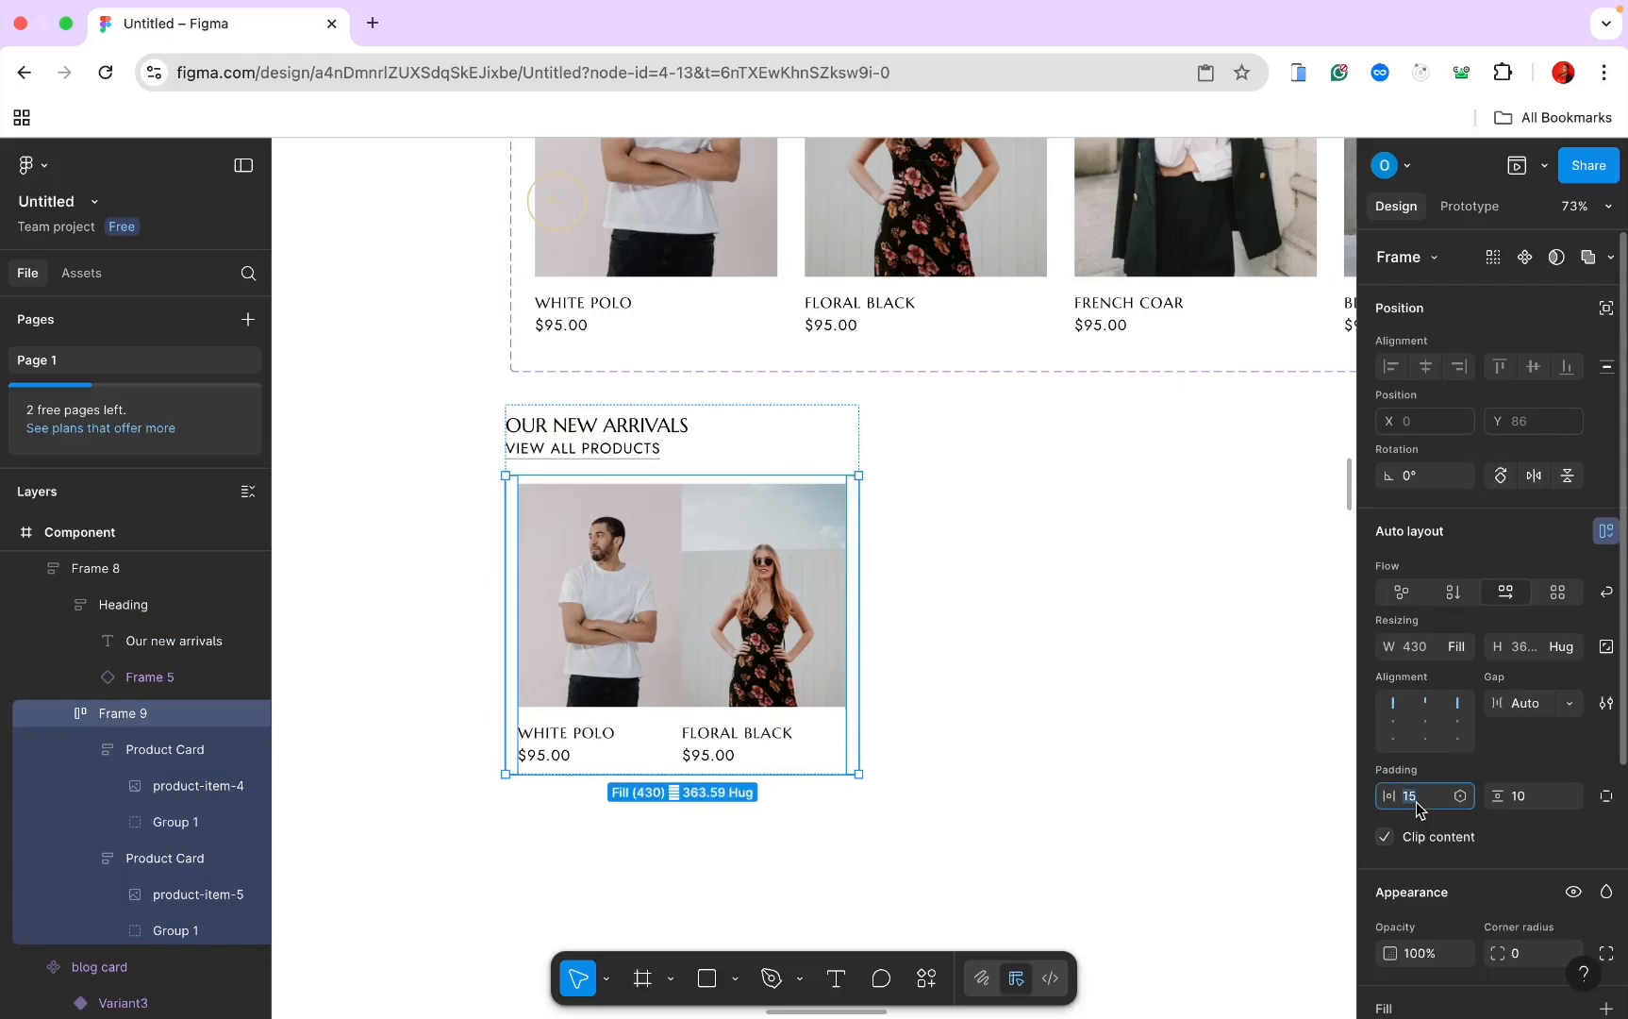
text(0)
key(Return)
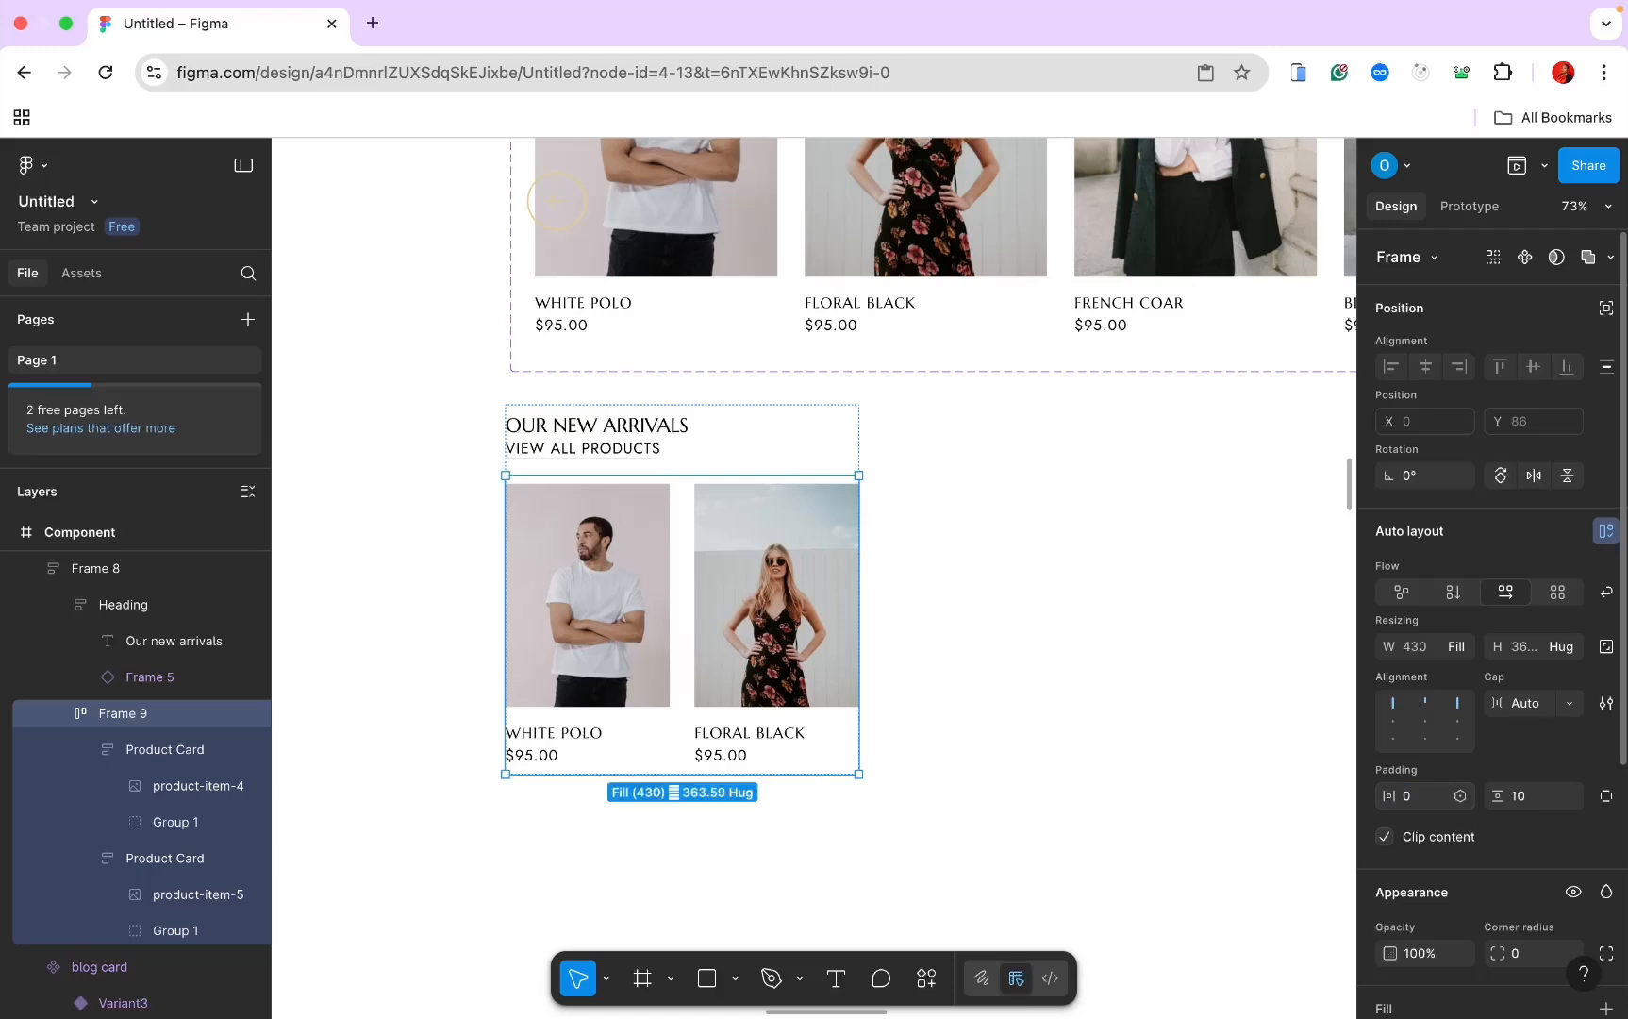
click(1530, 803)
text(0)
key(Return)
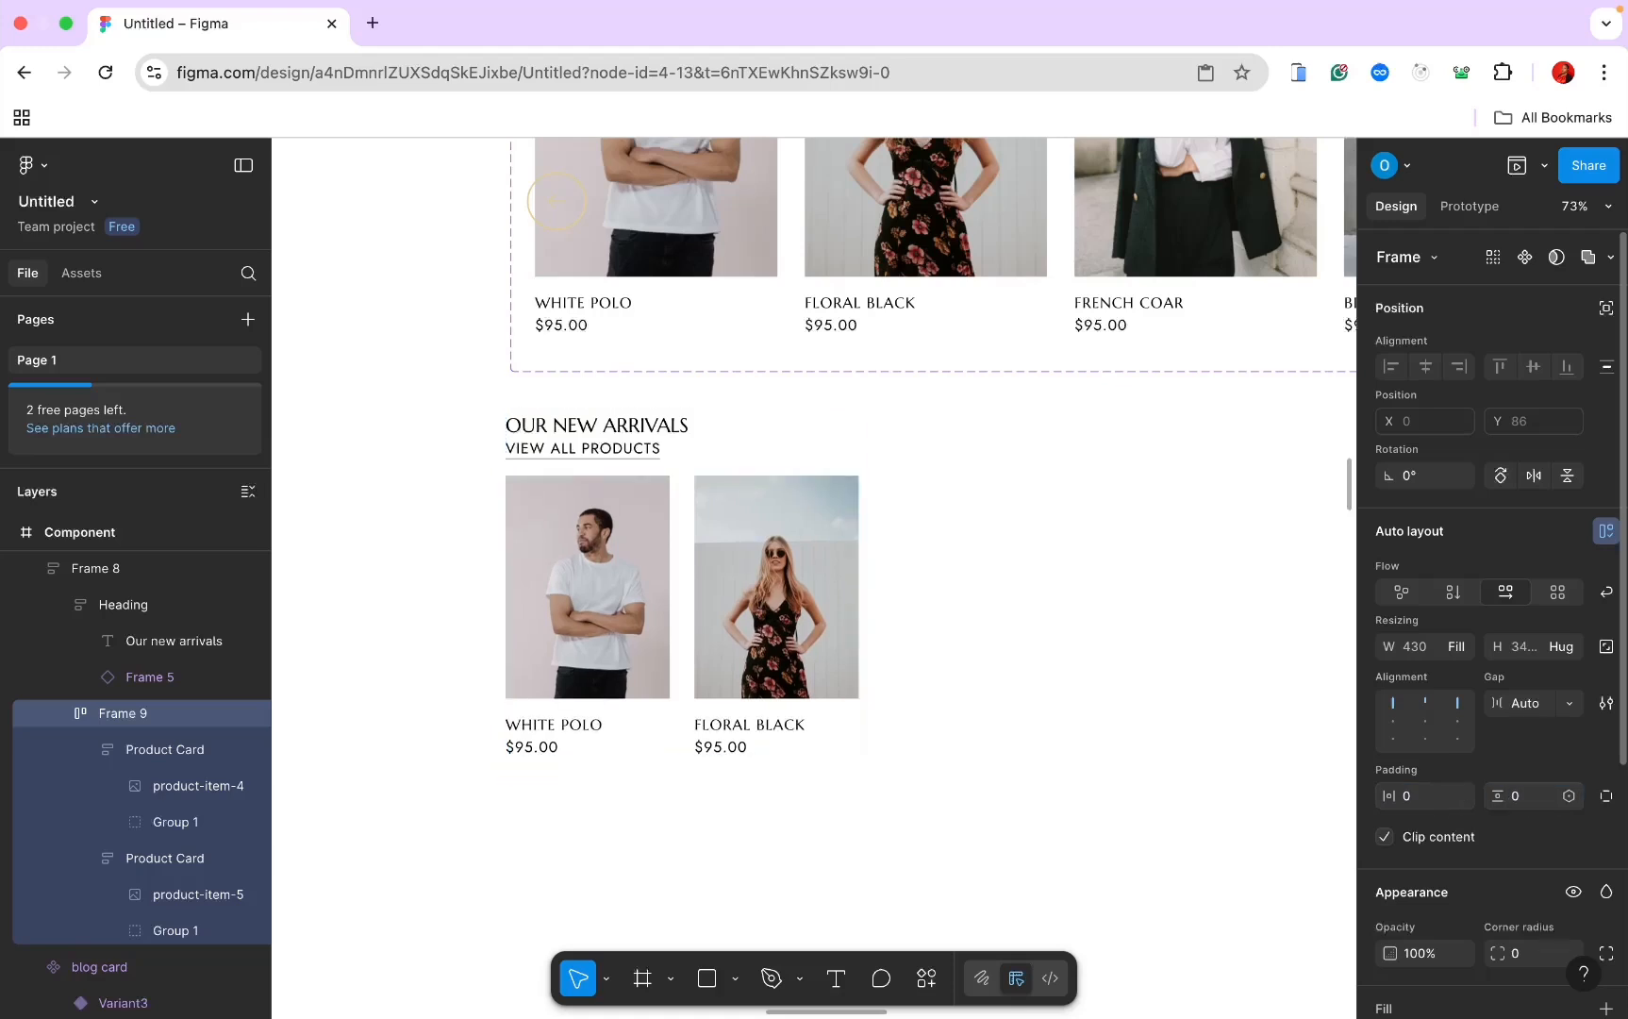
Step: Select the Our New Arrivals section frame (Frame 8)
click(1015, 673)
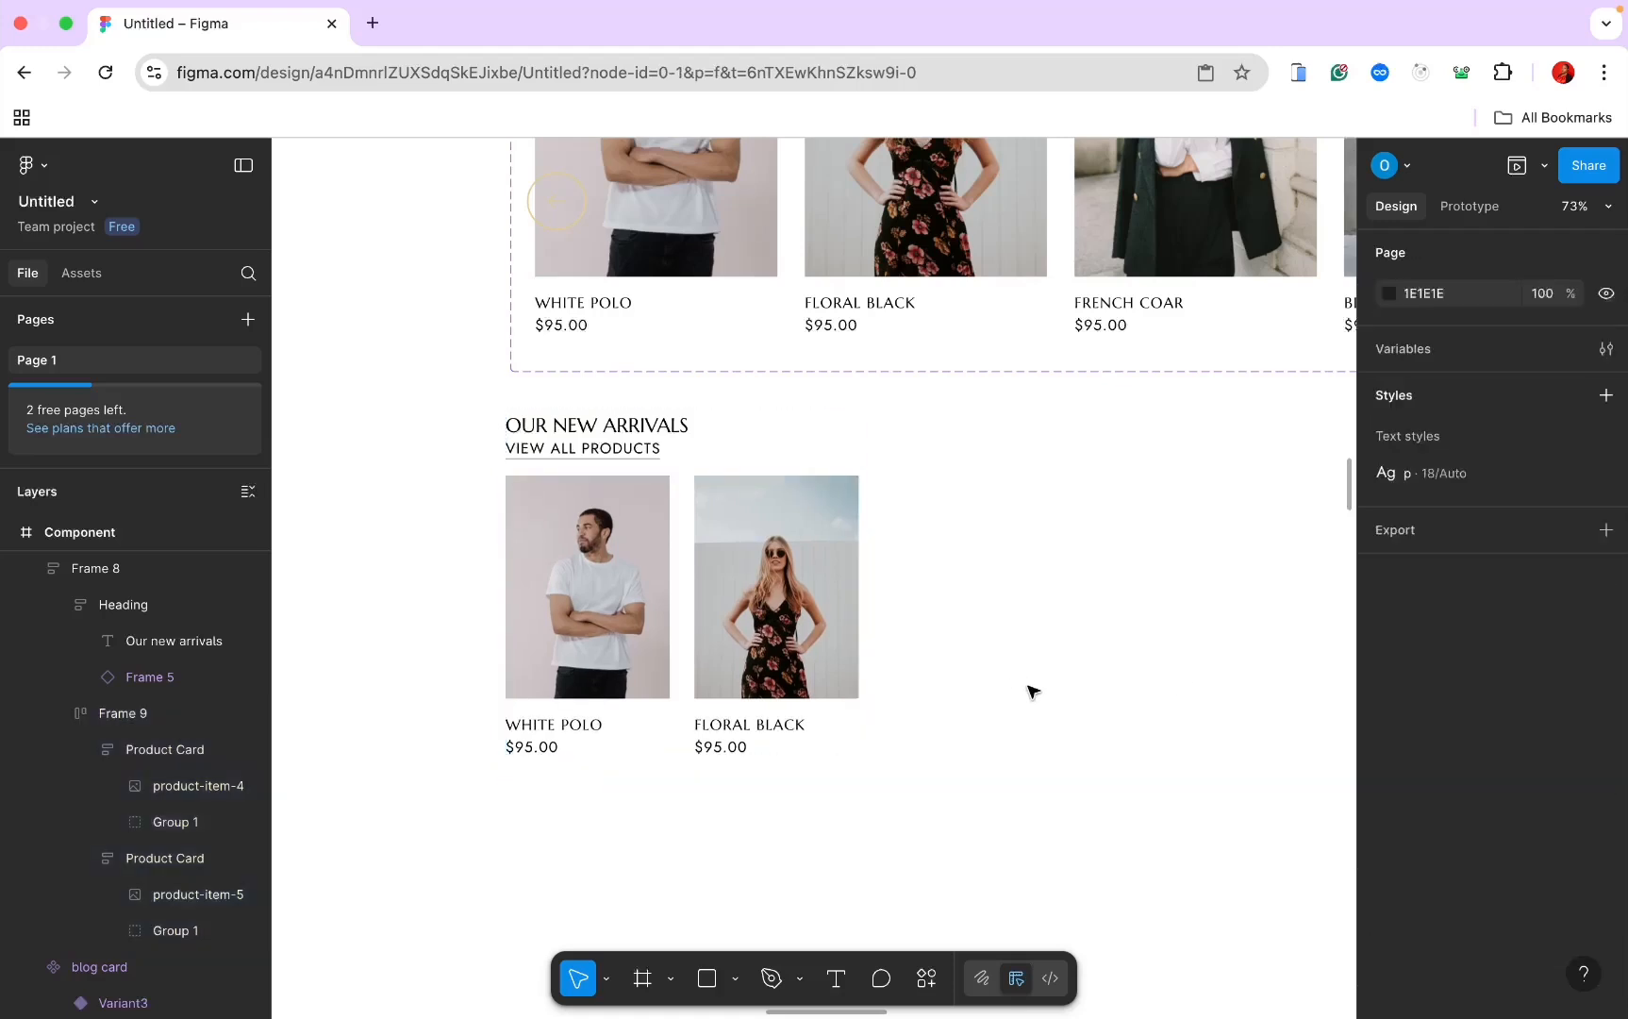
scroll(1033, 692, up, 1)
scroll(1033, 691, left, 4)
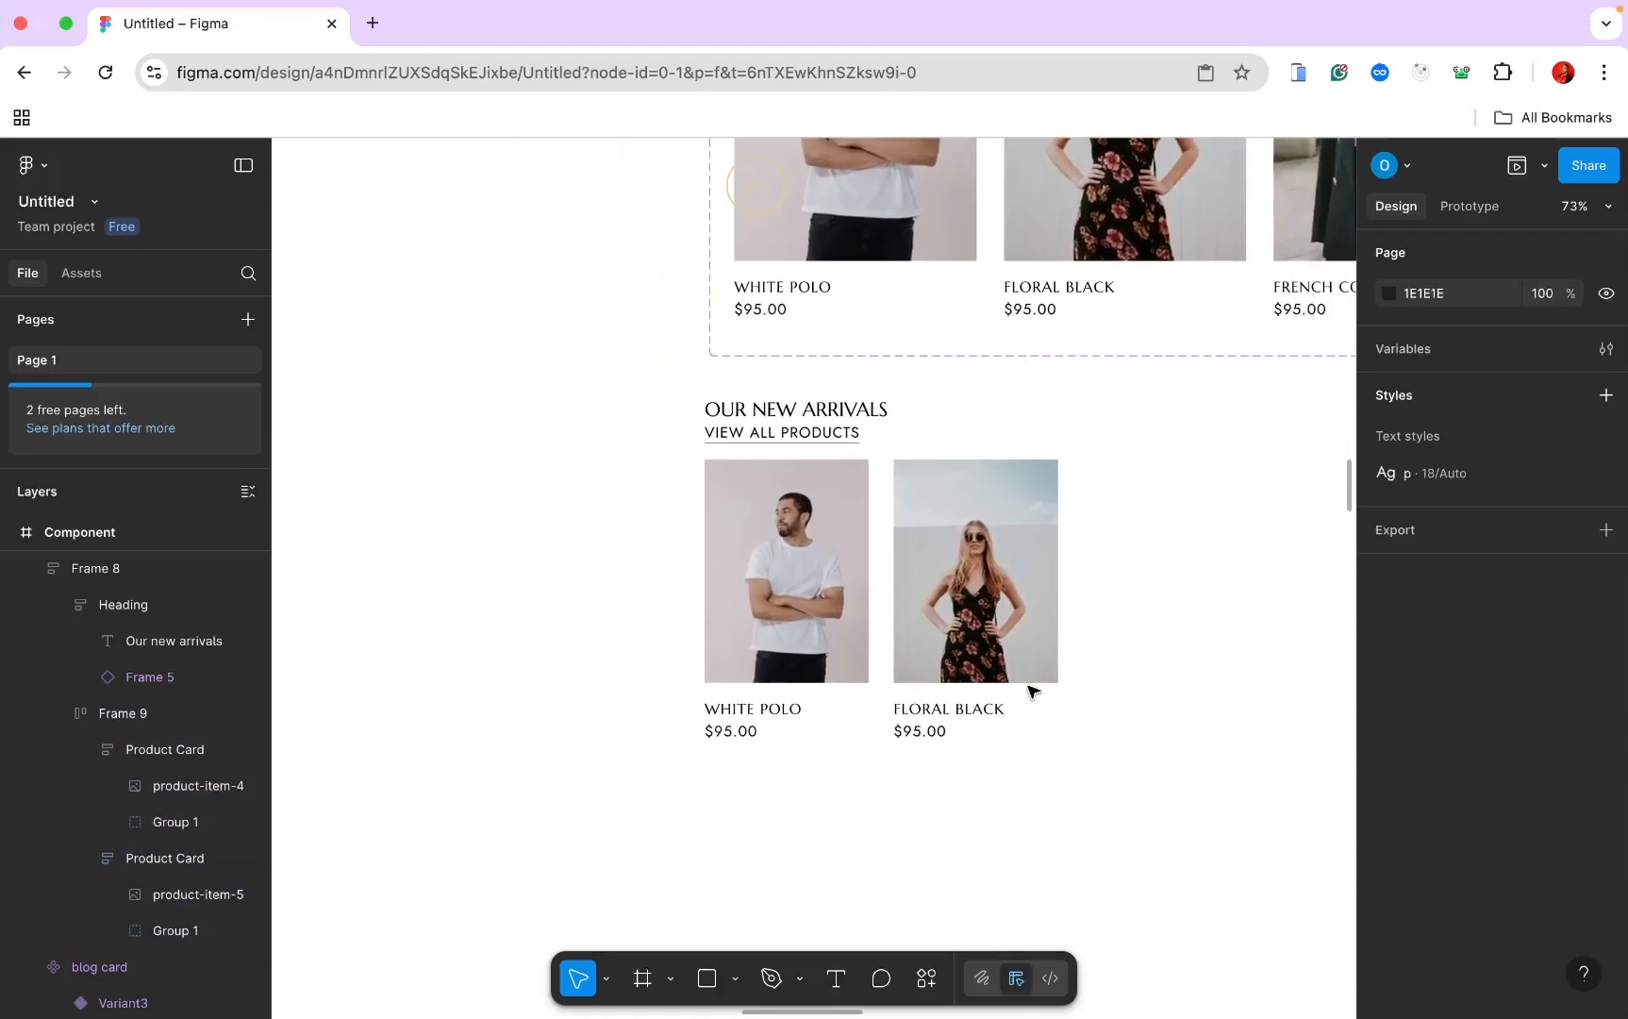
click(981, 654)
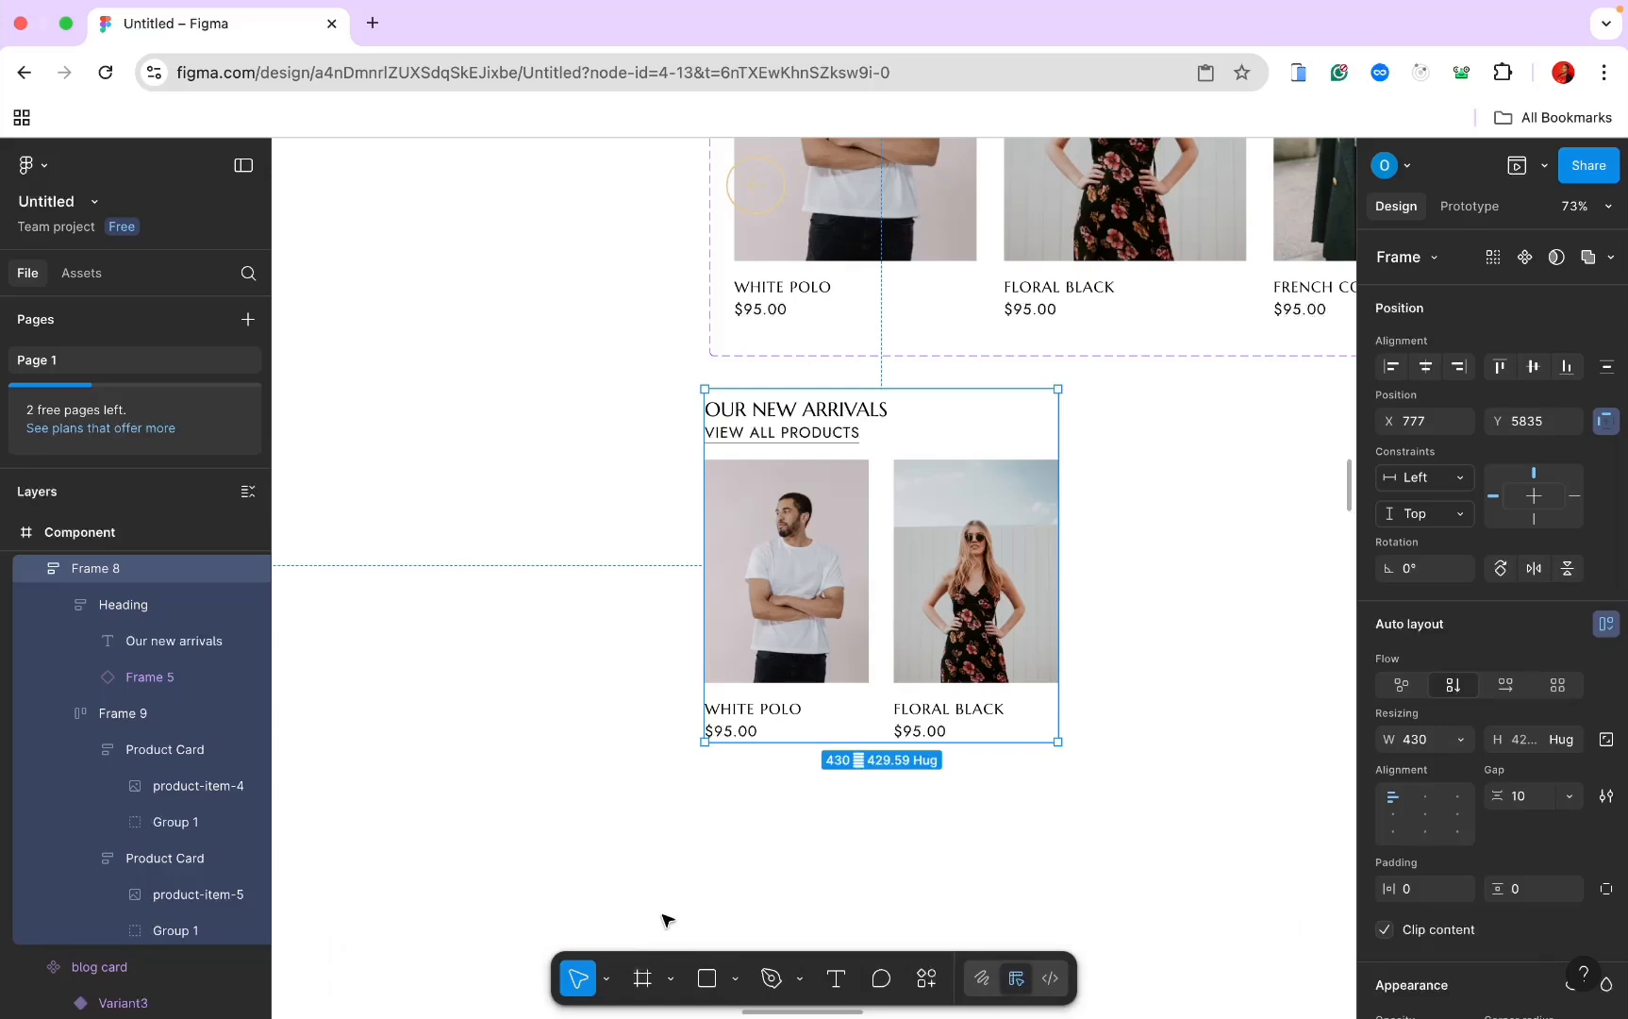
Step: Drag the New Arrivals section's bottom edge down to make it 560 tall
click(645, 978)
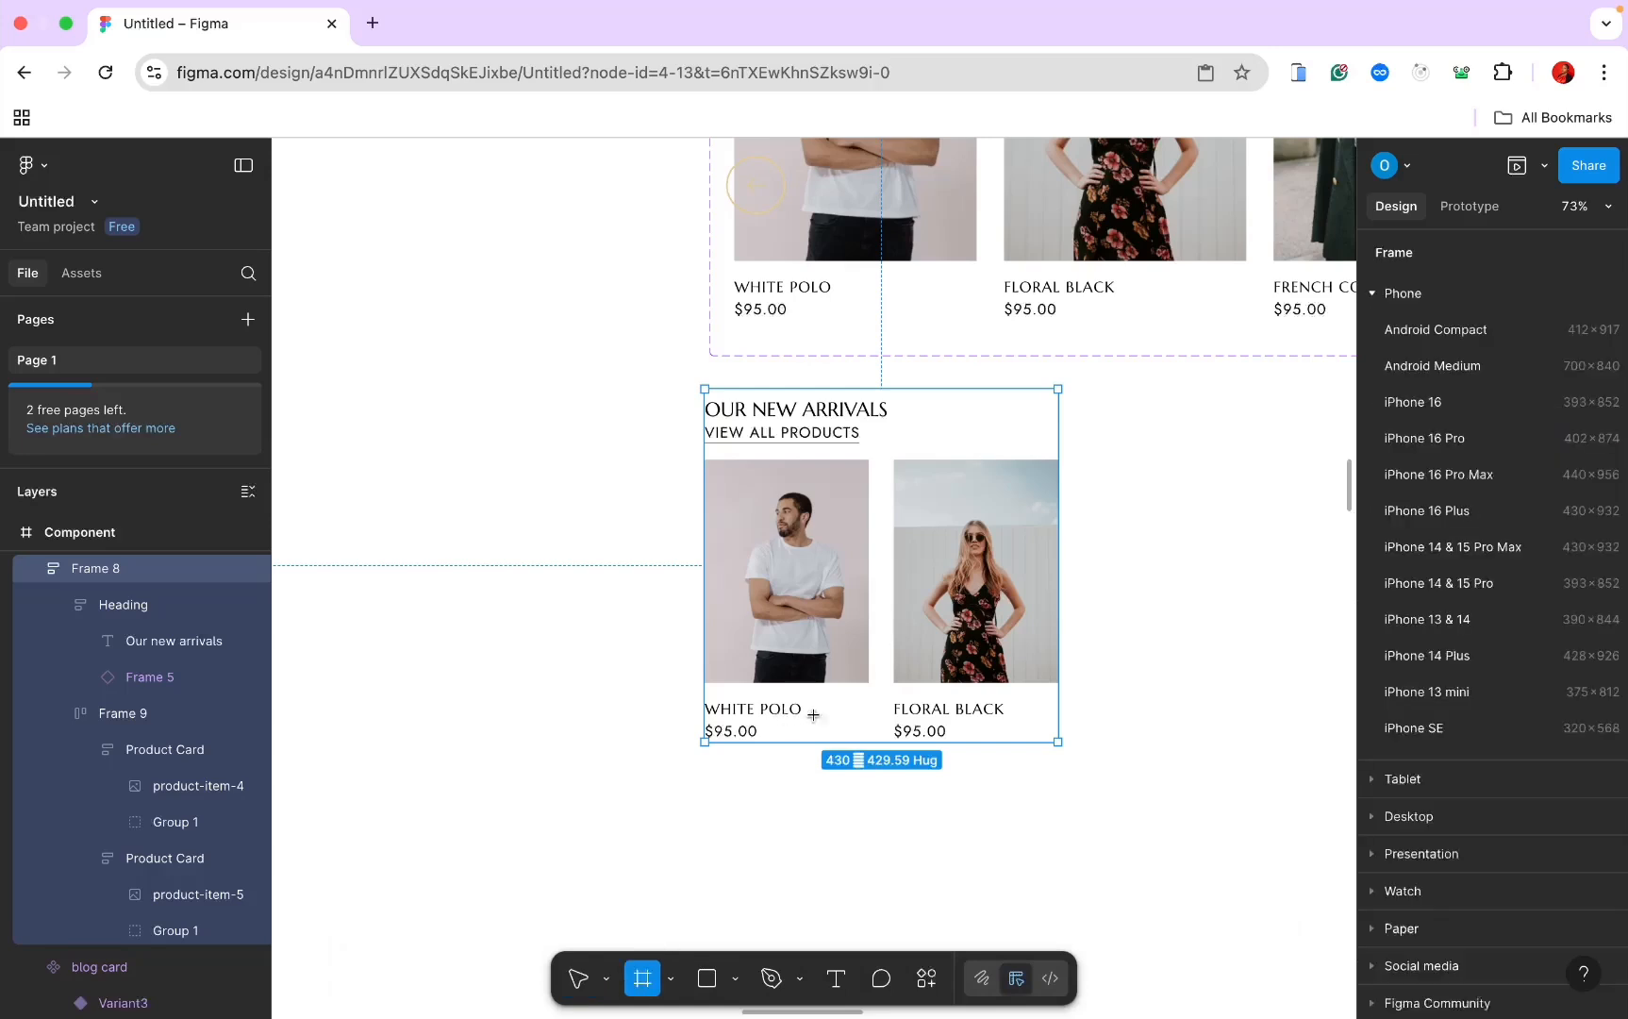
drag(814, 717, 932, 720)
key(super+z)
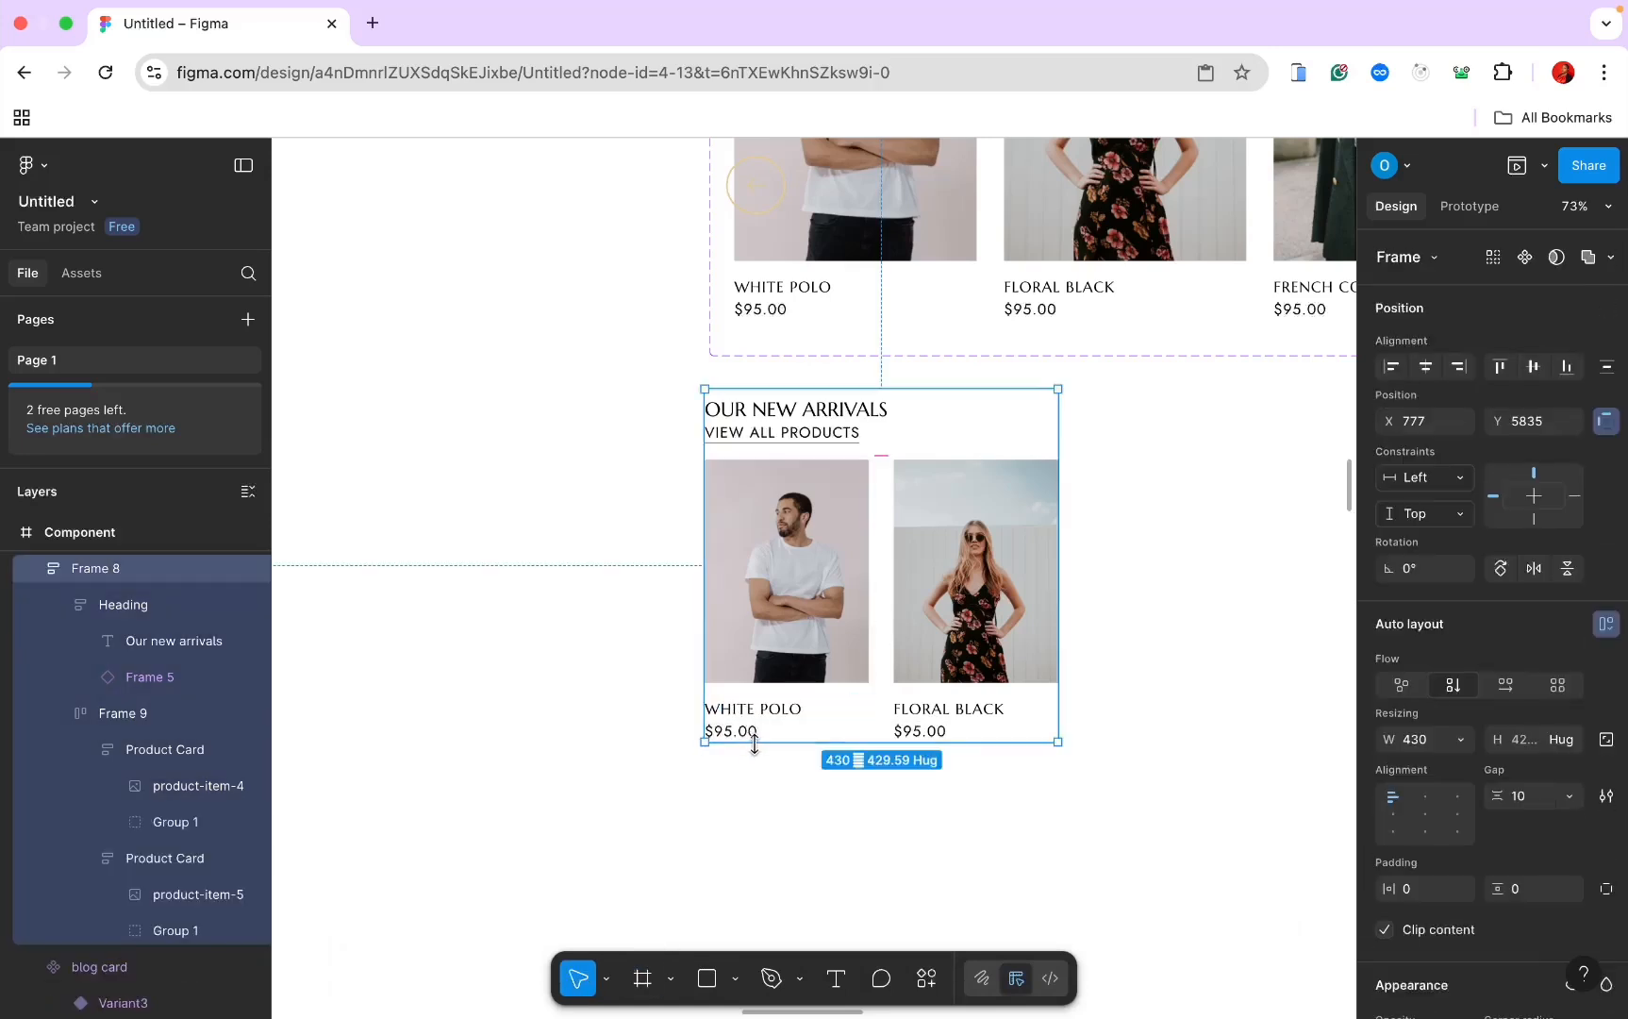
drag(762, 753, 755, 849)
Step: Draw an empty 428×35 frame below the product prices and choose the Ellipse tool
key(f)
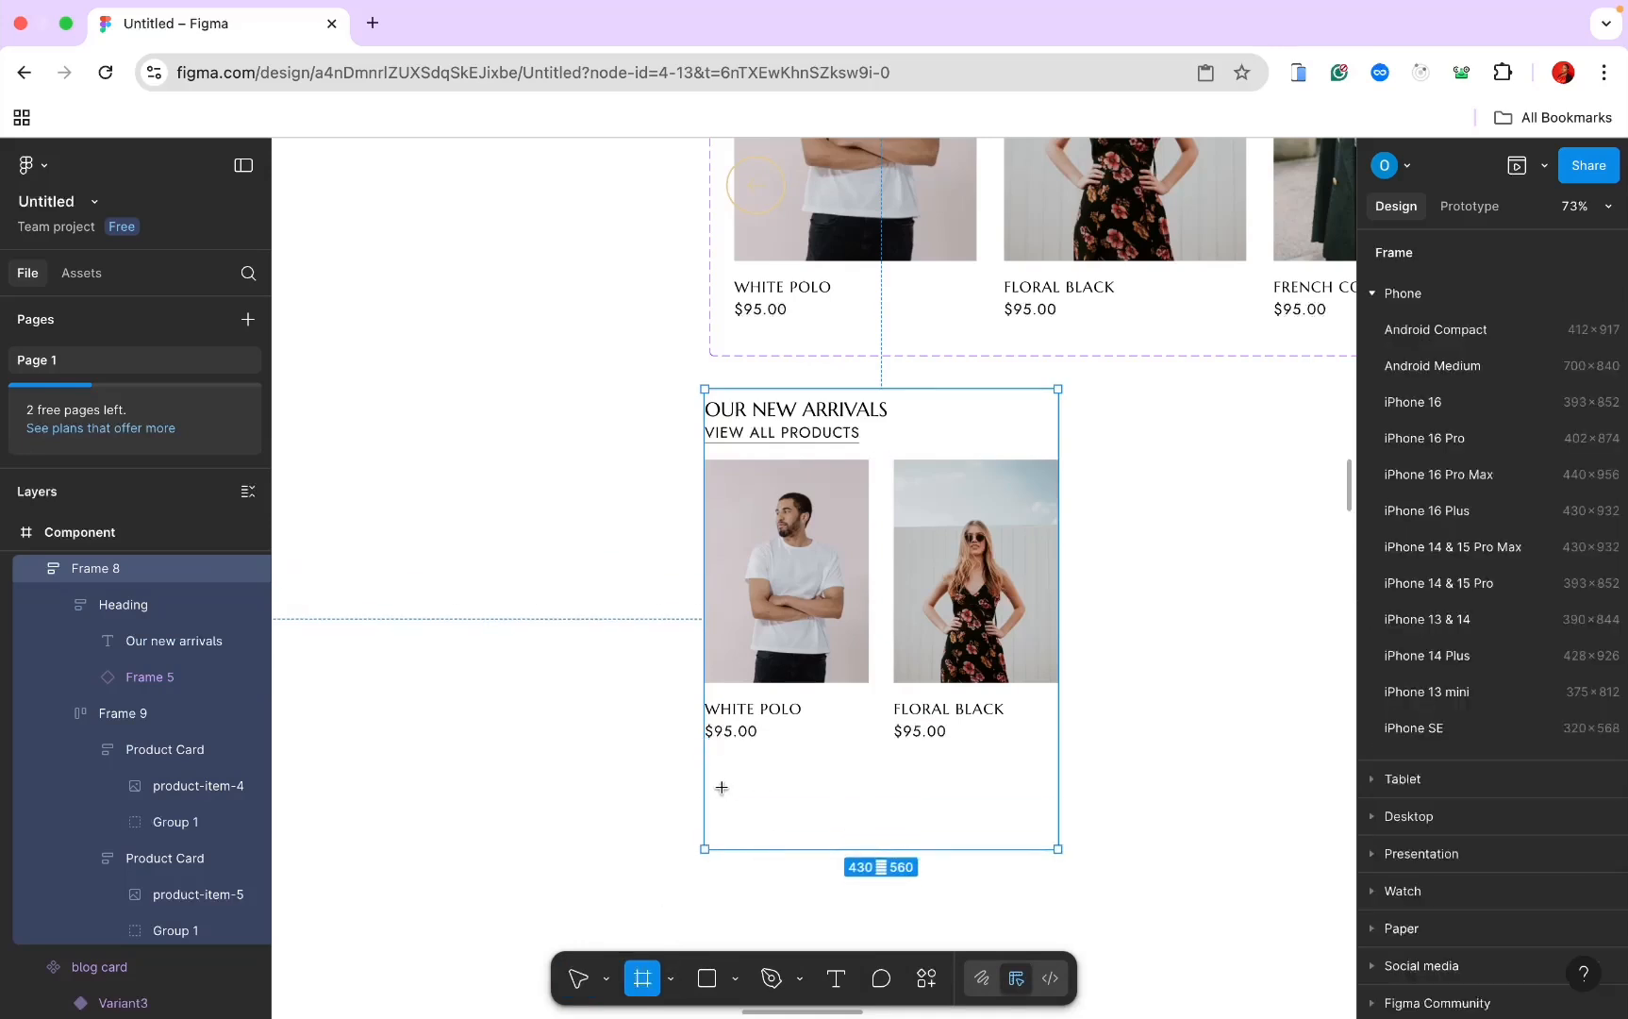
drag(720, 786, 1072, 817)
click(712, 983)
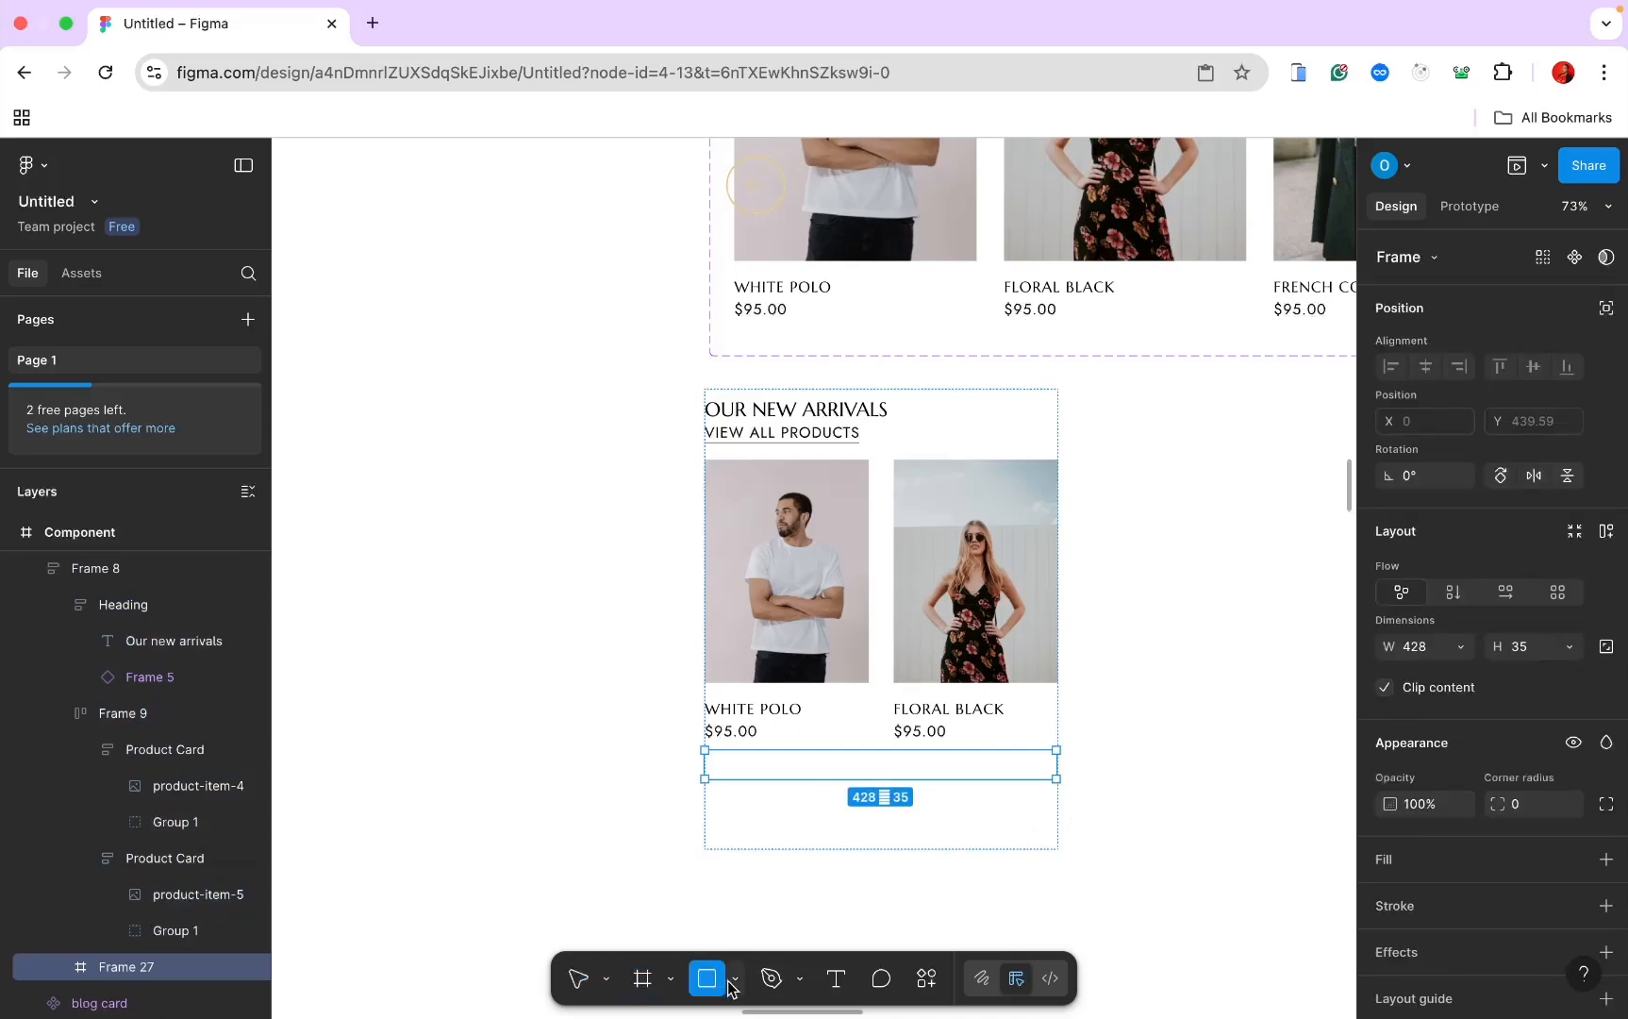
click(735, 979)
click(752, 842)
ctrl+scroll(749, 844, up, 5)
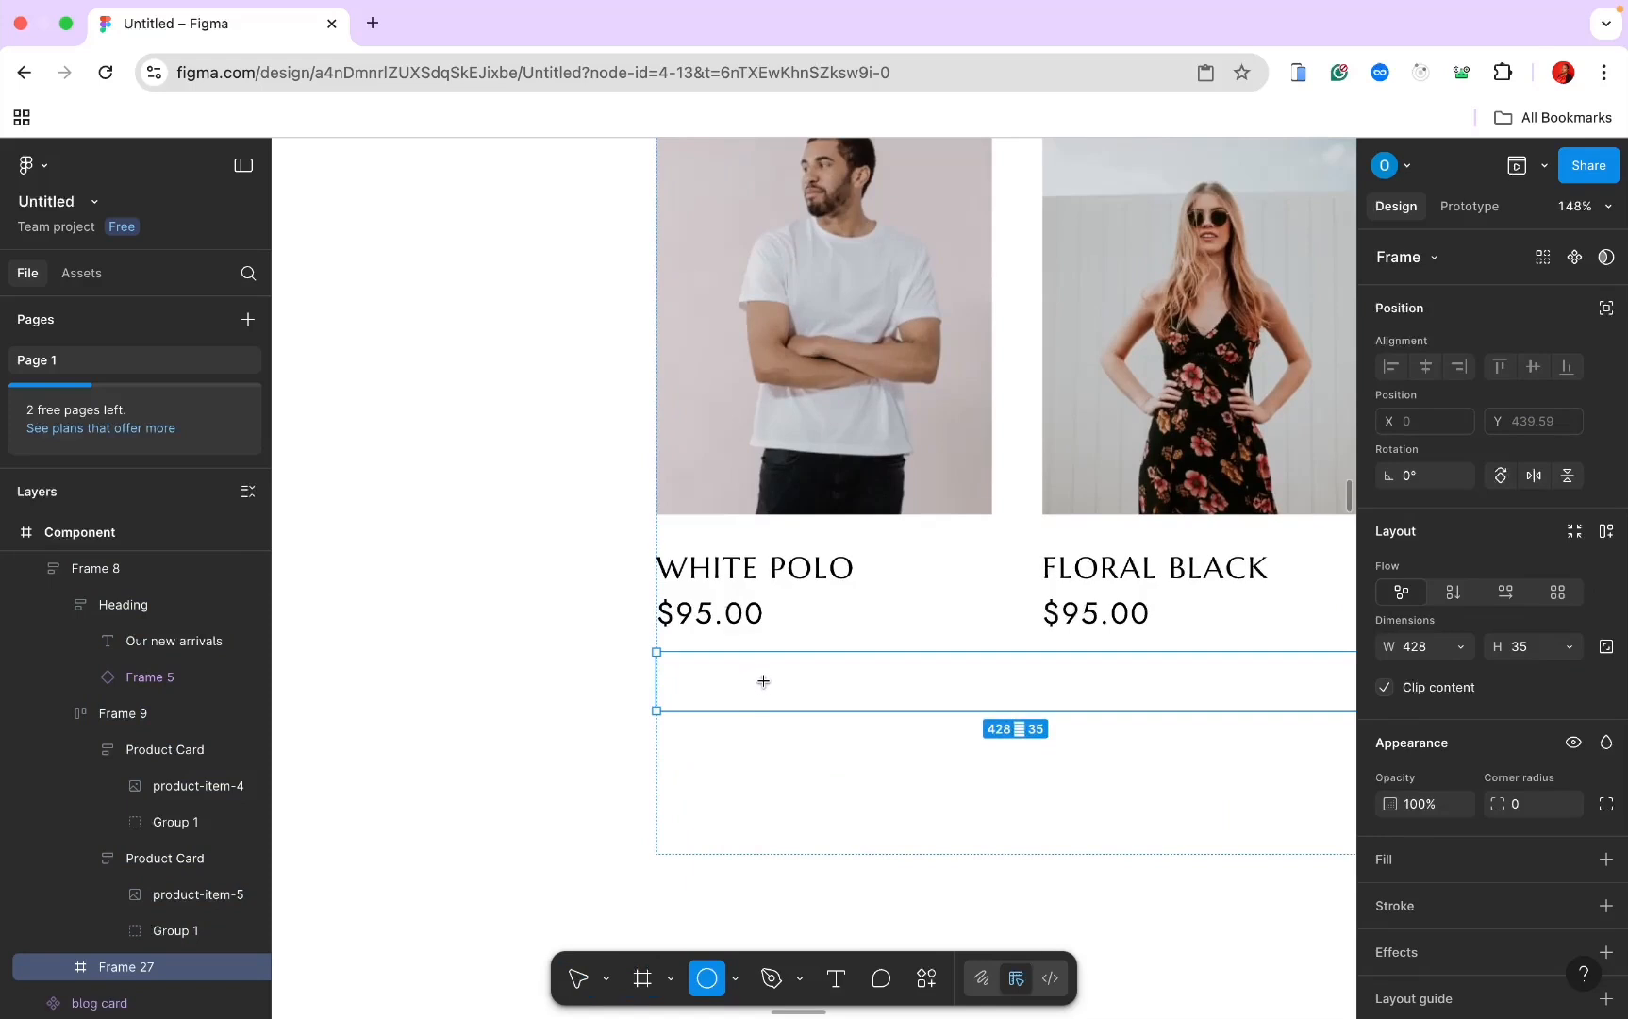
Step: Draw a 12×12 grey circle inside Frame 27
drag(763, 682, 782, 694)
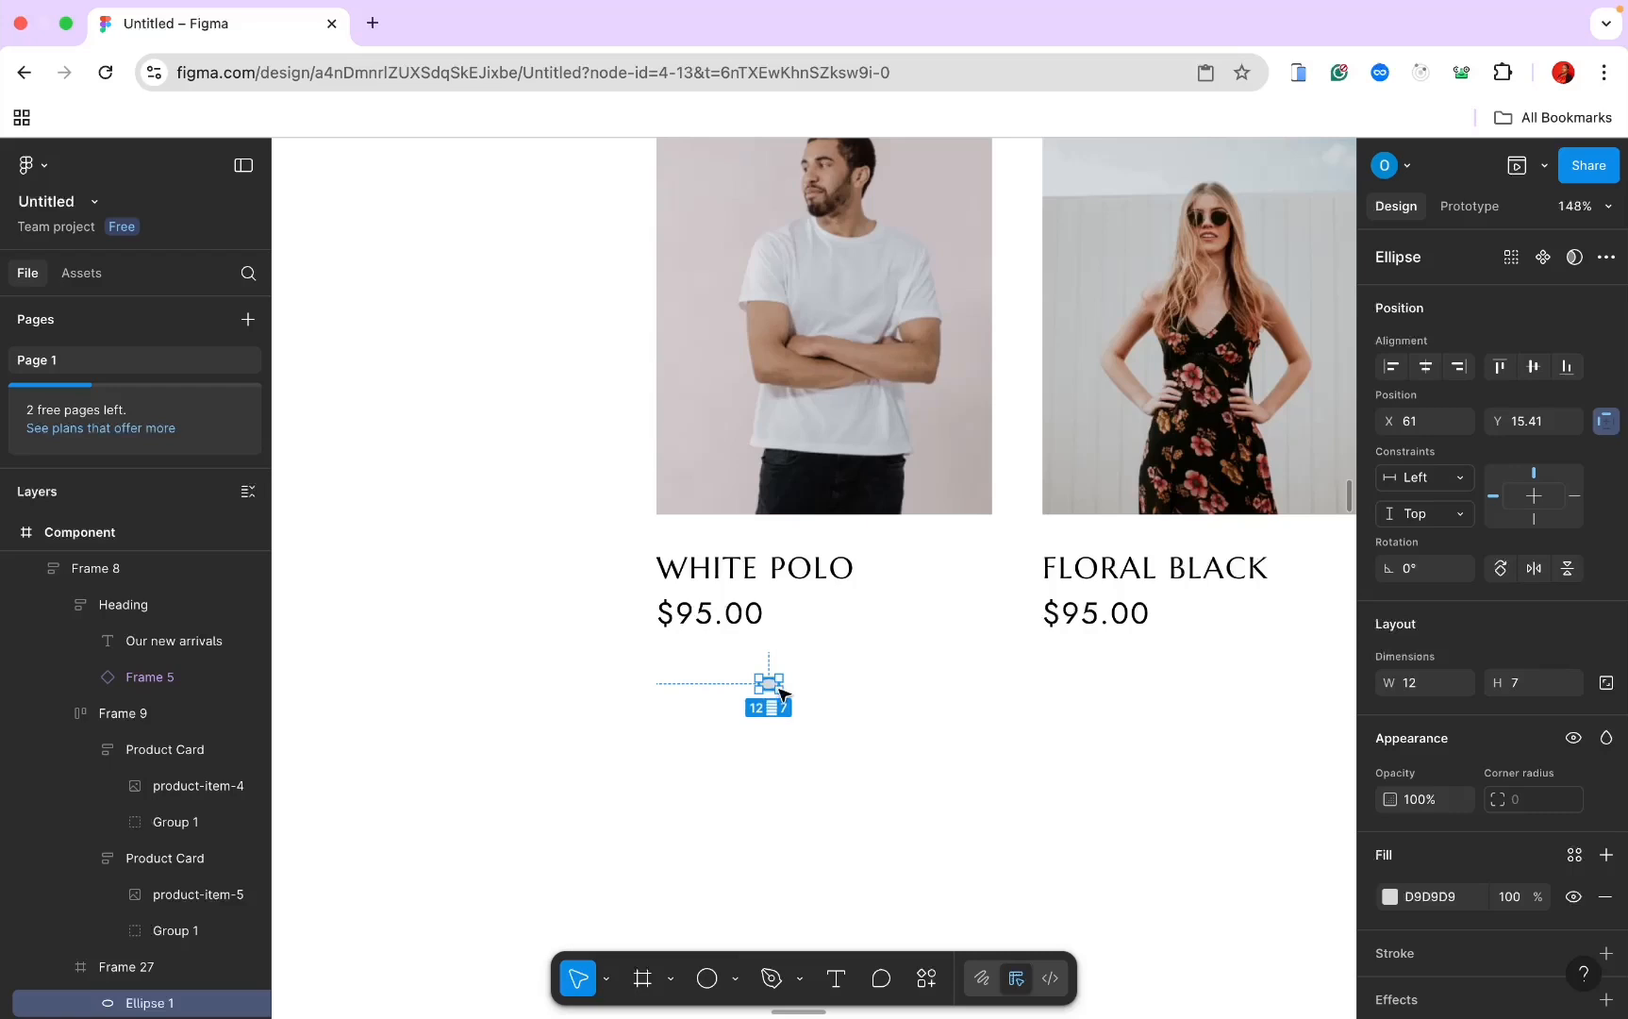
key(ctrl+z)
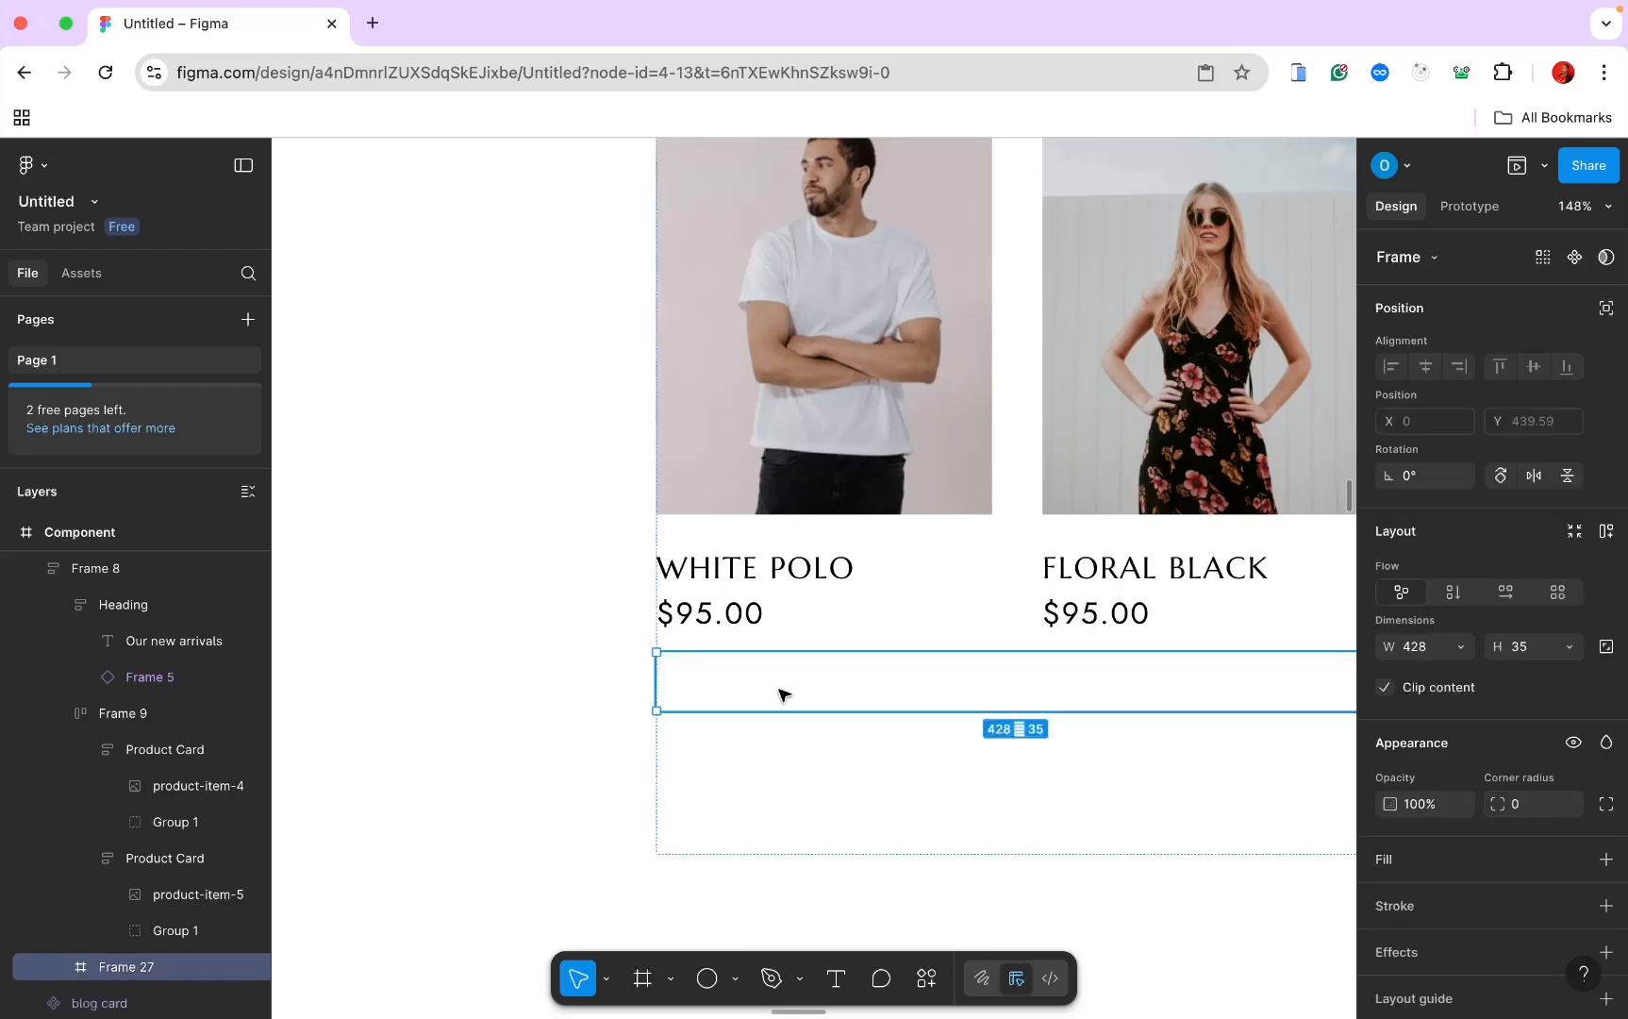
click(707, 980)
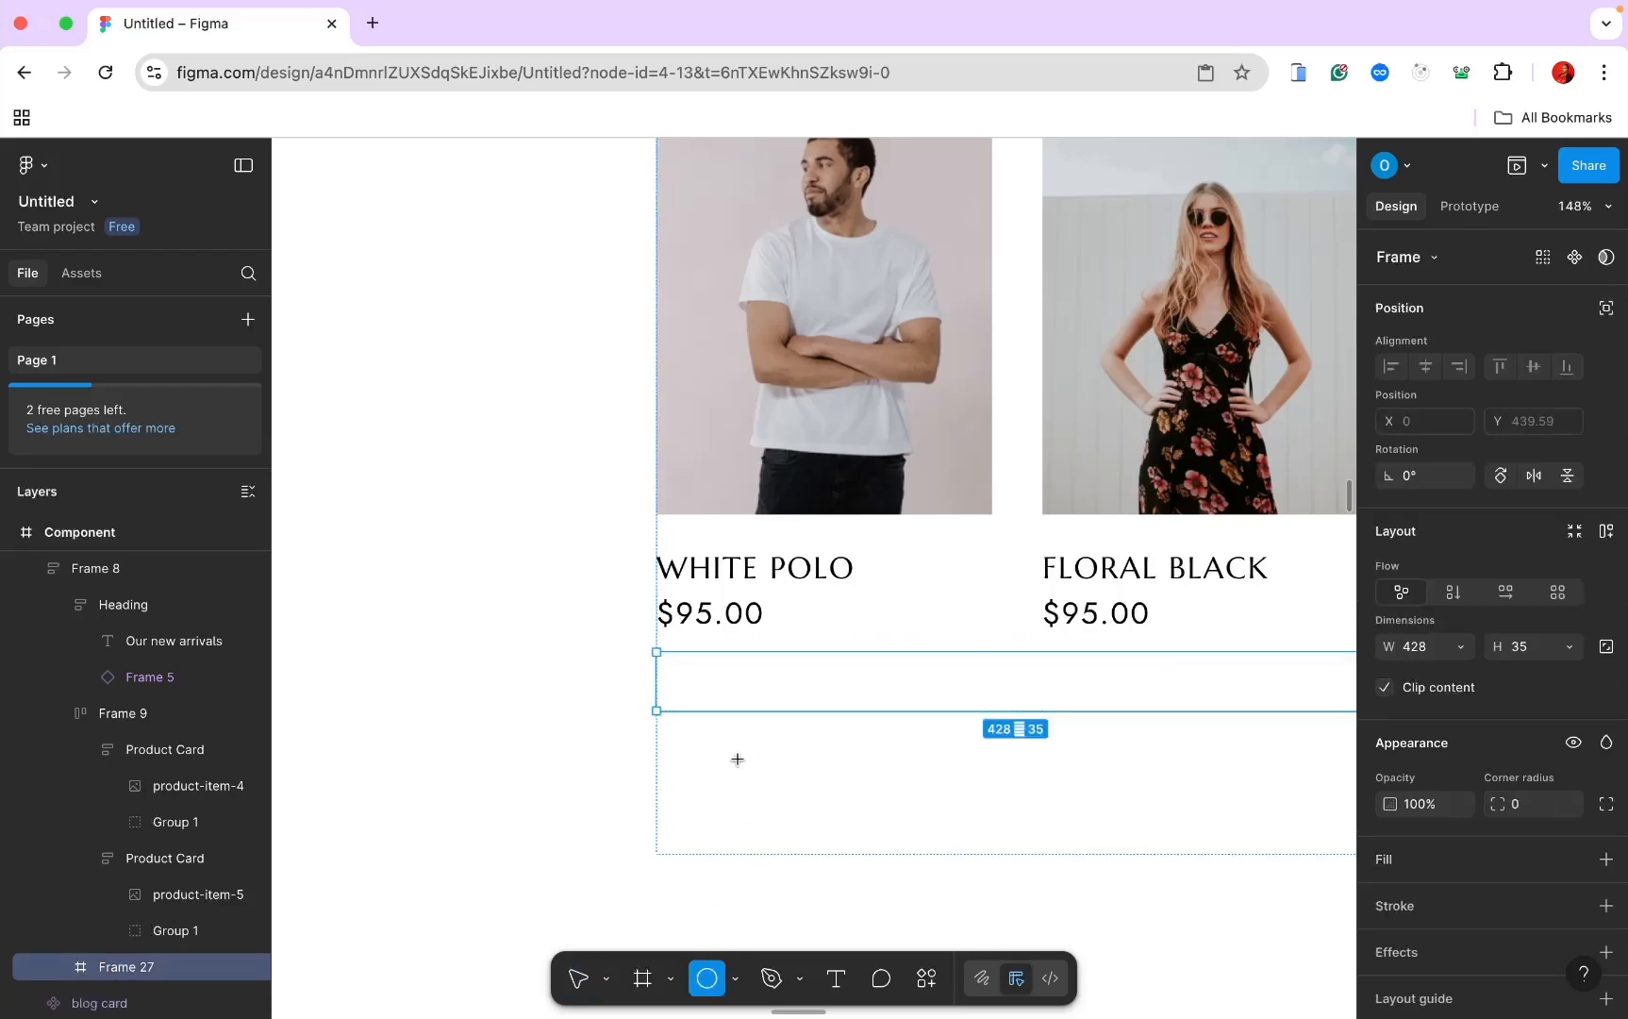
drag(754, 672, 773, 685)
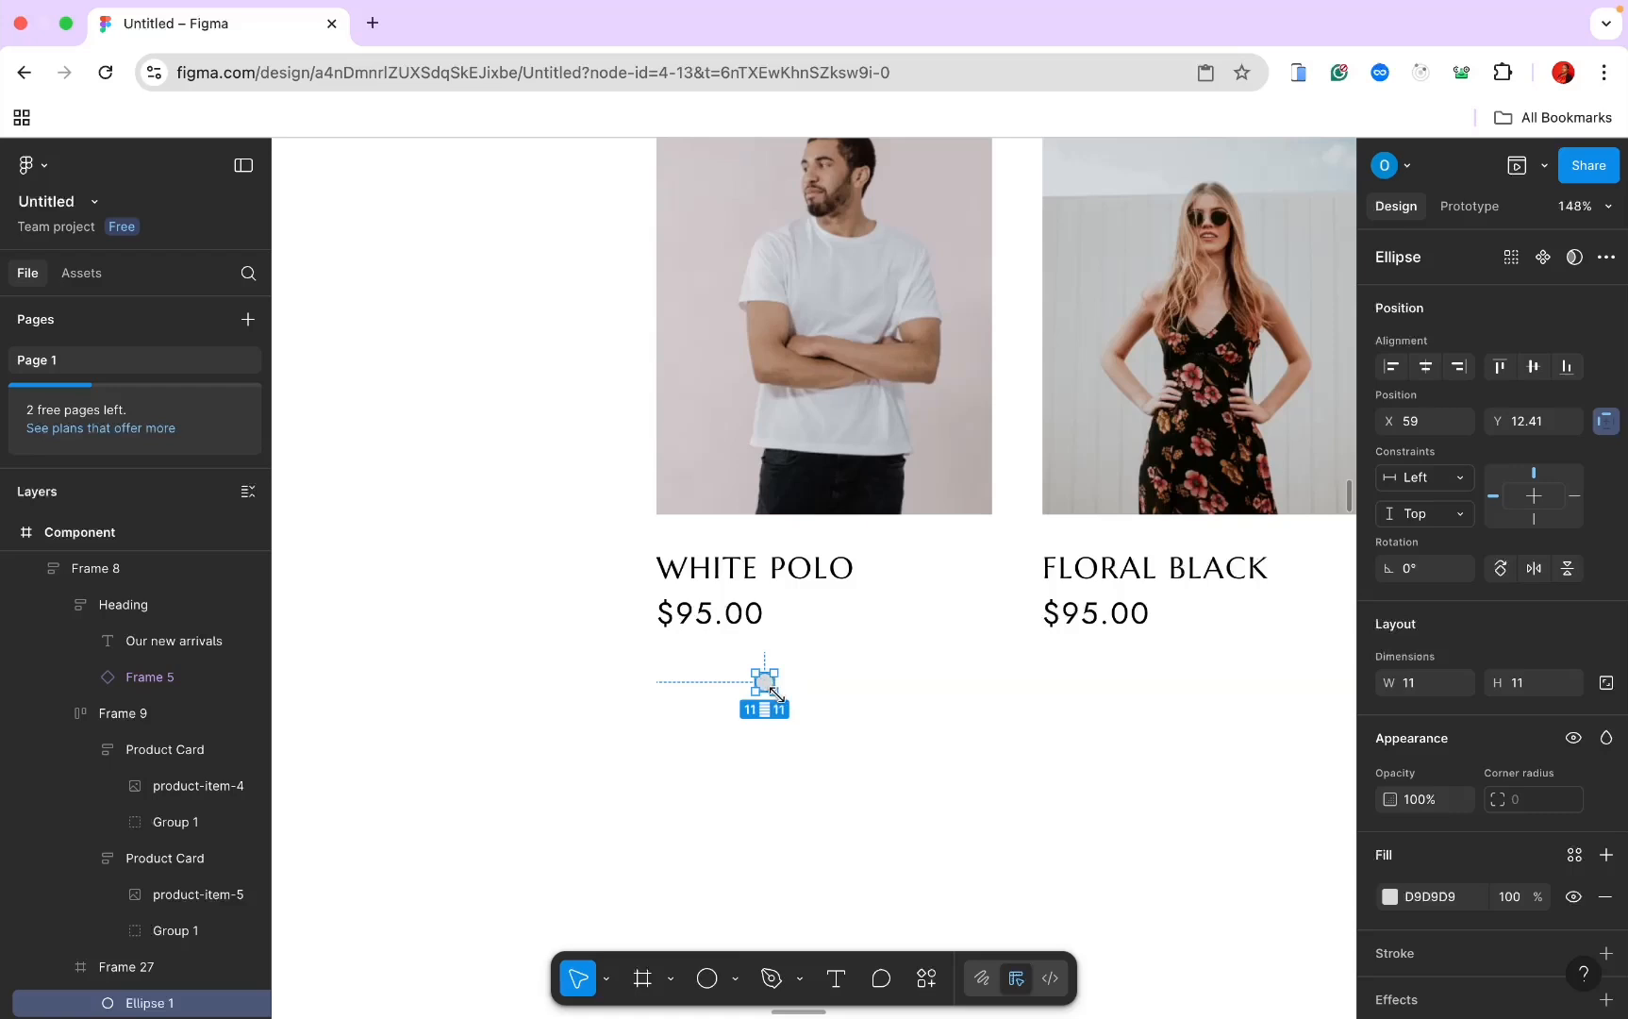
drag(776, 695, 774, 689)
Step: Duplicate the circle and place the copy beside it with 8 spacing
key(super+d)
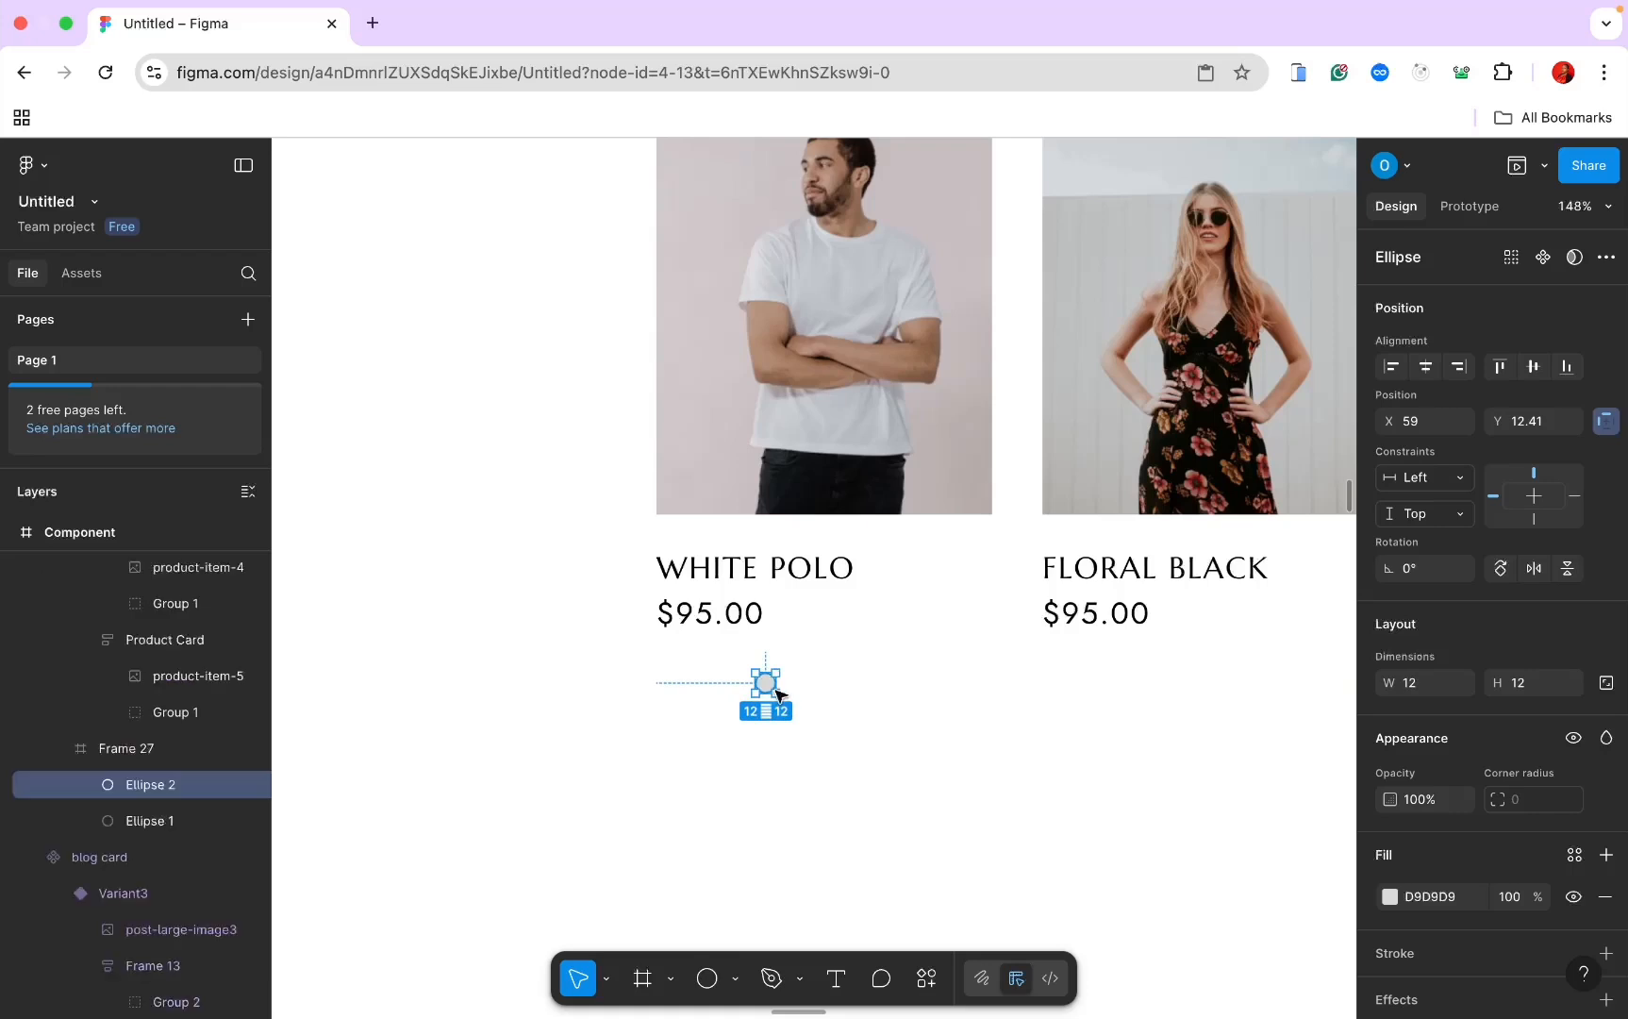
drag(766, 687, 800, 687)
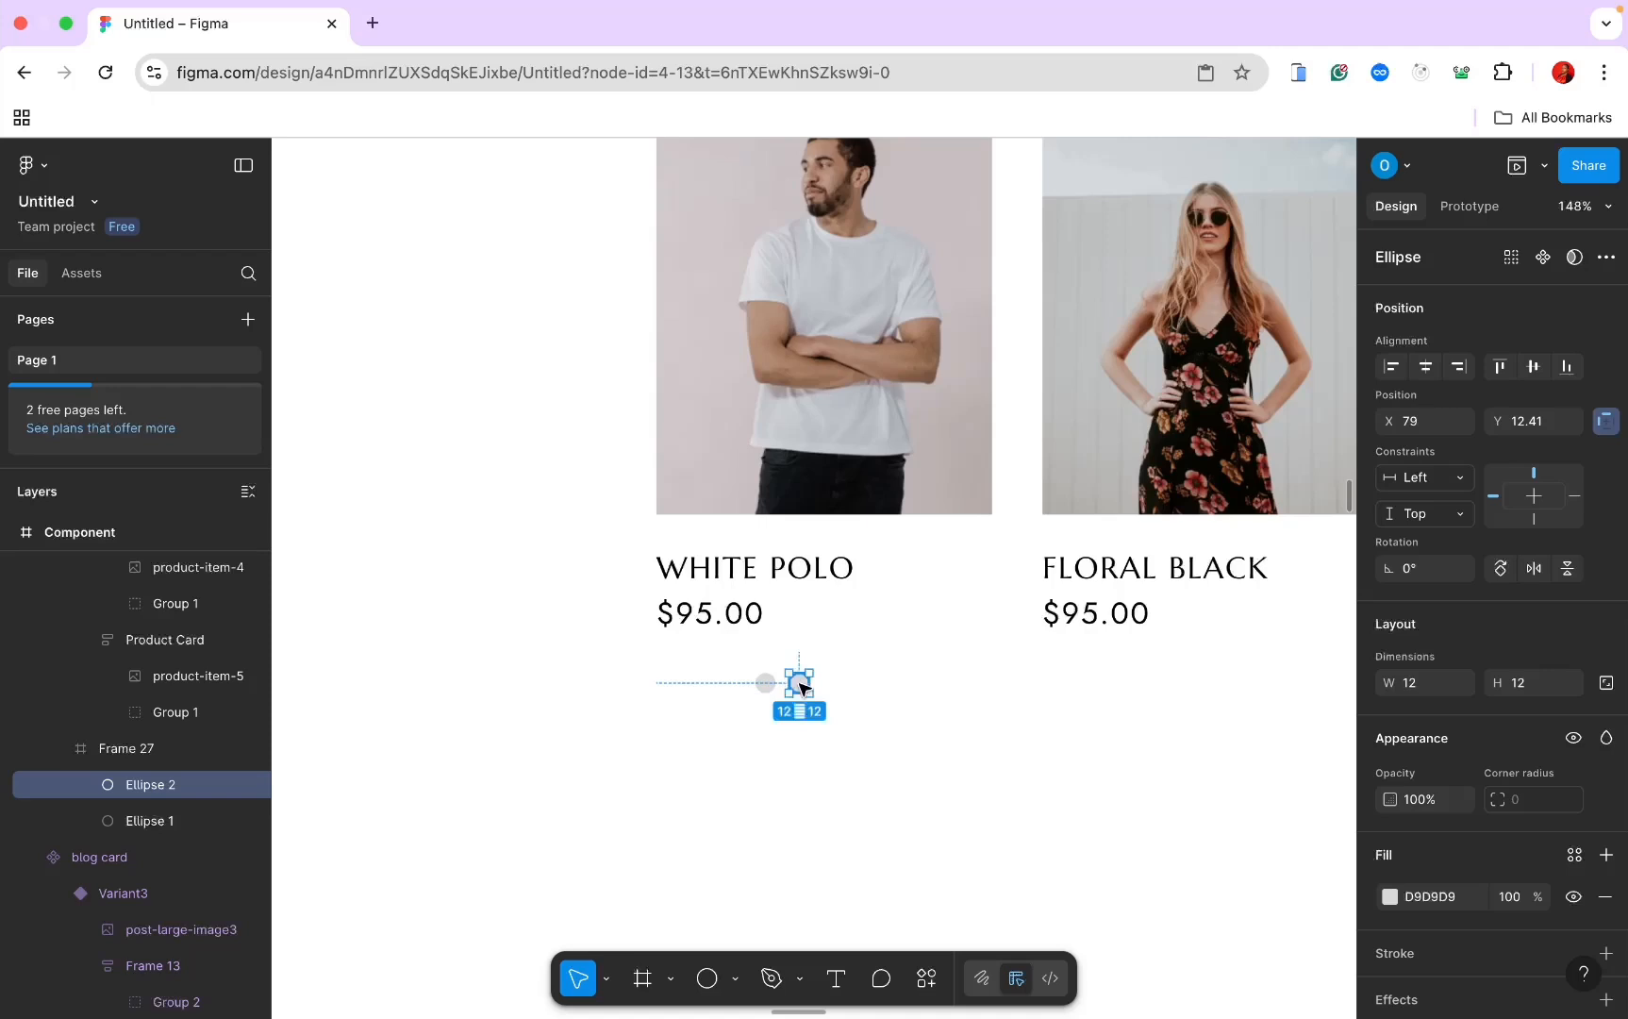
click(878, 694)
Step: Give Frame 27 horizontal auto layout and set its width to Fill container
scroll(1468, 890, down, 4)
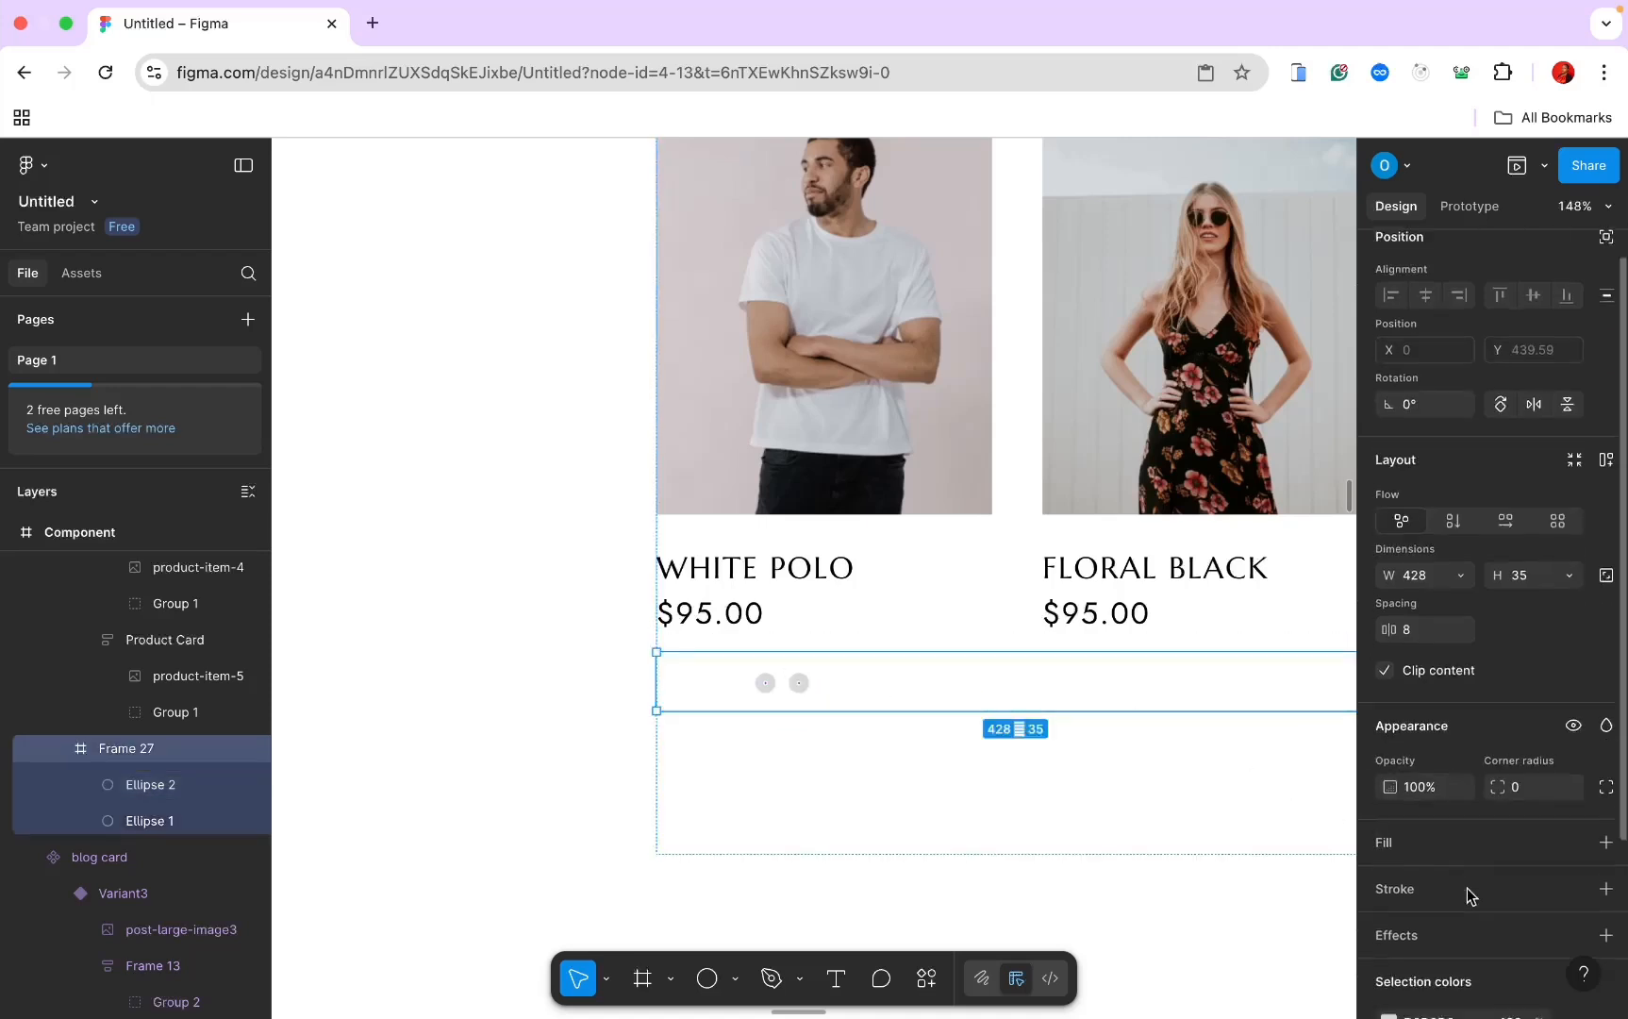
scroll(1467, 887, up, 2)
scroll(1467, 888, down, 3)
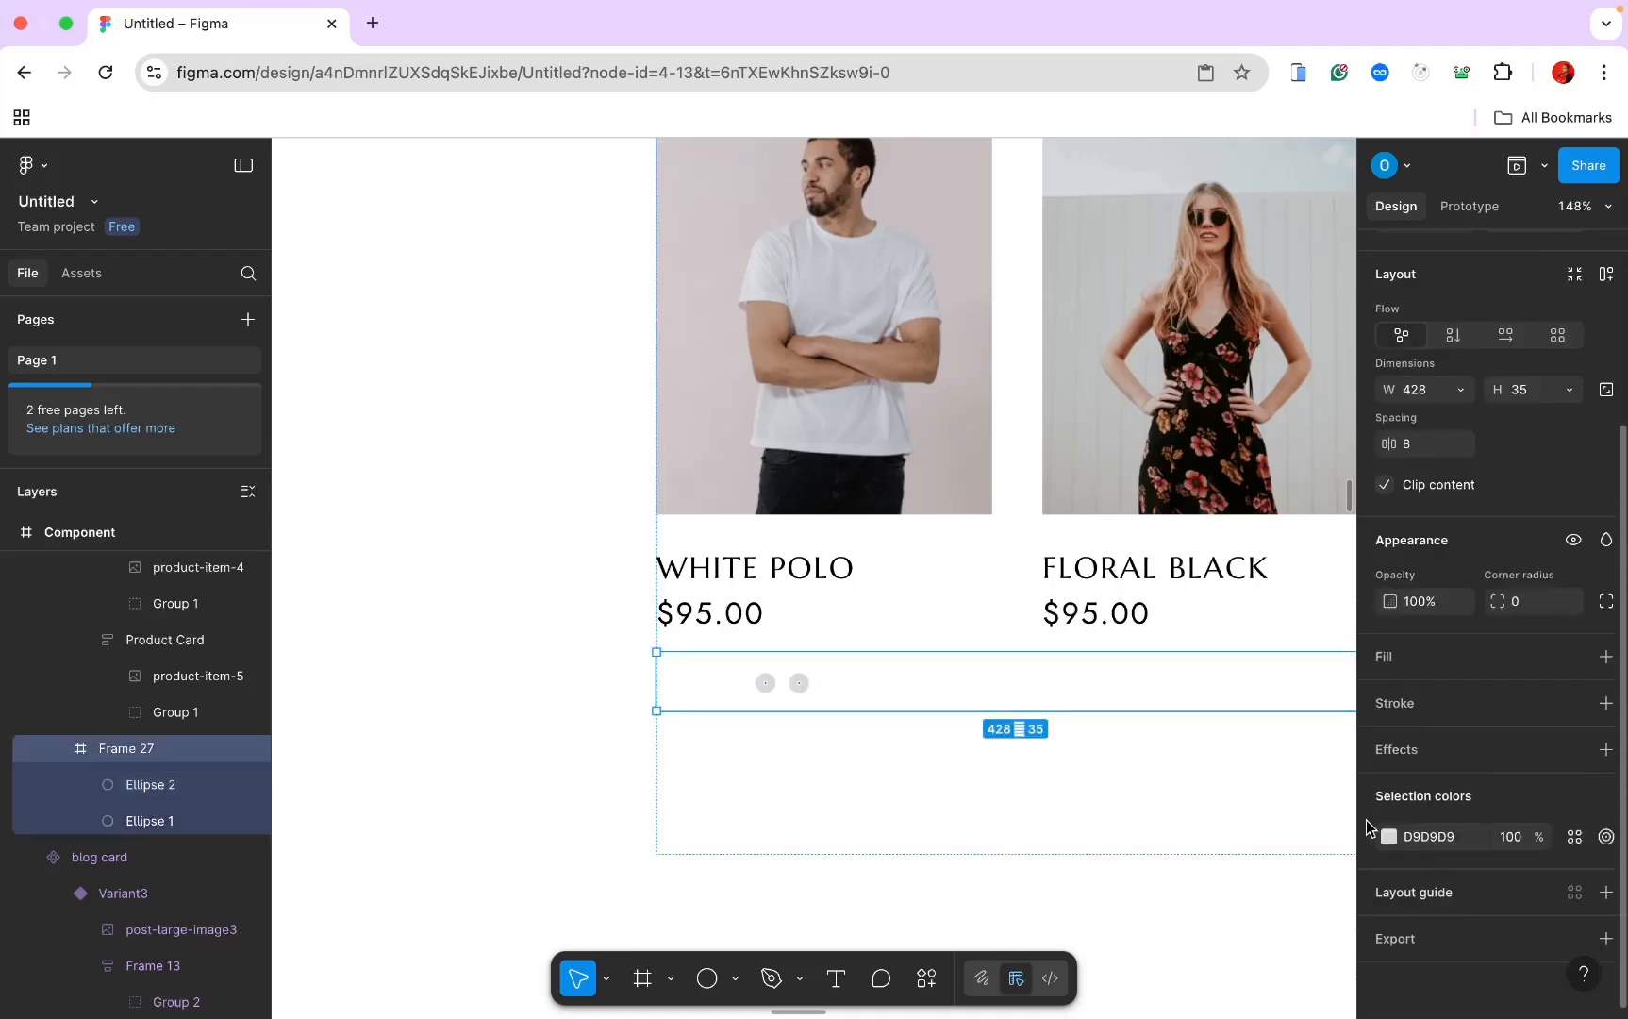
scroll(1394, 702, up, 1)
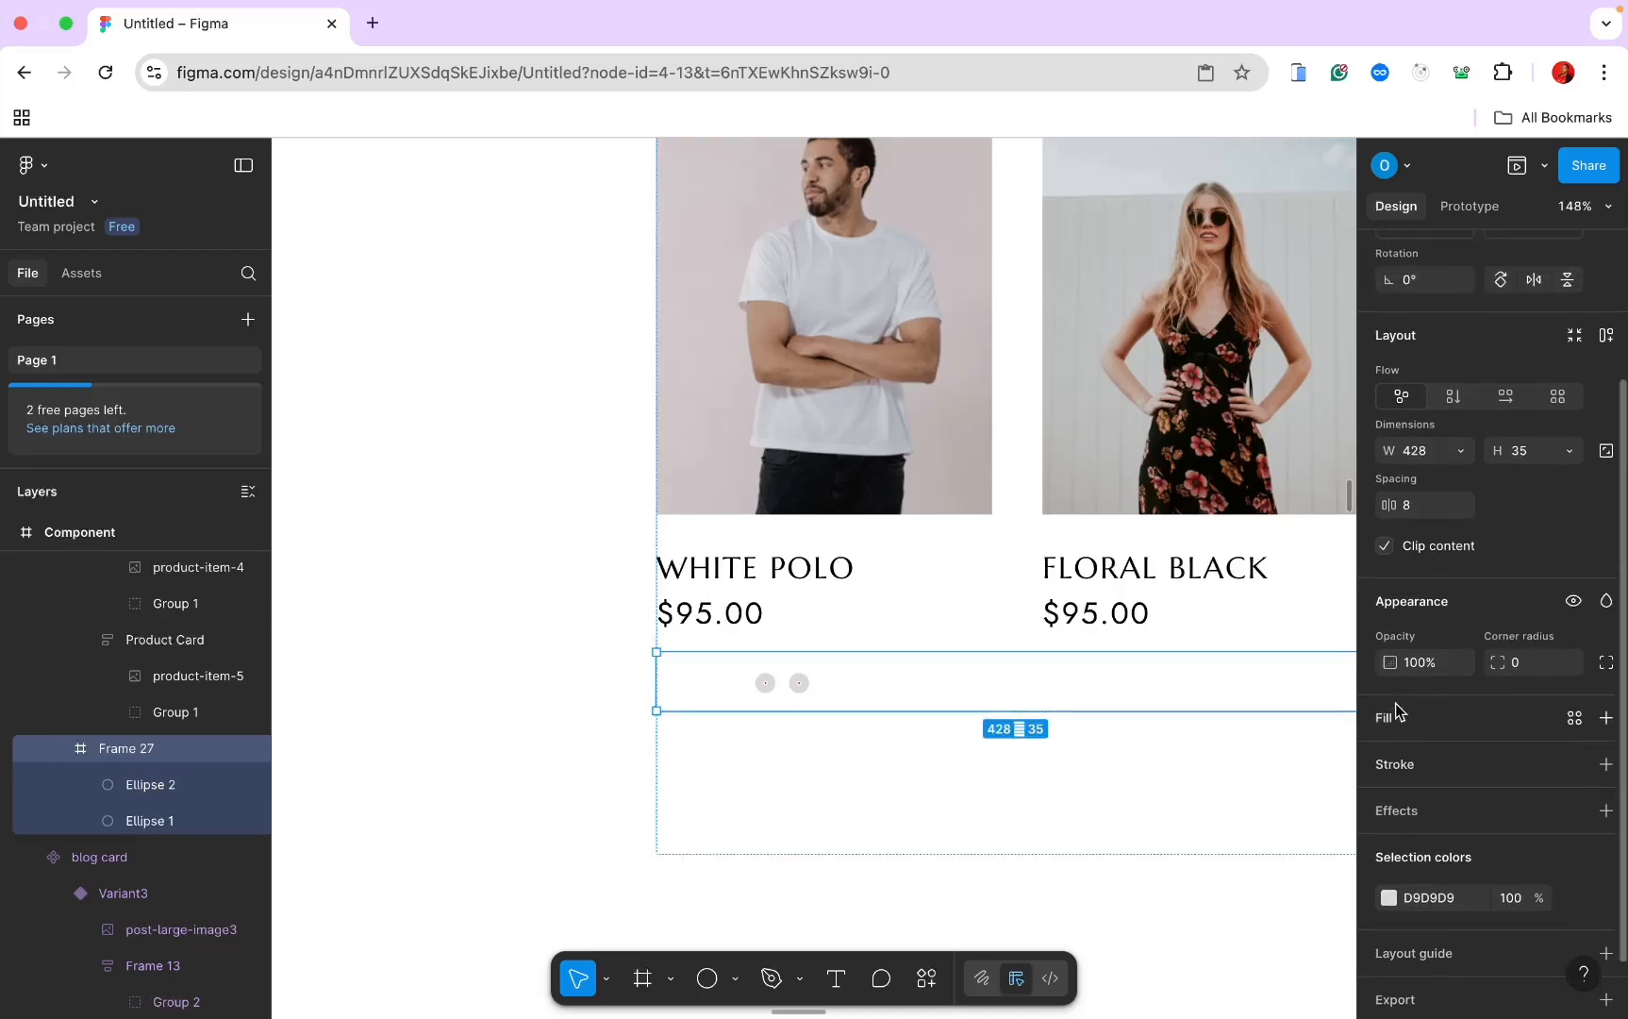
click(1507, 396)
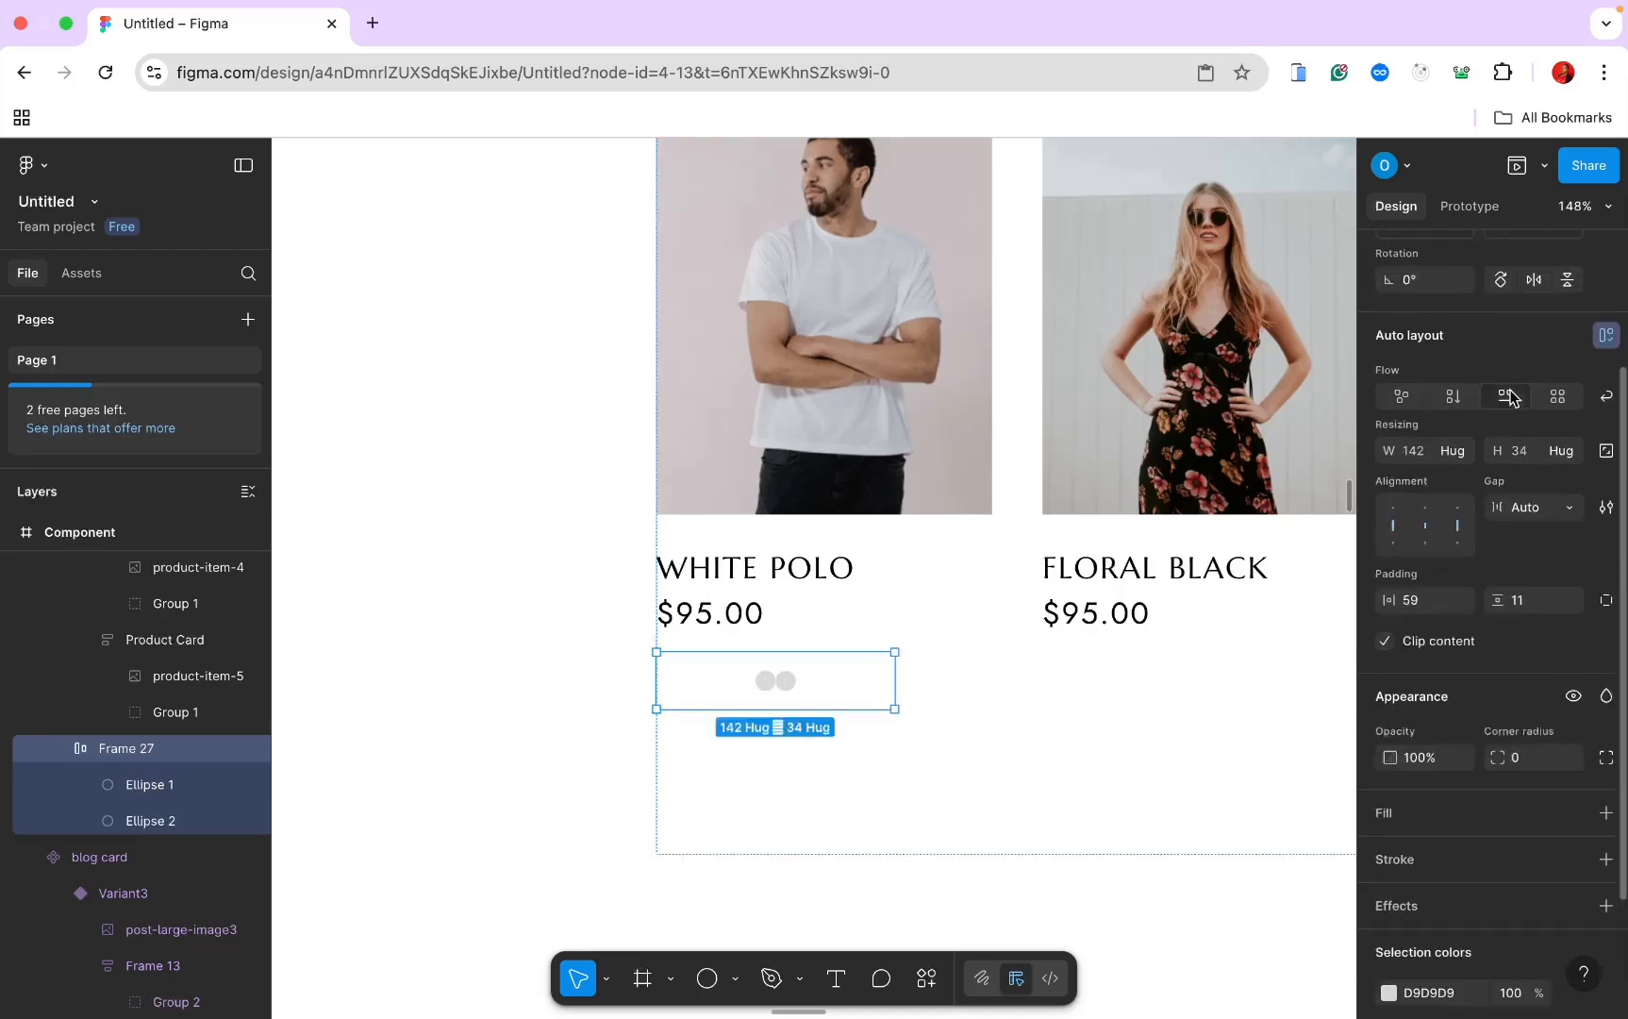
click(1462, 452)
click(1477, 477)
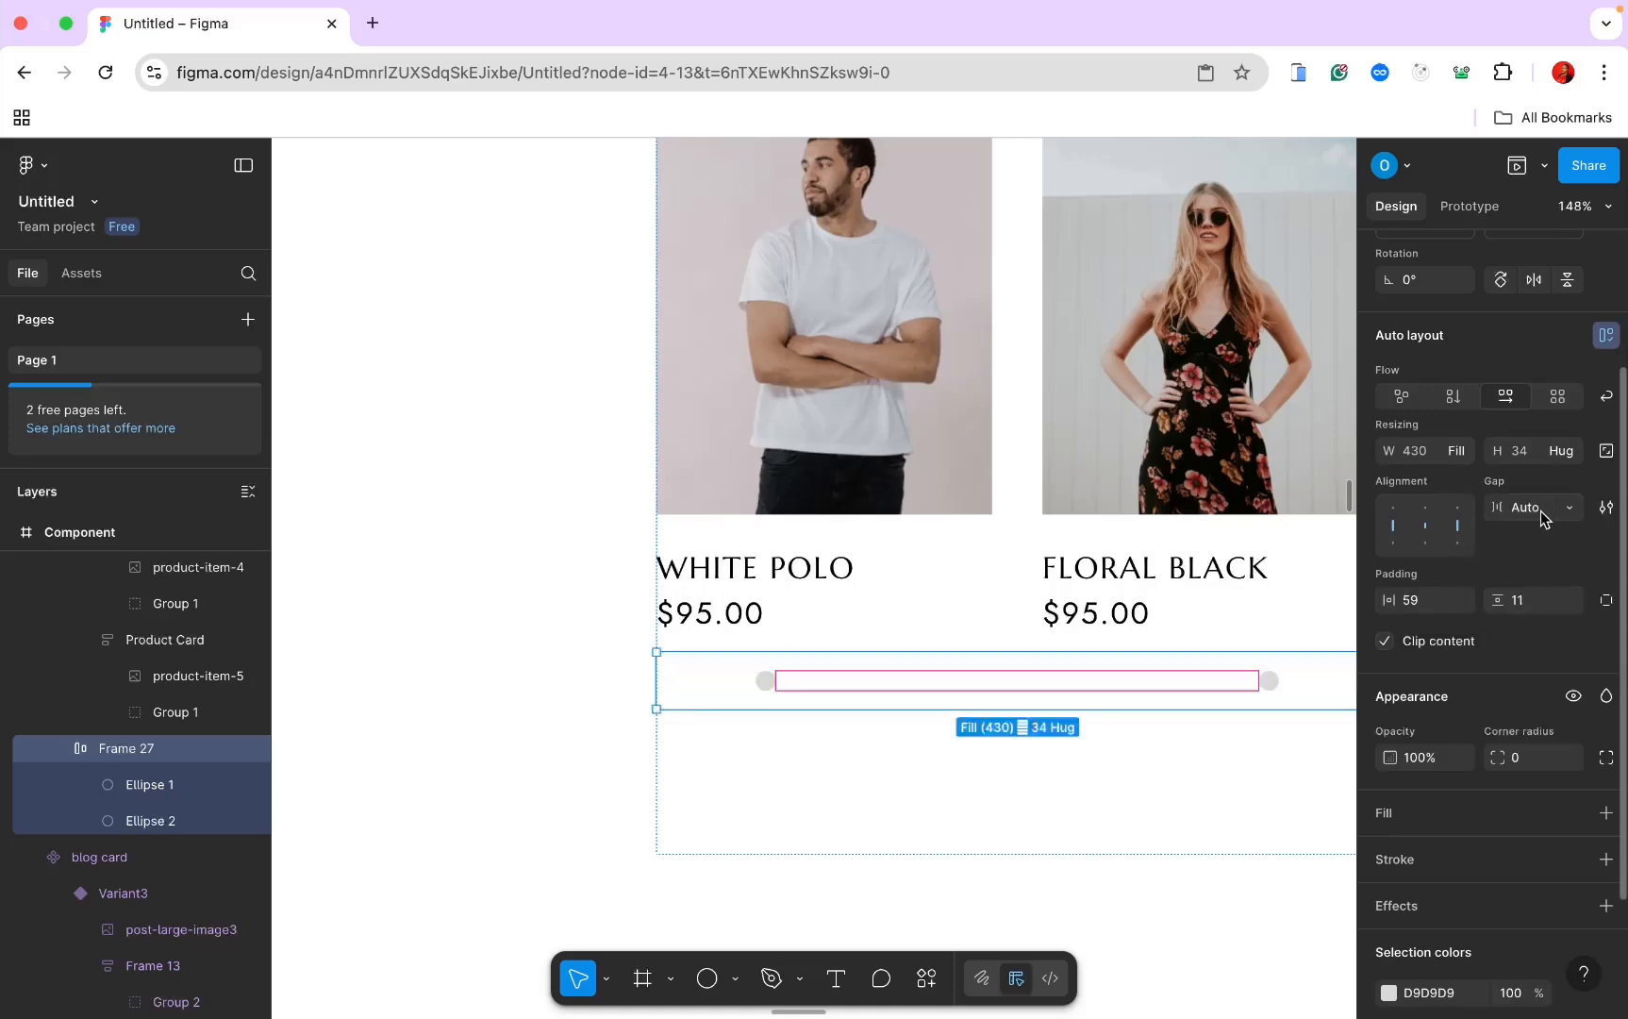
Step: Set the dot row's horizontal and vertical padding to 0
click(1416, 608)
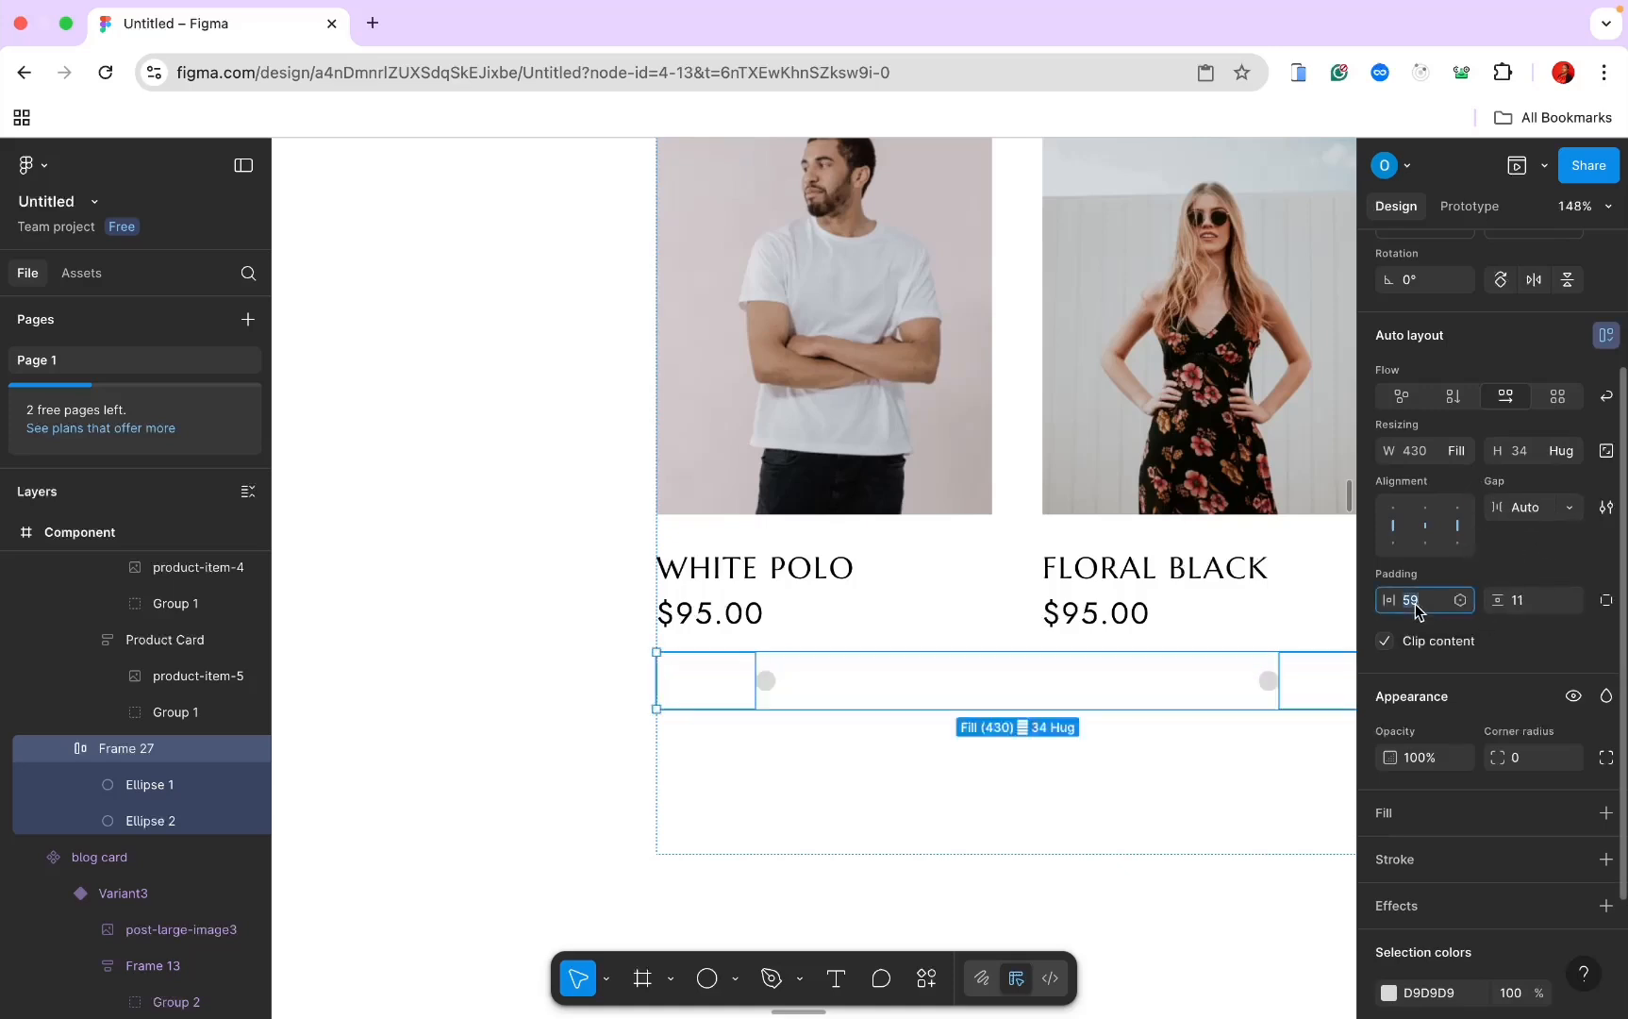
text(0)
key(Return)
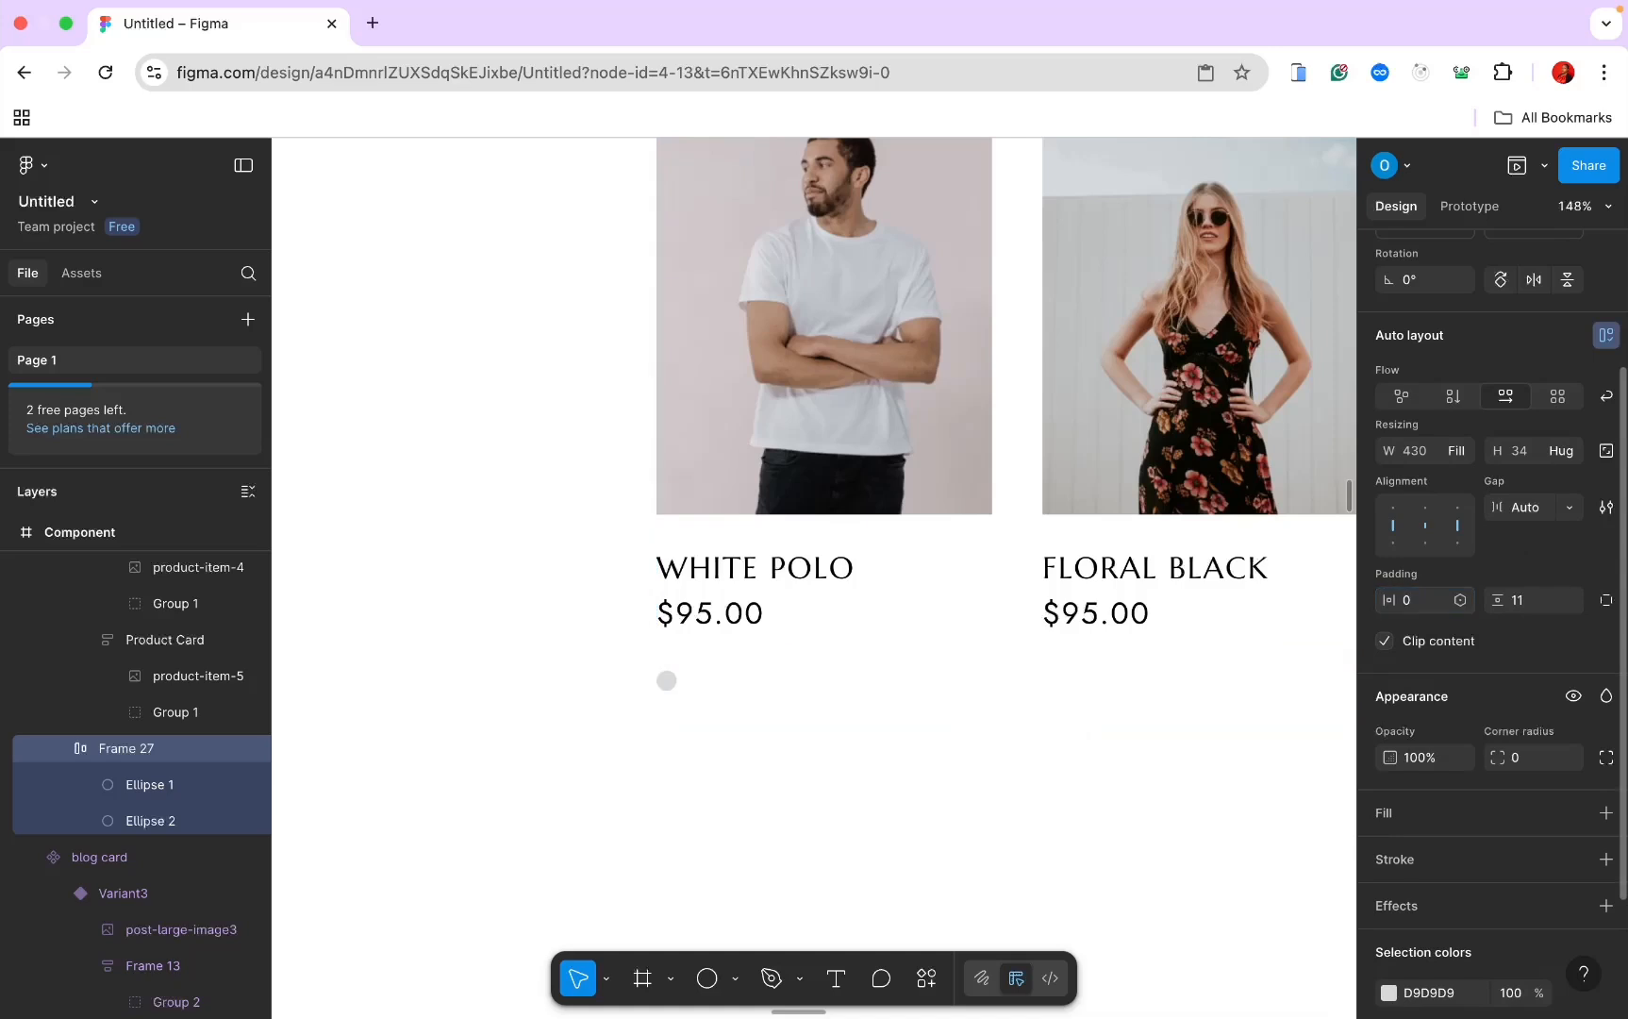
click(1523, 596)
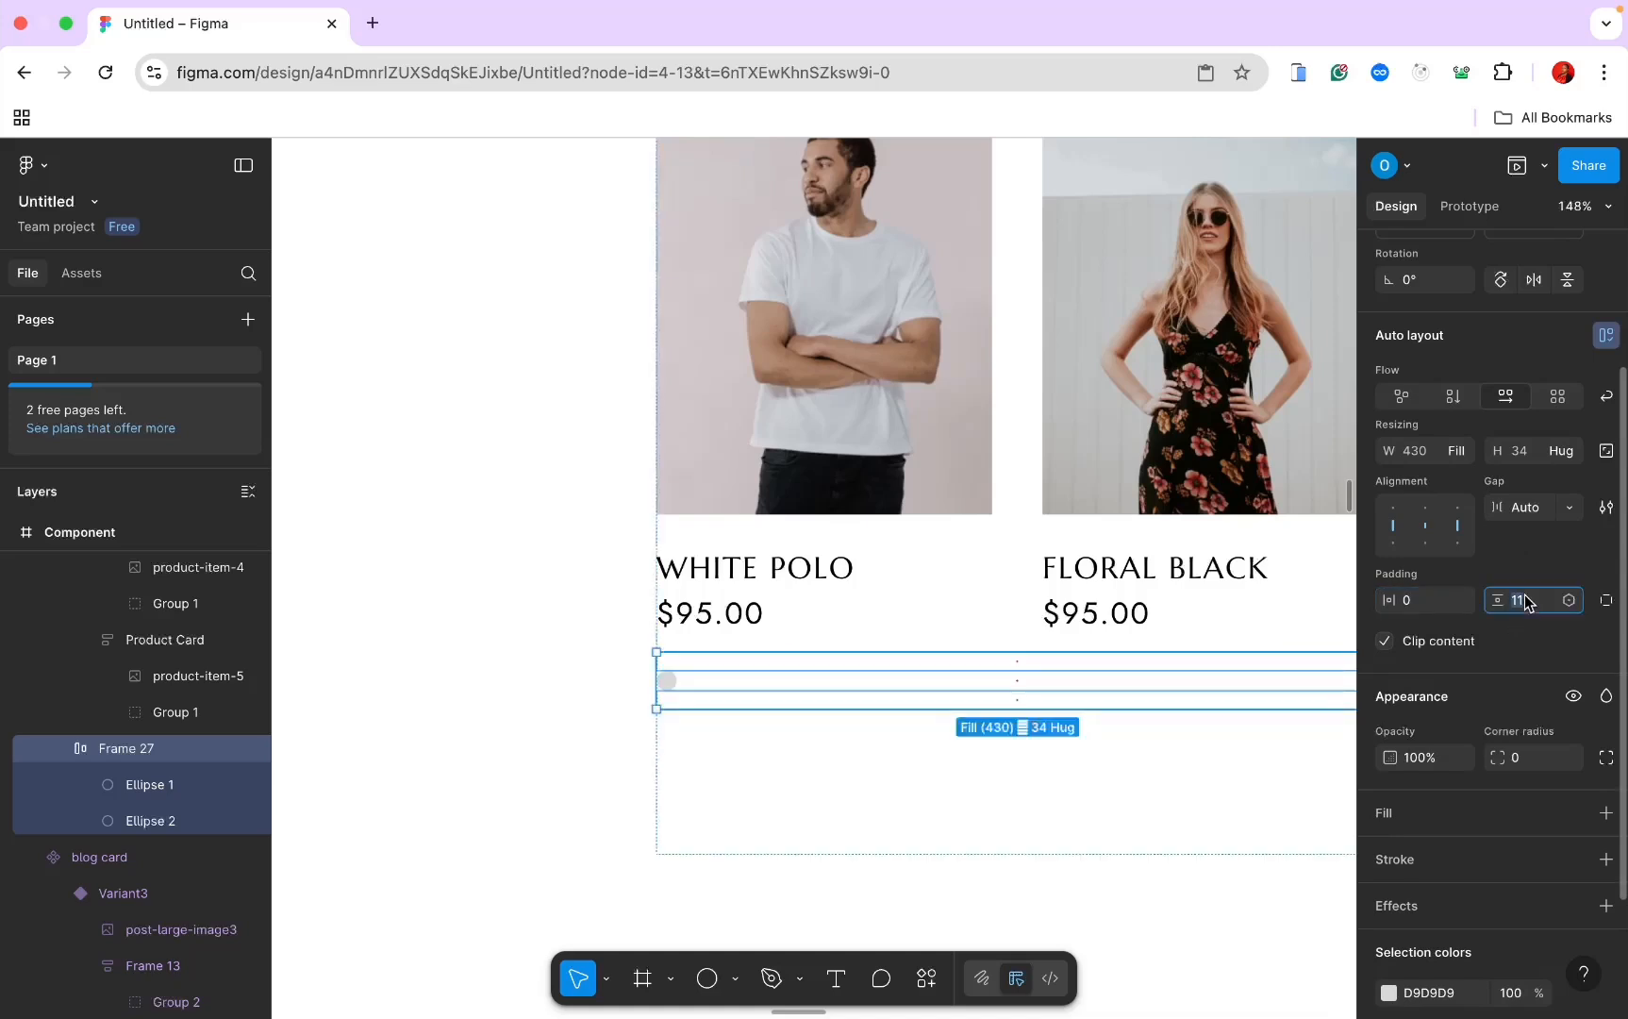
text(0)
key(Return)
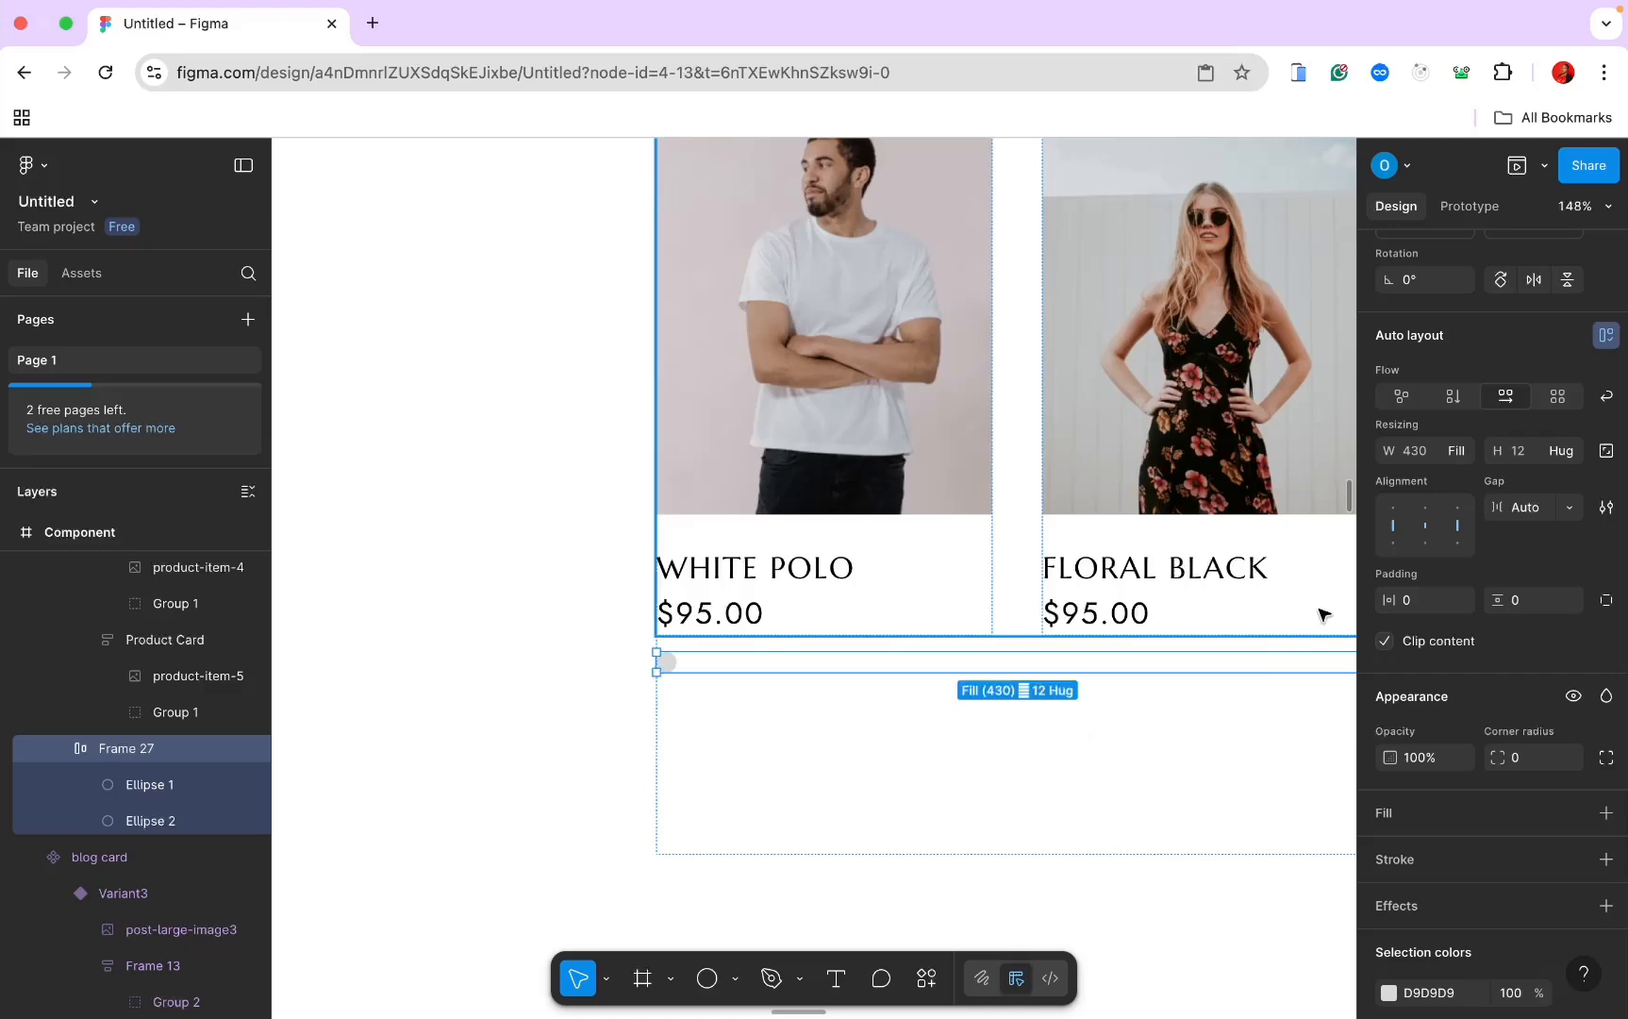
scroll(1250, 677, down, 5)
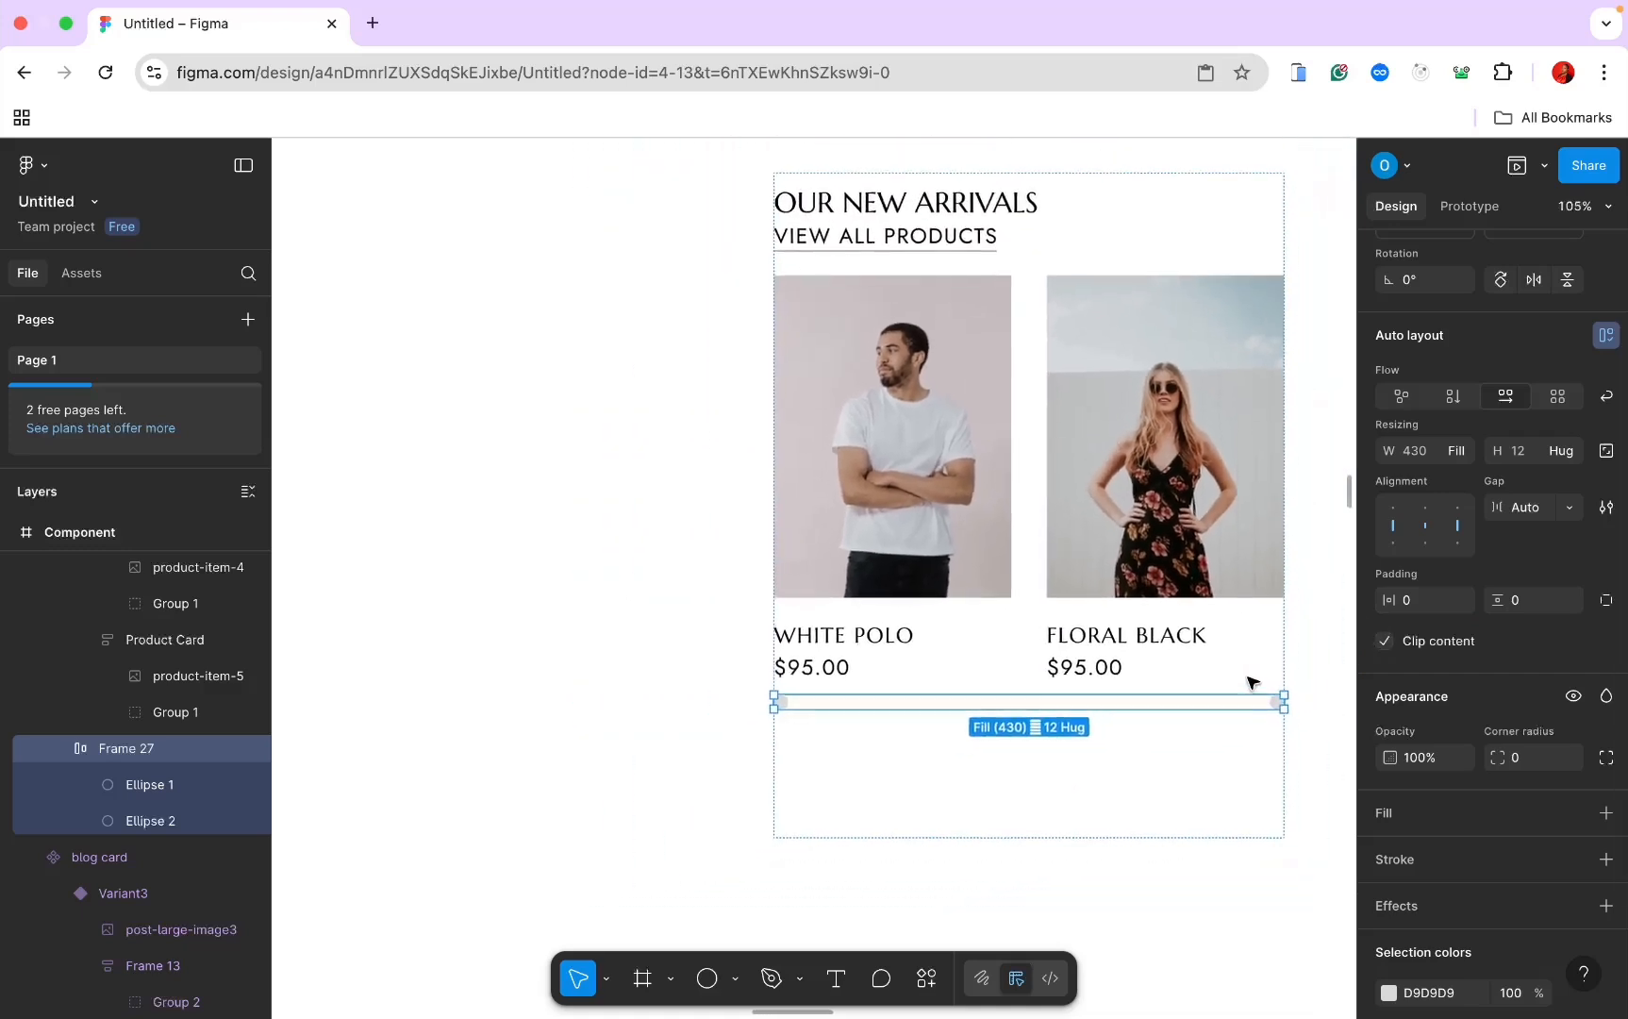
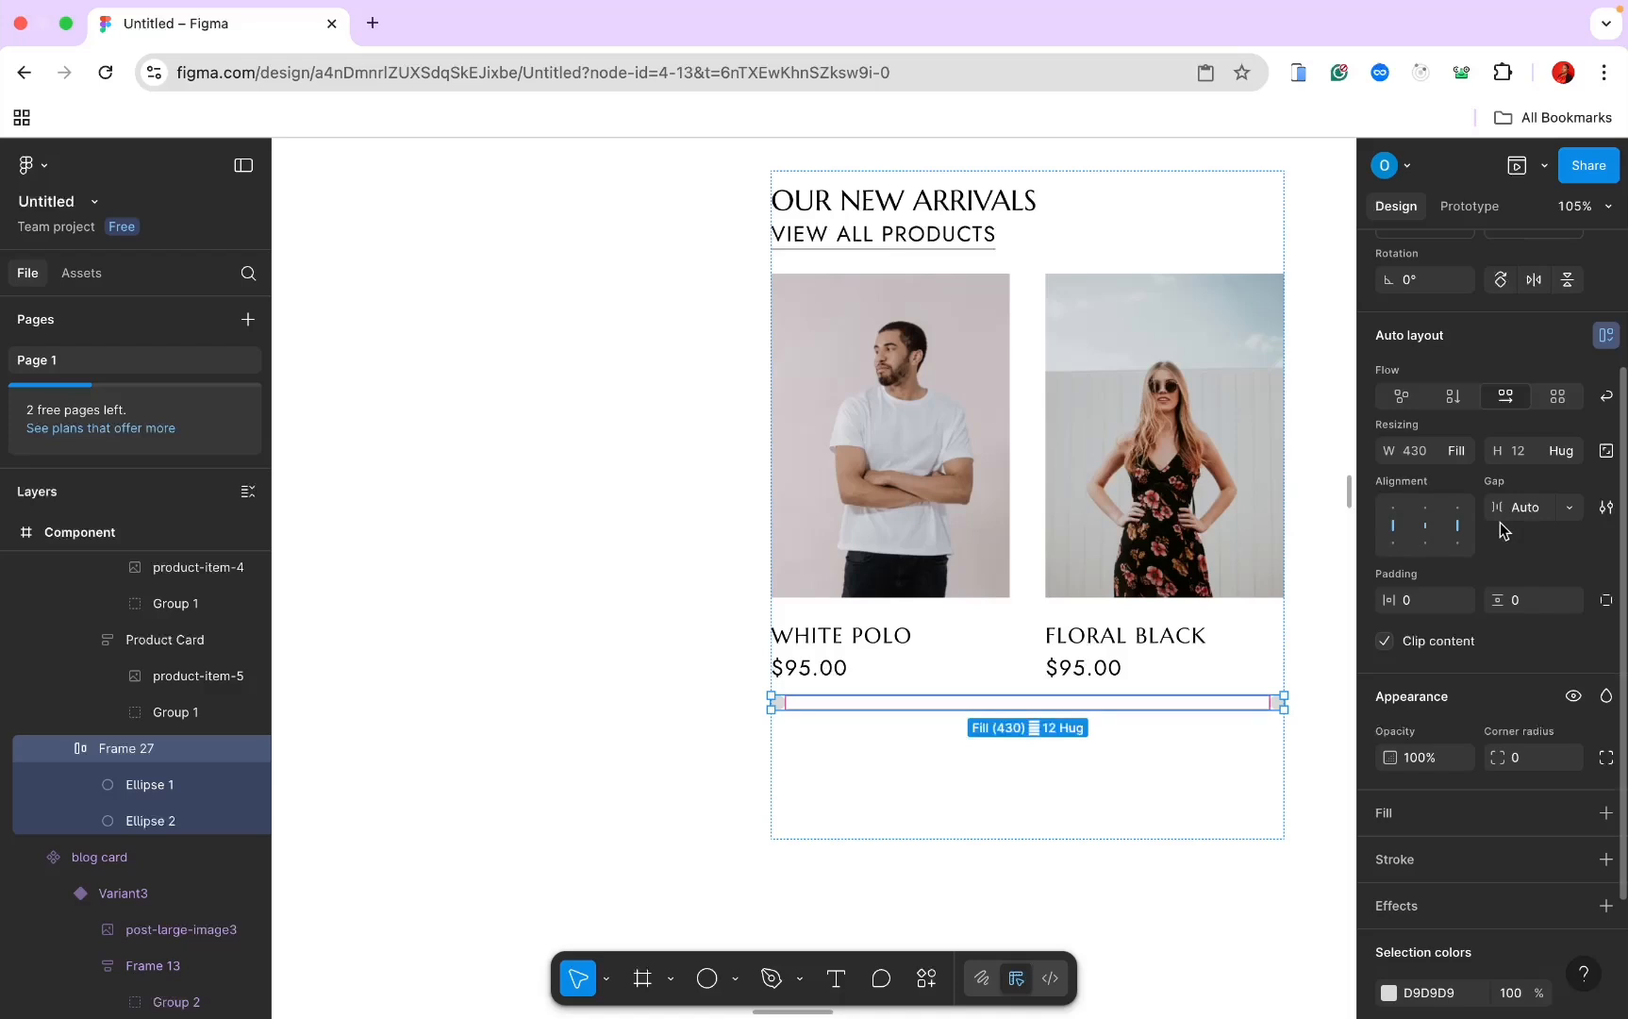
Step: Undo the dot row's padding and auto layout changes, back to the plain dots frame
key(super+z)
key(super+z)
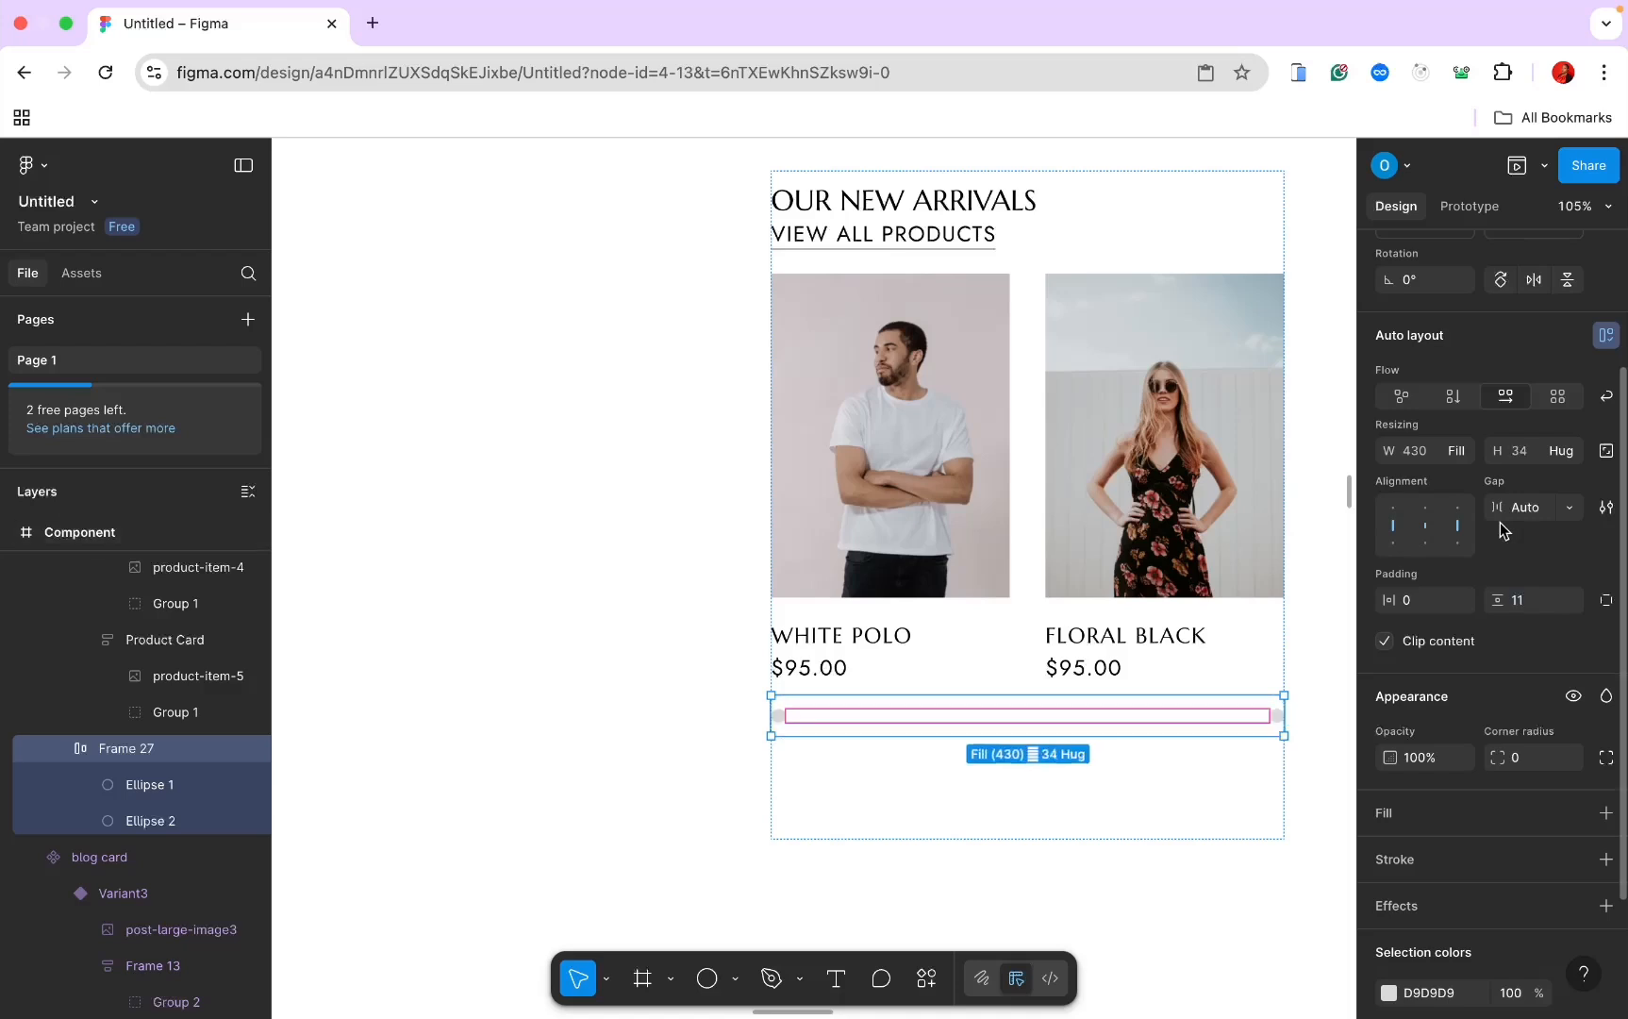
key(super+z)
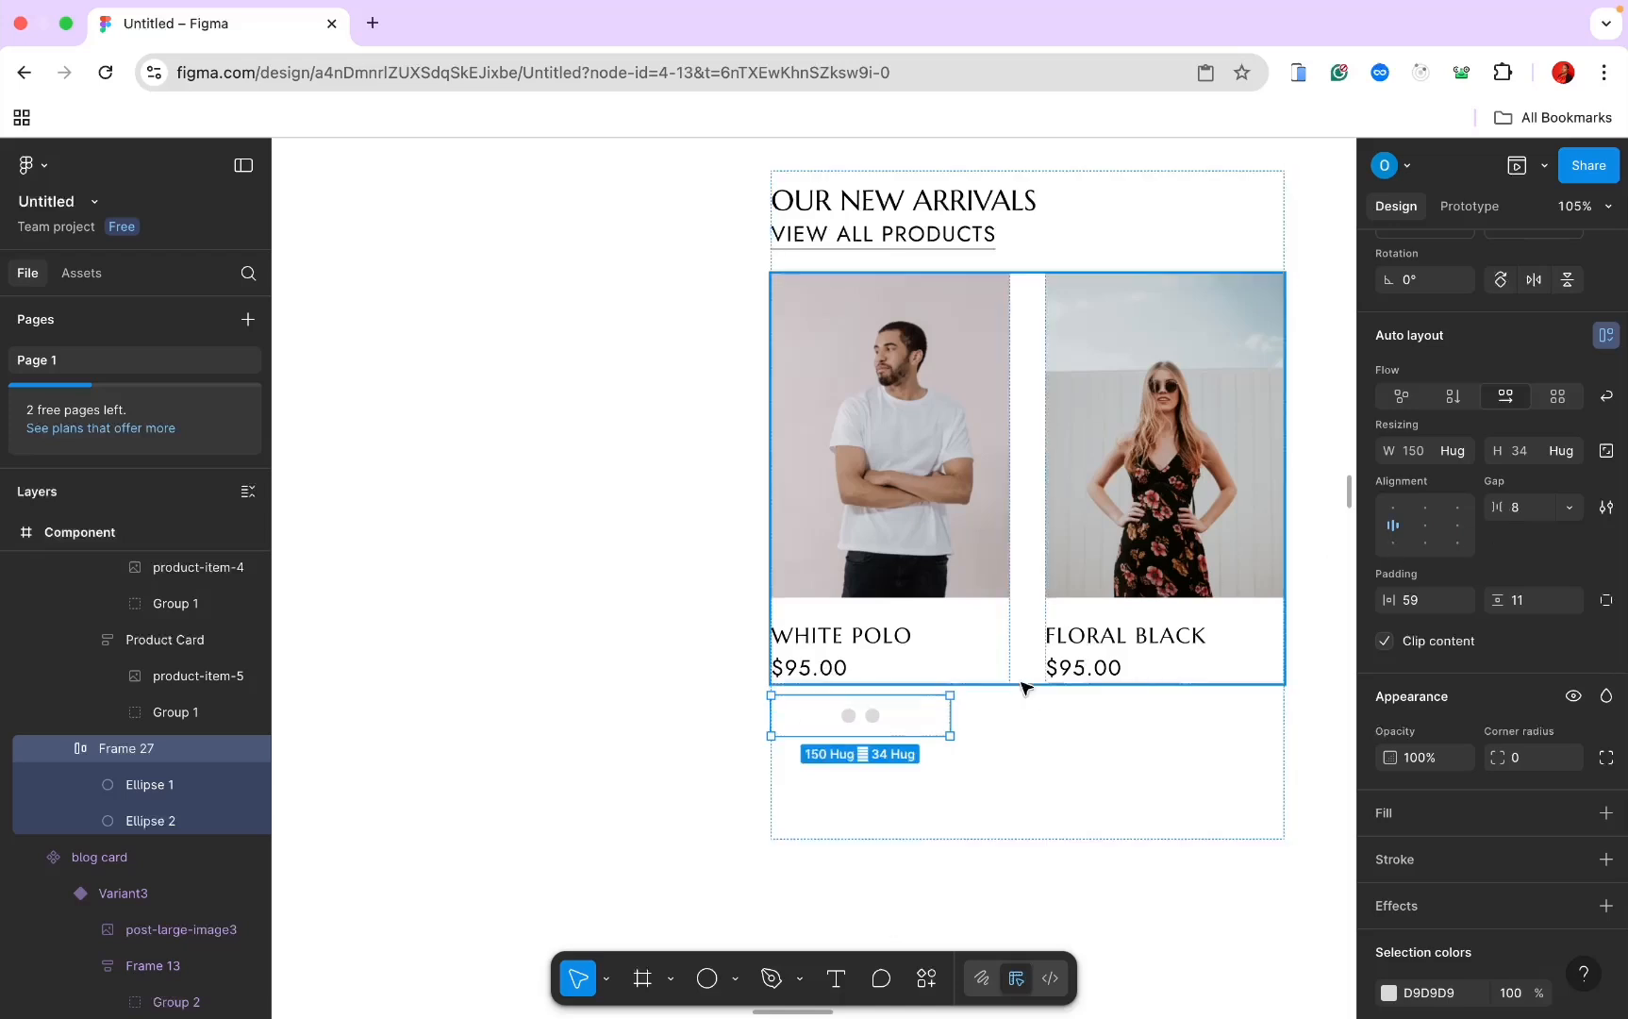
scroll(1510, 415, up, 3)
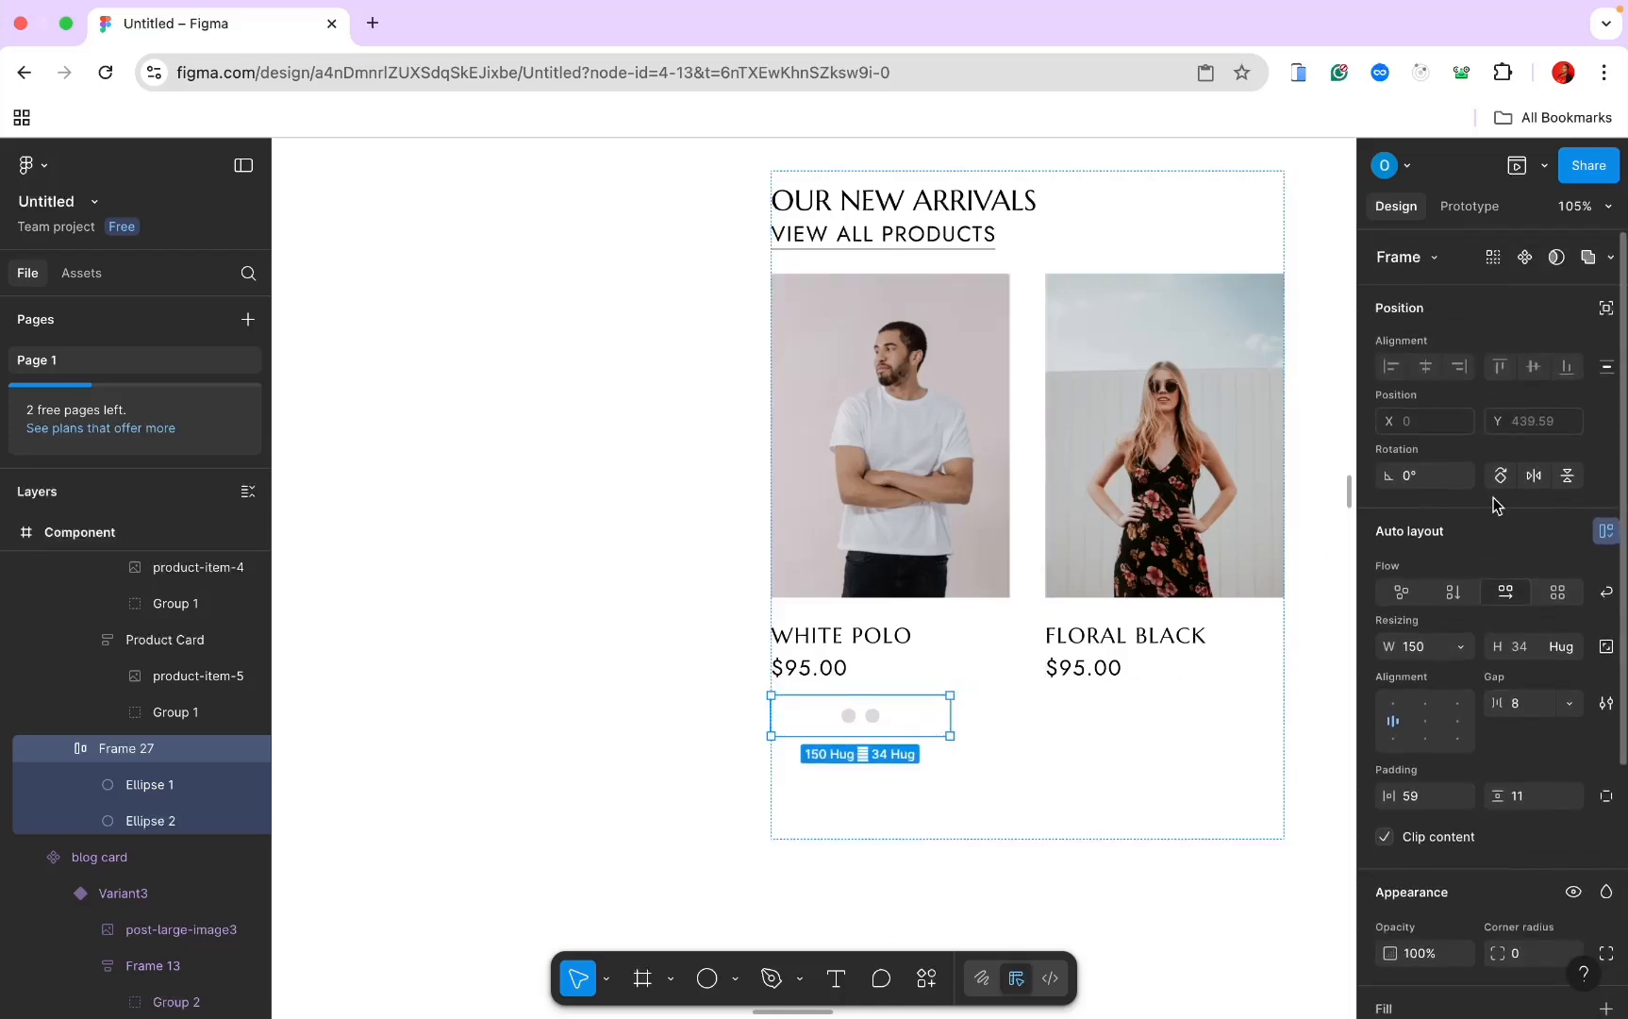
key(super+z)
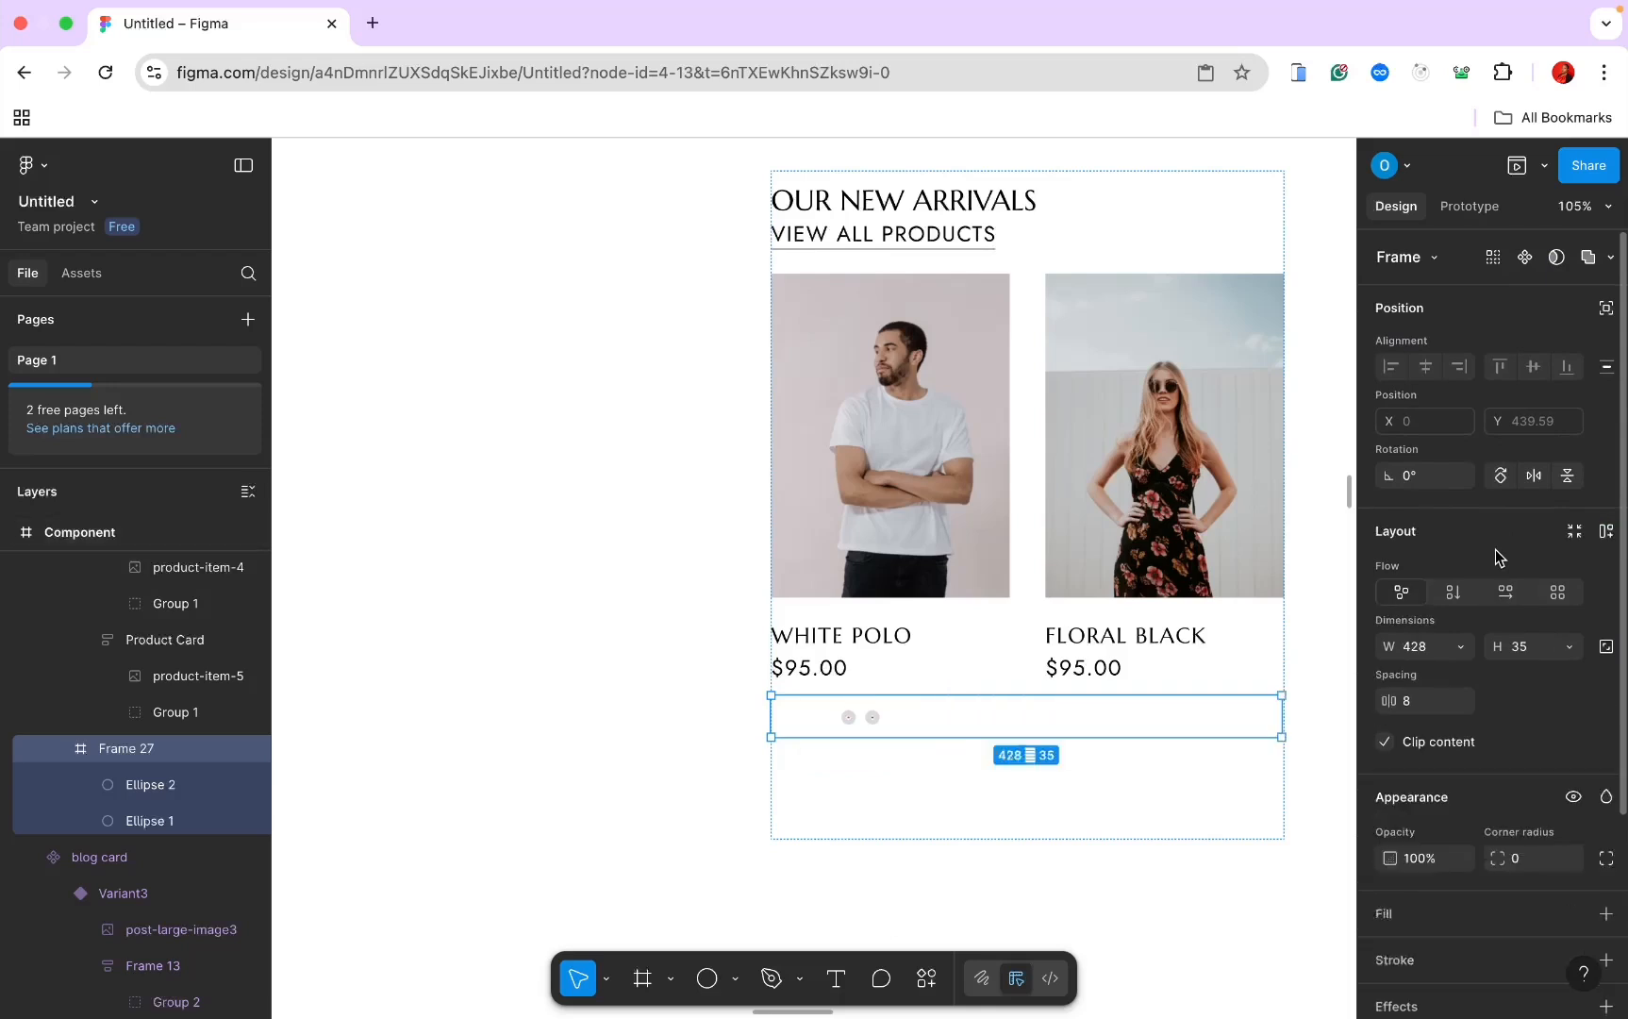
key(super+z)
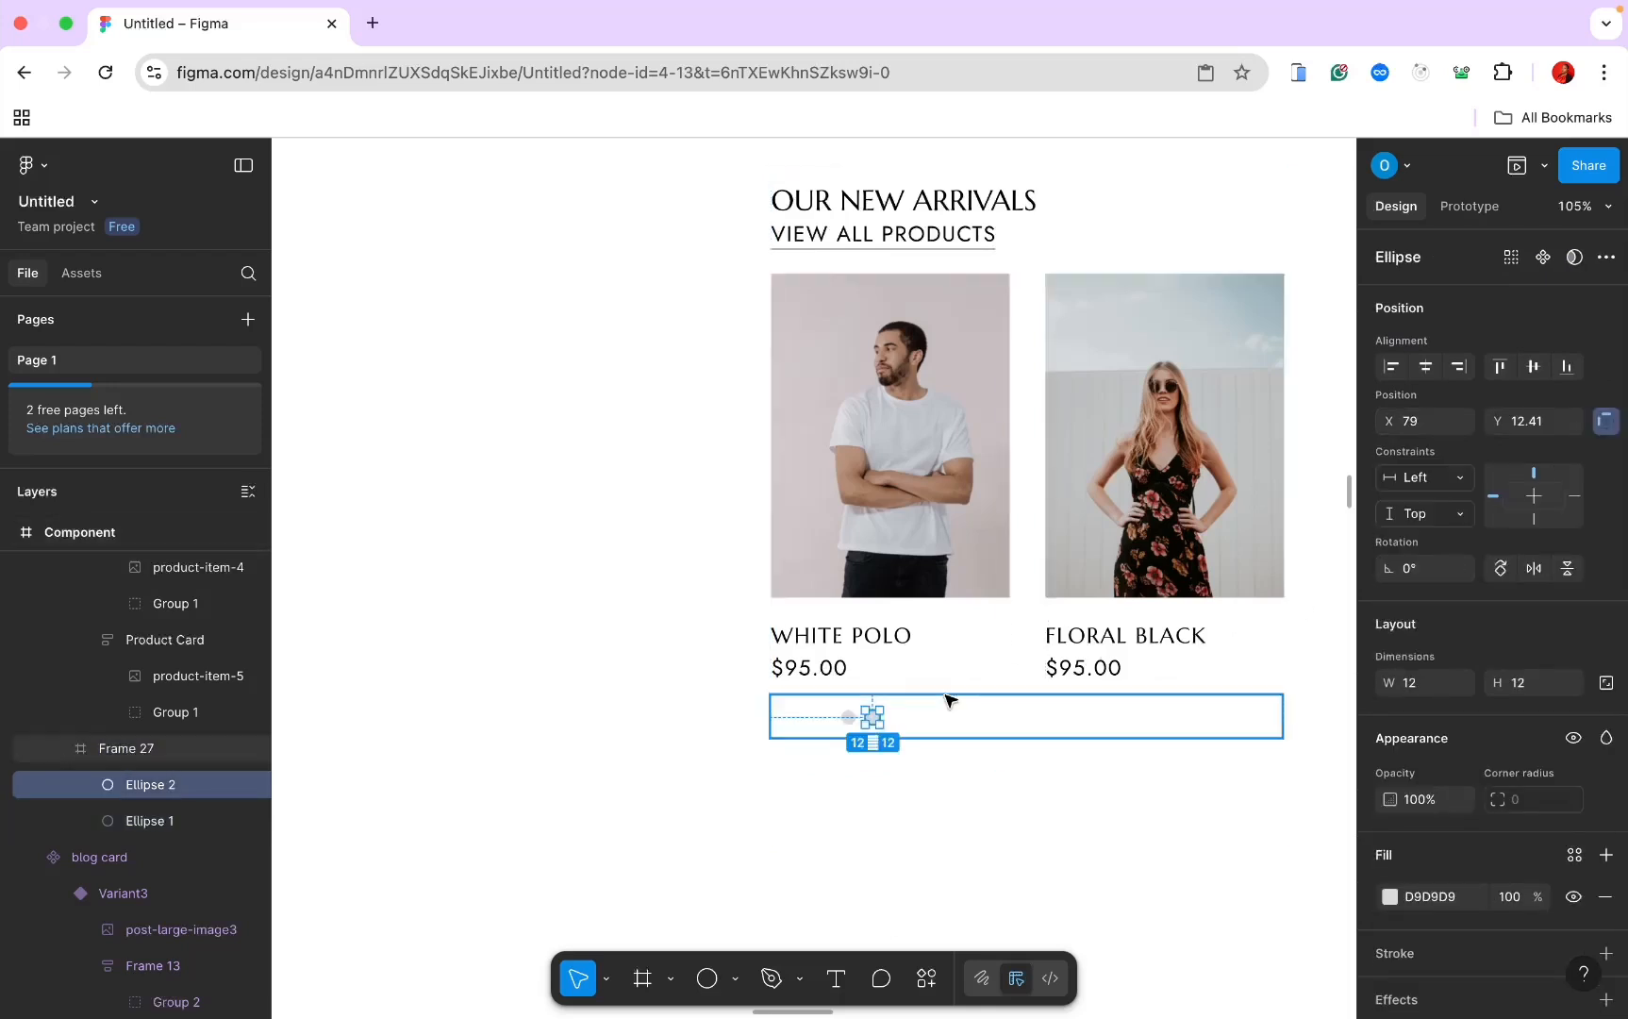
Step: Group the two carousel dots together, discarding a trial centre alignment
shift+click(849, 717)
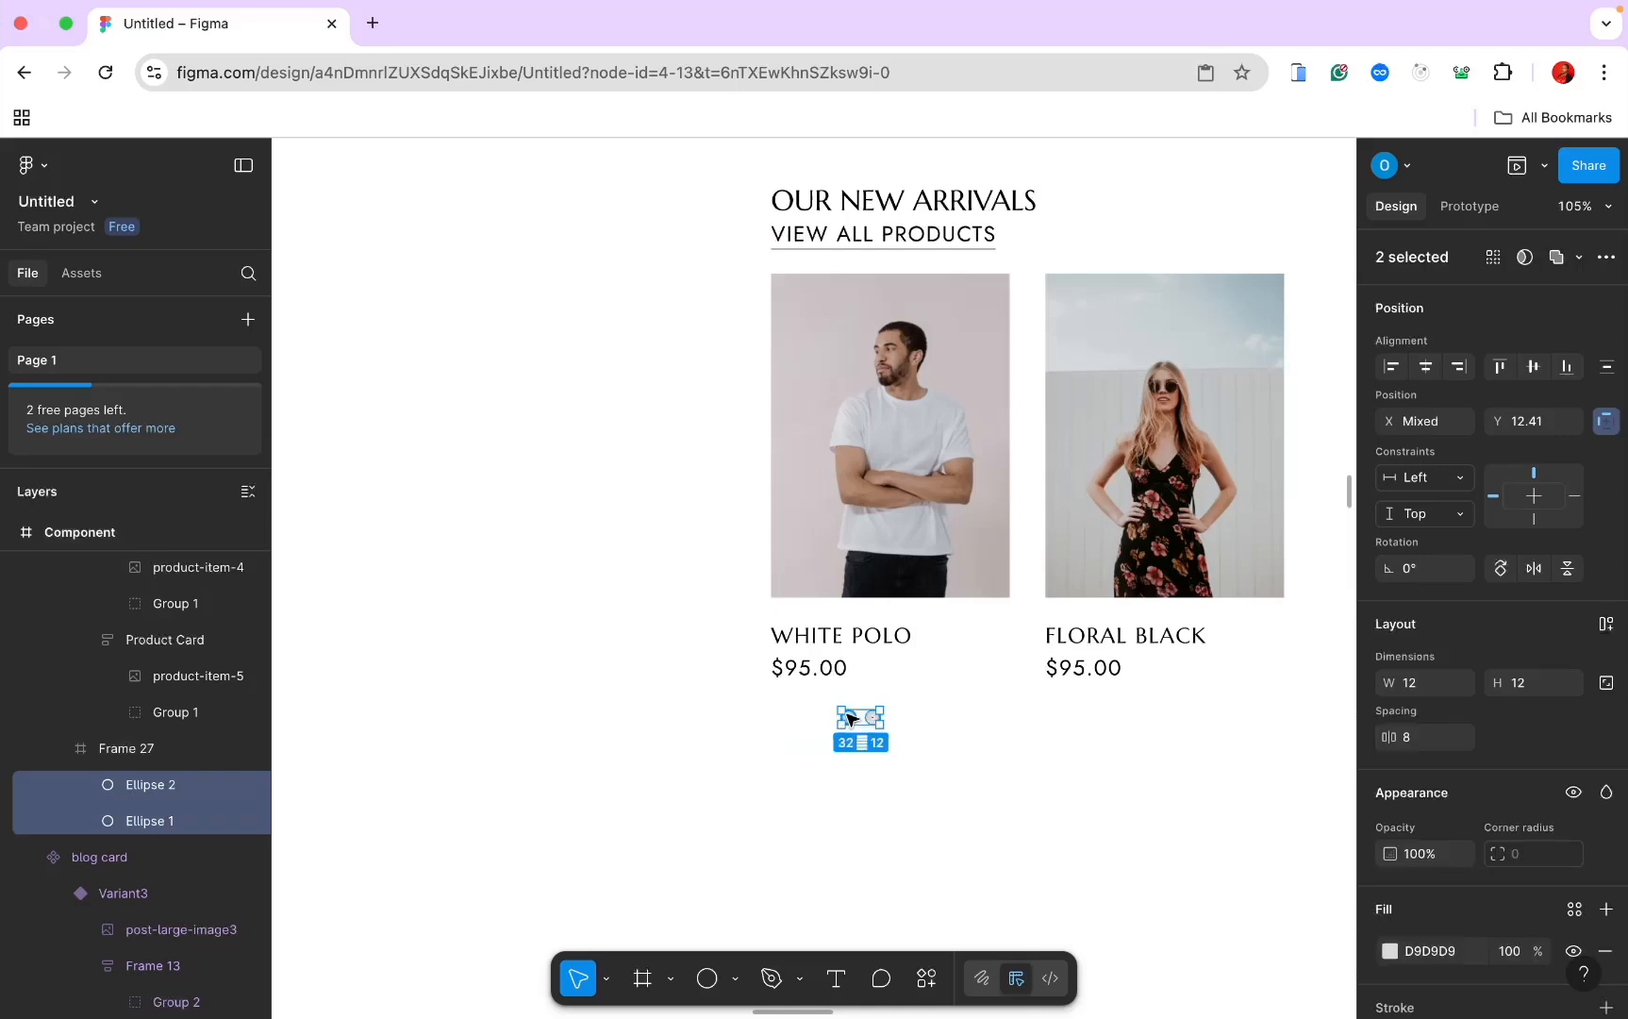
click(1424, 368)
scroll(1264, 529, down, 3)
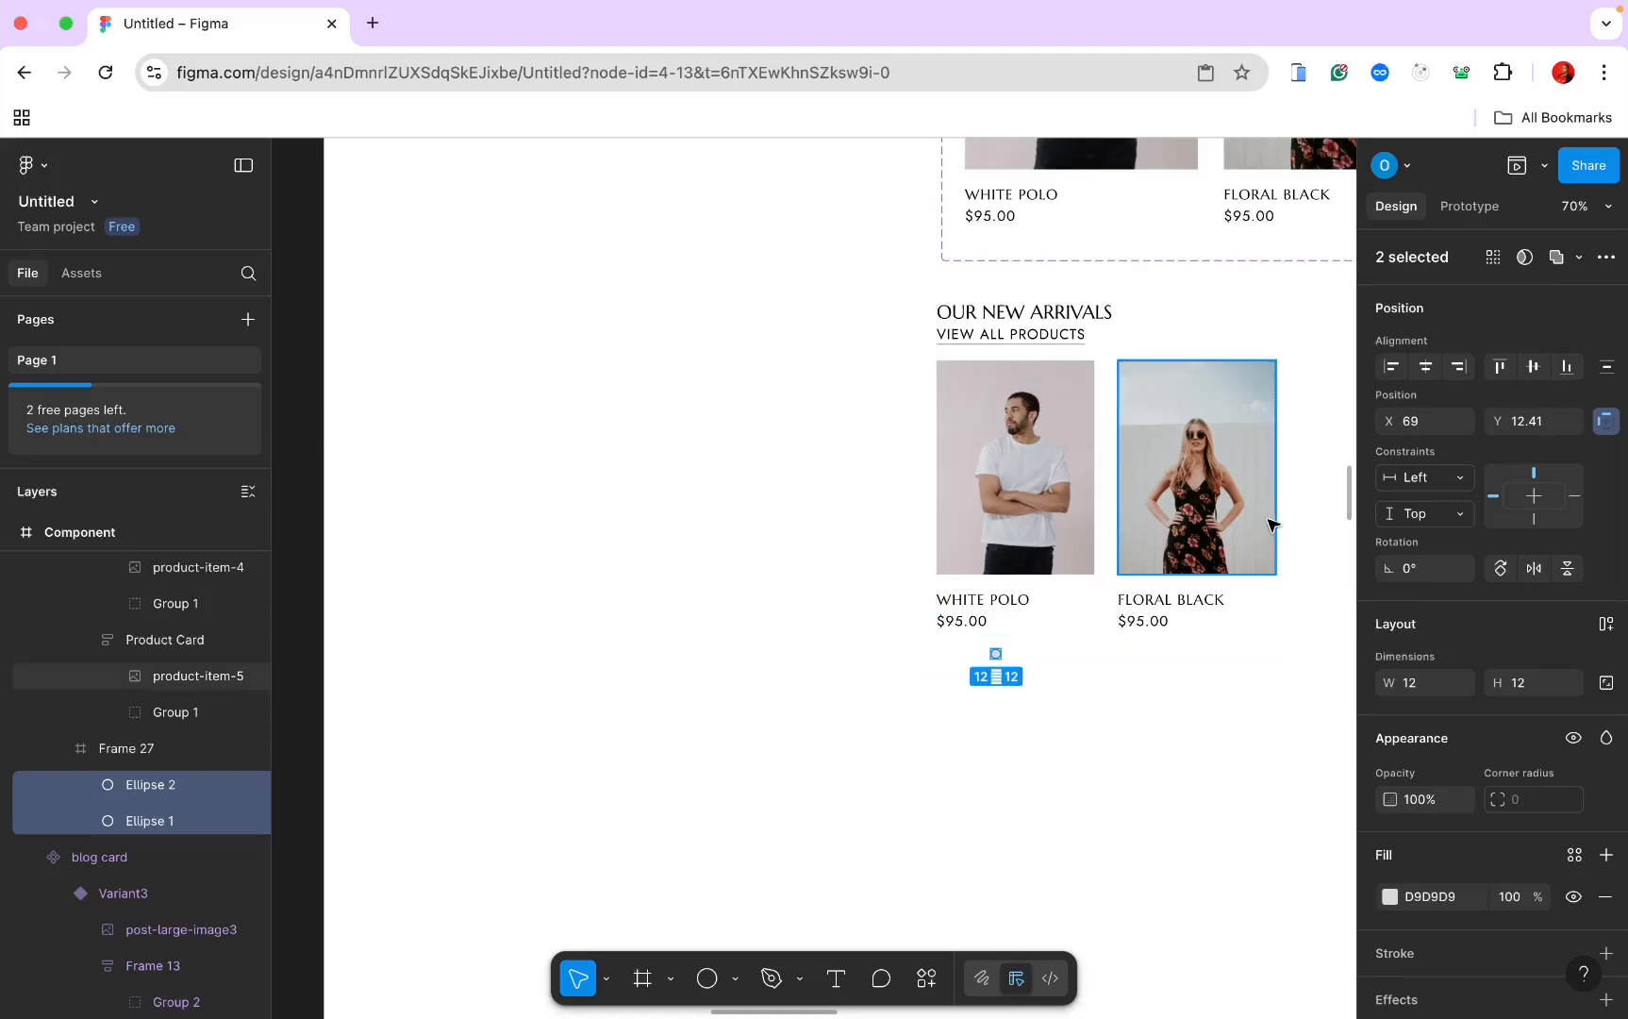
key(super+z)
scroll(1074, 713, right, 3)
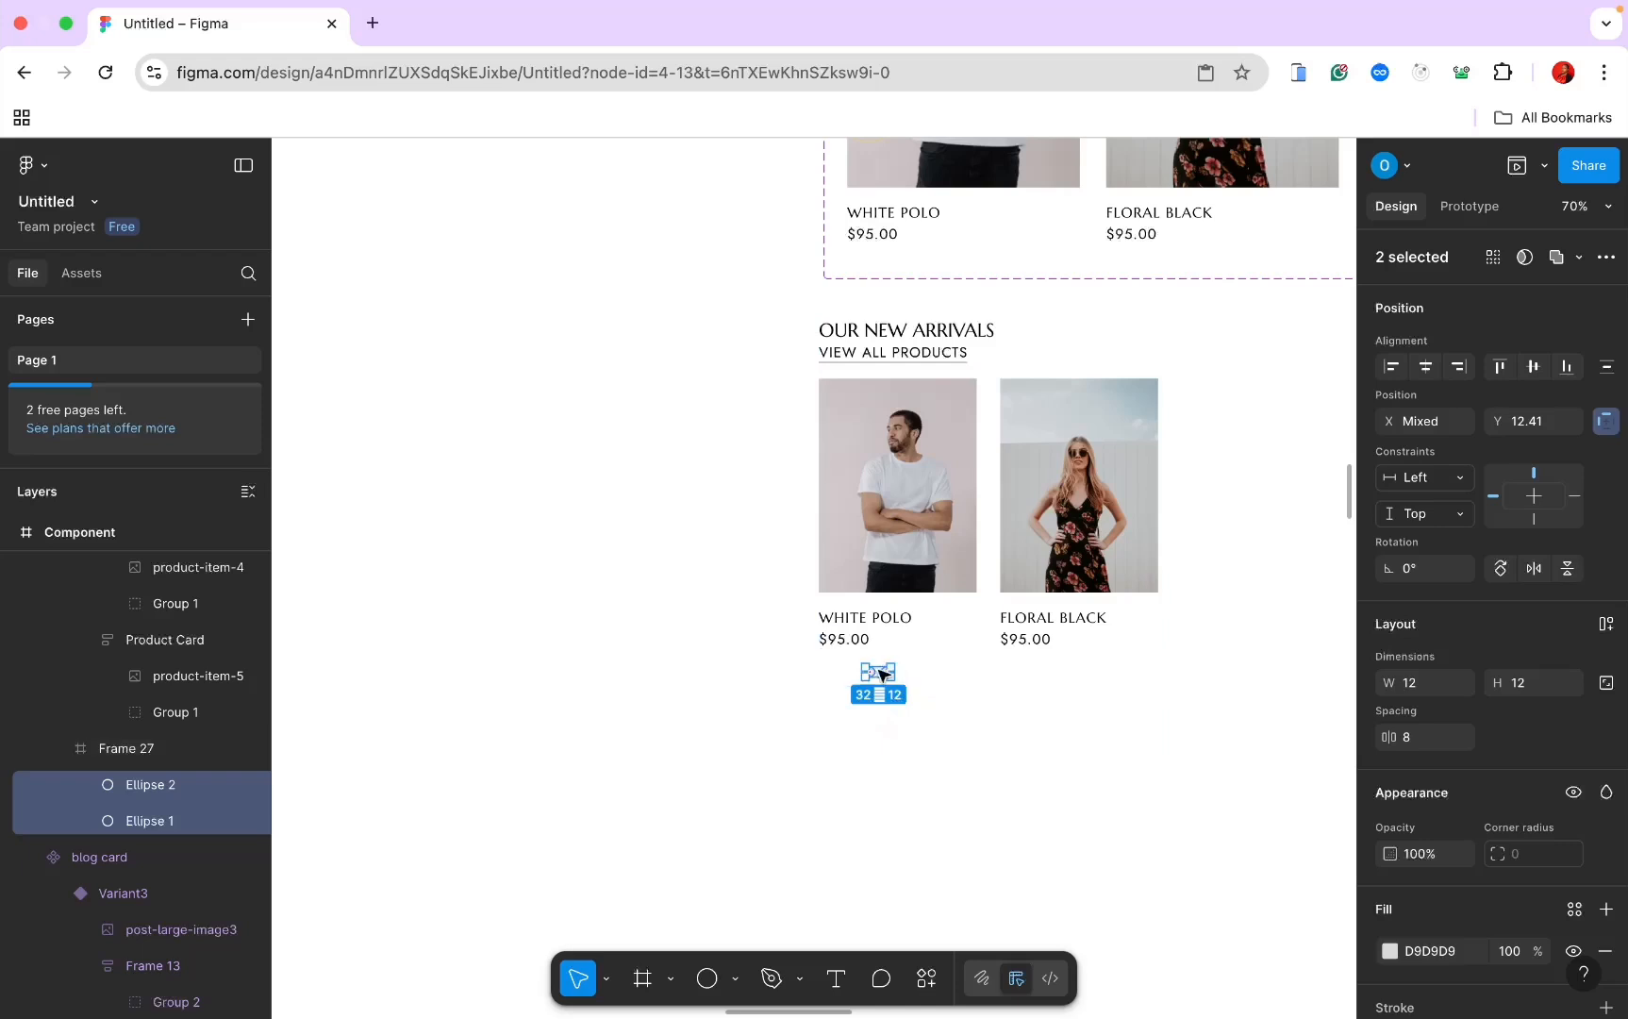
right_click(879, 671)
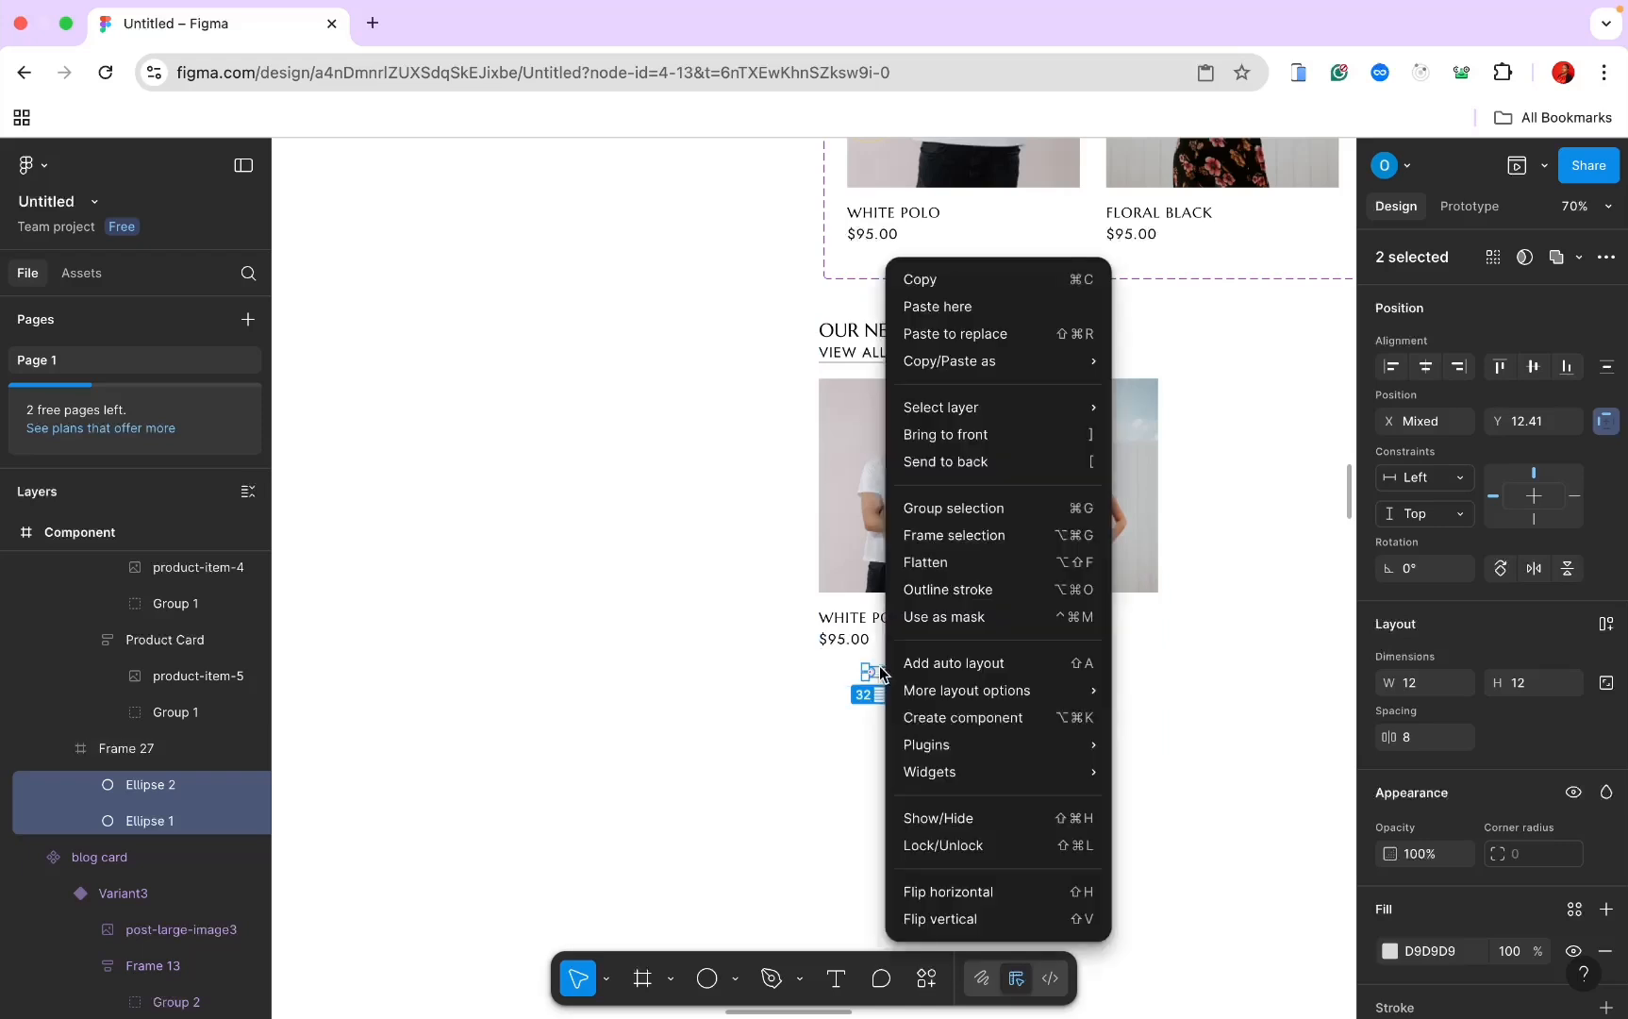
click(957, 509)
Step: Give the dot row horizontal auto layout, Fill container width and centre alignment
click(946, 671)
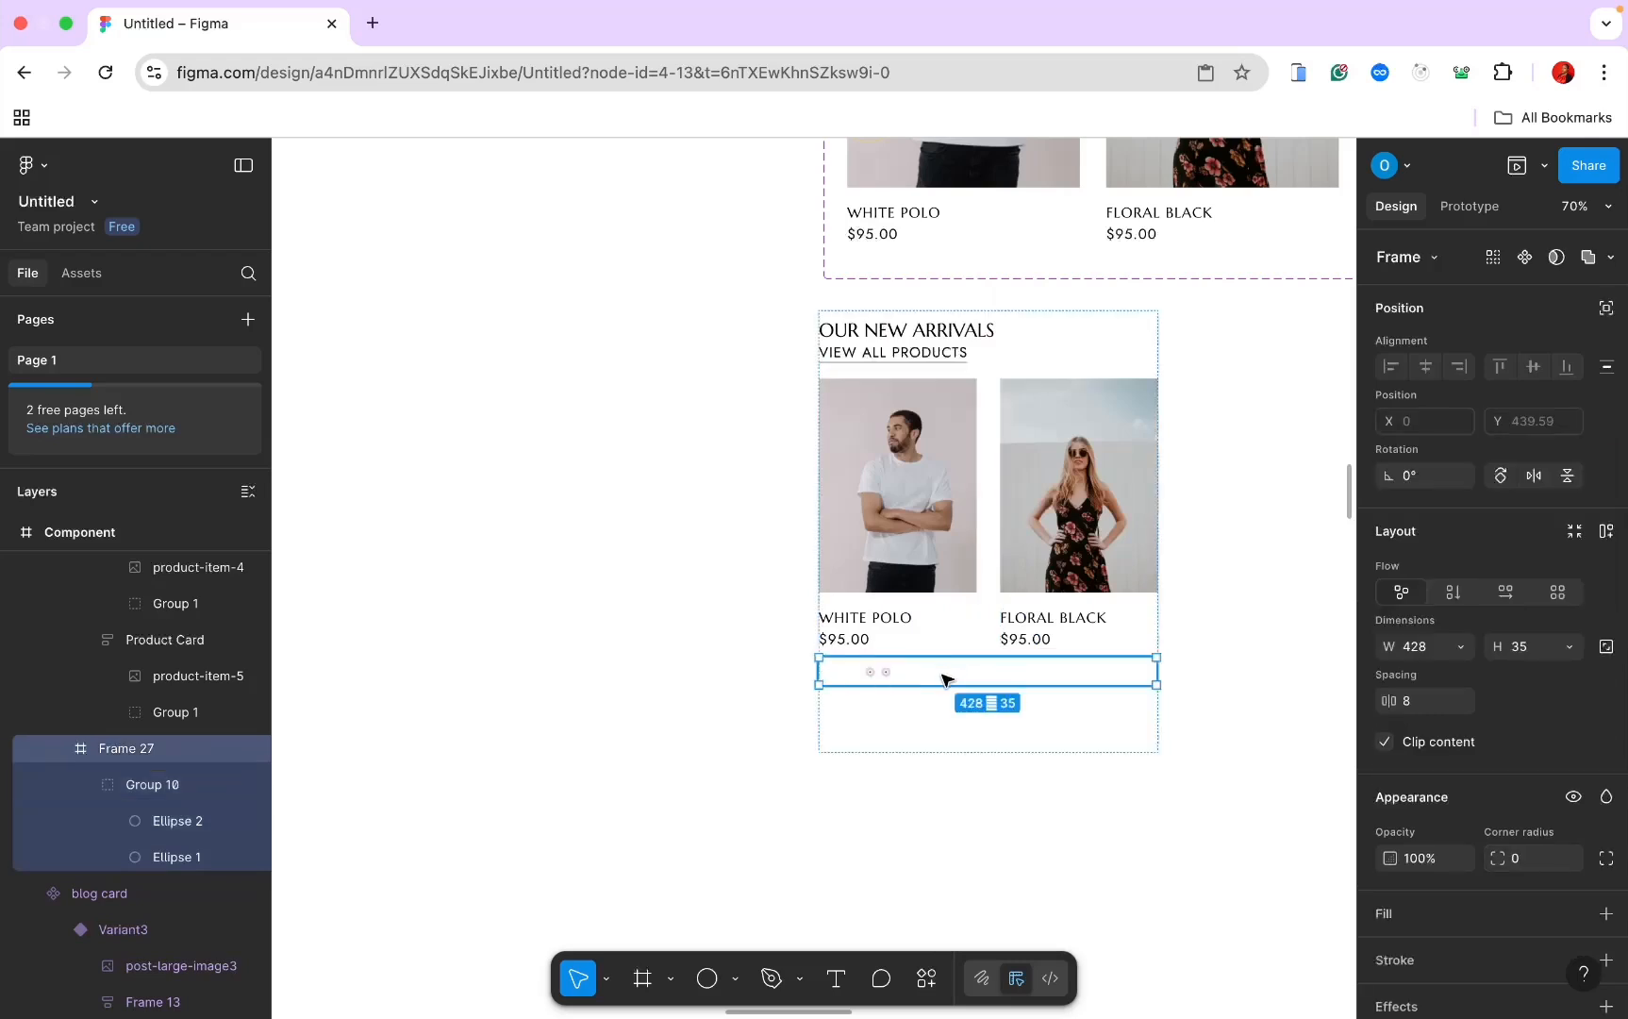
click(1507, 592)
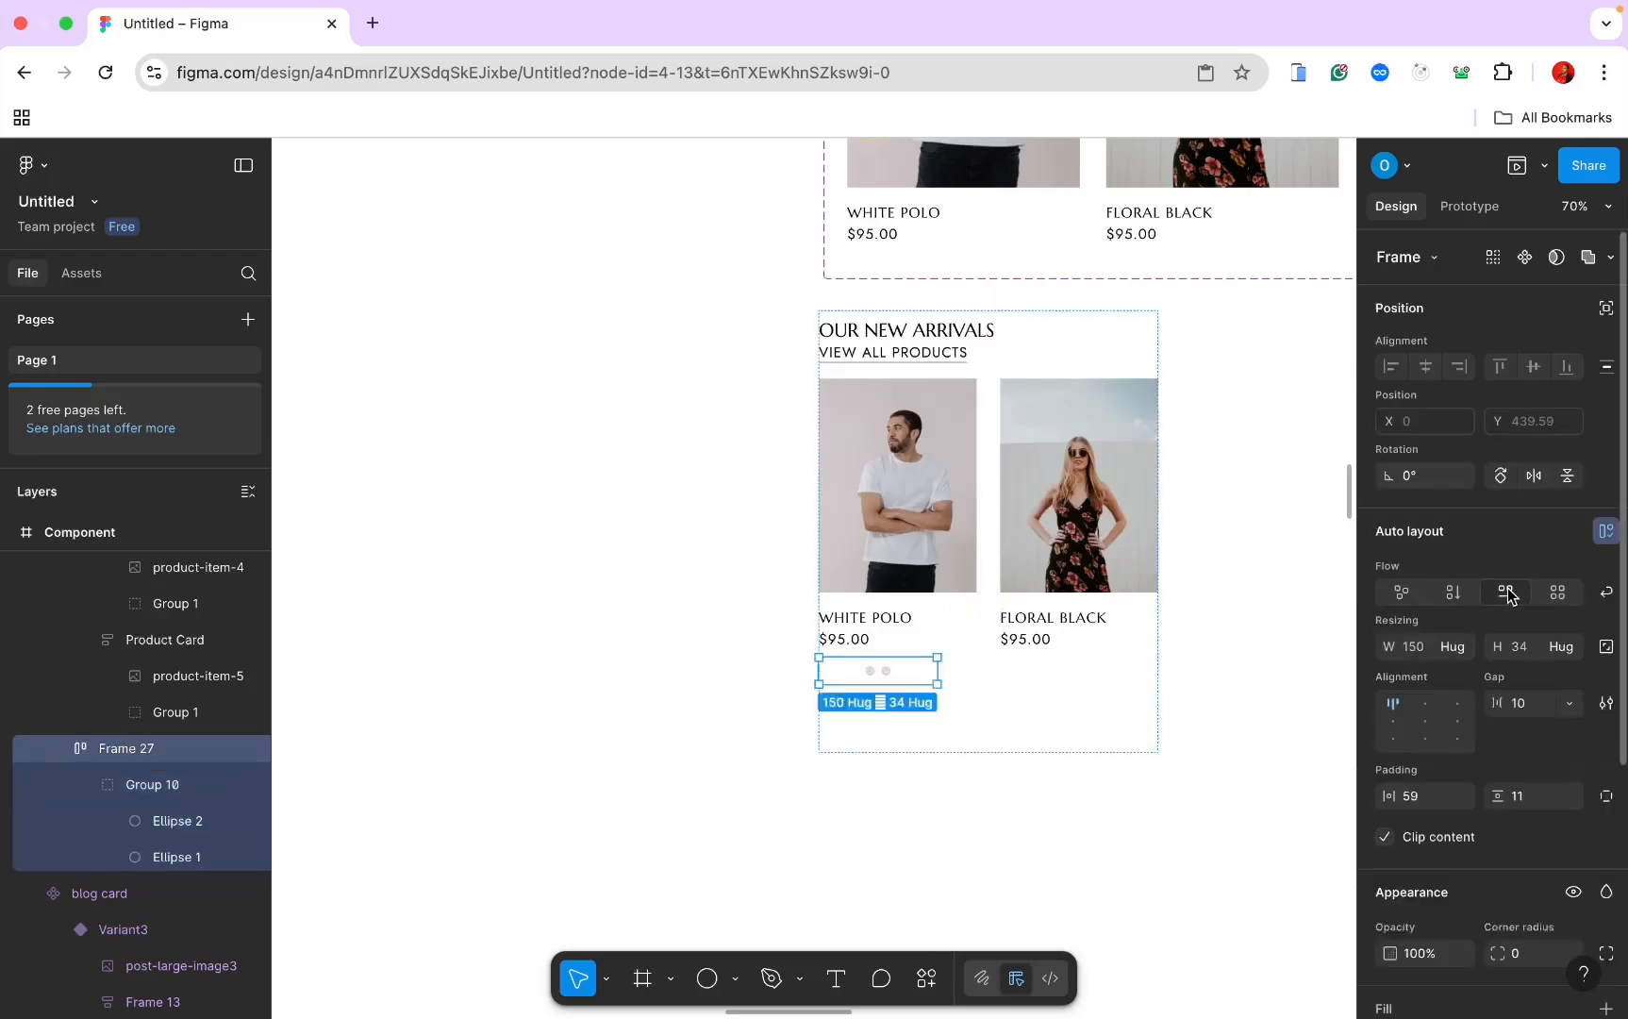
click(1465, 646)
click(1455, 671)
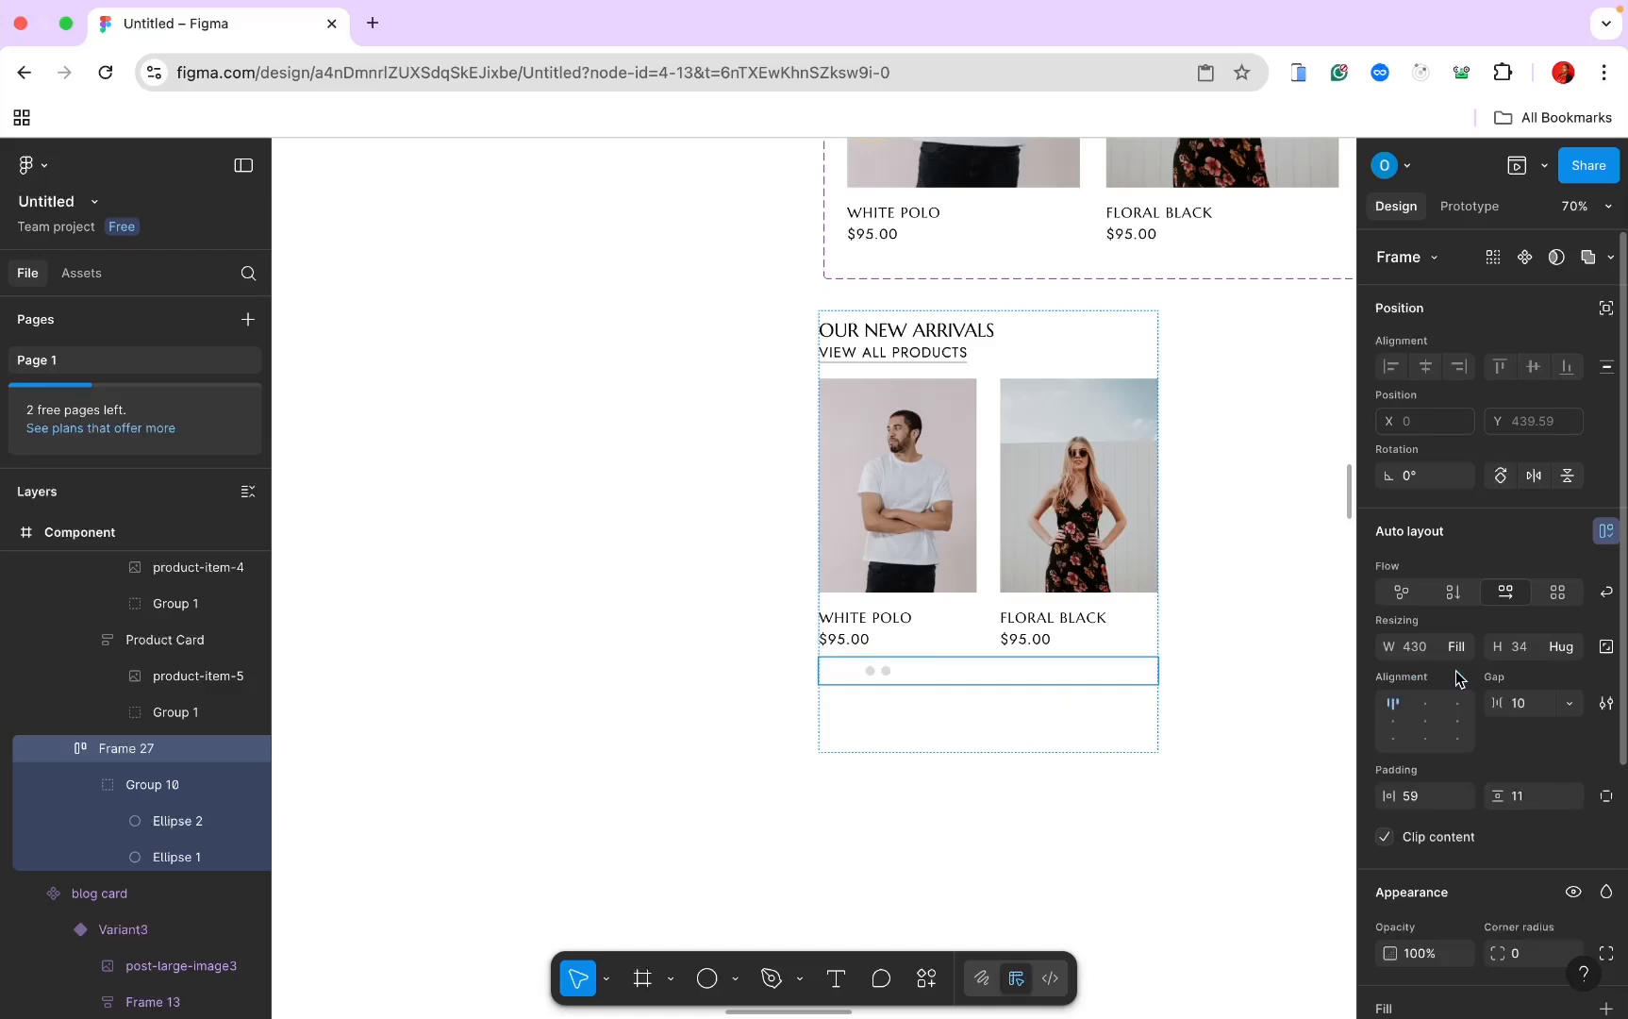
click(1426, 723)
scroll(1215, 655, up, 10)
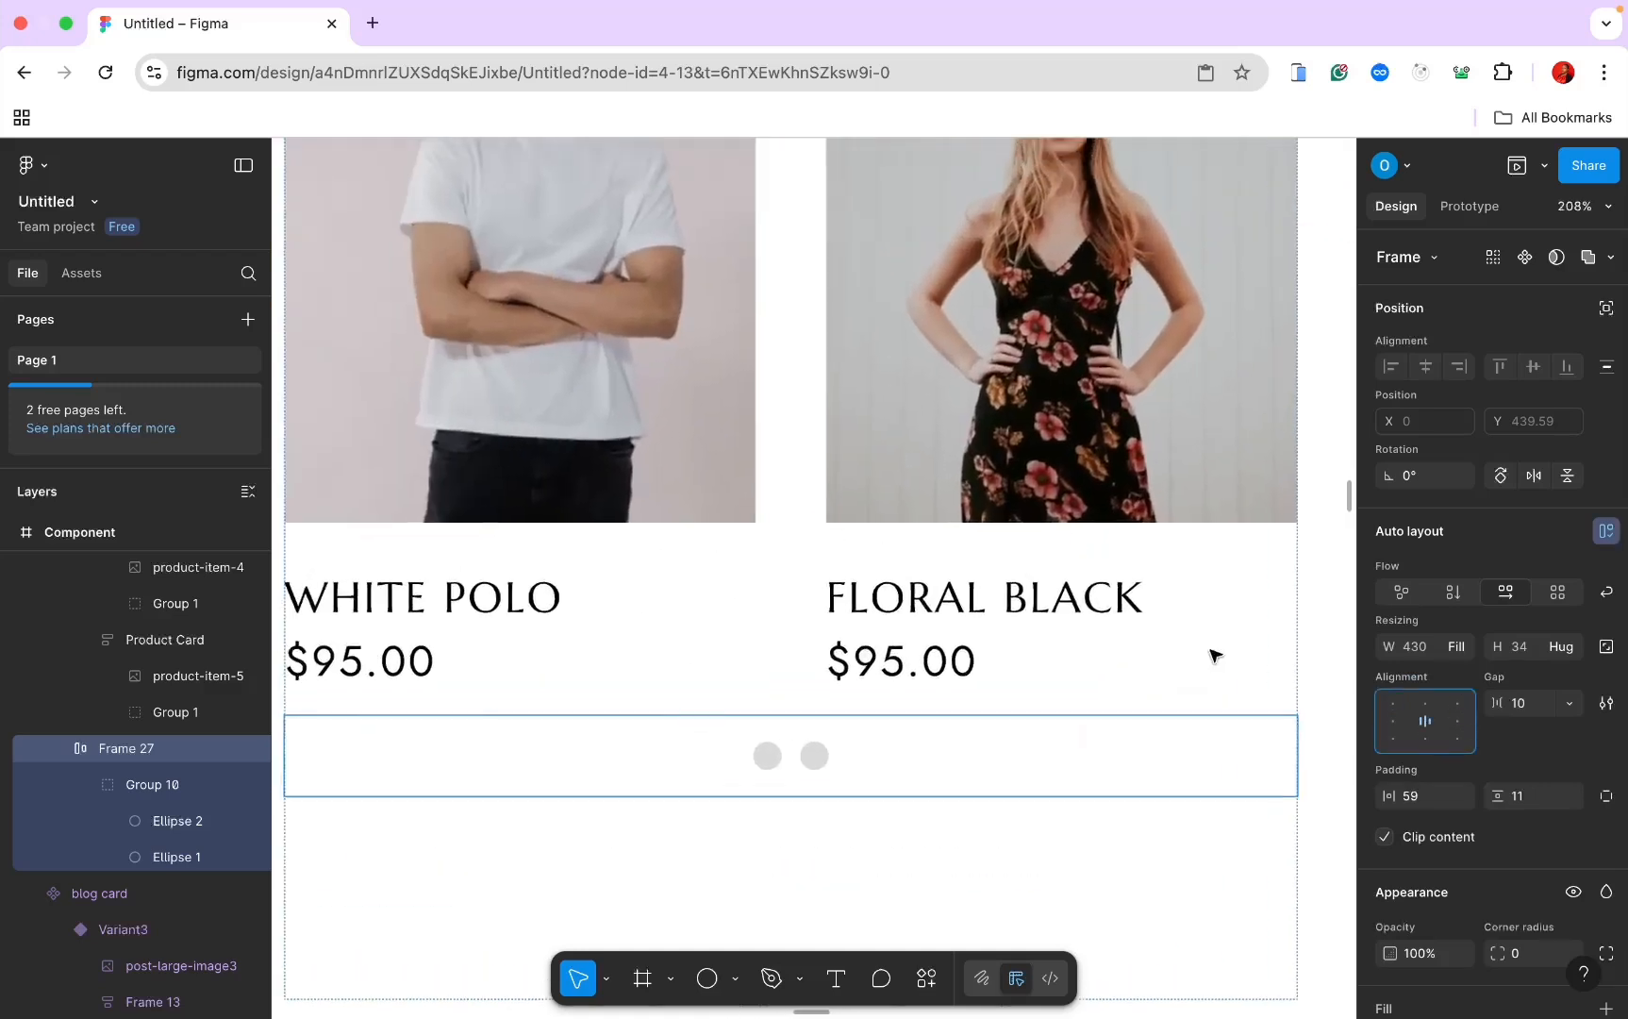
click(941, 760)
click(944, 762)
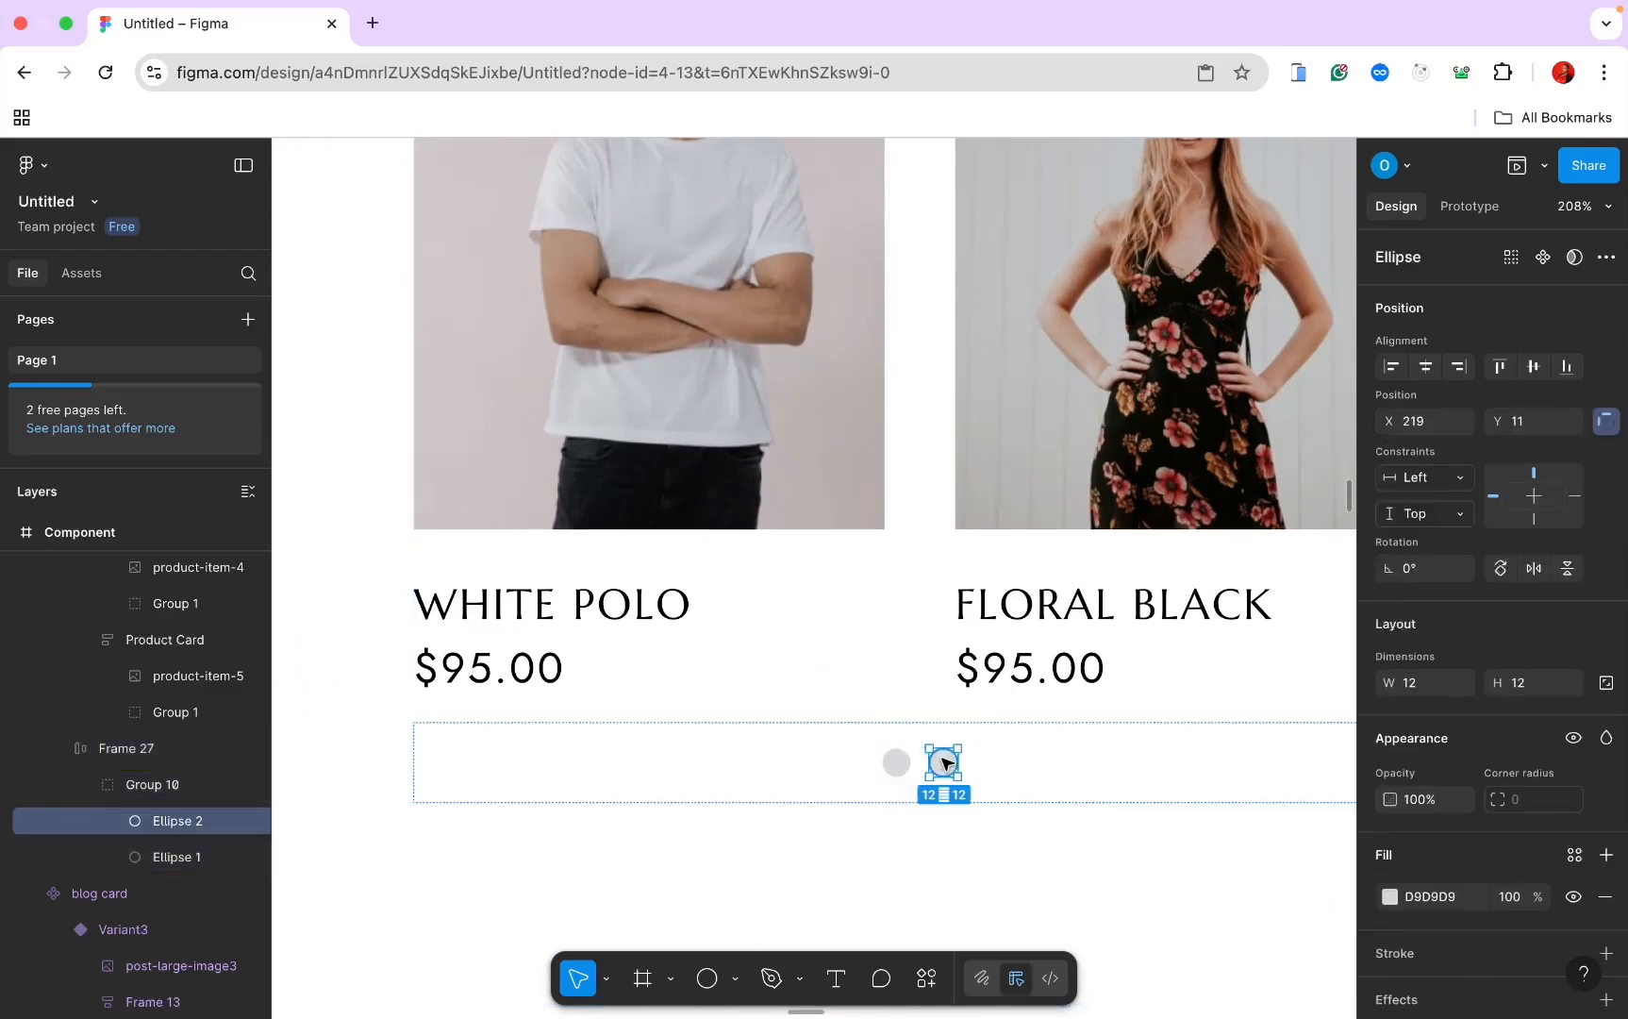
Step: Set the second dot's fill to blue-grey 6C757D
click(1391, 897)
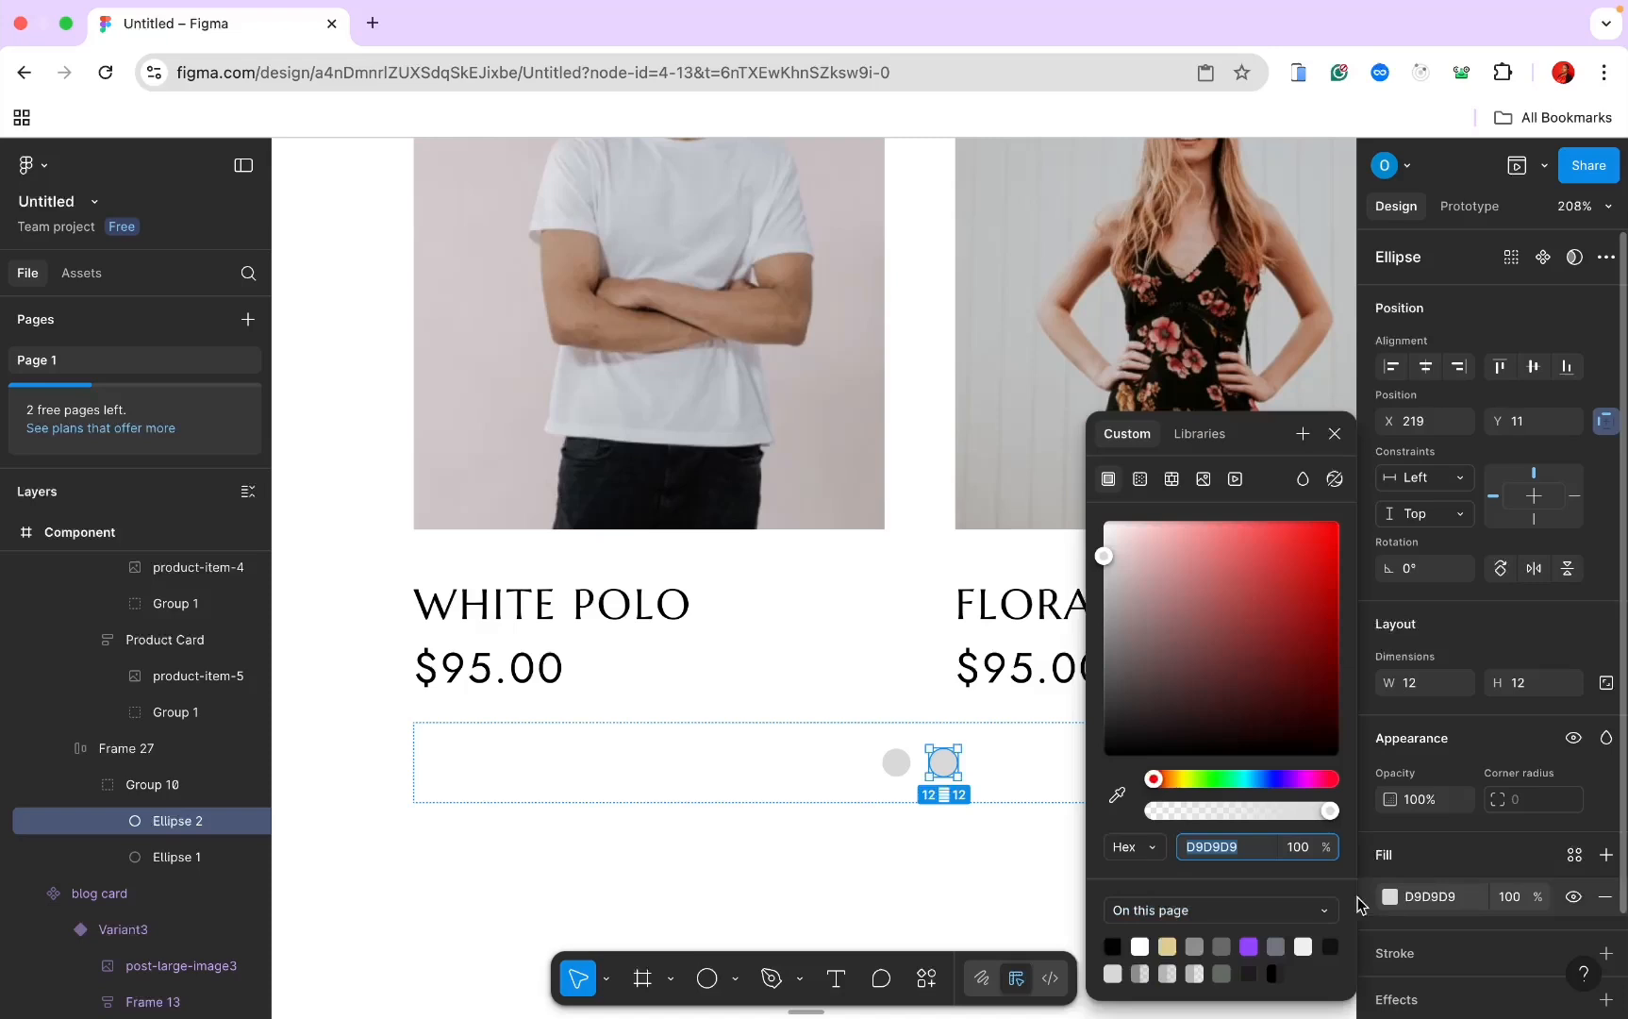
click(1222, 945)
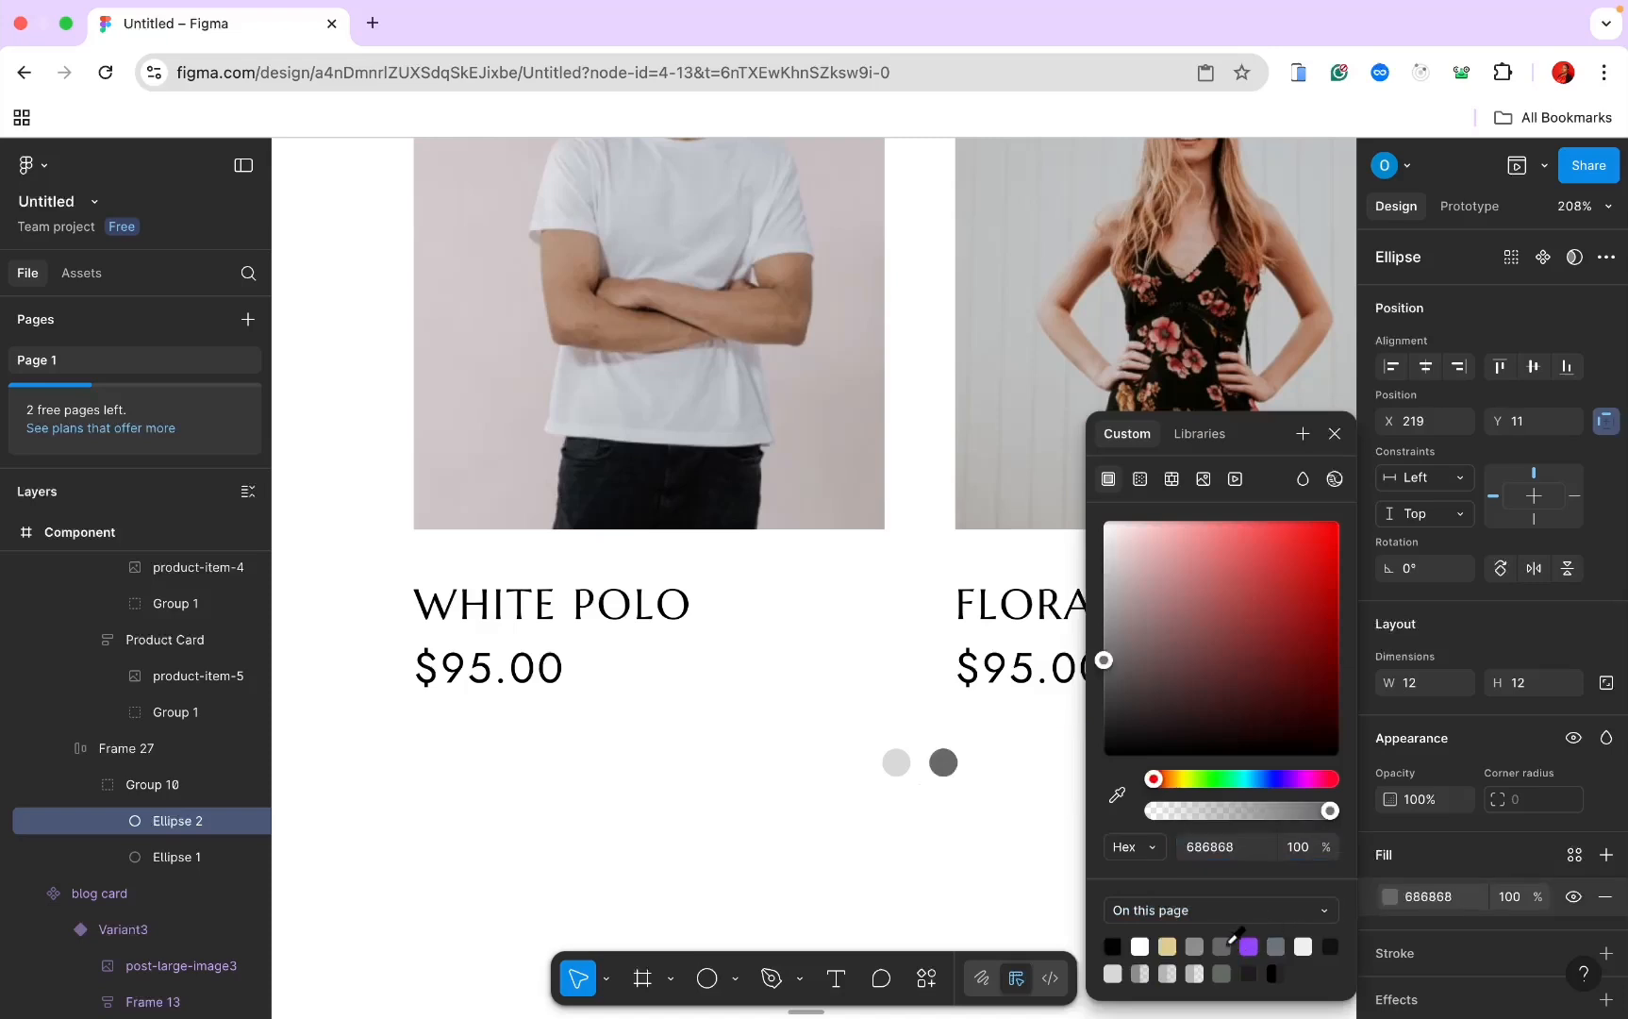
click(1280, 941)
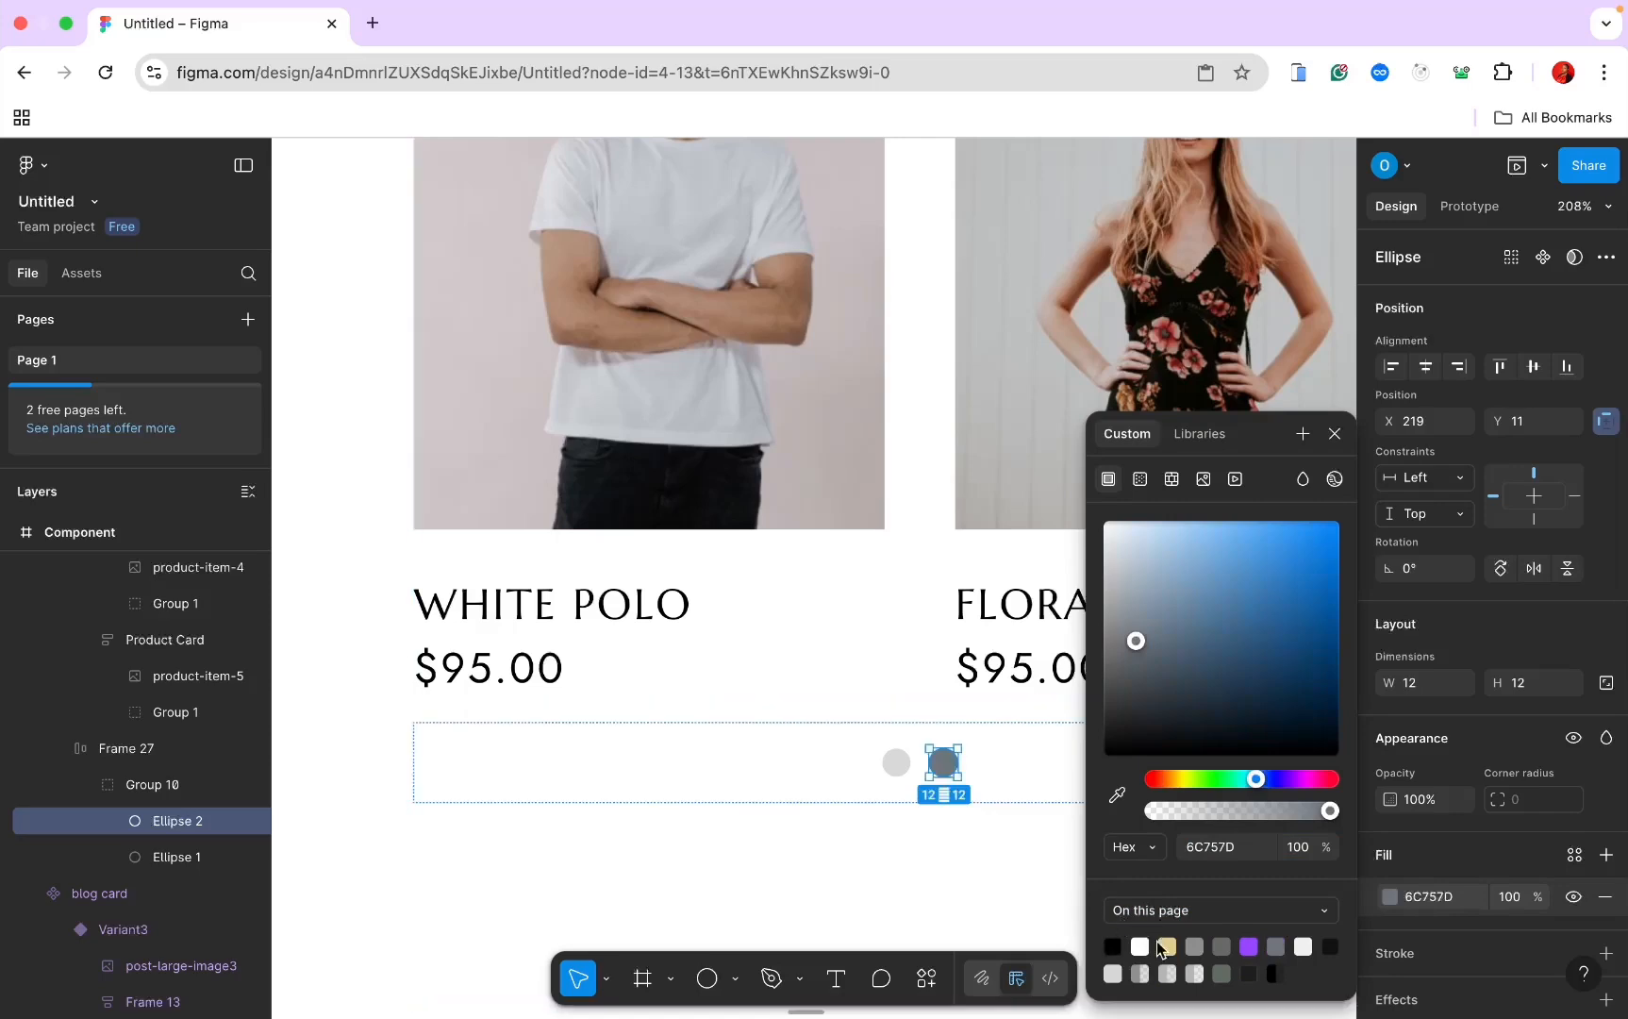
click(994, 871)
Step: Make the arrivals card hug its contents at 473.59 tall and turn it into a component
scroll(994, 870, down, 5)
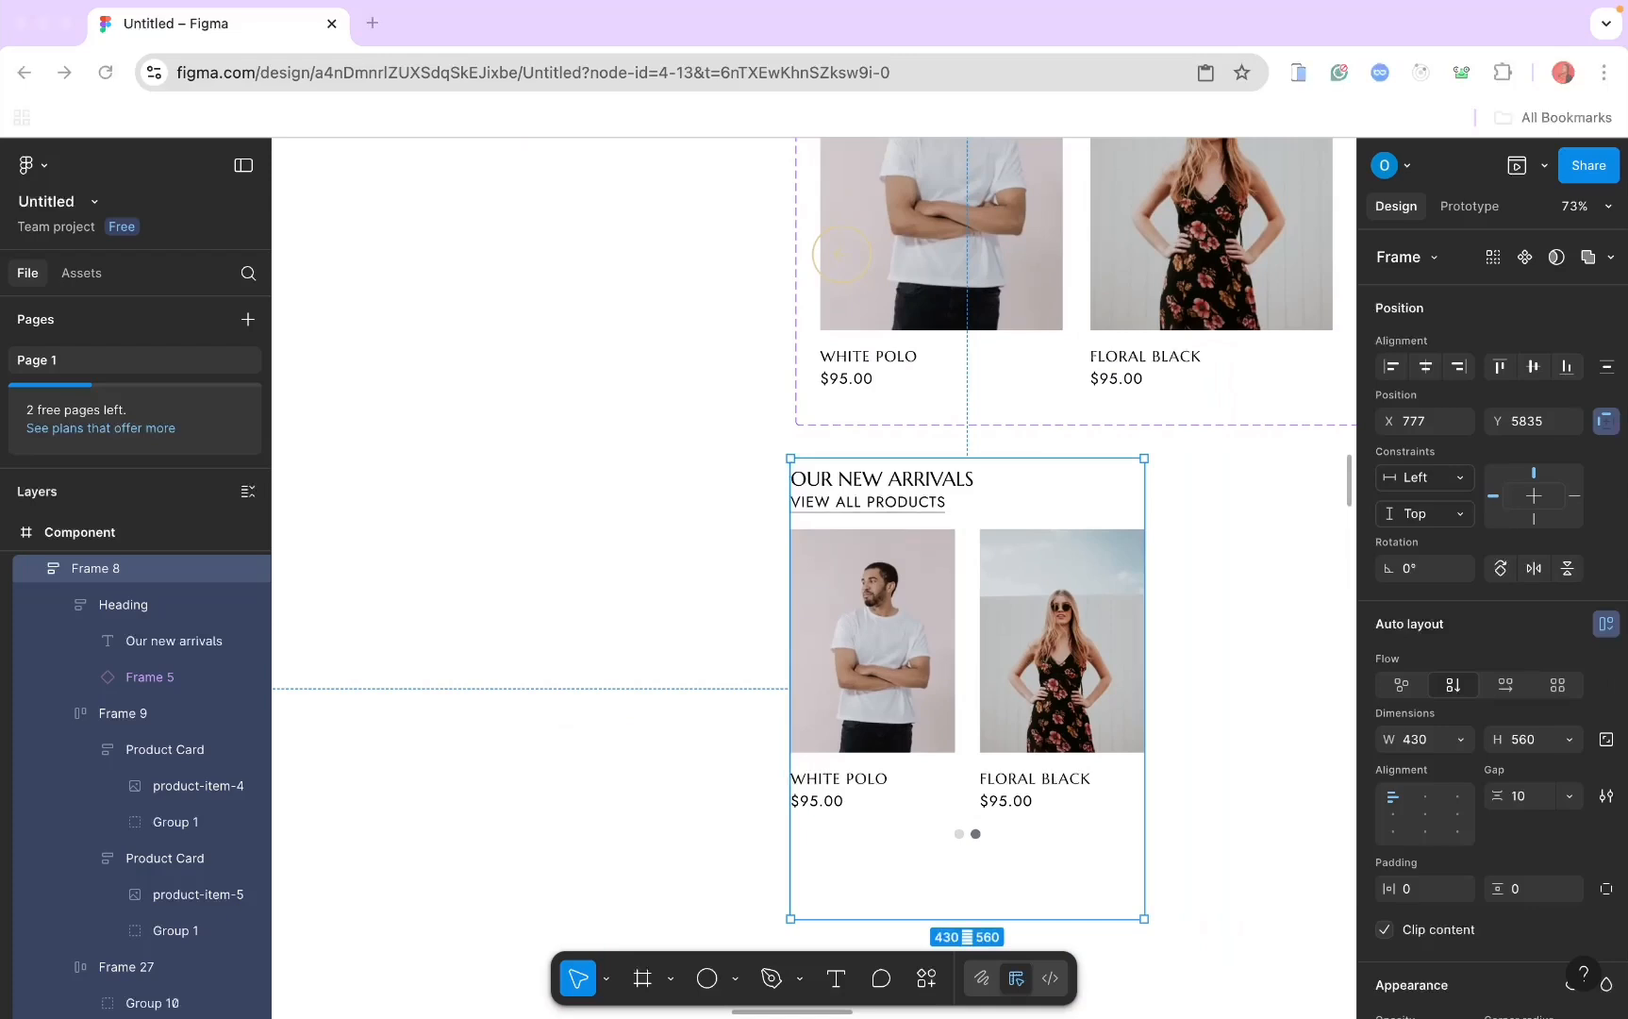
drag(1004, 821, 1014, 764)
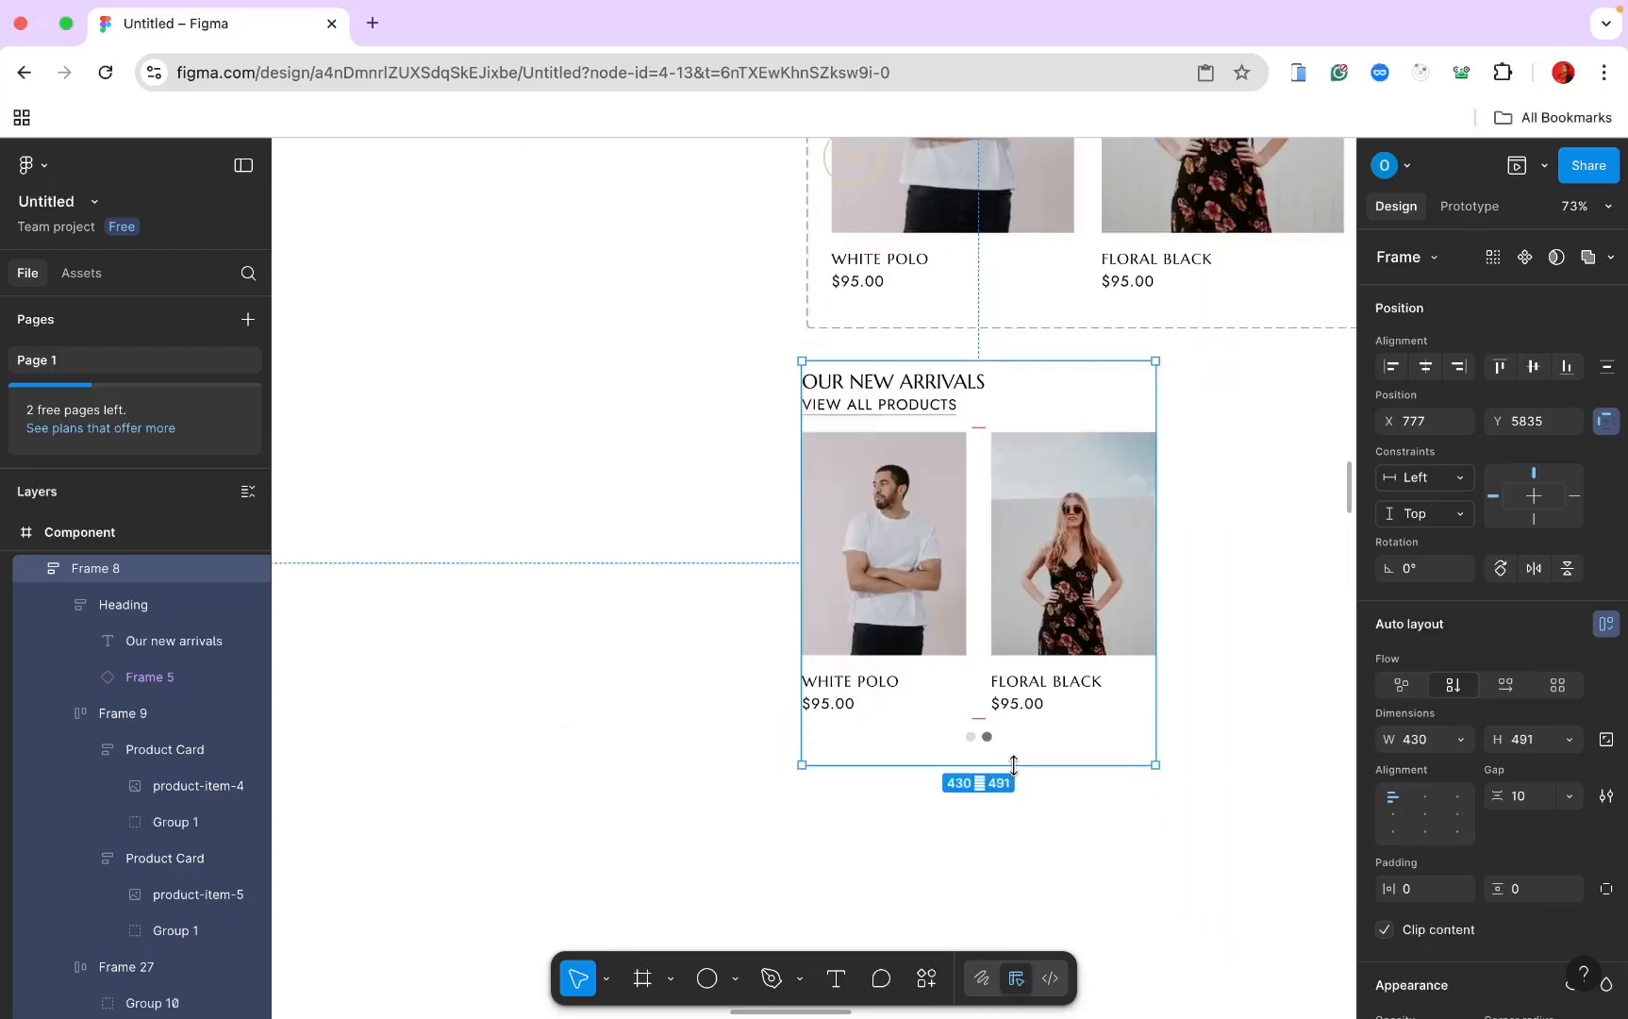
click(1569, 740)
click(1533, 767)
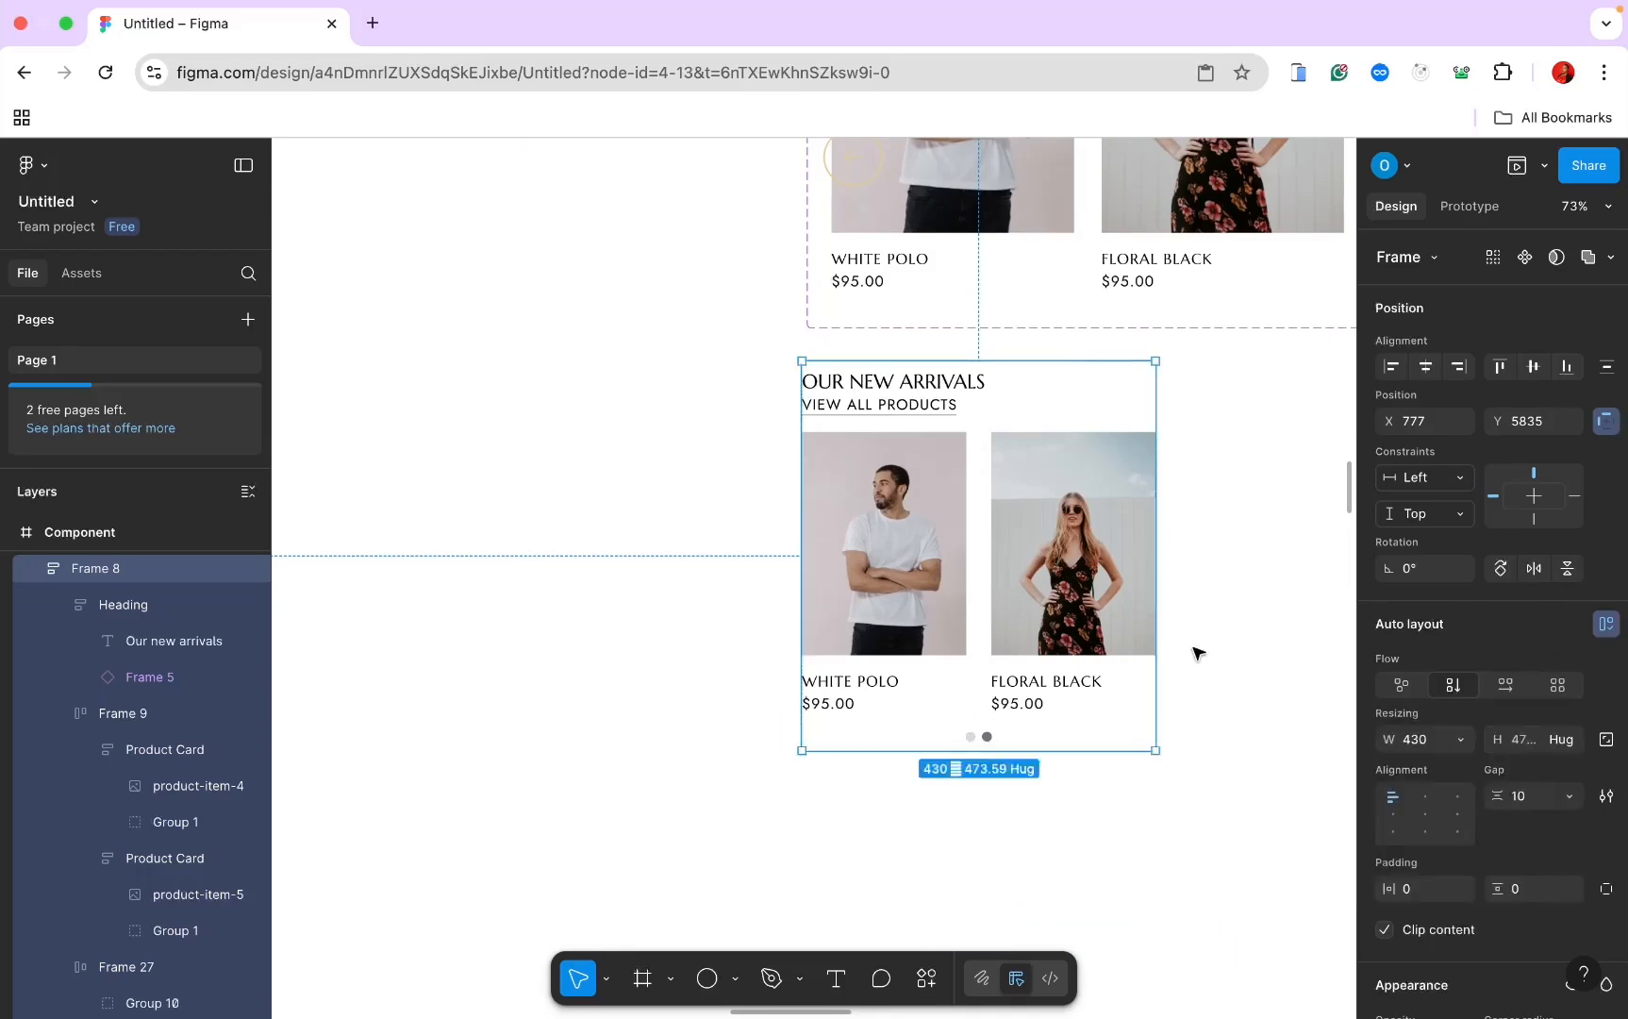
scroll(1196, 655, down, 3)
click(1538, 257)
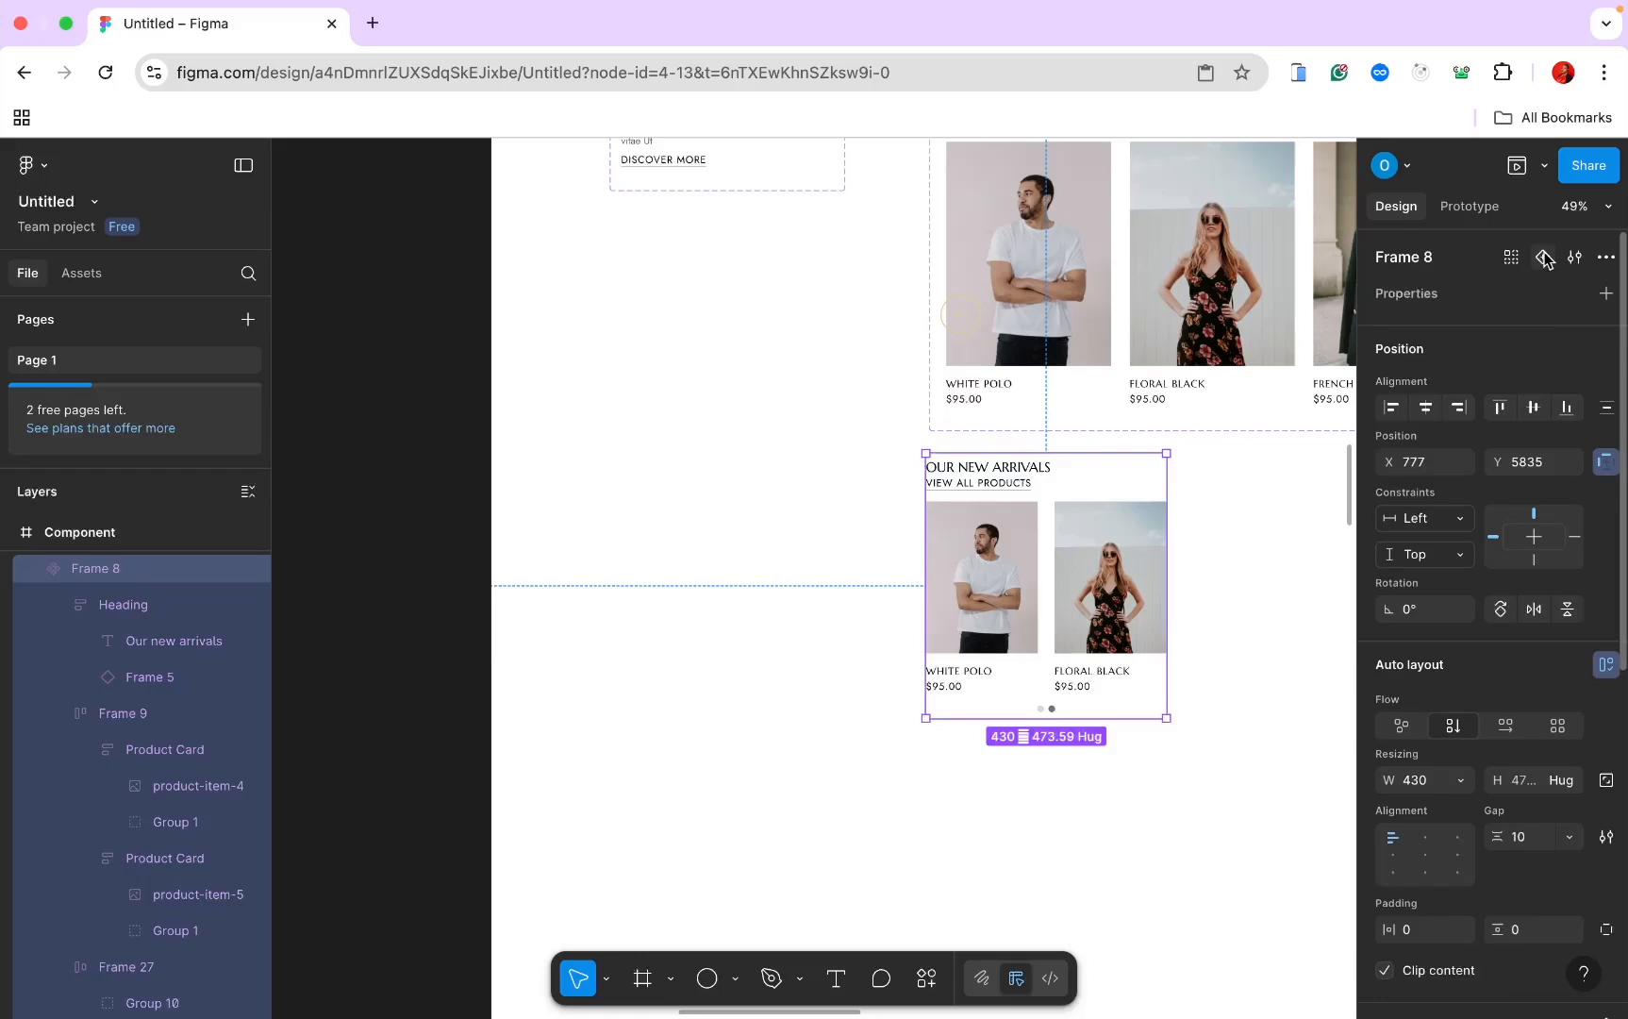
Step: Add a second variant and set its coat image to Fill width
click(1541, 257)
scroll(1260, 526, down, 1)
scroll(1261, 526, down, 3)
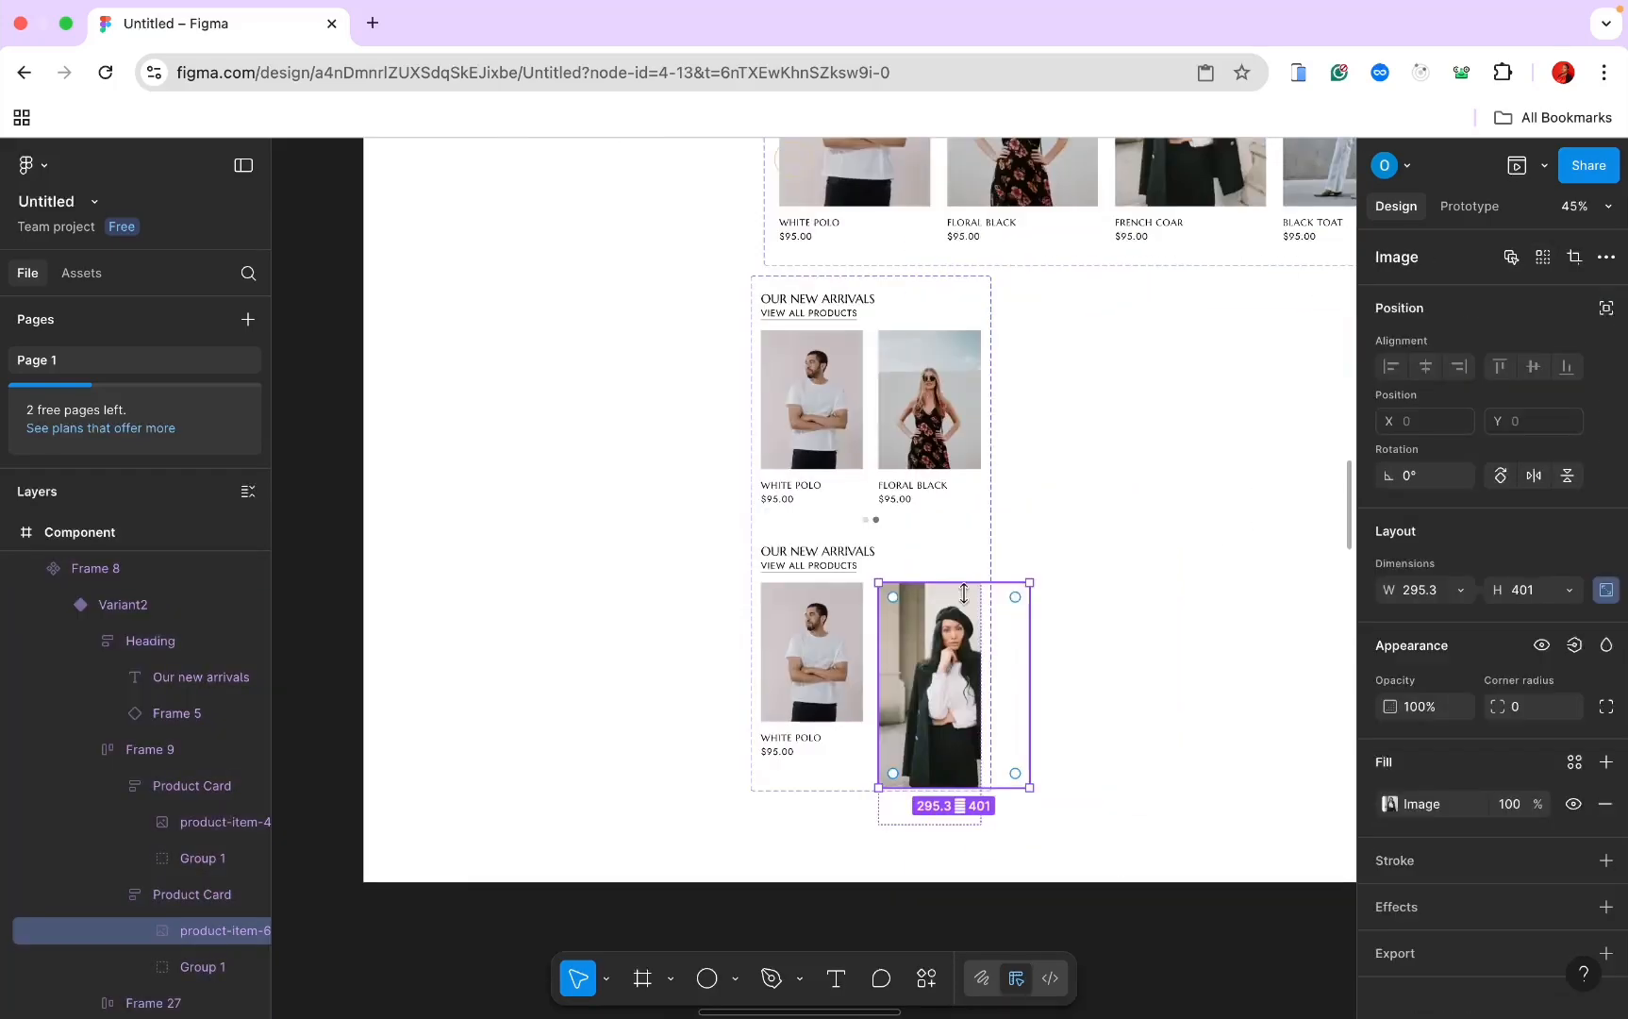
click(1428, 594)
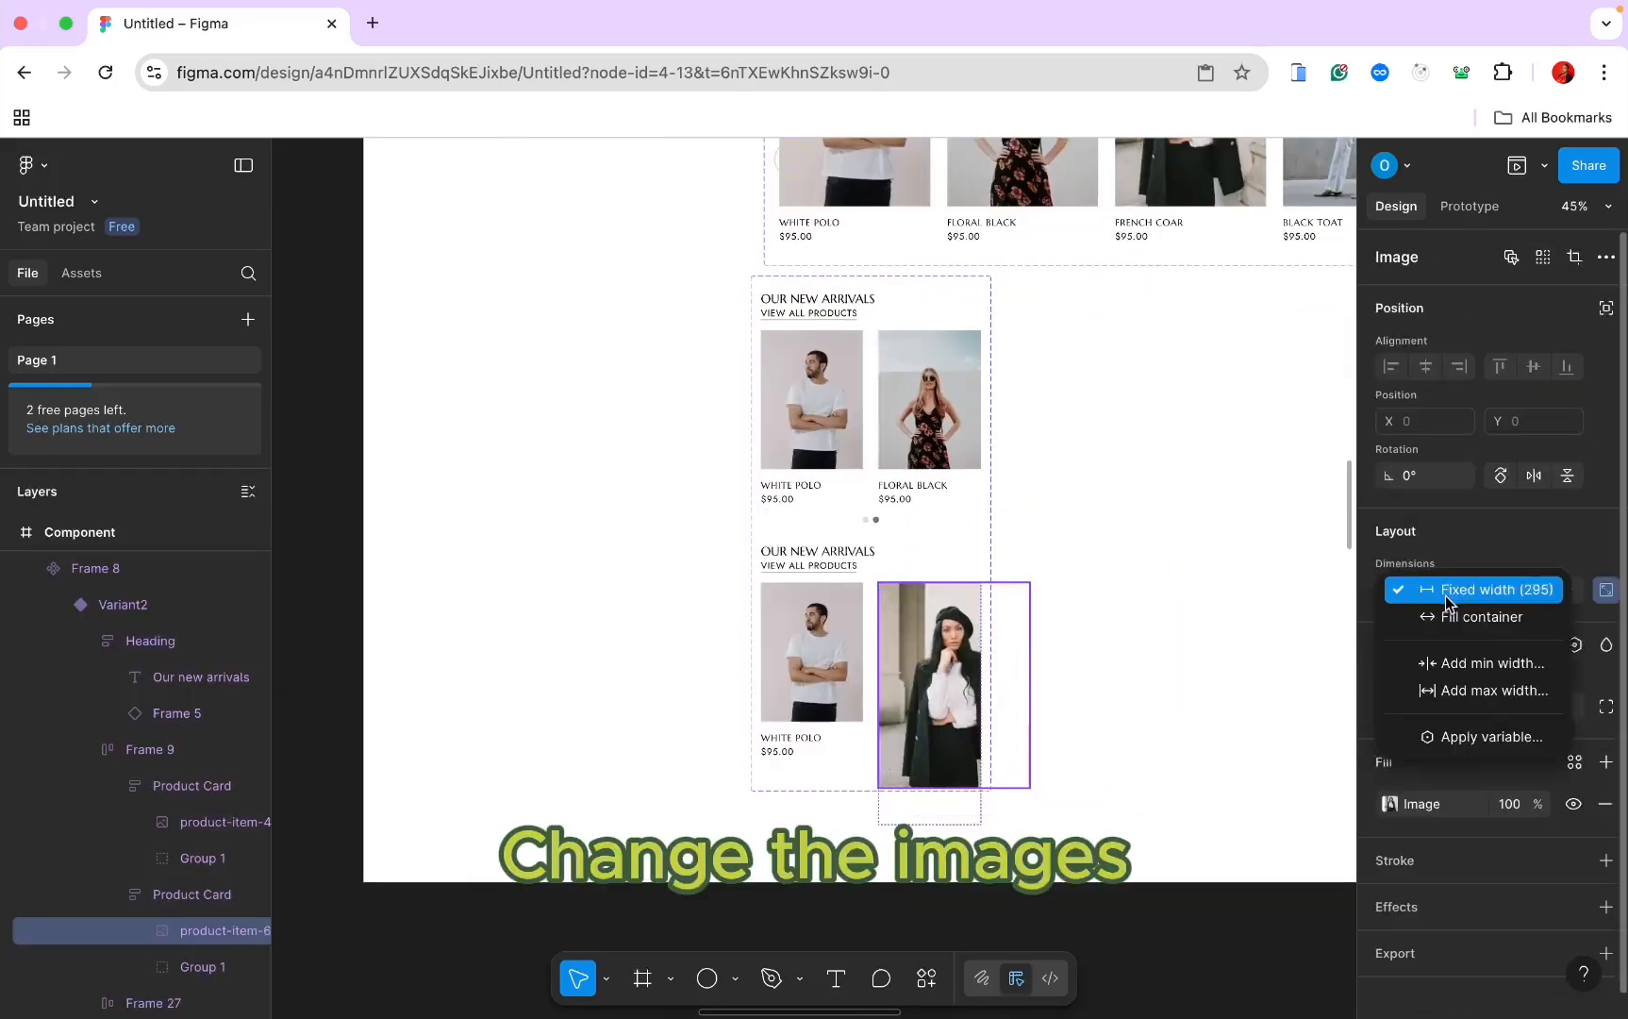
click(1453, 616)
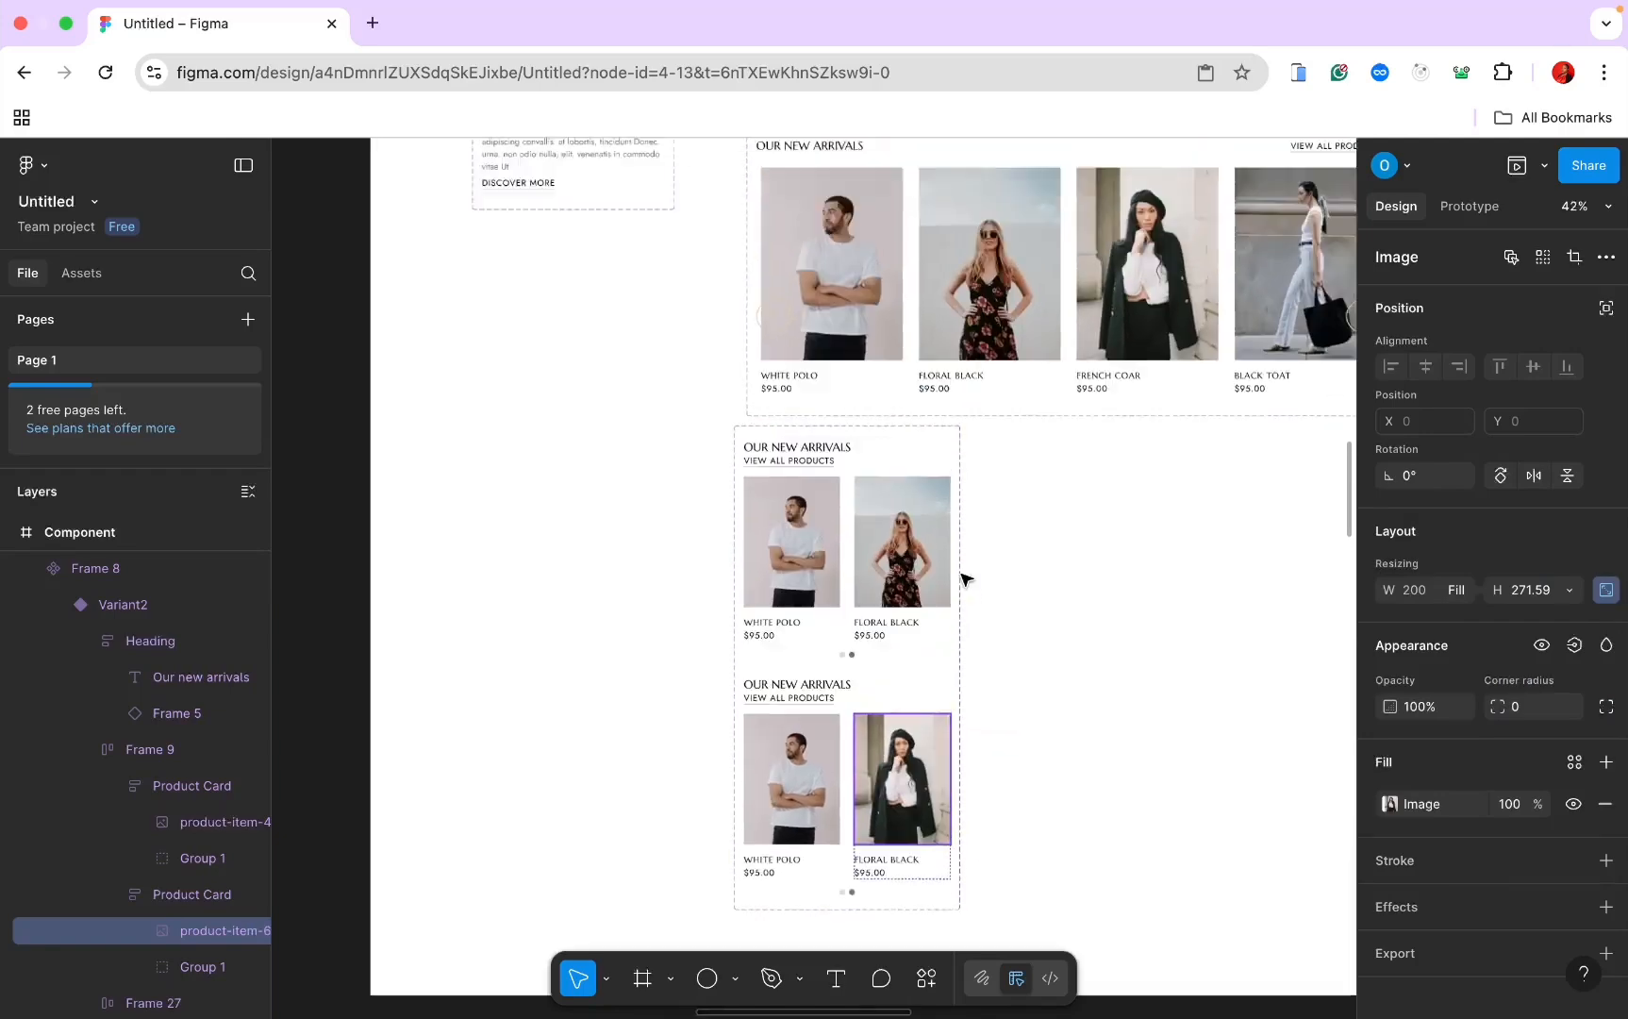
scroll(965, 578, up, 3)
scroll(965, 579, right, 4)
Step: Copy the fourth desktop product card's photo
click(1097, 385)
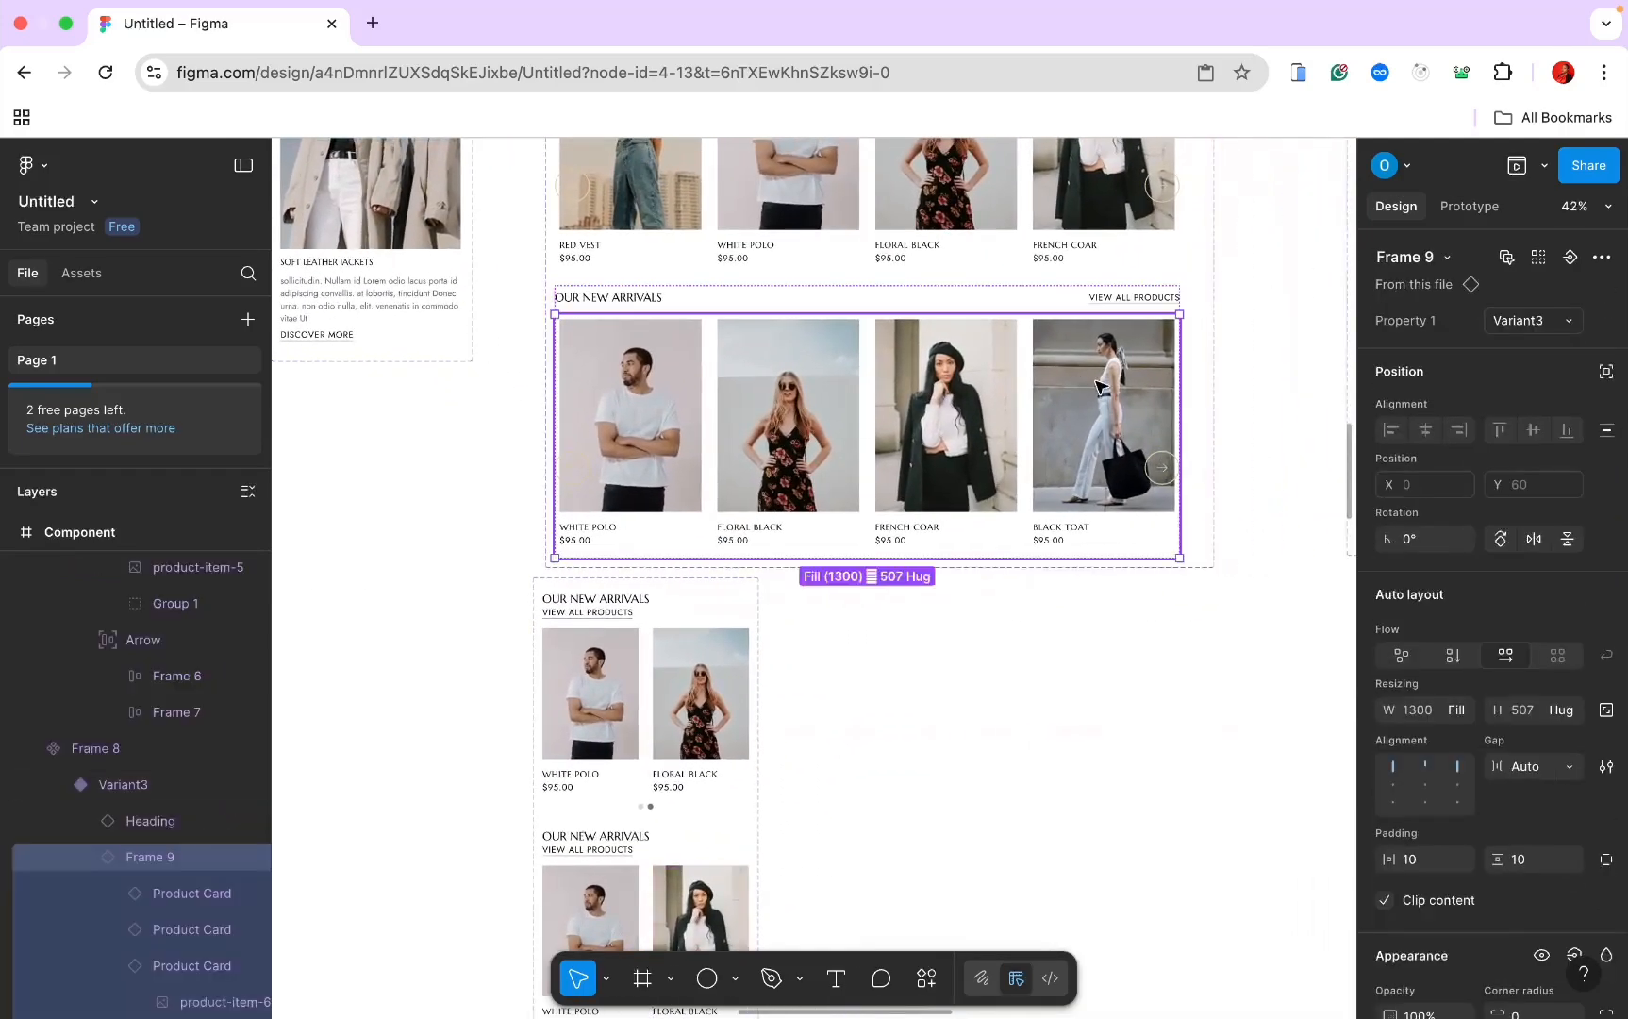
double_click(1097, 384)
click(1116, 403)
scroll(1119, 401, down, 4)
scroll(1119, 401, left, 2)
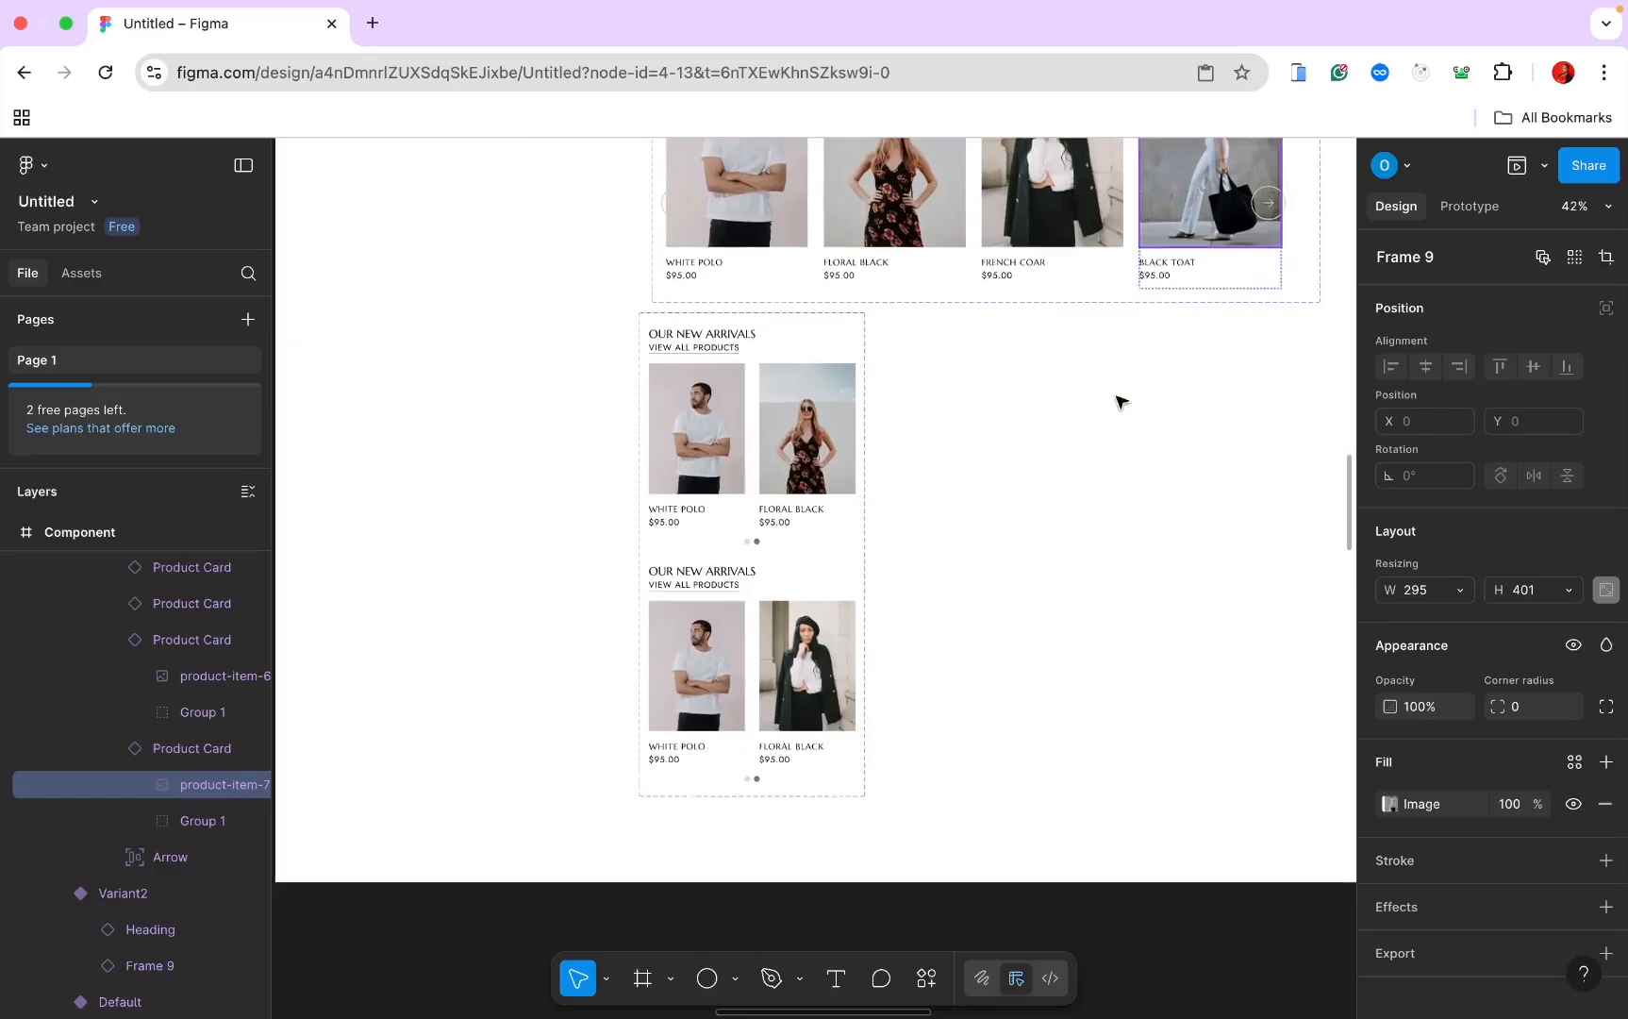
Step: Paste it over the White Polo photo in the lower variant and set it to Fill width
double_click(771, 626)
double_click(770, 626)
right_click(771, 626)
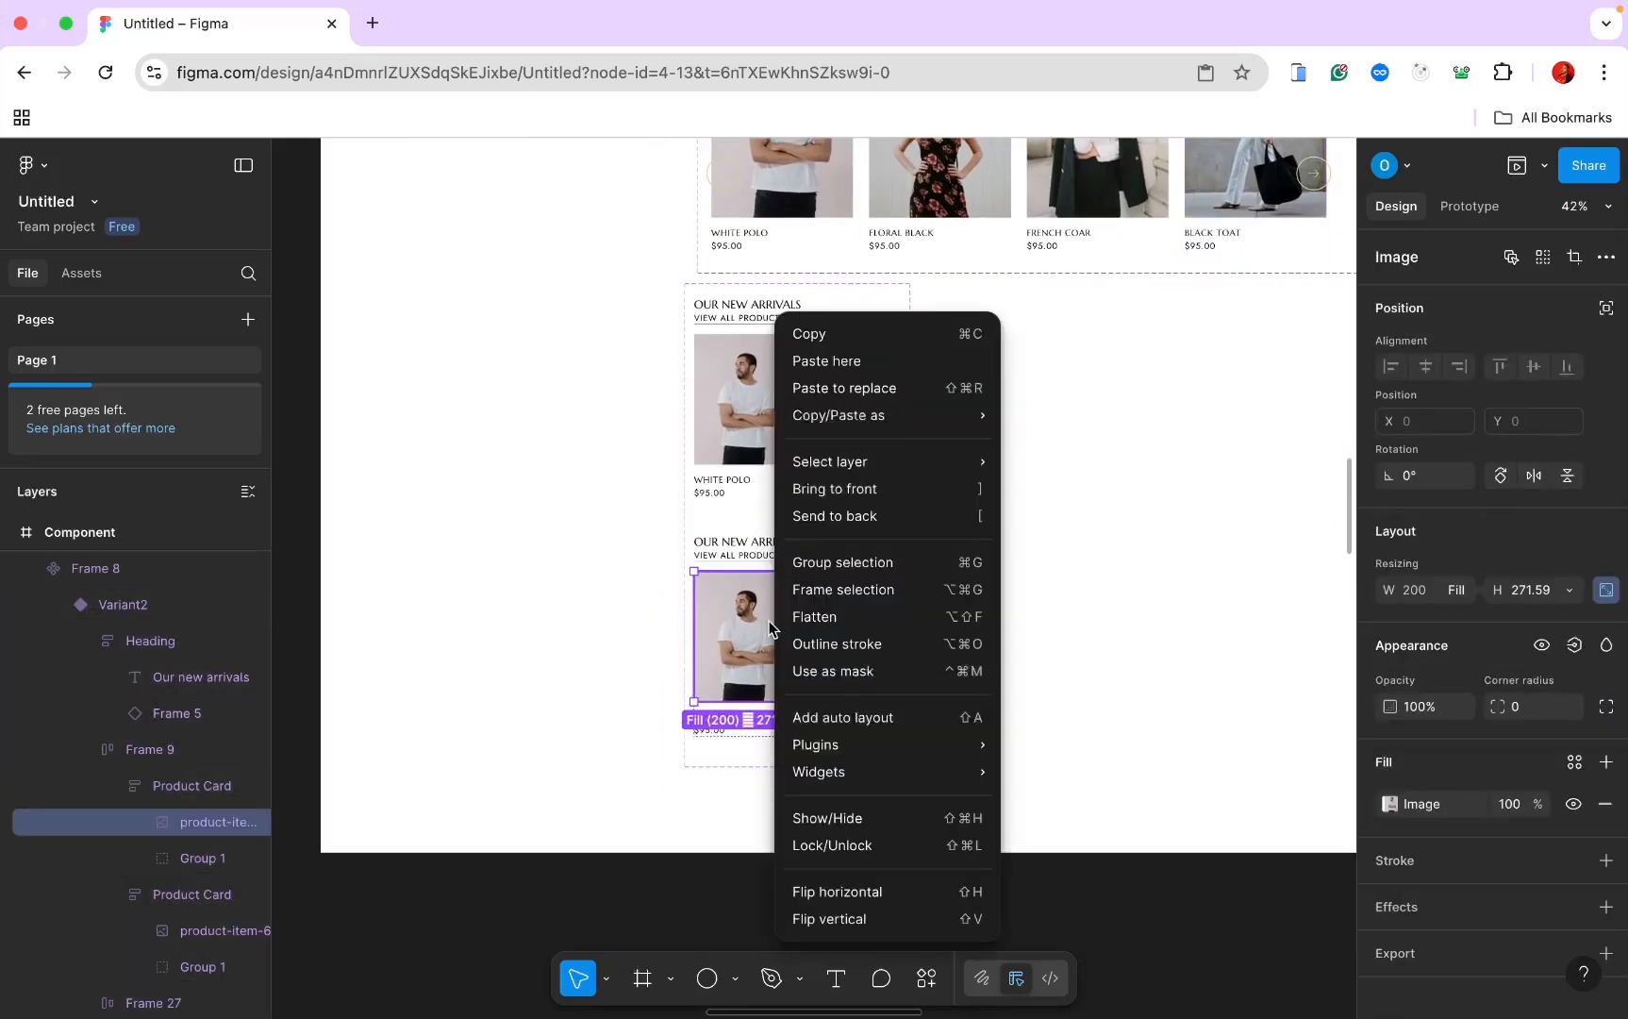
click(849, 386)
click(1443, 594)
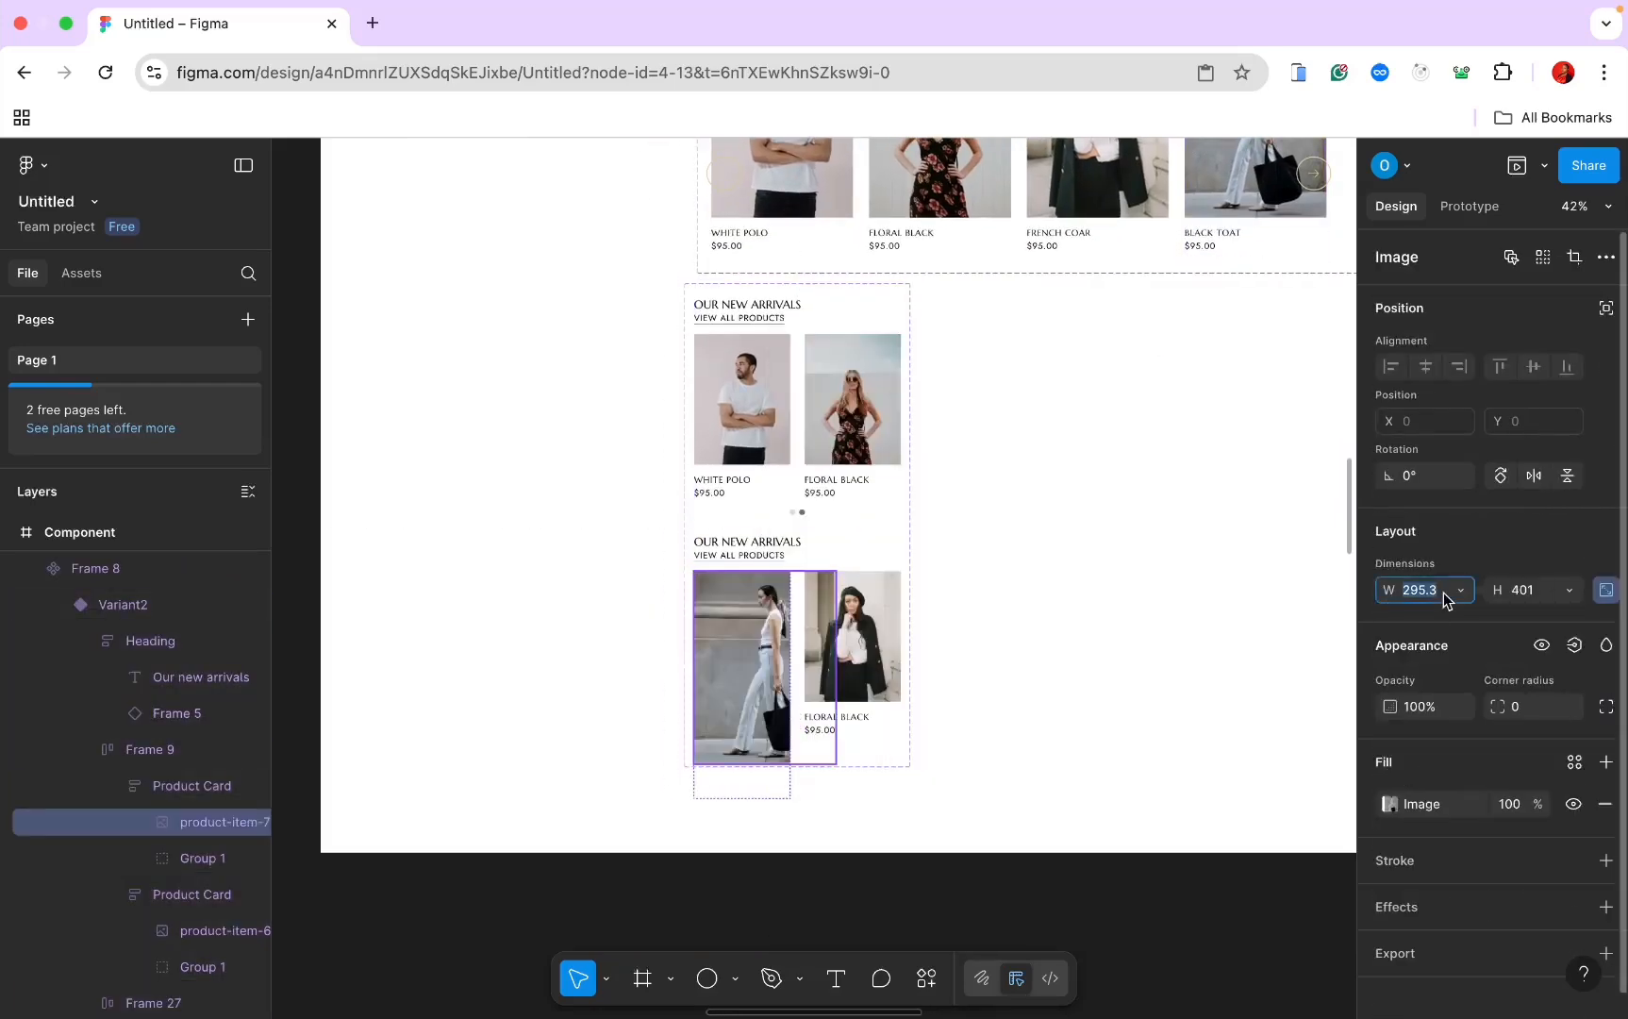
click(1453, 589)
click(1456, 613)
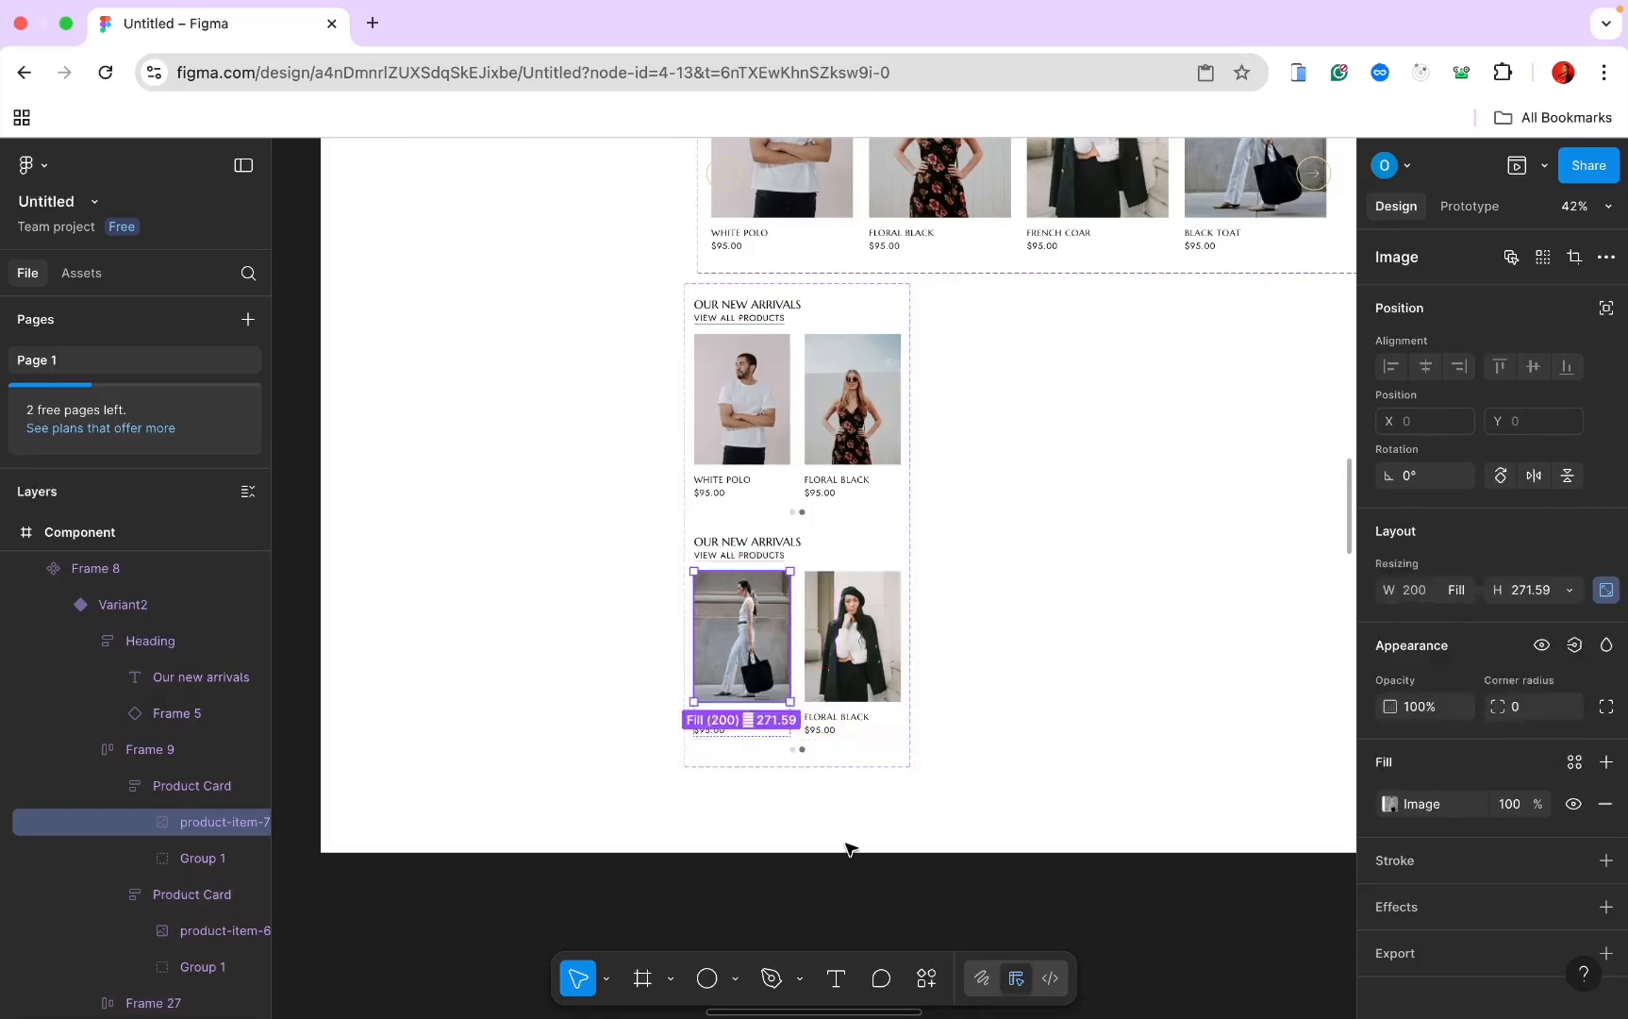
scroll(847, 849, down, 3)
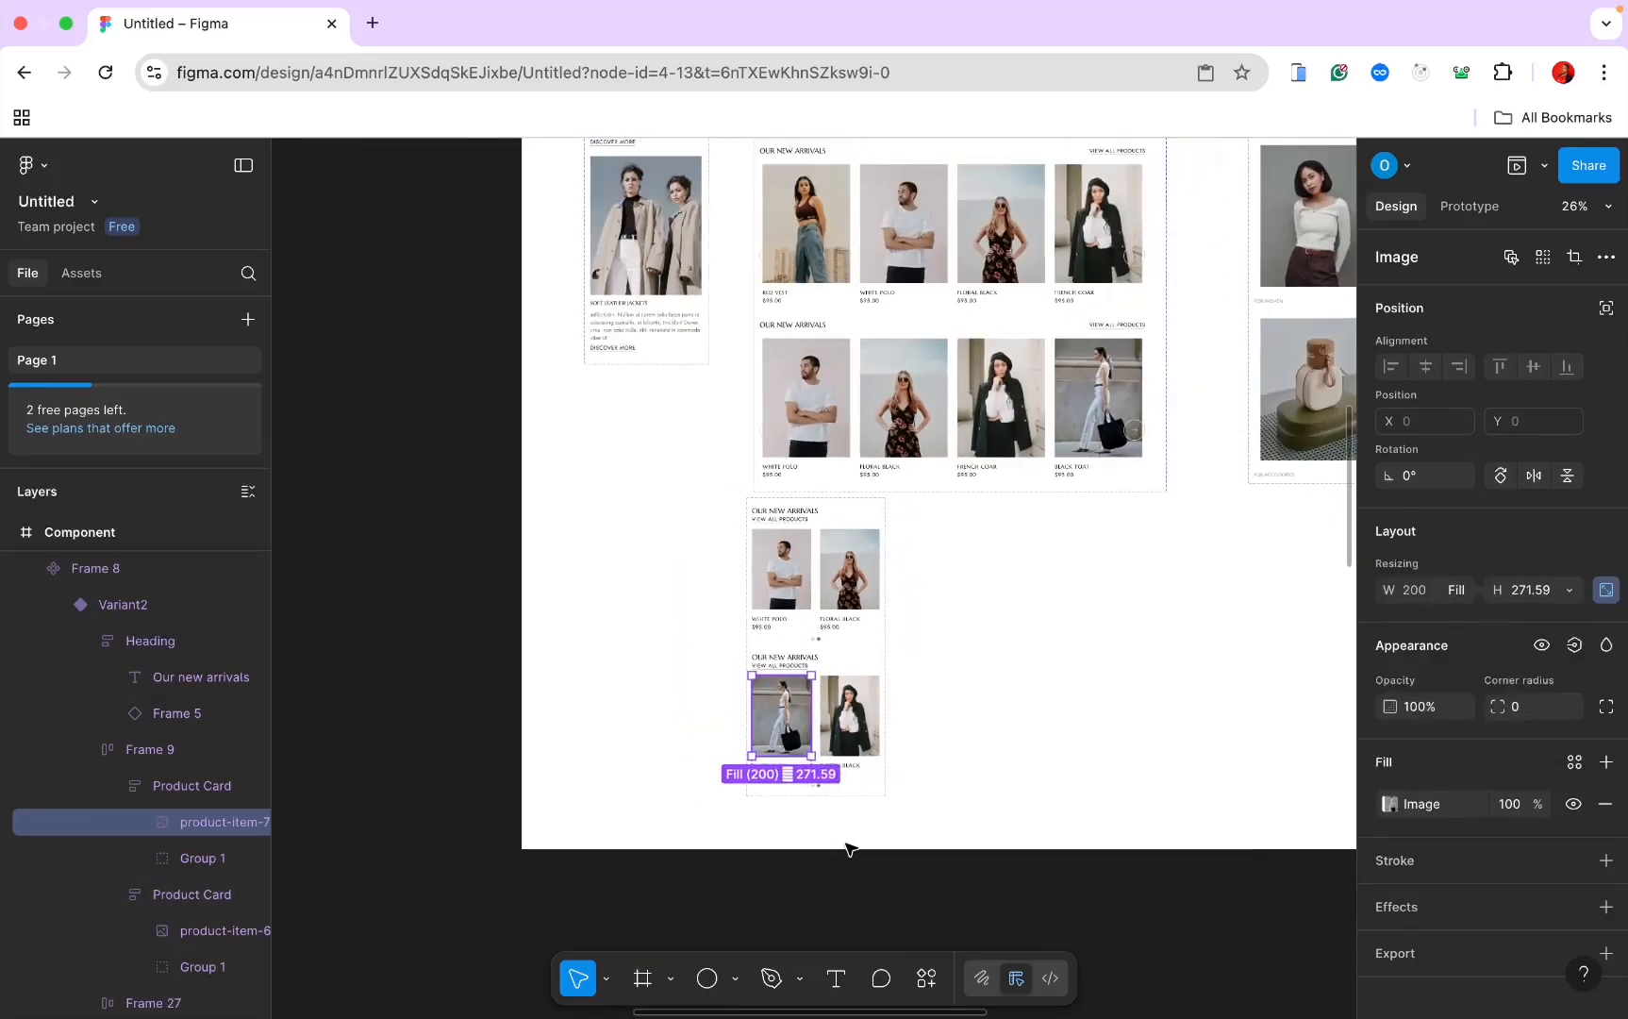
click(948, 574)
Step: Move the component set up beside the mobile sections and add a third variant
click(860, 530)
drag(746, 473, 691, 411)
scroll(696, 416, up, 5)
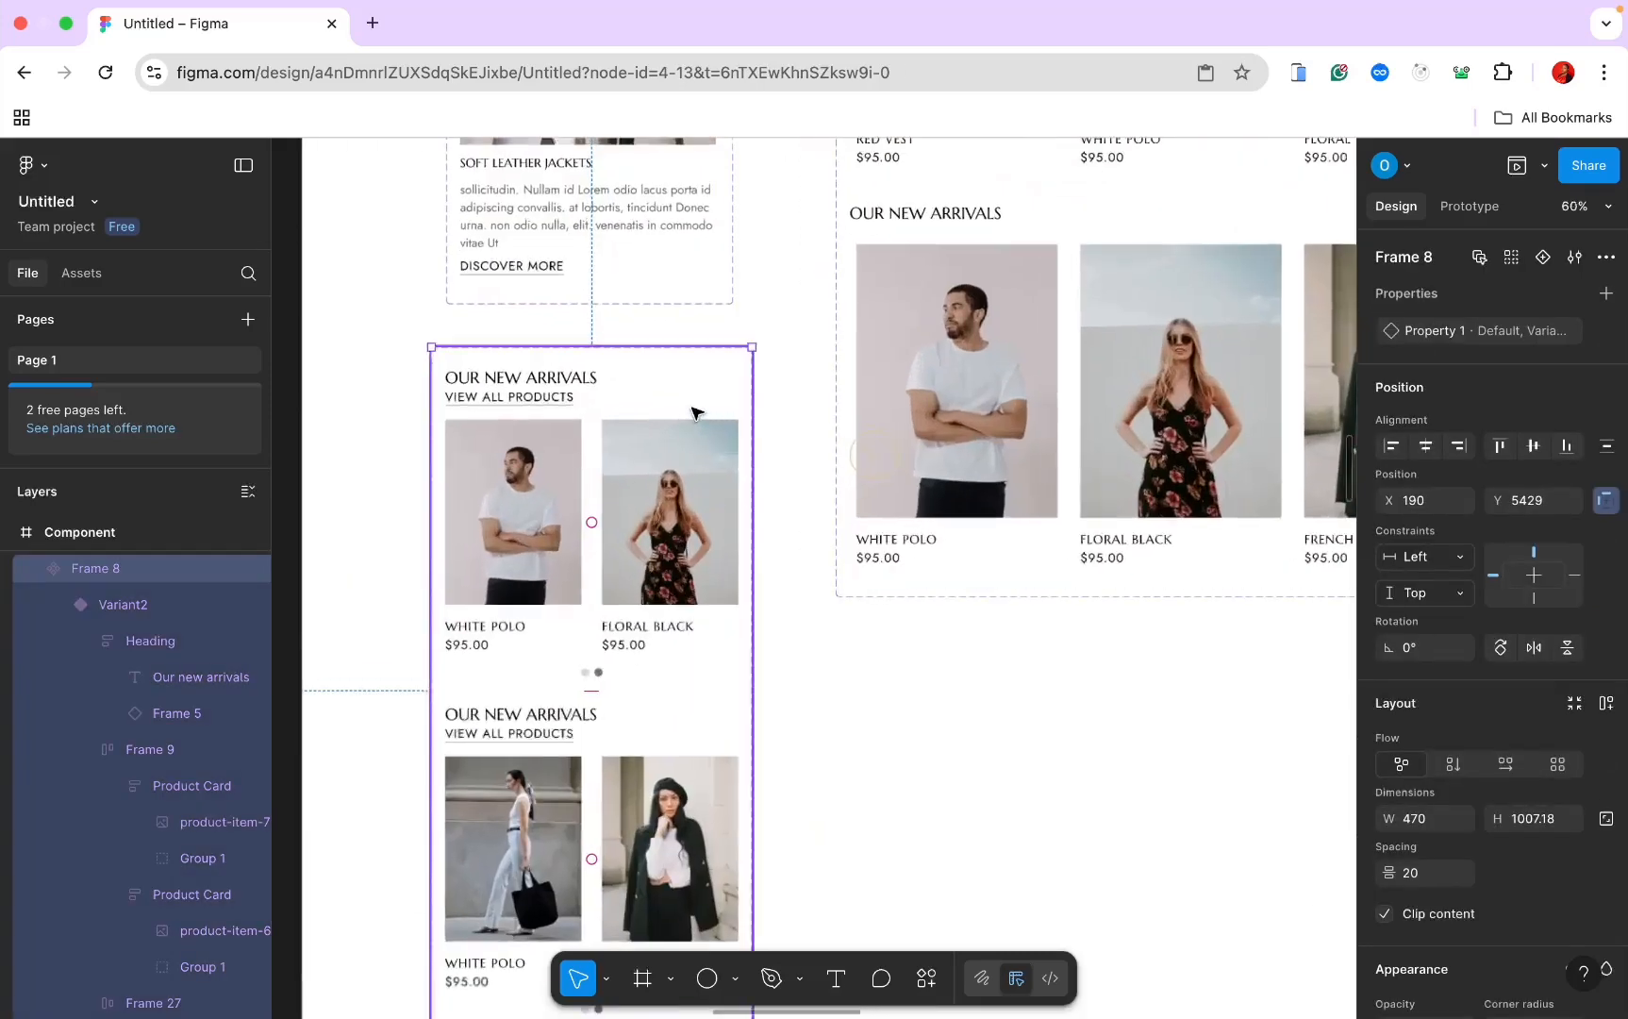
scroll(696, 416, down, 4)
click(637, 779)
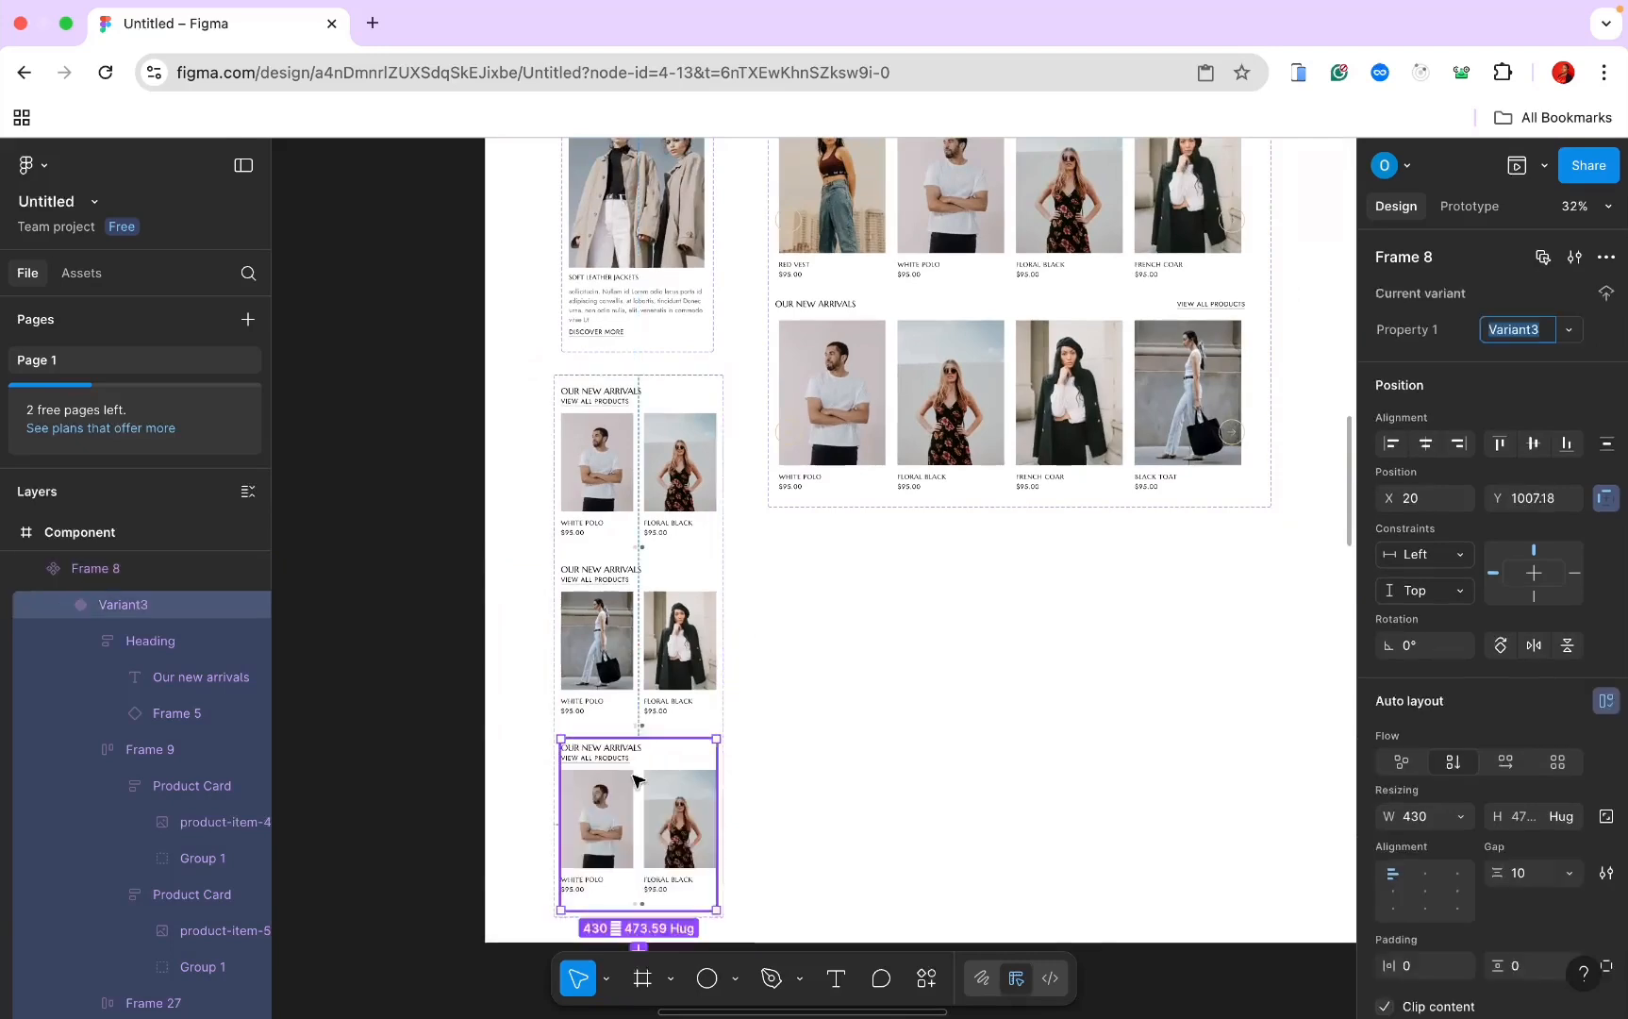
scroll(636, 773, up, 5)
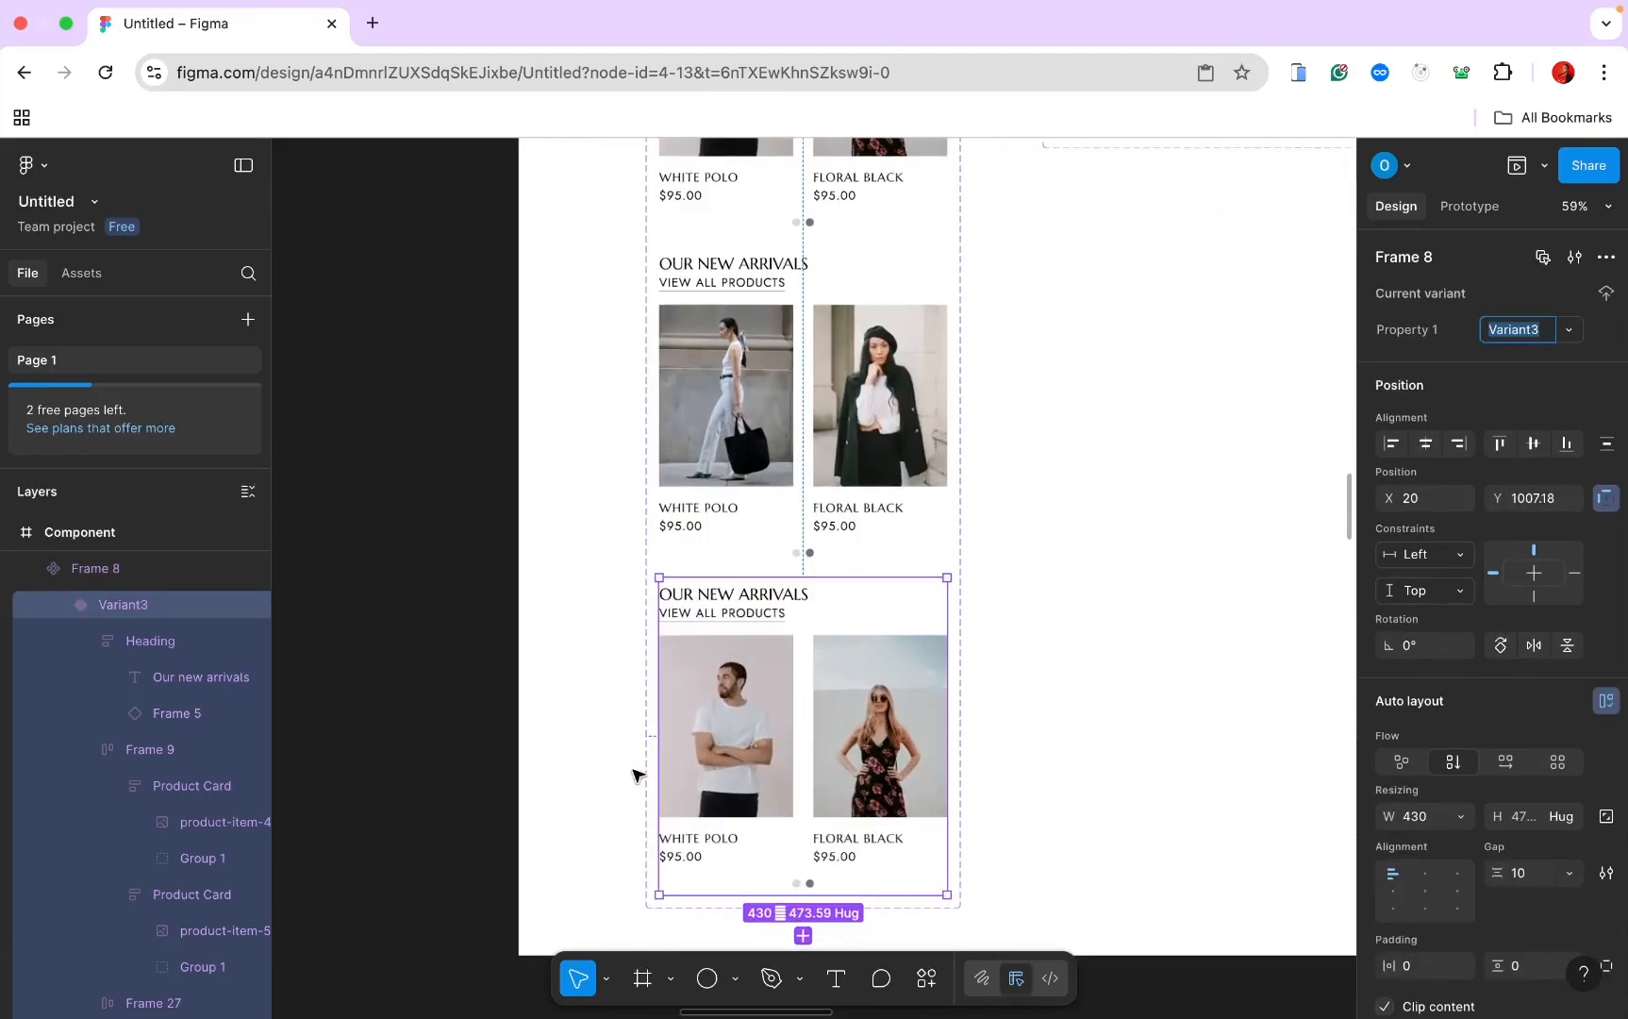
Step: Copy the red vest photo from the desktop product row
click(760, 724)
click(760, 723)
scroll(759, 724, down, 4)
scroll(701, 842, up, 5)
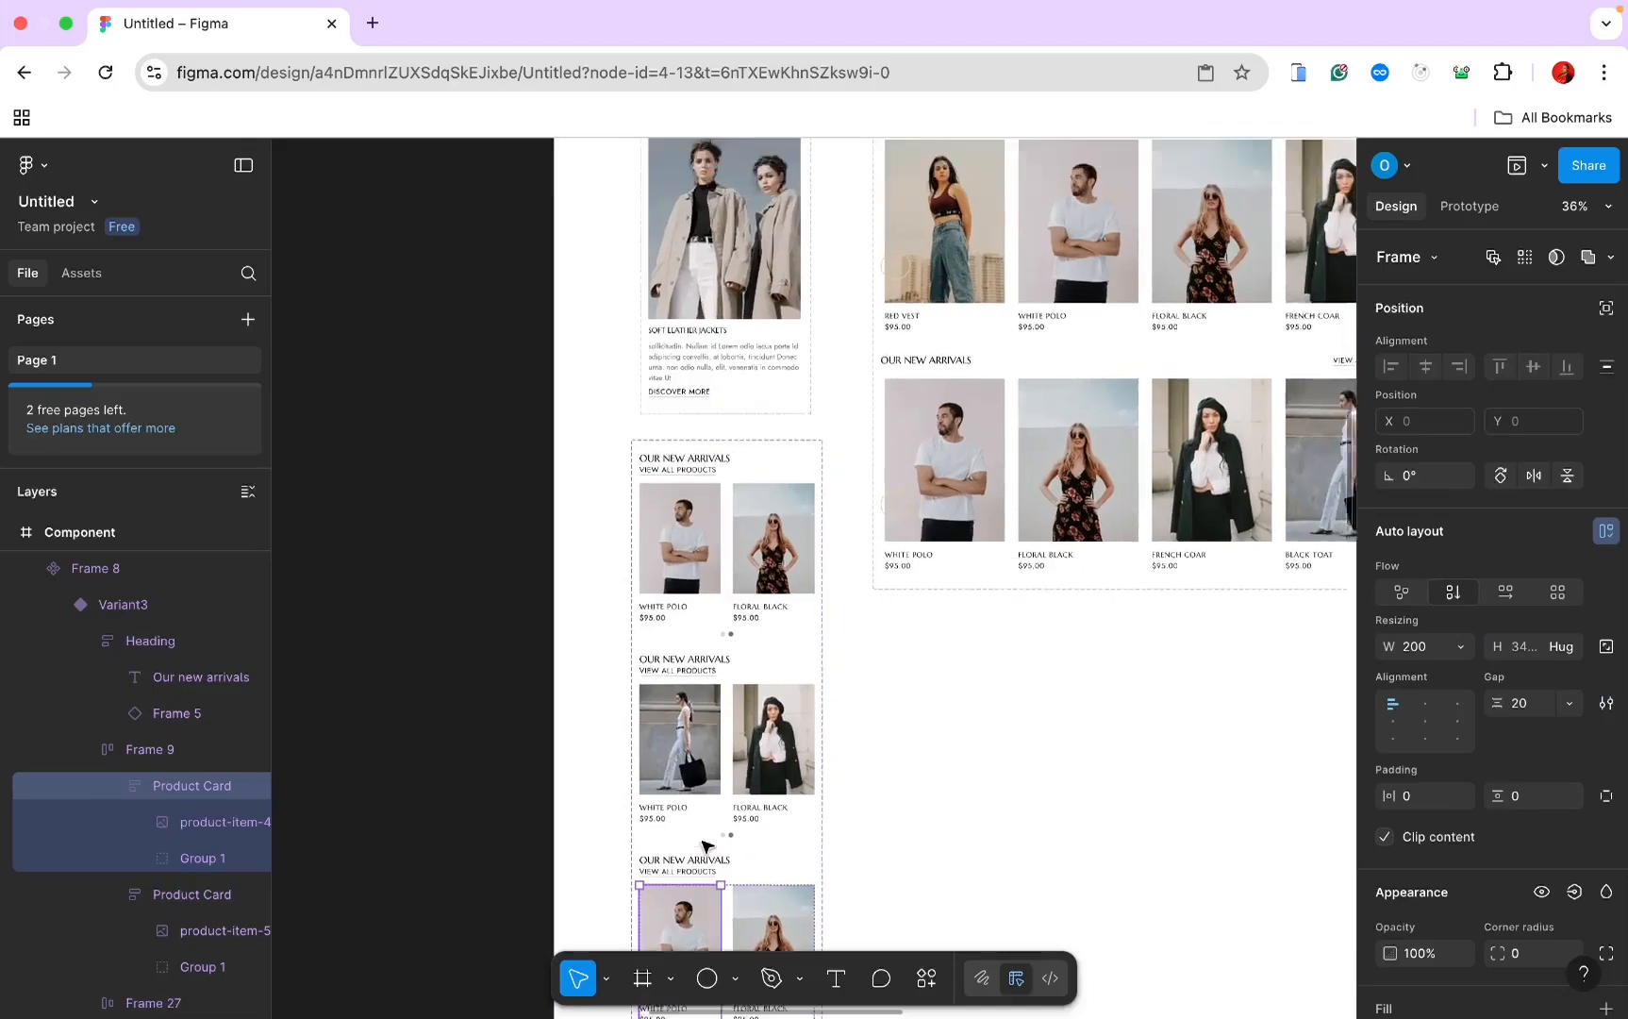
scroll(701, 842, right, 3)
click(766, 548)
double_click(766, 547)
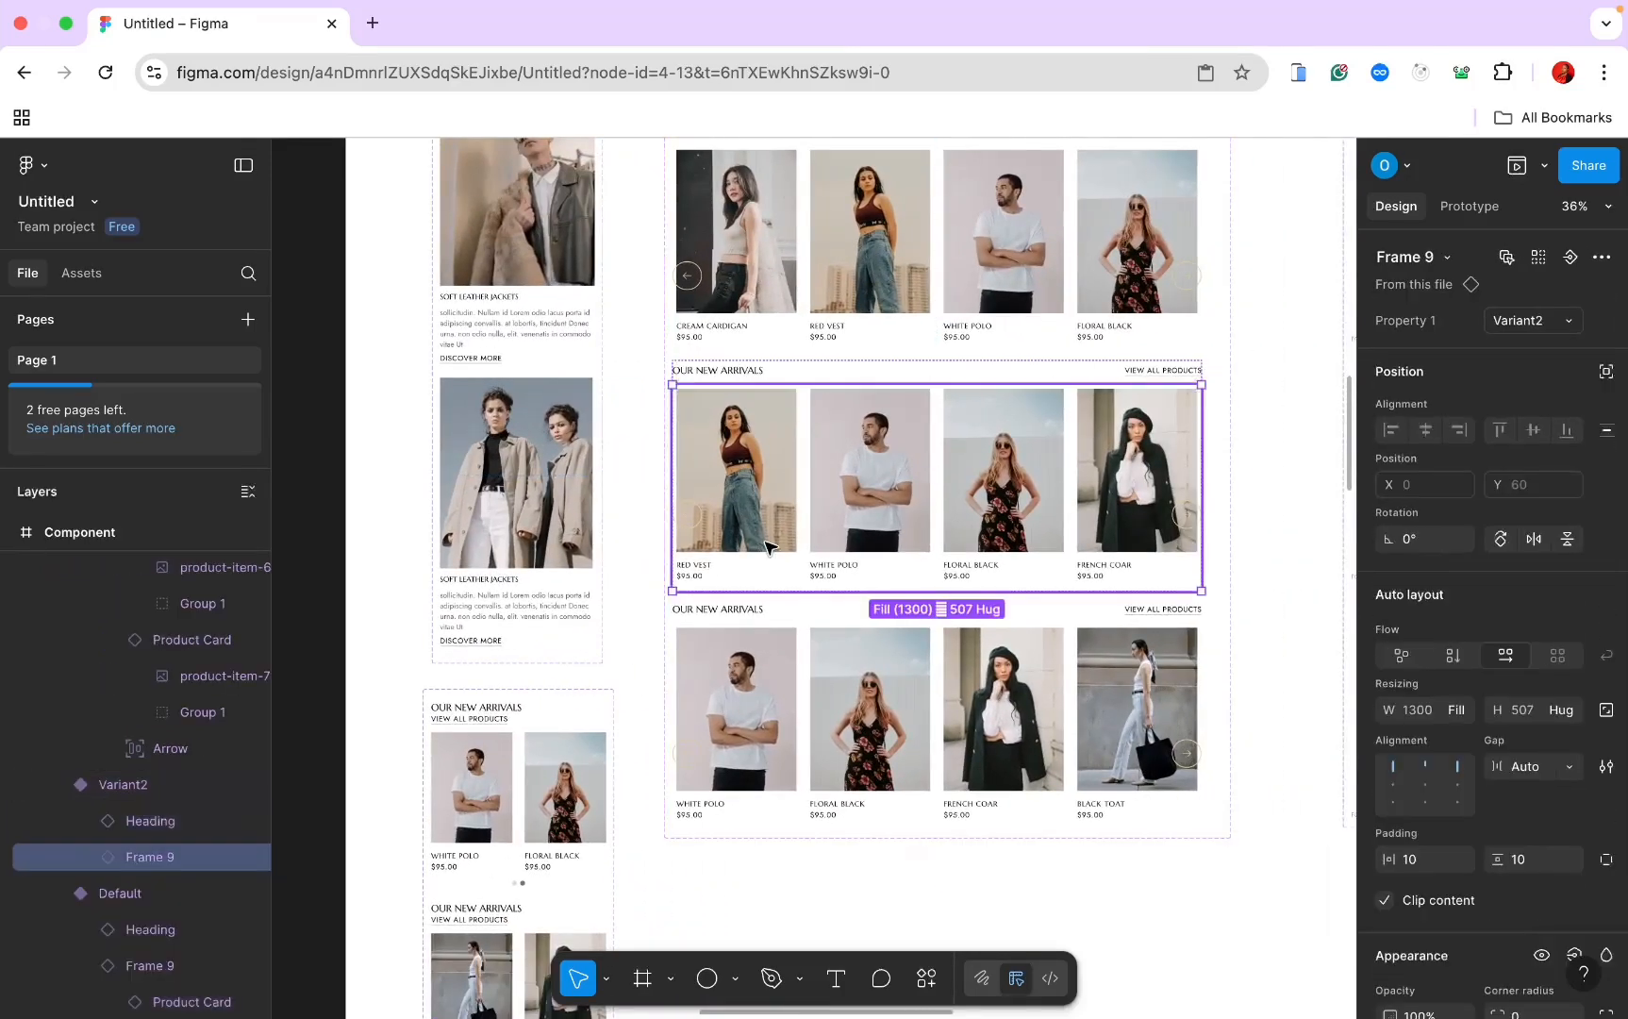
click(766, 511)
double_click(766, 465)
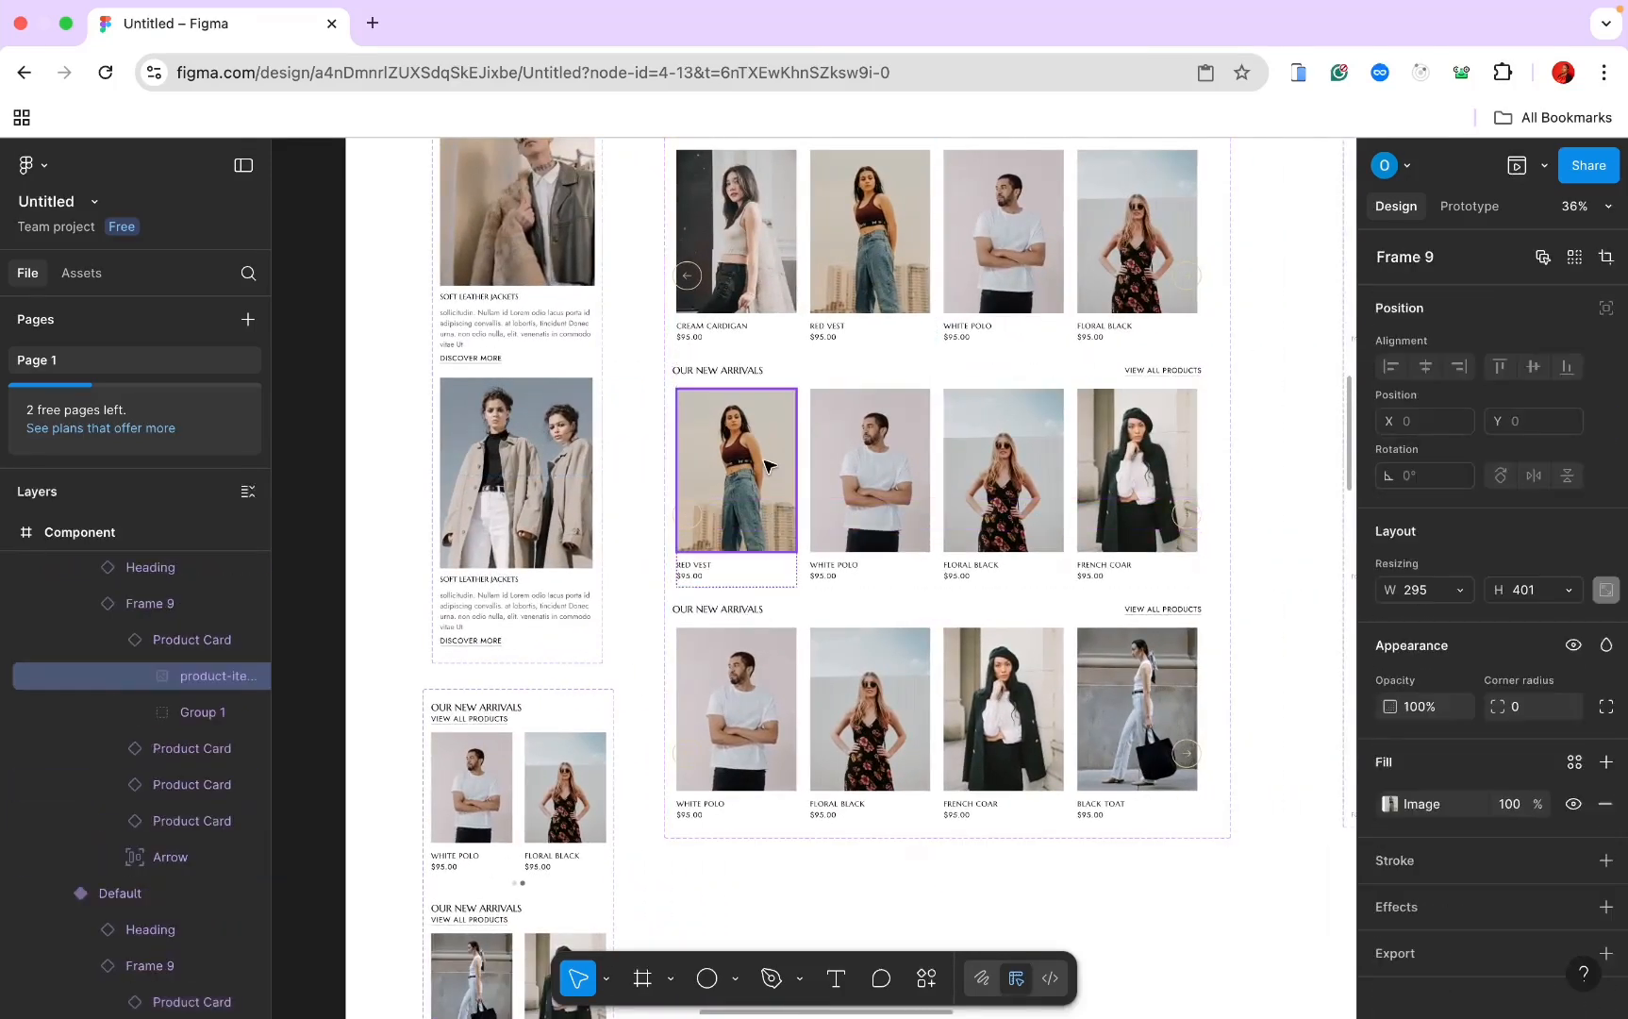
right_click(765, 460)
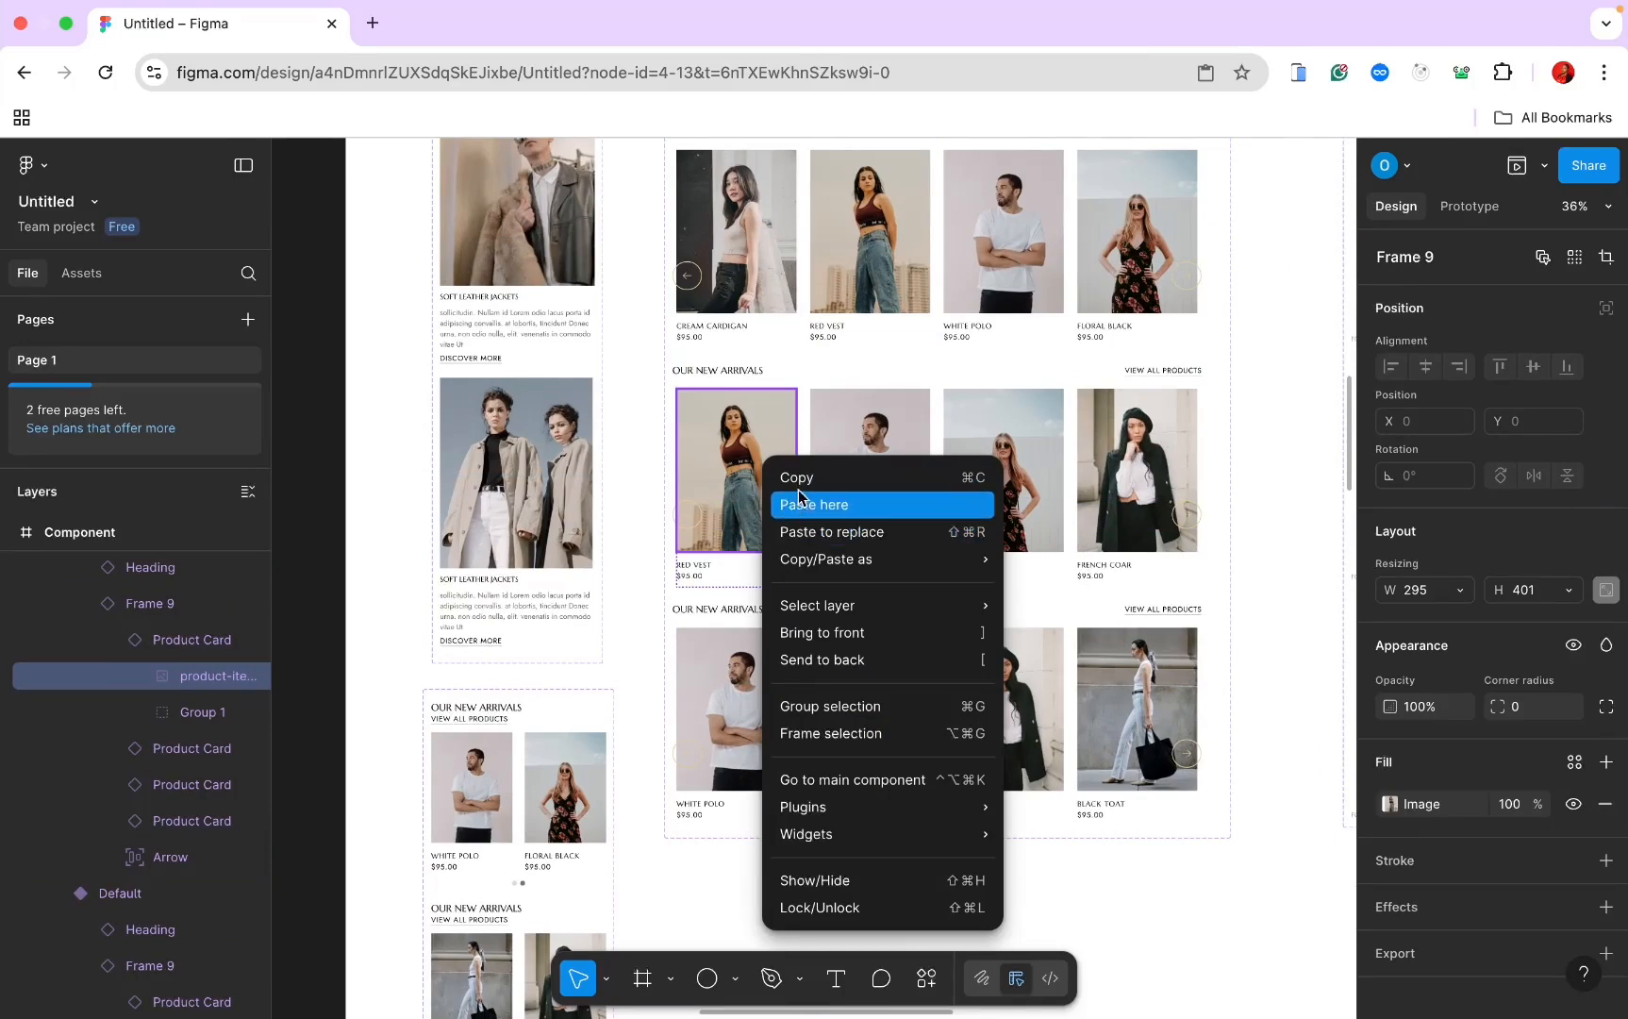
click(799, 481)
Step: Paste the red vest over the third variant's bottom-left photo, set to Fill width
scroll(801, 488, down, 4)
scroll(801, 488, left, 2)
scroll(801, 487, up, 2)
scroll(799, 489, down, 5)
scroll(799, 489, up, 1)
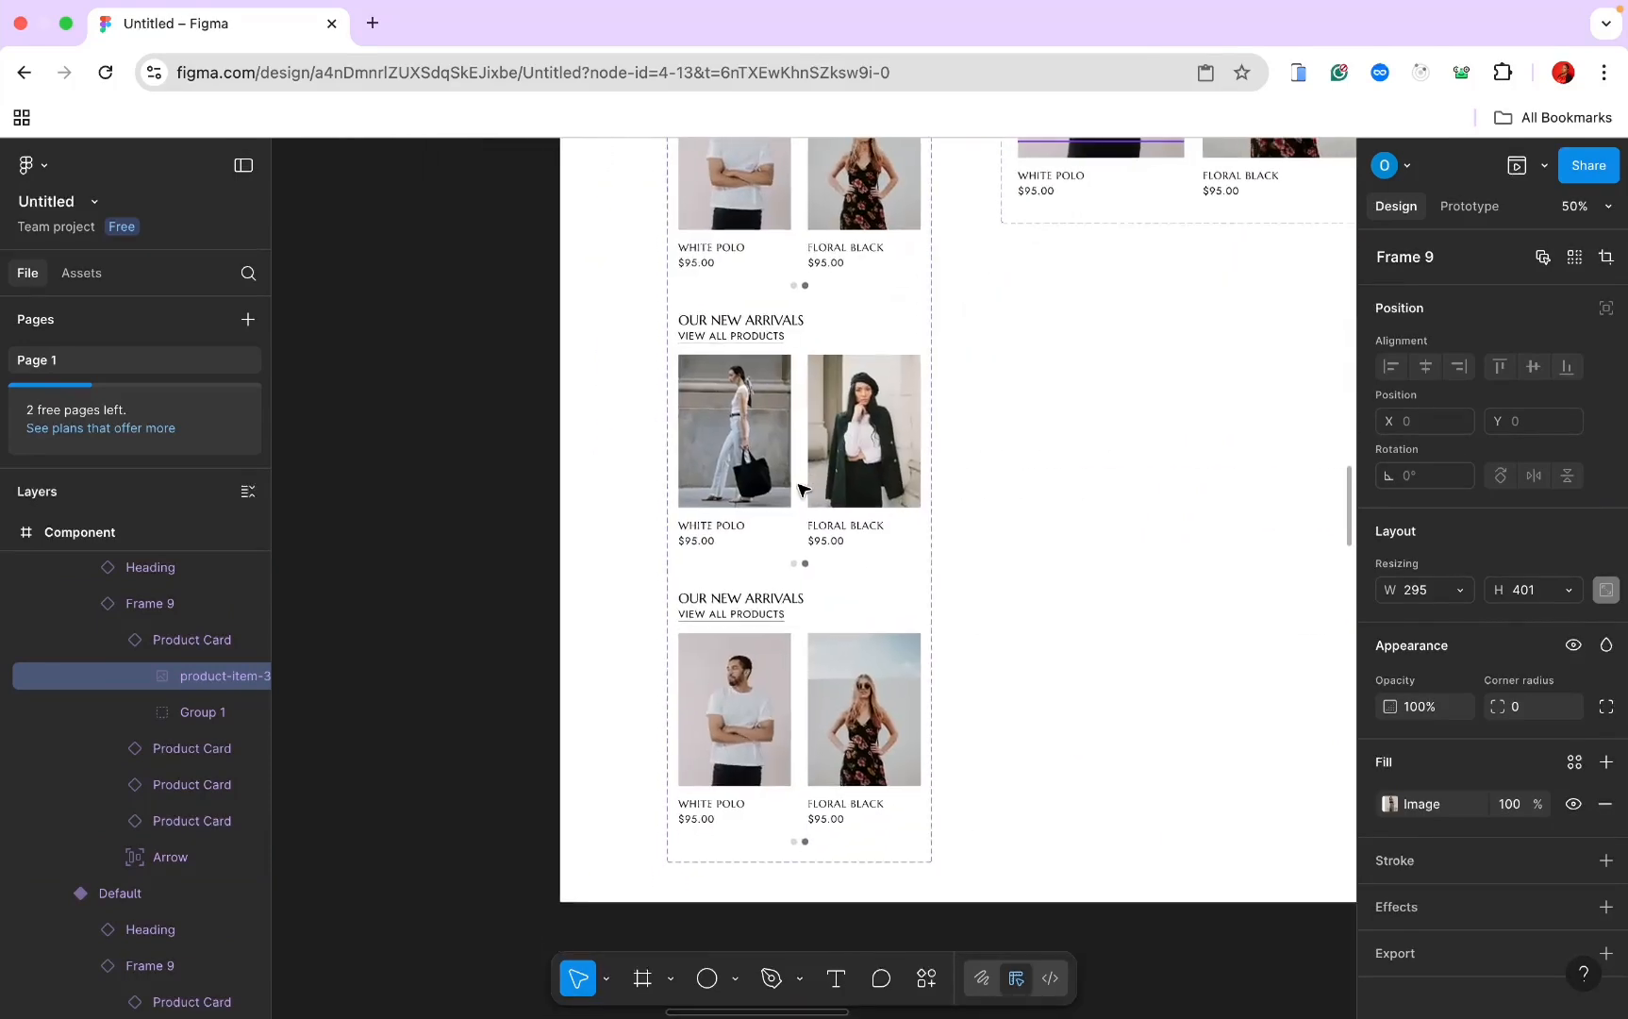
click(745, 692)
click(746, 691)
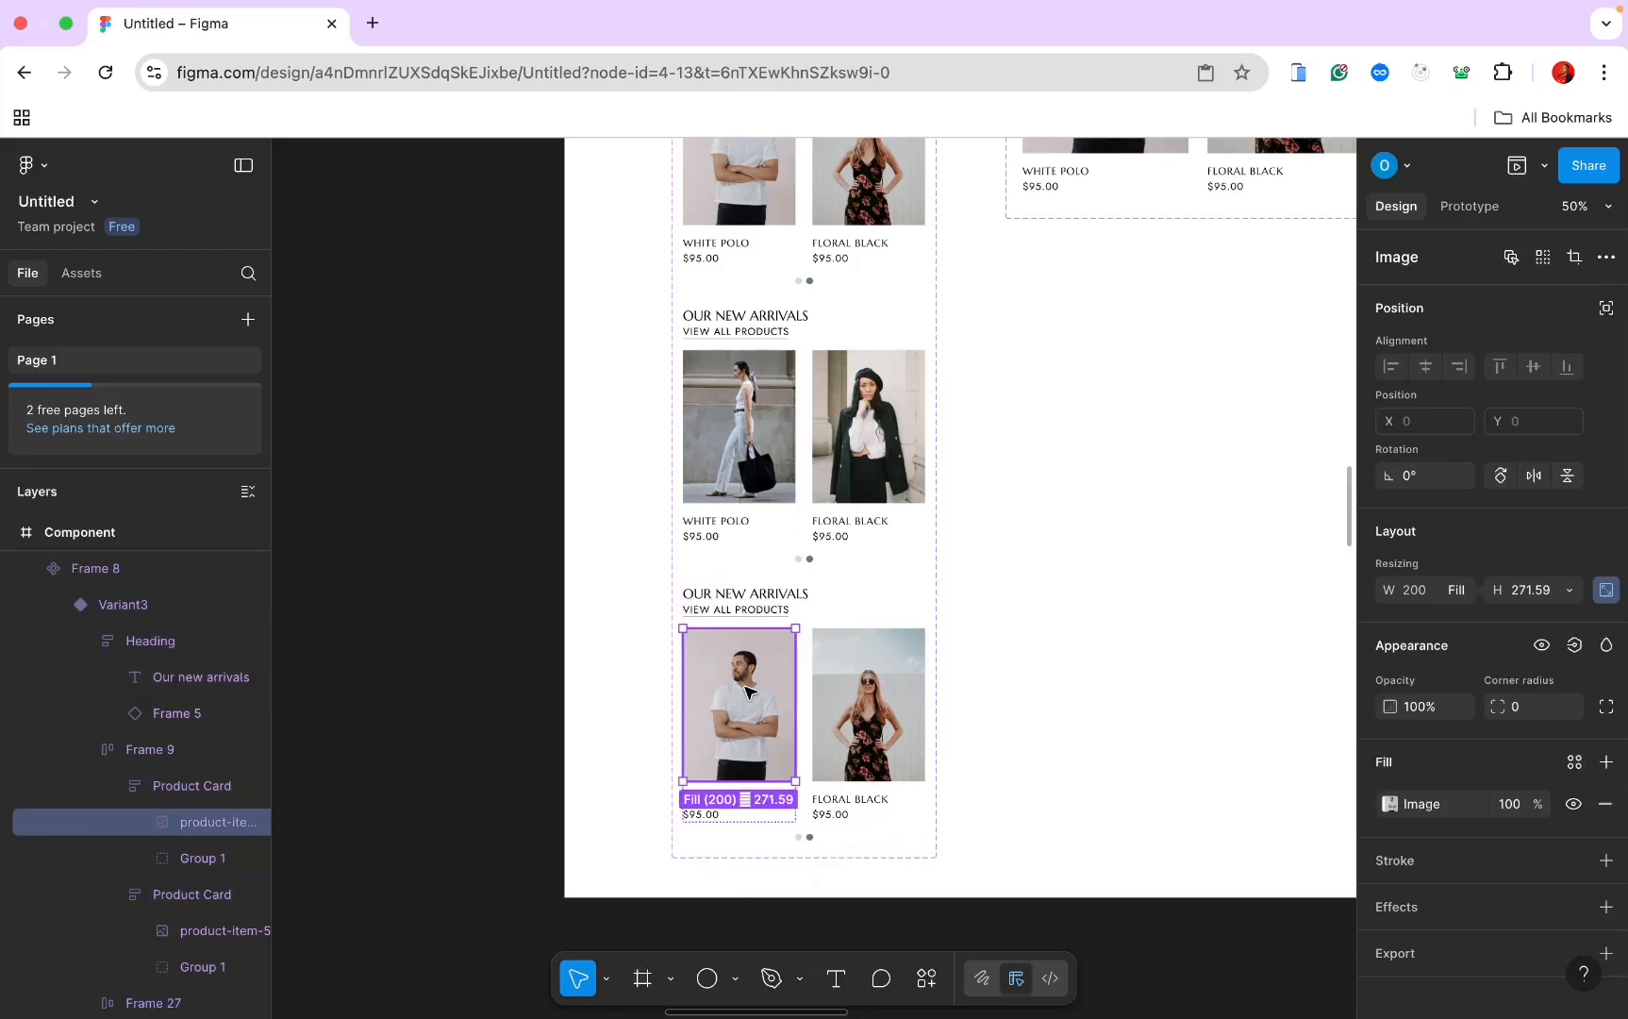
right_click(748, 693)
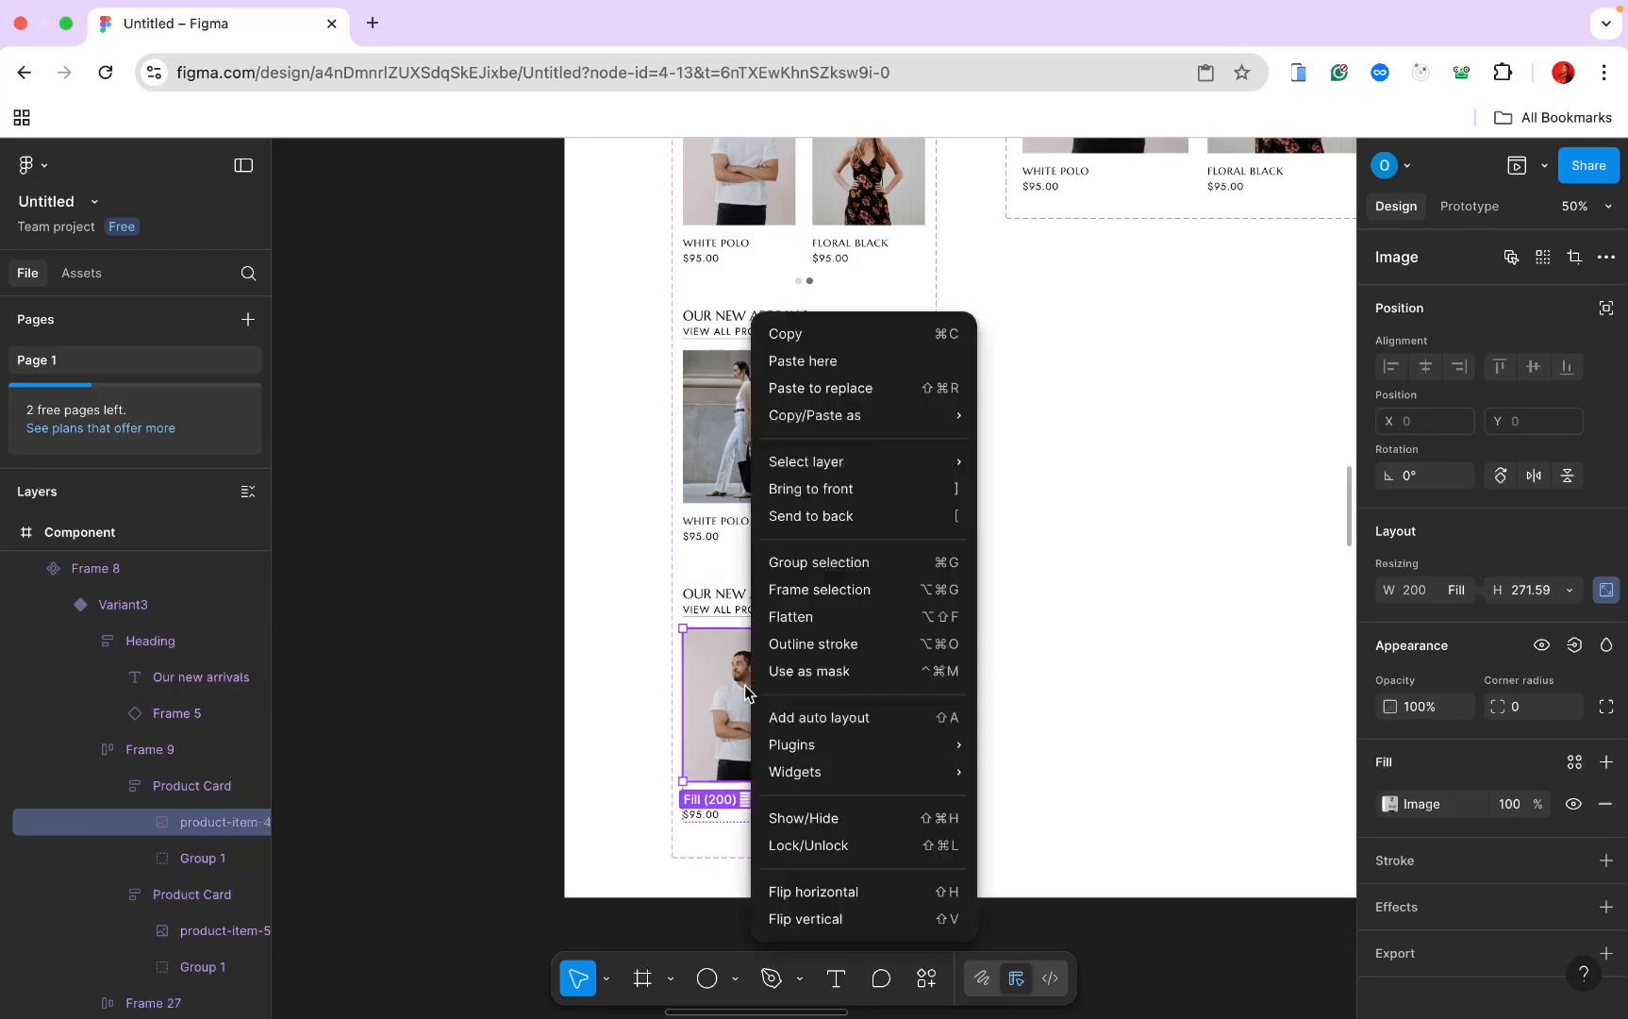
click(823, 391)
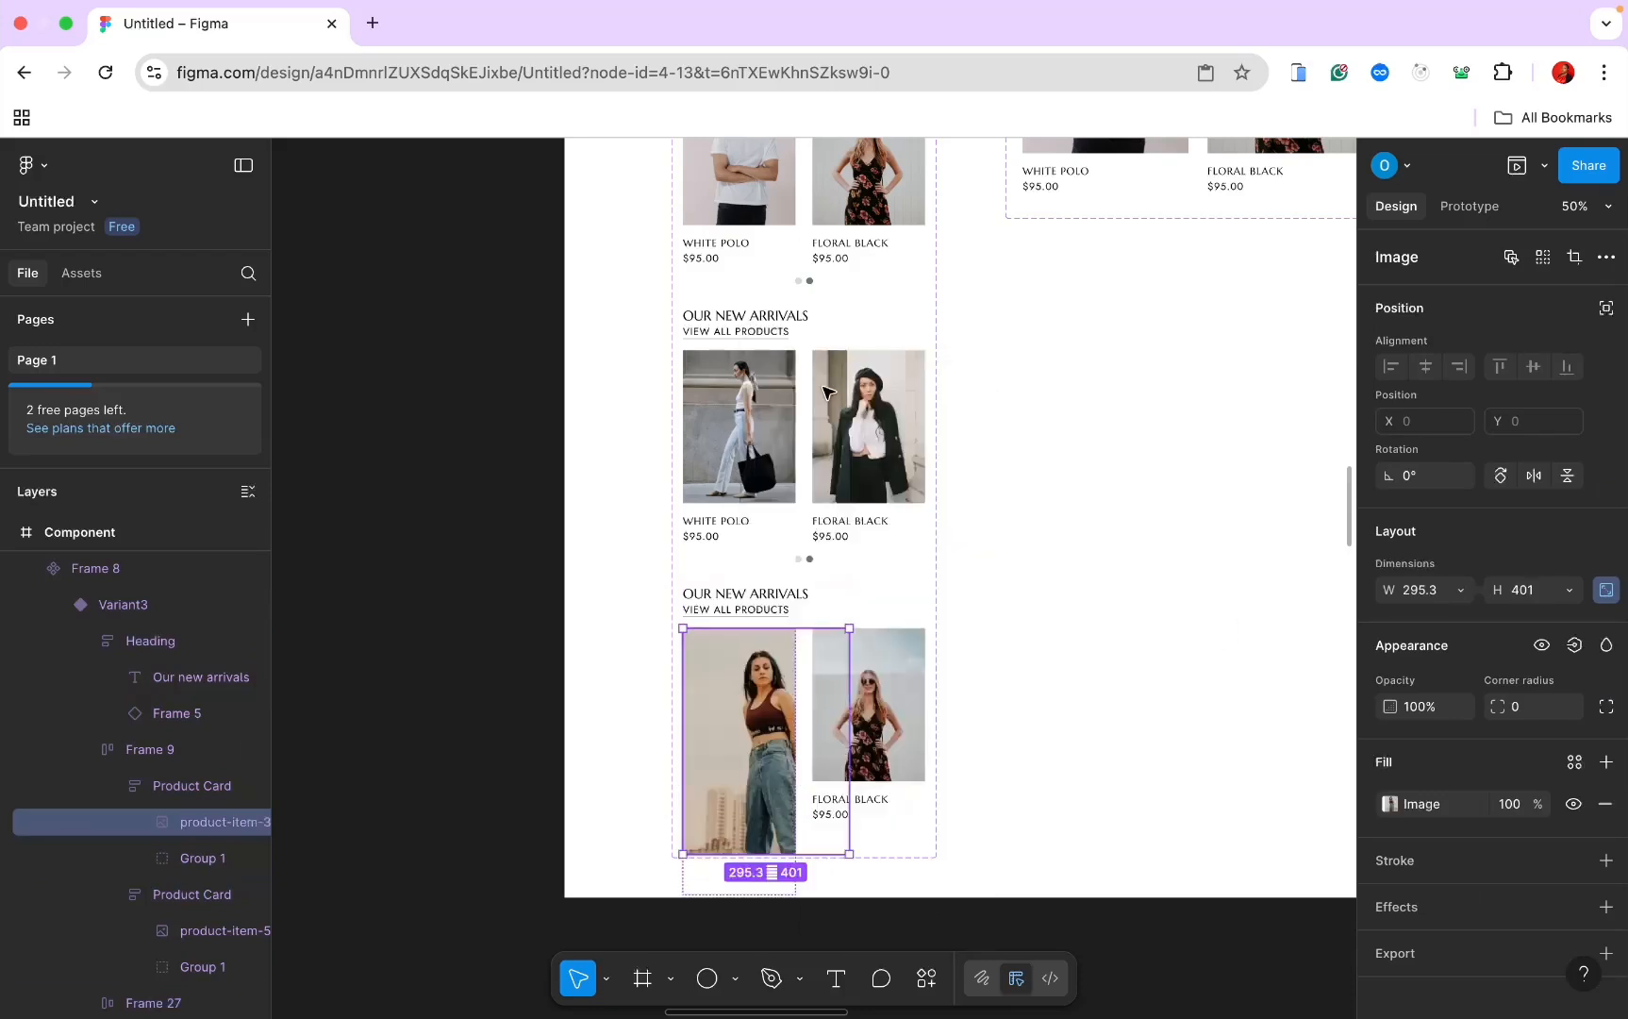
click(1459, 590)
click(1450, 619)
scroll(949, 498, right, 10)
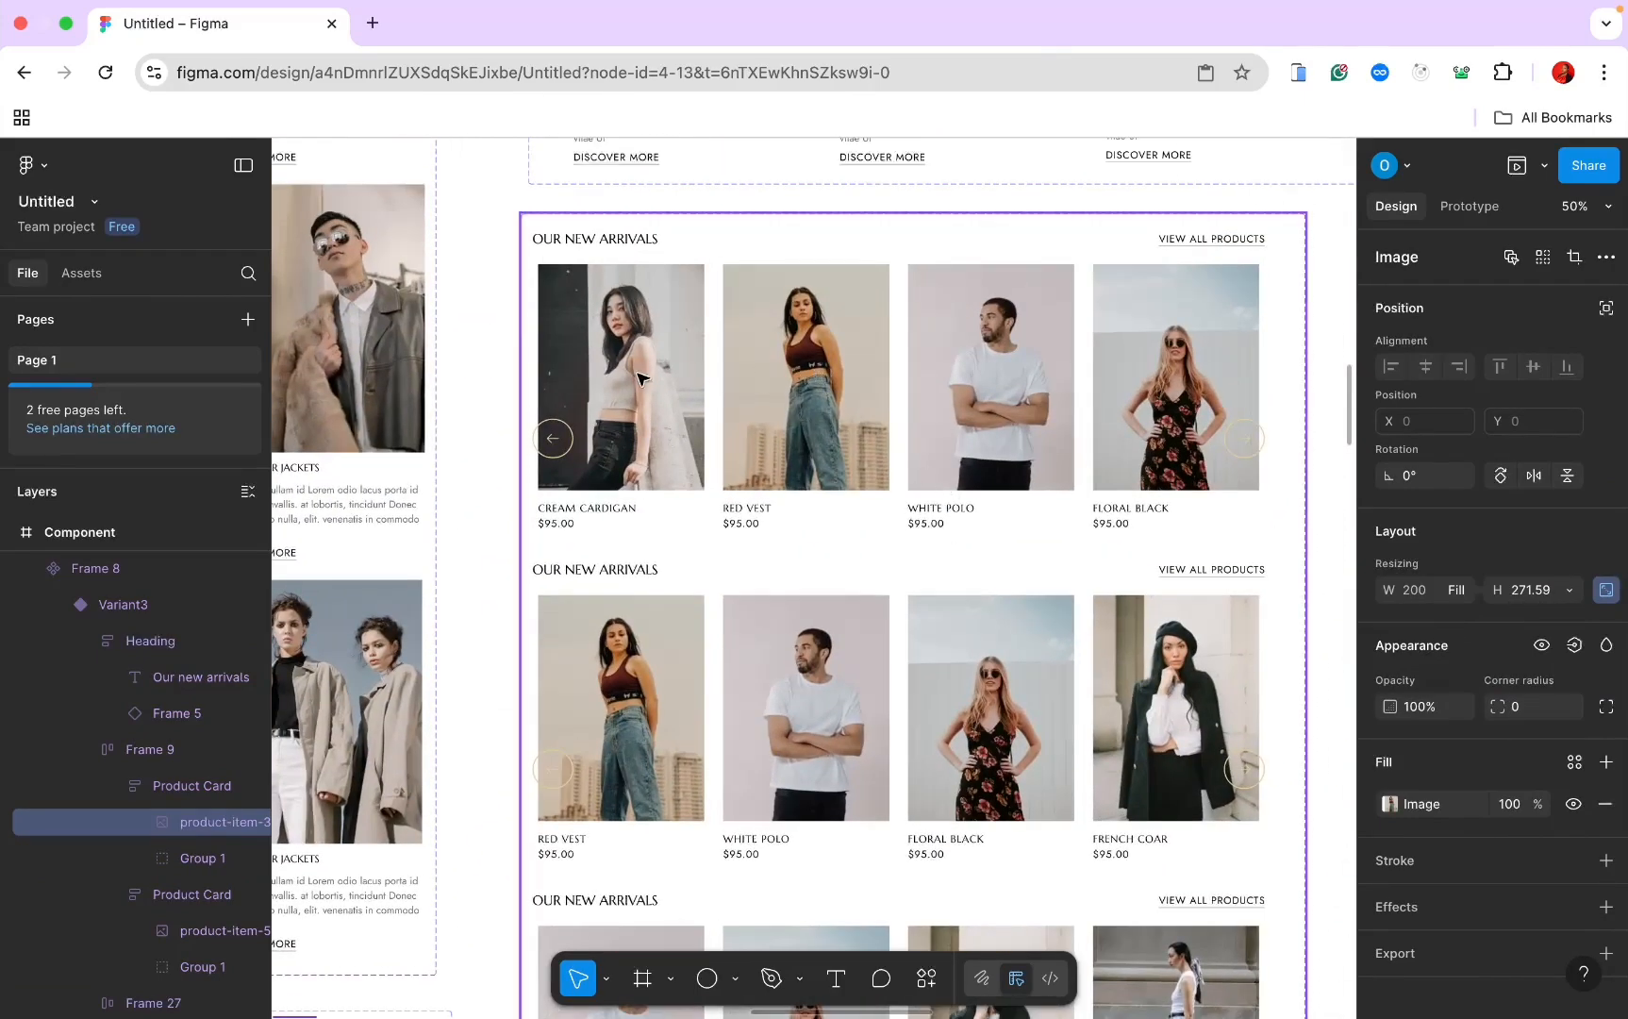
Step: Copy the cream cardigan photo from the desktop new-arrivals frame
click(619, 376)
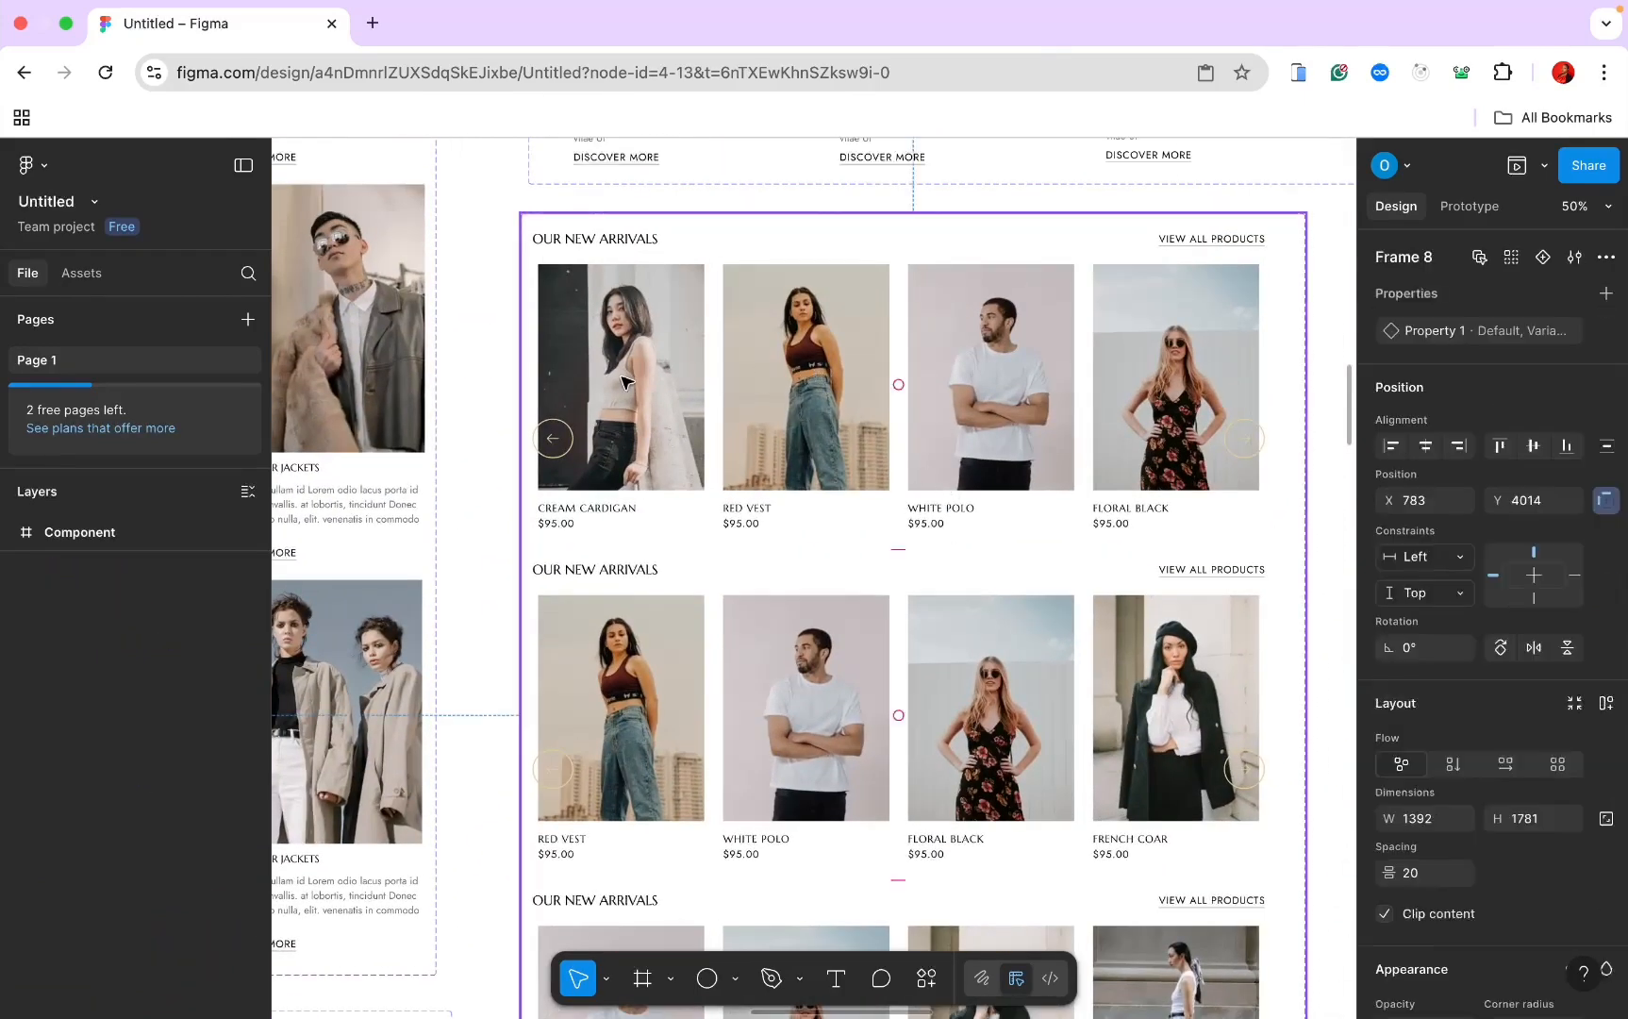
double_click(620, 376)
double_click(620, 377)
right_click(620, 381)
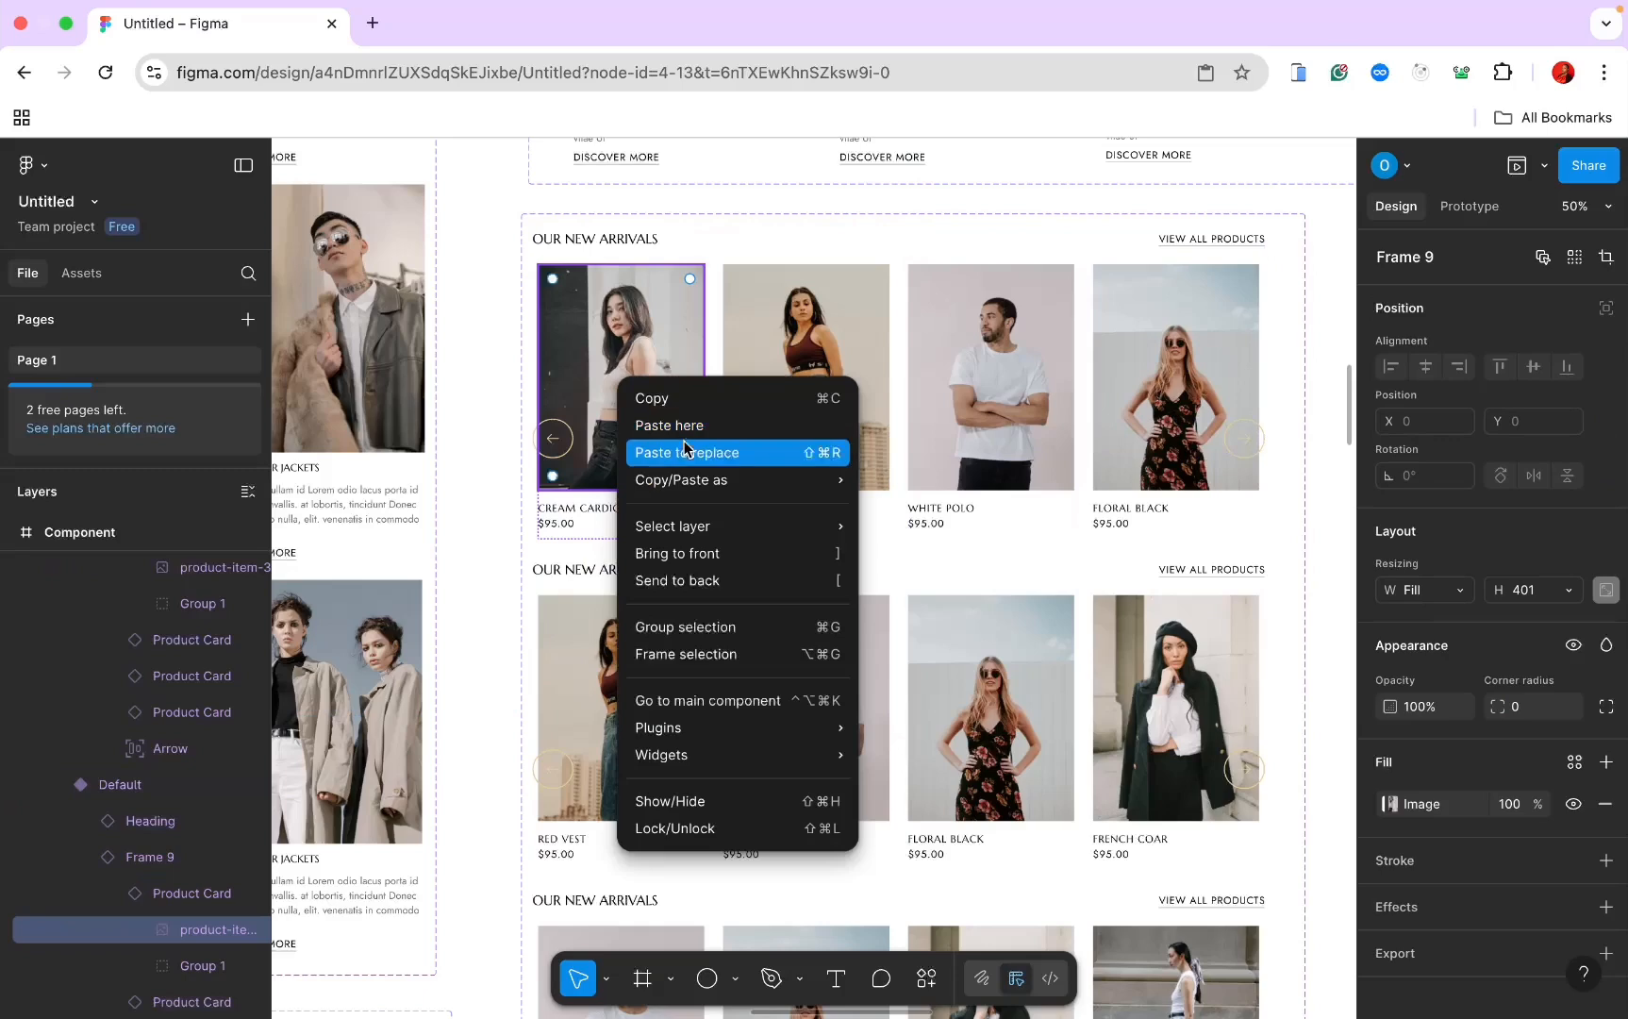
click(684, 400)
Step: Paste the cream cardigan over the bottom-right mobile product photo
scroll(686, 409, left, 8)
scroll(686, 678, down, 3)
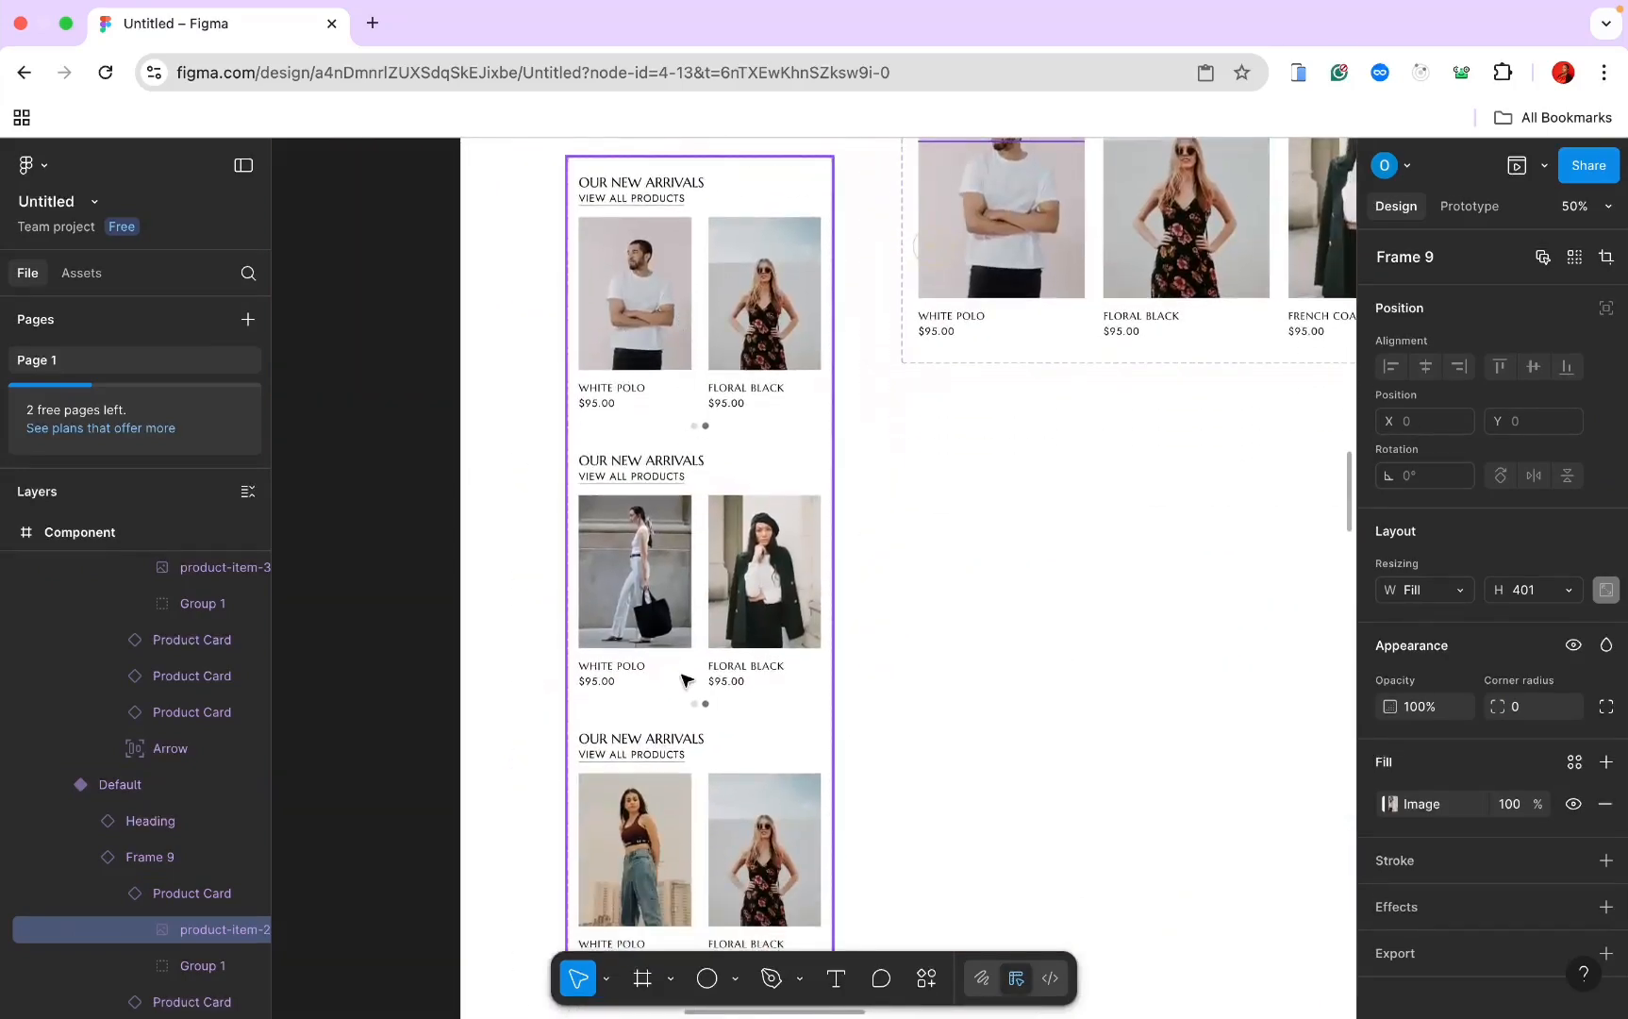
click(764, 821)
double_click(764, 820)
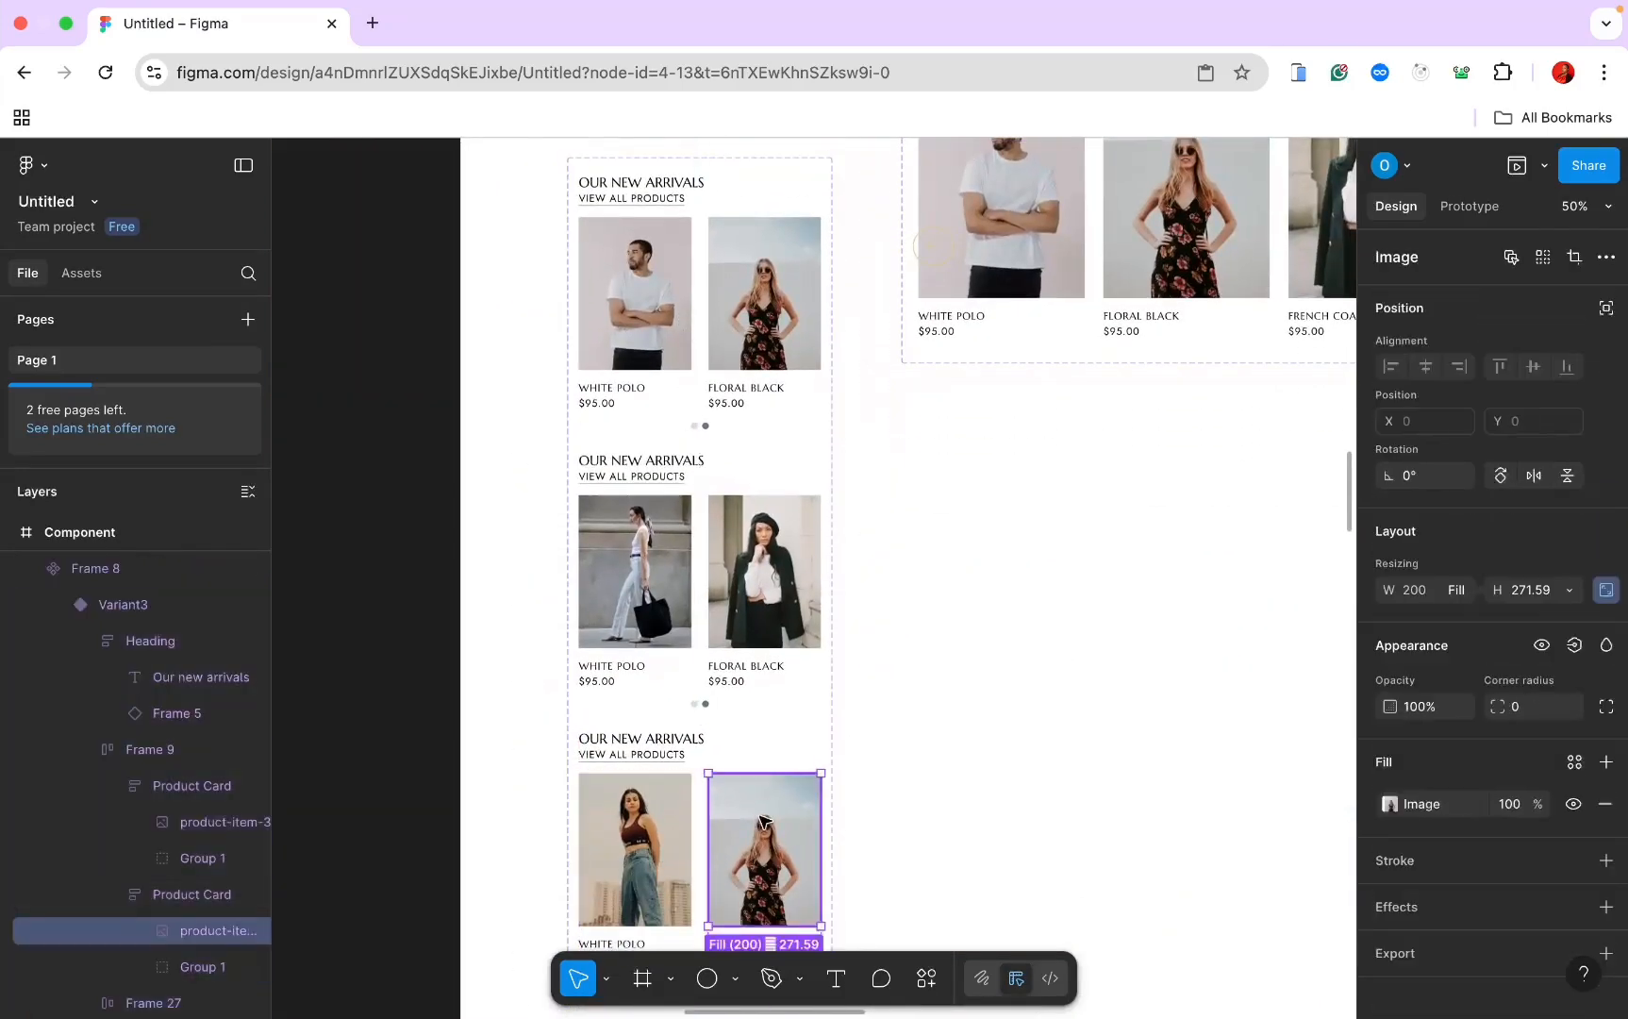
right_click(764, 820)
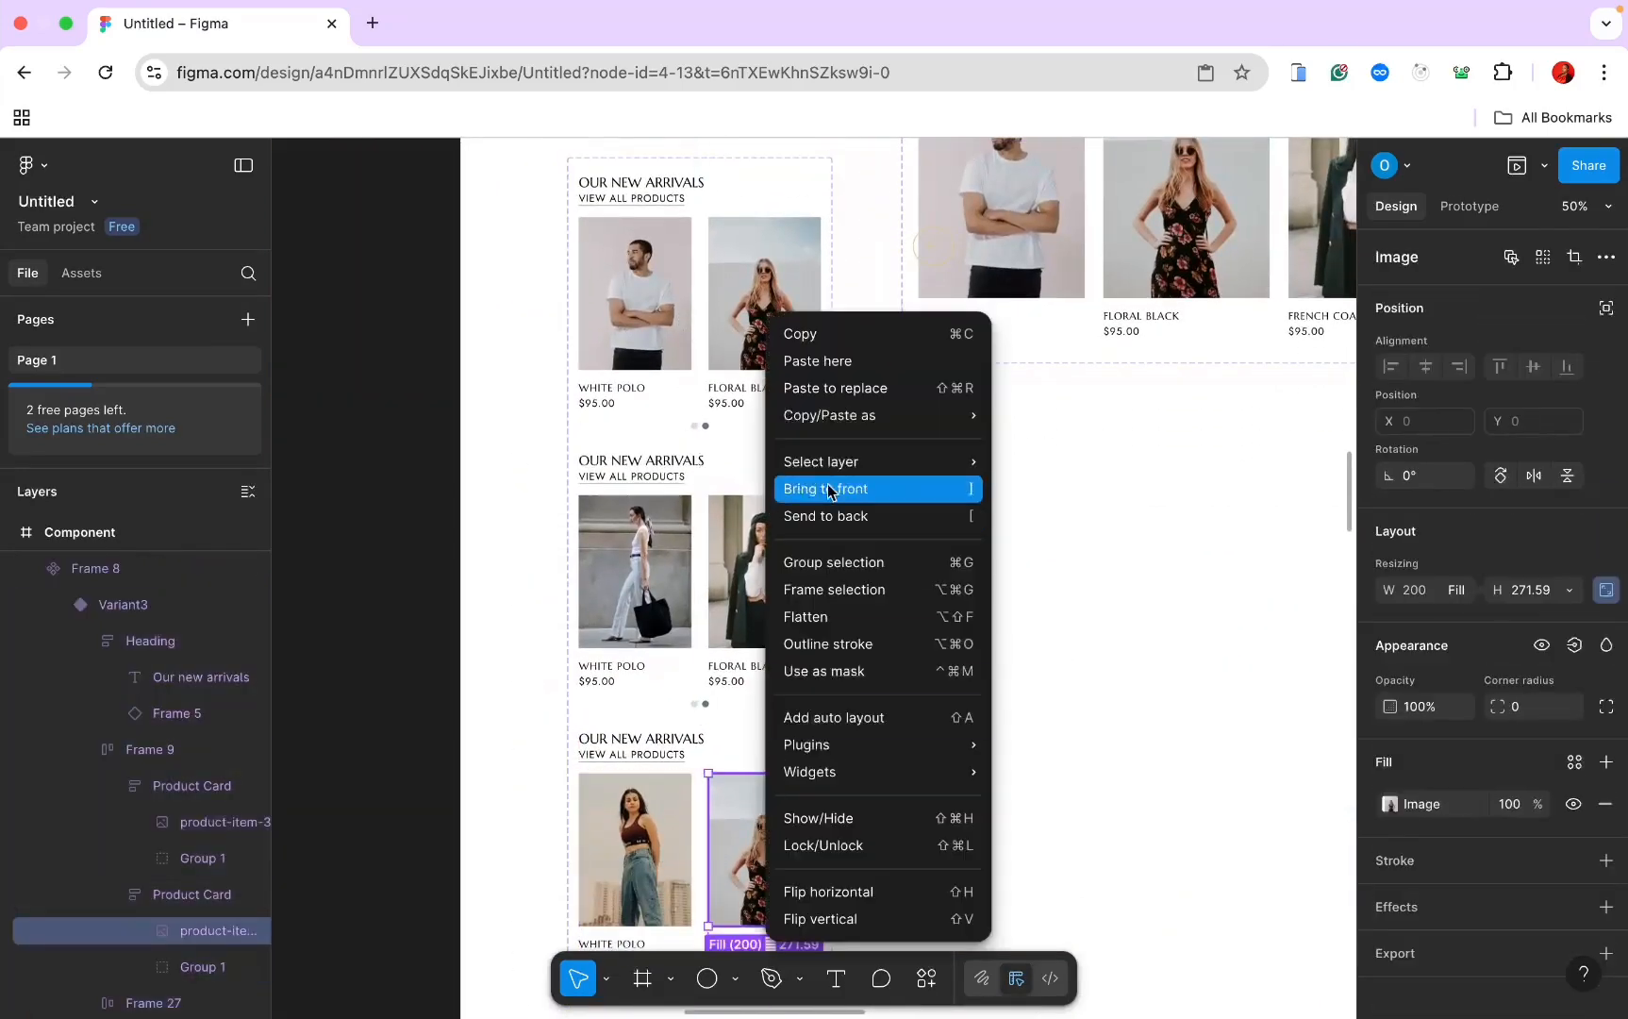
click(846, 392)
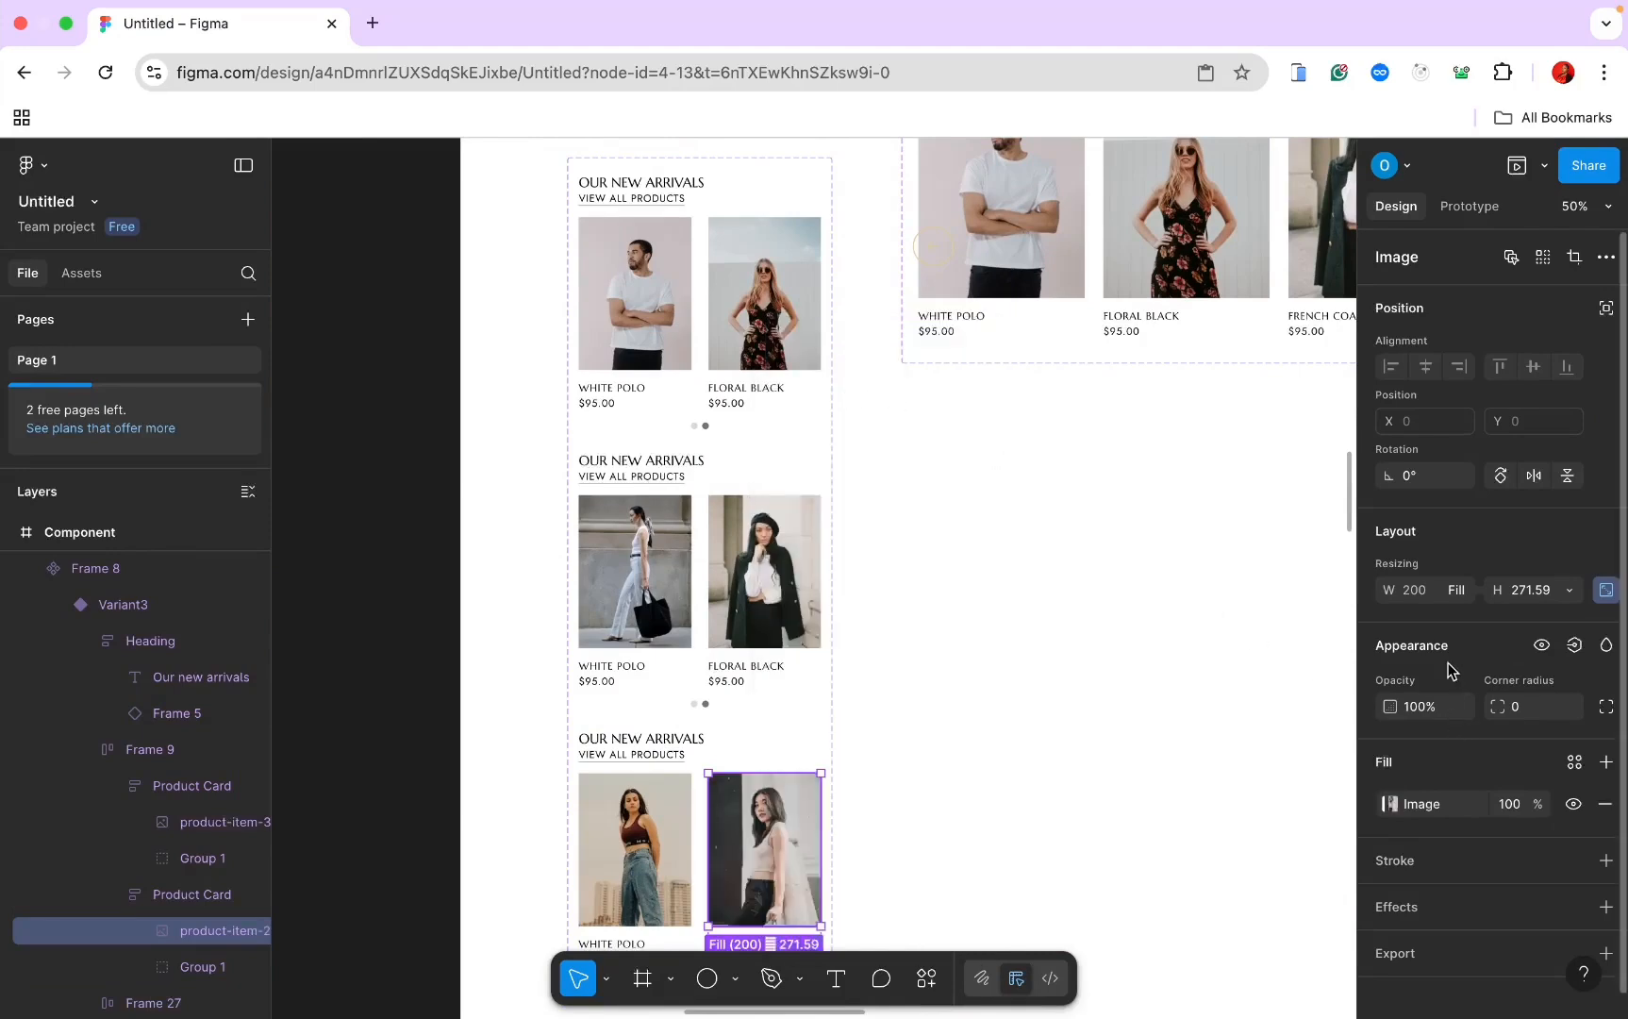
Step: Recolour one variant's pagination dots, the first dark grey and the second 8F8F8F
scroll(1318, 642, up, 5)
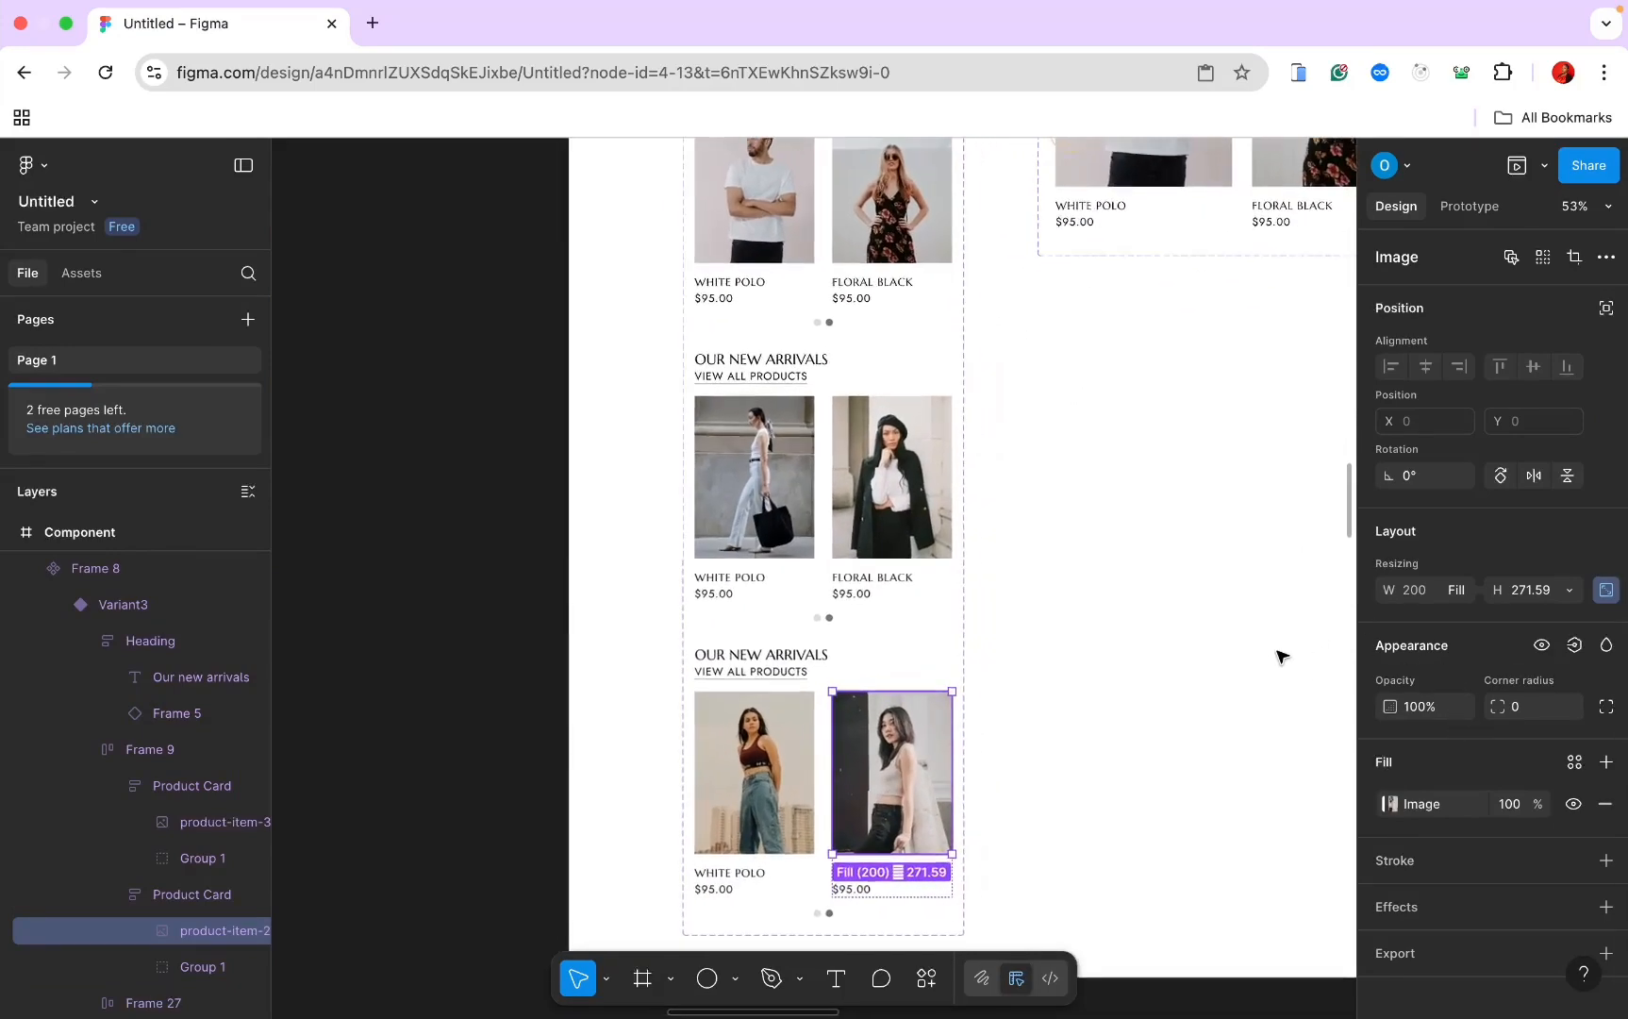
scroll(1279, 653, down, 2)
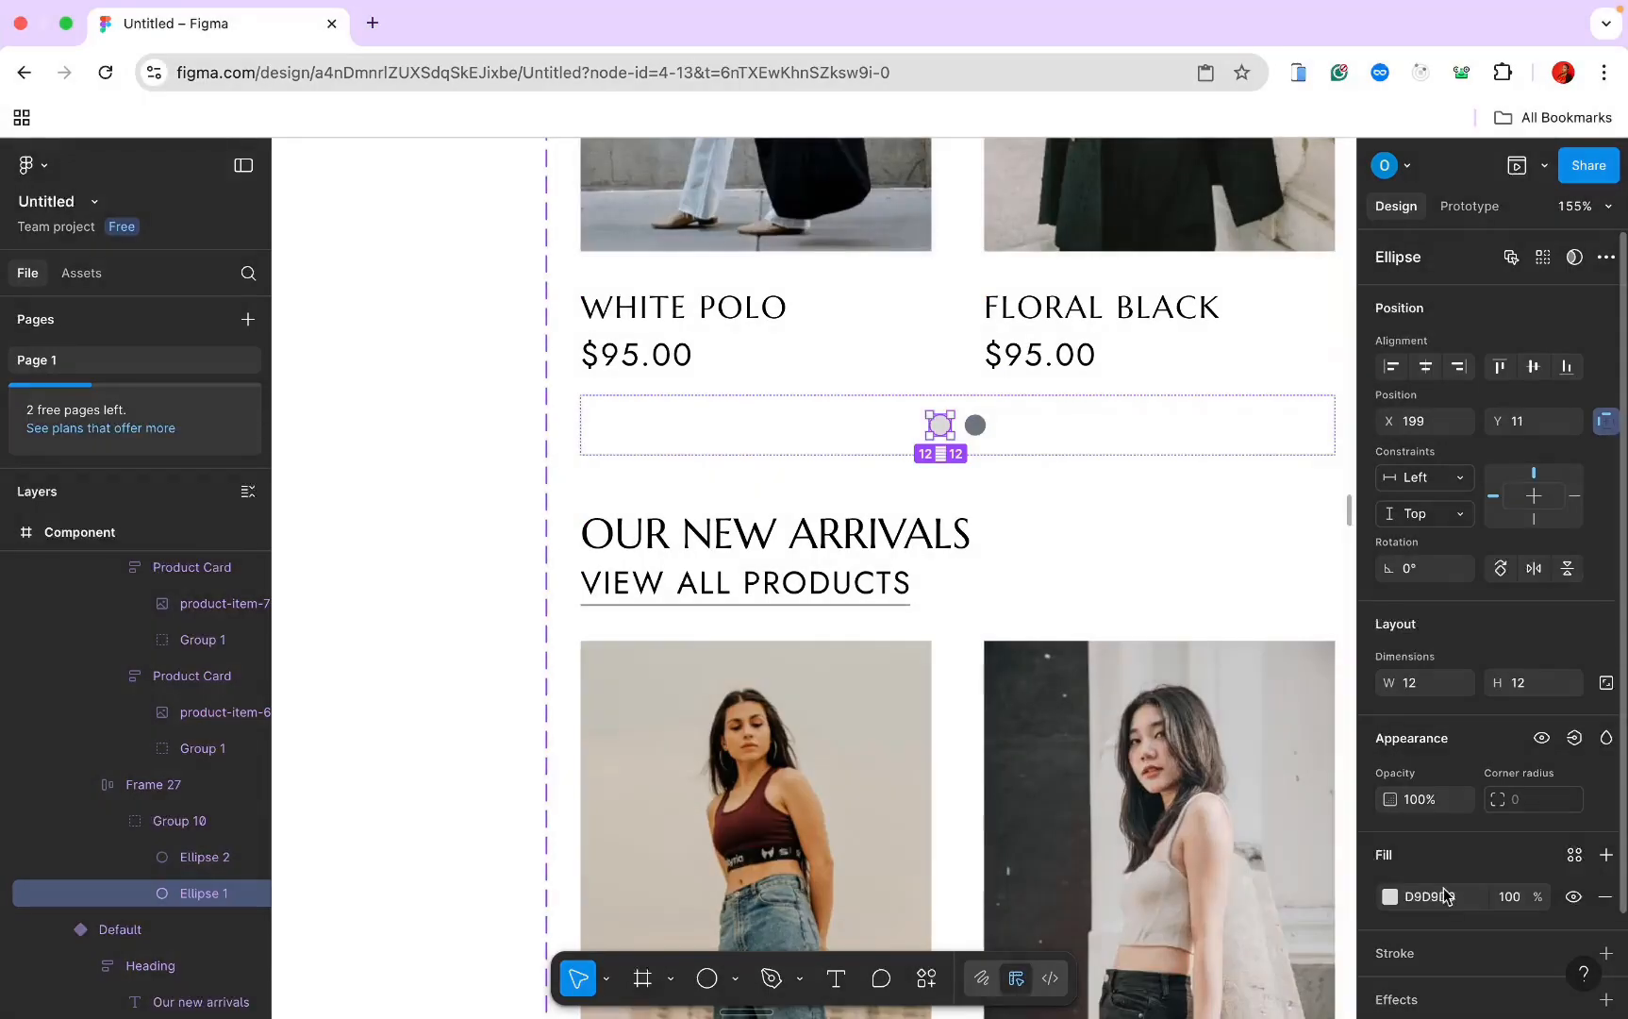
click(1391, 896)
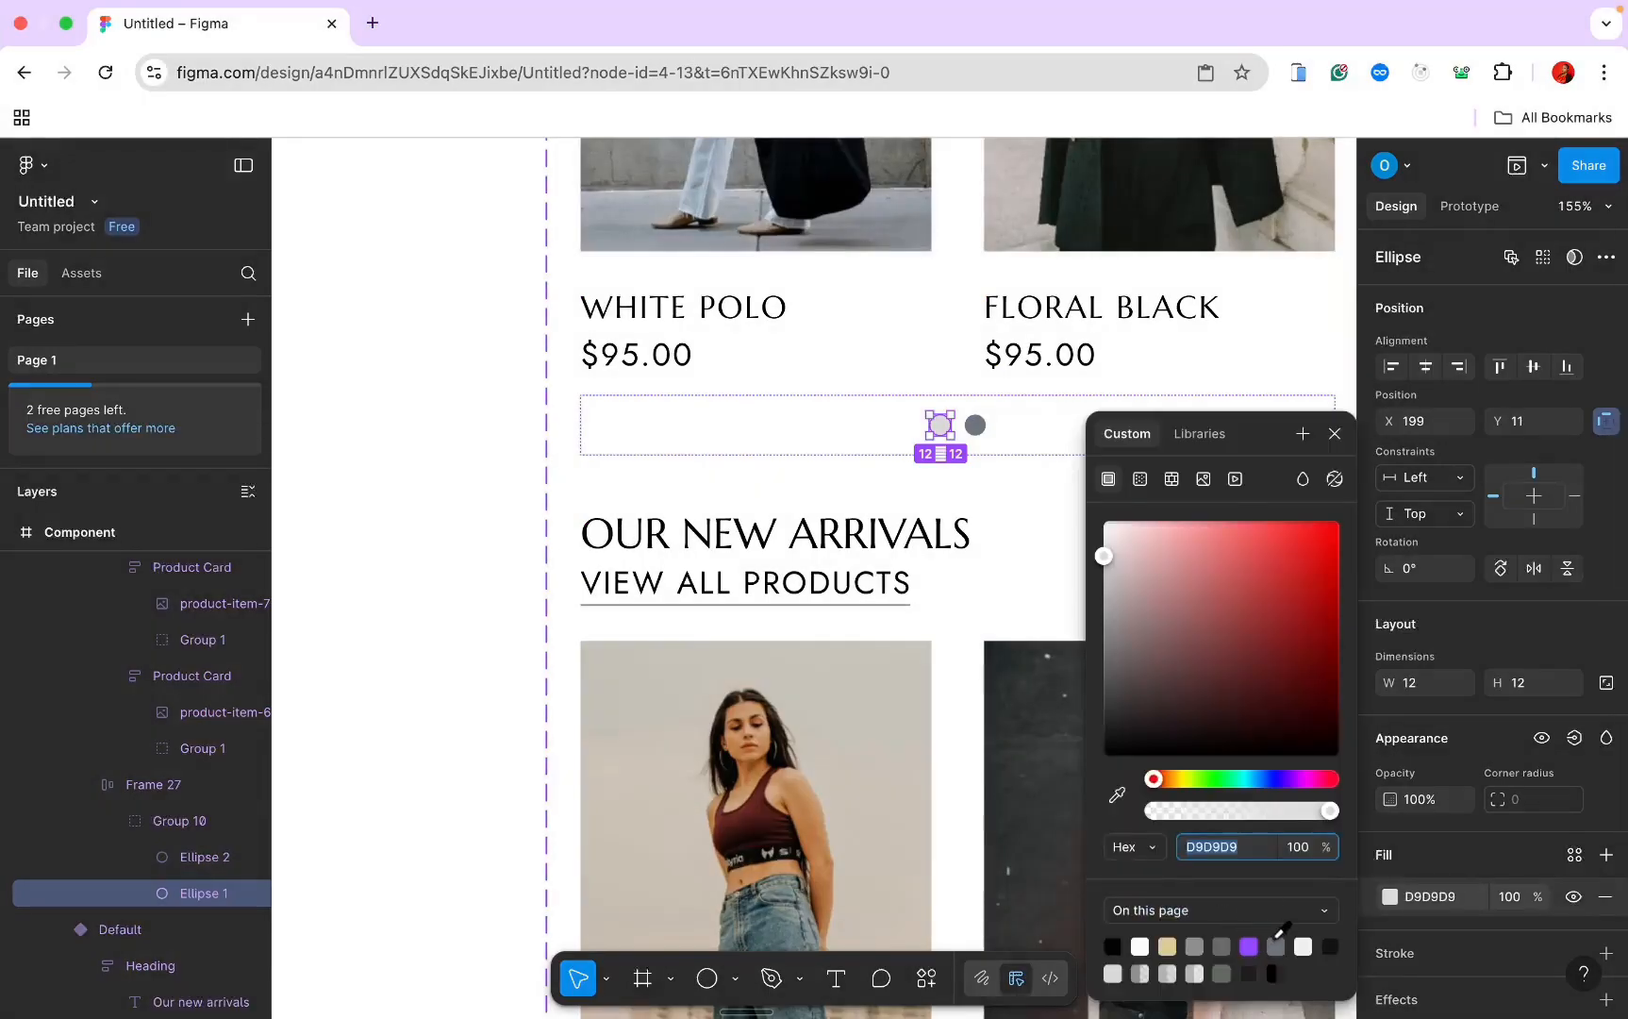
click(1275, 945)
click(976, 425)
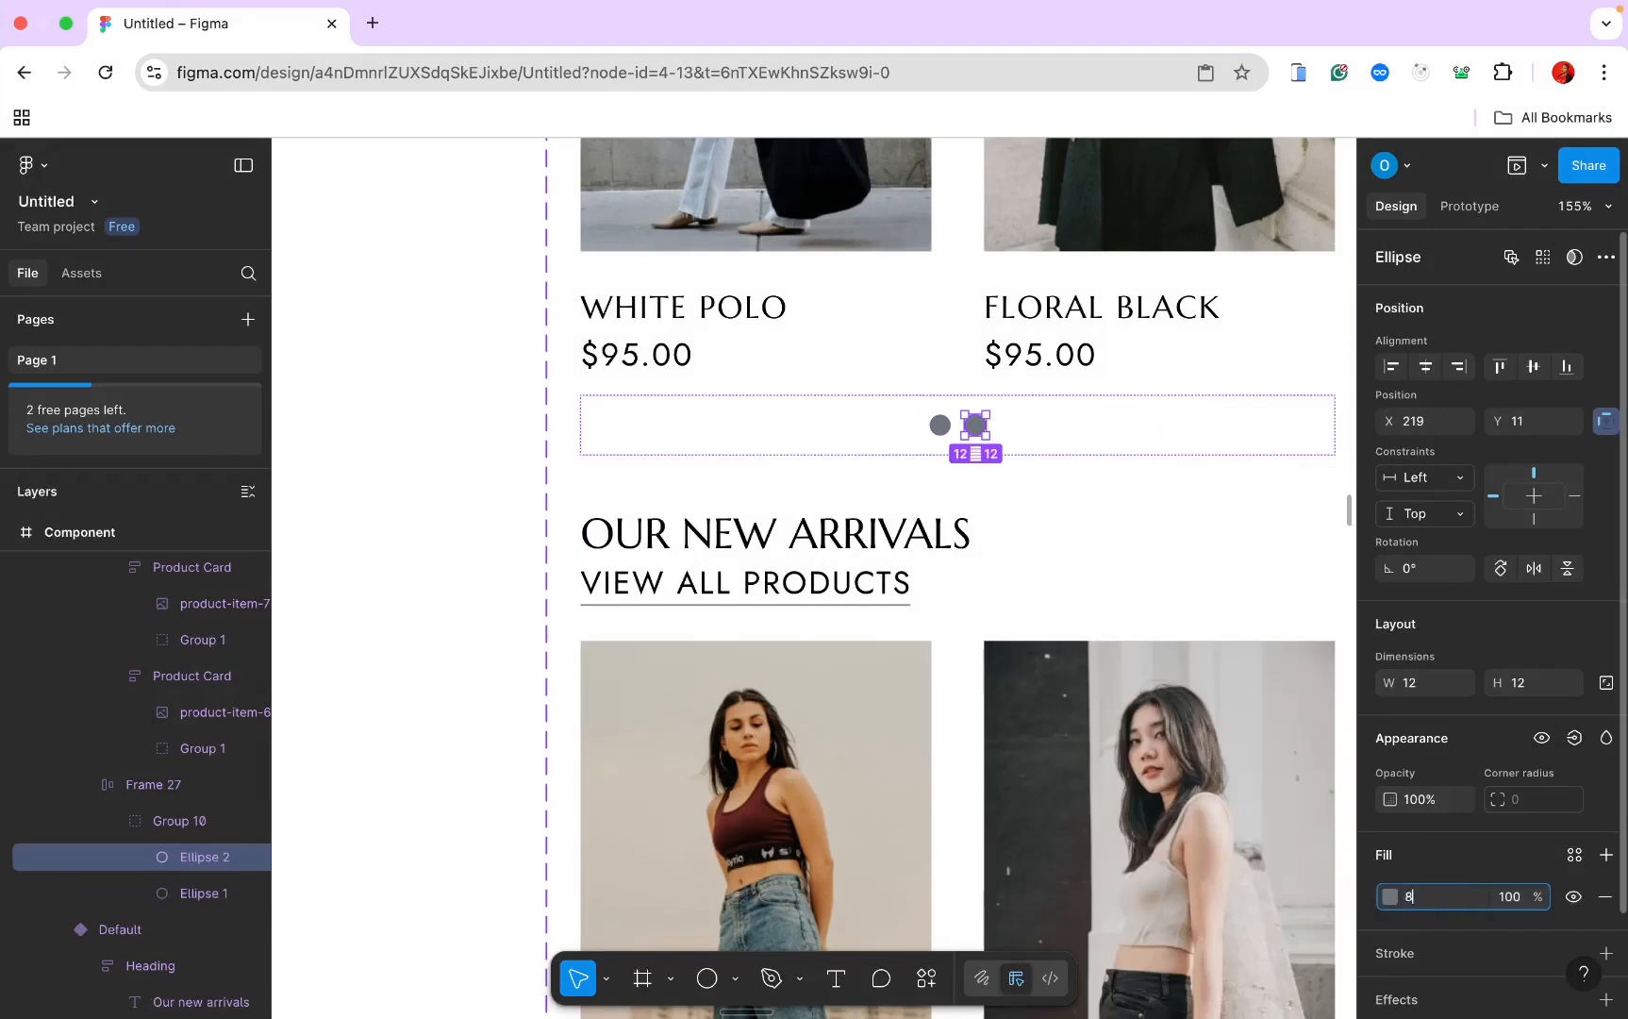
text(8f)
key(Return)
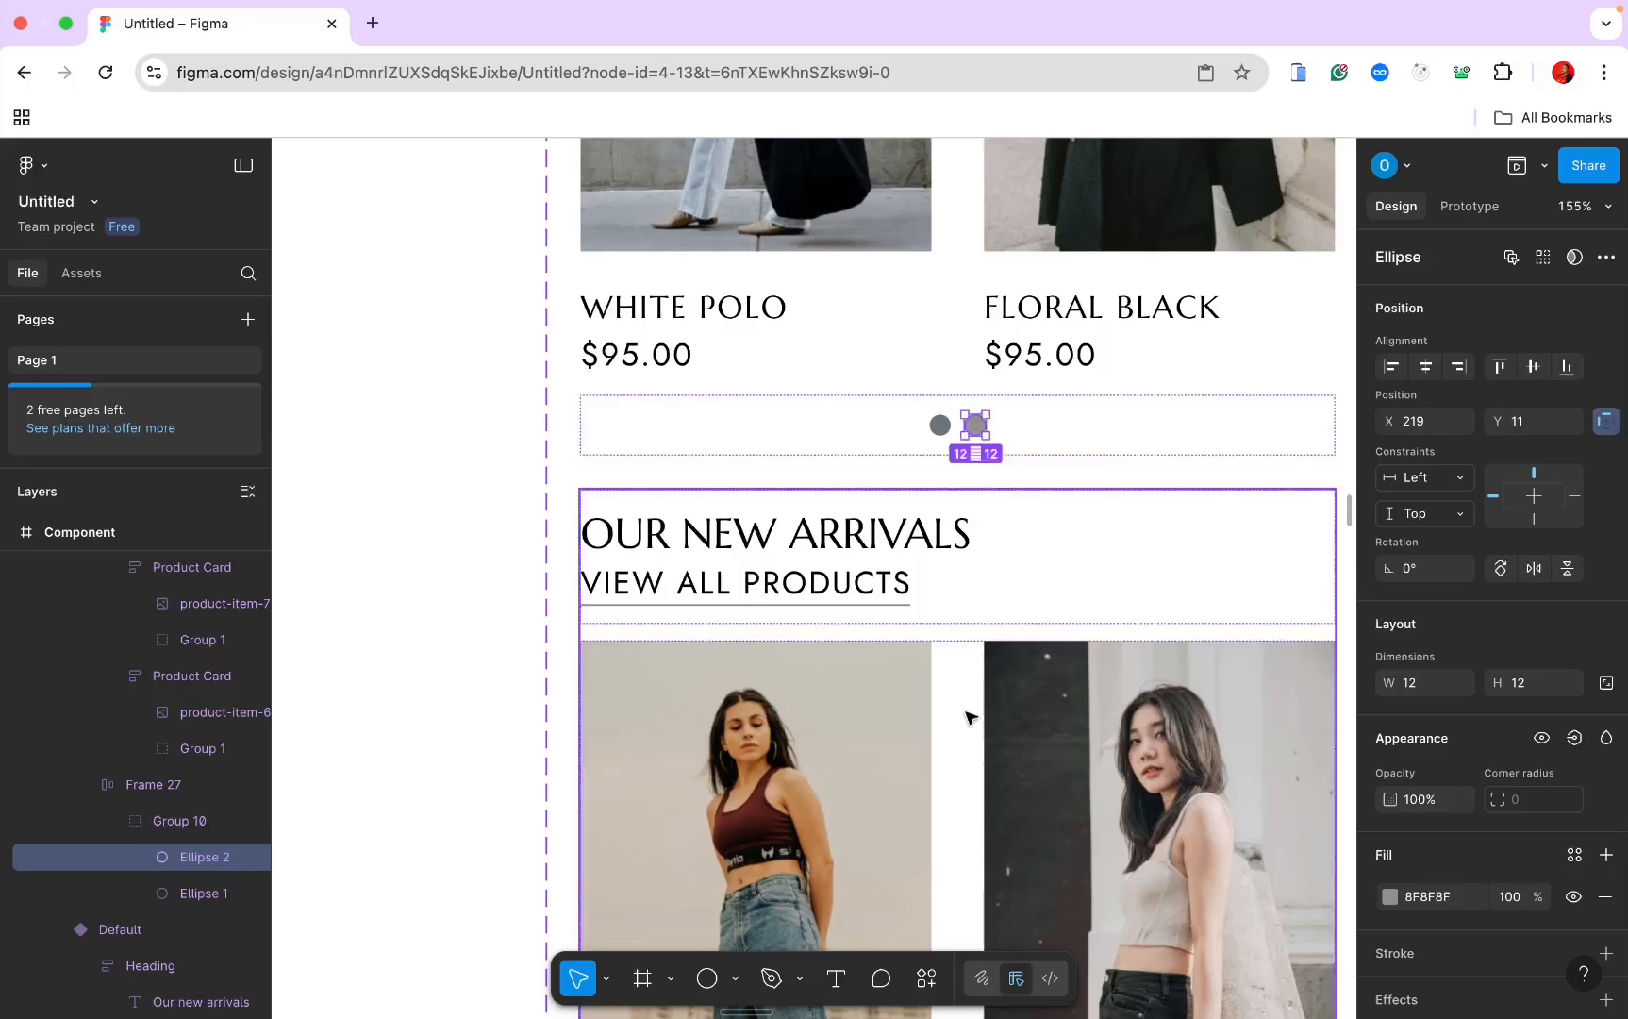
Step: In the default variant, set the second pagination dot to light grey D9D9D9
scroll(967, 713, down, 10)
scroll(971, 718, down, 3)
scroll(944, 628, up, 5)
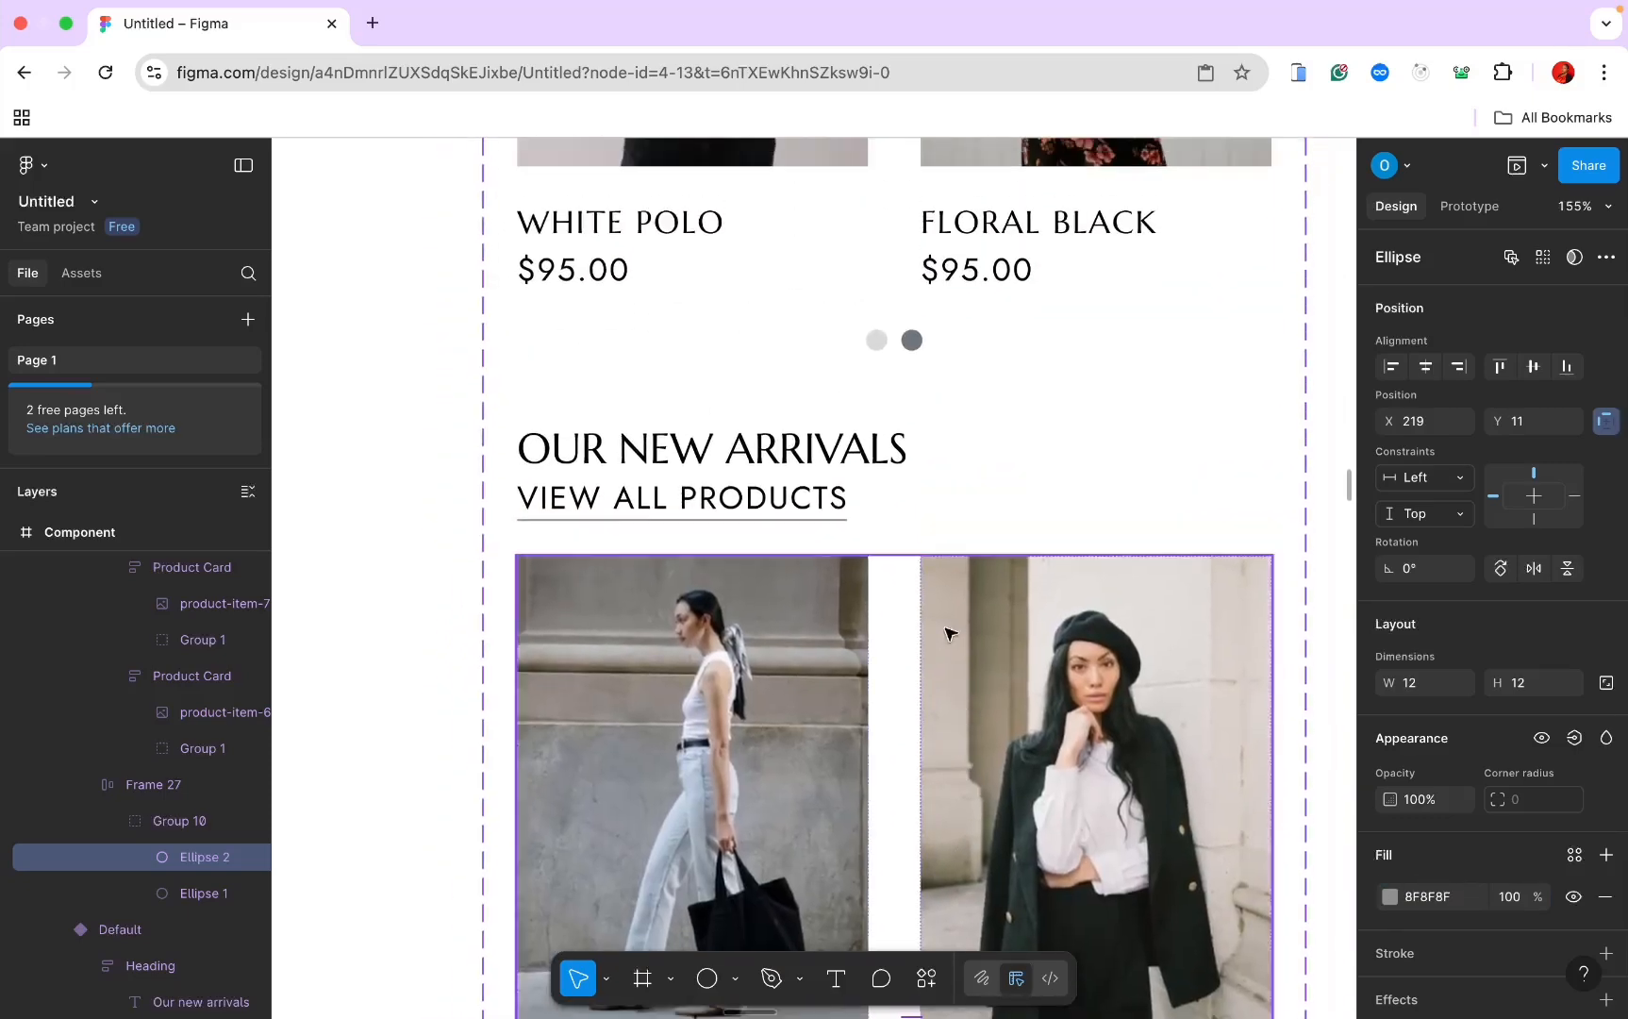
click(885, 358)
double_click(879, 342)
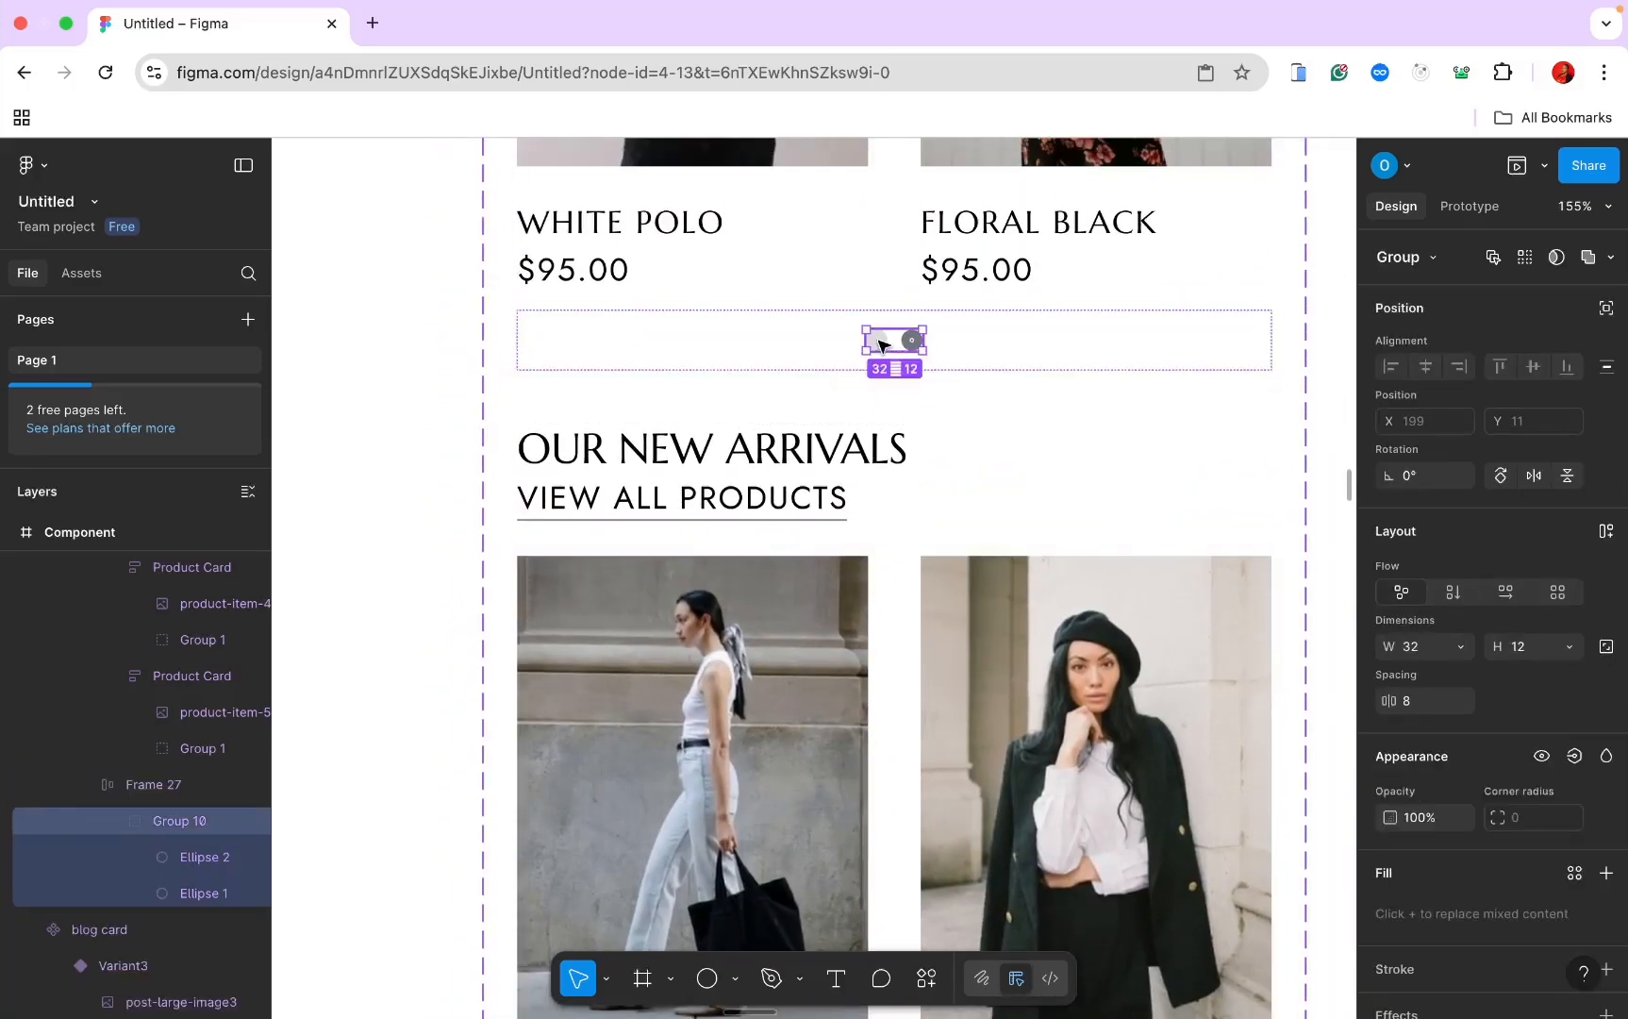
click(880, 343)
scroll(905, 586, up, 5)
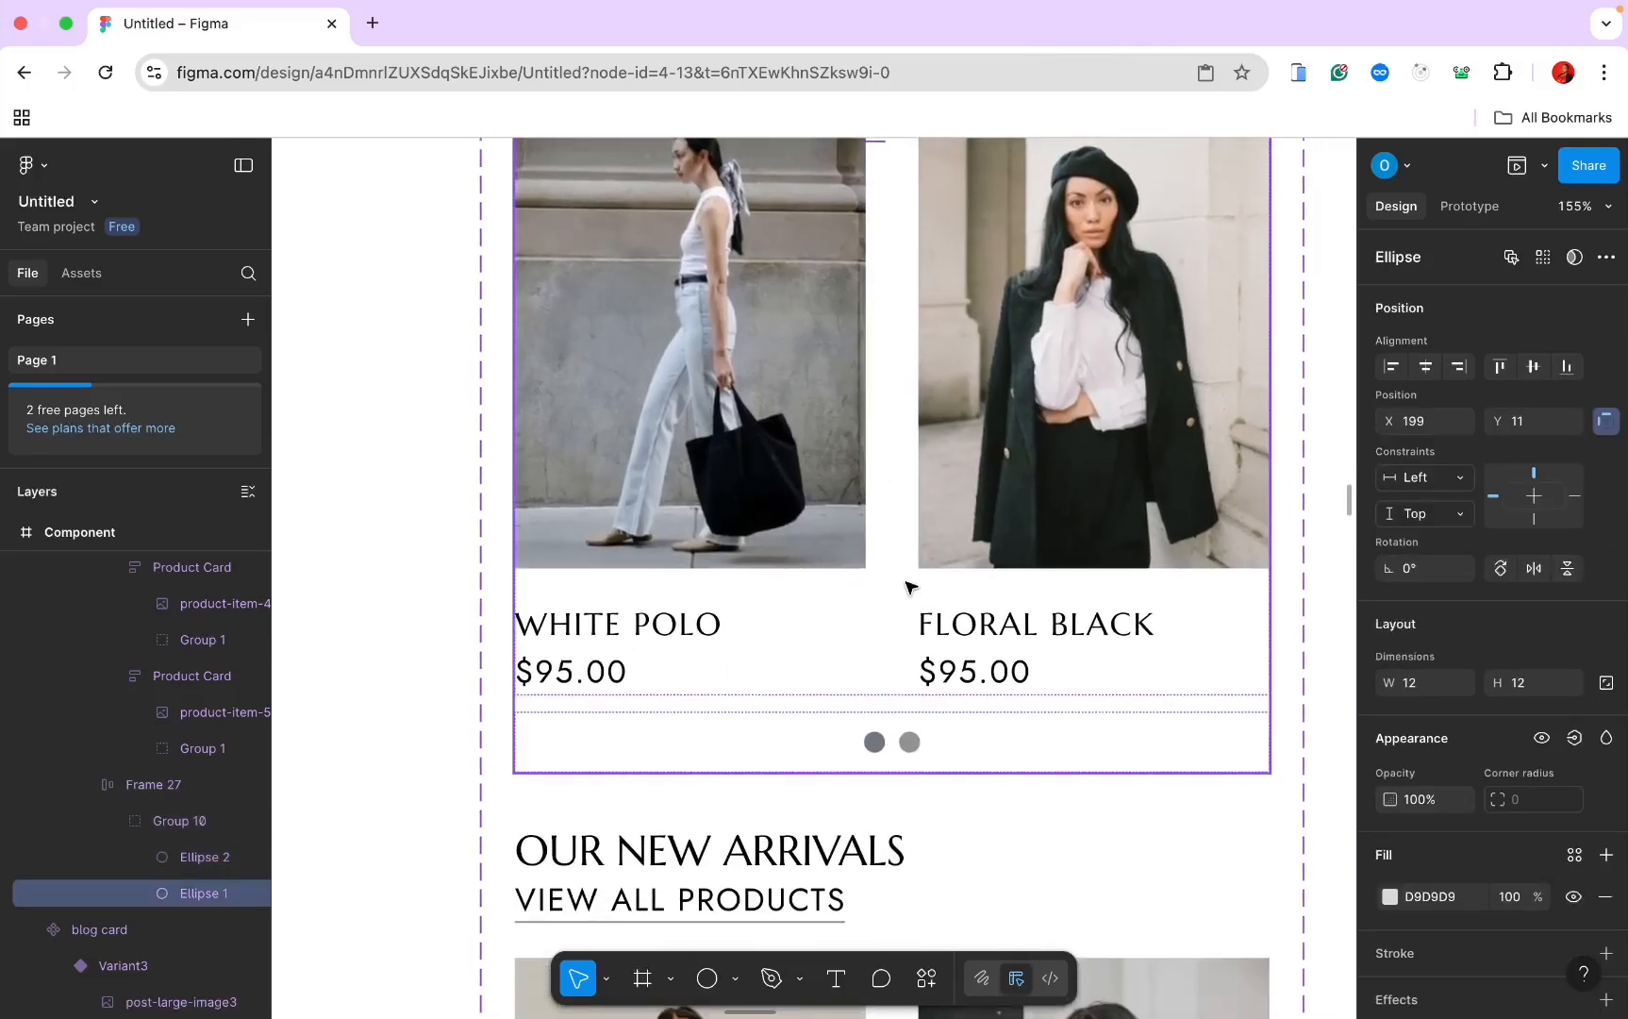
click(910, 742)
double_click(910, 742)
click(910, 741)
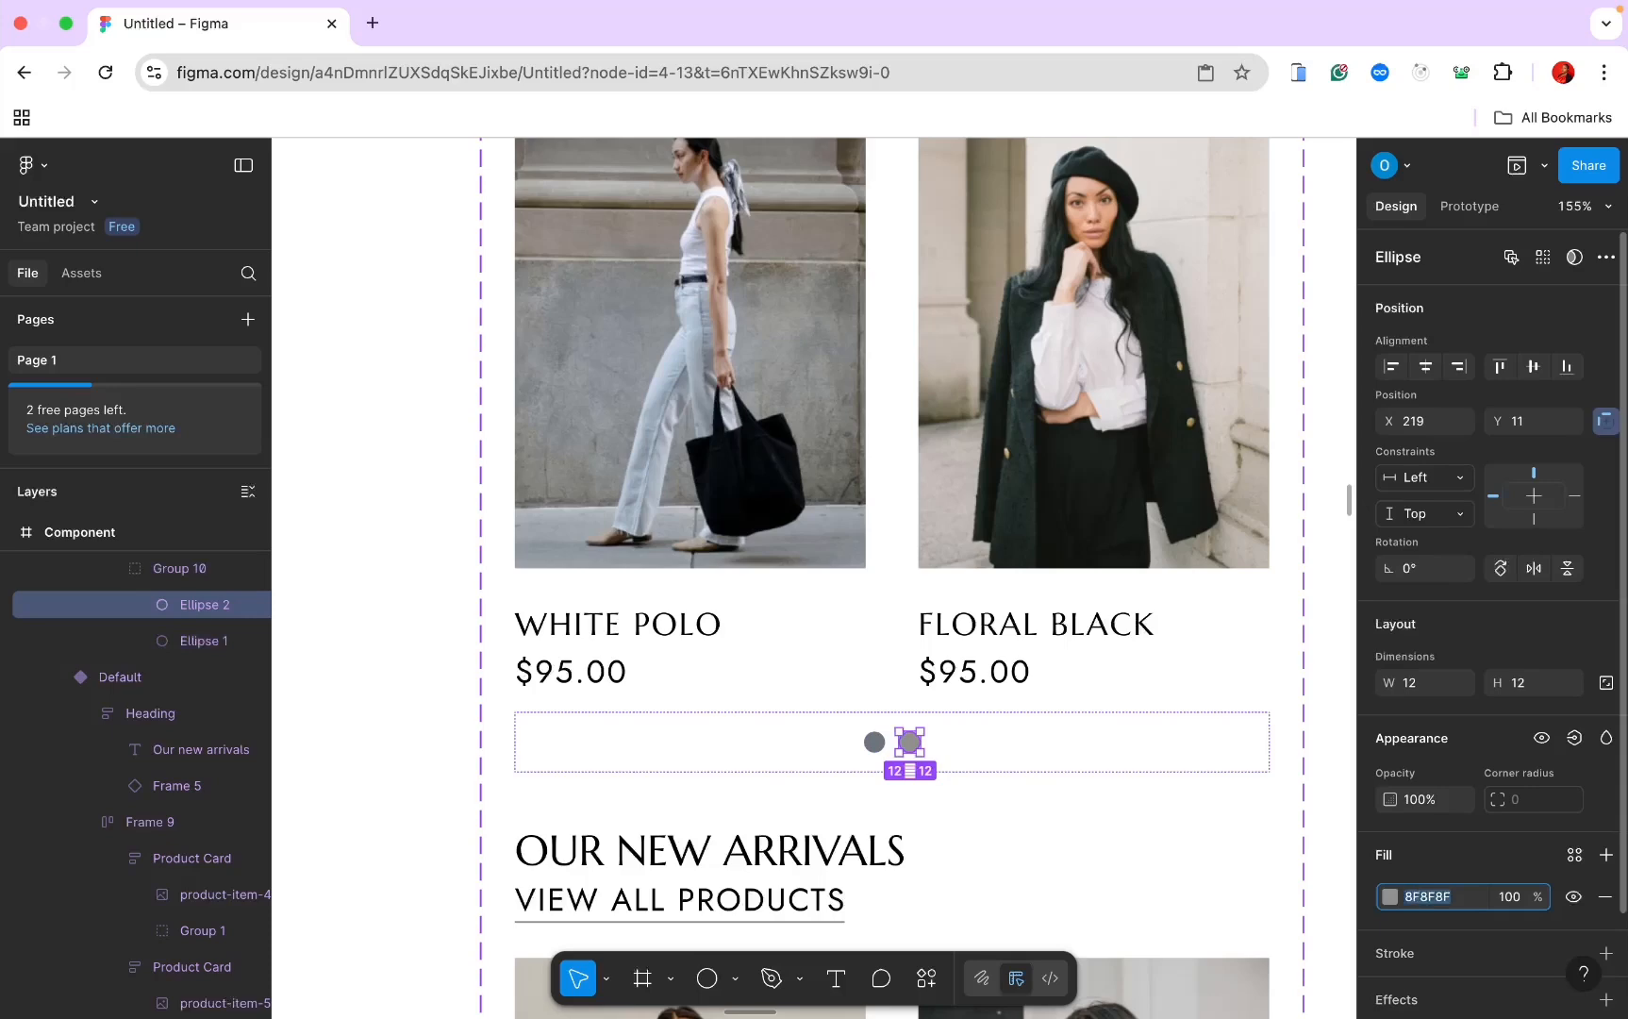
text(d9)
key(Return)
scroll(928, 788, down, 10)
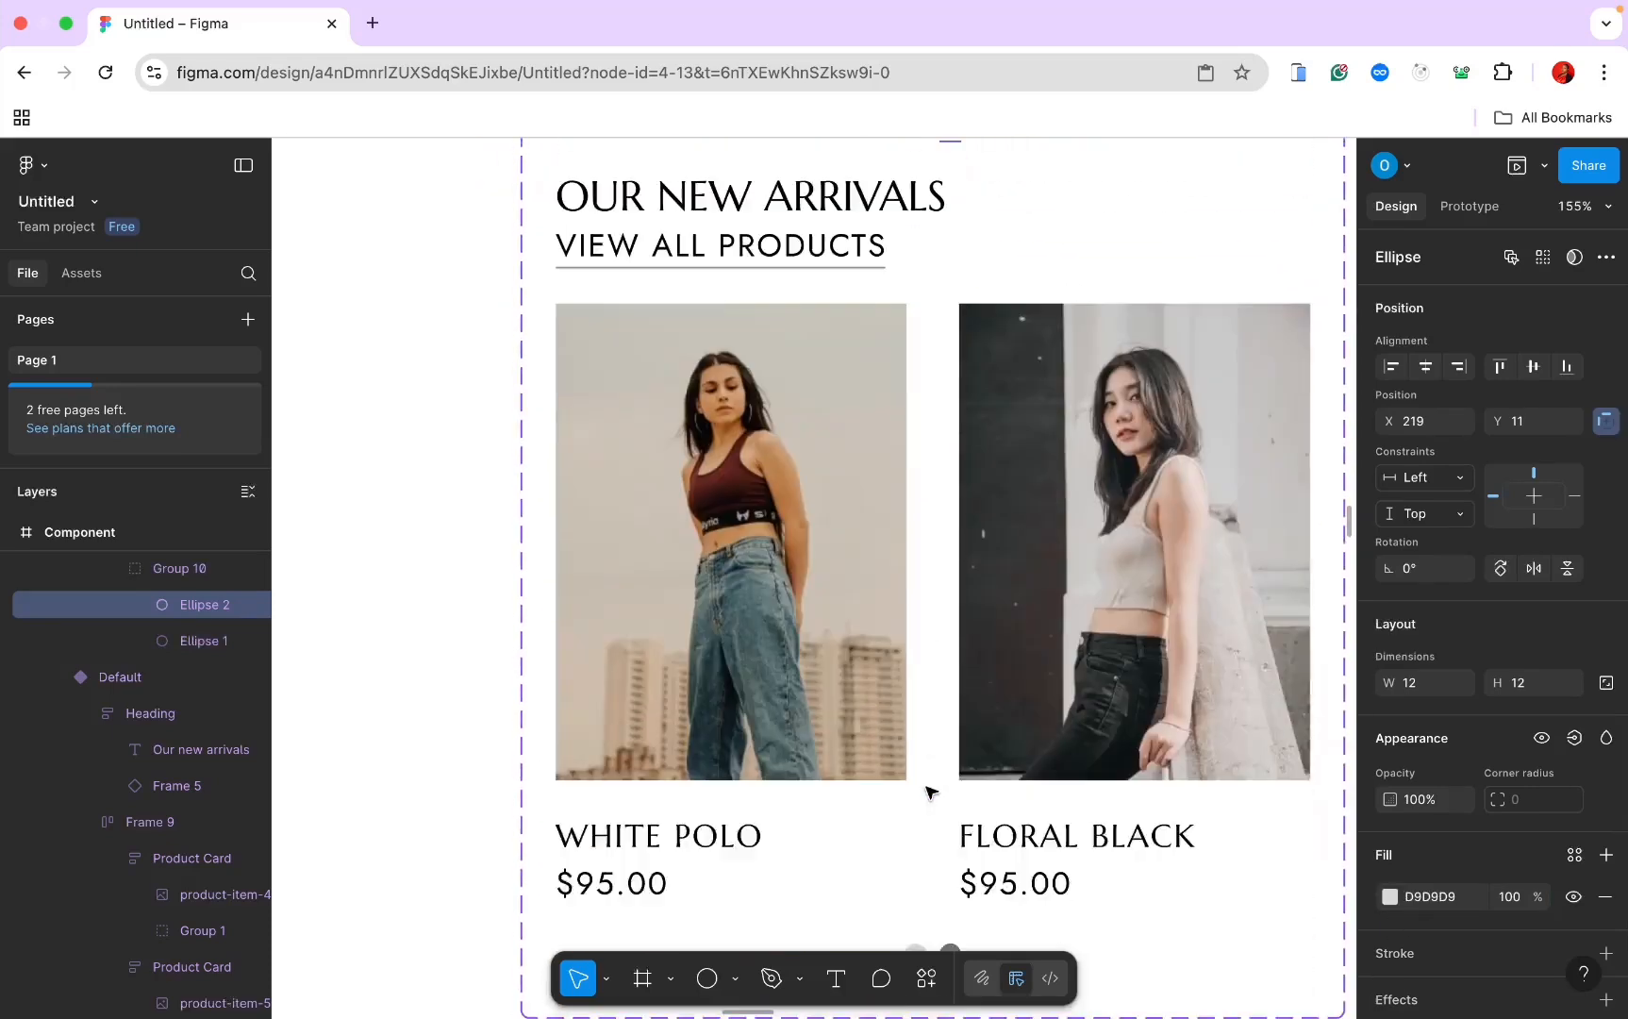
scroll(871, 751, down, 5)
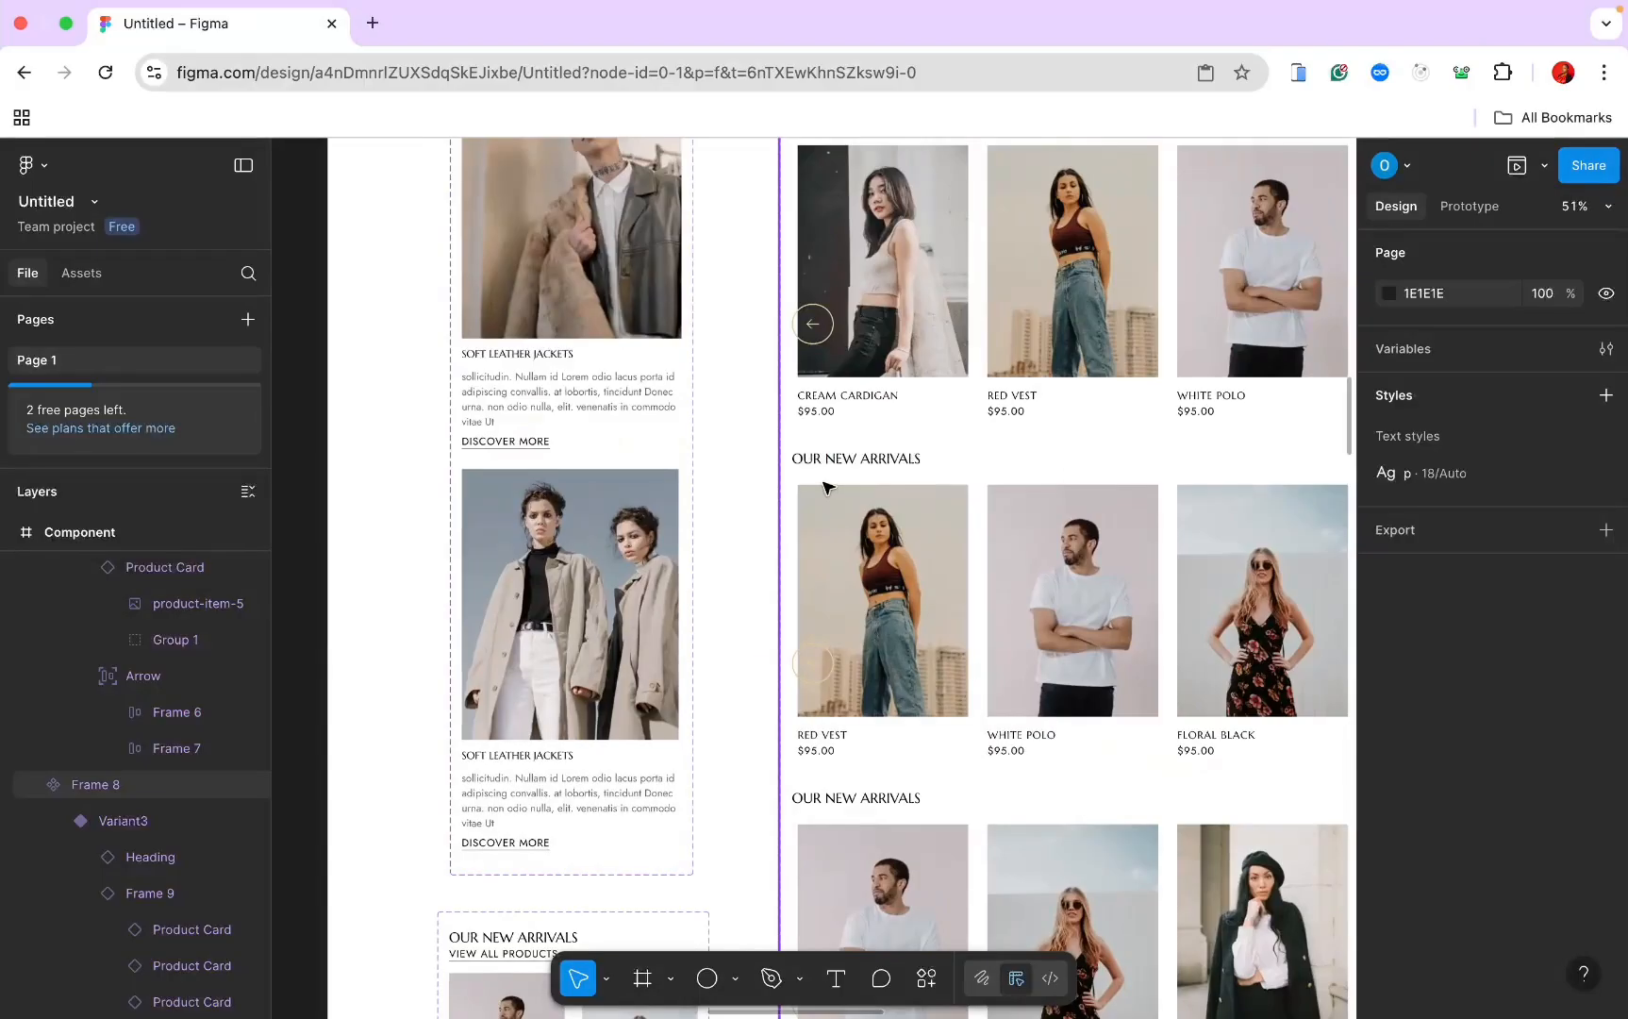
Step: Retitle the first repeated OUR NEW ARRIVALS heading to BEST SELLING ITEMS
click(859, 453)
double_click(854, 457)
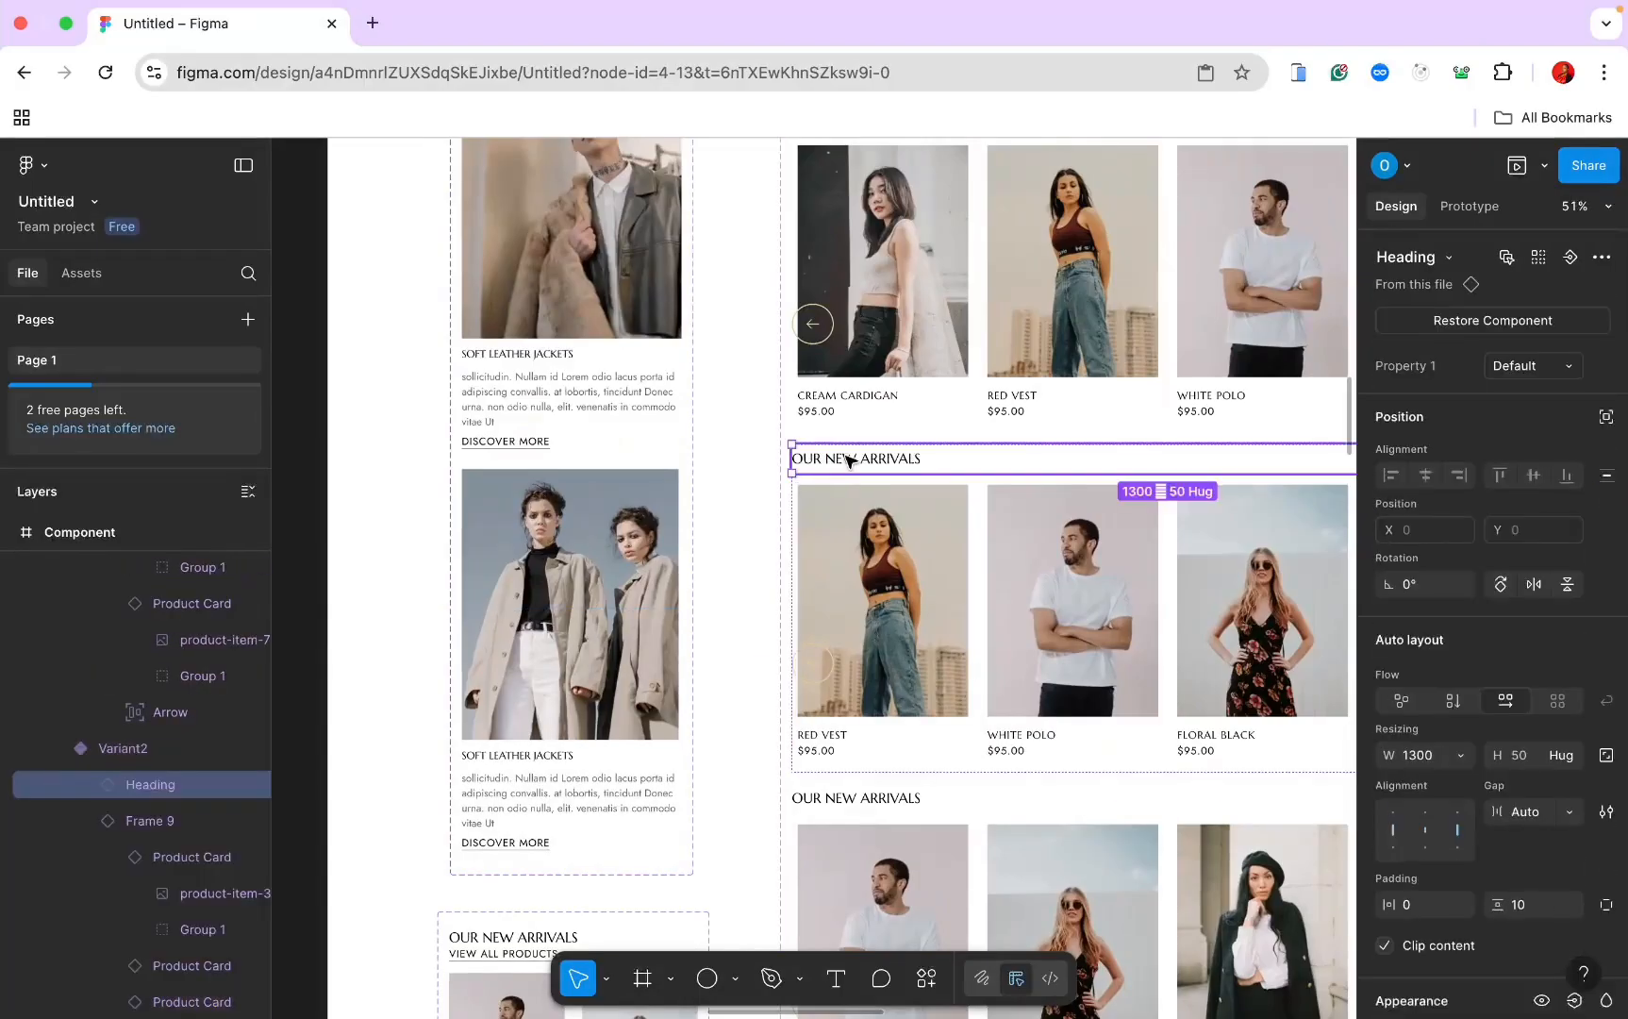
double_click(850, 461)
double_click(846, 458)
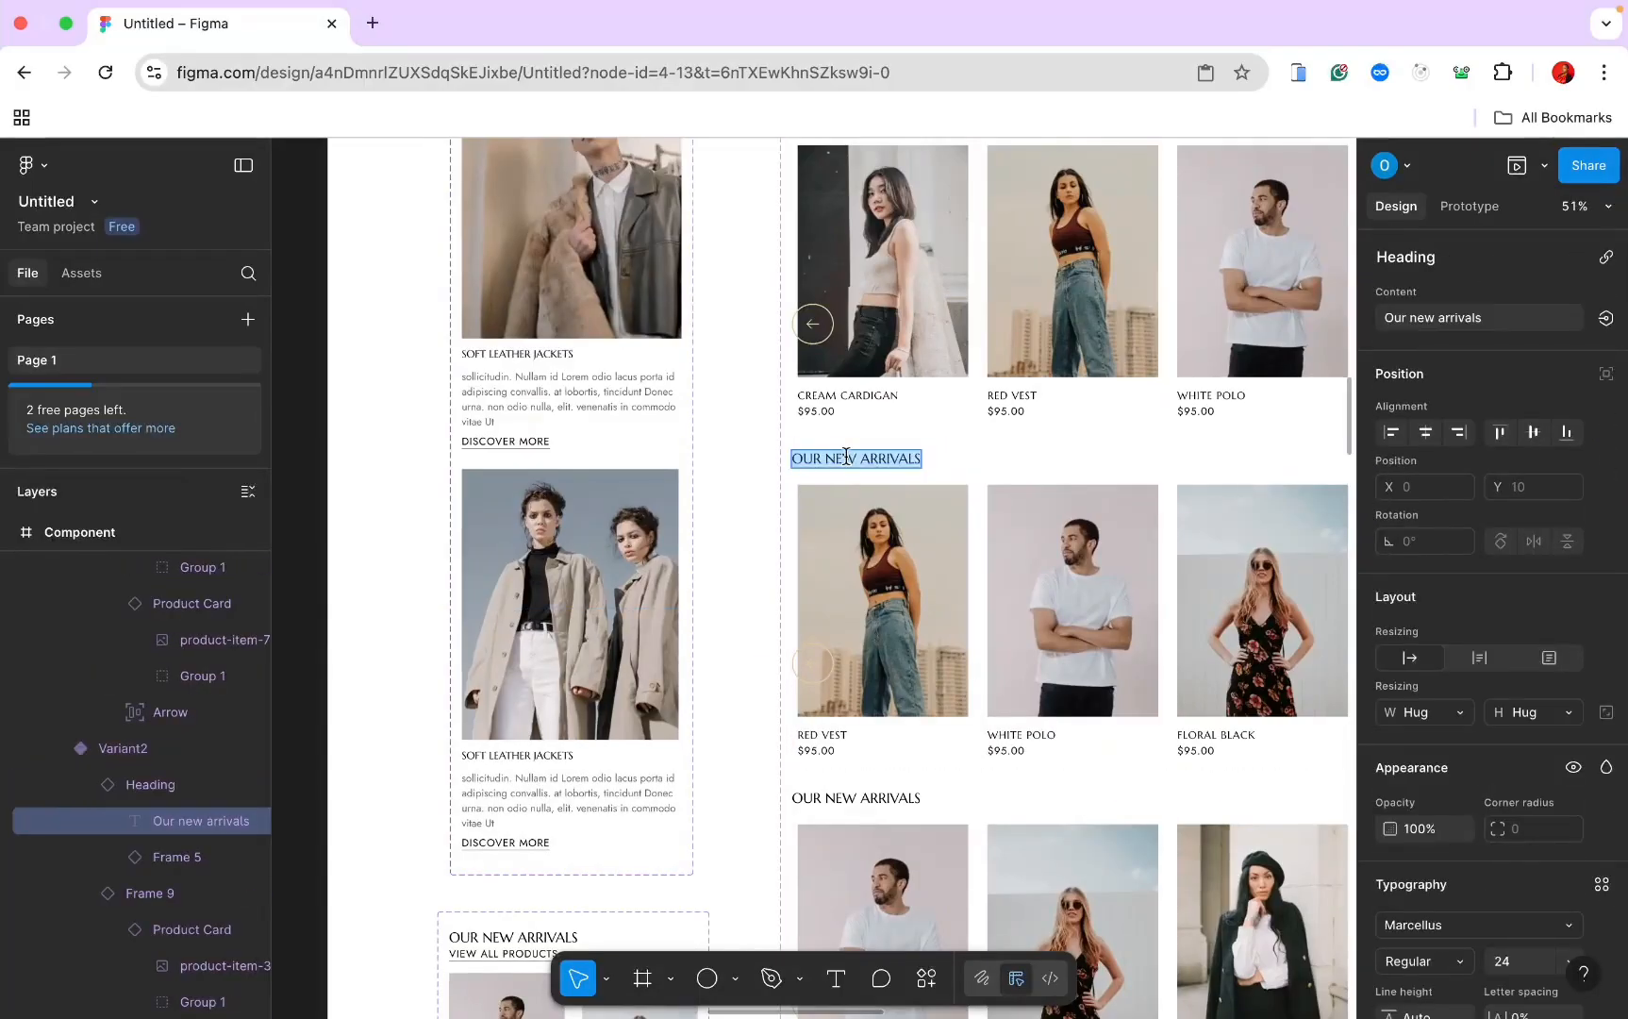
text(BEST SELLING ITEMS)
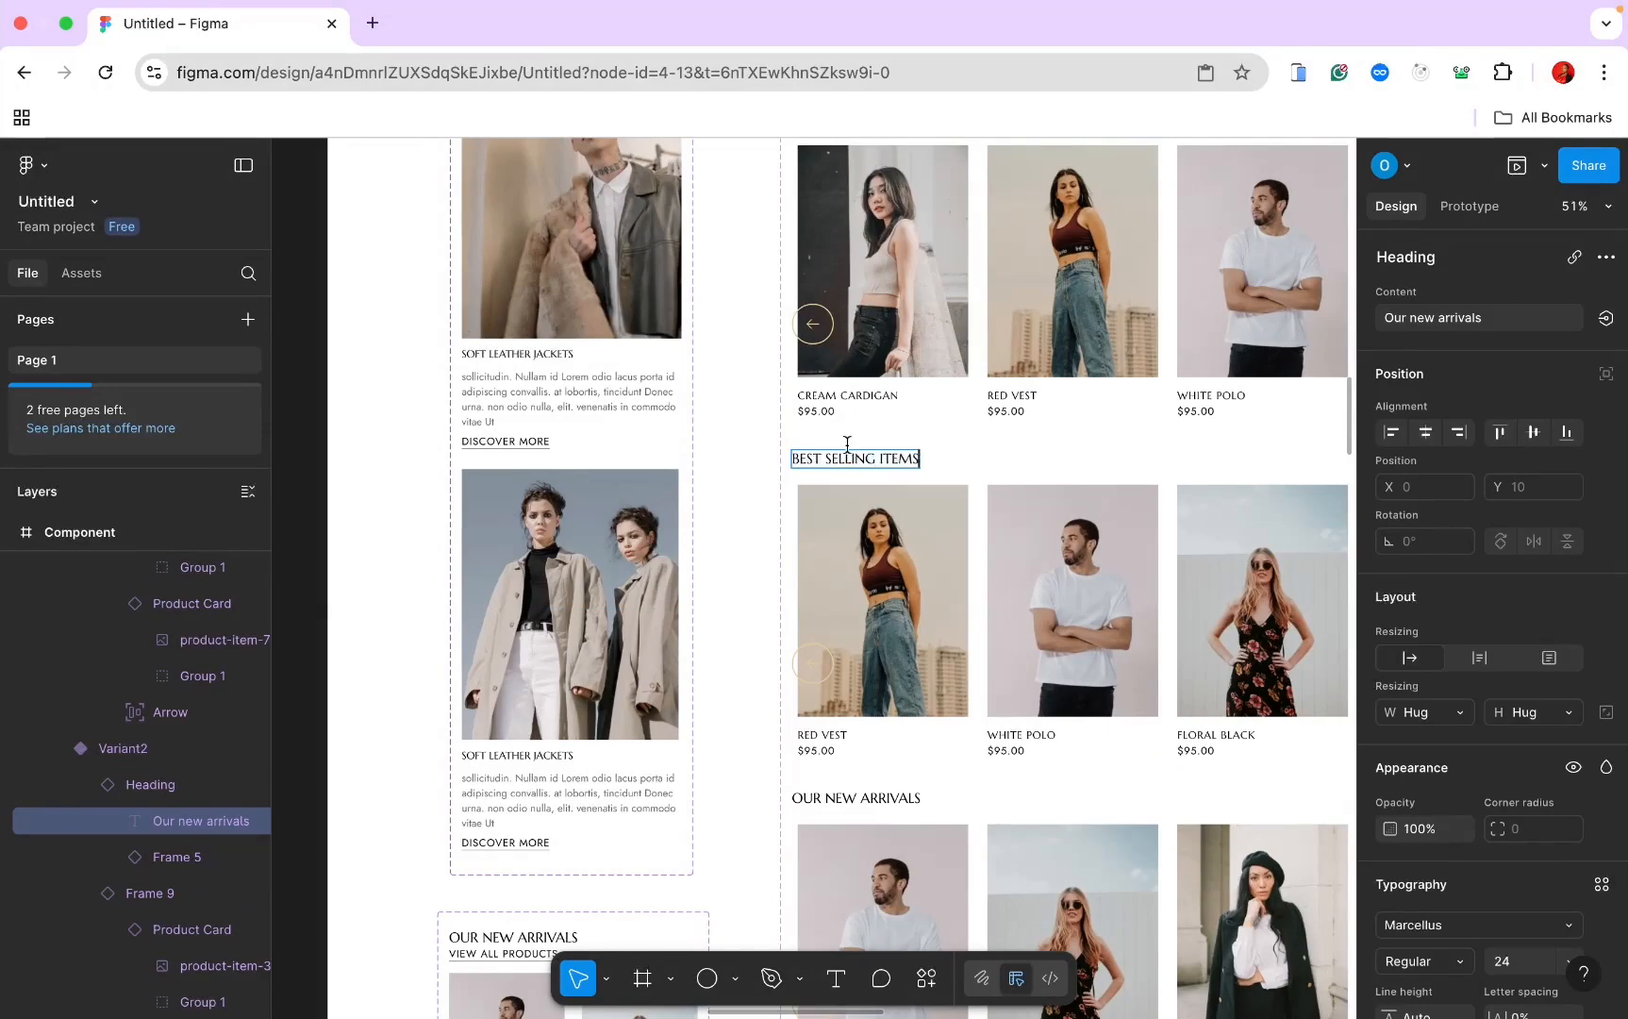
scroll(849, 453, down, 5)
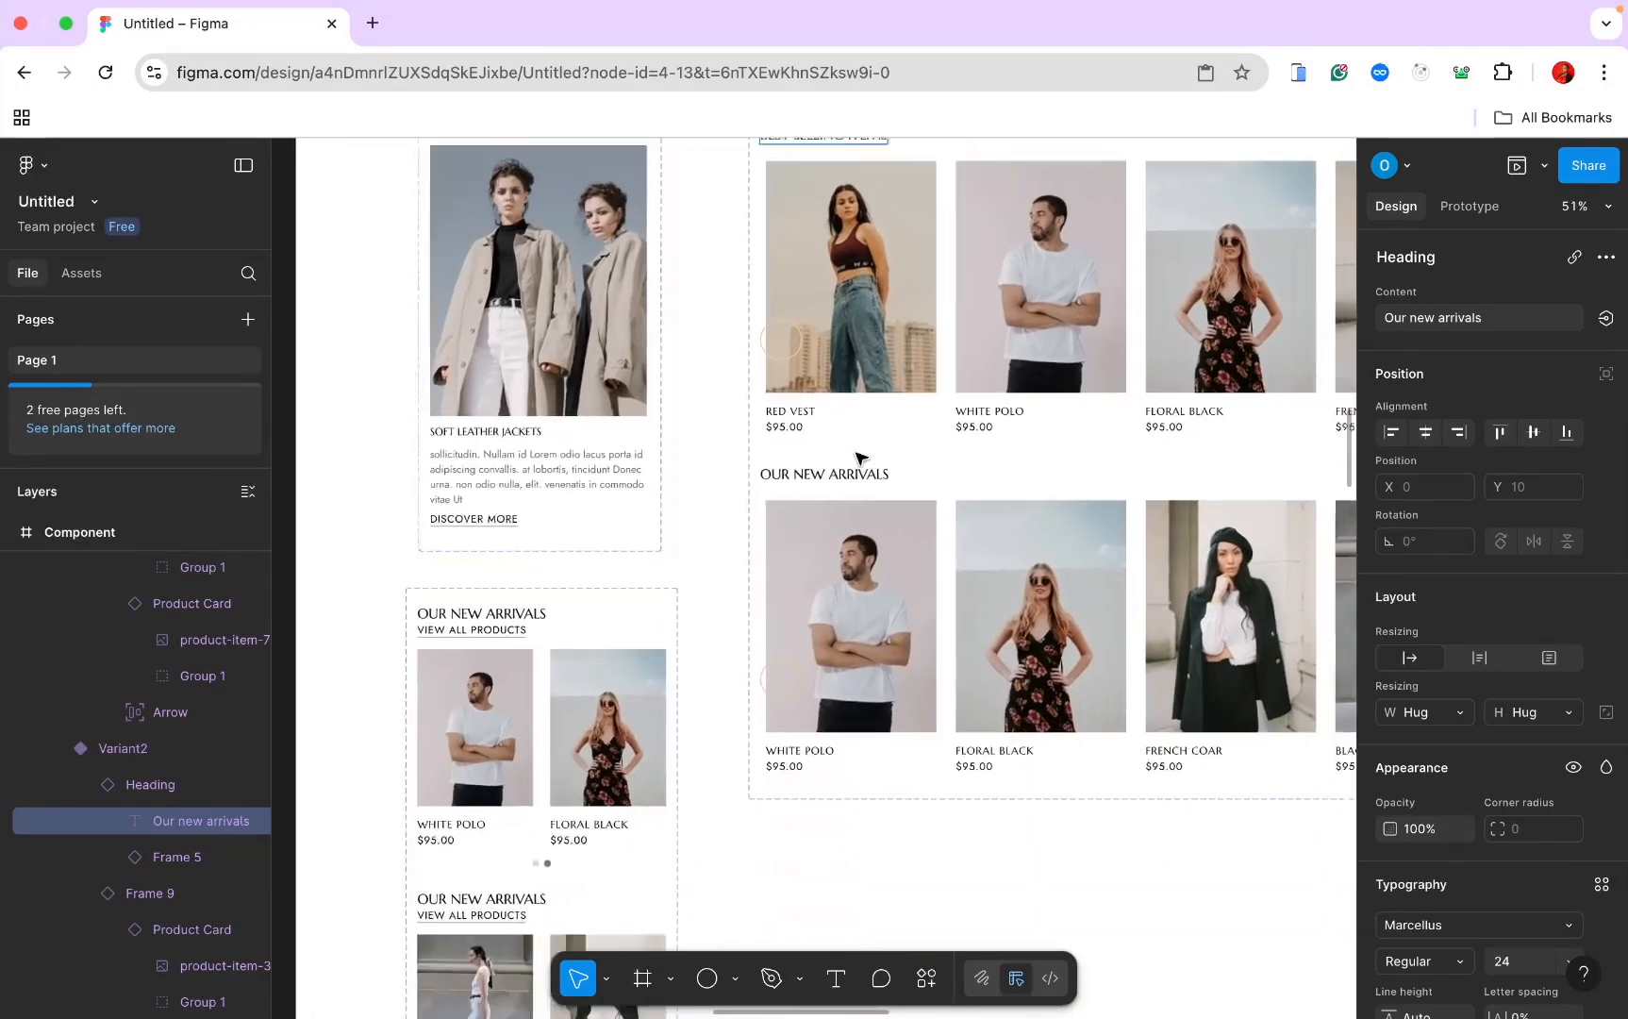
Step: Retitle the next heading YOU MAY ALSO LIKE and copy that text
double_click(814, 325)
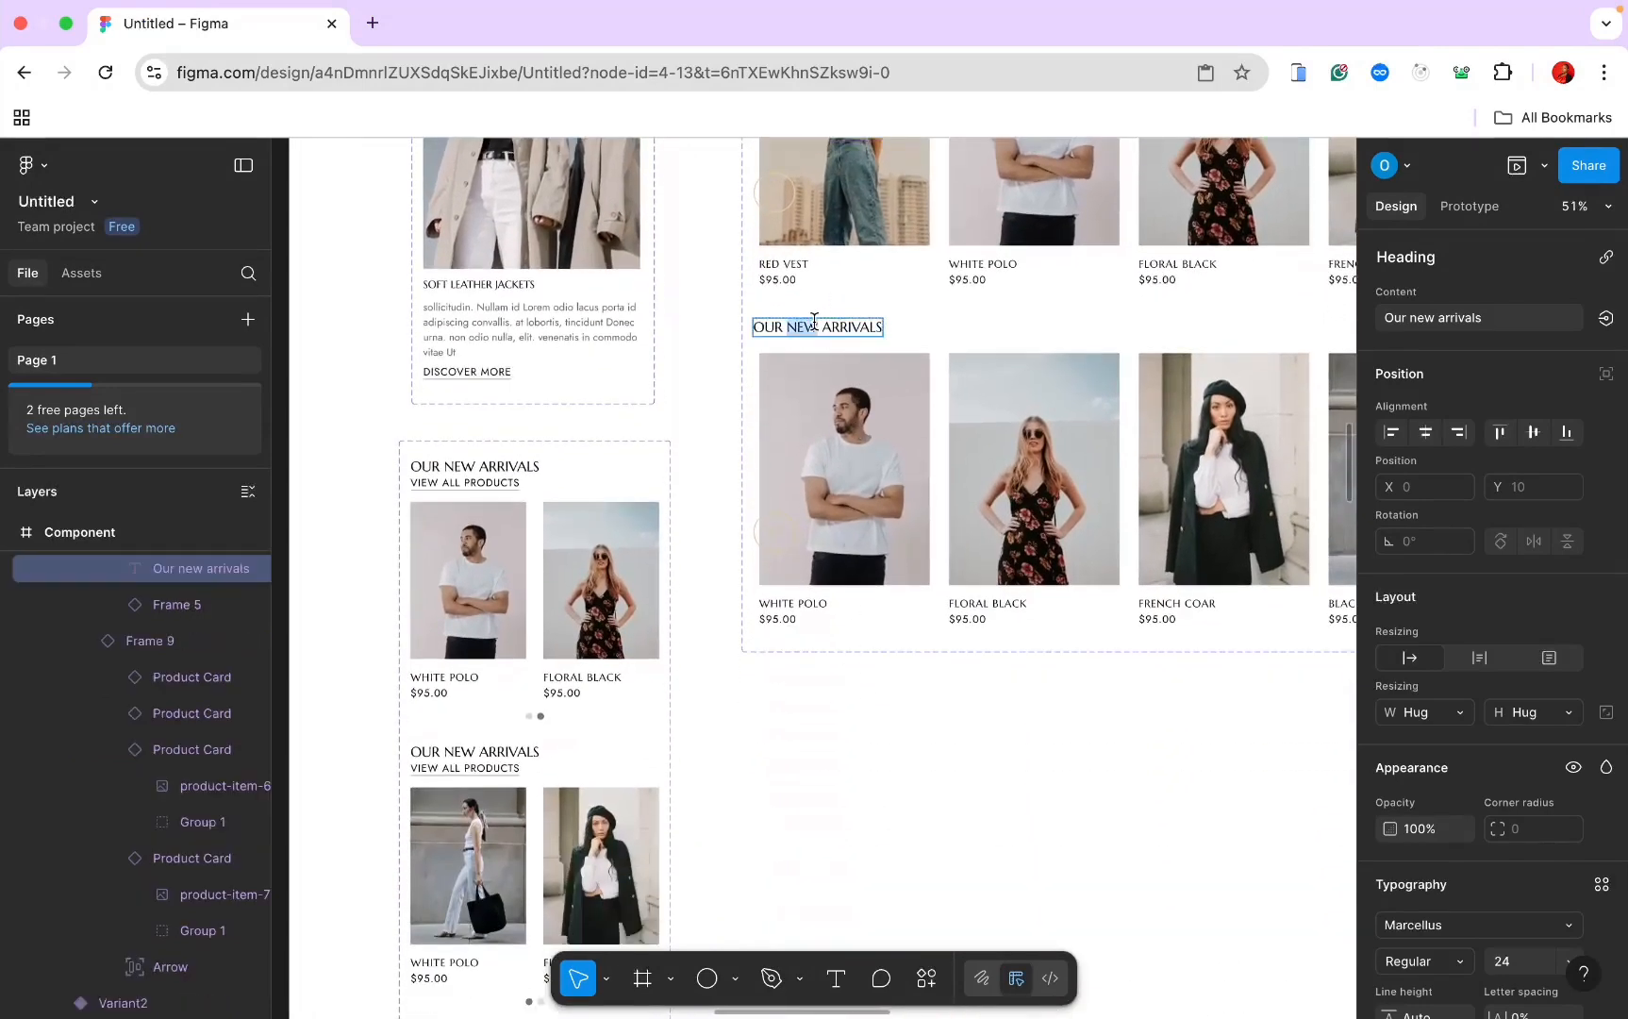
triple_click(814, 326)
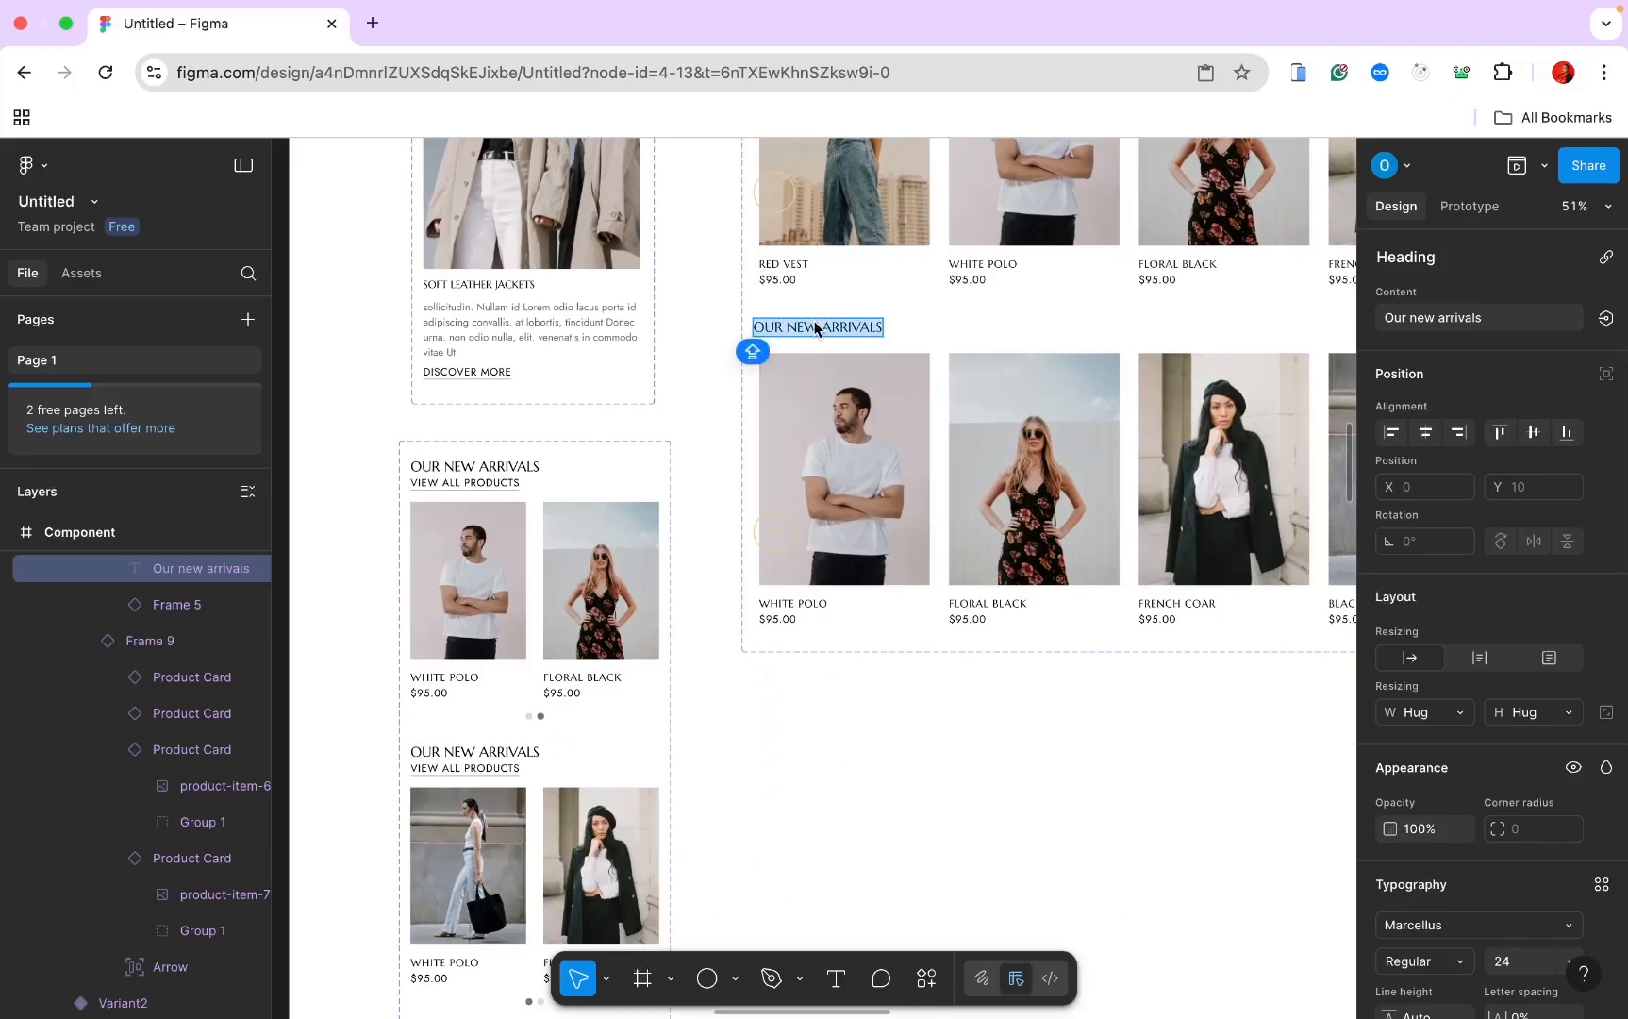
text(YOU MAY ALSO LIKE)
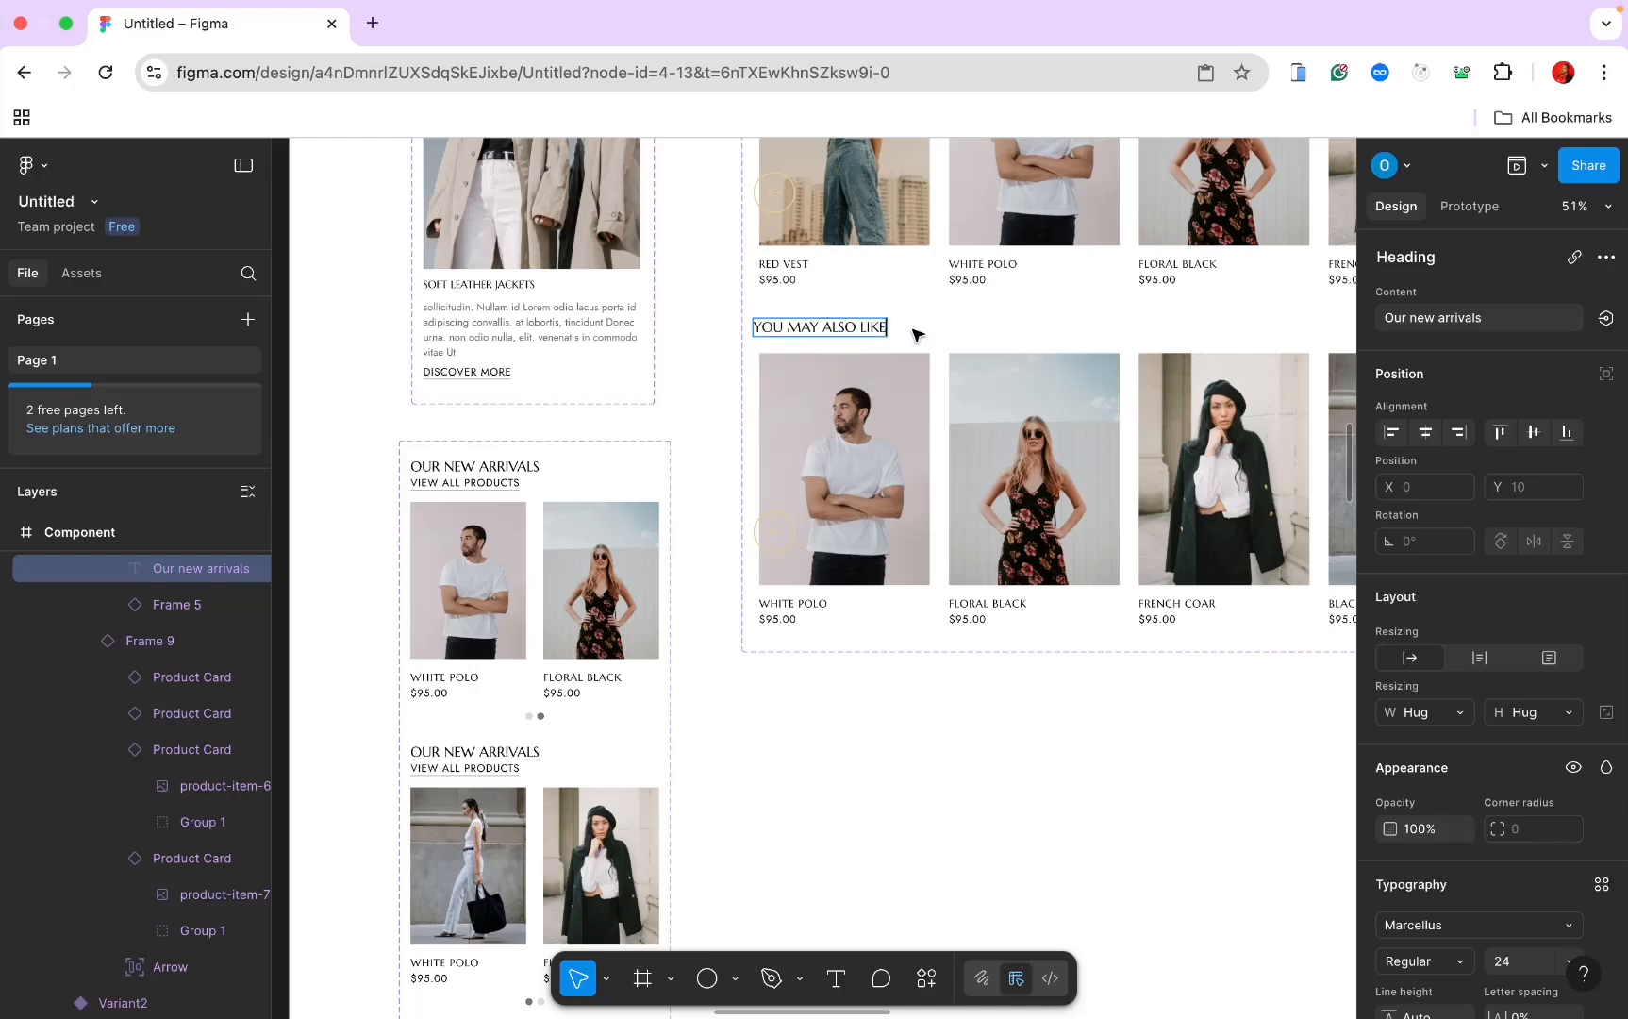
key(super+a)
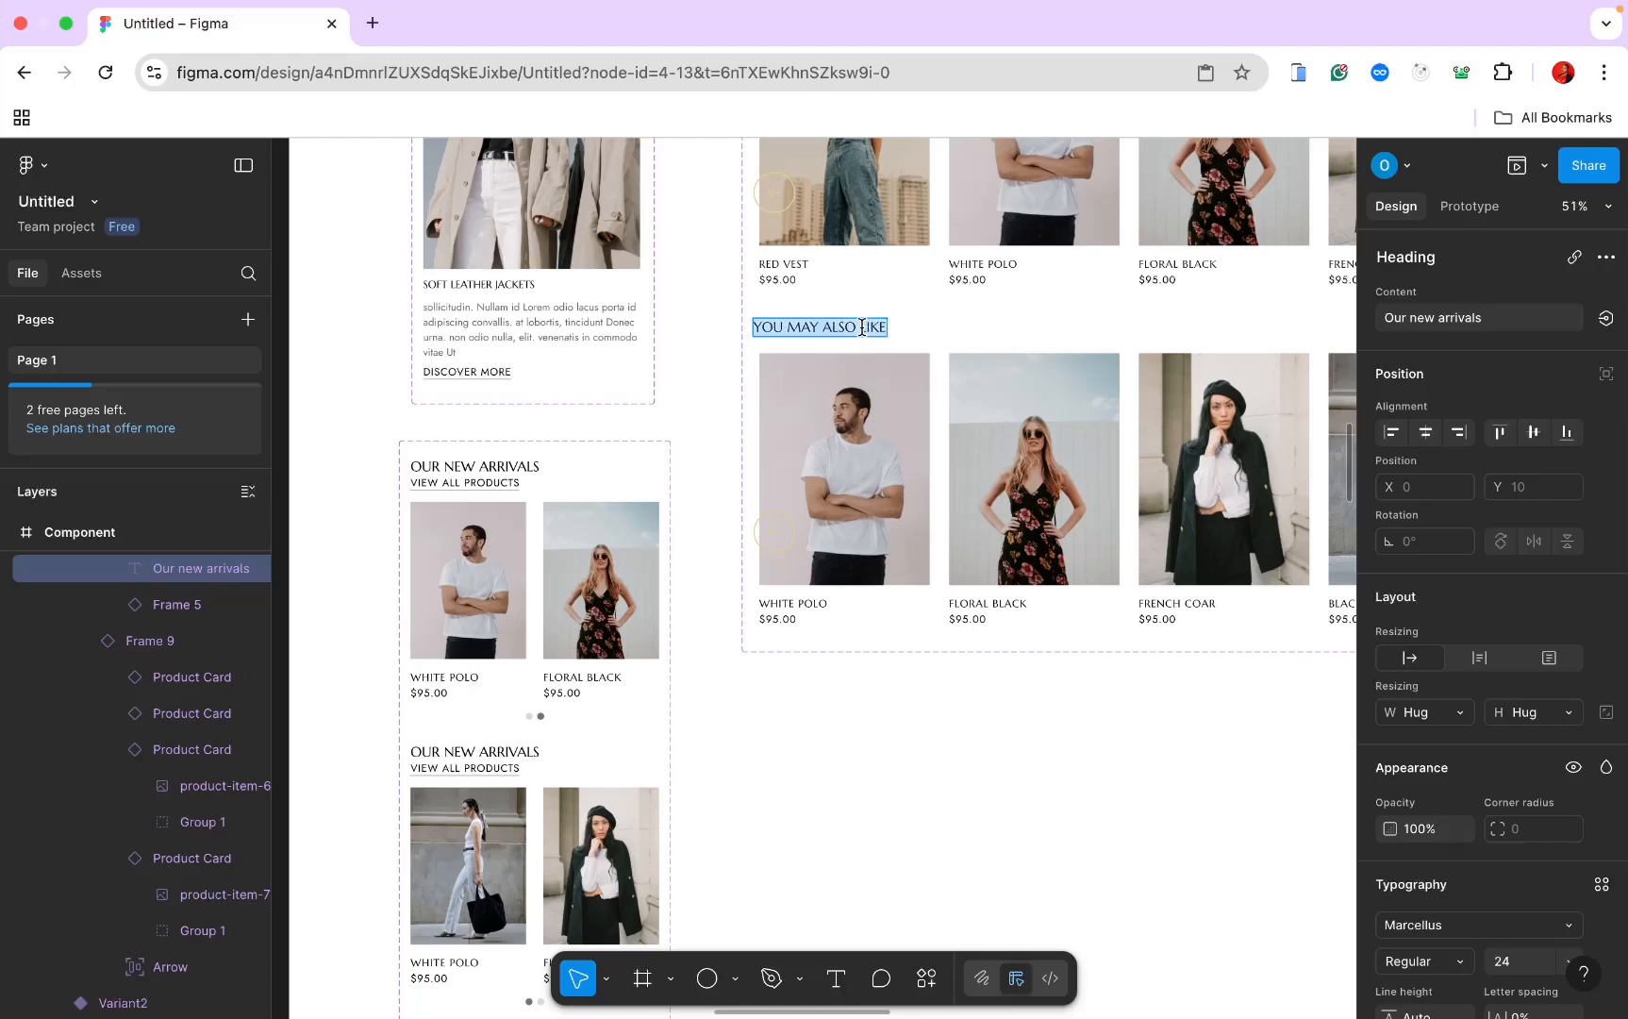
scroll(707, 627, down, 8)
scroll(706, 627, left, 4)
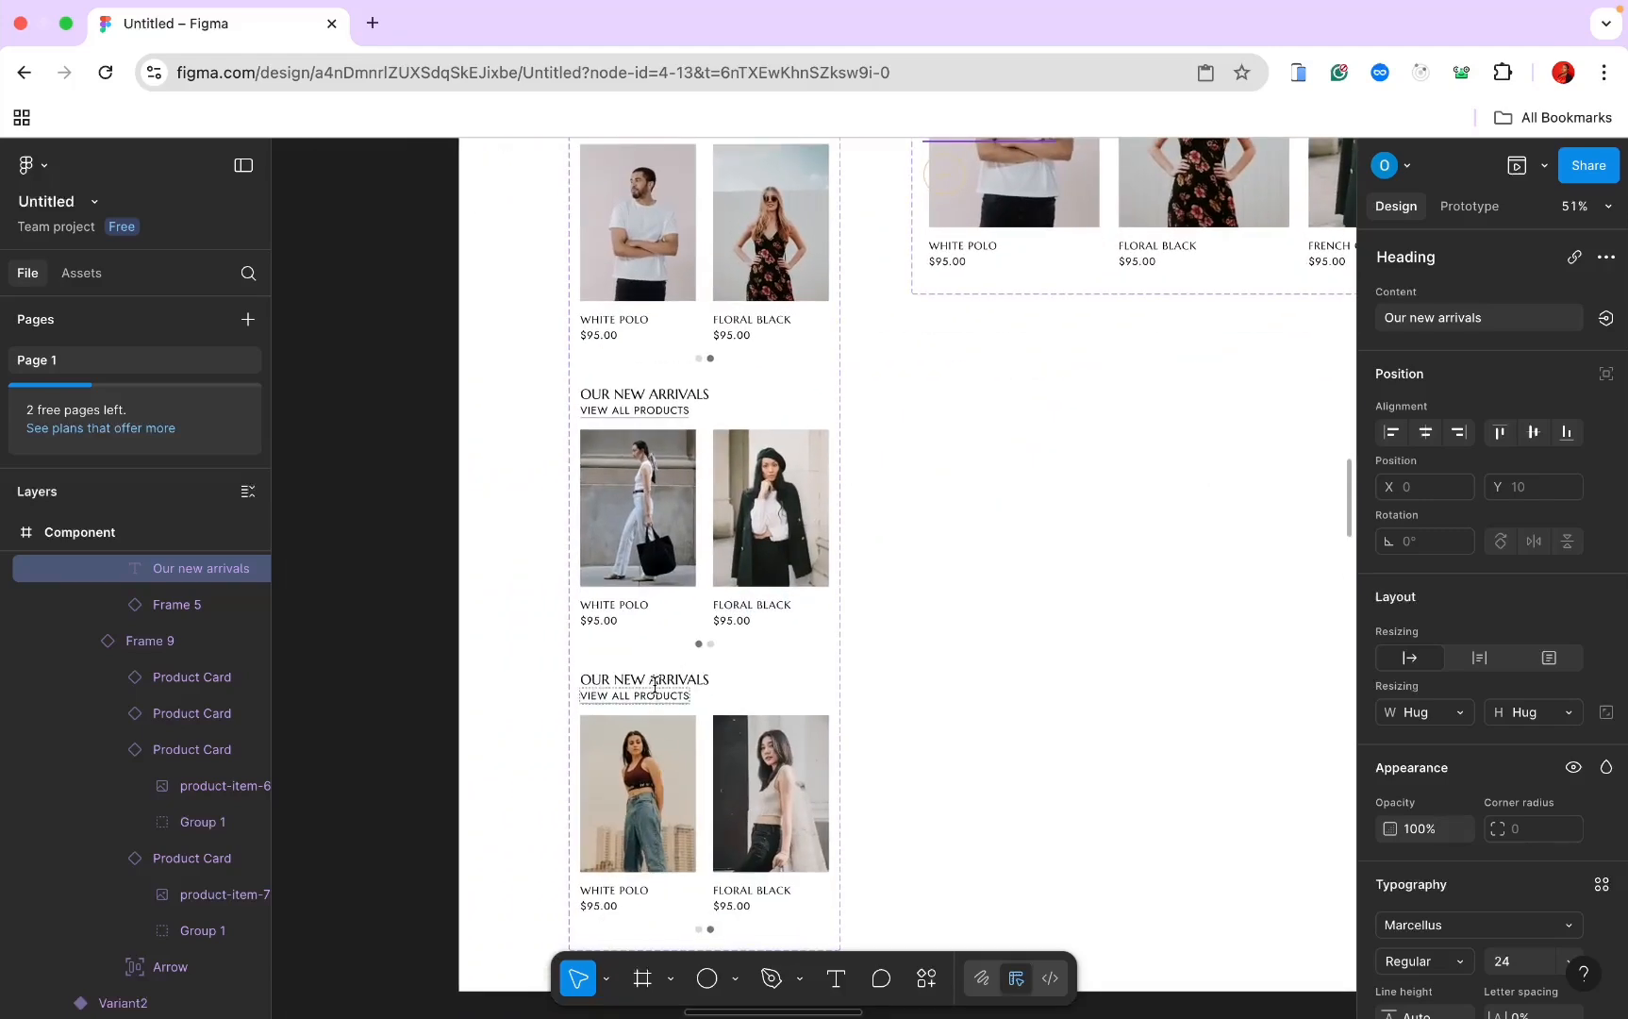
Step: Paste YOU MAY ALSO LIKE into the third mobile section's heading
click(658, 689)
click(655, 681)
double_click(654, 682)
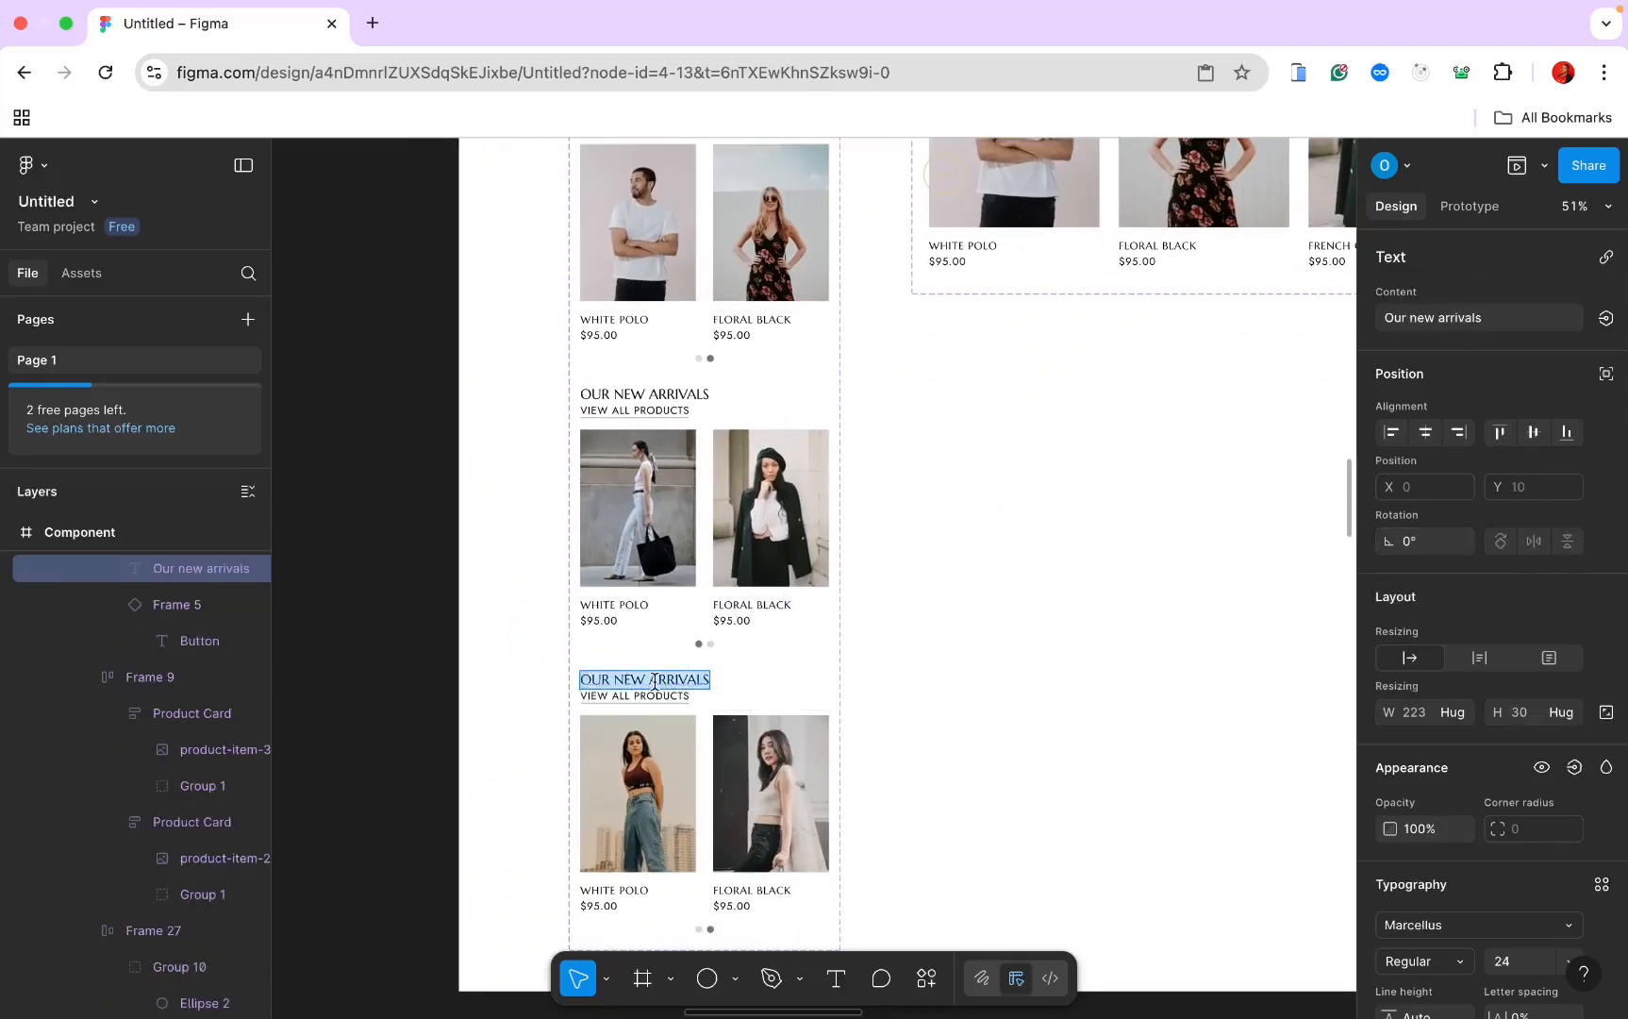
text(You may also like)
scroll(661, 396, up, 10)
scroll(661, 396, right, 6)
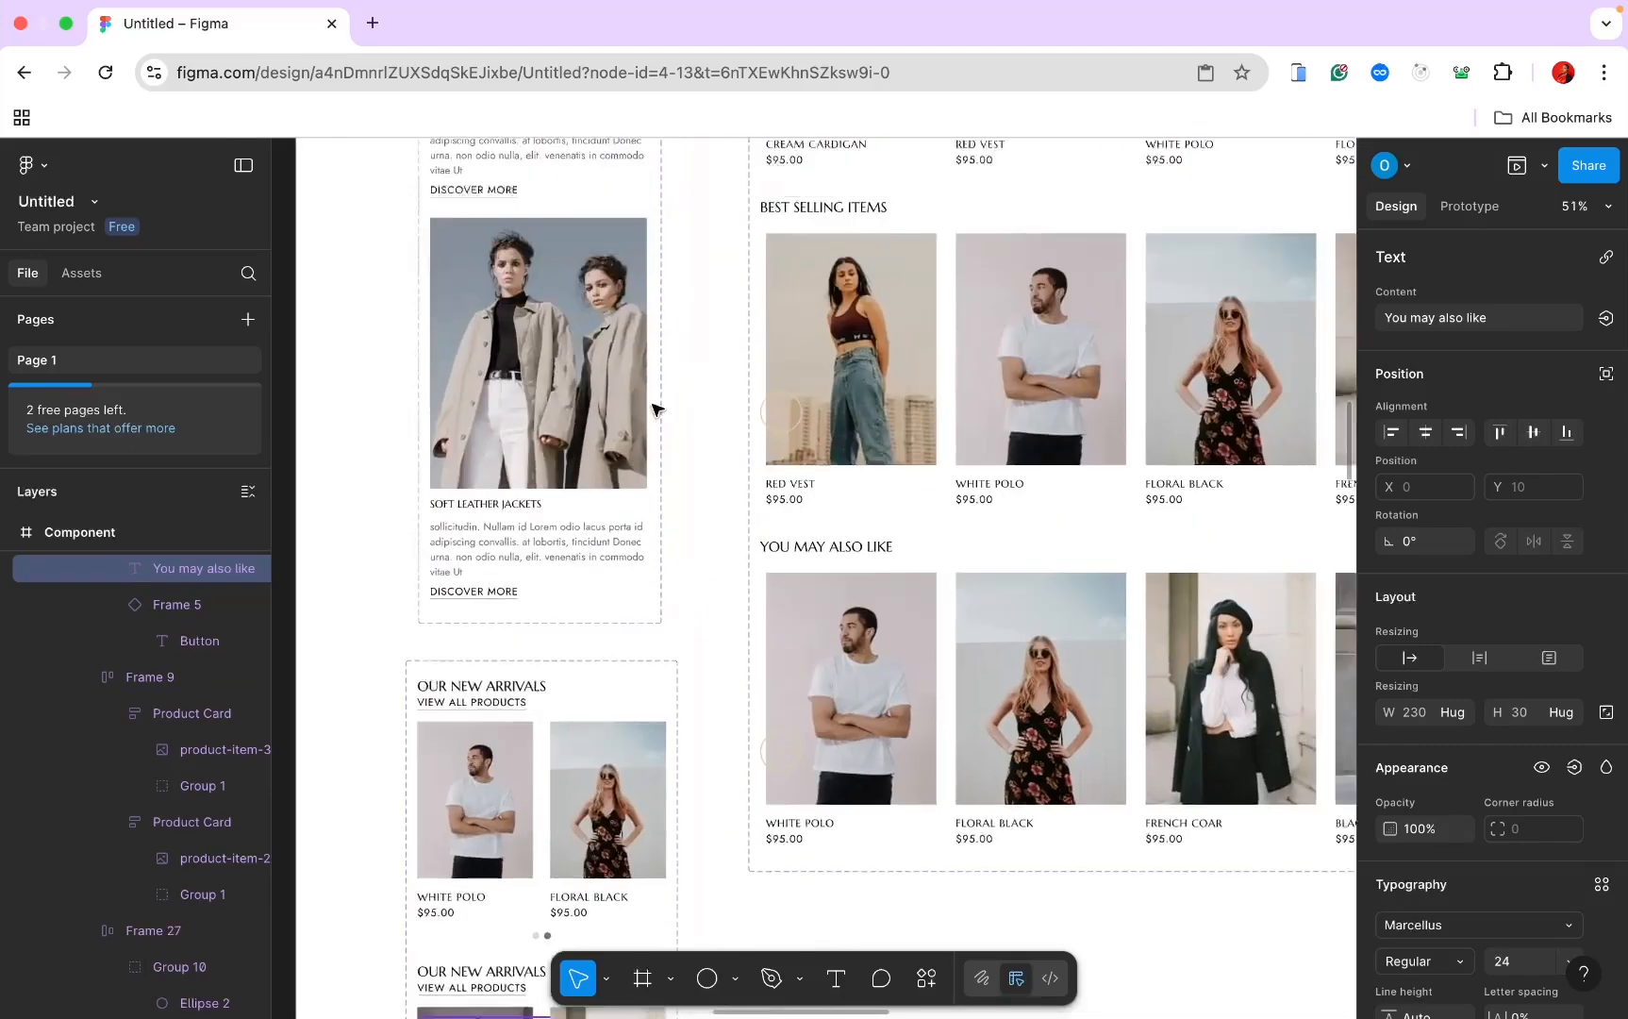
Step: Copy BEST SELLING ITEMS and paste it over the second mobile section's heading
double_click(704, 350)
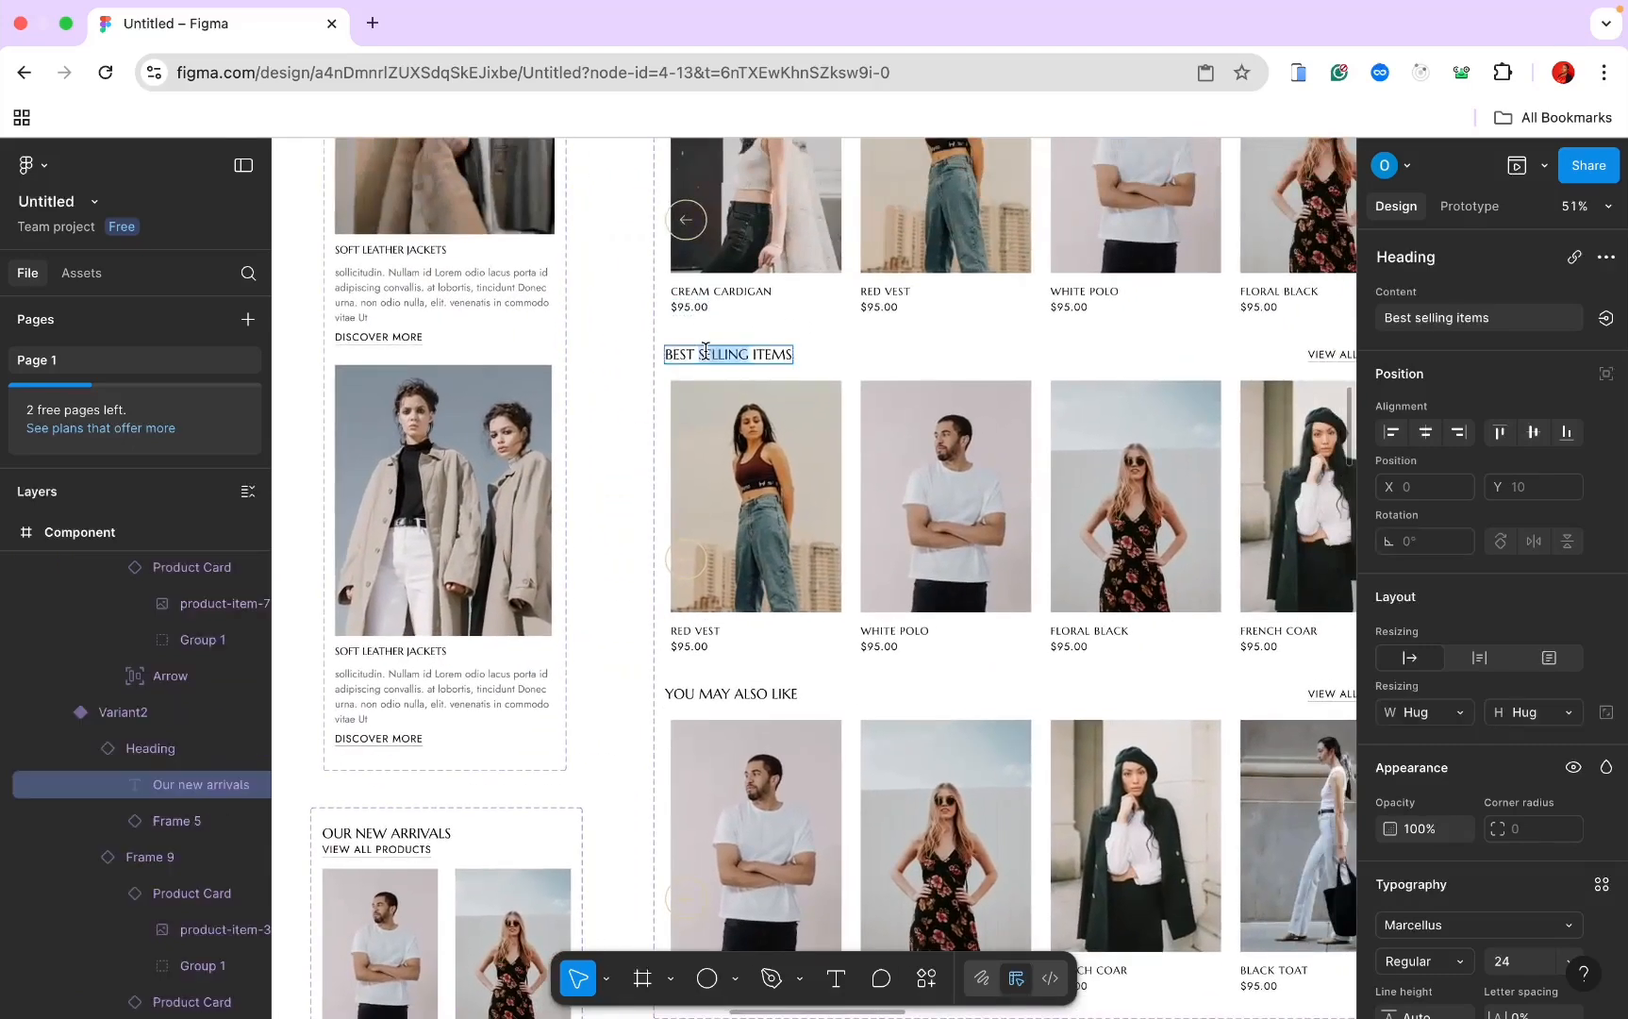
key(super+a)
scroll(706, 351, down, 10)
scroll(706, 351, left, 5)
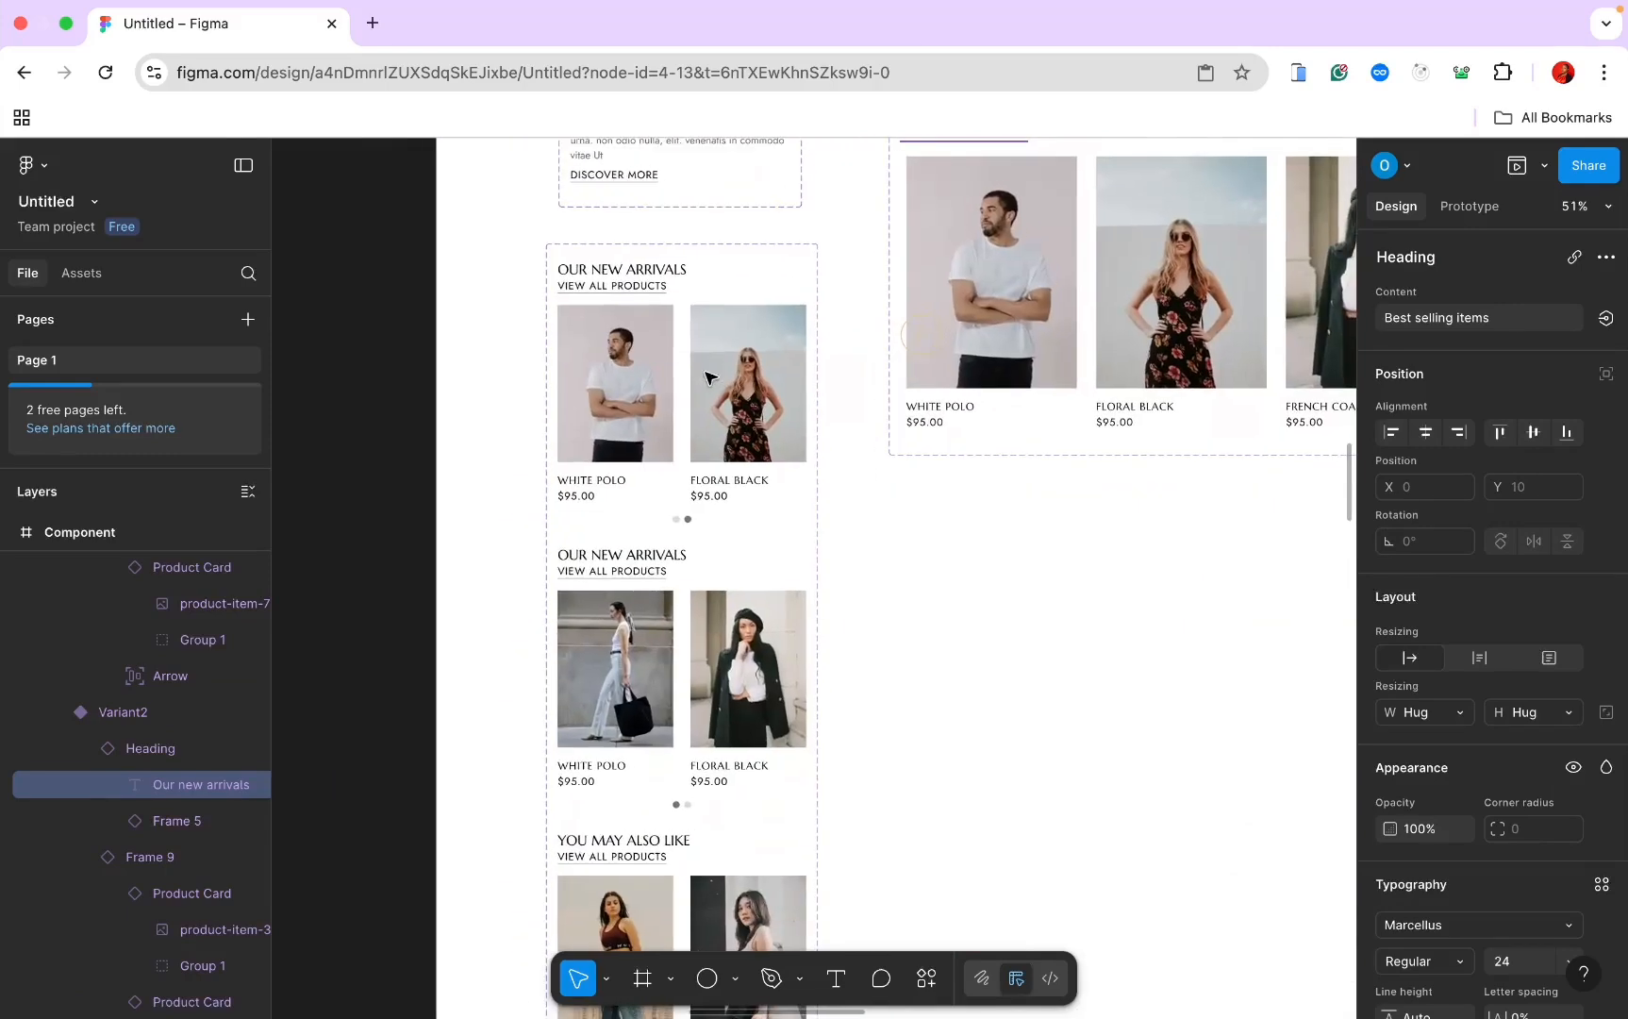
double_click(638, 552)
key(super+a)
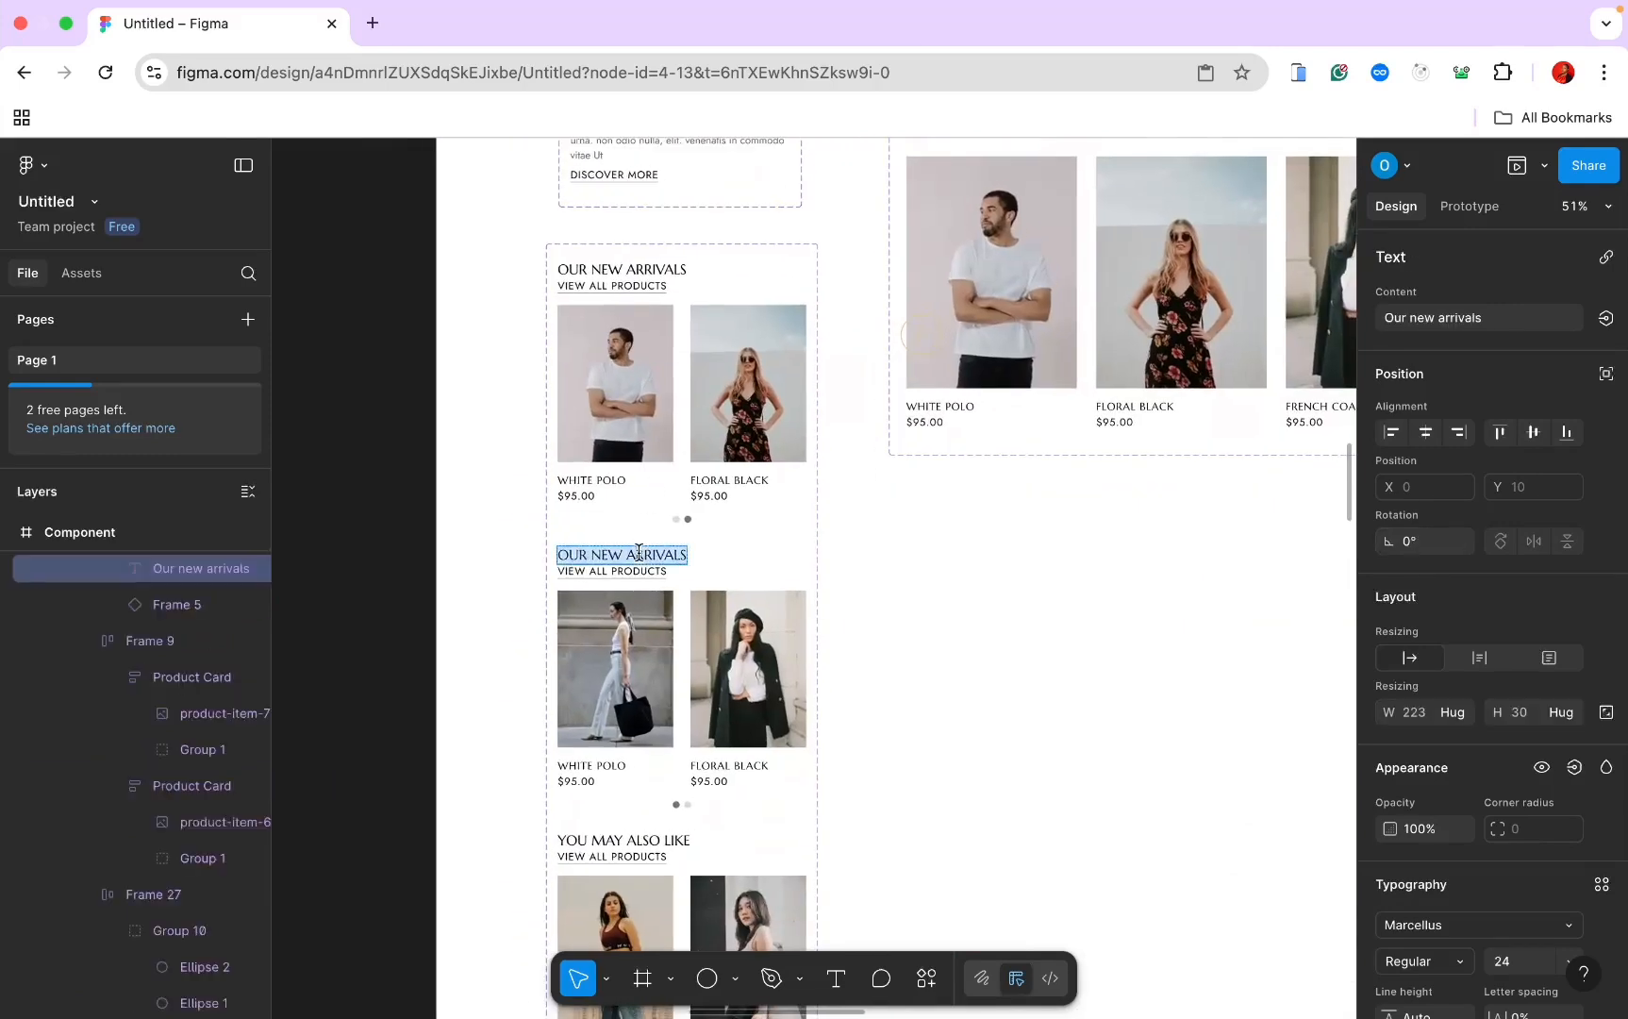
text(Best selling items)
scroll(639, 552, down, 5)
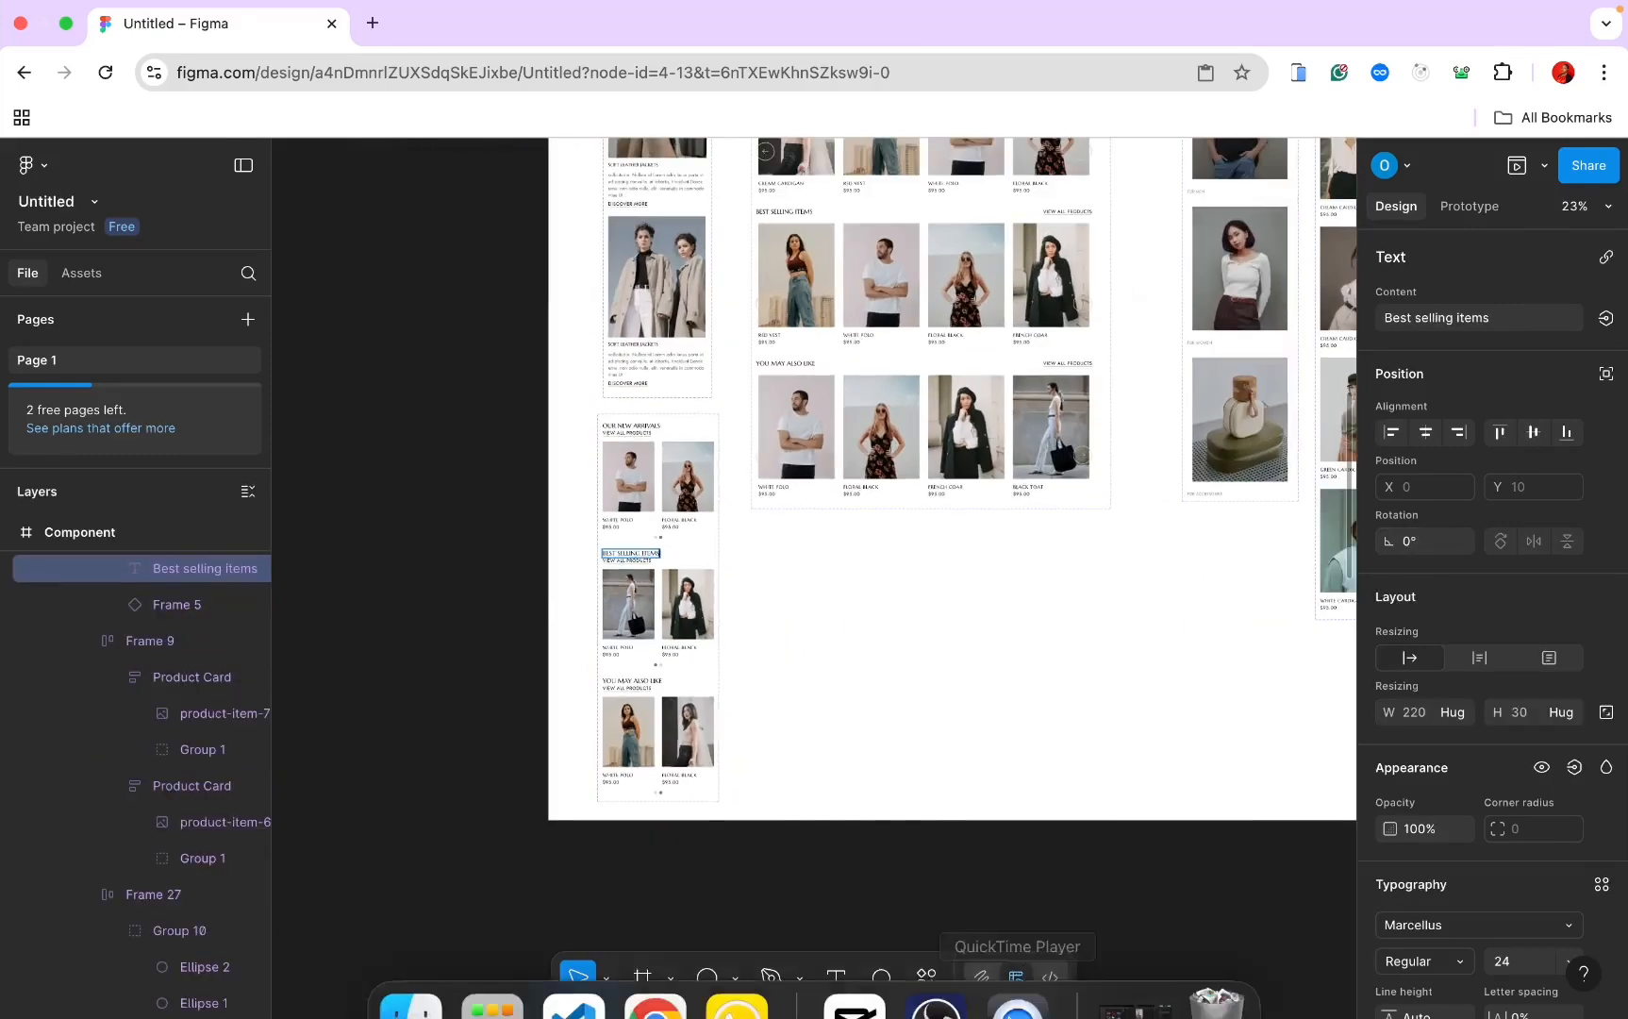
Step: Delete the old Best Selling section instance from the iPhone page
key(Escape)
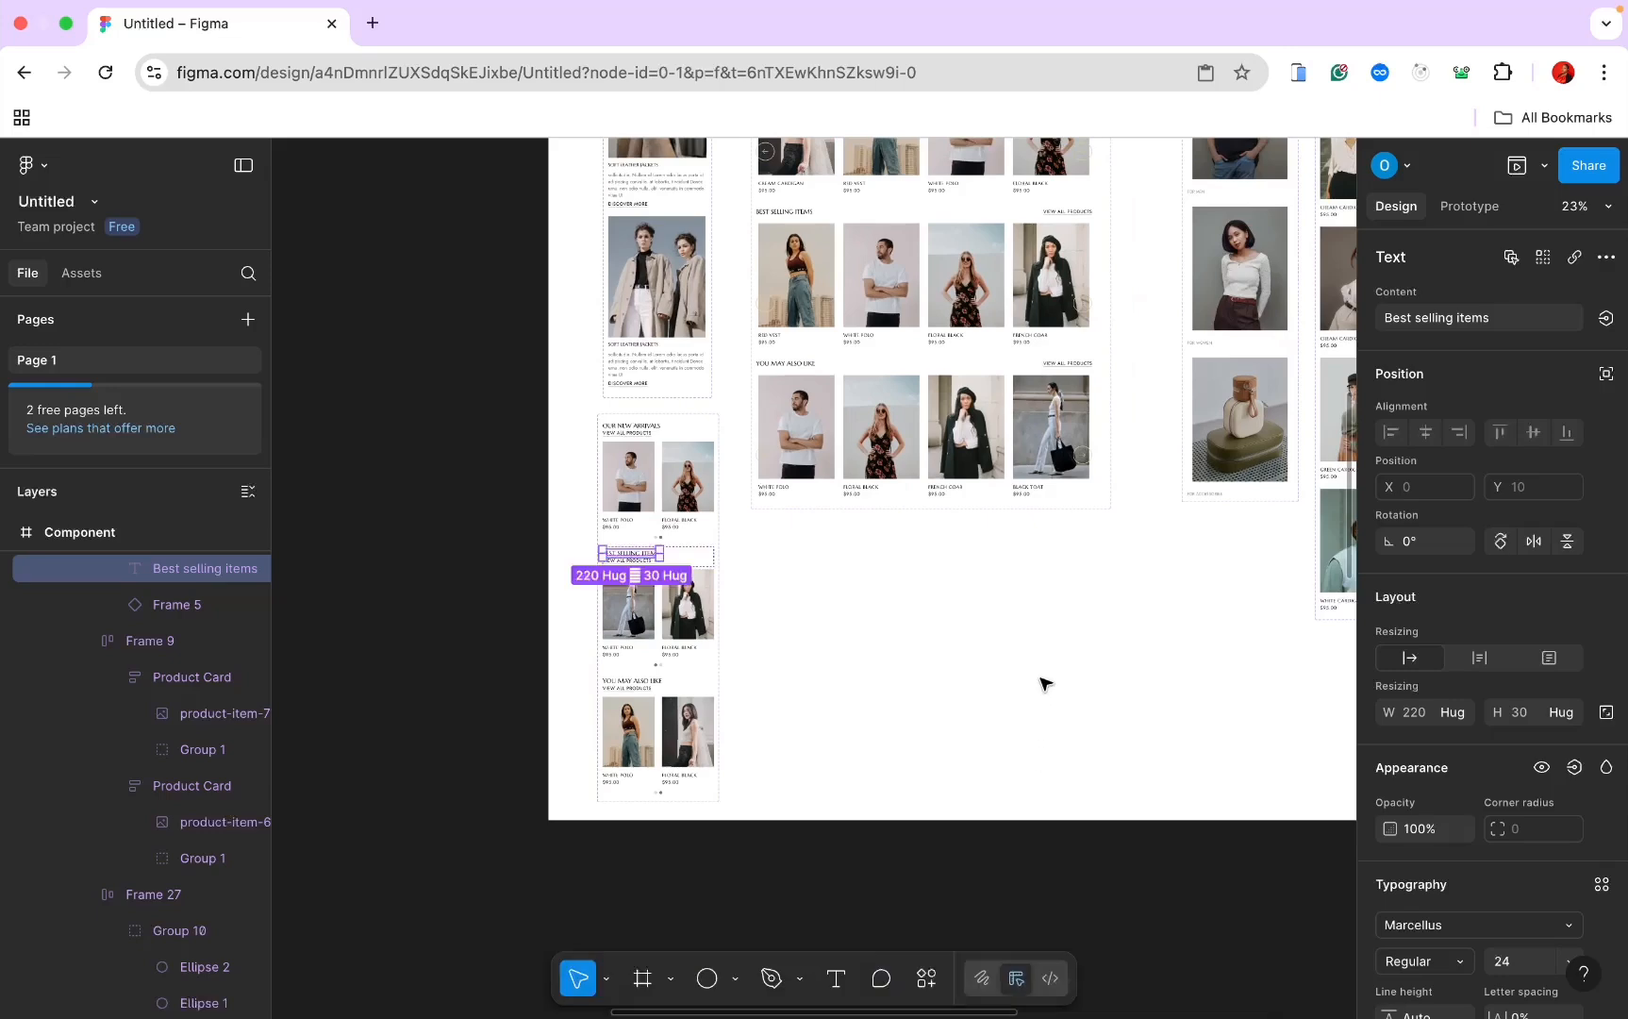
key(Escape)
scroll(1043, 684, down, 3)
scroll(1040, 678, down, 4)
scroll(1041, 678, down, 3)
scroll(1041, 678, up, 5)
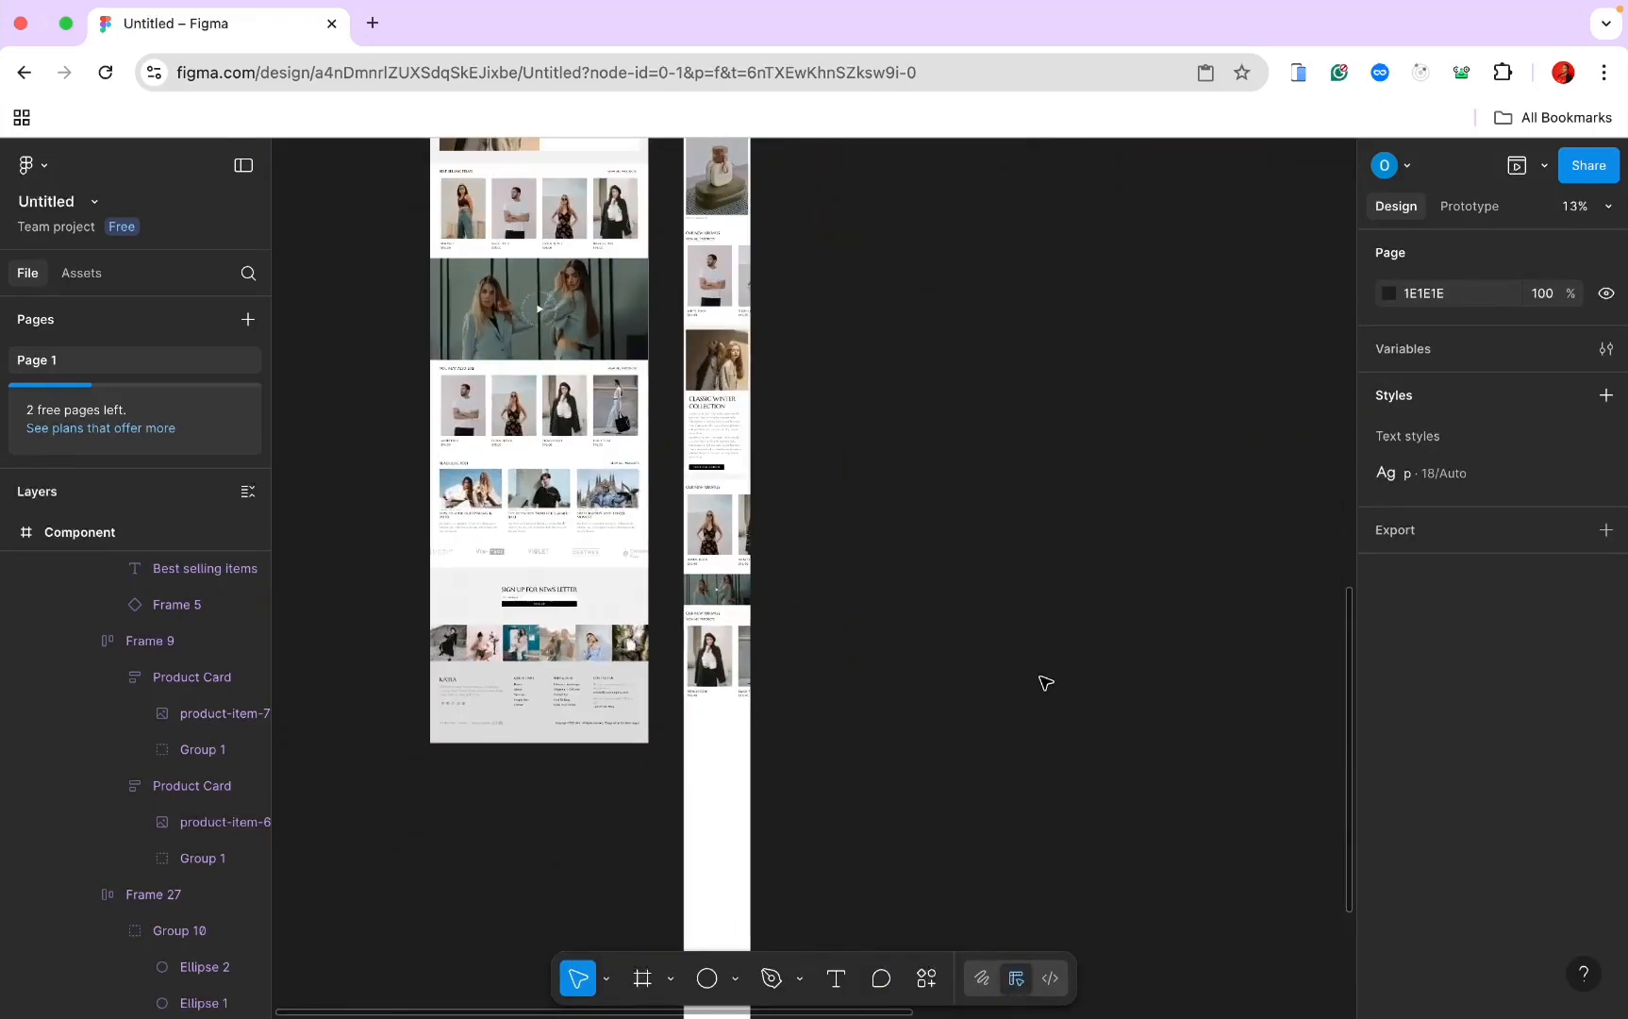
scroll(1045, 683, up, 10)
scroll(1045, 683, left, 6)
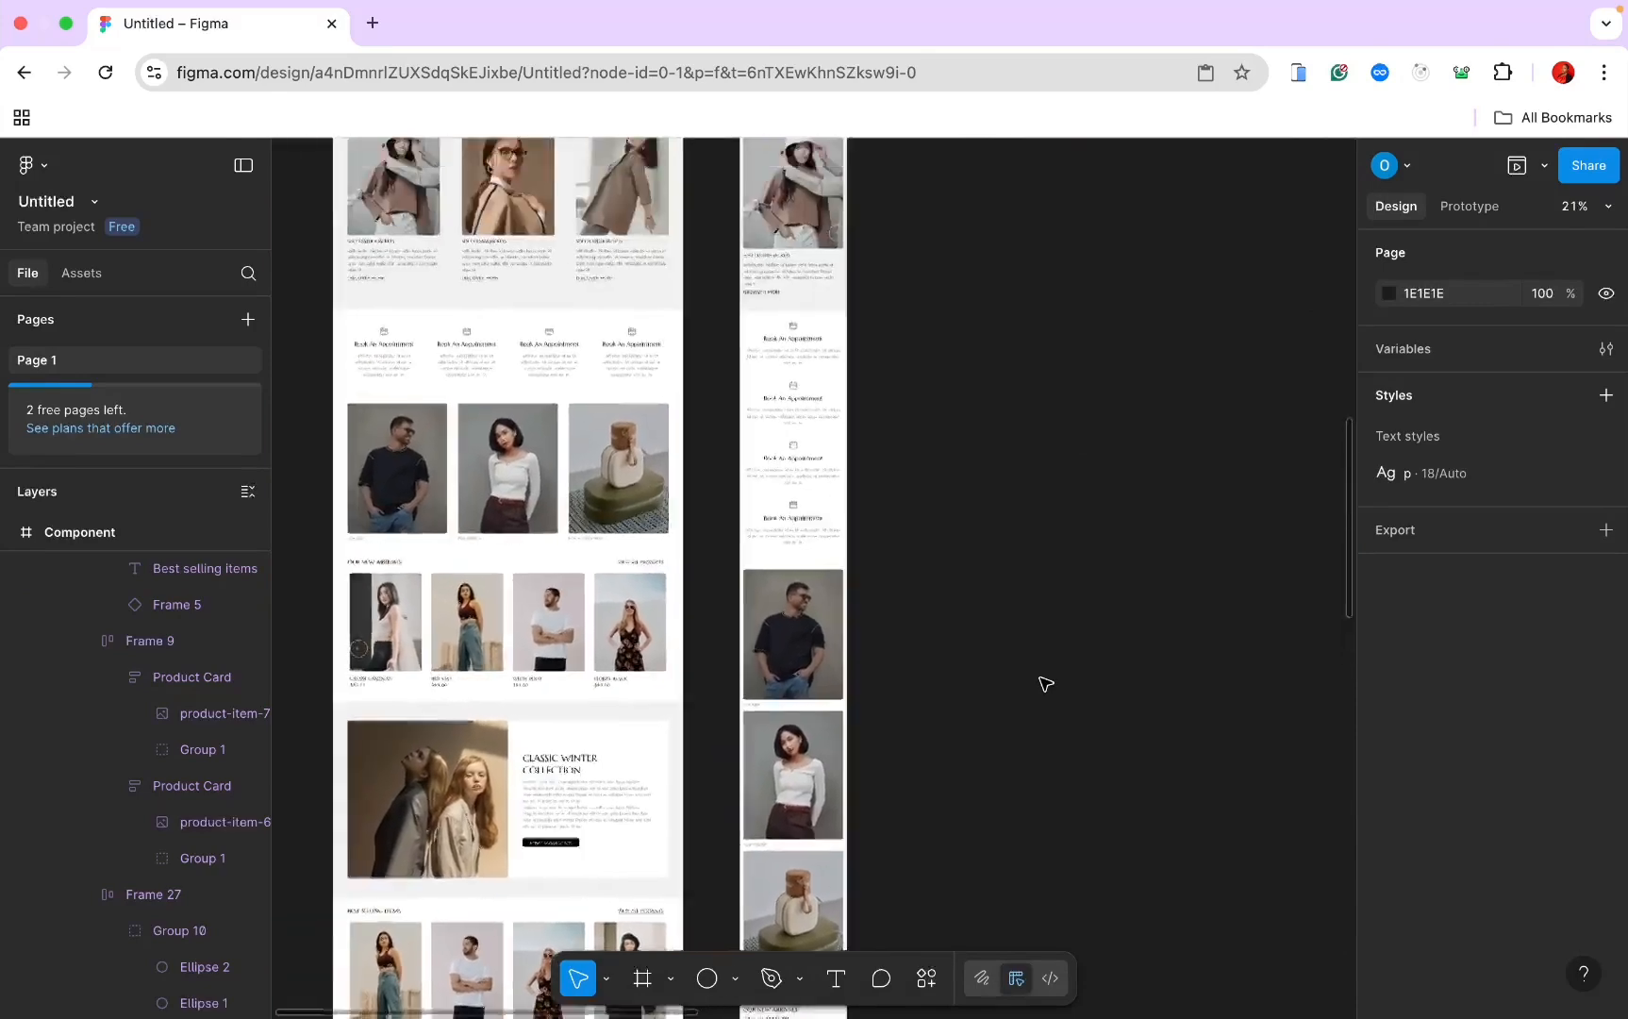
scroll(1044, 682, up, 5)
click(792, 451)
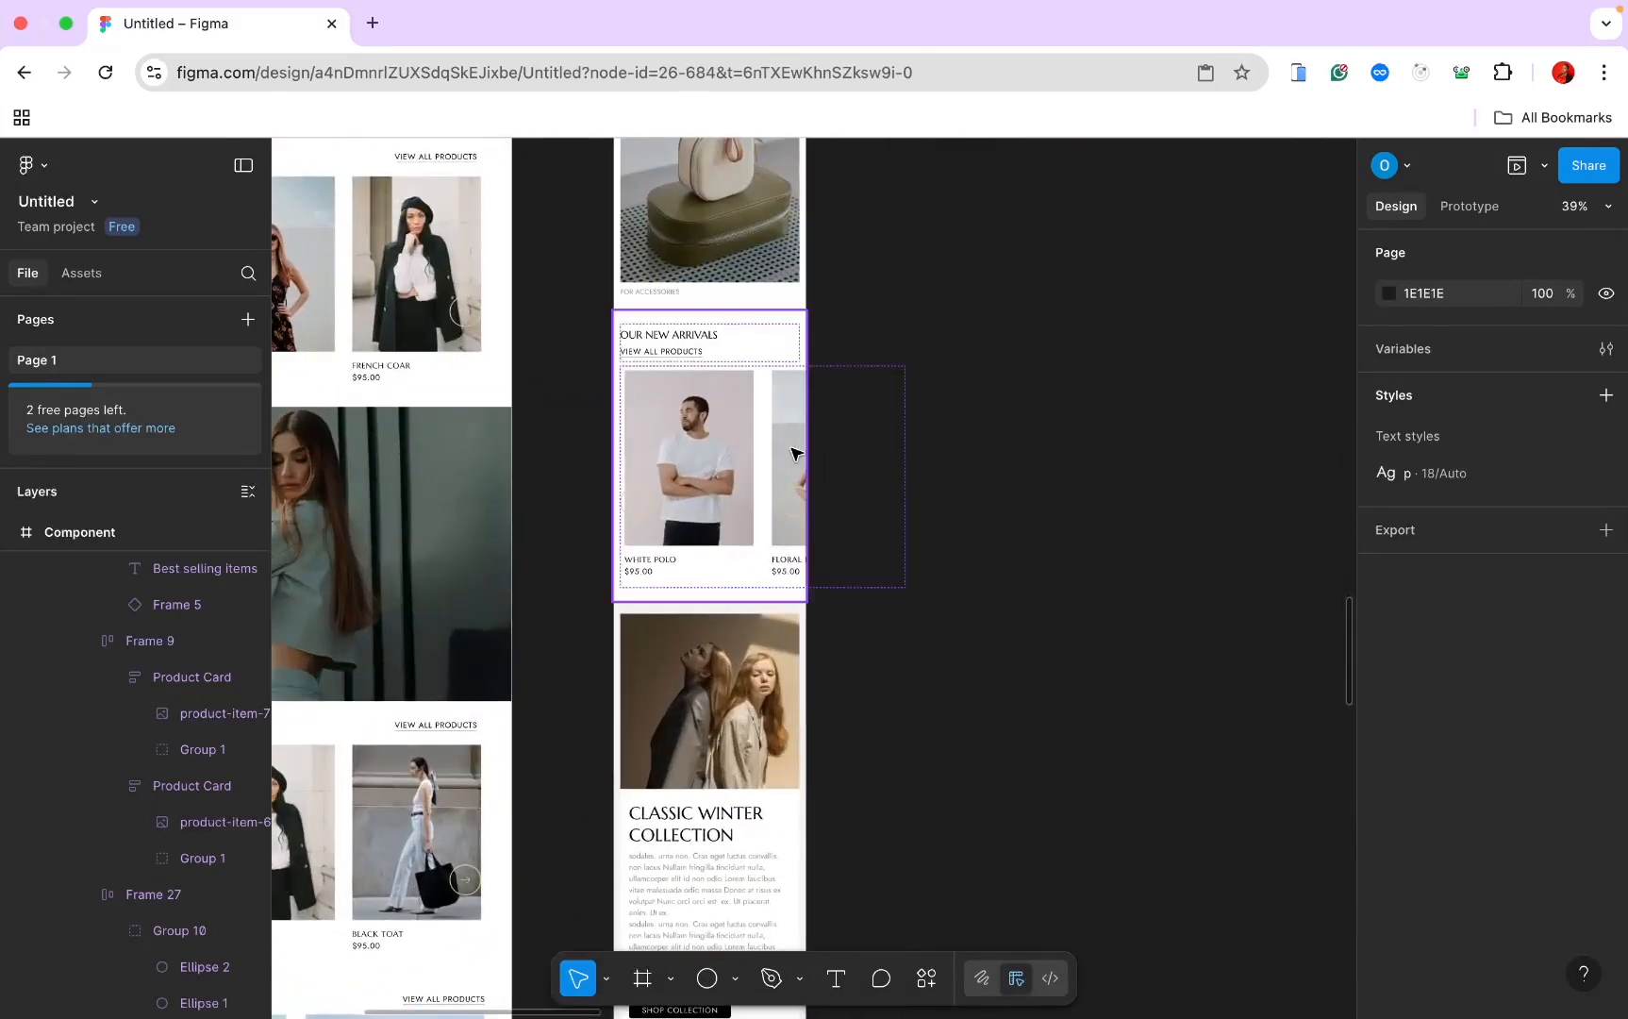
click(773, 335)
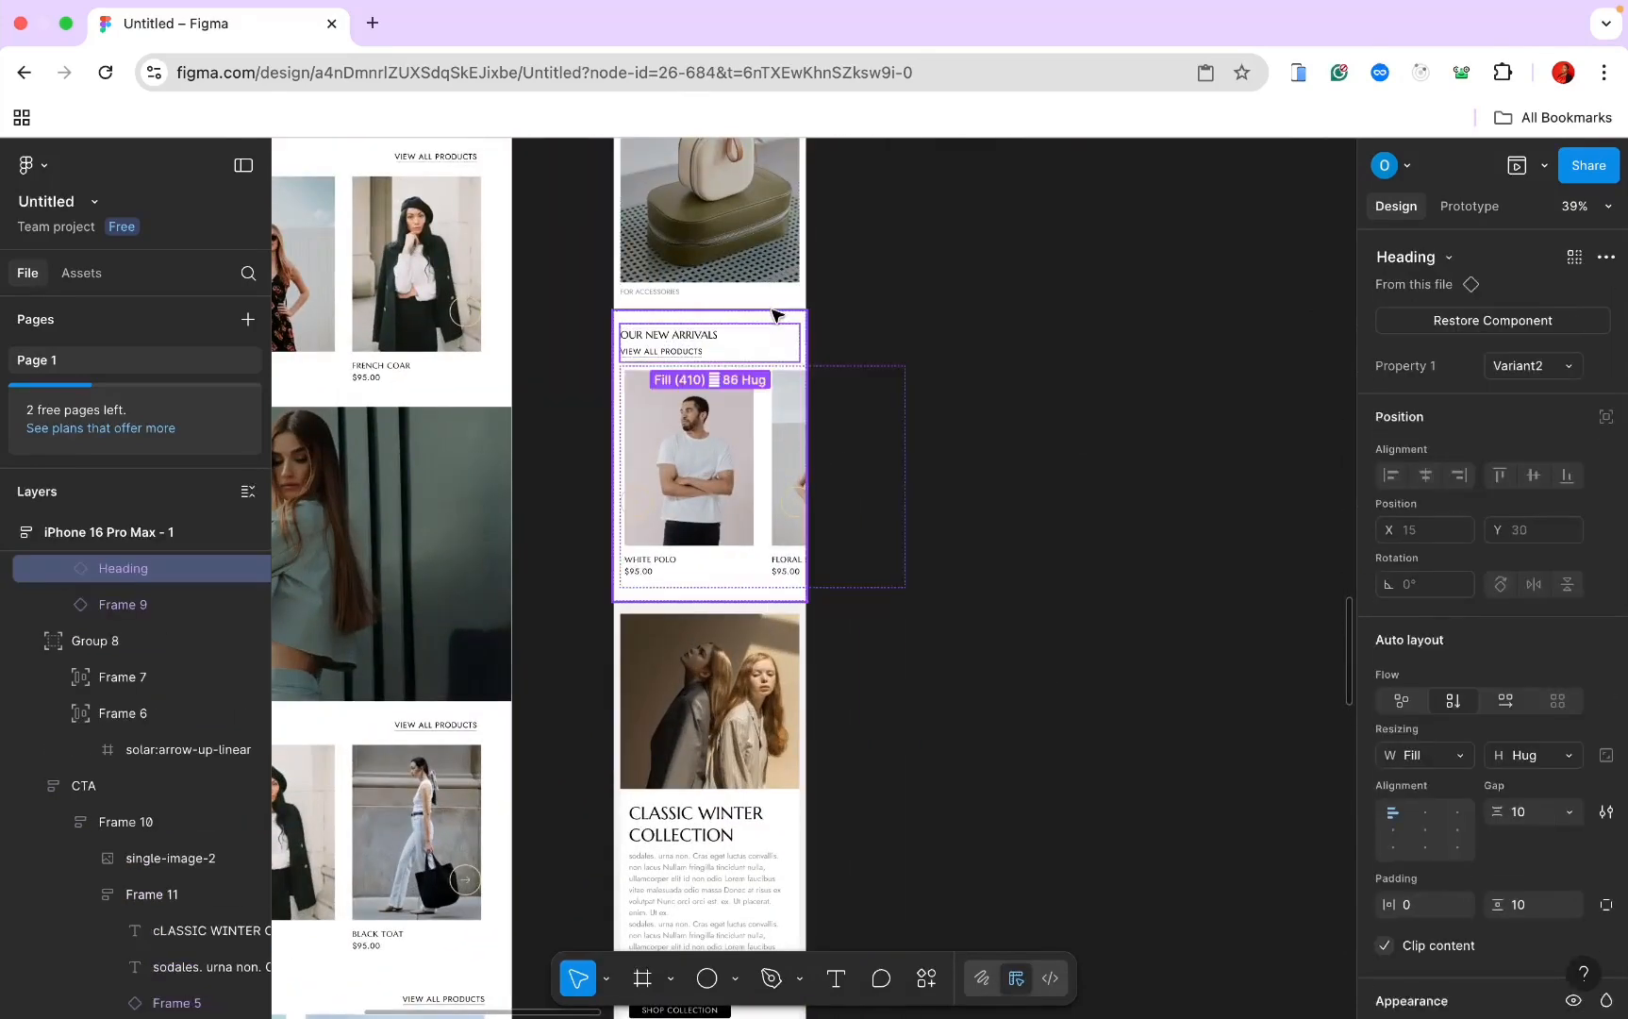
click(772, 311)
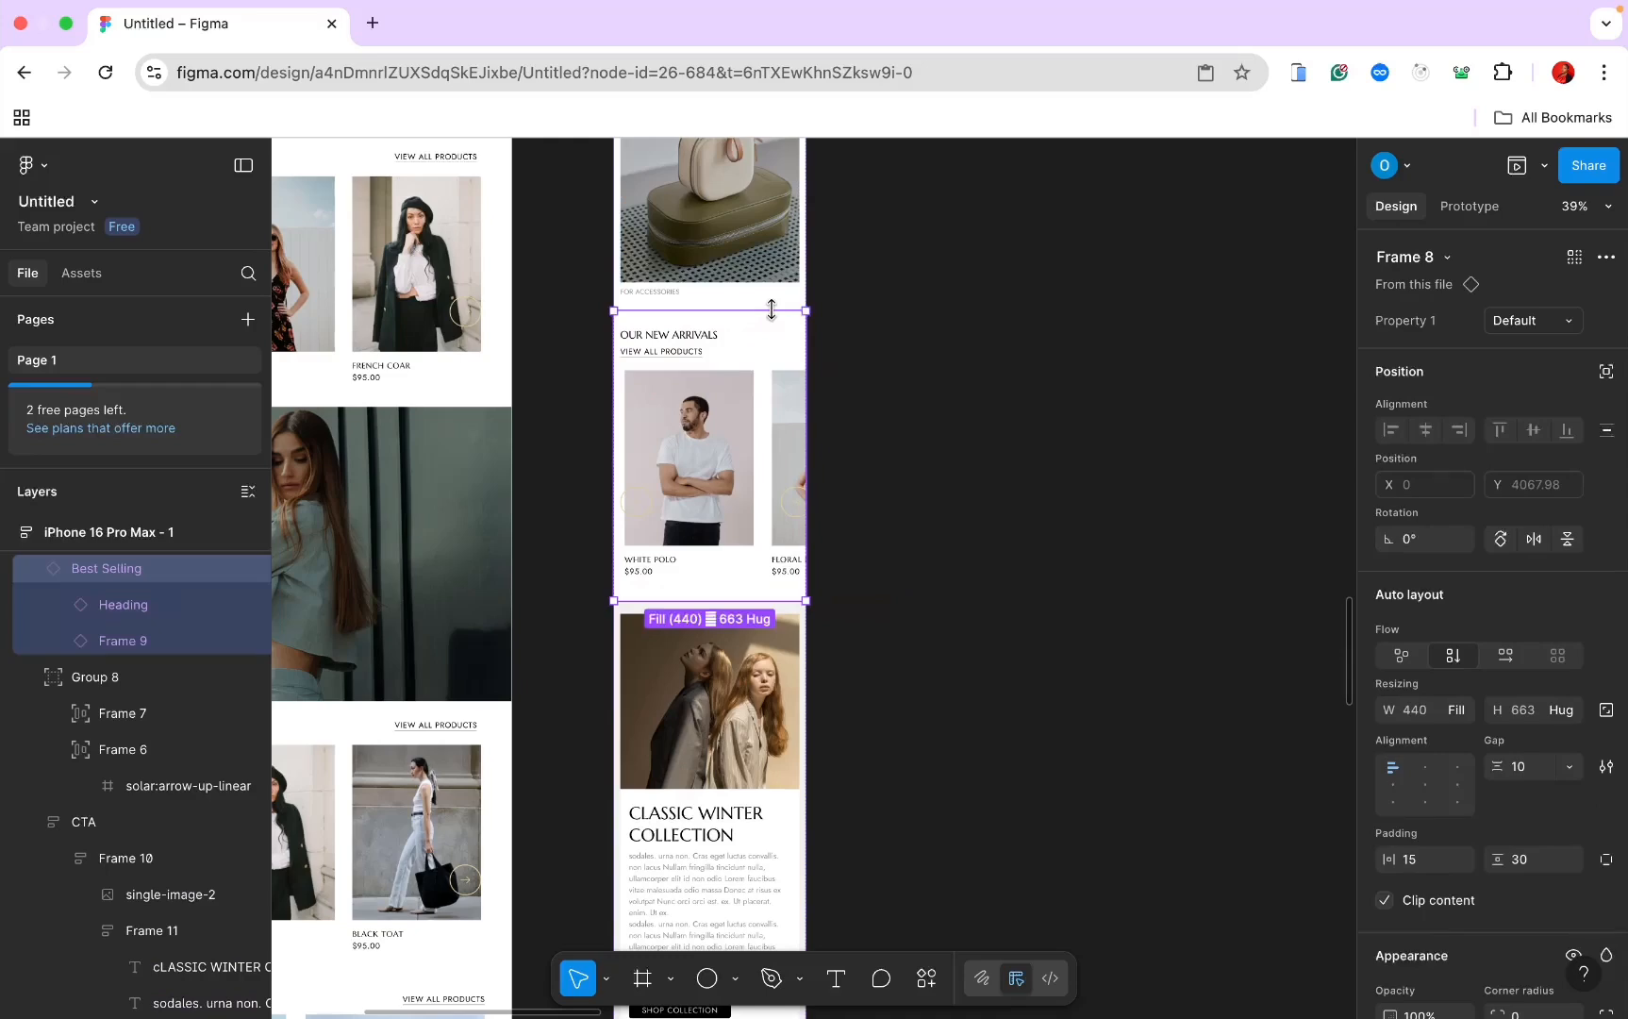
key(Delete)
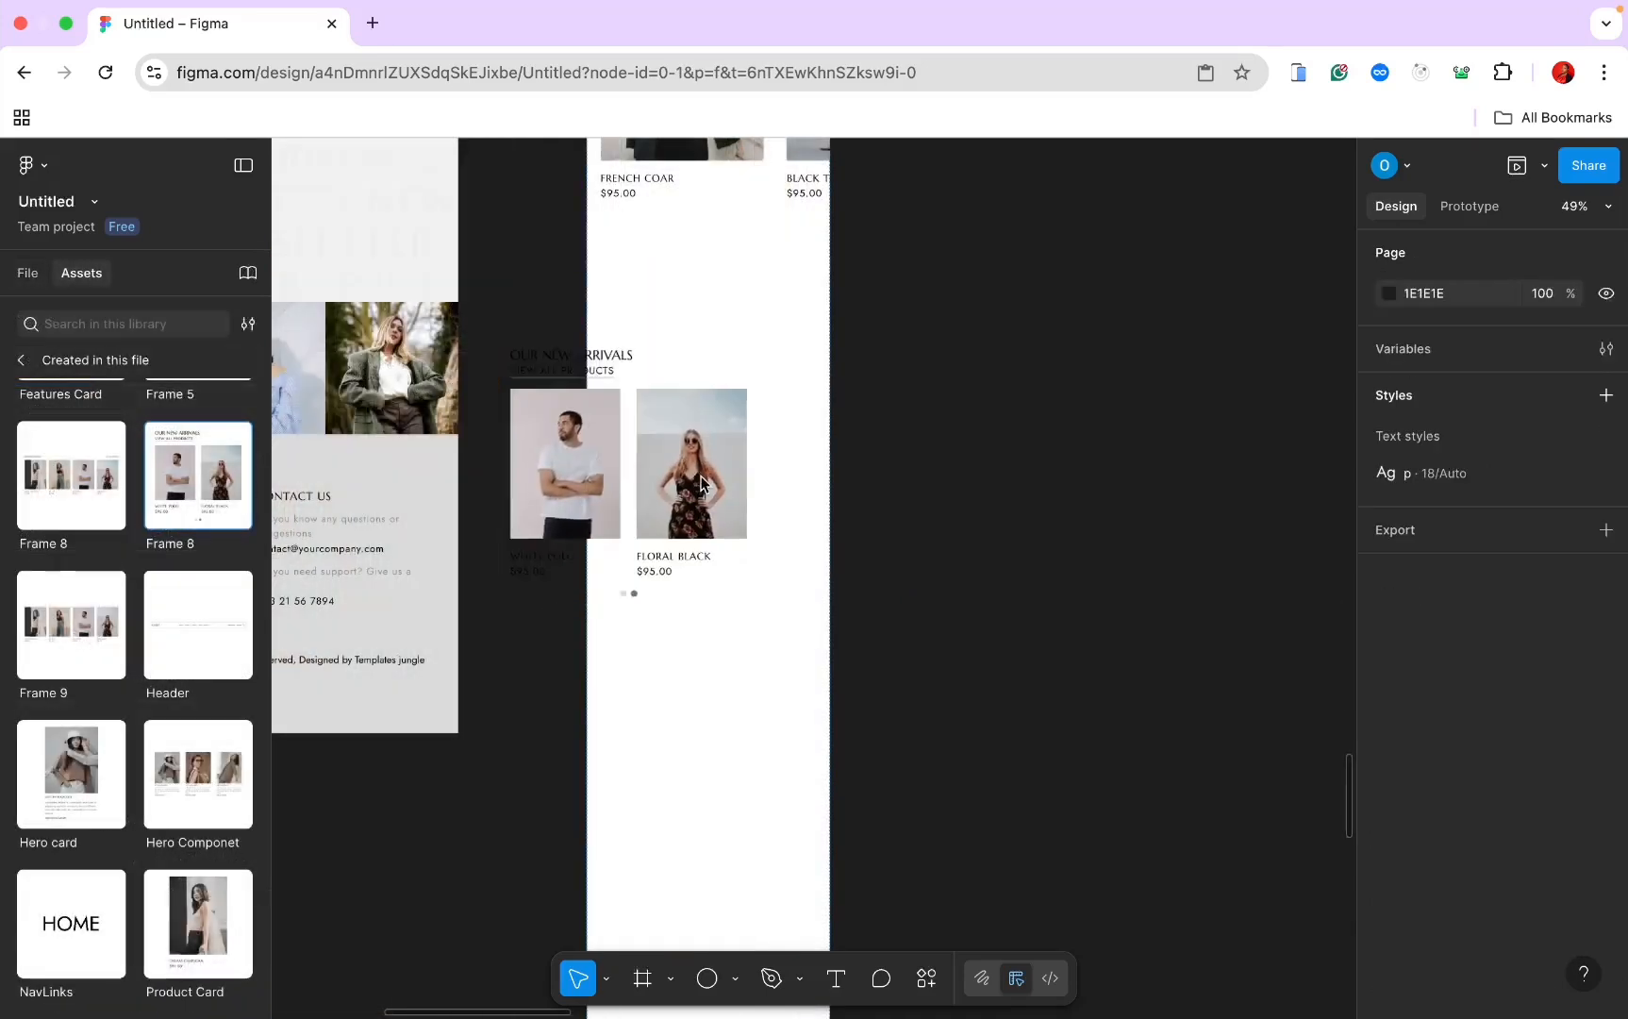
Step: Add a Frame 8 carousel instance from Assets and move it above Classic Winter Collection
drag(679, 472, 757, 472)
scroll(758, 472, down, 6)
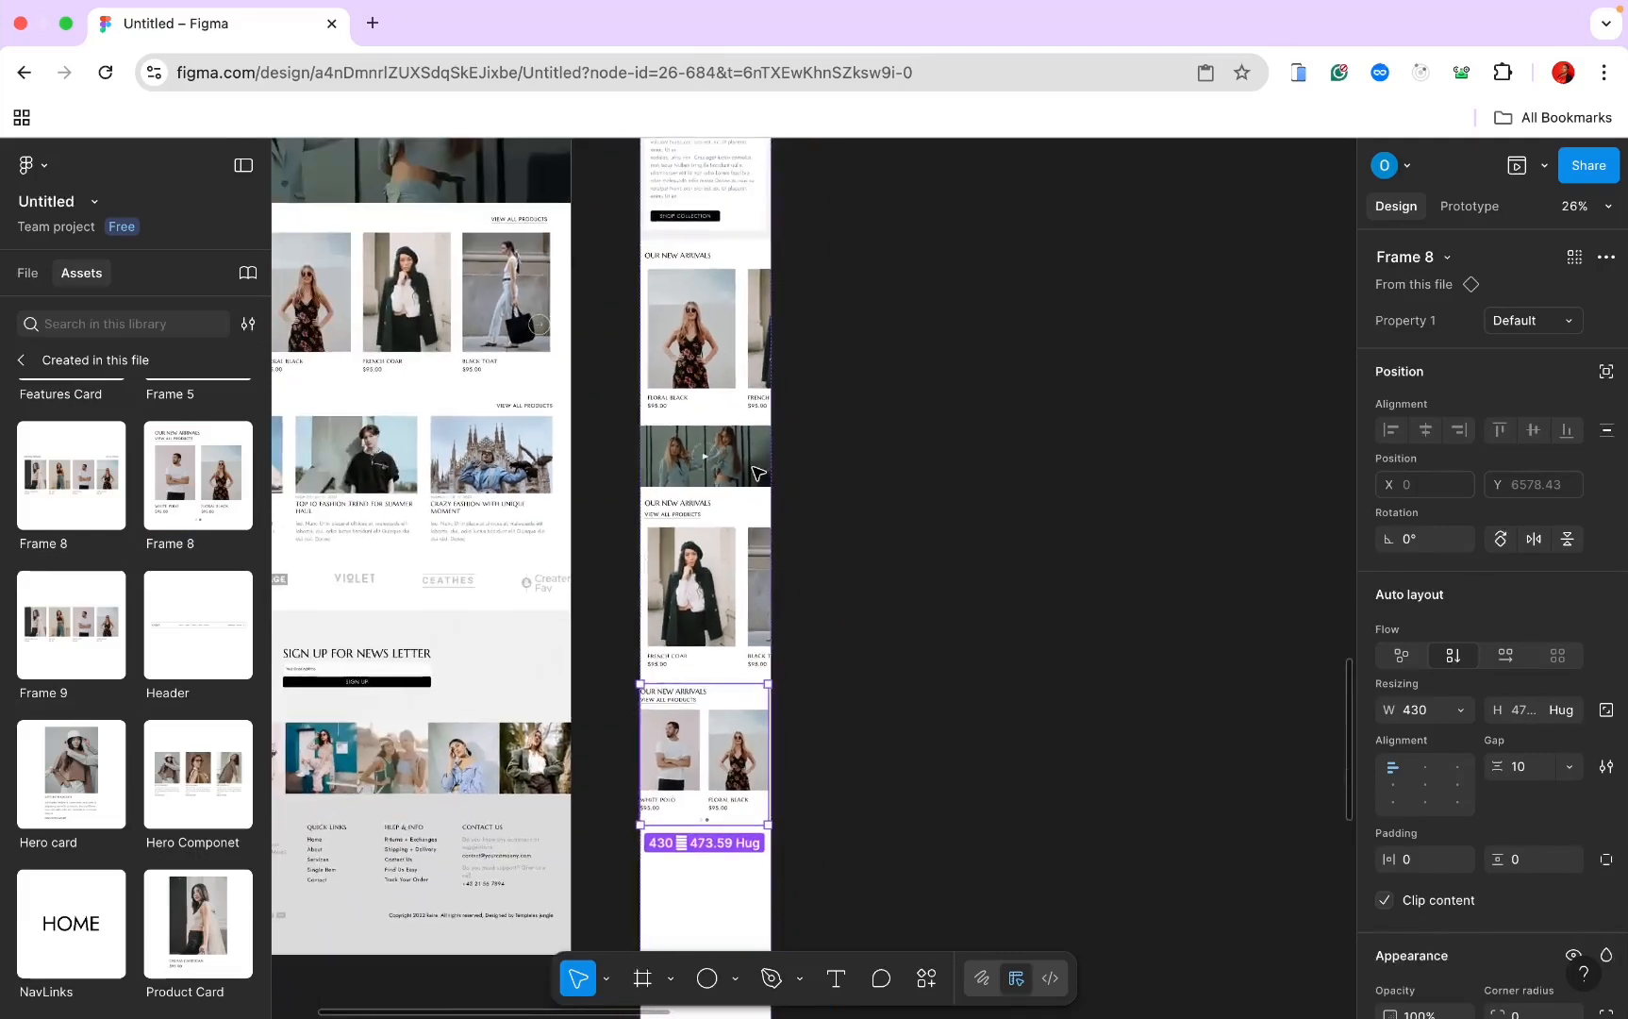
scroll(736, 396, up, 3)
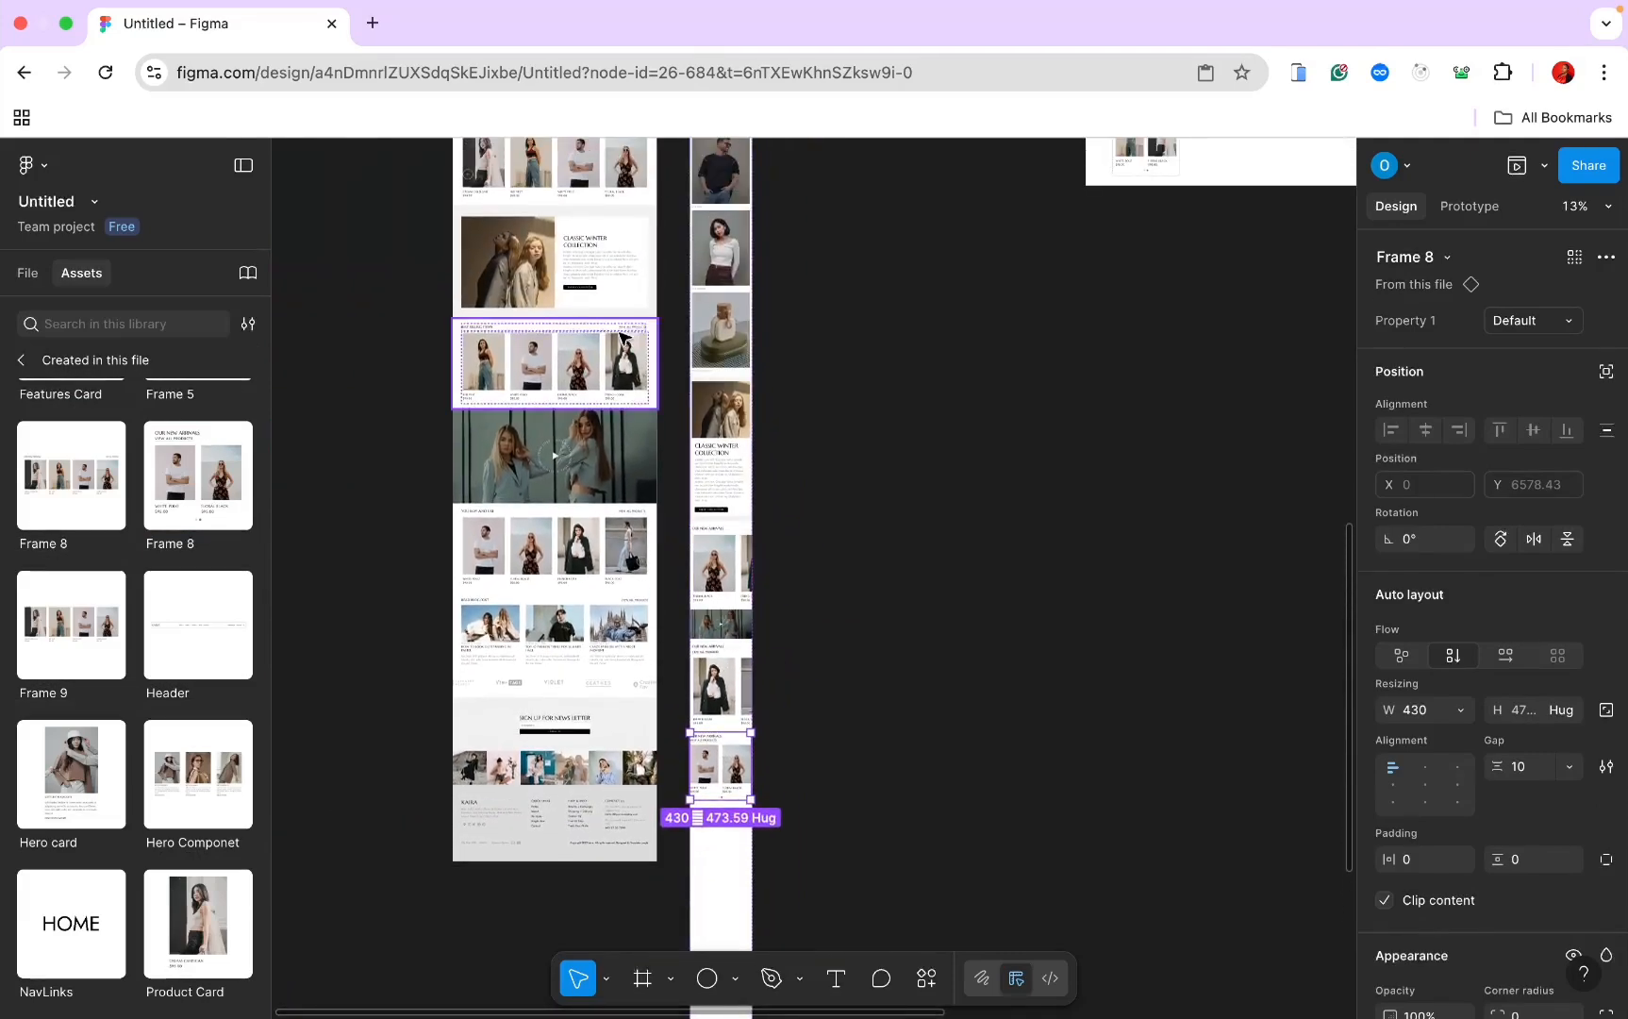
scroll(604, 341, up, 5)
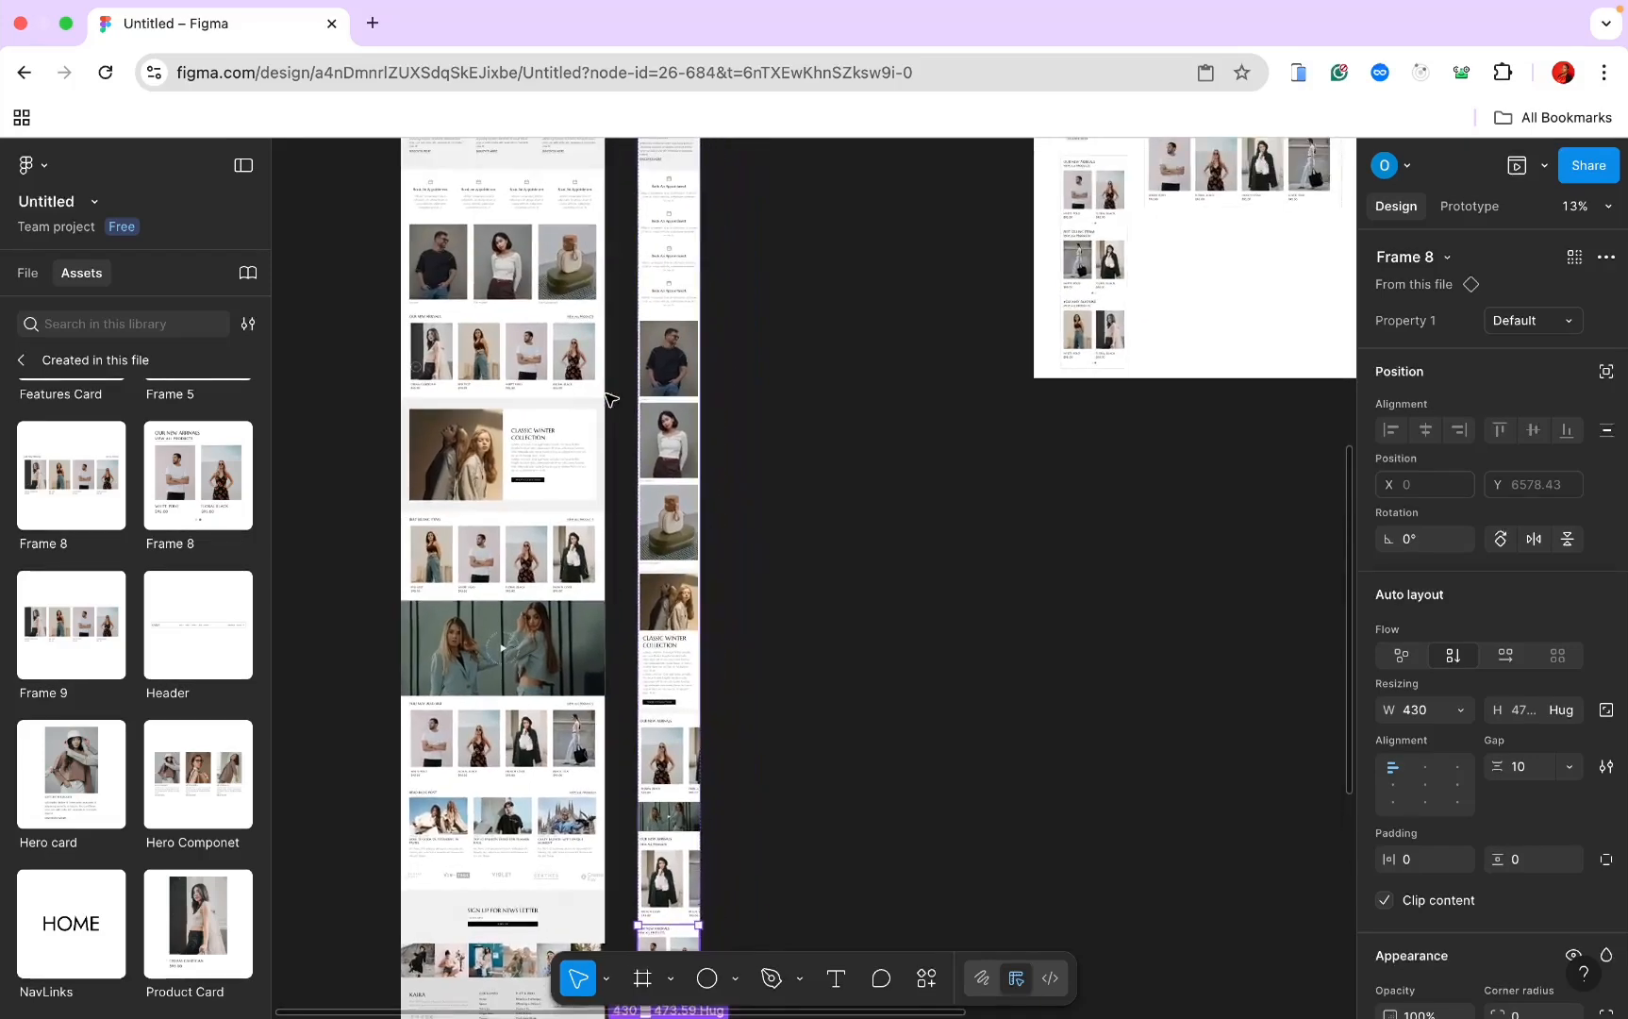
scroll(626, 477, down, 9)
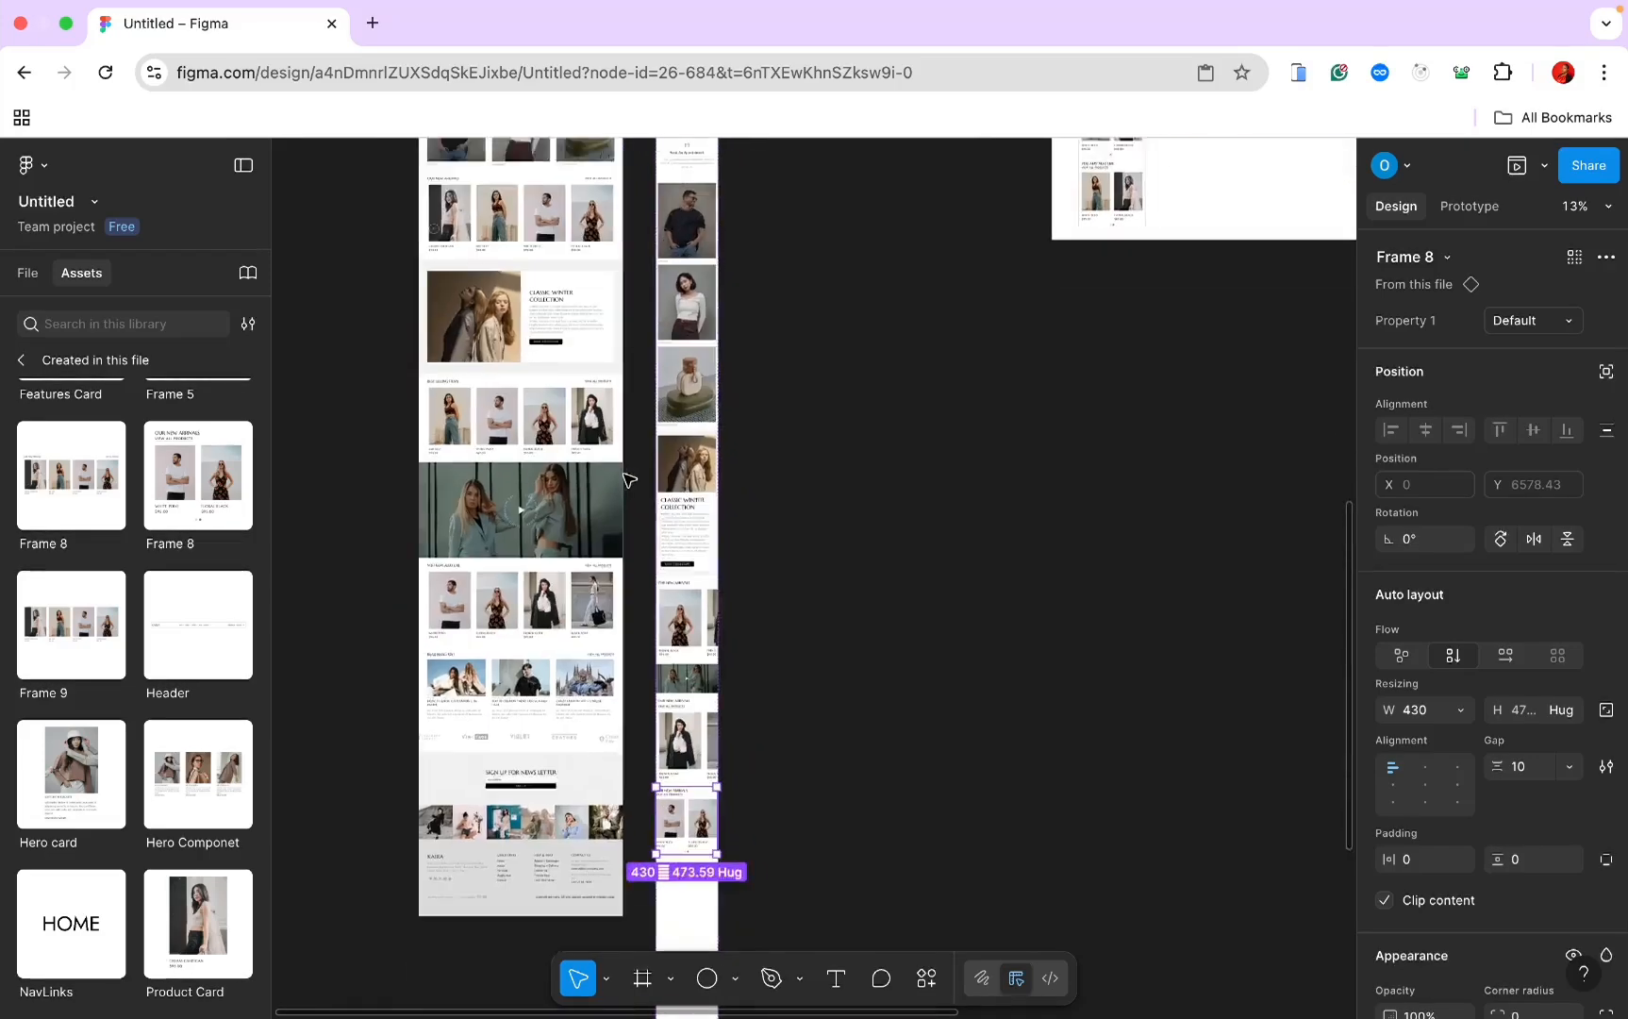
drag(725, 545, 721, 181)
scroll(722, 179, up, 5)
scroll(721, 179, up, 5)
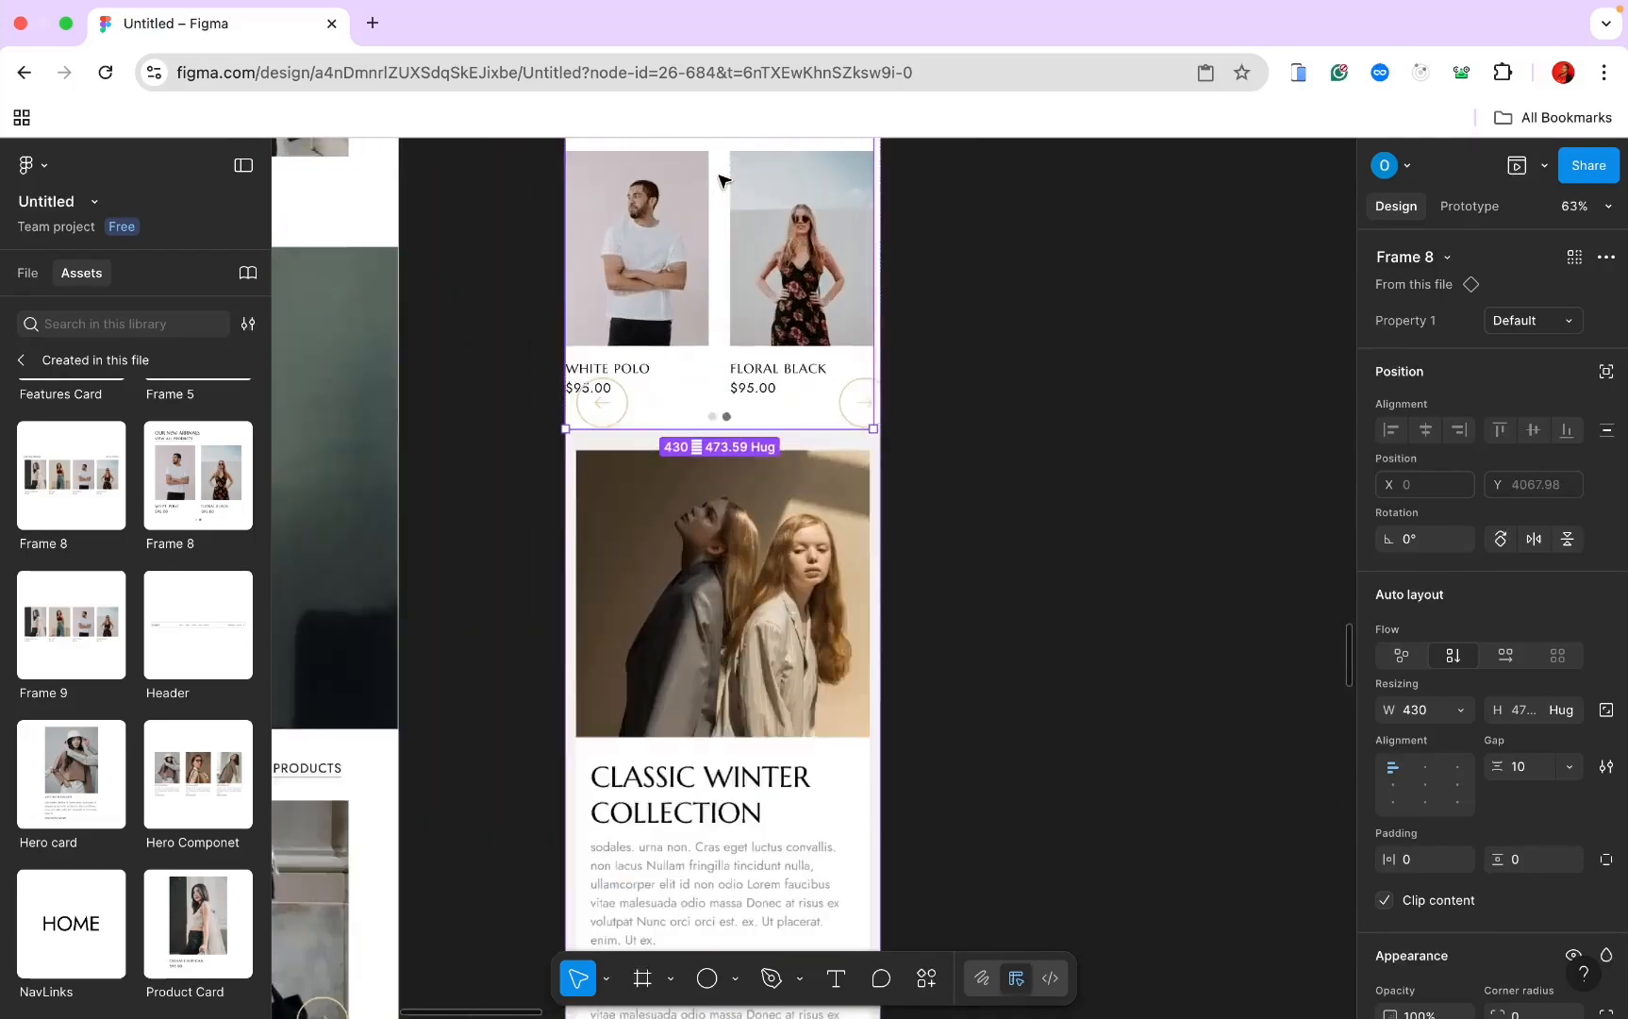
scroll(720, 175, up, 5)
scroll(720, 175, left, 2)
scroll(698, 268, down, 5)
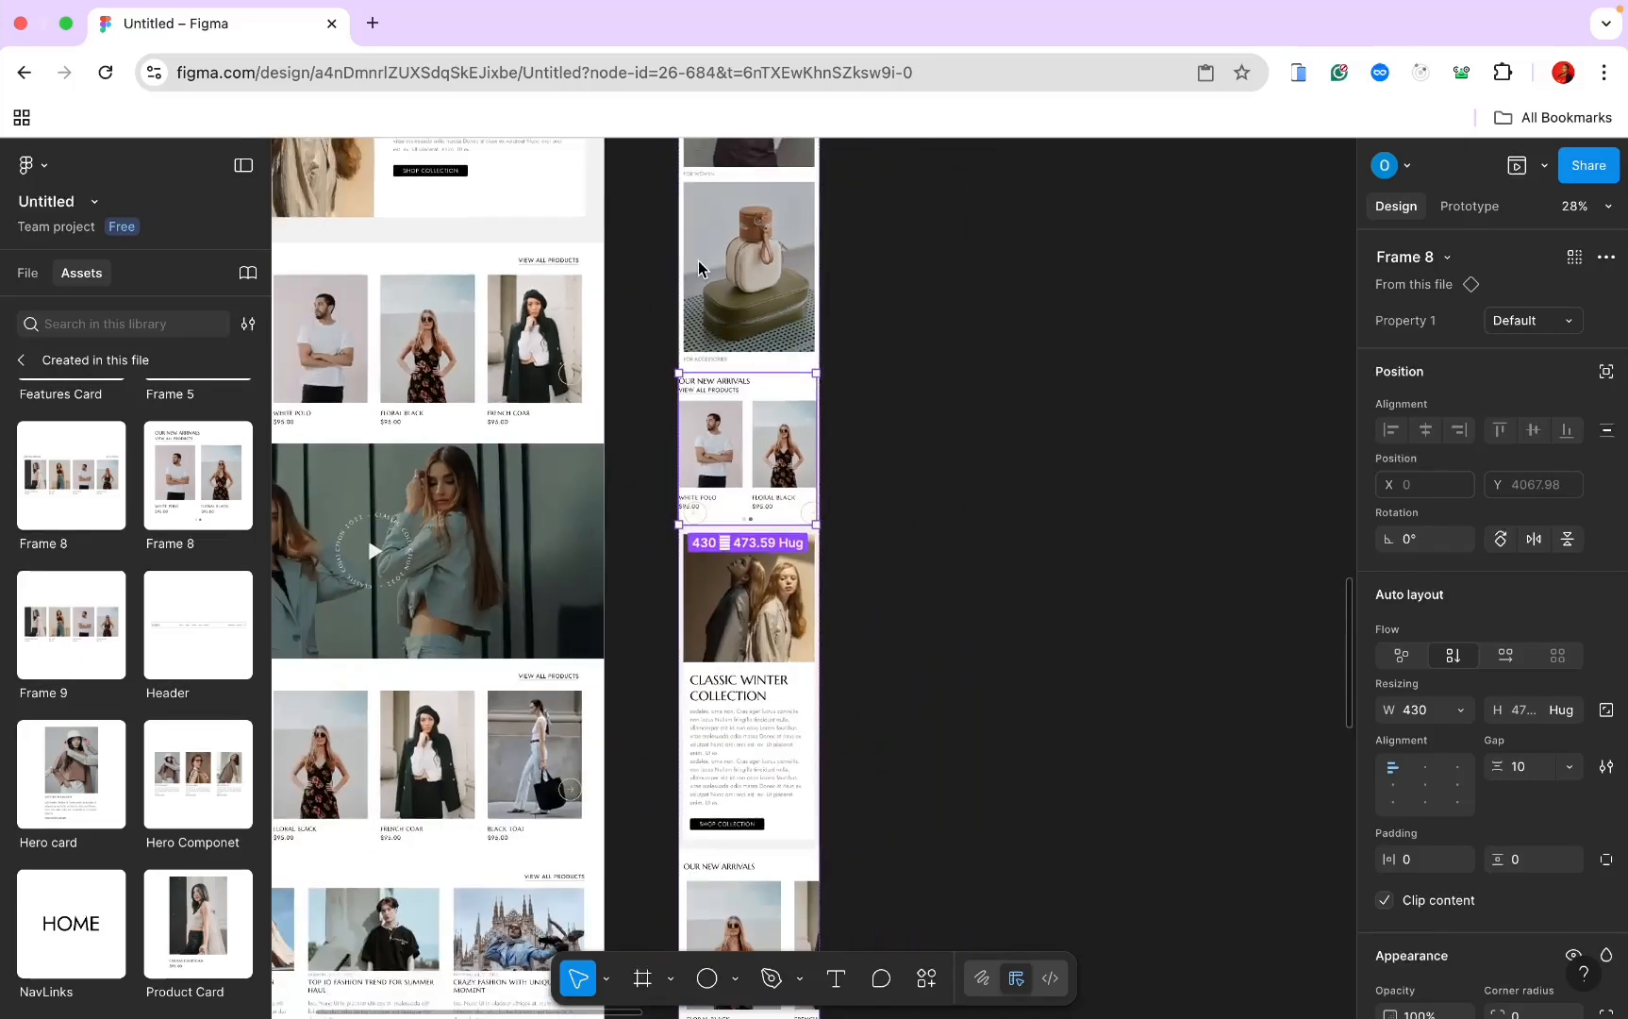
scroll(745, 552, down, 5)
Step: Delete the lower Our New Arrivals section and drag a duplicate below the video
click(747, 554)
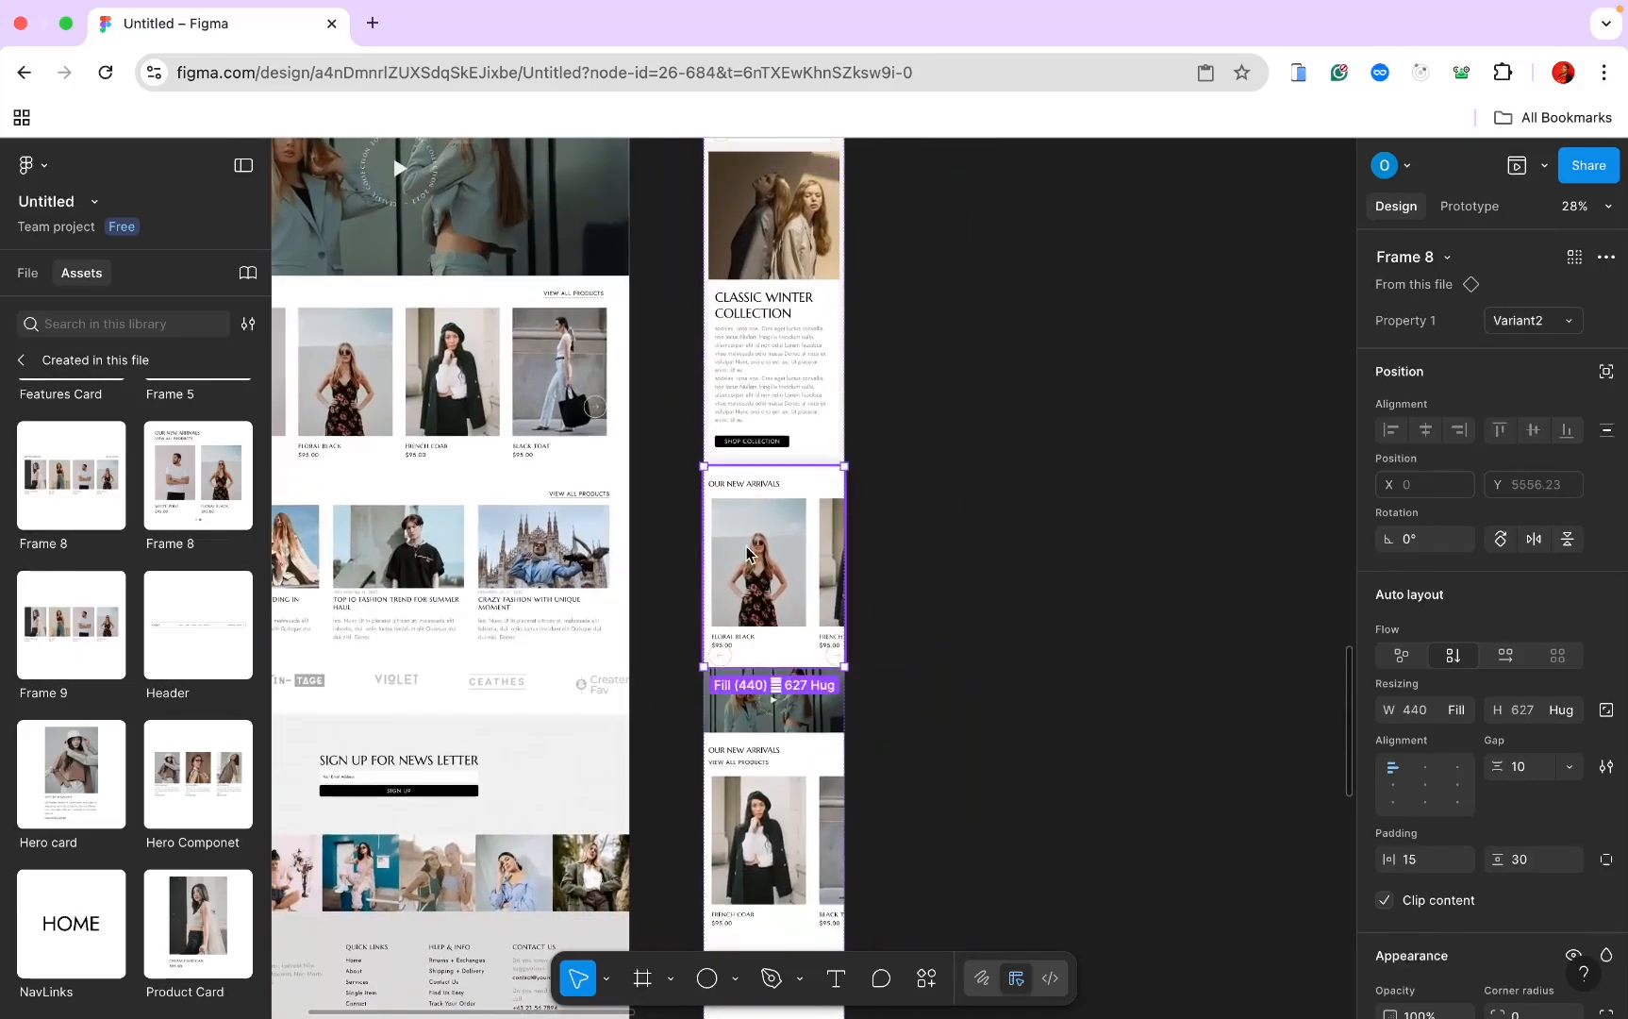
key(Delete)
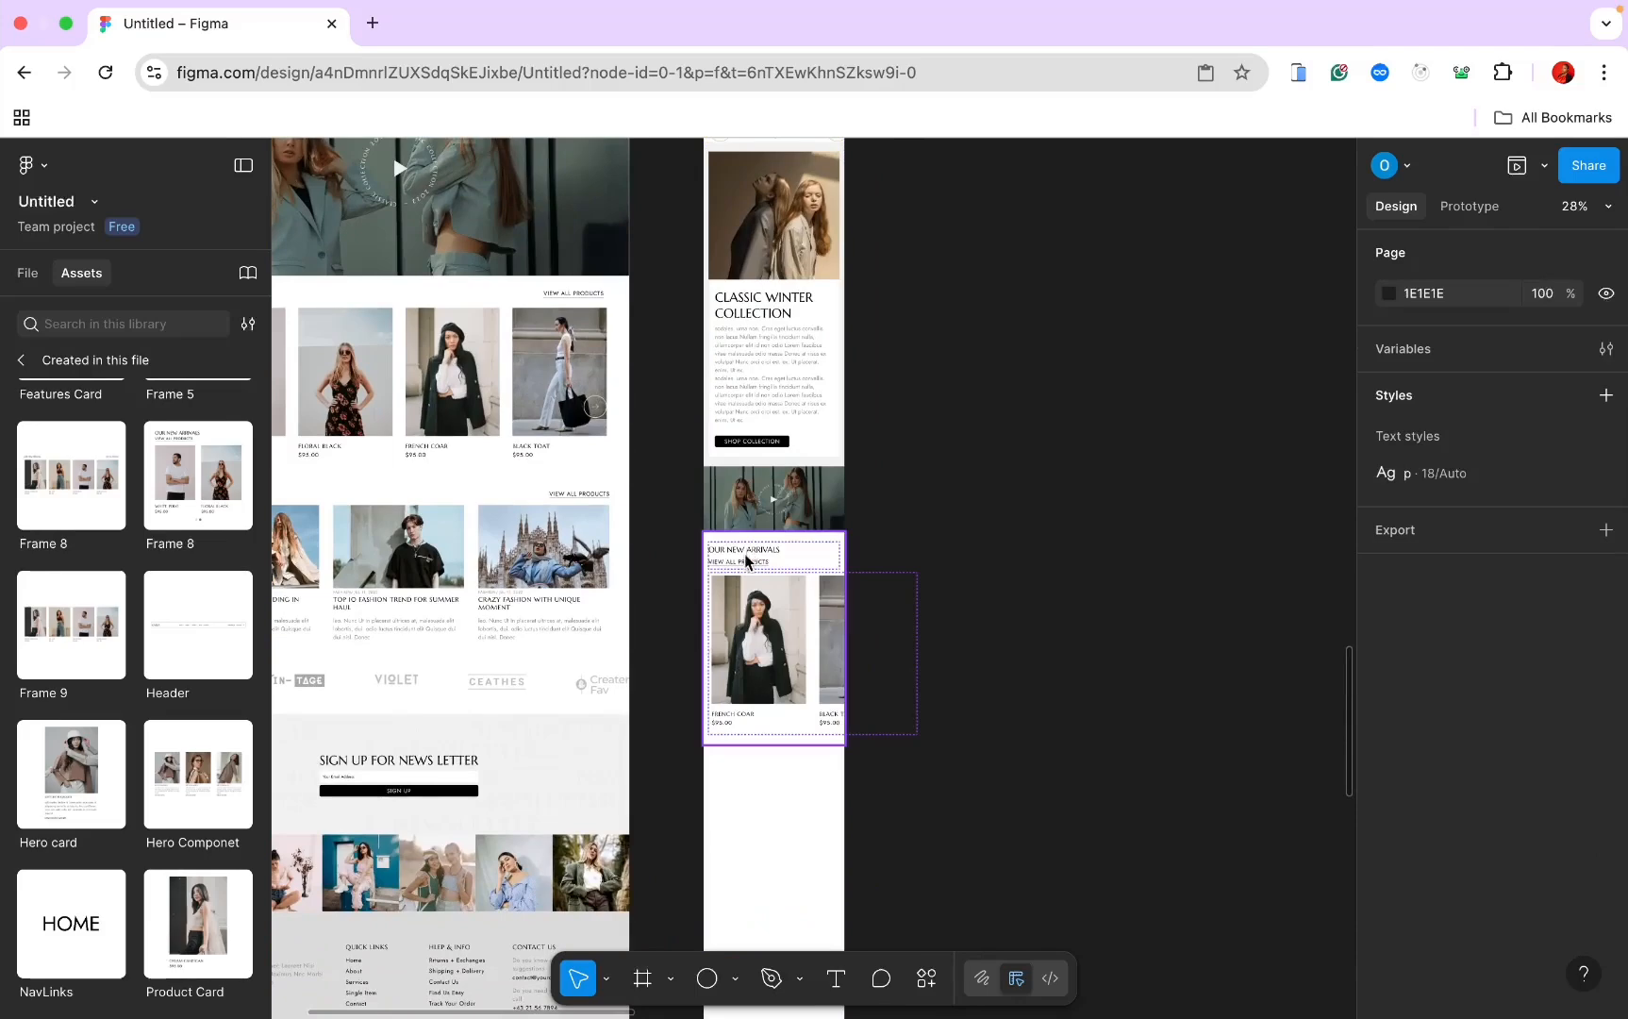
scroll(746, 560, up, 5)
click(764, 620)
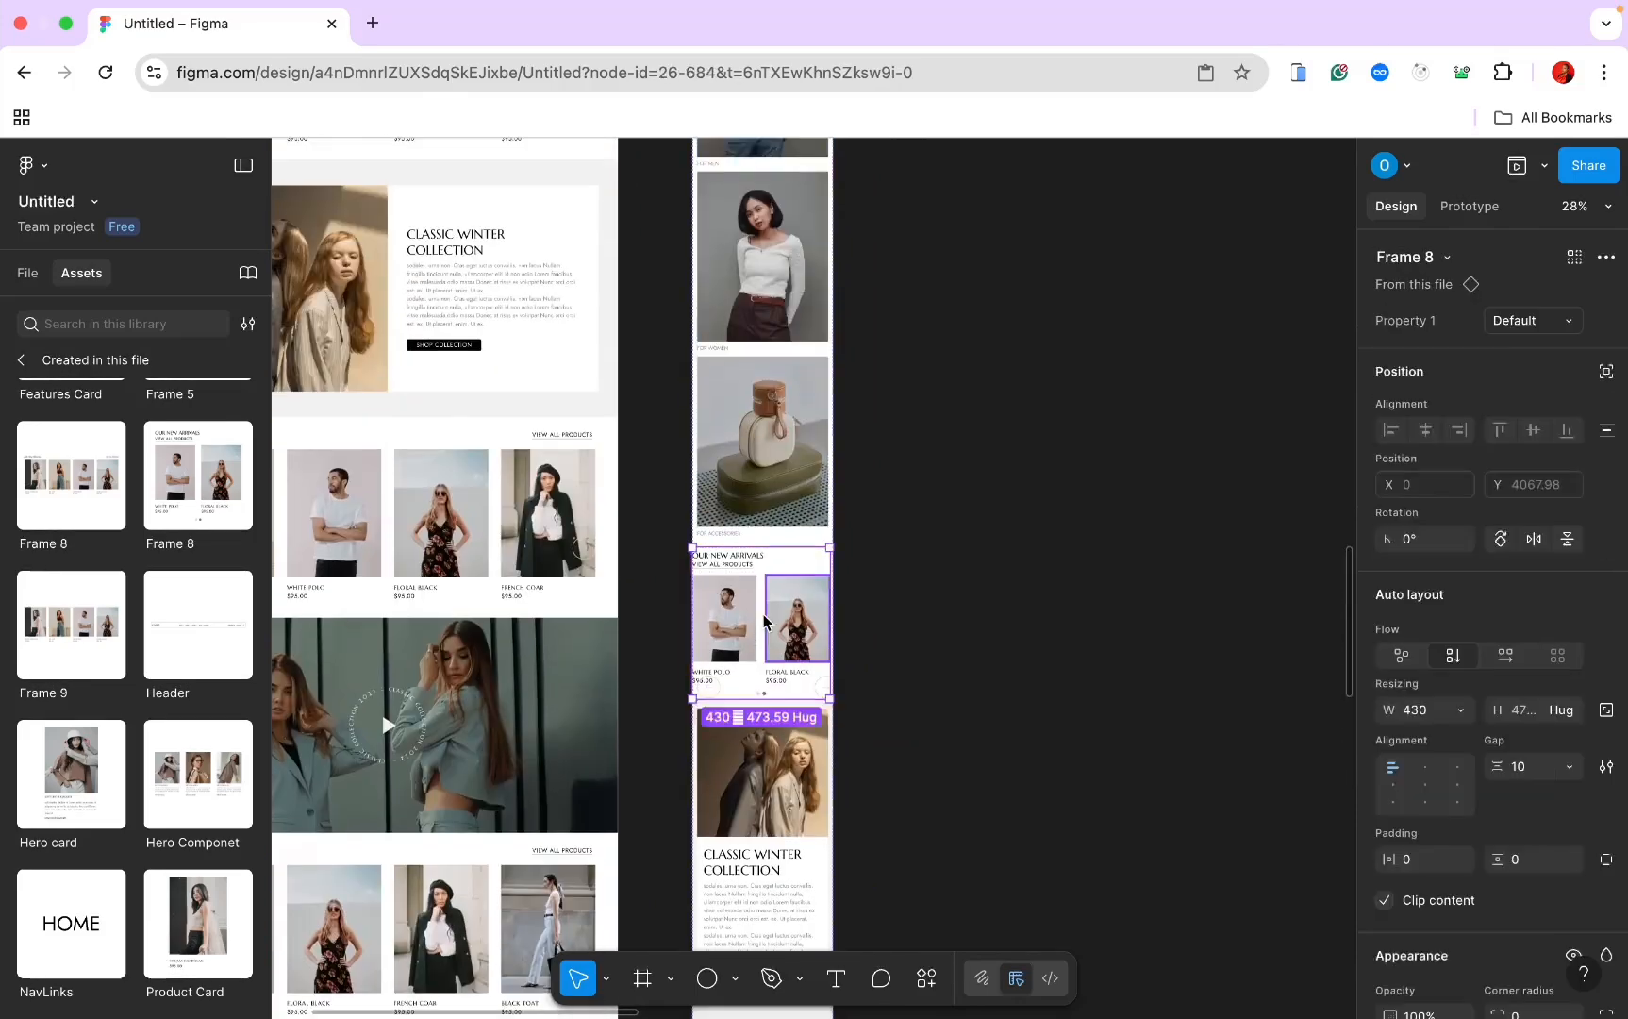
key(ctrl+d)
scroll(764, 619, down, 5)
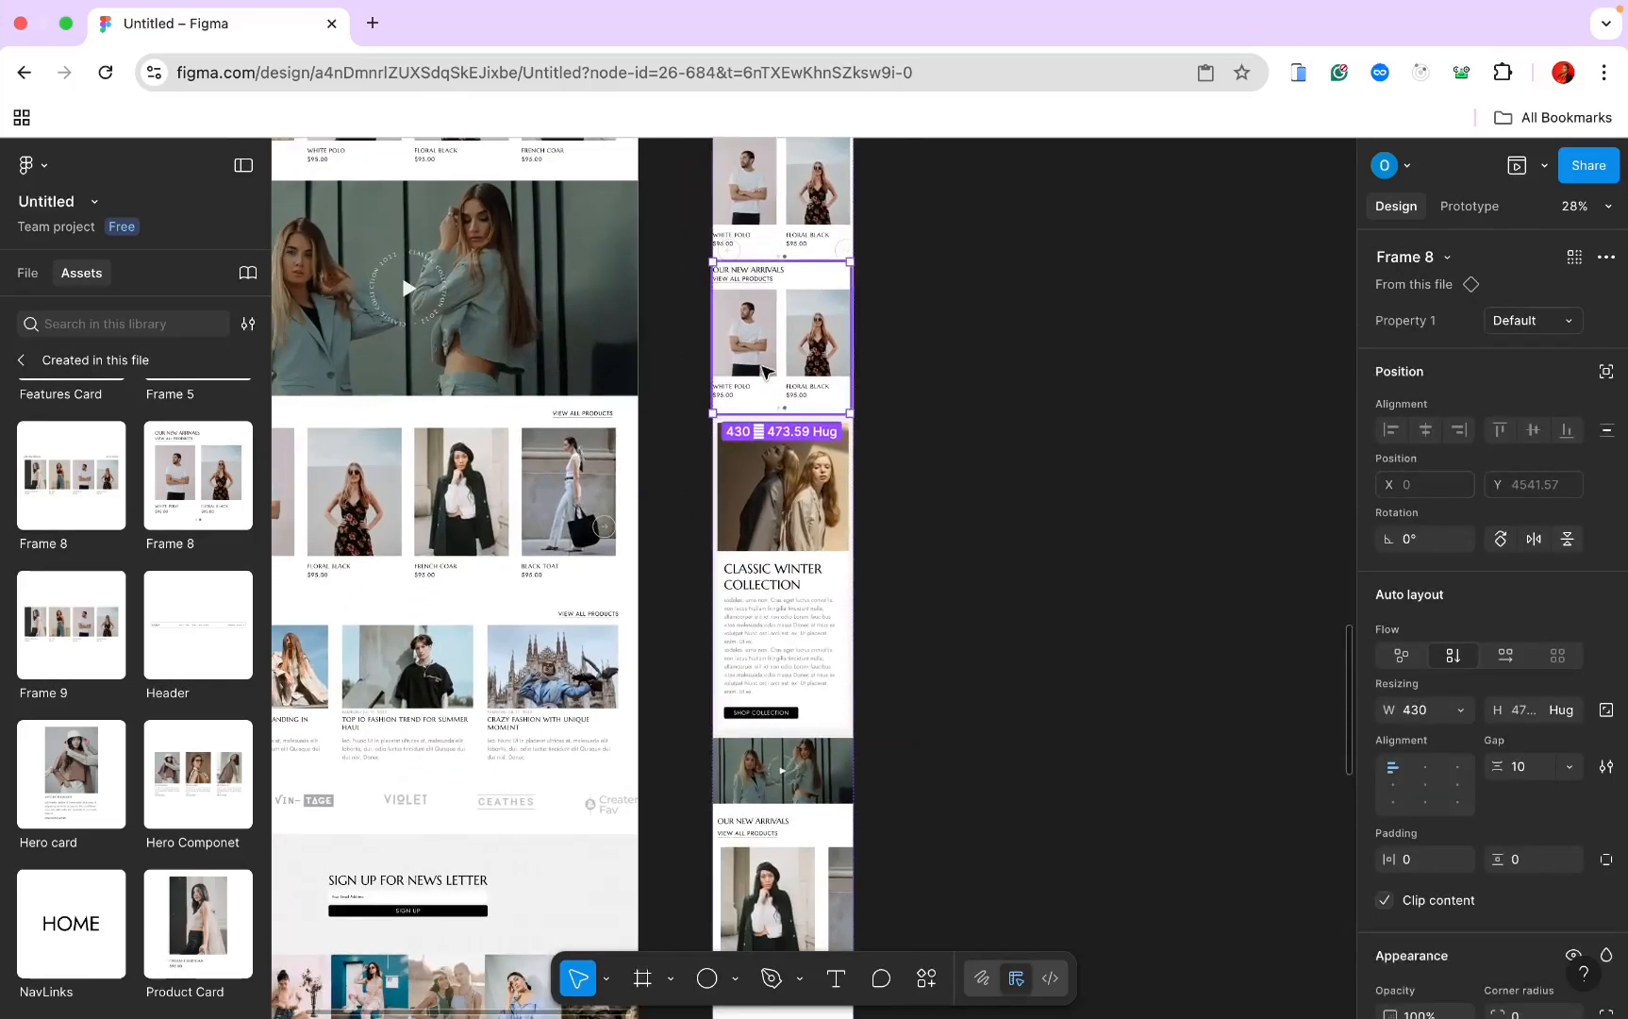
drag(769, 373, 788, 604)
scroll(774, 592, down, 2)
Step: Switch the copy to the Best Selling variant with 30 vertical padding and fill width
click(1566, 323)
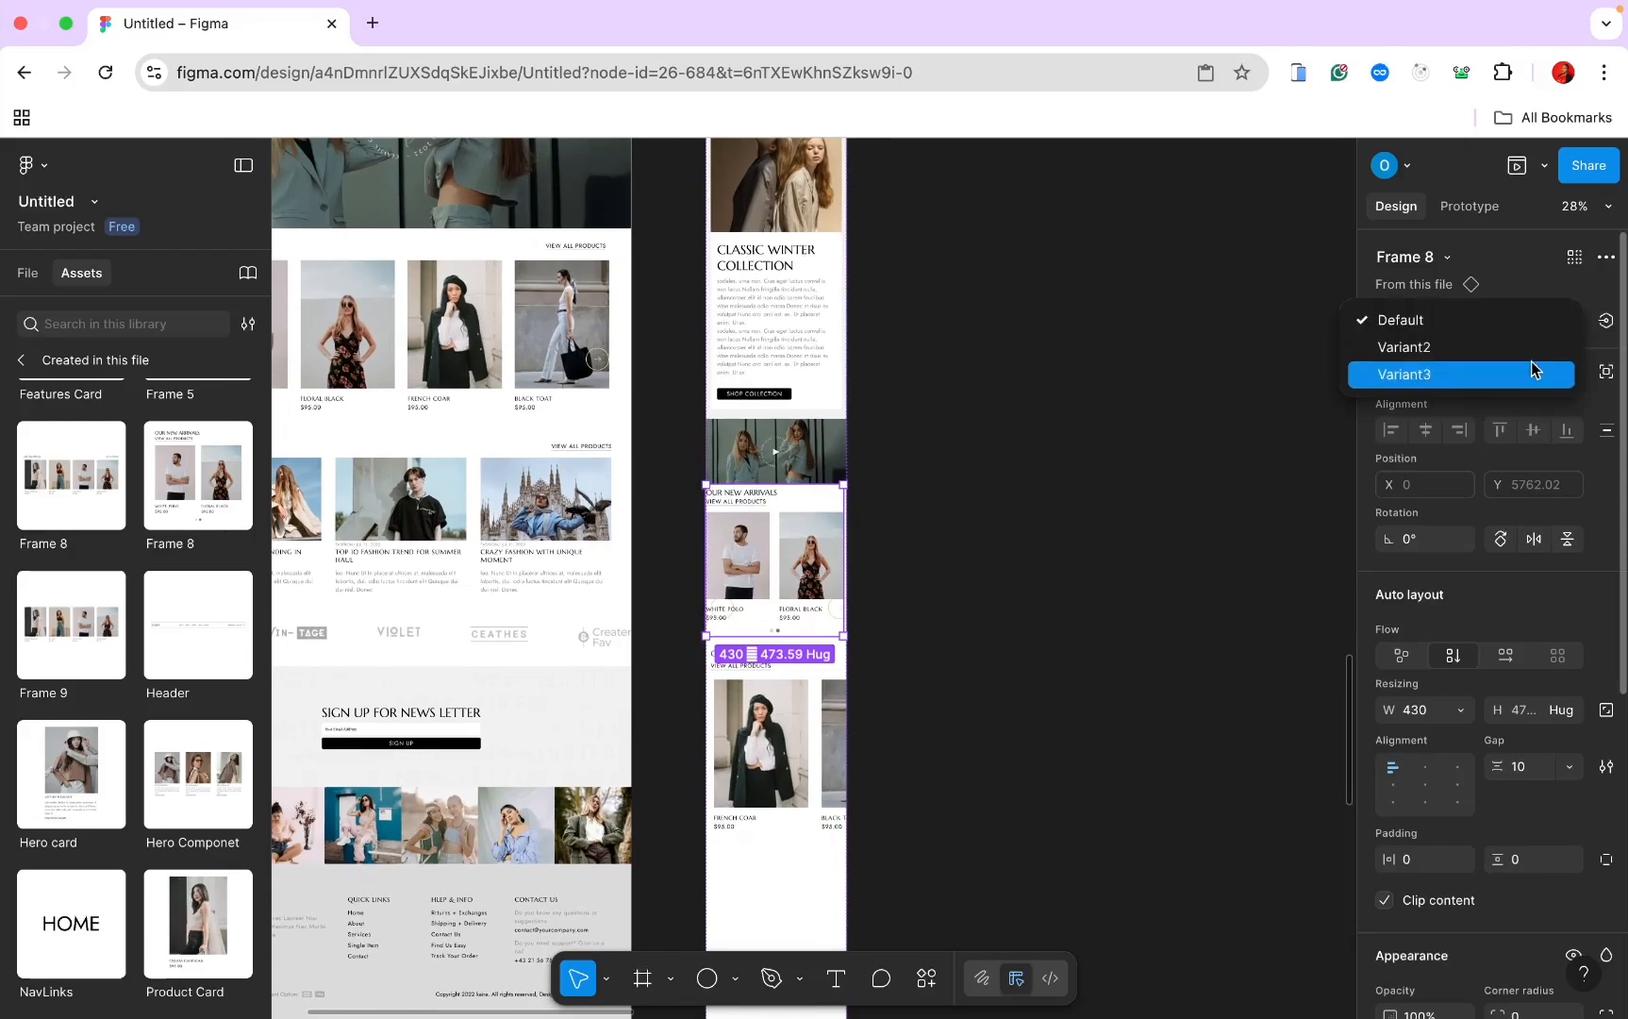
click(1532, 350)
click(27, 274)
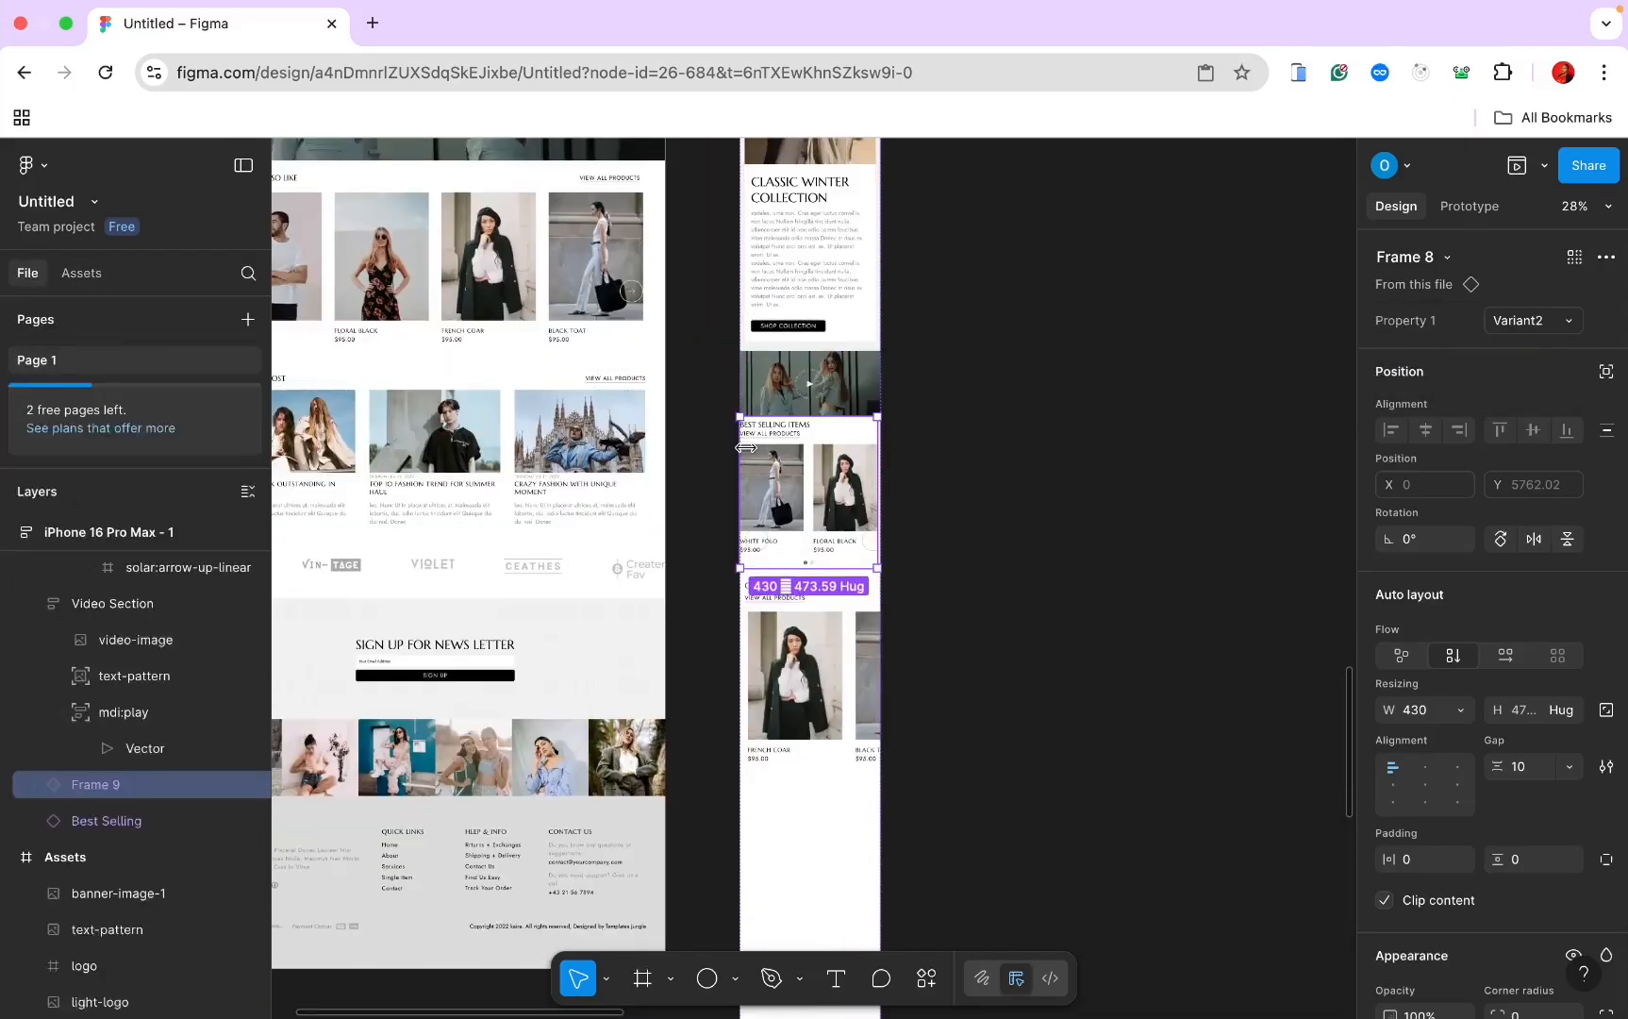
scroll(745, 447, up, 5)
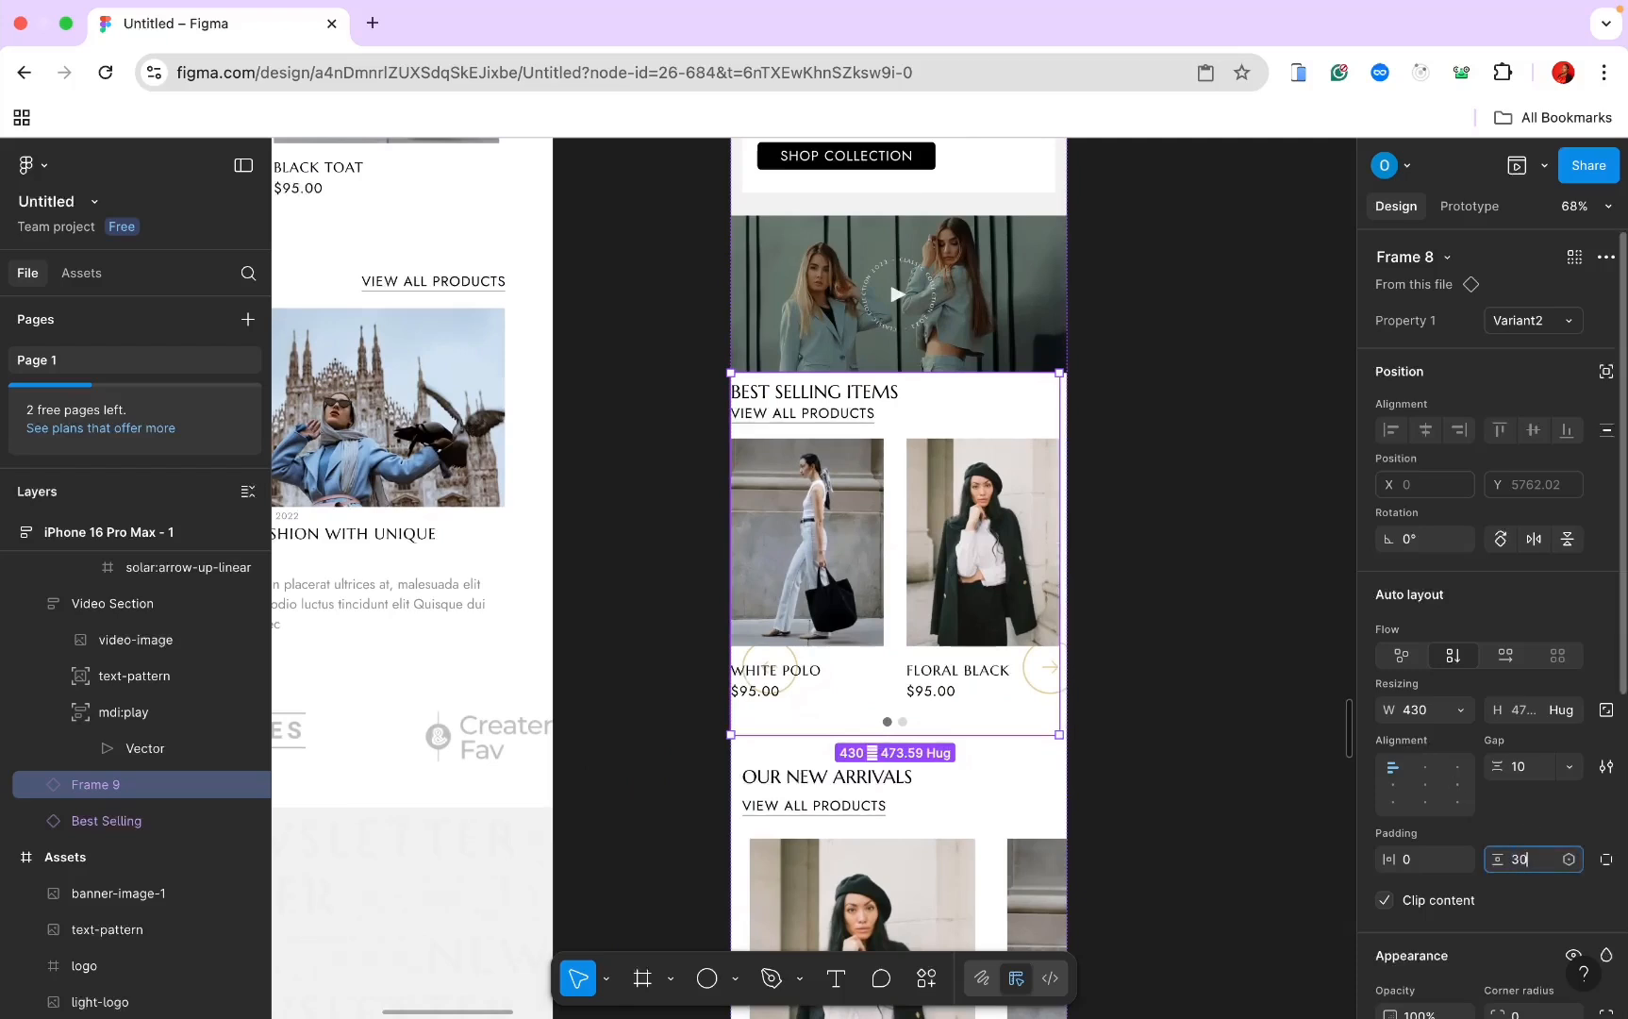
key(Return)
click(1412, 861)
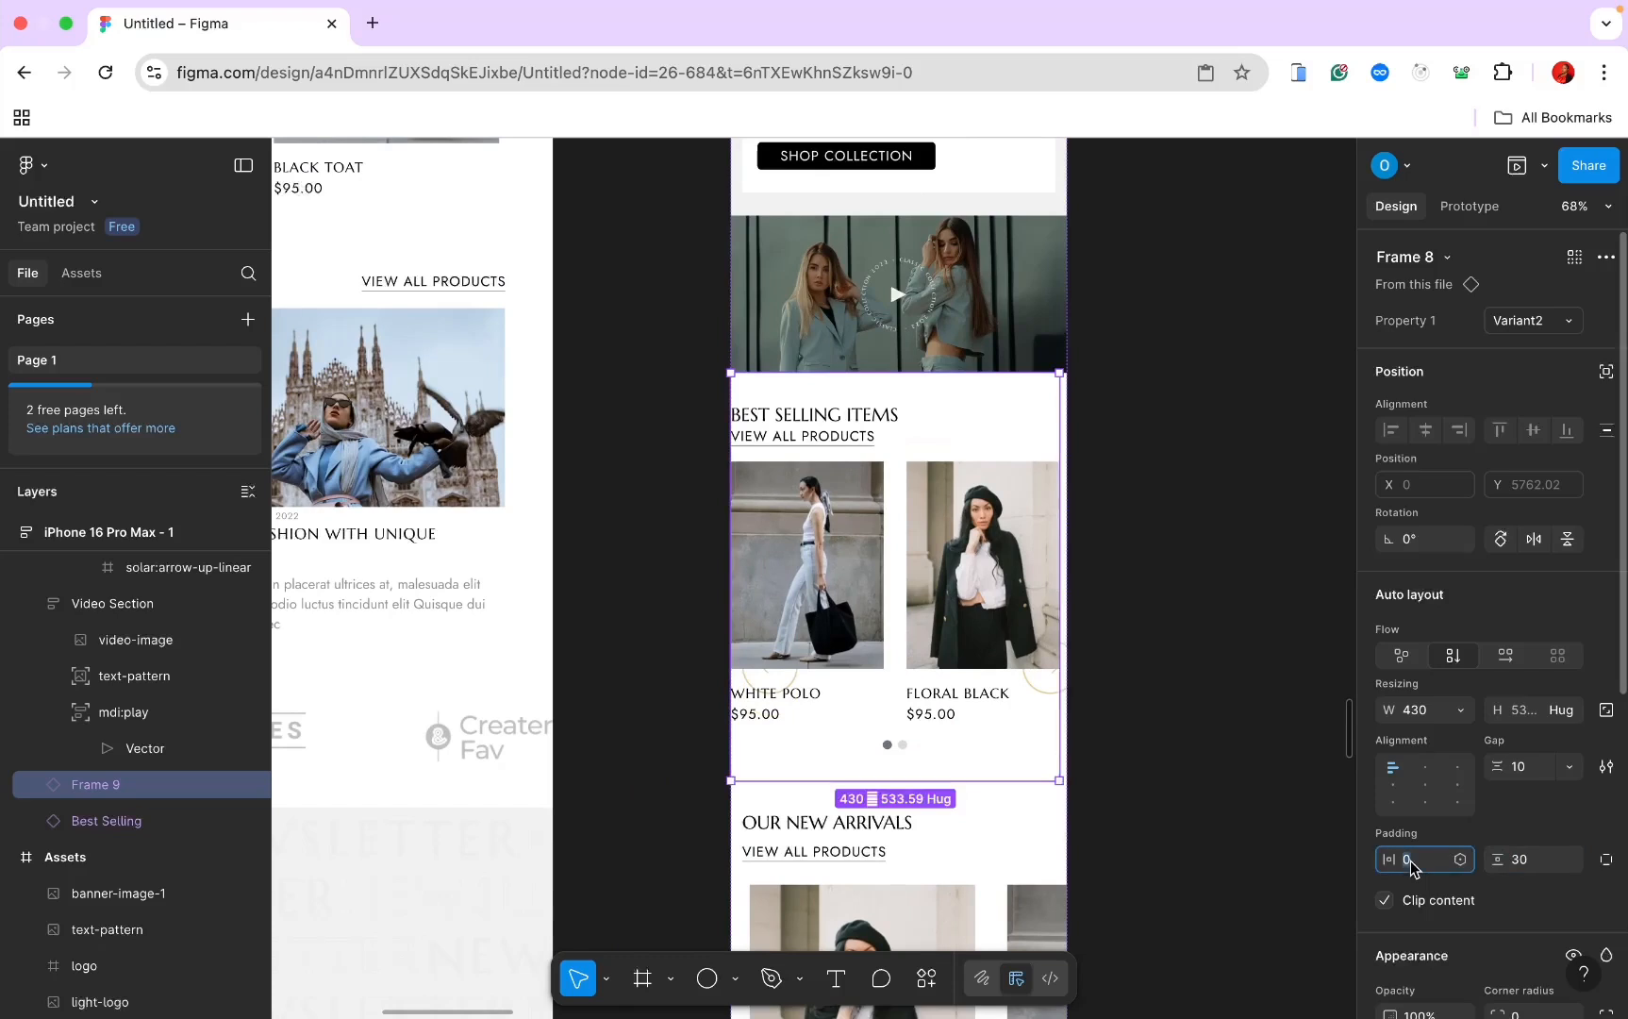
click(1460, 709)
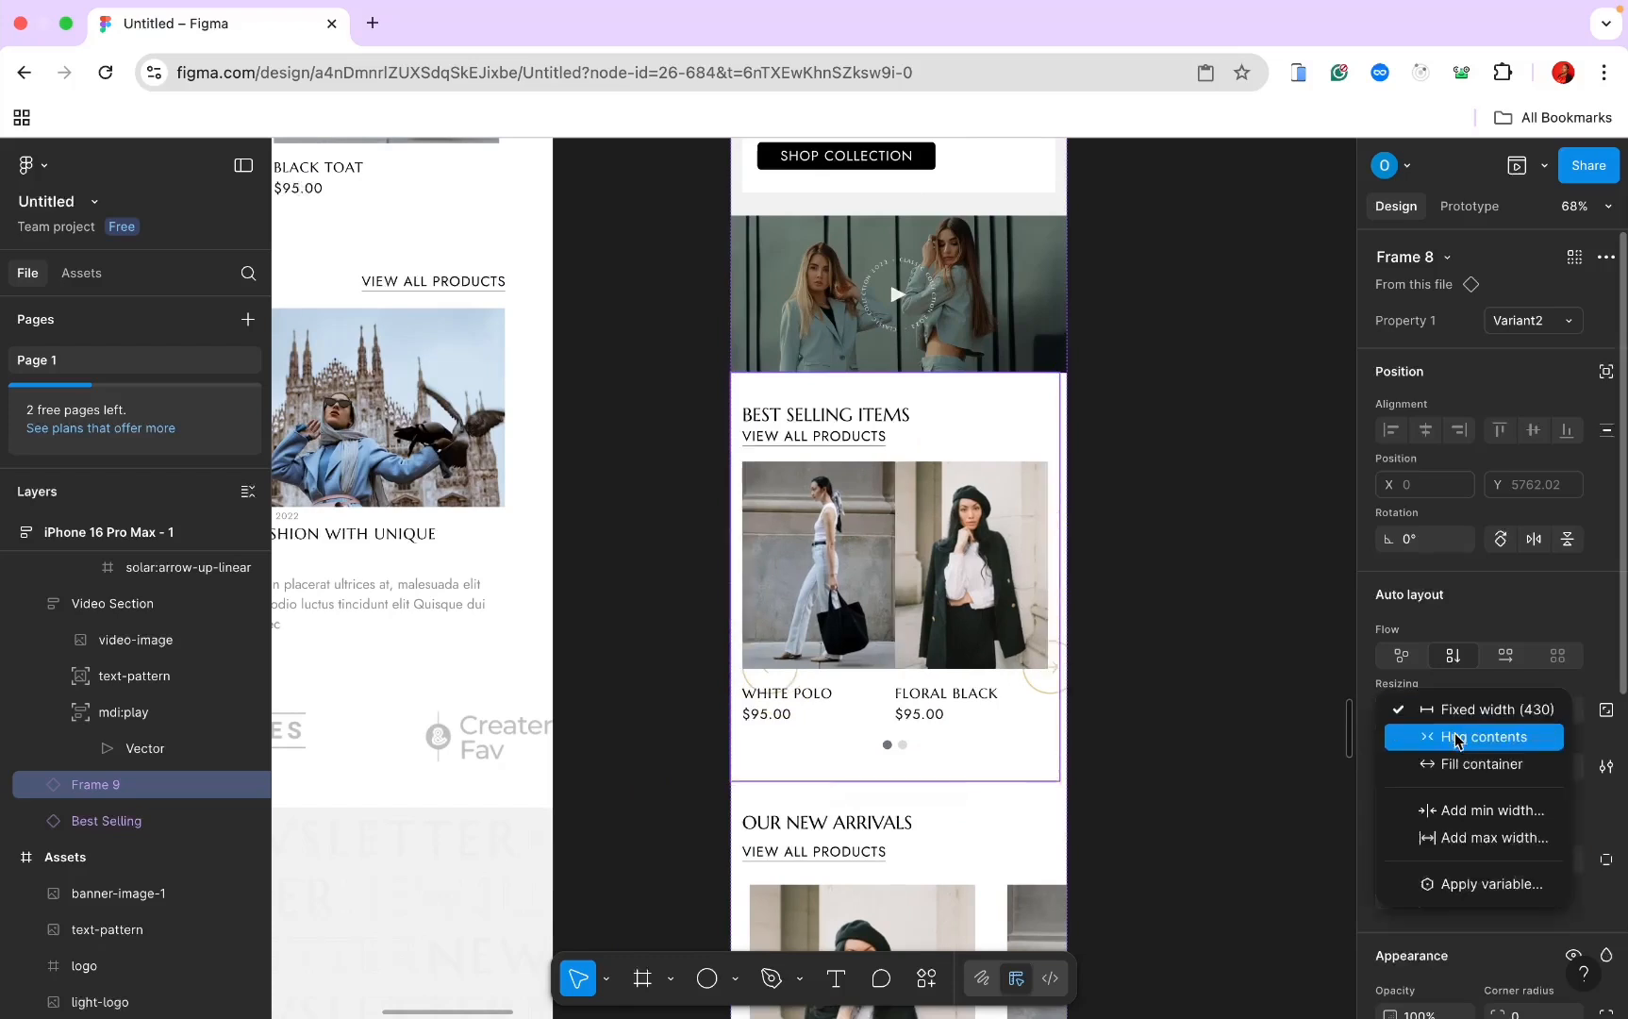
click(1457, 760)
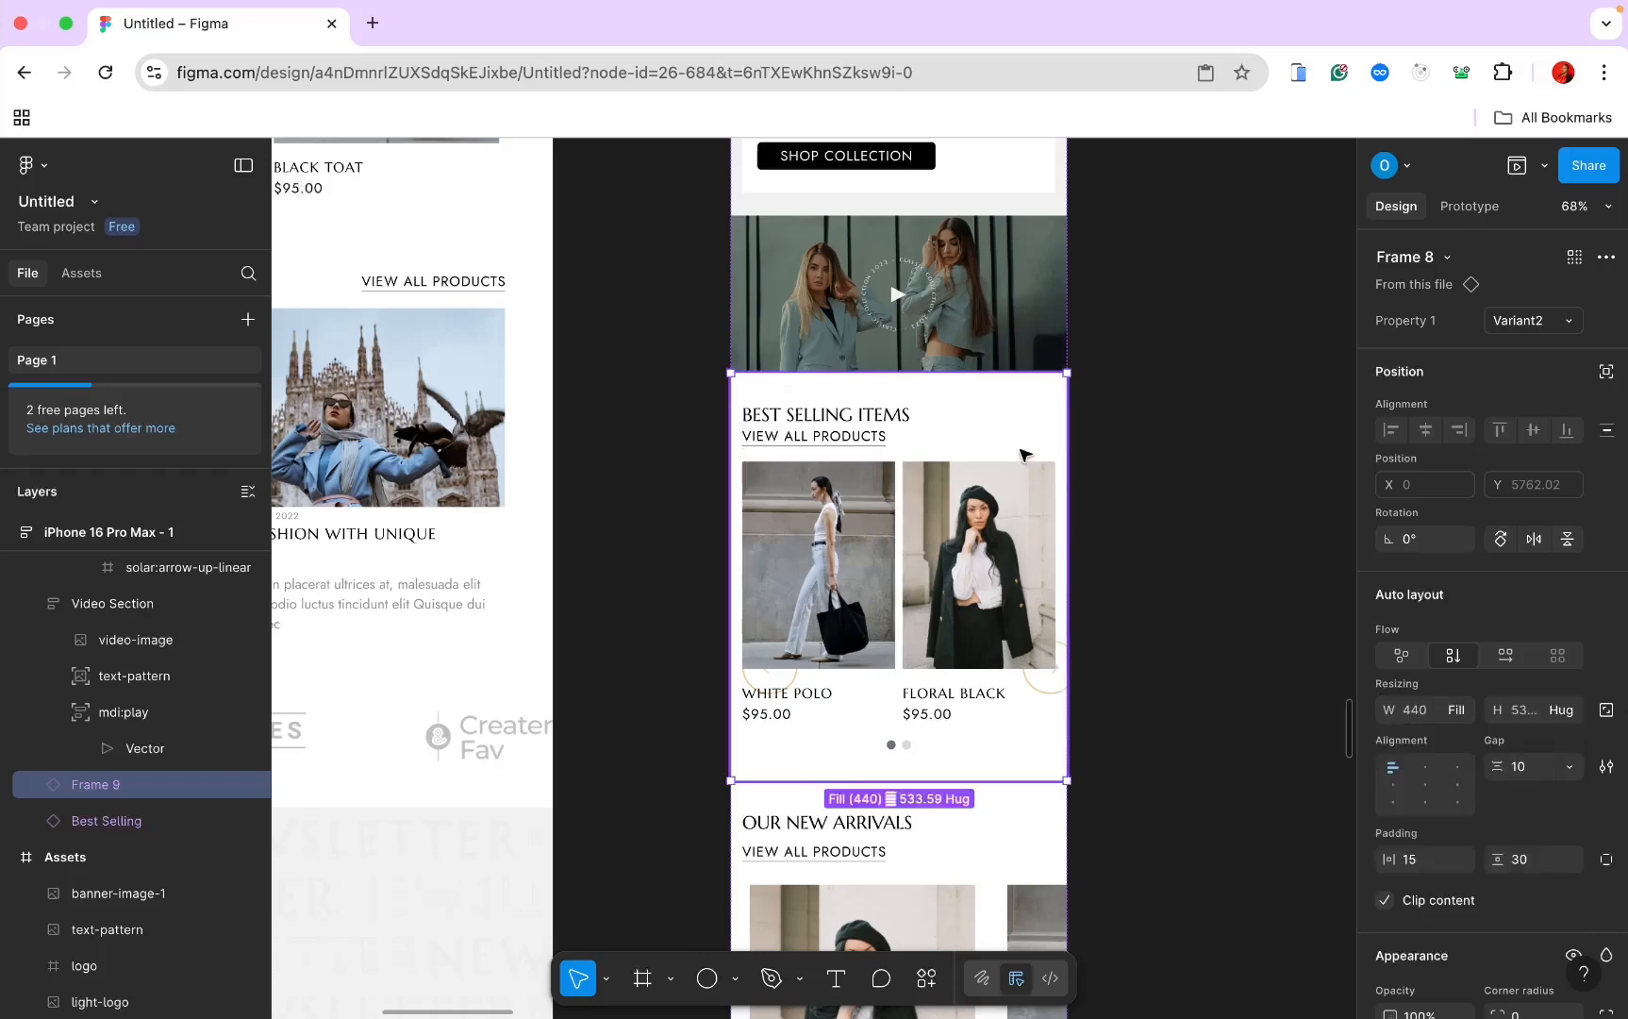
Step: Give Our New Arrivals 15 horizontal and 30 vertical padding and fill container width
scroll(1025, 455, up, 15)
scroll(1024, 455, up, 2)
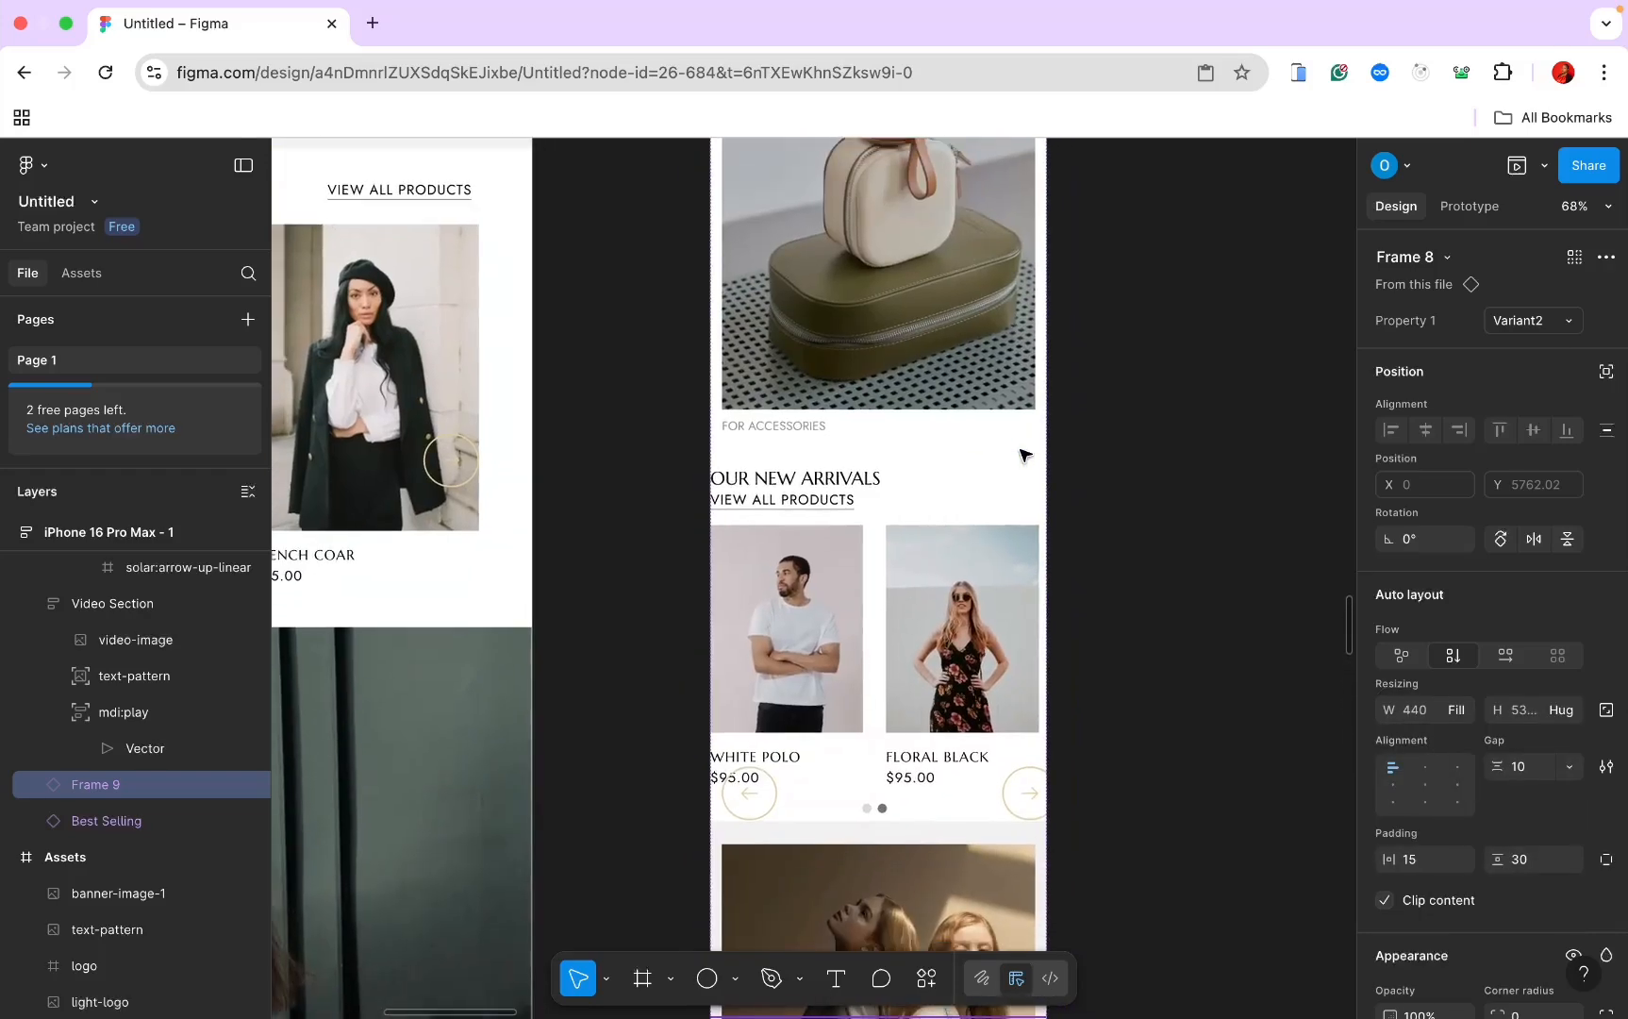
click(979, 566)
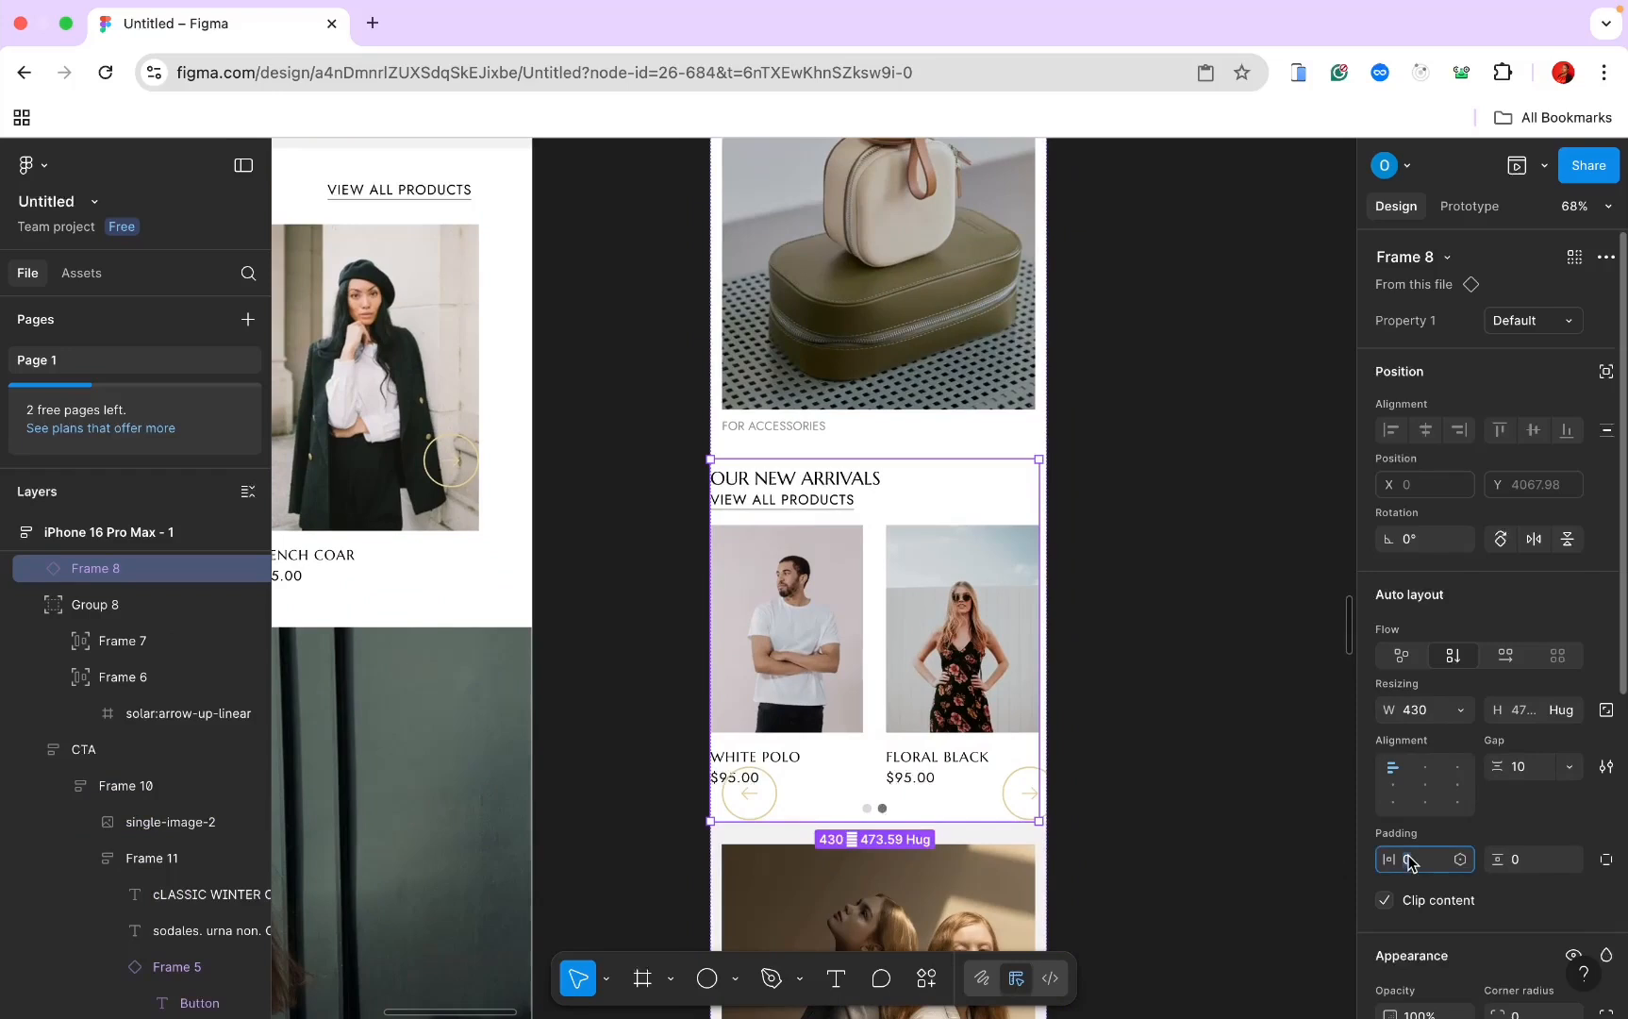
text(15)
key(Return)
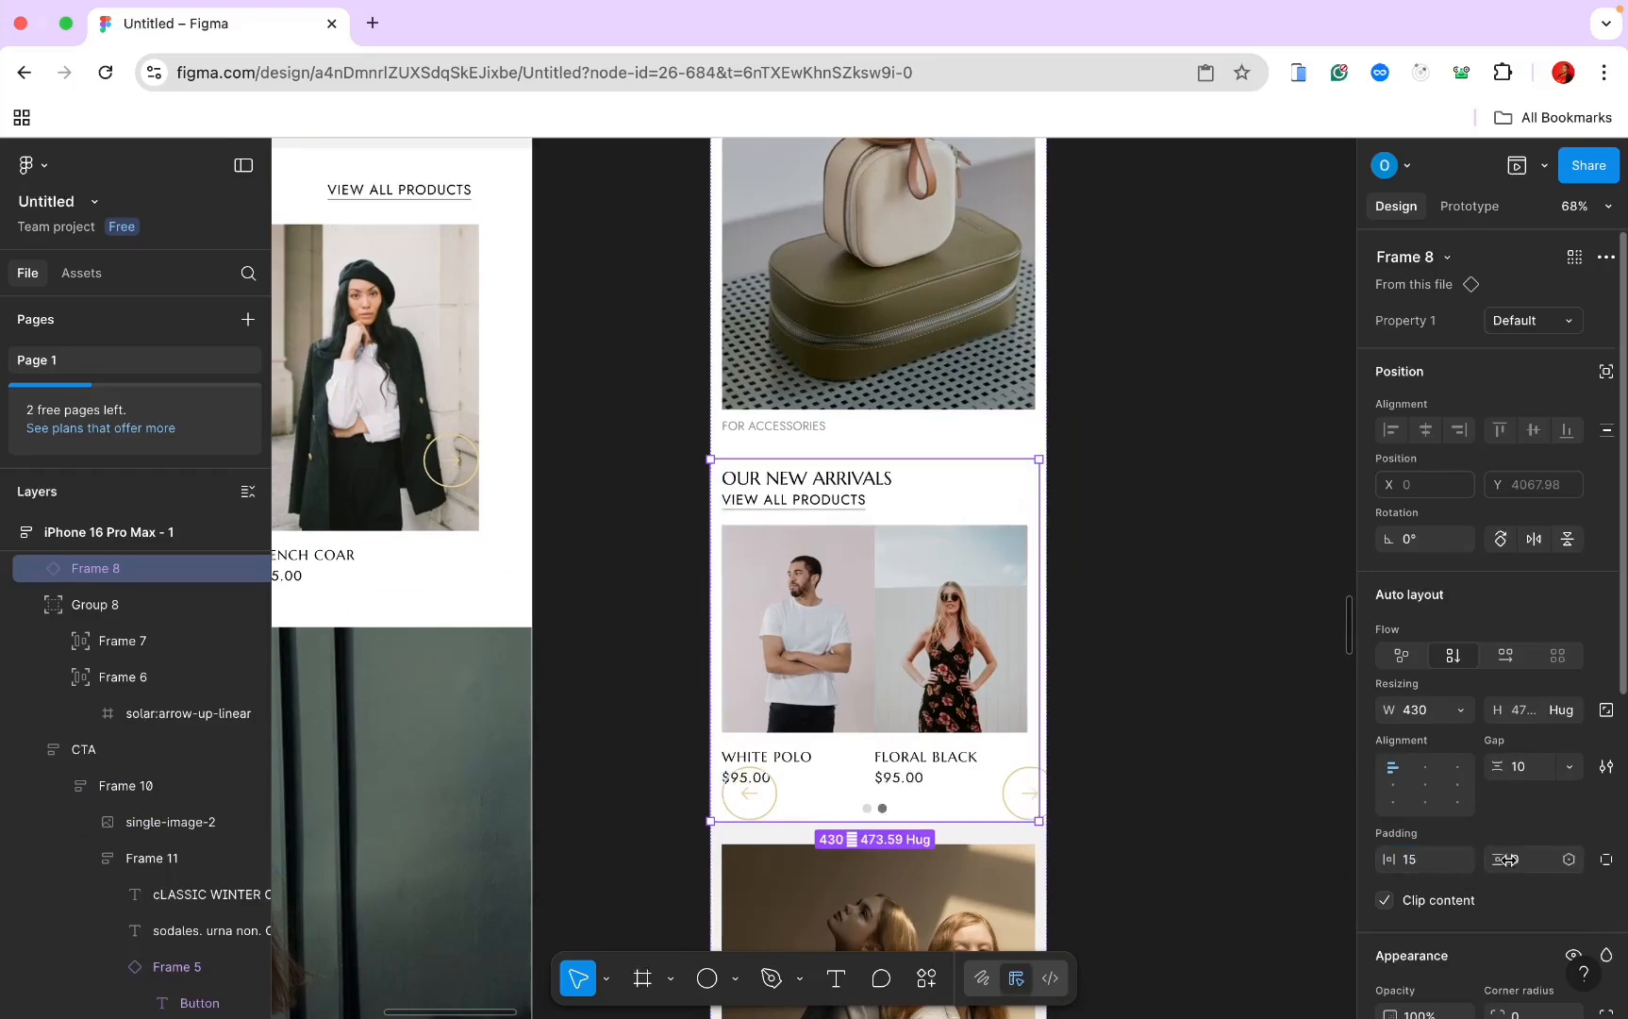
text(30)
key(Return)
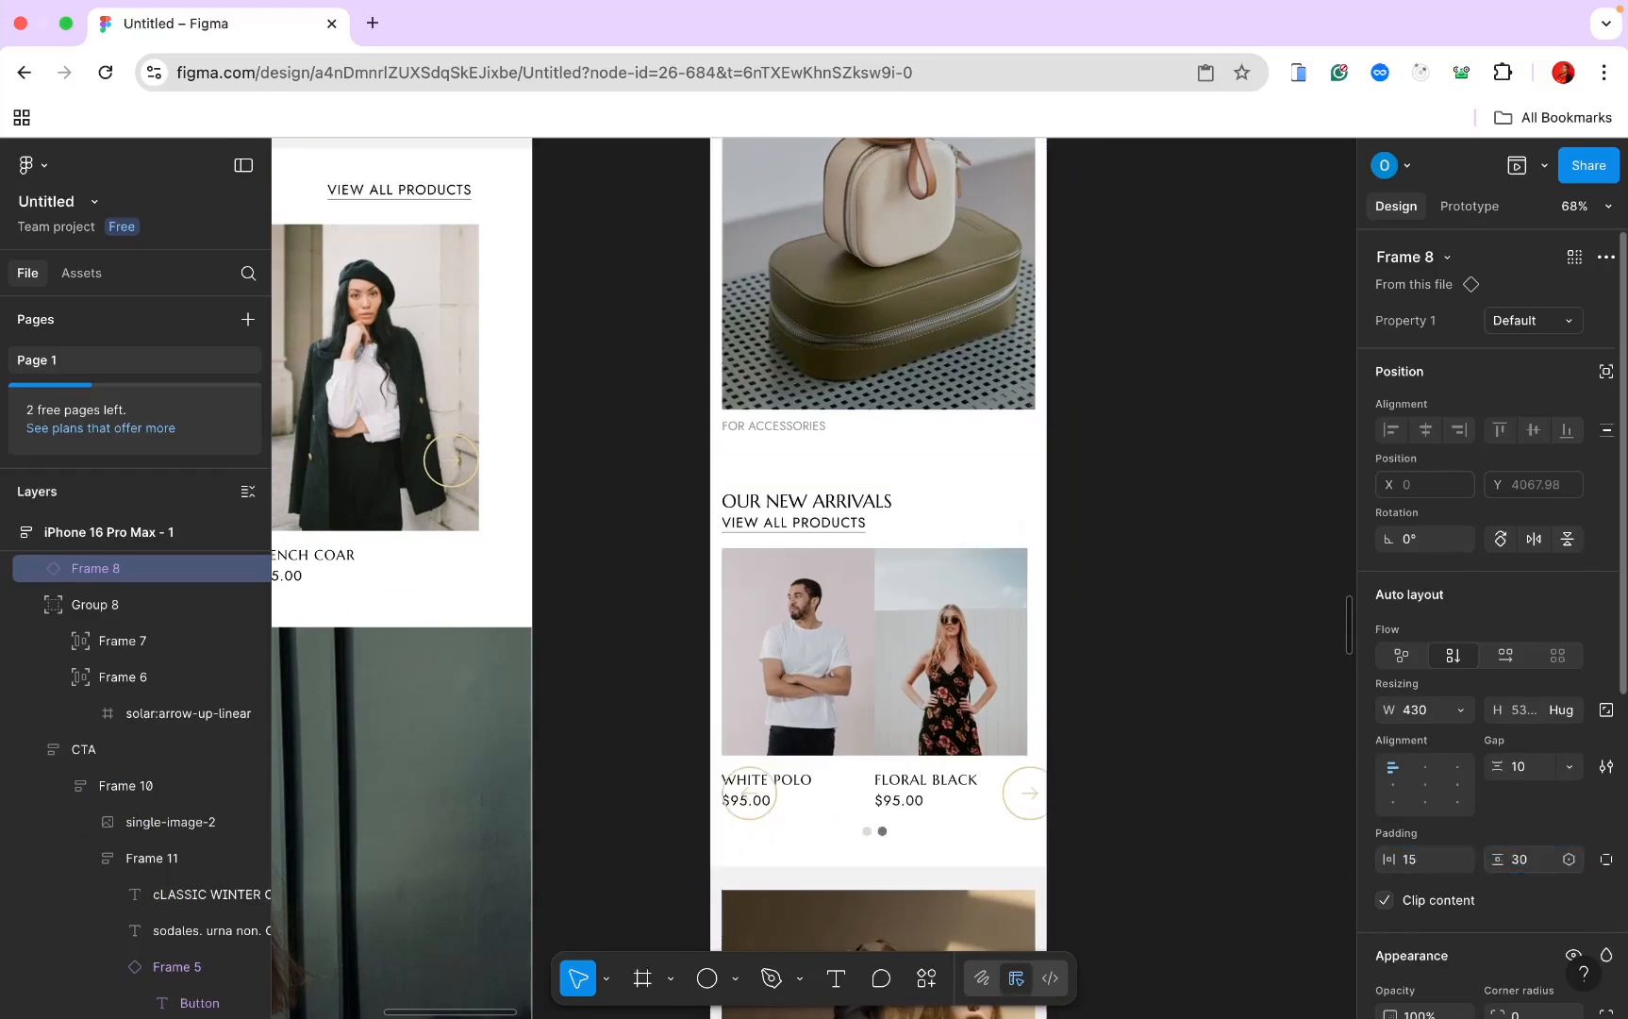
click(1455, 712)
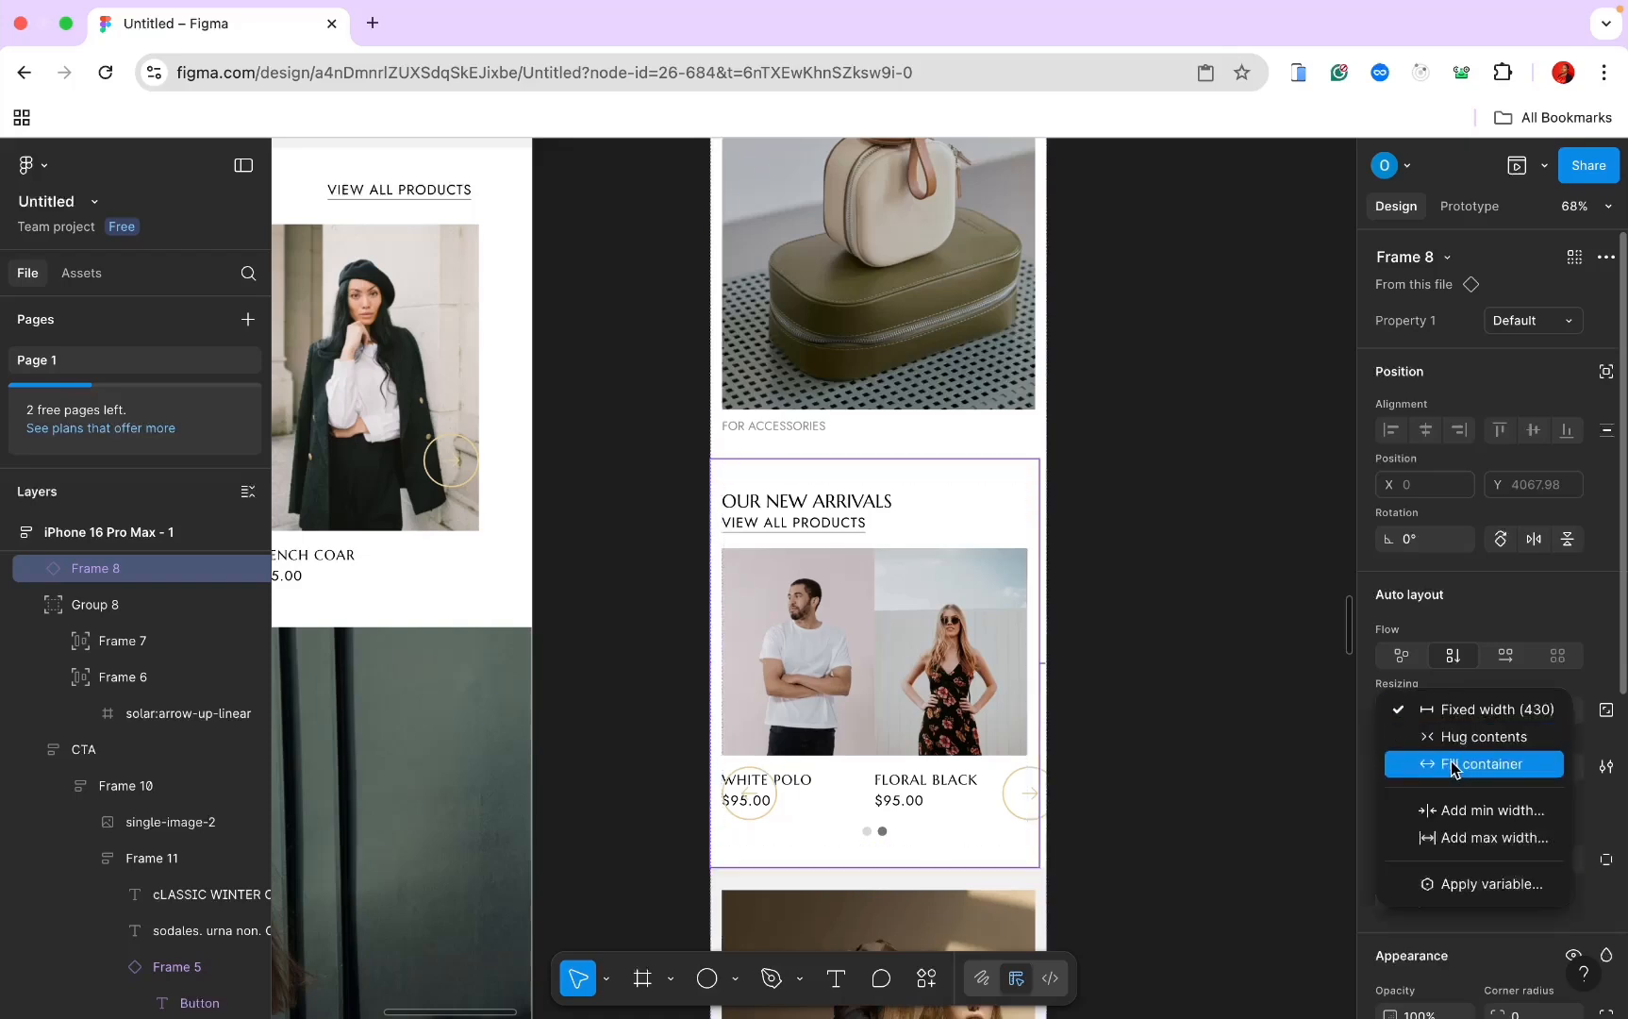
click(1458, 765)
Step: Delete the carousel arrow group (Group 8)
ctrl+scroll(940, 712, down, 5)
scroll(981, 679, down, 3)
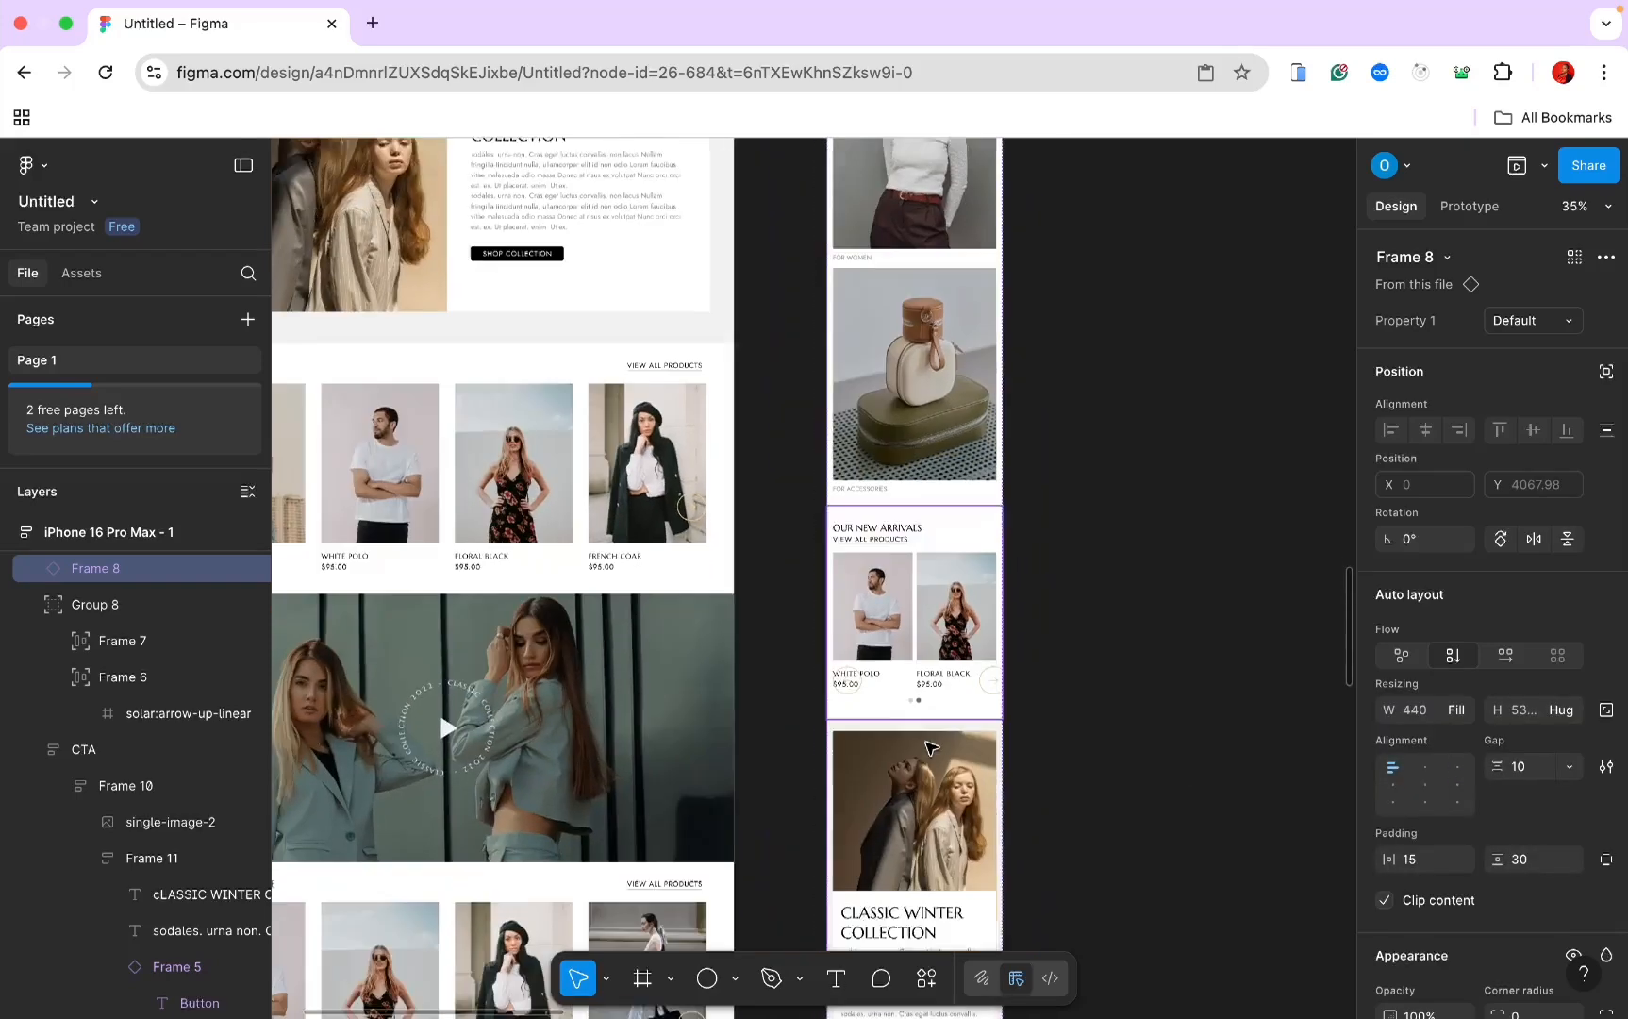
click(1000, 668)
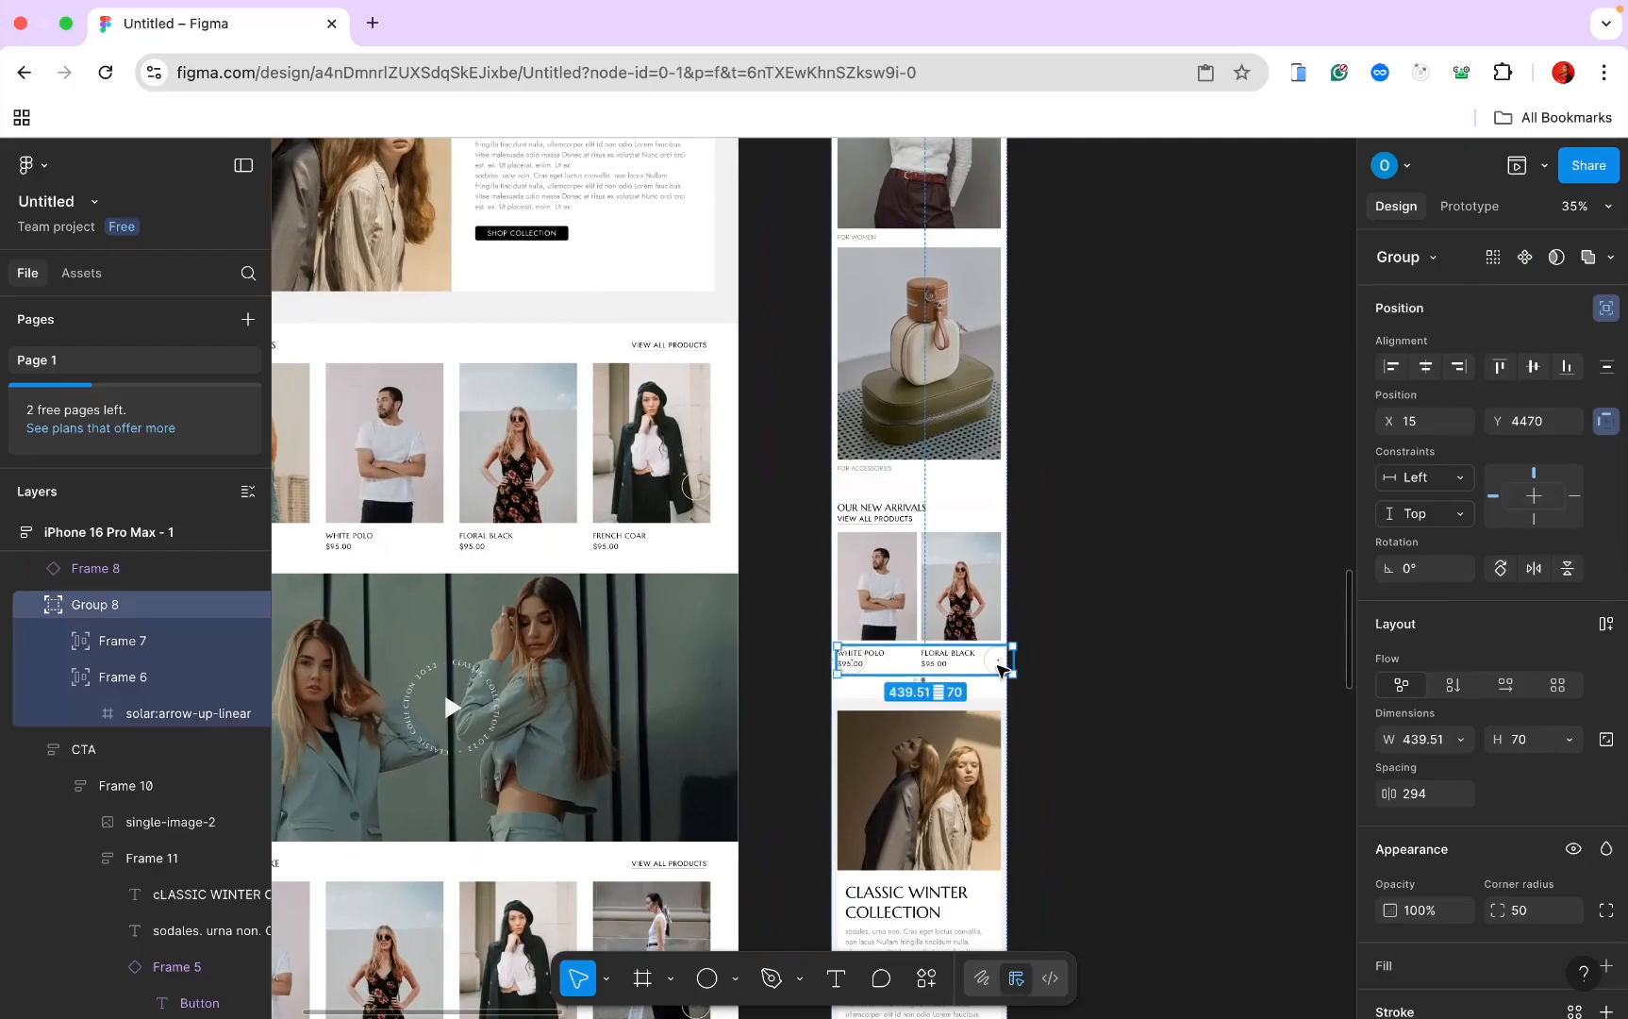
key(Delete)
scroll(1002, 670, down, 5)
scroll(1002, 670, down, 5)
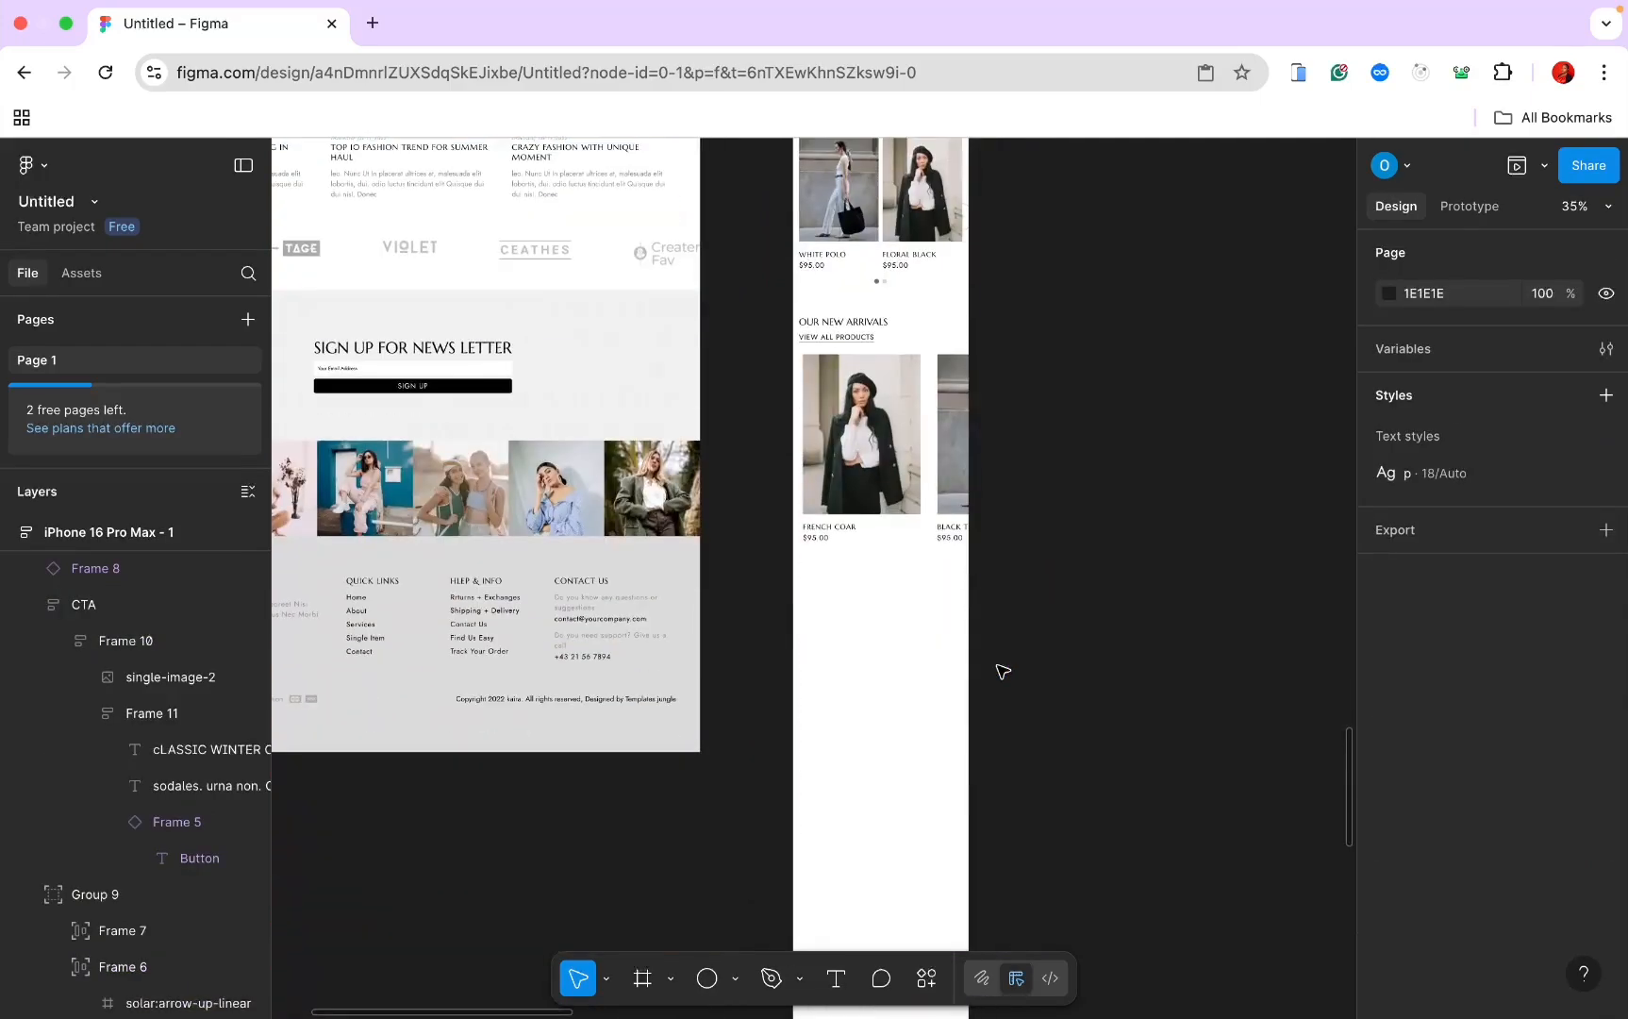
scroll(1002, 670, up, 6)
scroll(1002, 670, down, 10)
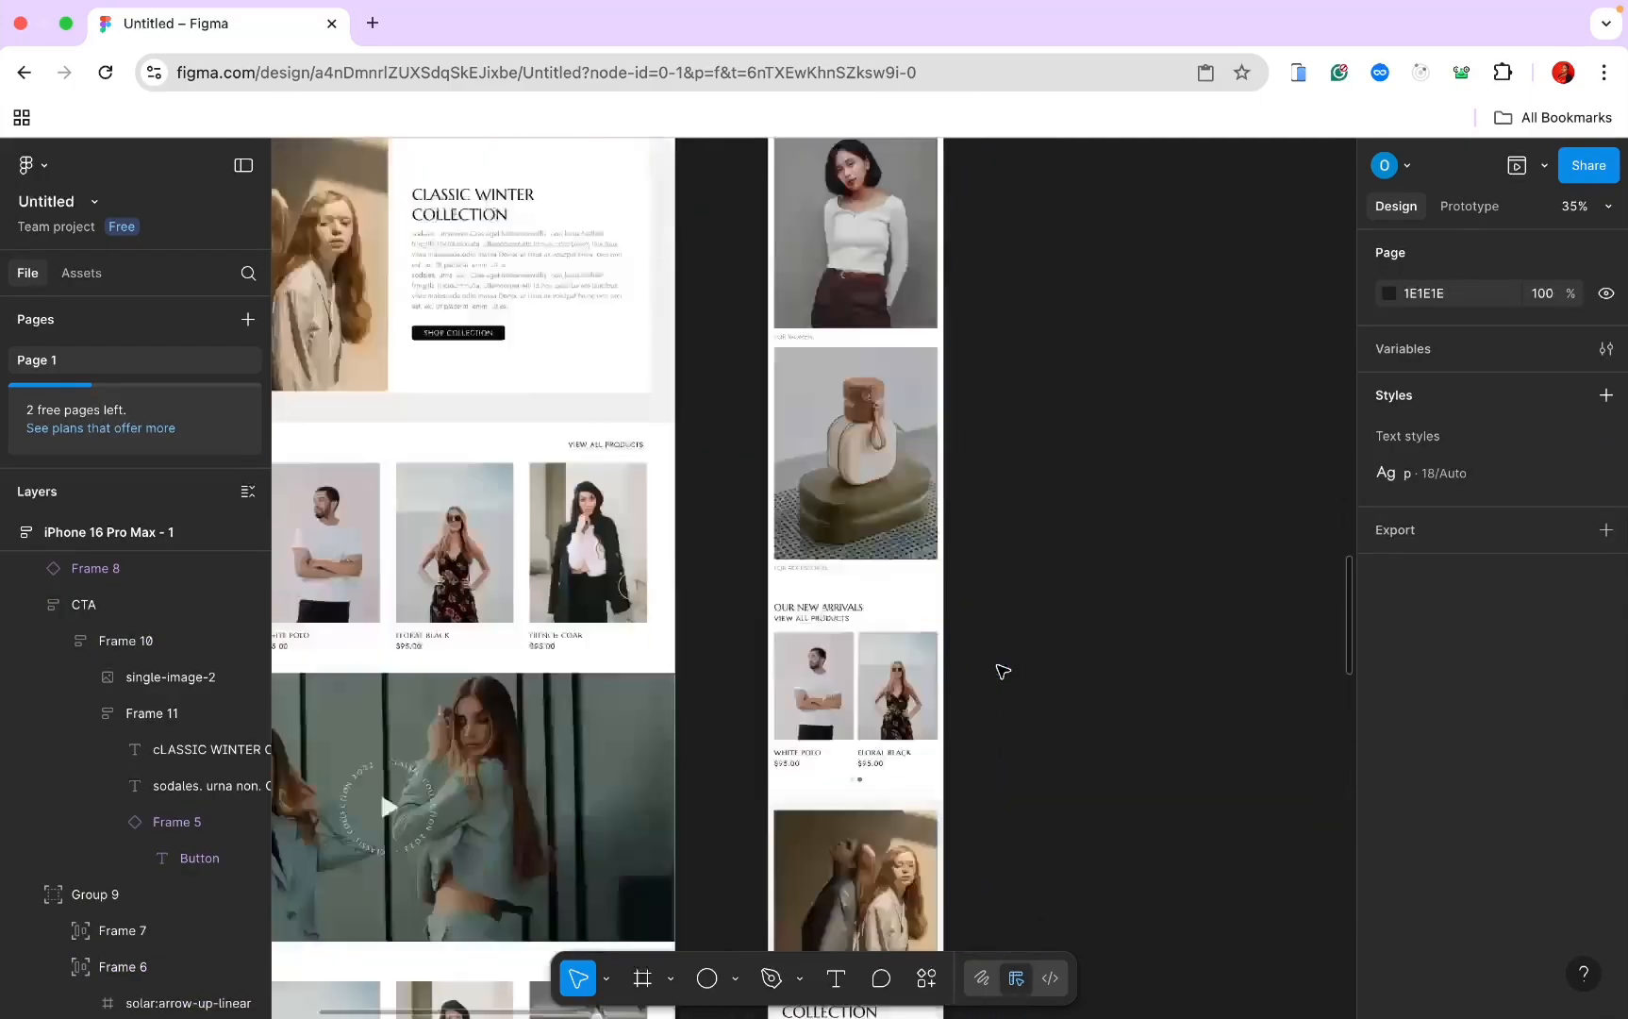
scroll(1002, 670, down, 10)
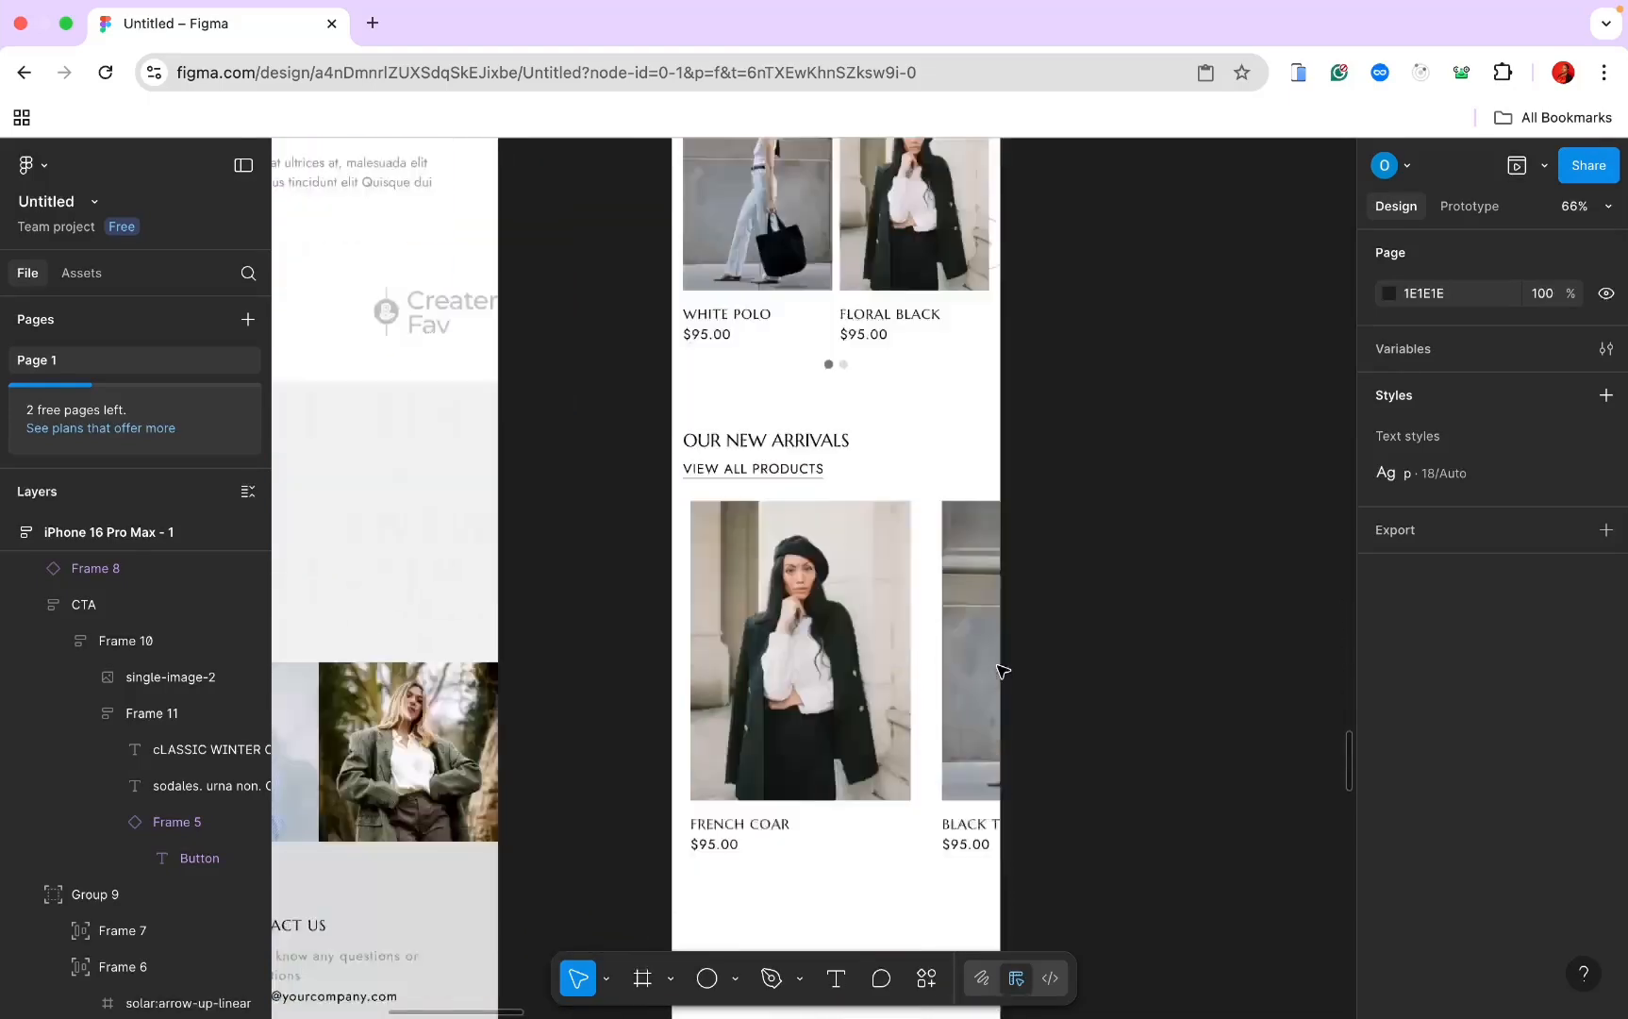
Step: Duplicate the Best Selling section and delete the lower Our New Arrivals section
click(840, 422)
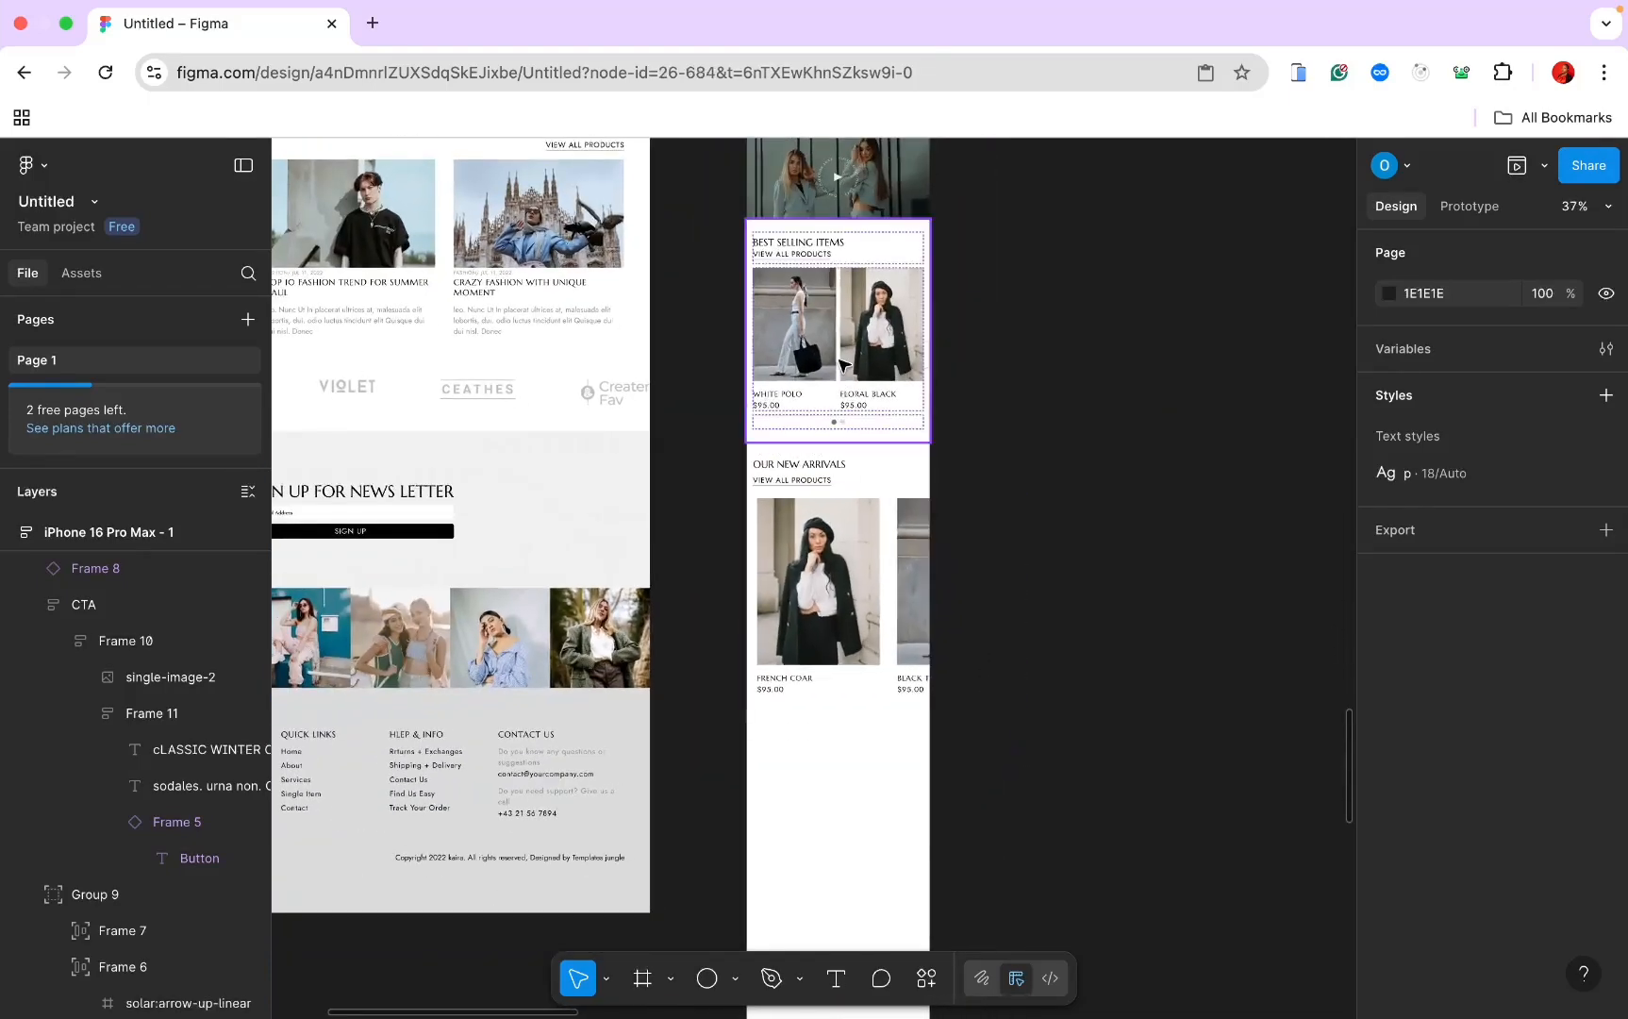
key(super+d)
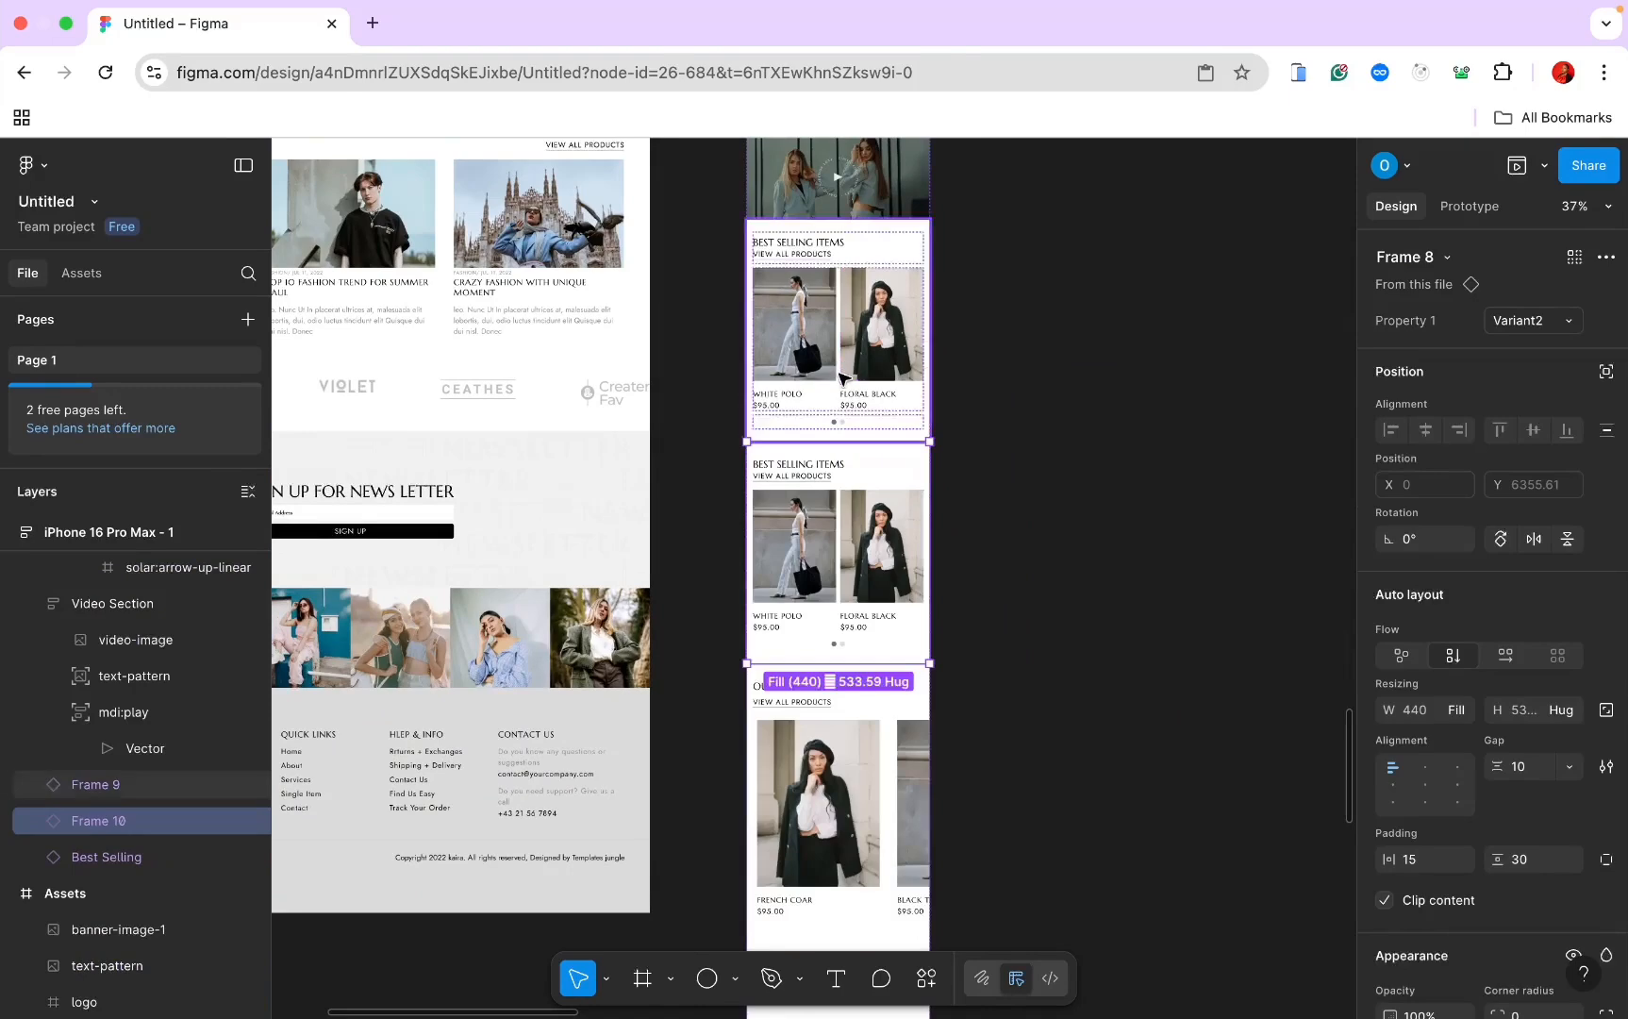
click(893, 730)
key(Delete)
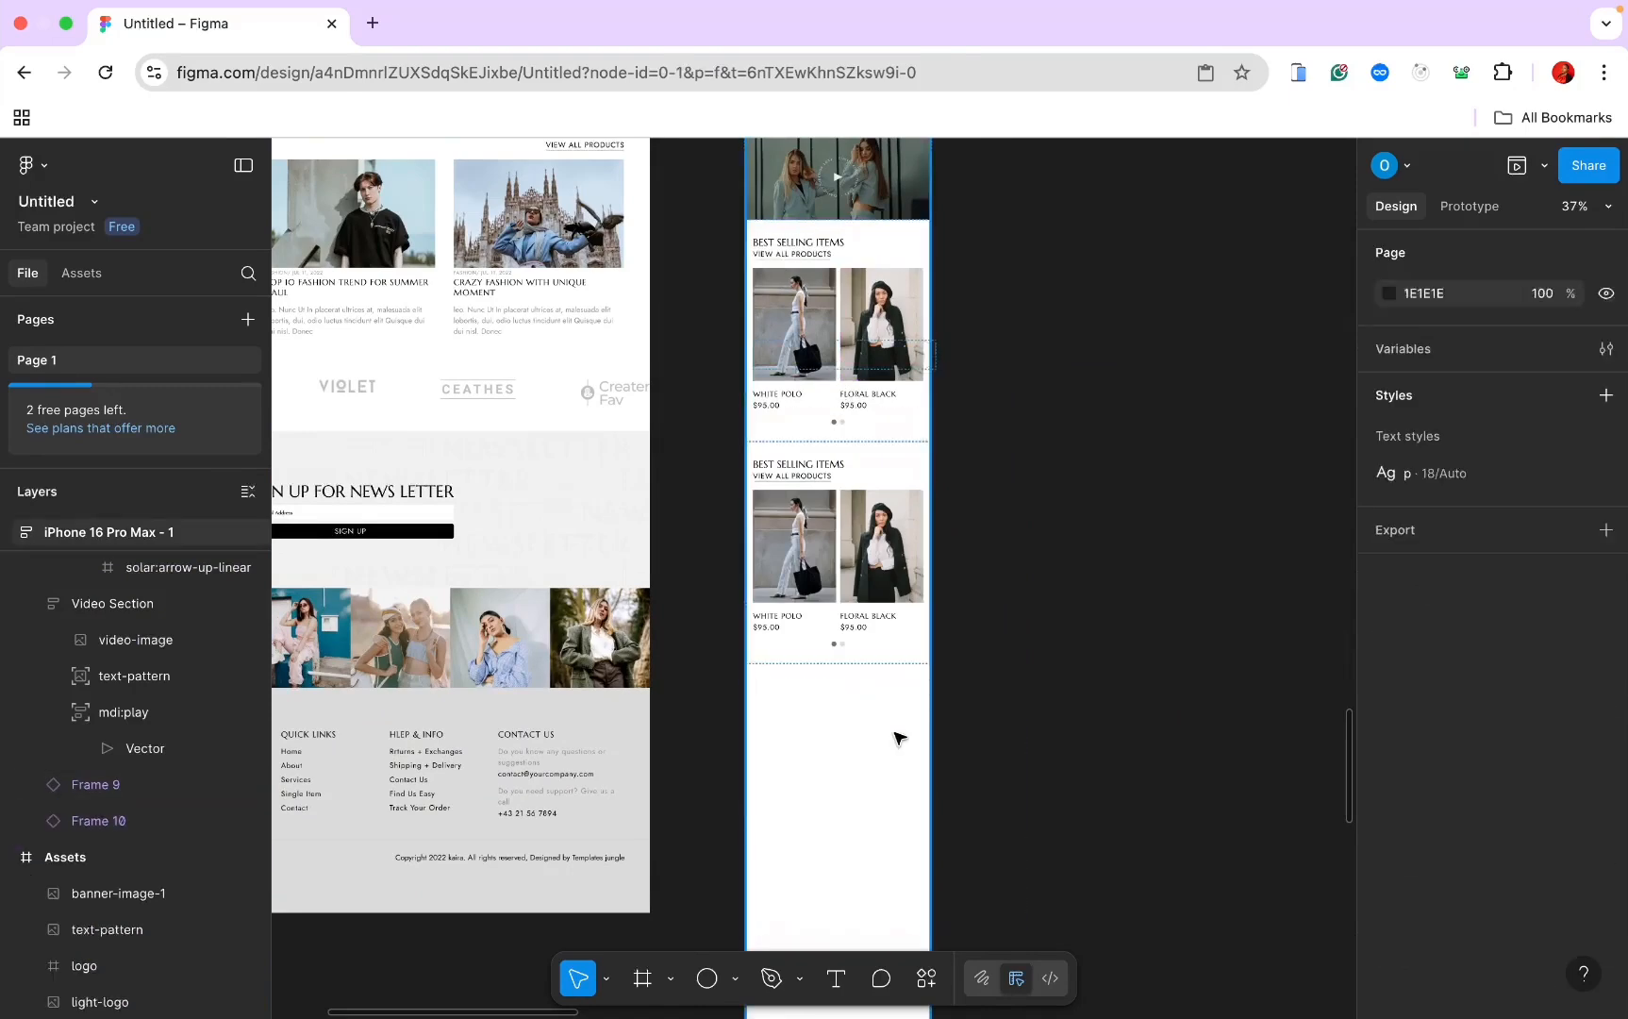
Step: Move one Best Selling copy above the video section
scroll(895, 737, up, 3)
click(895, 737)
drag(895, 737, 887, 479)
scroll(886, 481, down, 5)
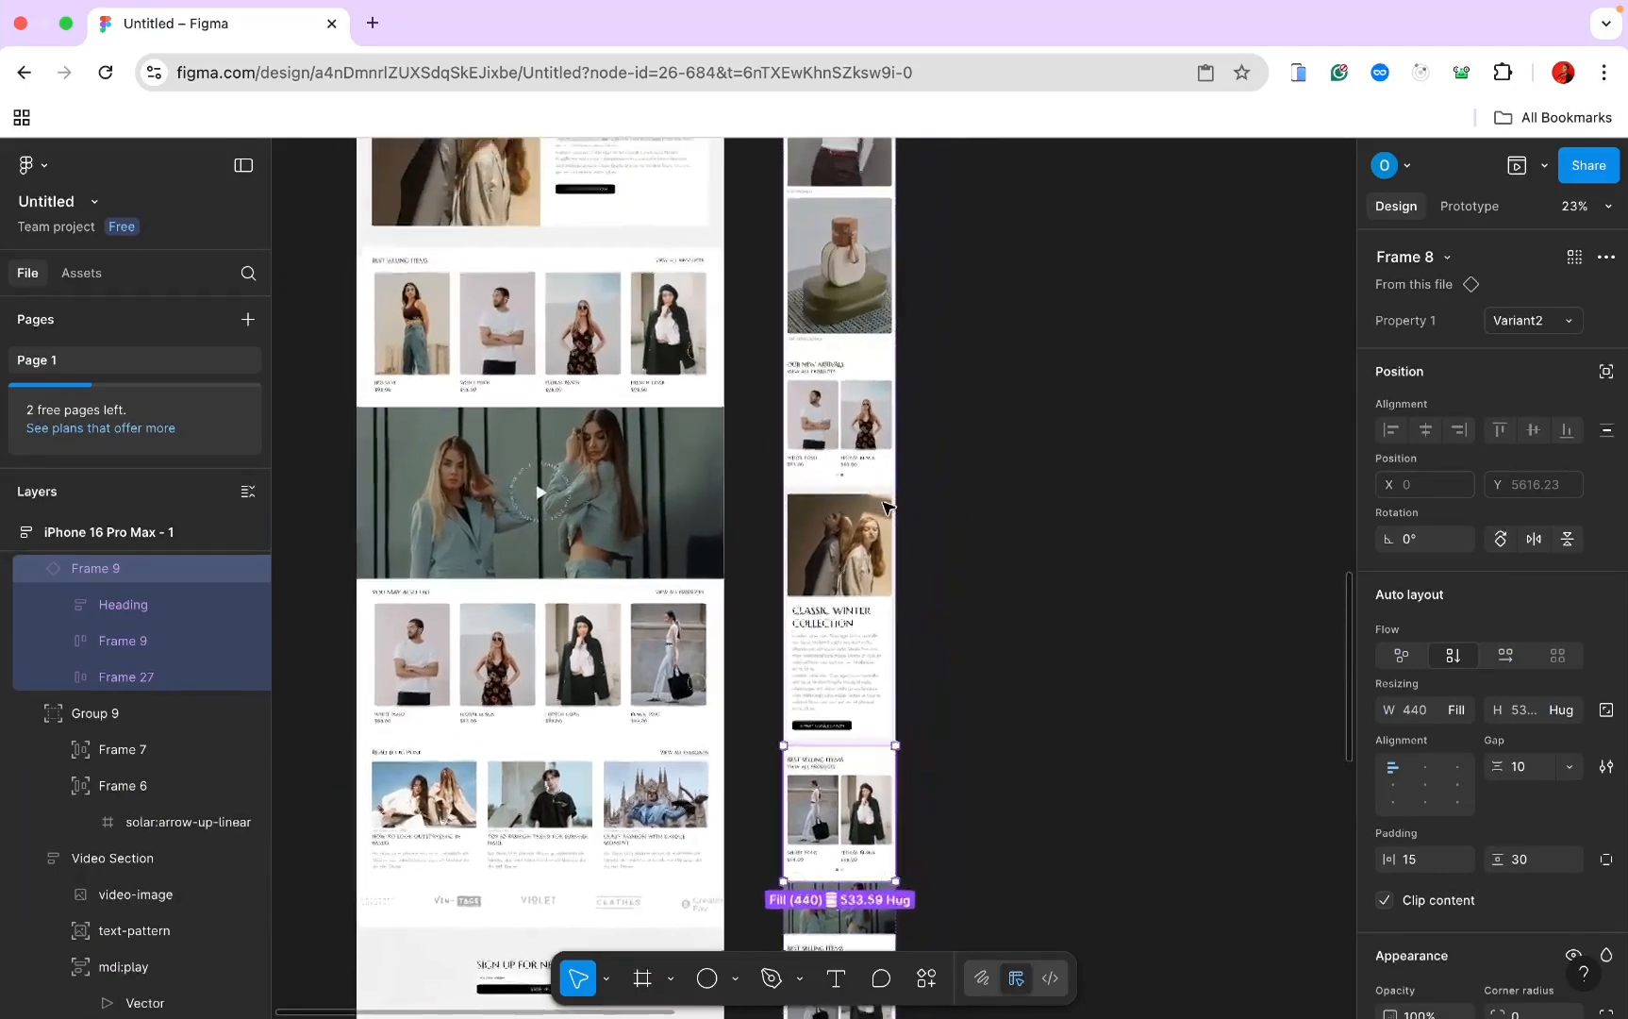
scroll(887, 507, down, 3)
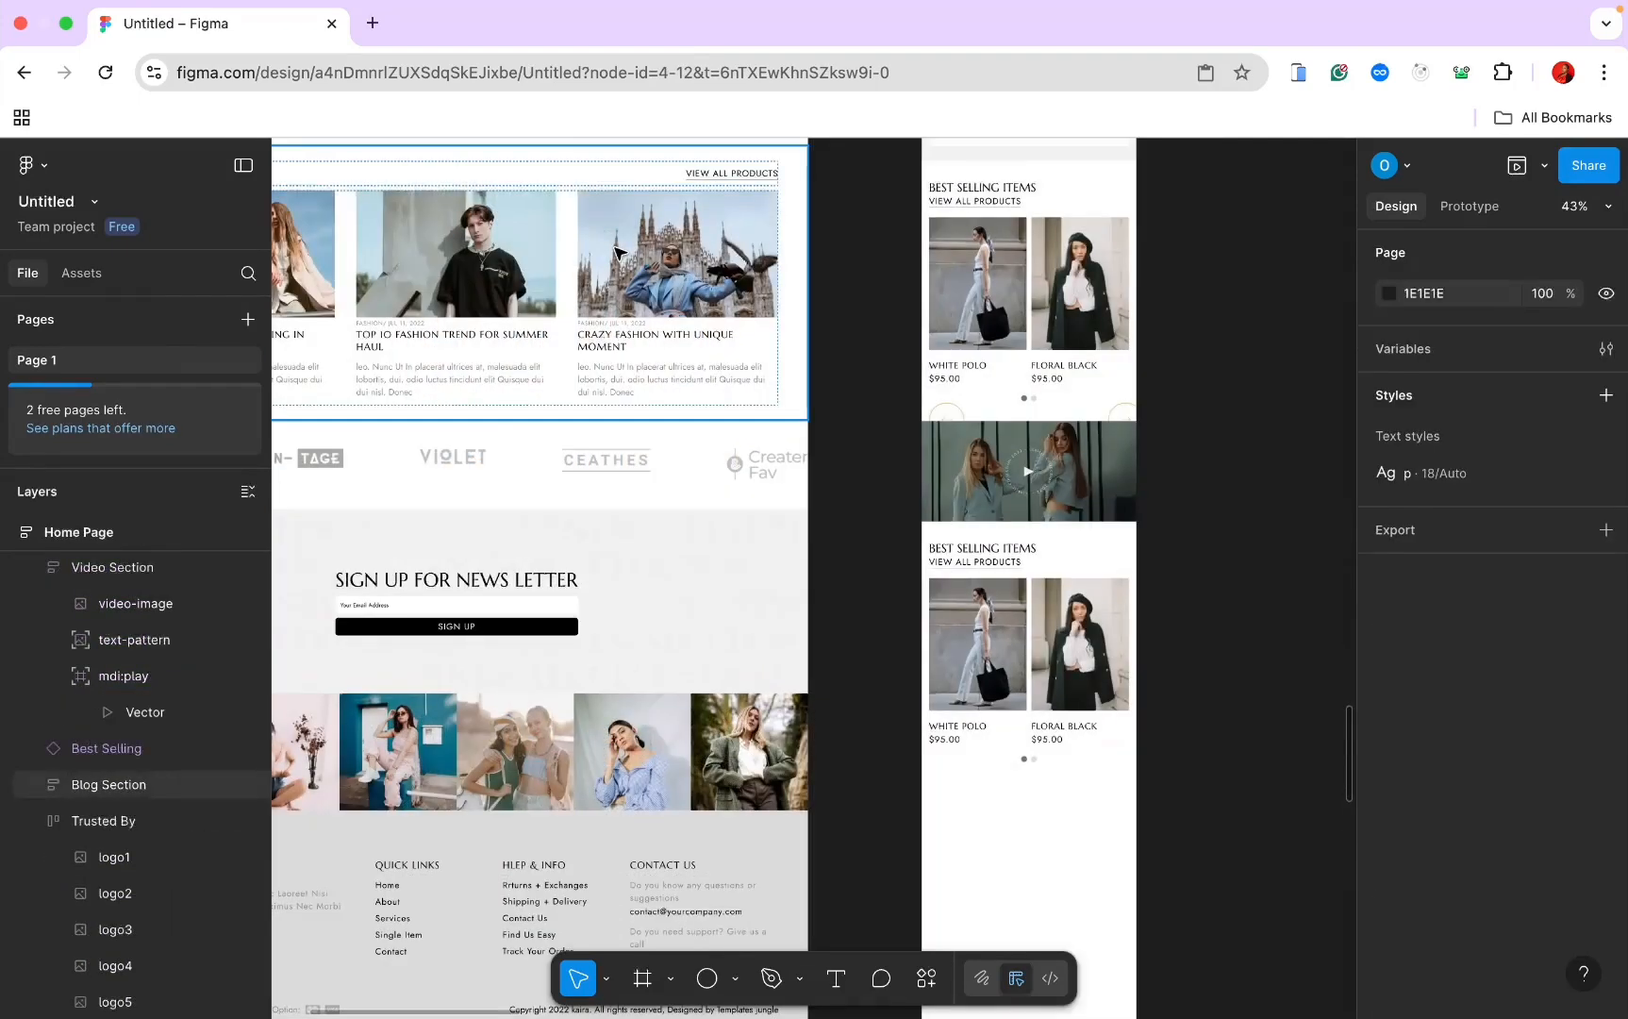
click(675, 255)
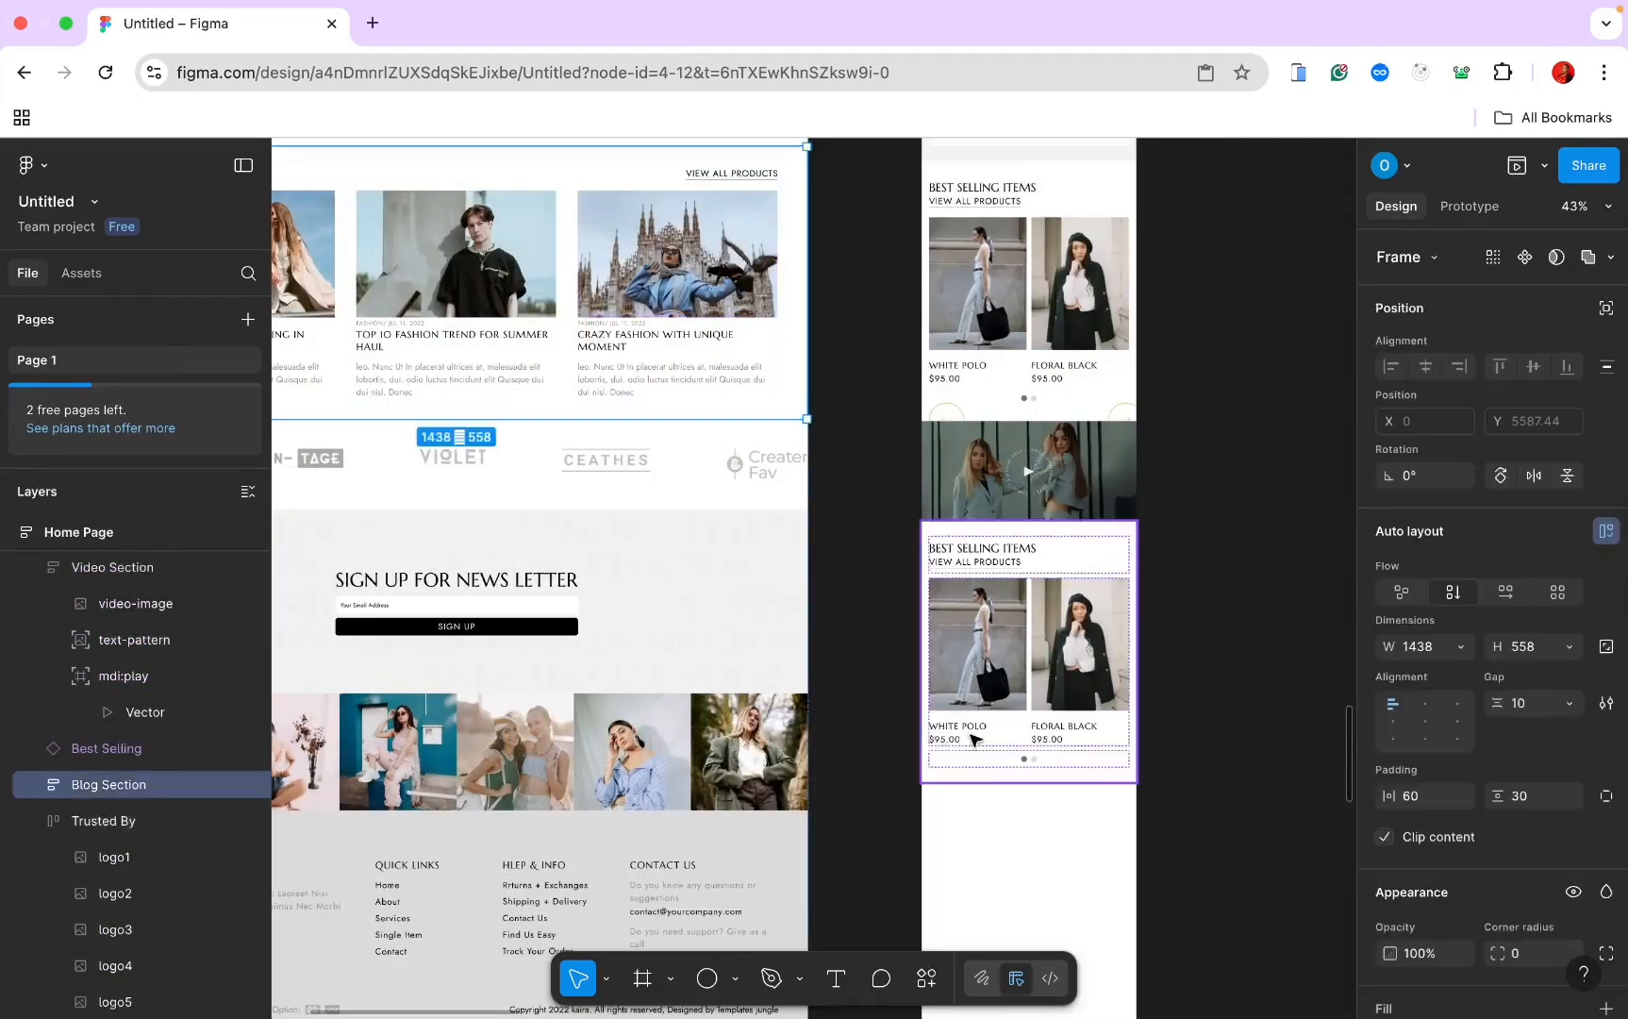
Step: Paste the Blog Section into the iPhone frame with 15 horizontal padding
click(965, 878)
key(super+v)
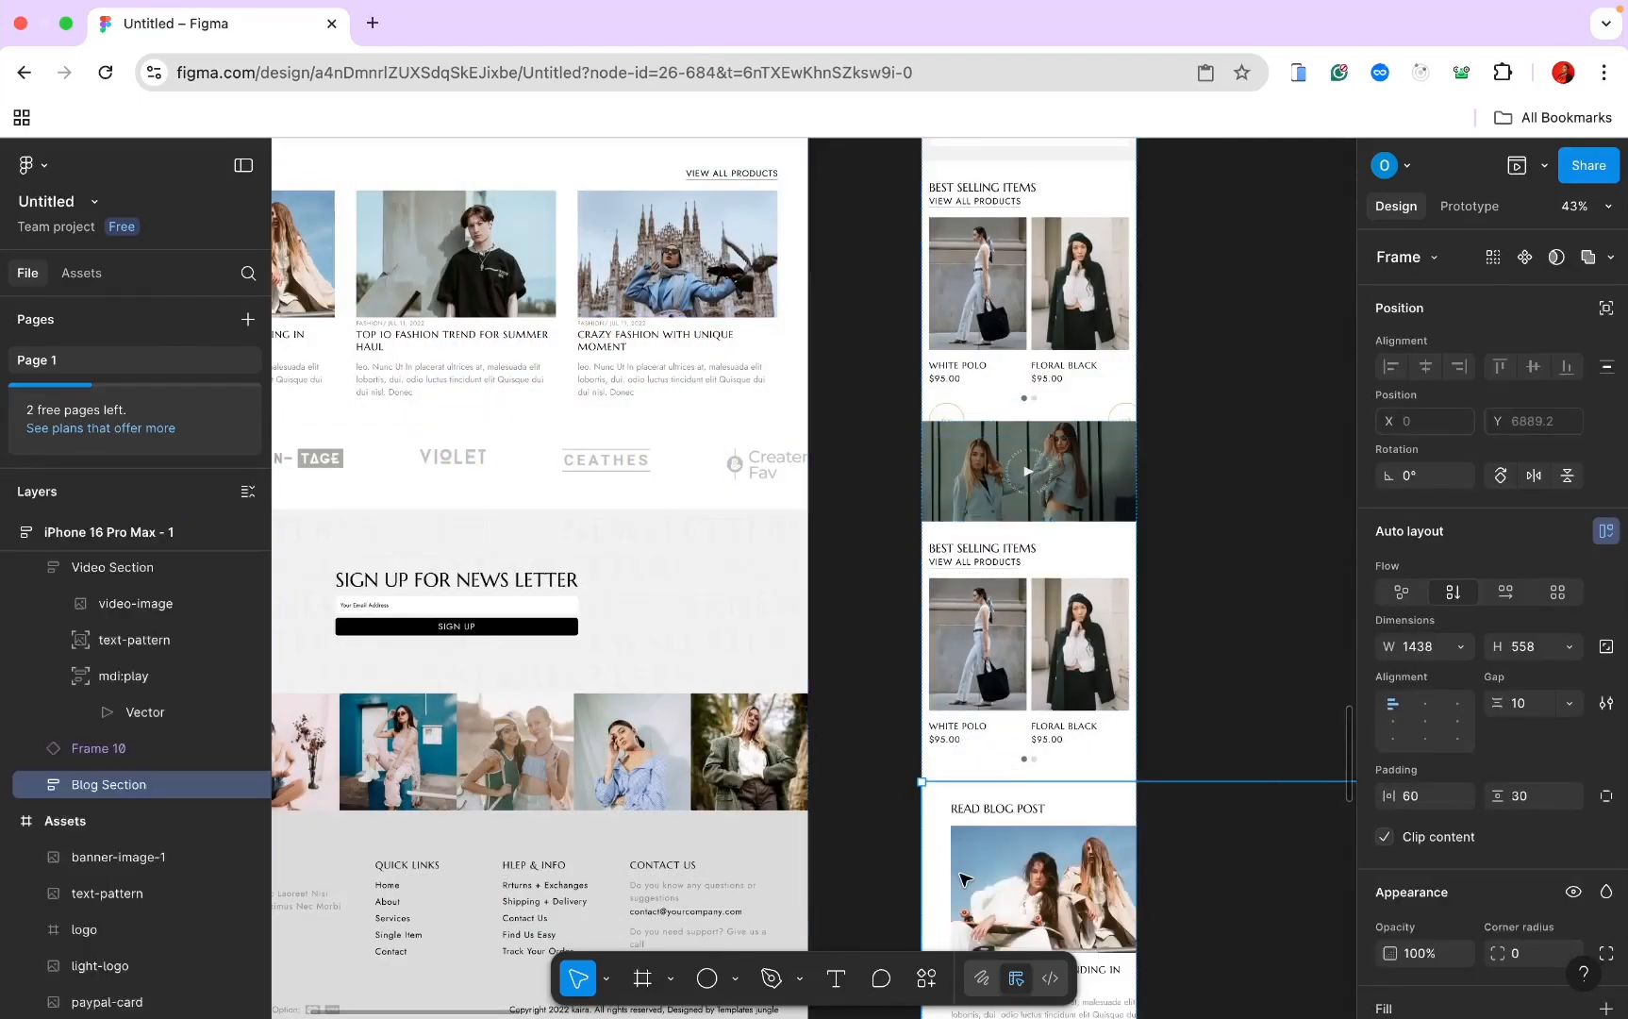
scroll(981, 830, down, 5)
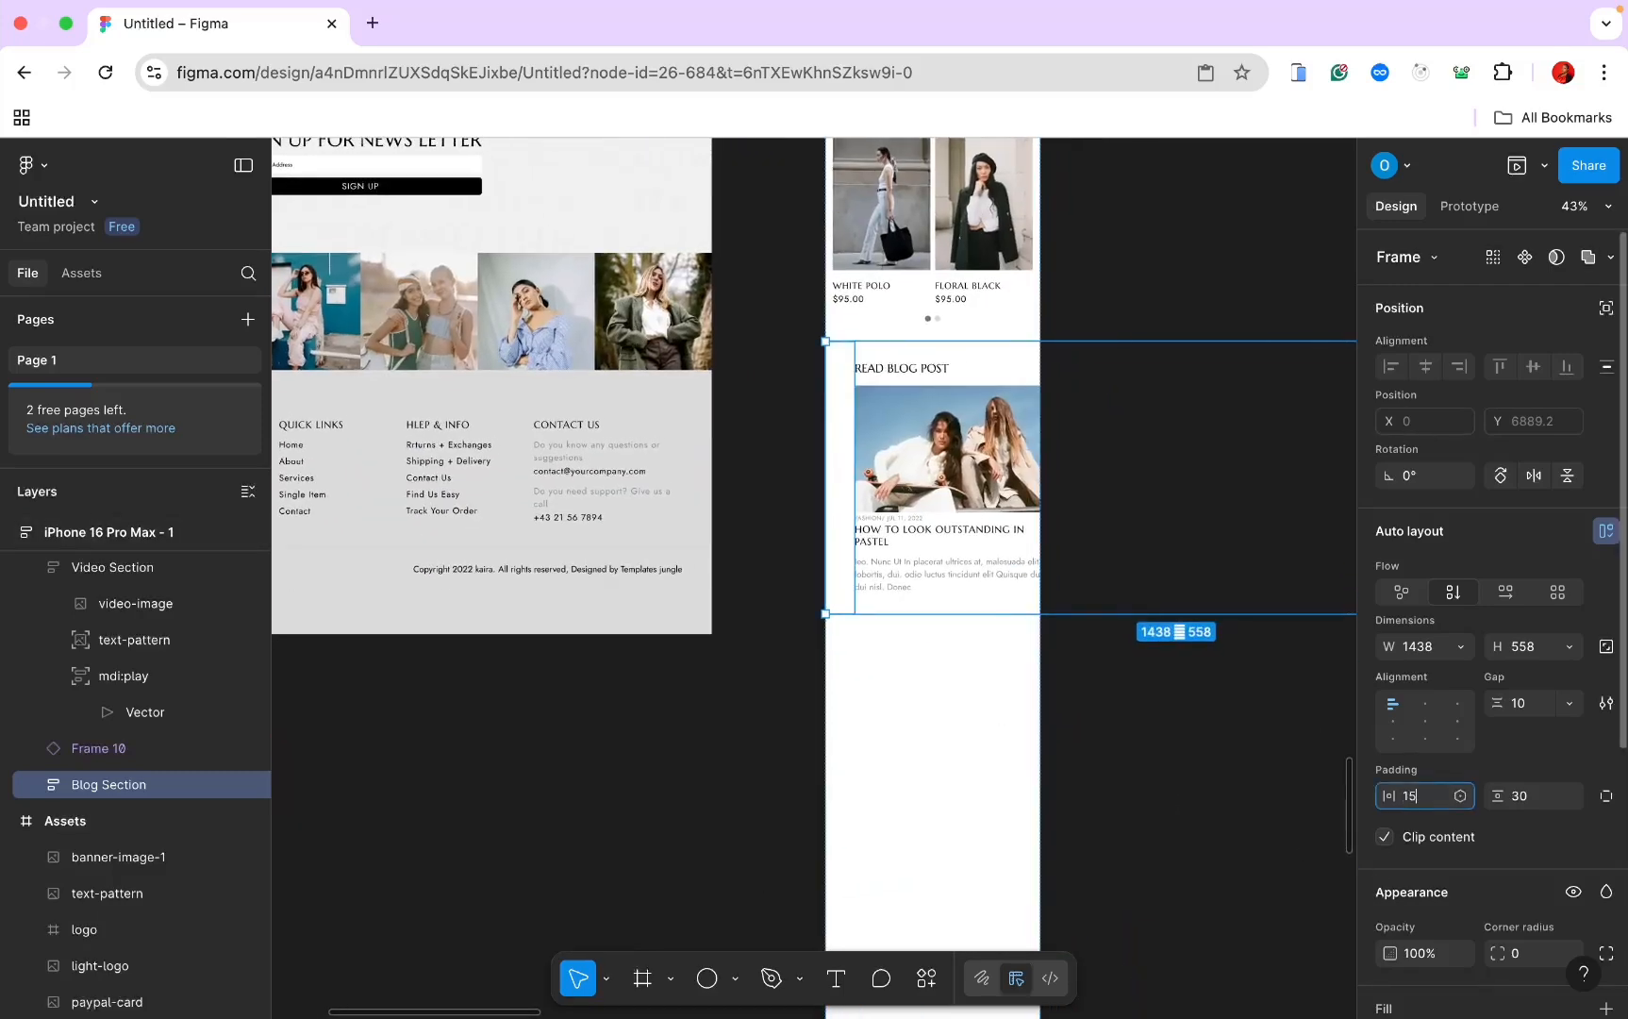
key(Return)
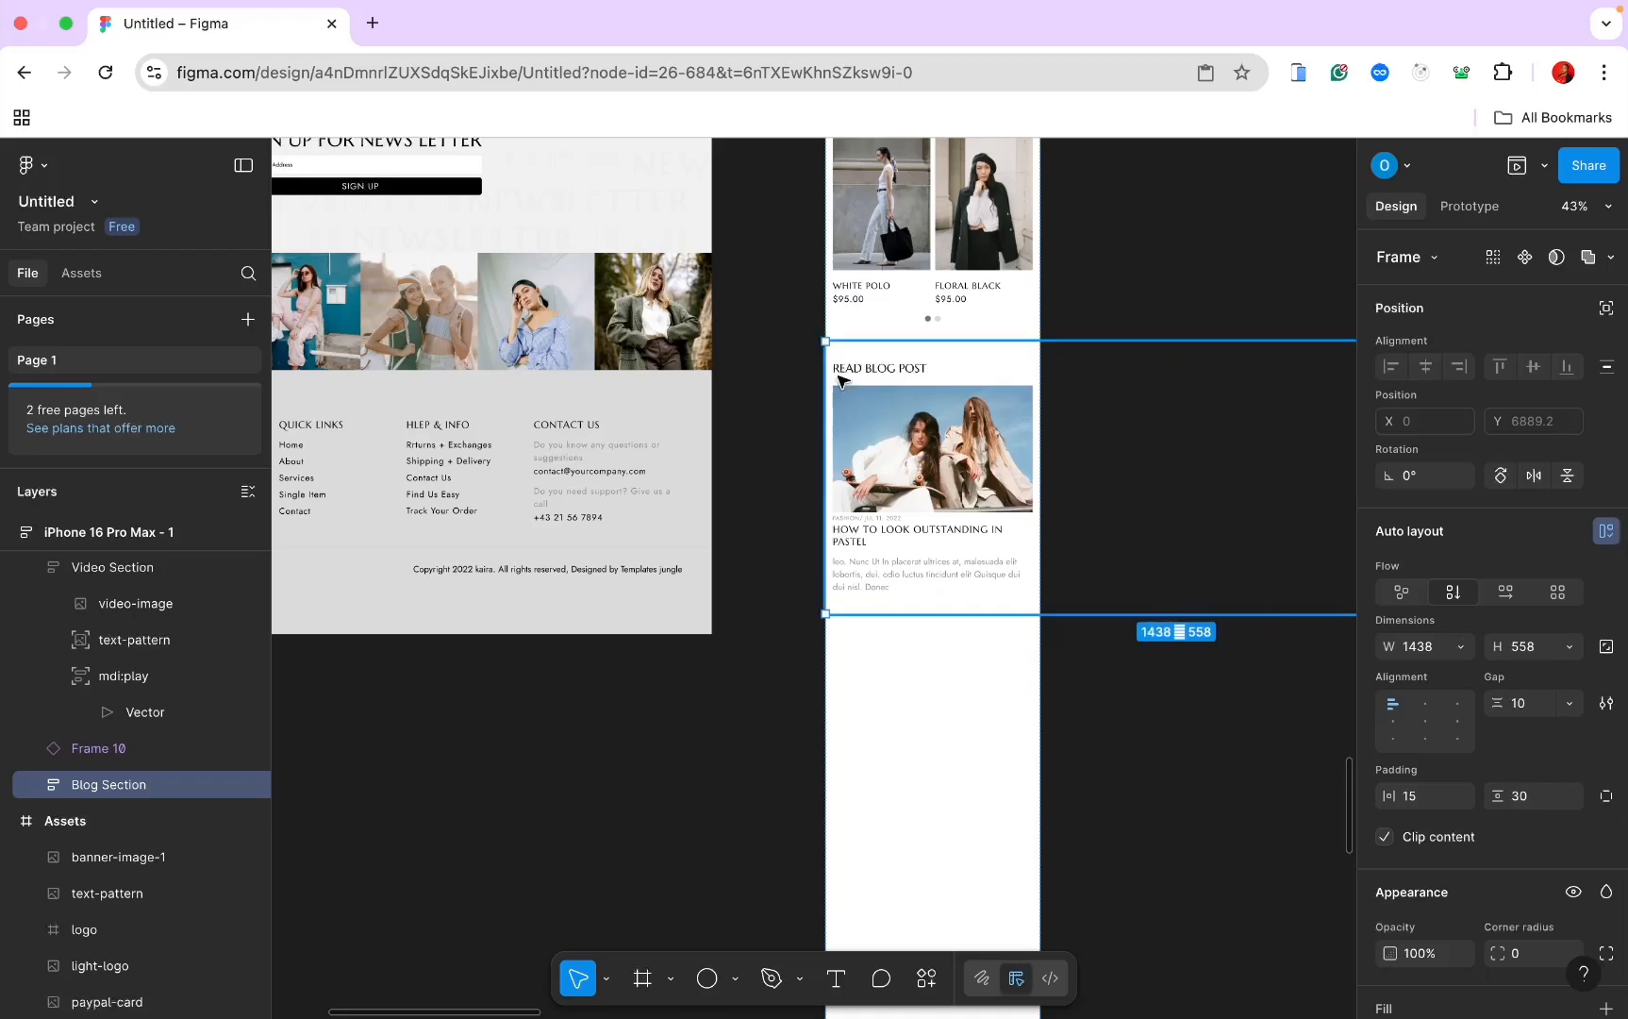
Step: Stack the blog cards row vertically, keeping its height on hug contents
double_click(904, 441)
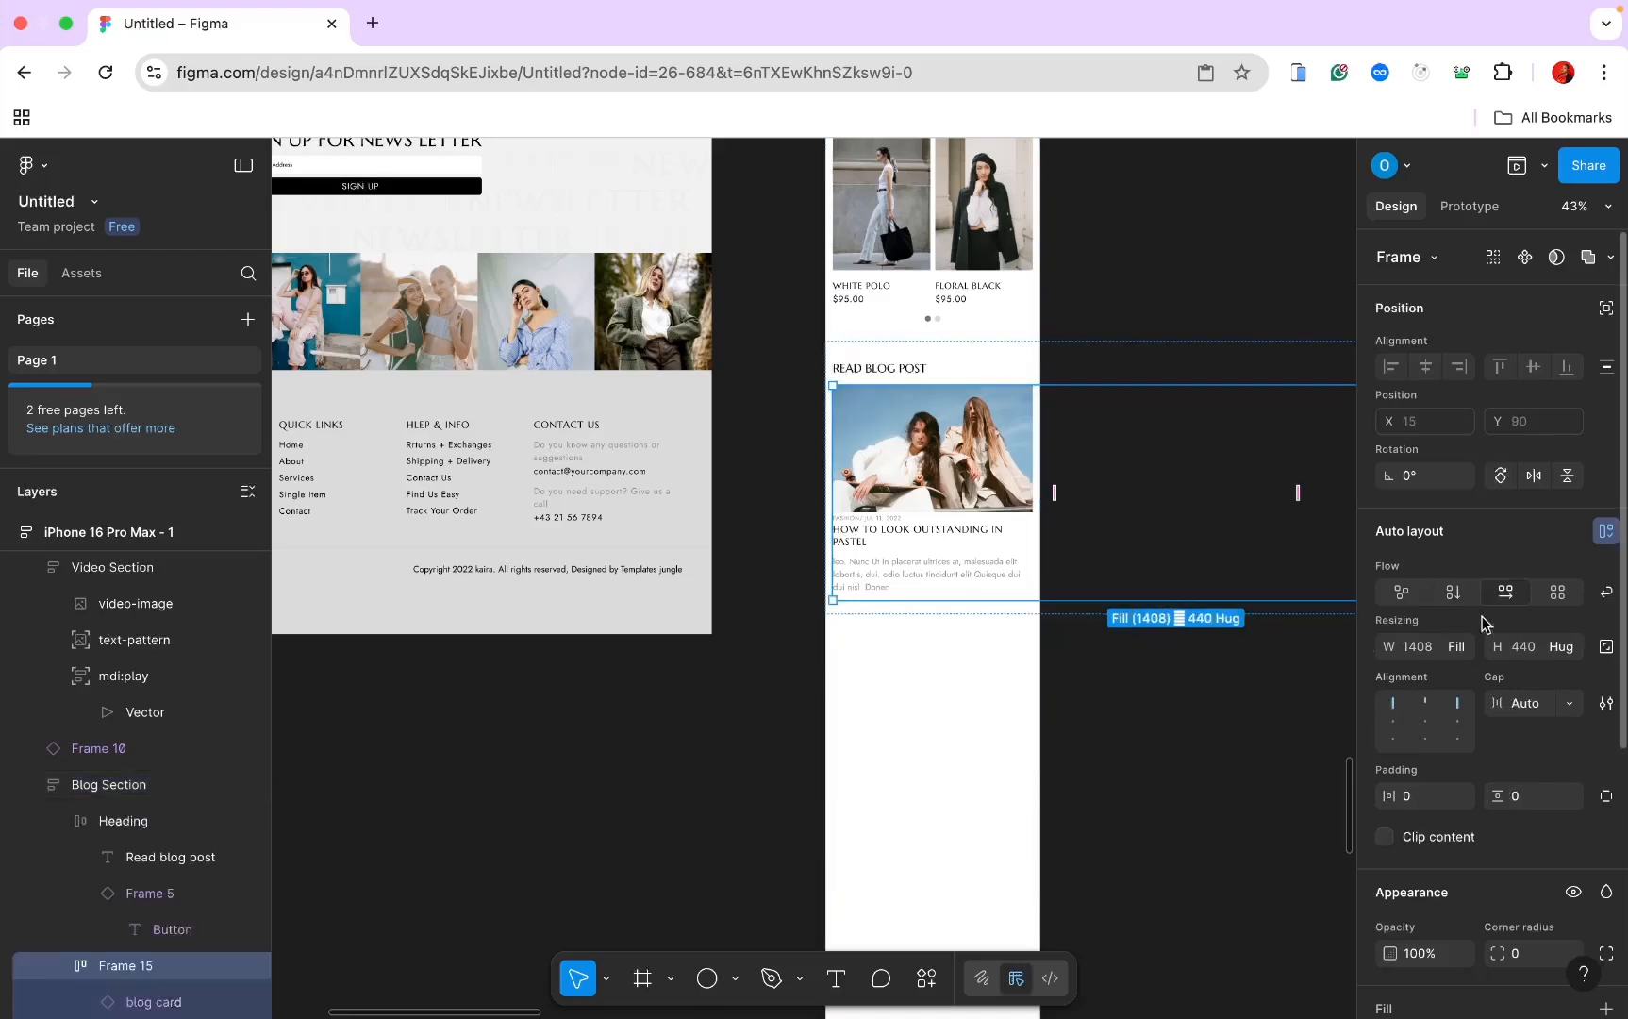
click(1450, 592)
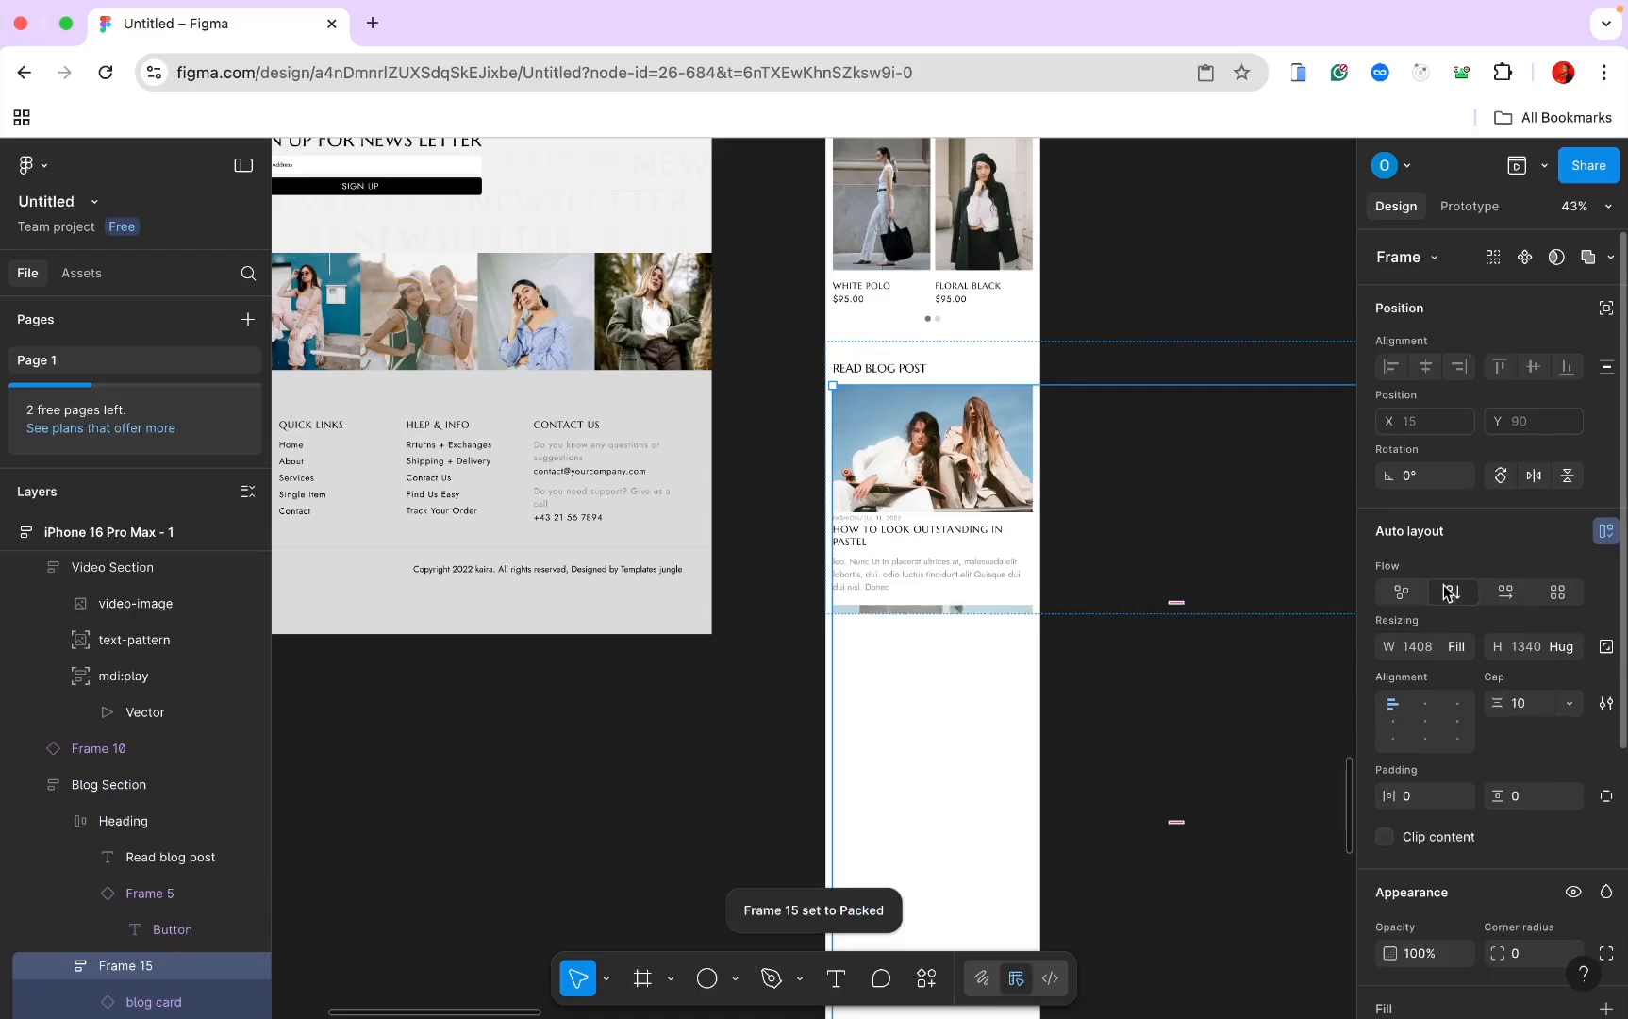
click(1562, 647)
click(1542, 651)
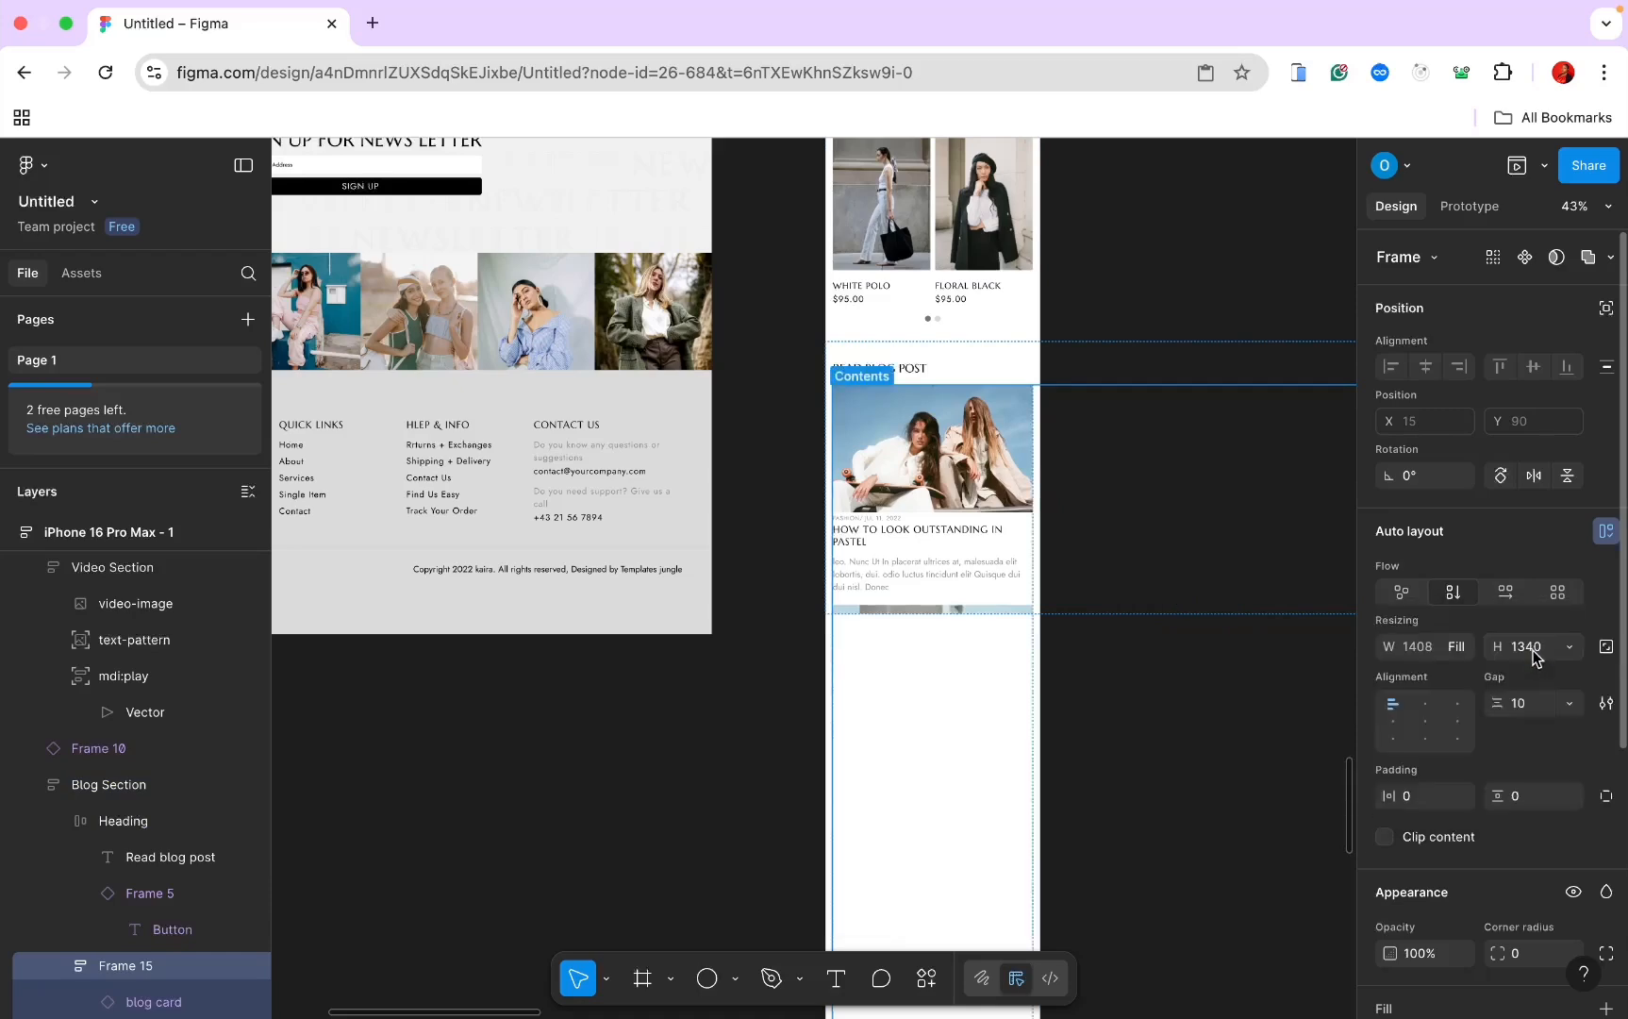
scroll(962, 690, up, 3)
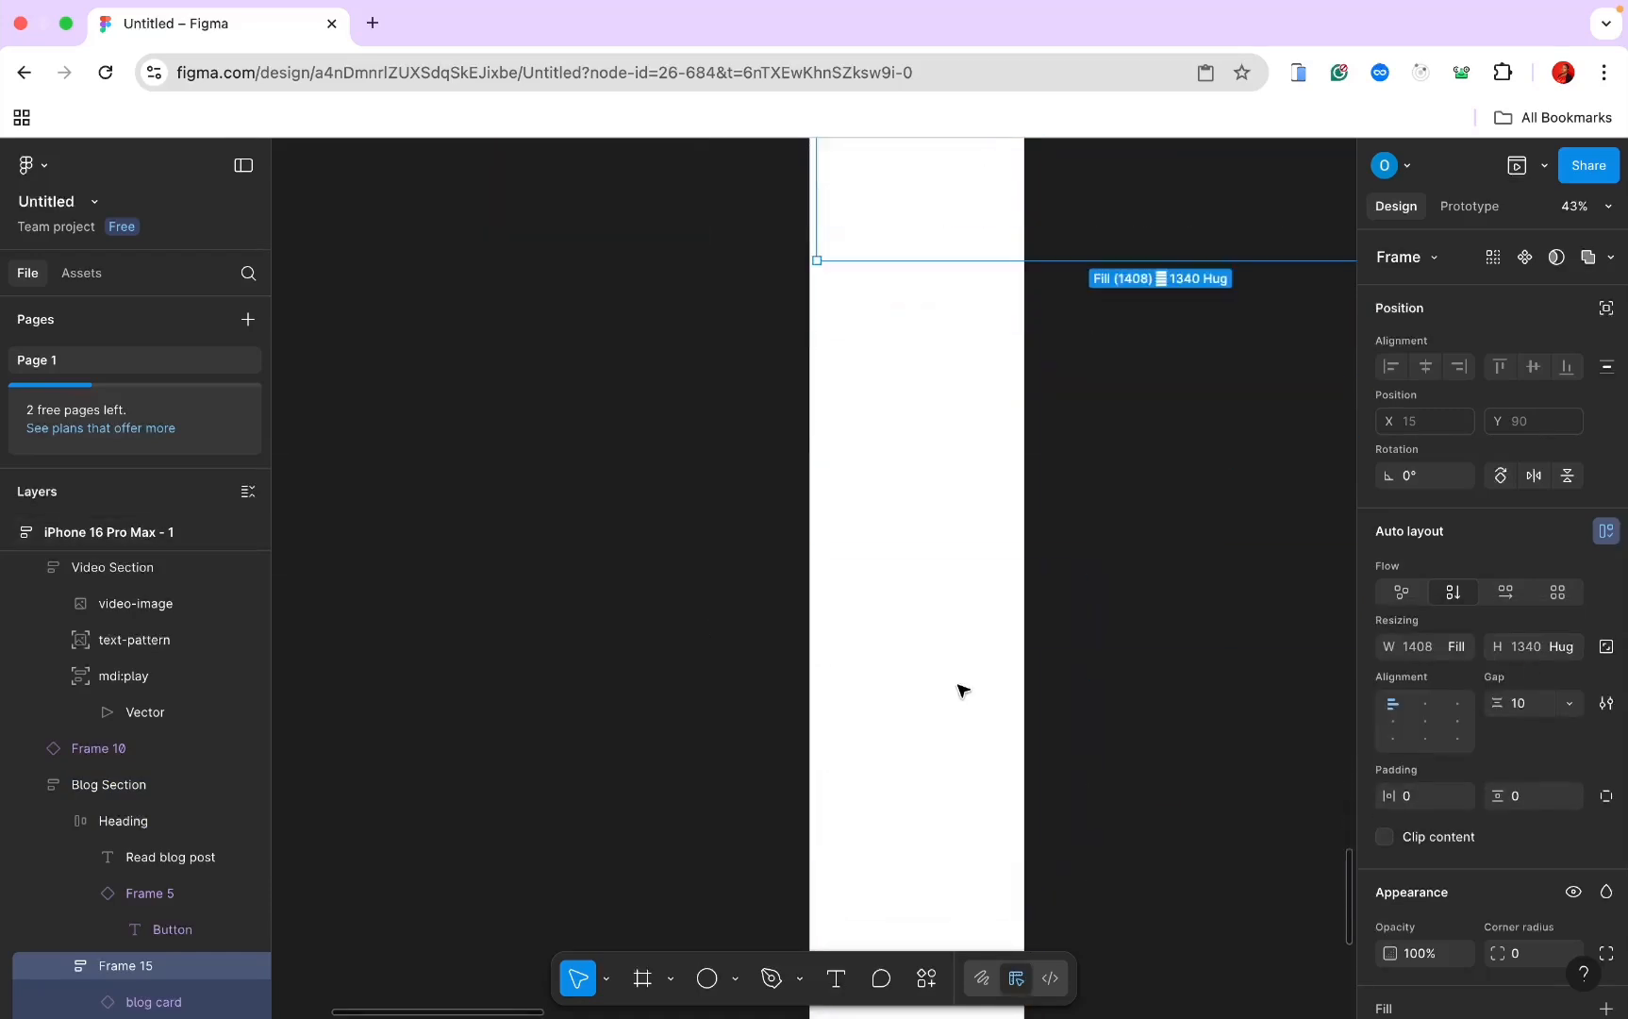
scroll(960, 694, down, 1)
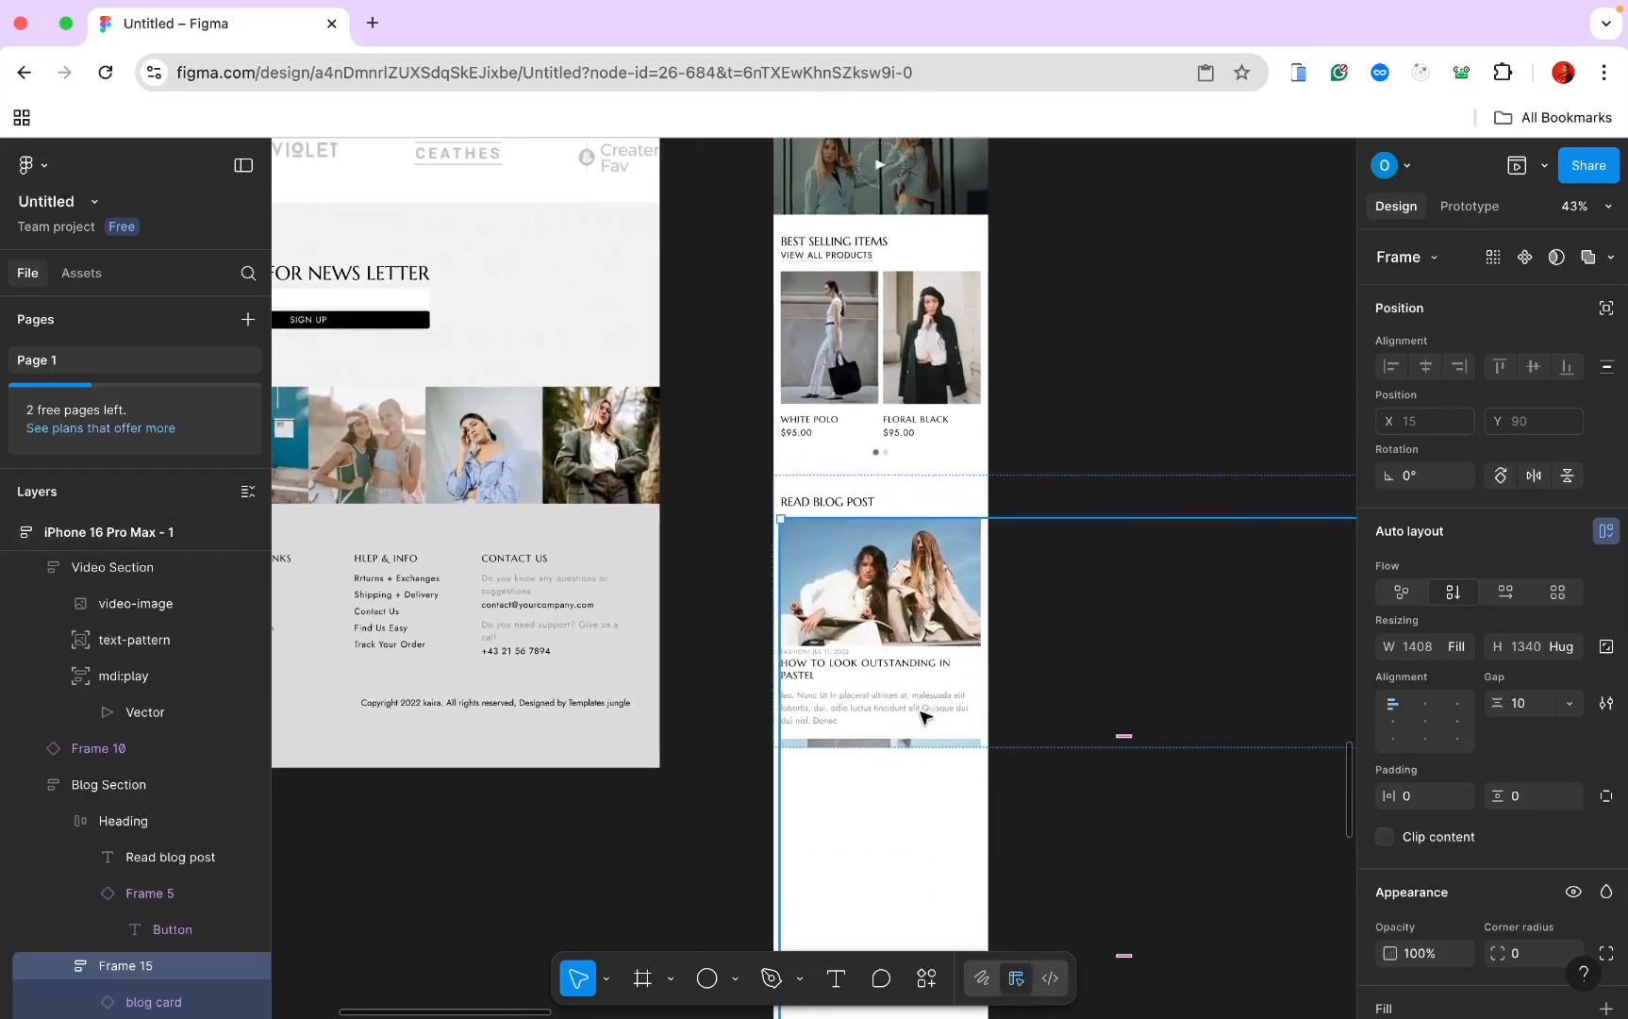
click(1089, 752)
Step: Stretch the Blog Section taller, then set height to Hug contents and width to Fill container
click(955, 663)
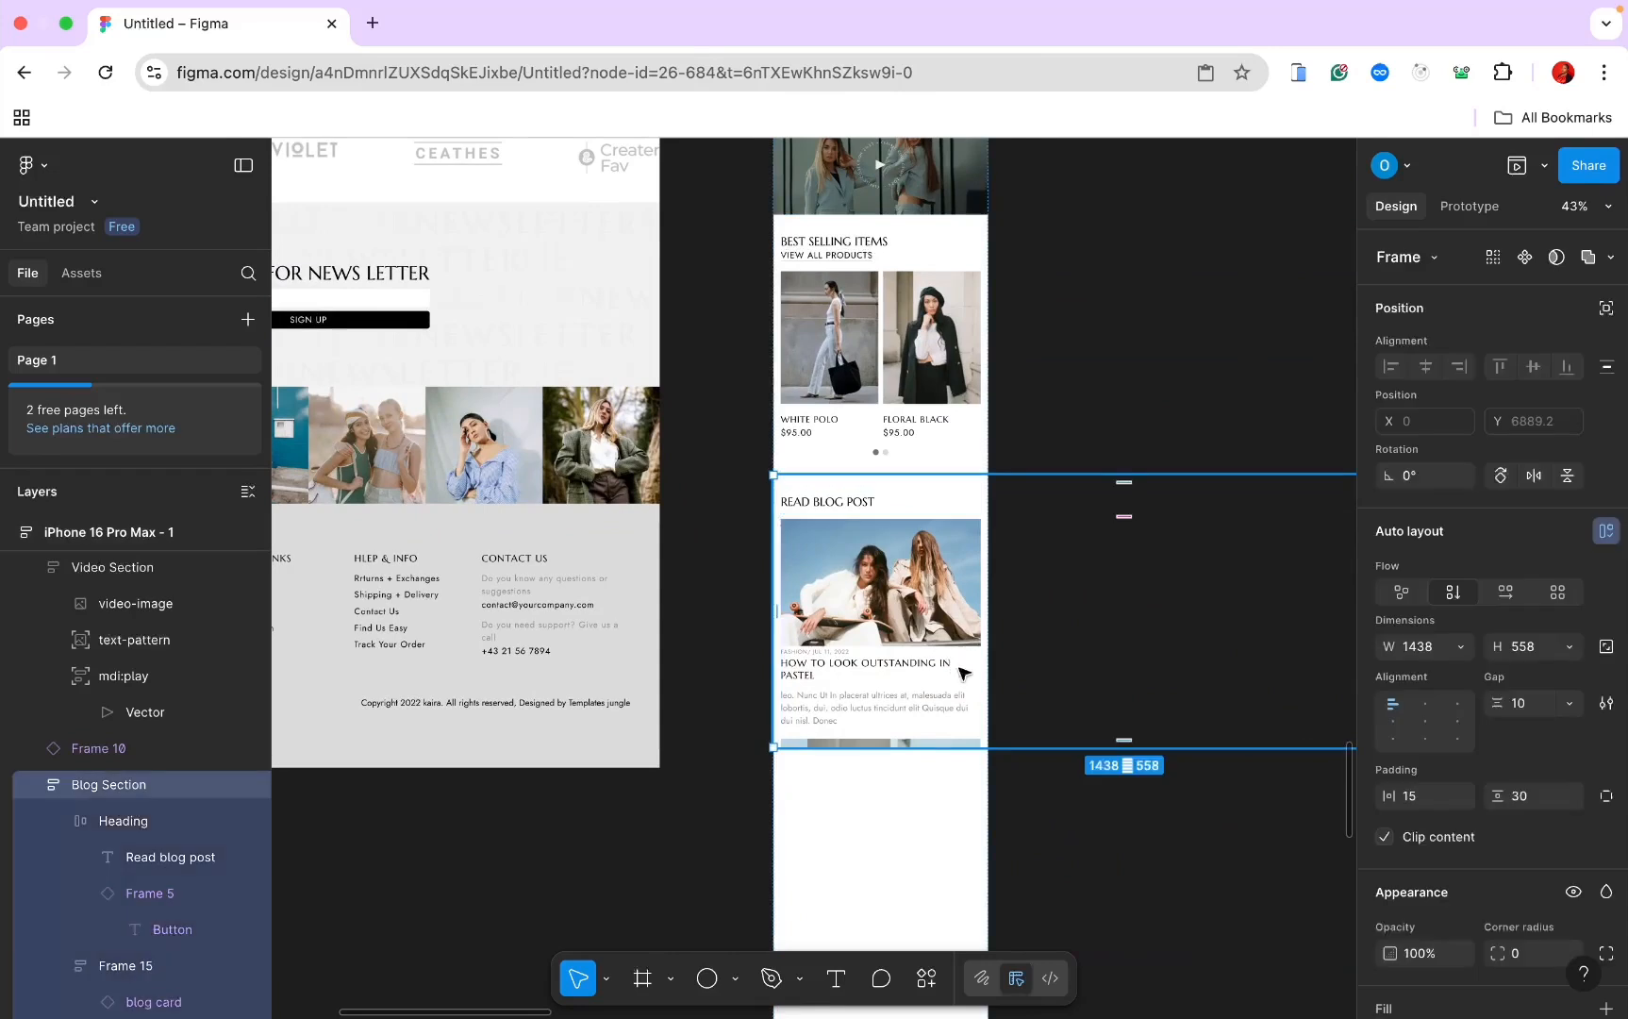
drag(1062, 748, 1062, 865)
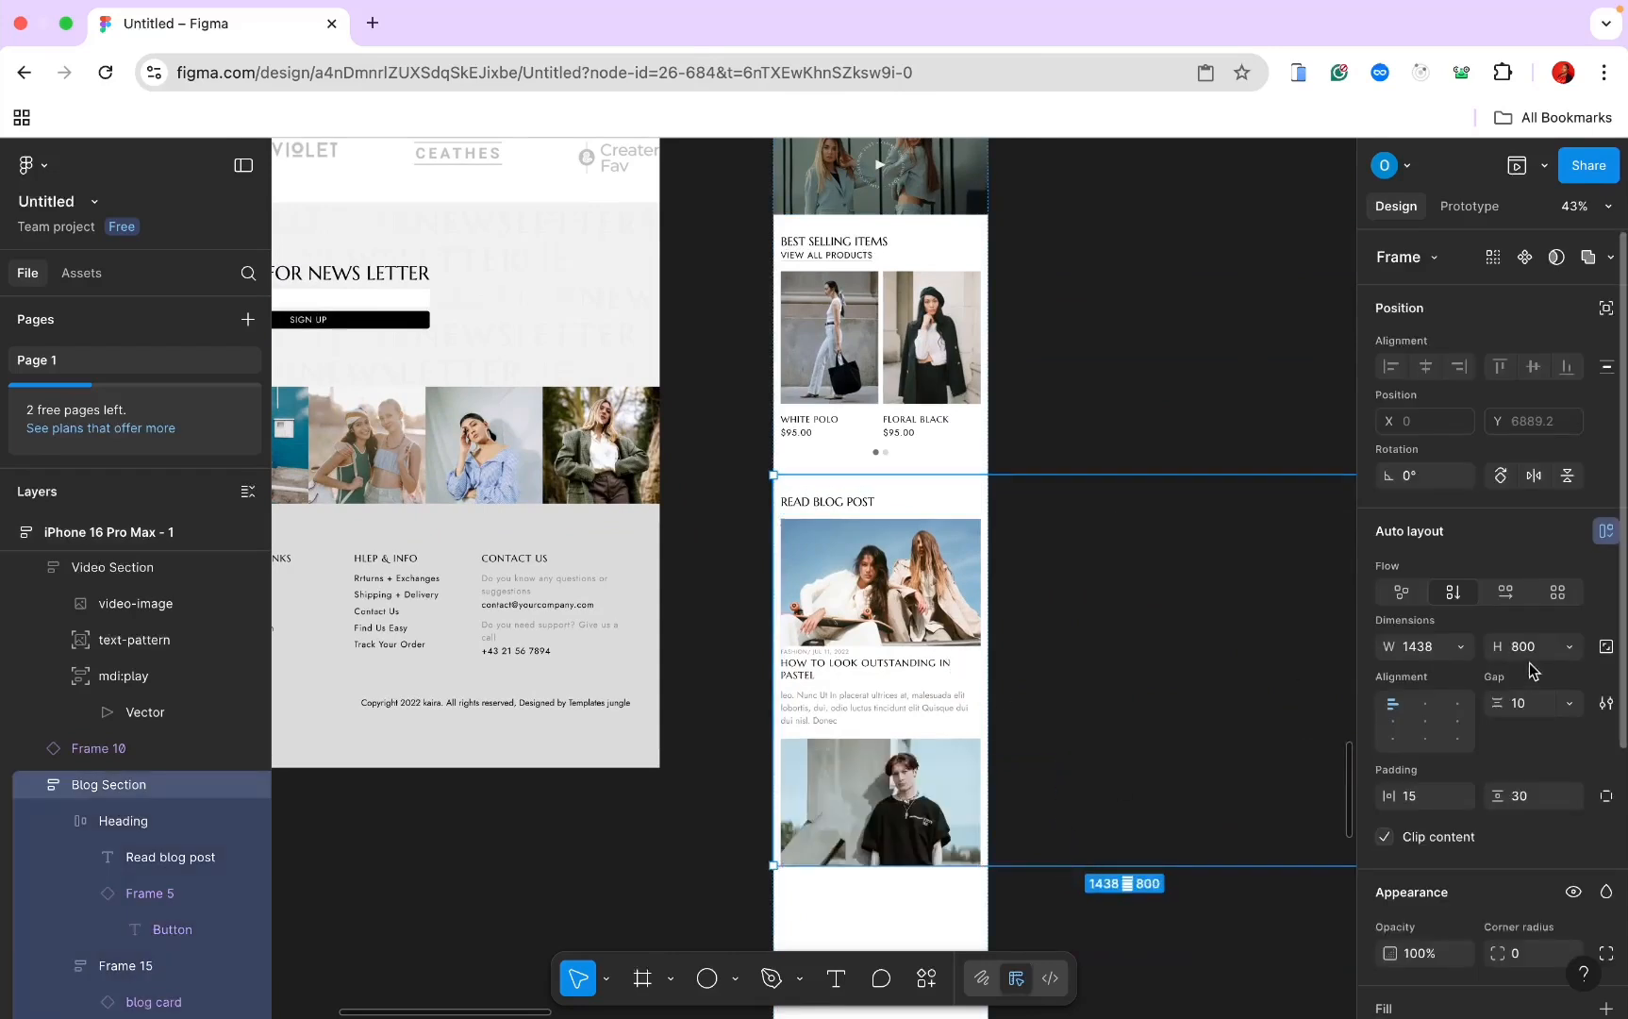
click(1566, 646)
click(1491, 674)
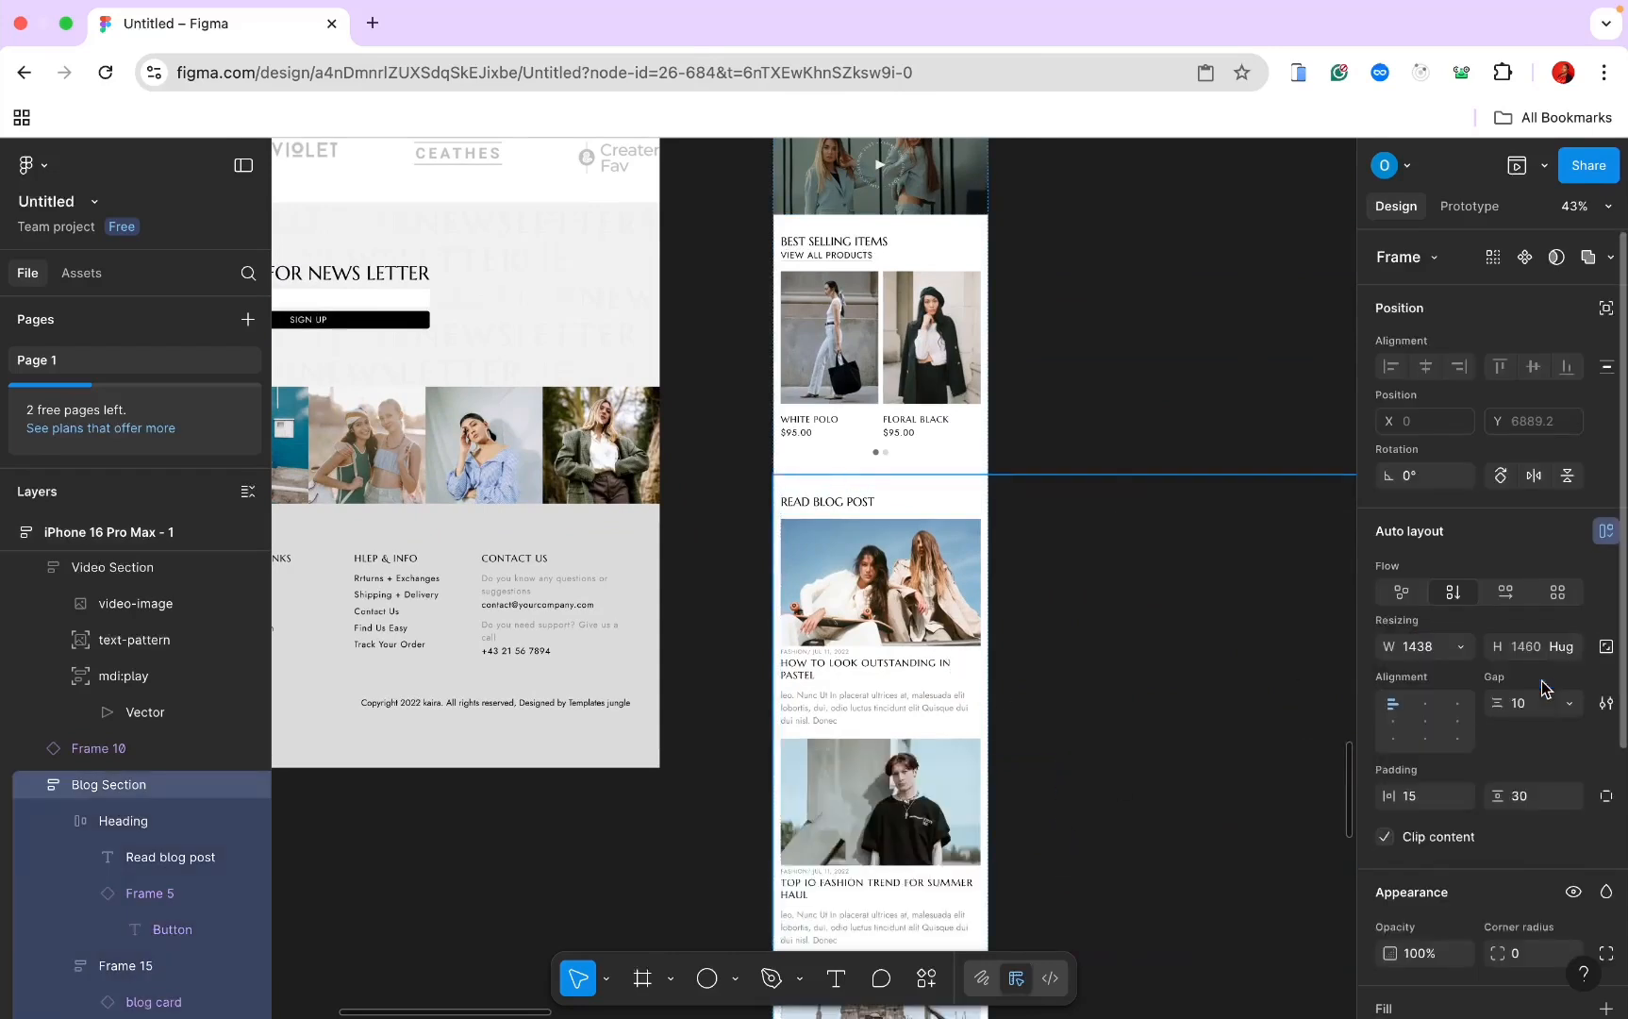
scroll(1179, 656, down, 8)
scroll(1179, 657, up, 5)
scroll(1179, 657, up, 1)
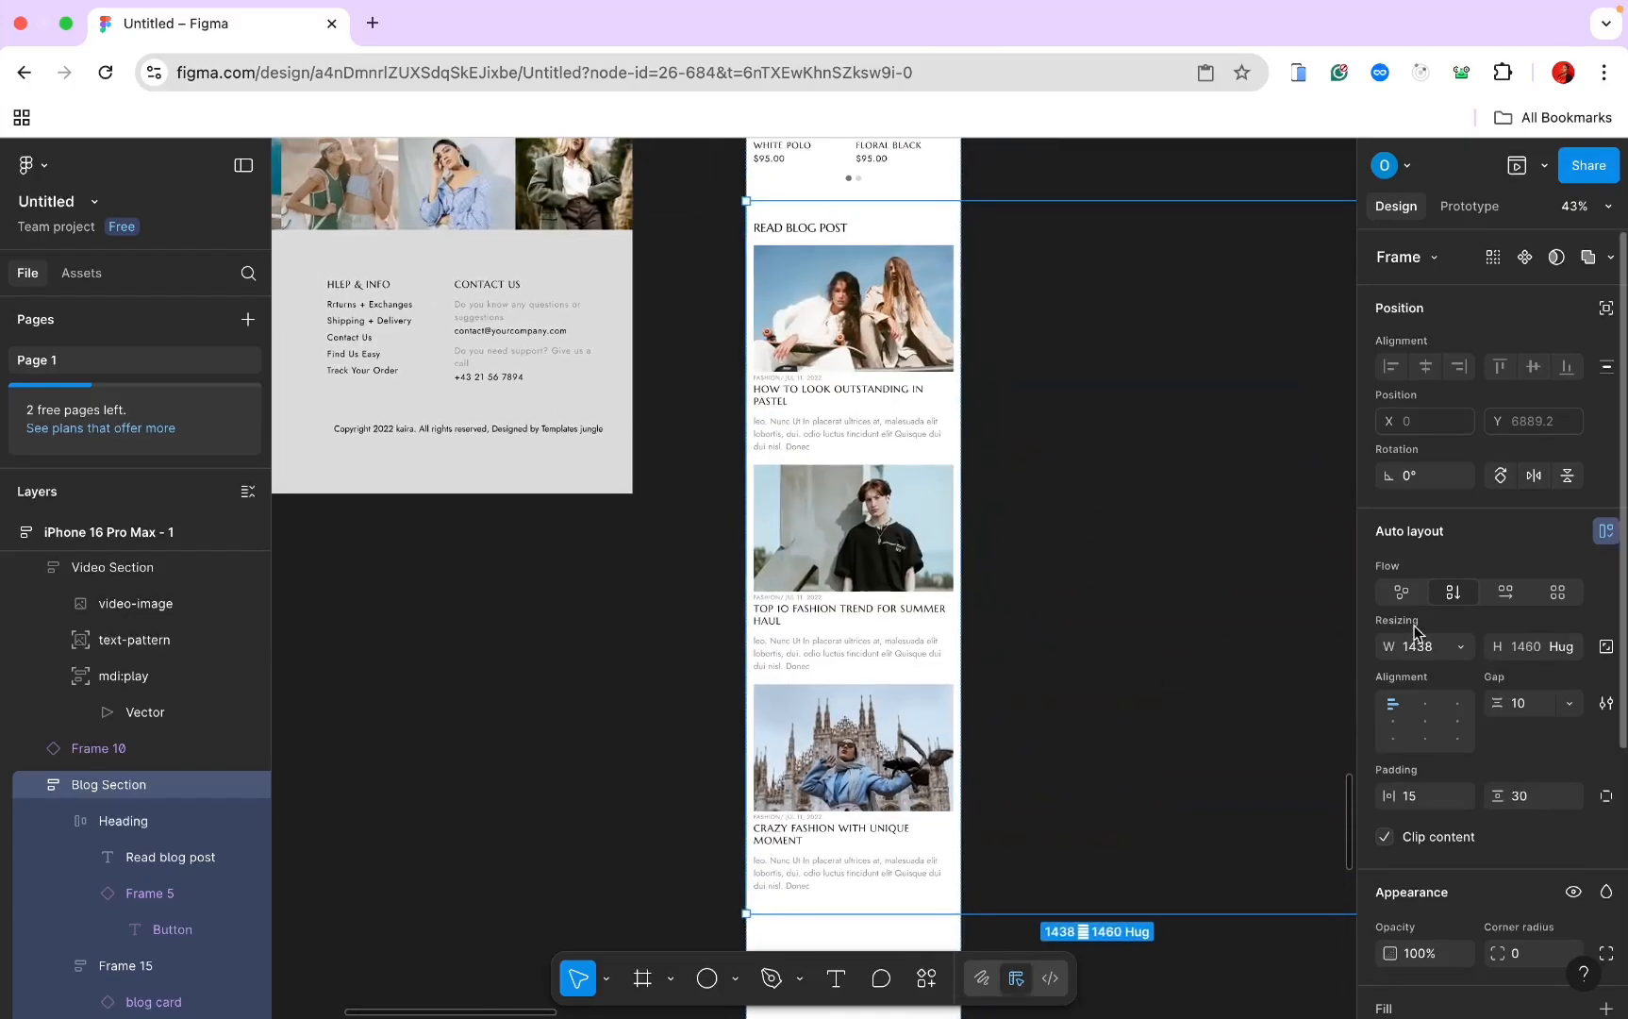
click(1452, 646)
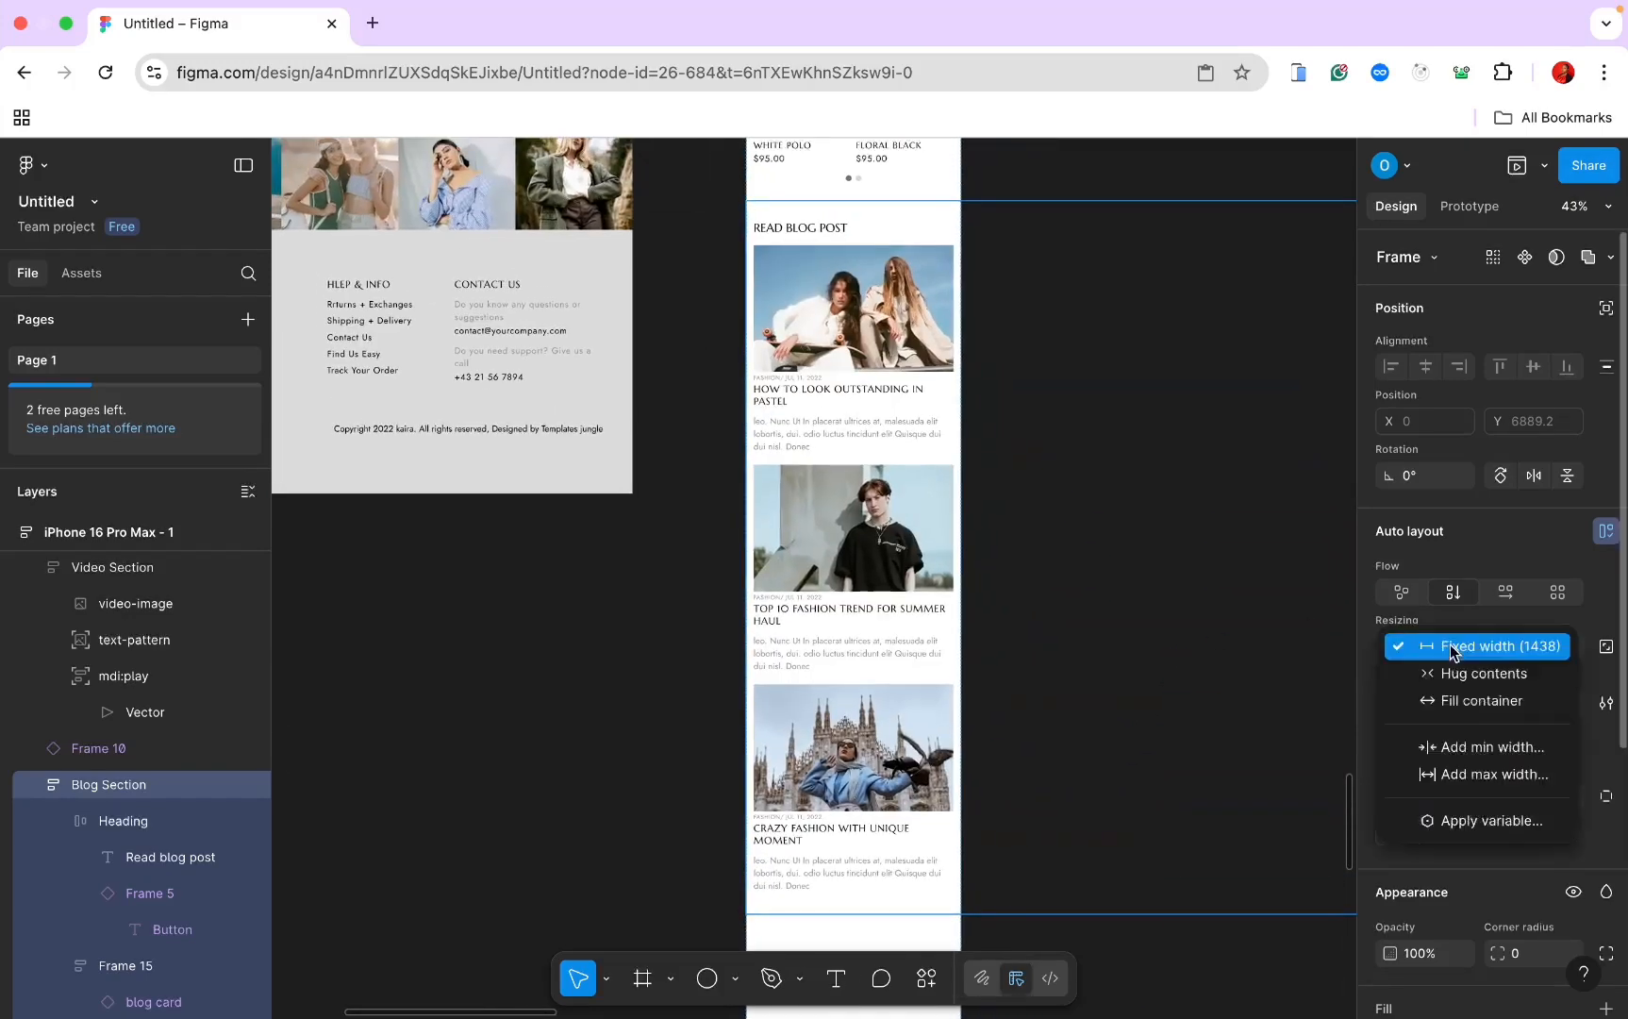
click(1461, 702)
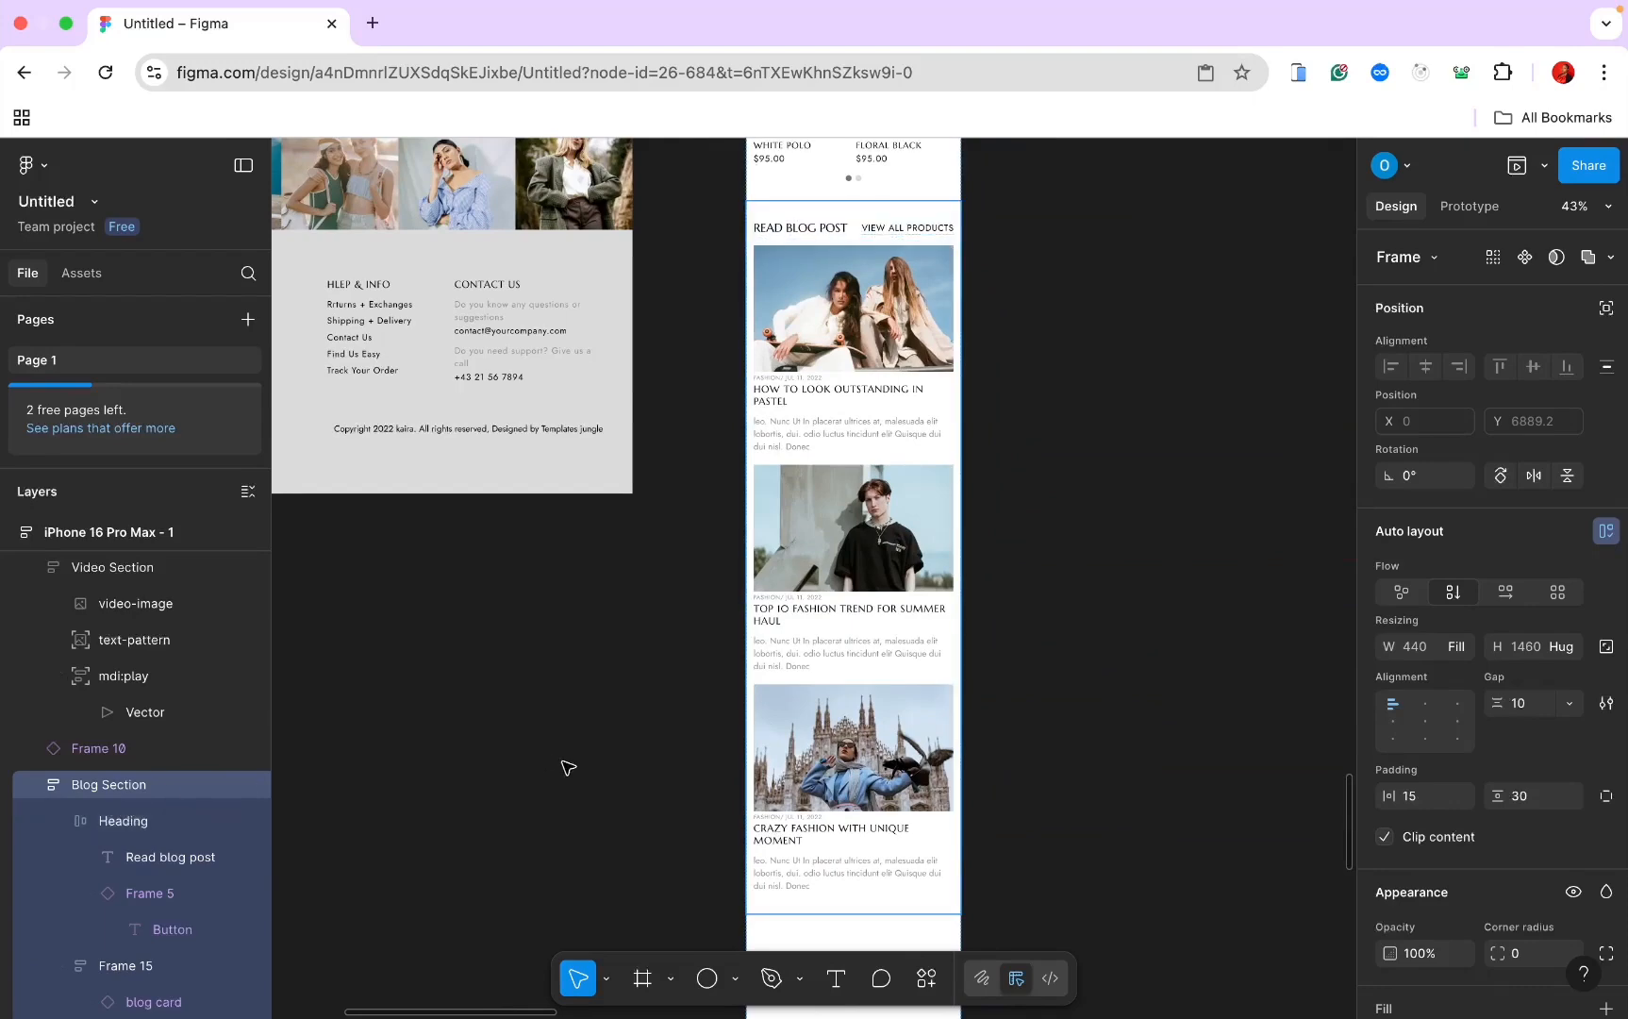
scroll(568, 768, down, 3)
scroll(566, 767, up, 9)
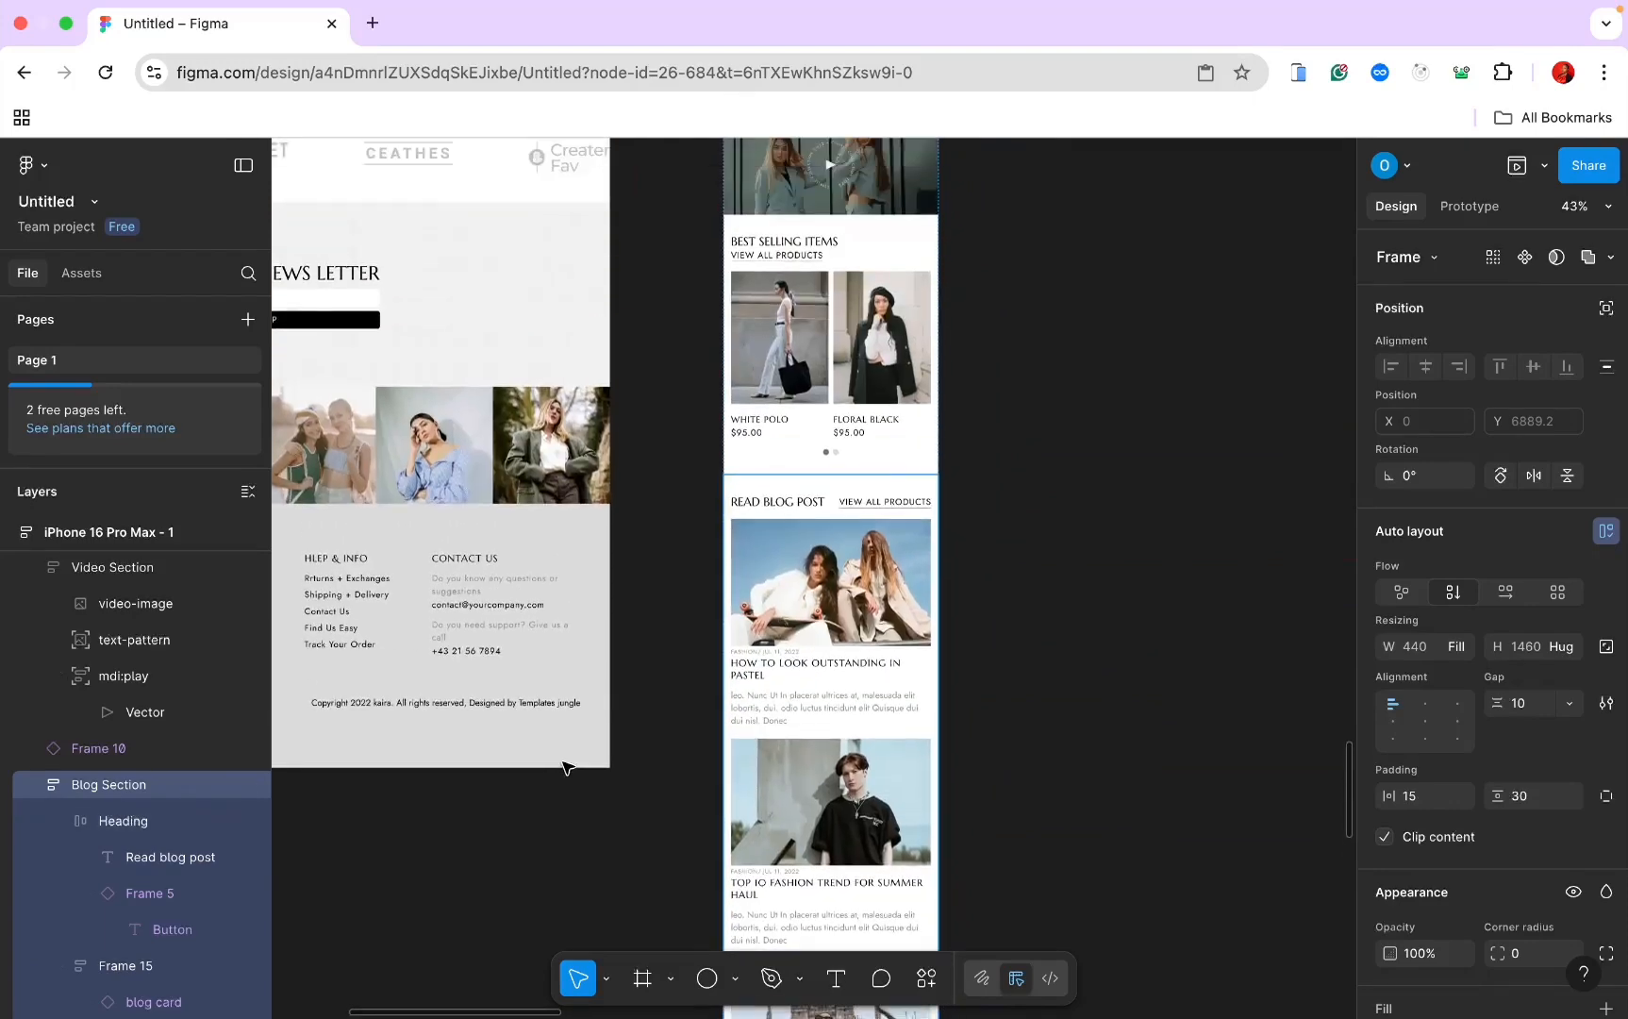
scroll(567, 768, down, 1)
Step: Switch the blog Heading frame to vertical auto layout and set its gap to 3
click(1008, 638)
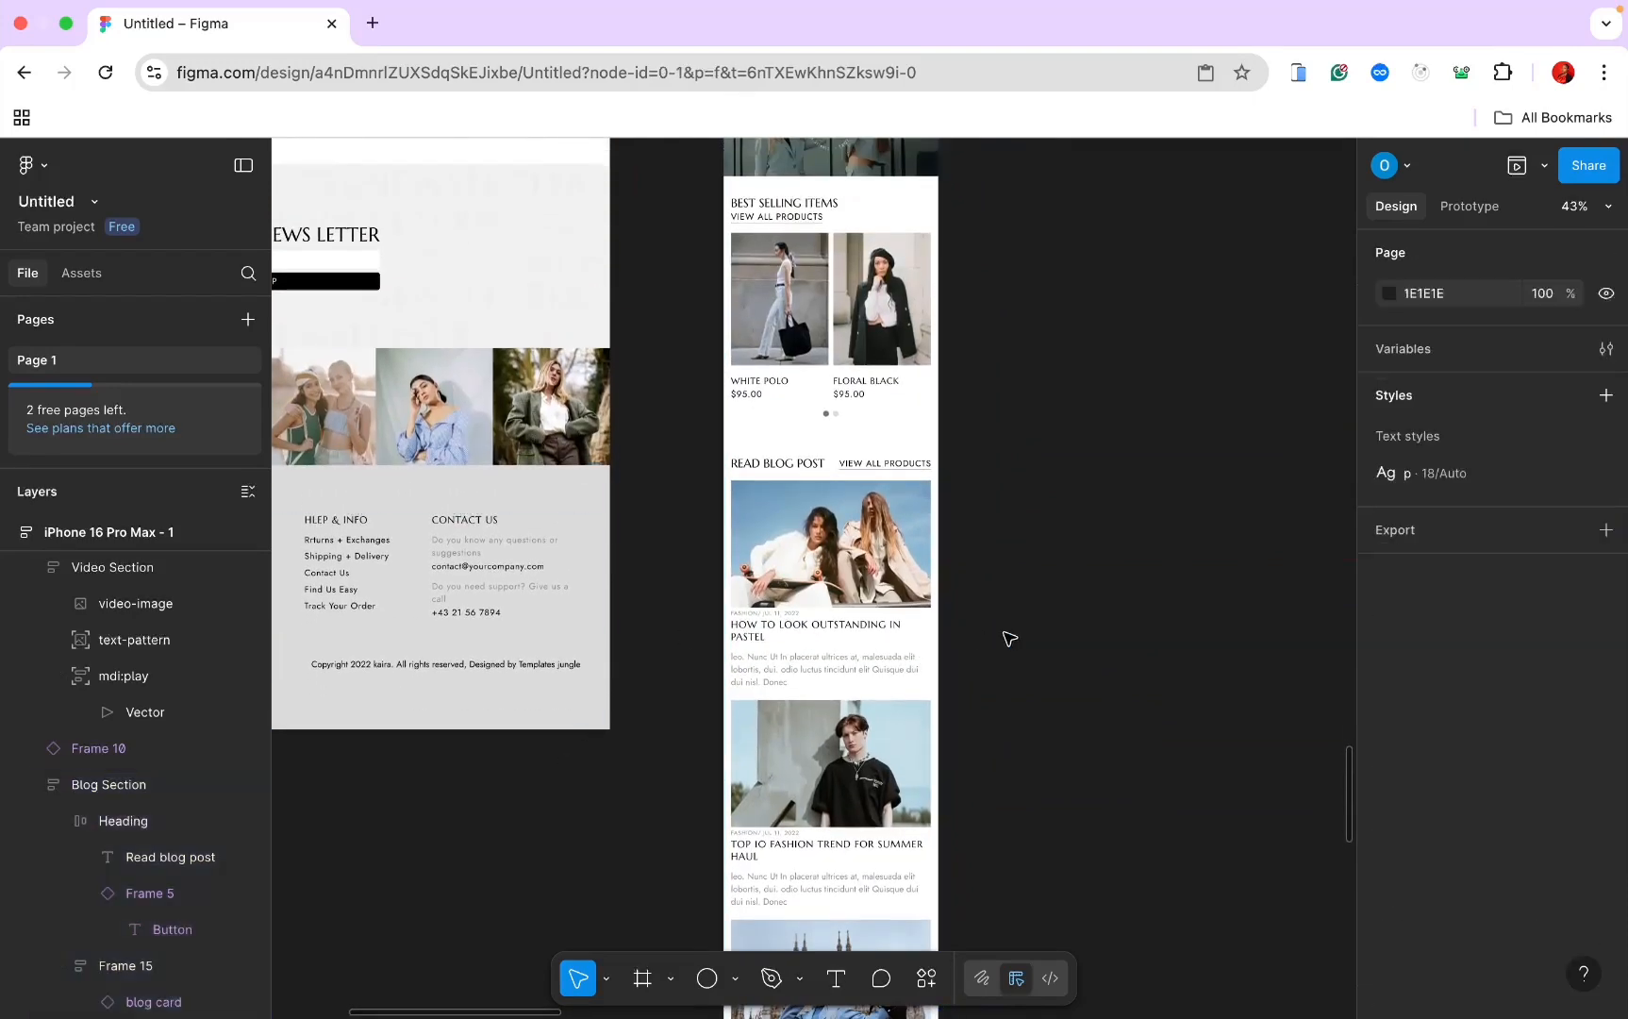
click(805, 467)
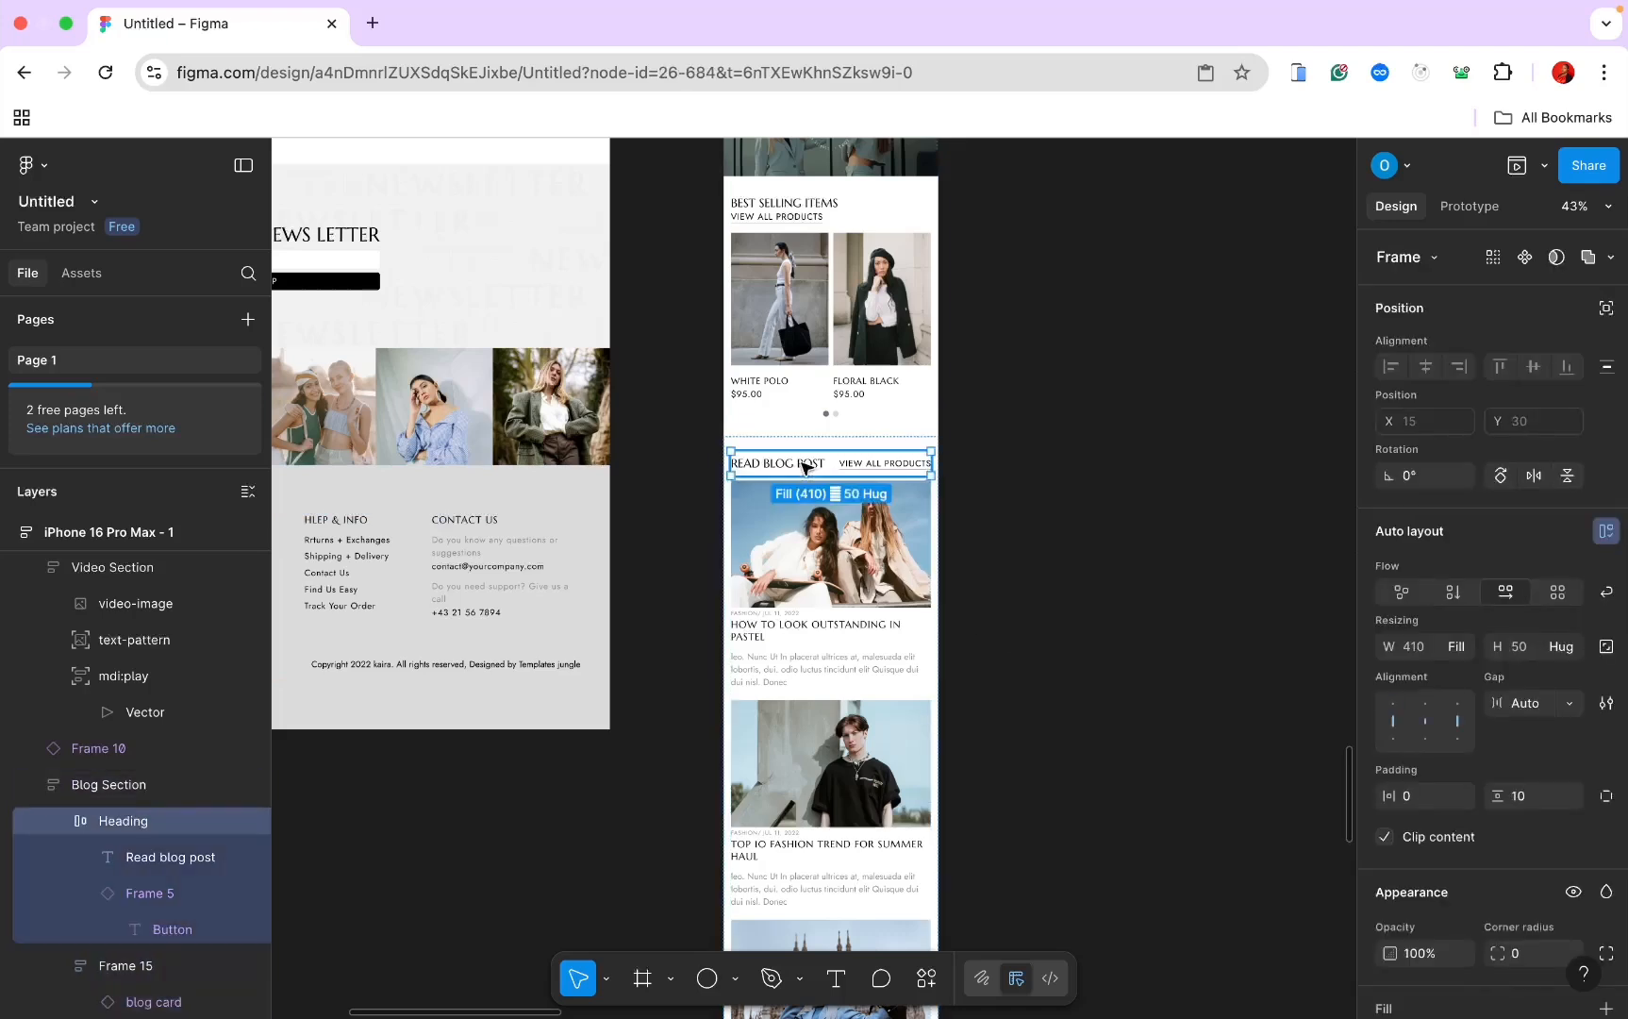
click(1451, 592)
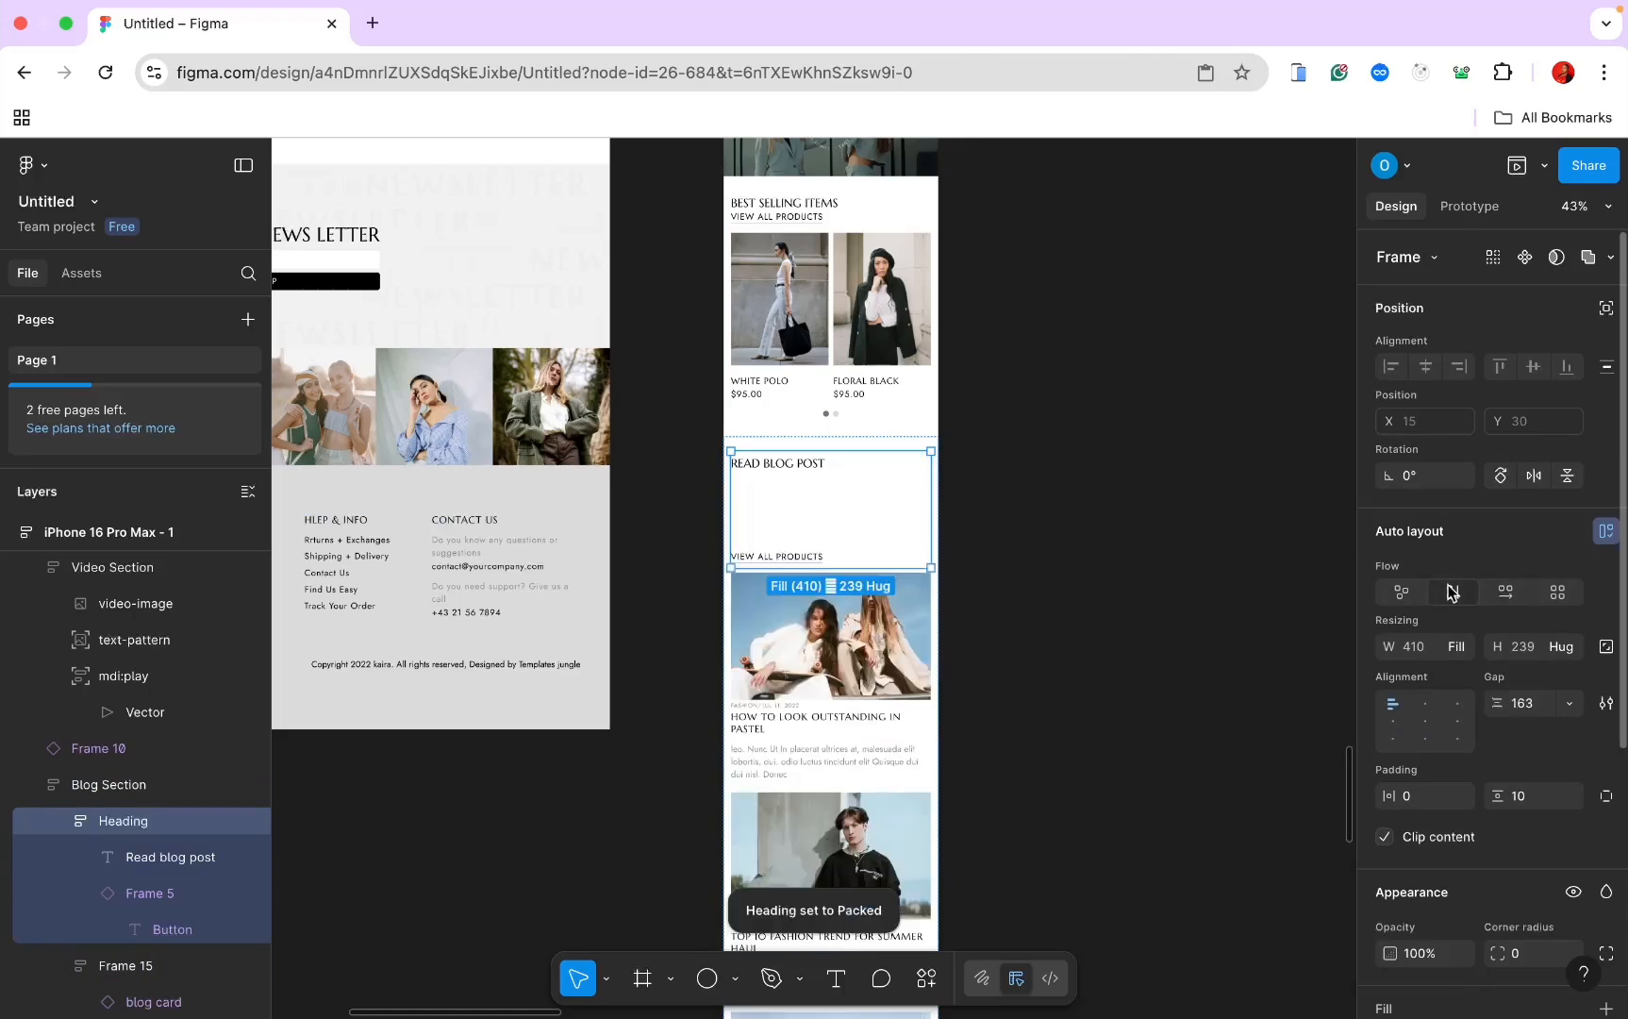
click(1521, 702)
text(0)
key(Return)
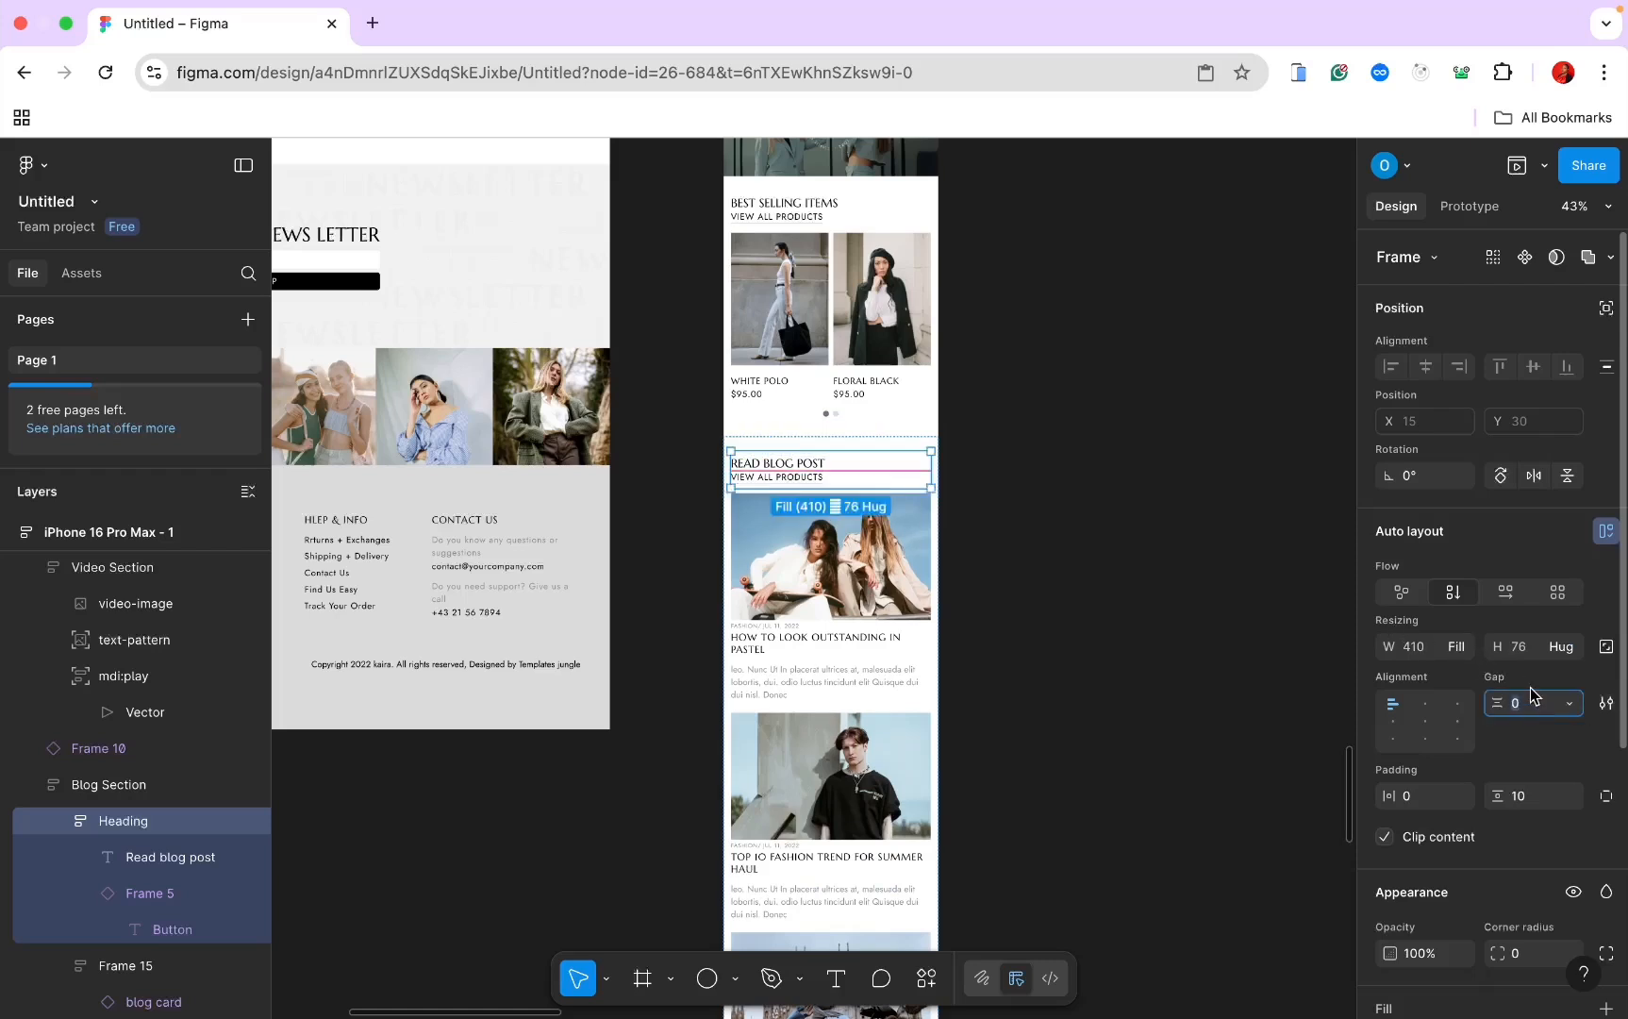
text(3)
key(Return)
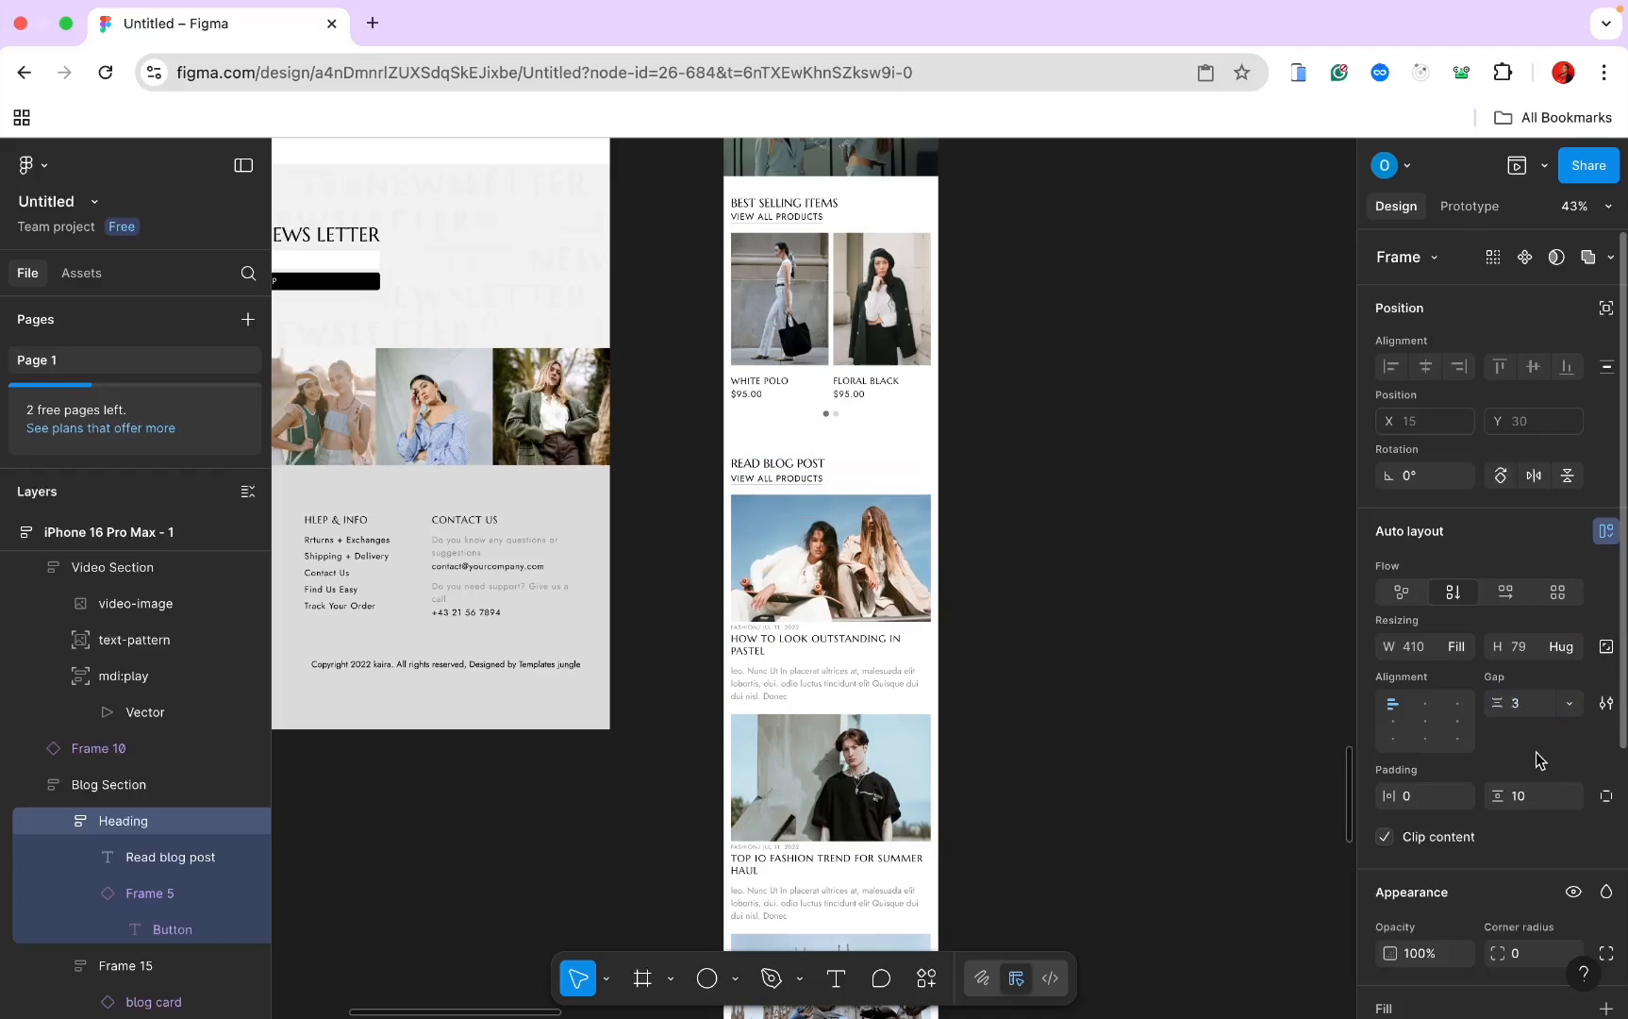
click(1064, 737)
scroll(1065, 740, down, 5)
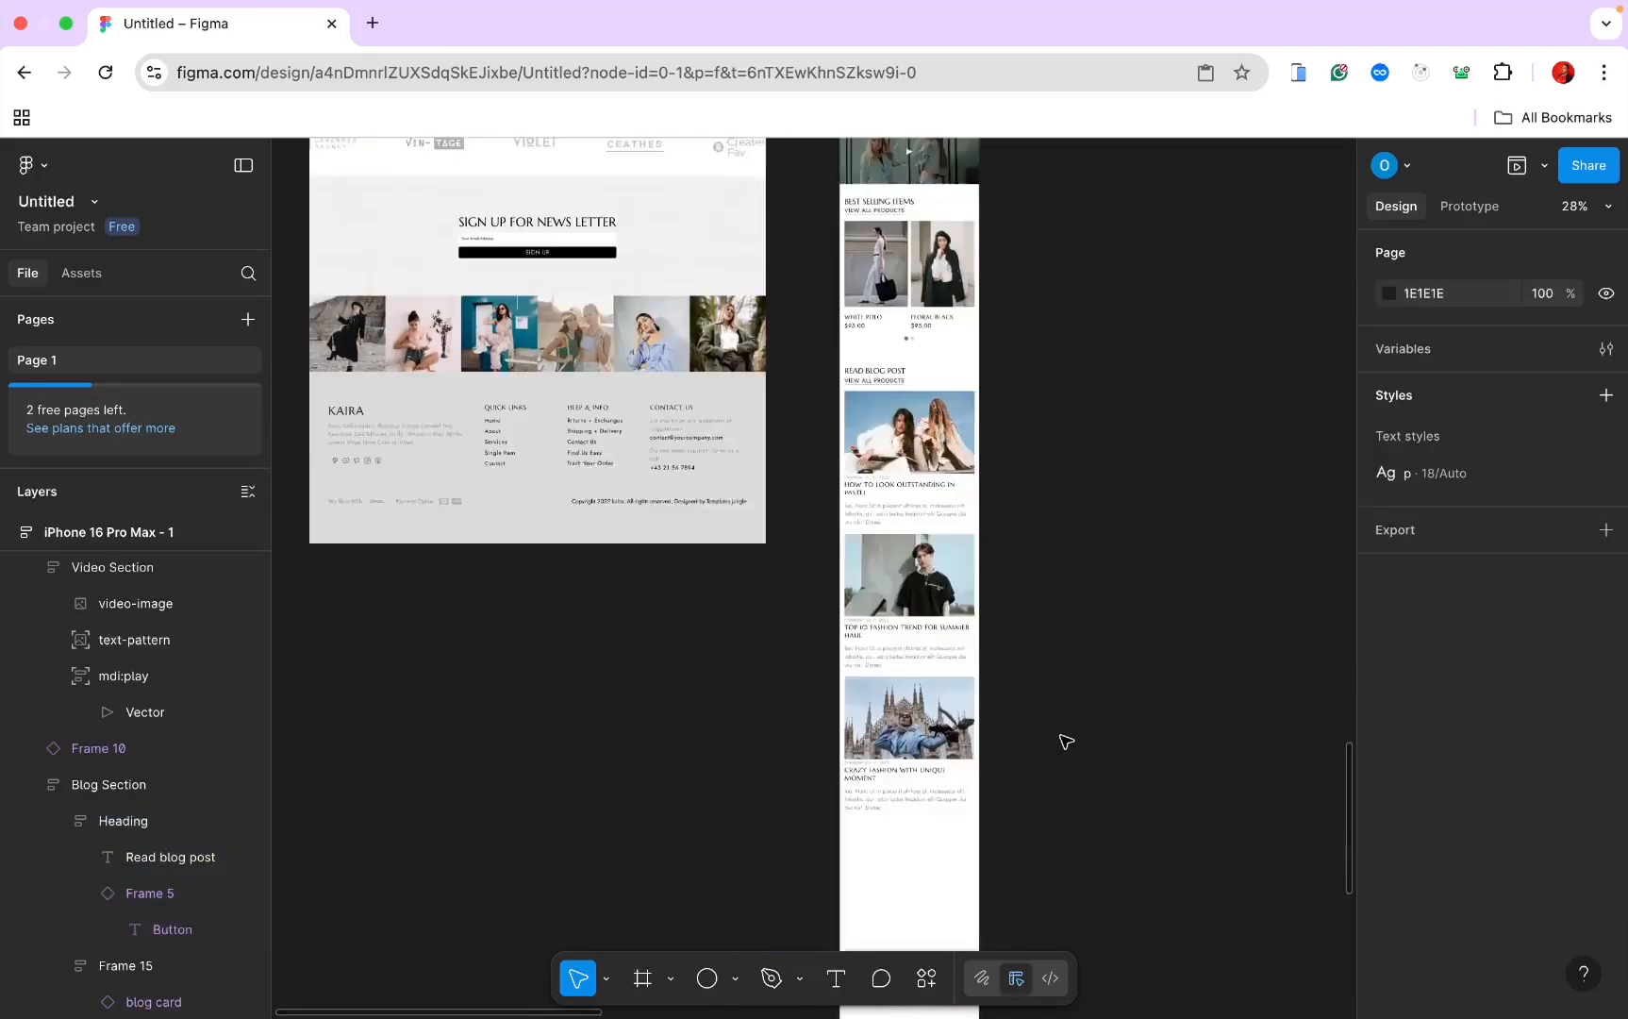
scroll(1065, 742, down, 3)
scroll(1065, 741, up, 6)
scroll(1065, 742, left, 4)
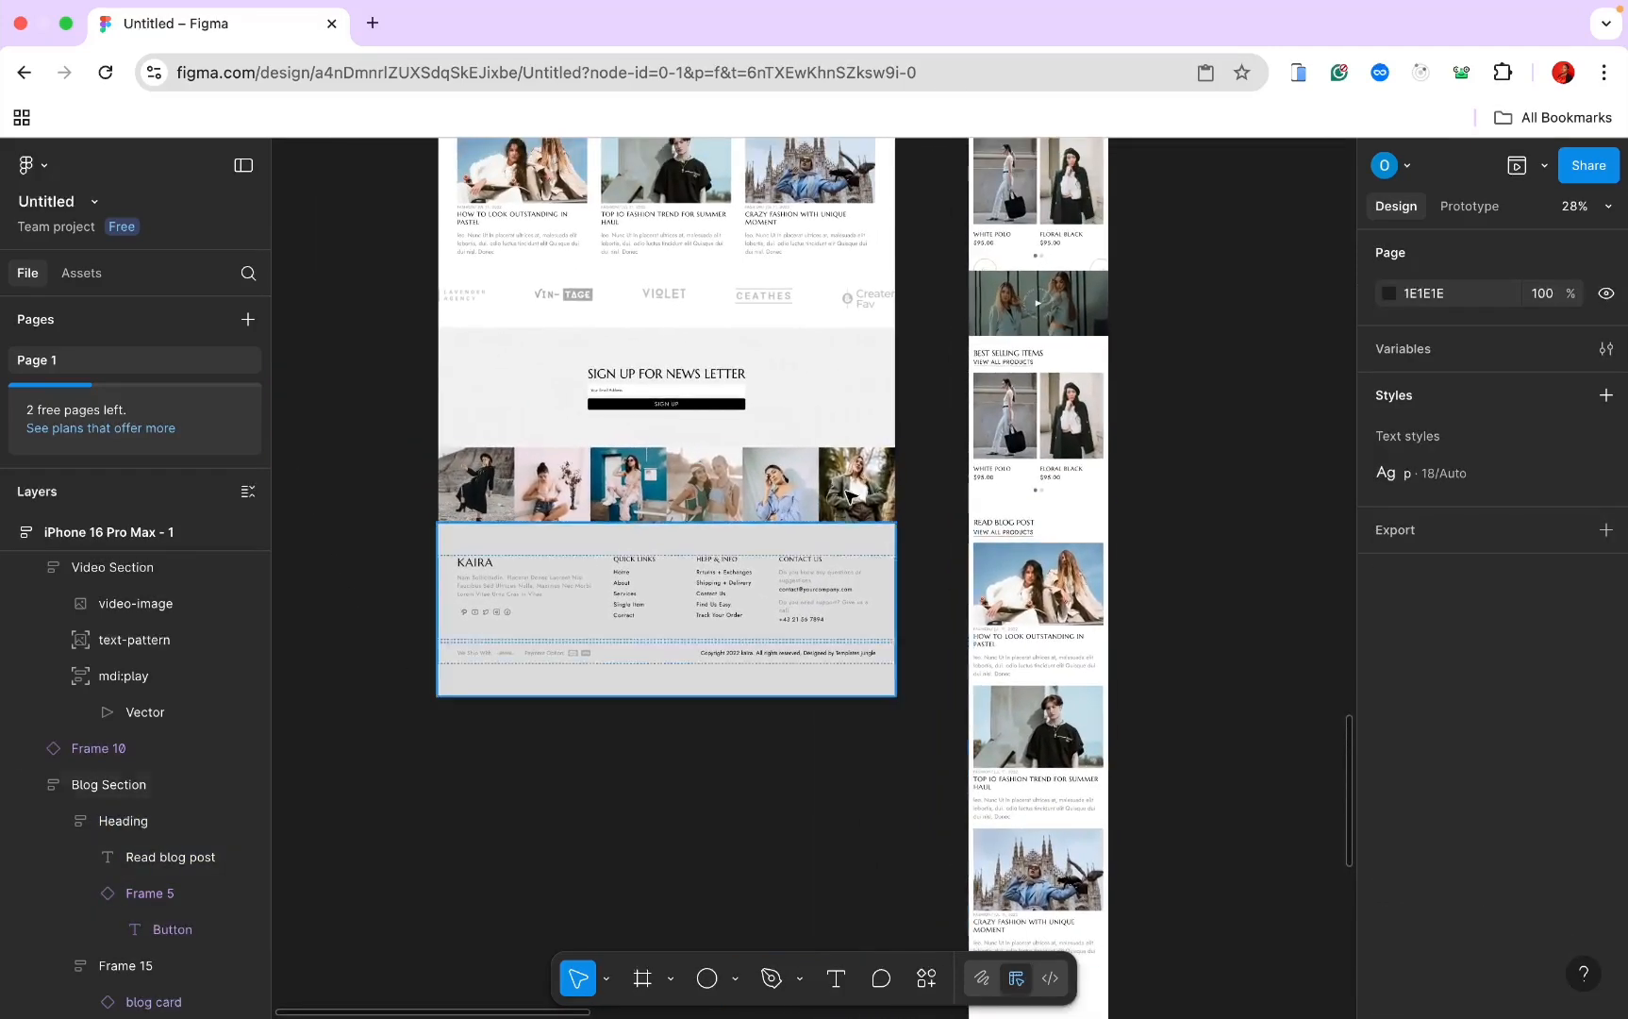
Step: Set the mobile Trusted By logo strip's vertical padding to 30
click(770, 318)
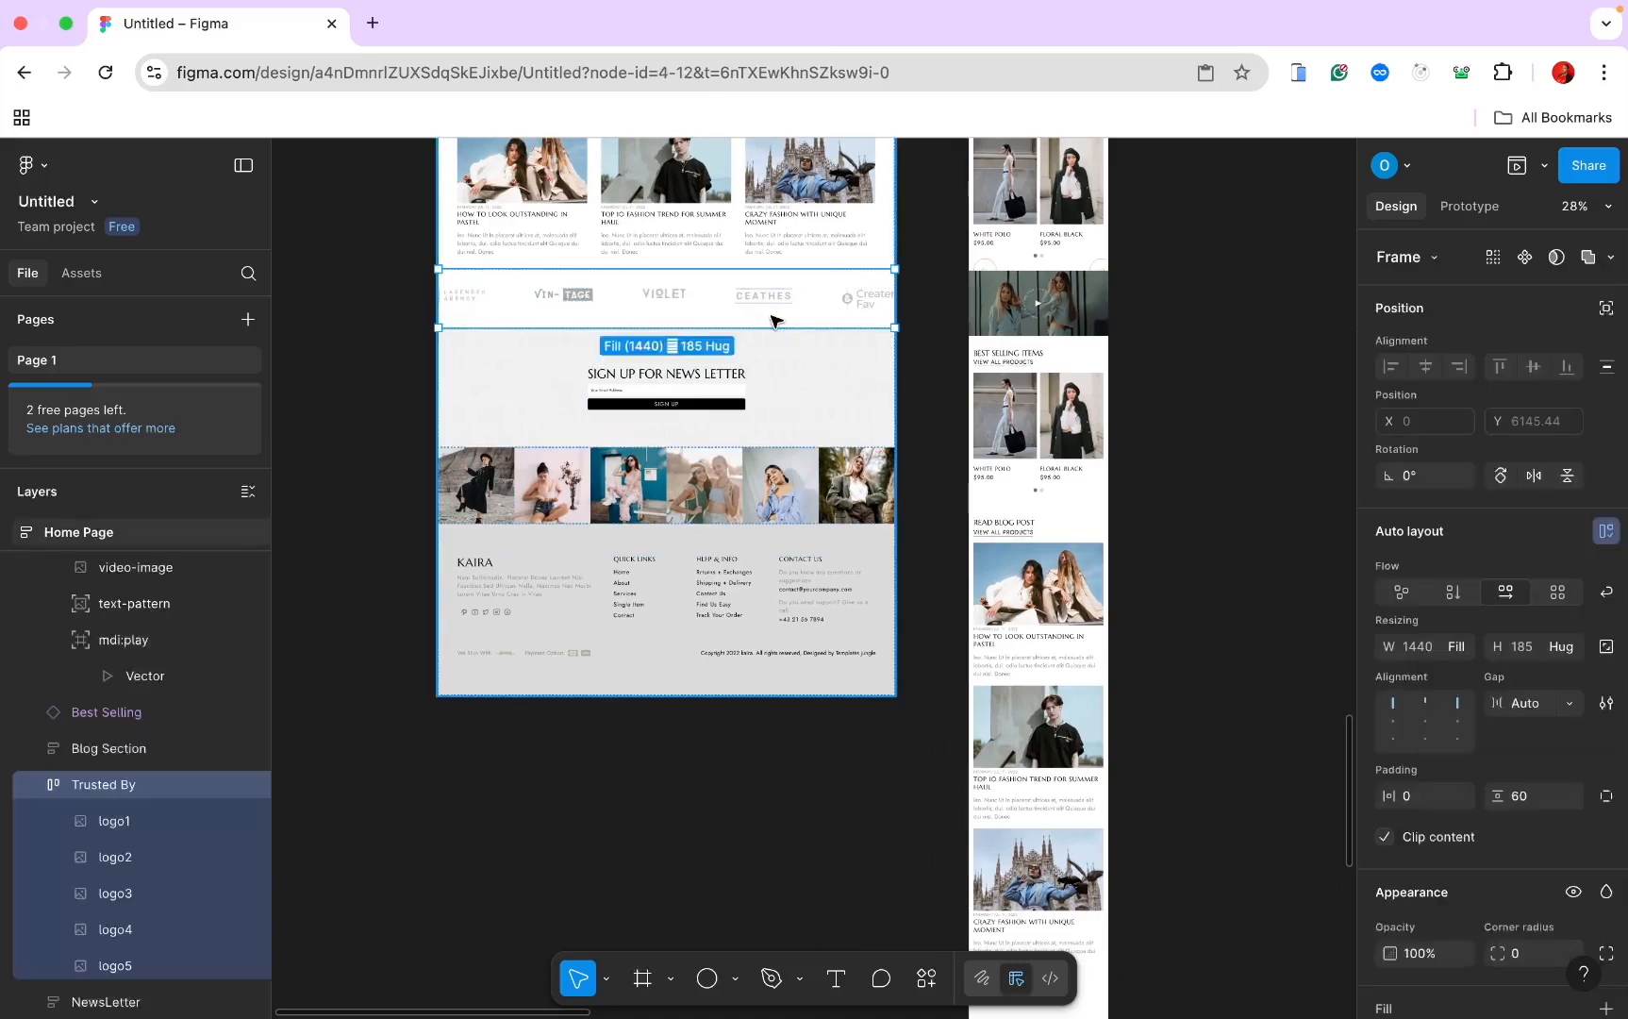
scroll(770, 320, down, 5)
scroll(770, 321, right, 2)
click(931, 619)
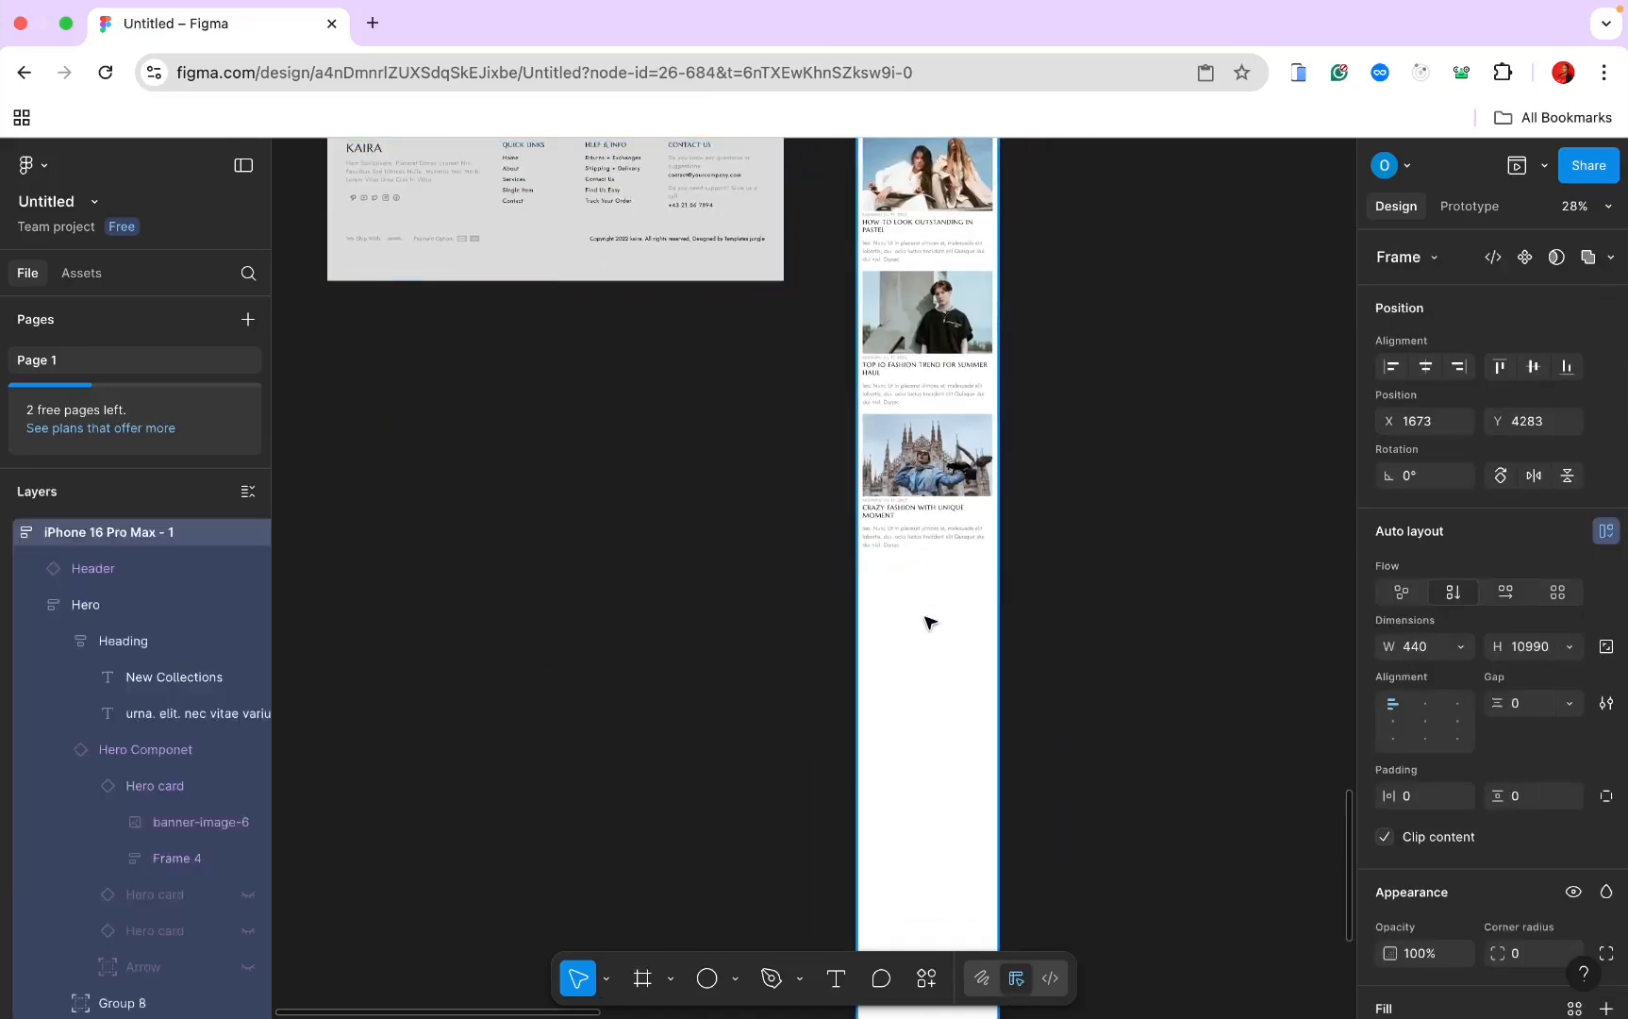
click(930, 613)
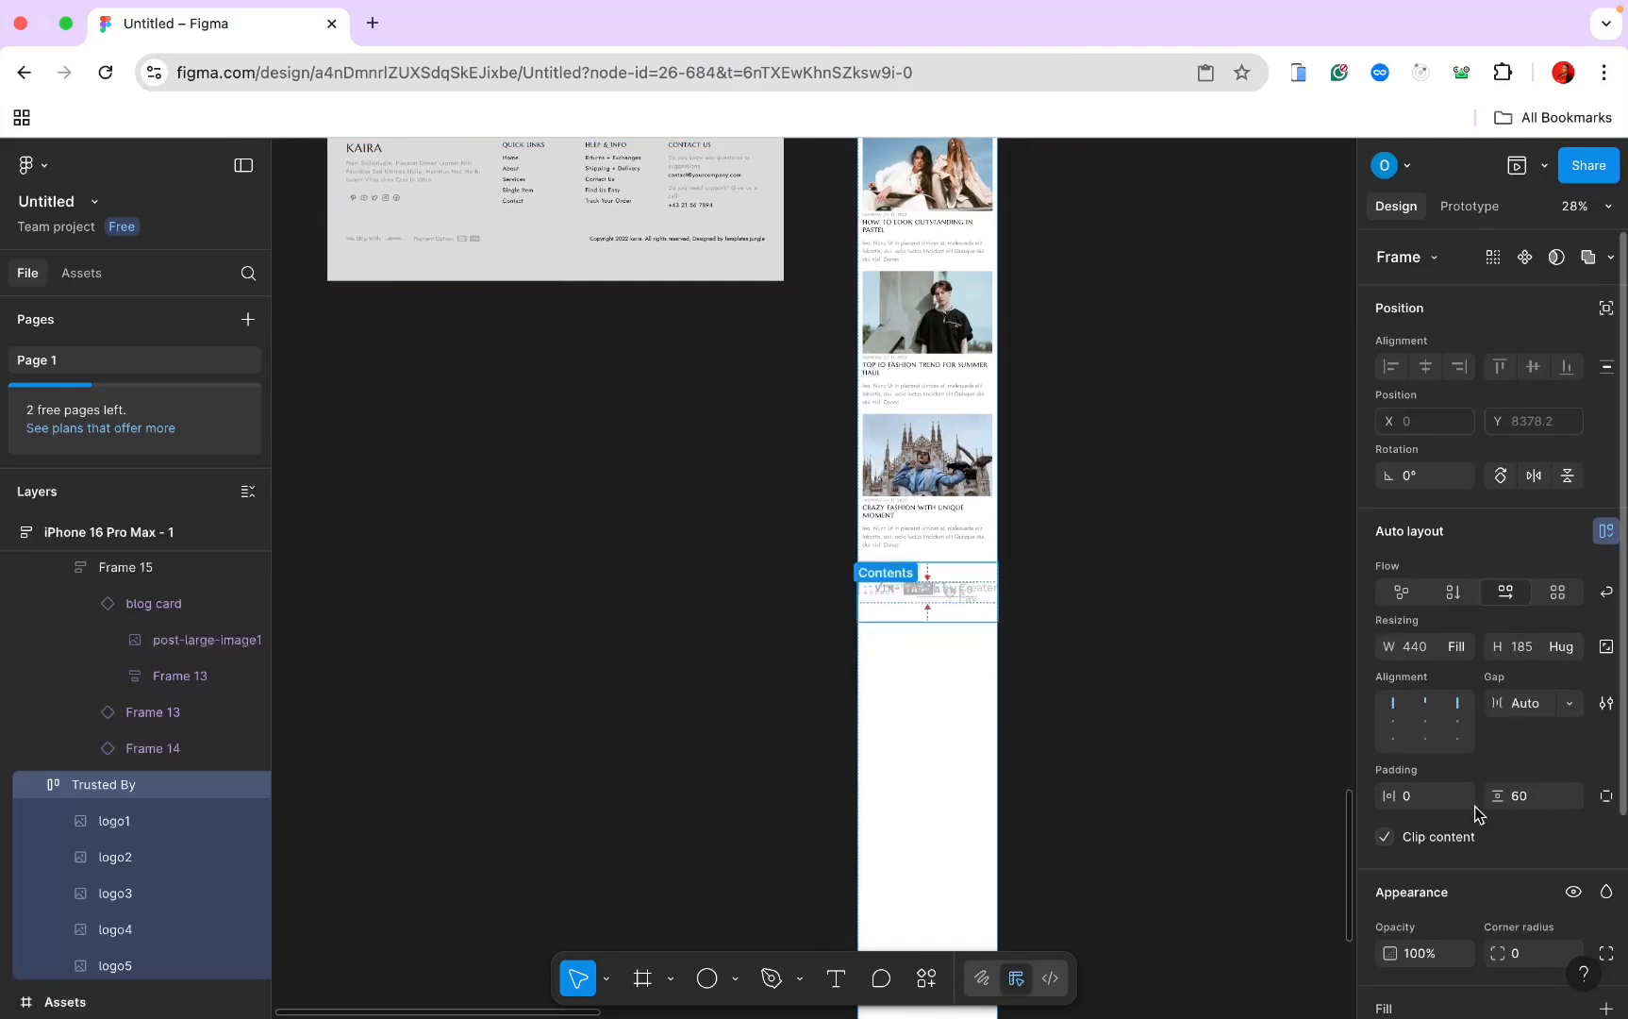
click(1538, 797)
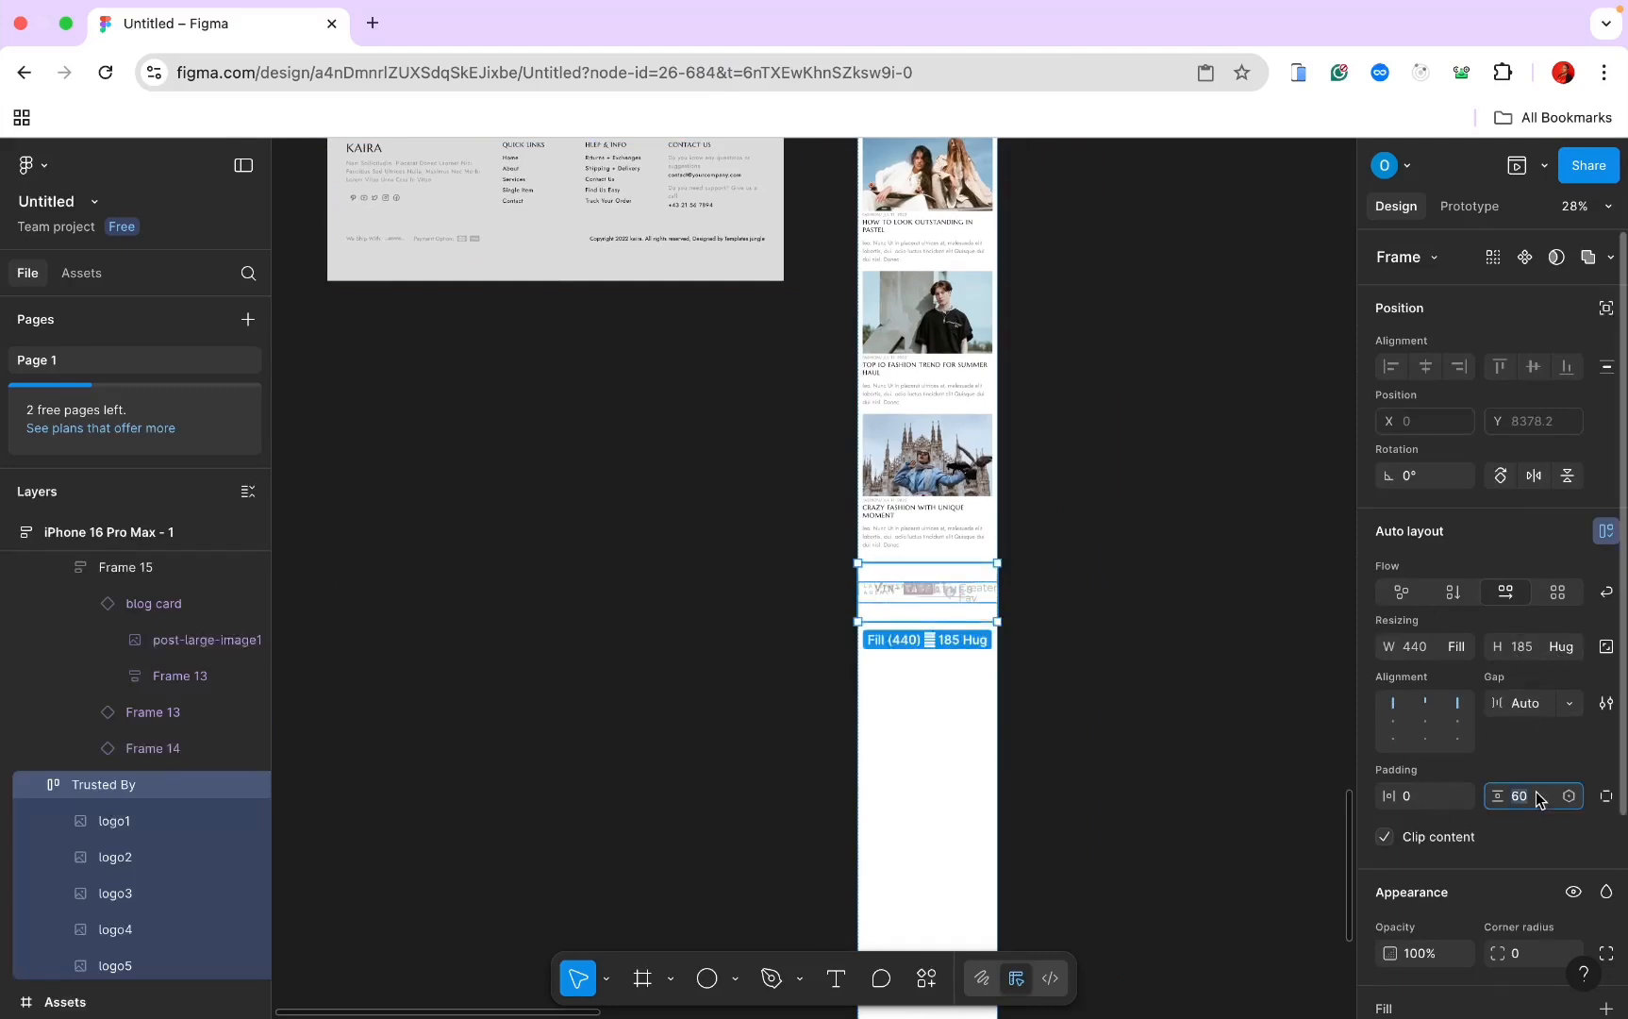
text(30)
key(Return)
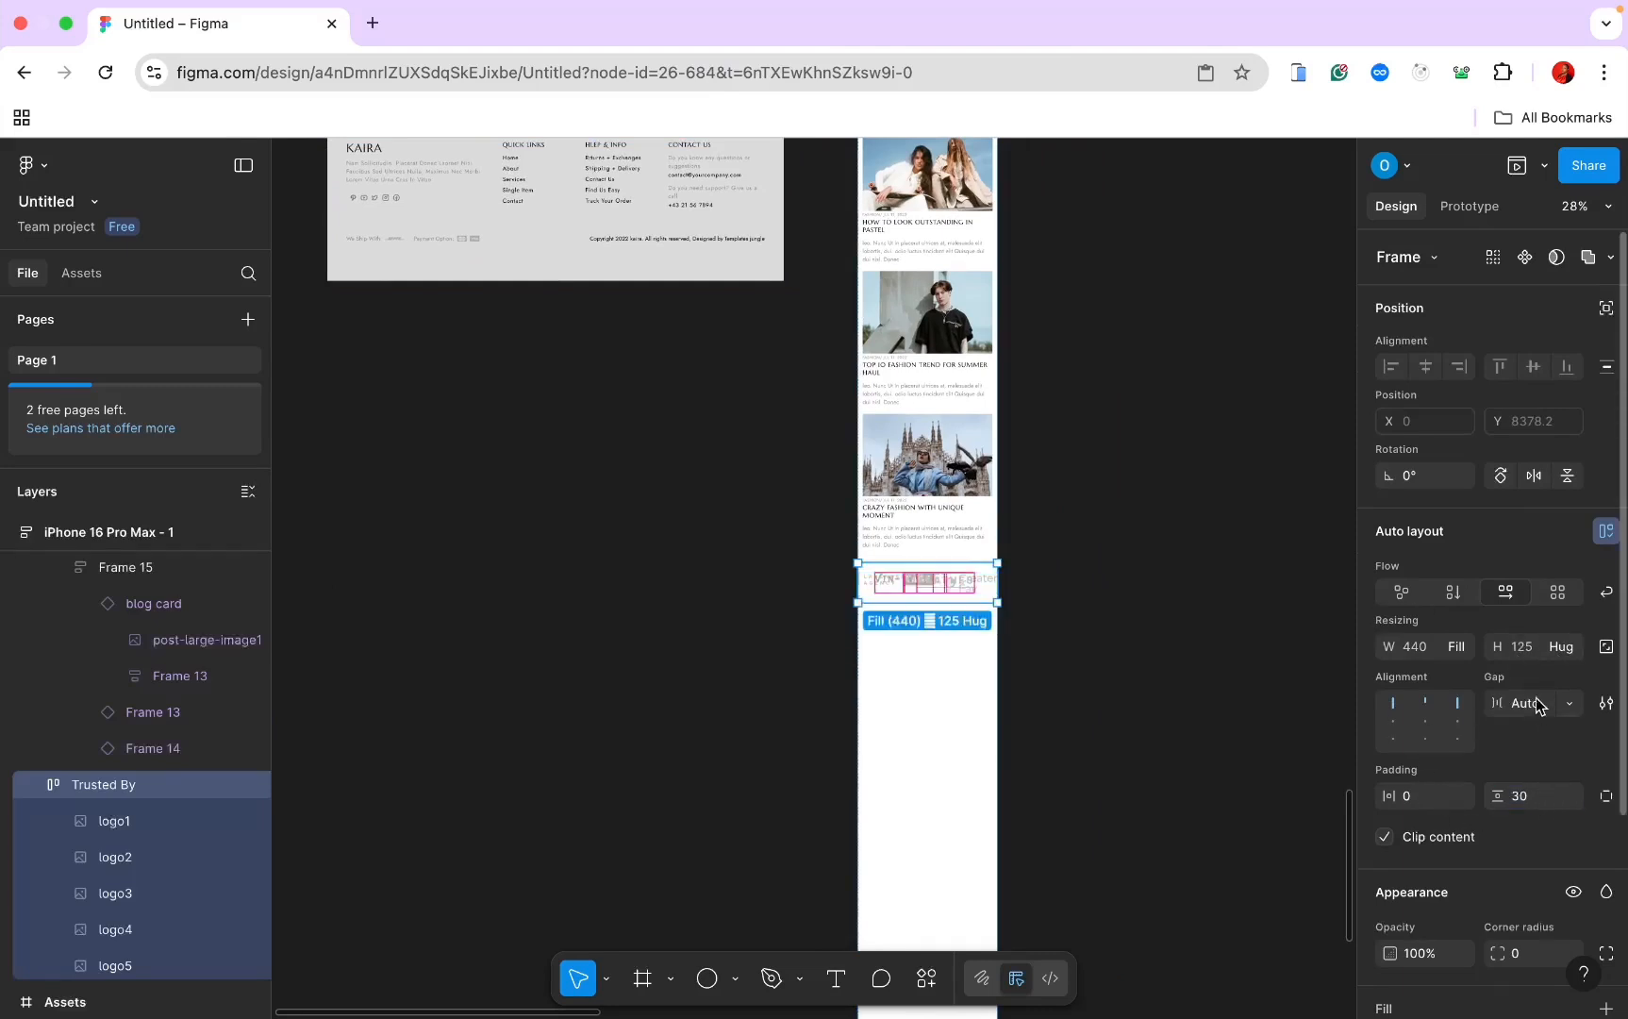
Step: Keep the Trusted By logos laid out as a horizontal row after trying vertical flow
click(1453, 592)
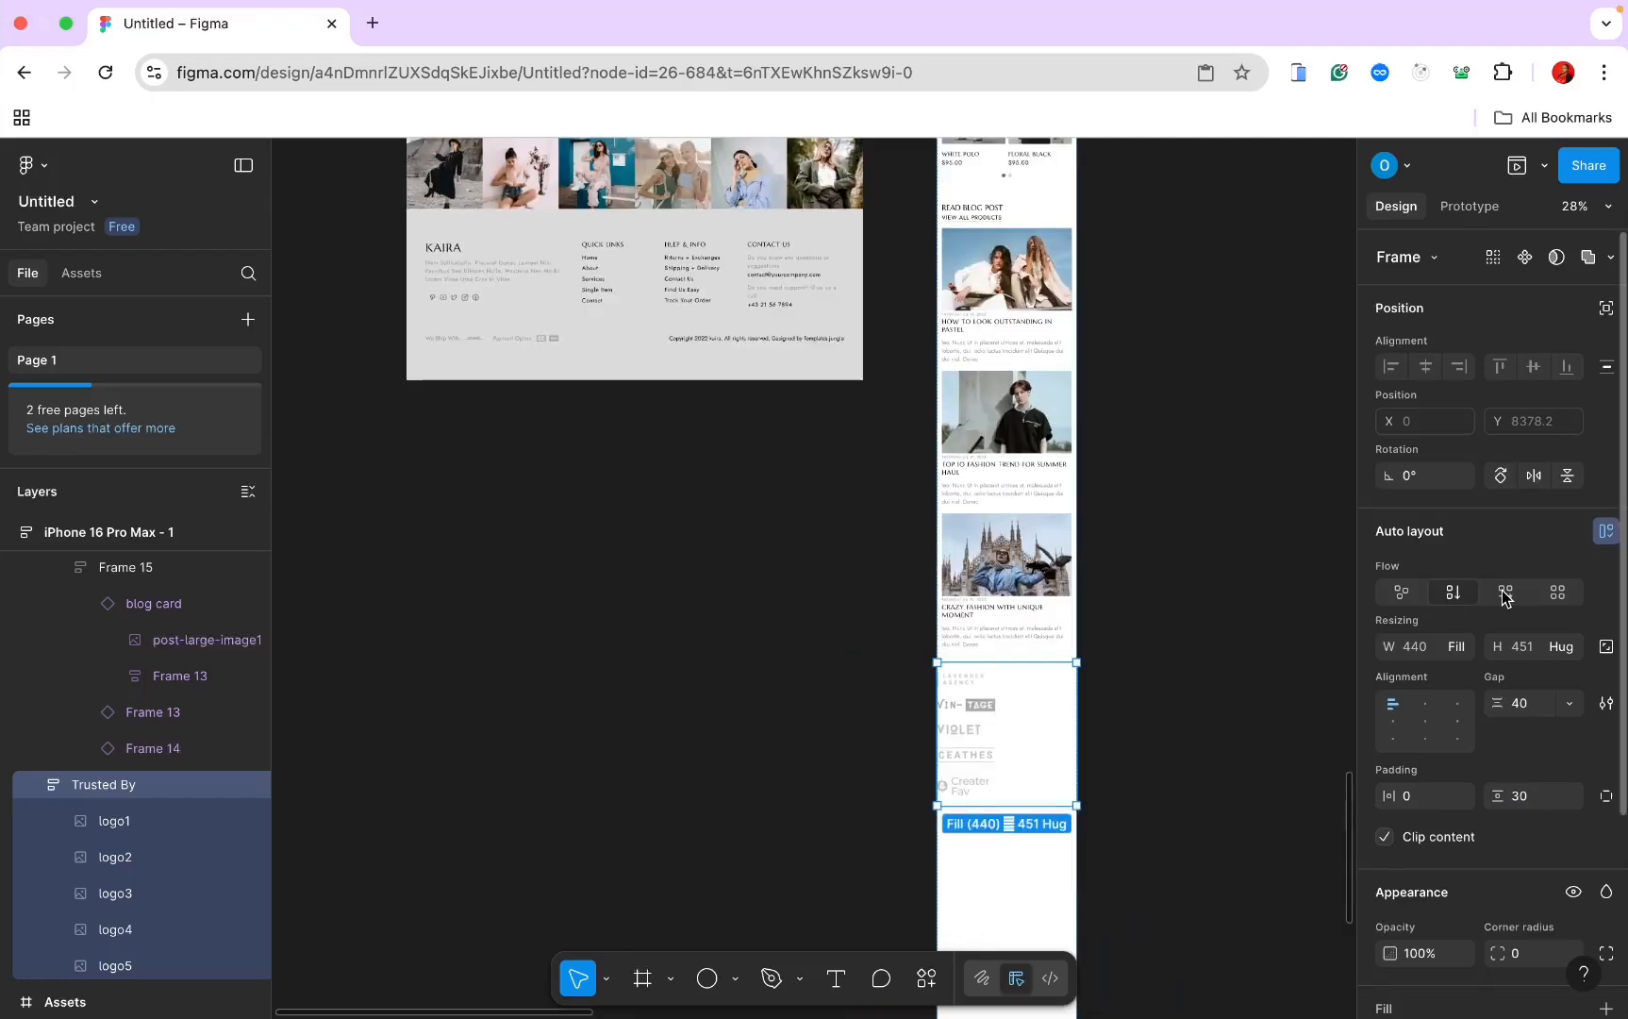
click(1505, 592)
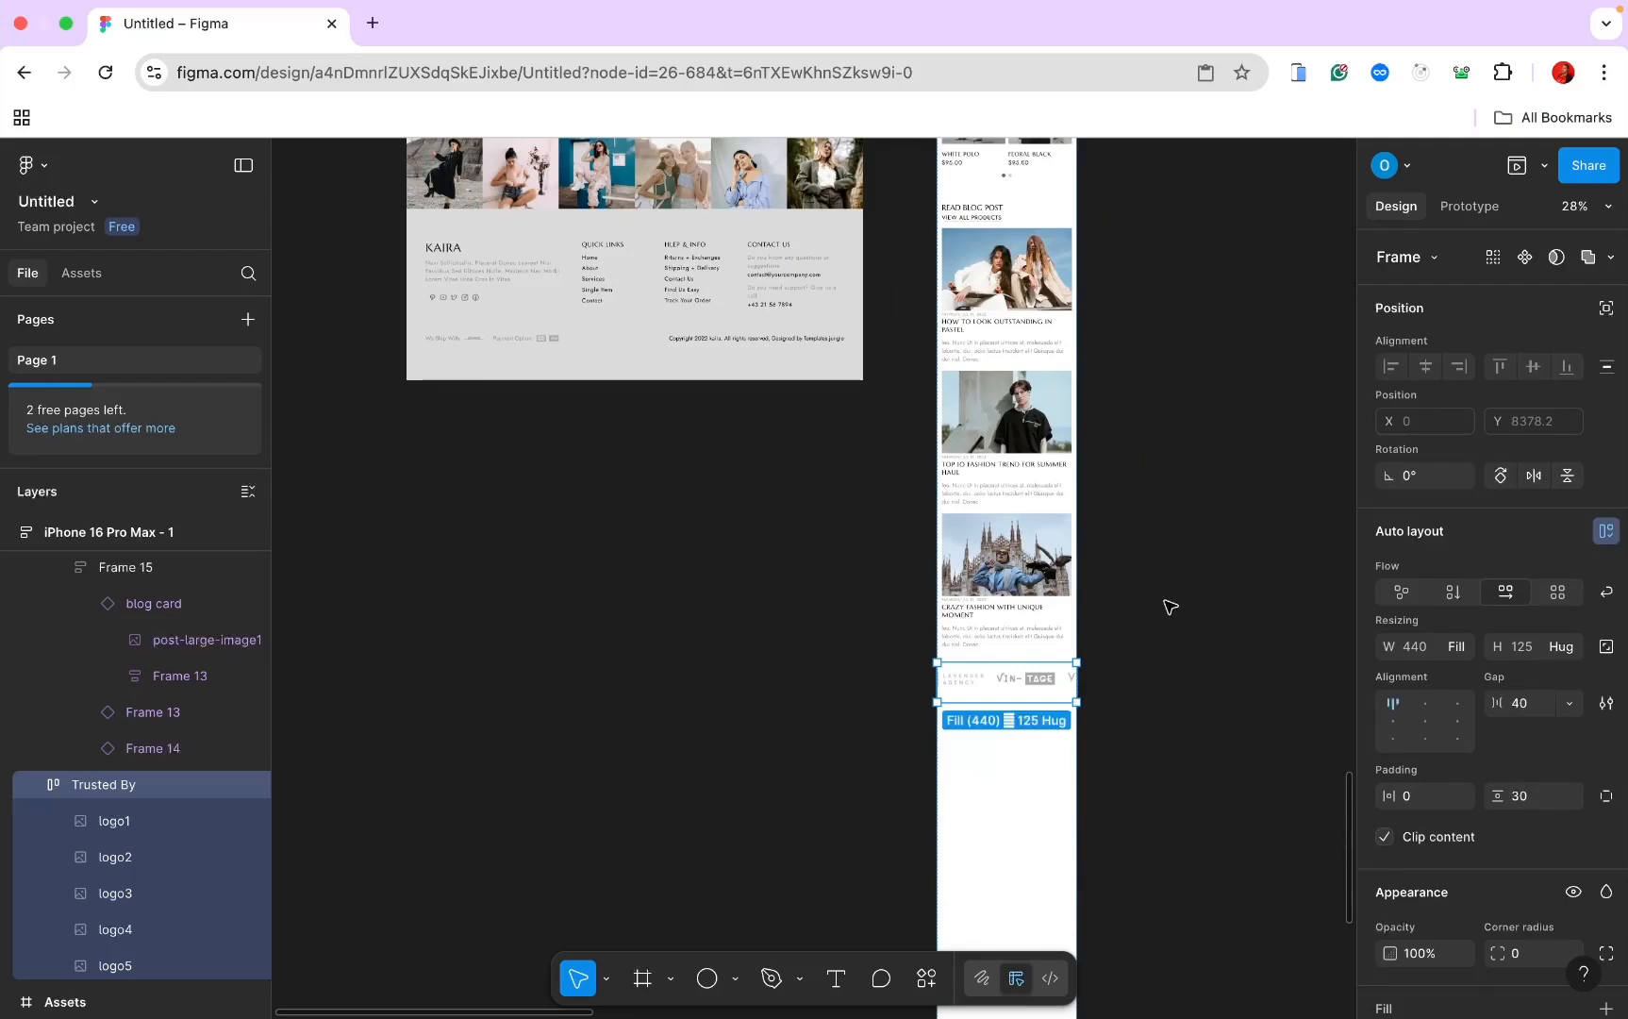
ctrl+scroll(1170, 606, up, 5)
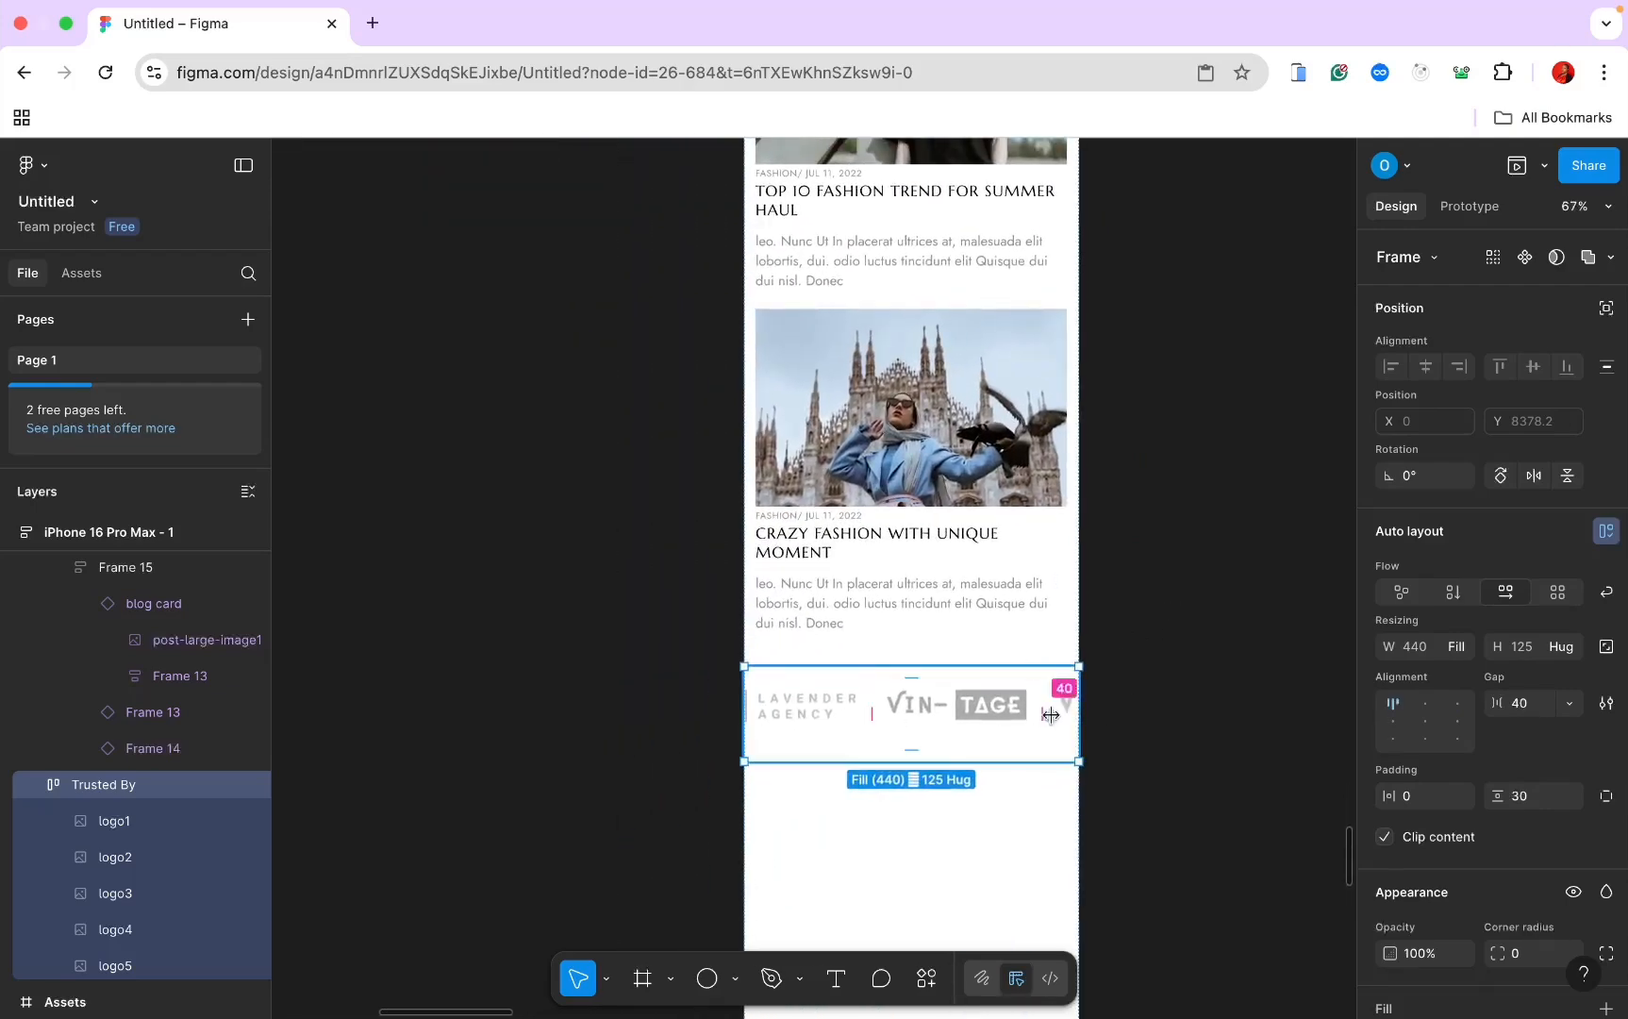
click(1193, 754)
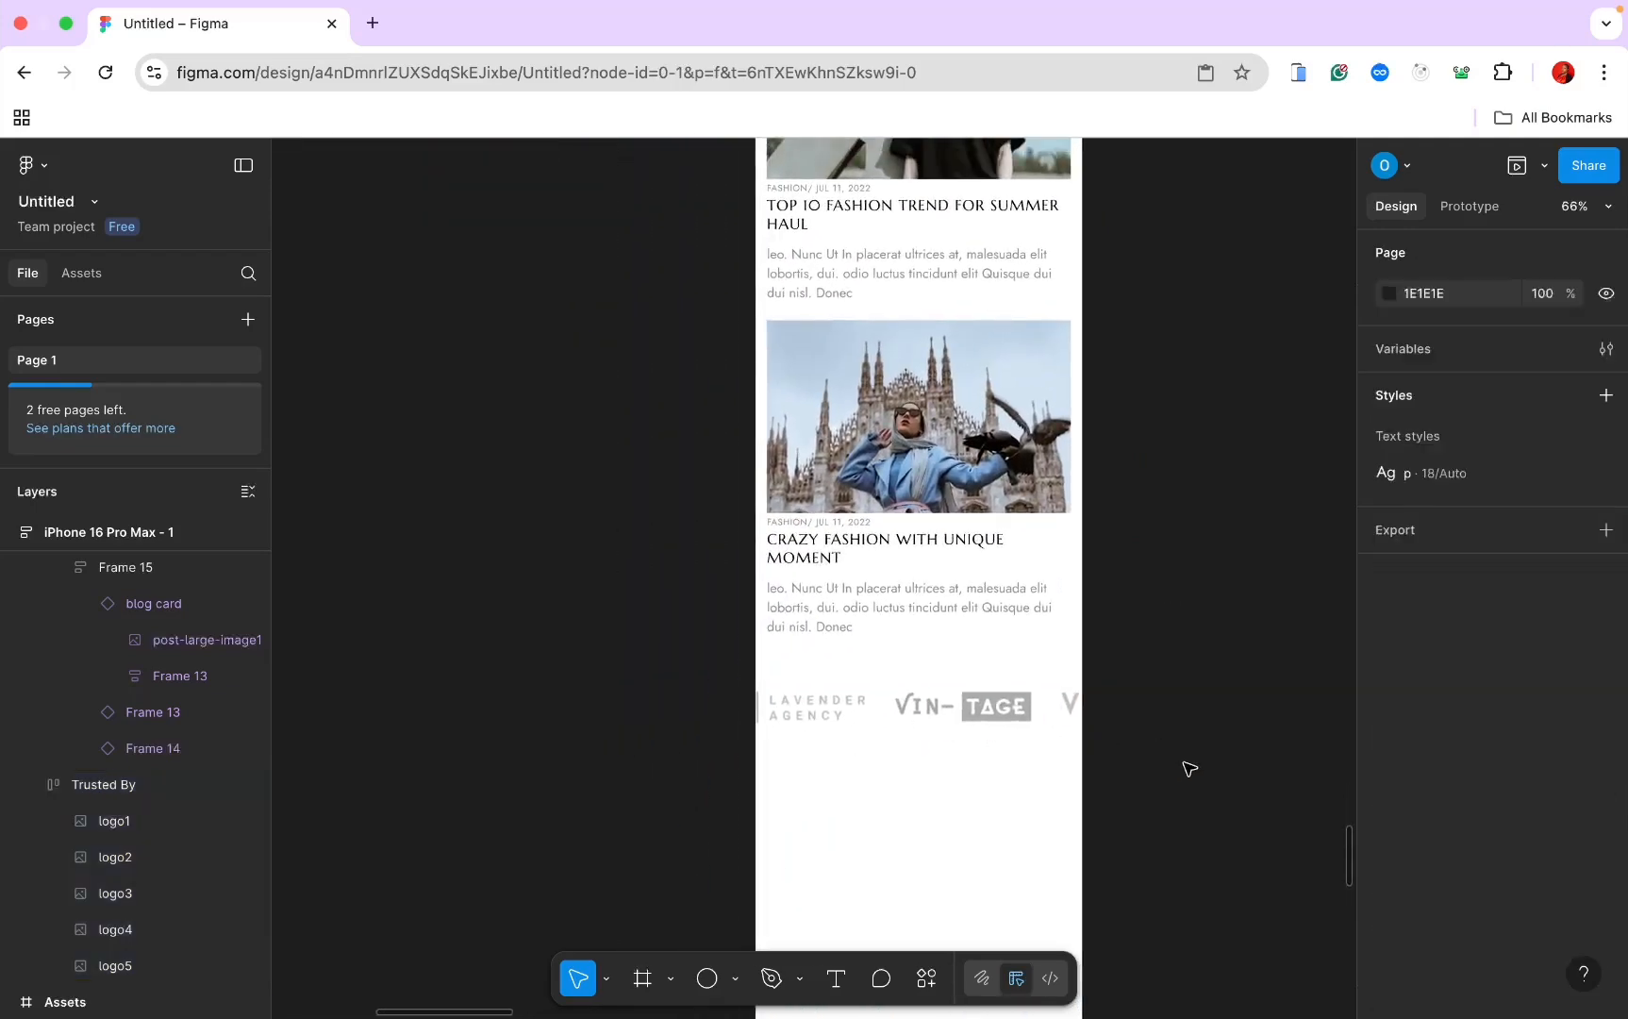
ctrl+scroll(1188, 768, down, 4)
click(1030, 755)
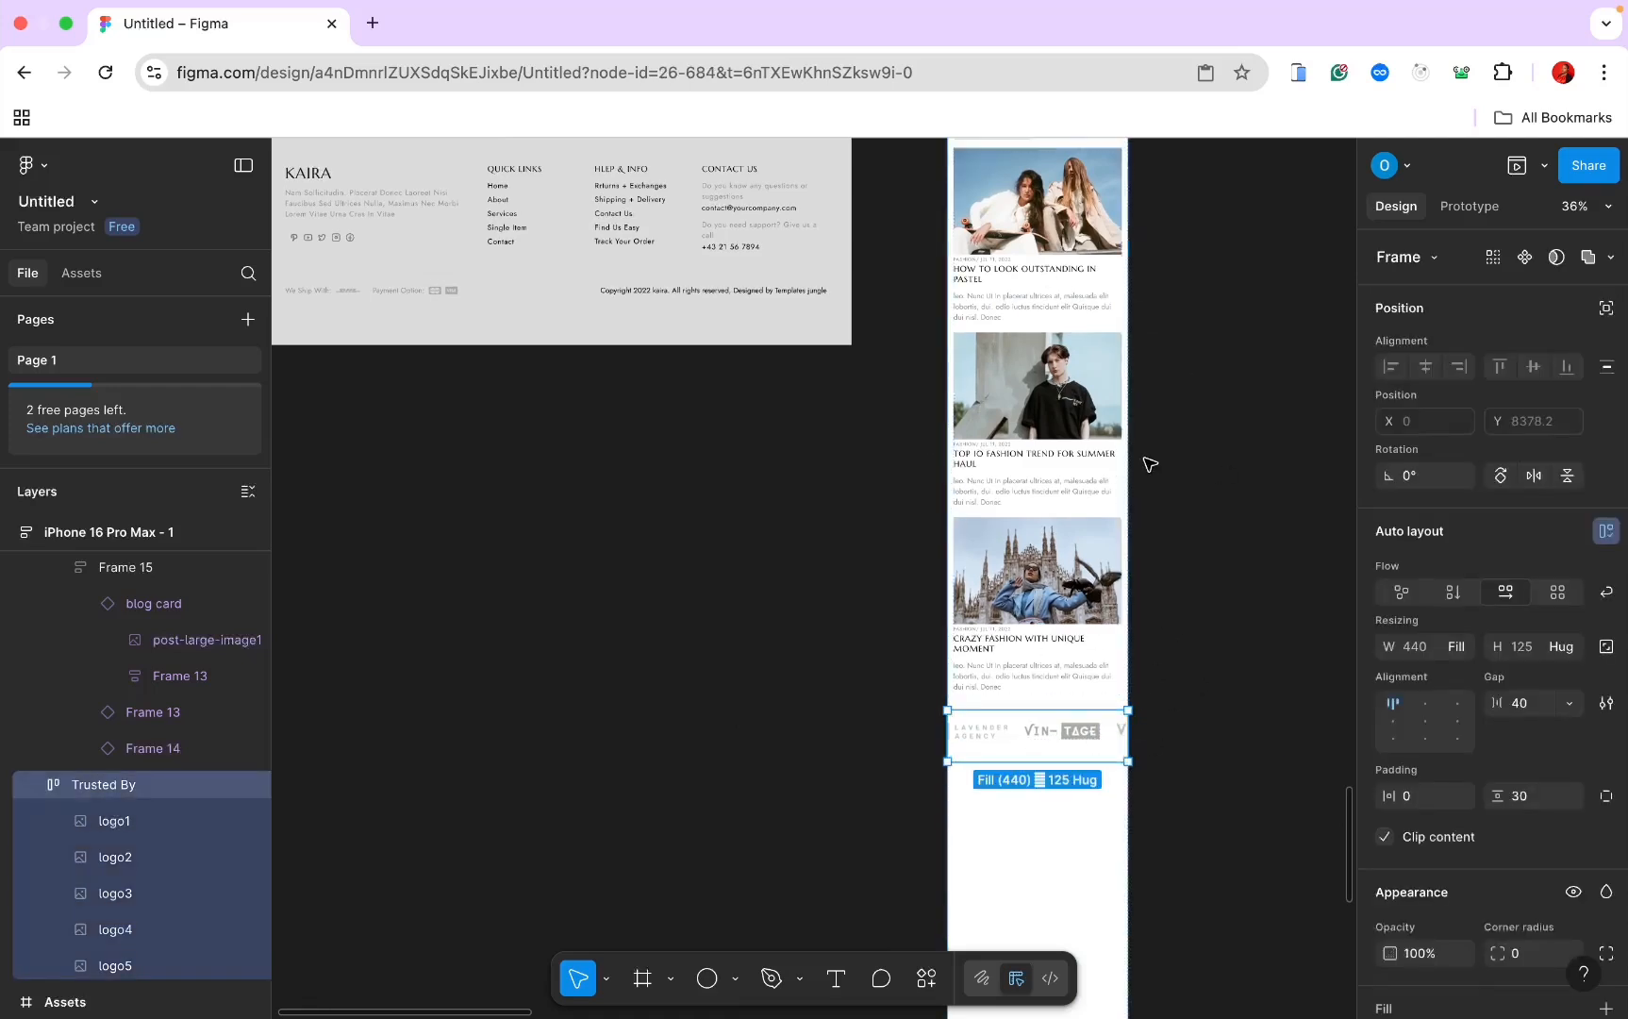
click(1165, 694)
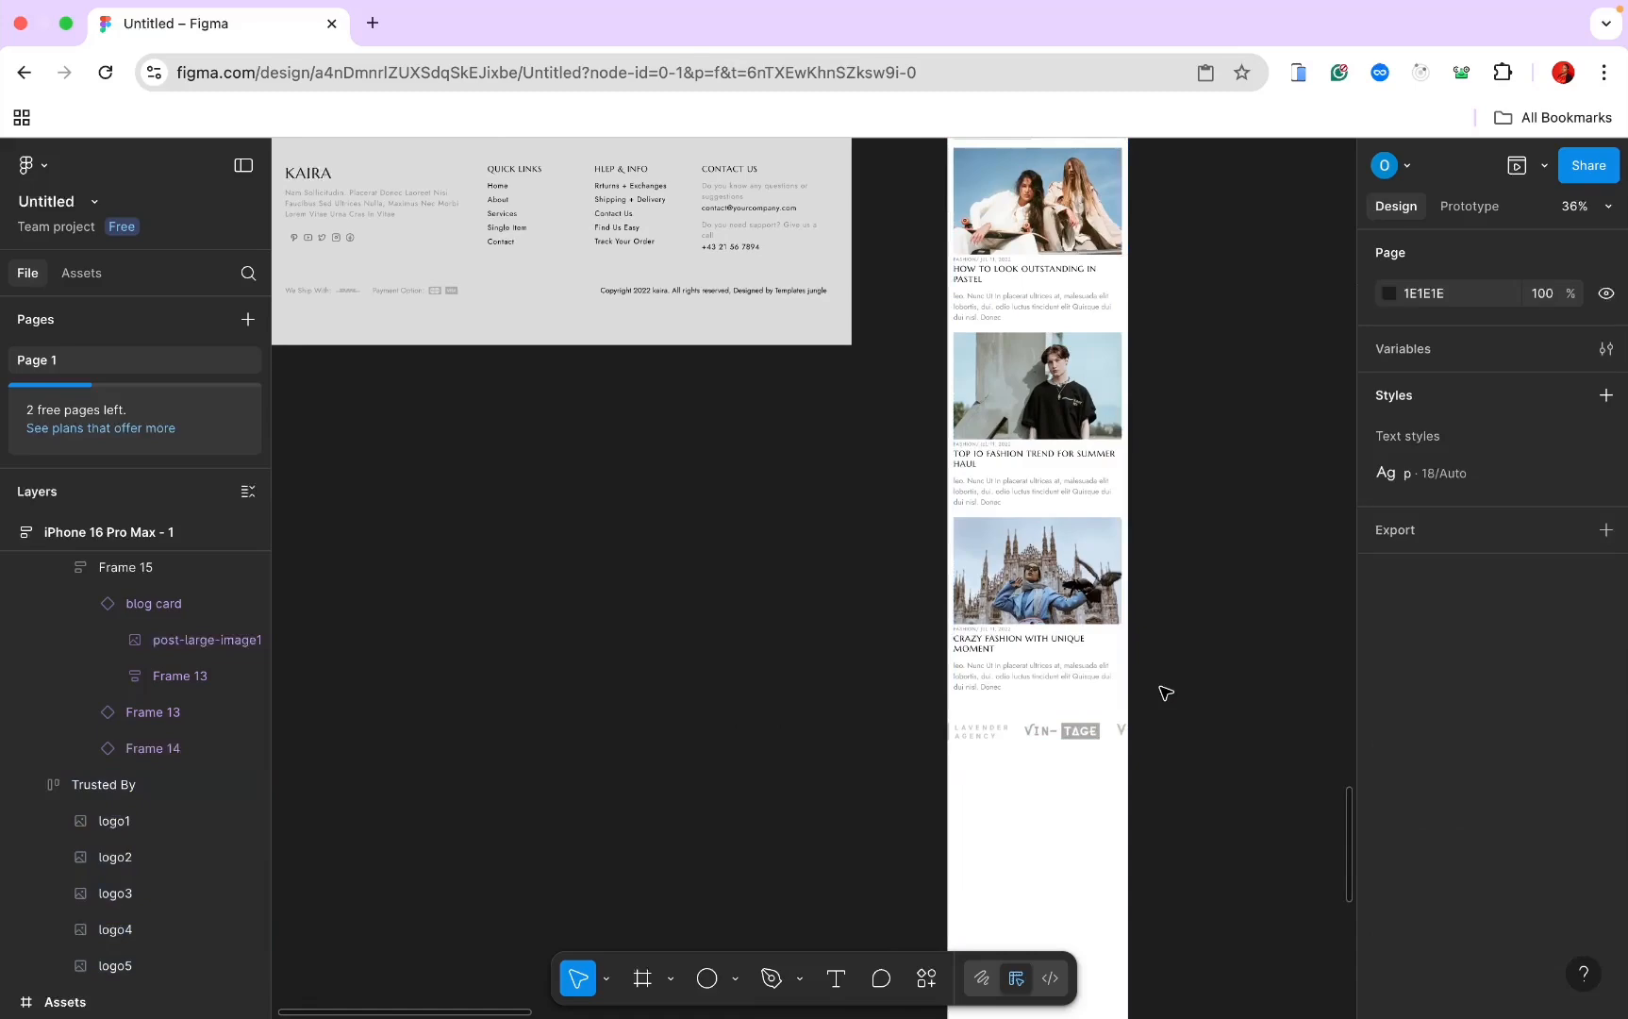
scroll(644, 510, up, 5)
scroll(645, 509, left, 2)
Step: Paste the desktop NewsLetter section into the iPhone frame and set its height to 400
click(646, 332)
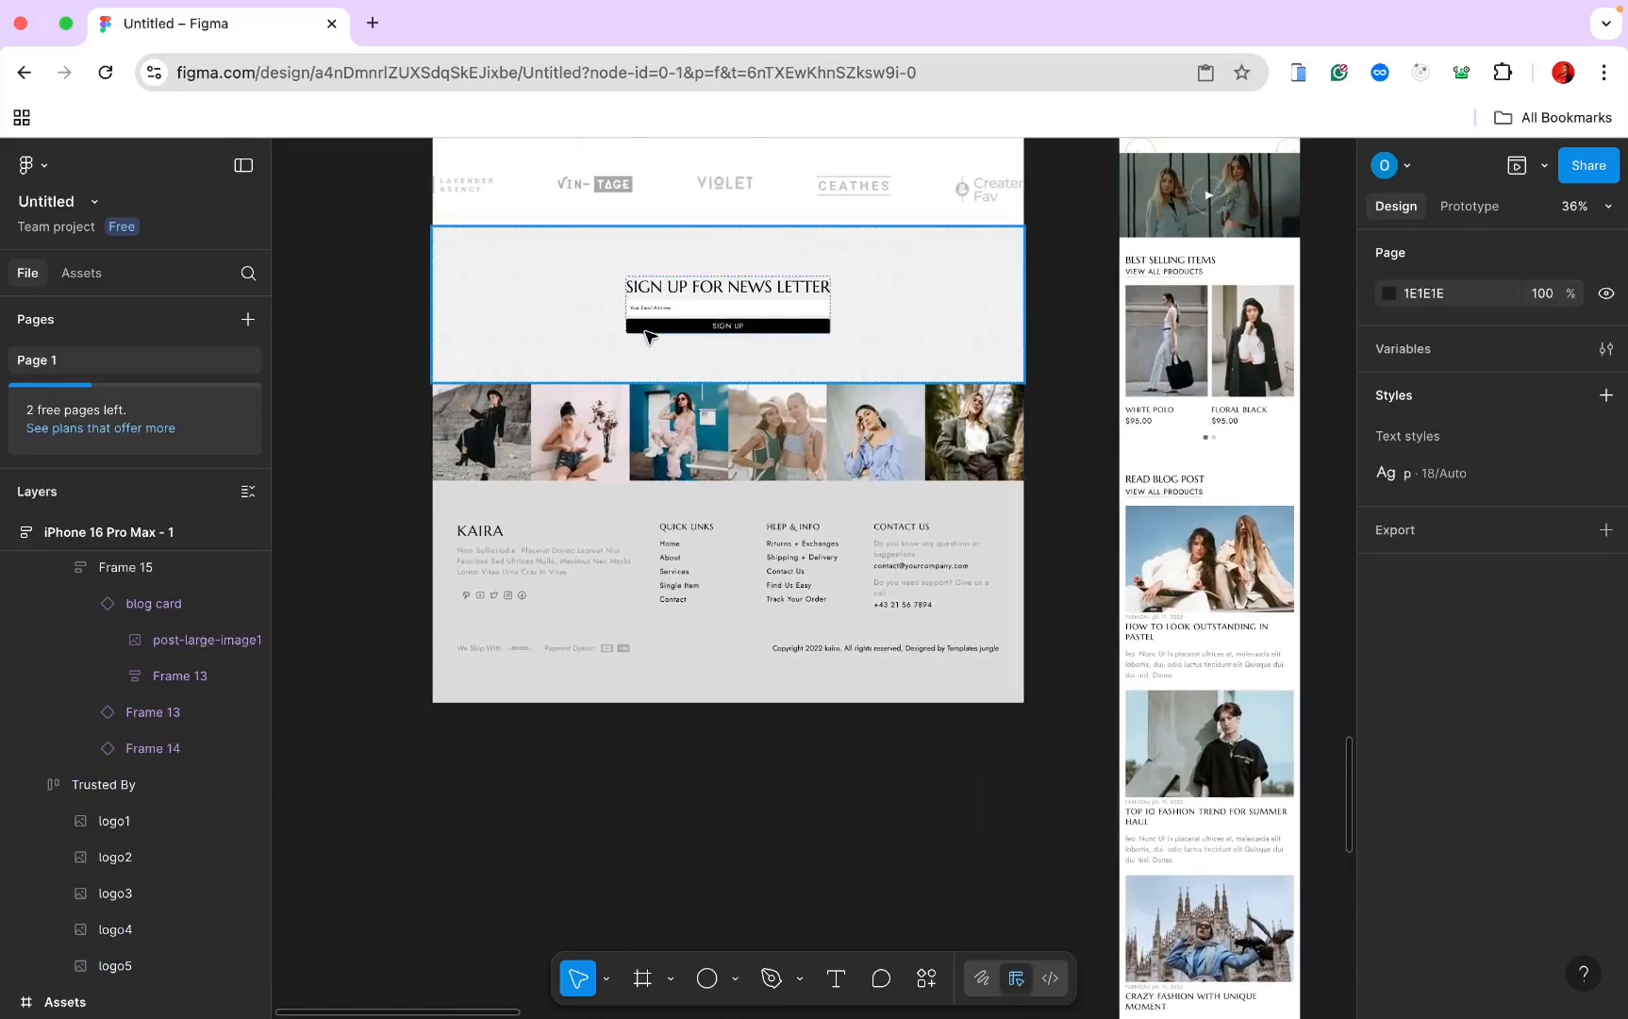
scroll(731, 424, down, 7)
scroll(732, 424, right, 3)
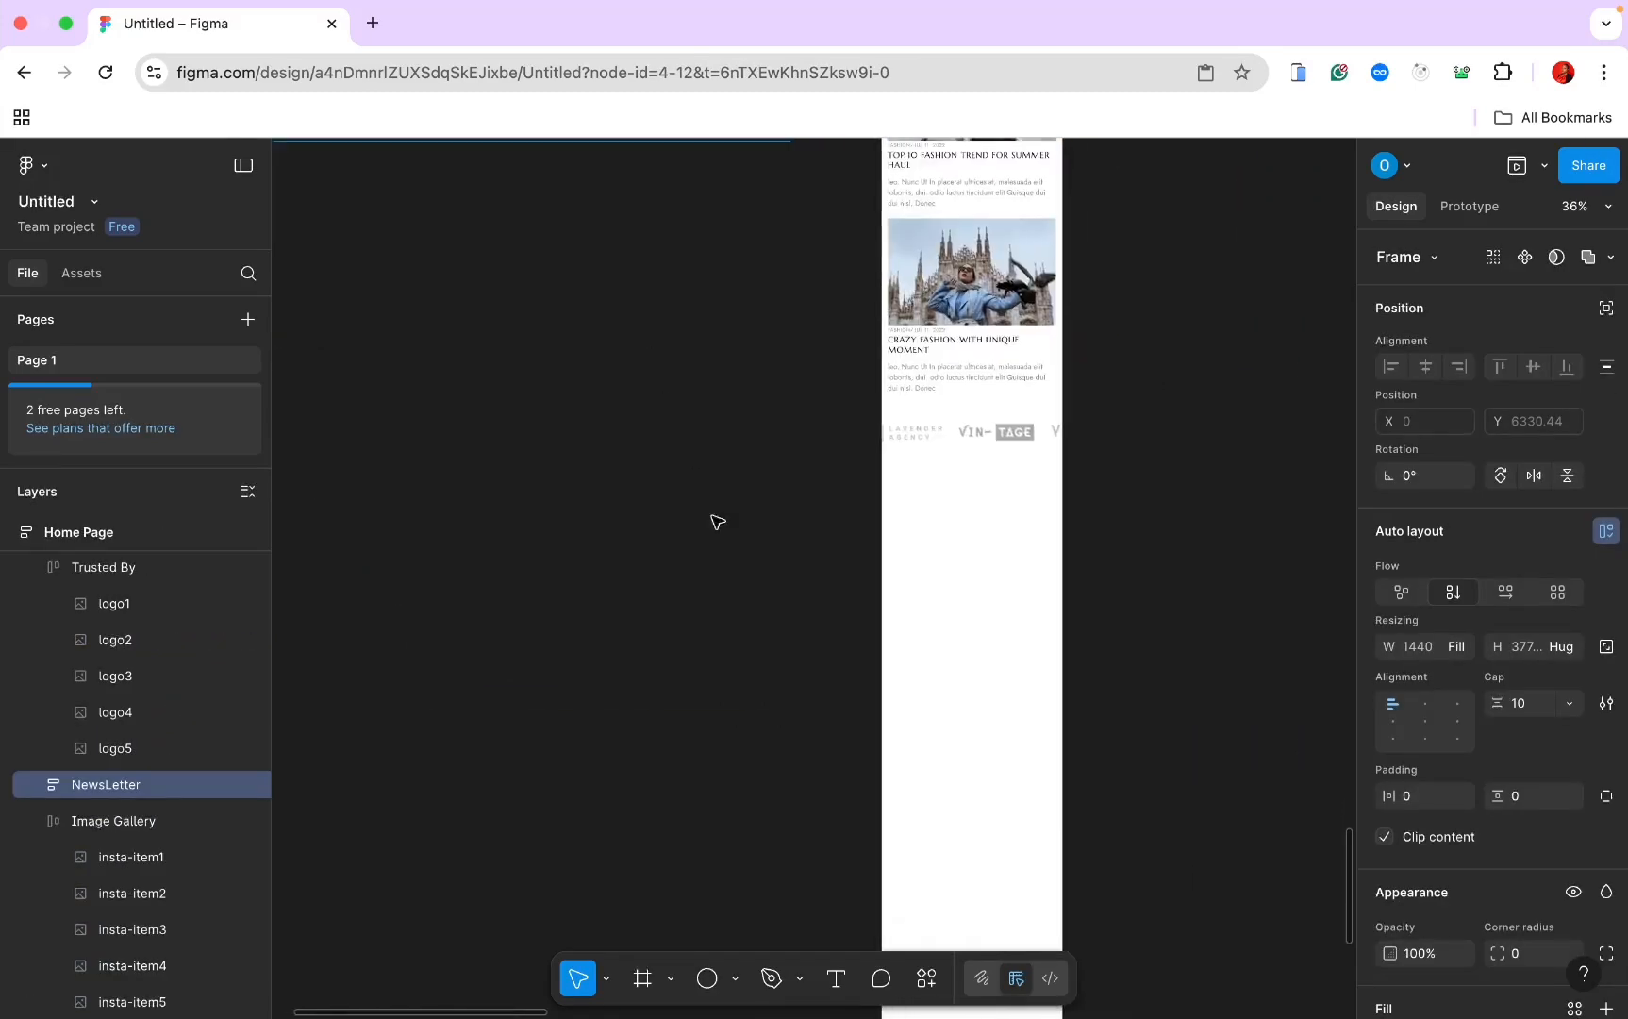
click(934, 559)
key(ctrl+v)
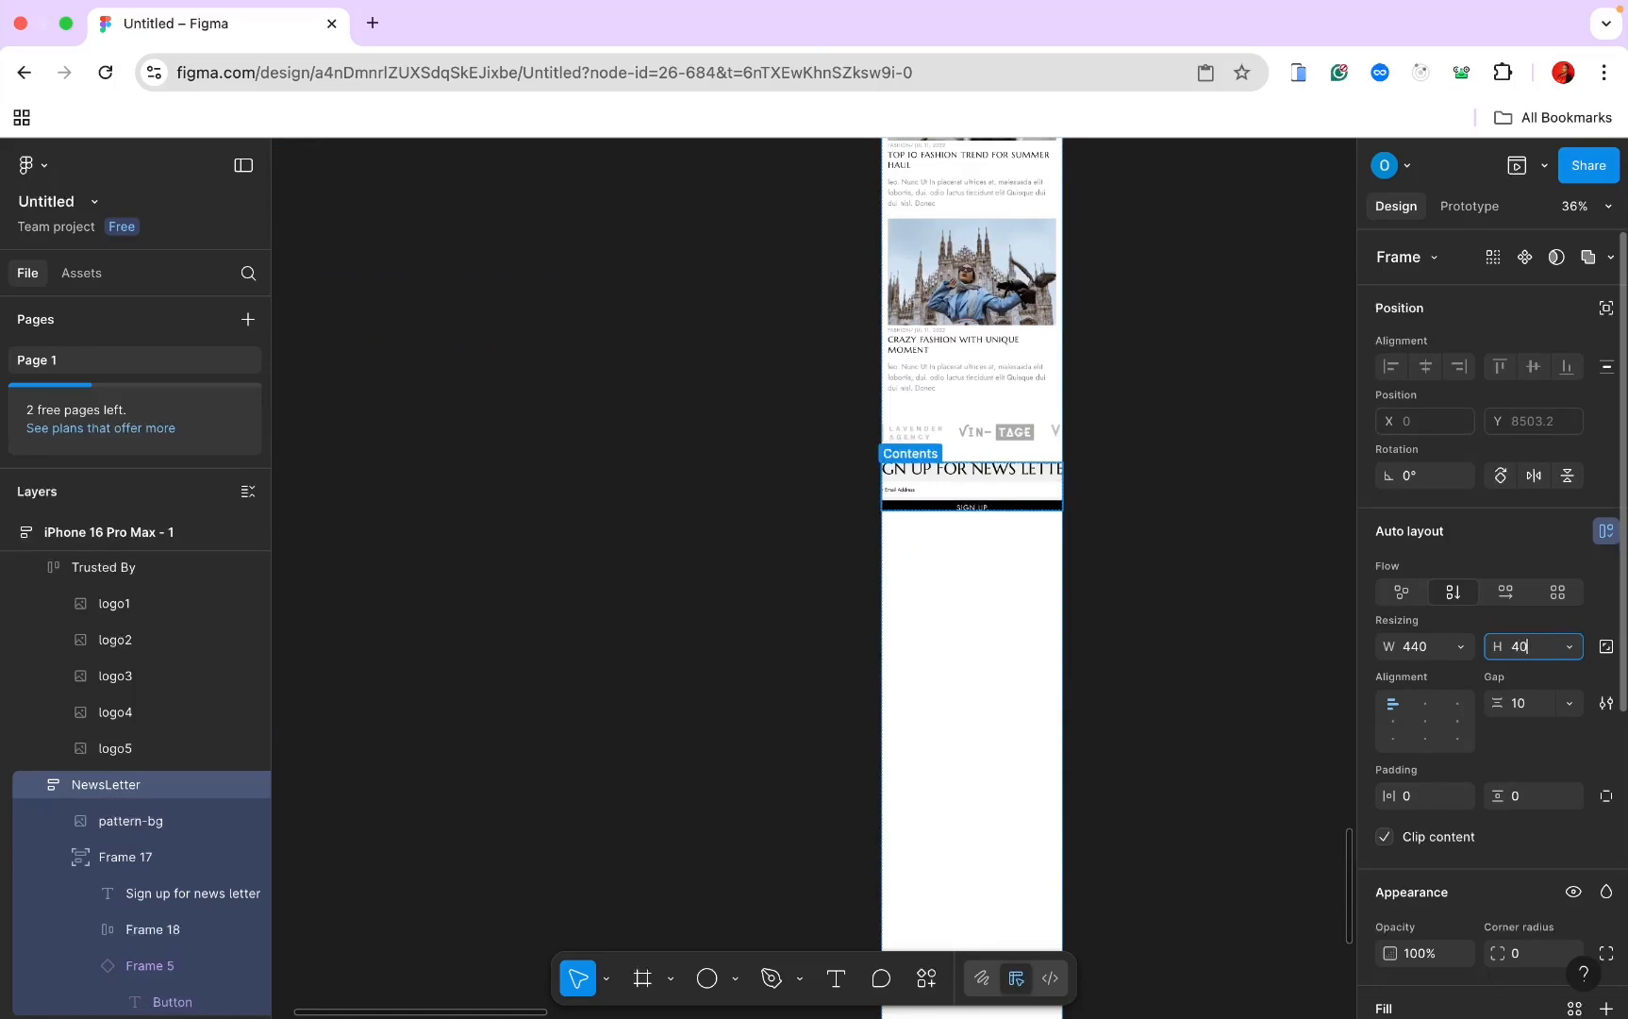
text(400)
key(Return)
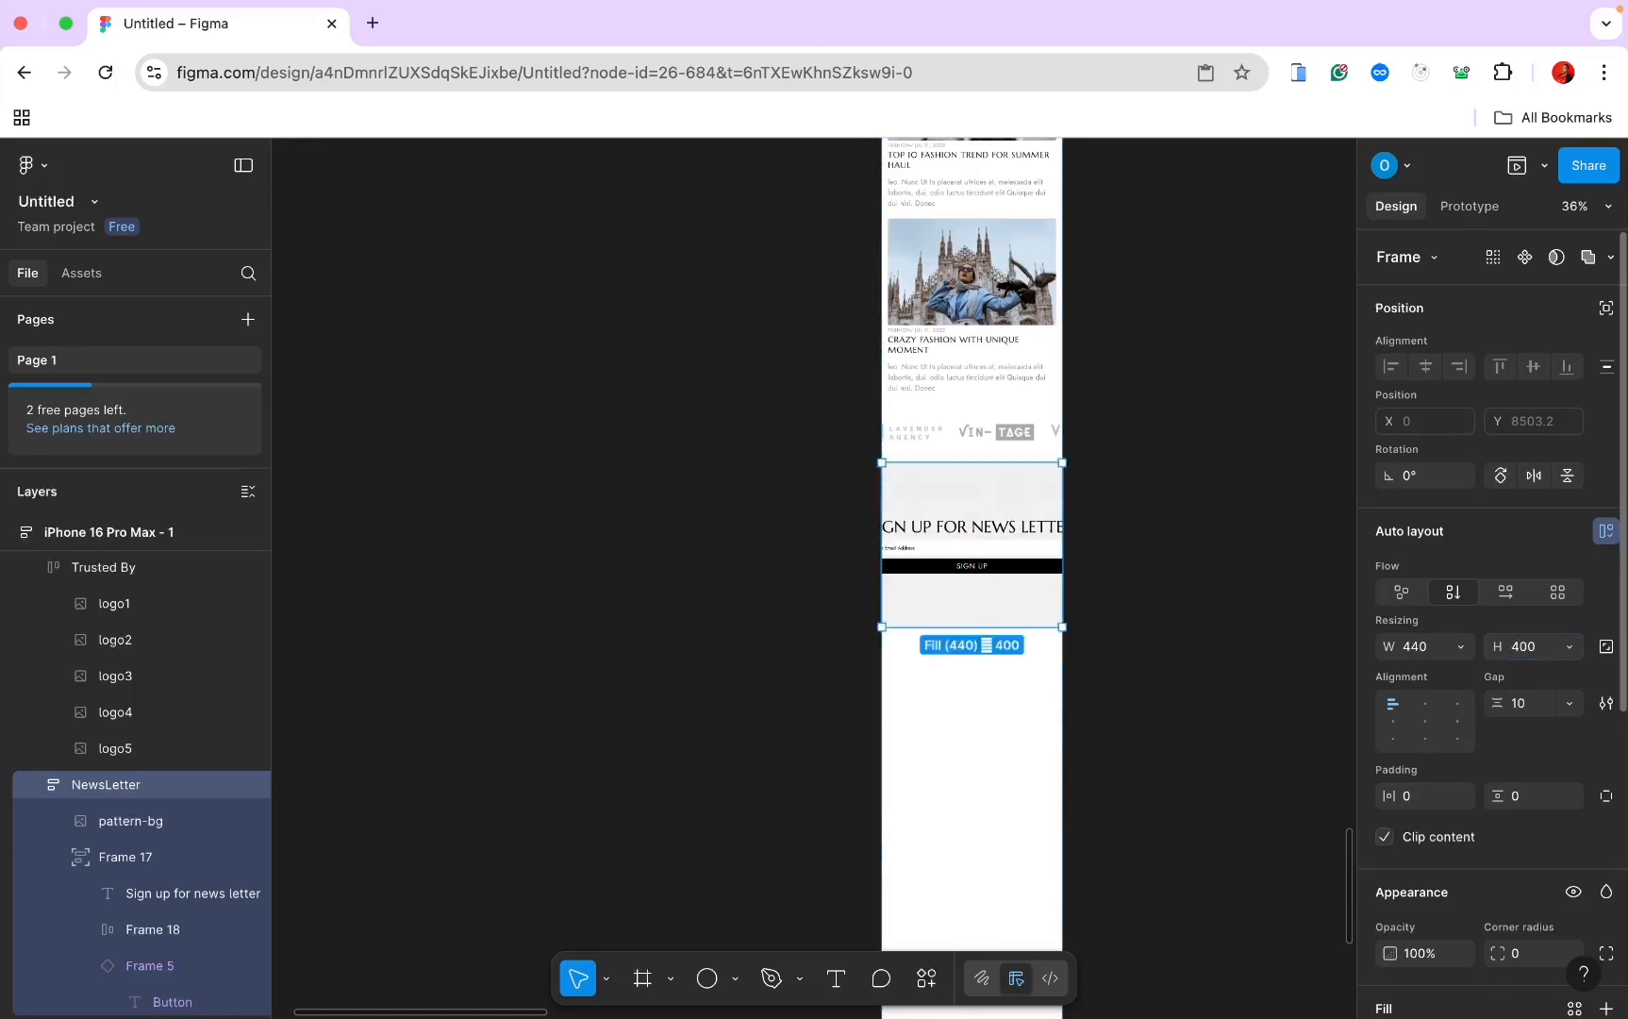
Step: Make the pattern-bg background fill the newsletter section's height
click(1462, 645)
click(1446, 645)
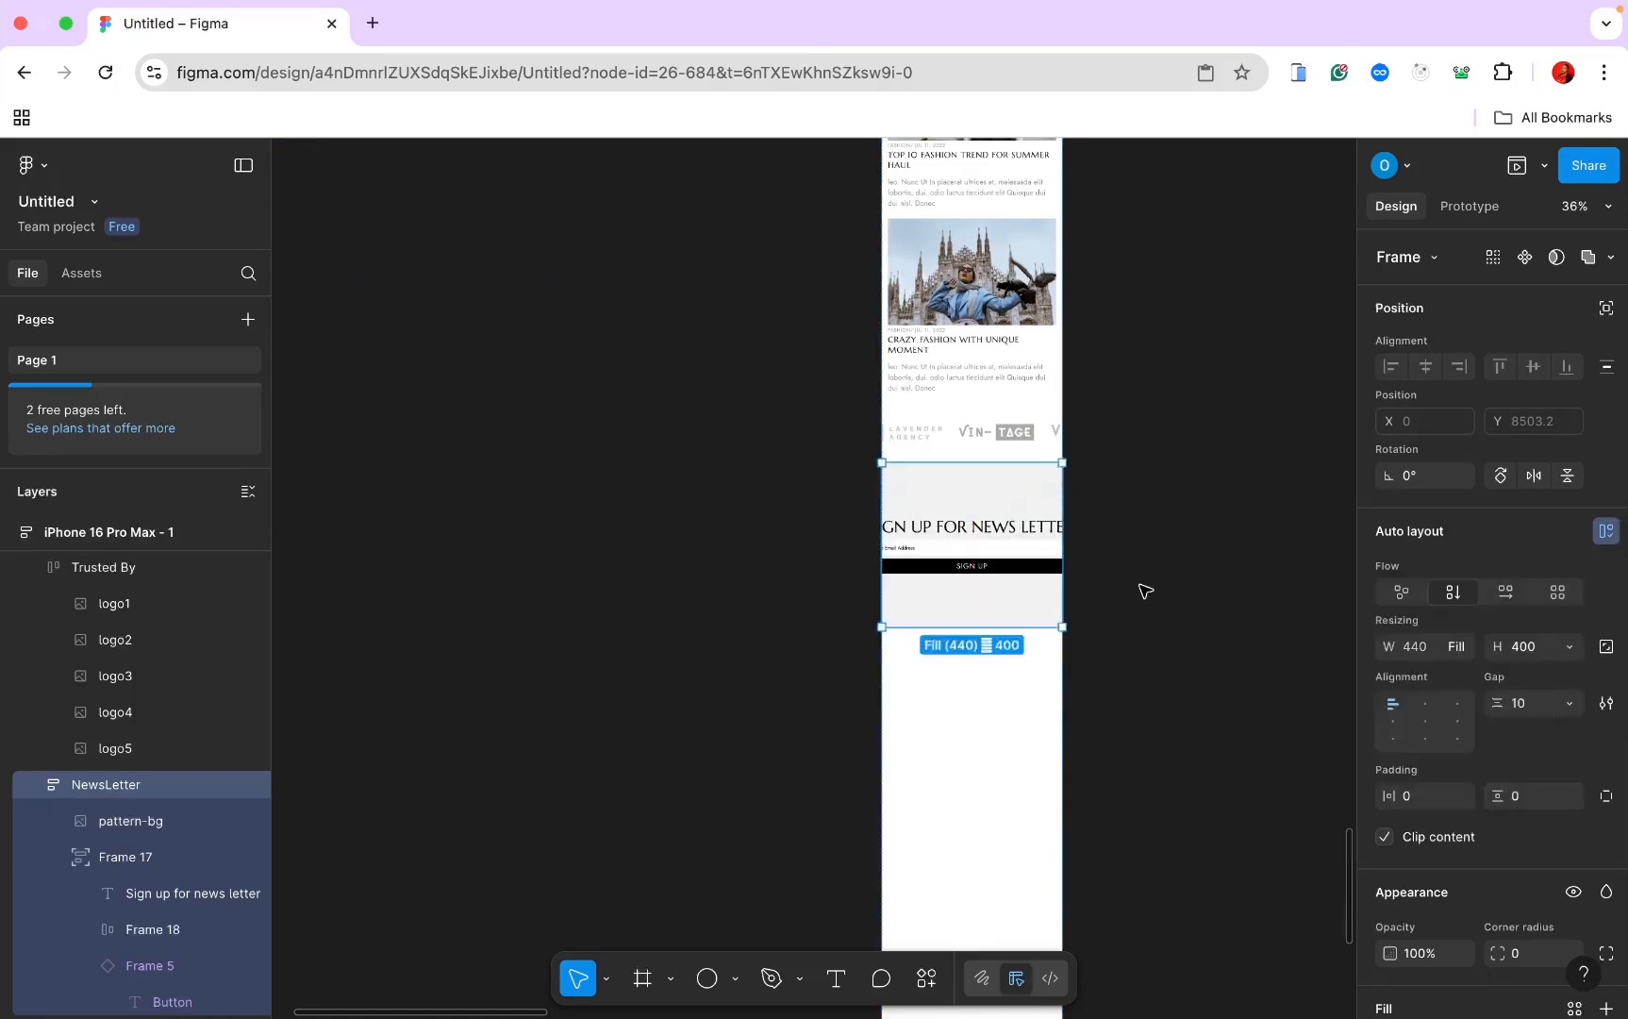
click(990, 551)
scroll(990, 552, up, 3)
click(1564, 591)
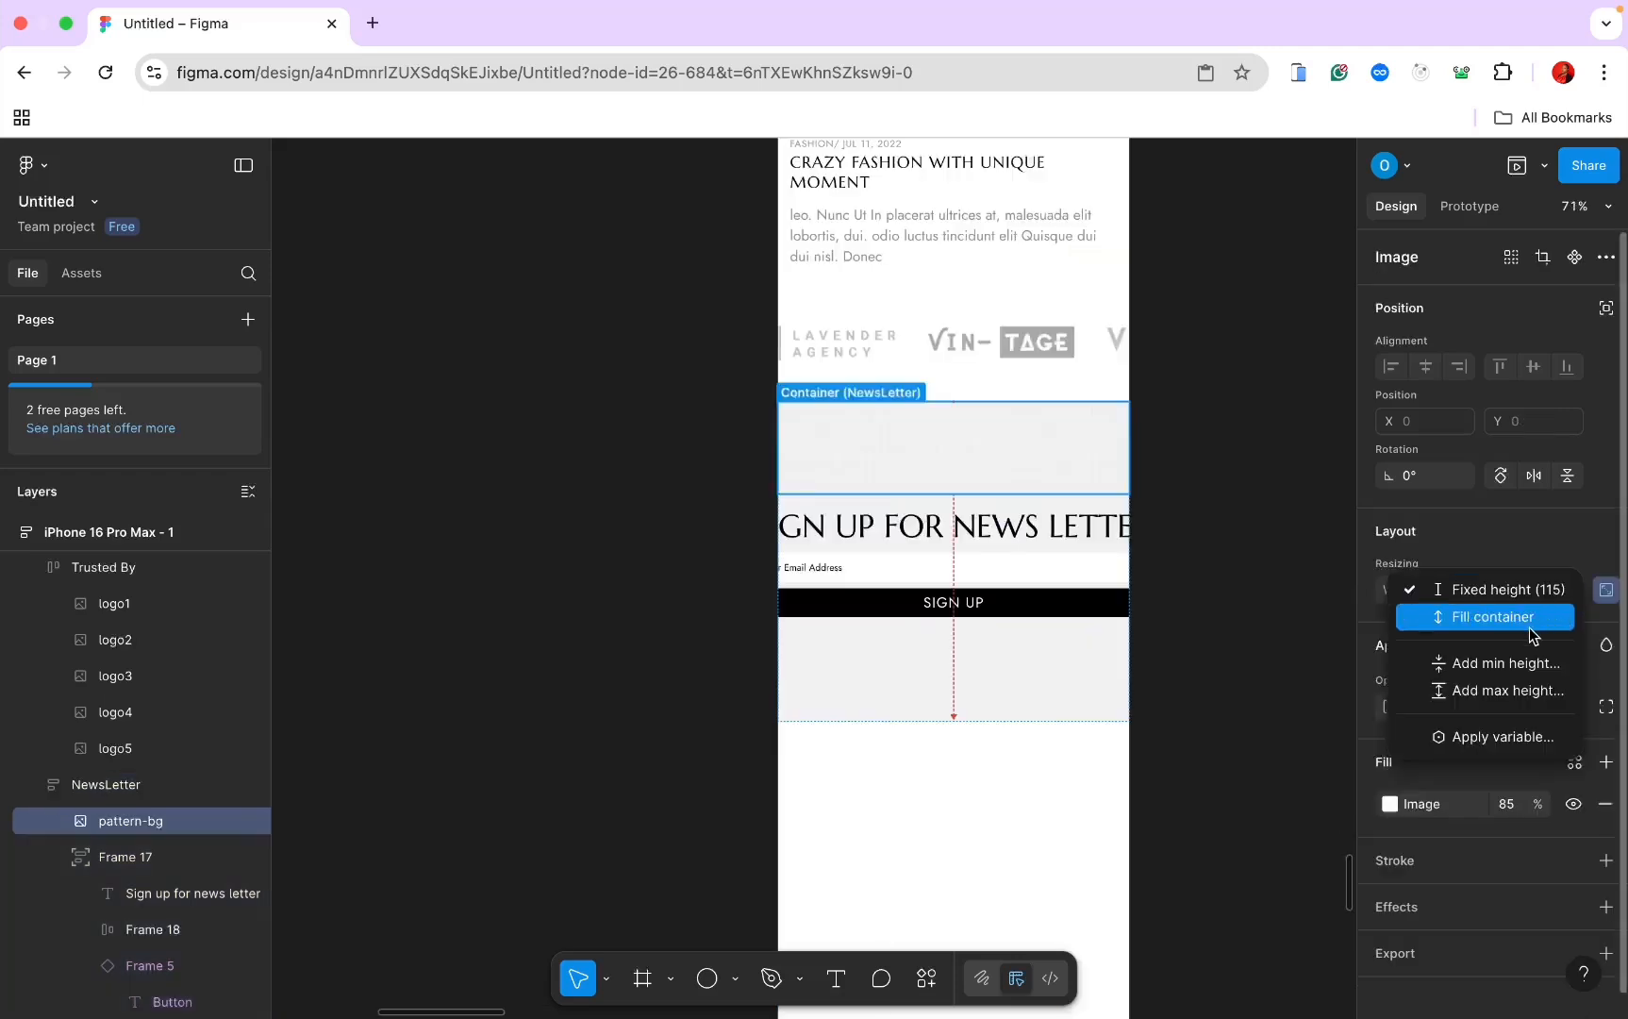
click(1533, 618)
Step: Narrow the sign-up group Frame 17 to 404 wide inside the section
click(996, 553)
scroll(996, 553, up, 3)
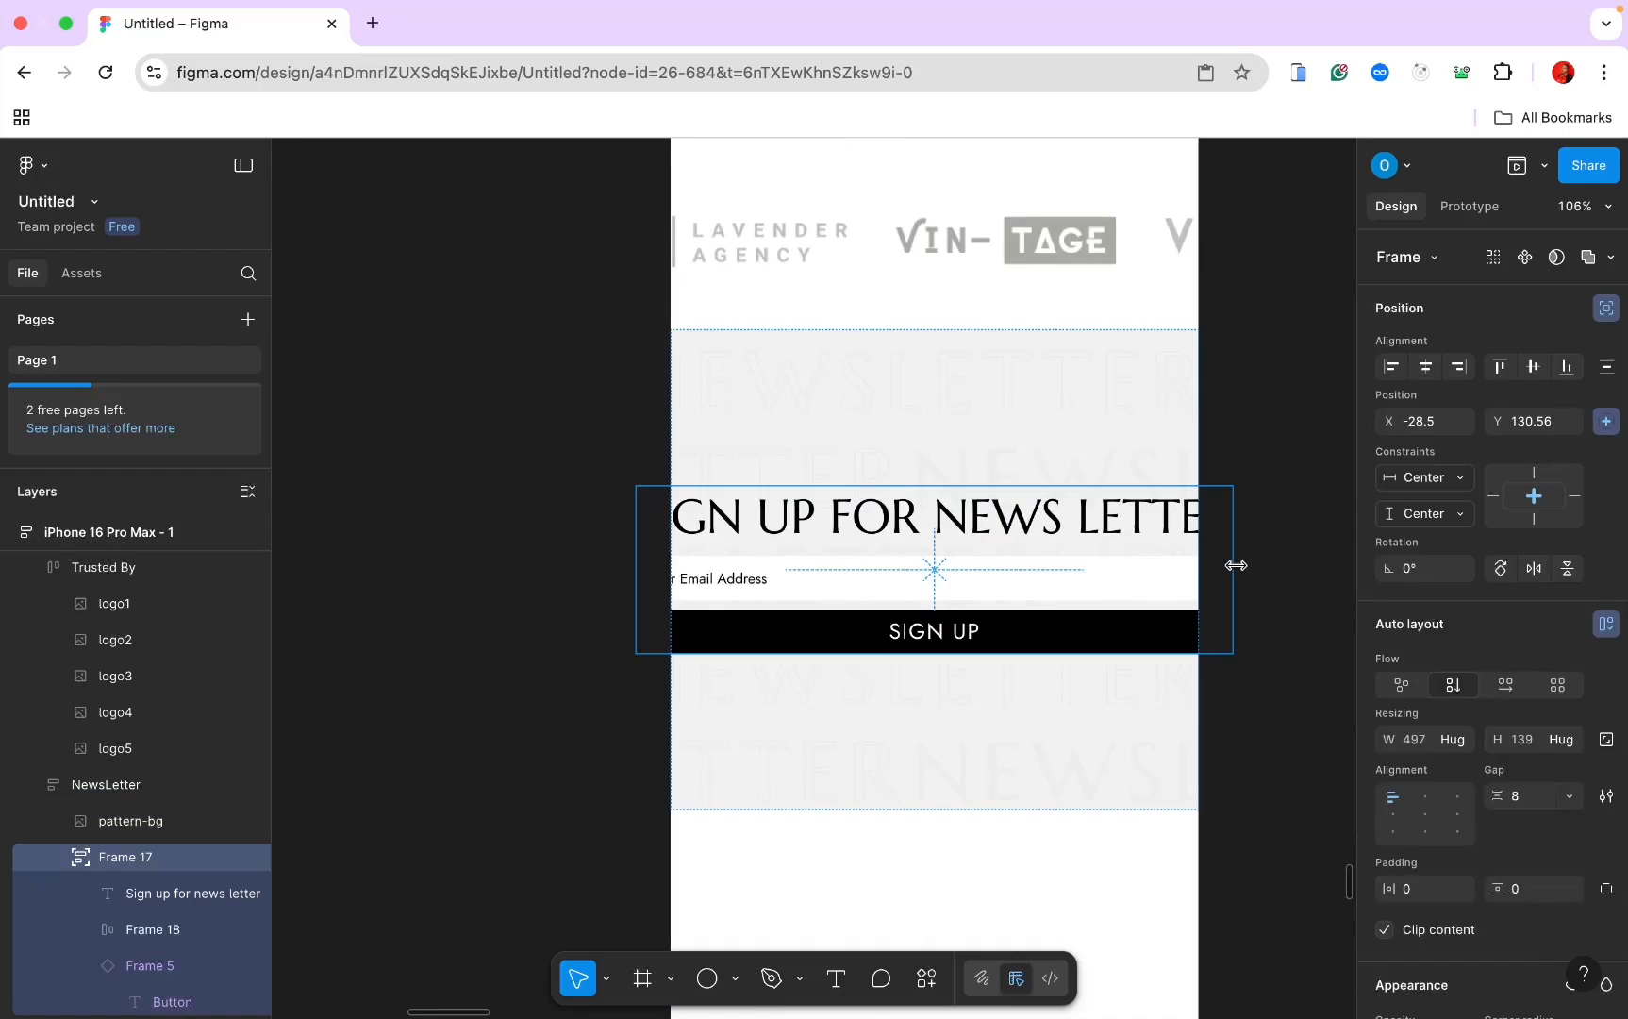
drag(1236, 565, 1179, 569)
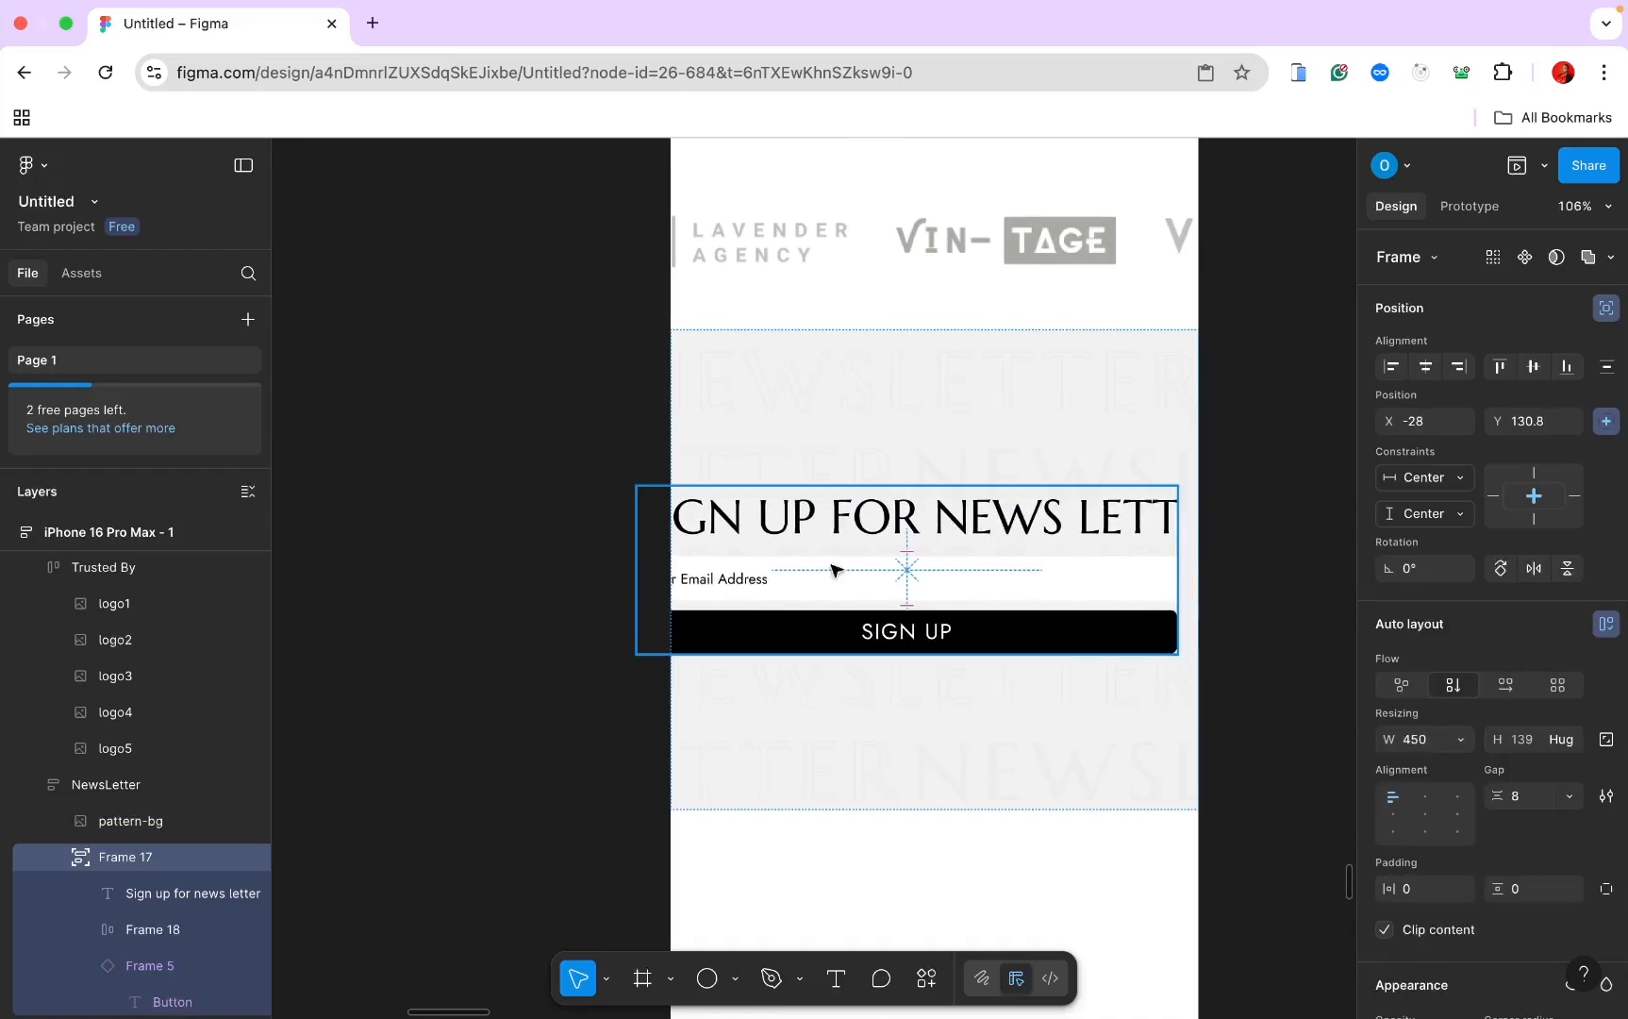
drag(641, 559, 696, 551)
Step: Set the sign-up heading width to Fill container and centre-align its text
click(772, 513)
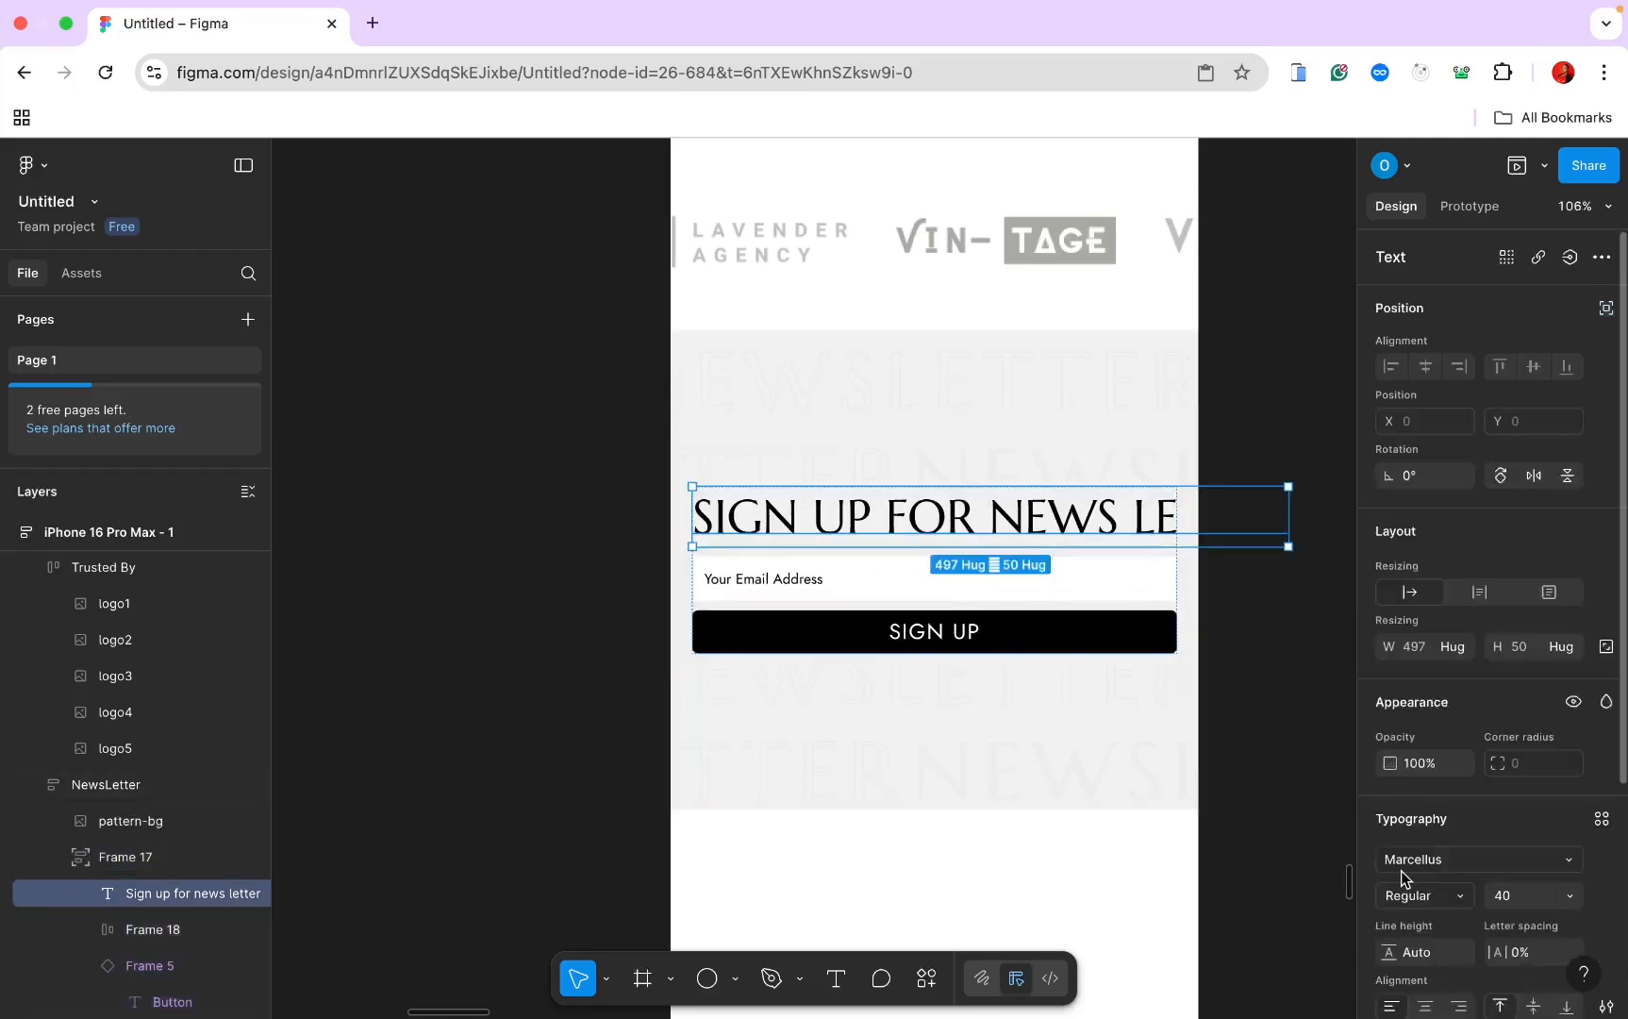
click(1452, 647)
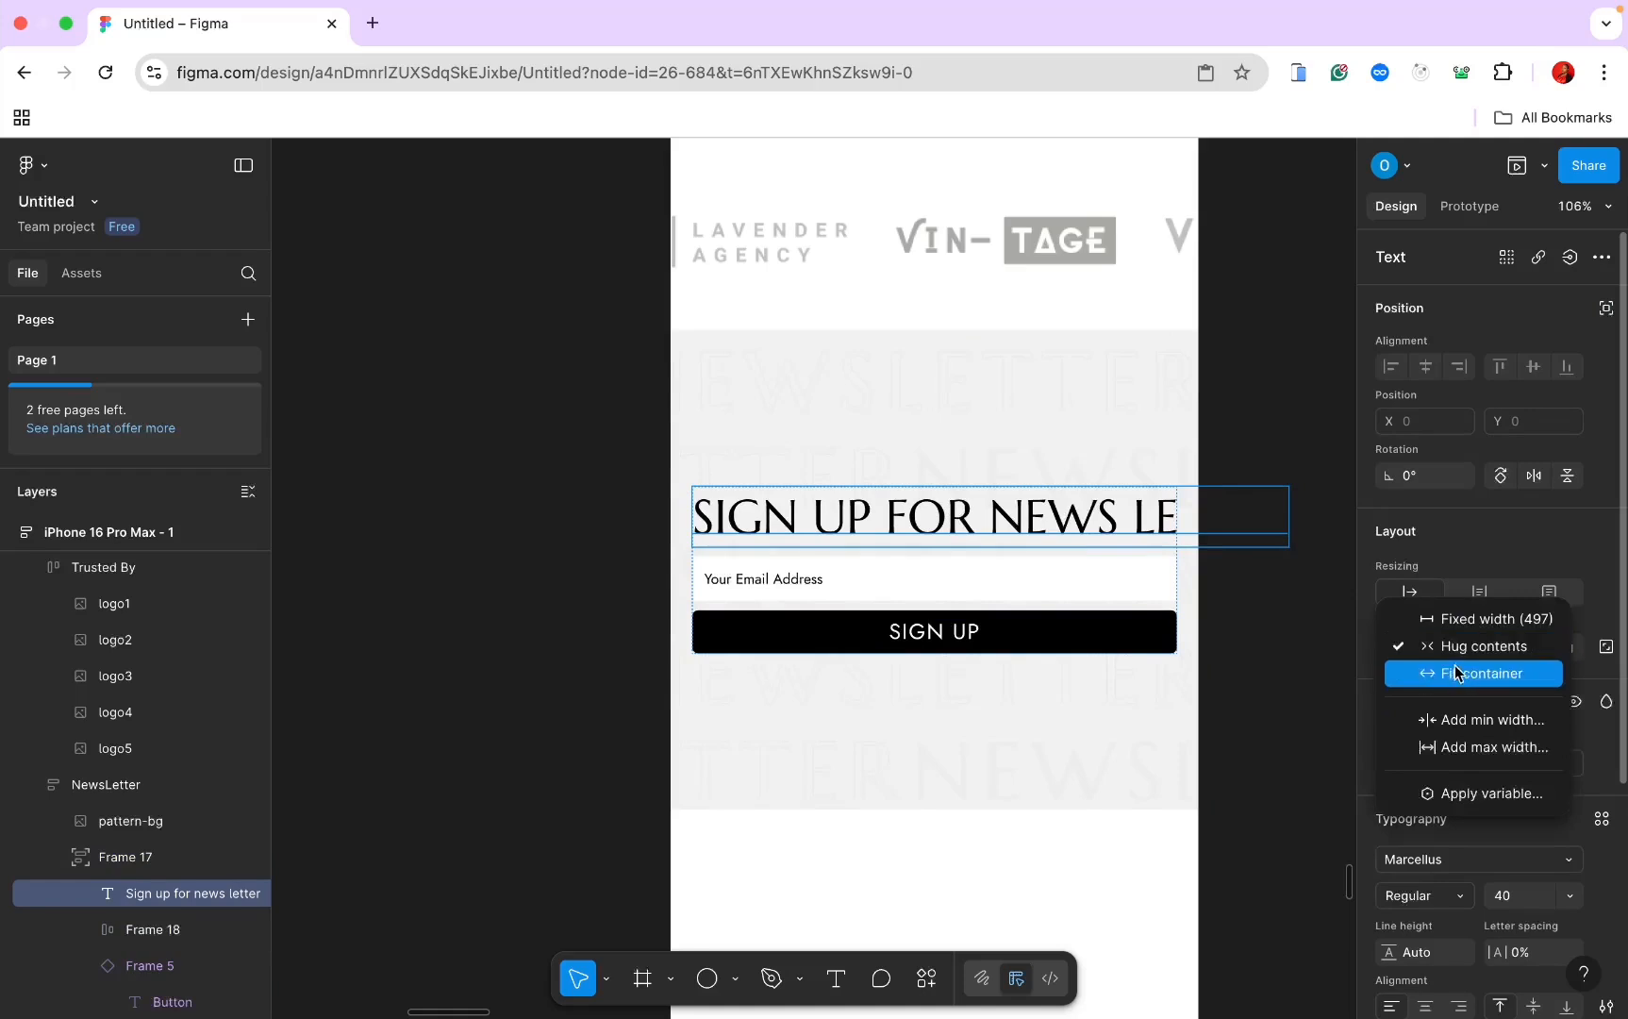
click(1457, 673)
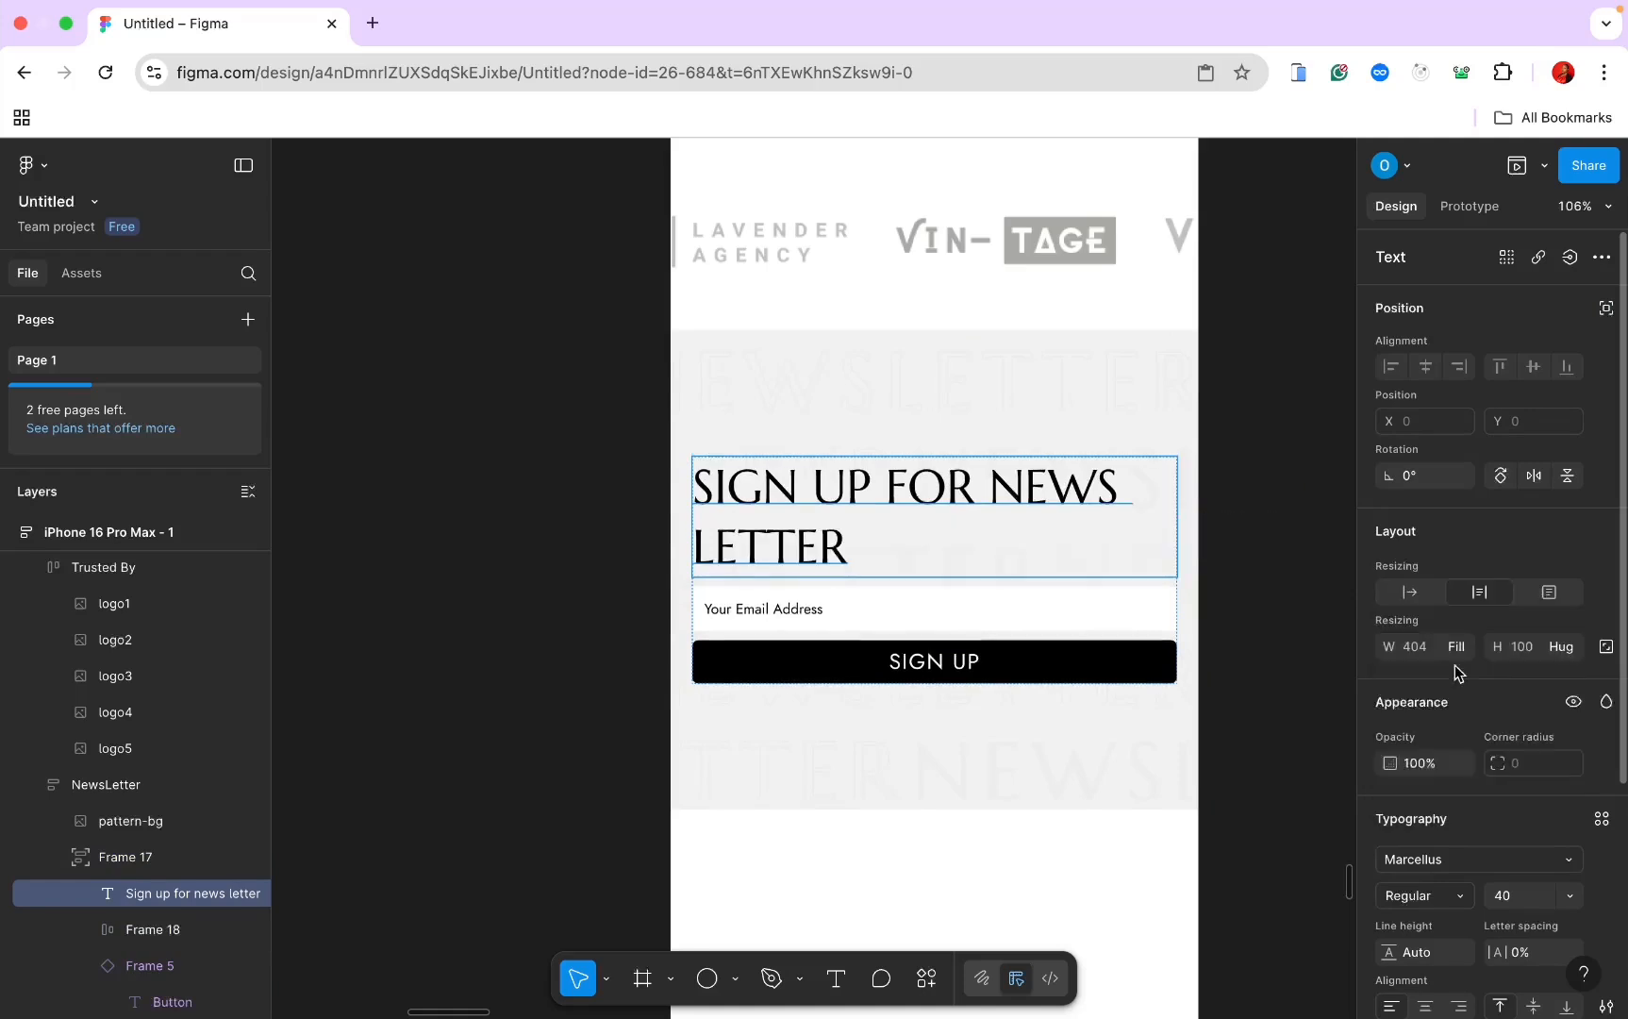
click(1424, 1006)
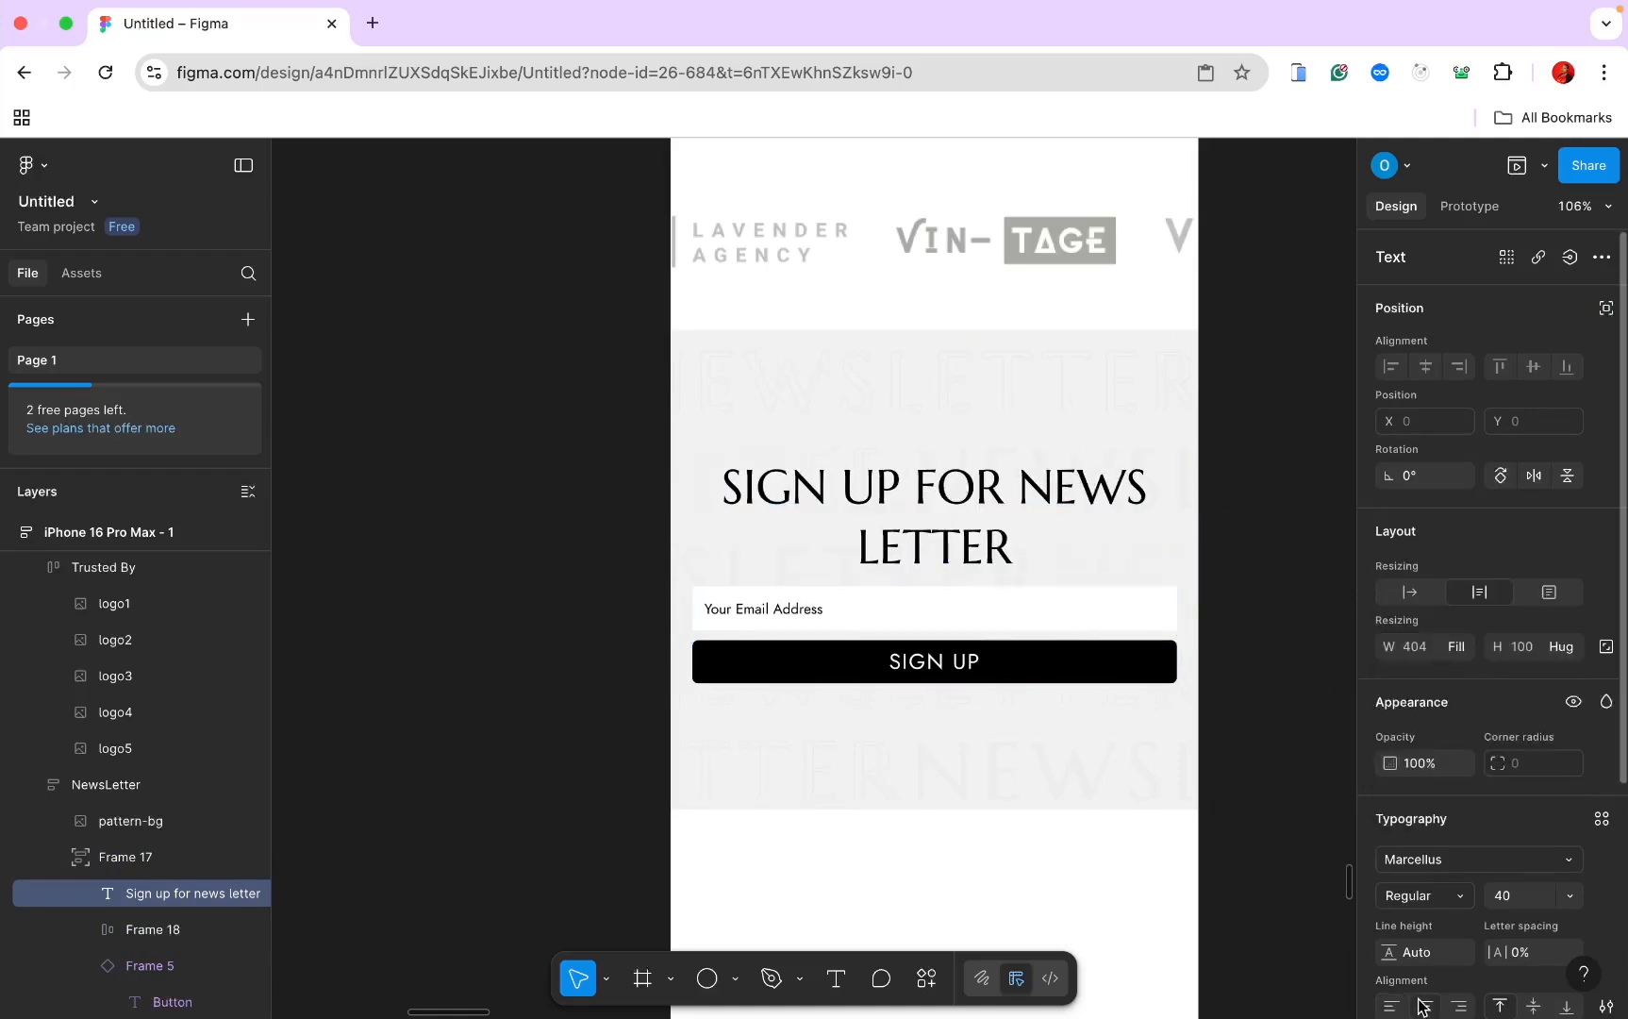
click(1255, 633)
scroll(1256, 633, down, 5)
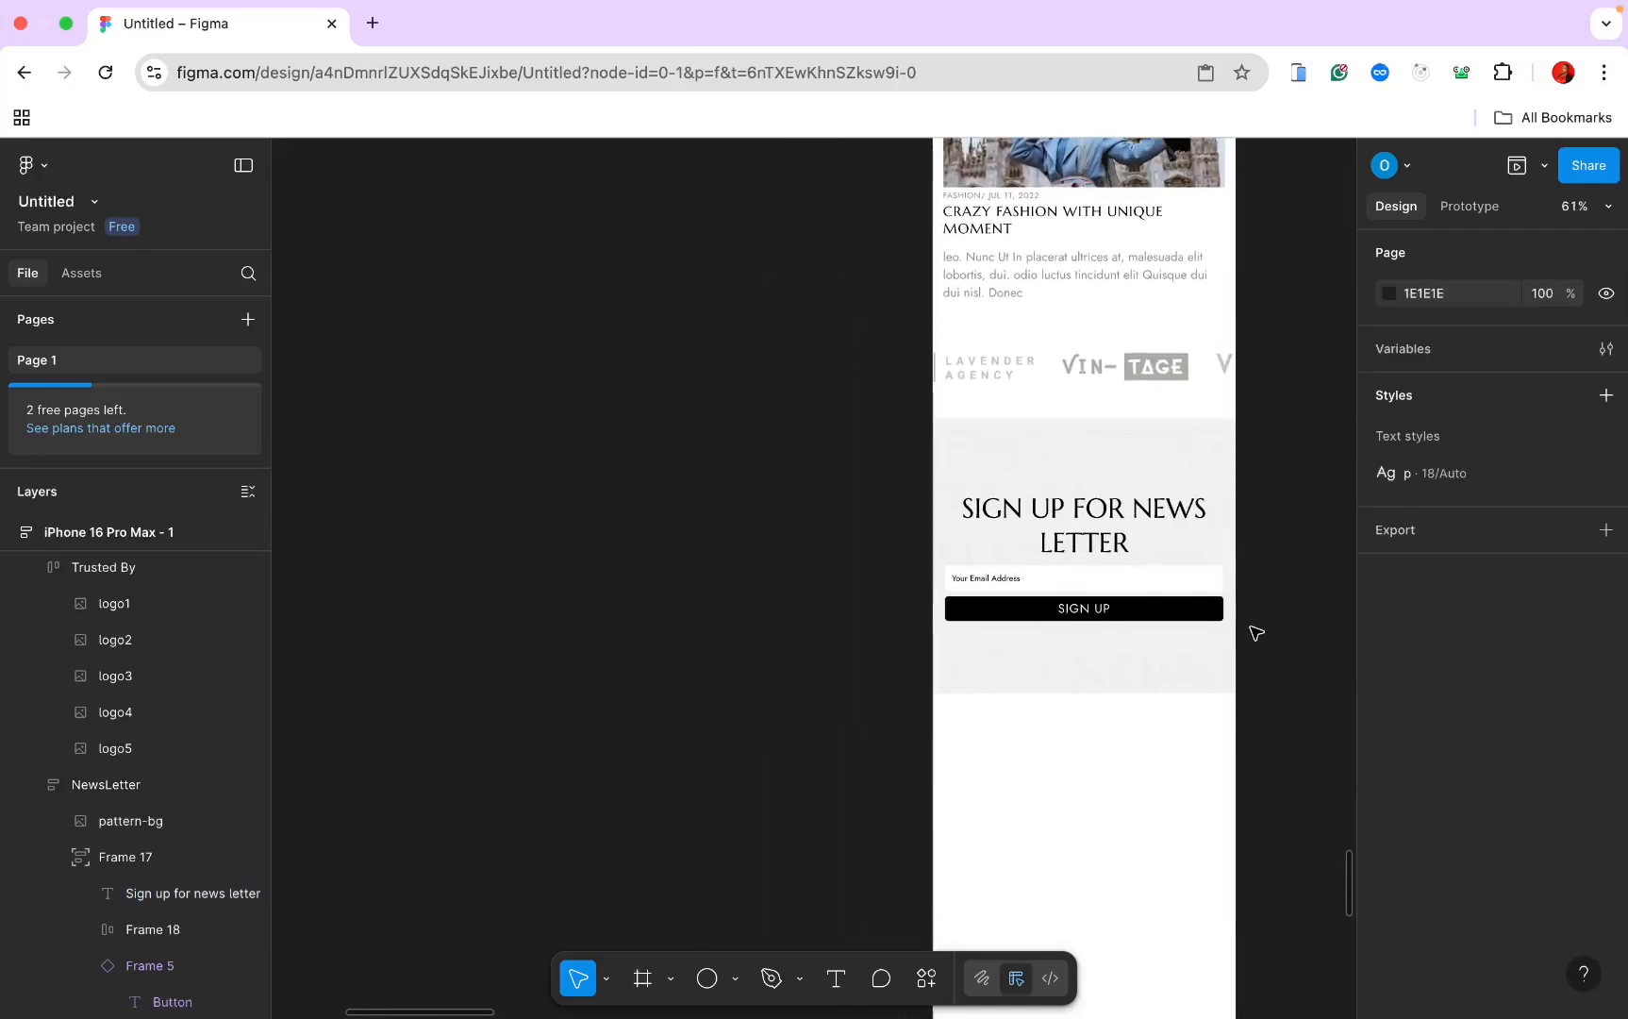
Step: Give the desktop newsletter's email field (Frame 18) a corner radius of 4
scroll(1150, 575, up, 3)
scroll(1150, 580, left, 10)
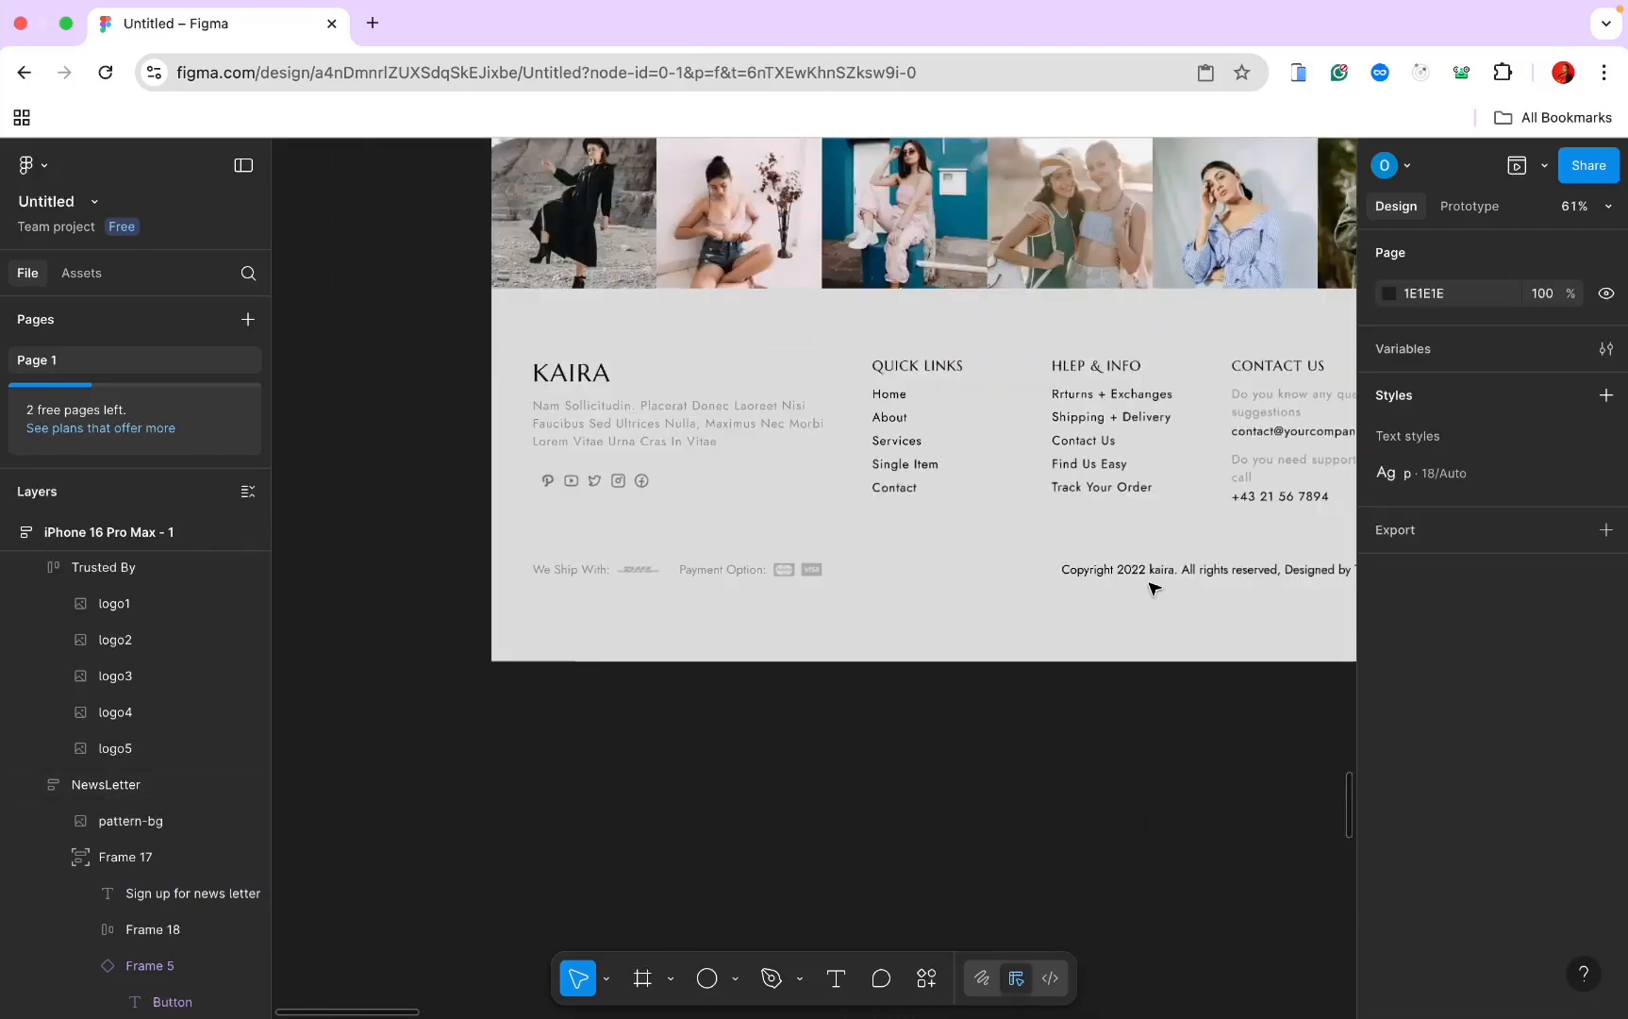
scroll(1152, 586, up, 5)
scroll(1152, 586, up, 5)
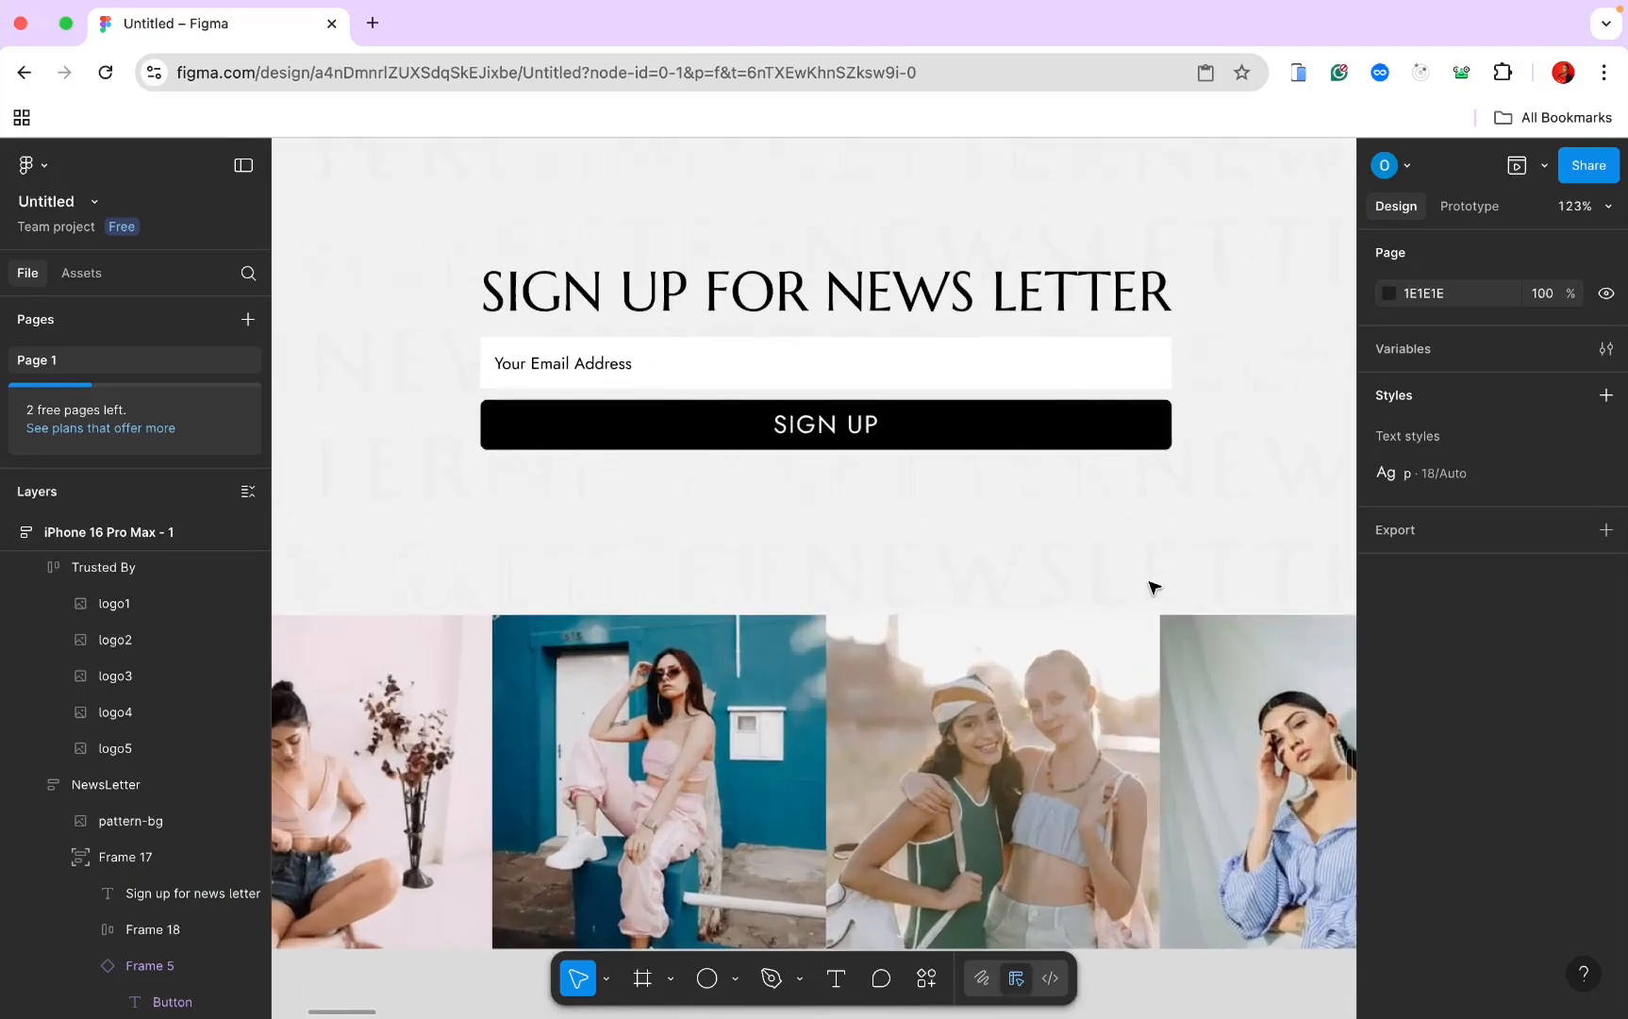
click(1069, 341)
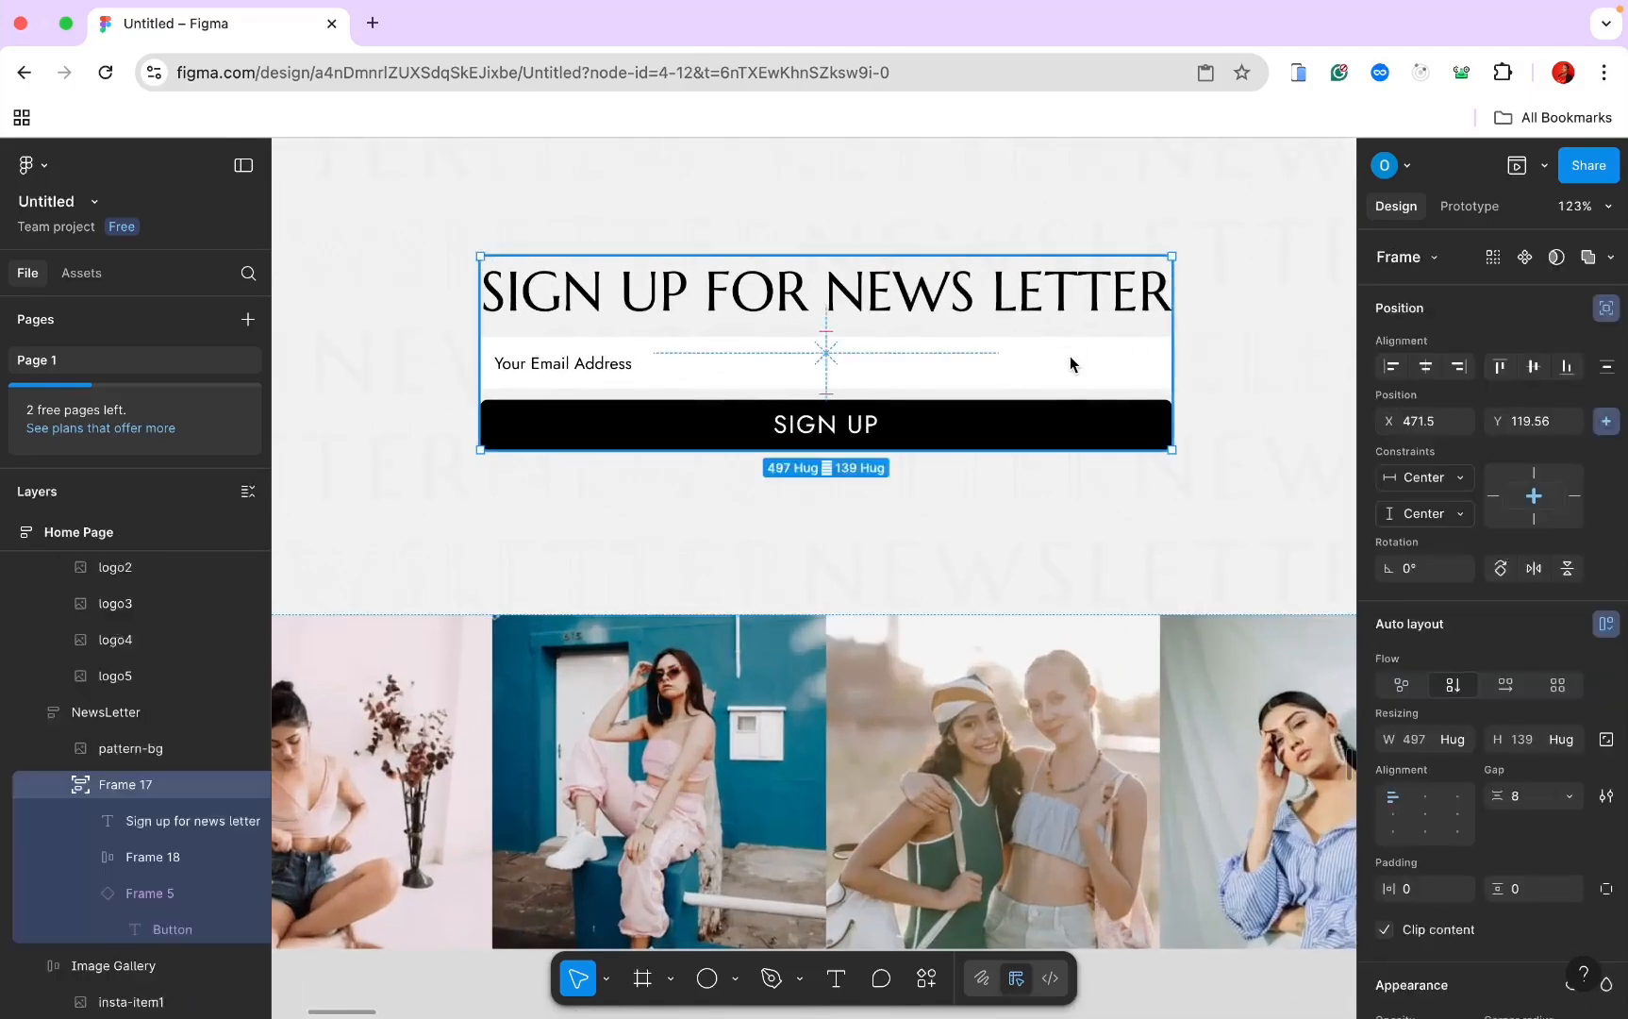
double_click(1070, 357)
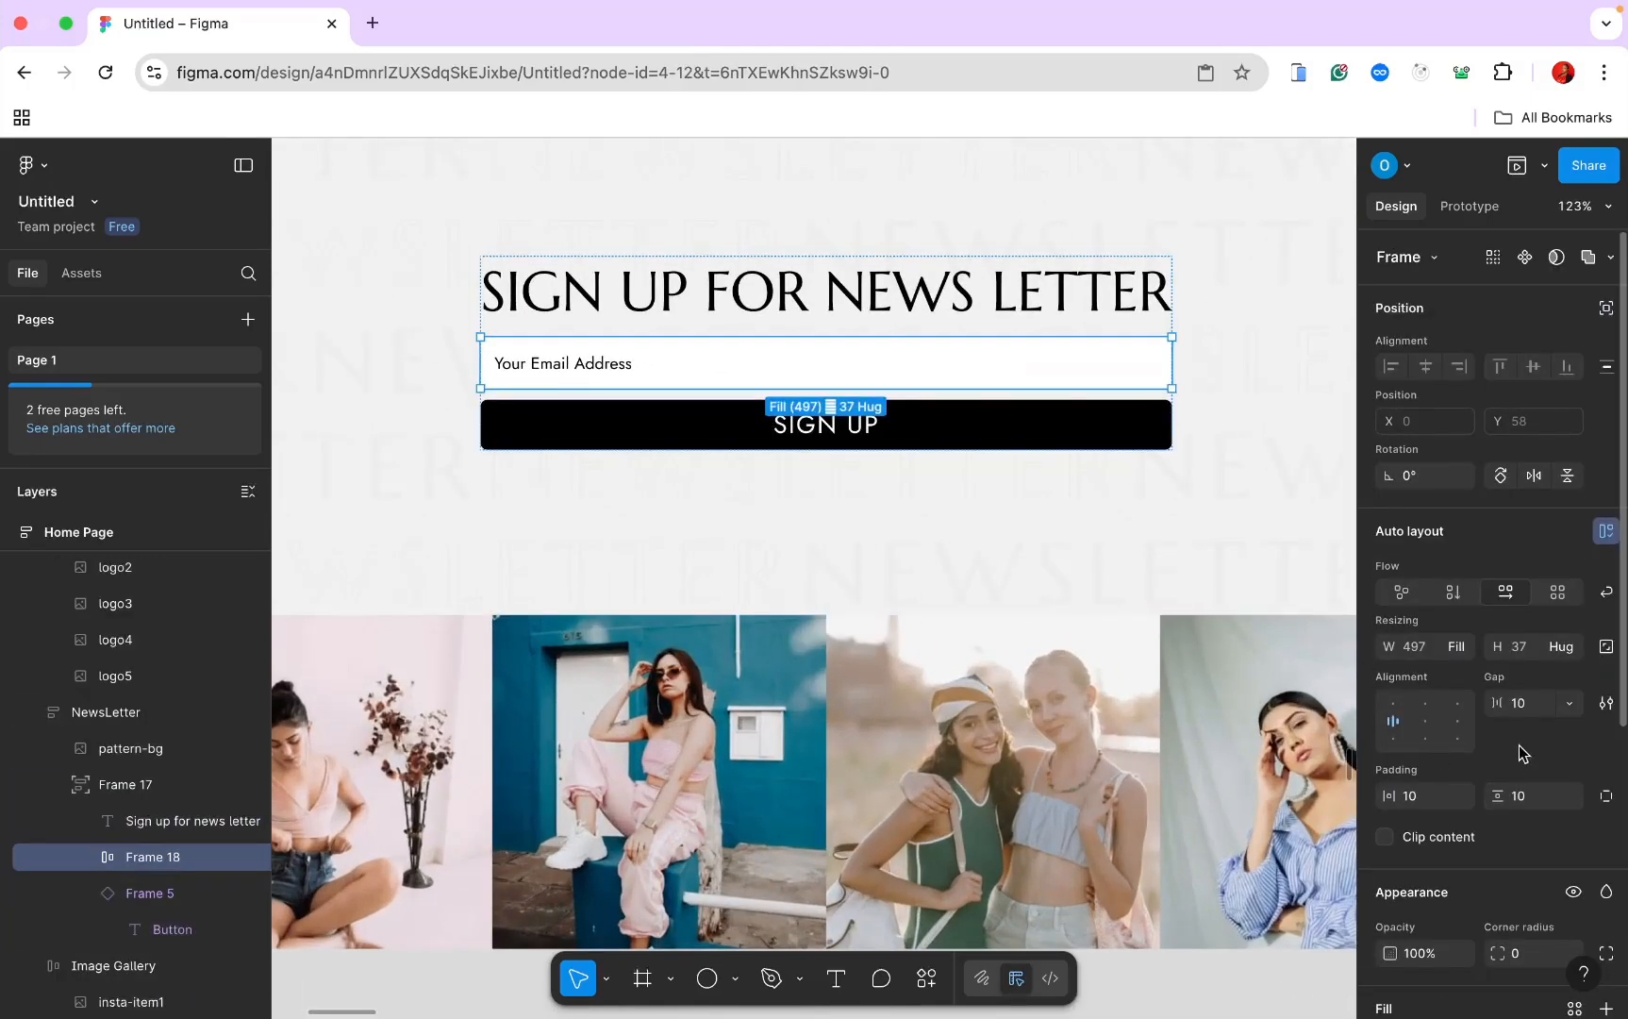
scroll(1528, 778, down, 2)
click(1519, 878)
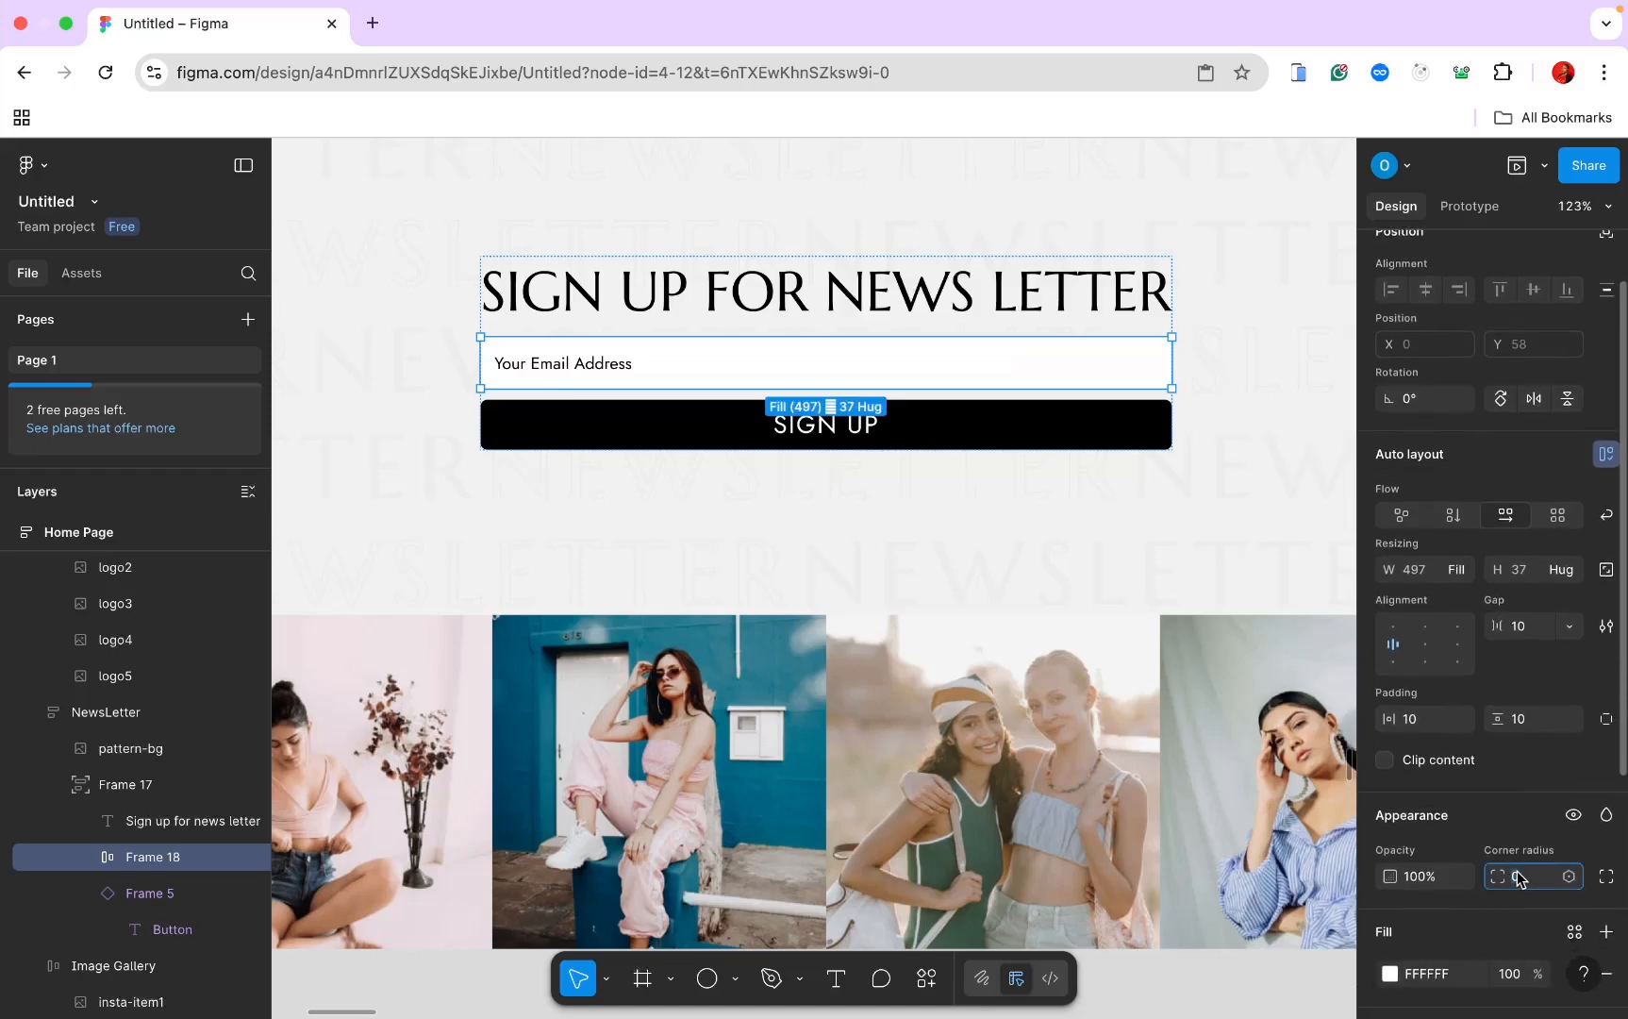
text(4)
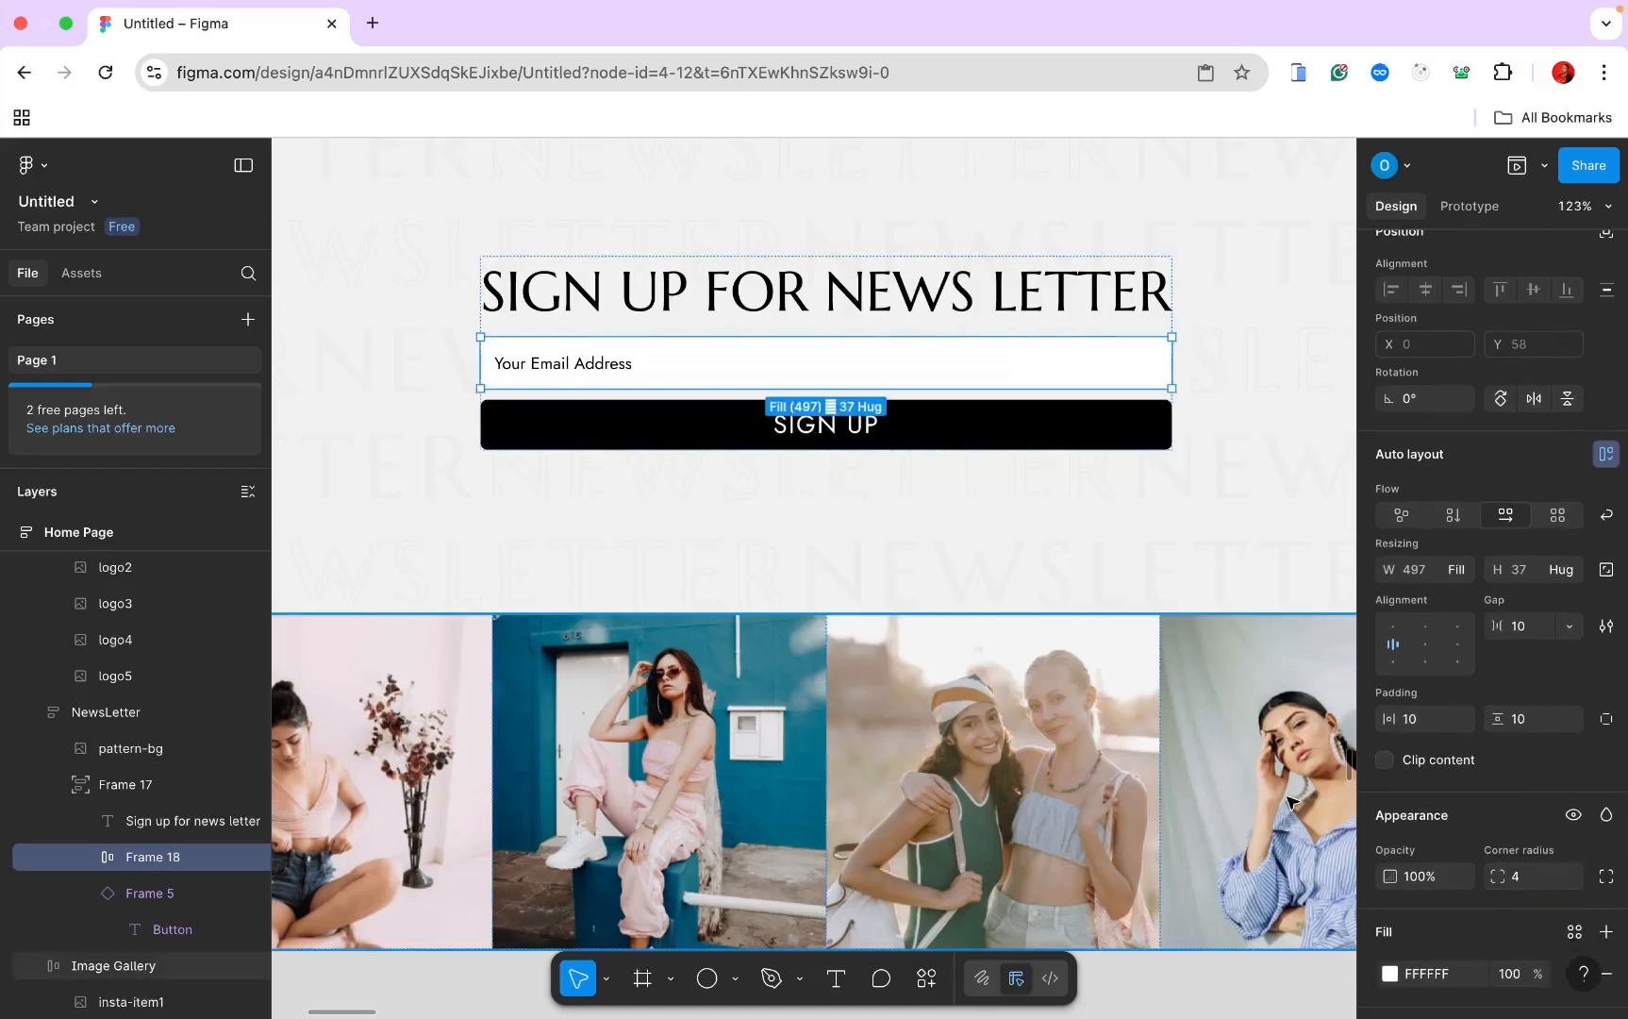
Step: Select the phone email field and start editing its corner radius, still at 0
click(1060, 497)
scroll(1060, 497, down, 5)
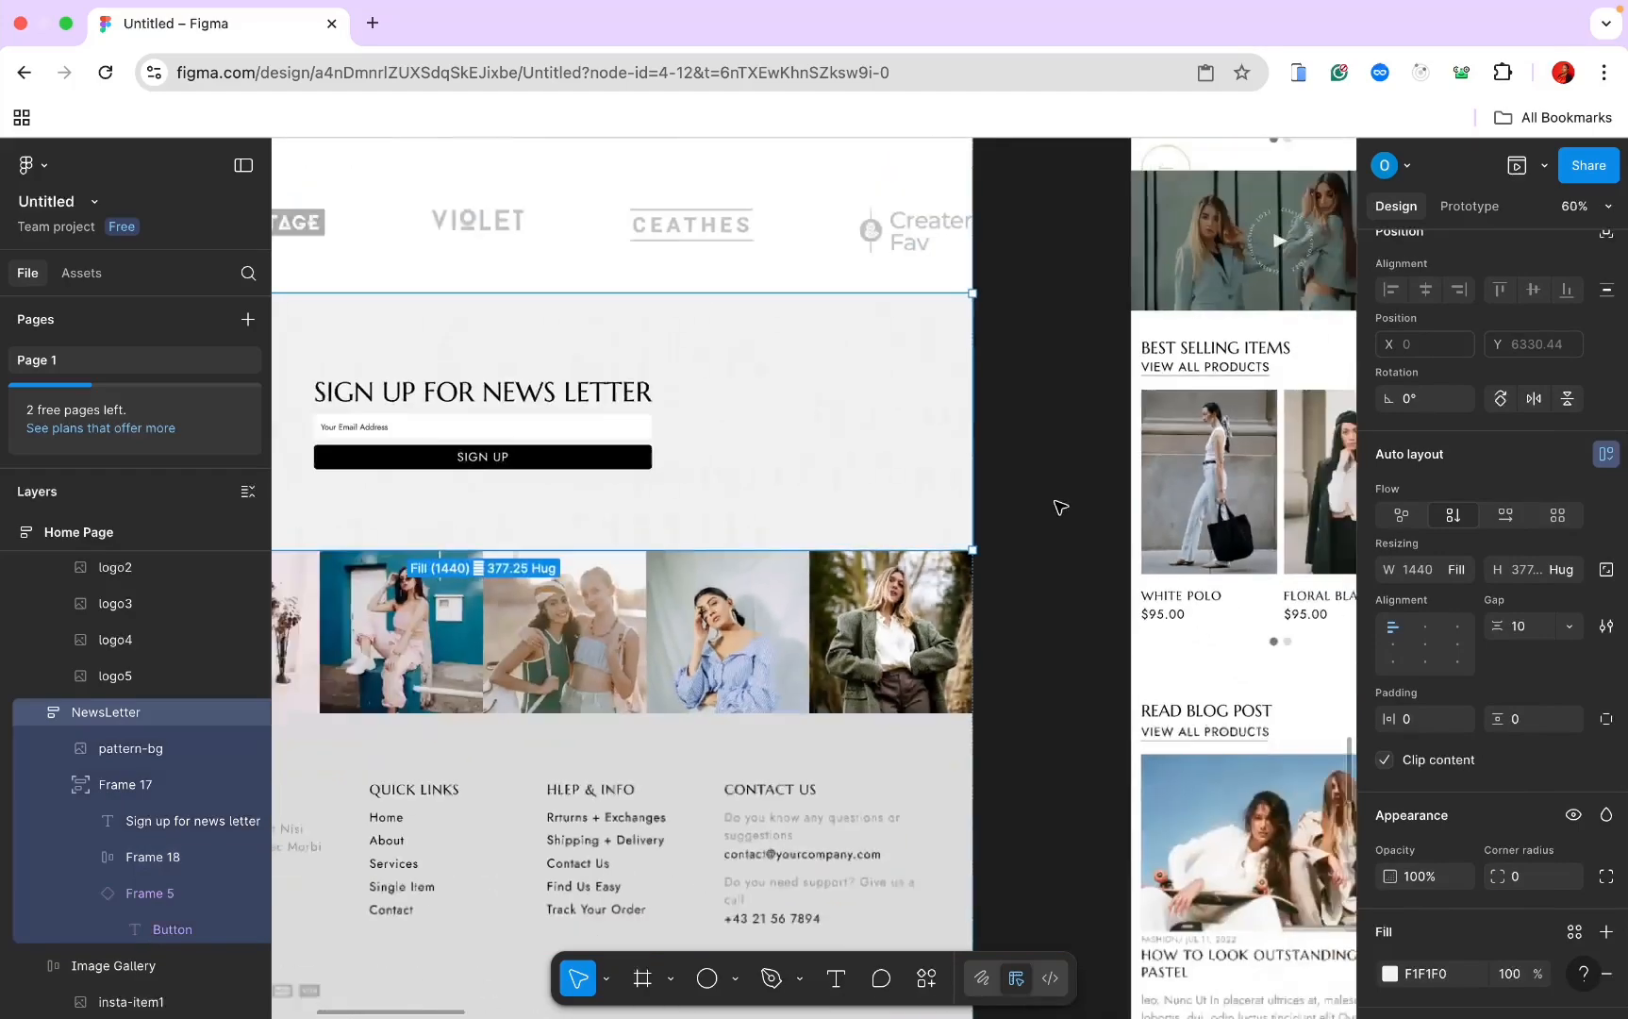
scroll(1059, 500, down, 10)
scroll(1059, 507, down, 2)
scroll(1062, 503, up, 10)
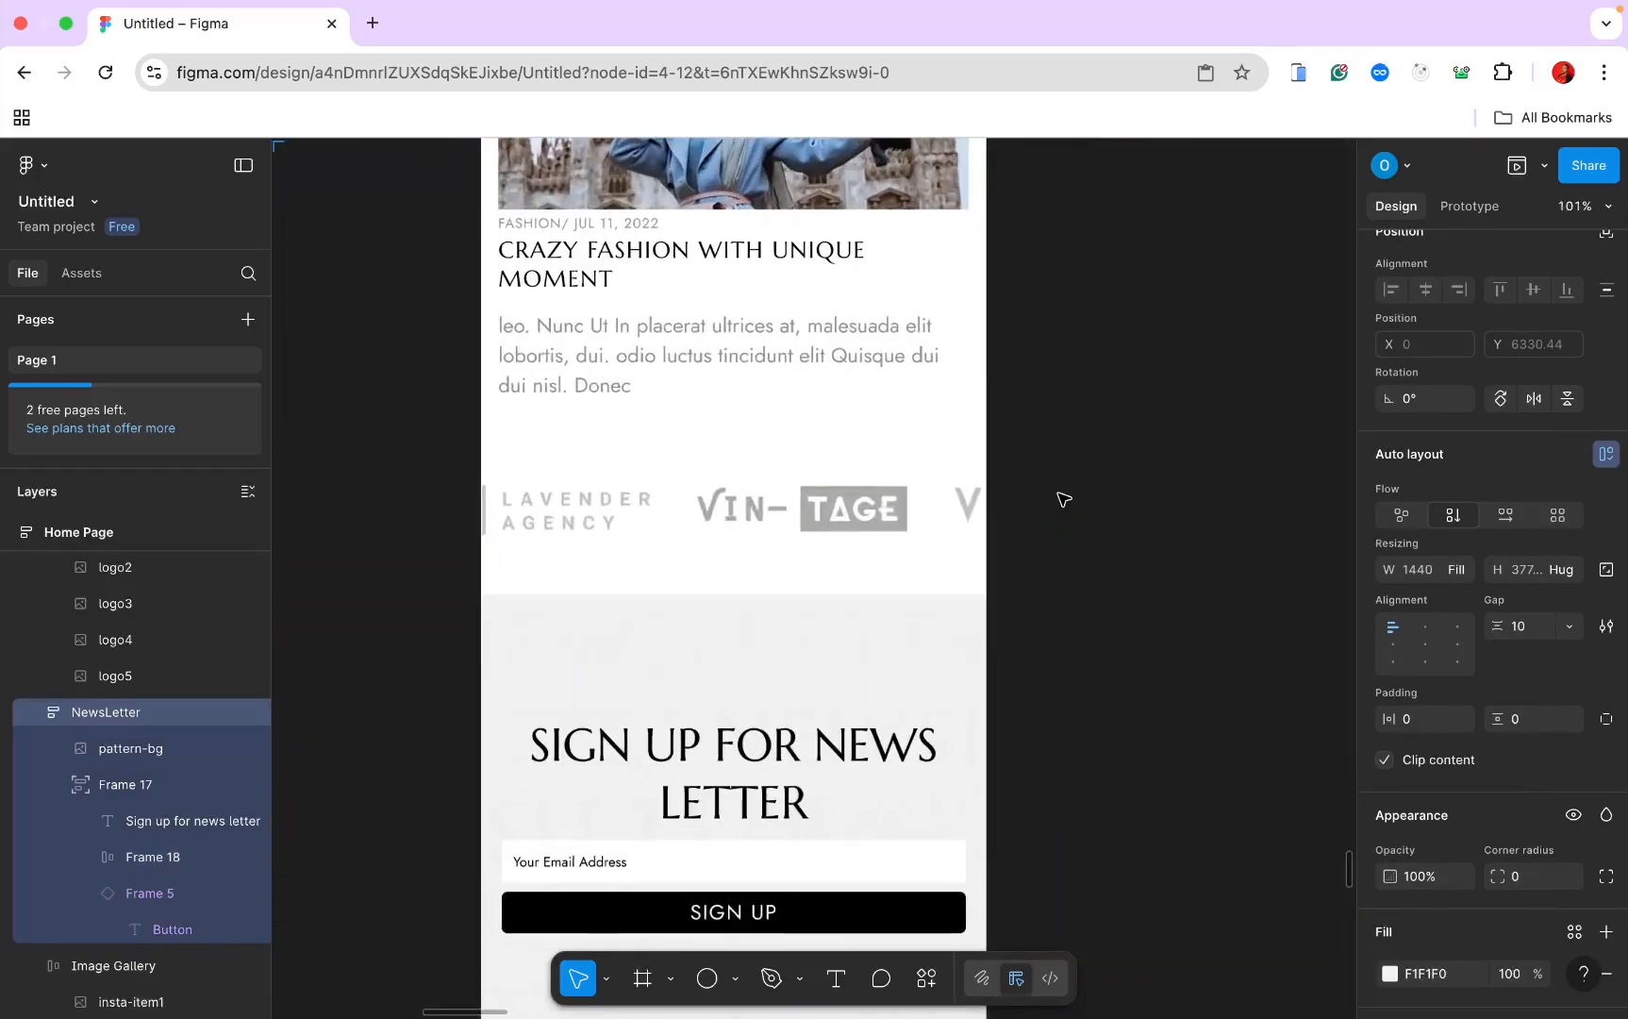
click(1079, 582)
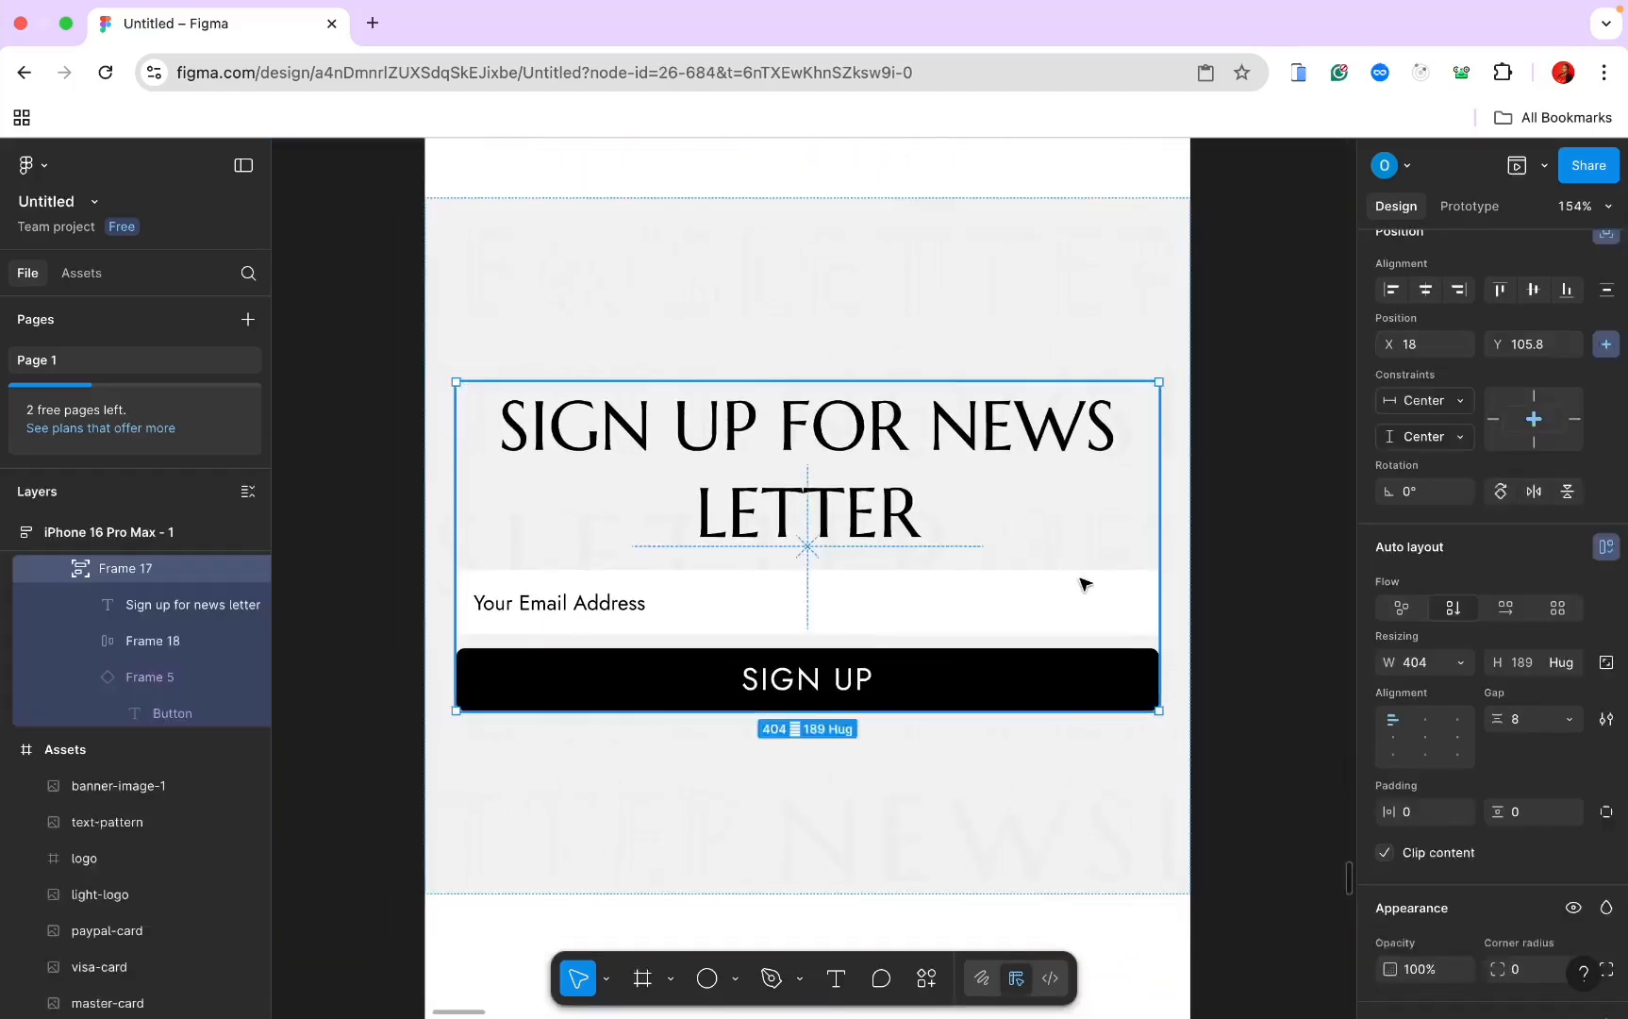
click(1079, 582)
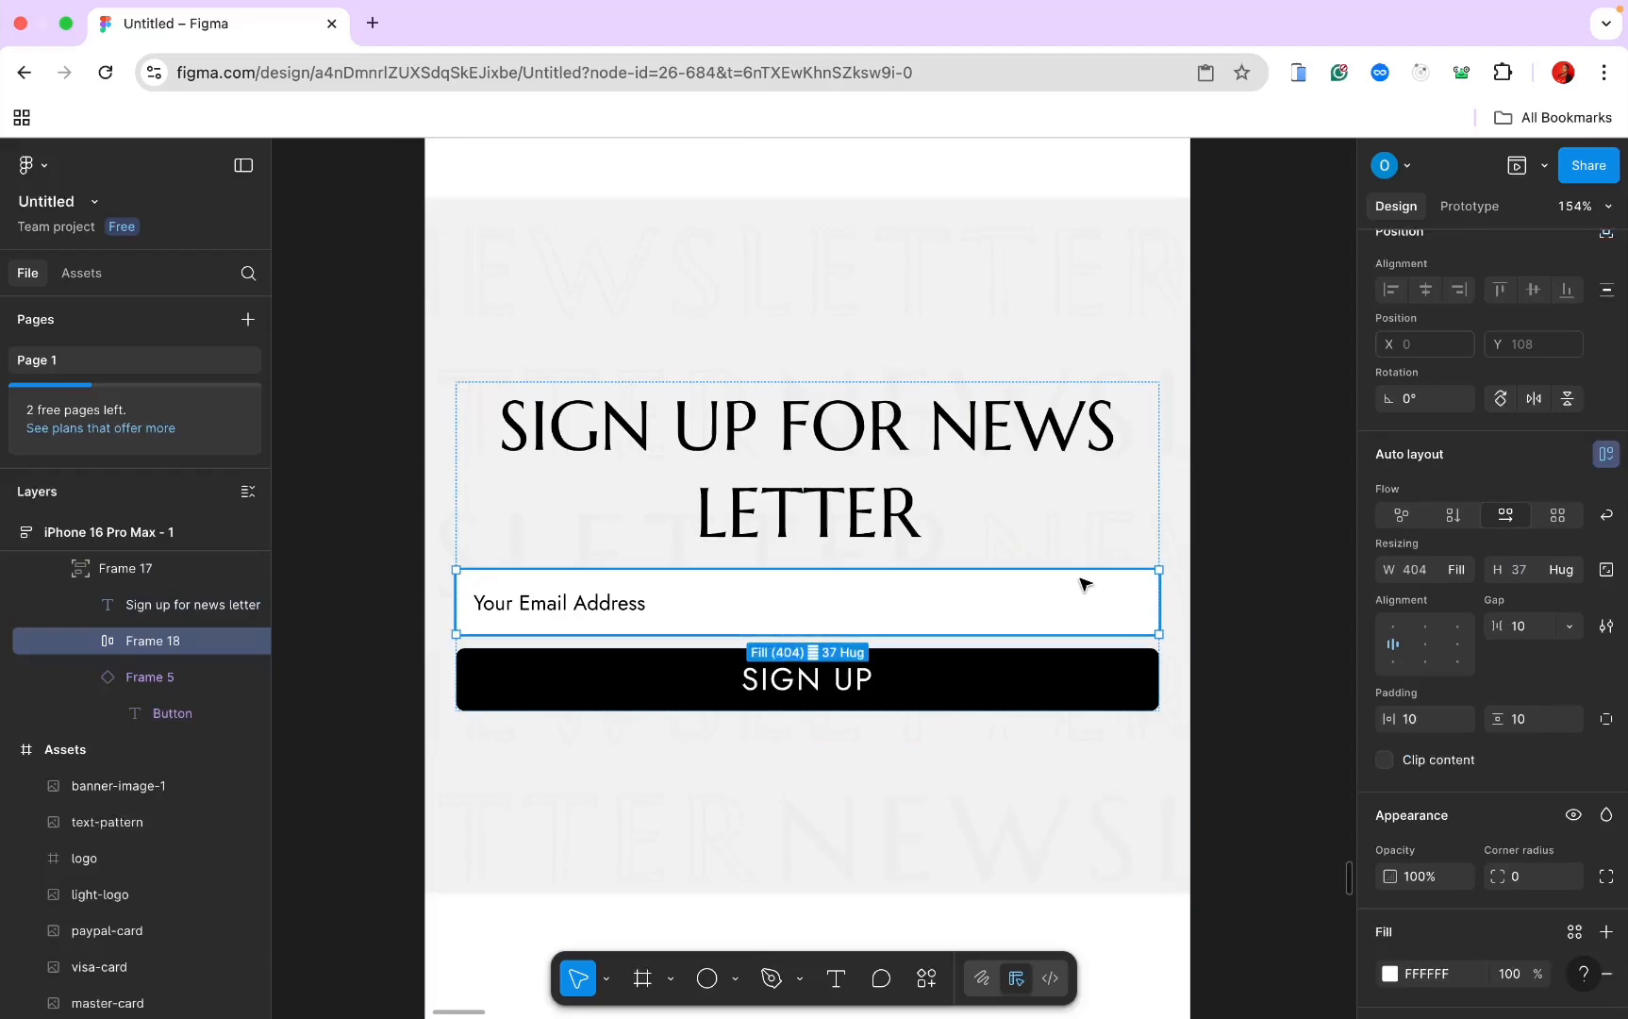
click(1528, 883)
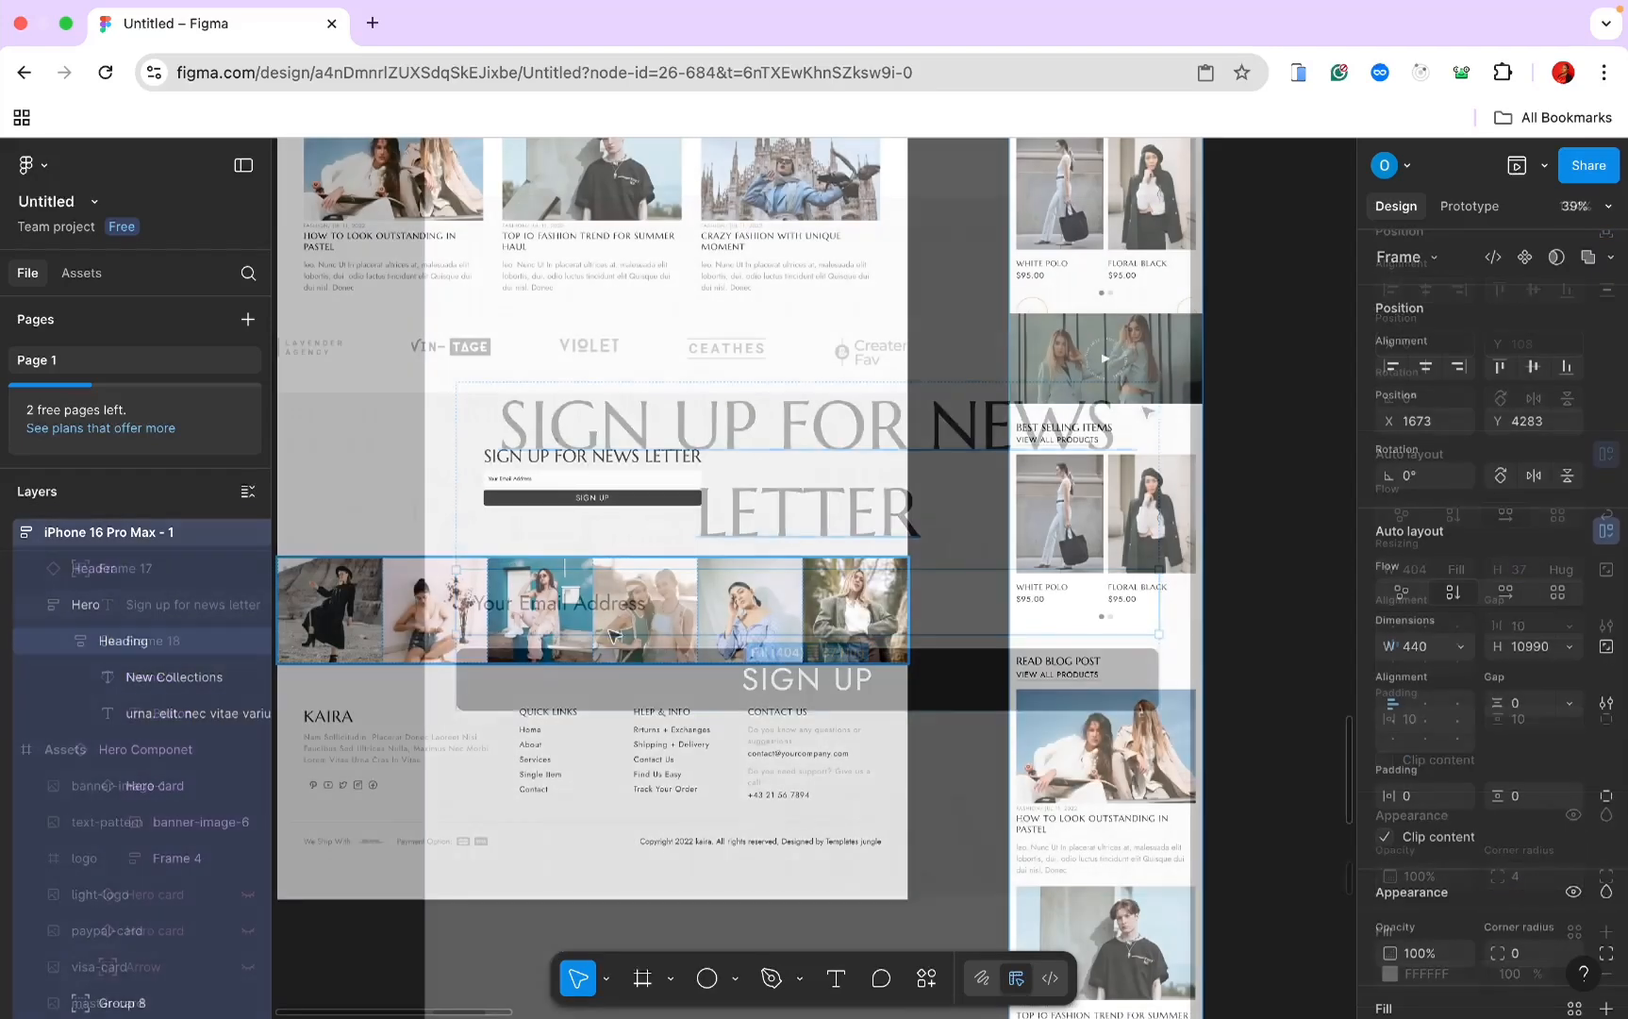
Step: Draw a new frame below the phone newsletter and make it fill the phone width
scroll(649, 604, down, 2)
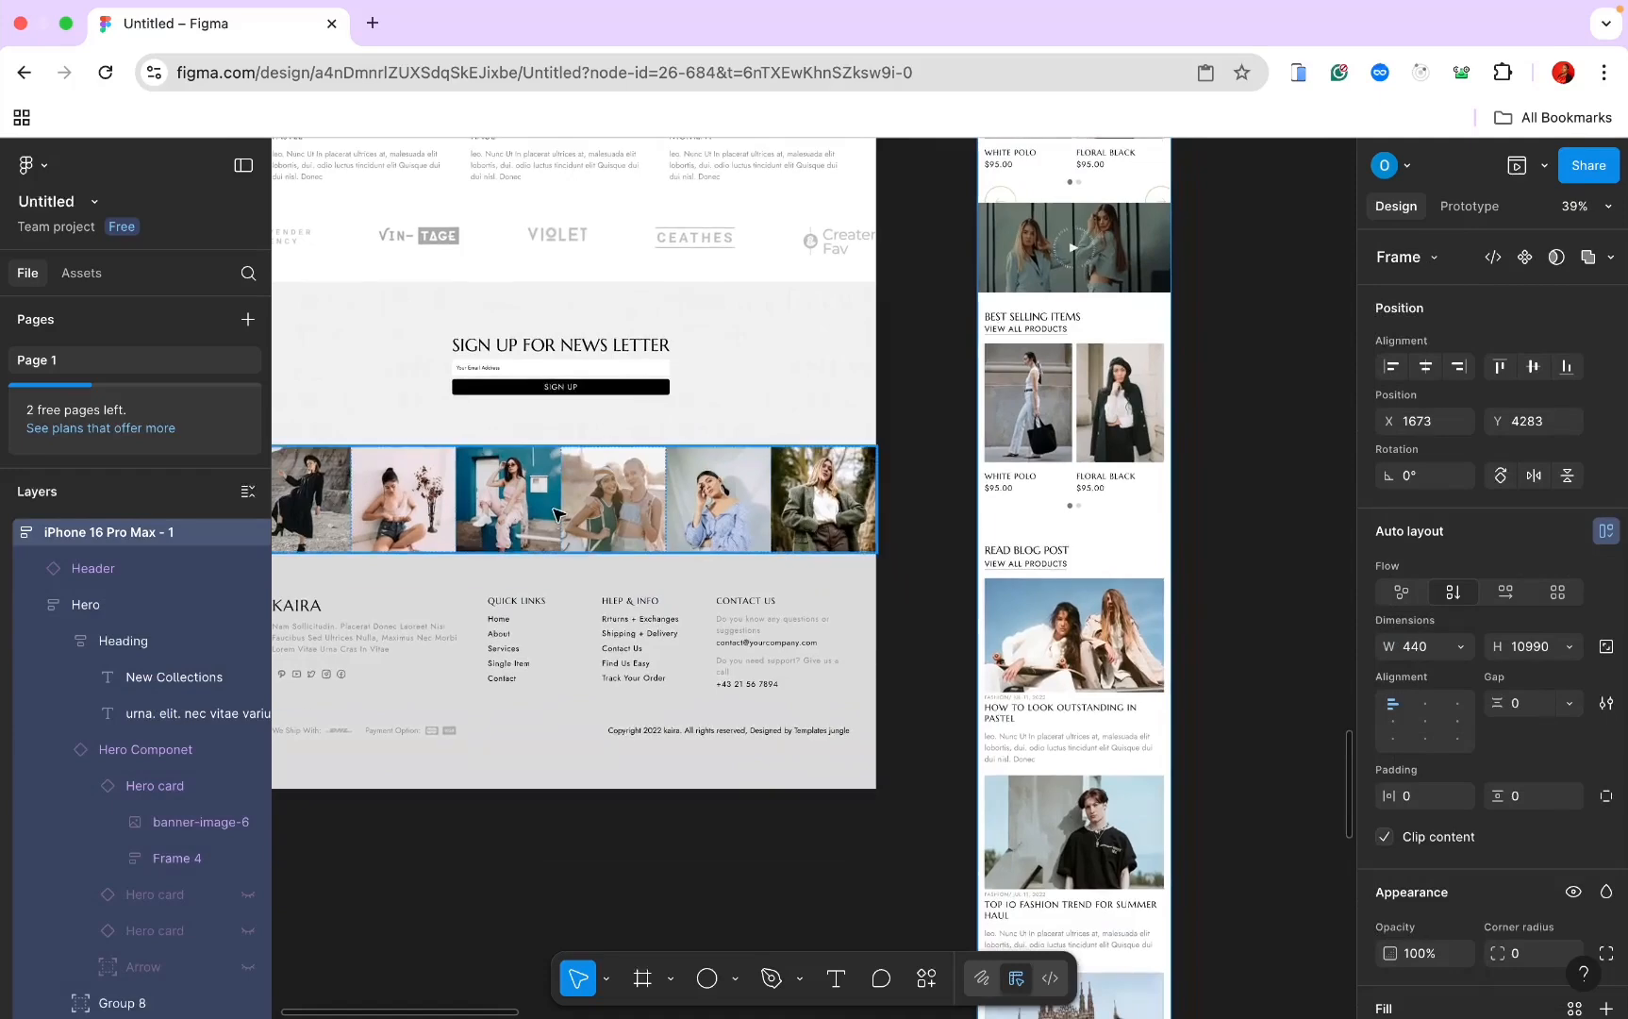
scroll(634, 502, down, 15)
scroll(634, 502, right, 3)
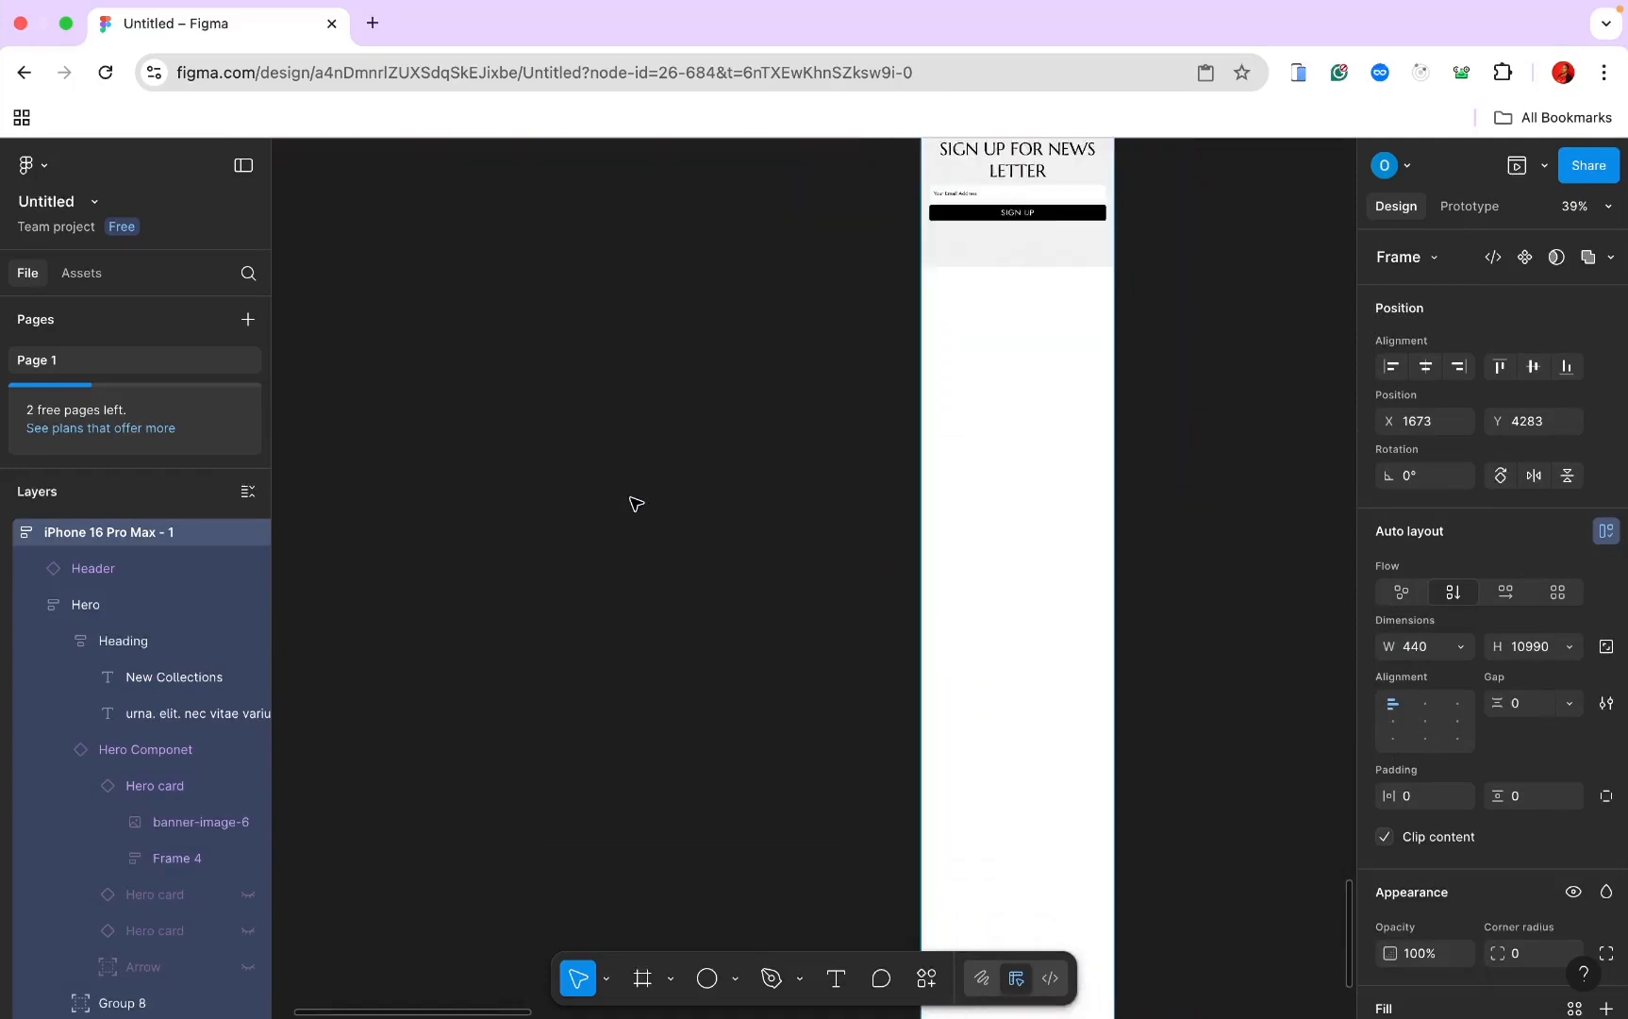
scroll(830, 726, up, 2)
scroll(830, 726, right, 3)
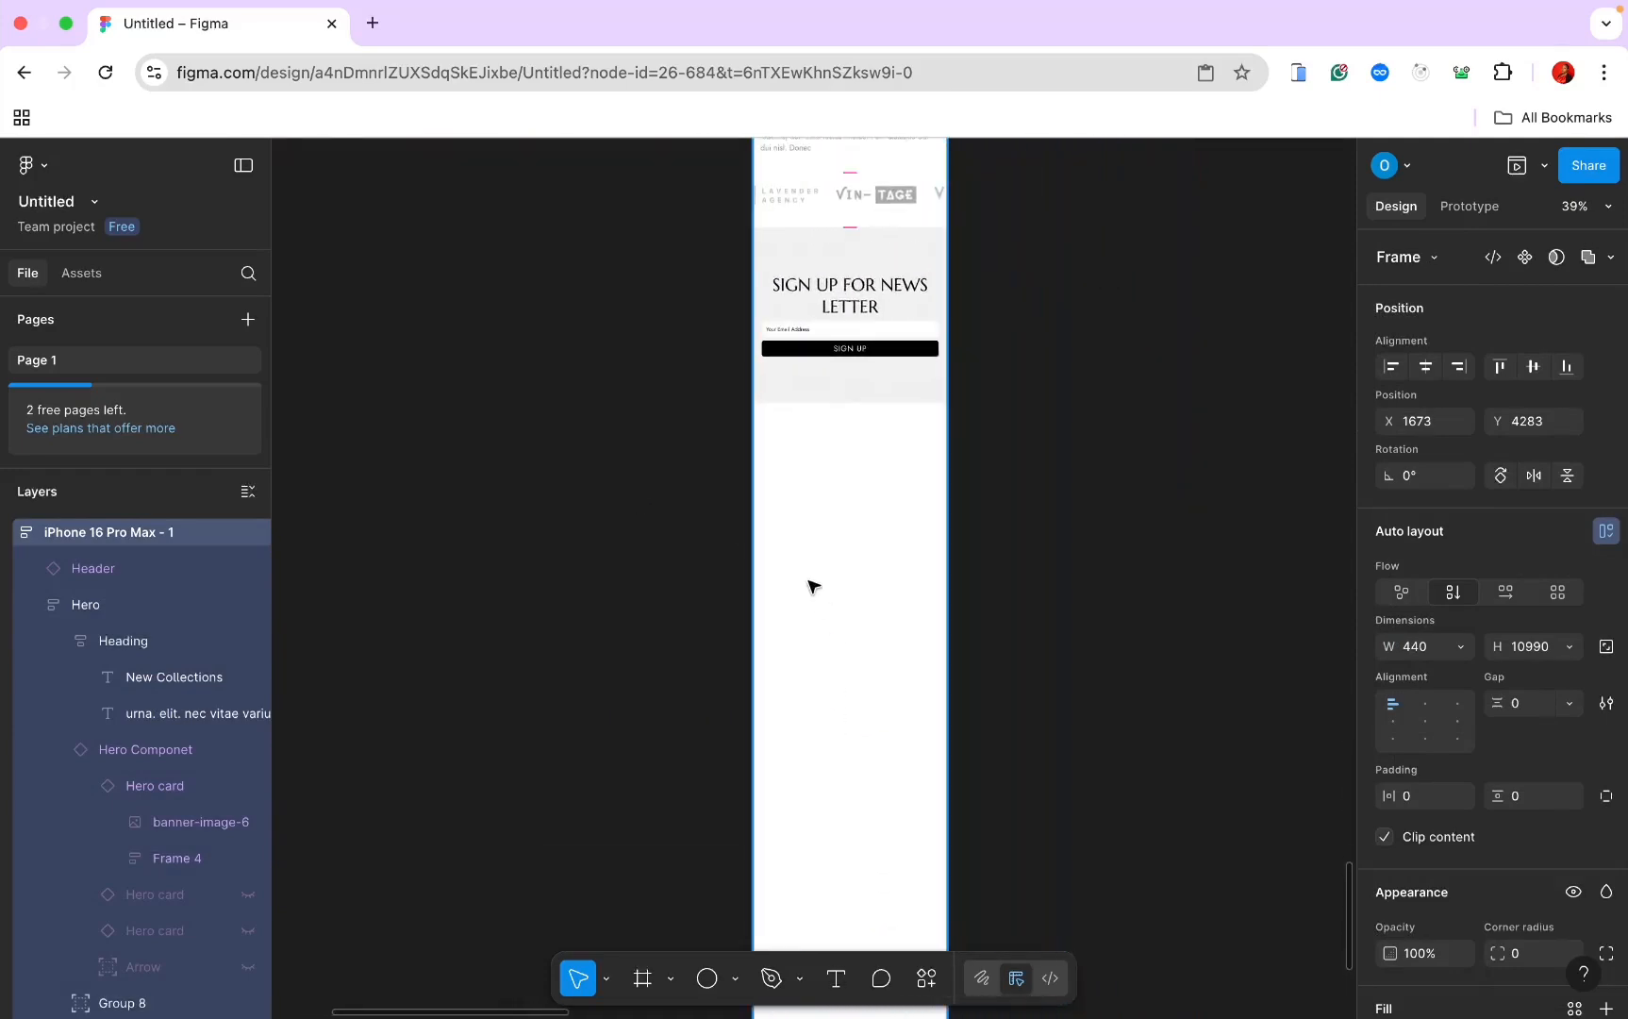
click(643, 979)
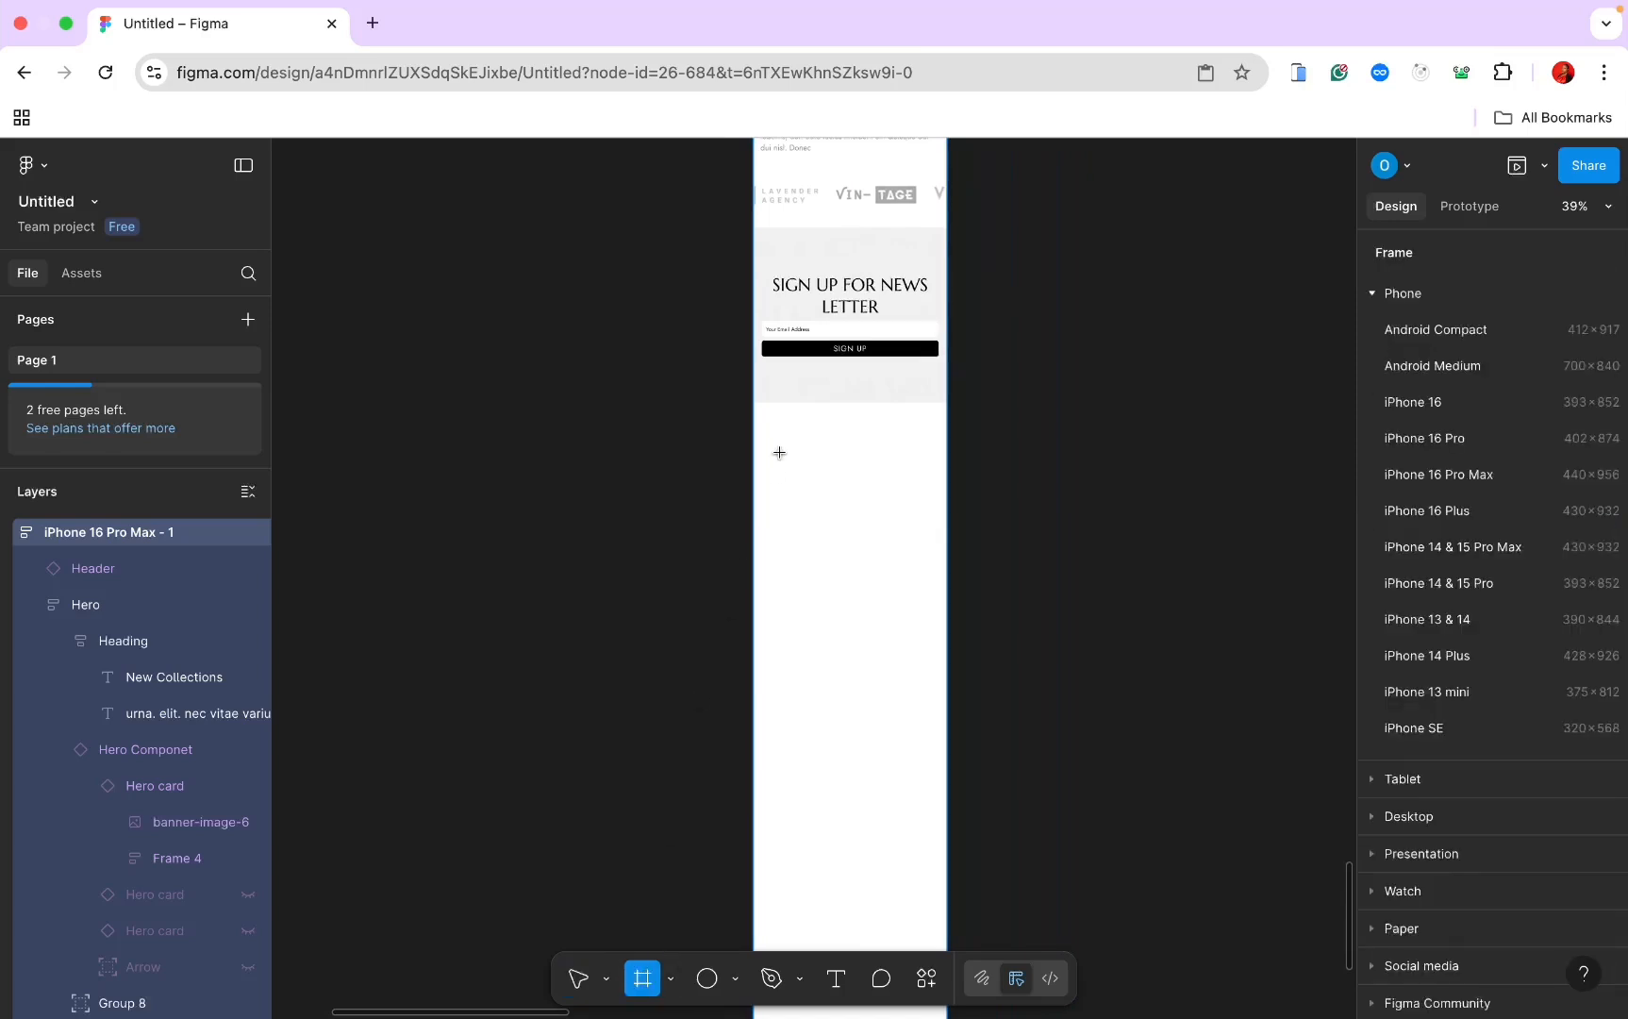
mouse_move(759, 453)
mouse_down()
mouse_move(1003, 640)
mouse_move(974, 677)
mouse_up()
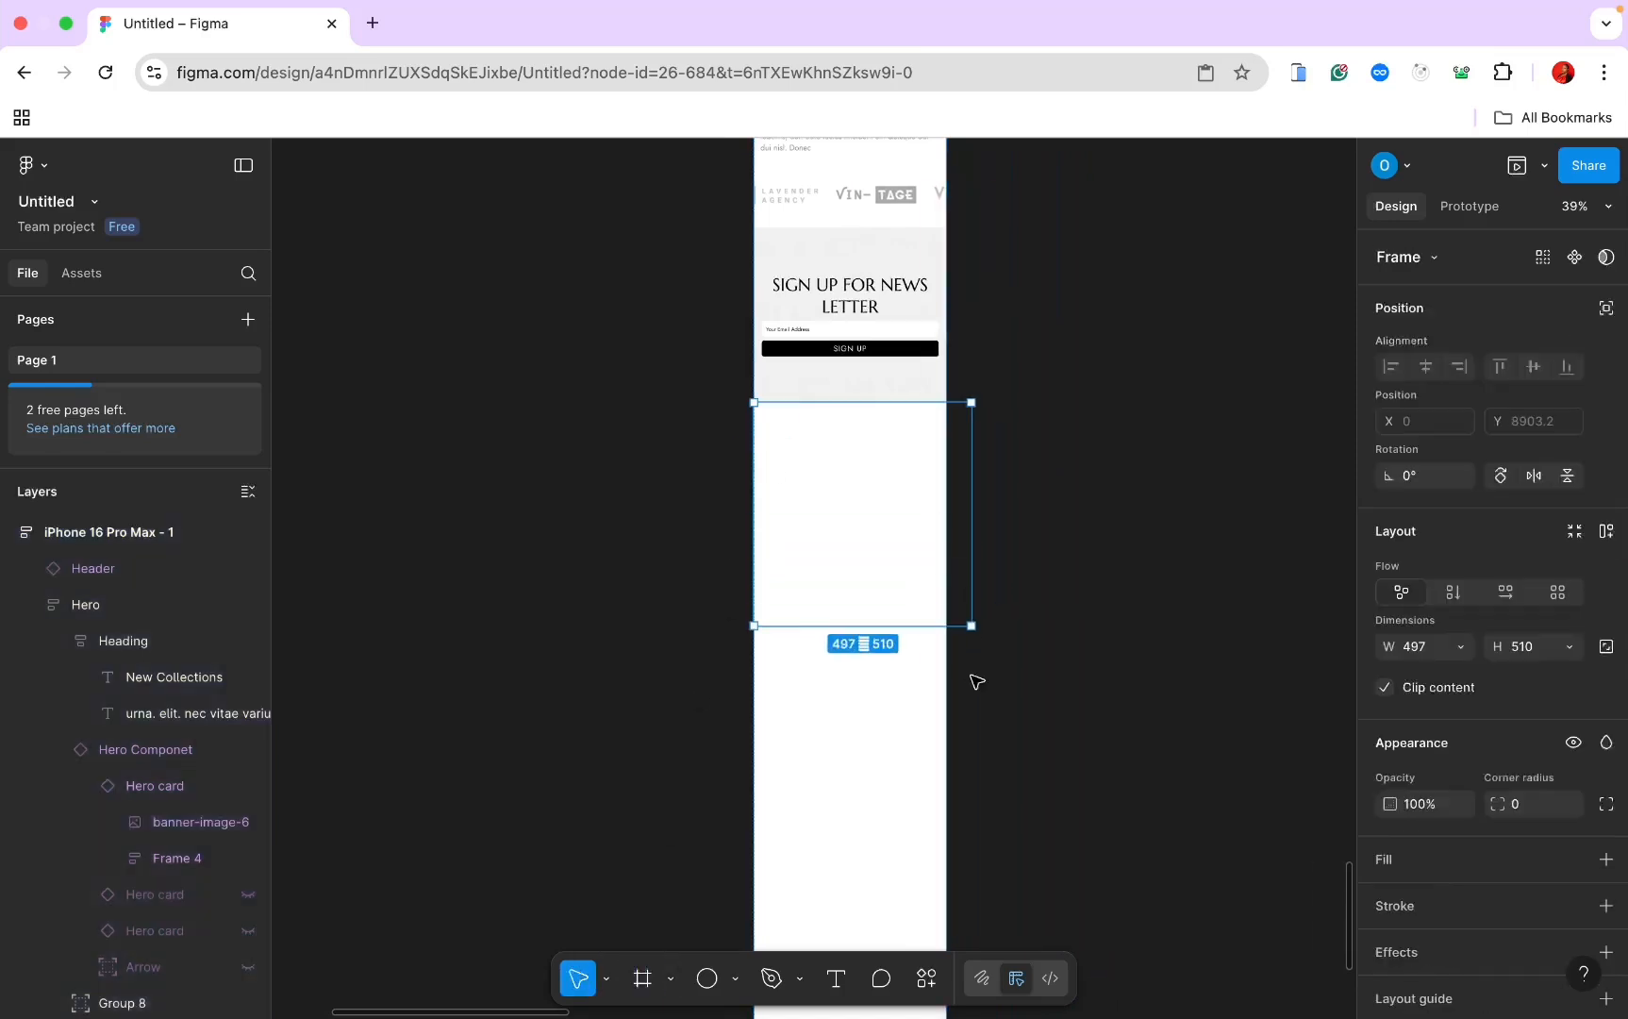
click(1461, 647)
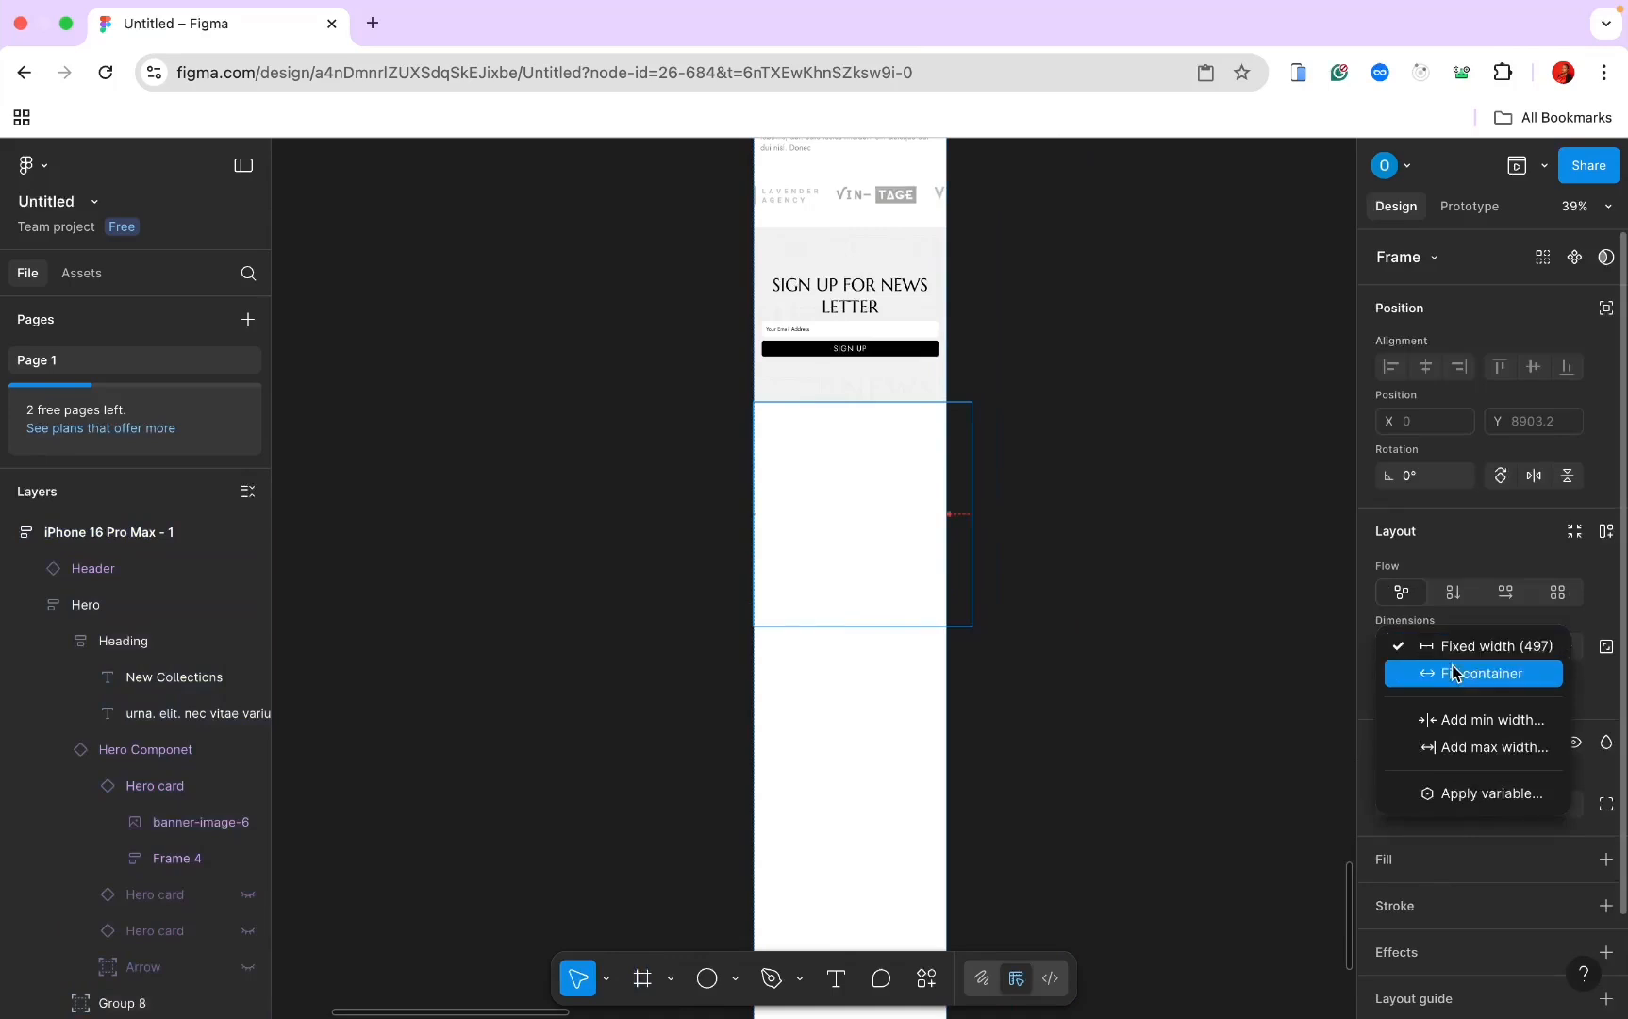
click(1454, 672)
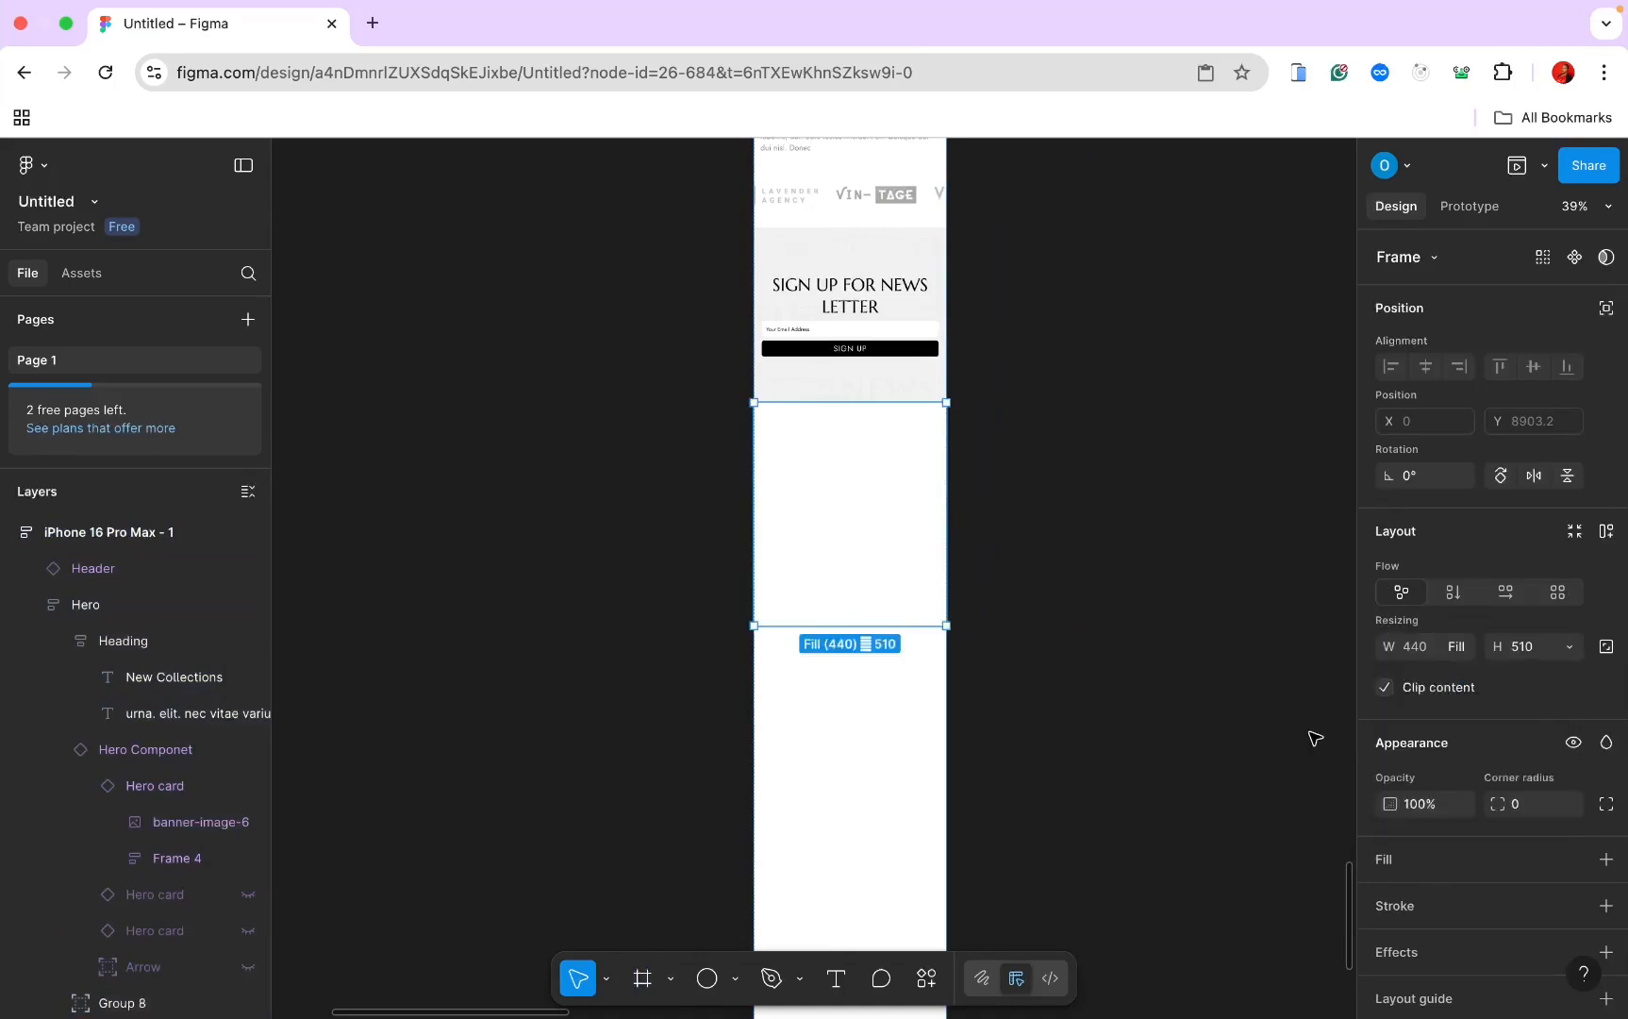
Step: Turn the new frame into a 2-column by 3-row grid layout
click(1558, 592)
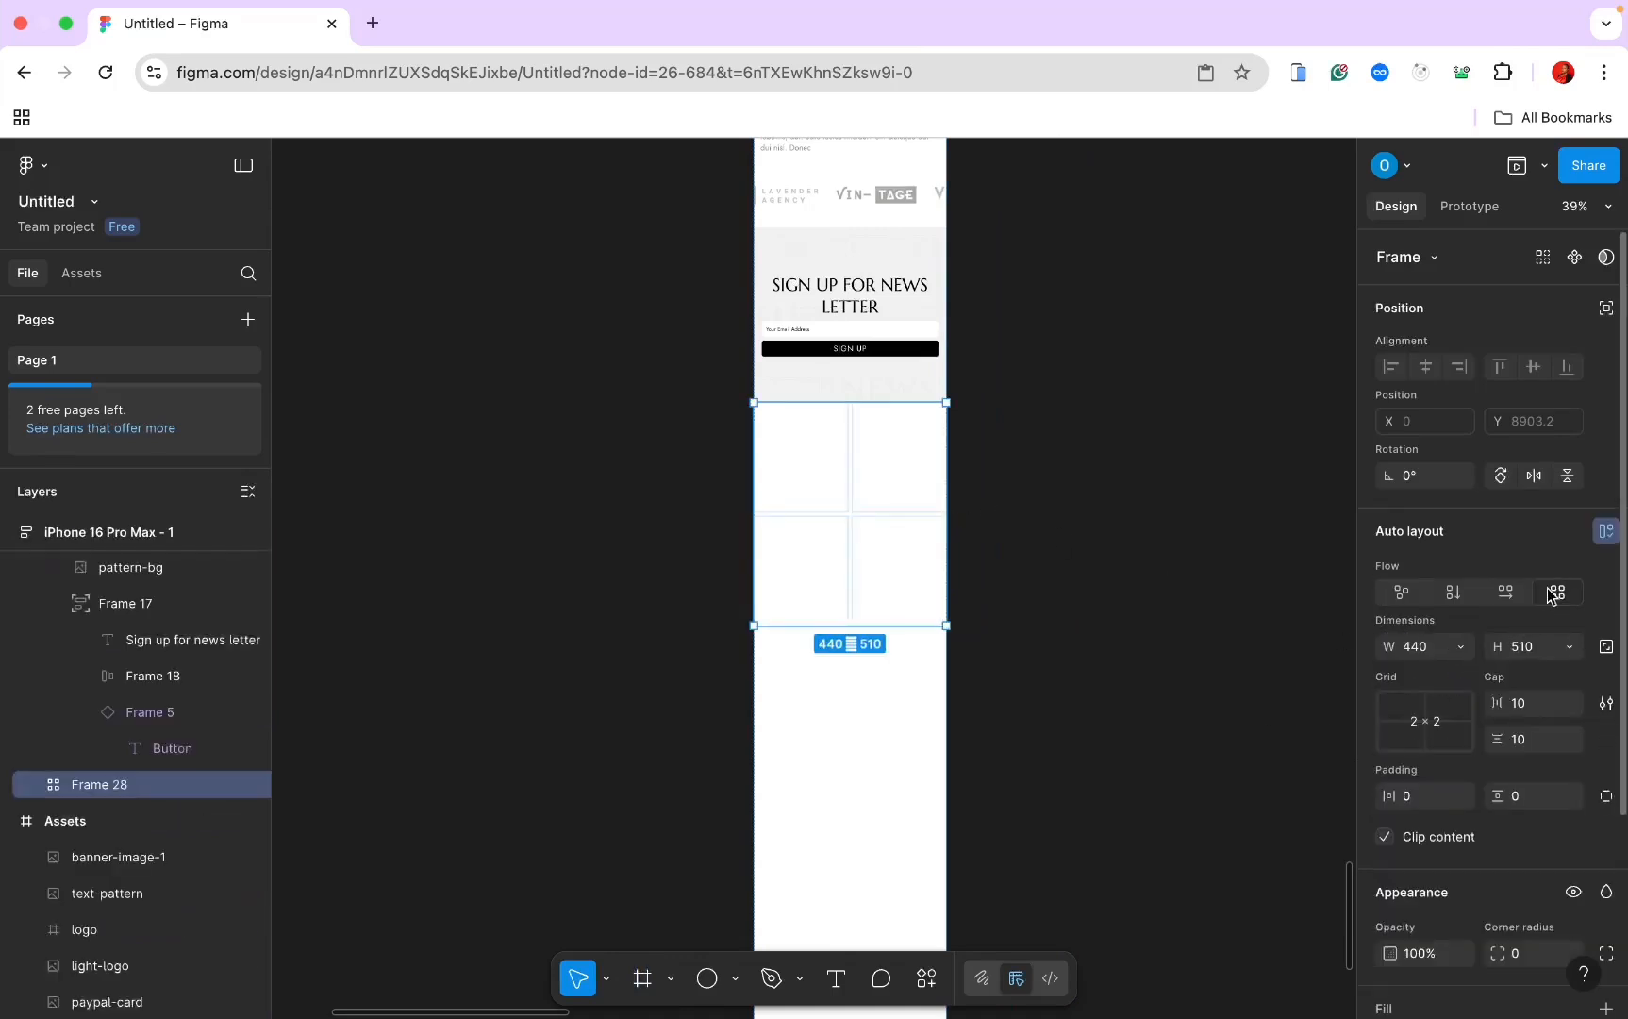
click(1438, 719)
text(6)
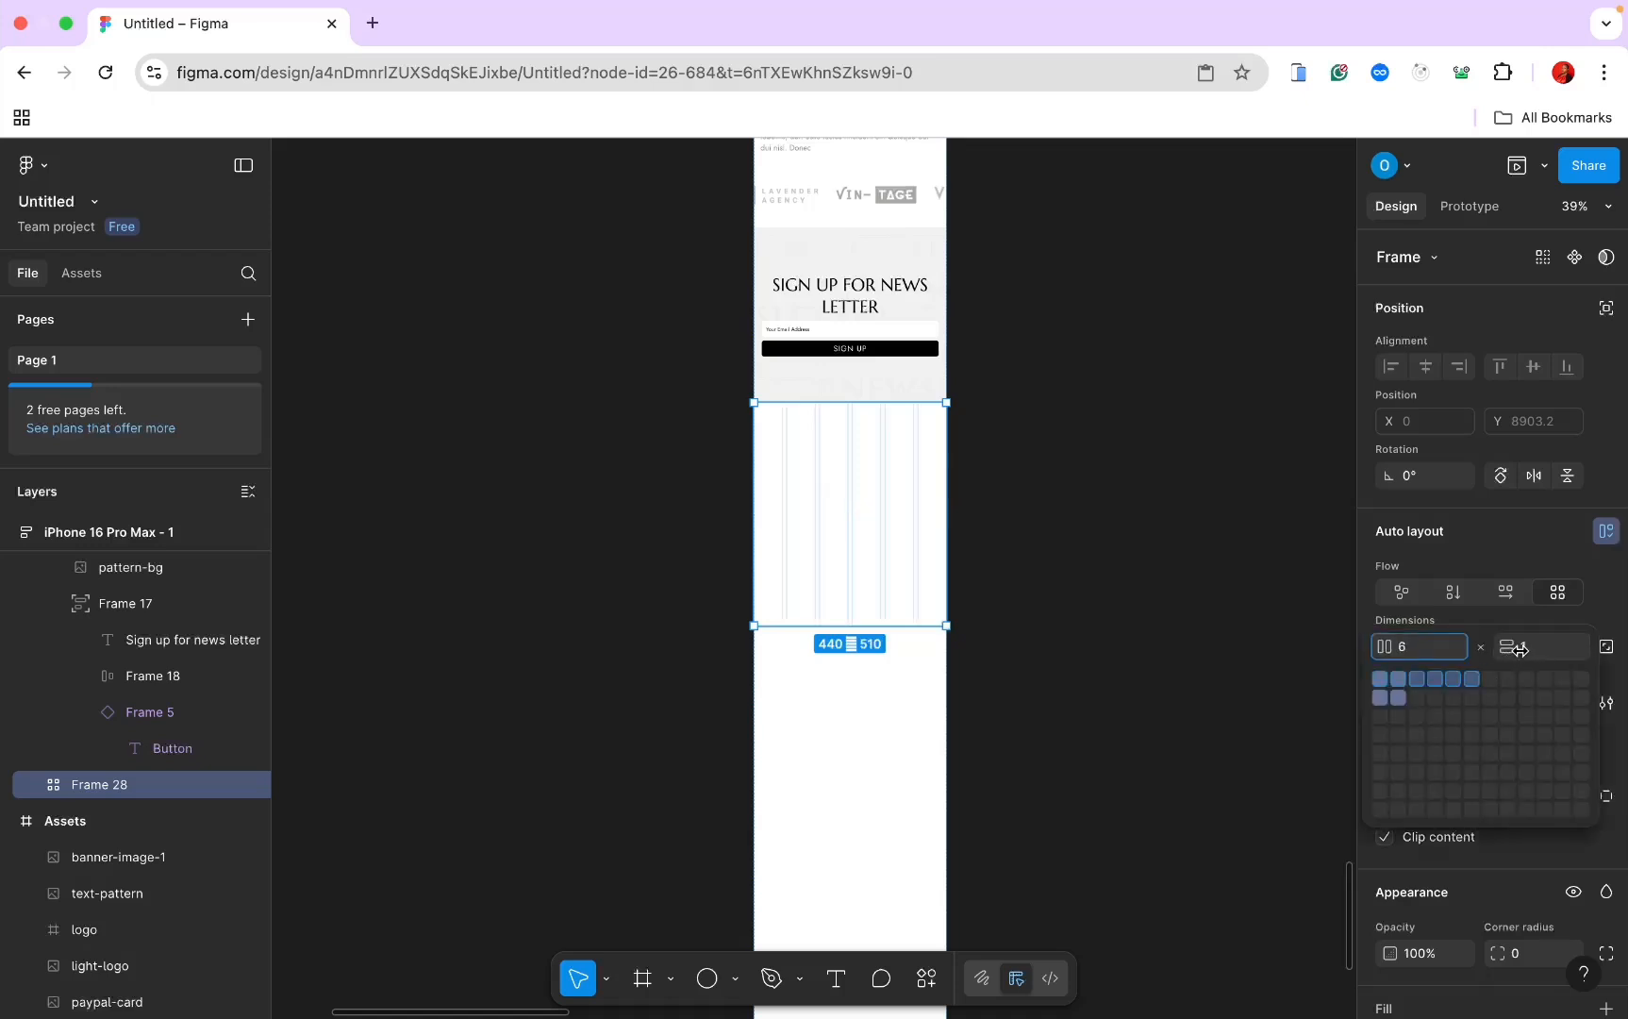
key(BackSpace)
text(2)
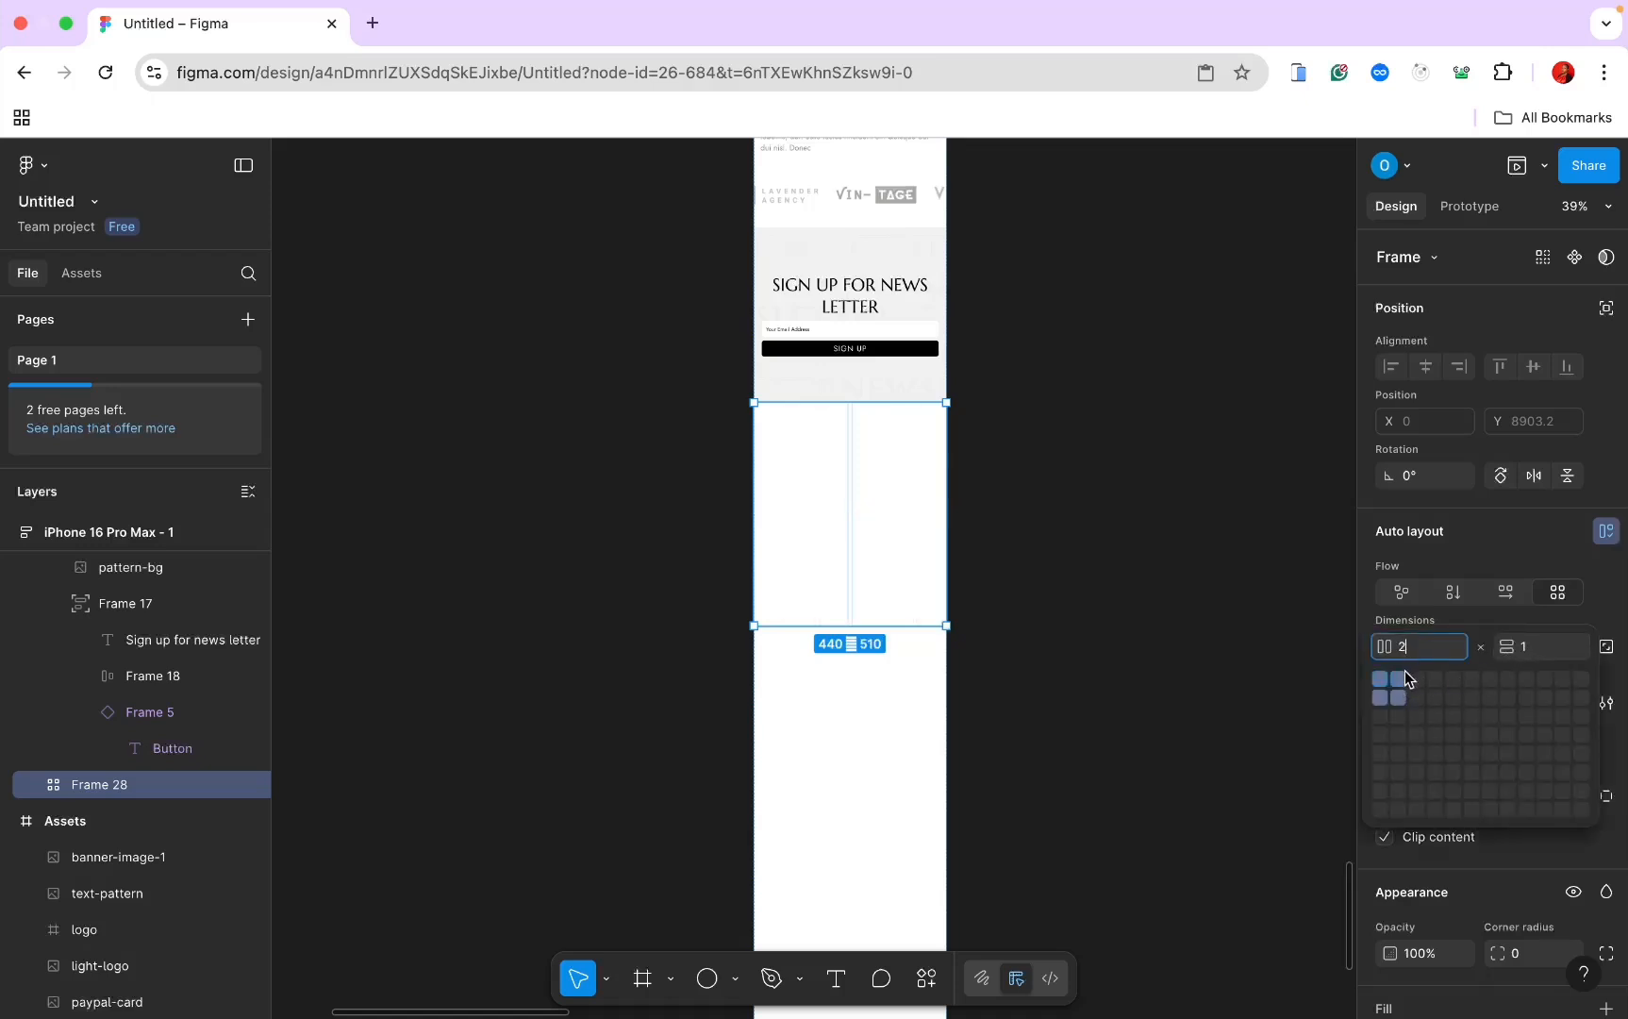
click(1533, 647)
text(3)
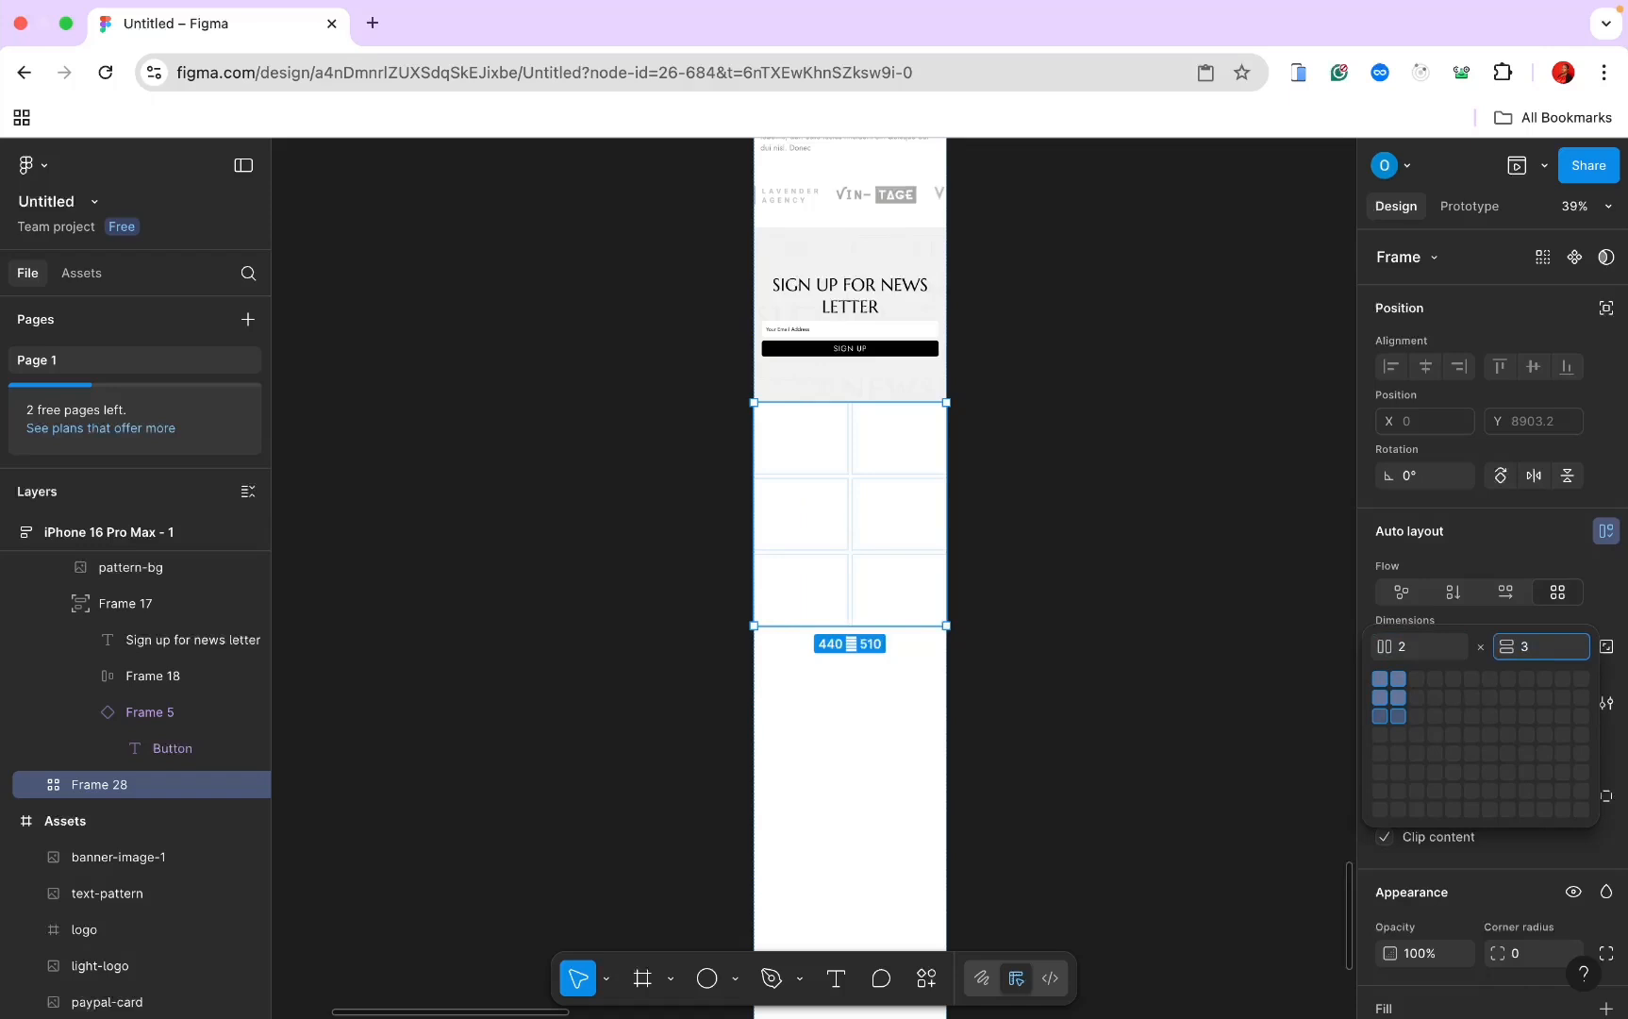
key(Return)
Step: Set both the grid's column gap and row gap to 0
click(1523, 706)
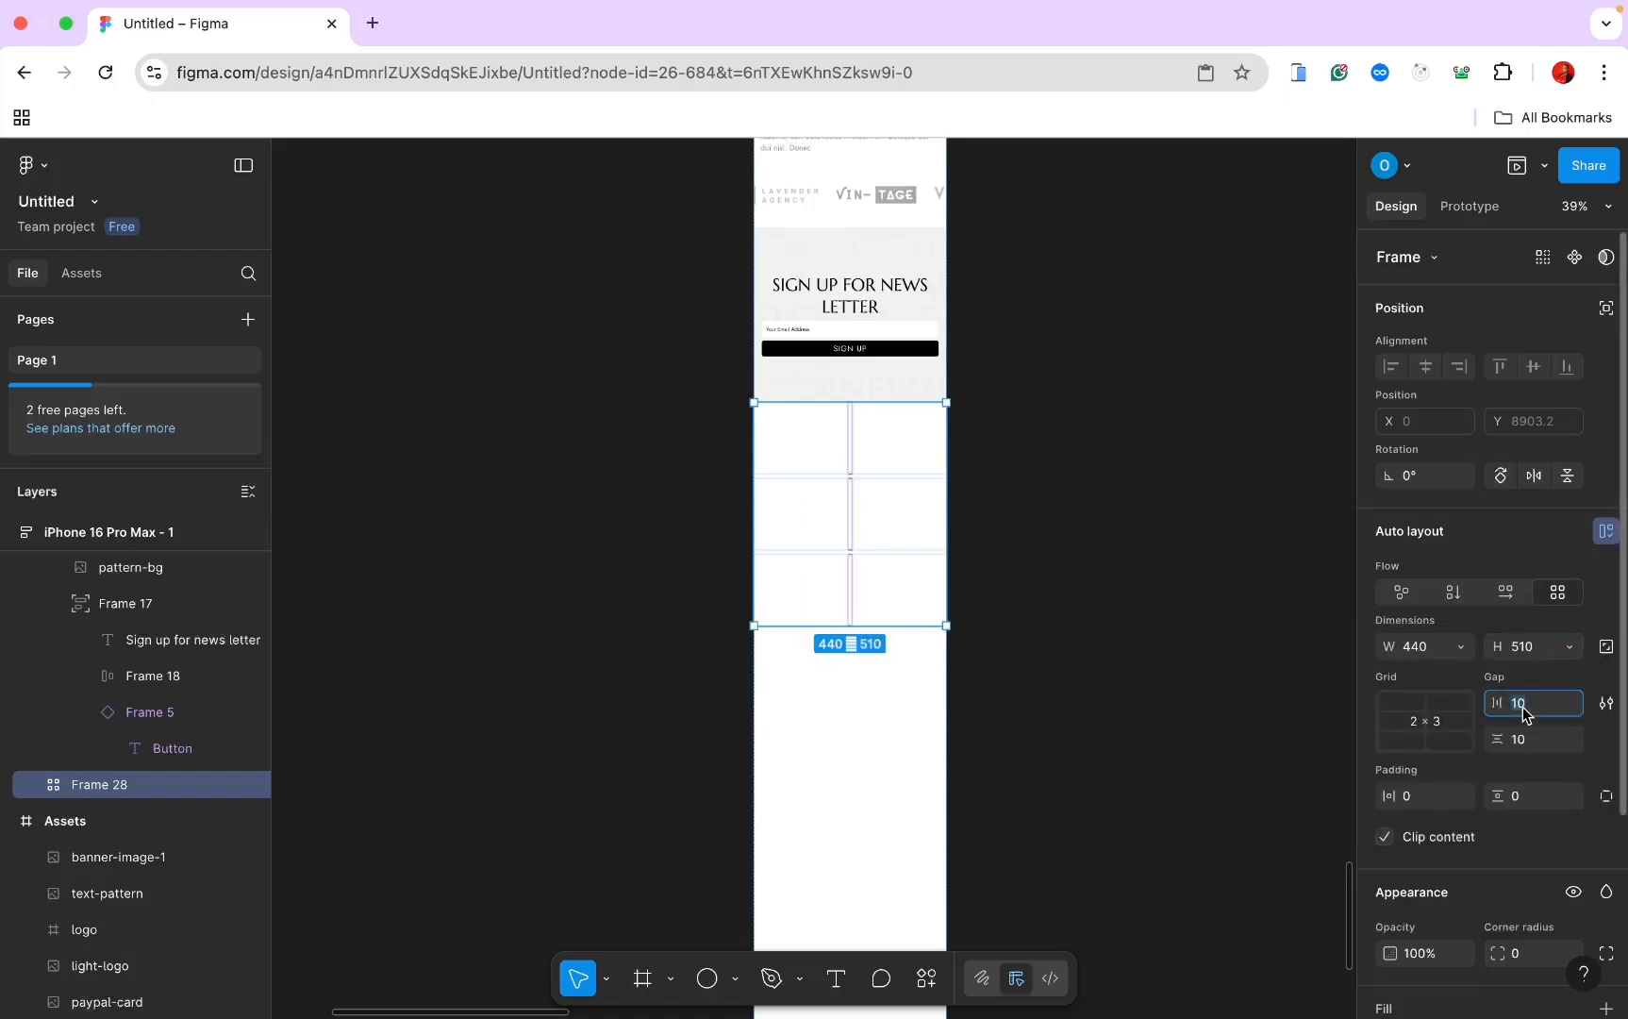
text(0)
key(Return)
click(1520, 744)
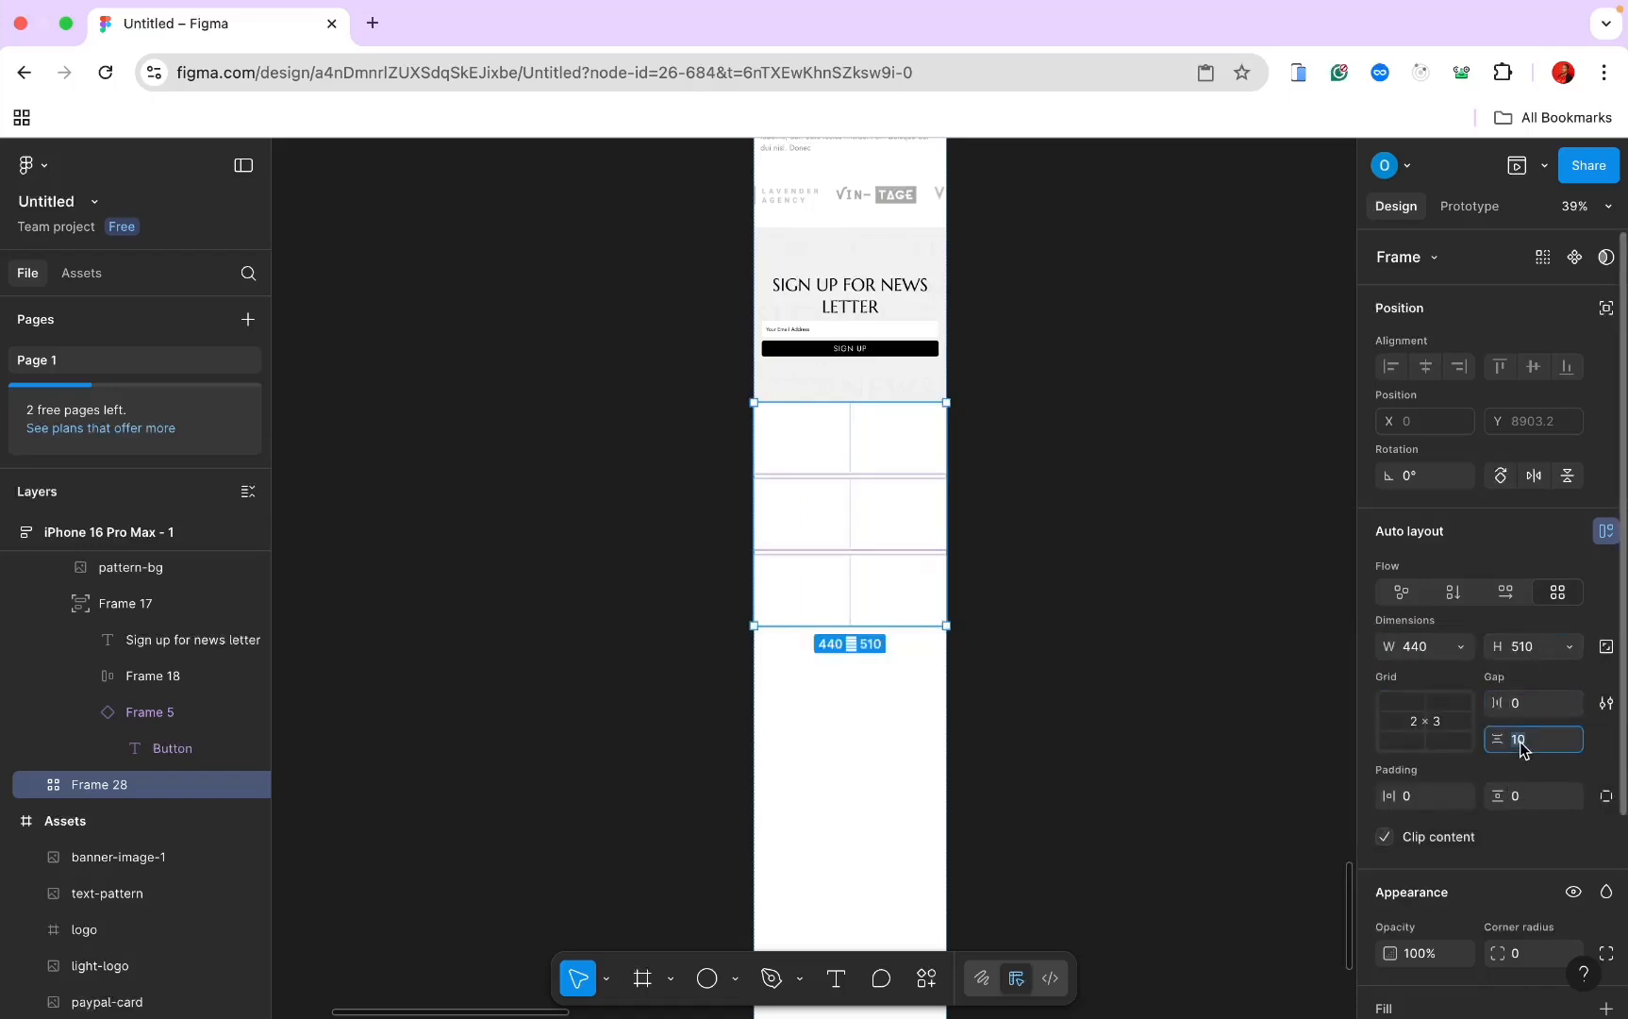
text(0)
key(Return)
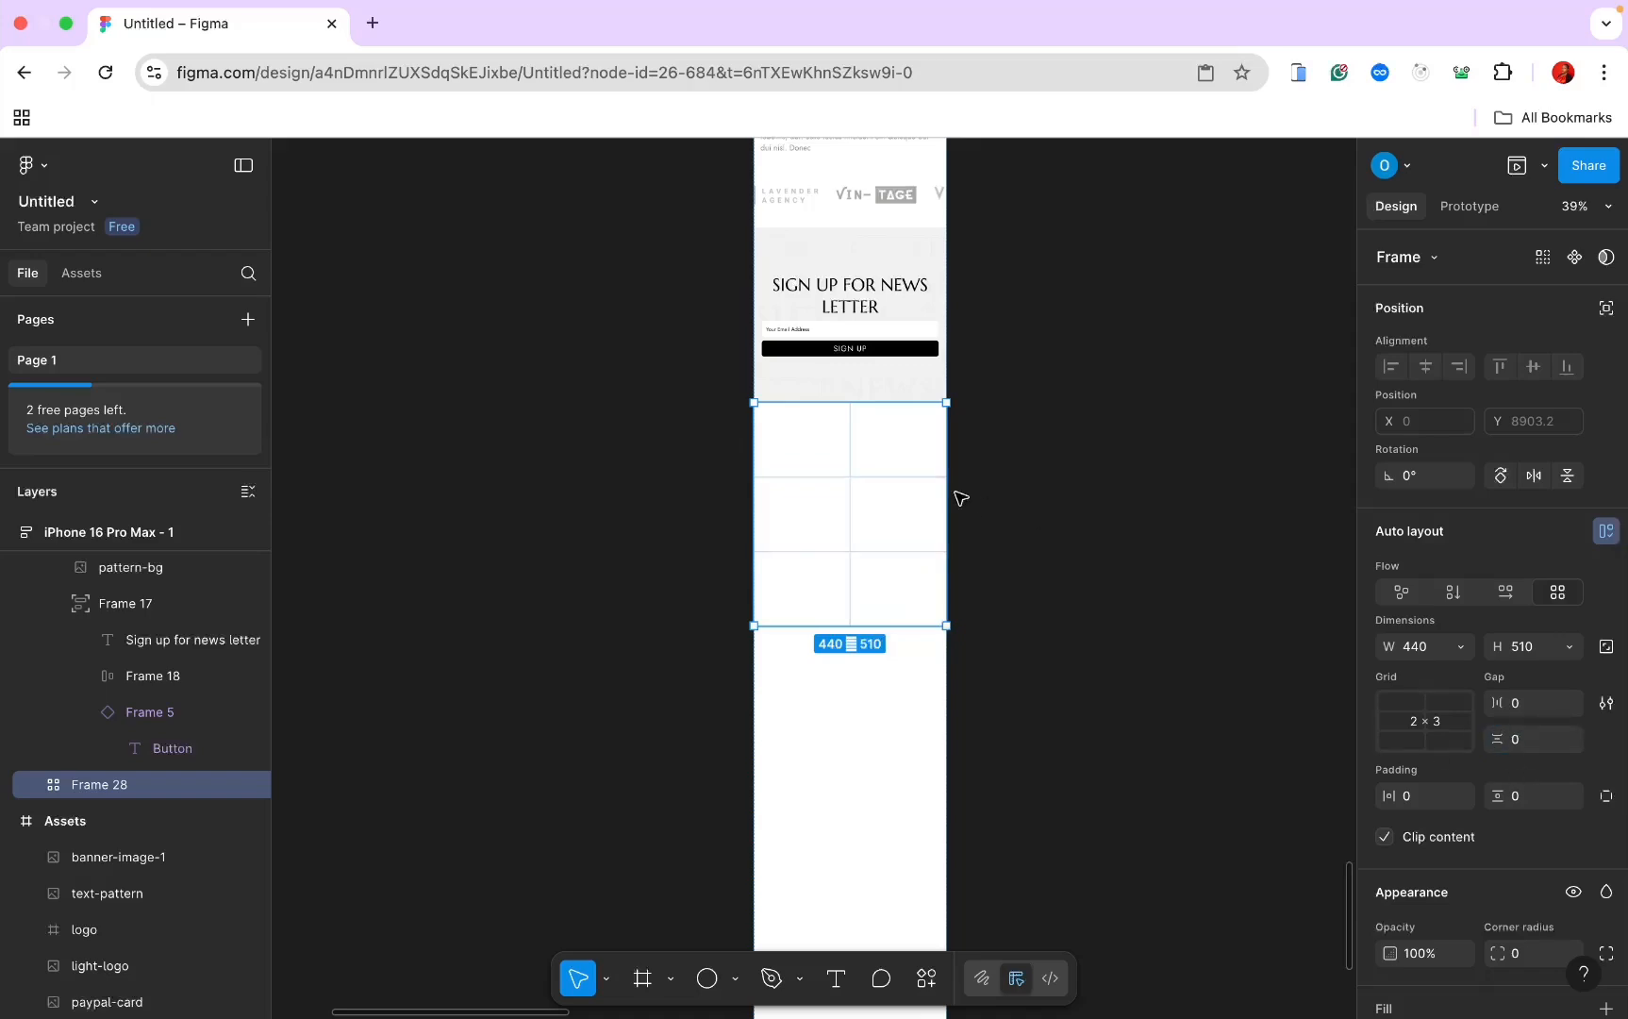
Step: Copy insta-item1 from the desktop Image Gallery and paste it into the grid
scroll(967, 497, down, 2)
scroll(967, 497, up, 15)
scroll(967, 498, left, 5)
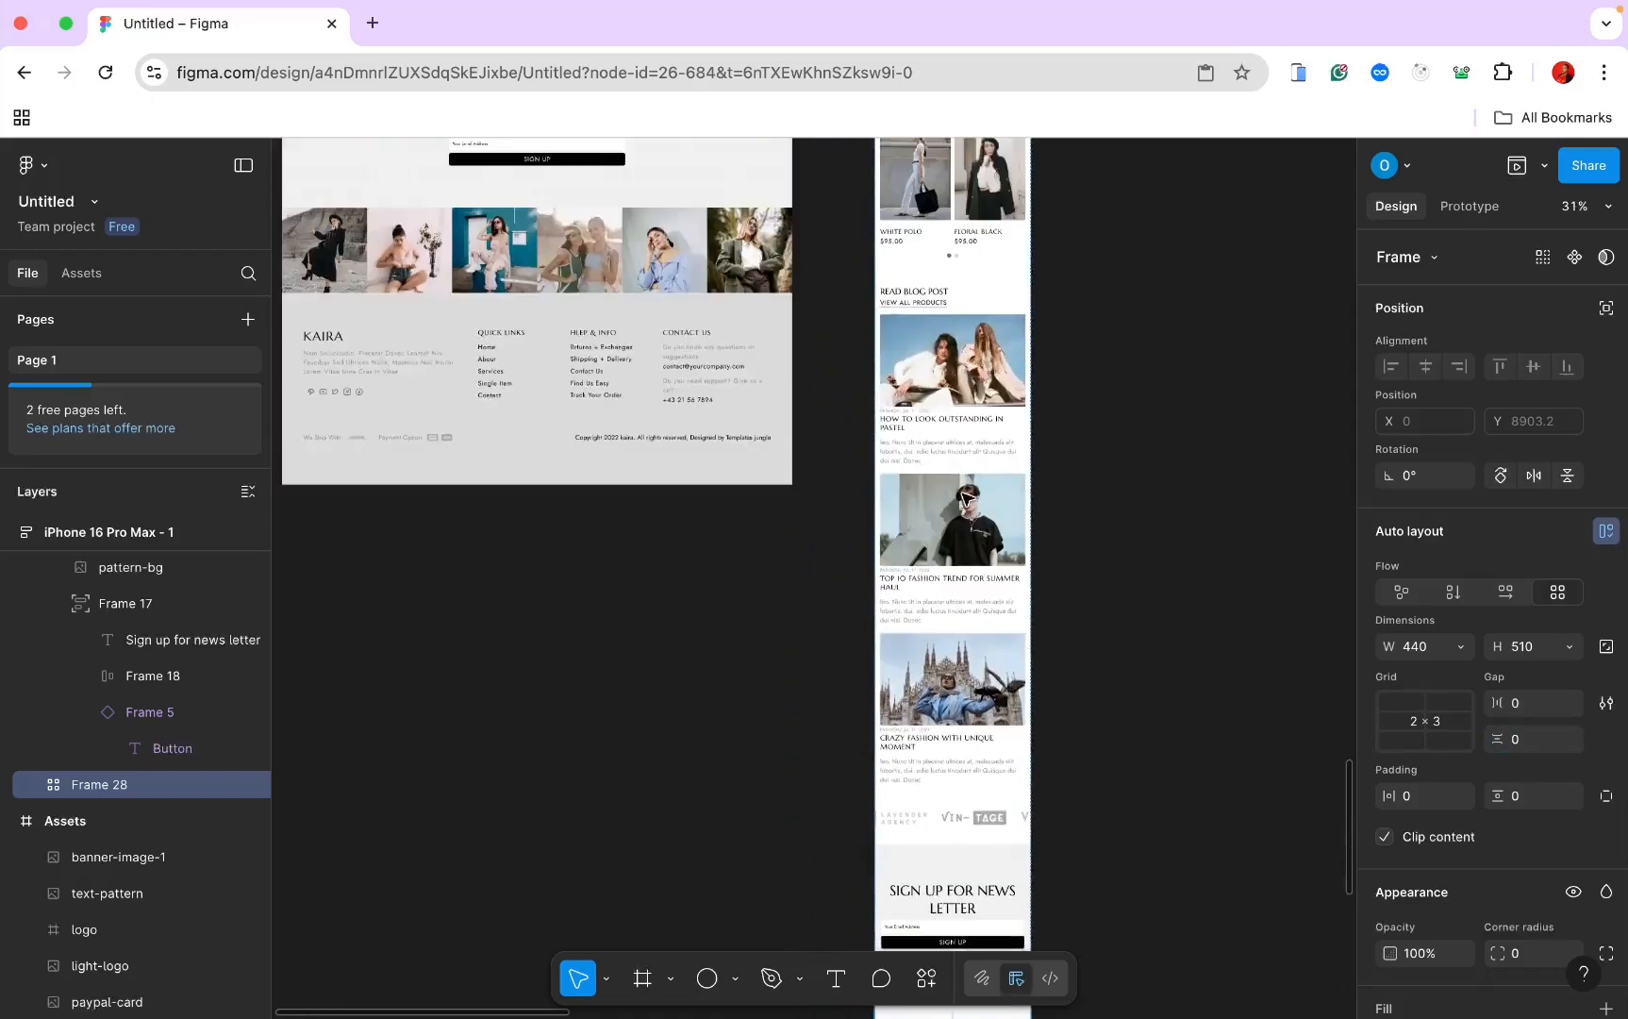
scroll(967, 497, down, 10)
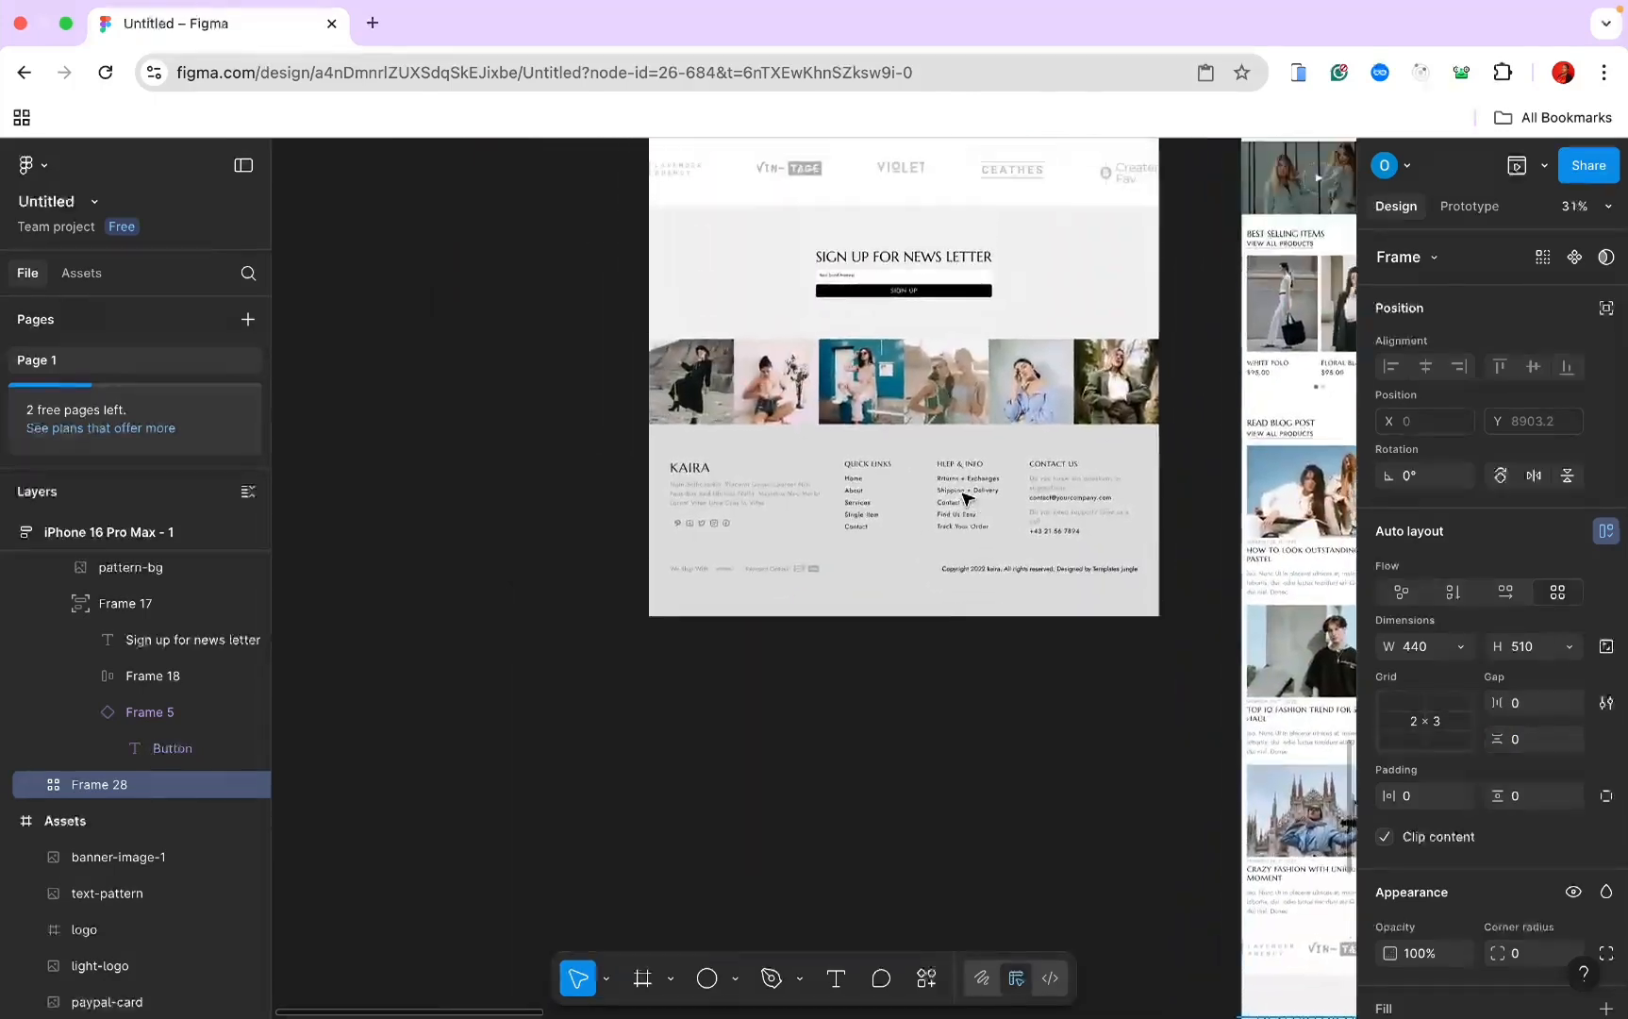
scroll(604, 376, up, 3)
click(576, 478)
click(575, 478)
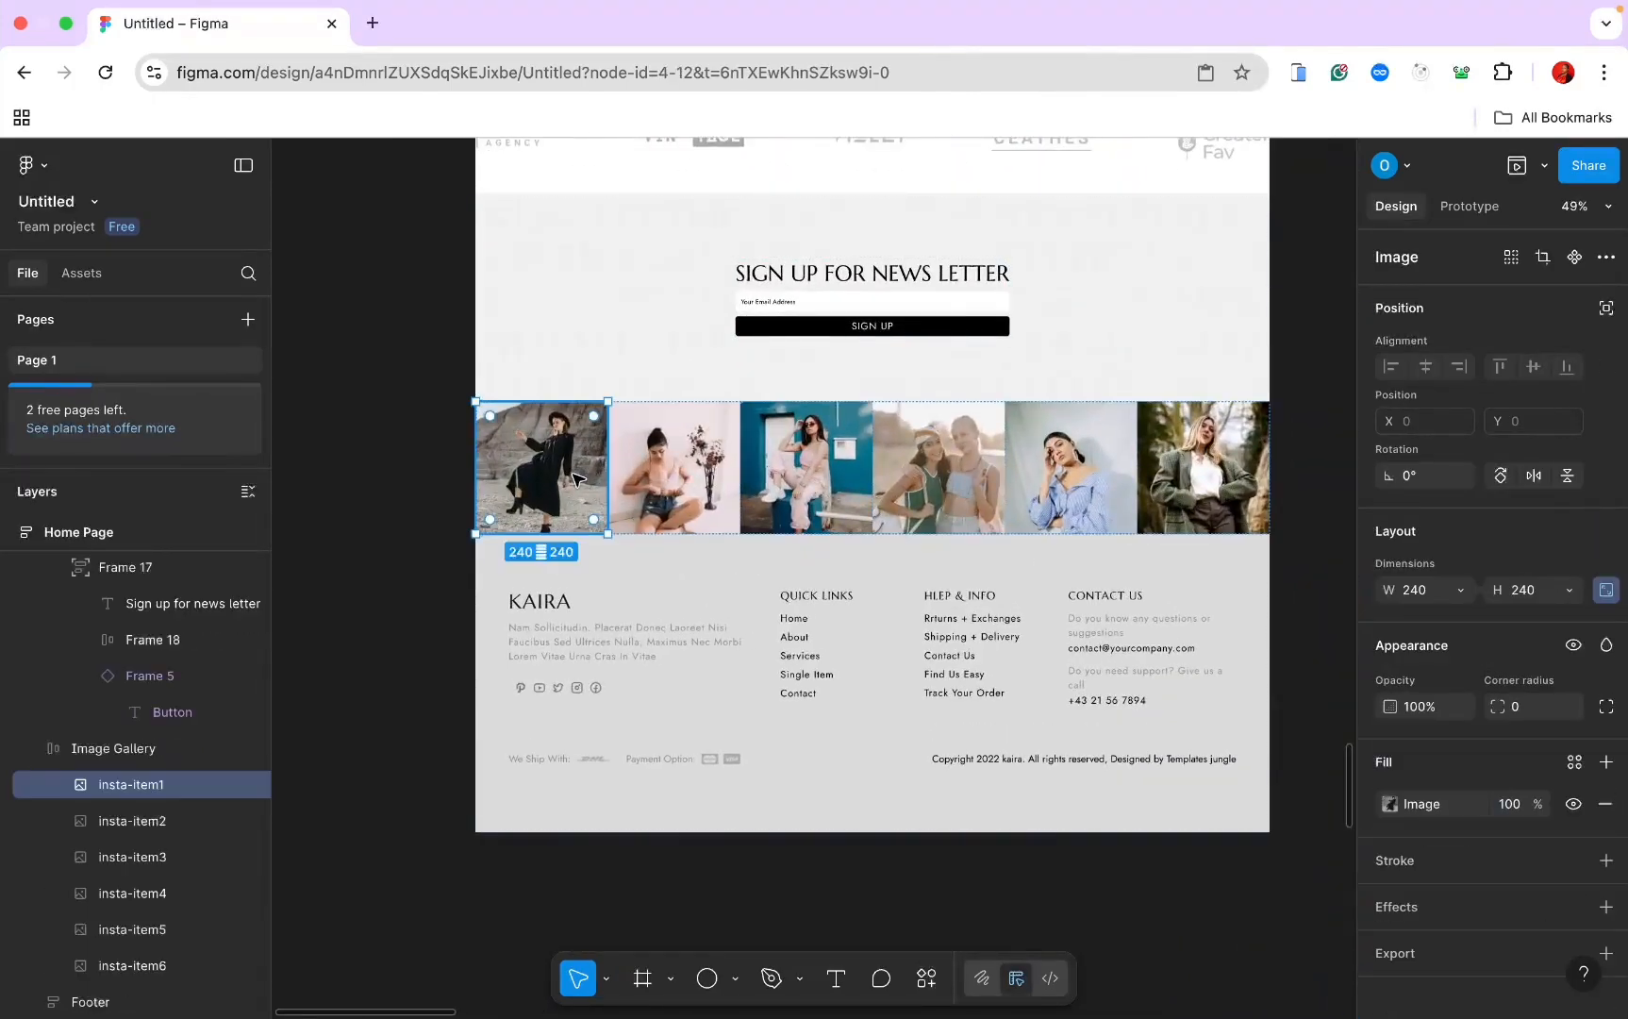
scroll(576, 478, down, 10)
scroll(576, 479, right, 5)
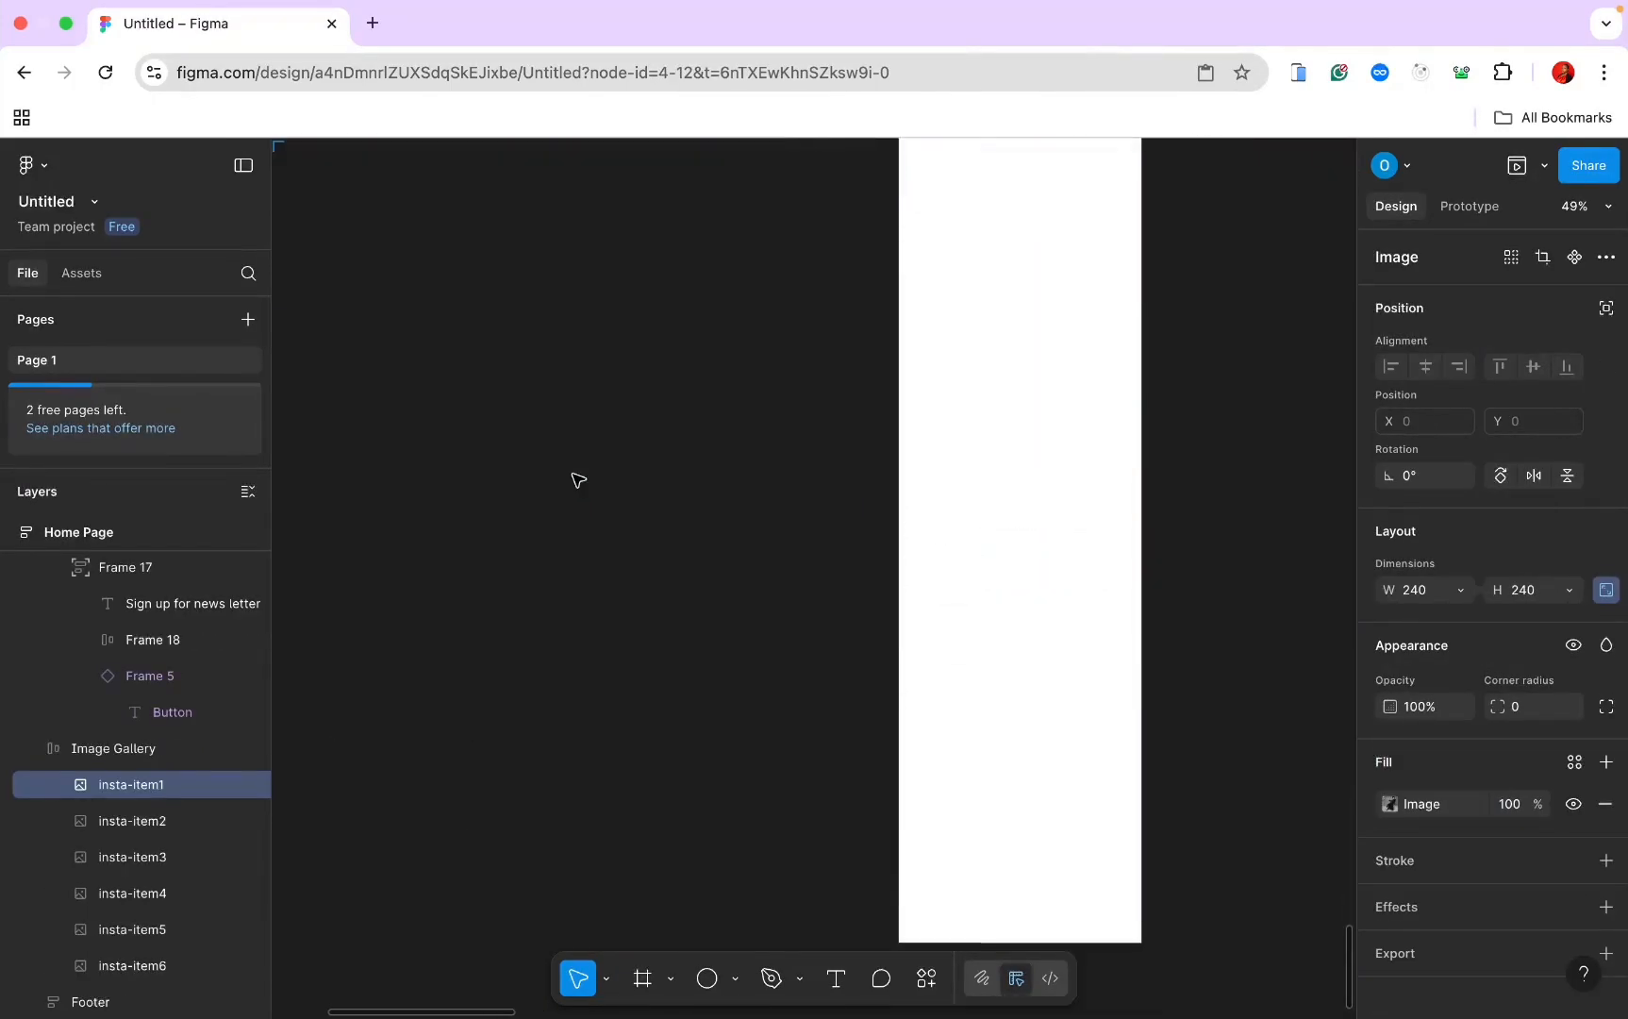
scroll(578, 481, down, 5)
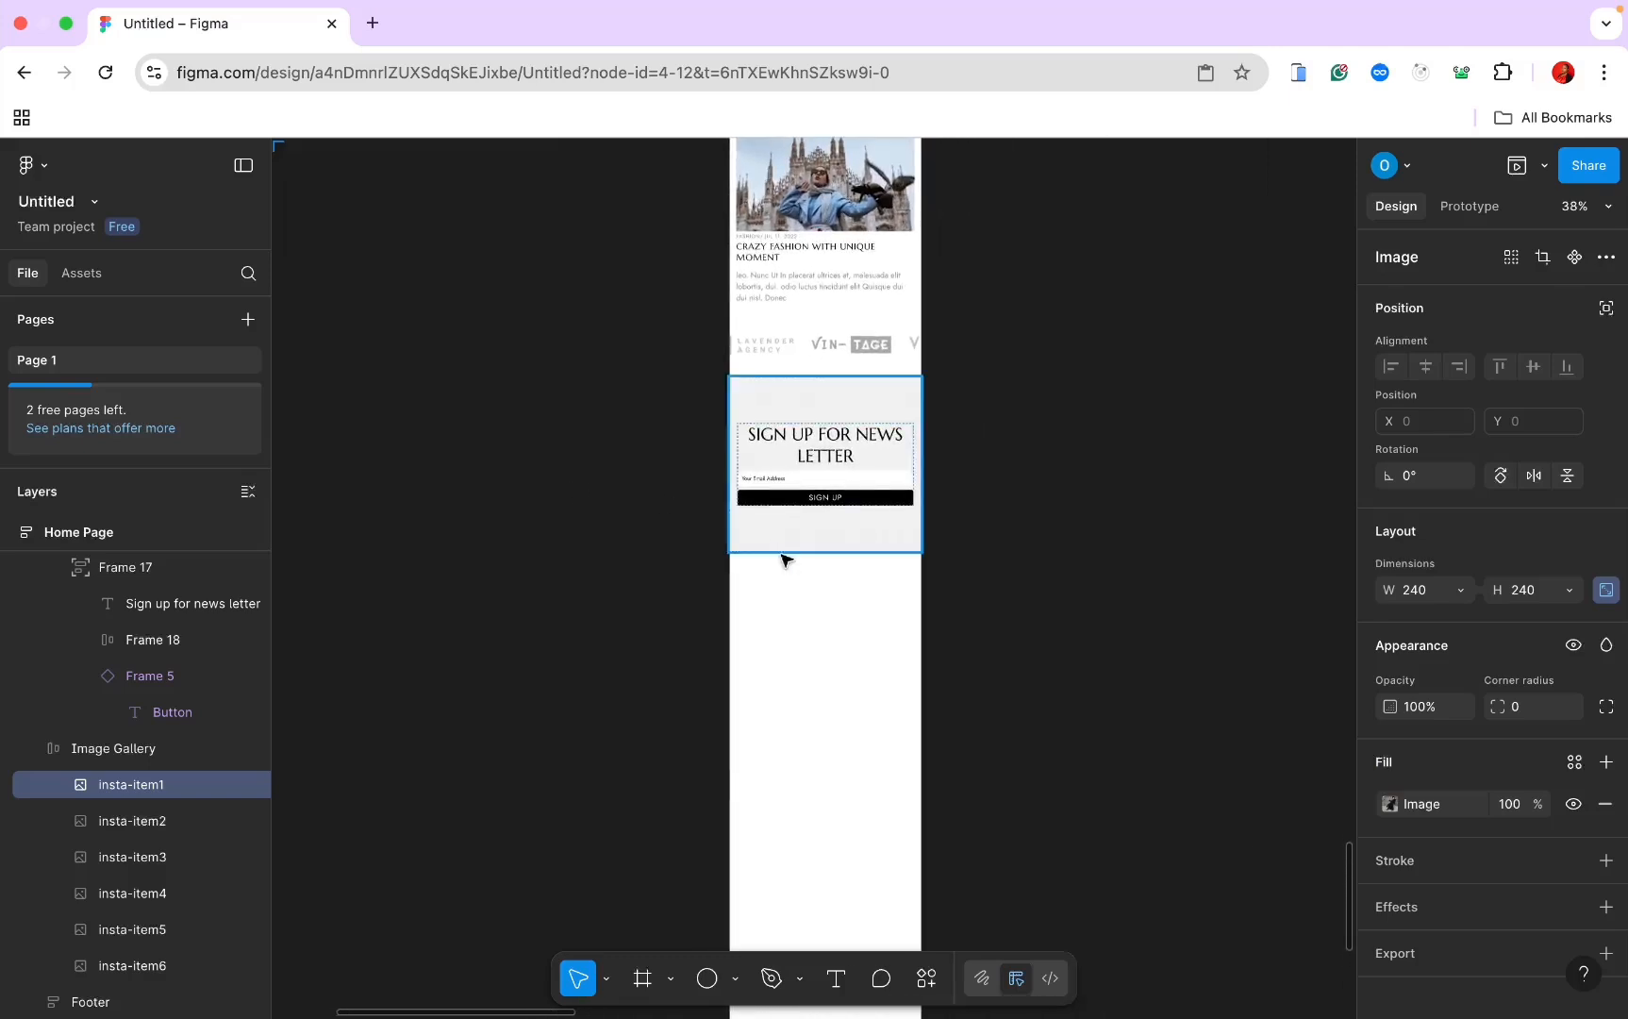
click(800, 614)
key(ctrl+v)
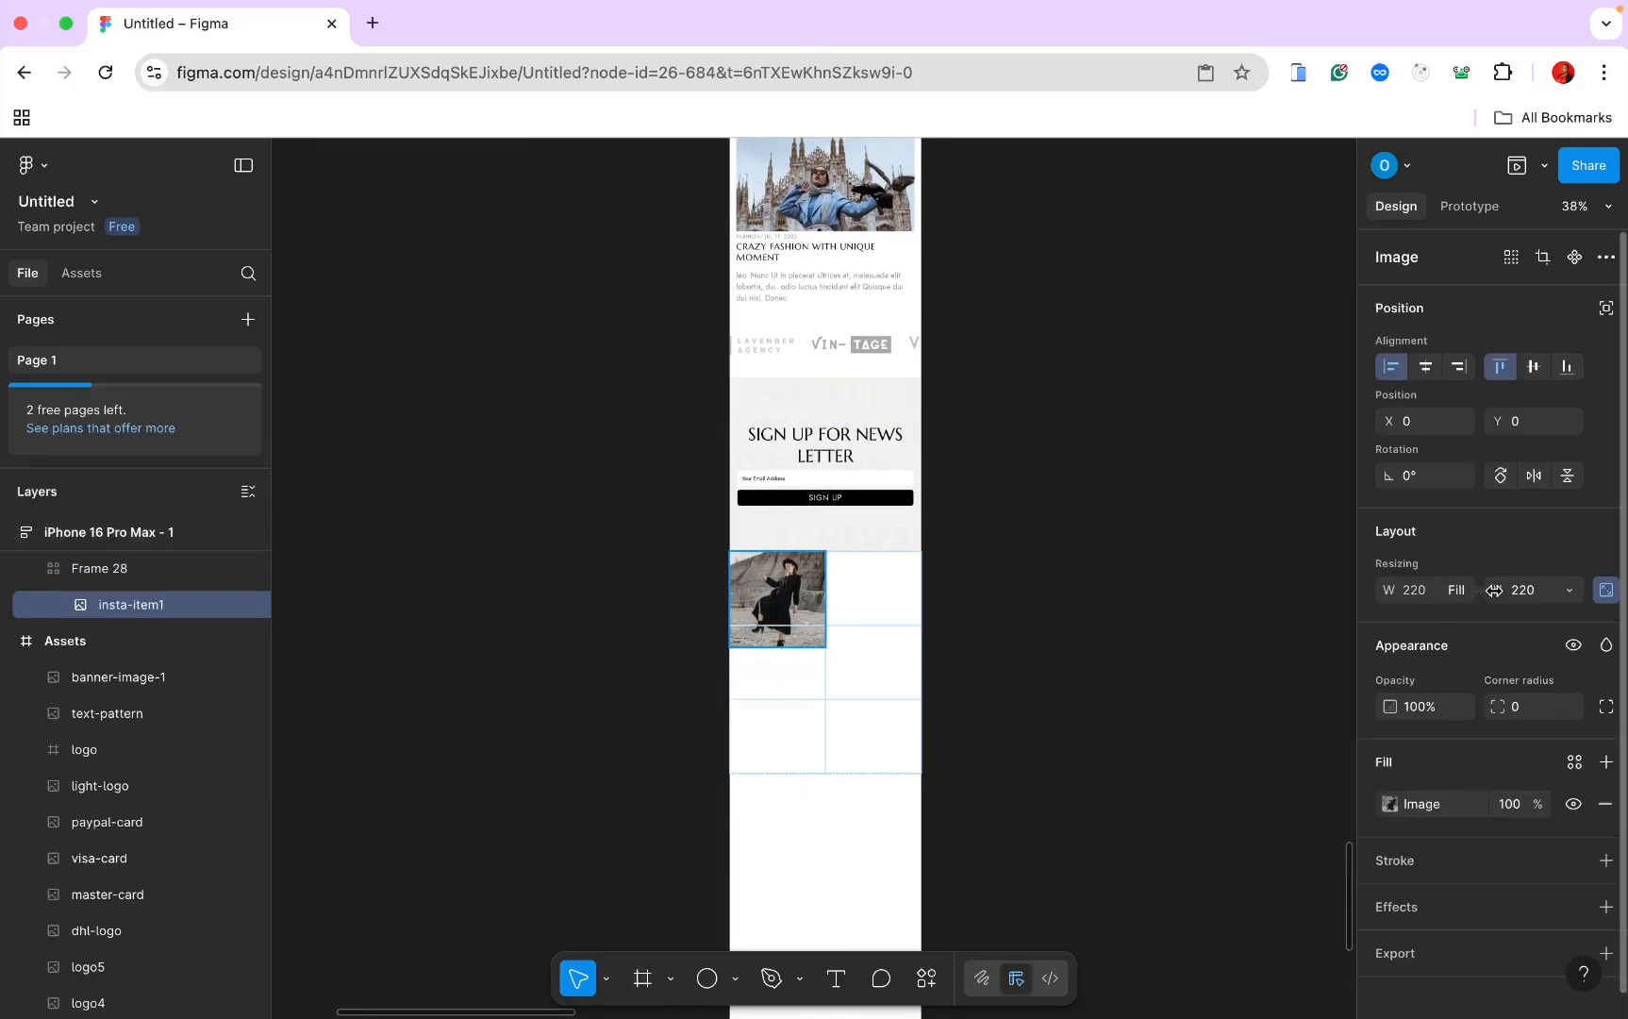
Step: Drag the grid frame taller and paste insta-item2 from the desktop gallery into it
click(851, 755)
drag(853, 774, 852, 840)
scroll(852, 840, up, 3)
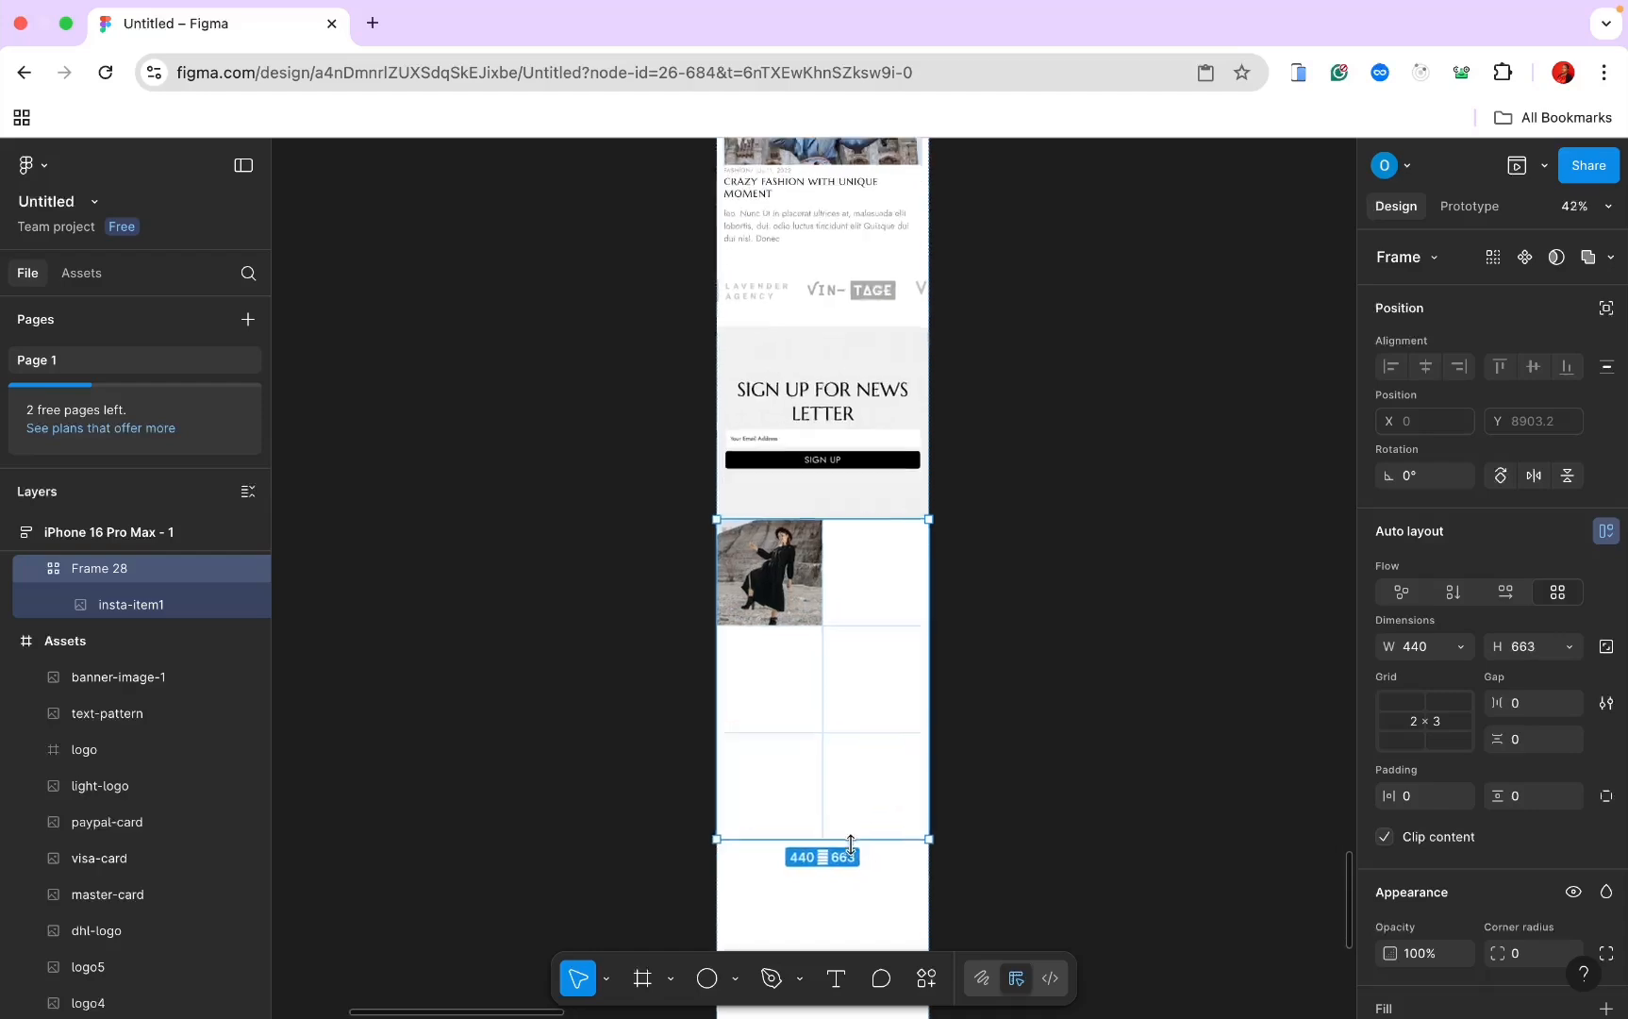
scroll(873, 880, up, 7)
scroll(875, 881, left, 5)
scroll(875, 881, up, 5)
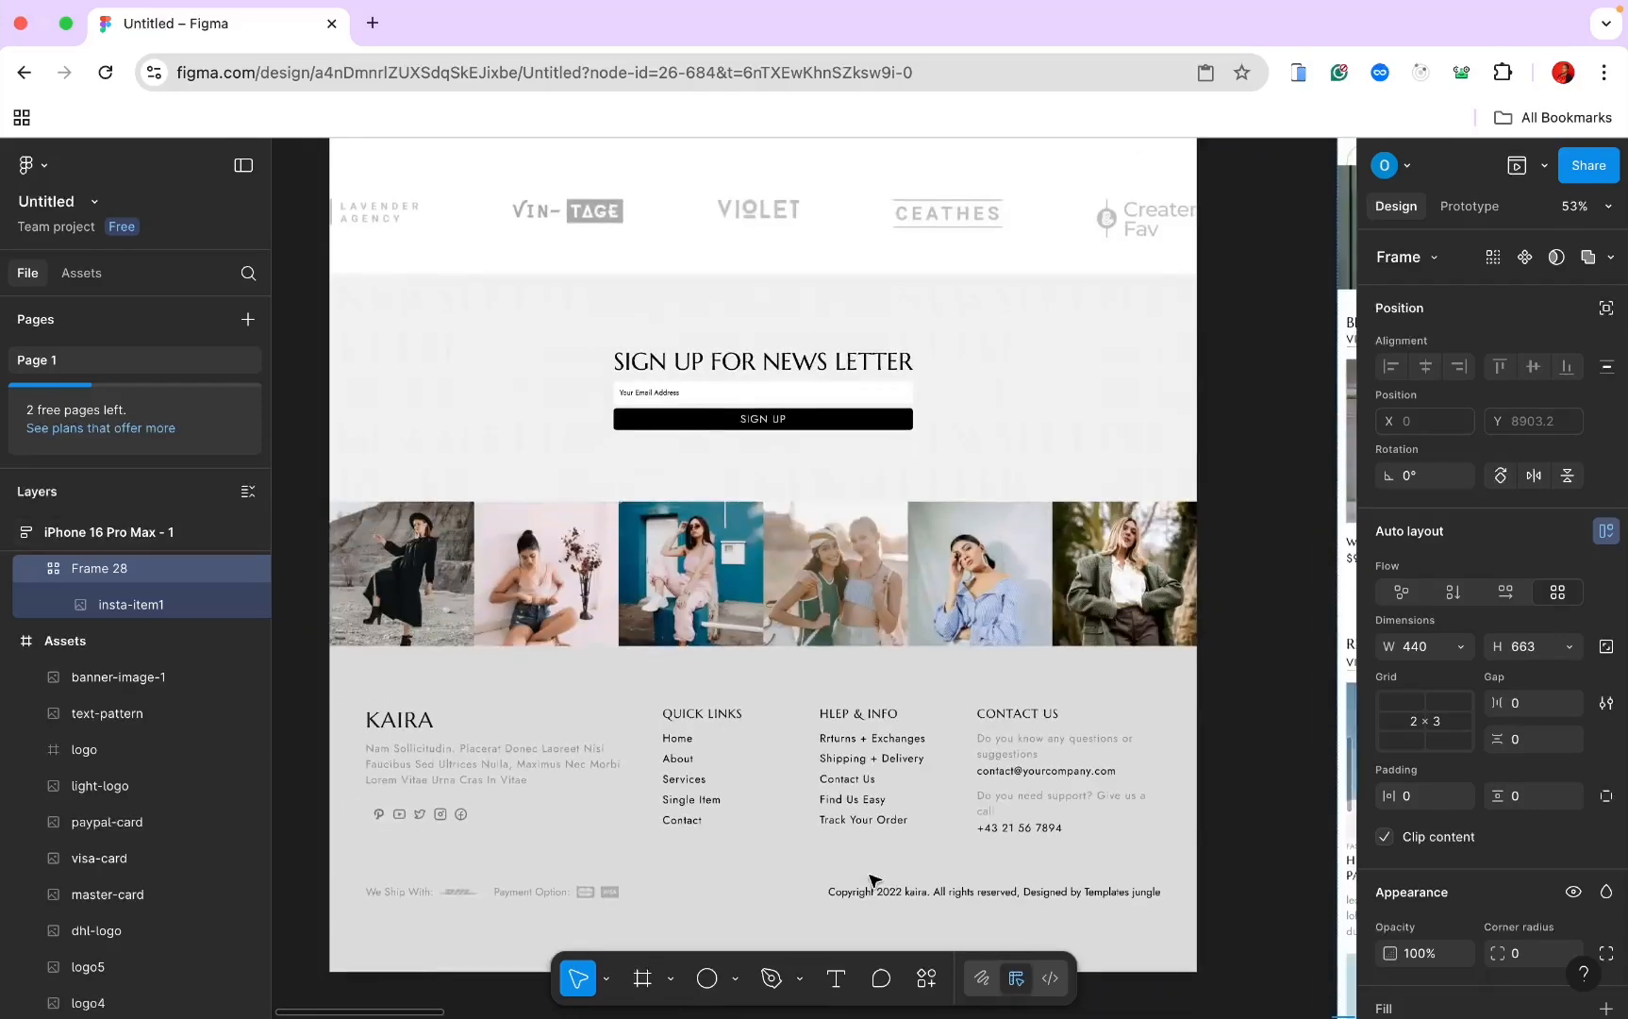
click(530, 564)
double_click(530, 564)
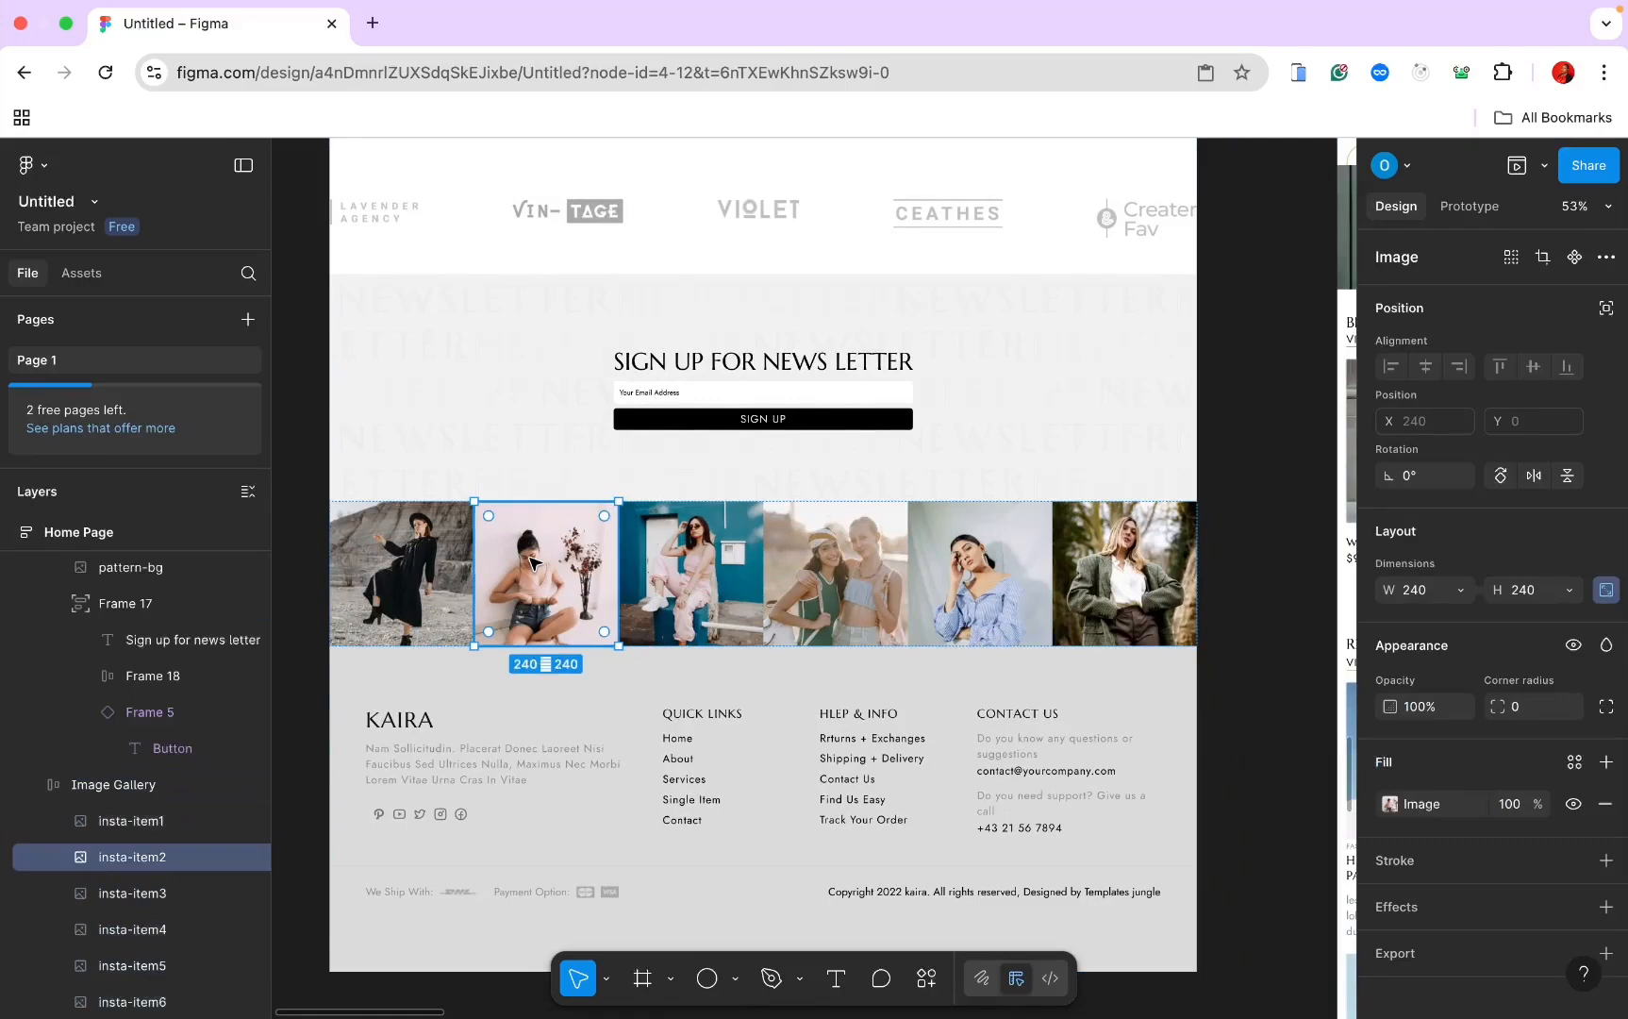
scroll(534, 563, down, 12)
scroll(534, 562, right, 7)
click(855, 490)
key(super+v)
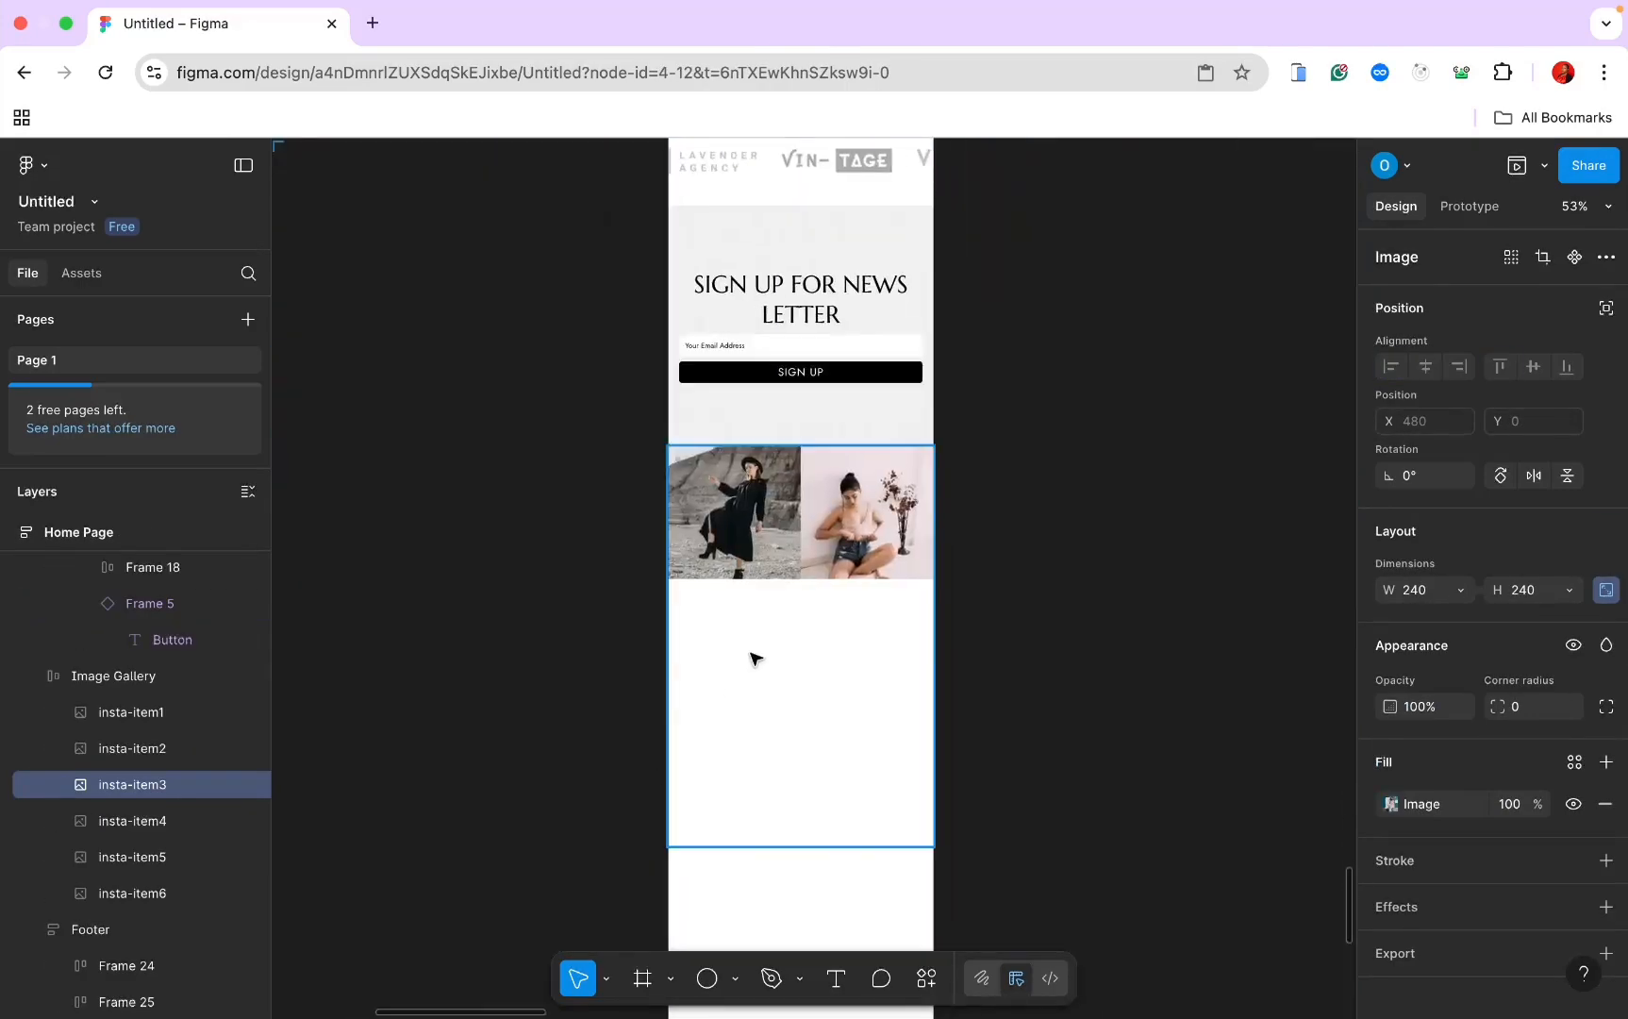
Step: Add the remaining gallery photos through insta-item6 to the mobile grid
click(754, 657)
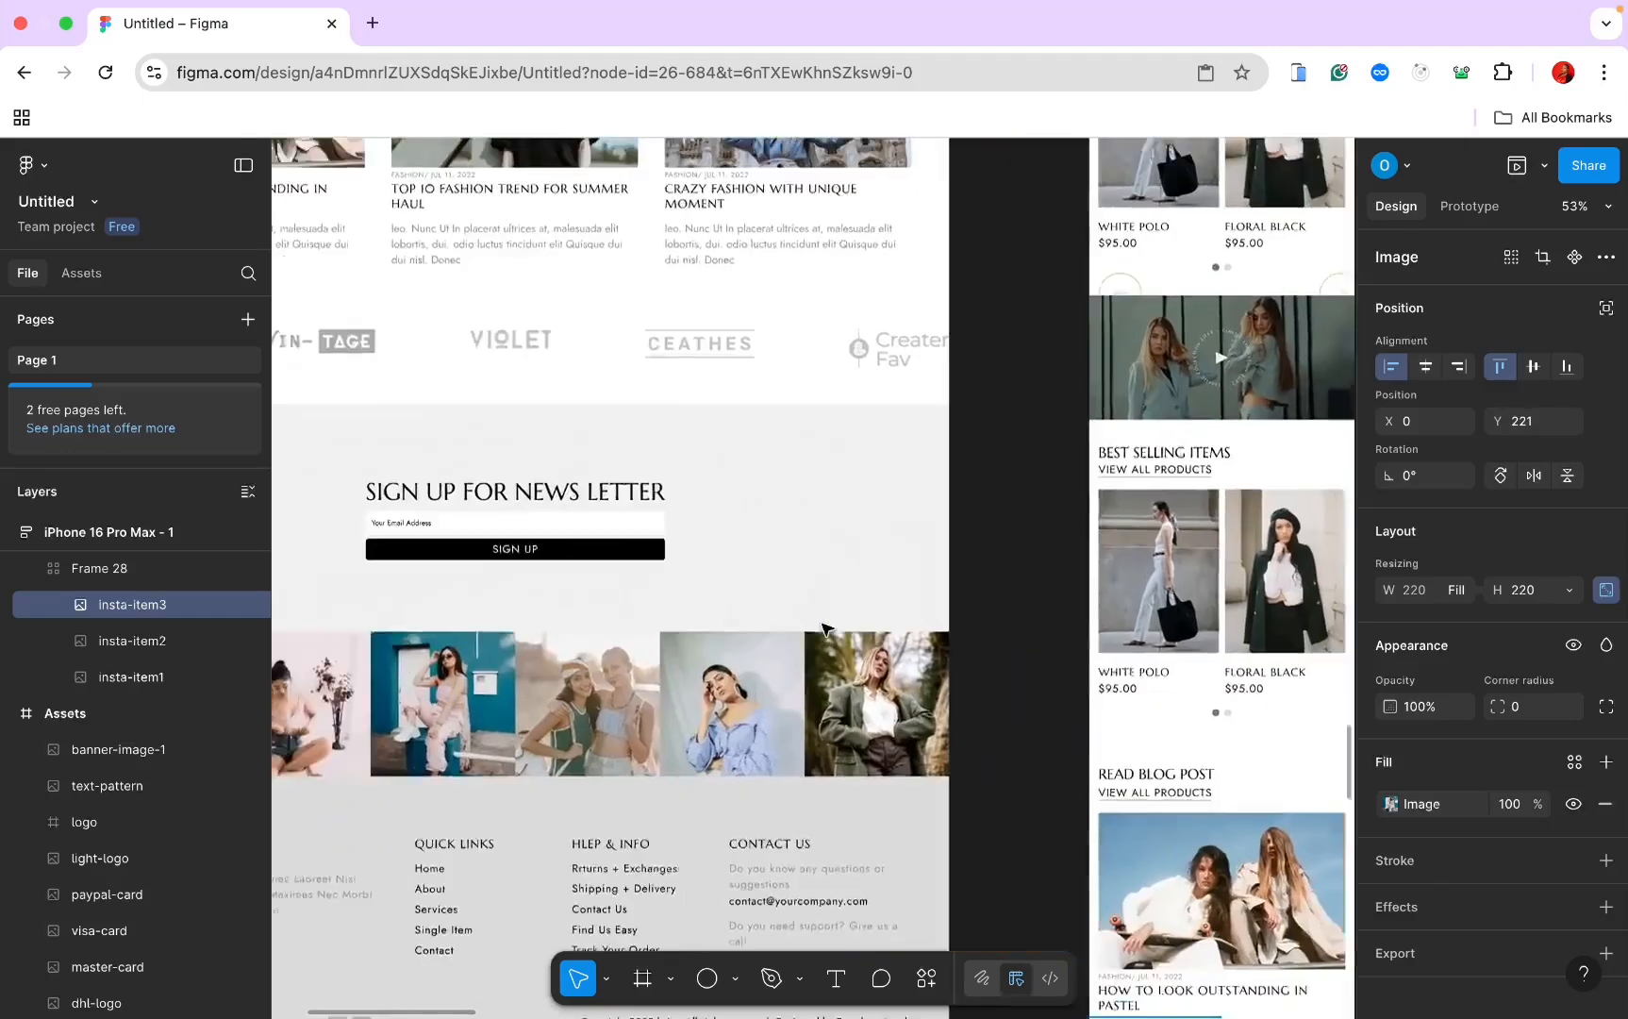
click(643, 680)
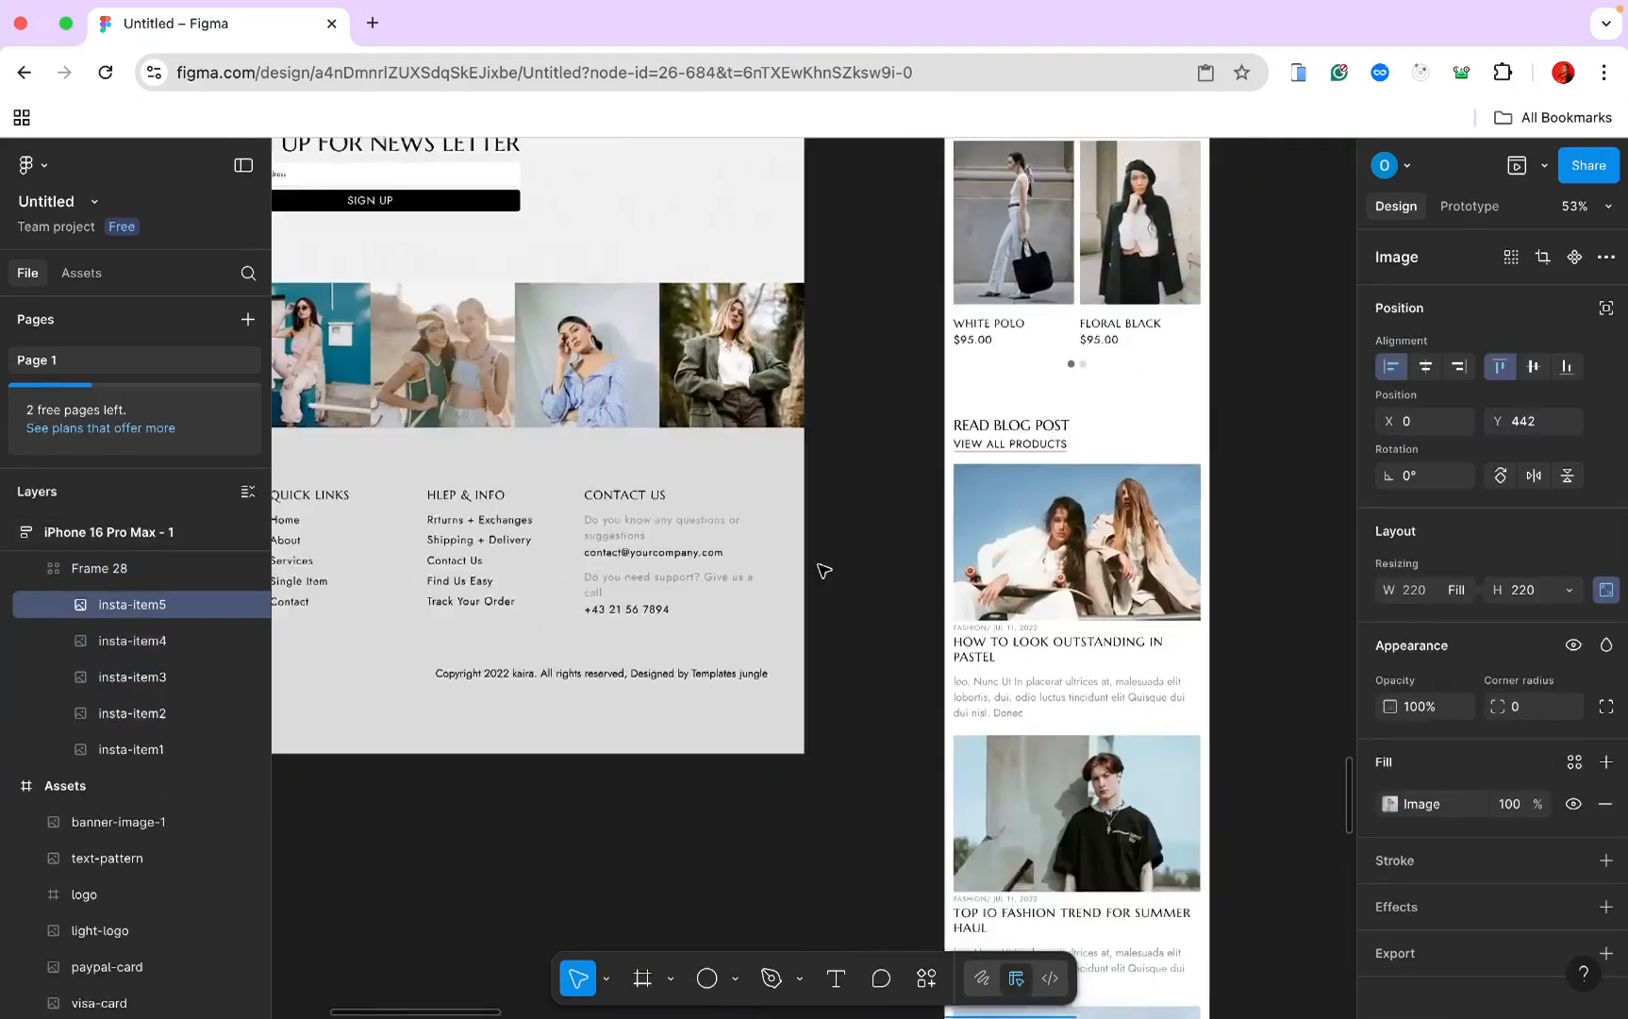
click(766, 406)
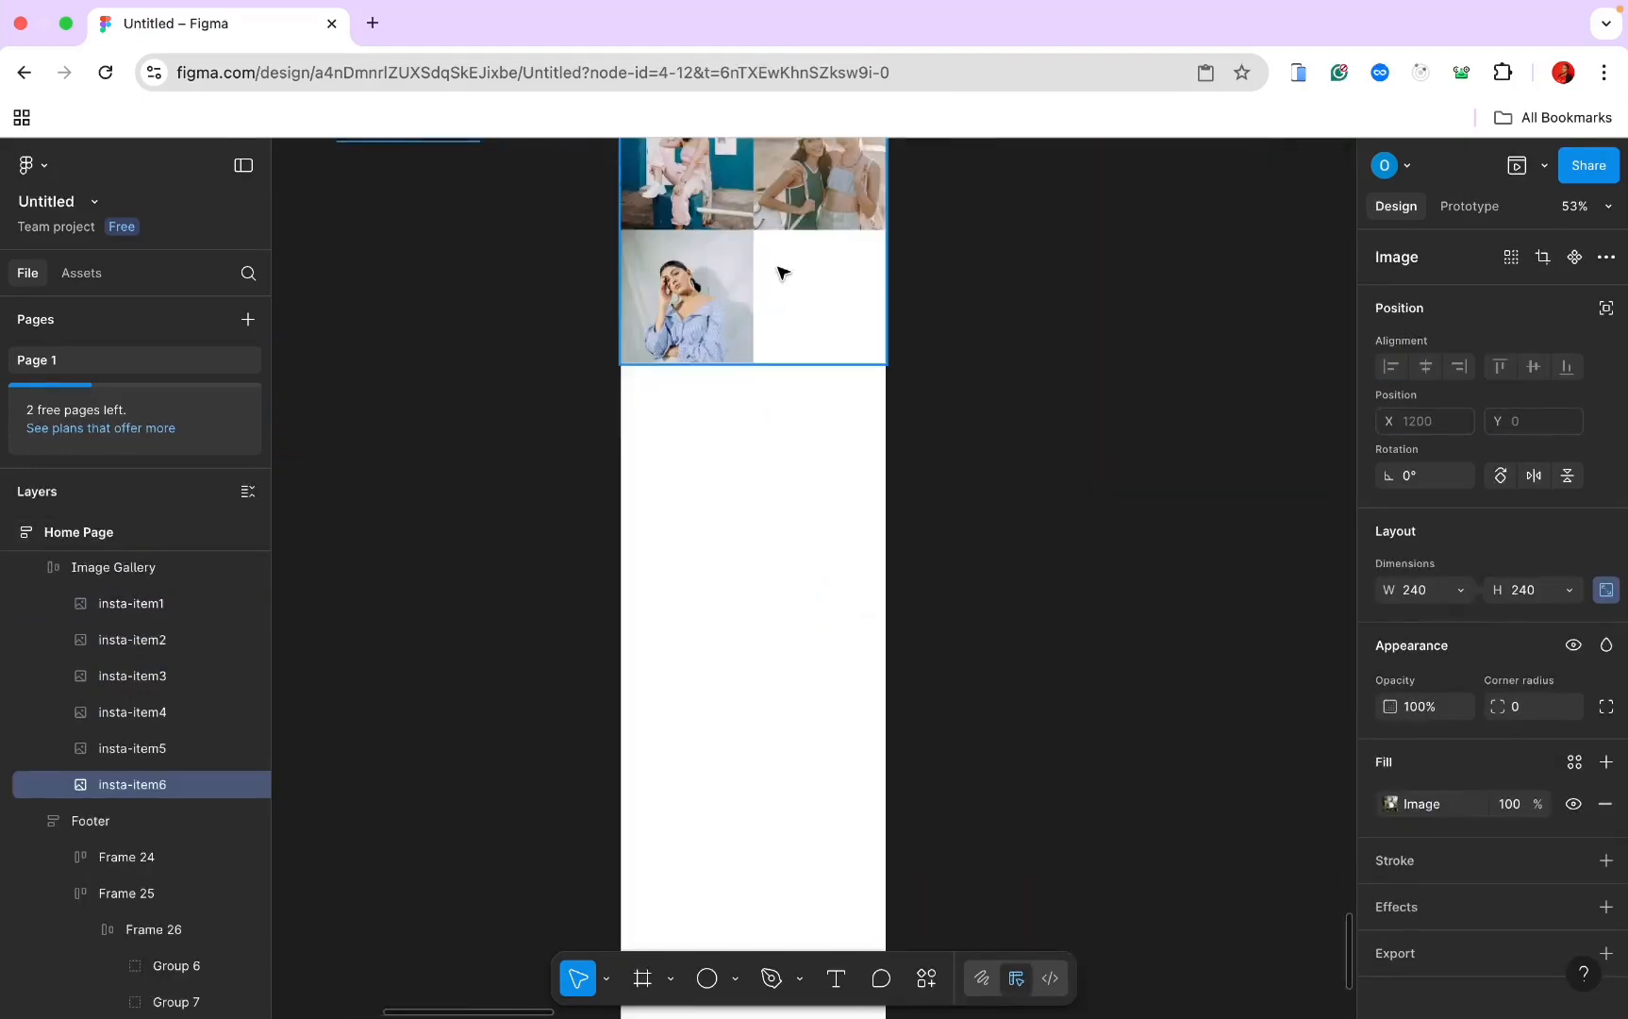
key(ctrl+v)
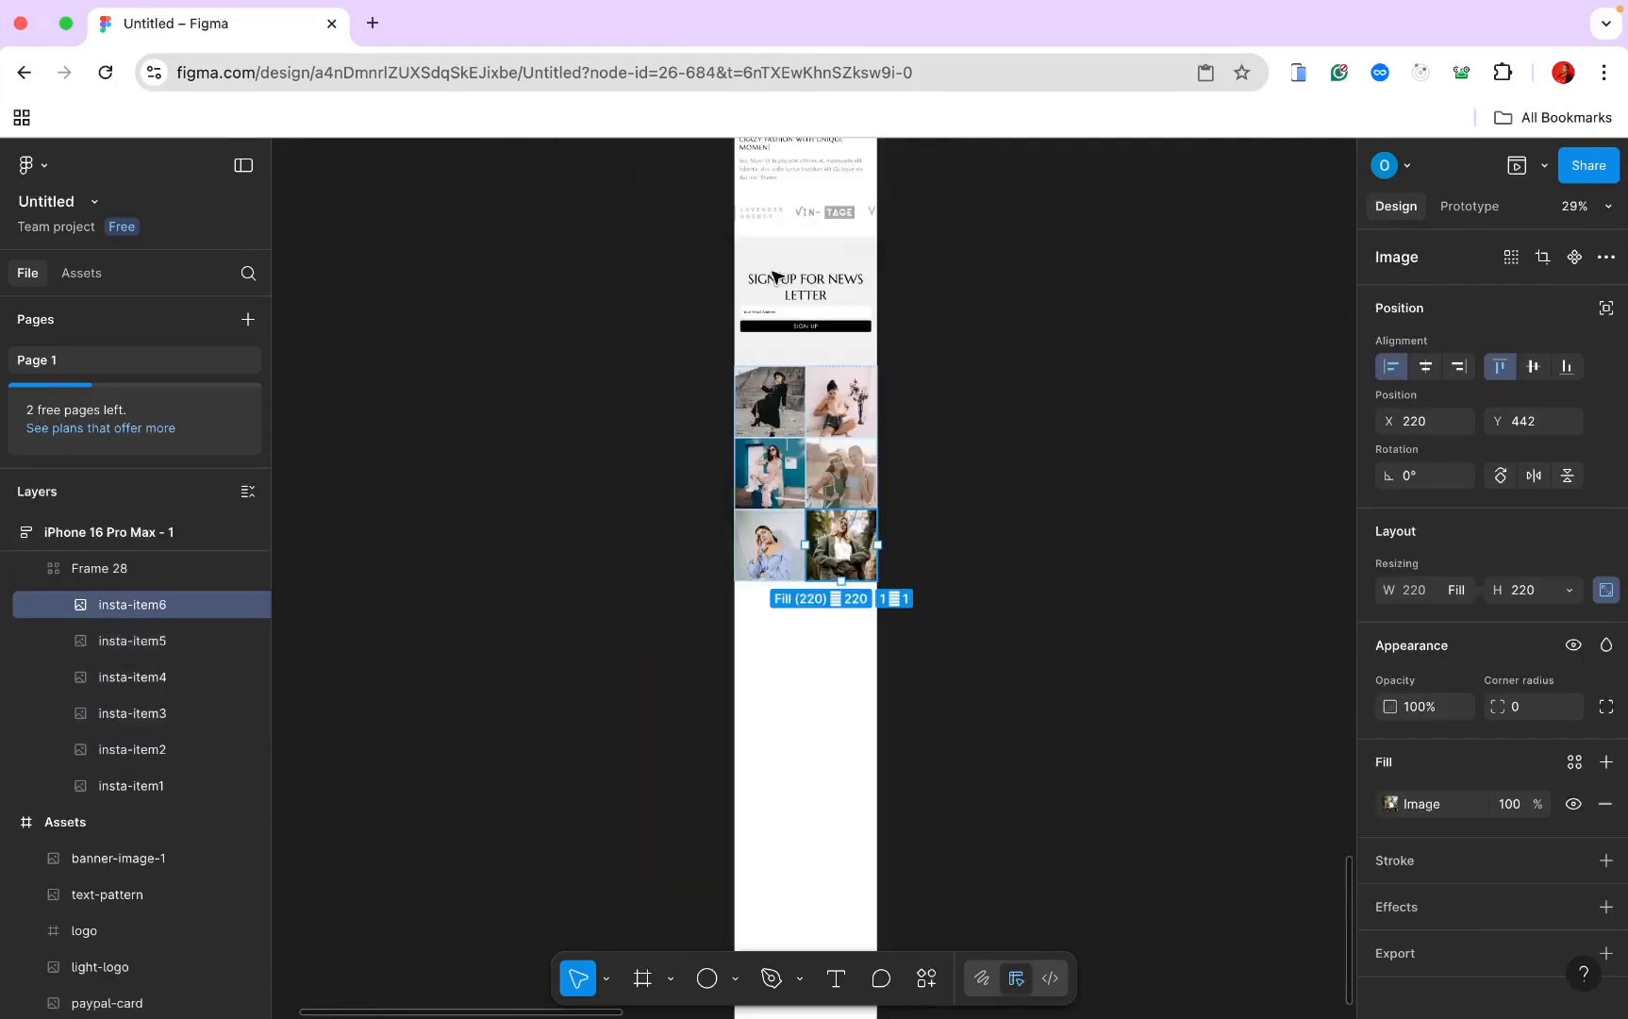
Step: Select the desktop page's footer for copying
click(905, 320)
scroll(934, 349, up, 5)
scroll(934, 349, left, 3)
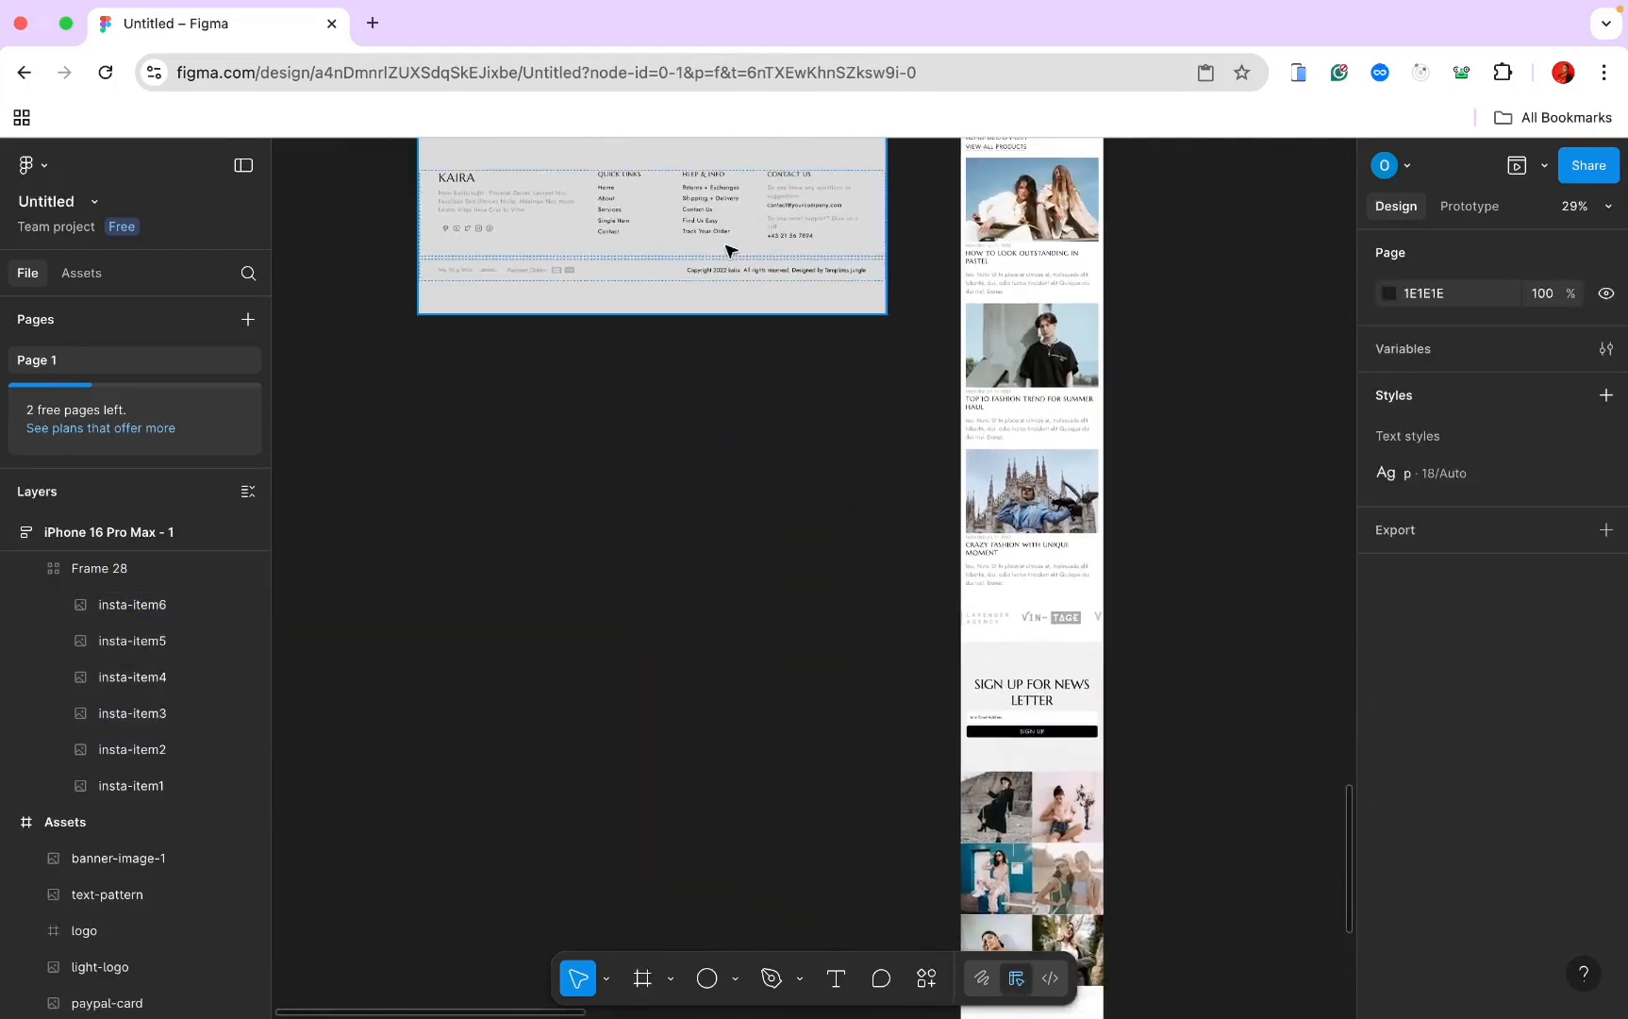
click(729, 250)
scroll(729, 247, up, 2)
scroll(726, 236, down, 3)
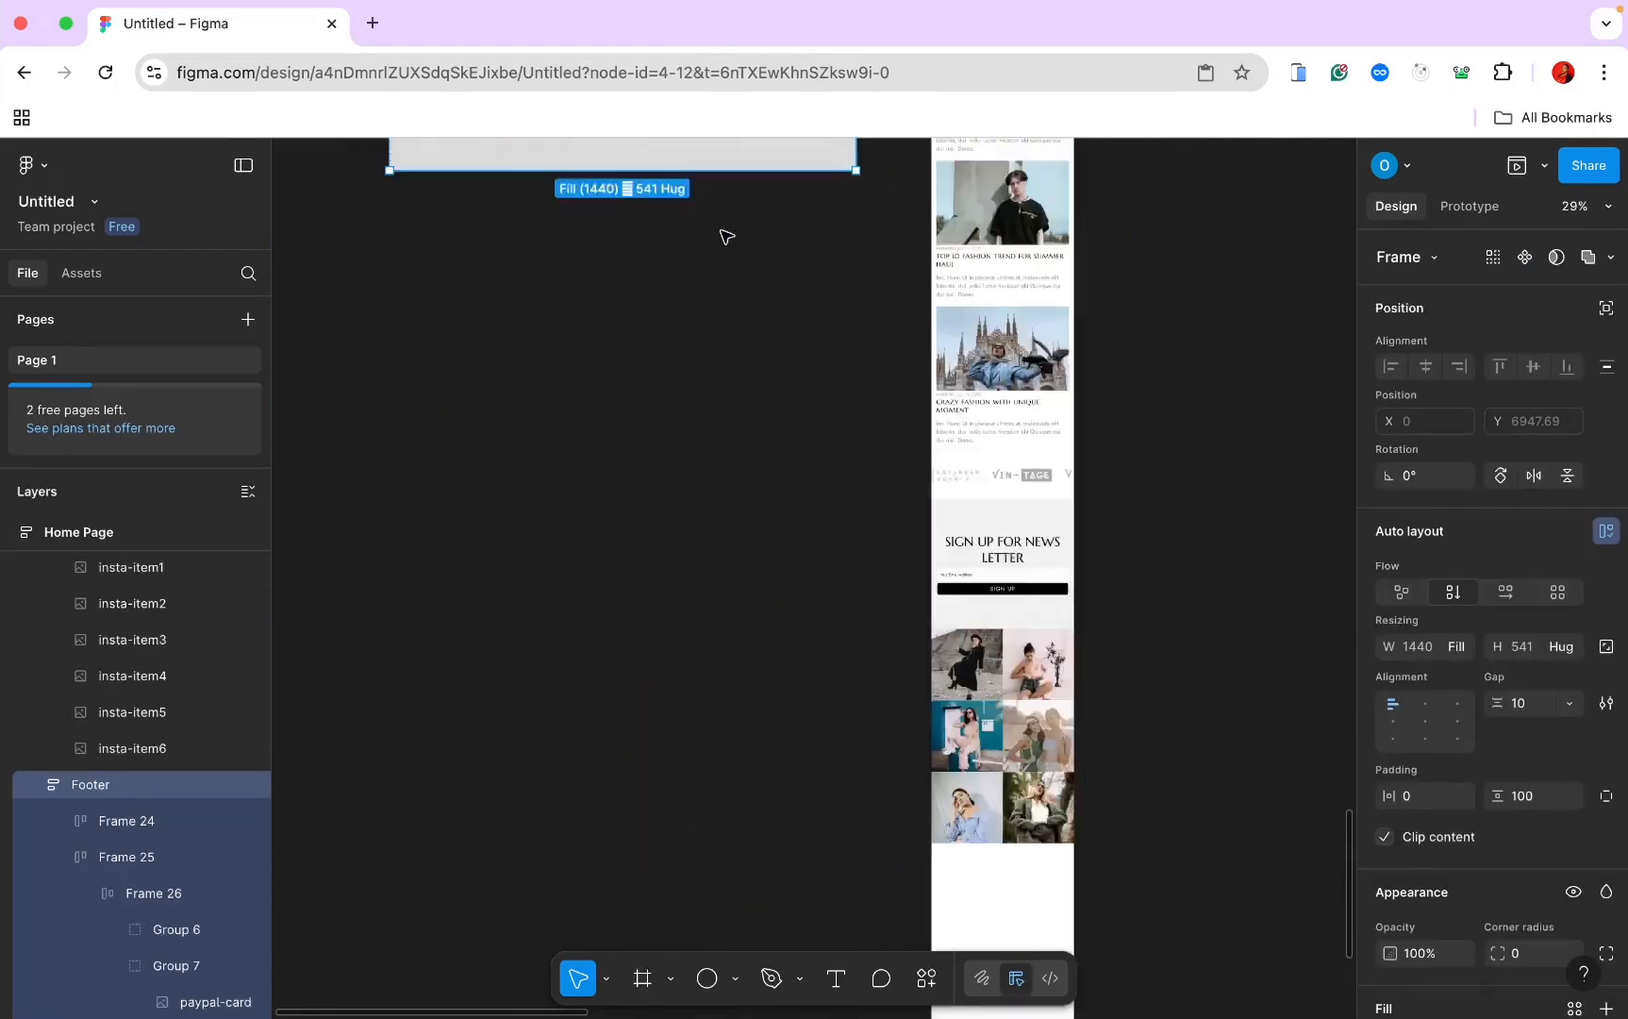
scroll(726, 235, down, 5)
Step: Paste the footer below the gallery and give it 50 vertical padding
click(990, 590)
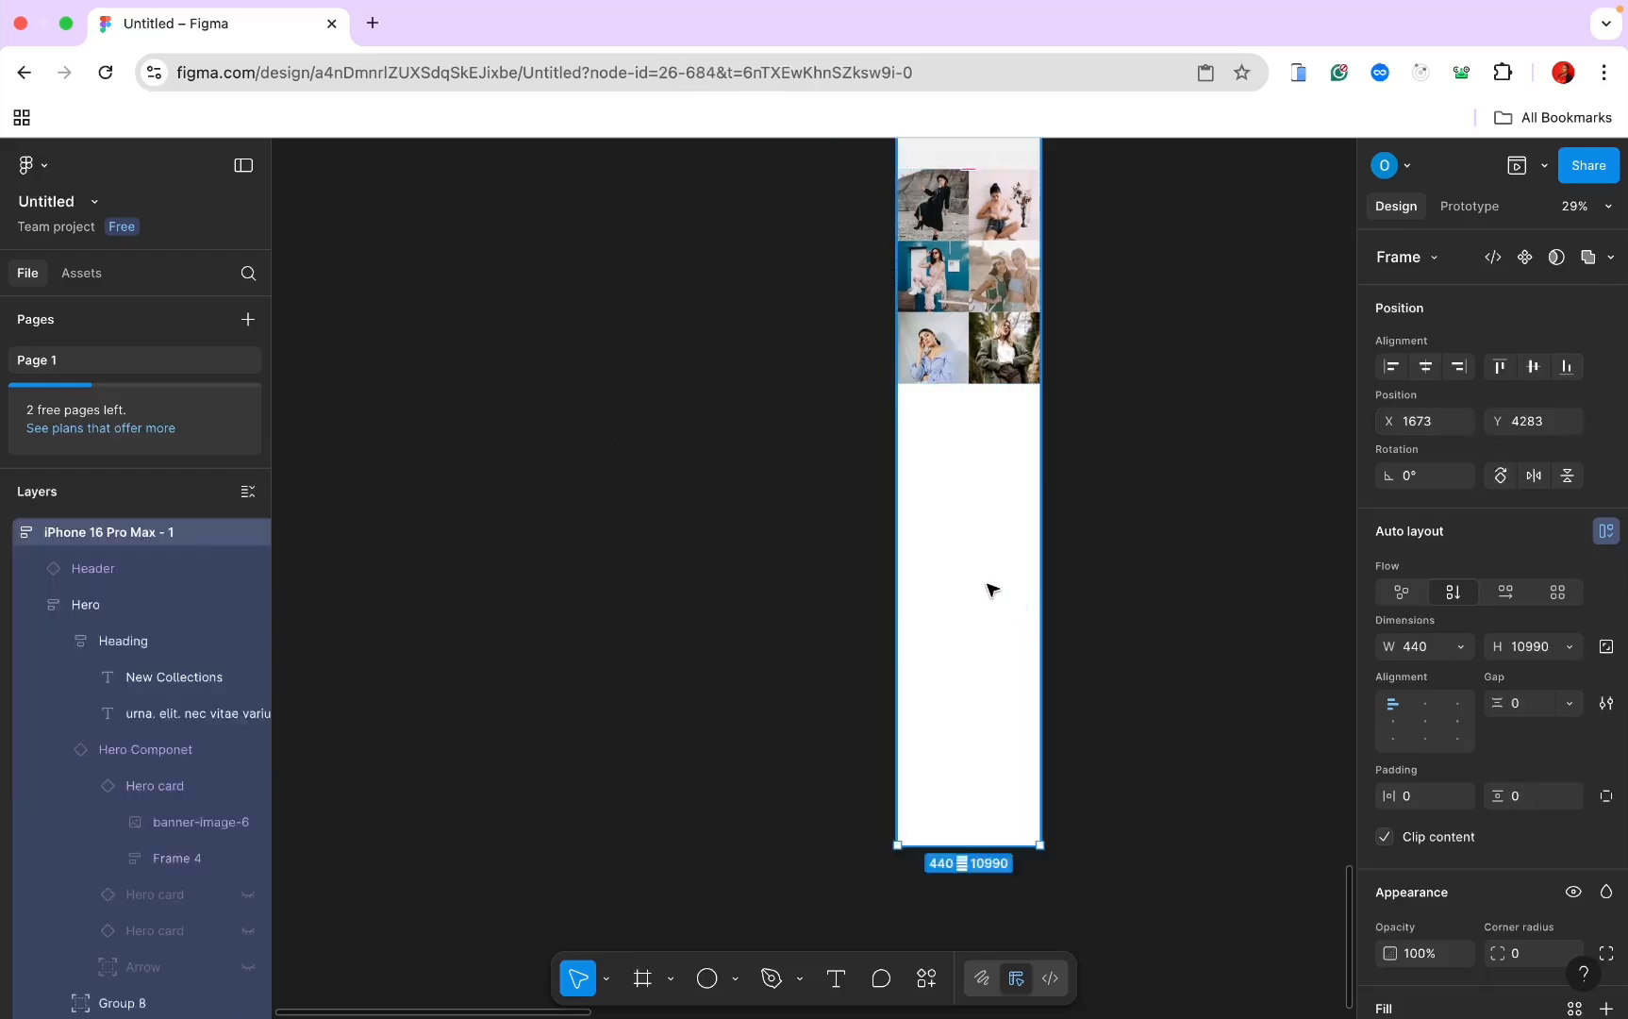
key(ctrl+v)
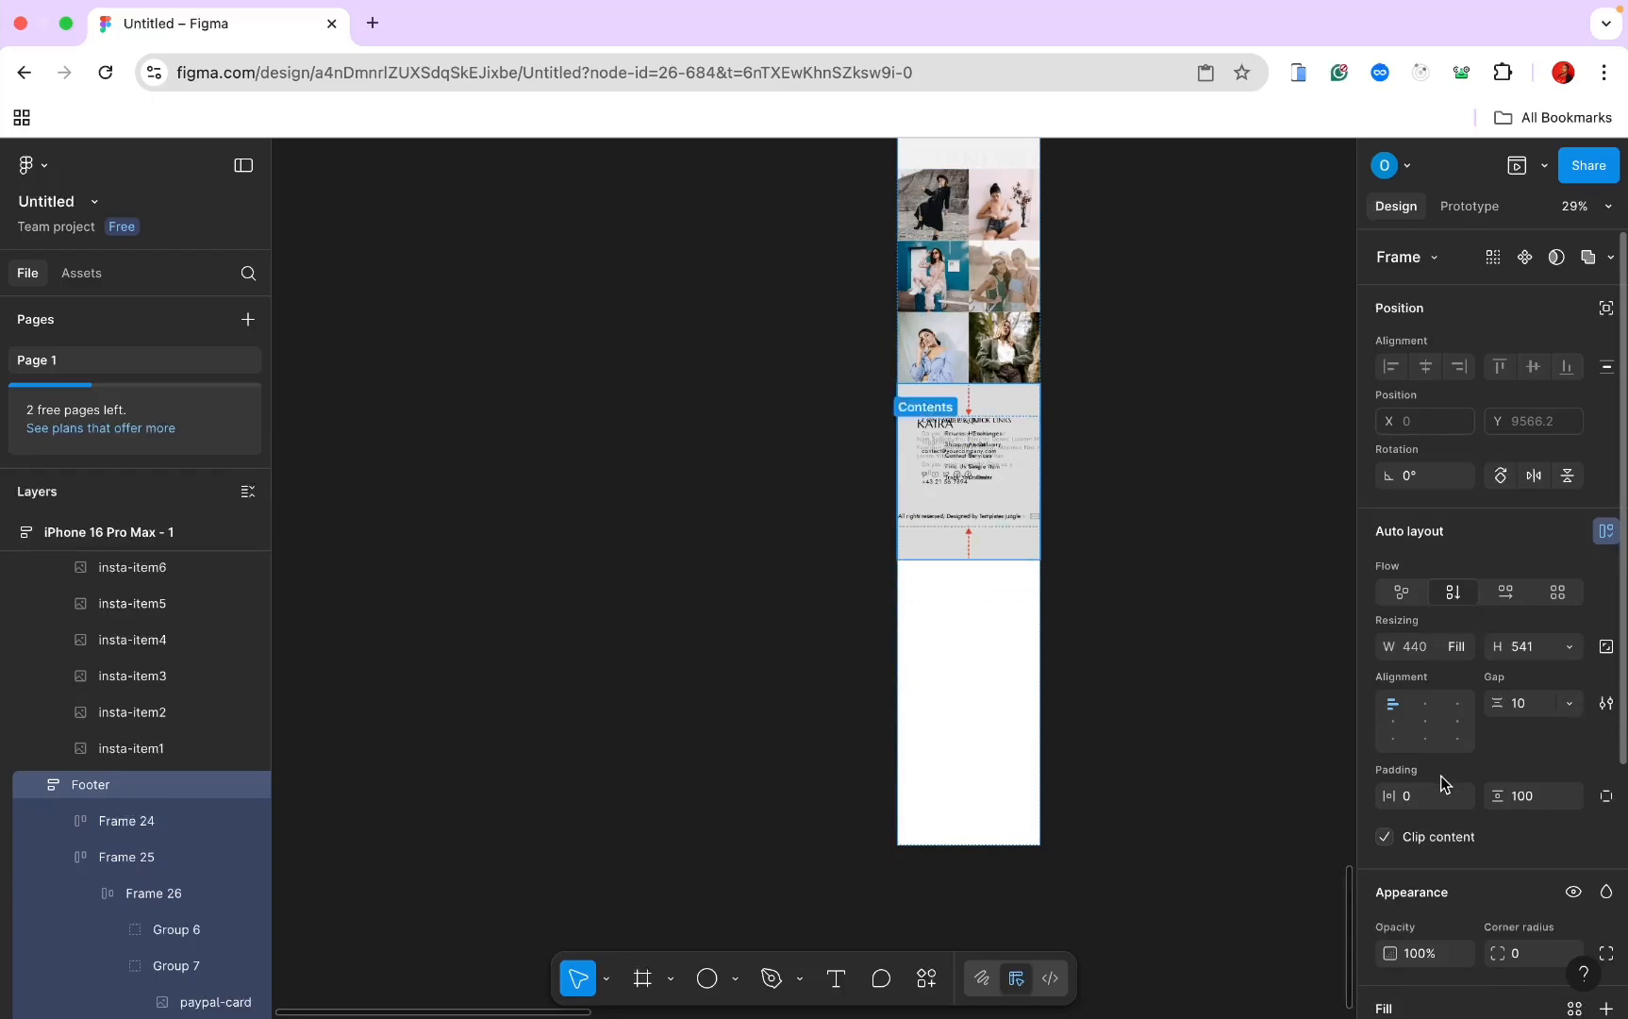
click(1525, 798)
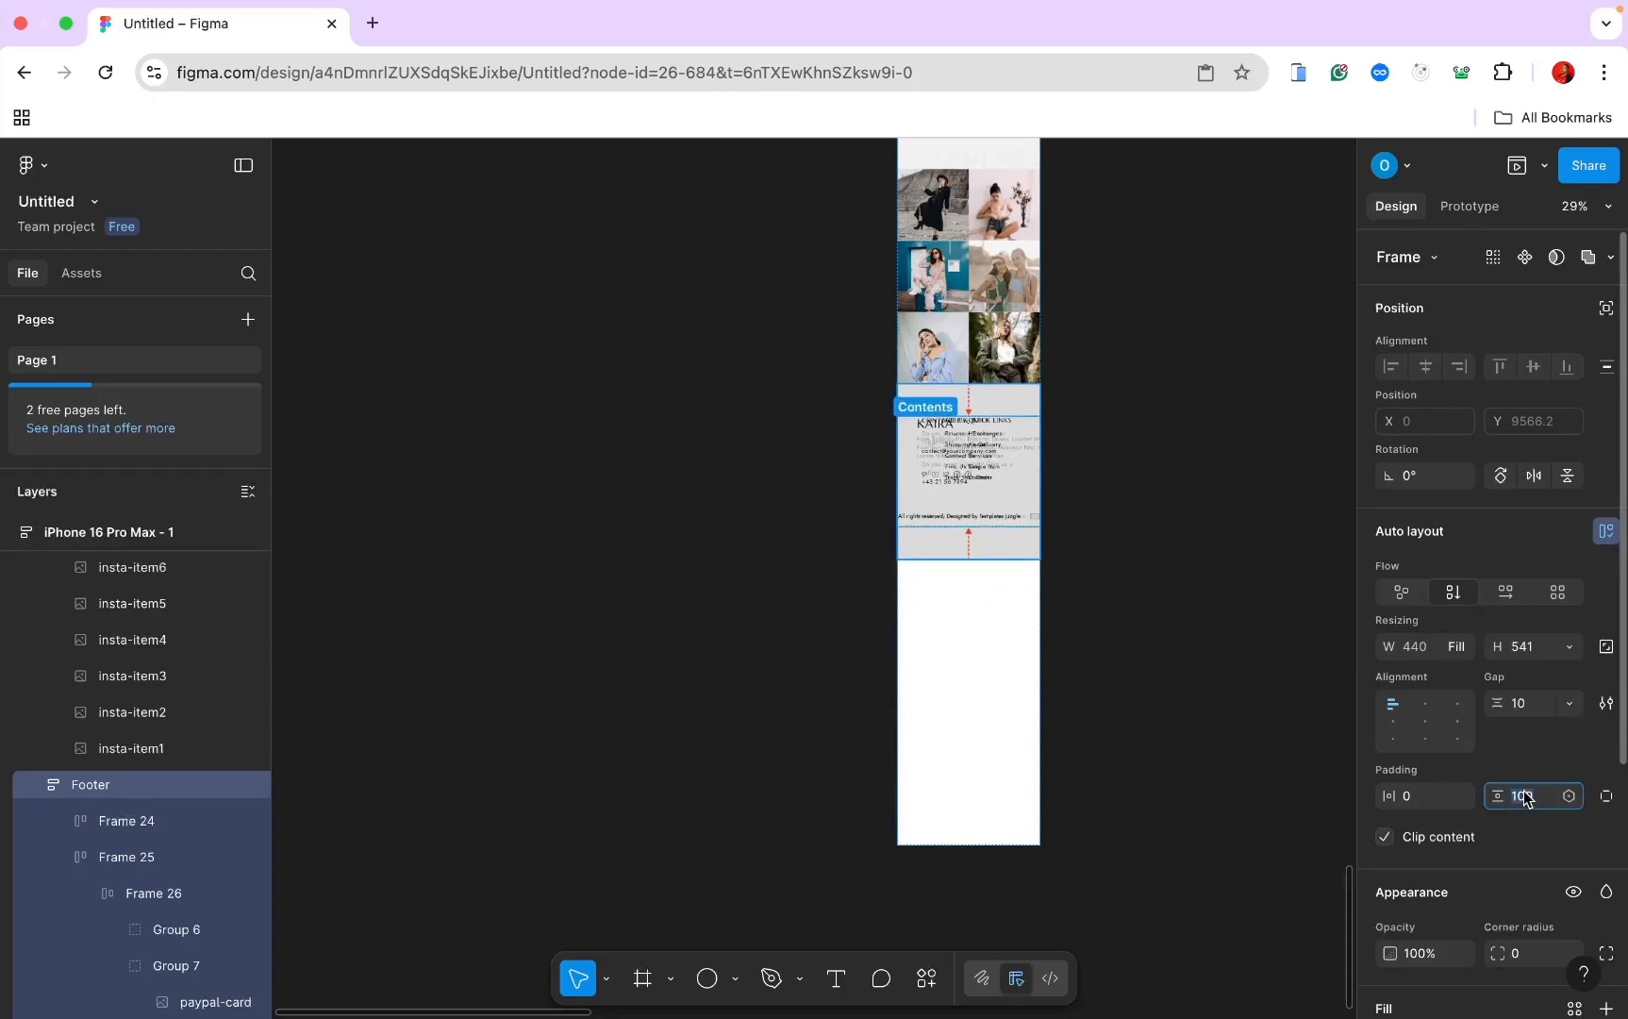
text(50)
key(Return)
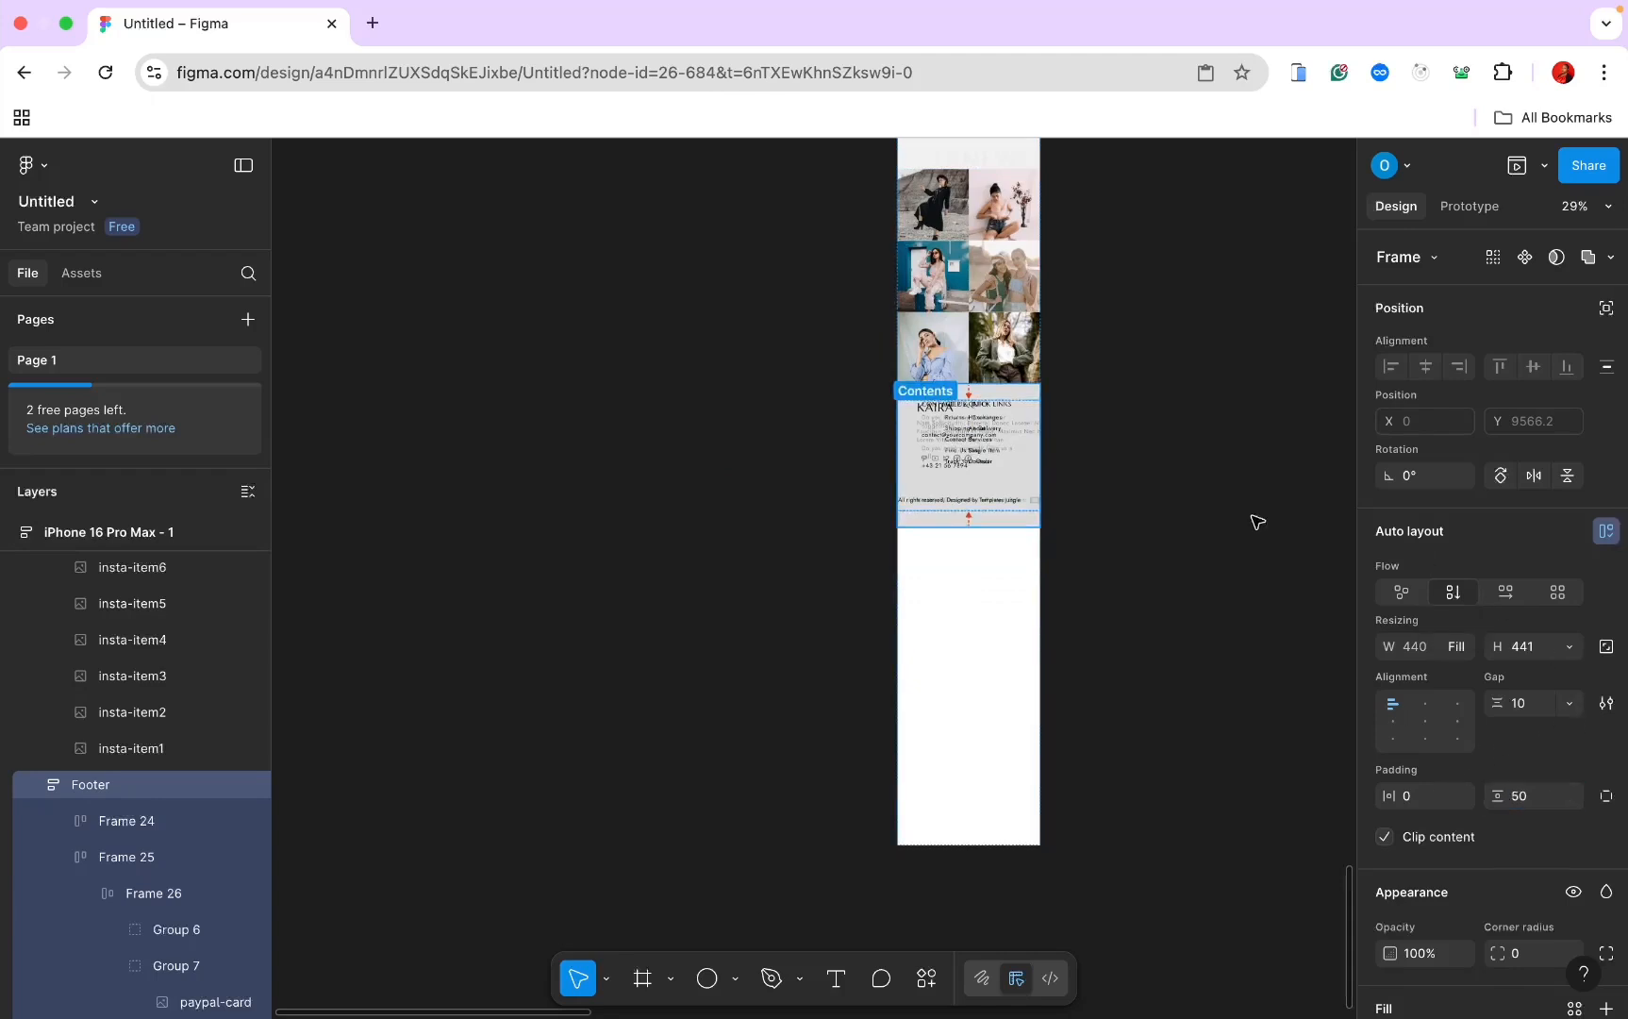
Step: Stack Frame 24's footer columns vertically with 15 left/right padding and 20 bottom padding
scroll(1257, 522, up, 3)
scroll(1257, 522, right, 5)
scroll(1257, 522, left, 5)
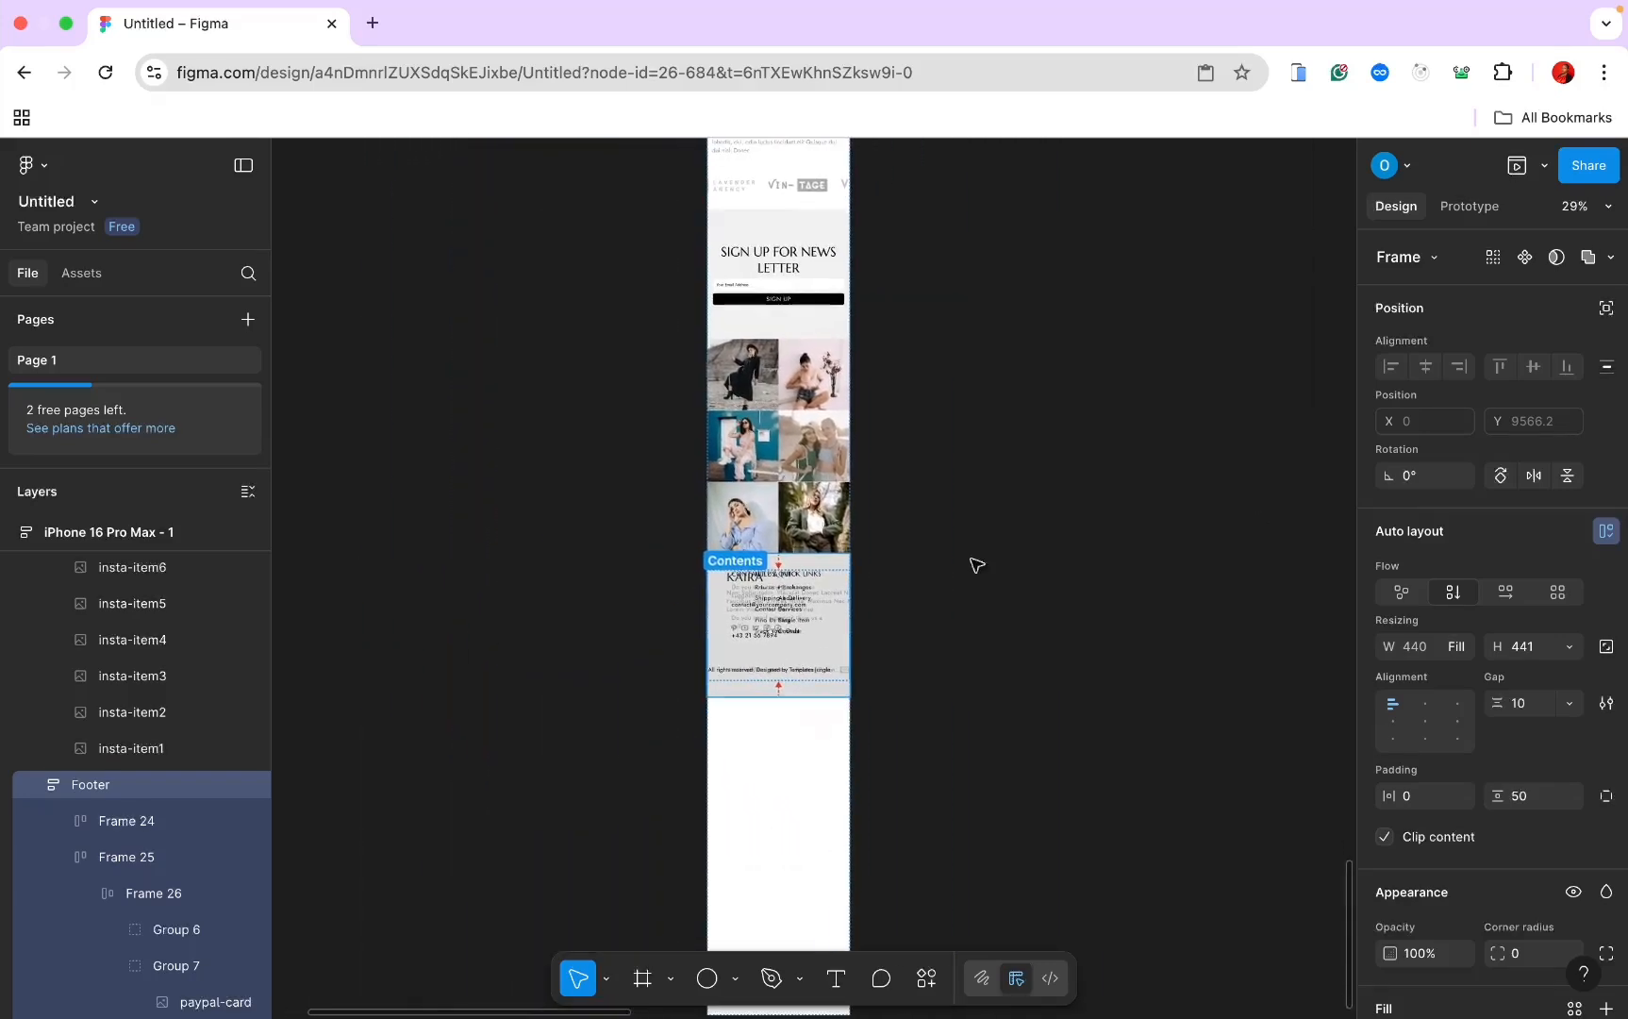
click(161, 813)
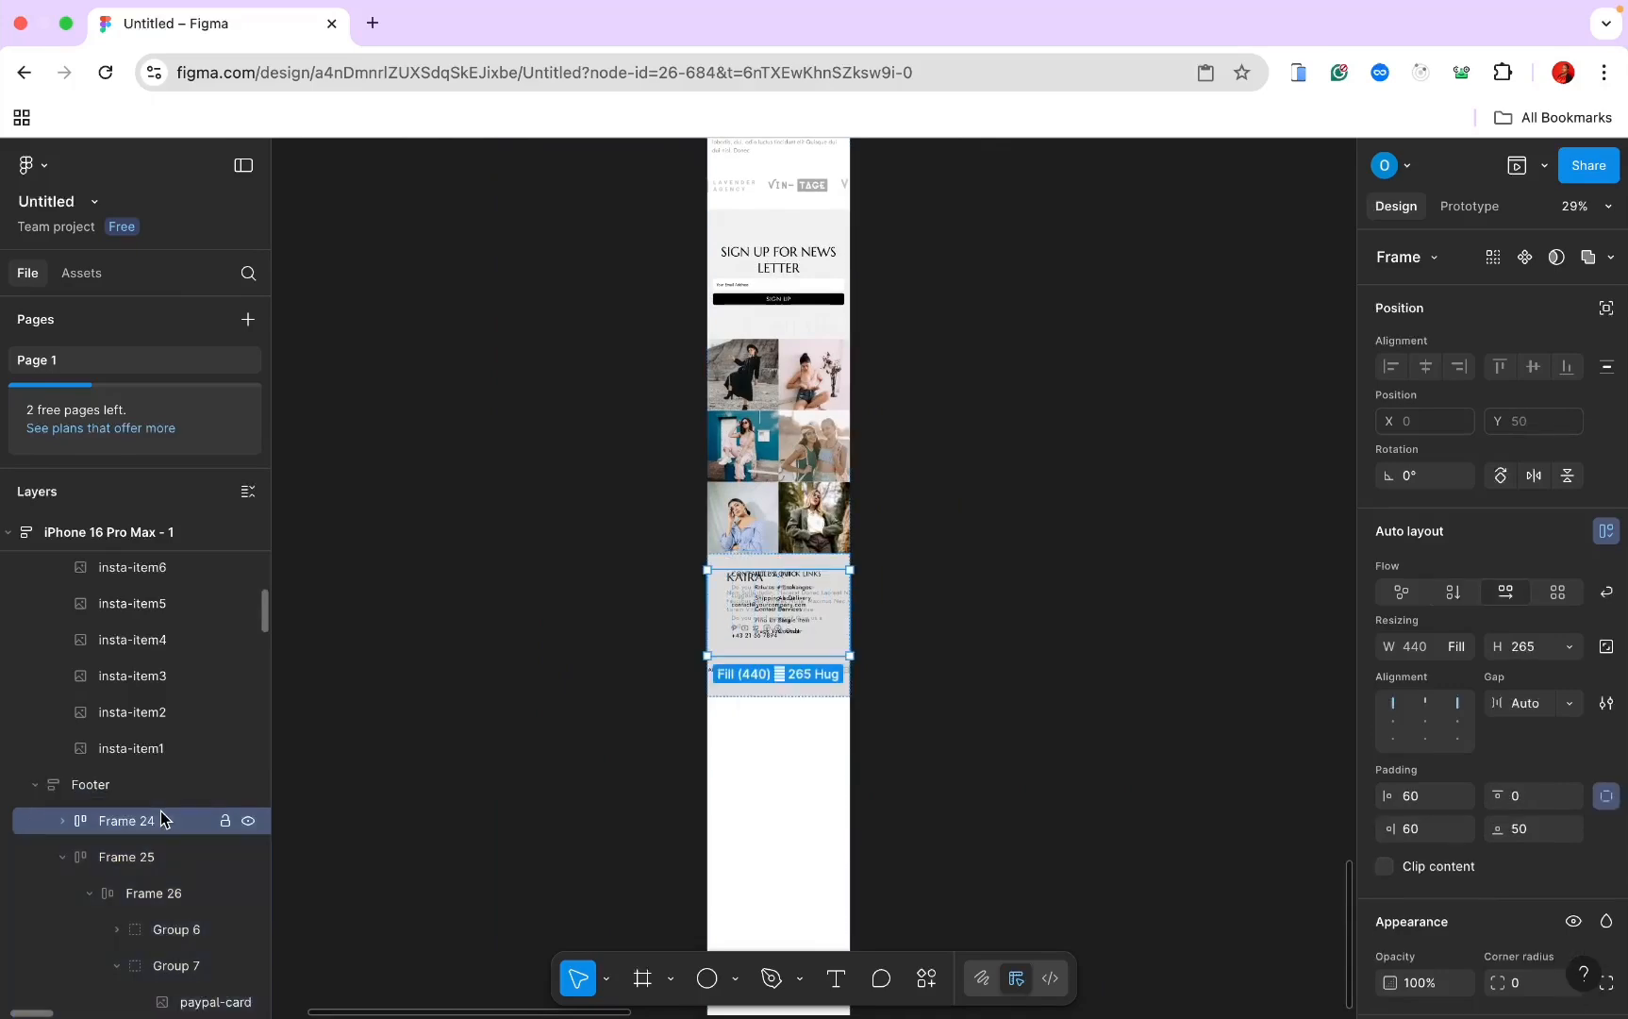
click(1454, 592)
scroll(1239, 696, up, 3)
scroll(1239, 695, left, 5)
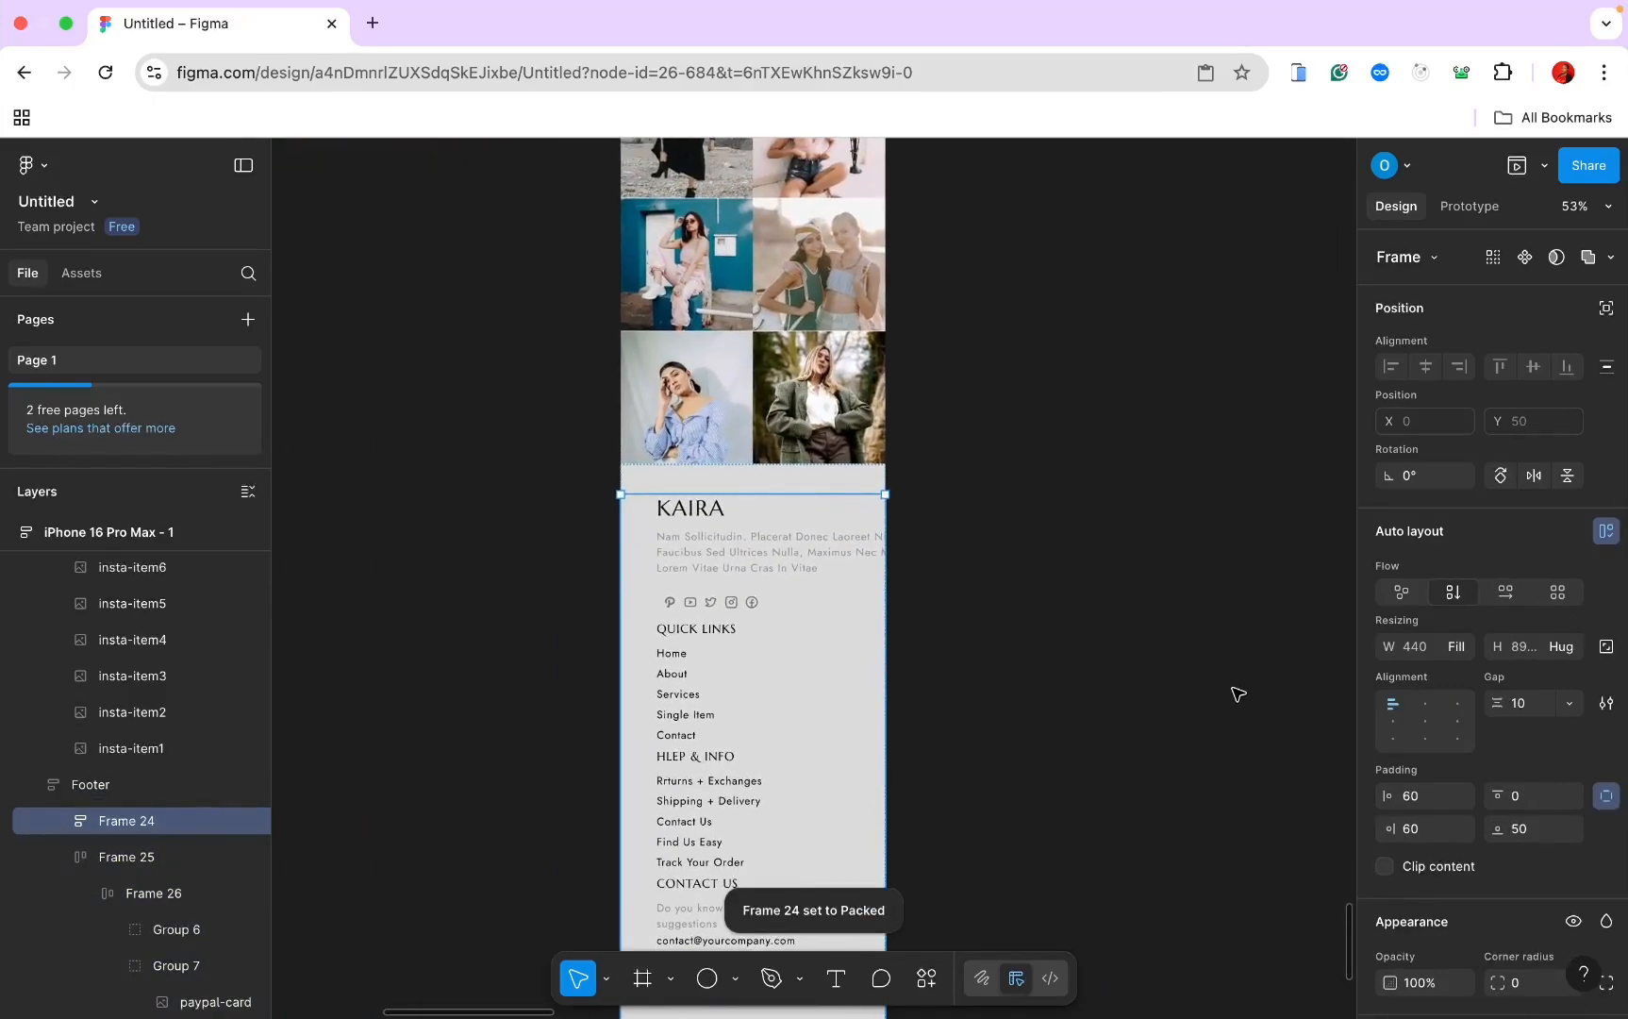
scroll(1239, 695, down, 2)
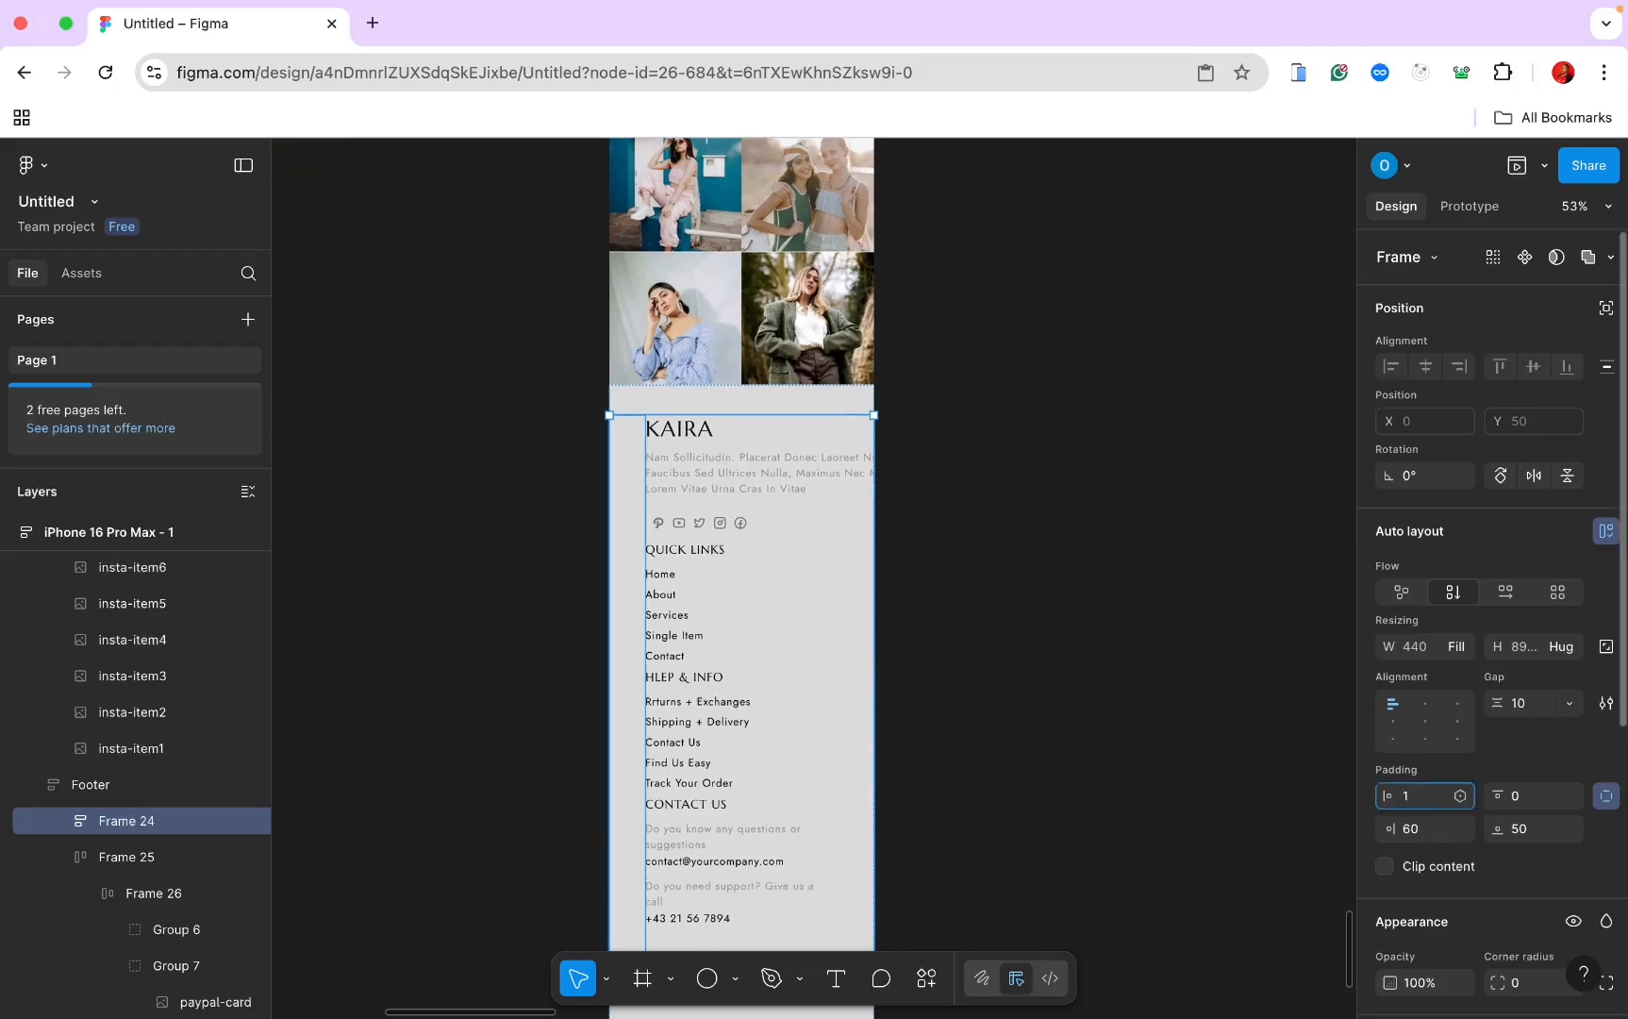
key(Return)
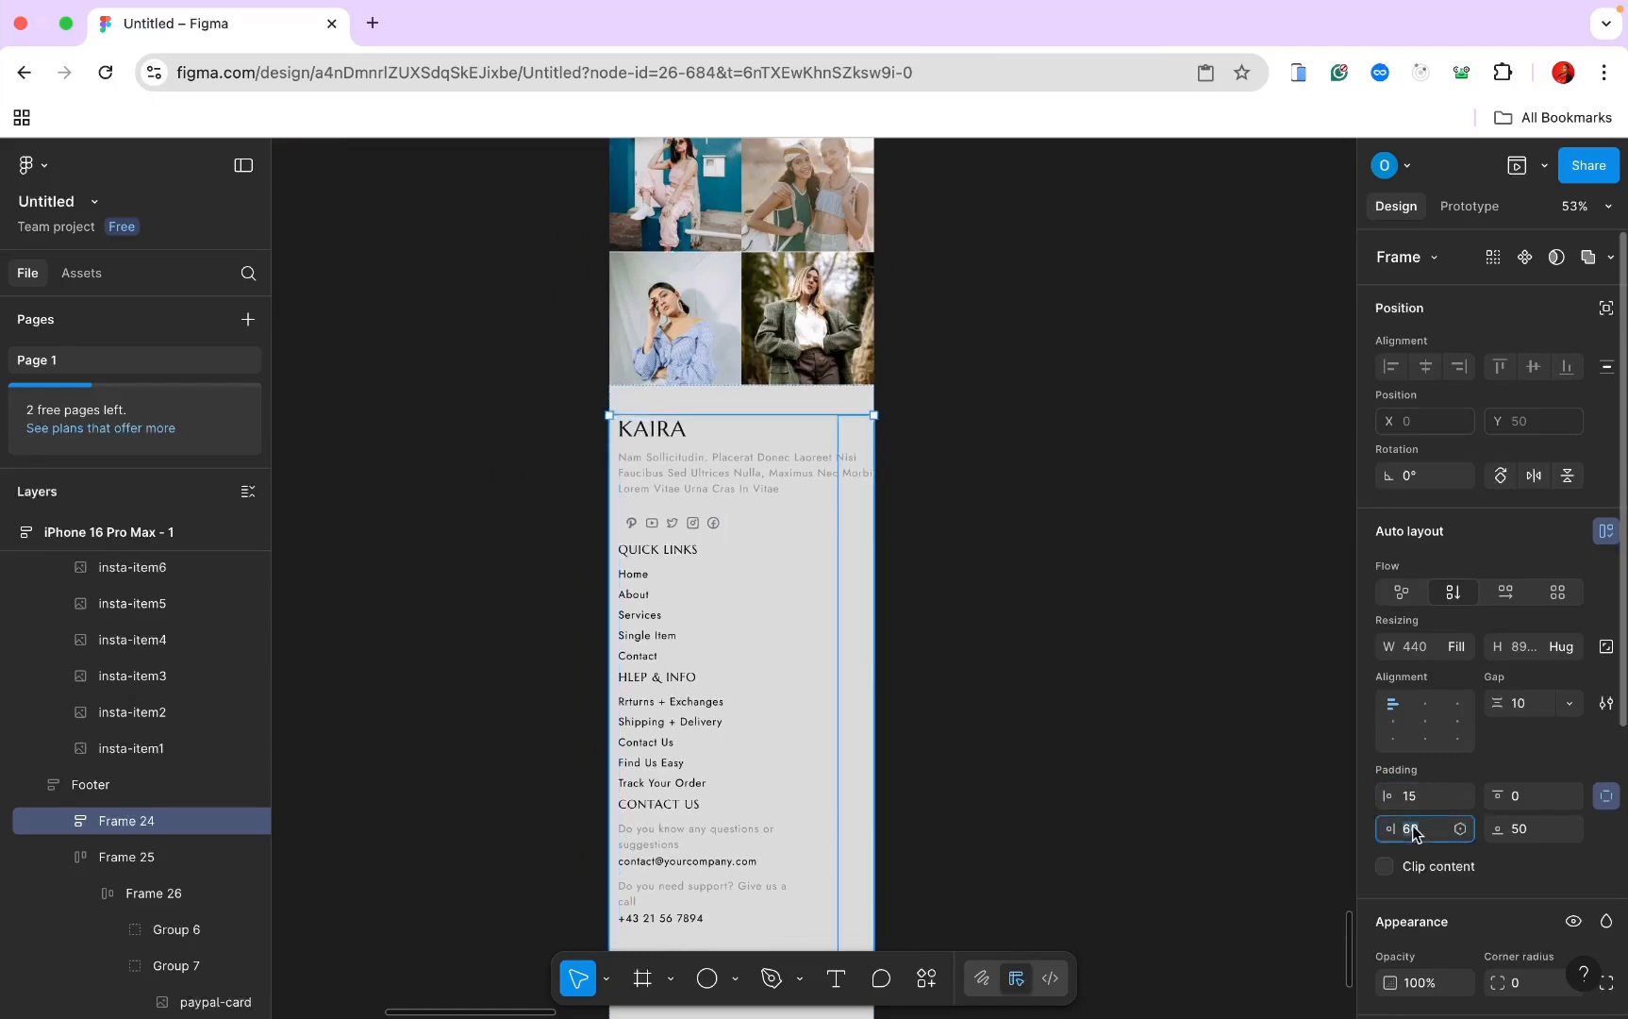
key(Return)
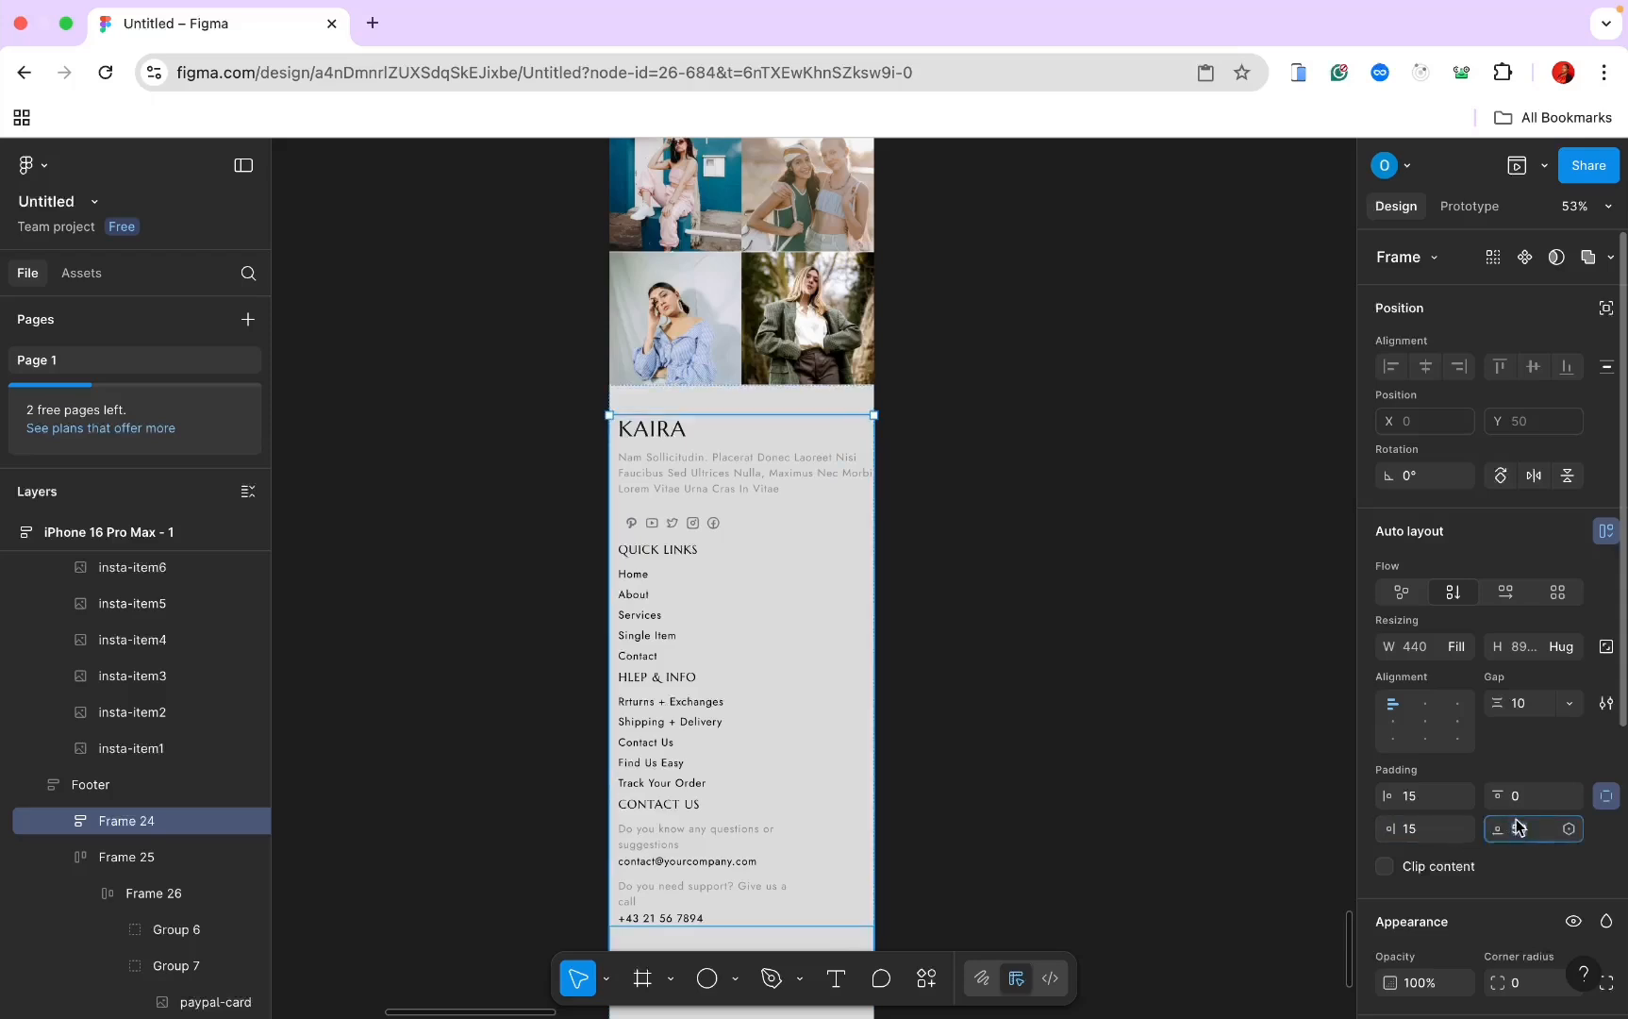
text(20)
key(Return)
Step: Set the KAIRA brand block's width to Fill container
scroll(731, 414, down, 2)
double_click(730, 414)
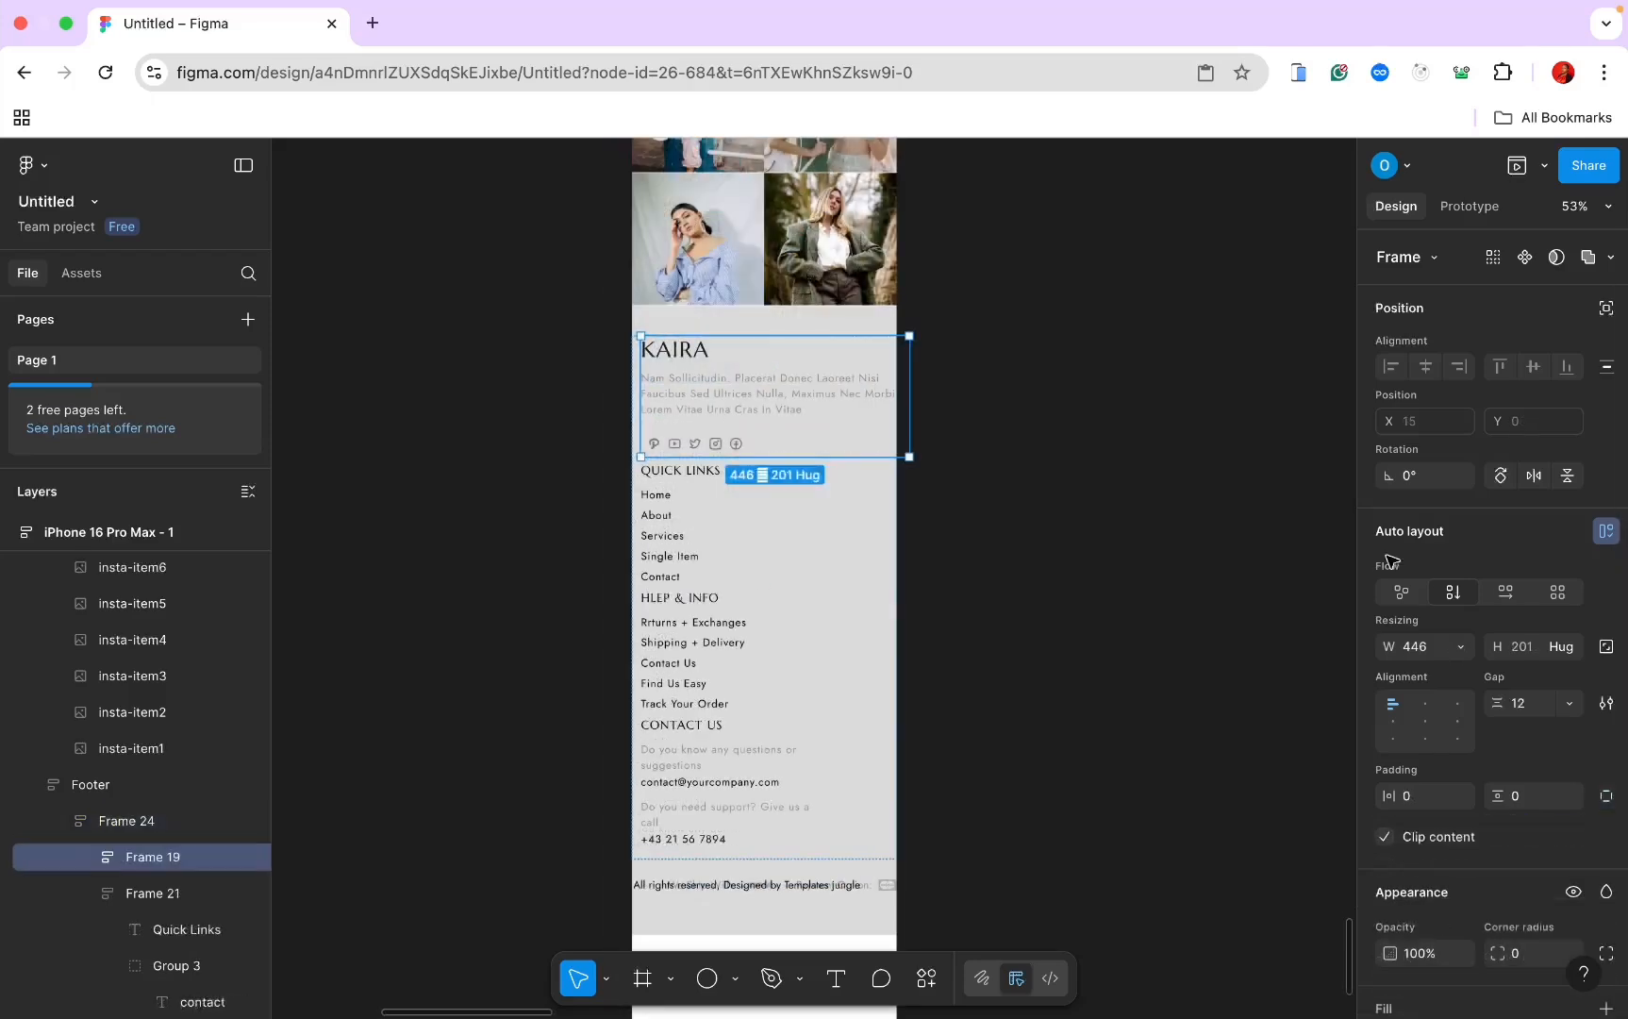
click(1441, 638)
click(1458, 703)
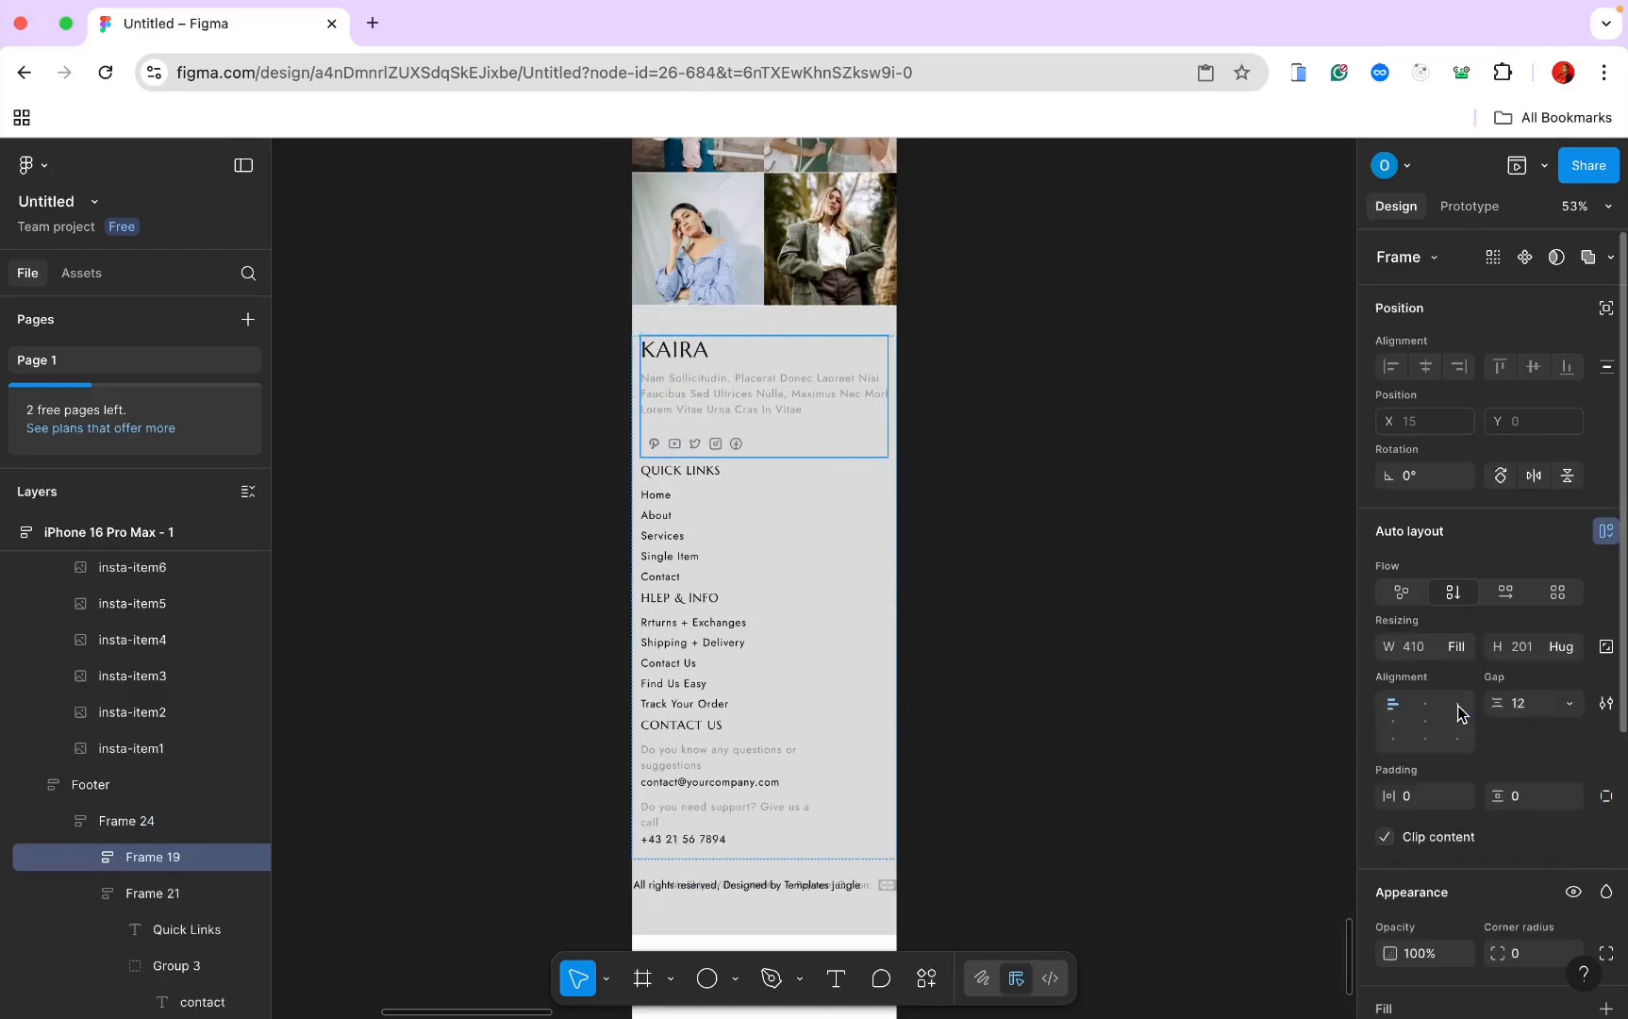
click(943, 387)
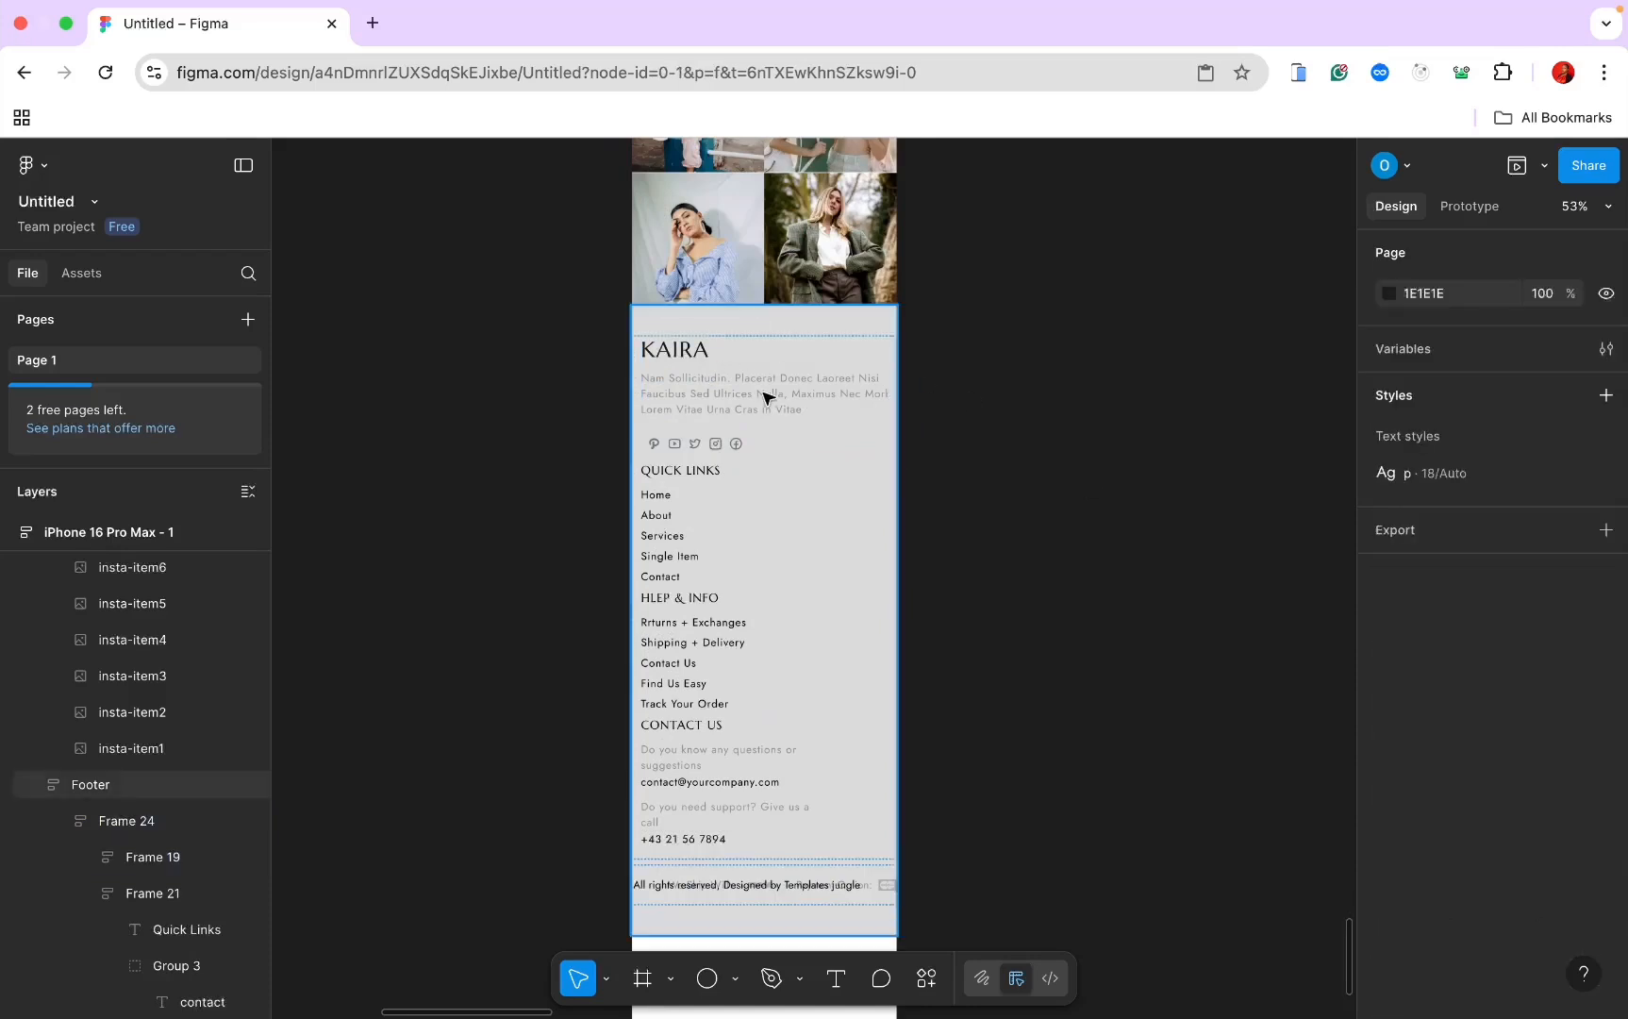
Step: Set the gap between Frame 24's footer blocks to 30
double_click(711, 413)
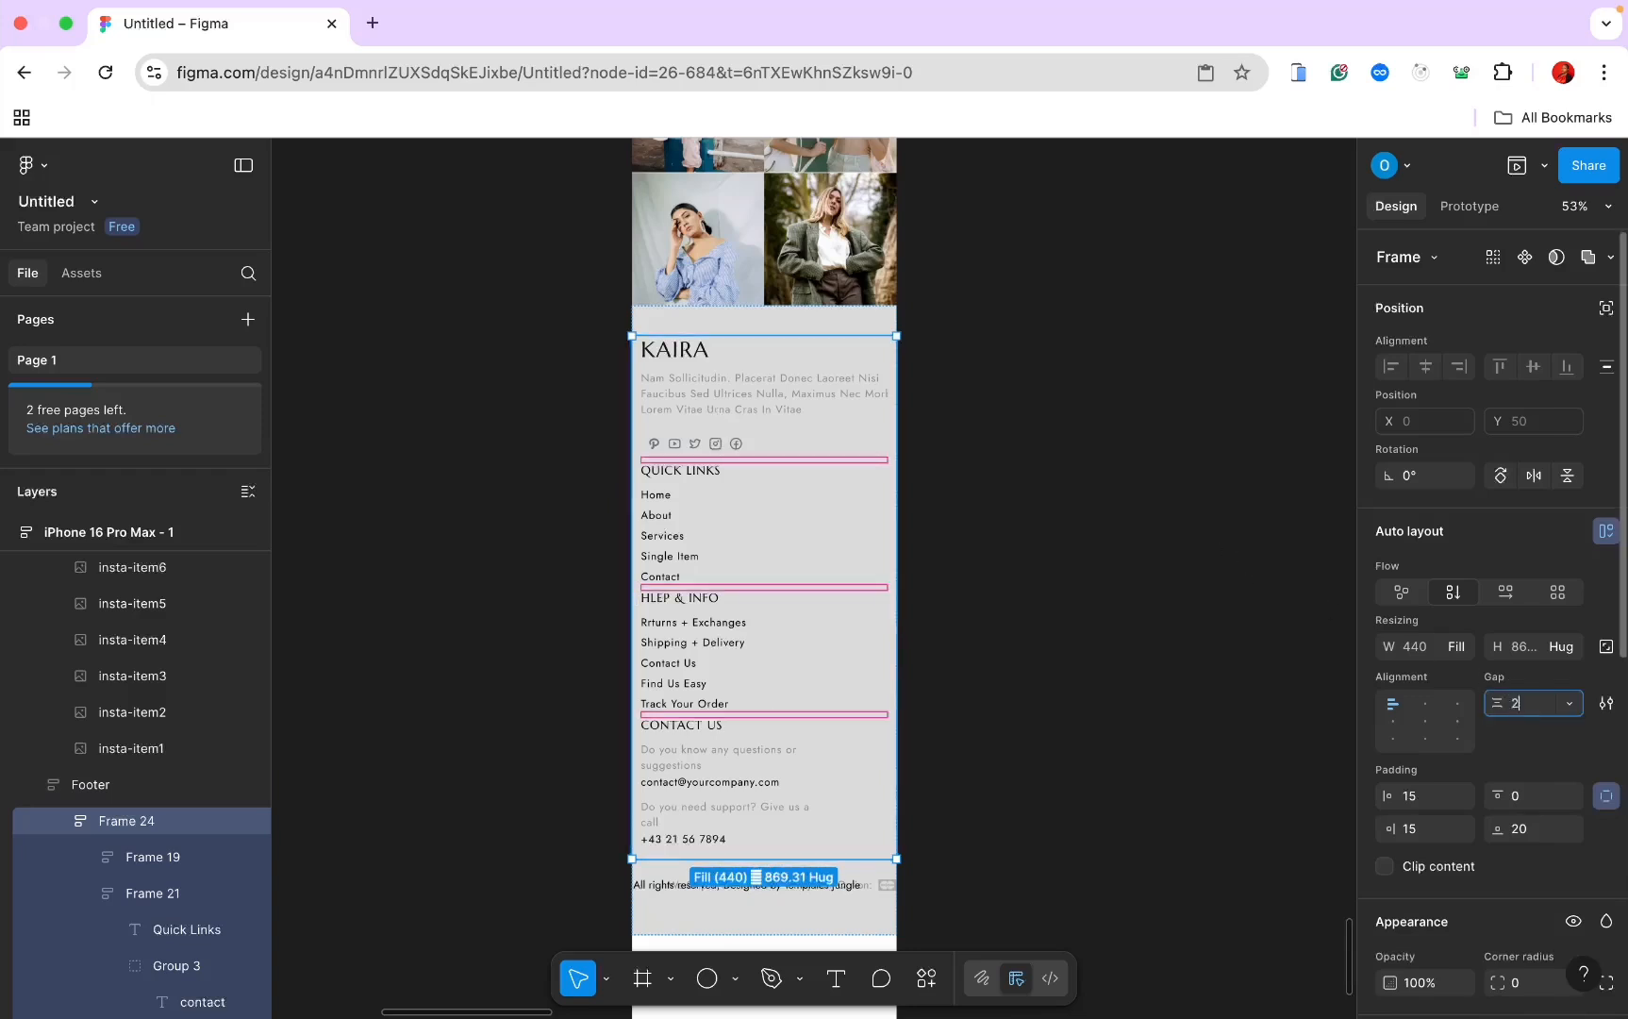
key(Return)
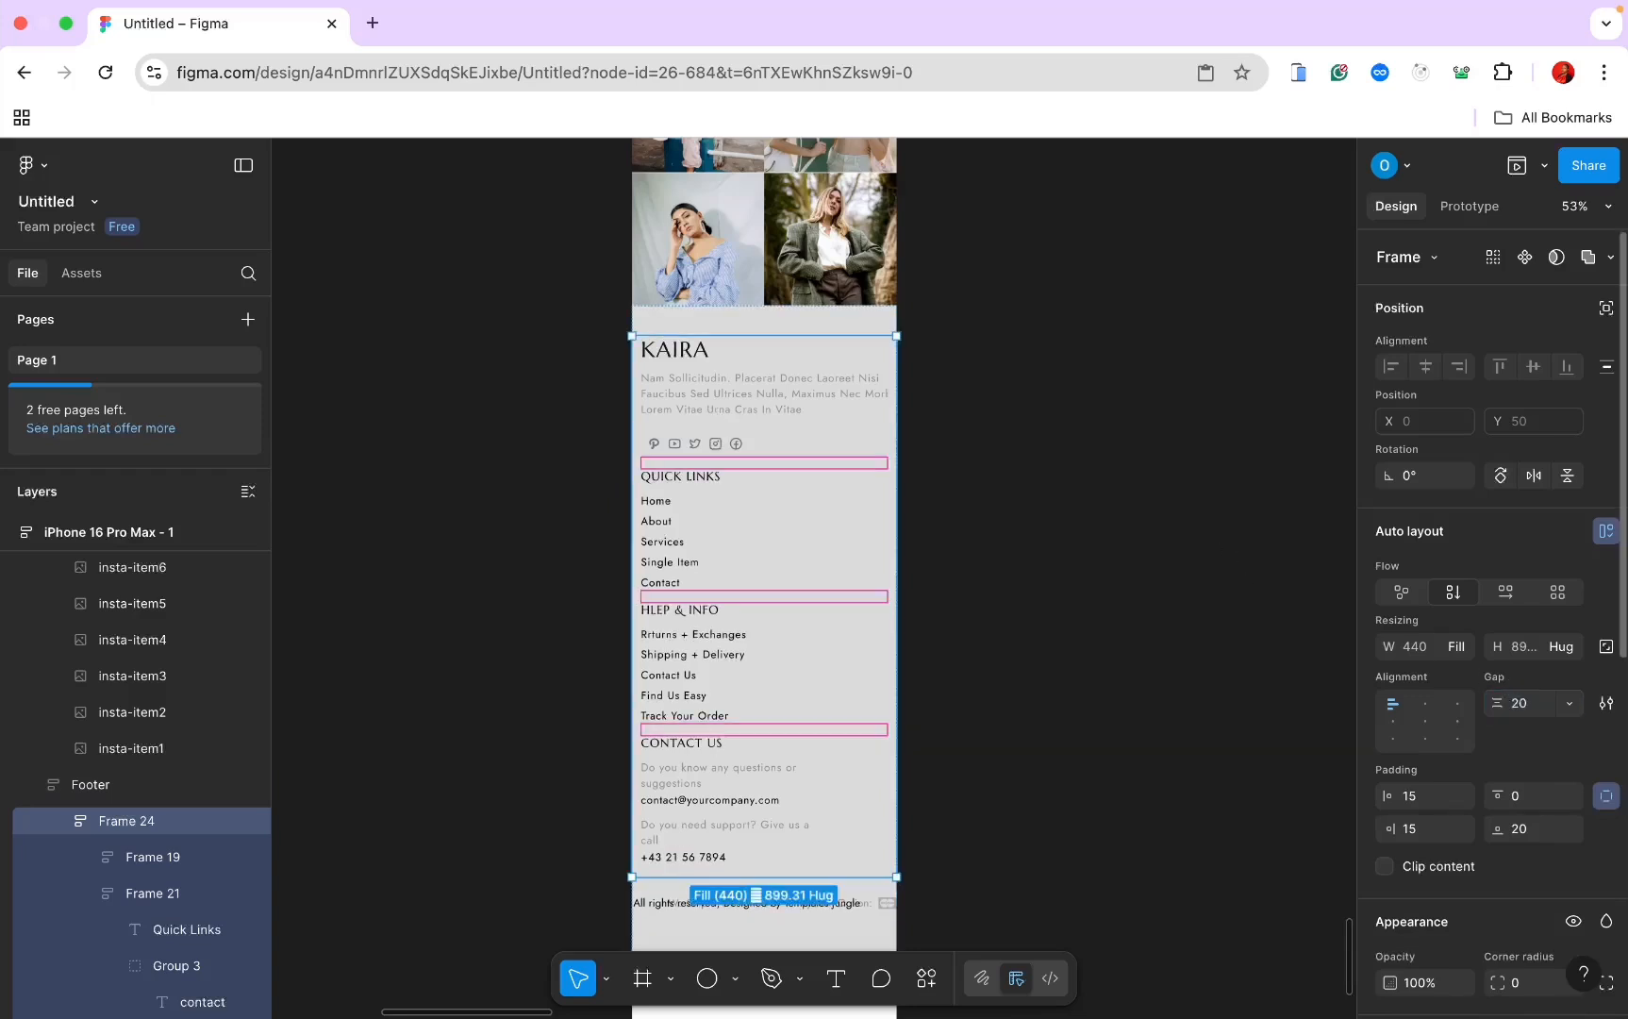
click(1525, 705)
text(30)
key(Return)
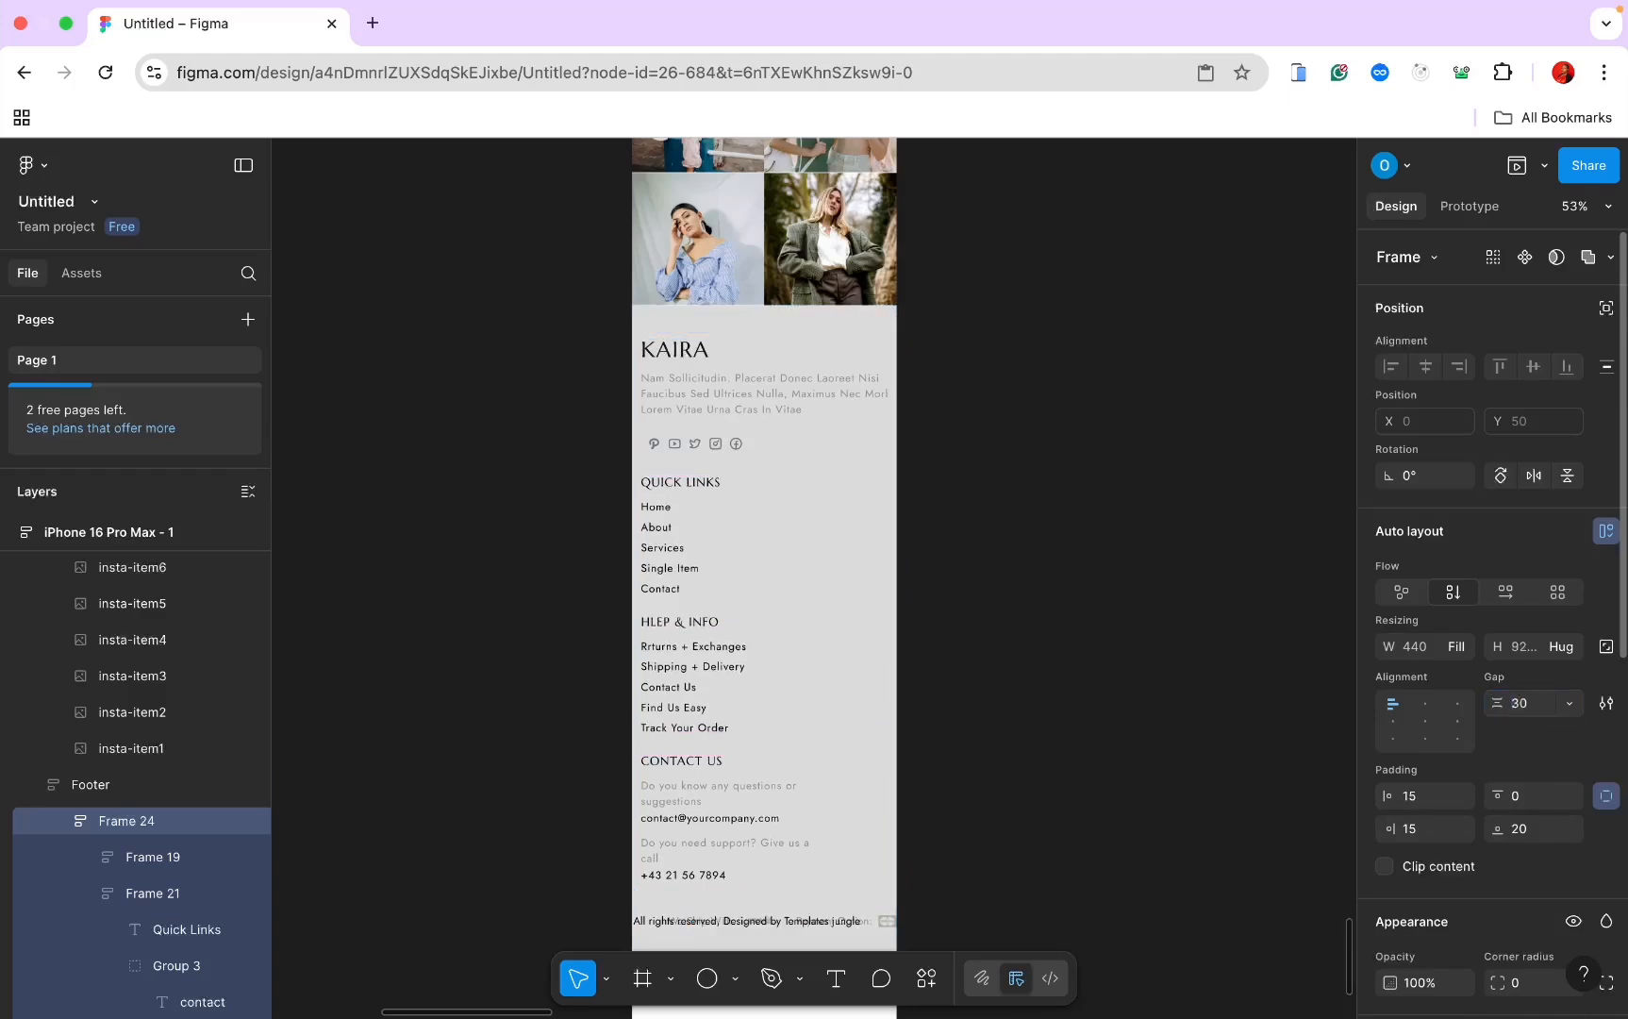
Step: Make the QUICK LINKS, HLEP & INFO and CONTACT US blocks fill the footer width
click(751, 409)
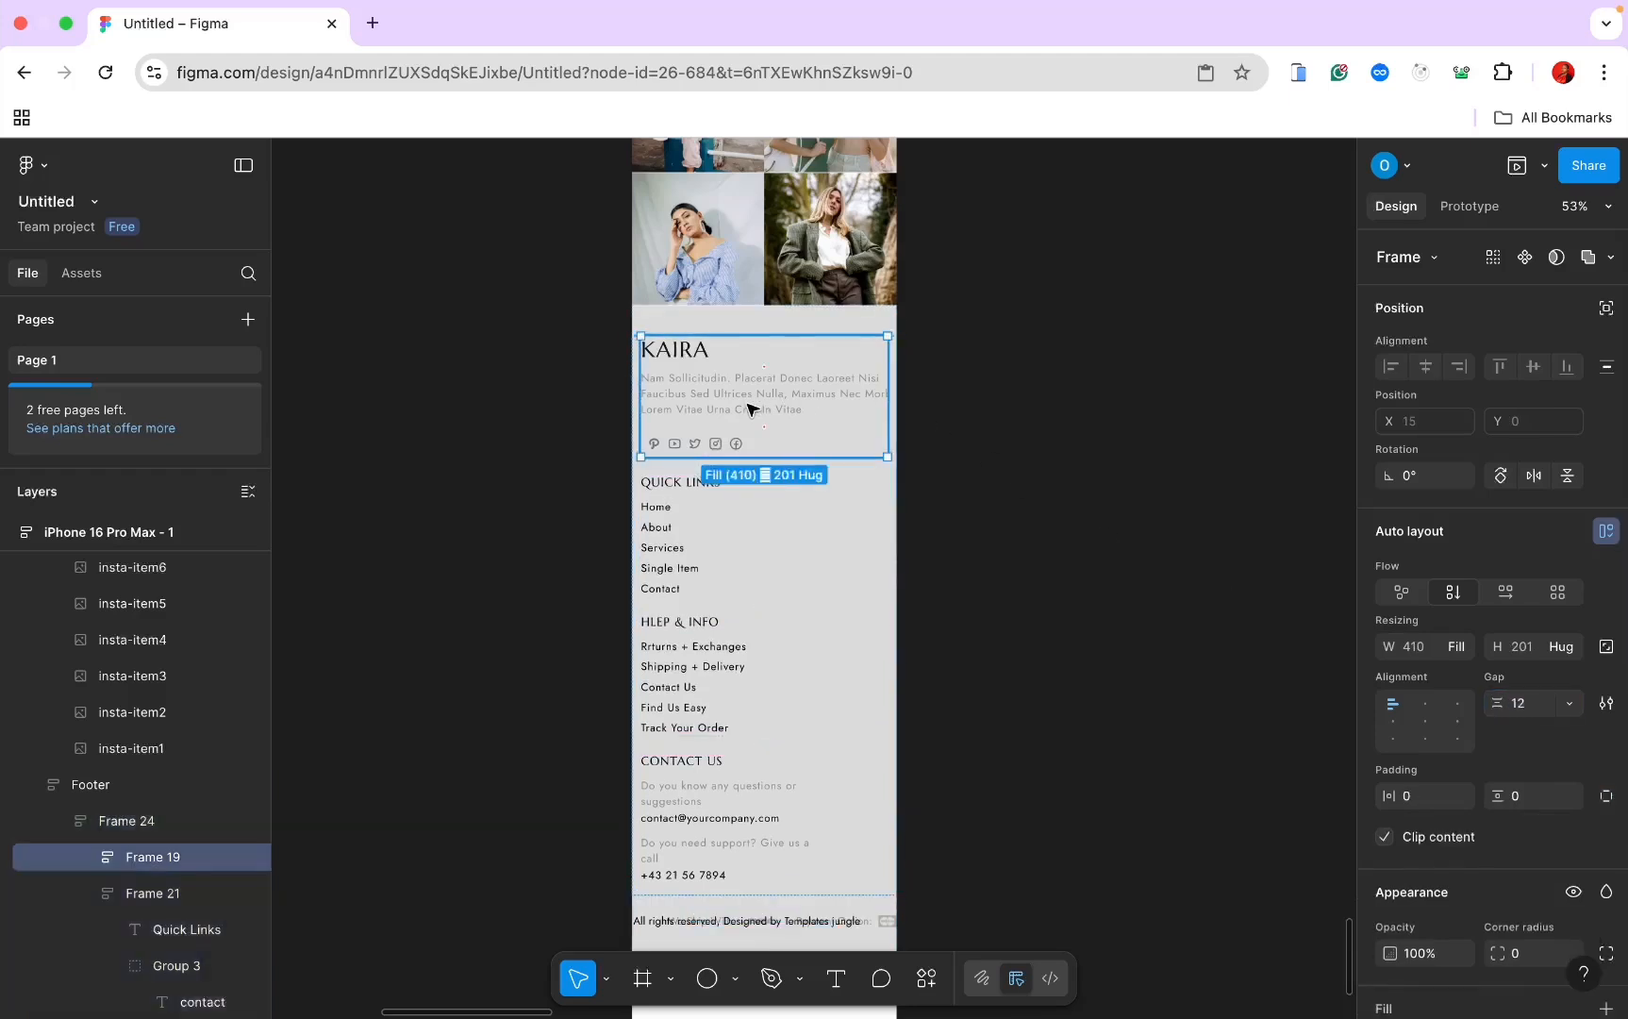
click(702, 519)
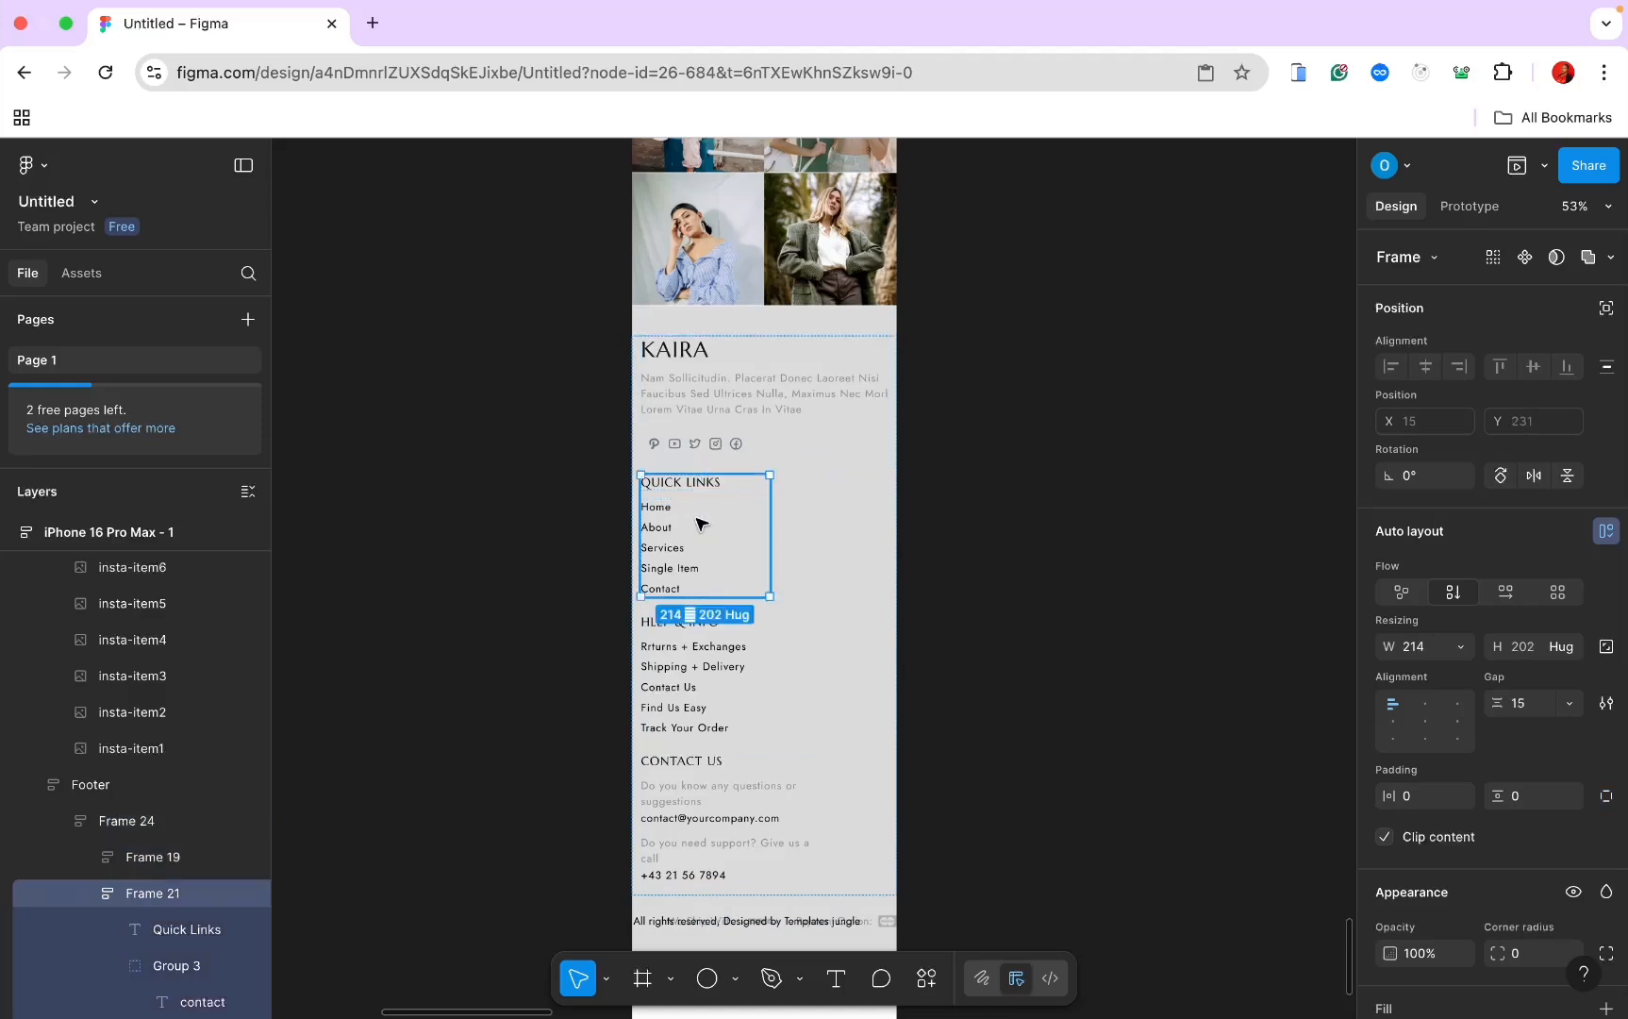
click(1461, 646)
click(1444, 697)
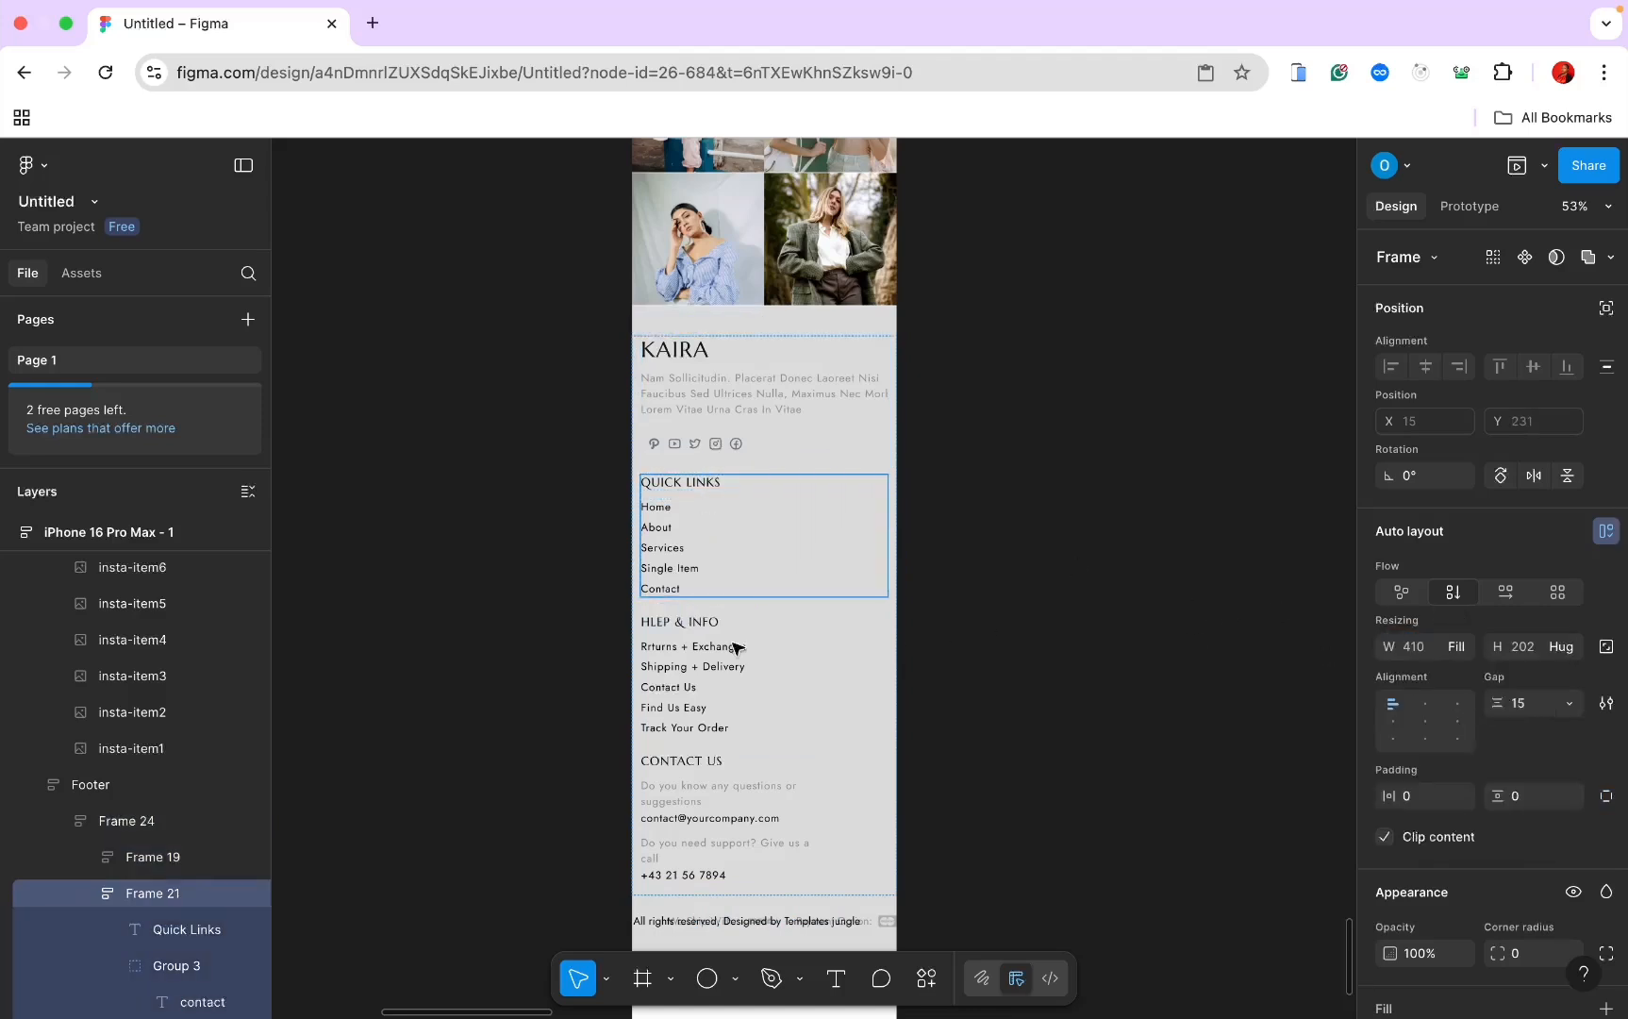
click(706, 653)
click(1464, 649)
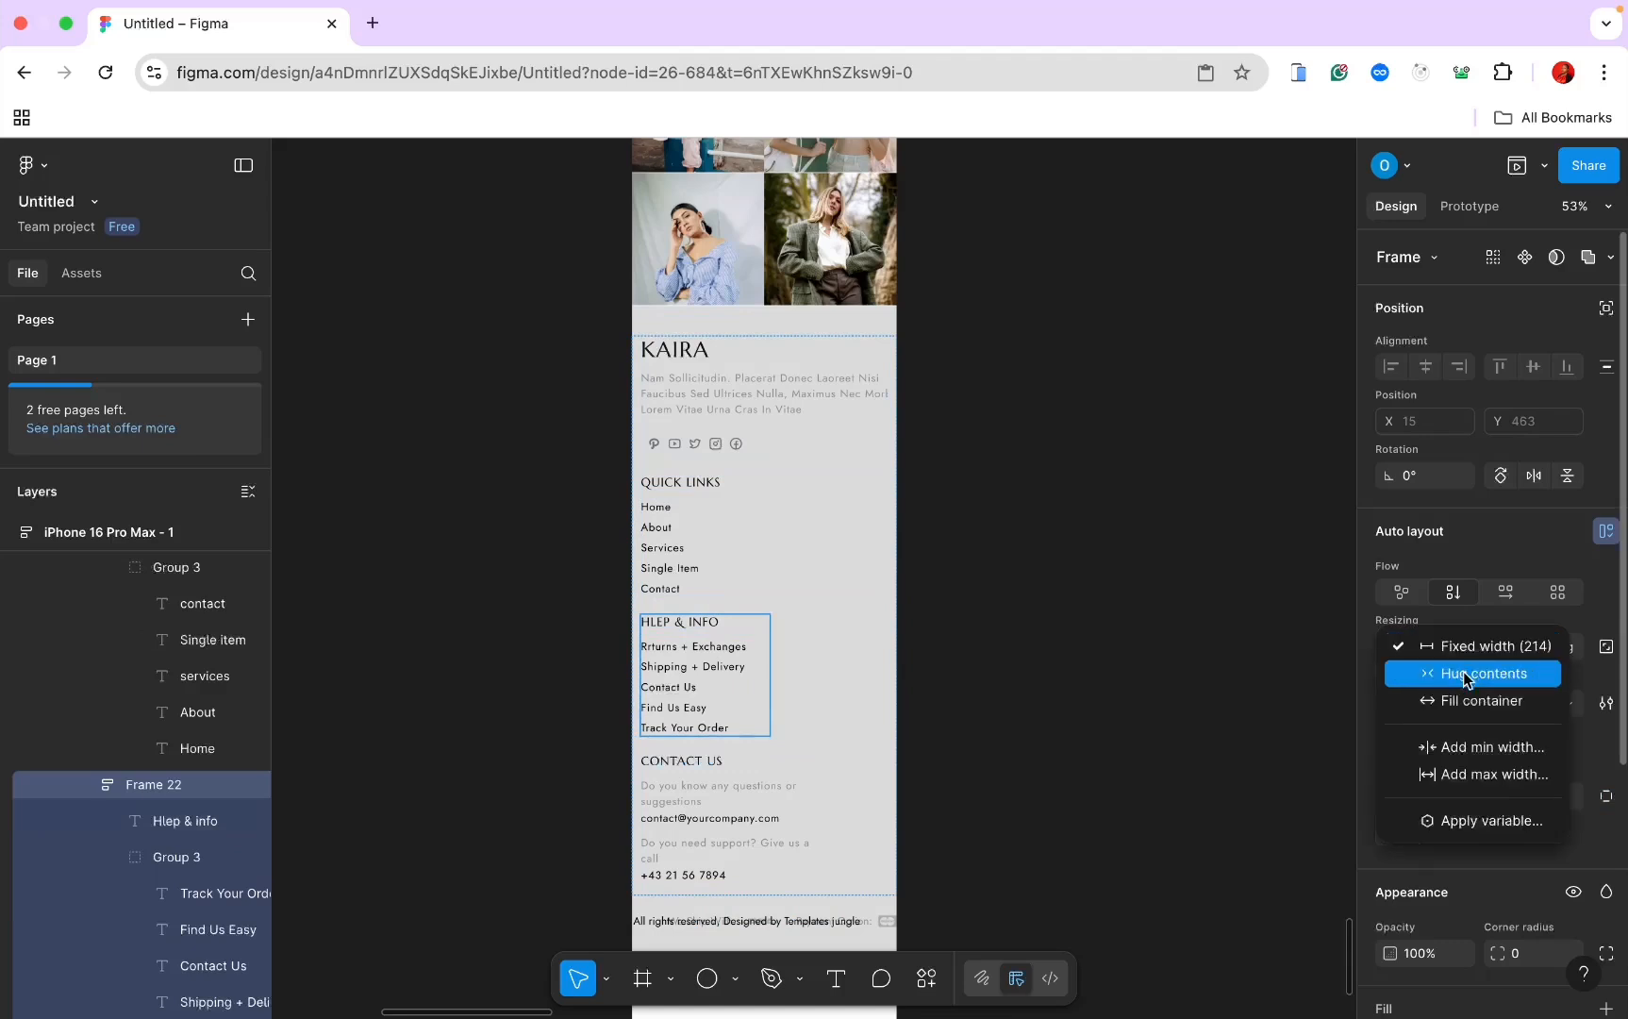
click(1443, 698)
scroll(1080, 682, down, 5)
scroll(1080, 682, down, 2)
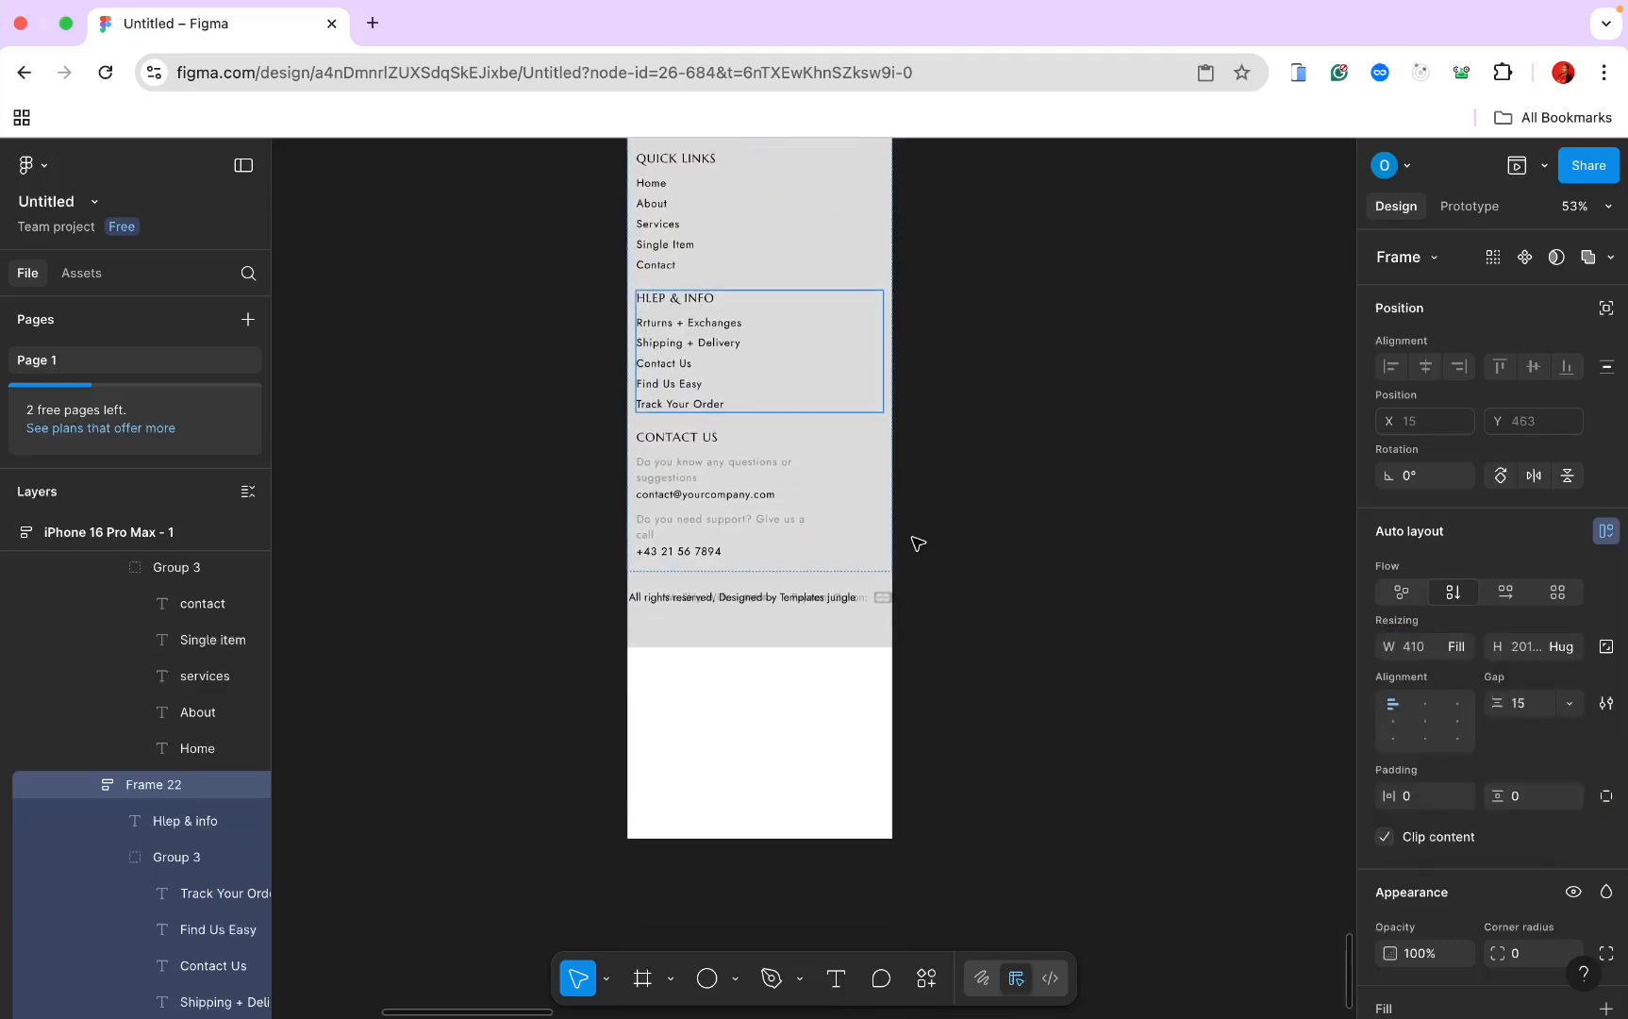
click(749, 494)
click(1467, 646)
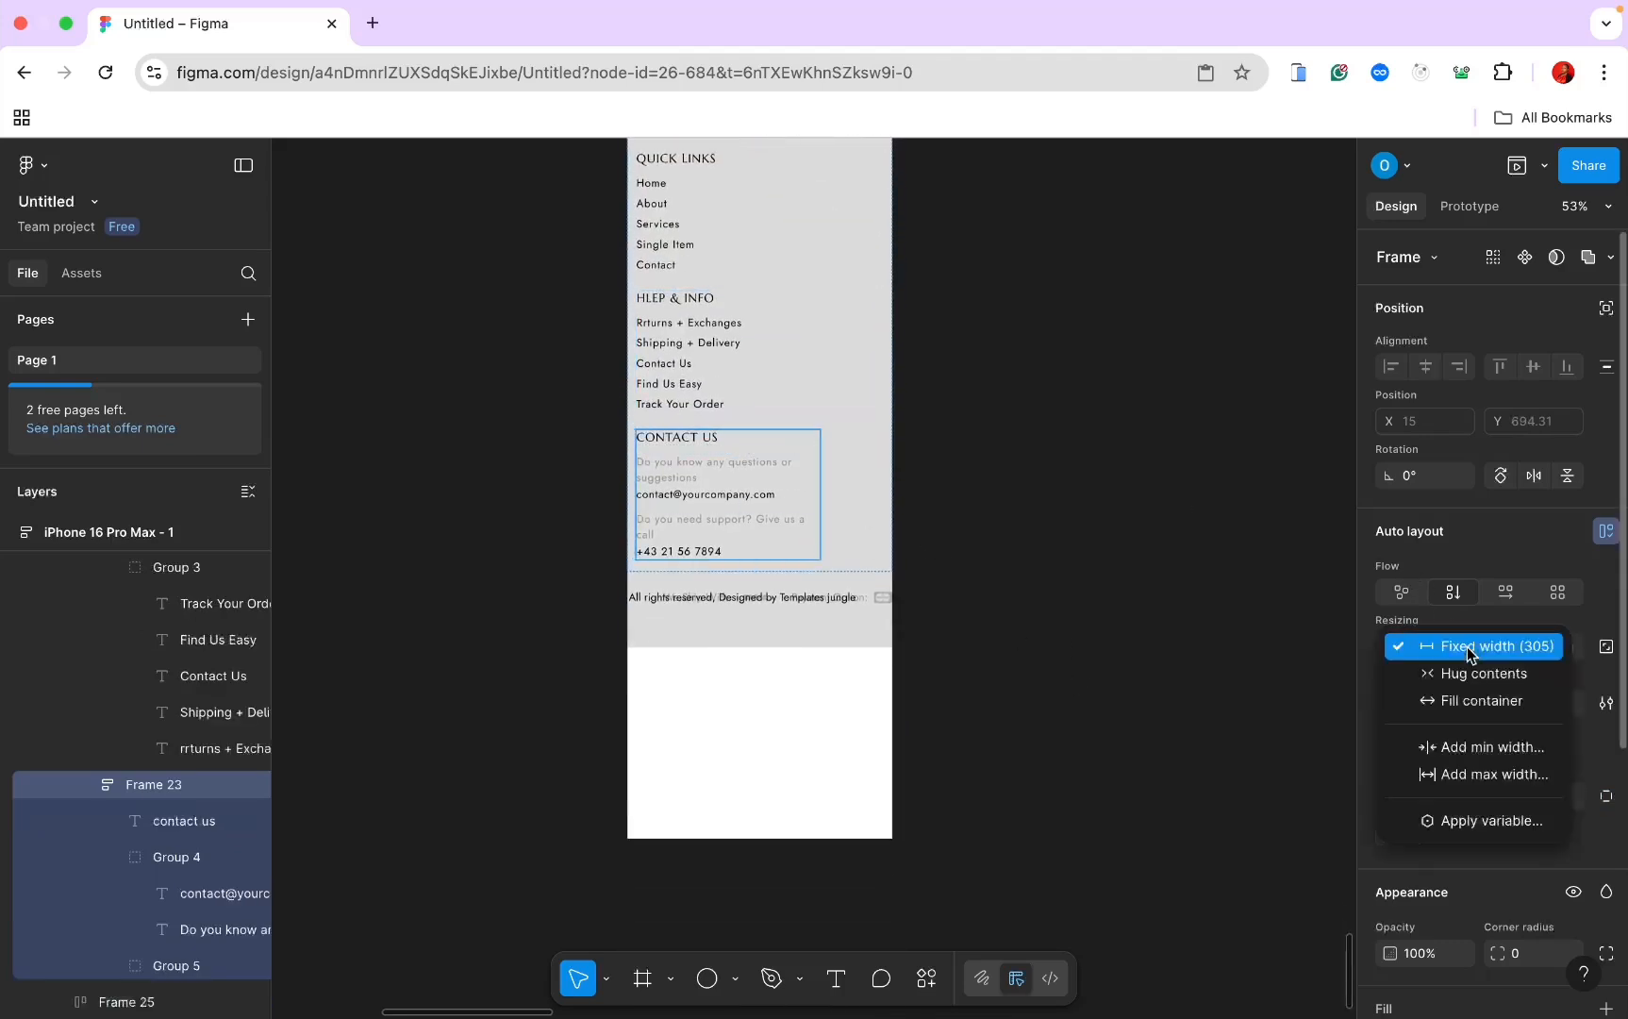
click(1458, 700)
click(746, 597)
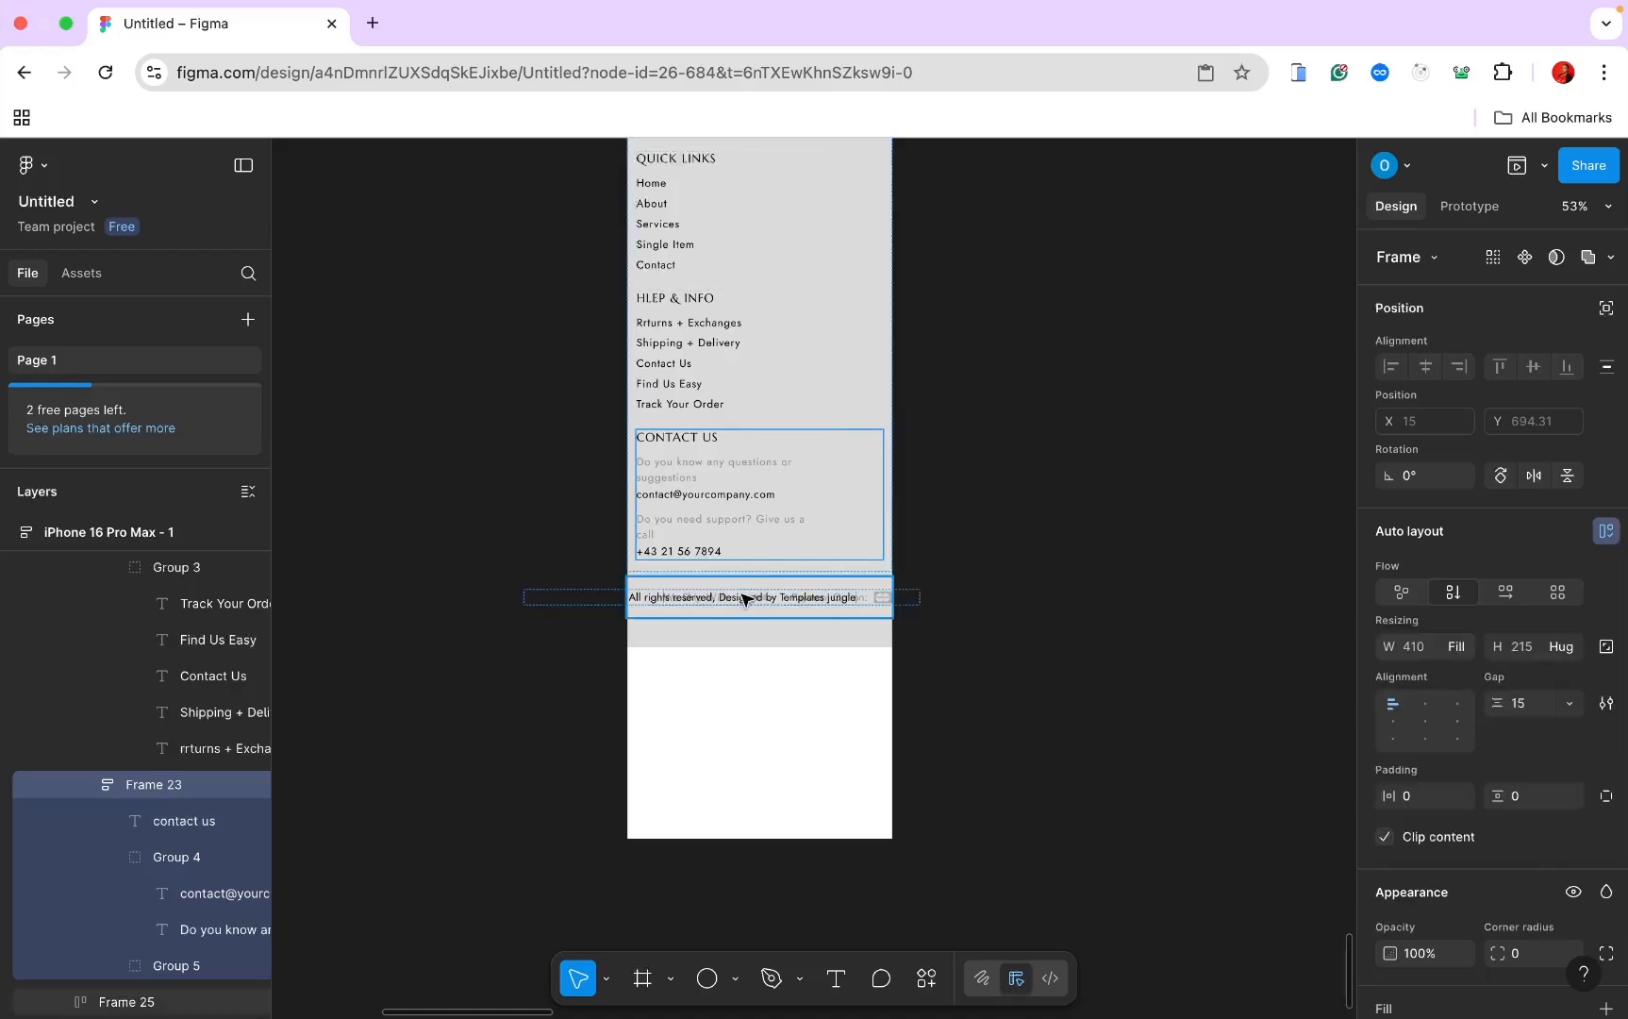
Step: Stack the bottom footer row (Frame 25) vertically with 15 horizontal padding
click(1453, 593)
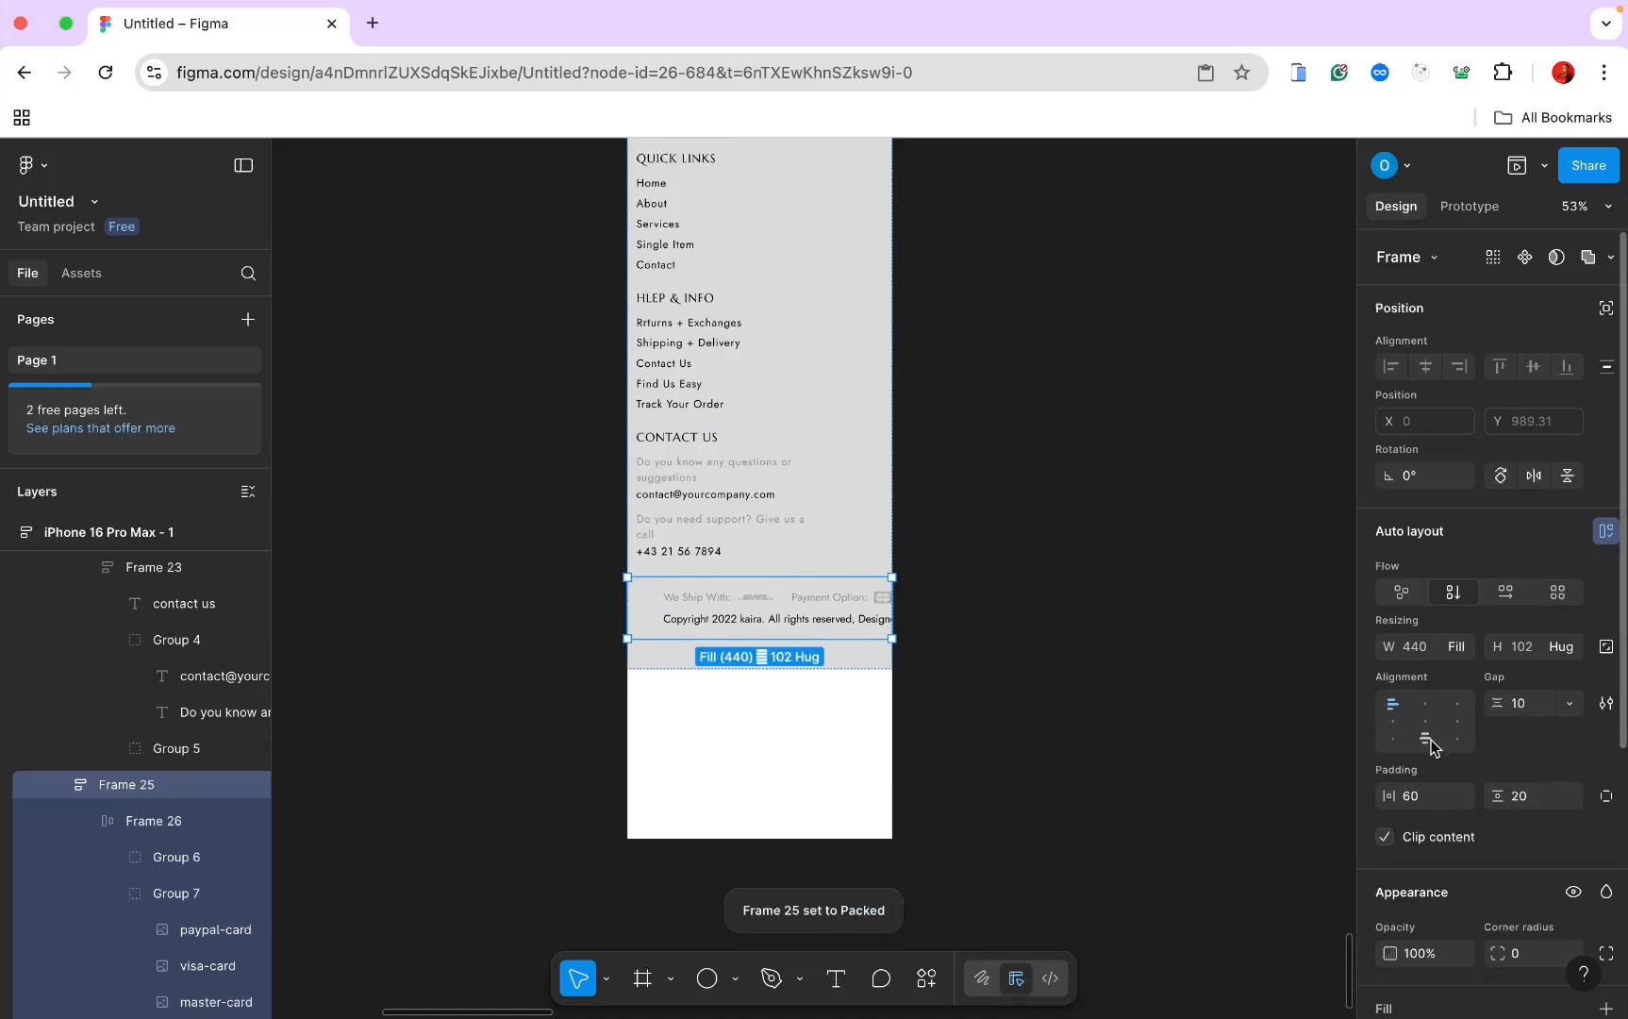
text(1)
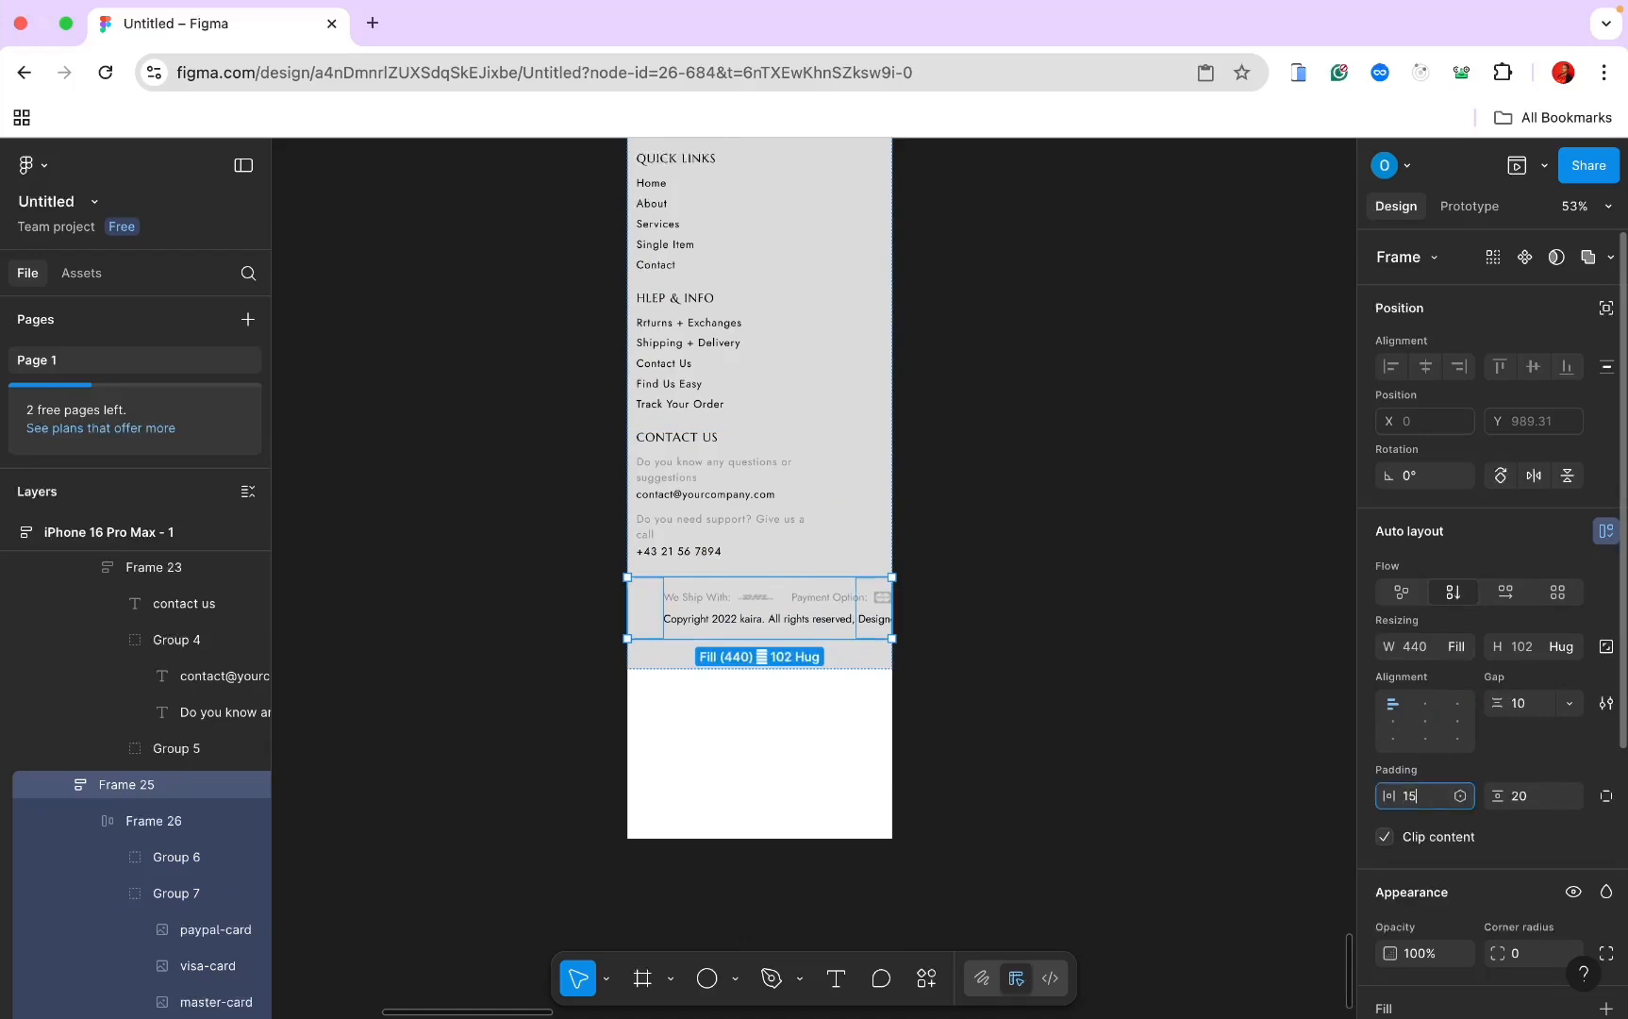
text(5)
key(Return)
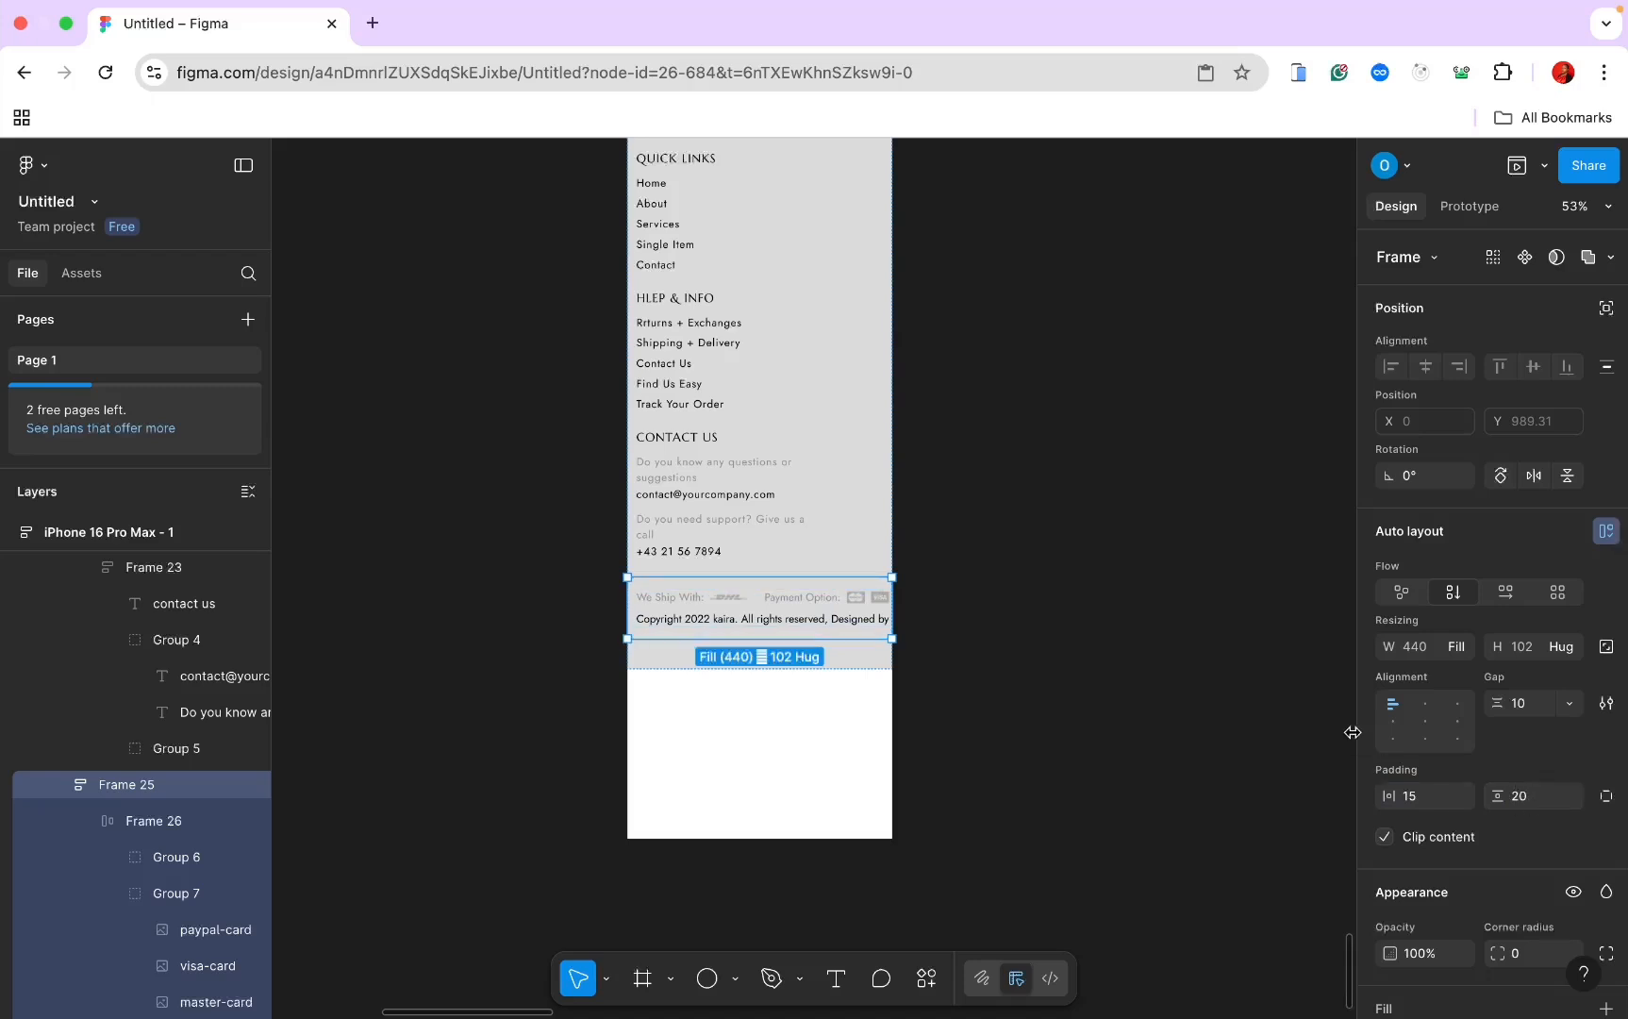
Step: Set the copyright text and the shipping and payment row (Frame 26) to Fill container width
click(842, 619)
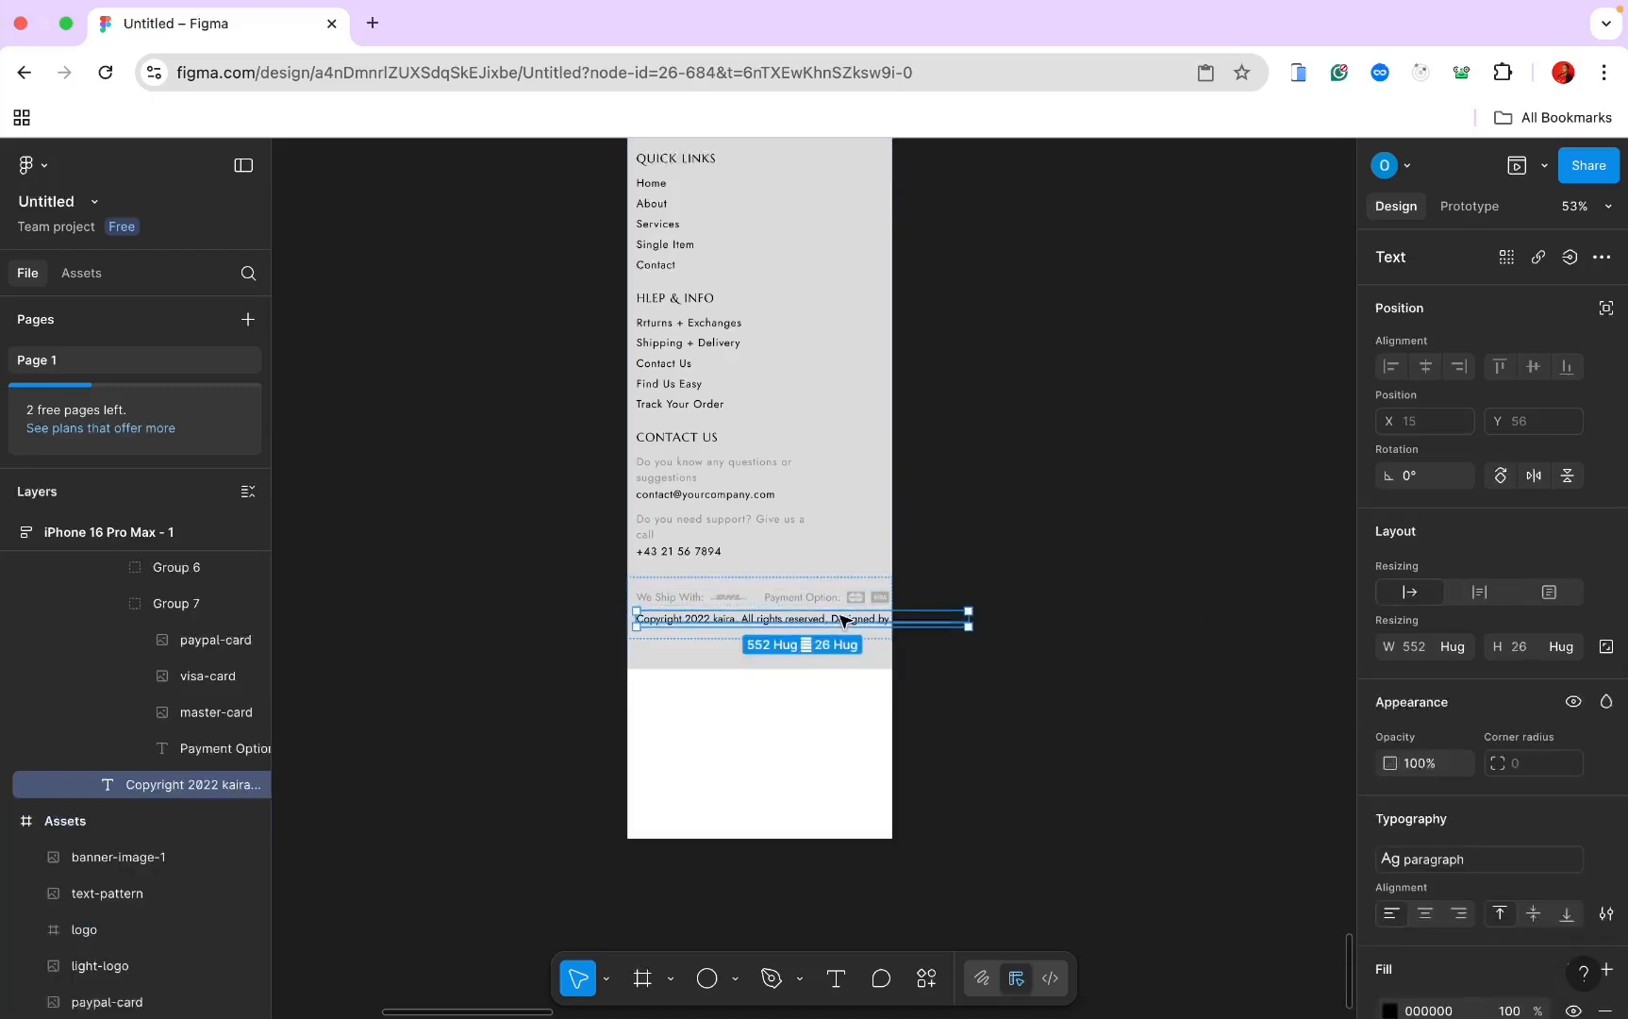
click(1452, 646)
click(1457, 673)
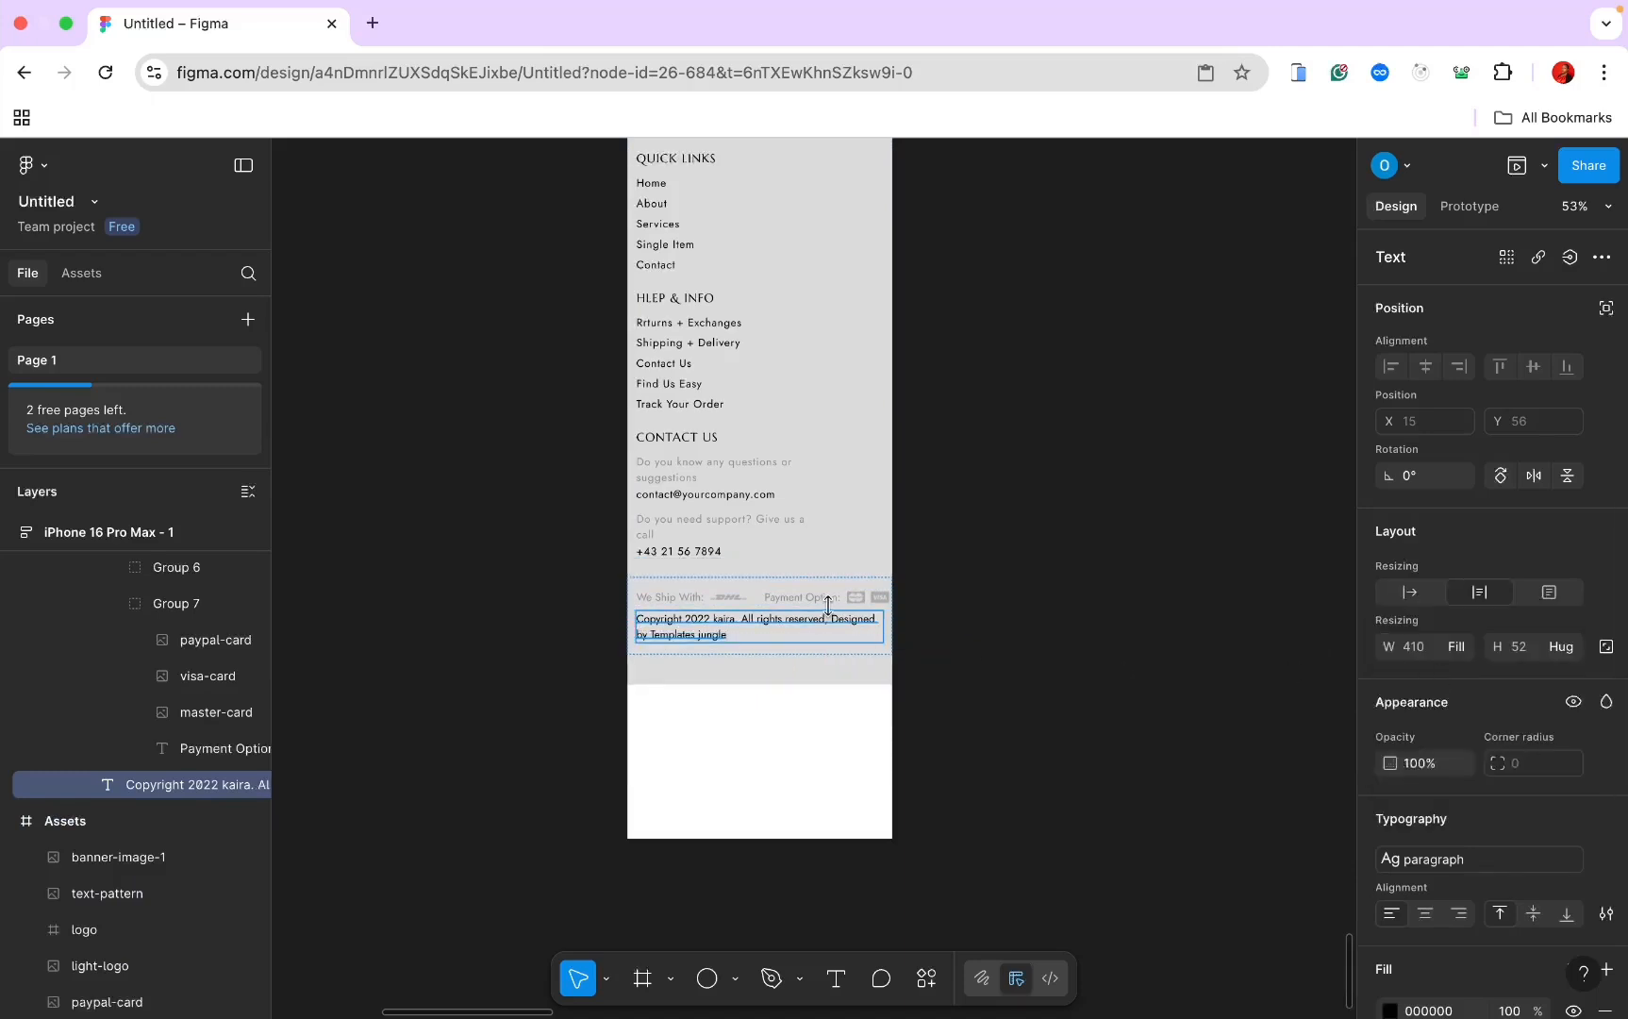
click(836, 598)
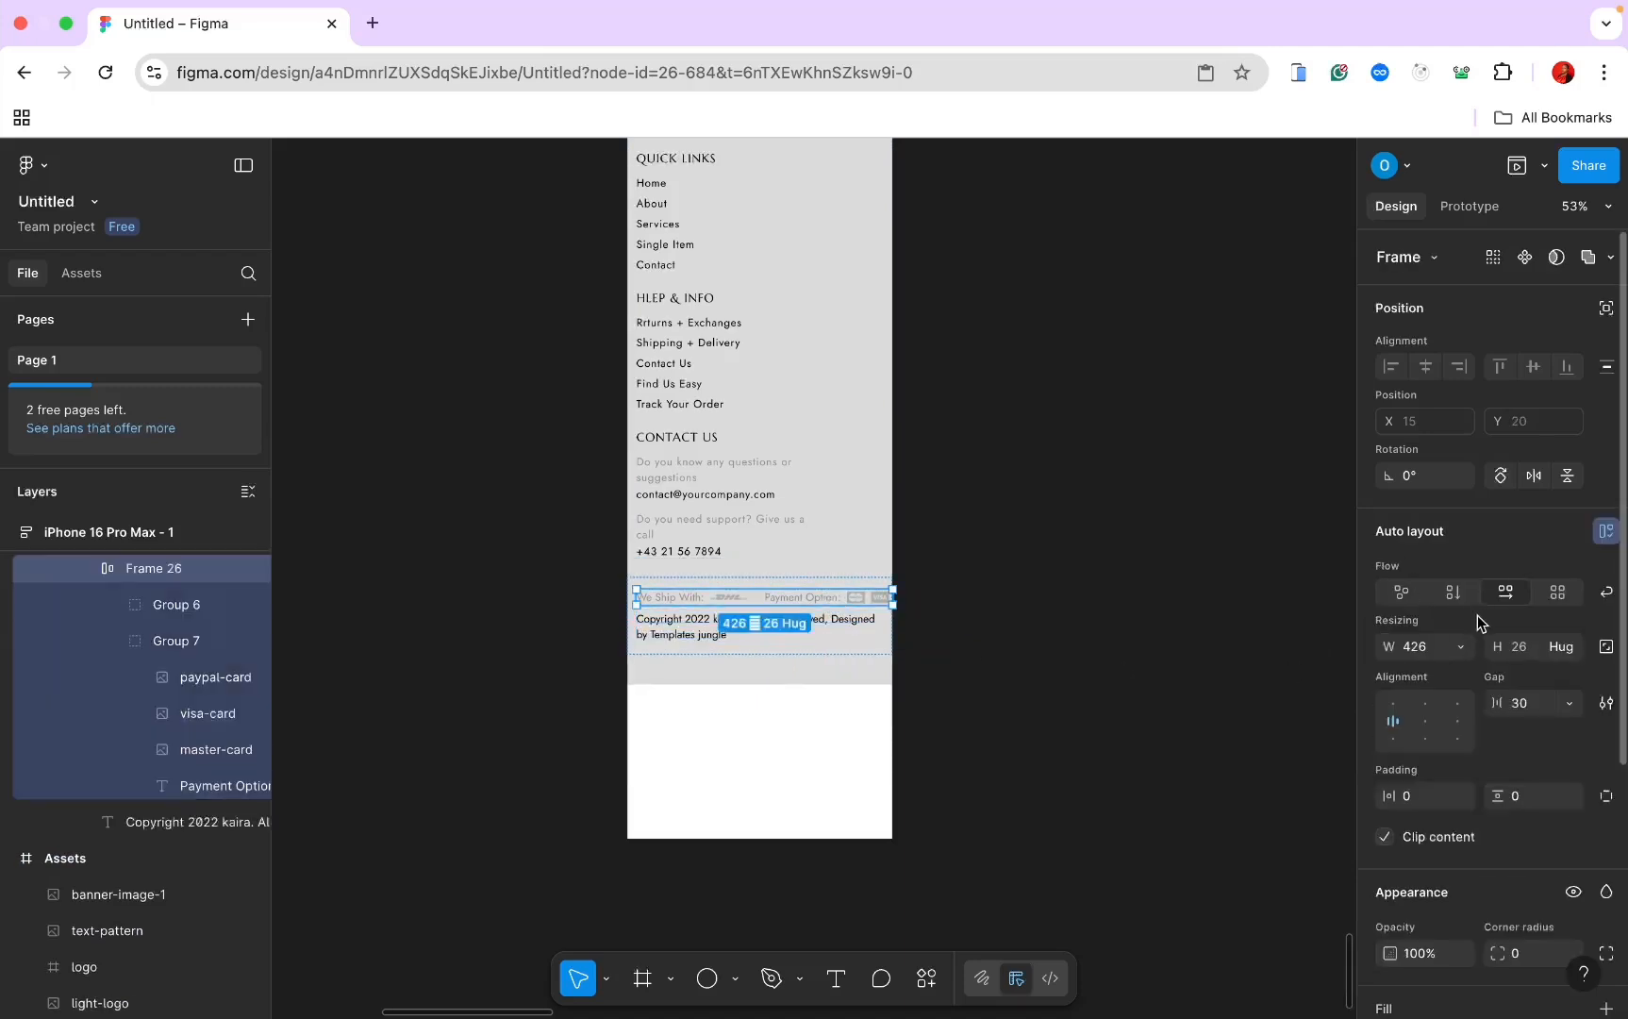
click(1463, 645)
click(1462, 701)
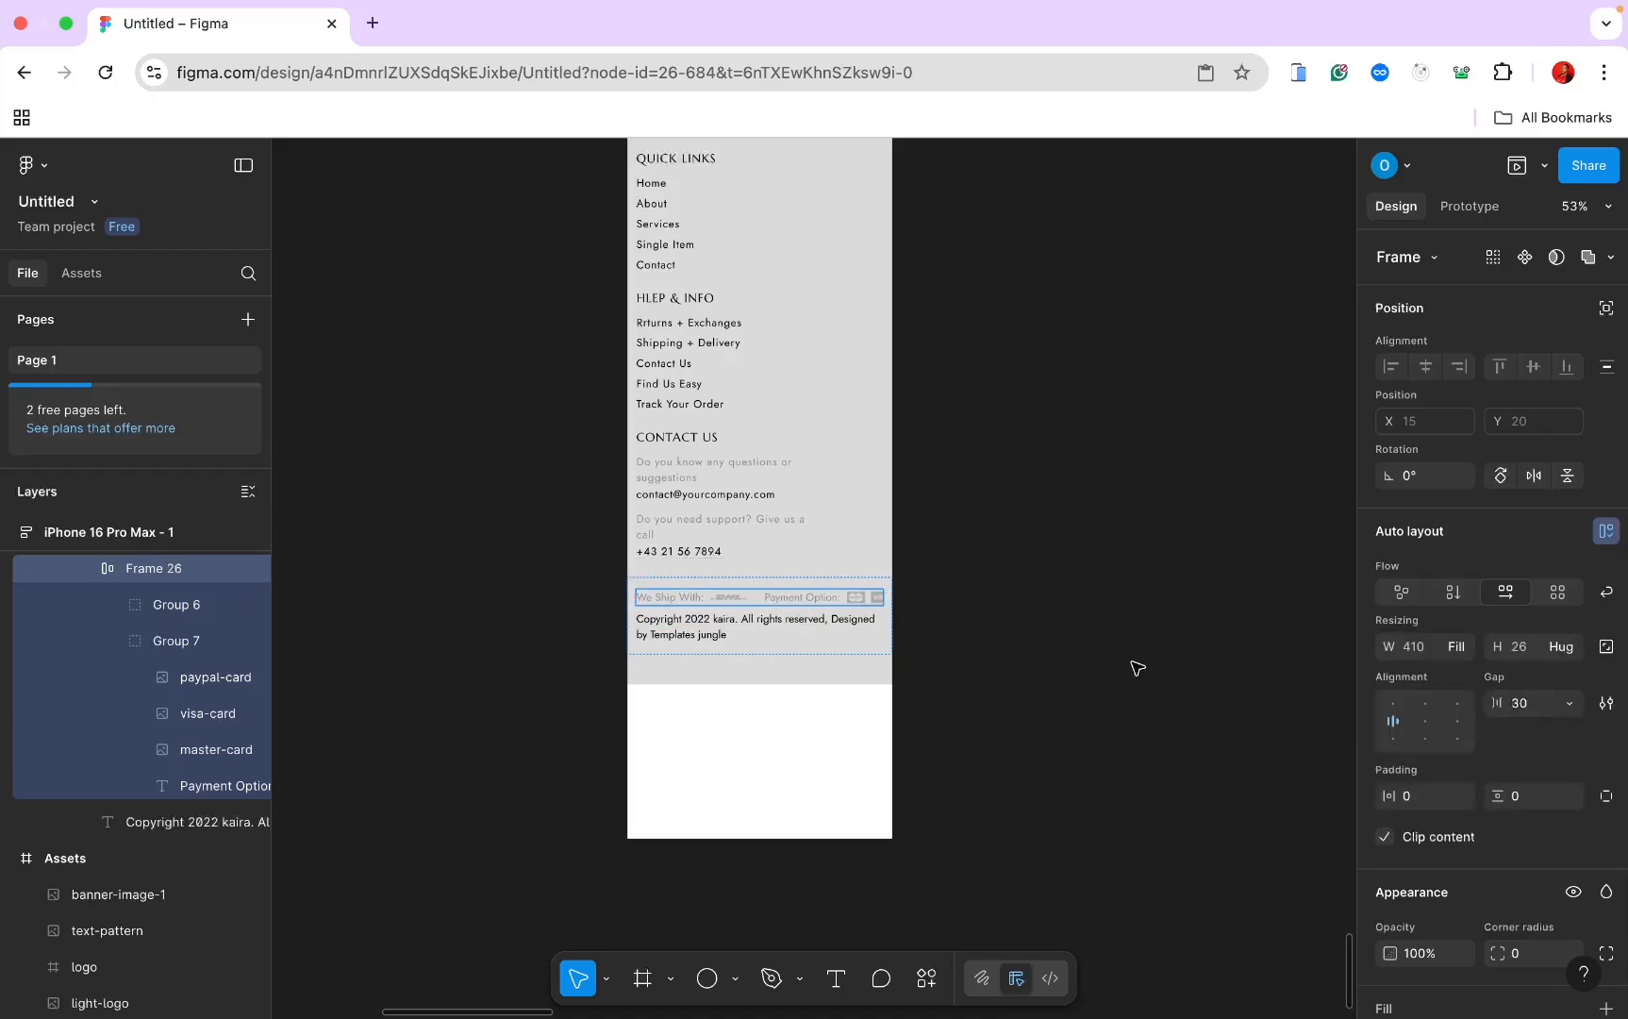
Step: Make the iPhone 16 Pro Max frame's height Hug contents so it ends at the footer
click(926, 641)
click(847, 604)
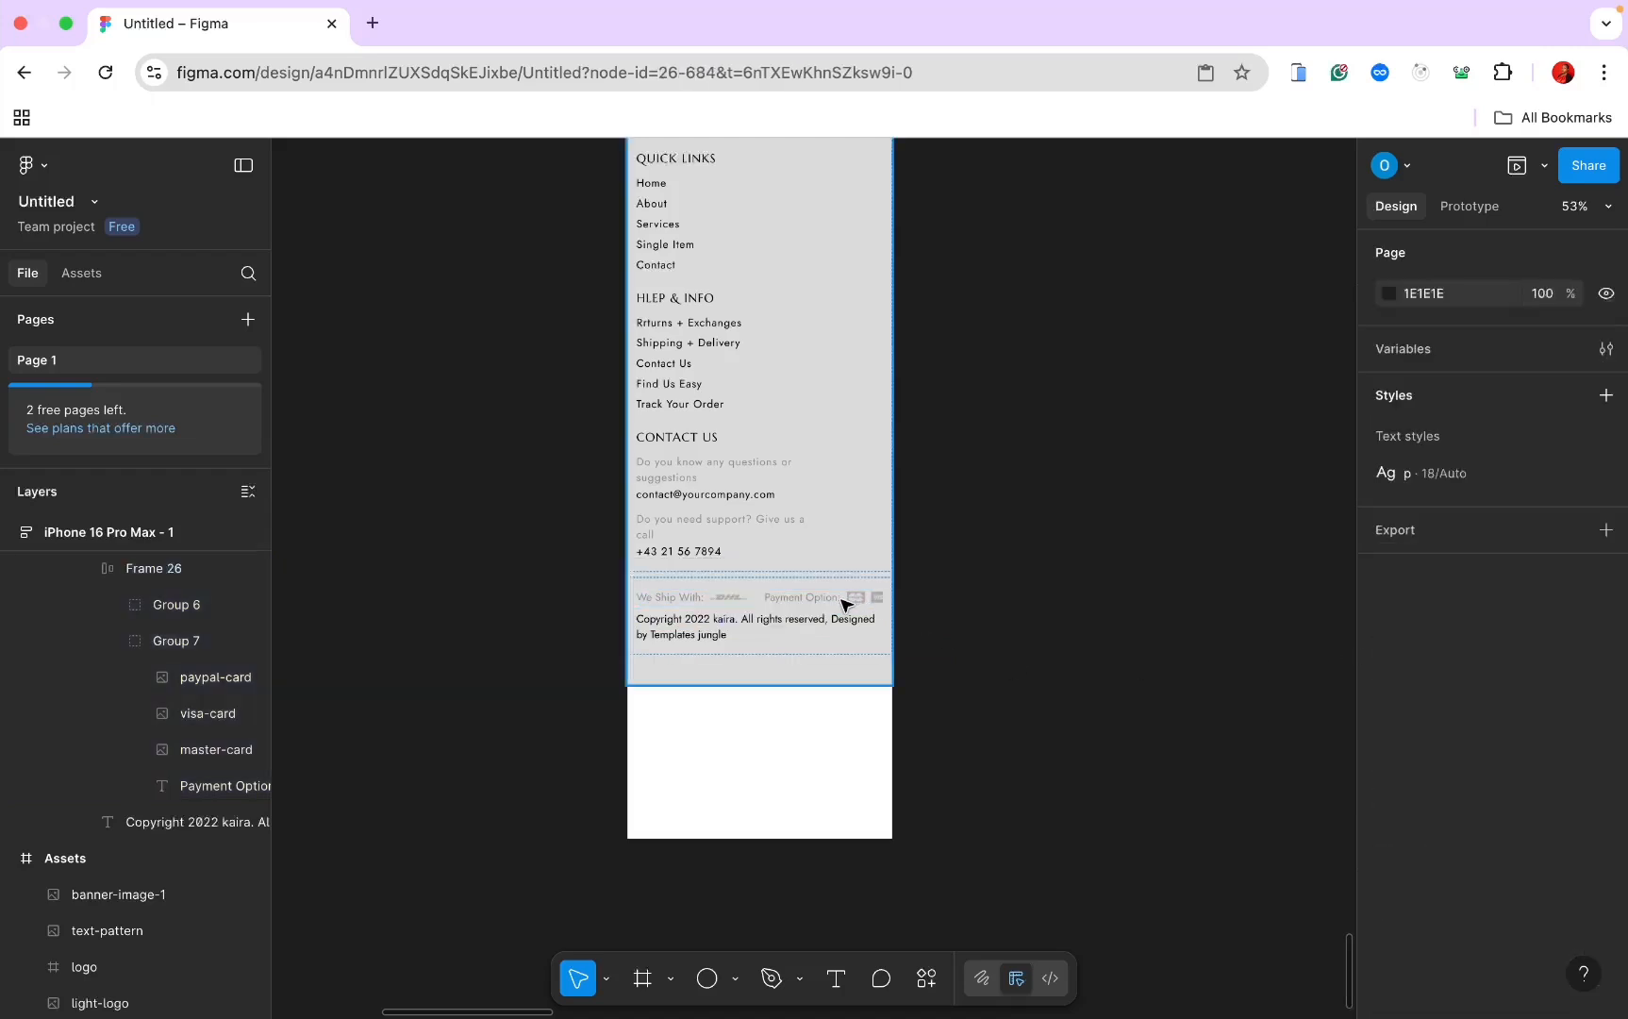
double_click(845, 604)
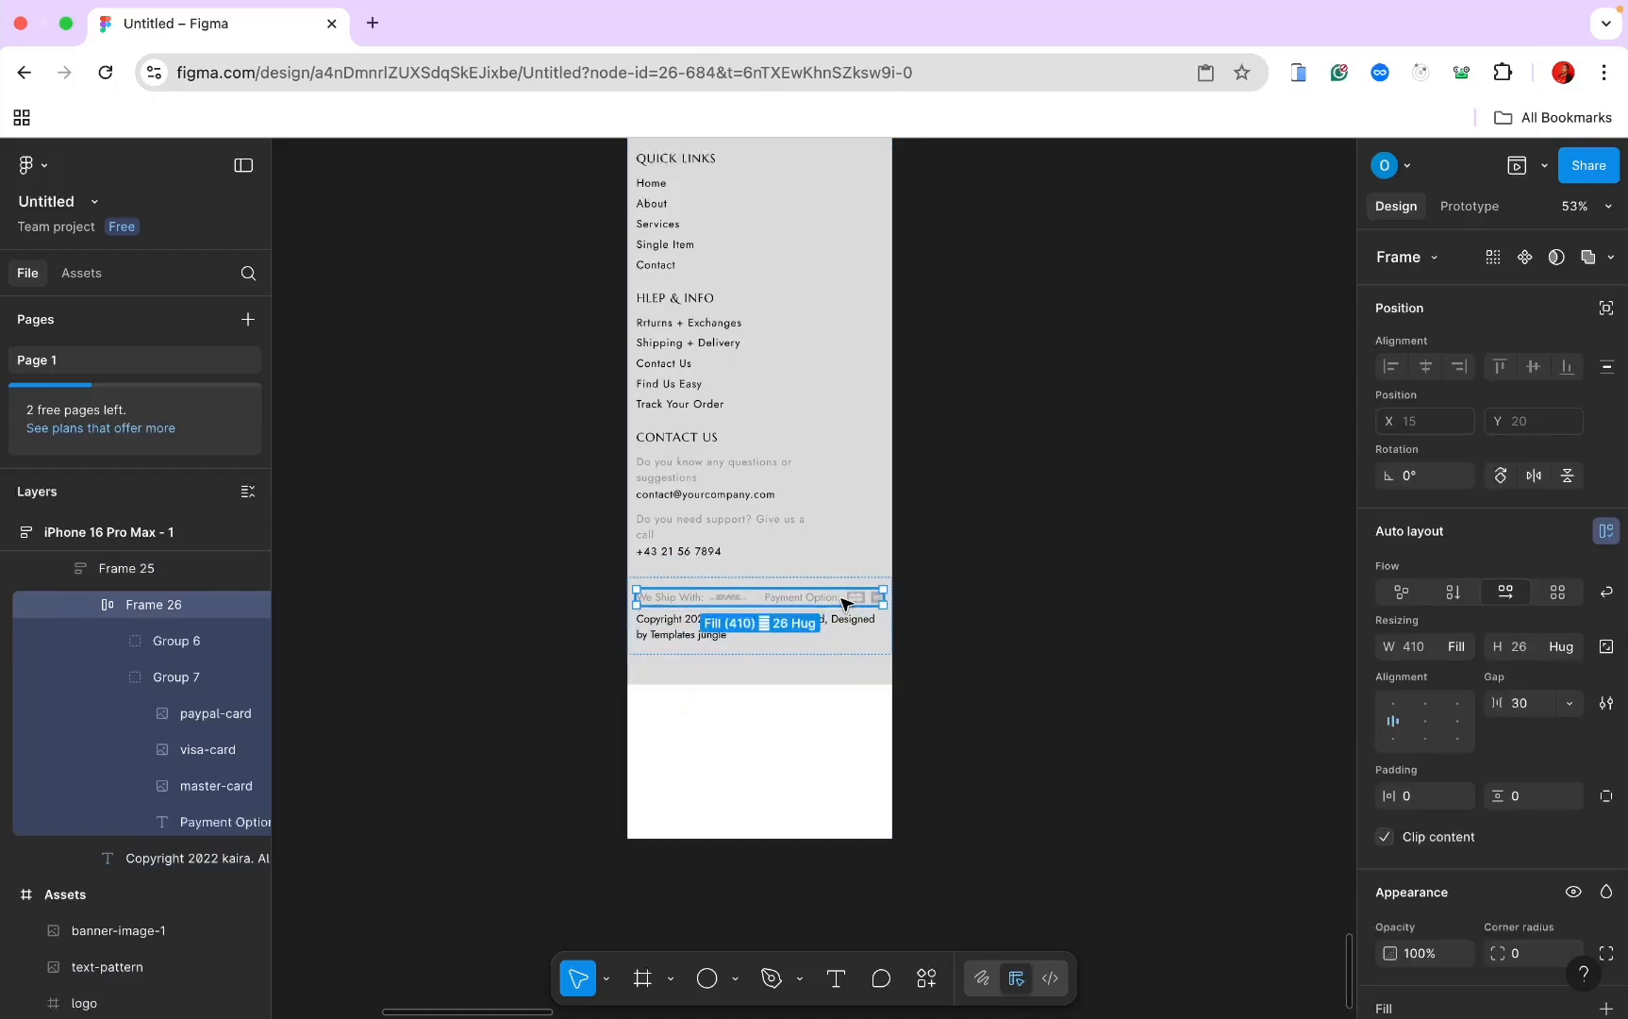
click(847, 740)
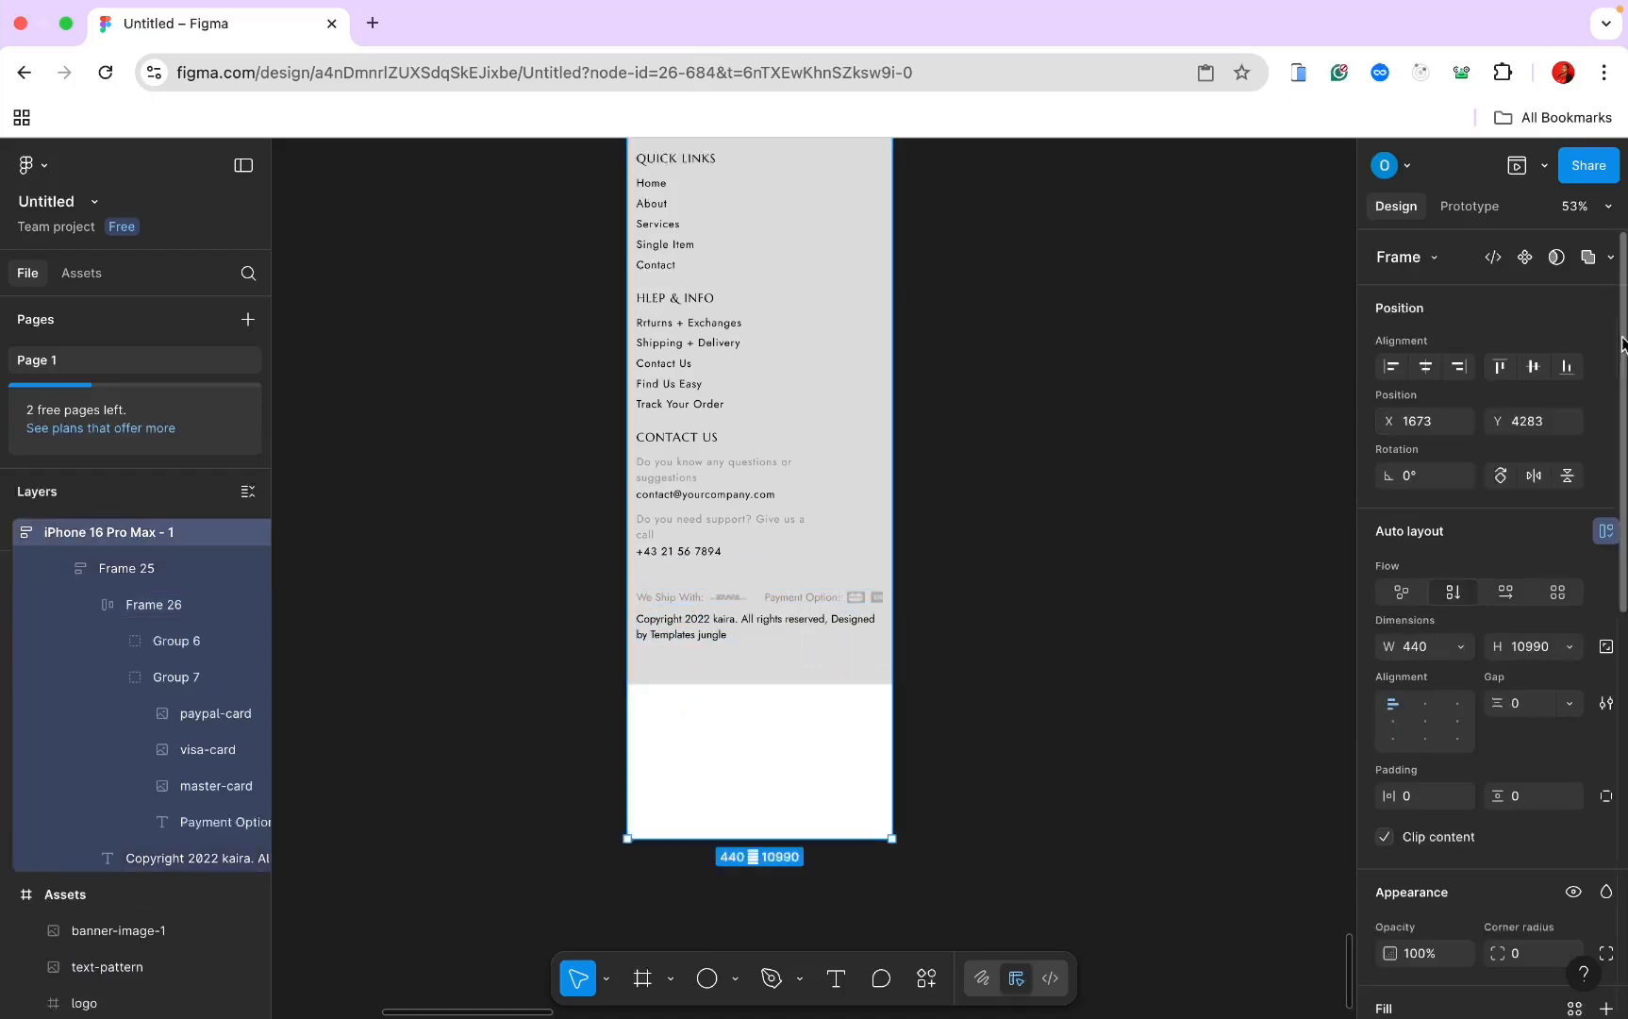
click(1572, 646)
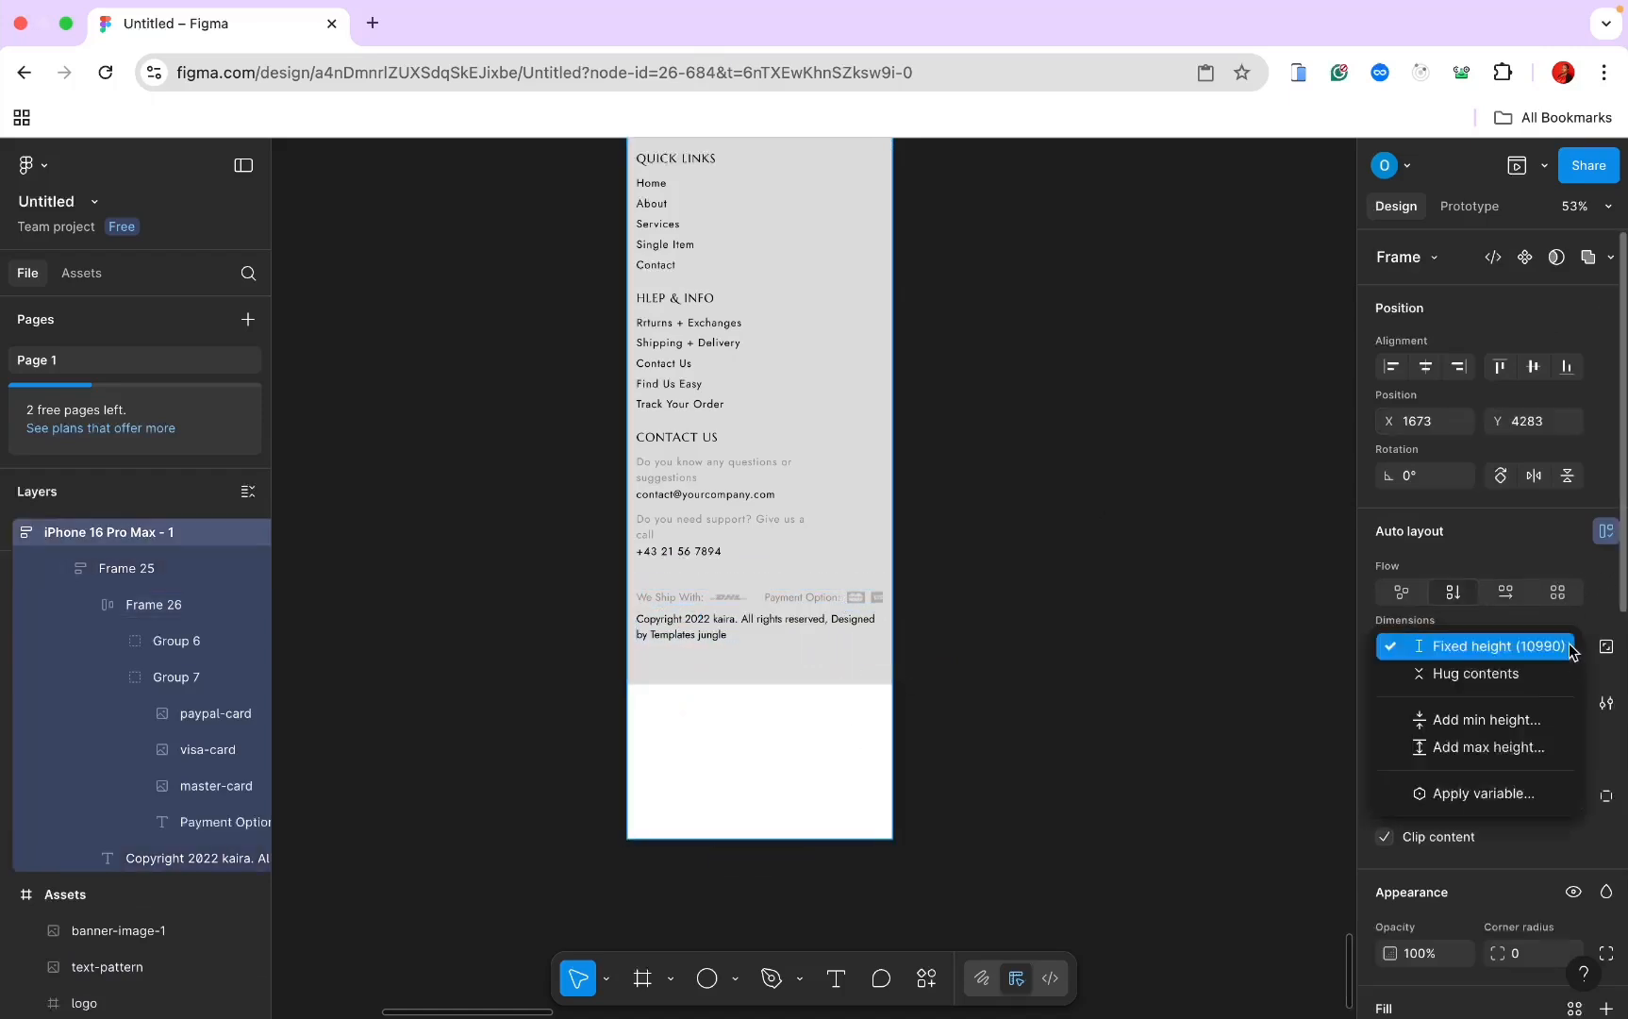
click(1530, 673)
scroll(1154, 428, down, 3)
click(1155, 427)
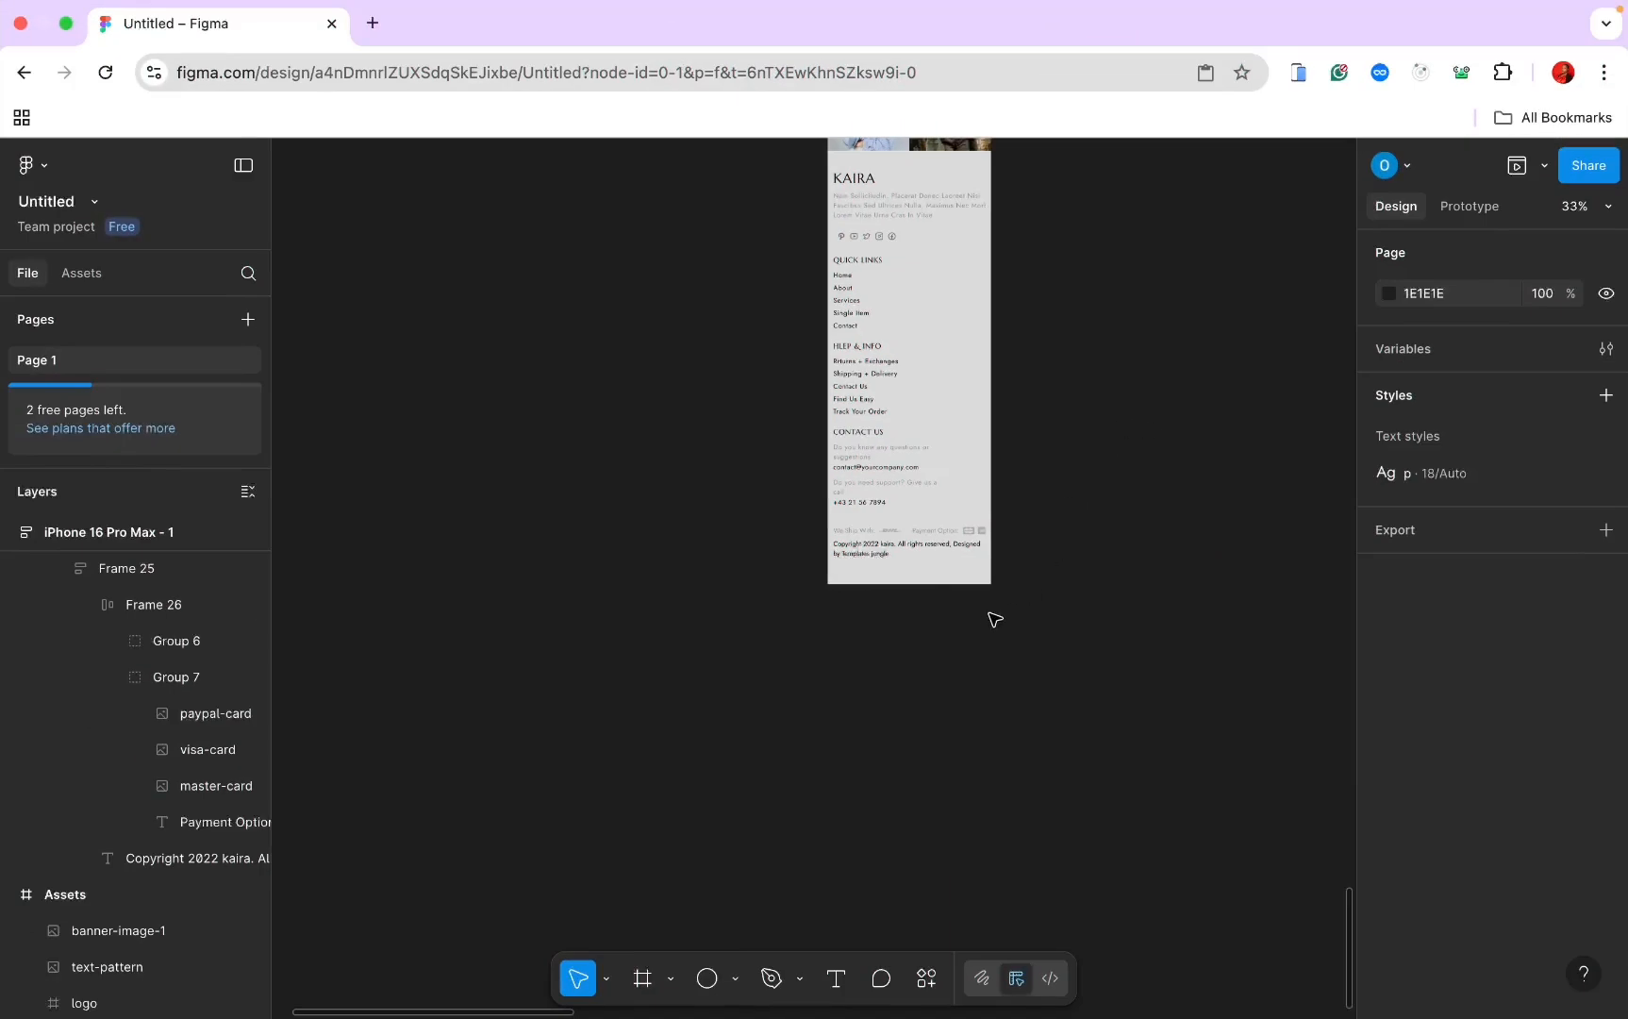
scroll(995, 620, up, 20)
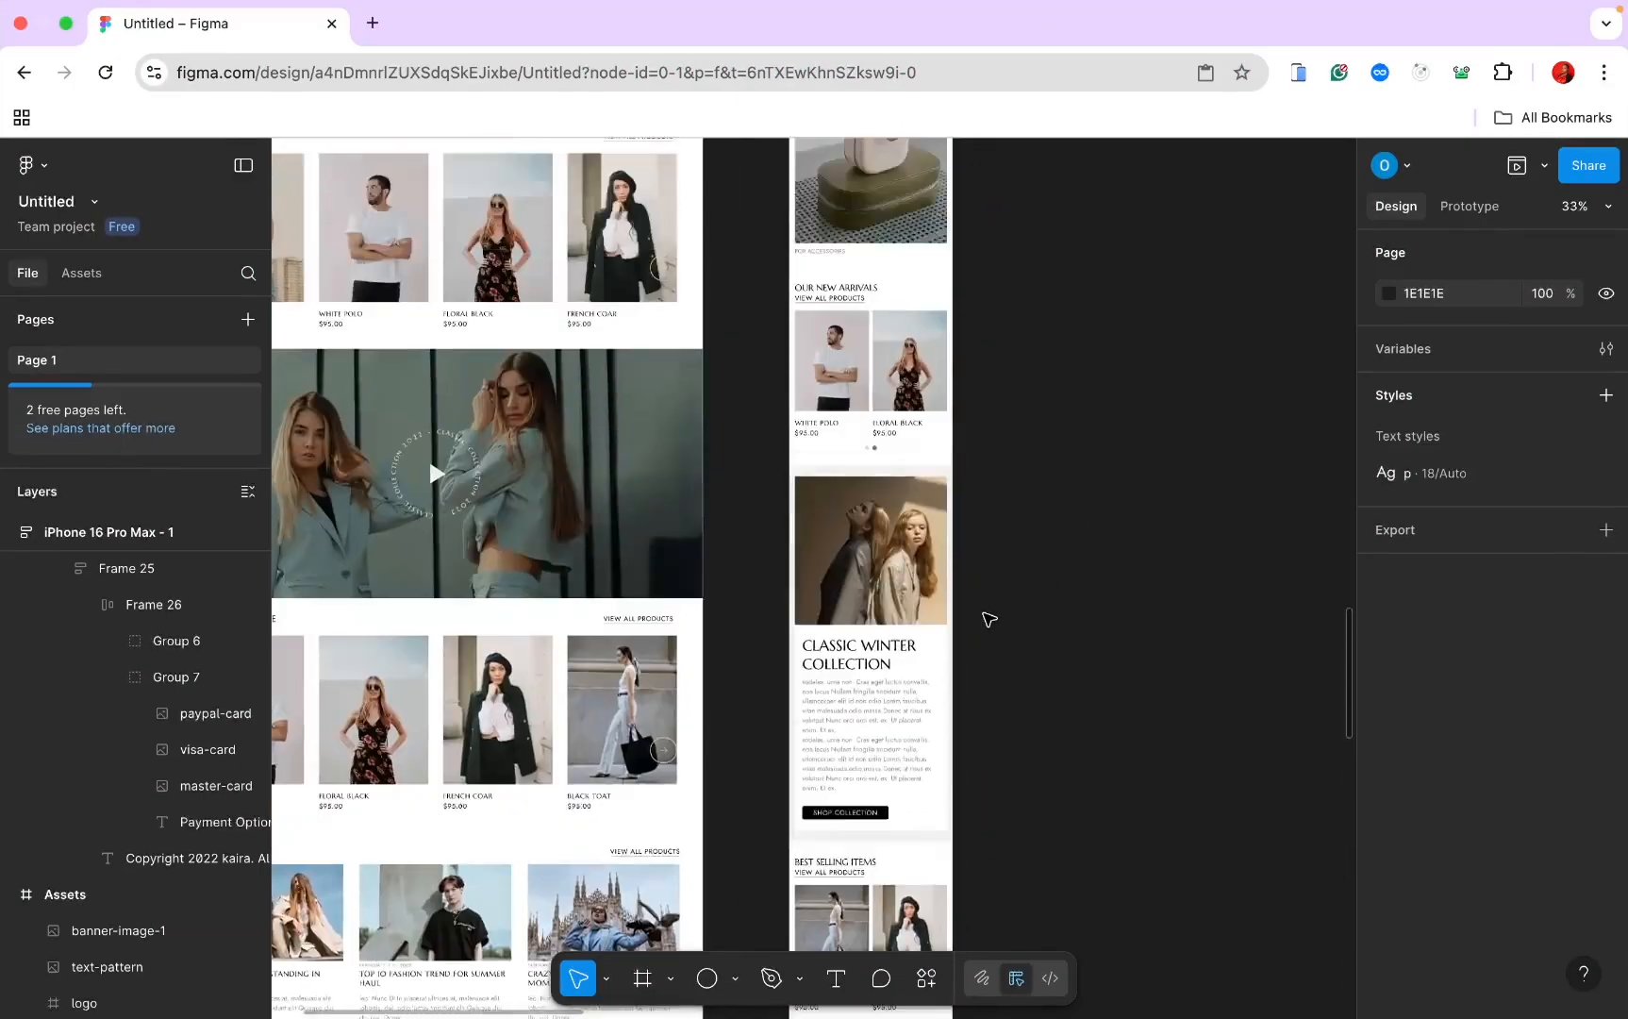
scroll(989, 620, up, 20)
scroll(988, 627, down, 2)
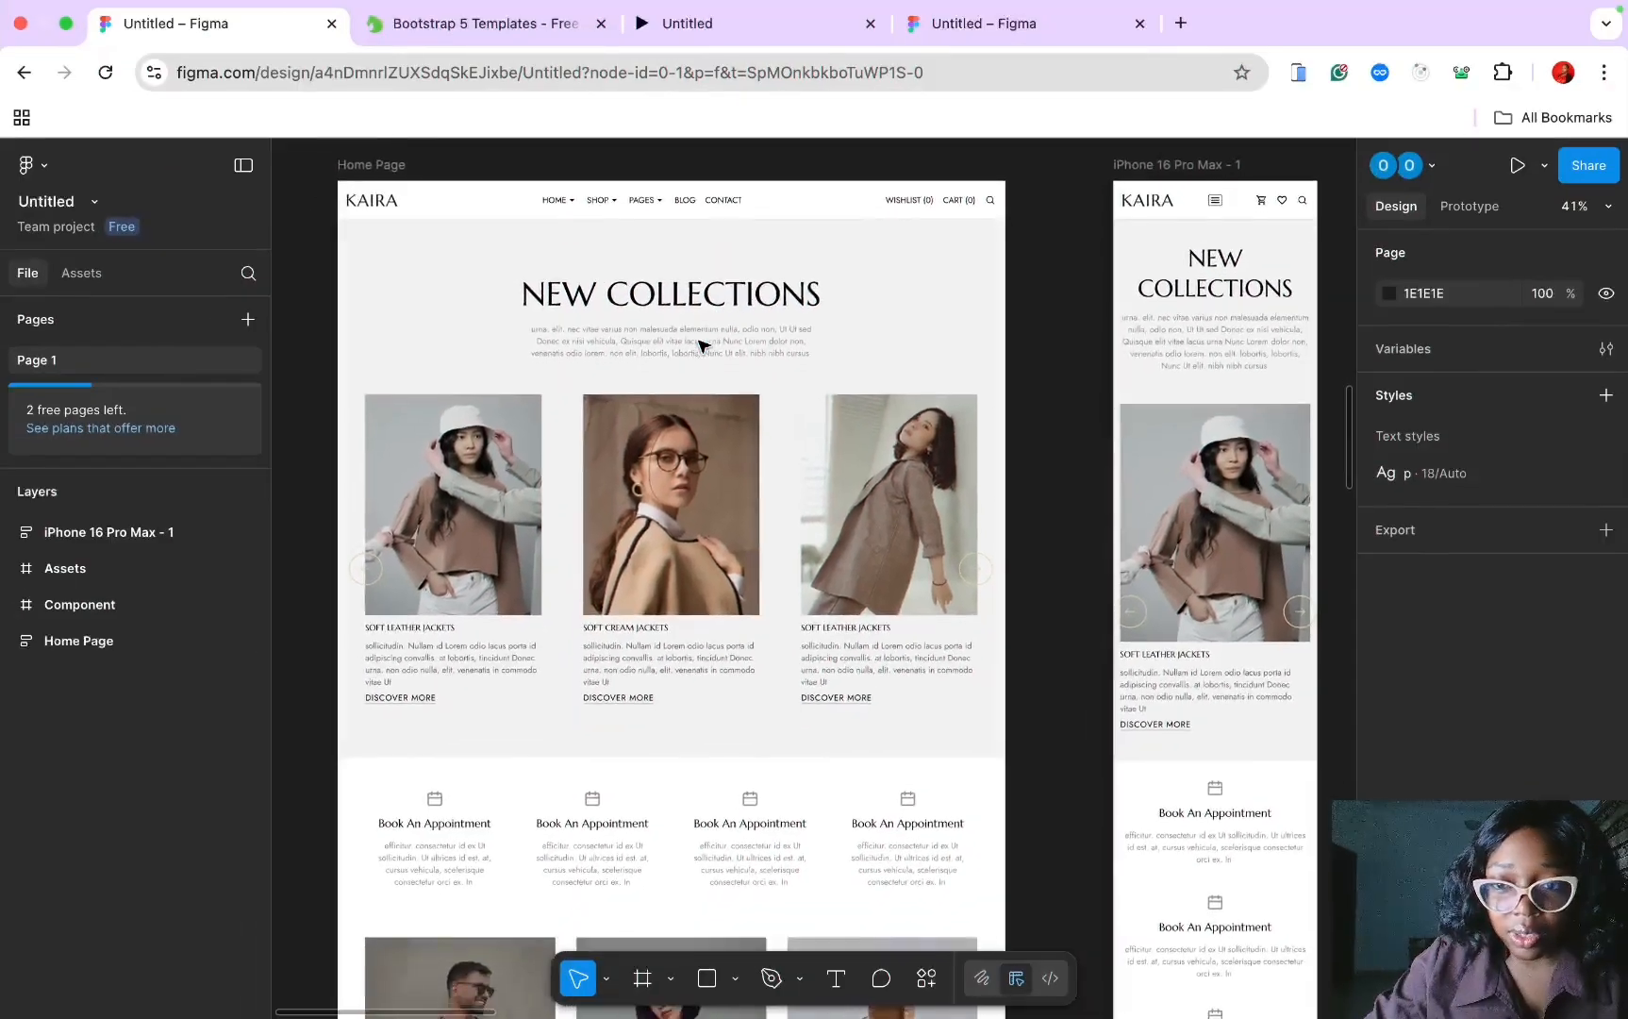
scroll(703, 347, down, 3)
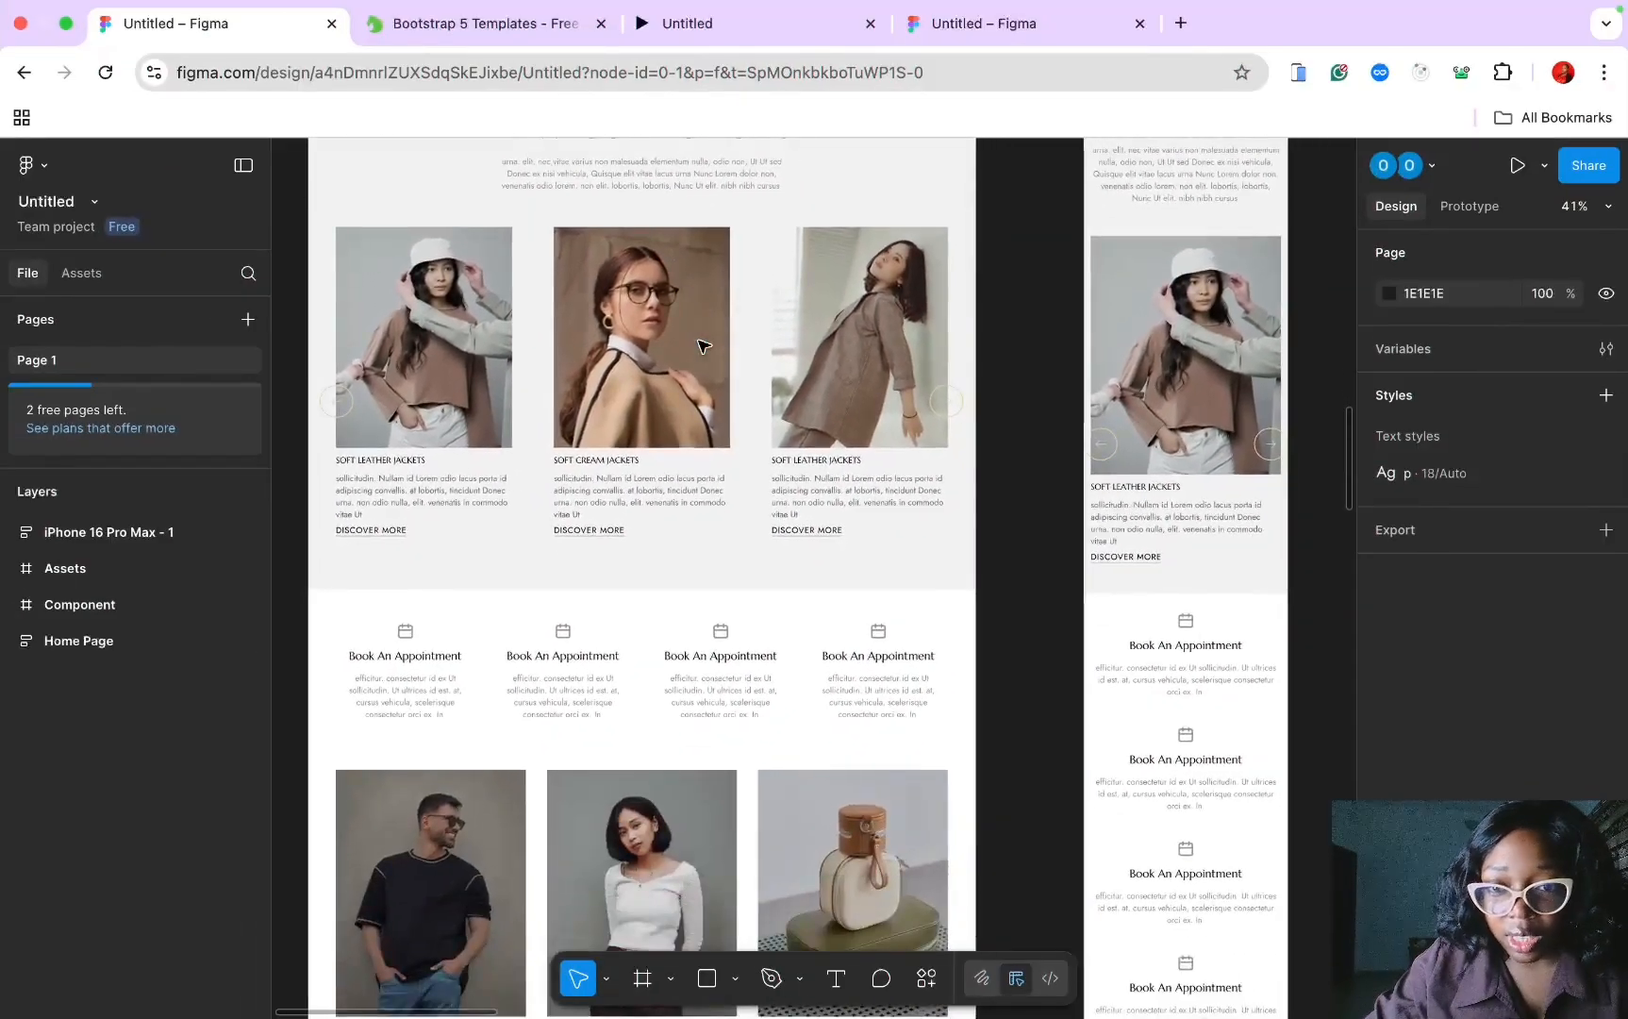
scroll(703, 346, down, 15)
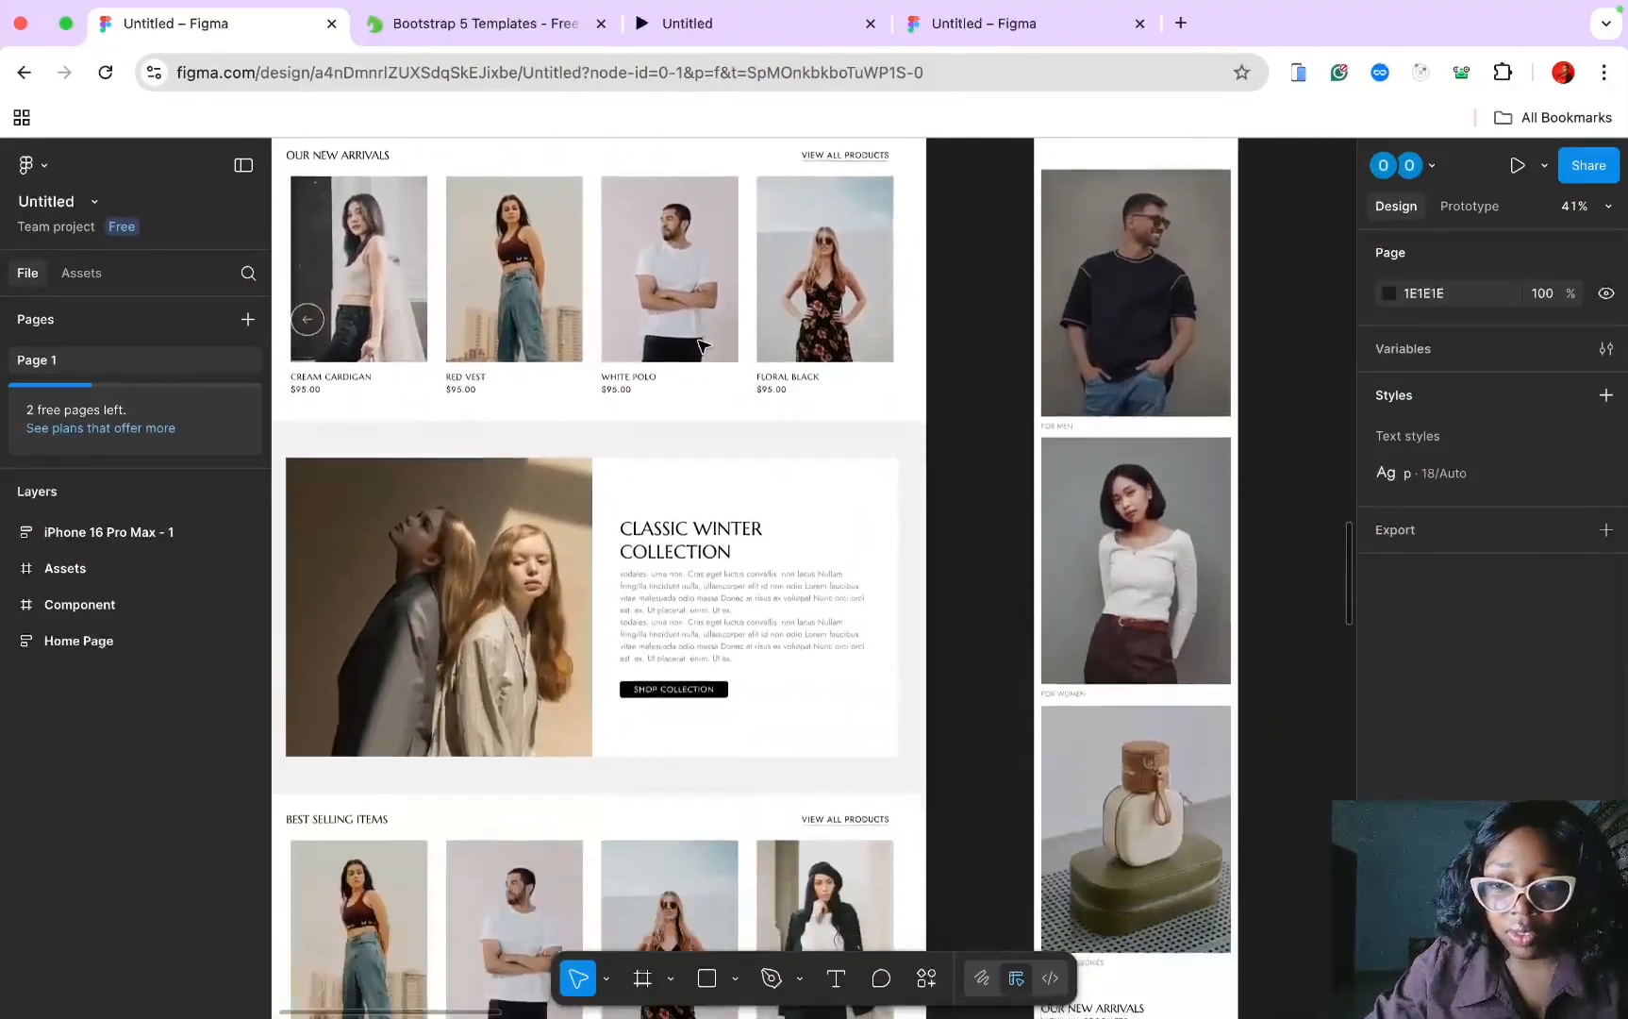
scroll(702, 347, down, 6)
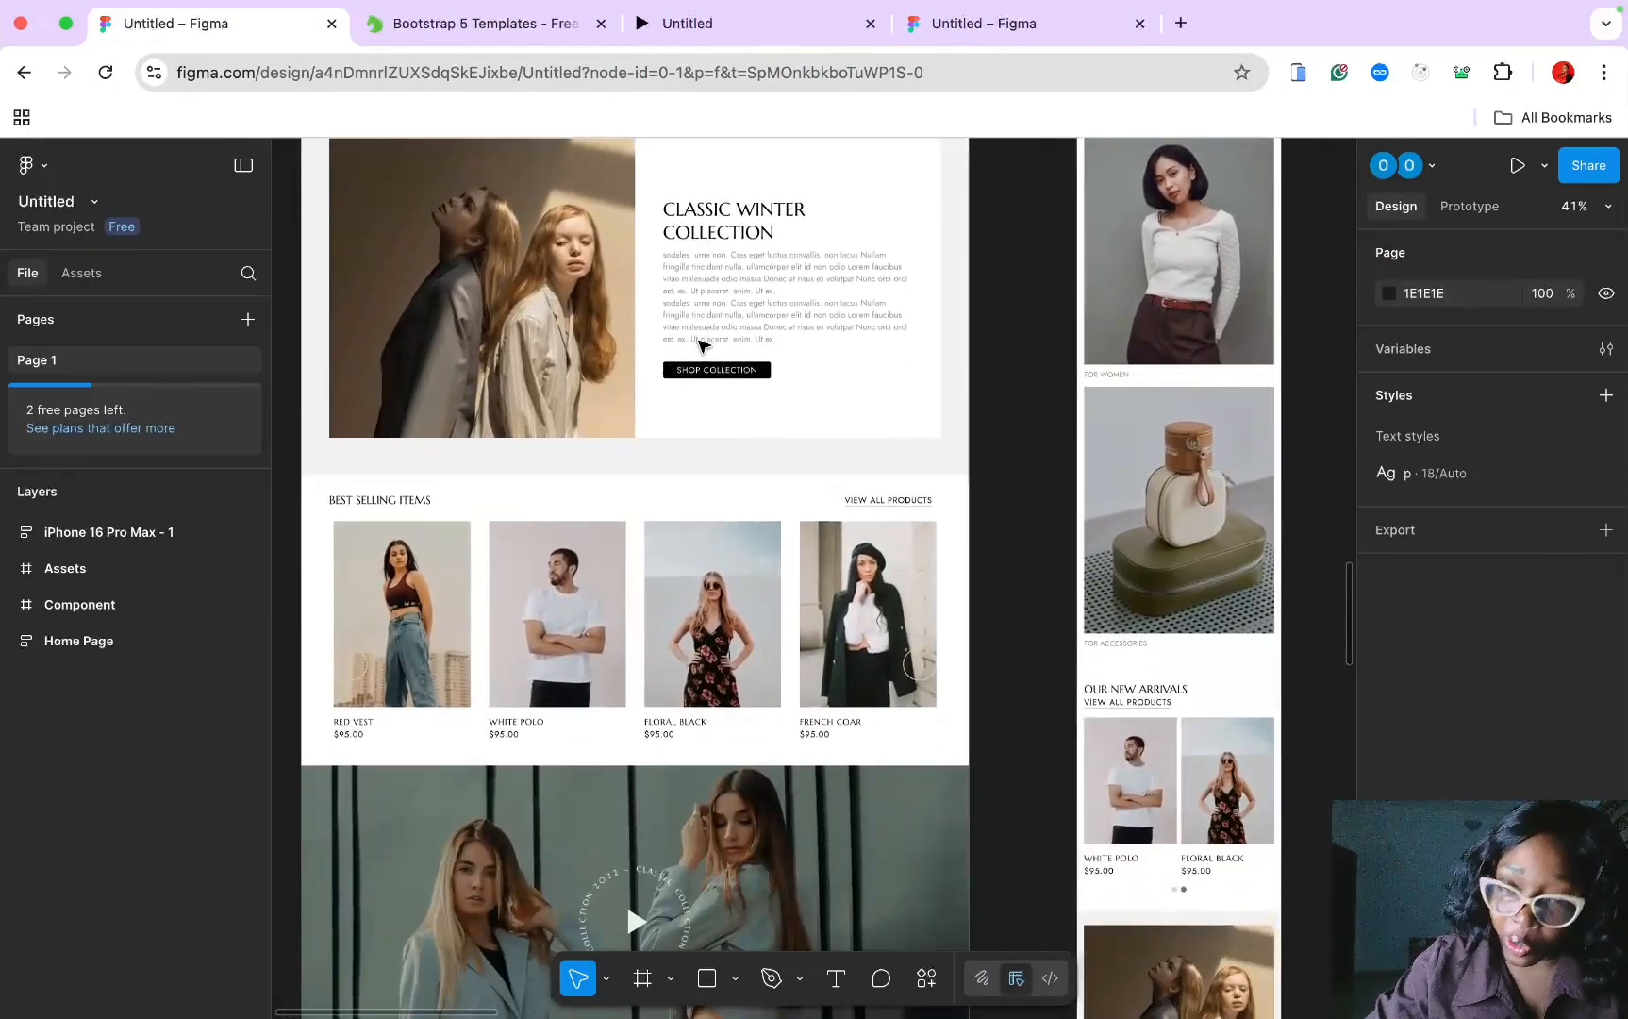